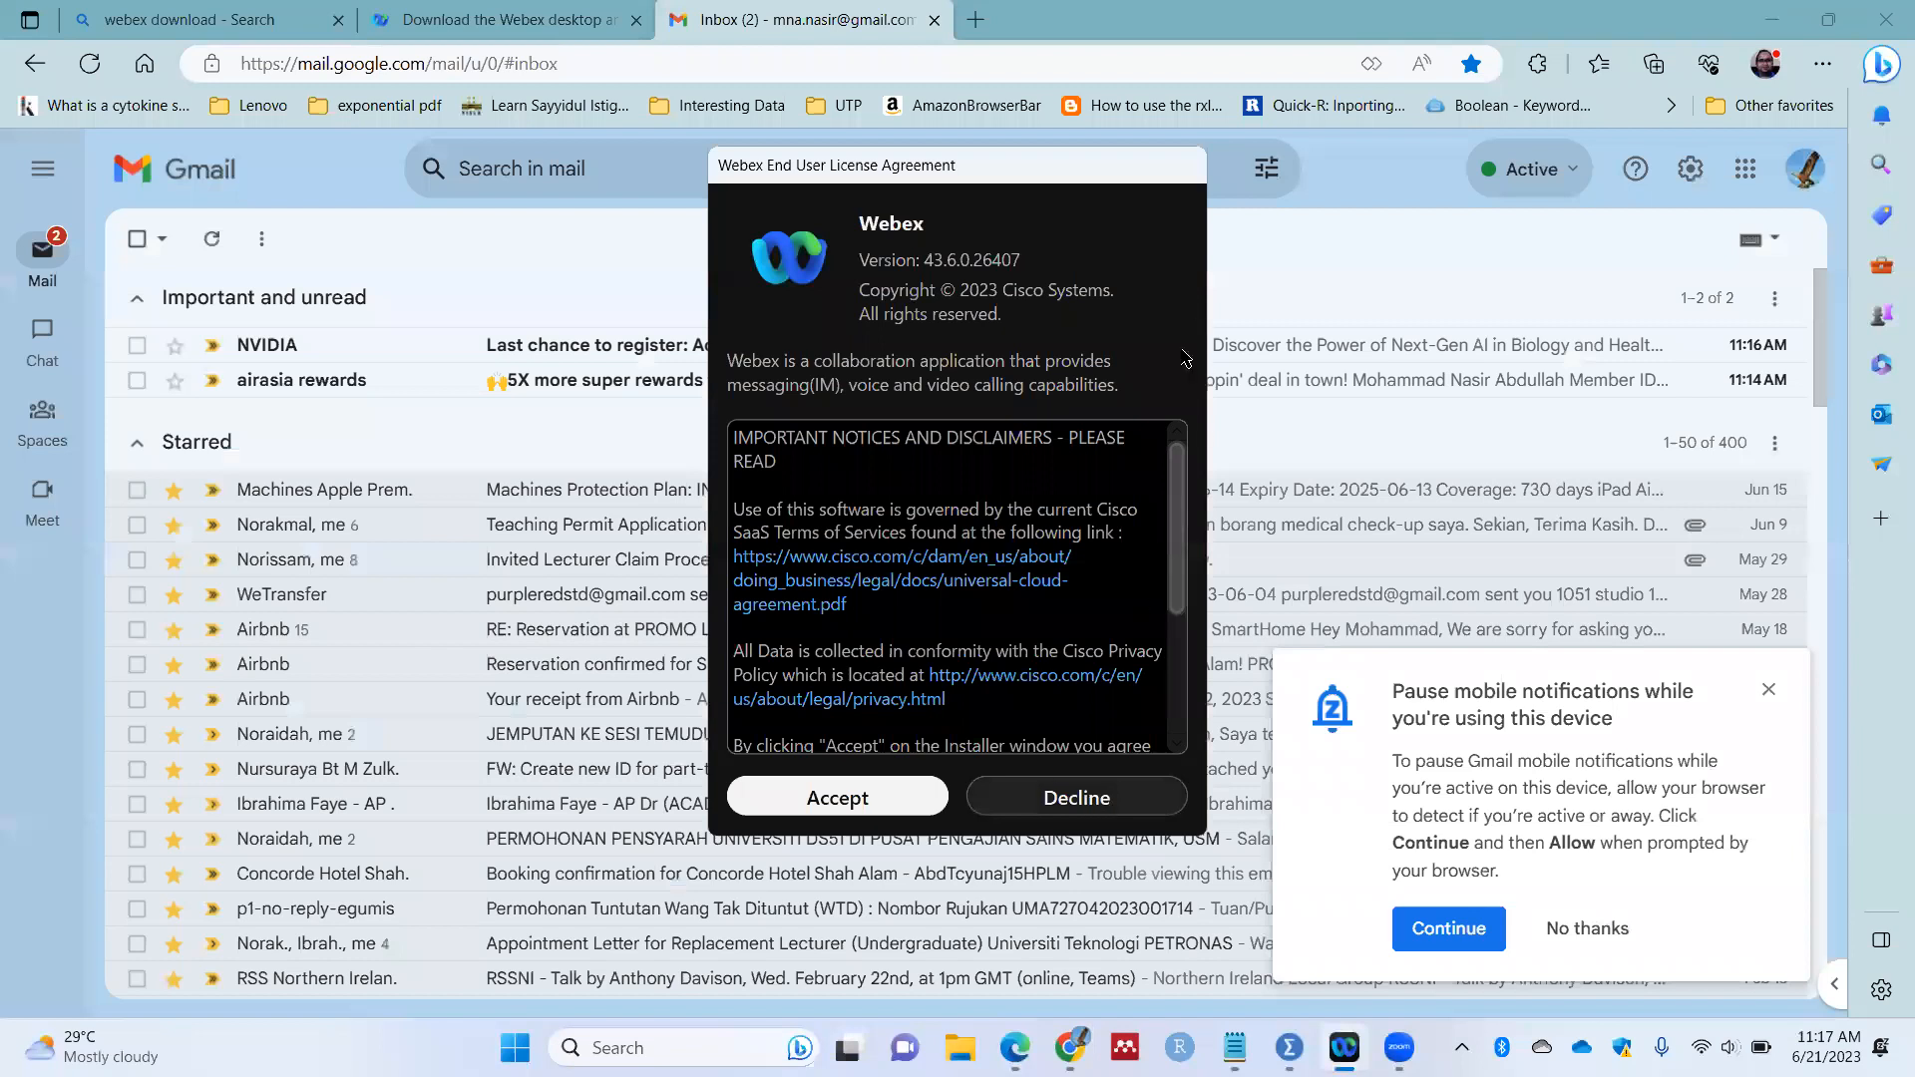
Step: Decline the Webex license agreement and minimize the browser window
left_click(1090, 801)
left_click(1771, 19)
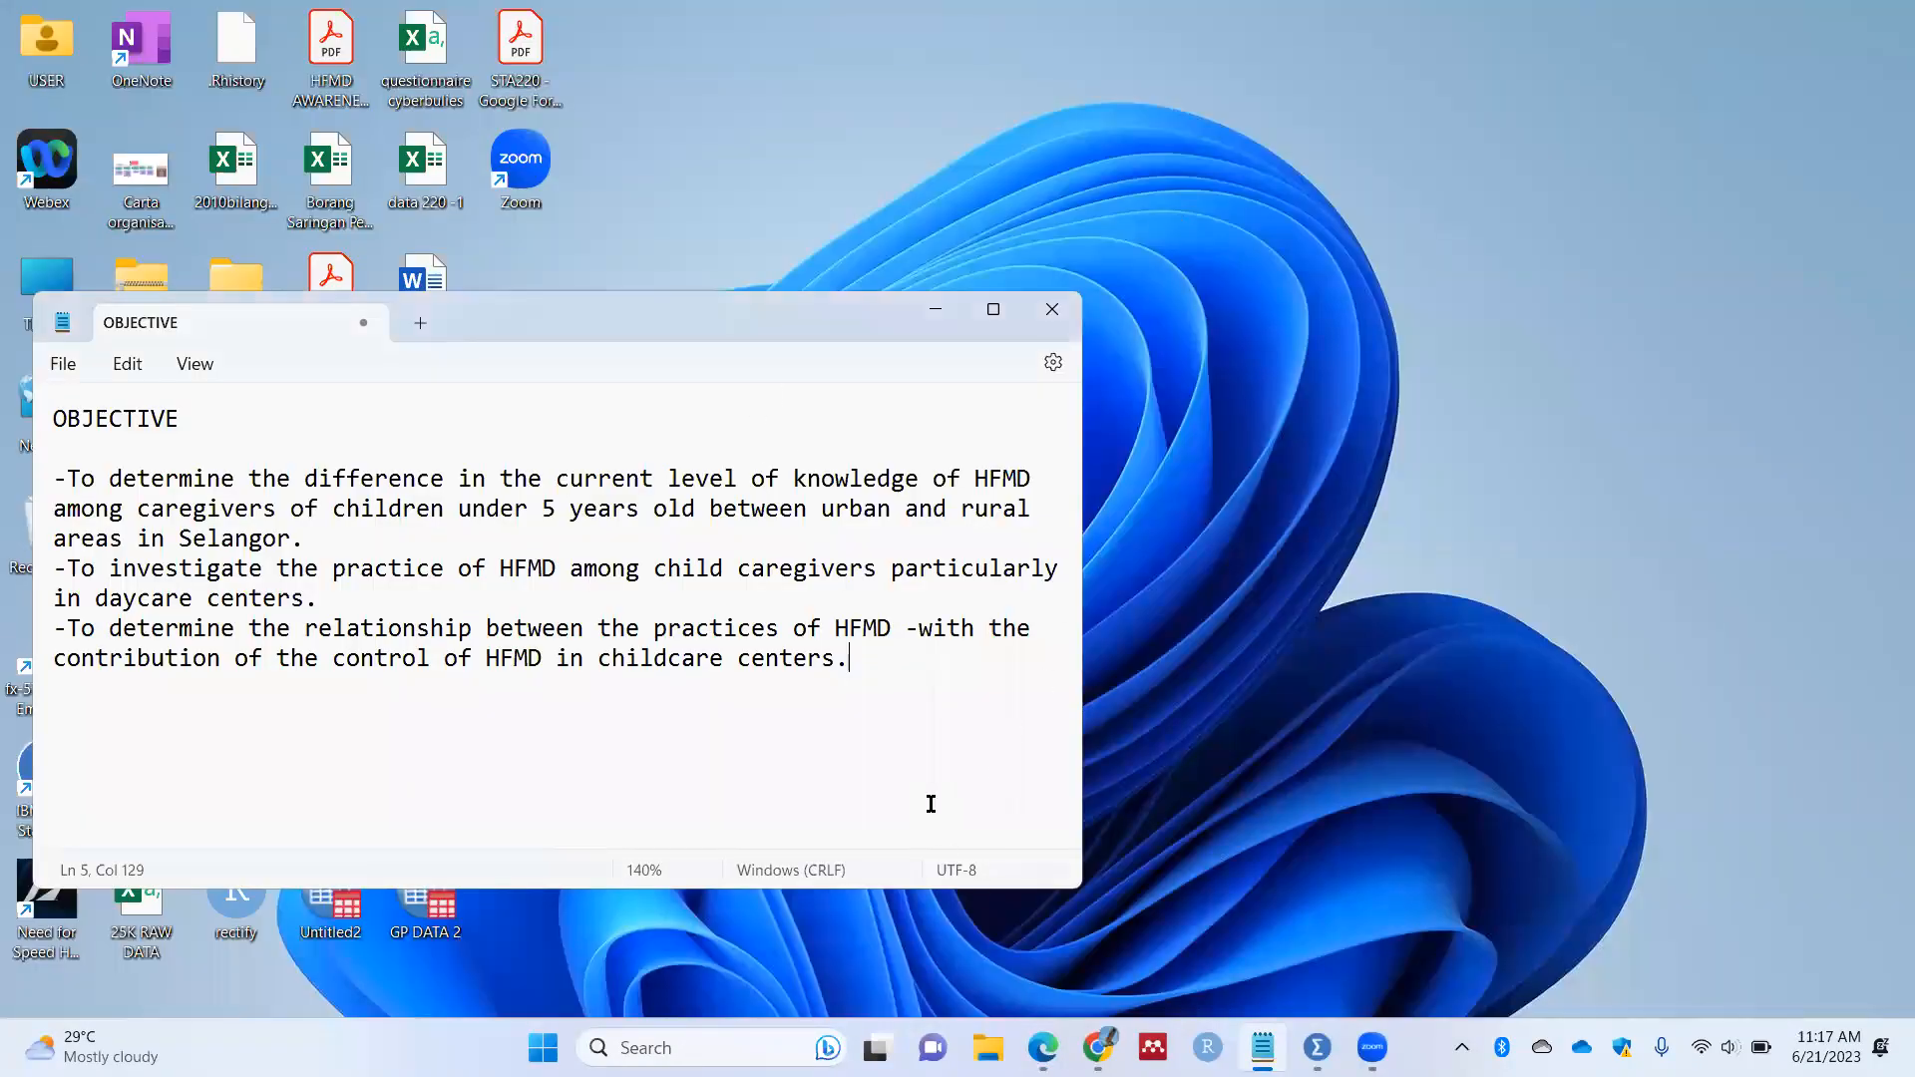
Step: Read through the first HFMD research objective in the OBJECTIVE notes, highlighting its wording on knowledge level and caregivers
double_click(96, 479)
left_click_drag(96, 478, 934, 478)
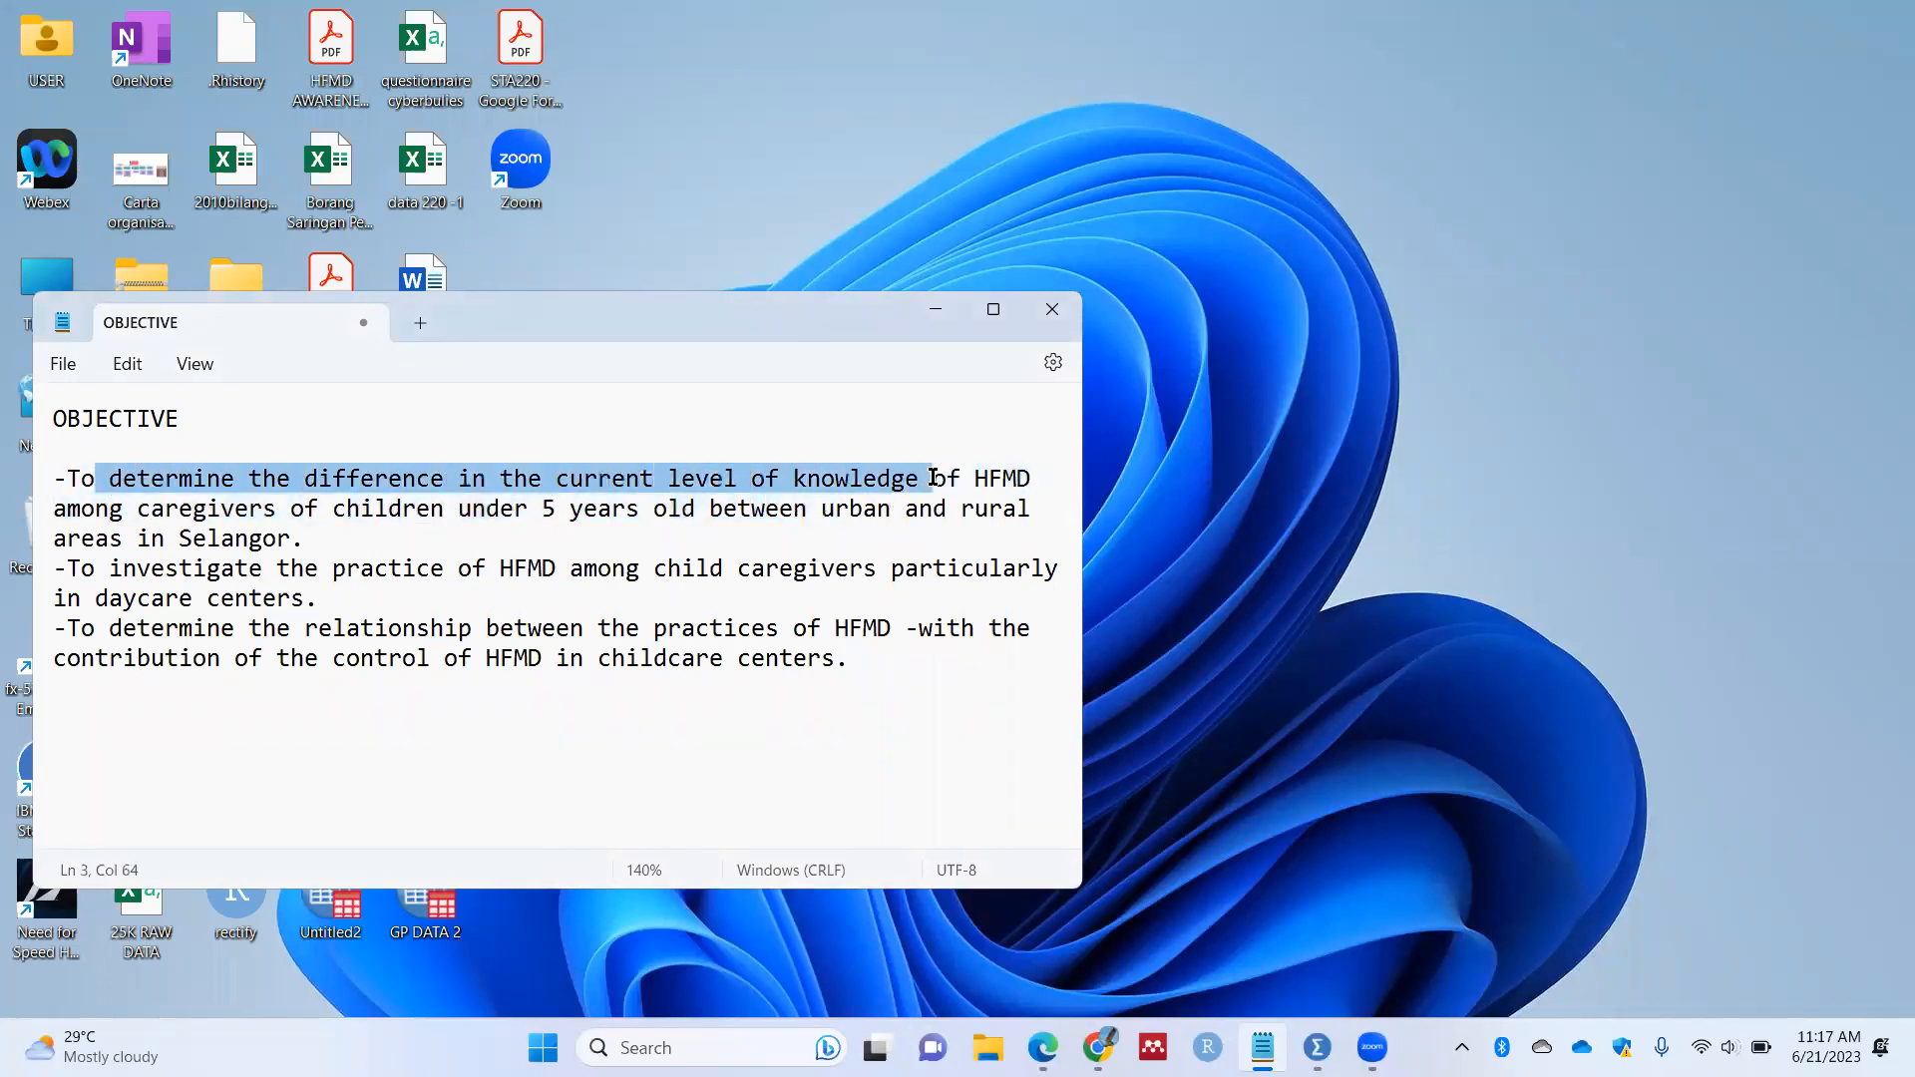
left_click_drag(138, 510, 841, 529)
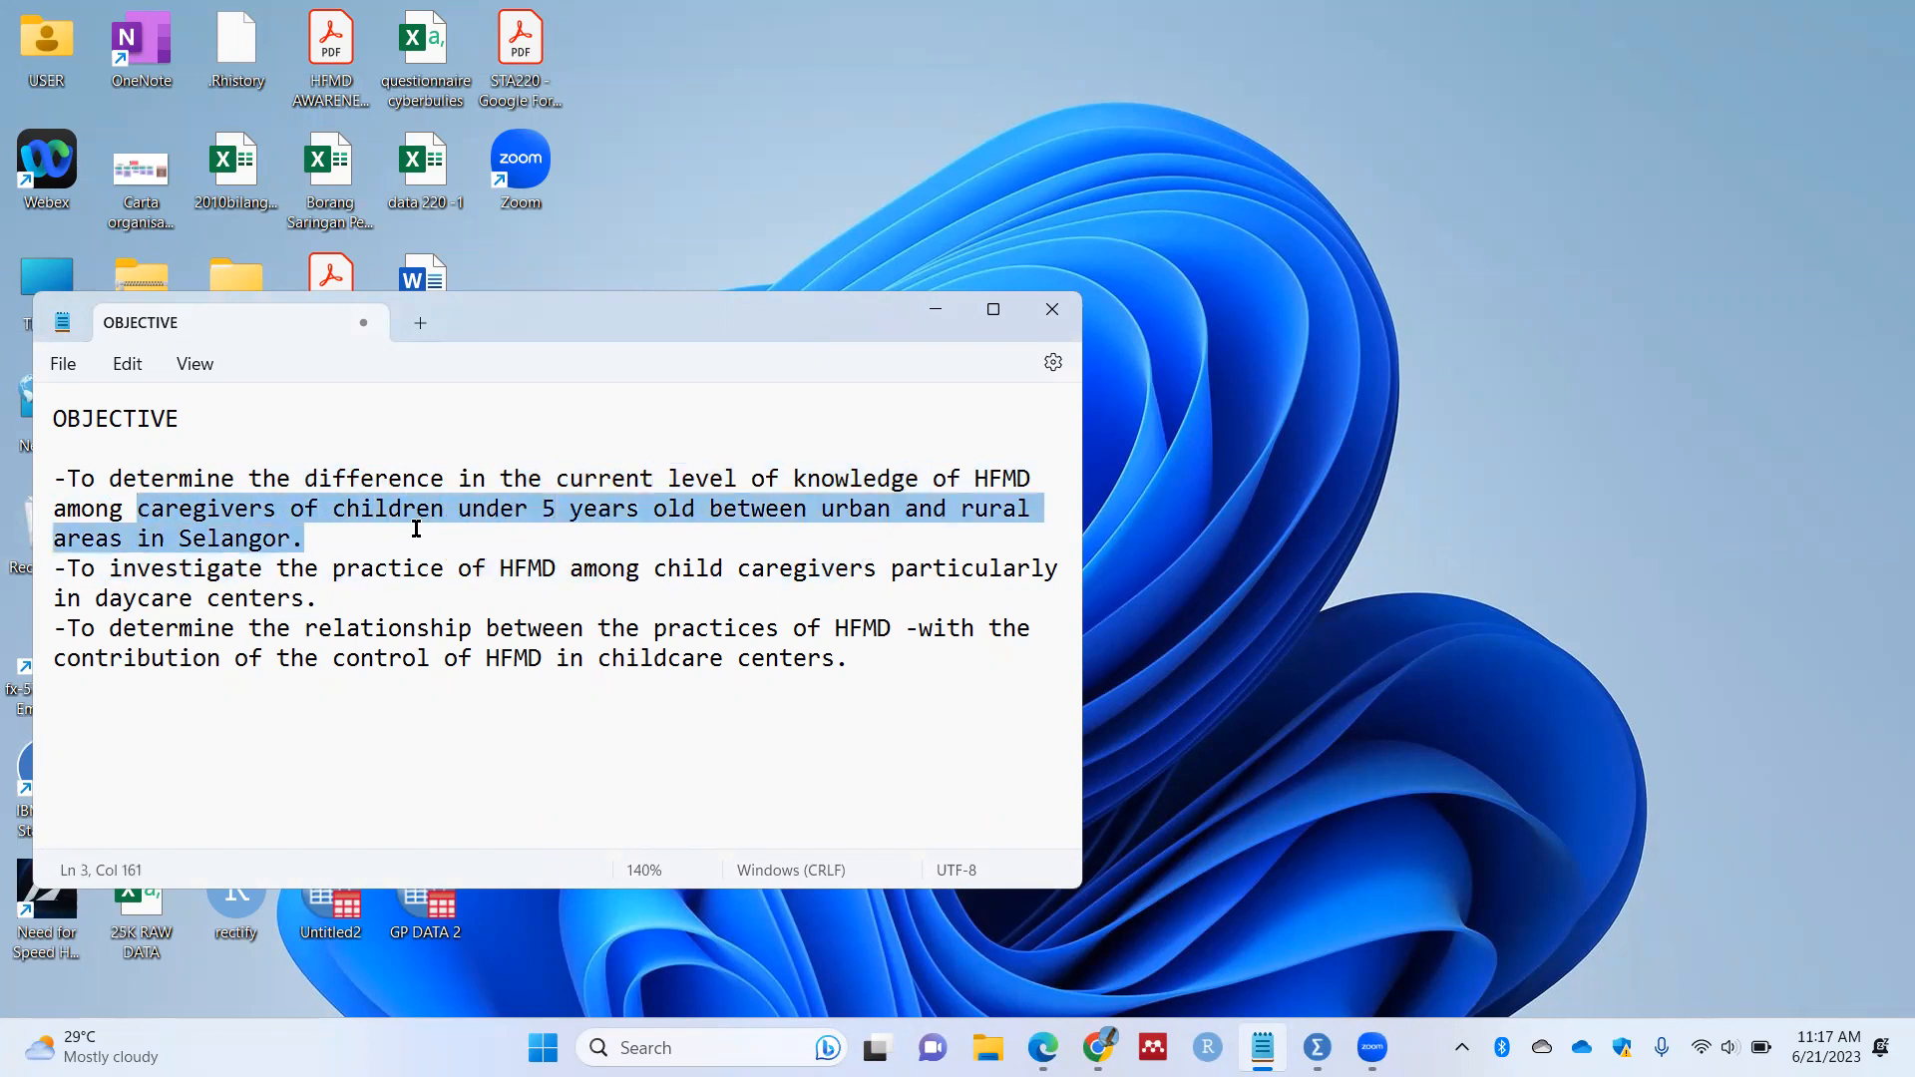
Step: Switch to the GP DATA 2 dataset in SPSS, show its variable definitions and widen the Values column
left_click(1317, 1048)
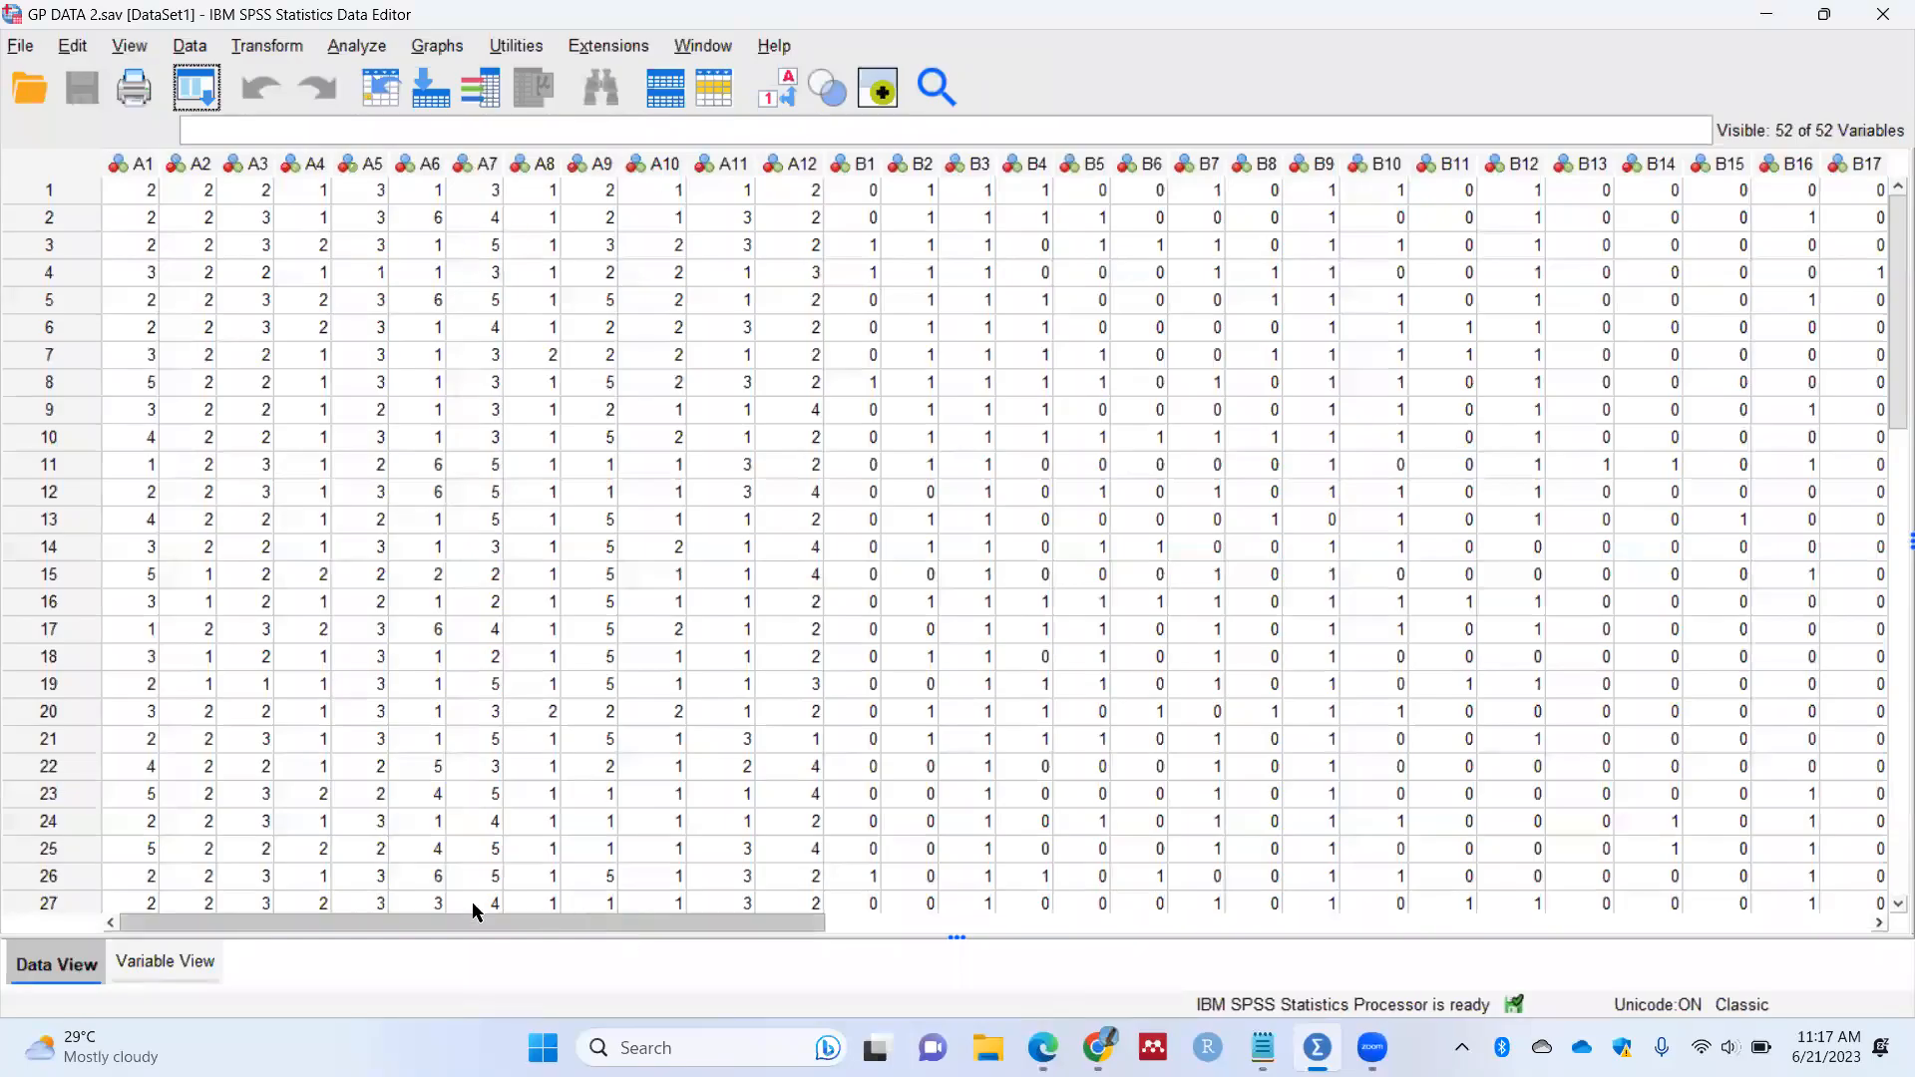
left_click(160, 960)
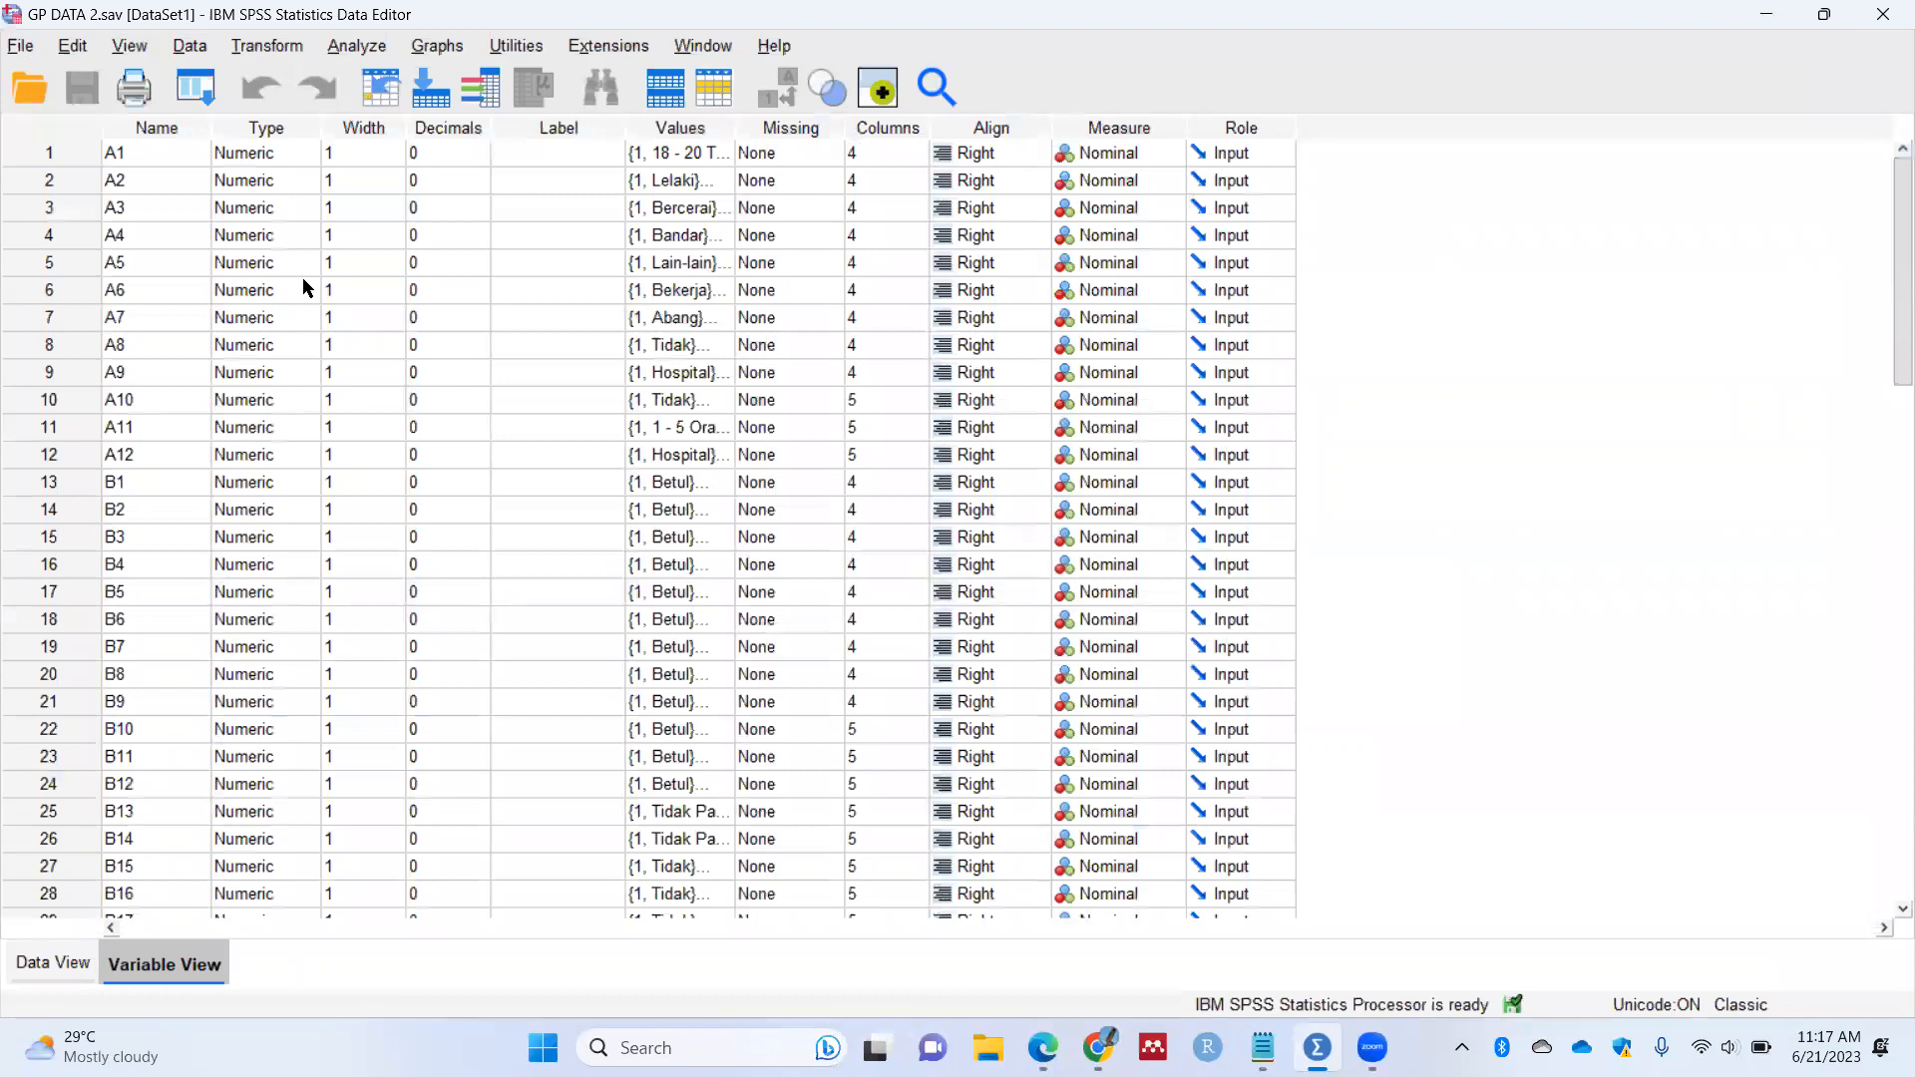
left_click(728, 125)
left_click_drag(734, 127, 900, 147)
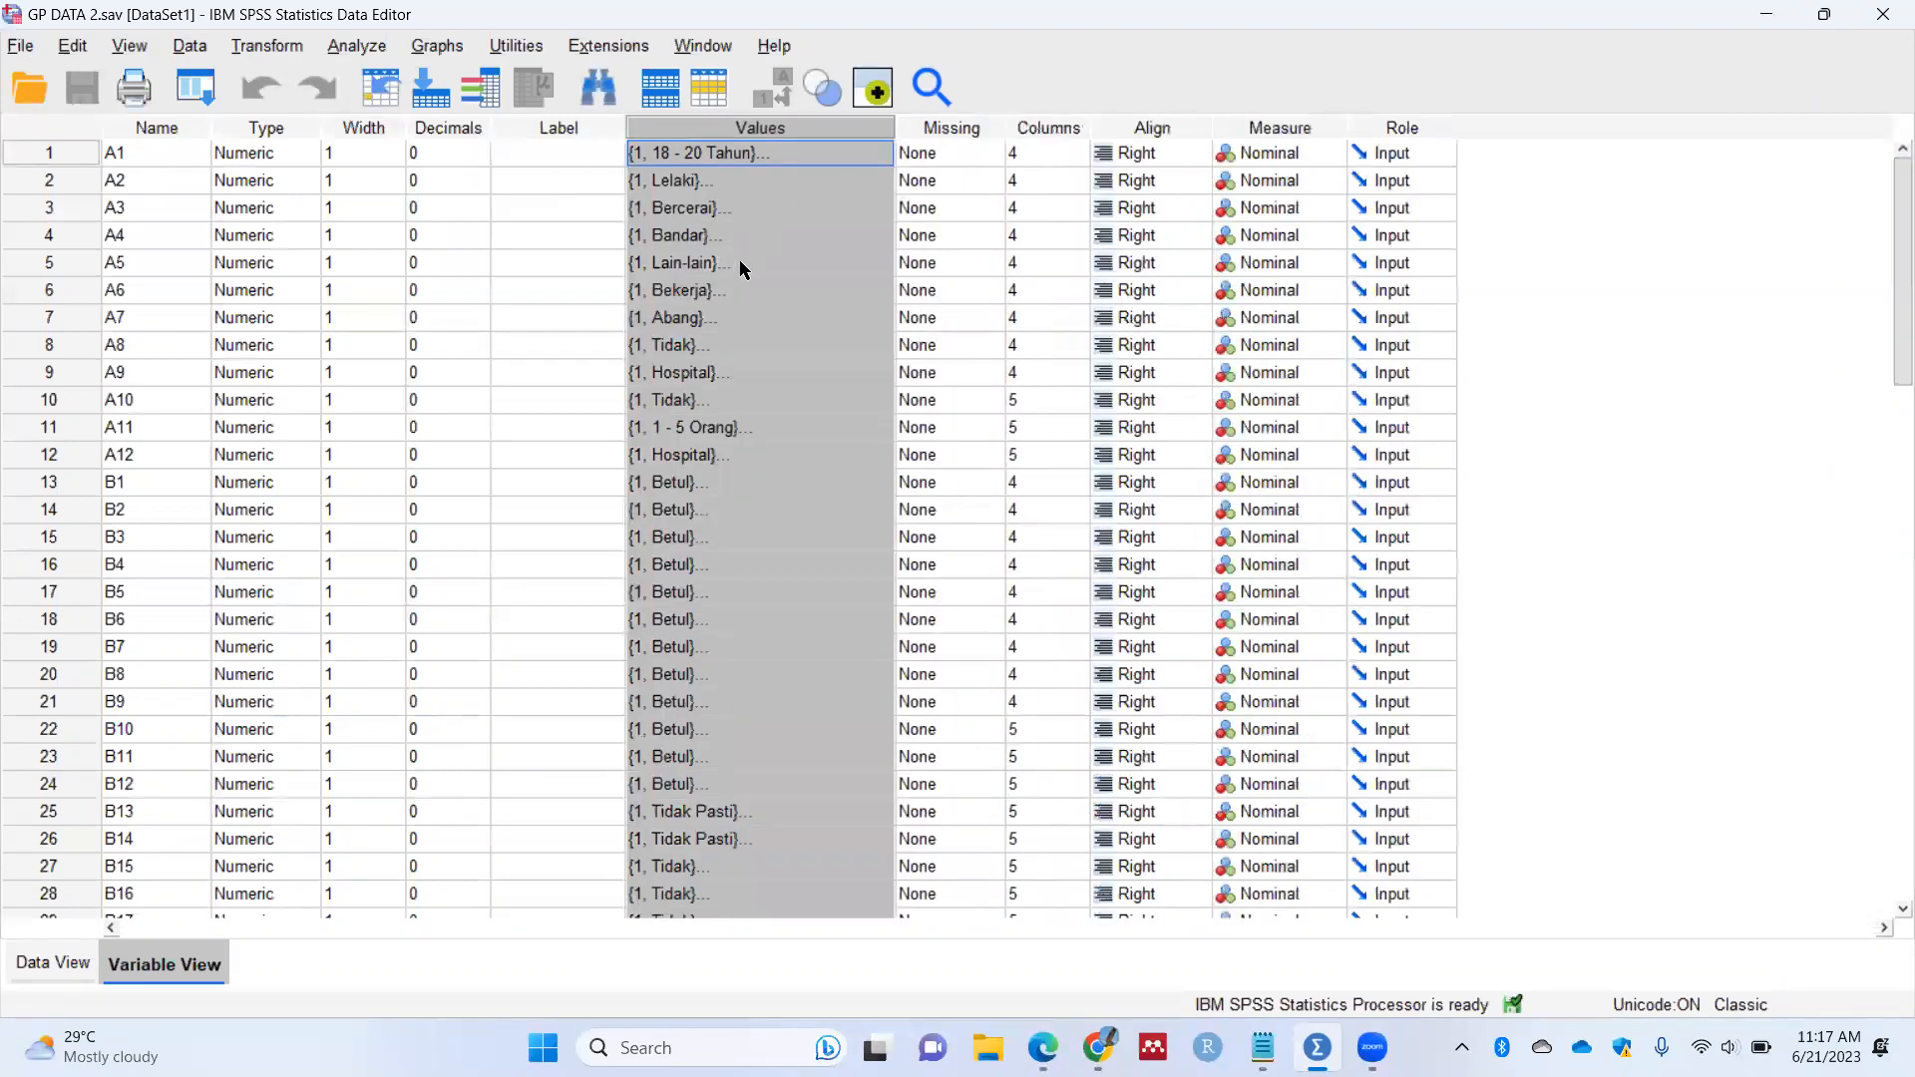
left_click(741, 261)
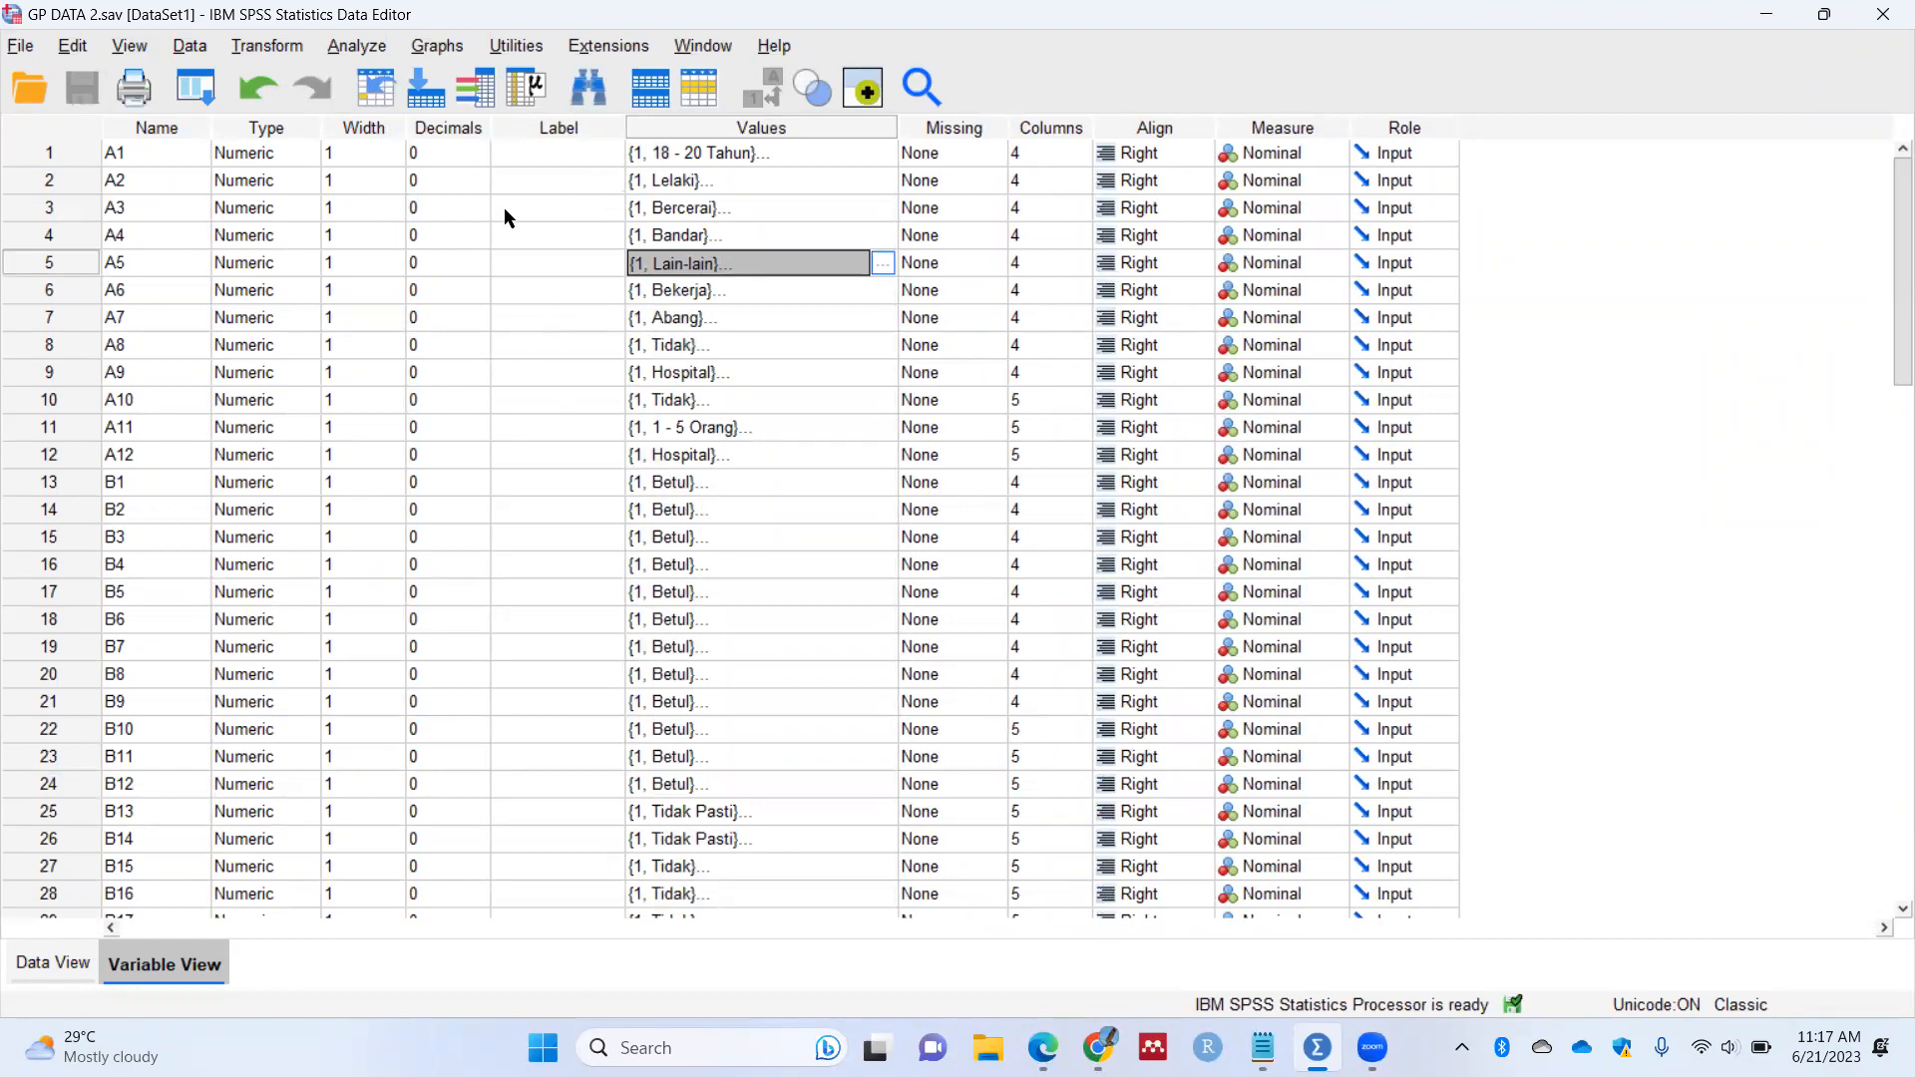
Step: Inspect the Label cells of A1 to A12 and the value labels defined for A4
left_click_drag(551, 150, 521, 450)
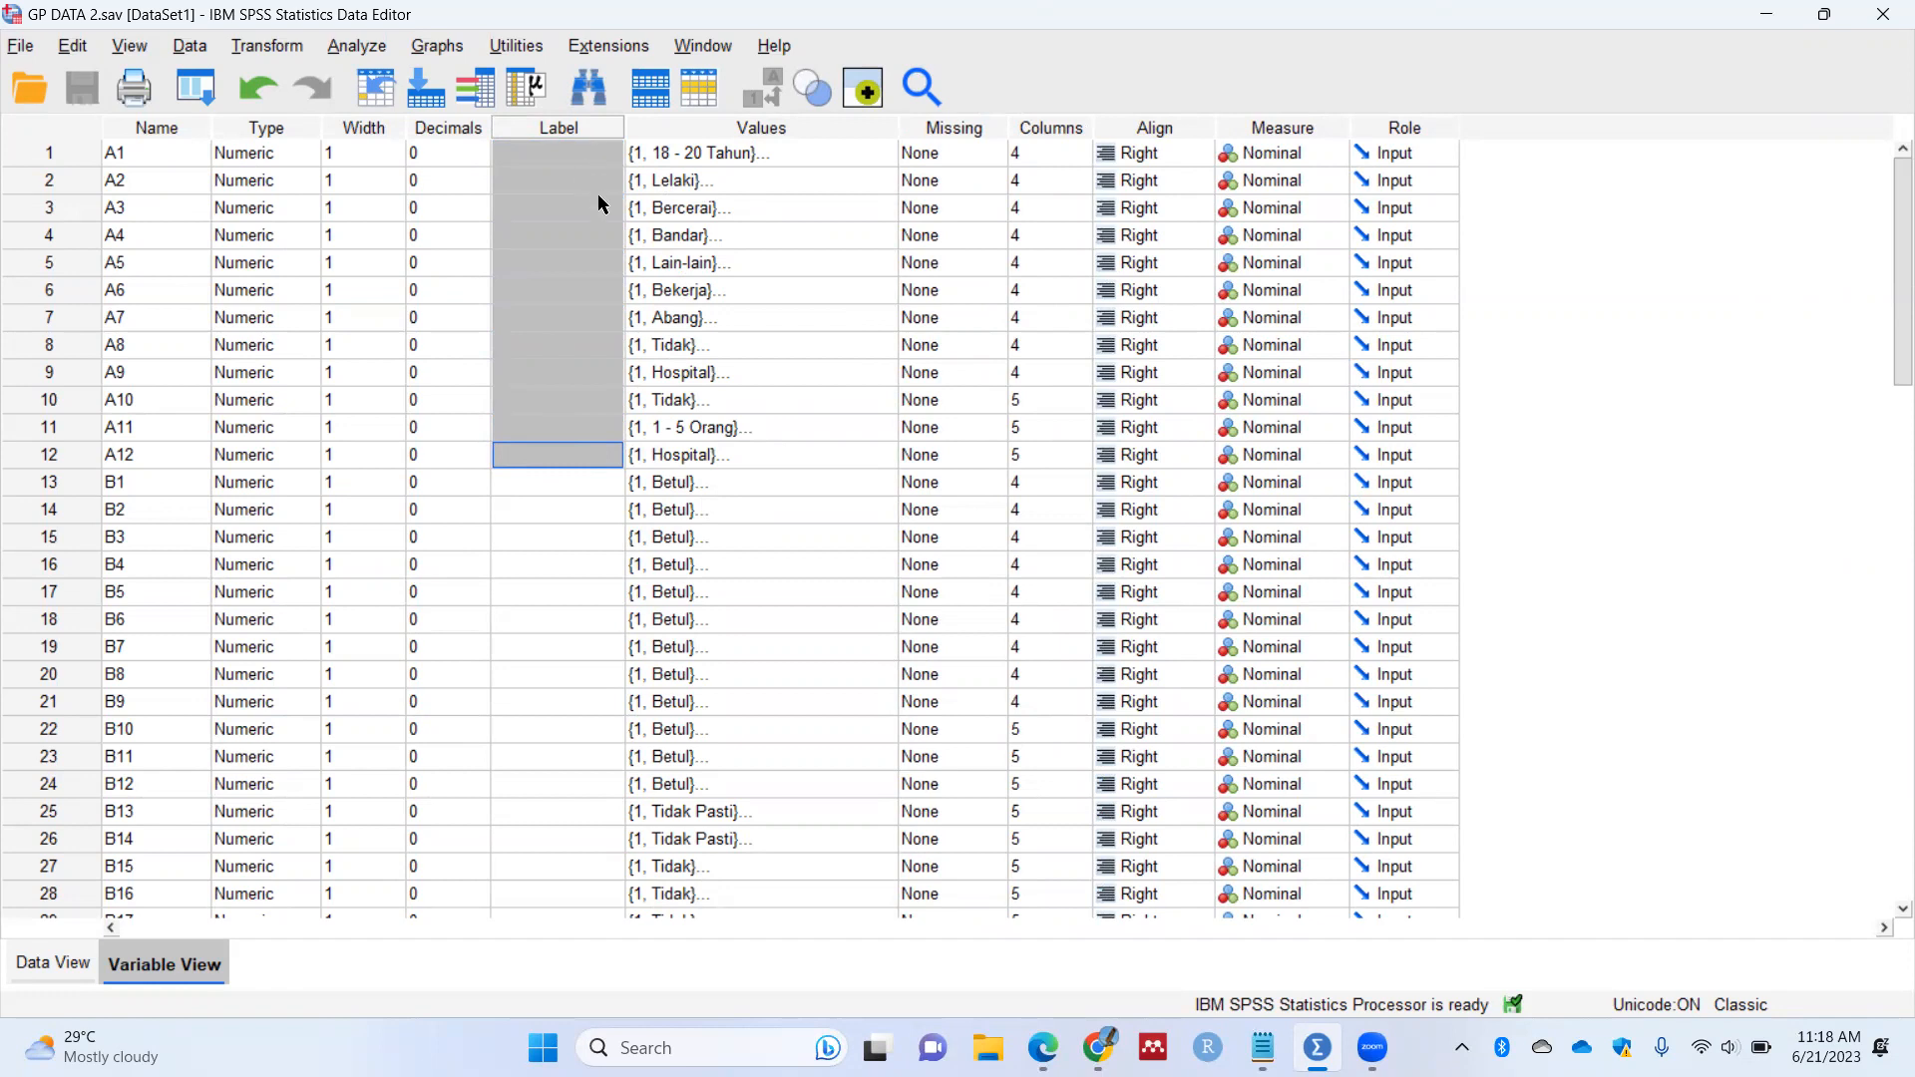
left_click(605, 237)
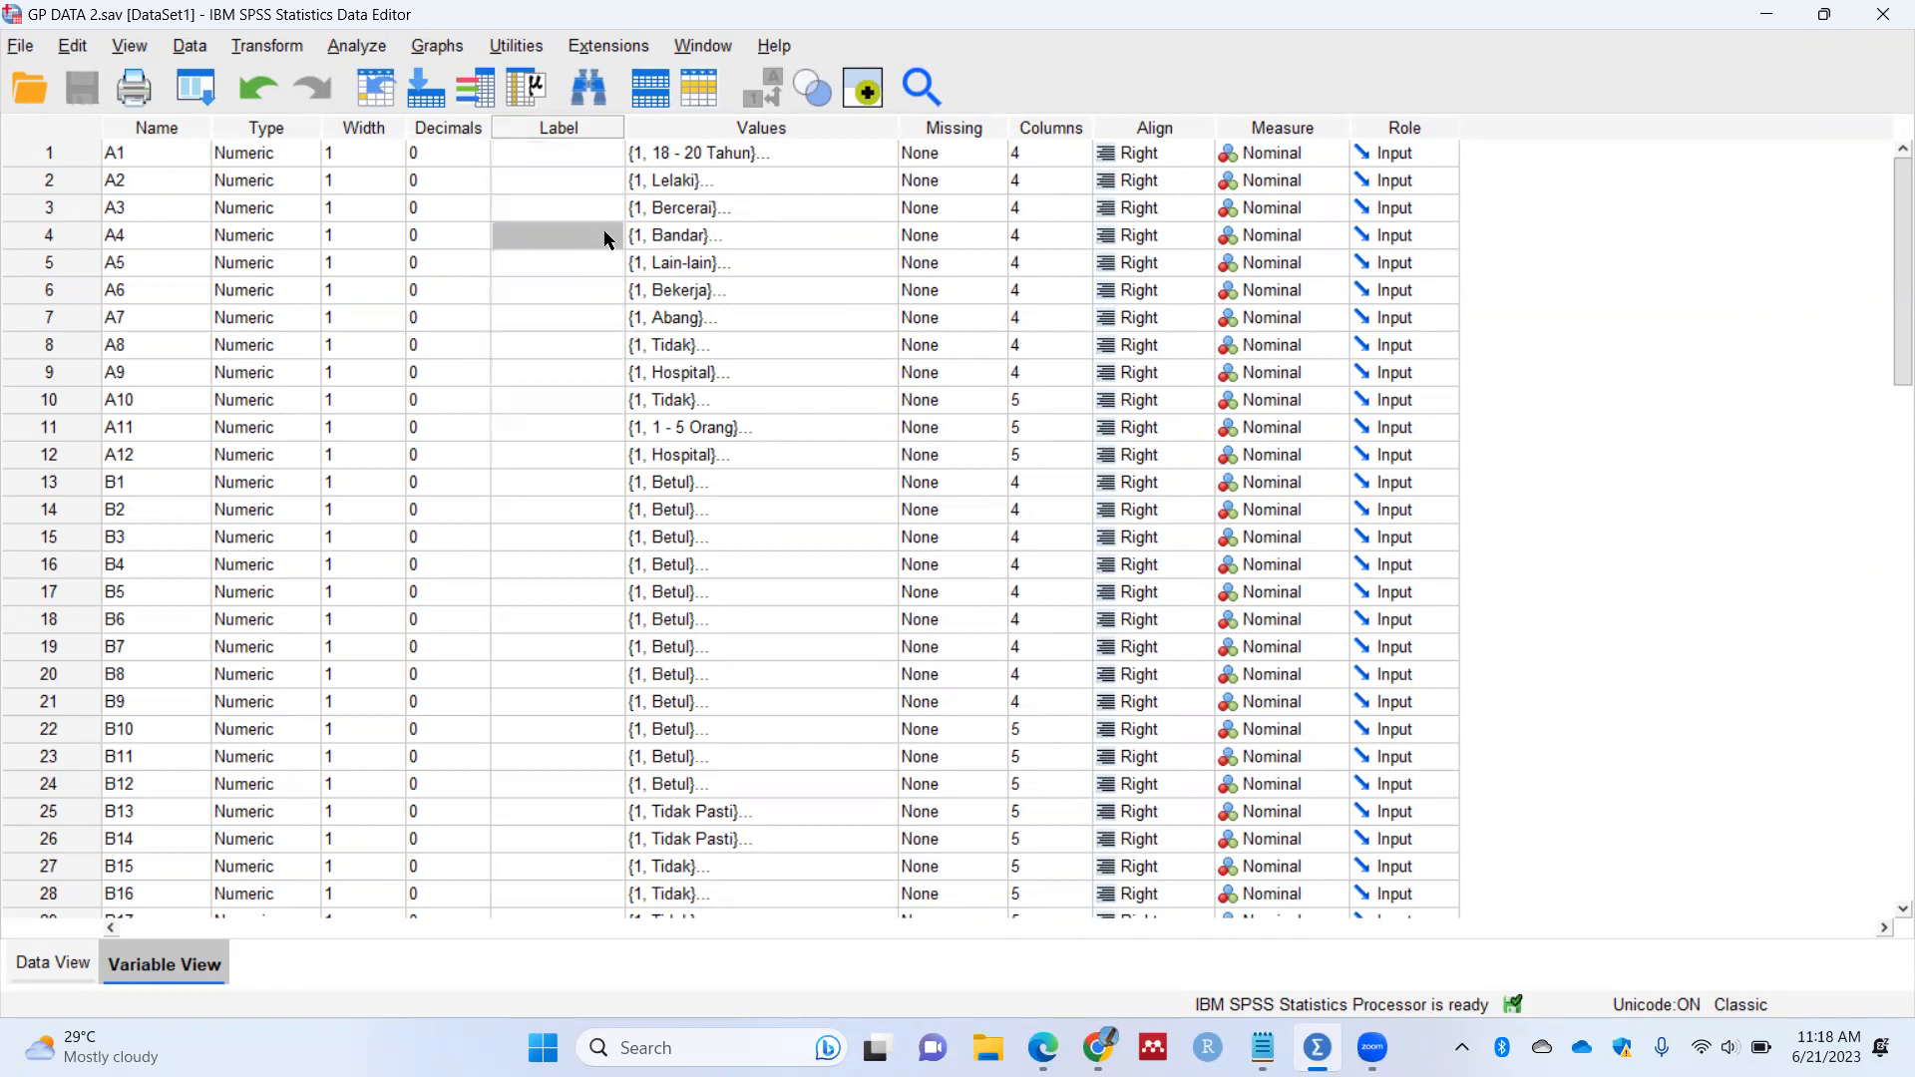
left_click(79, 240)
left_click(880, 235)
left_click(882, 233)
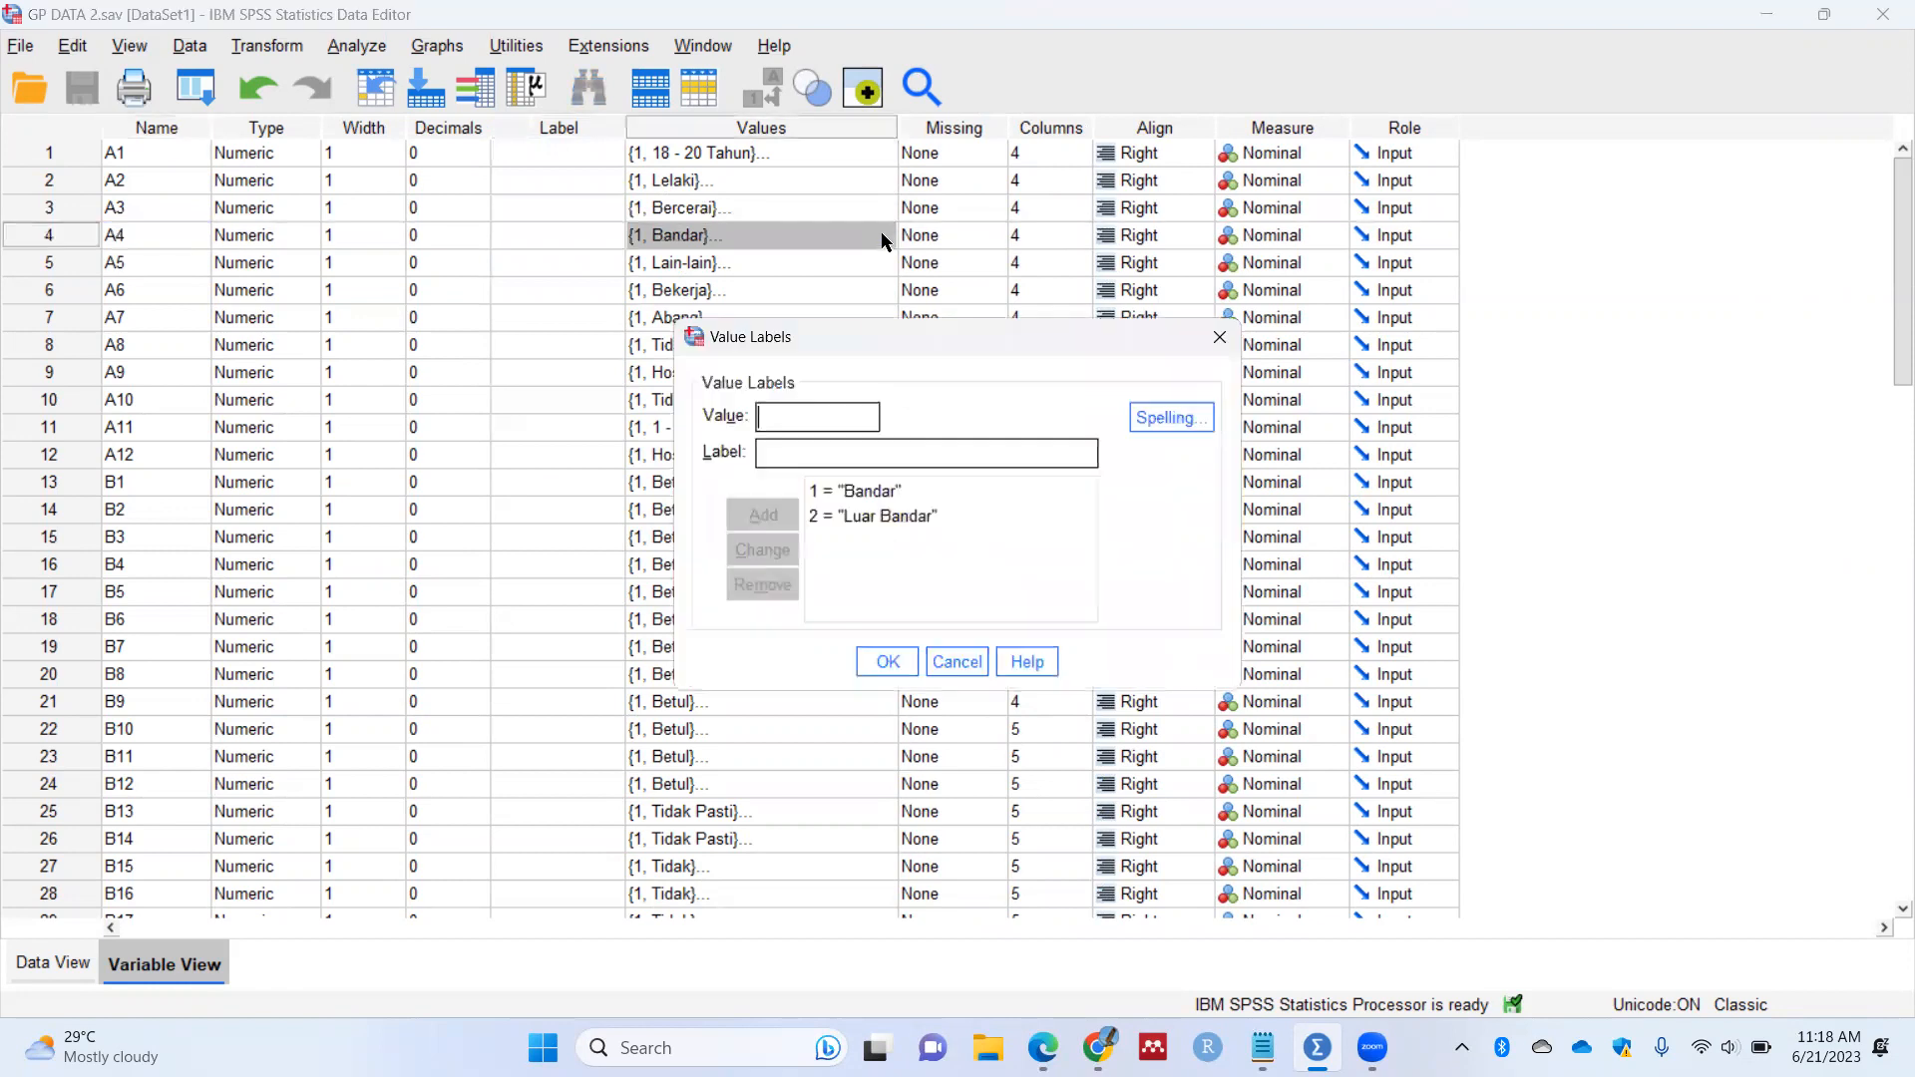
left_click(1217, 339)
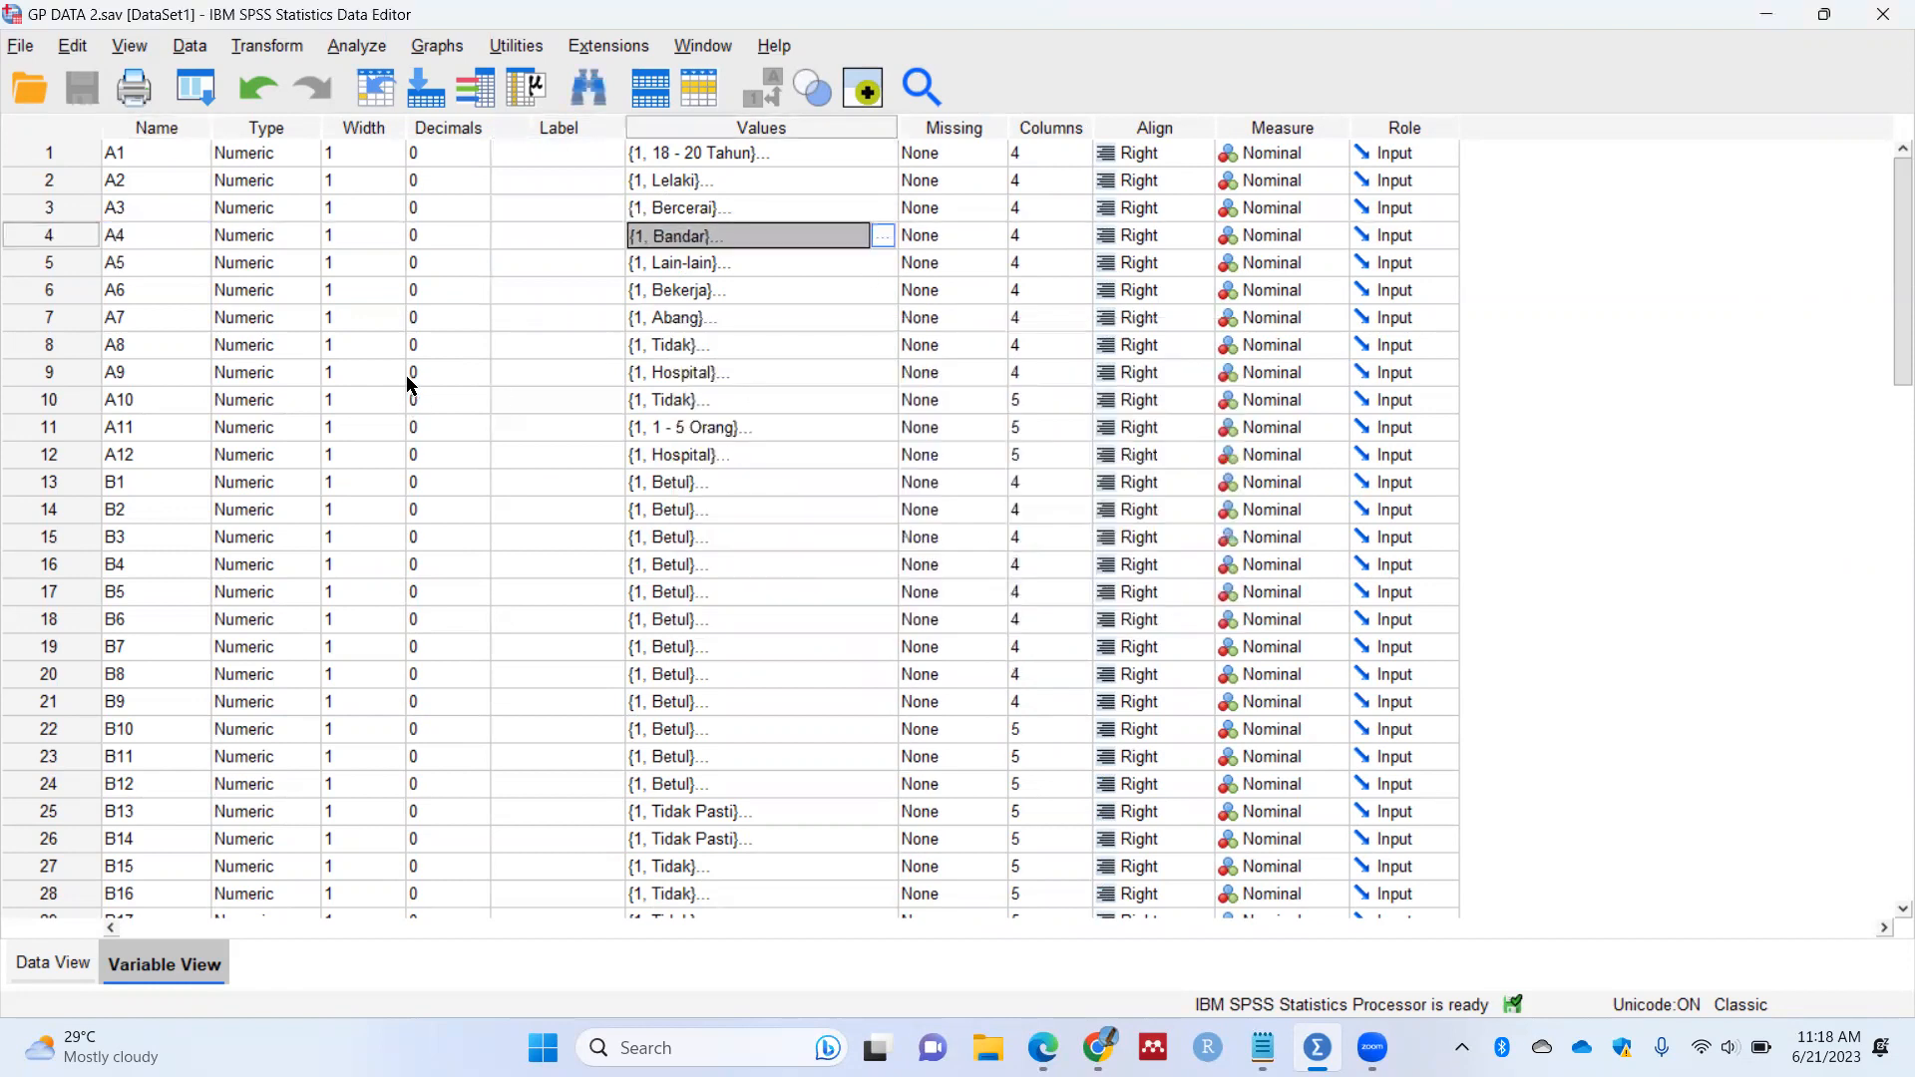
Step: Locate the TotalKnowledge variable and examine its data column alongside the B and C item columns
scroll(409, 382, "down", 5)
scroll(409, 382, "down", 5)
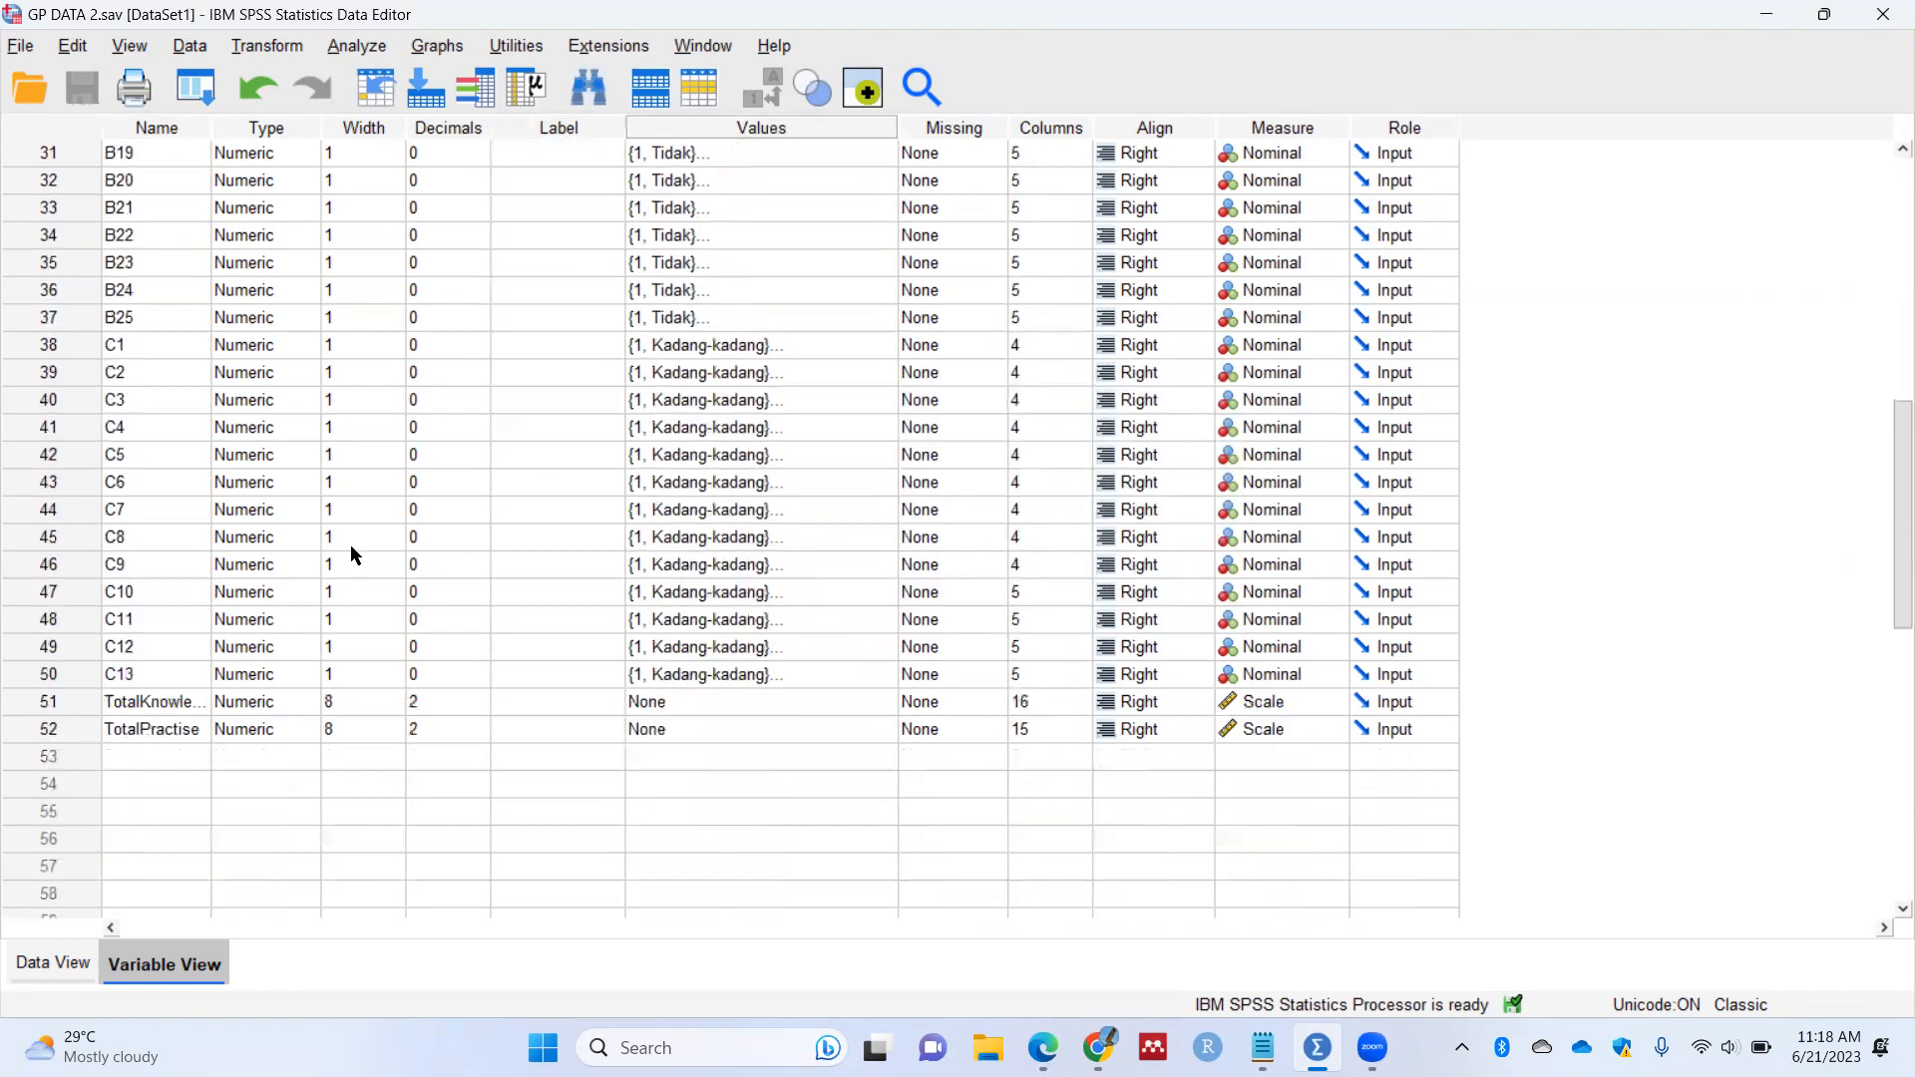
double_click(80, 702)
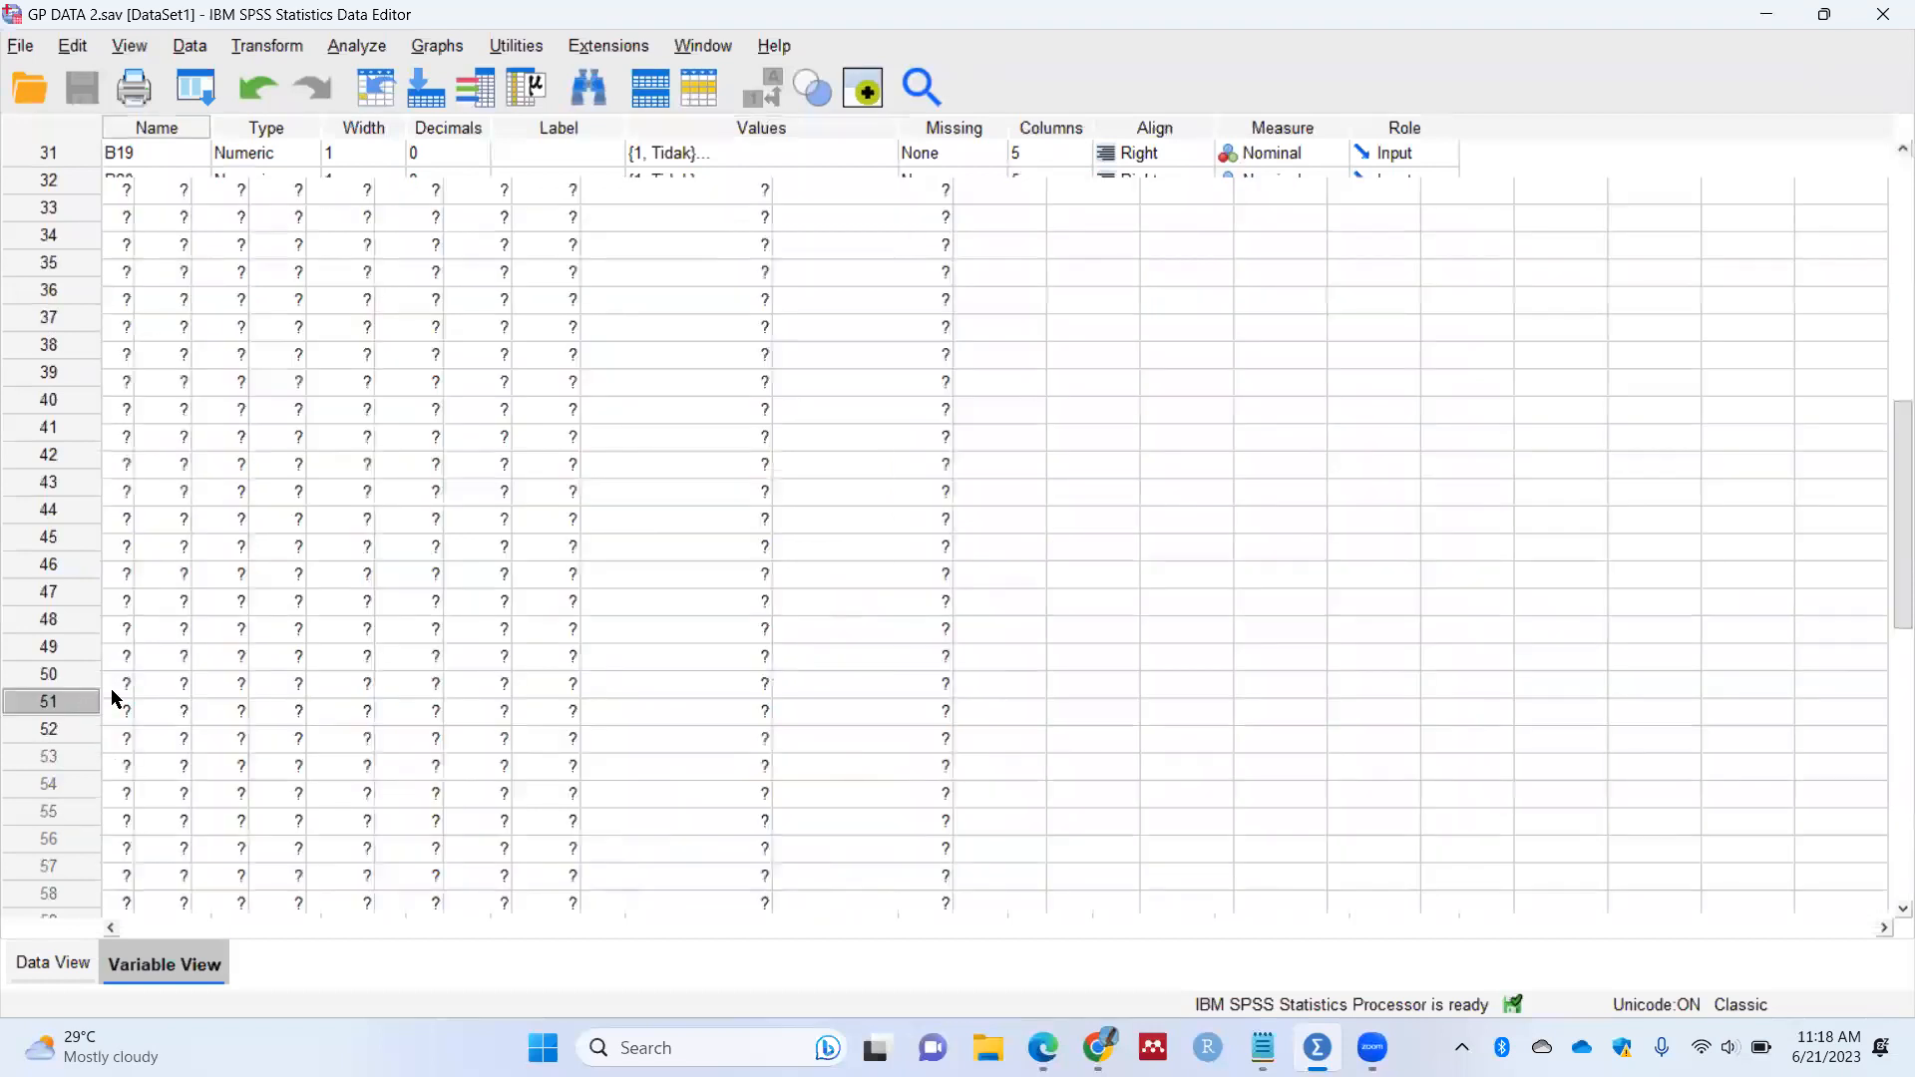
left_click(708, 159)
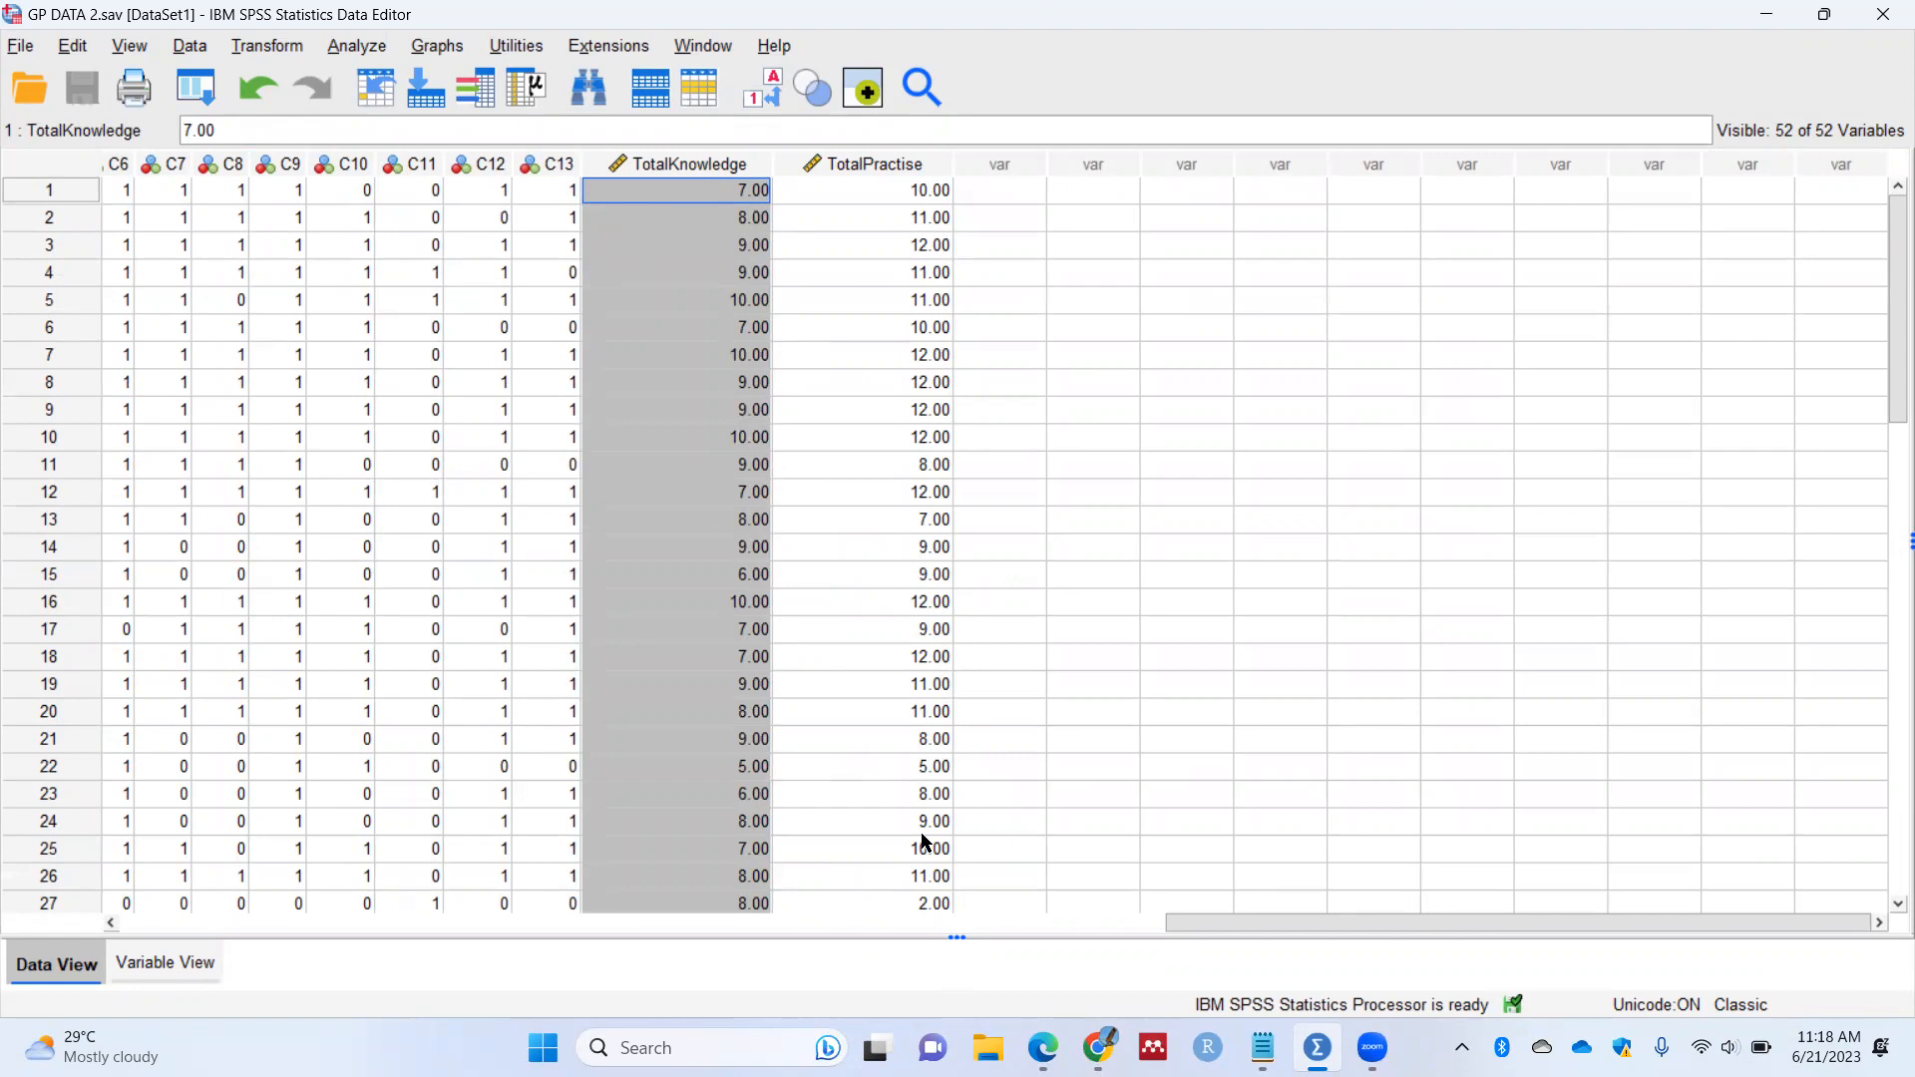
left_click_drag(1325, 926, 976, 909)
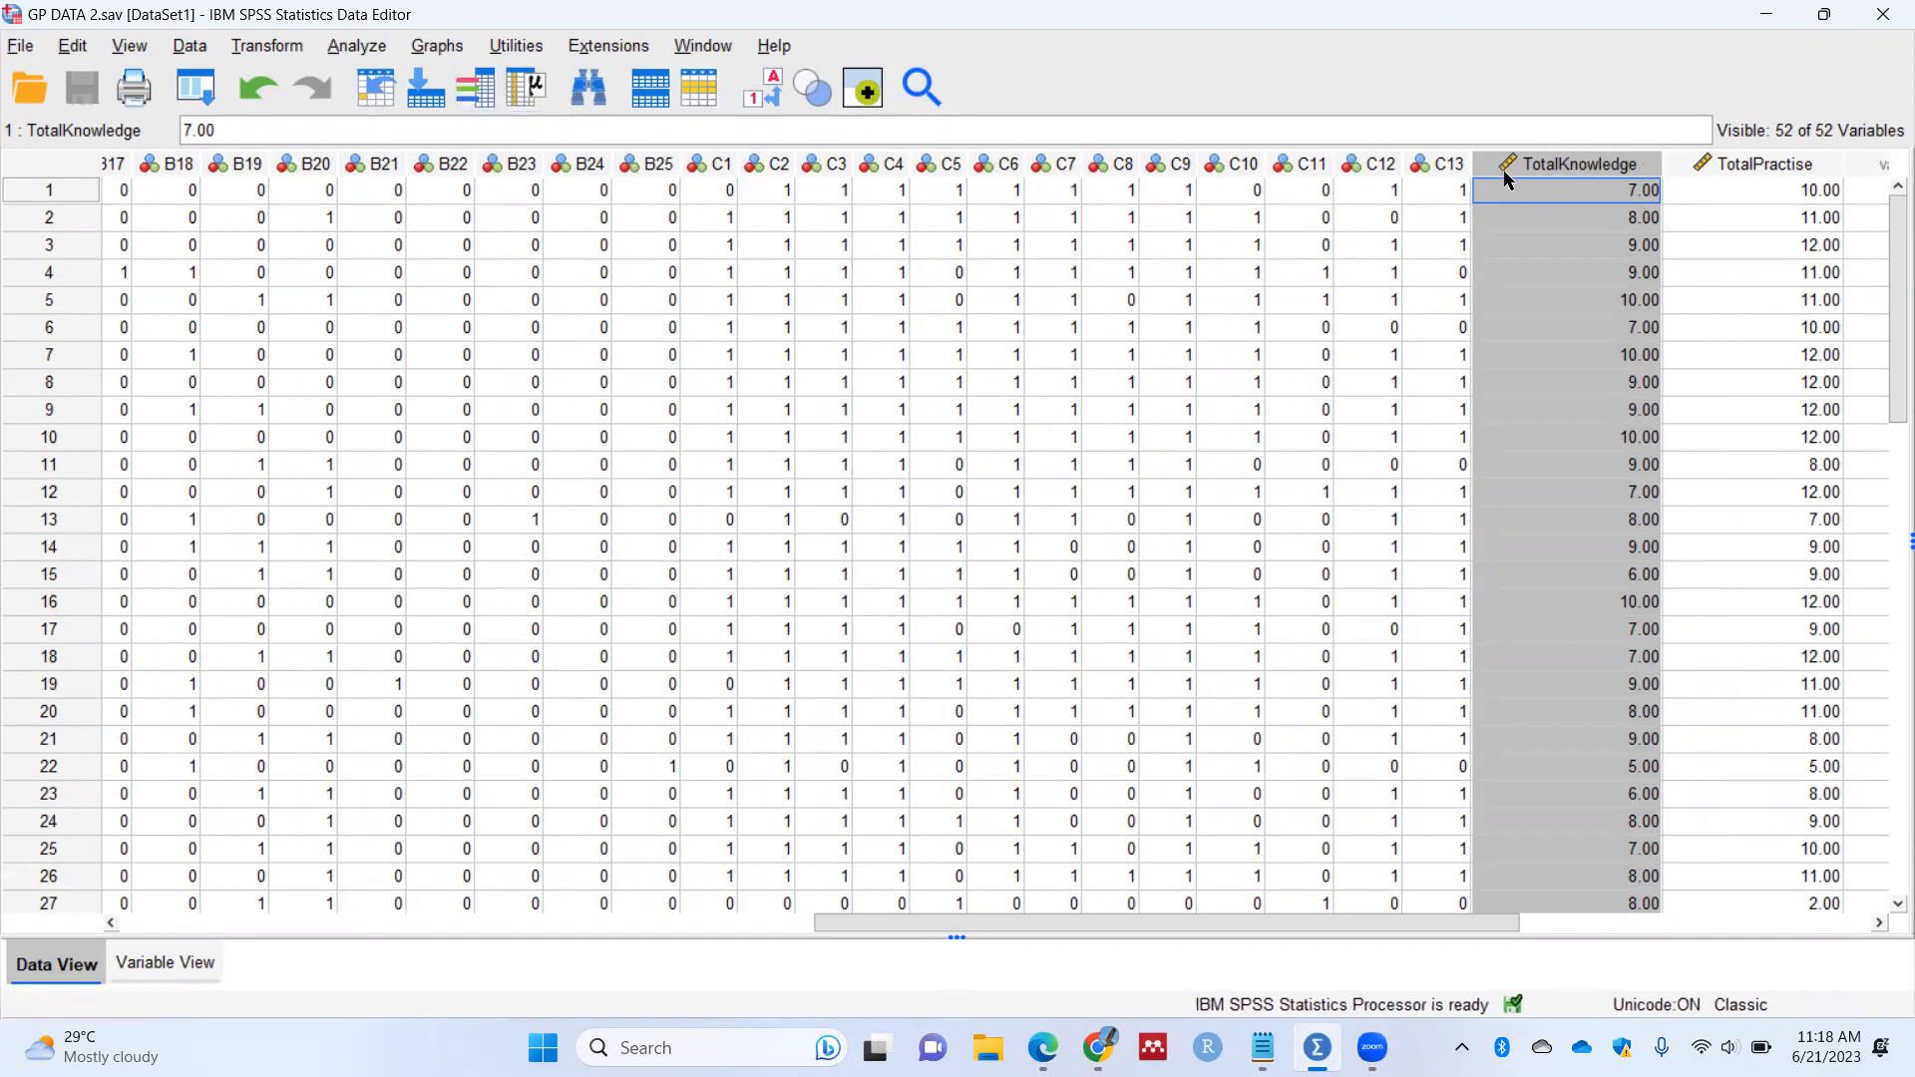
Step: Select the TotalKnowledge and TotalPractise columns and run descriptive statistics on them
left_click(208, 960)
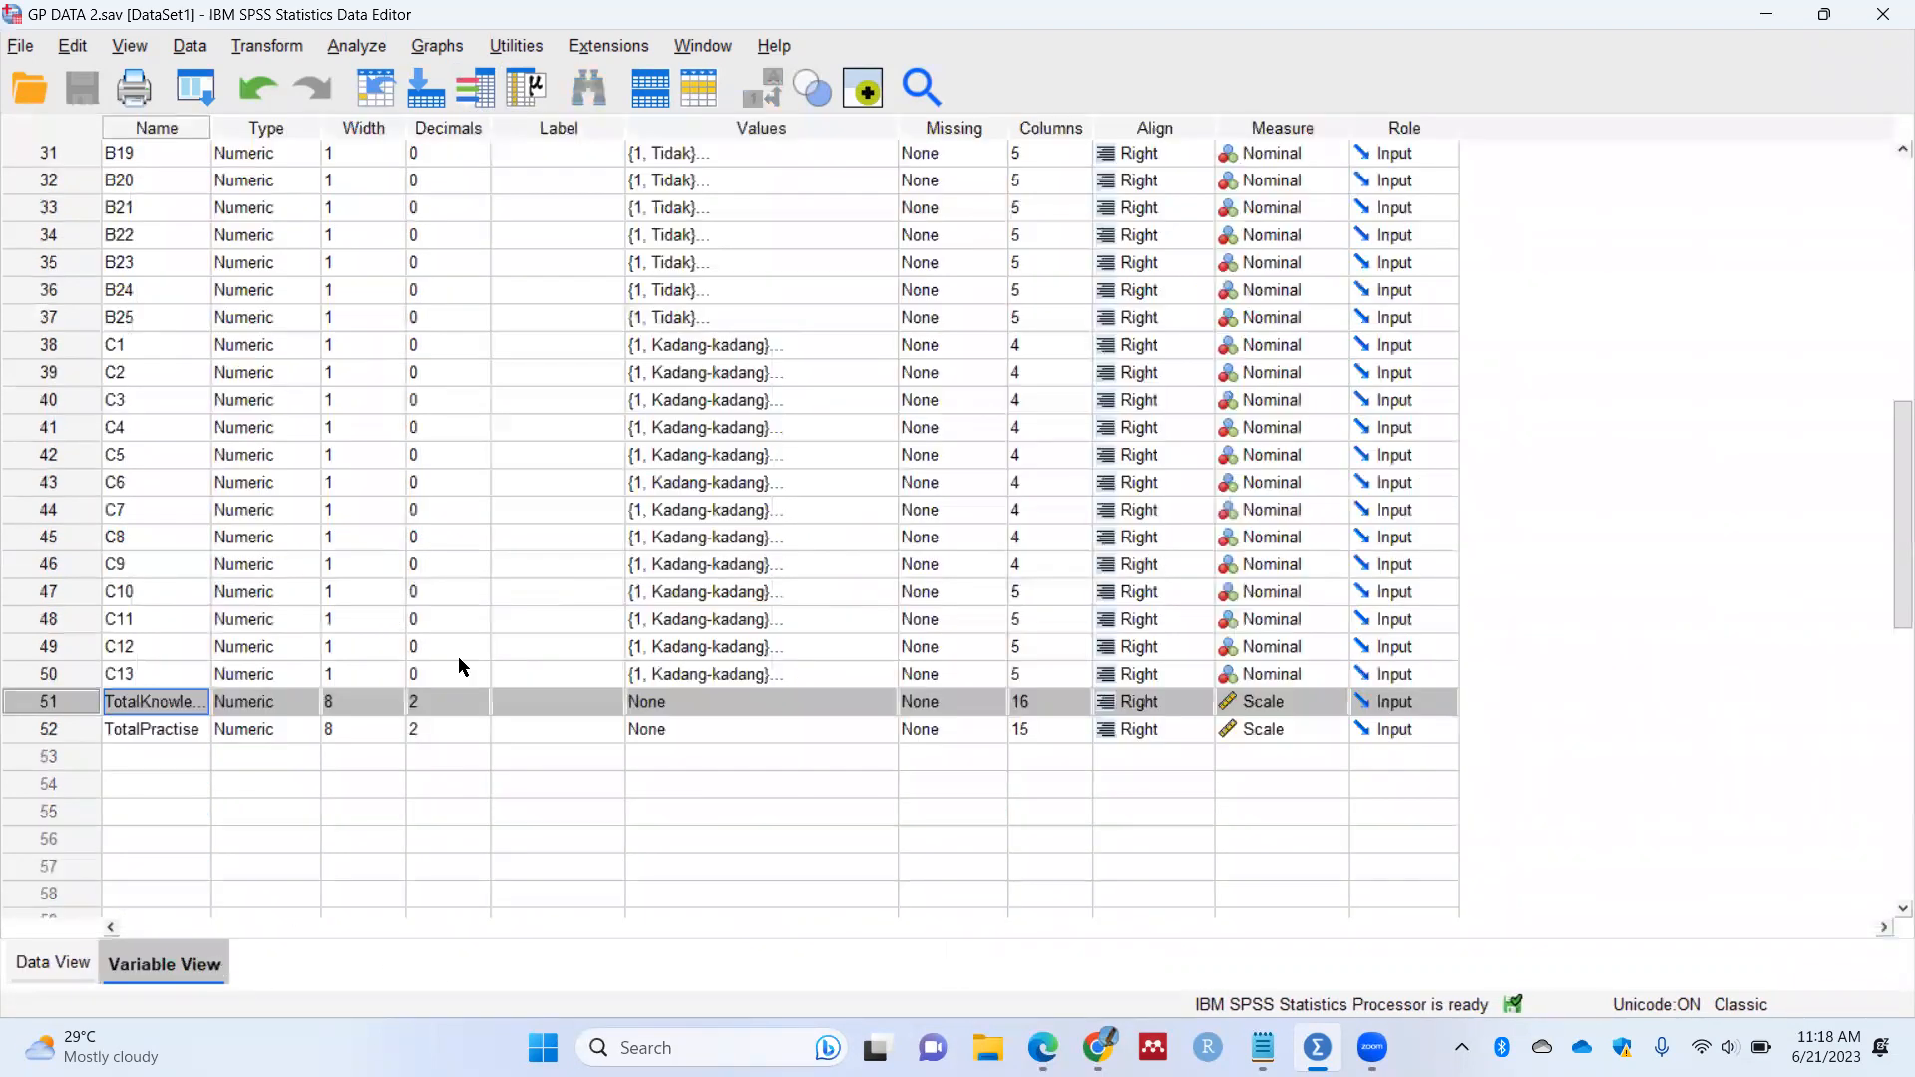
left_click(142, 734)
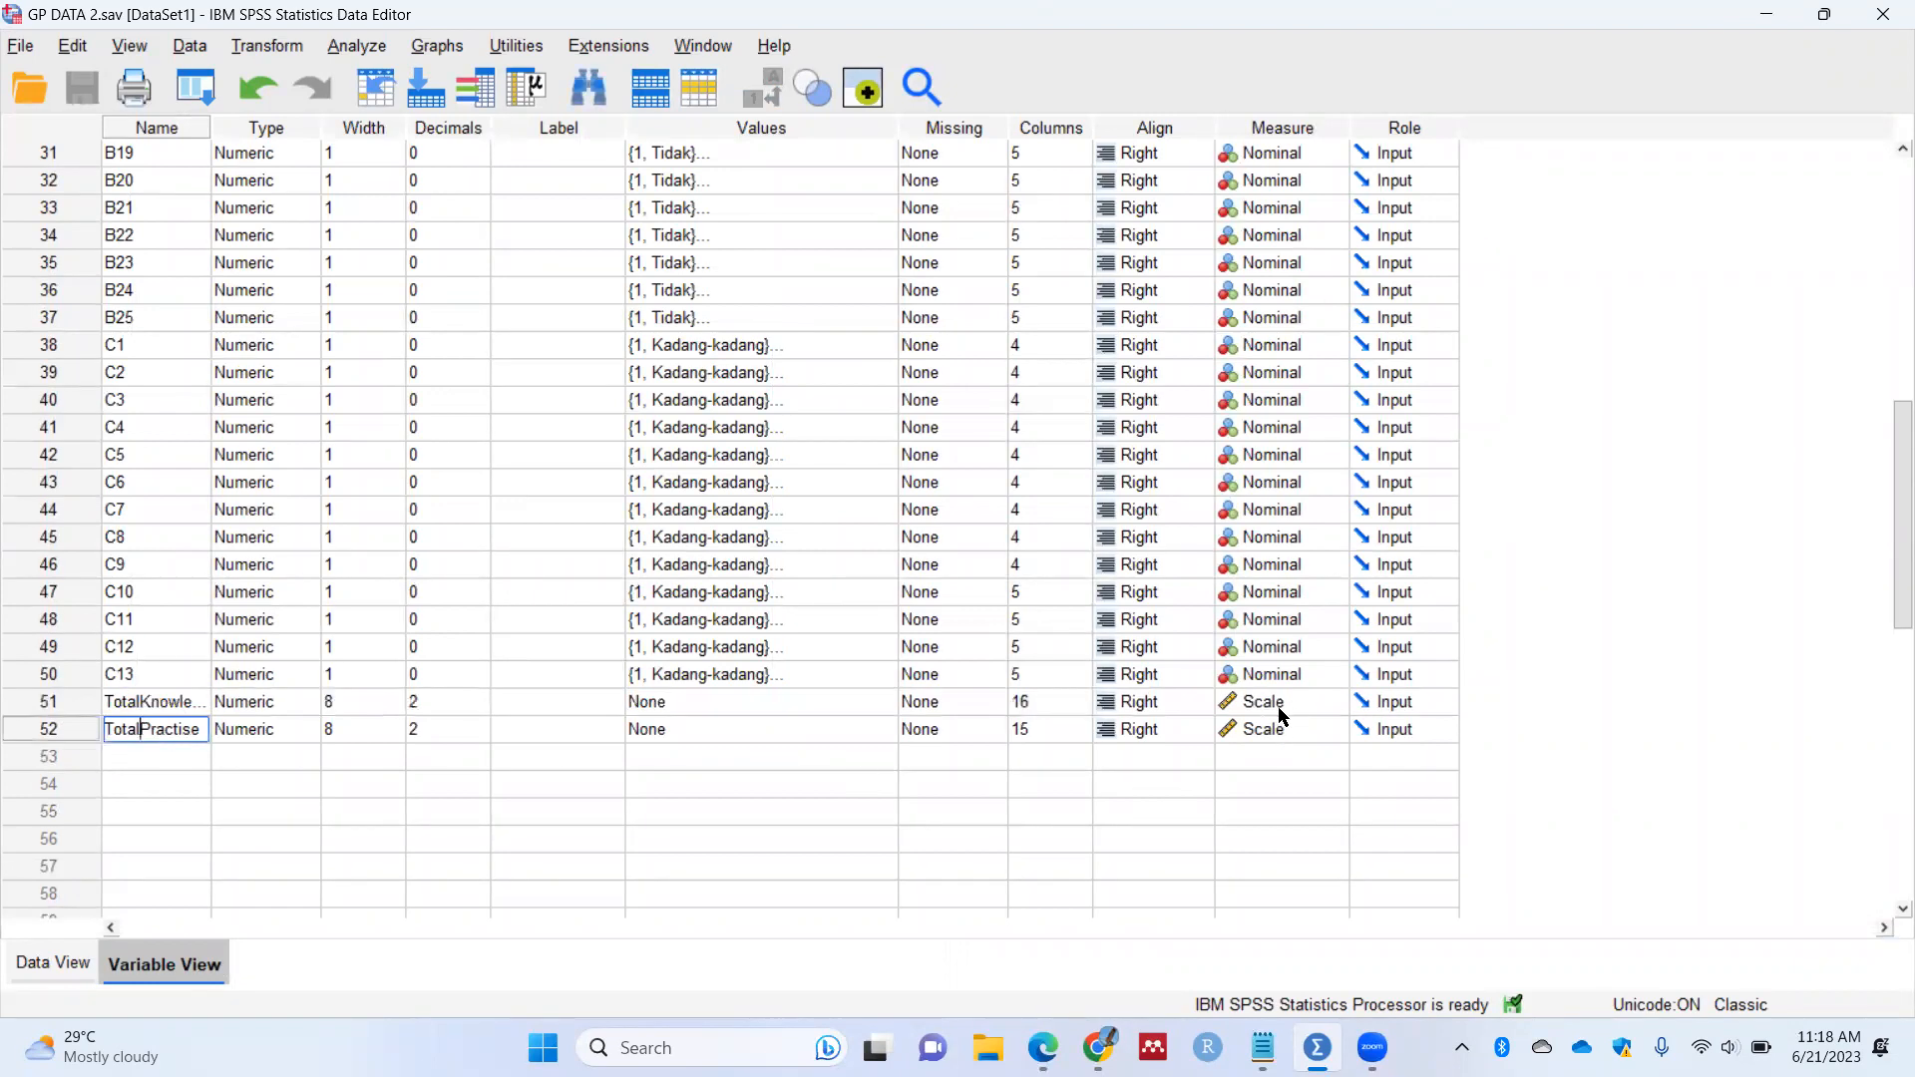
left_click_drag(54, 706, 56, 729)
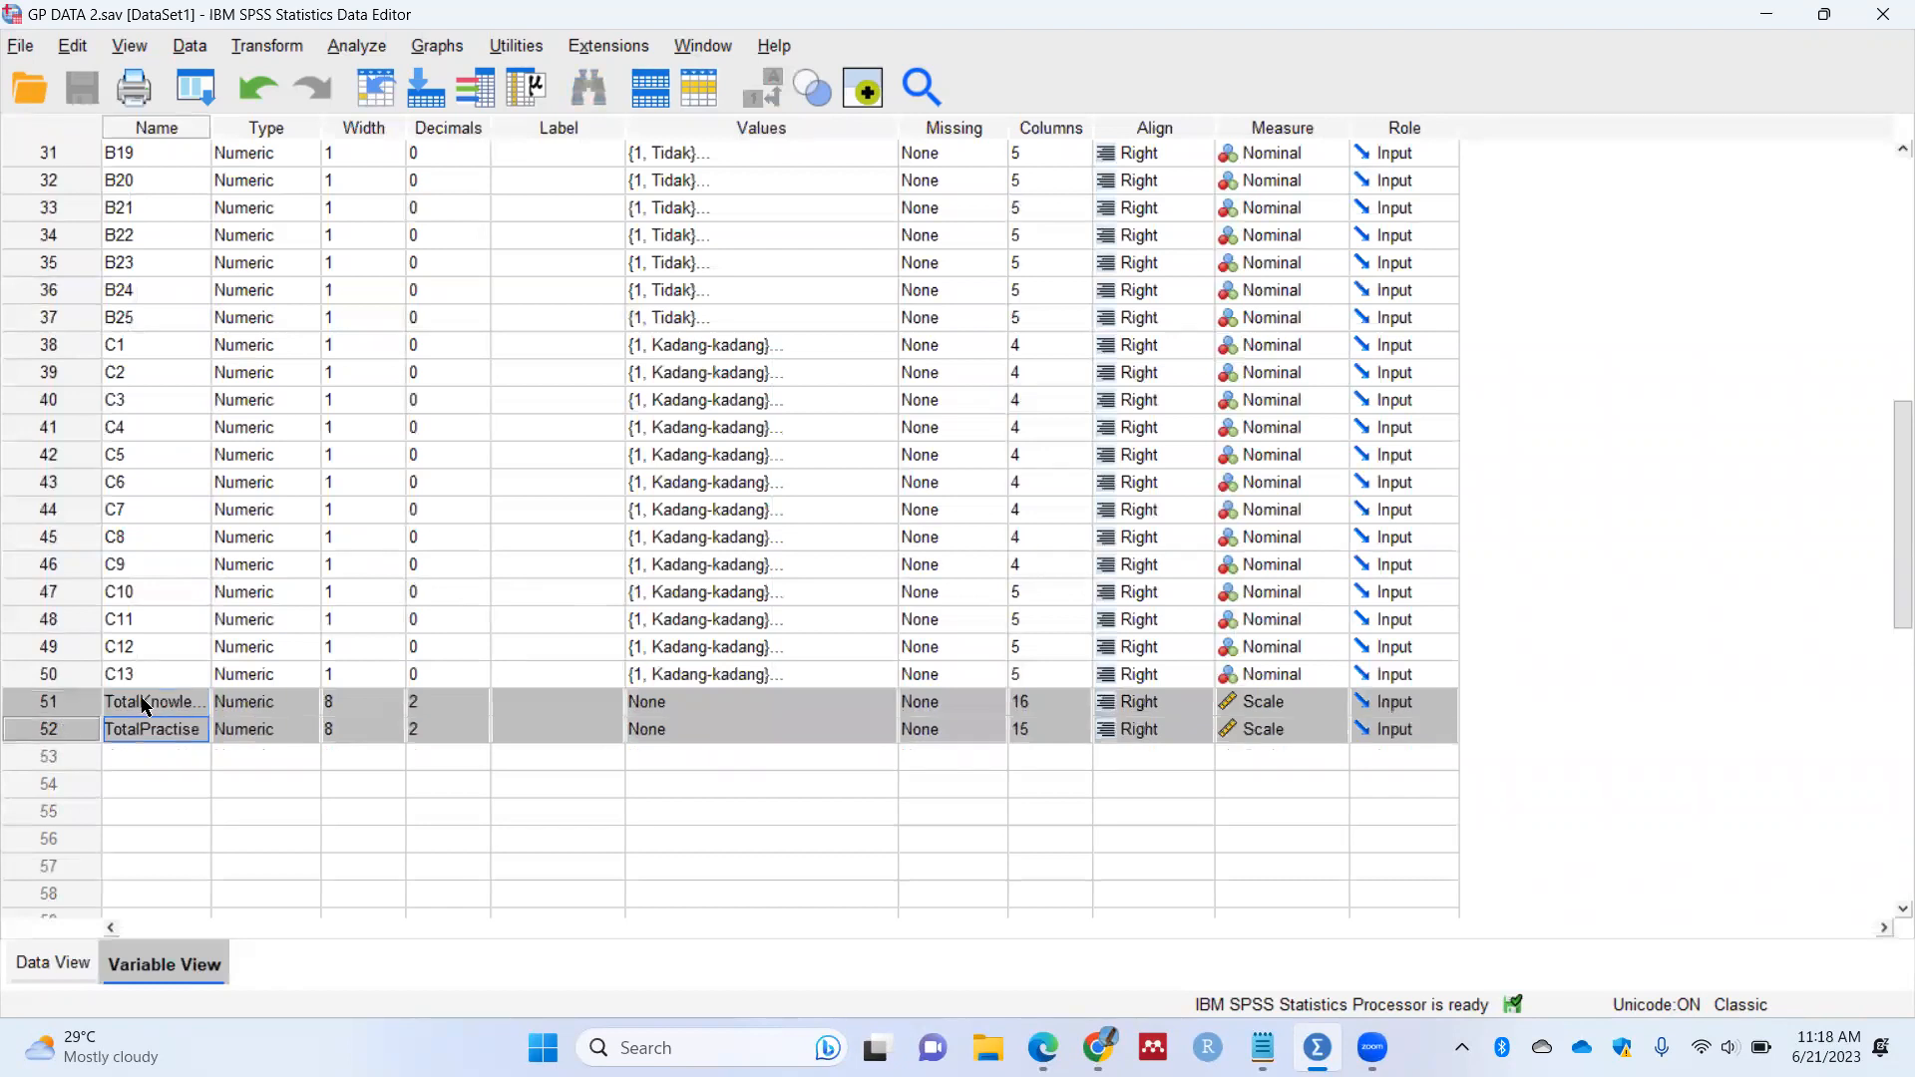
double_click(40, 706)
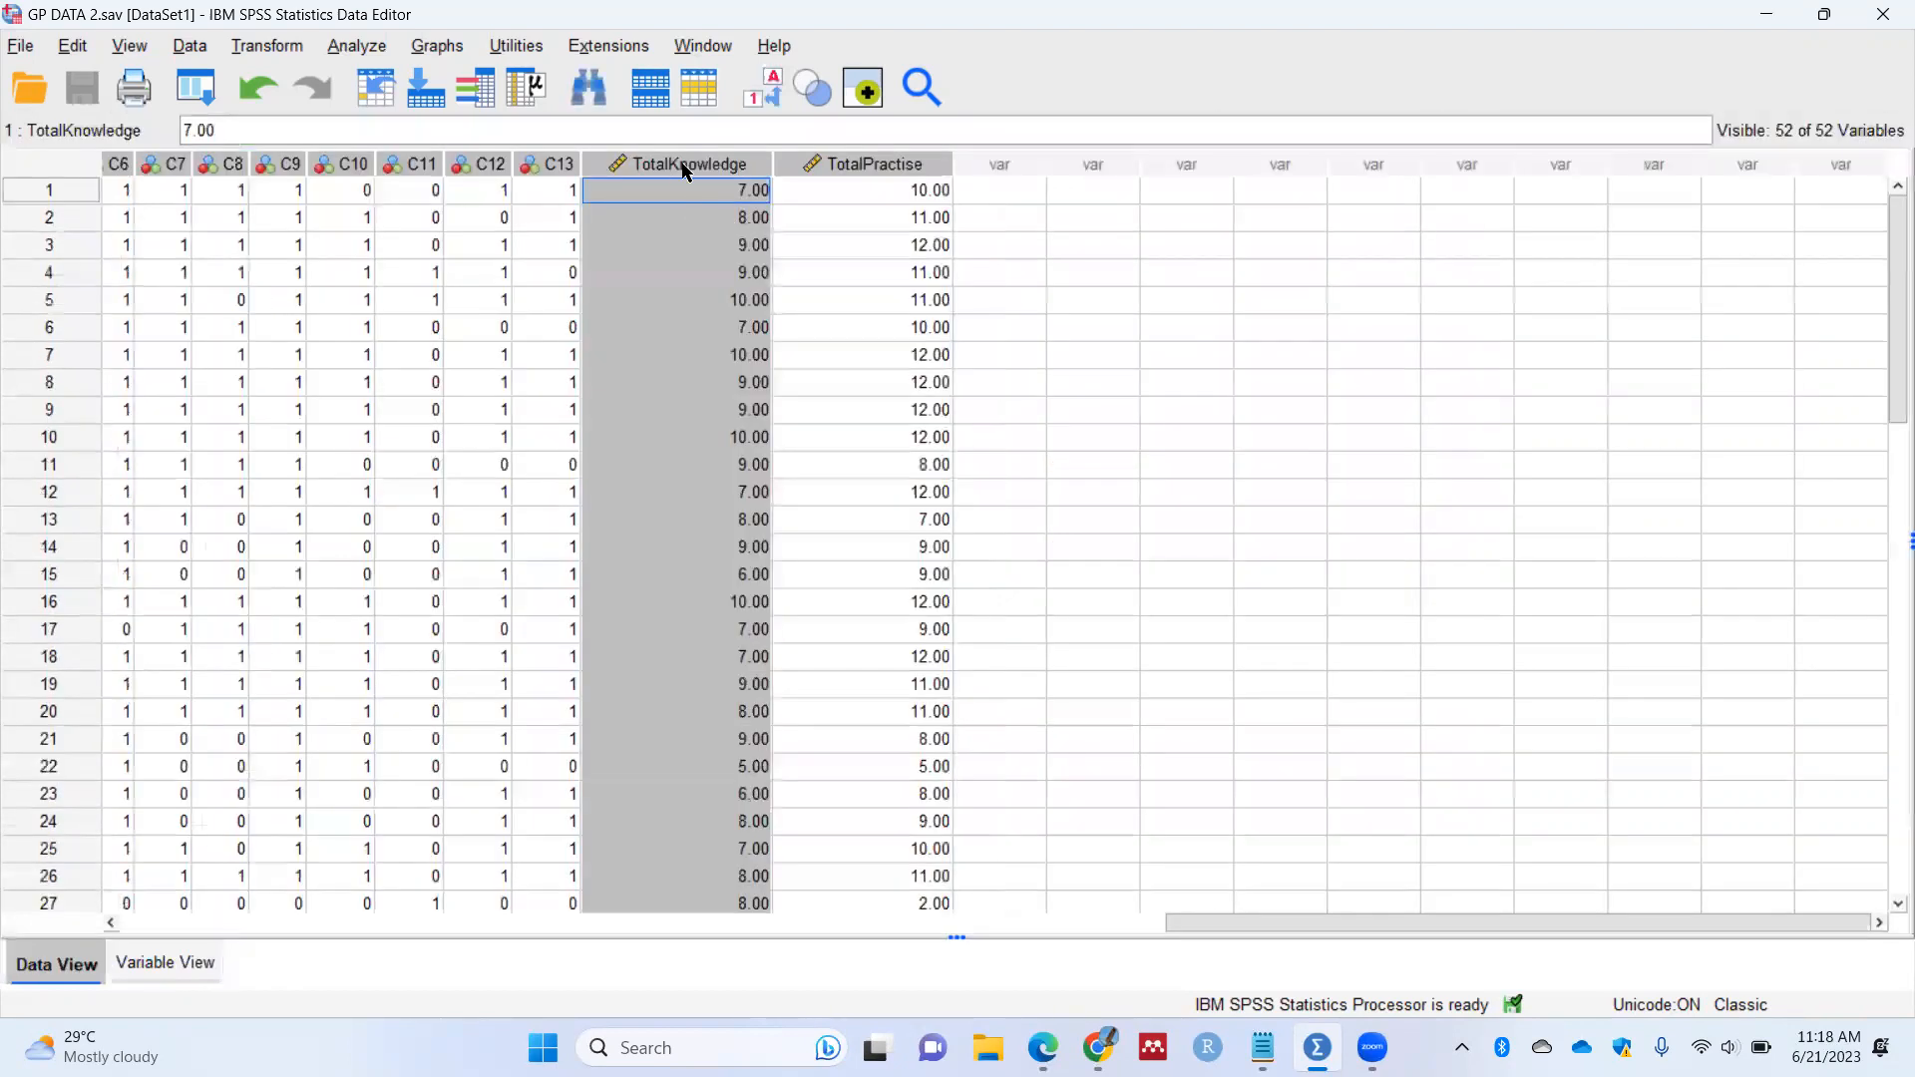
left_click(883, 168, "ctrl")
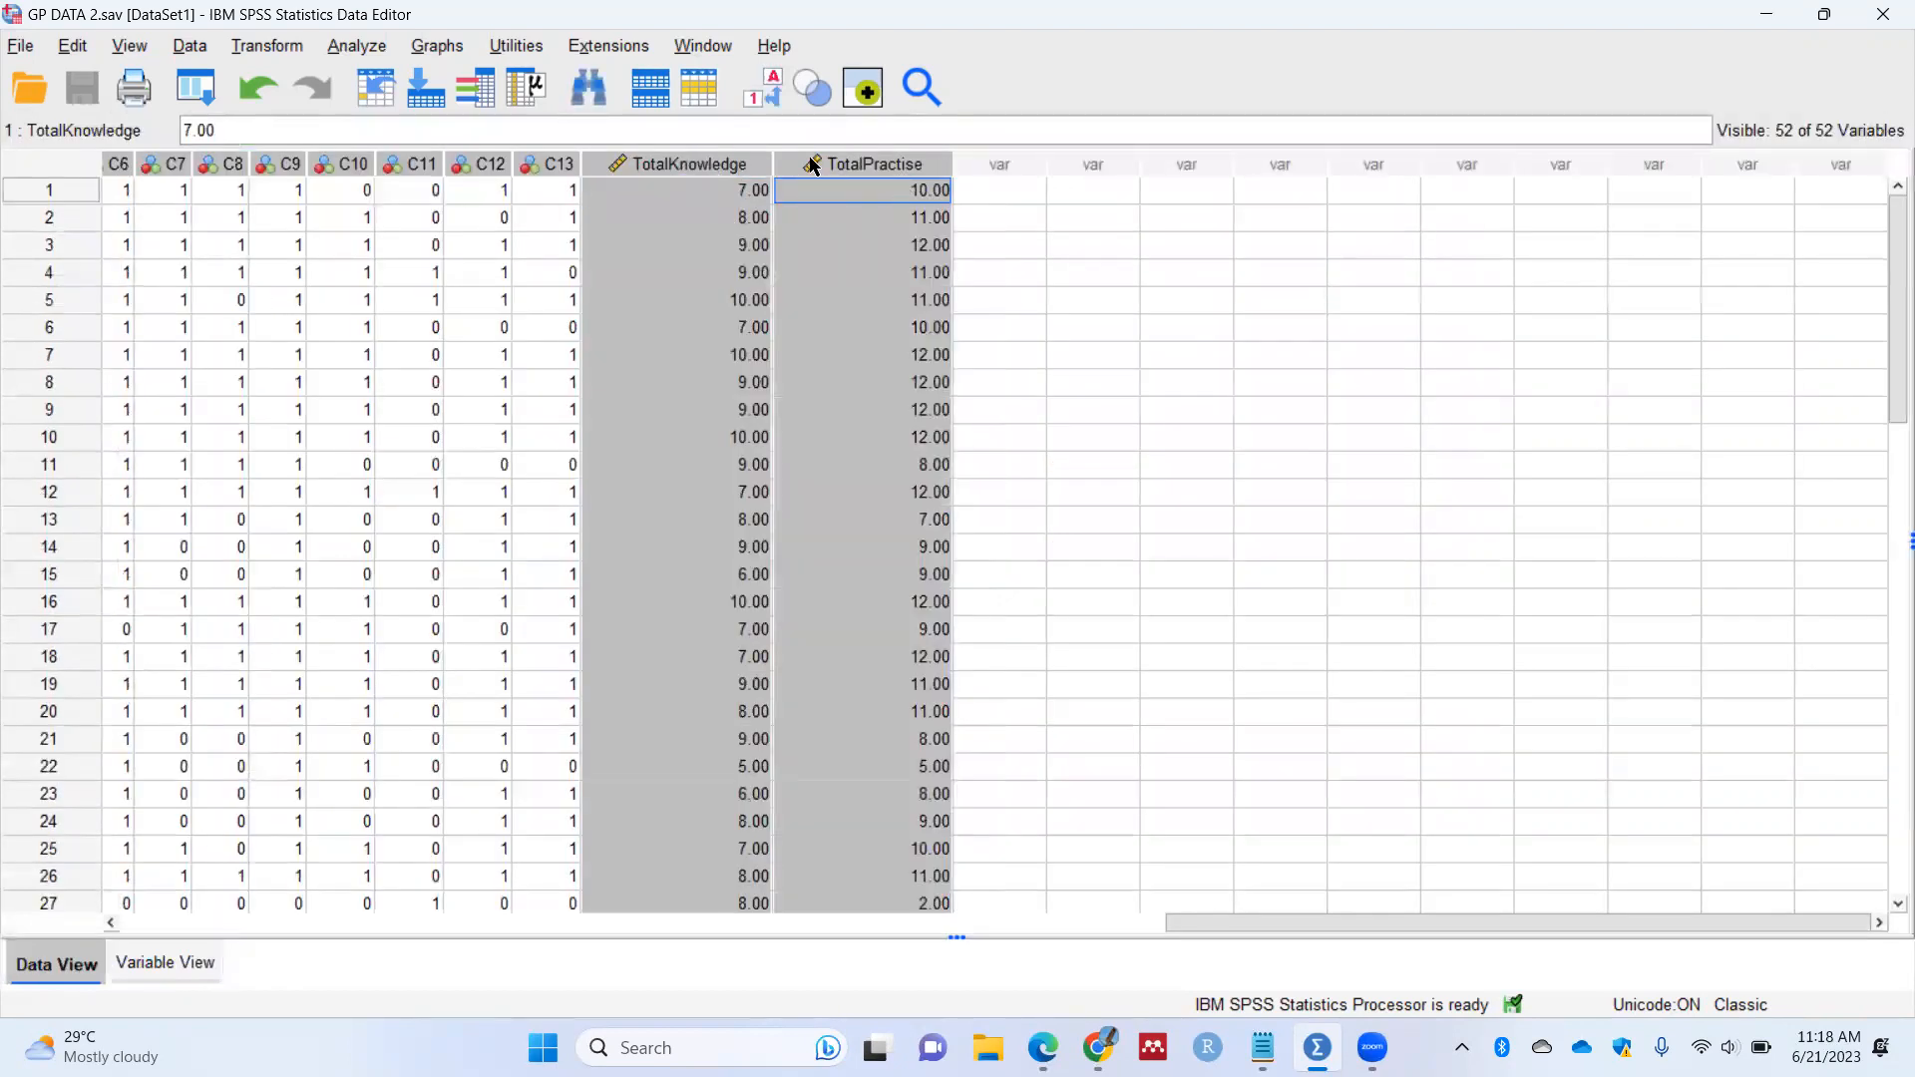
left_click(517, 83)
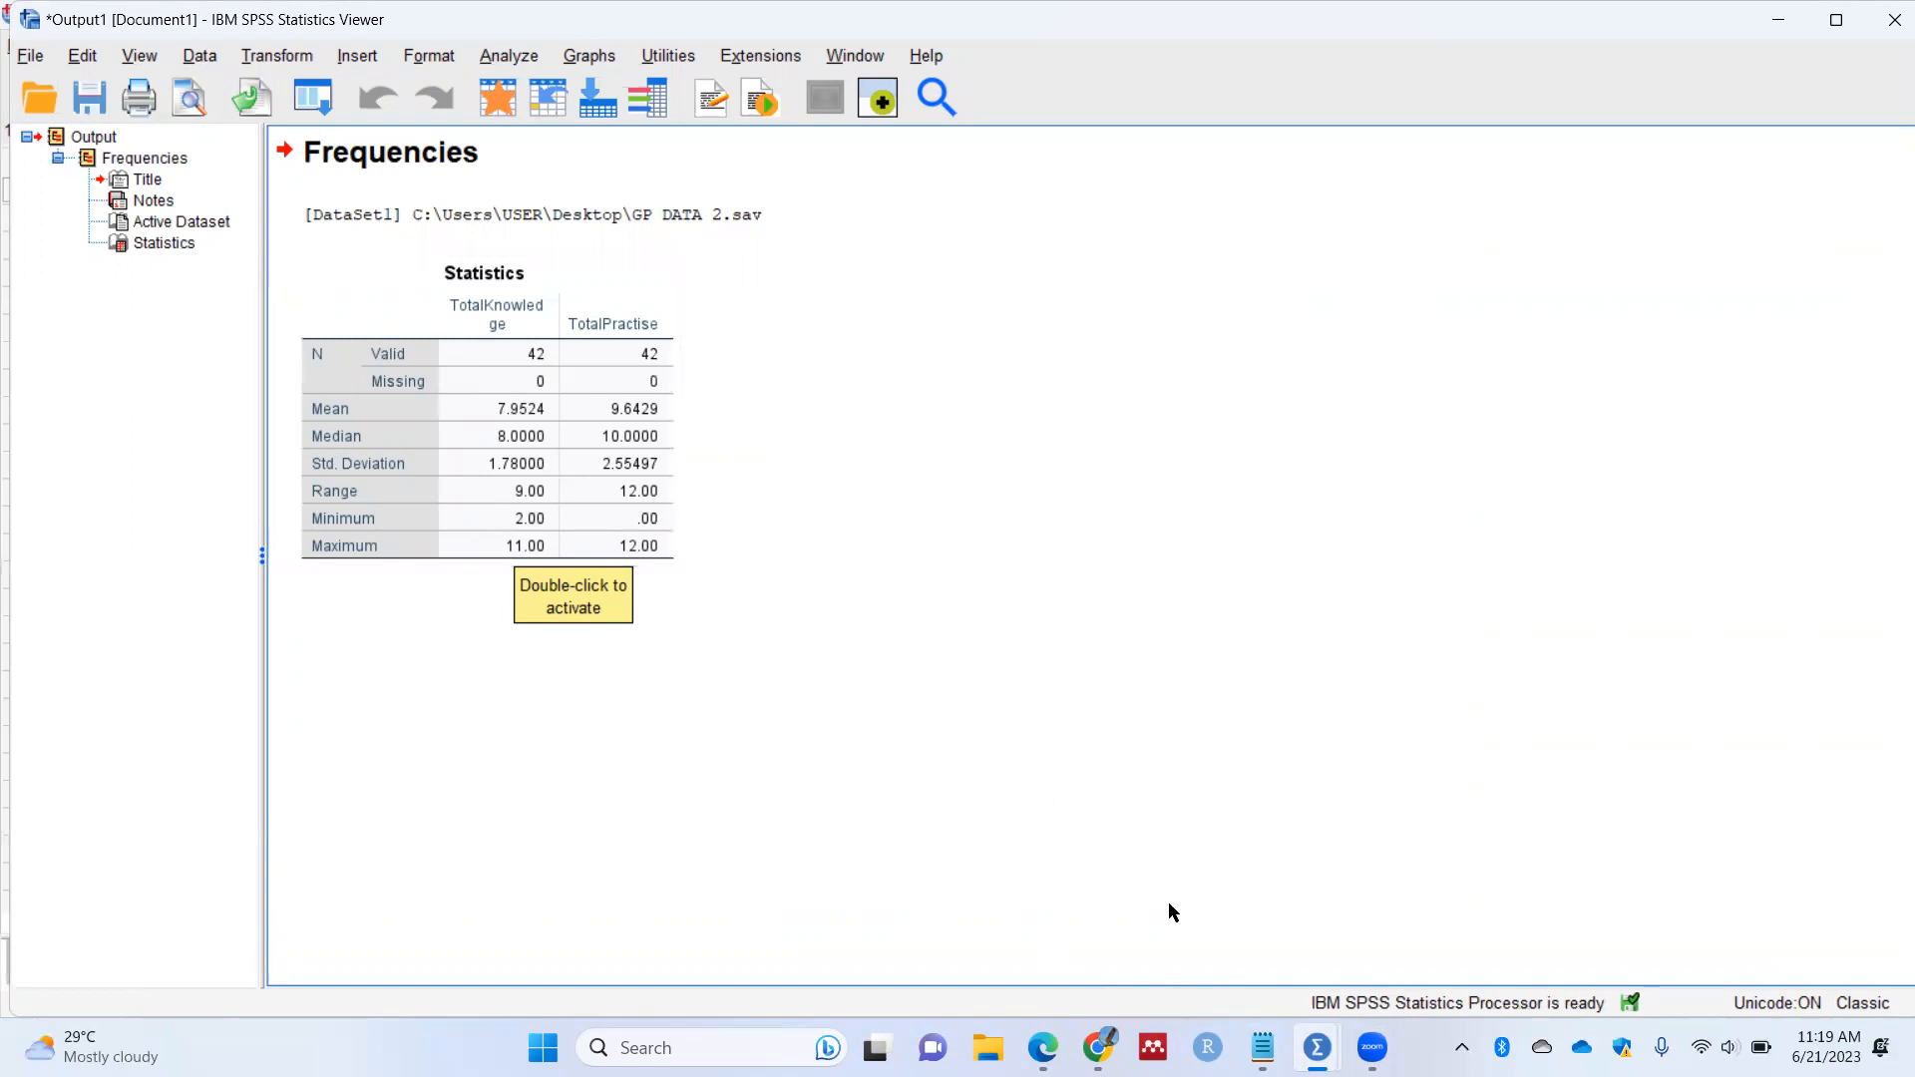
Step: Compare the Frequencies statistics output for both total scores with the item columns in the dataset
mouse_move(1316, 1047)
left_click(1120, 948)
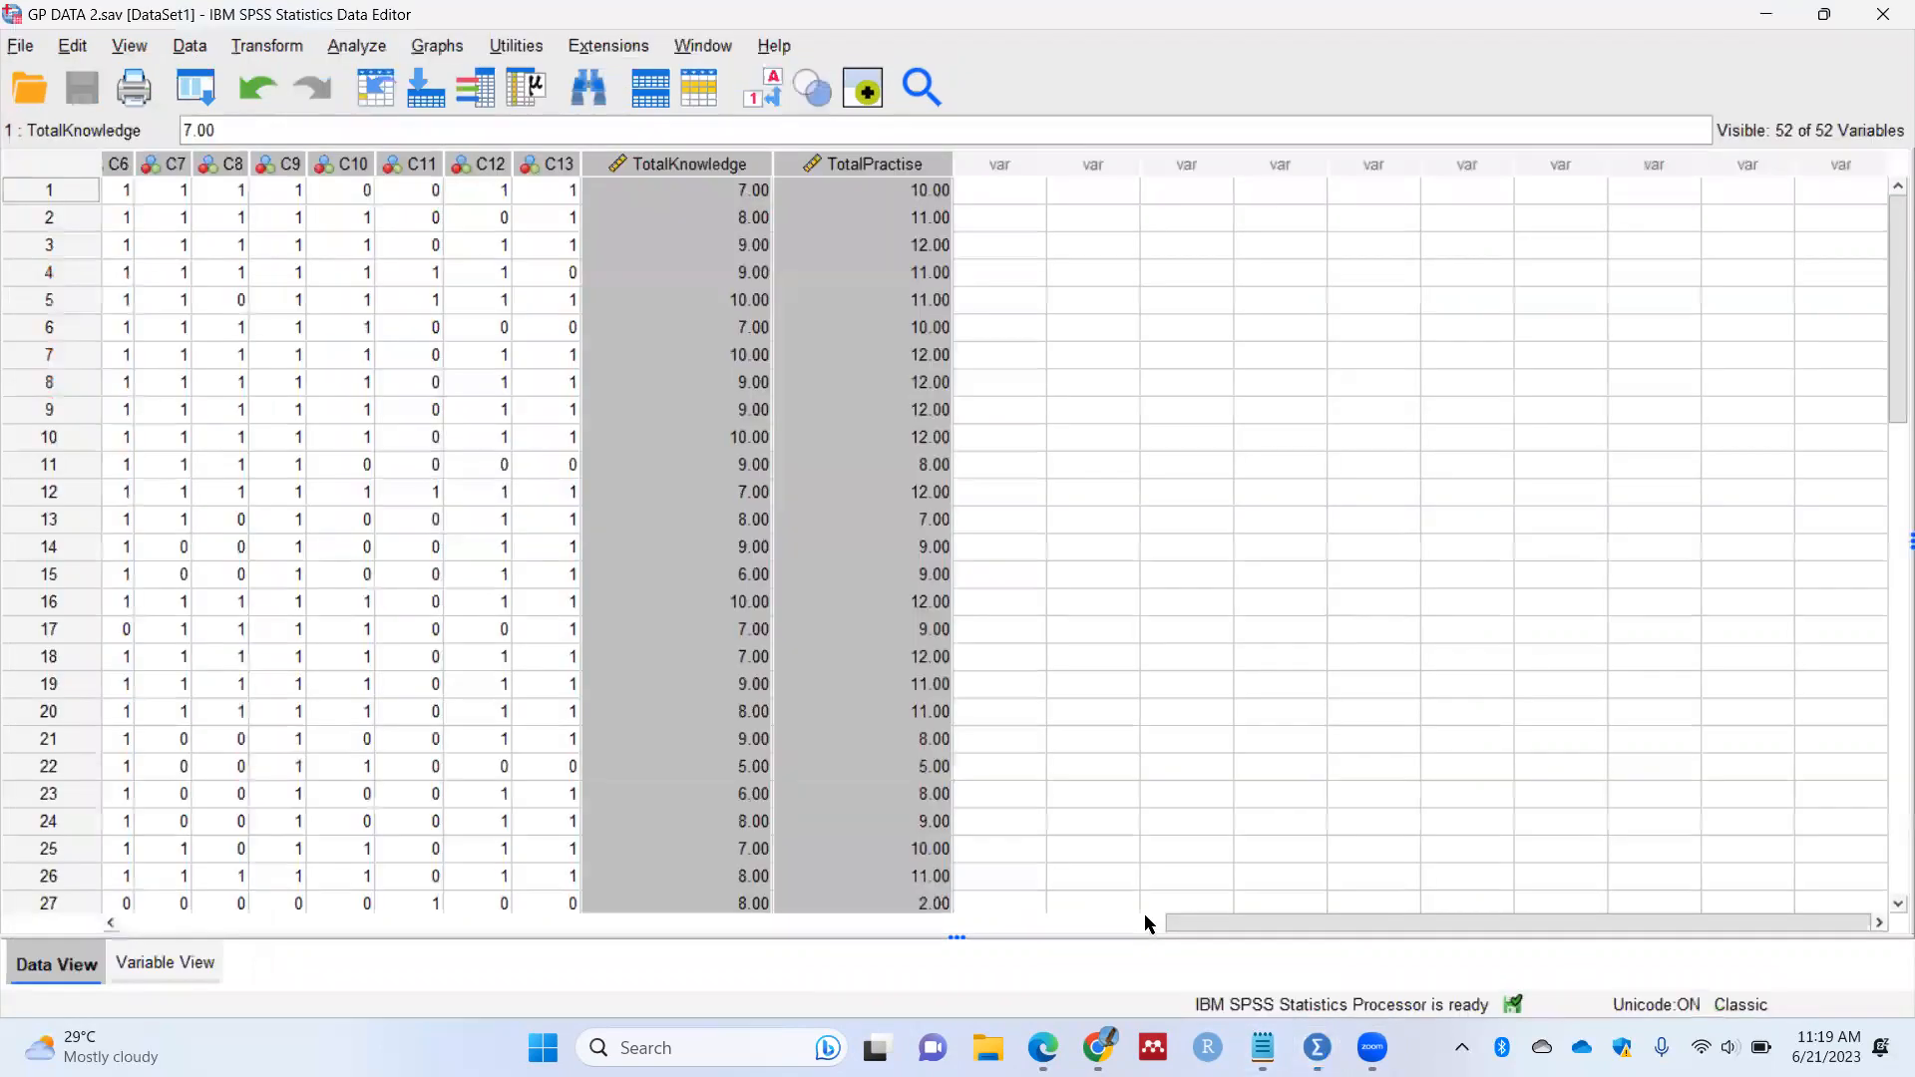
left_click_drag(1348, 936, 1008, 905)
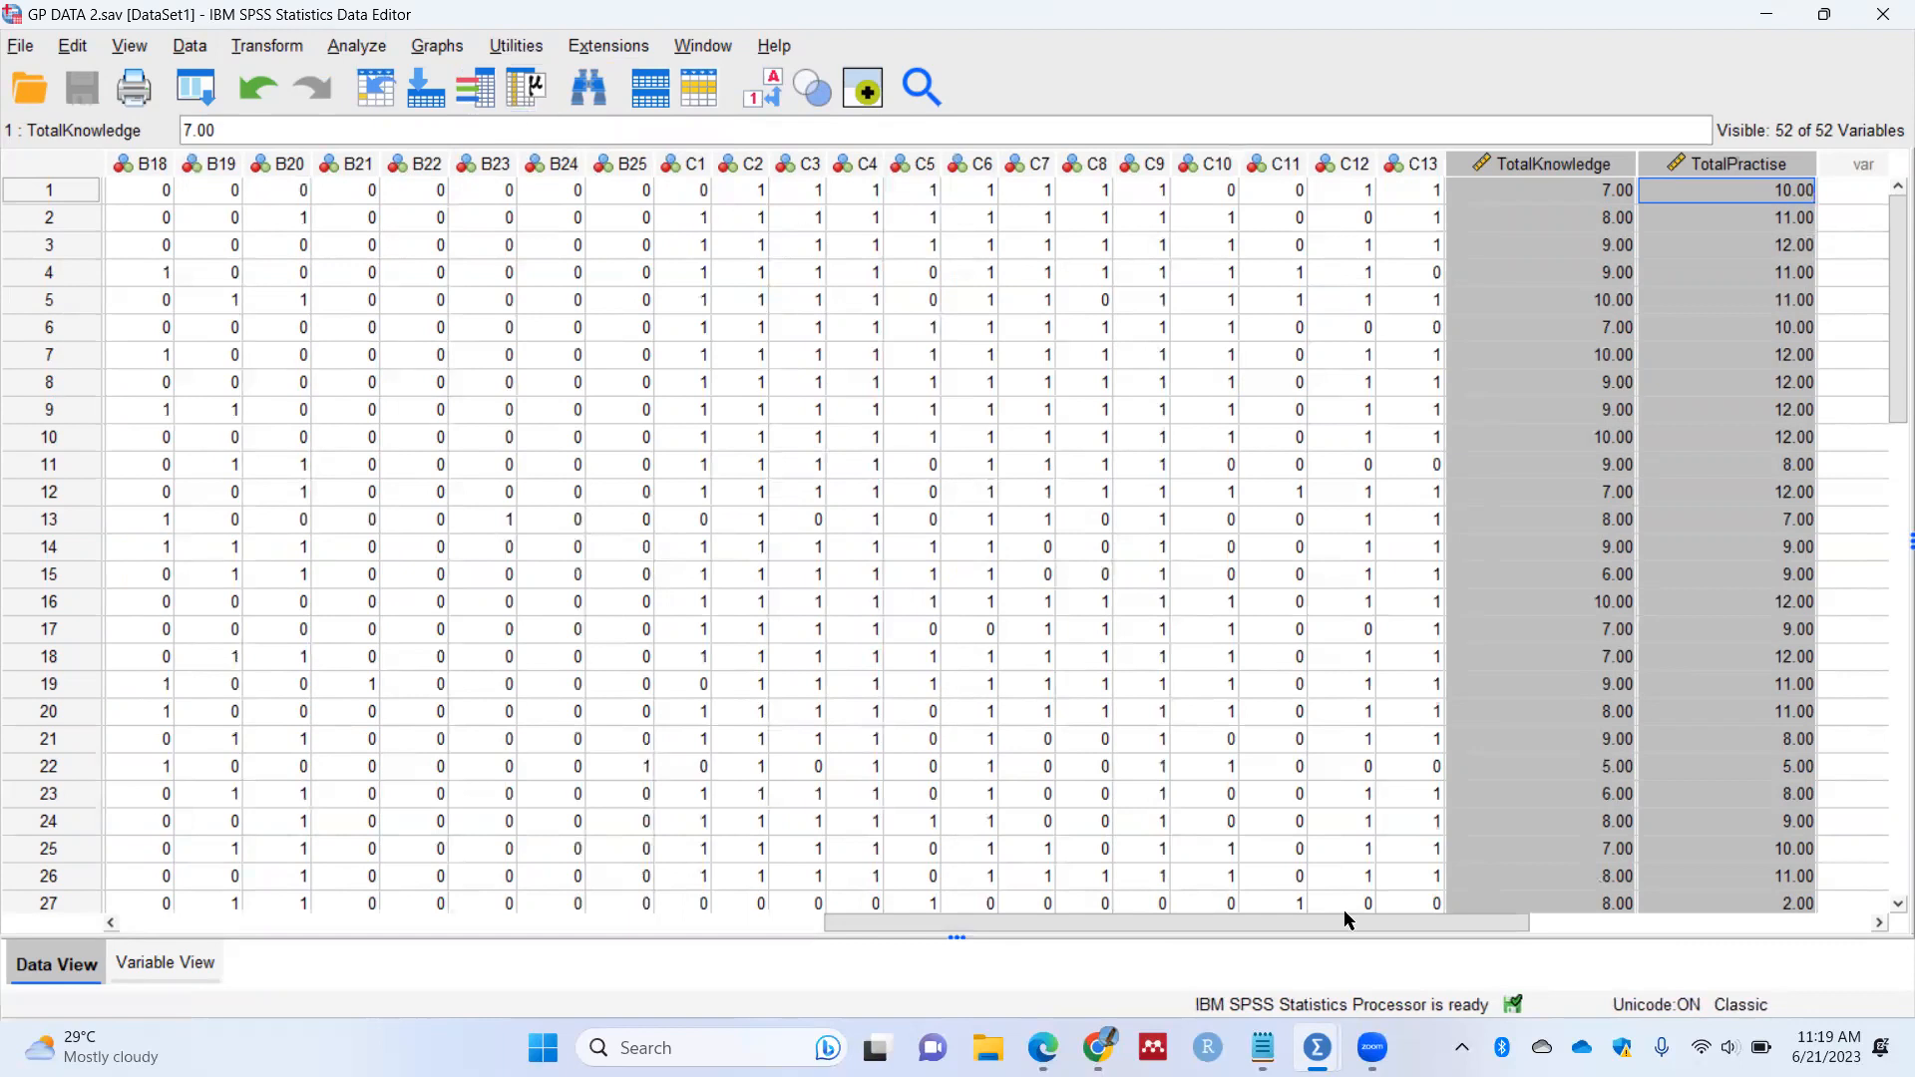
mouse_move(1316, 1047)
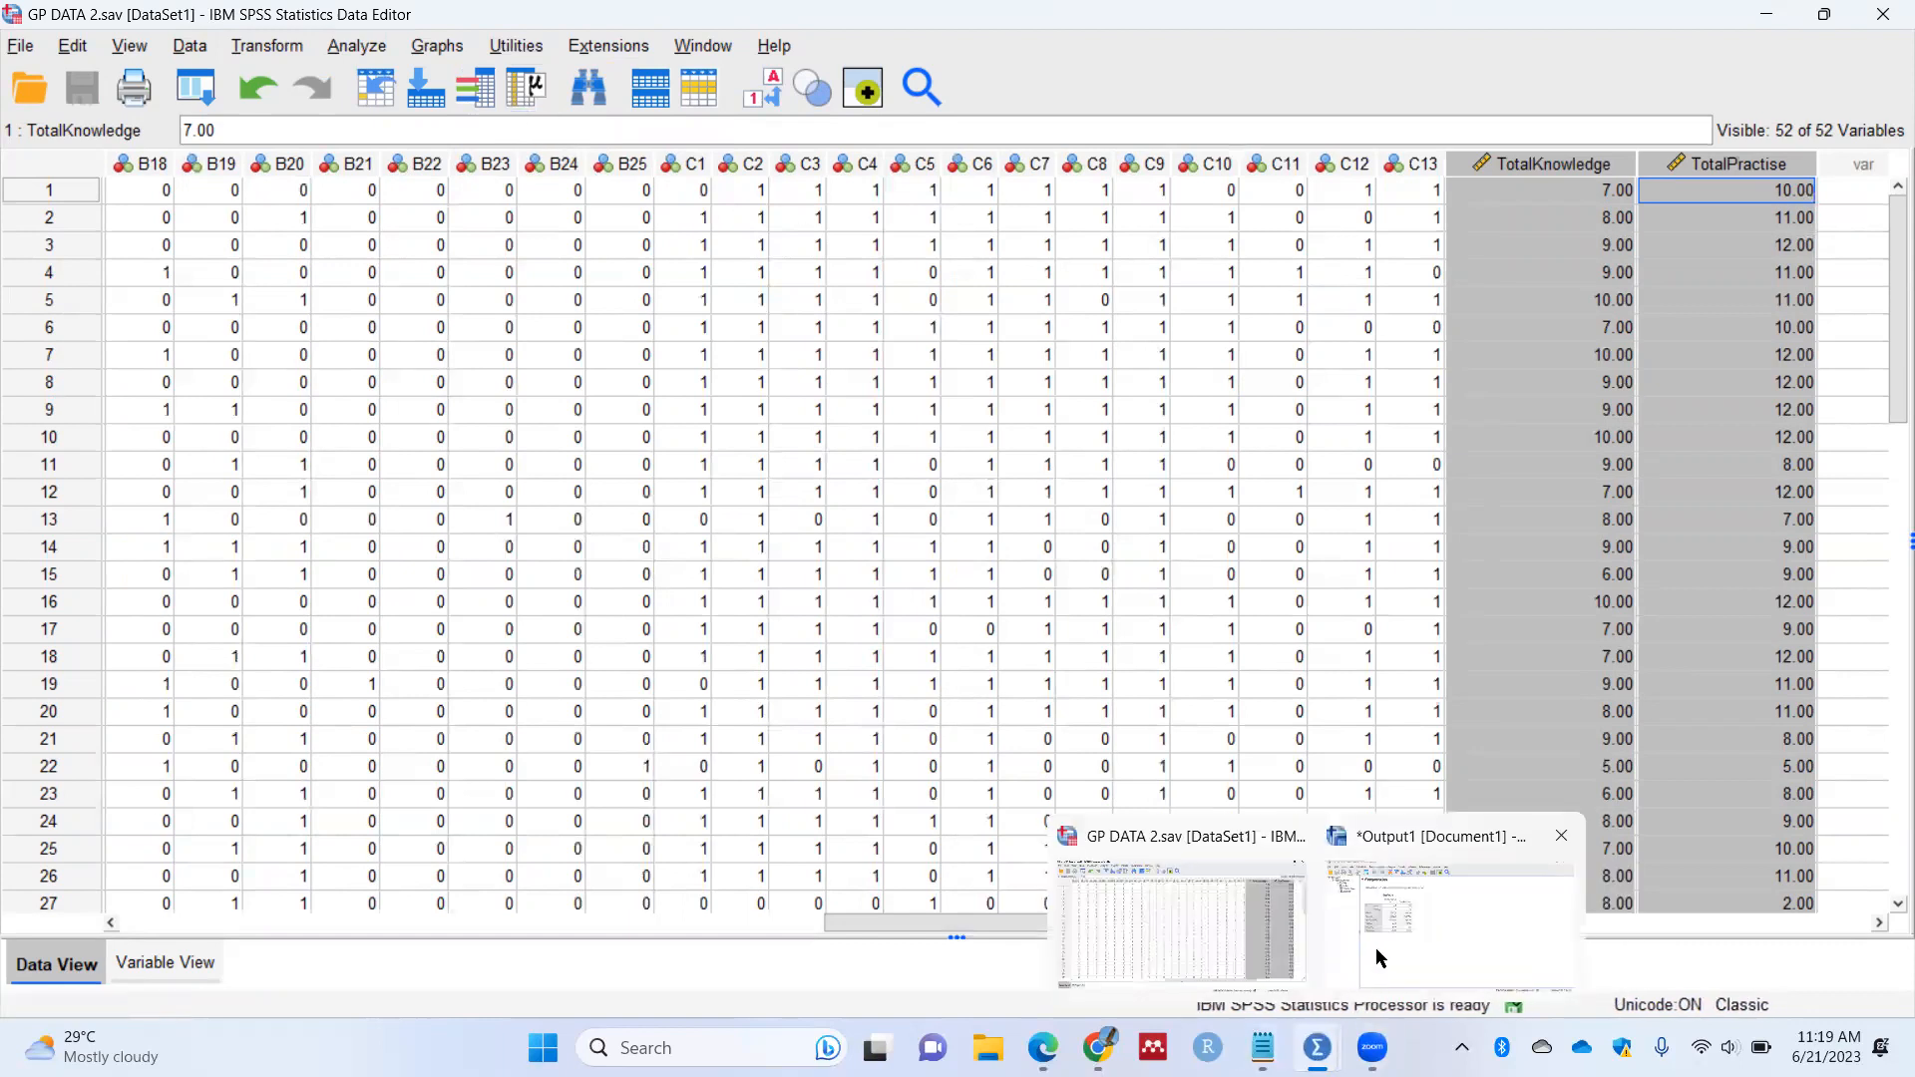
left_click(1451, 918)
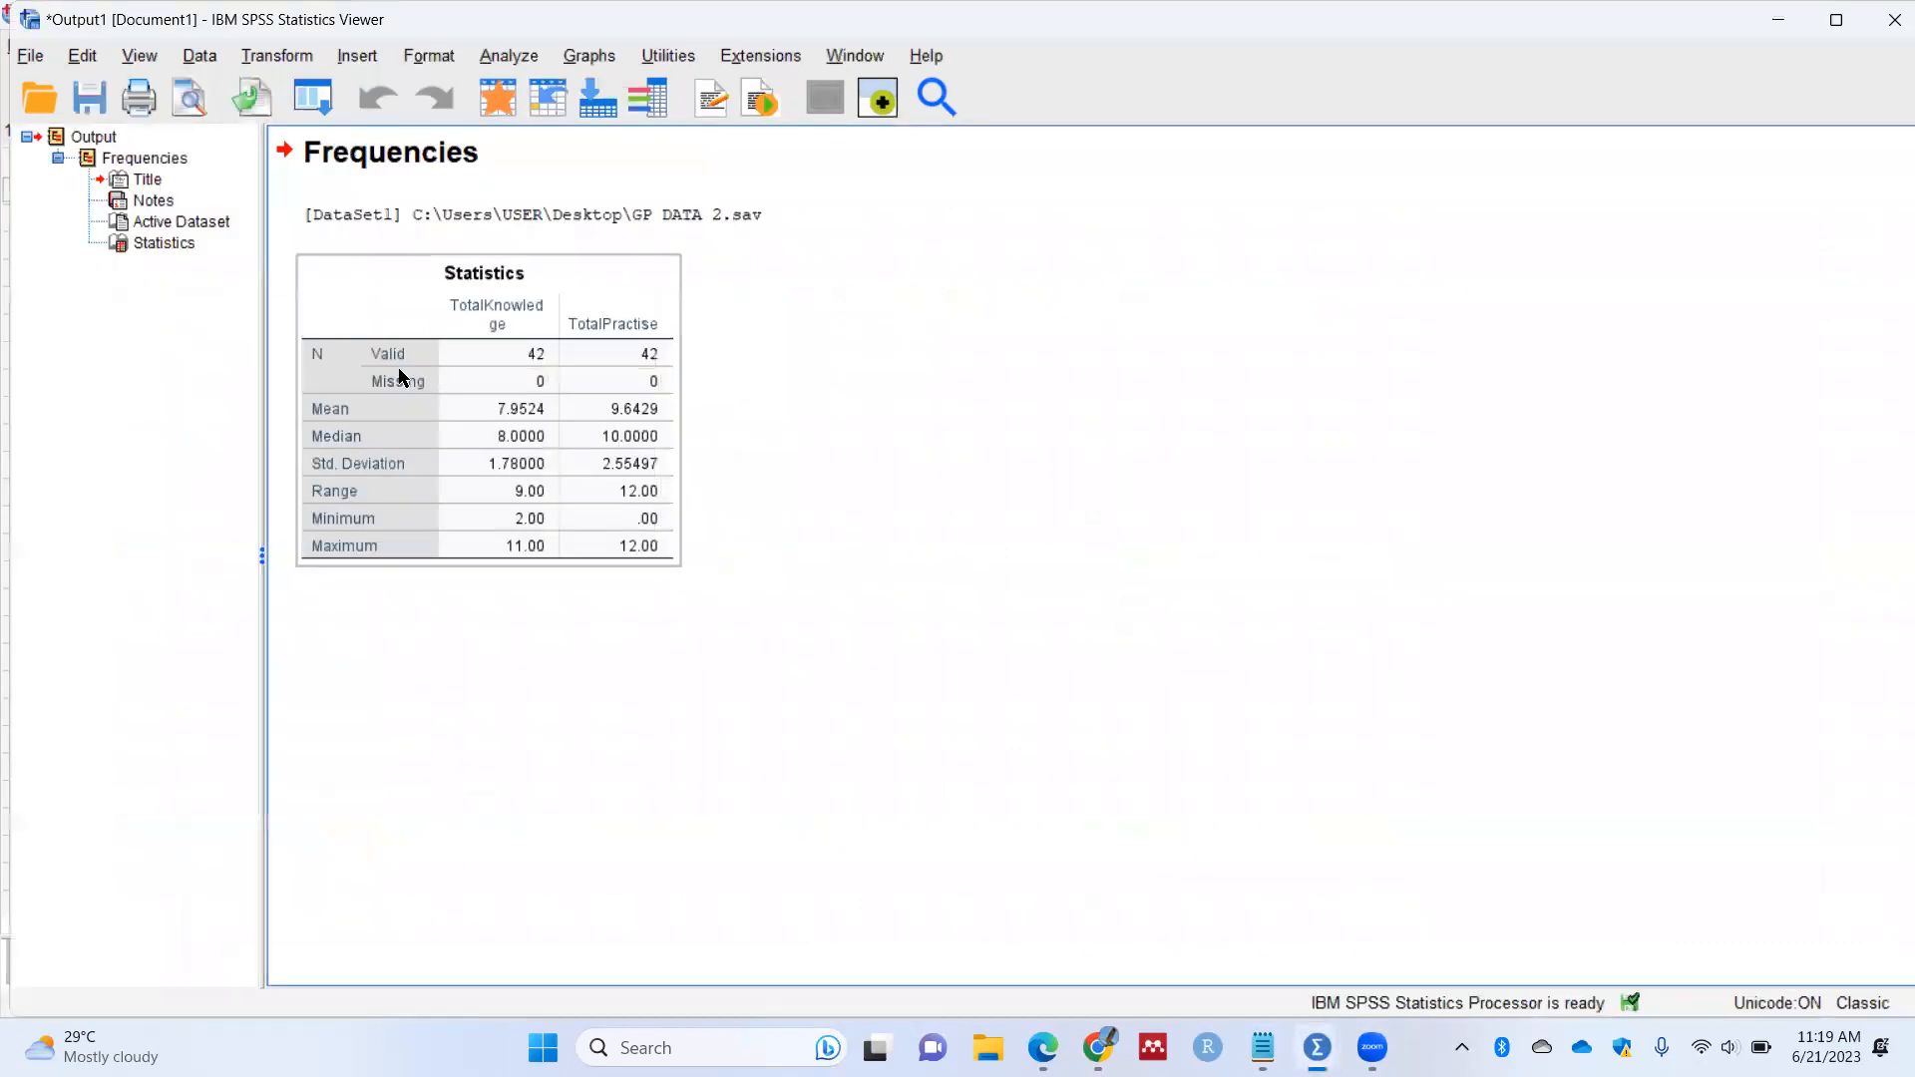
left_click(1786, 20)
Step: Examine the A, B and C item responses in the data and their value labels and measurement levels in the variable definitions
left_click_drag(1301, 925, 975, 919)
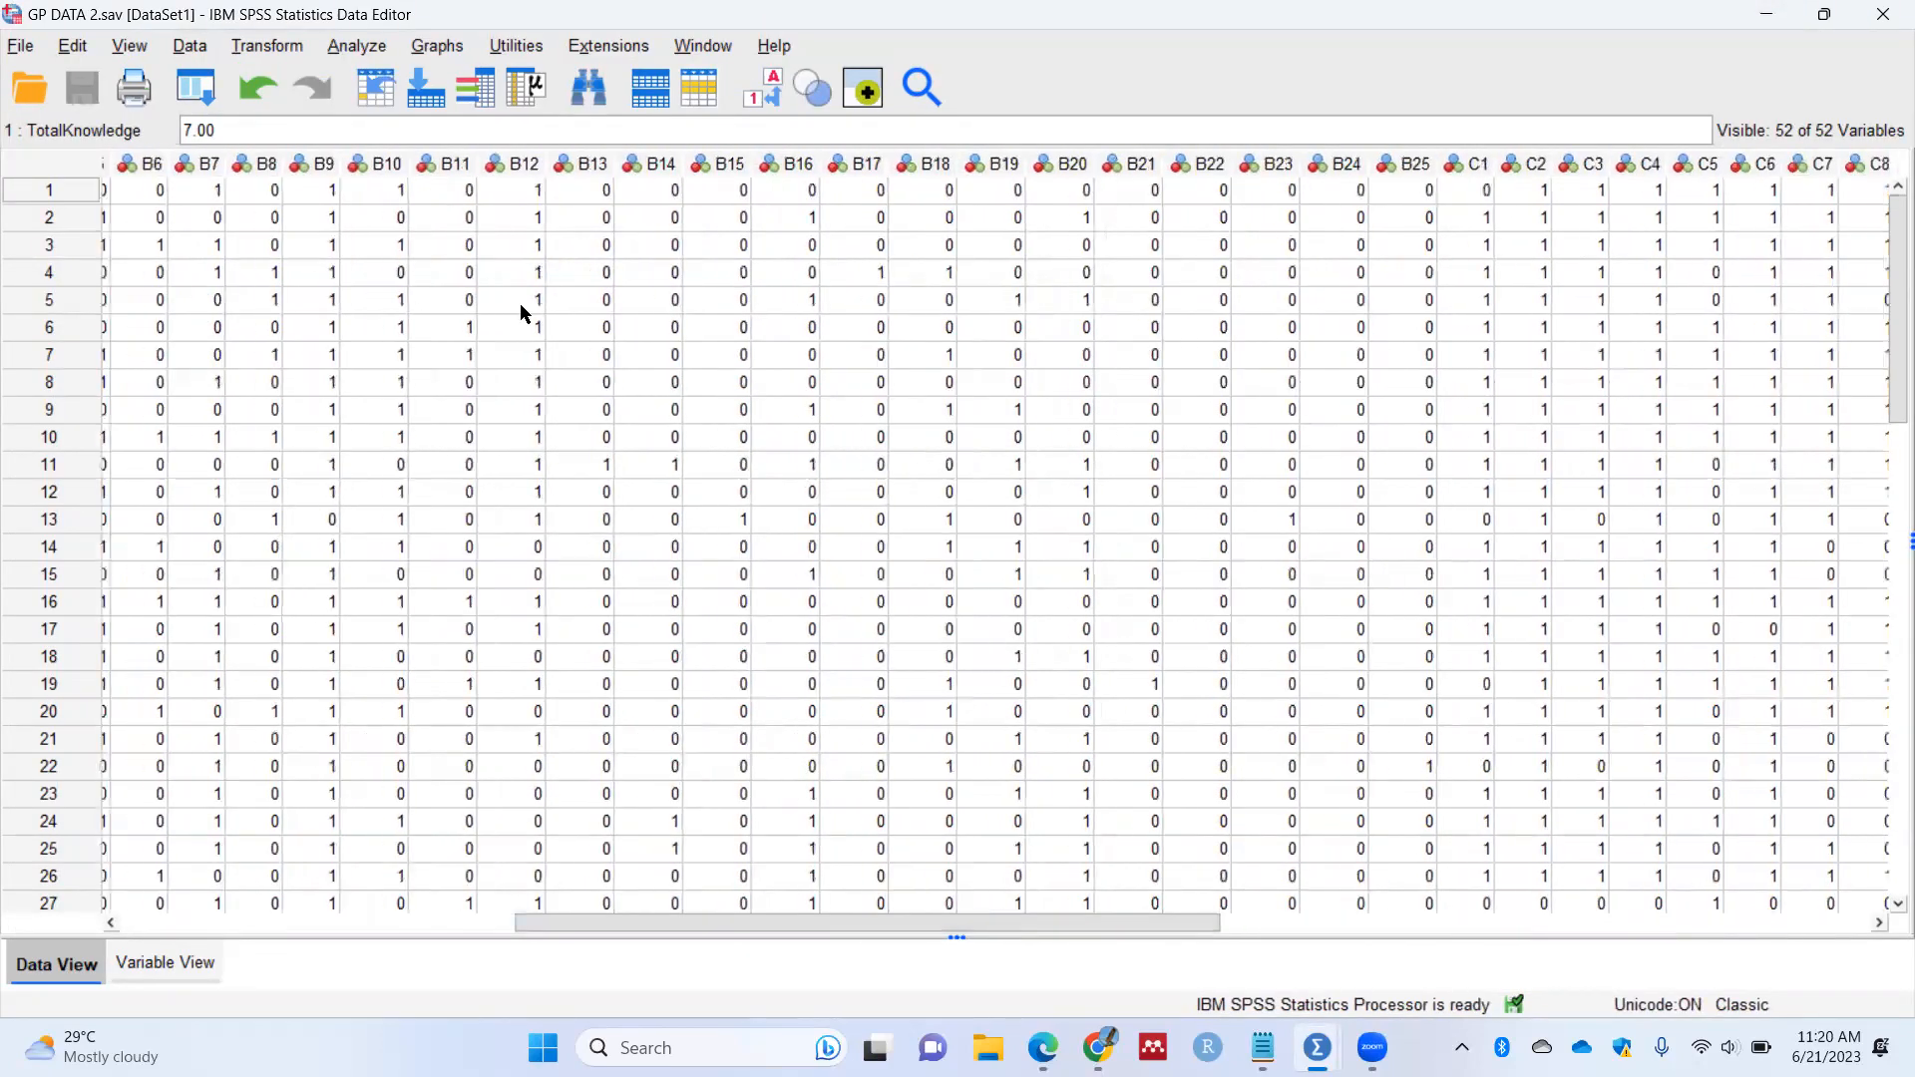
left_click(399, 192)
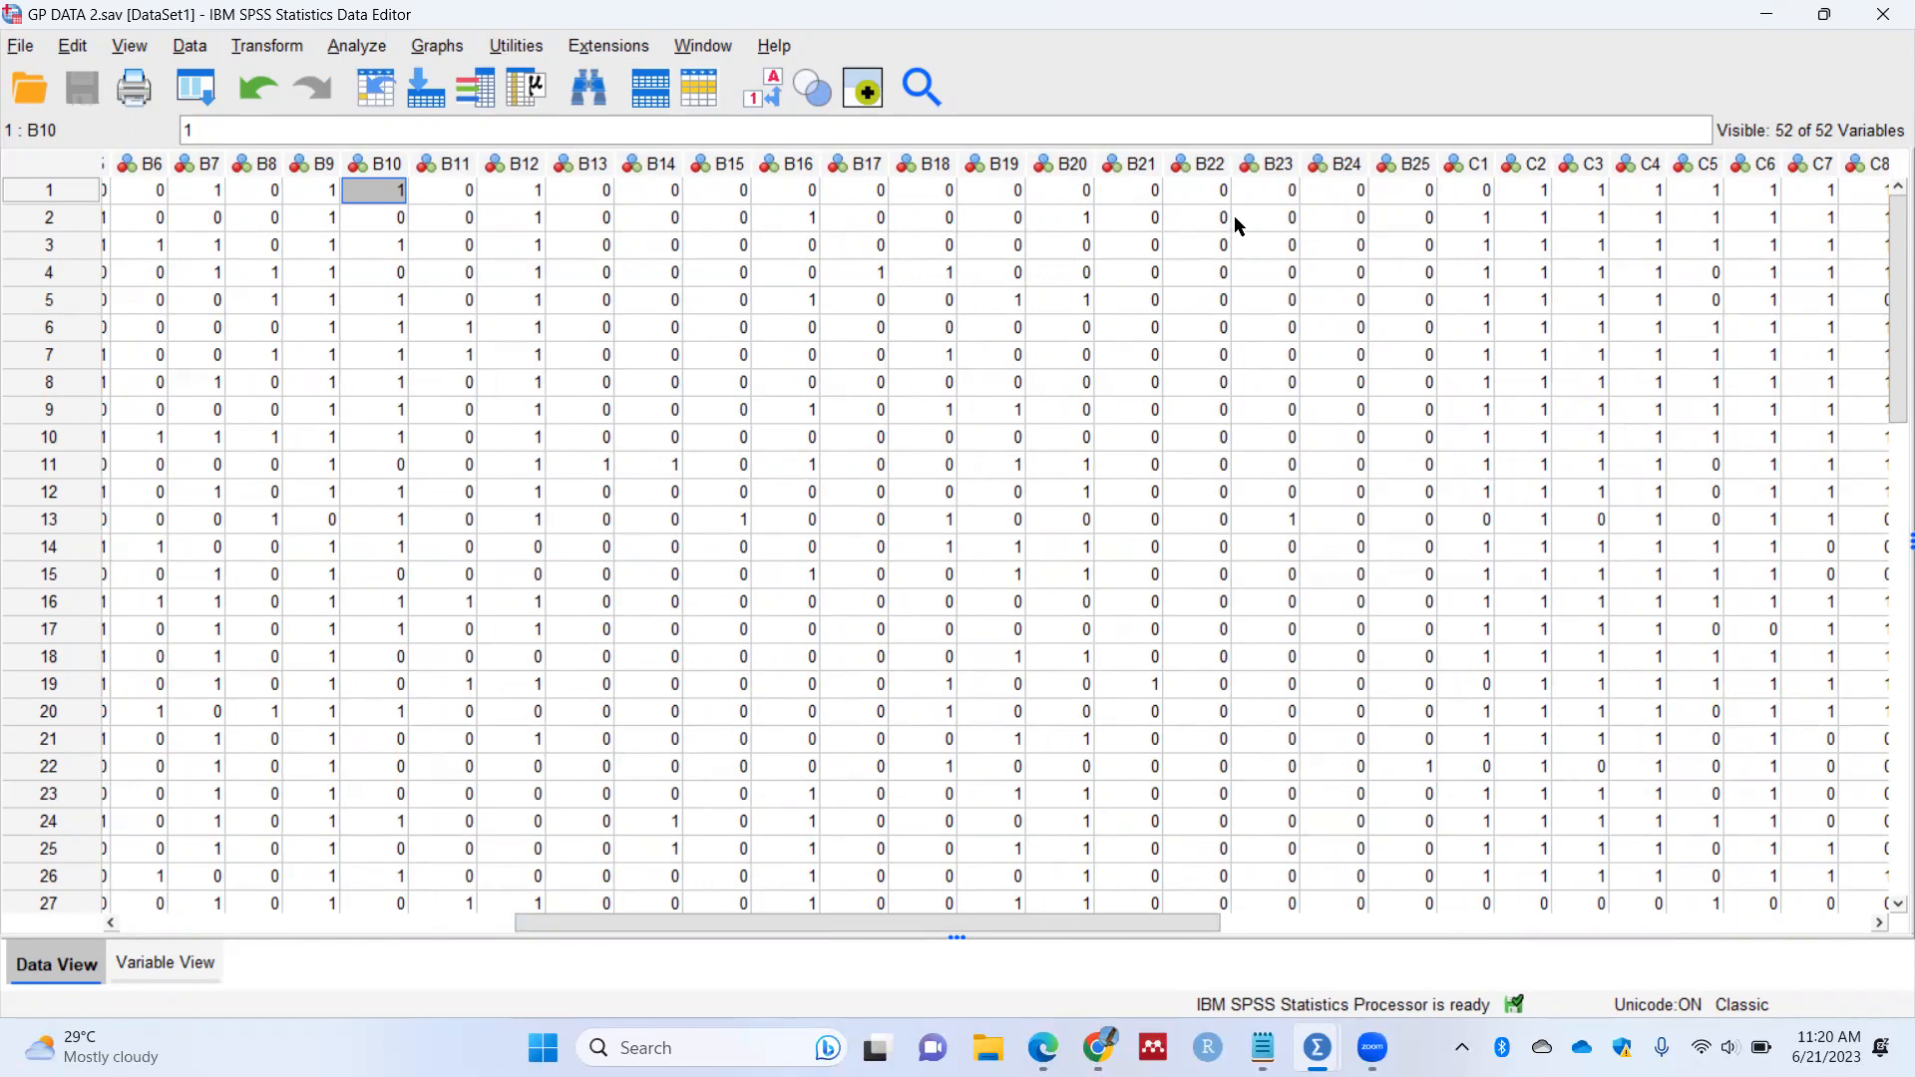
left_click_drag(1093, 922, 1077, 921)
scroll(868, 881, "left", 10)
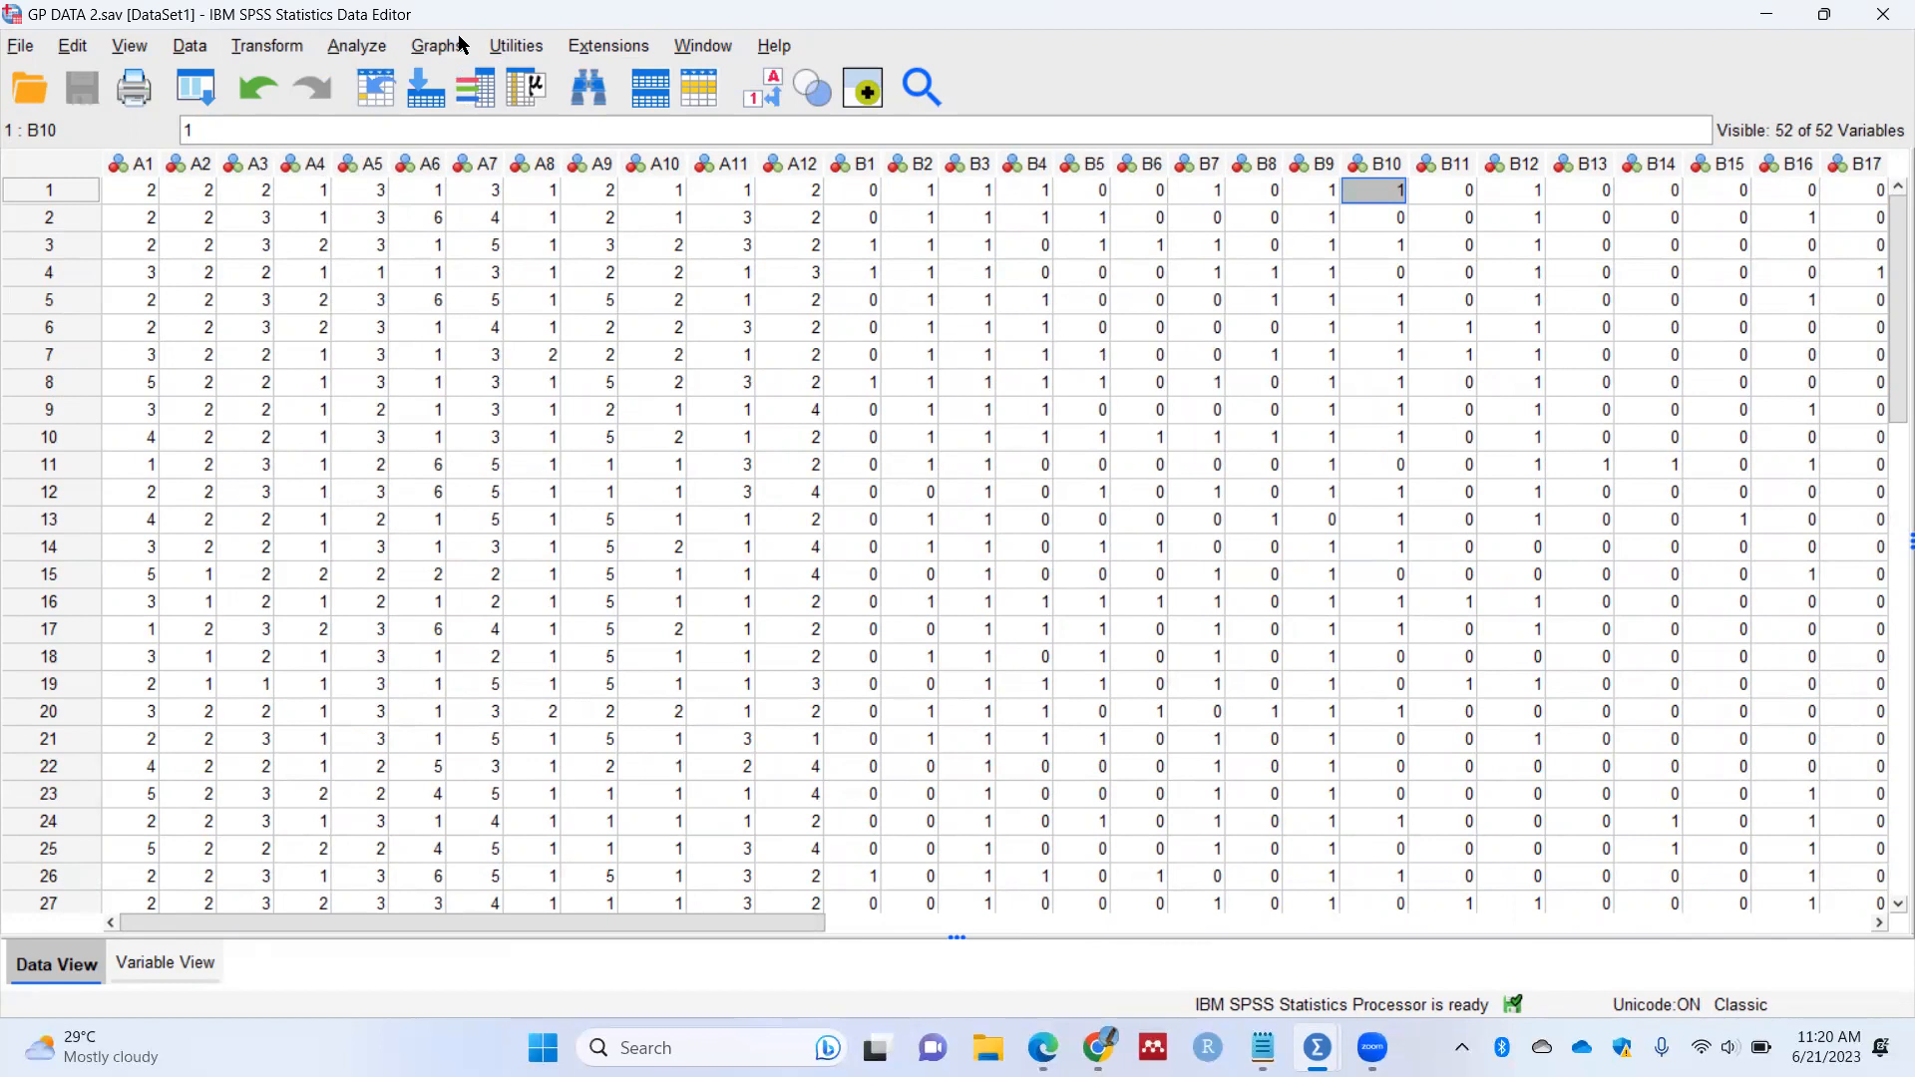
left_click(178, 963)
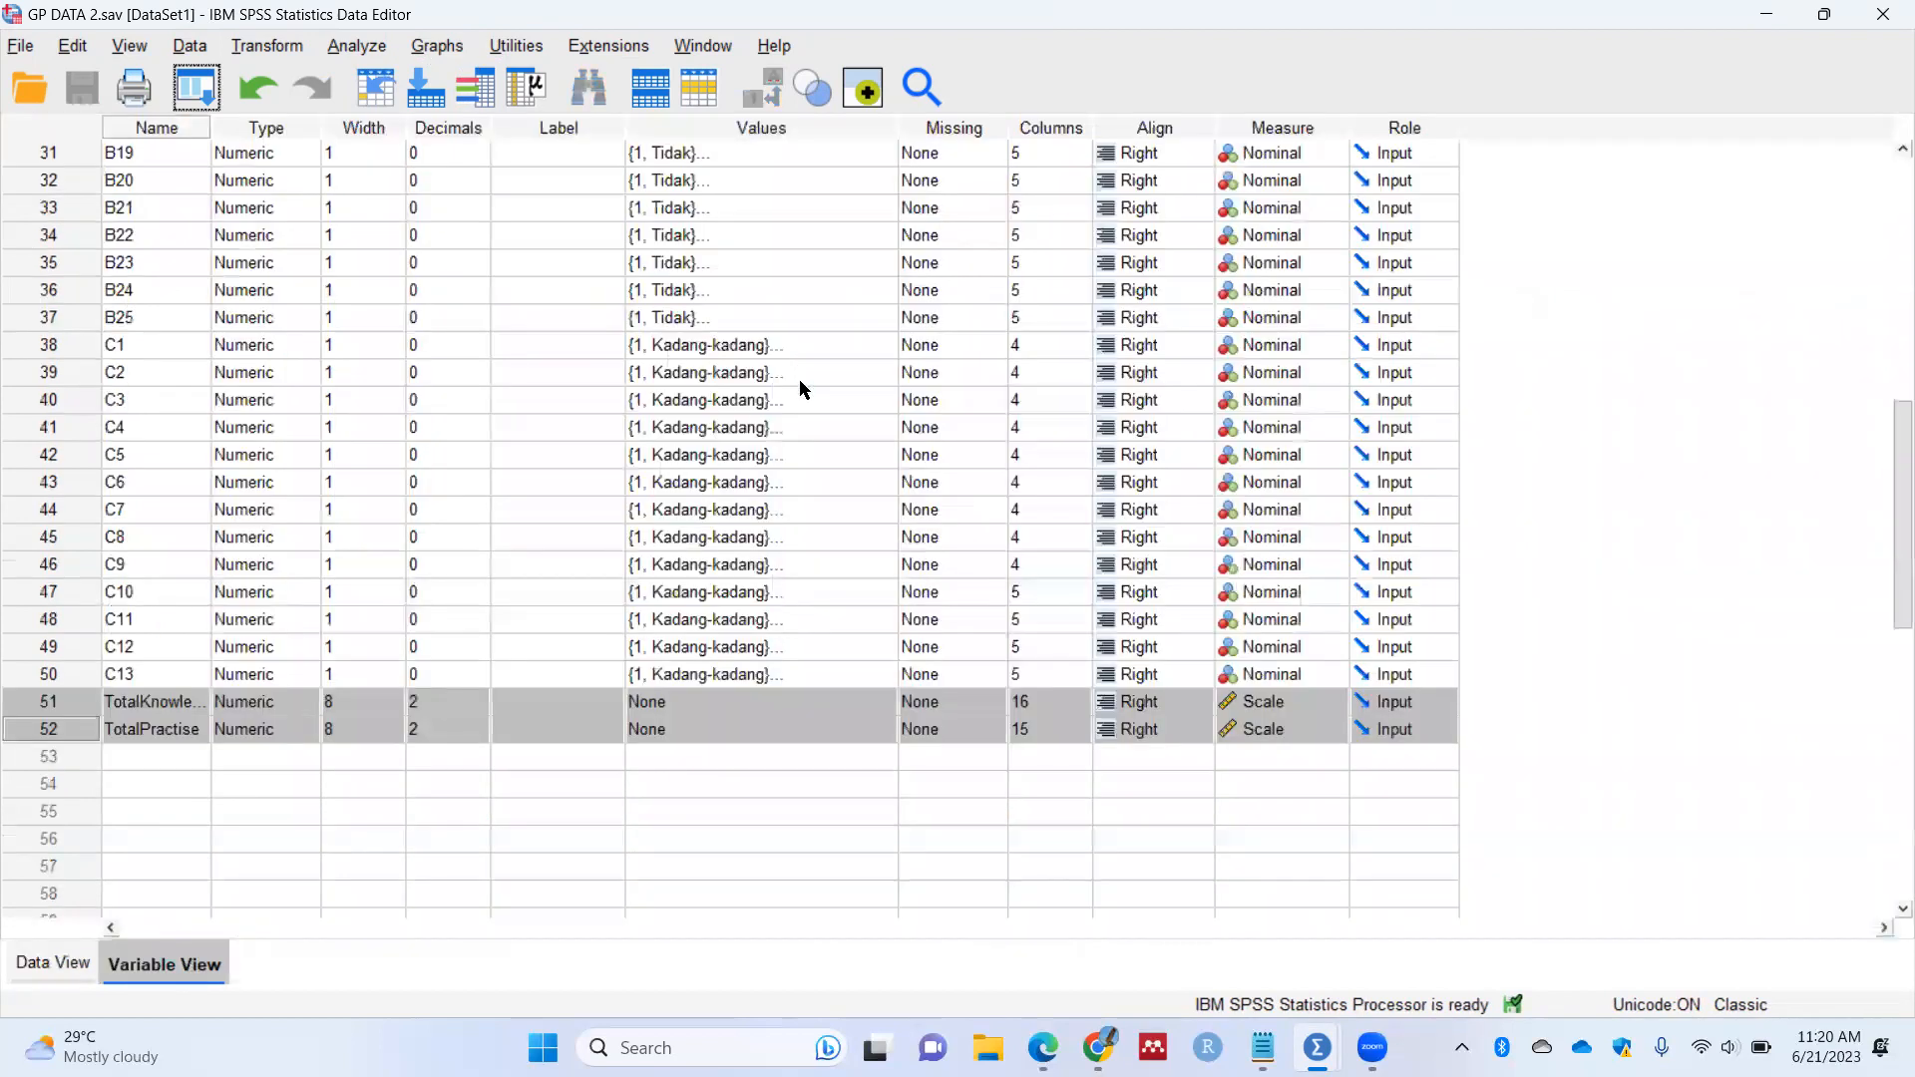
scroll(884, 466, "up", 4)
scroll(884, 466, "up", 6)
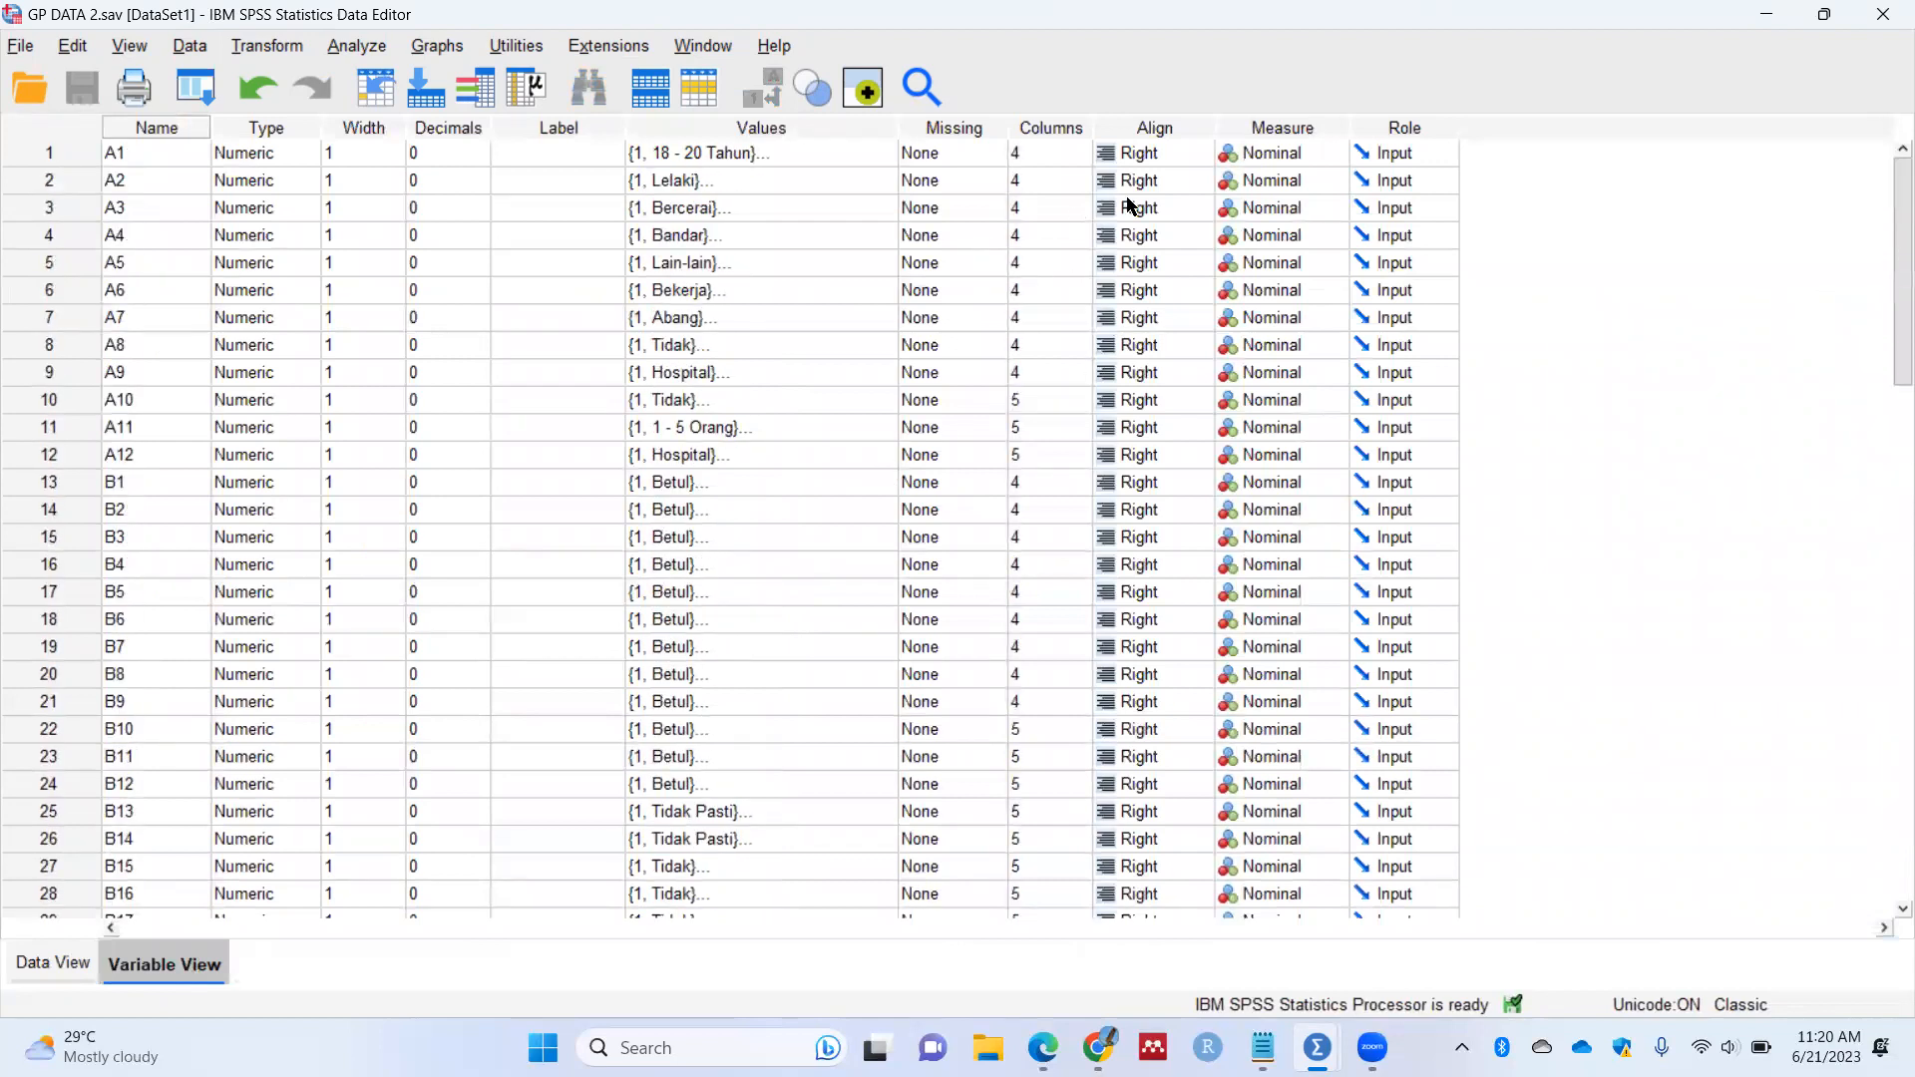
scroll(1159, 618, "down", 10)
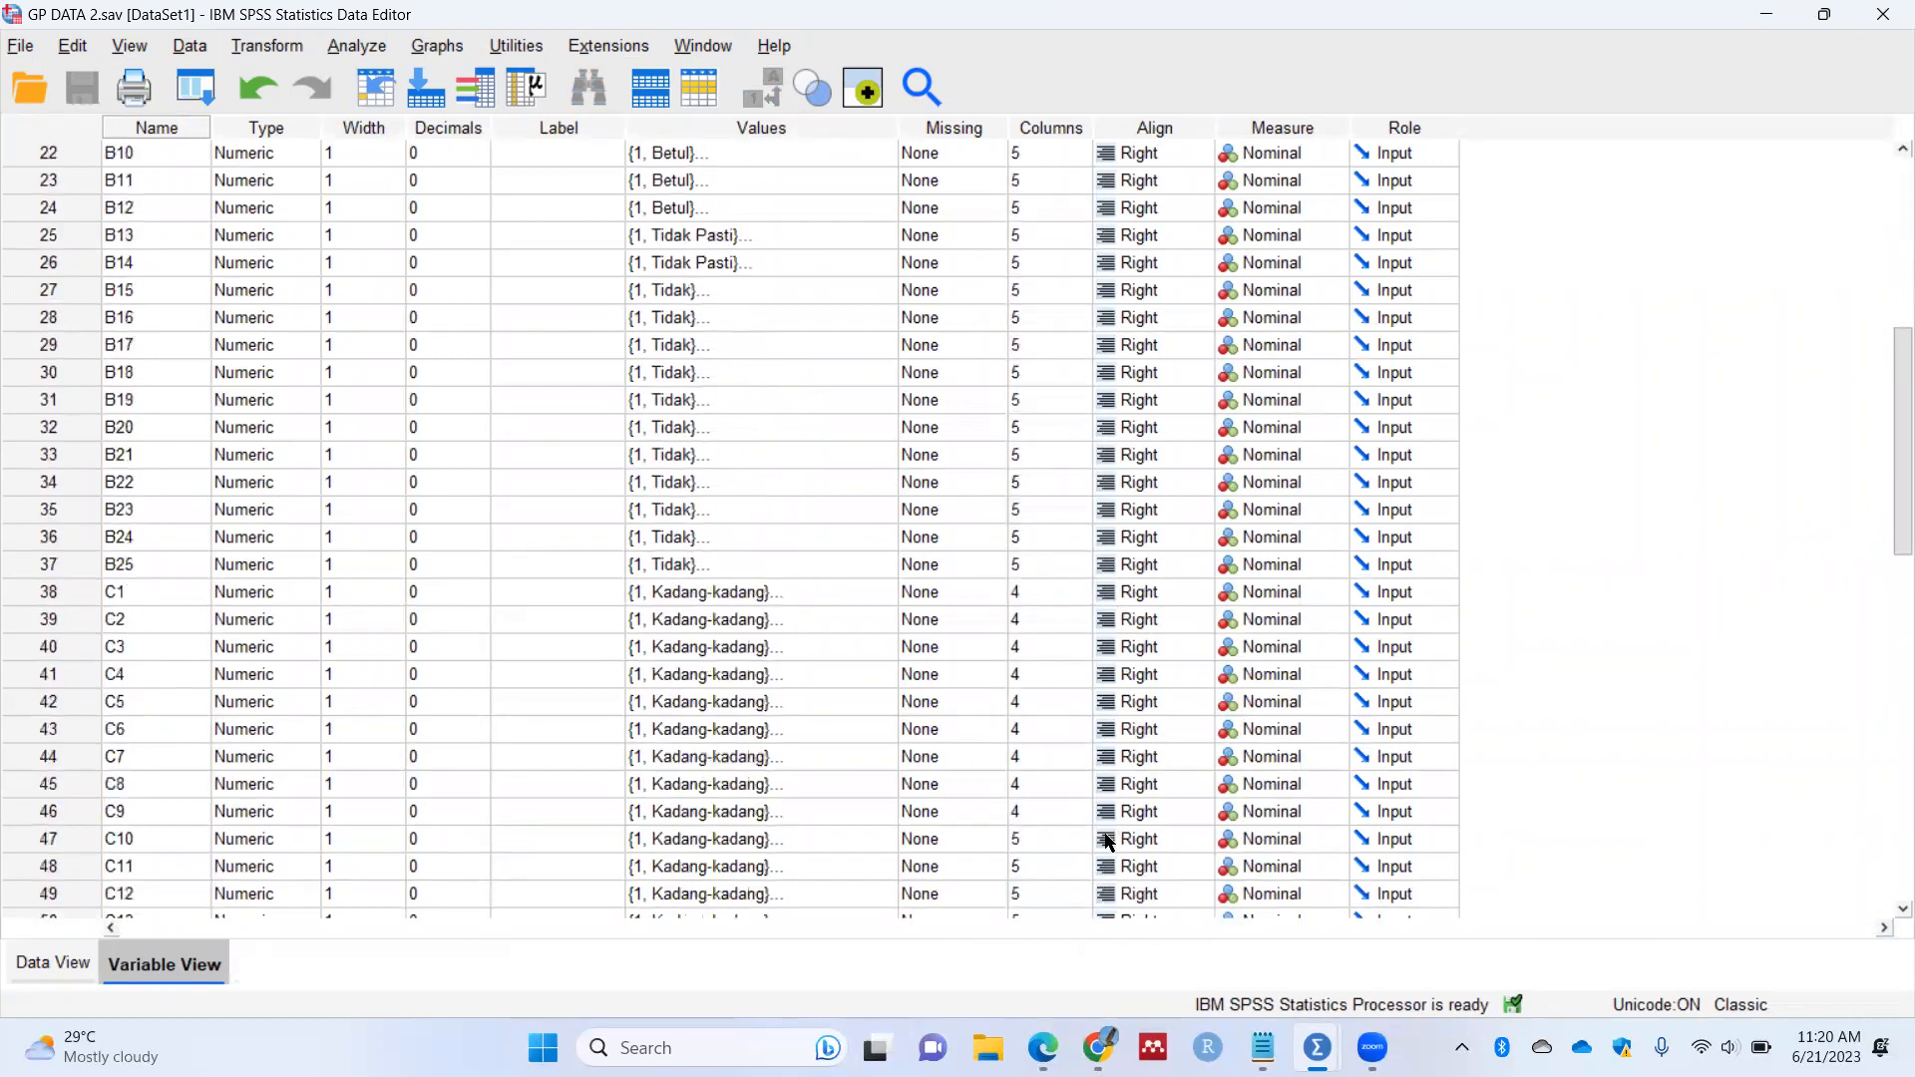
scroll(554, 615, "up", 10)
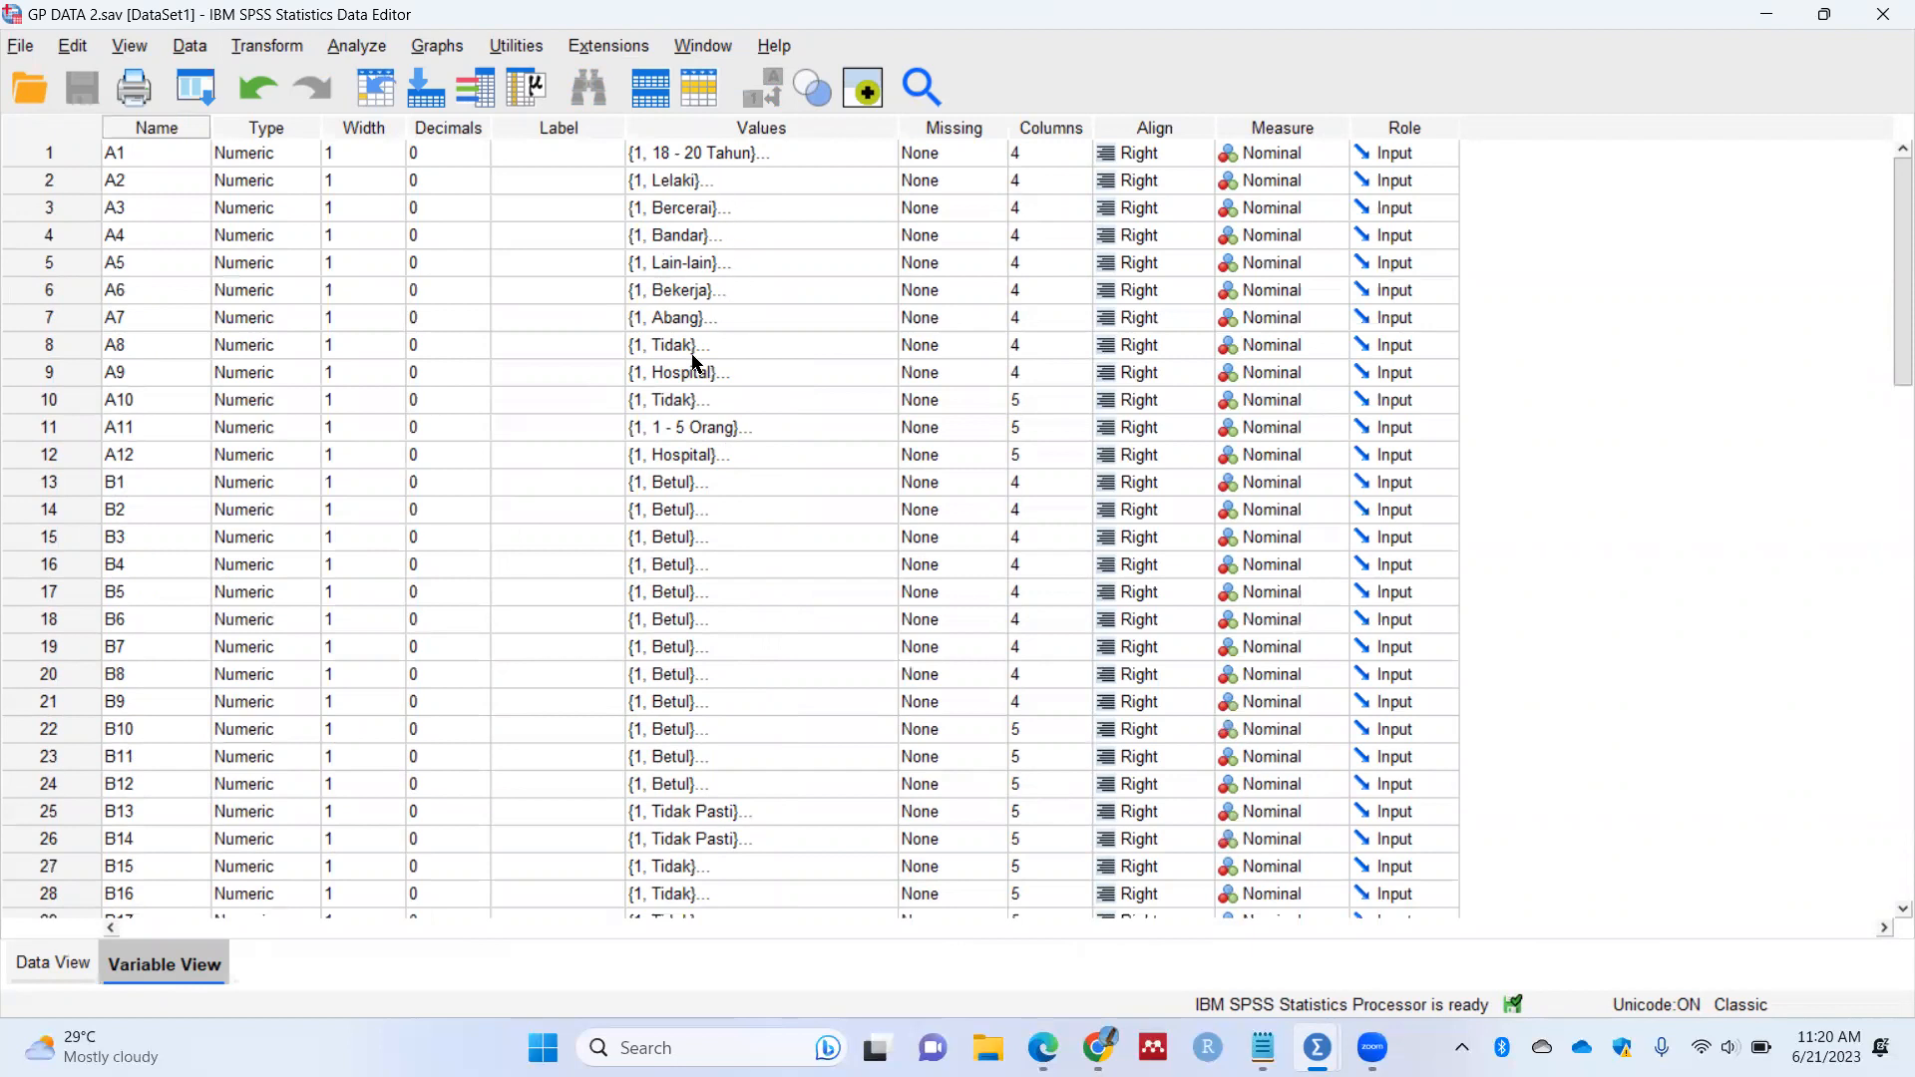
scroll(738, 828, "down", 1)
scroll(664, 751, "up", 1)
Step: Select all item columns from A1 to C13 in the data and run descriptive statistics on them
left_click(54, 964)
left_click_drag(139, 164, 1722, 162)
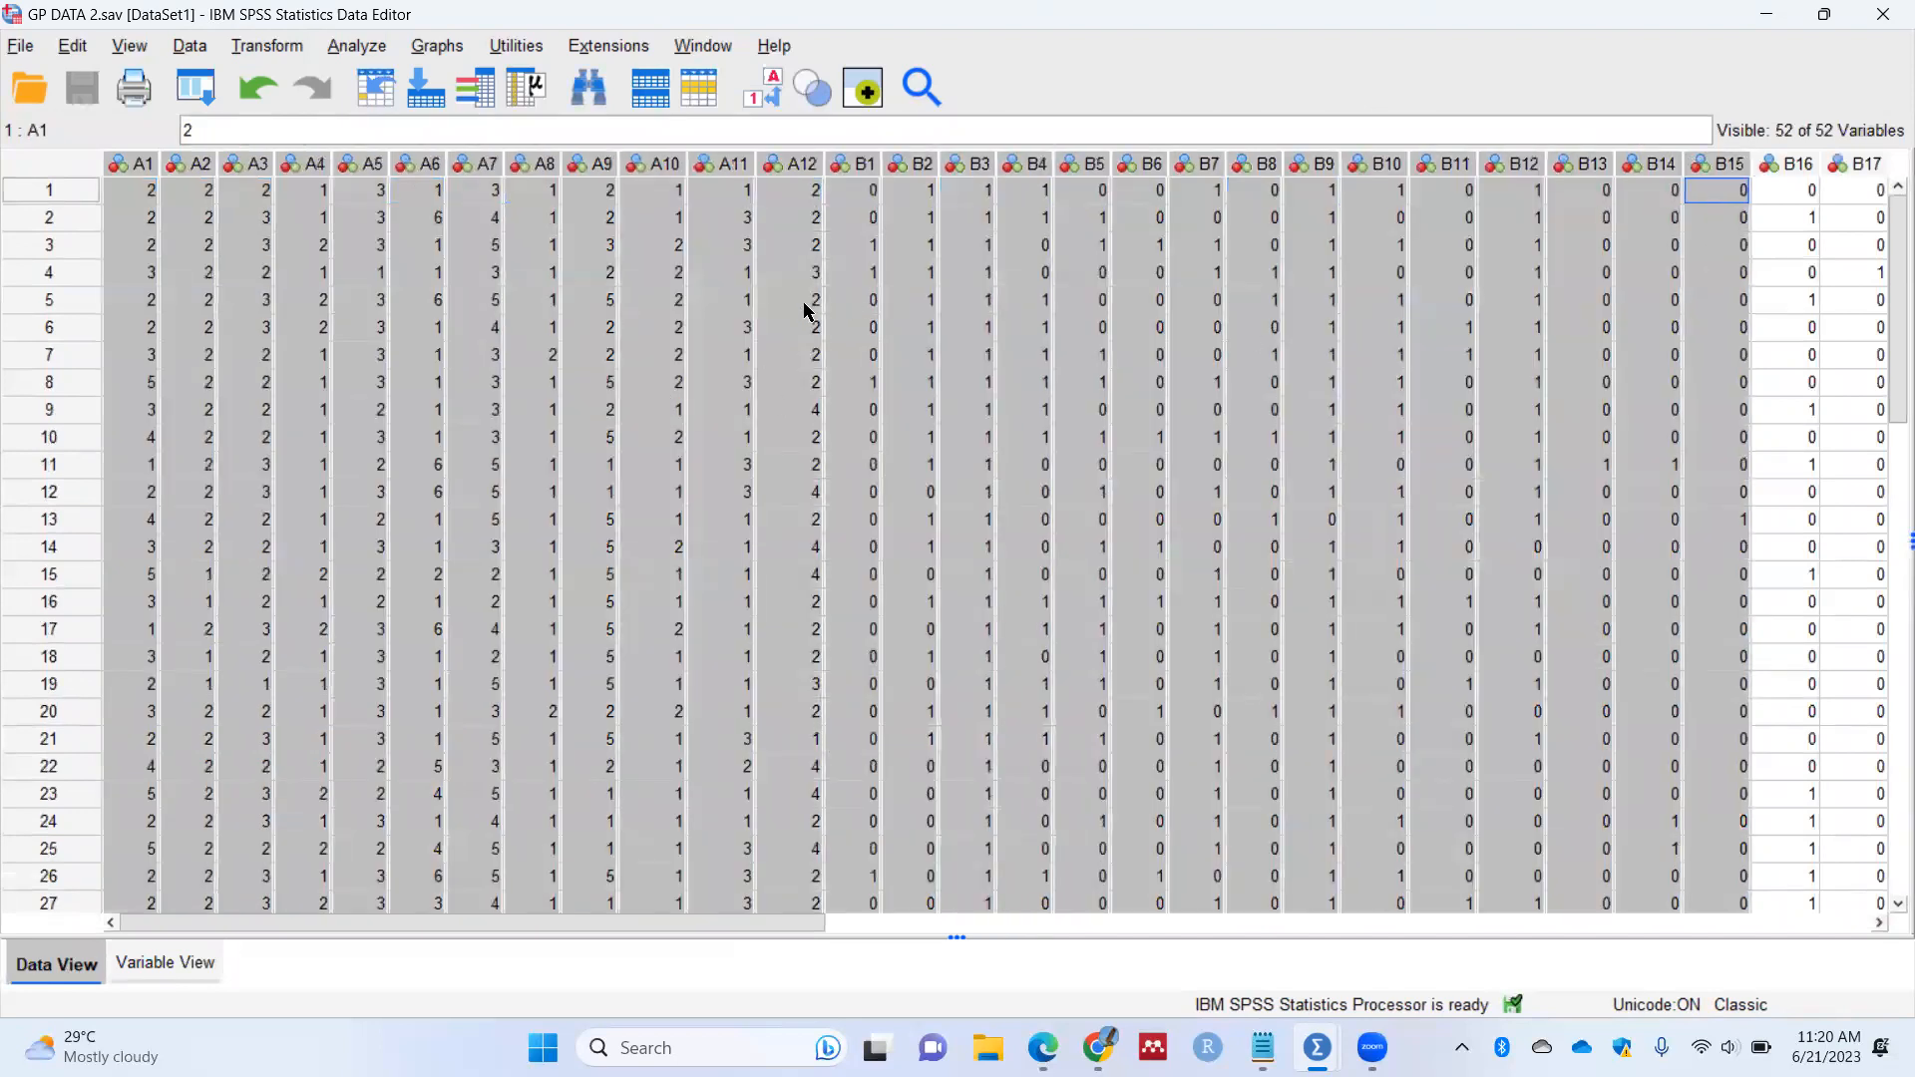
left_click(496, 191)
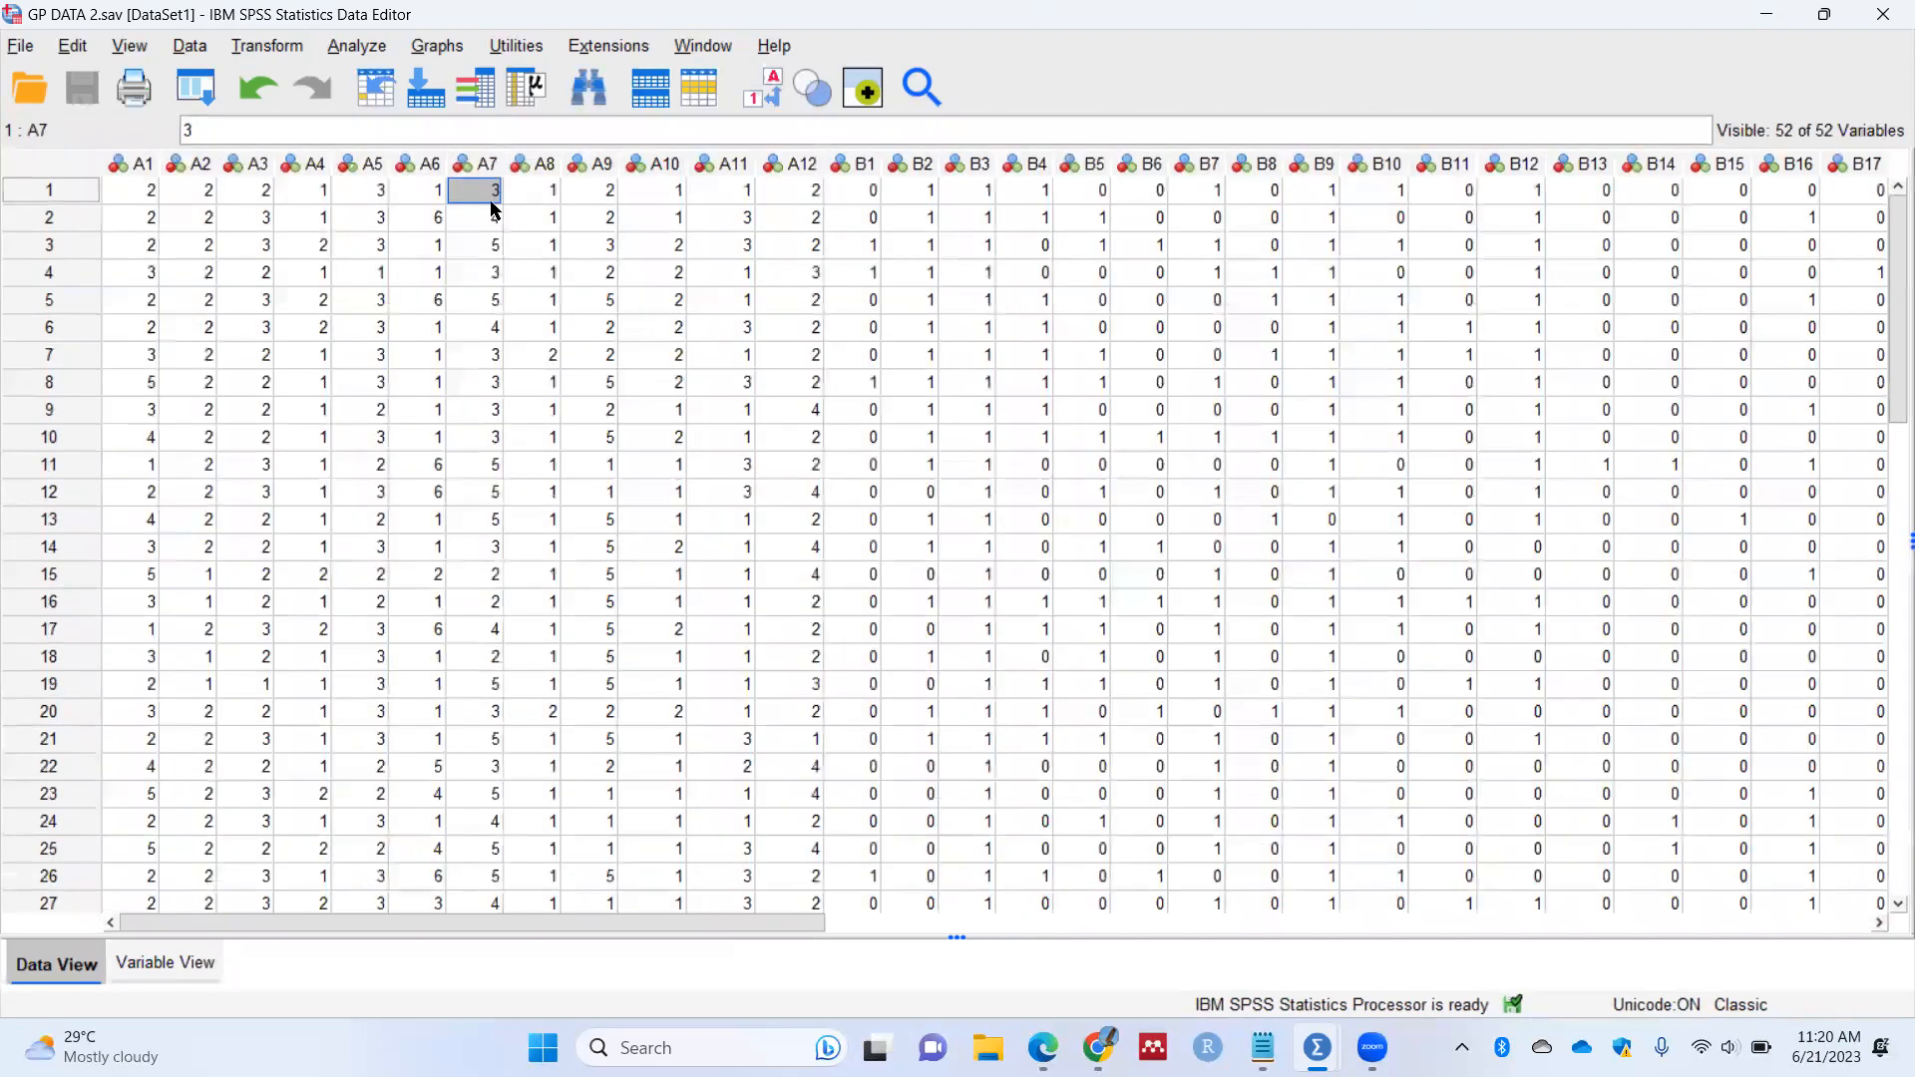
left_click(143, 165)
left_click_drag(334, 173, 1663, 163)
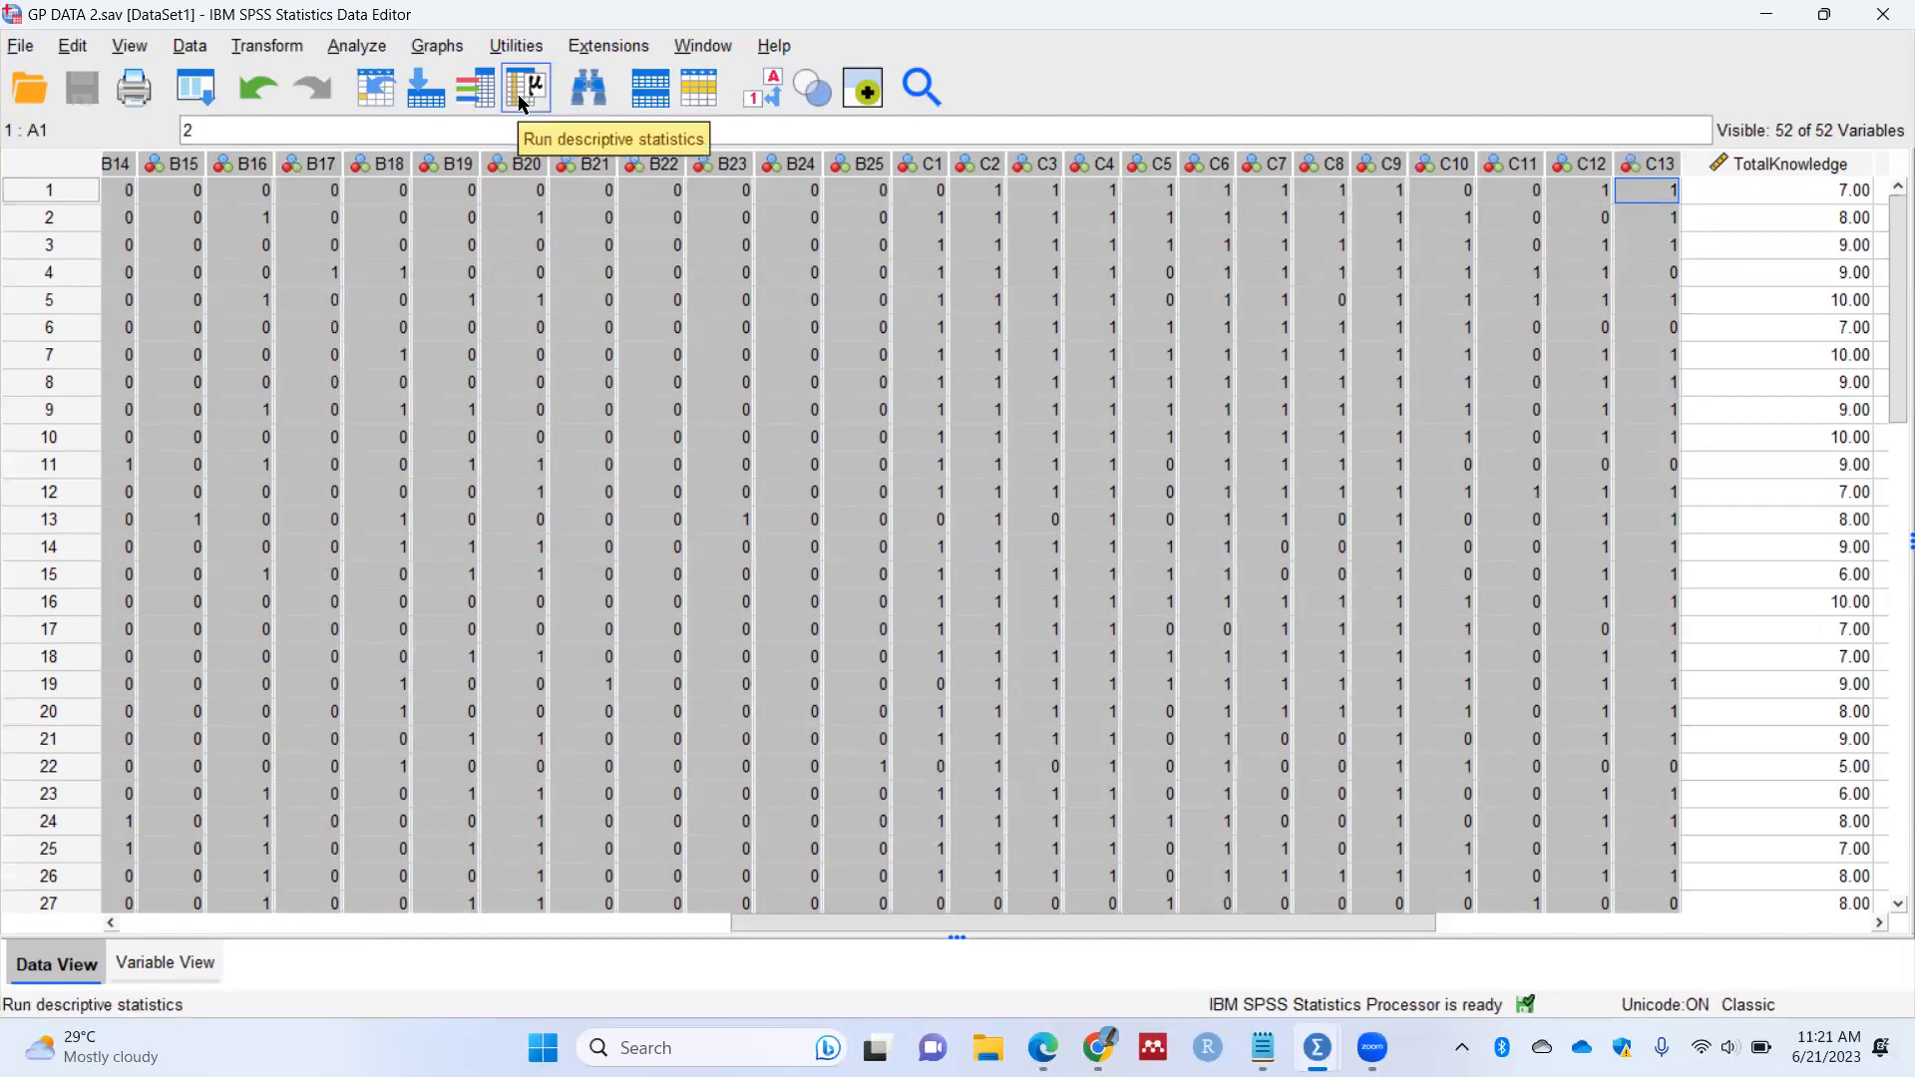
left_click(520, 99)
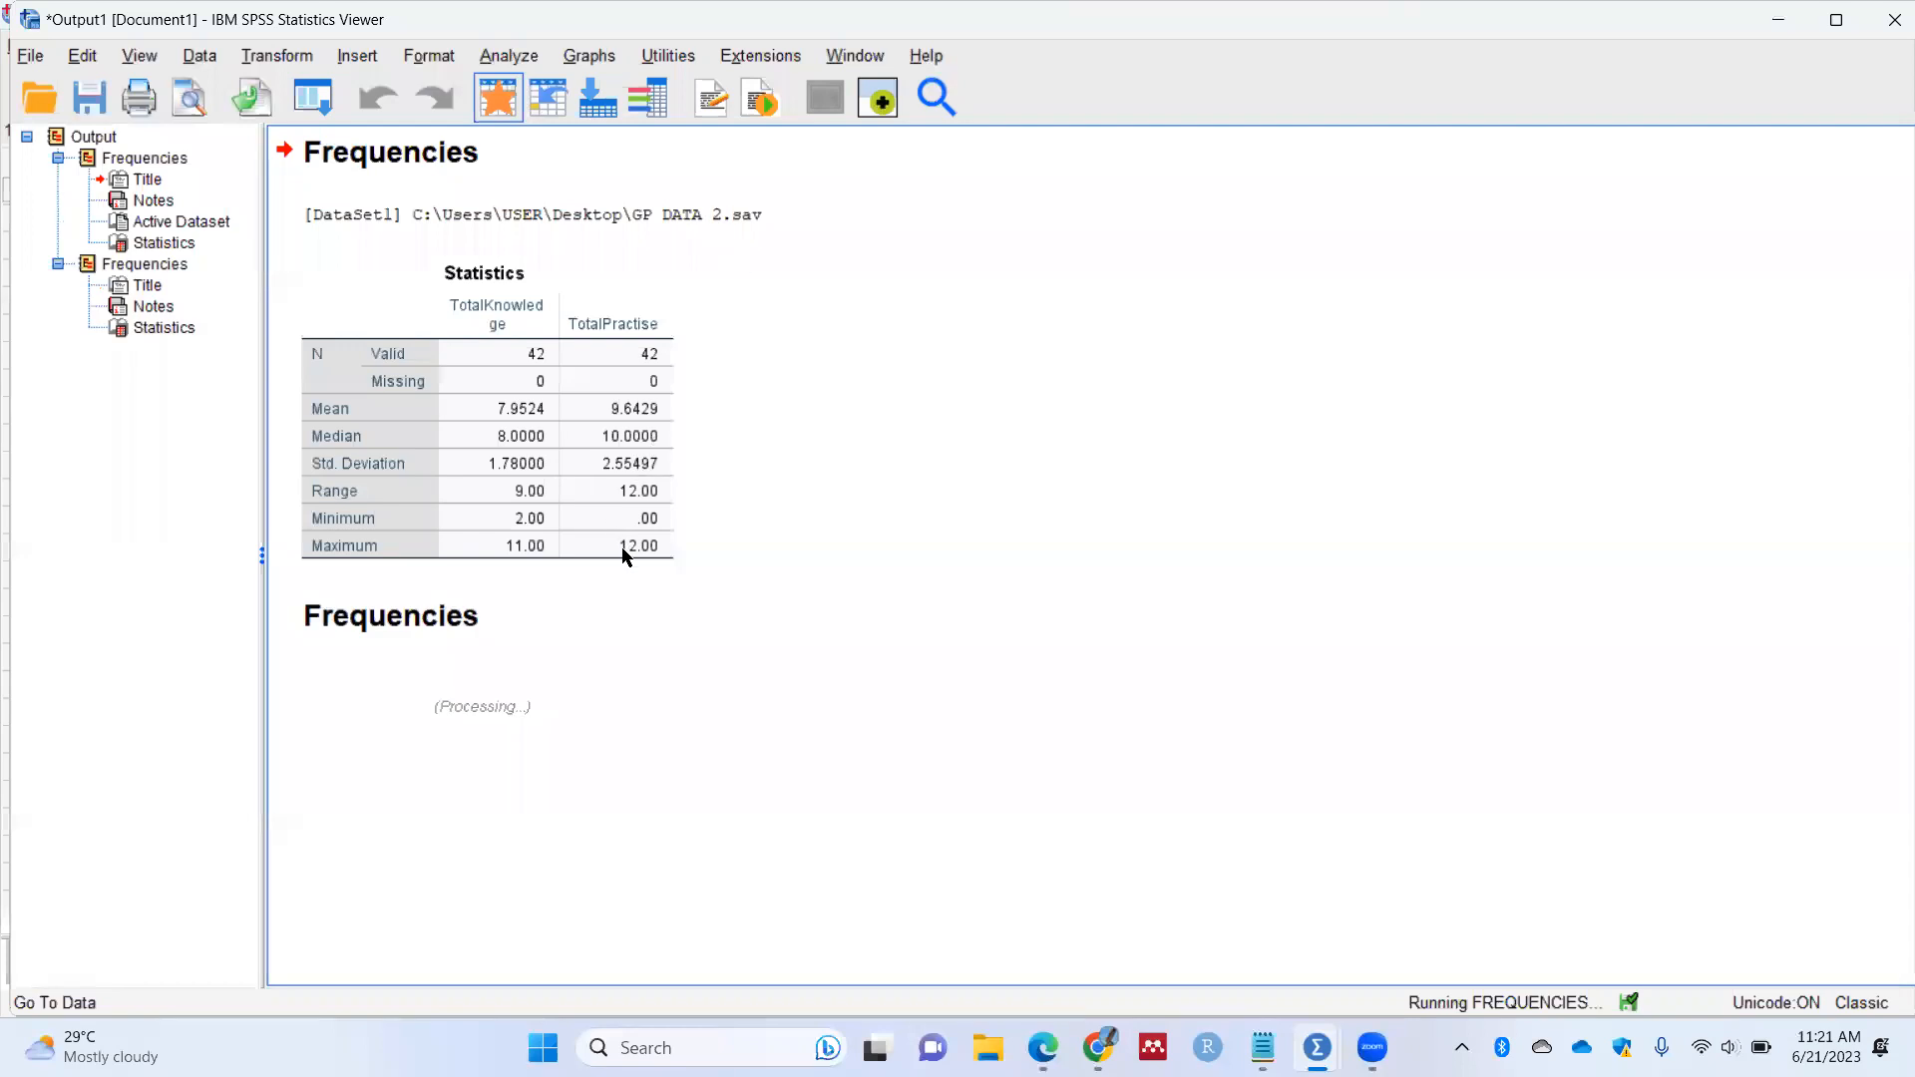
Step: Examine the Frequencies statistics table across all items from A1 to C13
scroll(629, 482, "up", 10)
scroll(632, 490, "up", 20)
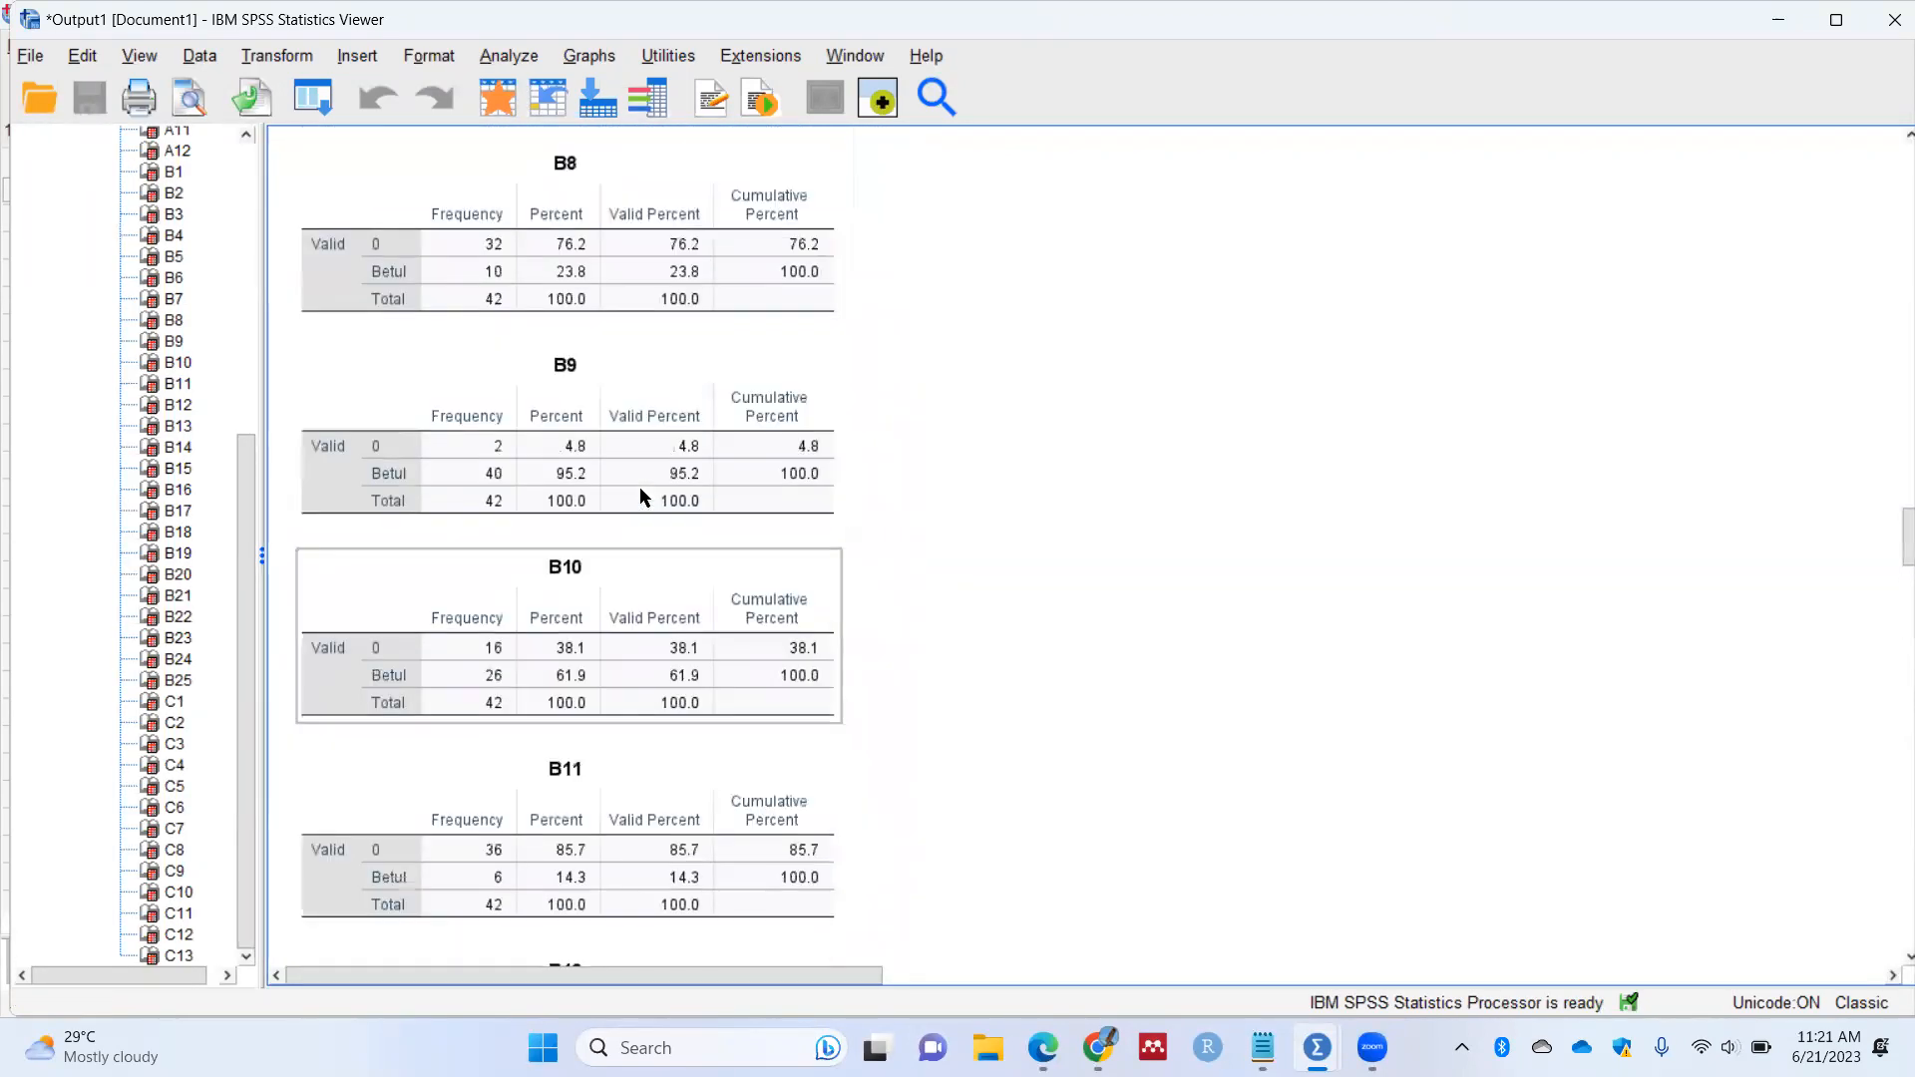
scroll(643, 498, "up", 20)
scroll(640, 496, "up", 15)
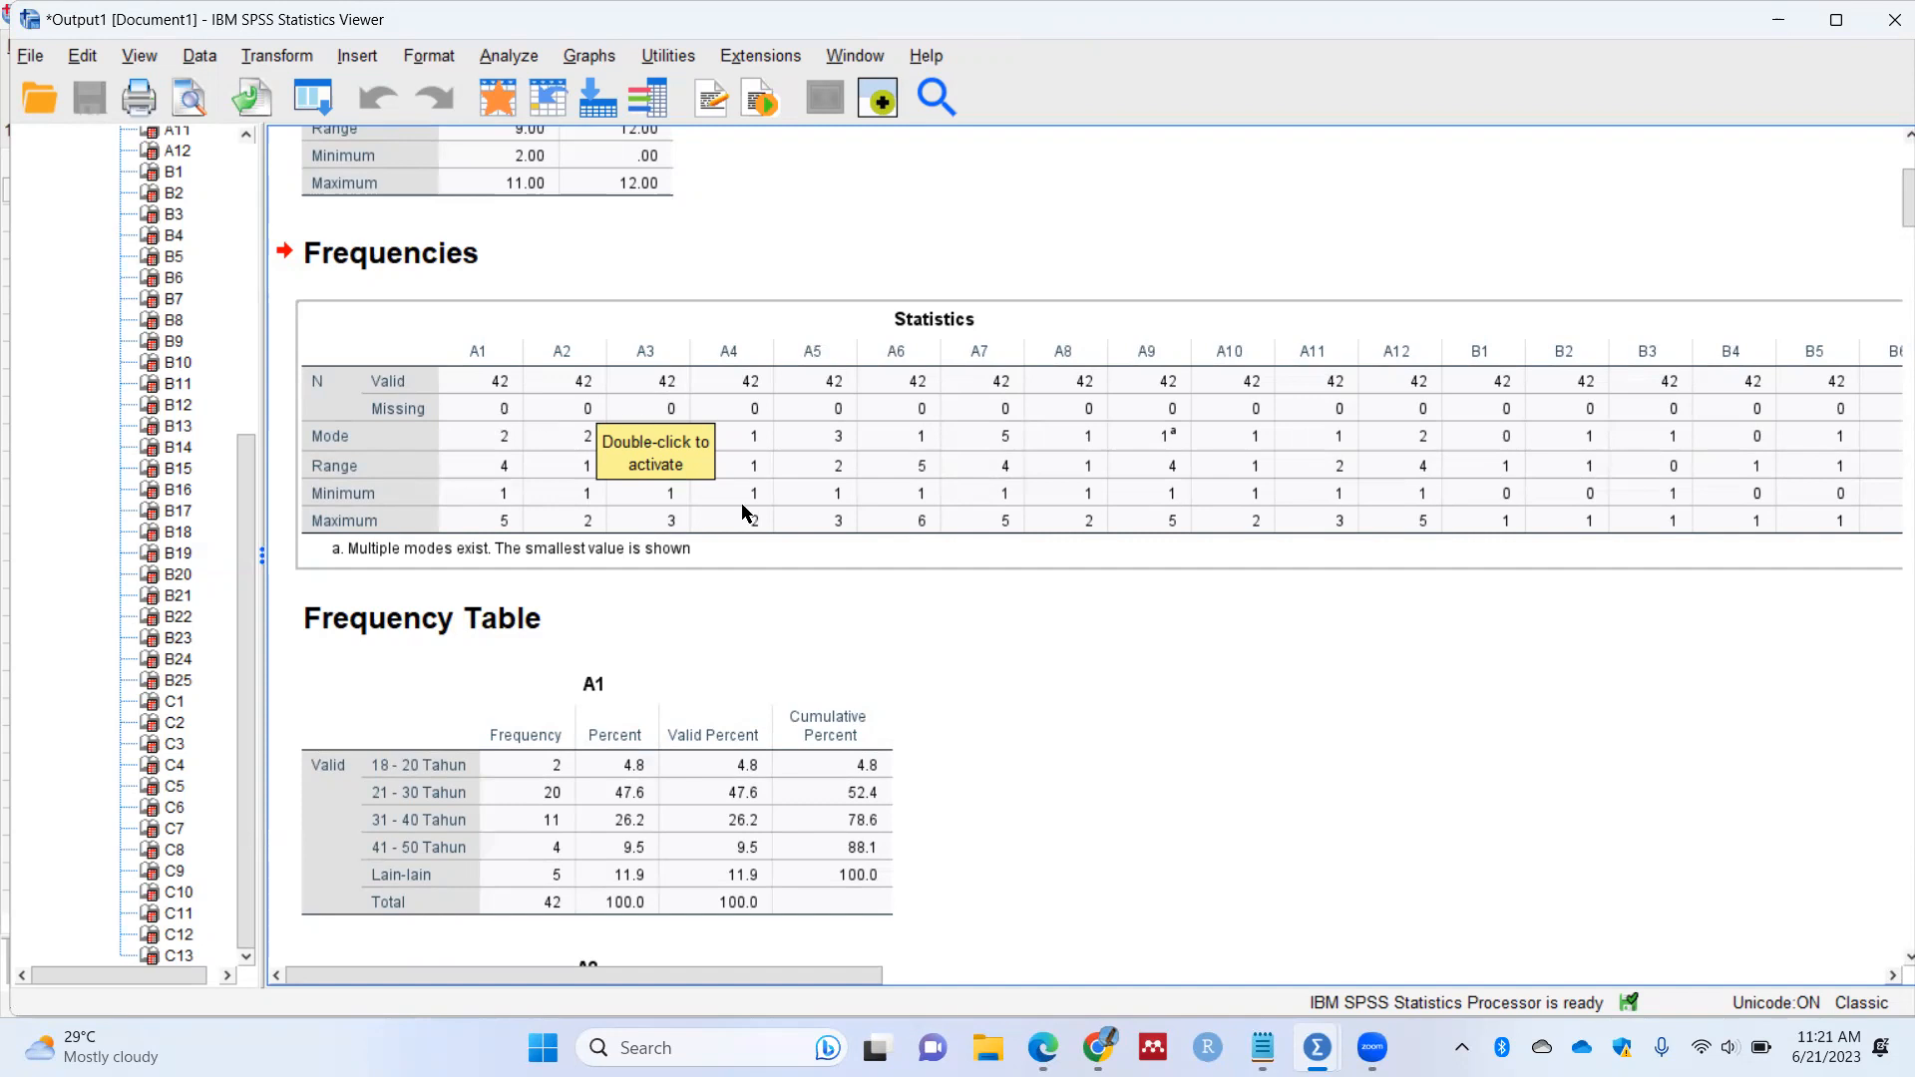
left_click_drag(701, 973, 1753, 921)
left_click(1835, 389)
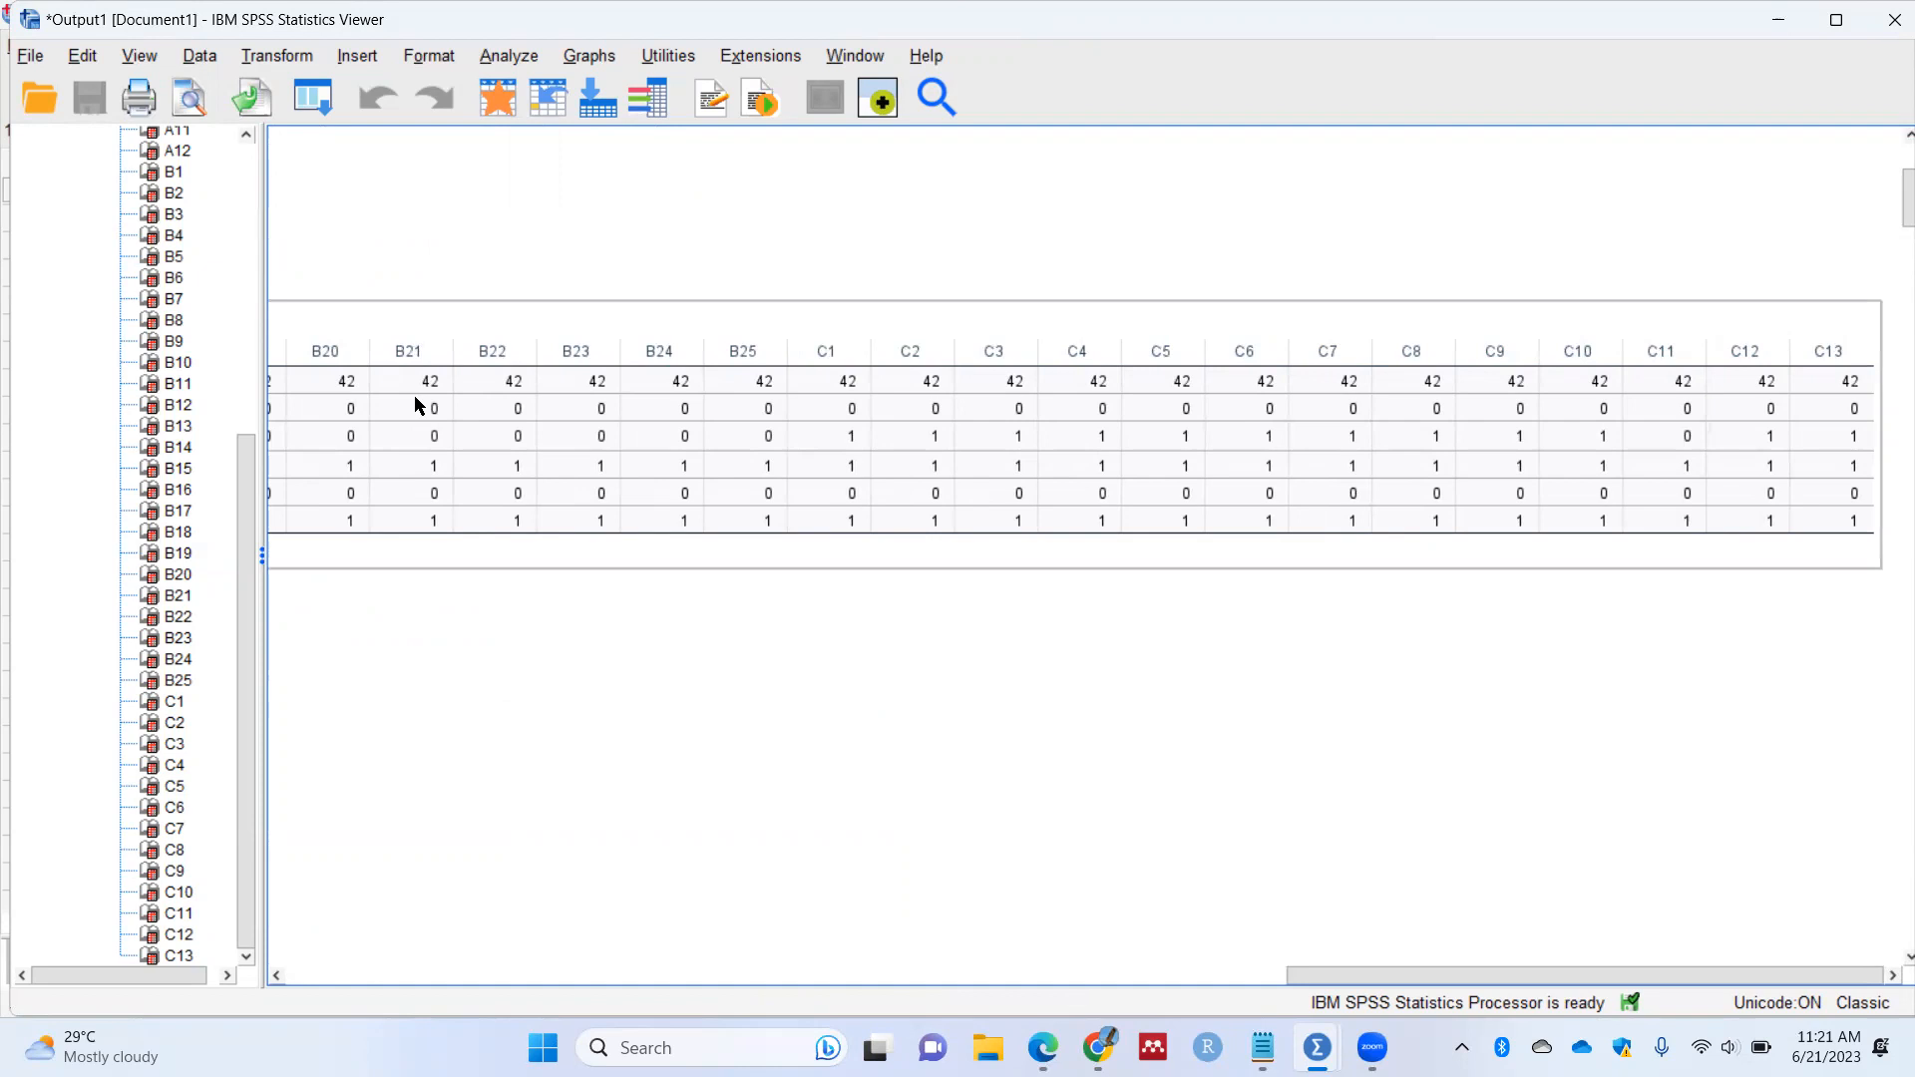
left_click_drag(1380, 975, 325, 885)
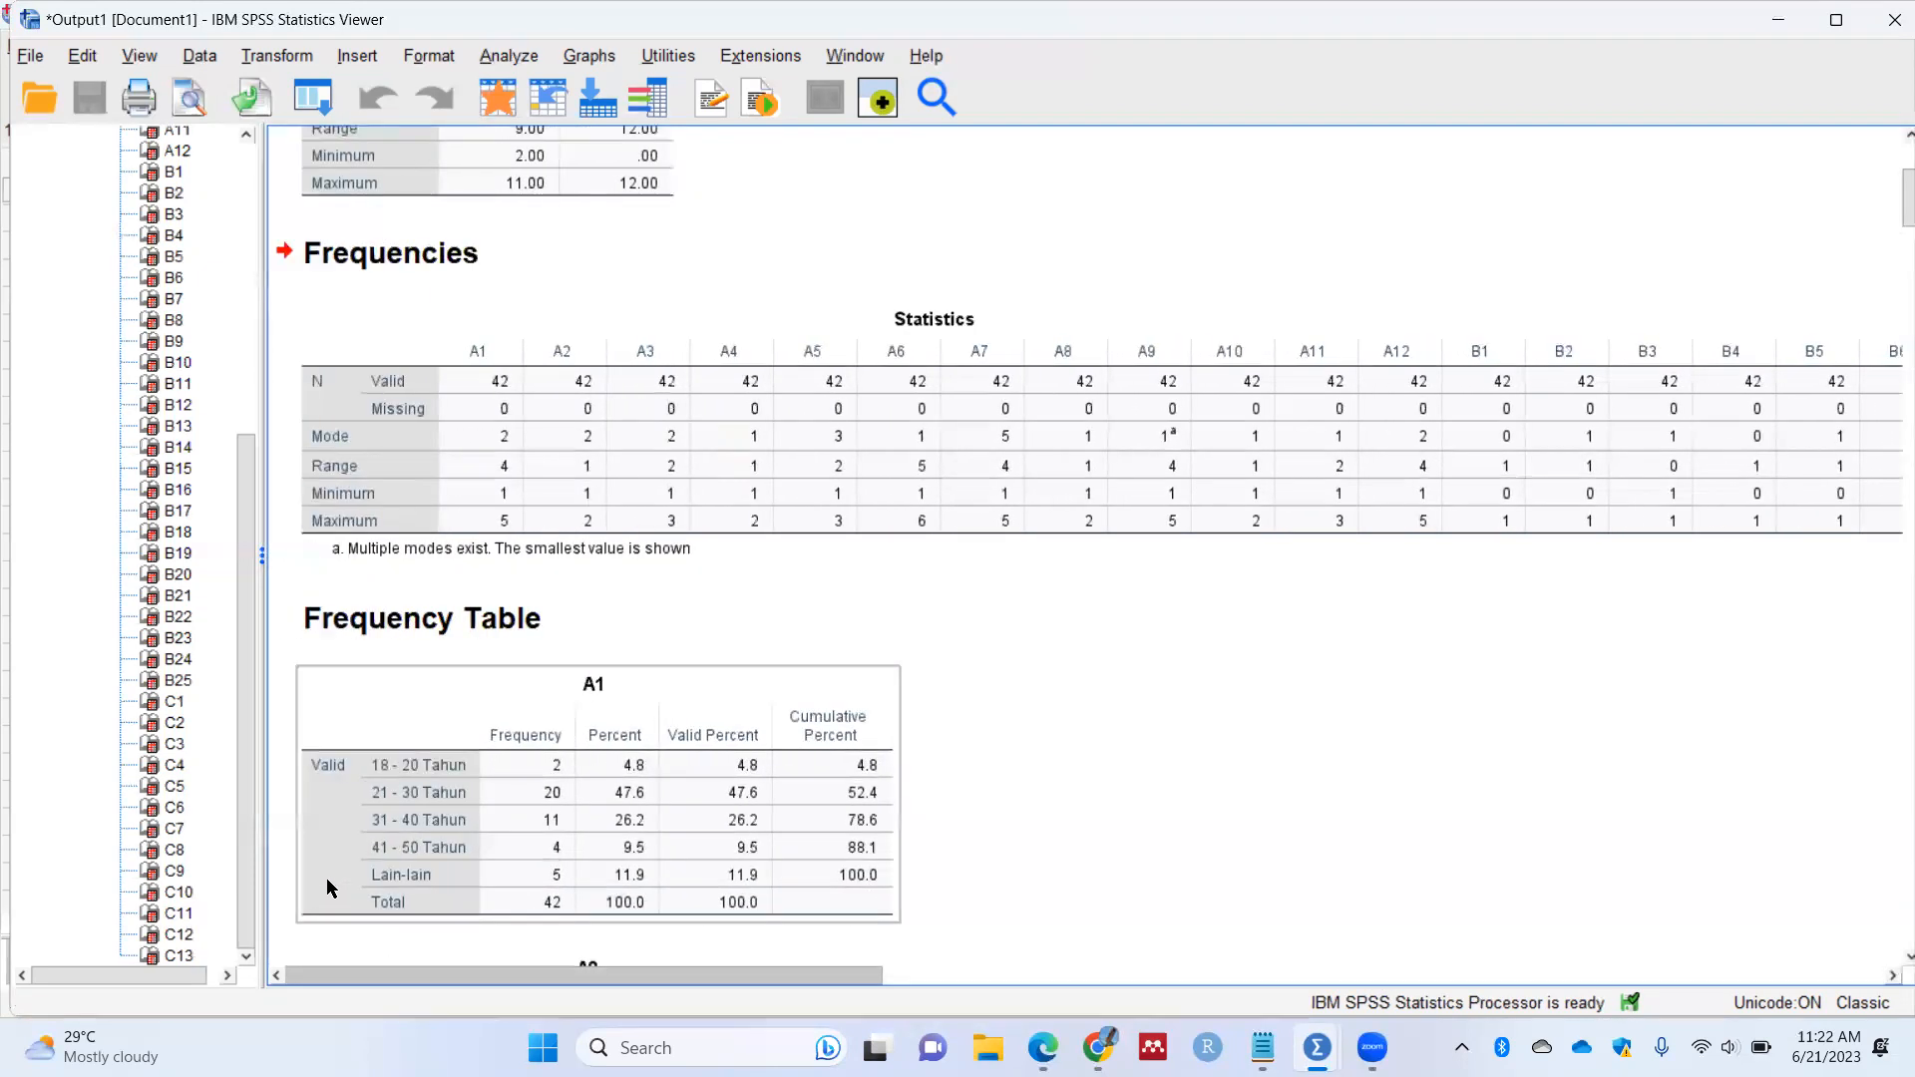
Step: Examine the frequency tables for the demographic items A1 to A12 in the output
scroll(578, 523, "down", 3)
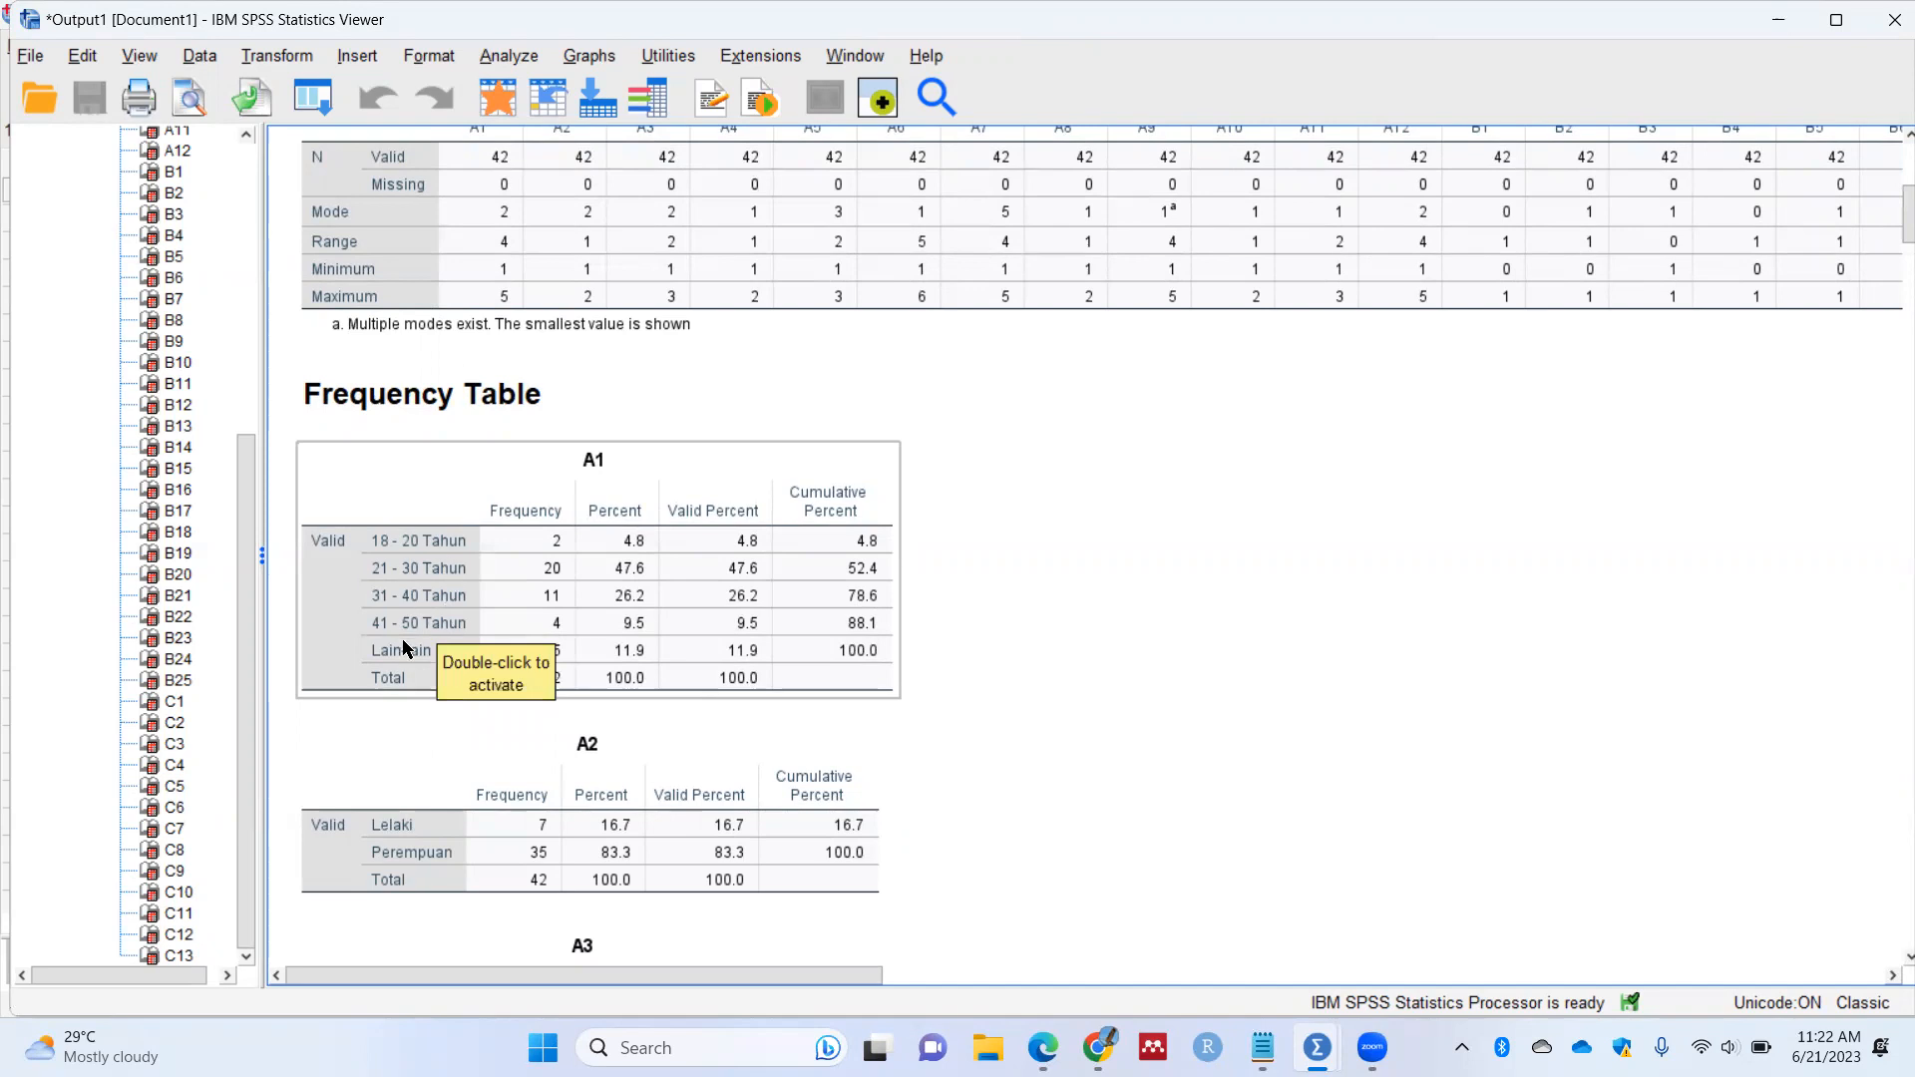
scroll(399, 639, "down", 3)
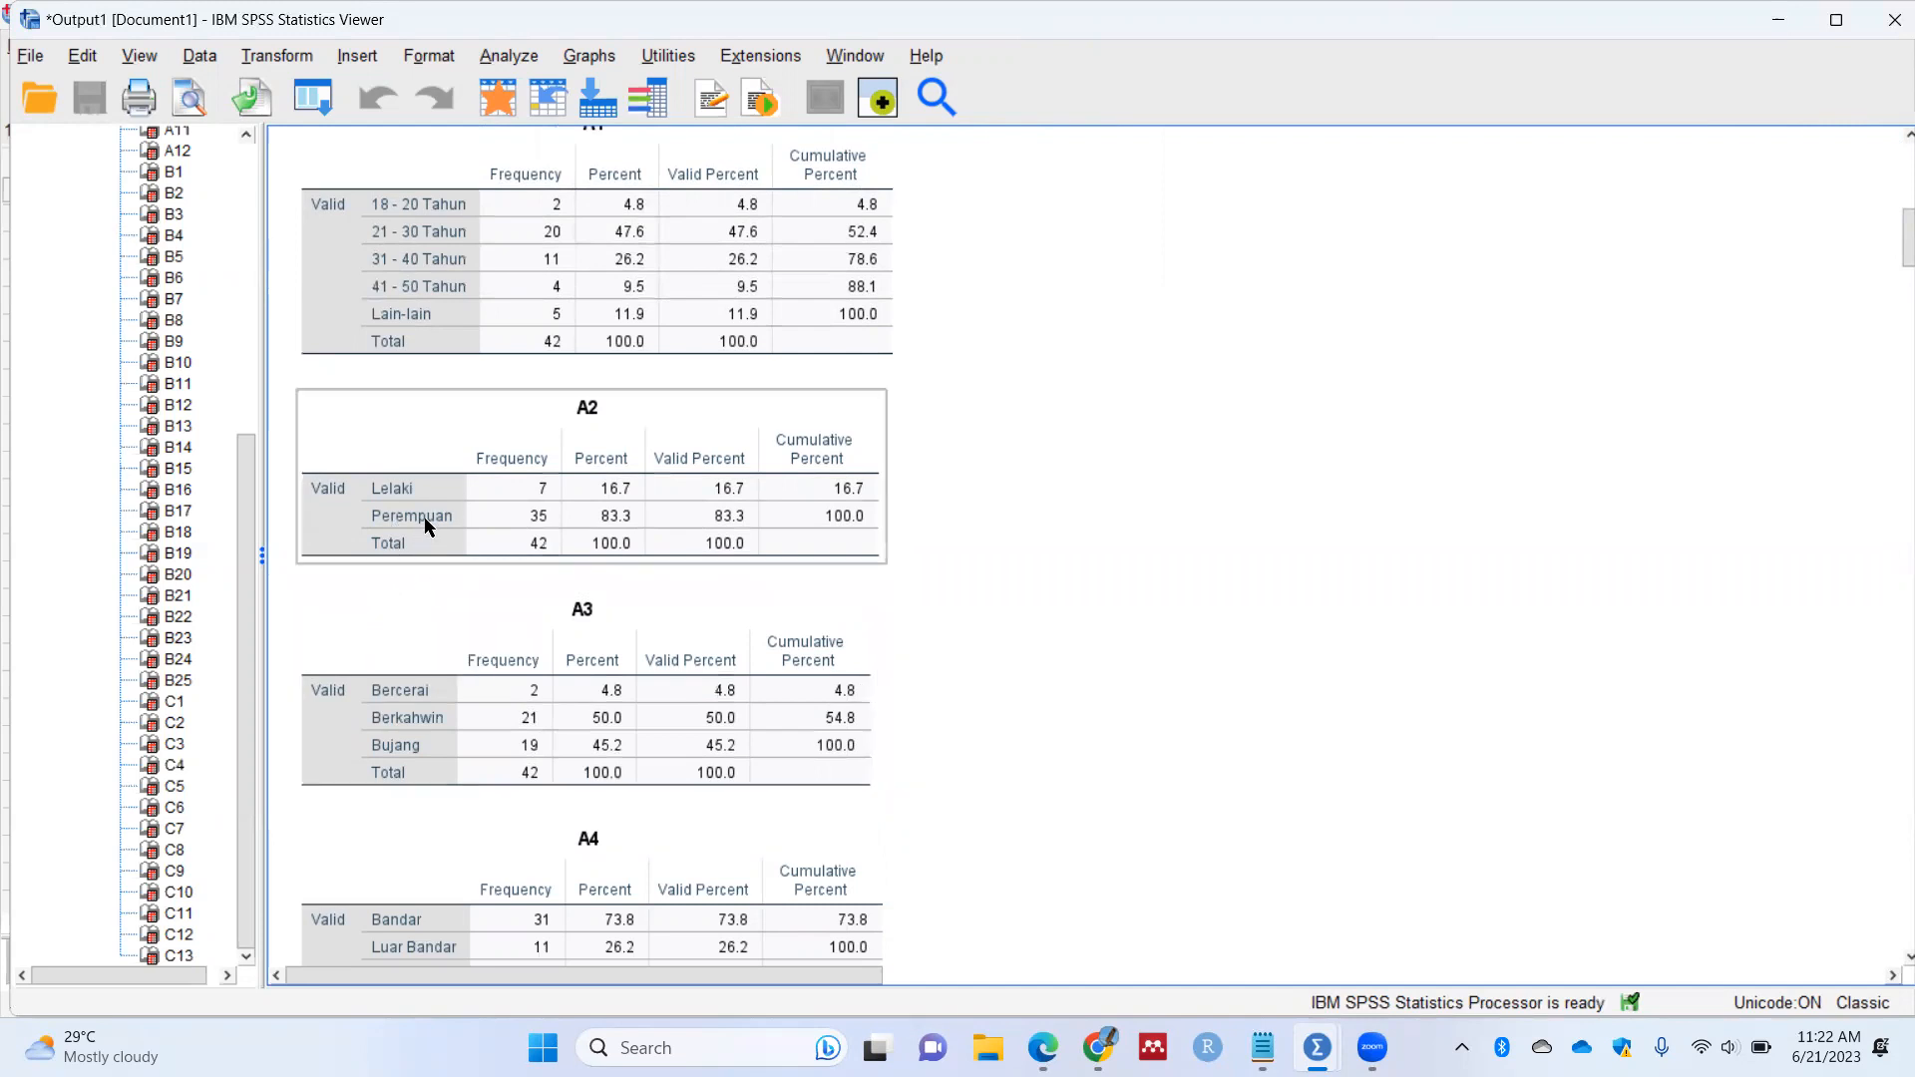
scroll(405, 565, "down", 3)
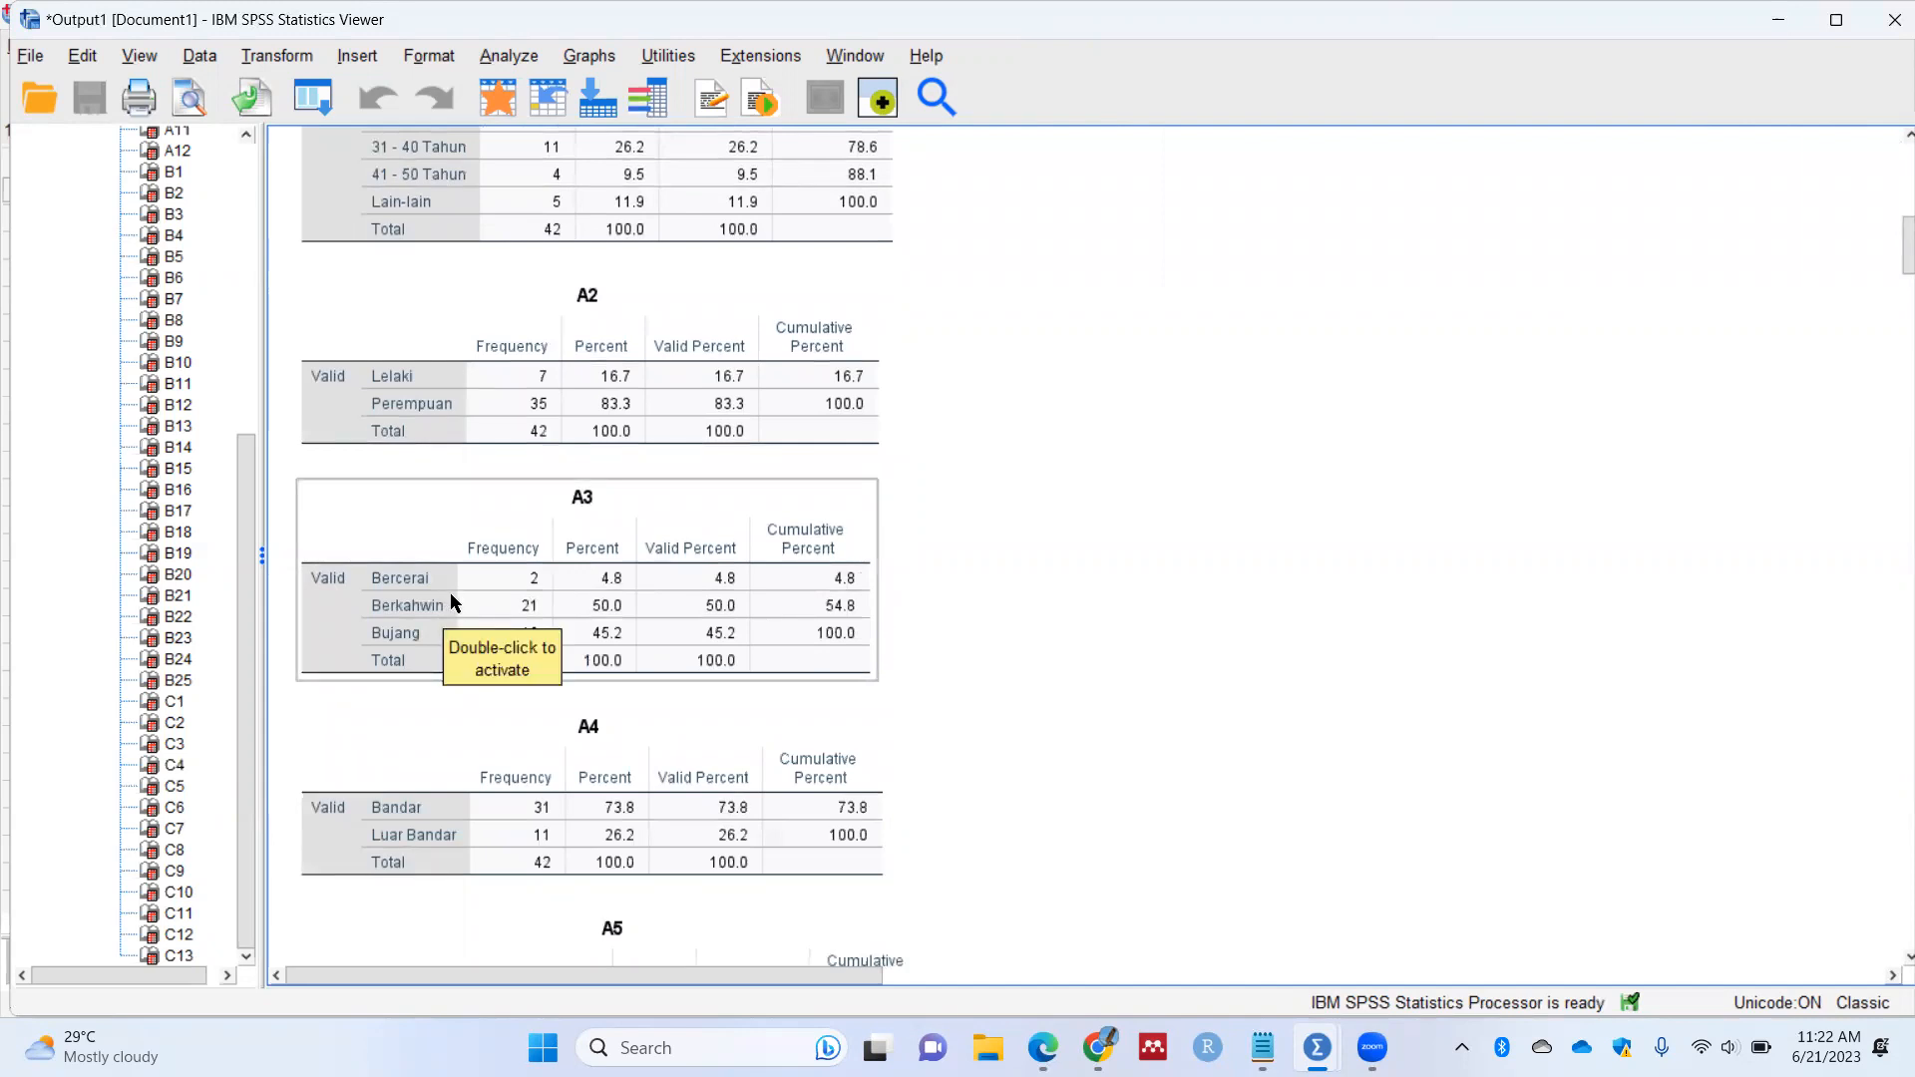
scroll(449, 591, "down", 9)
scroll(446, 623, "down", 12)
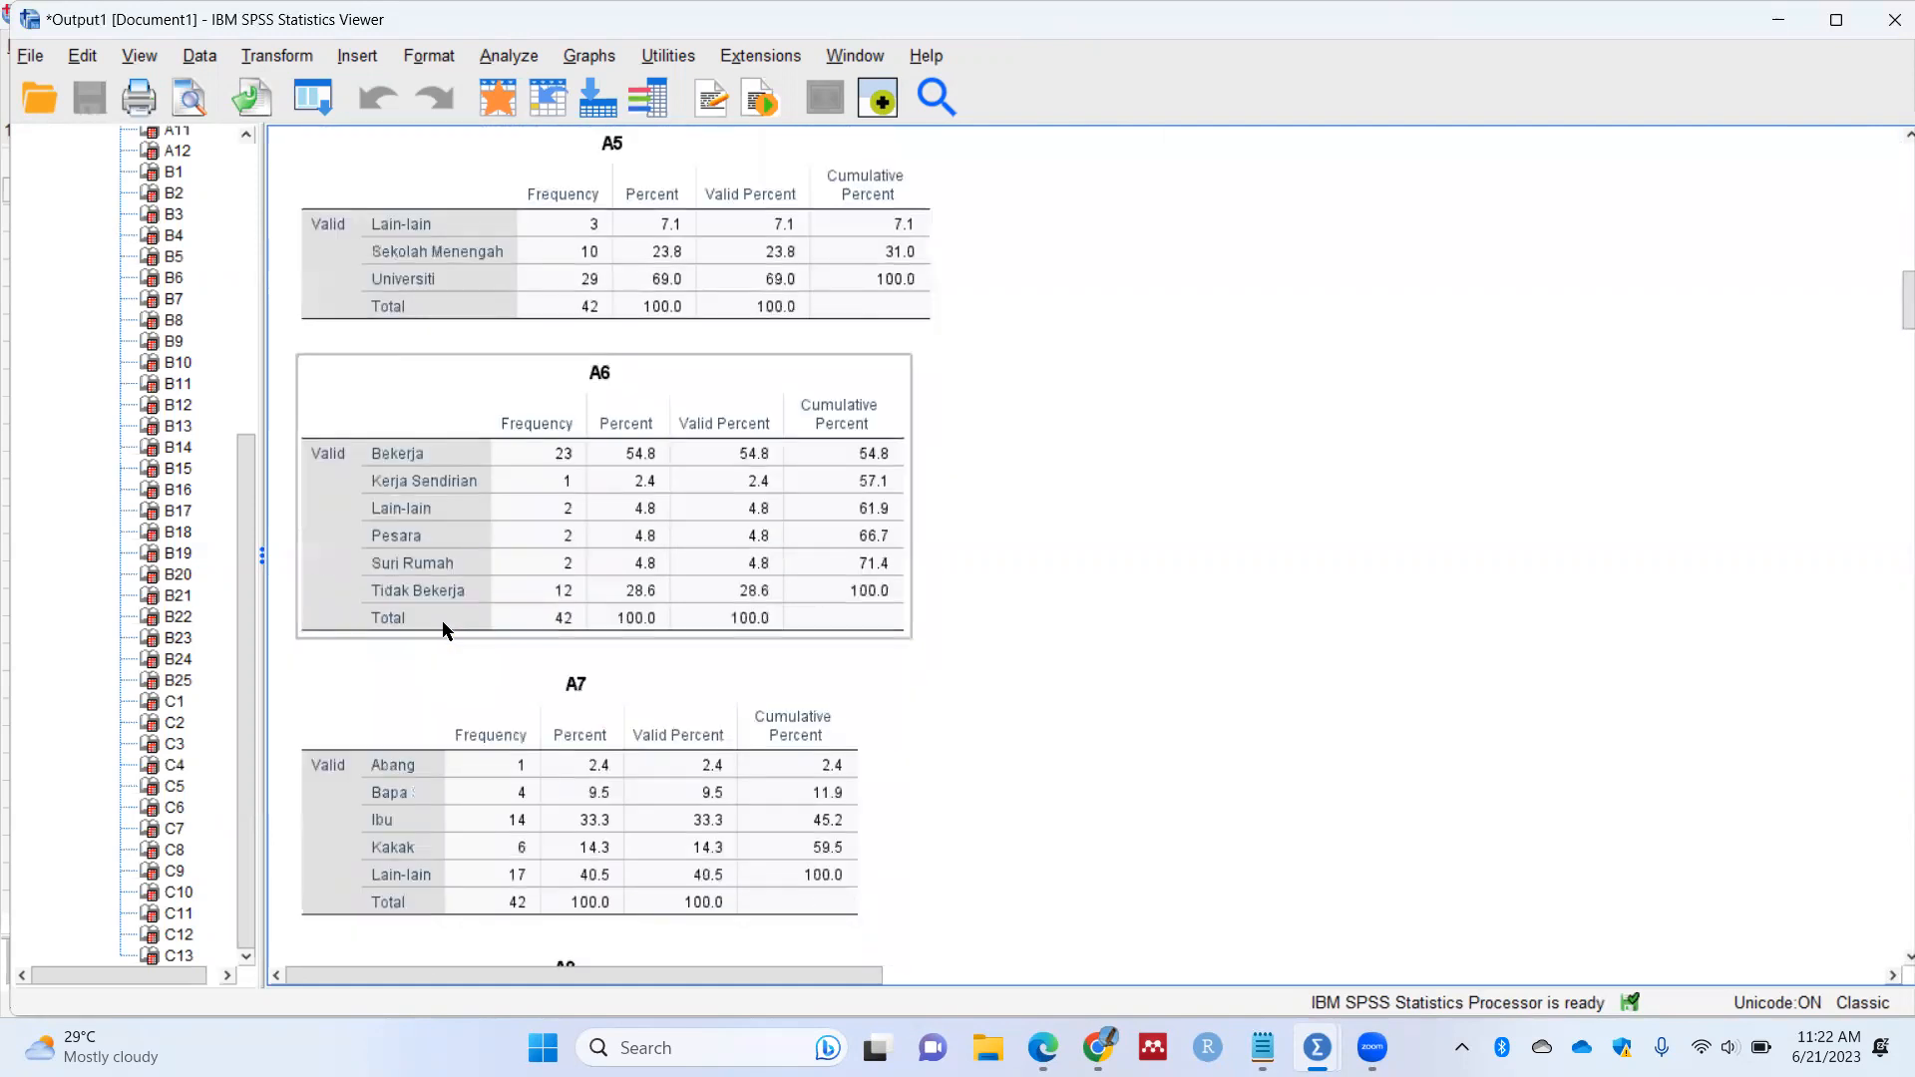
scroll(443, 627, "down", 15)
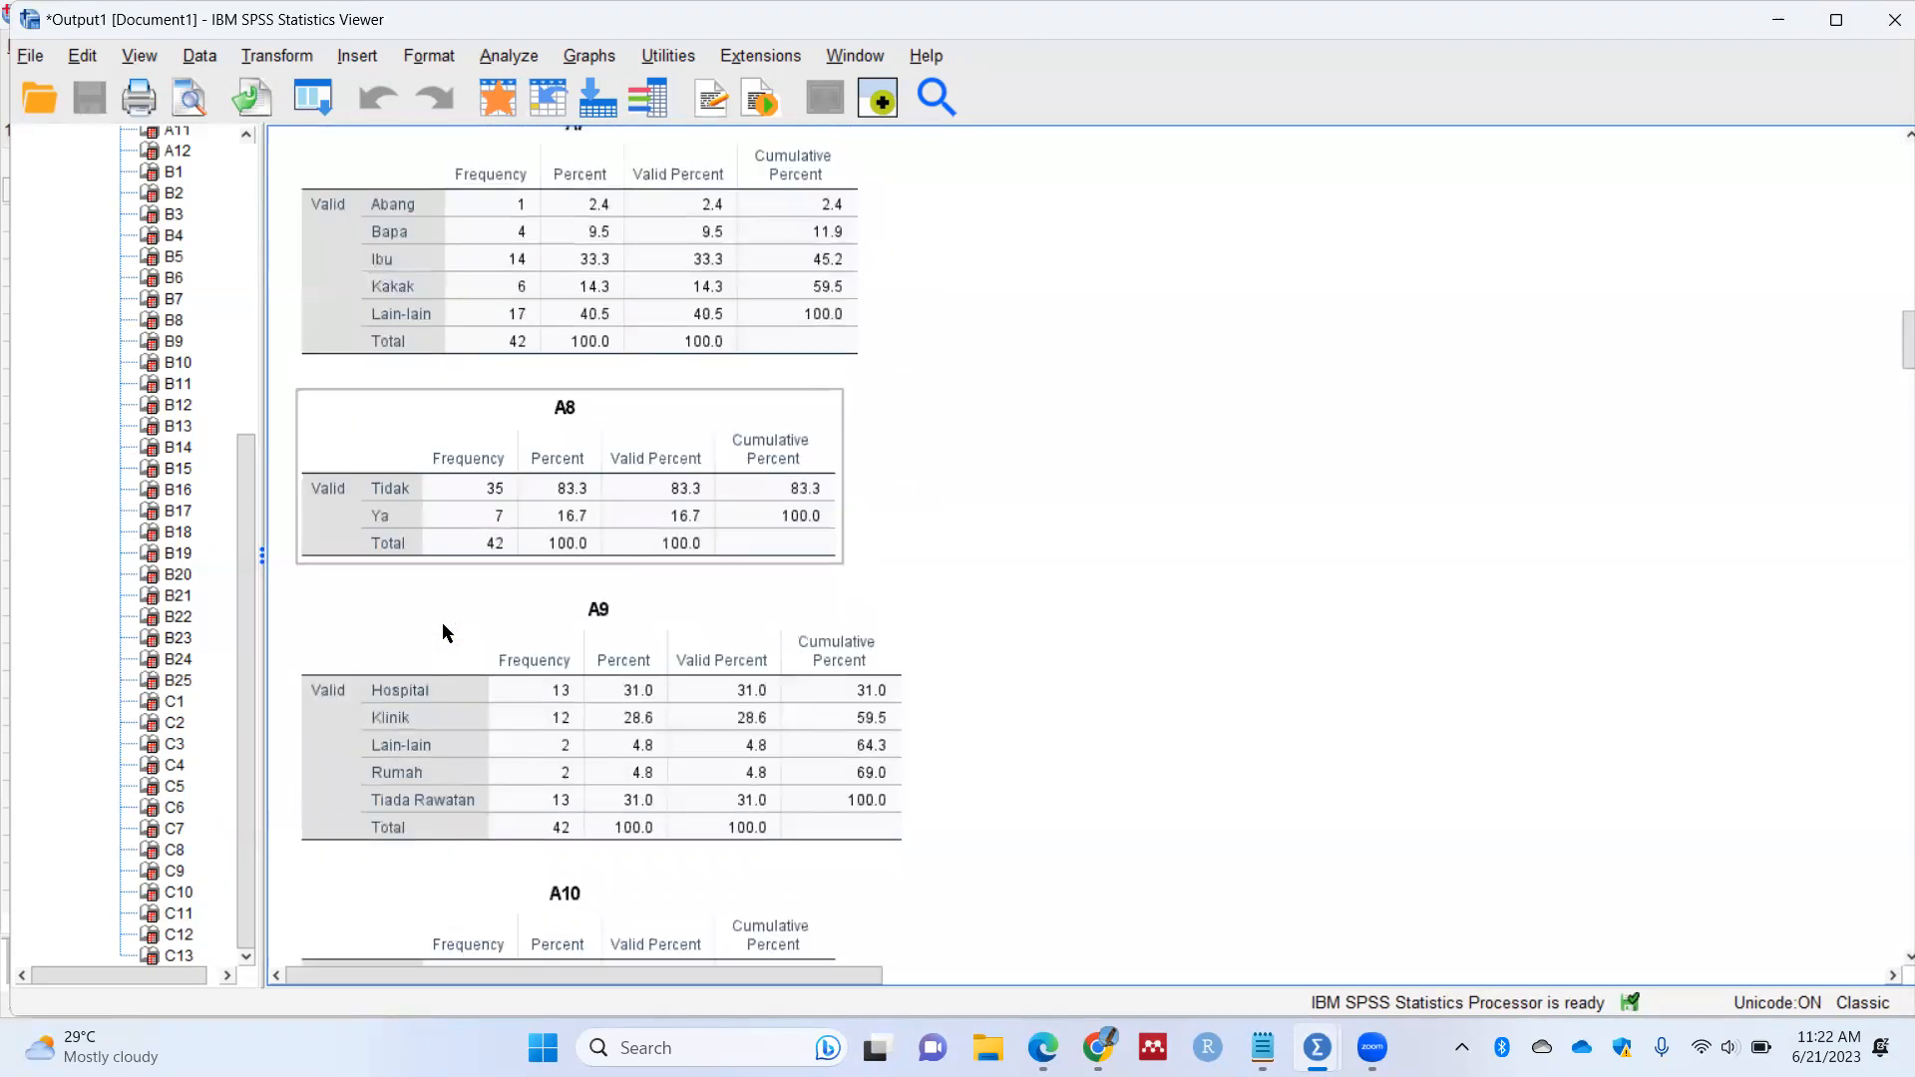
scroll(442, 627, "down", 3)
scroll(441, 625, "down", 6)
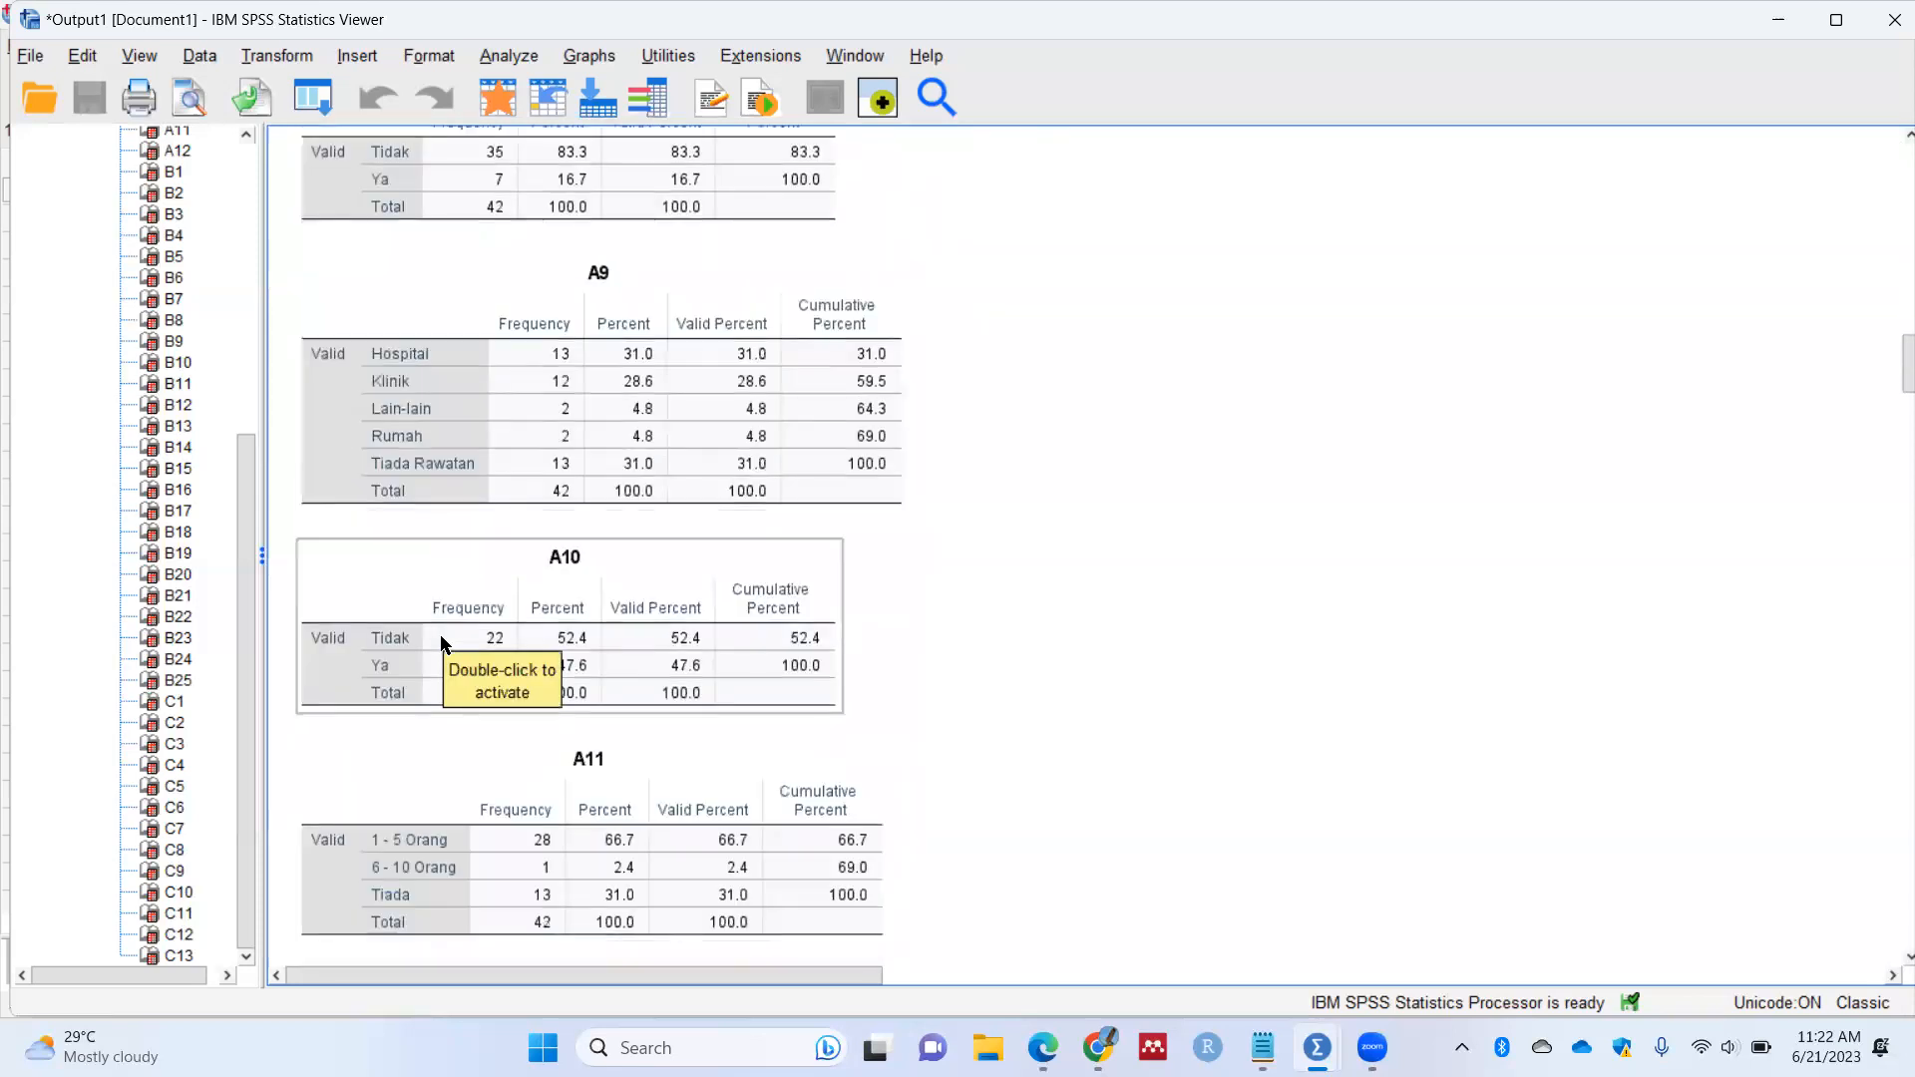
scroll(441, 639, "down", 9)
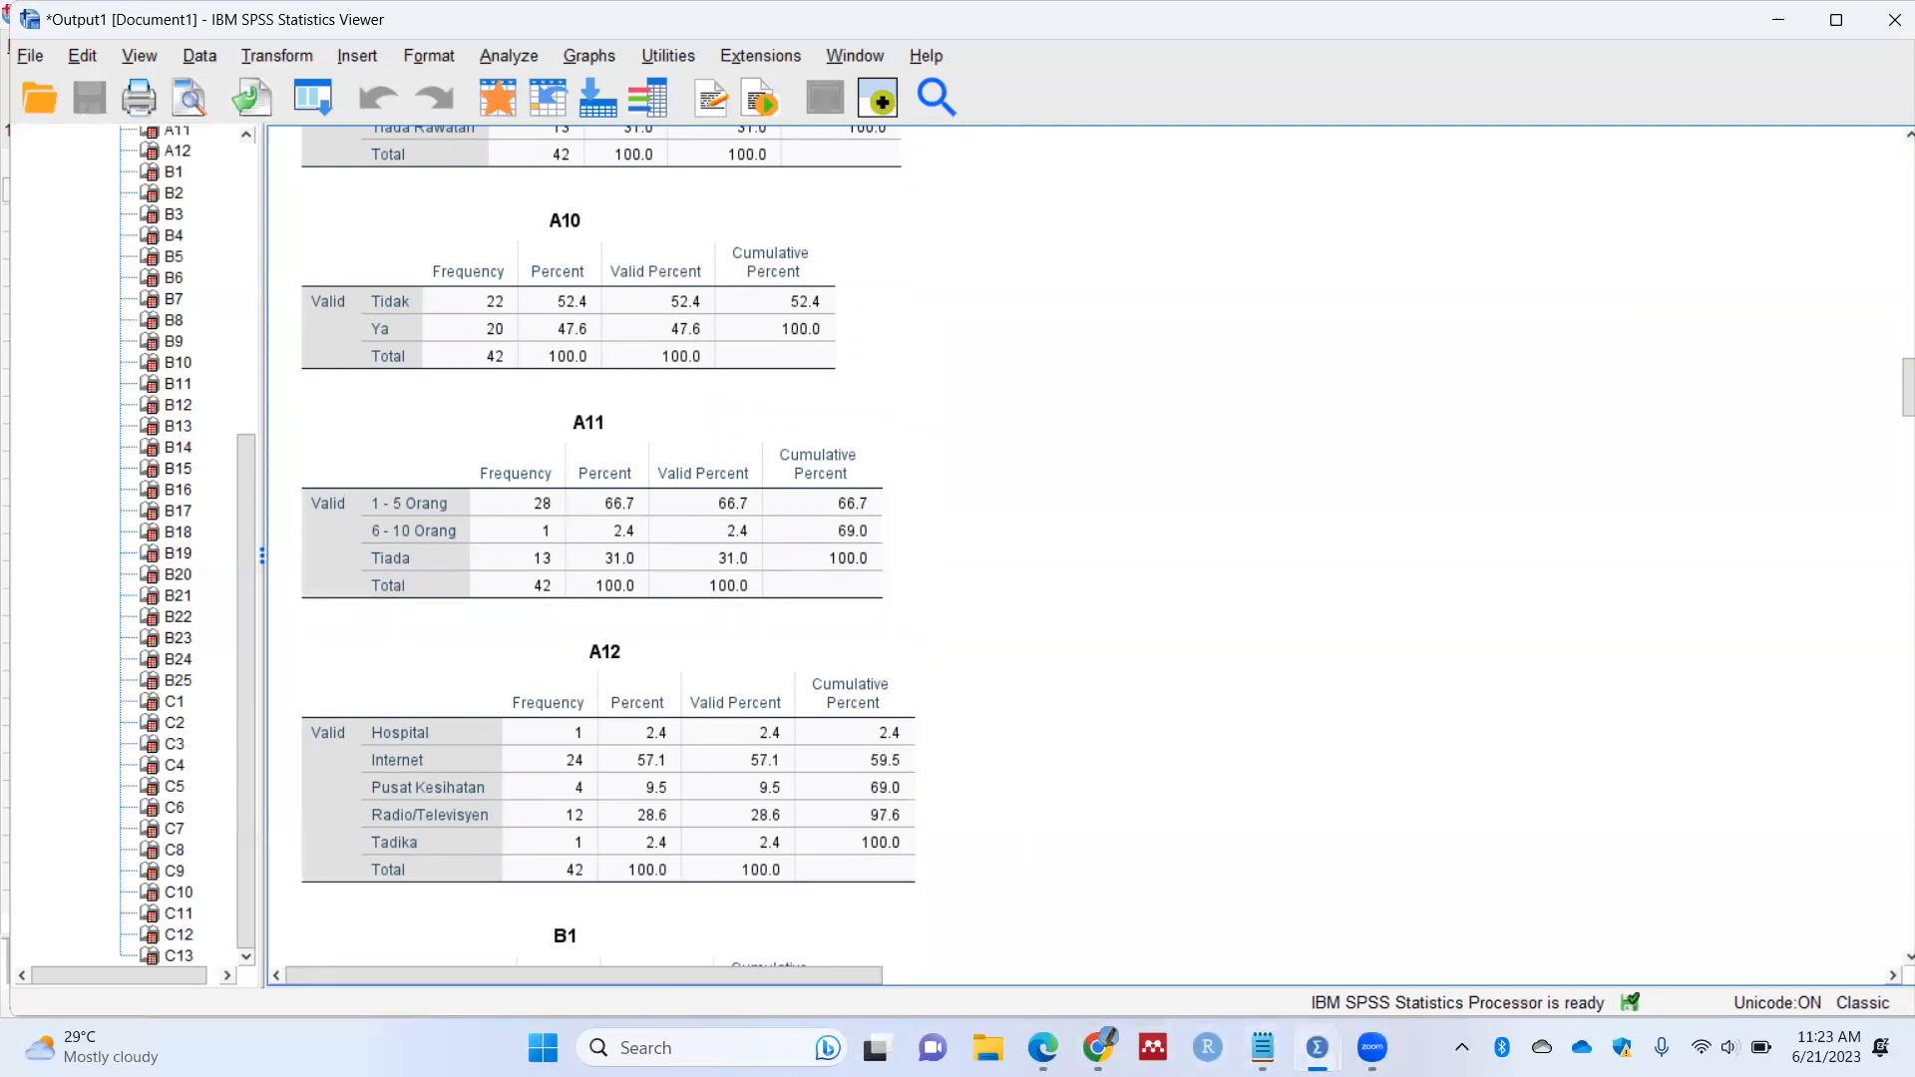
Step: Compare the Label column in the variable definitions with the title of the A10 frequency table
mouse_move(1317, 1047)
left_click(1285, 931)
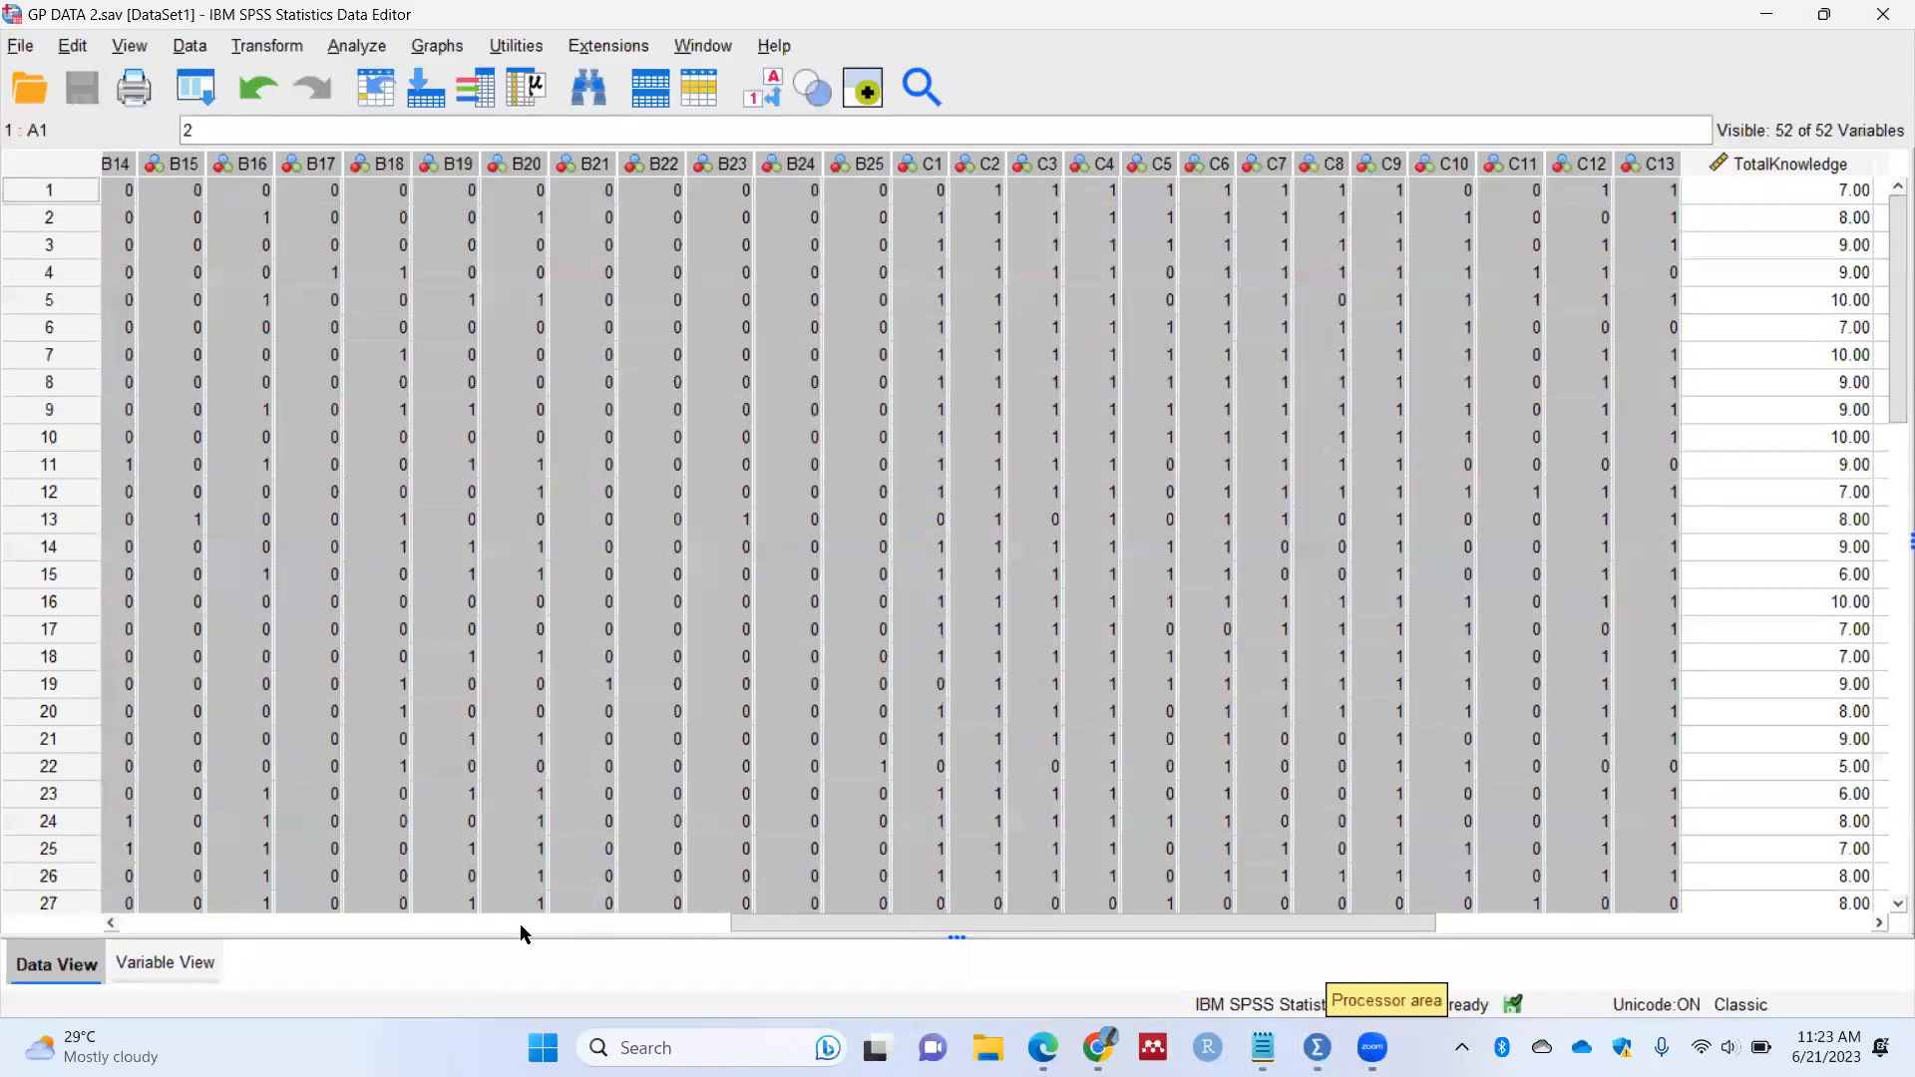
left_click(158, 964)
left_click_drag(565, 267, 483, 840)
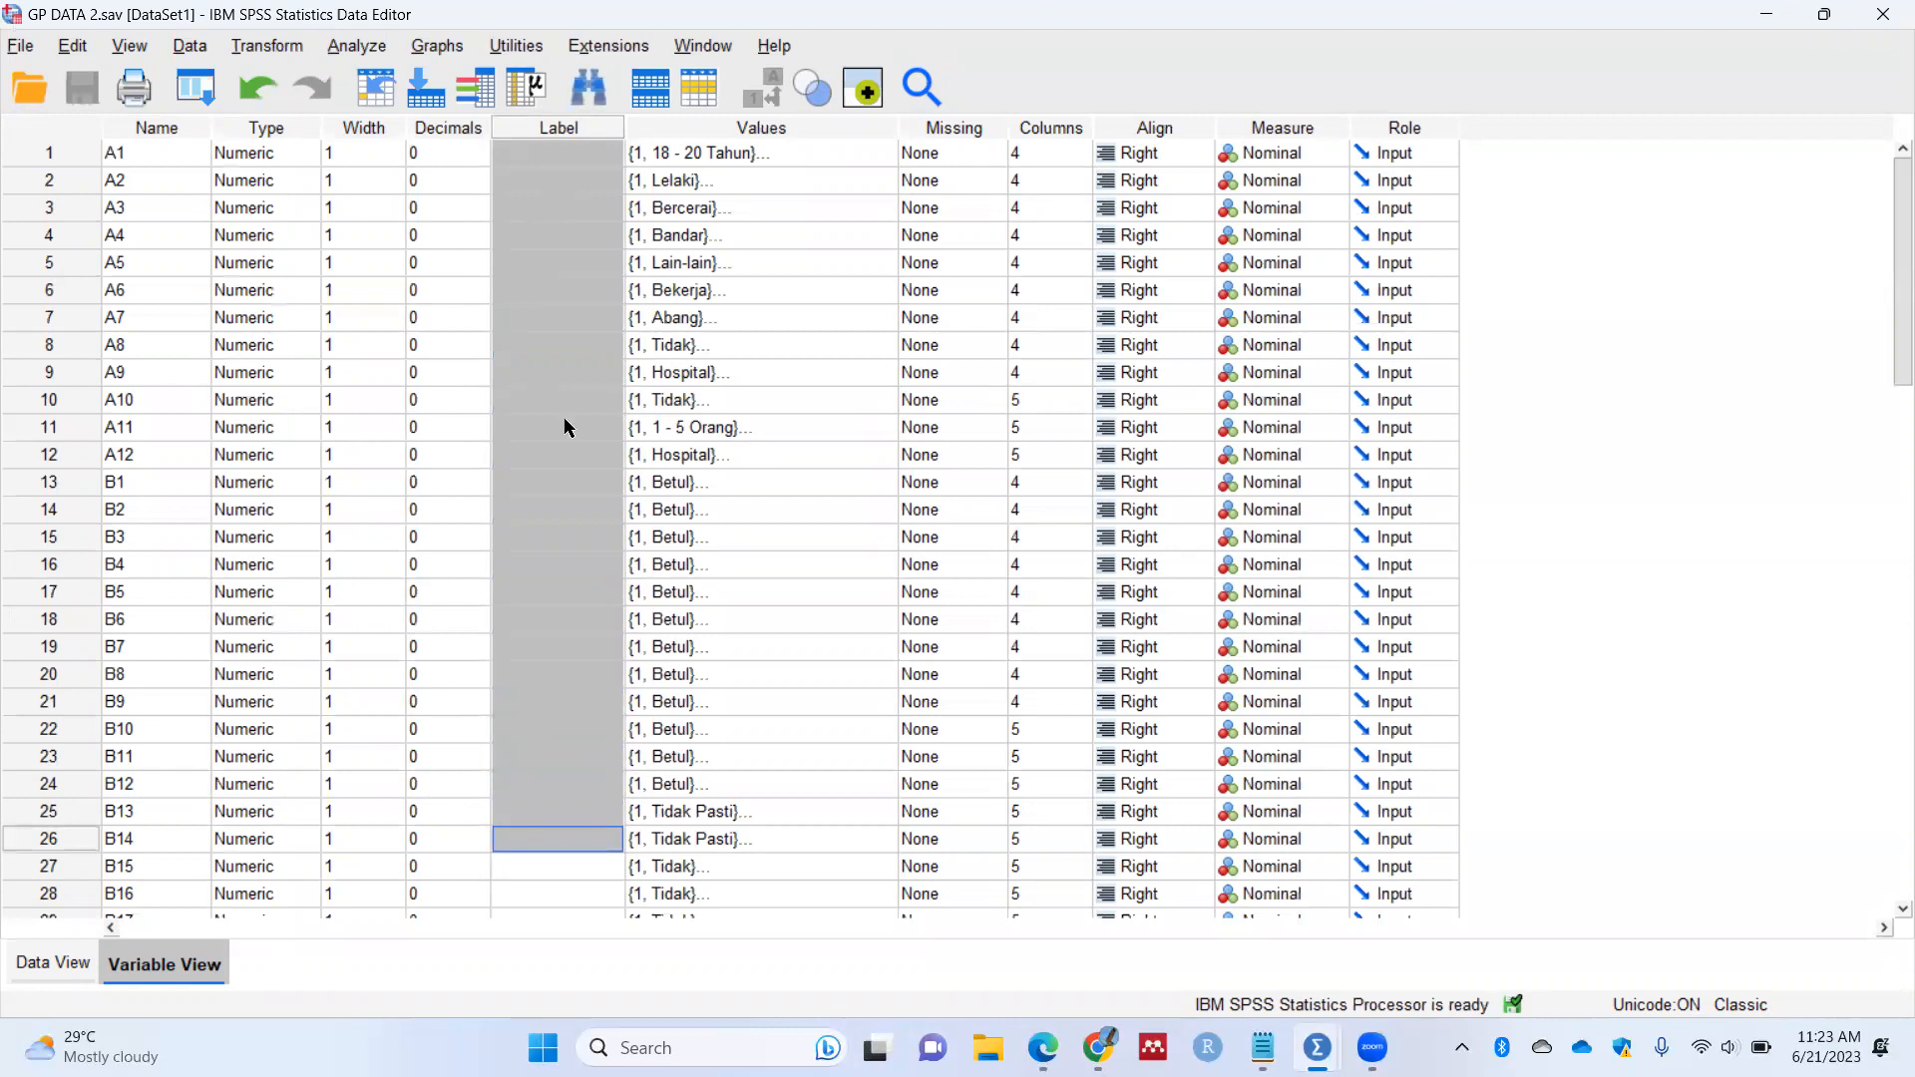
mouse_move(1318, 1047)
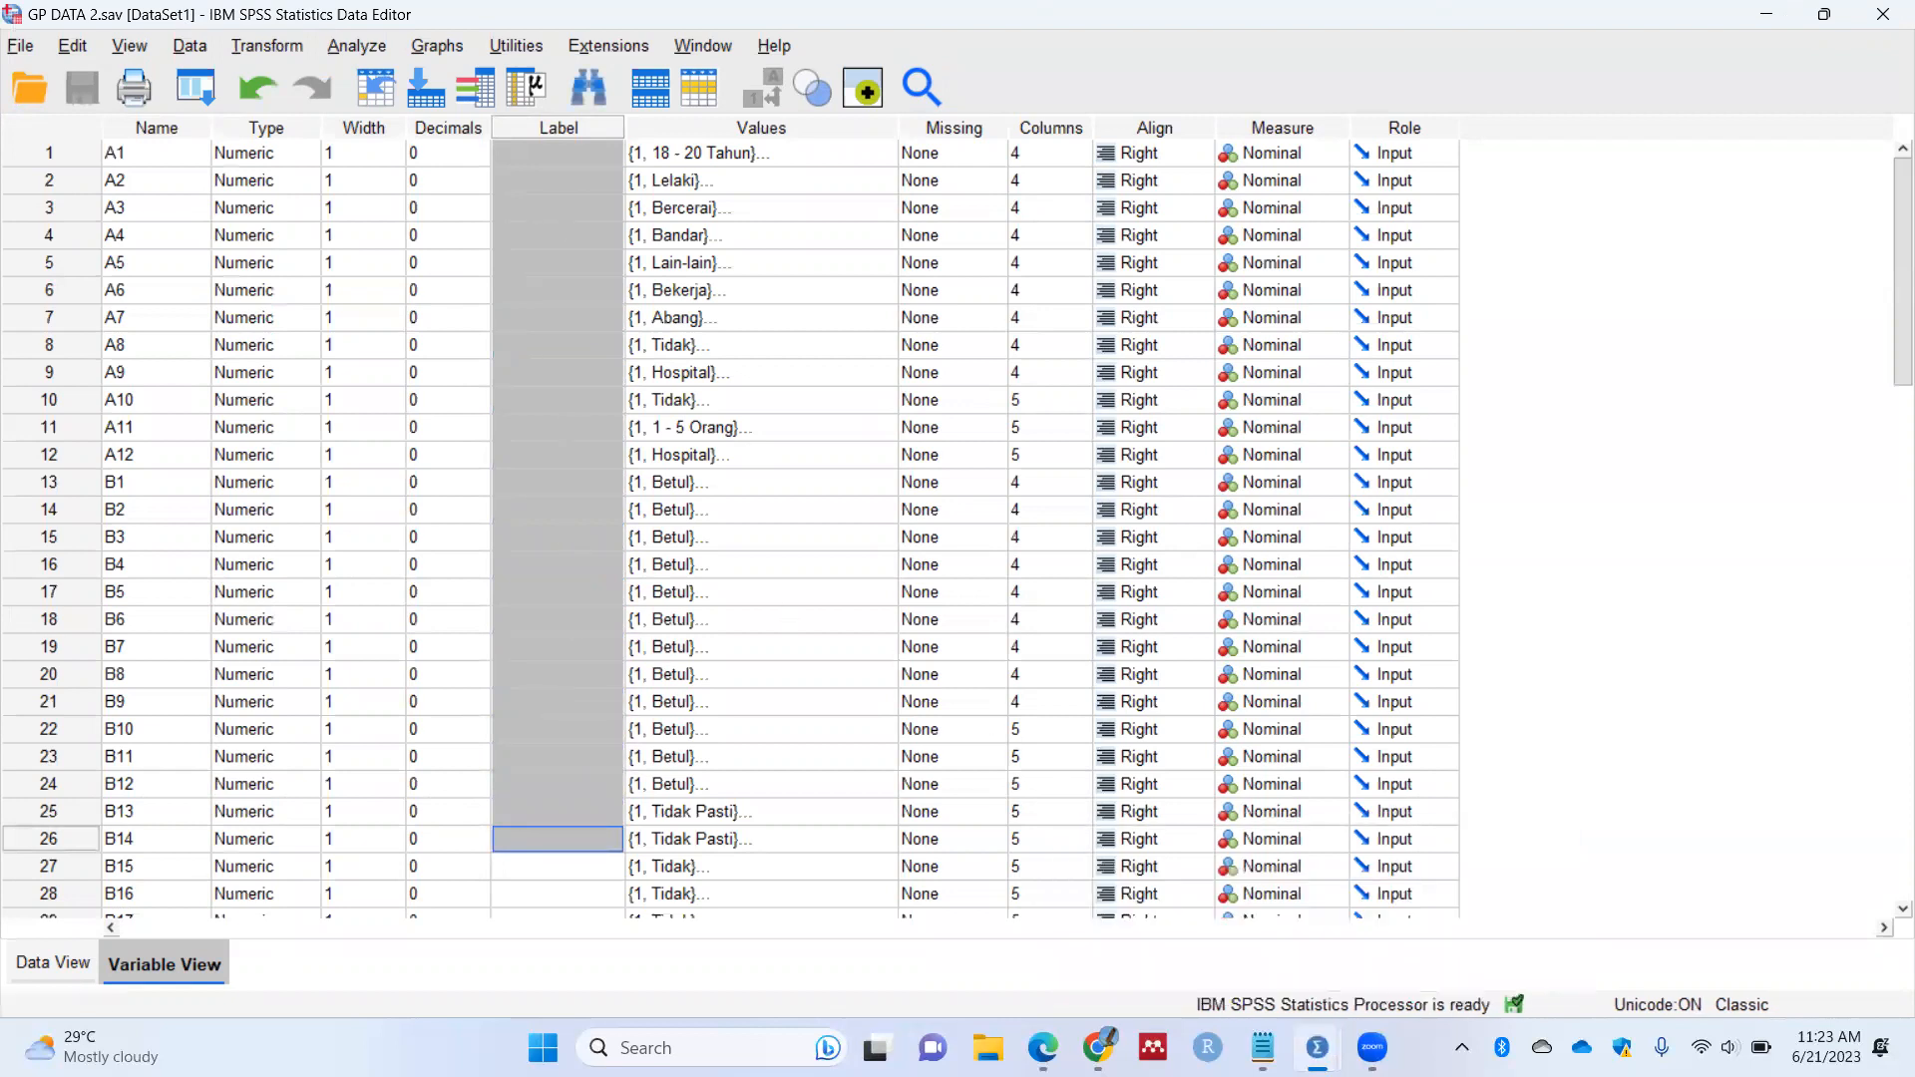
left_click(1446, 943)
left_click(534, 244)
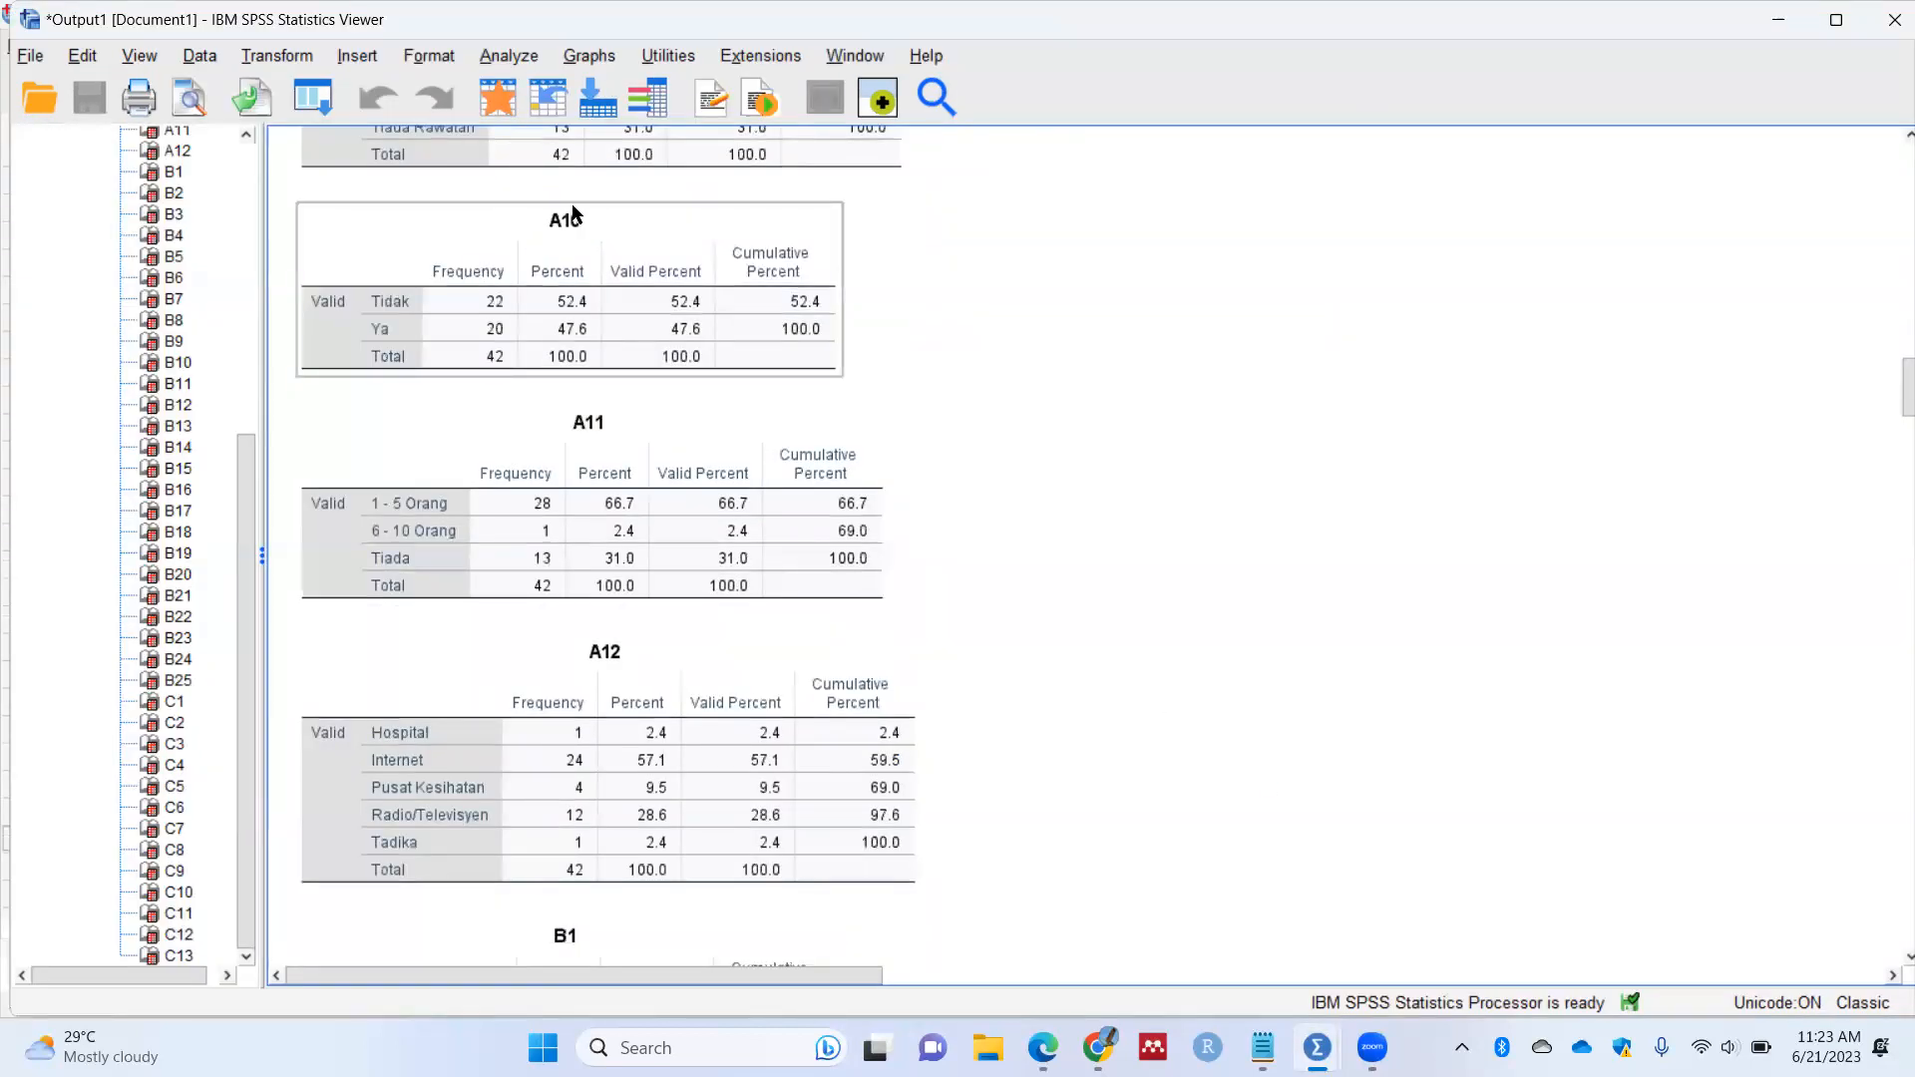
left_click(594, 183)
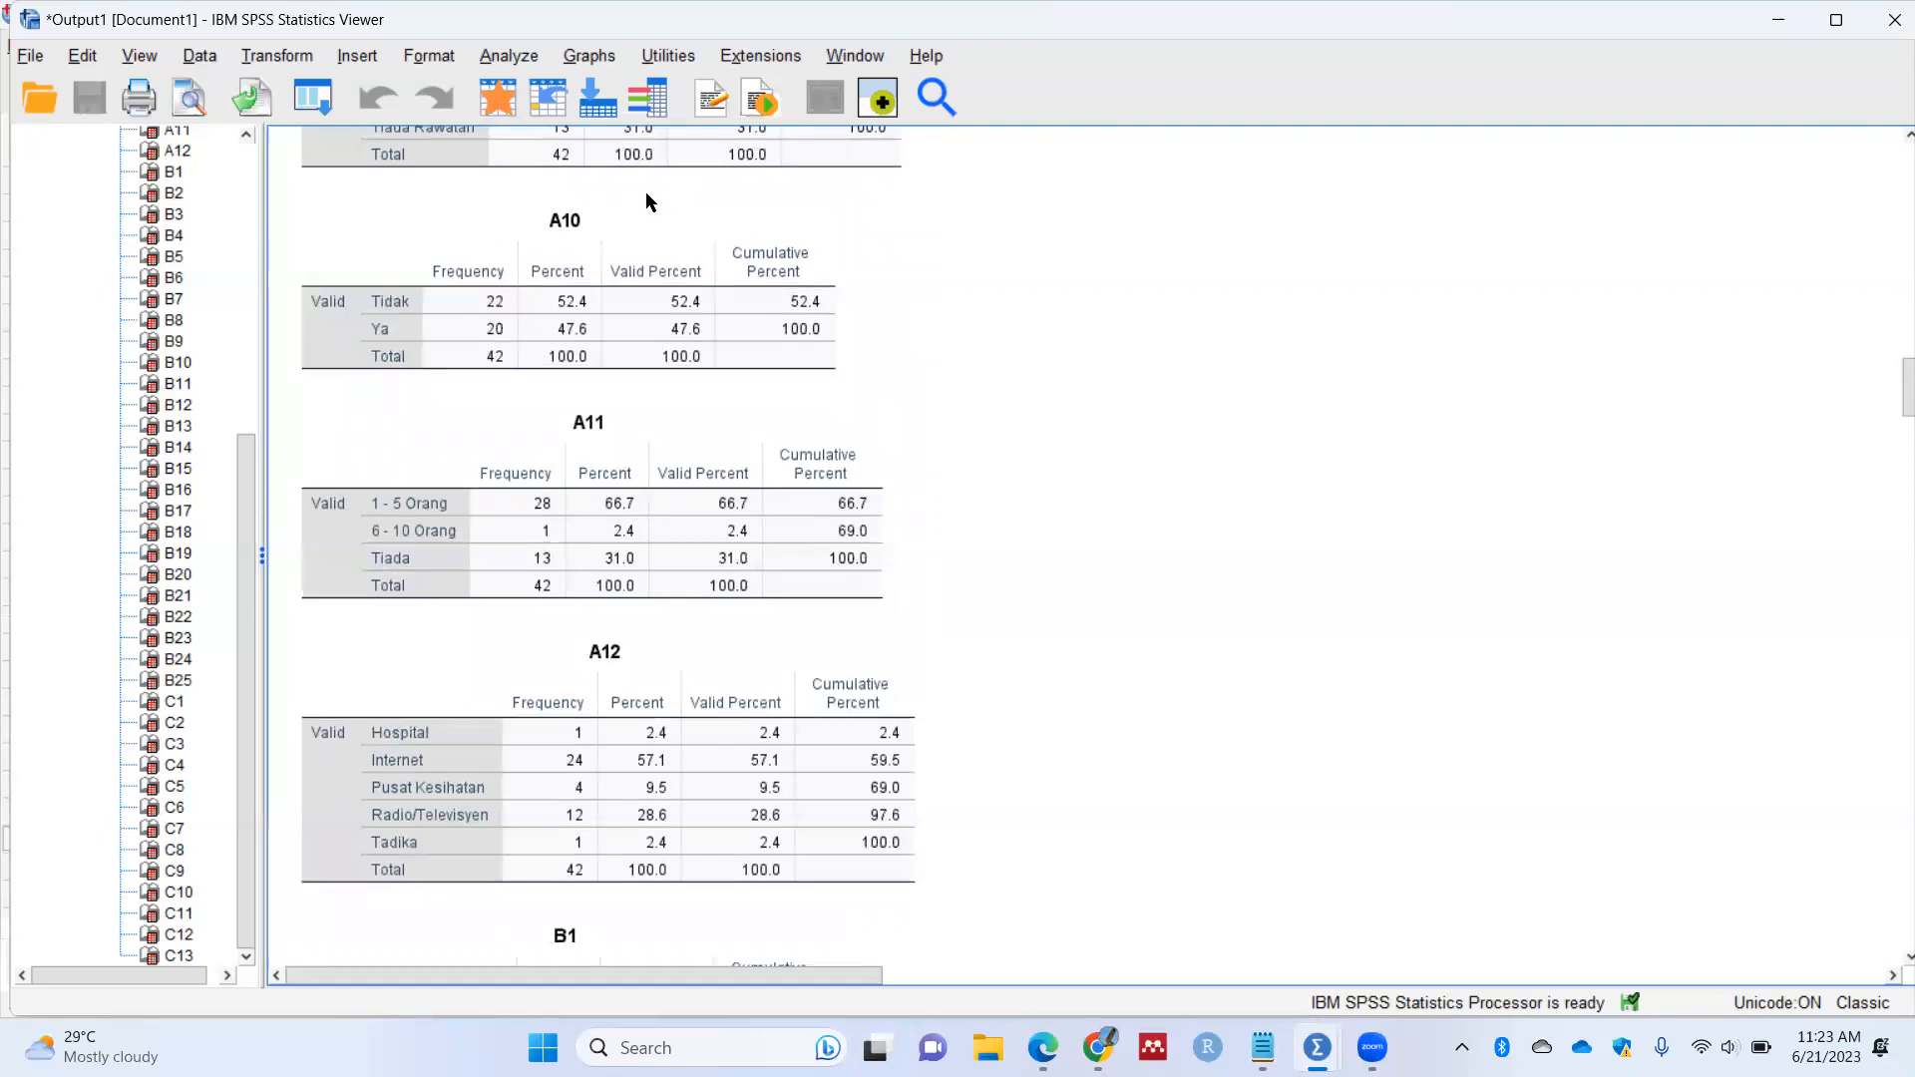
left_click(644, 239)
Step: Examine the frequency tables of the B items, focusing on the response categories of B1
scroll(654, 291, "down", 5)
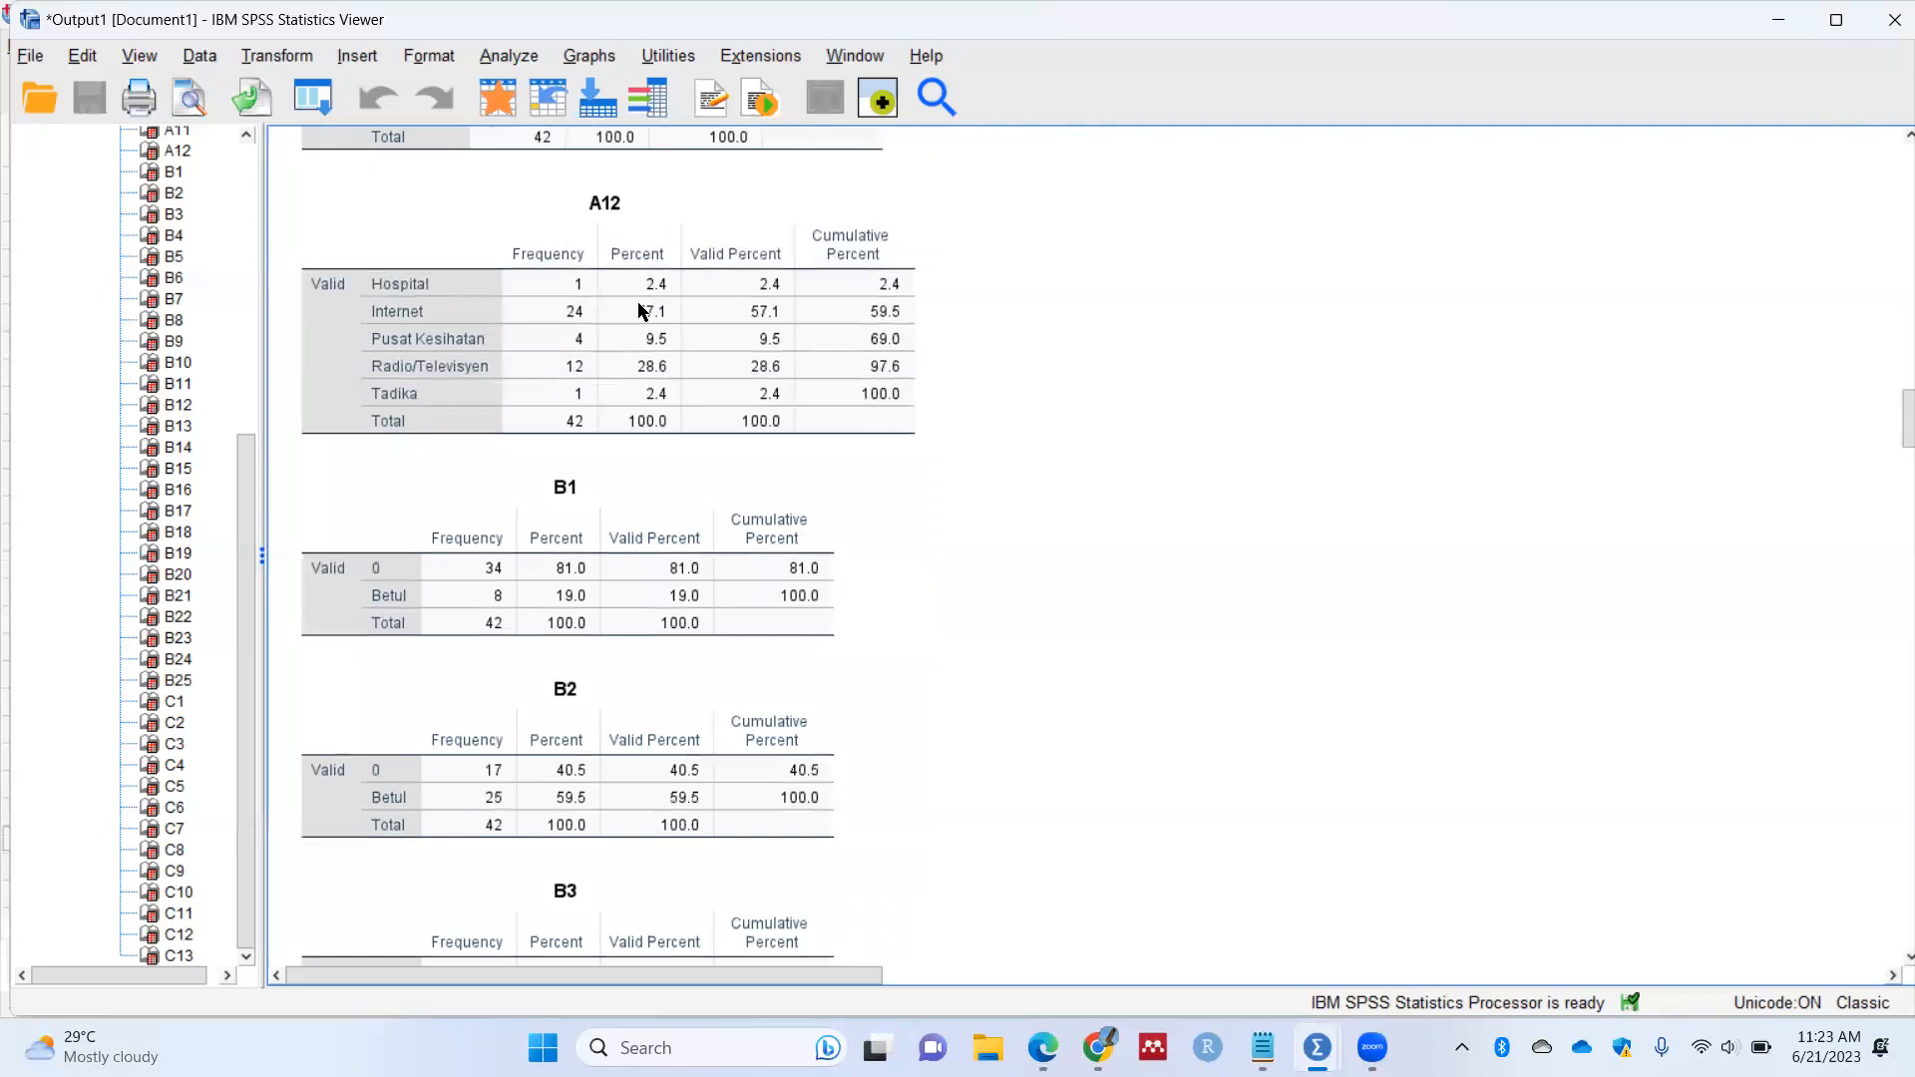
scroll(878, 563, "down", 20)
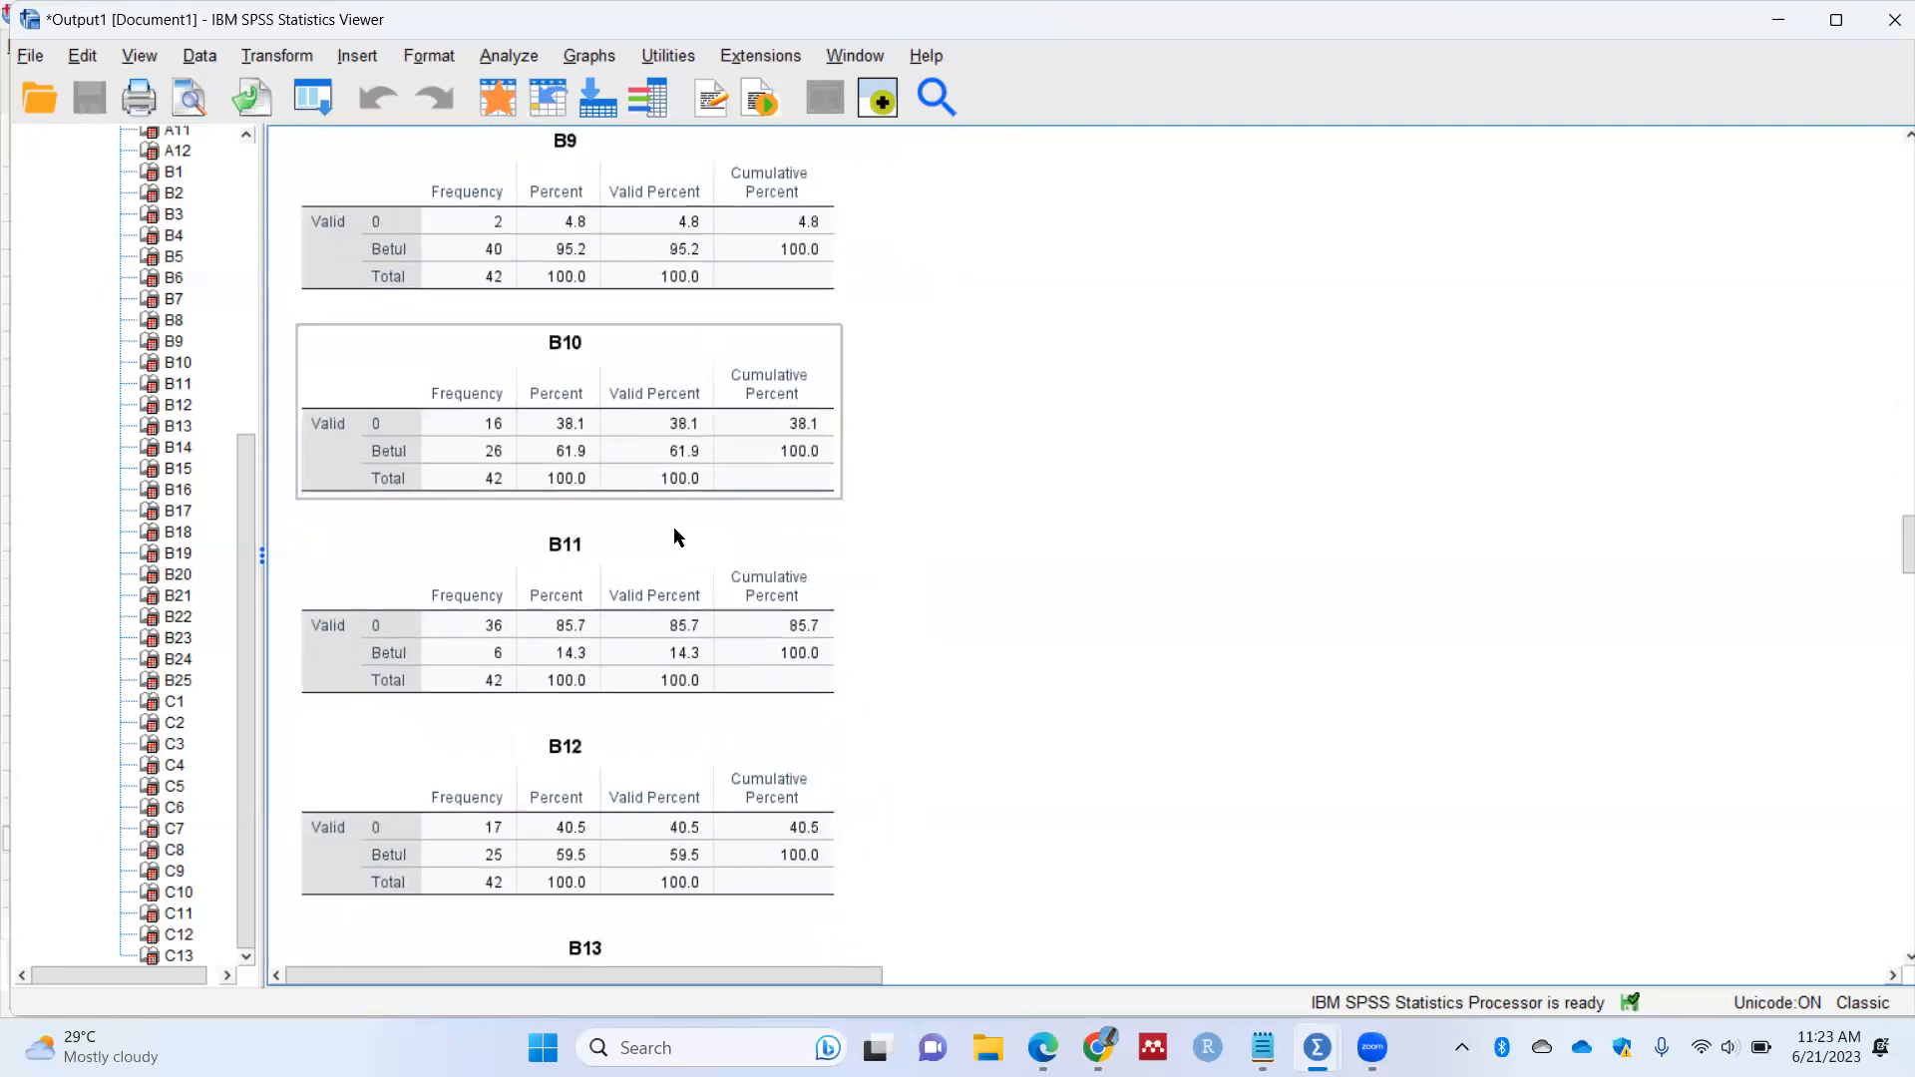
scroll(393, 259, "up", 8)
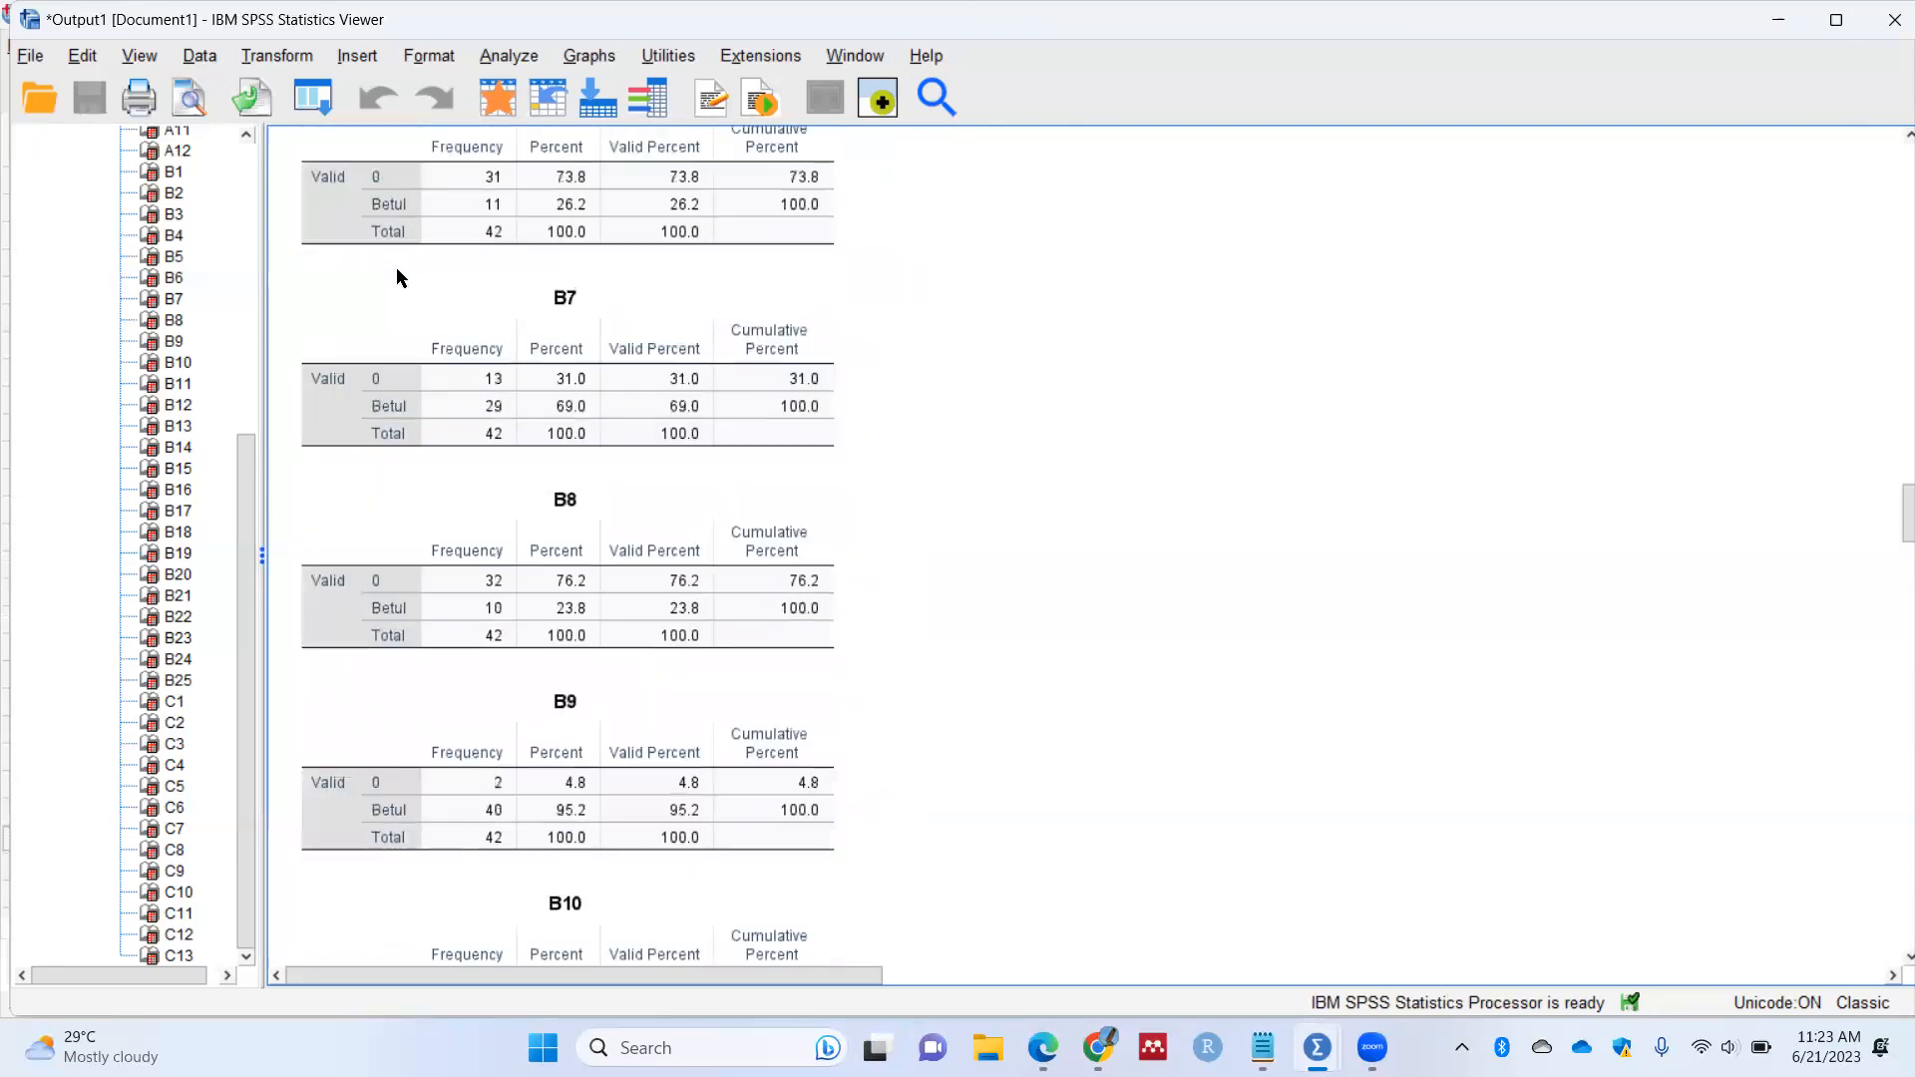
scroll(397, 281, "up", 10)
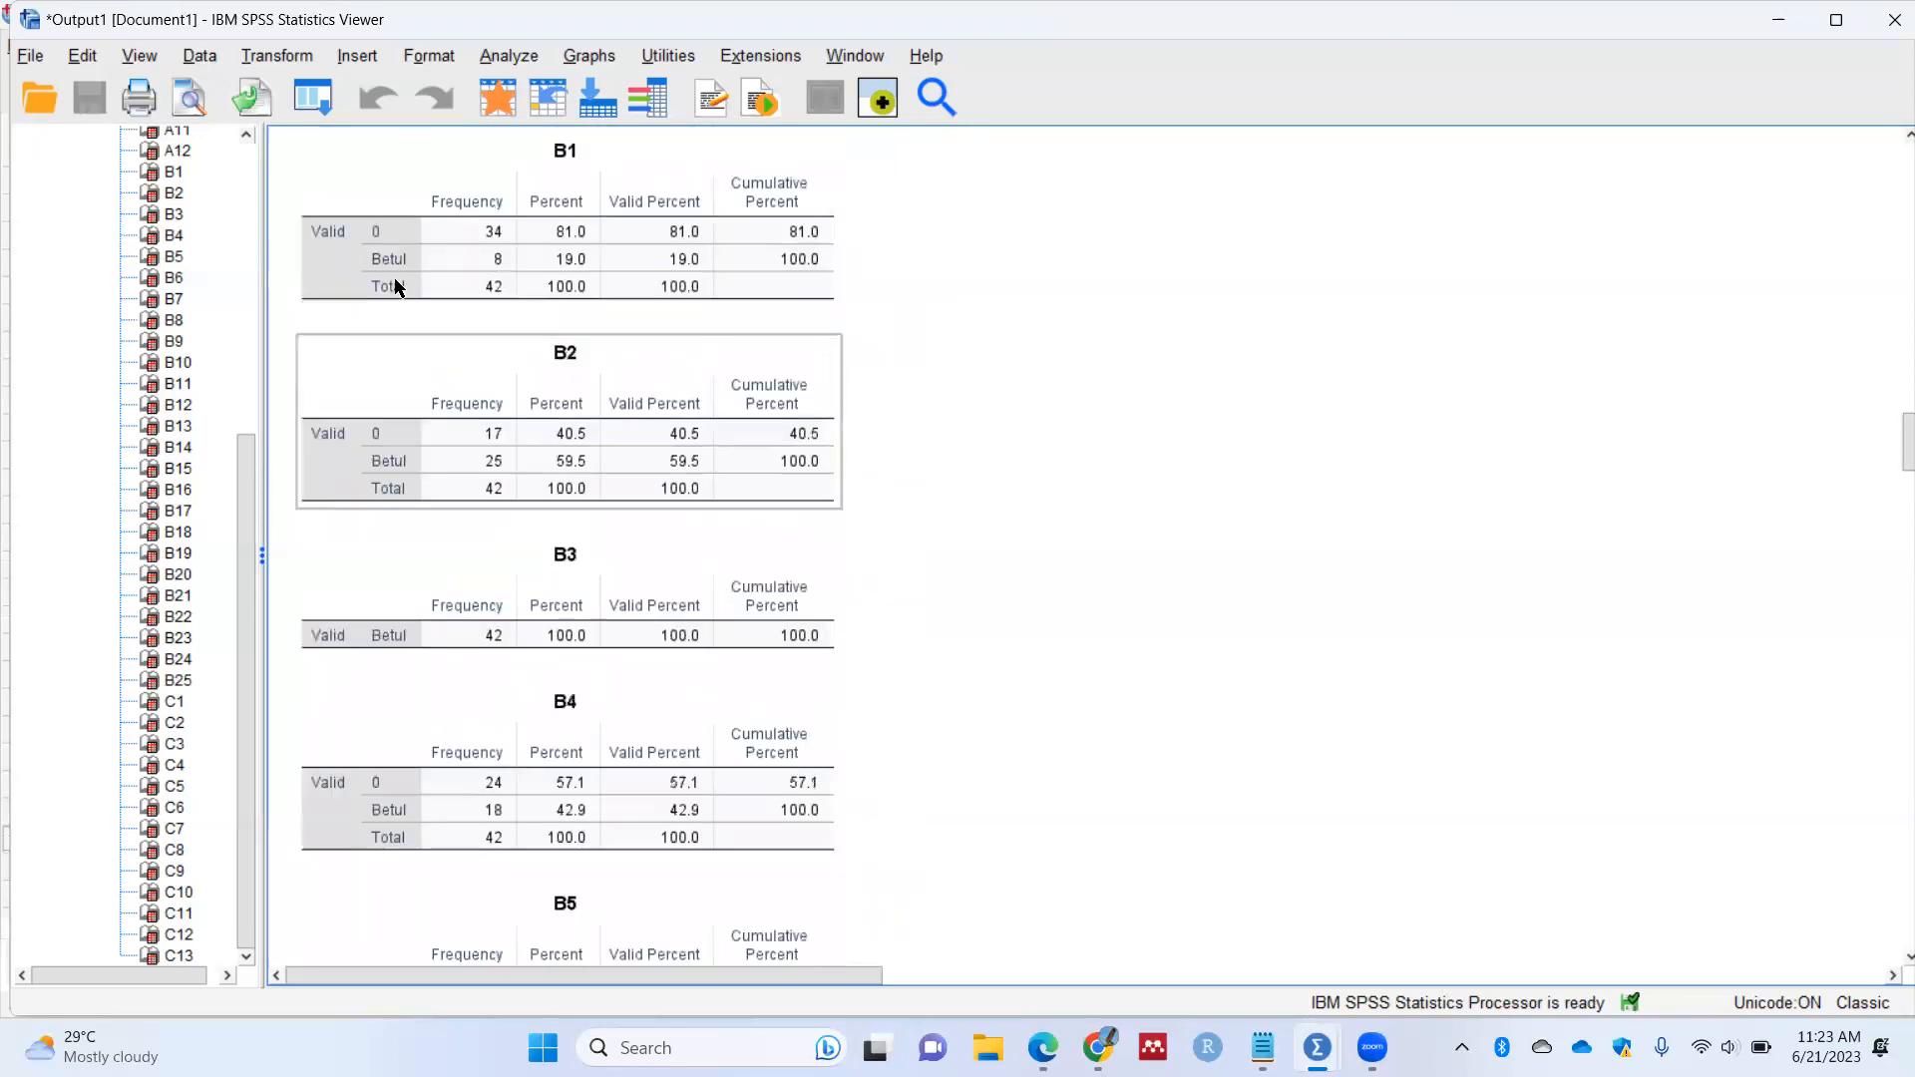
scroll(395, 286, "down", 1)
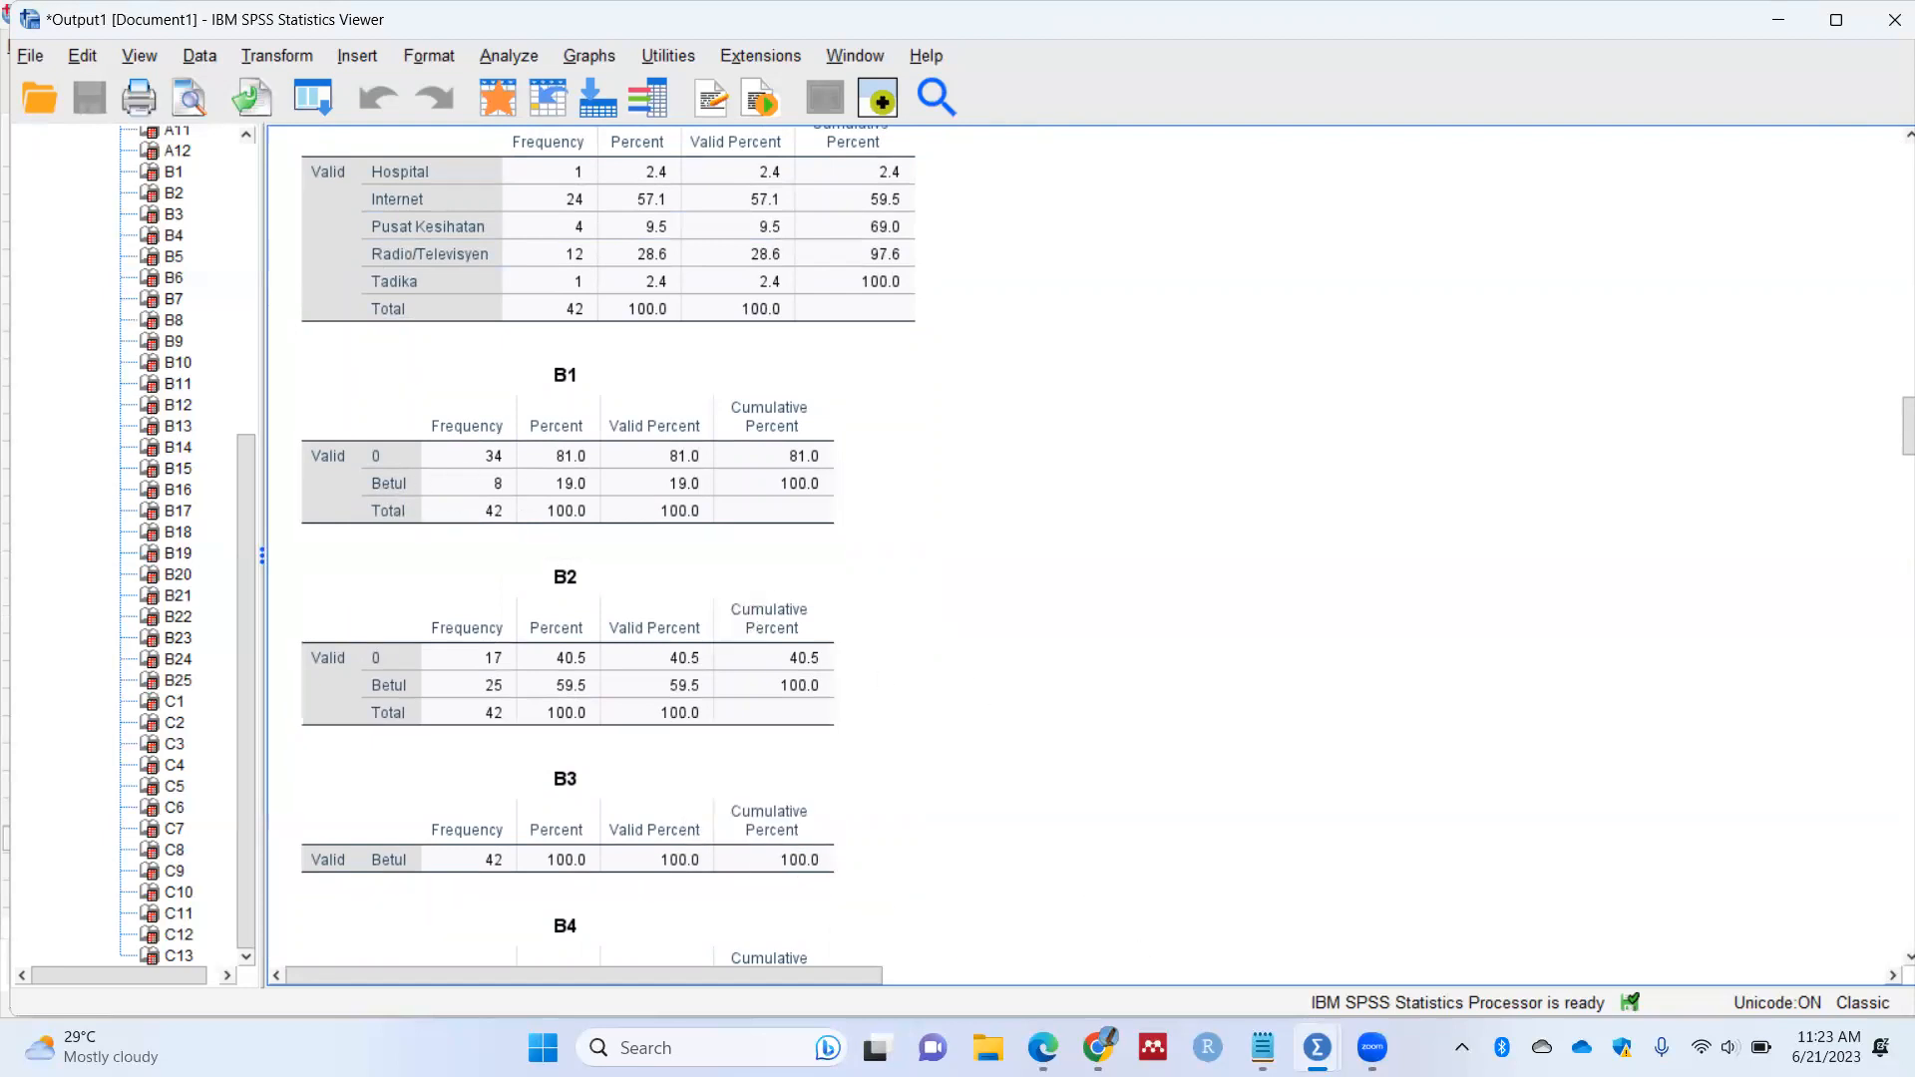
Step: Check the value labels defined for B1 and compare them with the categories in its frequency table
mouse_move(1317, 1047)
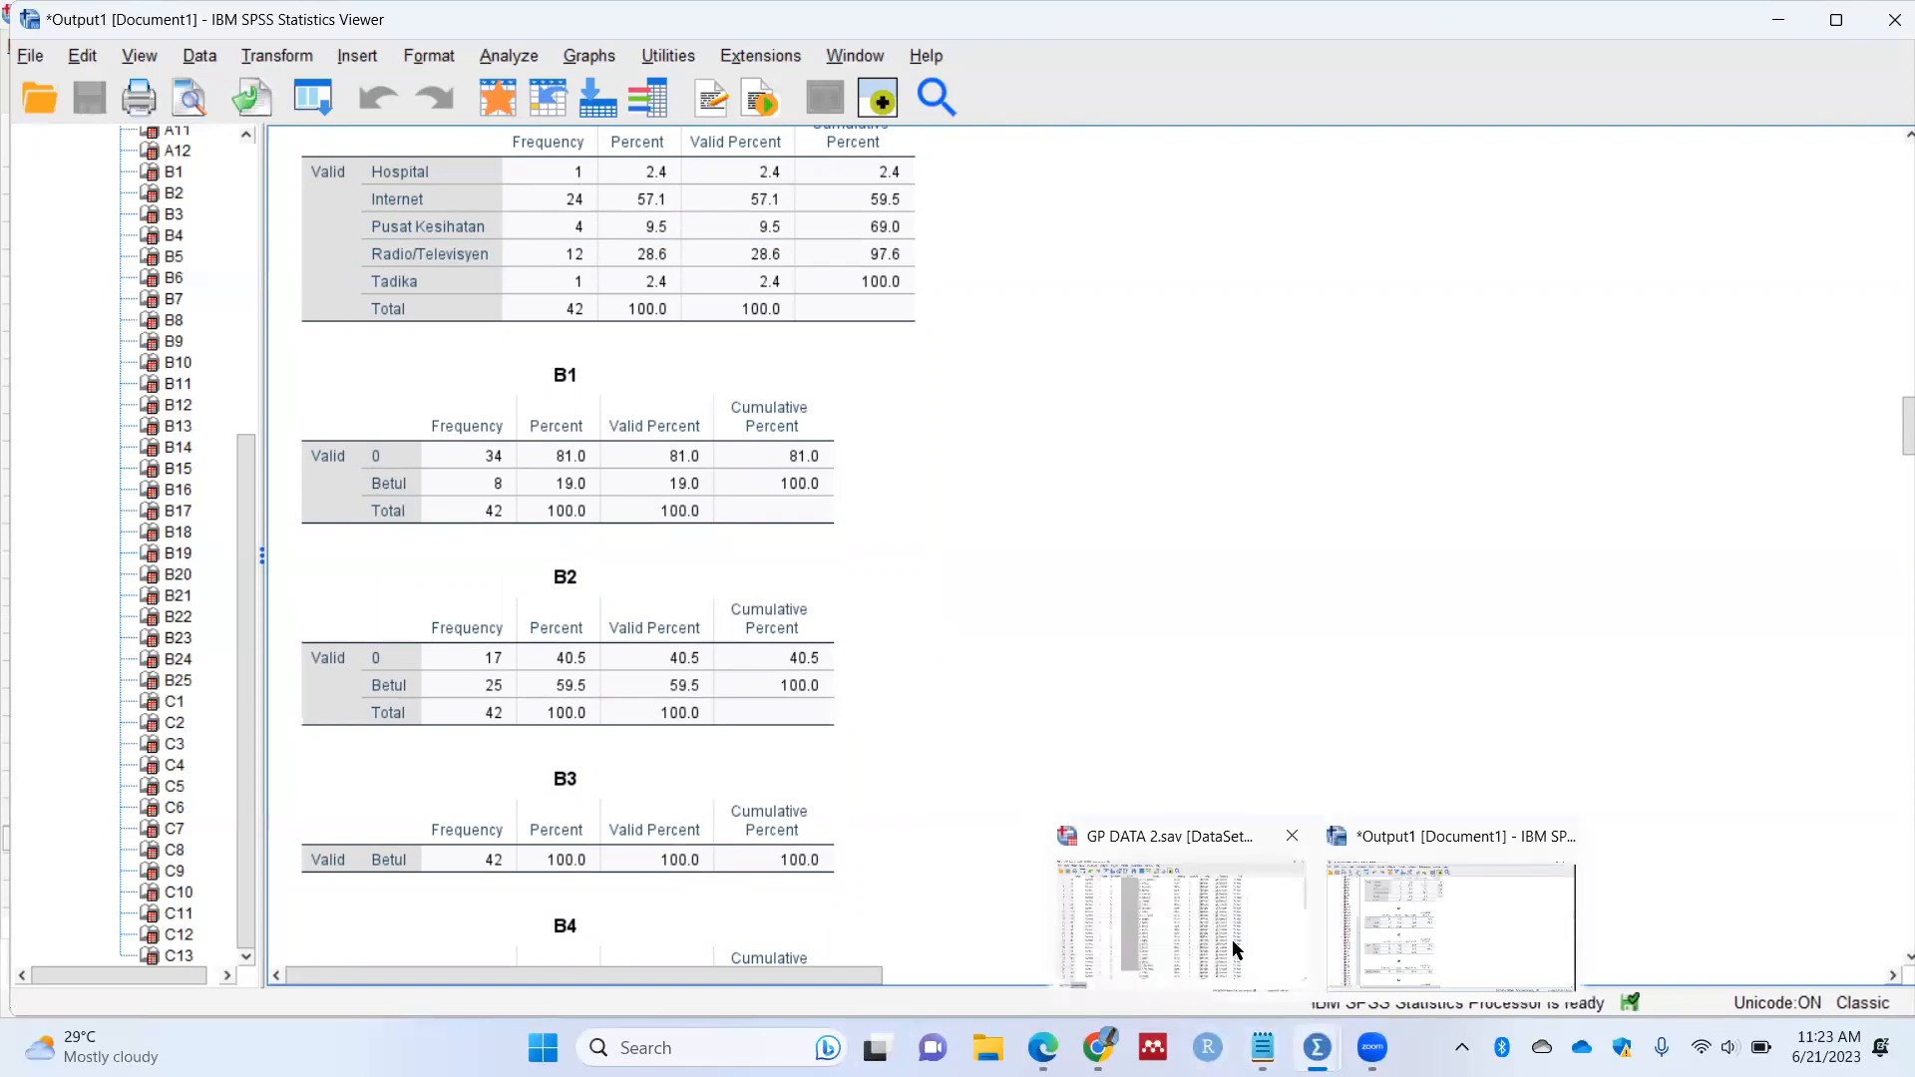
left_click(1192, 943)
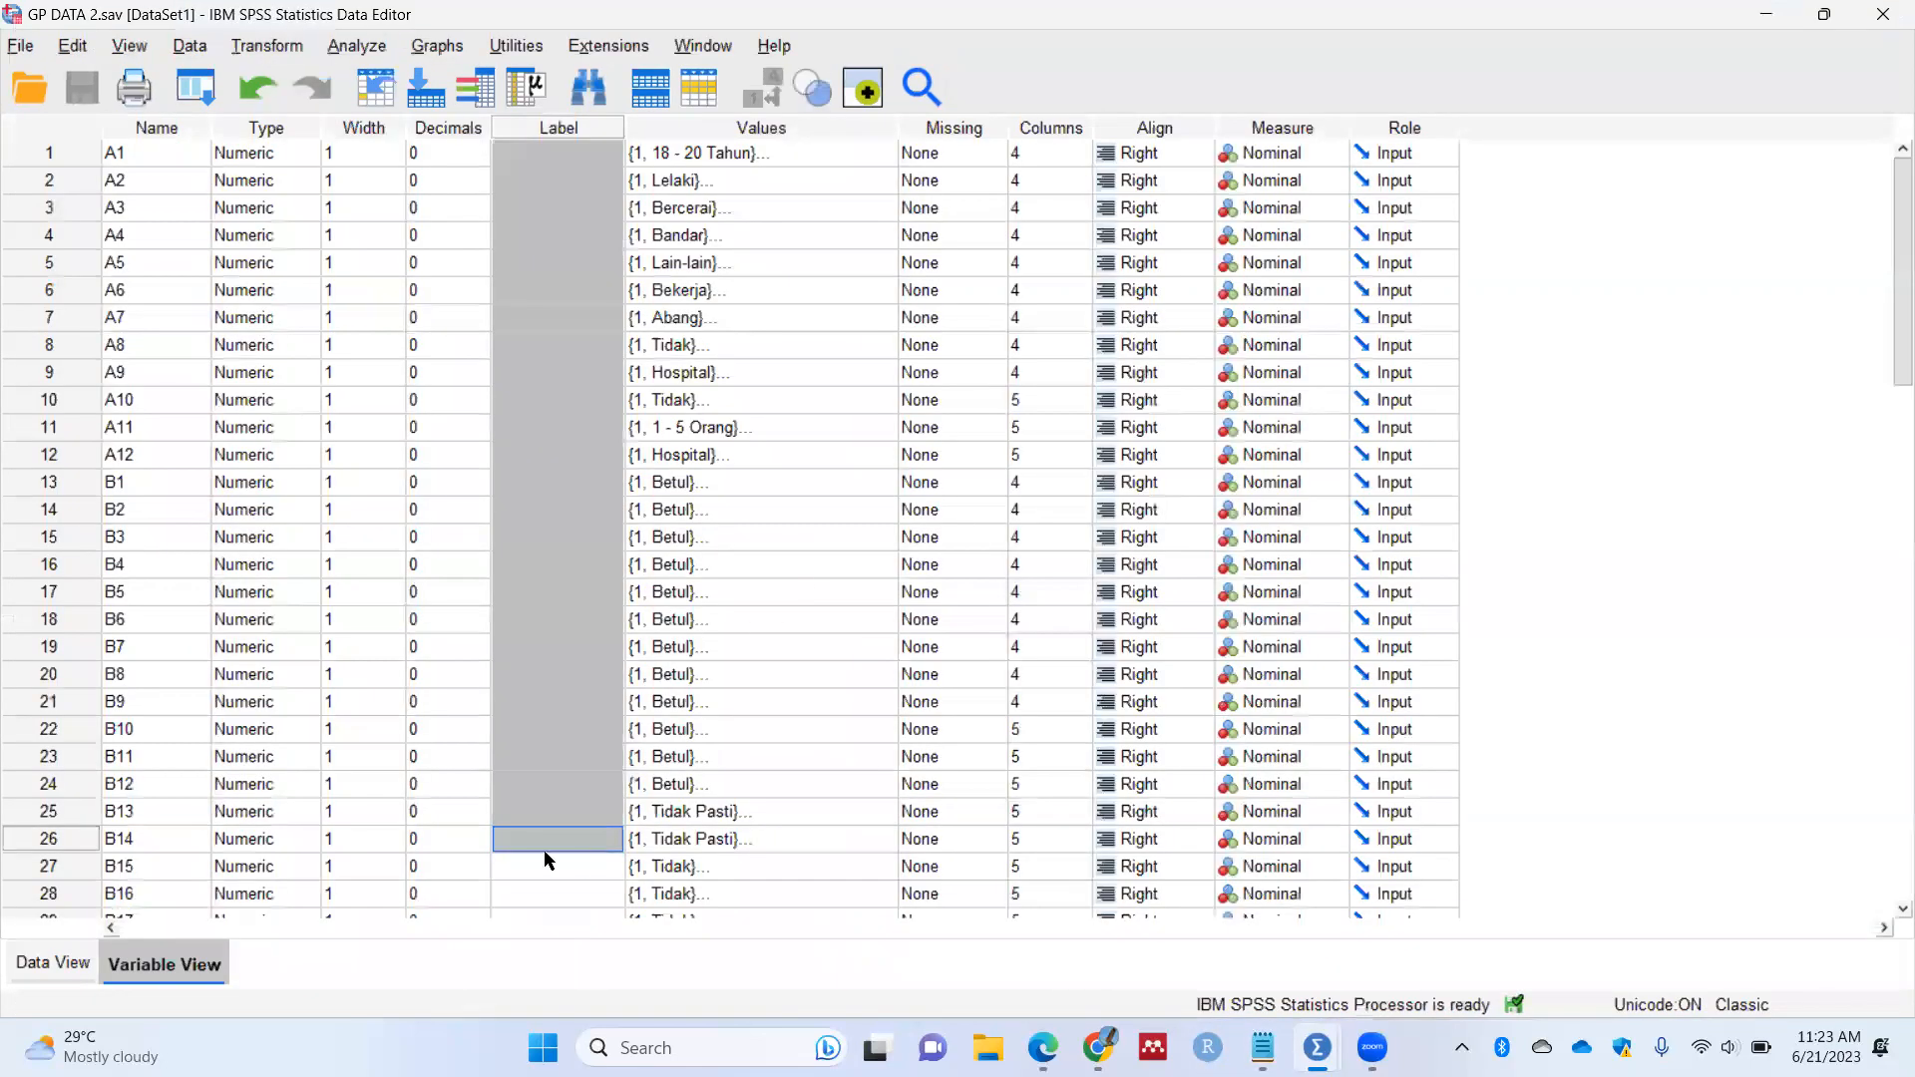
left_click(80, 485)
left_click(882, 476)
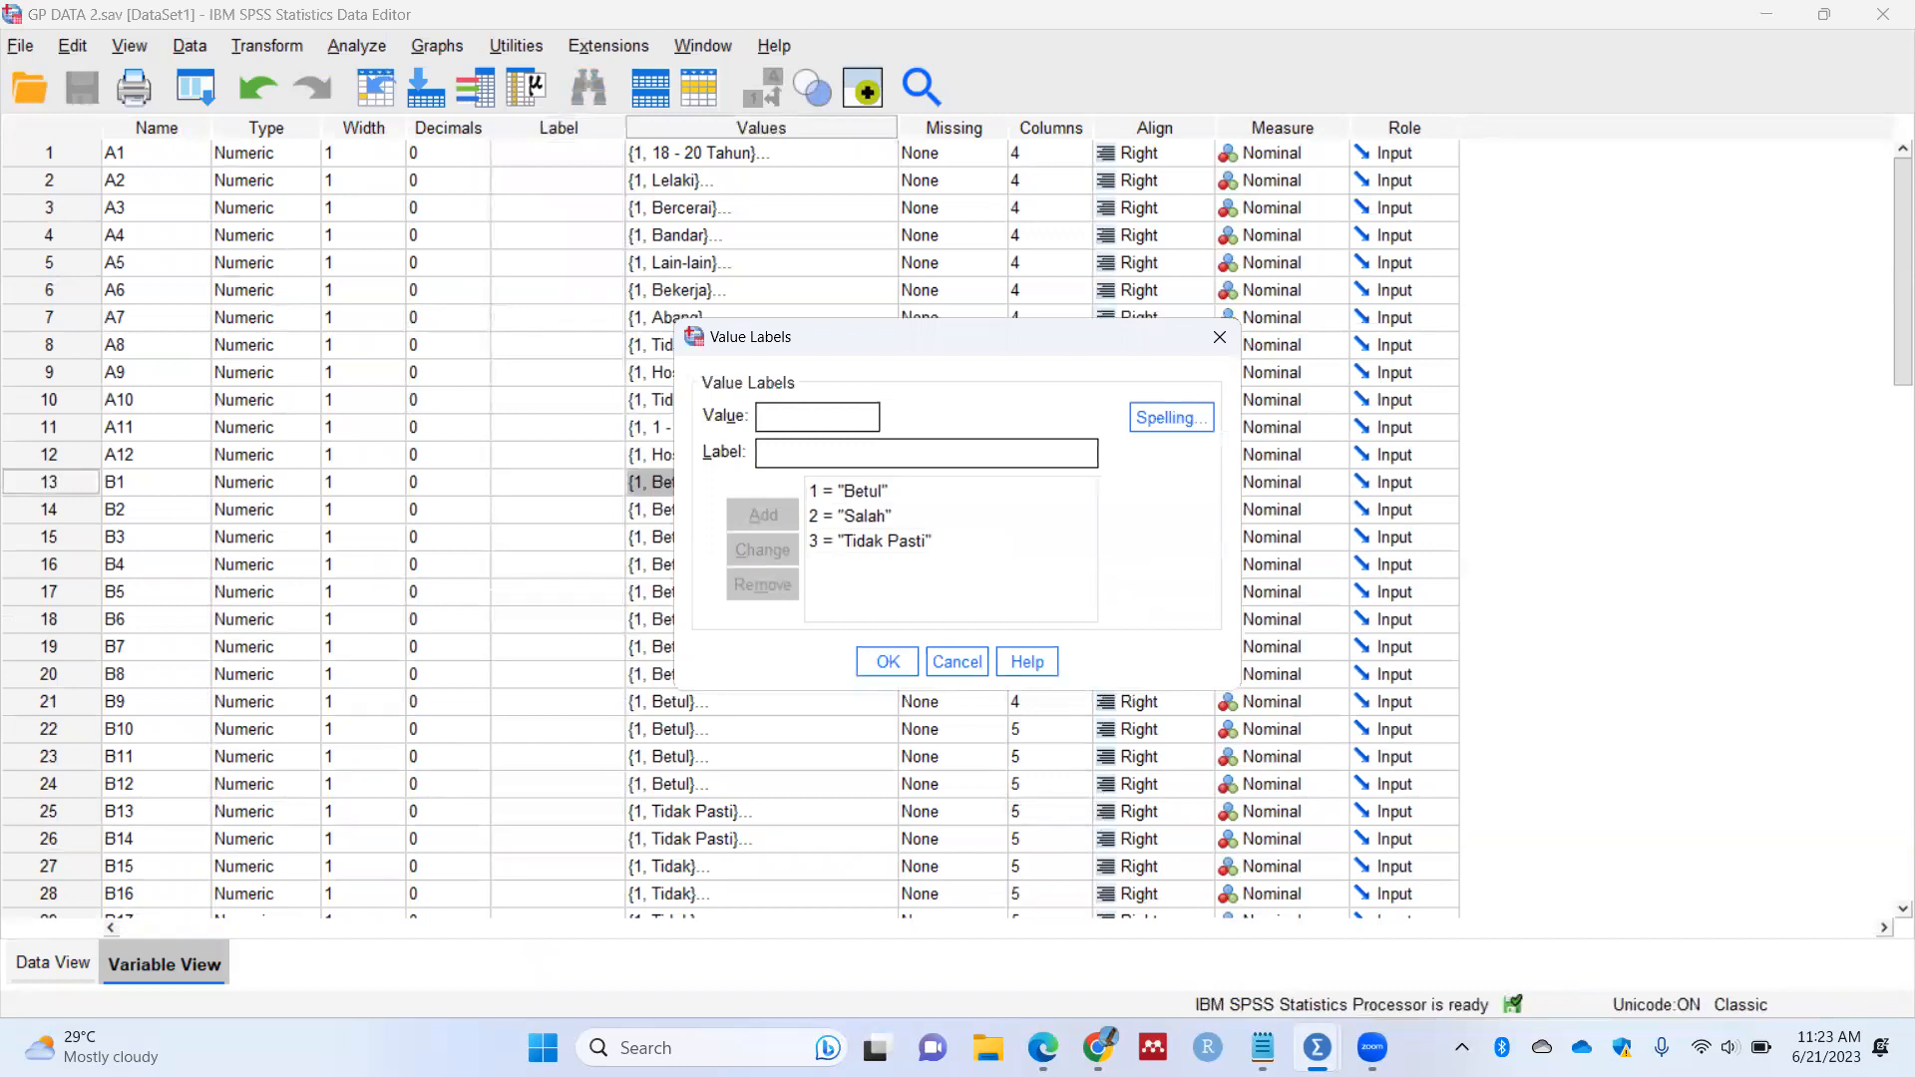
mouse_move(1317, 1048)
left_click(957, 661)
mouse_move(1262, 1047)
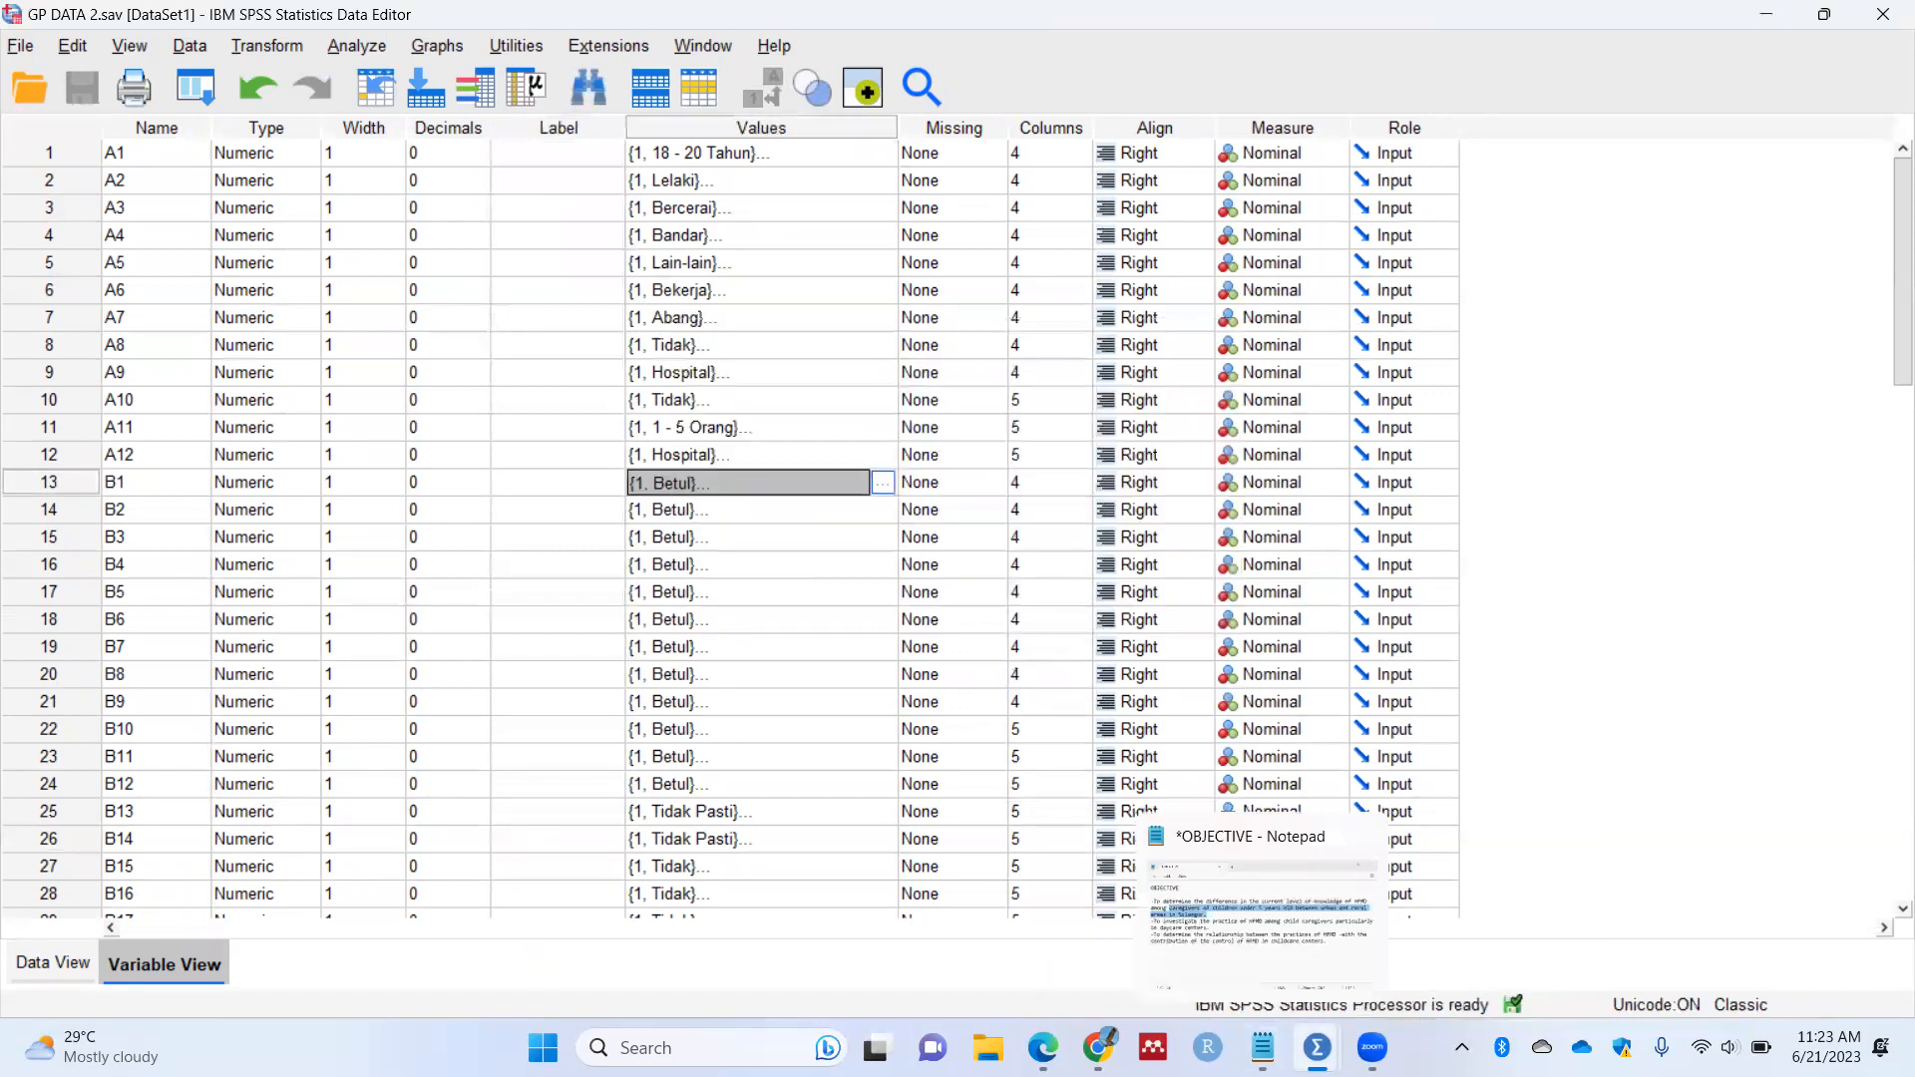
left_click(1446, 912)
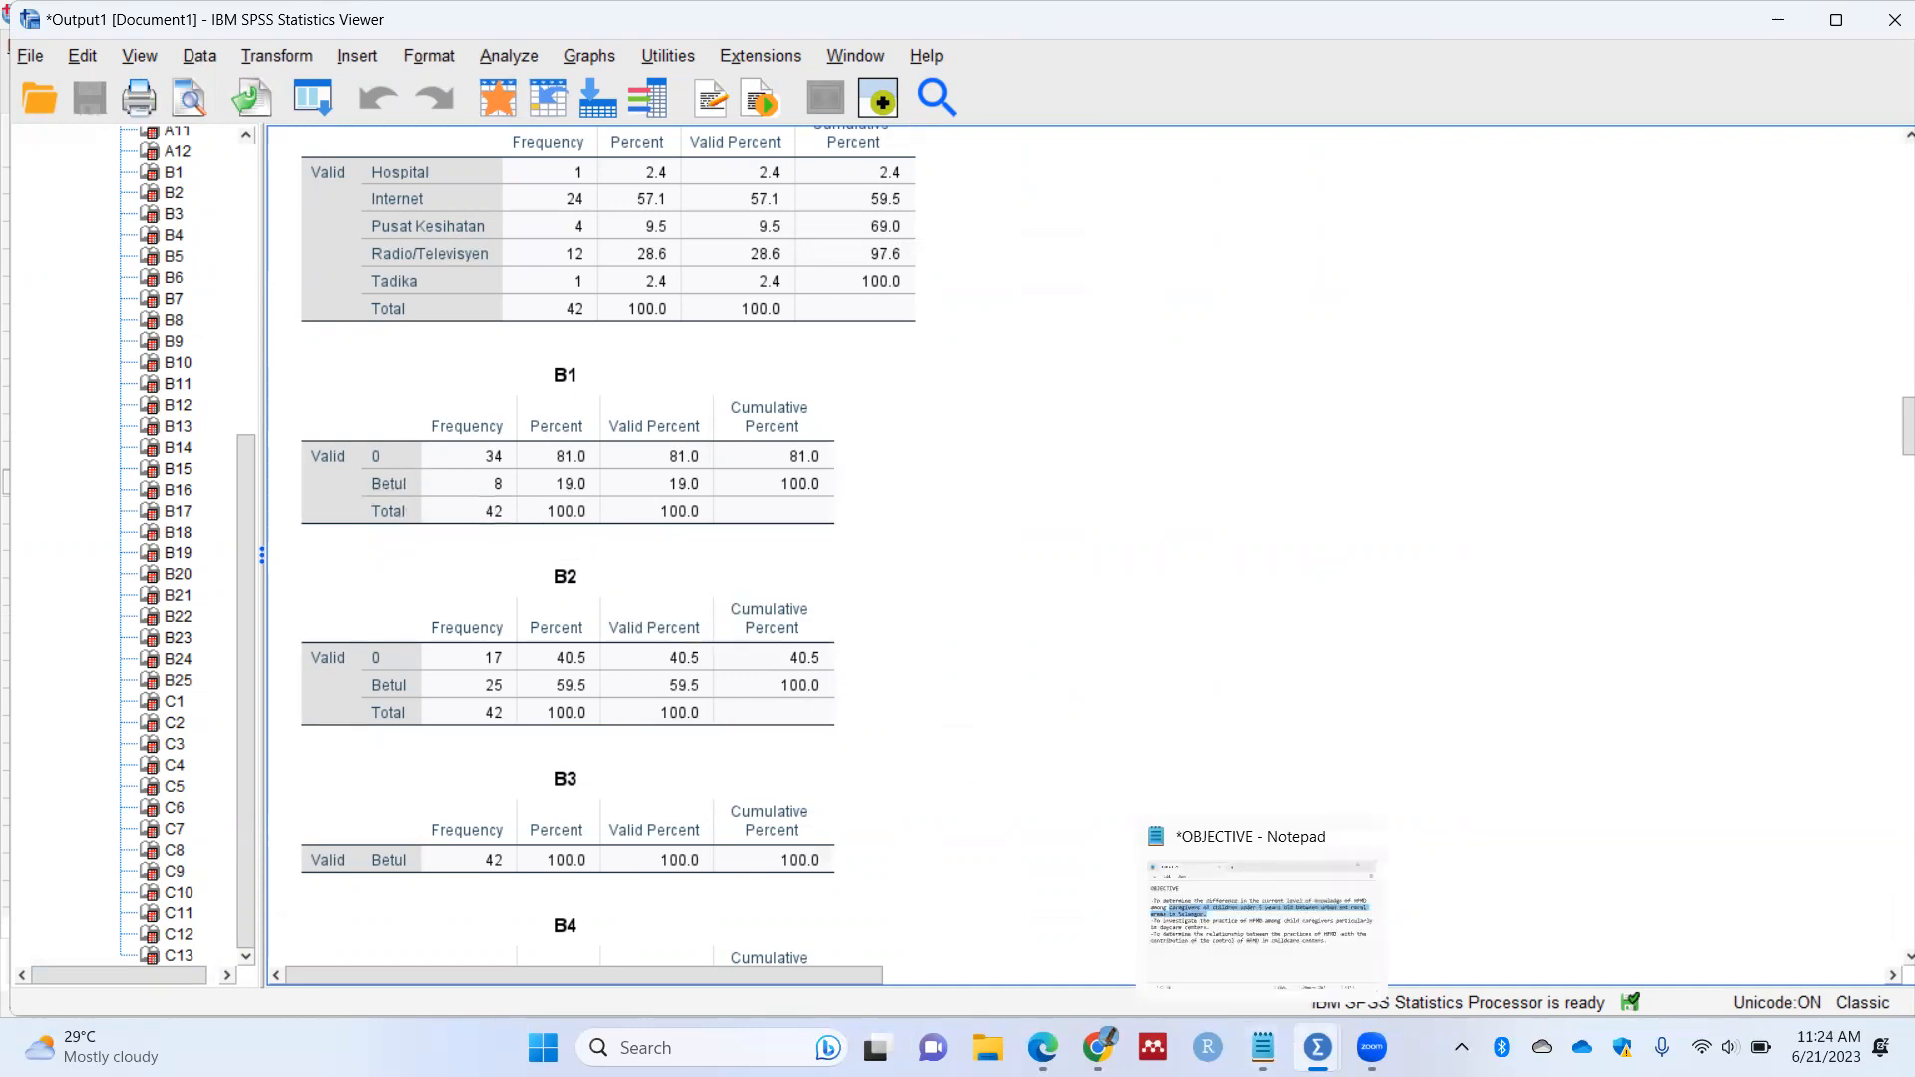
Step: Locate variable B1 in the dataset and examine the codes in its data column
mouse_move(1298, 1029)
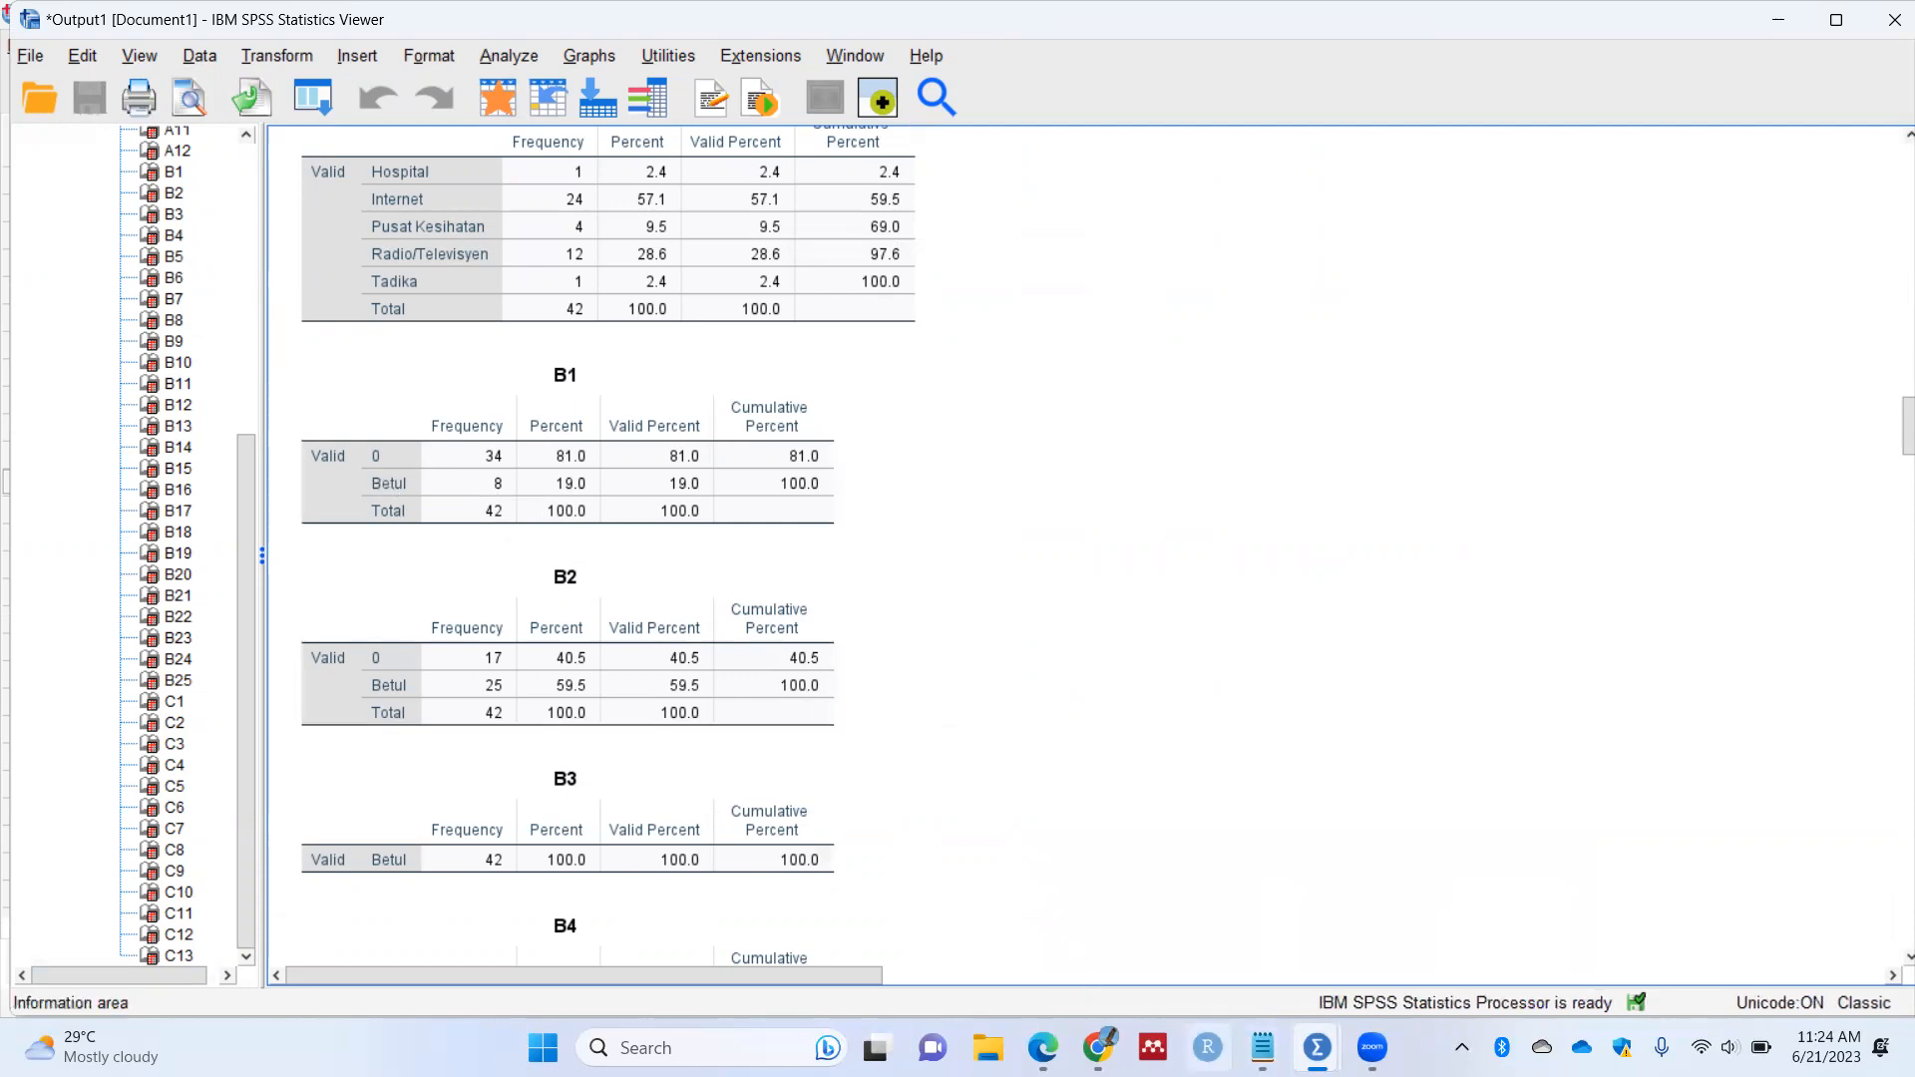
left_click(1199, 905)
left_click(879, 489)
left_click(68, 477)
left_click_drag(68, 477, 169, 189)
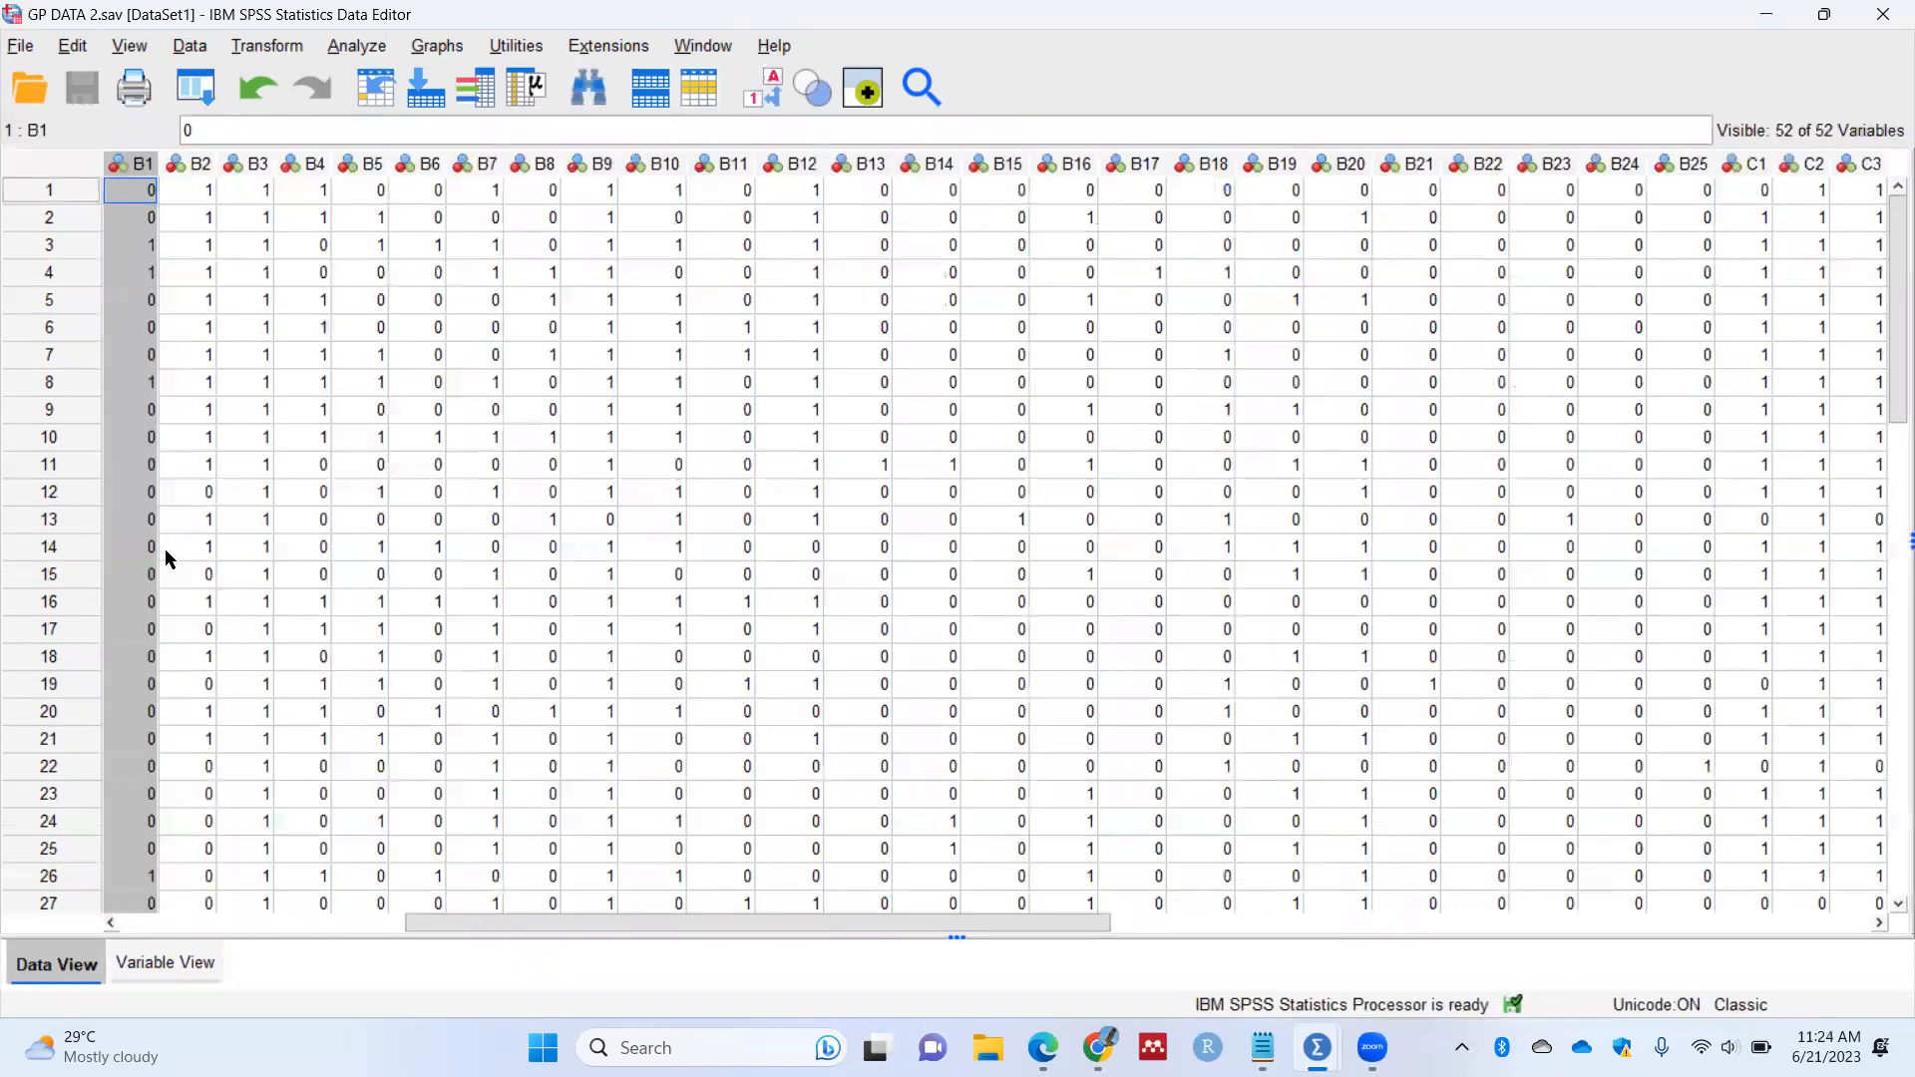
Step: Add the value label 0 = "Salah" to variable B1 in the variable definitions
left_click(165, 963)
left_click(876, 489)
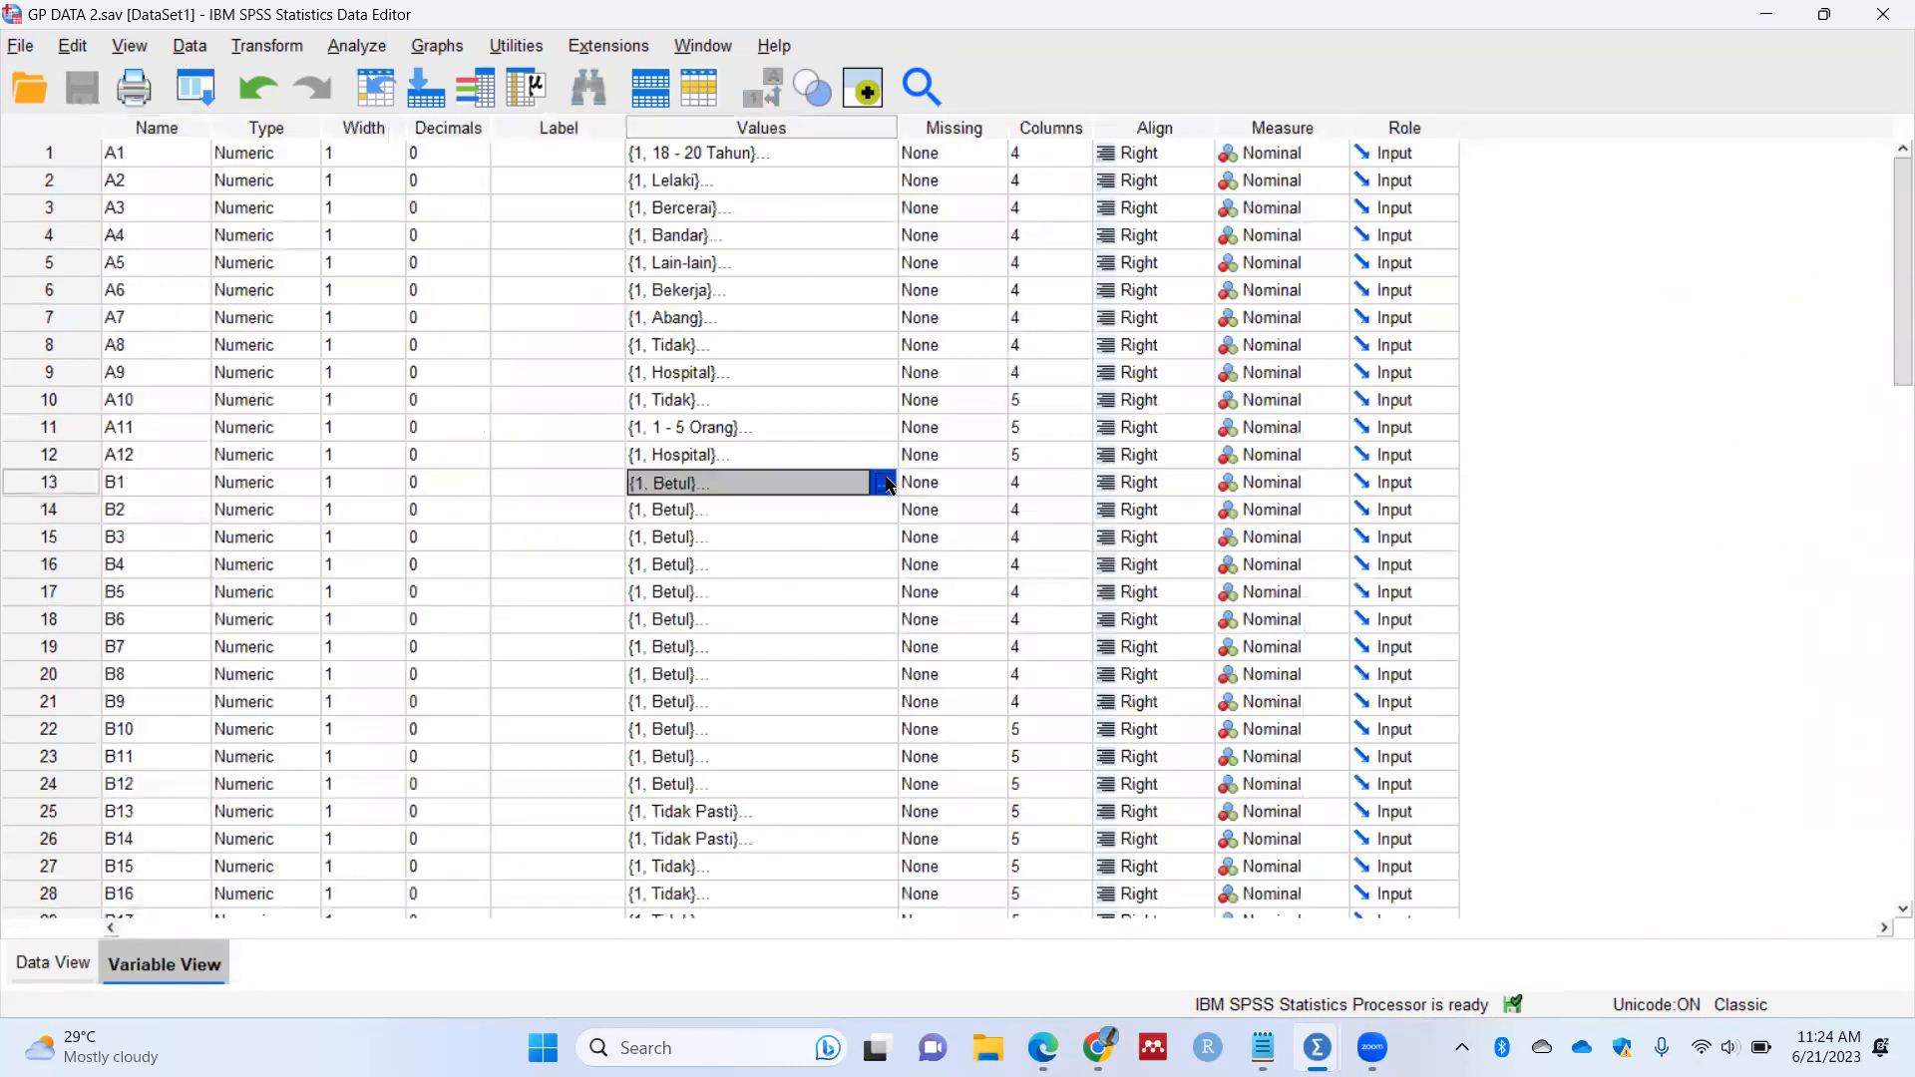
left_click(888, 482)
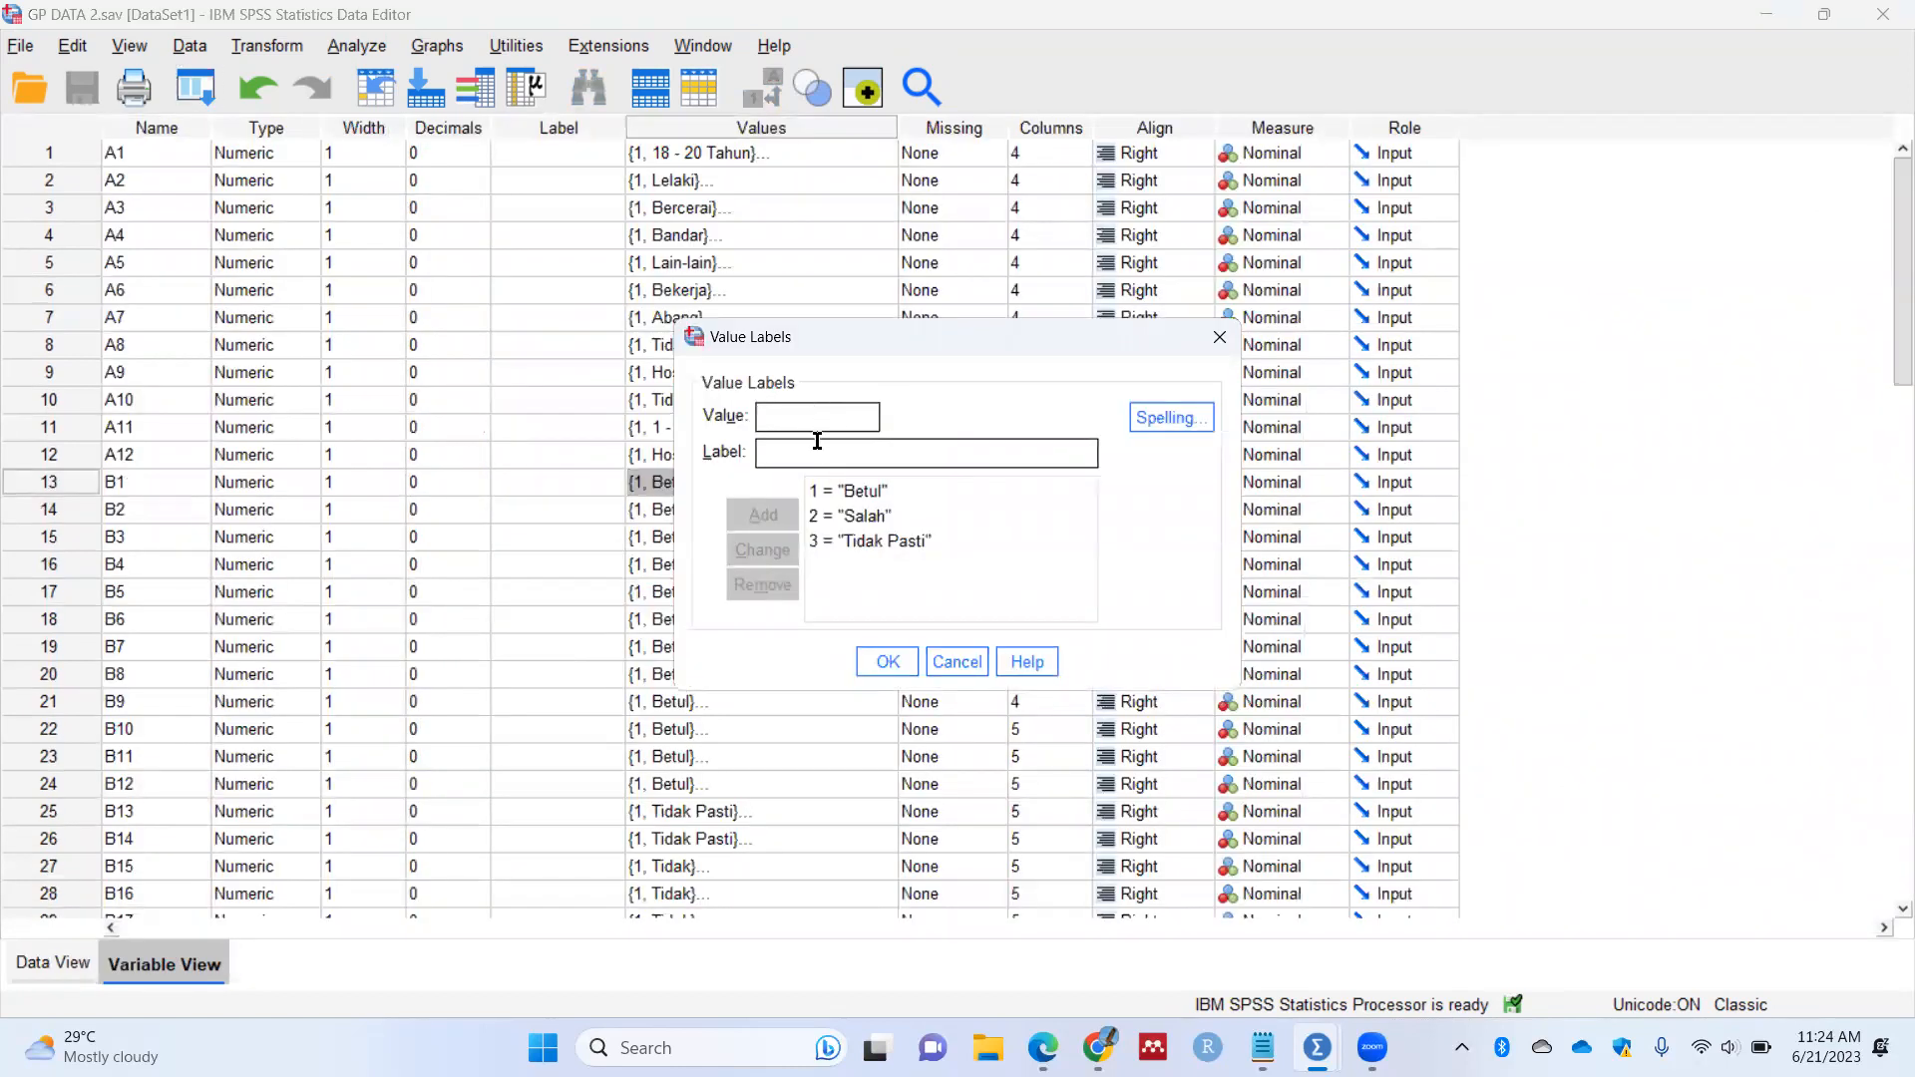
type("0")
key("Tab")
type("Salah")
left_click(777, 518)
Step: Remove the value labels 2 = "Salah" and 3 = "Tidak Pasti" from B1 and apply the changes
left_click(848, 543)
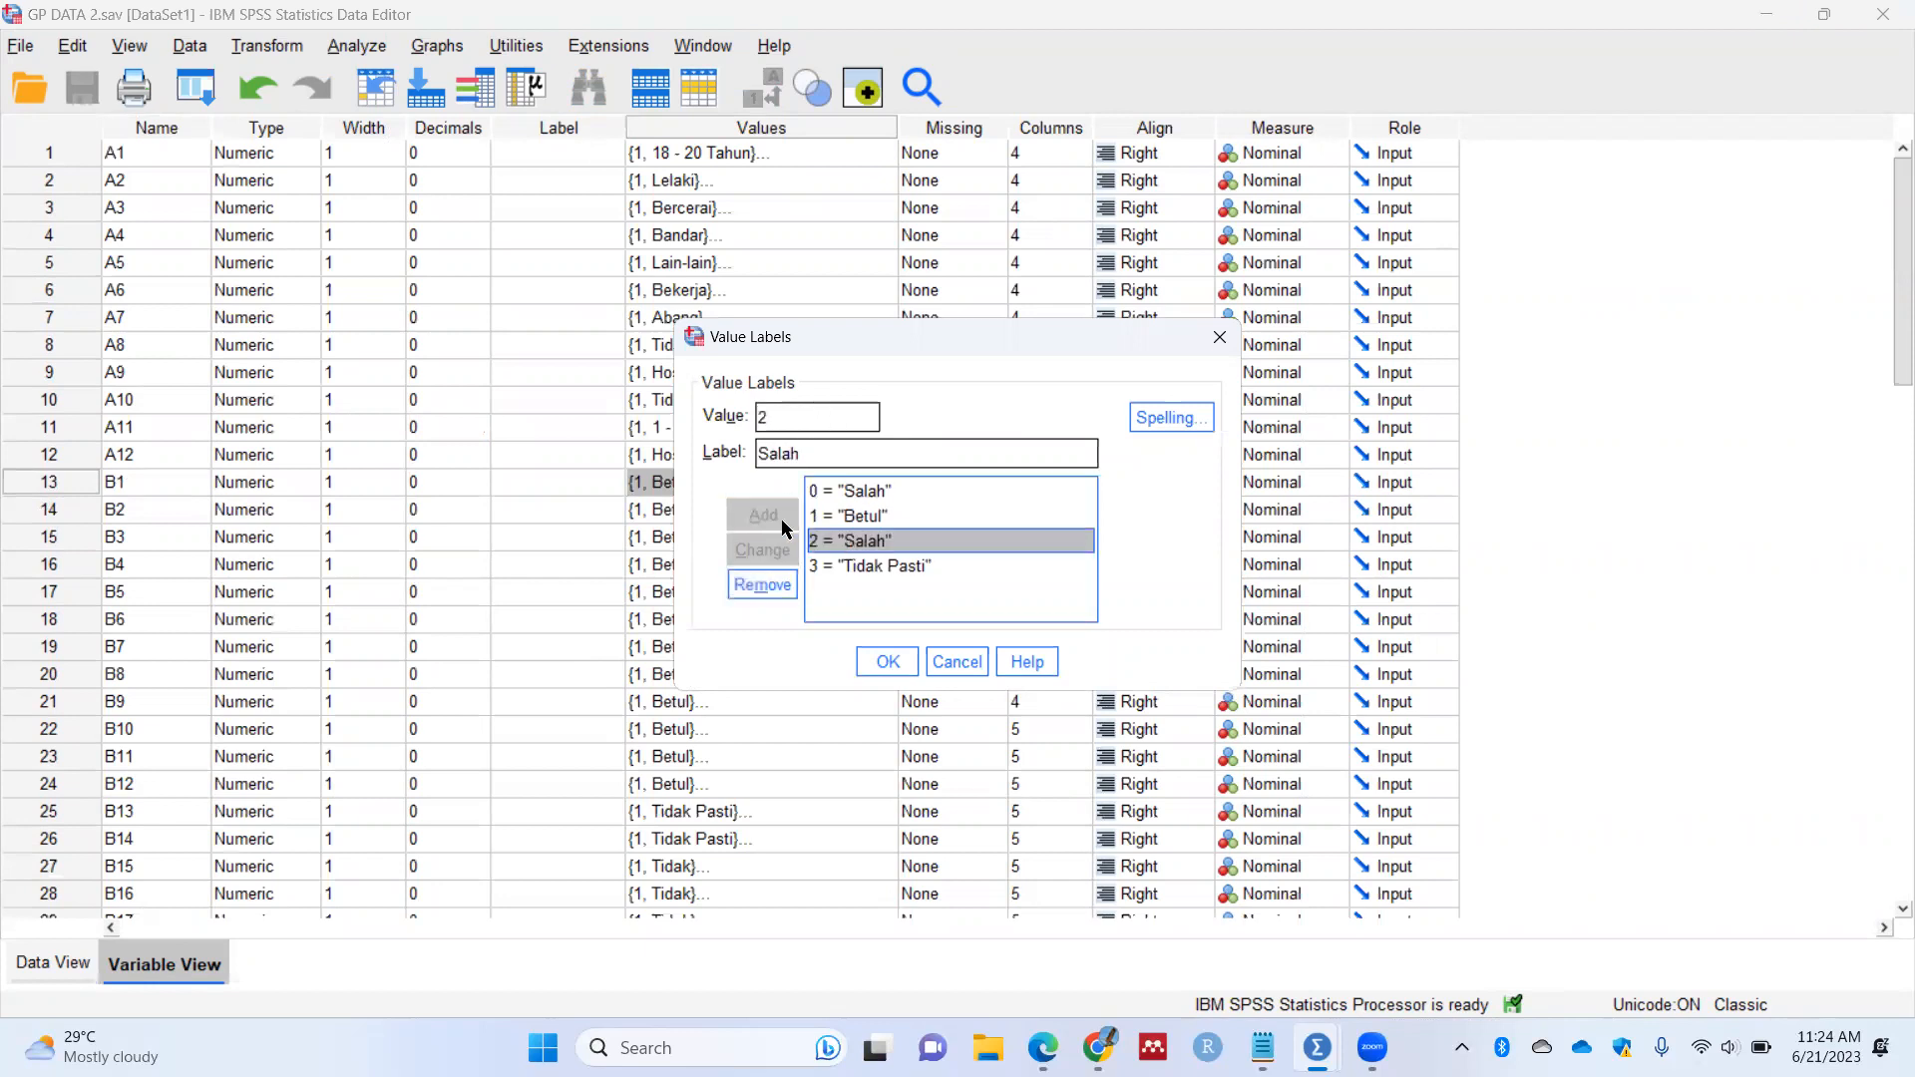
left_click(783, 587)
left_click(847, 540)
left_click(763, 585)
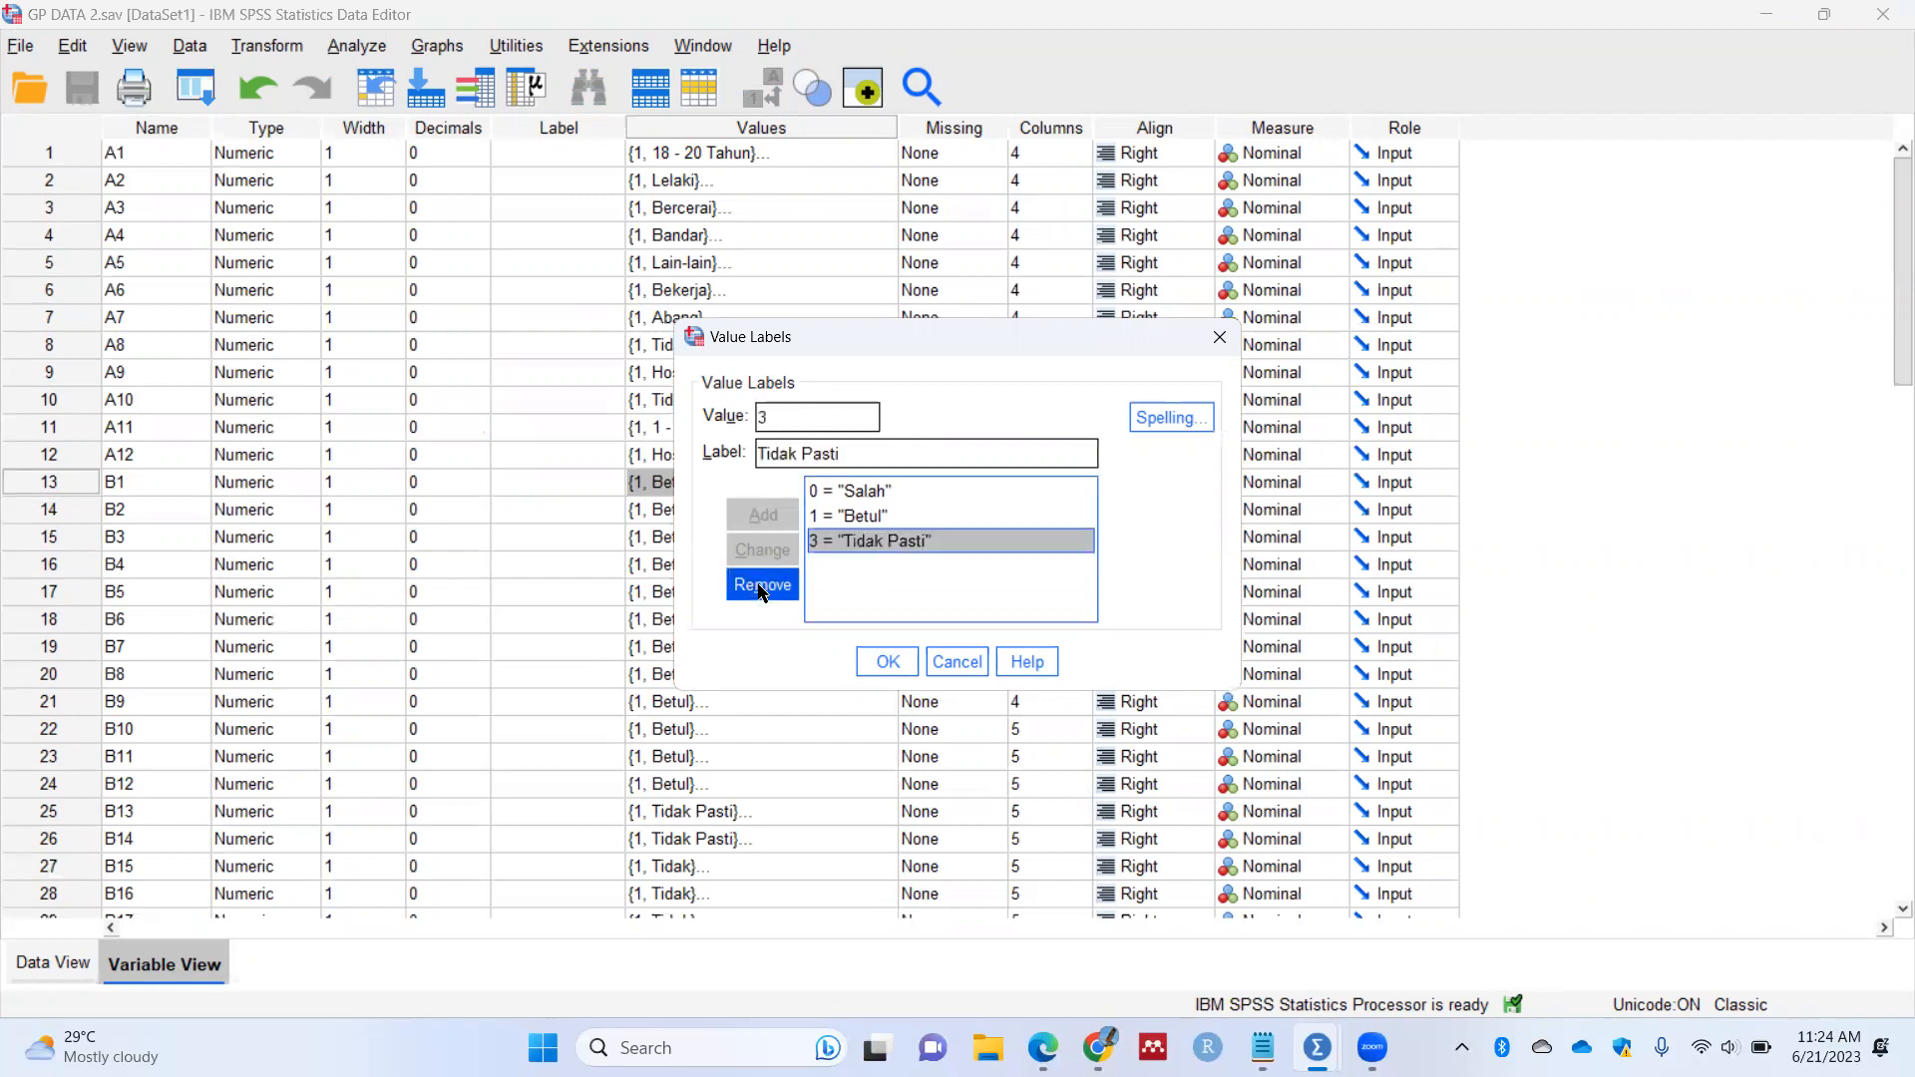
left_click(904, 666)
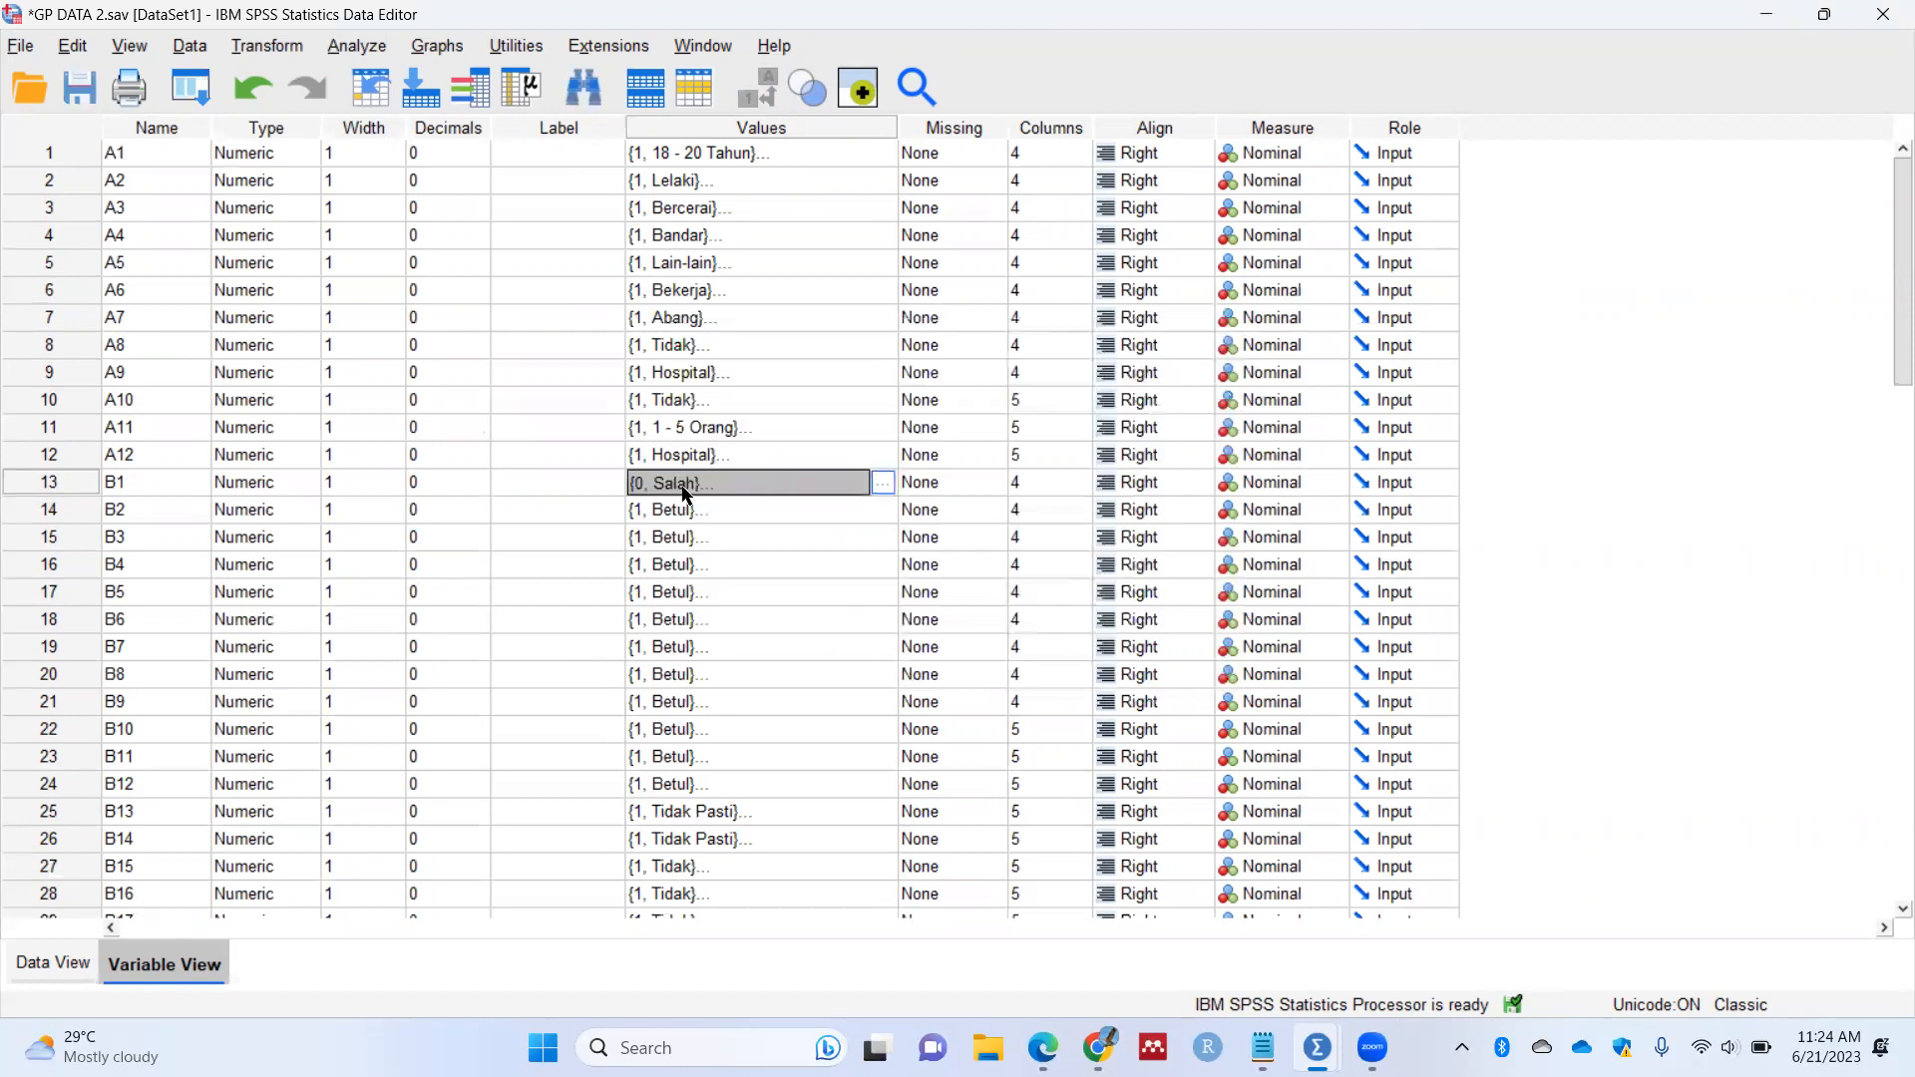
Step: Copy B1's value labels and paste them onto variables B2 through B12
right_click(687, 492)
left_click(703, 503)
left_click_drag(705, 511, 692, 801)
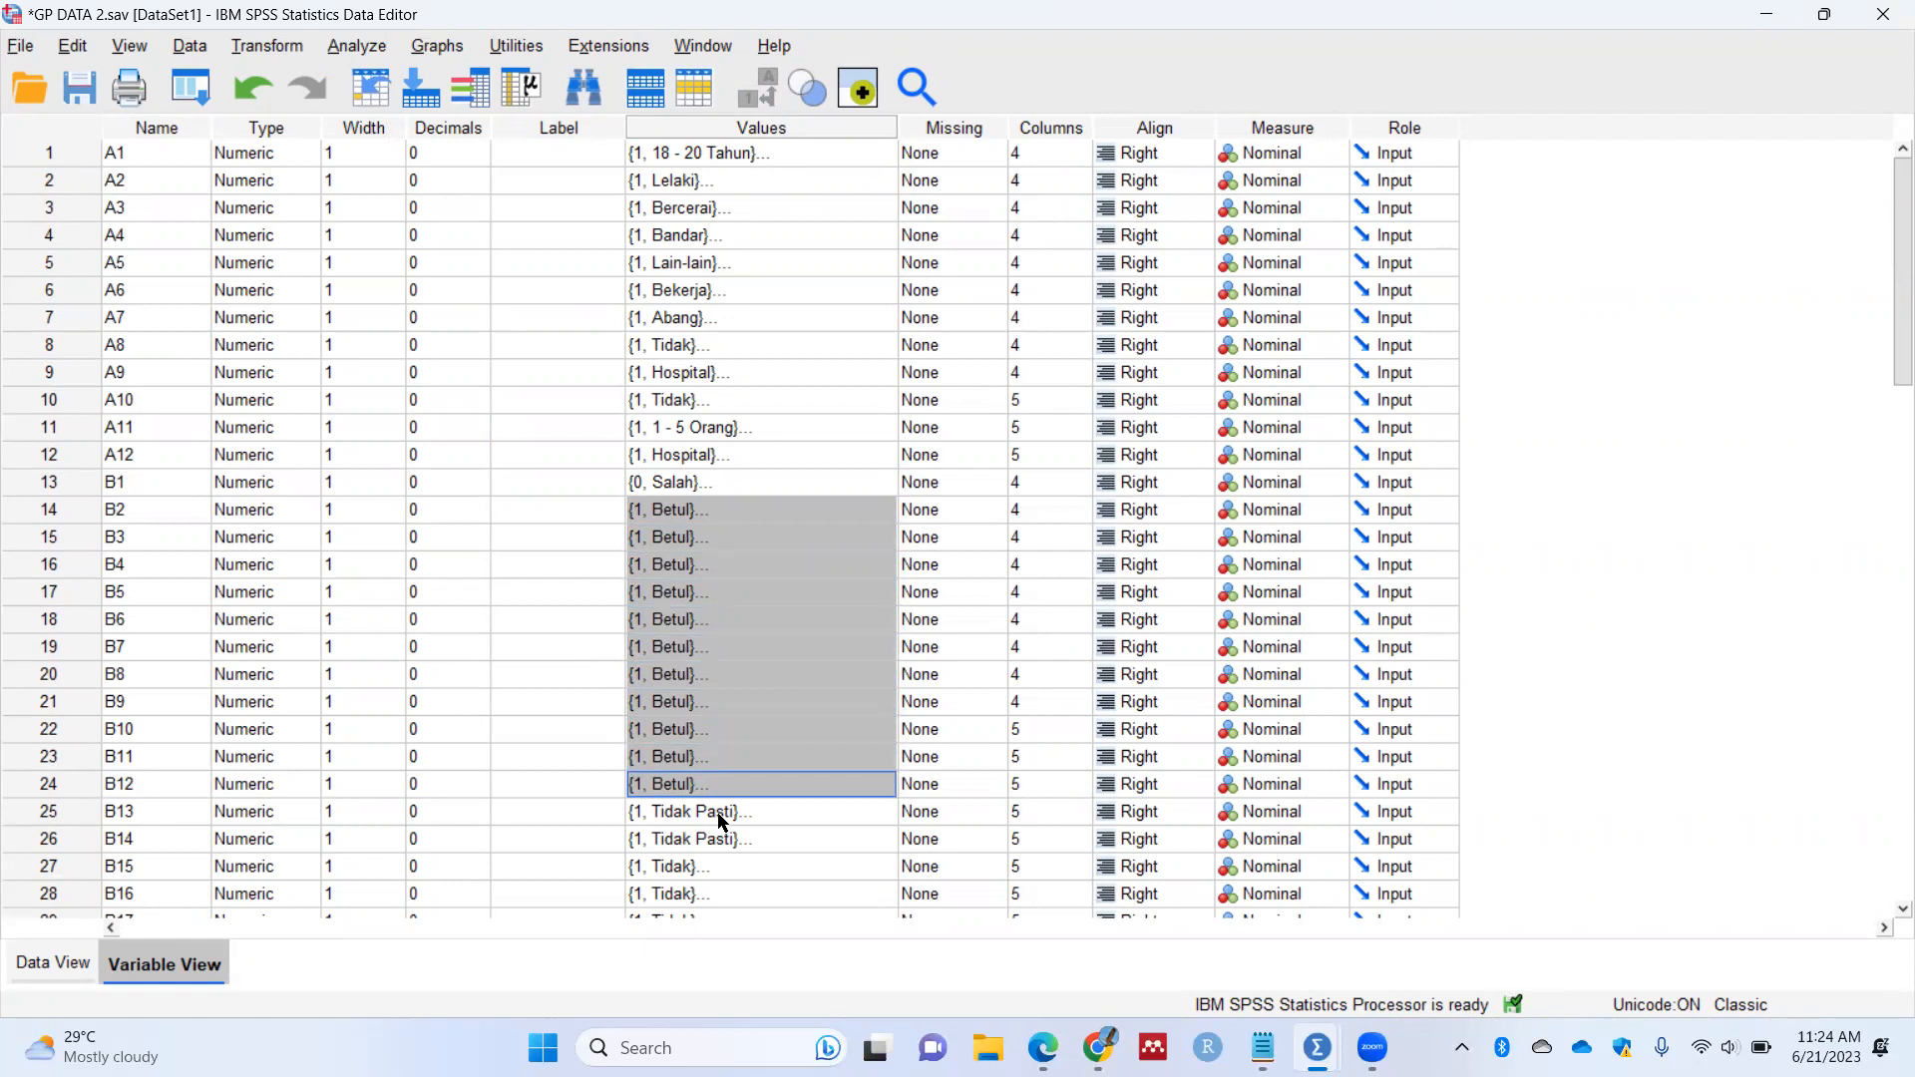
scroll(738, 802, "down", 3)
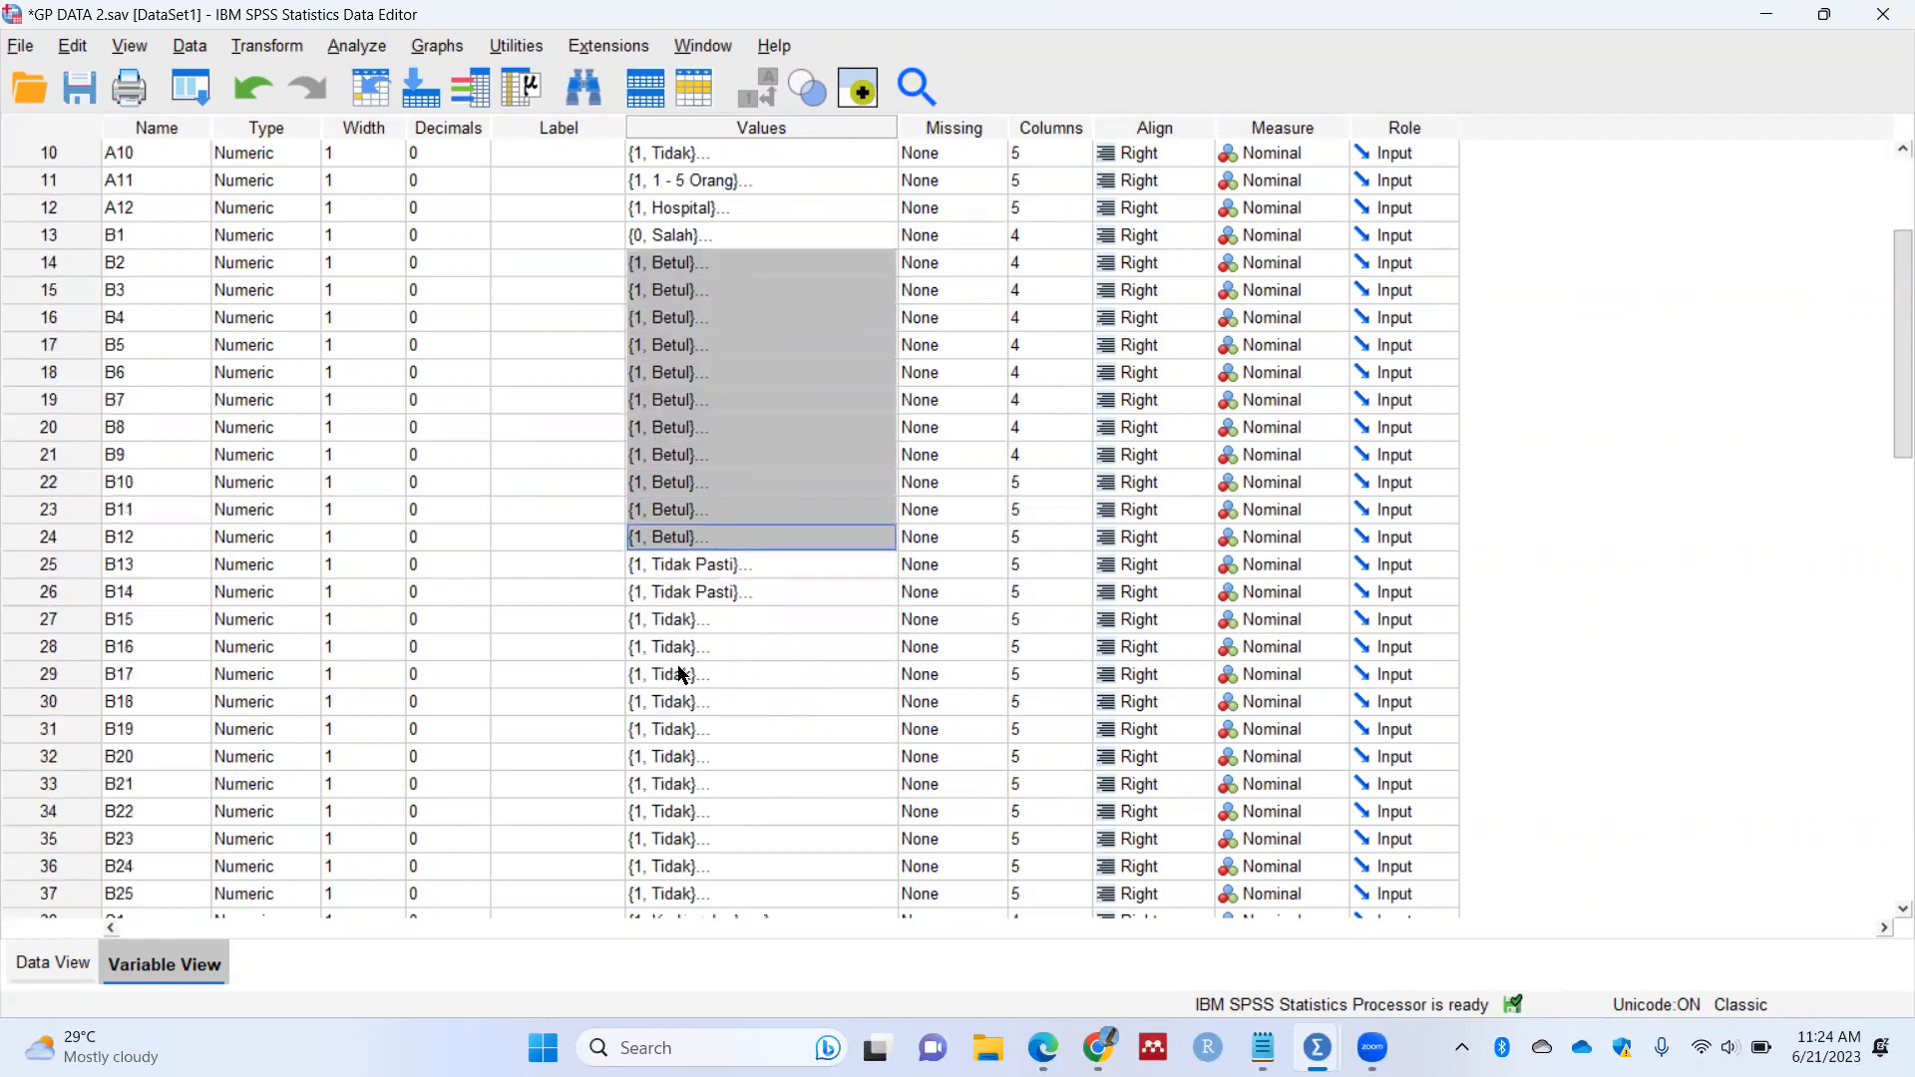
scroll(671, 778, "down", 4)
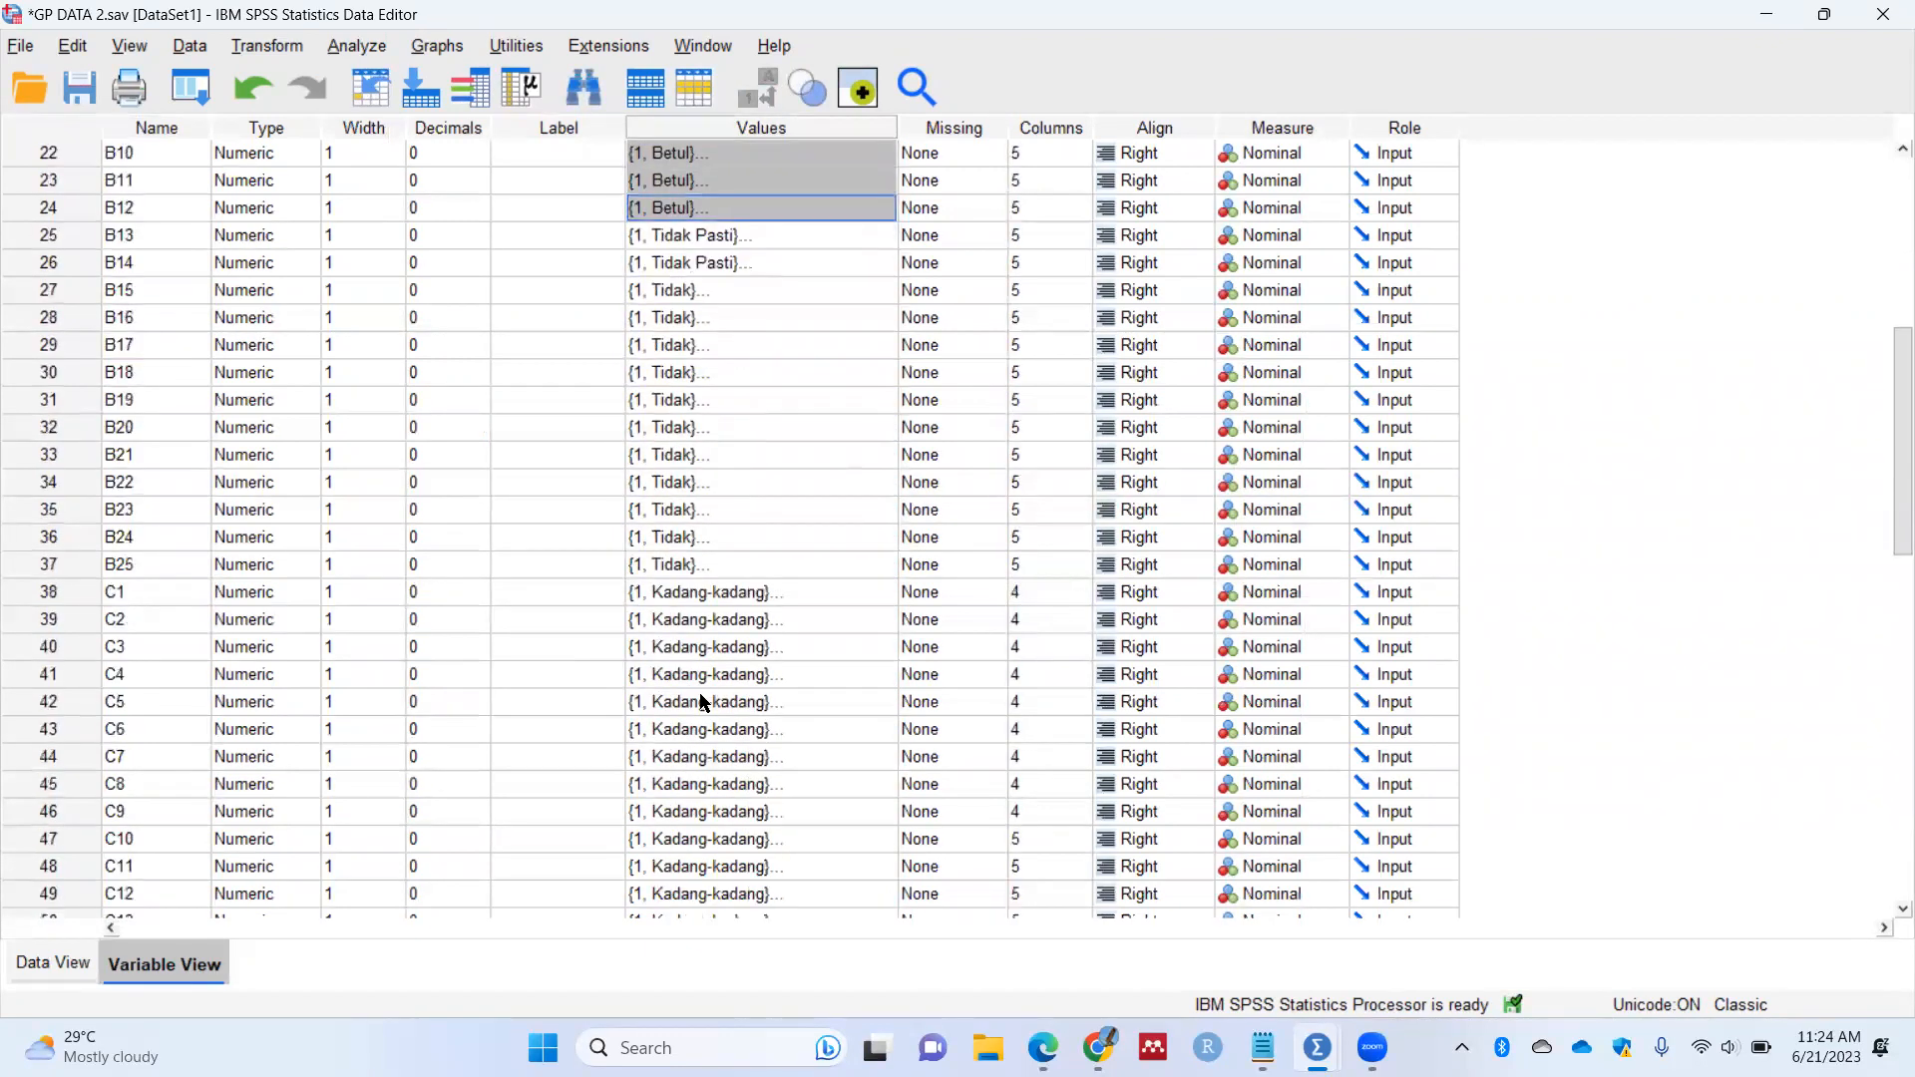
scroll(701, 696, "down", 4)
scroll(698, 692, "up", 9)
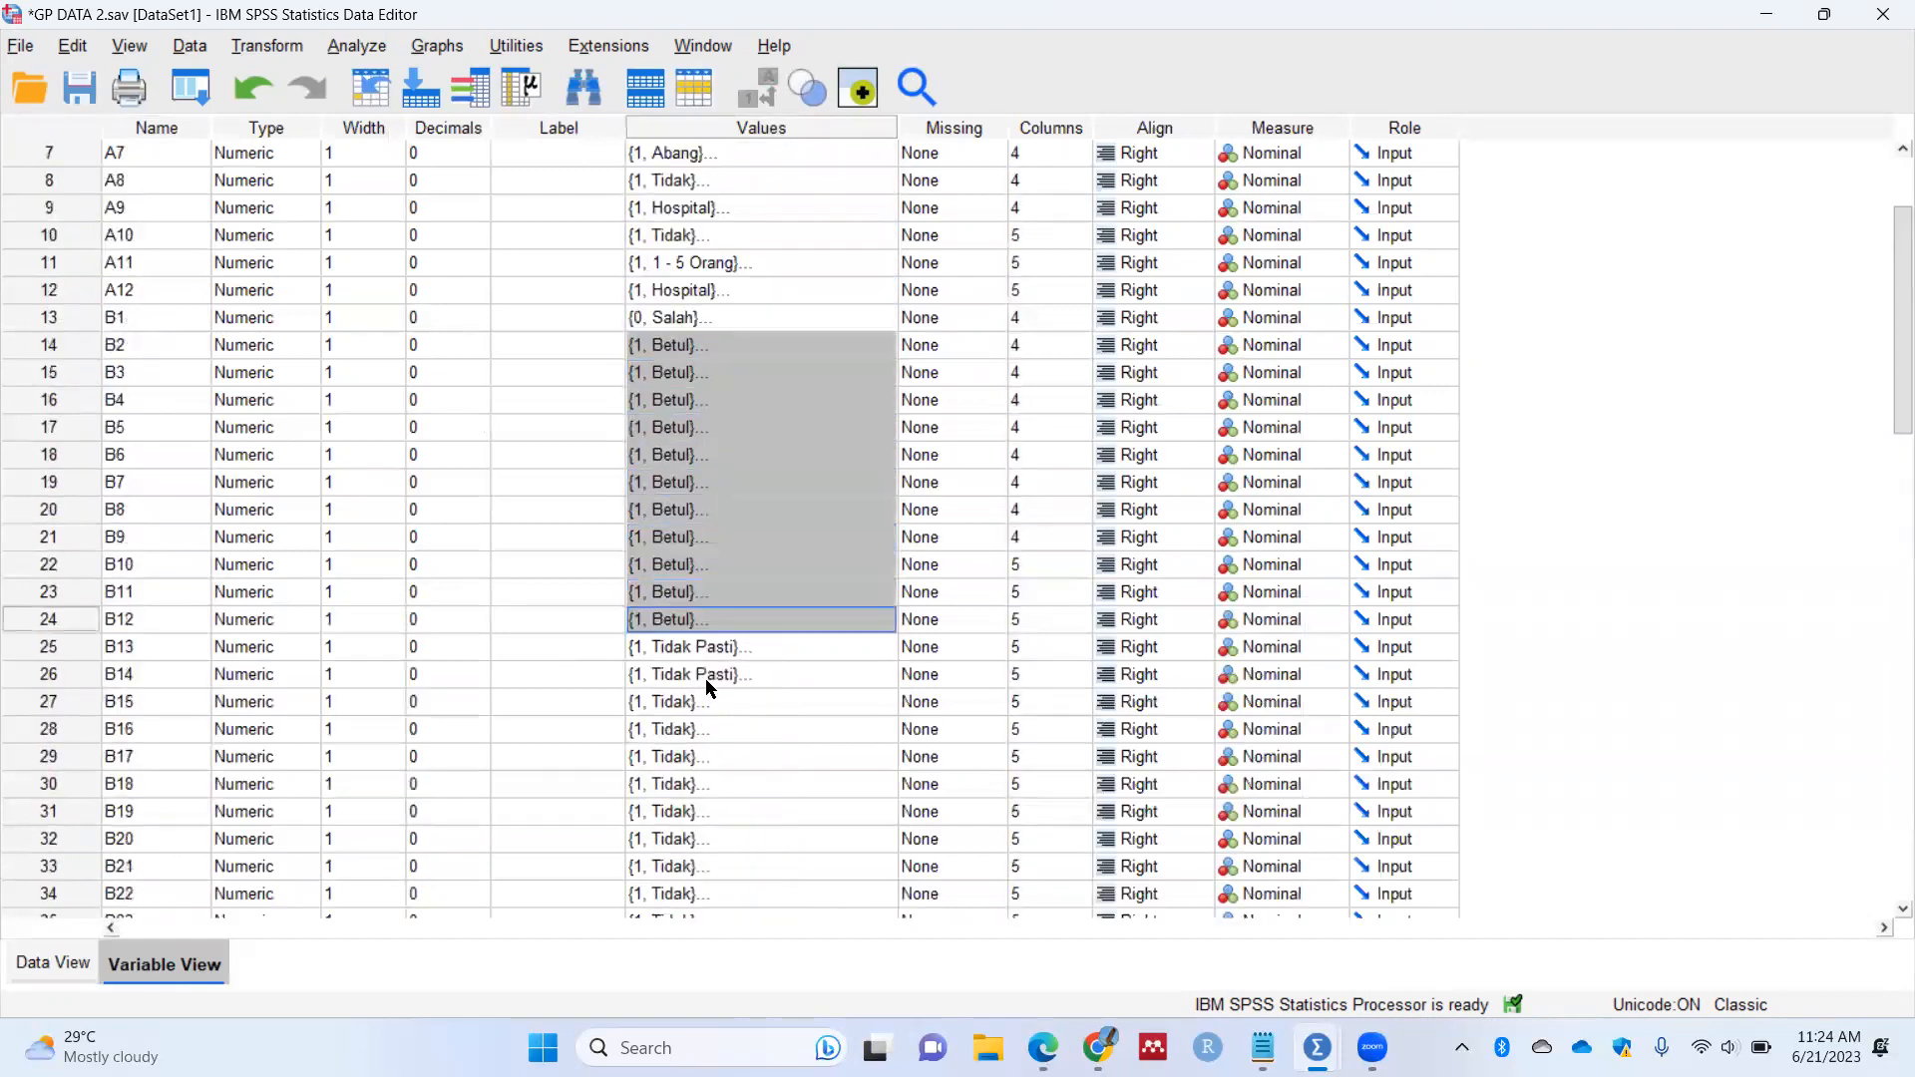
right_click(696, 621)
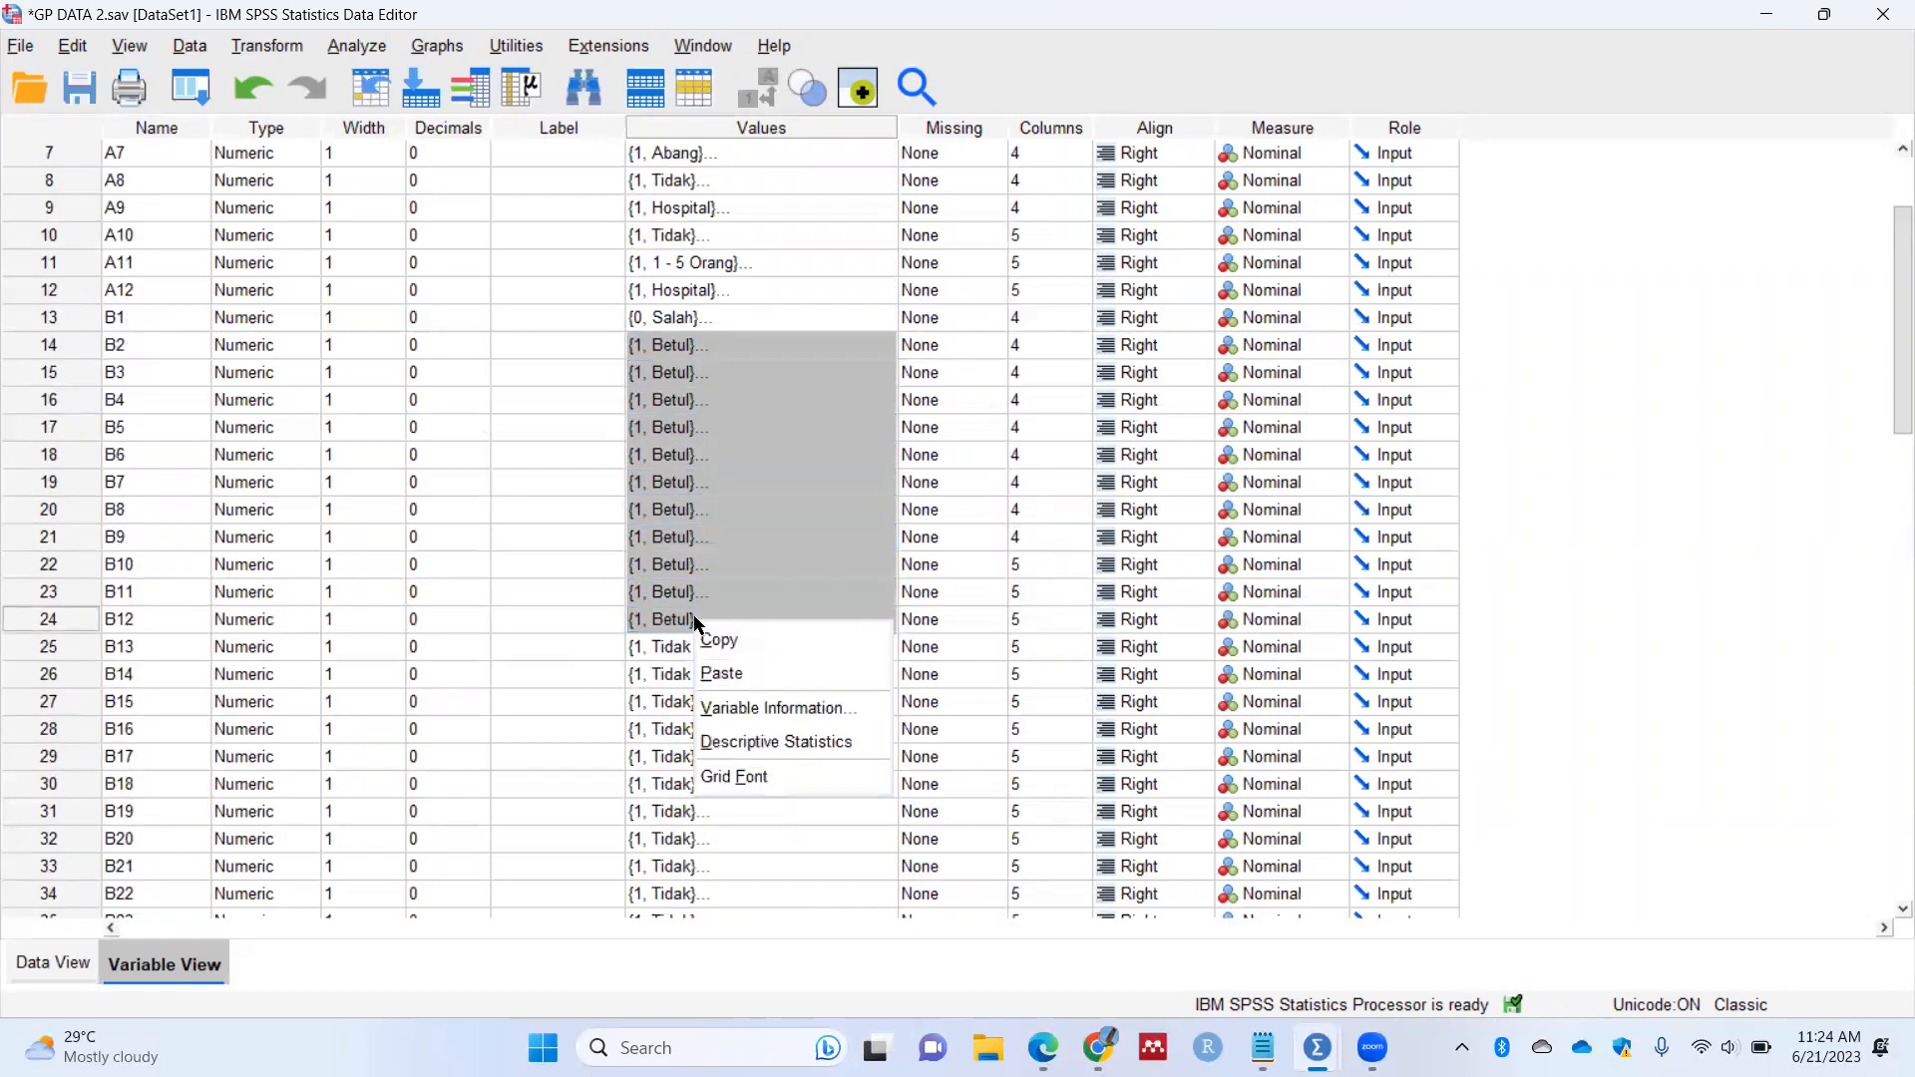
left_click(722, 674)
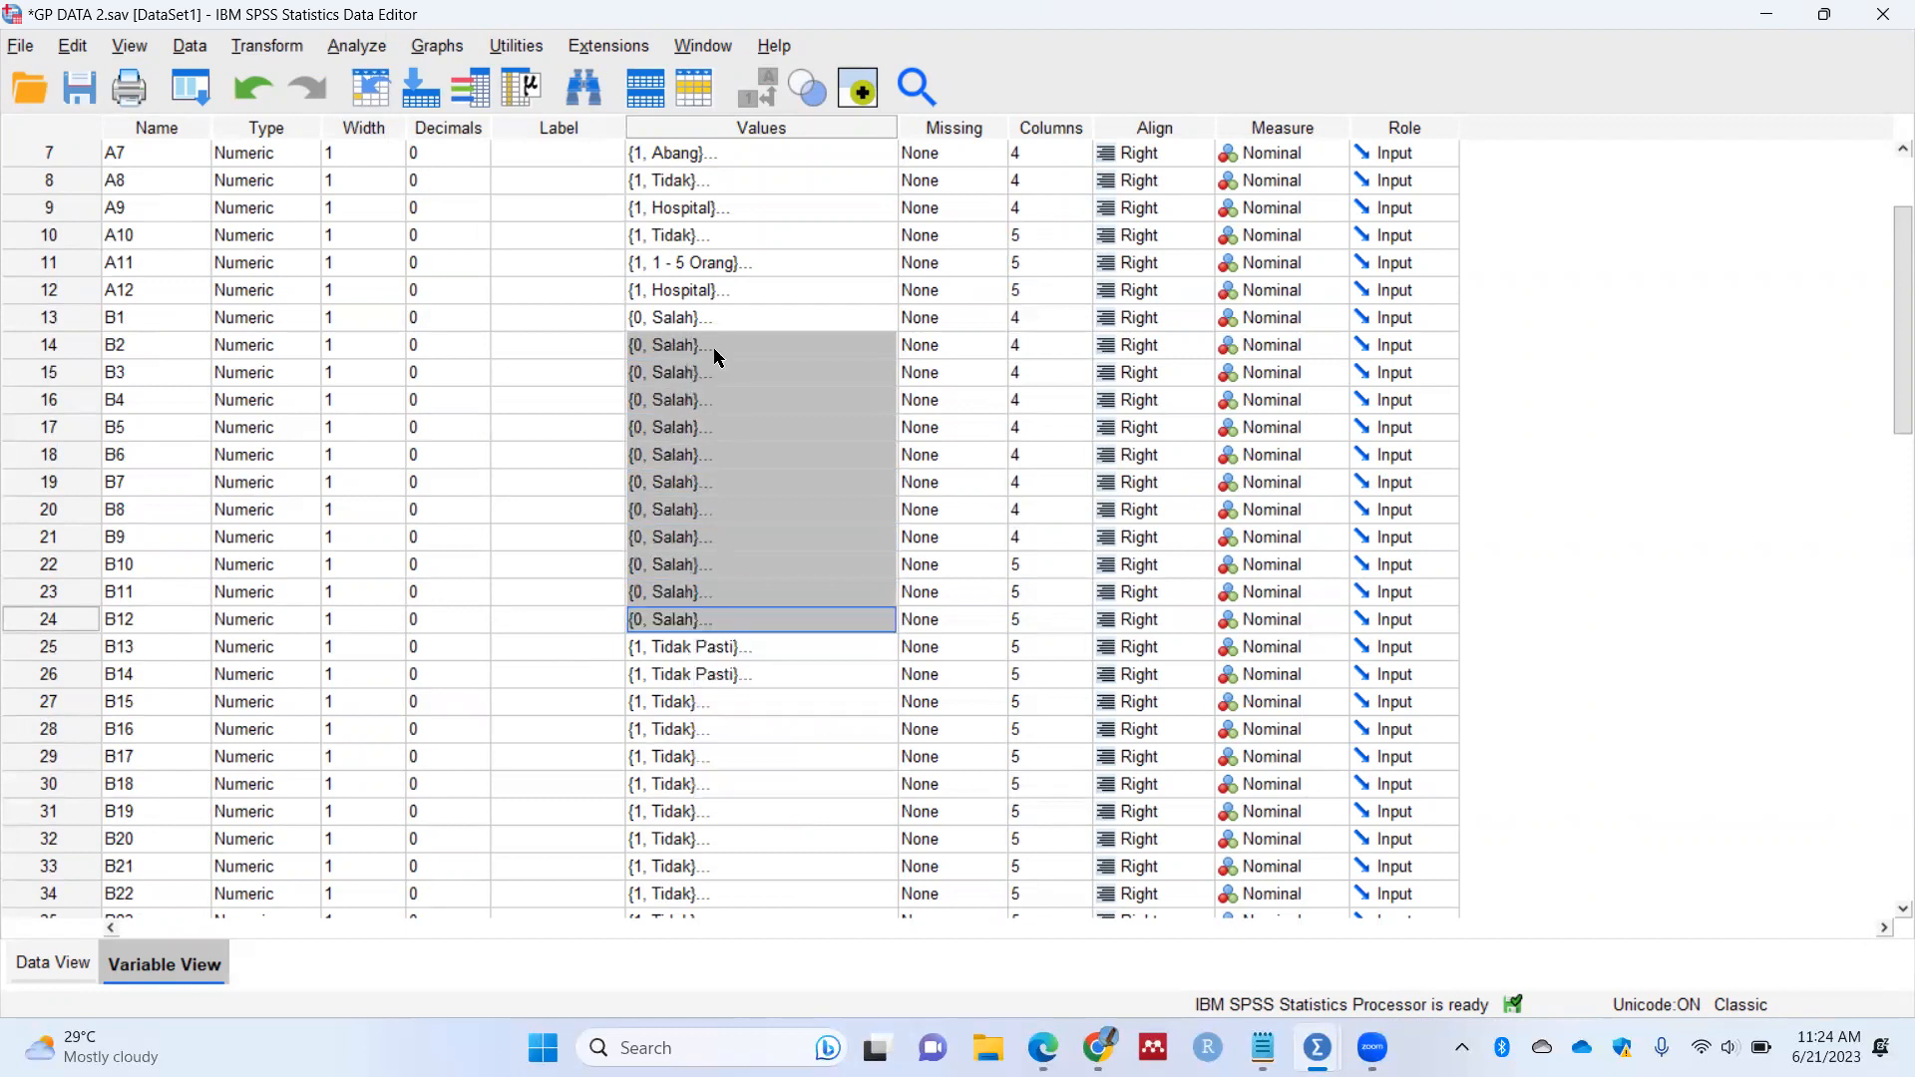
Step: Compare the value labels defined for B13 with the response categories in its frequency table
left_click(701, 648)
left_click(882, 648)
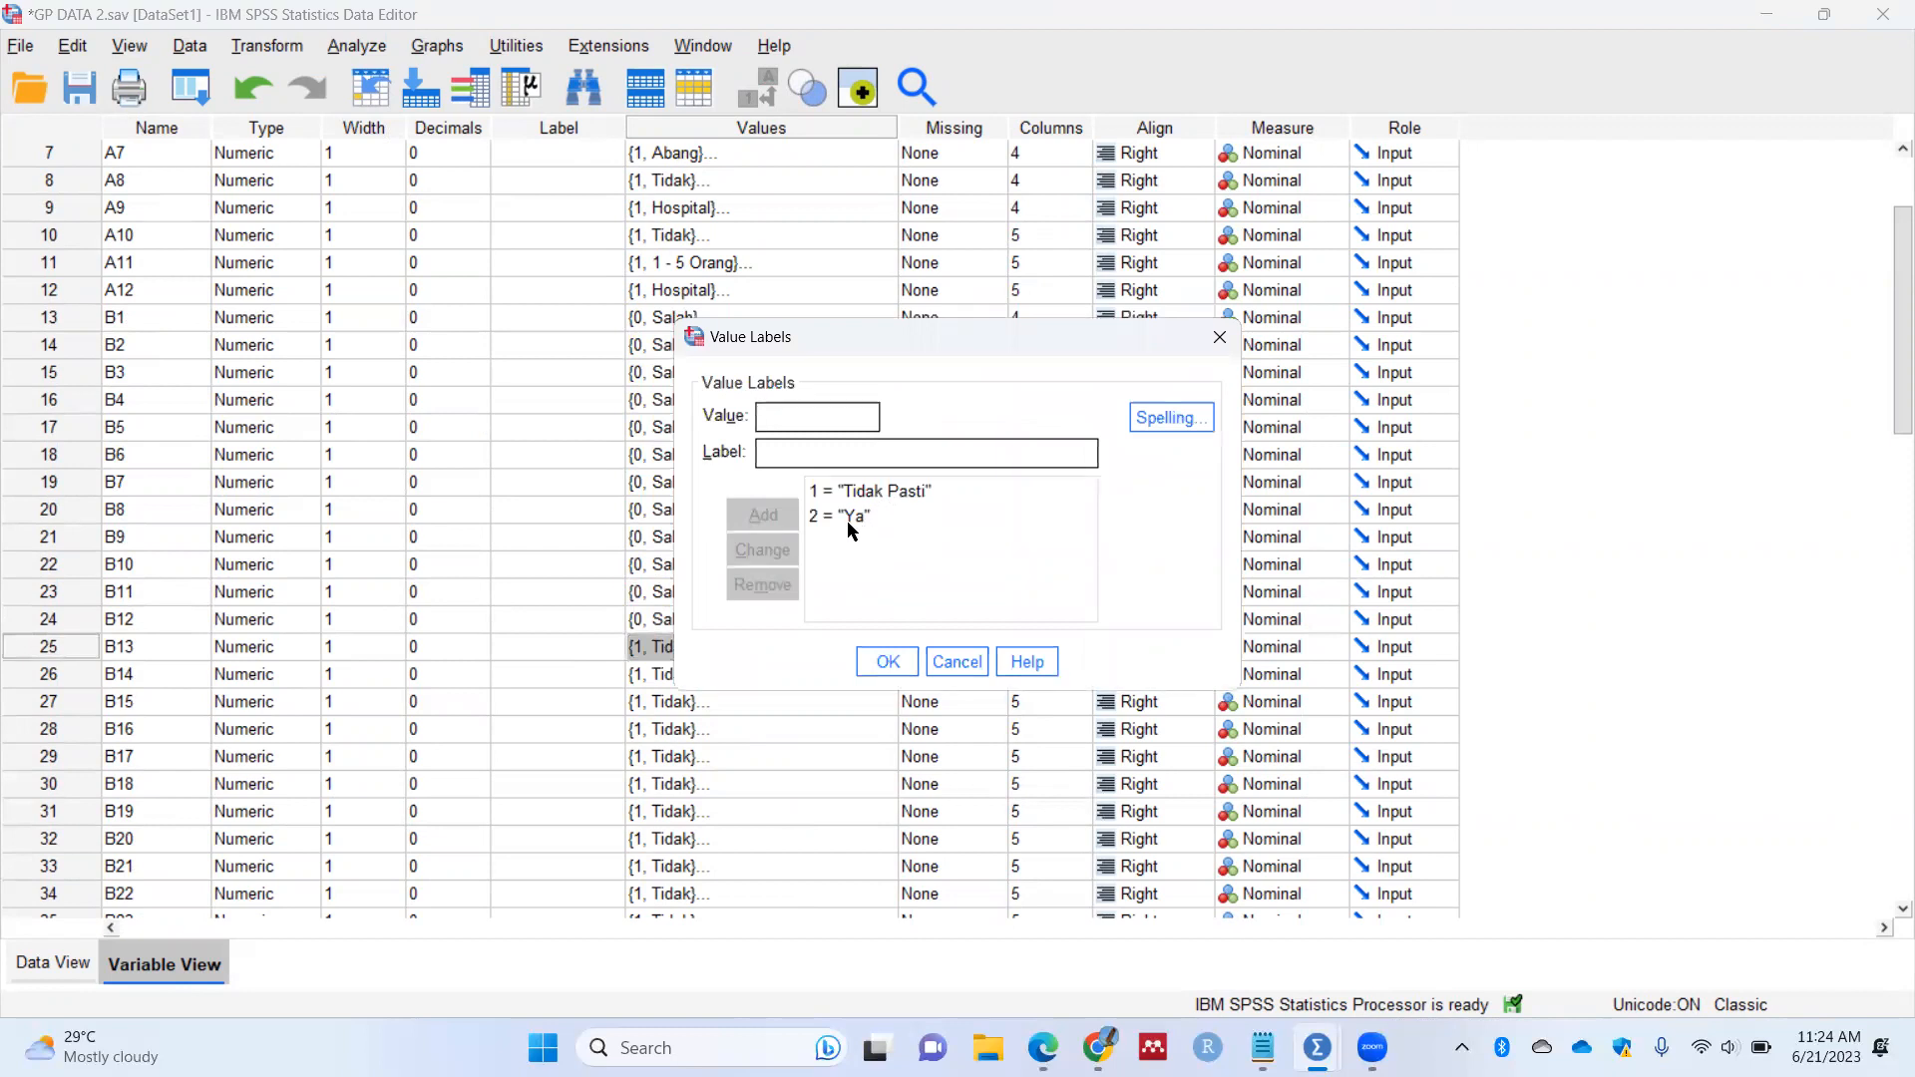
left_click(955, 661)
left_click(55, 646)
mouse_move(1263, 1047)
left_click(1442, 903)
scroll(690, 733, "down", 8)
scroll(694, 716, "down", 10)
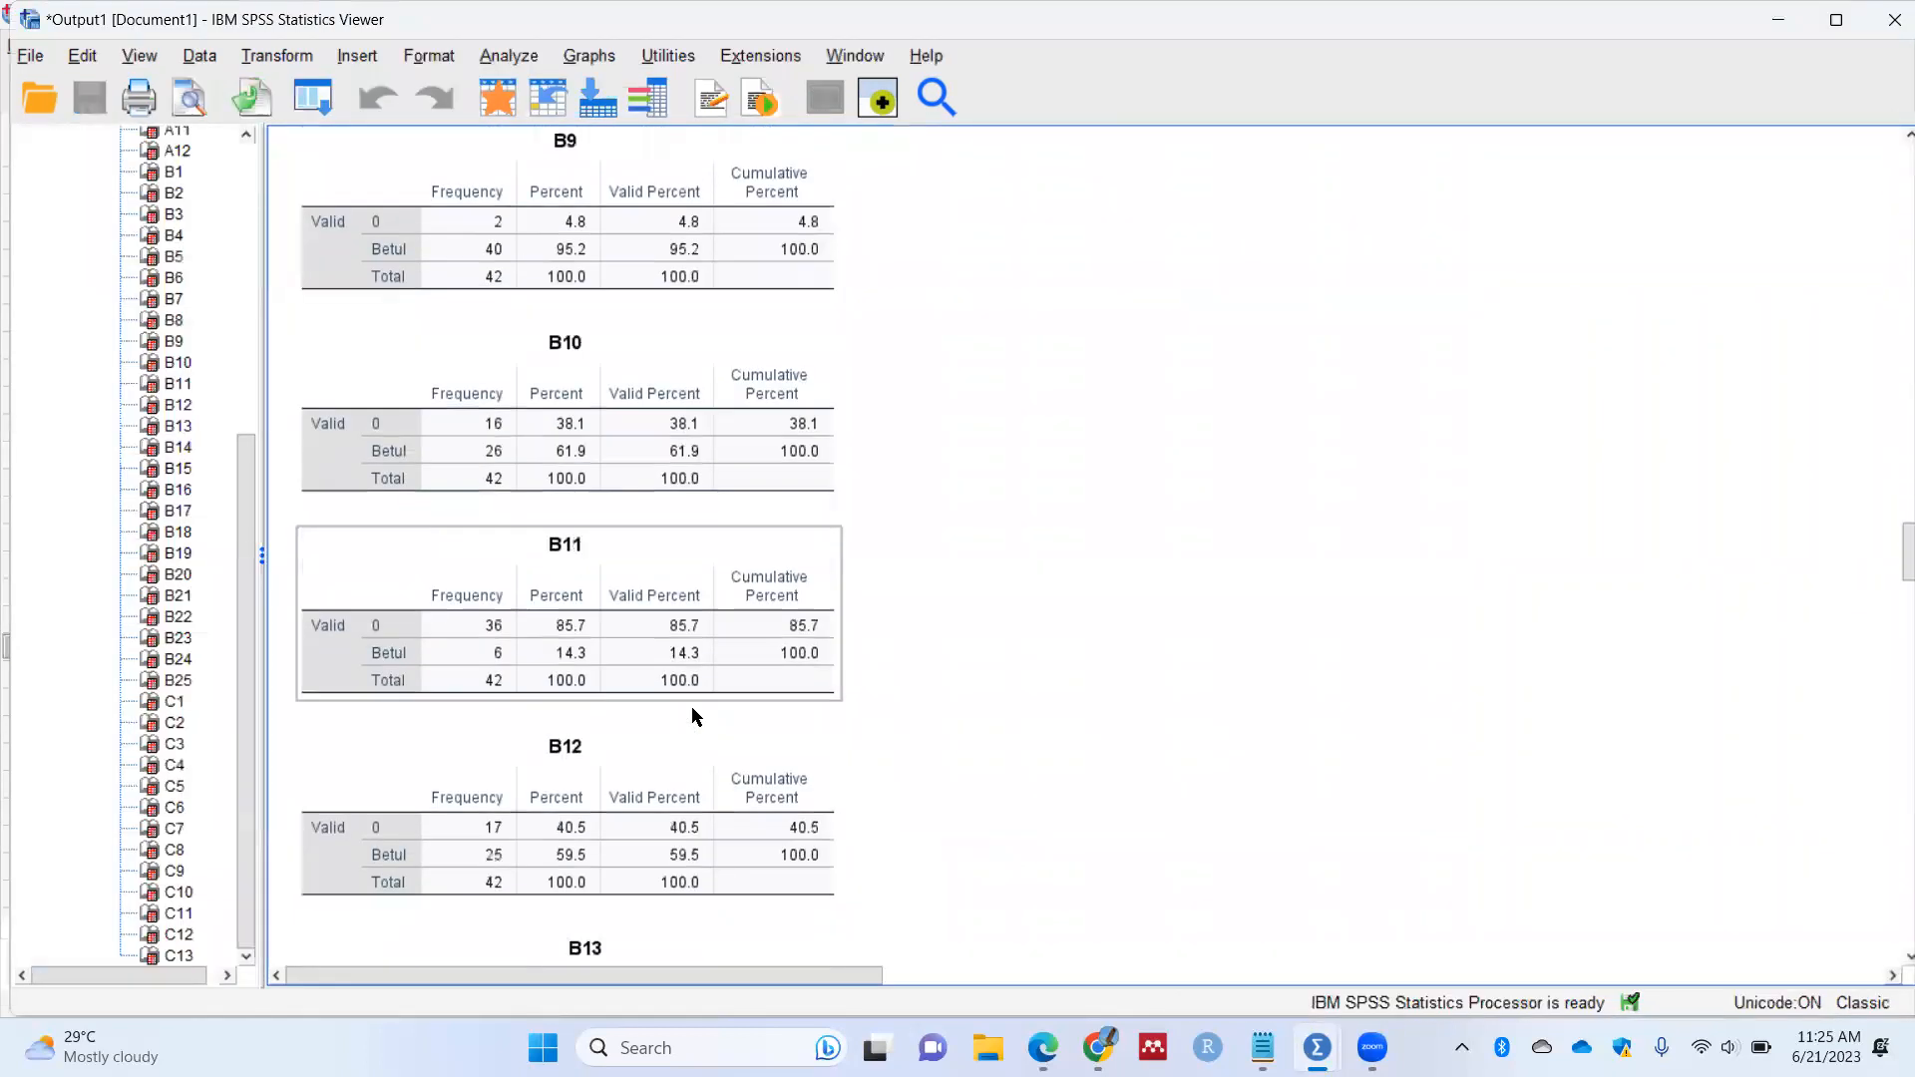
scroll(696, 713, "down", 3)
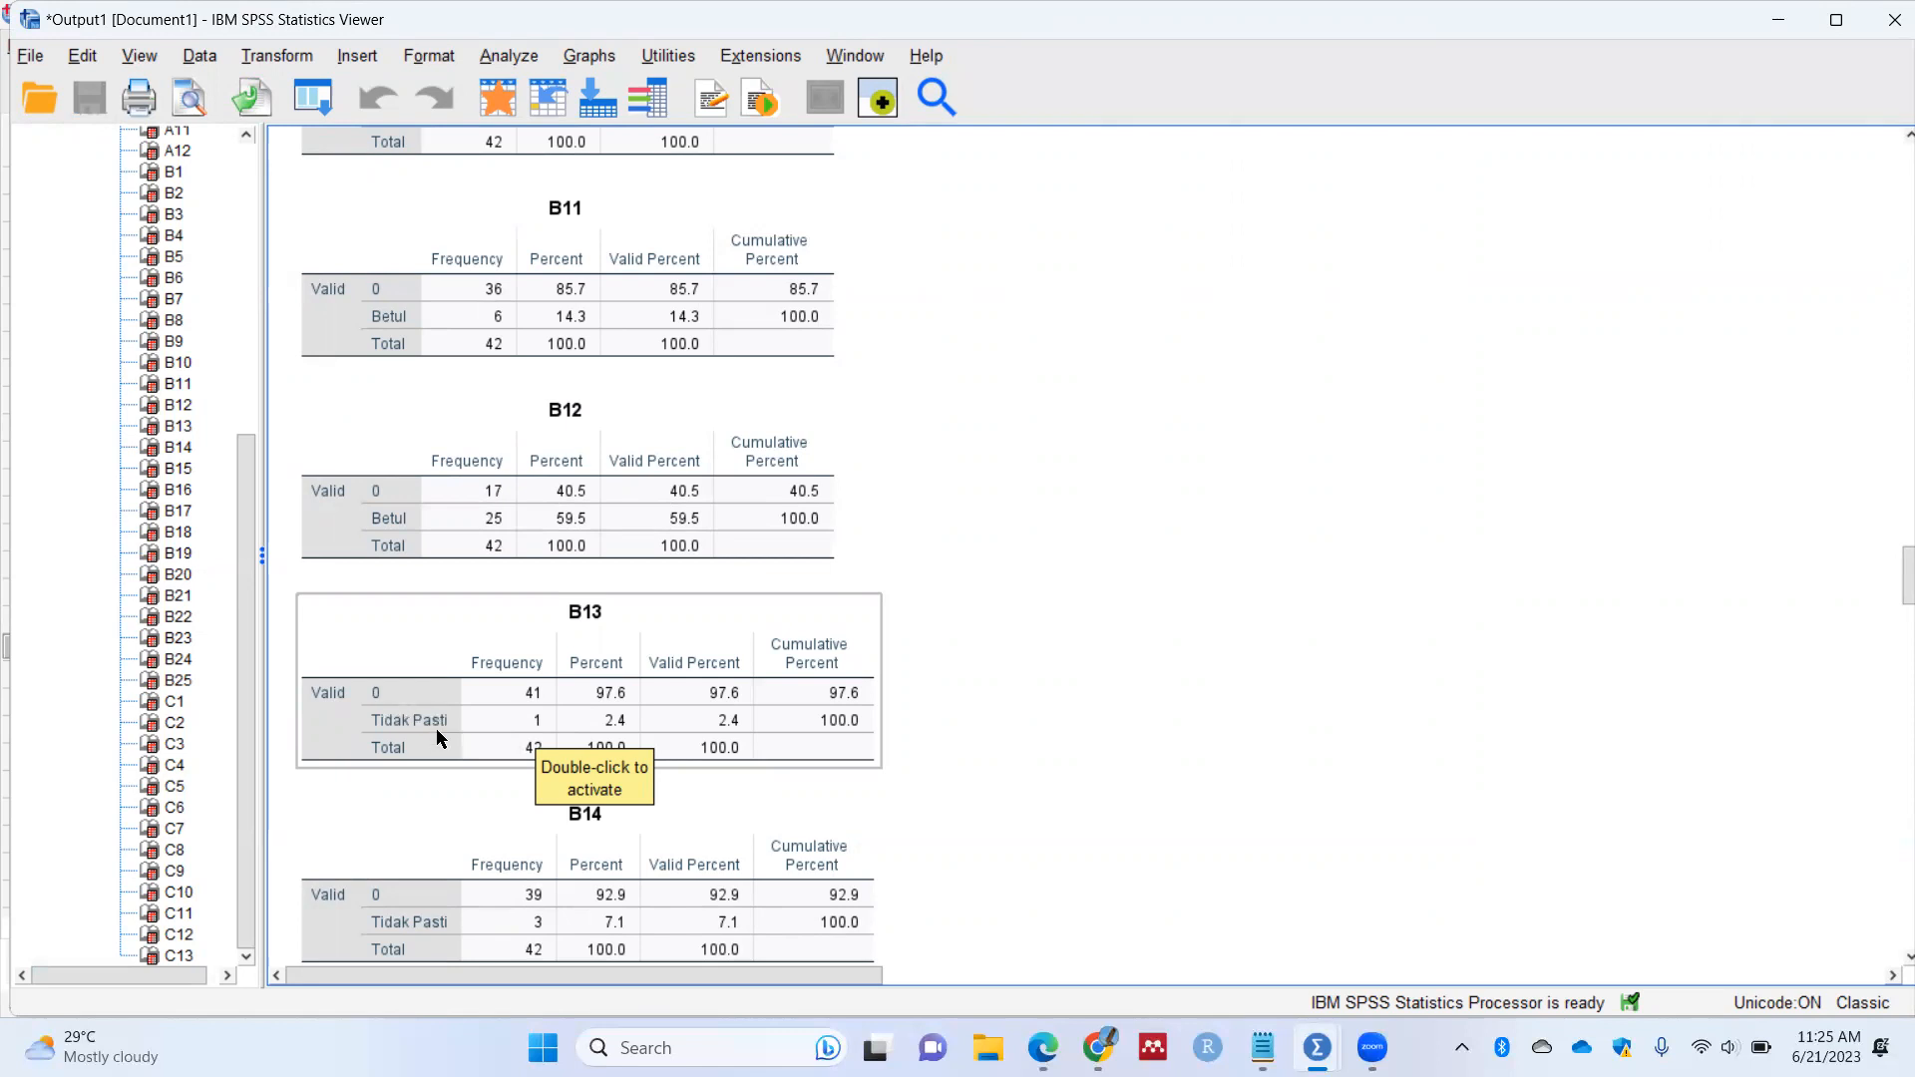
Step: Locate variable B13 in the dataset and examine the codes in its data column
mouse_move(1263, 1047)
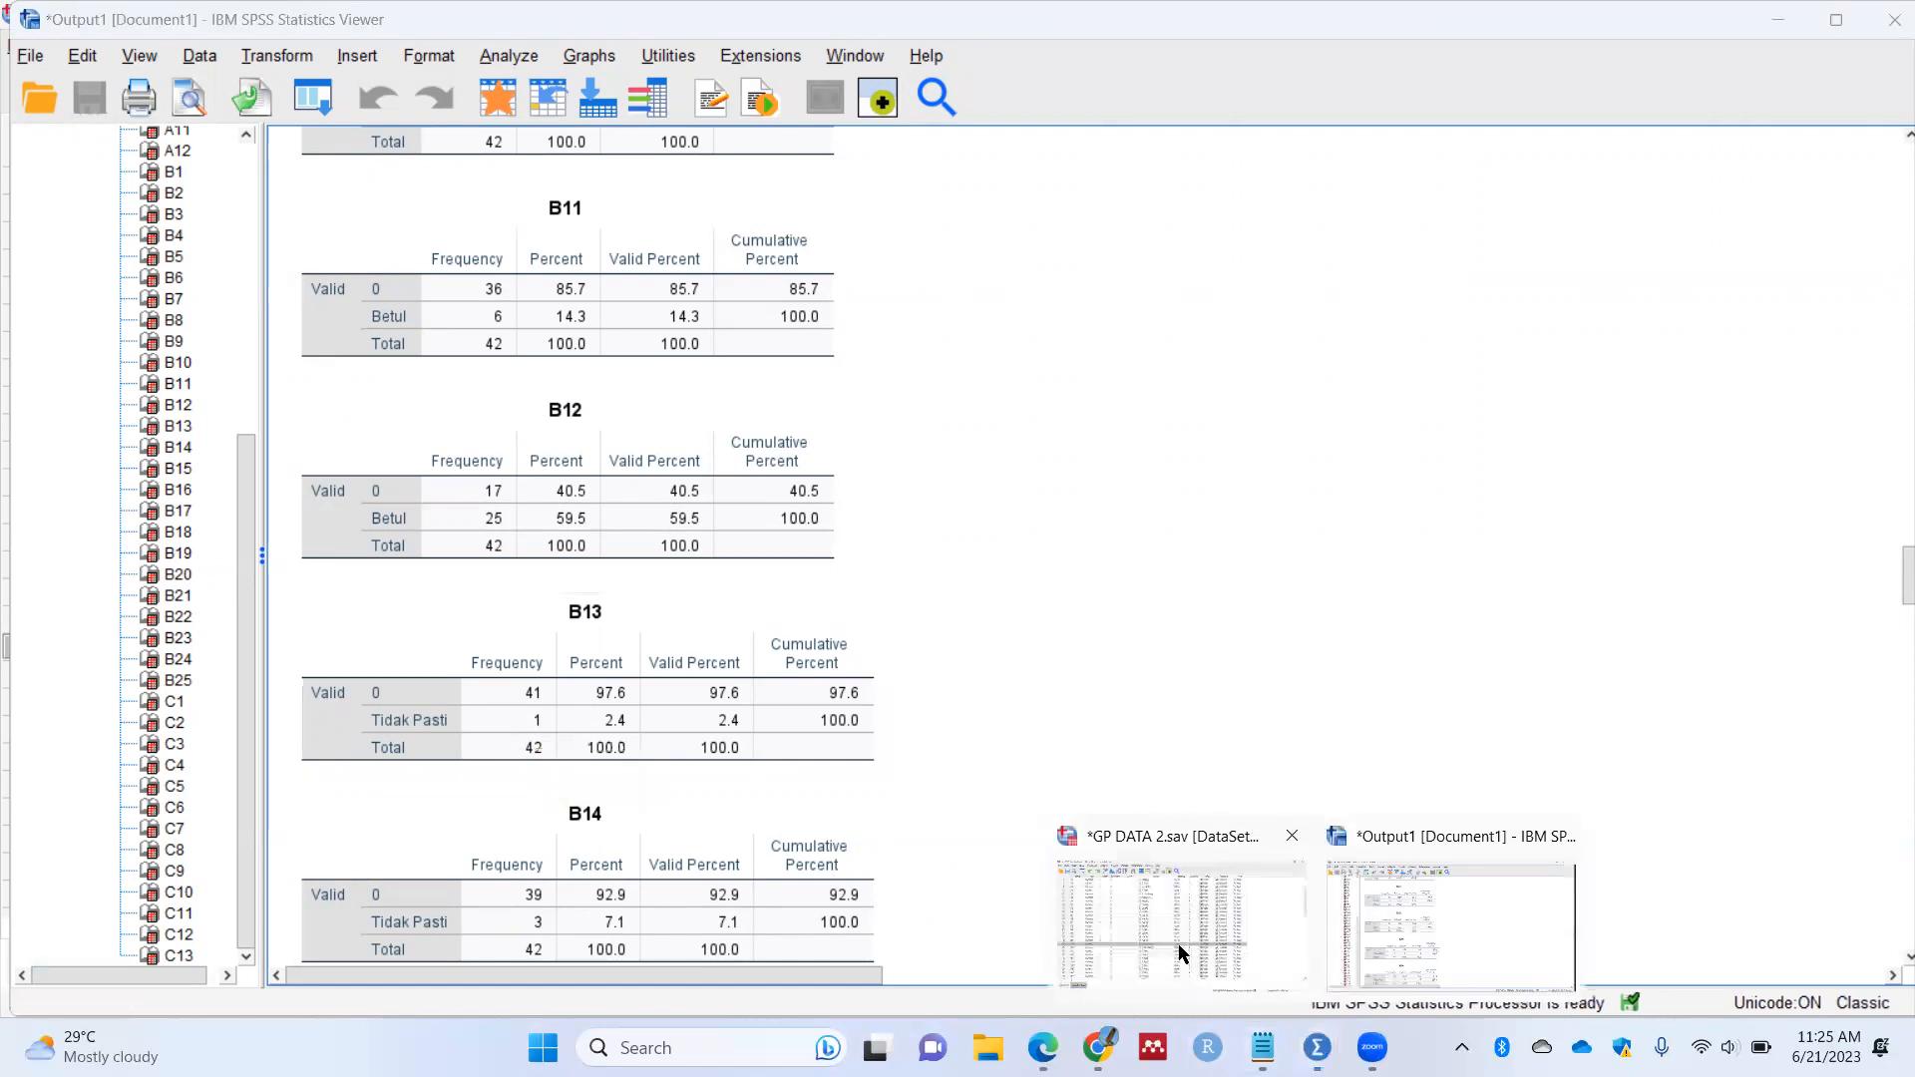
left_click(1180, 953)
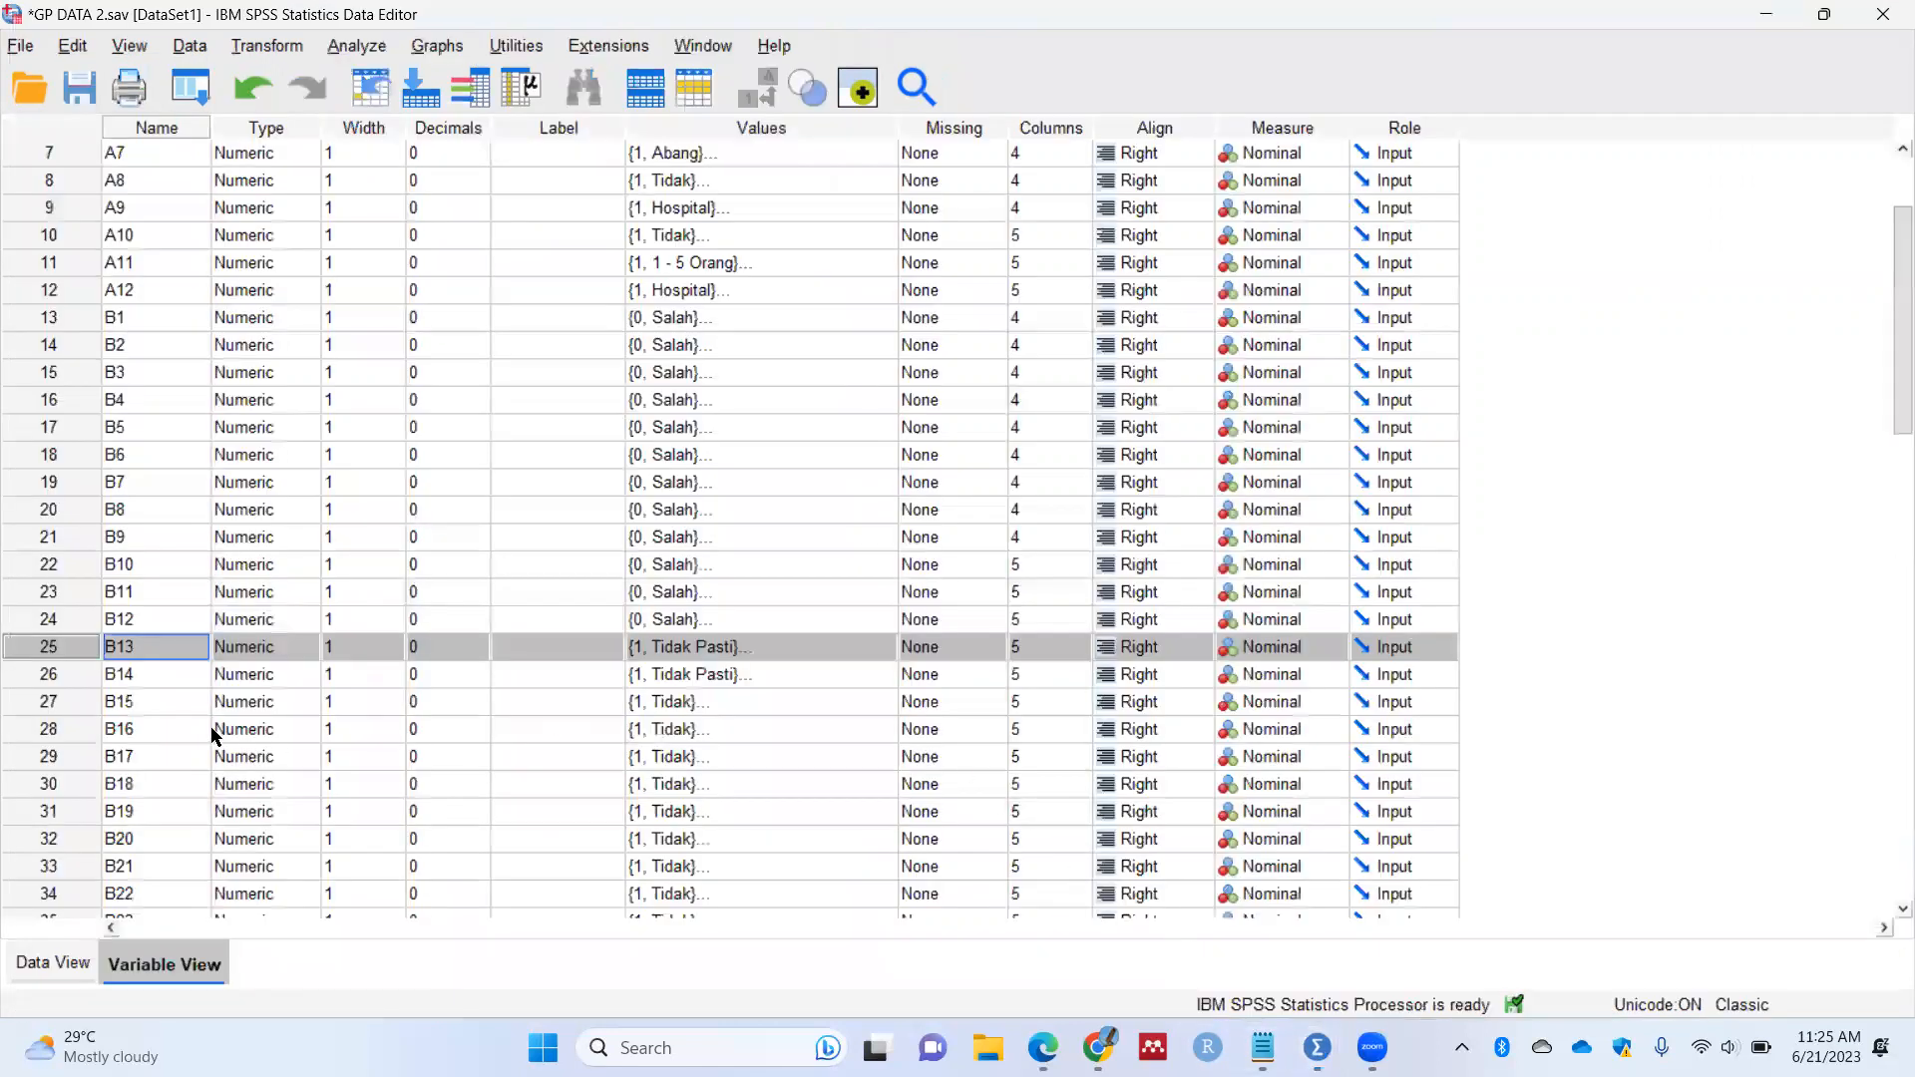
double_click(48, 648)
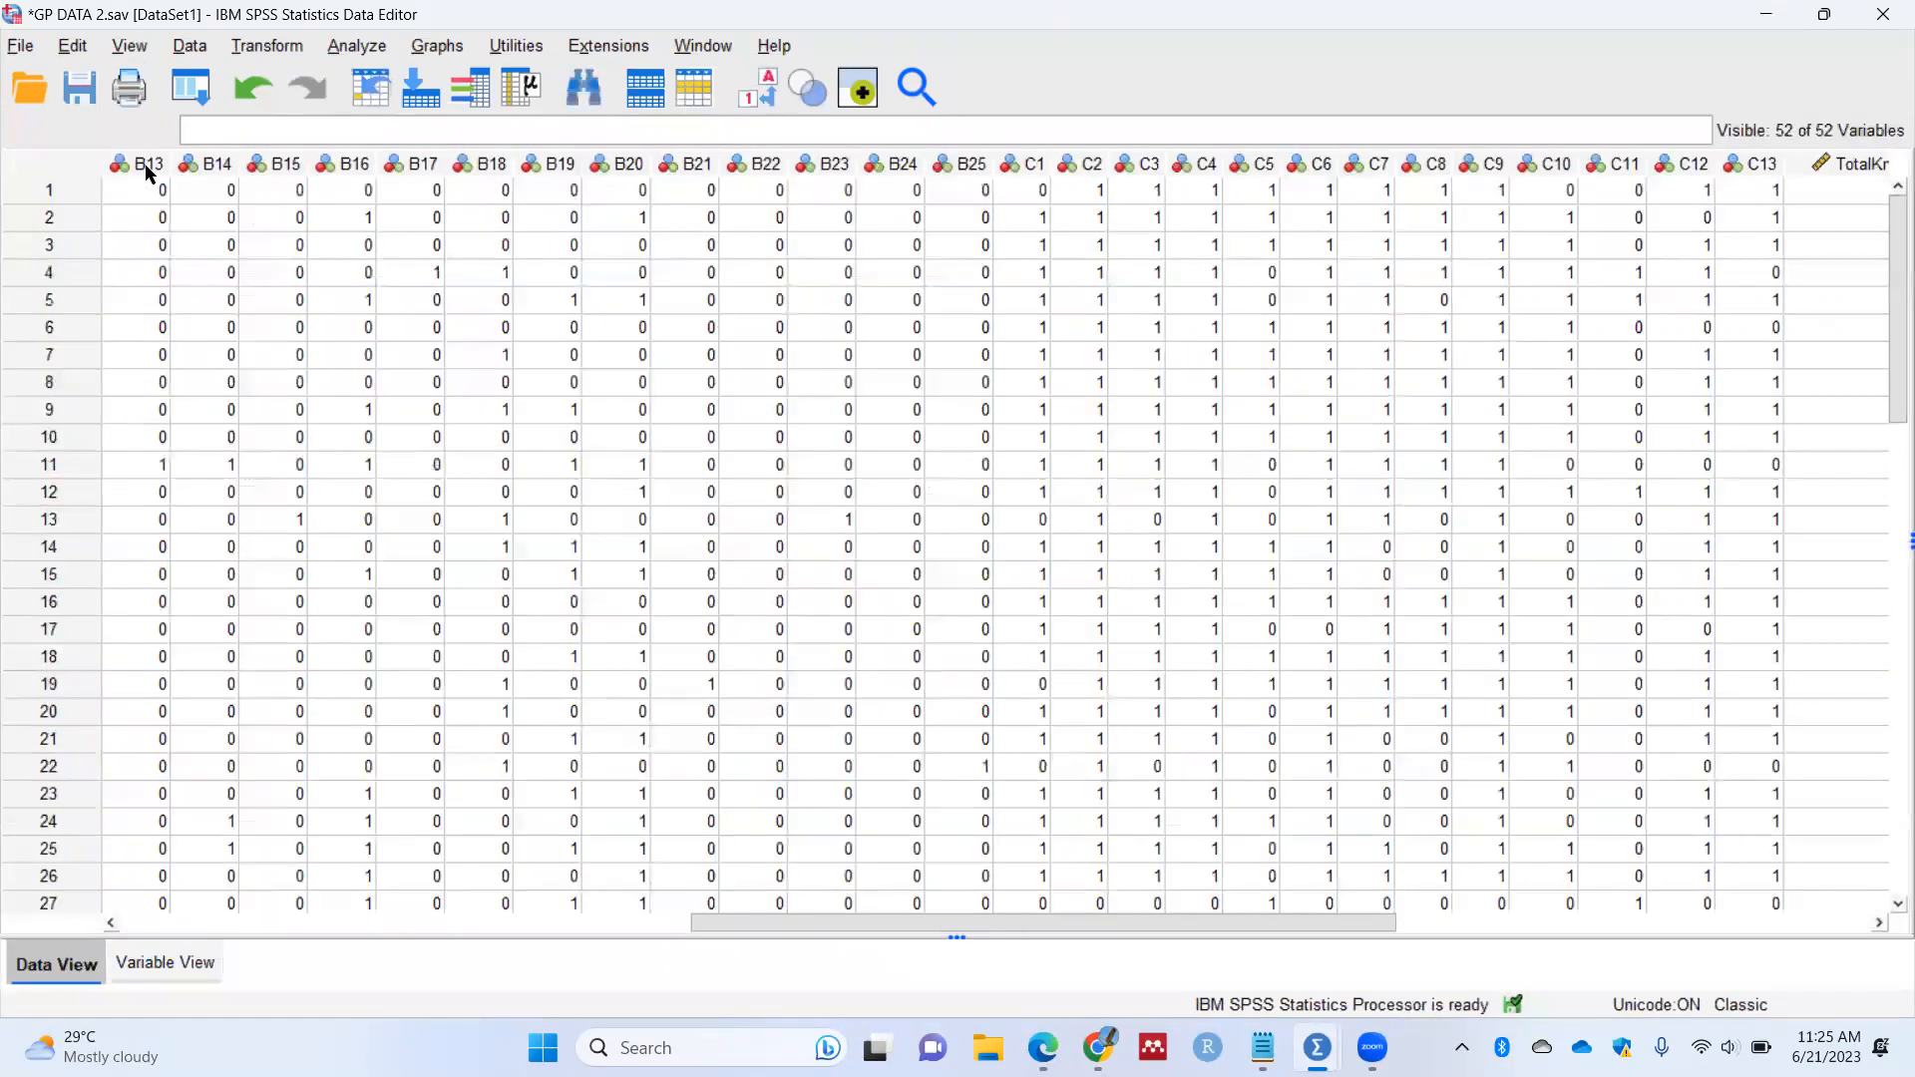
left_click(147, 167)
left_click_drag(1239, 920, 933, 919)
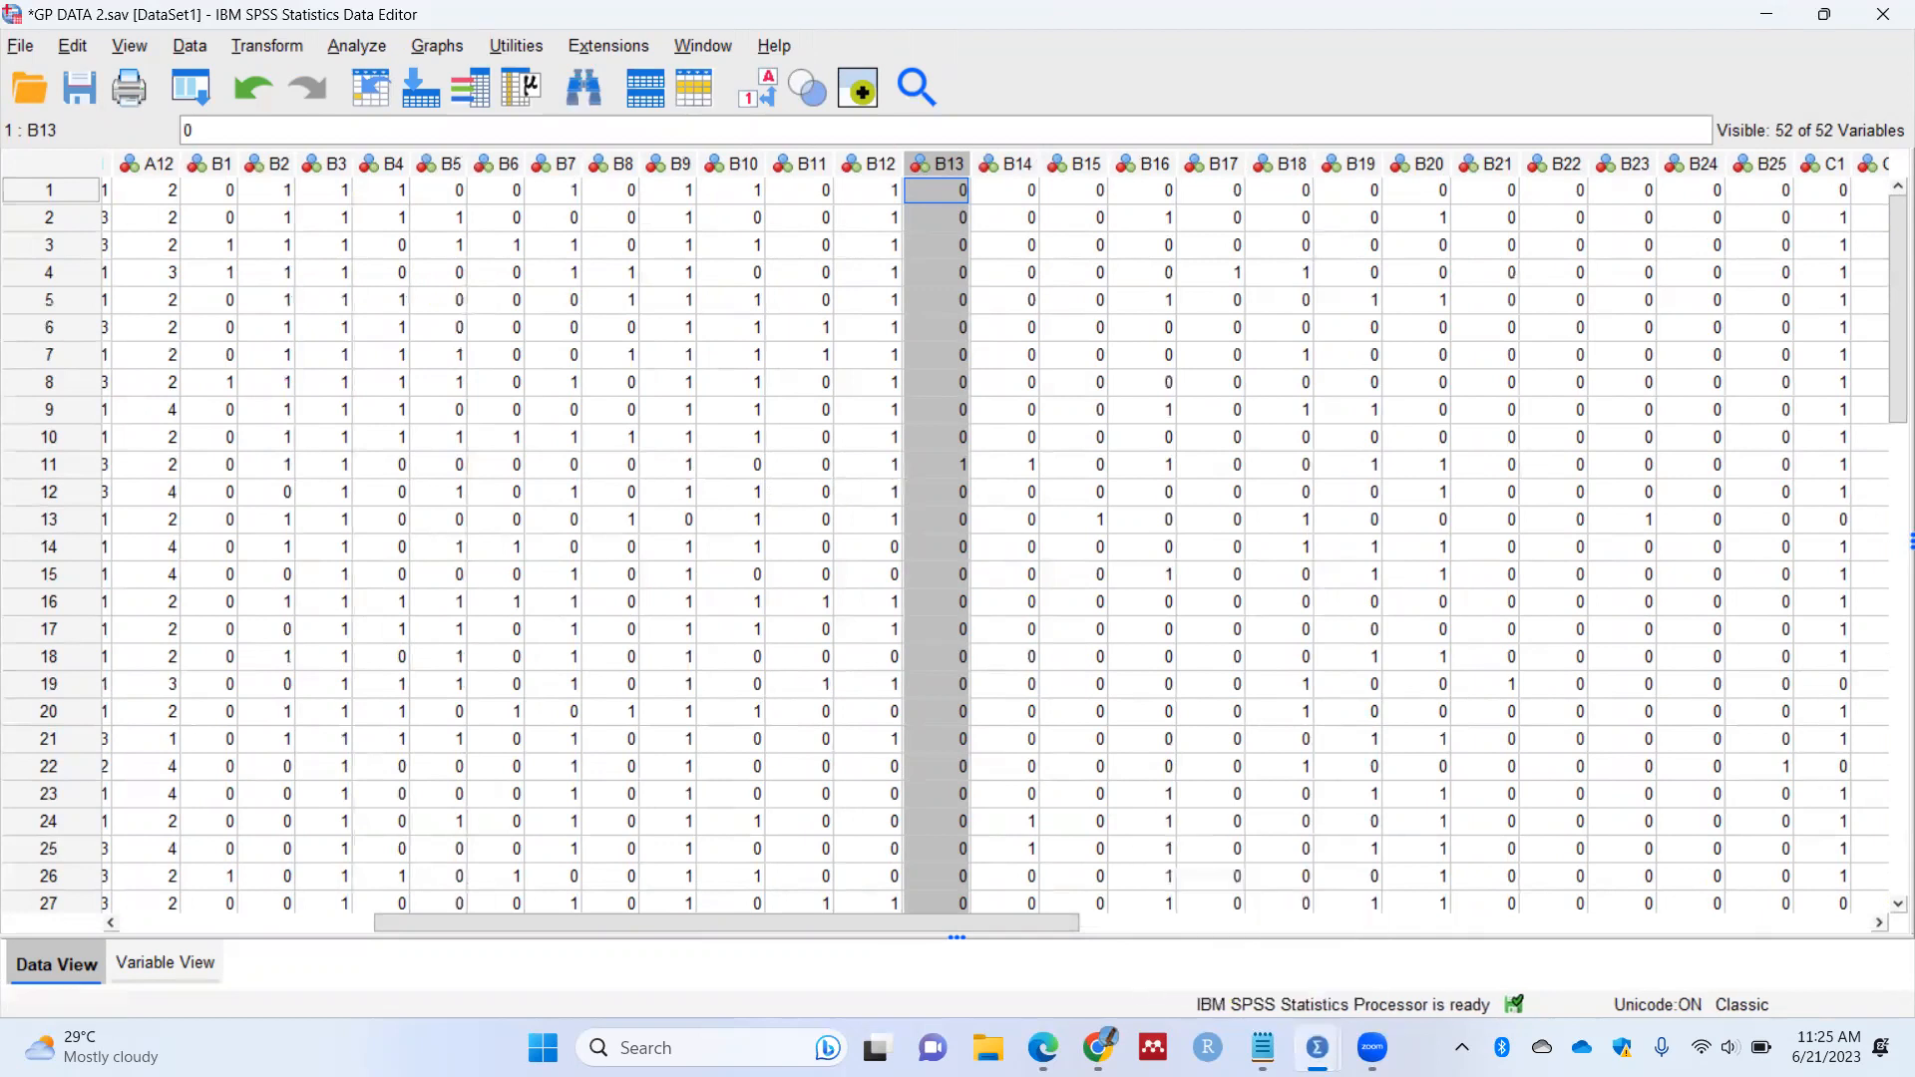
Step: Check the value labels defined for B15 in the variable definitions without changing them
left_click(198, 957)
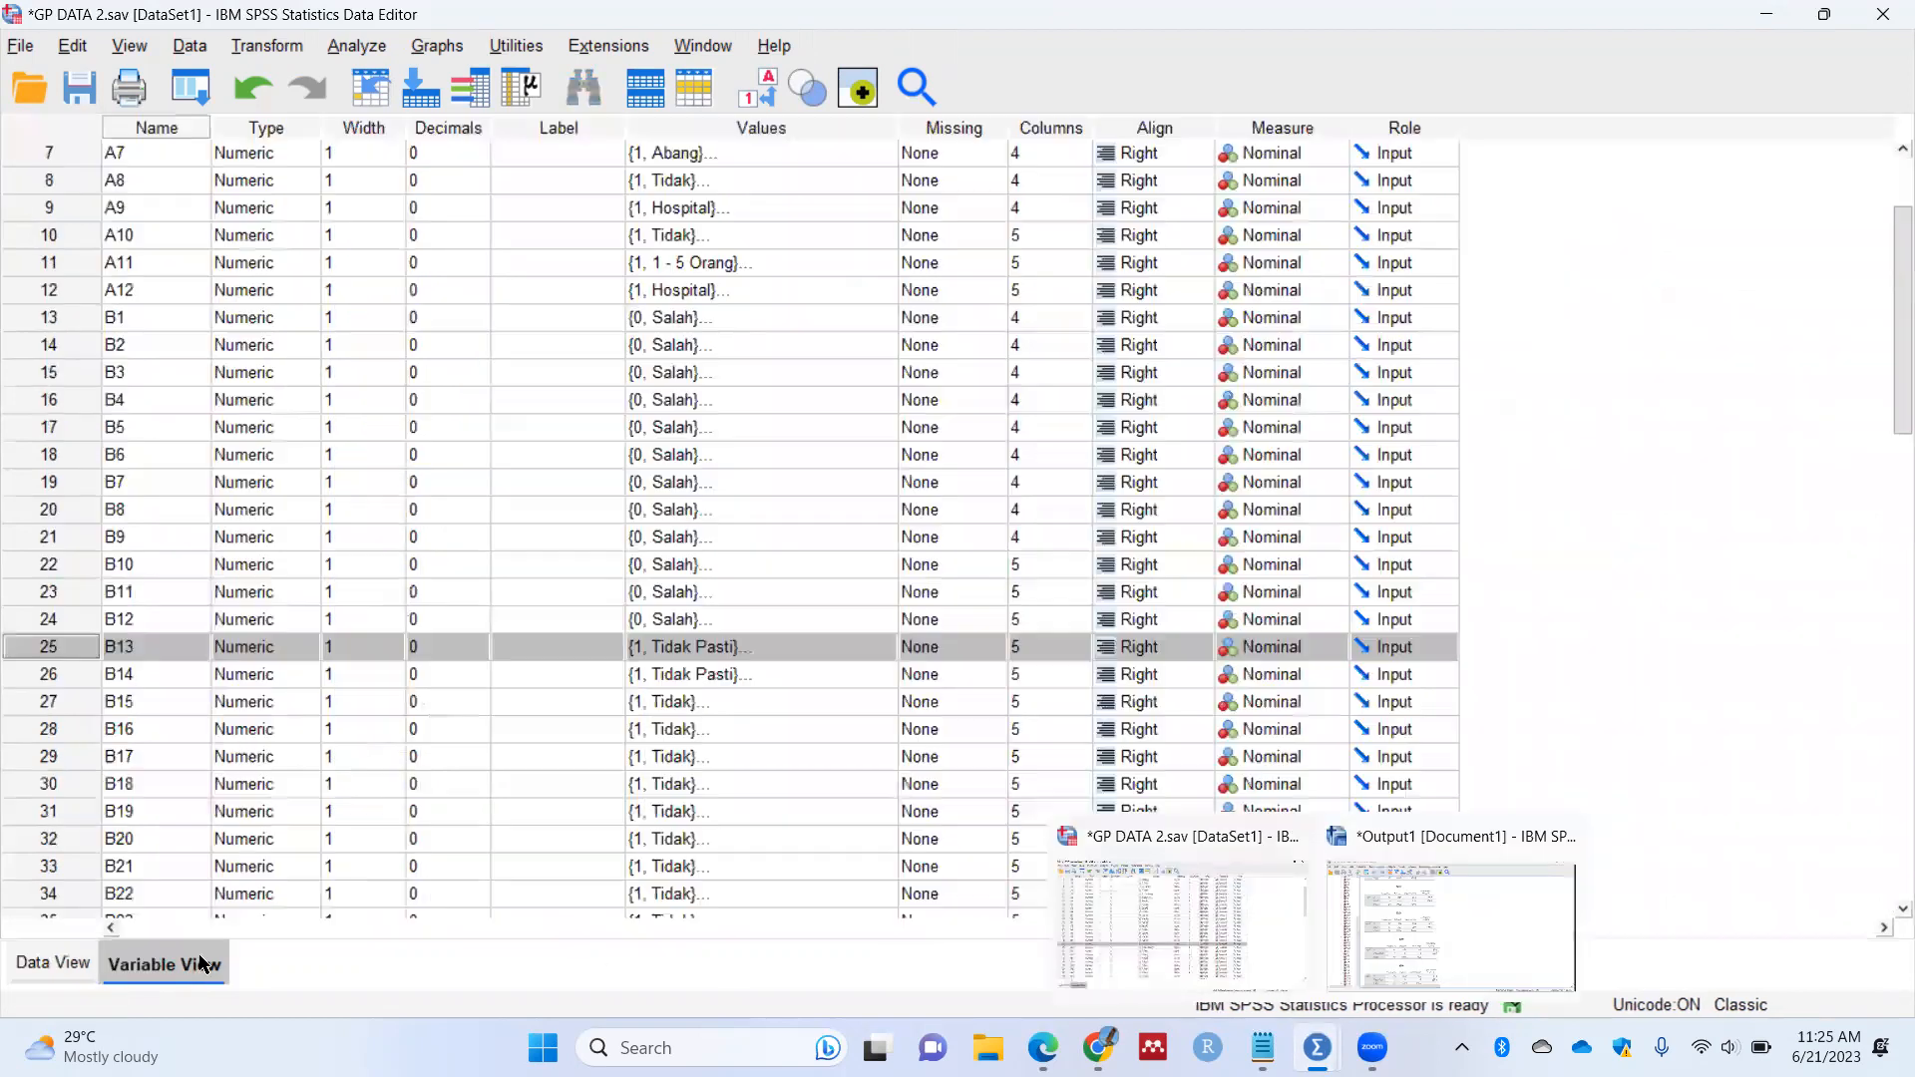
left_click(867, 686)
left_click(864, 703)
left_click(886, 703)
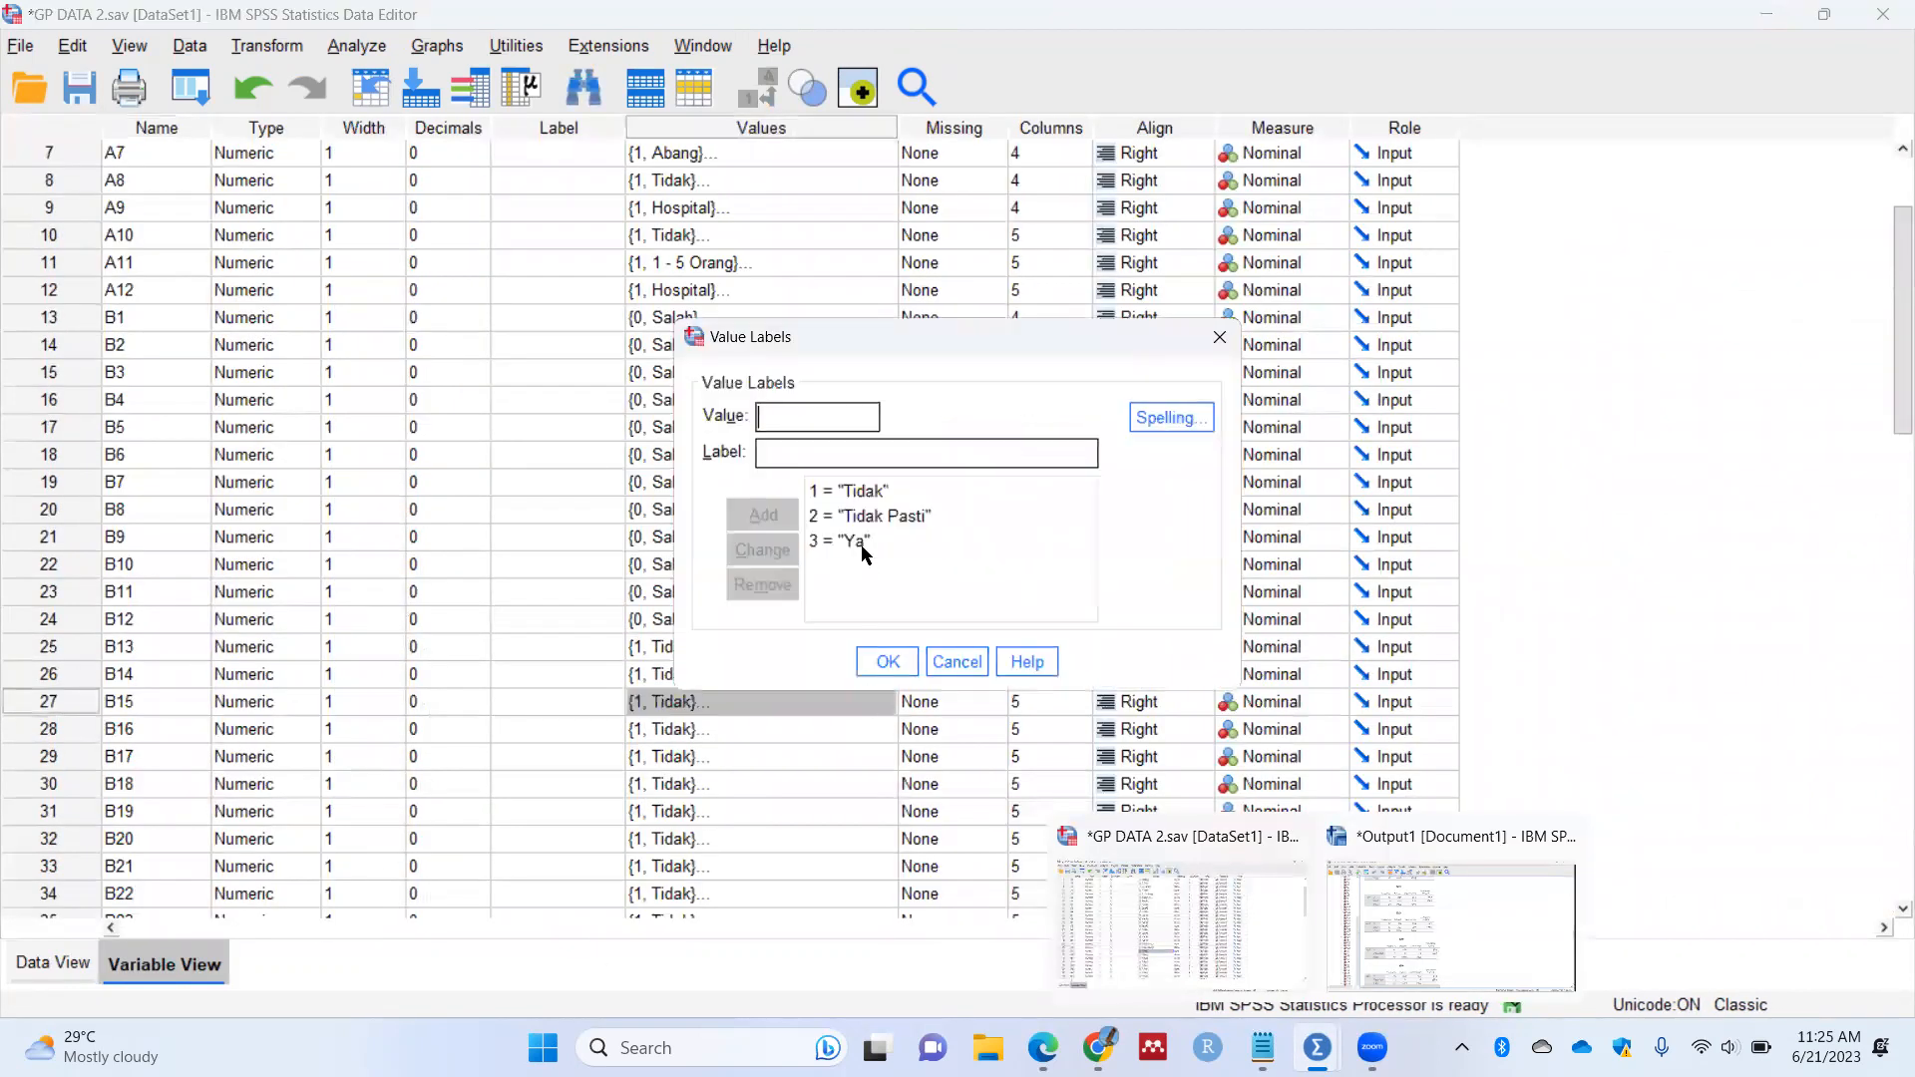
left_click(945, 666)
Step: Examine the response categories in the frequency tables from B13 through B25 and the first C items
left_click(1451, 923)
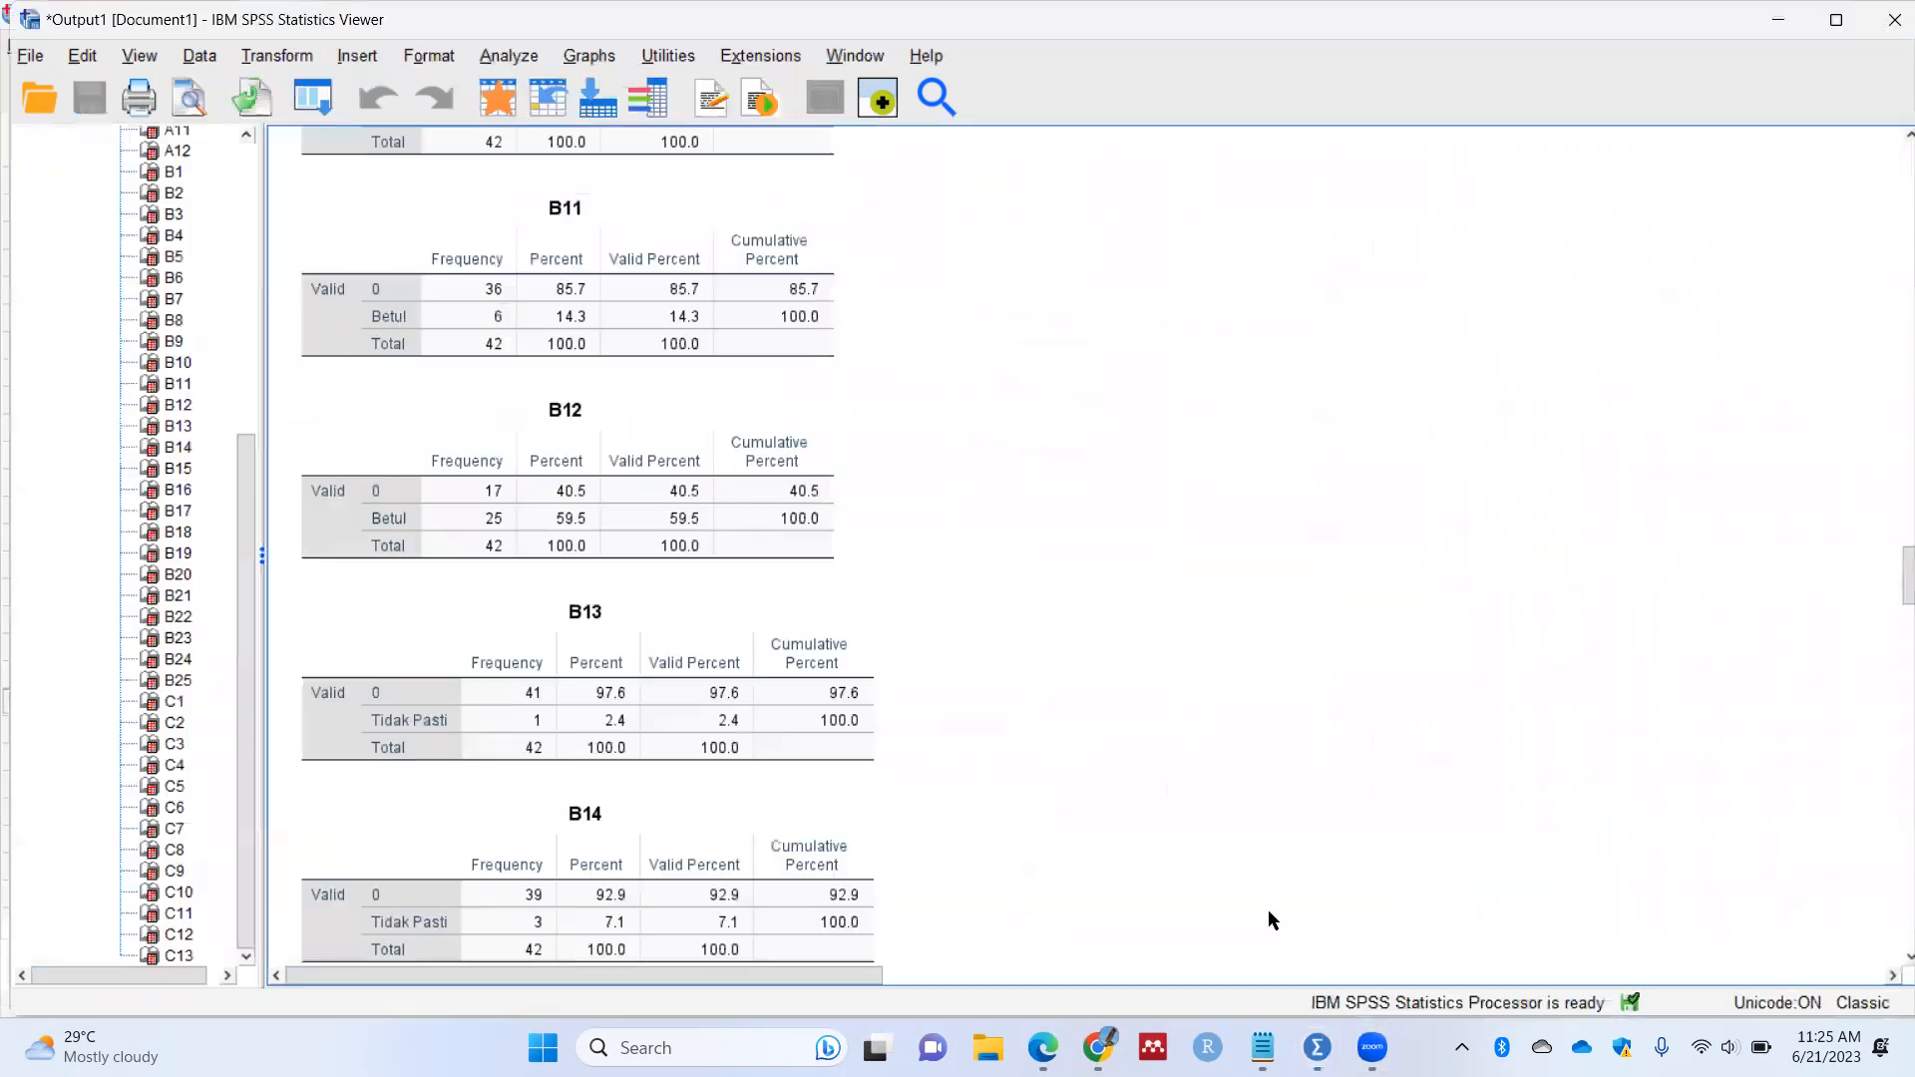
scroll(658, 710, "down", 3)
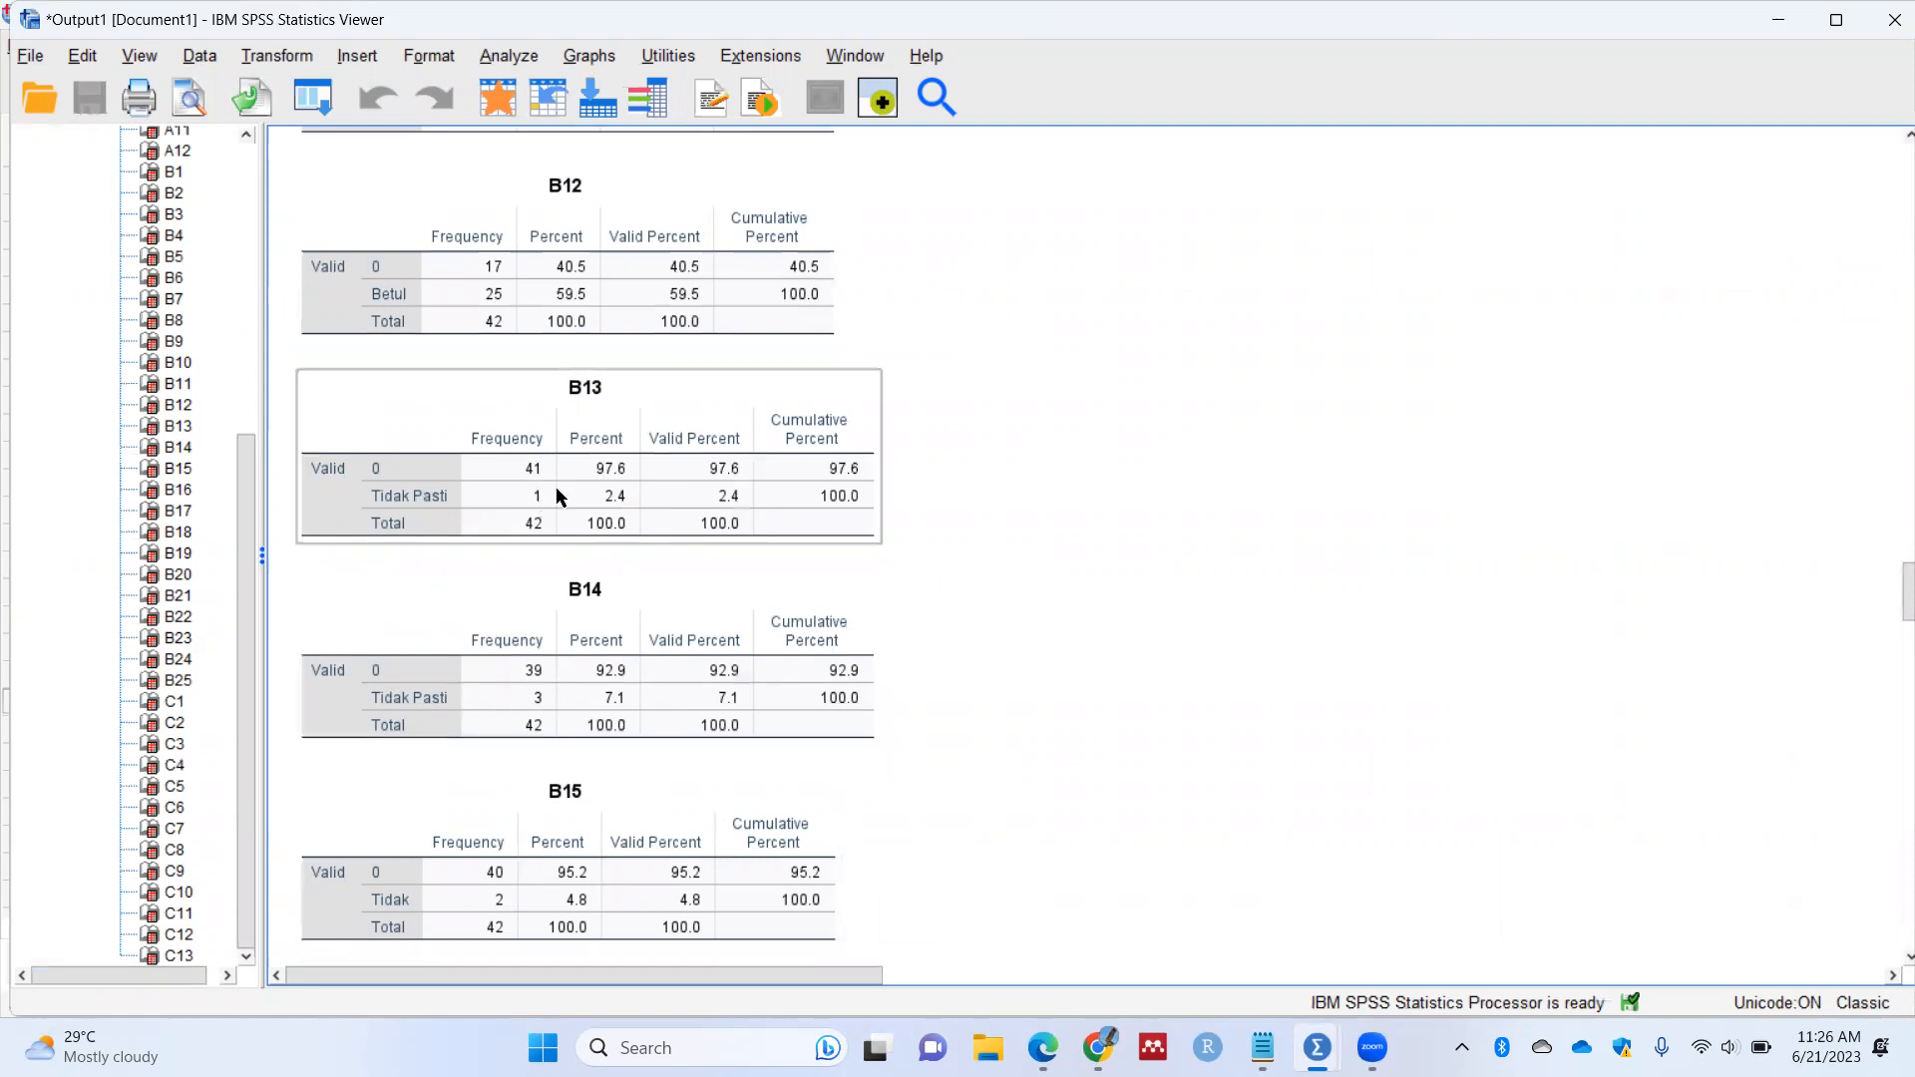
scroll(503, 758, "down", 5)
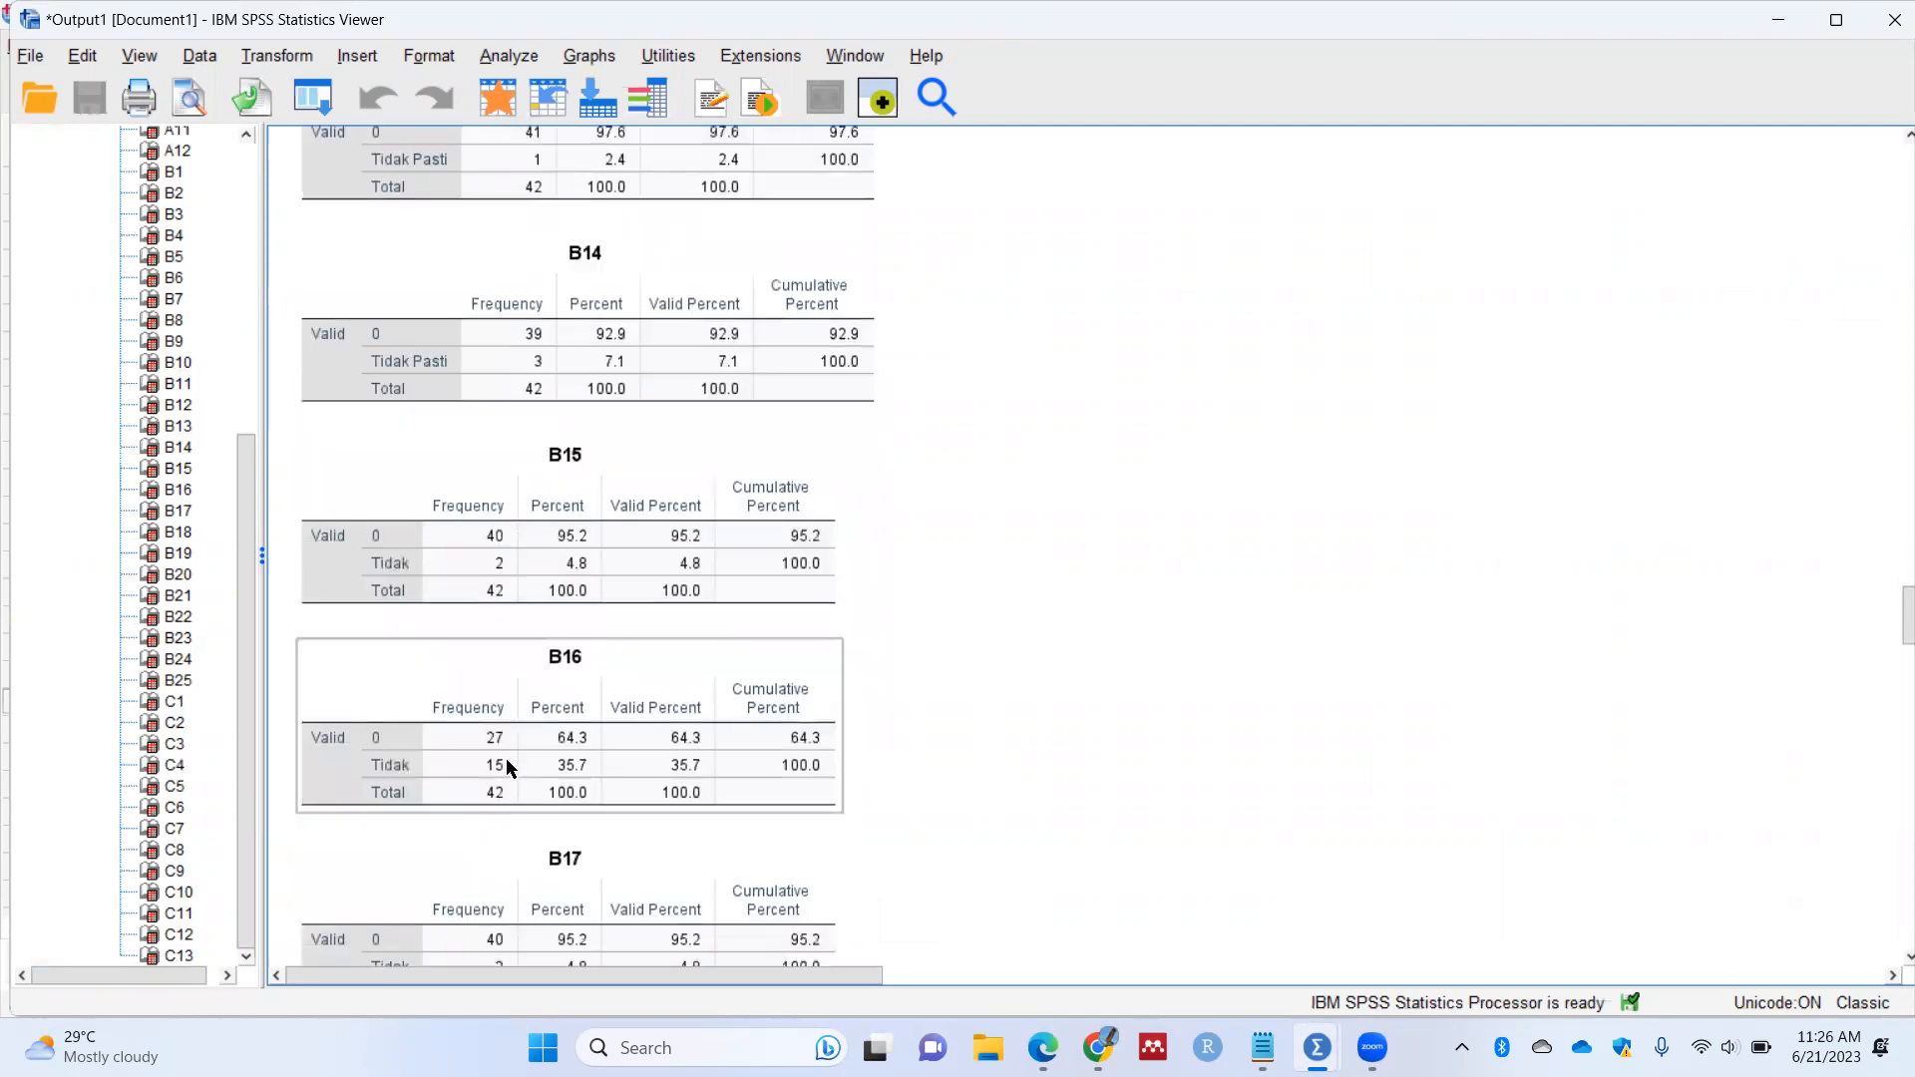
scroll(508, 766, "down", 2)
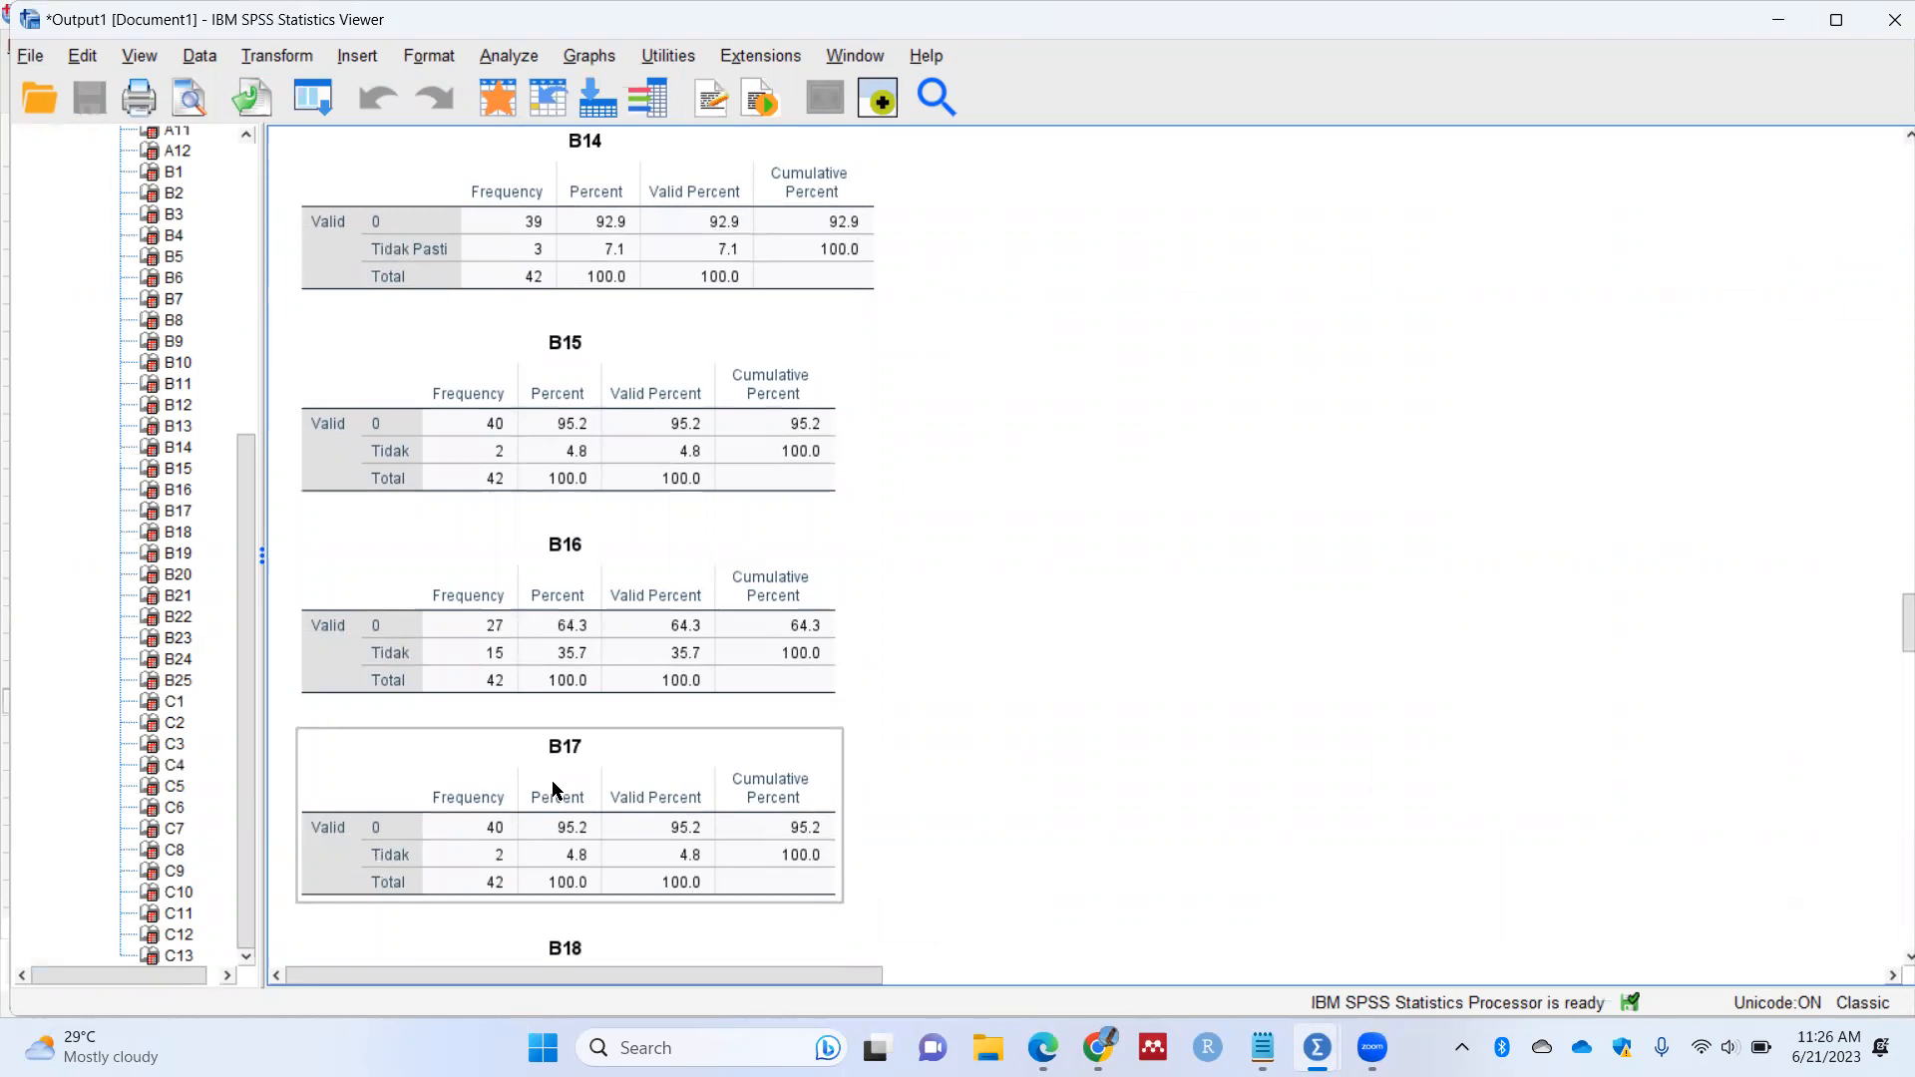
scroll(549, 788, "down", 7)
scroll(549, 806, "down", 11)
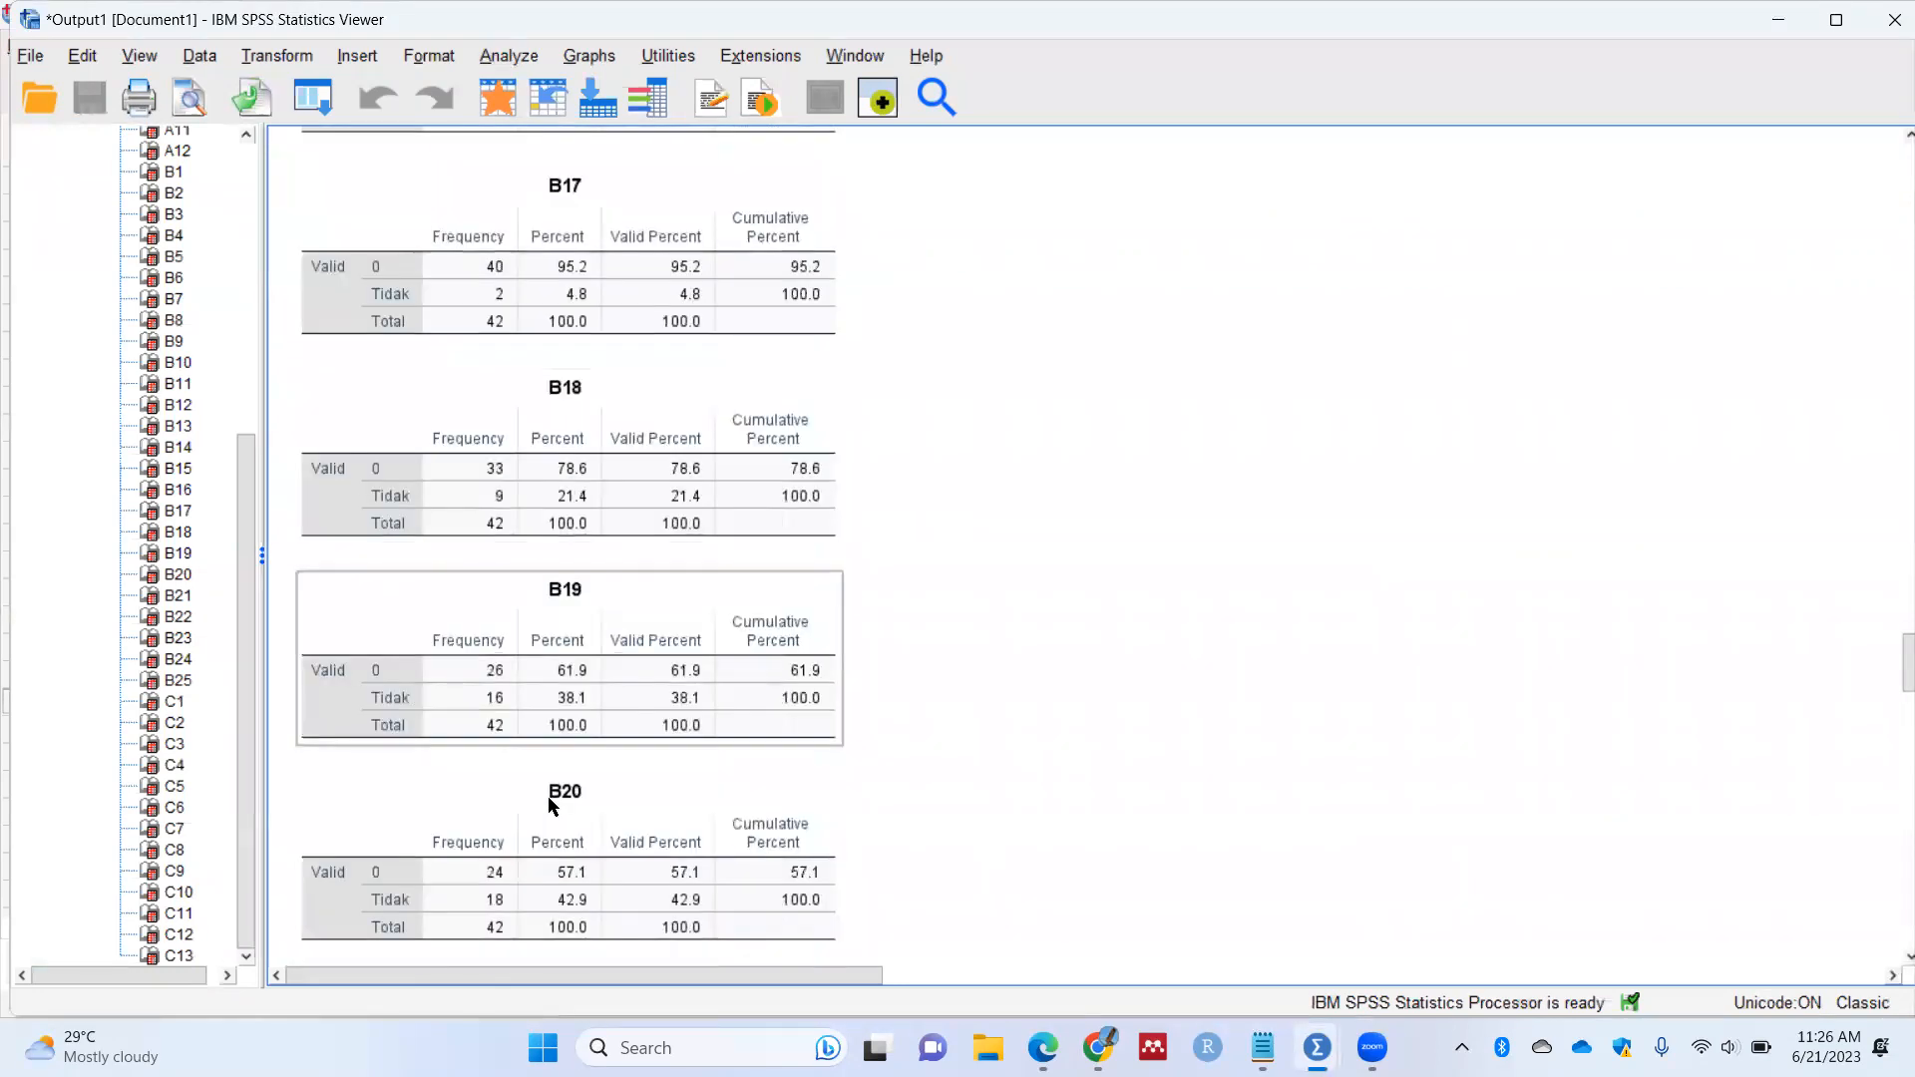
scroll(548, 806, "down", 9)
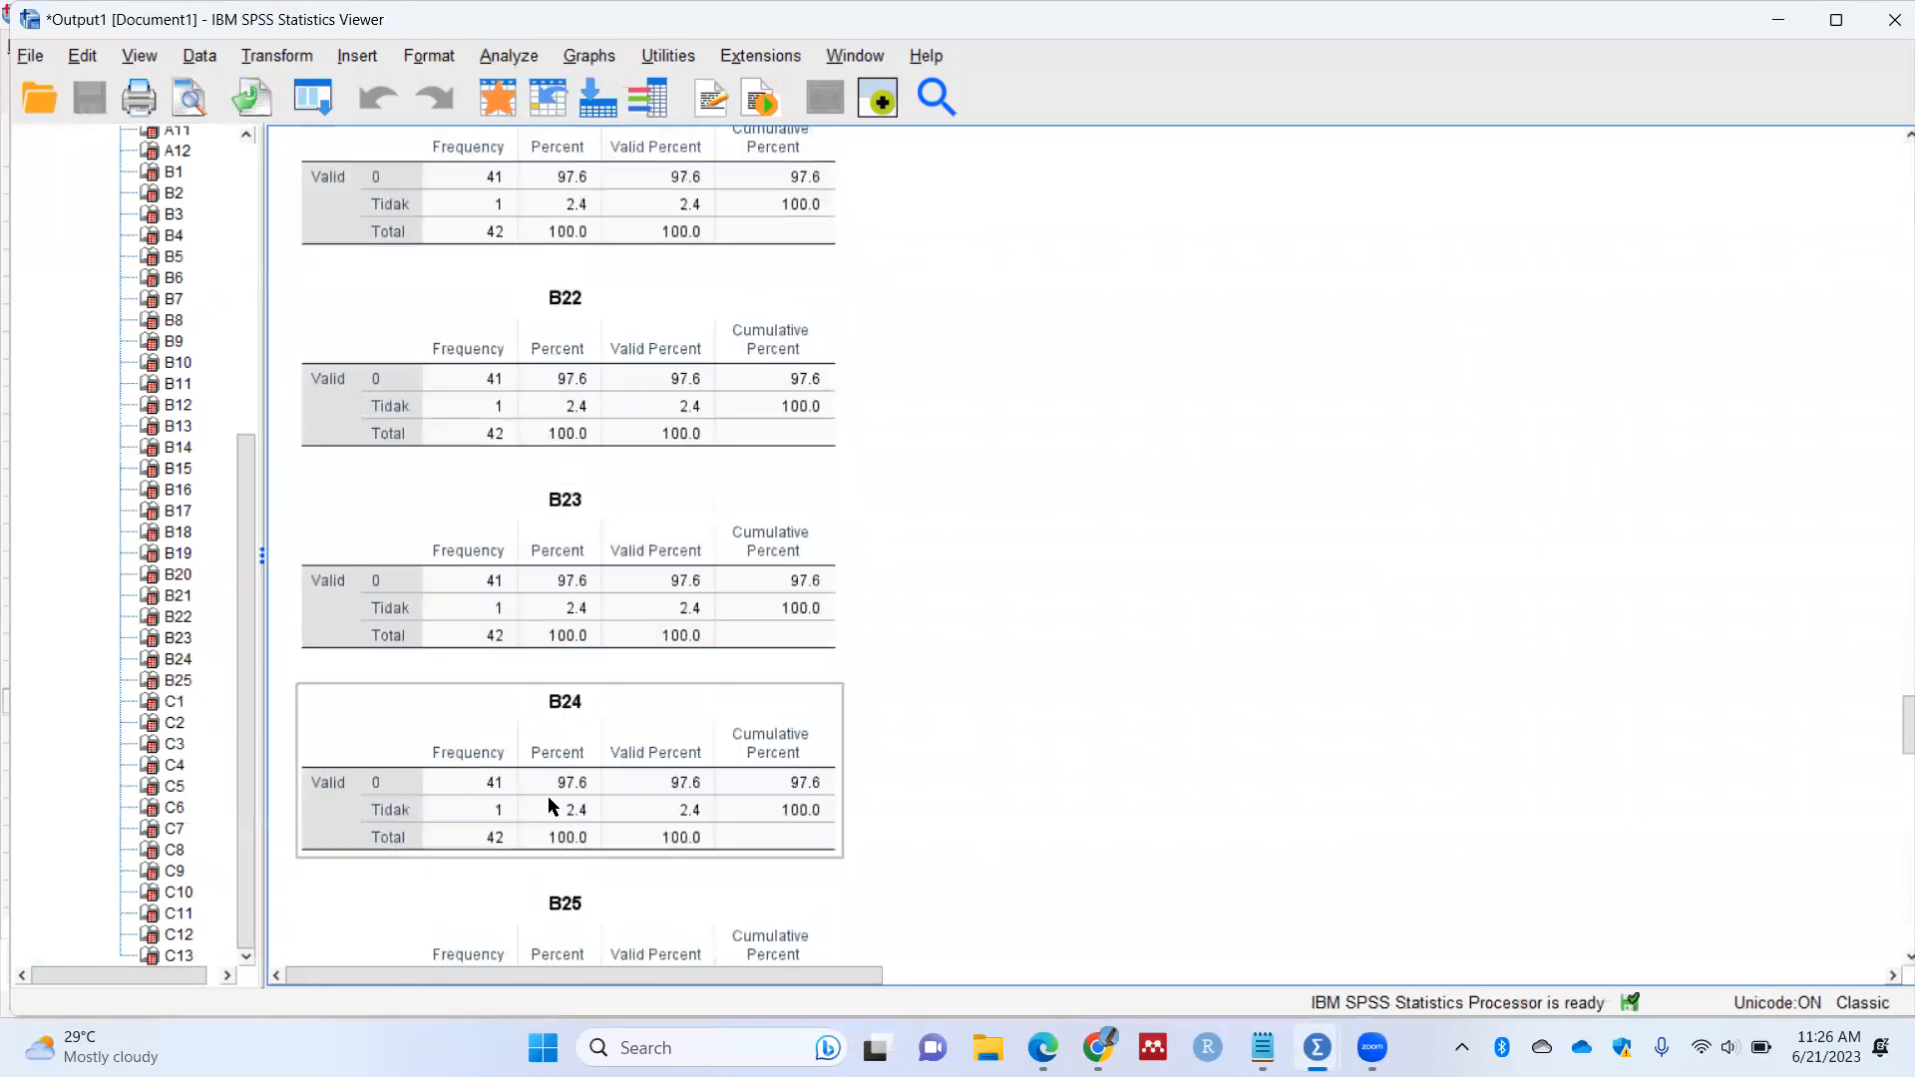
scroll(549, 805, "down", 5)
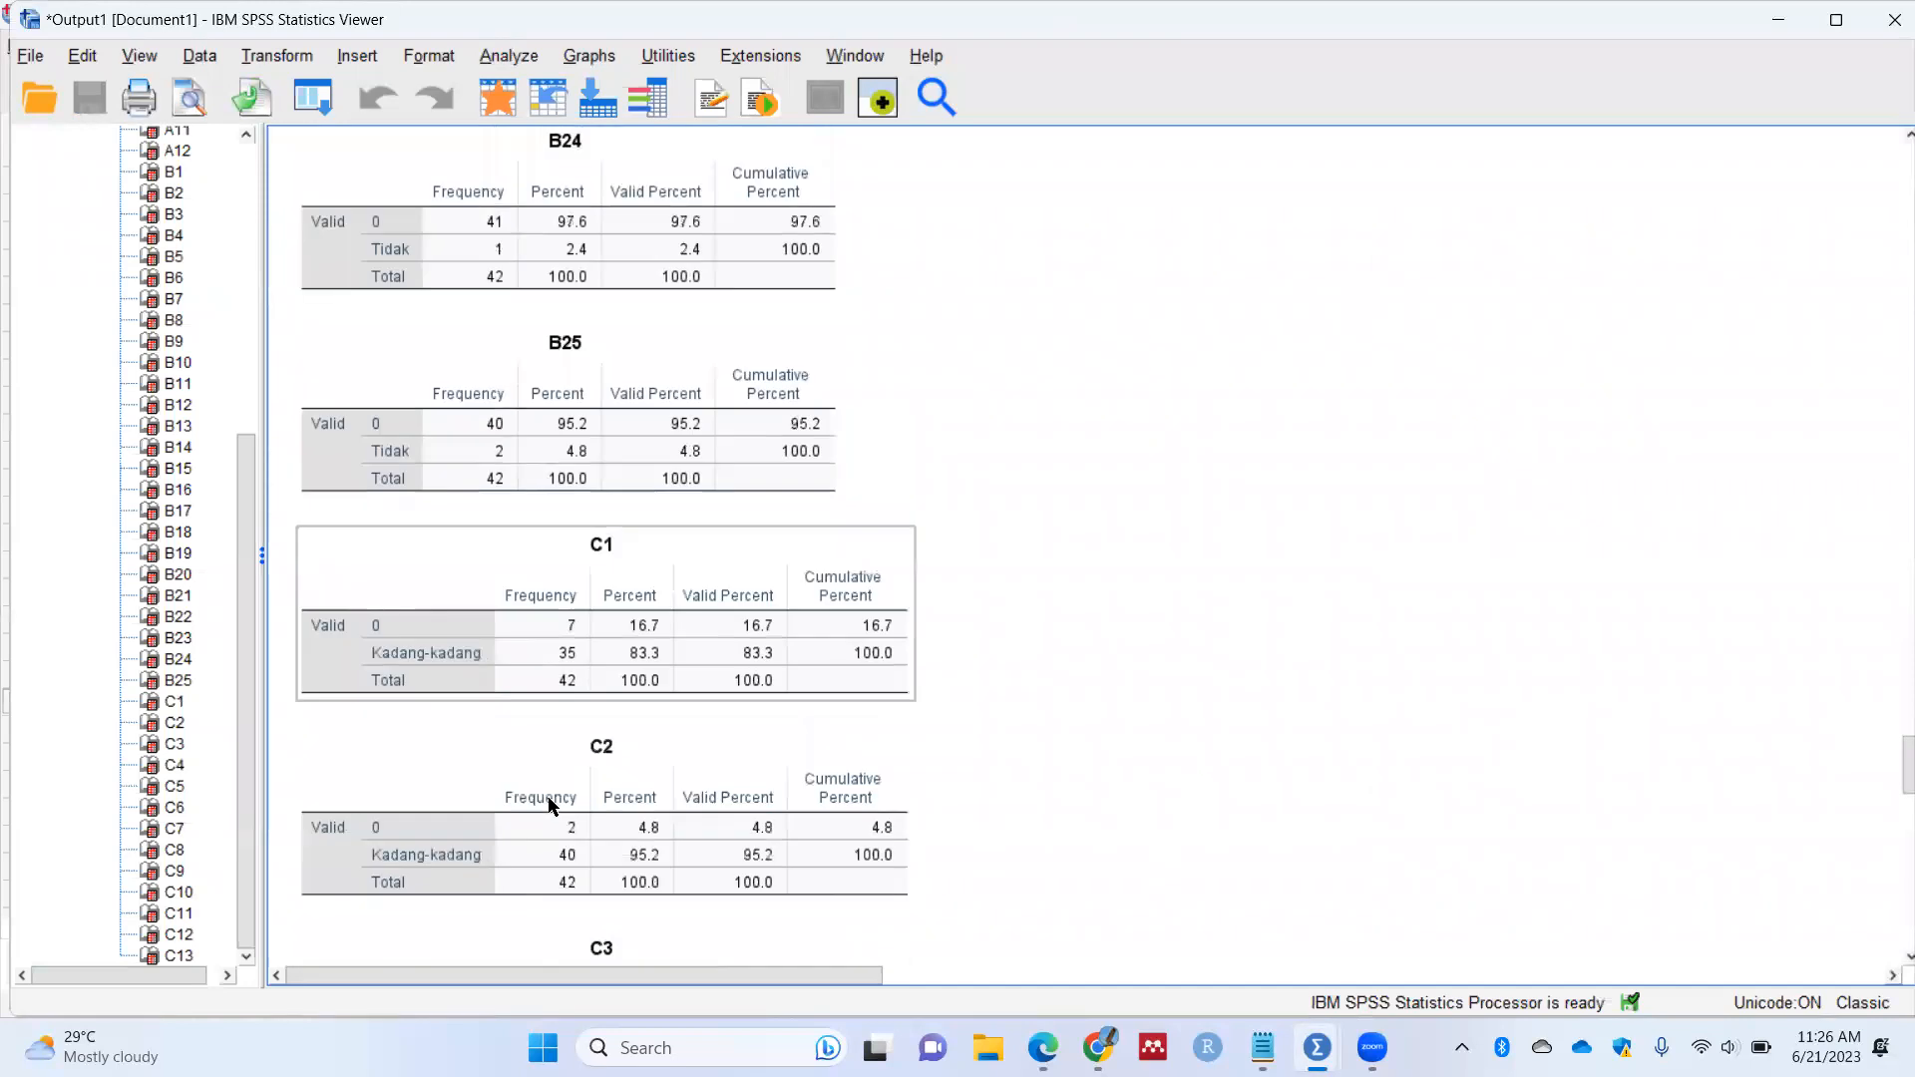
scroll(548, 798, "up", 3)
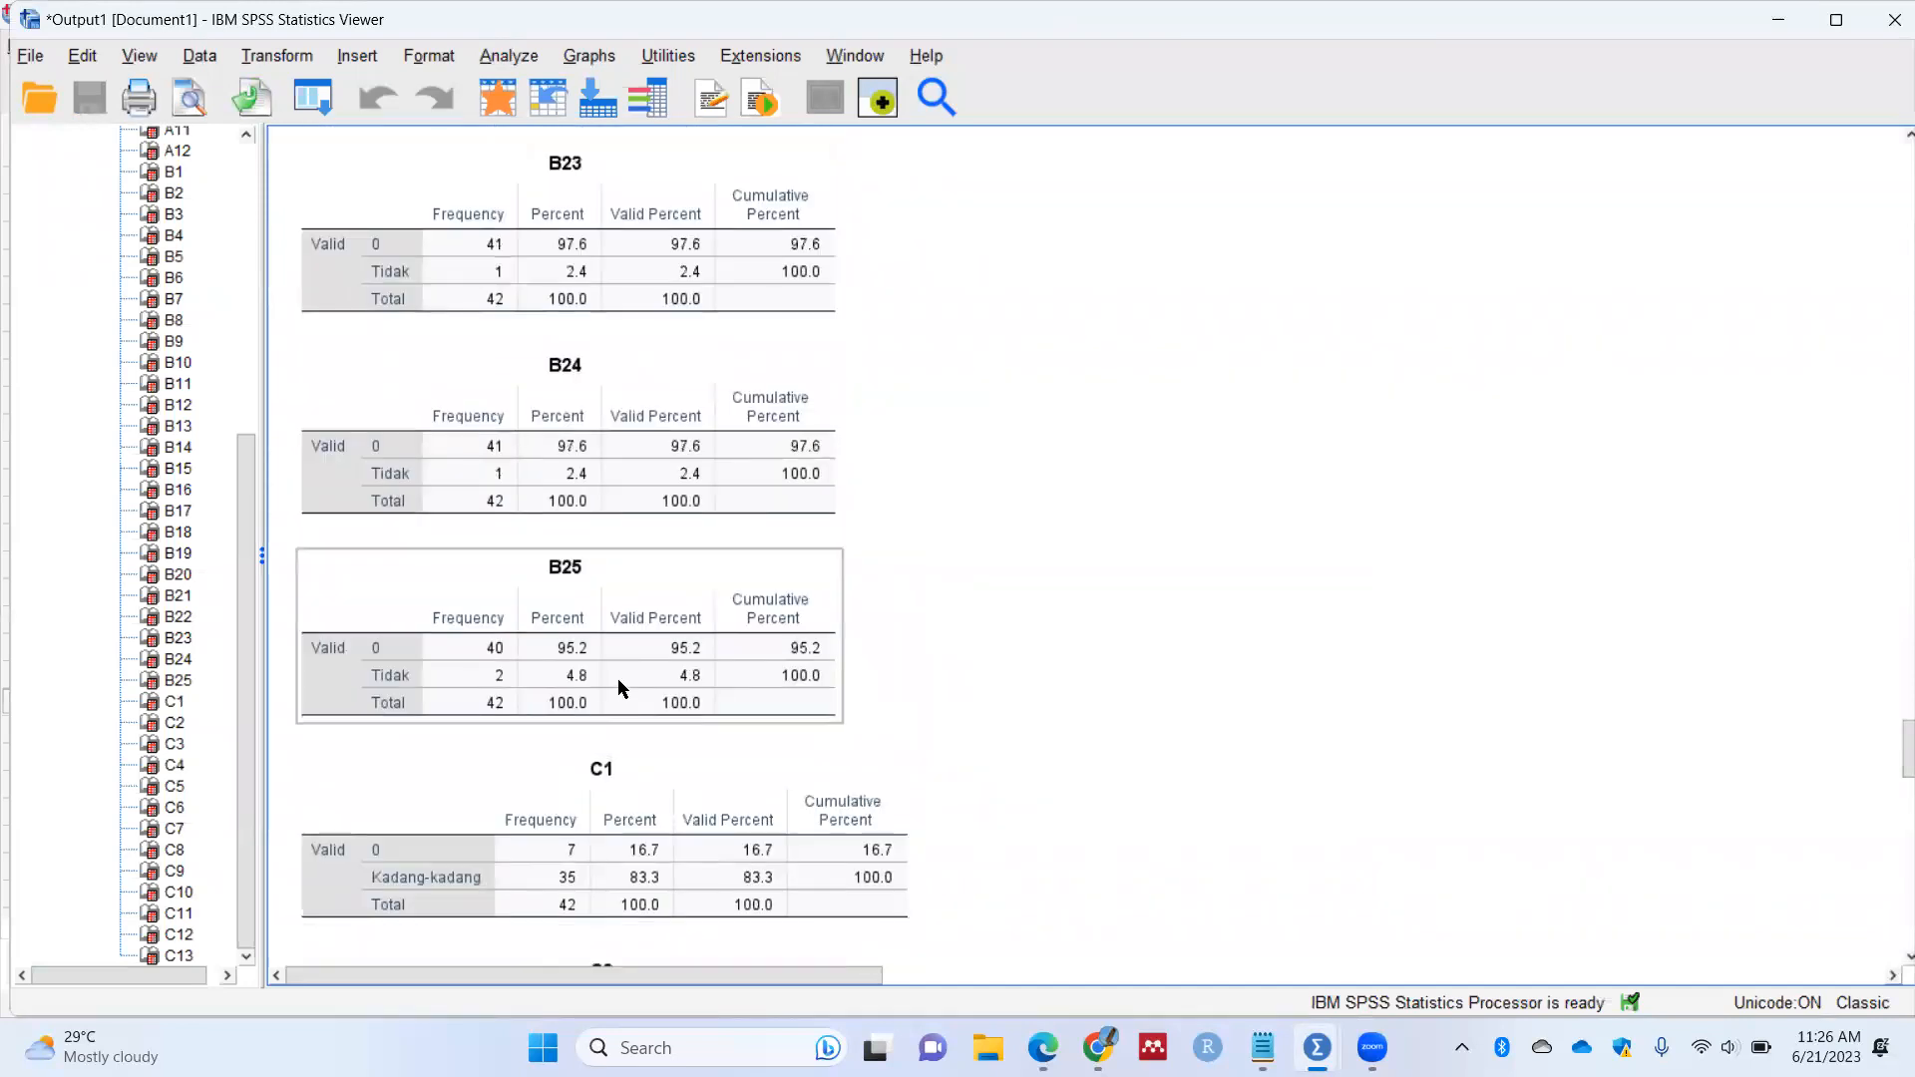
scroll(618, 678, "up", 2)
scroll(619, 684, "up", 2)
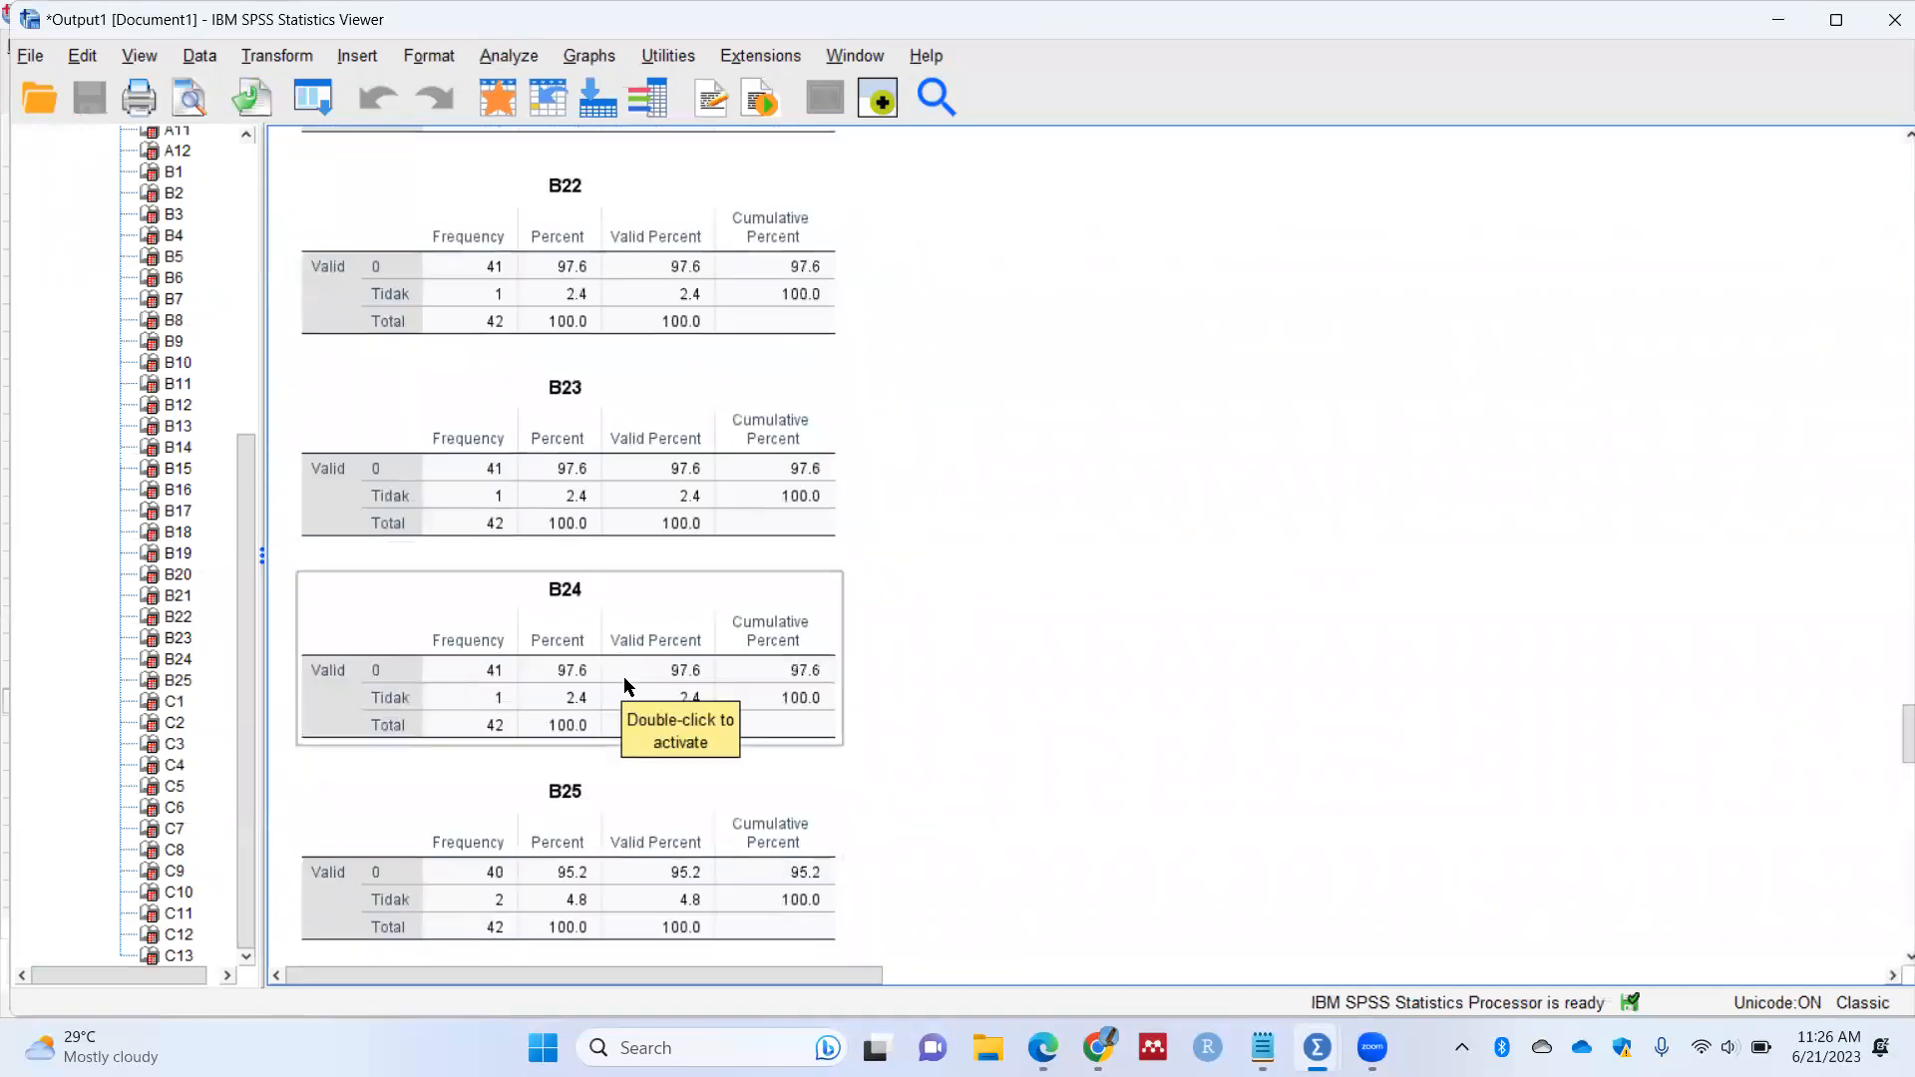
scroll(687, 642, "up", 17)
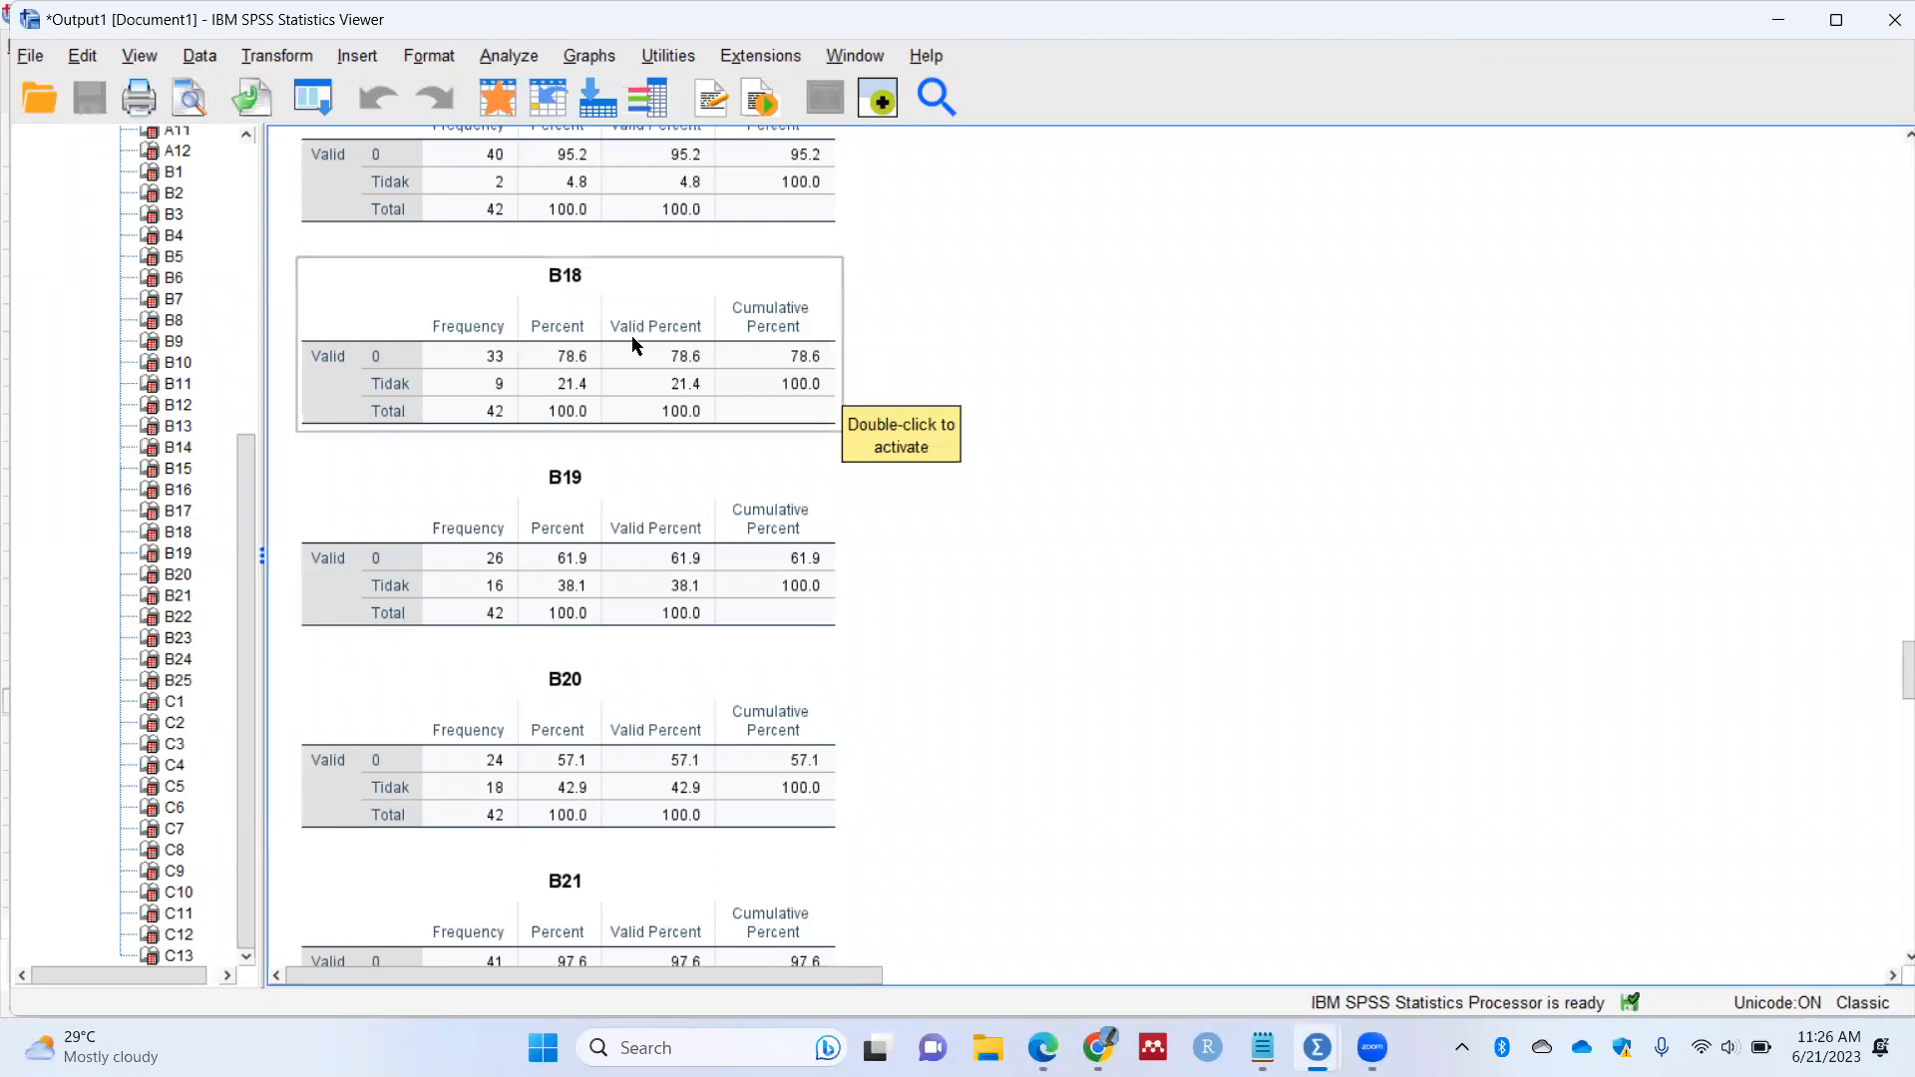
scroll(532, 289, "up", 2)
scroll(490, 310, "up", 4)
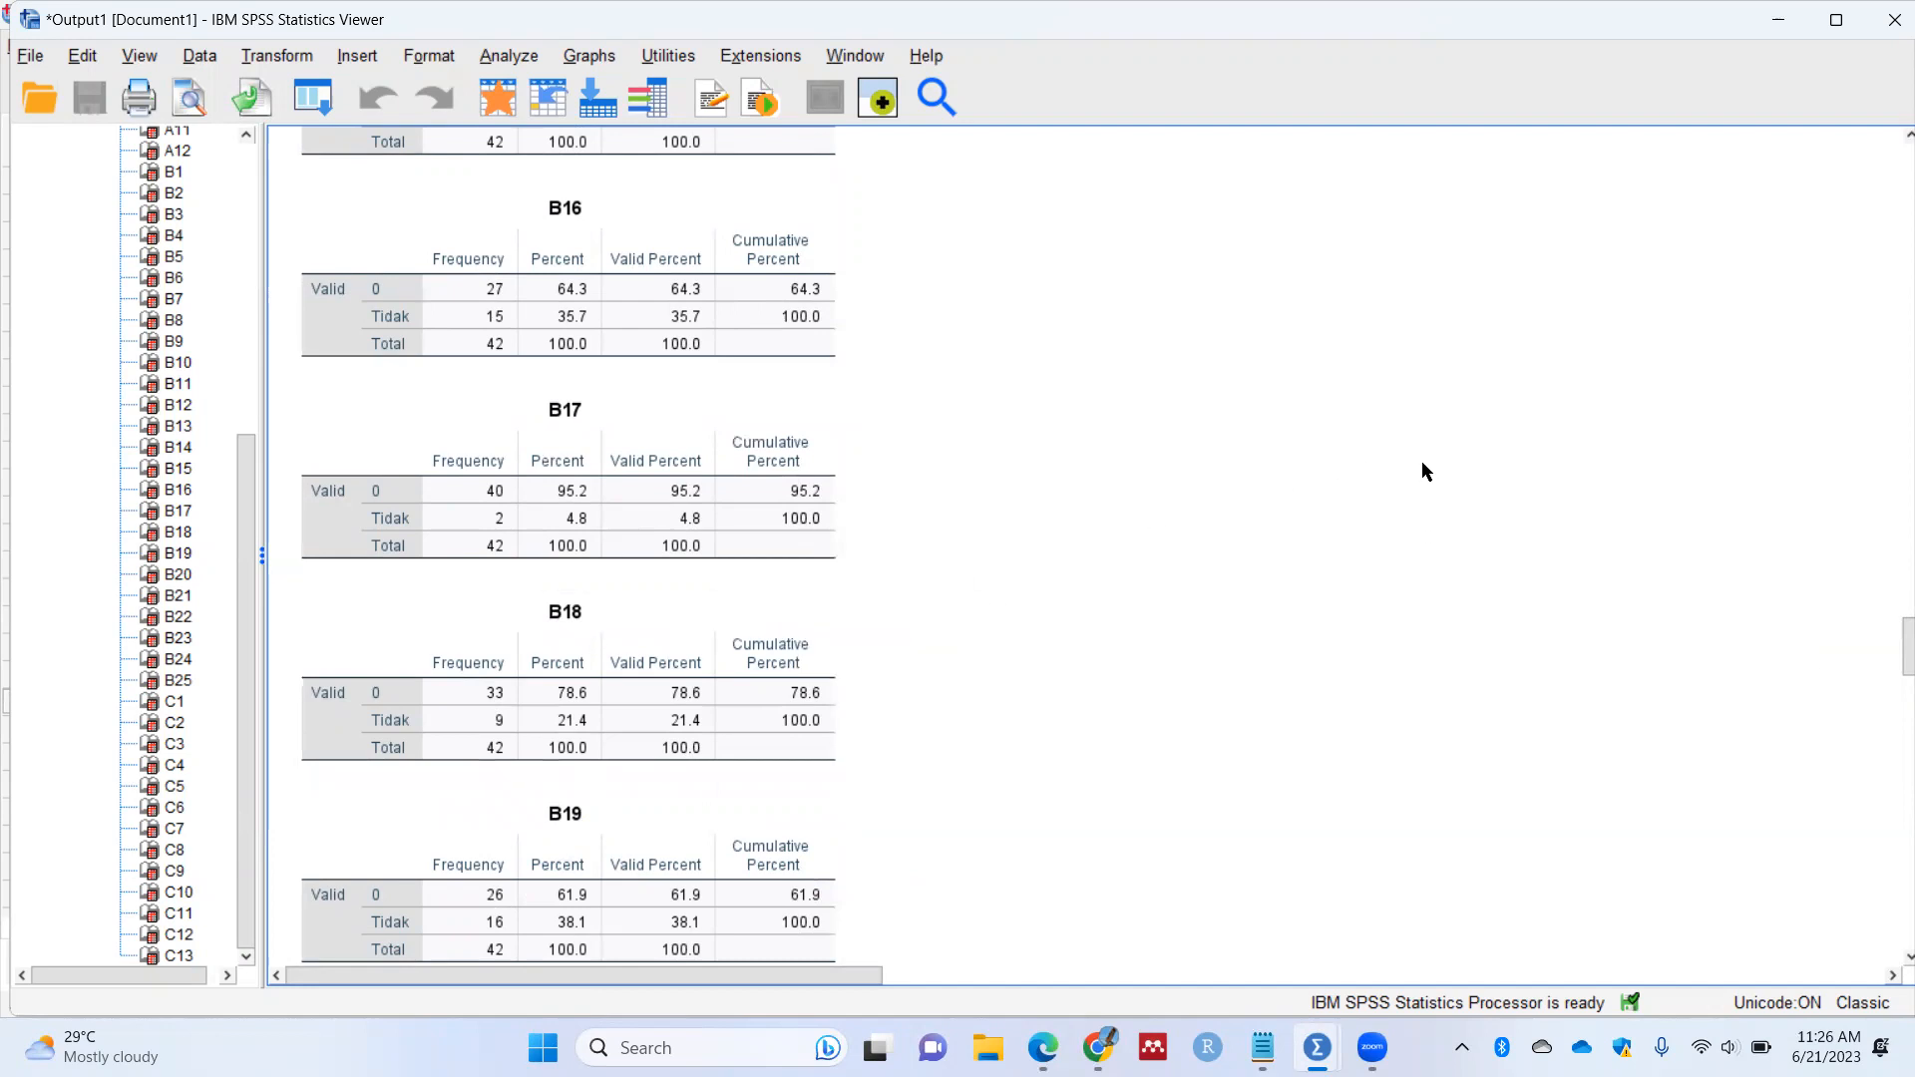
scroll(641, 343, "down", 5)
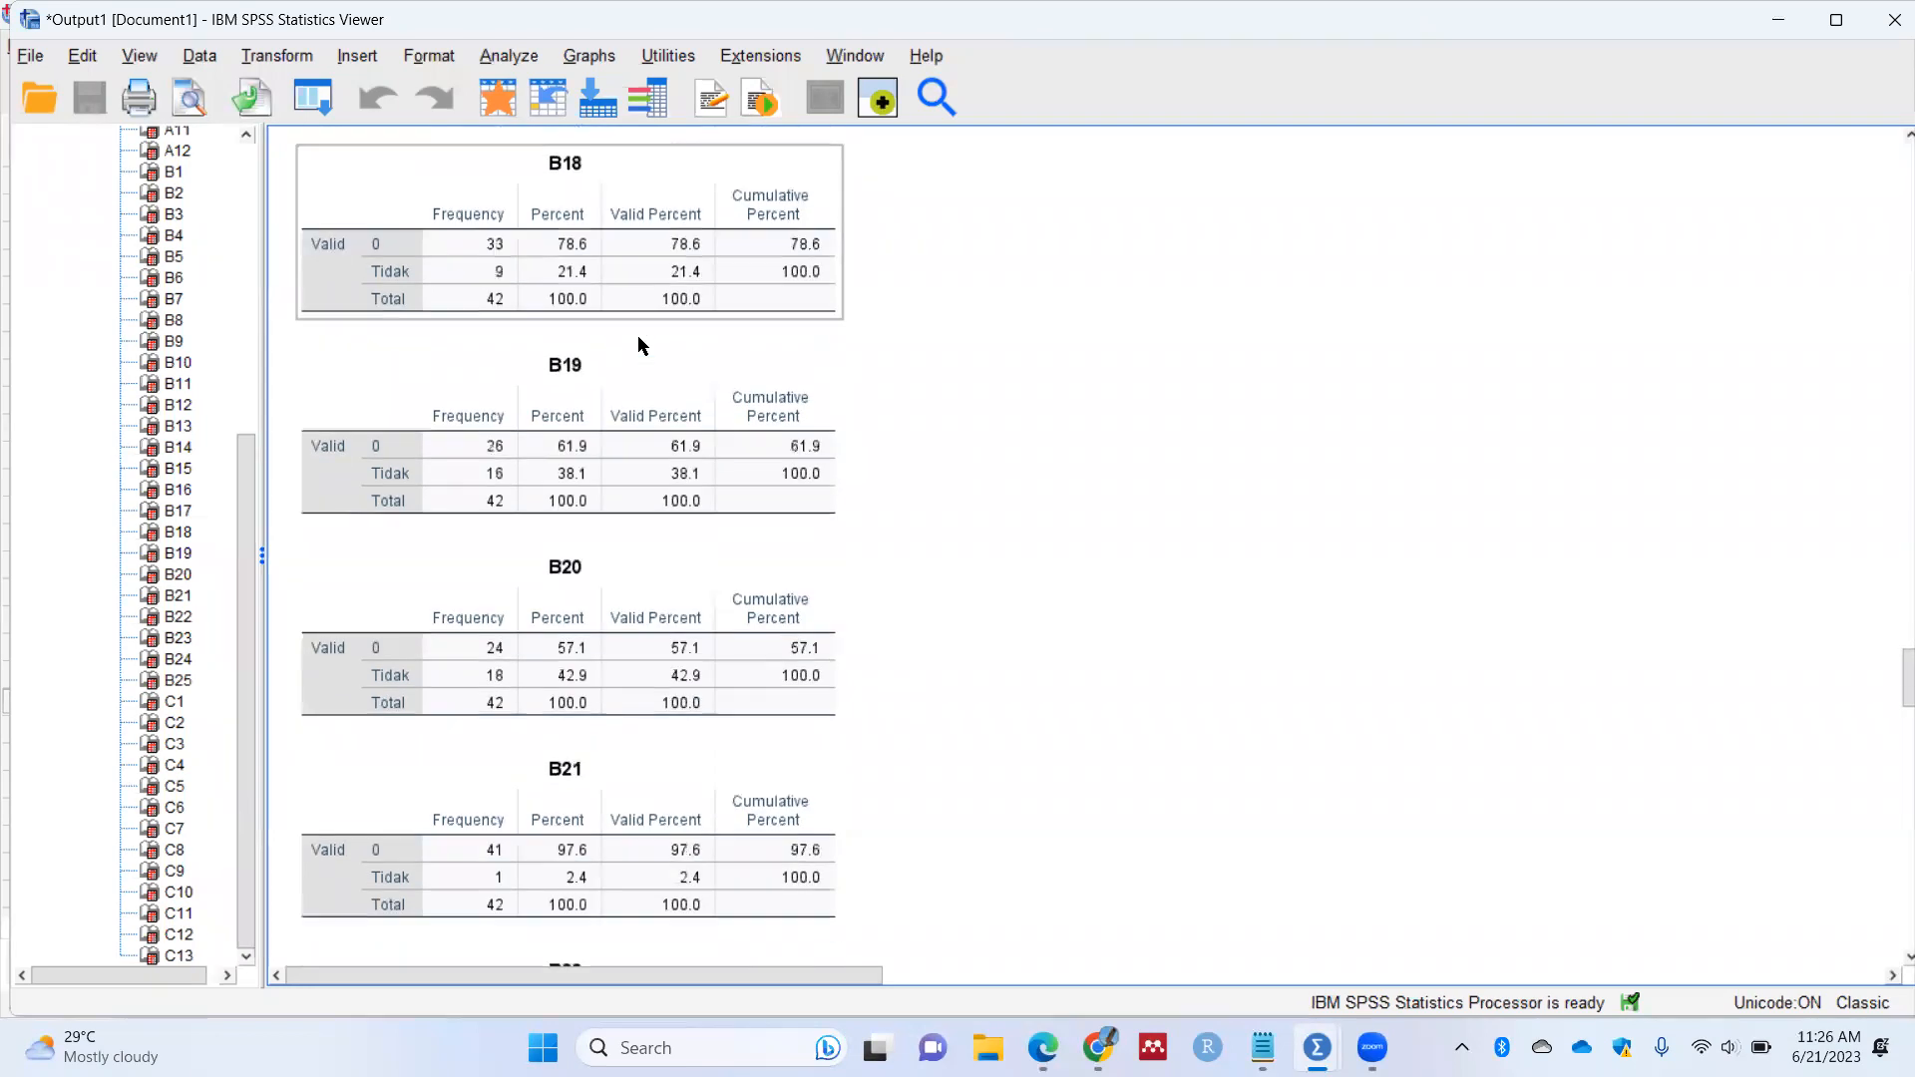
Step: Switch to the Chrome browser to look up web.whatsapp.com, and return to the variable definitions in the SPSS Data Editor
left_click(1098, 1048)
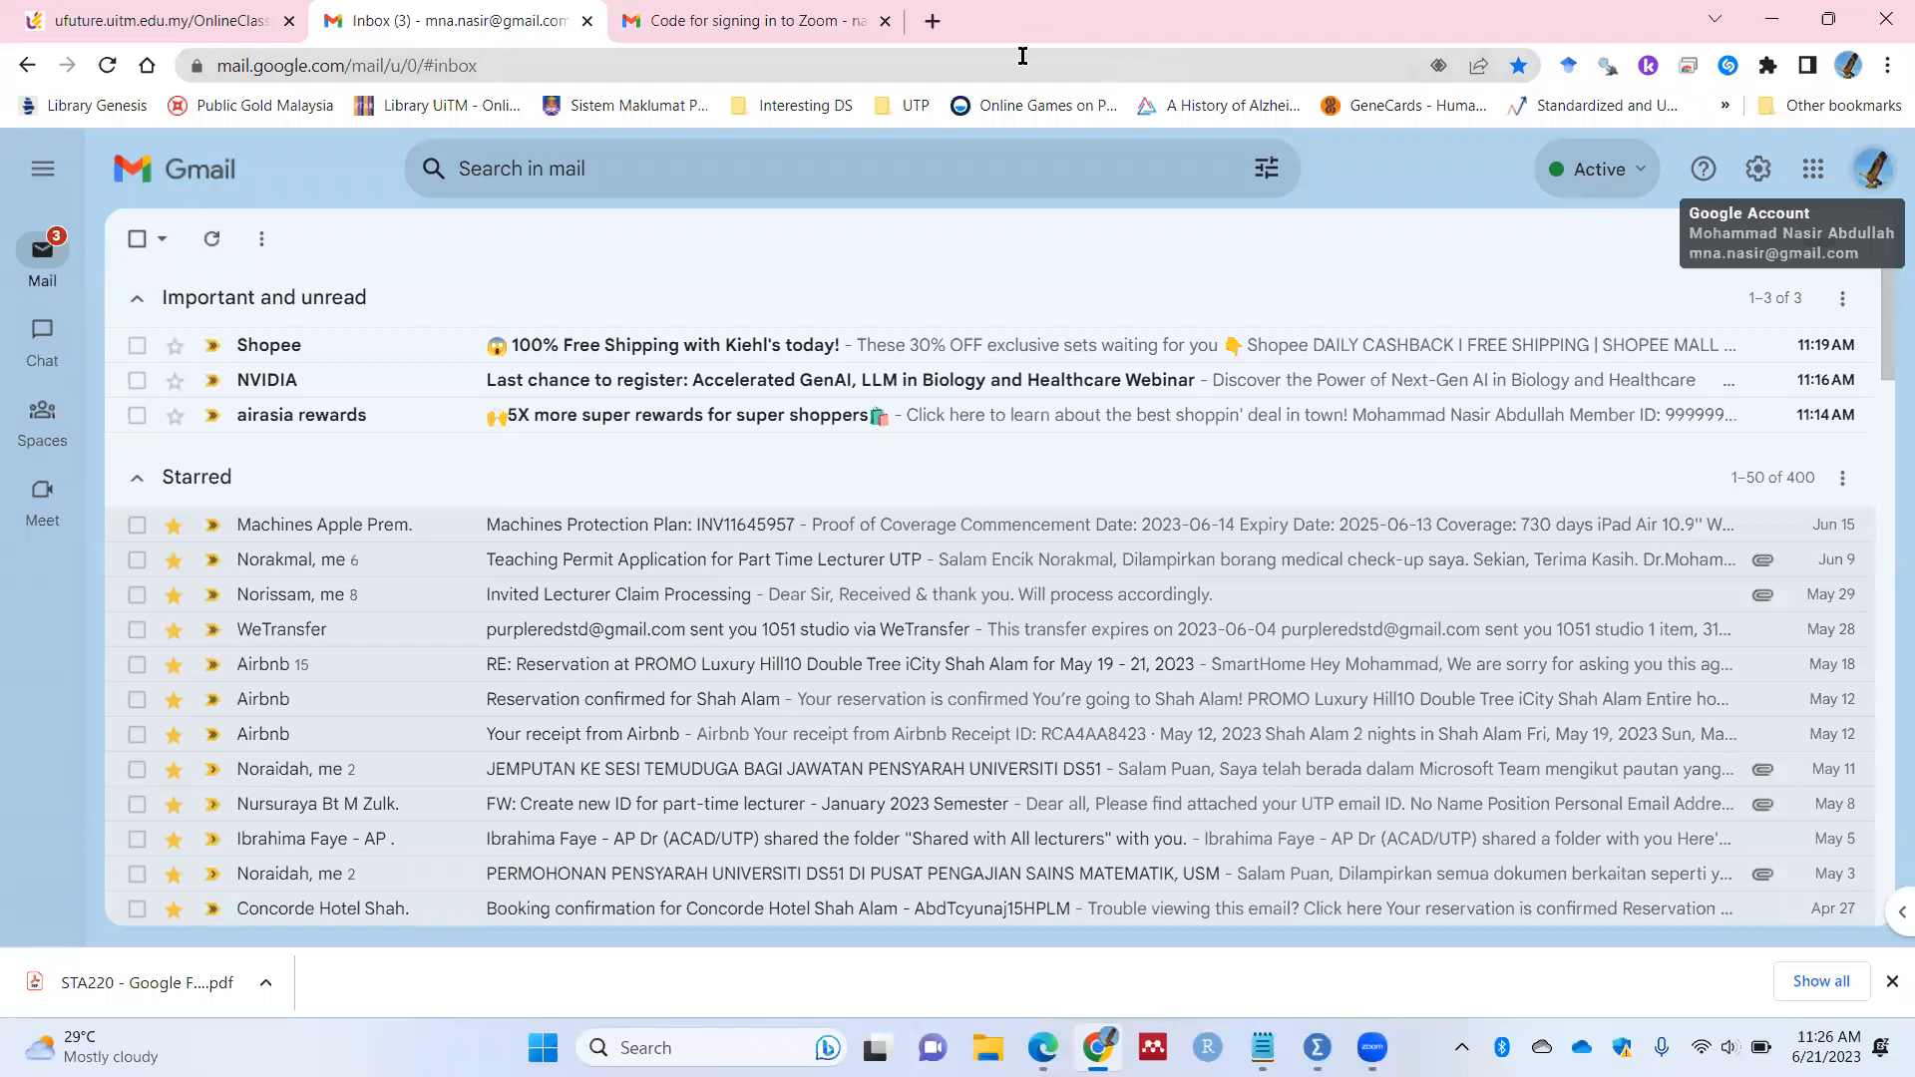
key("ctrl+Tab")
left_click(633, 70)
type("we")
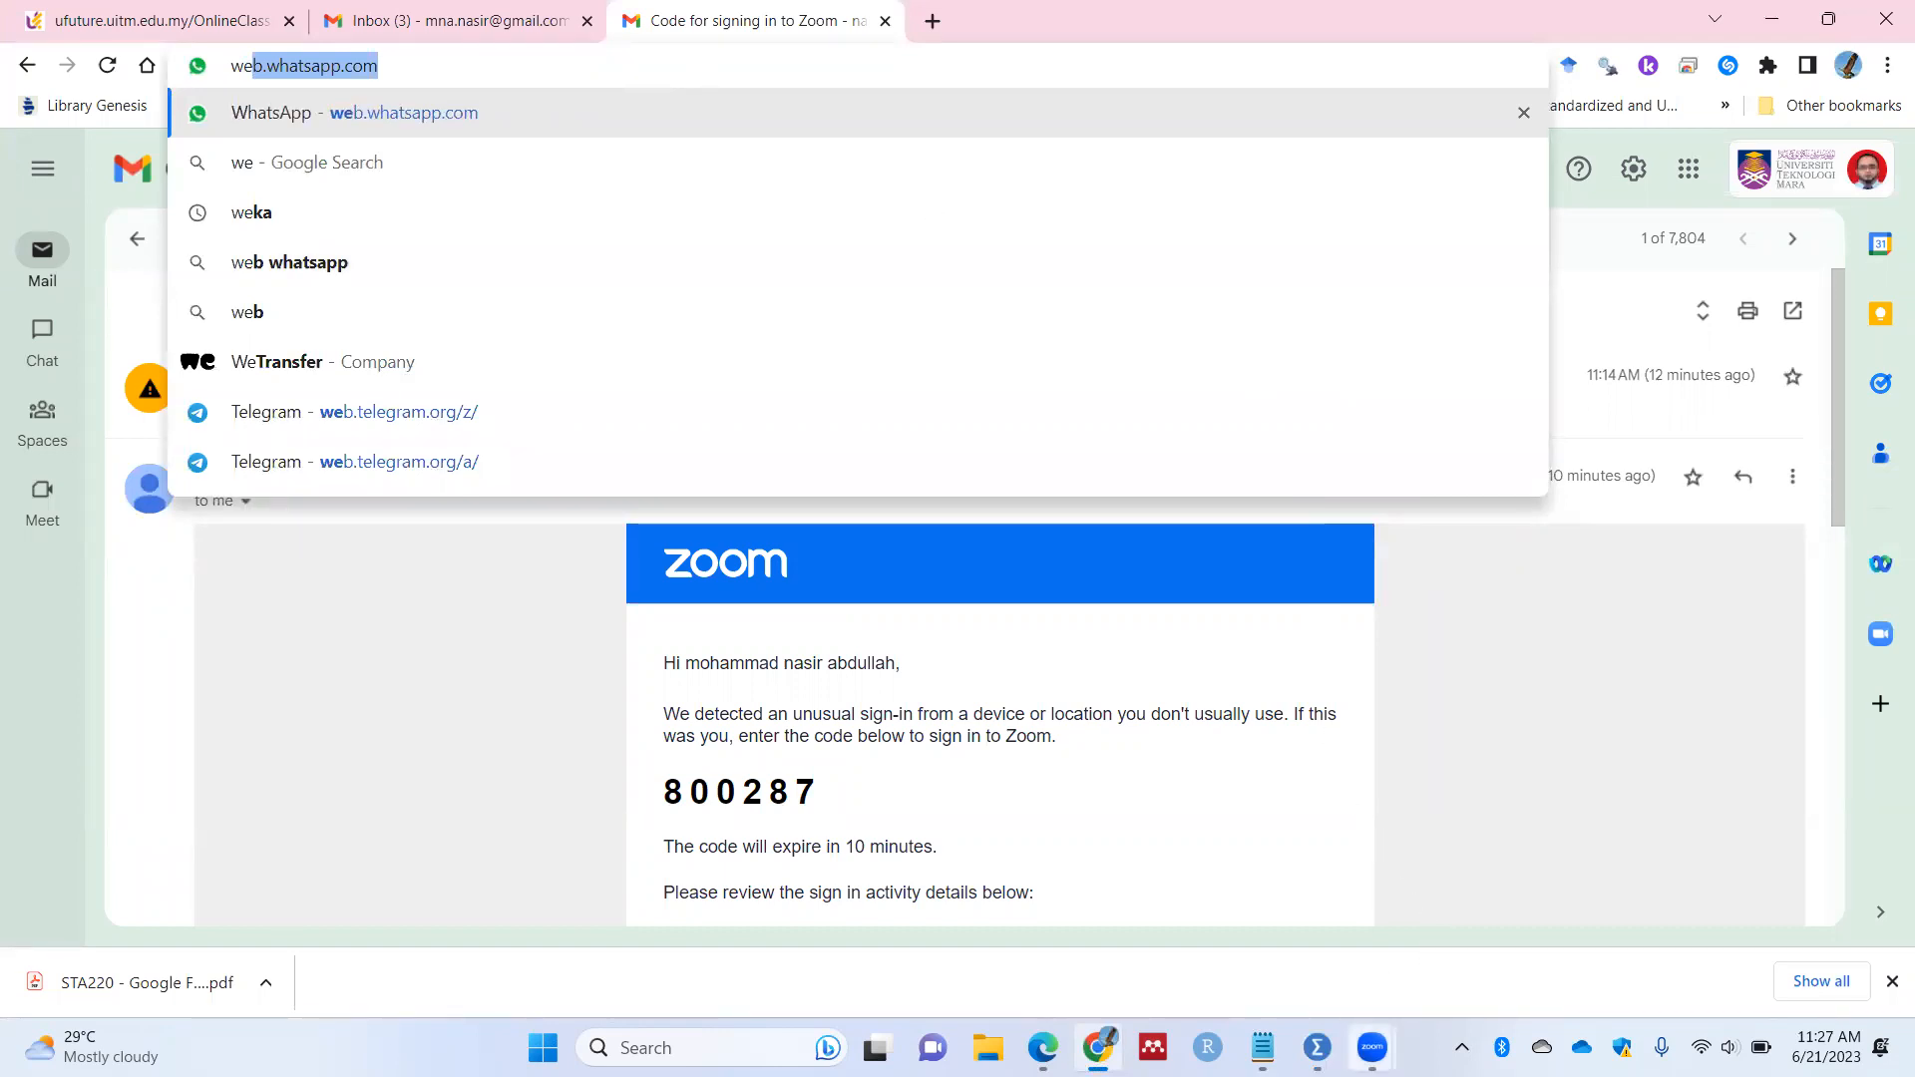
mouse_move(1317, 1047)
left_click(1237, 843)
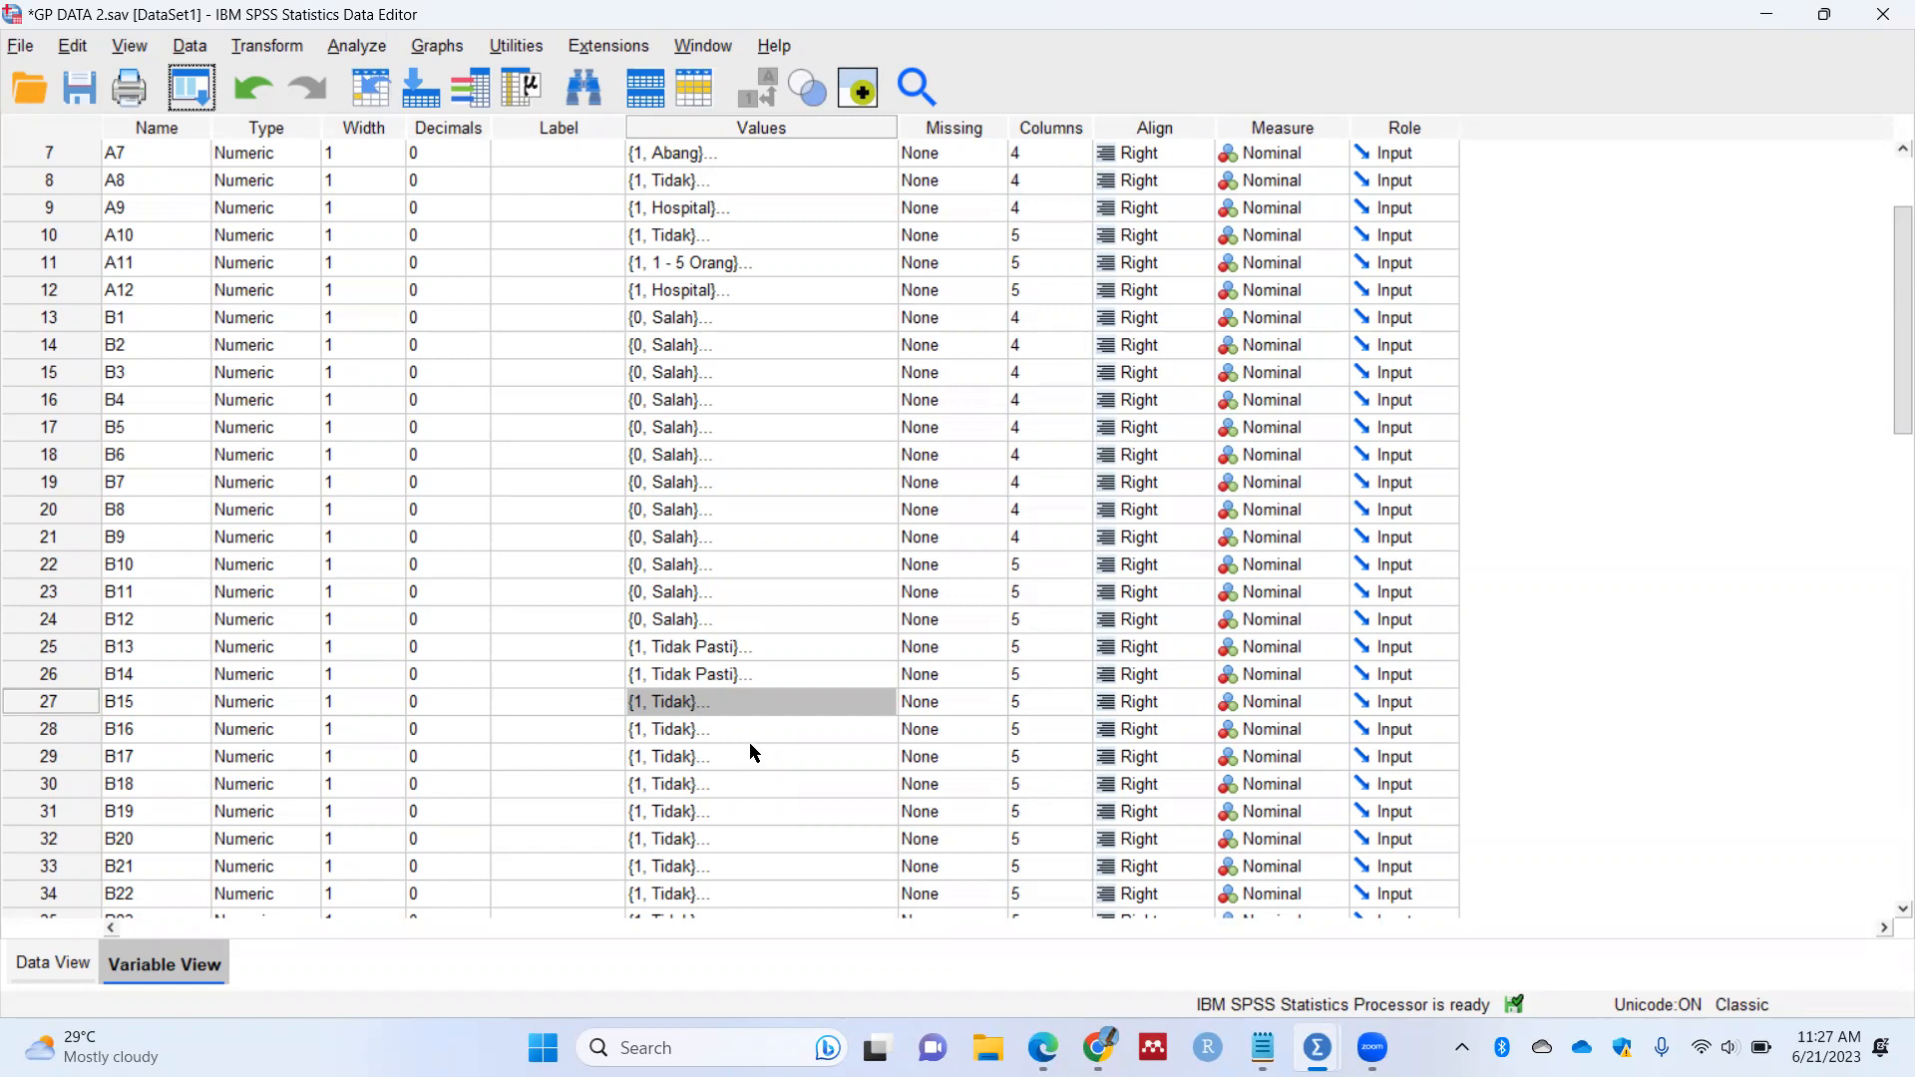
Step: Check the value labels defined for B5 without changing them
left_click(859, 429)
left_click(887, 417)
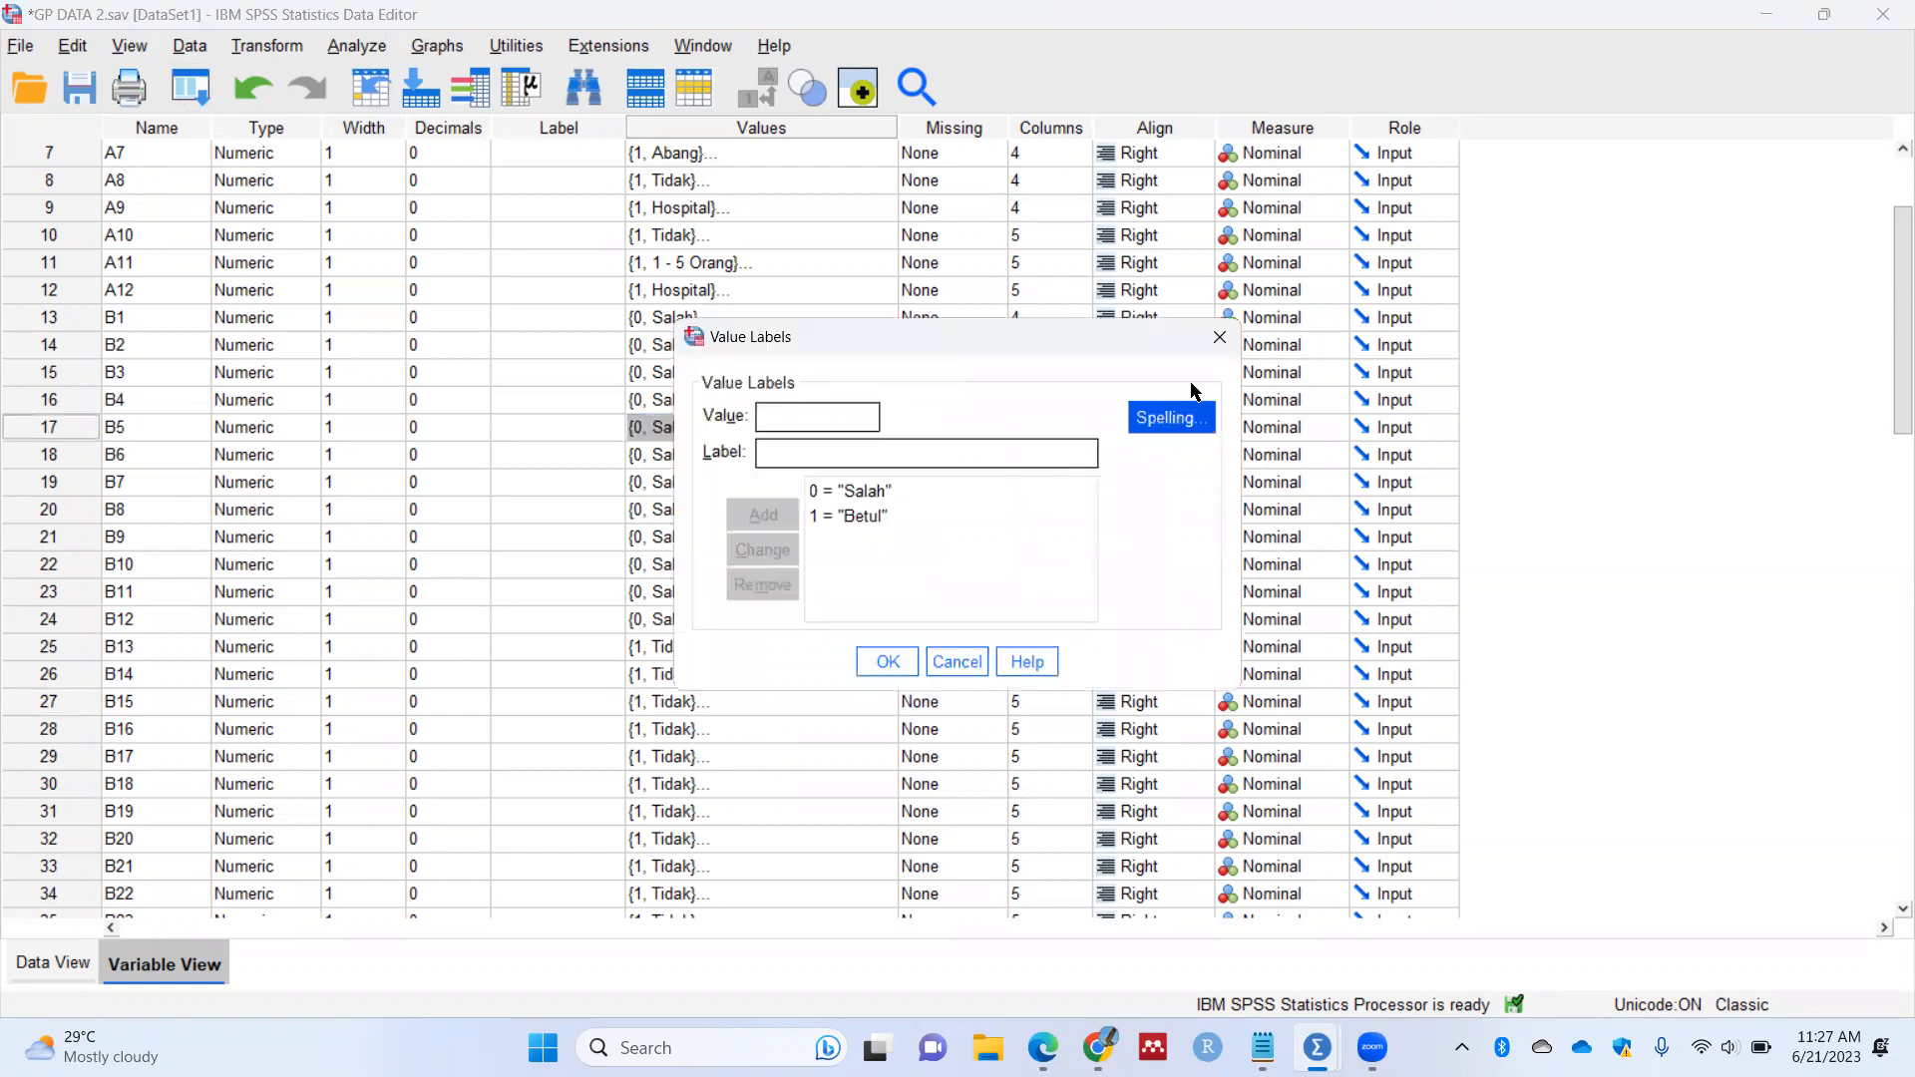
left_click(1219, 337)
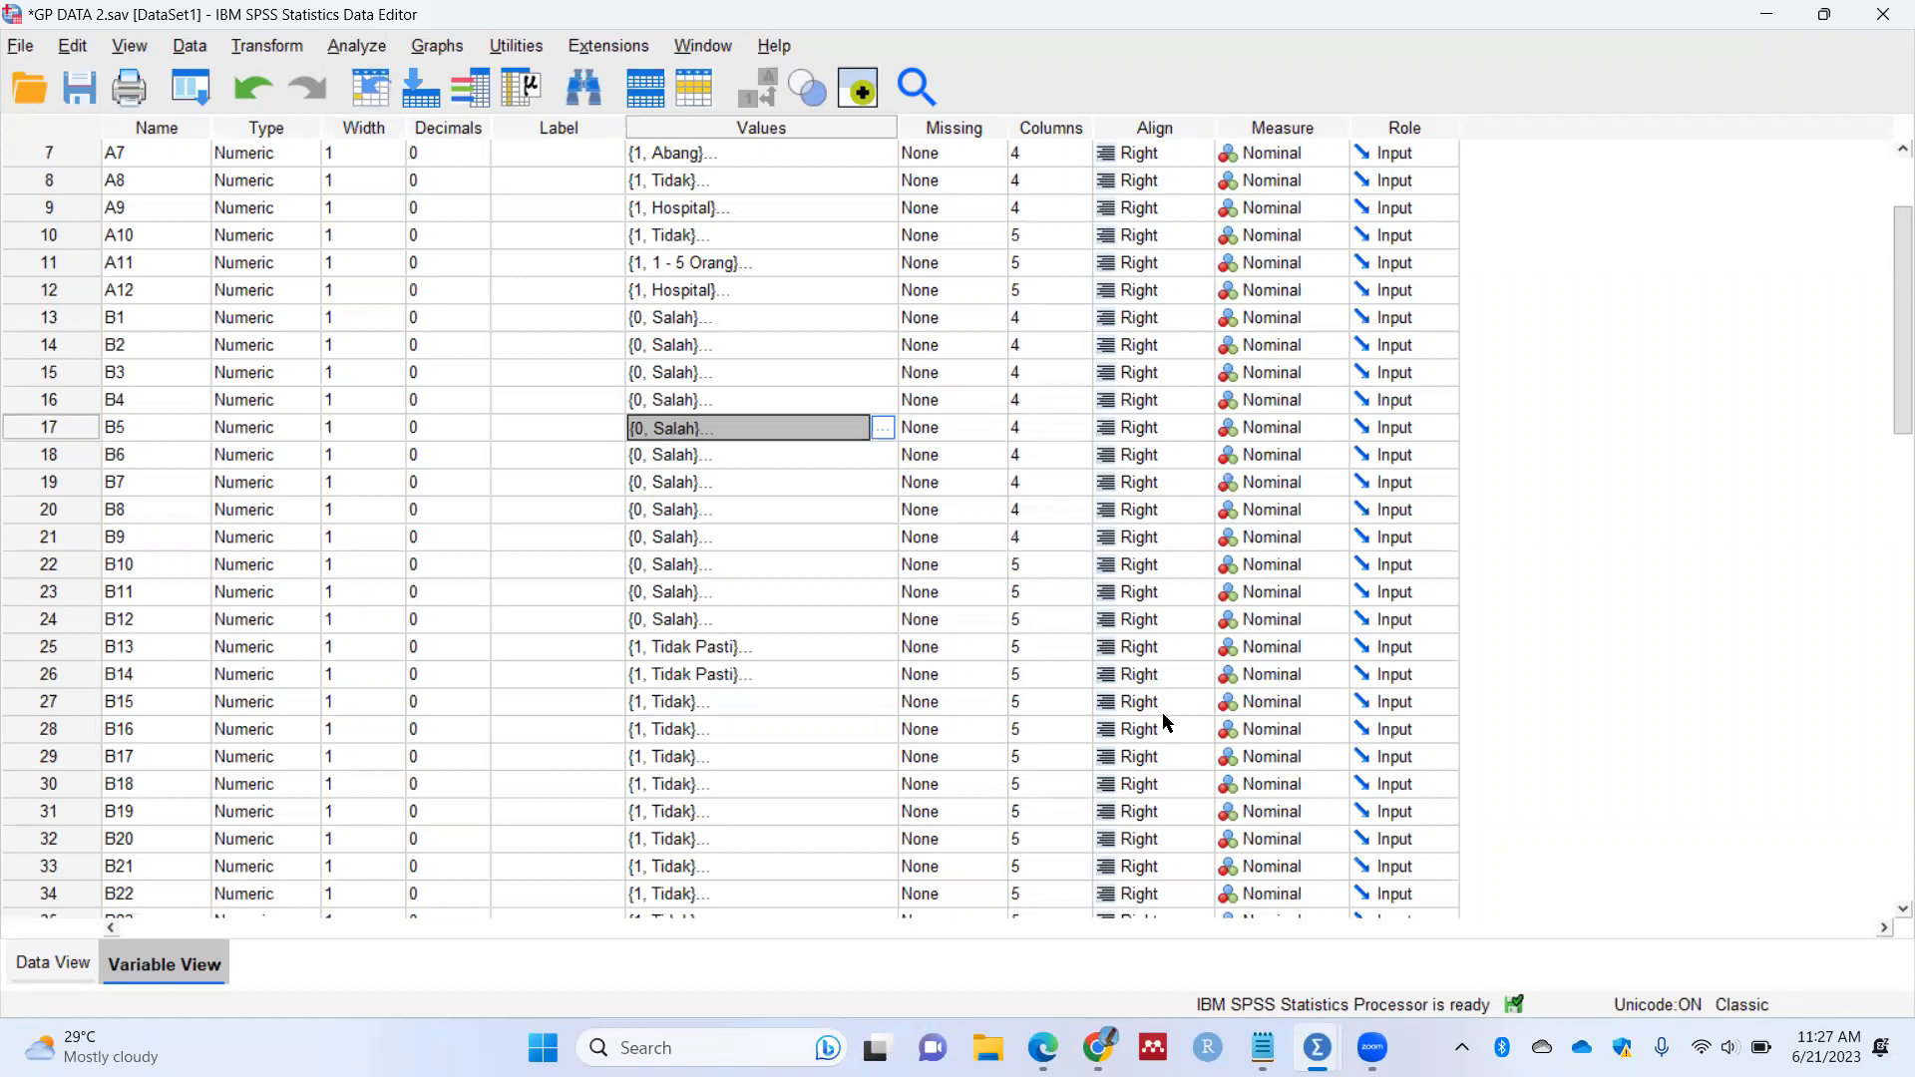
left_click(1098, 1047)
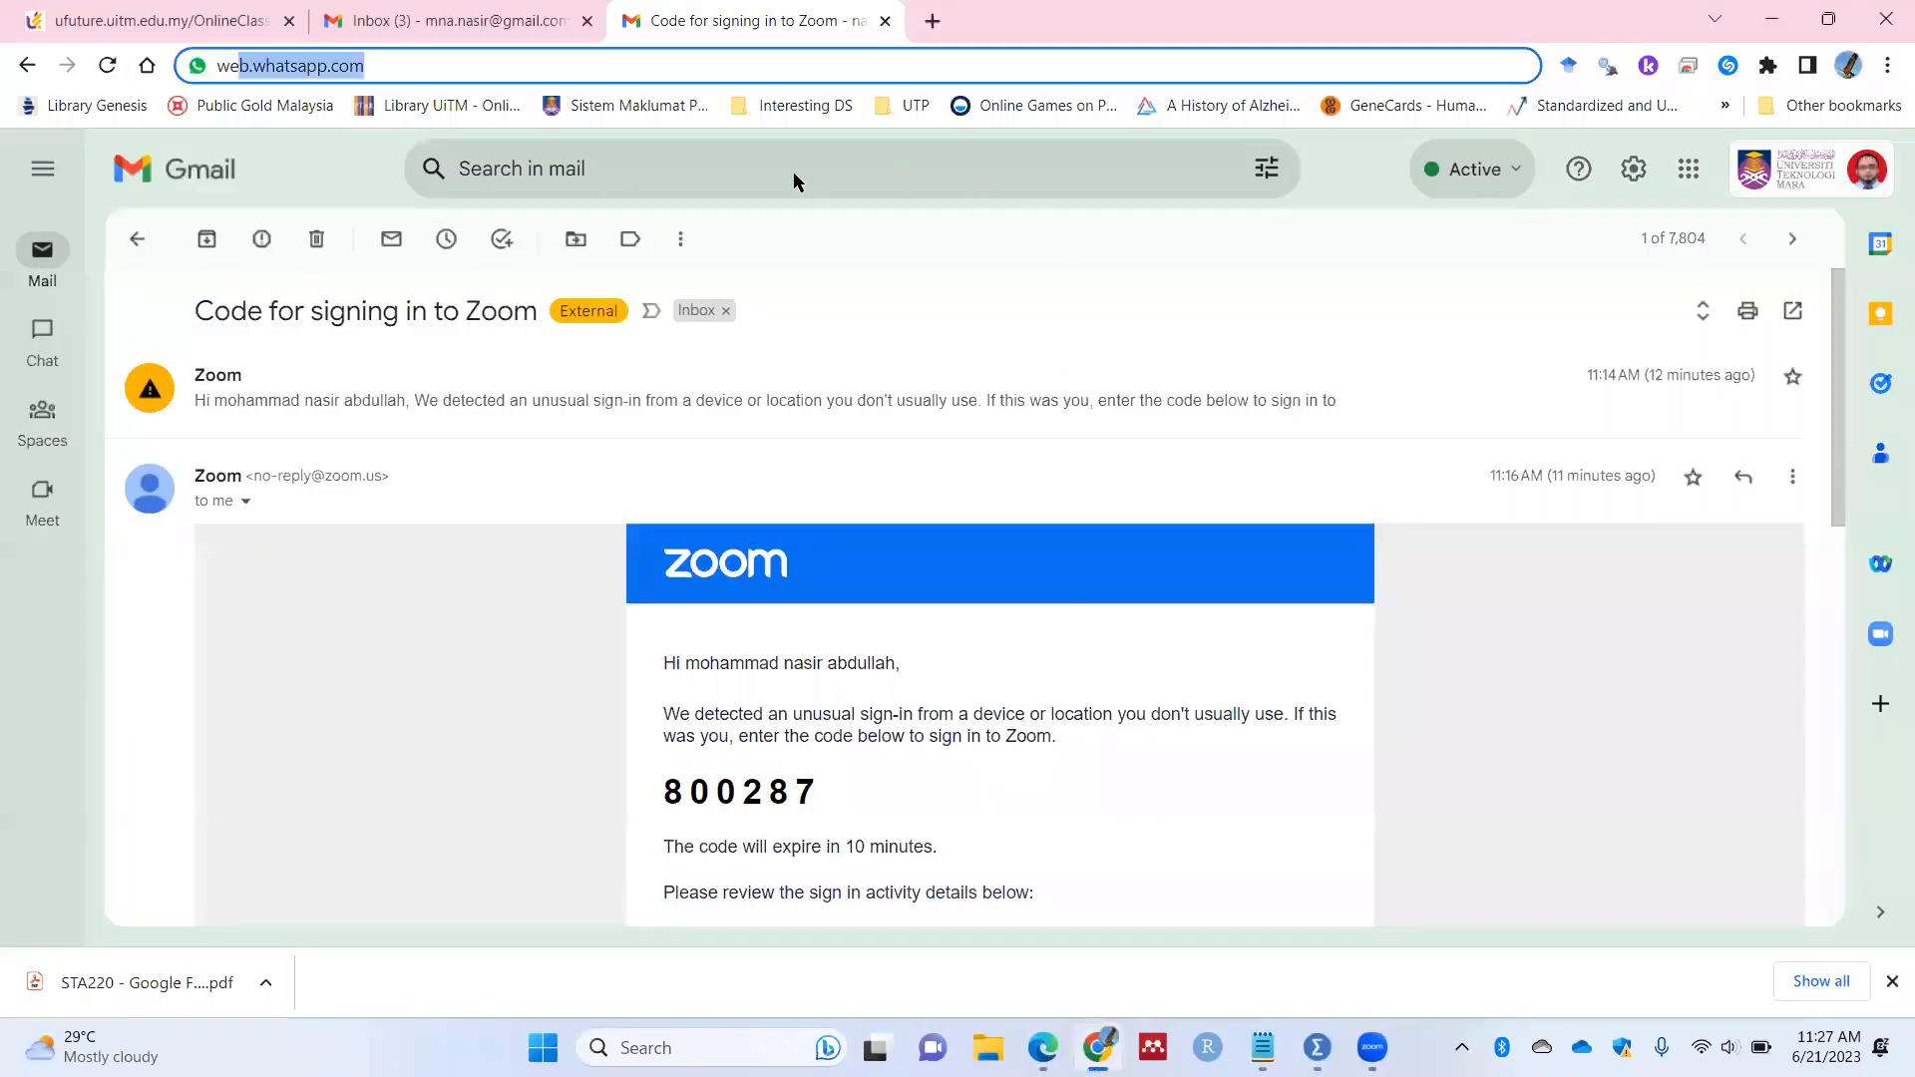
key("Return")
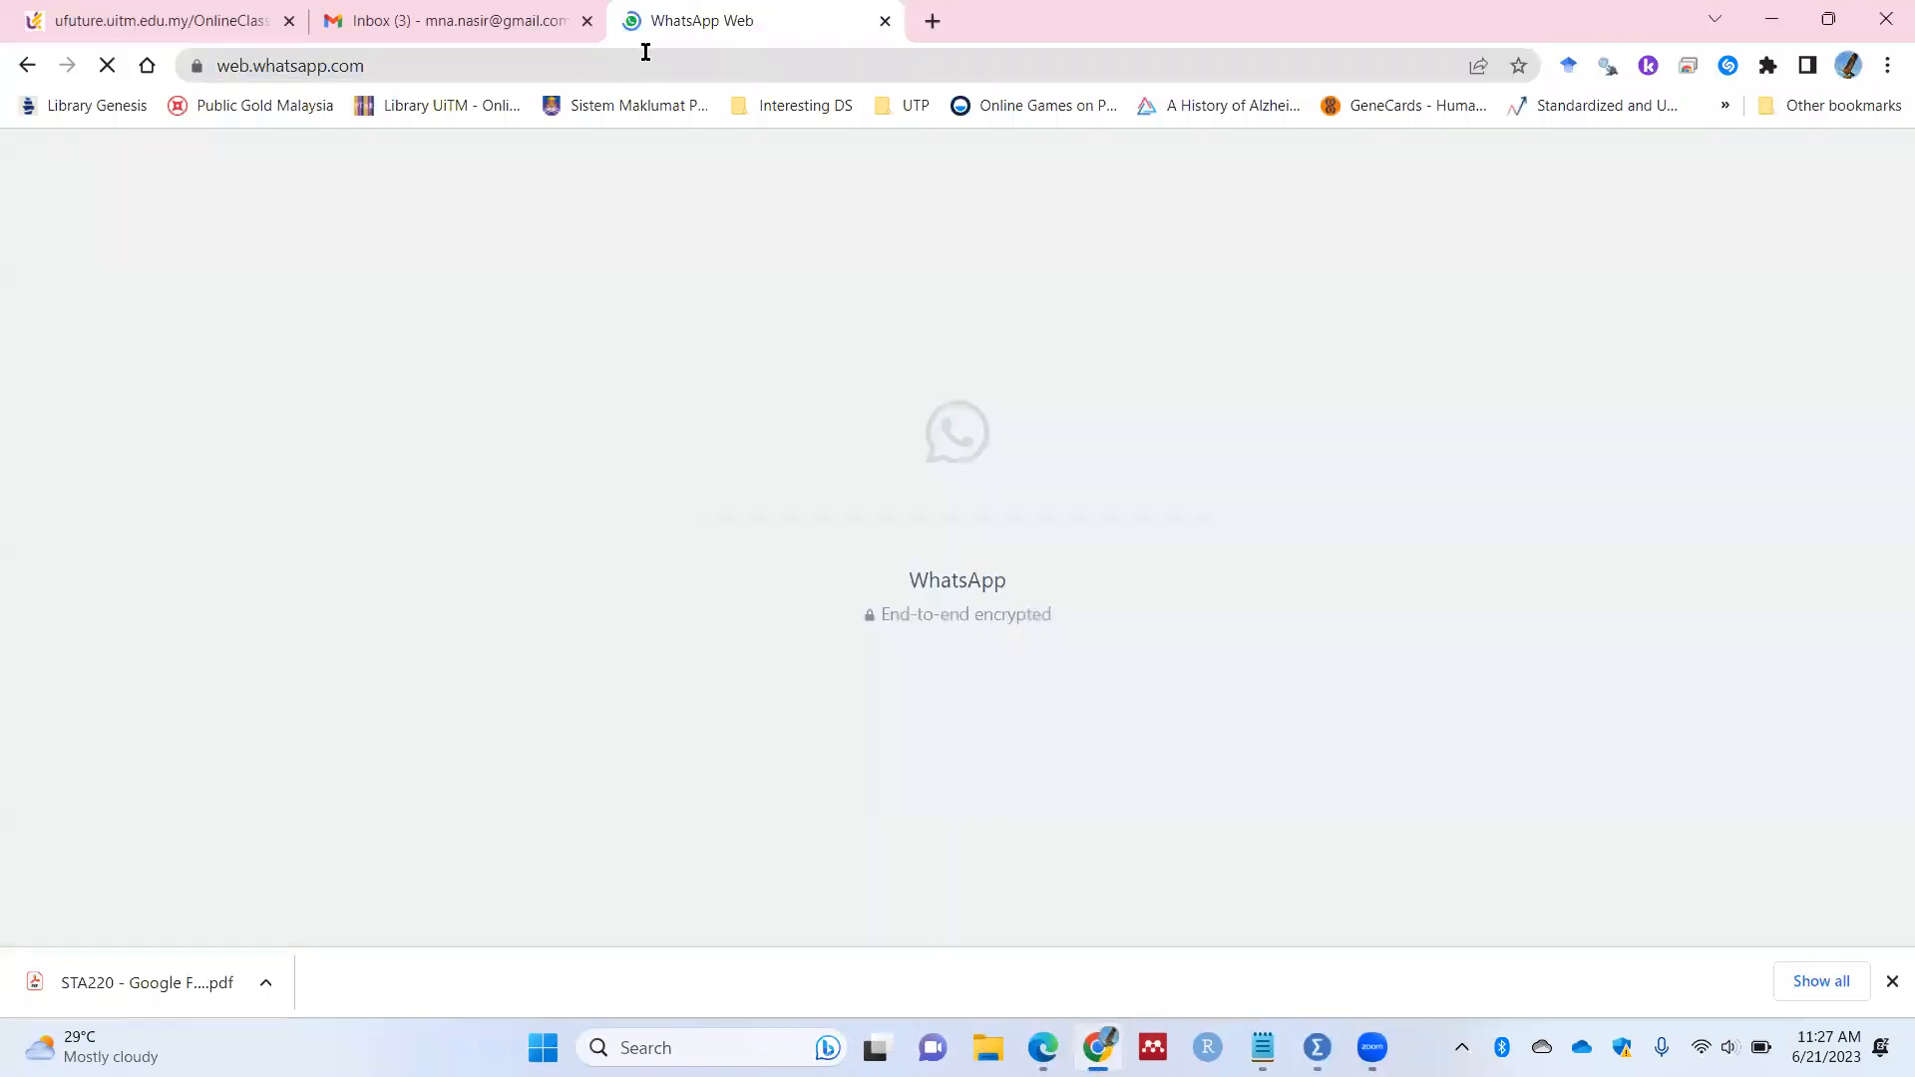
left_click(559, 21)
left_click(1877, 168)
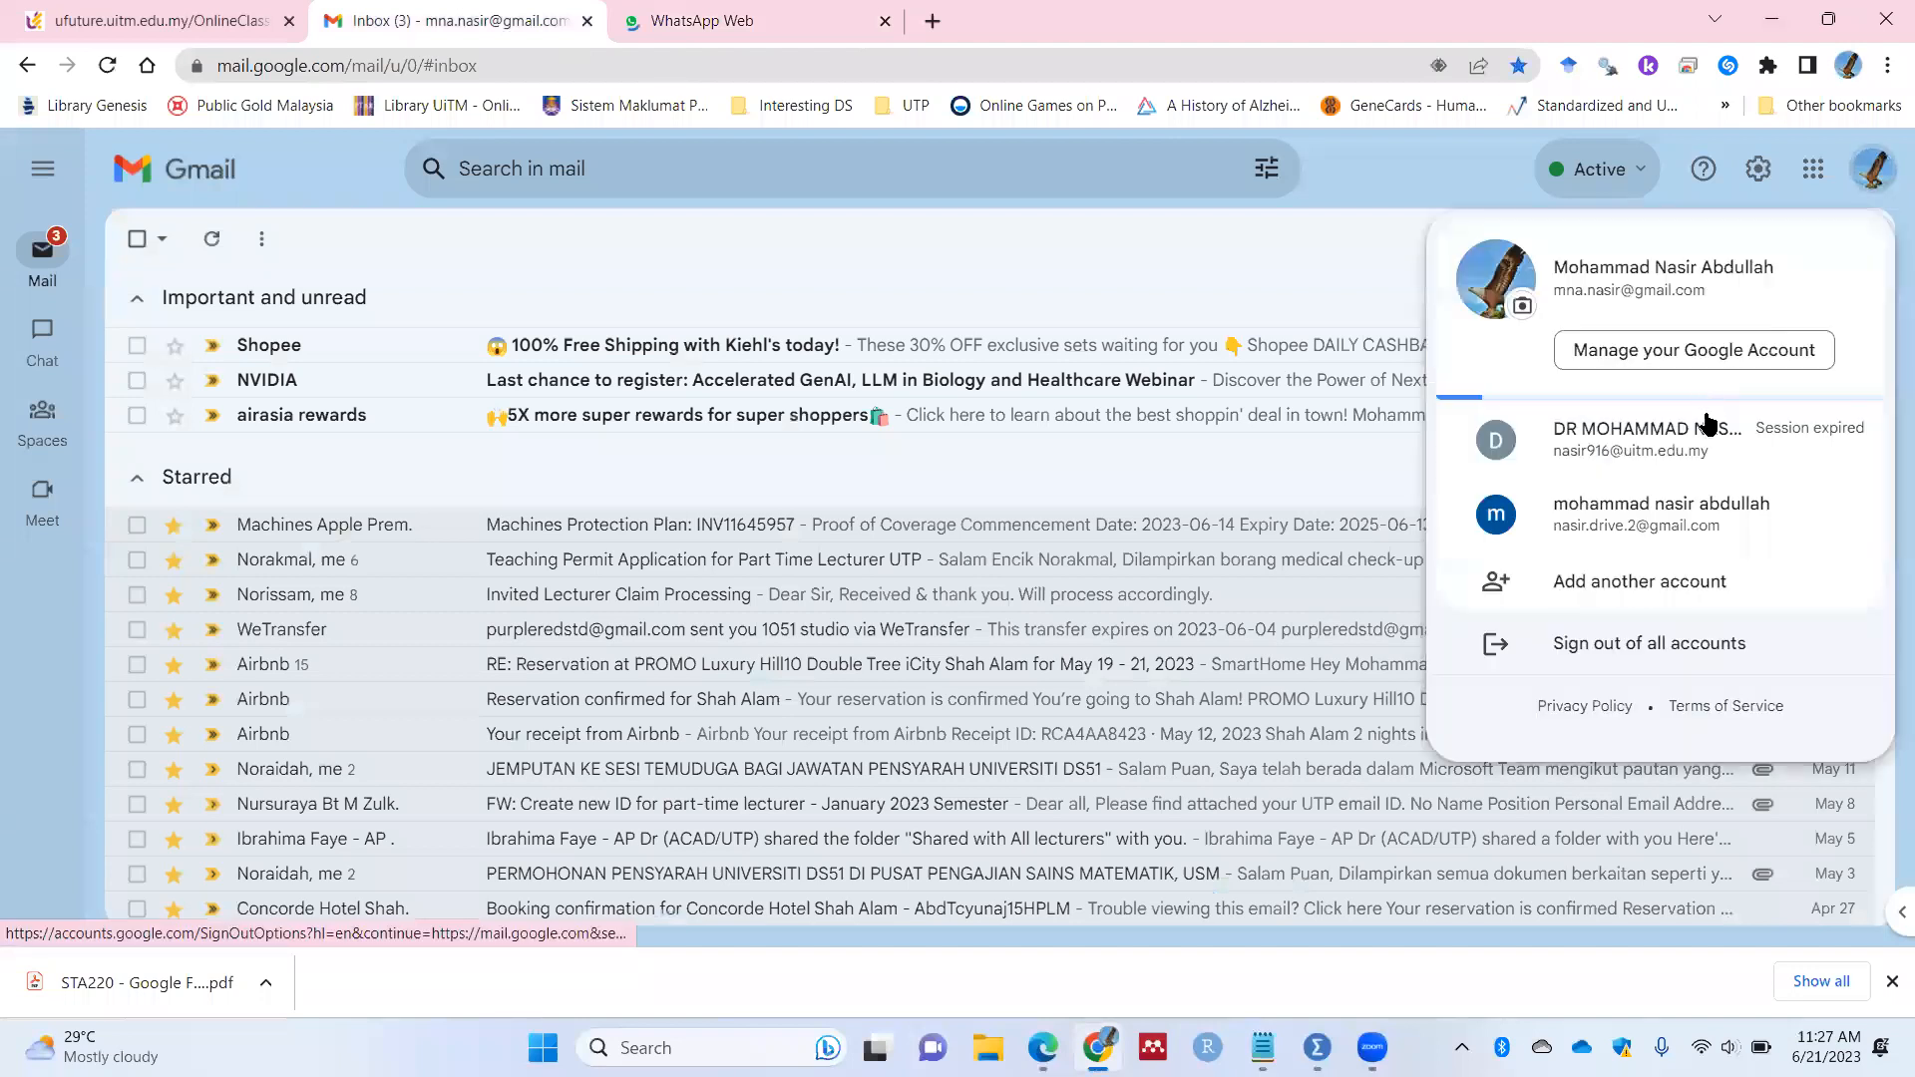
left_click(1710, 427)
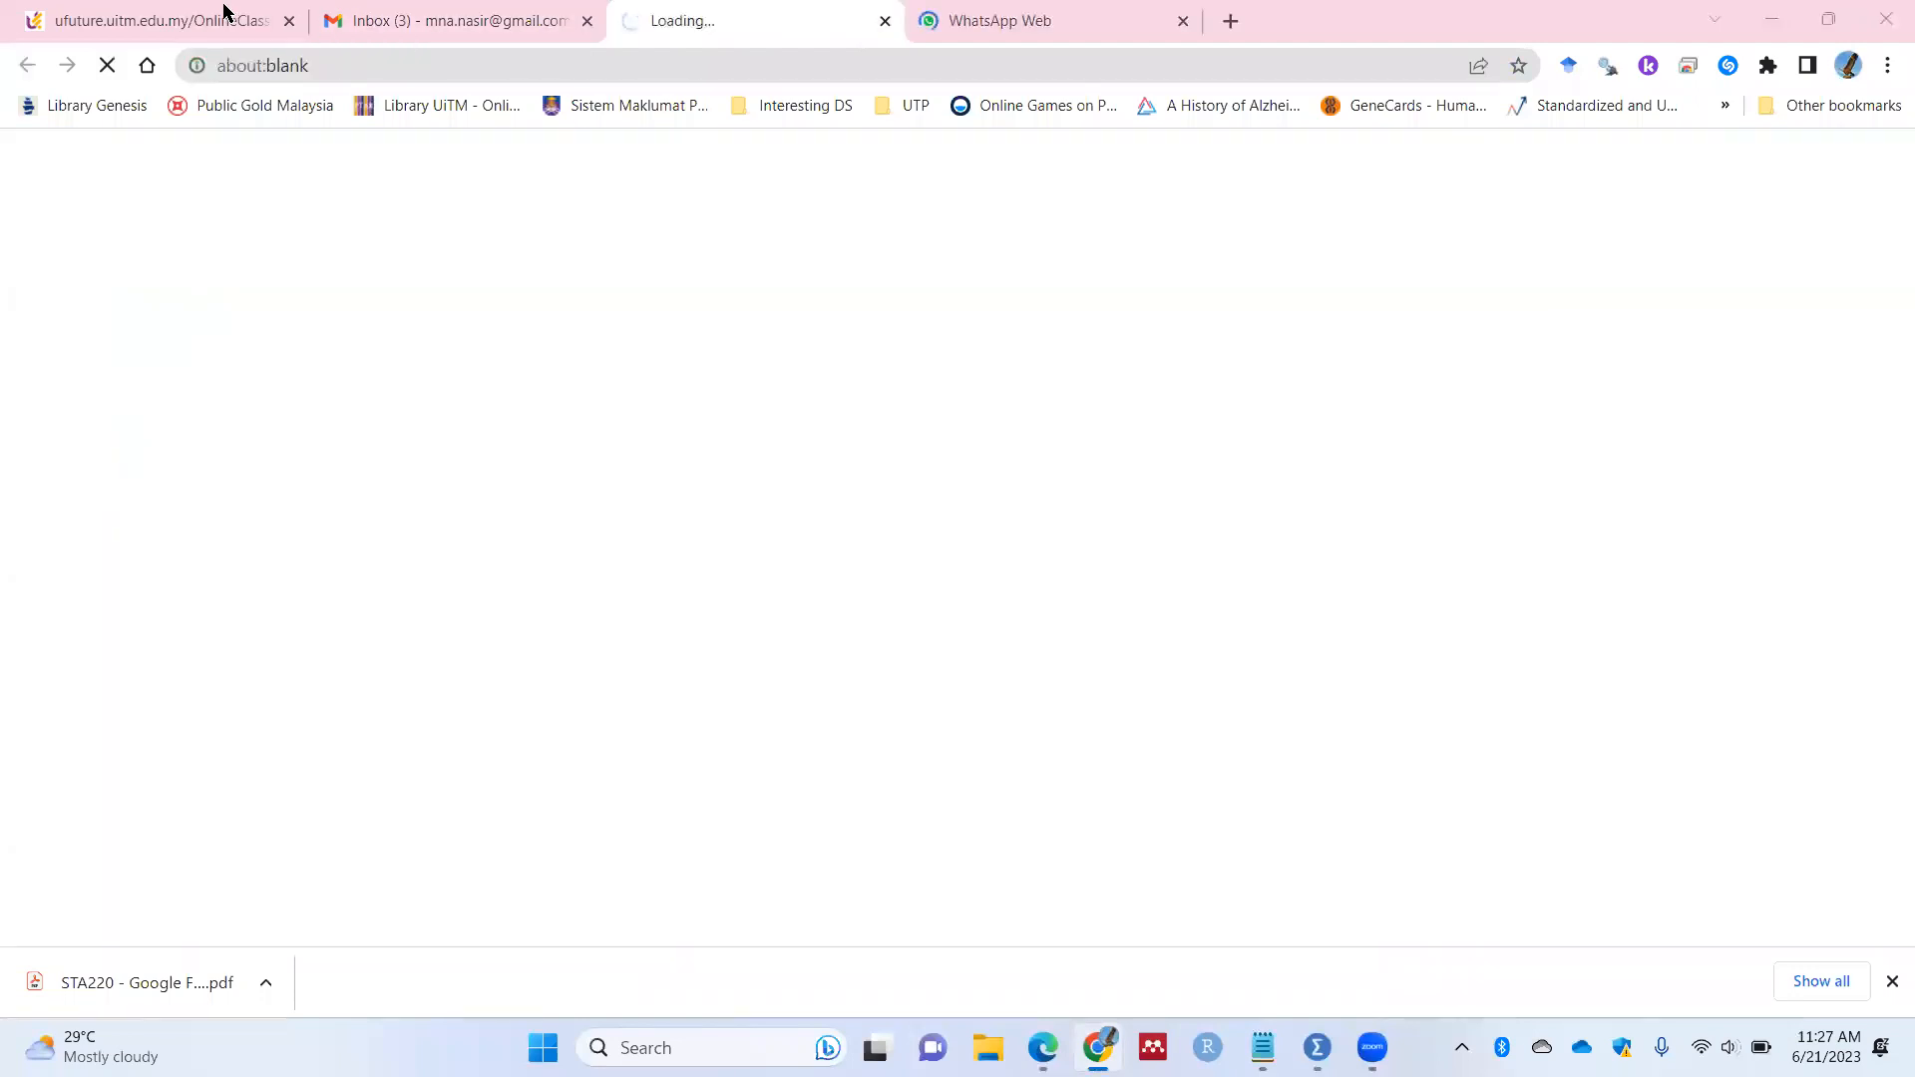
left_click(227, 15)
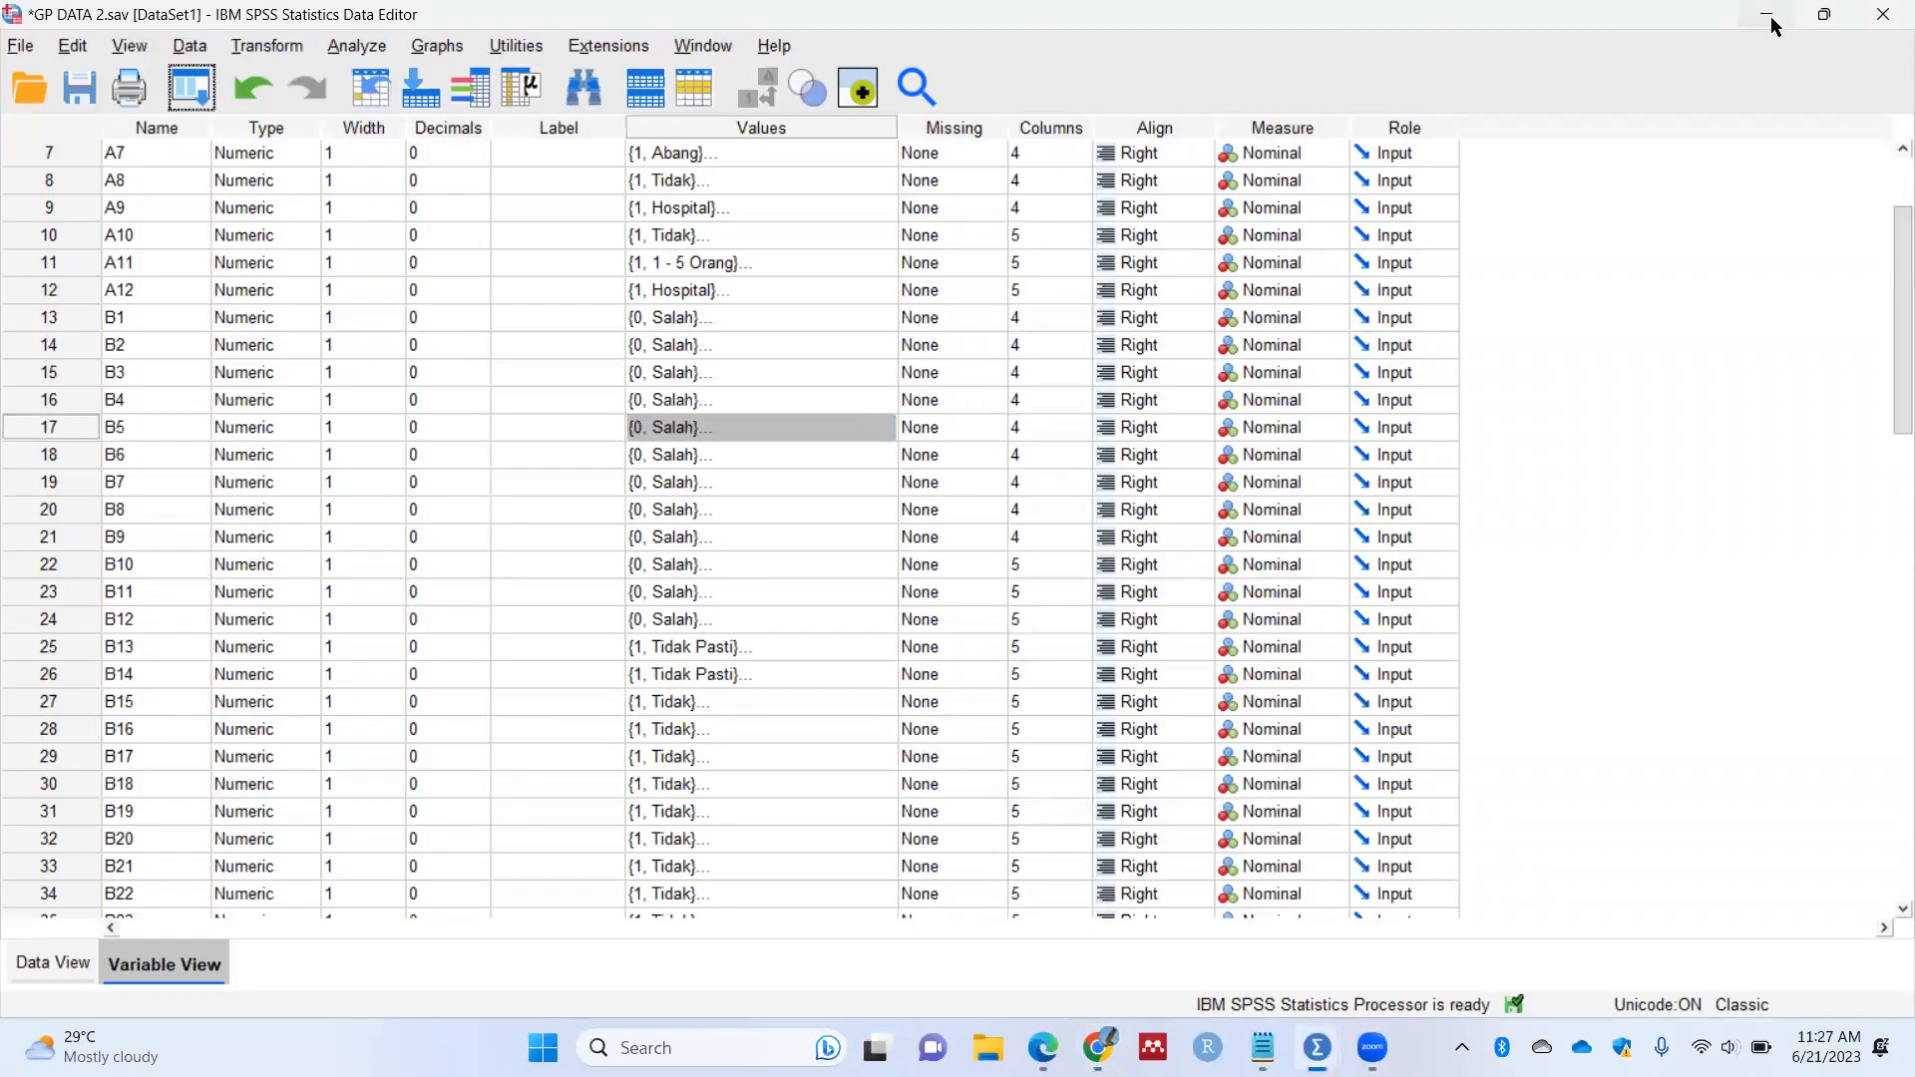
left_click(1772, 18)
scroll(853, 622, "down", 7)
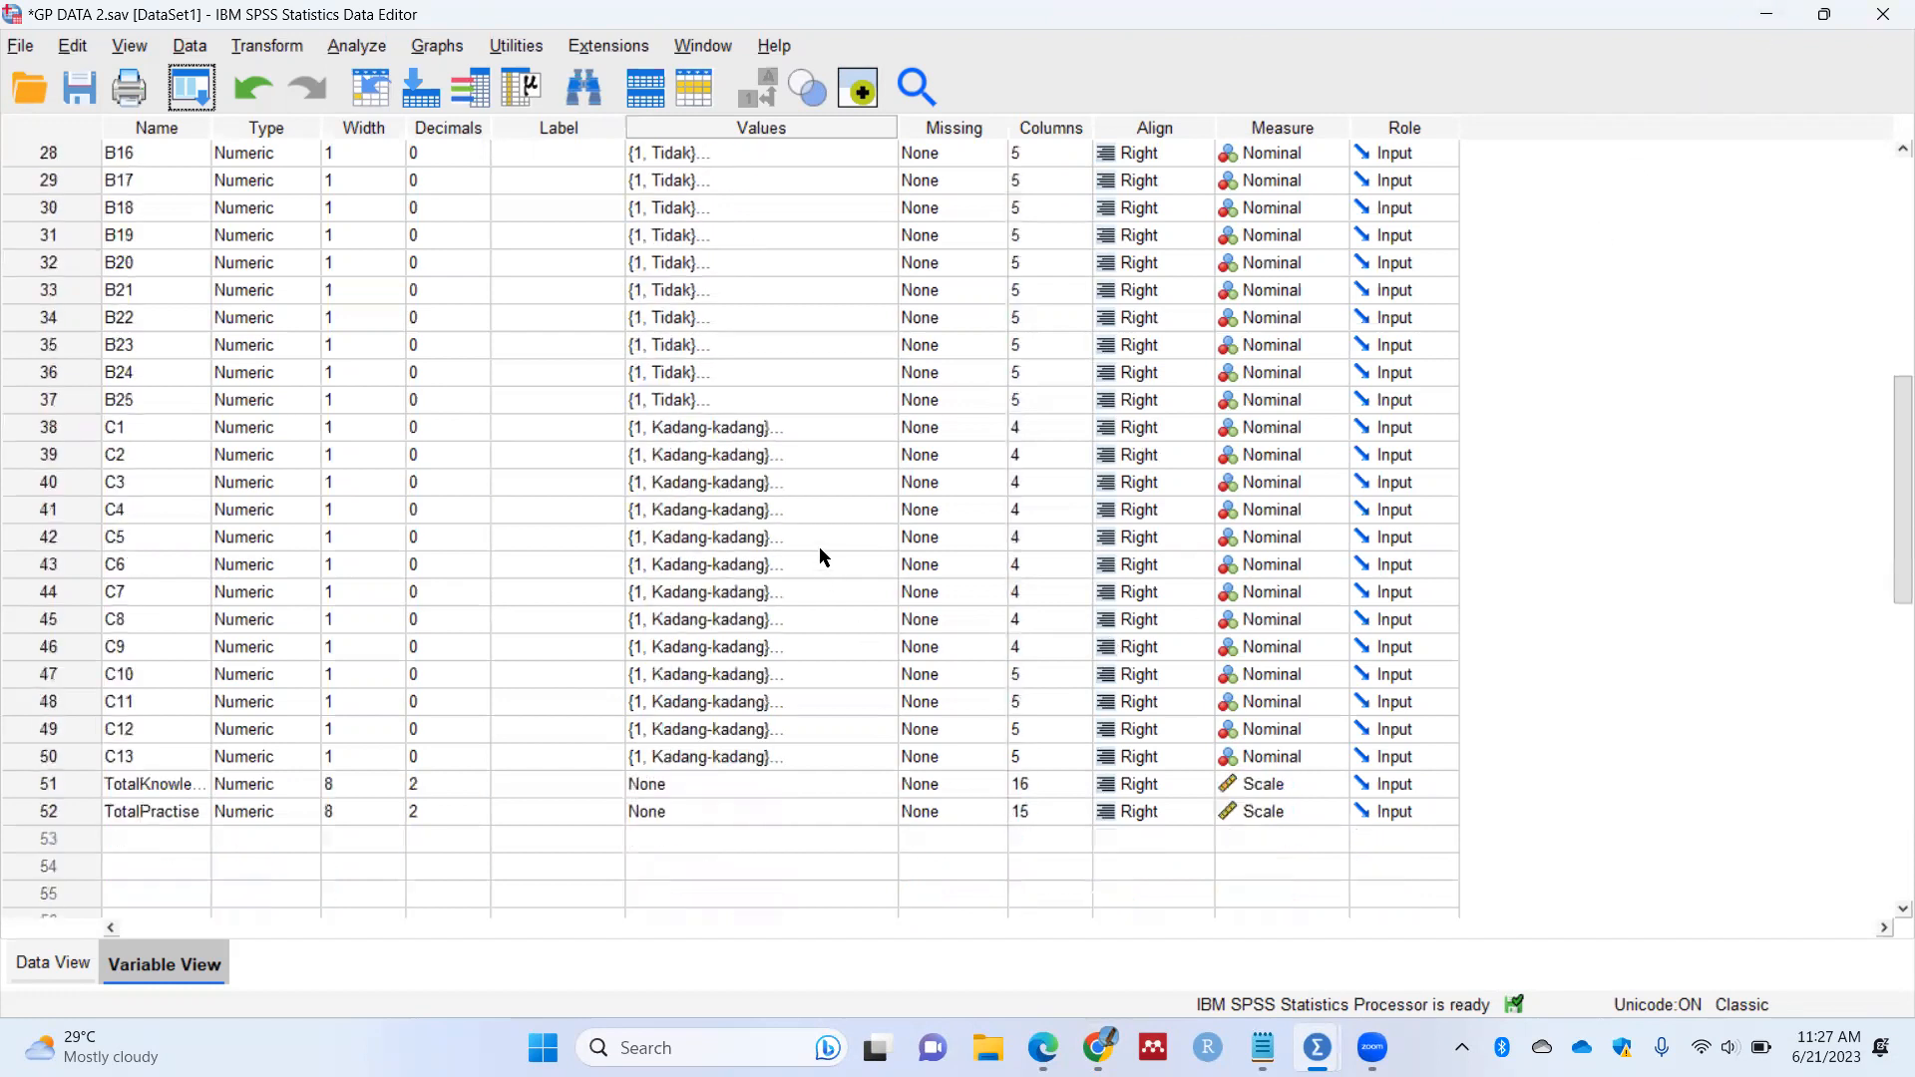
scroll(822, 546, "up", 1)
scroll(823, 546, "down", 2)
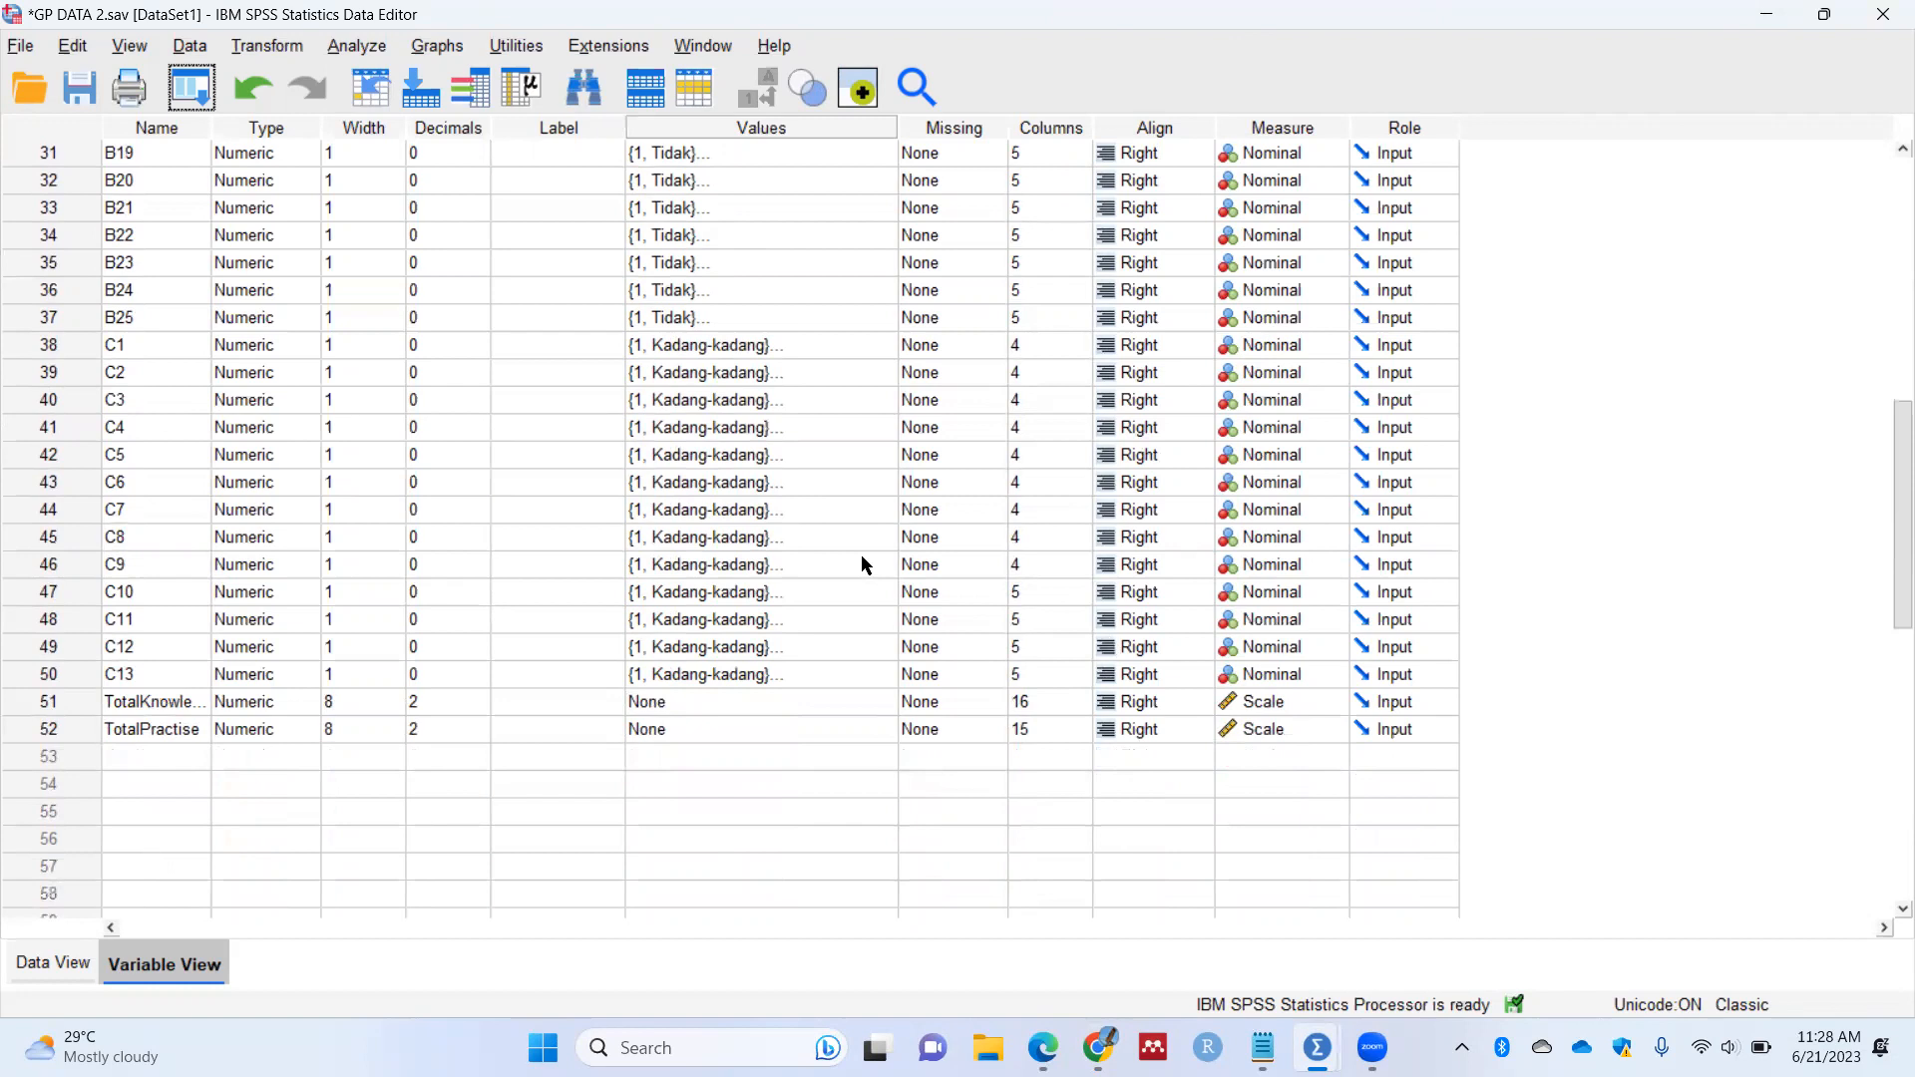
Step: Download RESPONDENT PALING NEWEST.sav from the STA220 - A4CS1435A WhatsApp group in Chrome and save it to the Desktop
left_click(1097, 1047)
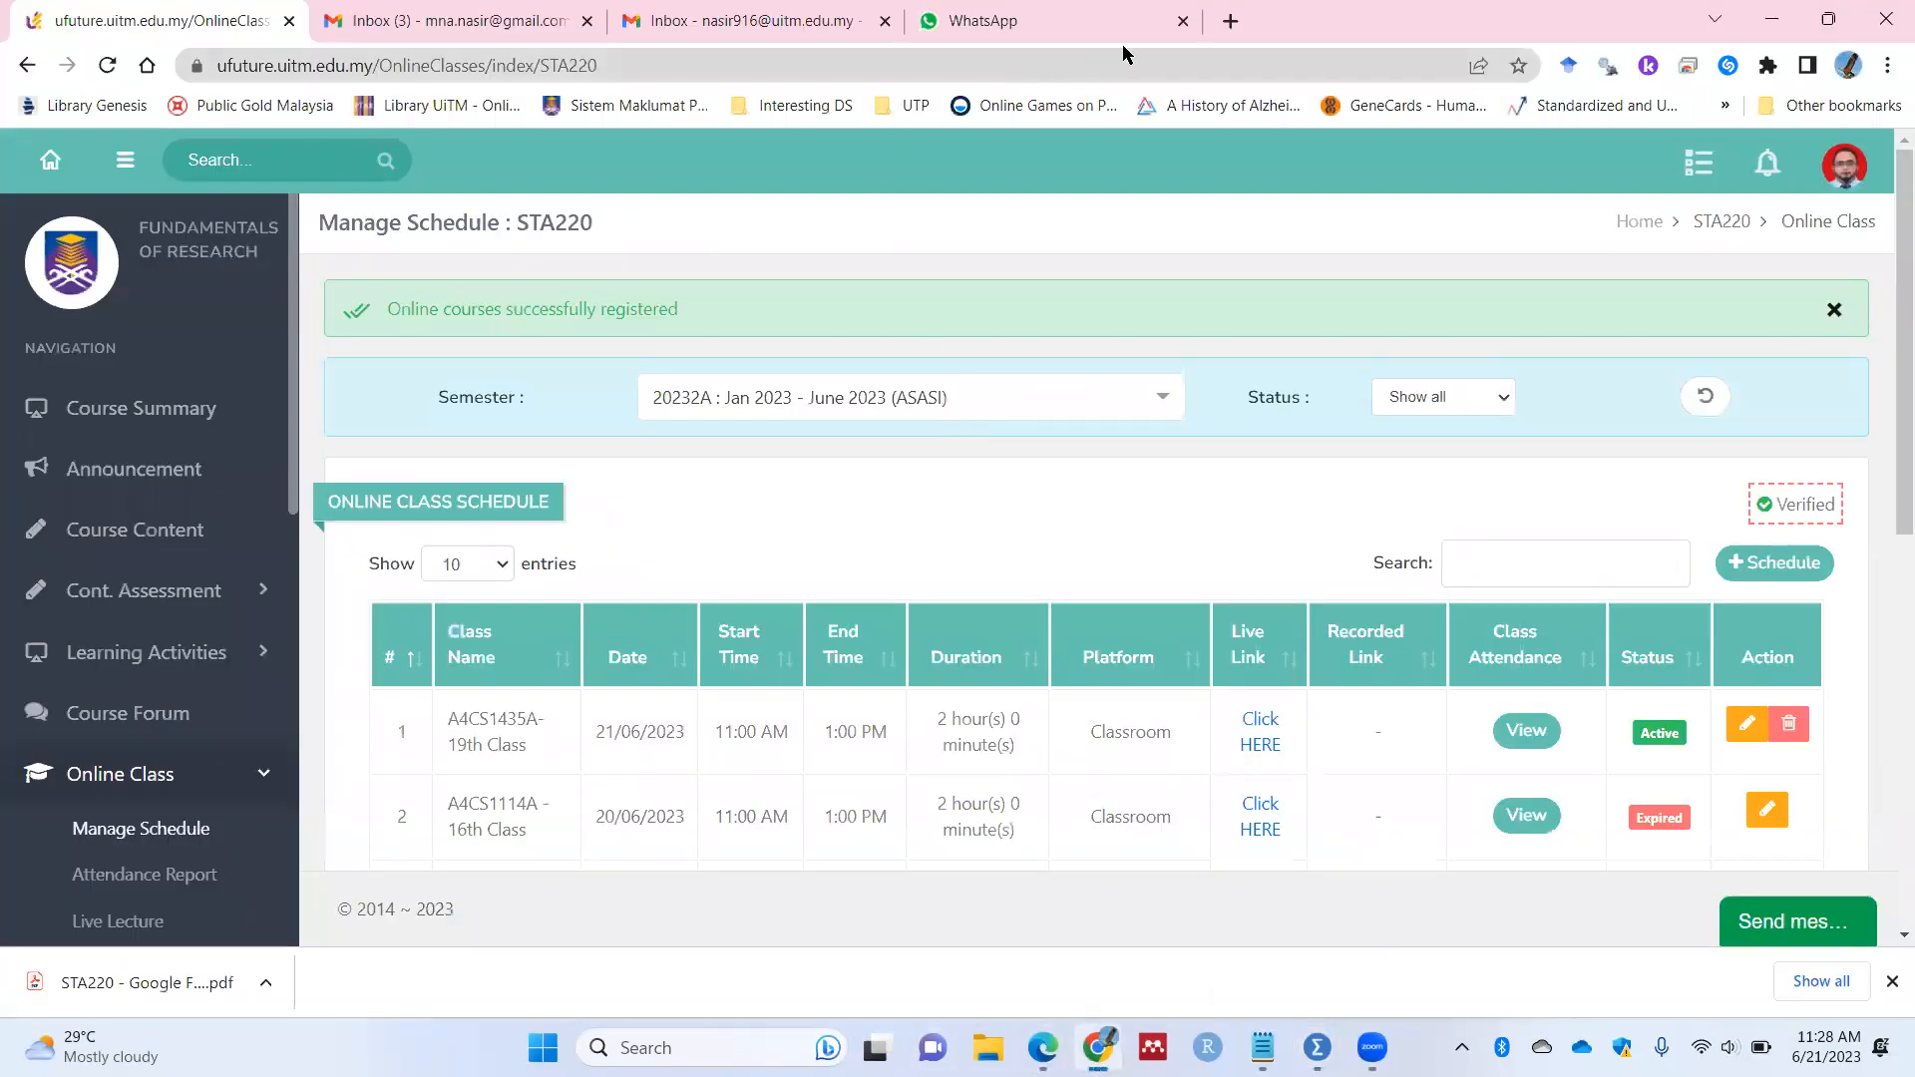
left_click(1147, 29)
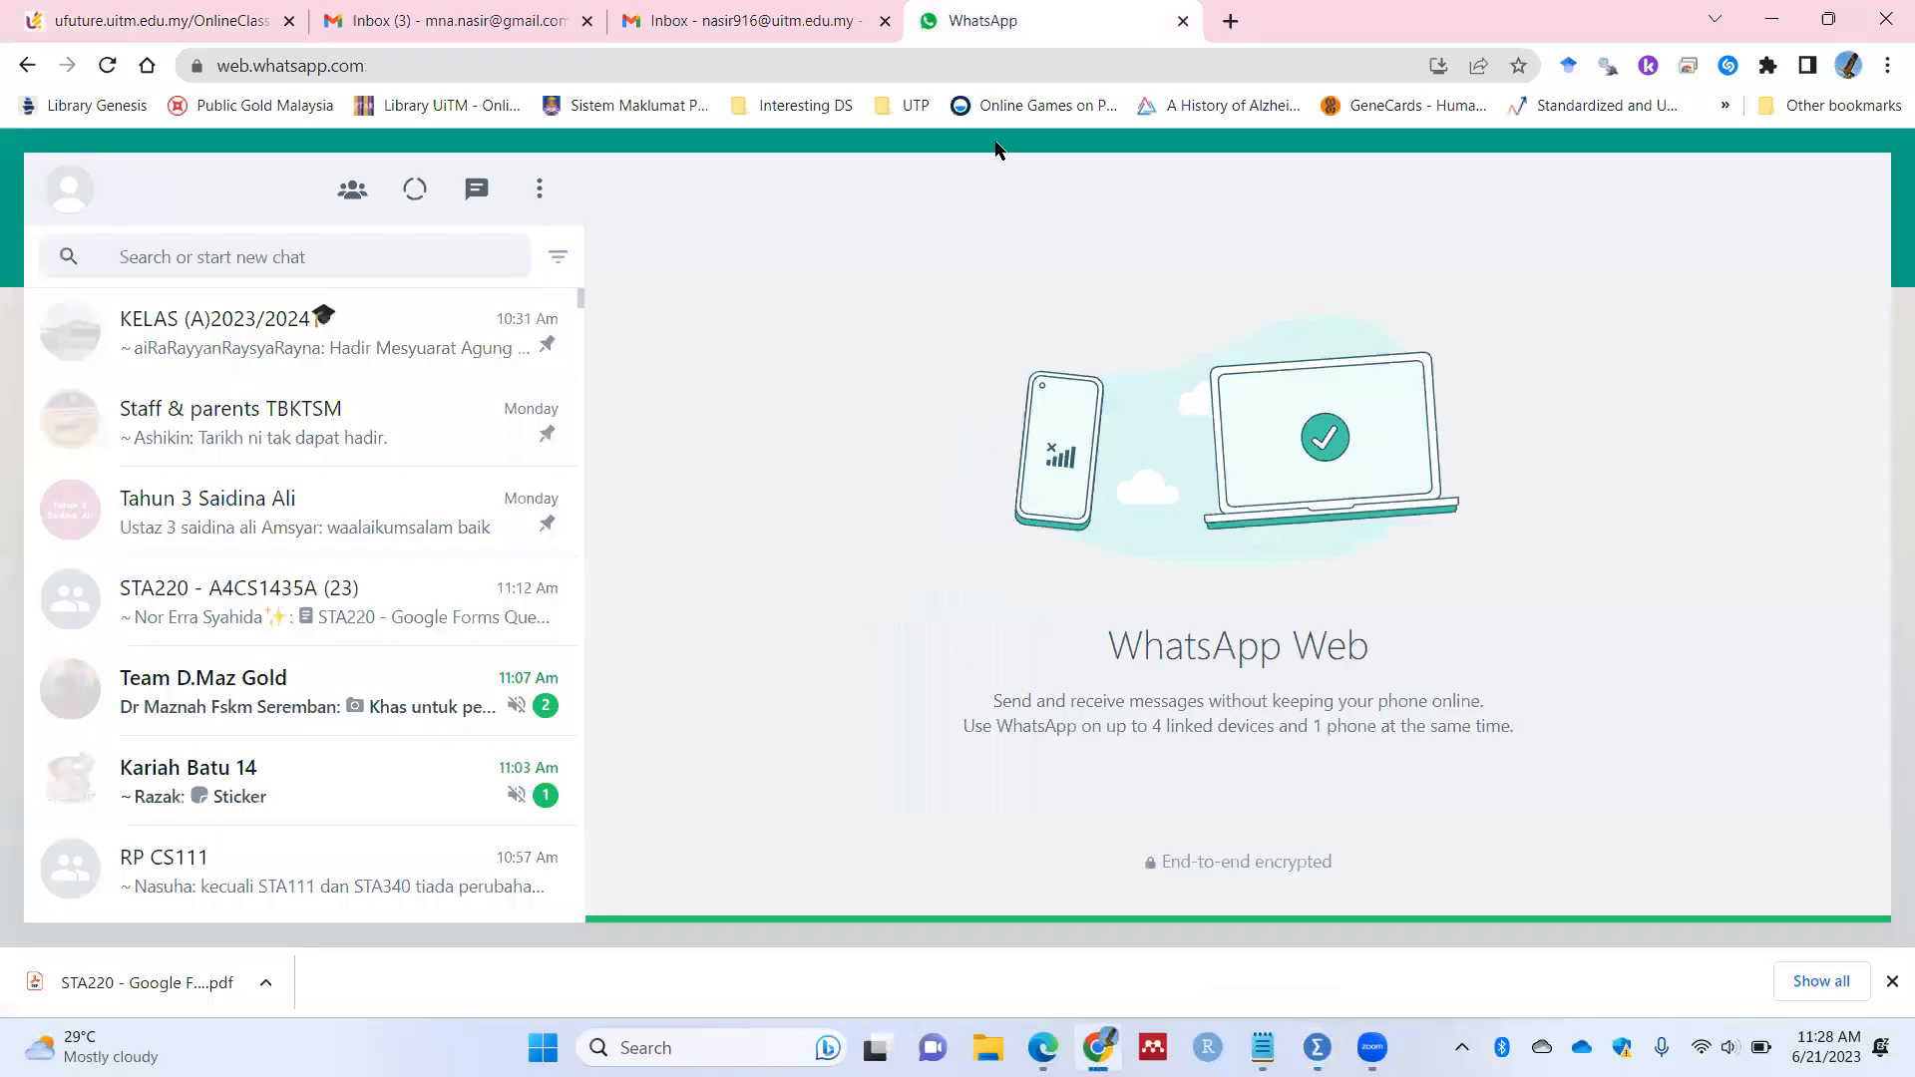
left_click(374, 625)
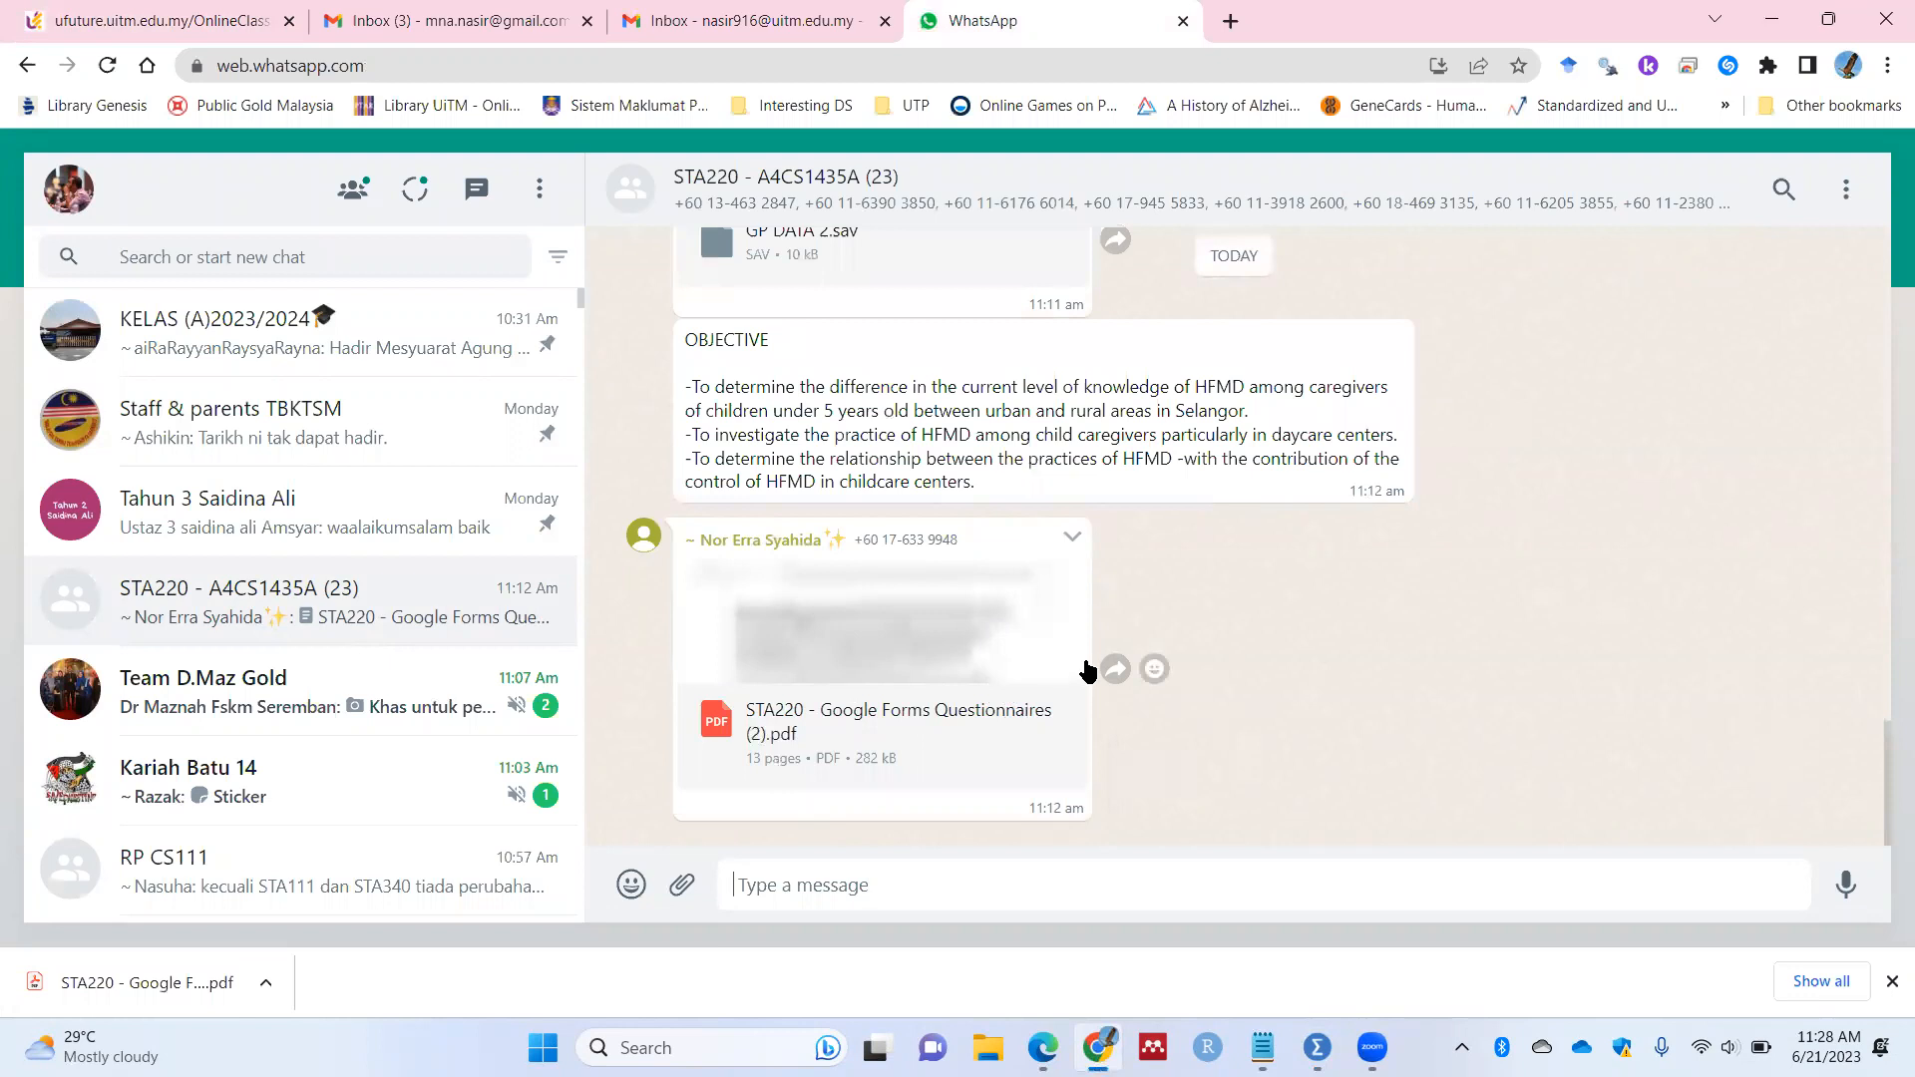
left_click(1040, 723)
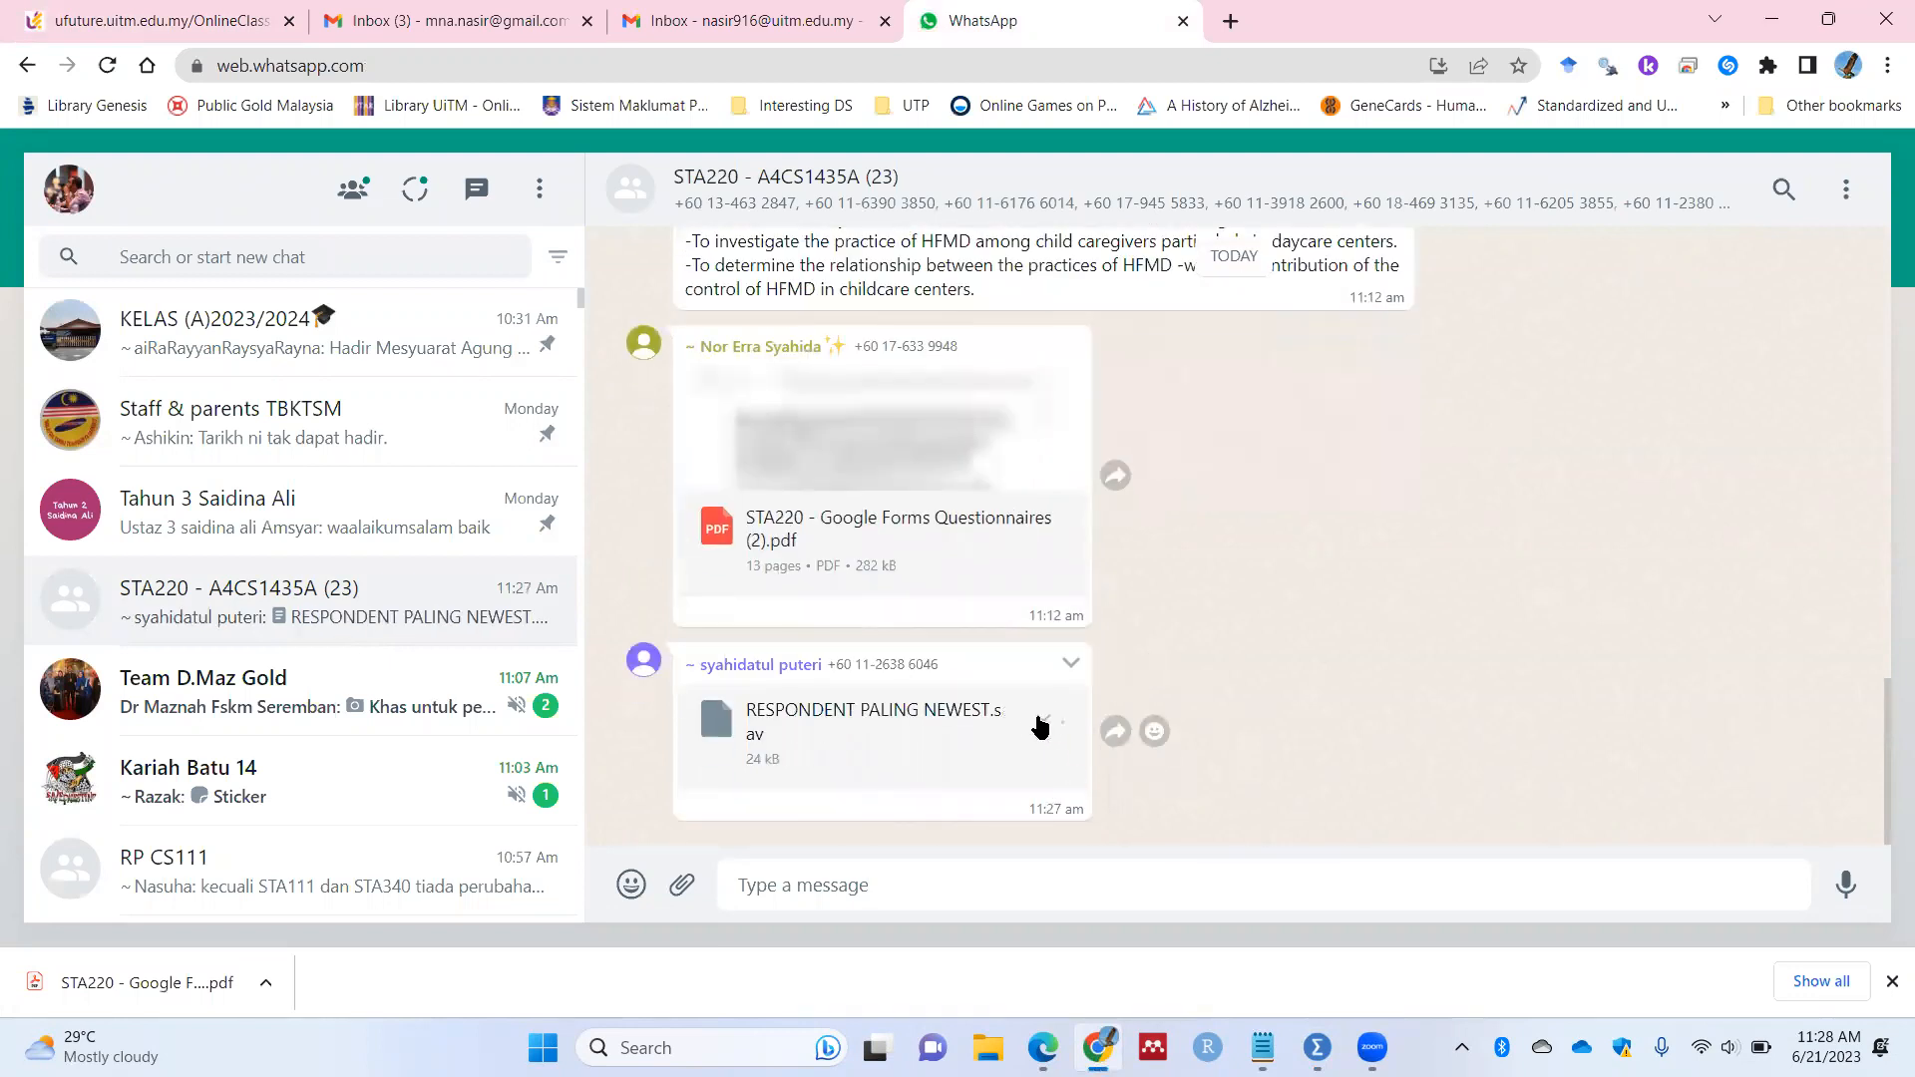
left_click(965, 743)
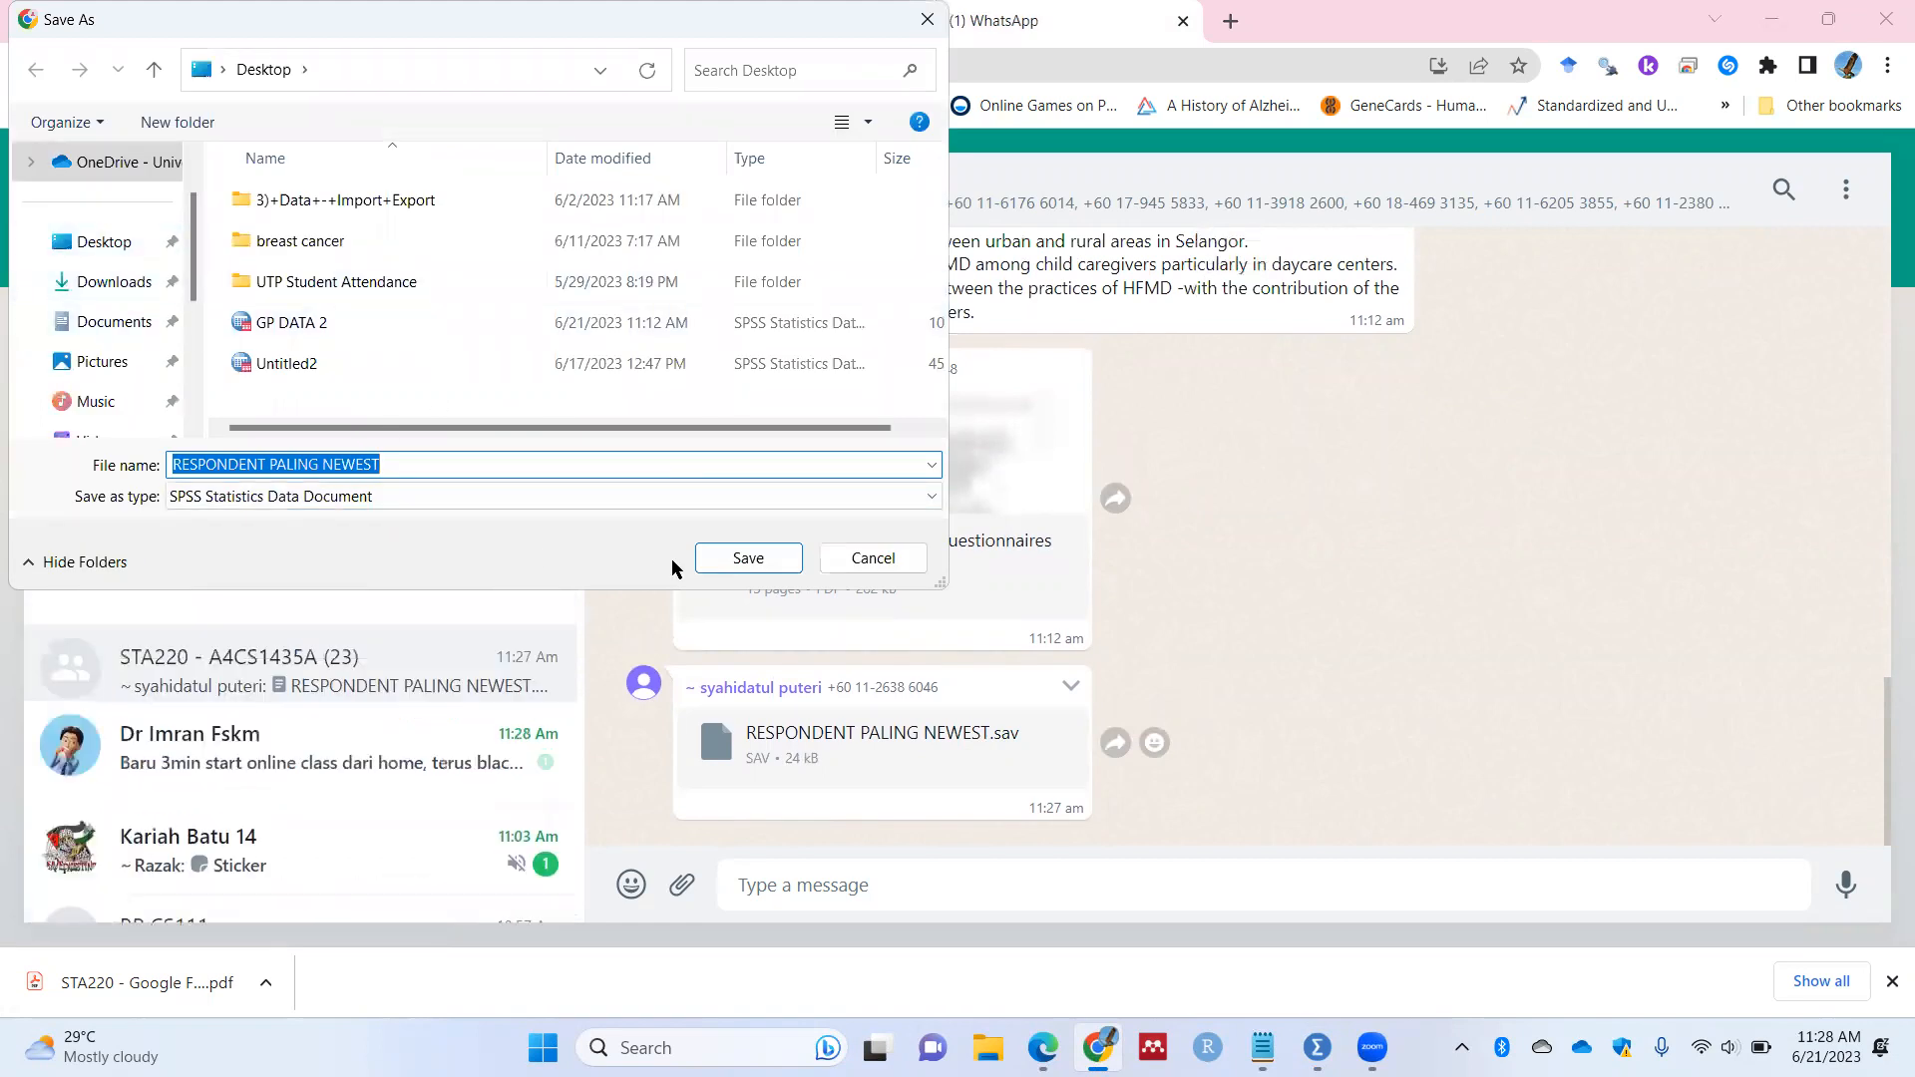
left_click(743, 558)
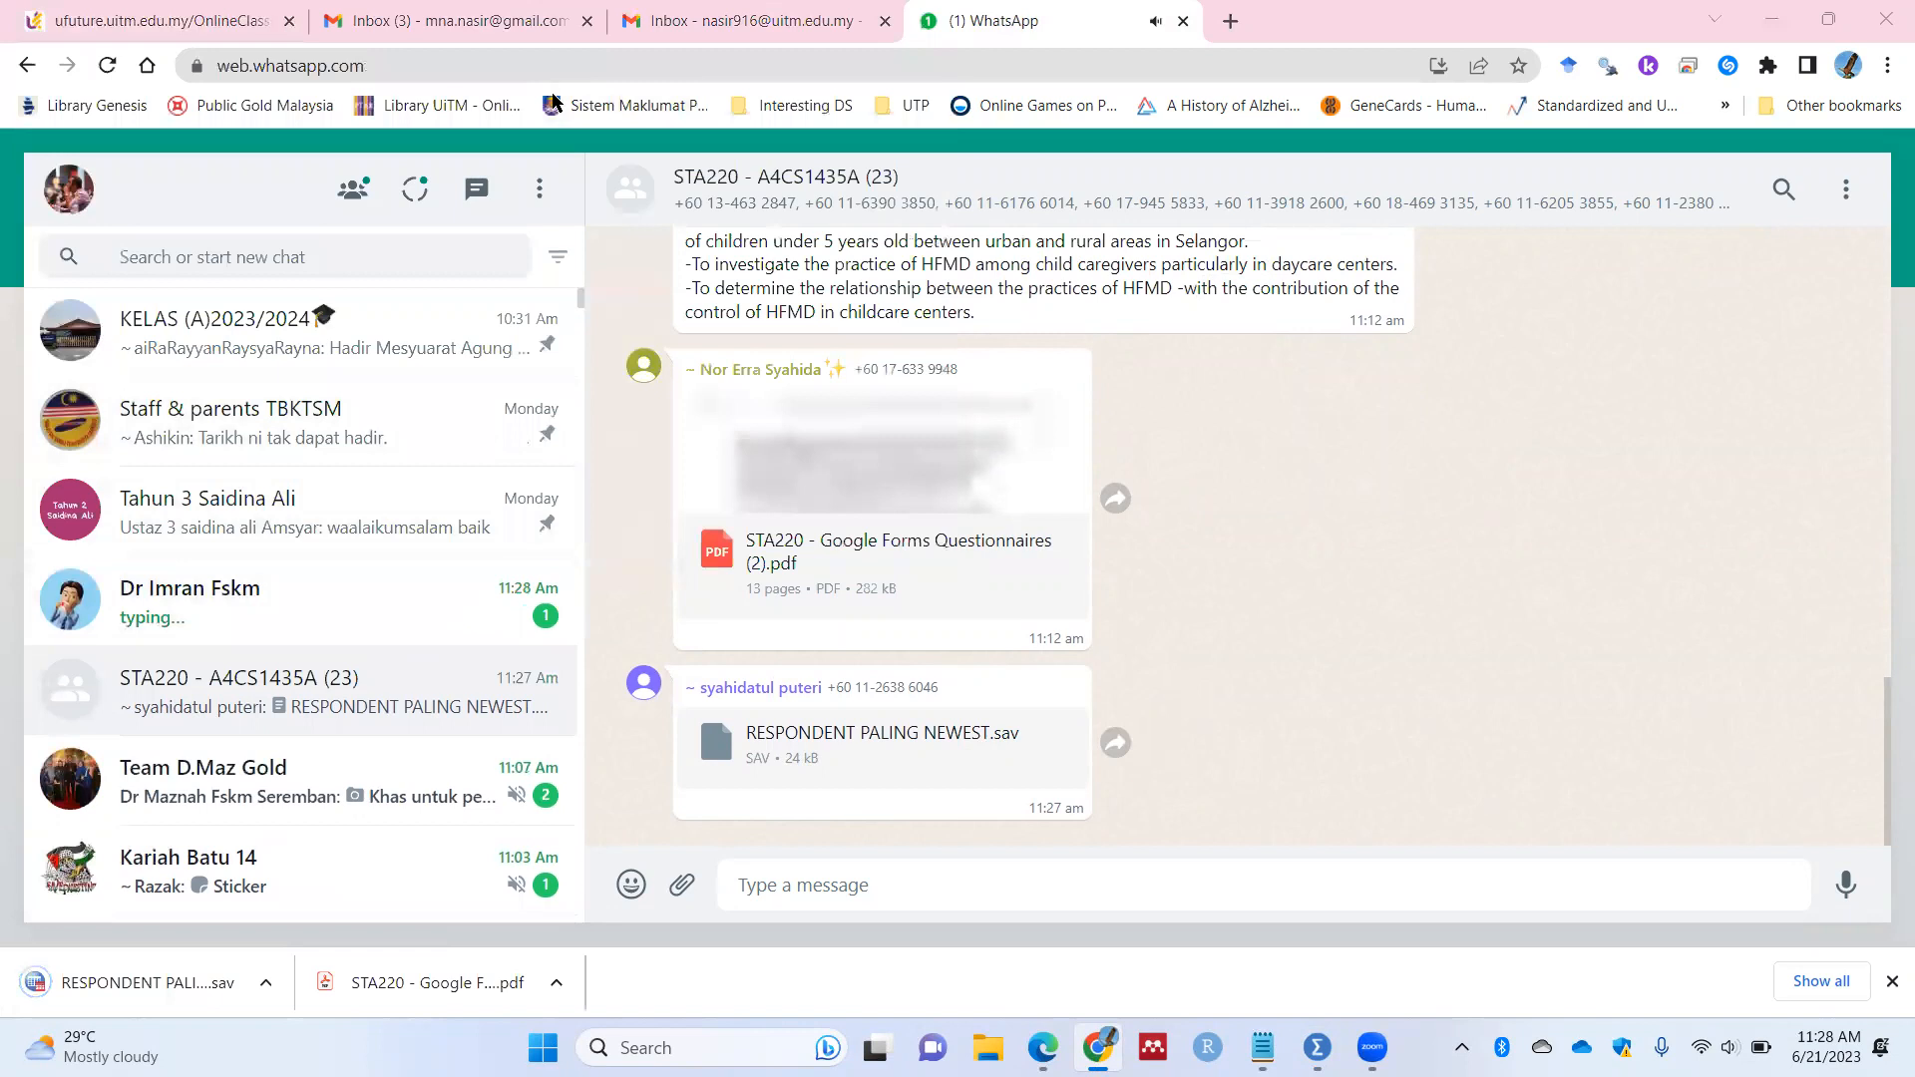
Step: Close the OBJECTIVE note without saving its changes, and open RESPONDENT PALING NEWEST from the desktop in SPSS
left_click(1771, 19)
left_click(1771, 16)
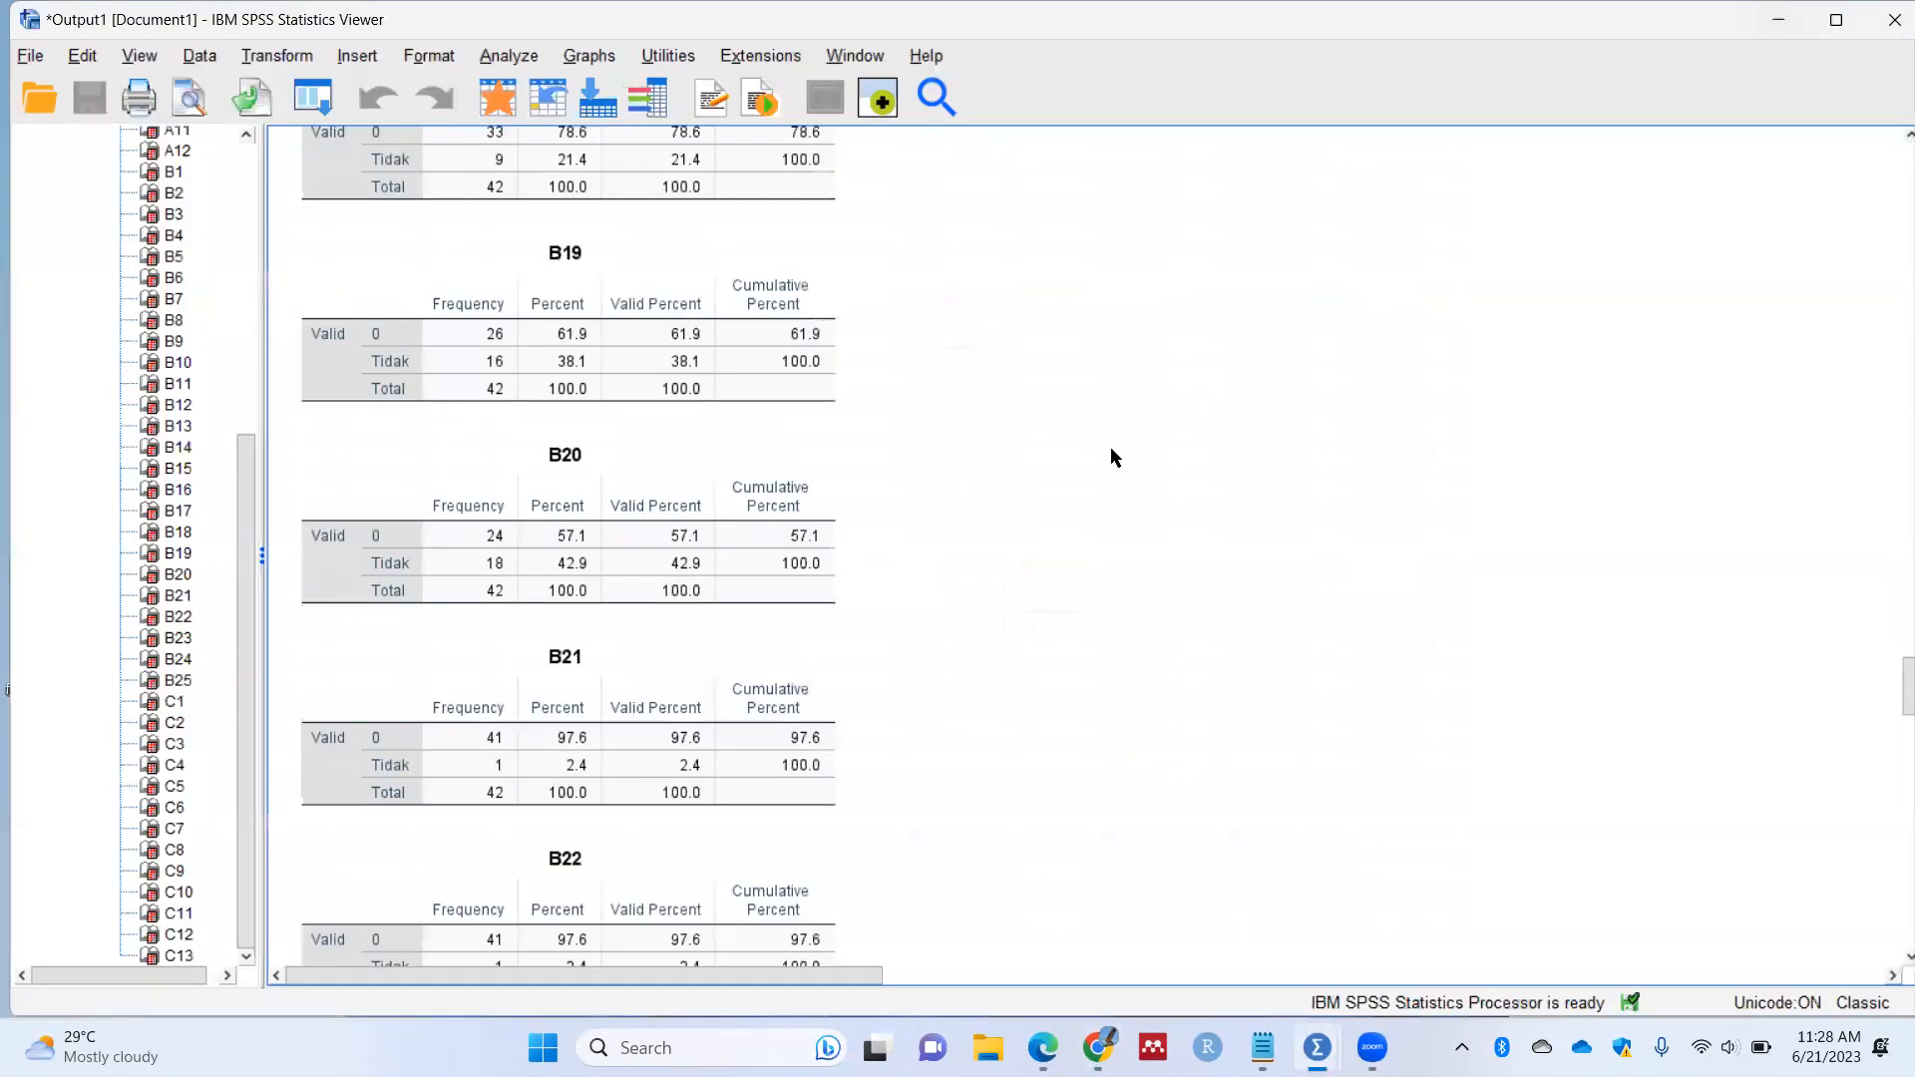
scroll(823, 539, "down", 10)
left_click(1777, 19)
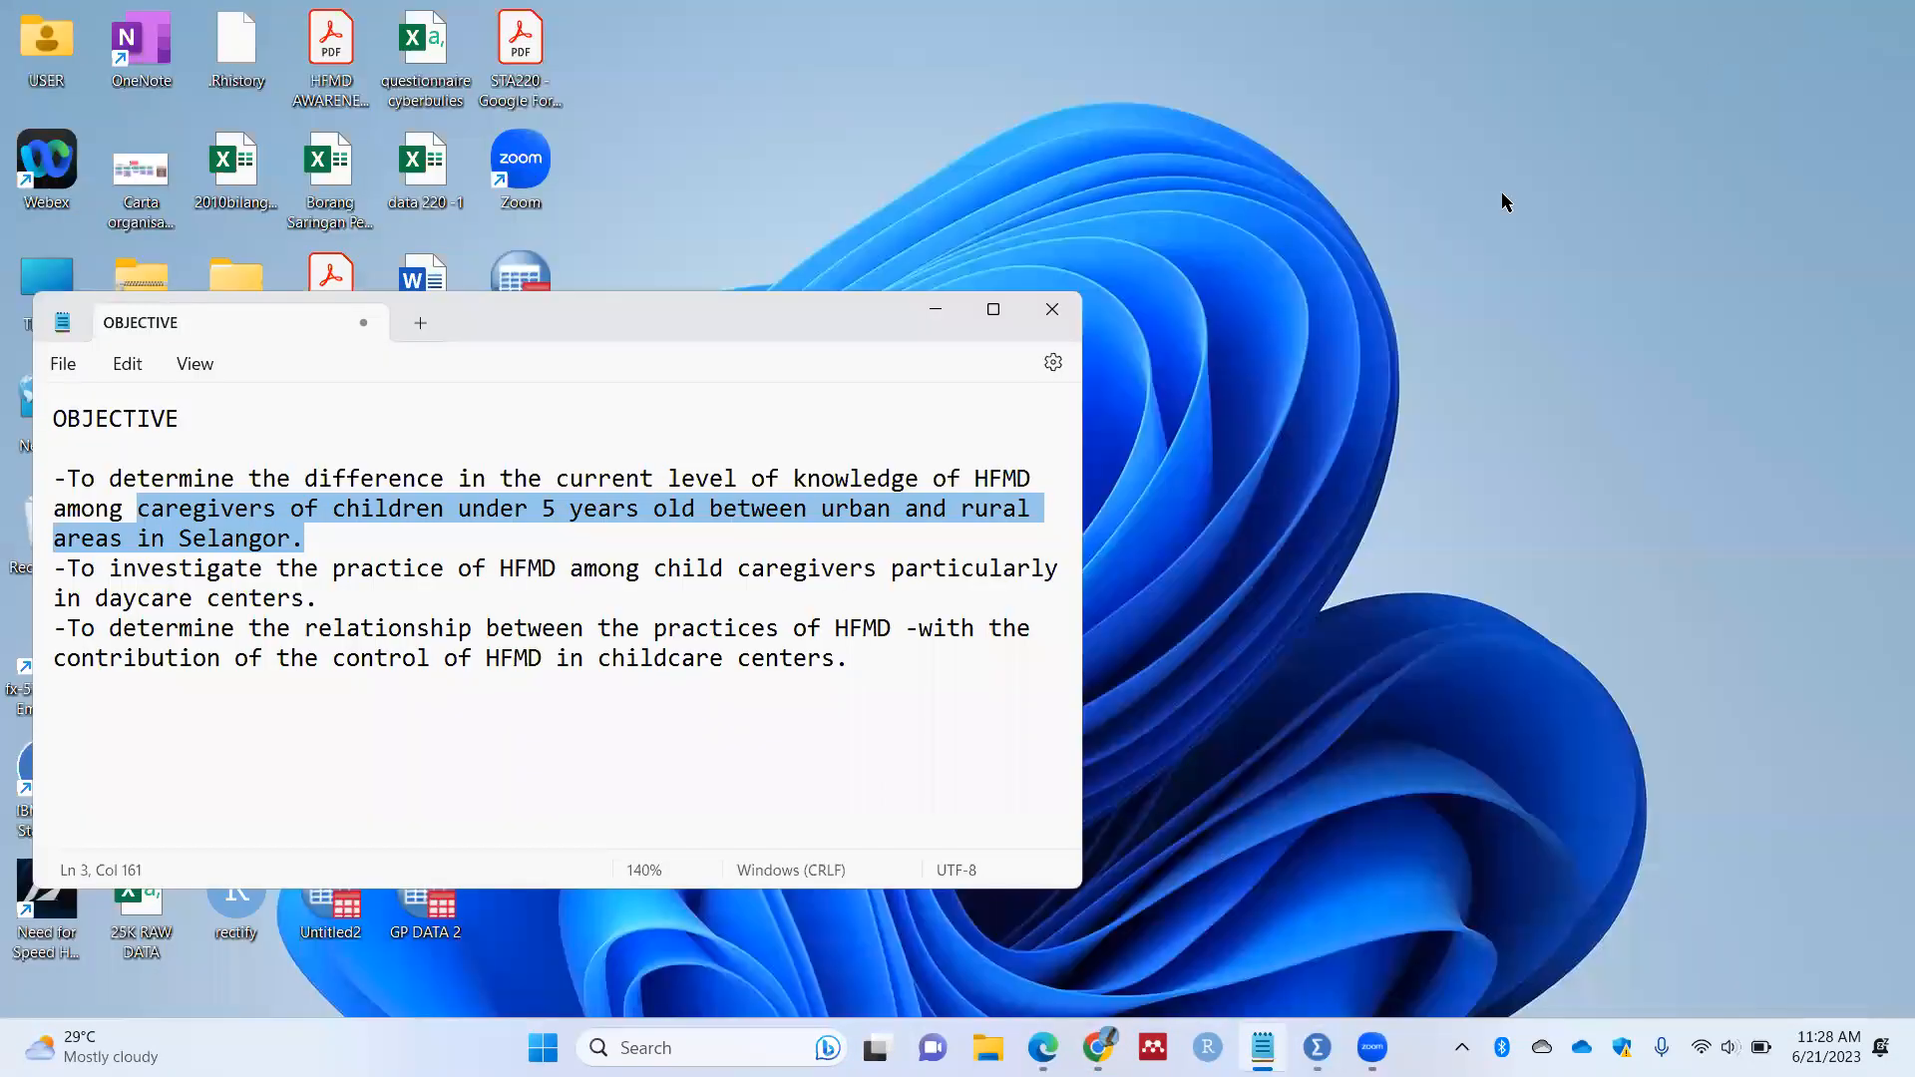
key("ctrl+w")
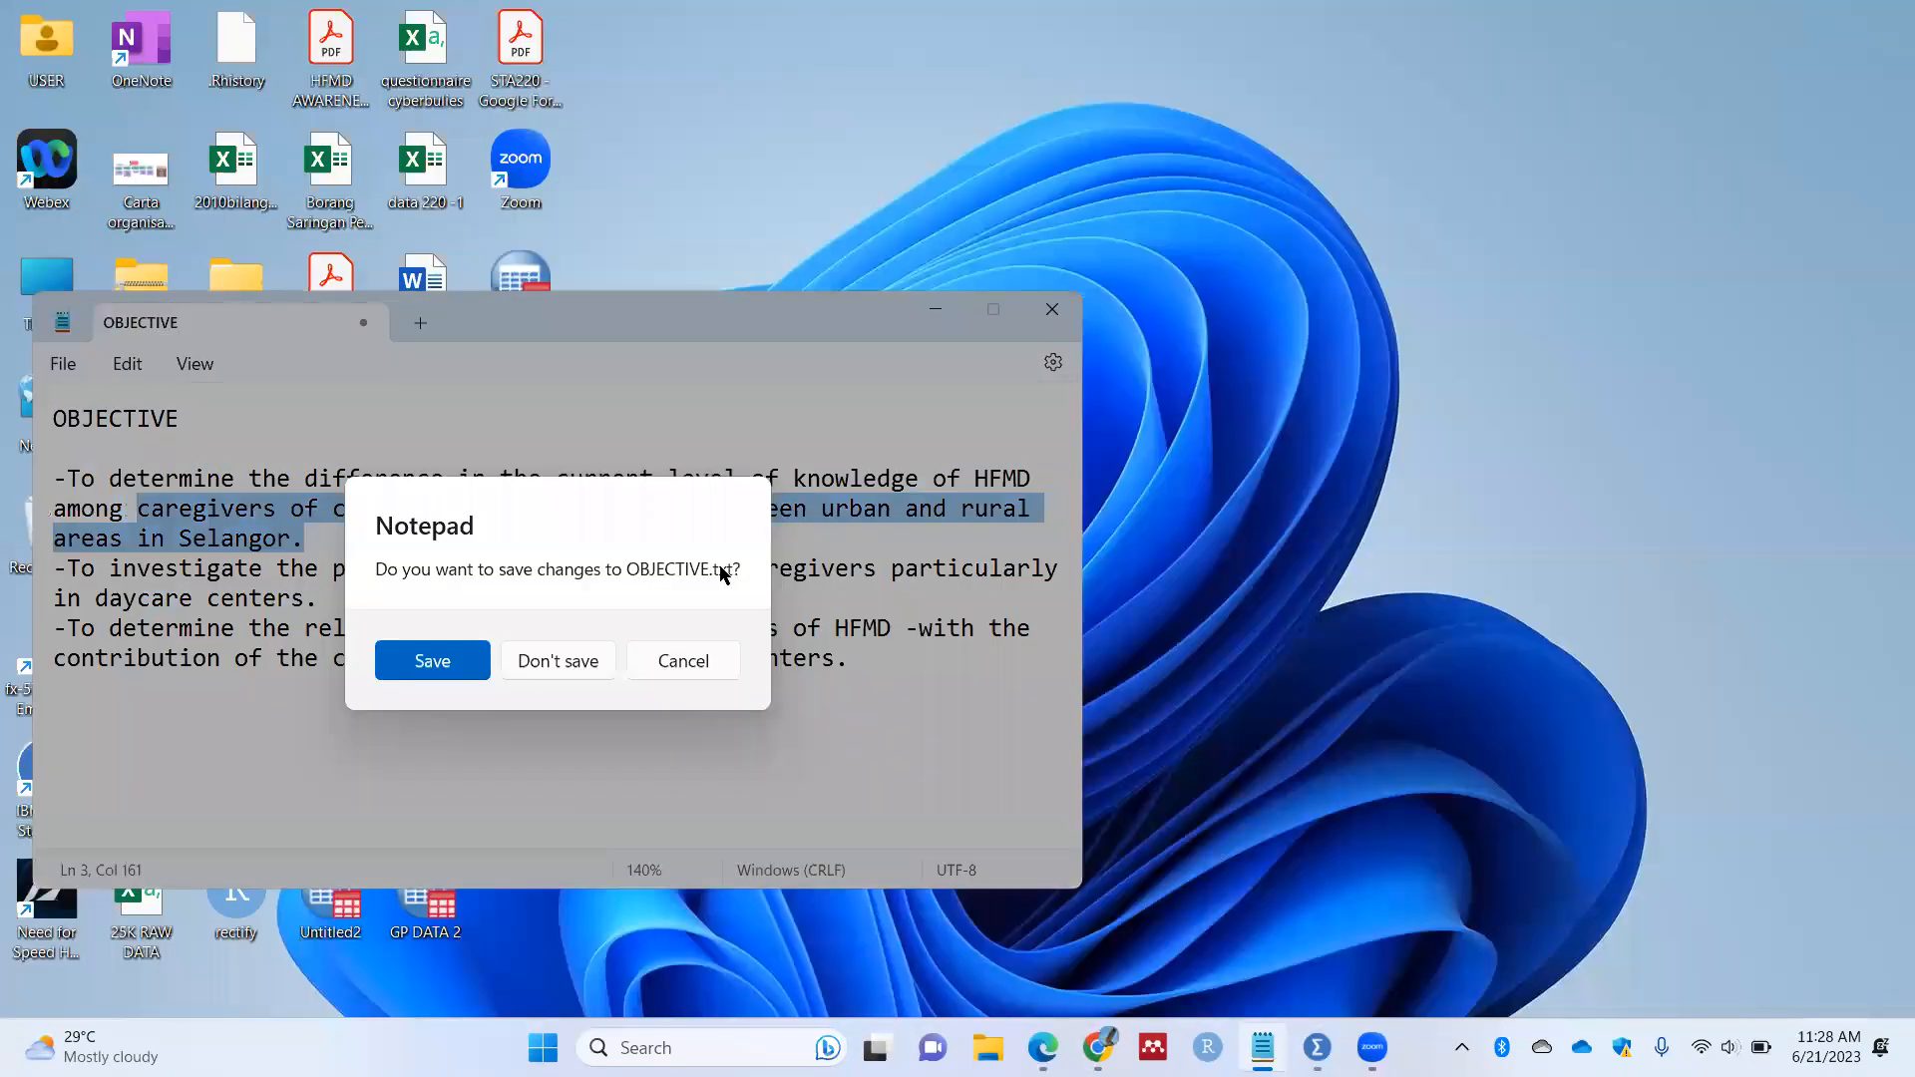
left_click(564, 661)
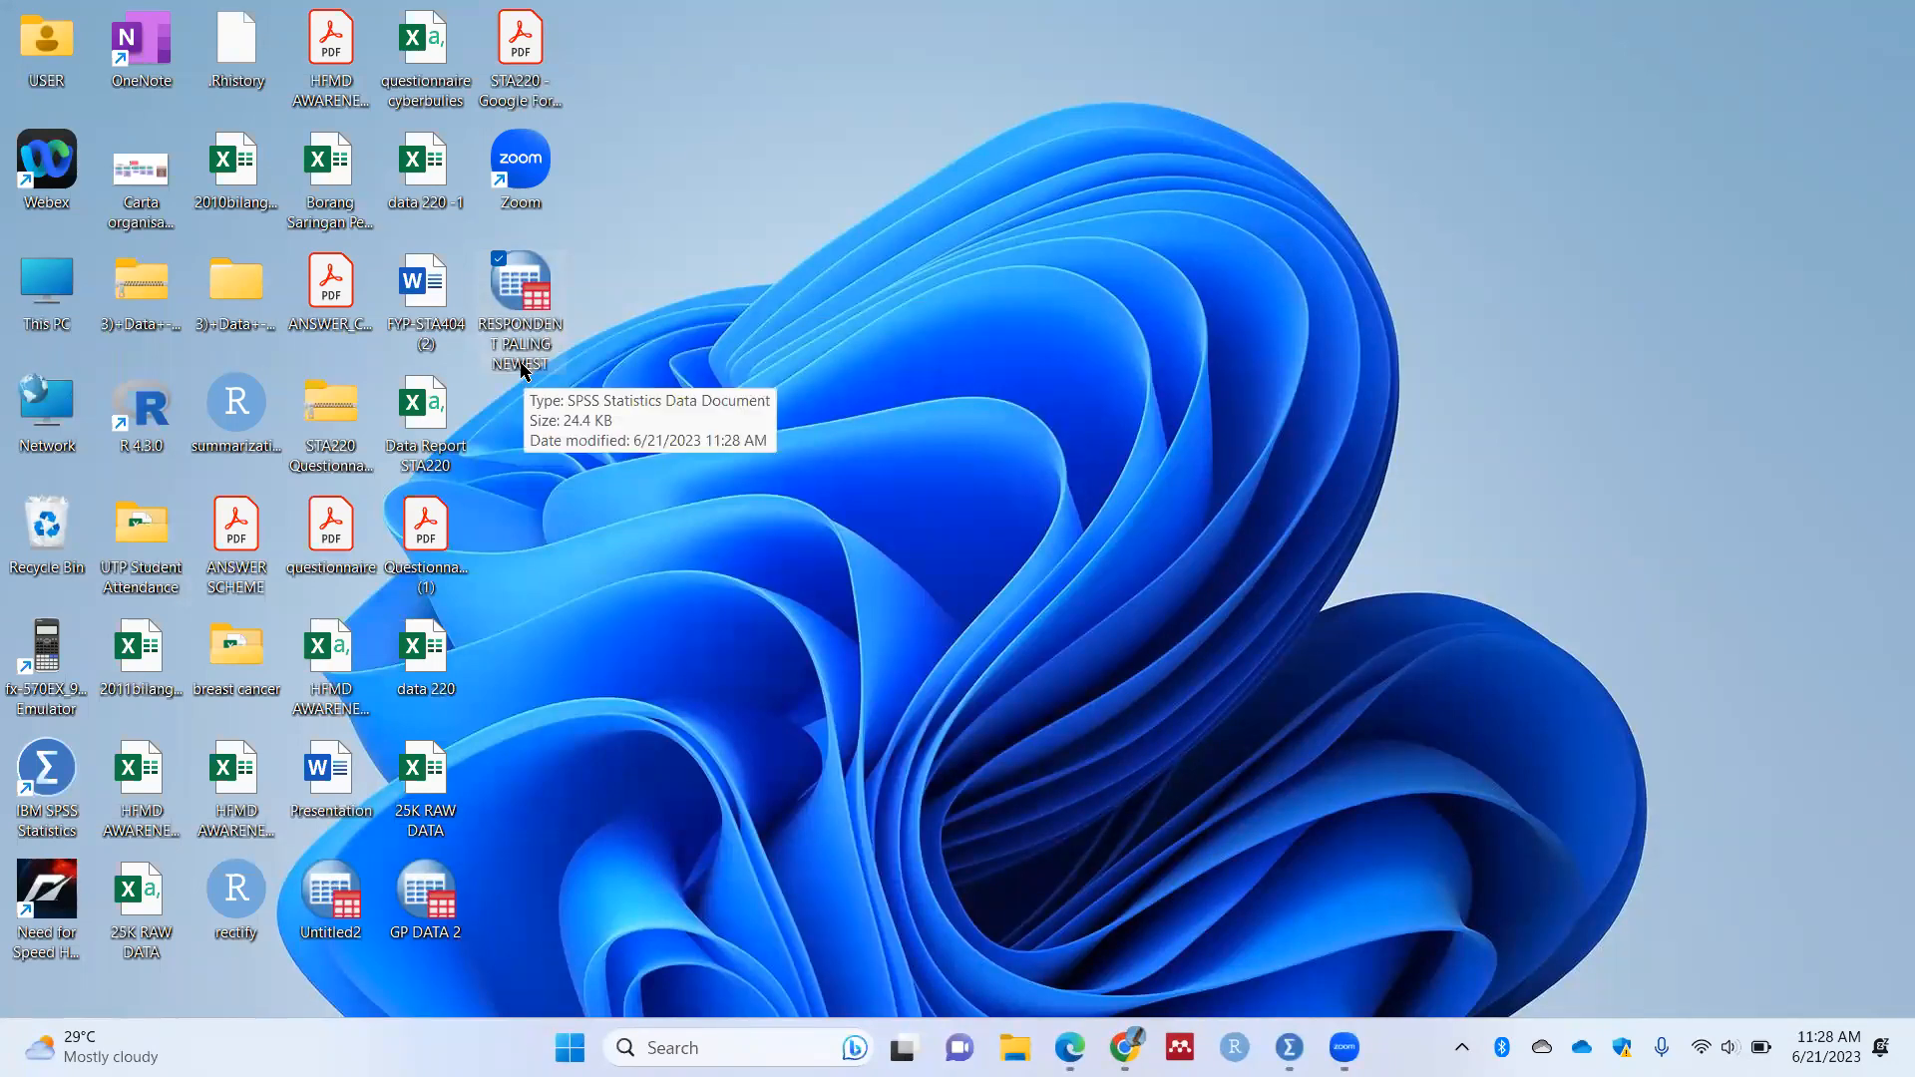
double_click(537, 301)
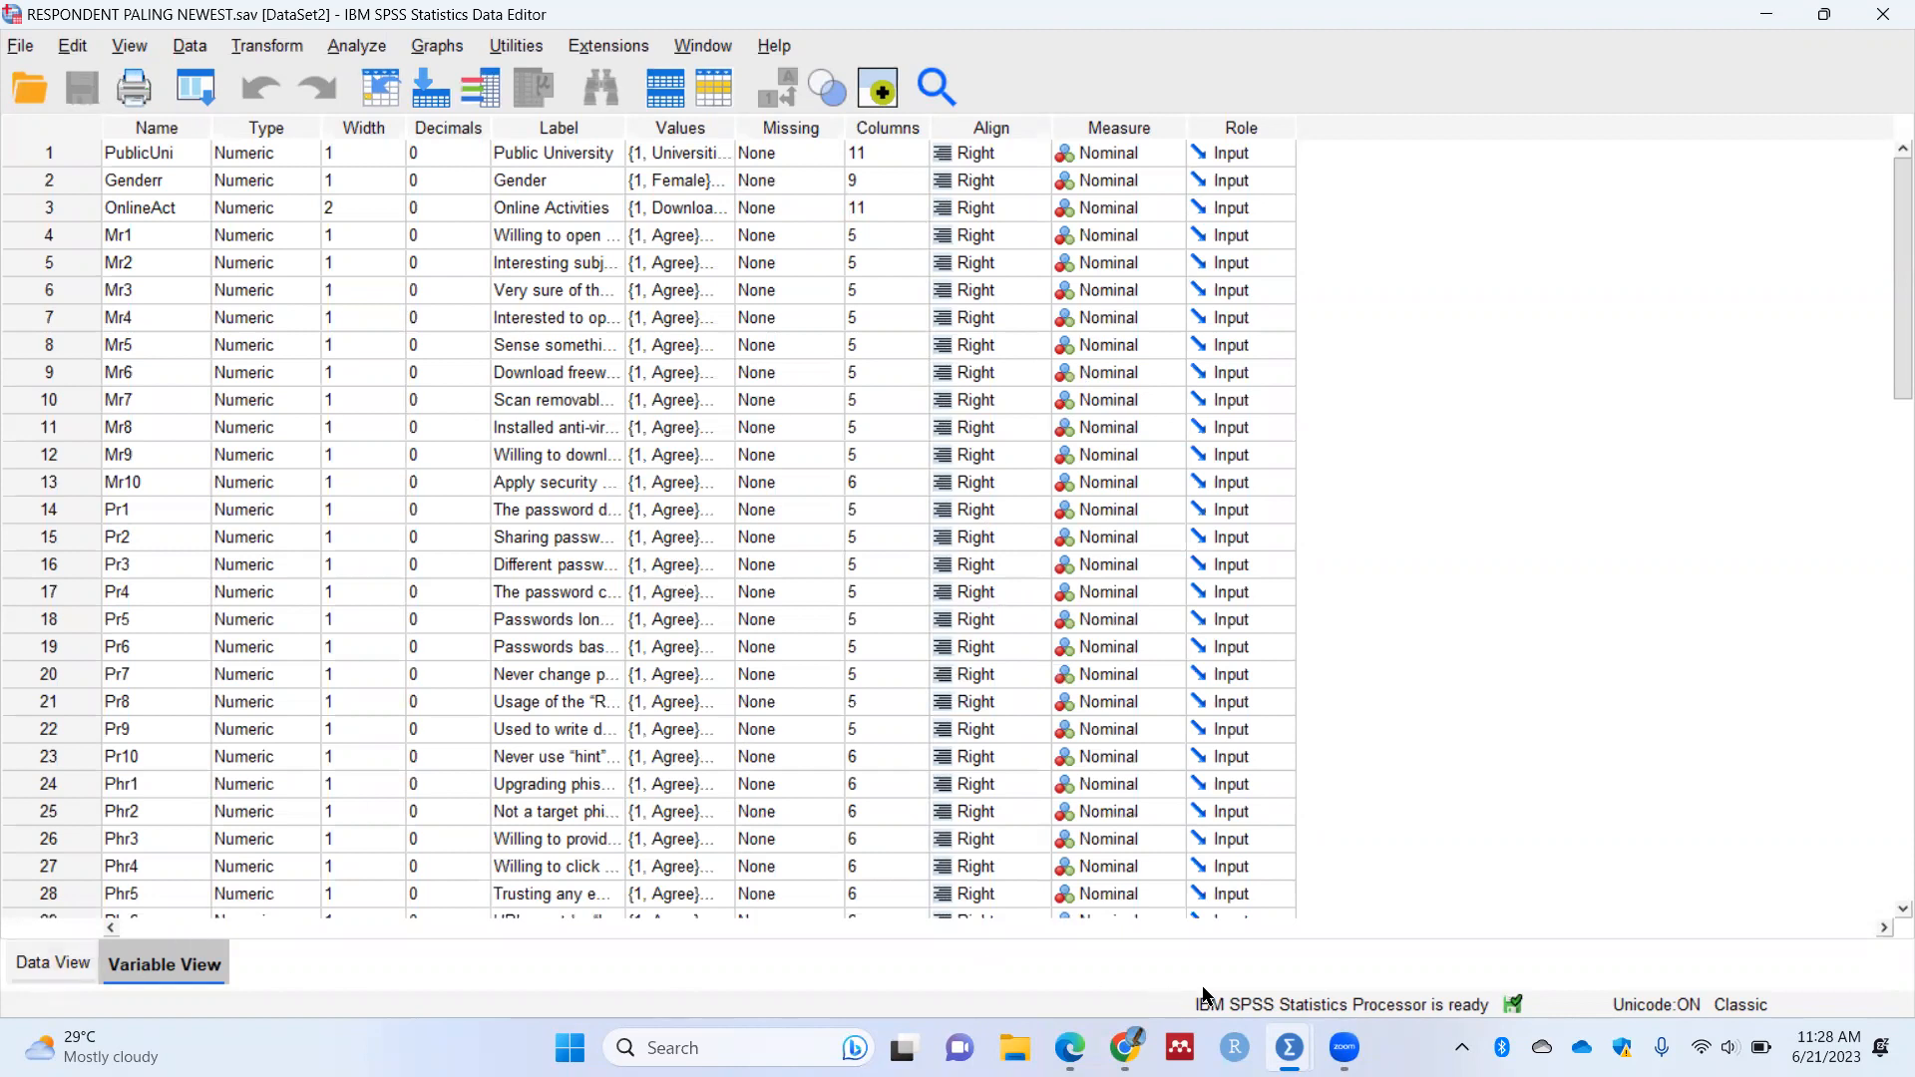
Step: Copy the two cybersecurity research objectives from the WhatsApp group chat into a new Notepad document, zoomed to 170%
left_click(1125, 1047)
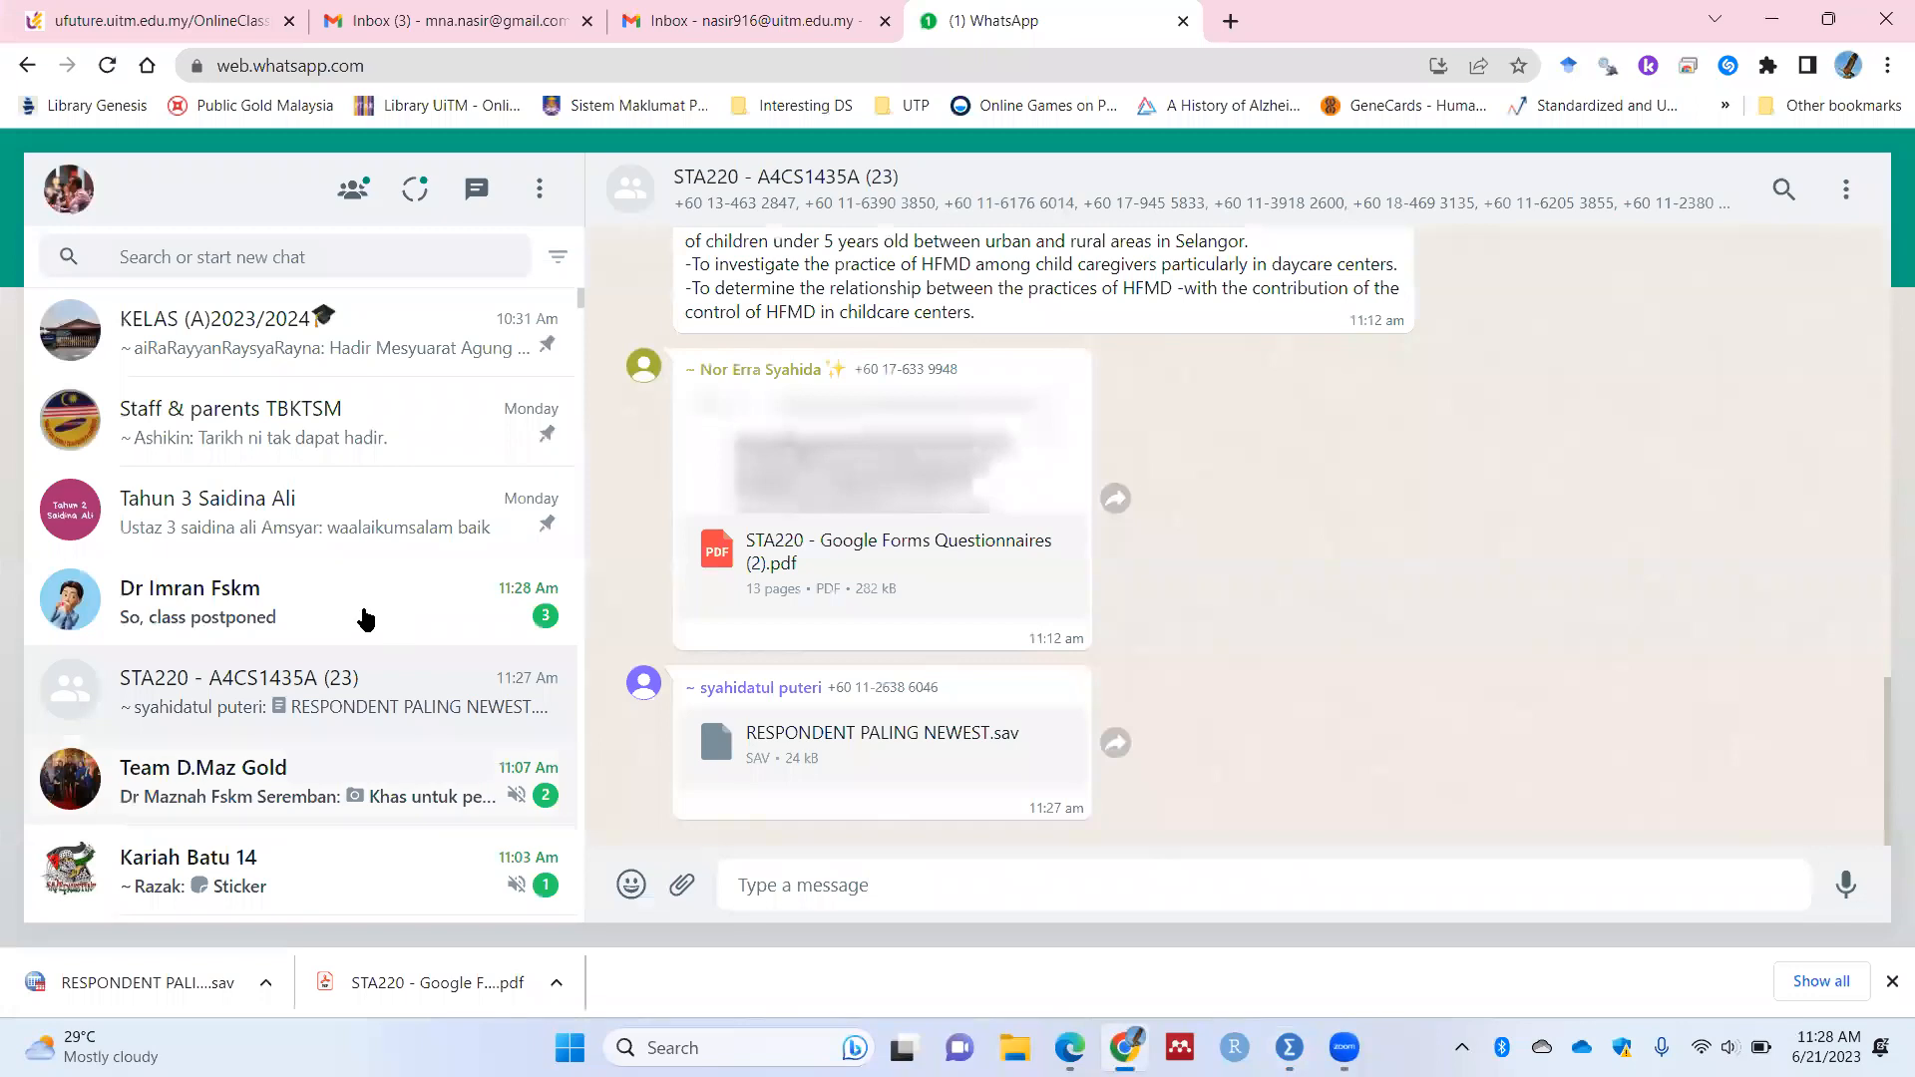
left_click_drag(1377, 785, 685, 727)
key("ctrl+c")
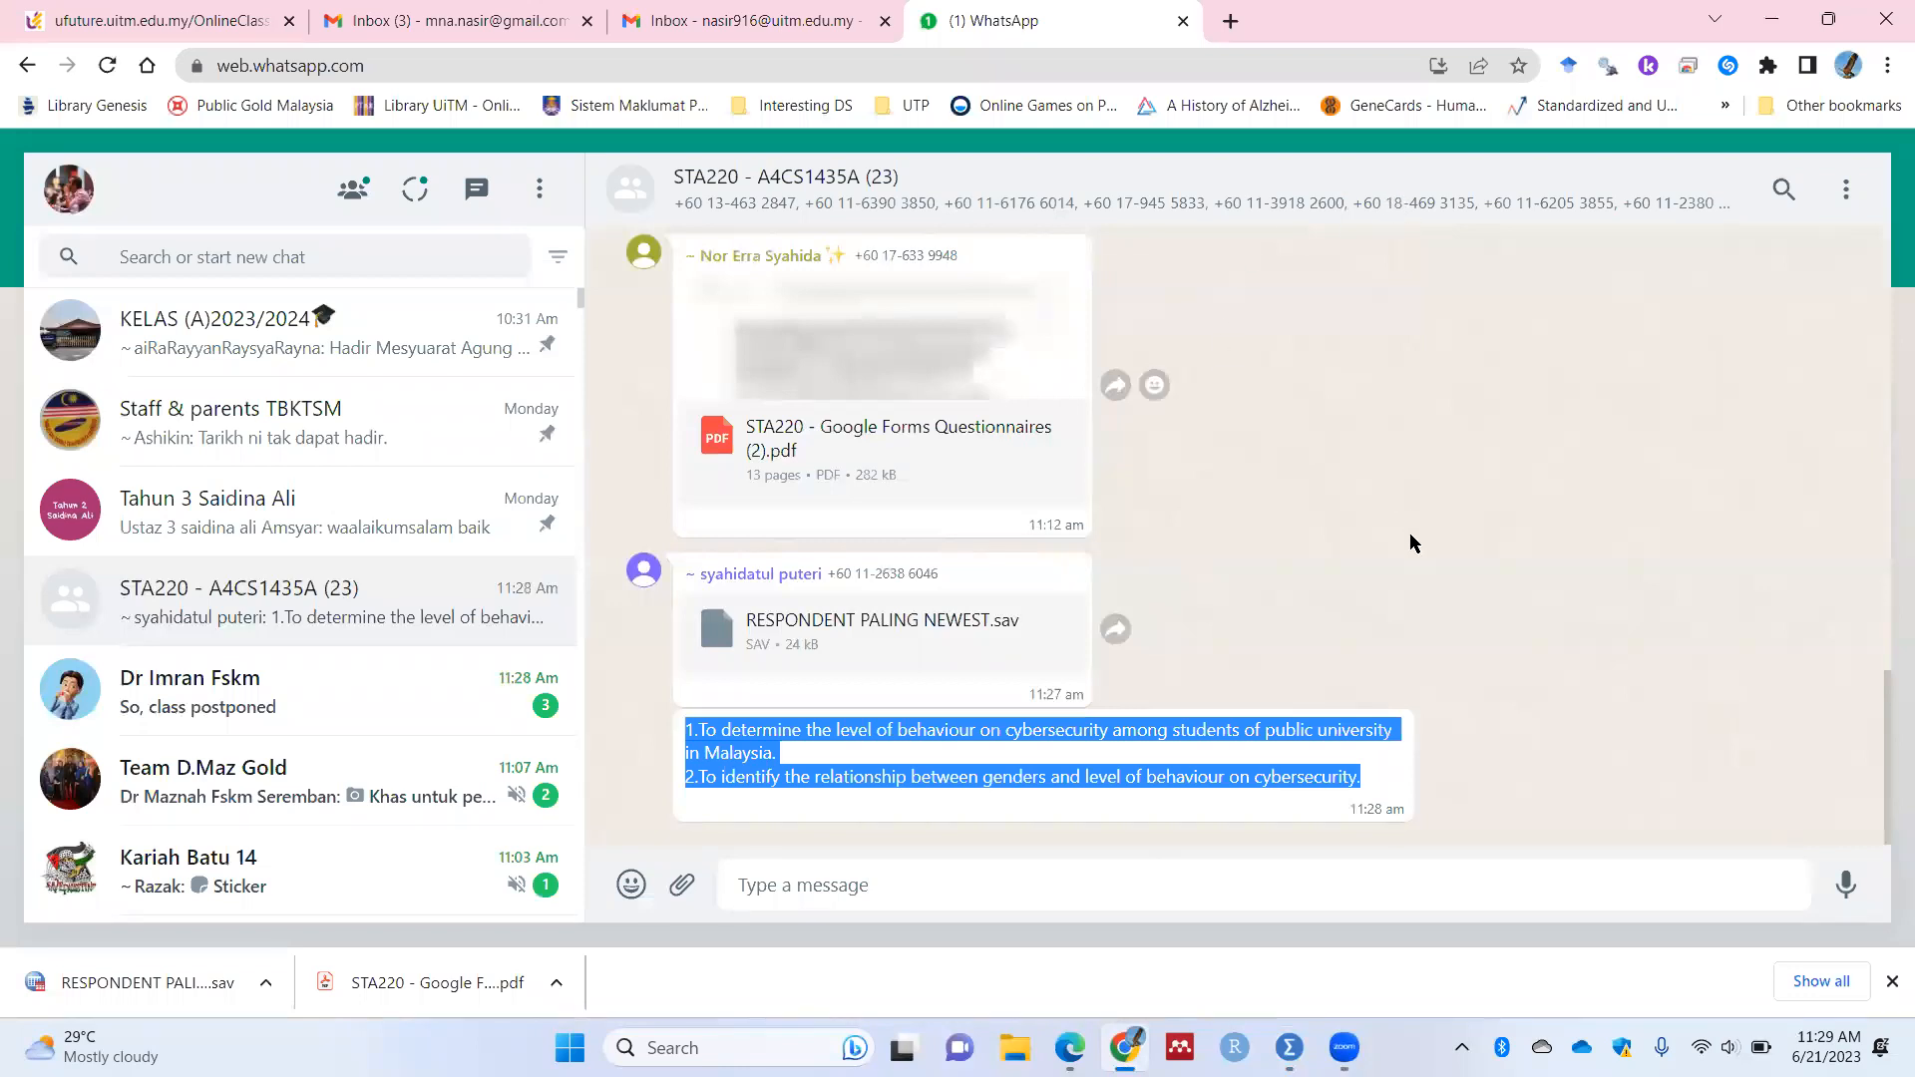
left_click(1774, 17)
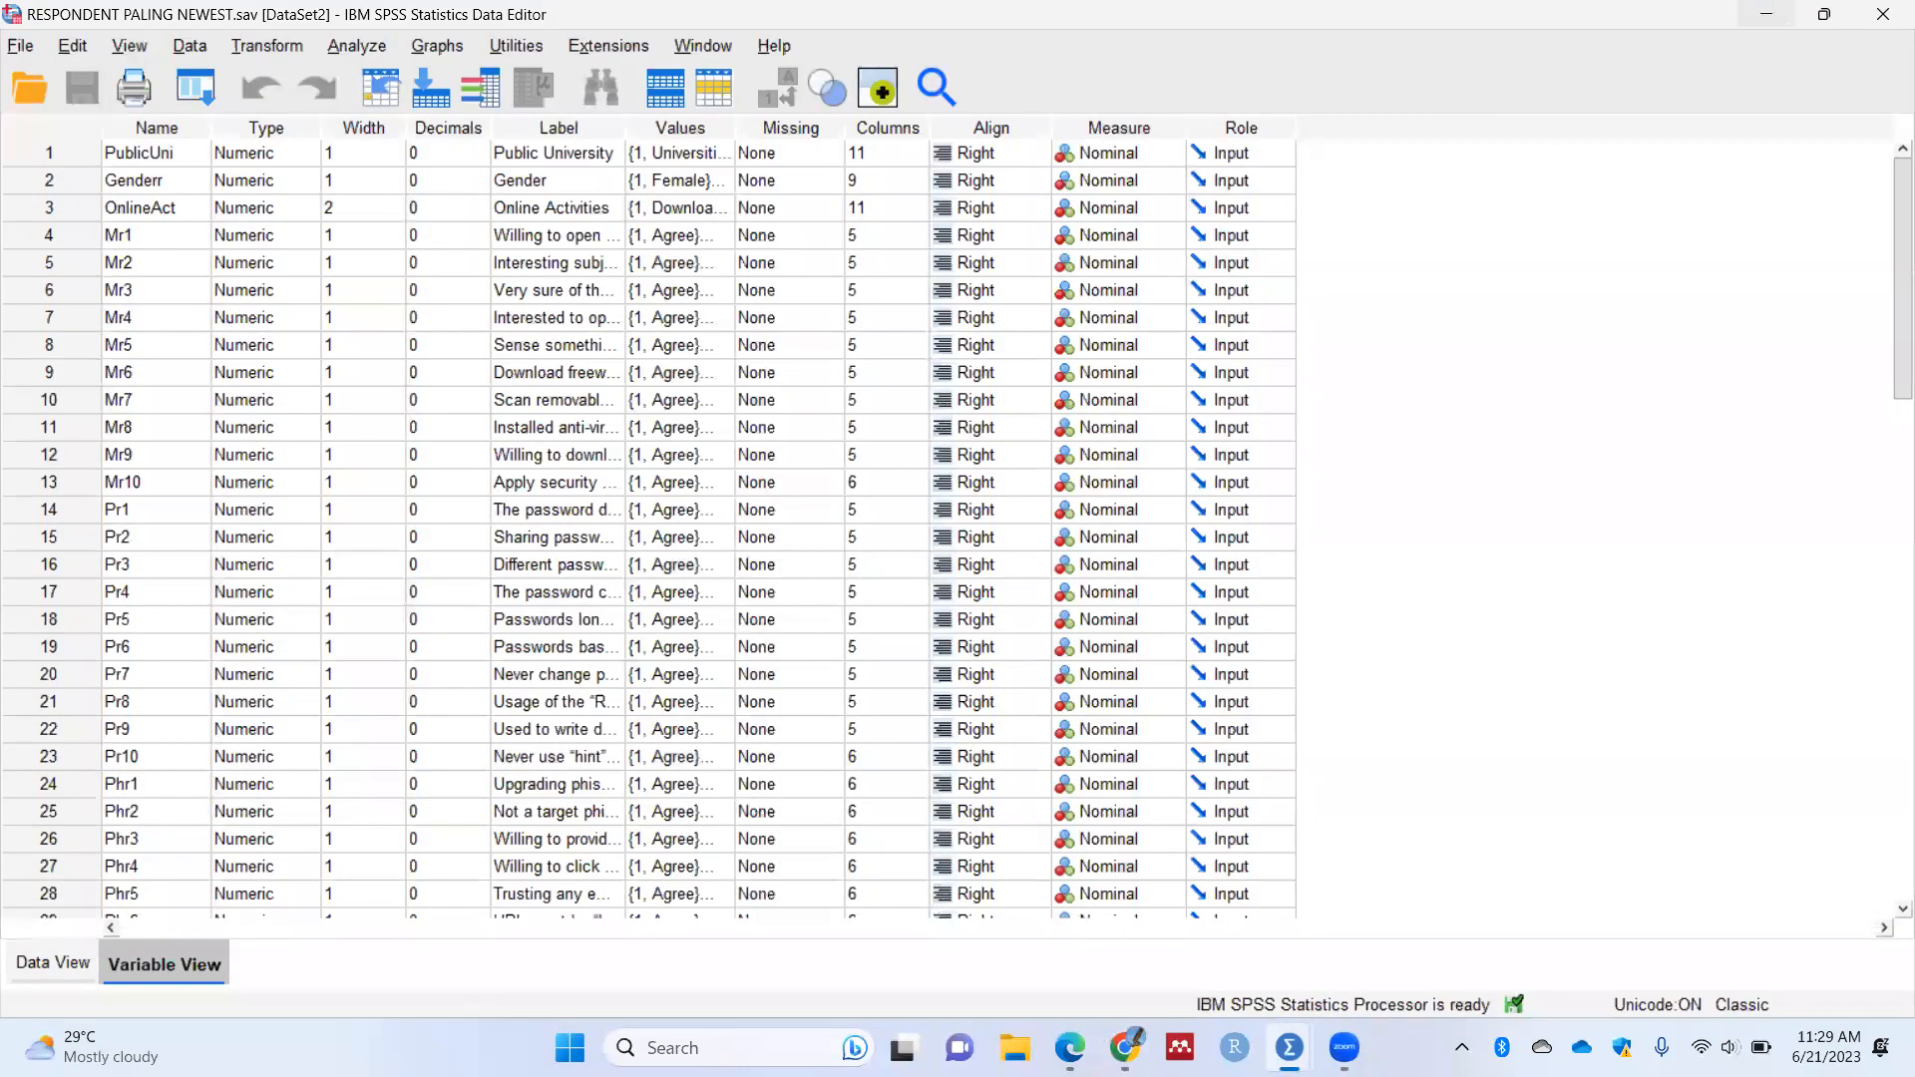
key("super+s")
type("notepad")
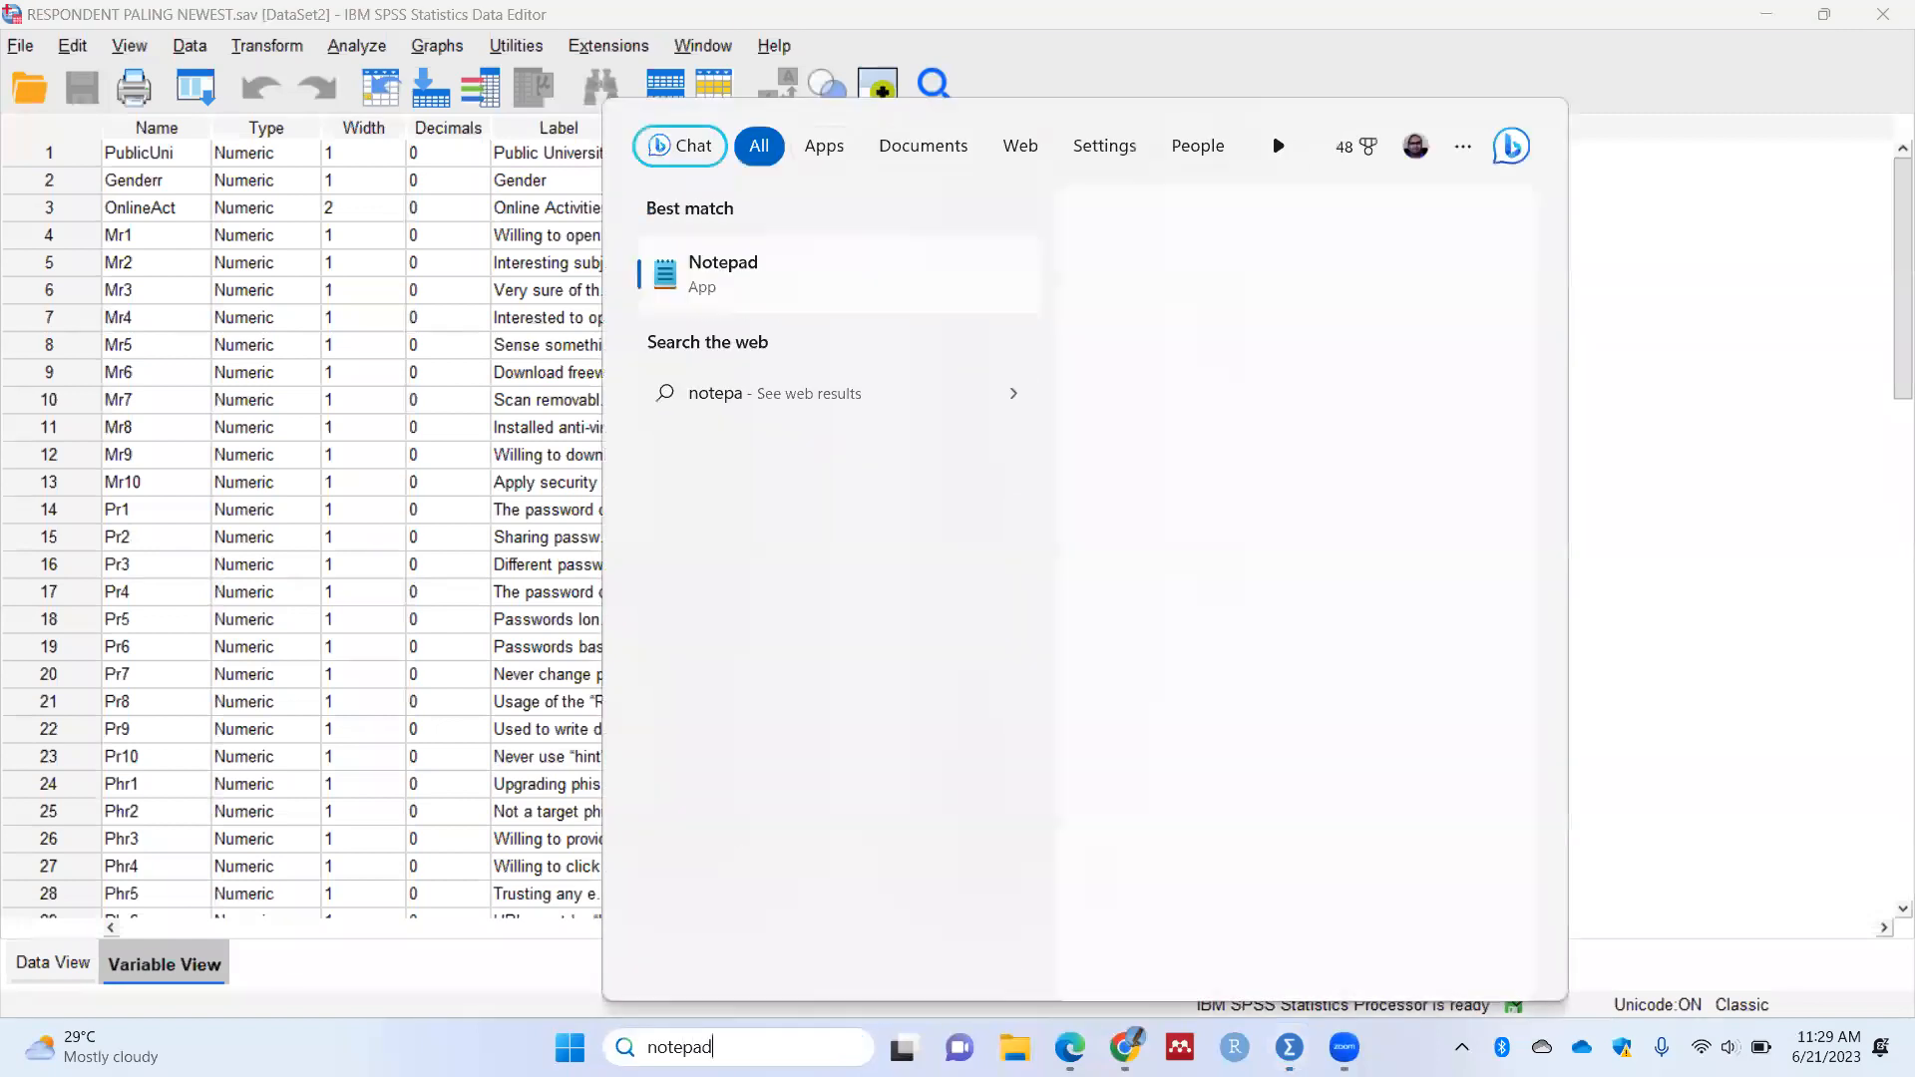
key("Return")
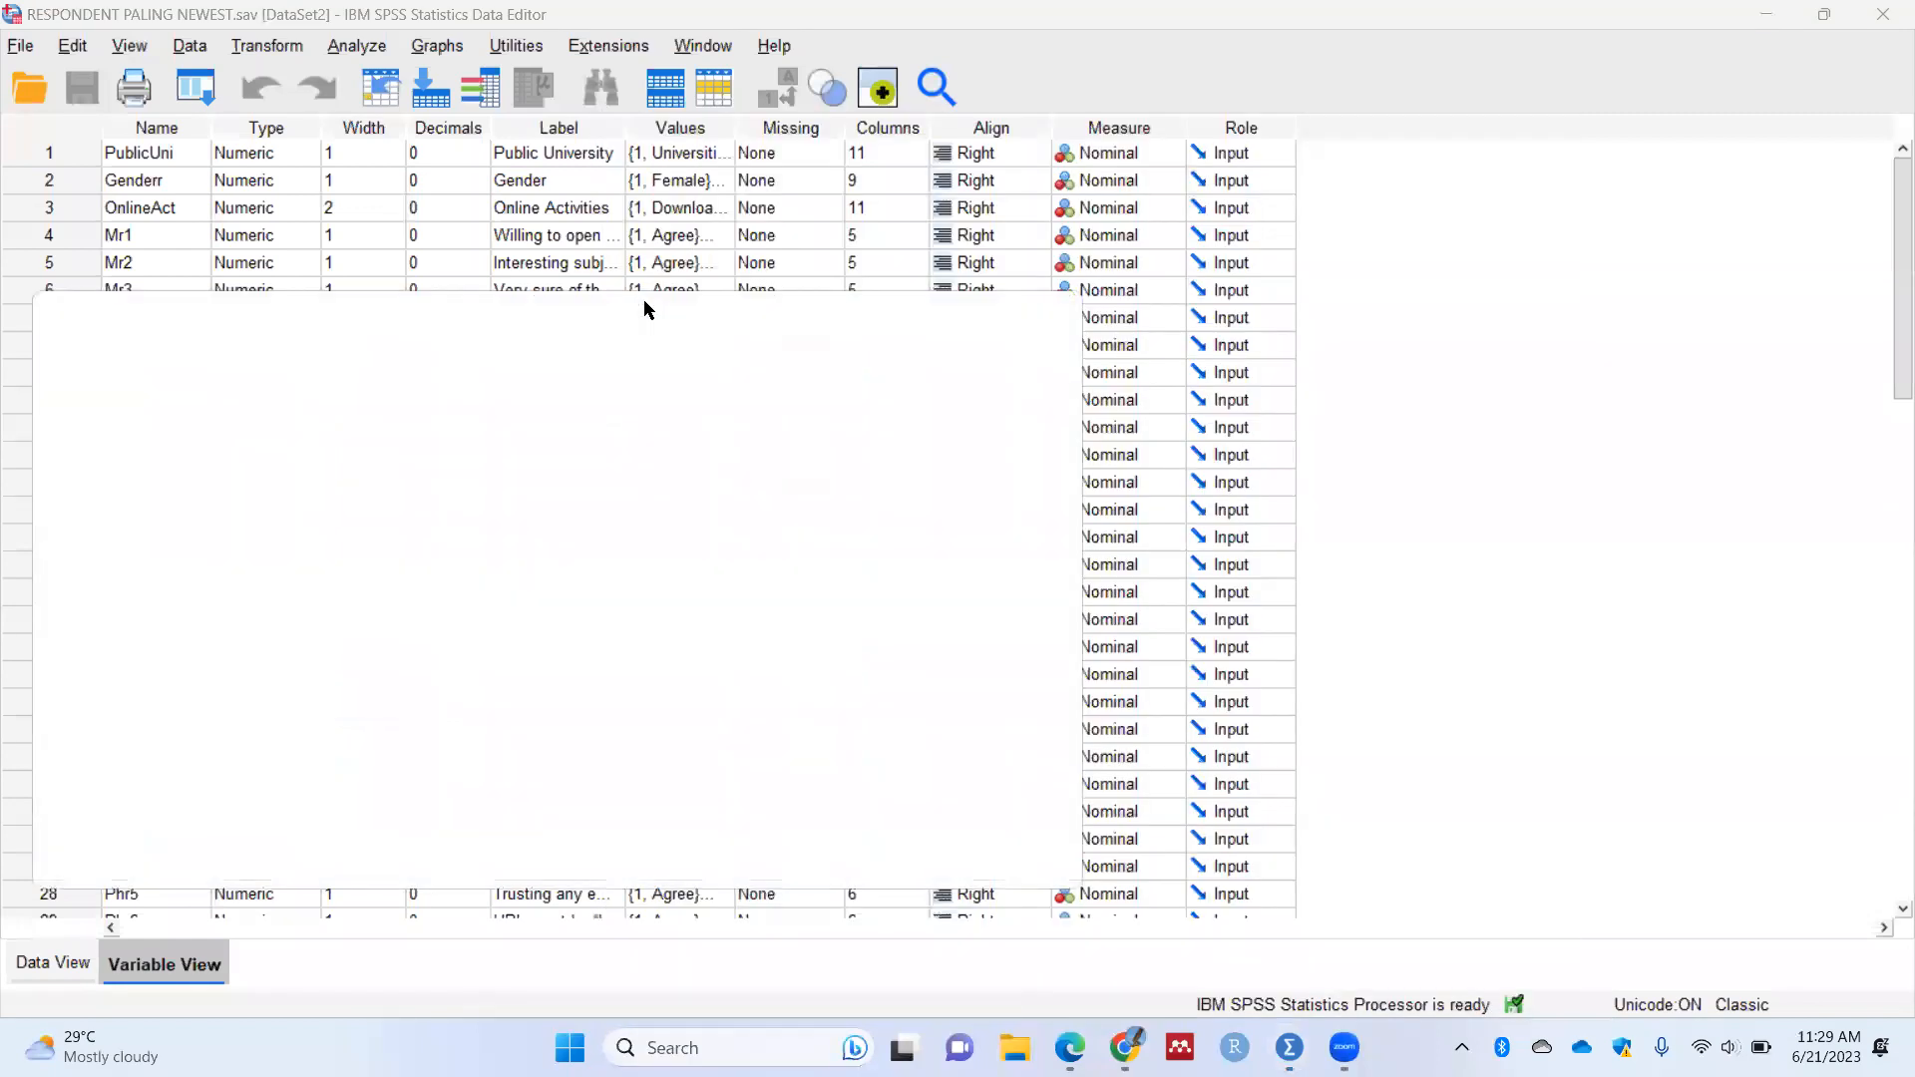
key("ctrl+v")
scroll(454, 507, "up", 7, "ctrl")
Step: Highlight "level of behaviour on cybersecurity" and "public university" in turn within the first objective
left_click(380, 421)
left_click_drag(380, 421, 960, 439)
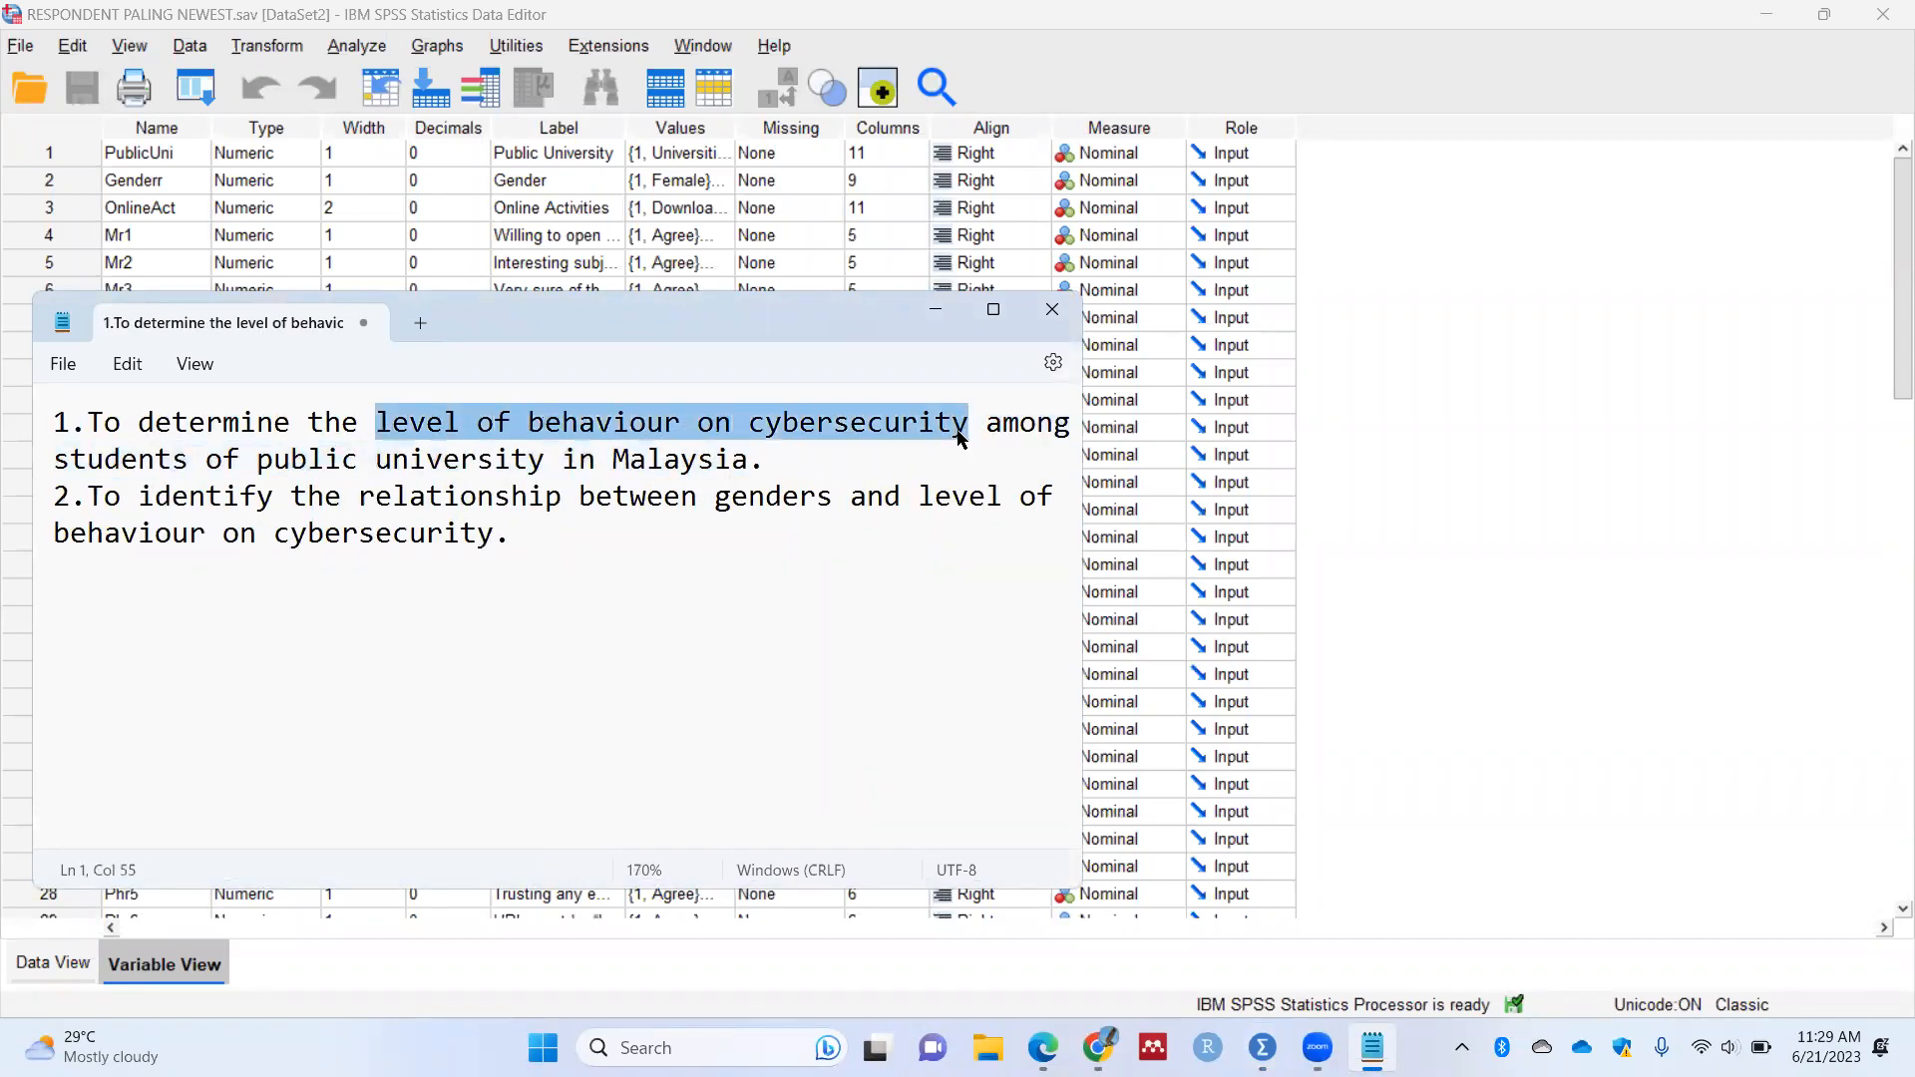
left_click_drag(259, 454, 562, 448)
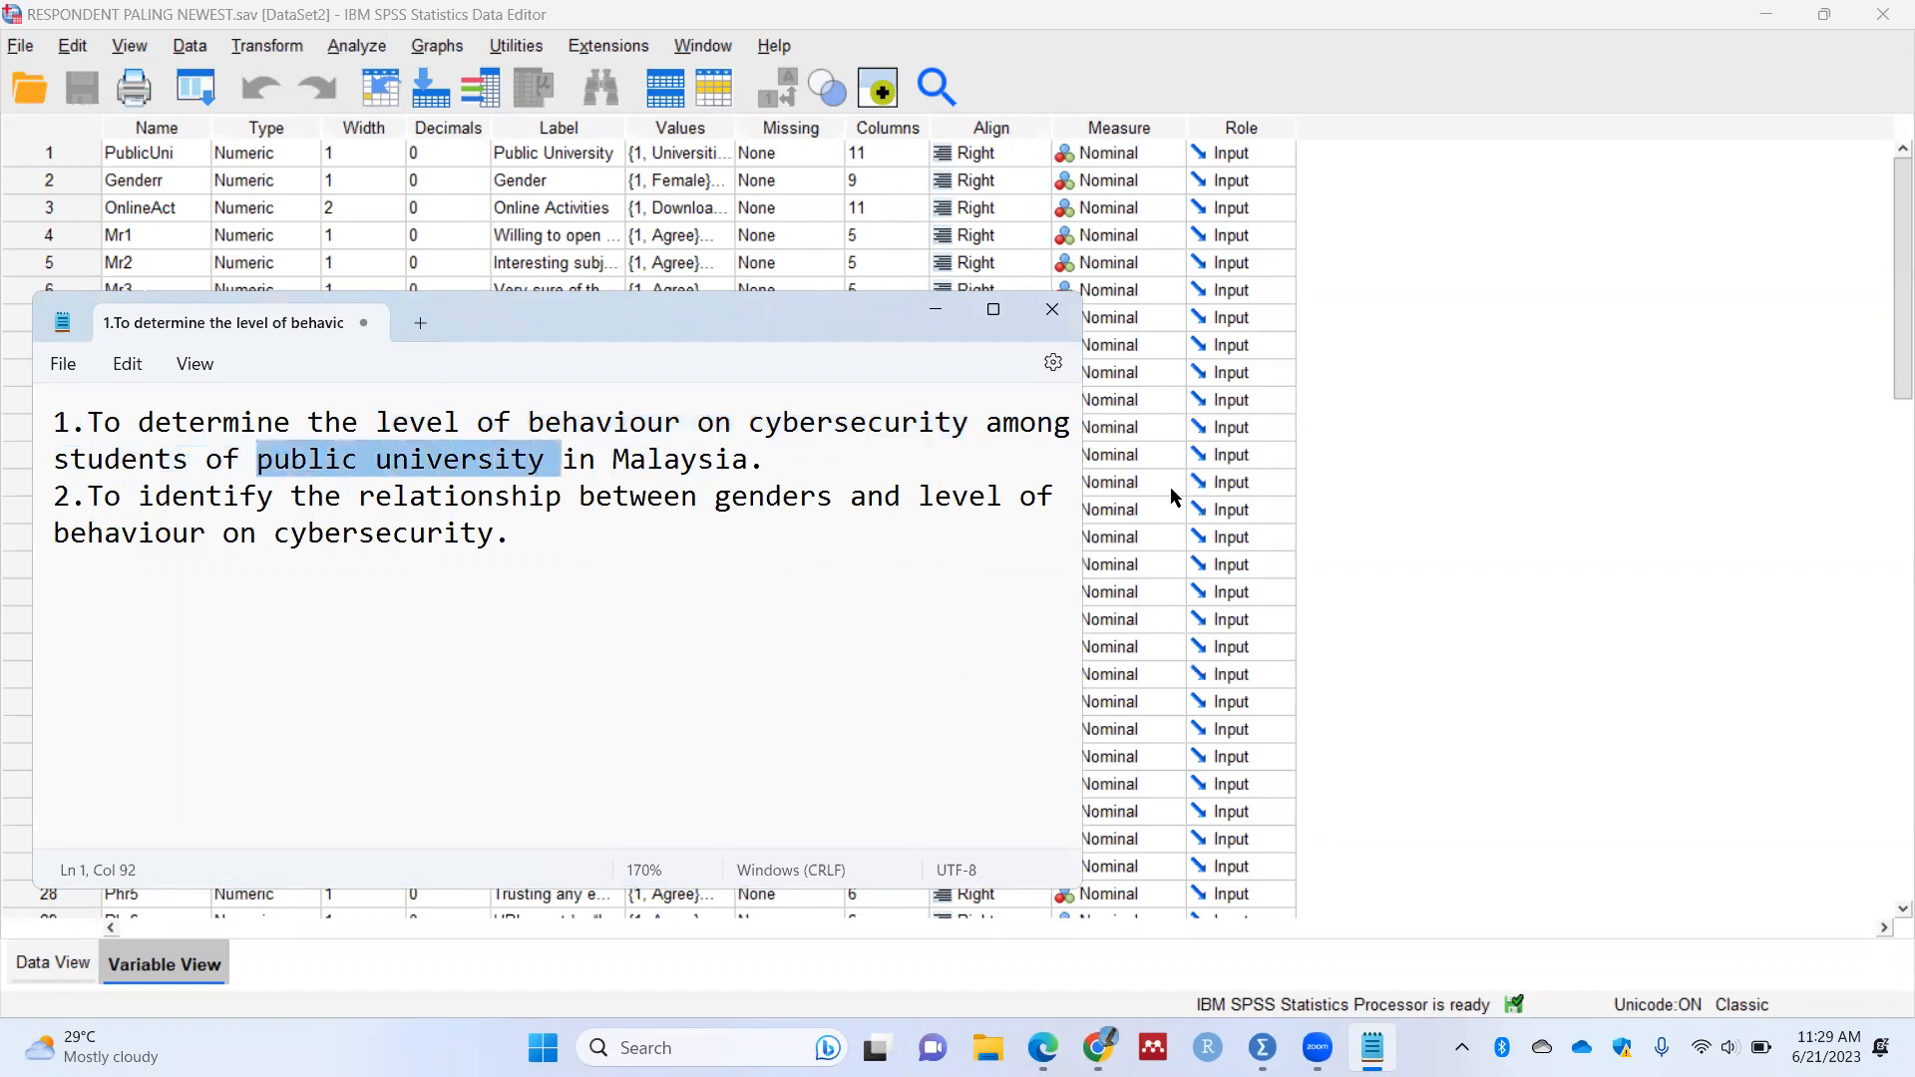
Step: Examine the data and variable definitions of RESPONDENT PALING NEWEST.sav in SPSS, including the total score variables in rows 44 to 47
left_click(1573, 399)
left_click(48, 962)
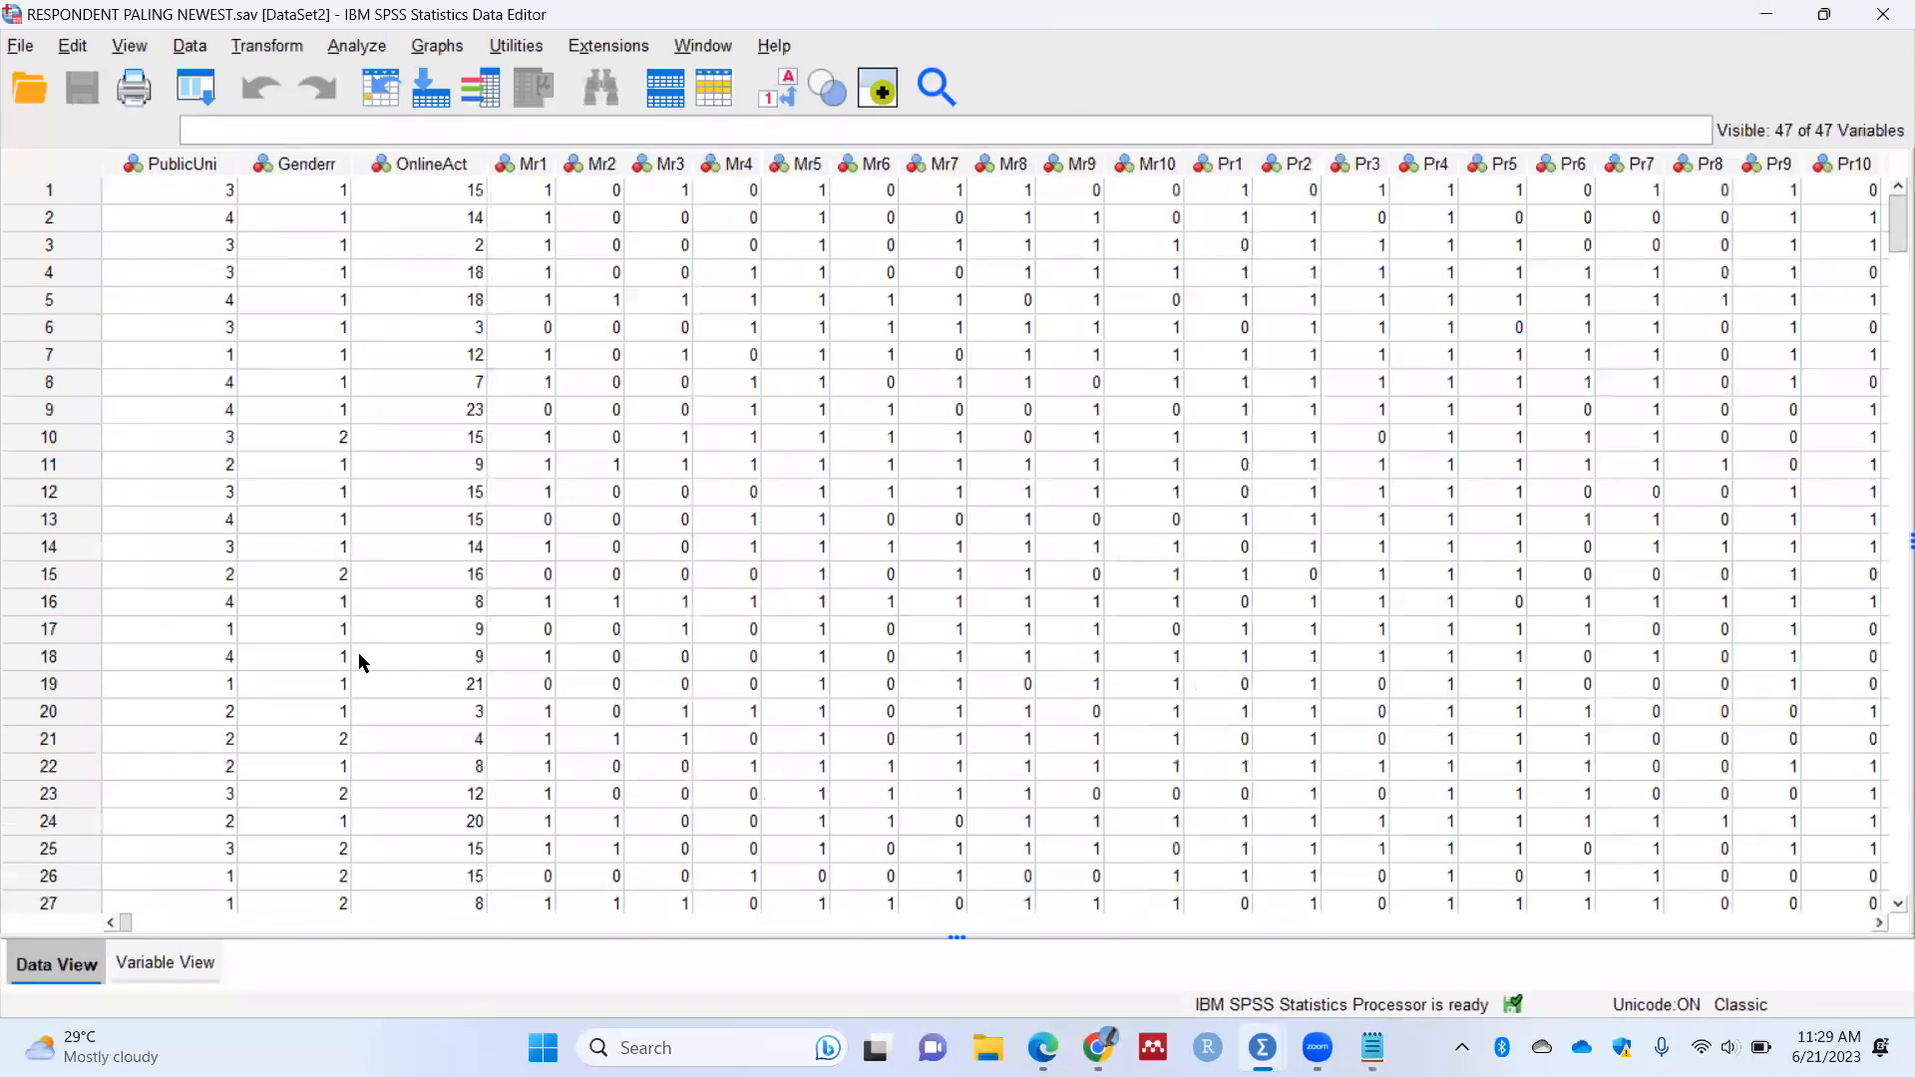
left_click(167, 963)
scroll(1103, 239, "down", 9)
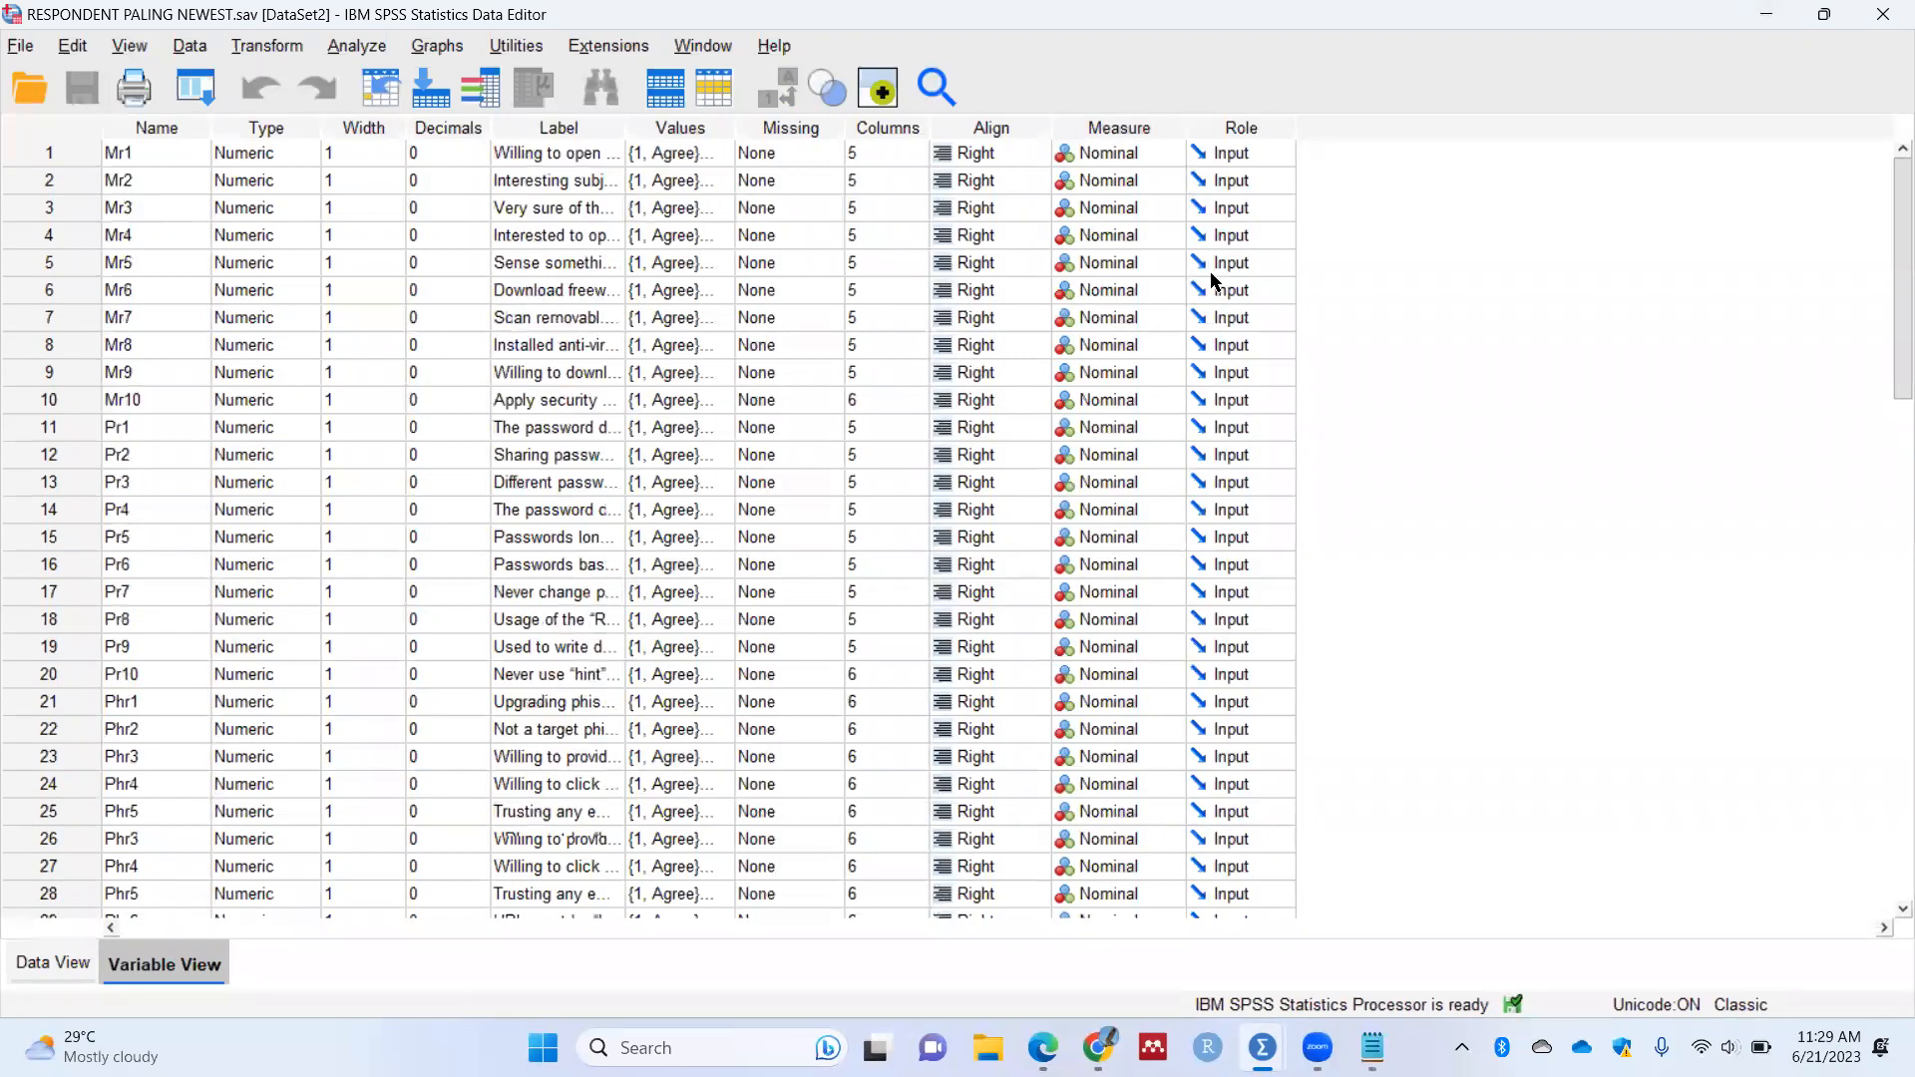
left_click(67, 596)
left_click(64, 620)
left_click(60, 647)
left_click(56, 676)
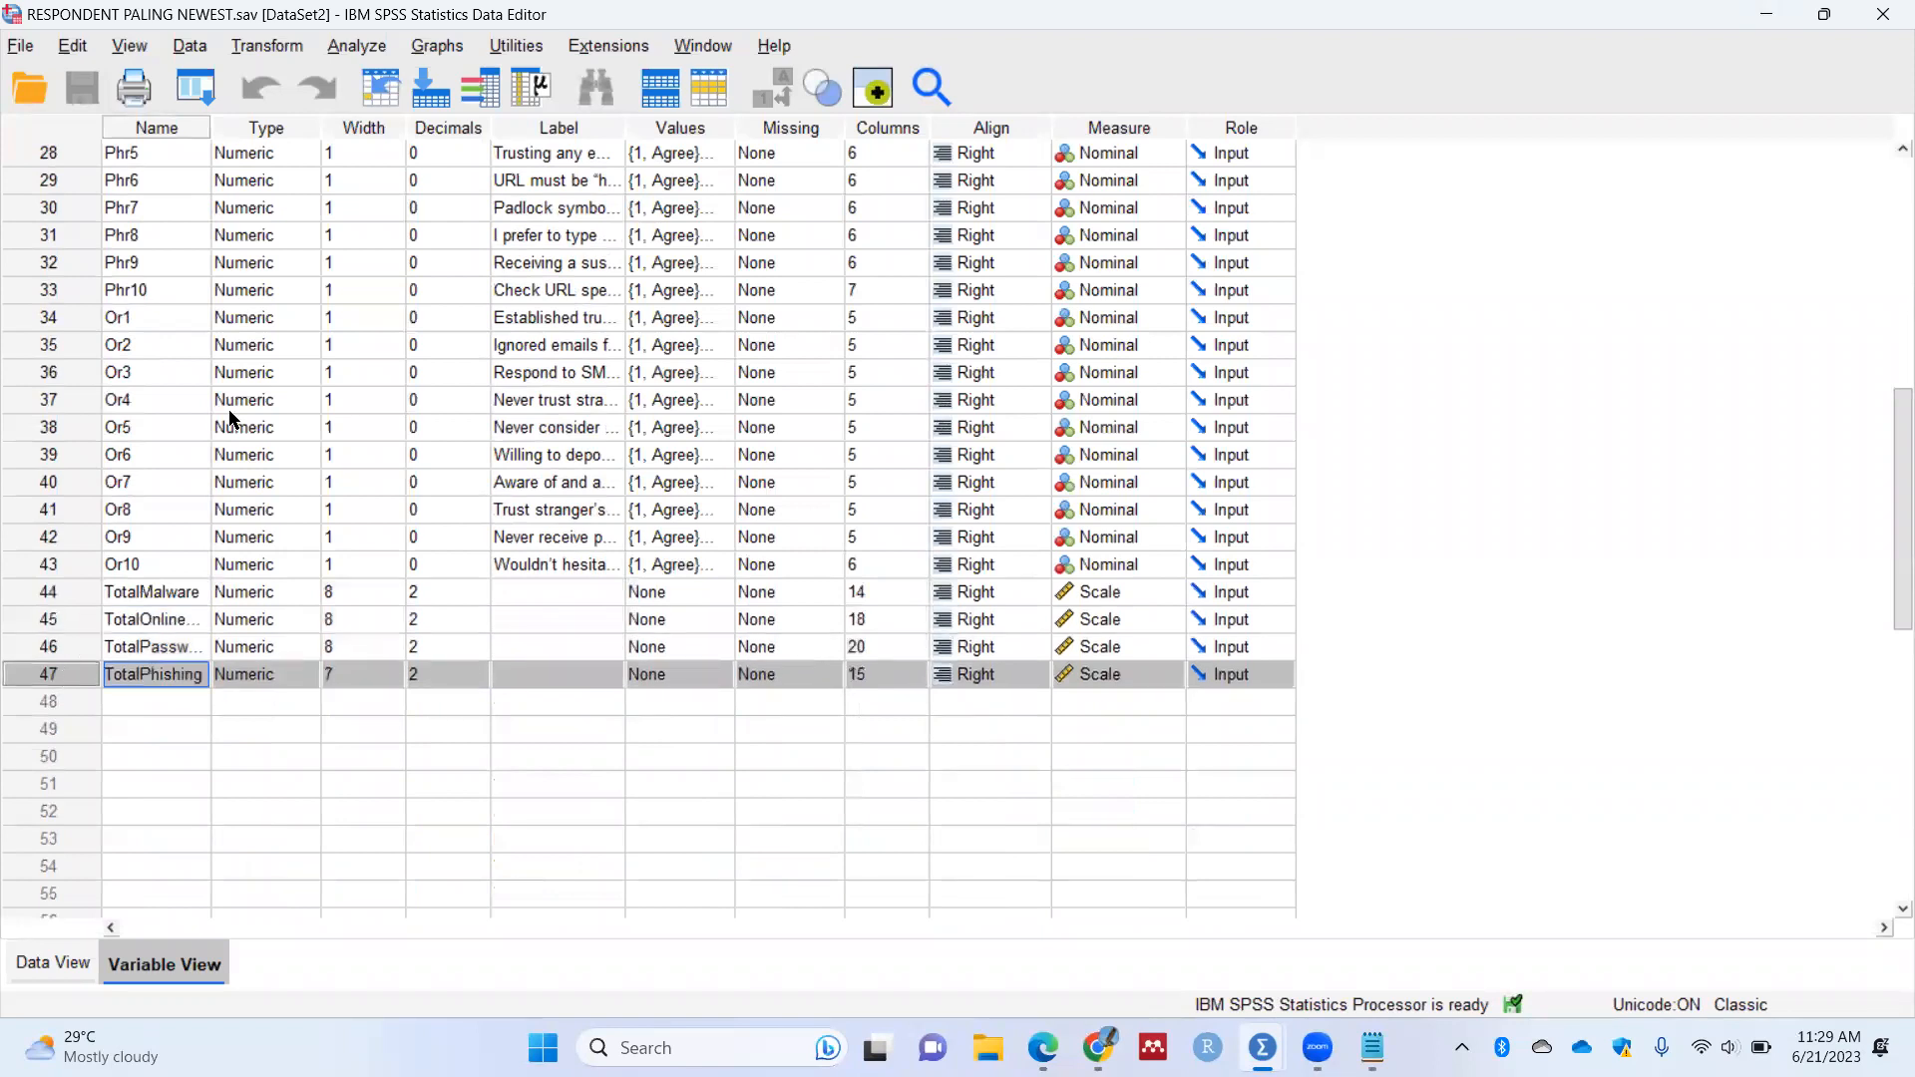
scroll(218, 135, "up", 9)
left_click(216, 130)
left_click(358, 283)
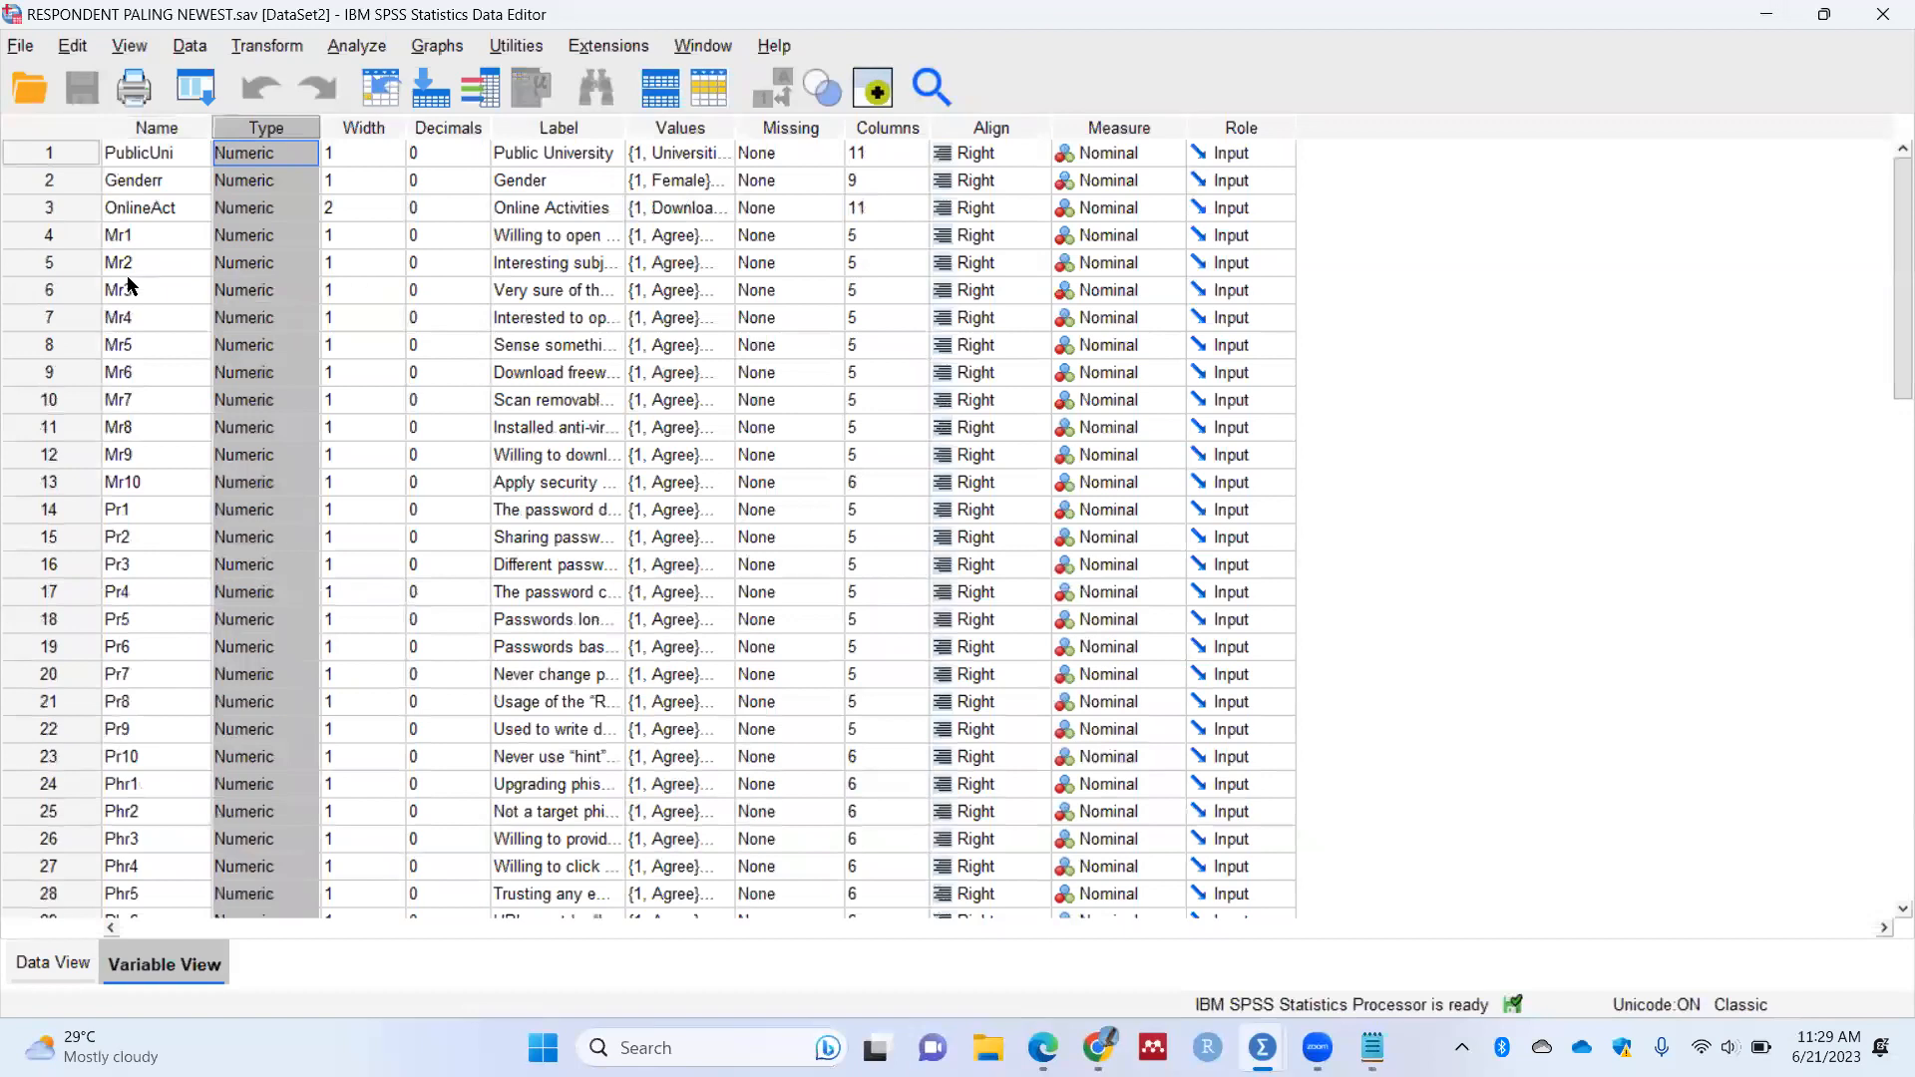
left_click(50, 962)
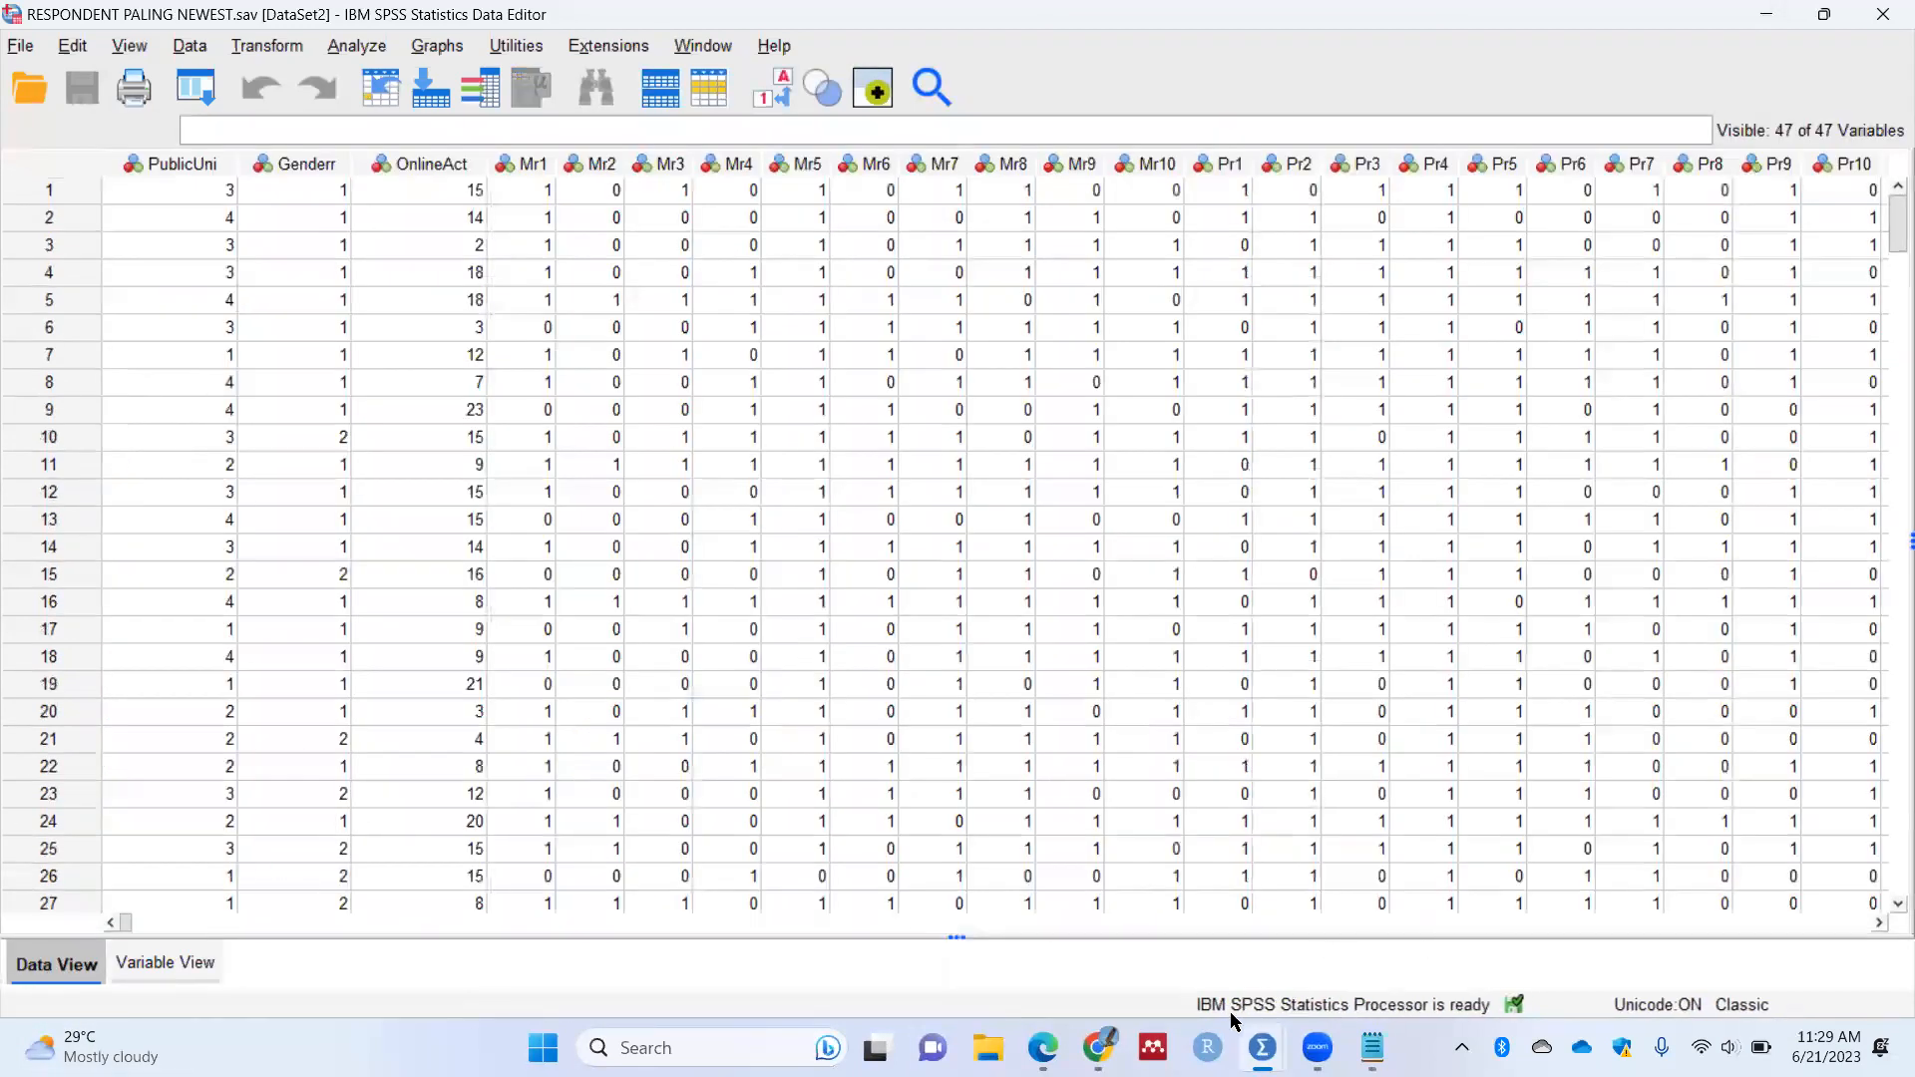
Step: Close the Output1 frequency tables without saving them, and bring the GP DATA 2 dataset to the front
mouse_move(1261, 1046)
left_click(1286, 910)
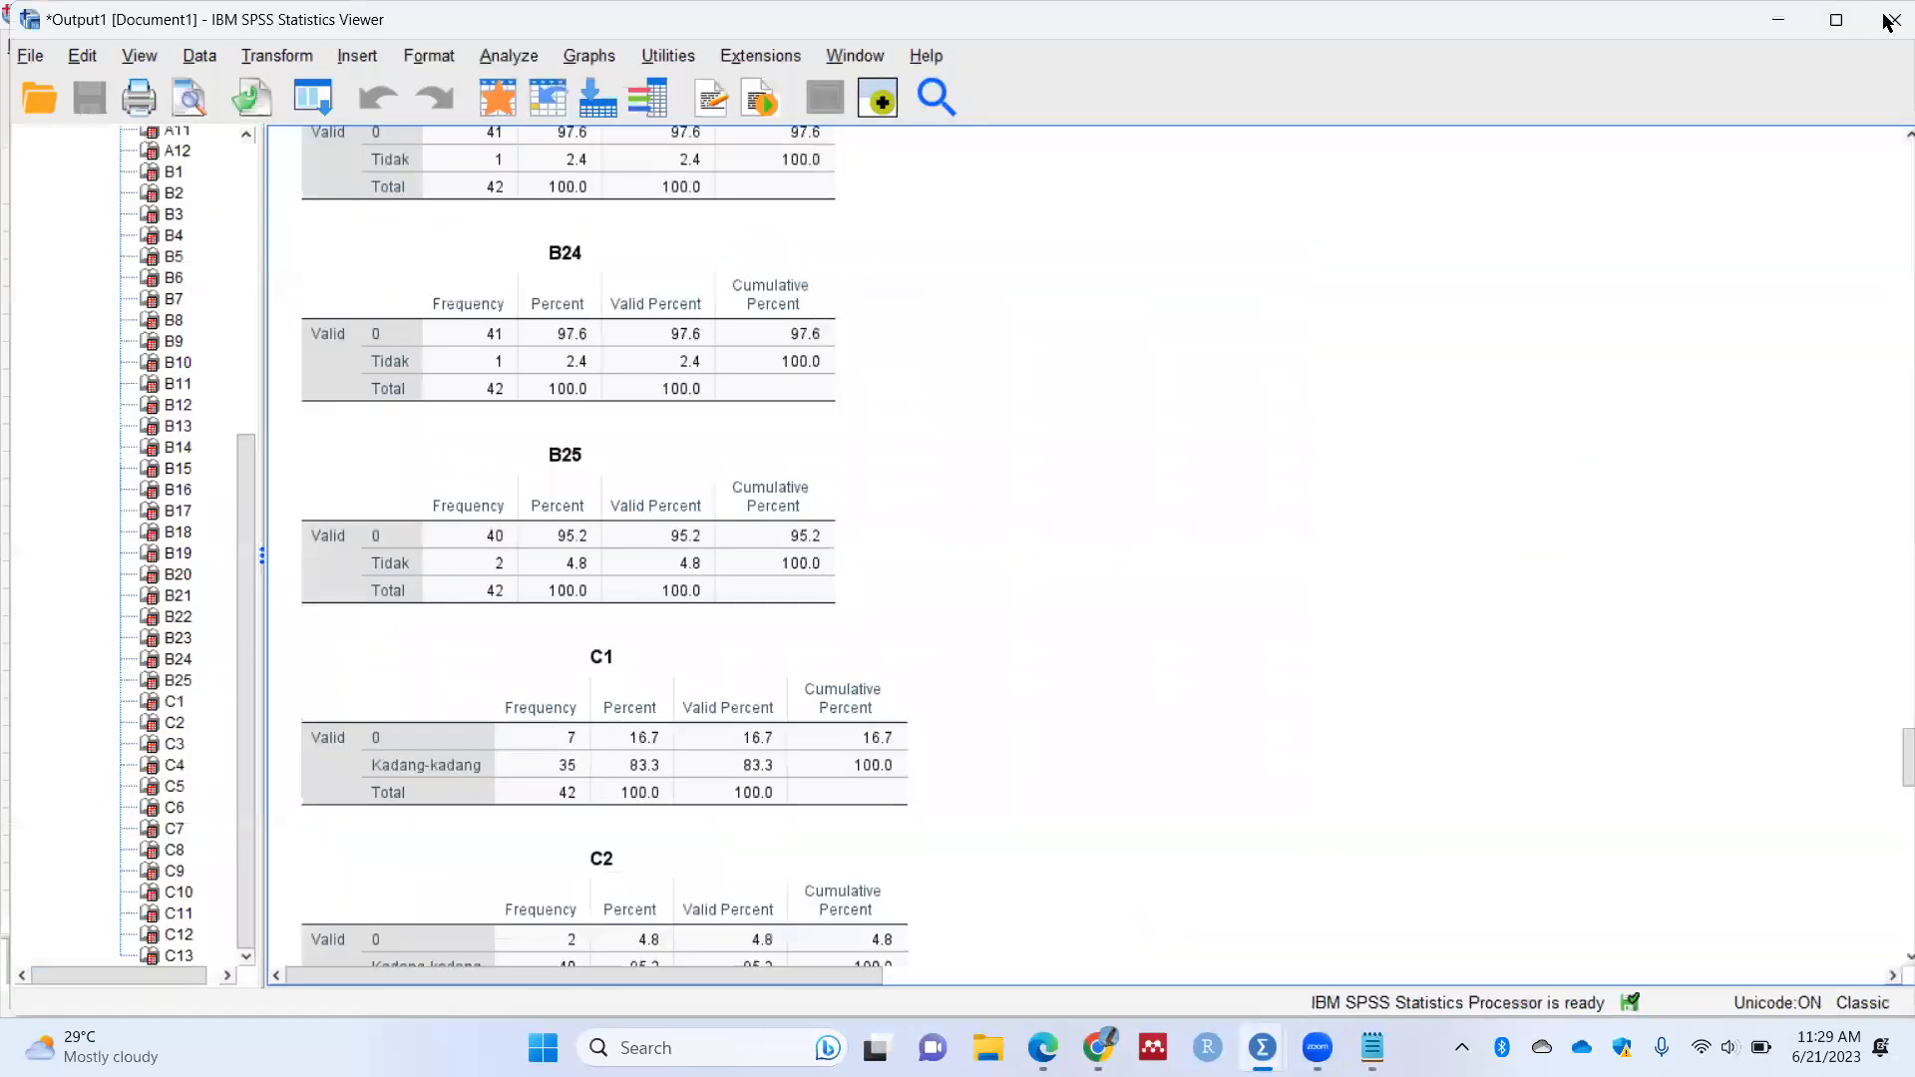
left_click(1892, 20)
left_click(966, 558)
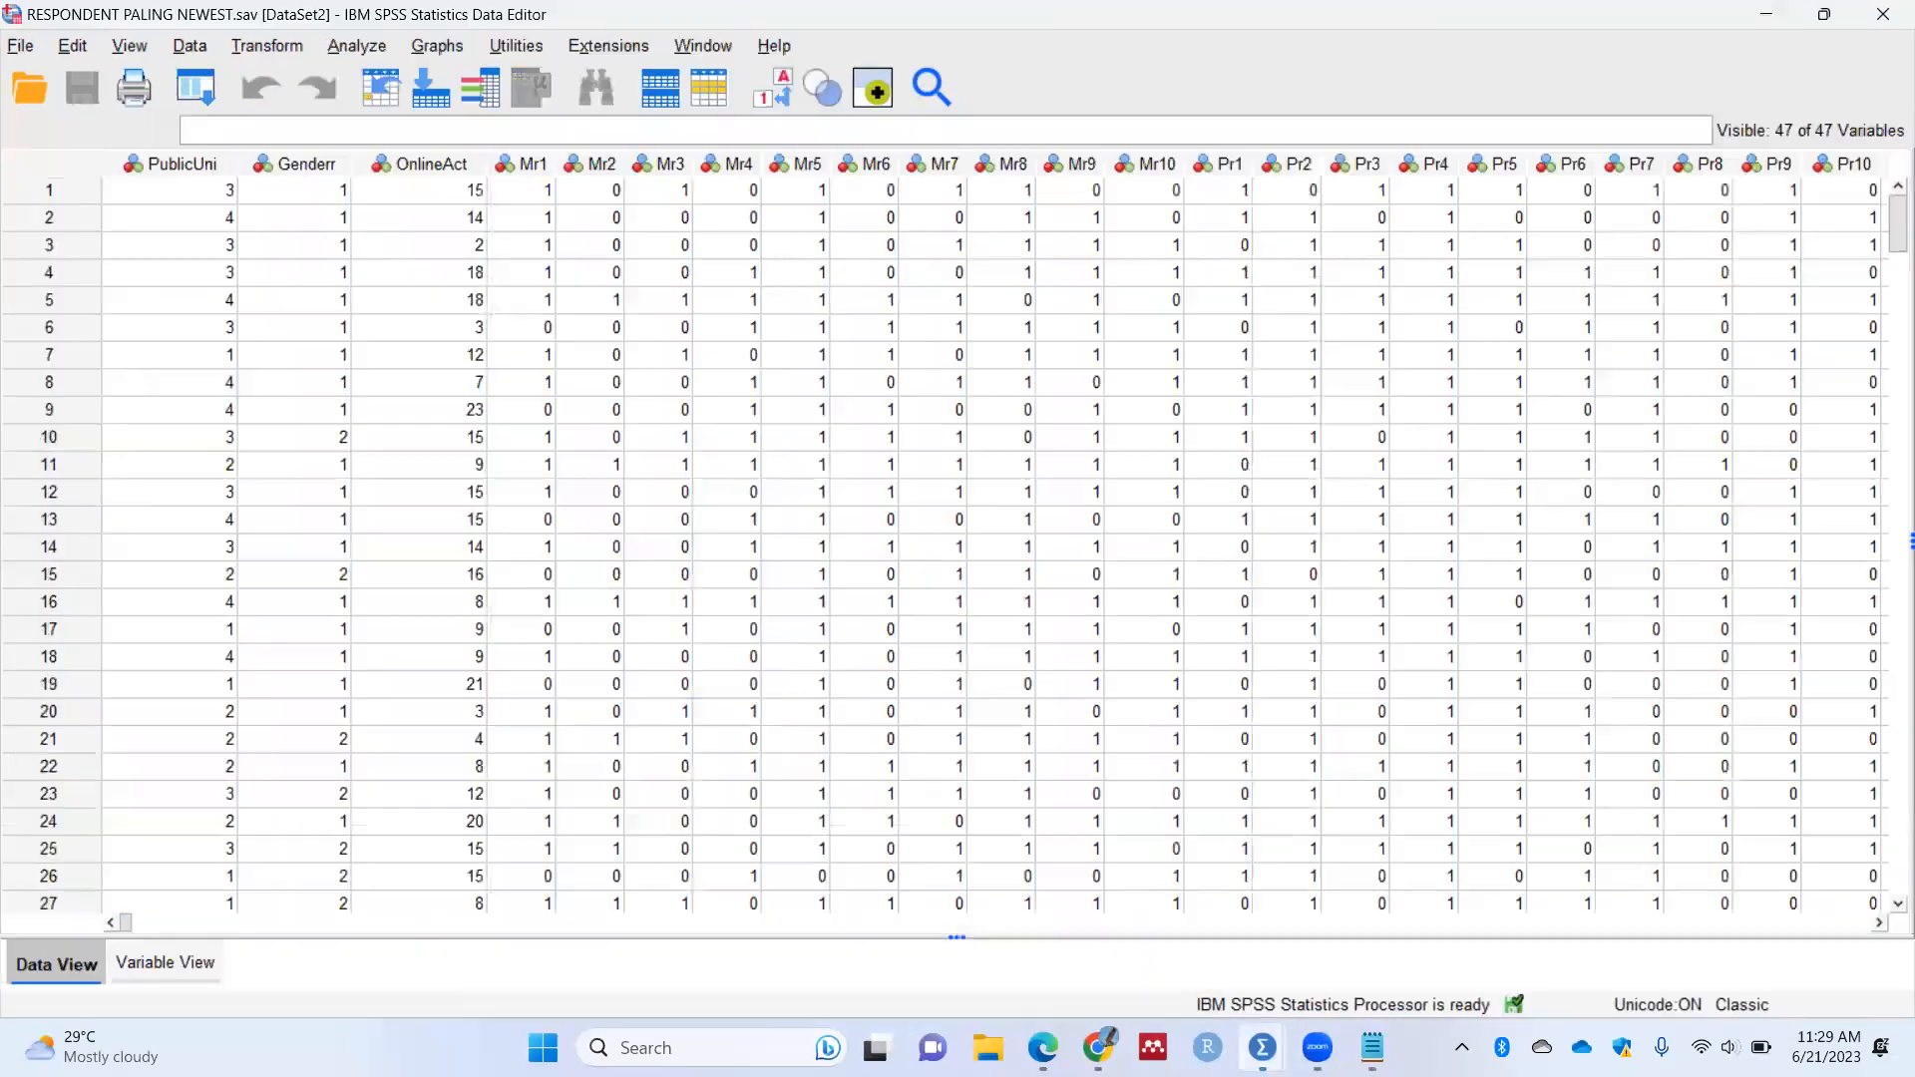
mouse_move(1260, 1046)
left_click(1157, 940)
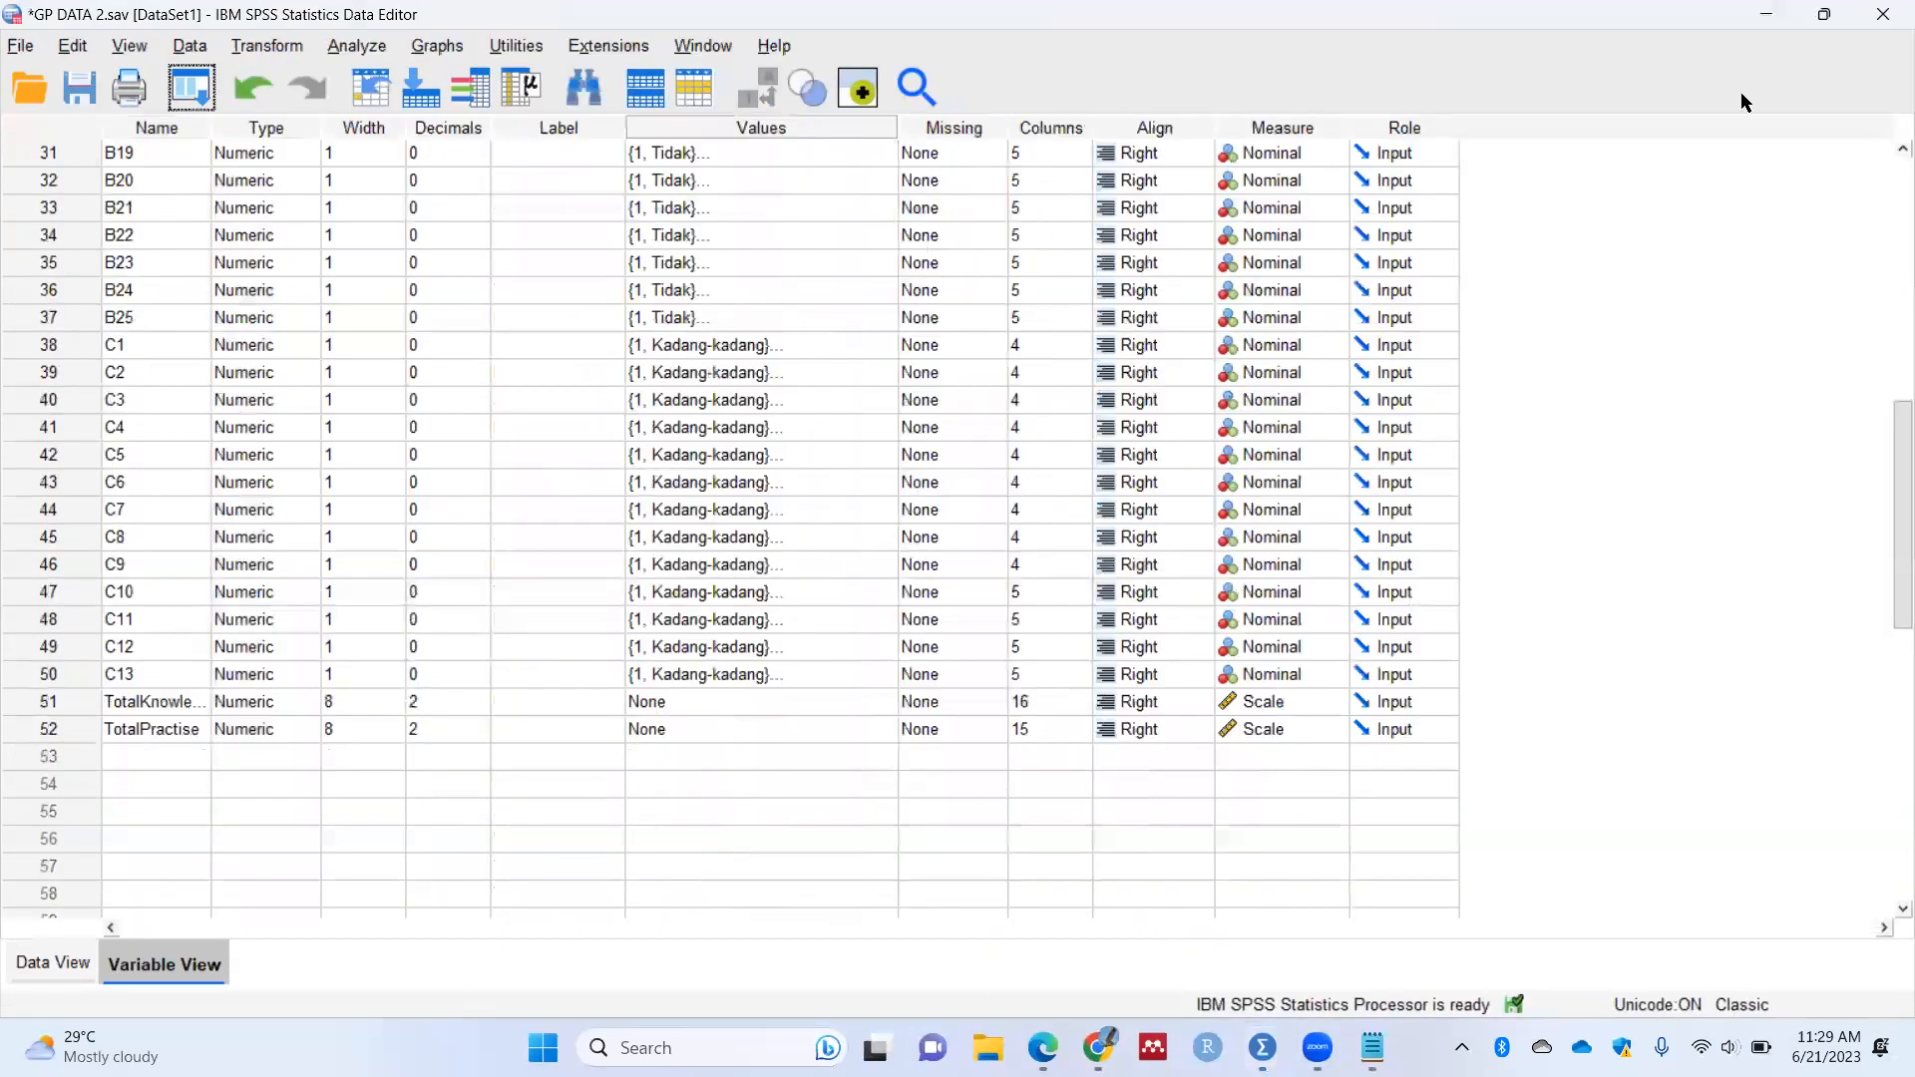
Step: Close the GP DATA 2 dataset and produce frequency tables for the variables PublicUni through Or10 of RESPONDENT PALING NEWEST.sav
left_click(1883, 14)
left_click(956, 582)
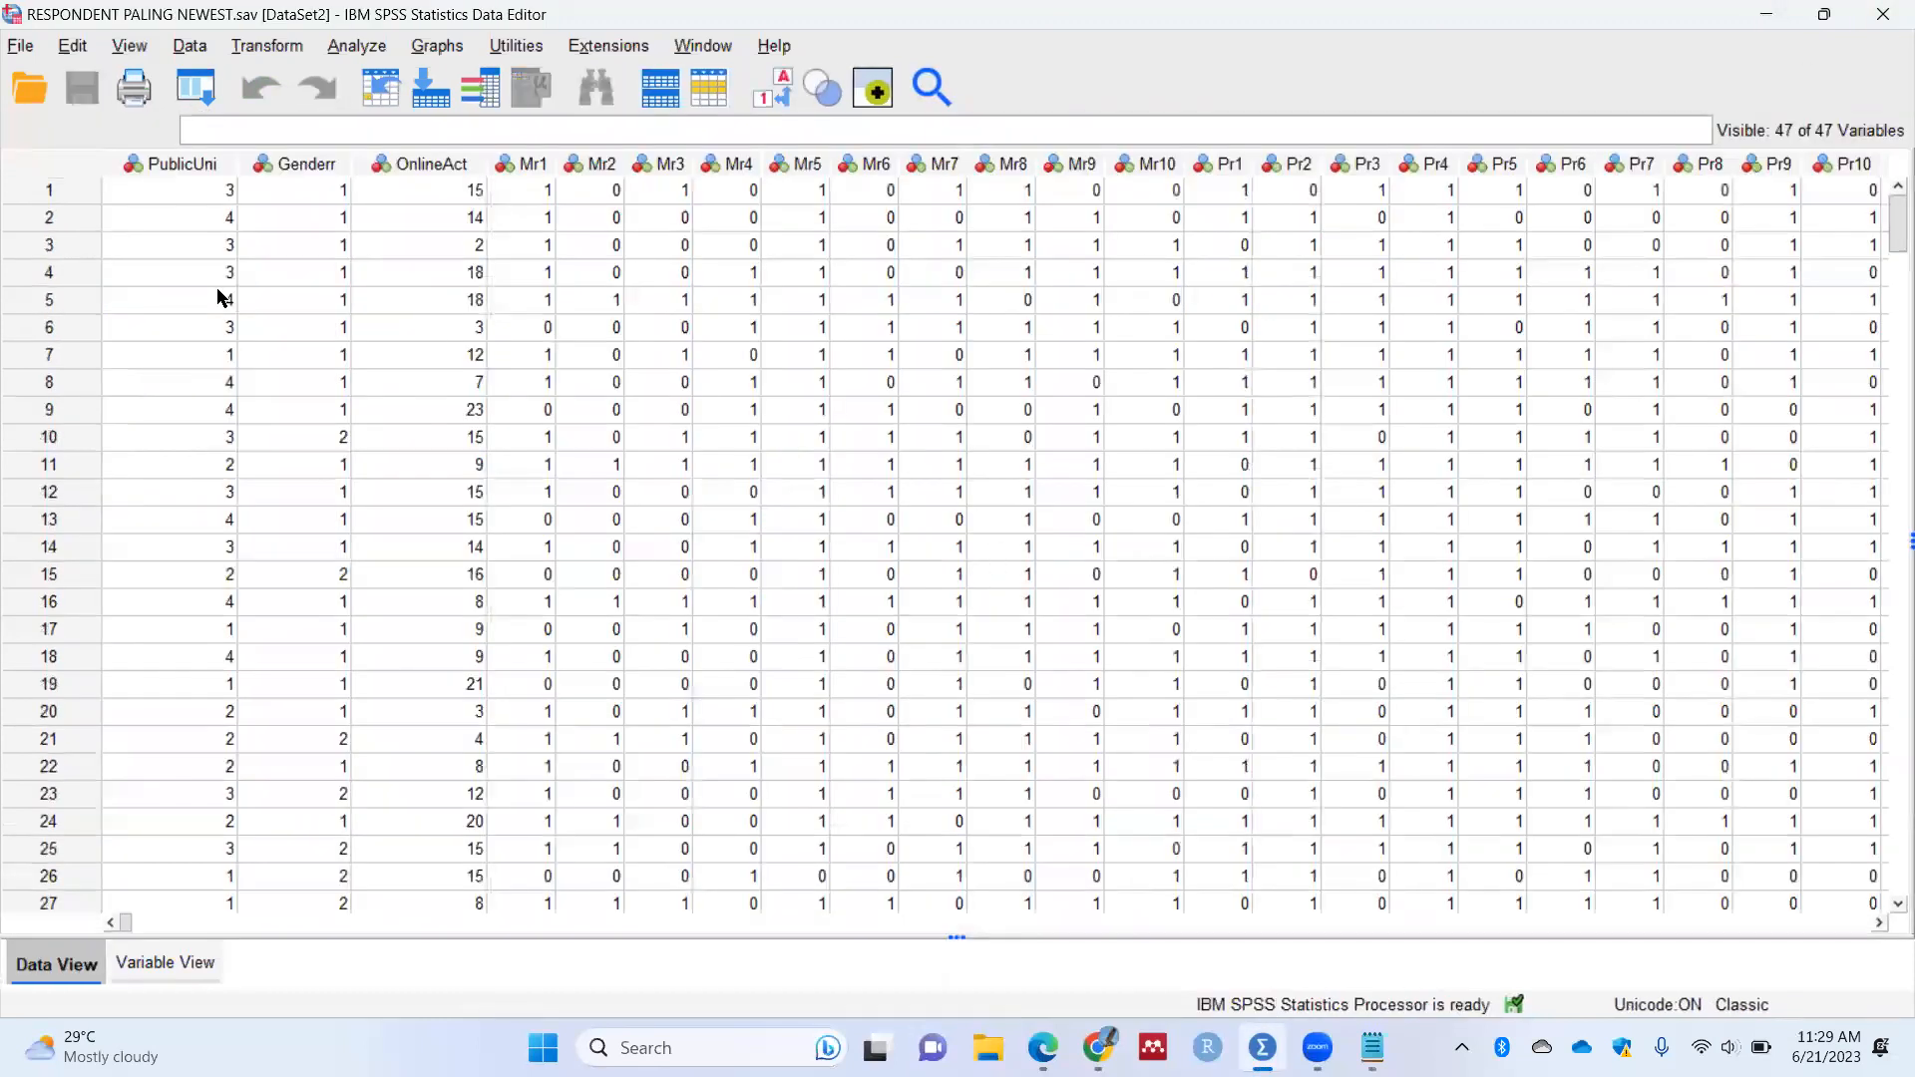
left_click_drag(171, 167, 1547, 159)
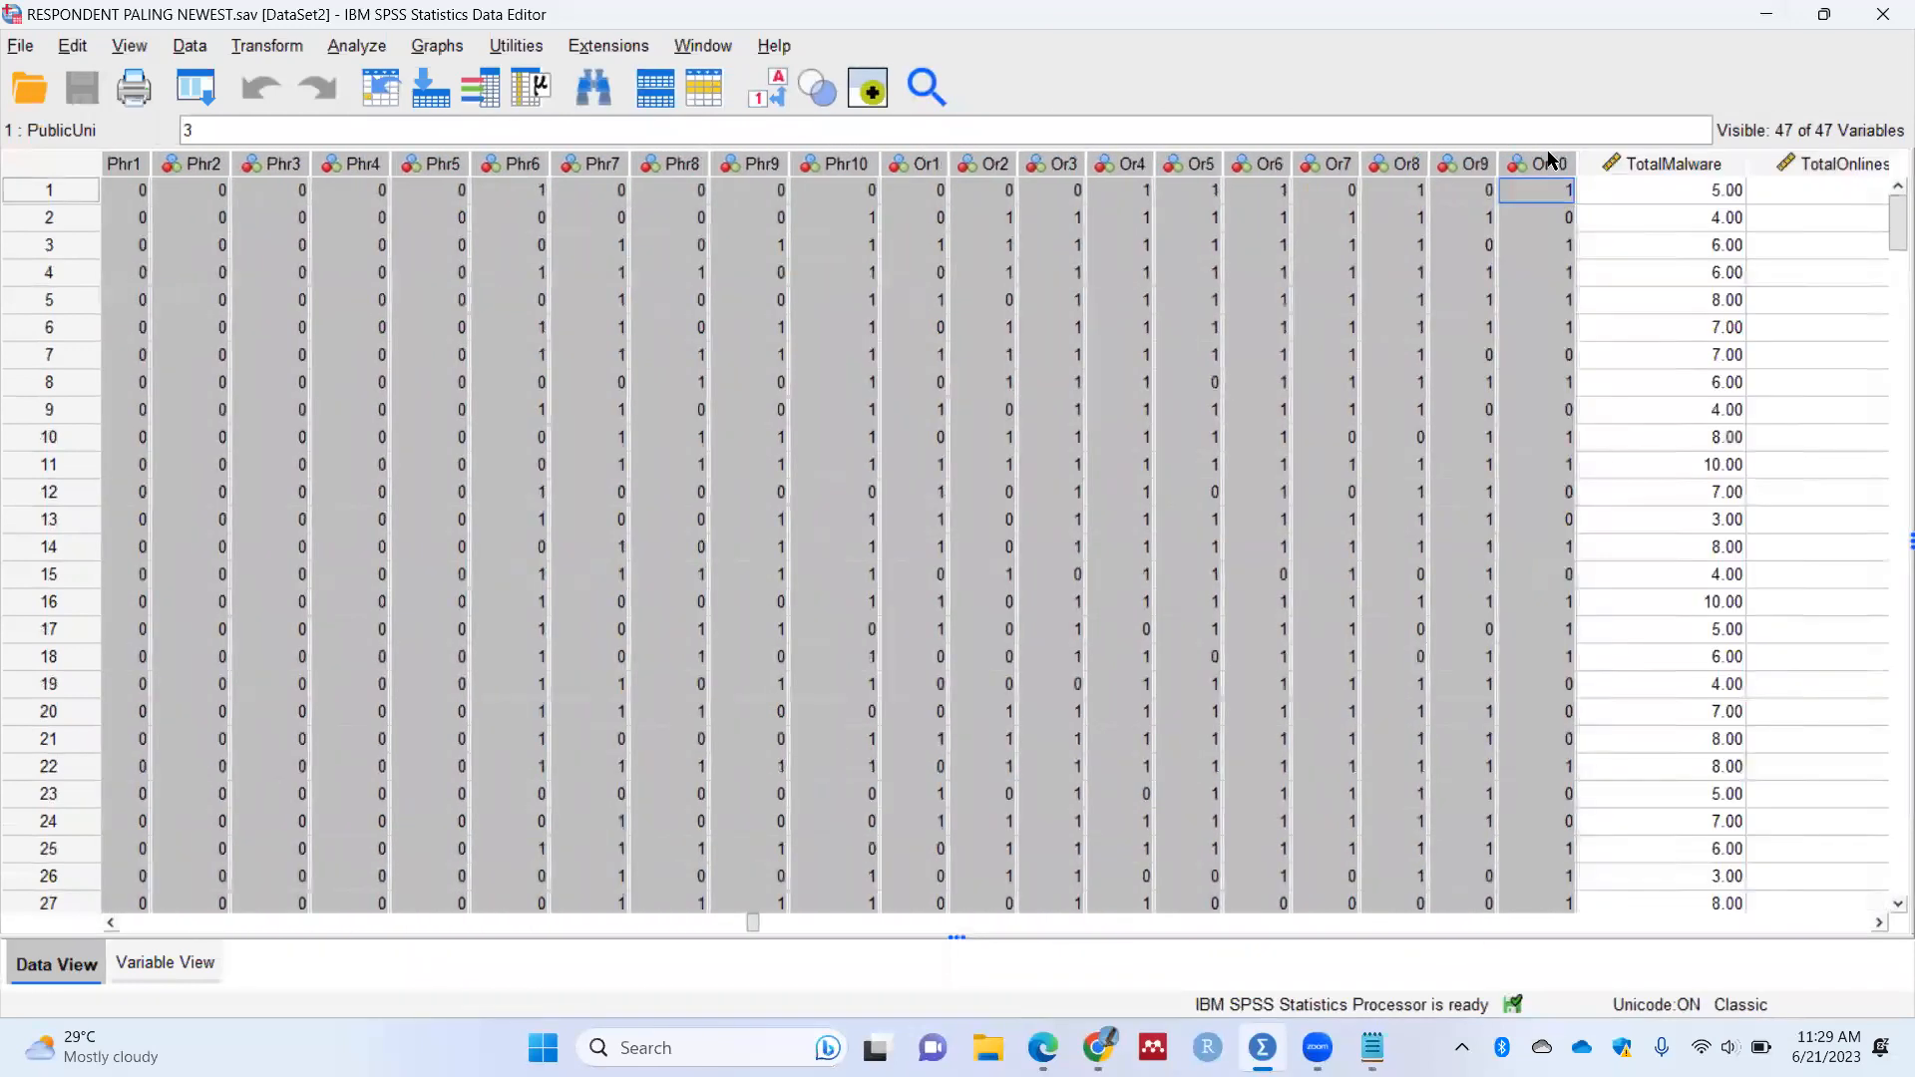
left_click(528, 97)
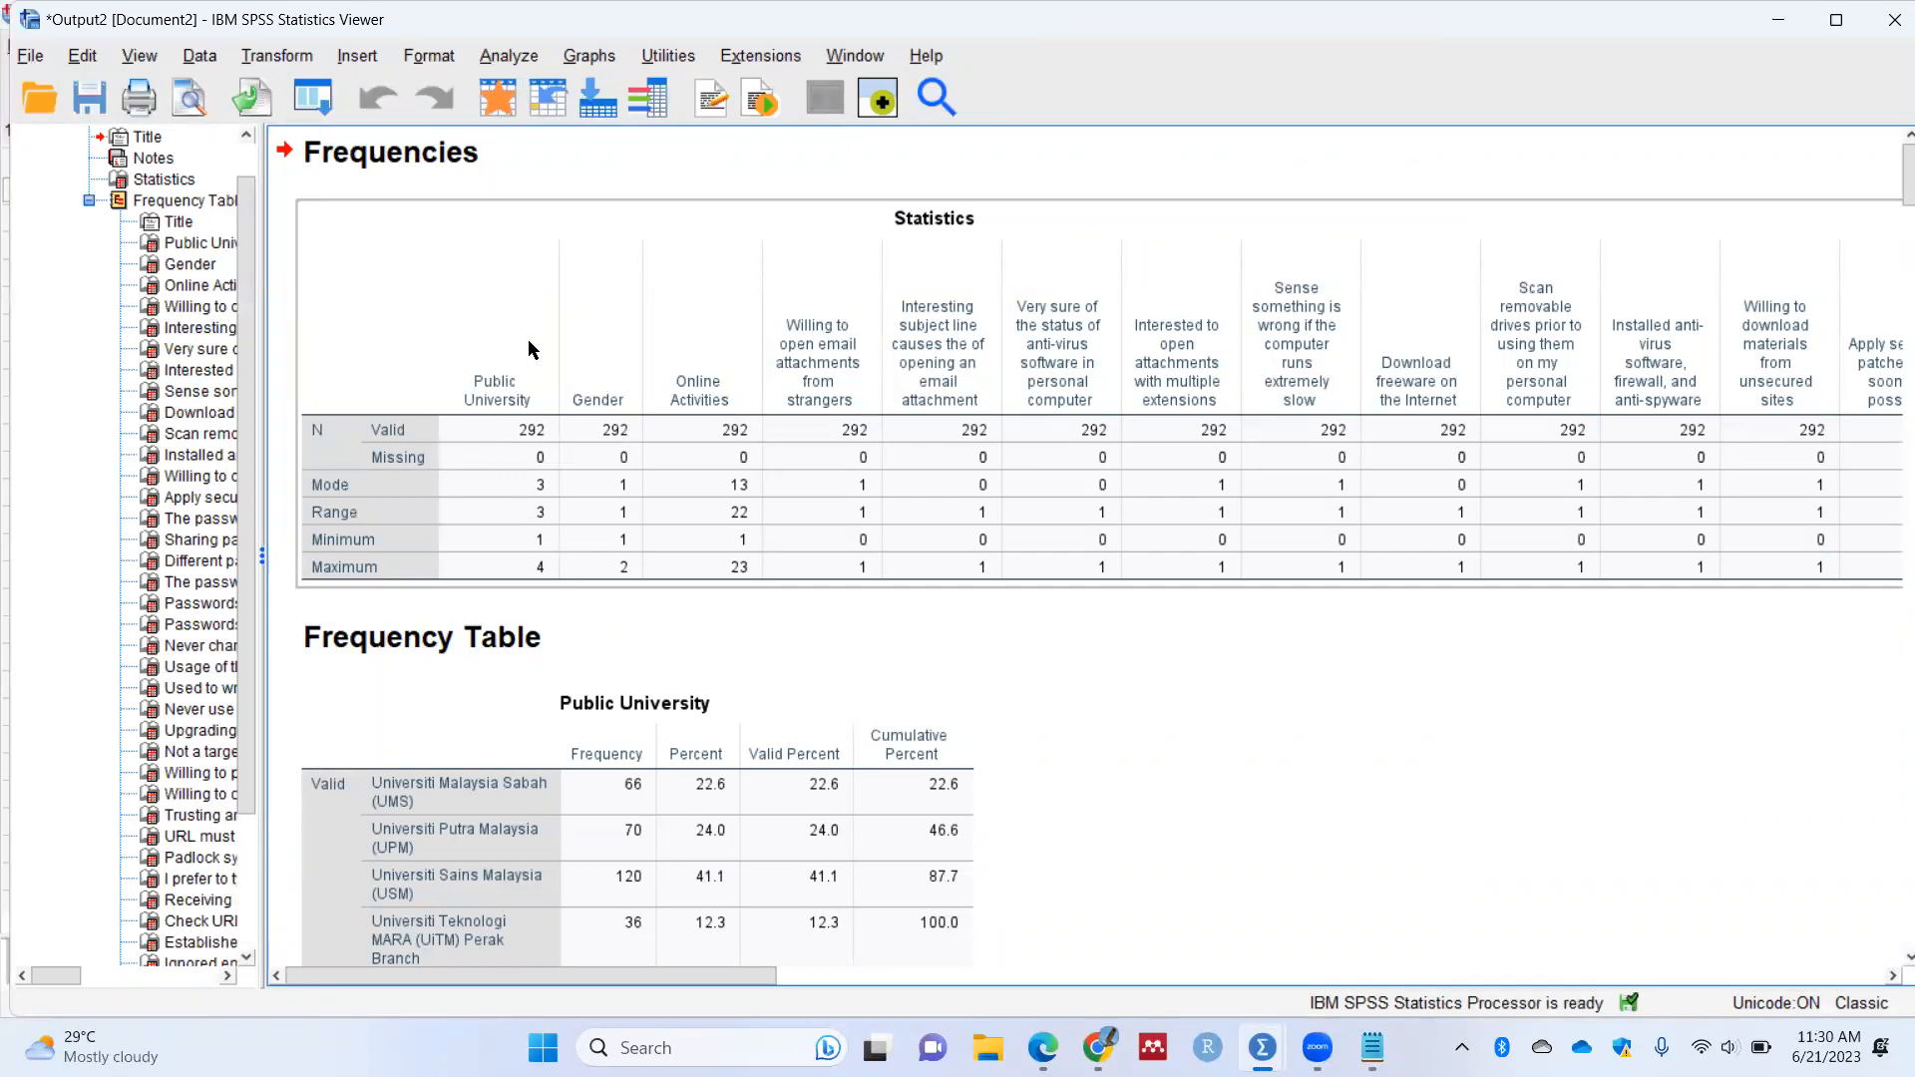
Step: Examine the summary Statistics table and the Public University and Gender frequency tables in the Output2 results
left_click(618, 956)
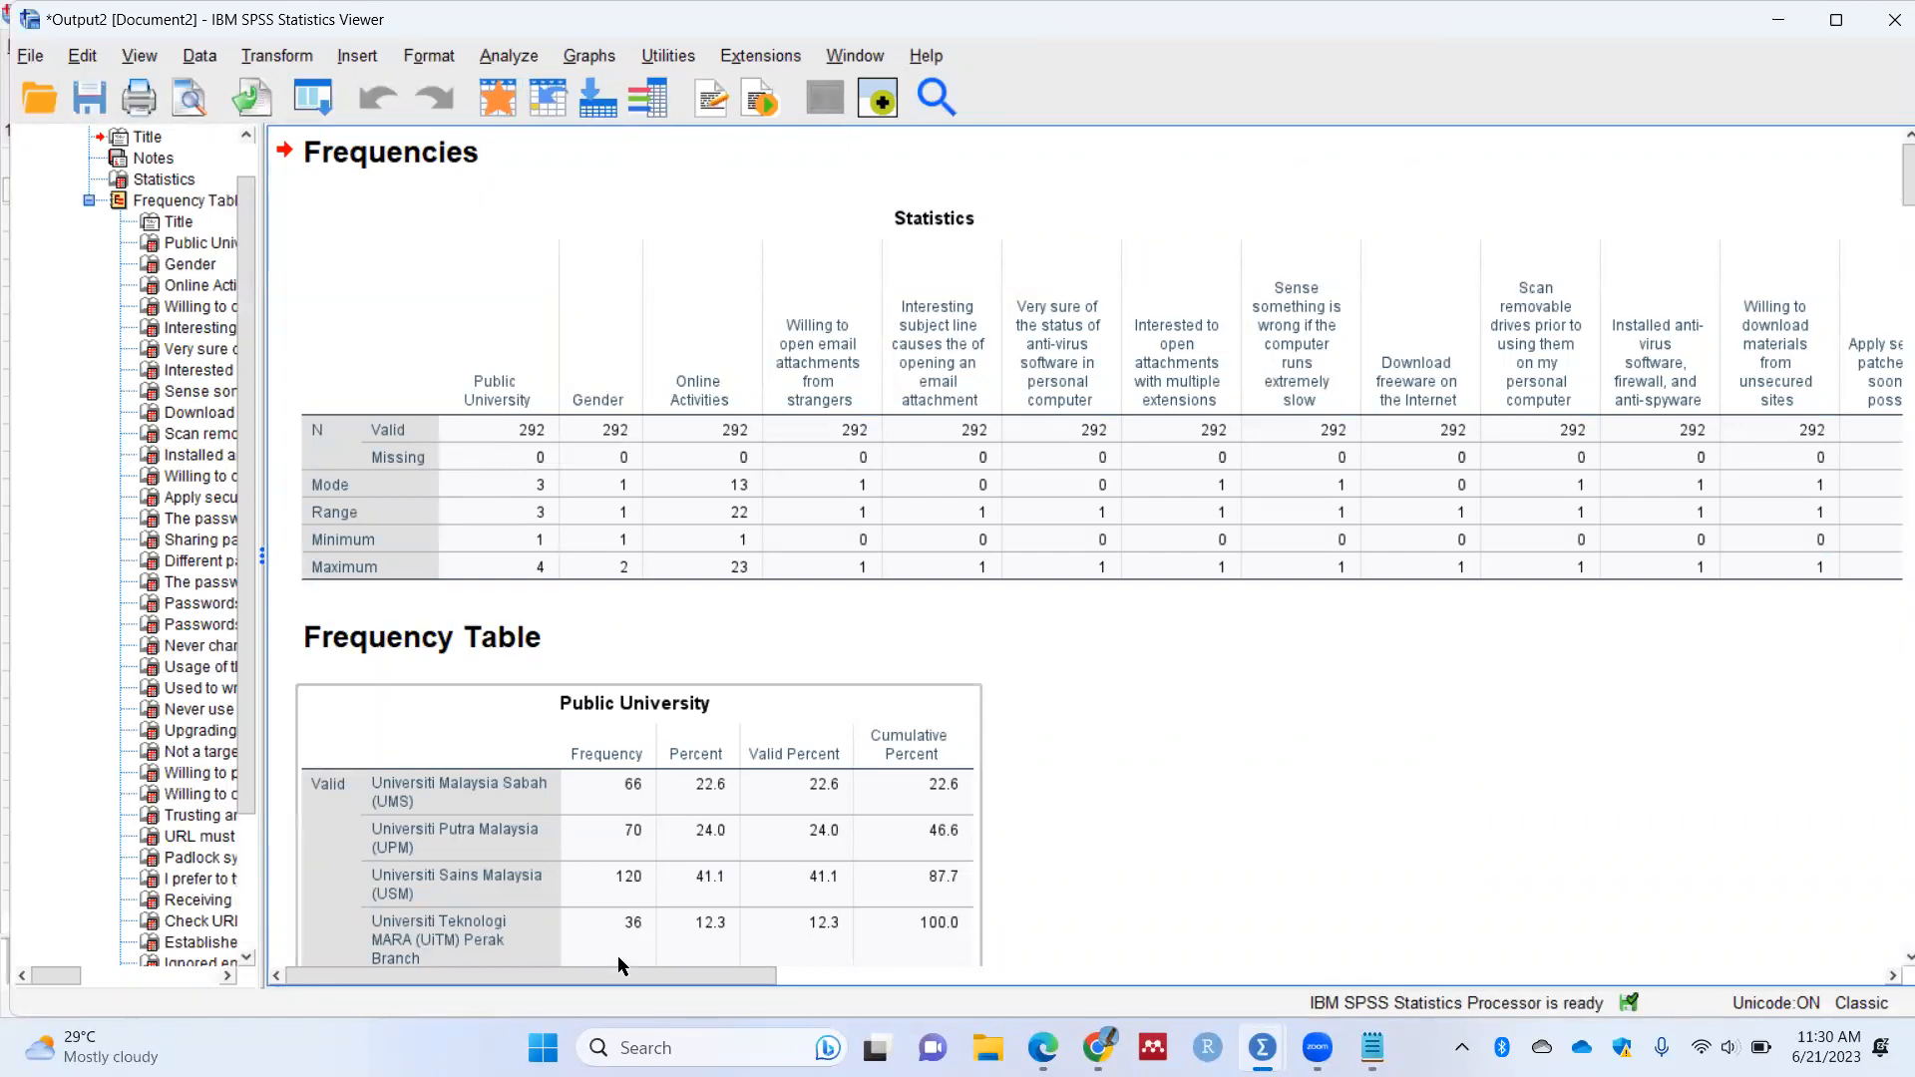
left_click_drag(622, 980, 1759, 1031)
left_click_drag(1650, 977, 542, 870)
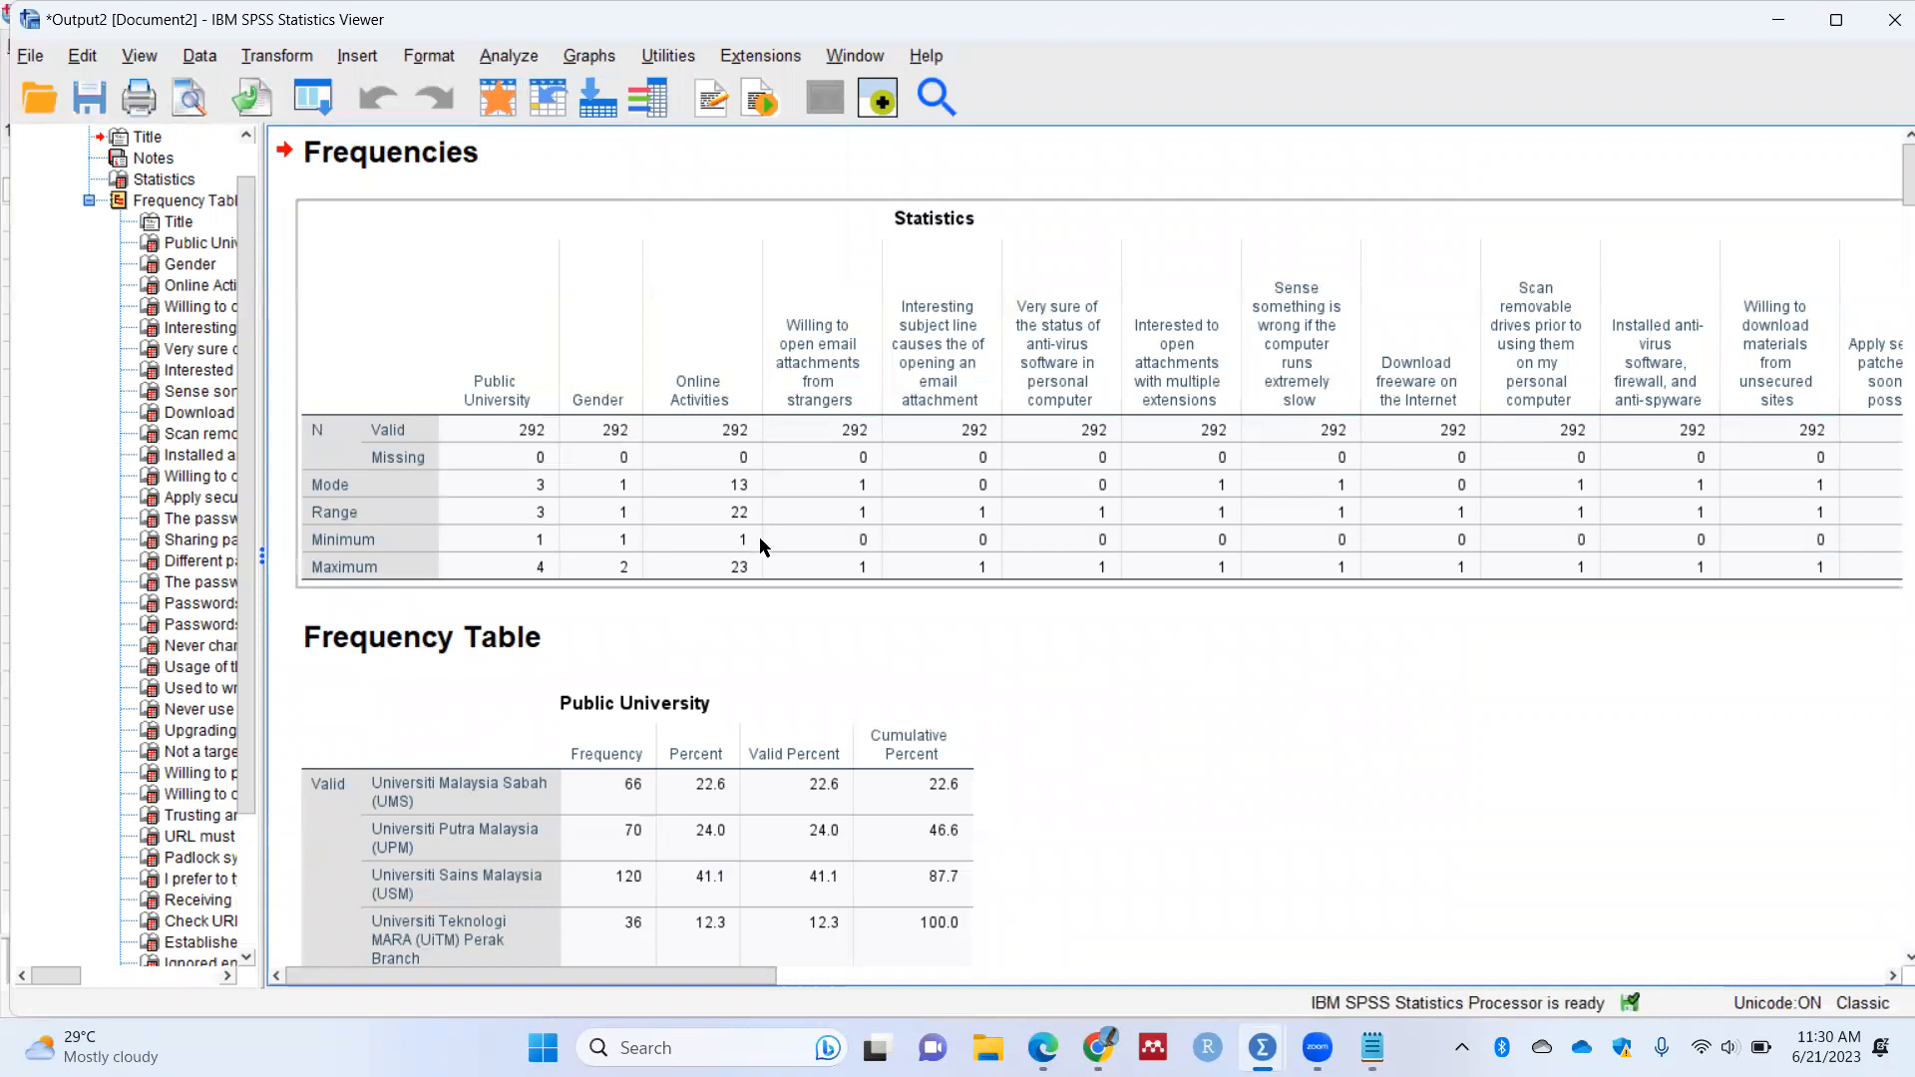
scroll(750, 526, "down", 3)
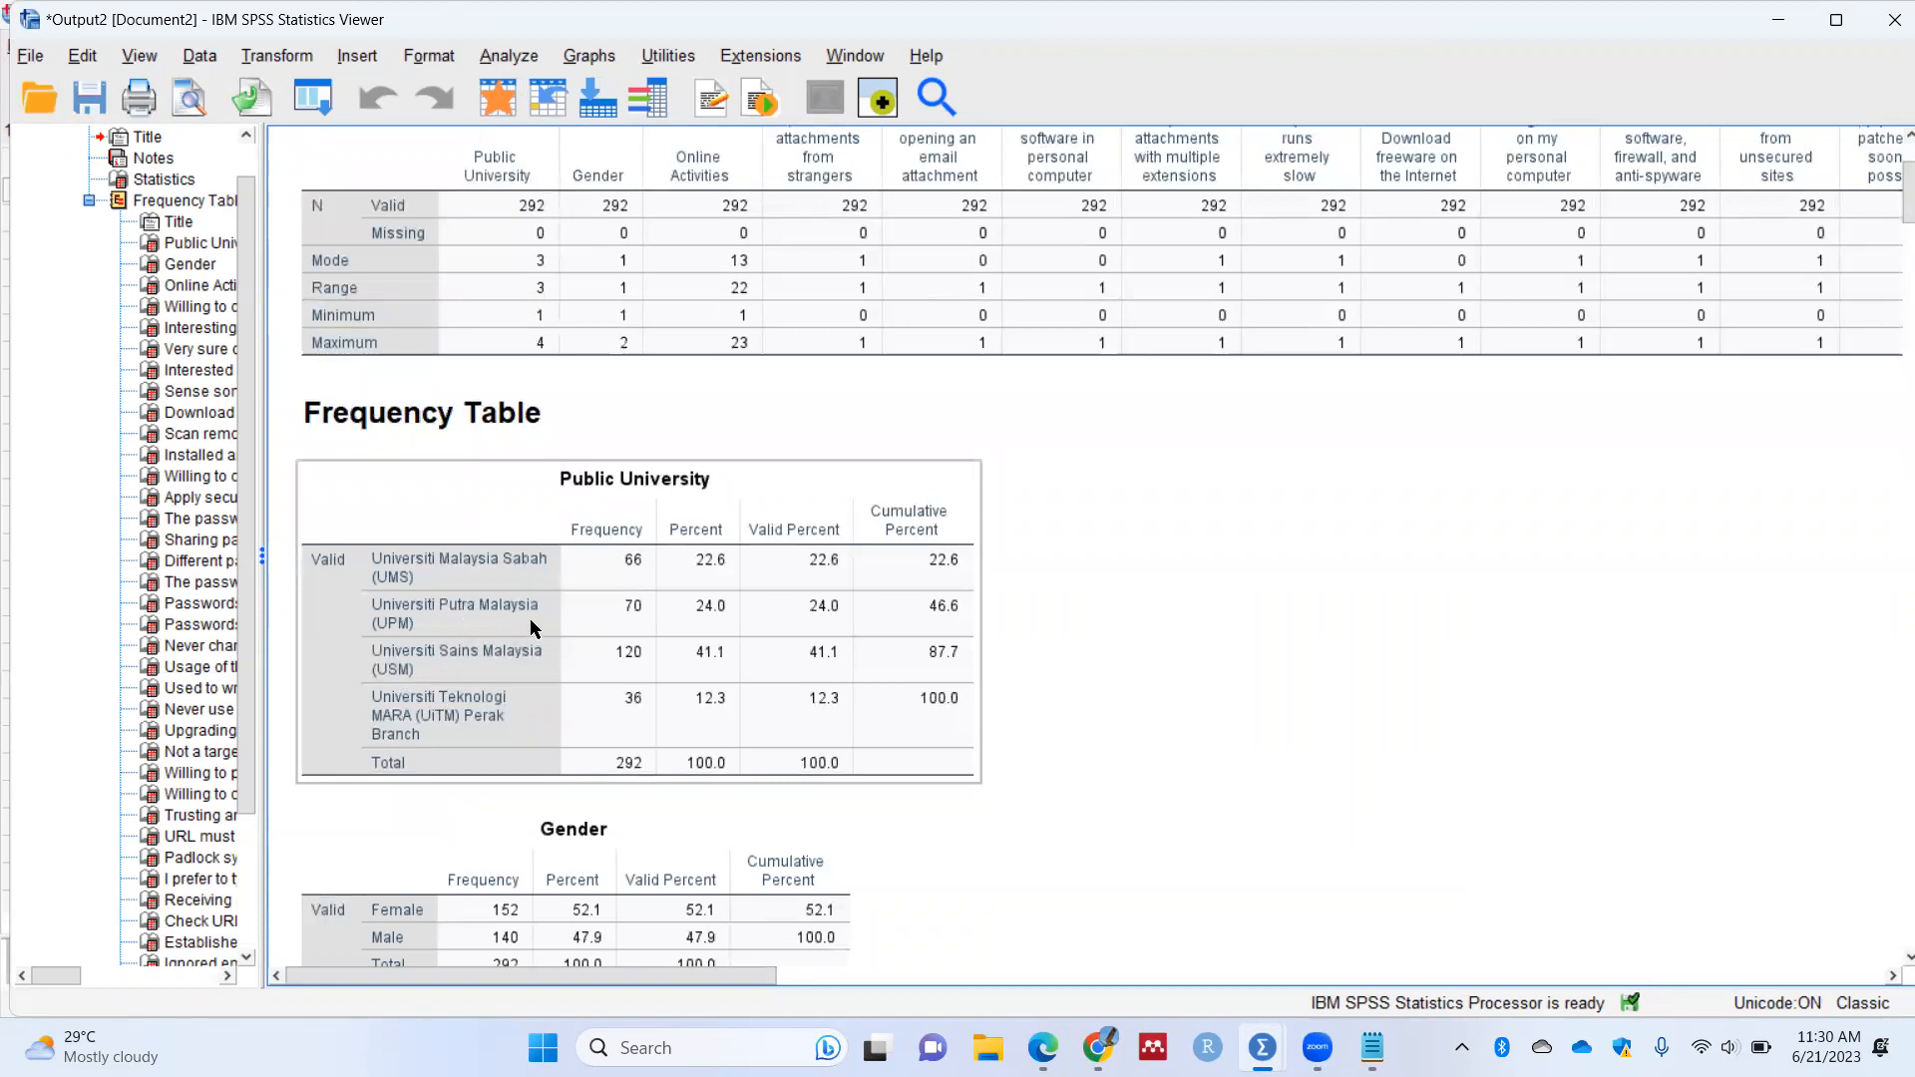
scroll(536, 633, "down", 1)
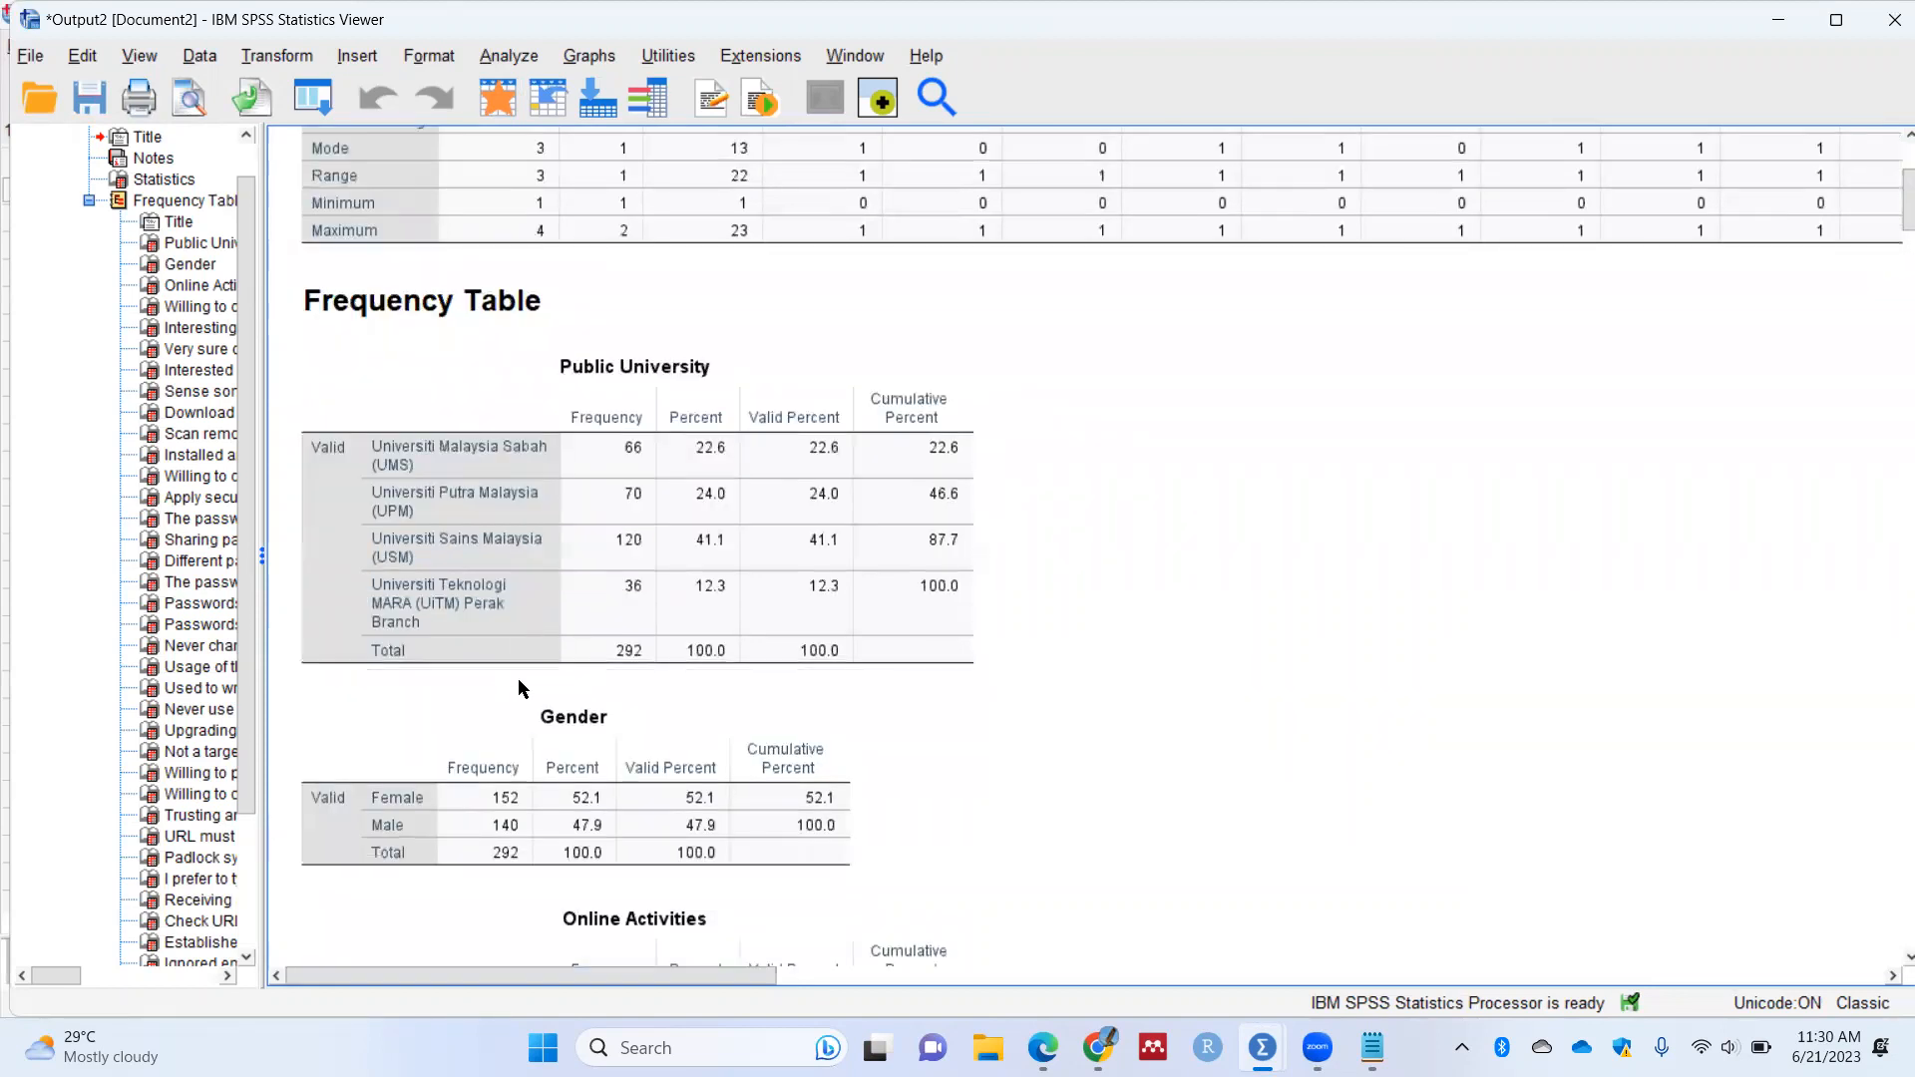
scroll(517, 678, "down", 1)
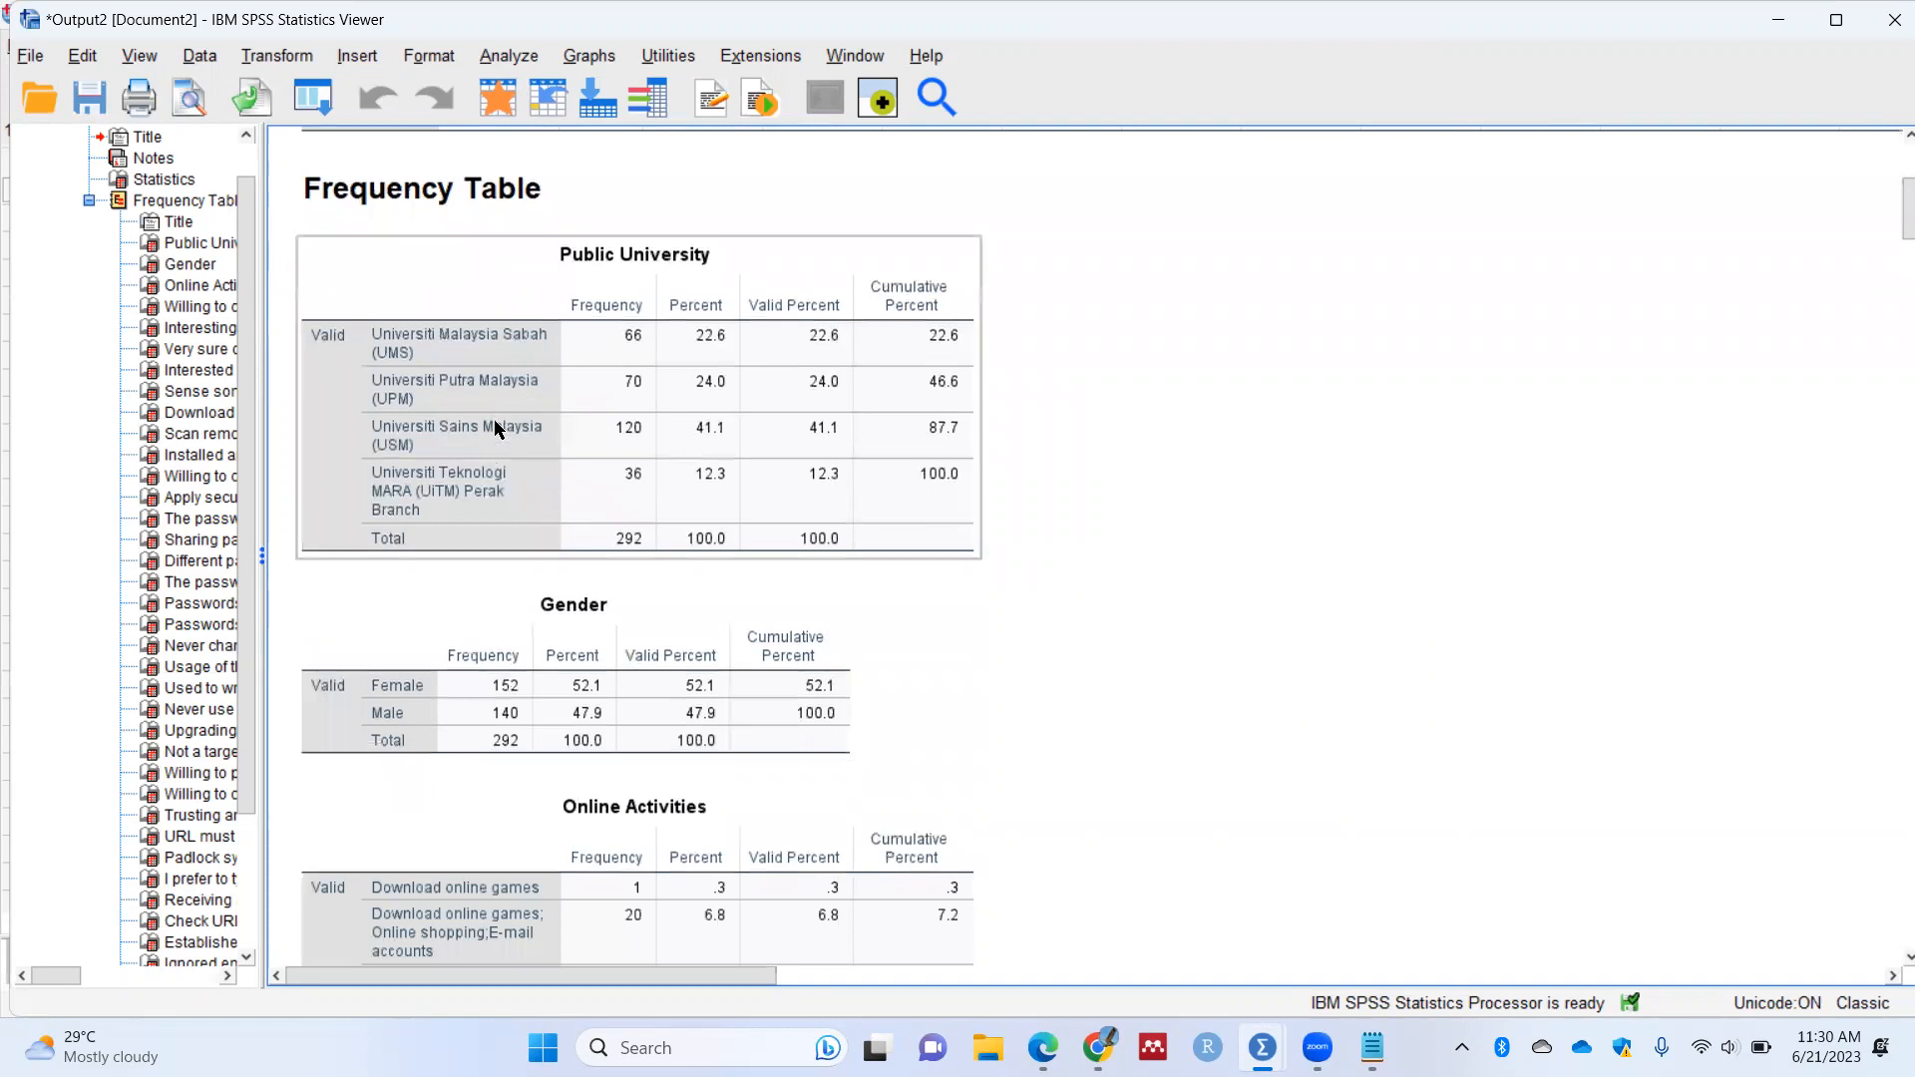
left_click(455, 647)
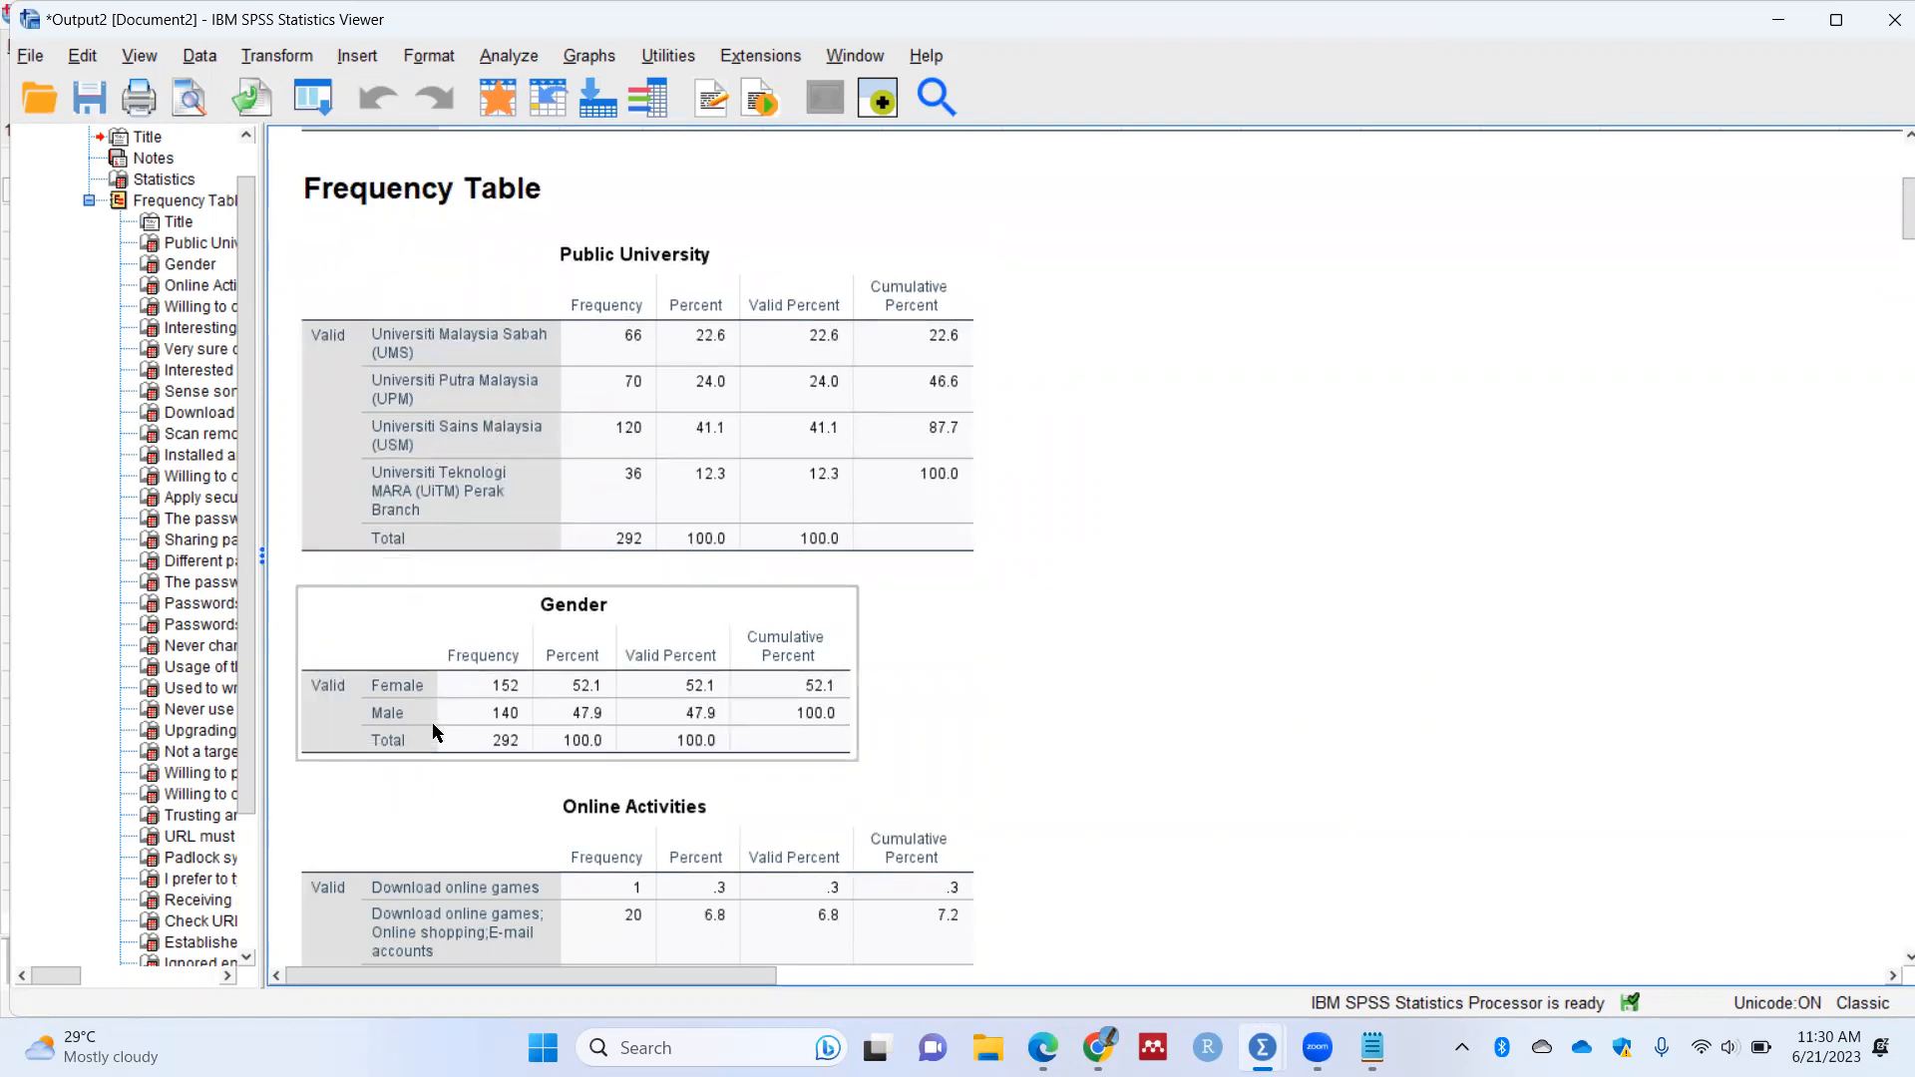
scroll(457, 678, "down", 3)
left_click(398, 613)
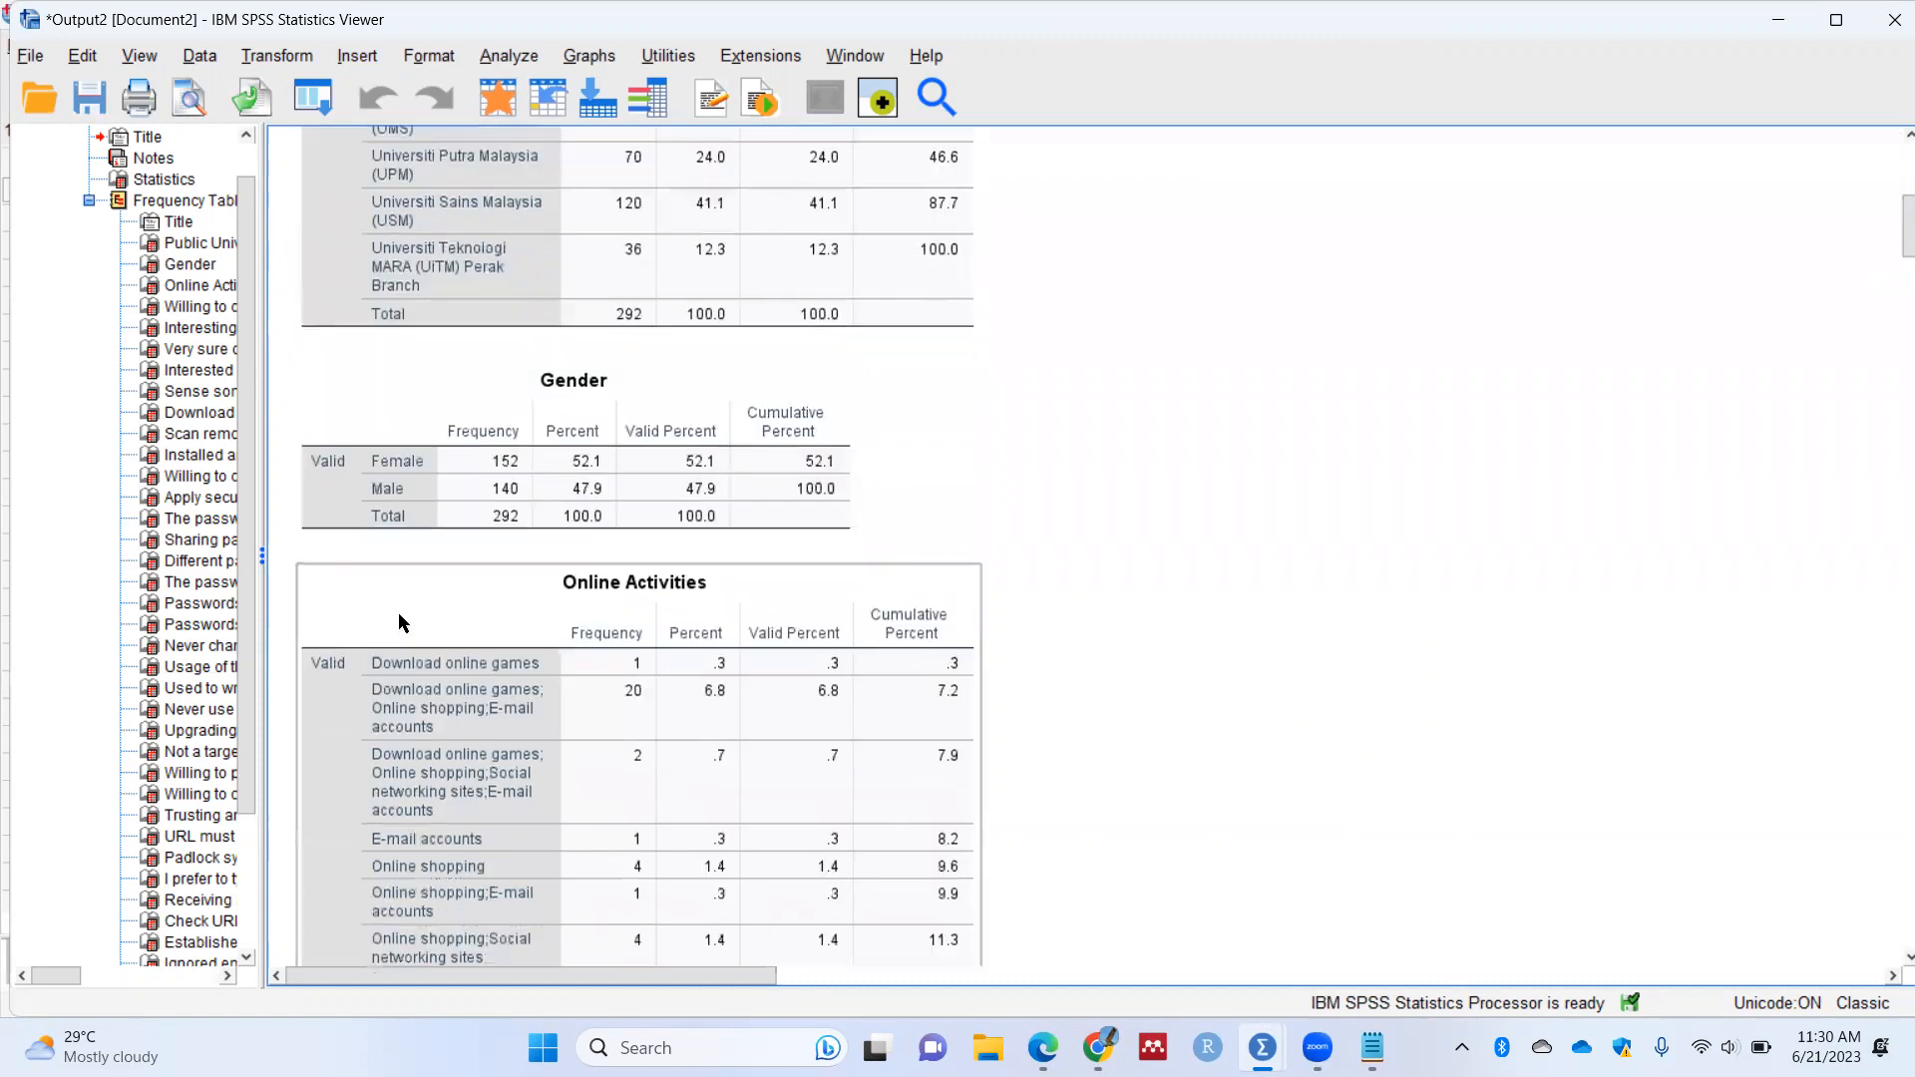
scroll(423, 369, "up", 3)
left_click(423, 369)
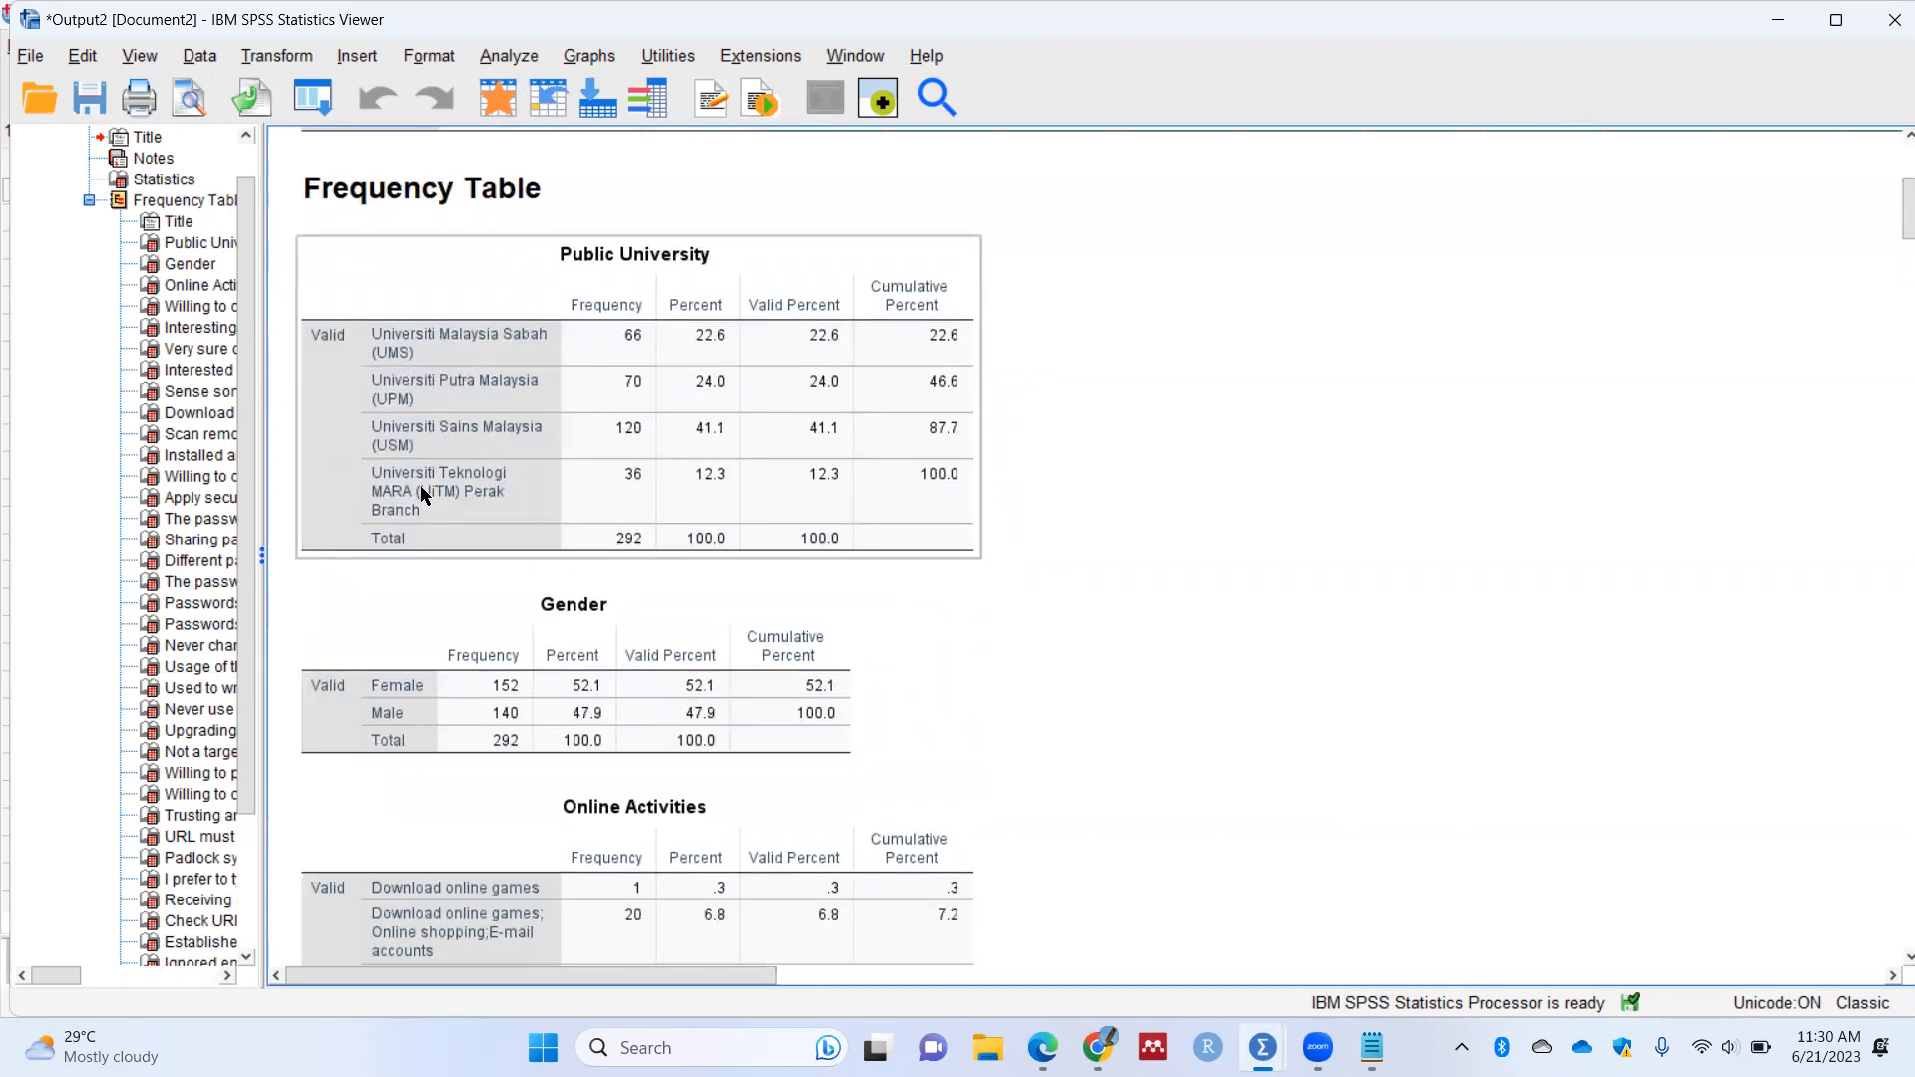
left_click(389, 710)
scroll(394, 496, "down", 3)
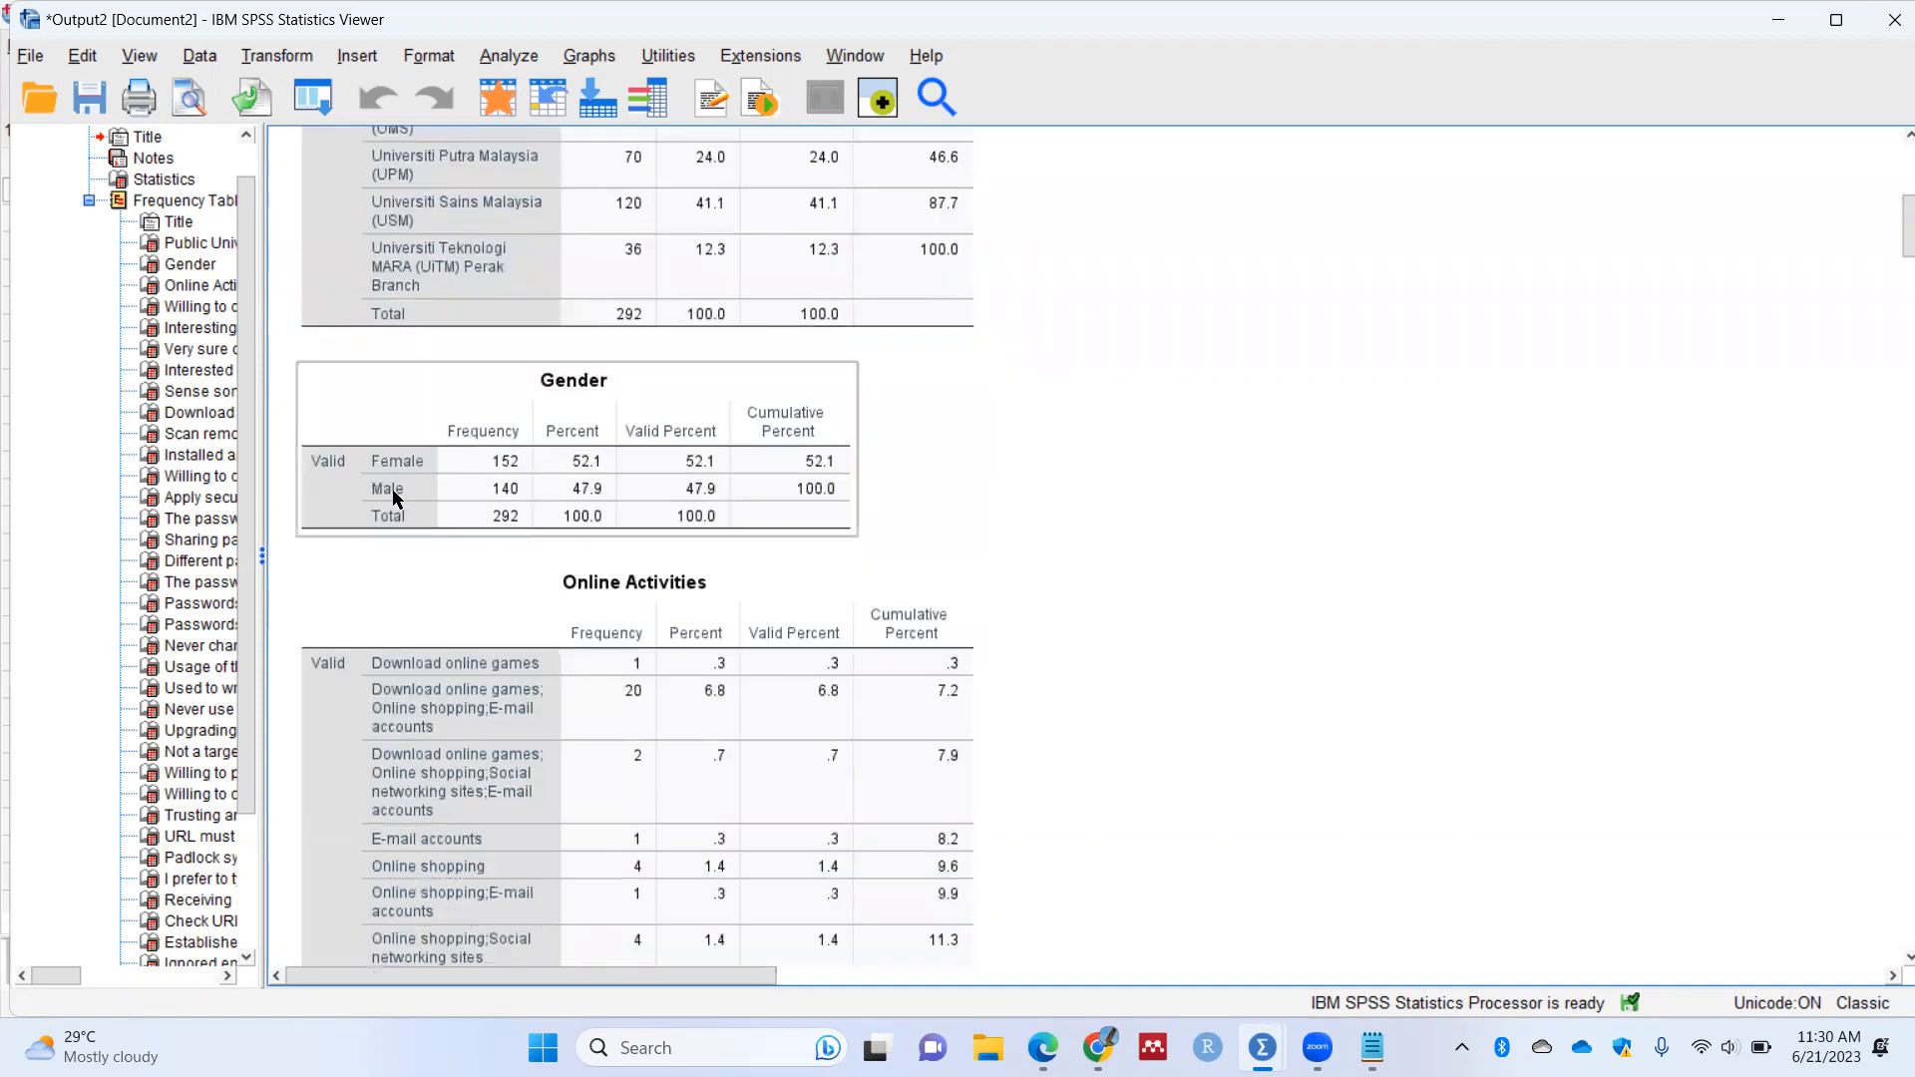
left_click(394, 684)
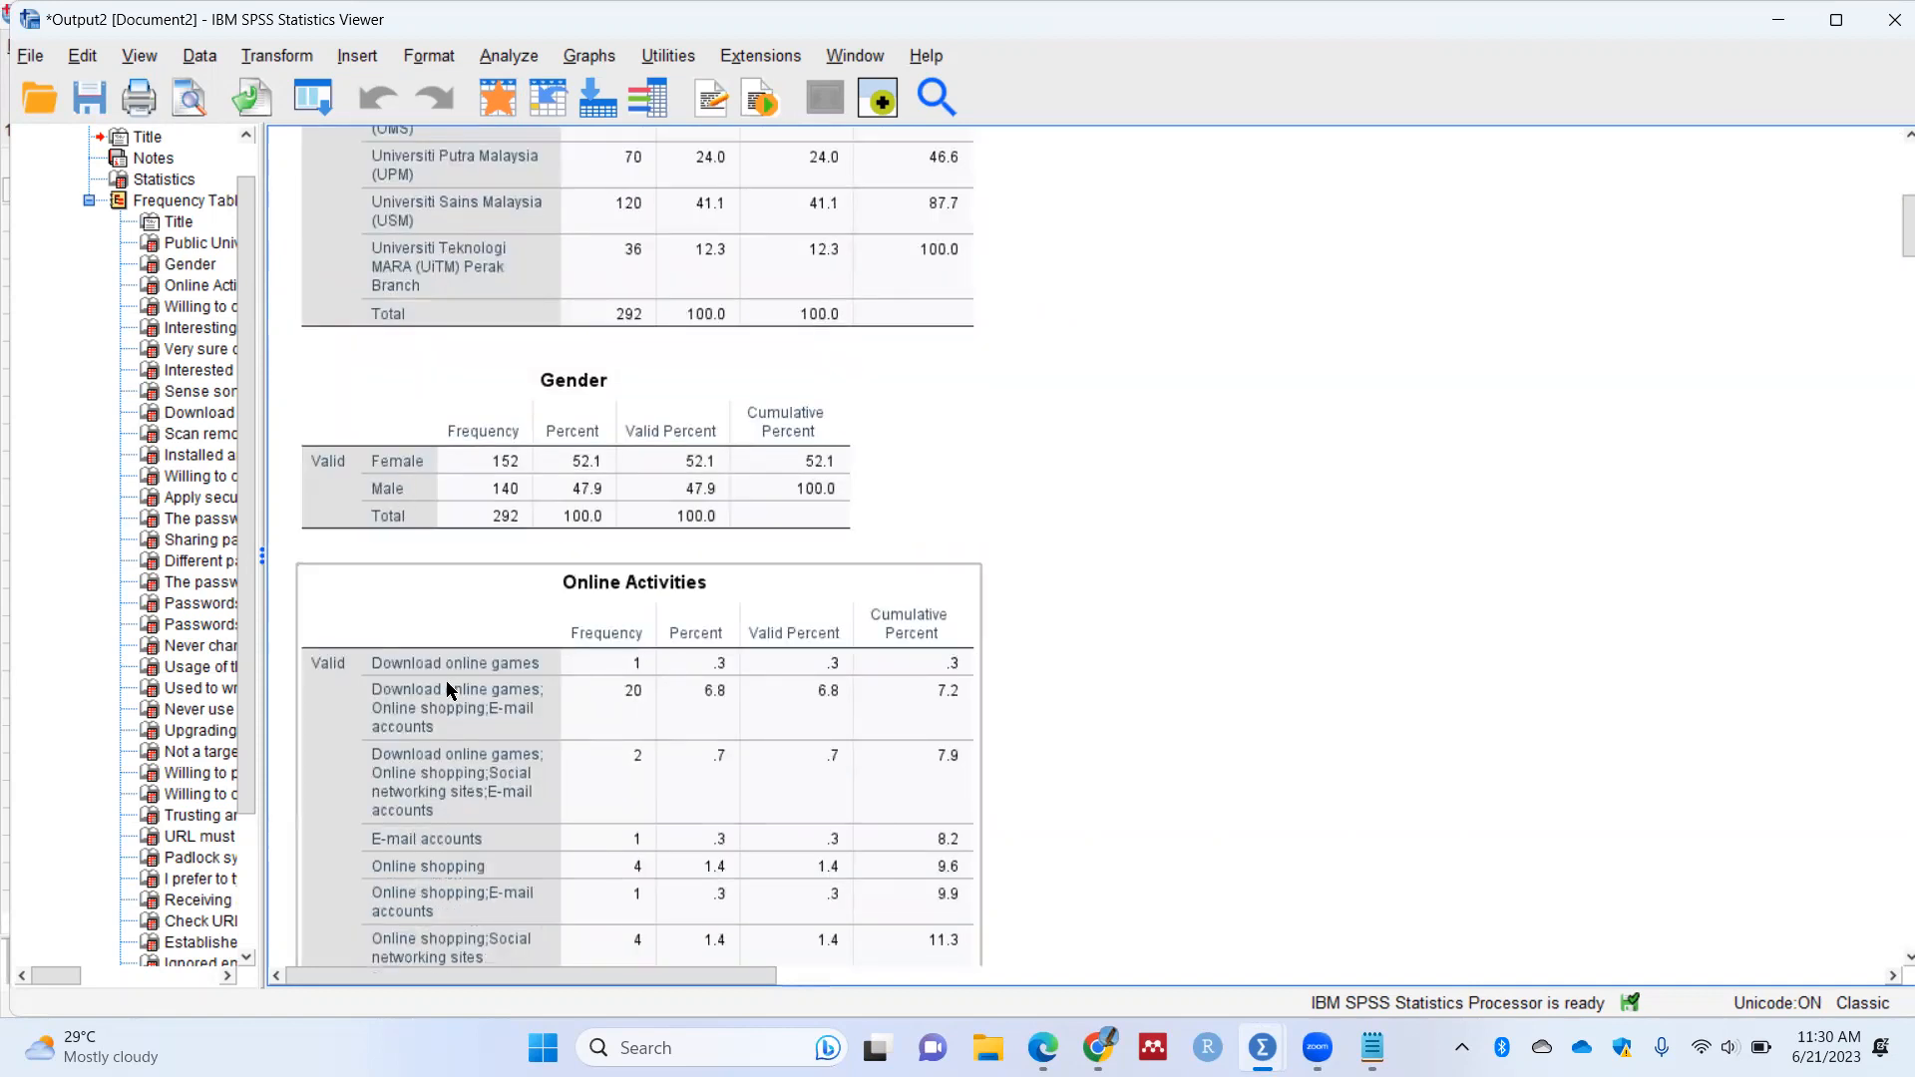
Step: Read through the Online Activities frequency table and on to the tables for the email attachment items
scroll(447, 668, "down", 6)
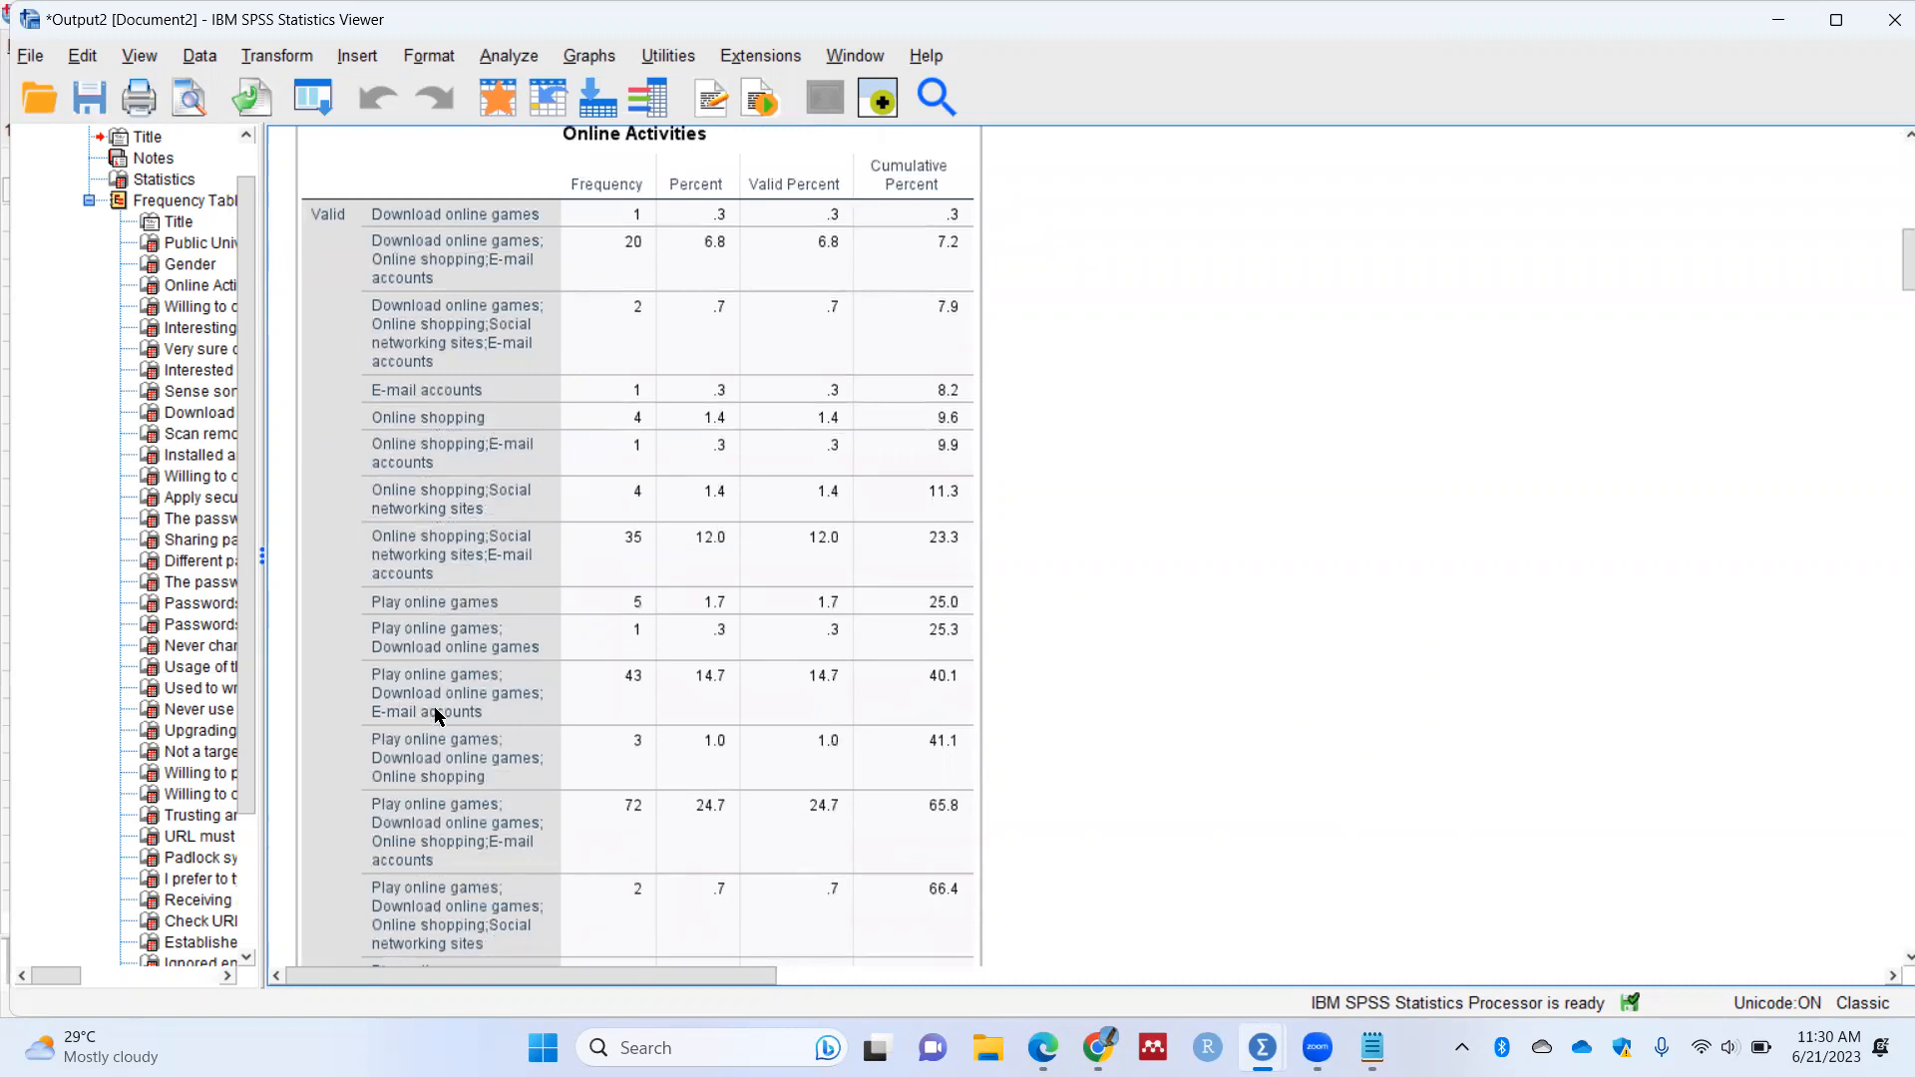
scroll(473, 518, "down", 8)
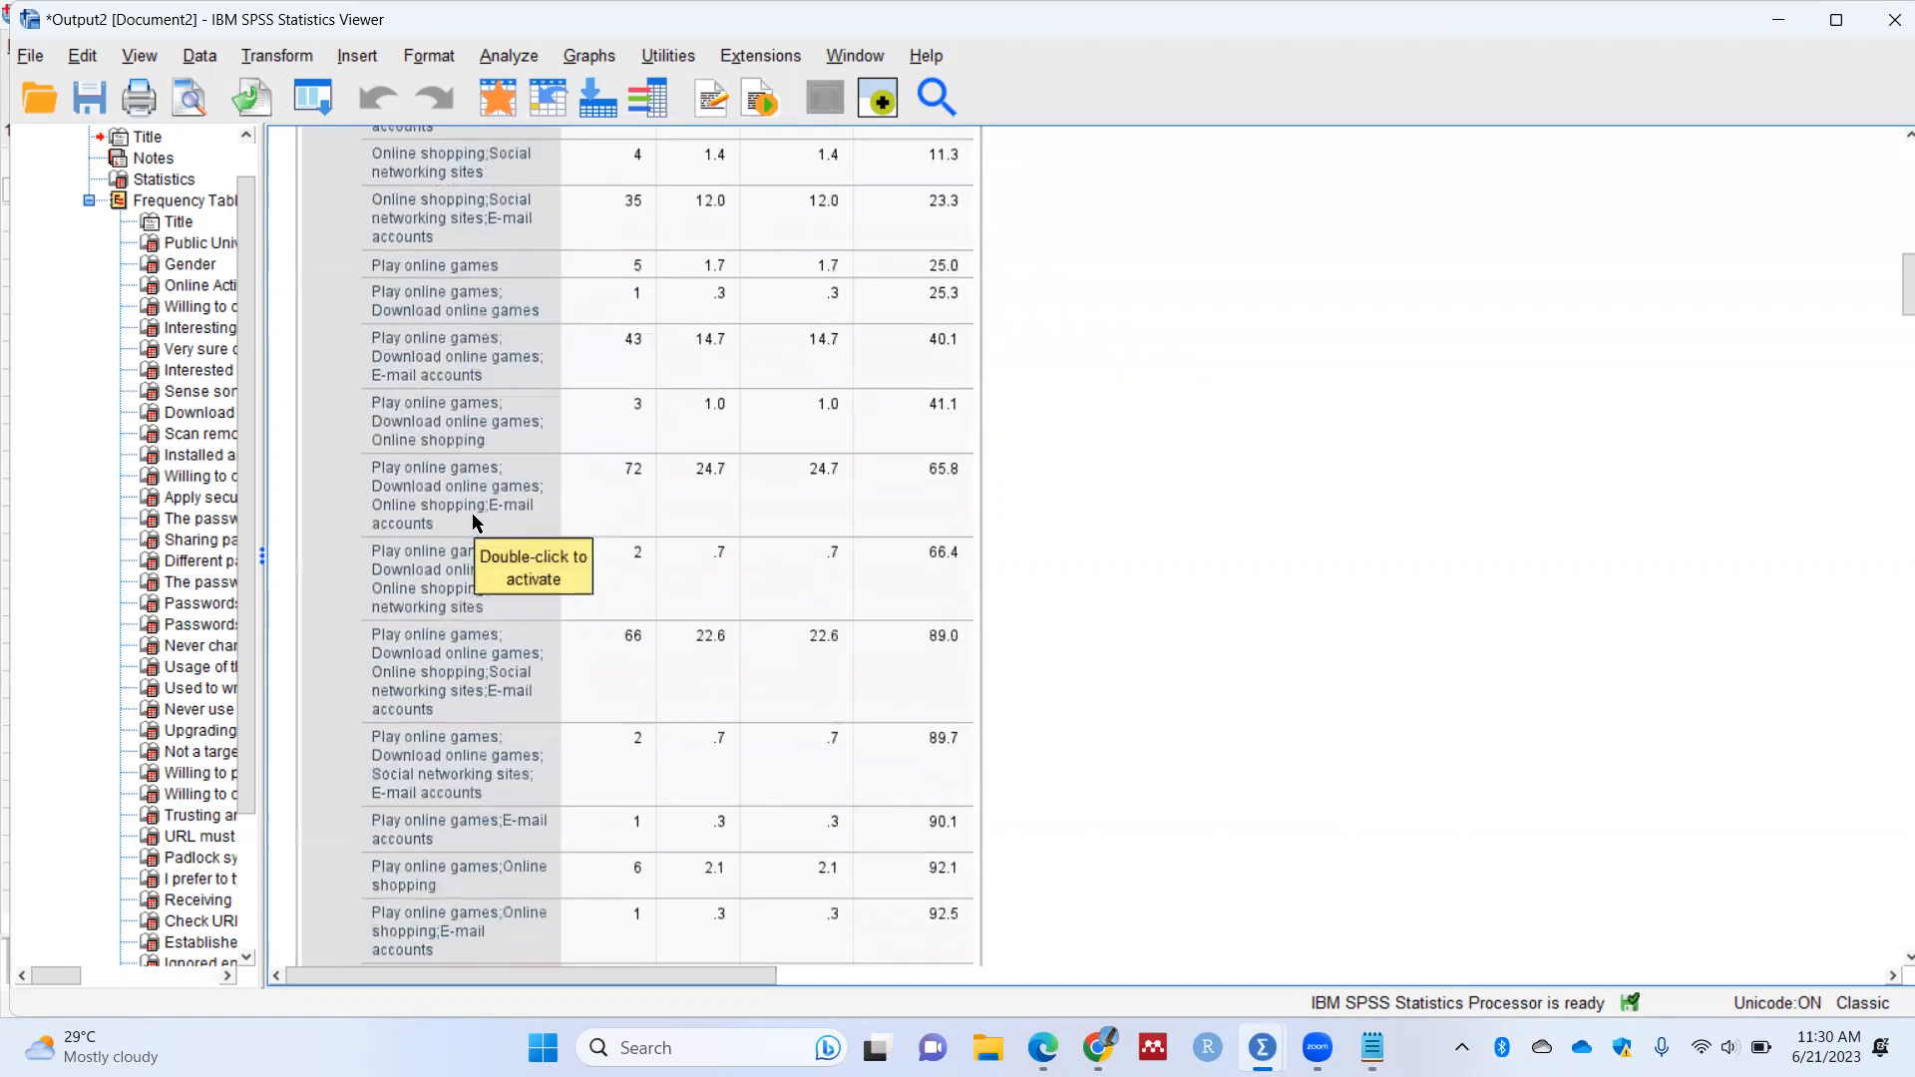
scroll(475, 523, "up", 9)
scroll(477, 530, "up", 2)
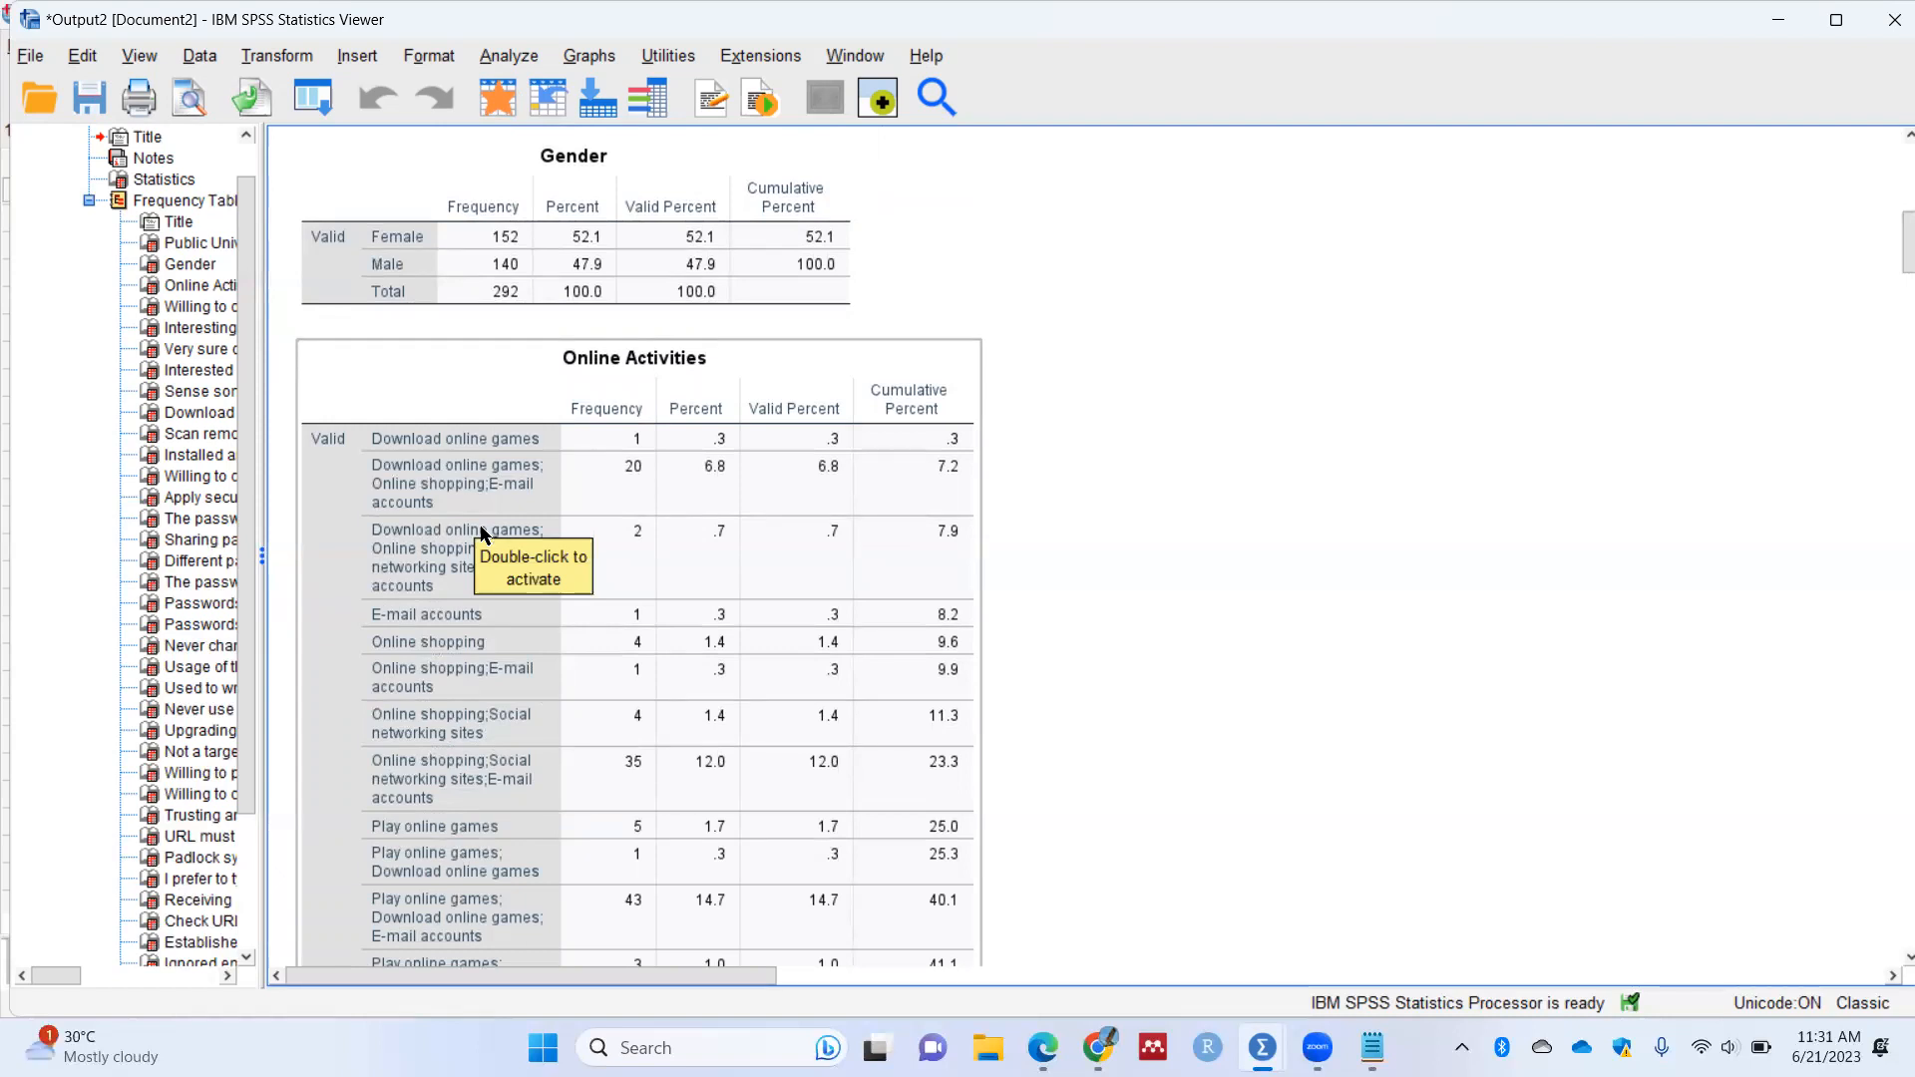
scroll(480, 526, "down", 8)
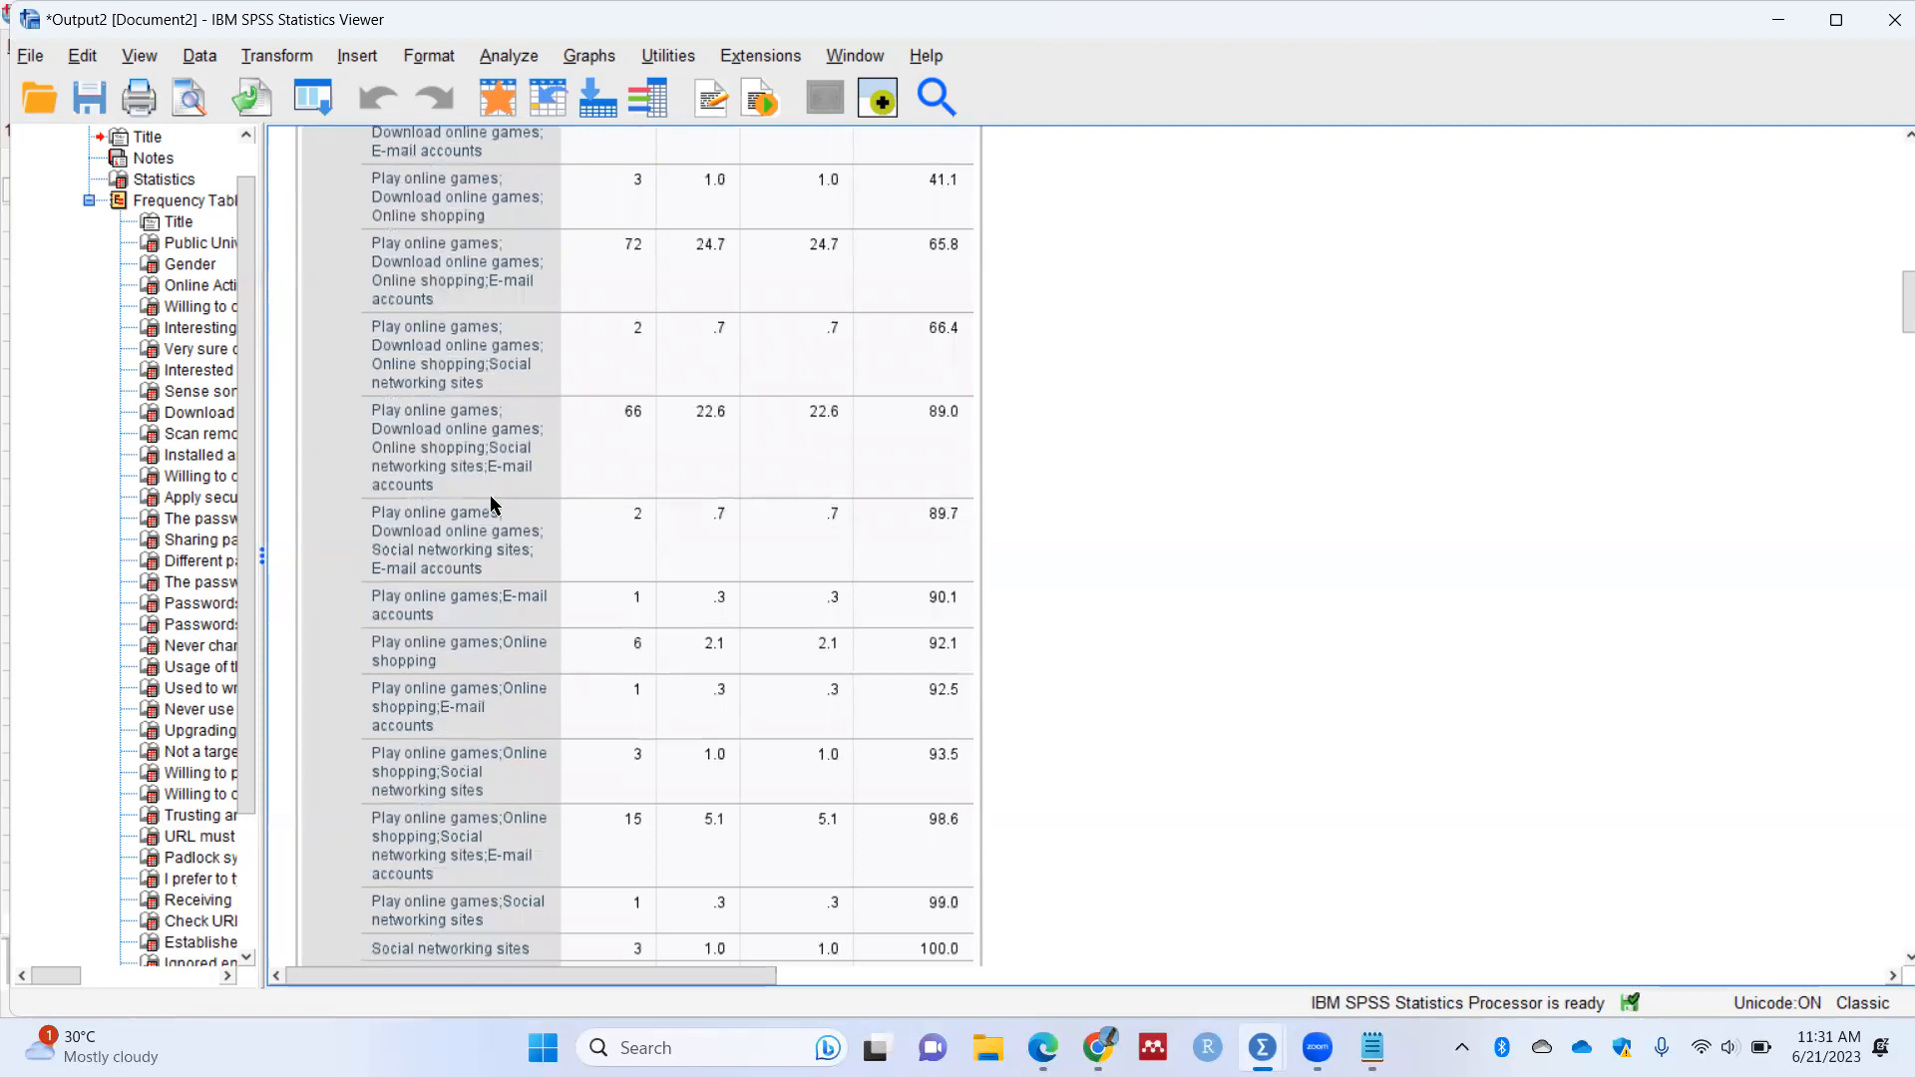
scroll(516, 485, "down", 2)
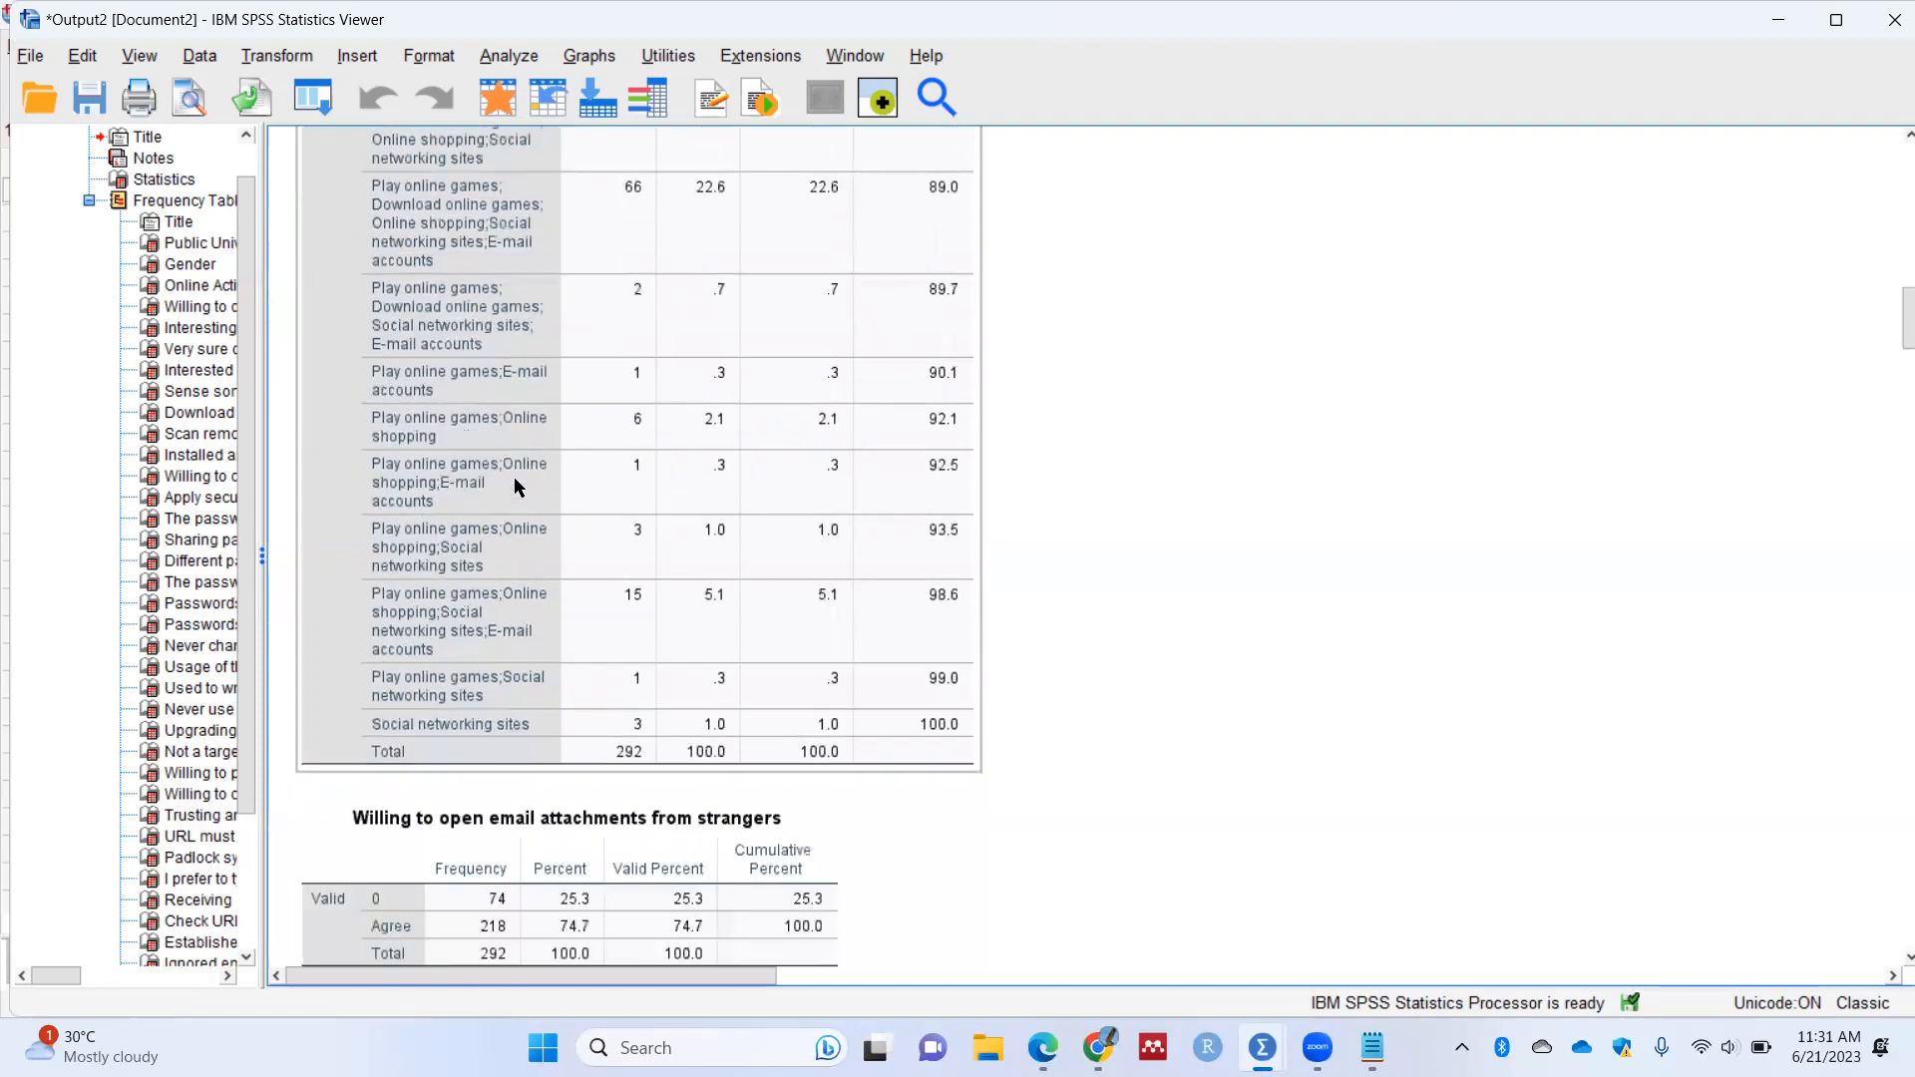
scroll(492, 659, "down", 2)
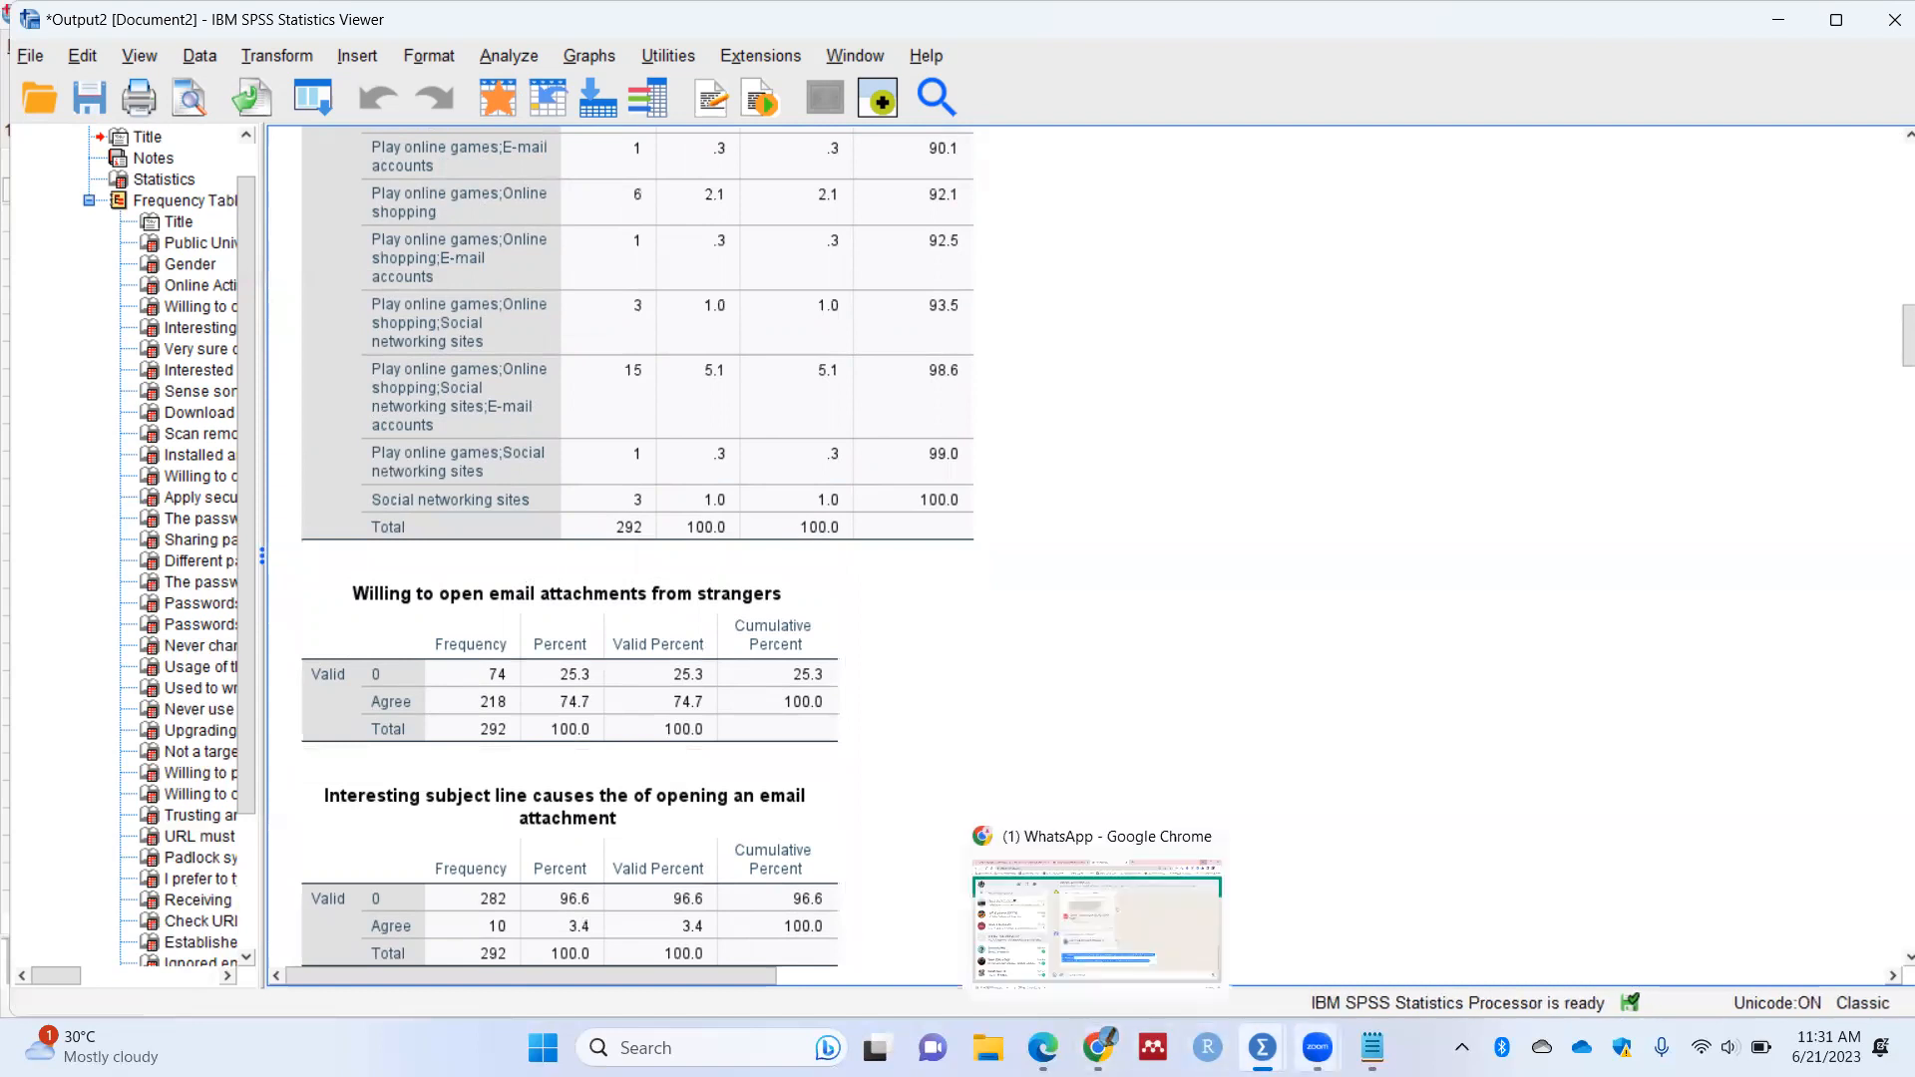
Step: Widen the Label column in the variable definitions of RESPONDENT PALING NEWEST.sav so the question texts can be read
left_click(1109, 912)
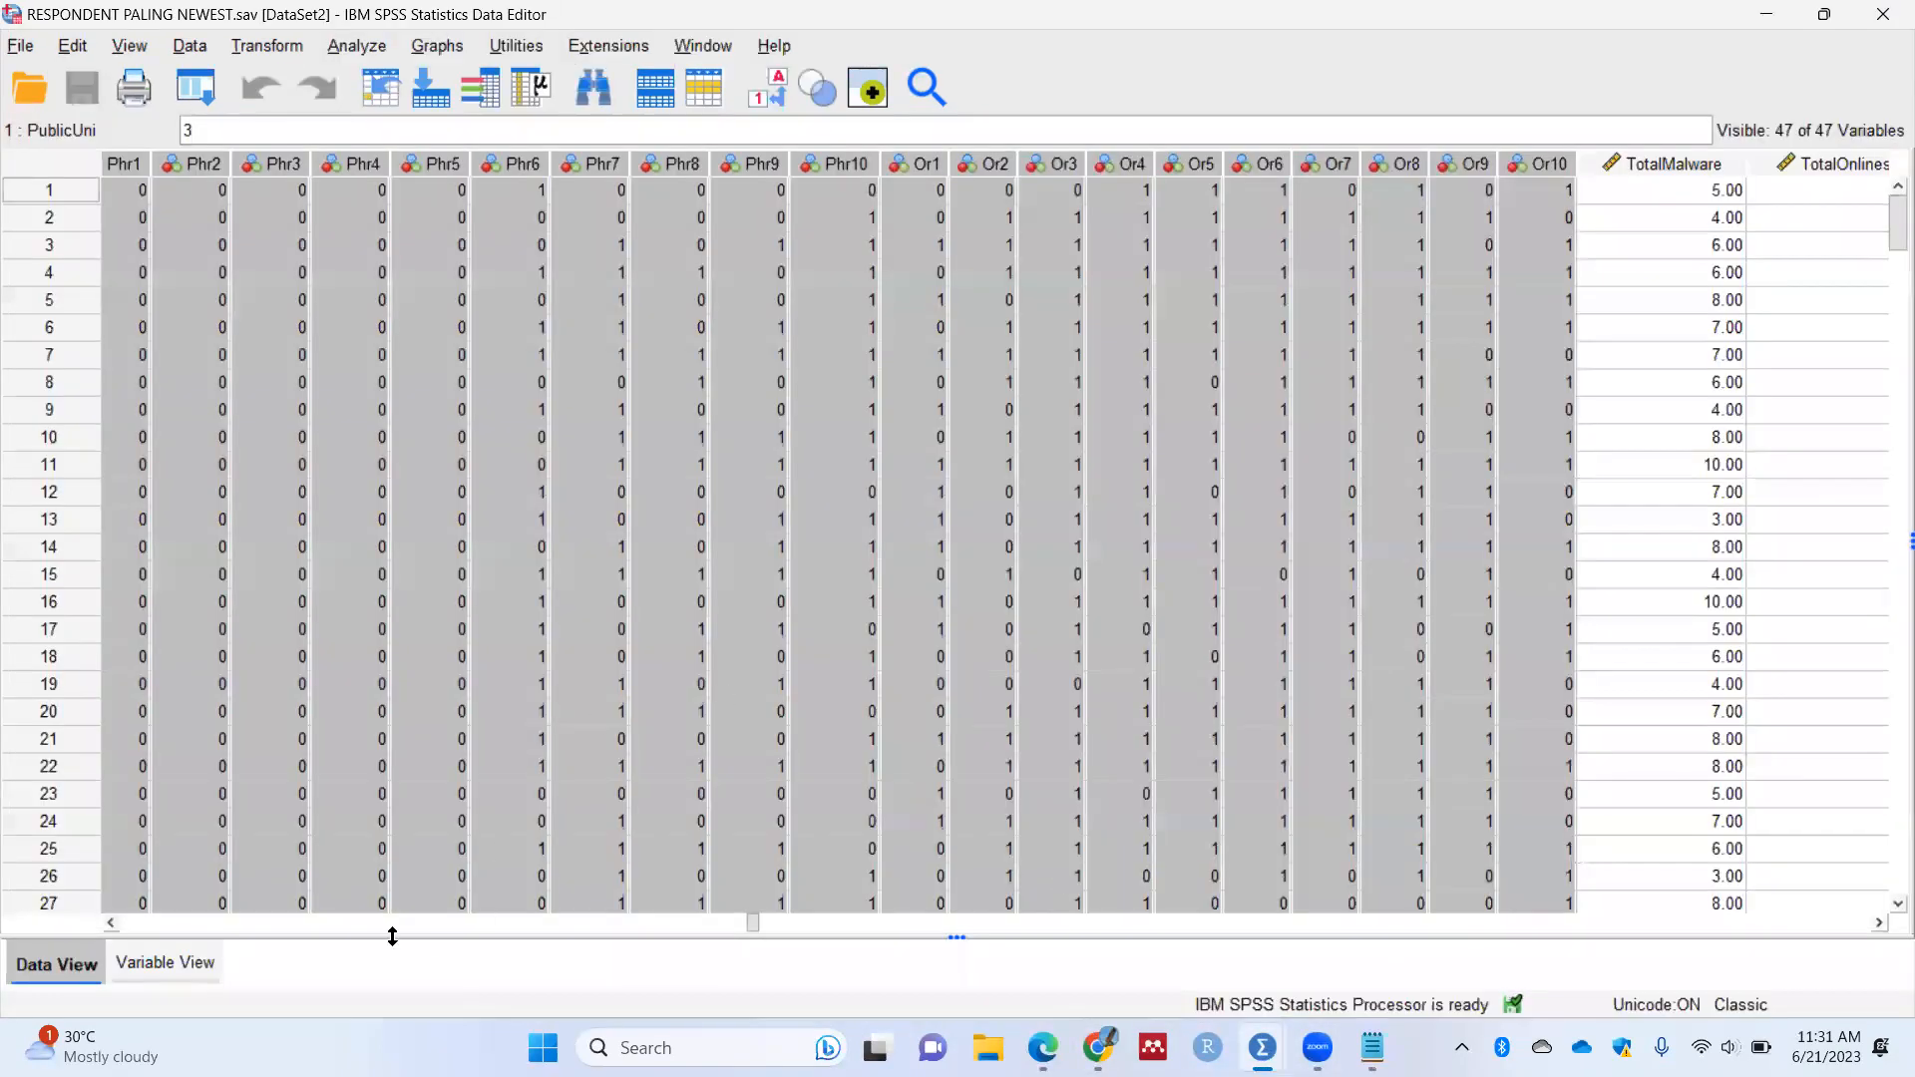
left_click(174, 963)
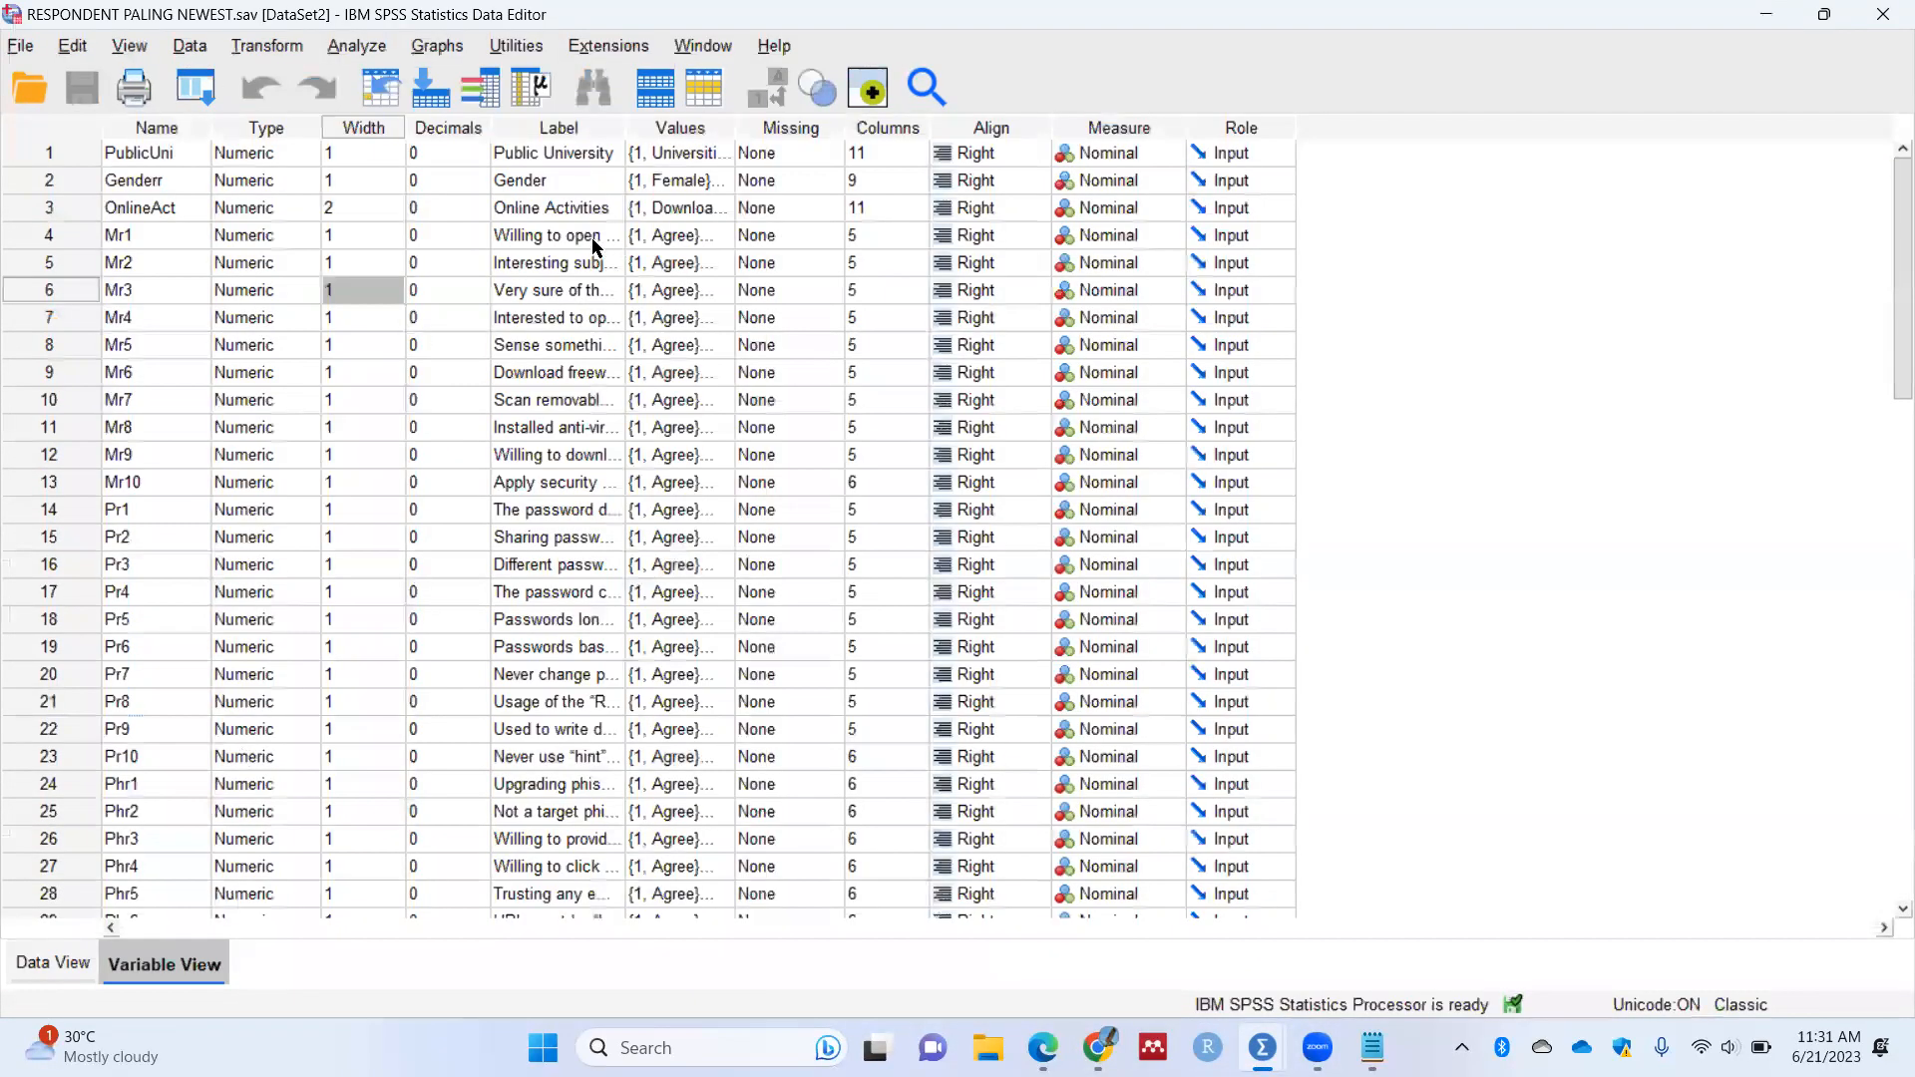
left_click(559, 238)
left_click(80, 237)
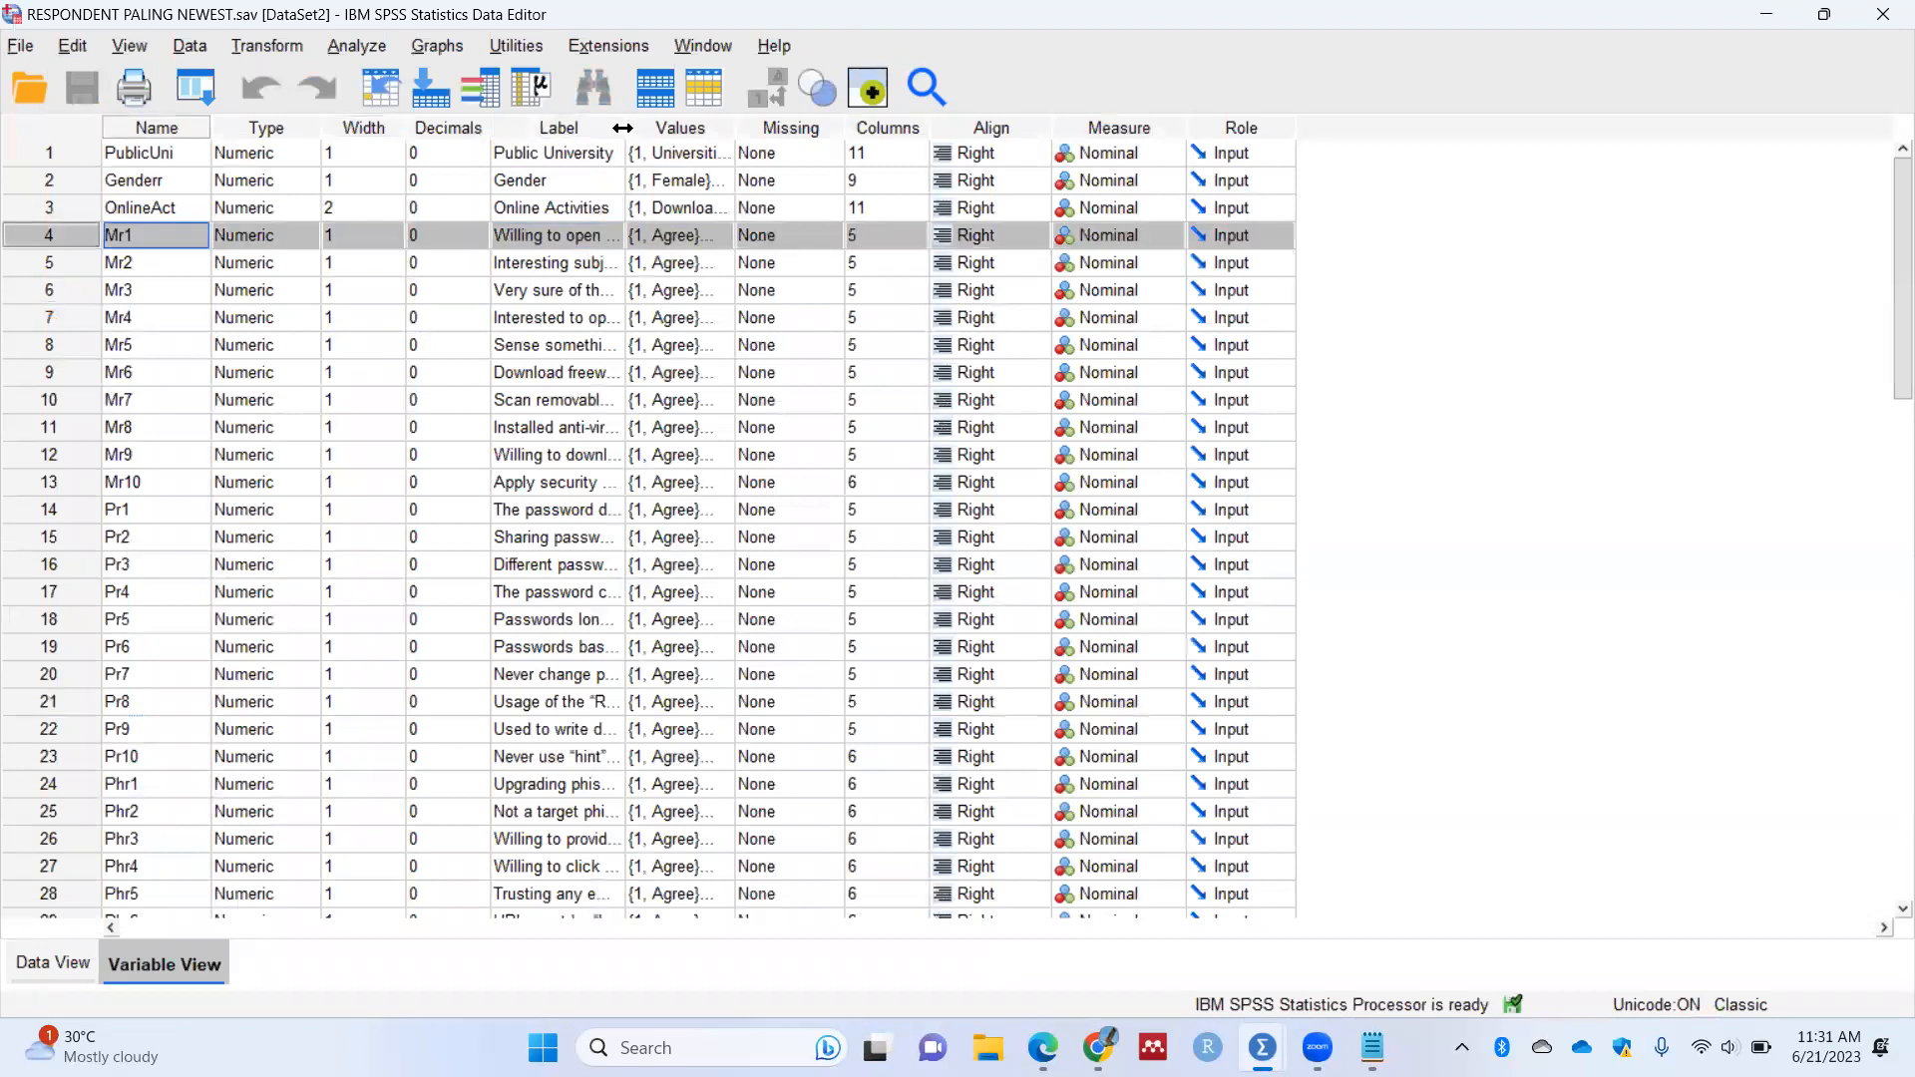
left_click_drag(808, 150, 801, 156)
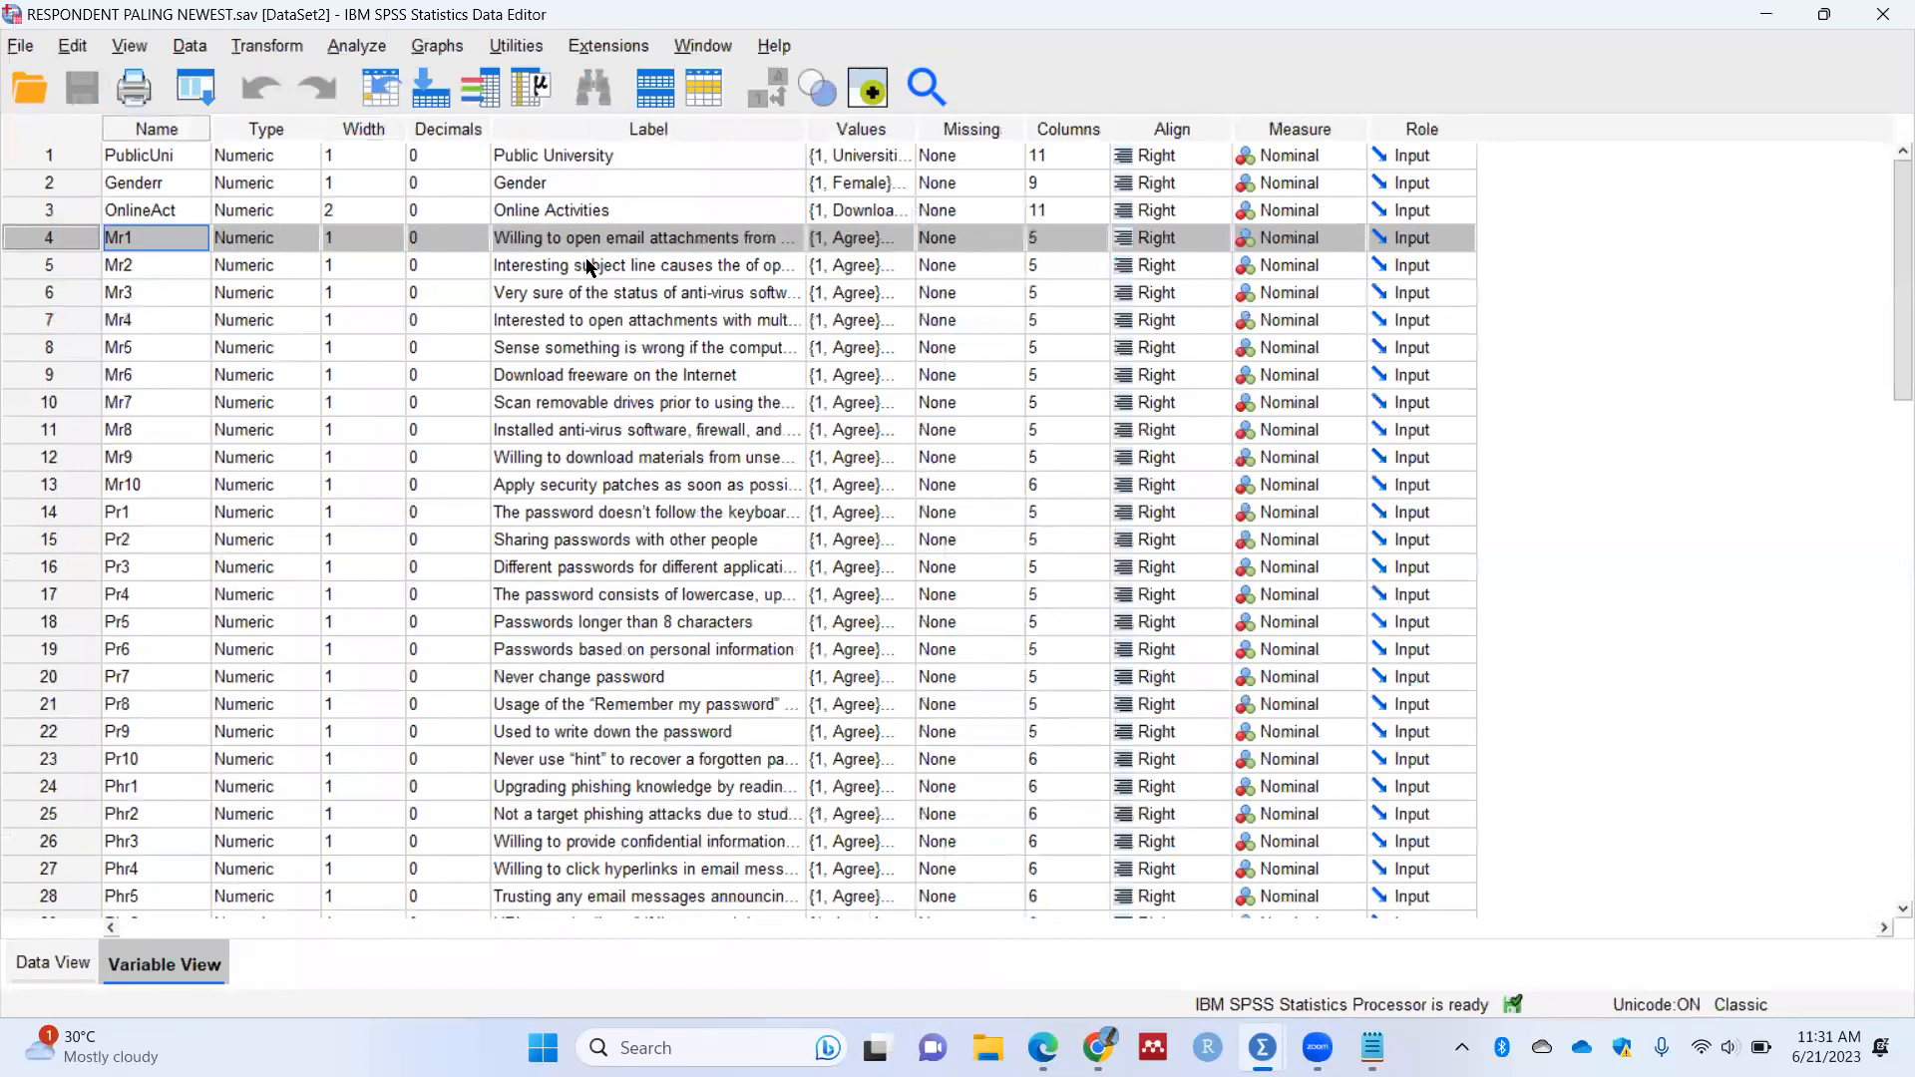
key("ctrl+z")
left_click(539, 237)
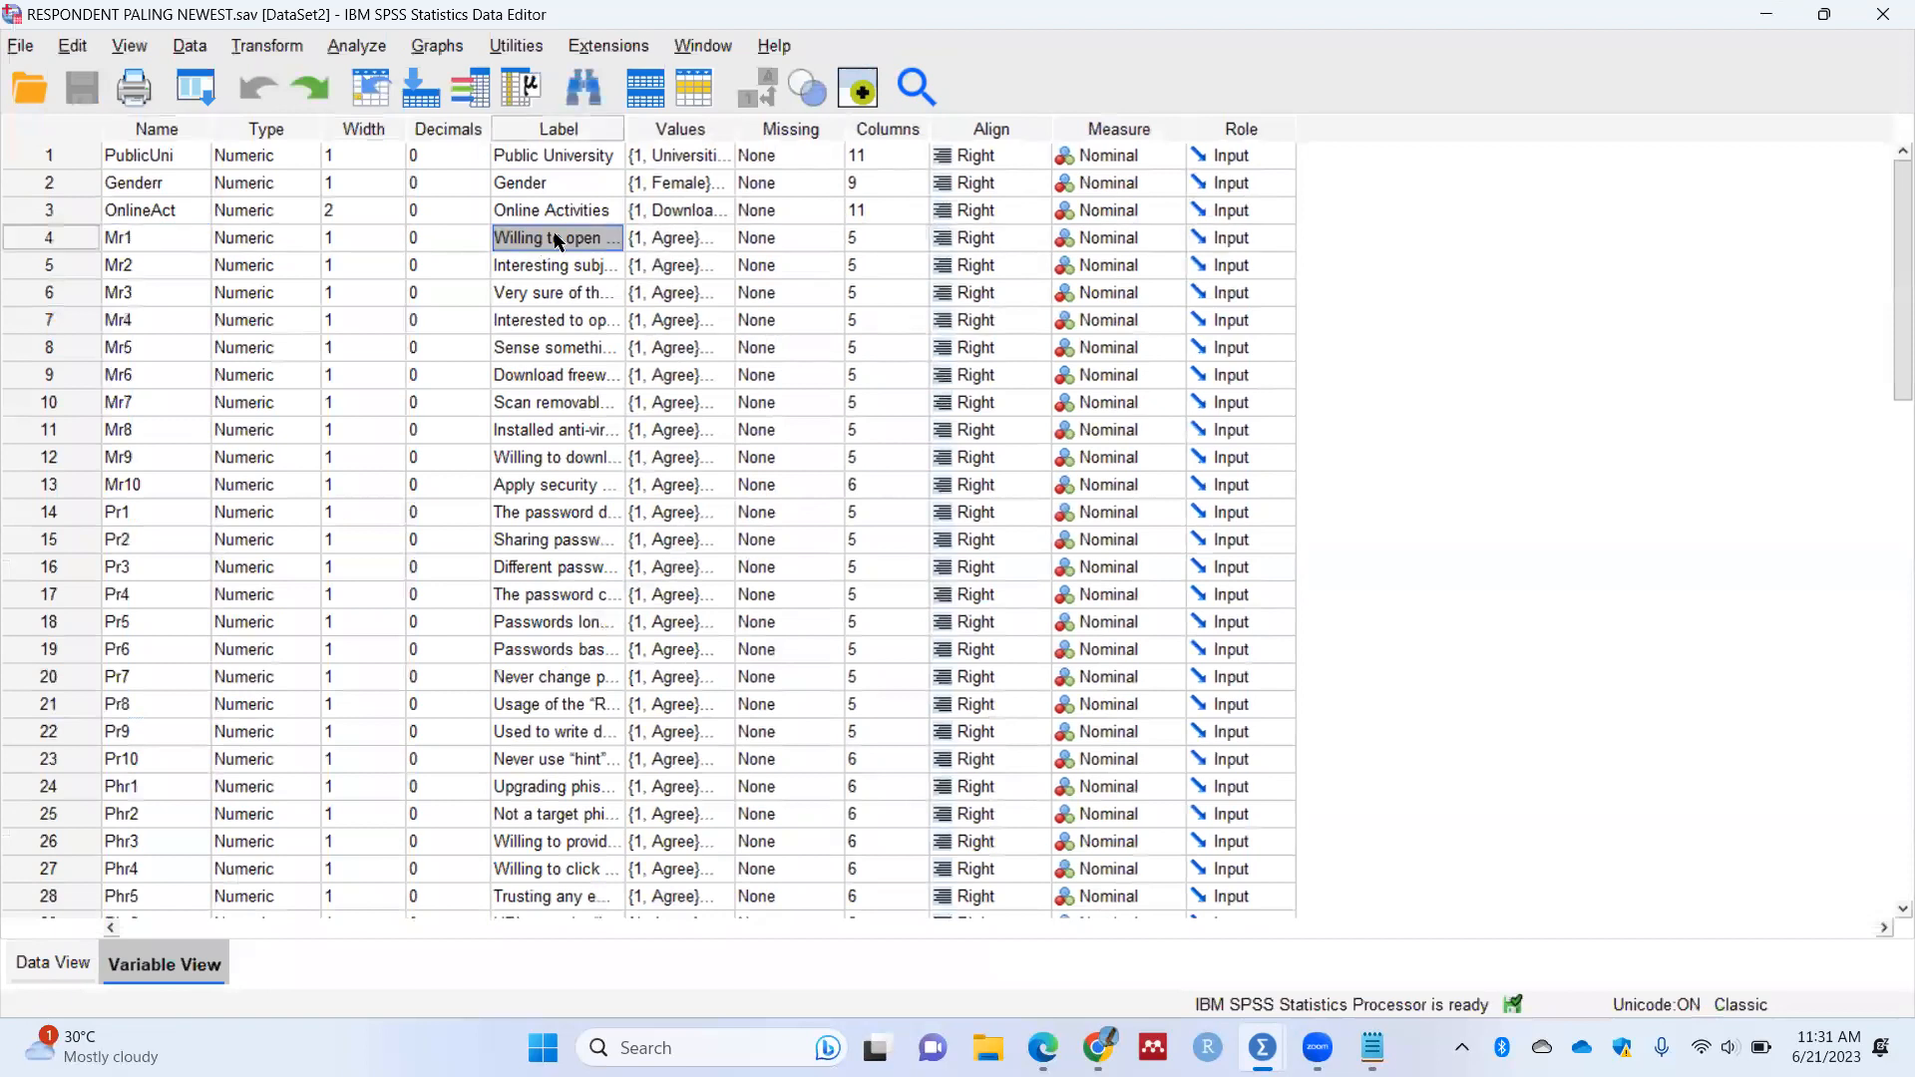
key("ctrl+y")
left_click_drag(849, 127, 1025, 156)
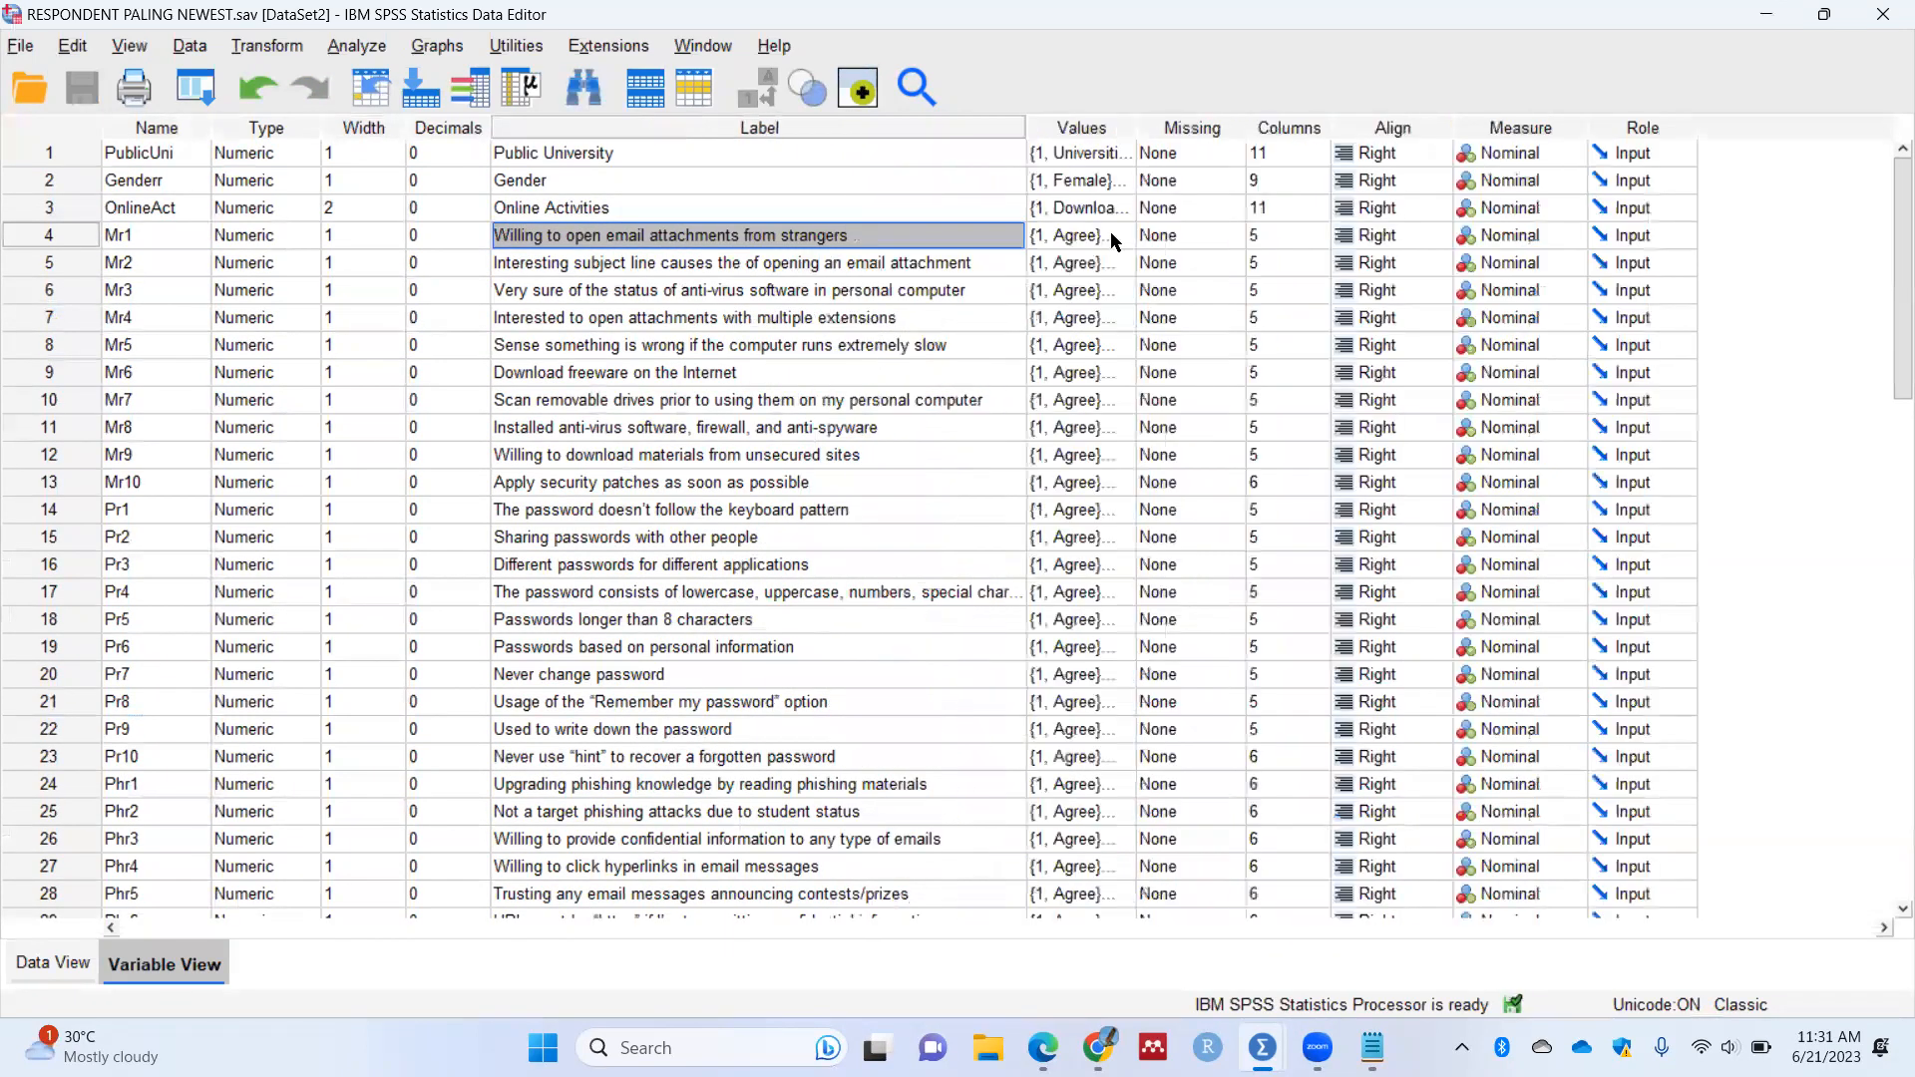
Step: Compare the value labels defined for Mr1 with the codes in its frequency table and its data column
left_click(1112, 233)
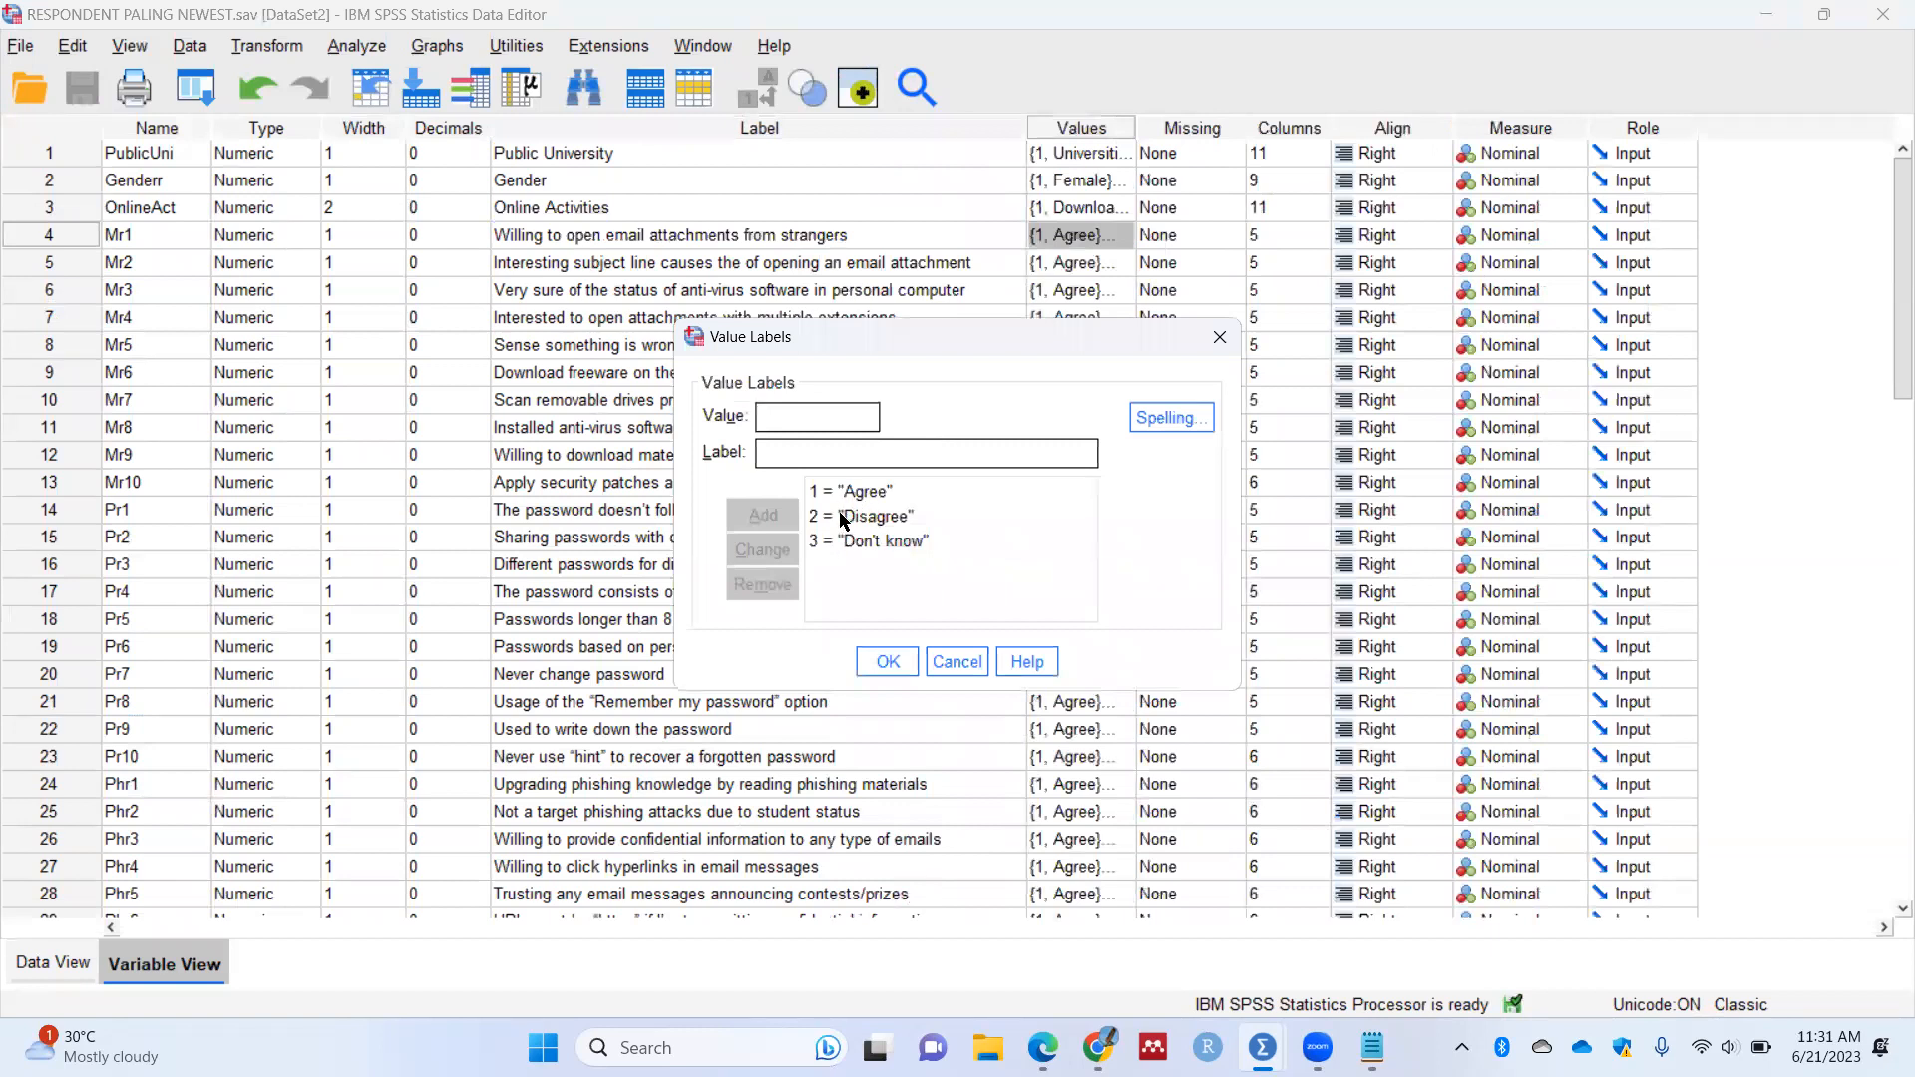
left_click(957, 662)
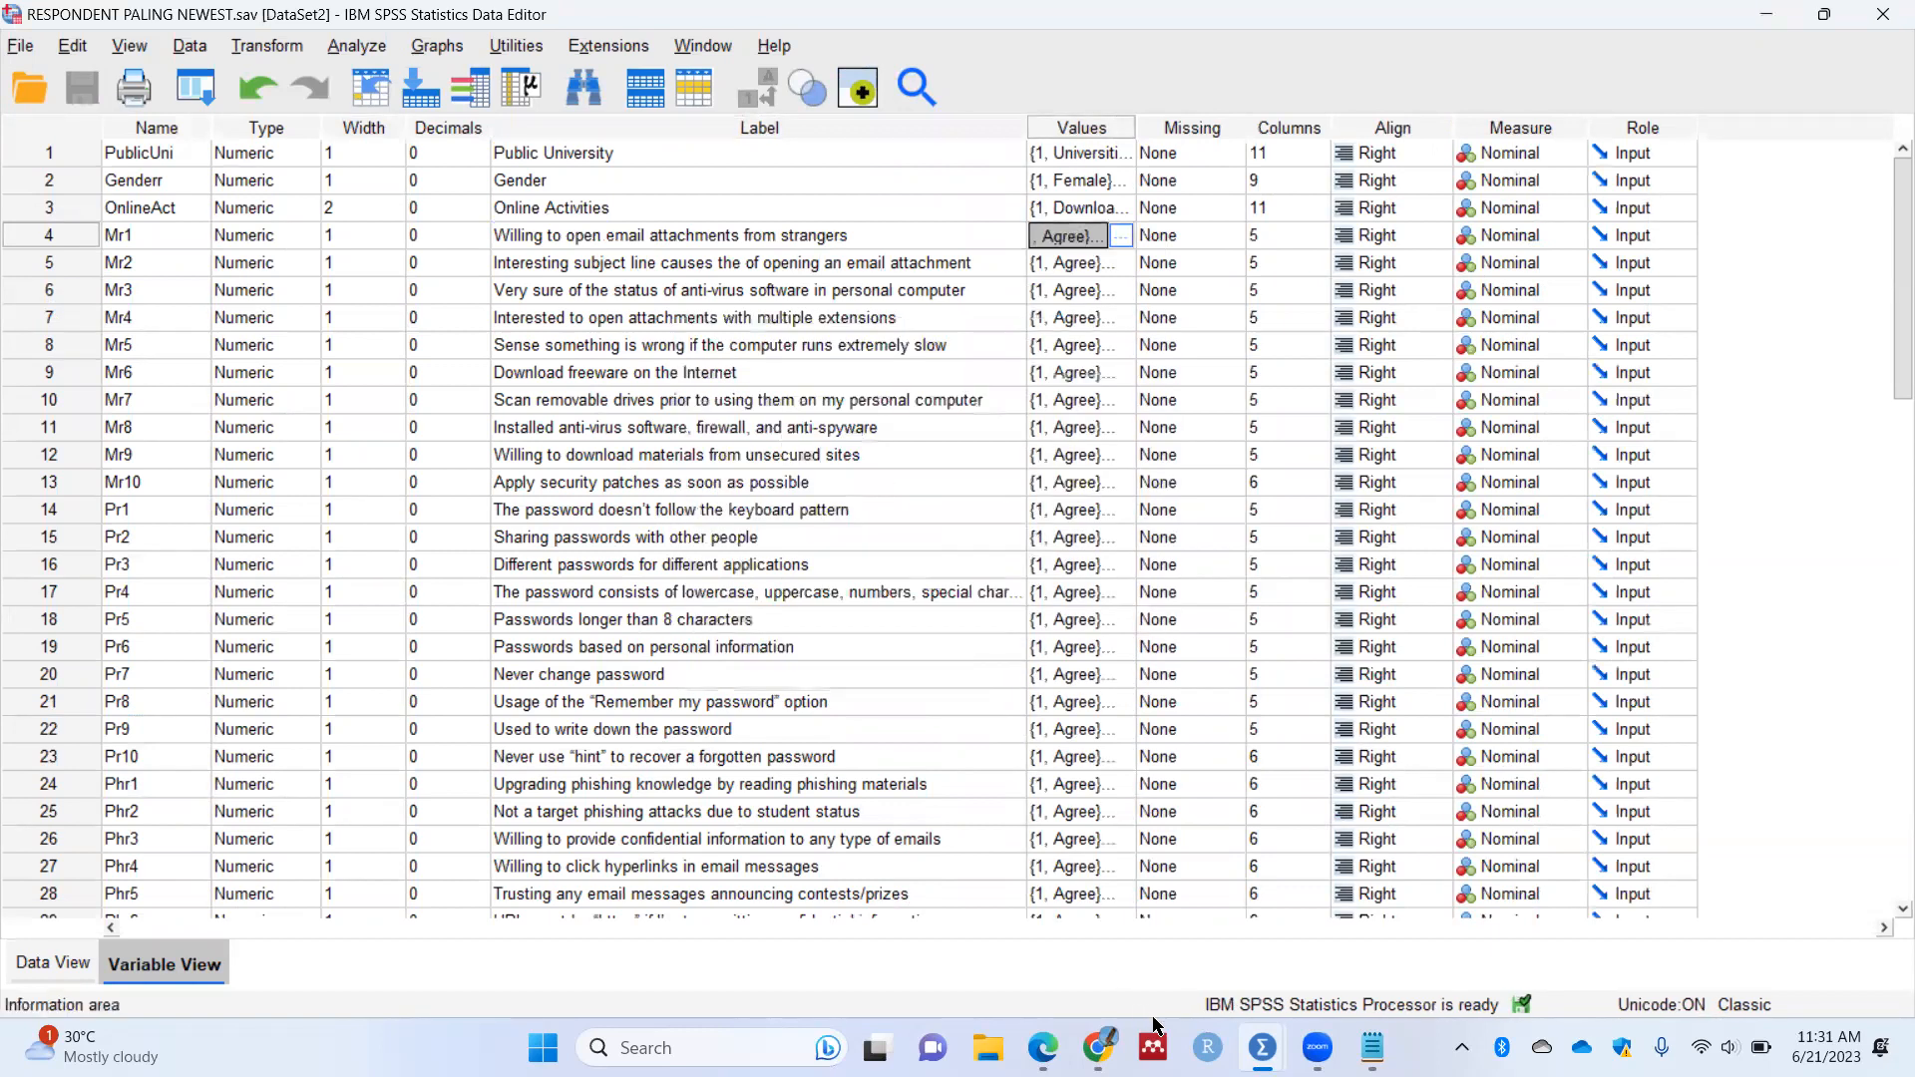
left_click(1376, 877)
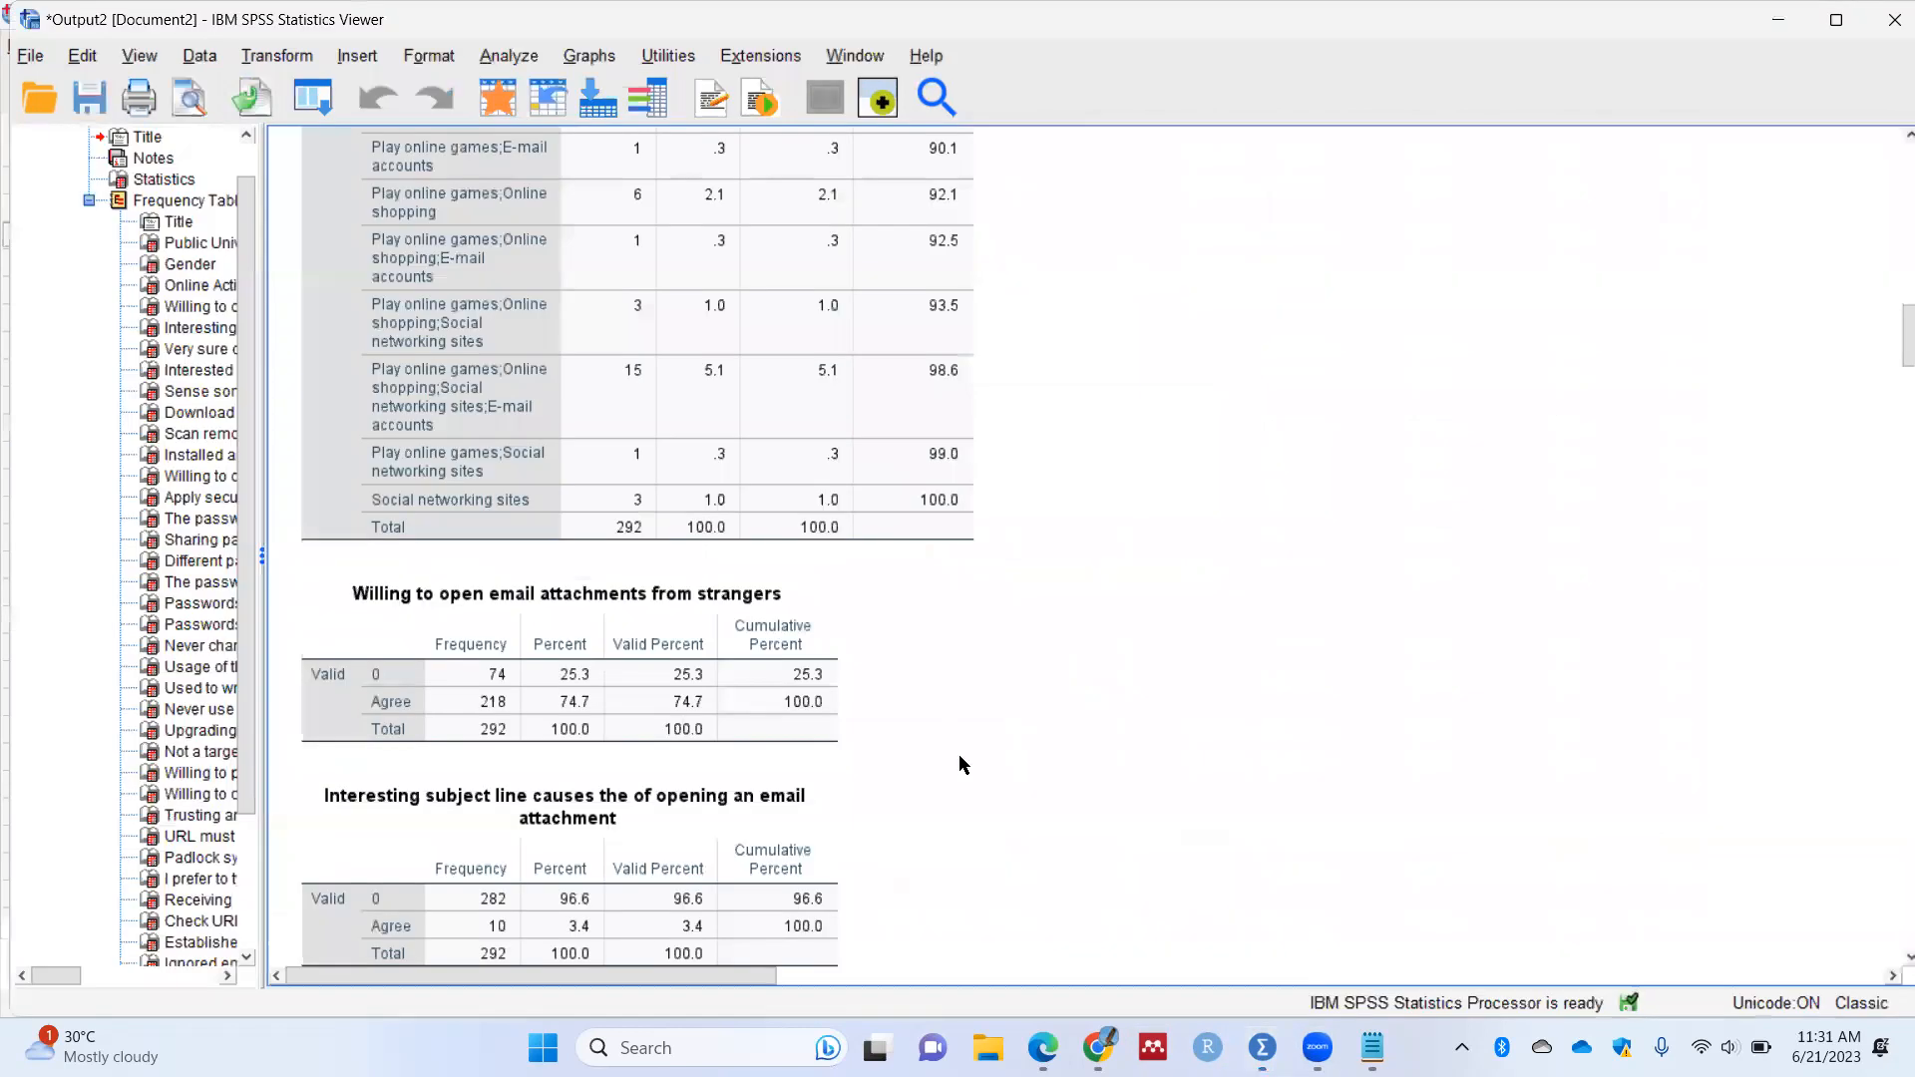
left_click(425, 693)
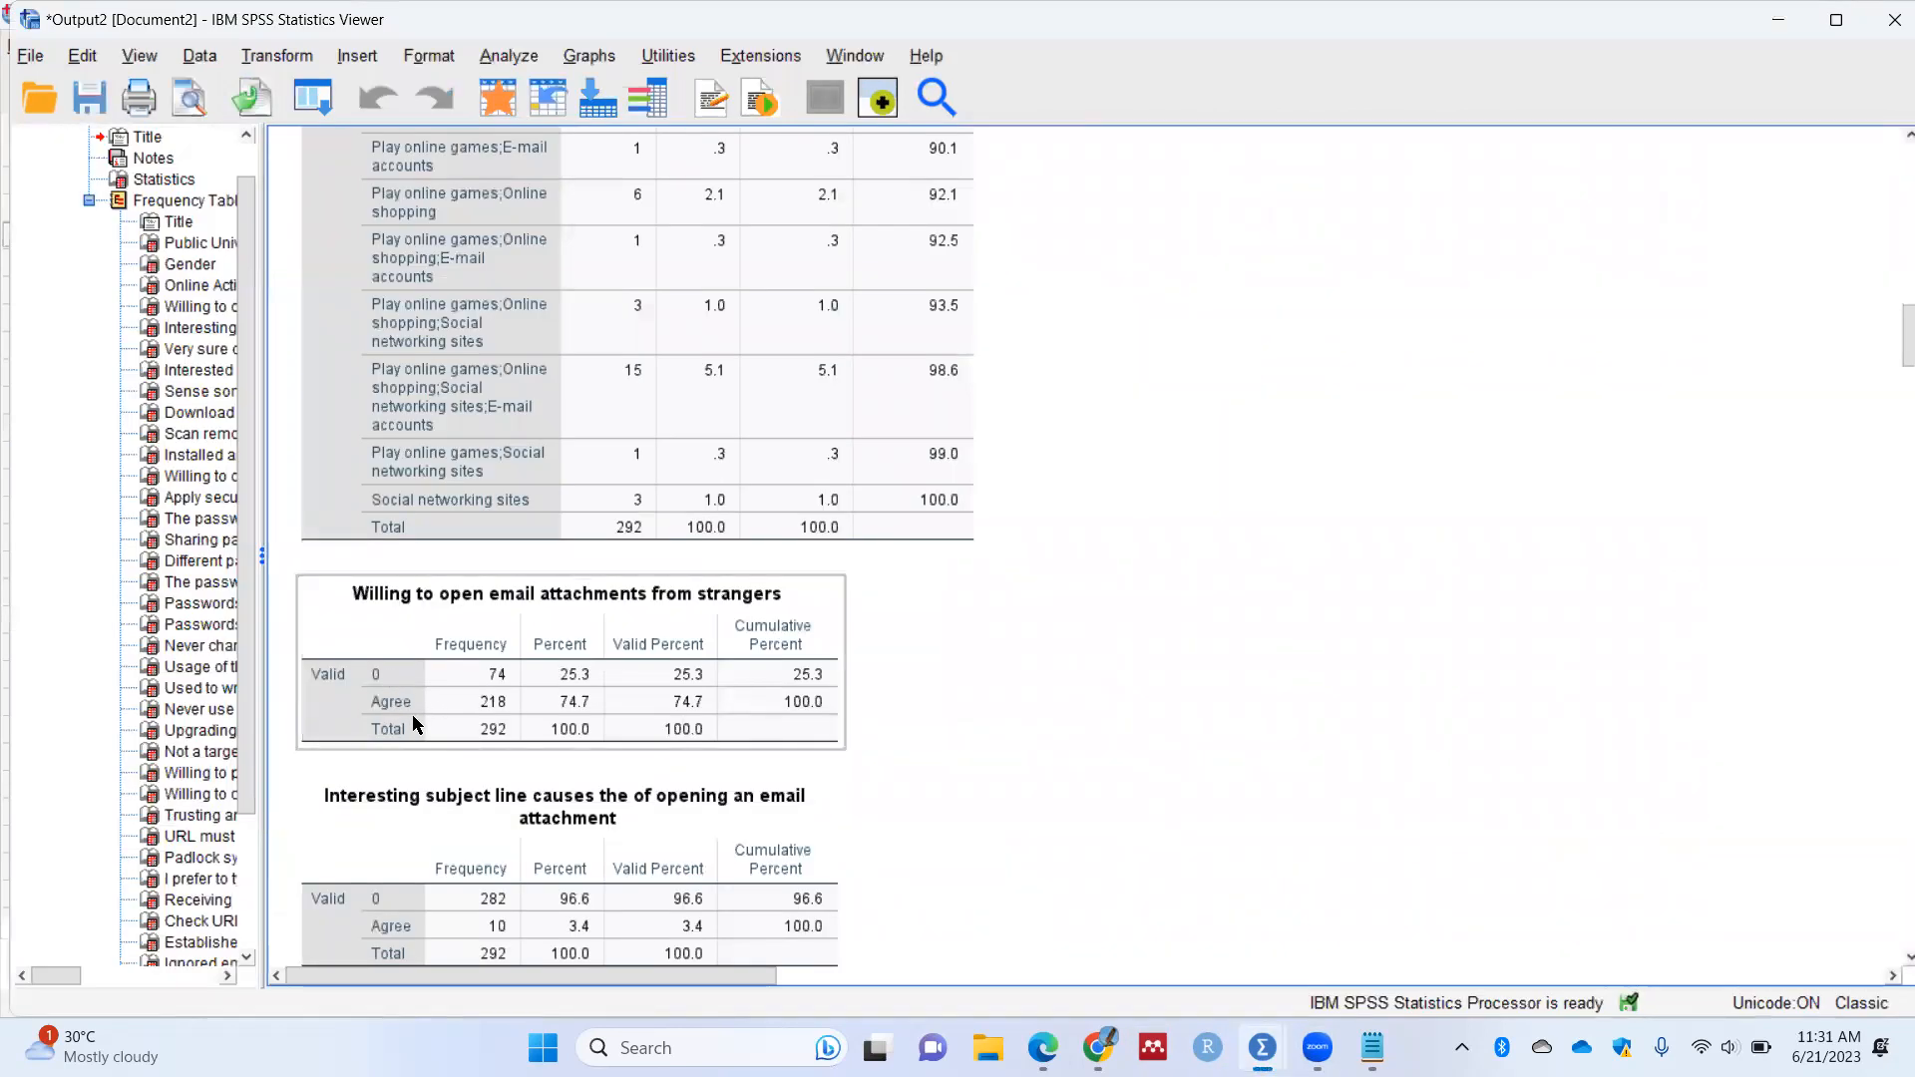
left_click(964, 930)
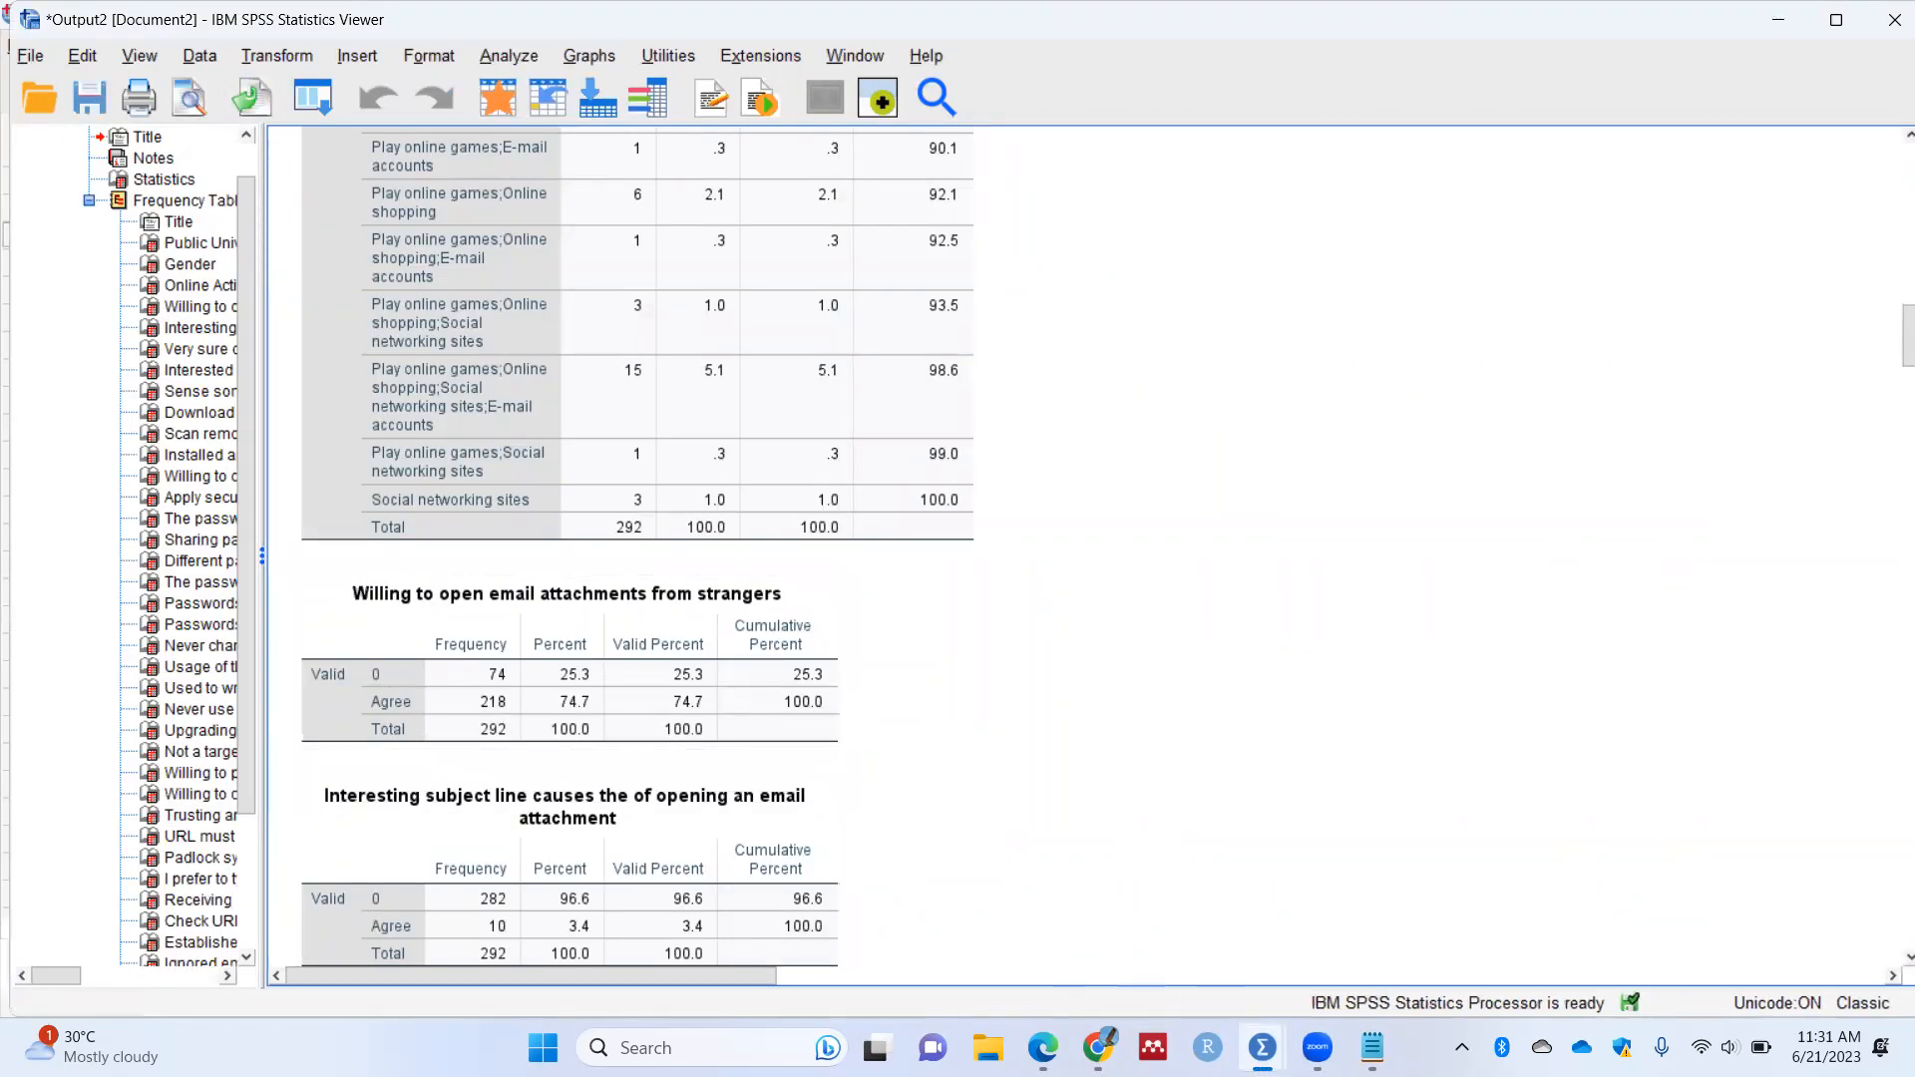
mouse_move(1262, 1047)
left_click(1107, 928)
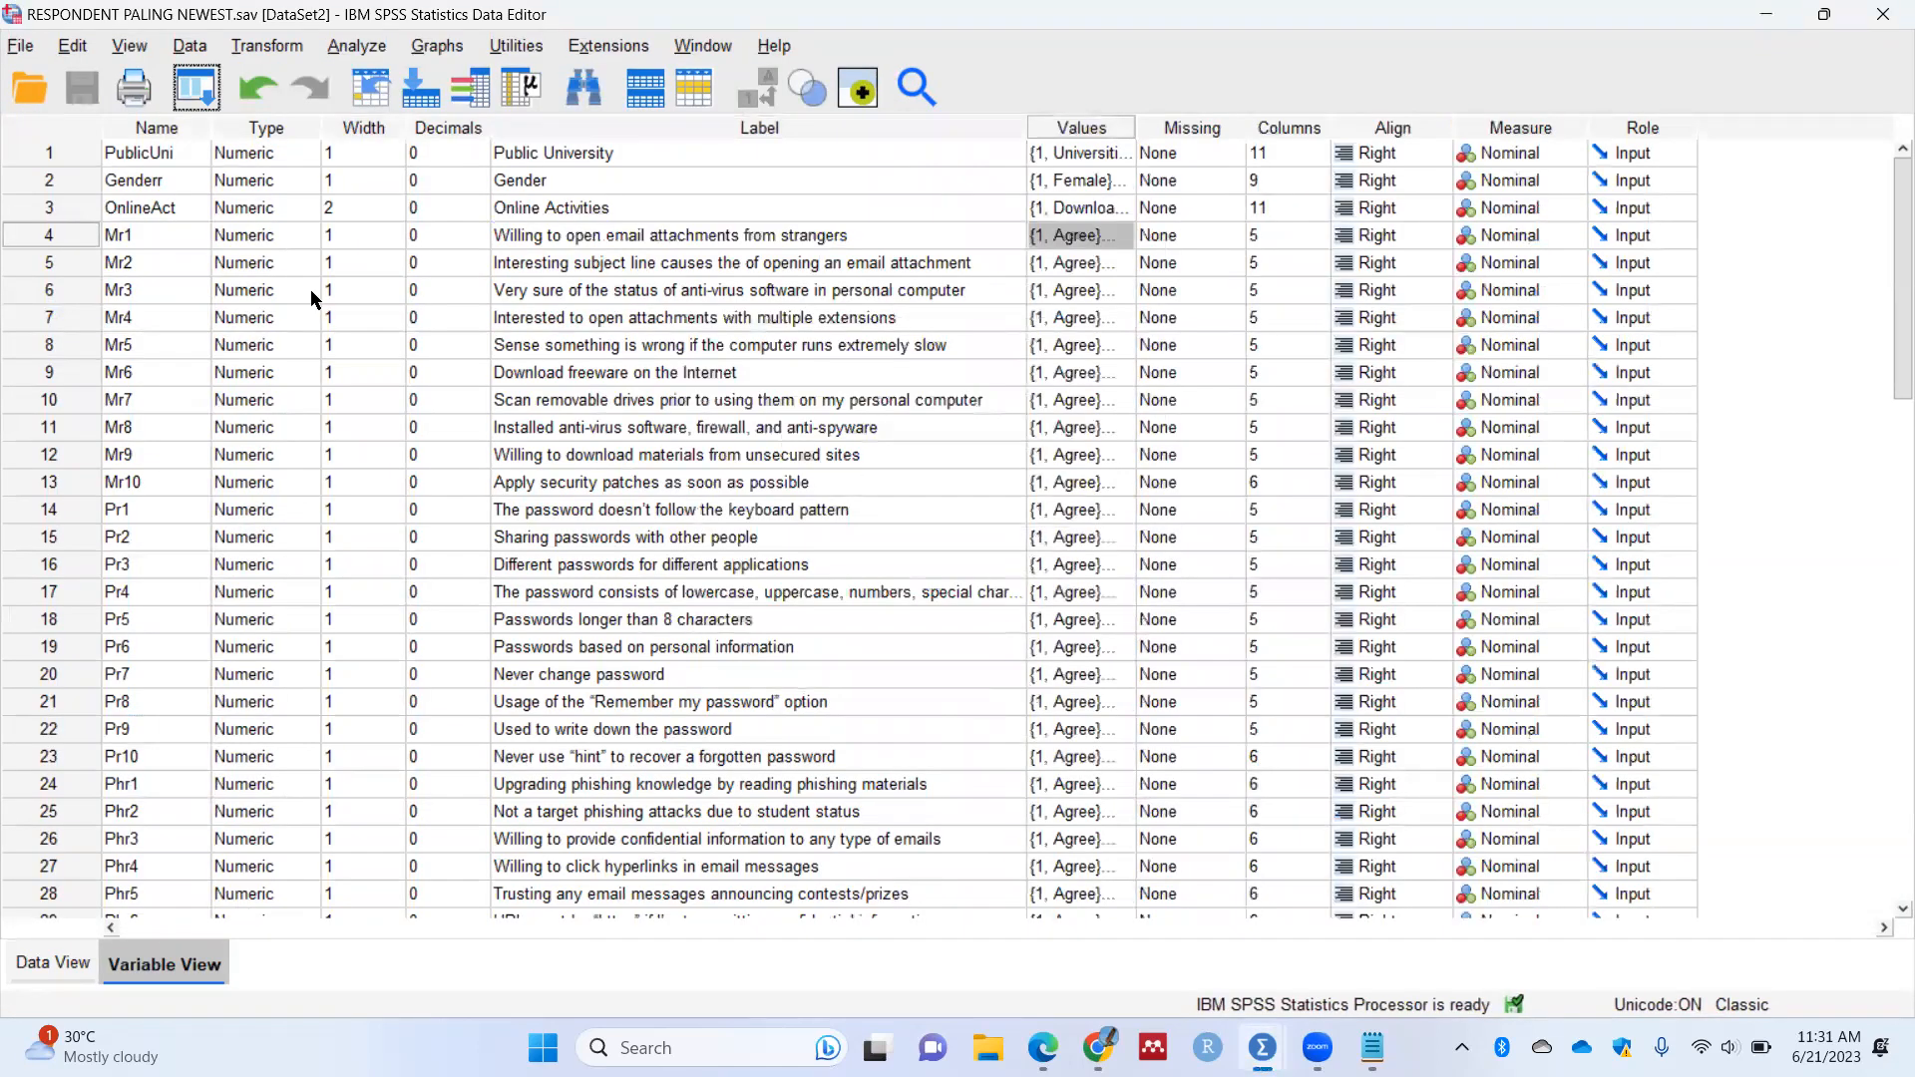
double_click(68, 232)
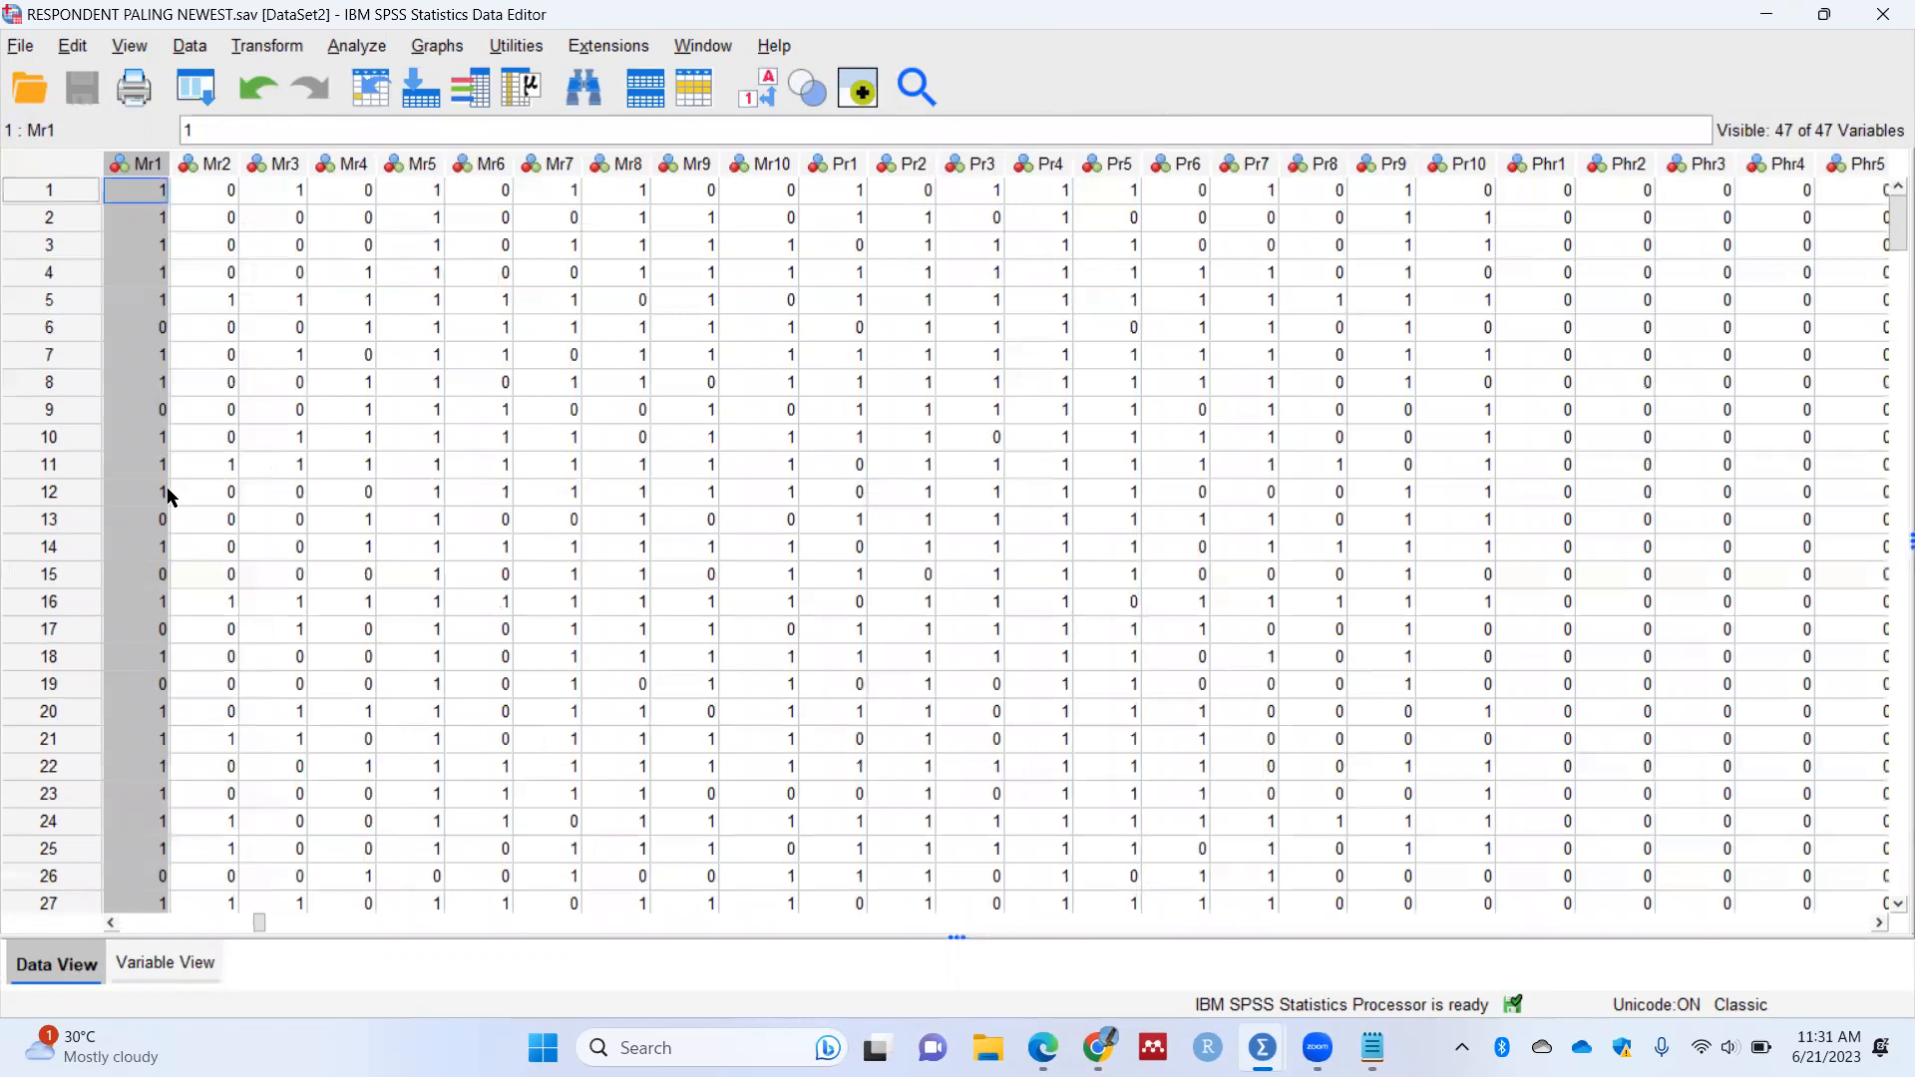
left_click(158, 961)
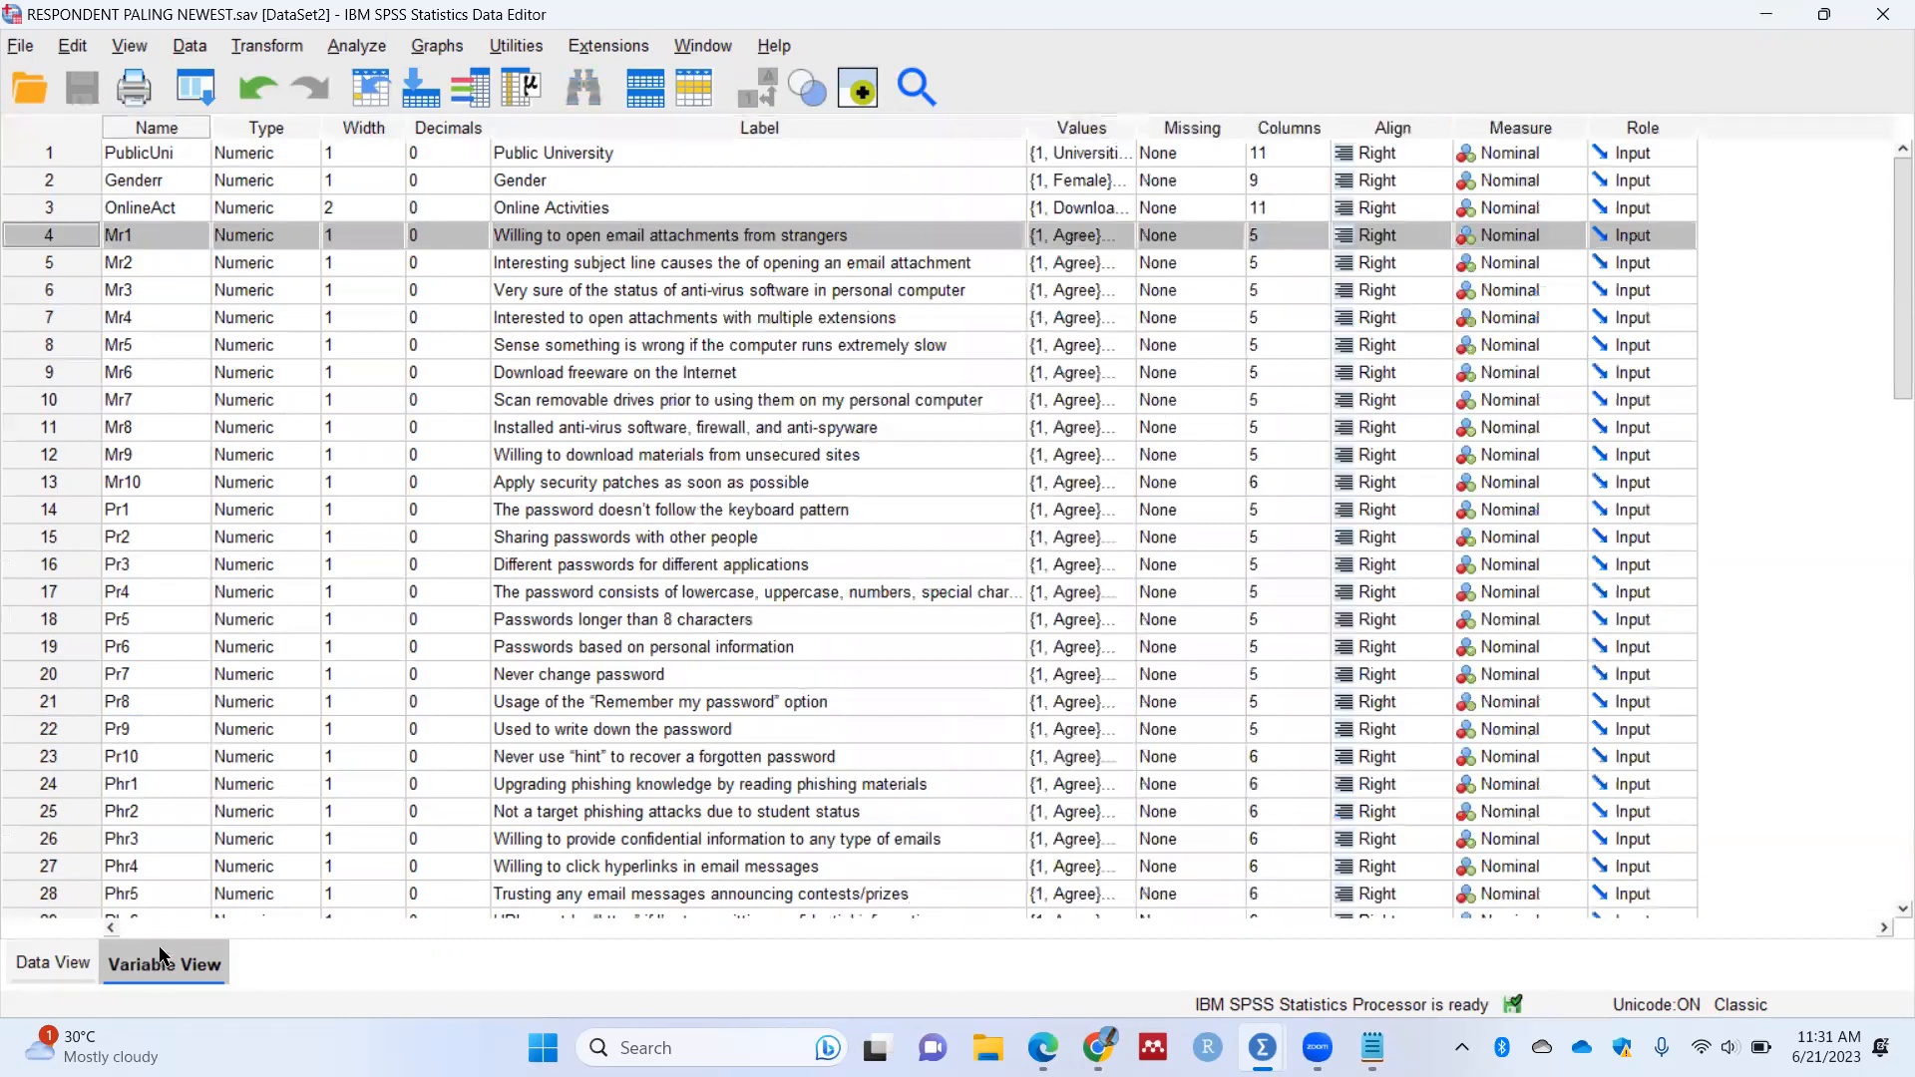
Step: Change Mr1's value label for Disagree to value 0 with the label "Disagree/Dontknow"
double_click(1117, 237)
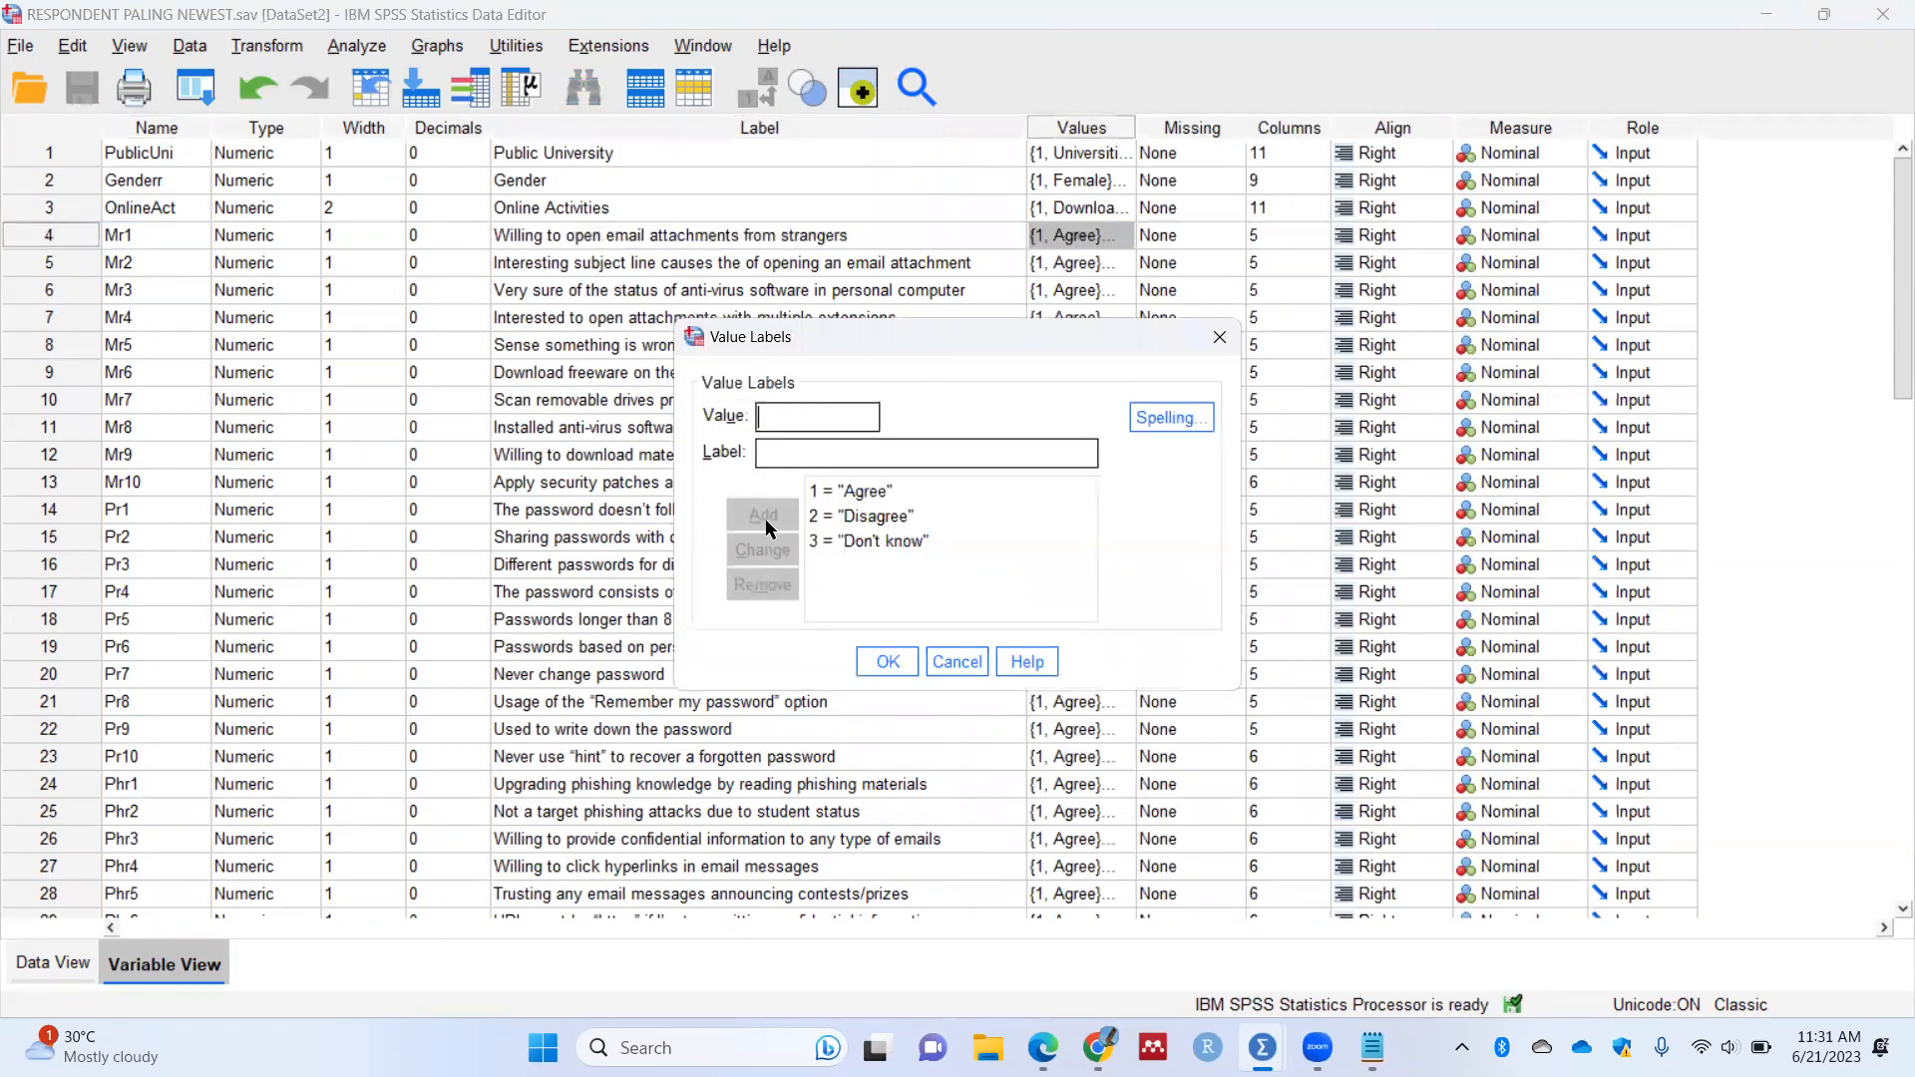
left_click(840, 517)
double_click(793, 416)
type("0")
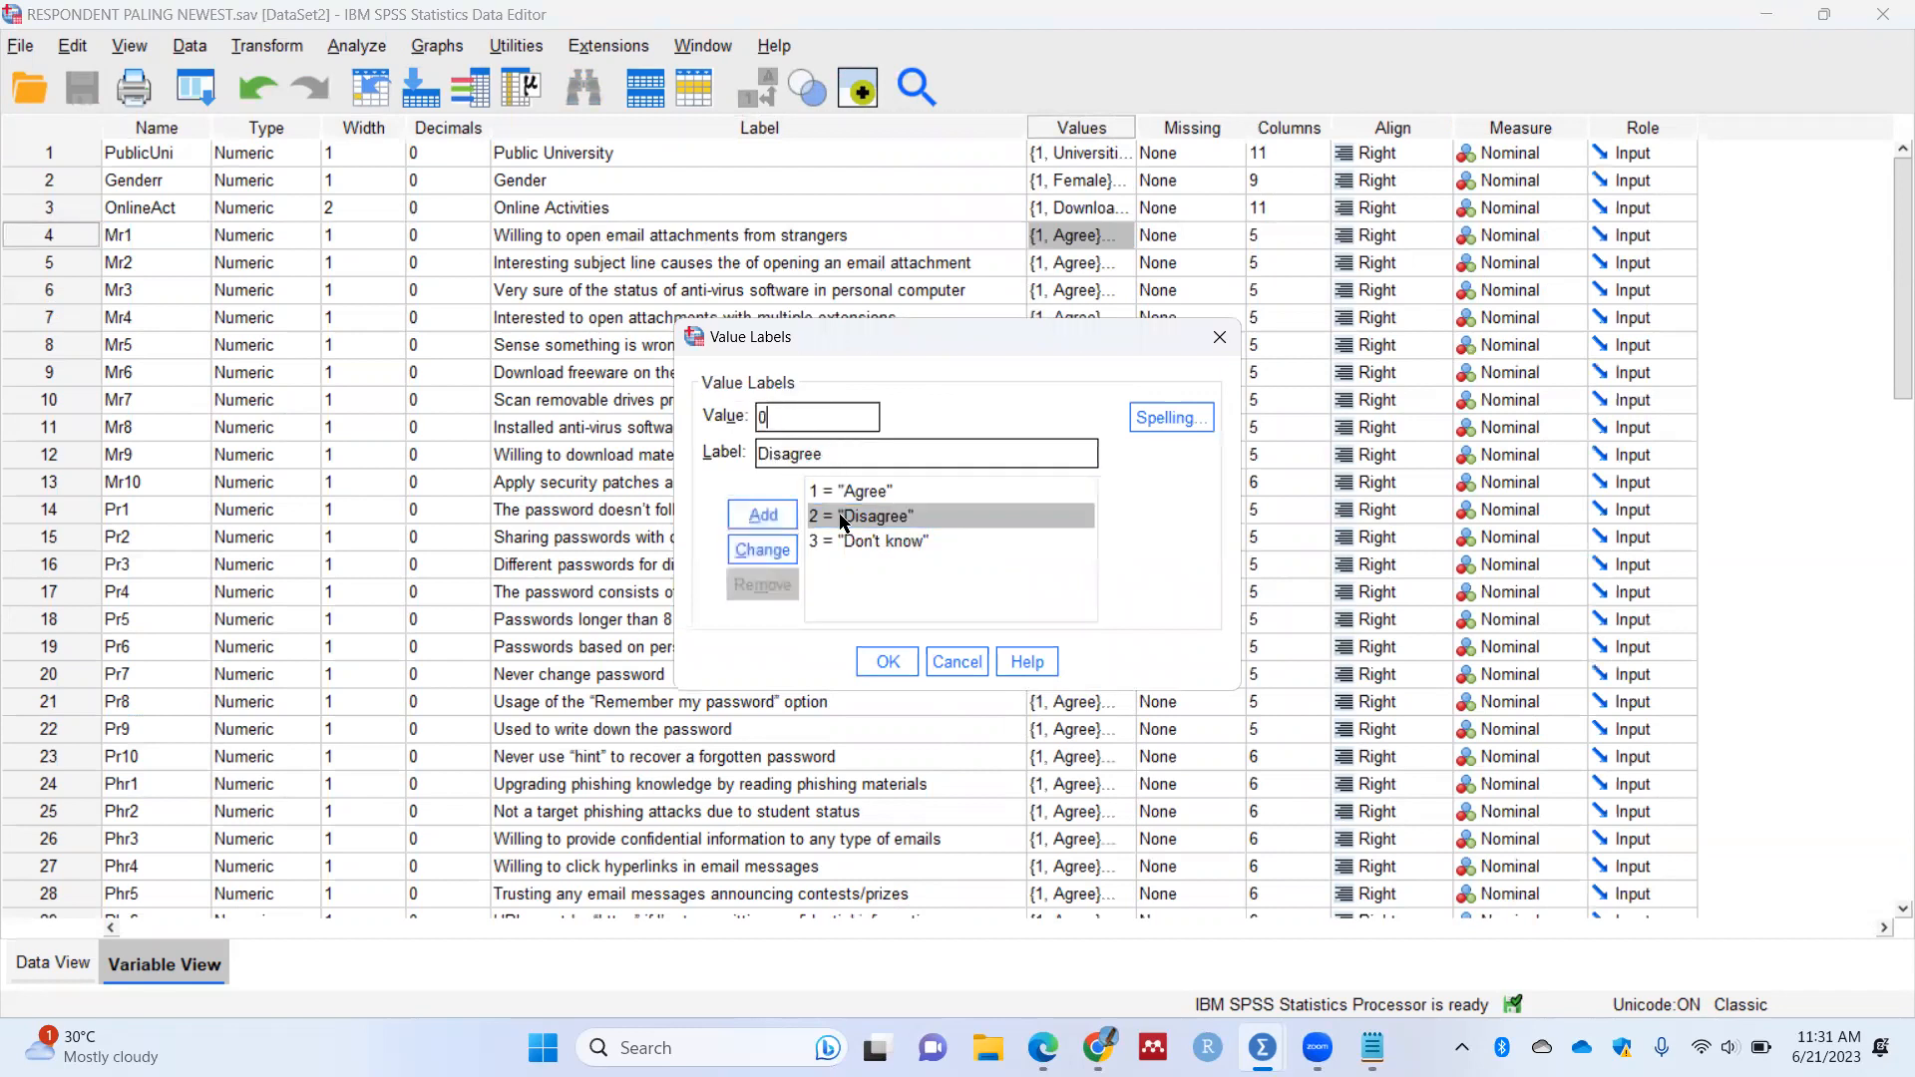
double_click(798, 454)
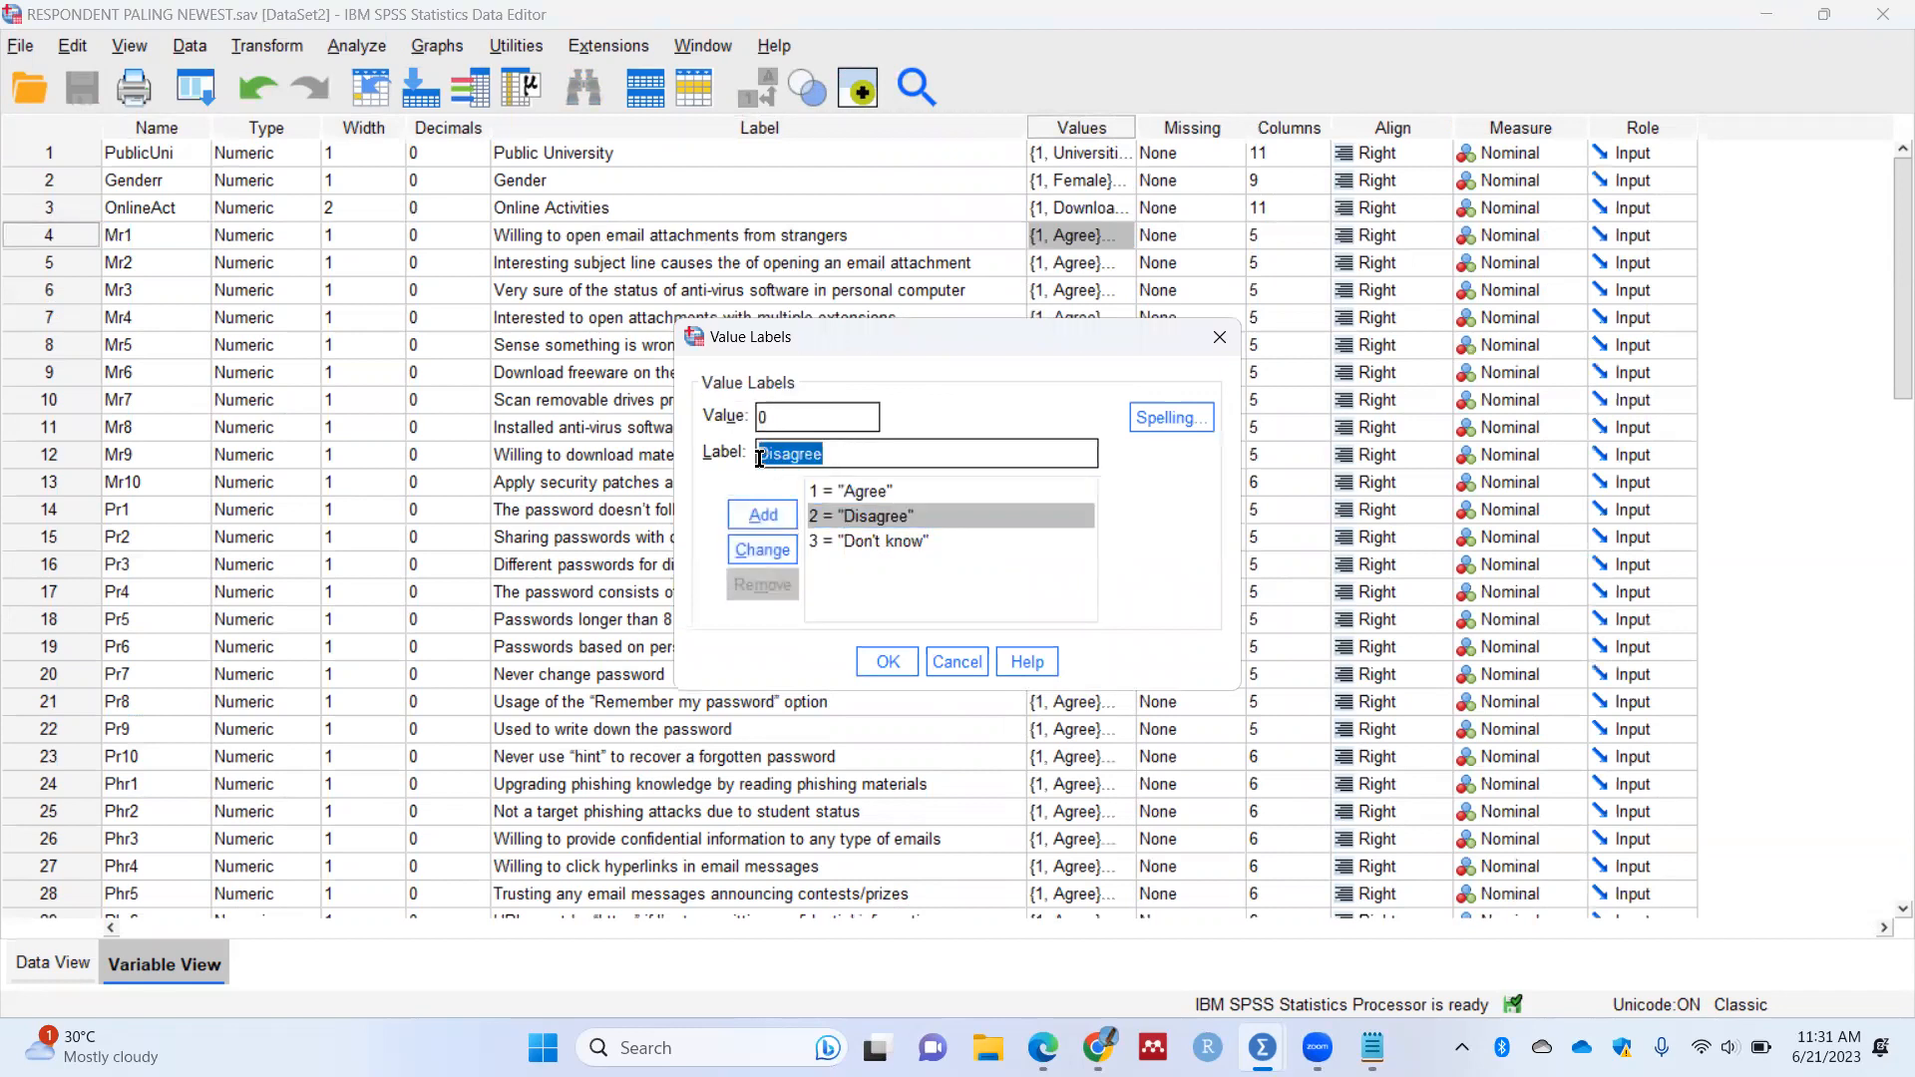
left_click(856, 450)
type("/Don't know")
left_click(762, 549)
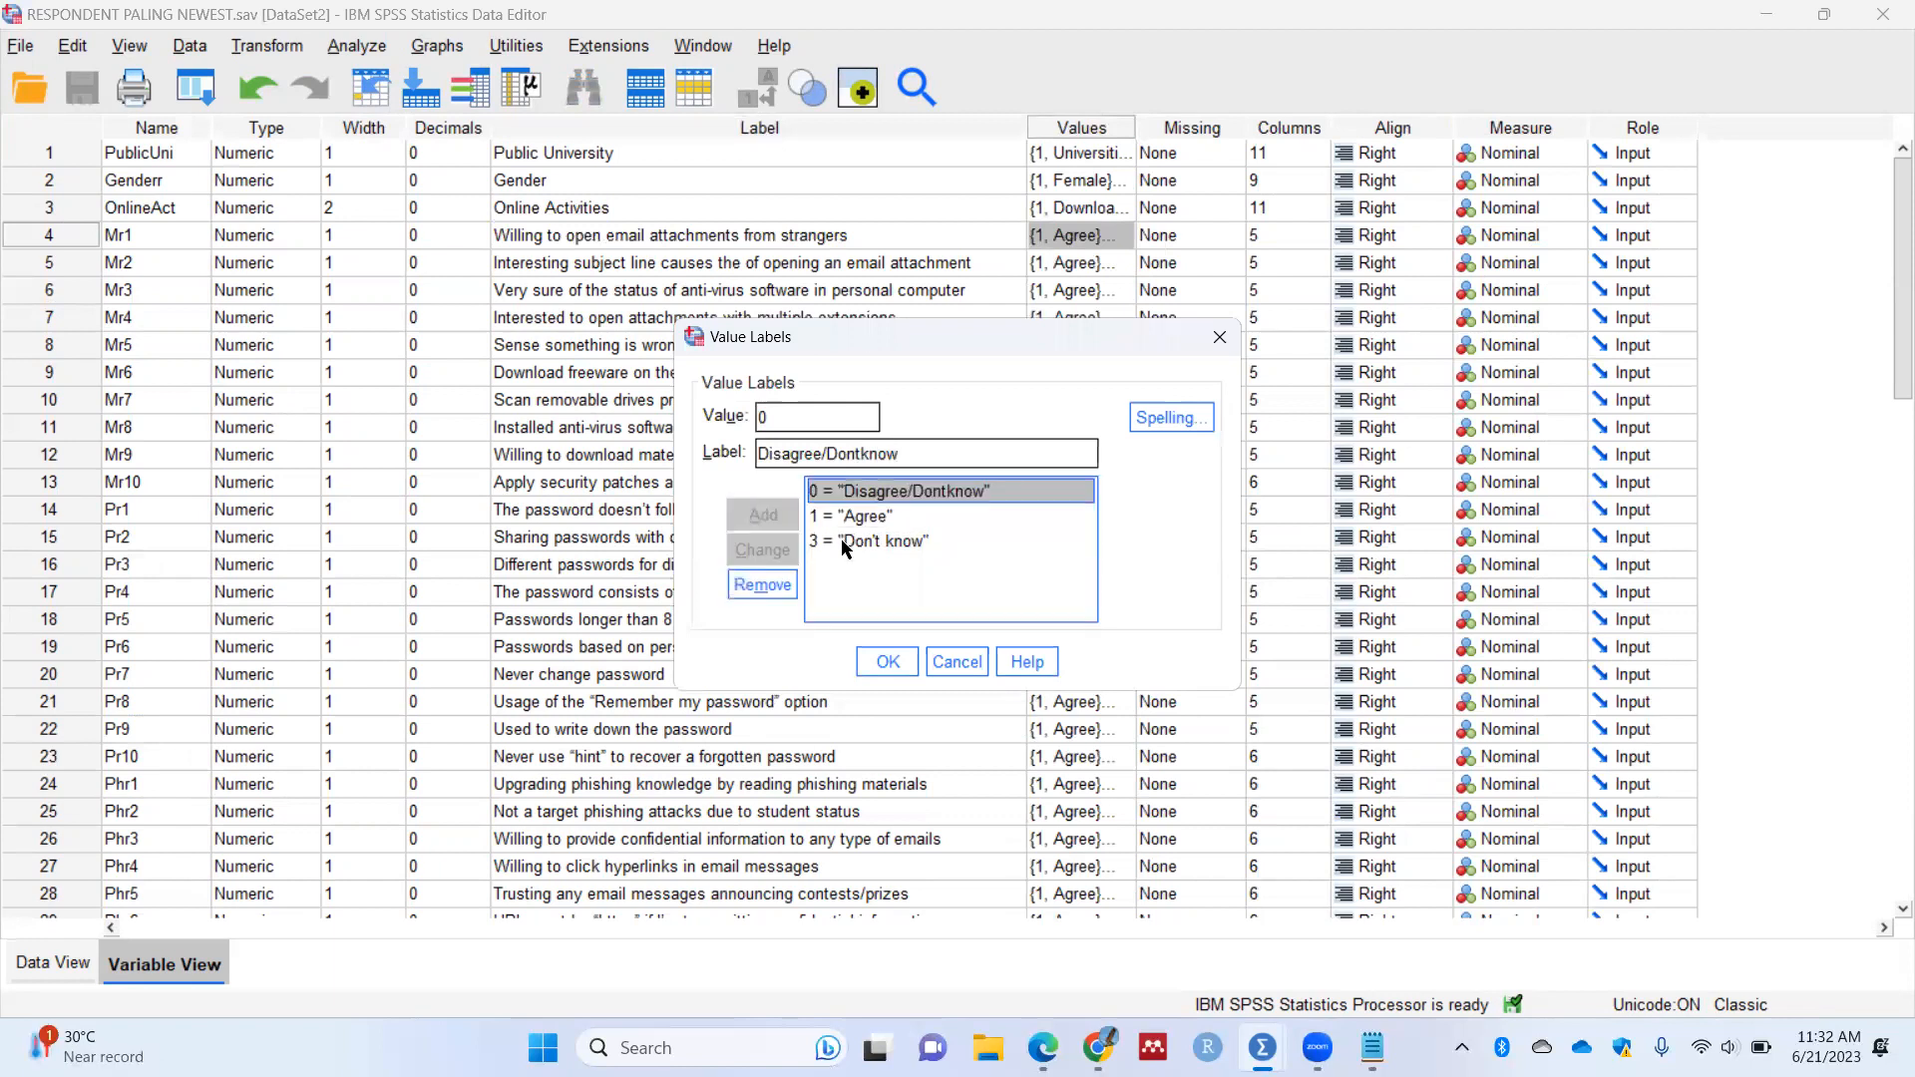
Step: Remove the 3 = "Don't know" entry from Mr1's value labels and apply the changes
left_click(841, 539)
left_click(763, 585)
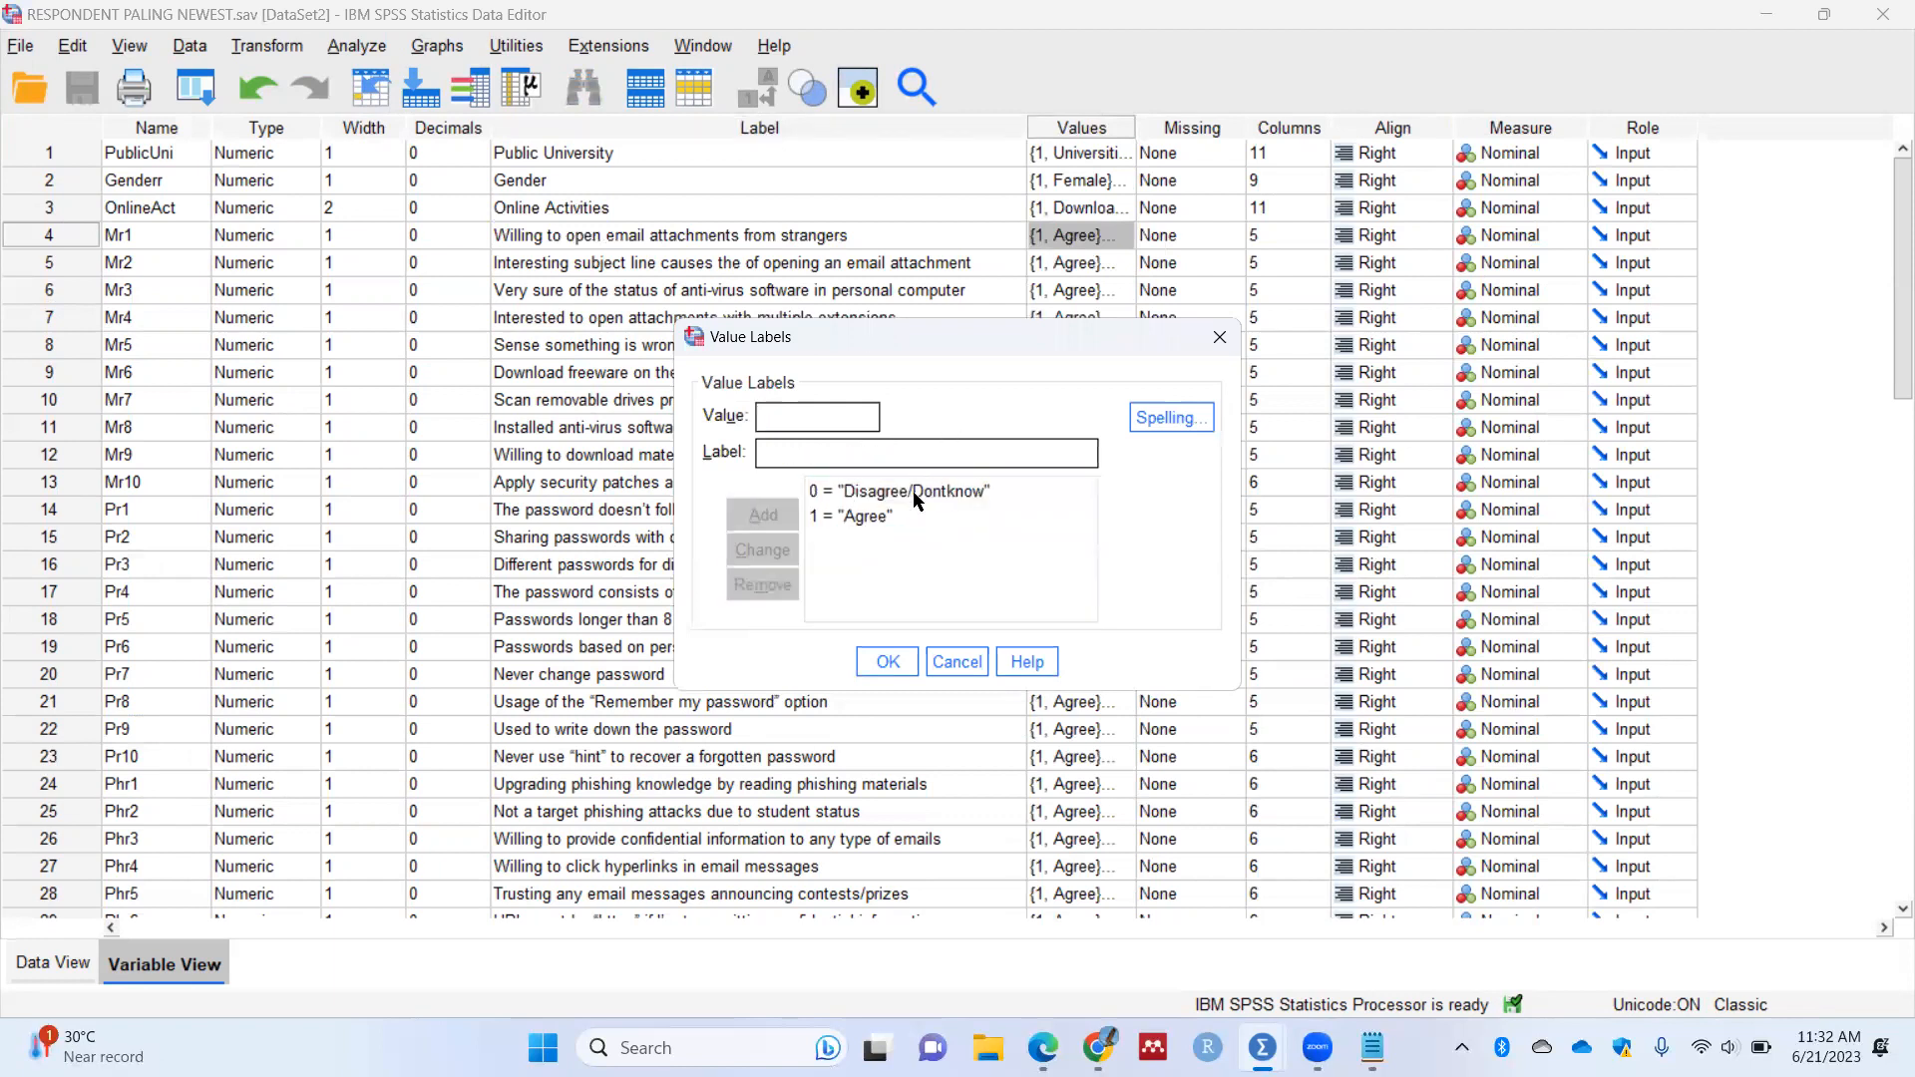
left_click(888, 662)
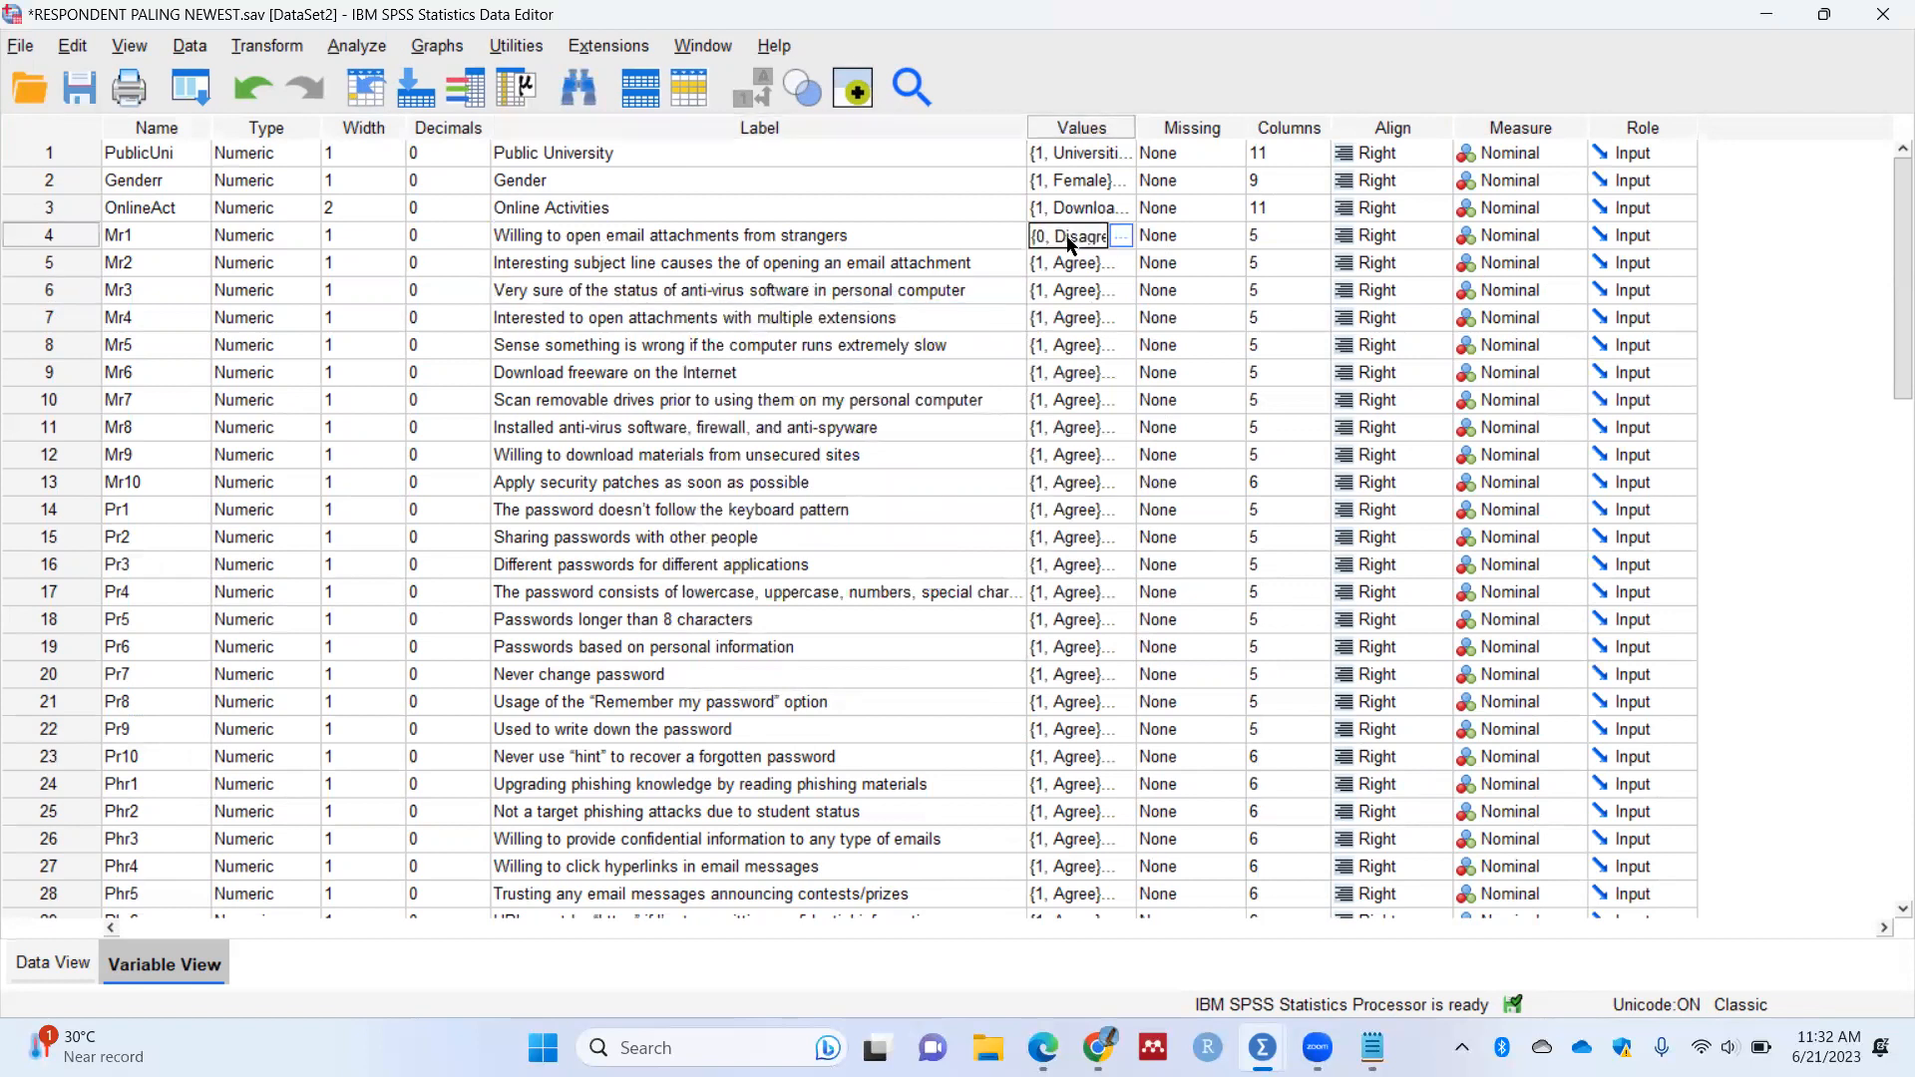
Step: Copy Mr1's value labels to all the items from Mr2 through Or10 and check the Values column
scroll(1083, 676, "down", 8)
scroll(1087, 662, "up", 8)
right_click(1073, 241)
left_click(1122, 261)
left_click_drag(1069, 264, 1072, 728)
scroll(1072, 728, "down", 1)
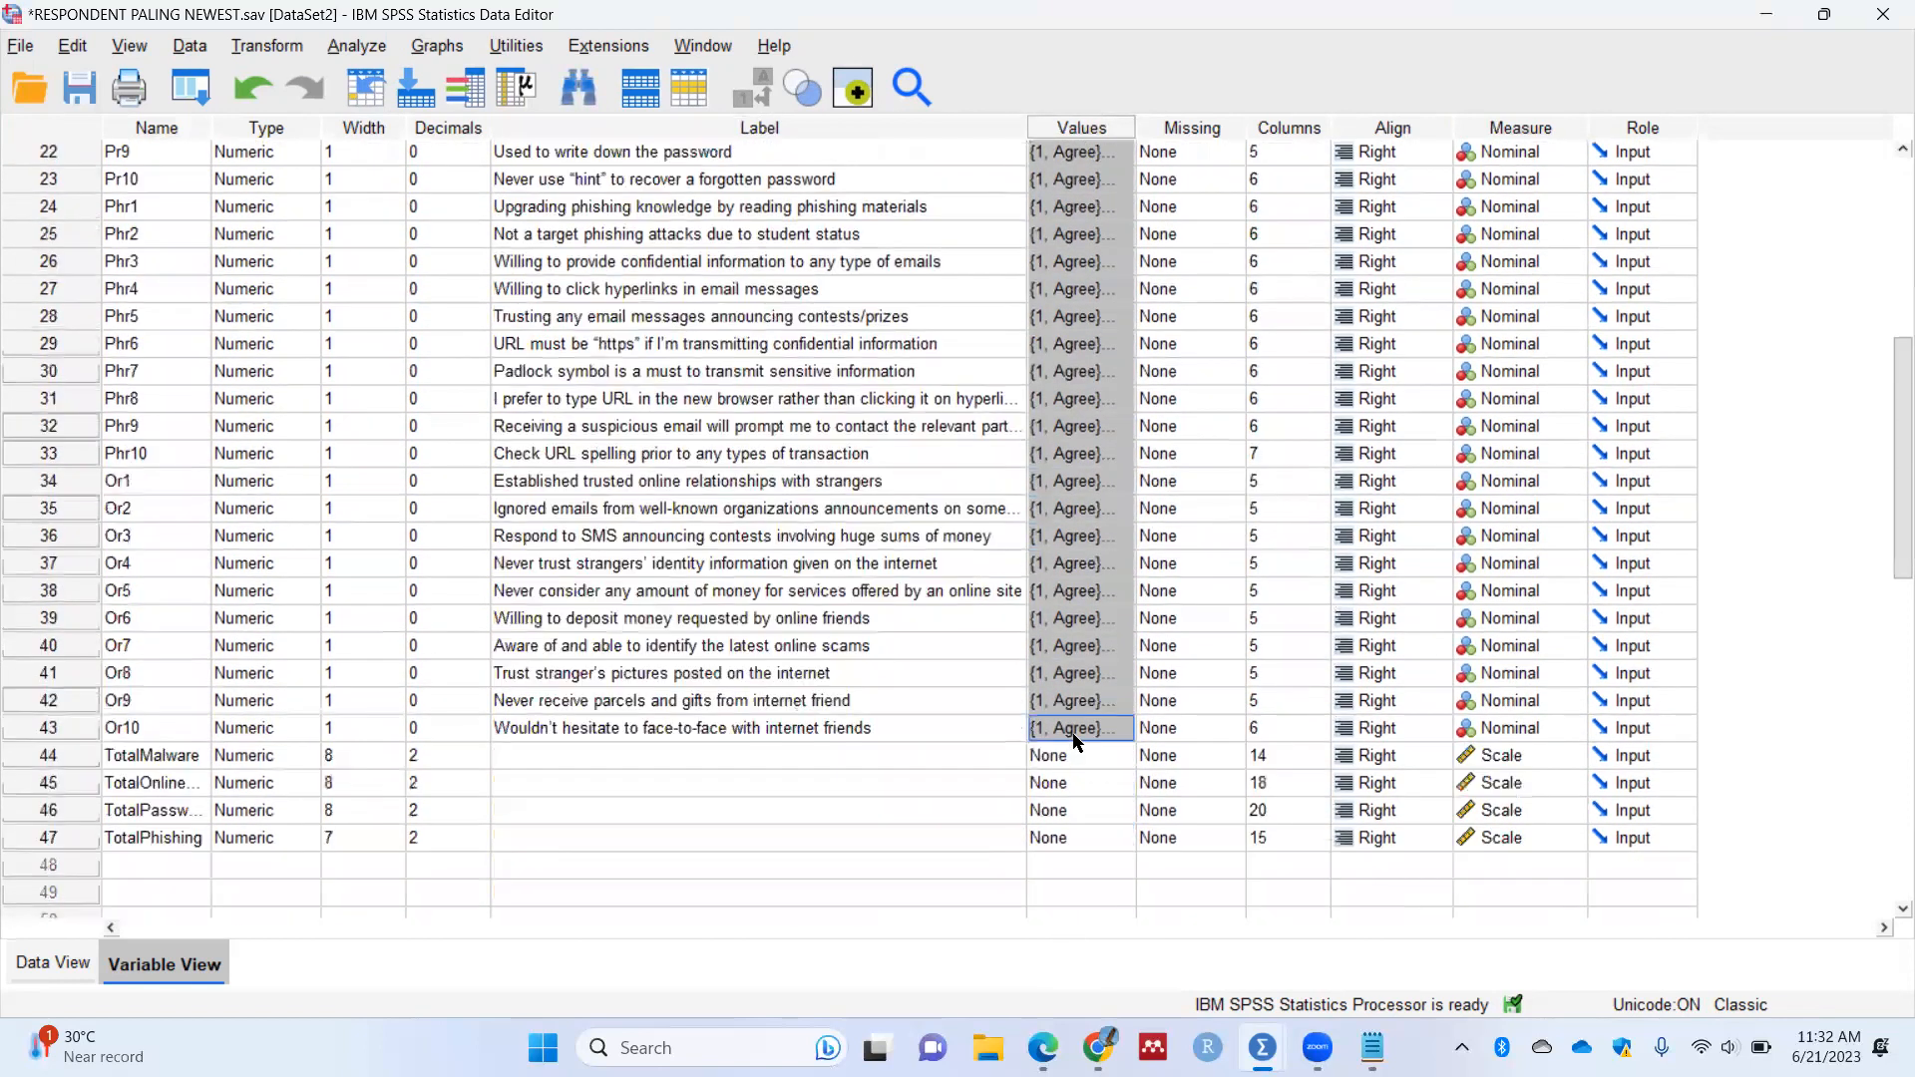
right_click(1076, 739)
left_click(1105, 789)
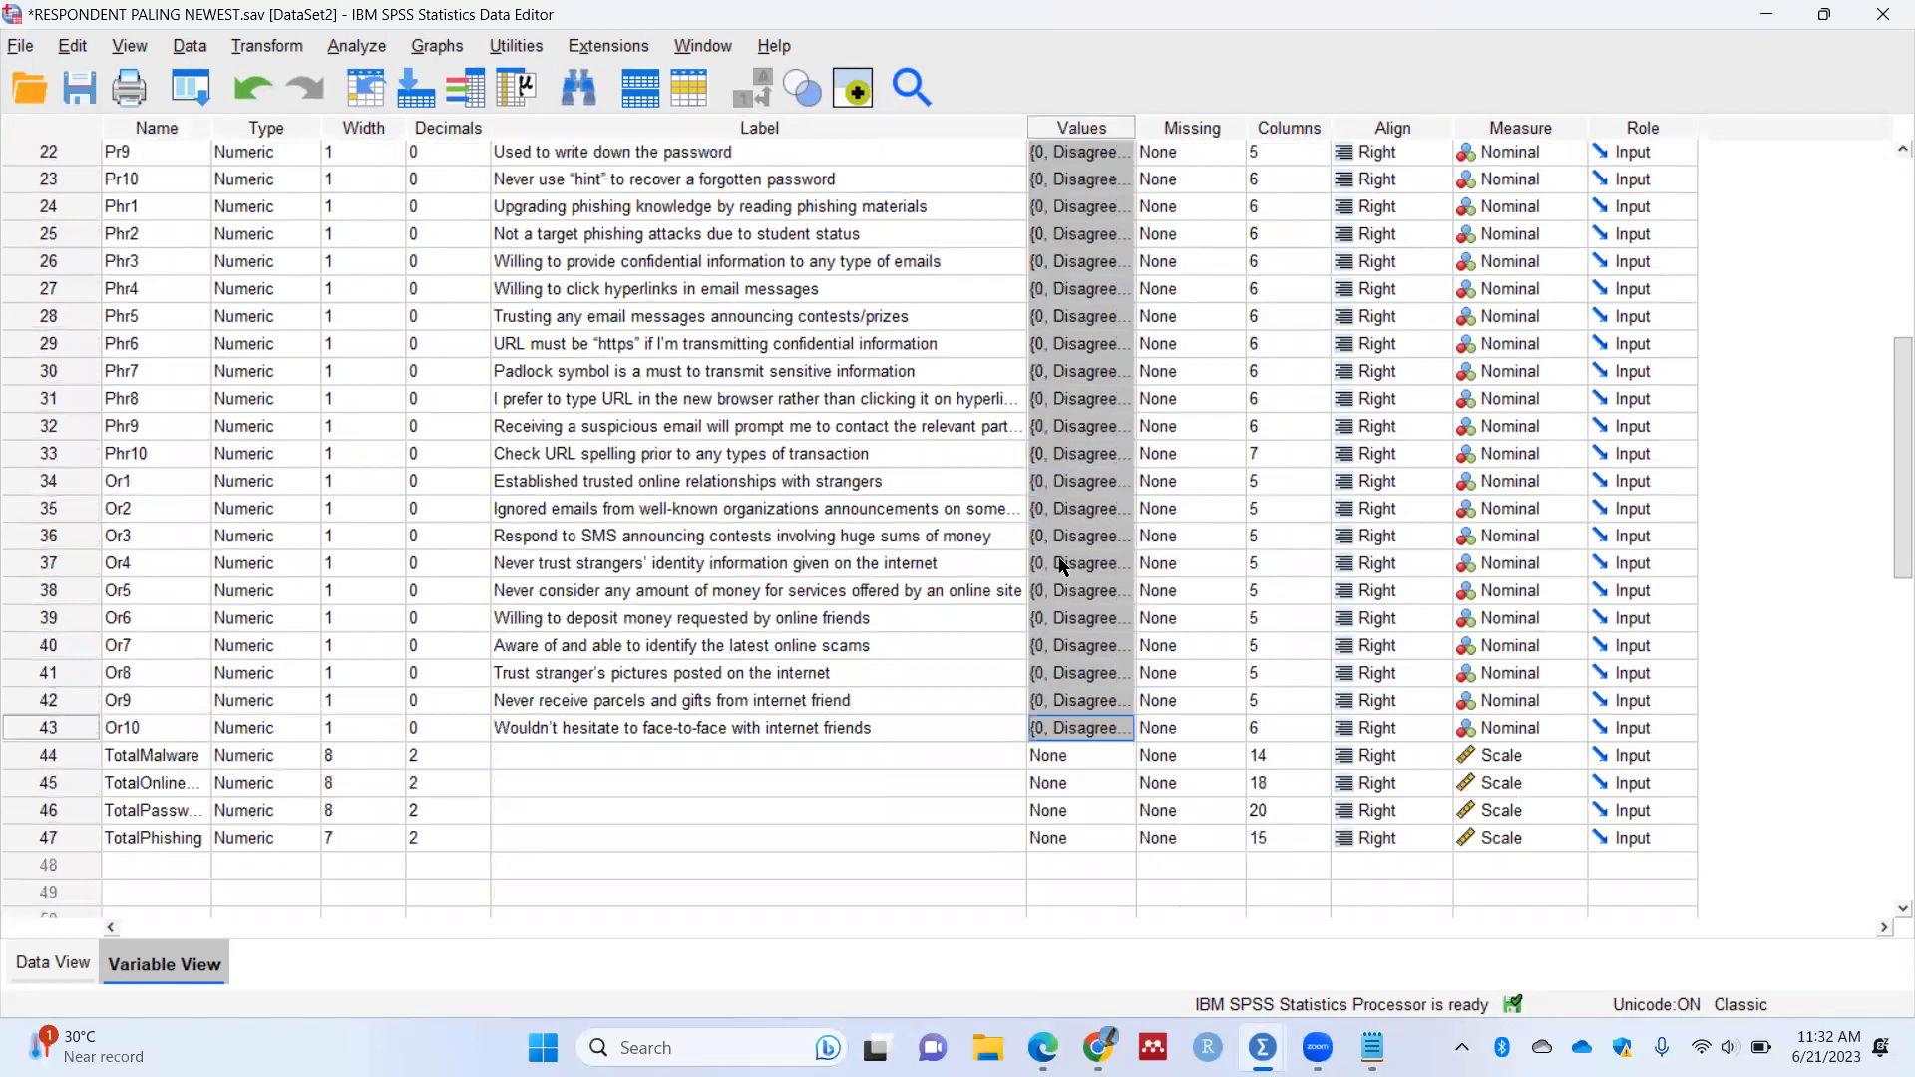
scroll(1080, 564, "up", 1)
scroll(1124, 576, "up", 7)
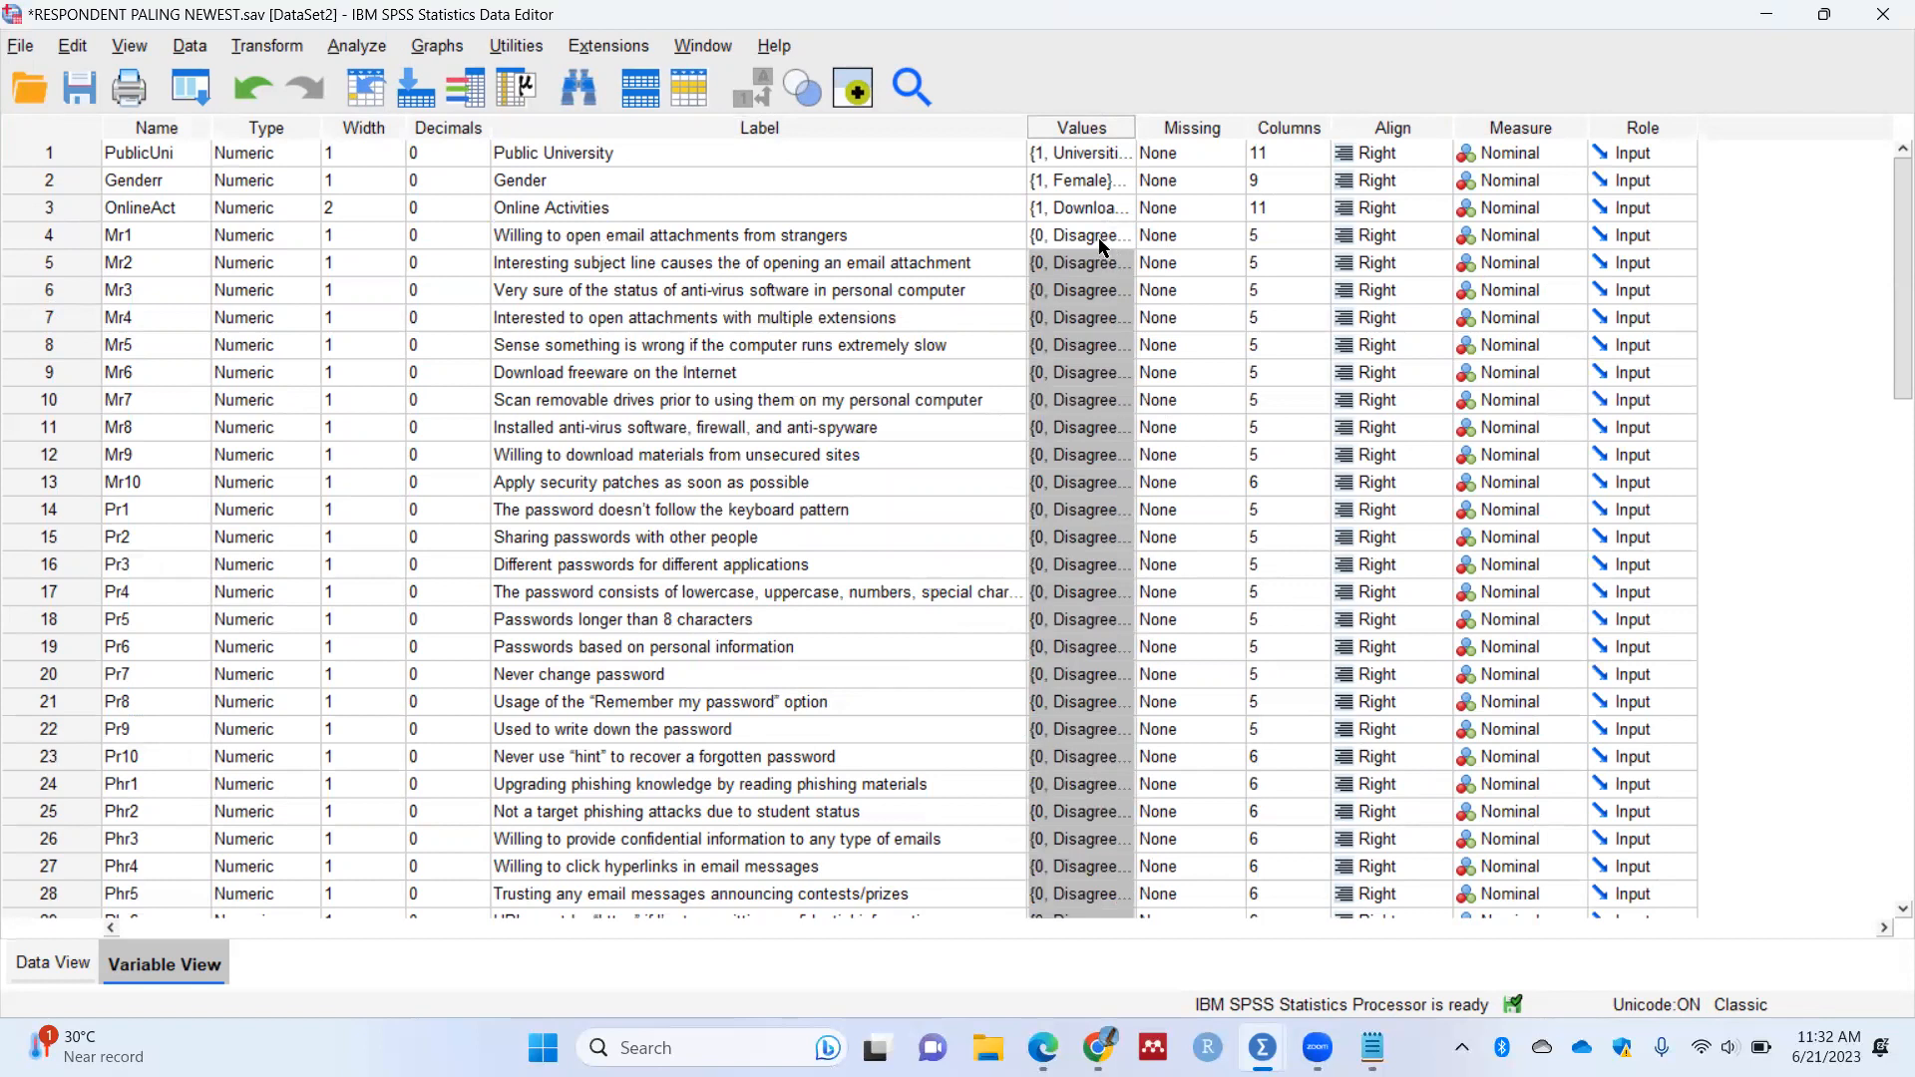
scroll(689, 340, "down", 4)
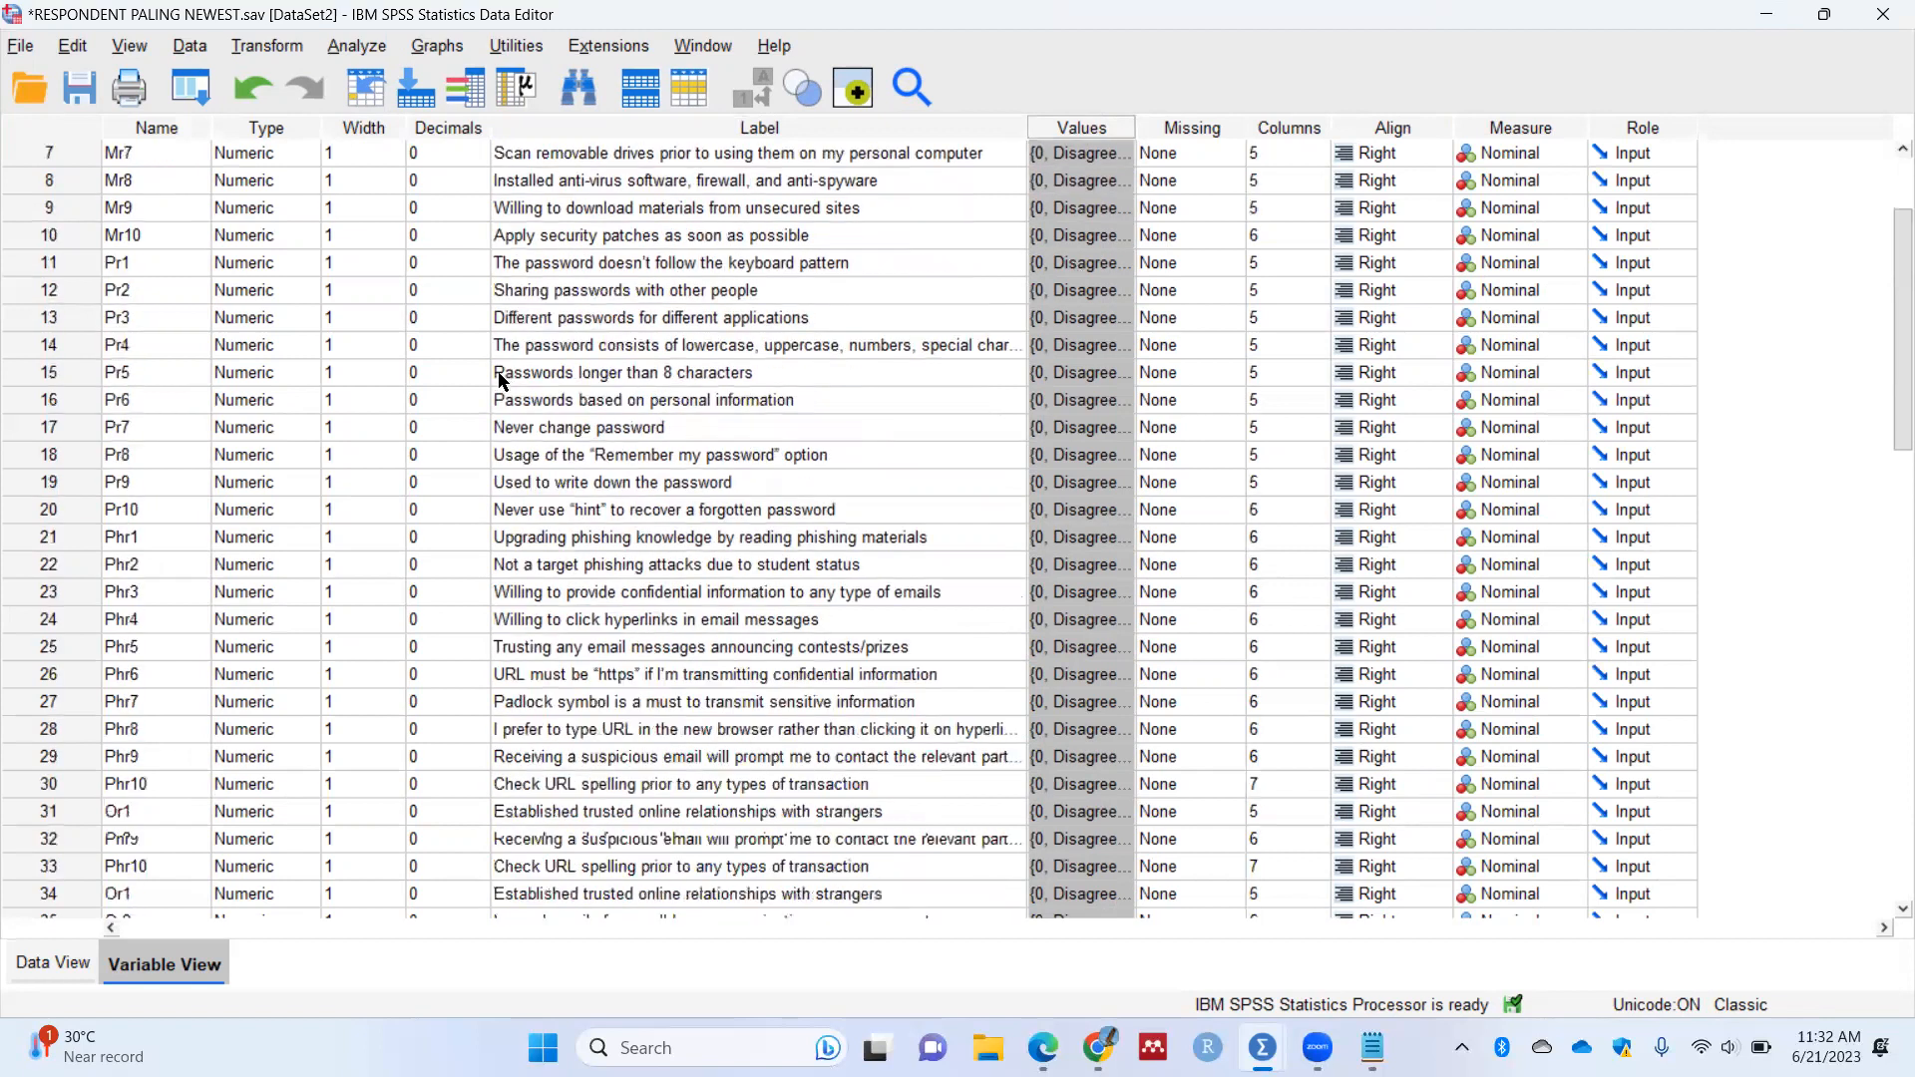
scroll(687, 341, "up", 4)
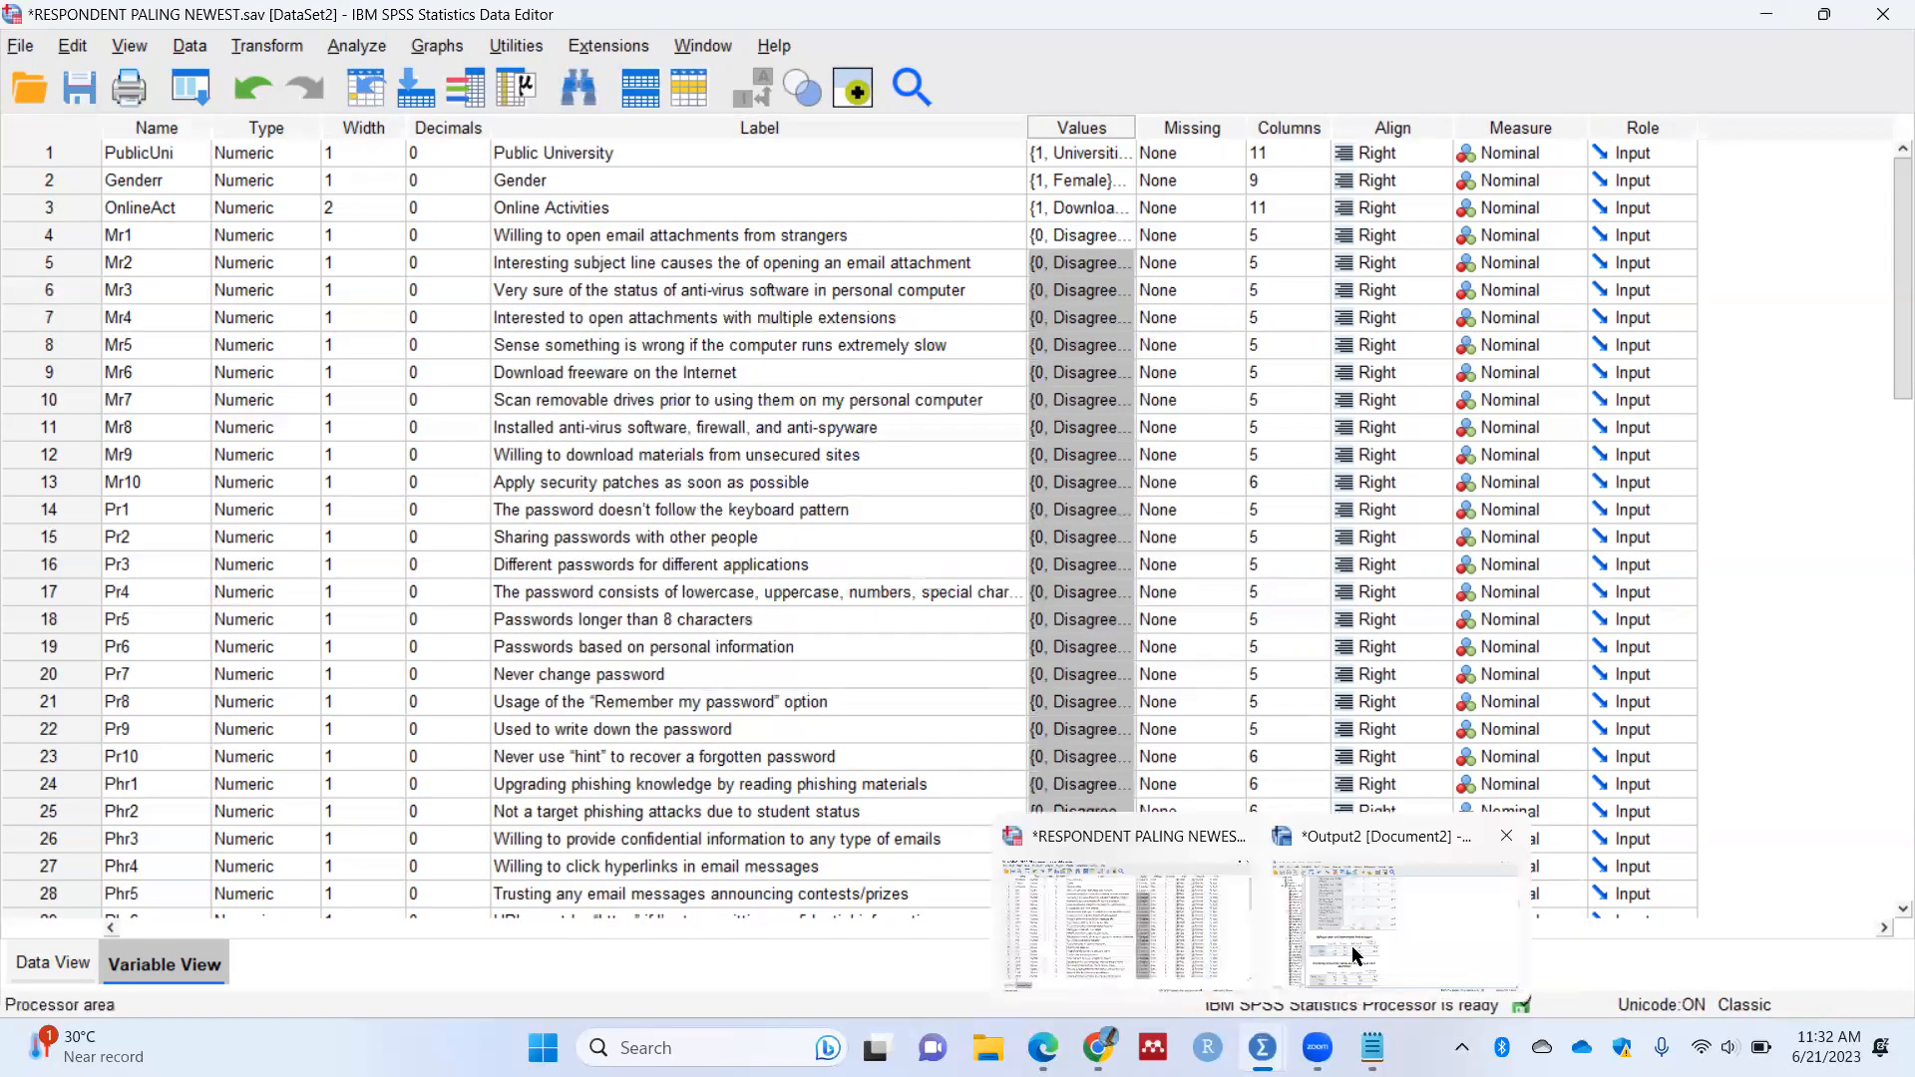
Step: Close the Output2 results and rerun the frequencies for the variables PublicUni through Or10
left_click(1351, 938)
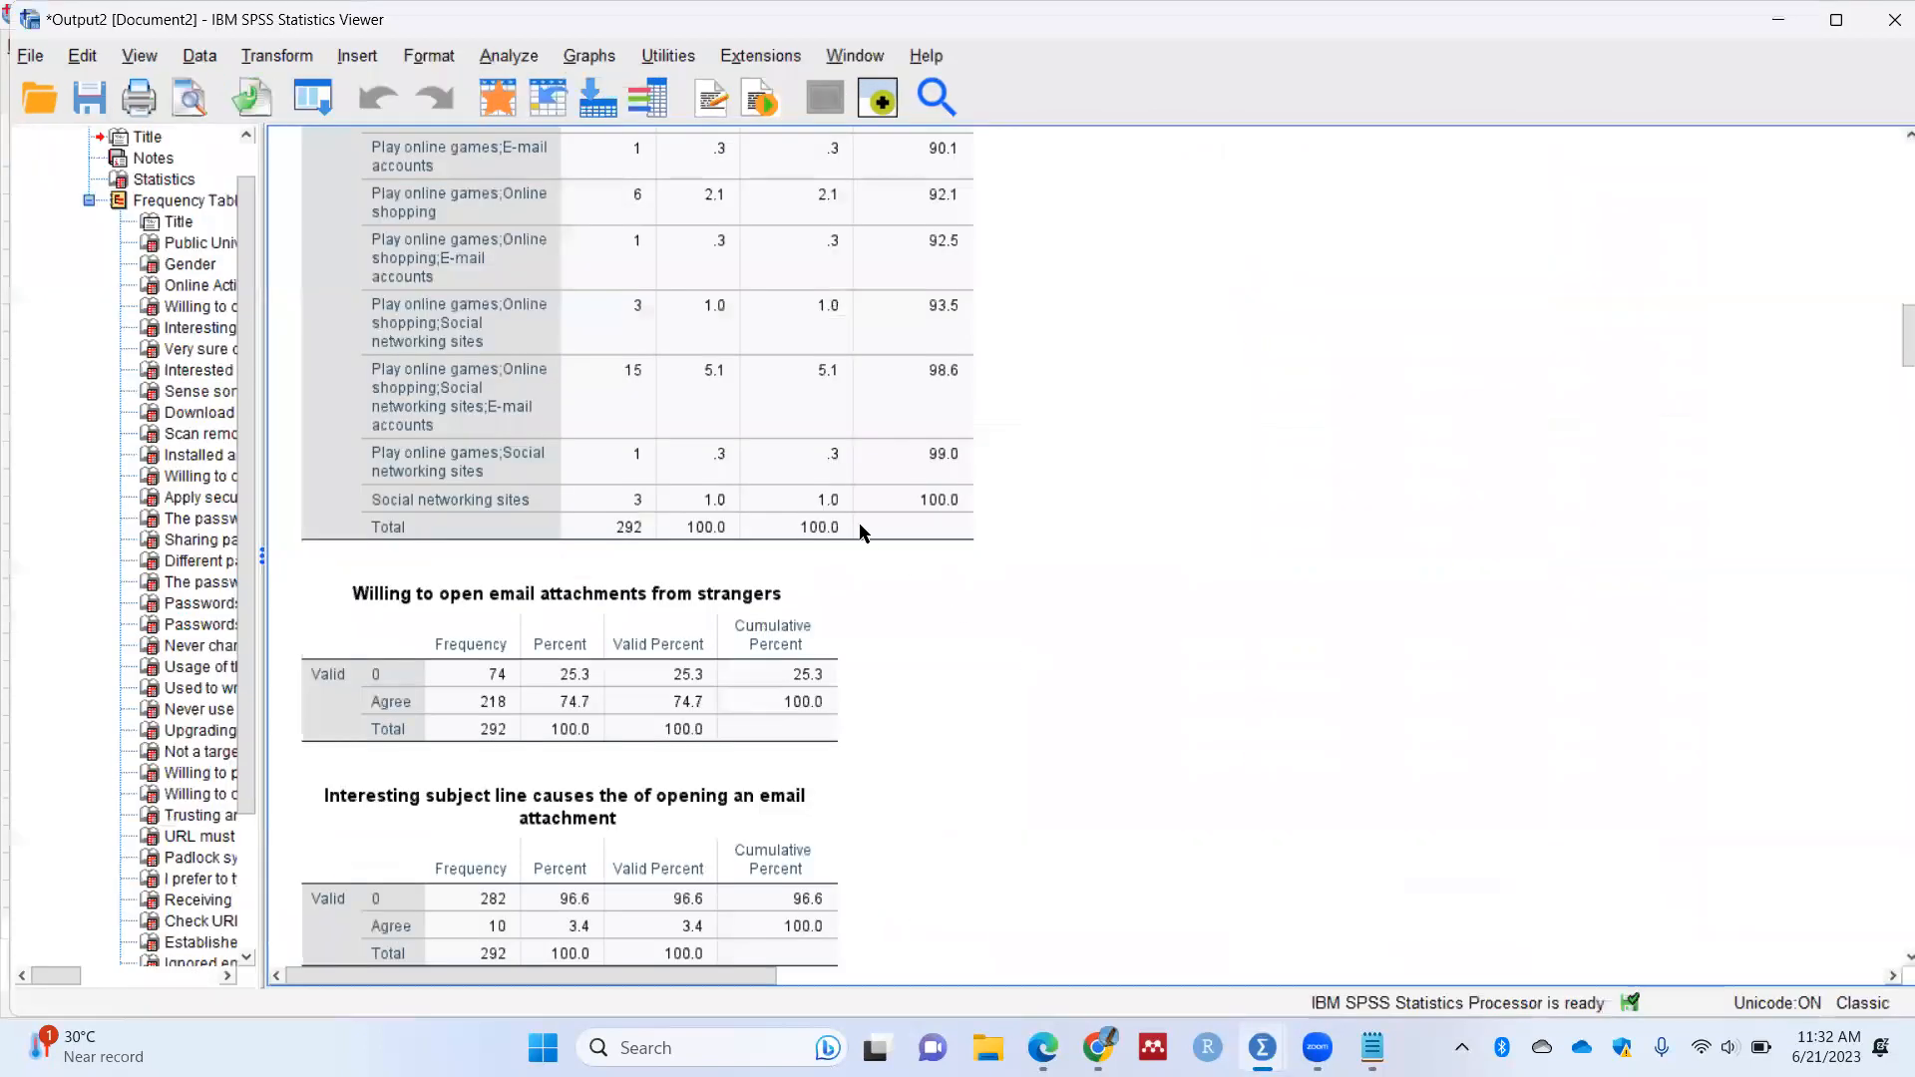
left_click(1894, 19)
left_click(975, 559)
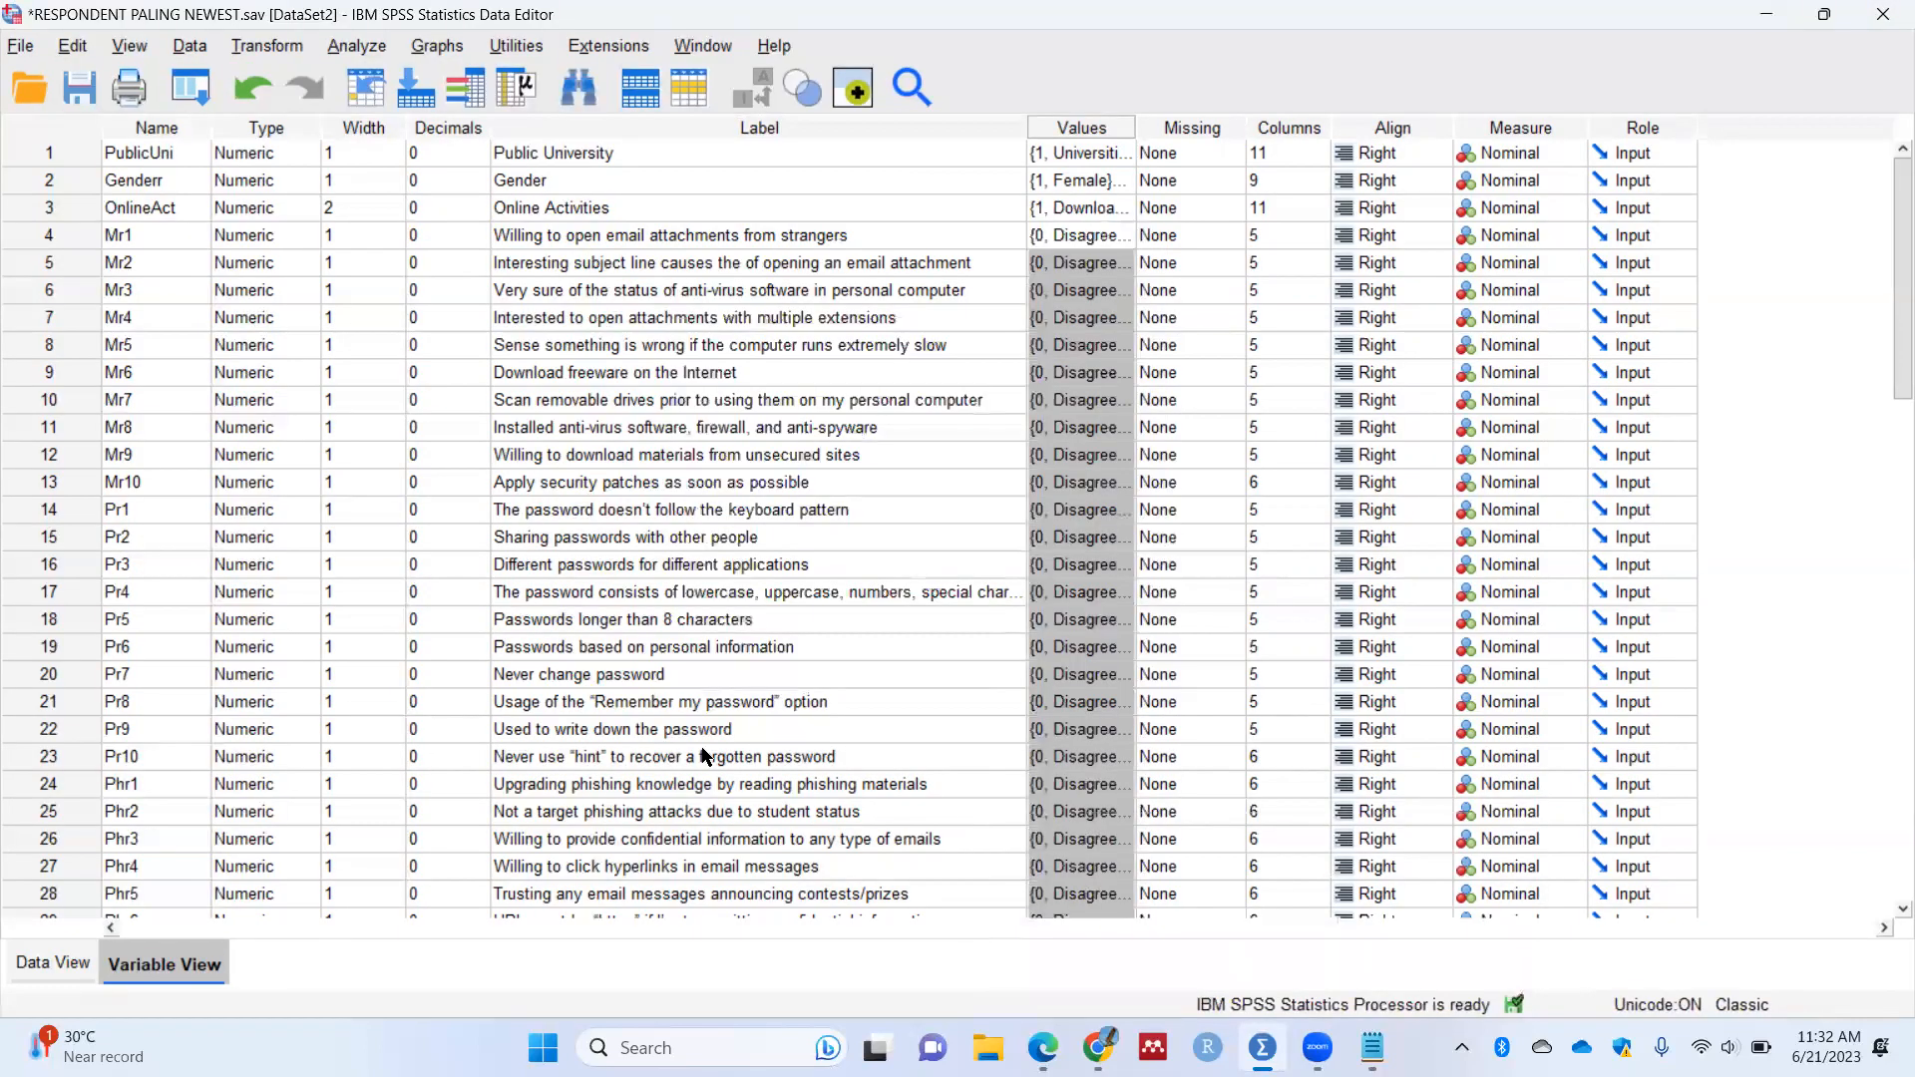
left_click_drag(58, 163, 46, 768)
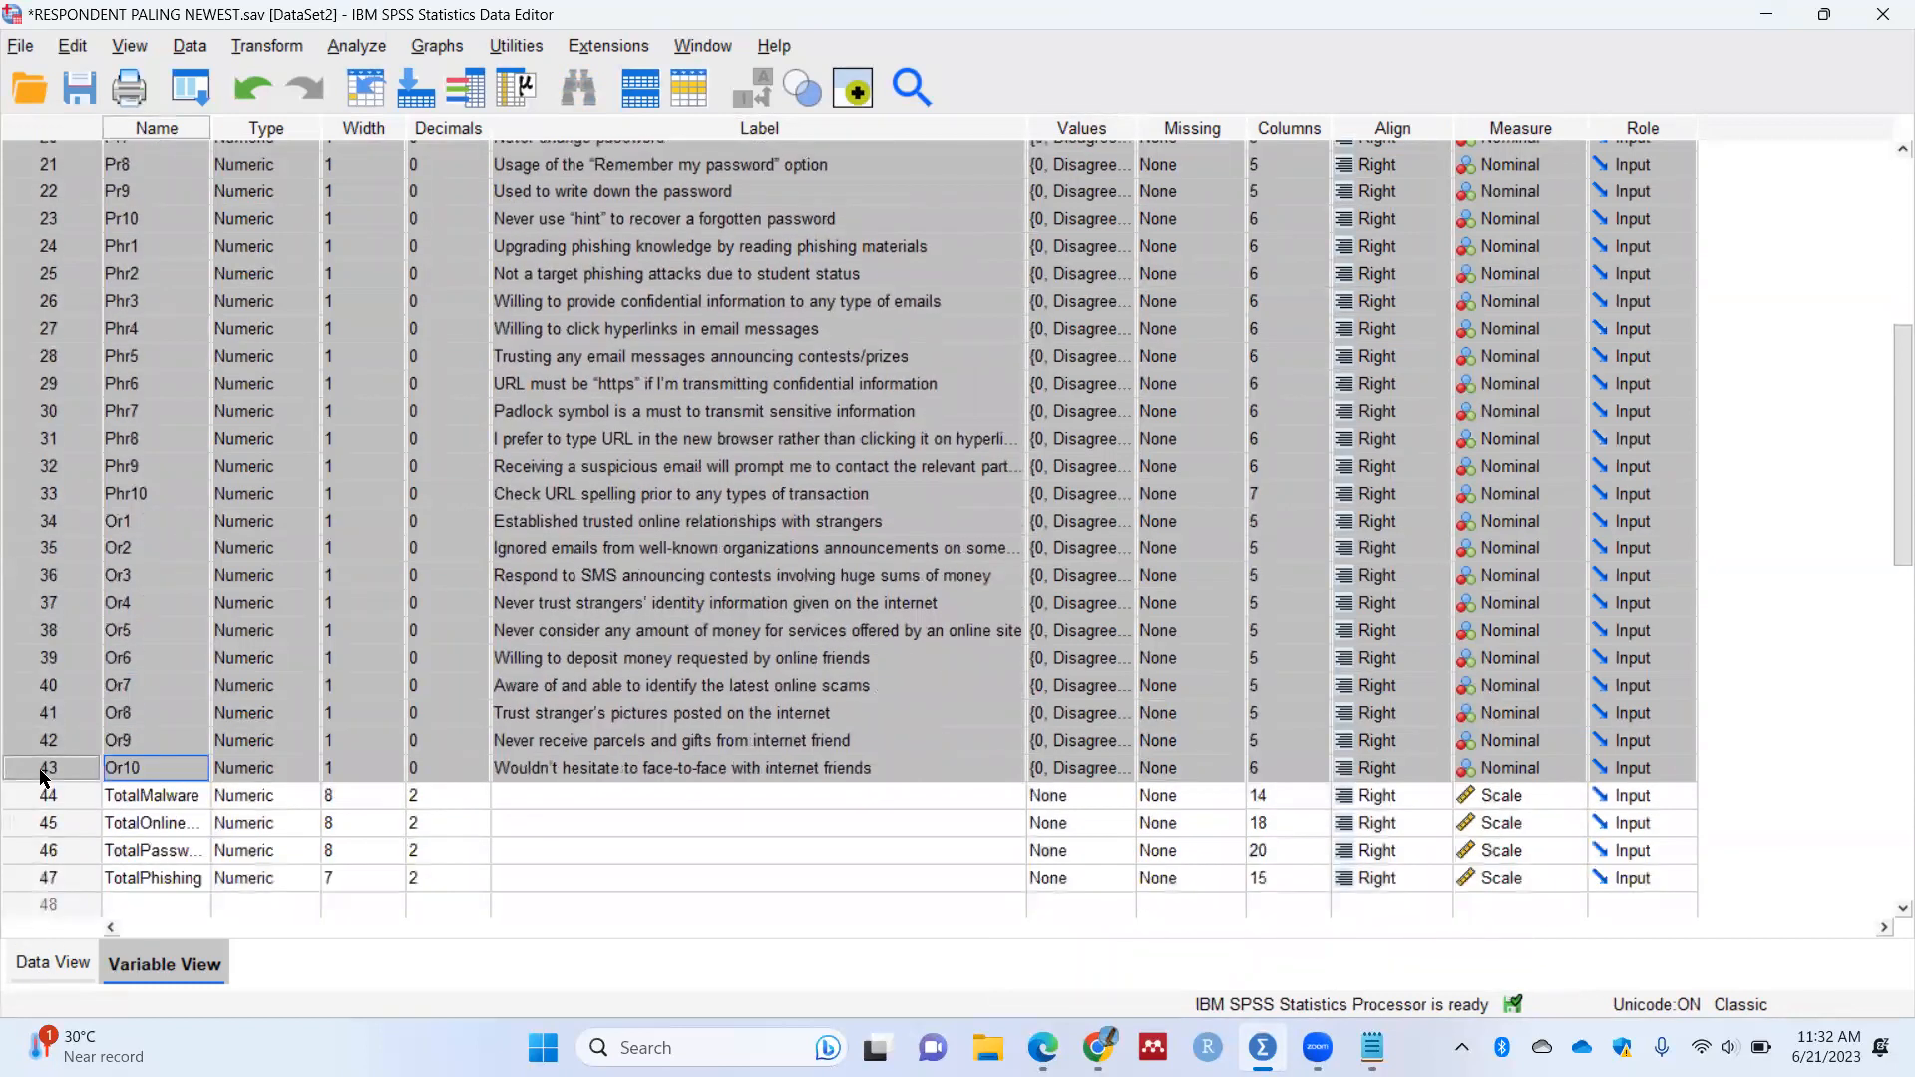
left_click(526, 92)
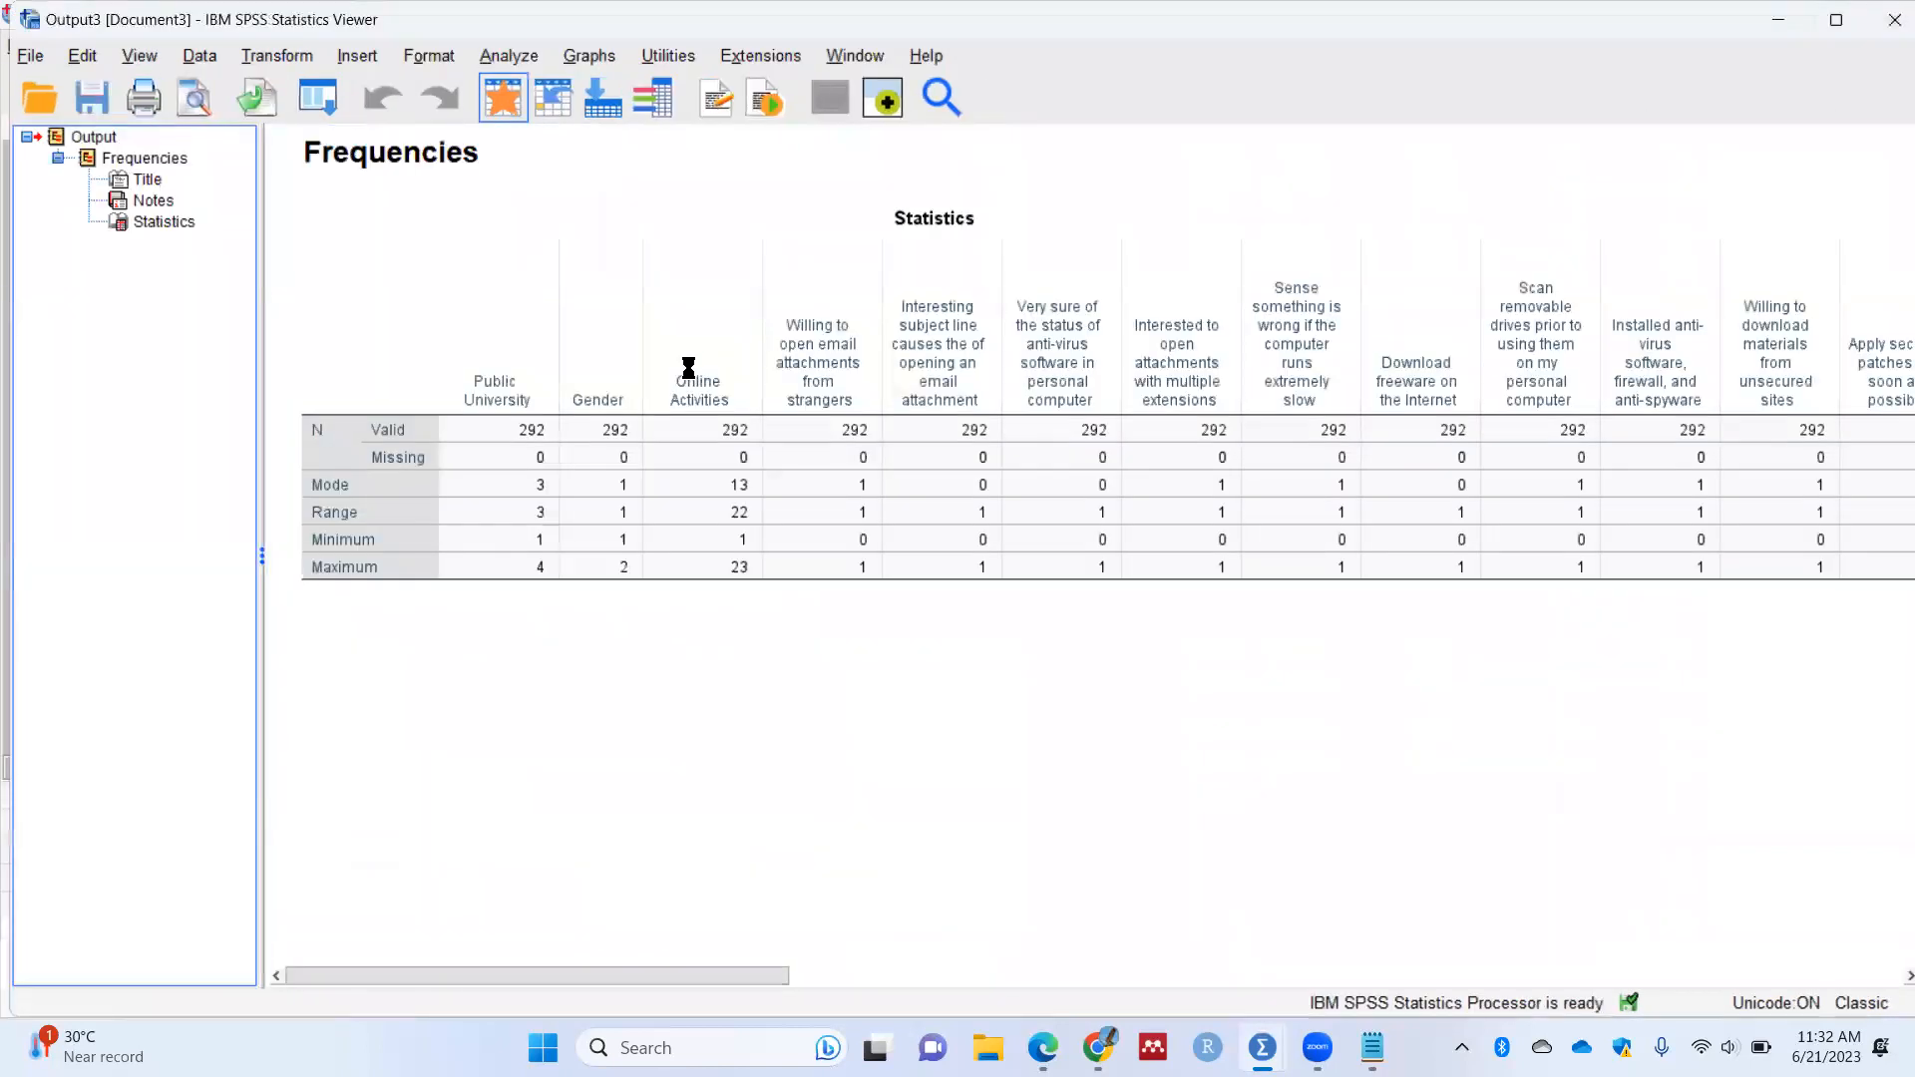
Step: Check the category labels in the new frequency tables, from Gender and Online Activities through the malware items
scroll(628, 494, "down", 10)
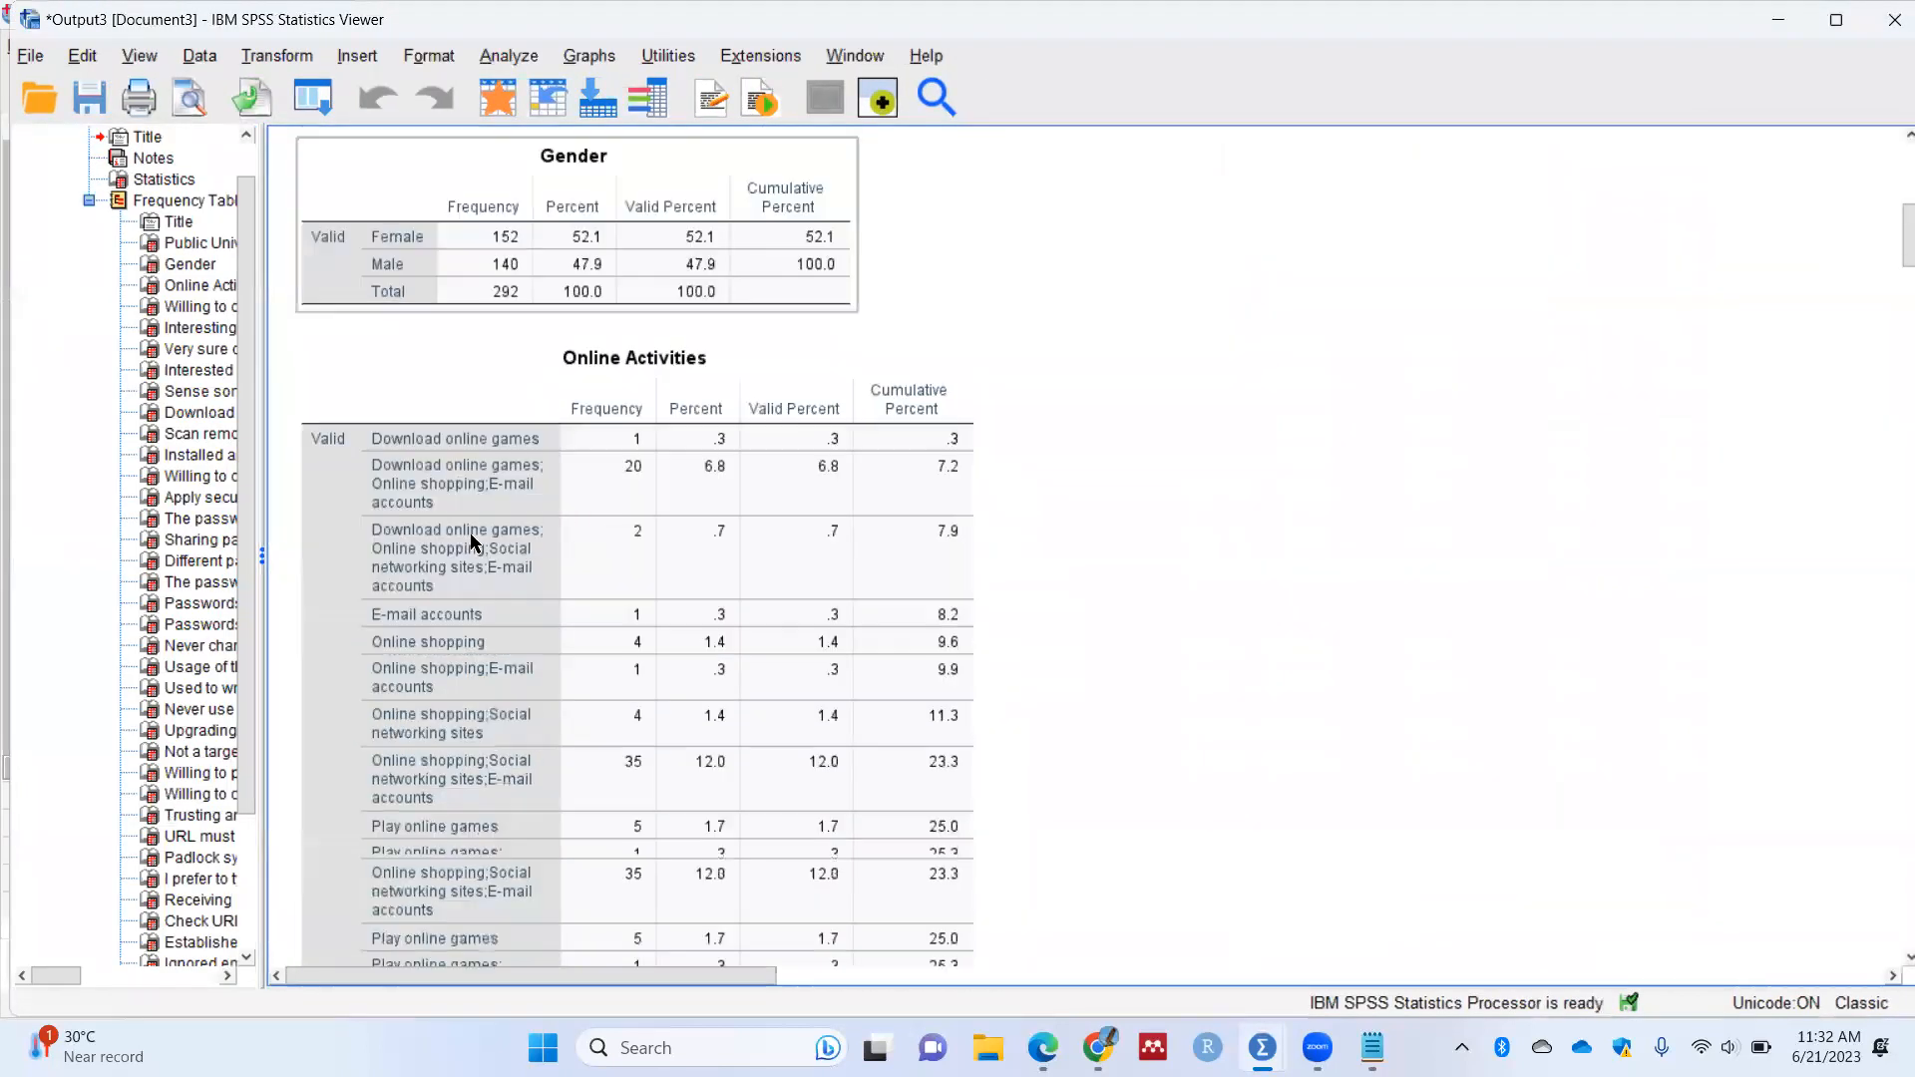
scroll(473, 539, "down", 10)
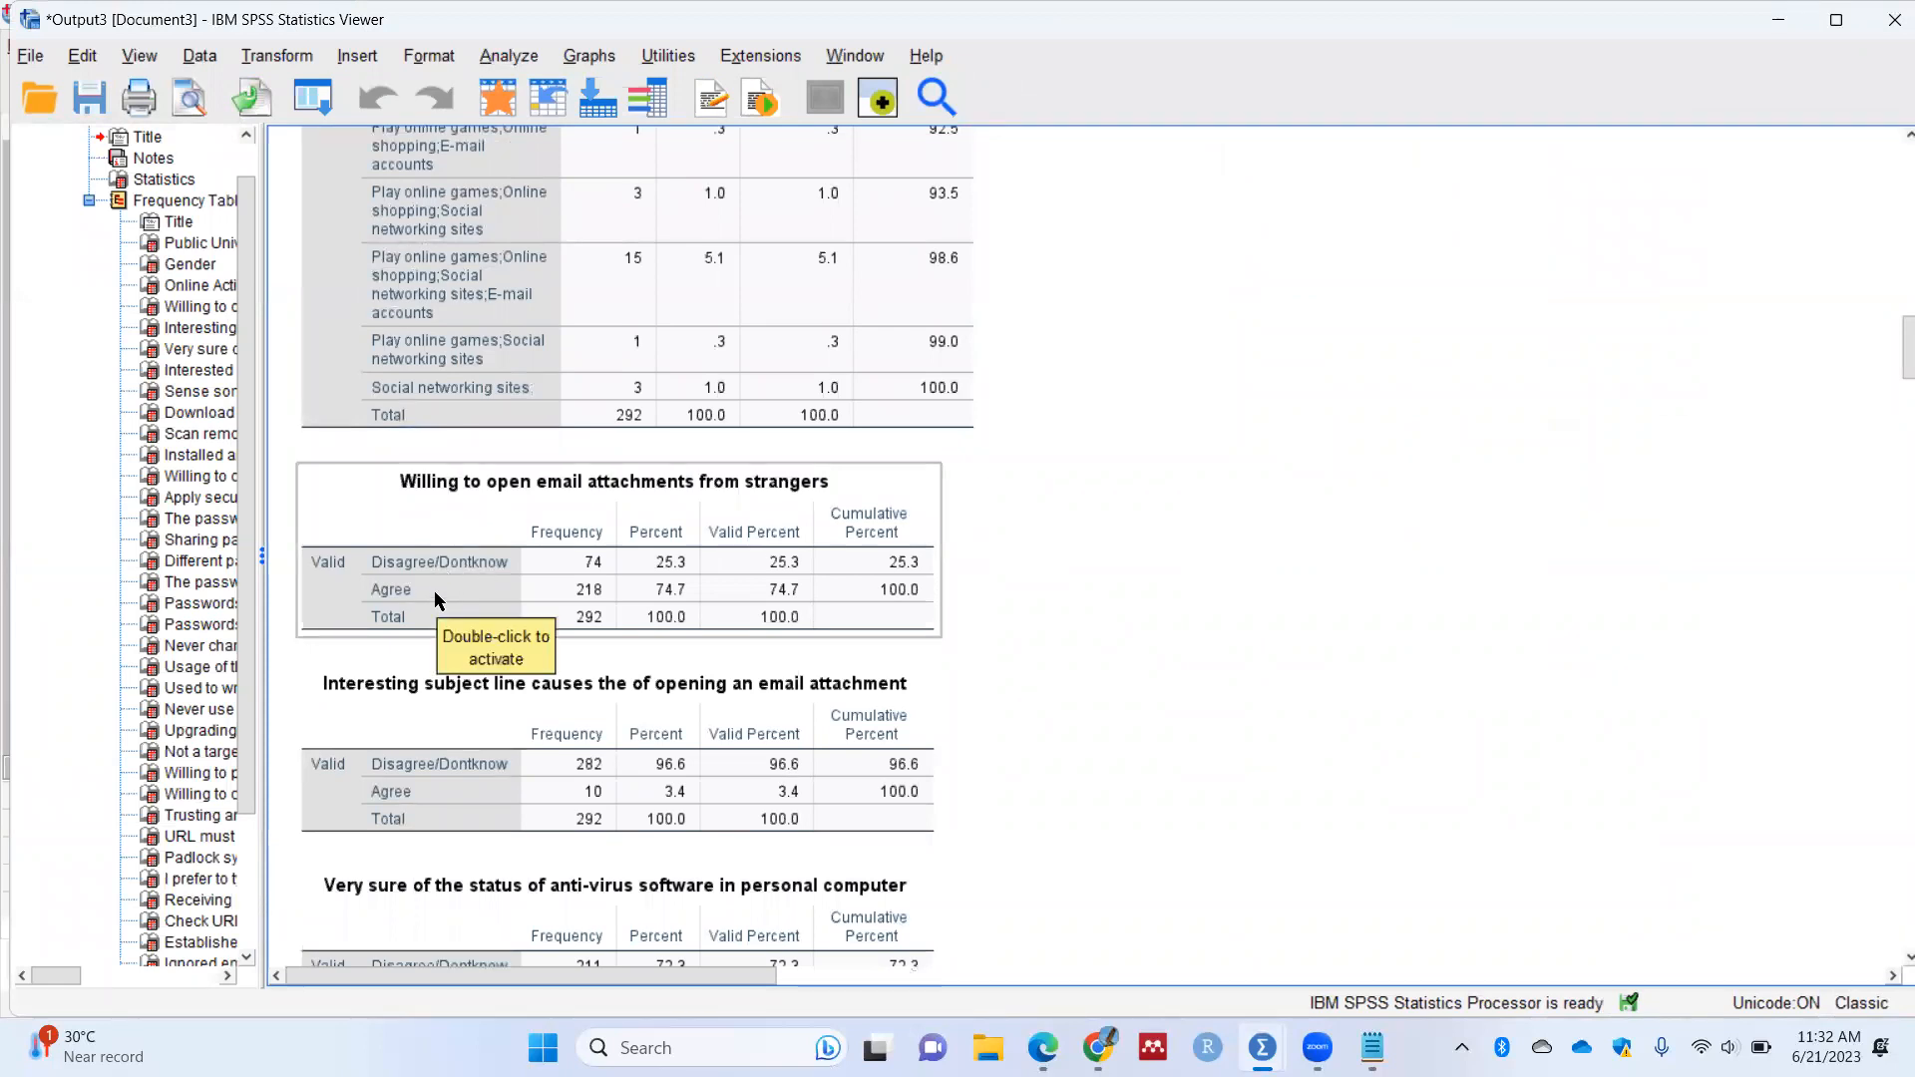
scroll(439, 608, "down", 5)
scroll(500, 715, "down", 3)
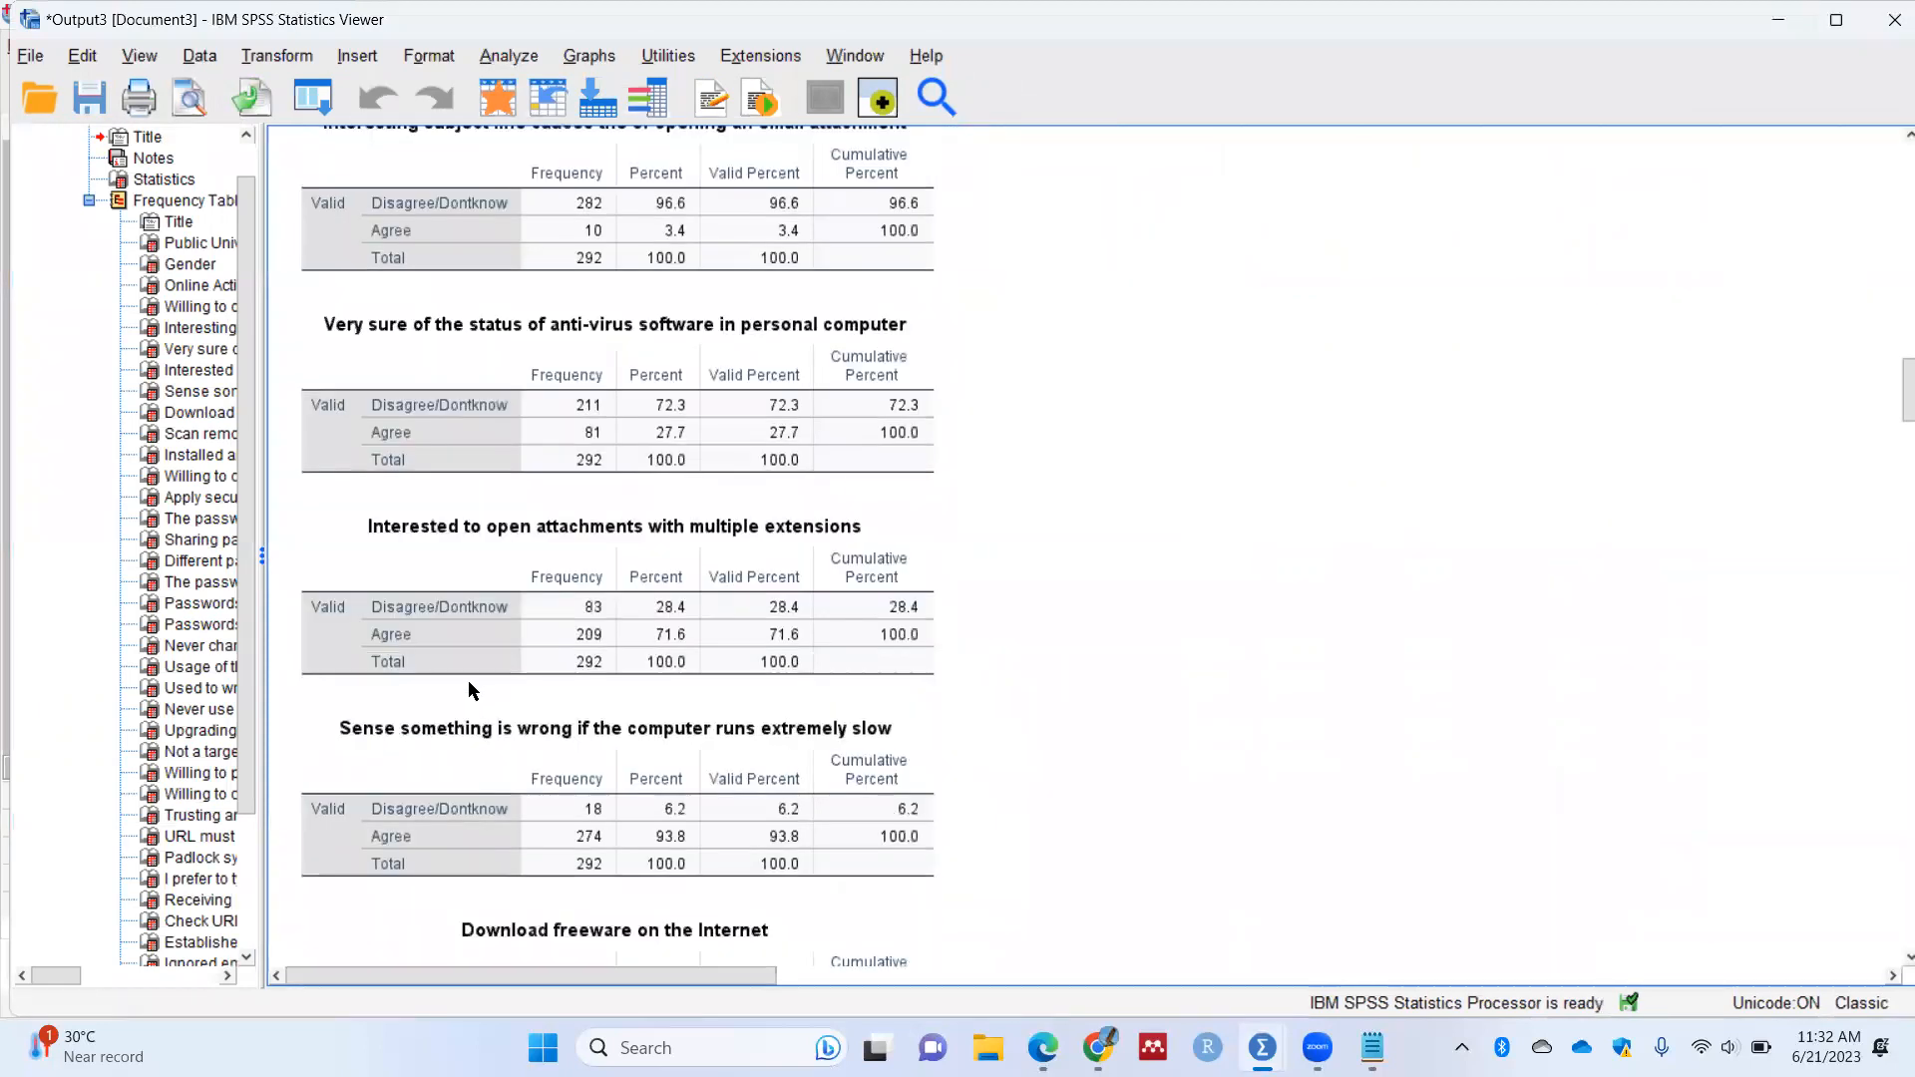
scroll(453, 638, "down", 3)
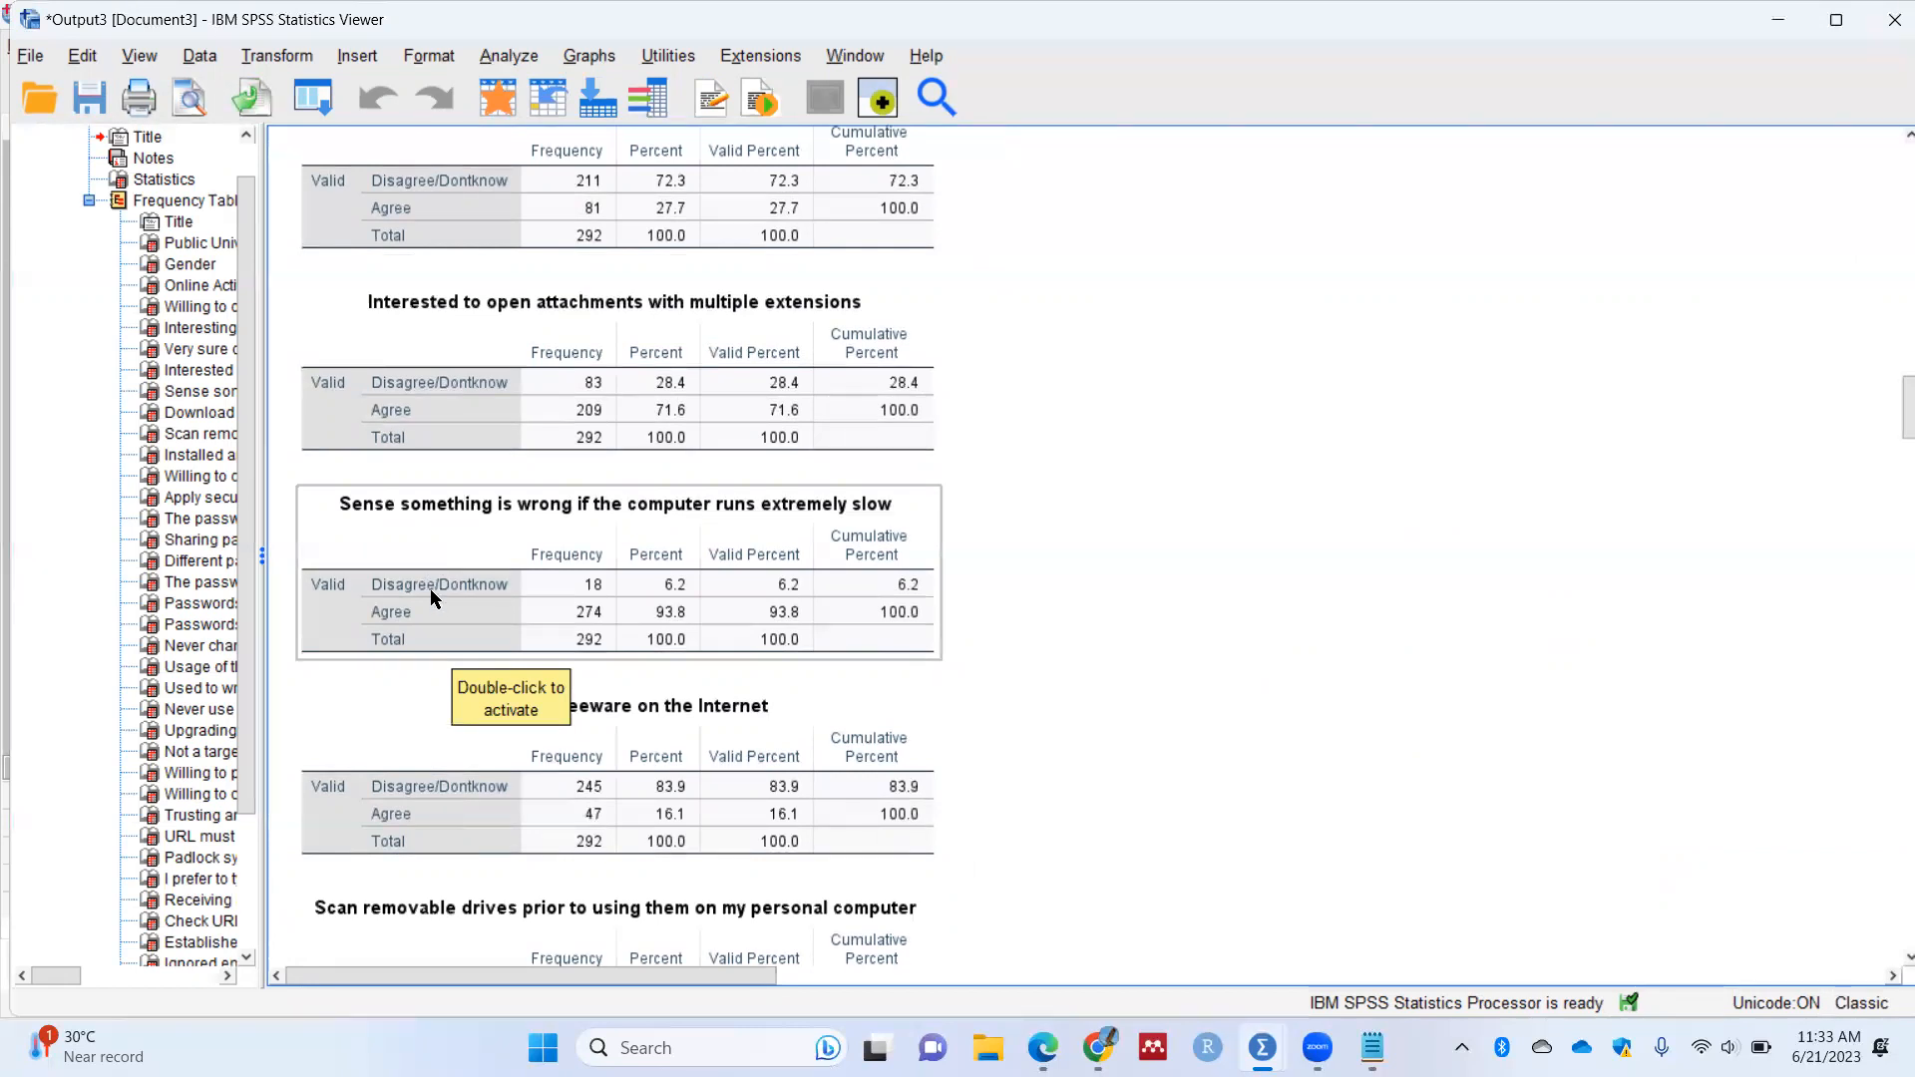
scroll(429, 591, "down", 1)
scroll(428, 587, "down", 1)
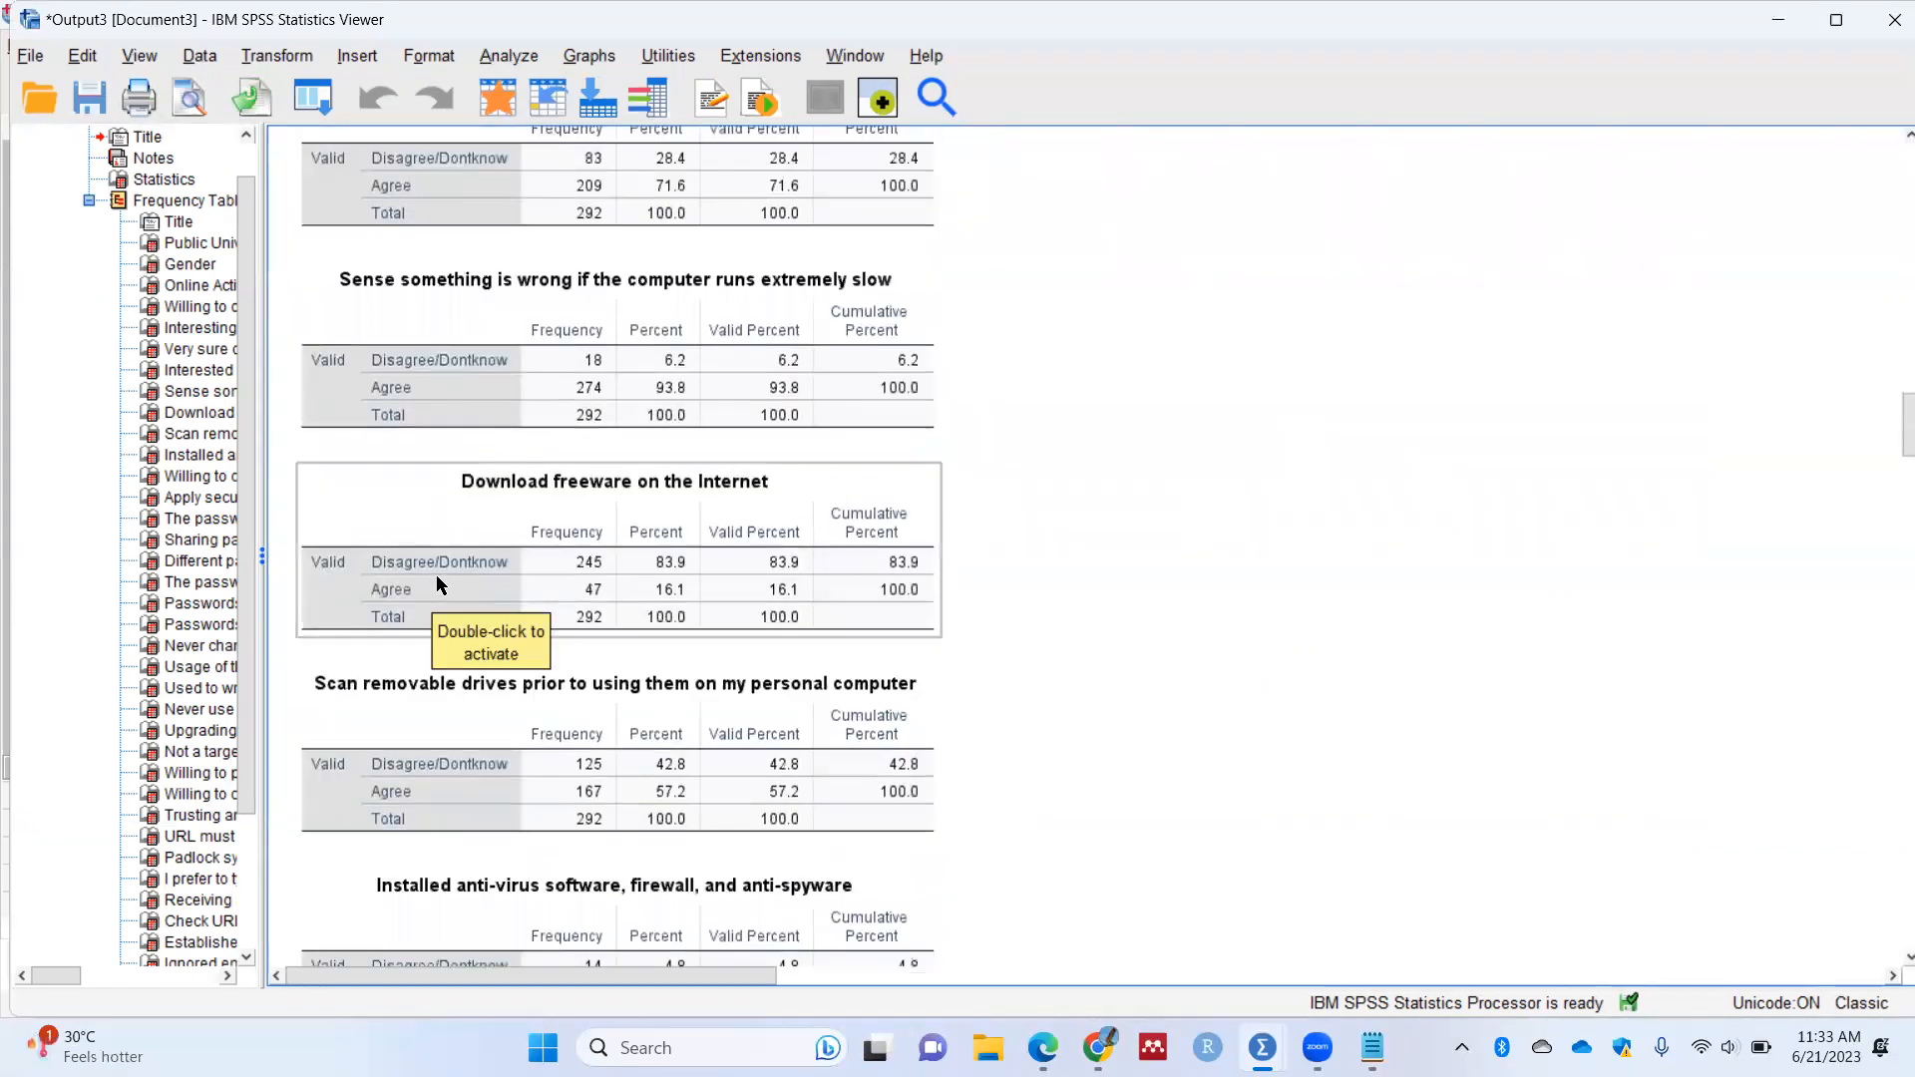
scroll(439, 566, "down", 7)
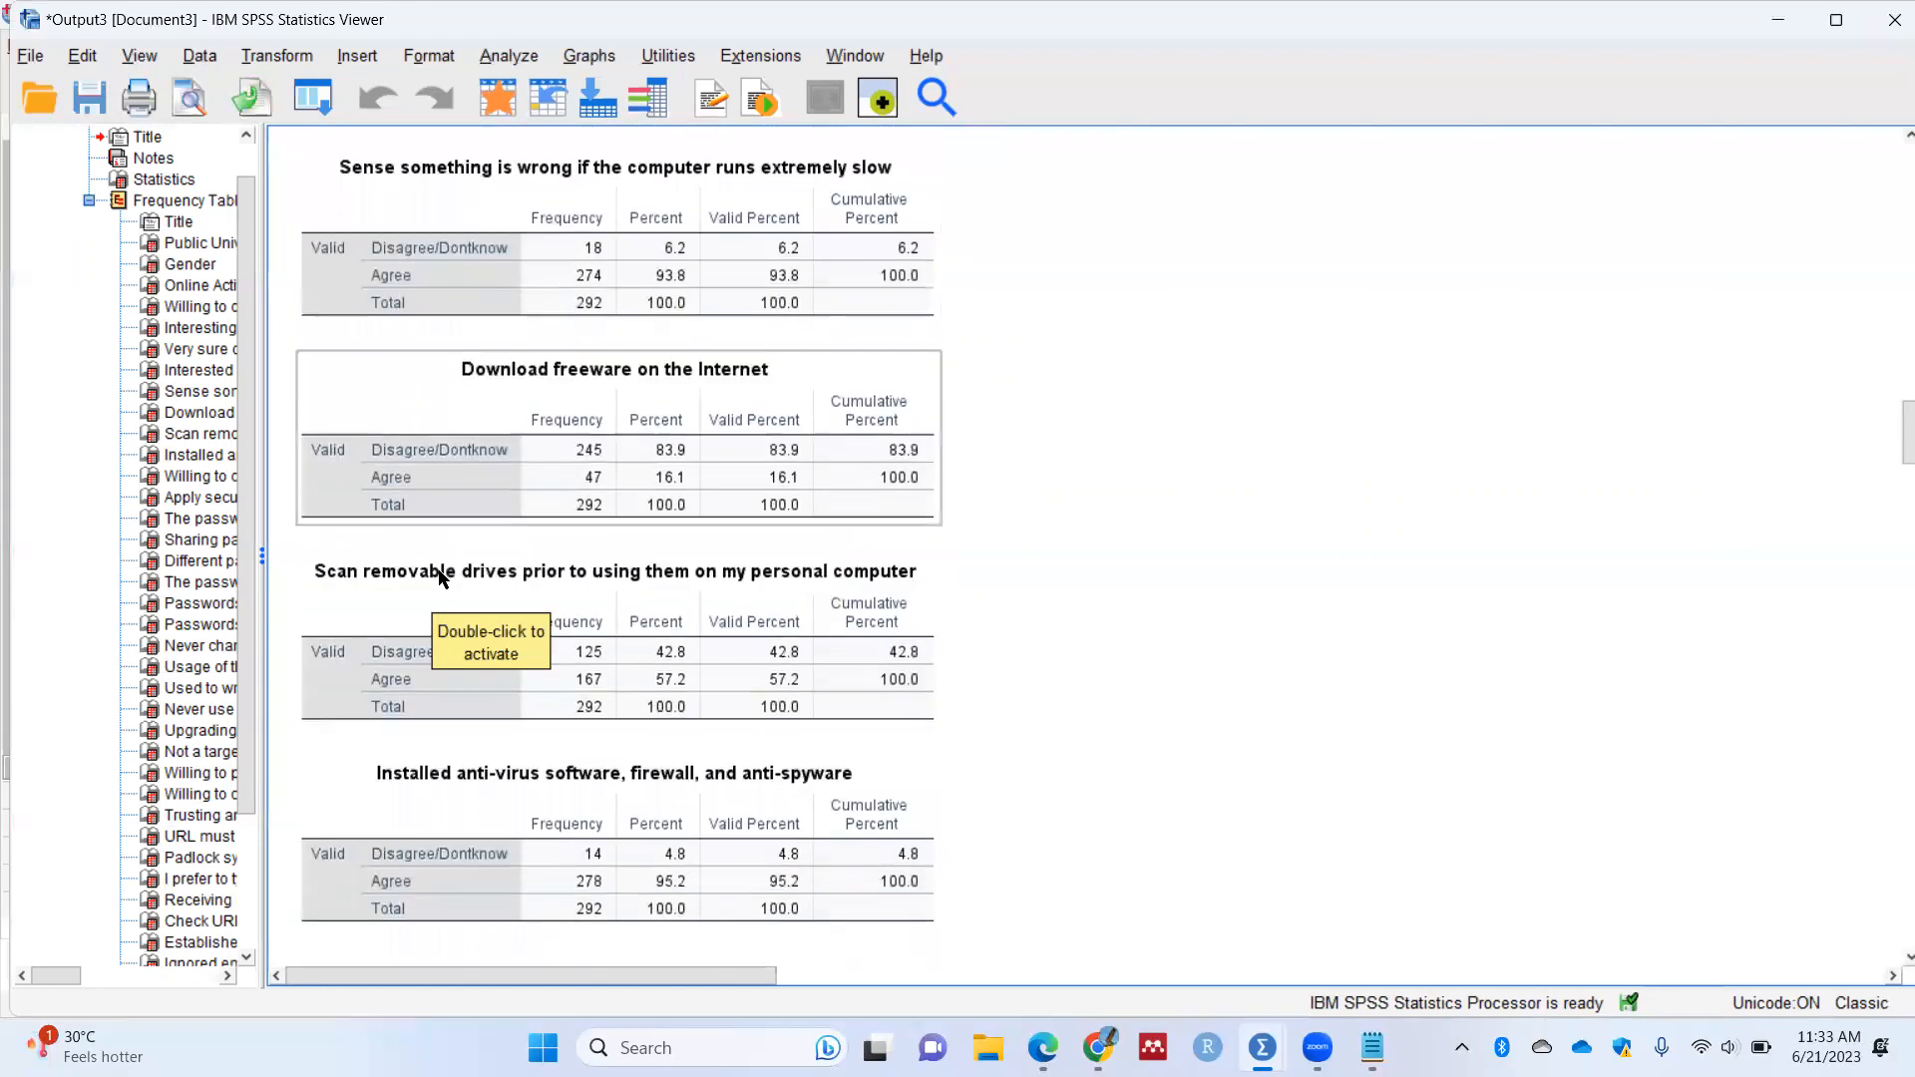
Step: Read through the password items' frequency tables and on to the table "Upgrading phishing knowledge by reading phishing materials"
scroll(439, 578, "down", 9)
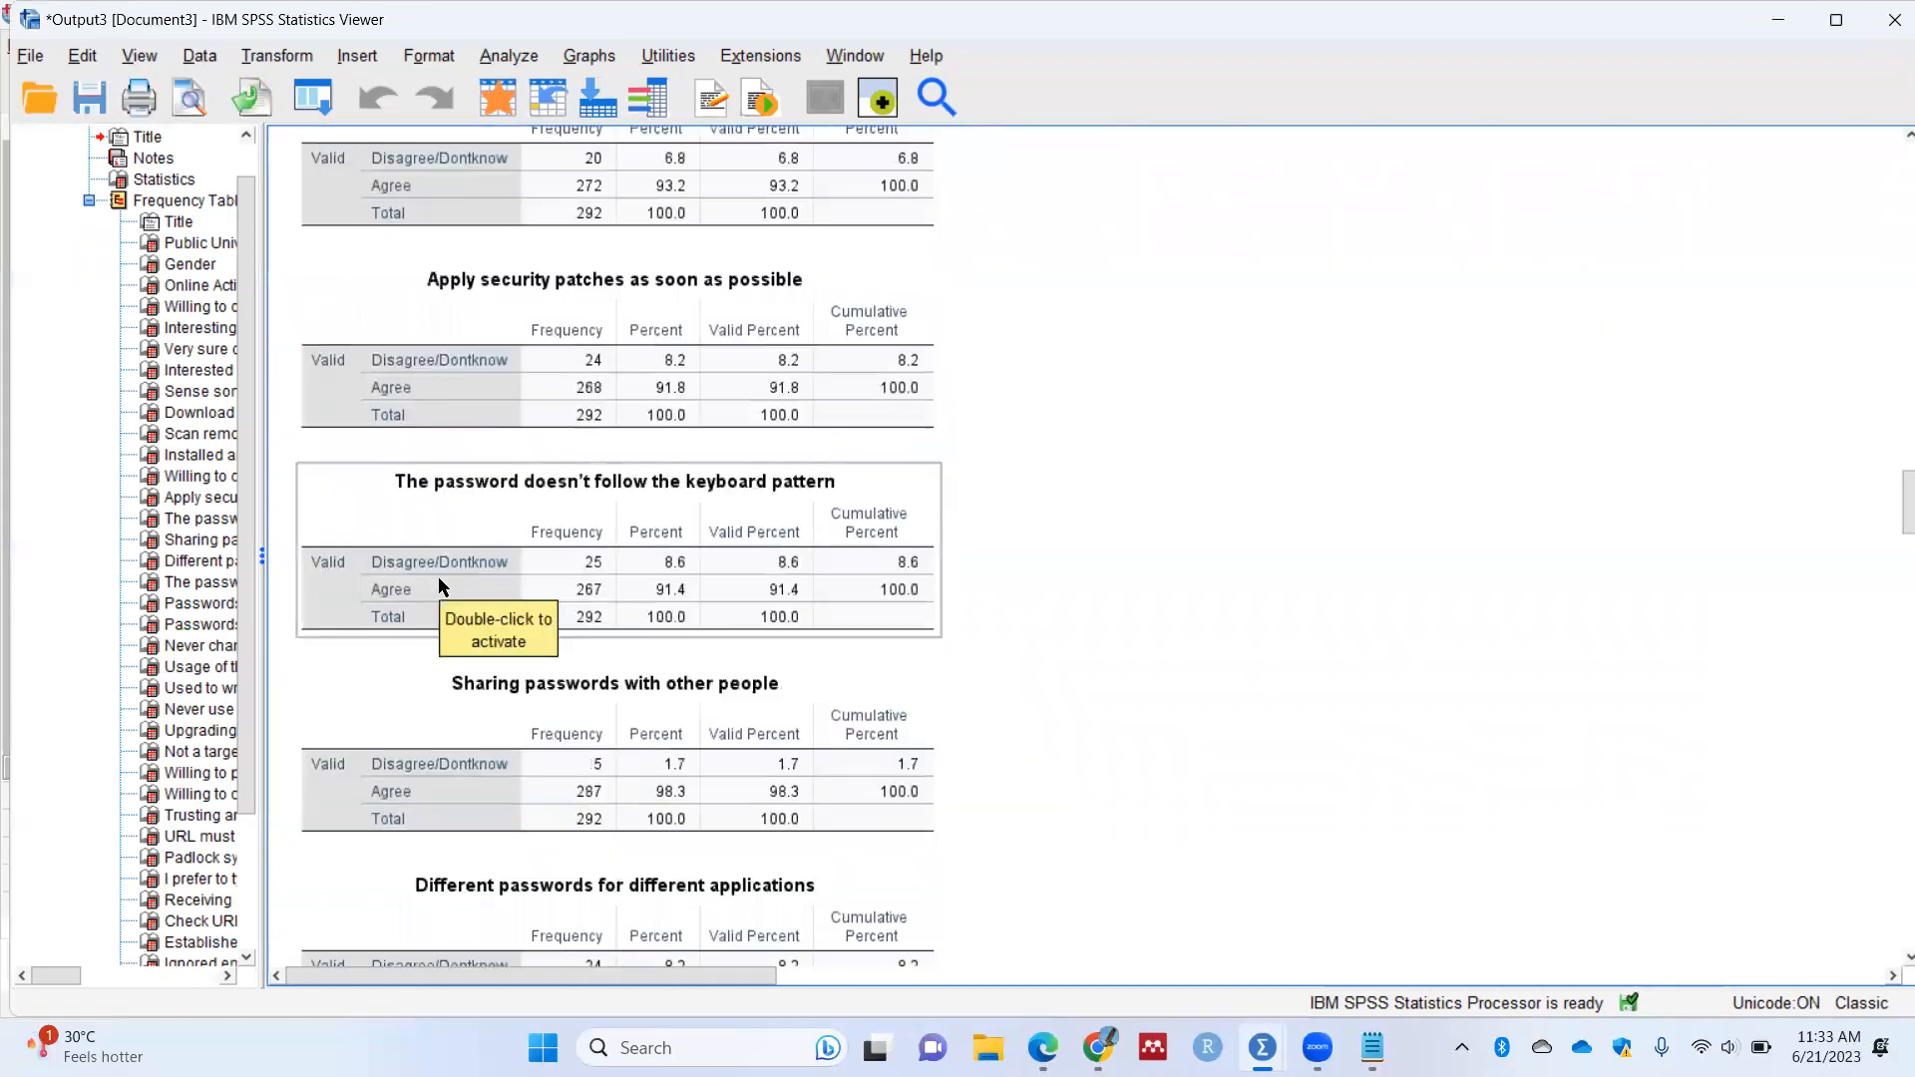
scroll(439, 589, "down", 10)
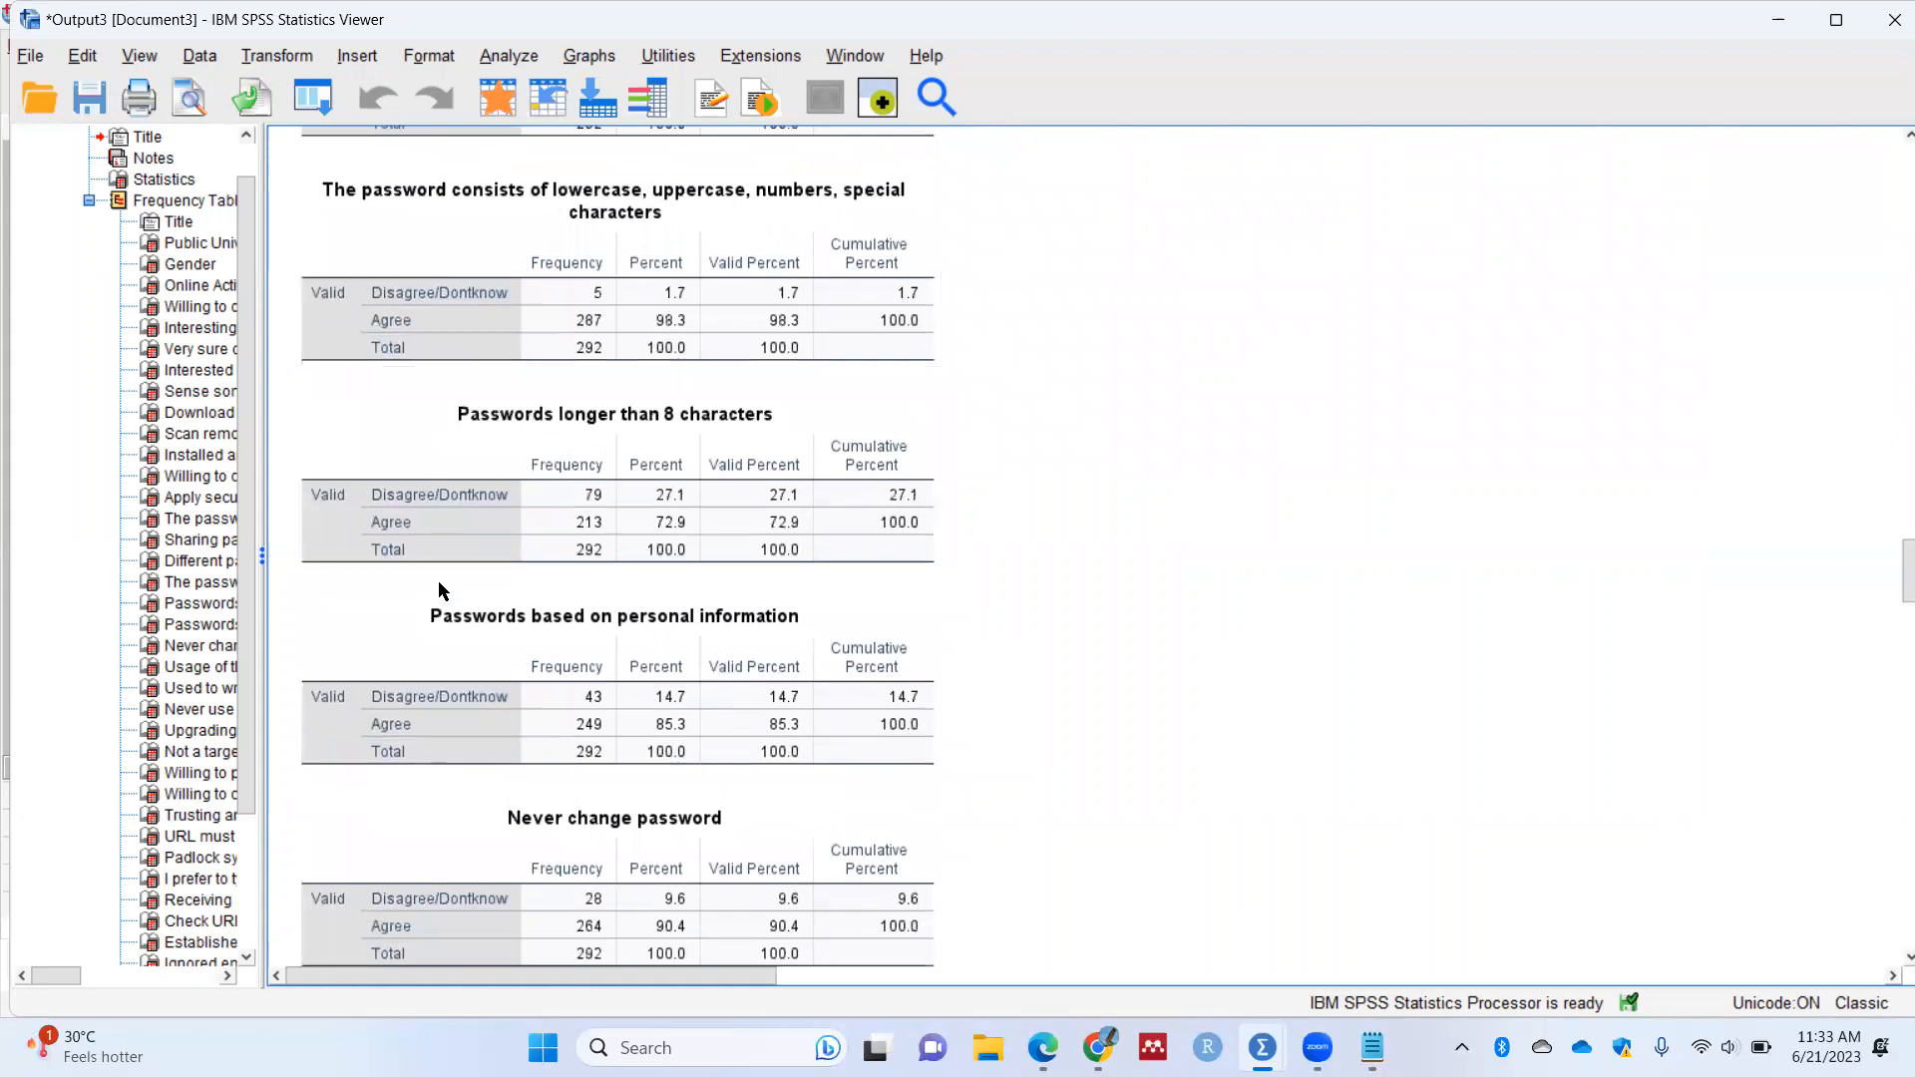
scroll(437, 588, "down", 1)
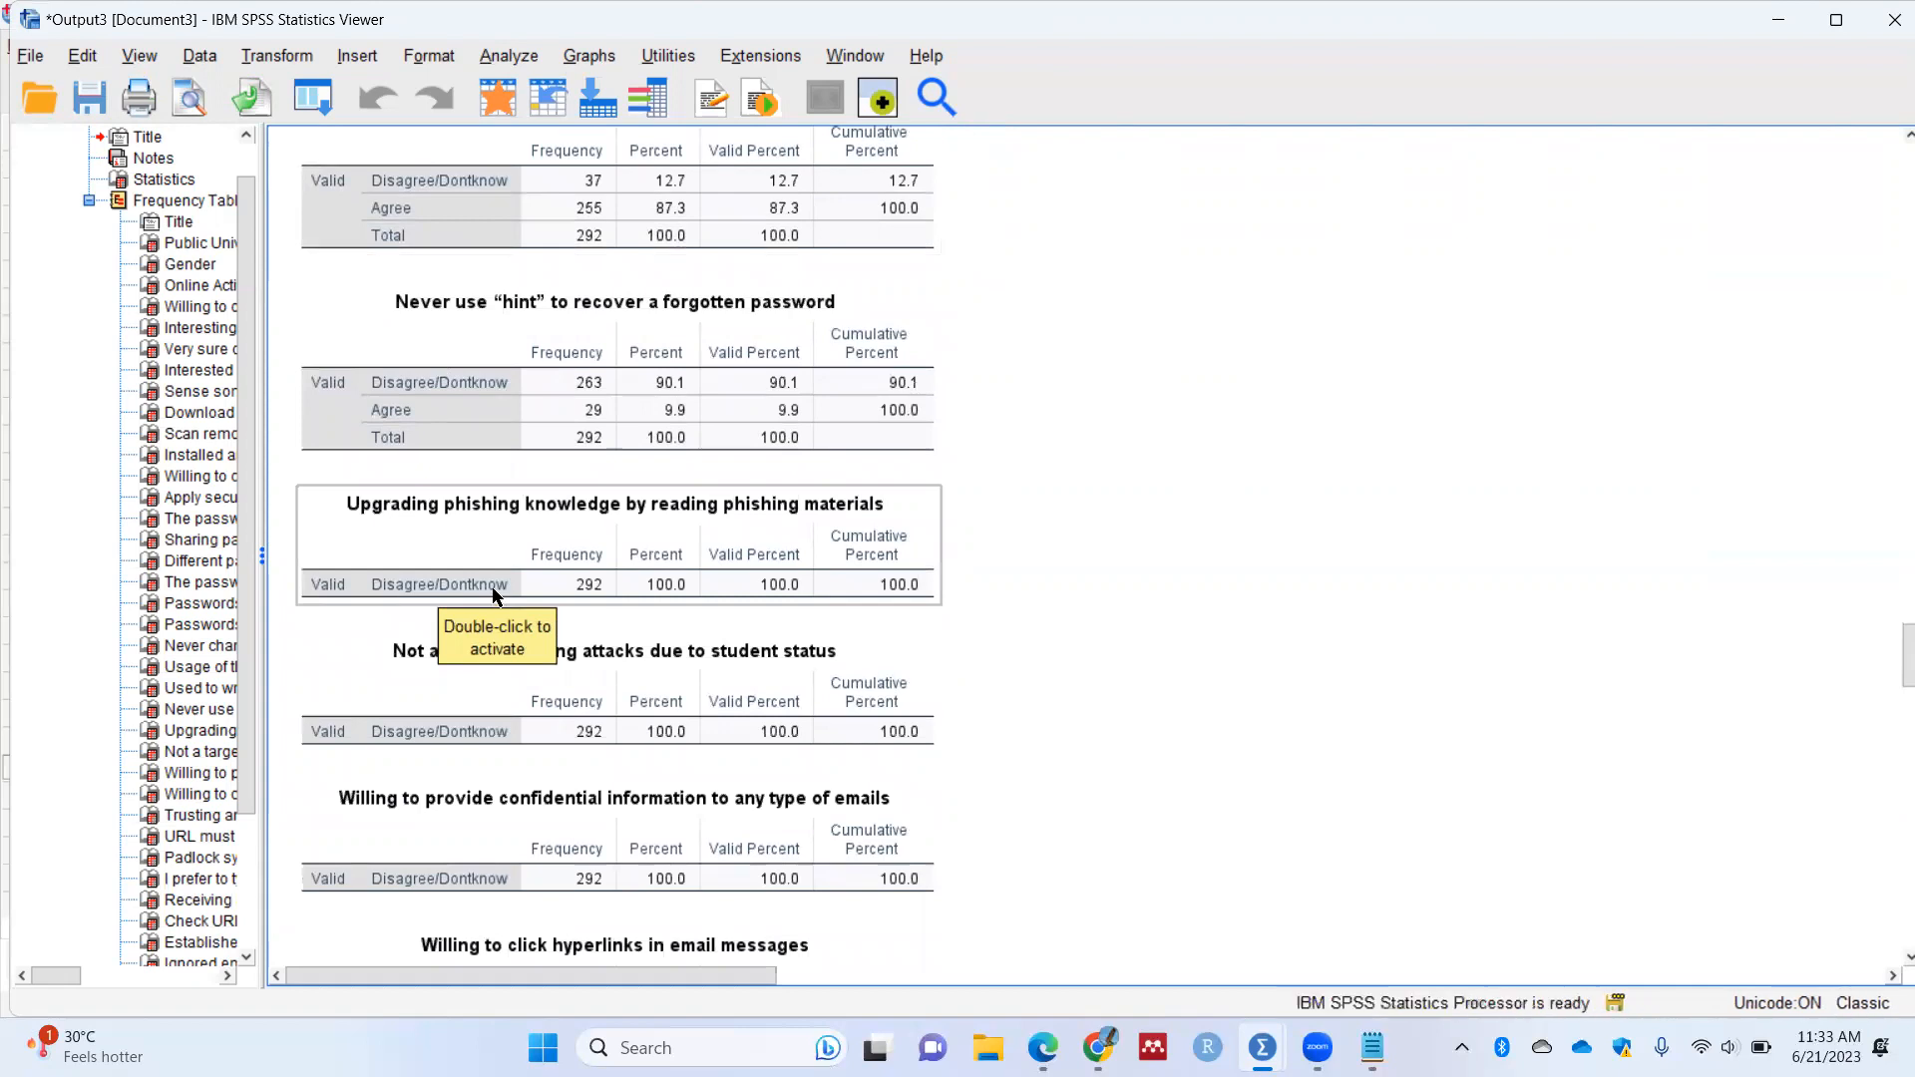
left_click(610, 559)
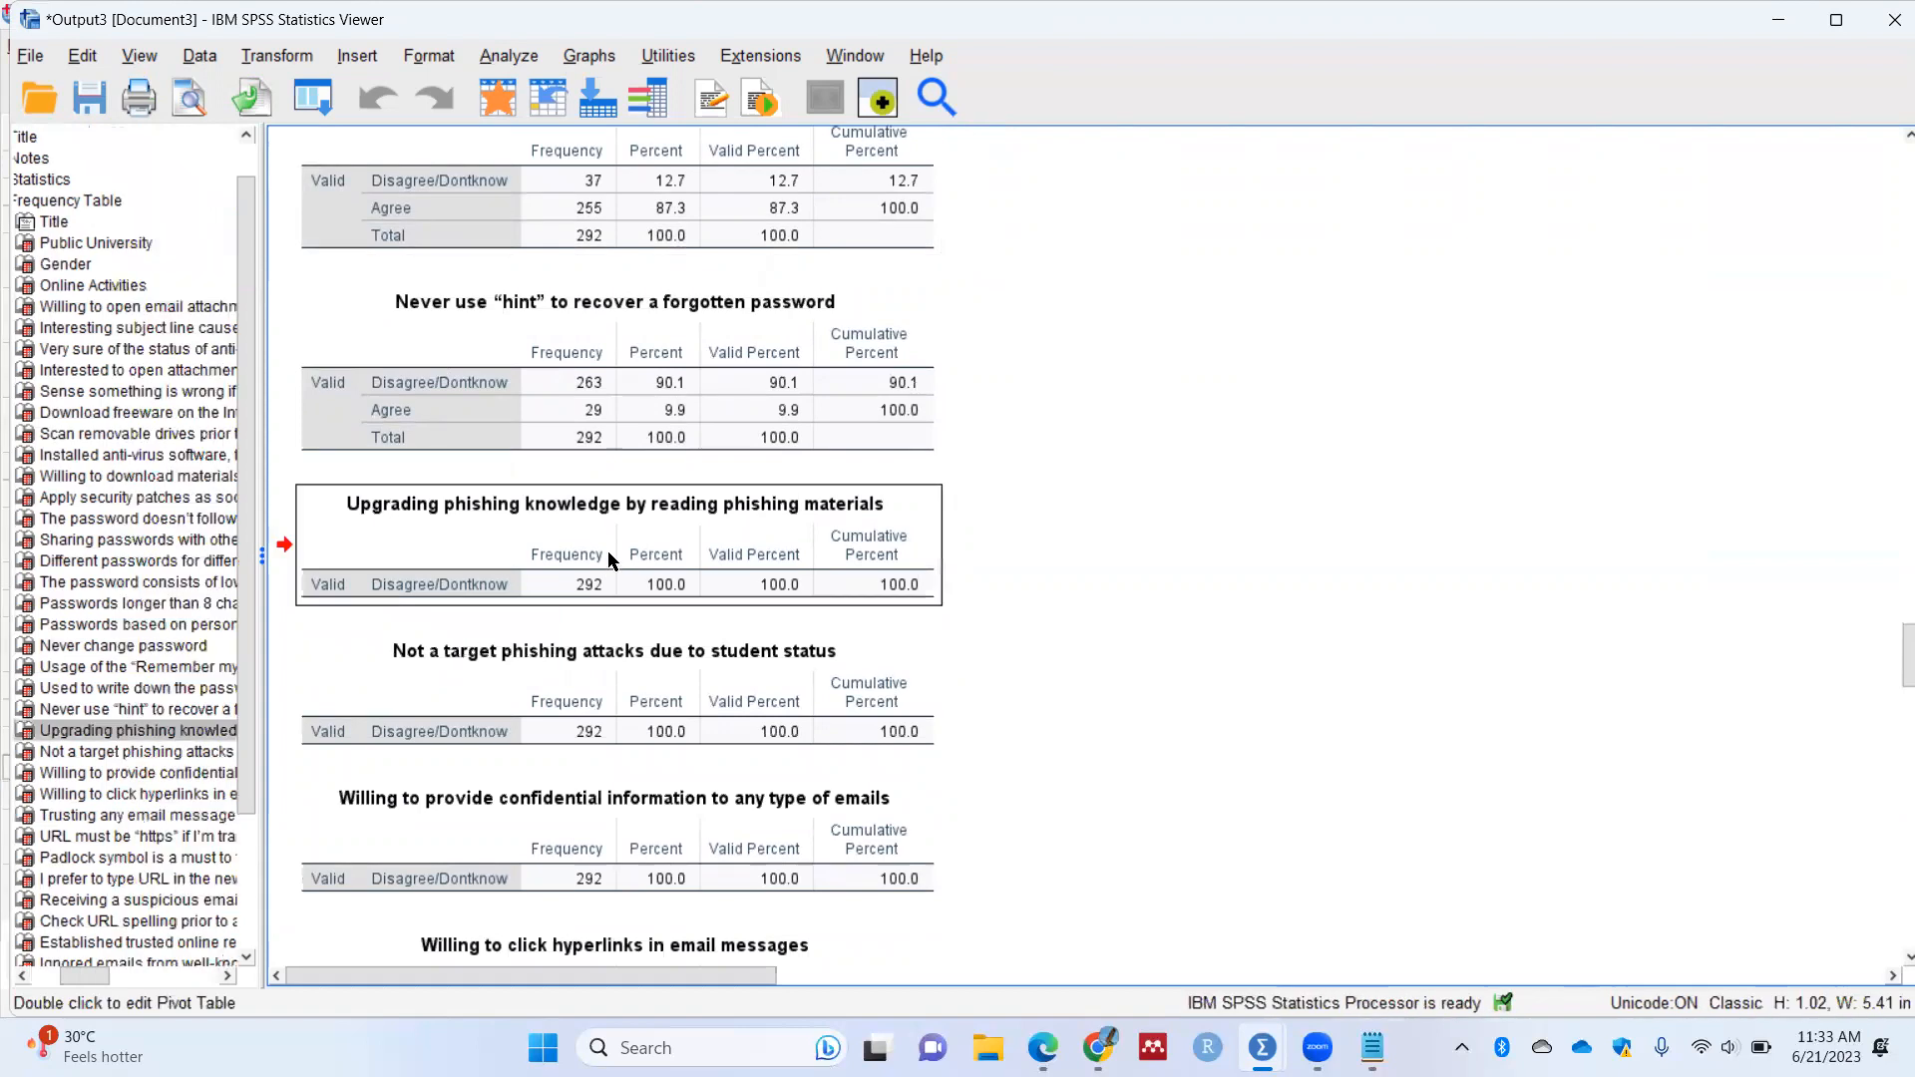
right_click(695, 557)
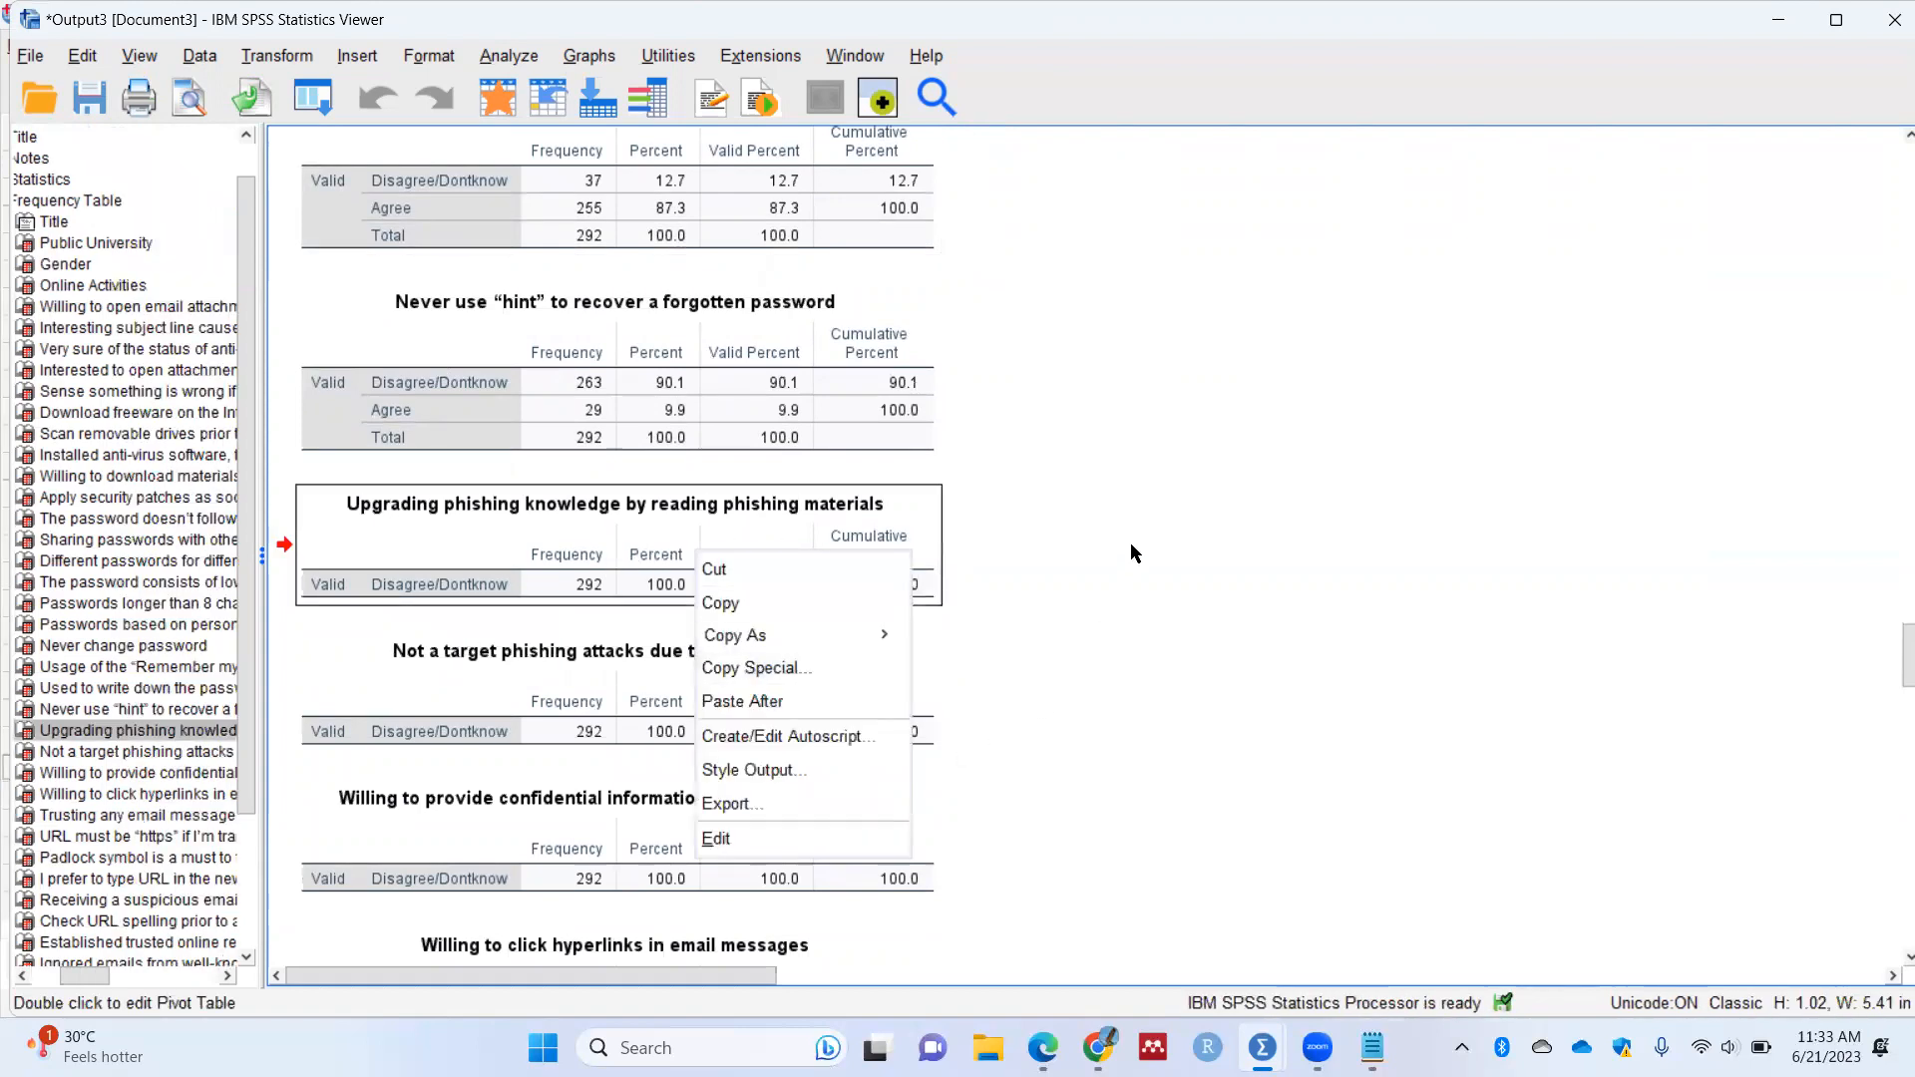
left_click(1129, 542)
left_click(725, 547)
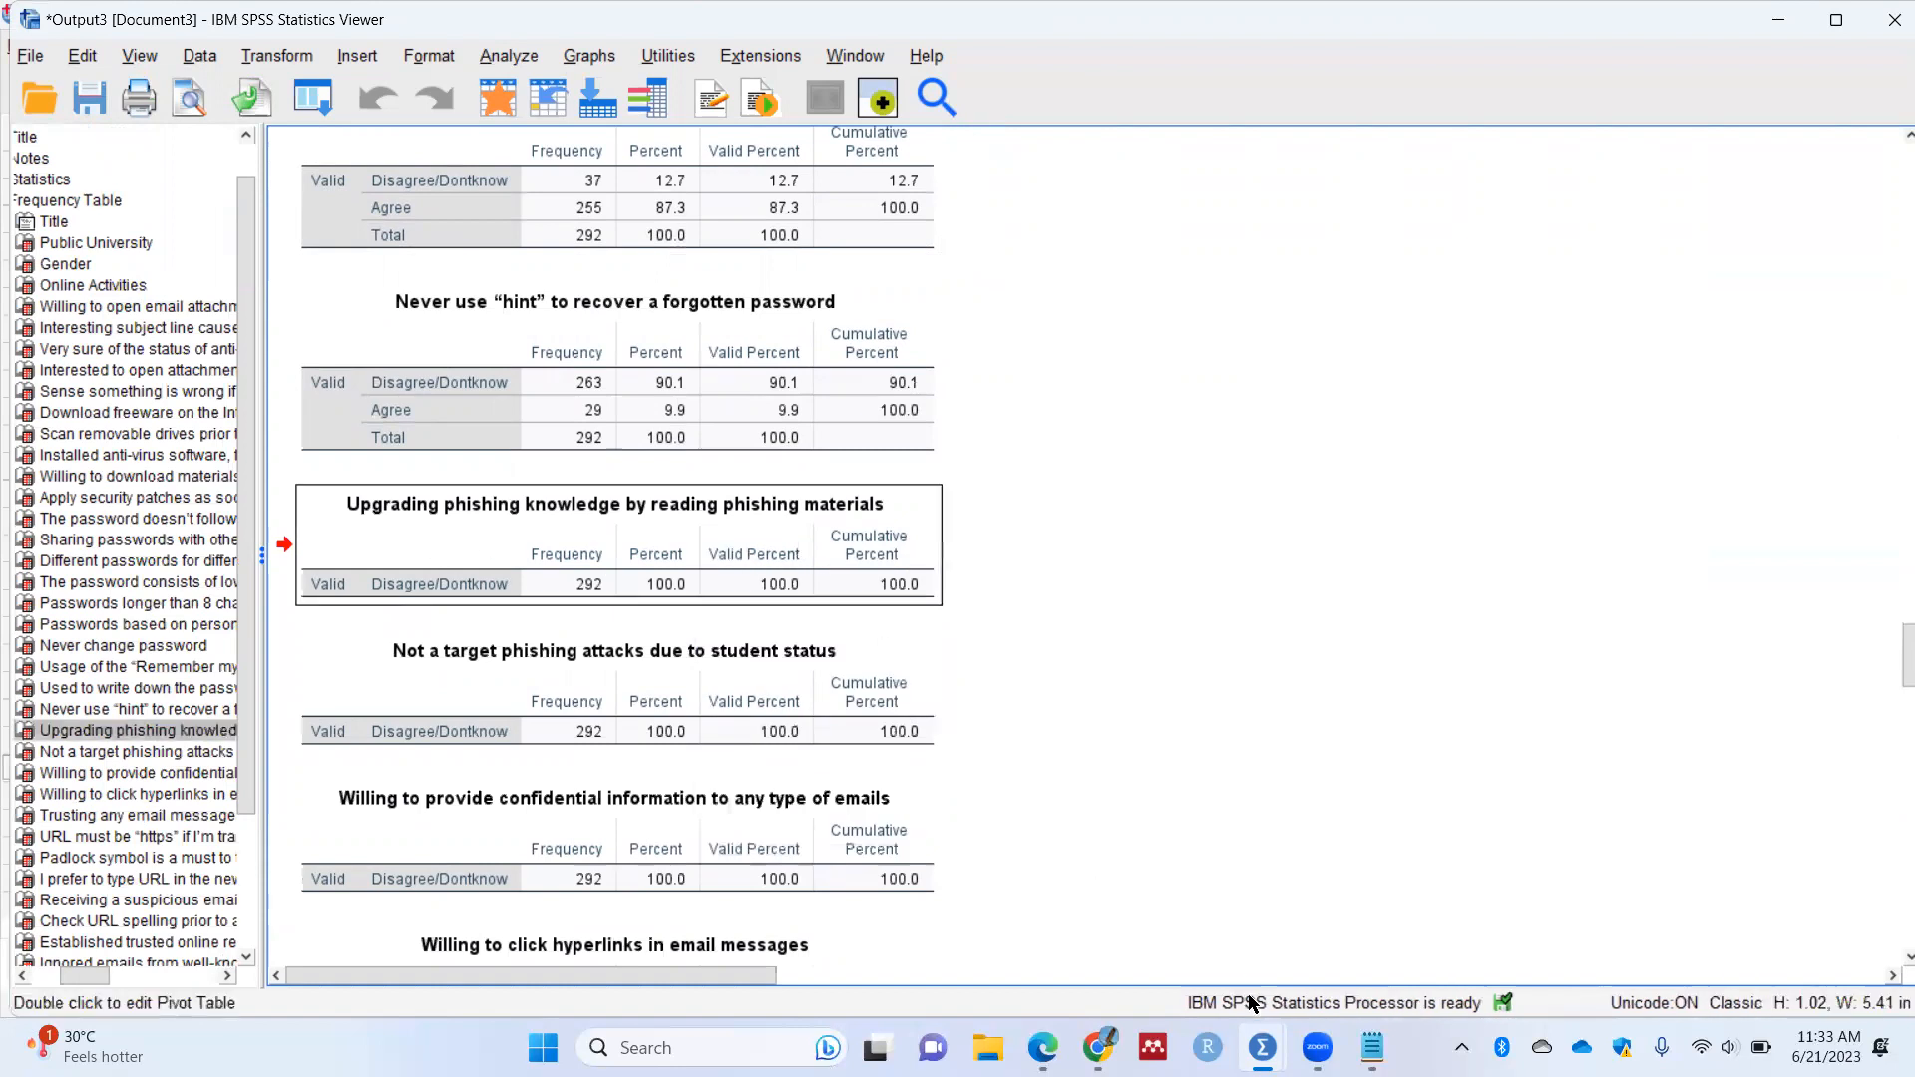
Step: Return to the variable definitions and check the value labels of Phr1 without changing them
mouse_move(1262, 1047)
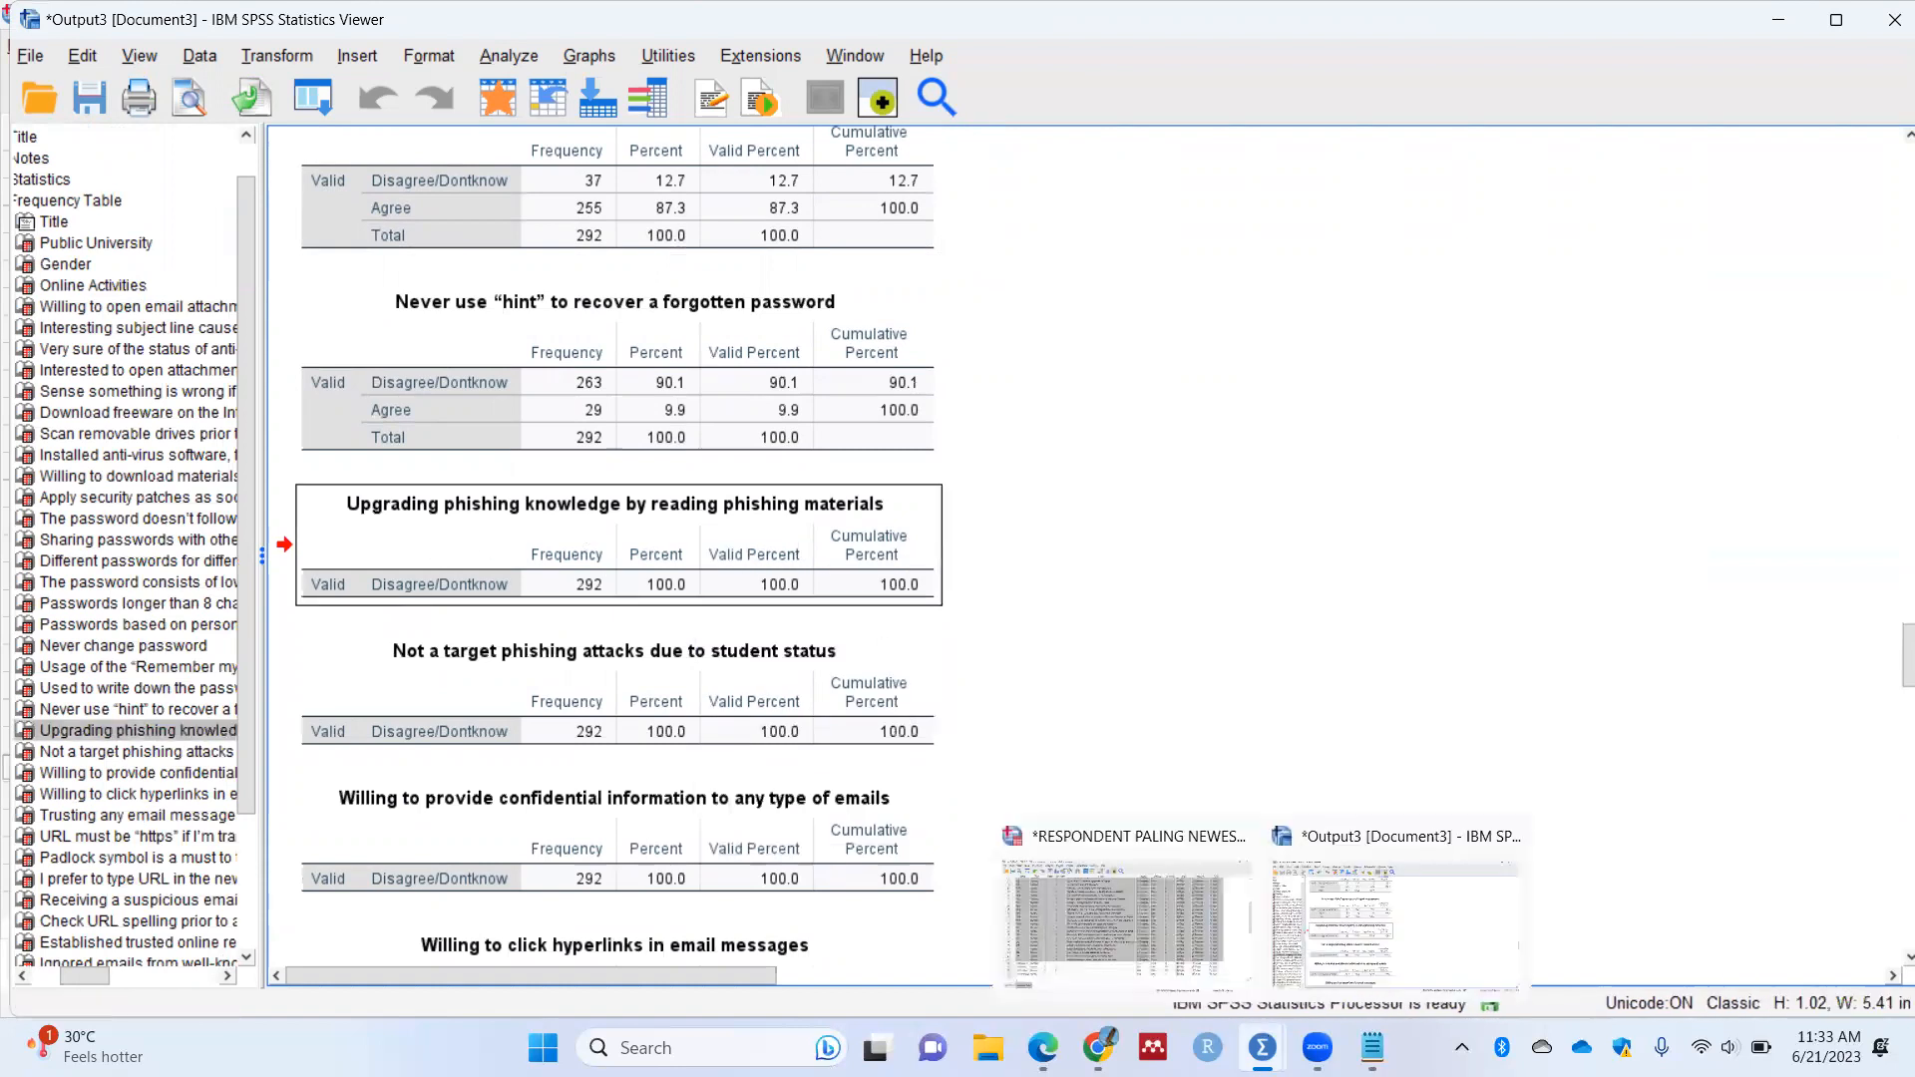
left_click(1161, 914)
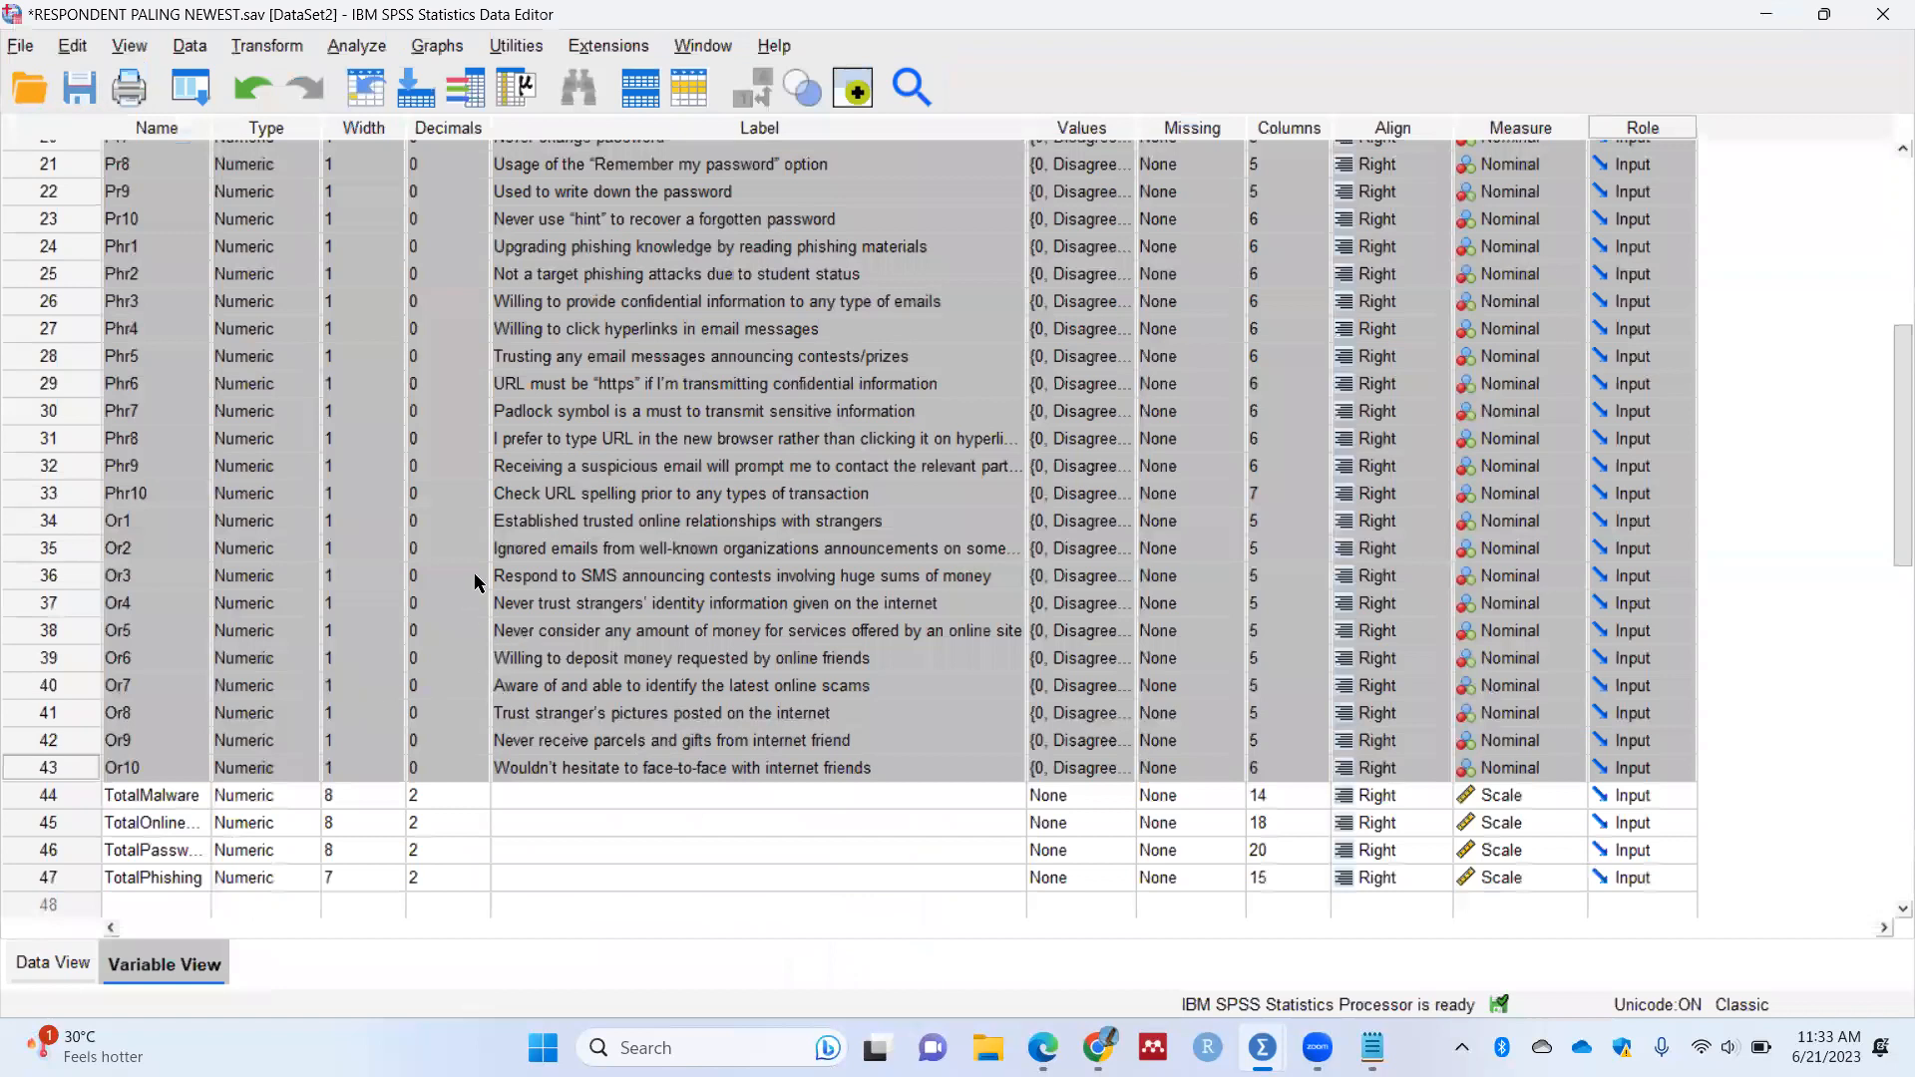
scroll(190, 325, "up", 1)
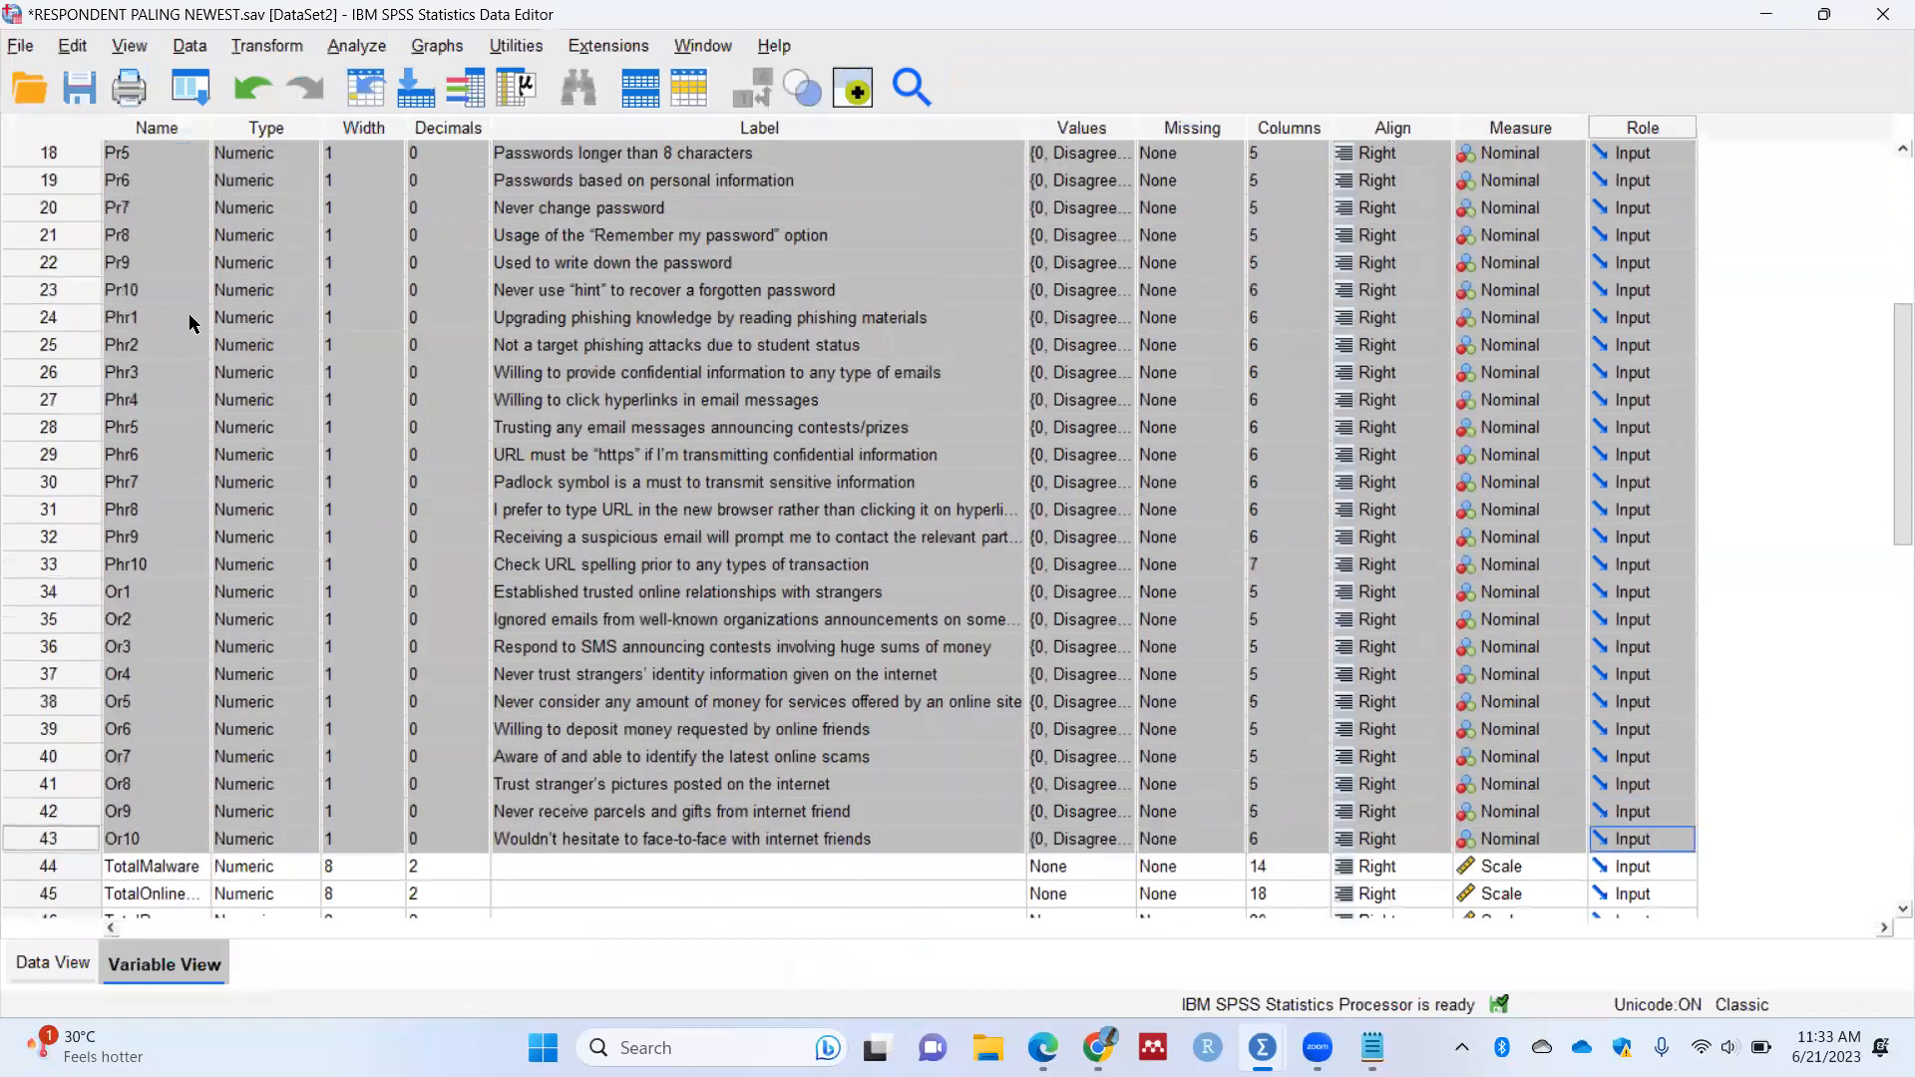
left_click(46, 319)
left_click(1119, 321)
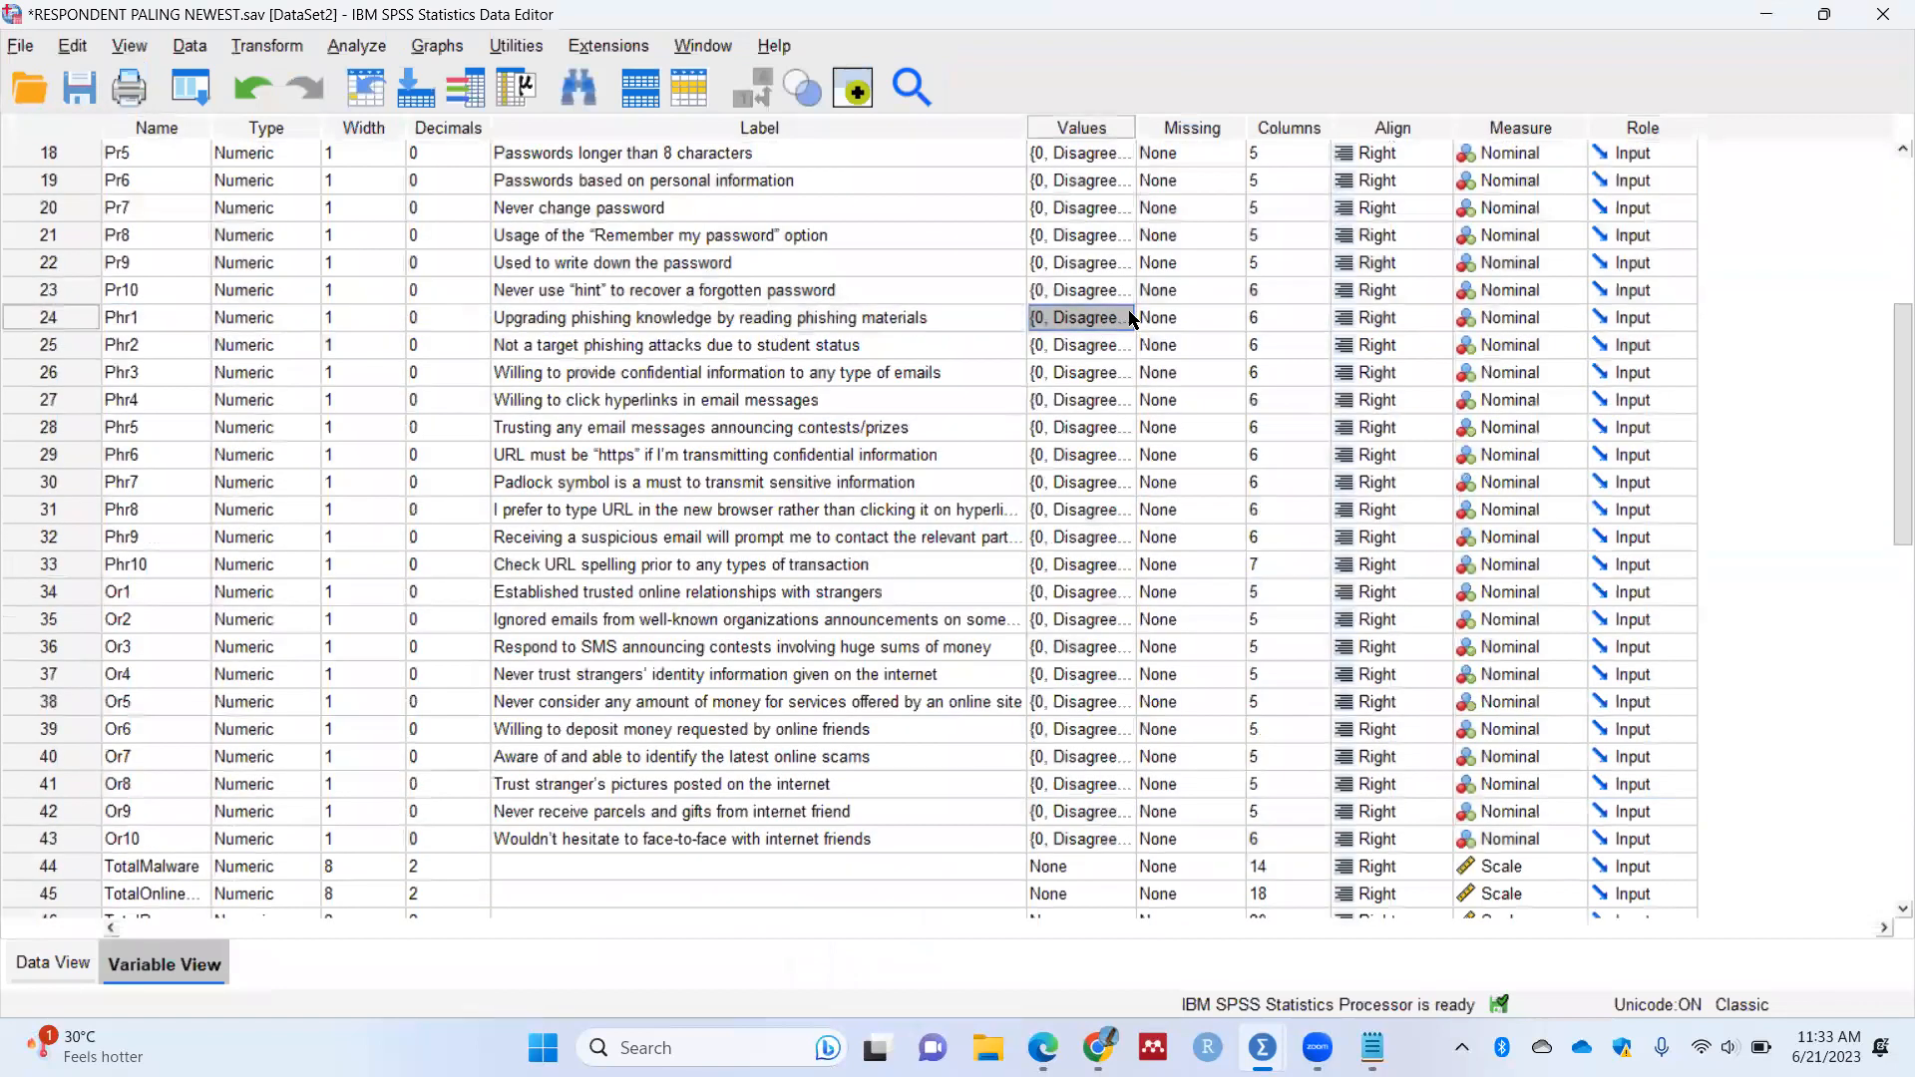
left_click(1132, 321)
left_click(956, 663)
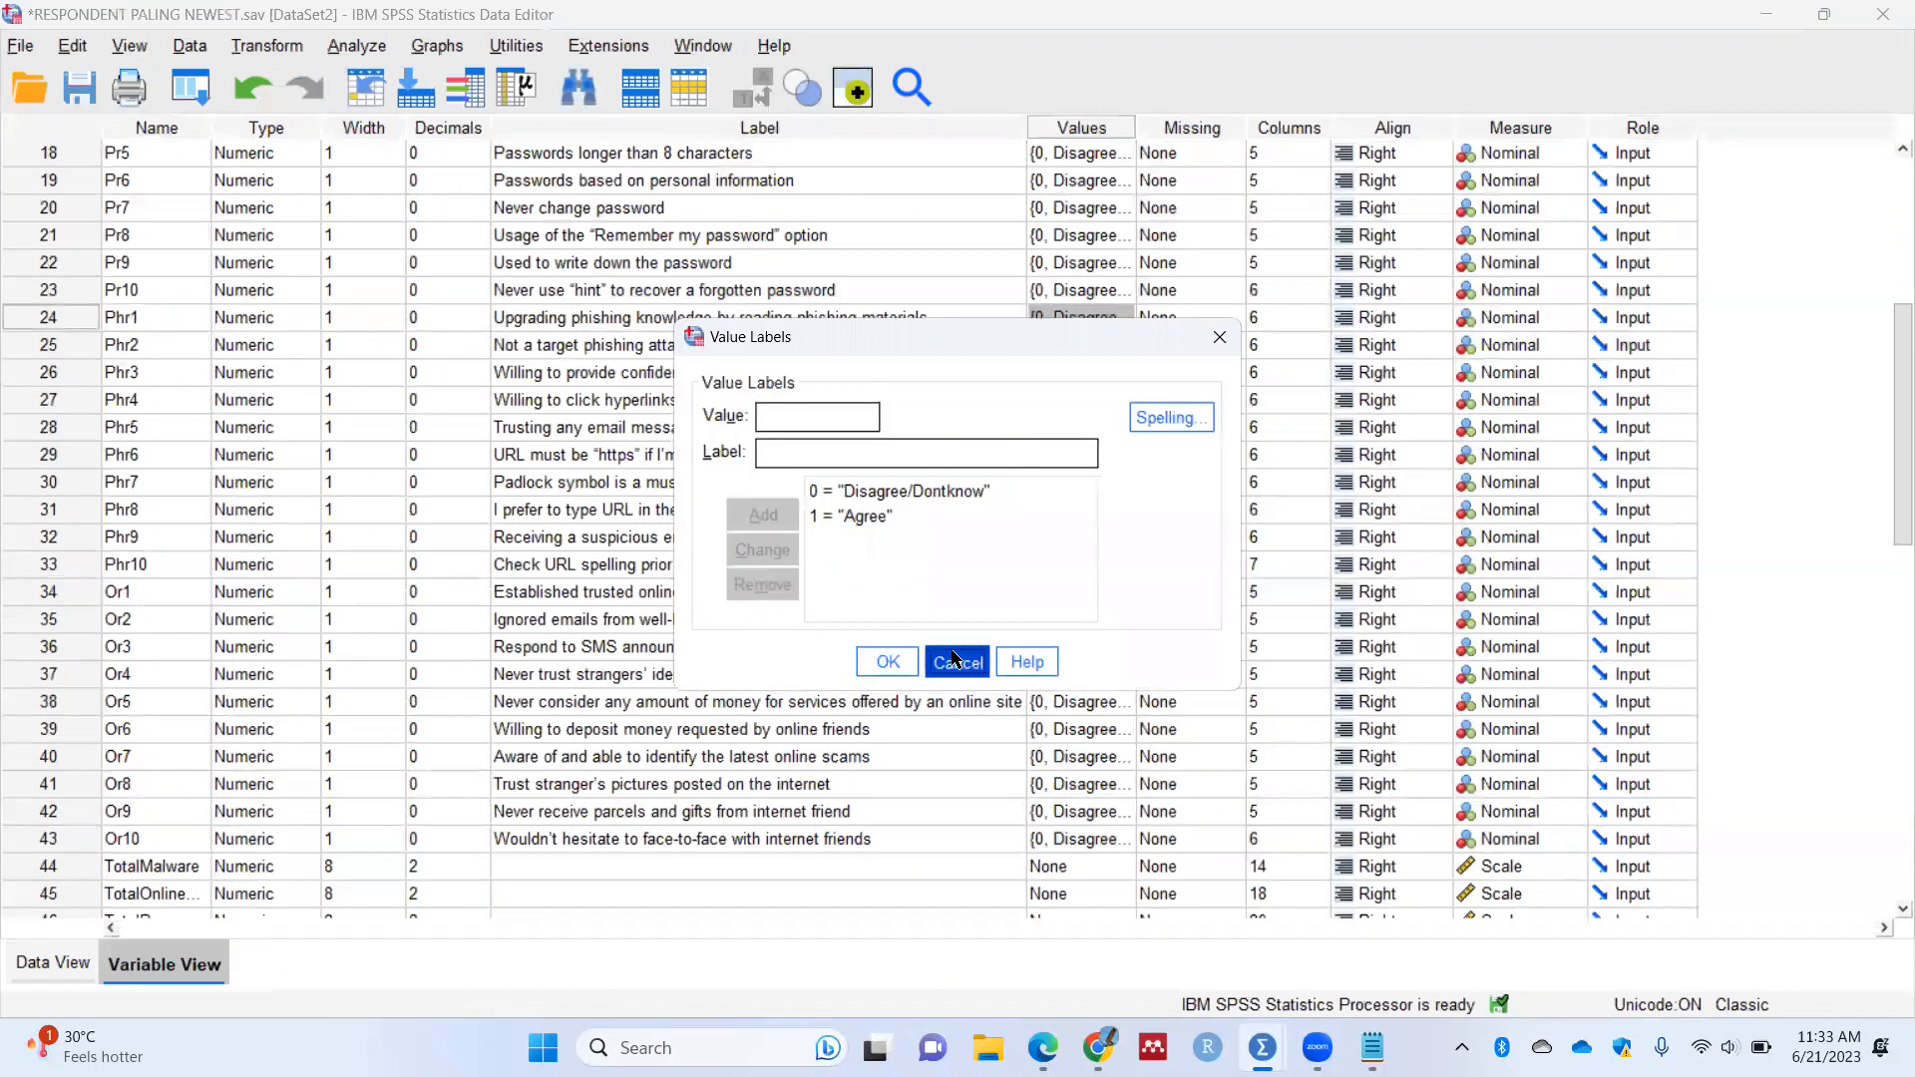
Step: Examine the Phr1 column's values in the data from the first case down to about case 210
double_click(58, 312)
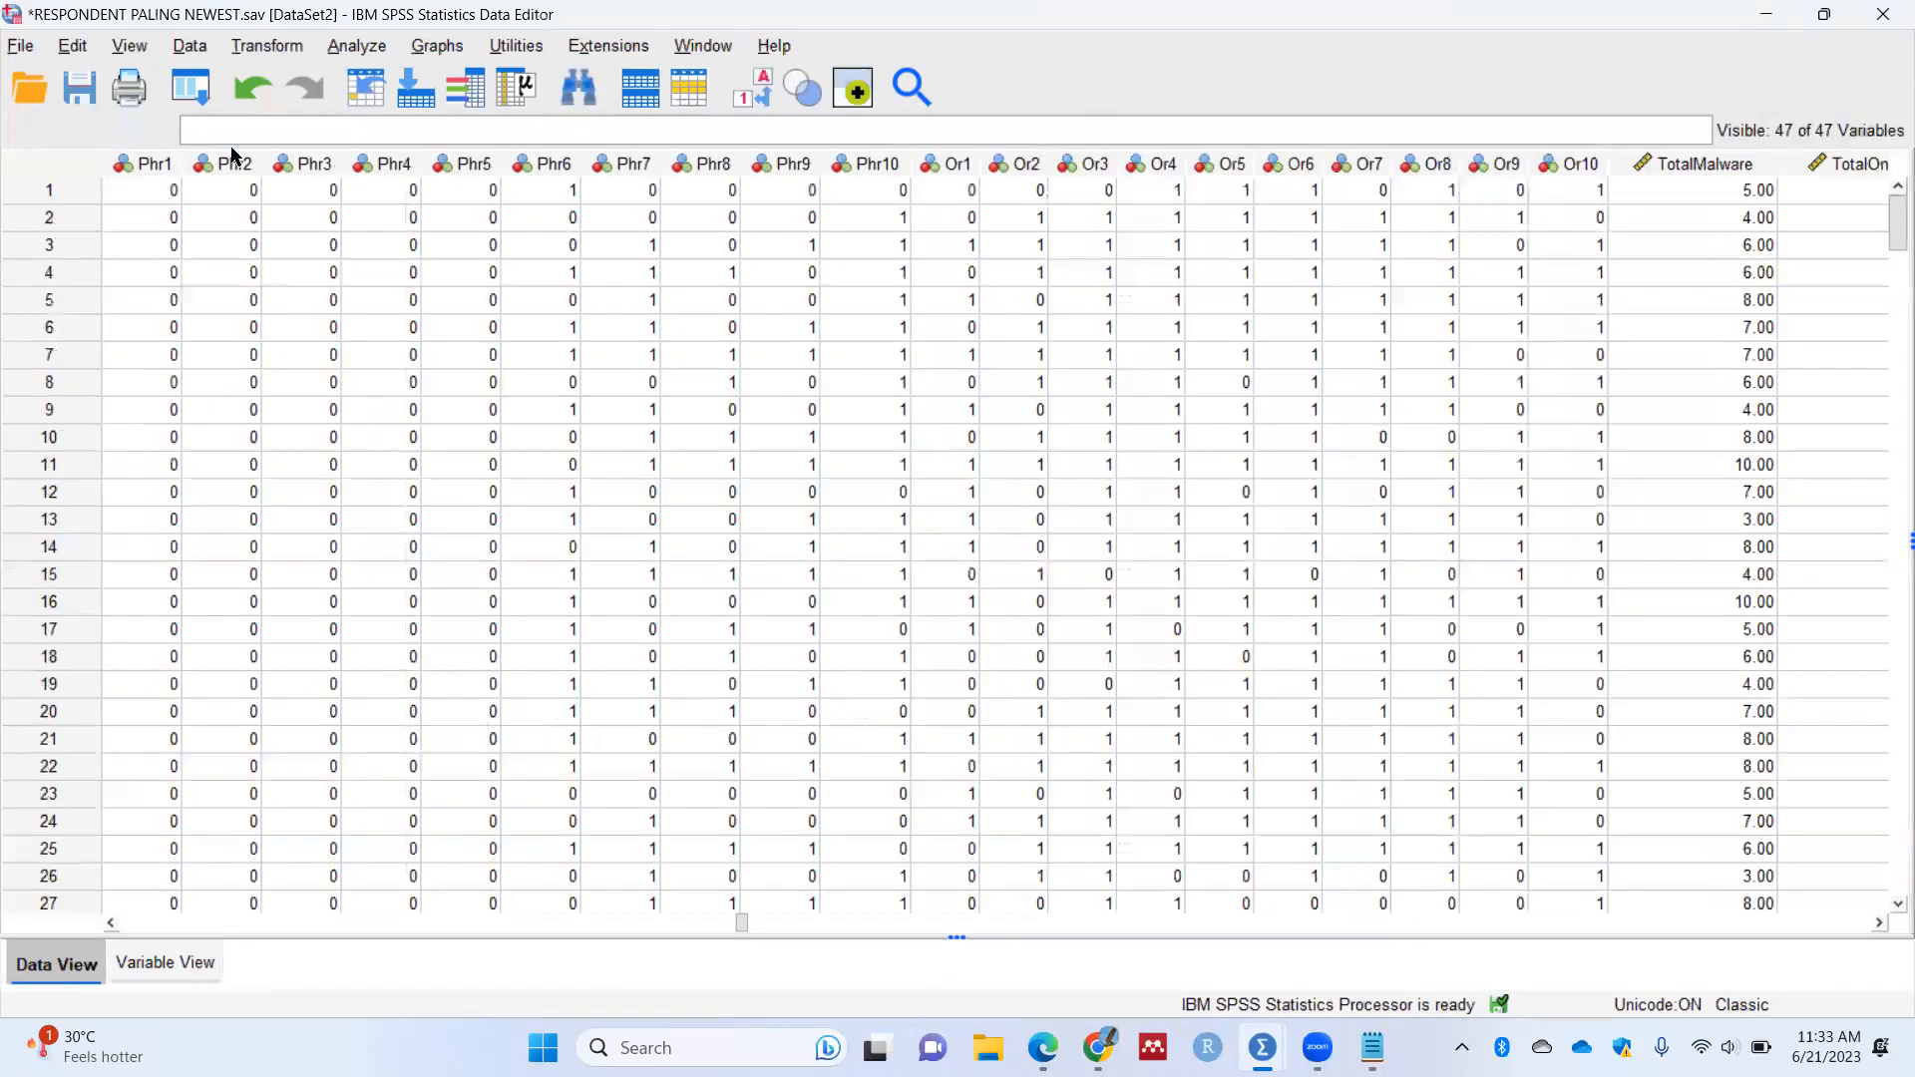
left_click(155, 166)
scroll(148, 349, "down", 20)
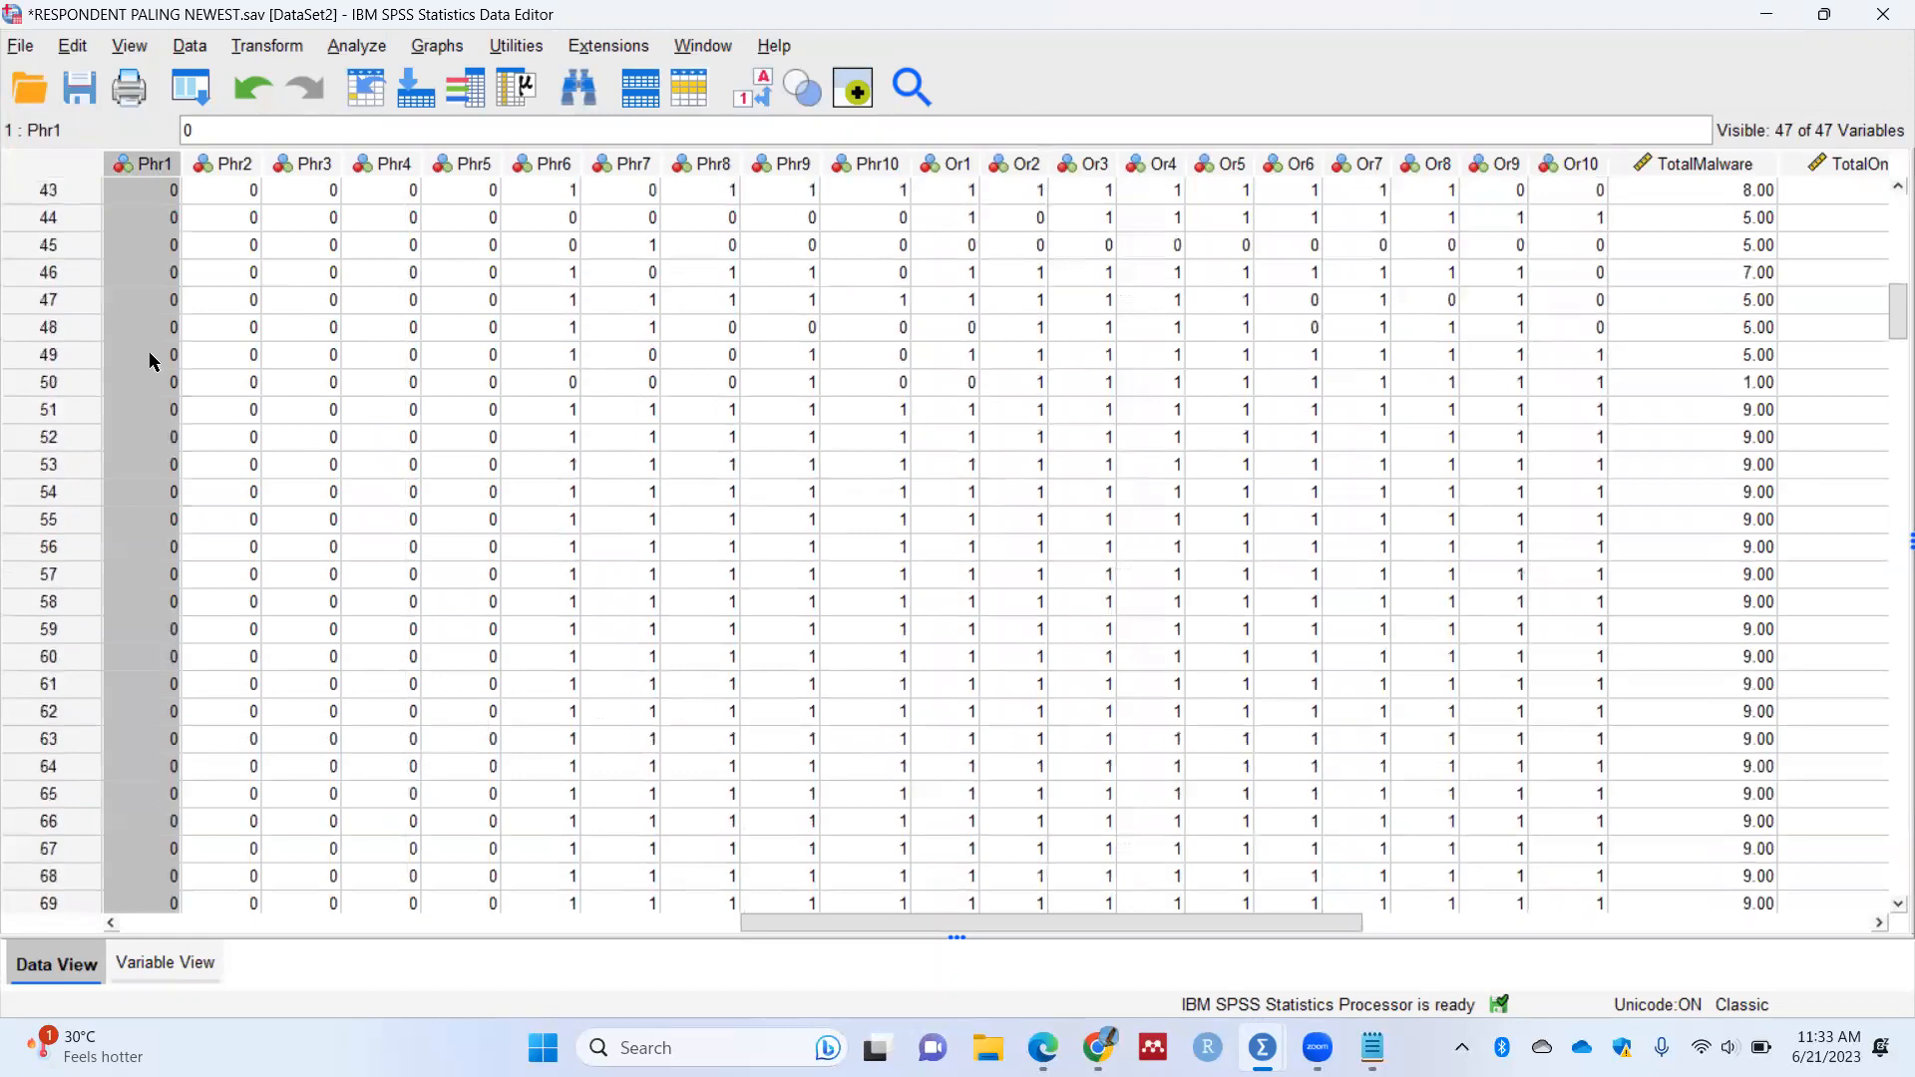
scroll(148, 362, "down", 13)
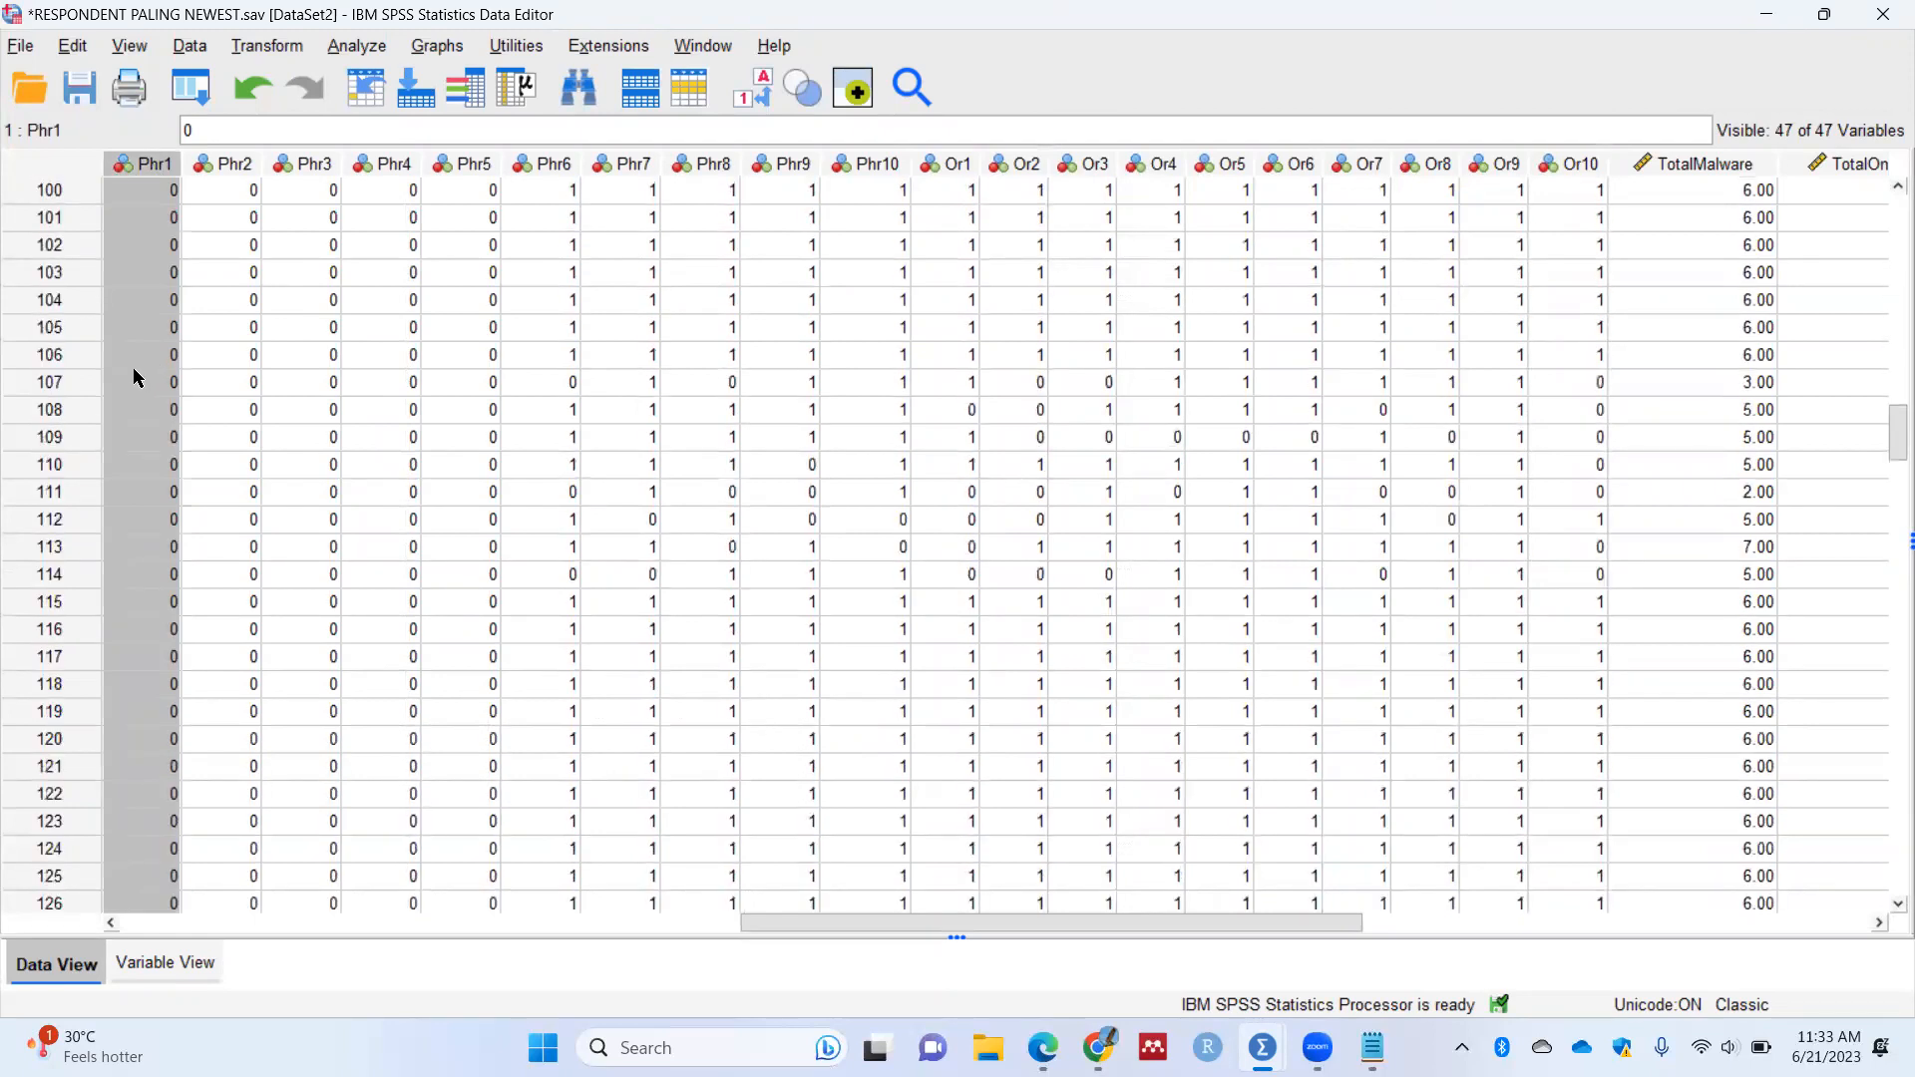
scroll(140, 371, "down", 20)
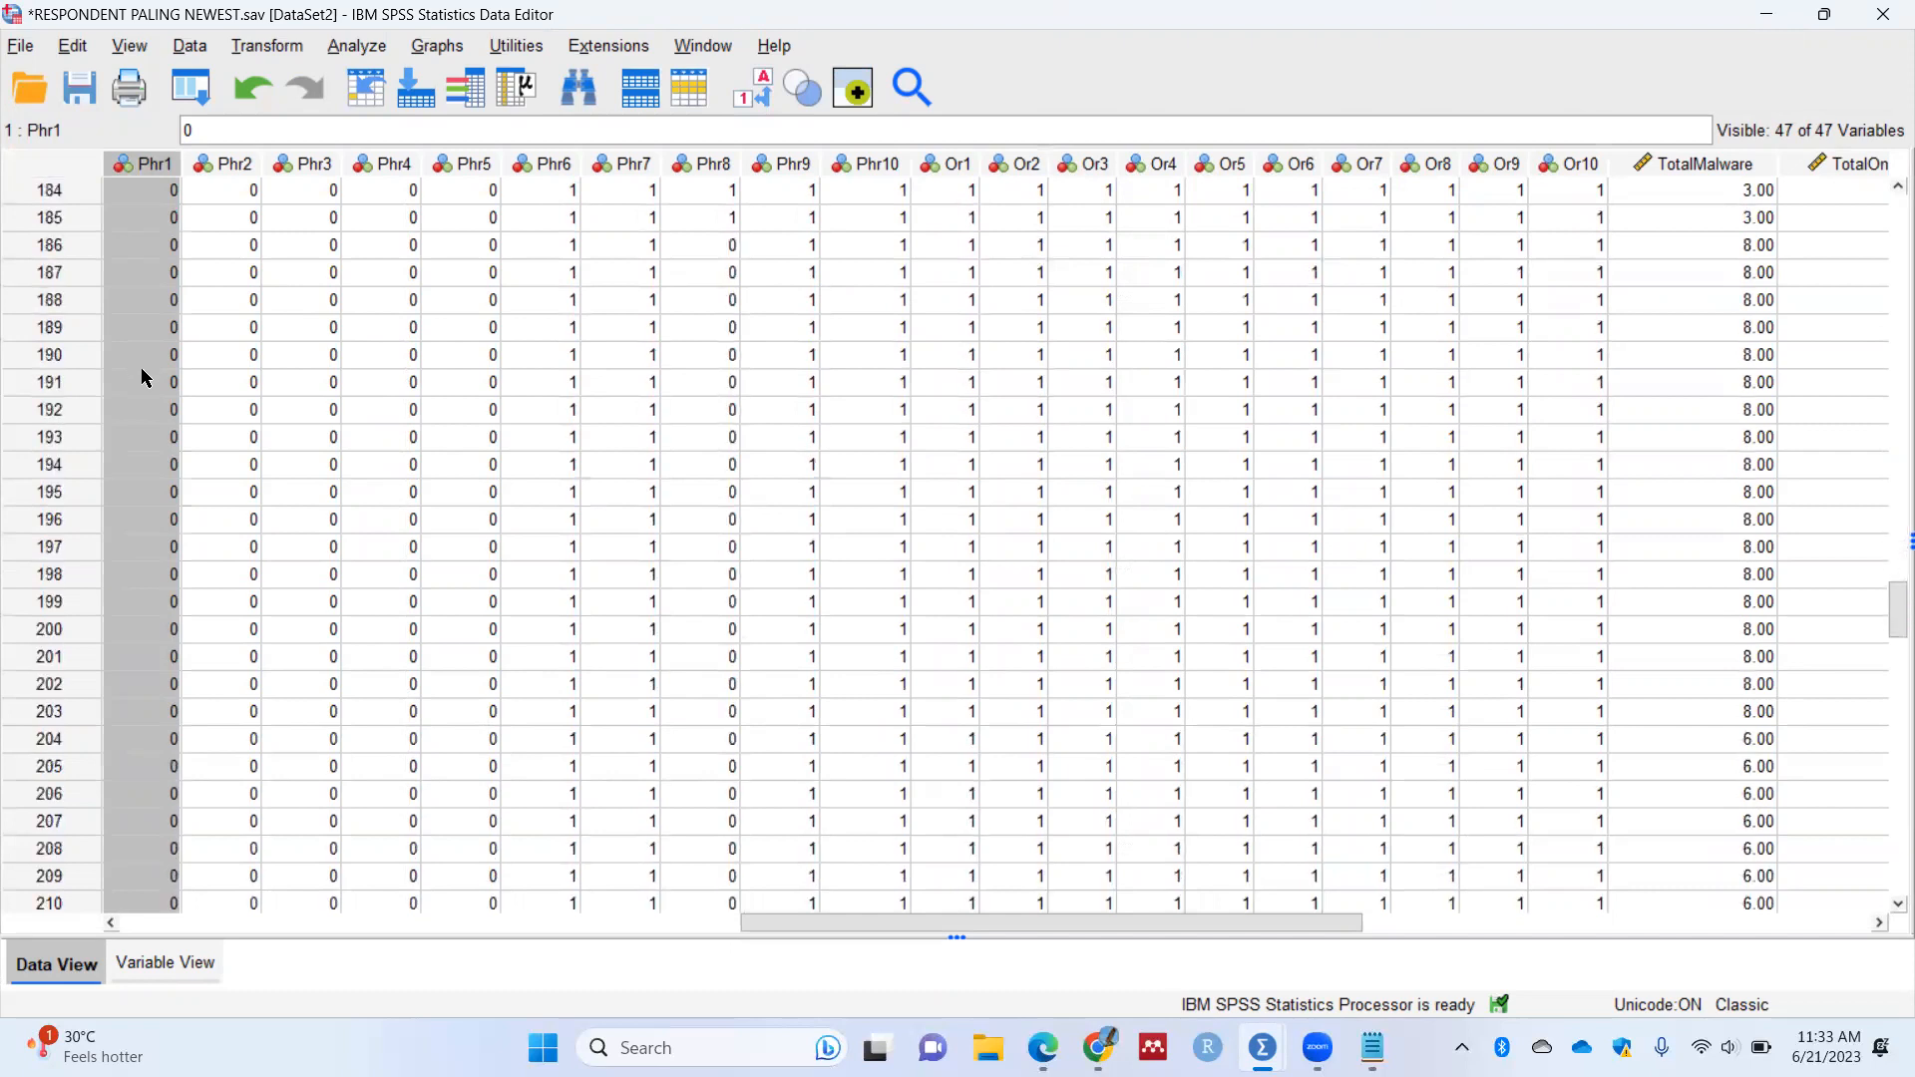
mouse_move(171, 166)
left_mouse_down()
mouse_move(296, 174)
mouse_move(181, 174)
left_mouse_up()
Step: Return to the Output3 results and compare the phishing items' frequency tables, from reading phishing materials to the padlock symbol item
mouse_move(1098, 1047)
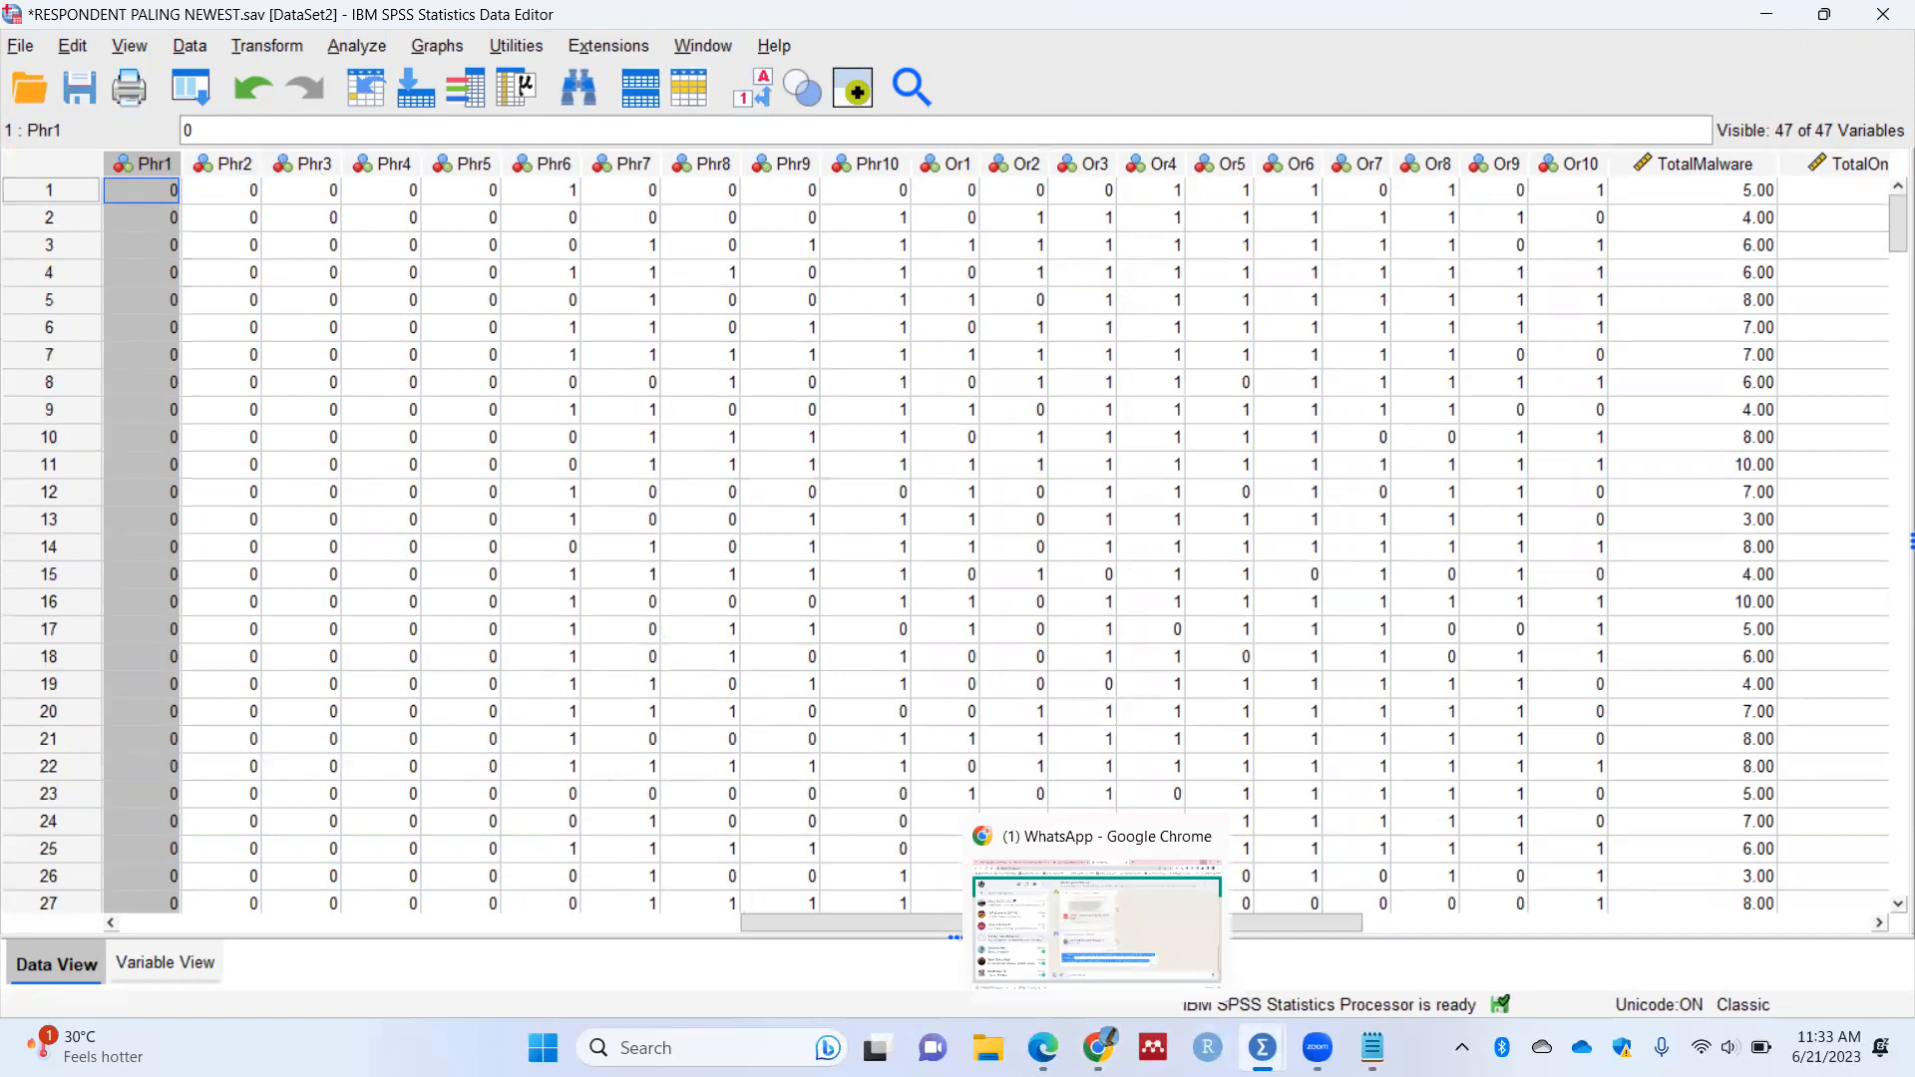
mouse_move(1262, 1048)
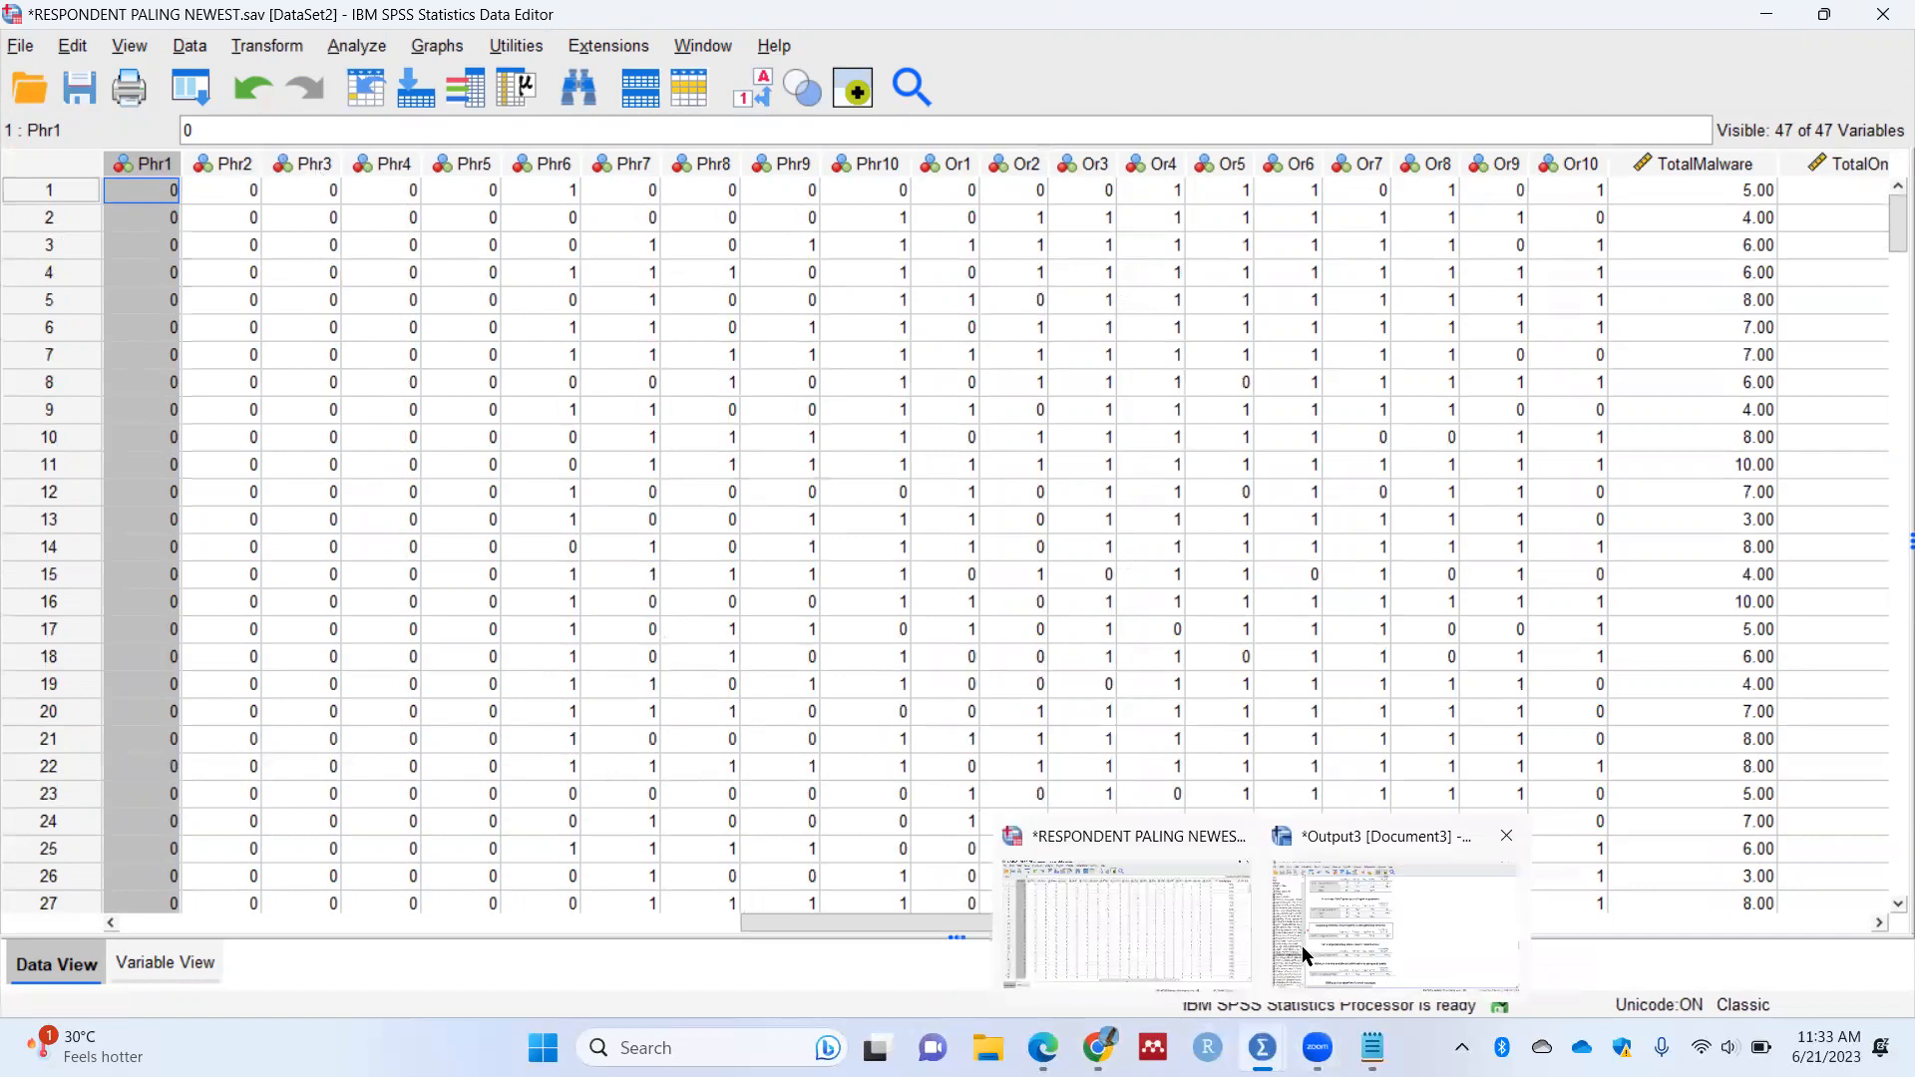
left_click(1301, 945)
scroll(678, 539, "down", 7)
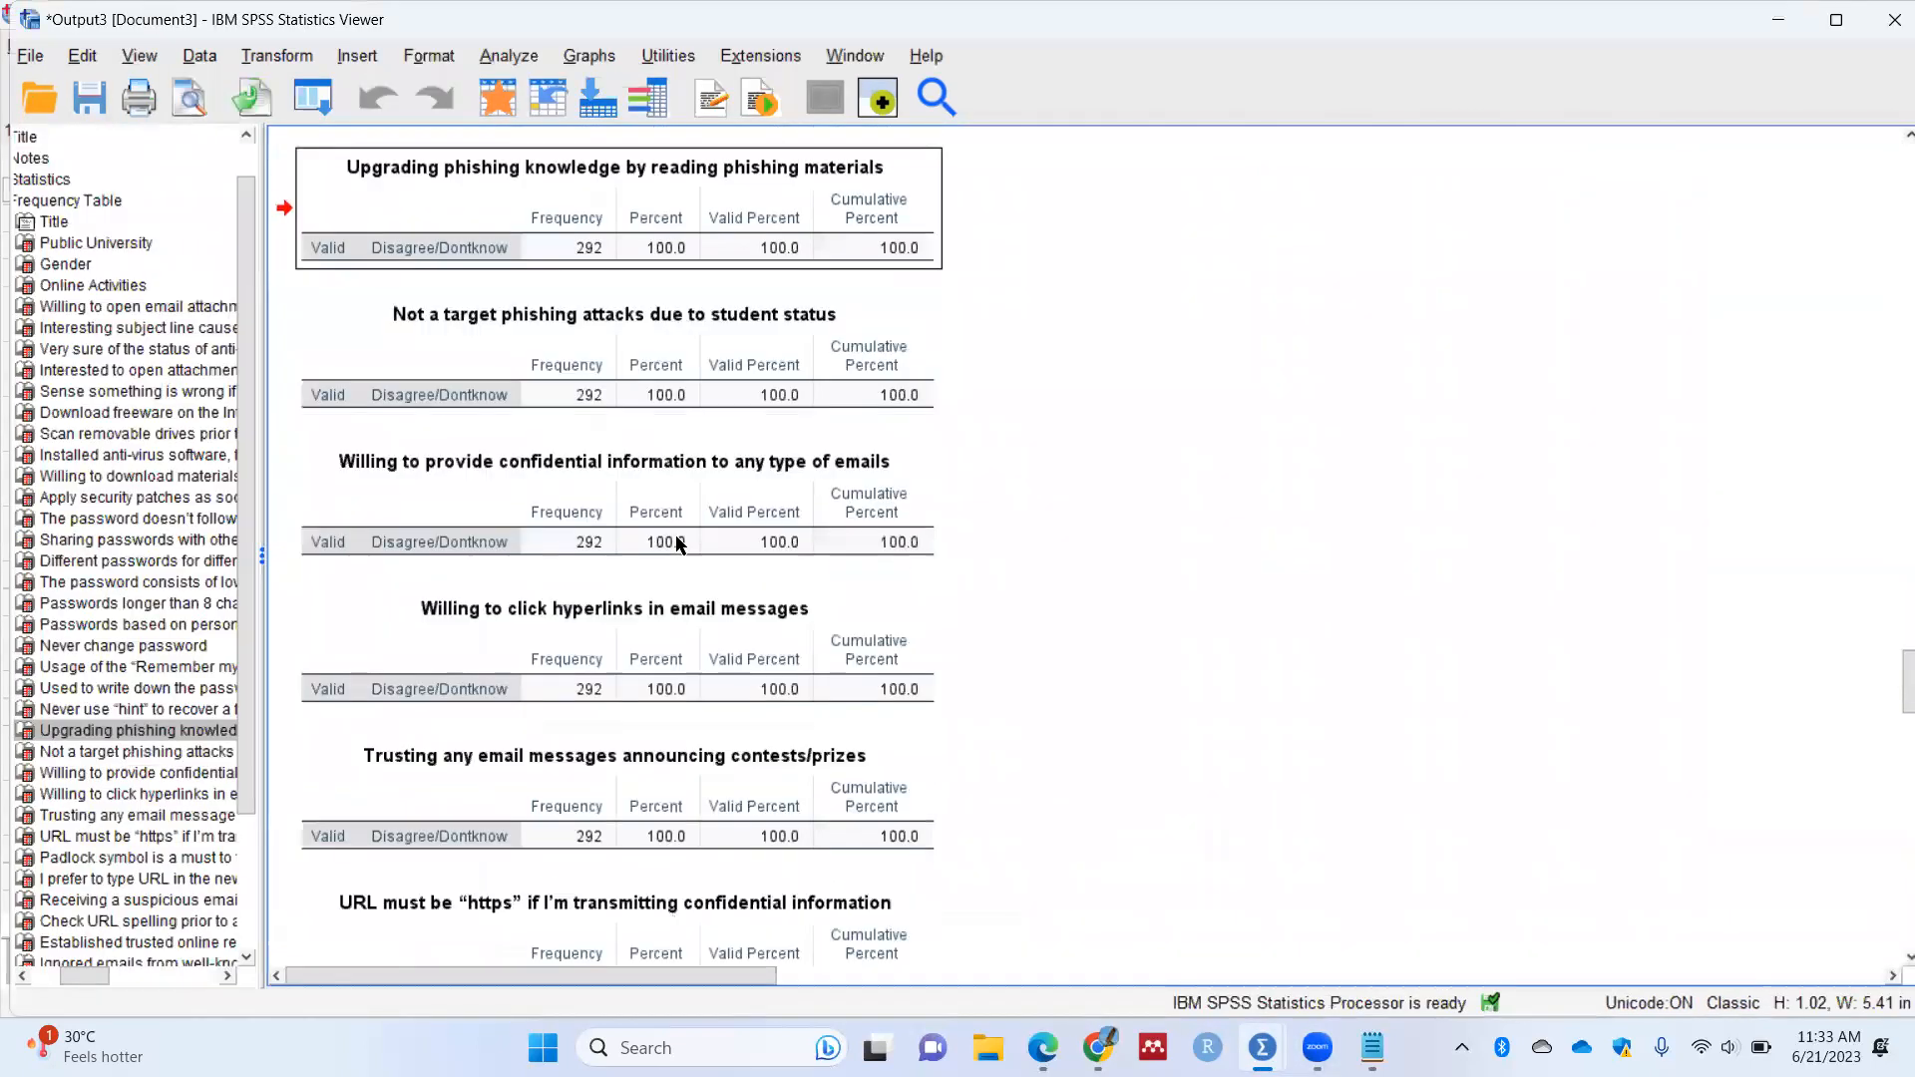
scroll(678, 543, "up", 3)
scroll(678, 543, "up", 1)
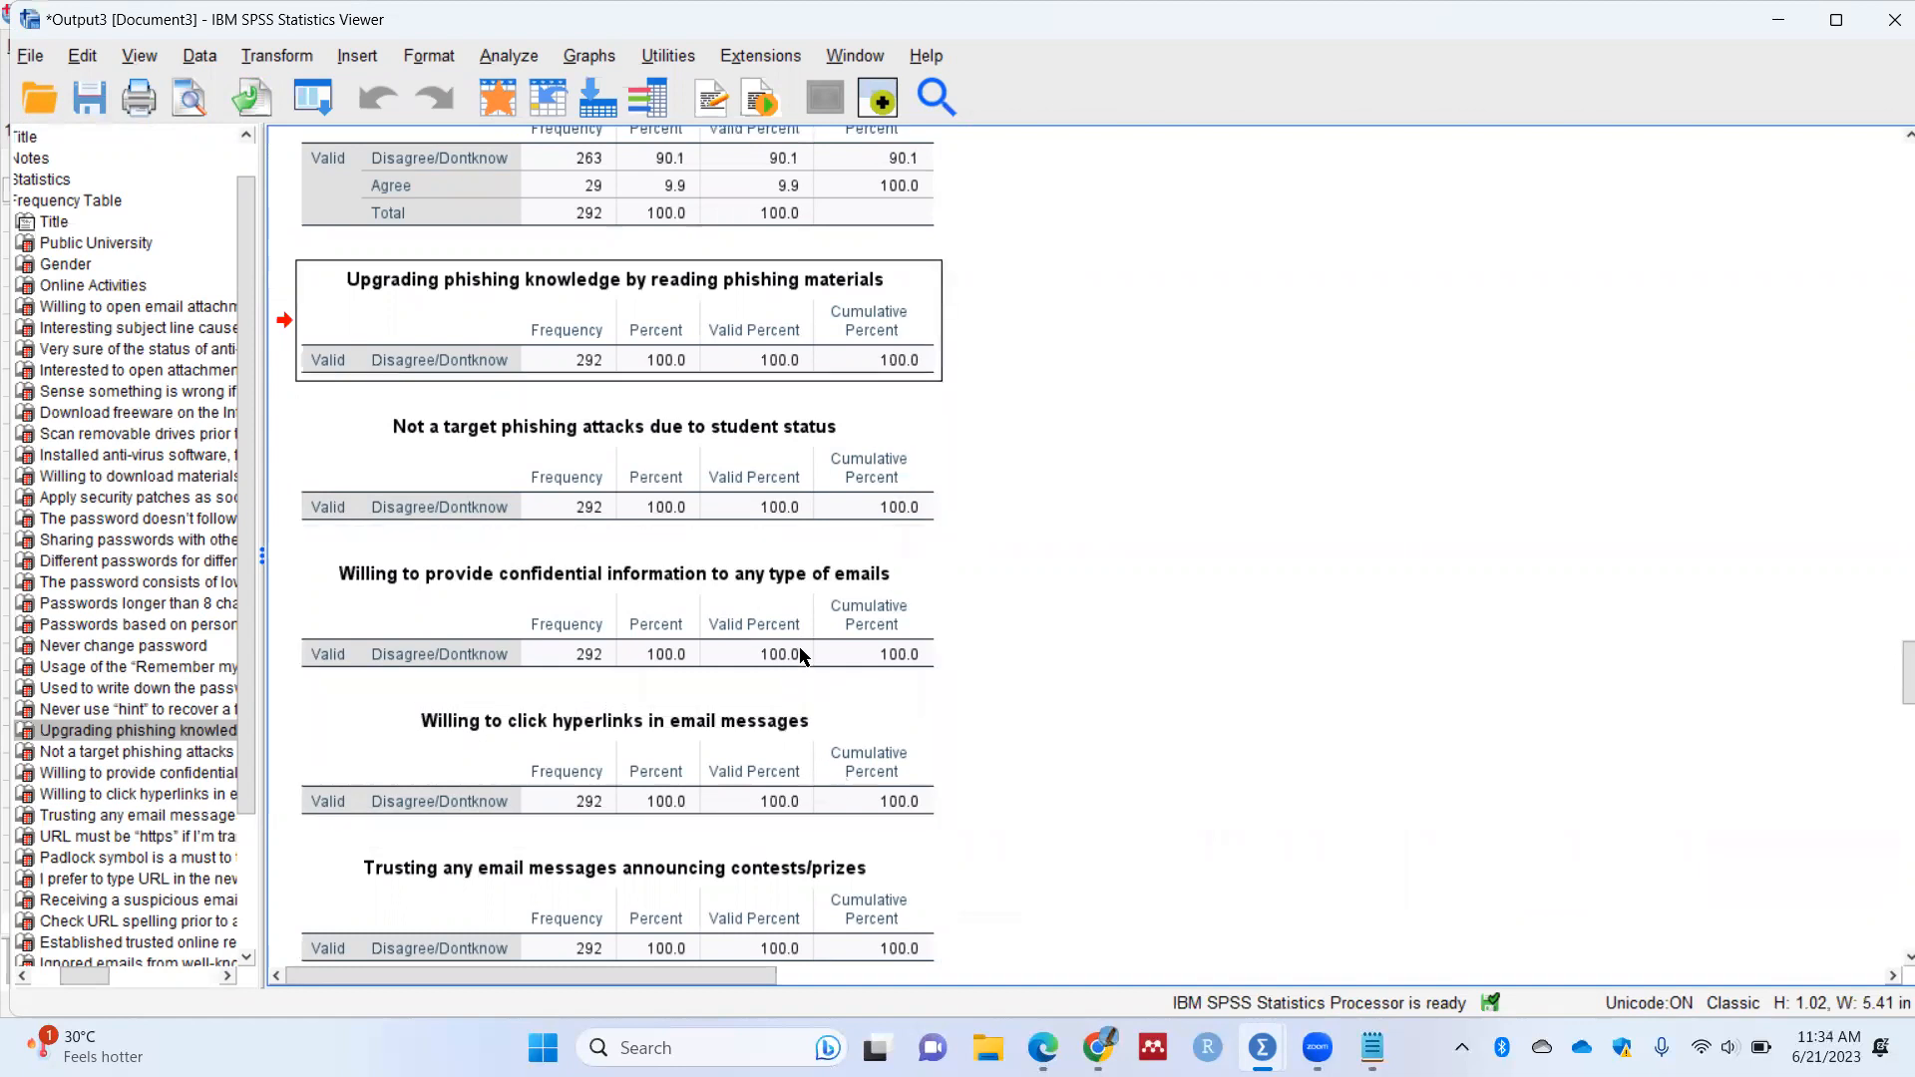
scroll(802, 653, "down", 1)
scroll(787, 602, "down", 1)
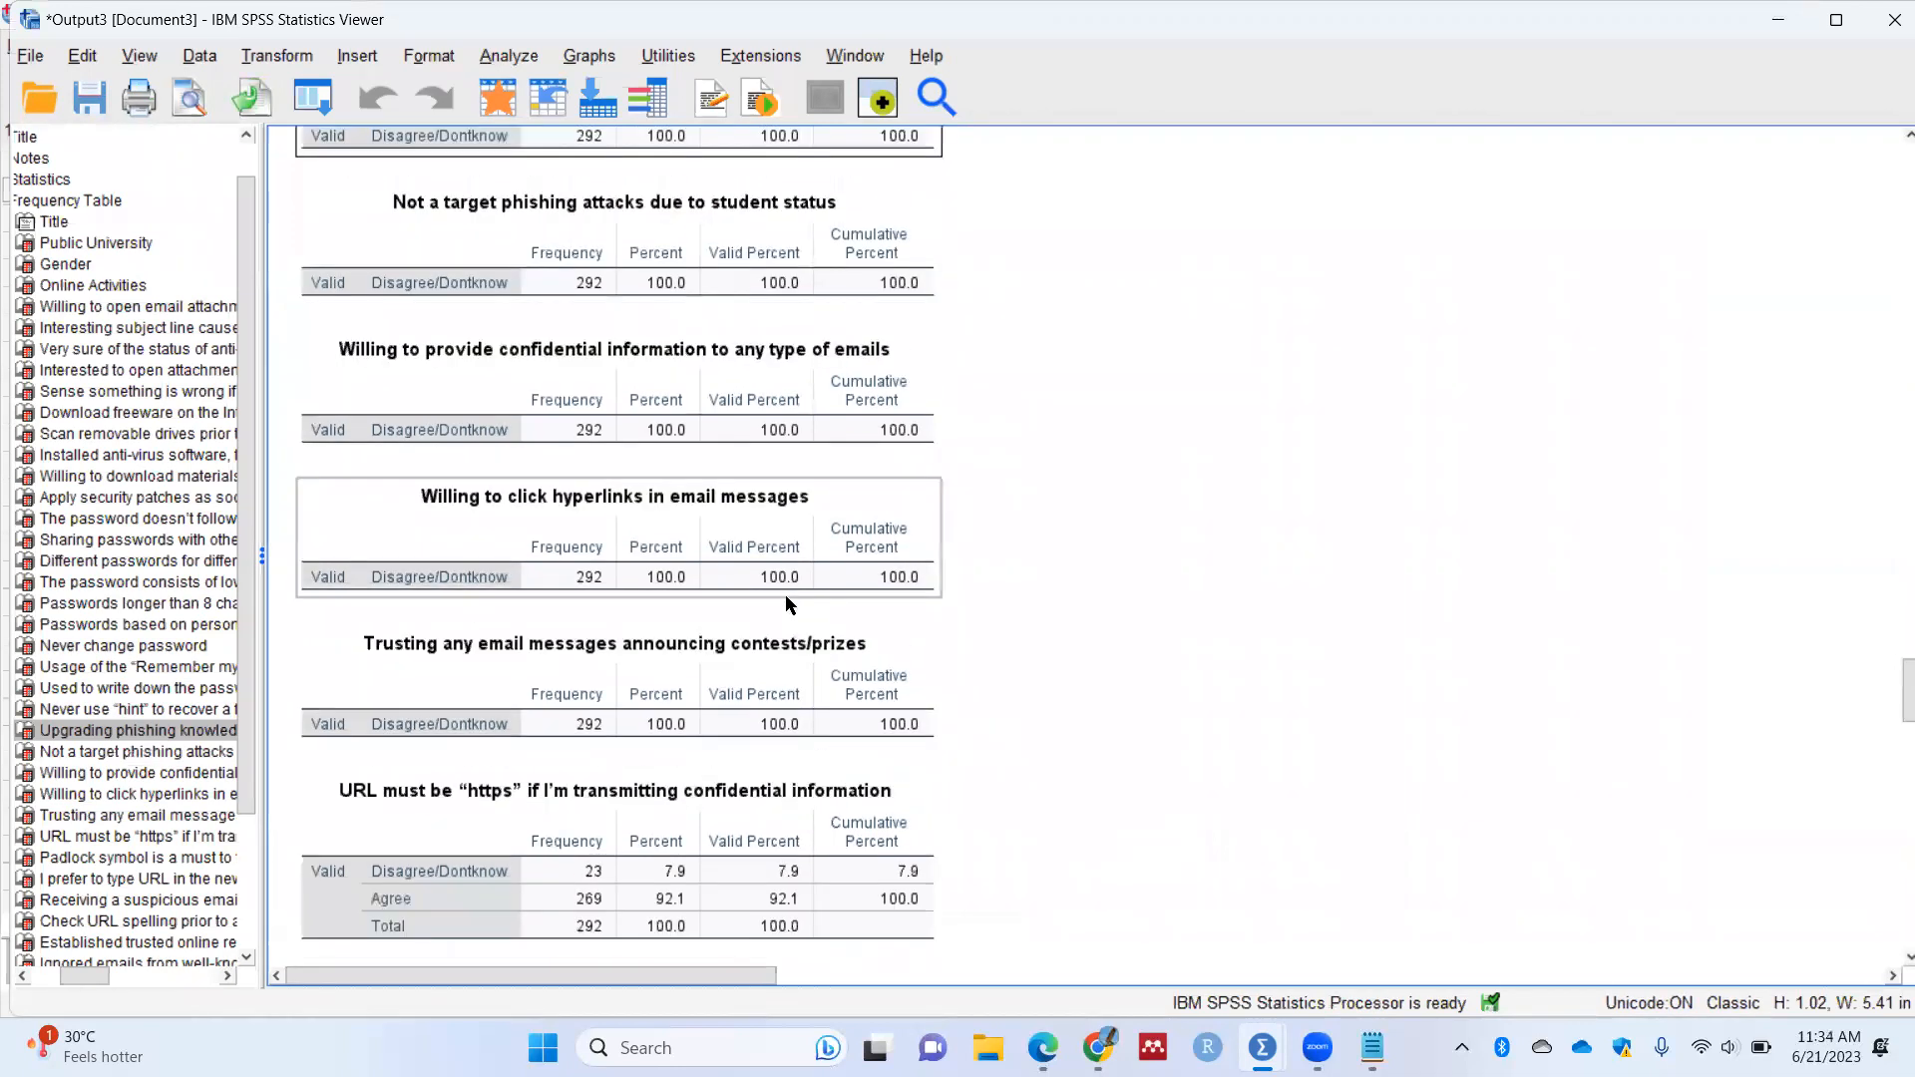
scroll(787, 603, "down", 1)
scroll(787, 605, "down", 2)
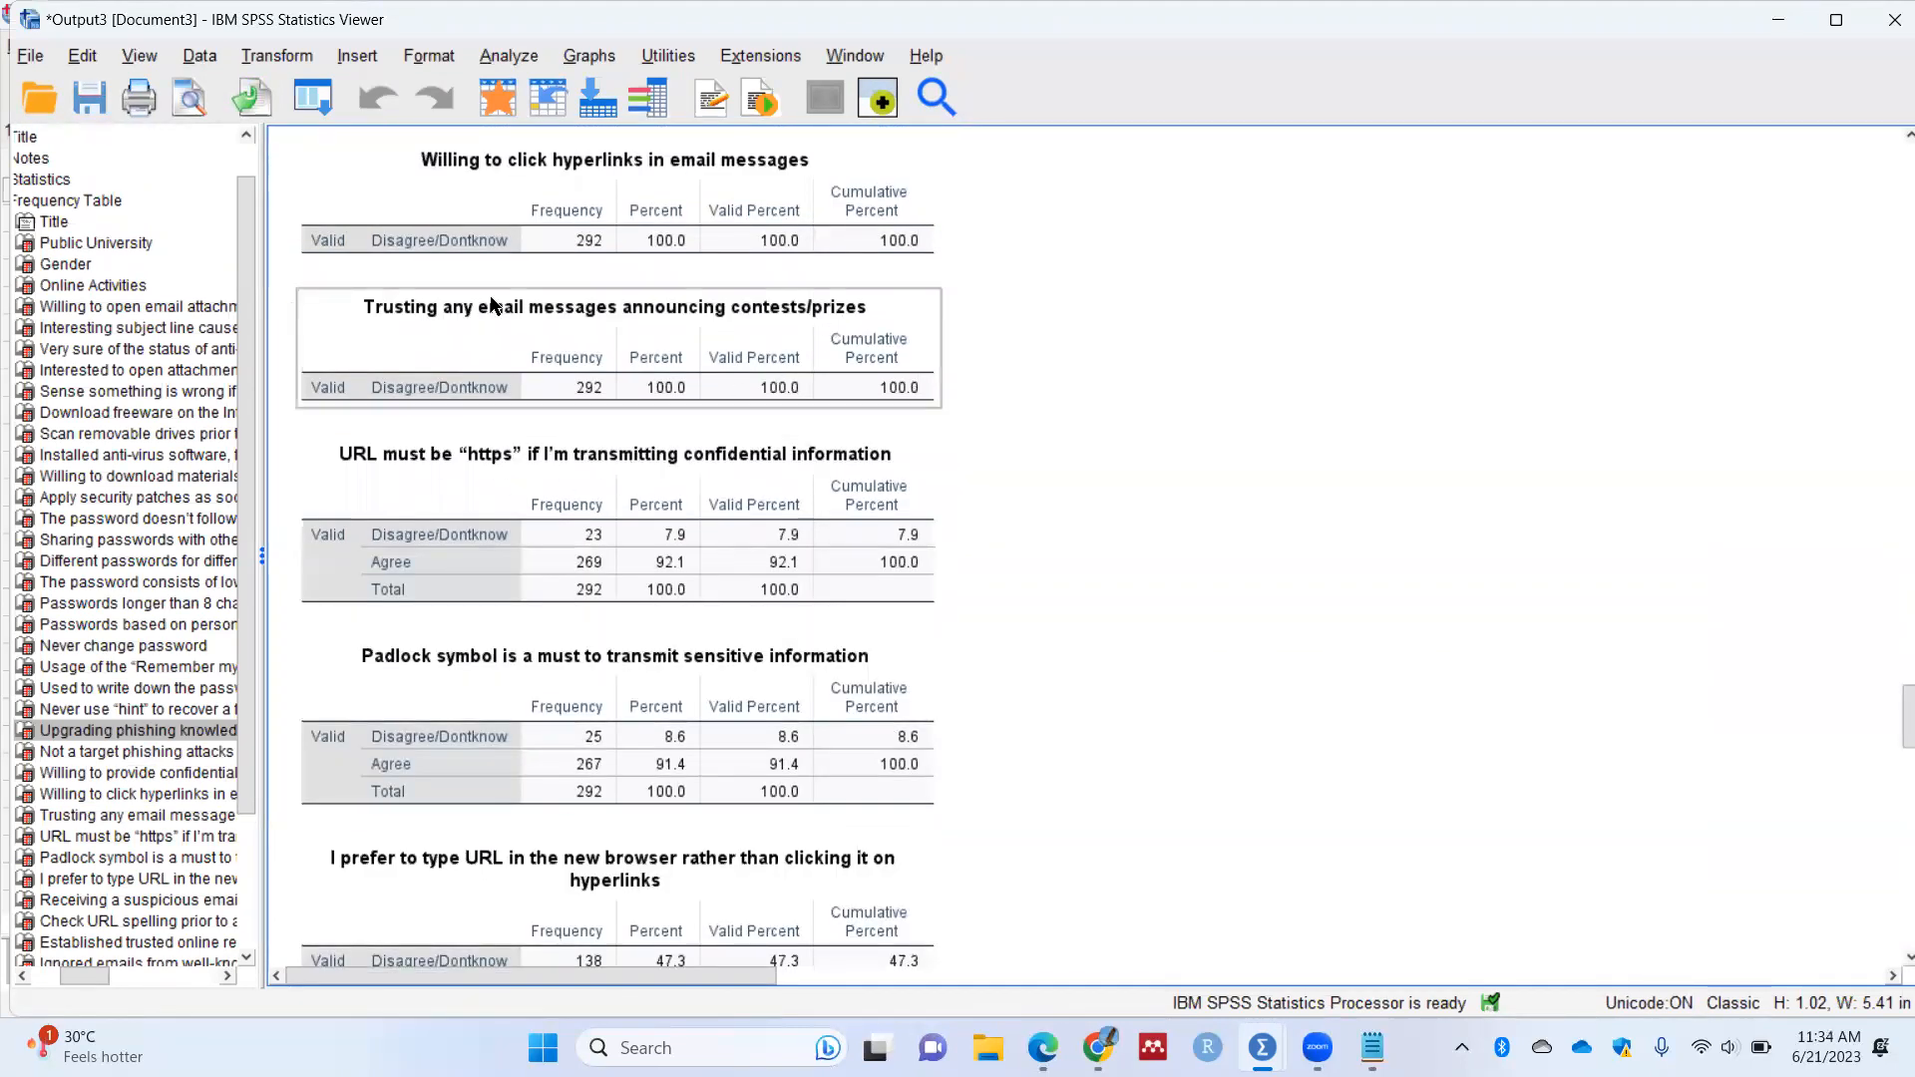
scroll(479, 304, "up", 4)
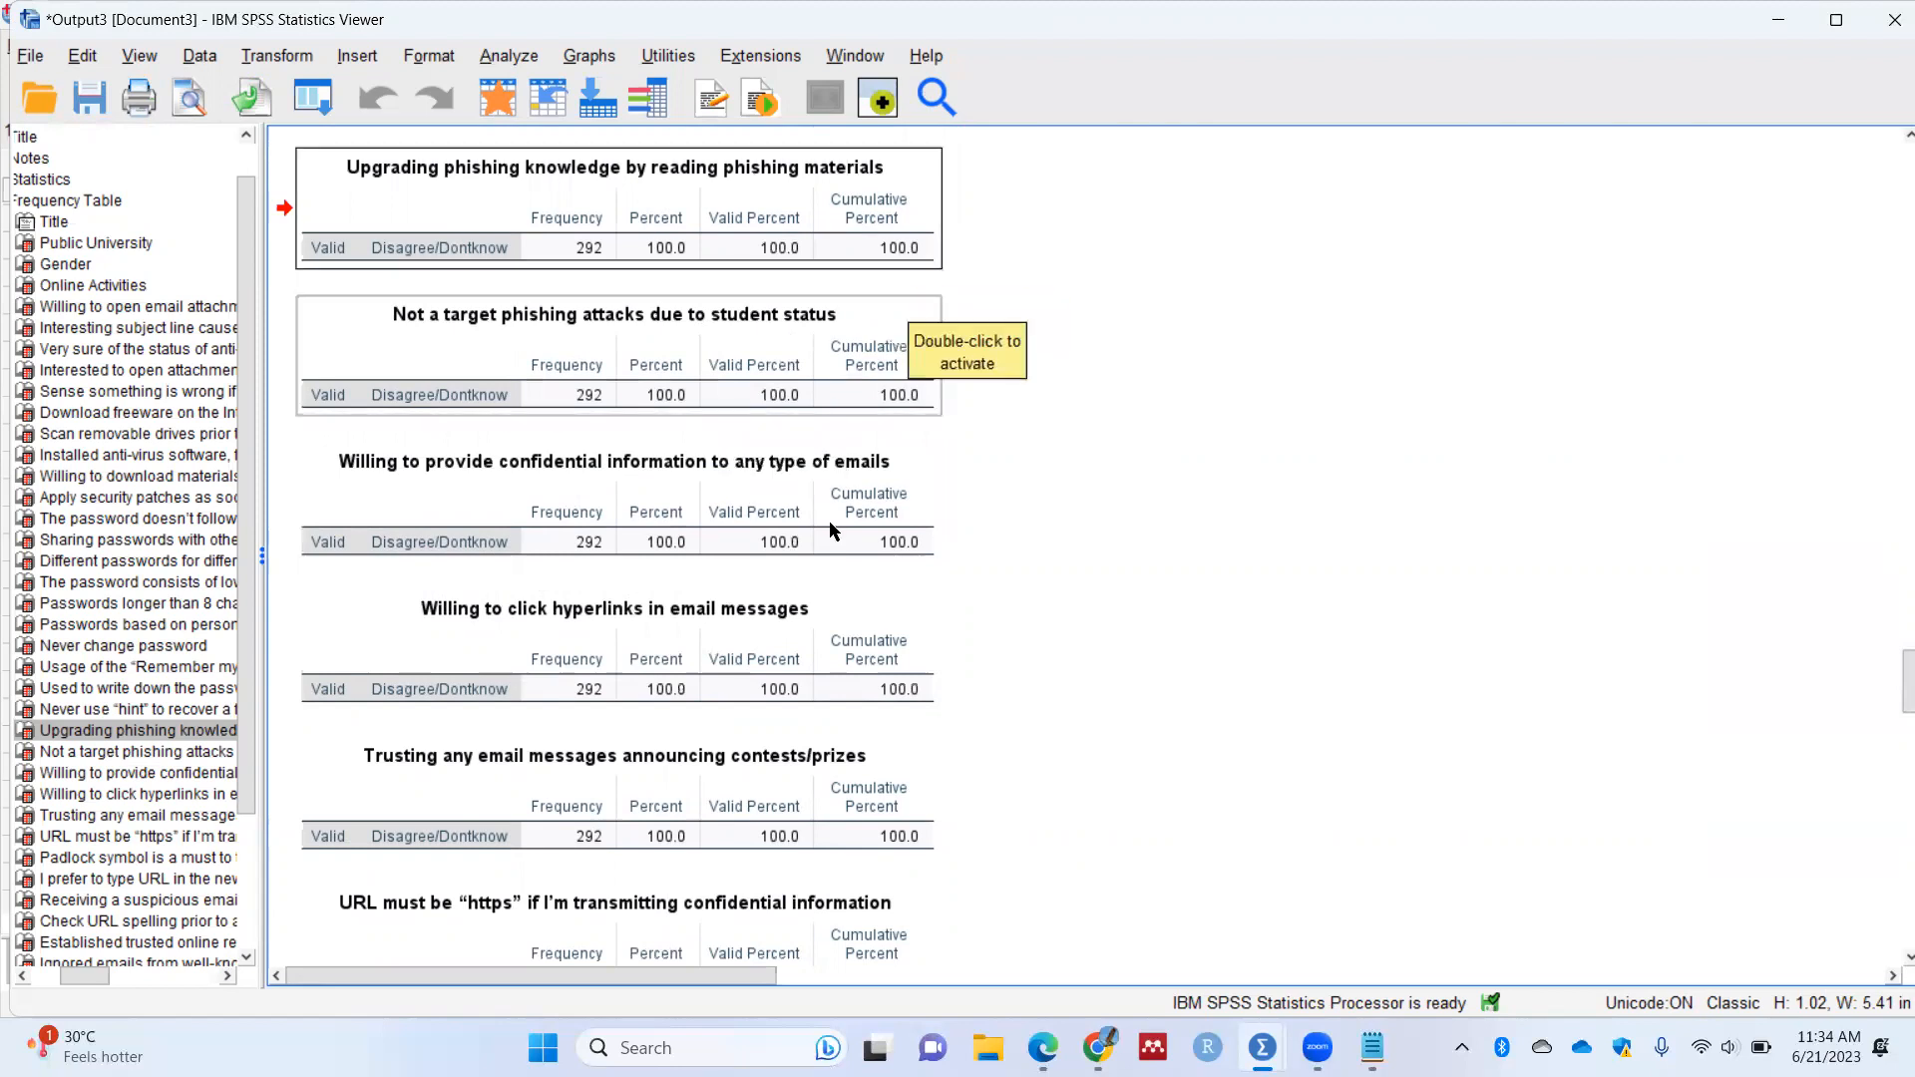
Step: Read on through the remaining phishing and online scam frequency tables to "Wouldn't hesitate to face-to-face with internet friends"
scroll(724, 489, "down", 9)
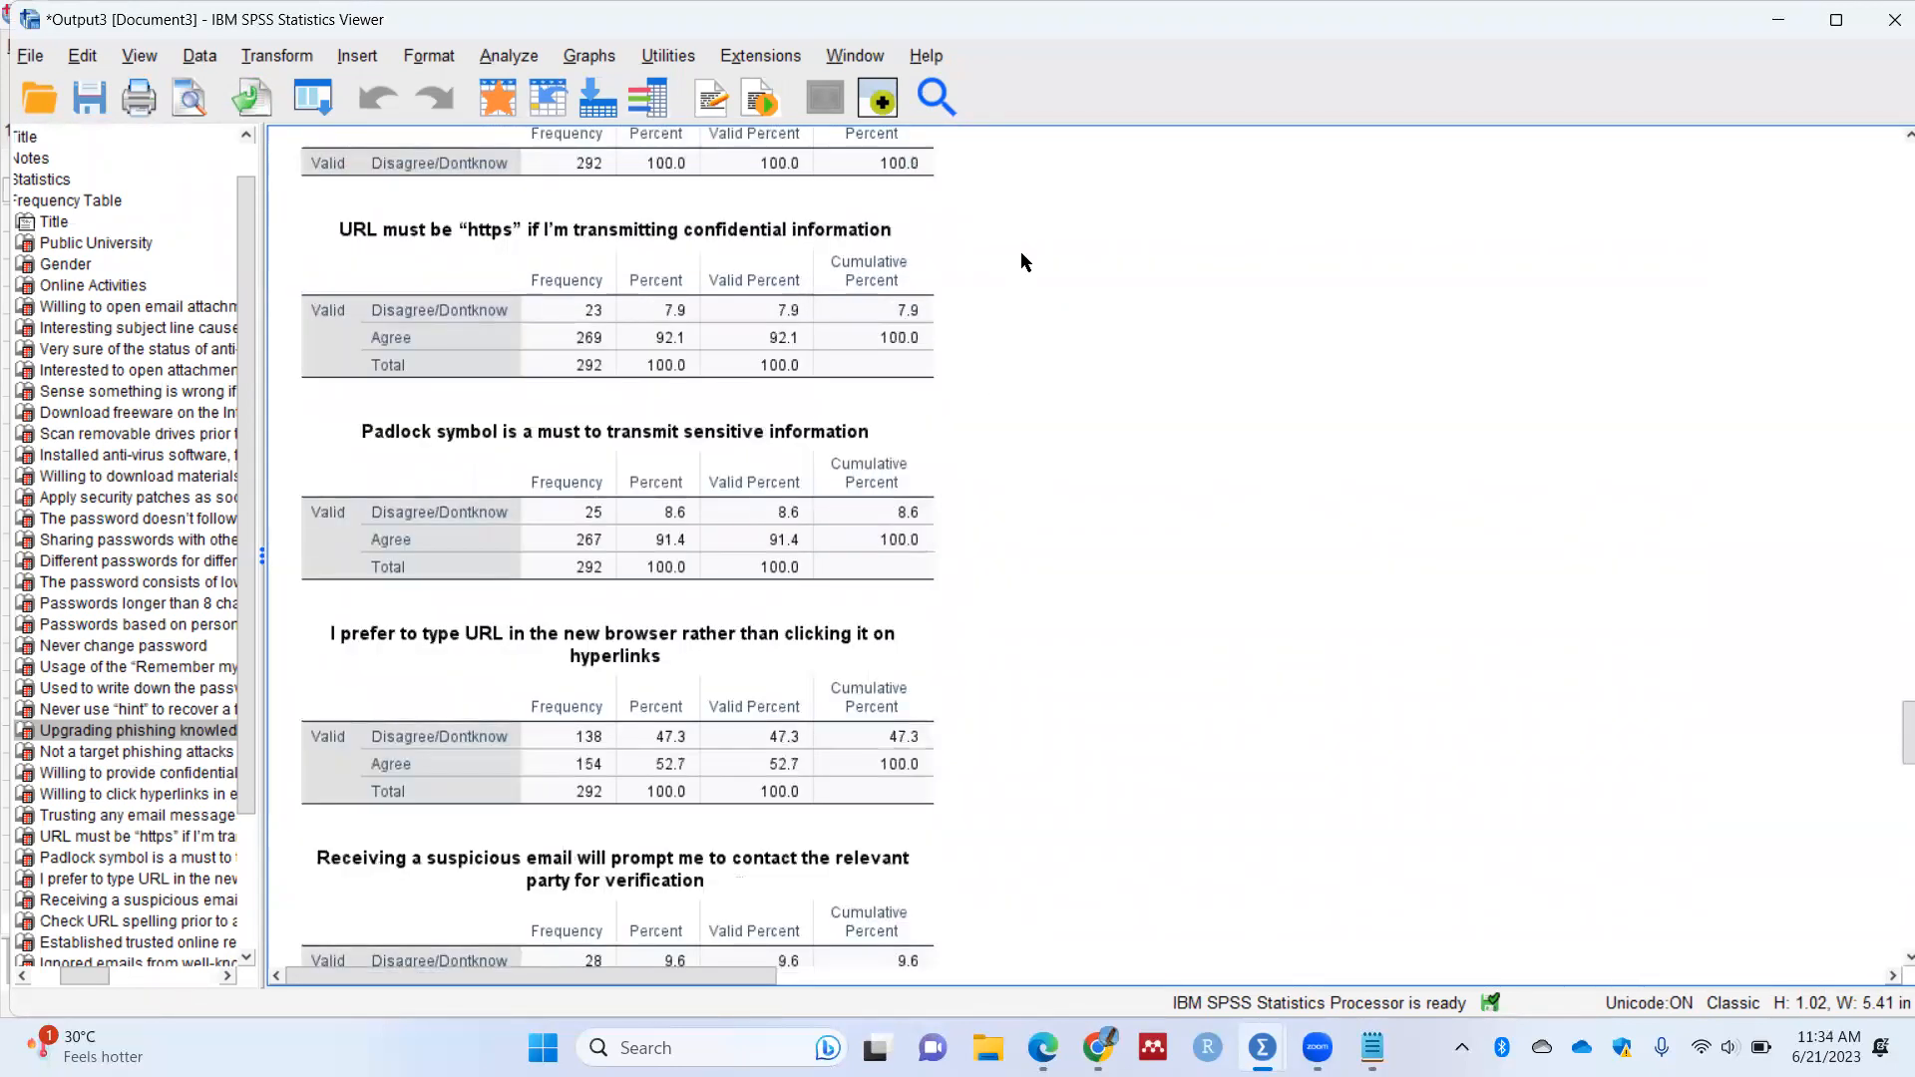
scroll(894, 419, "down", 9)
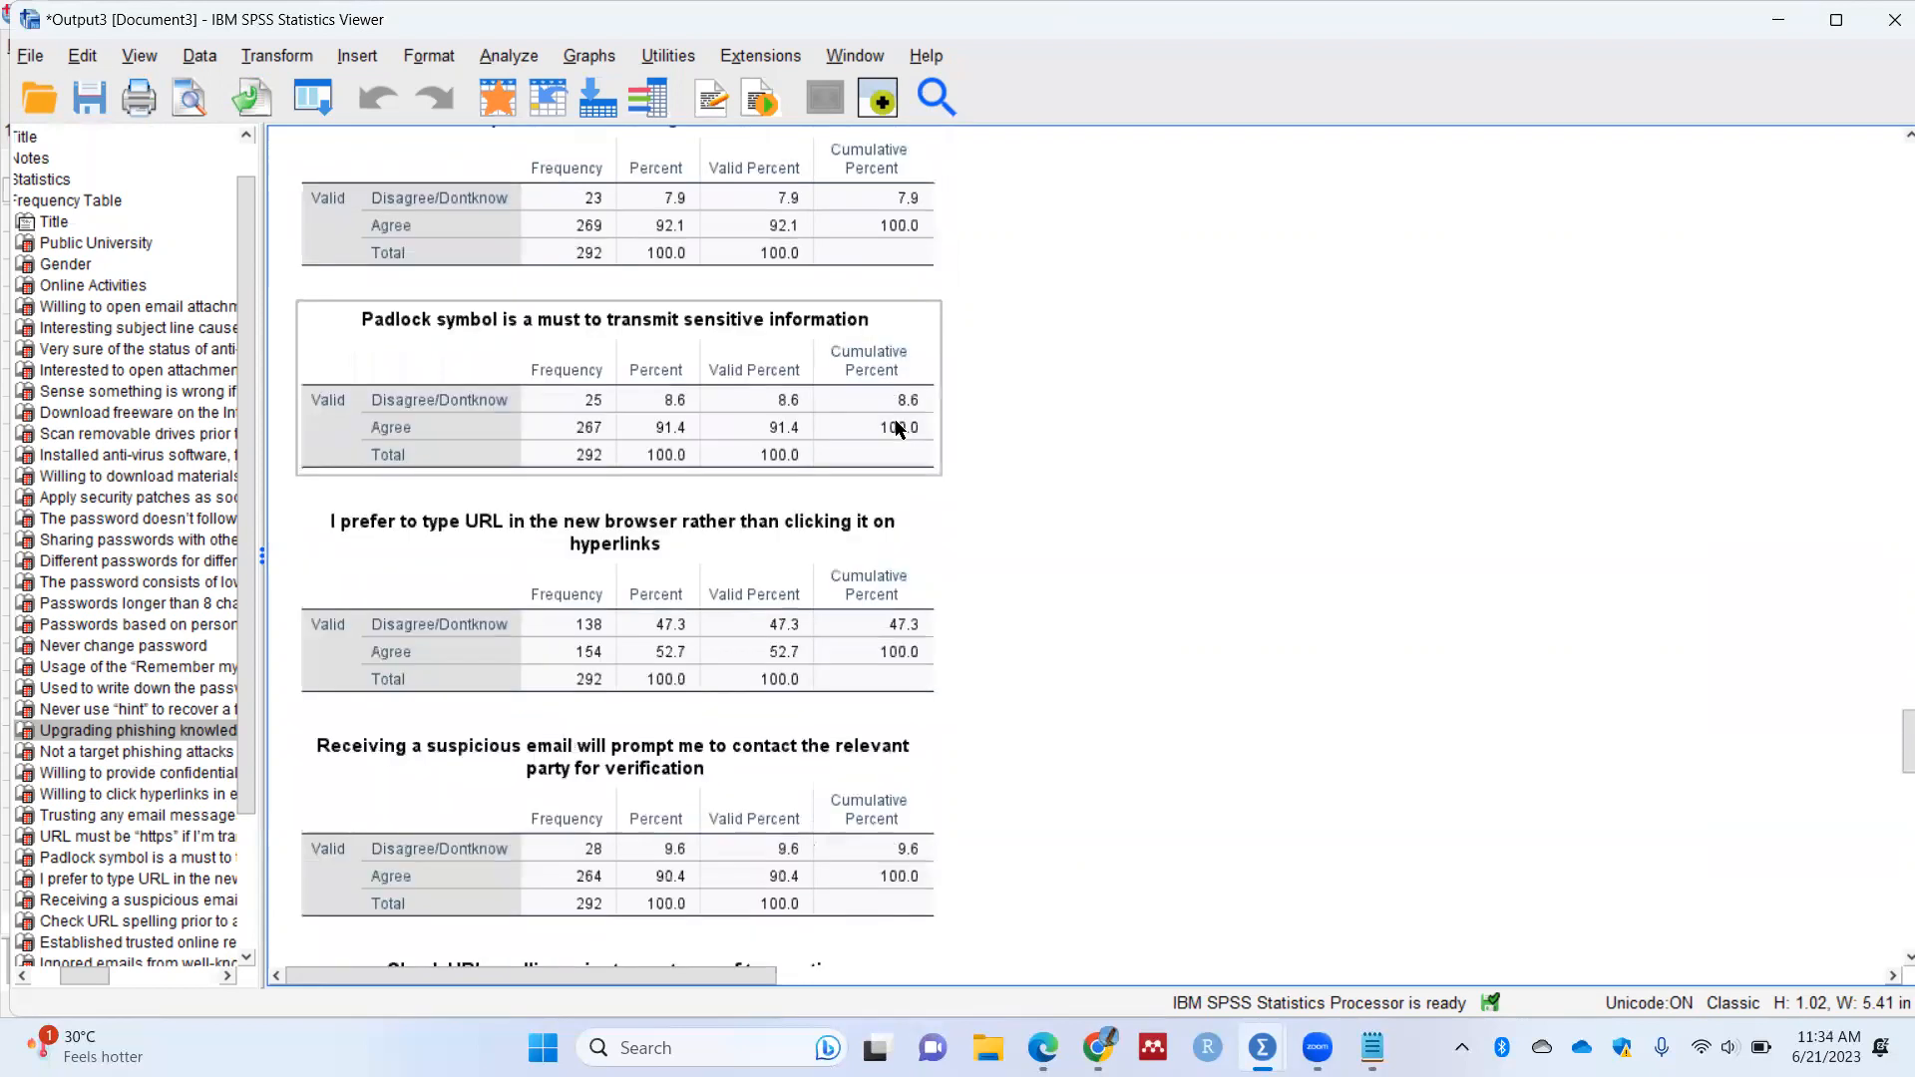
scroll(883, 429, "down", 18)
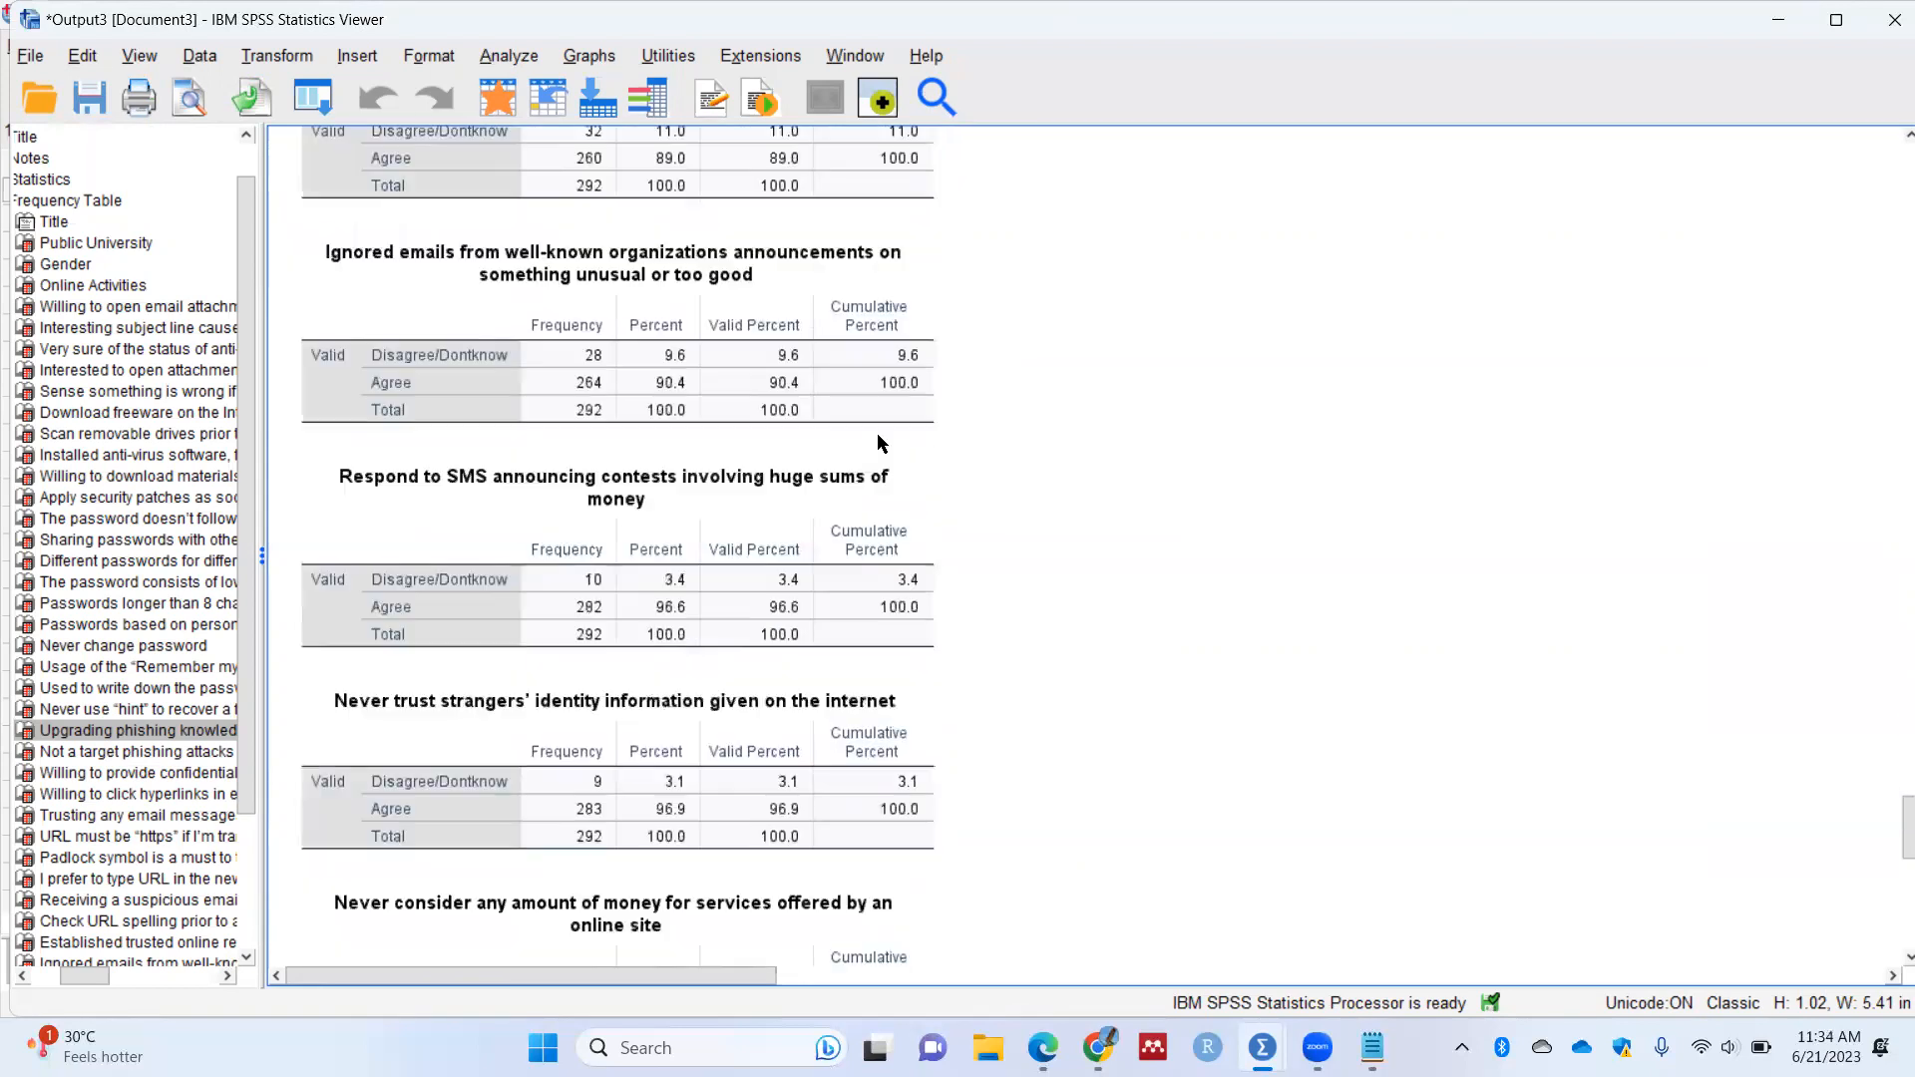
scroll(874, 437, "down", 7)
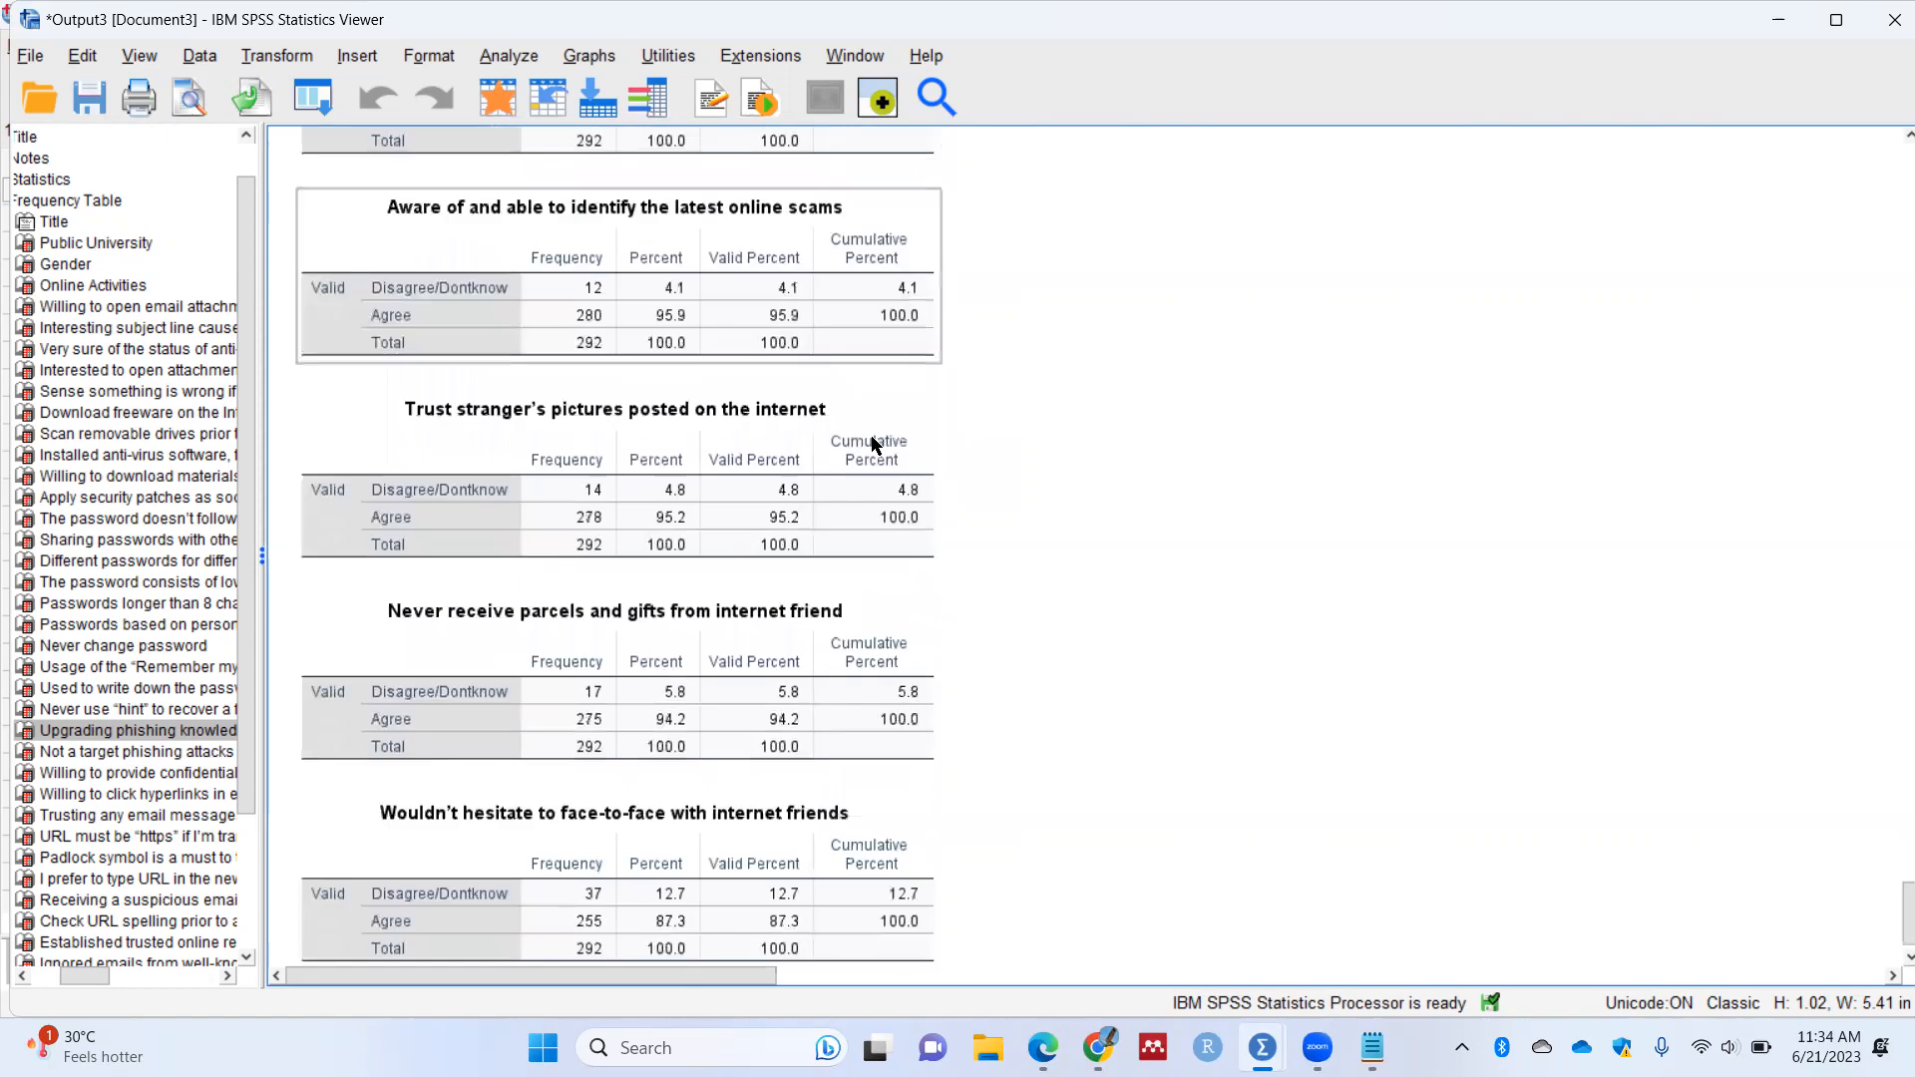
Step: Run descriptive statistics for the data columns TotalMalware, TotalOnlinescams, TotalPasswordUsage and TotalPhishing, and review the Statistics table
mouse_move(1261, 1047)
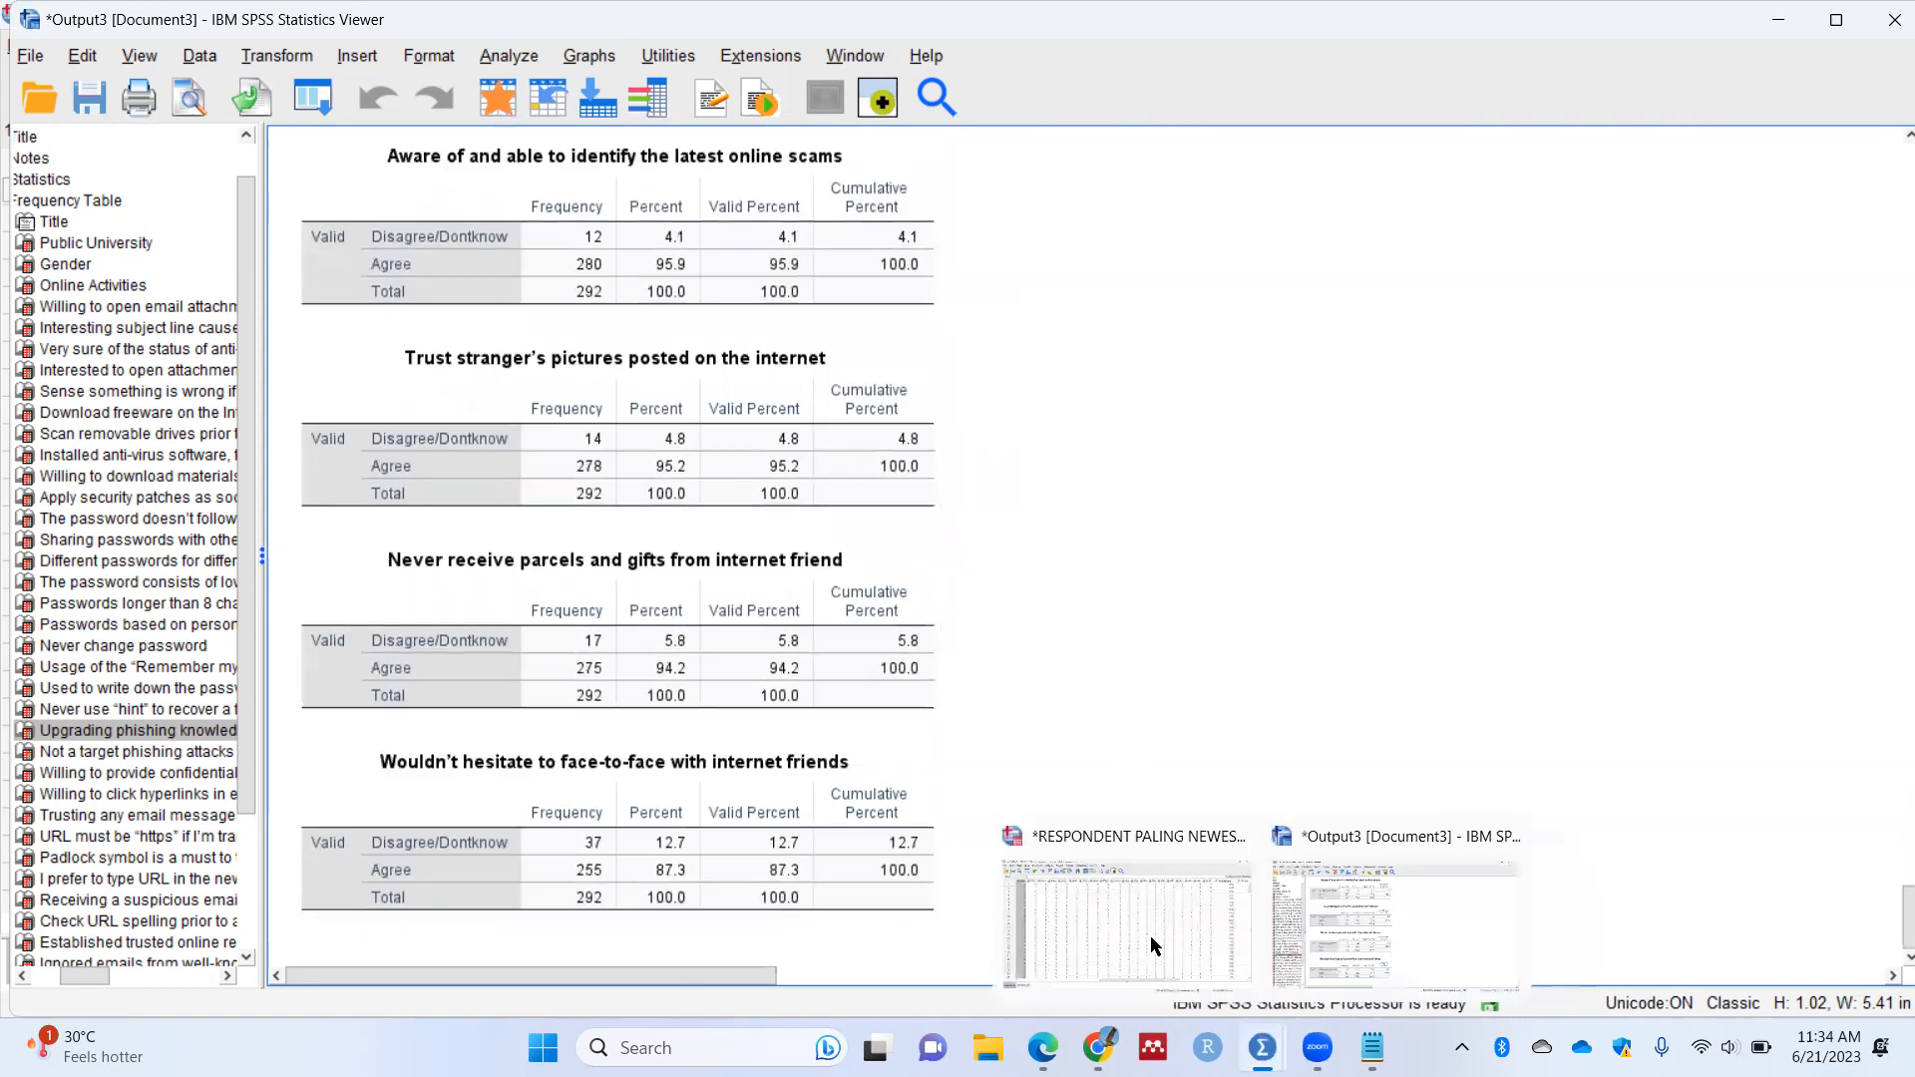
left_click(1227, 957)
left_click_drag(1237, 923, 1750, 860)
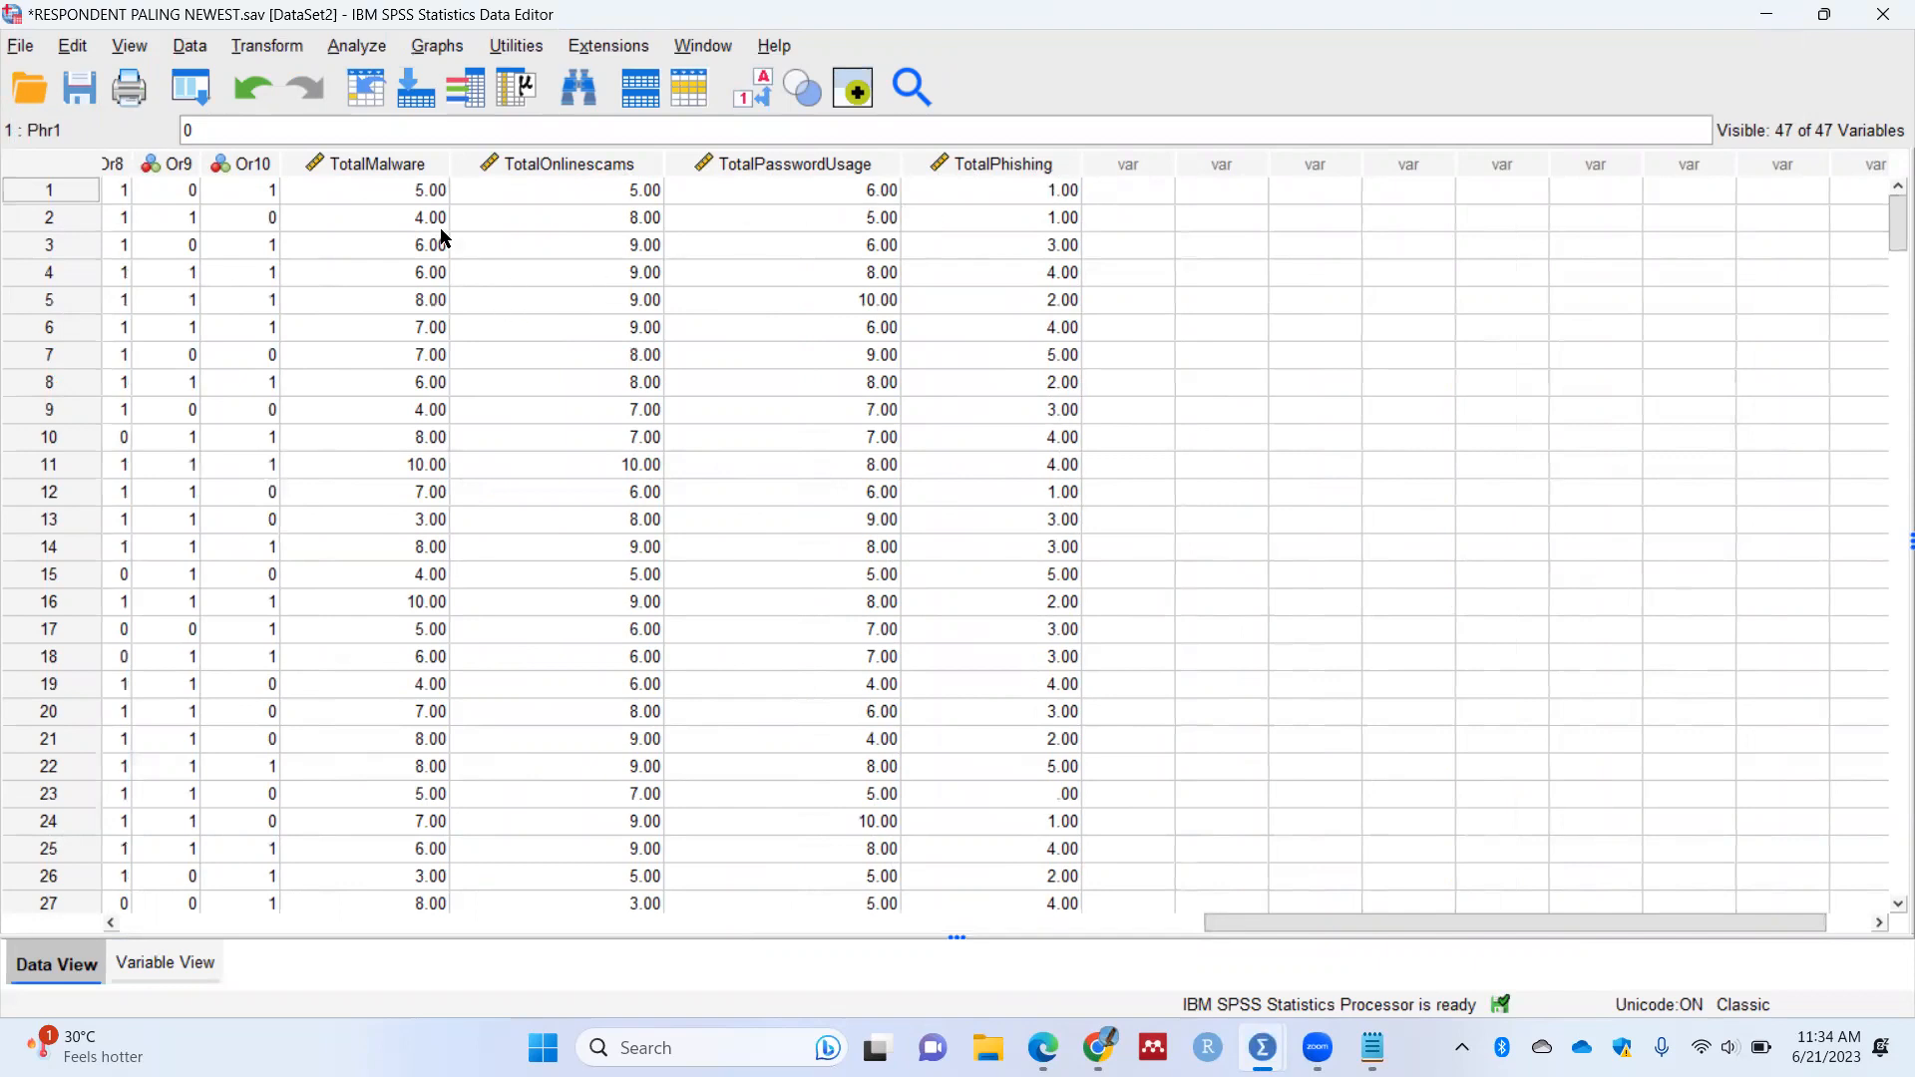
left_click(403, 160)
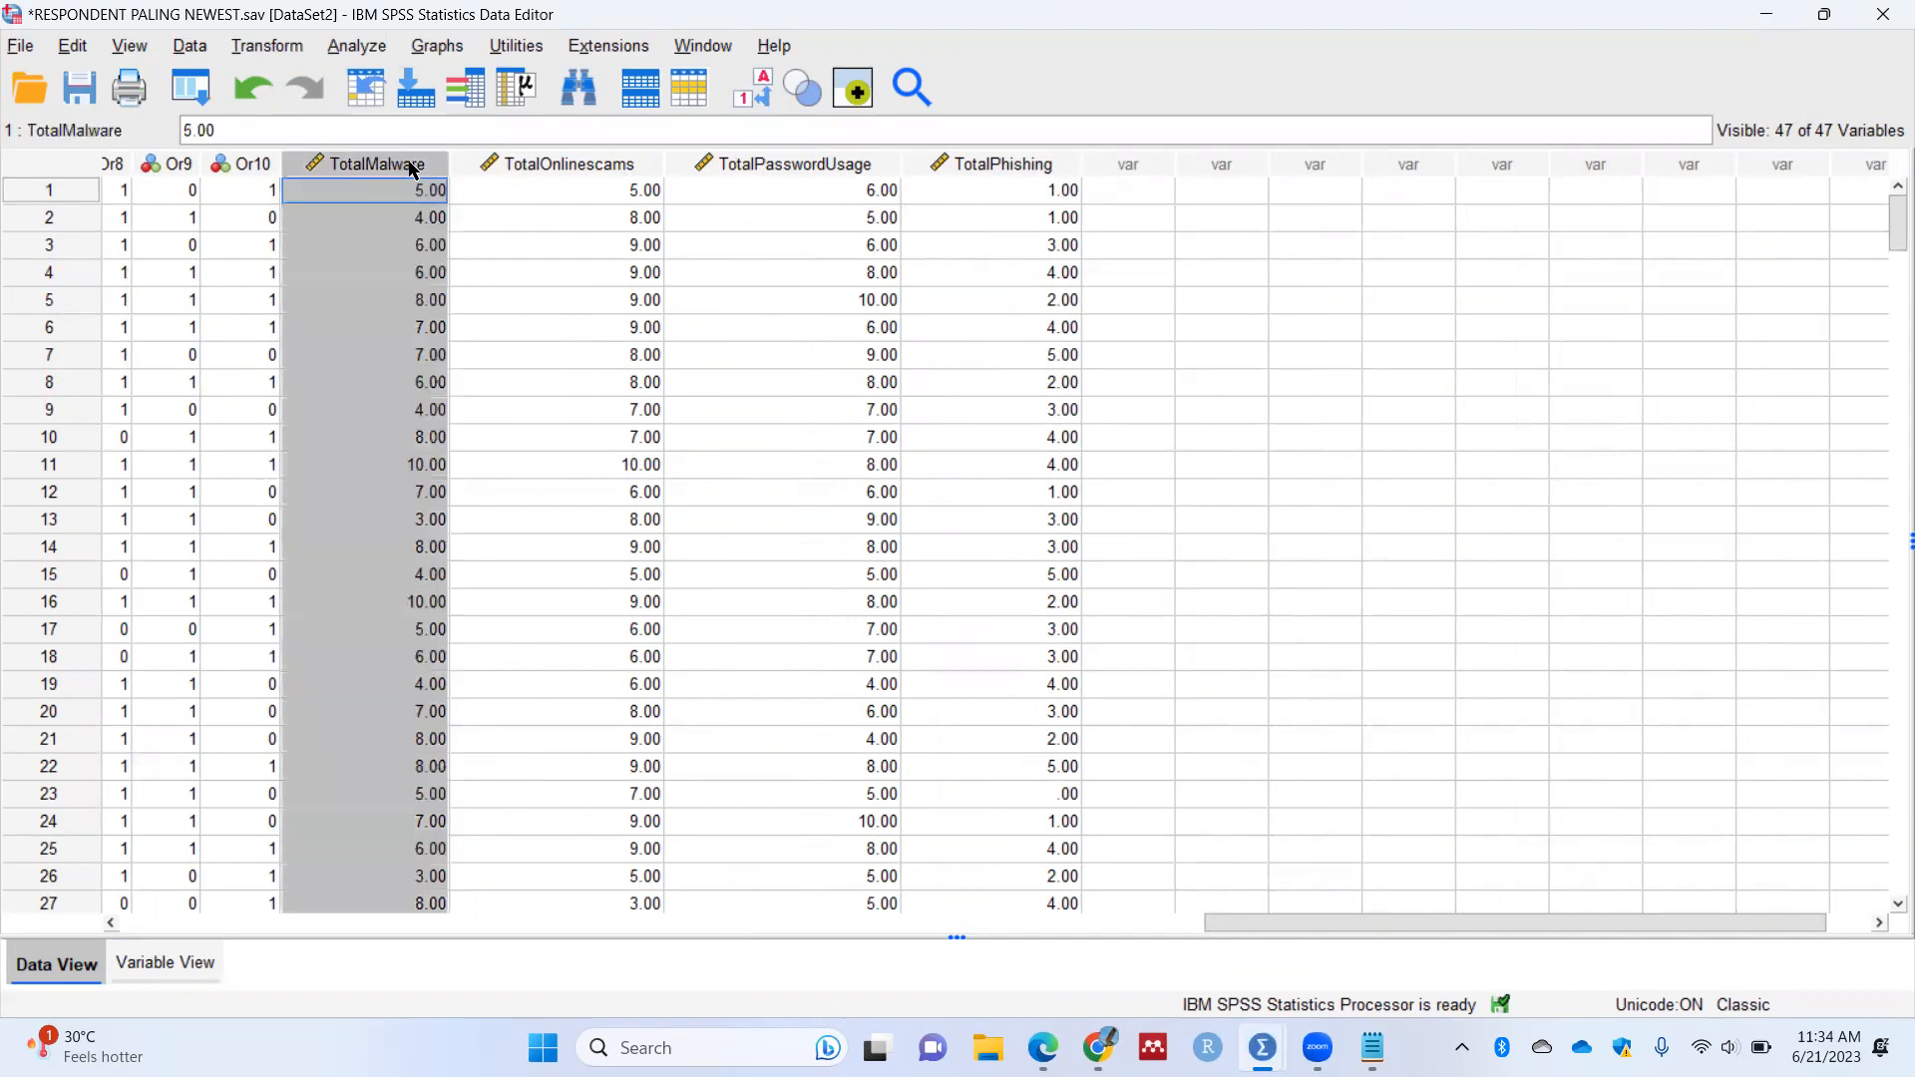
left_click(1011, 163)
left_click_drag(417, 162, 1008, 167)
left_click(579, 88)
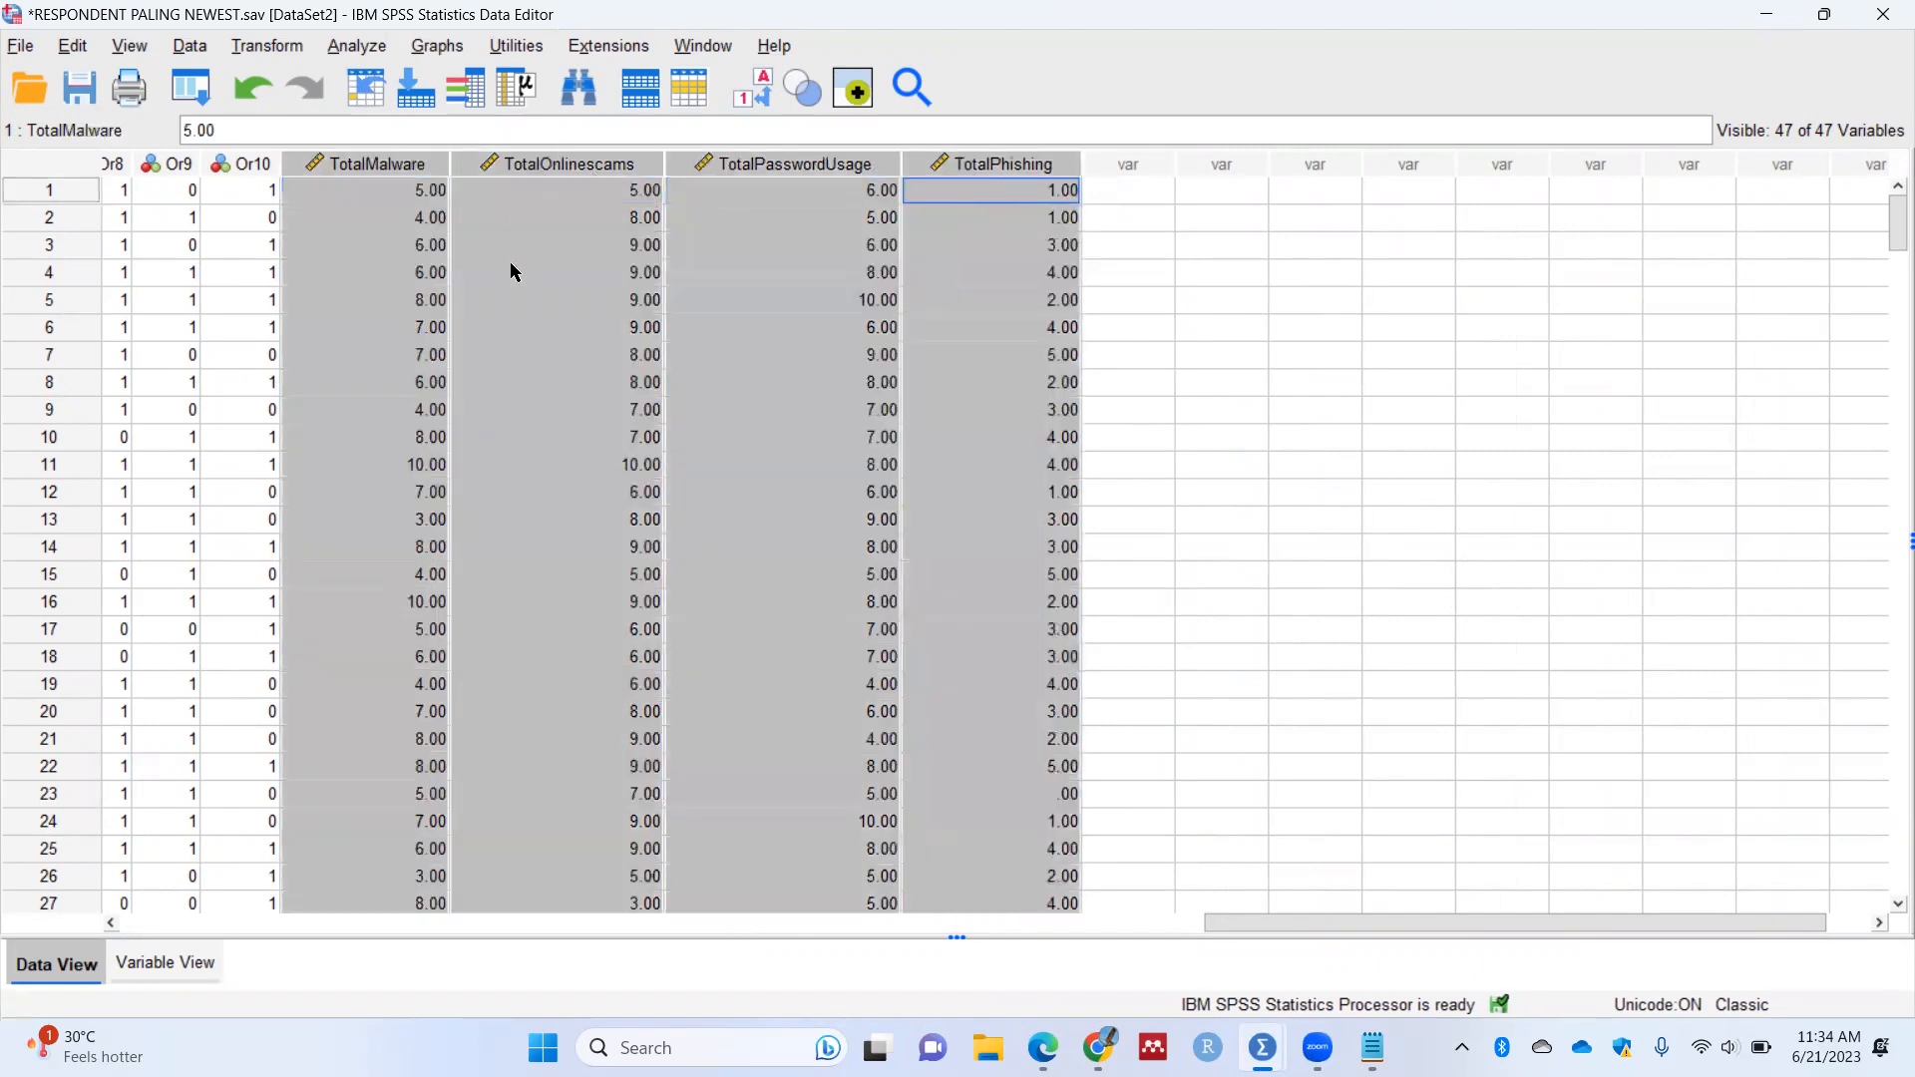
left_click(509, 99)
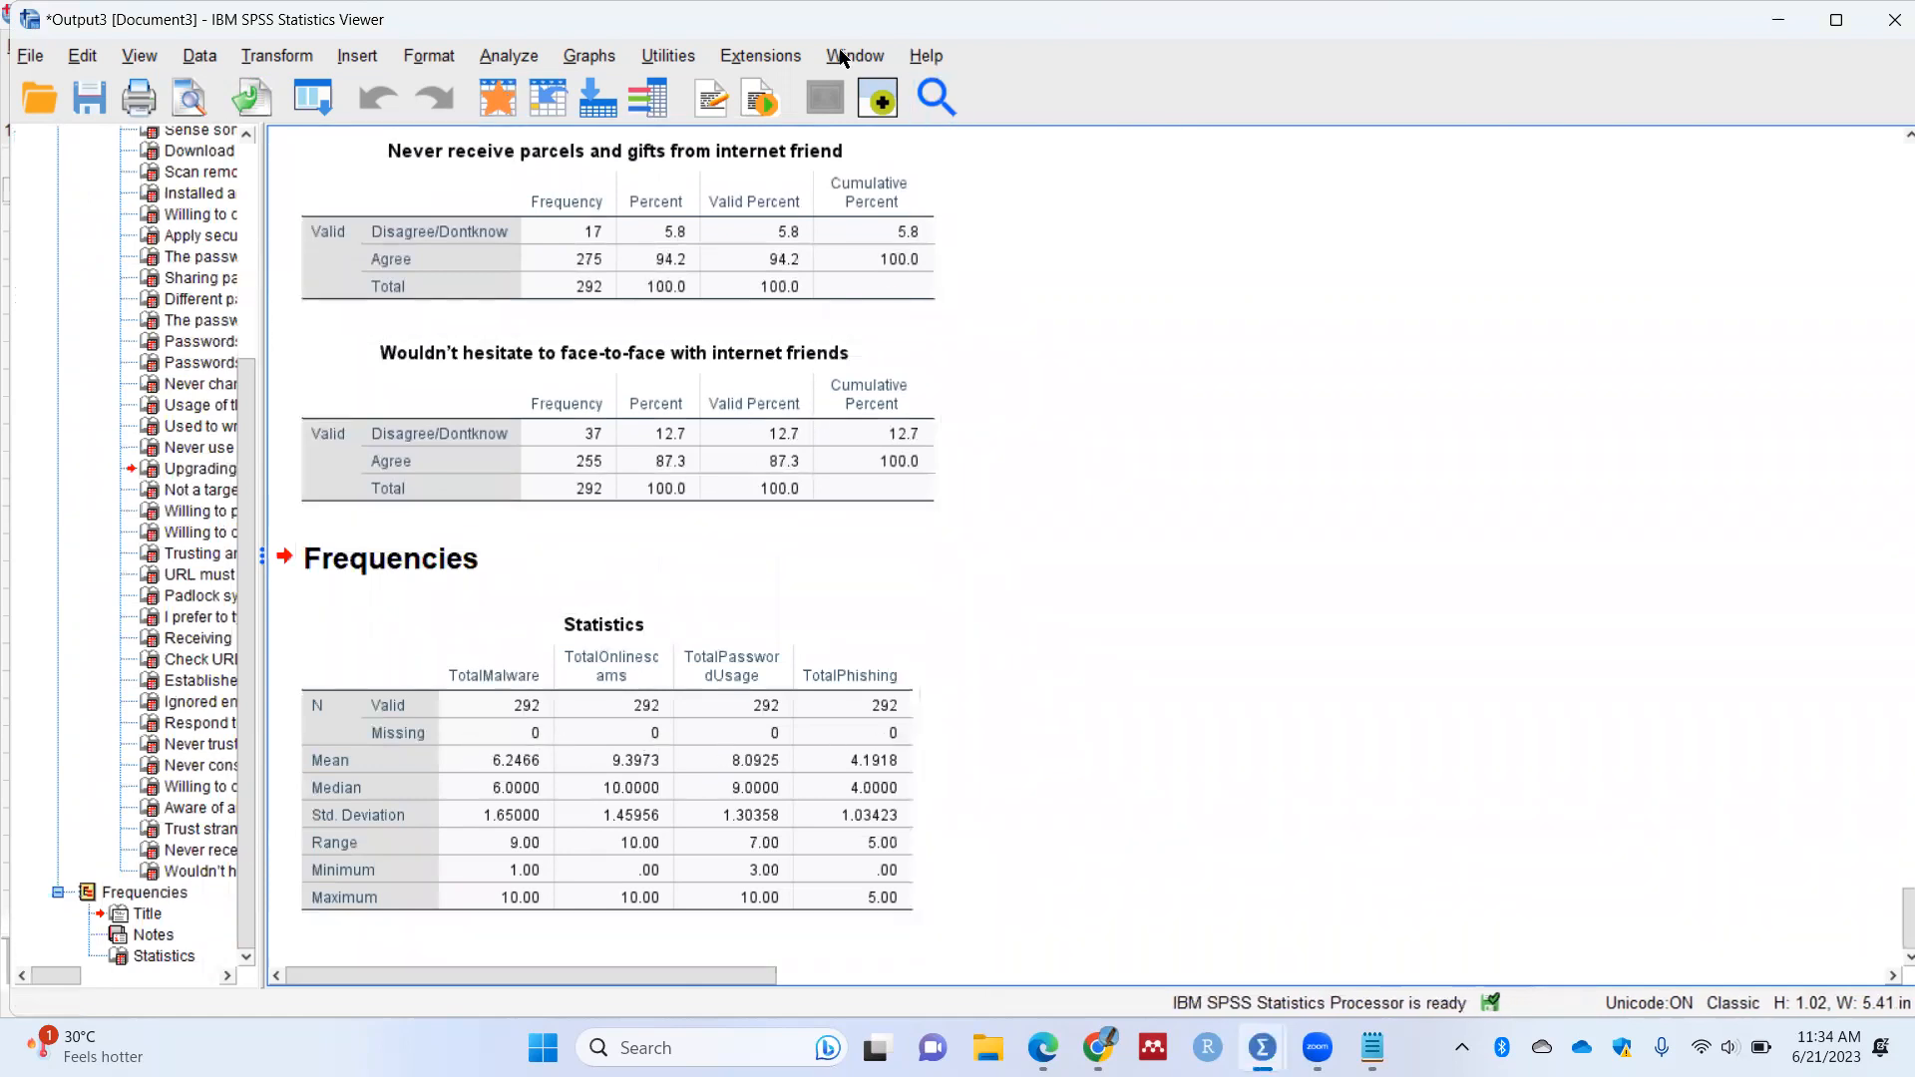
left_click(409, 748)
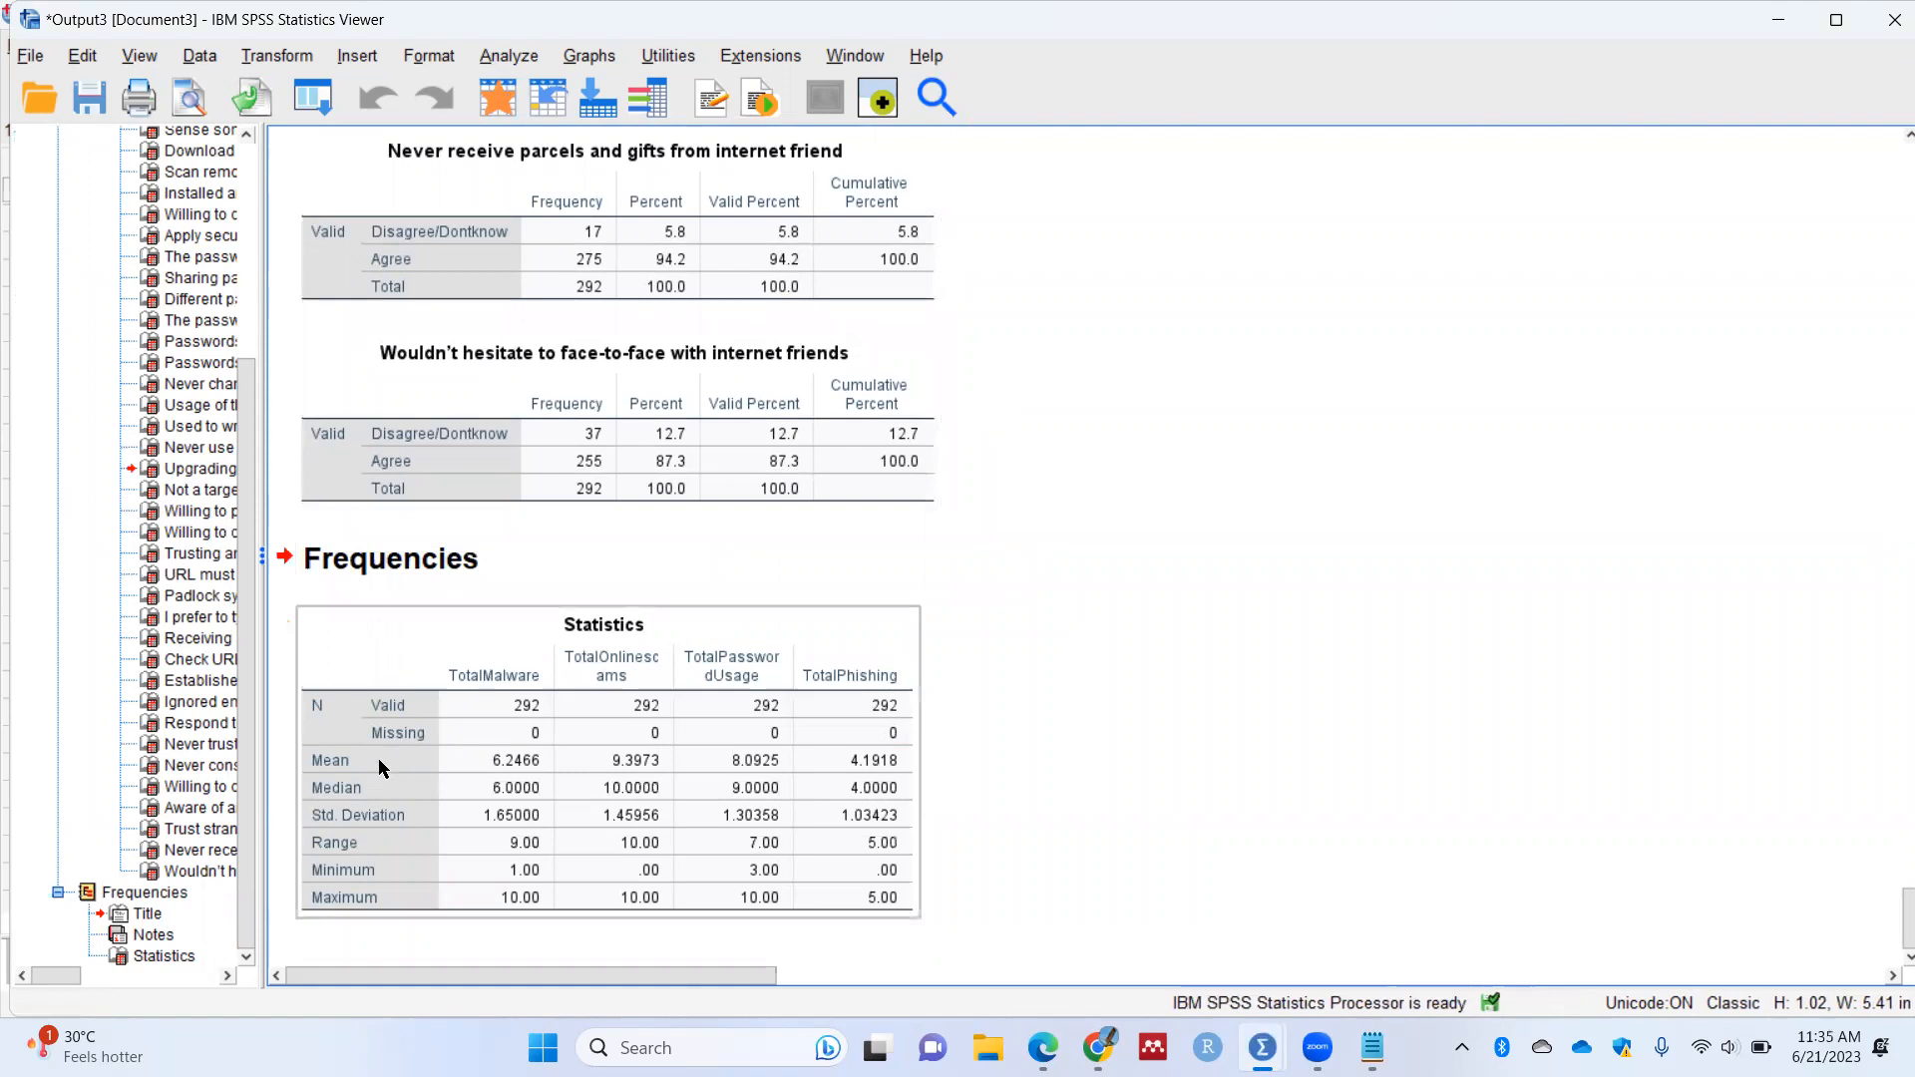
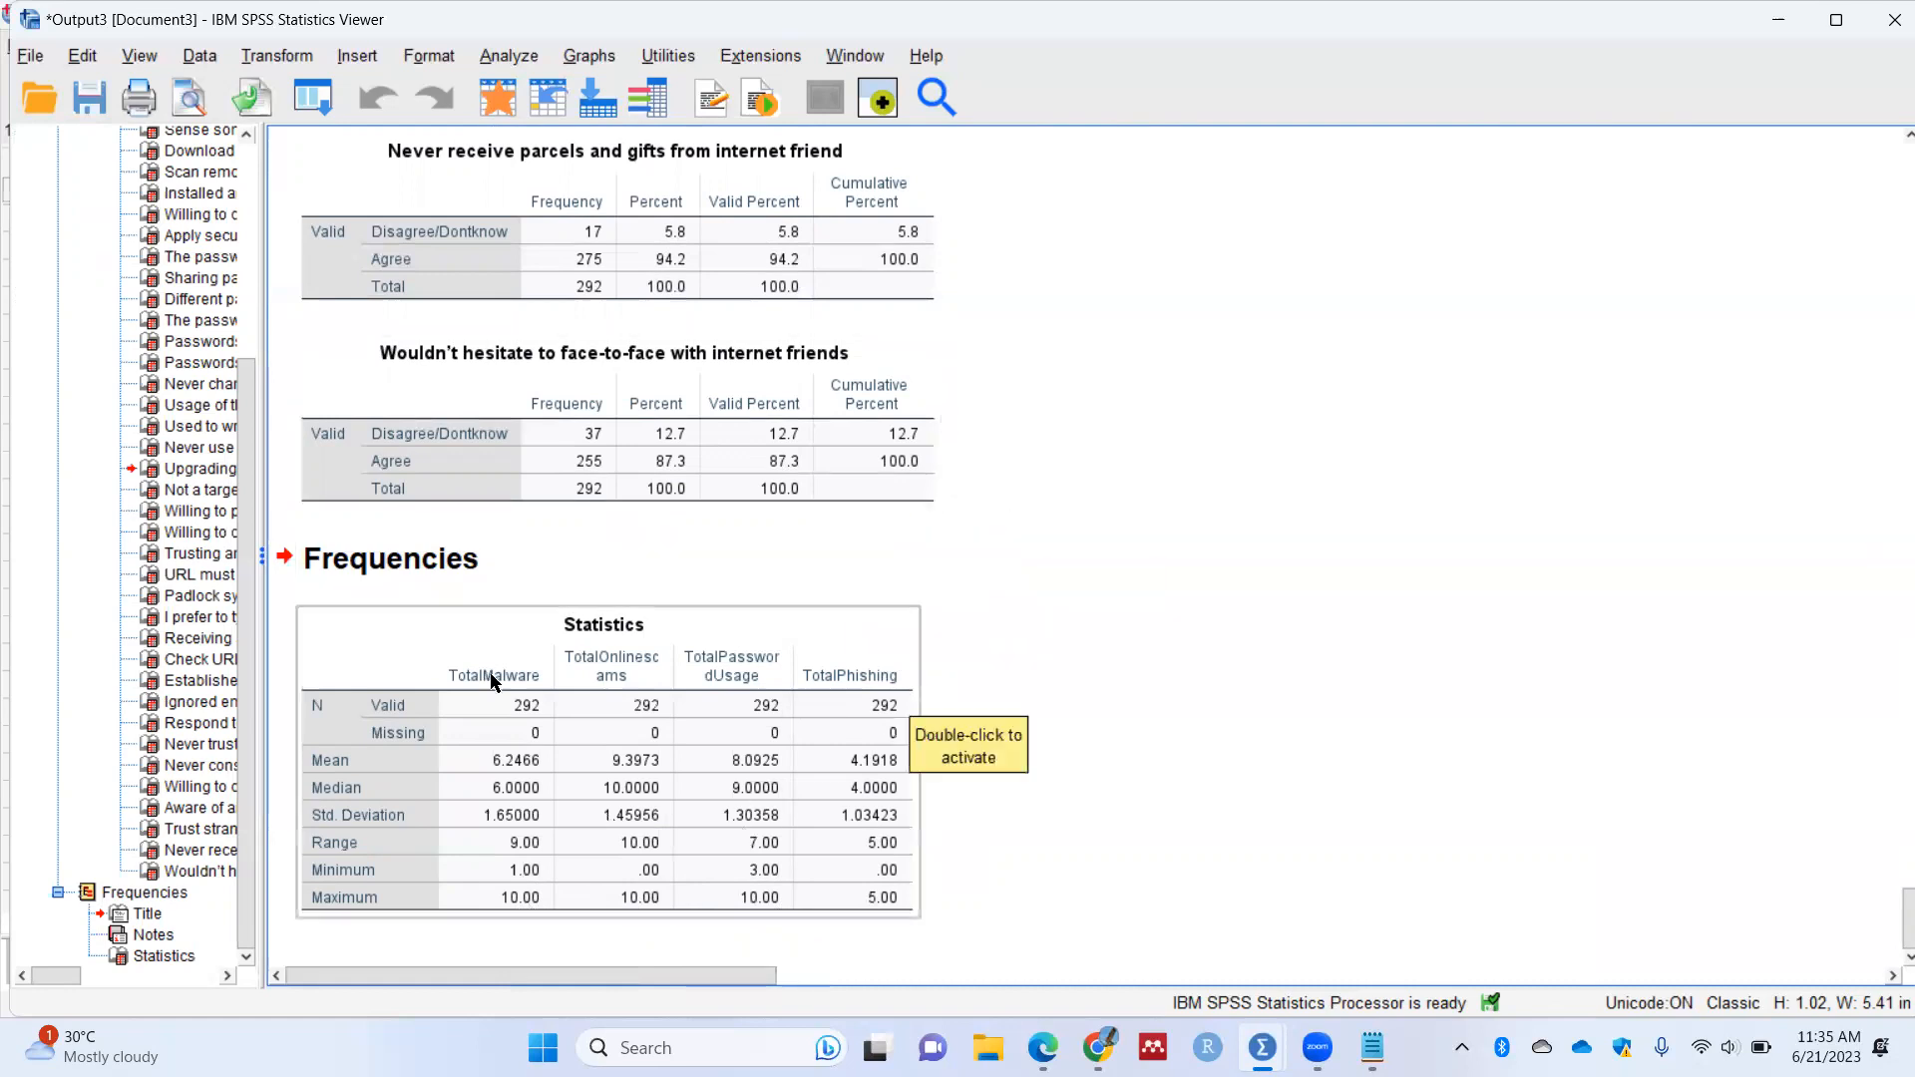
Step: Go back over the output's frequency tables and return to the variable definitions of Public University, Gender and Online Activities
mouse_move(1372, 1047)
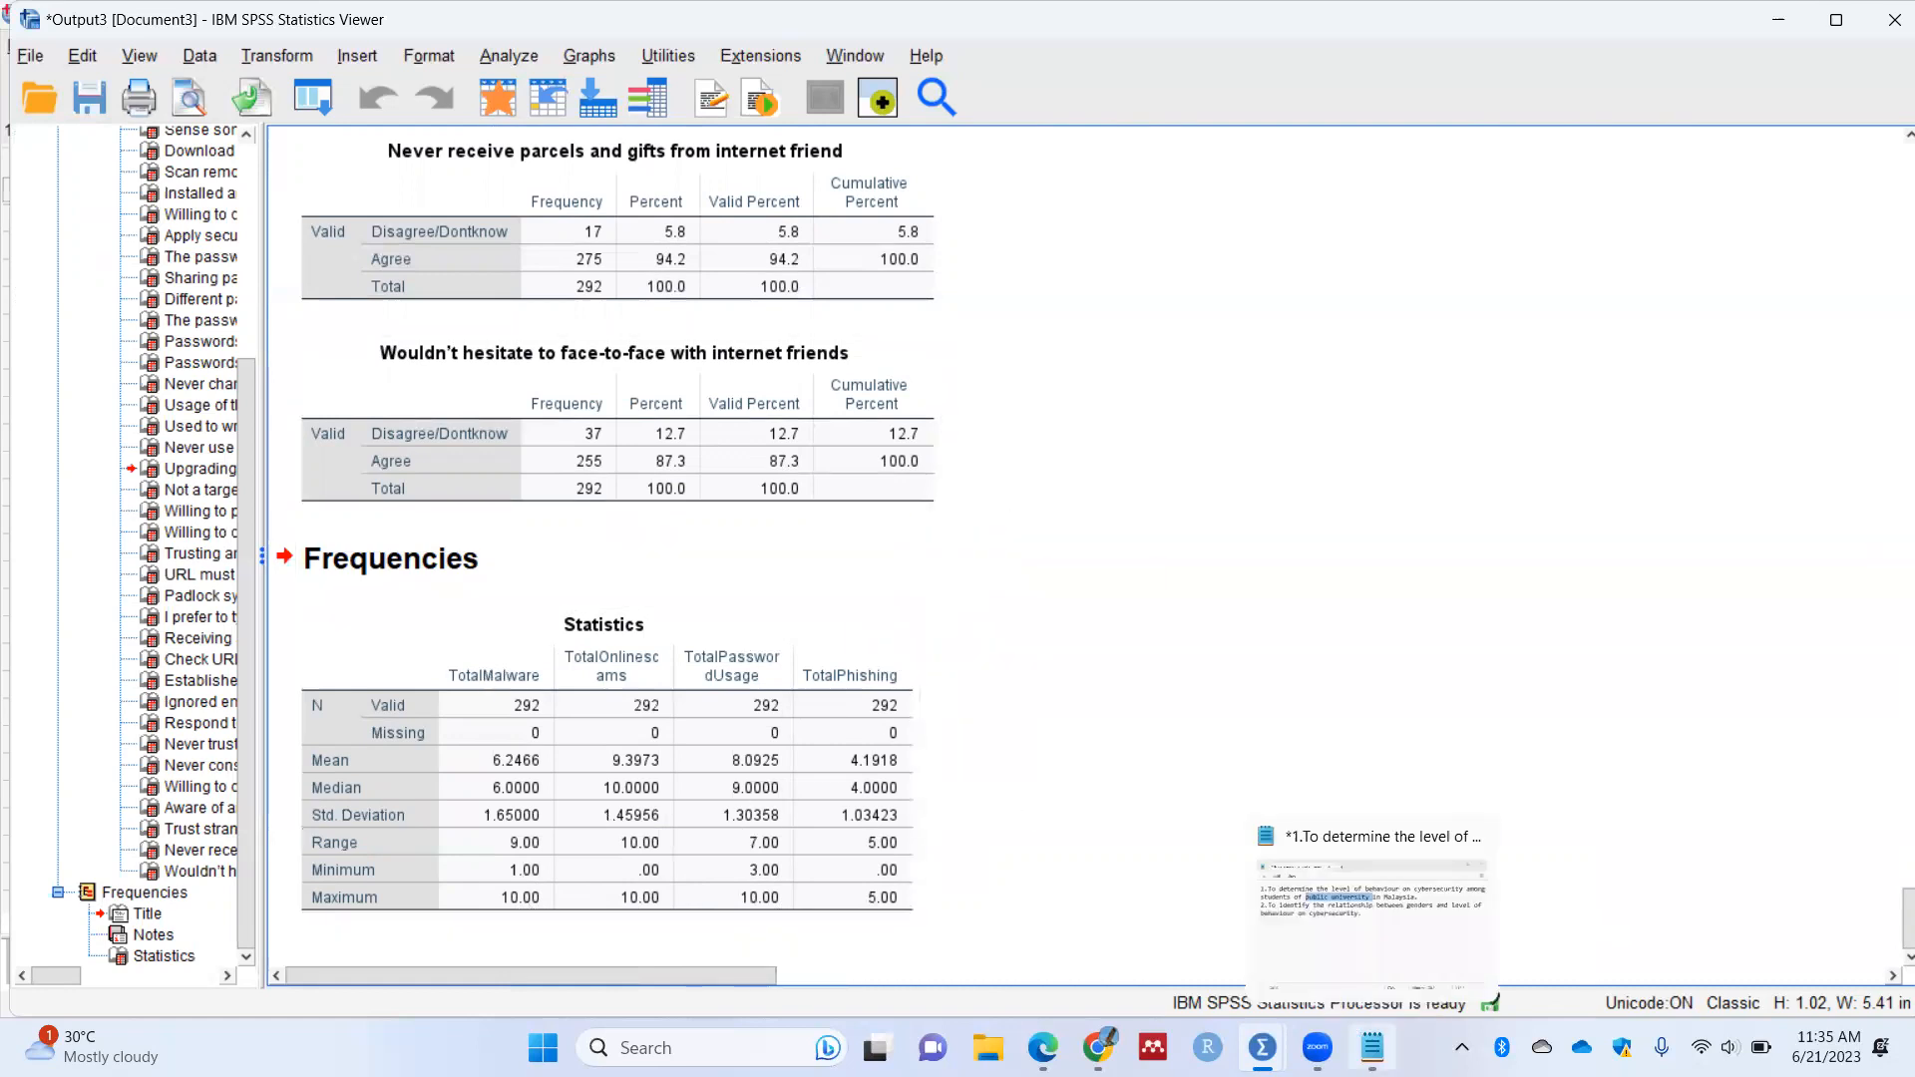
scroll(1193, 664, "up", 10)
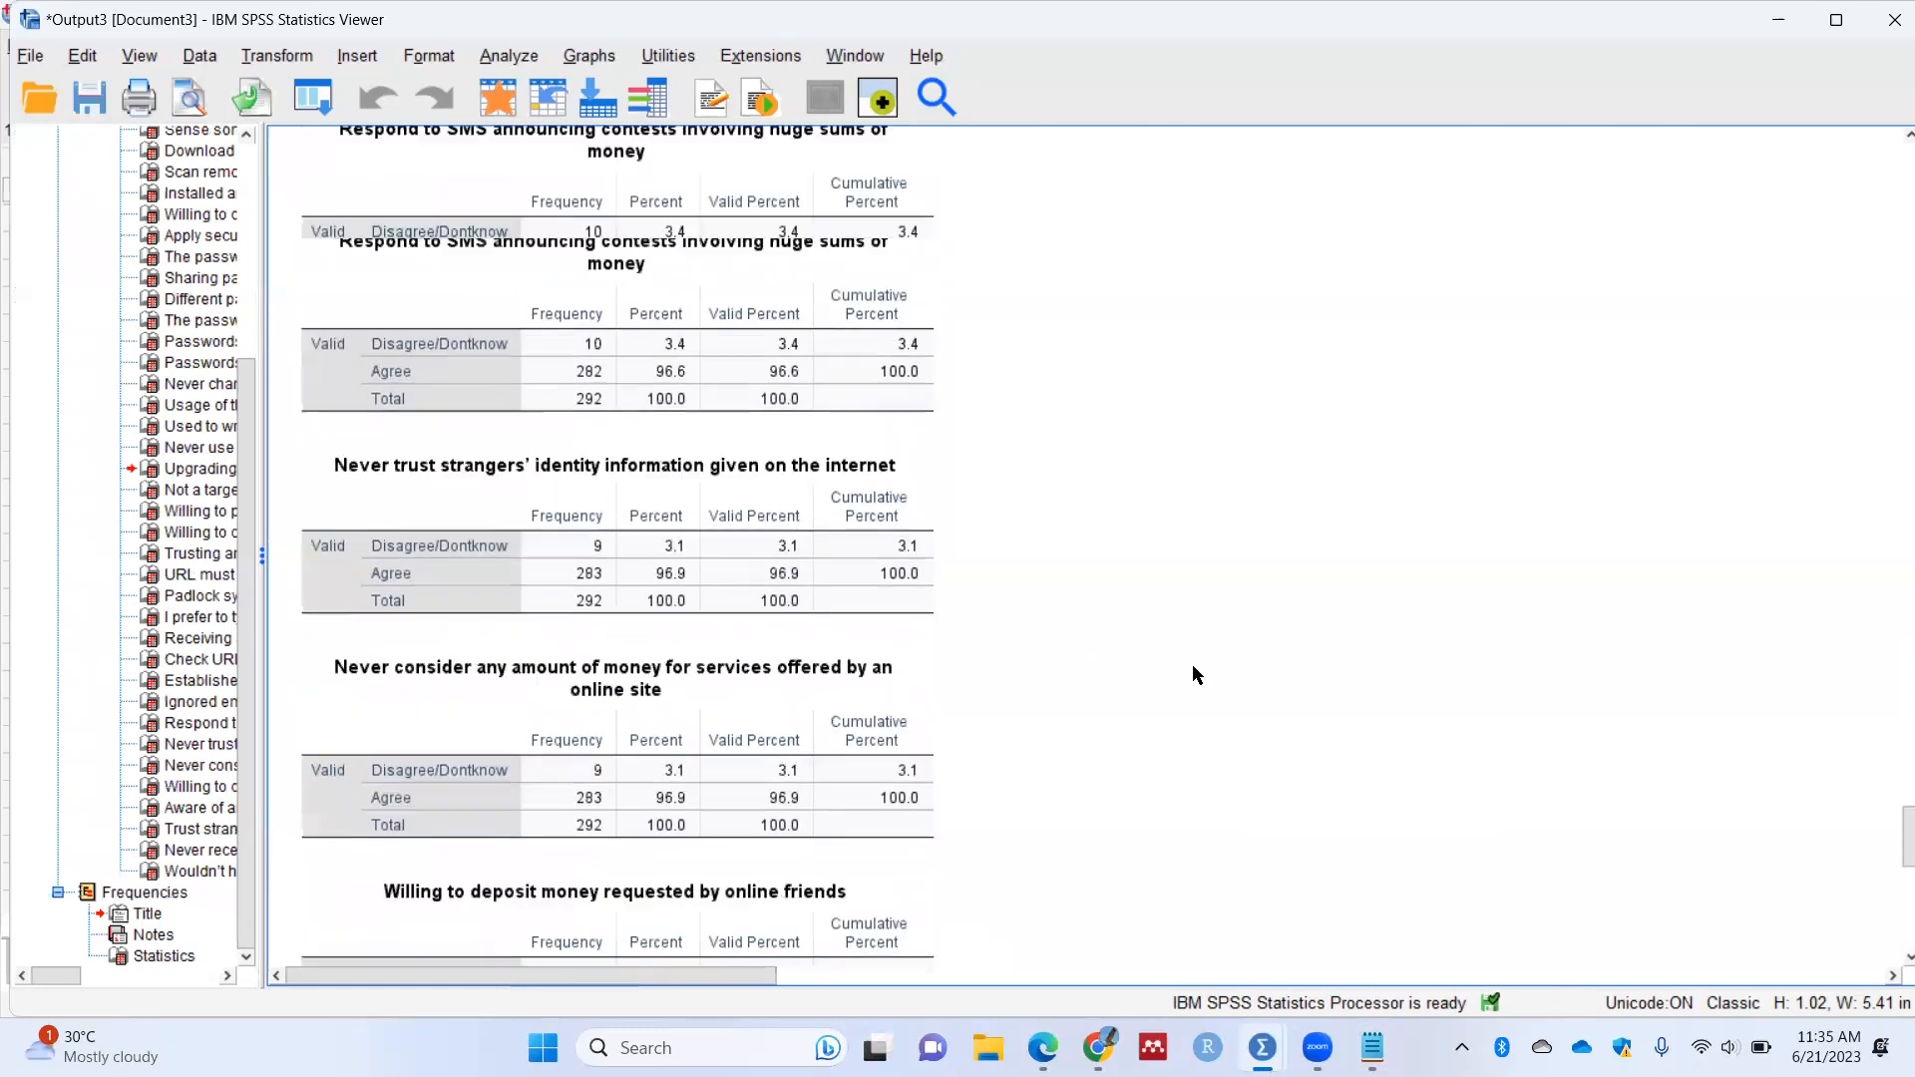
scroll(1193, 666, "up", 10)
left_click_drag(1884, 740, 1888, 124)
mouse_move(1262, 1048)
left_click(1164, 952)
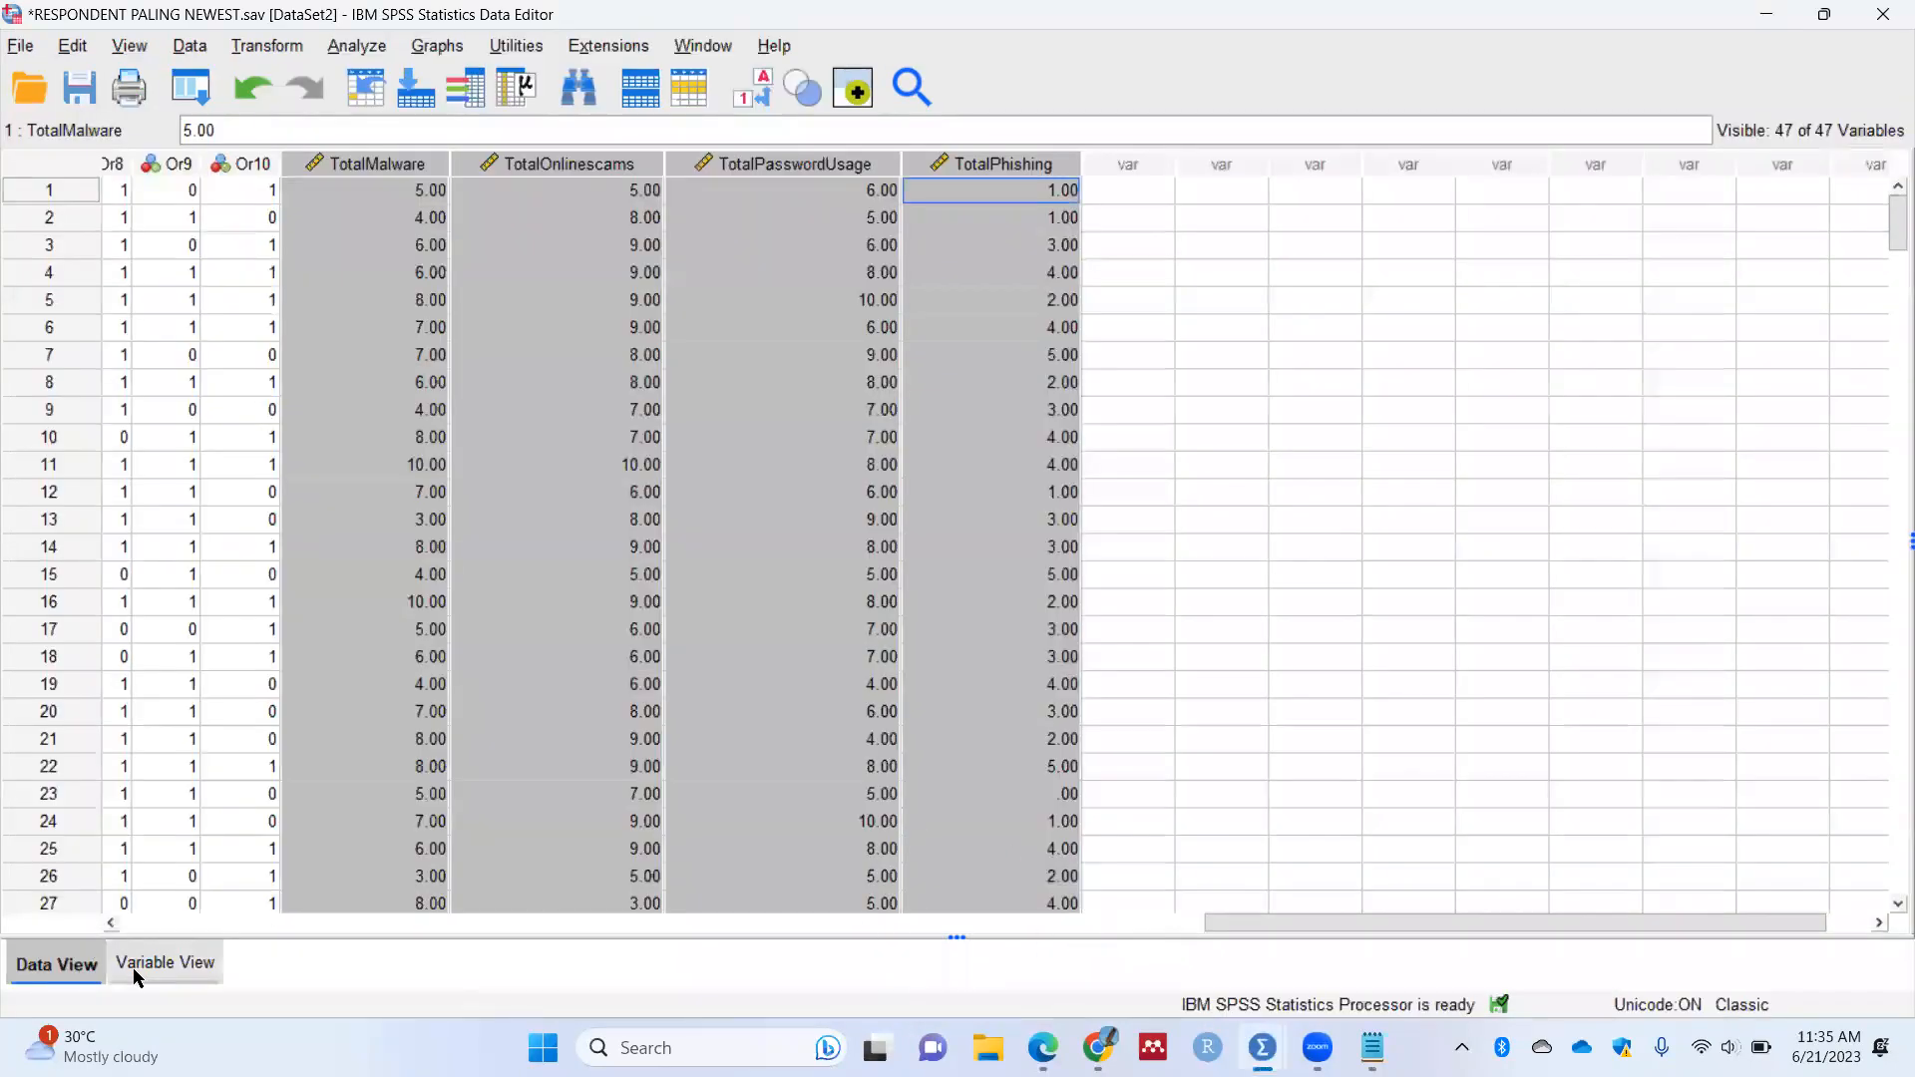
left_click(140, 968)
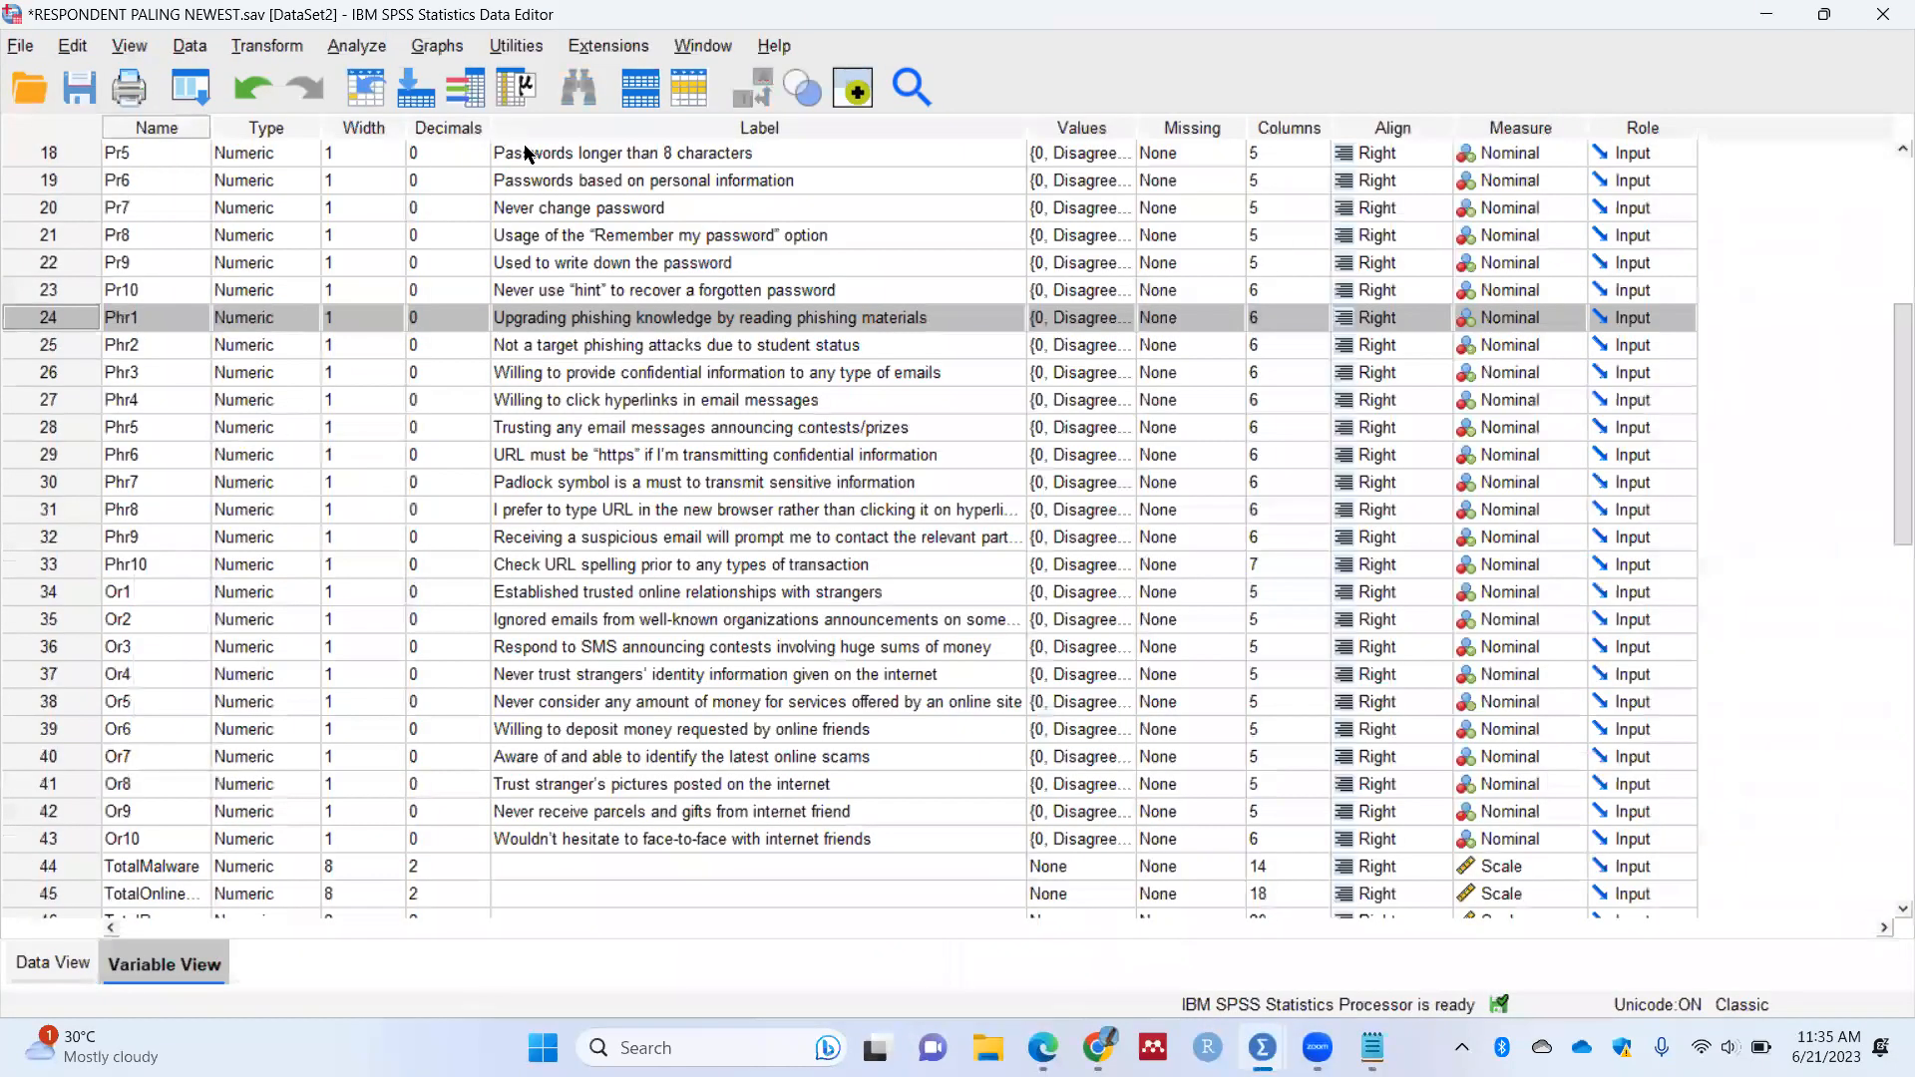
scroll(529, 160, "up", 6)
left_click(535, 178)
left_click(547, 209)
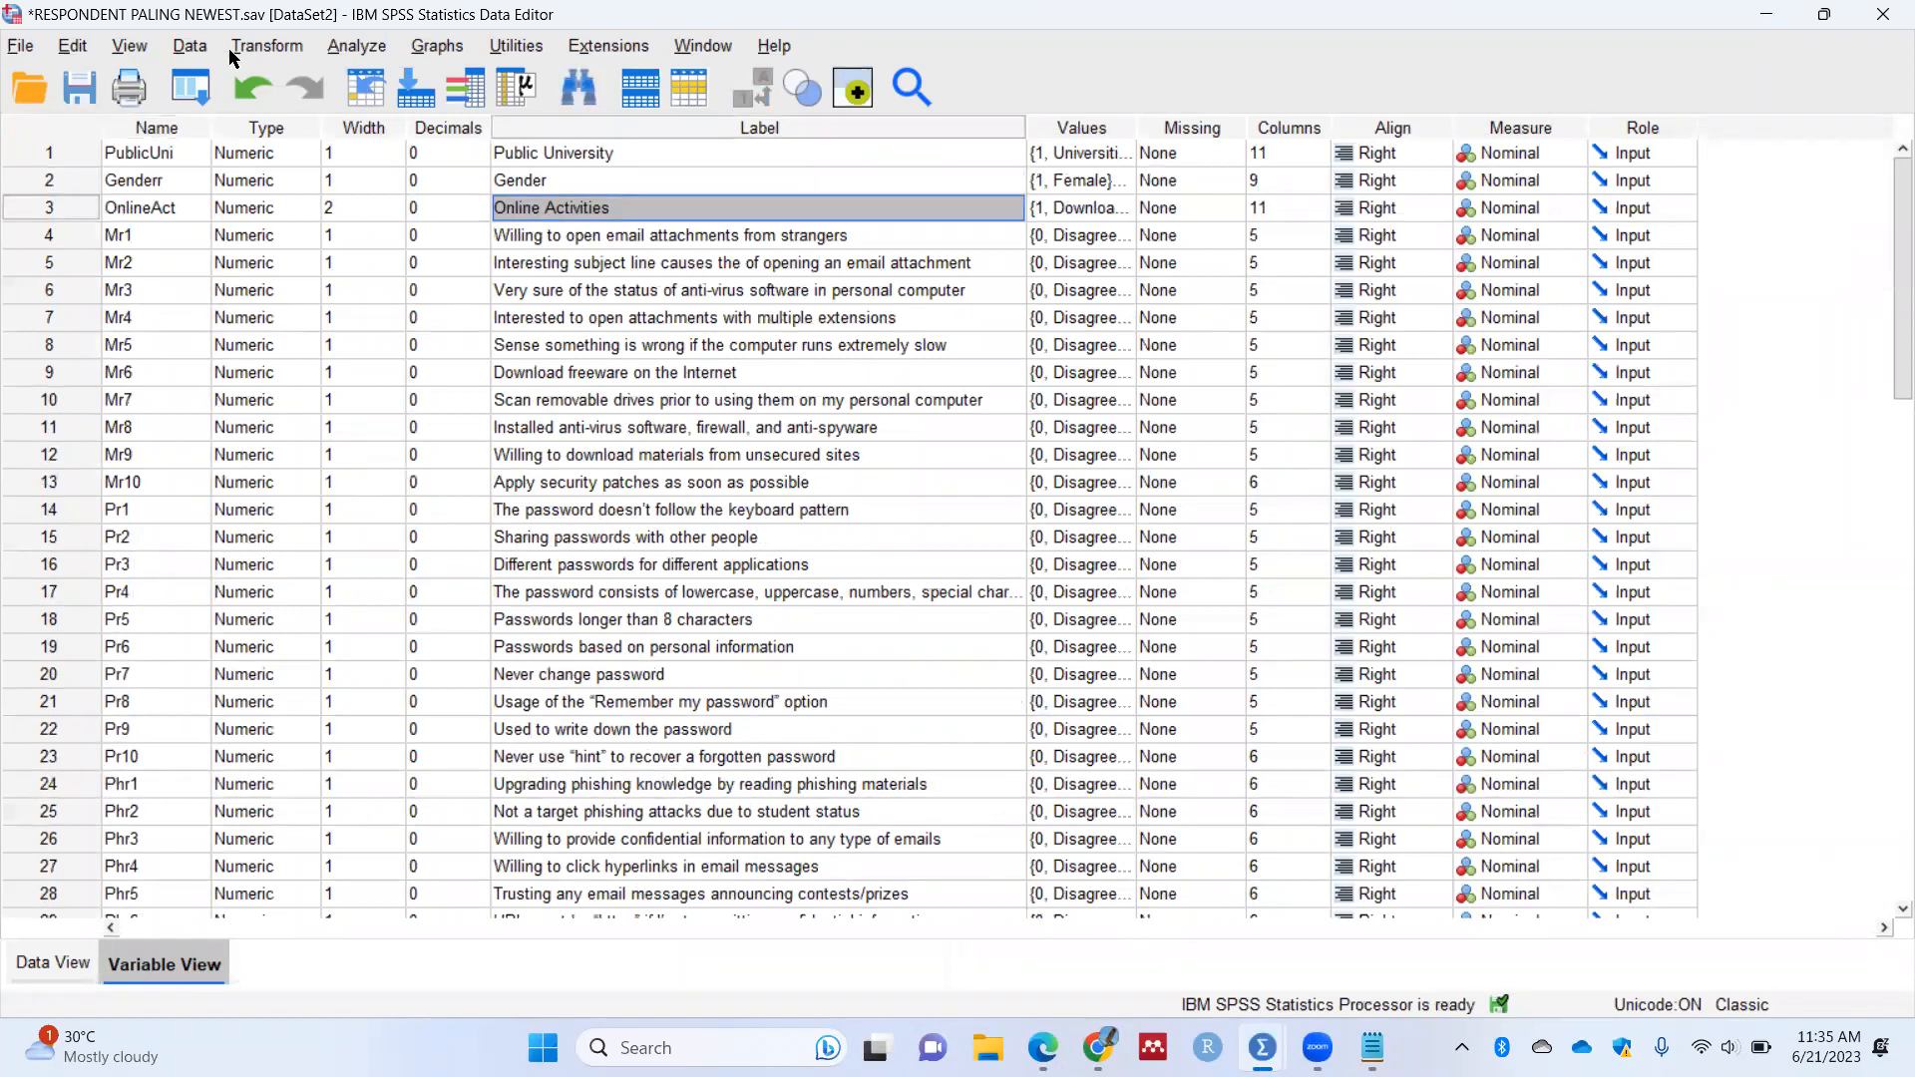
Step: Start a Frequencies analysis with Public University, Gender and Online Activities as its variables
left_click(351, 48)
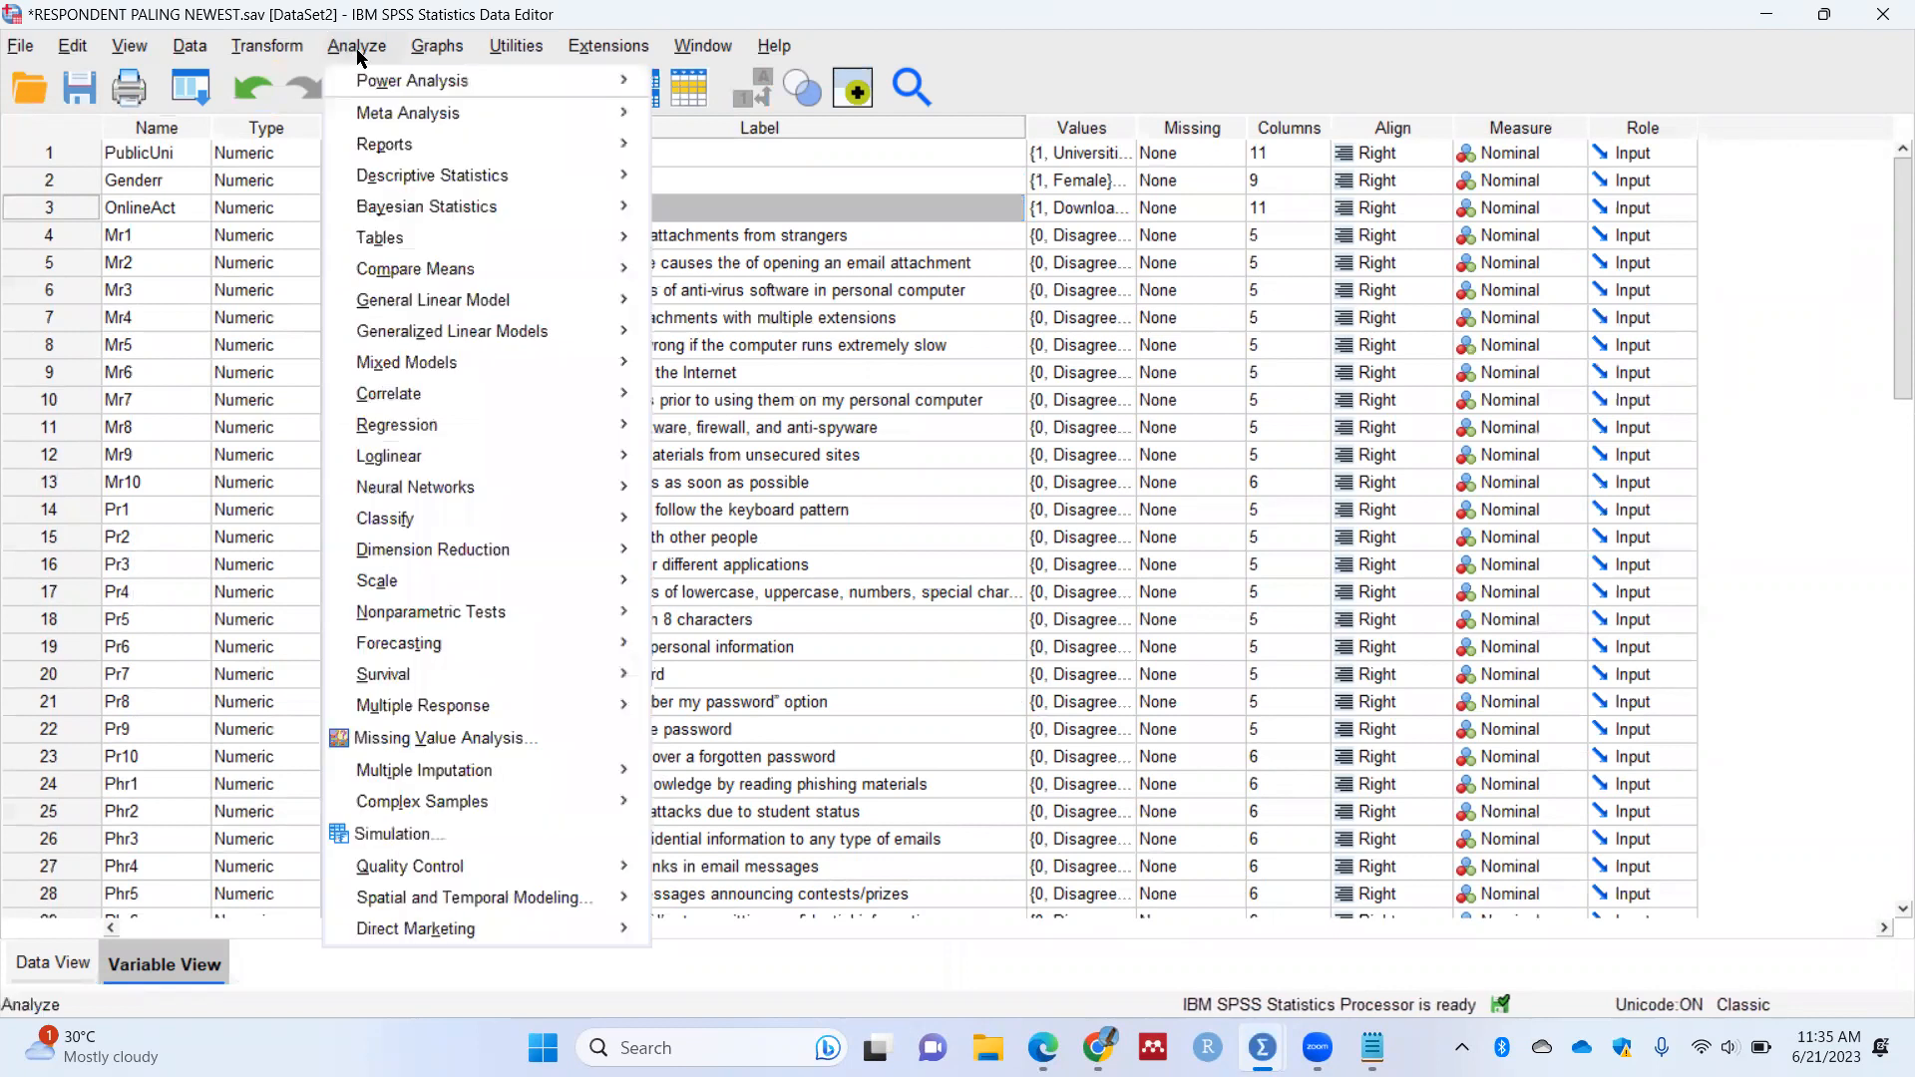
mouse_move(430, 186)
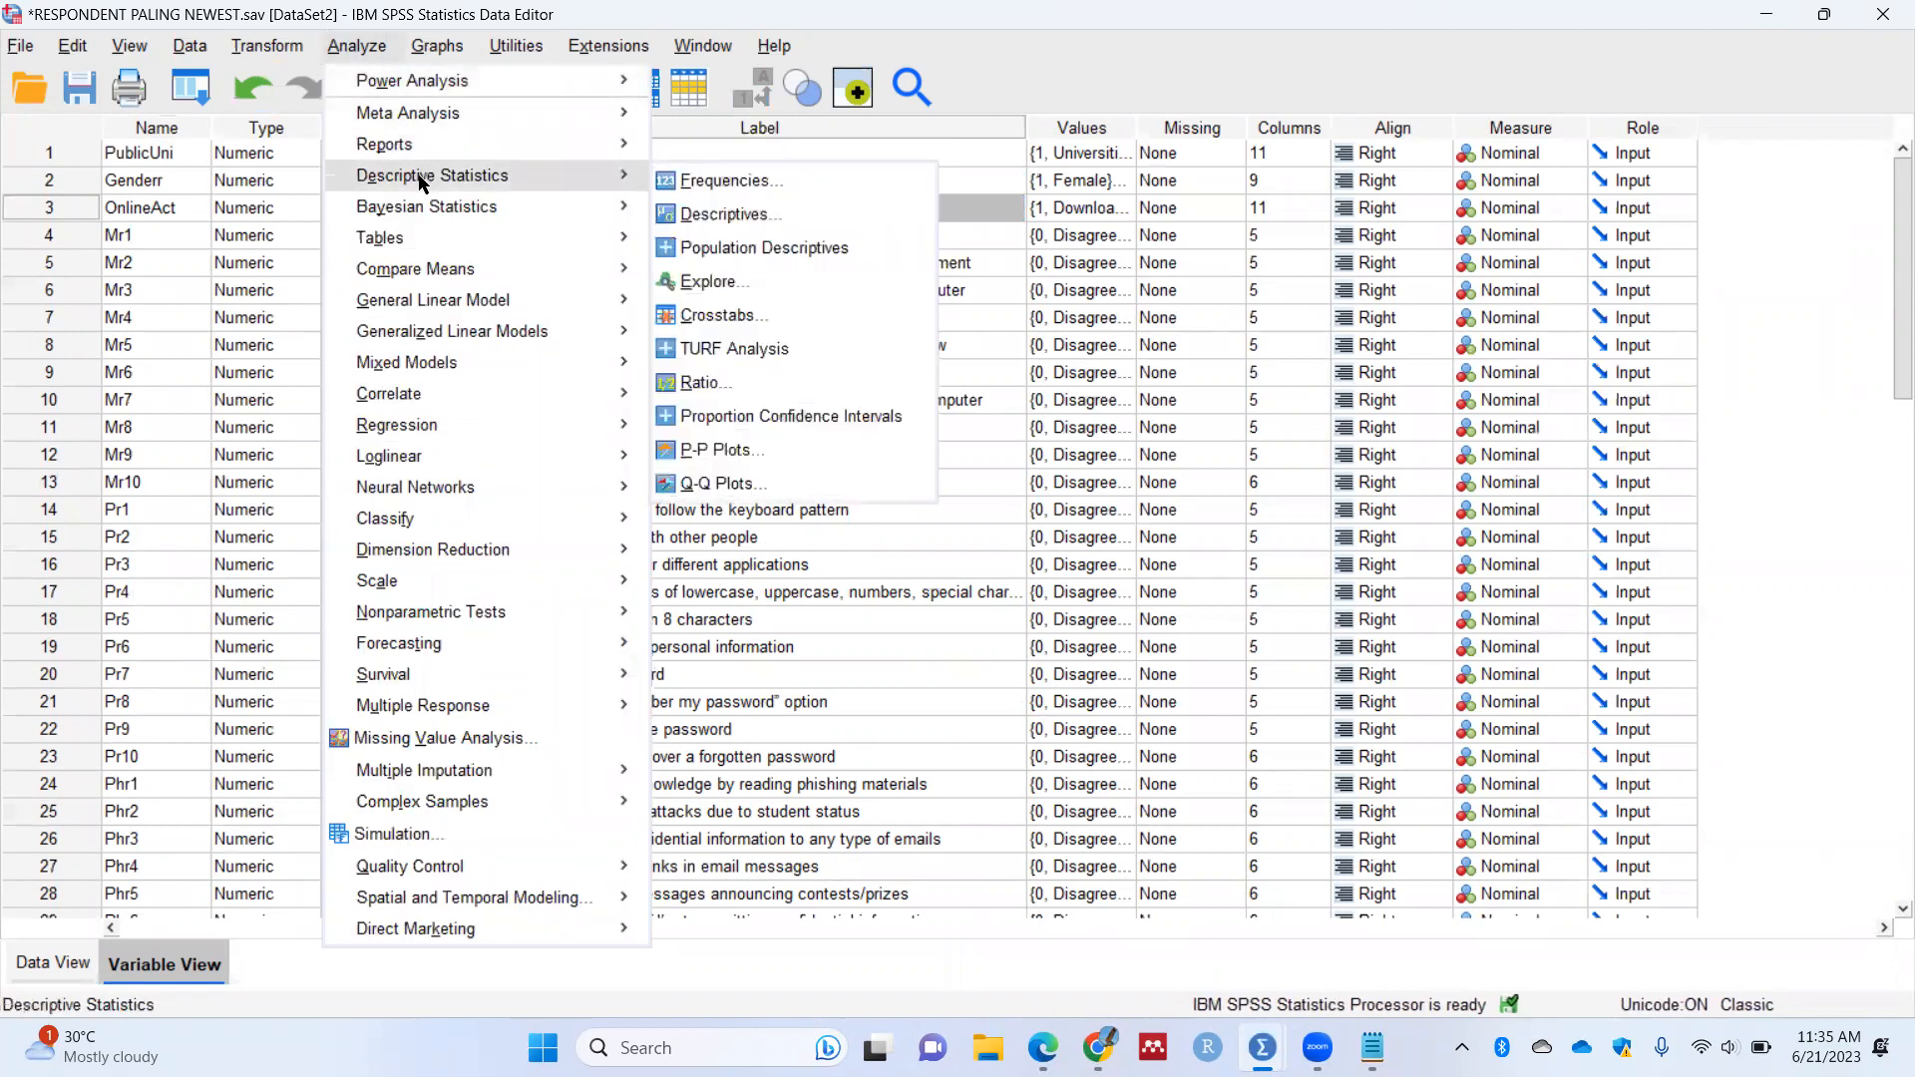
left_click(720, 186)
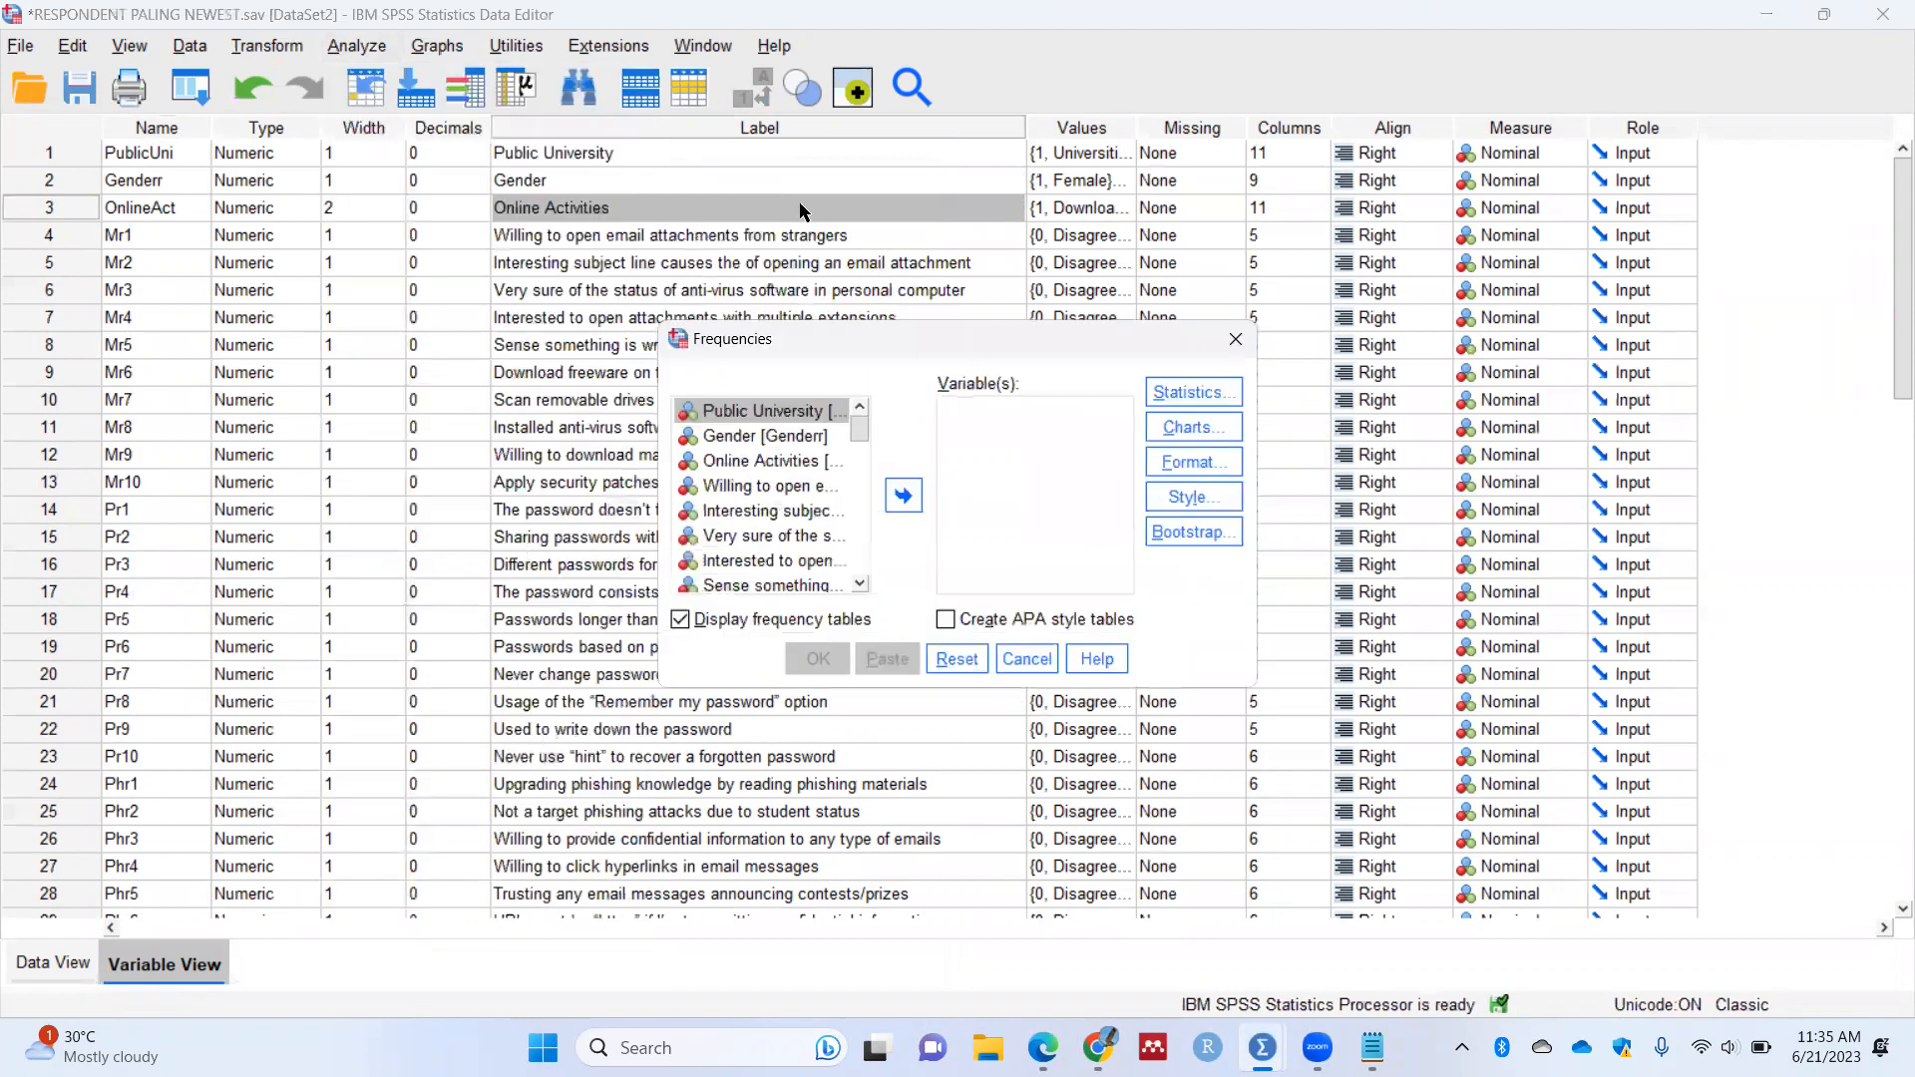
left_click(793, 436, "shift")
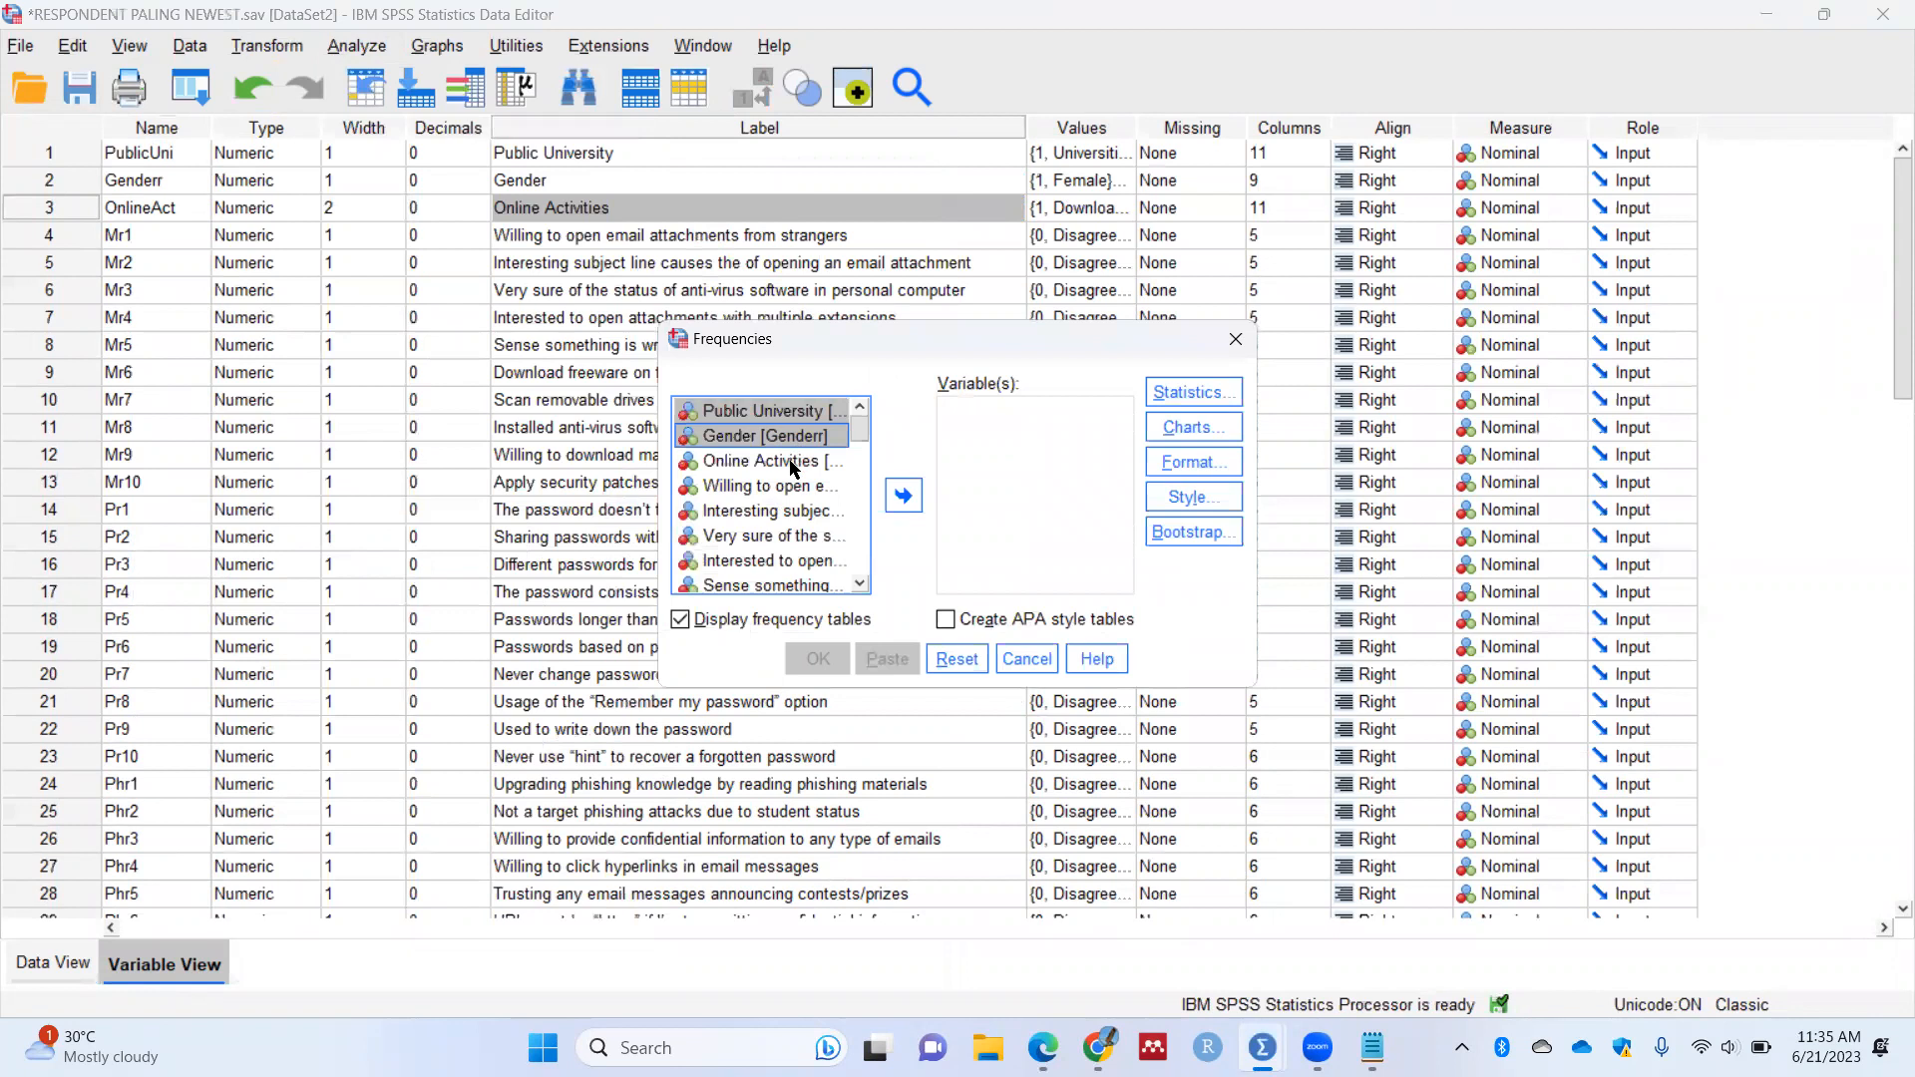
left_click(796, 461, "shift")
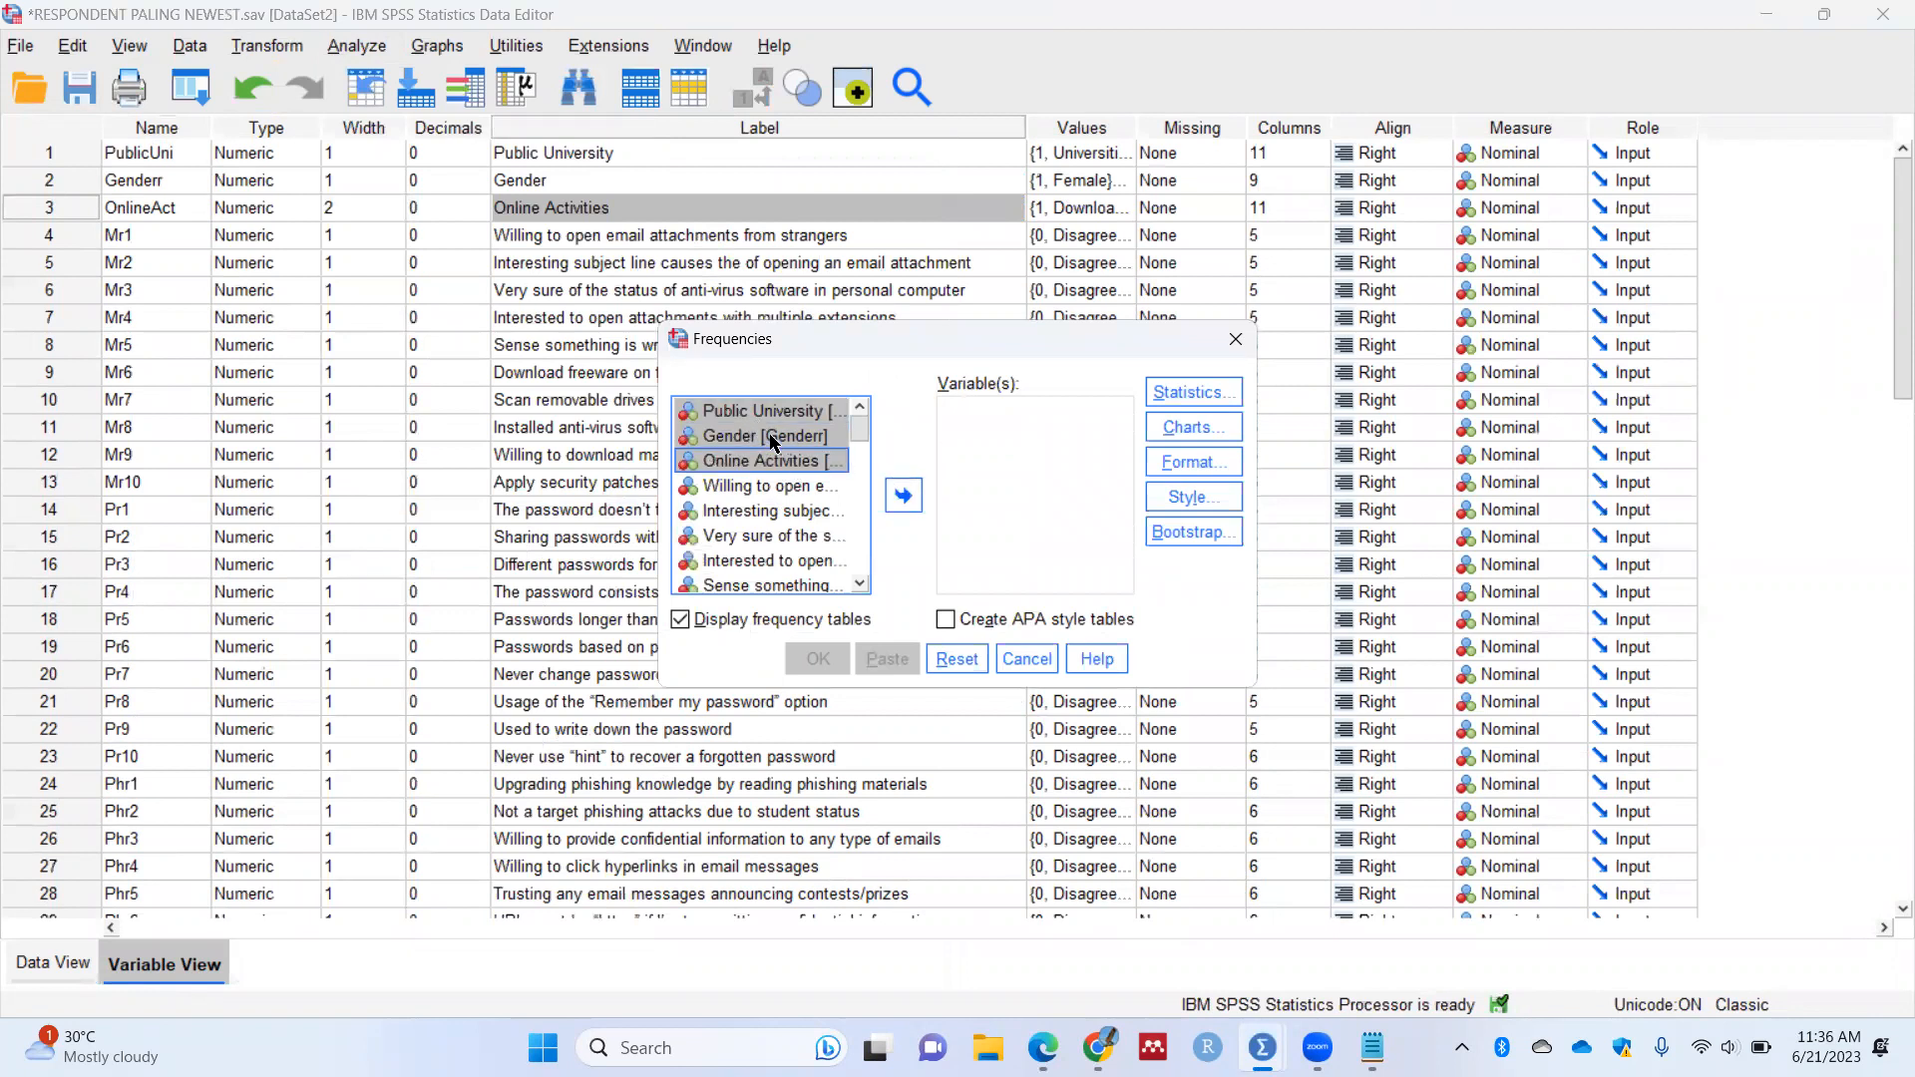
left_click(903, 496)
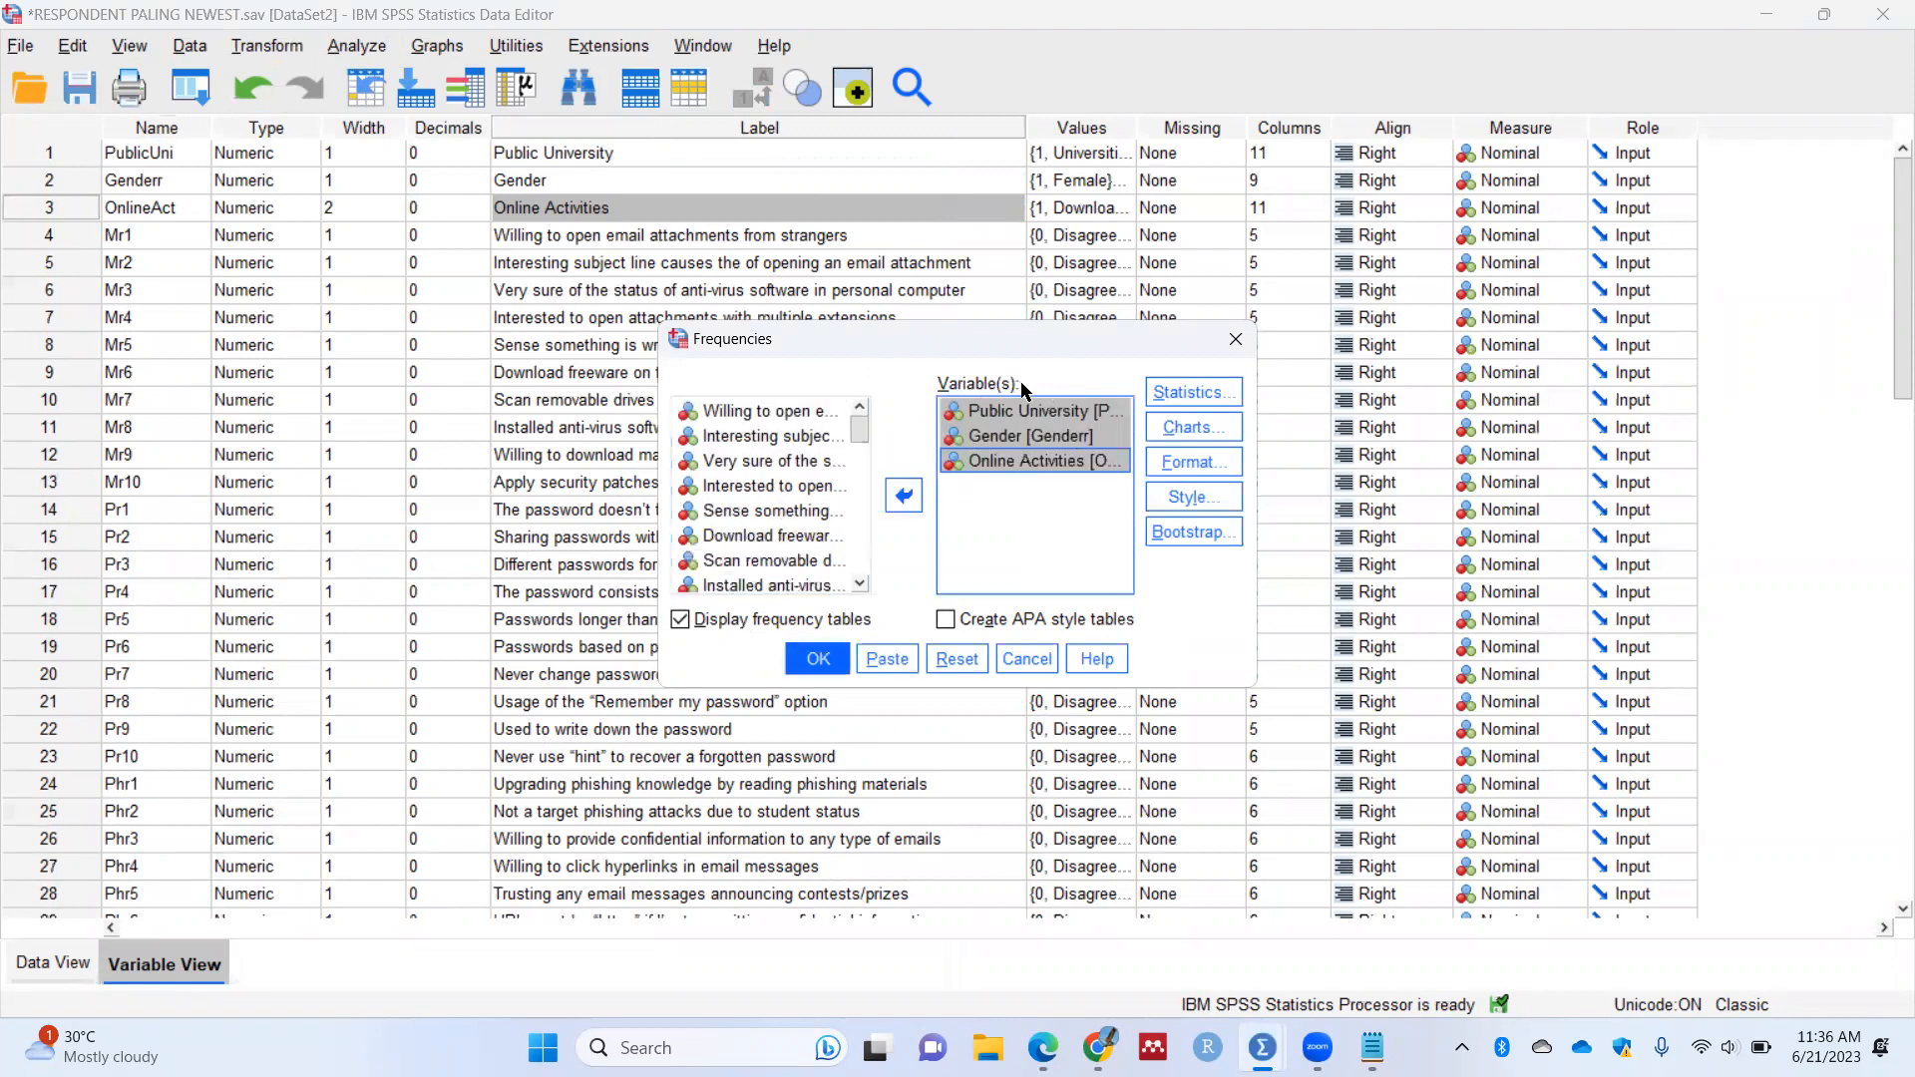
Step: Review the percentile, central tendency, dispersion and distribution options of the Frequencies analysis without selecting any
left_click(1179, 395)
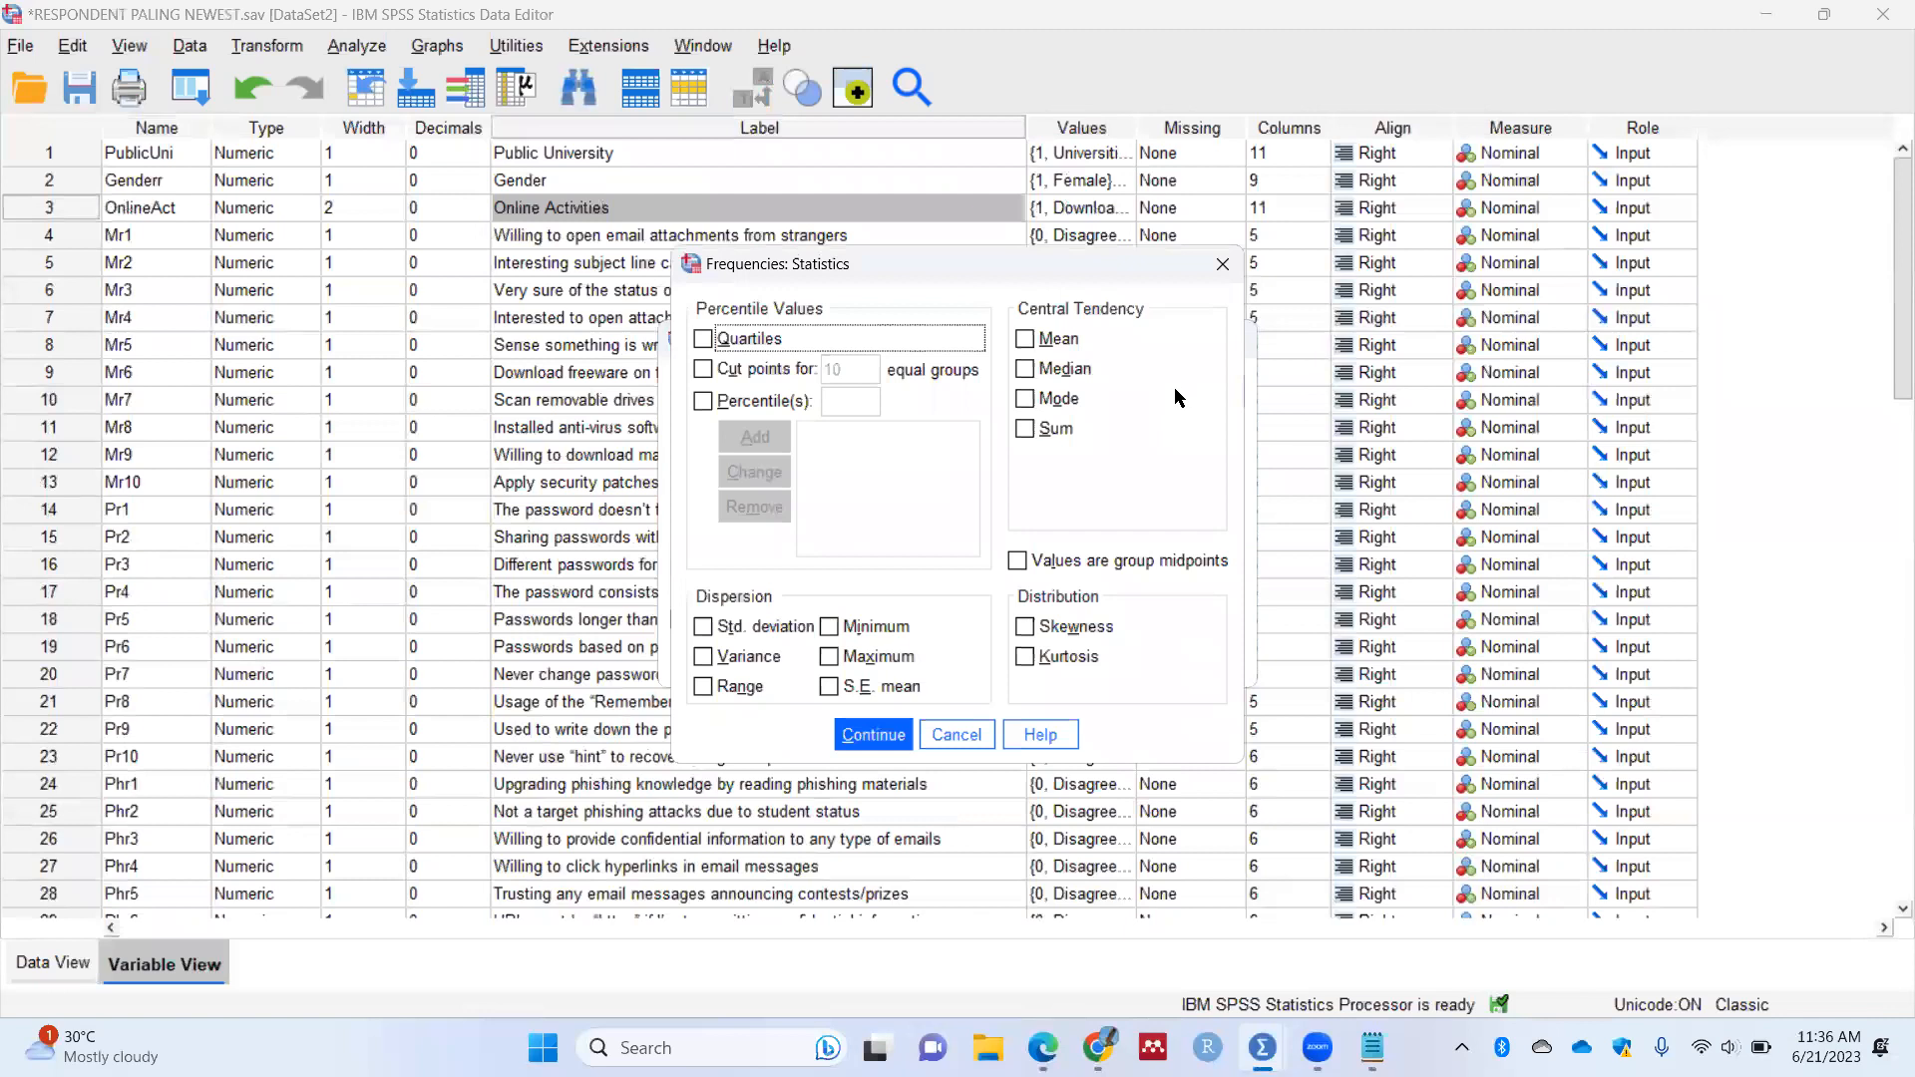
left_click(1221, 265)
left_click(1182, 395)
left_click_drag(948, 284, 1499, 294)
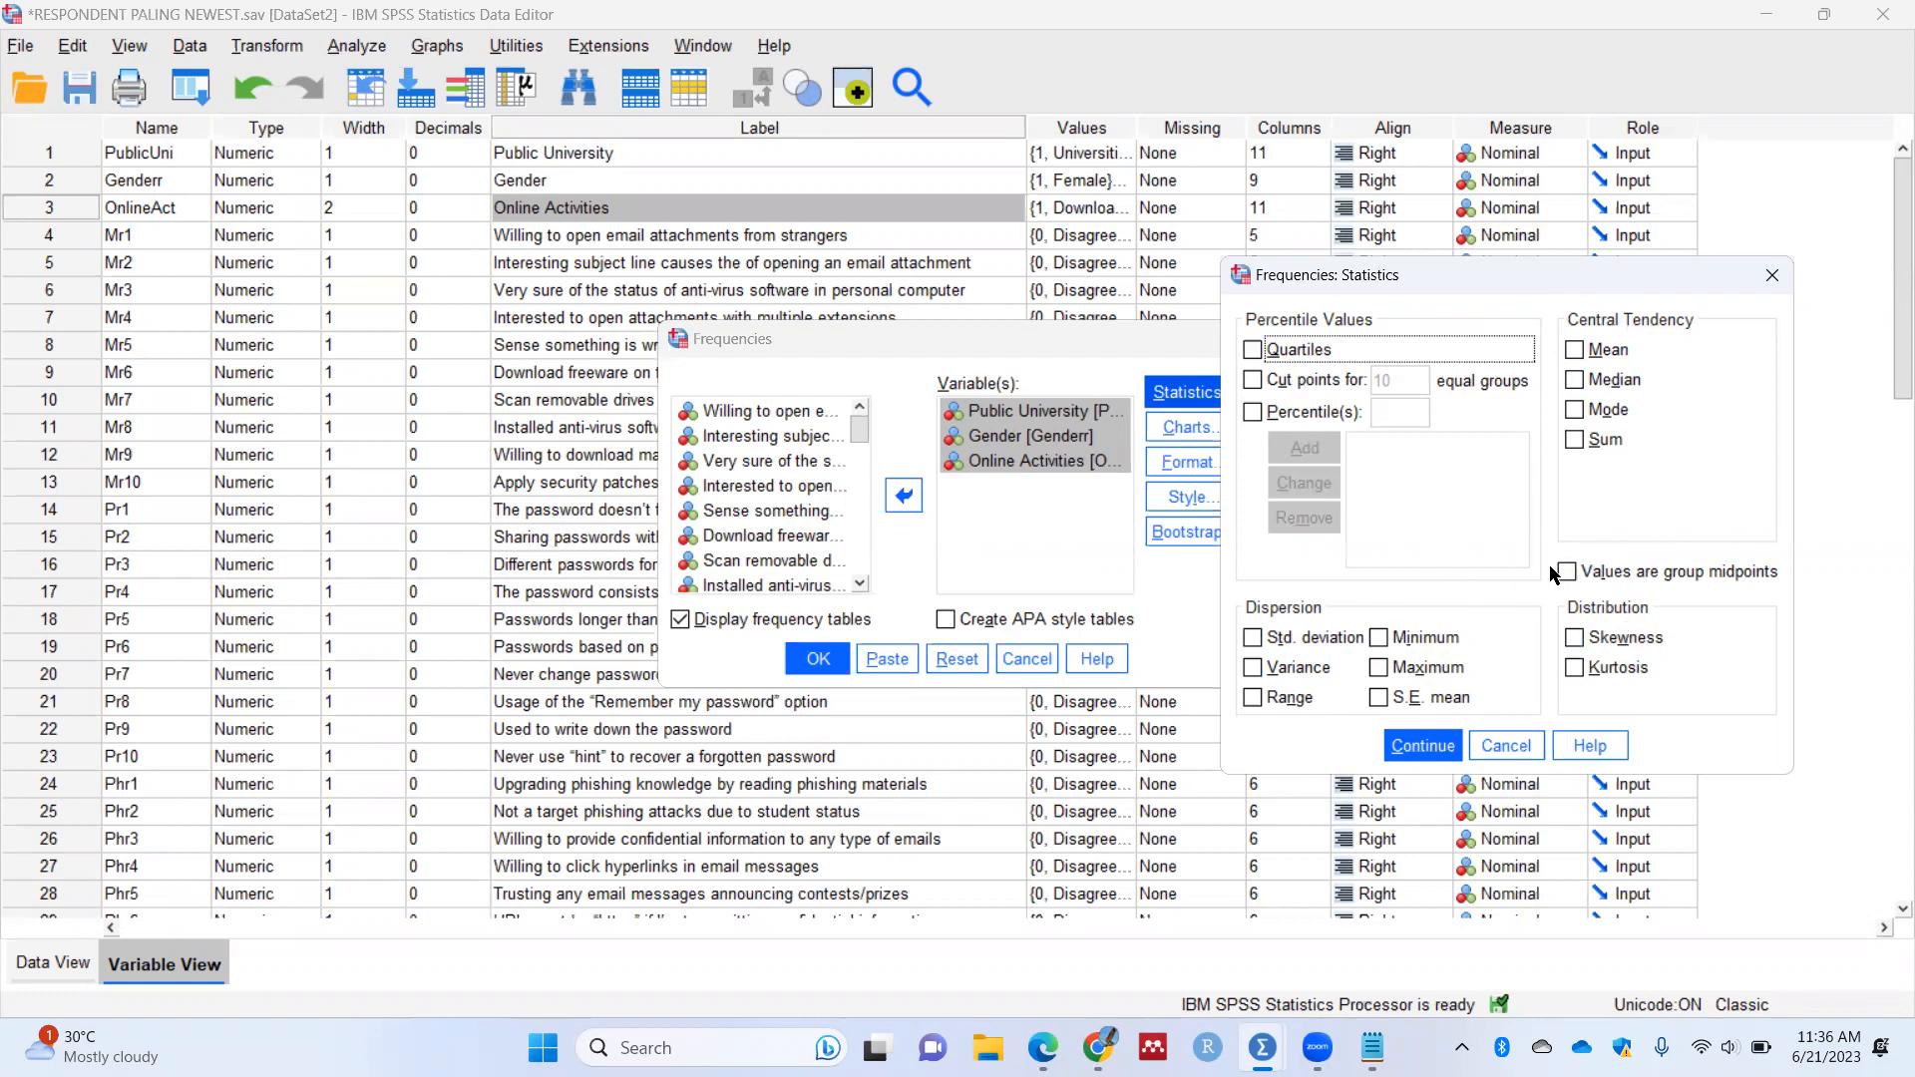
left_click(1423, 745)
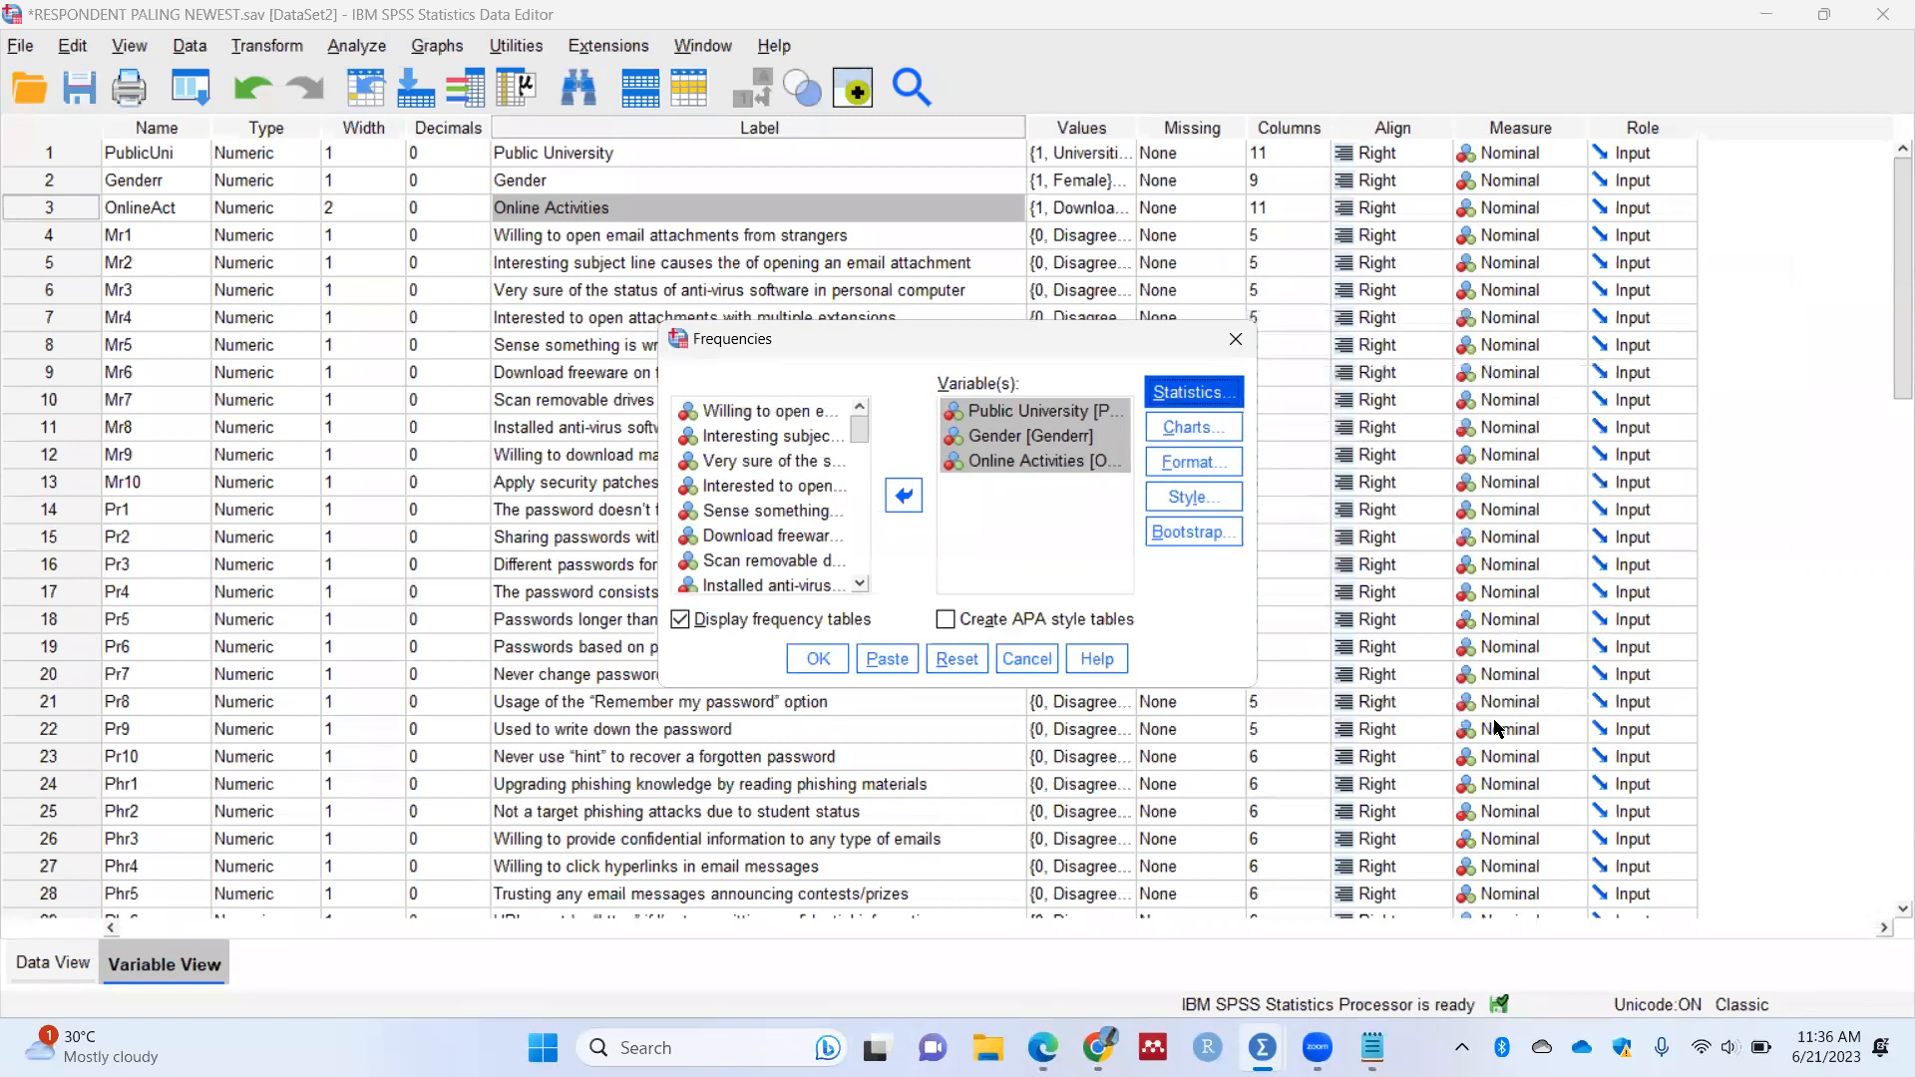
Step: Add bar charts with frequencies as chart values to the Frequencies analysis and run it
left_click(1204, 439)
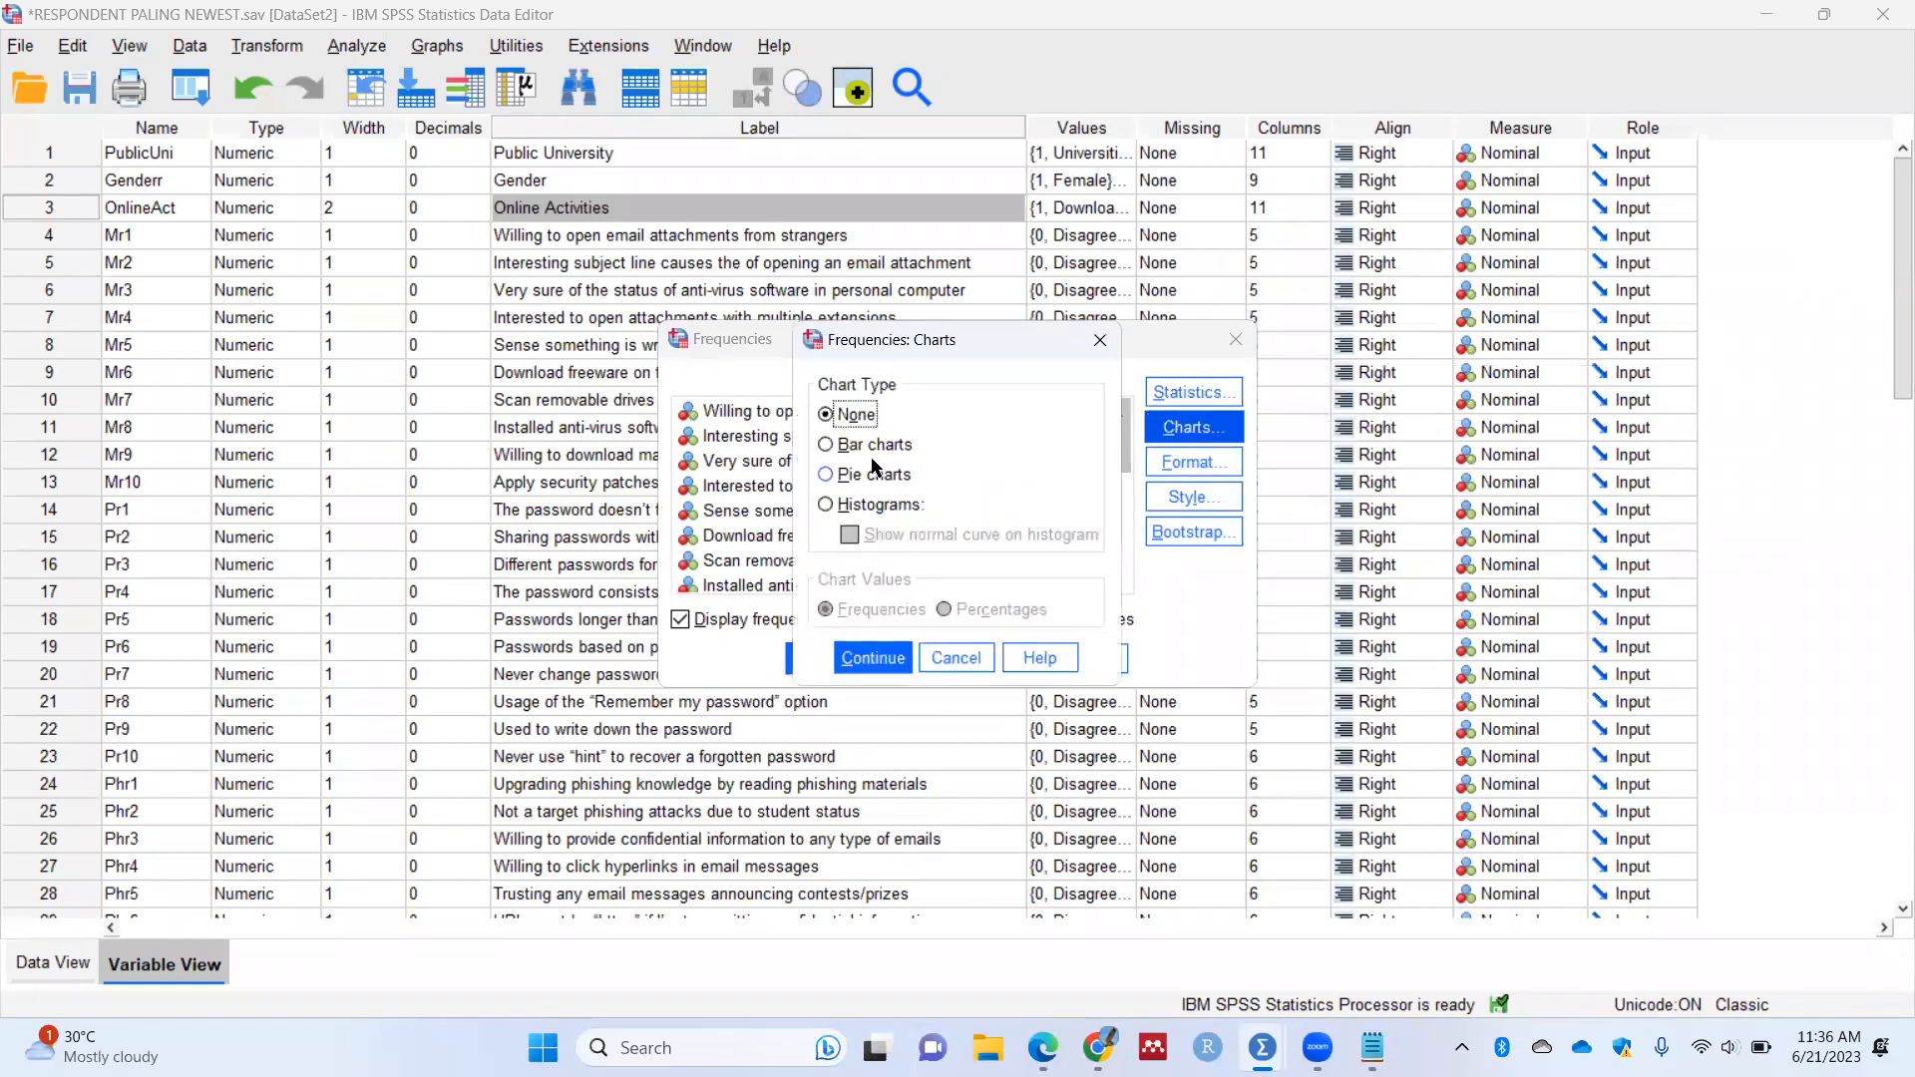
left_click(875, 451)
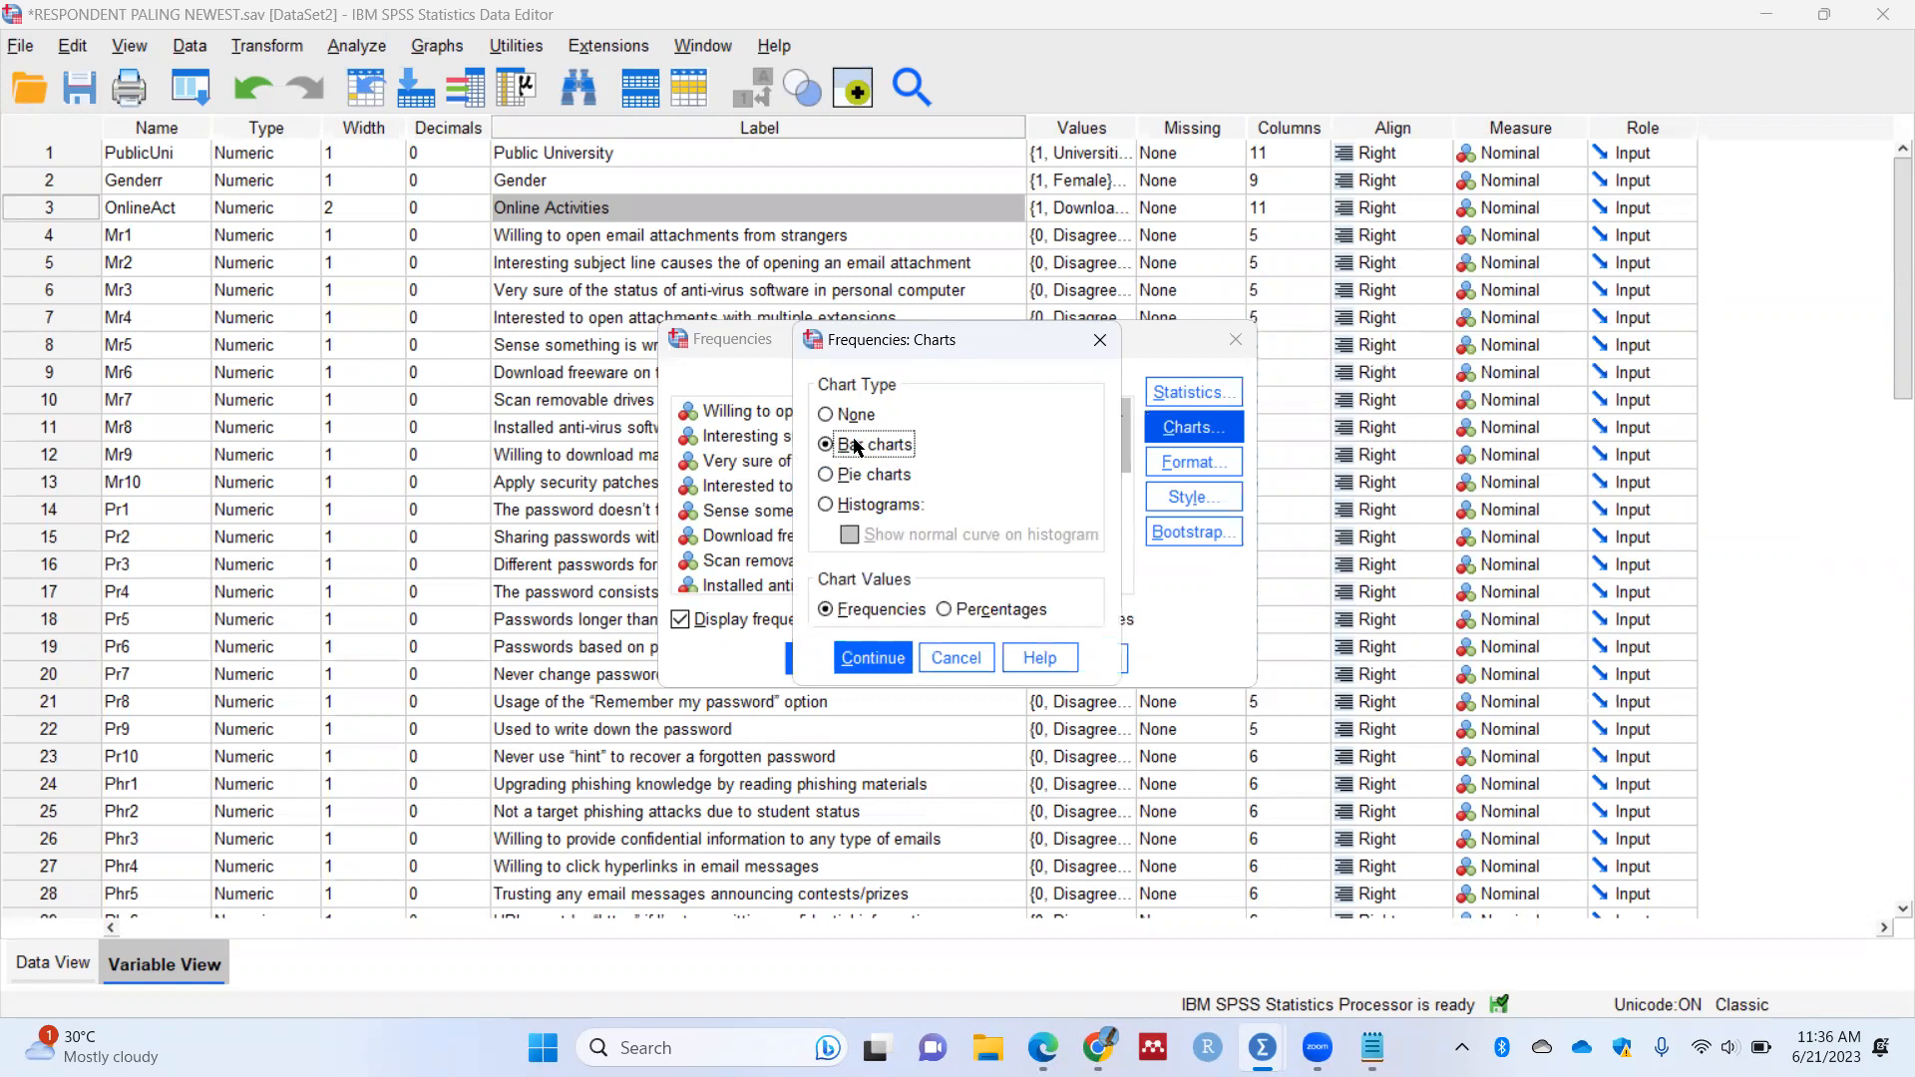
left_click(874, 661)
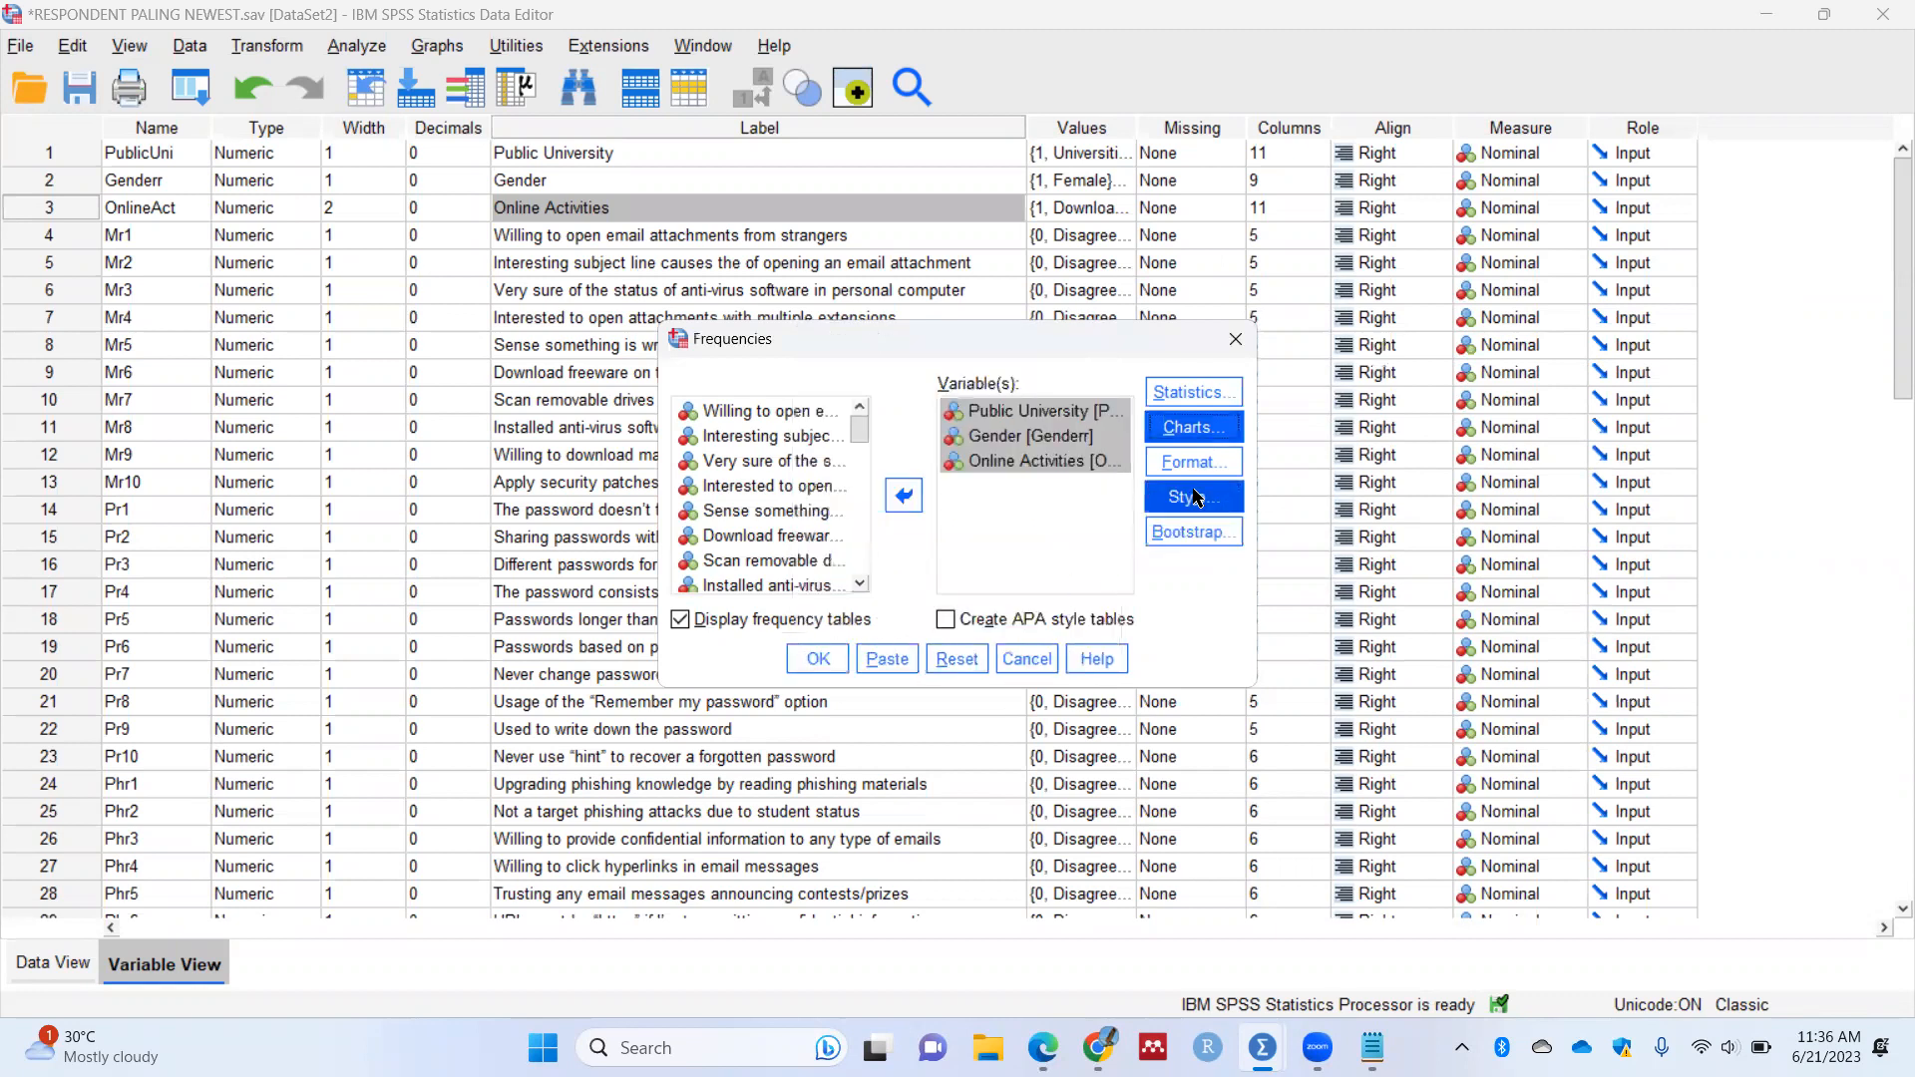
left_click(818, 660)
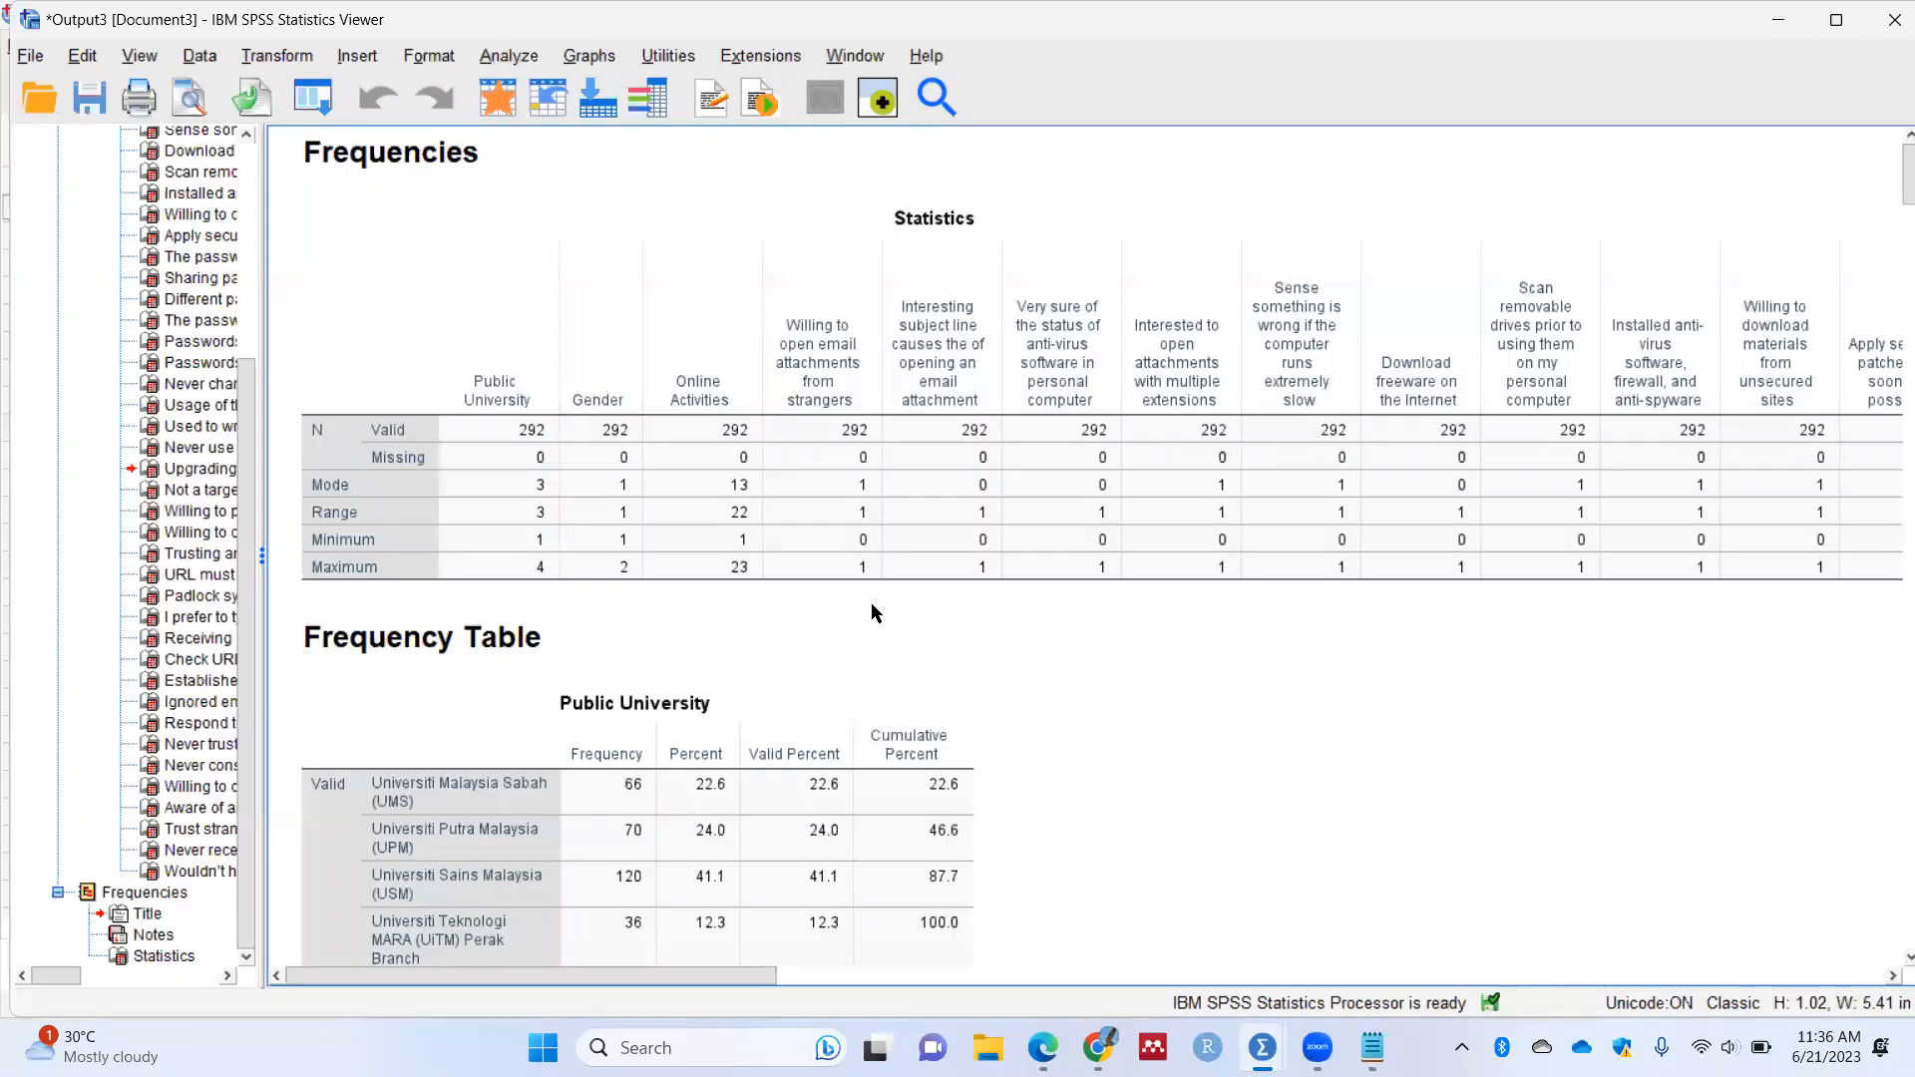
Step: Examine the new Statistics table and the Public University and Gender frequency tables in the output
scroll(1127, 478, "down", 6)
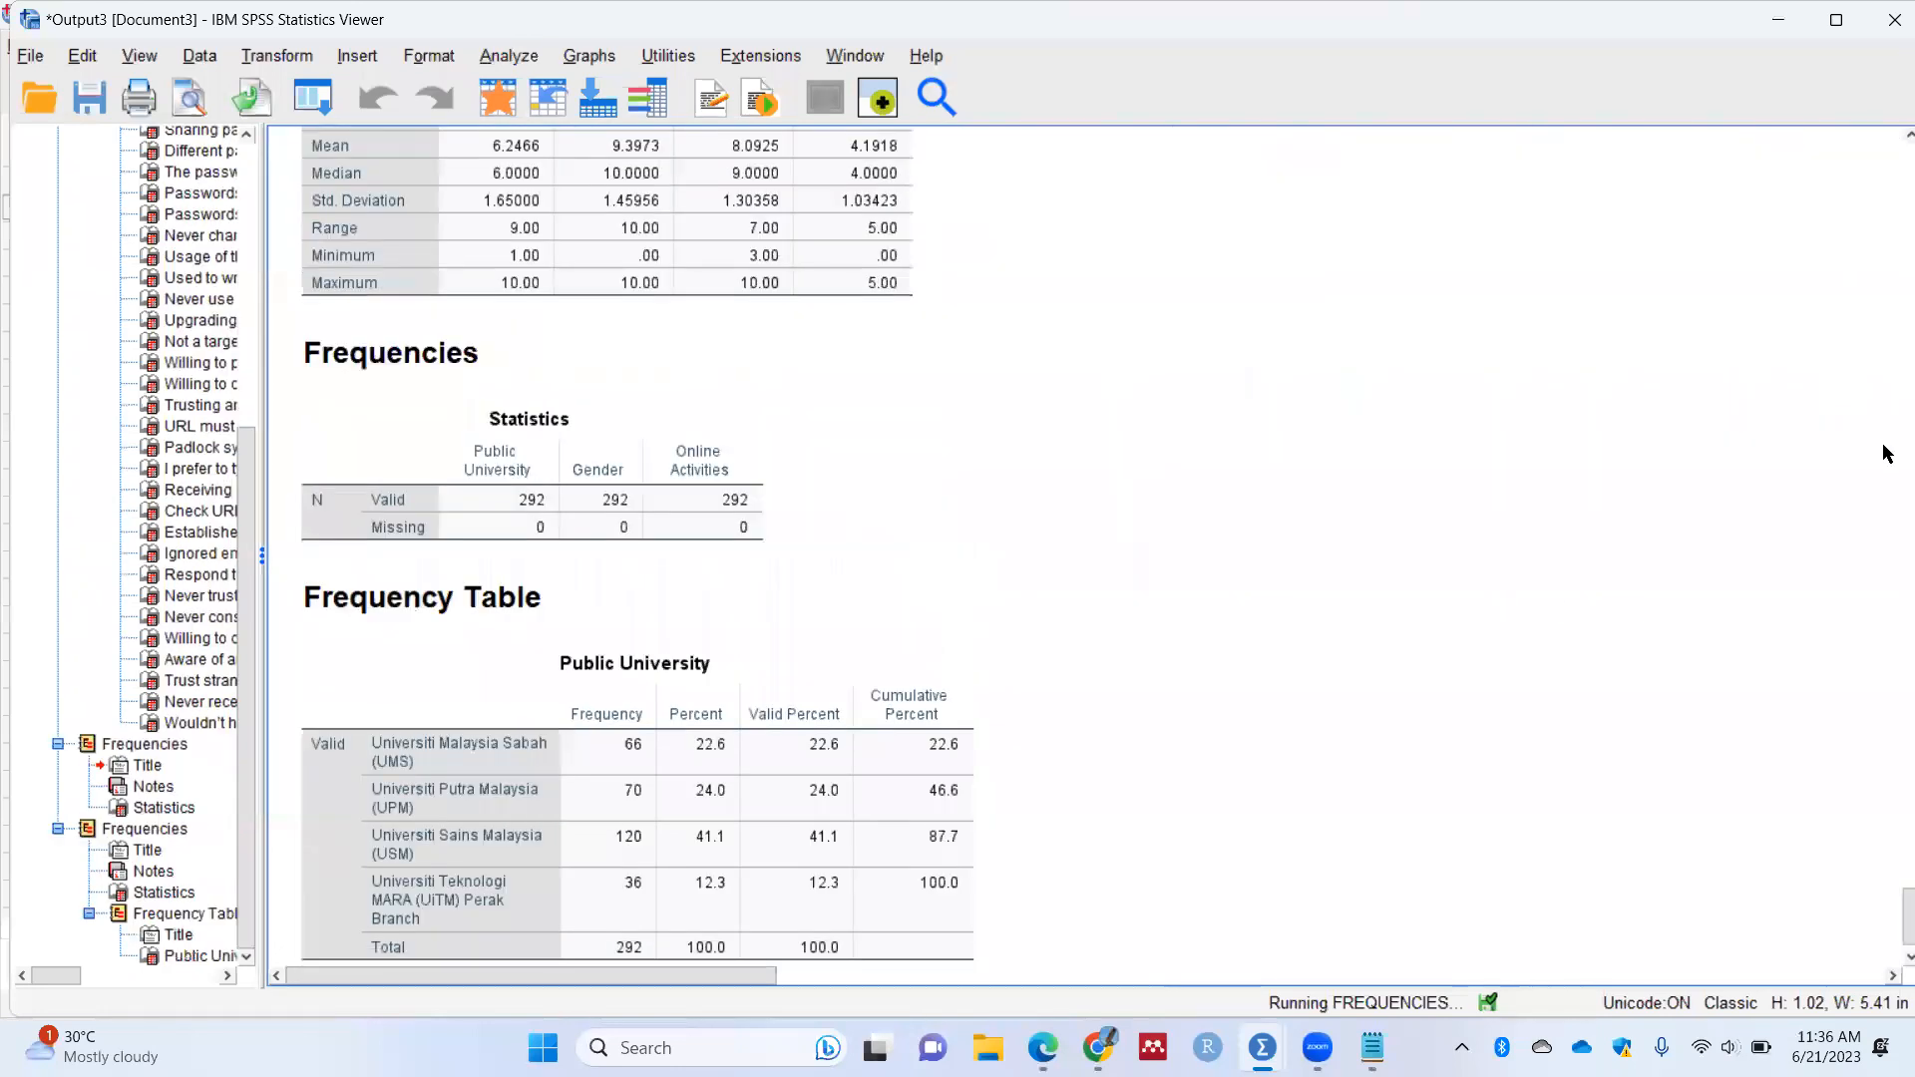
scroll(1021, 565, "down", 3)
scroll(967, 522, "up", 3)
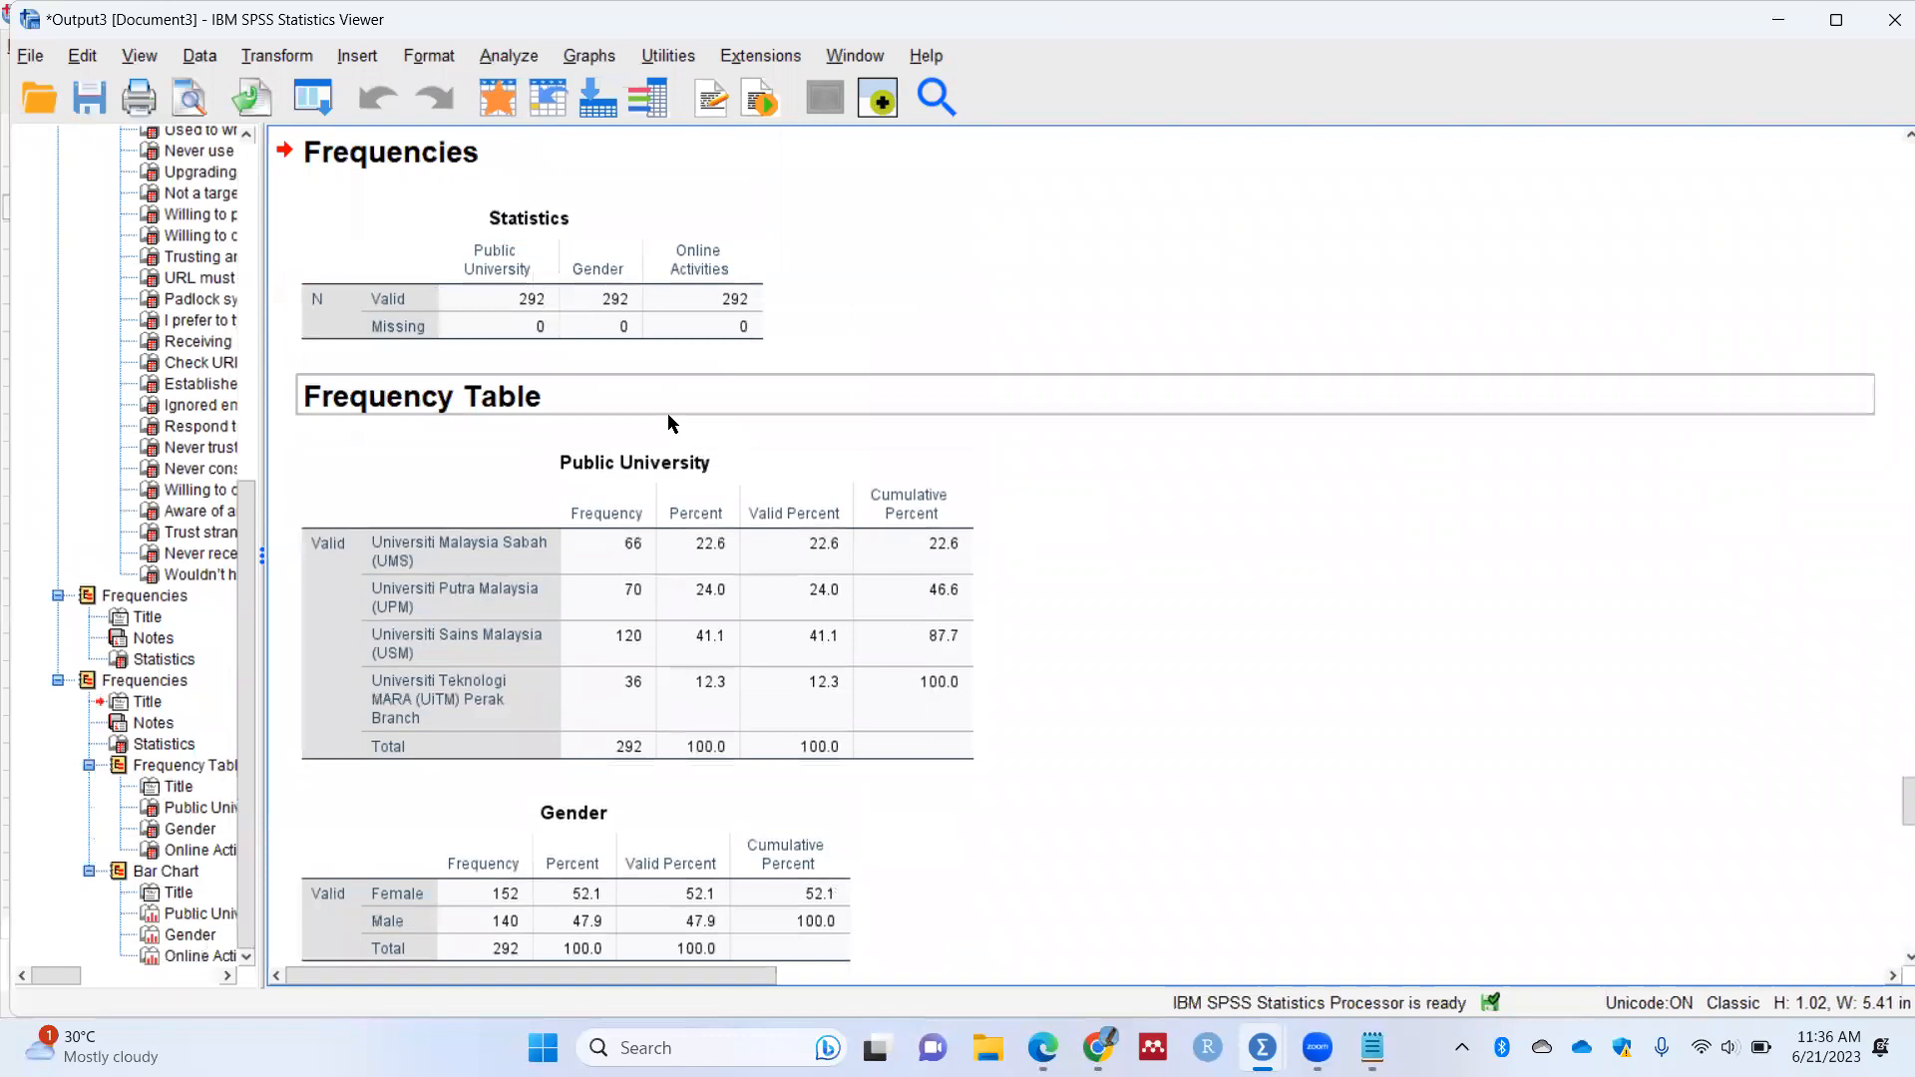
left_click(744, 481)
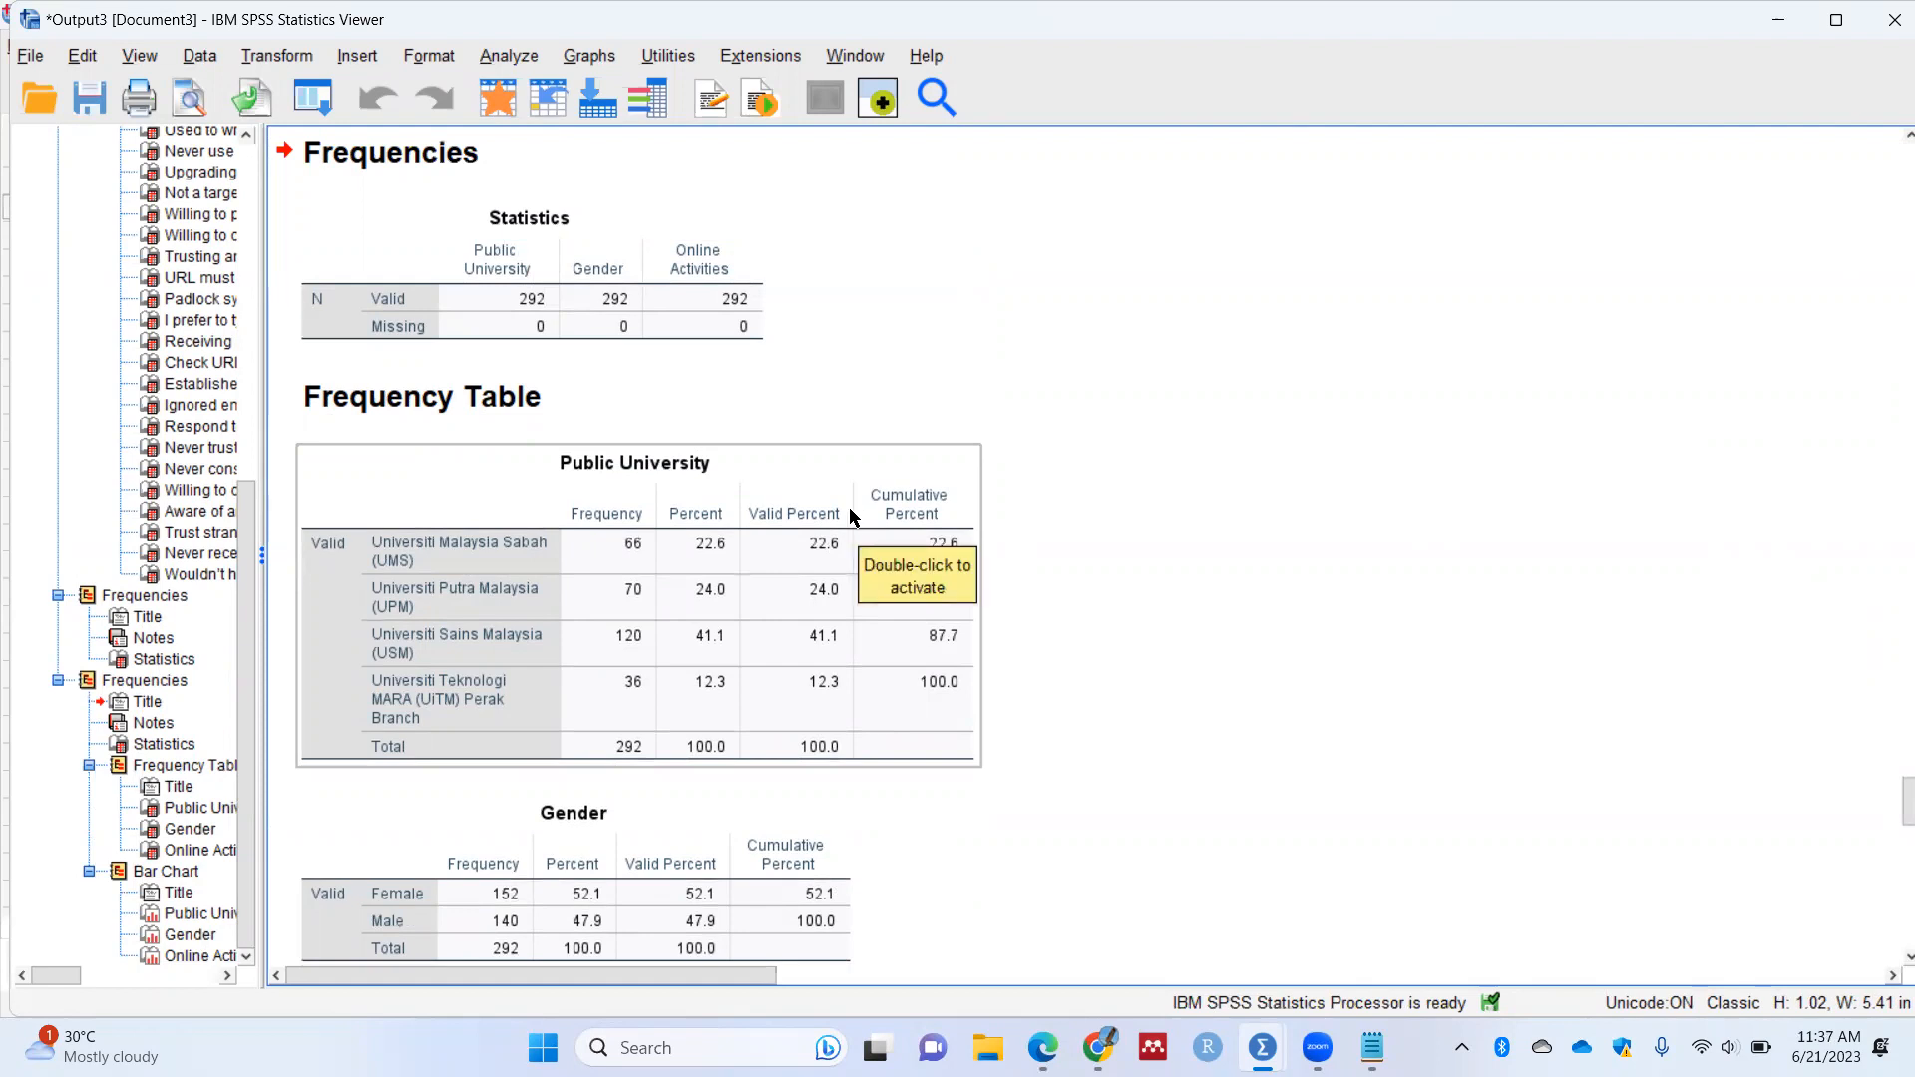
scroll(848, 514, "down", 5)
scroll(588, 409, "up", 1)
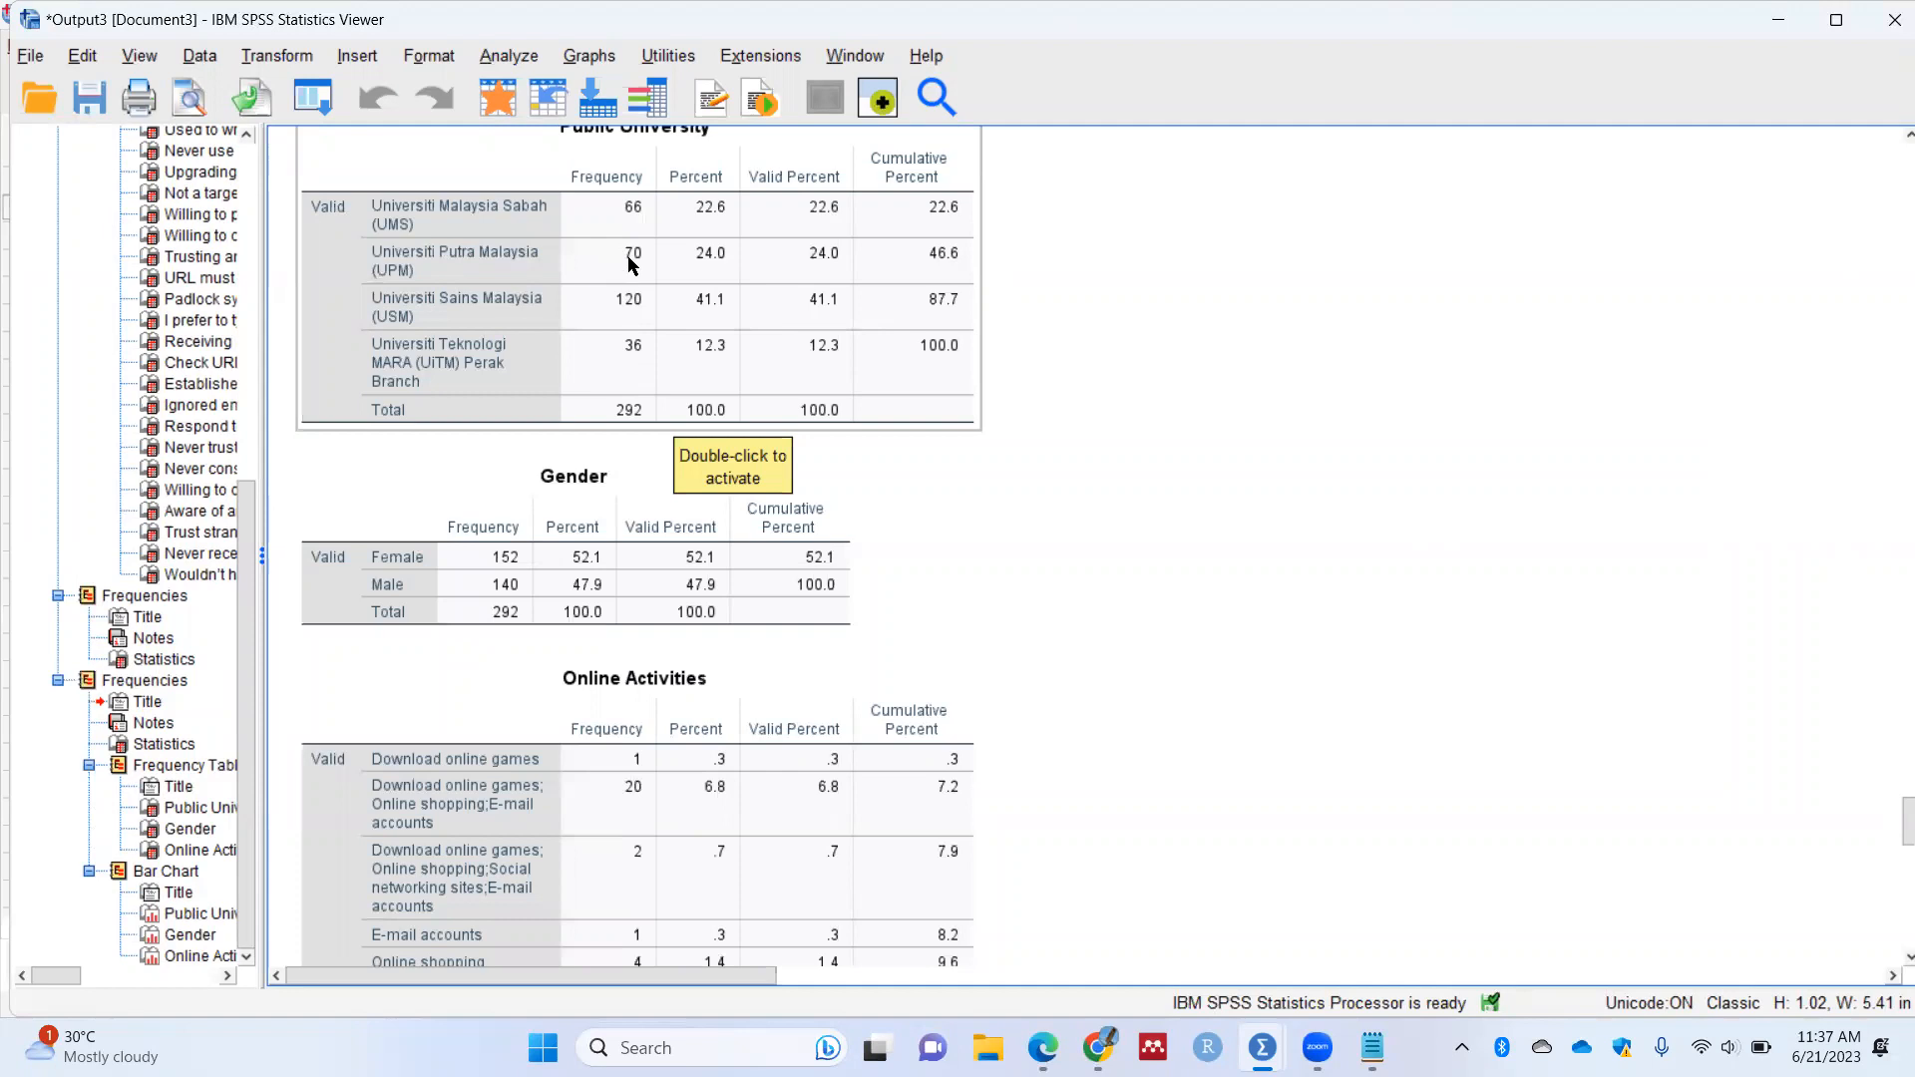
scroll(720, 469, "down", 5)
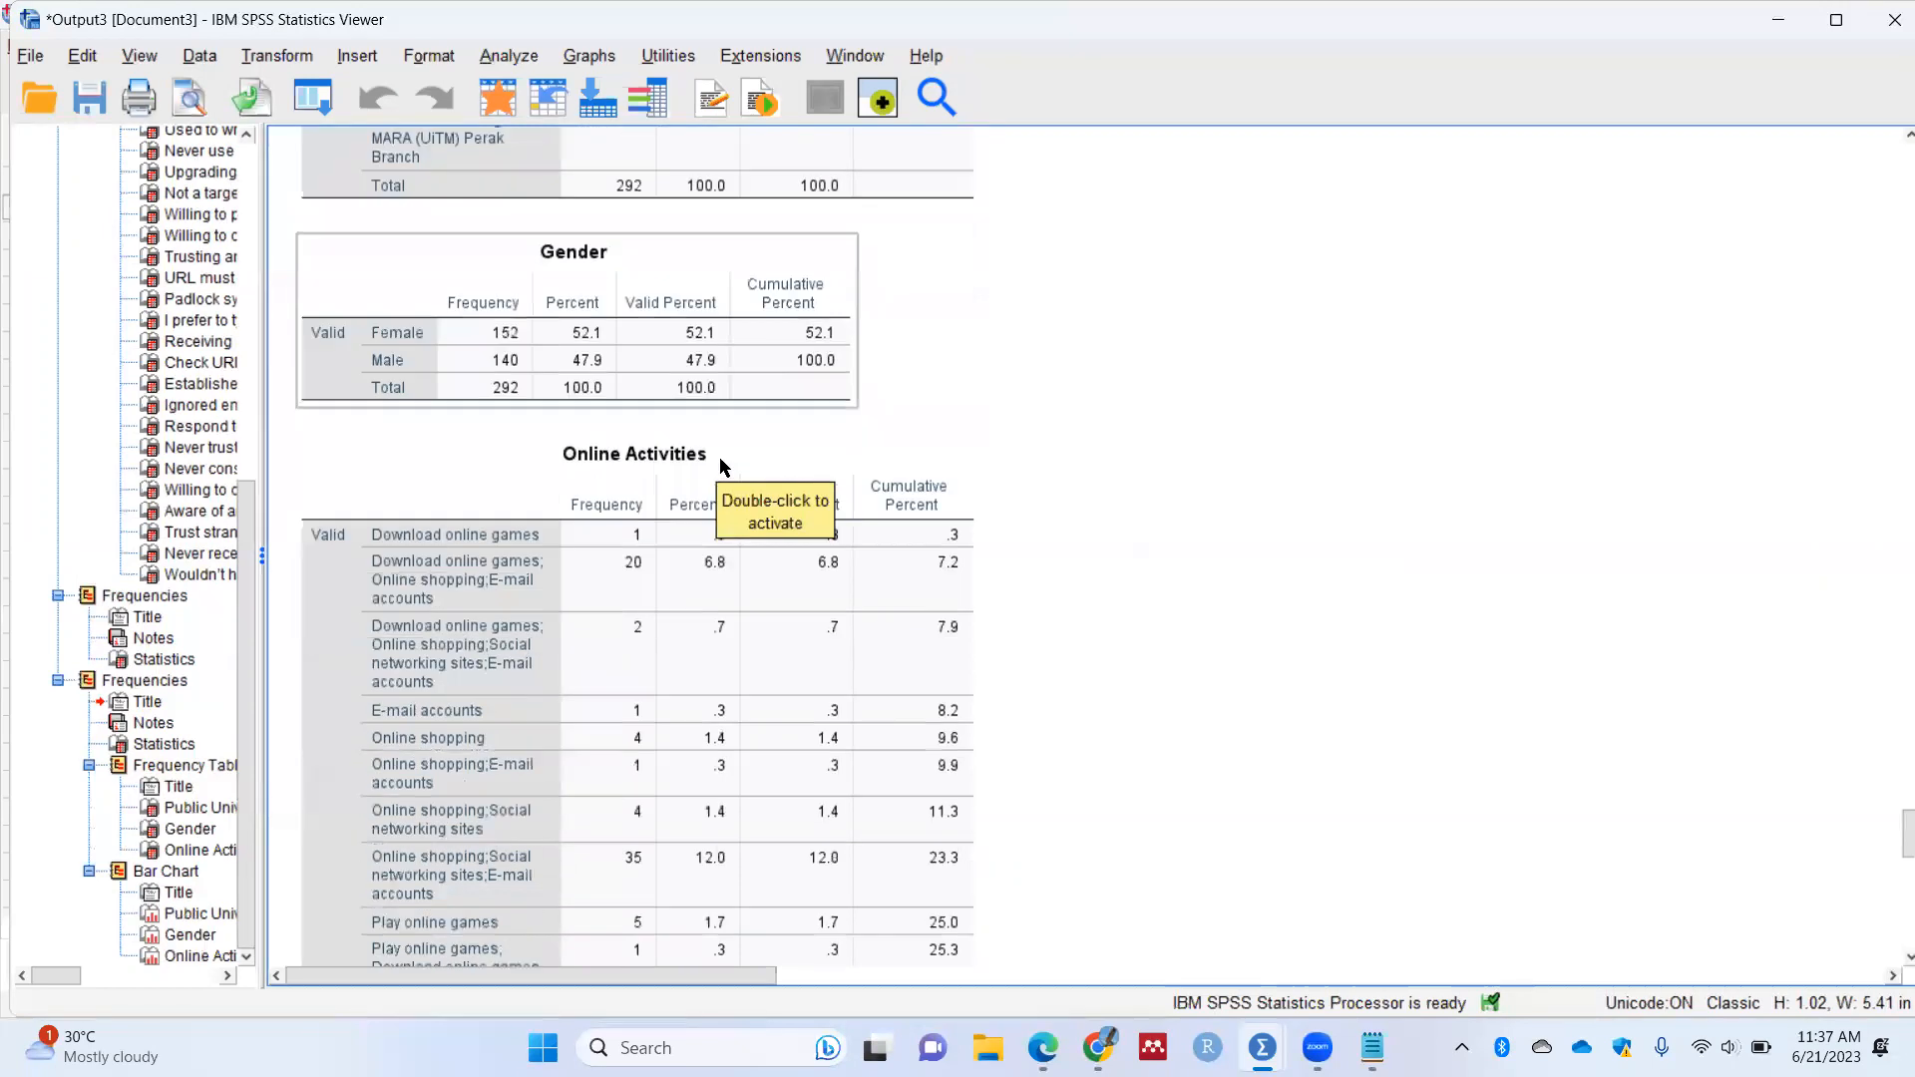
Step: Read through the Online Activities frequency table down to its total row
scroll(754, 377, "down", 15)
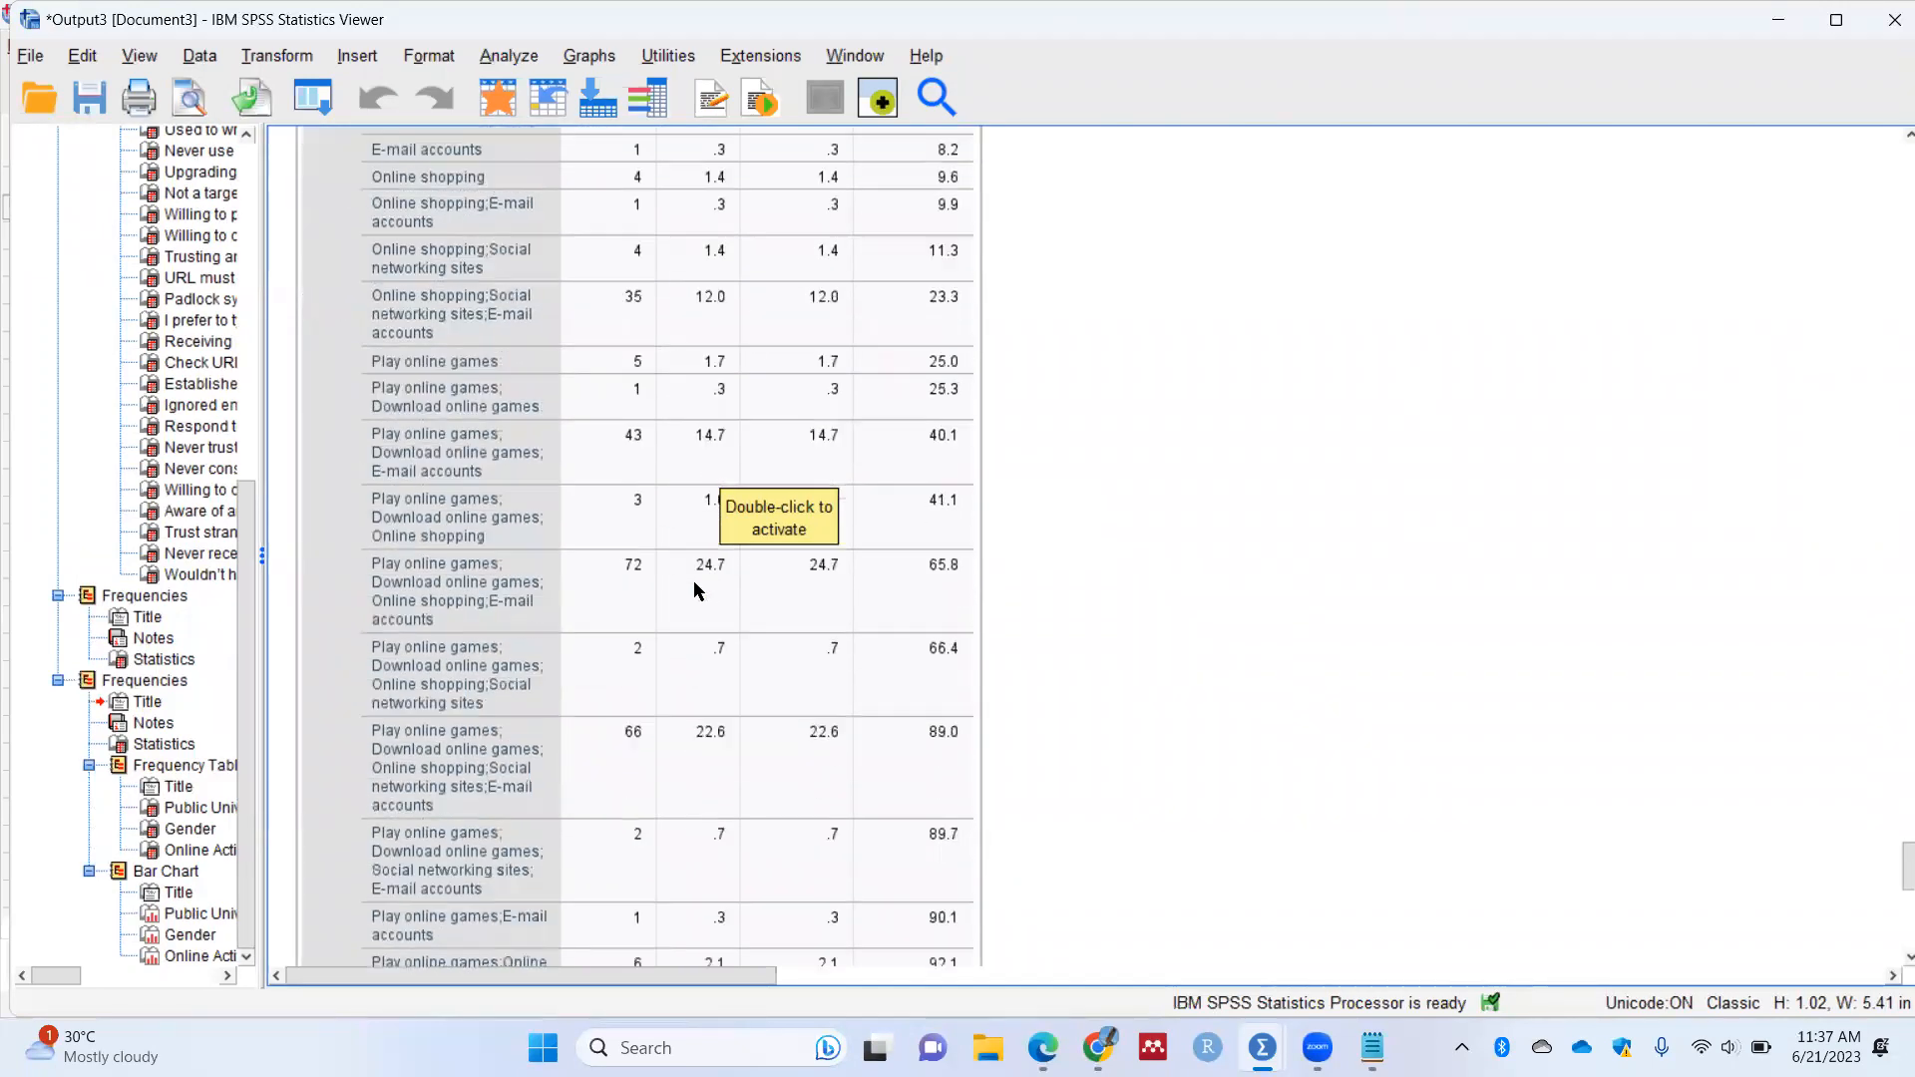
scroll(662, 523, "up", 7)
scroll(595, 317, "up", 4)
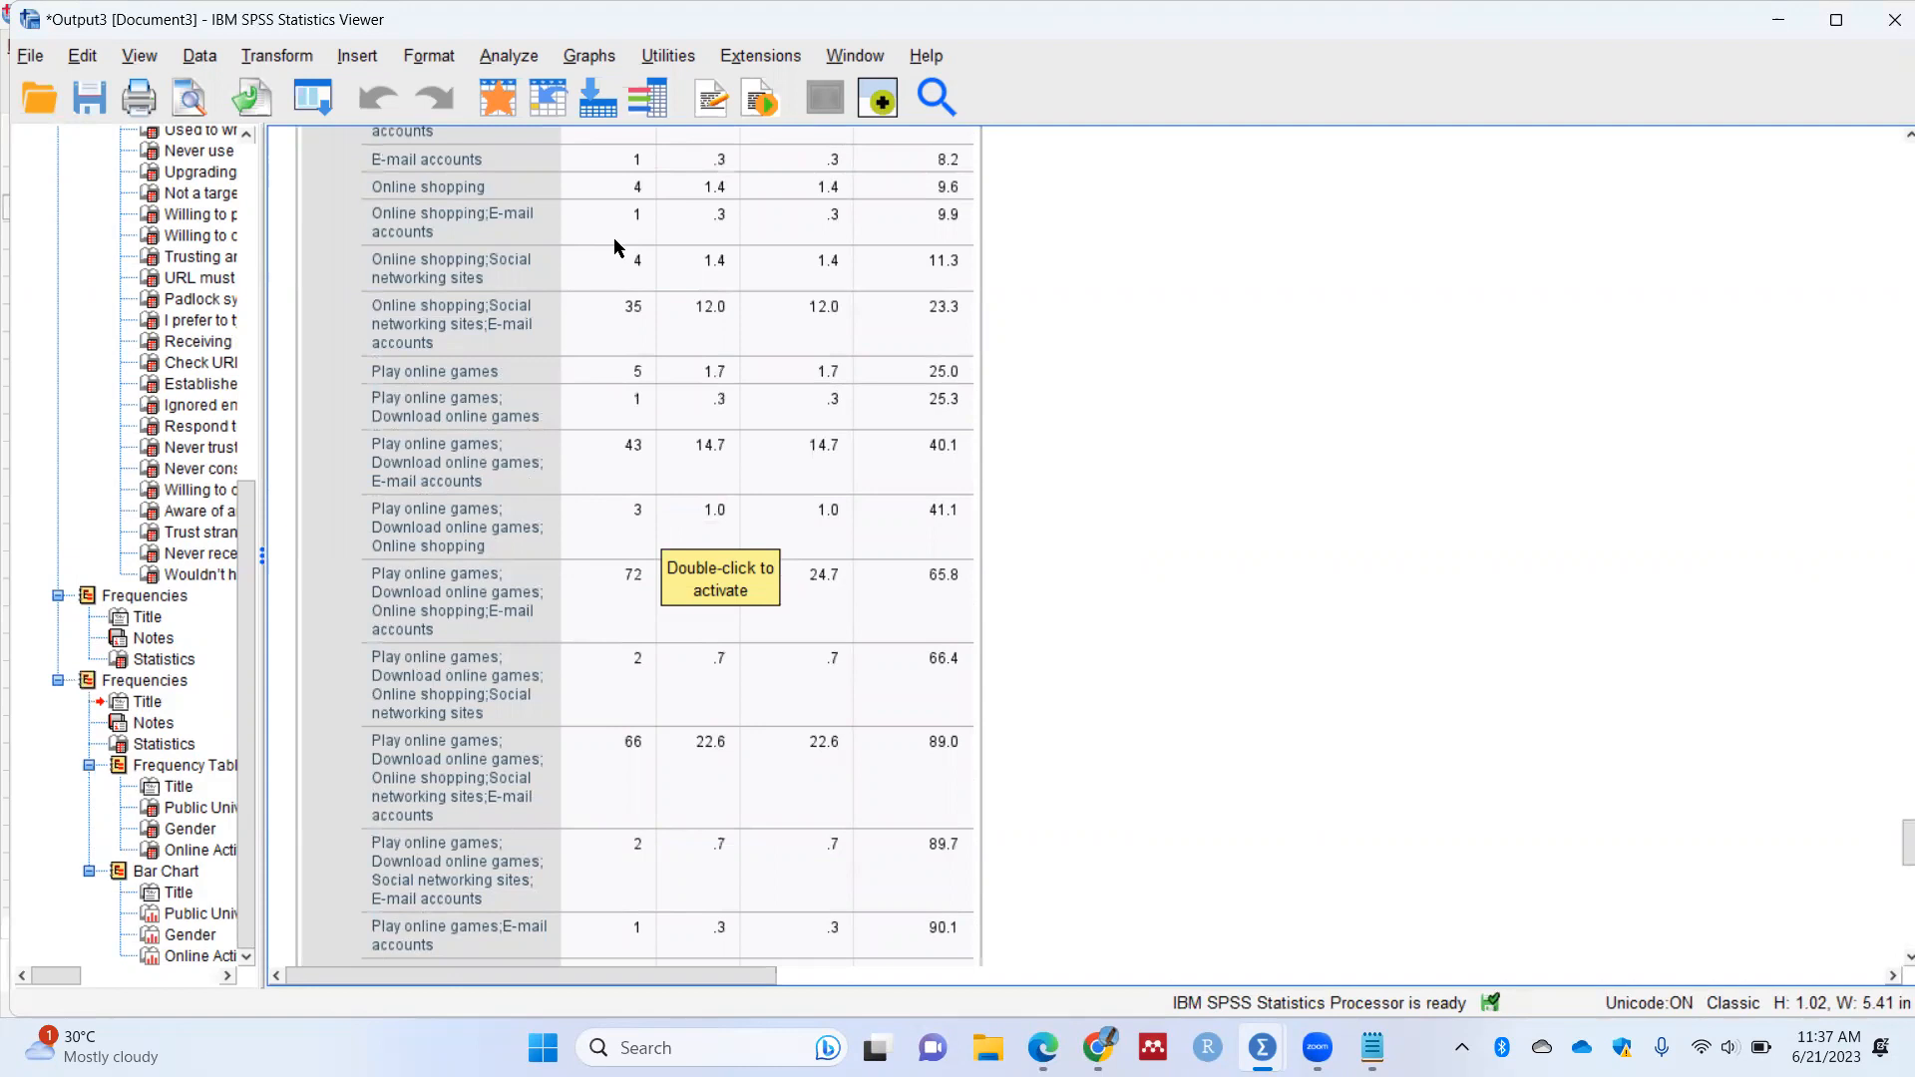
scroll(607, 277, "up", 5)
scroll(573, 365, "down", 4)
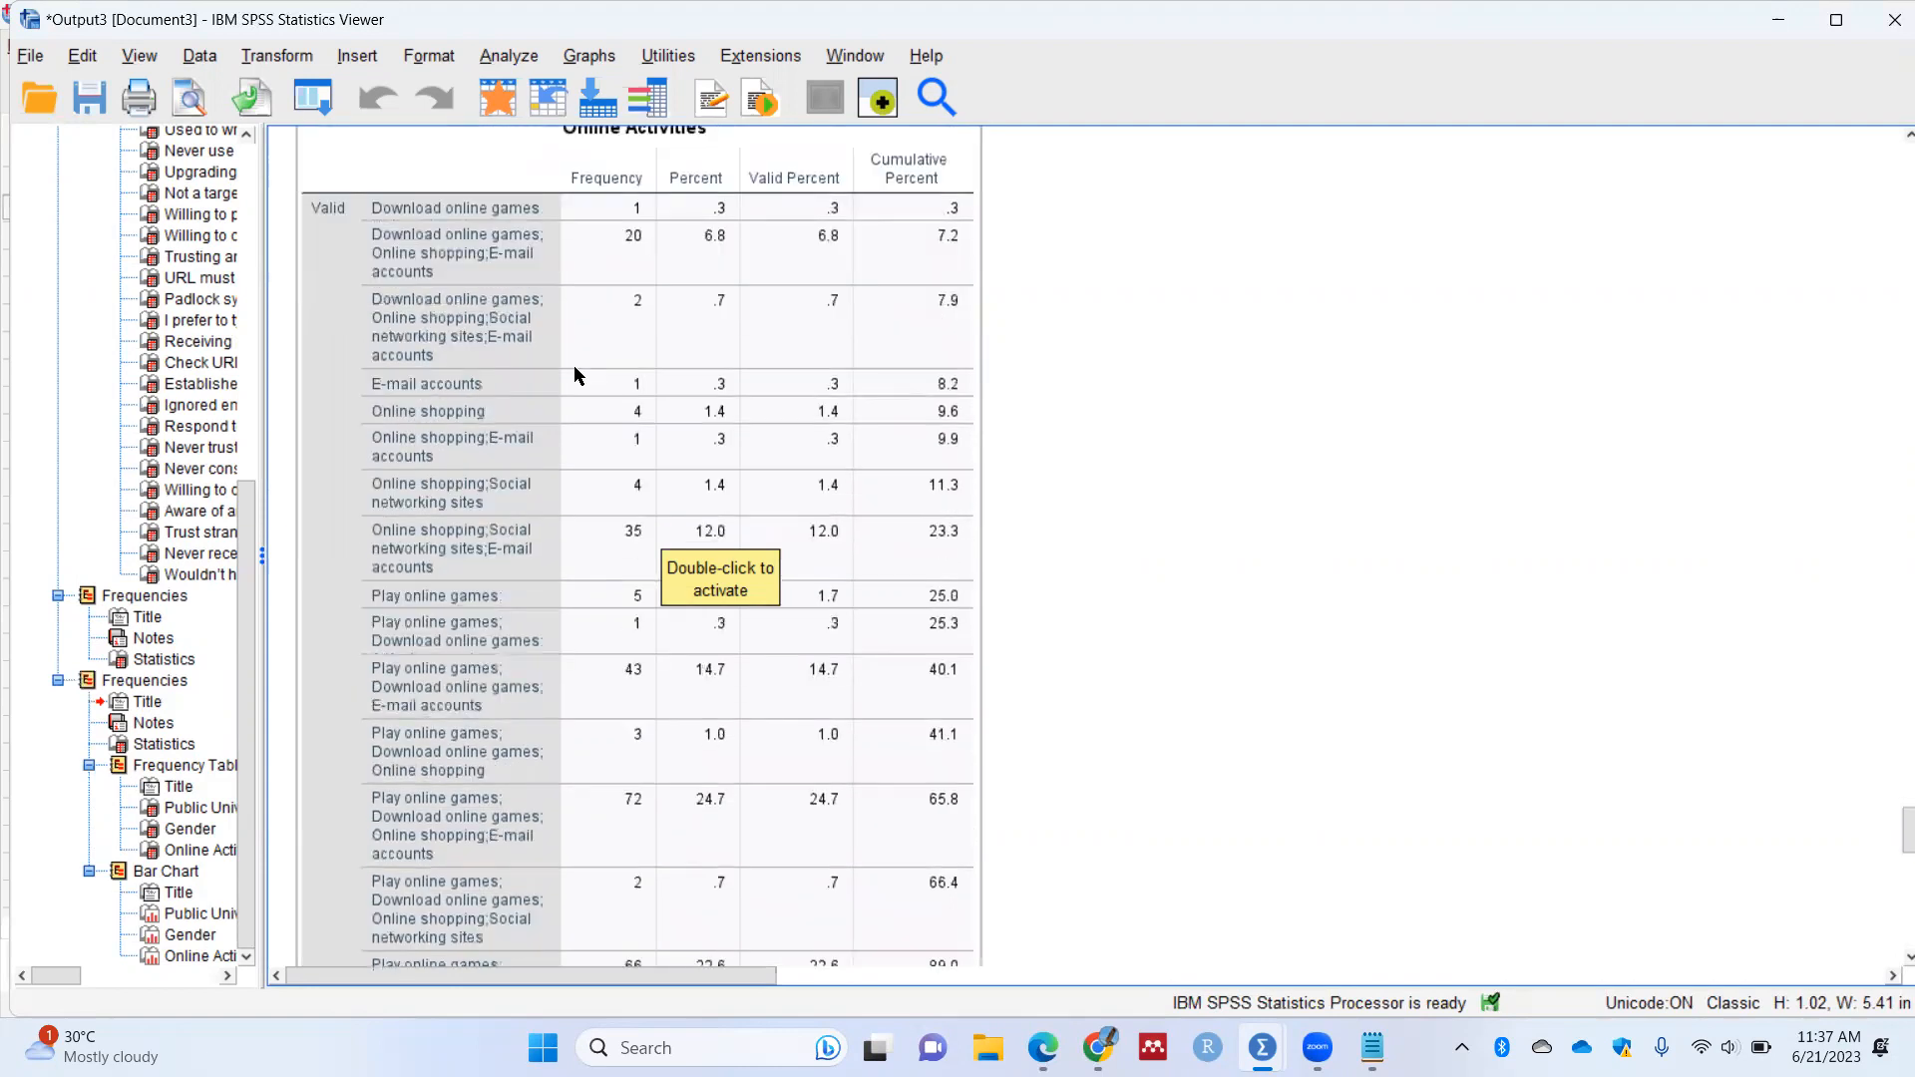
scroll(519, 341, "down", 8)
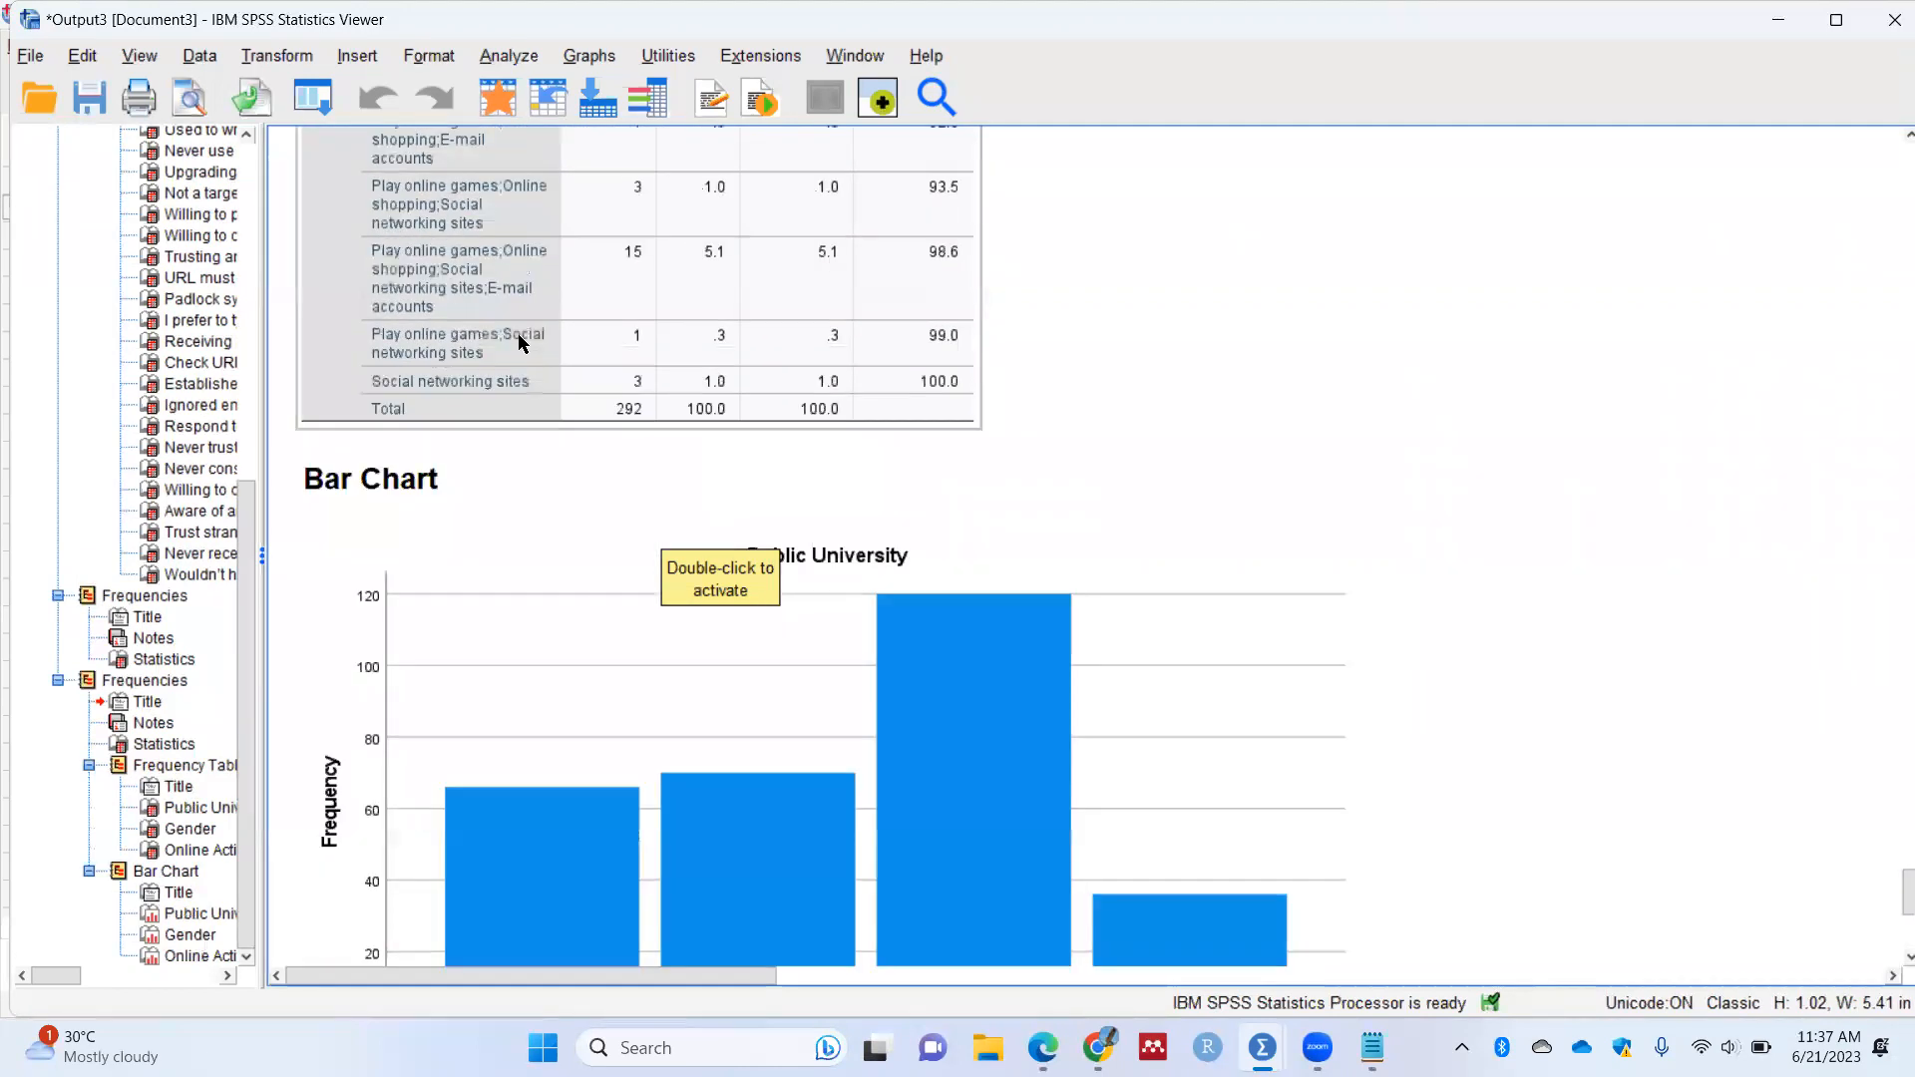
Step: Look over the Public University and Gender bar charts and delete the Online Activities bar chart from the output
scroll(519, 341, "down", 4)
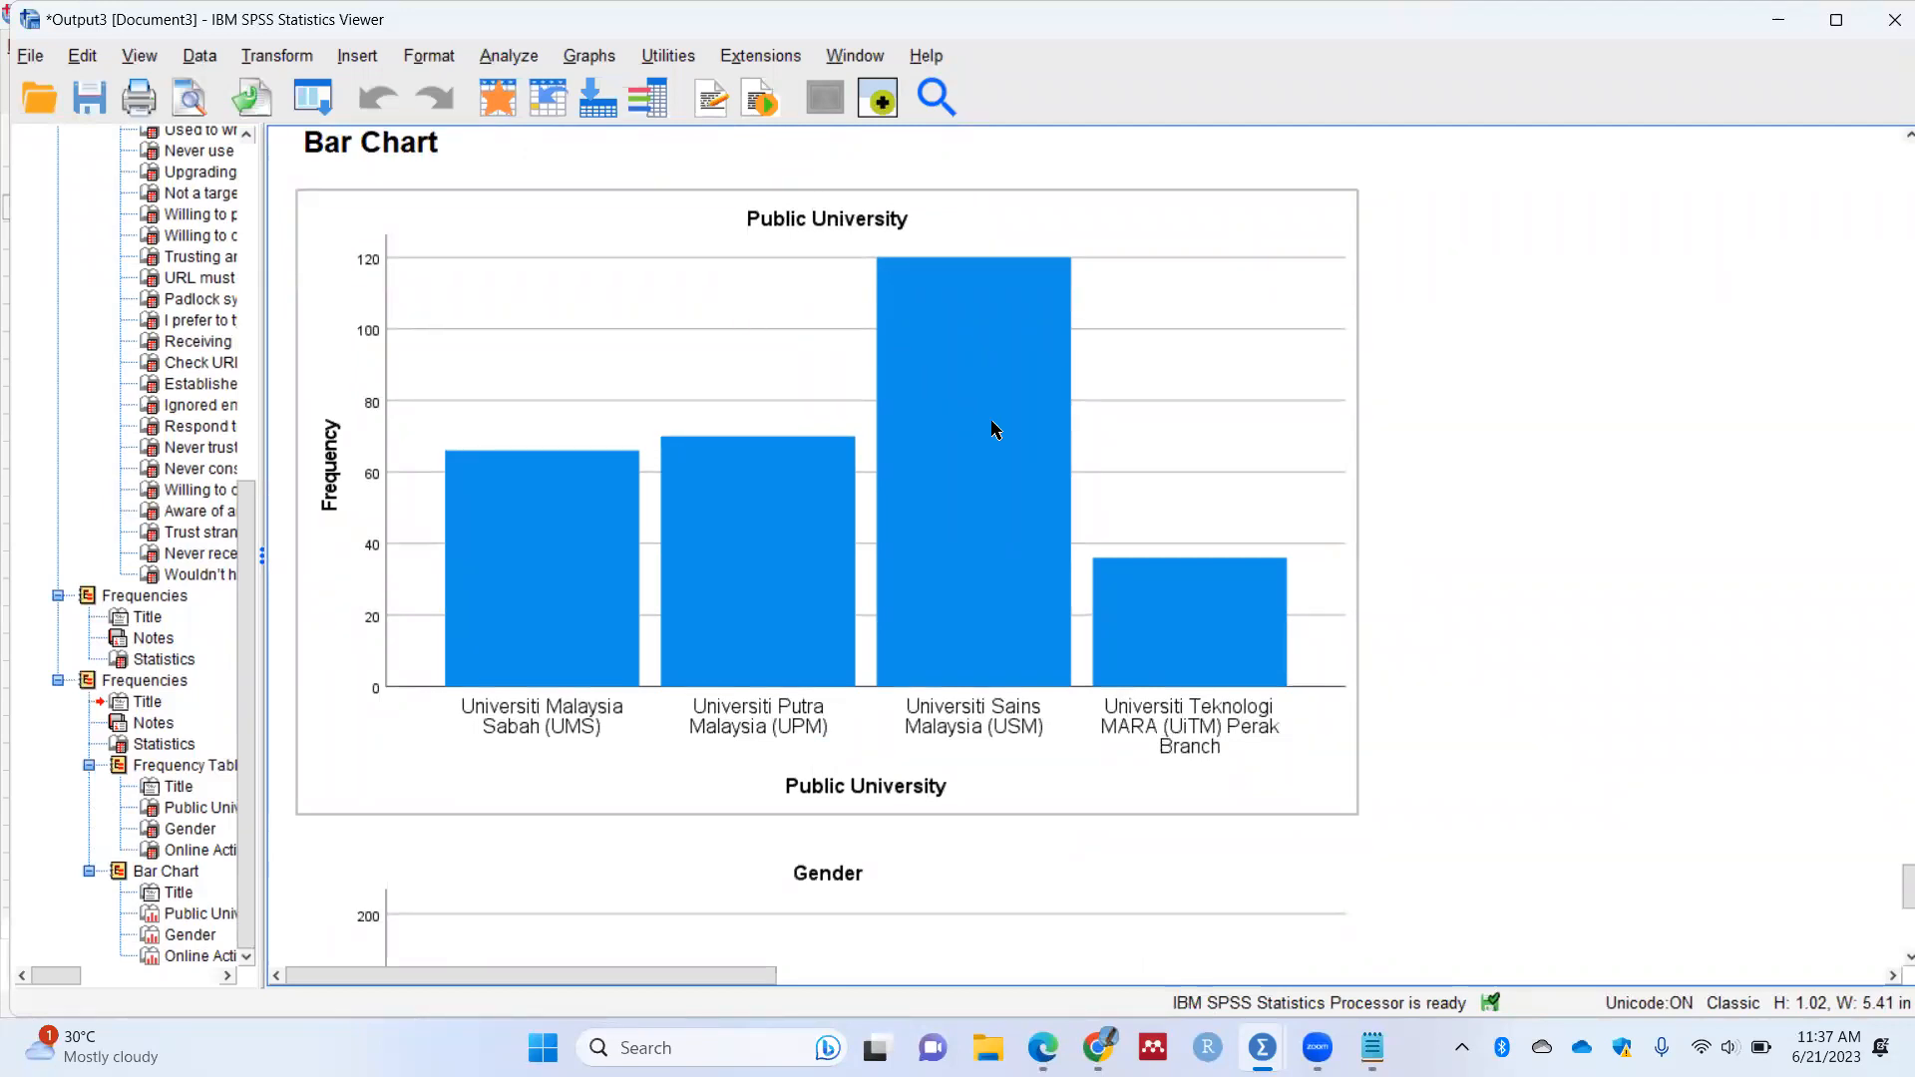
scroll(897, 459, "down", 5)
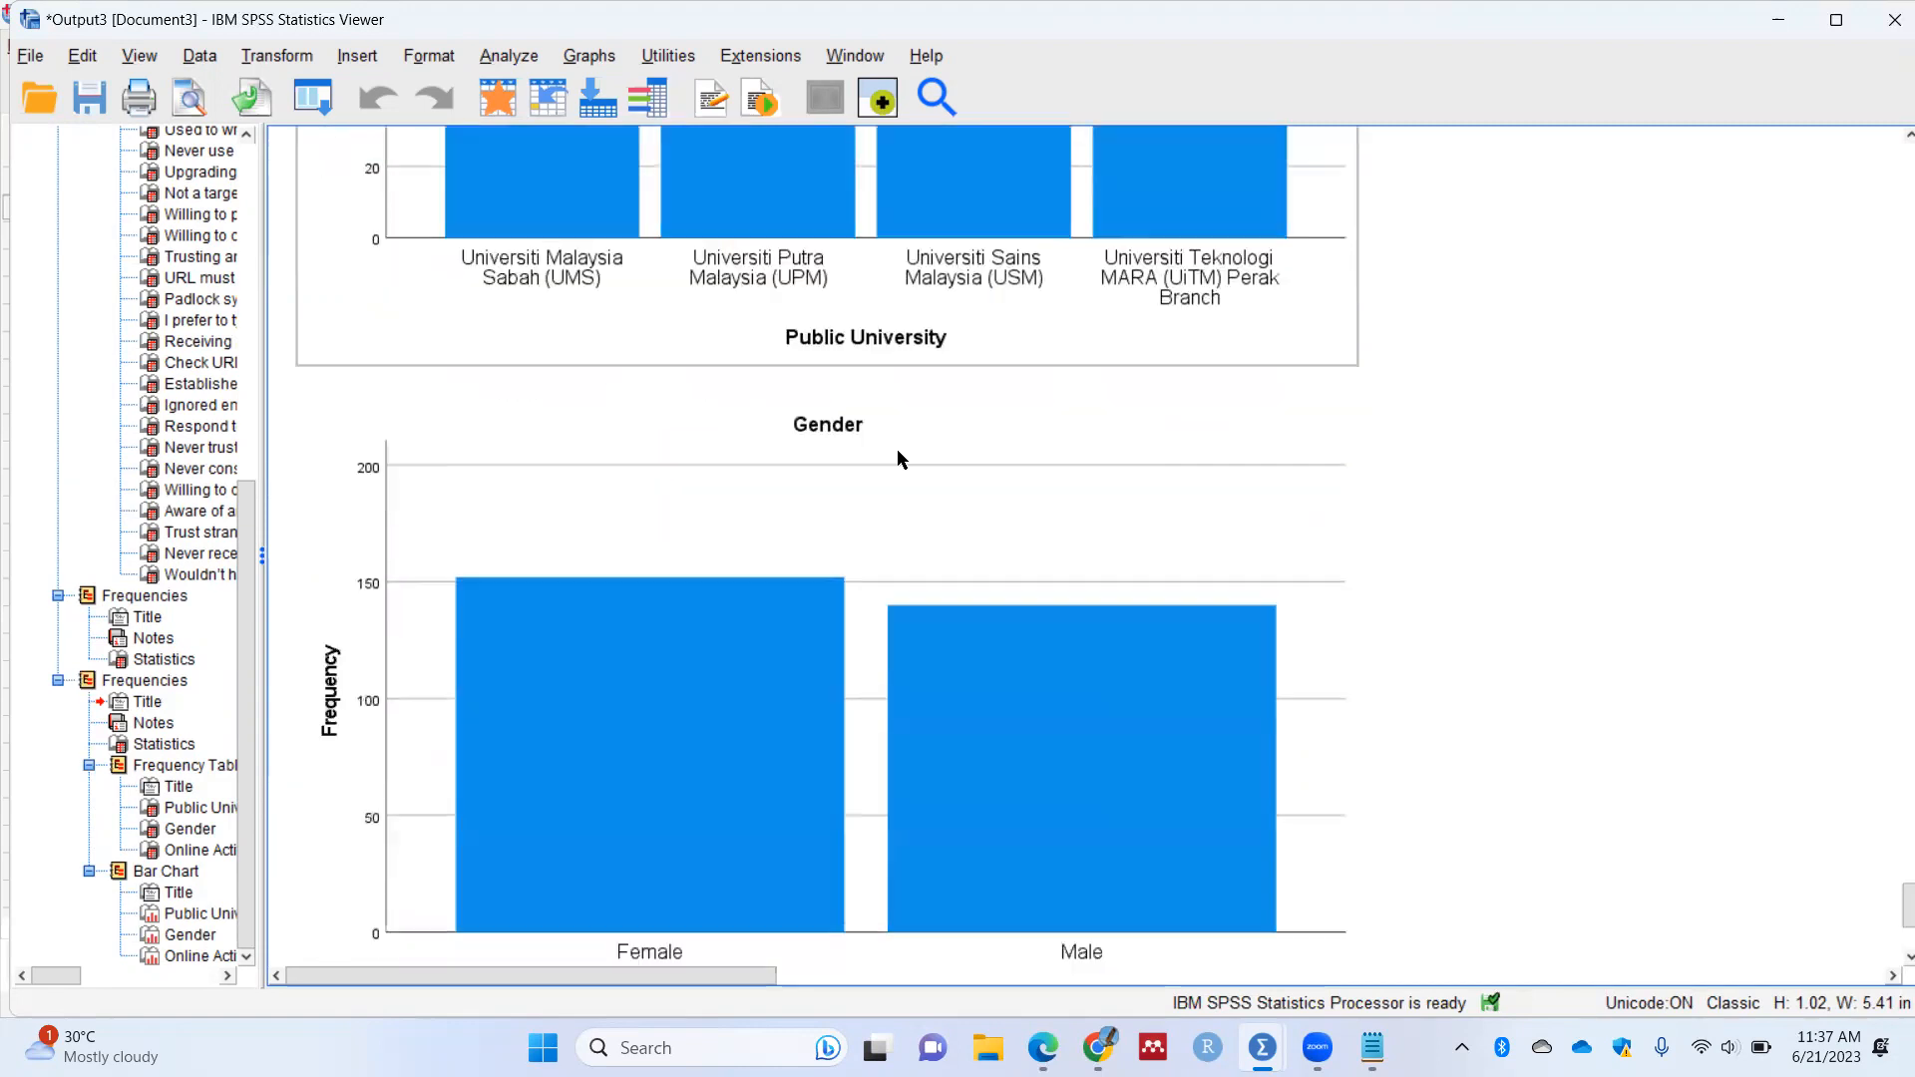
scroll(847, 438, "down", 3)
scroll(992, 459, "down", 5)
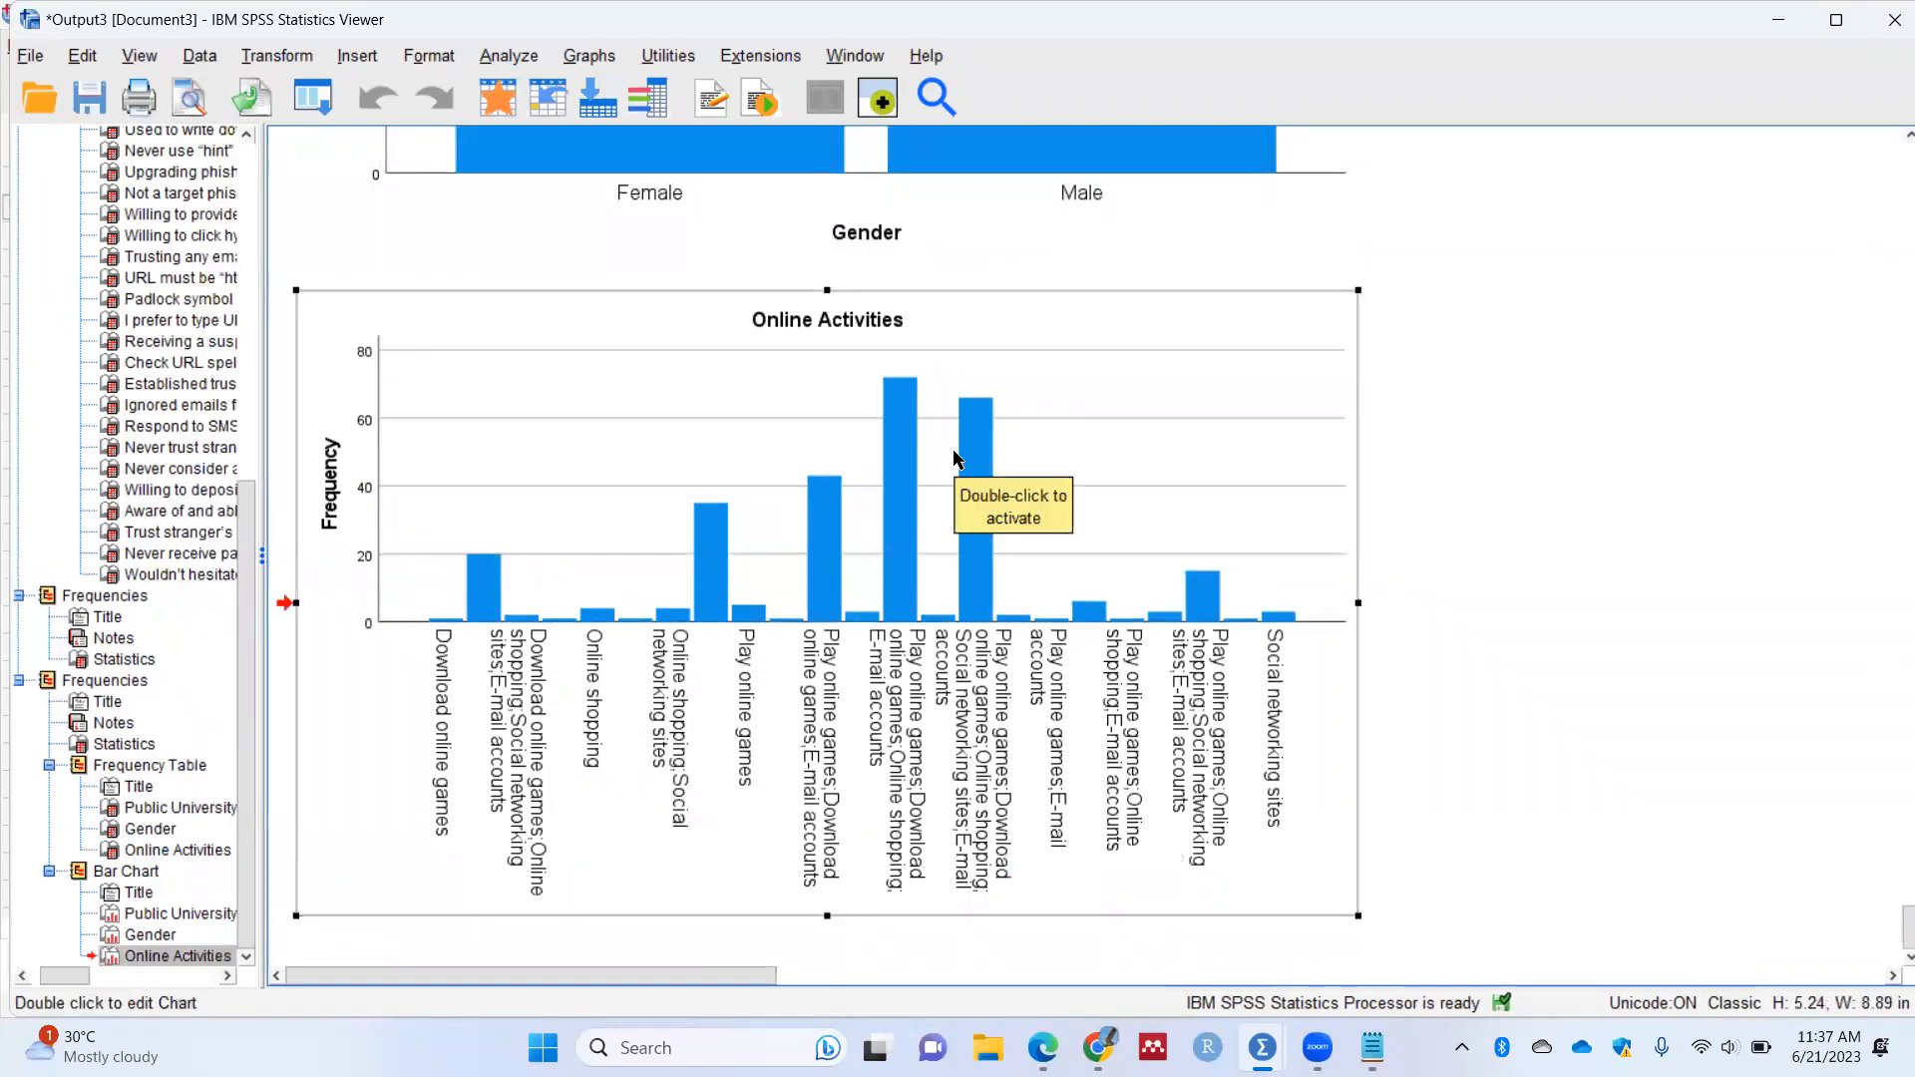
key("Delete")
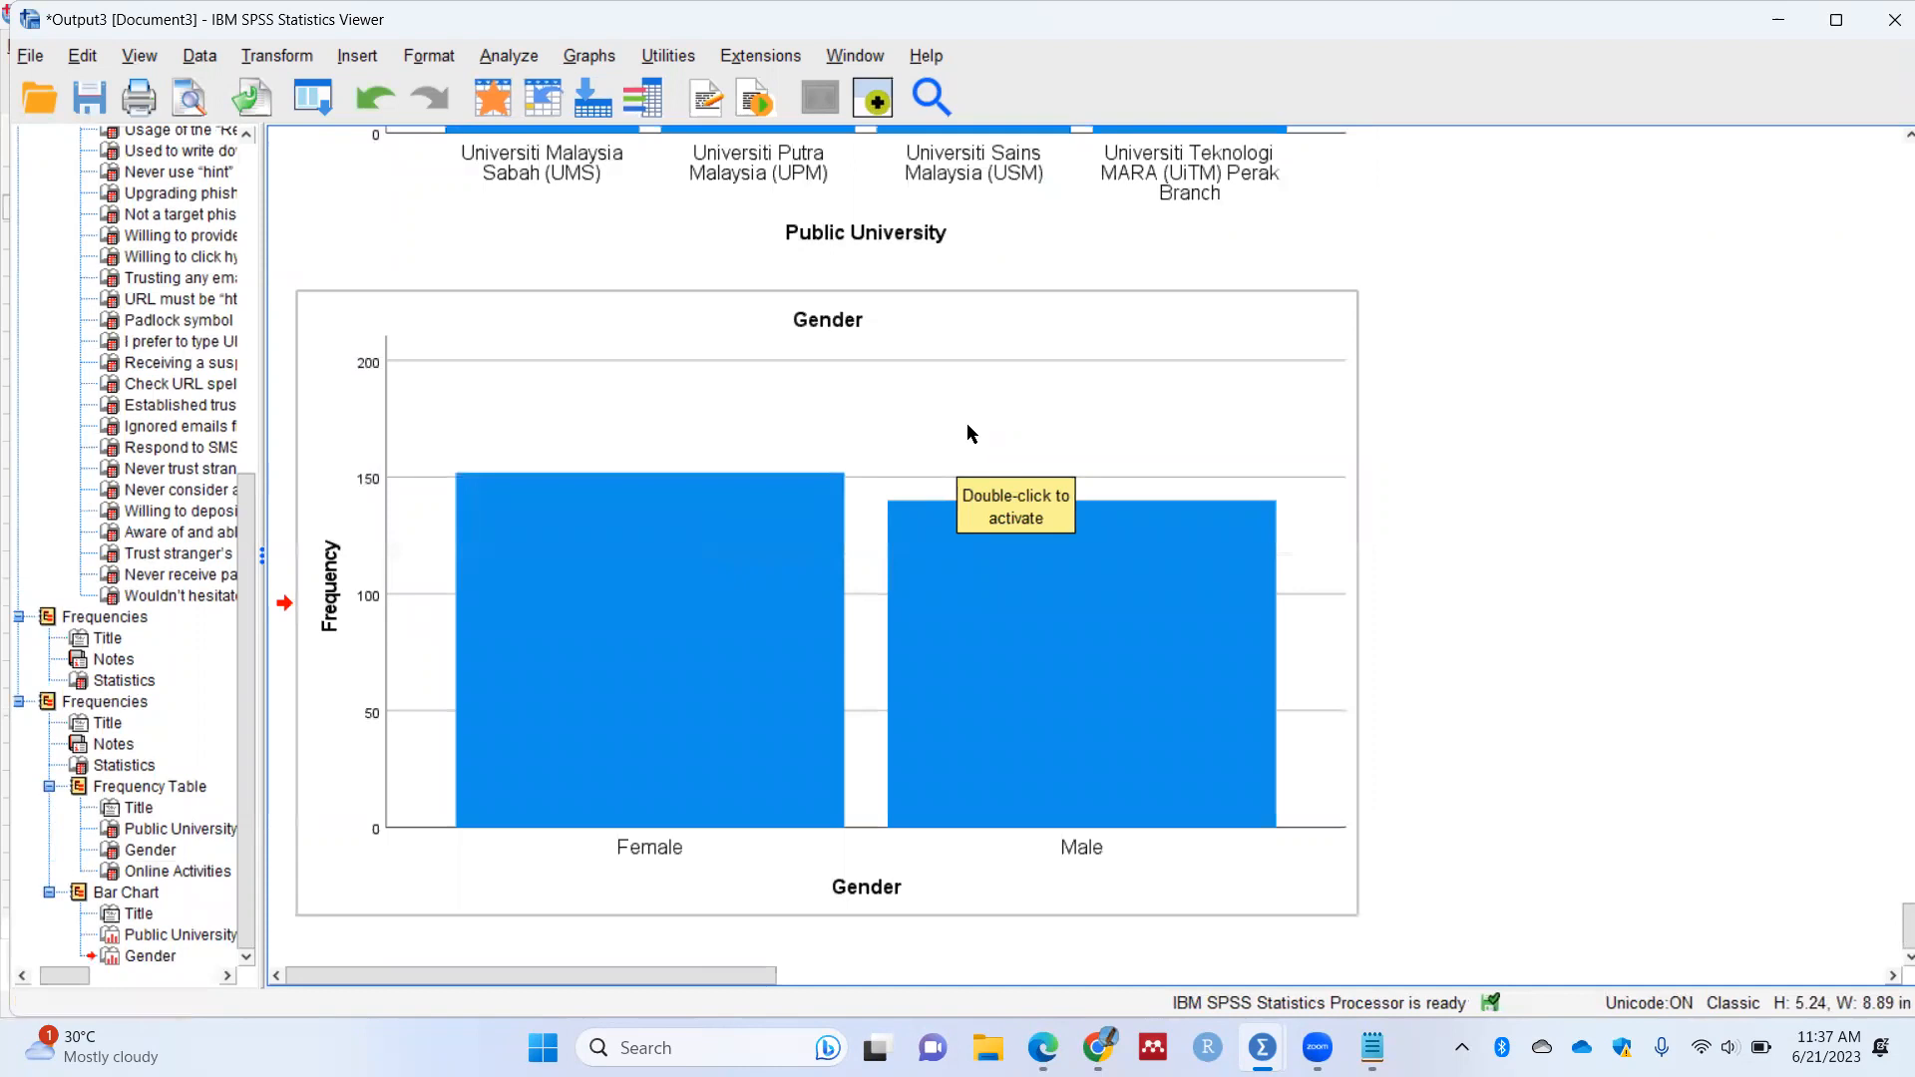
Step: Open the Public University bar chart in the Chart Editor and maximize the editor window
scroll(961, 429, "up", 5)
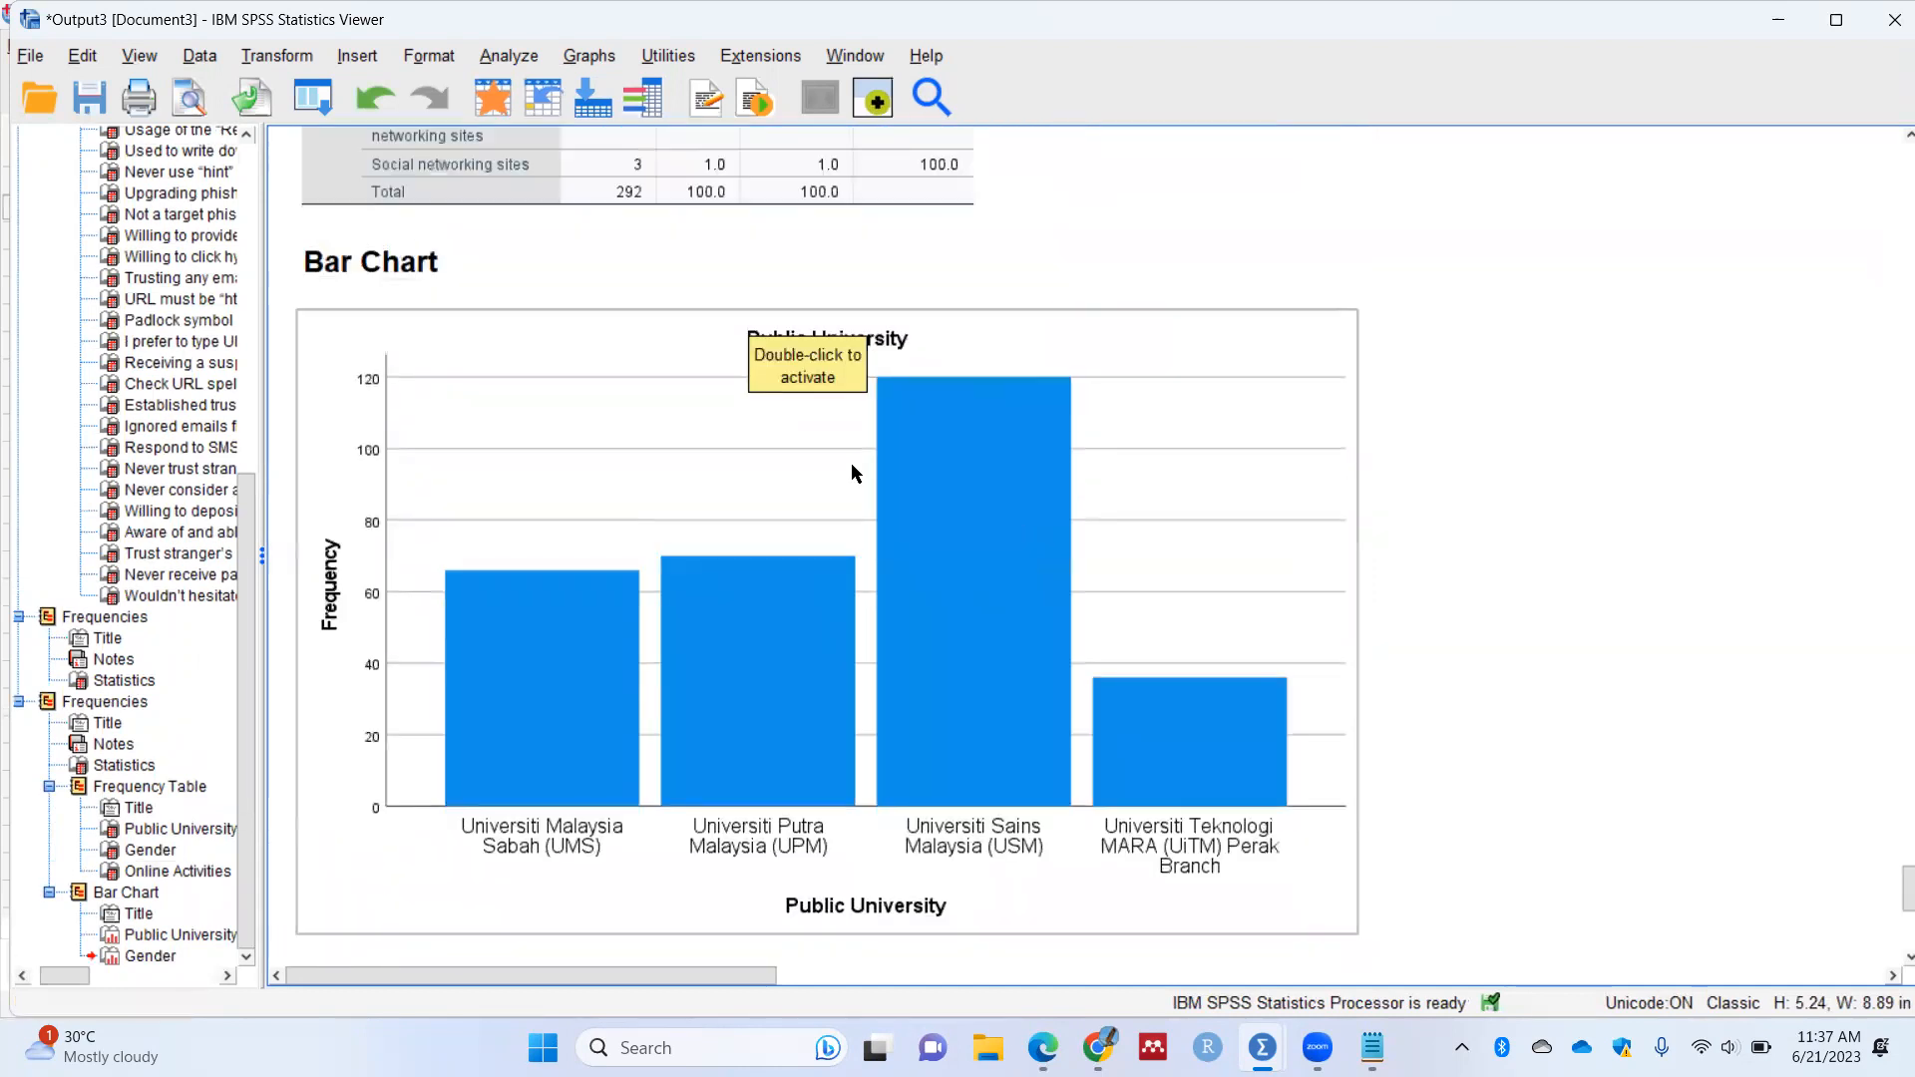
left_click(963, 439)
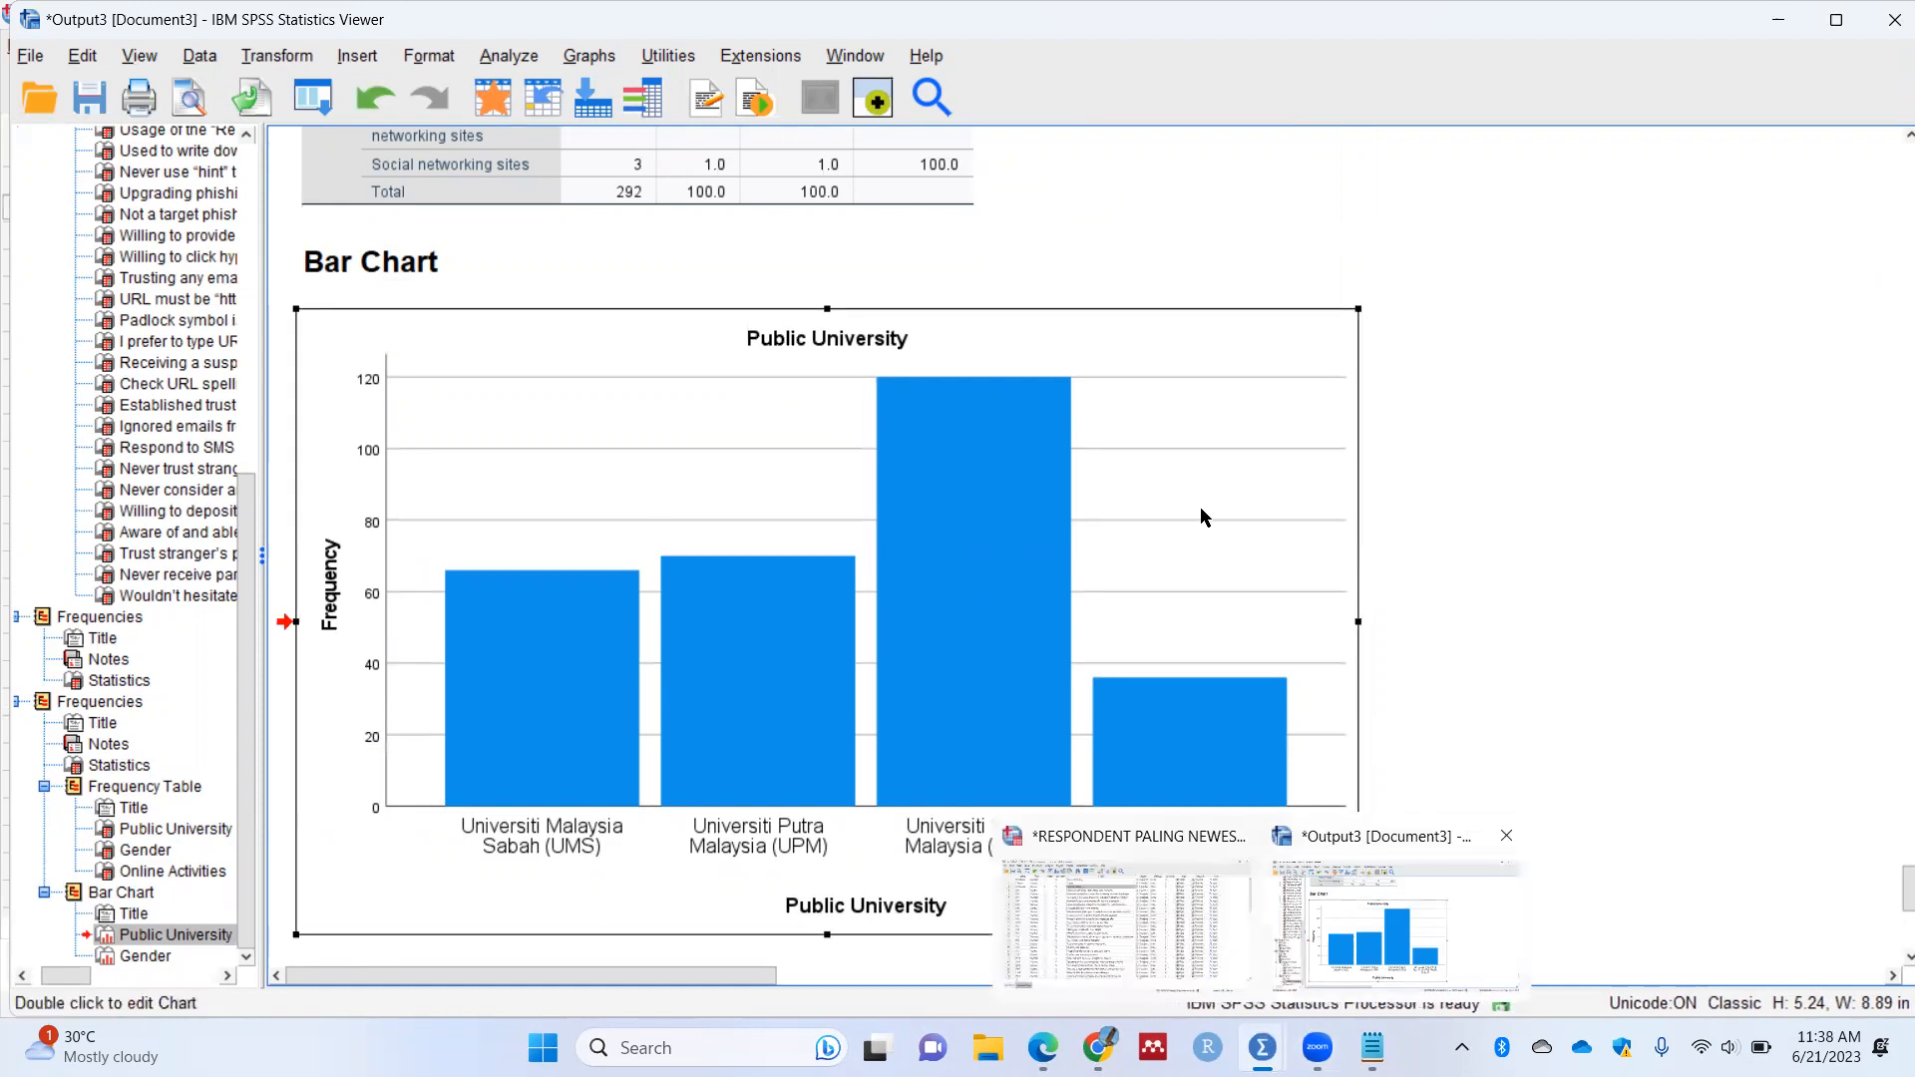
double_click(993, 552)
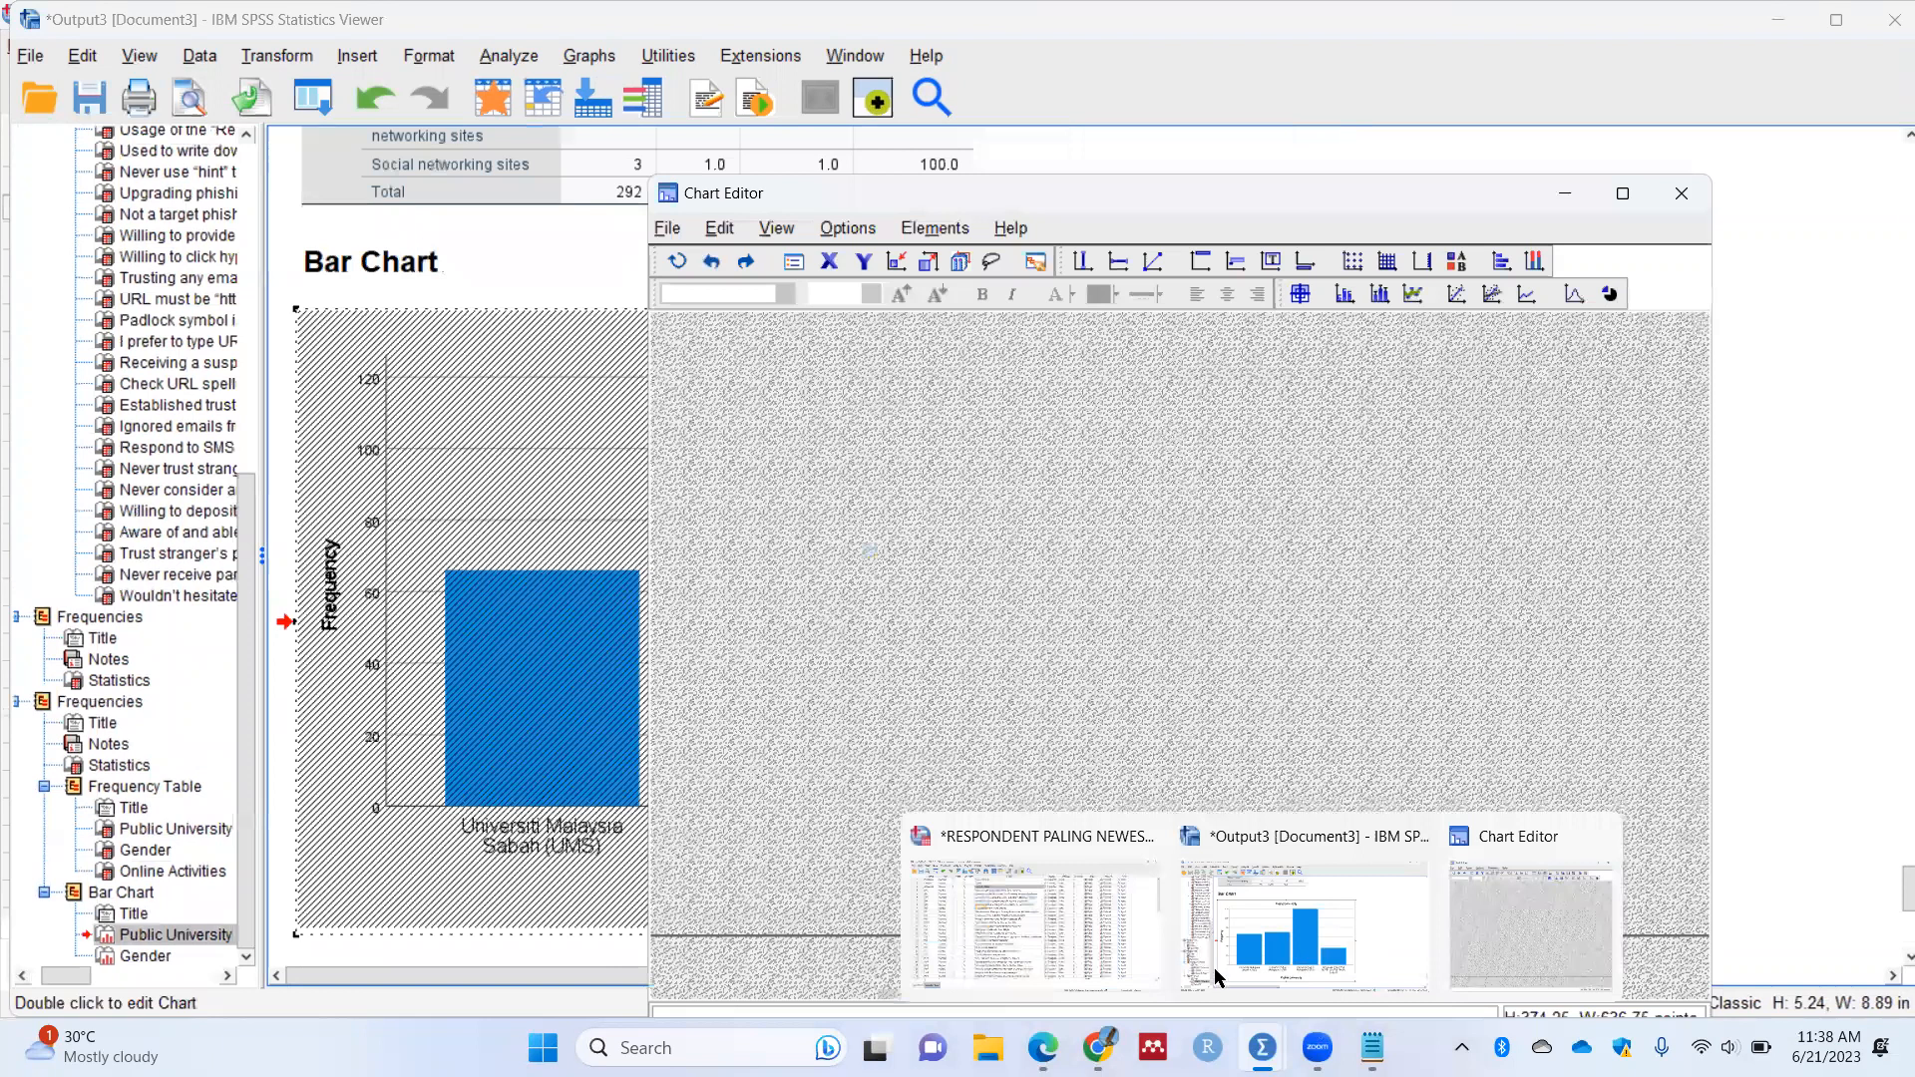
mouse_move(1341, 904)
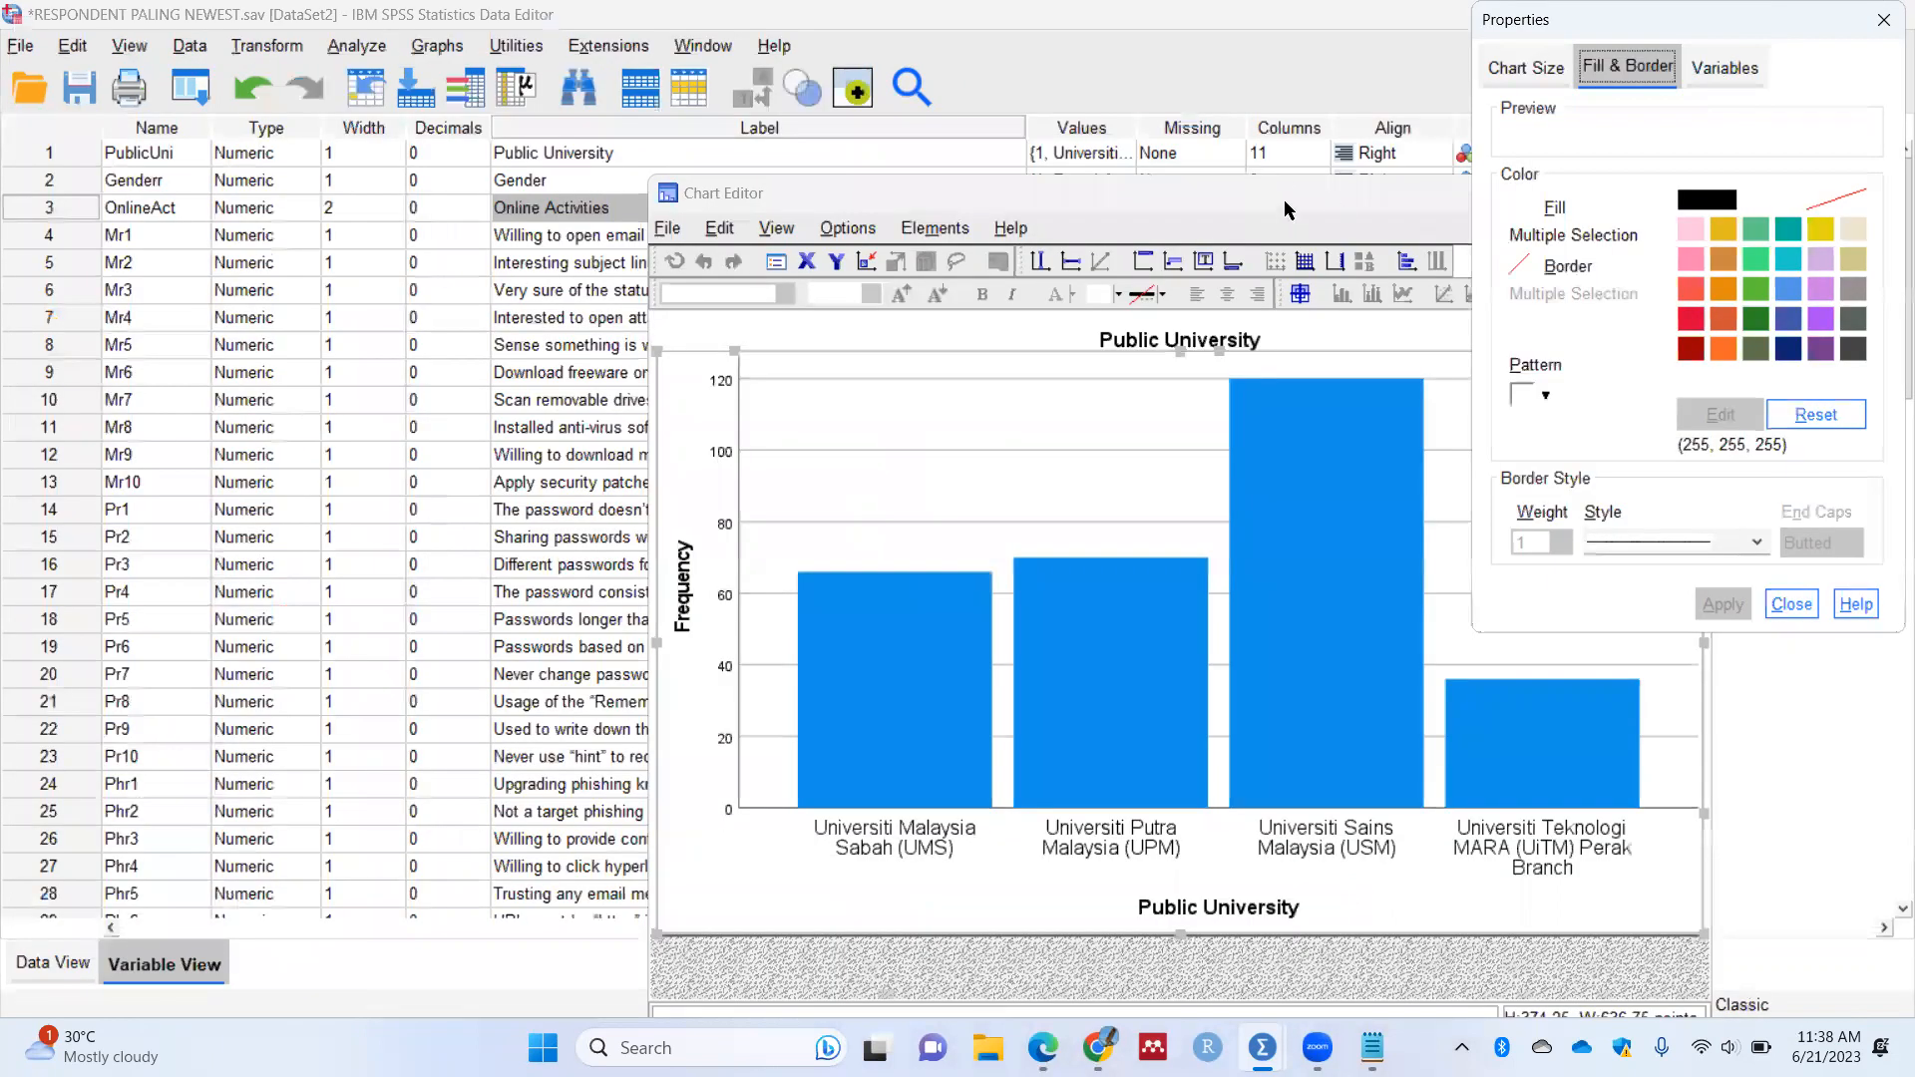
left_click_drag(1271, 207, 754, 100)
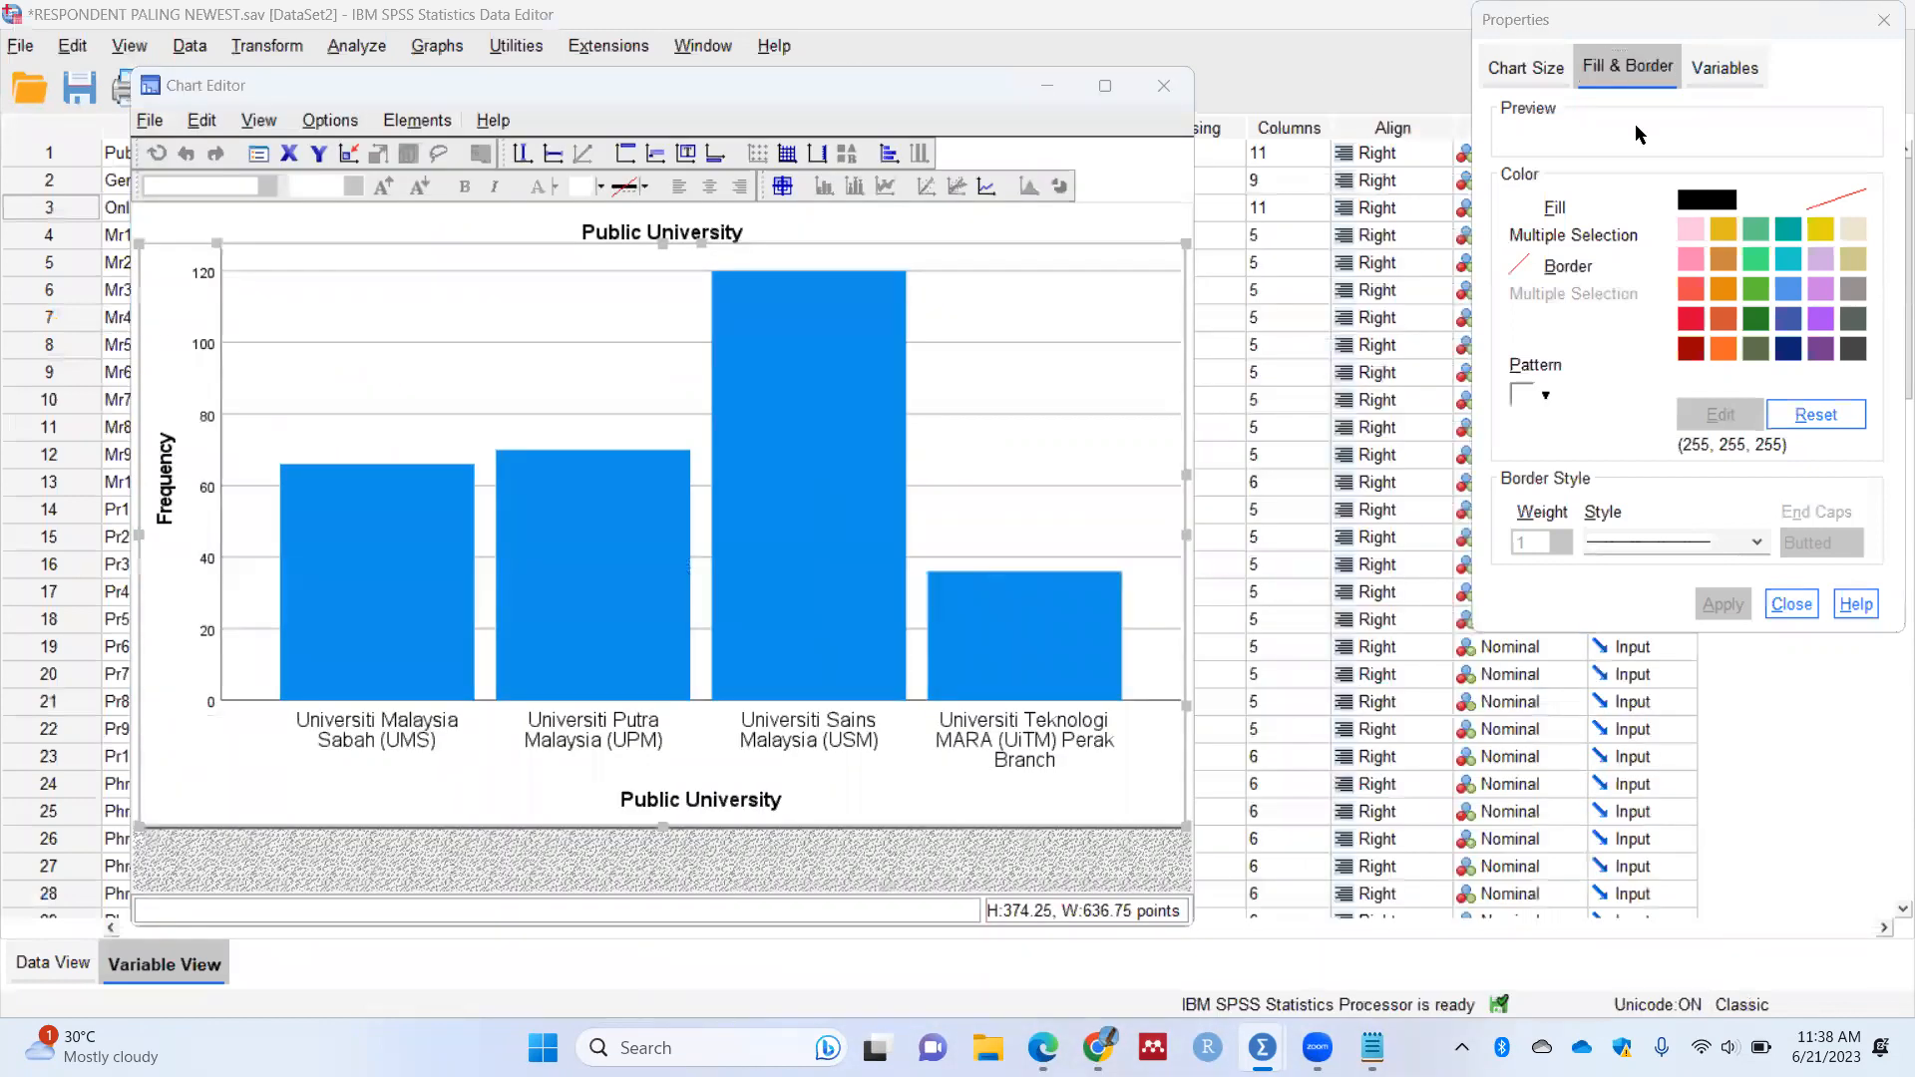
left_click(1772, 18)
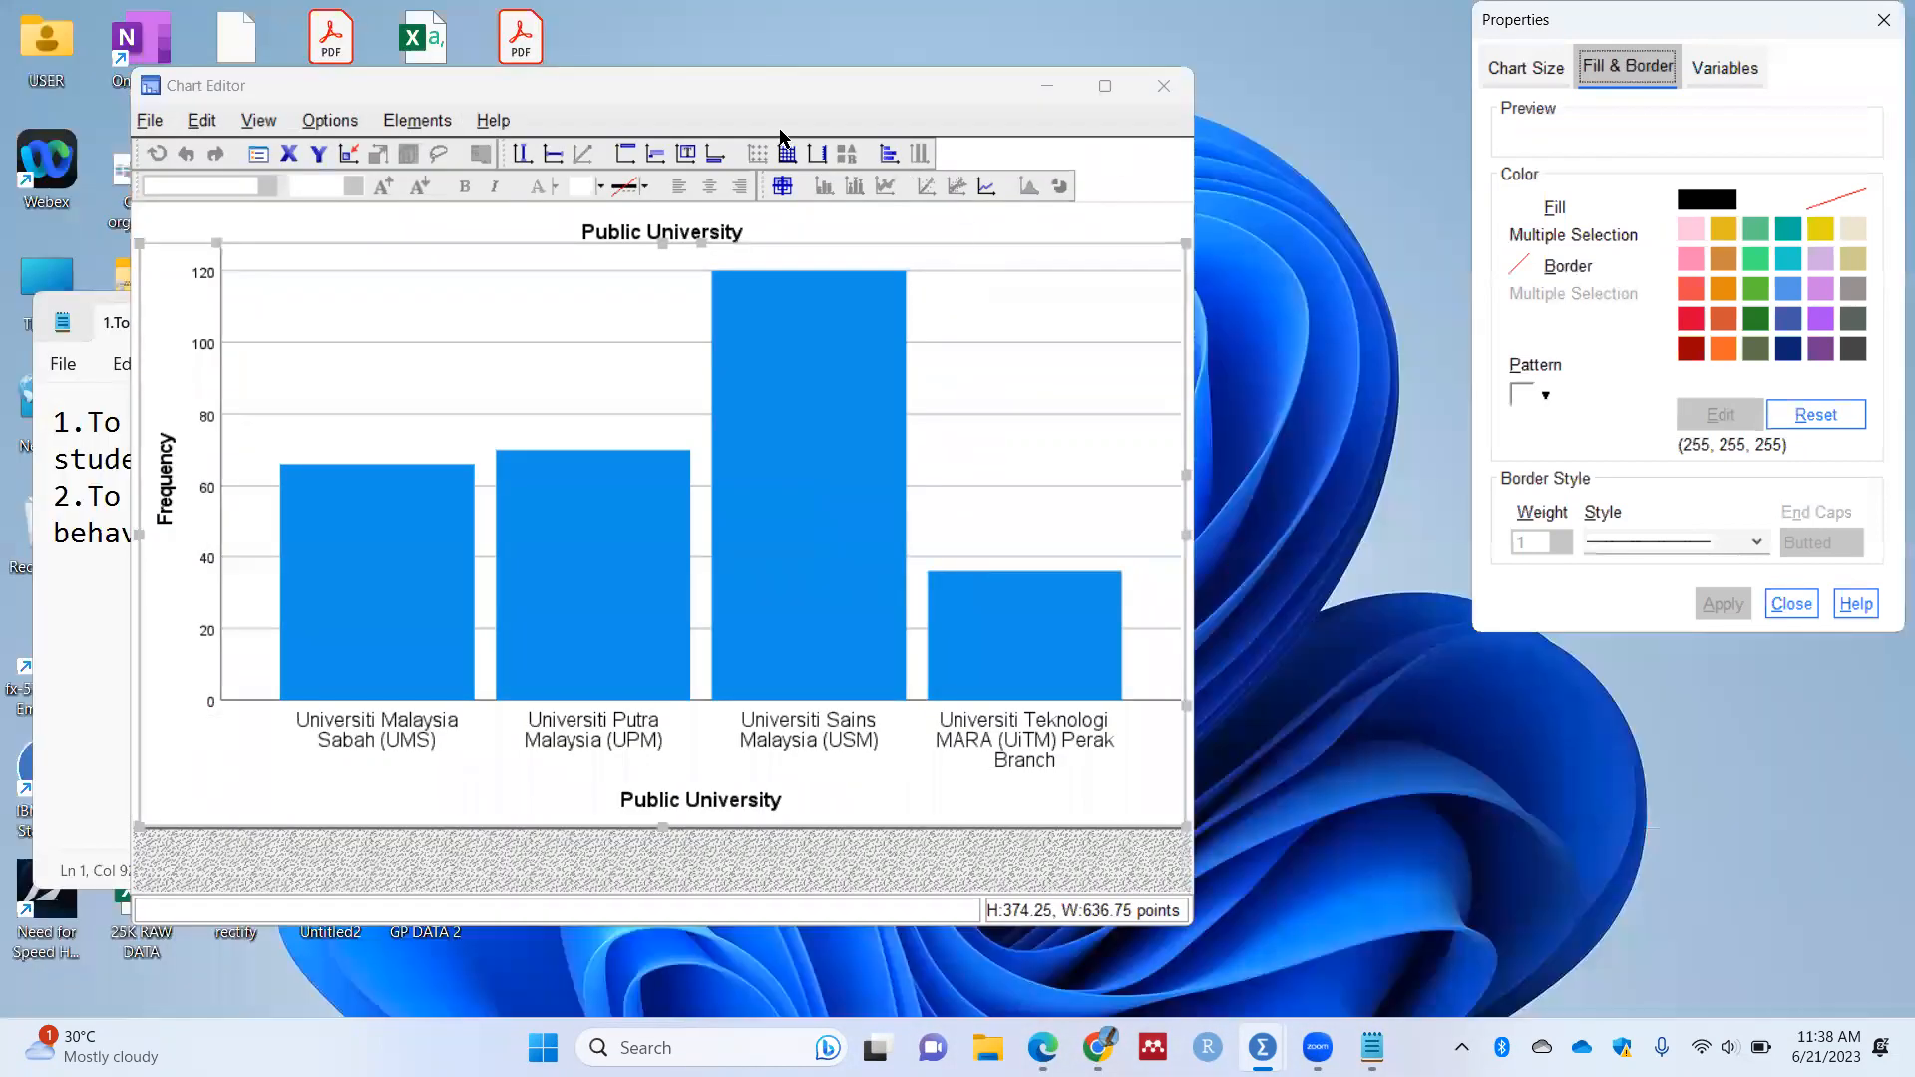
left_click(1107, 88)
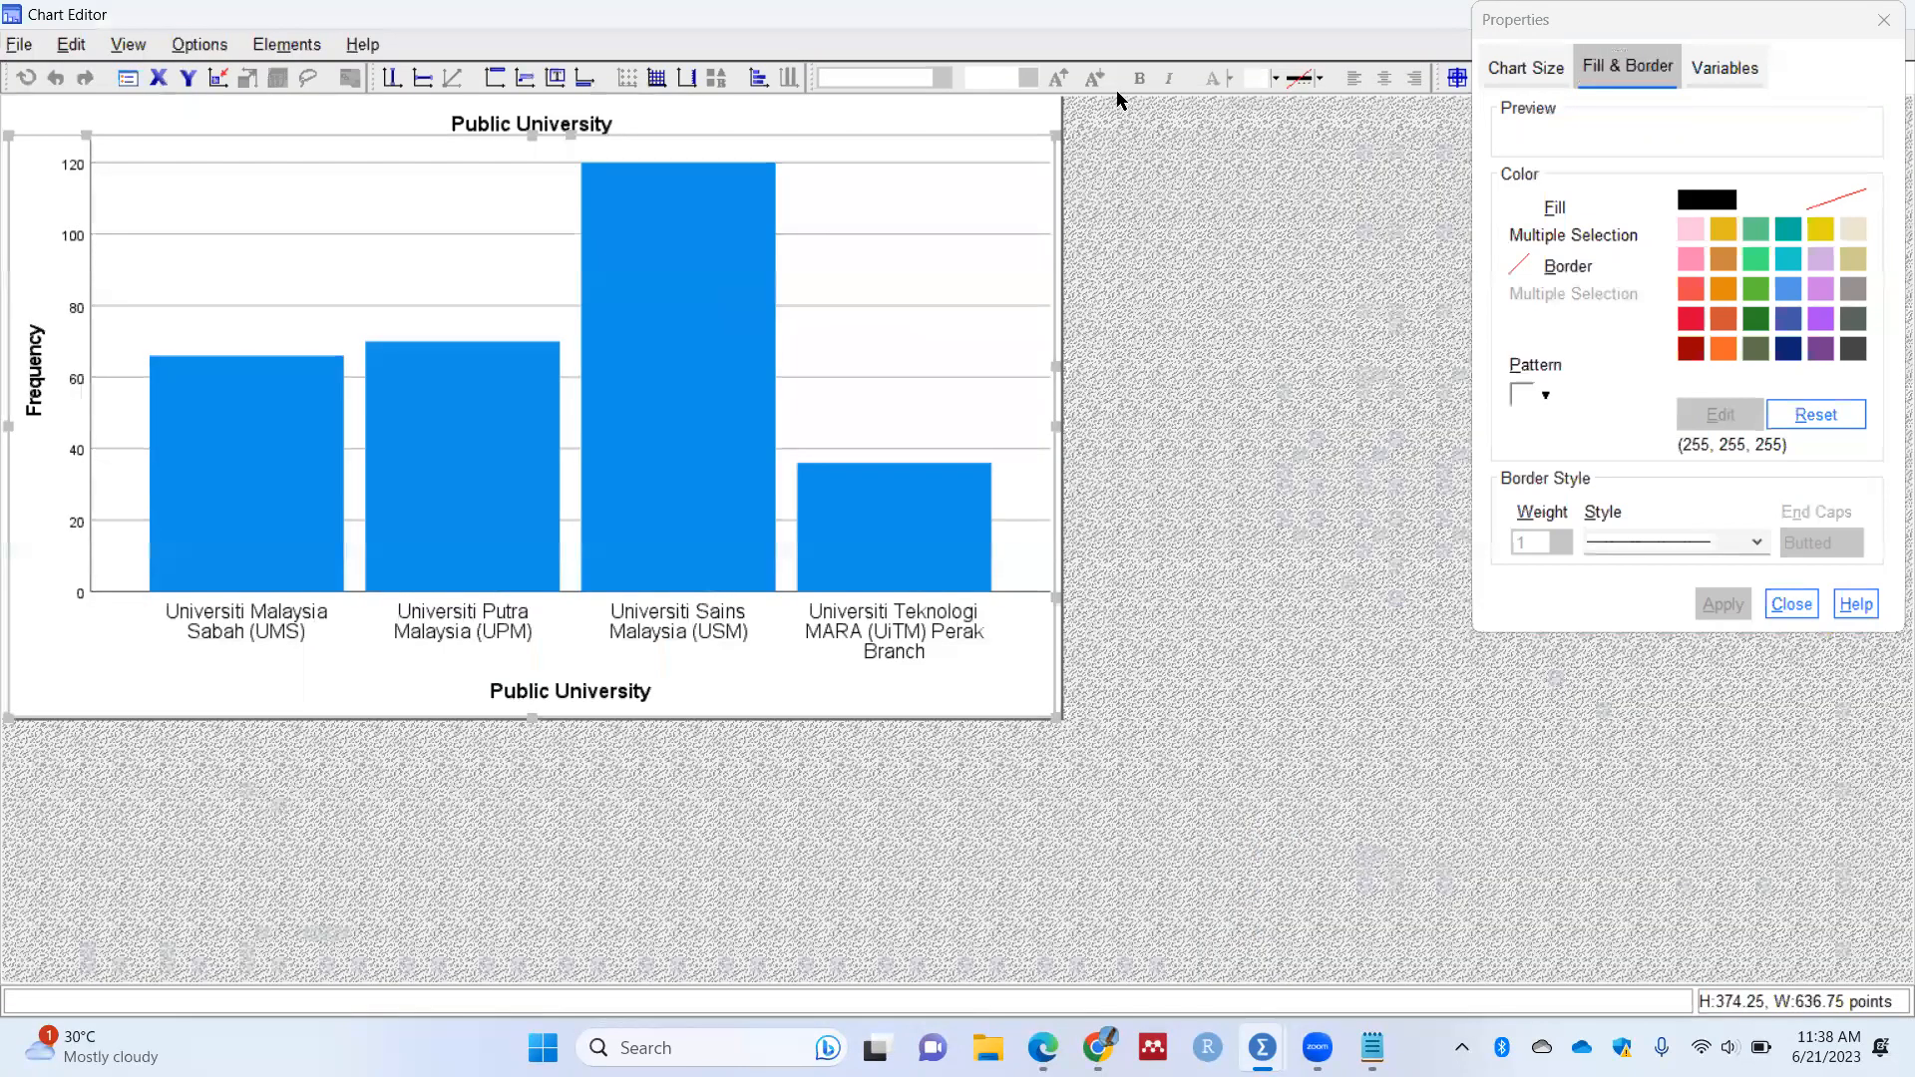
Step: Try filling only the Universiti Sains Malaysia (USM) bar with light pink (255, 196, 226)
left_click(670, 197)
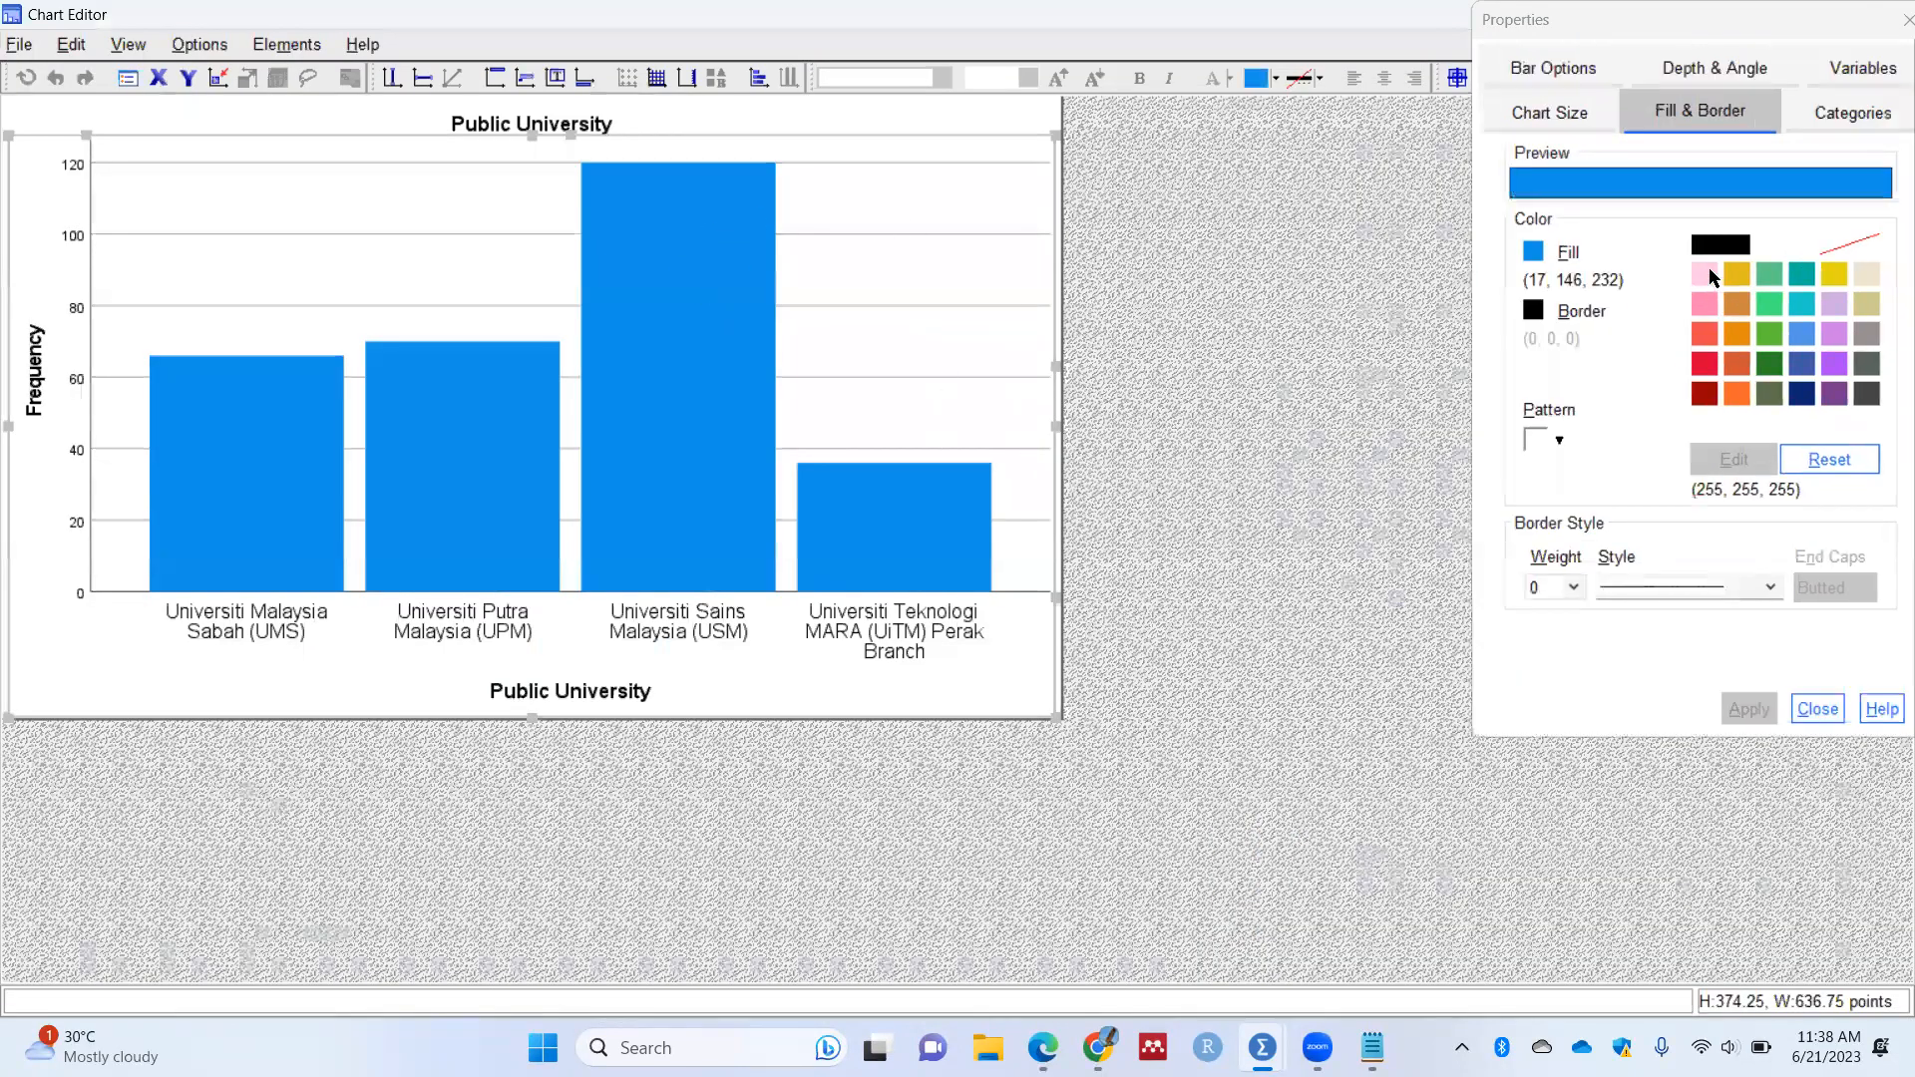
left_click(698, 358)
left_click(1695, 279)
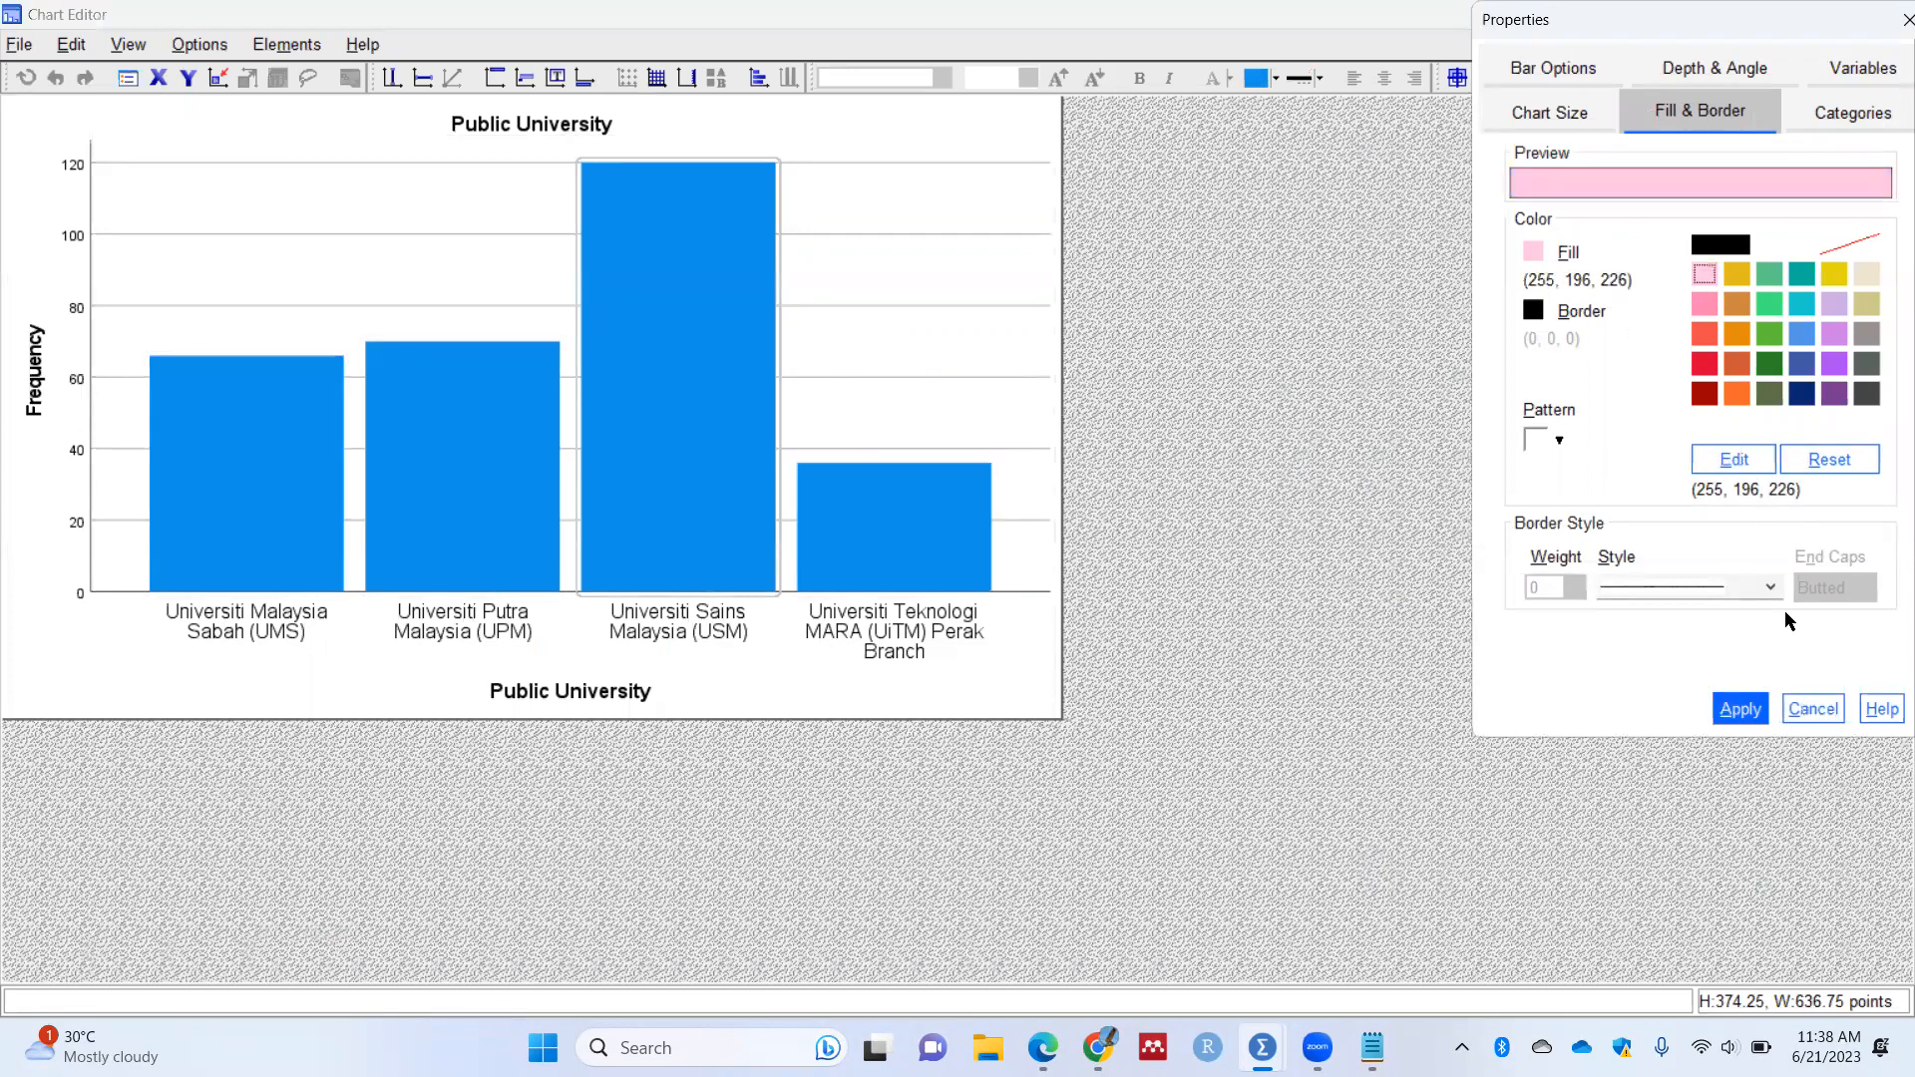
left_click(1740, 708)
left_click(972, 564)
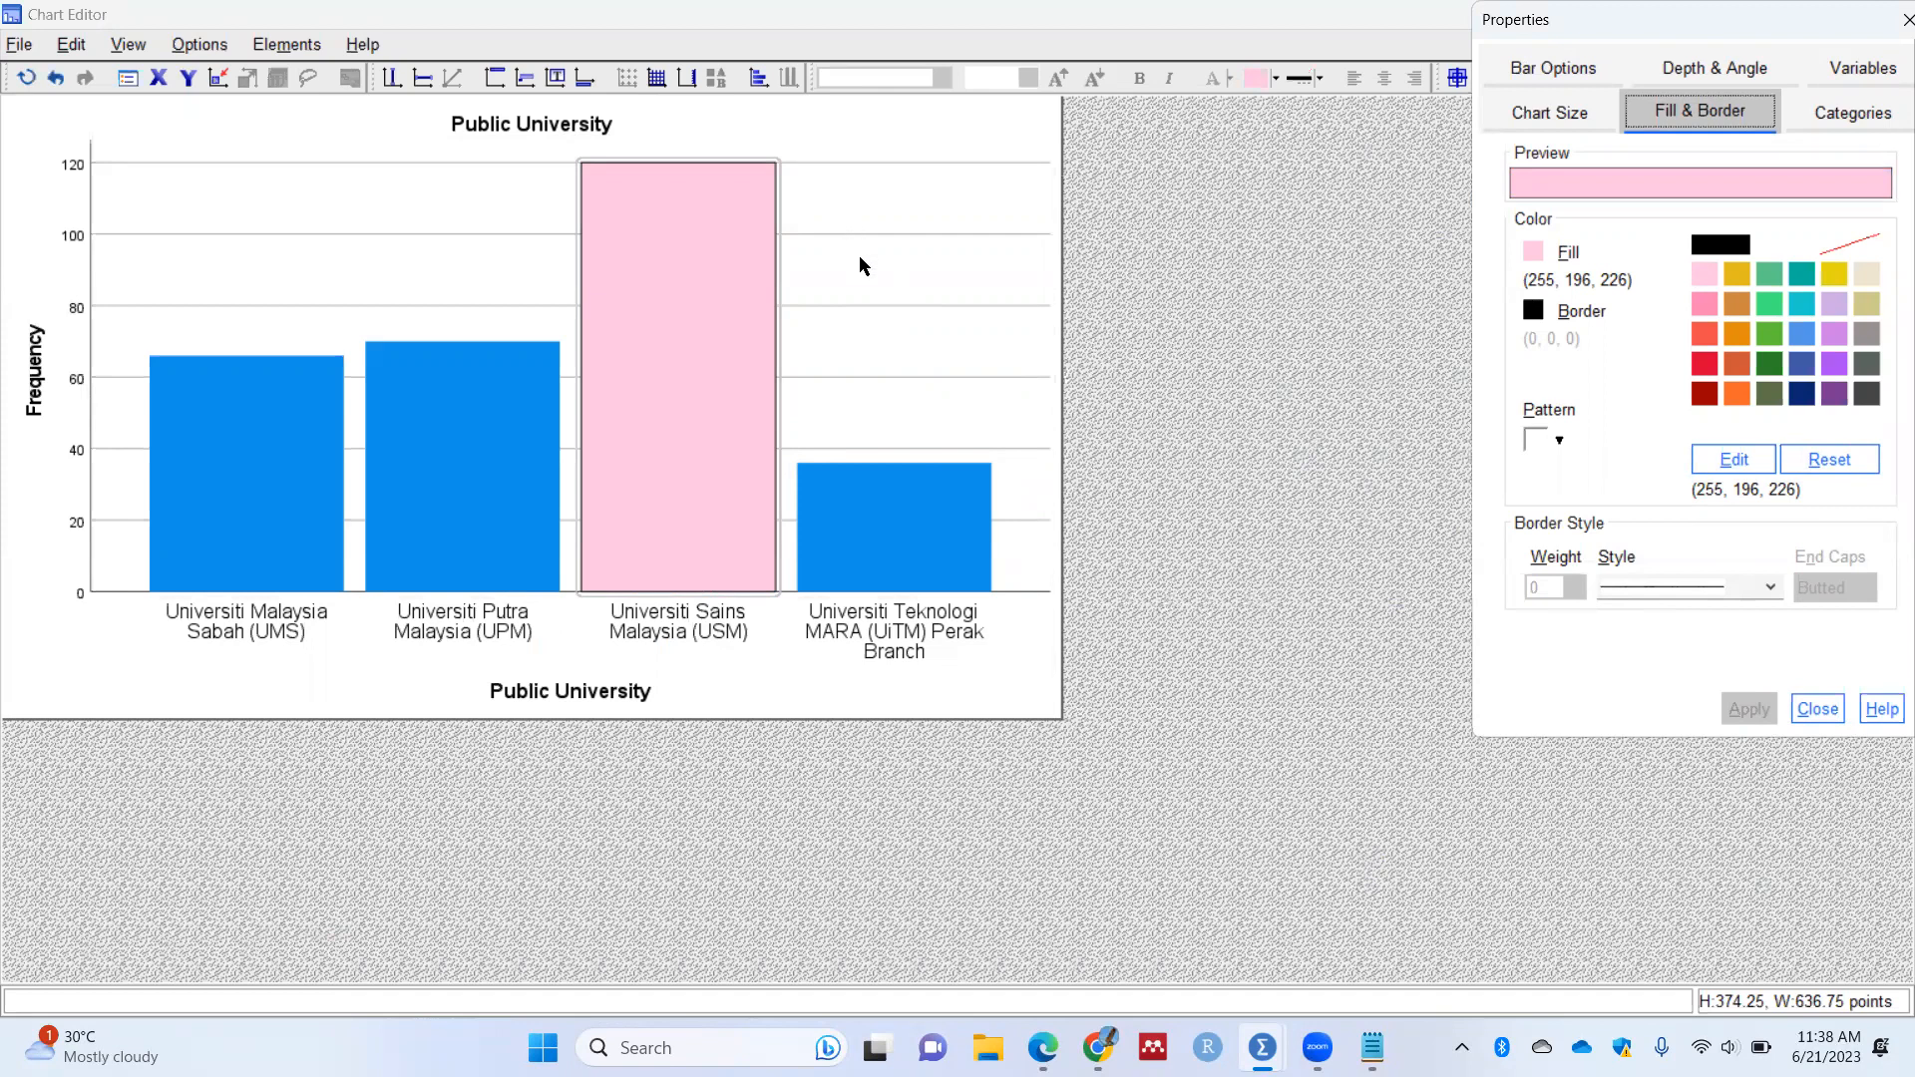
left_click(1157, 257)
Step: Fill all four bars of the Public University chart with light pink (255, 196, 226)
left_click(488, 413)
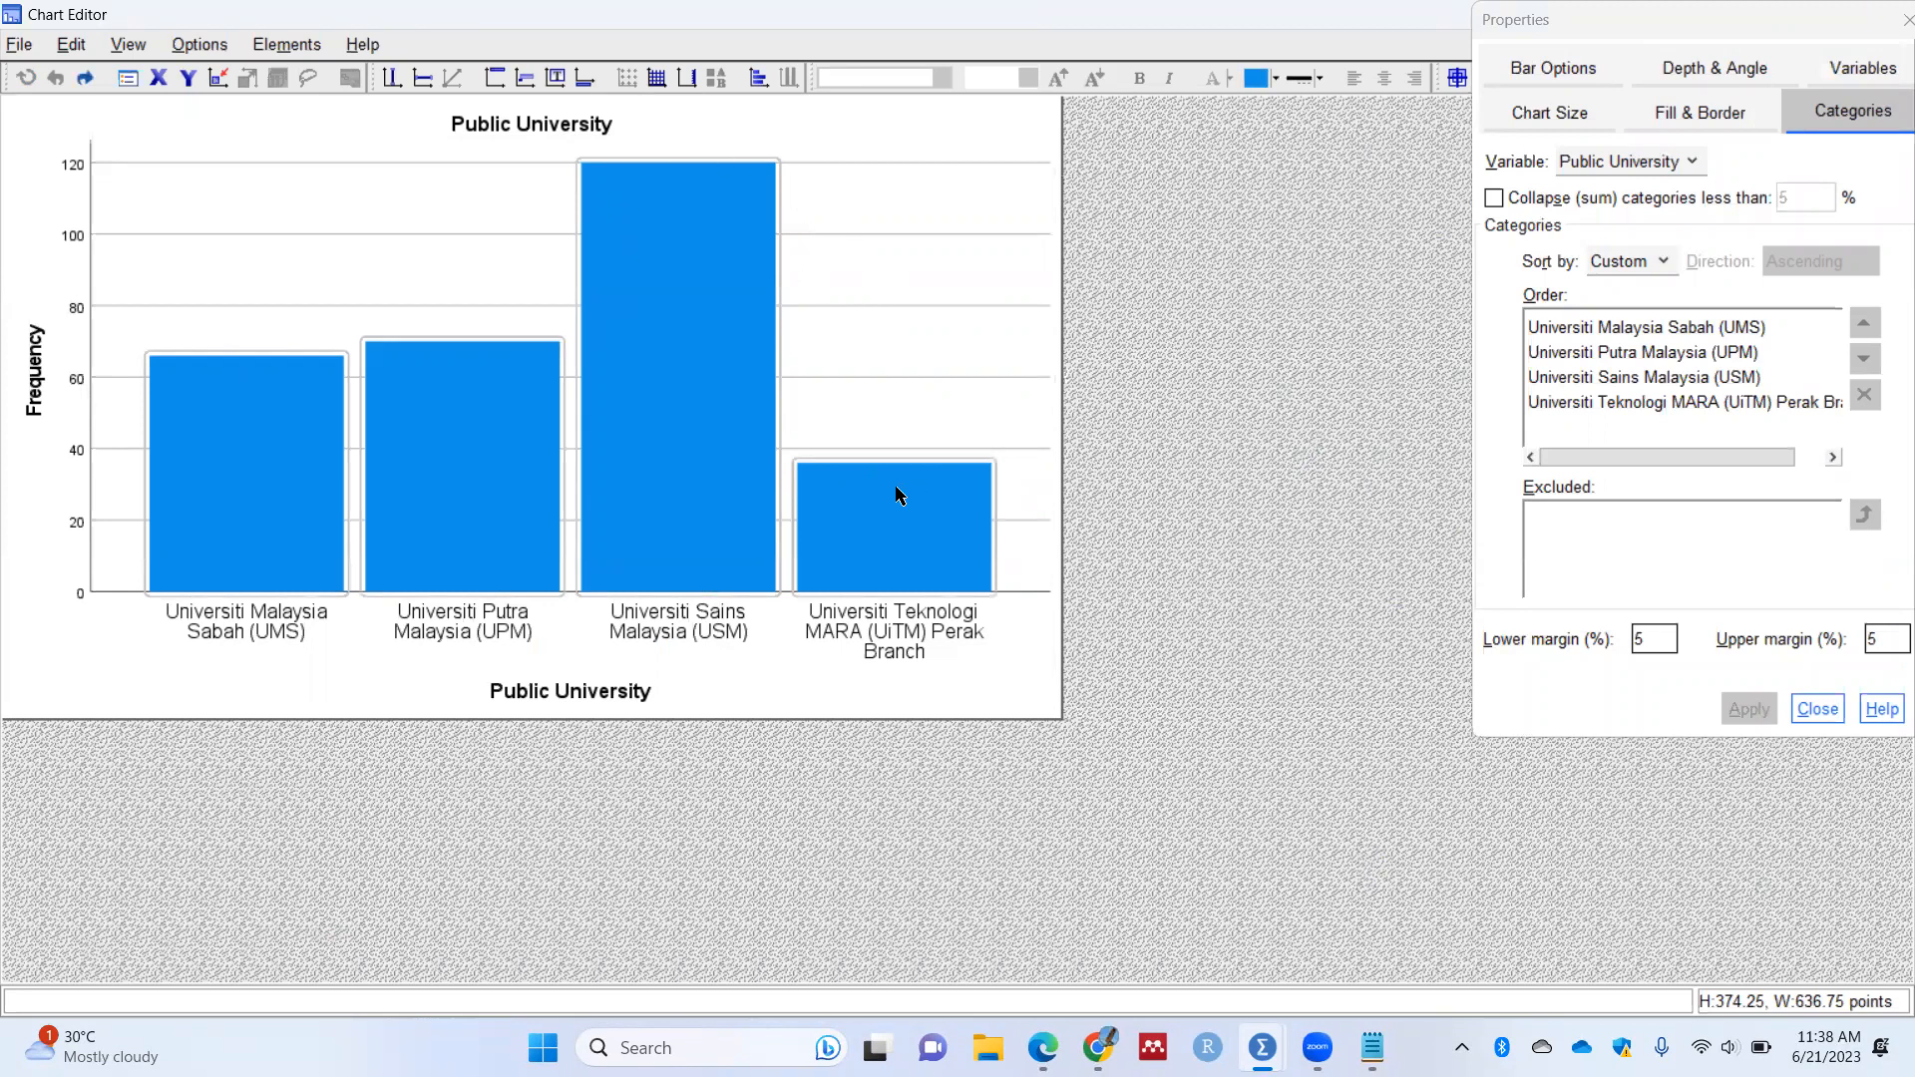
left_click(1682, 113)
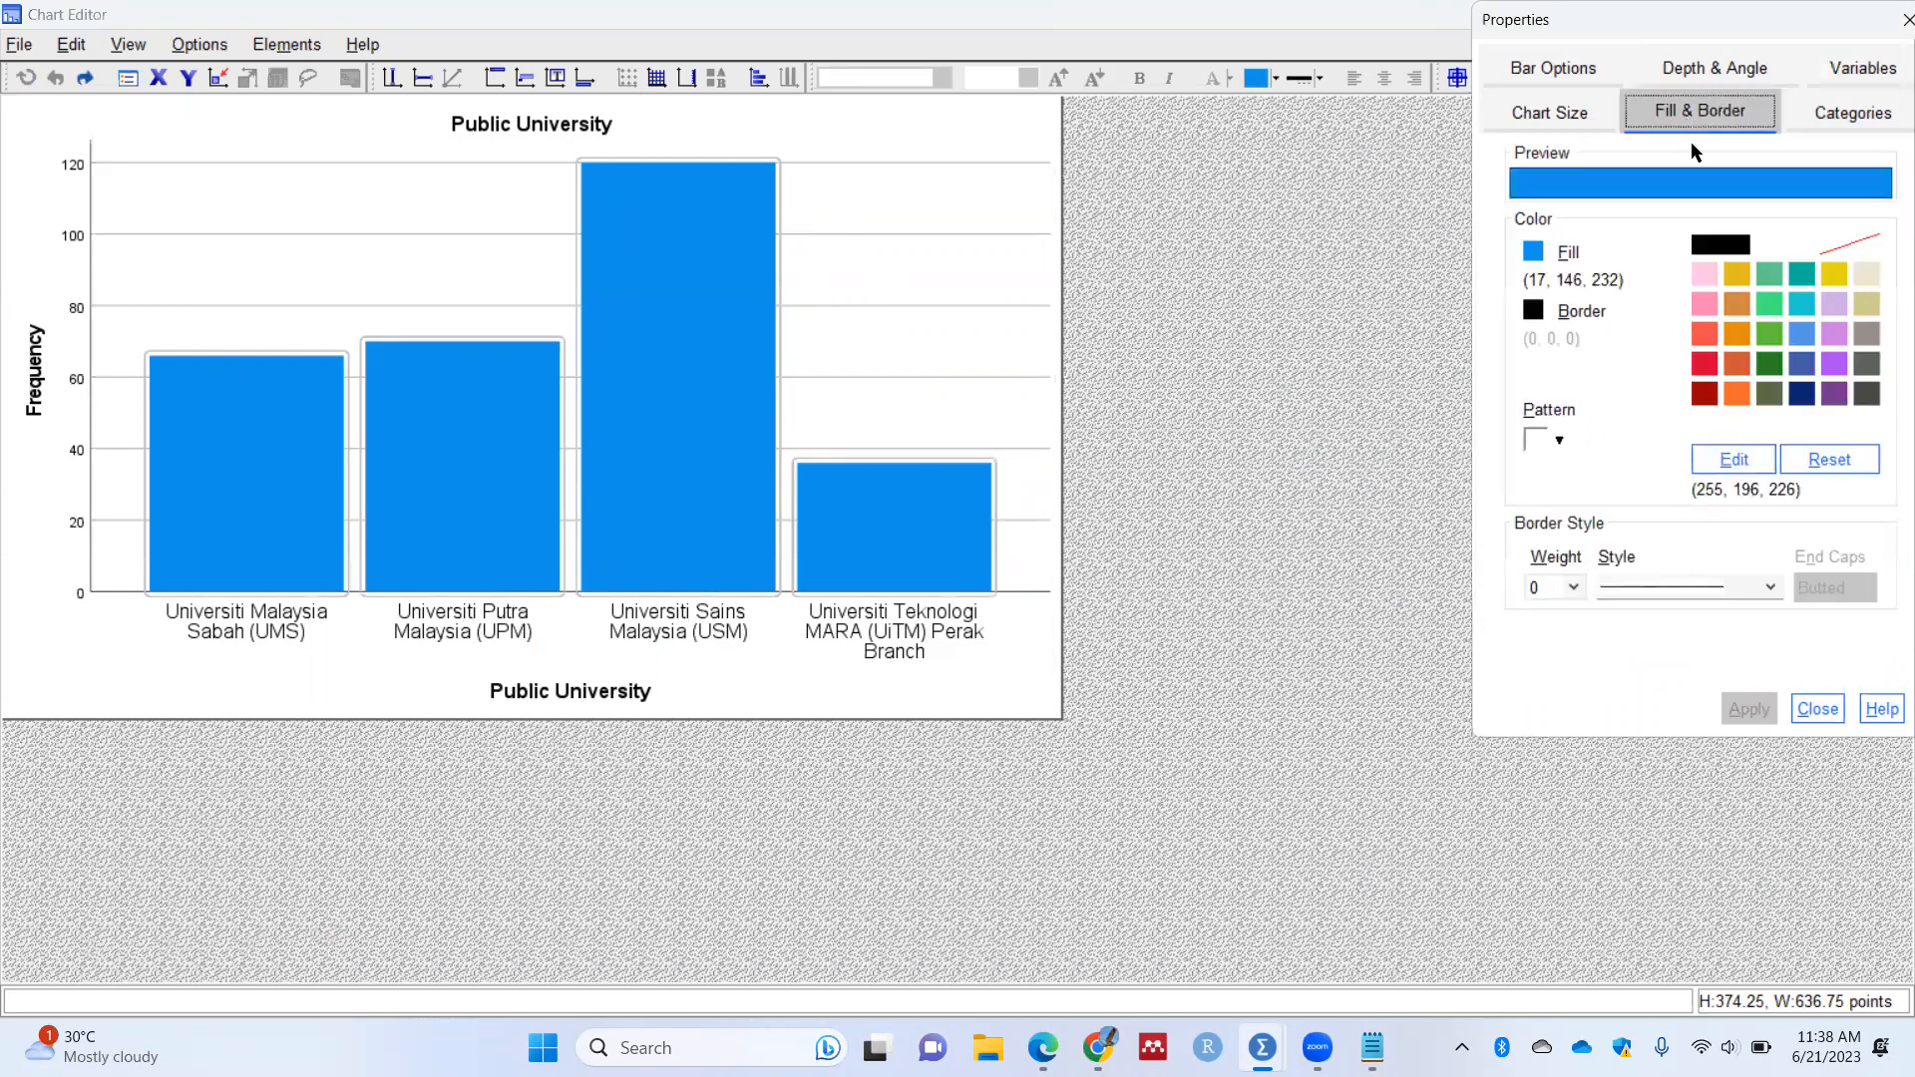
left_click(1706, 272)
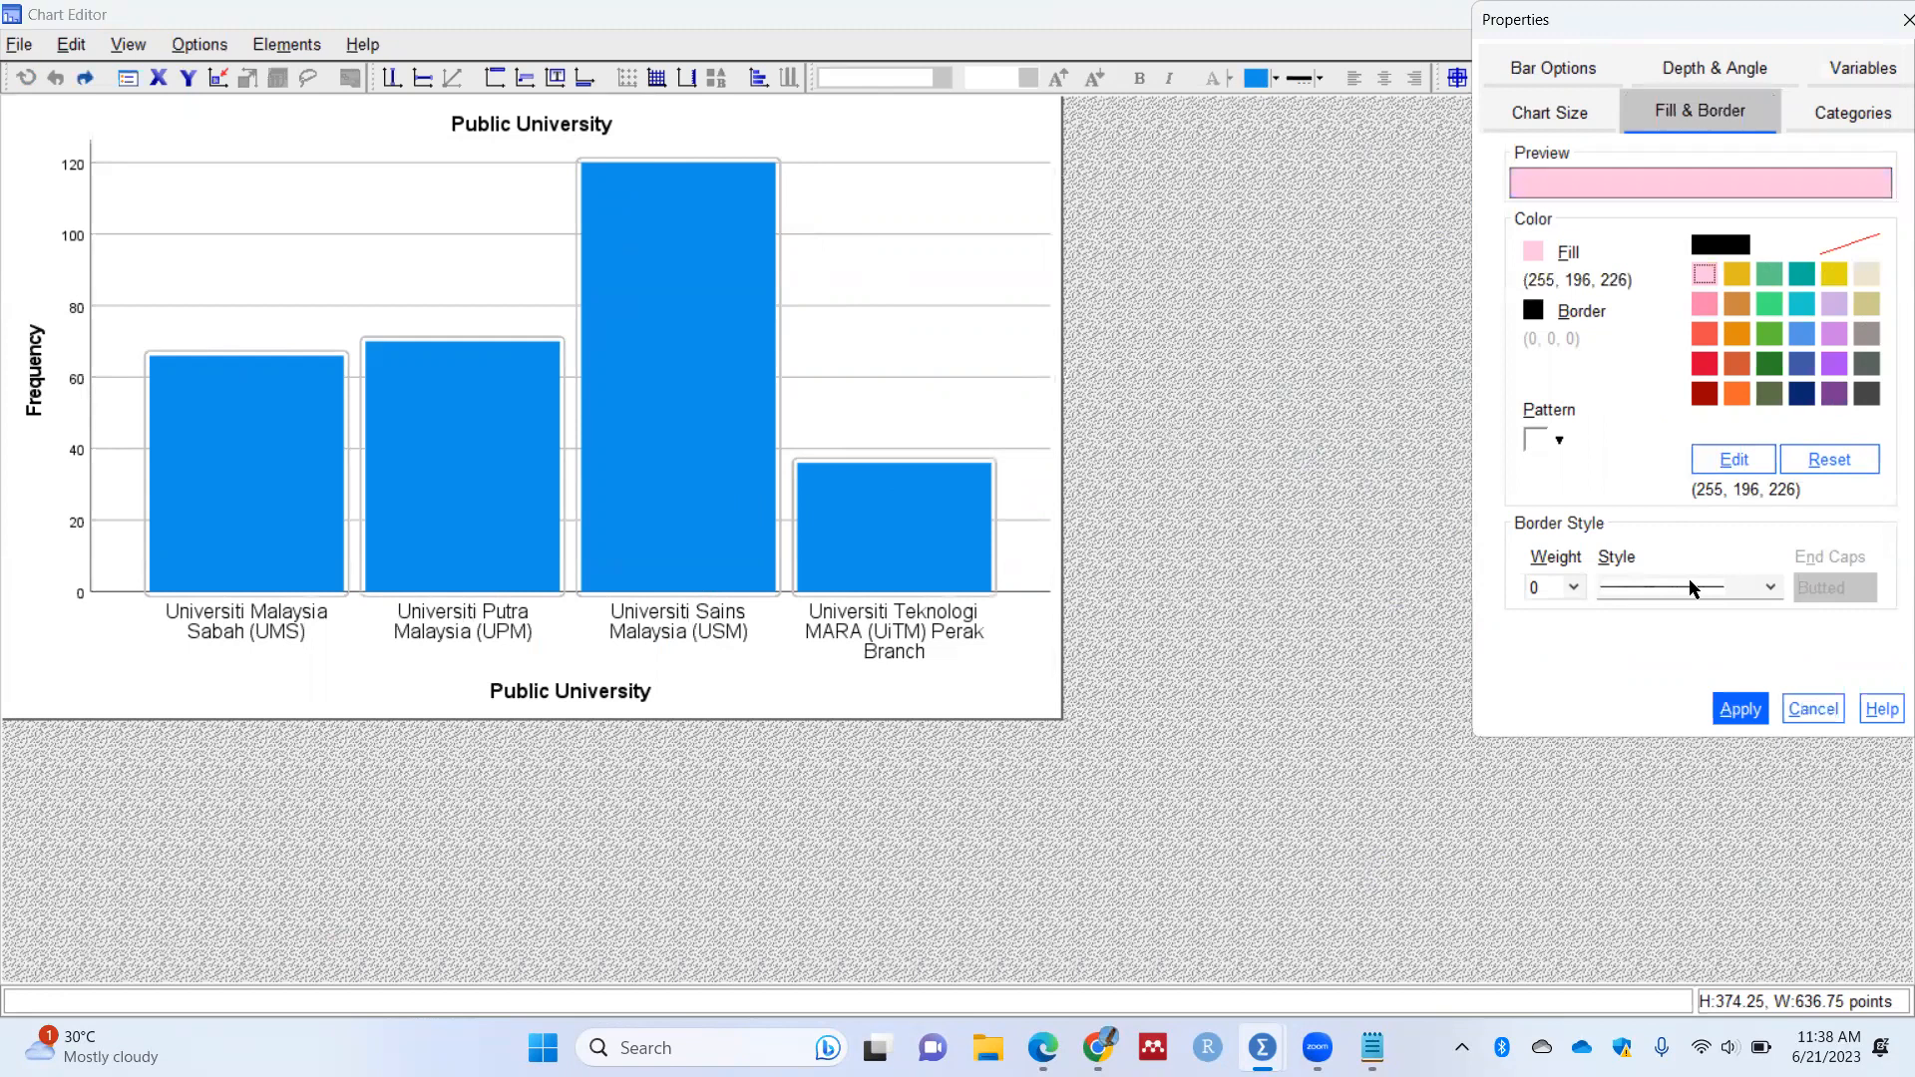
left_click(1740, 708)
left_click(955, 562)
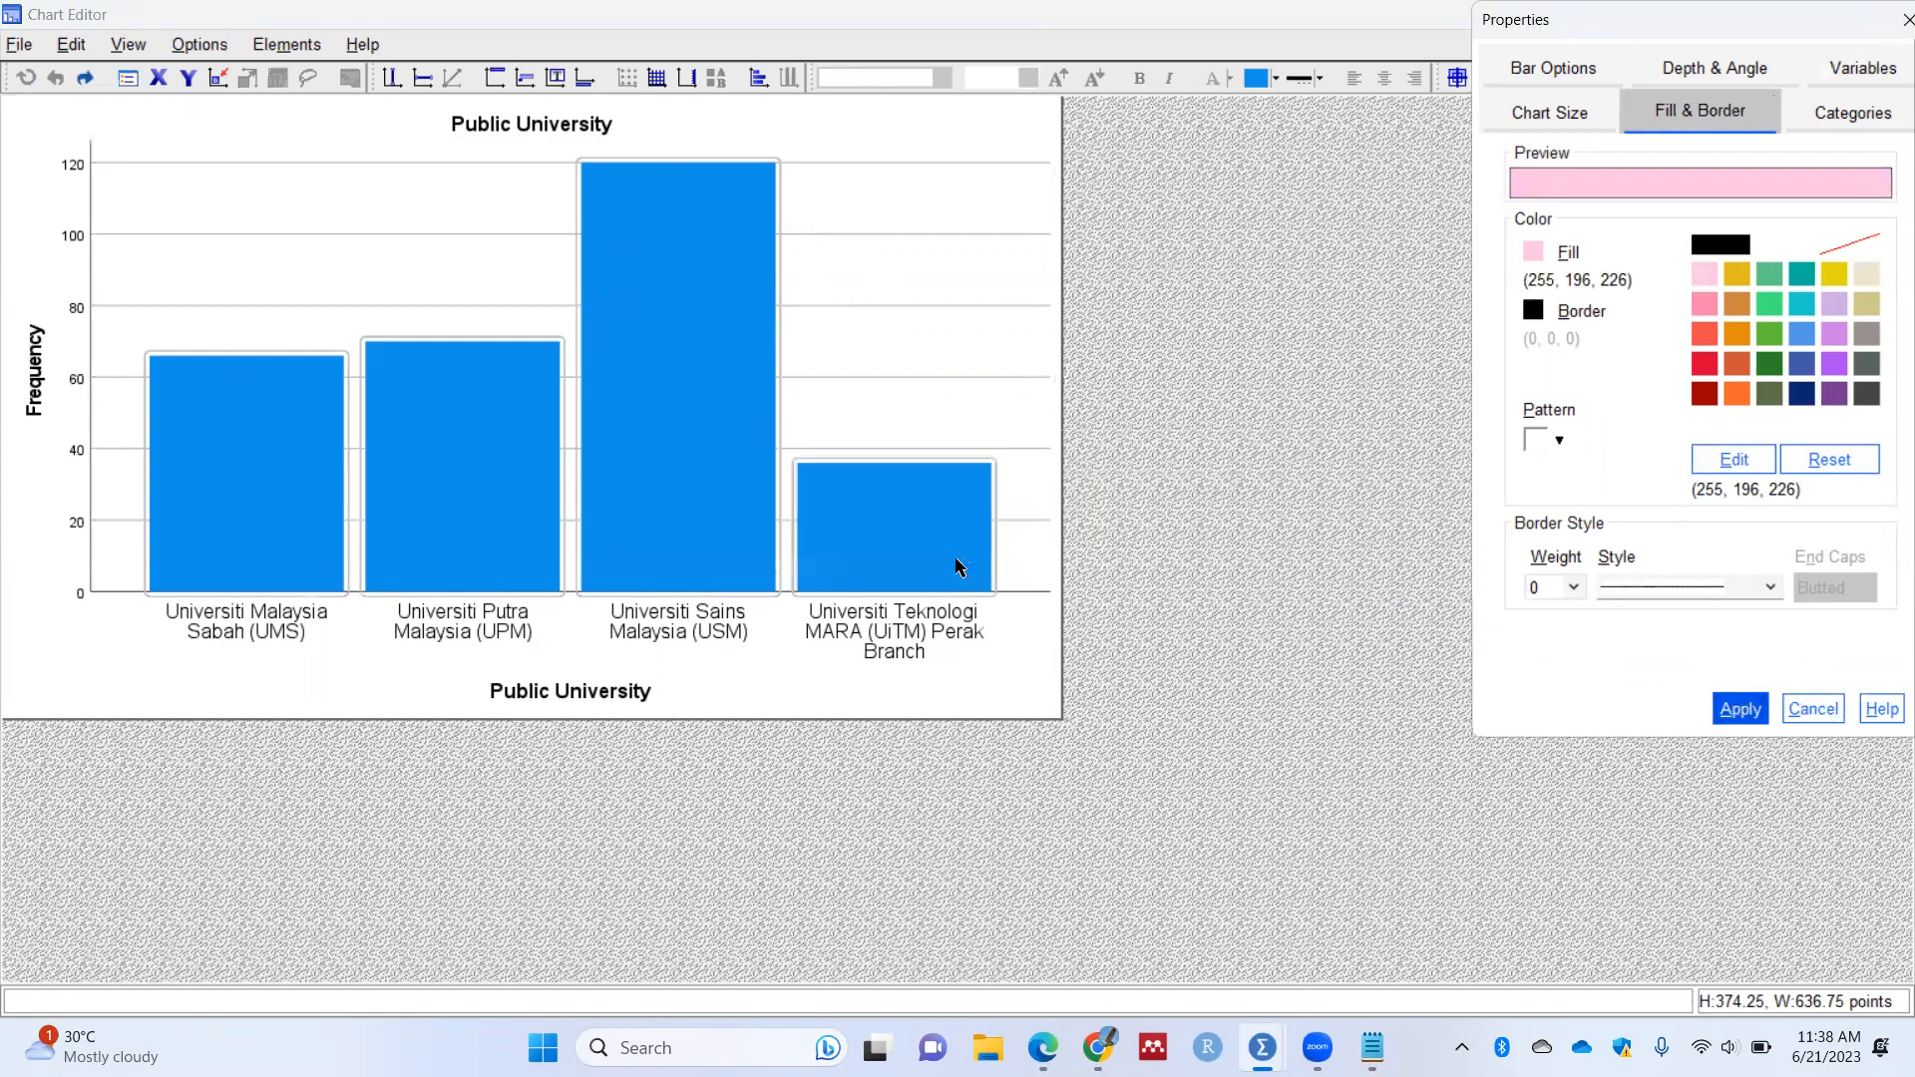
left_click(980, 235)
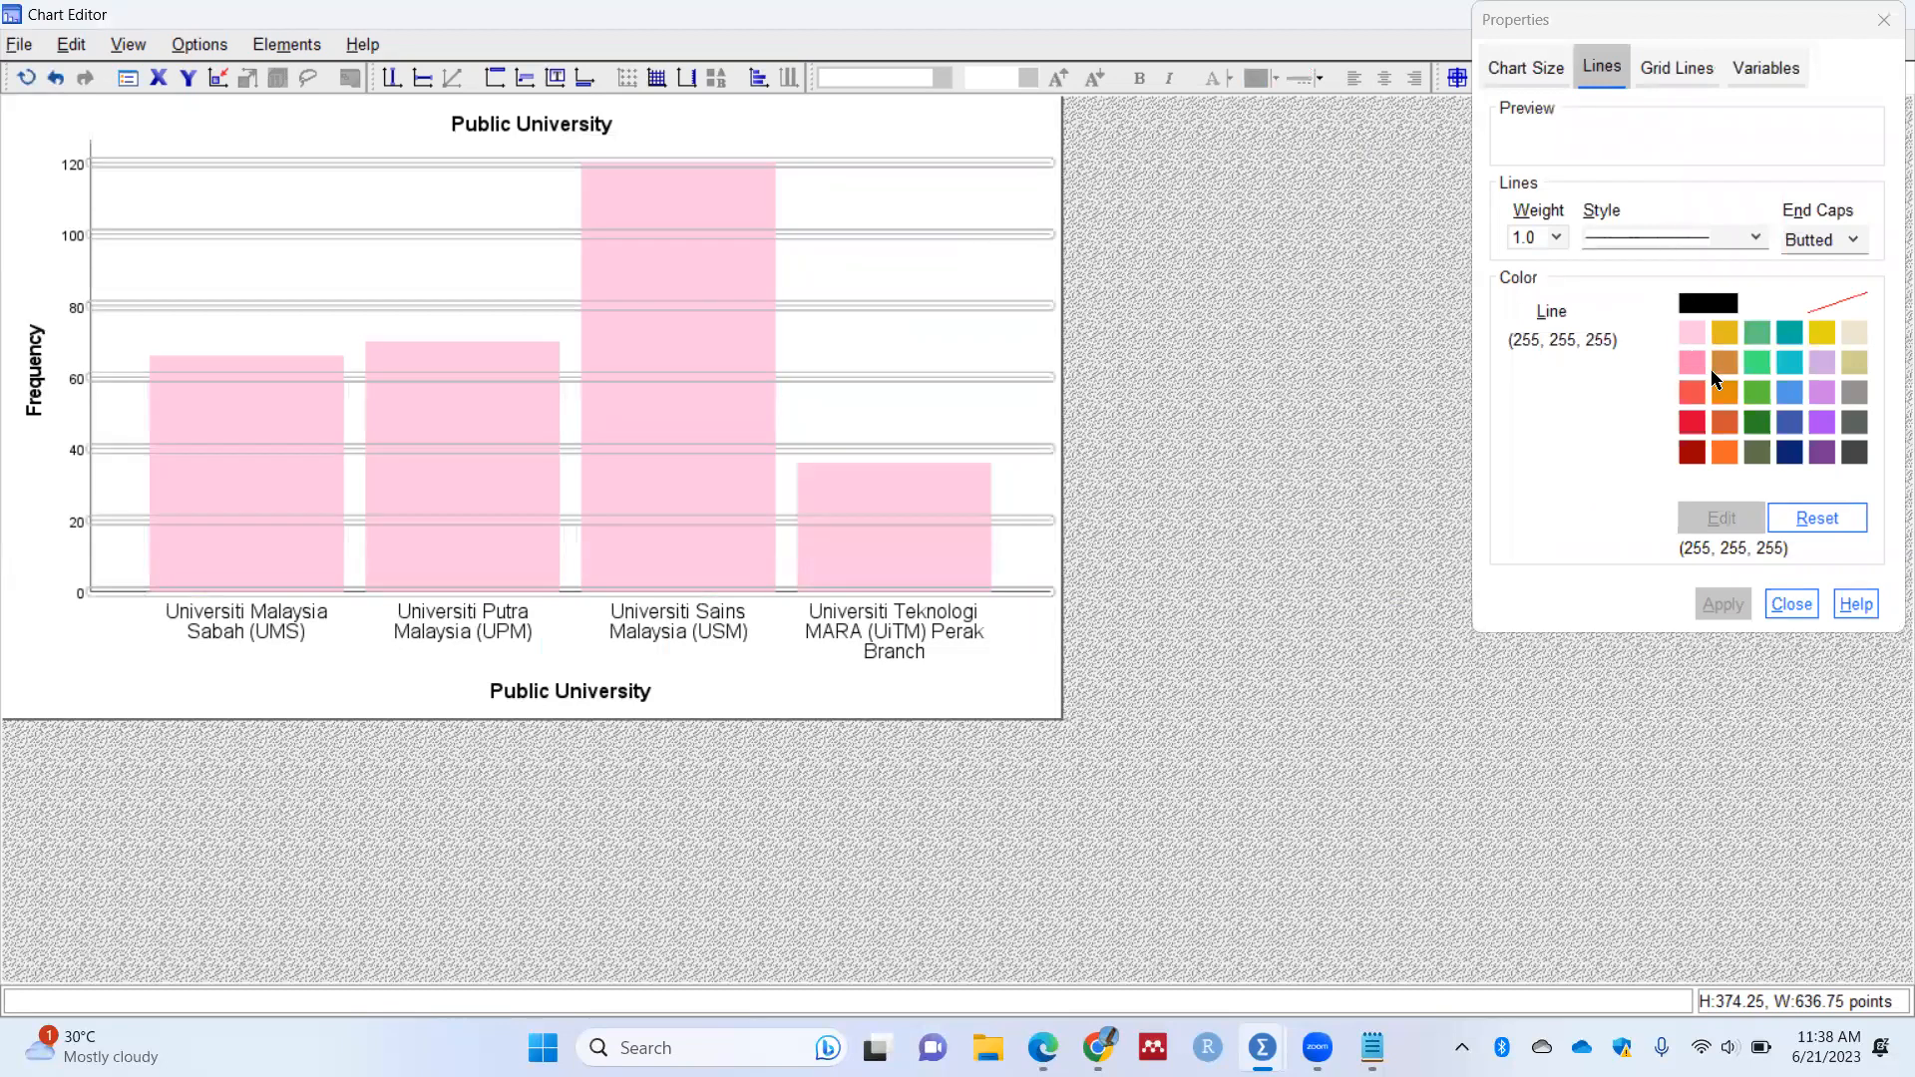
Step: Make the grid lines of the Public University bar chart transparent
left_click(1810, 303)
left_click(1722, 605)
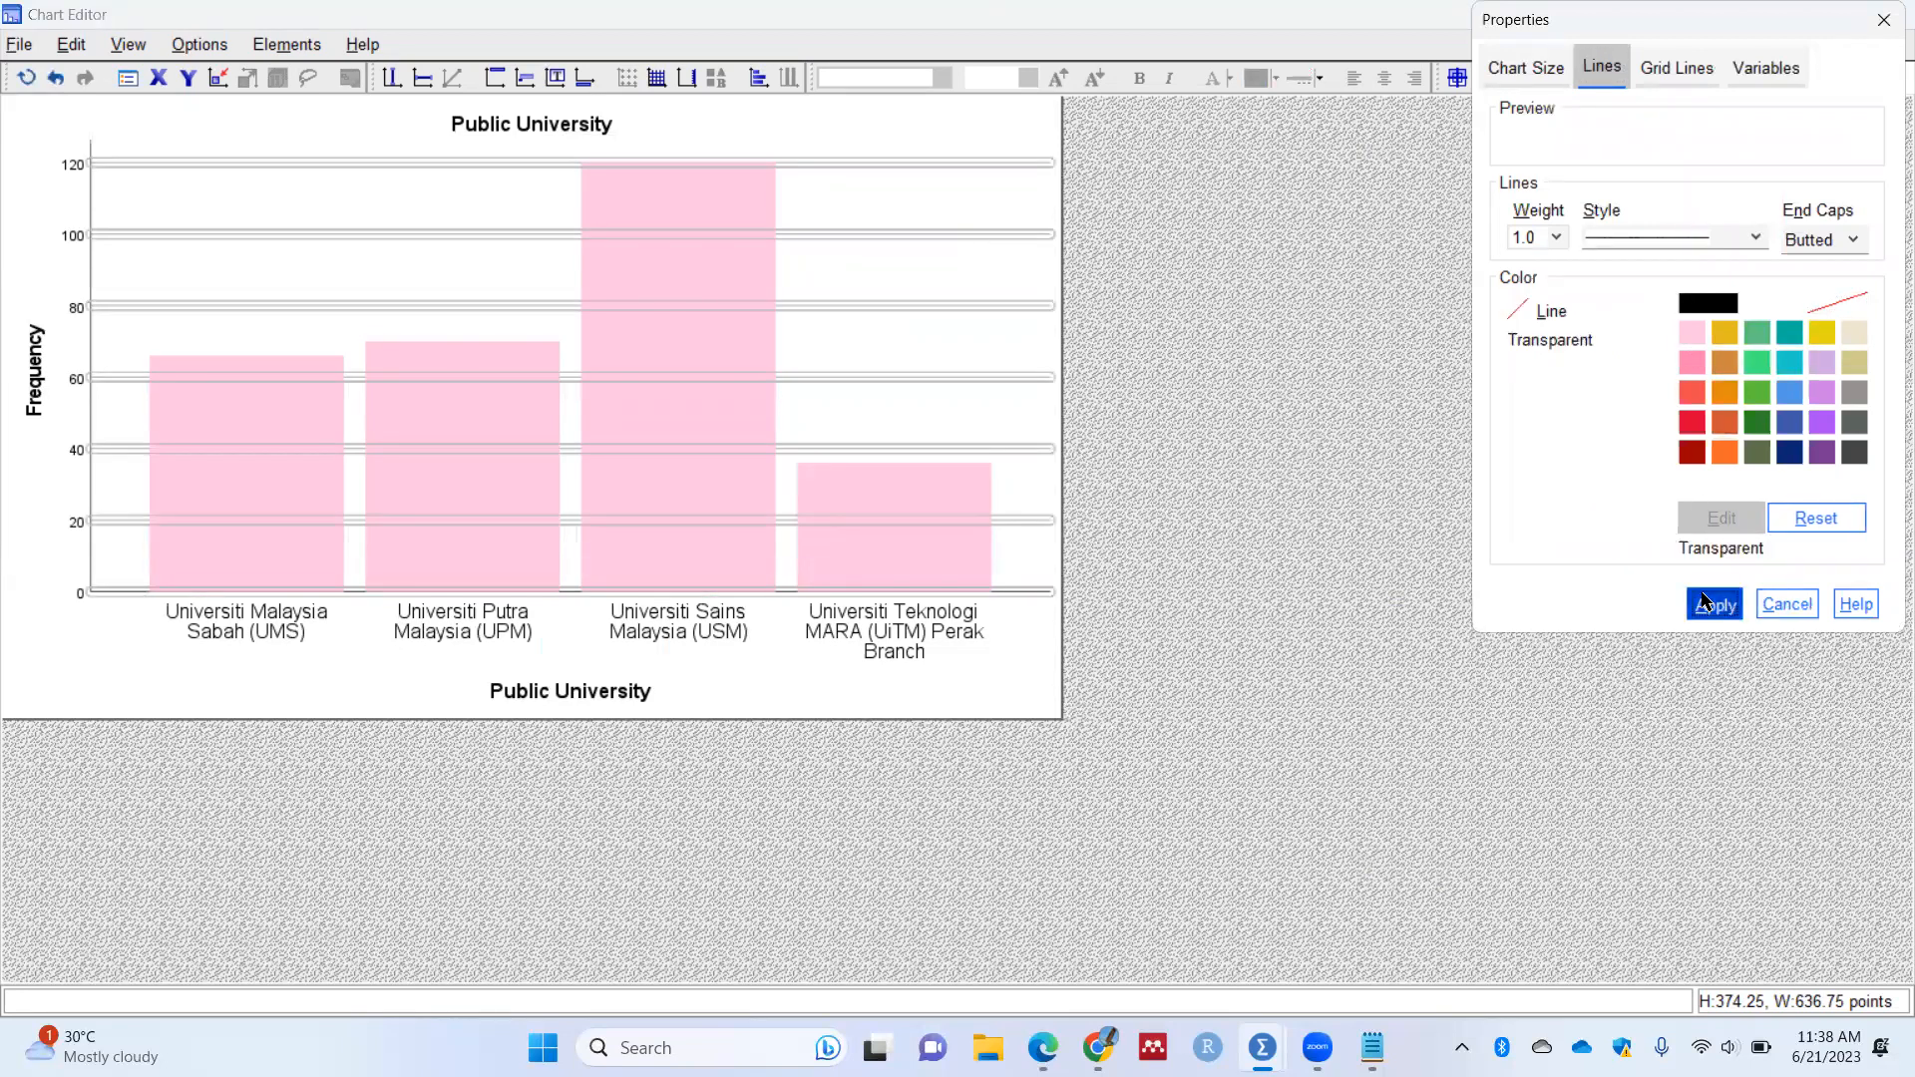
left_click(1176, 378)
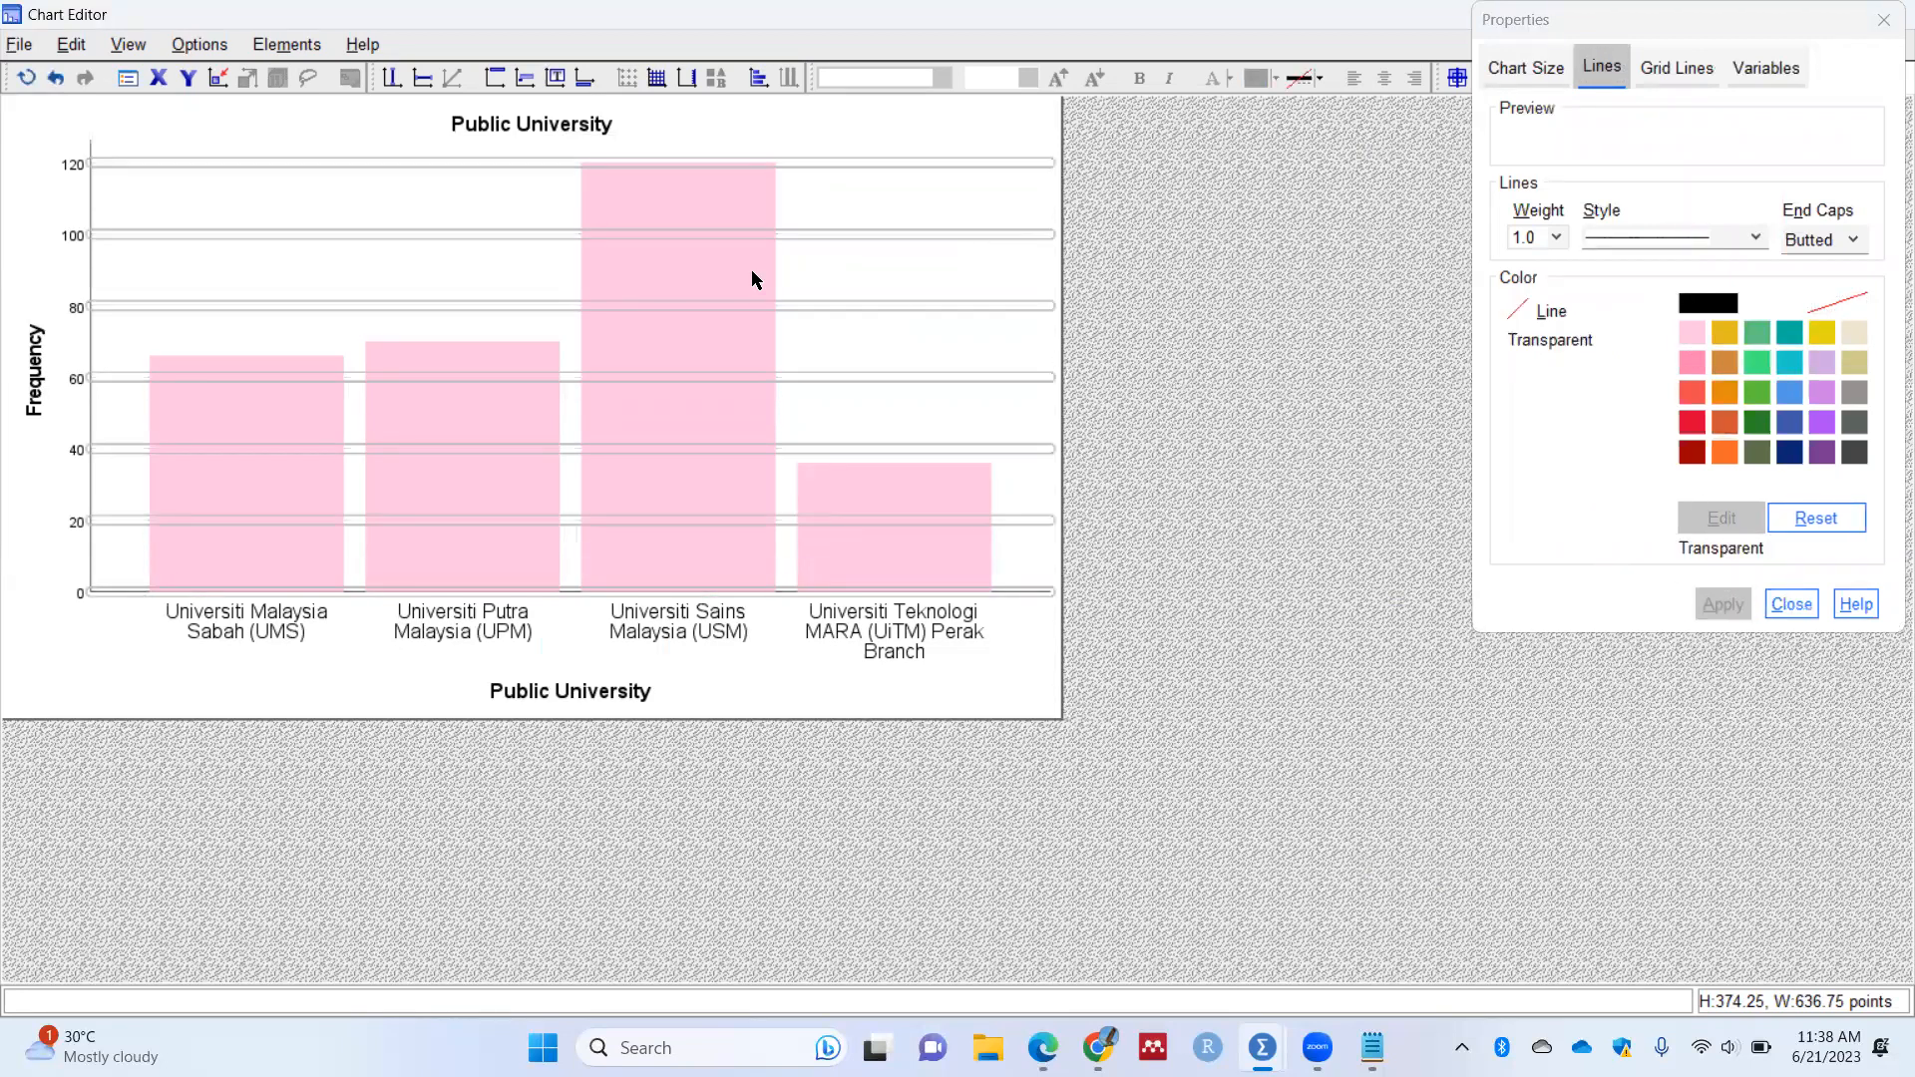
Step: Replace the chart title with "A bar chart showing distribution of respondents according to university (n="
left_click(552, 123)
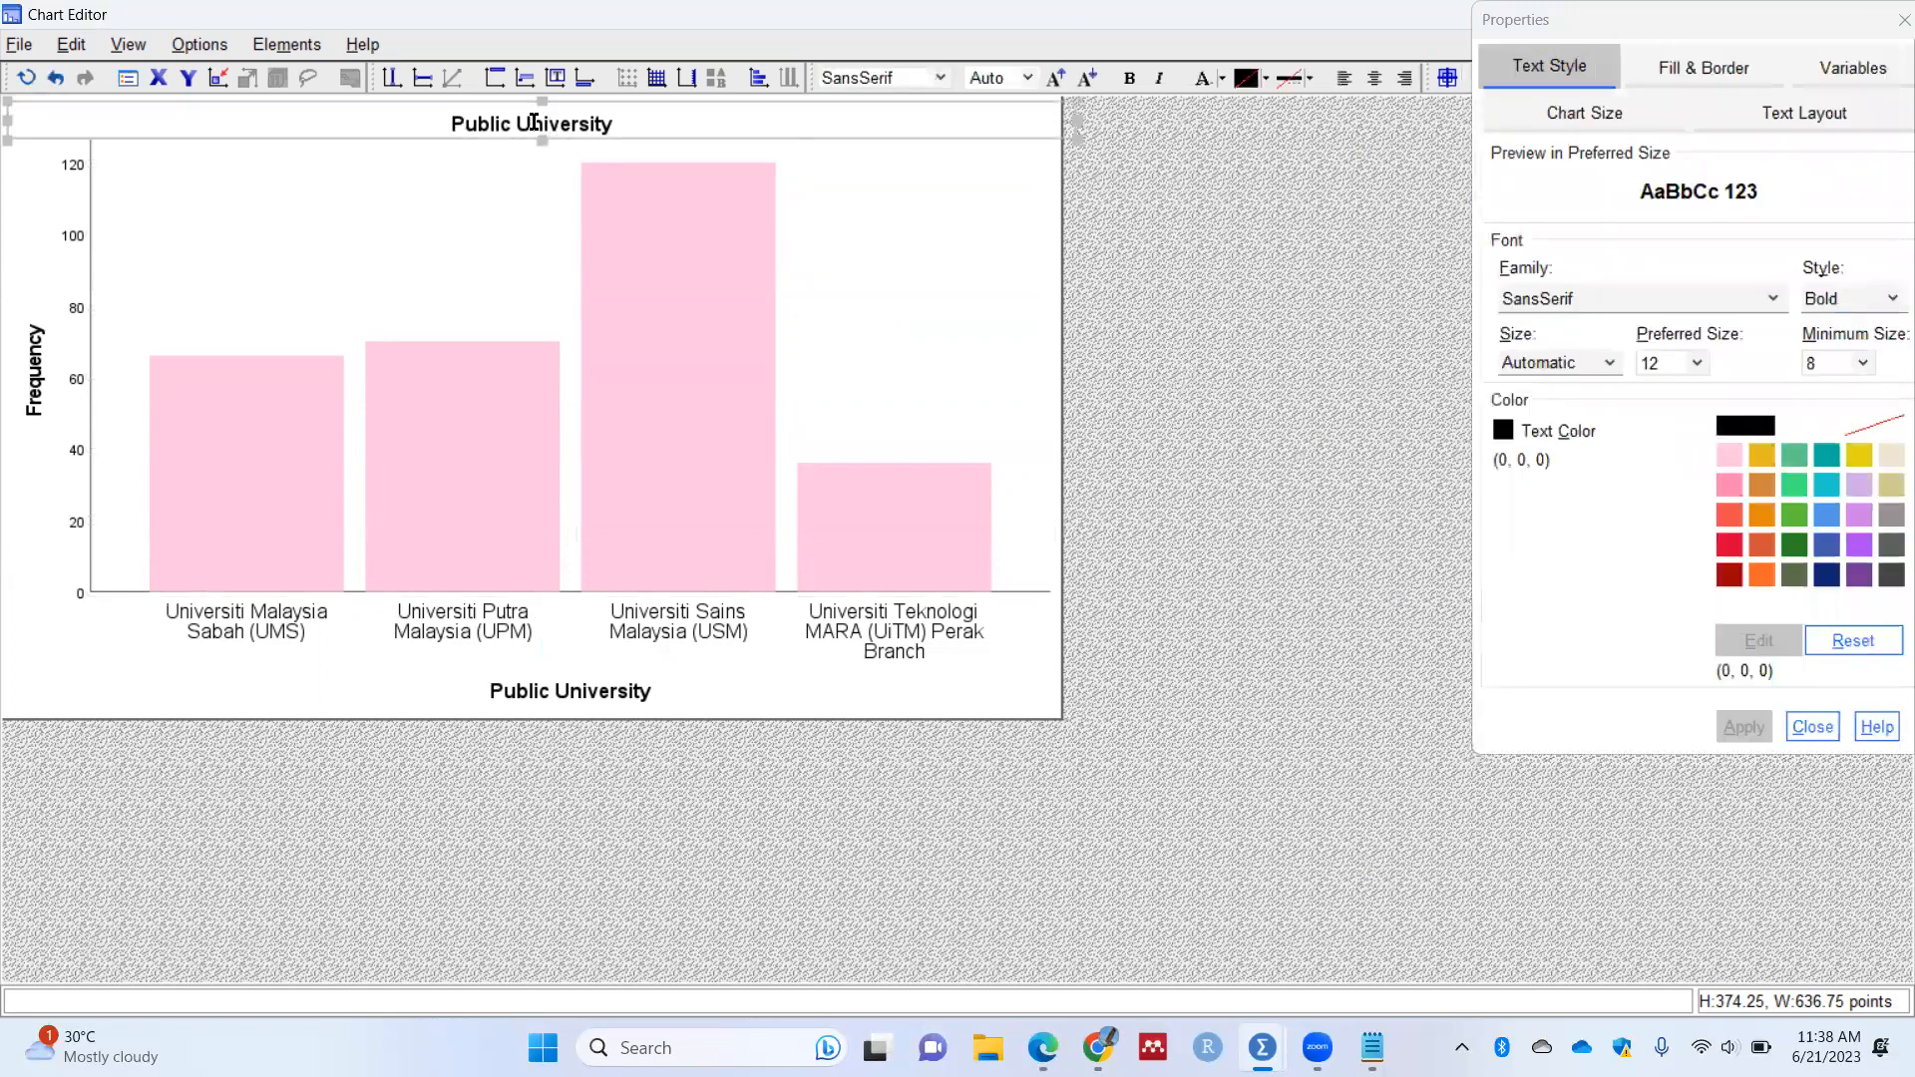
left_click(628, 136)
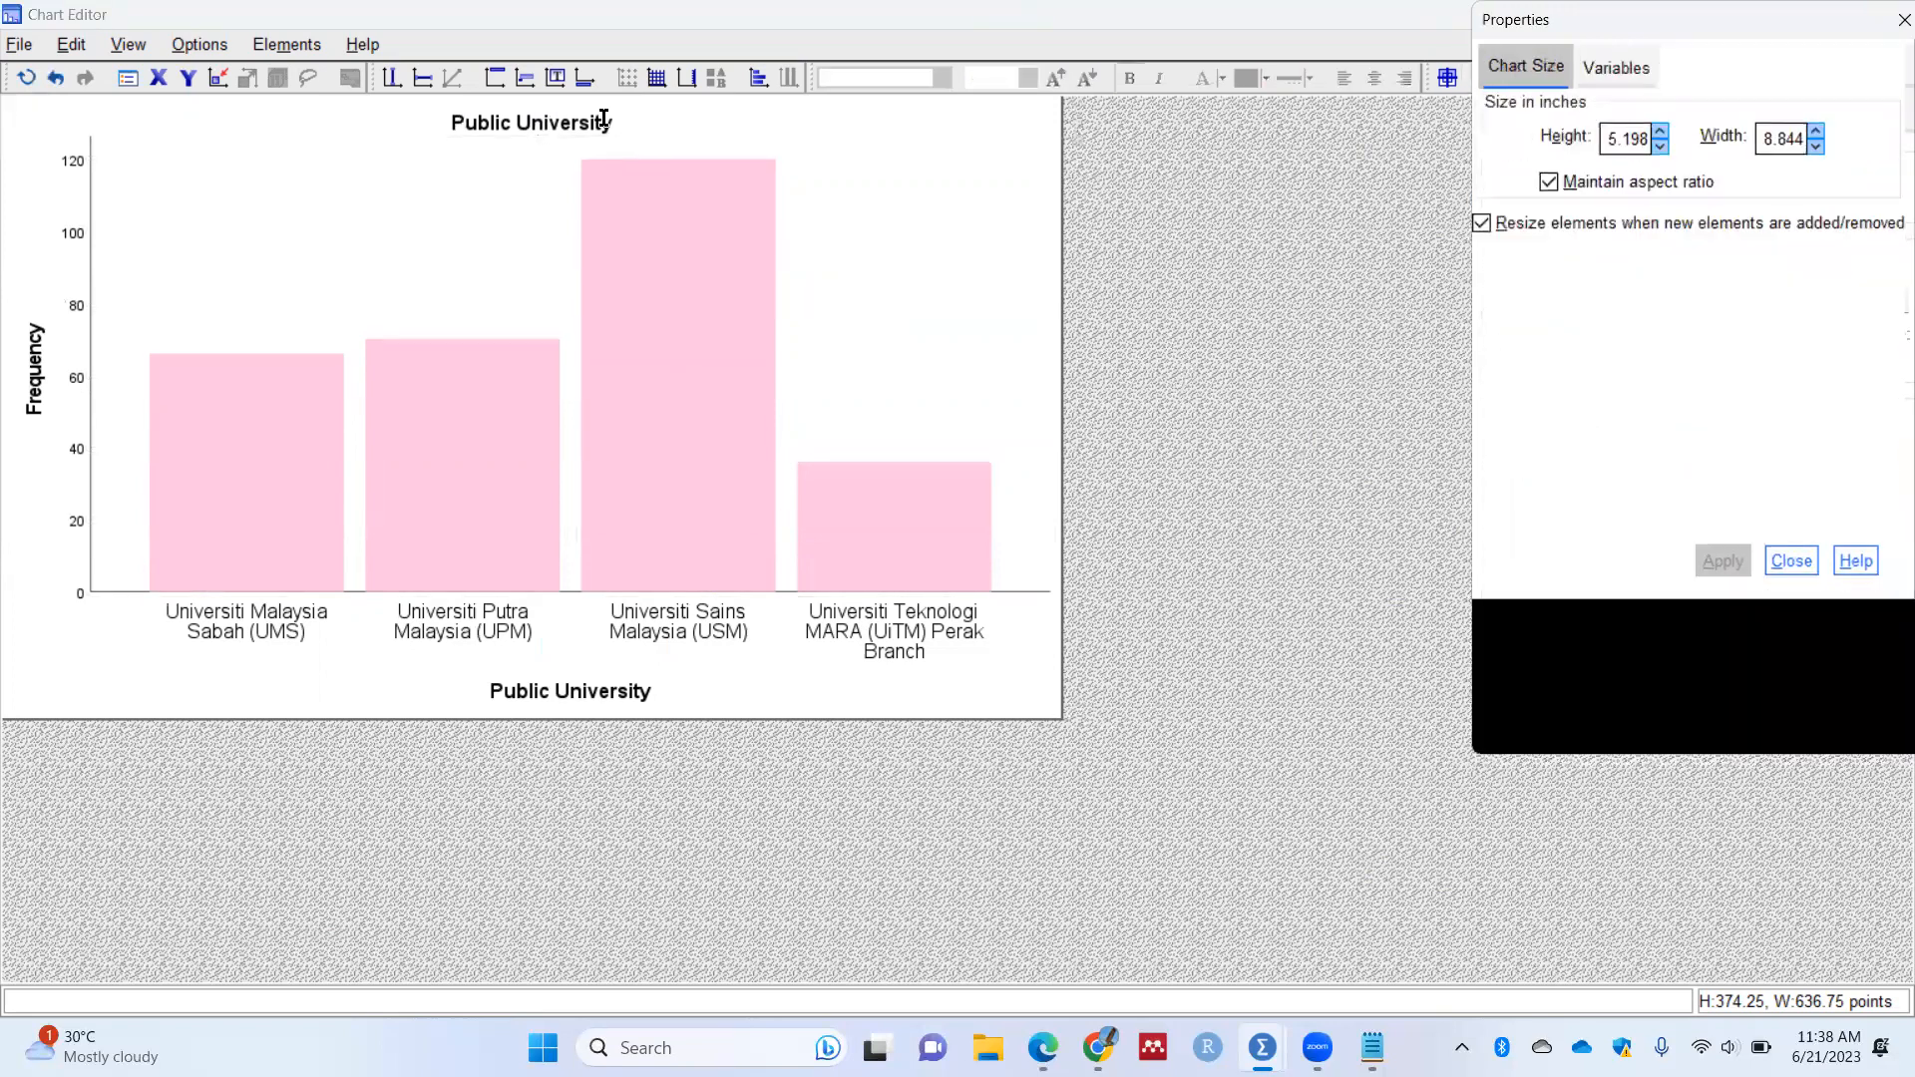
left_click(616, 123)
left_click(619, 119)
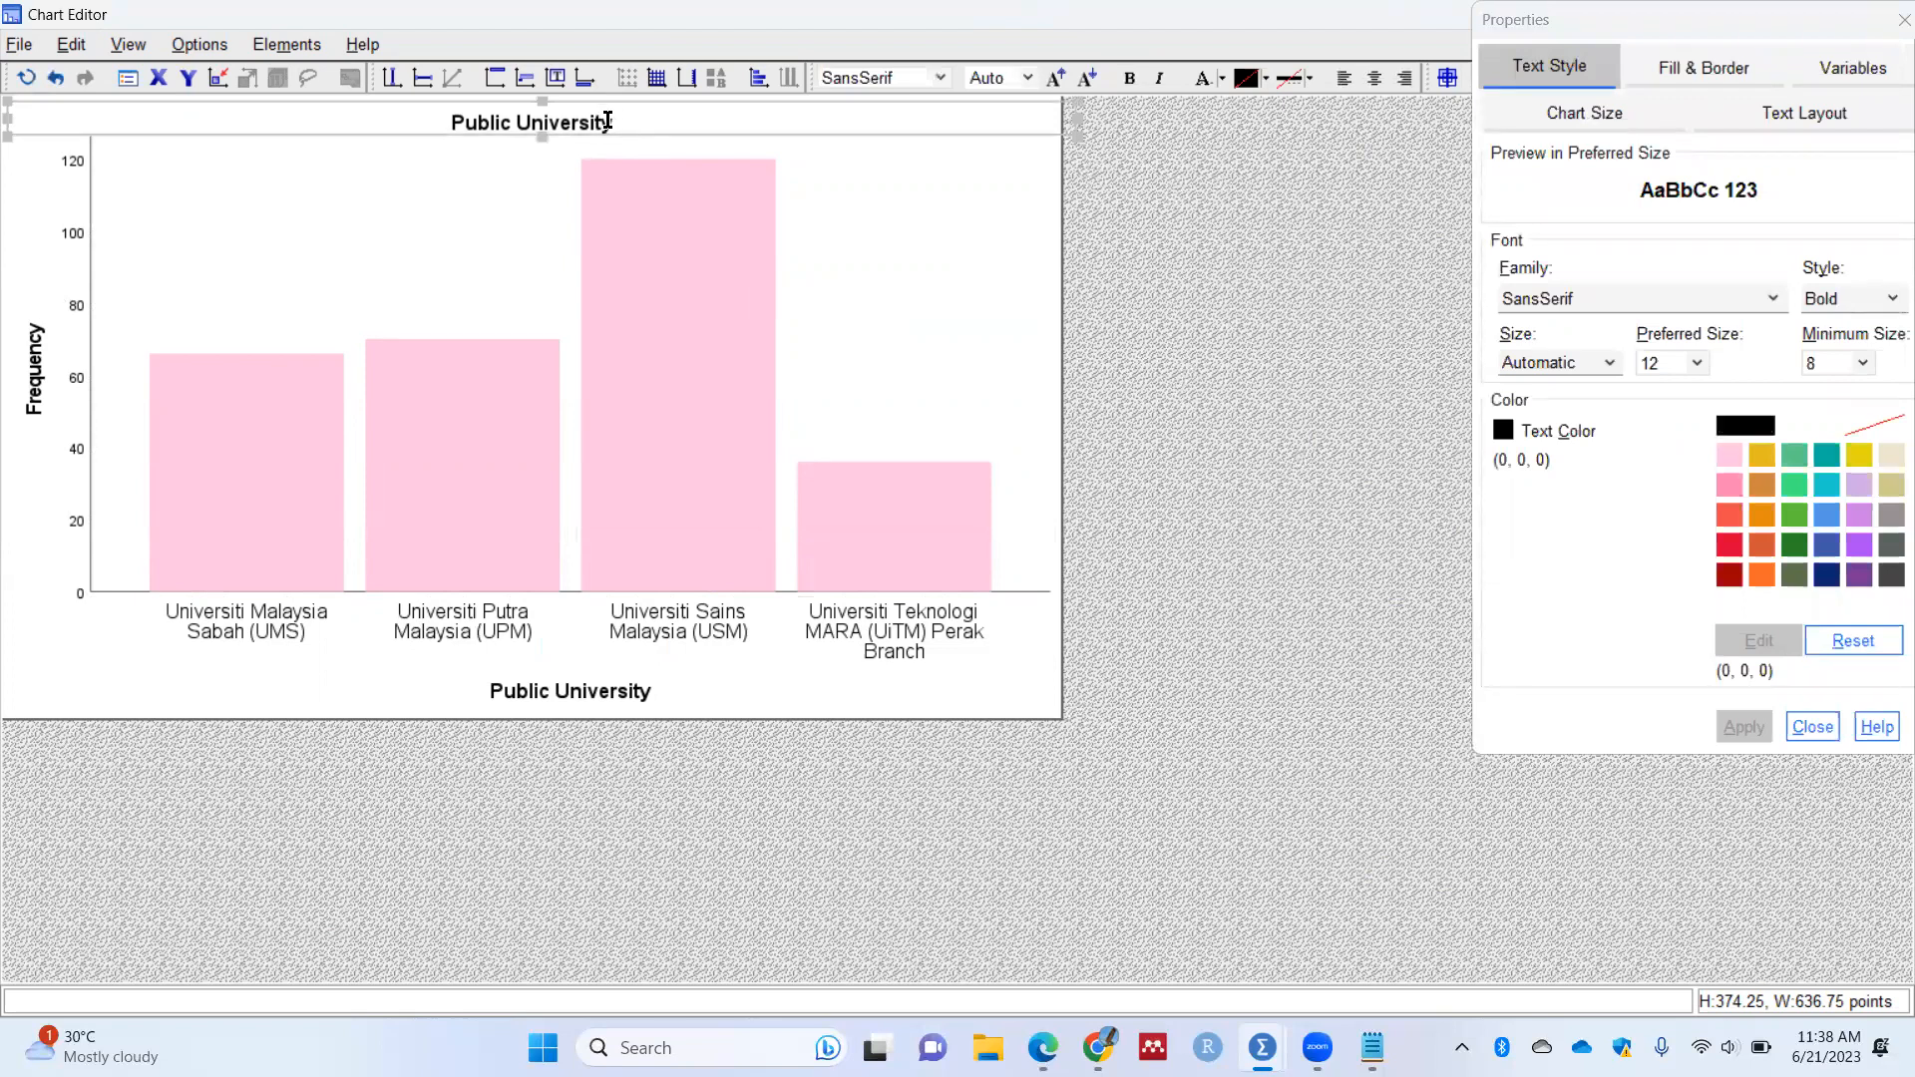
double_click(457, 120)
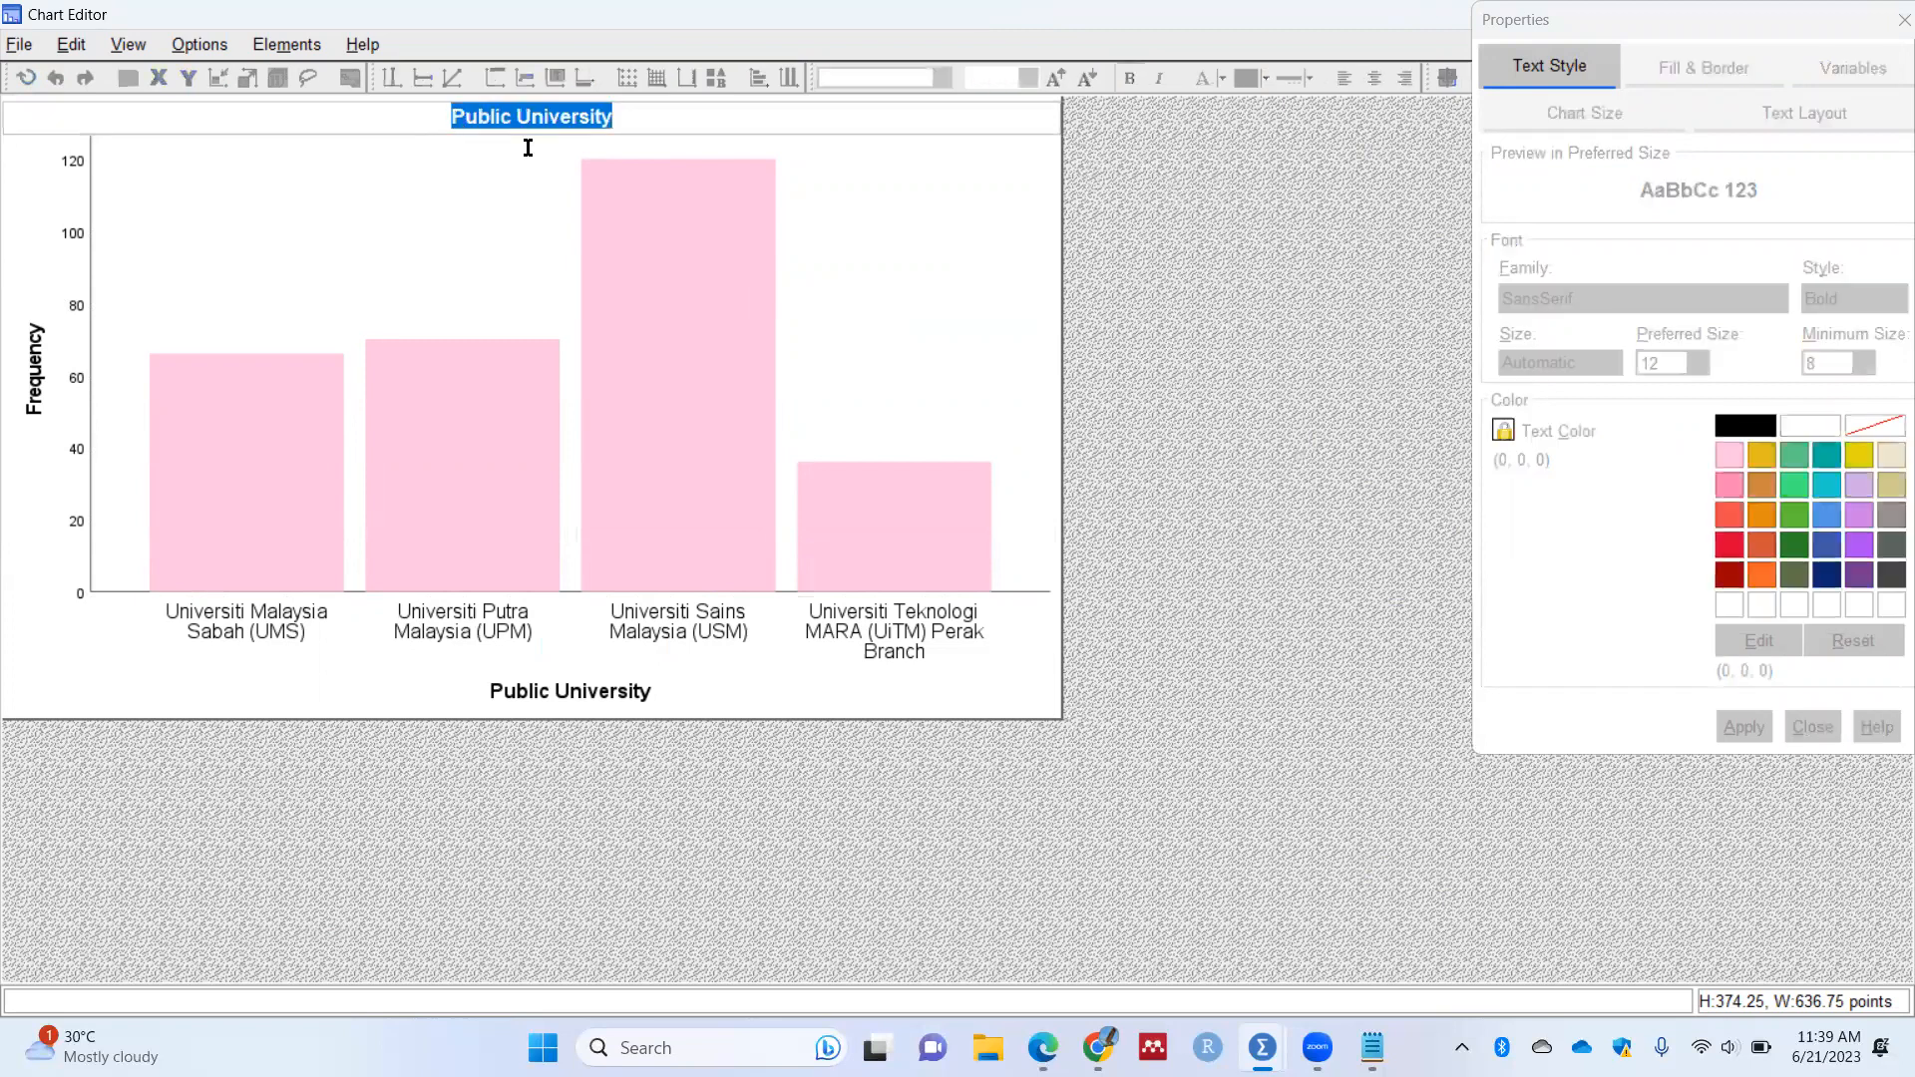
type("A B")
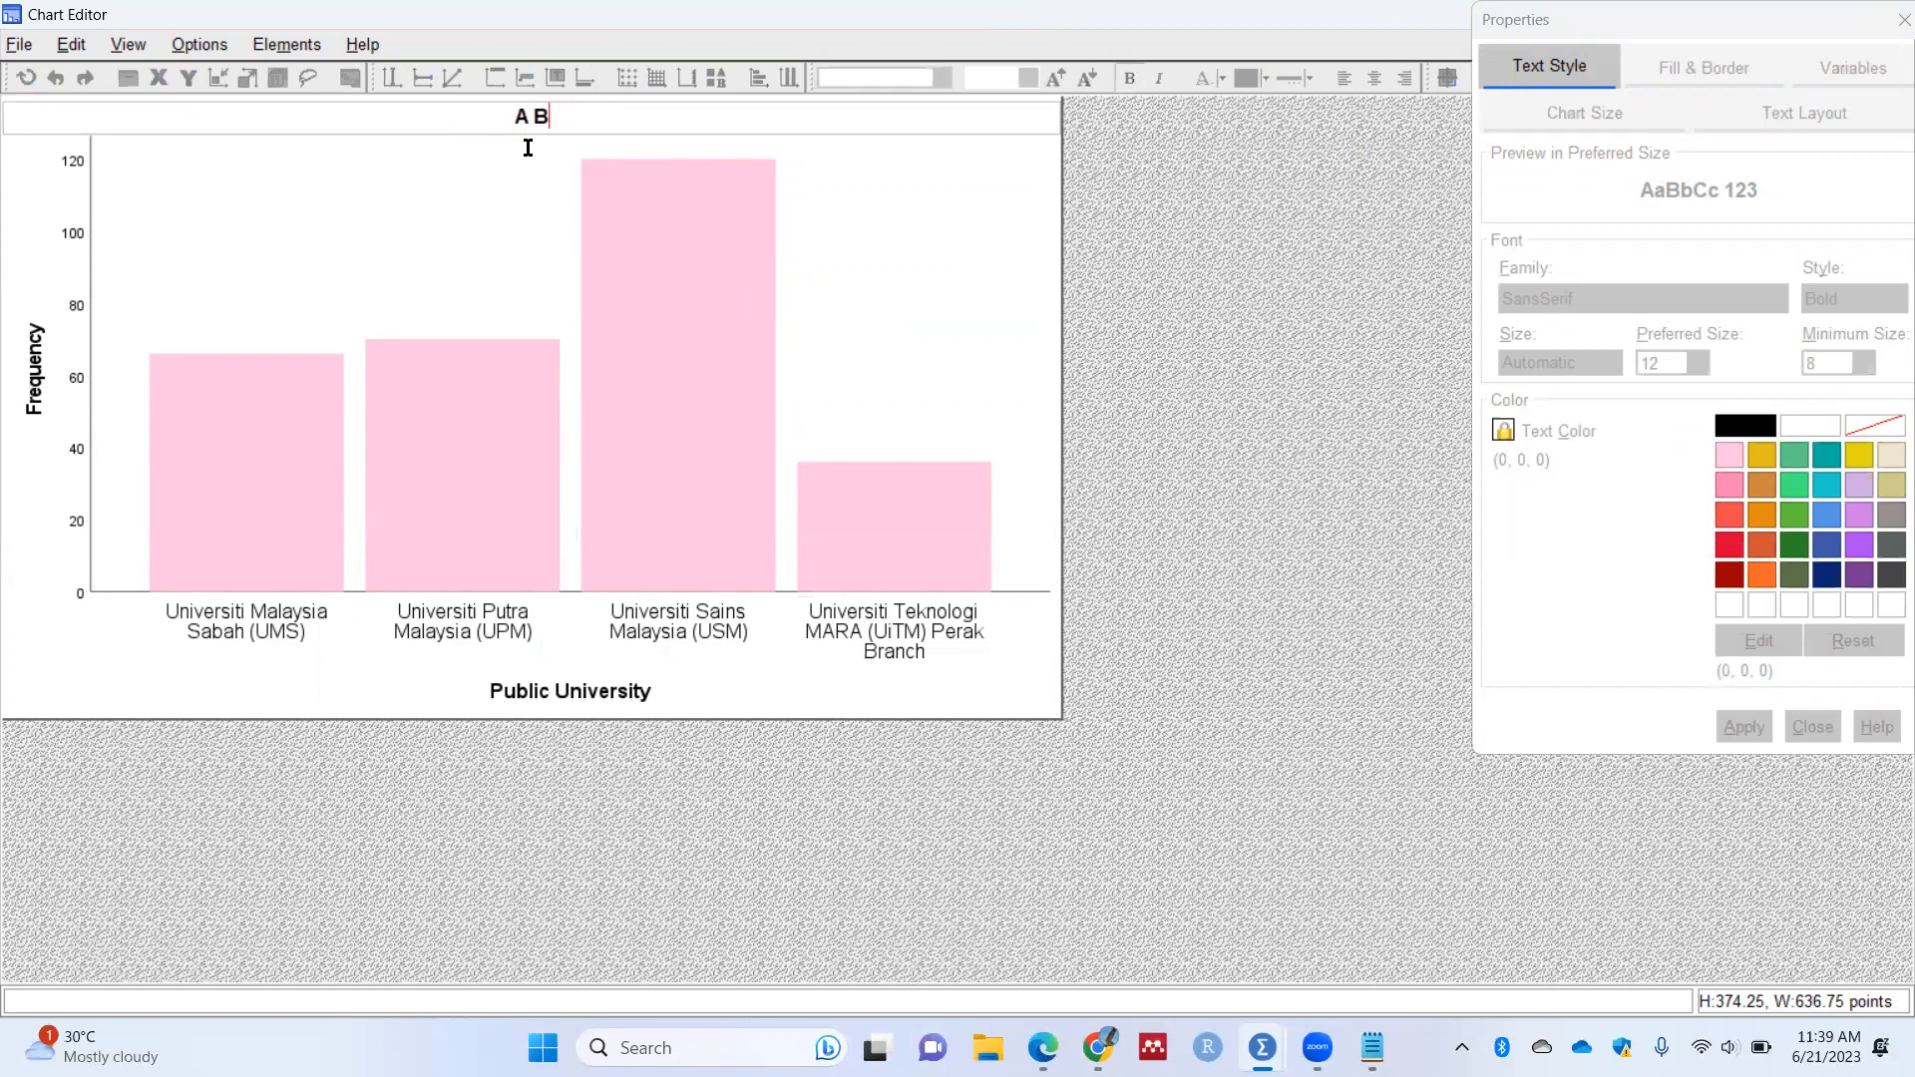
type("ar chart showing the di")
key("BackSpace")
key("BackSpace")
key("BackSpace")
key("BackSpace")
key("BackSpace")
key("BackSpace")
type("distr")
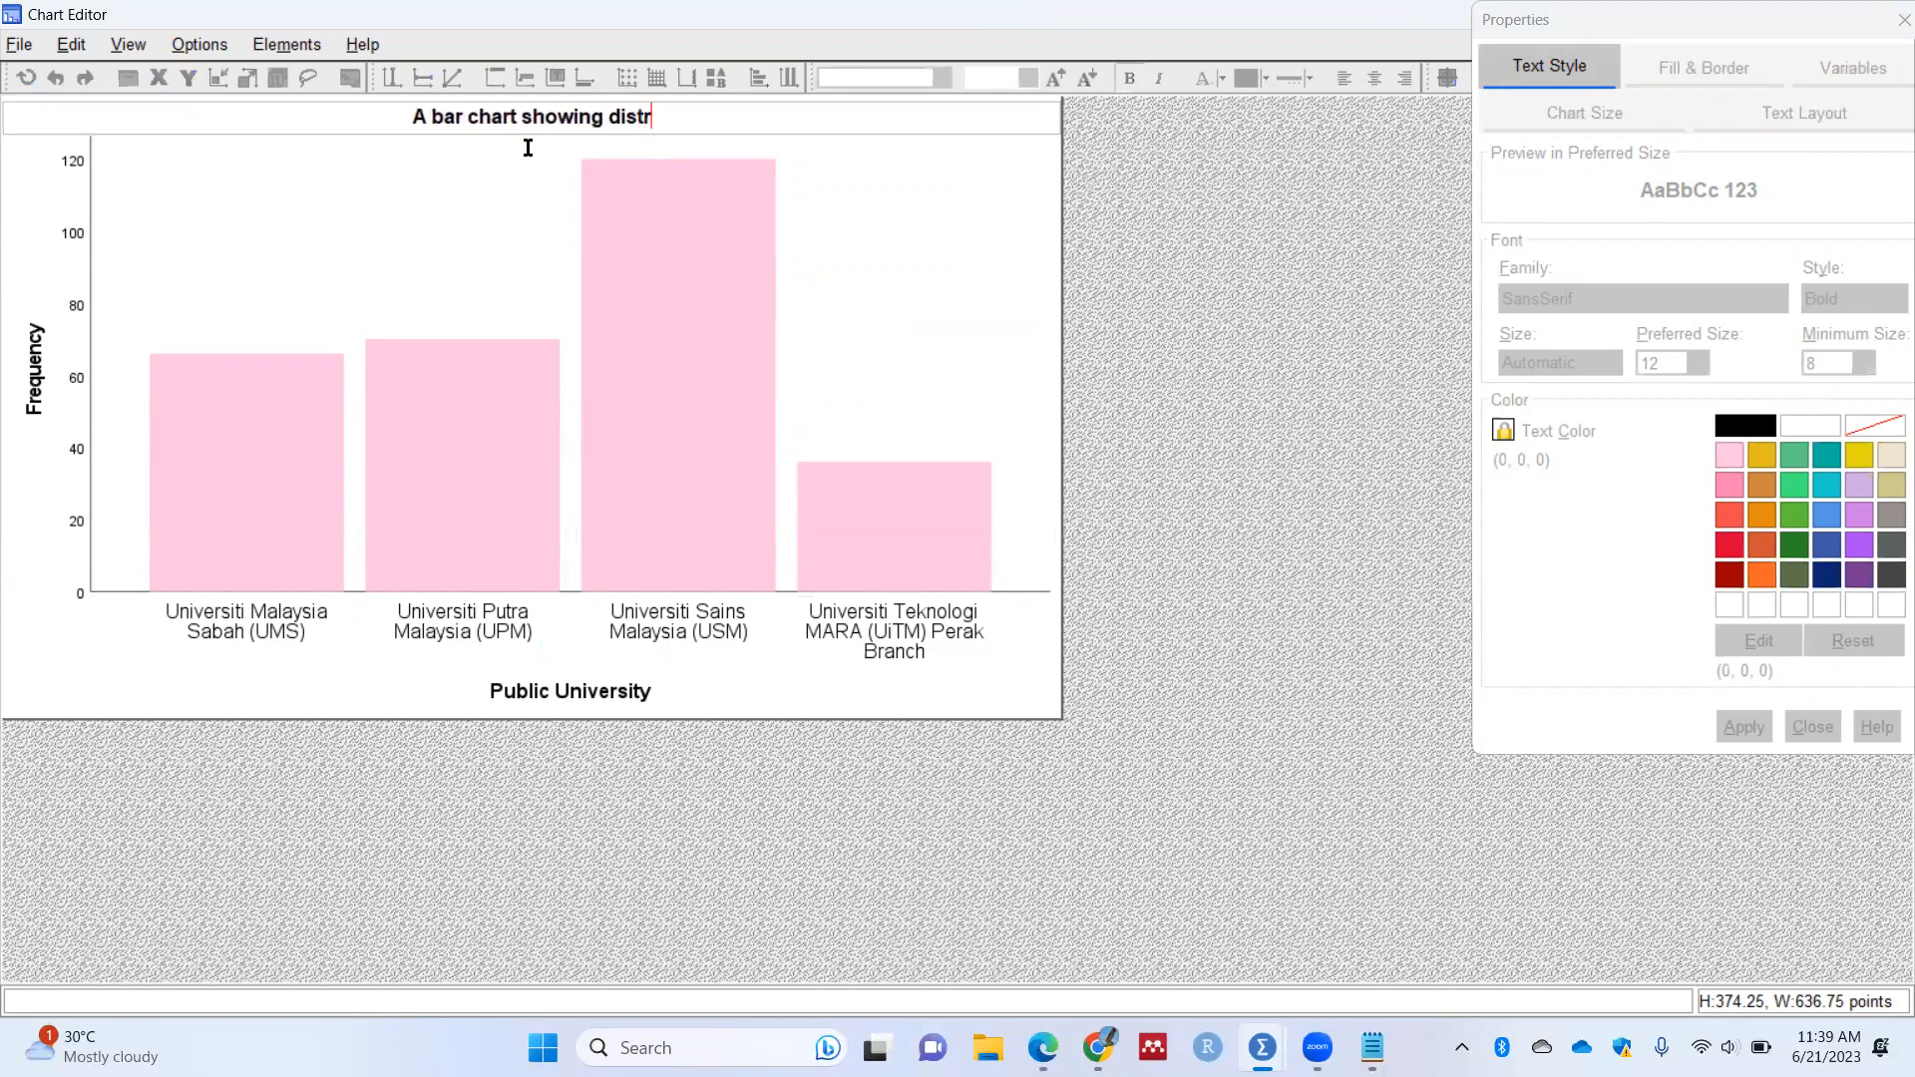
type("ibution of re")
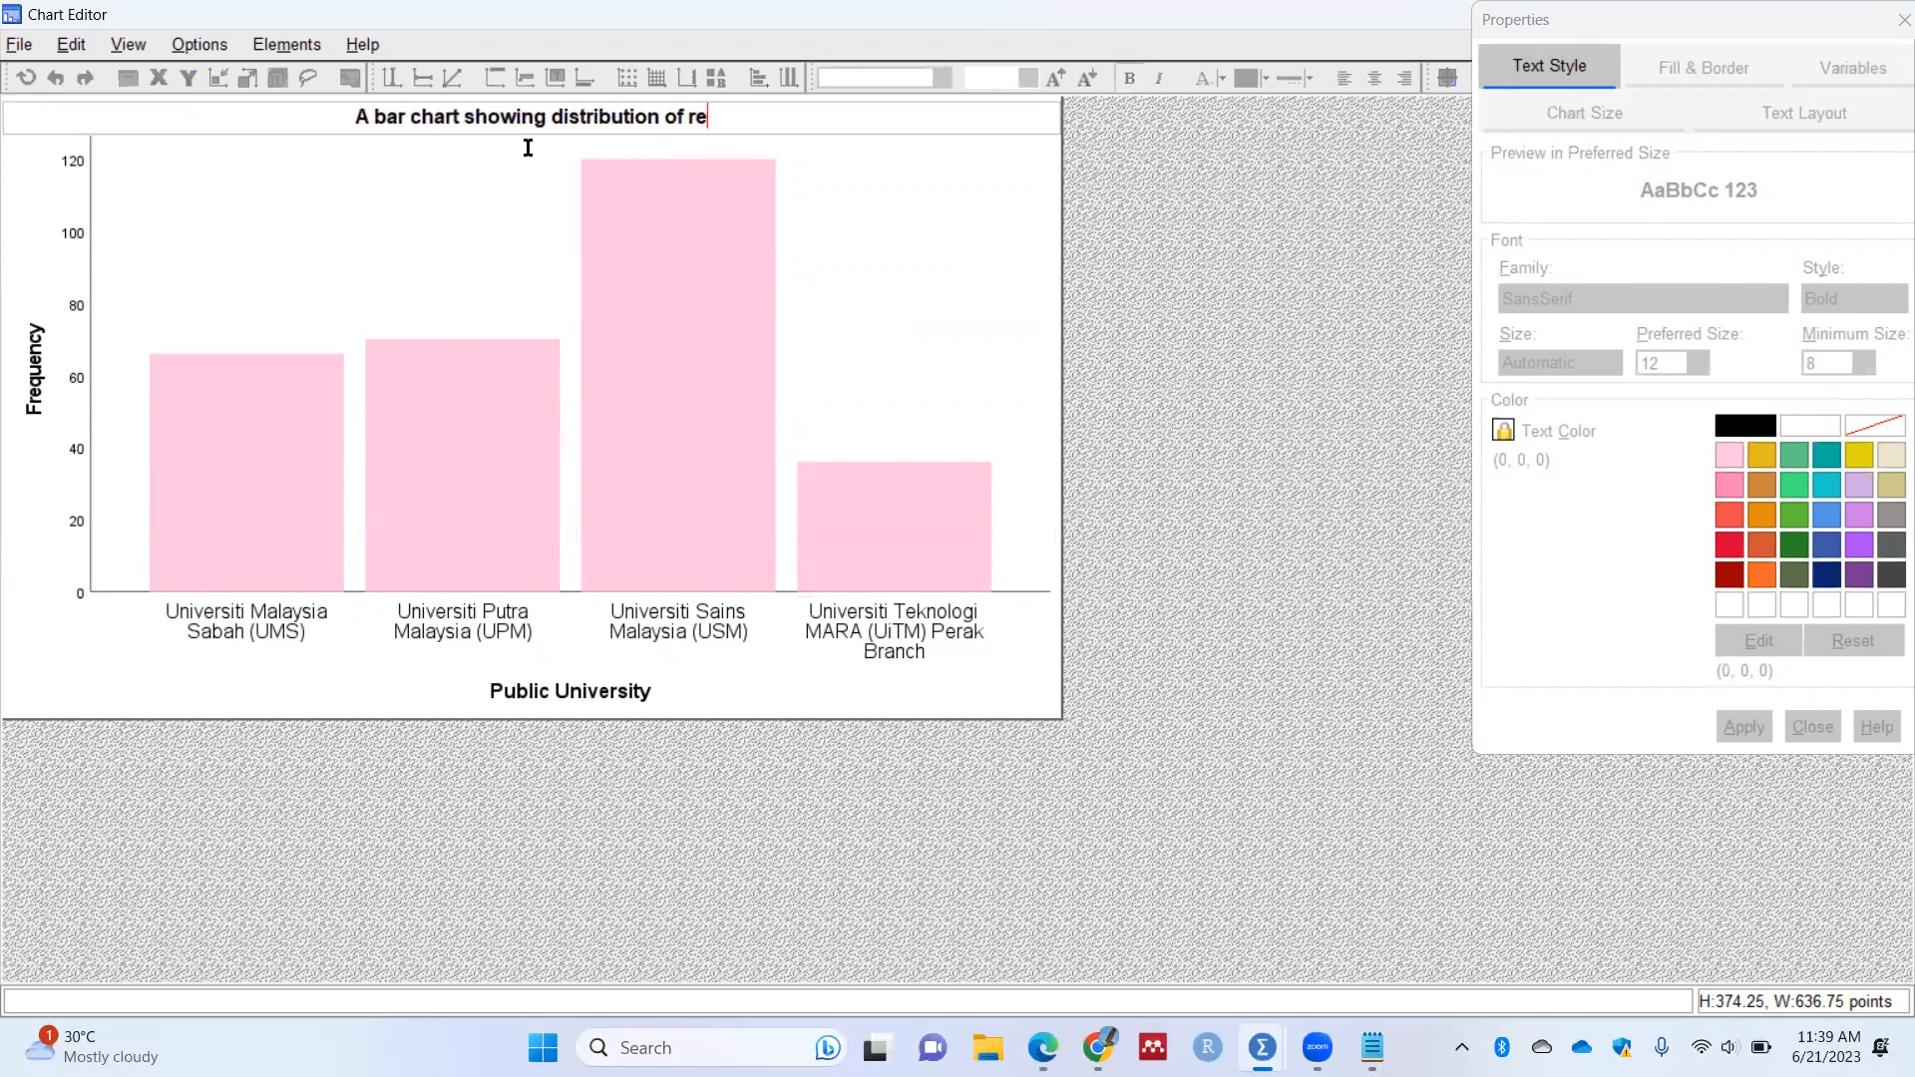
type("spondents acco")
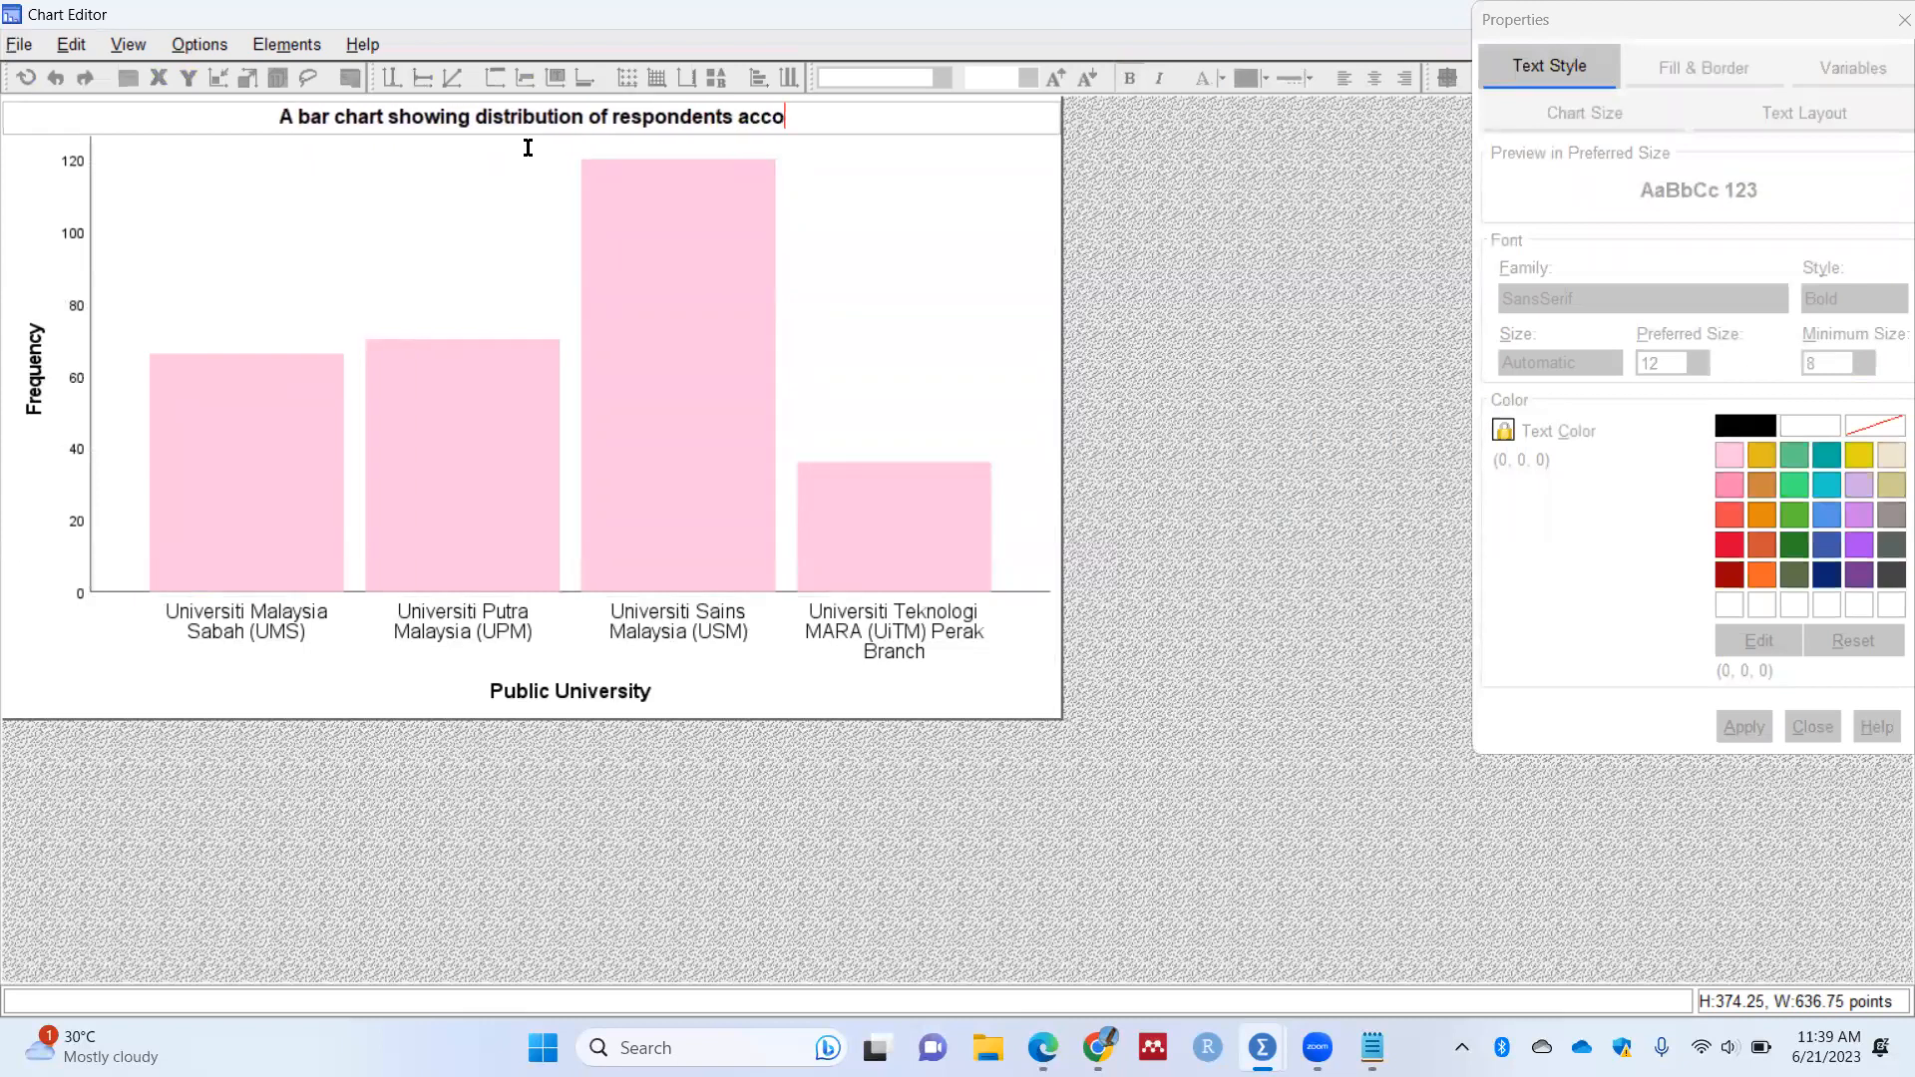
type("rding")
key("BackSpace")
key("BackSpace")
key("BackSpace")
type("d")
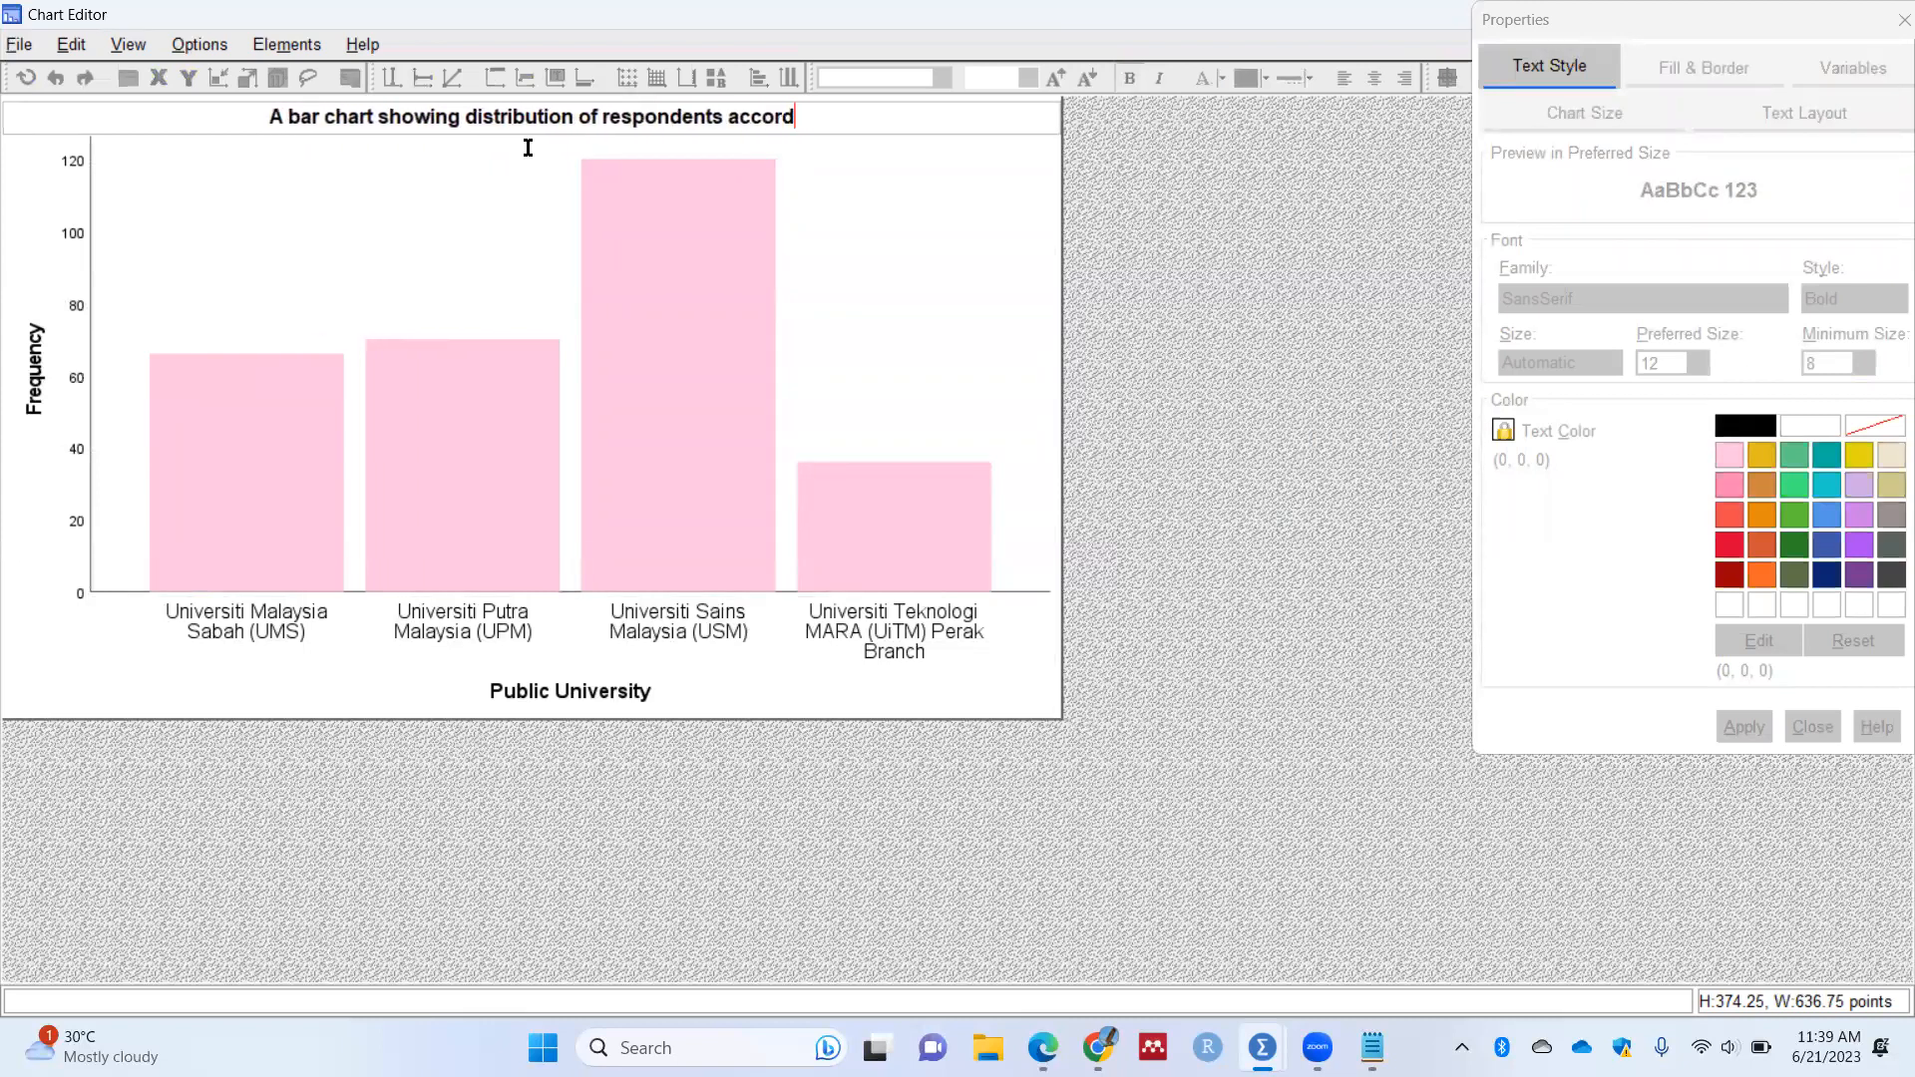
type("ing to ")
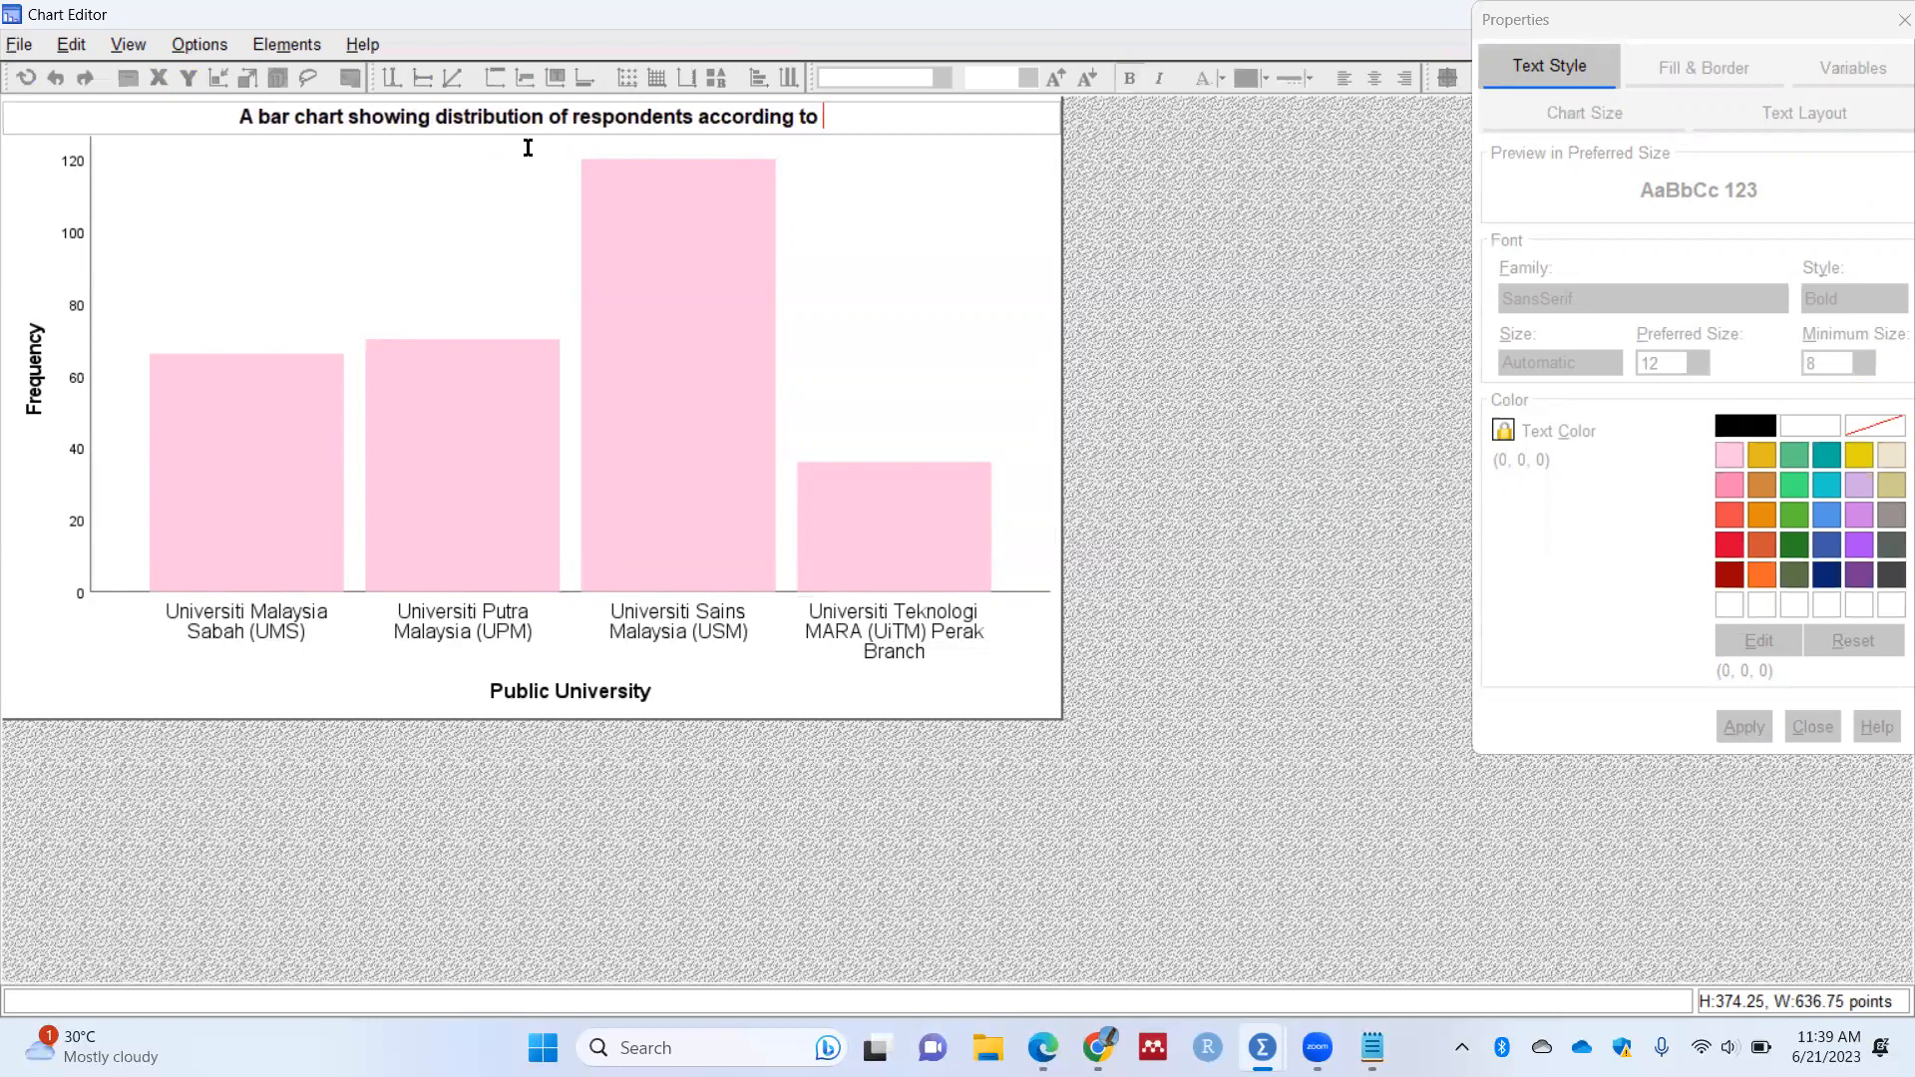
type("Uni")
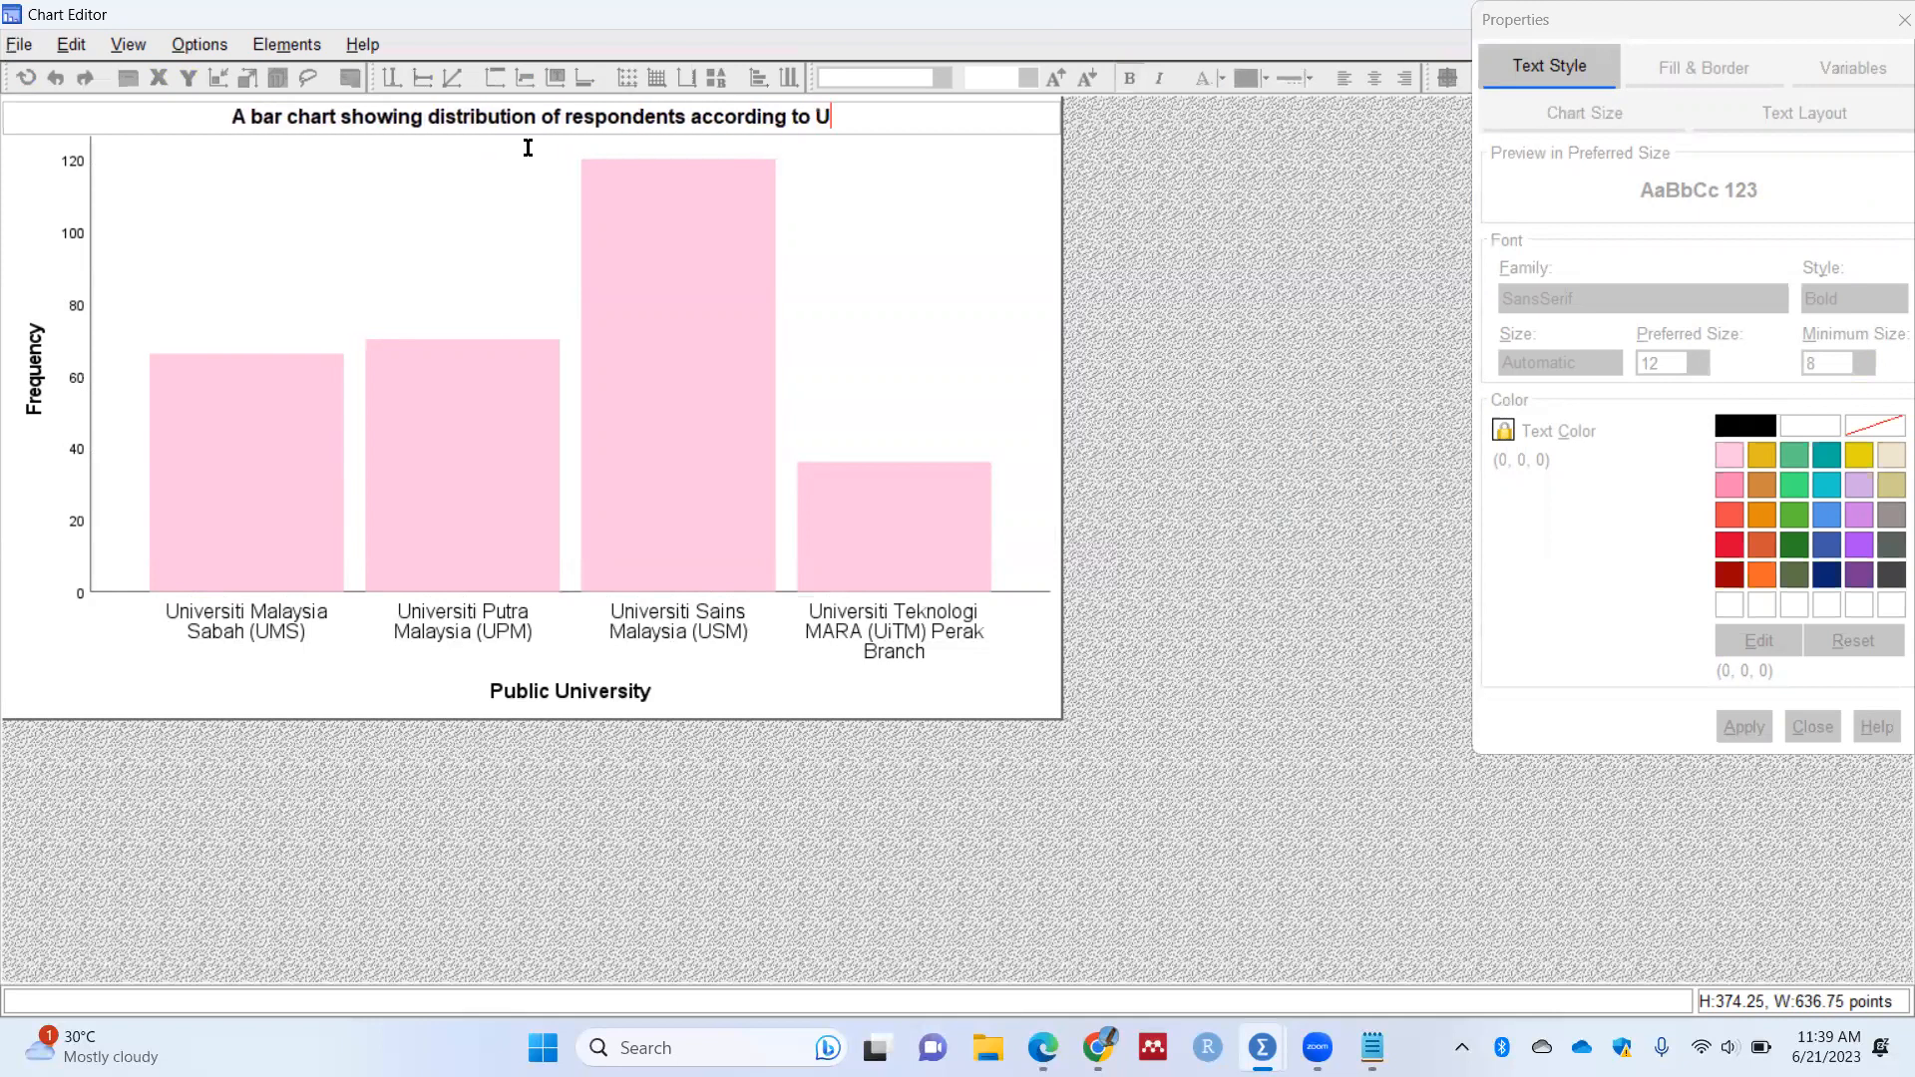
key("BackSpace")
key("BackSpace")
key("BackSpace")
type("uni")
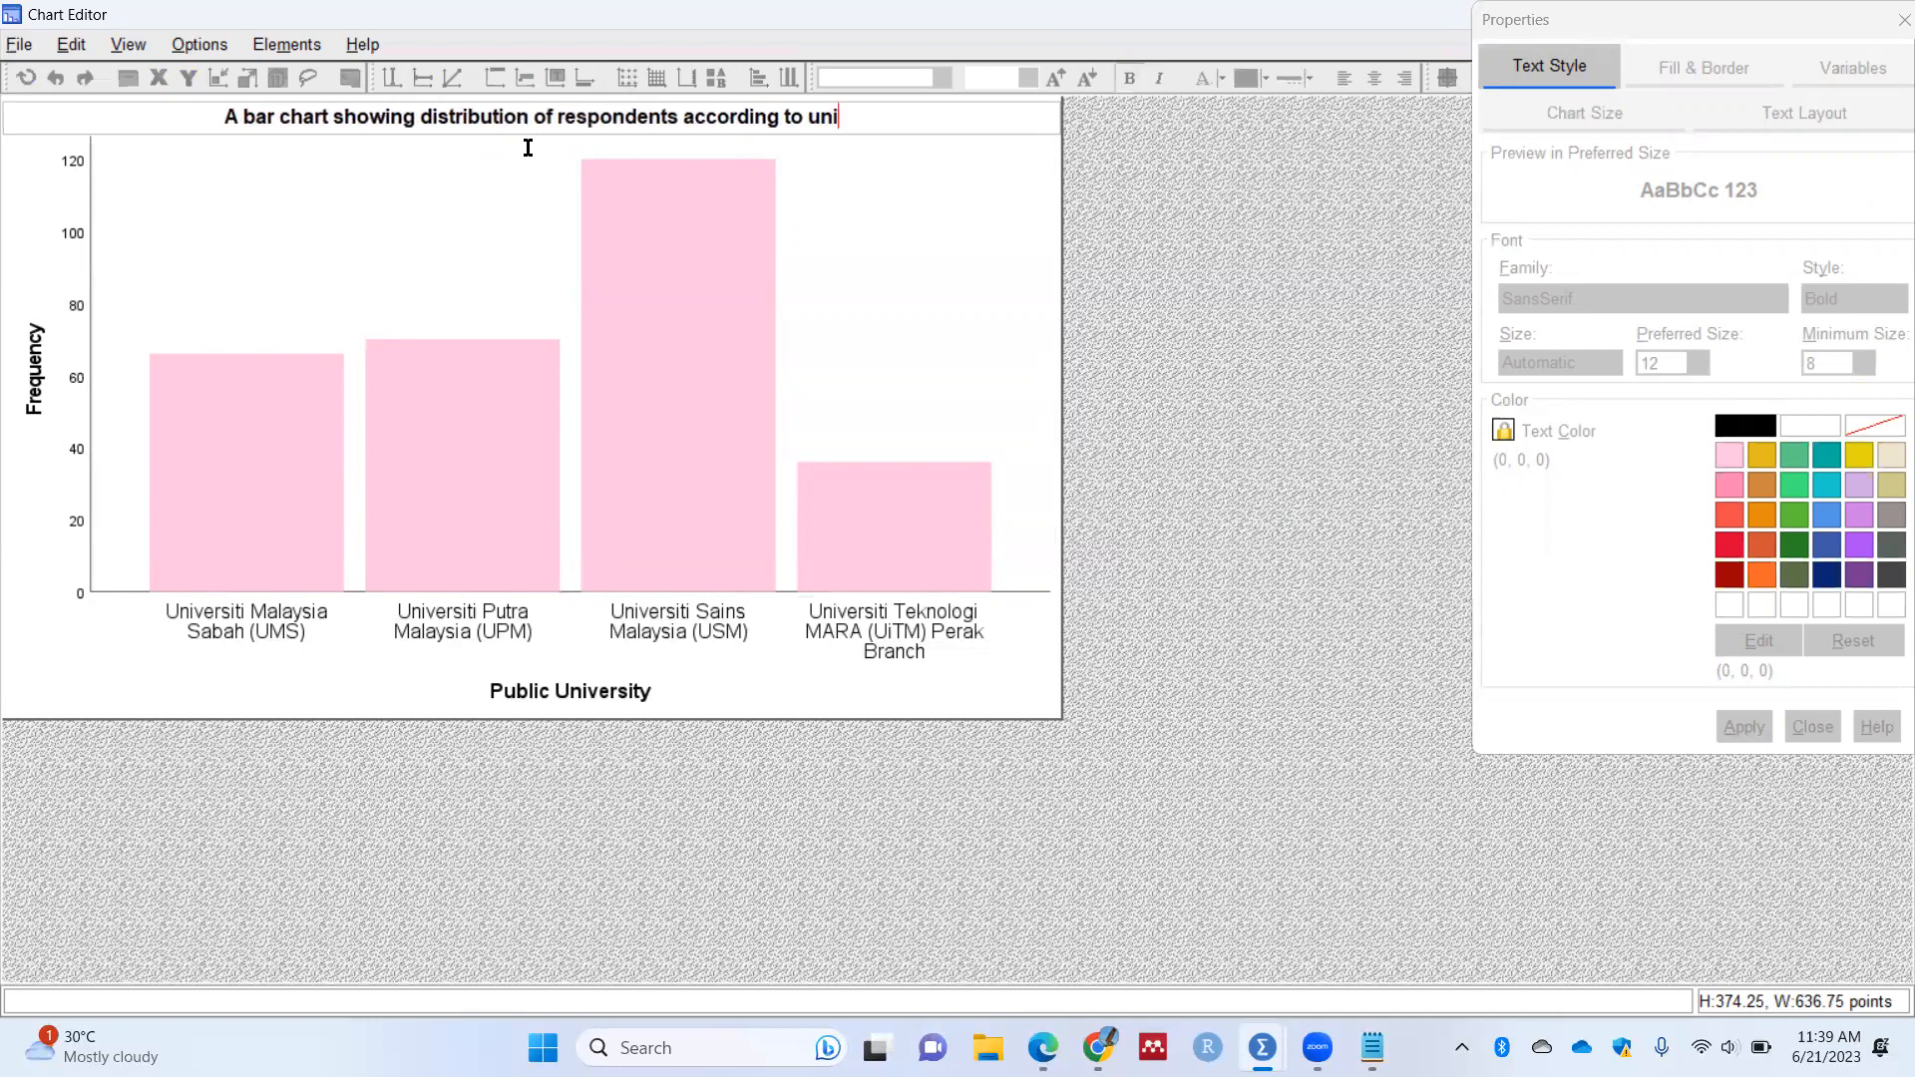
type("versity (n=")
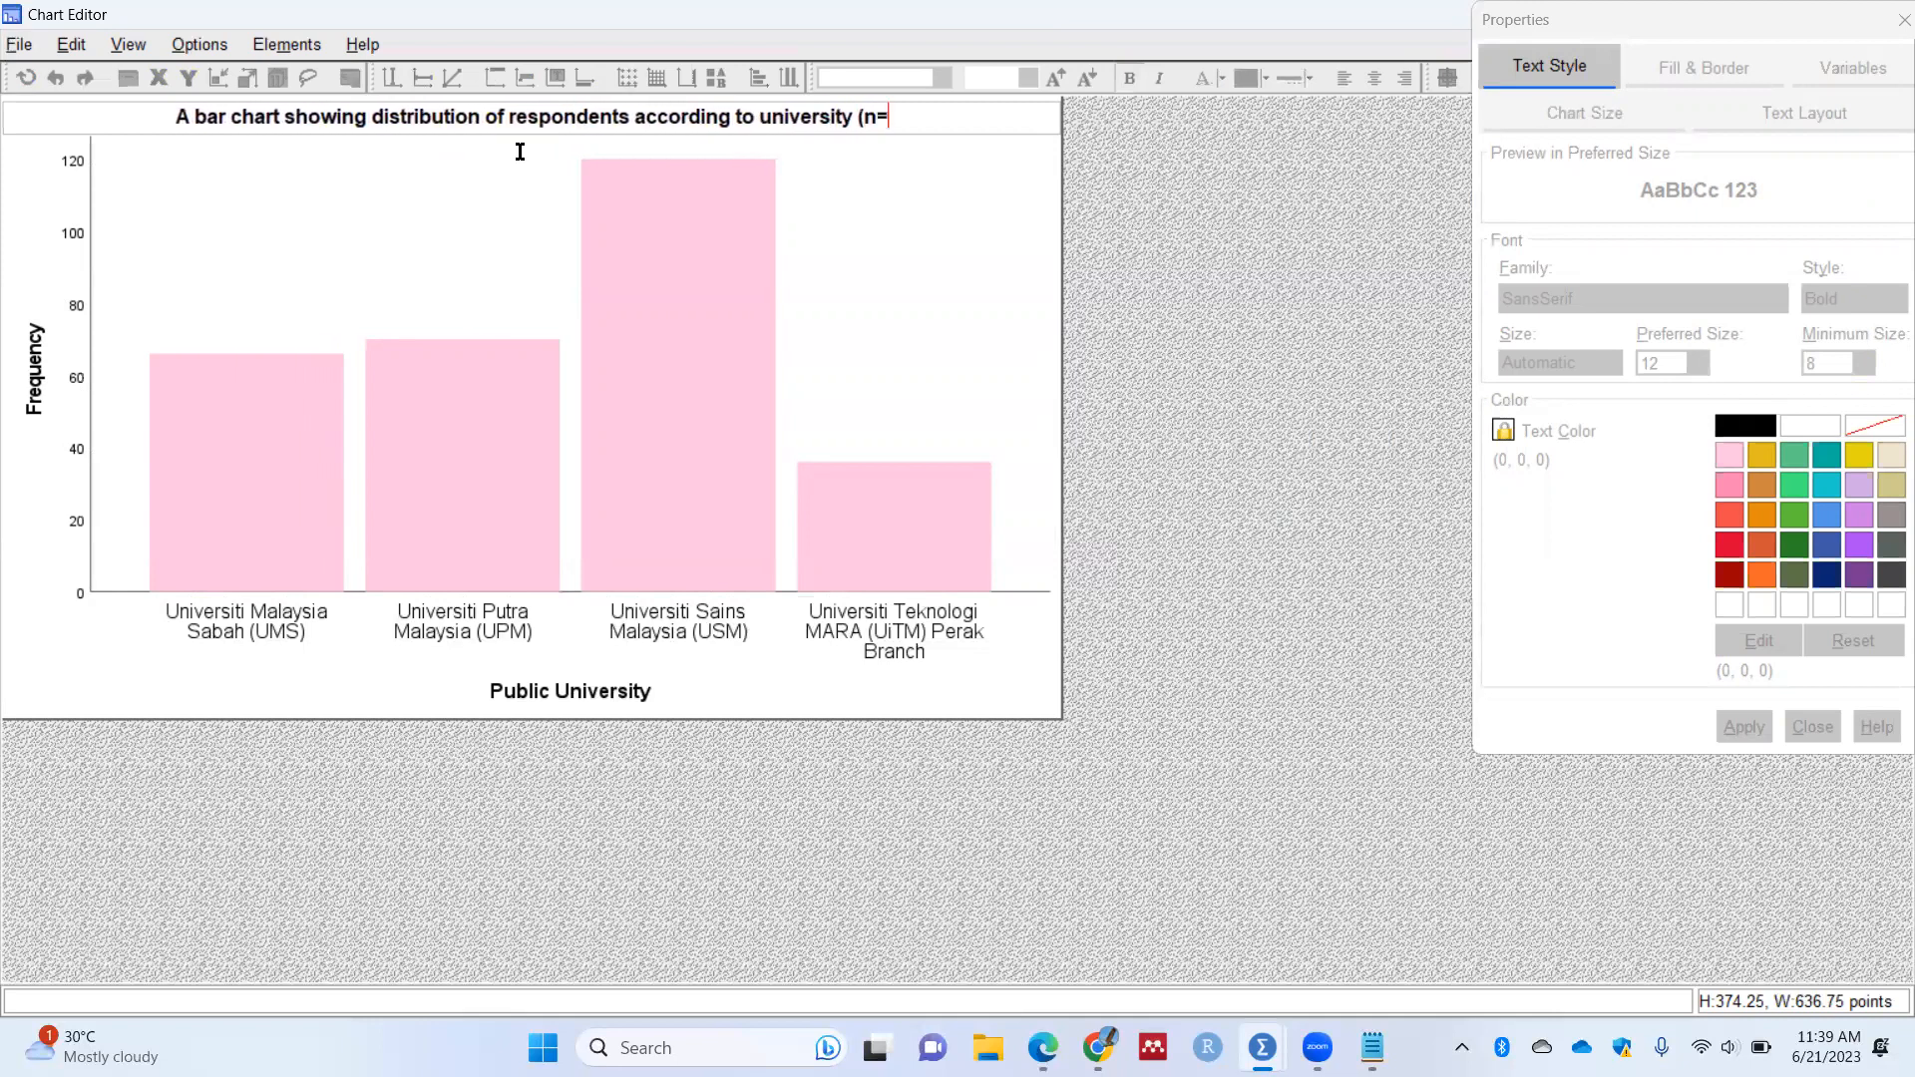
Step: Look up the total number of respondents in the Public University frequency table of the output
mouse_move(1261, 1045)
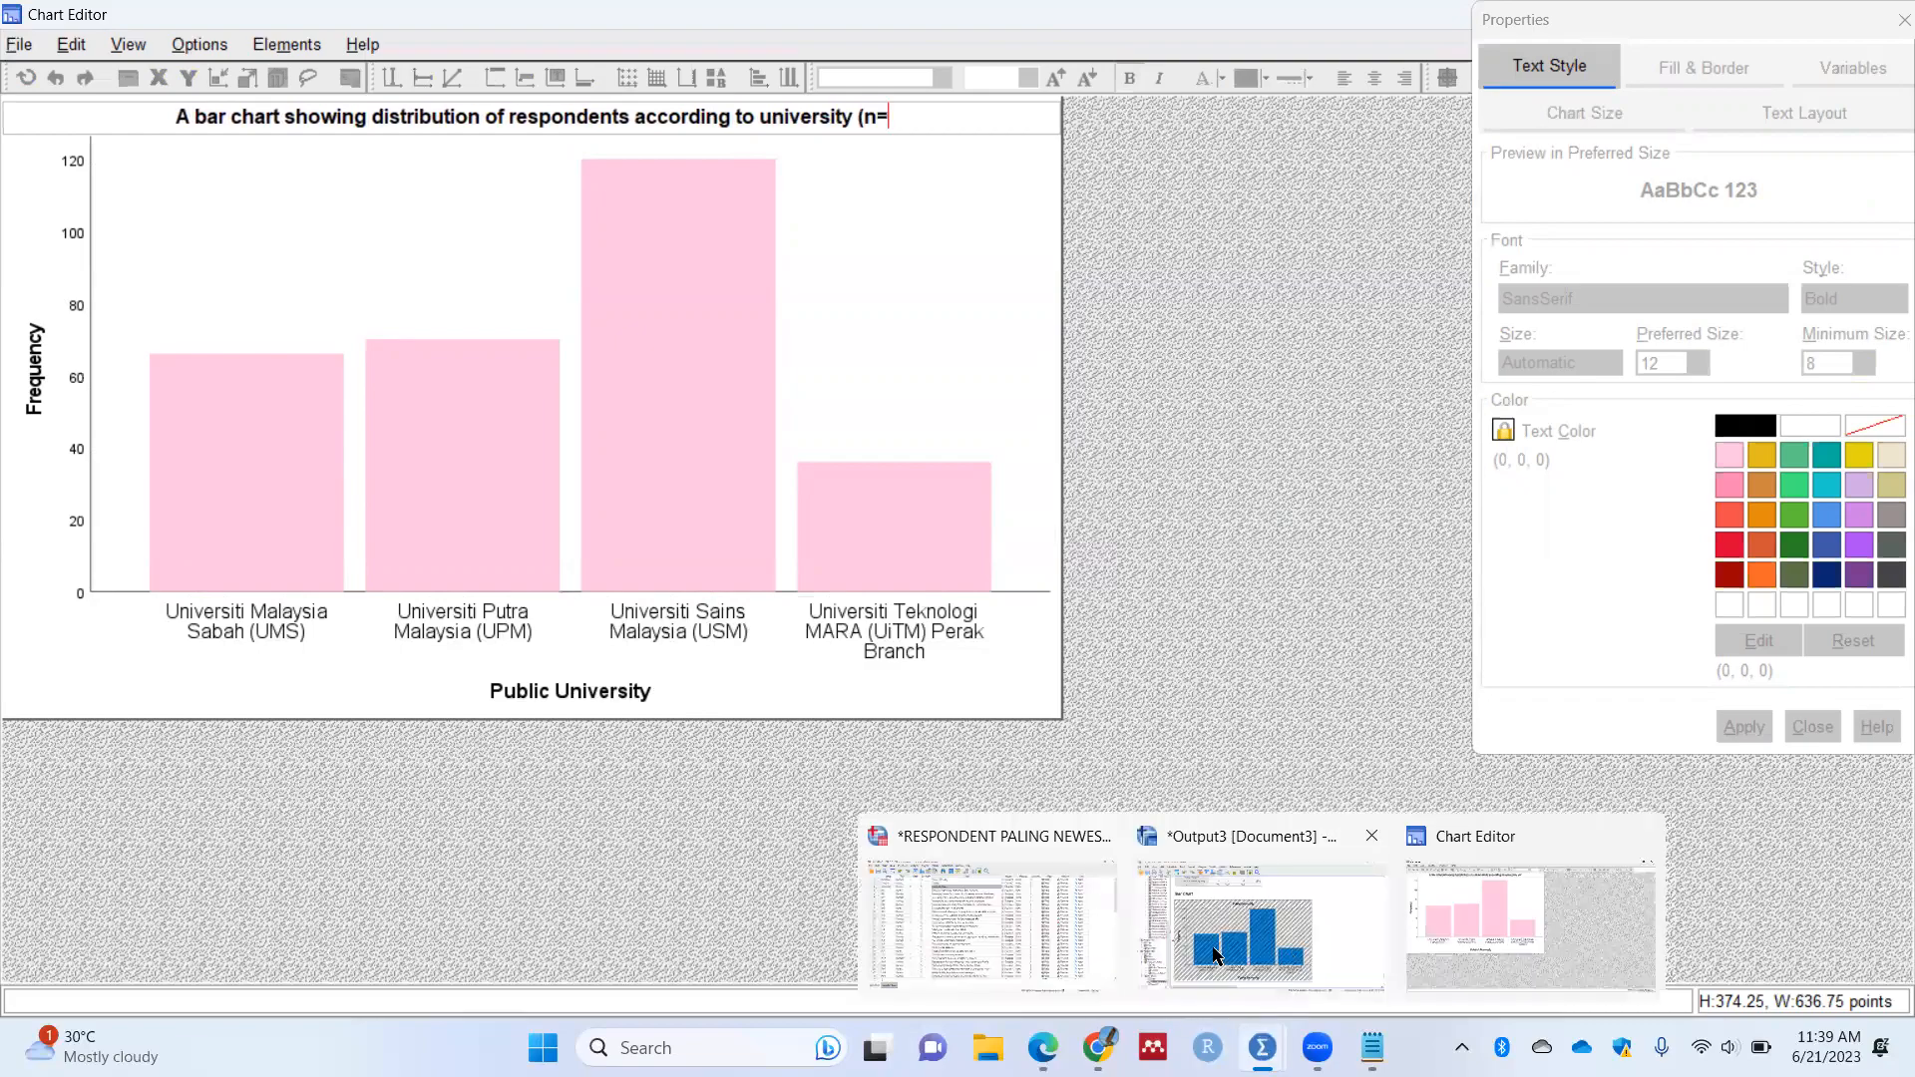
left_click(1051, 932)
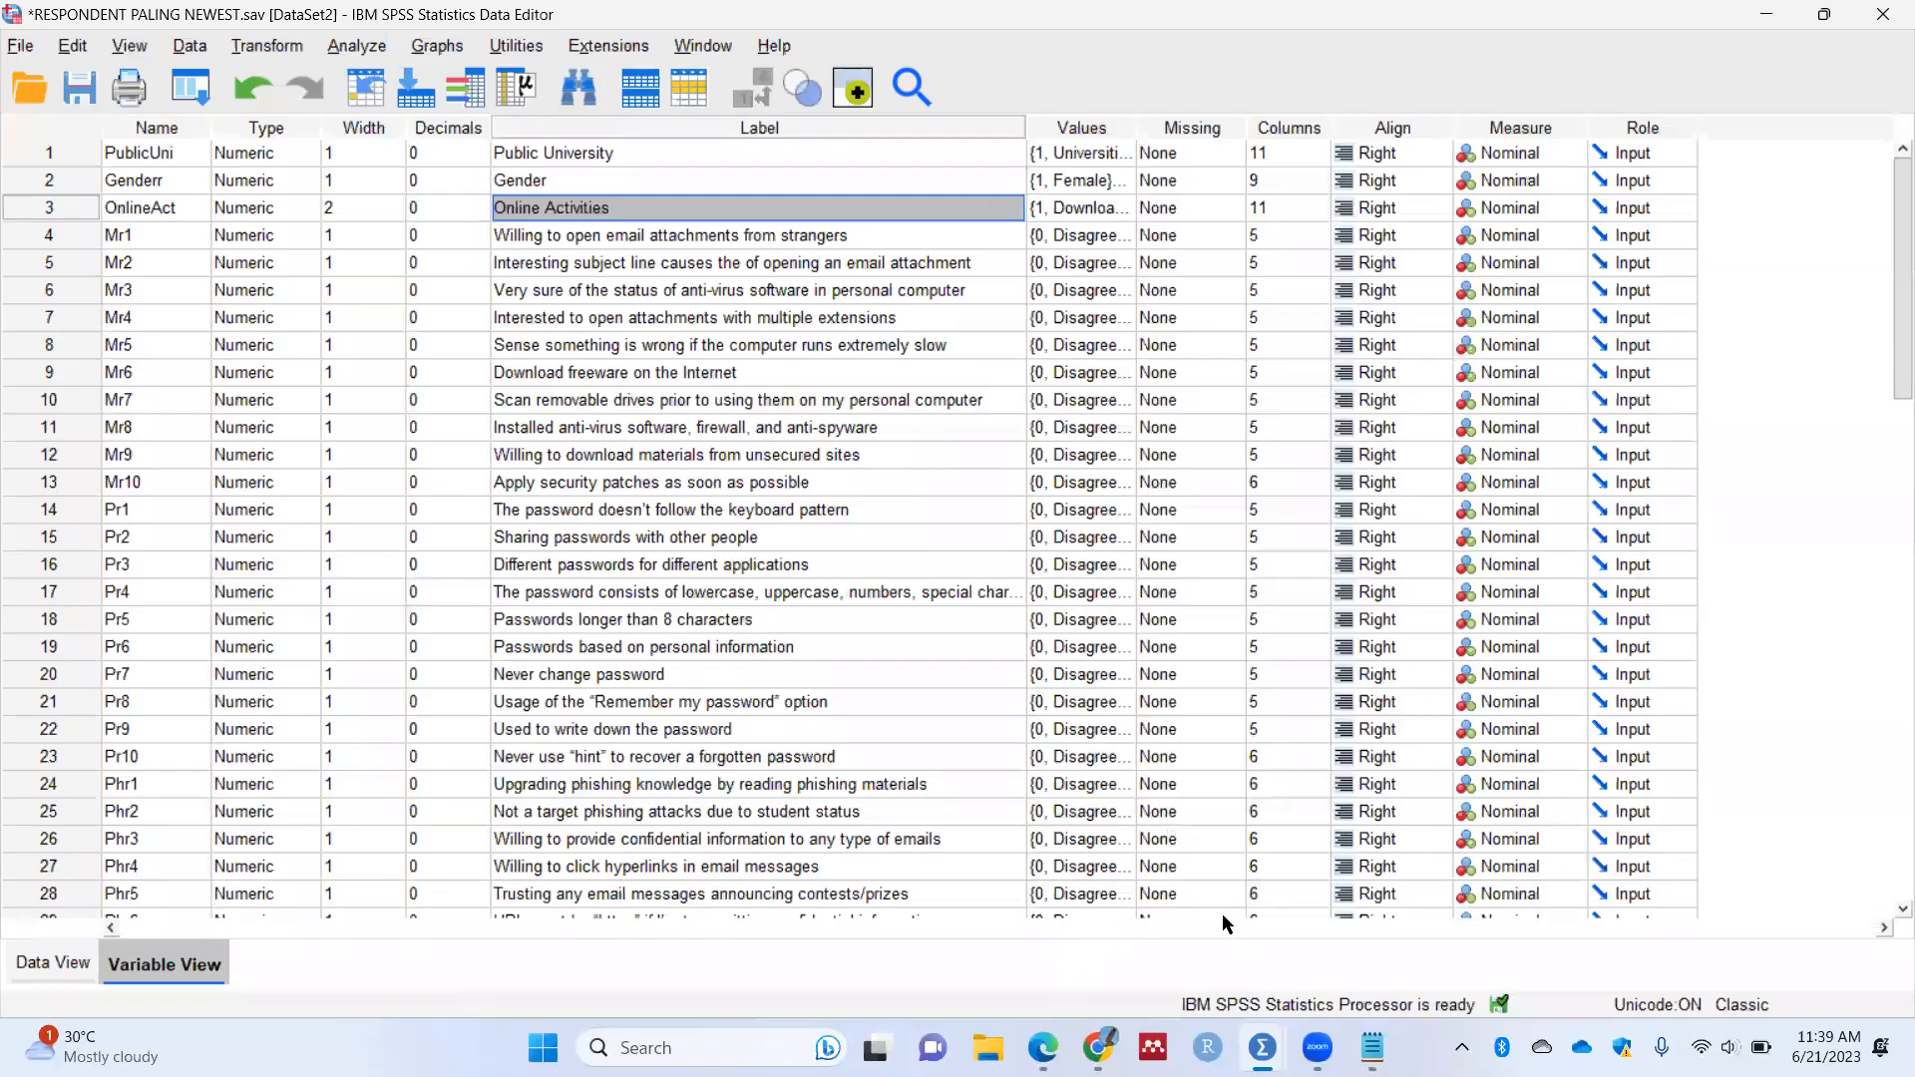
key("alt+Tab")
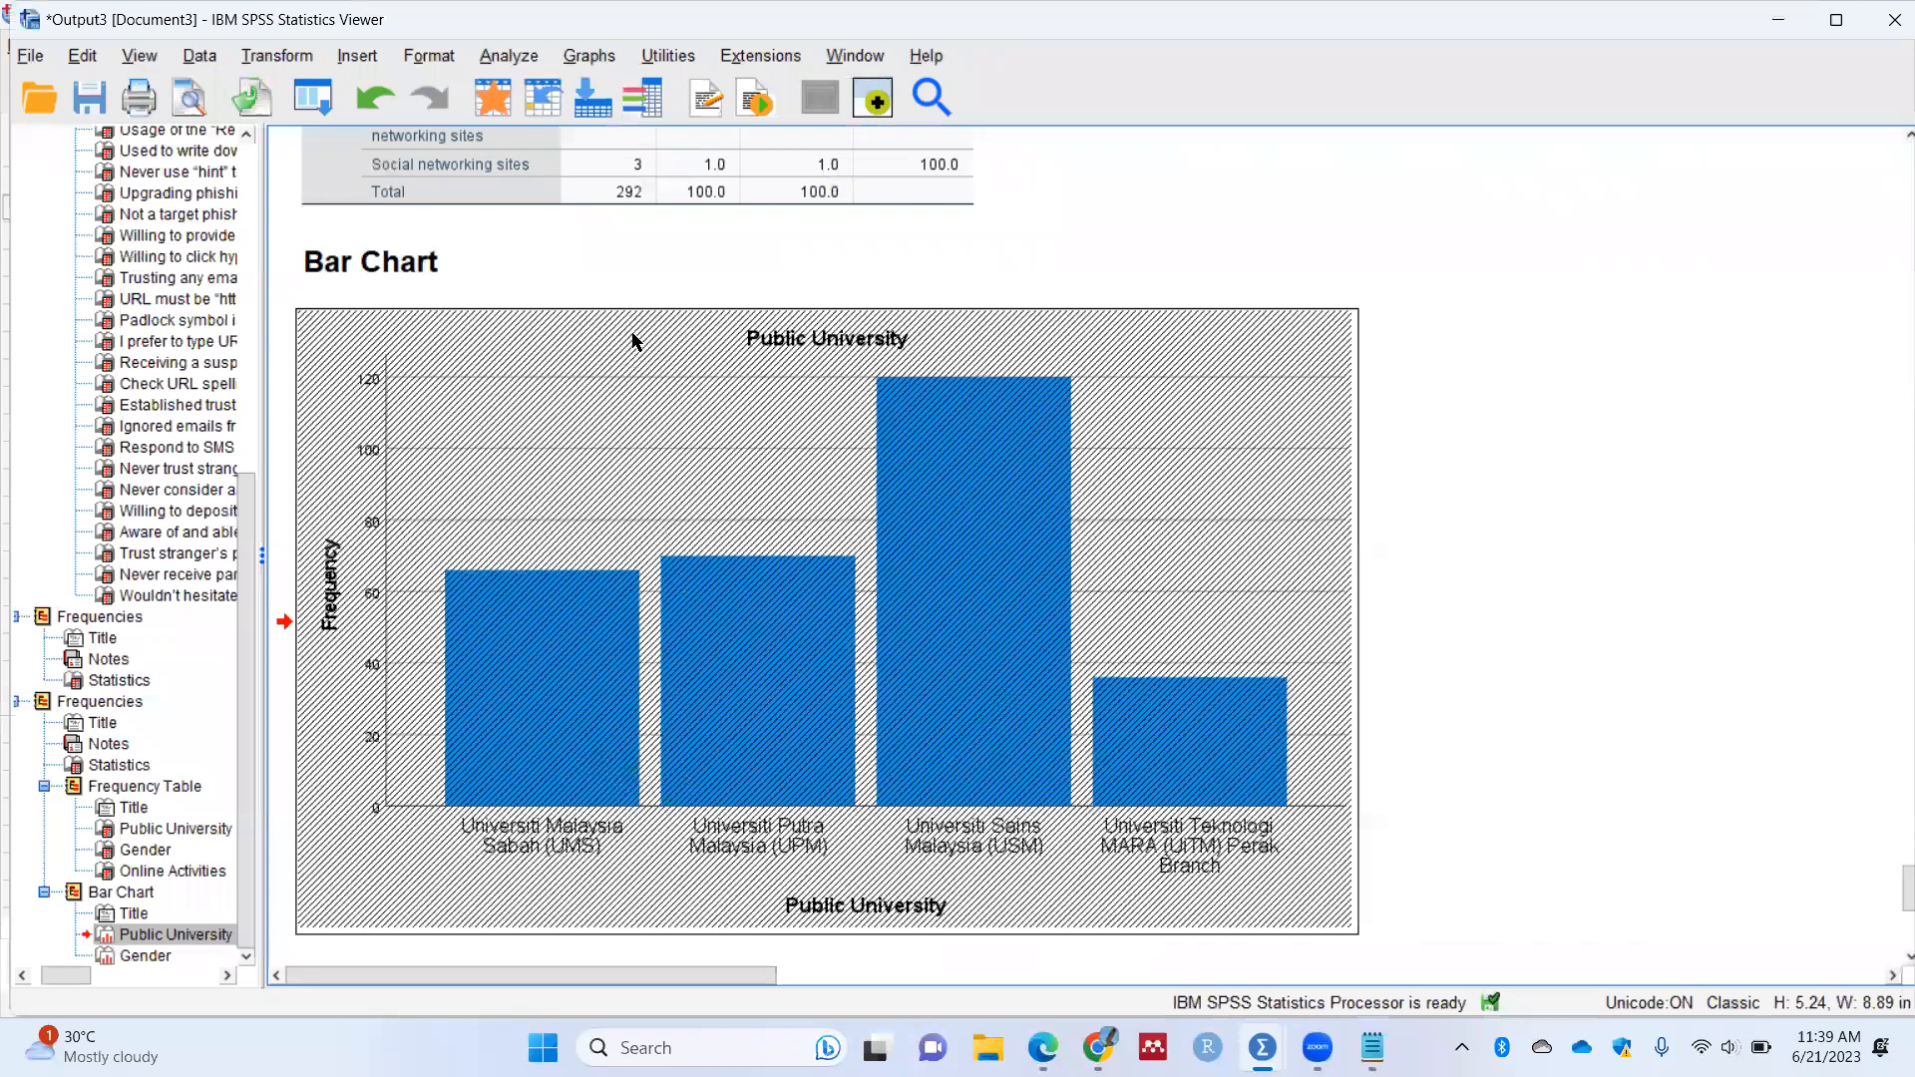
scroll(633, 344, "up", 10)
scroll(632, 338, "up", 2)
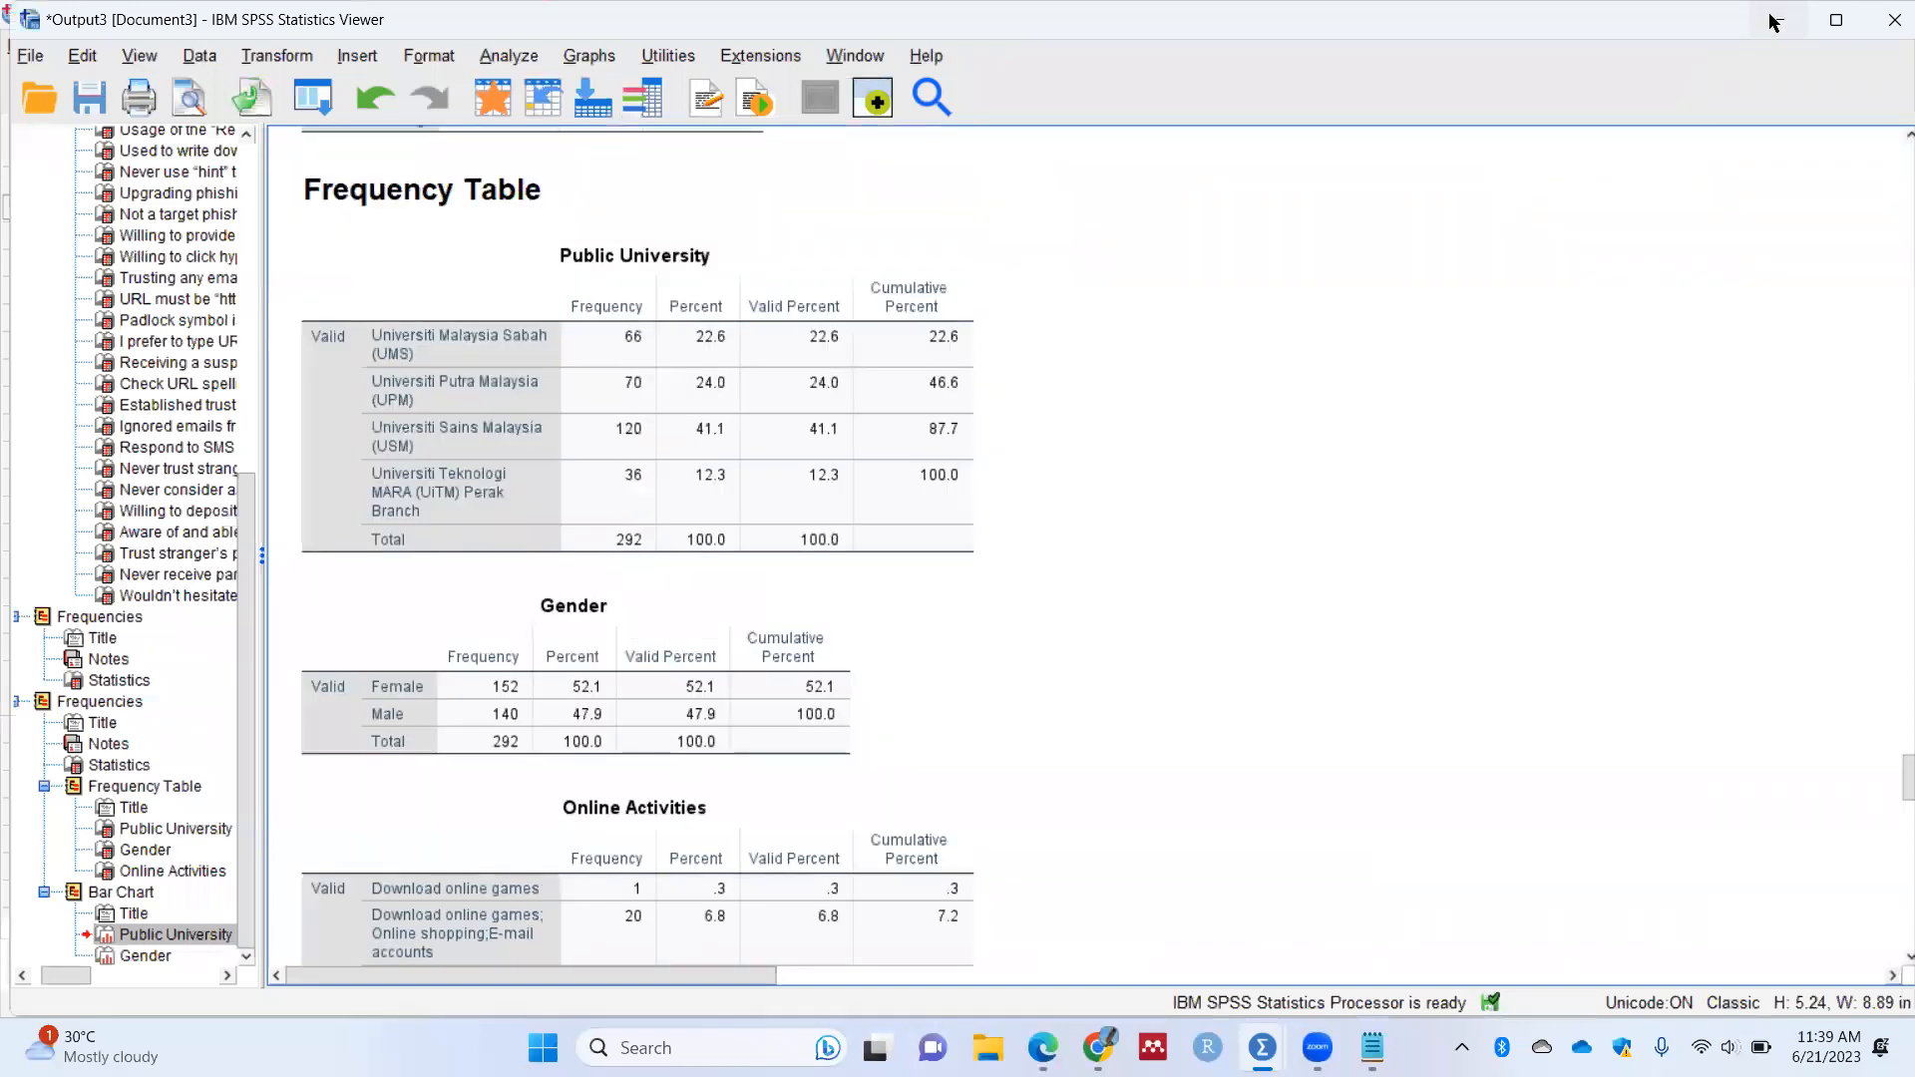
key("alt+Tab")
Step: Return to the Chart Editor and complete the chart title with "292)"
mouse_move(1262, 1047)
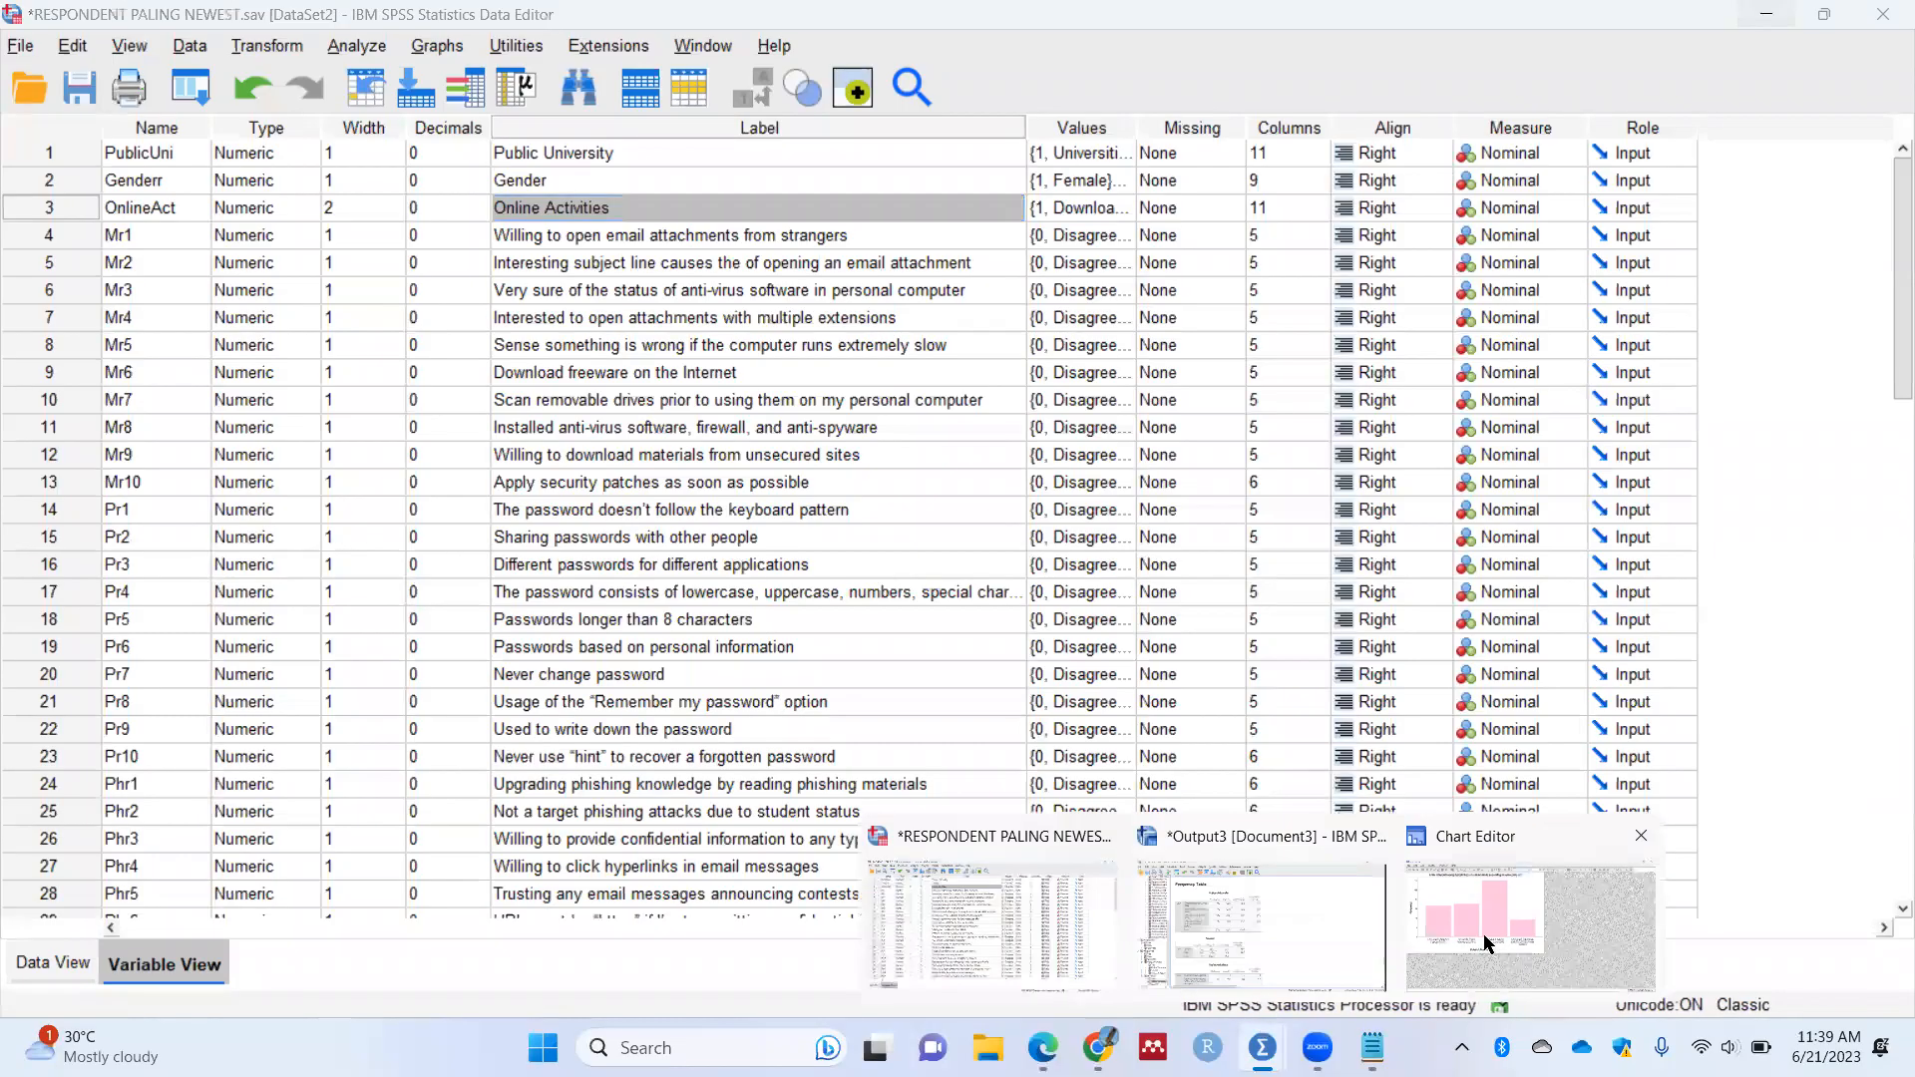
left_click(1536, 898)
type("292")
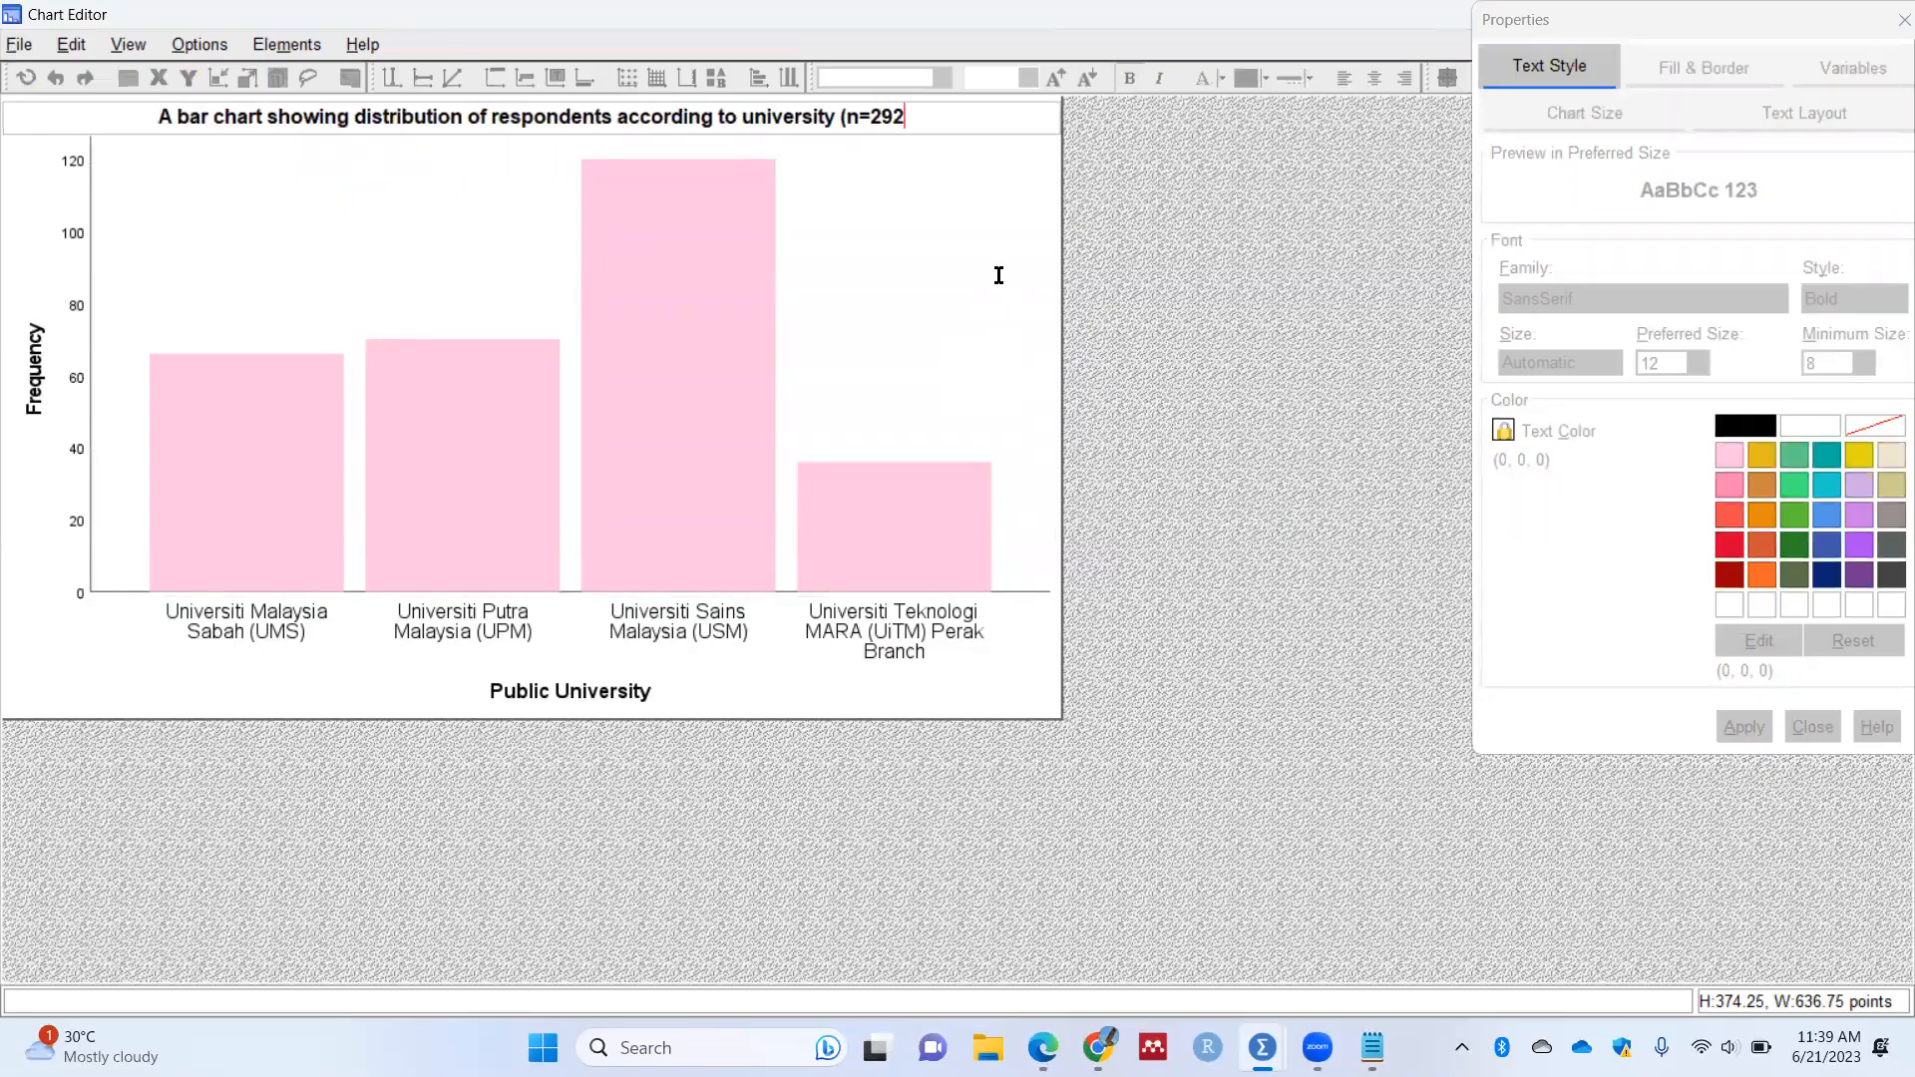
type(")")
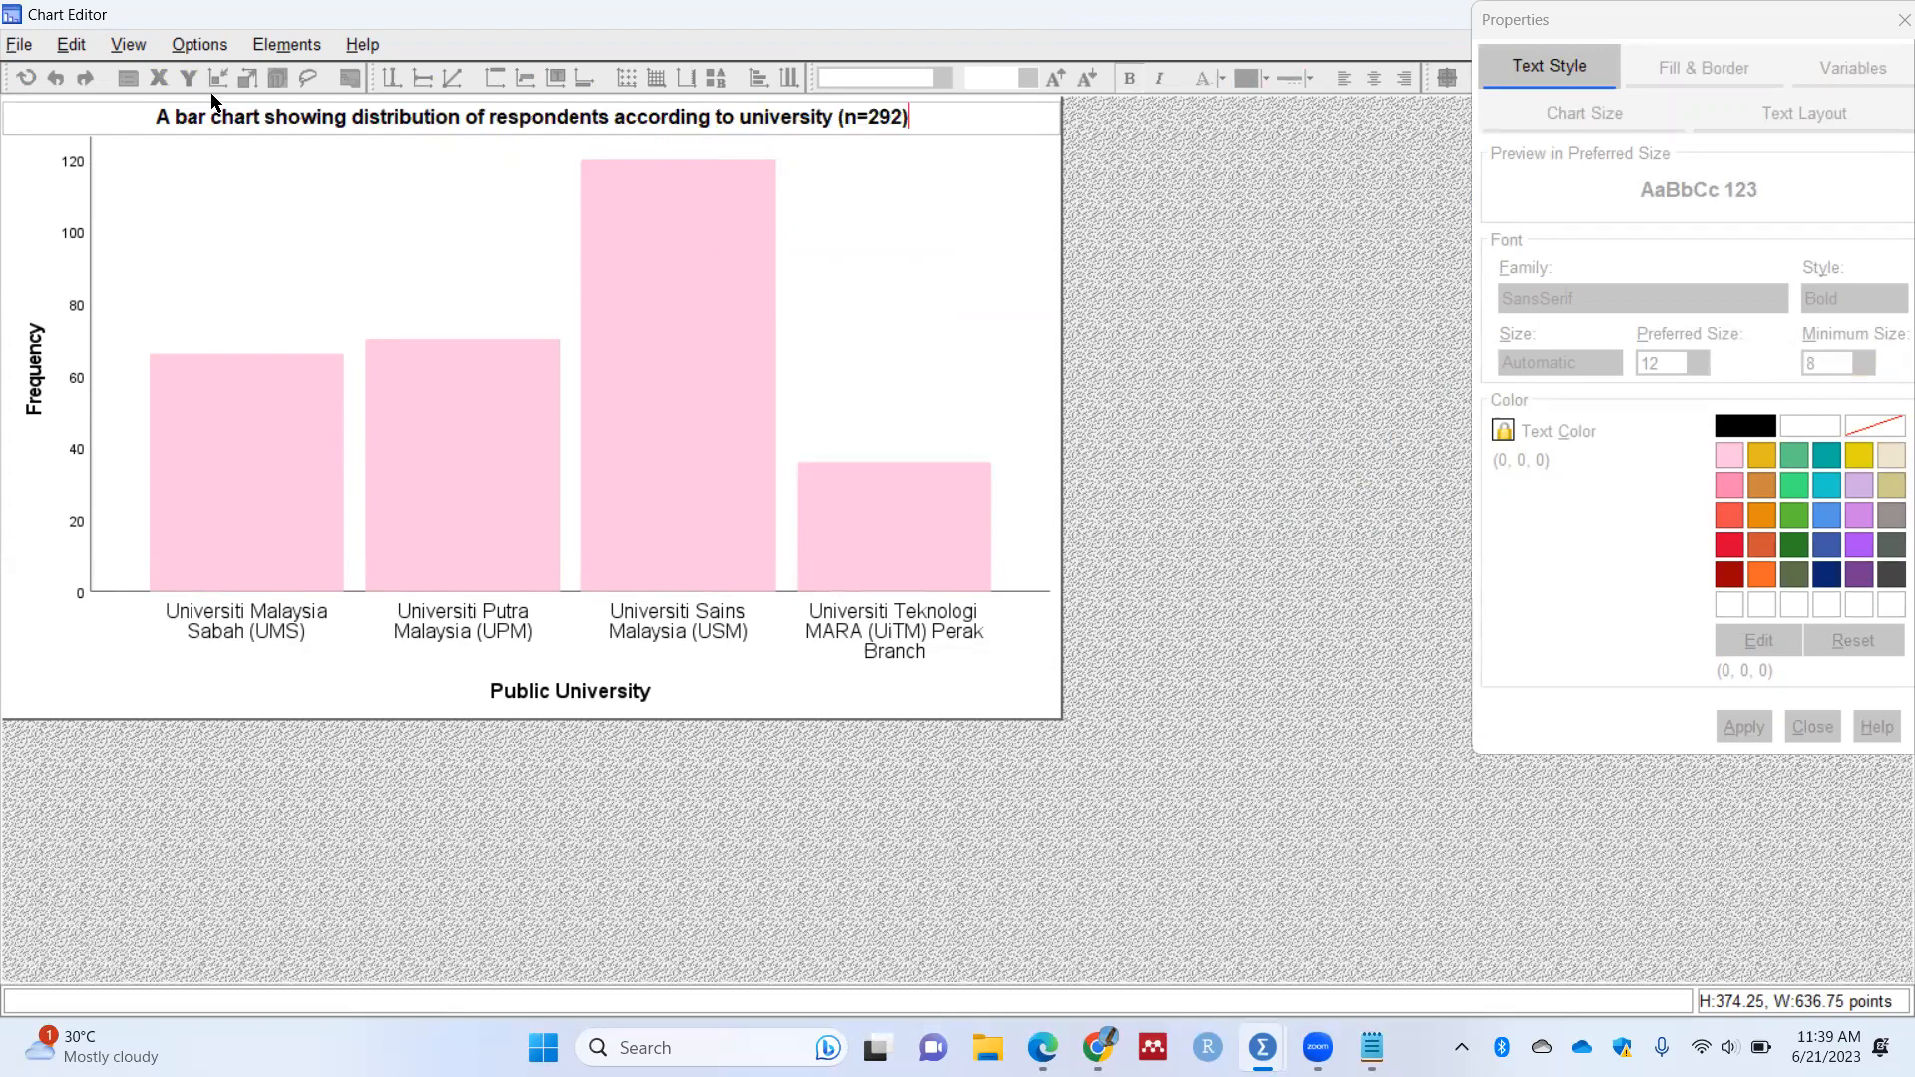
Step: Review the wording "bar chart", "university" and "(n=292)" in the chart title and finish editing it
left_click_drag(175, 113, 256, 123)
right_click(256, 123)
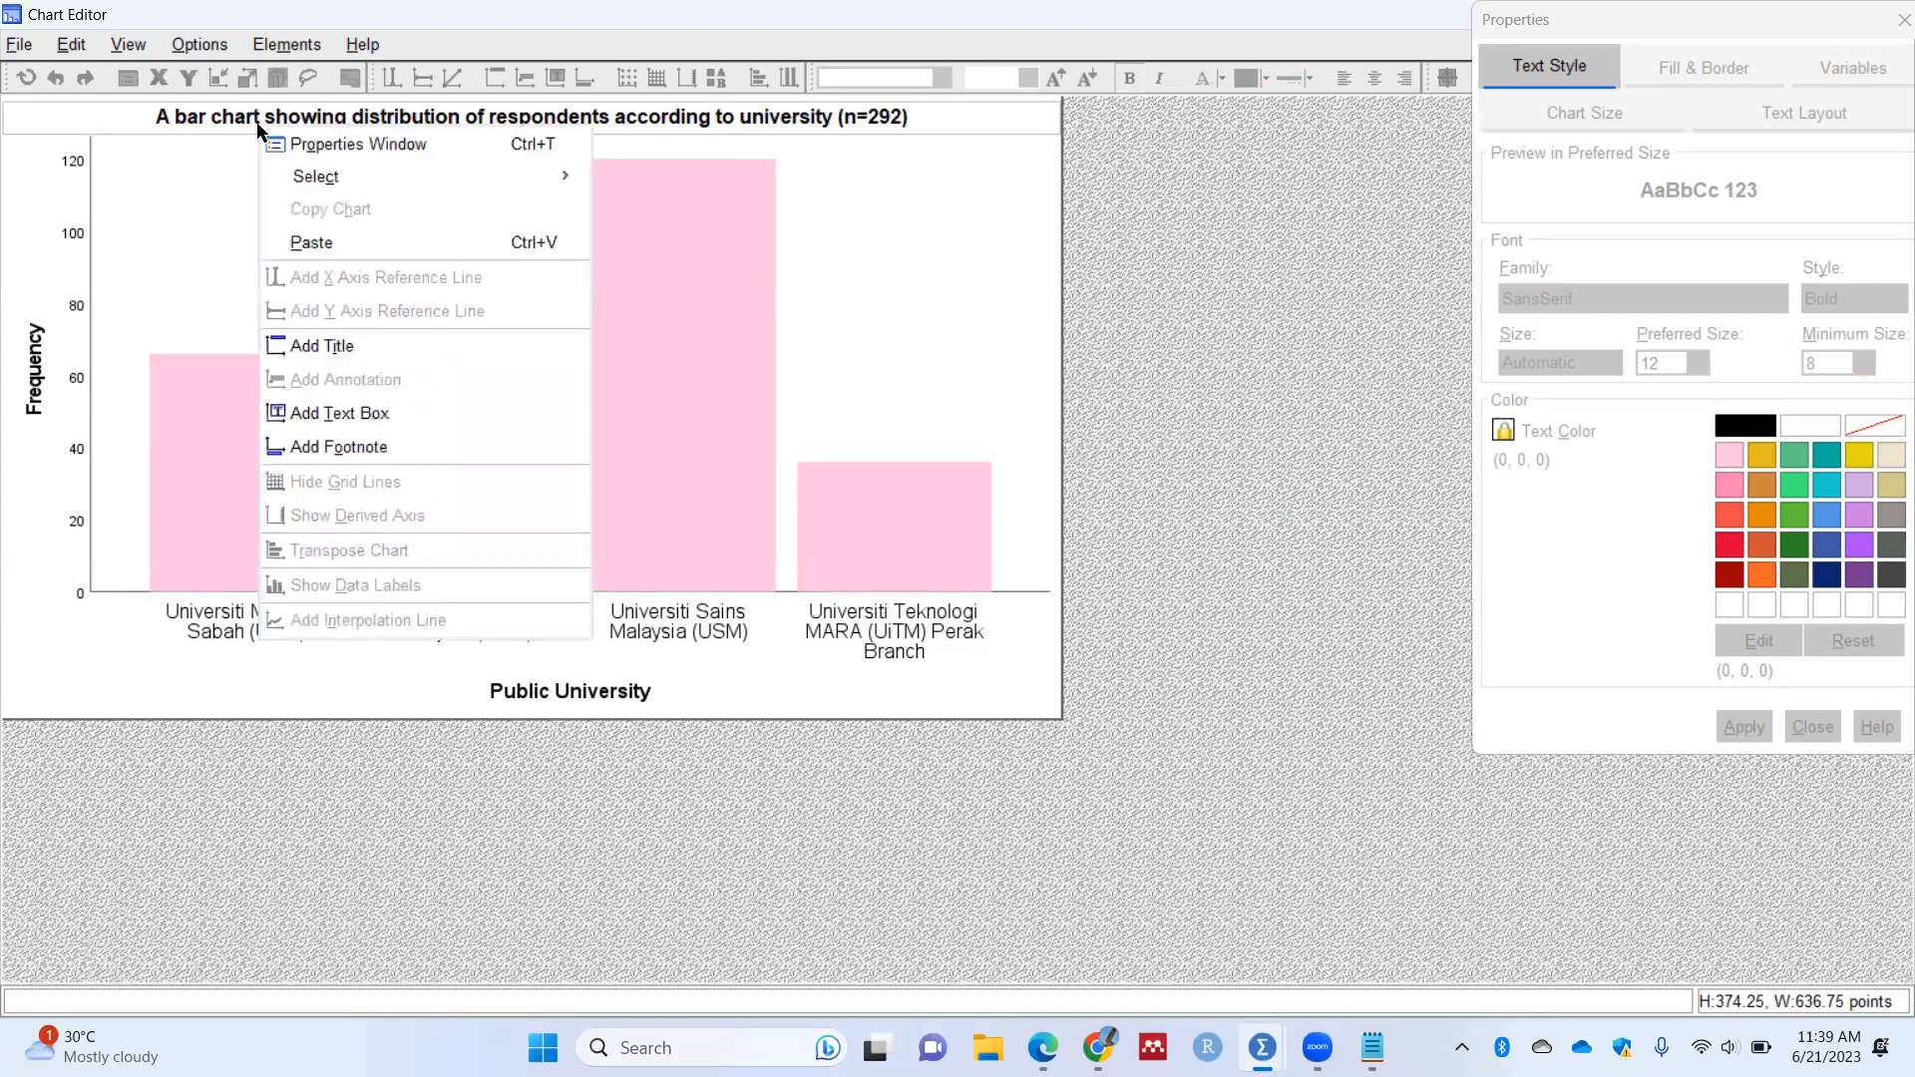
left_click(570, 115)
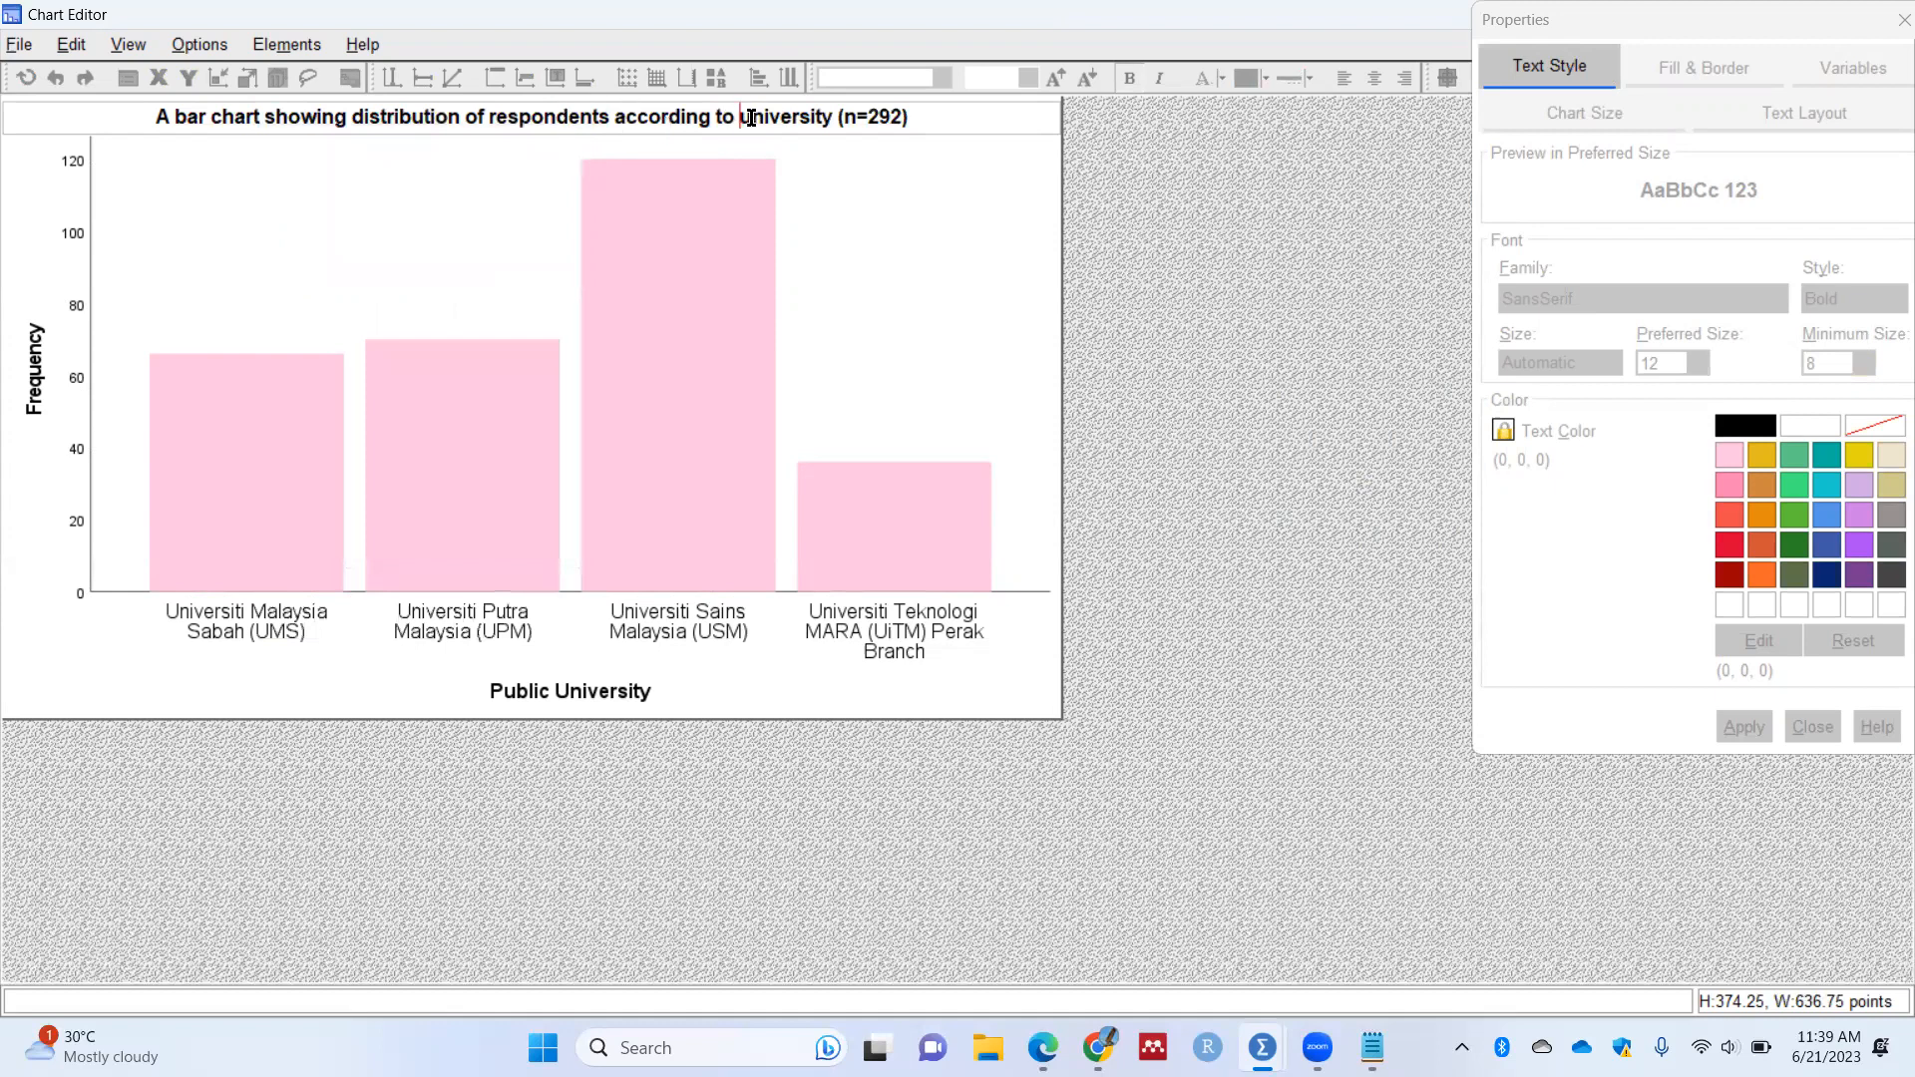
left_click_drag(740, 116, 830, 114)
left_click_drag(175, 117, 260, 116)
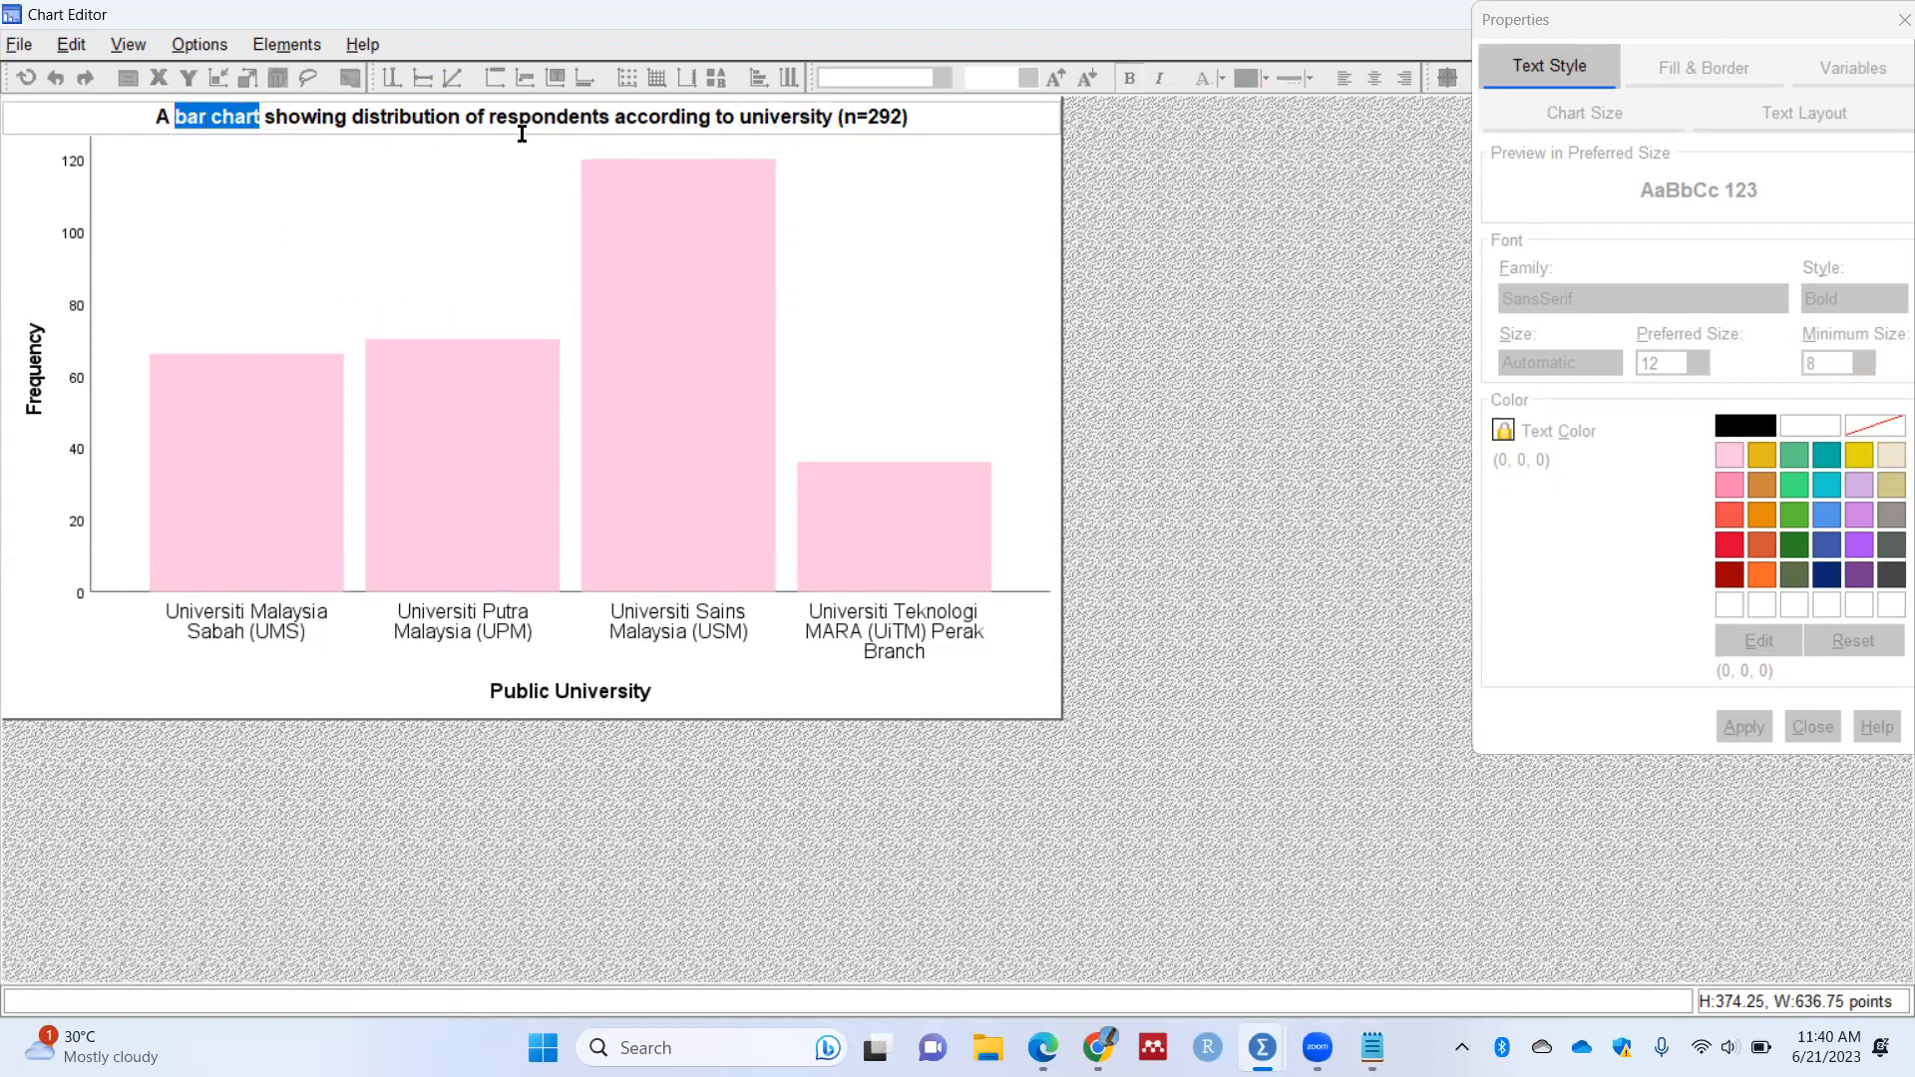
left_click_drag(739, 117, 834, 117)
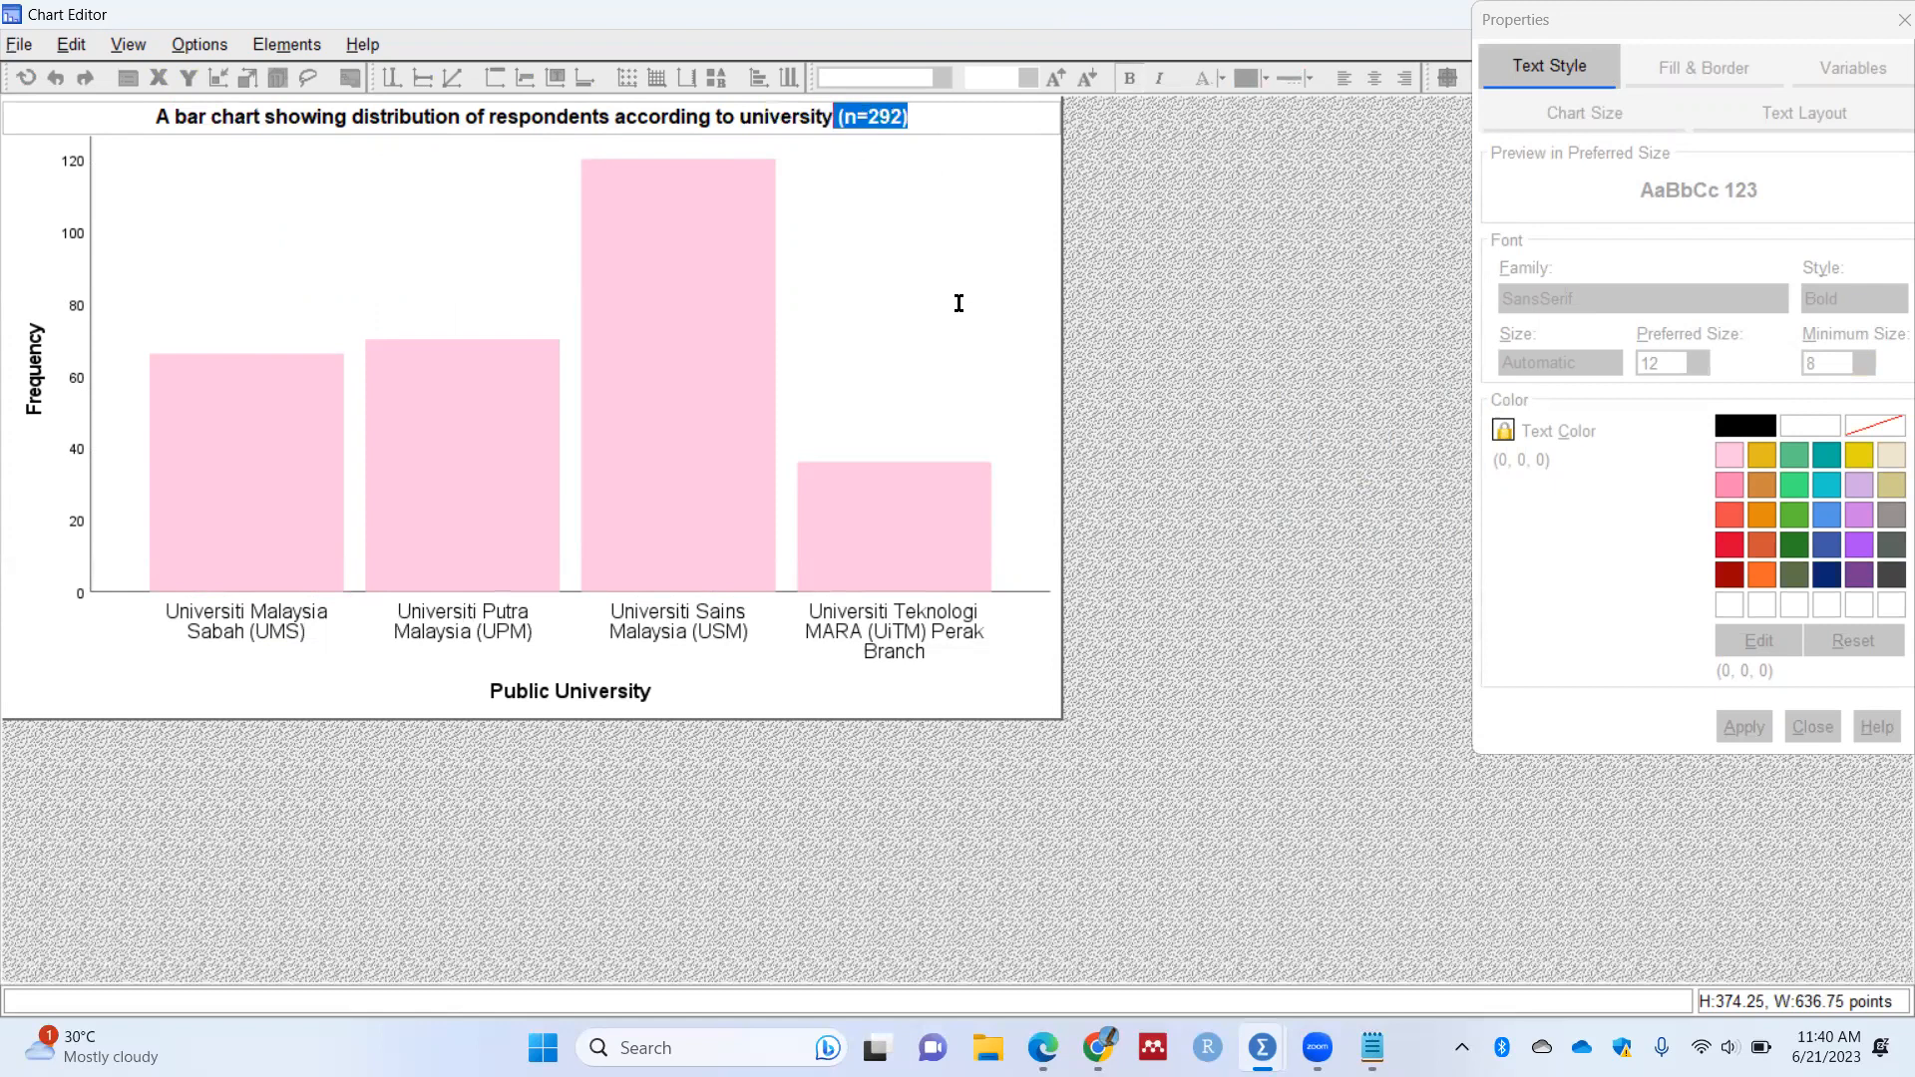
left_click(1218, 301)
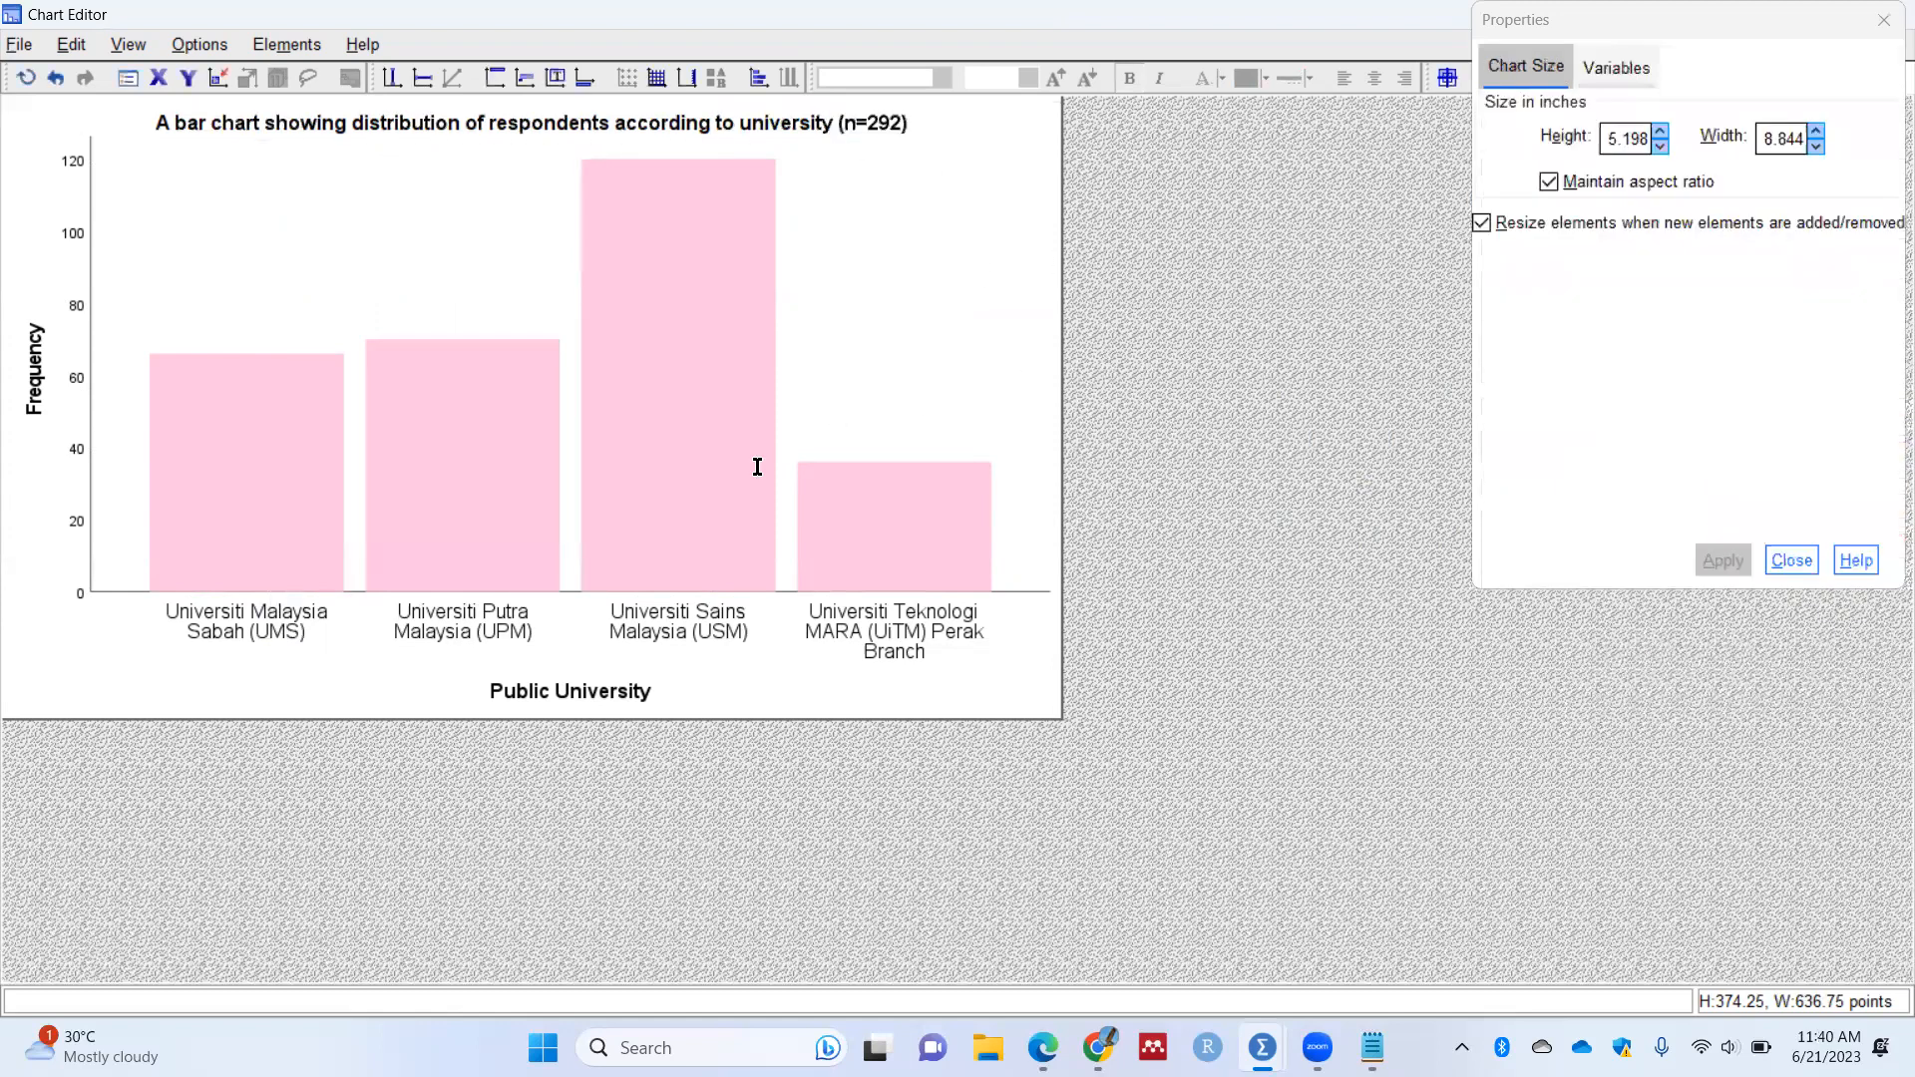
Step: Look through the chart title's text style properties and the chart's size and variable settings
left_click(302, 124)
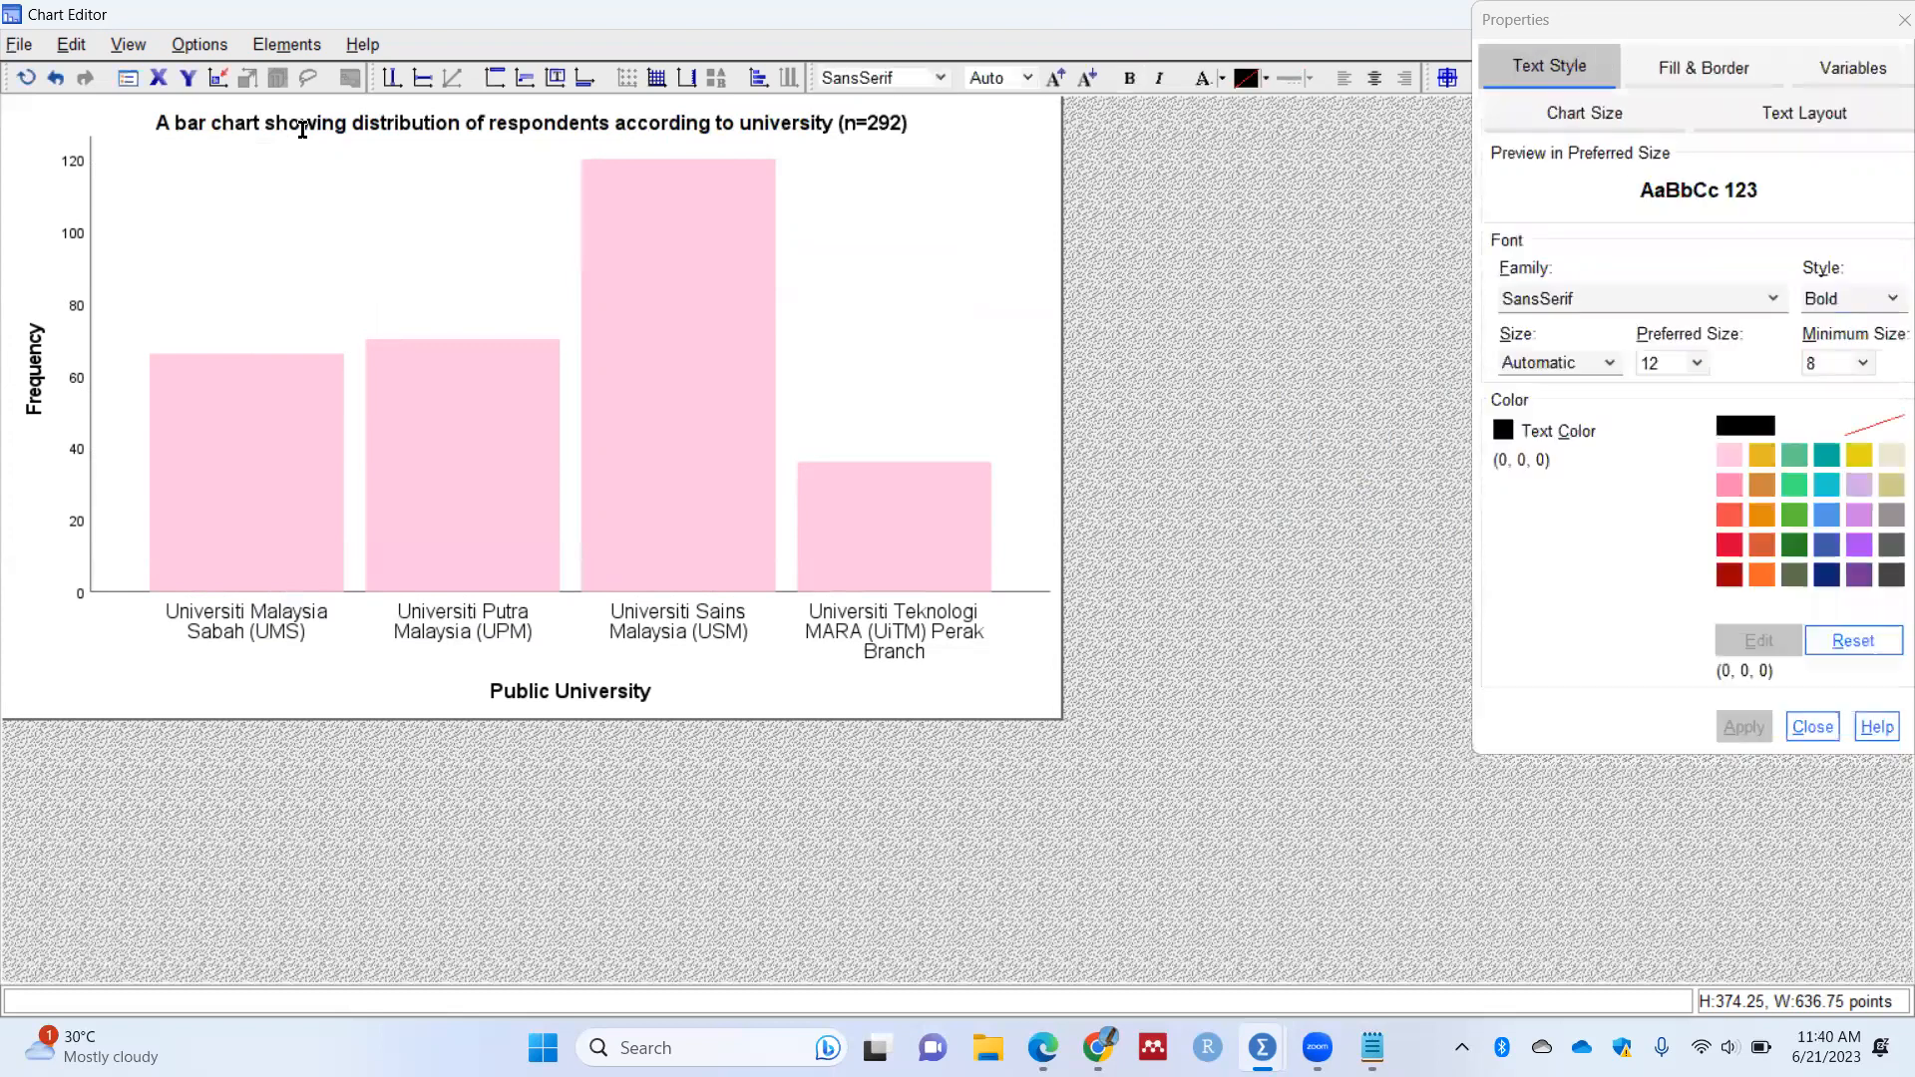
left_click(432, 117)
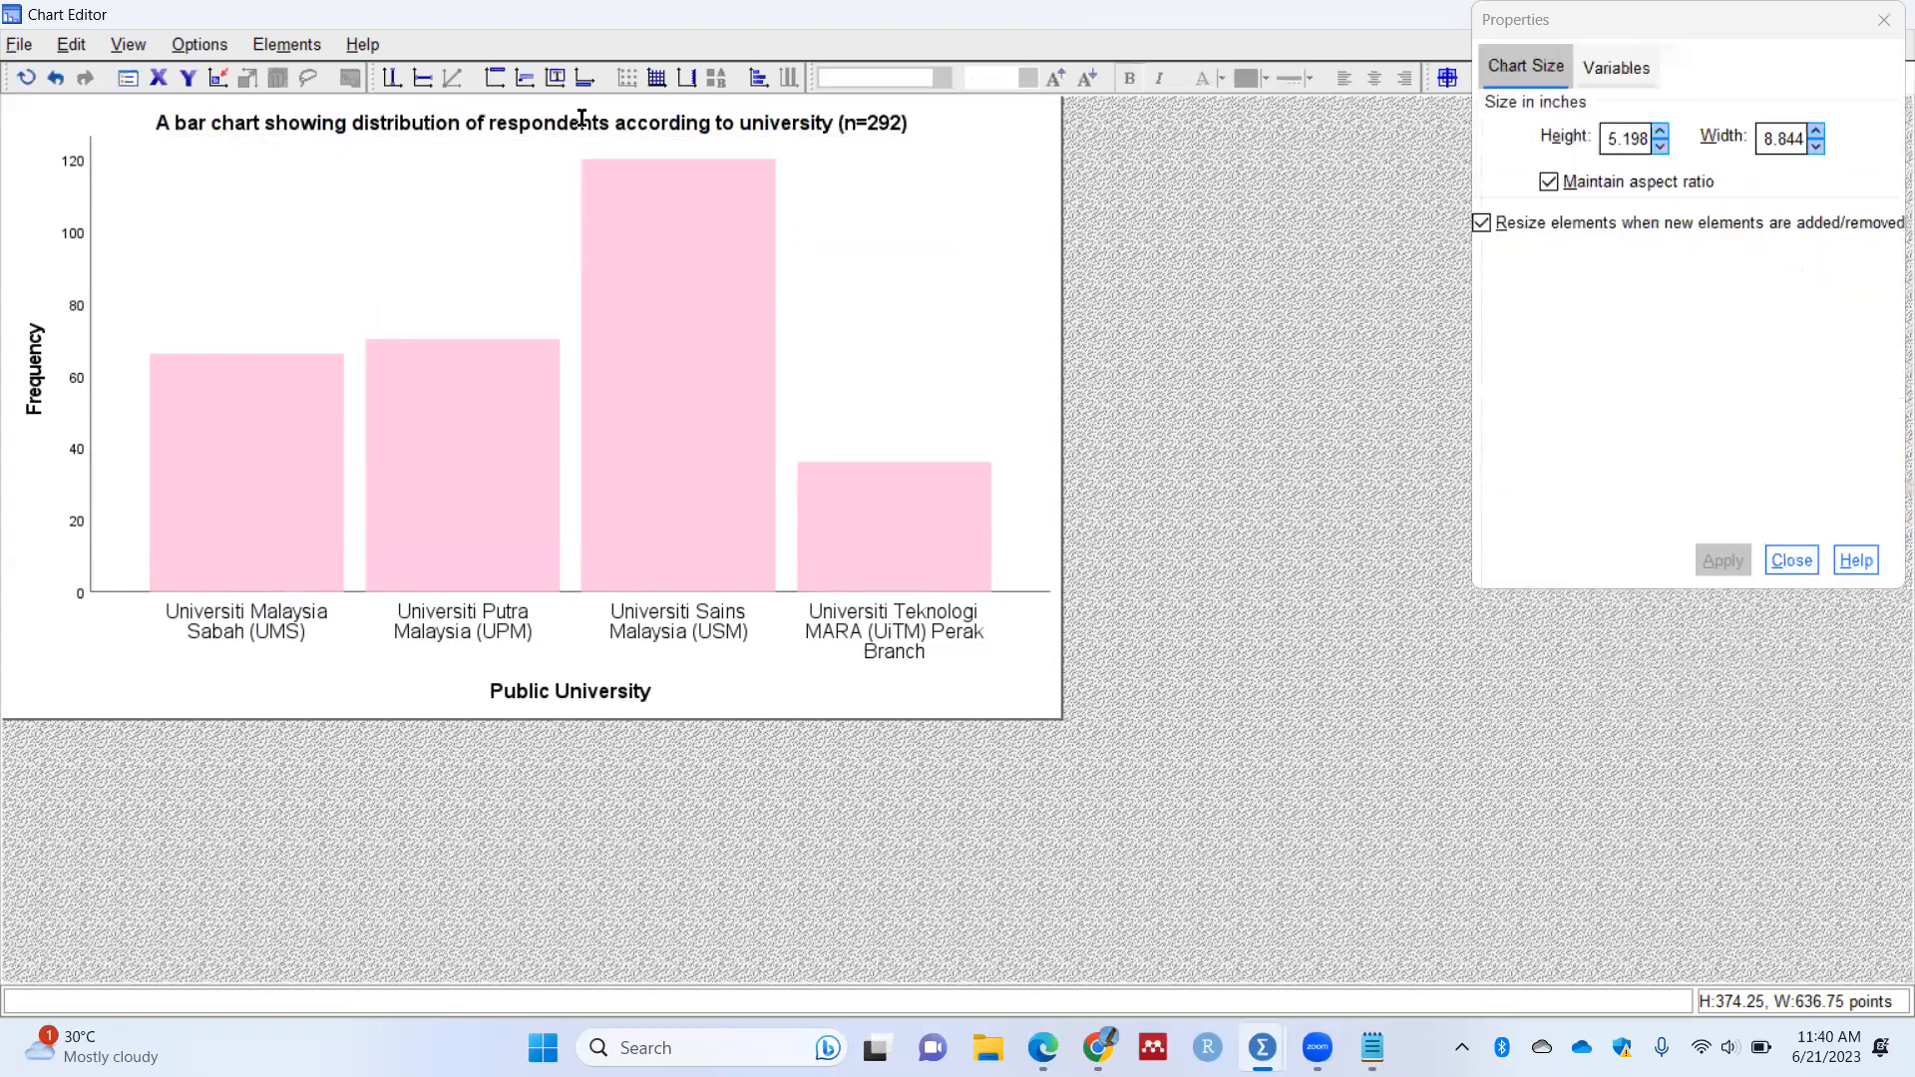
key("Escape")
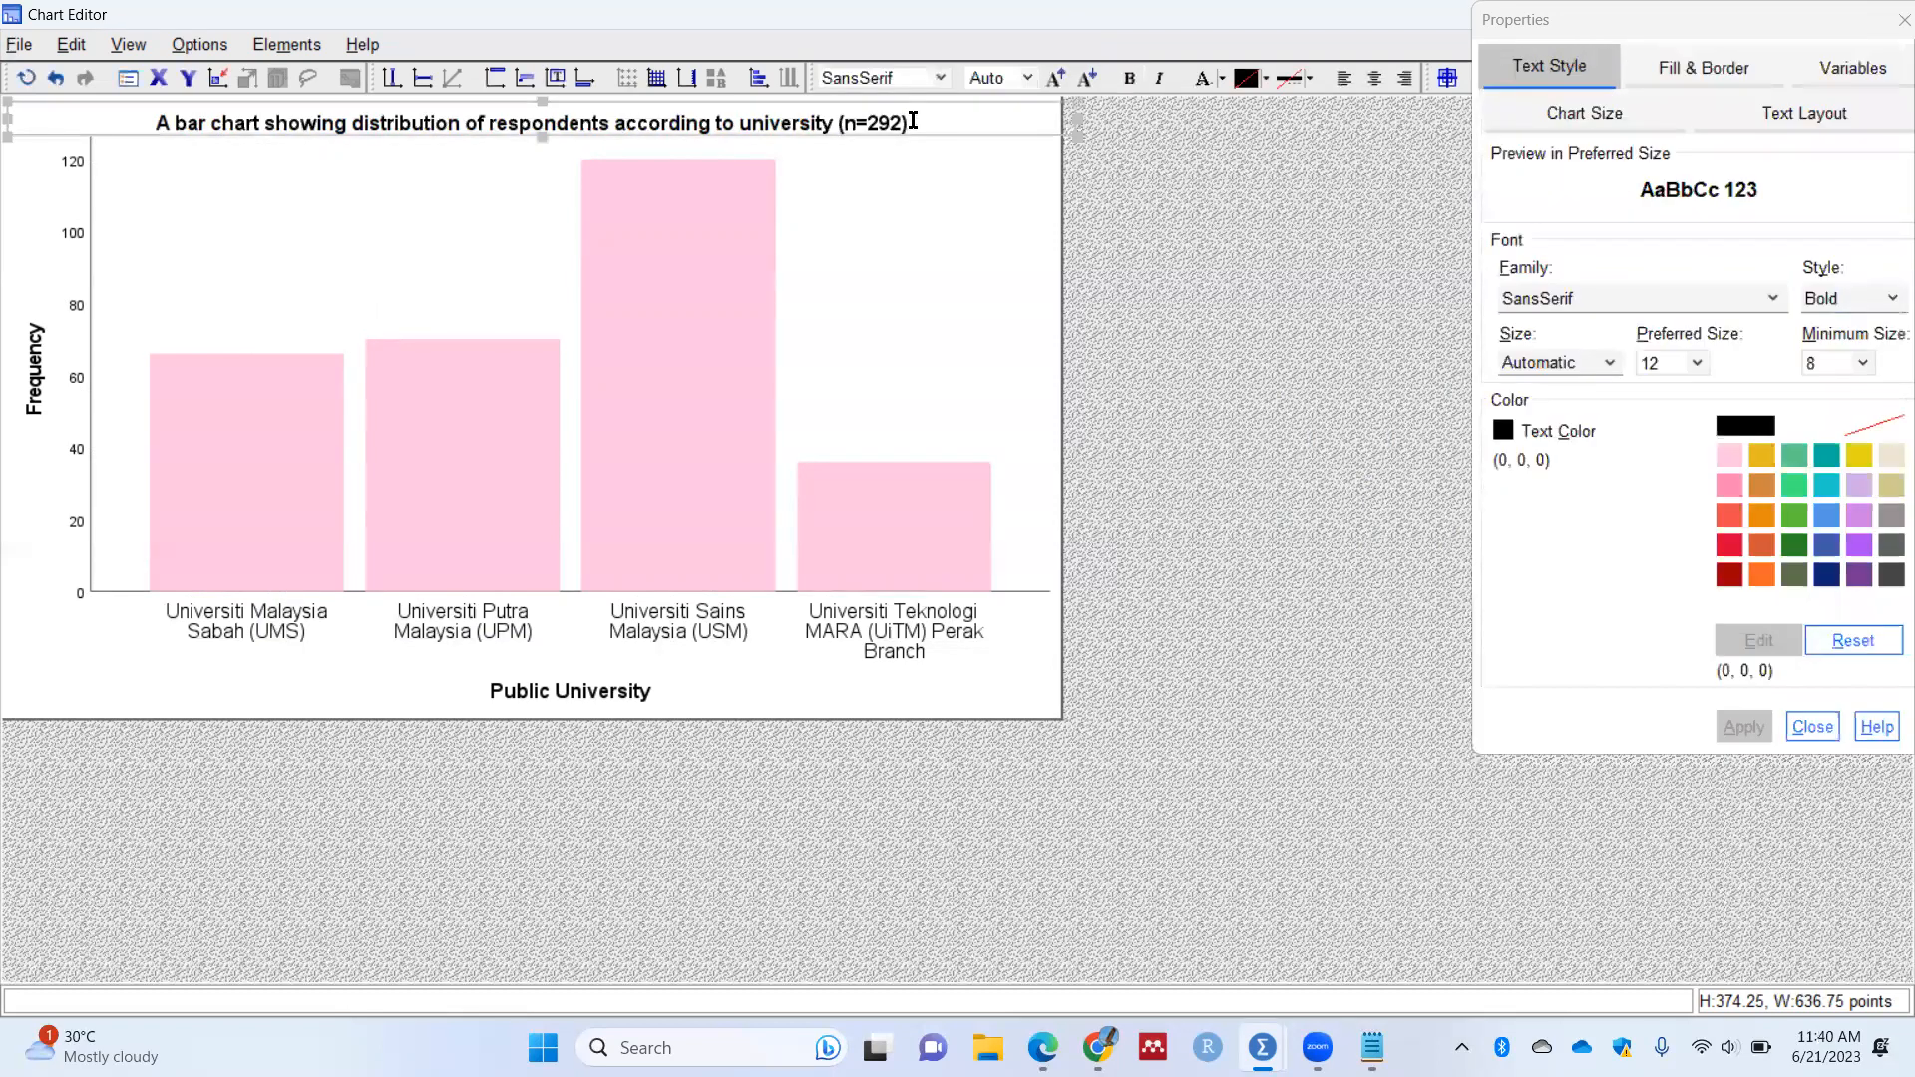
left_click(854, 124)
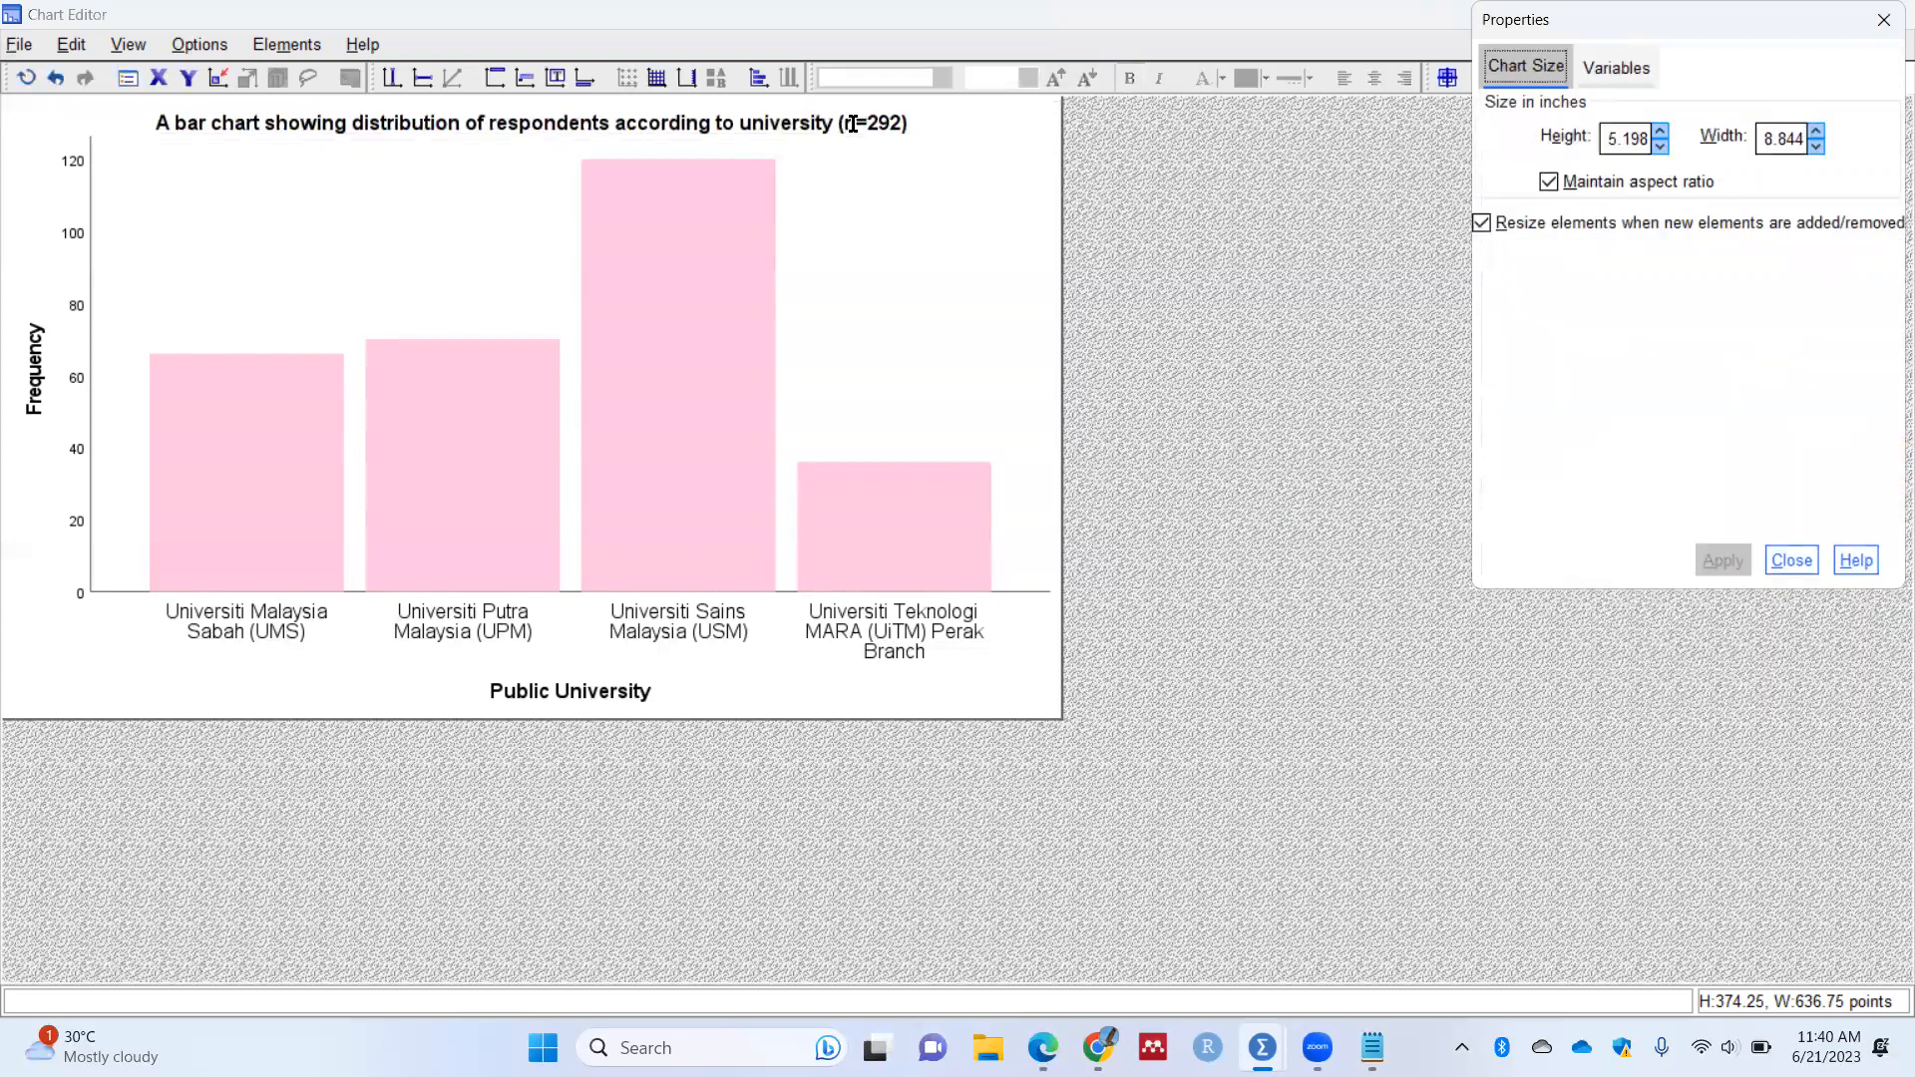
key("Escape")
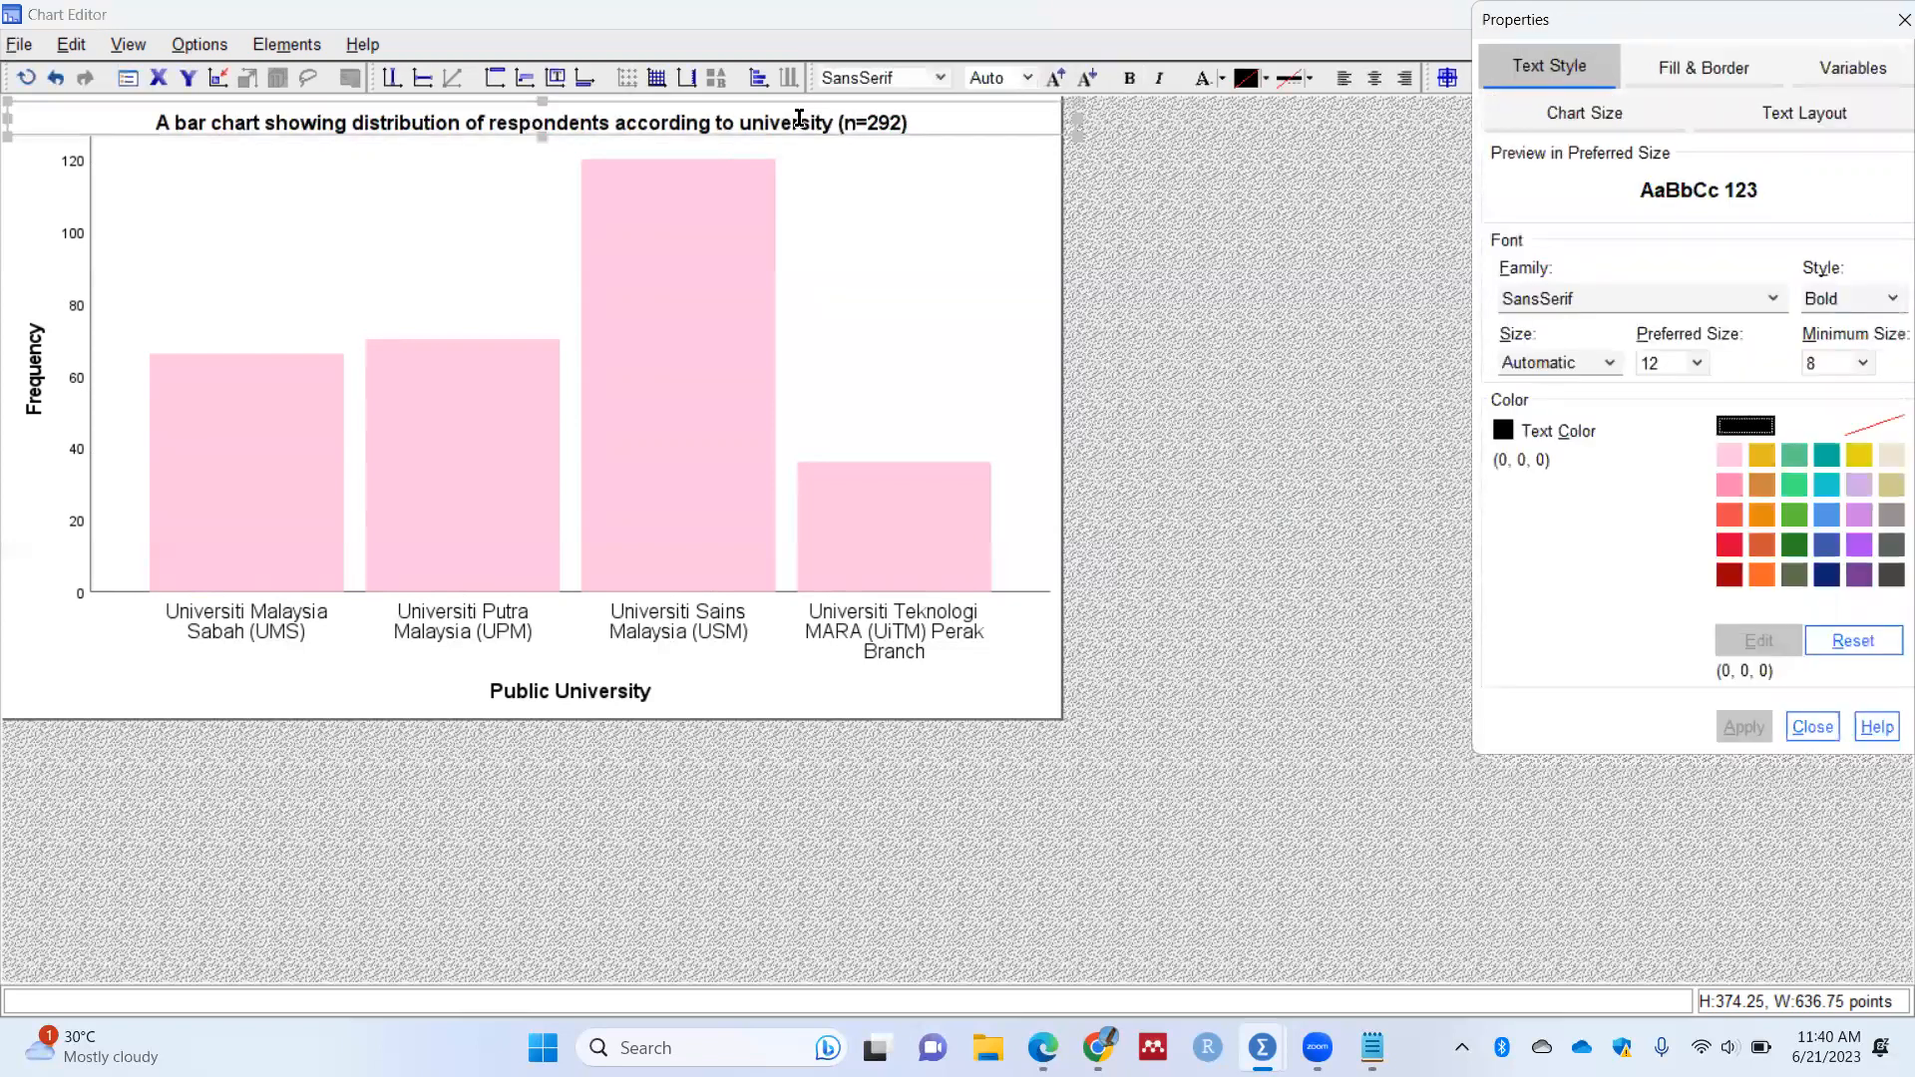
left_click(797, 121)
key("ctrl+a")
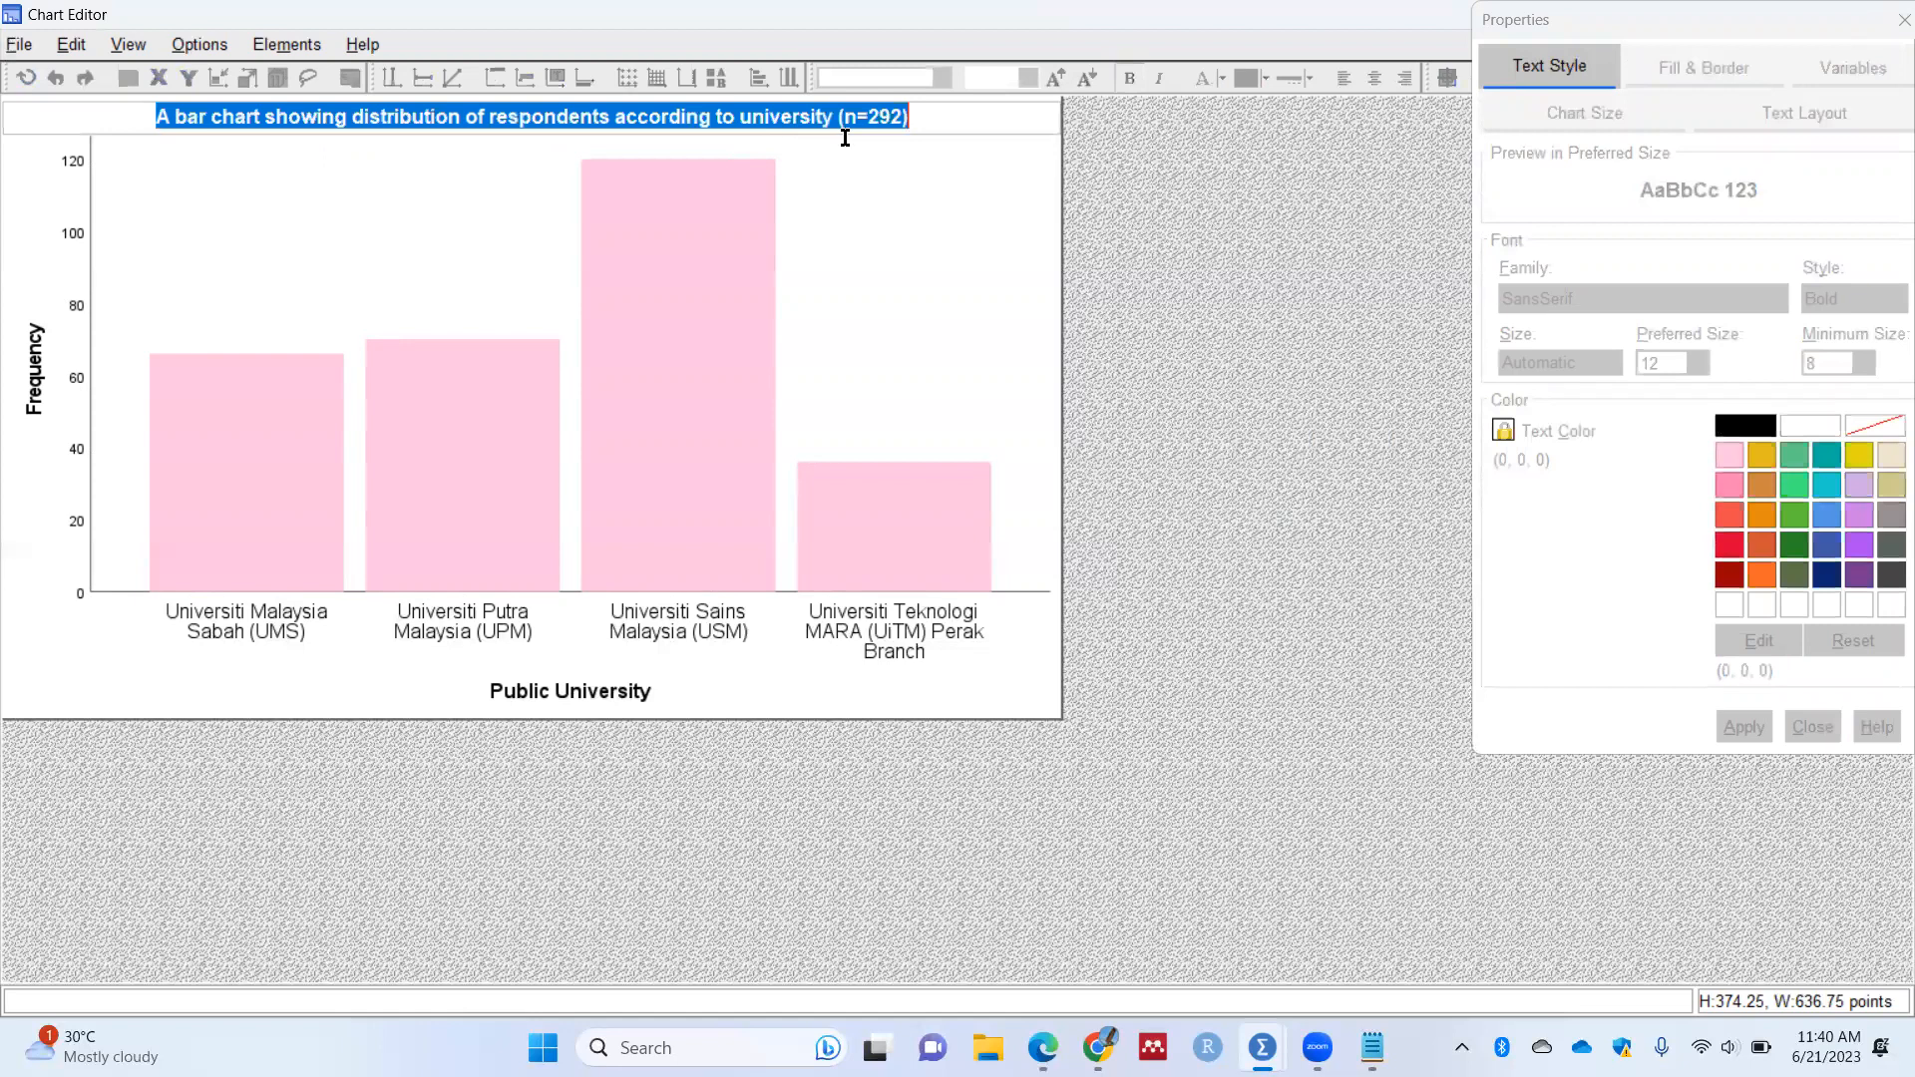
left_click(1534, 59)
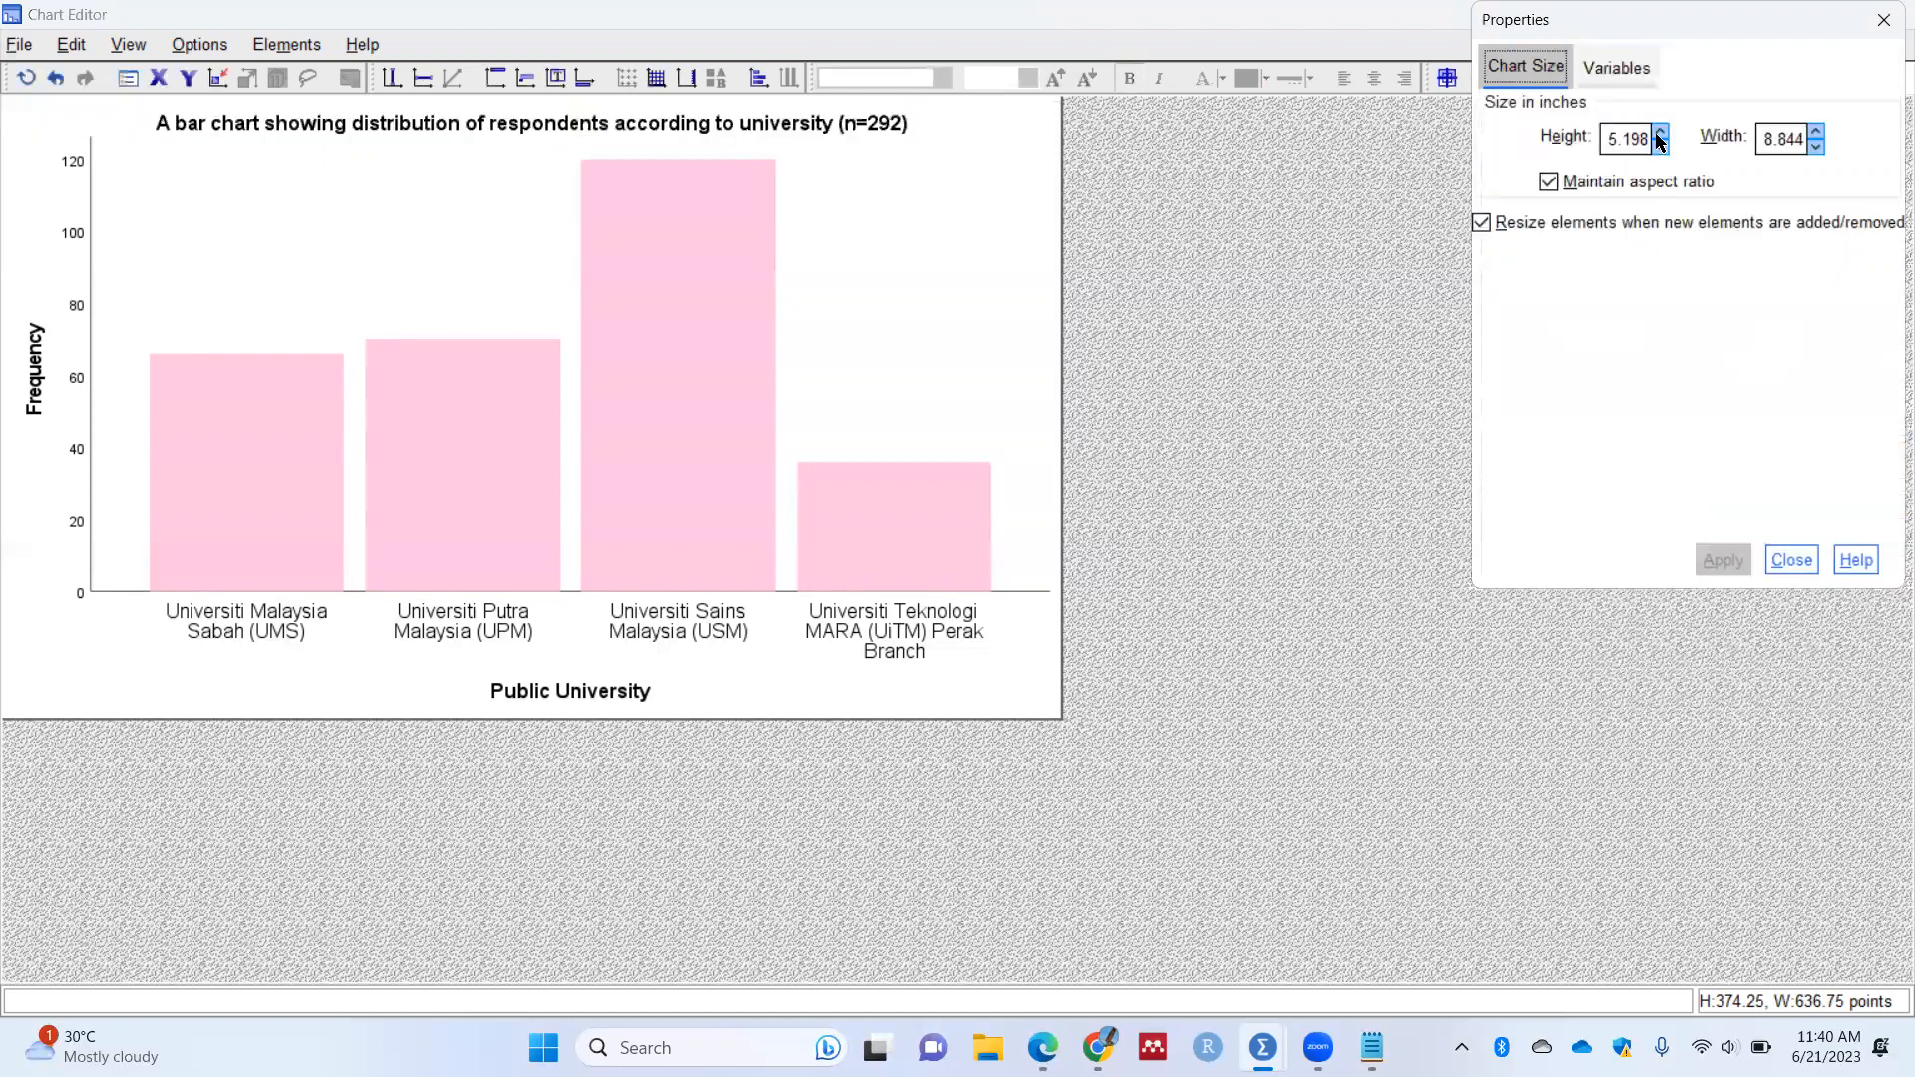
left_click(1616, 66)
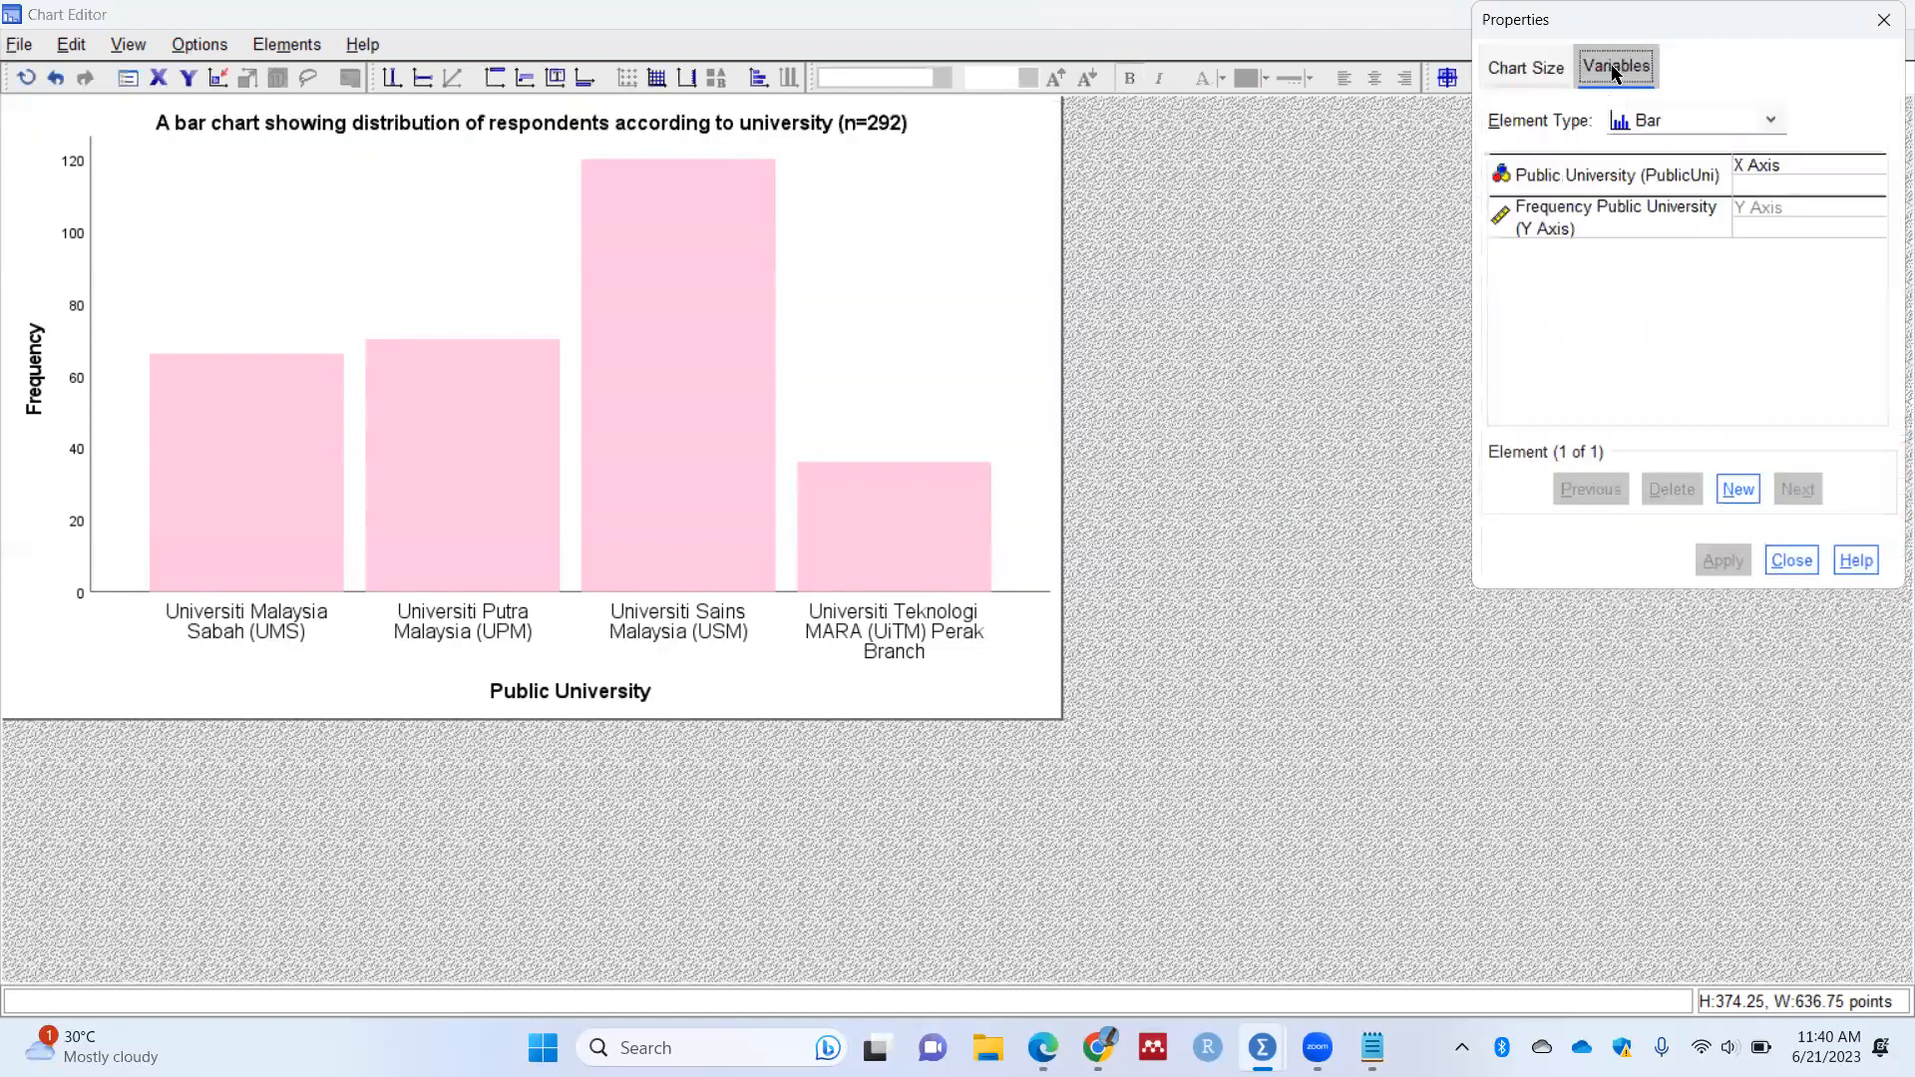
Step: Set the chart title's font to Times New Roman with a preferred size of 16
left_click(727, 117)
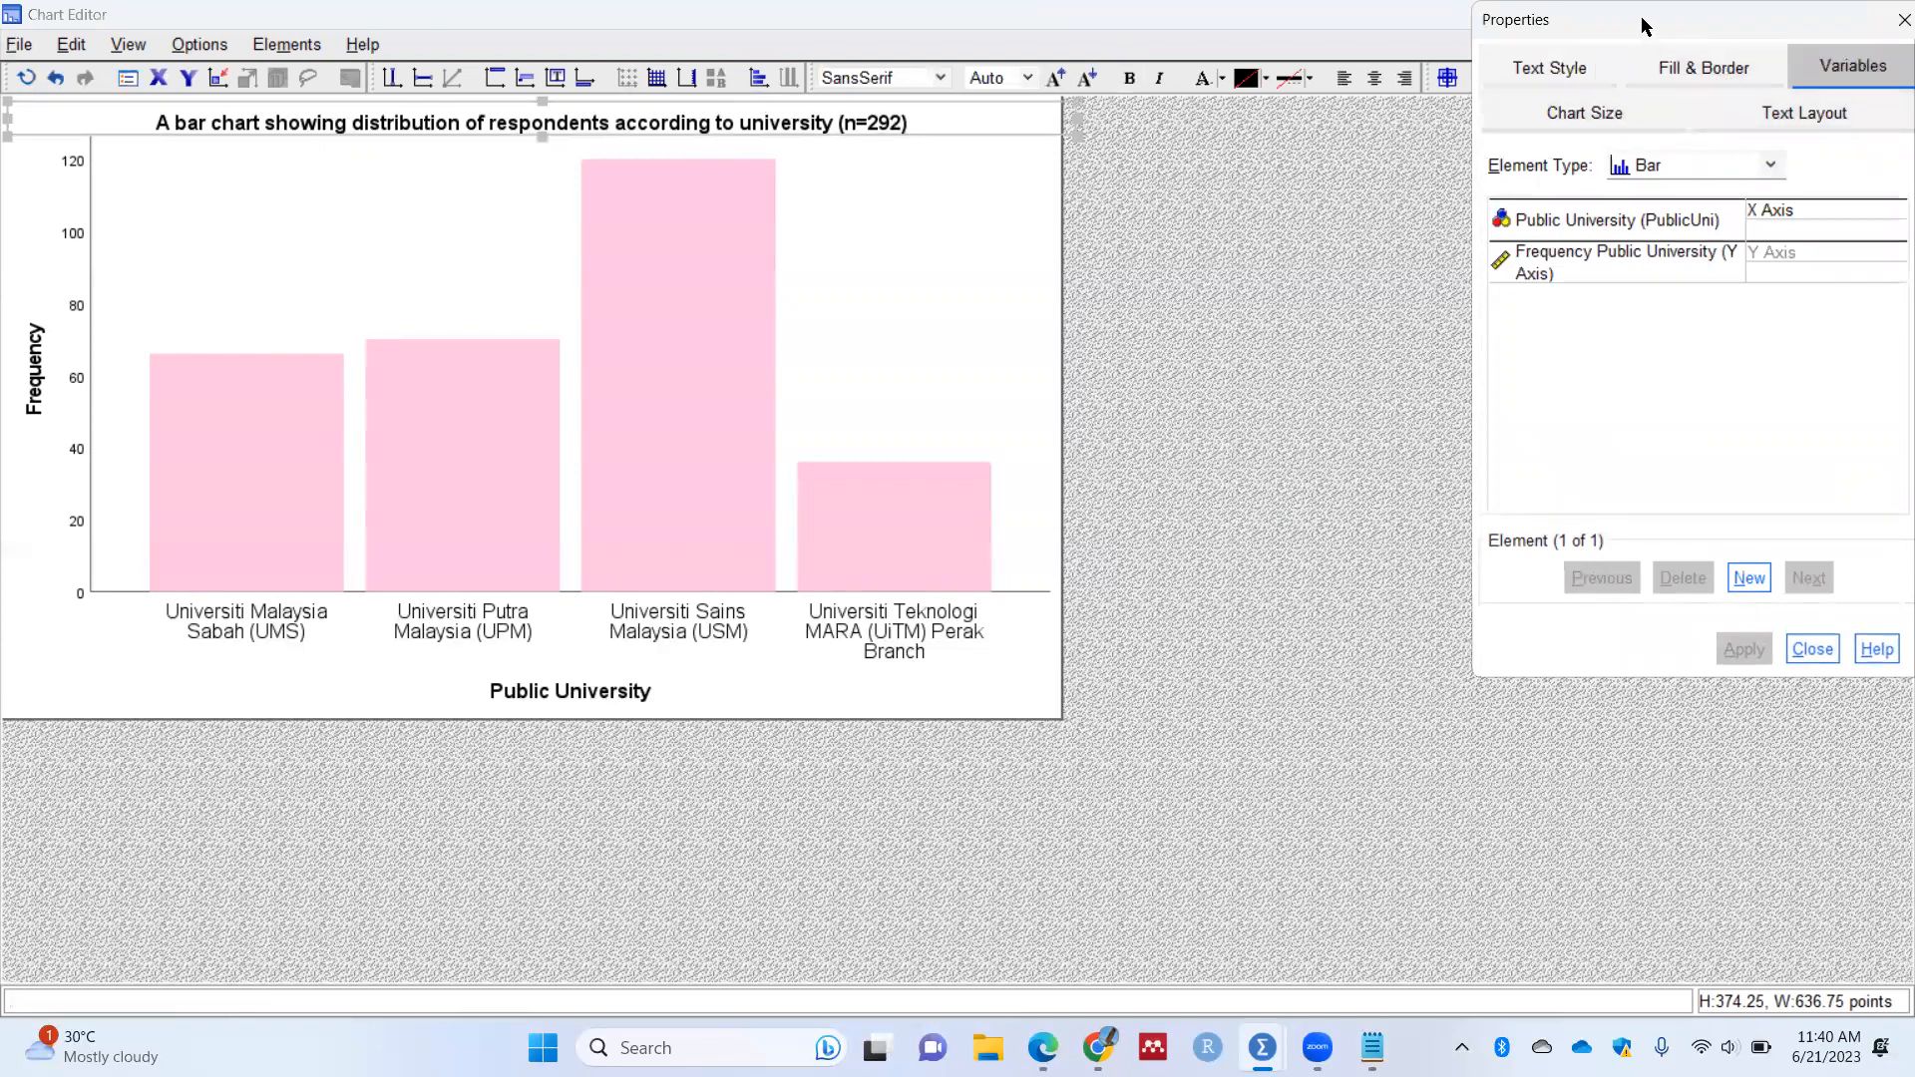
left_click_drag(1645, 20, 1351, 79)
left_click(1257, 127)
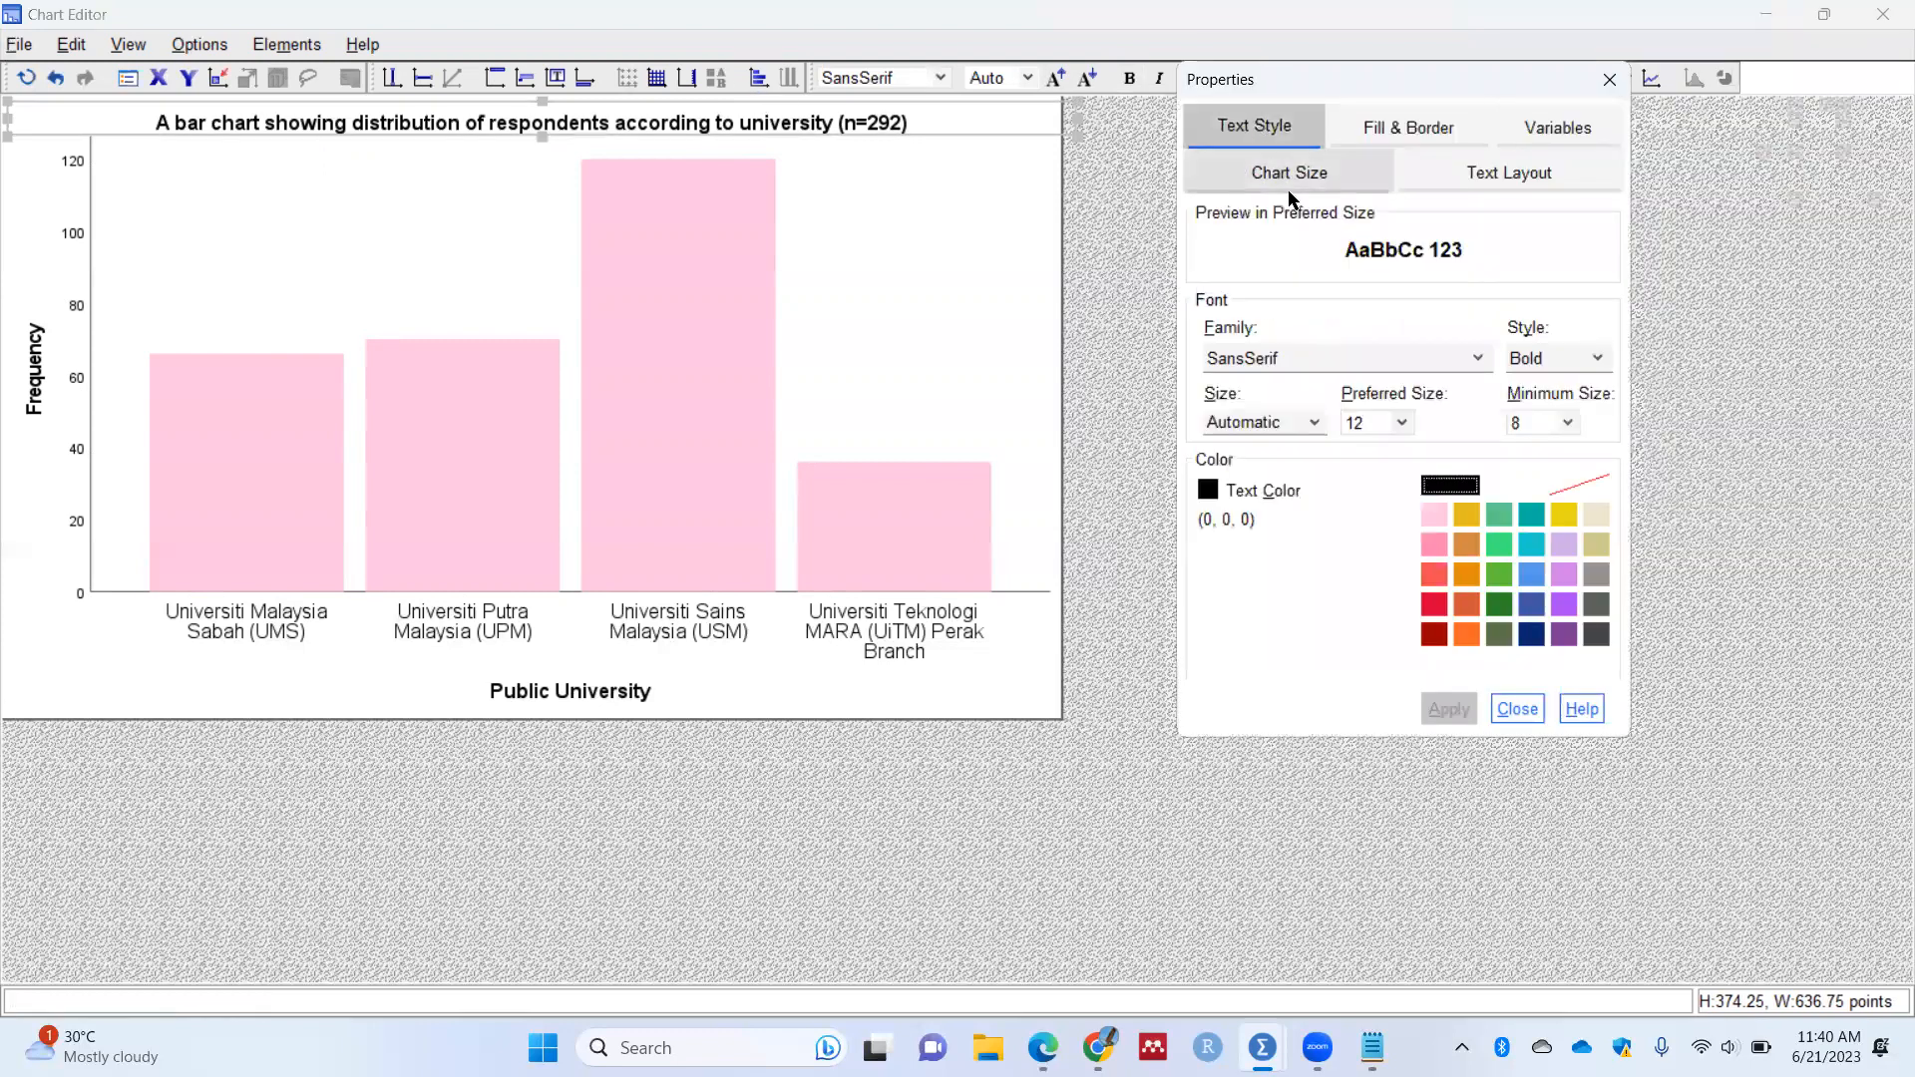
left_click(1319, 357)
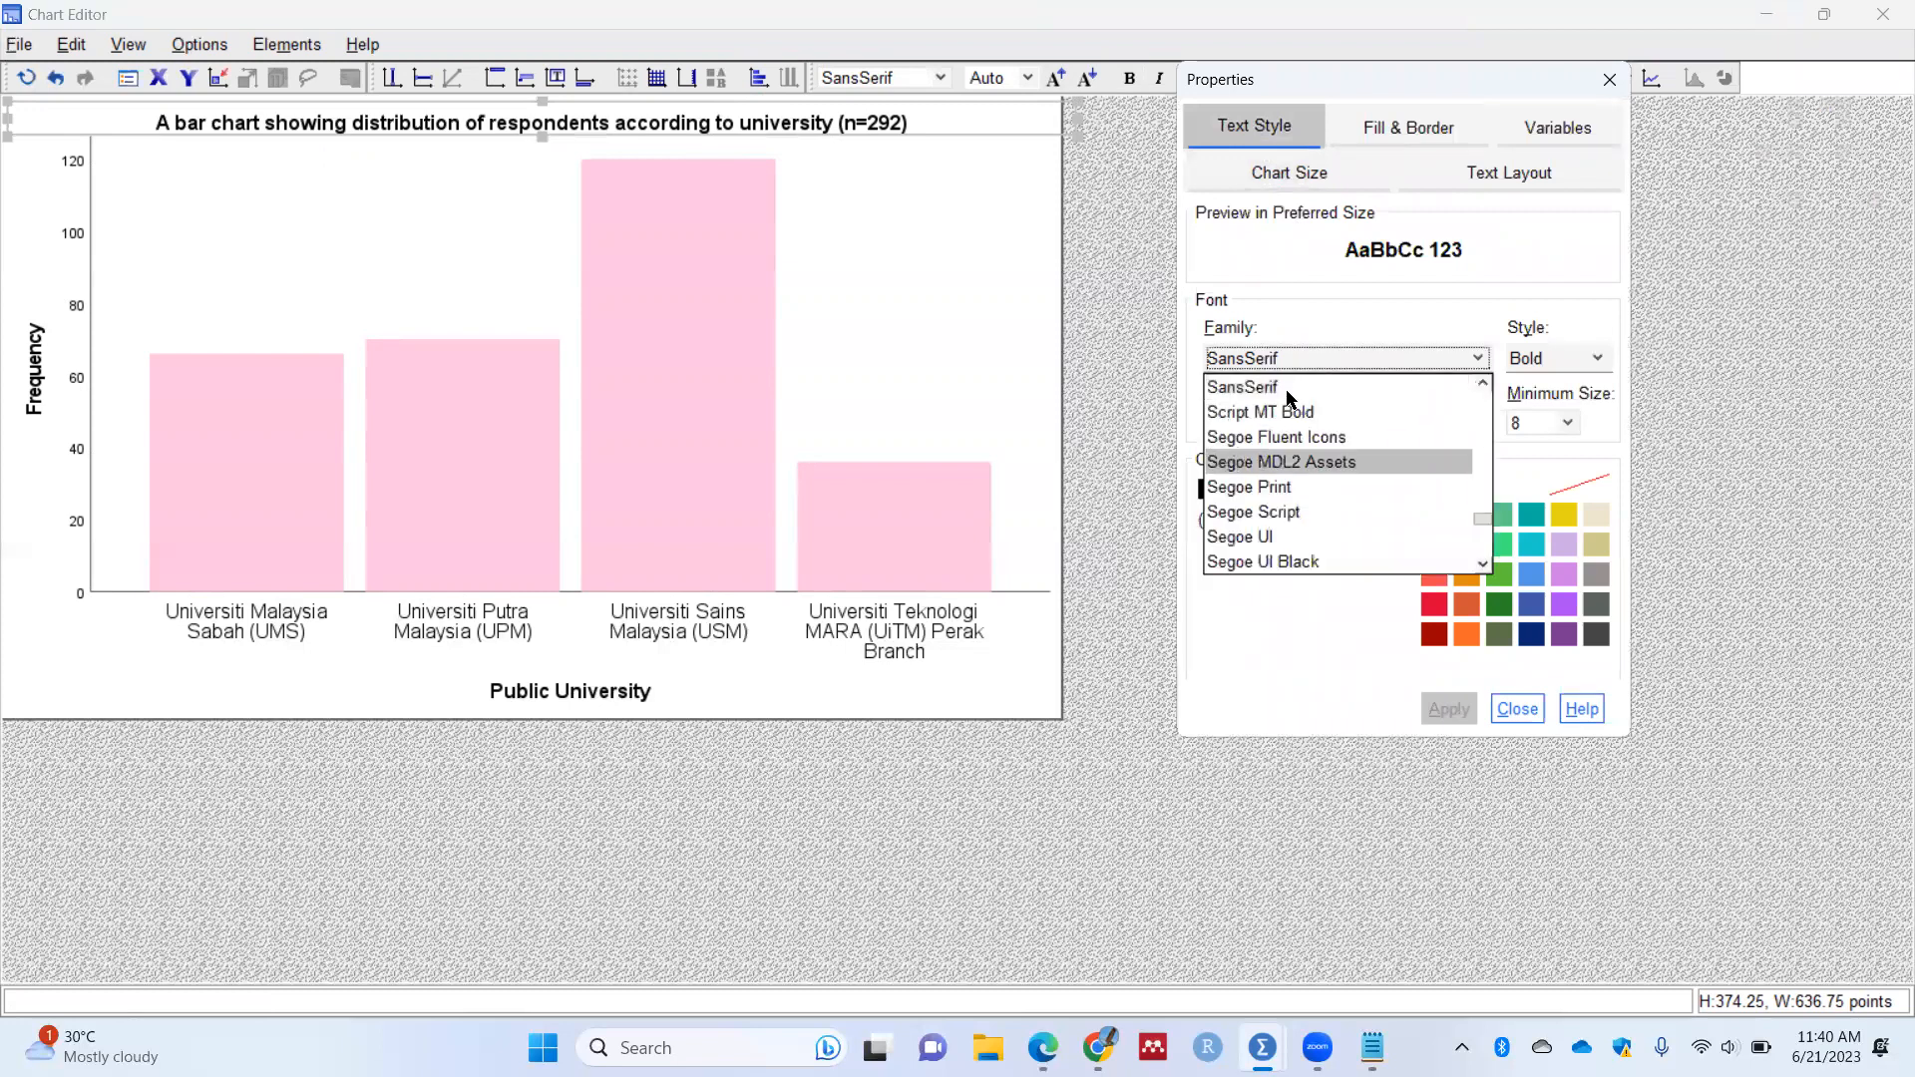
scroll(1265, 513, "down", 5)
scroll(1265, 514, "down", 8)
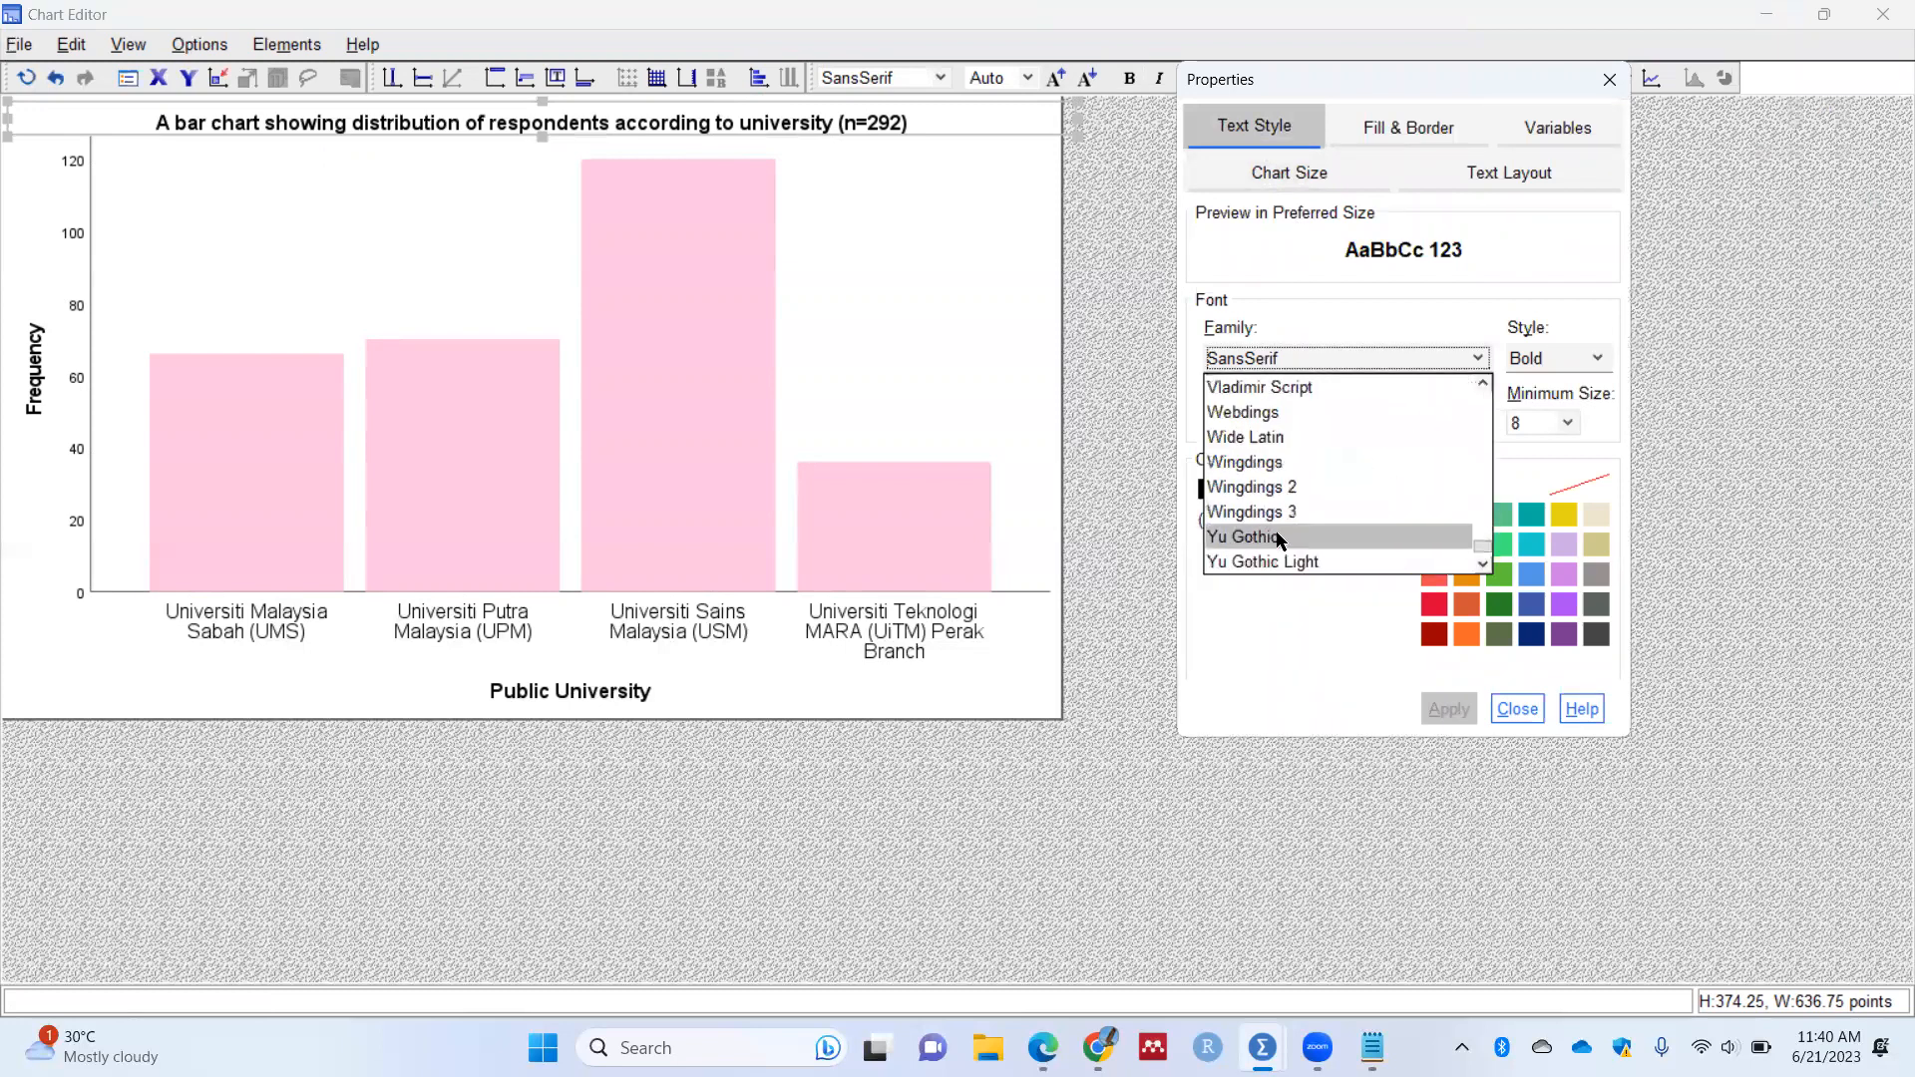
scroll(1270, 498, "down", 2)
scroll(1270, 462, "up", 6)
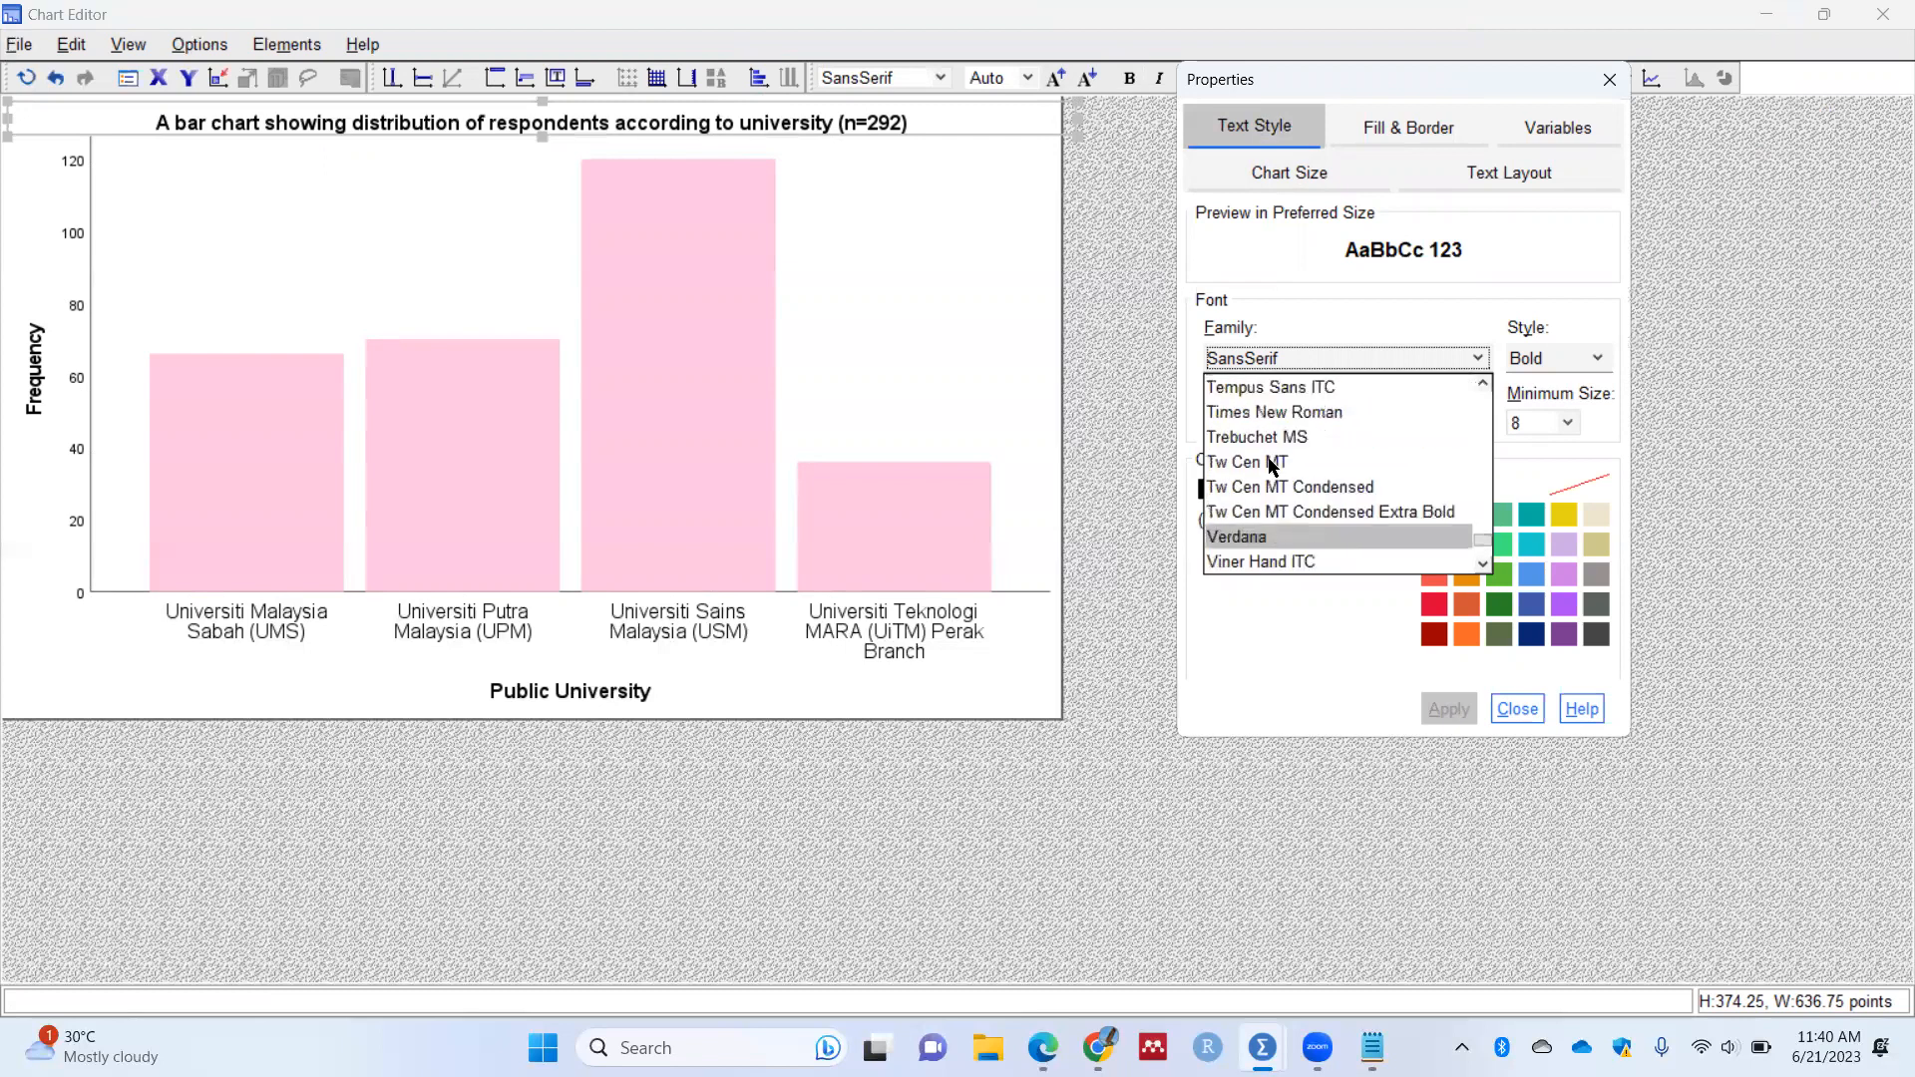
left_click(1302, 412)
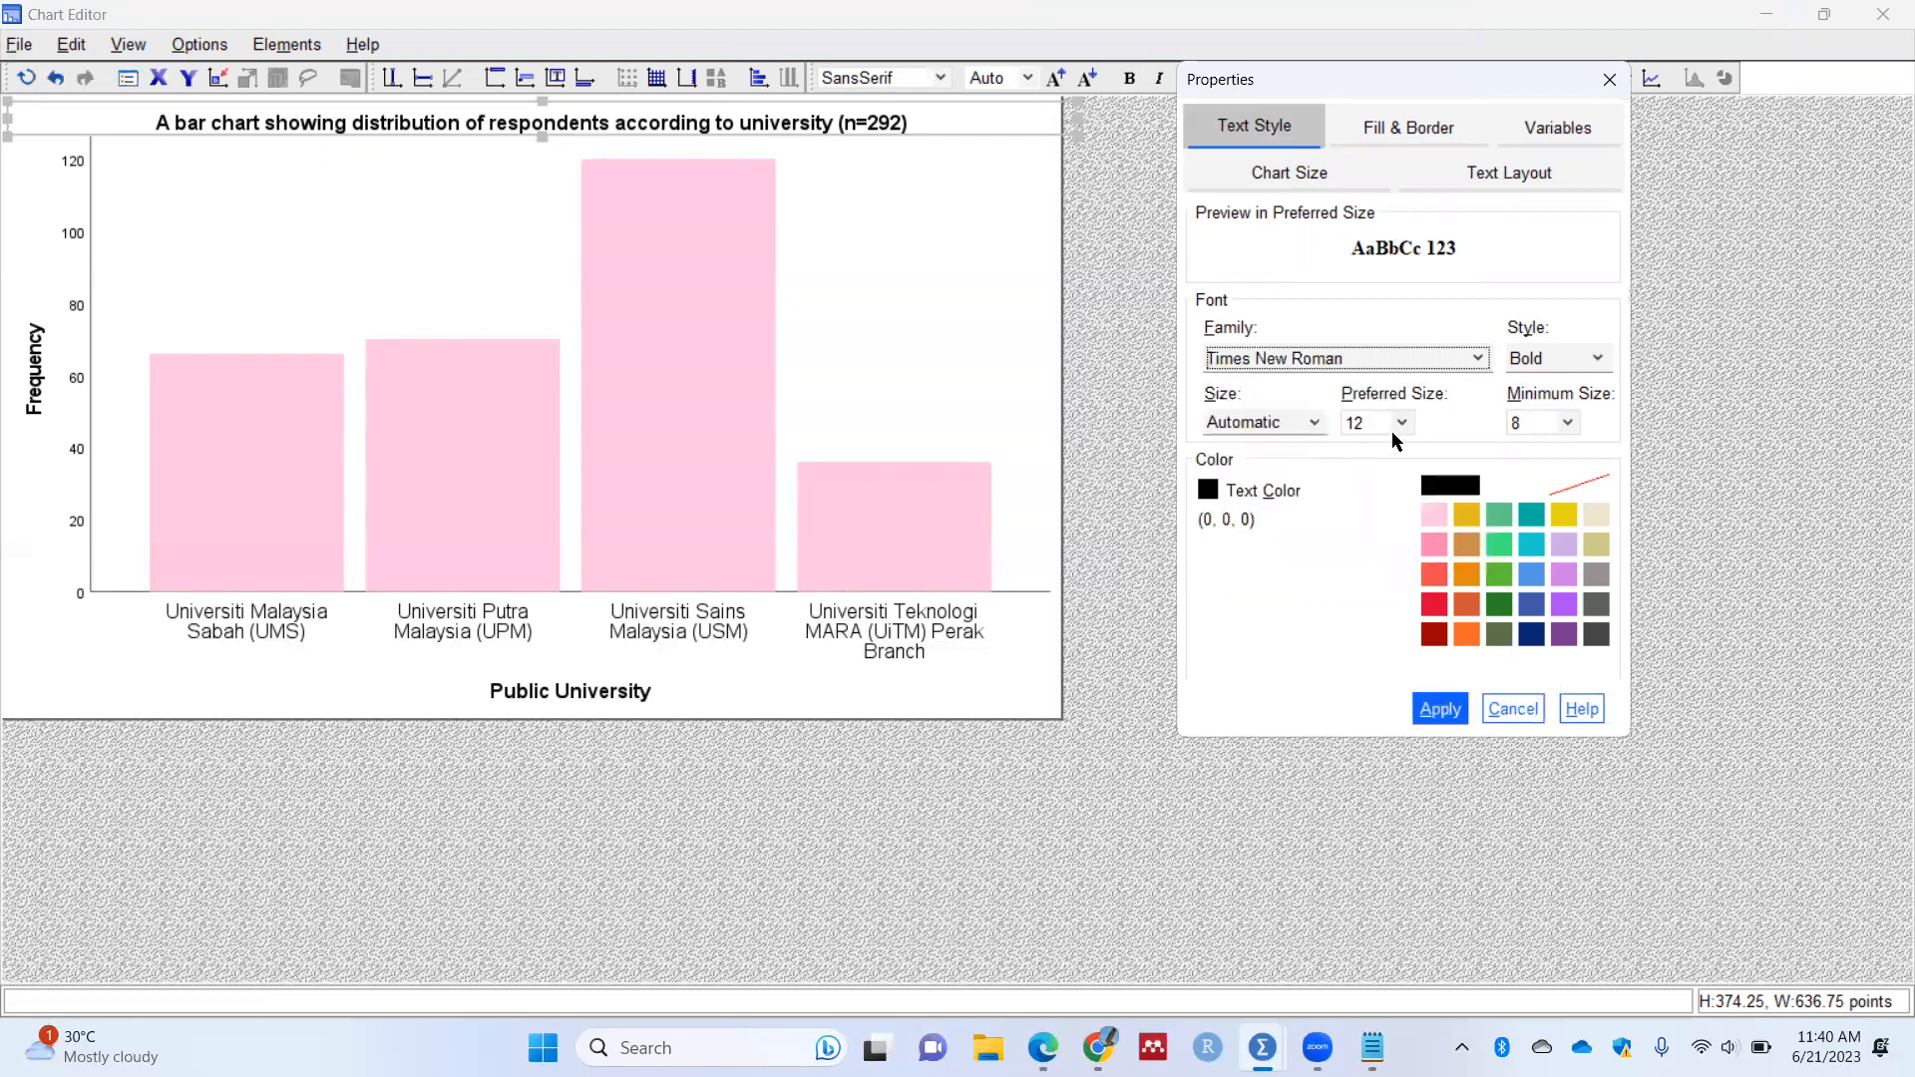
left_click(1396, 426)
left_click(1366, 499)
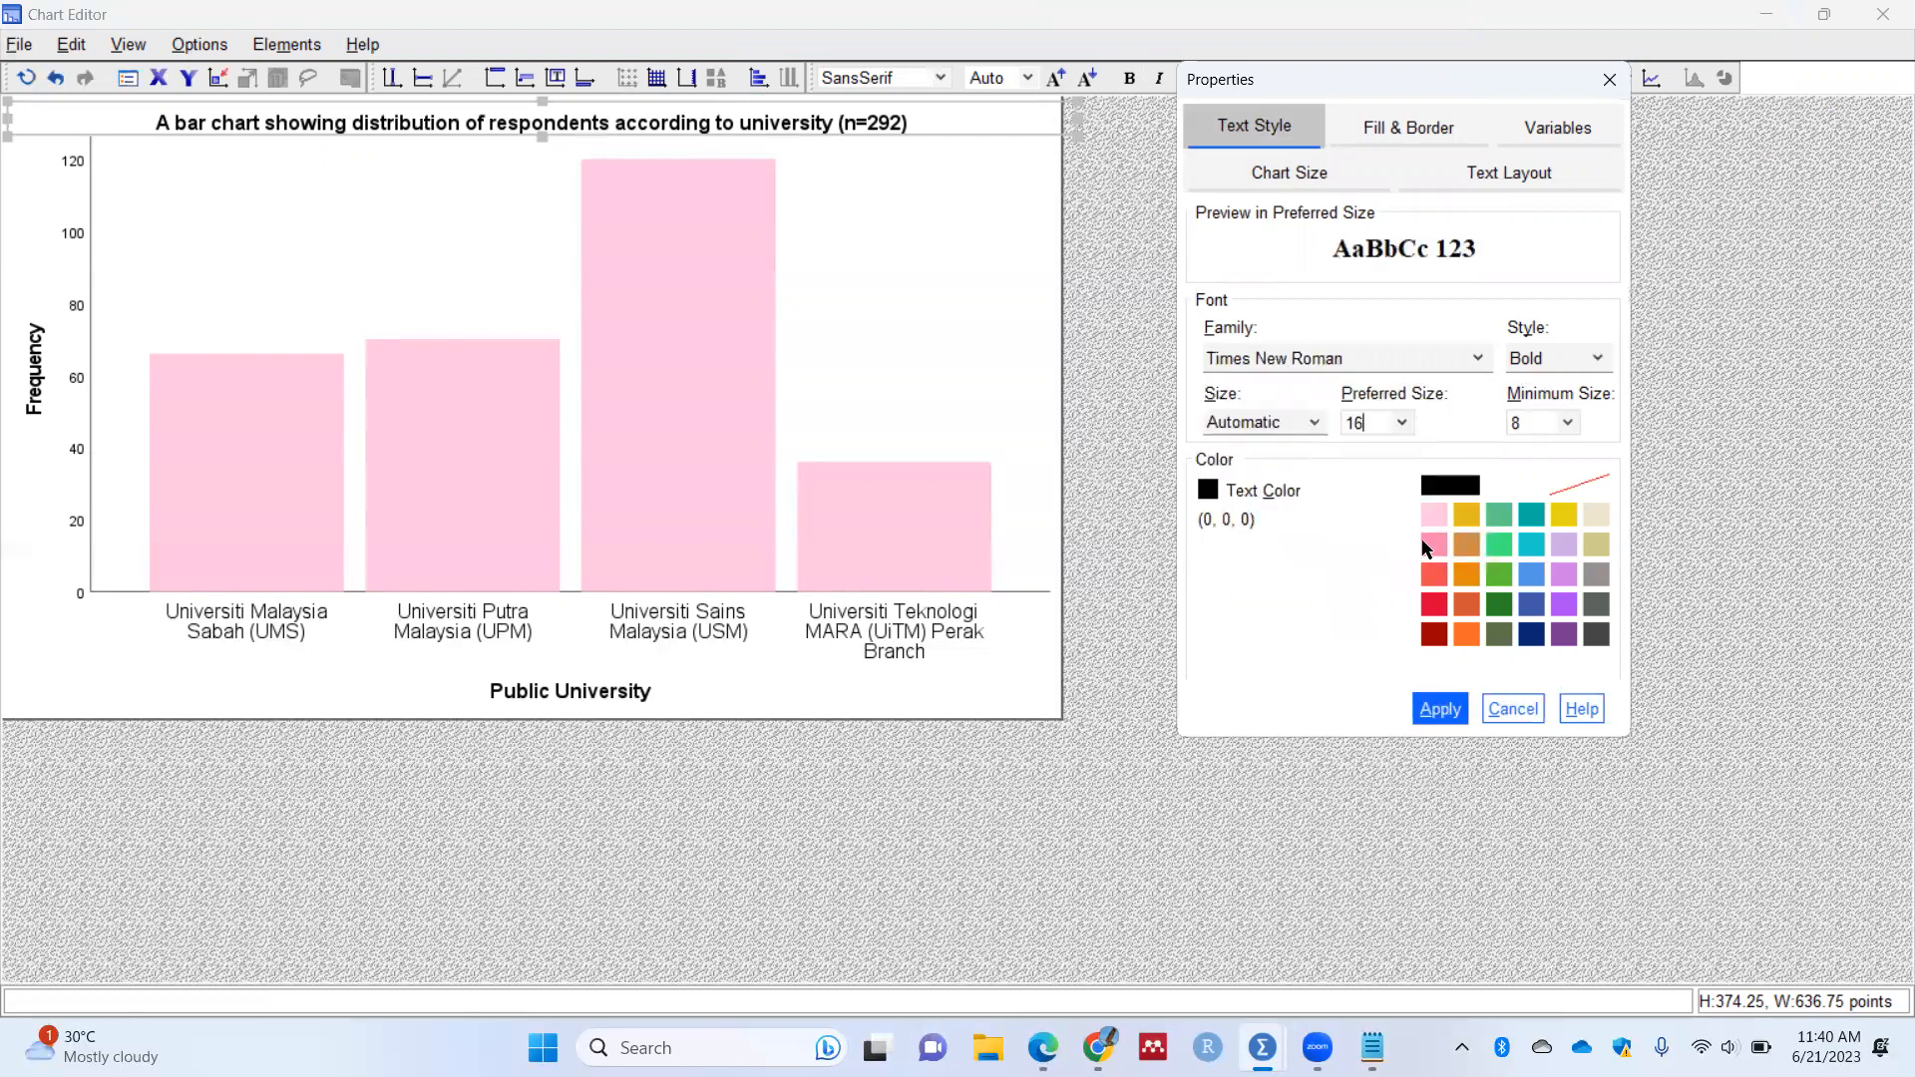
left_click(1446, 709)
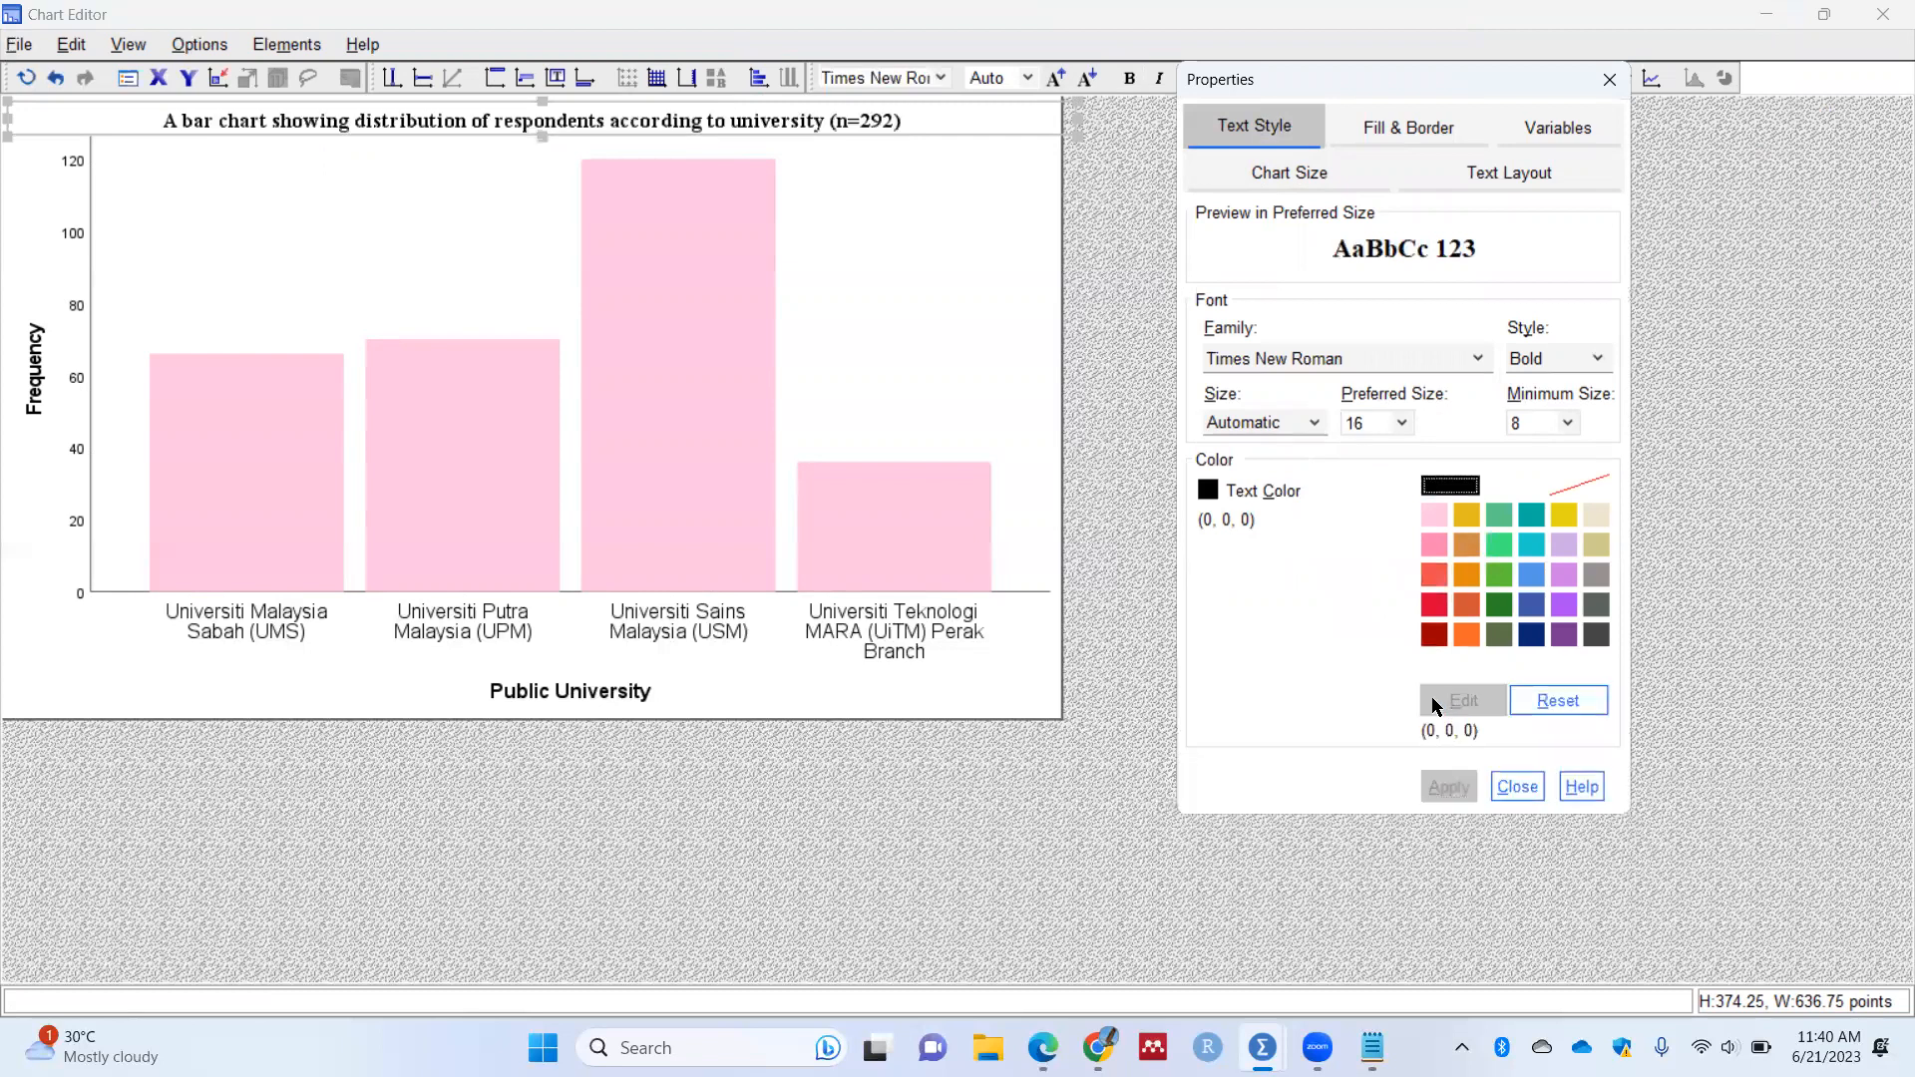
Step: Set the chart title's preferred font size to 20
left_click(1404, 423)
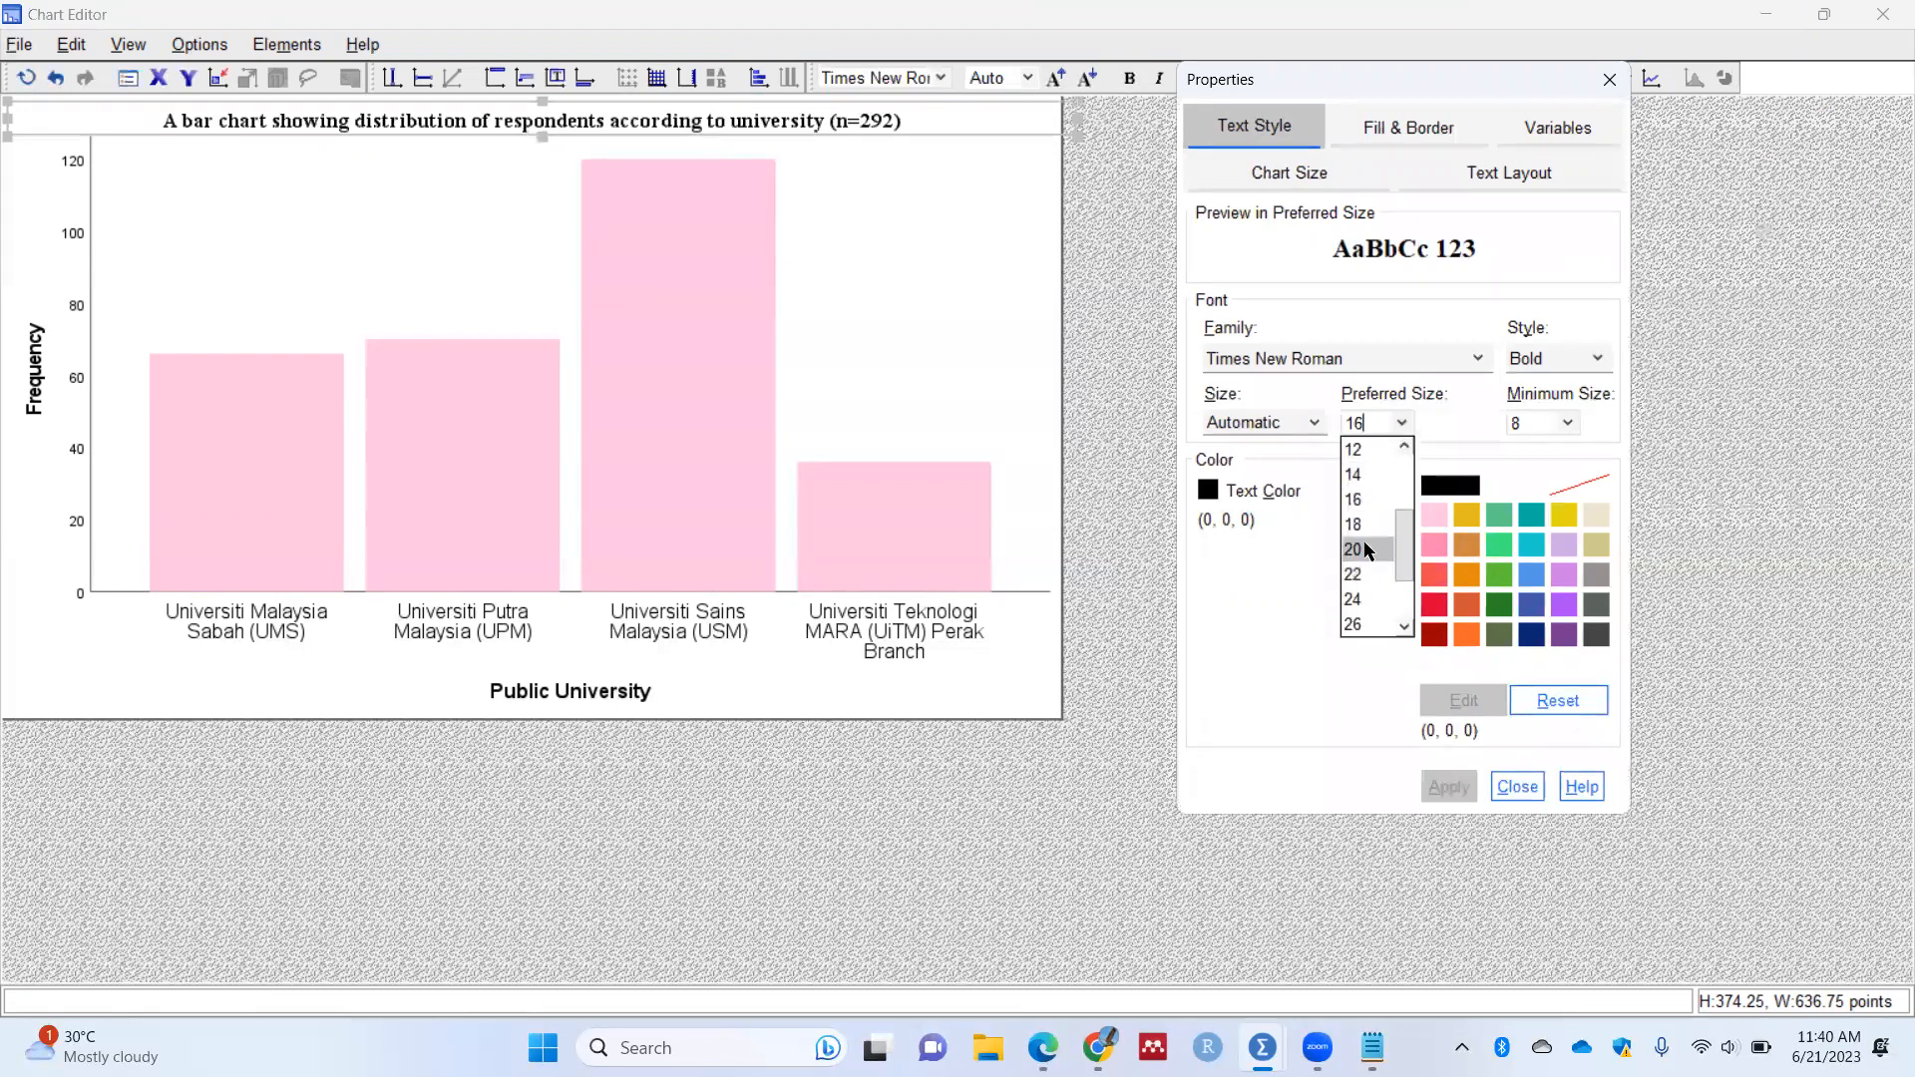
left_click(1358, 550)
left_click(1446, 787)
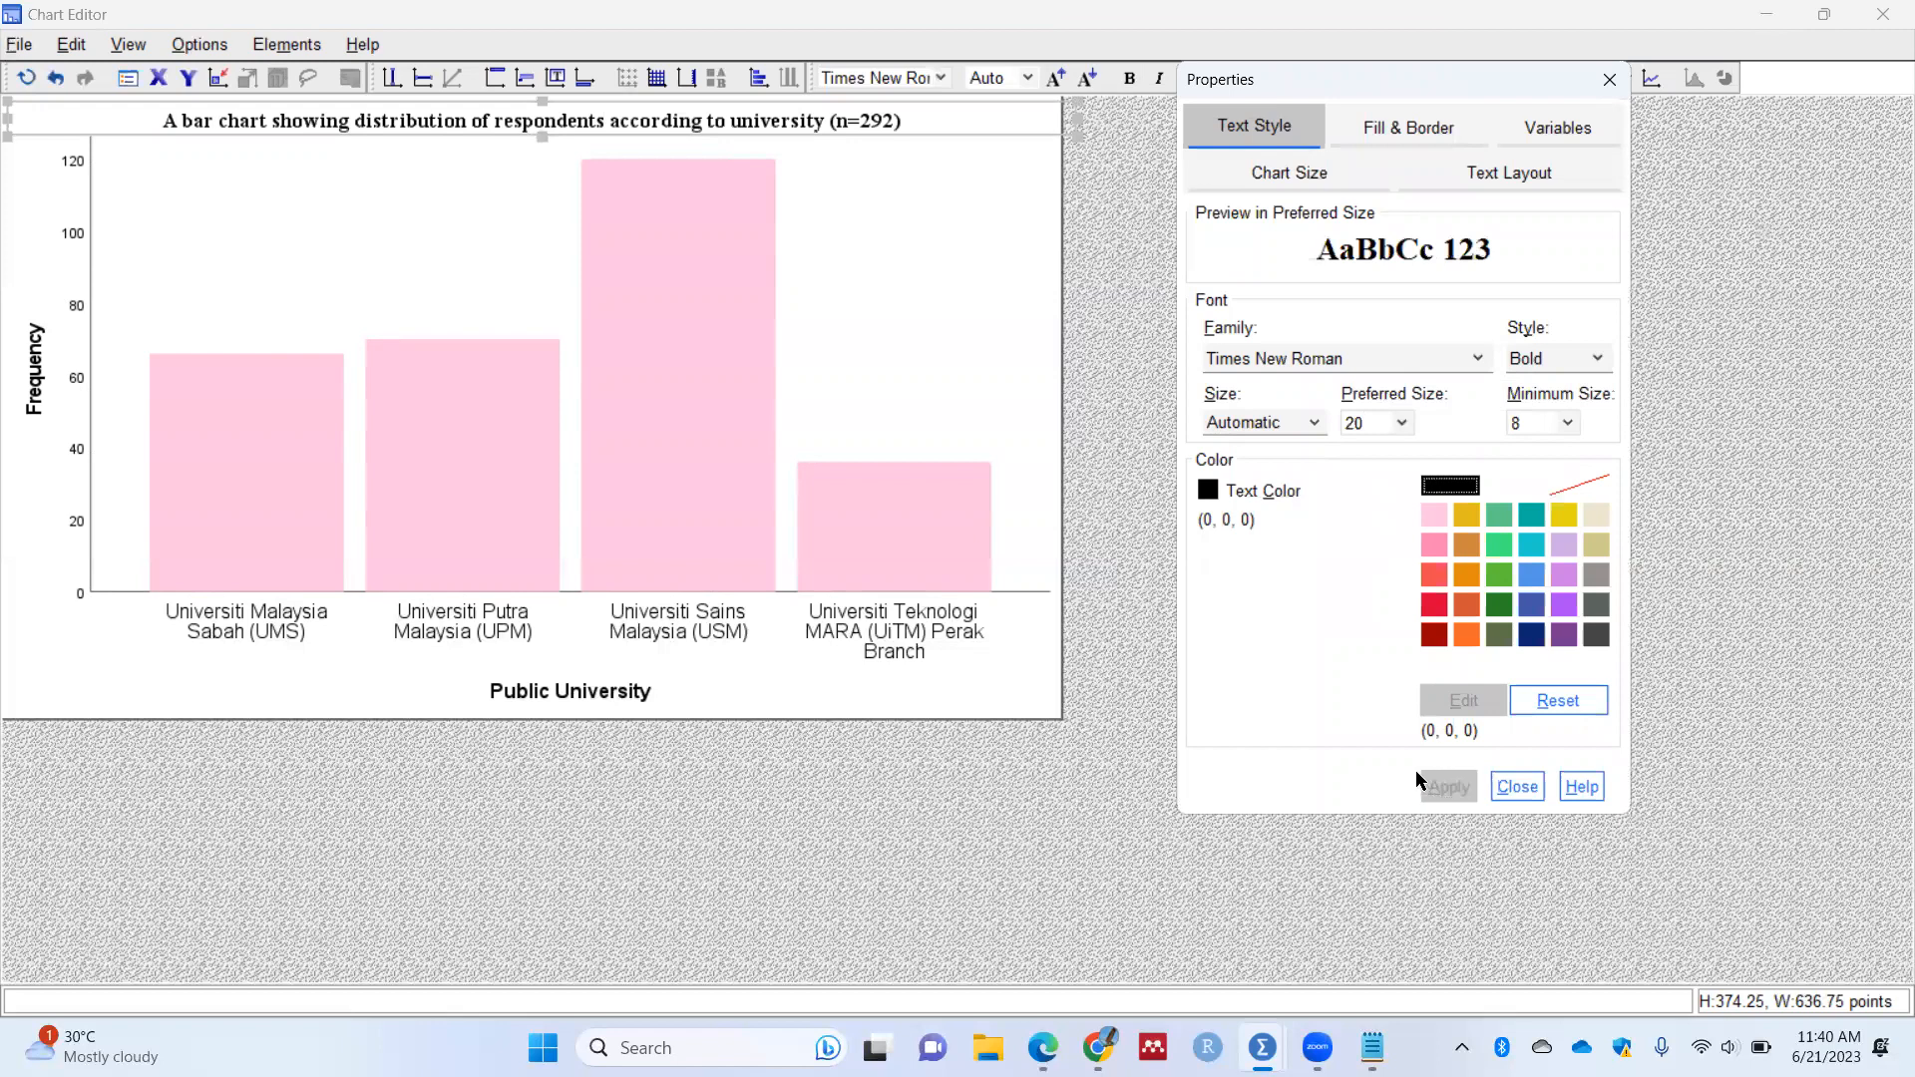
Step: Change the font of the Frequency axis title to Times New Roman
left_click(34, 371)
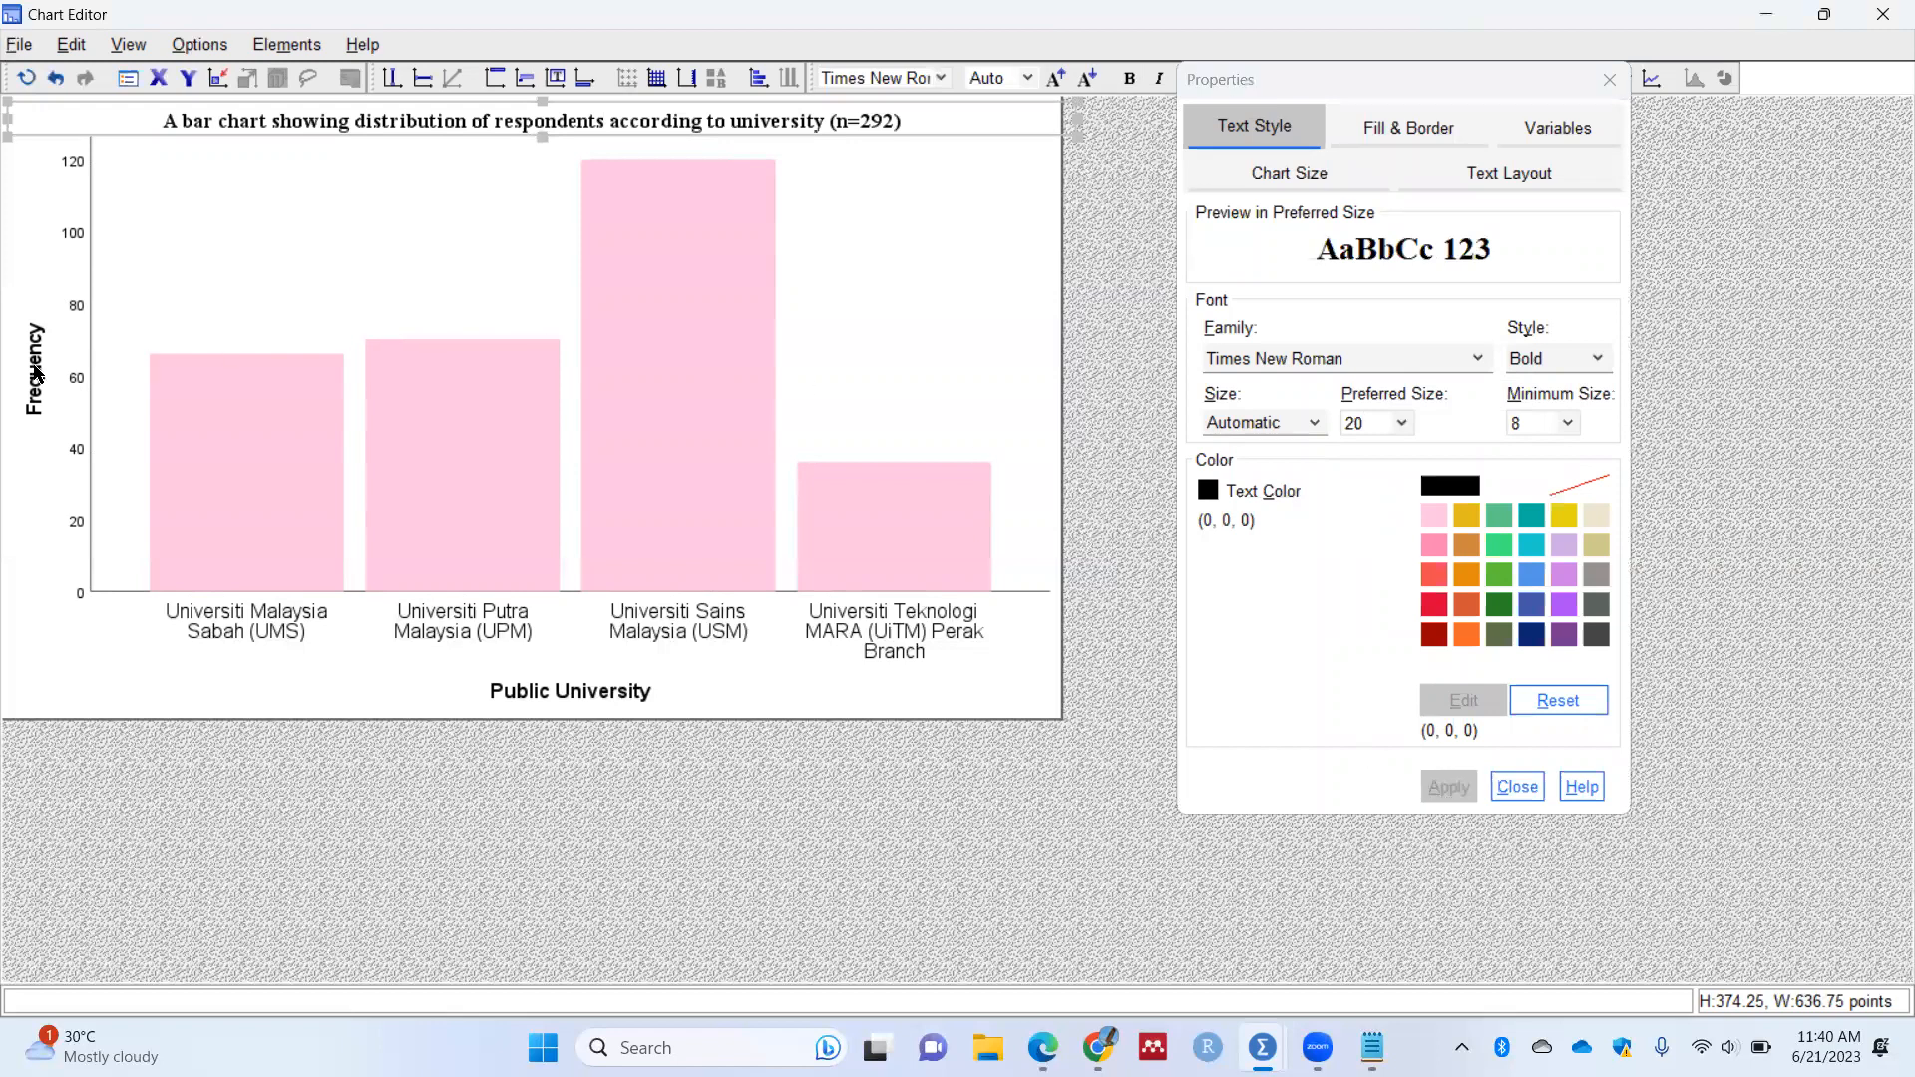
left_click(1390, 361)
scroll(1329, 489, "down", 3)
scroll(1329, 447, "up", 6)
scroll(1331, 449, "down", 6)
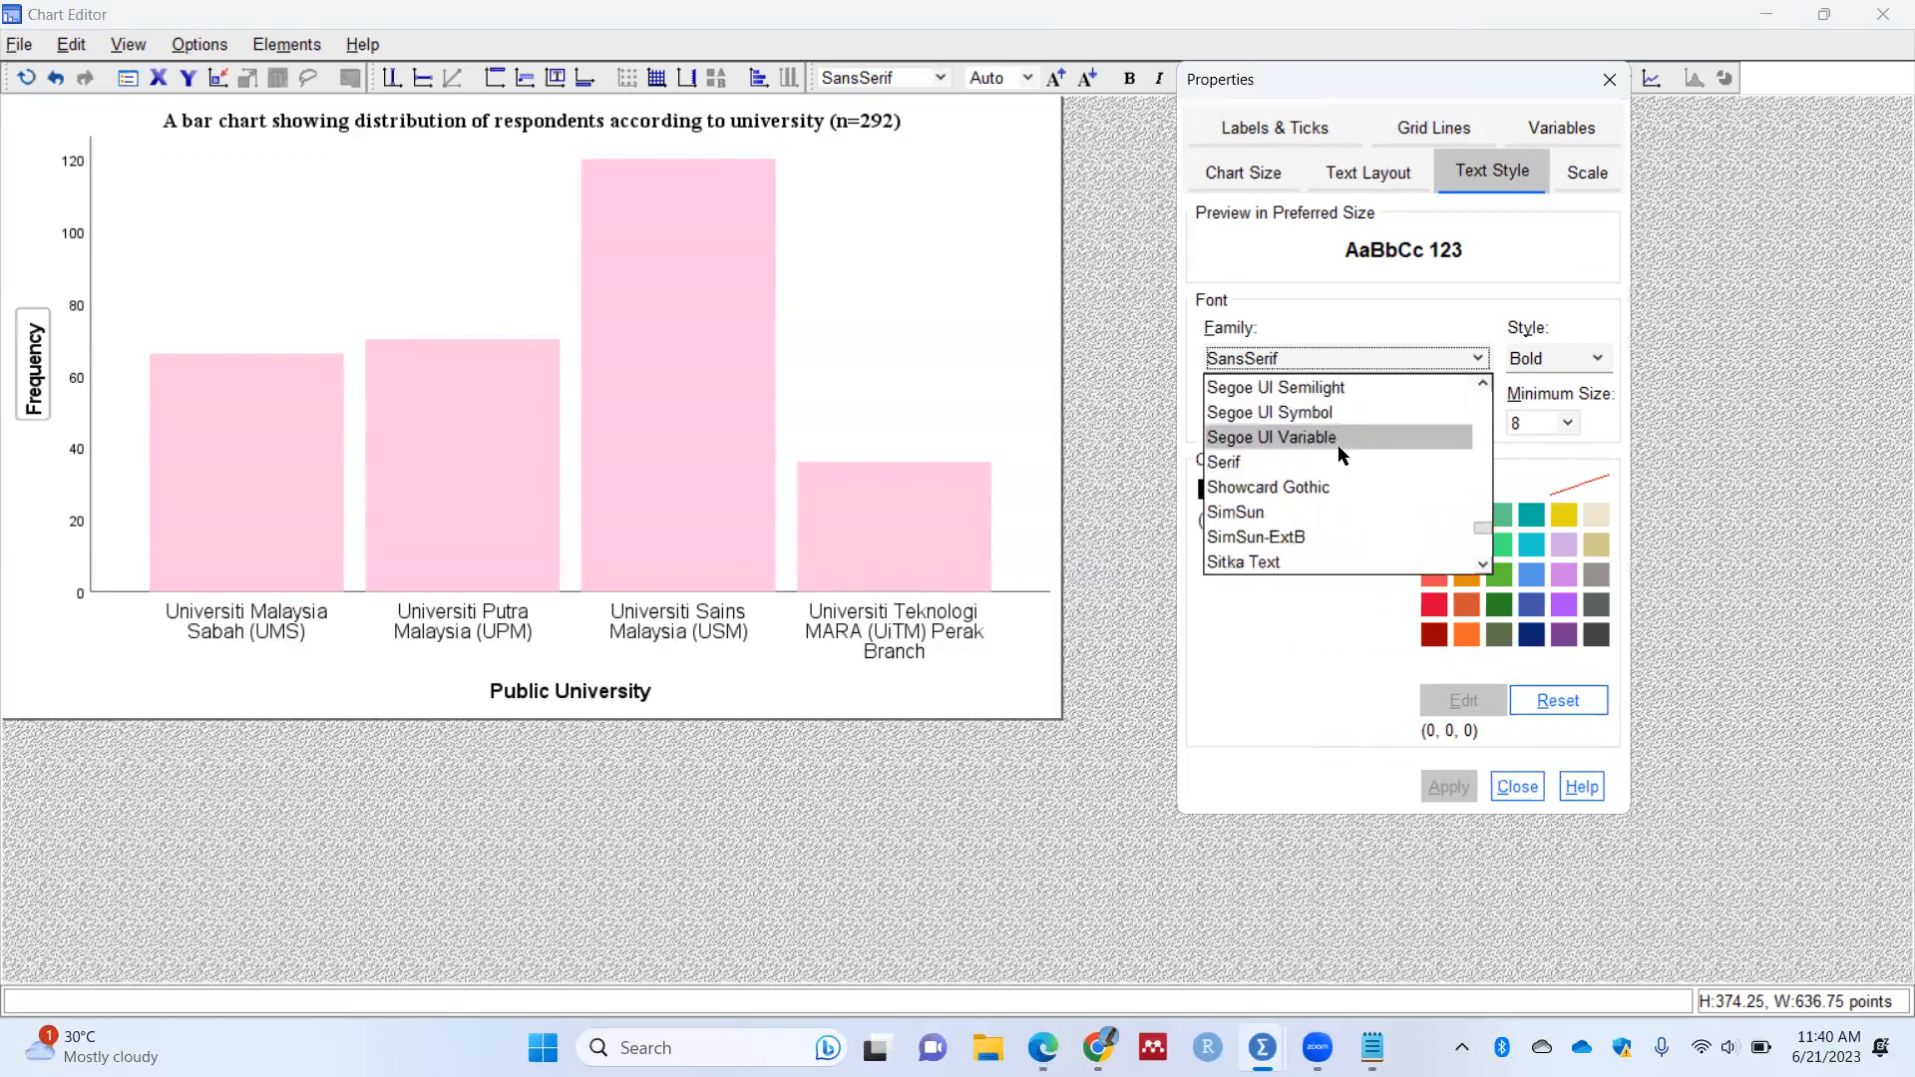
scroll(1336, 457, "down", 6)
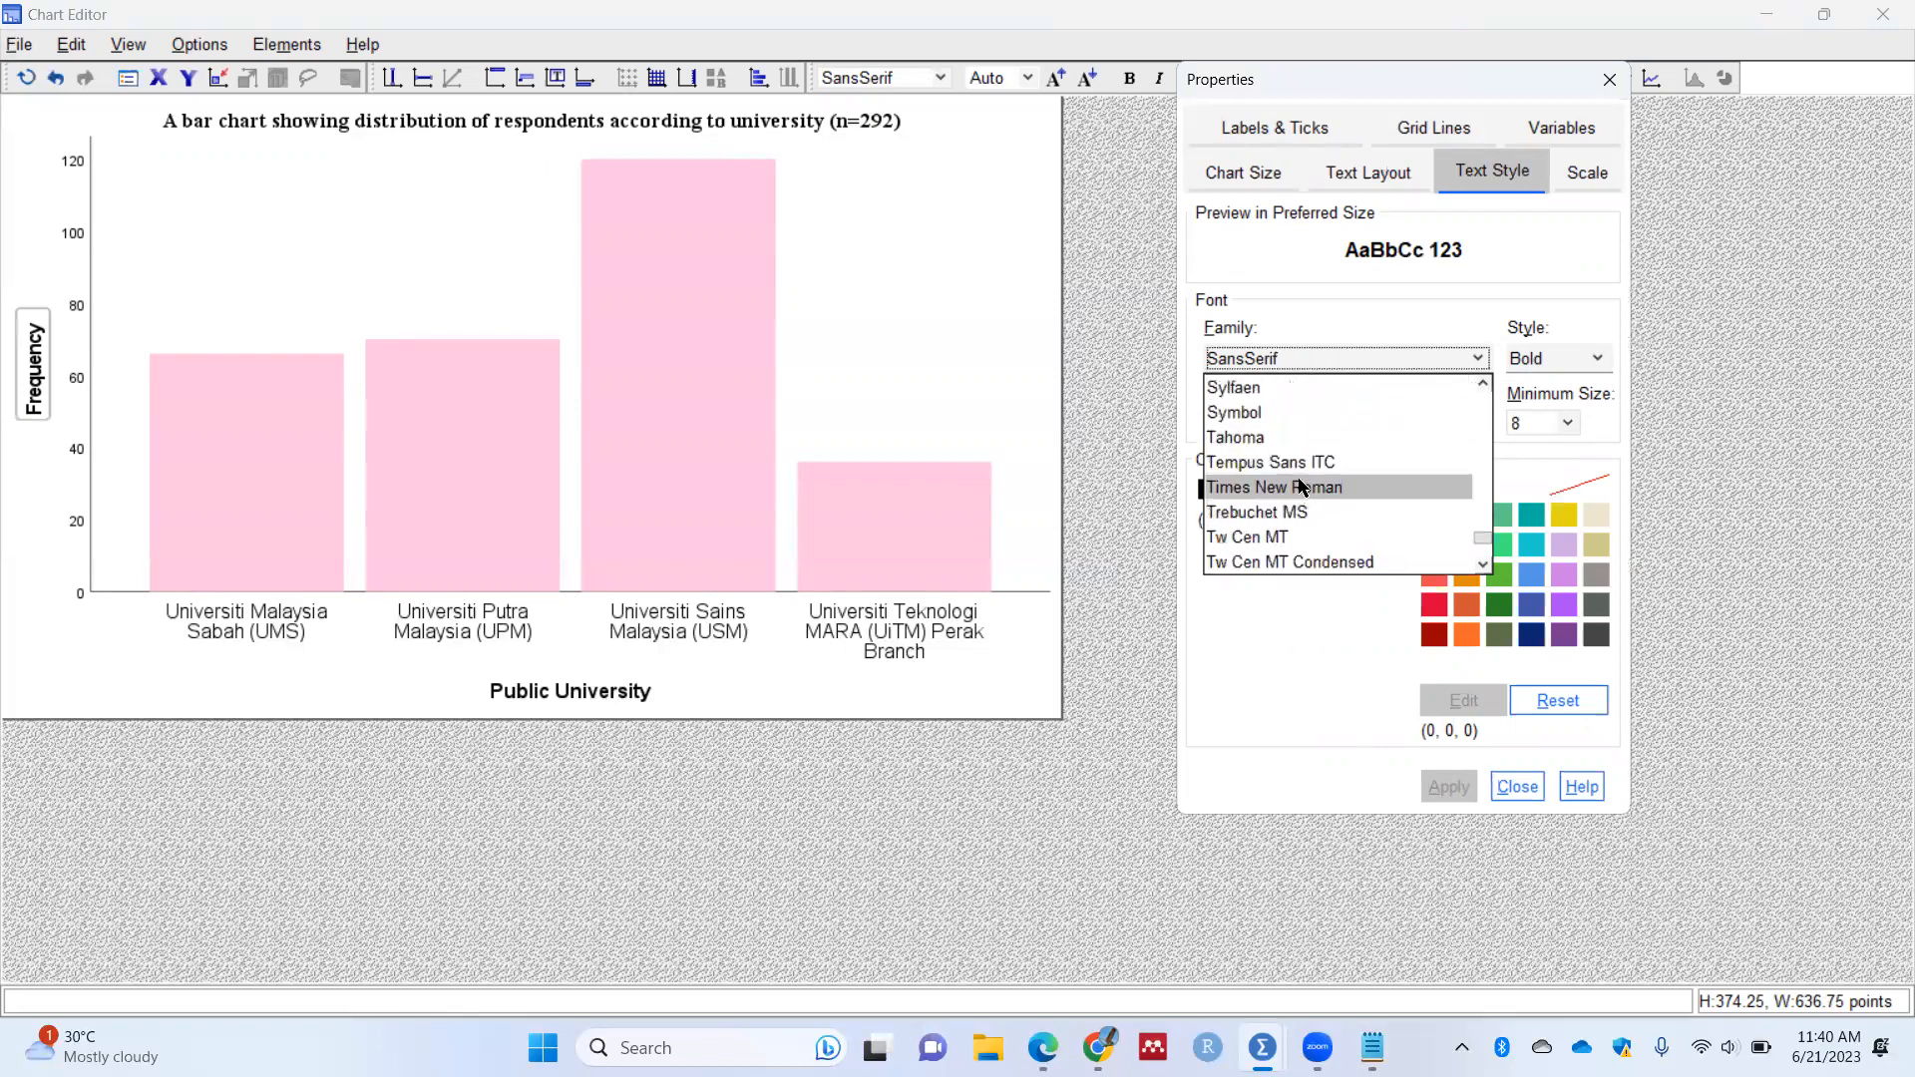
left_click(1302, 488)
left_click(1440, 784)
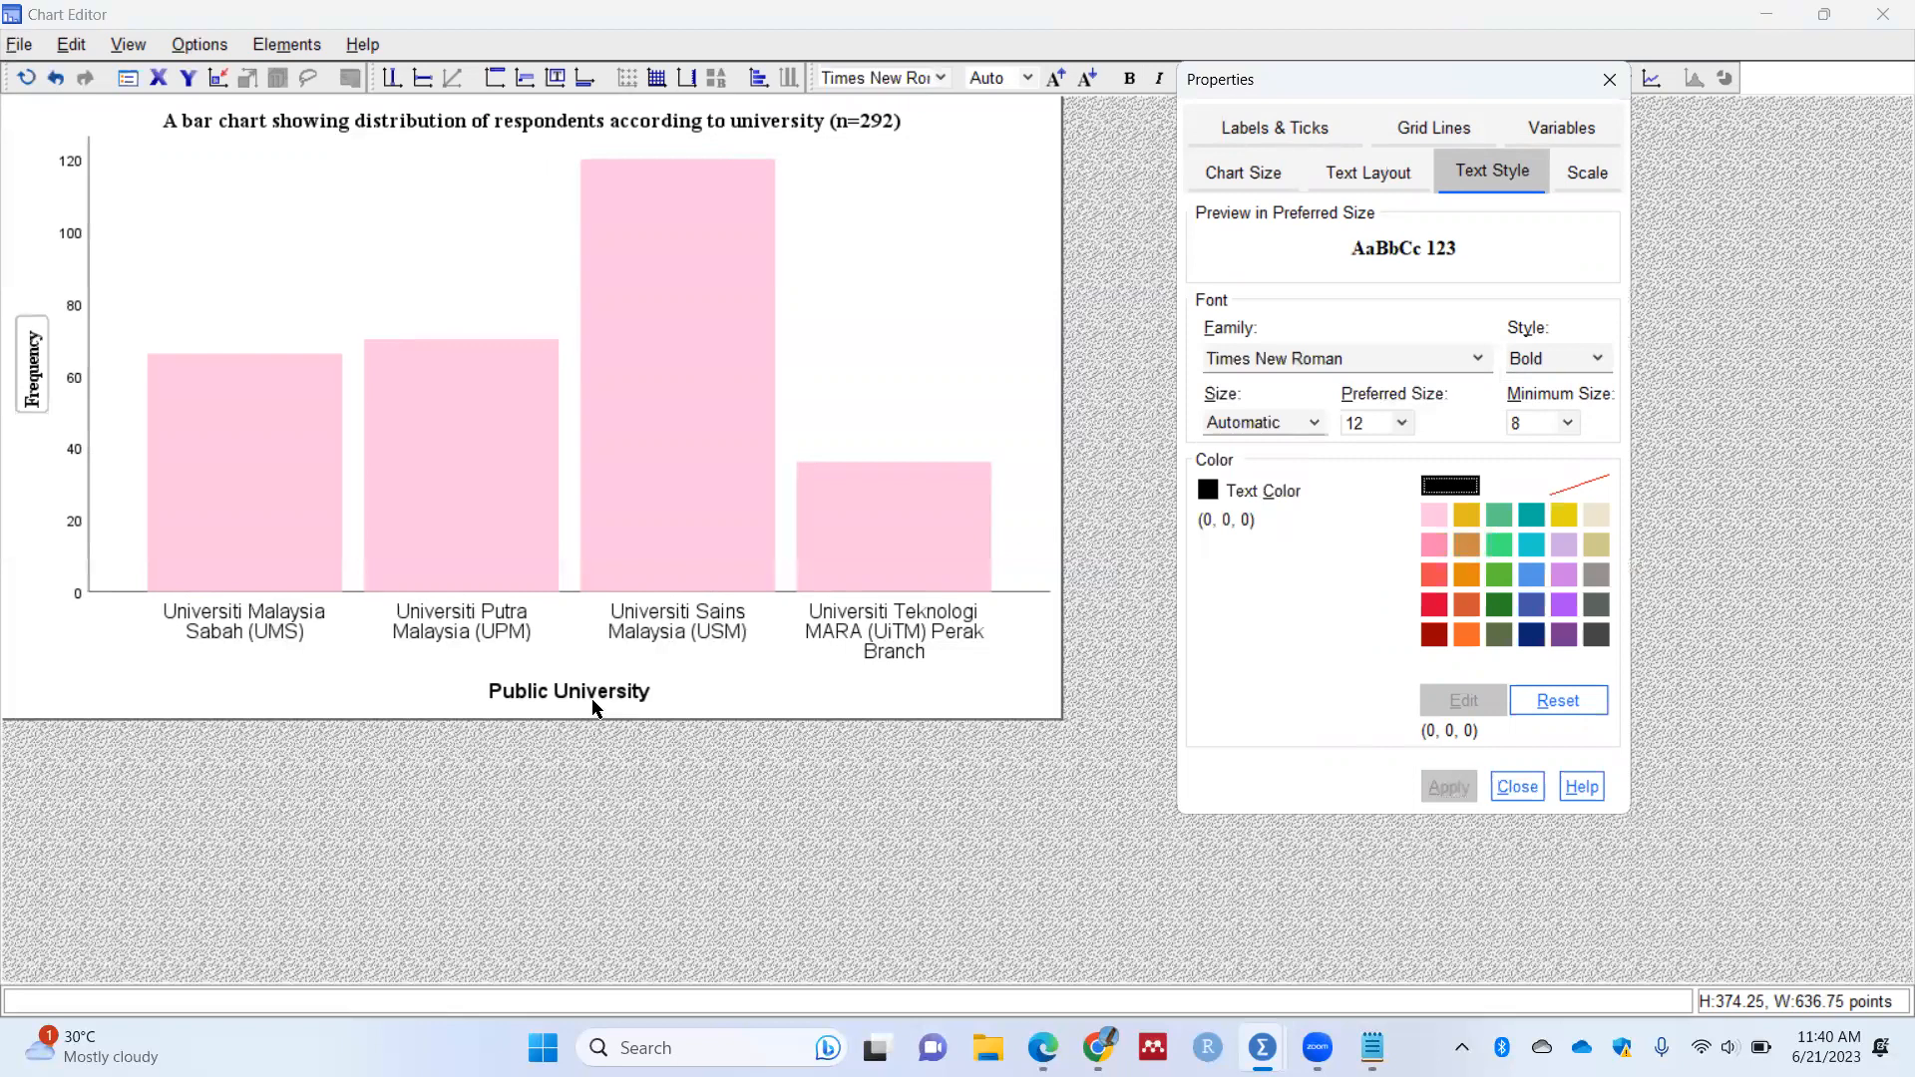
Step: Set the preferred font size of the Frequency axis title to 18
left_click(594, 654)
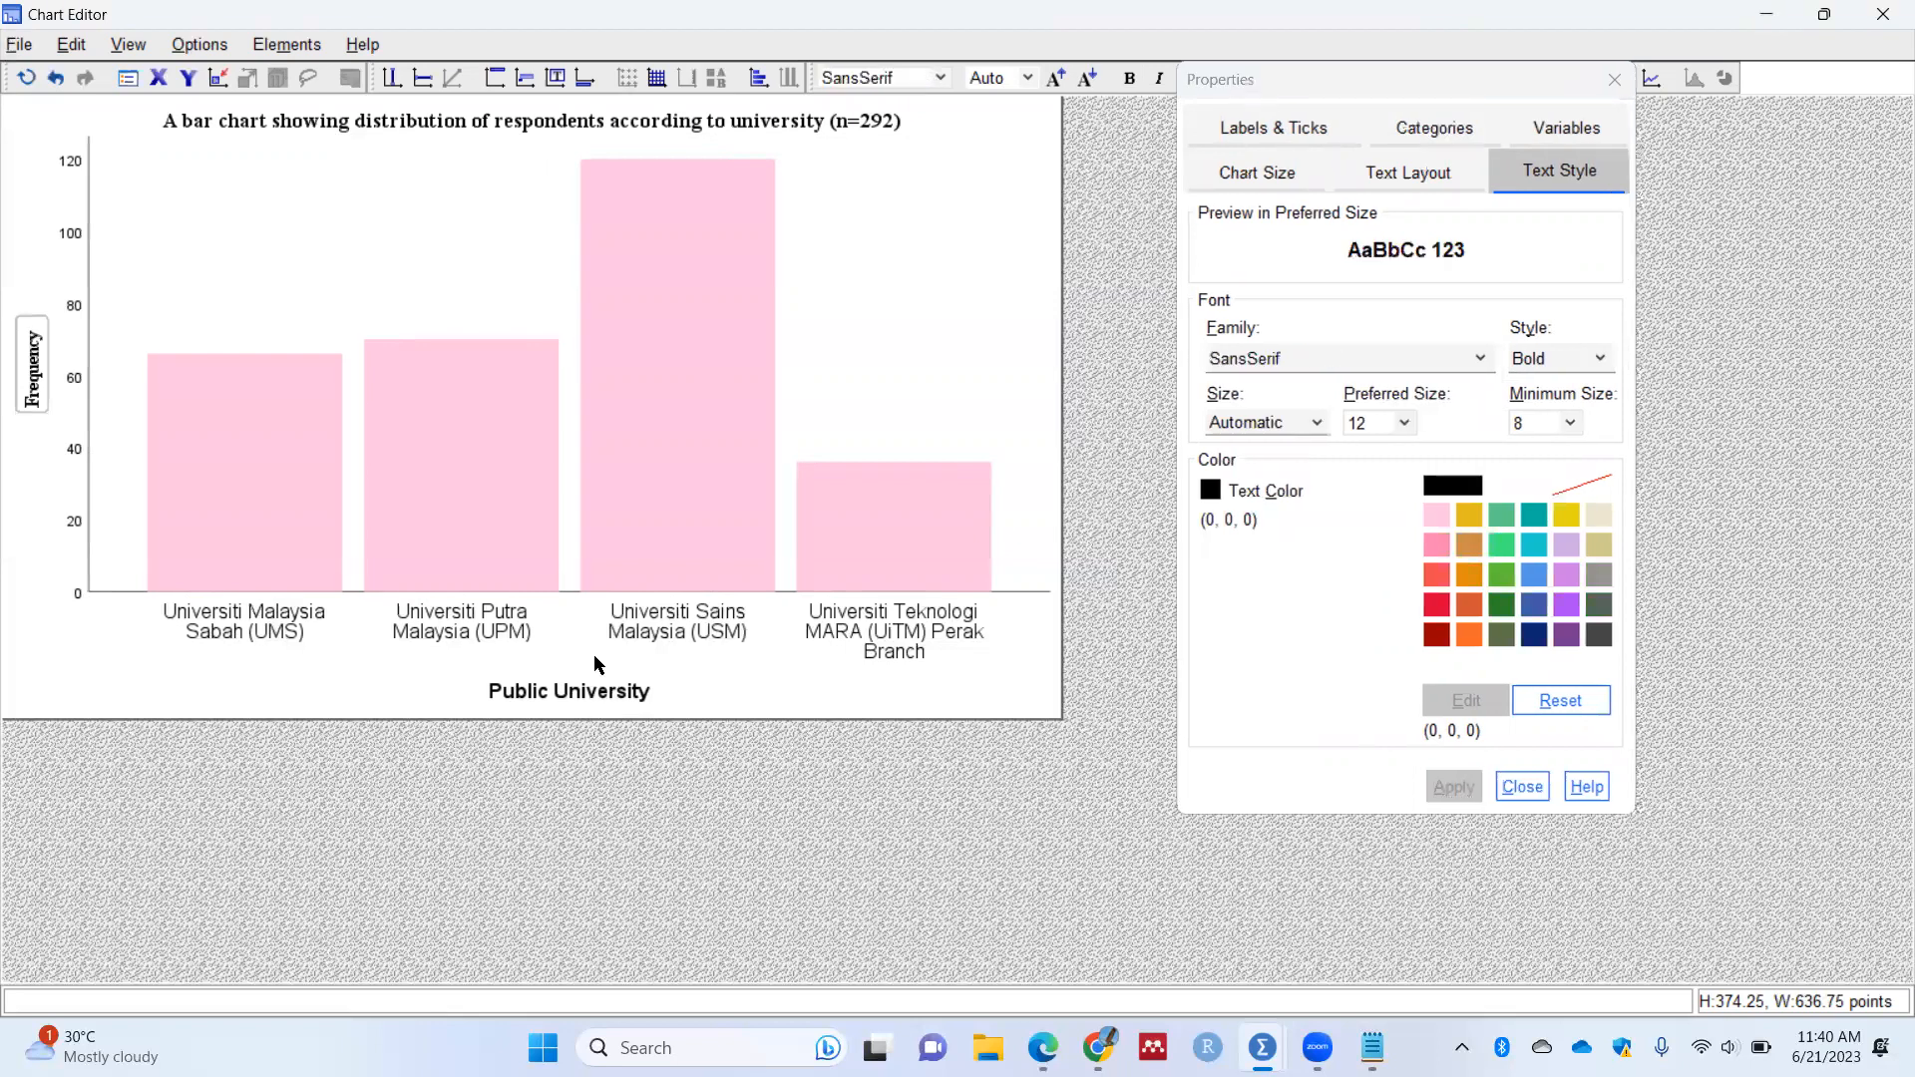
left_click(35, 347)
left_click(1379, 422)
left_click(1402, 422)
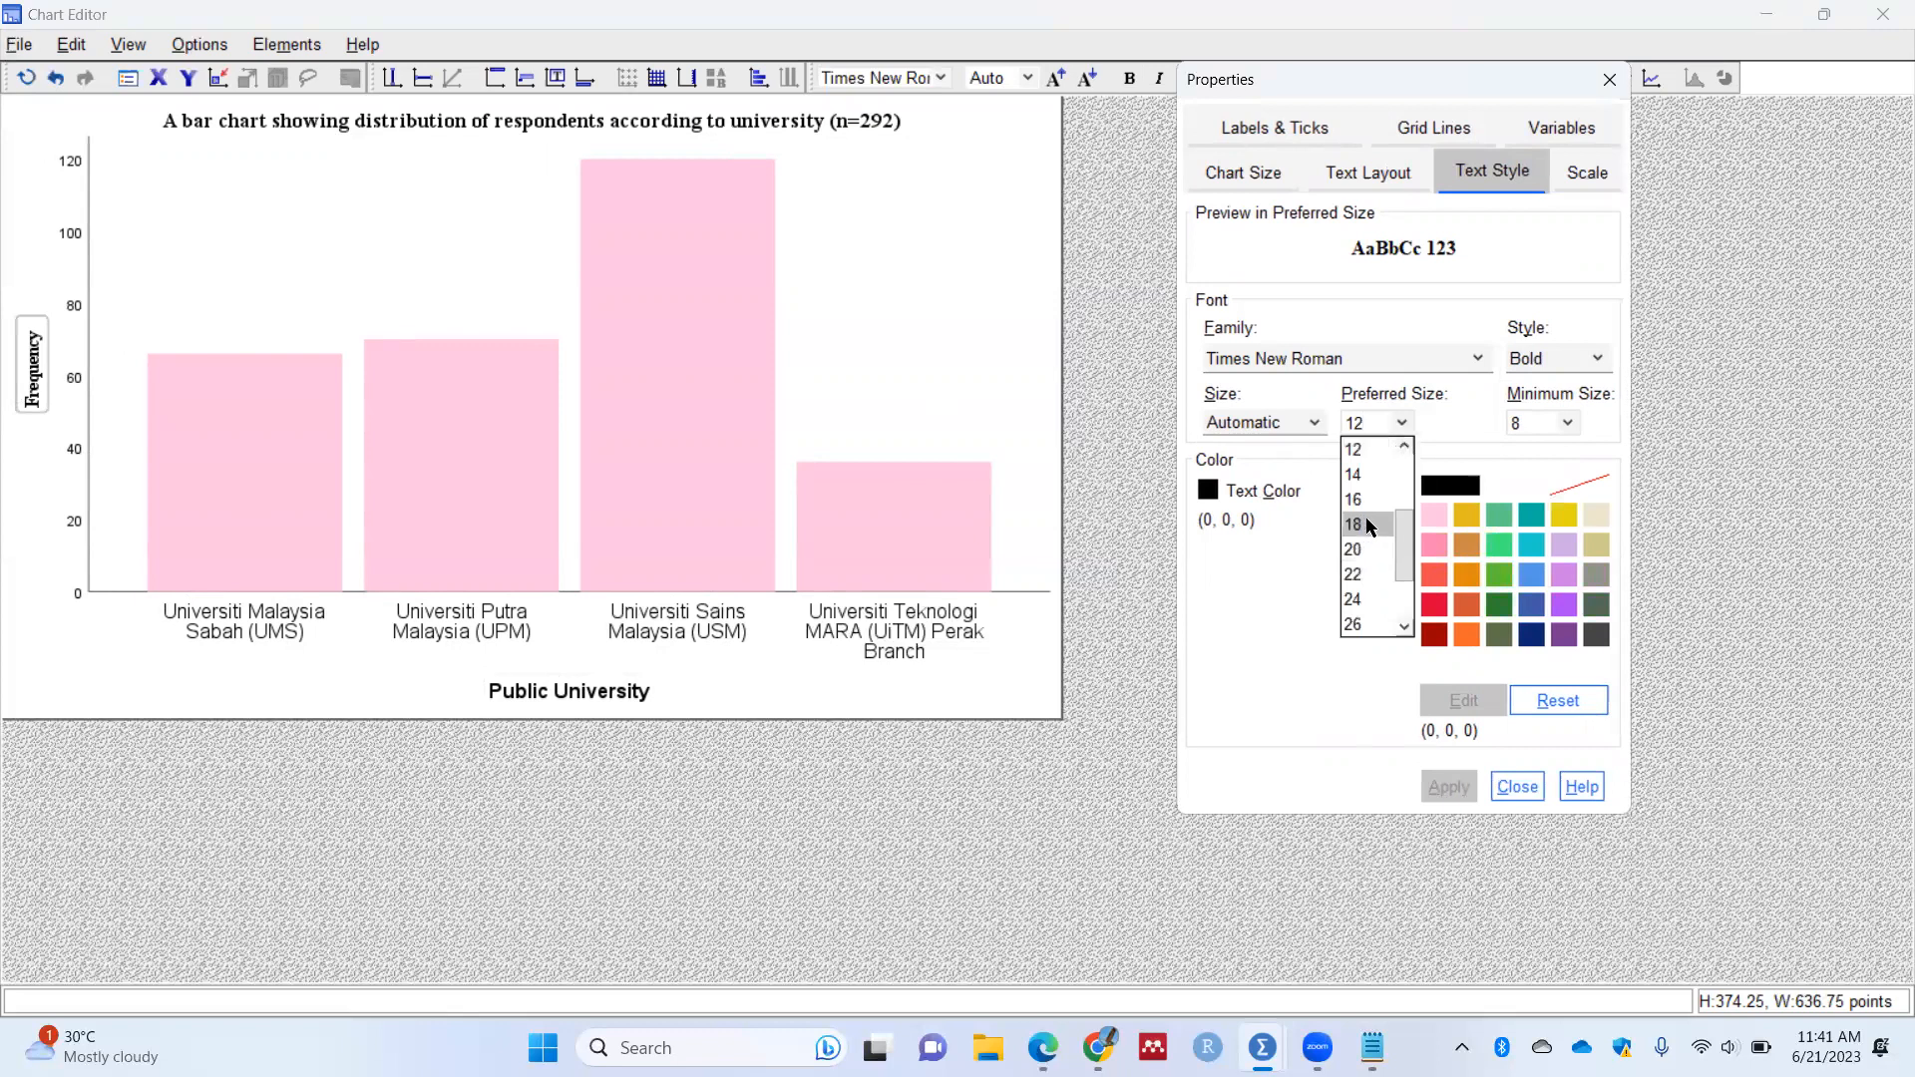
left_click(1368, 522)
left_click(1442, 787)
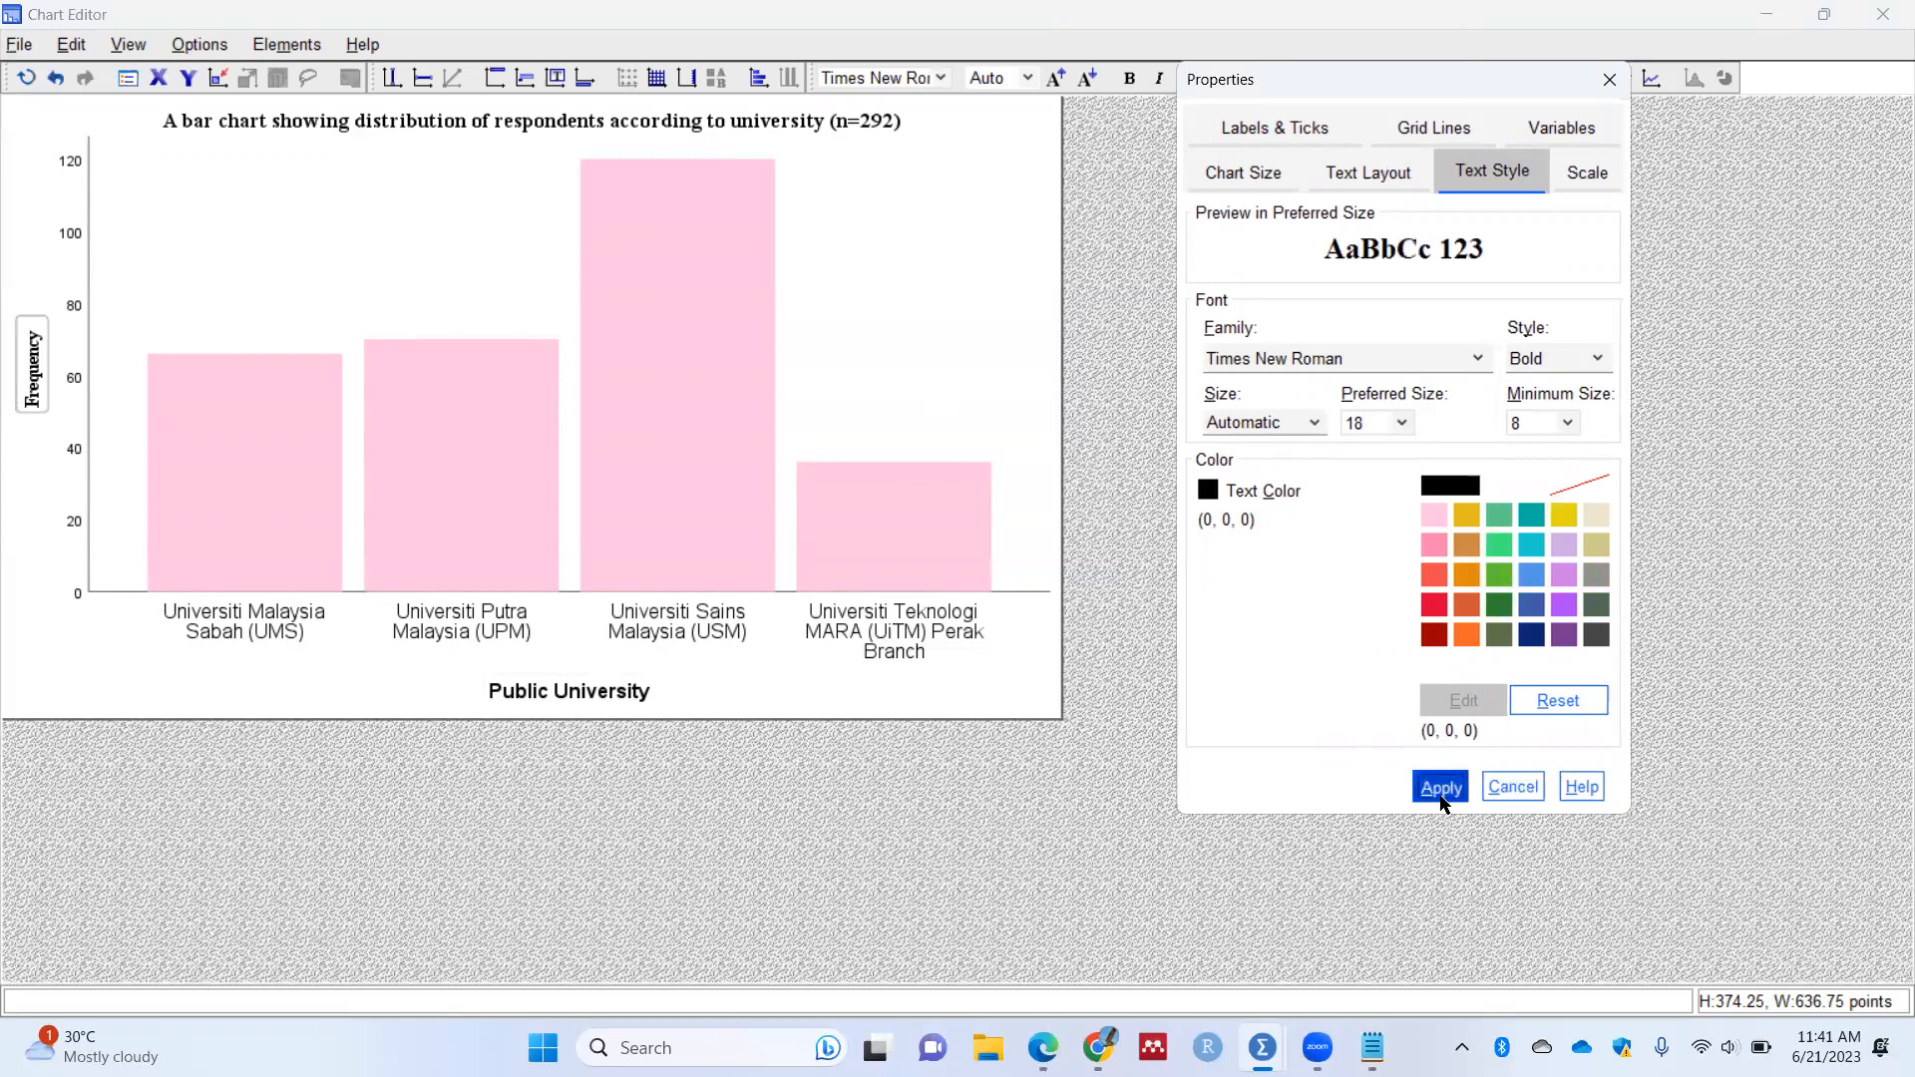
Step: Format the Public University axis title in Times New Roman with a preferred size of 22
left_click(636, 692)
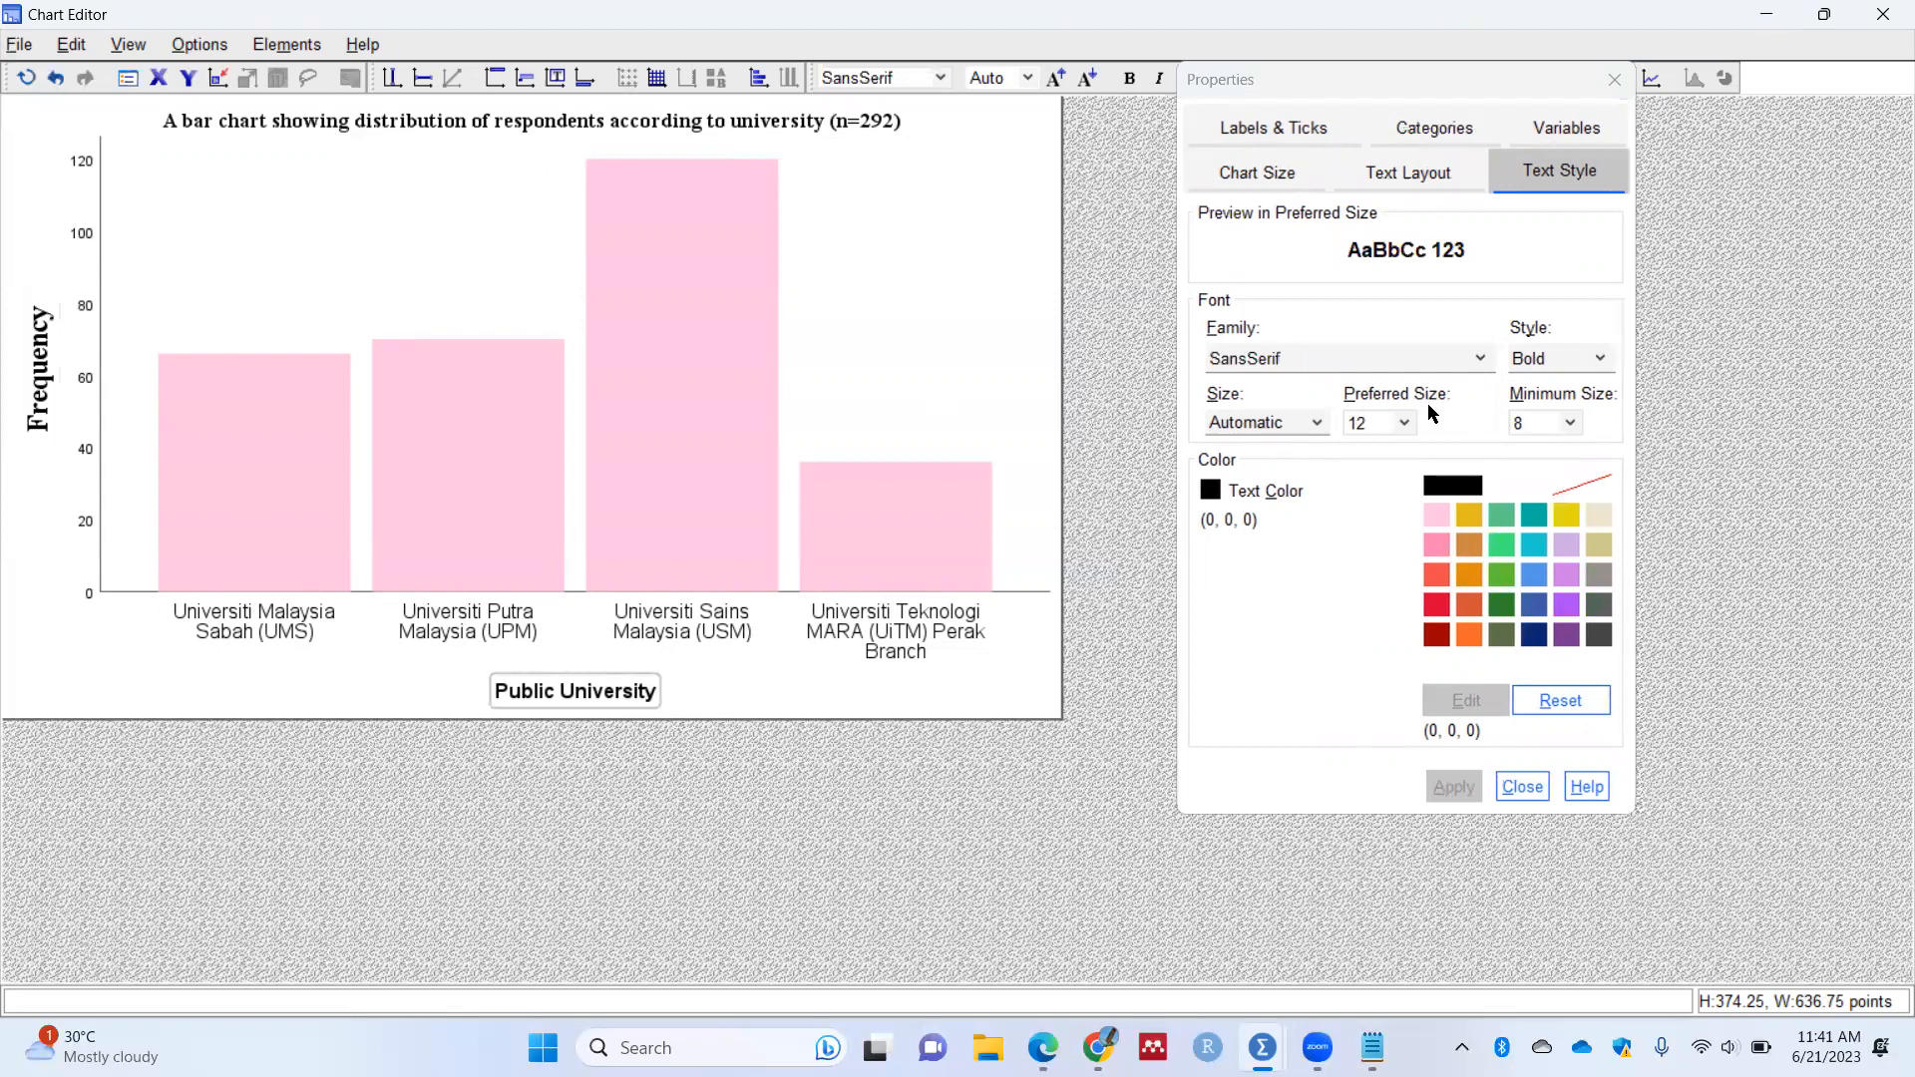
left_click(1401, 419)
left_click(1373, 565)
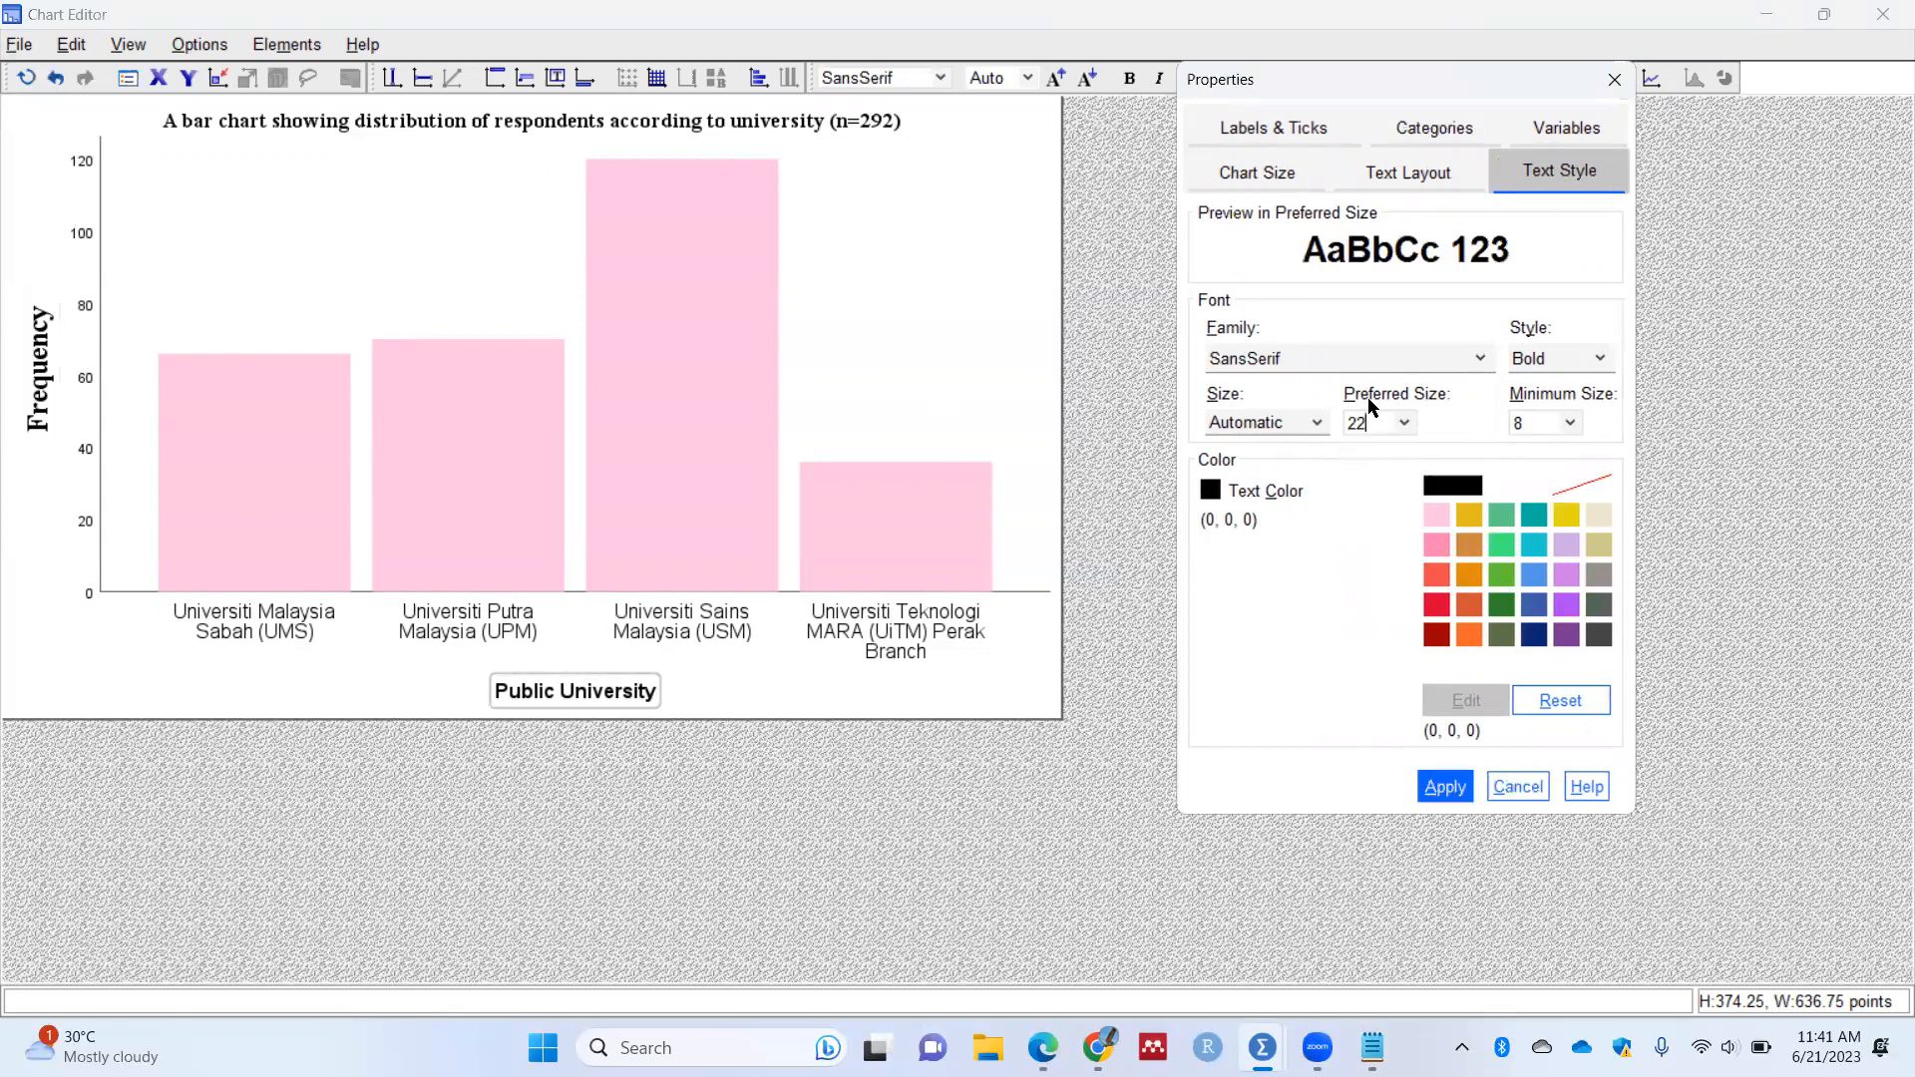
left_click(1426, 359)
scroll(1330, 507, "down", 10)
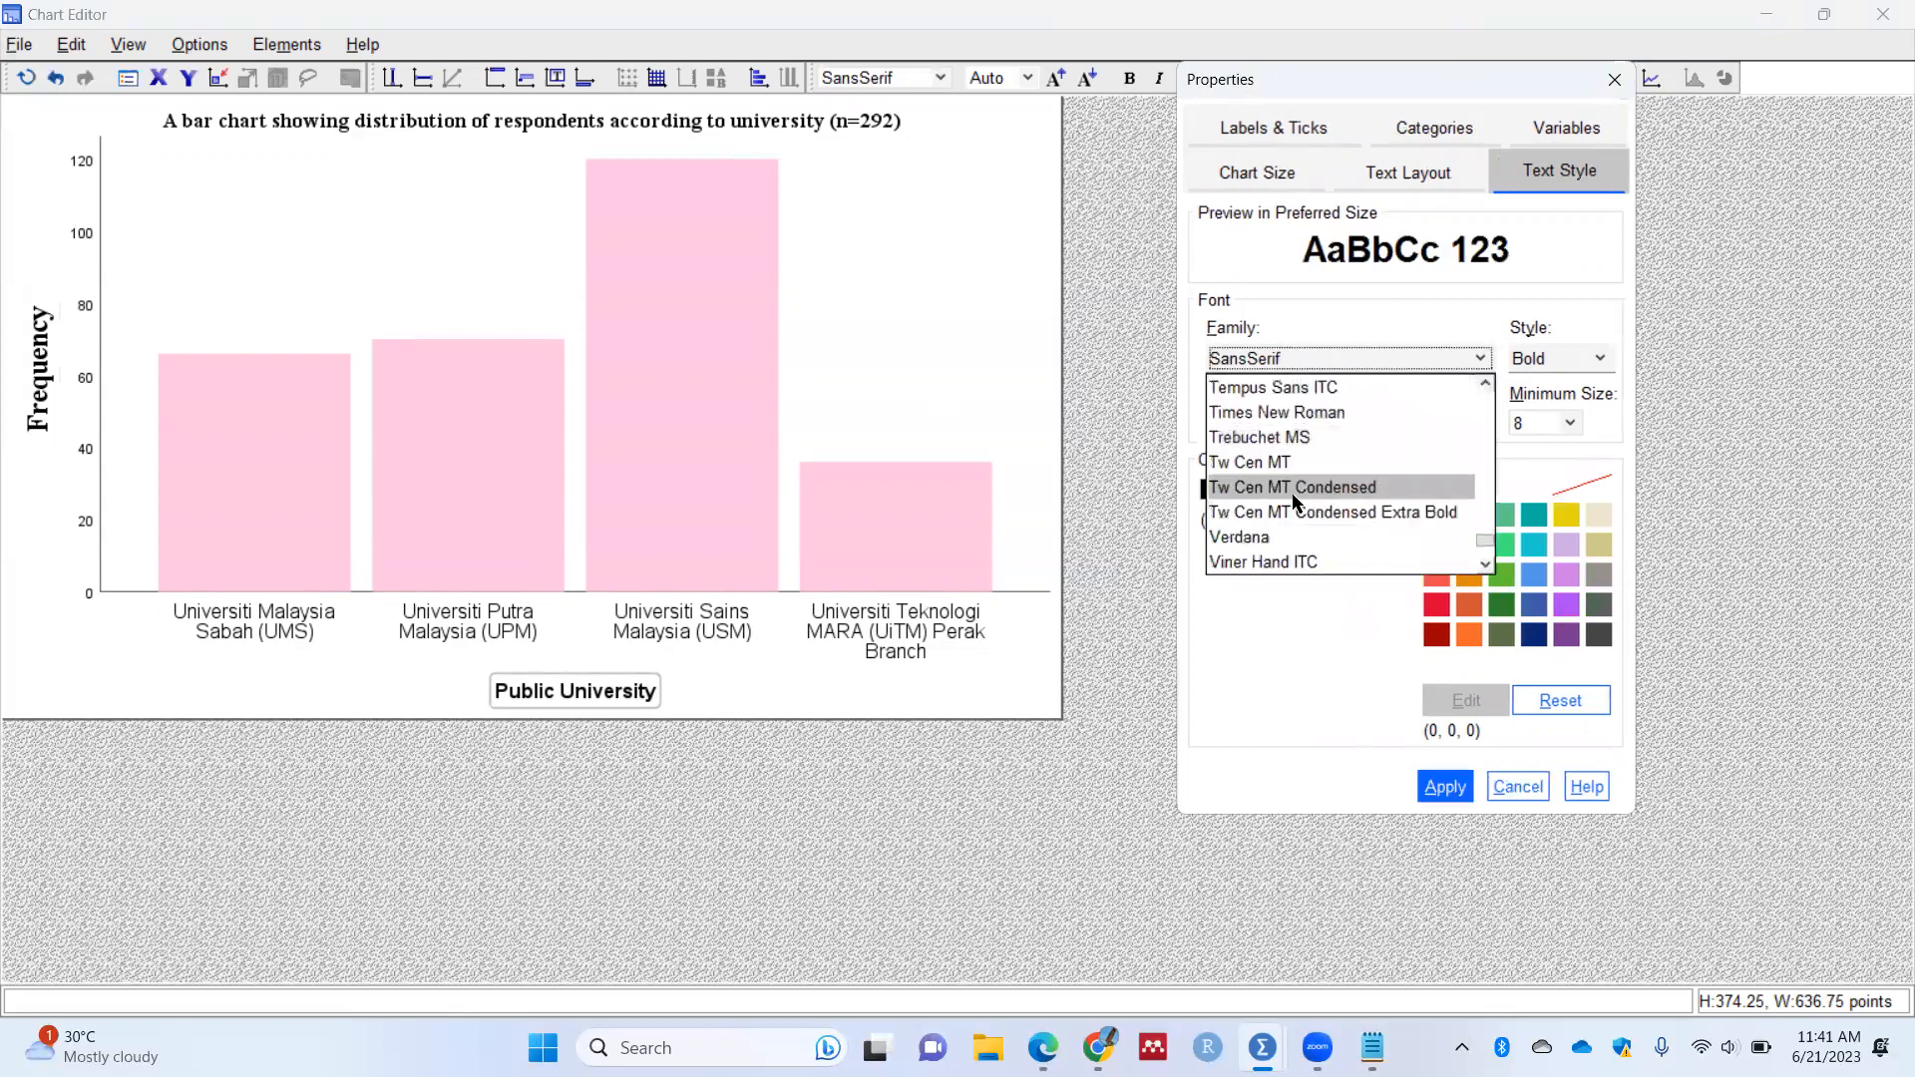
left_click(1297, 413)
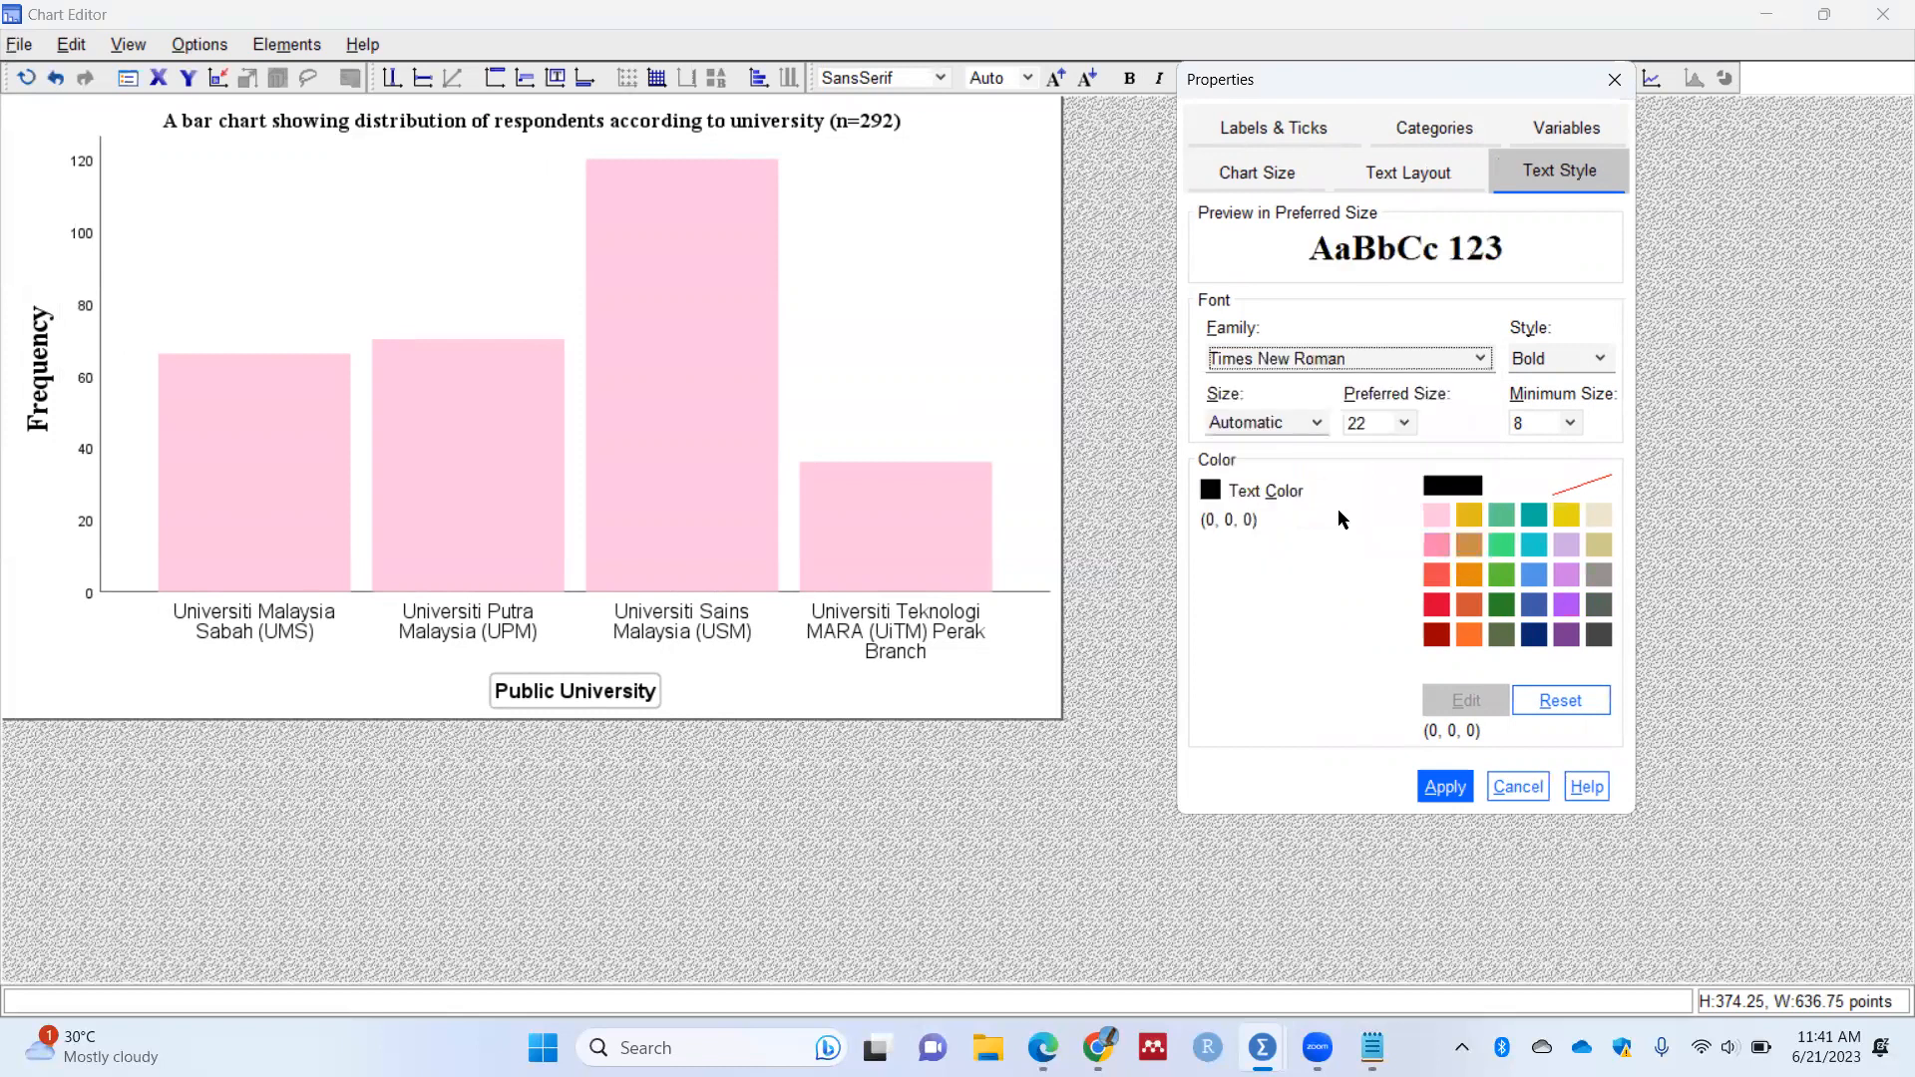
left_click(1447, 788)
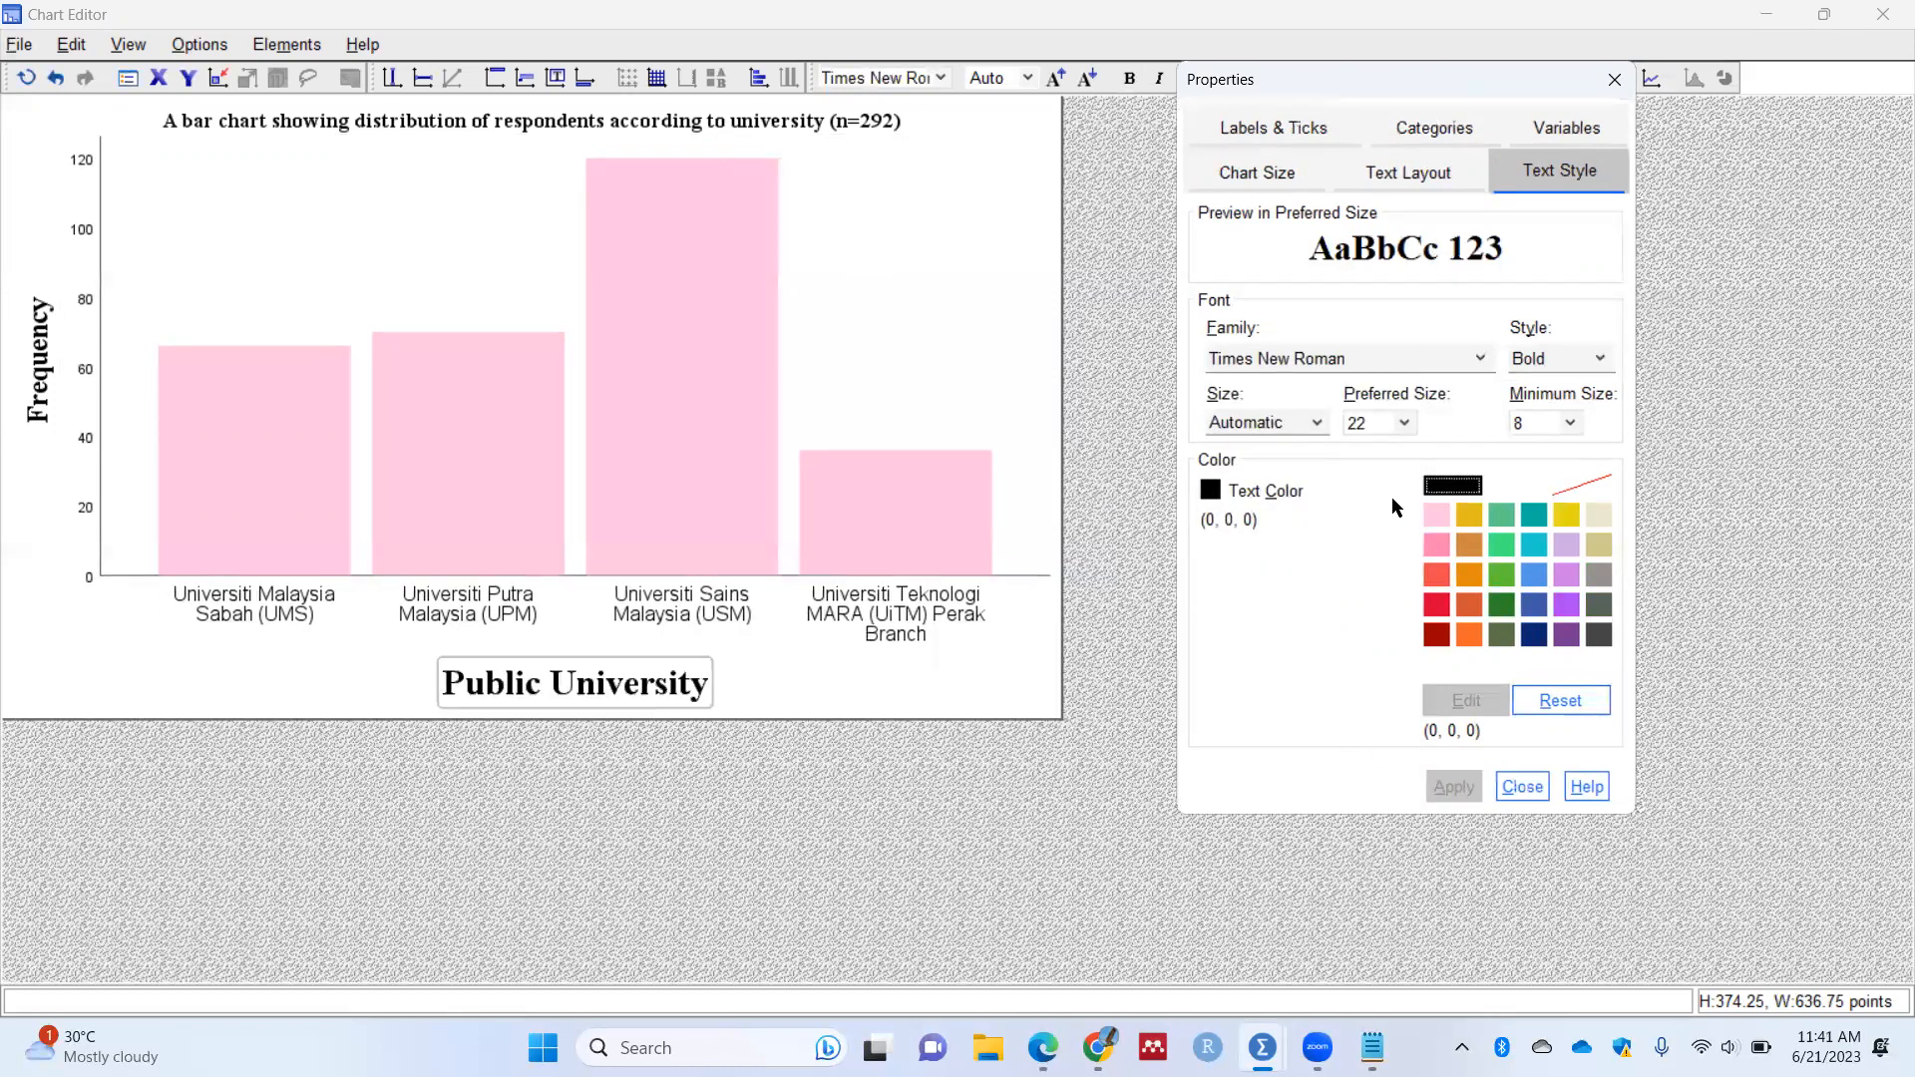
Step: Reduce the preferred font size of the Public University axis title to 18
left_click(1402, 423)
left_click(1362, 539)
left_click(1452, 786)
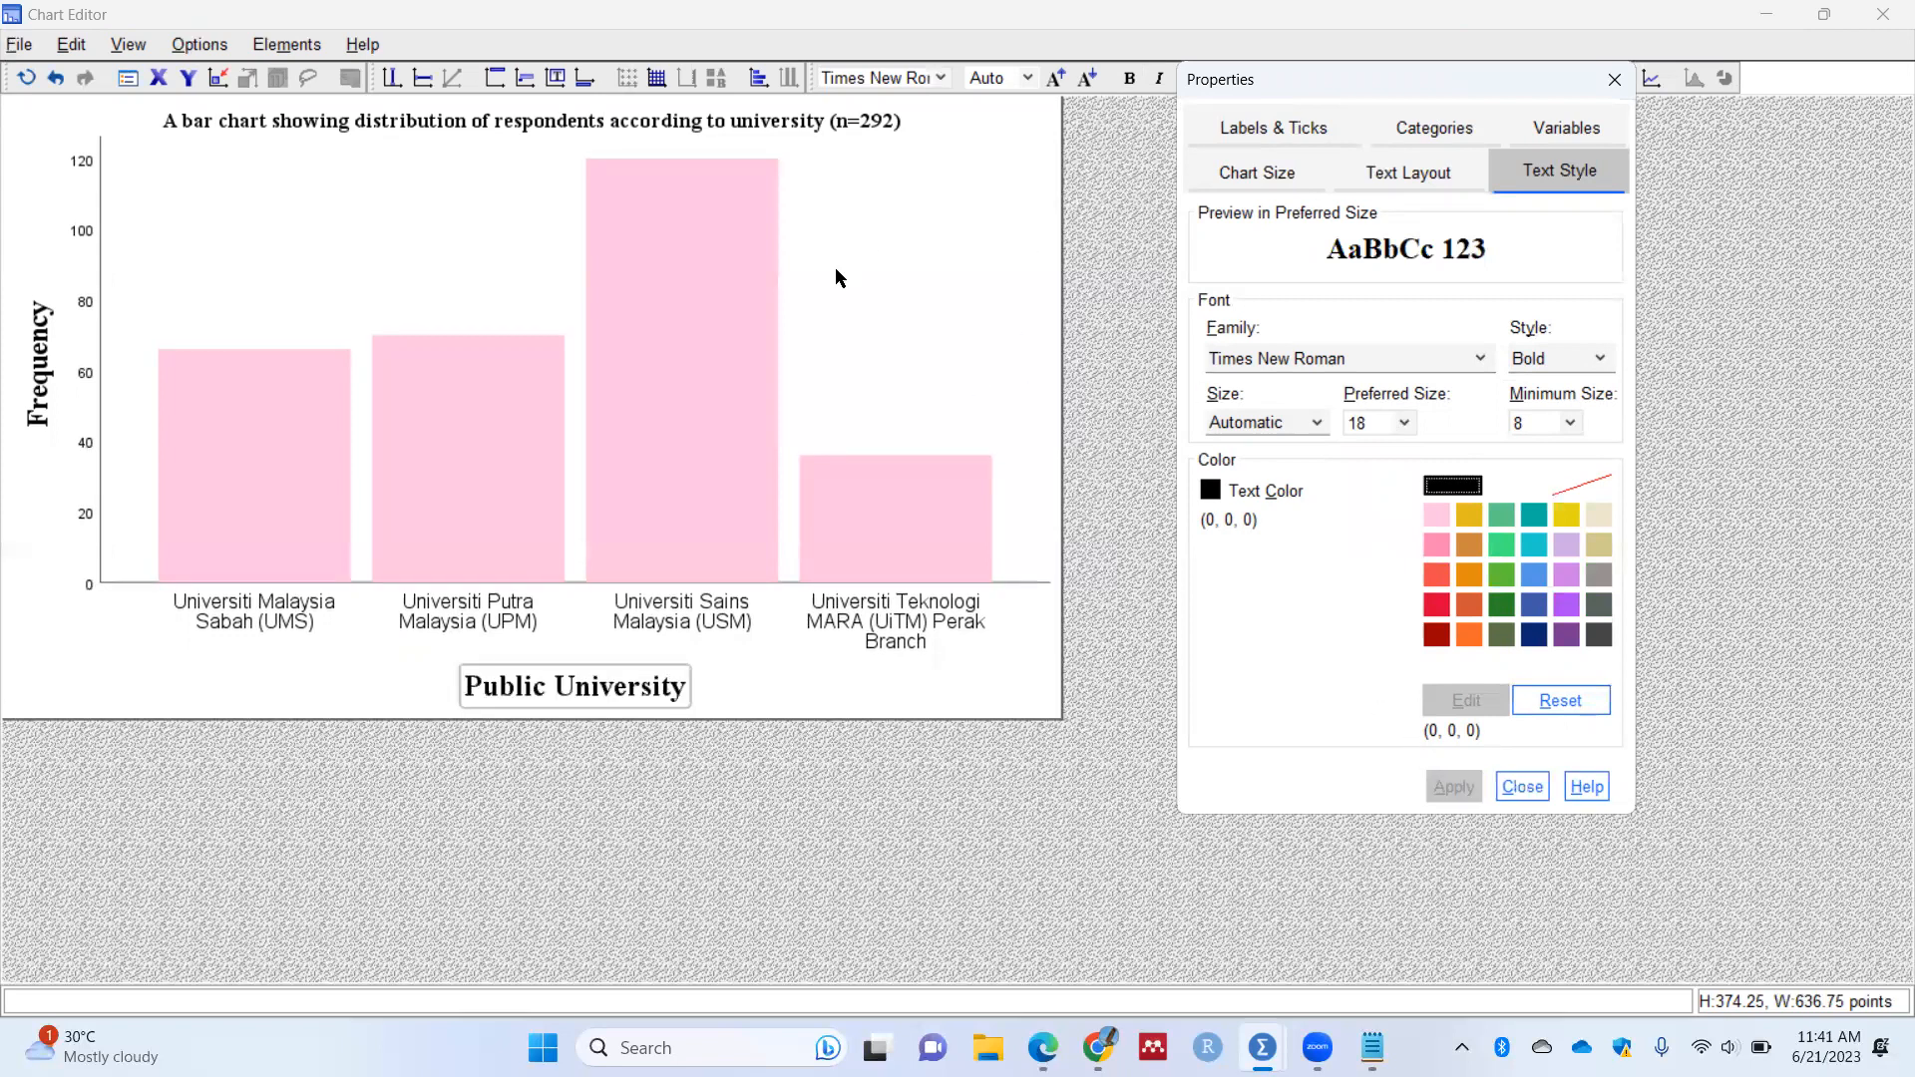
Step: Set the chart title's preferred size to 26 and make its text frame taller
left_click(828, 118)
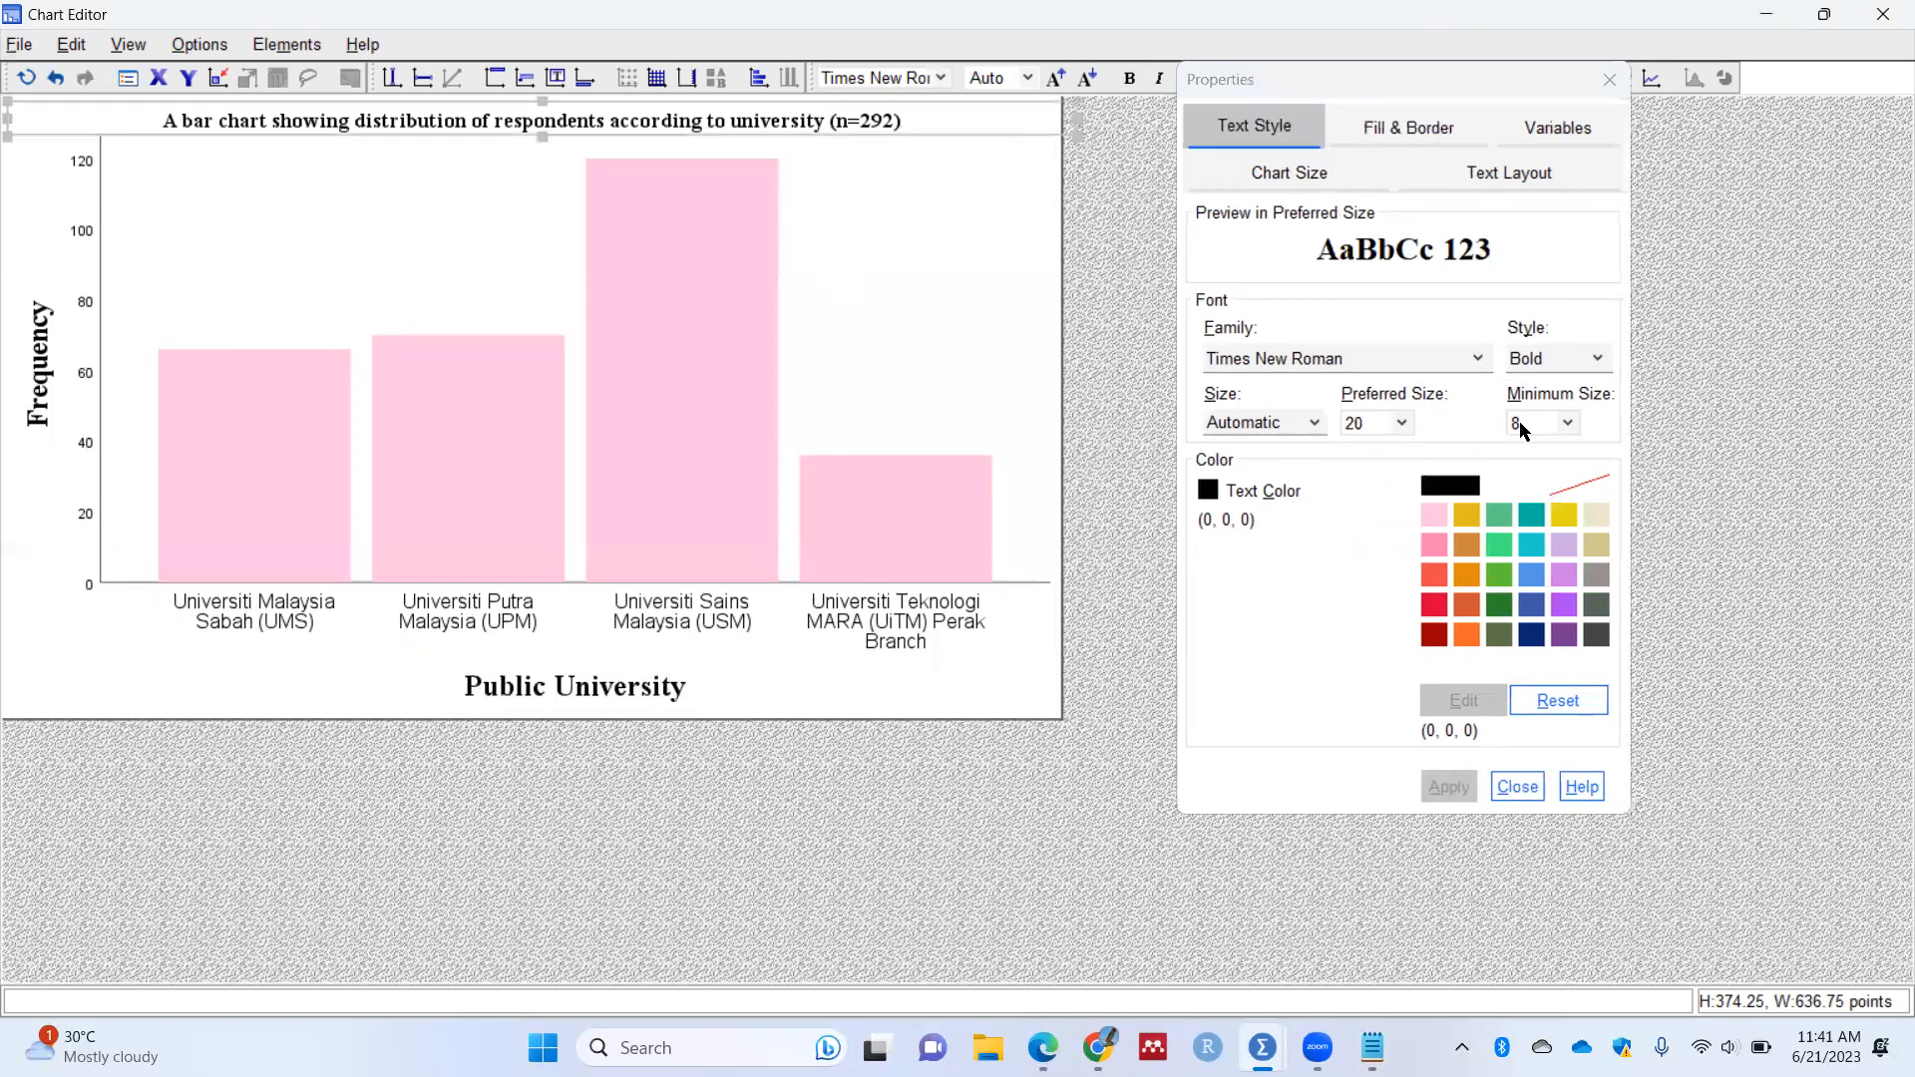
left_click(1399, 423)
left_click(1373, 620)
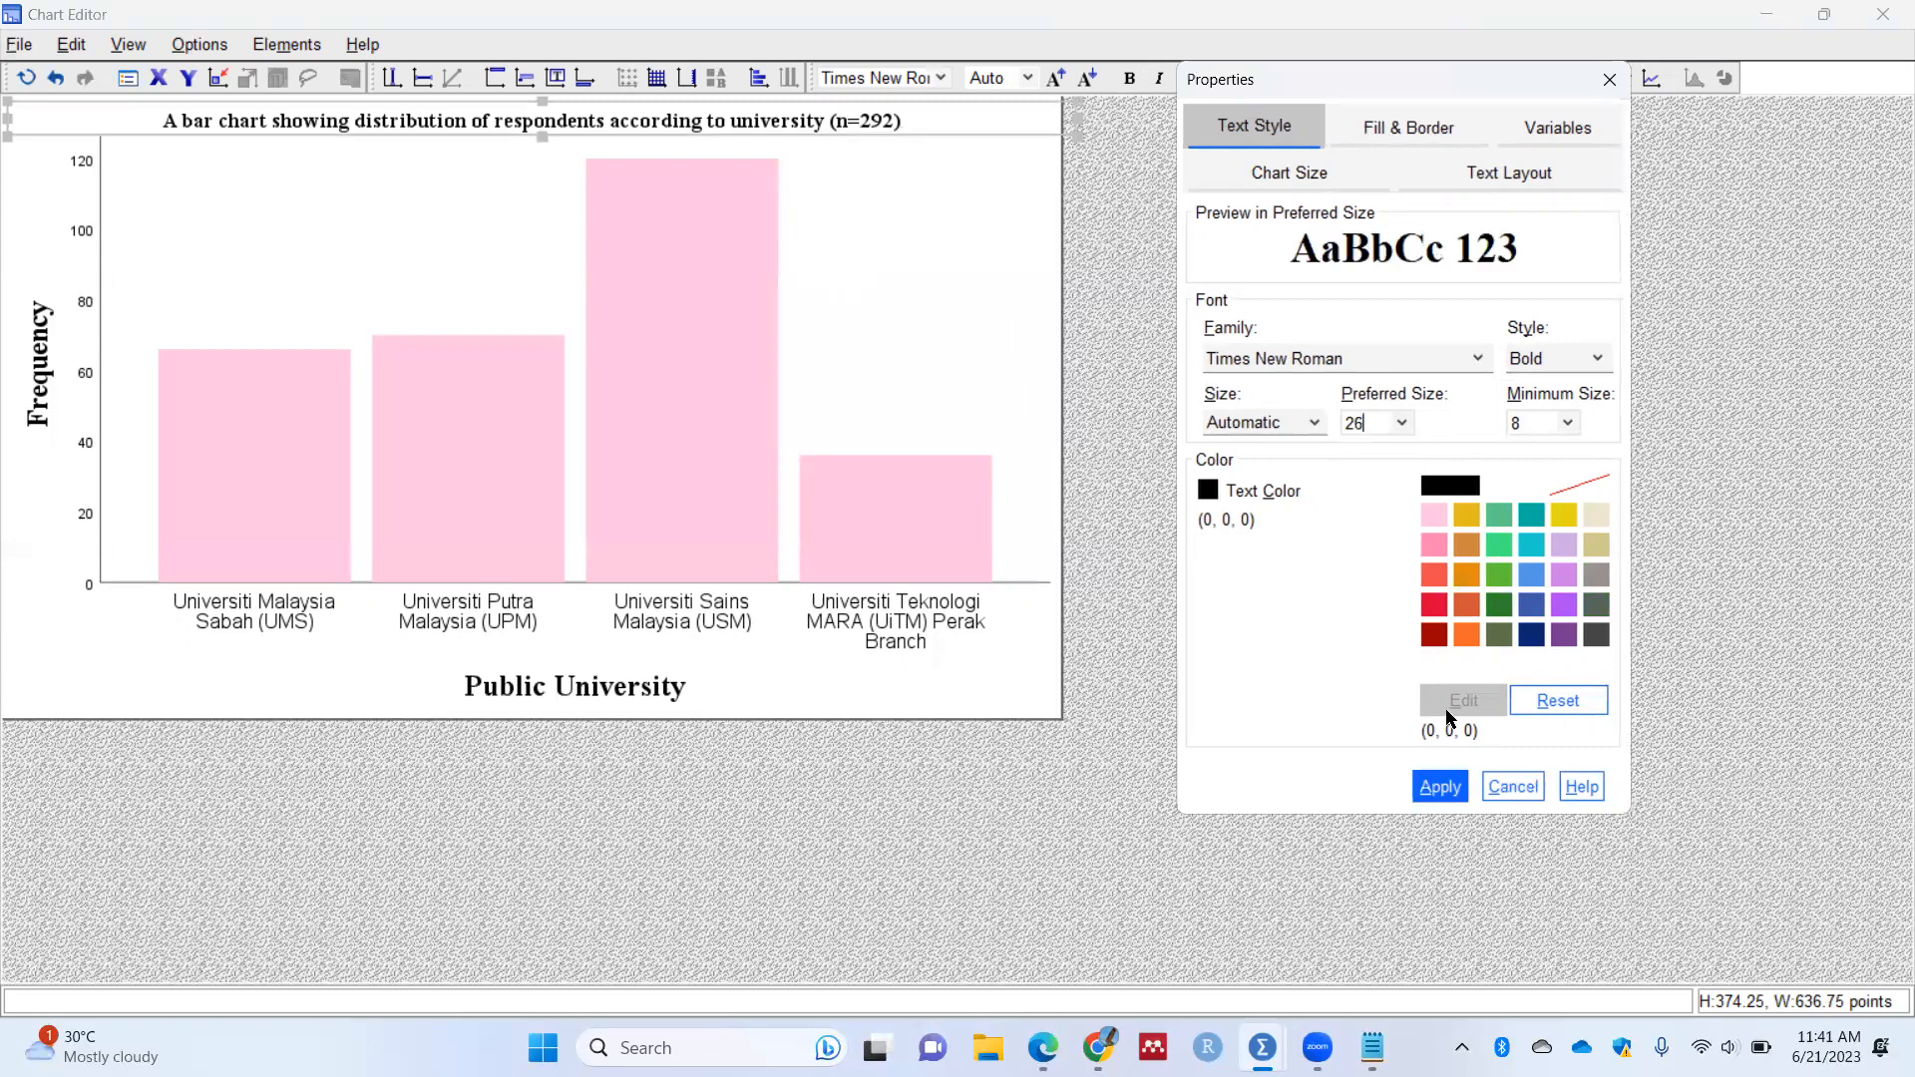
left_click(1446, 788)
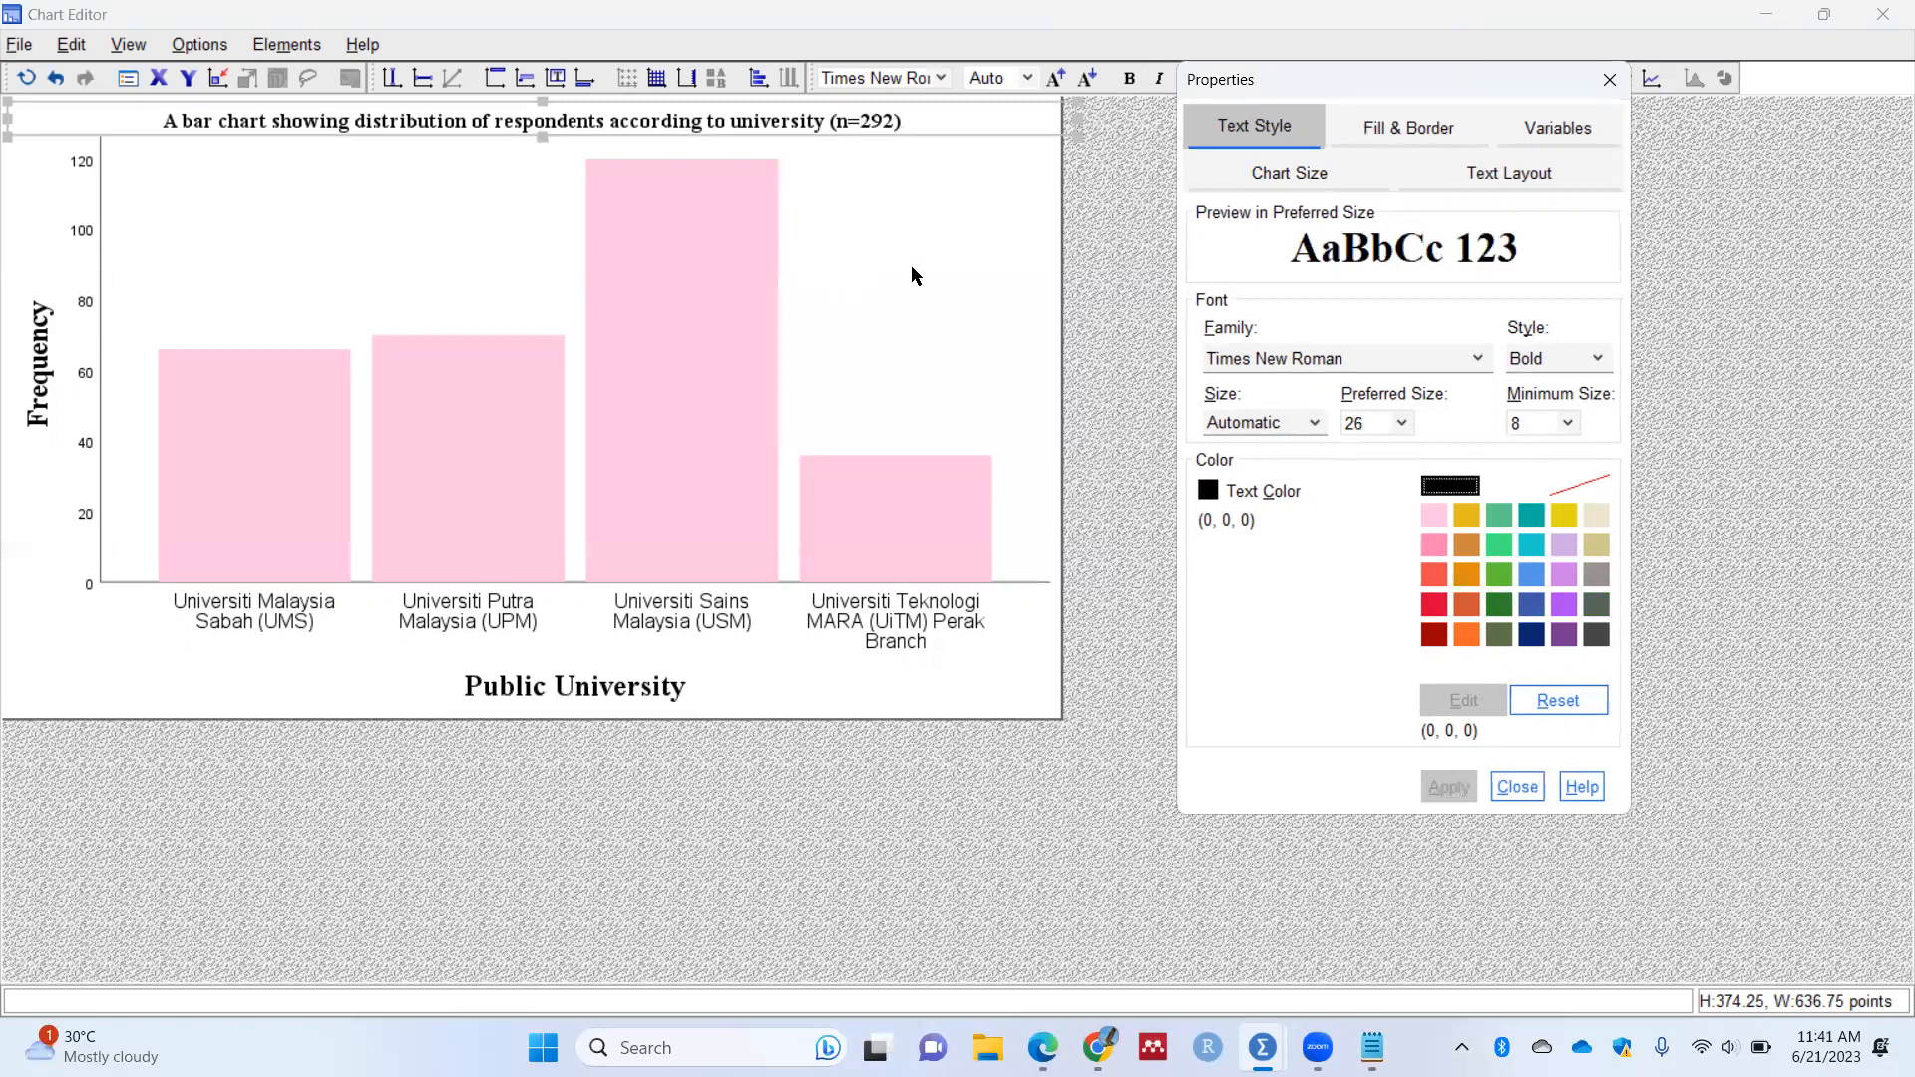
left_click_drag(543, 136, 544, 168)
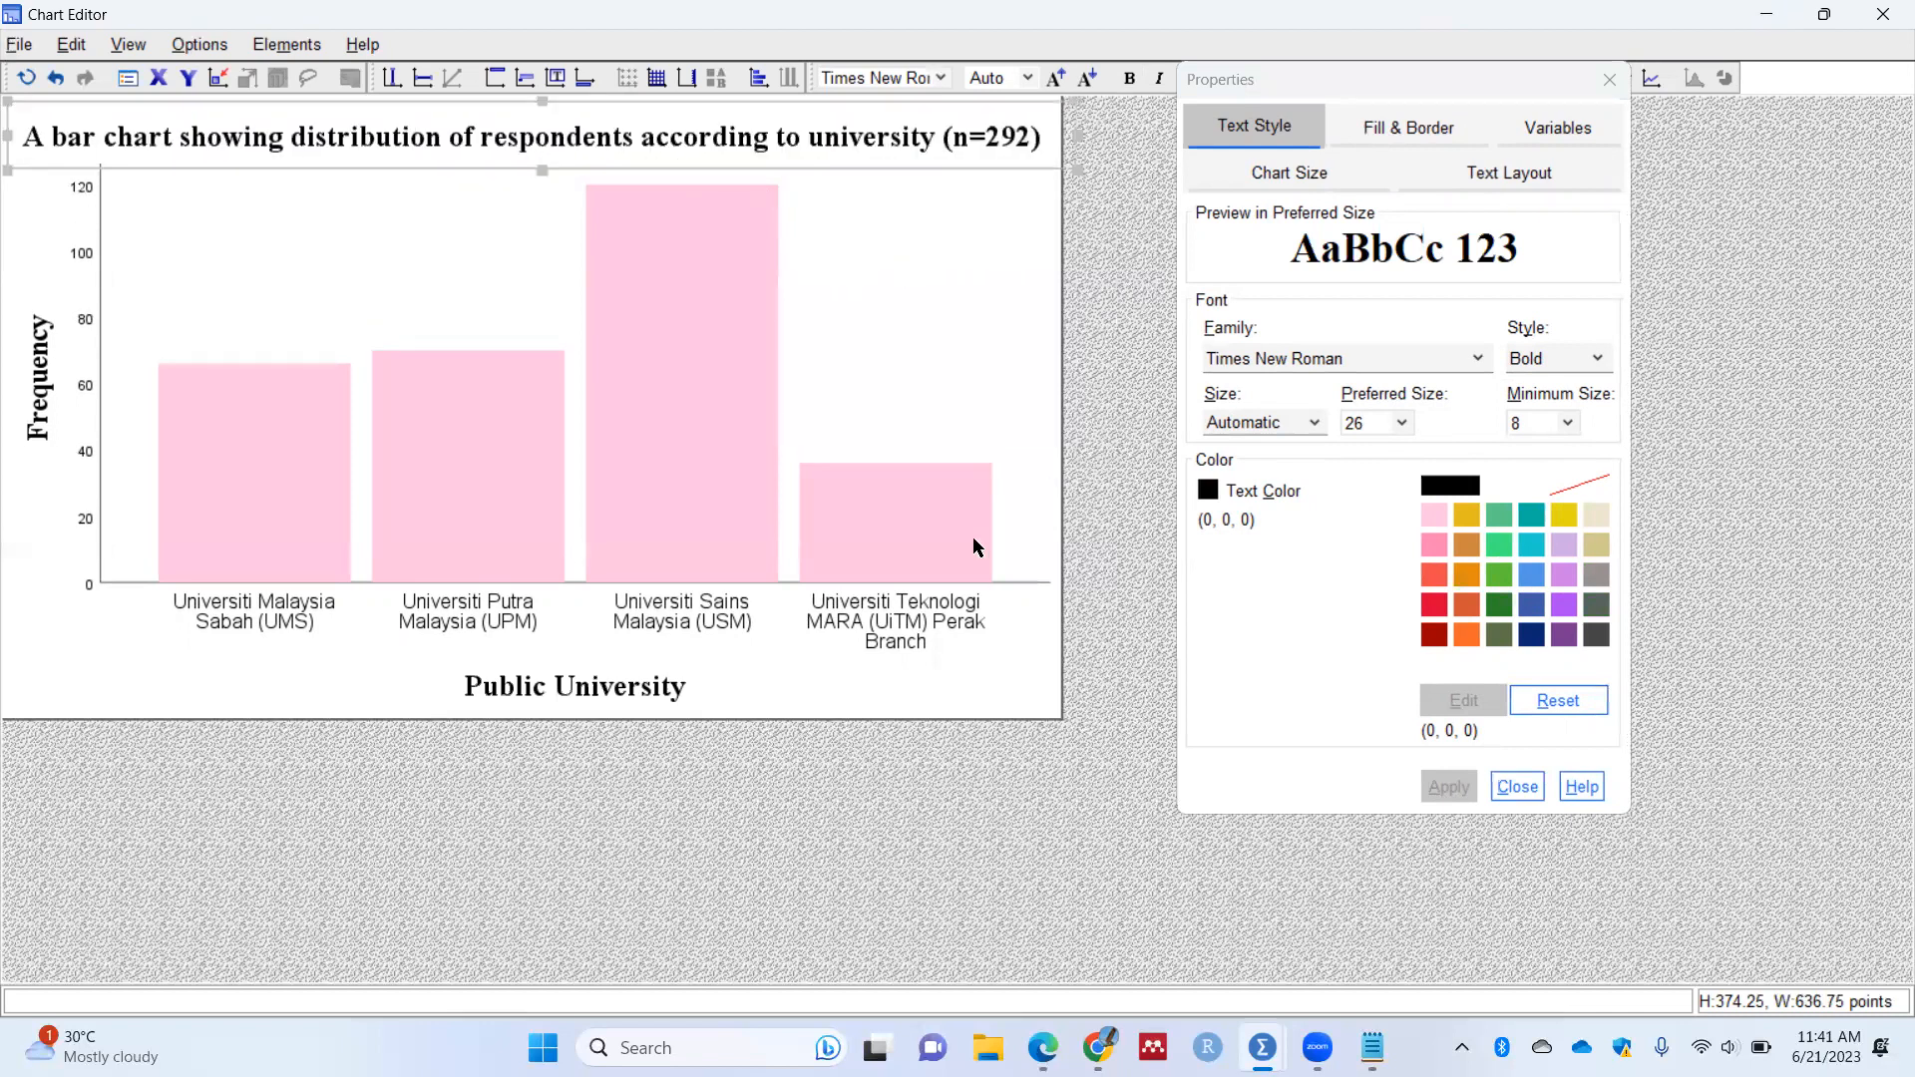
Step: Close the Properties window and show data labels on all the bars
double_click(725, 624)
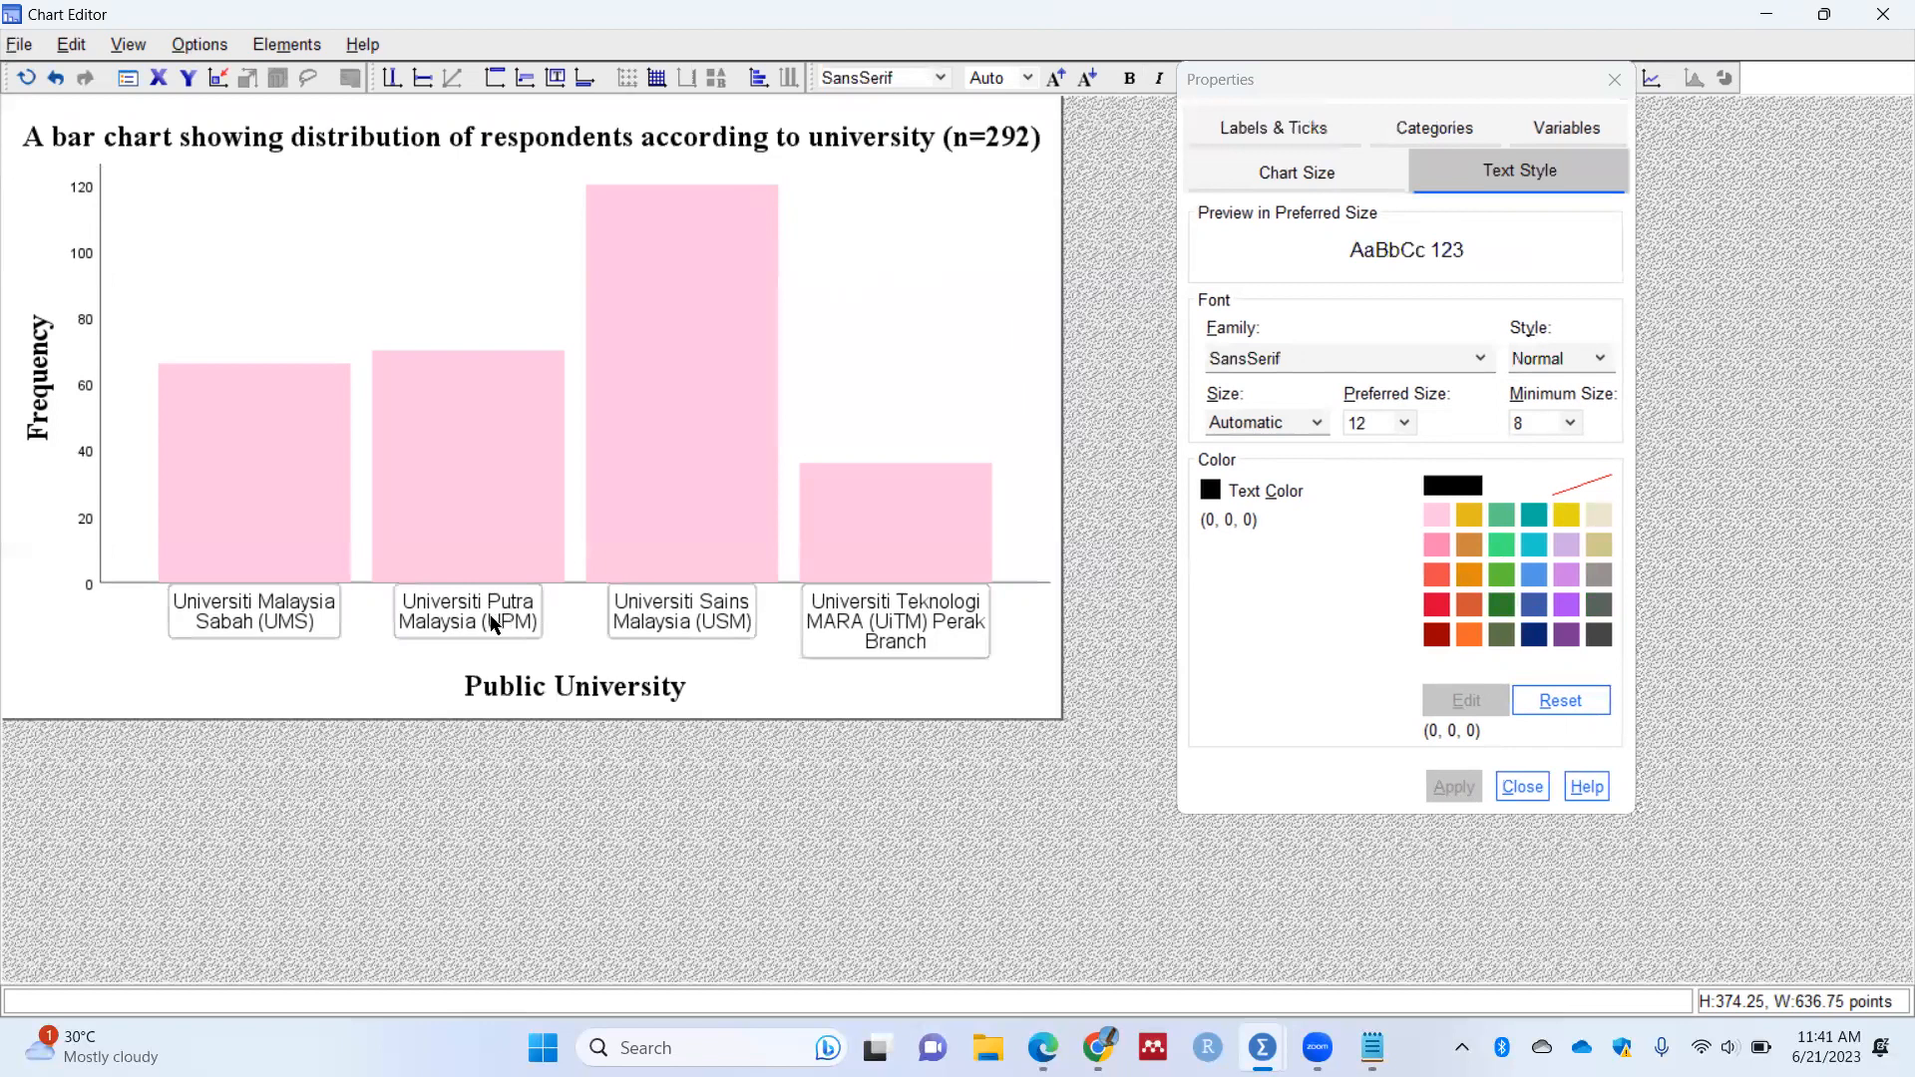
left_click(1614, 79)
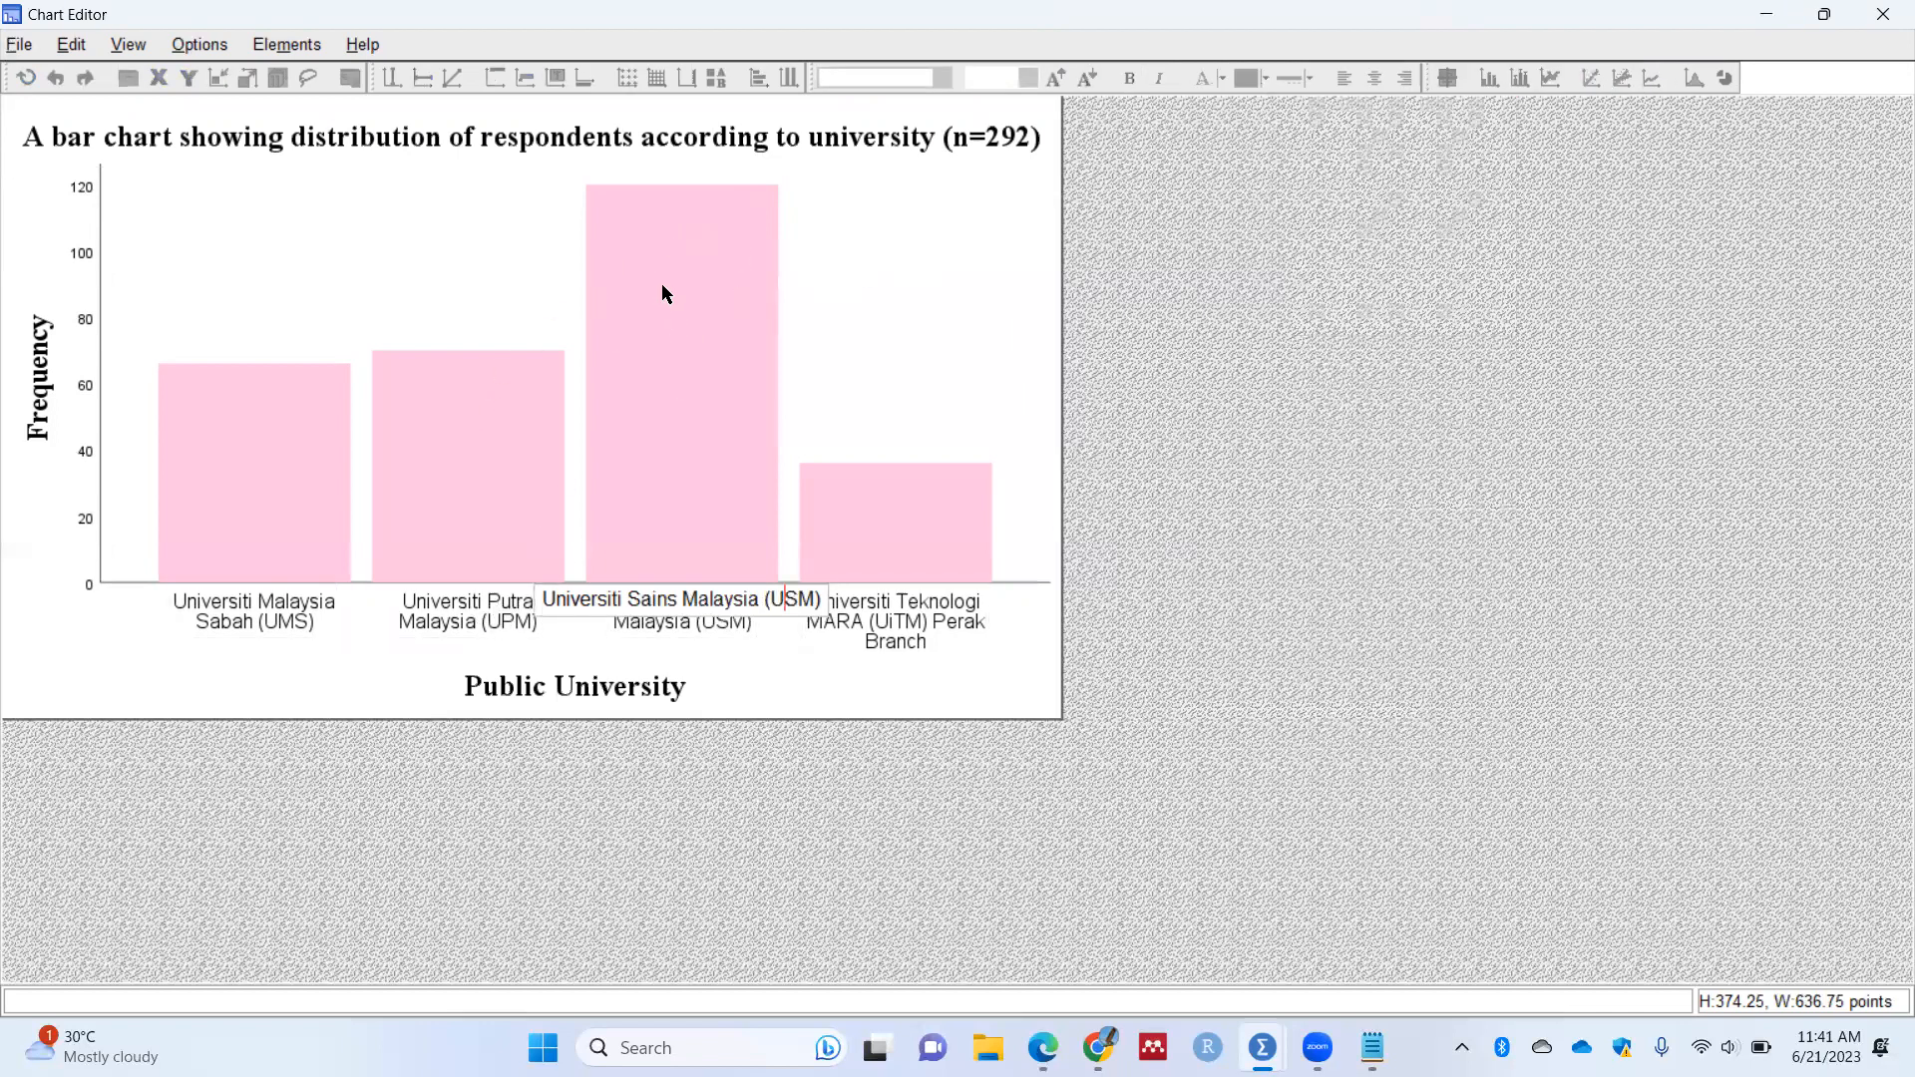
left_click(664, 290)
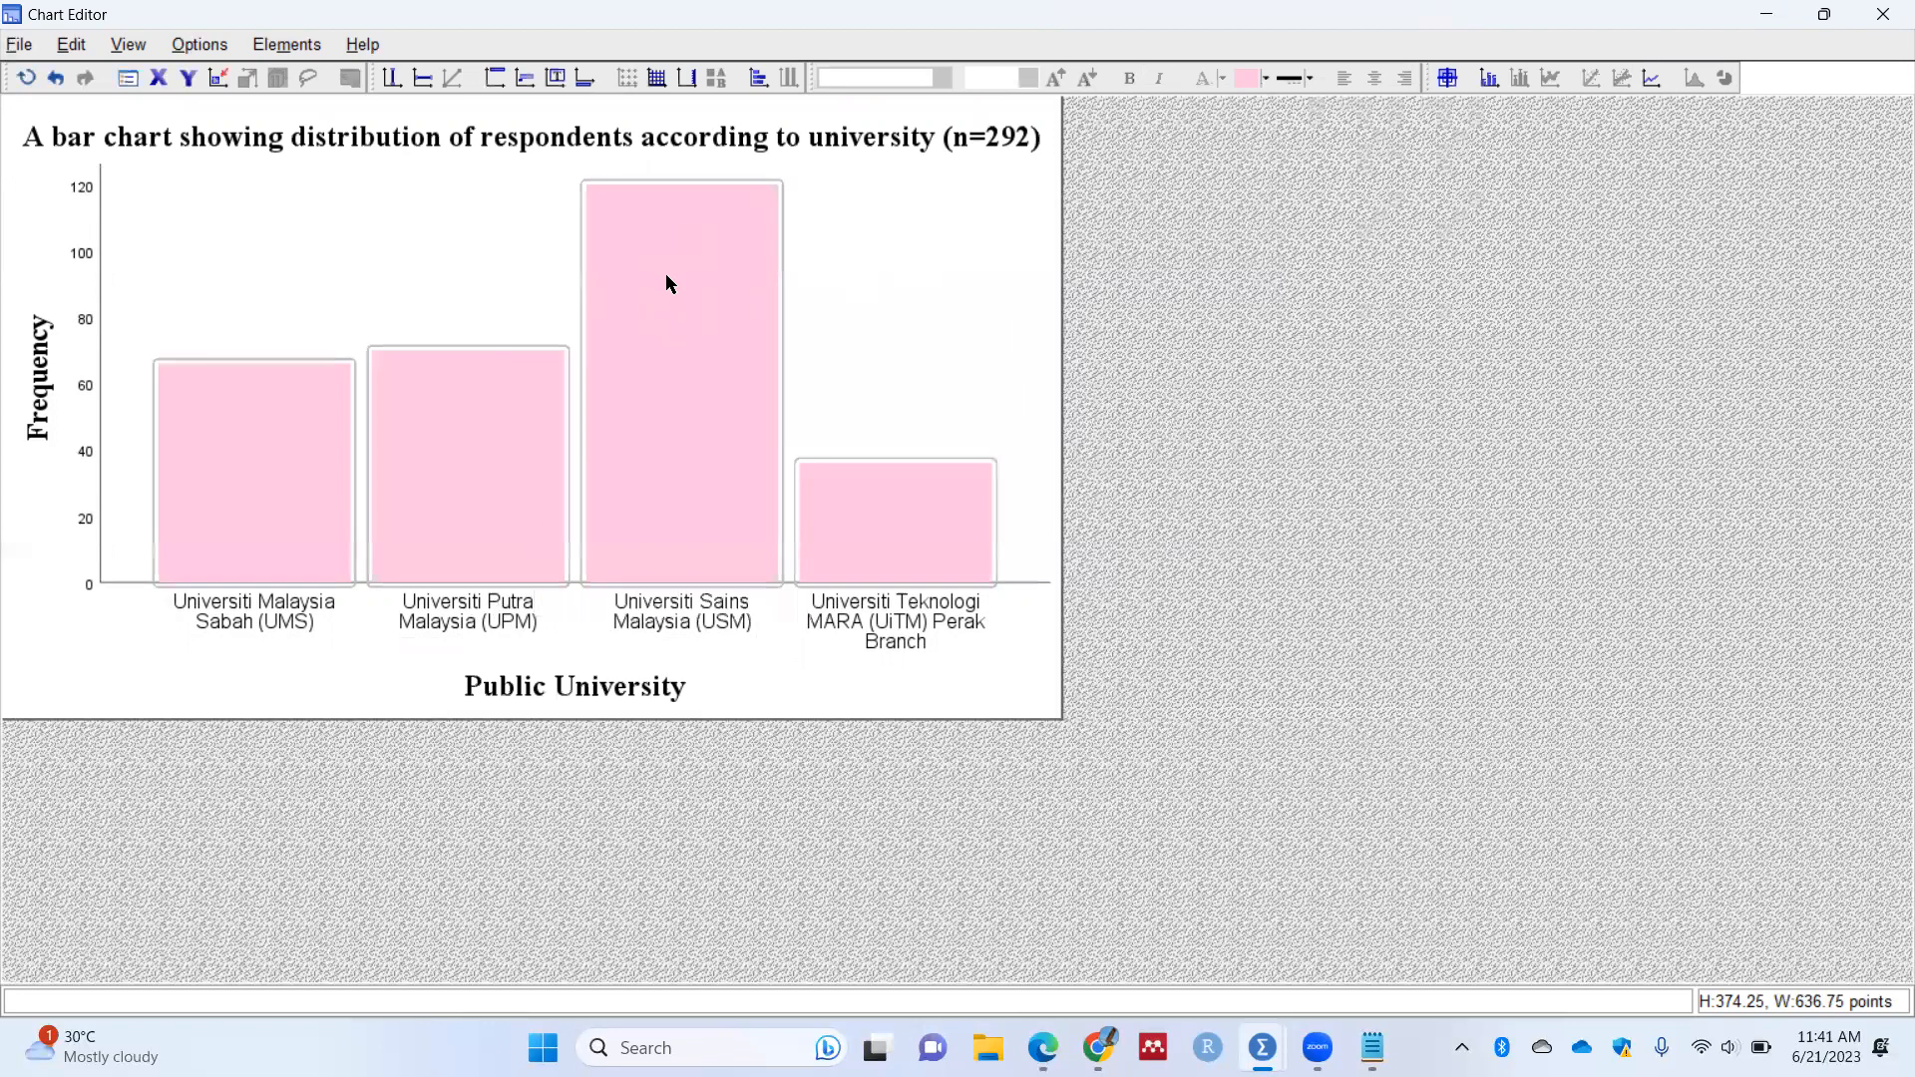
right_click(664, 273)
left_click(1377, 303)
left_click(572, 342)
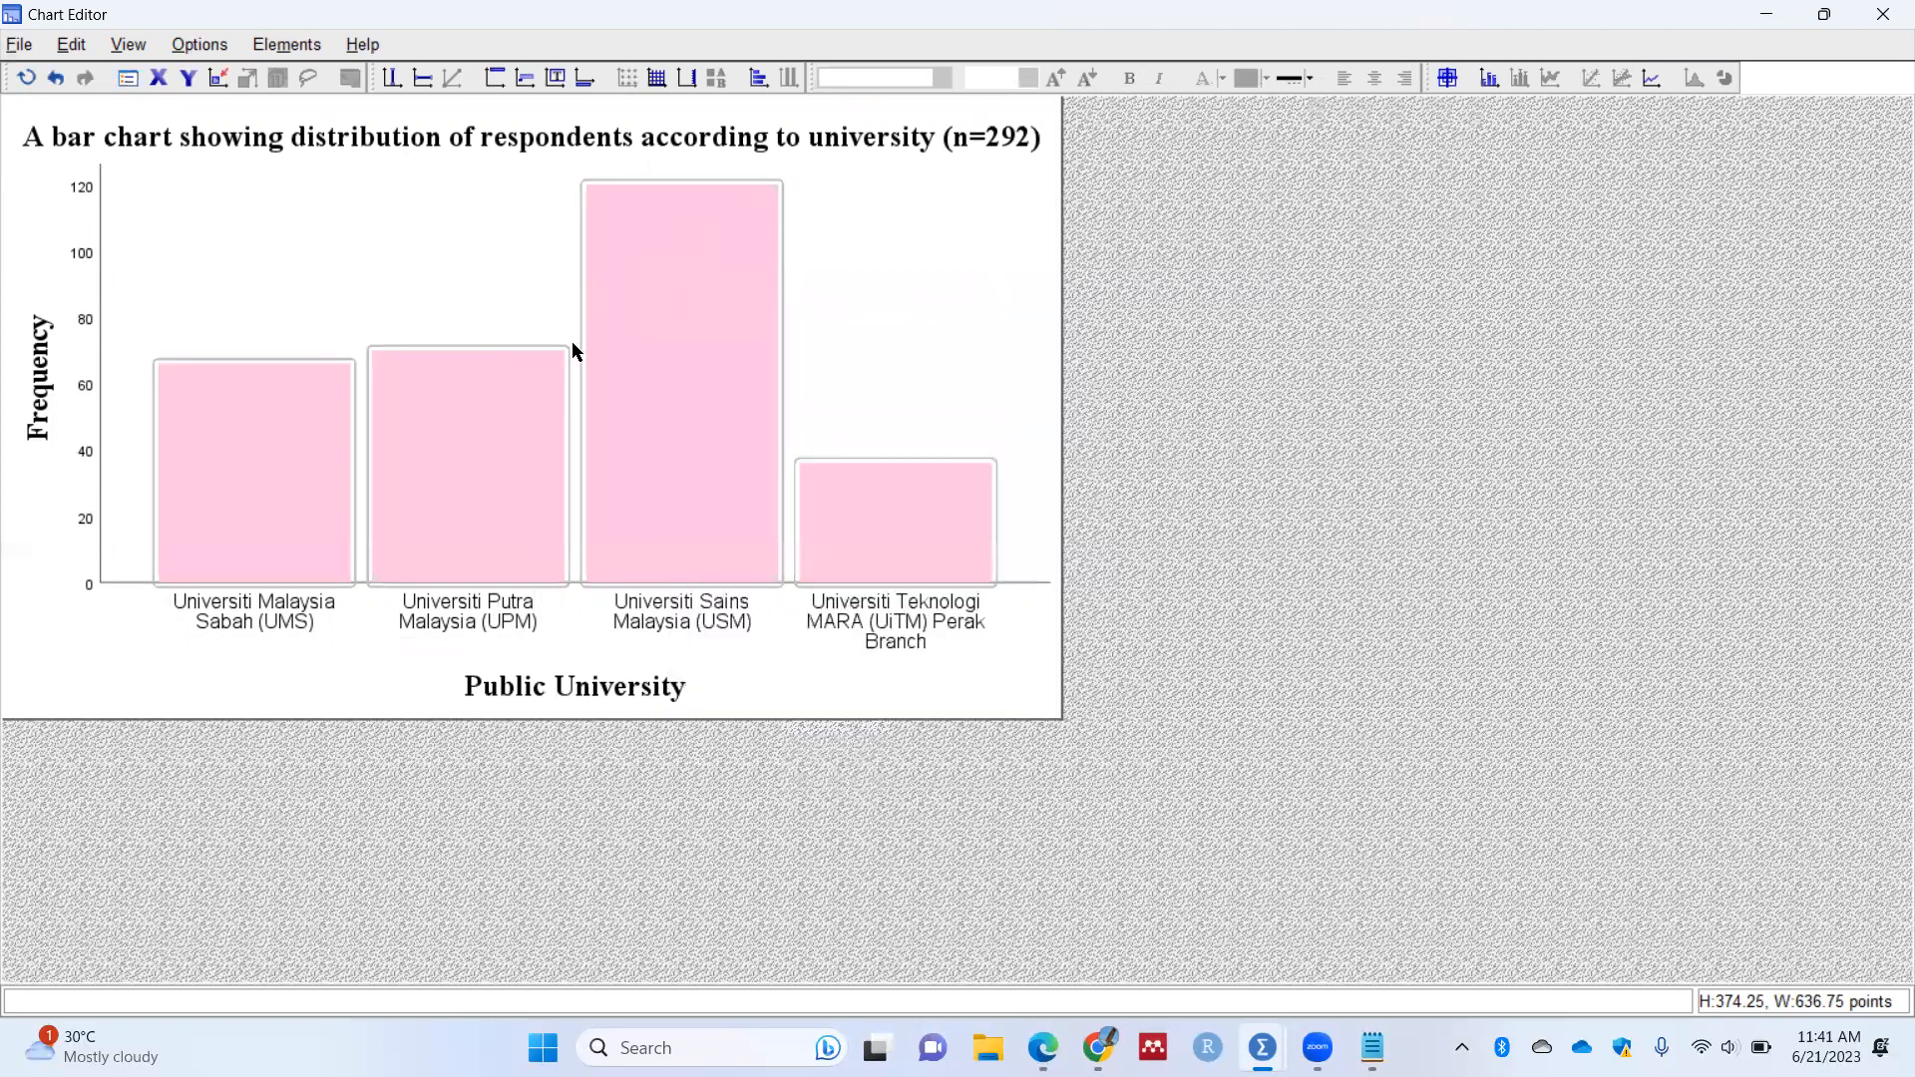
left_click(658, 350)
left_click(702, 310)
left_click(1401, 320)
left_click(675, 318)
right_click(679, 318)
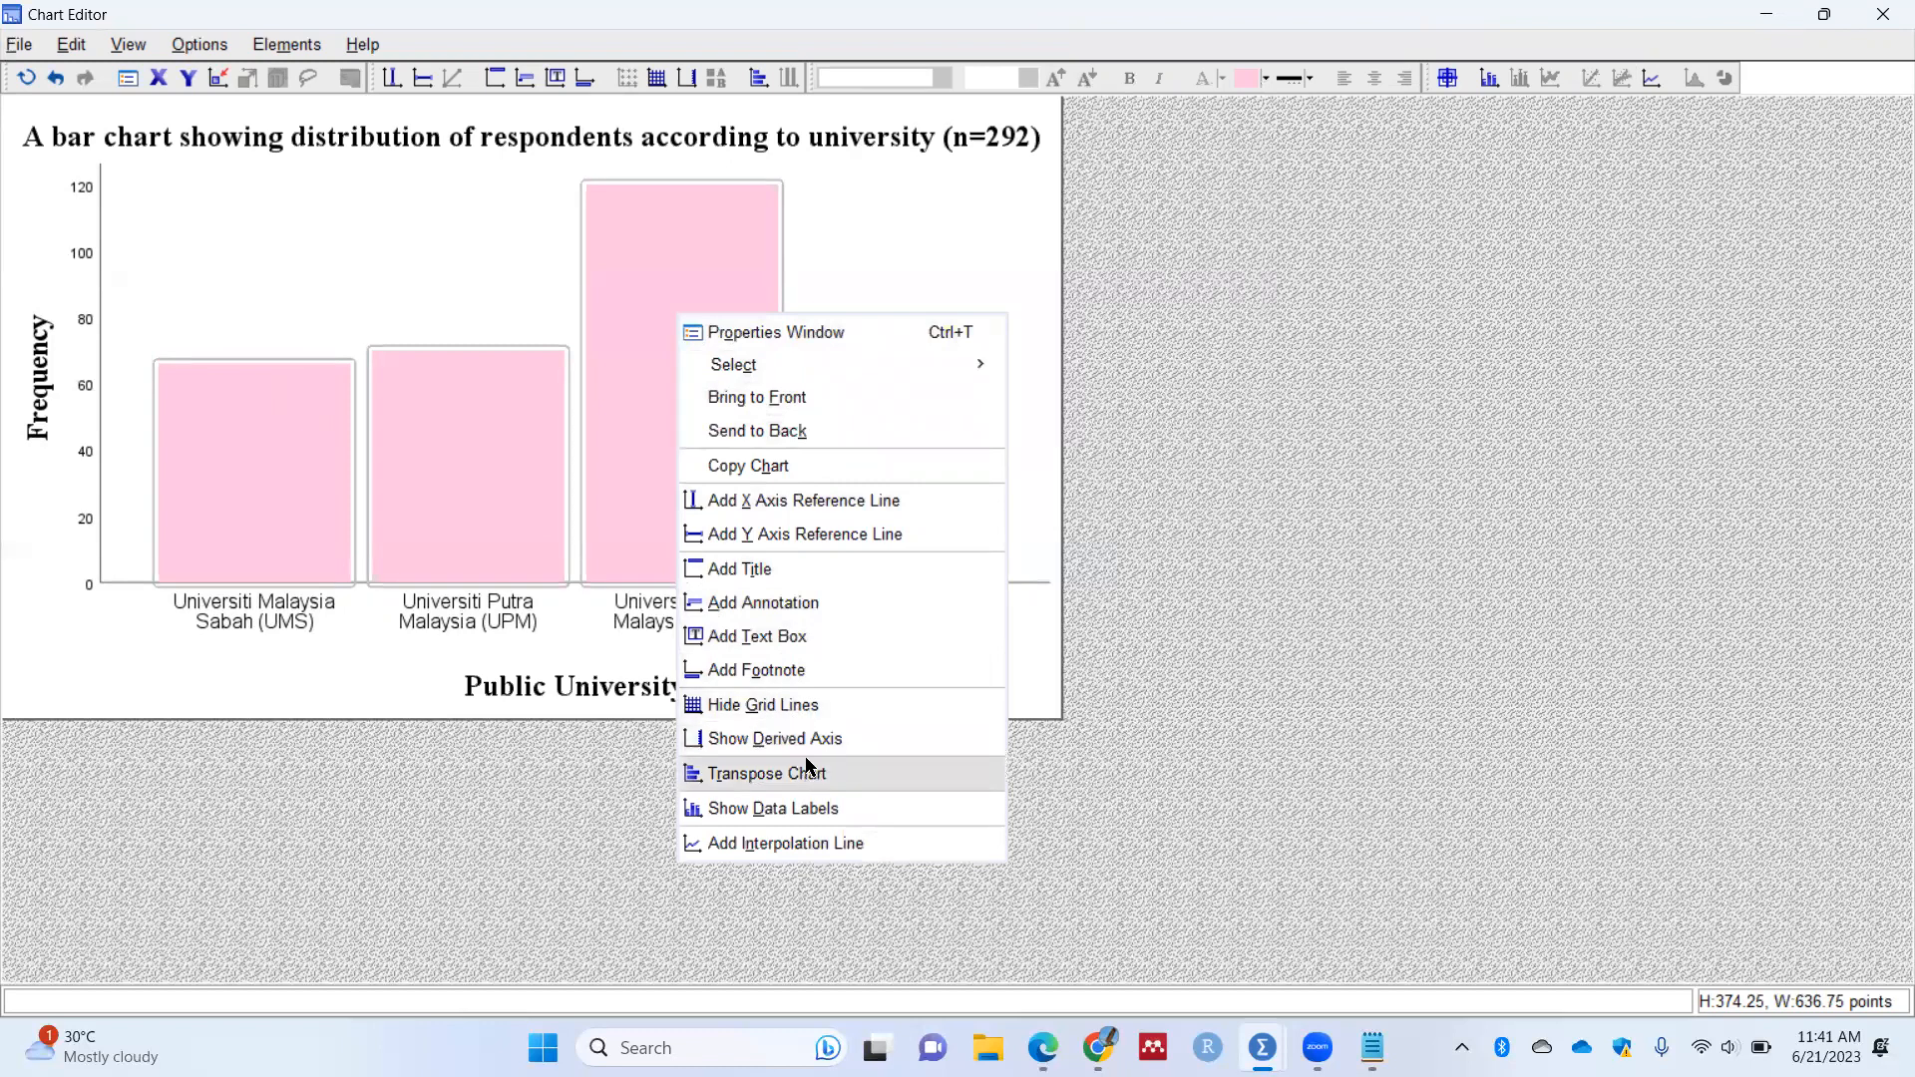
left_click(795, 810)
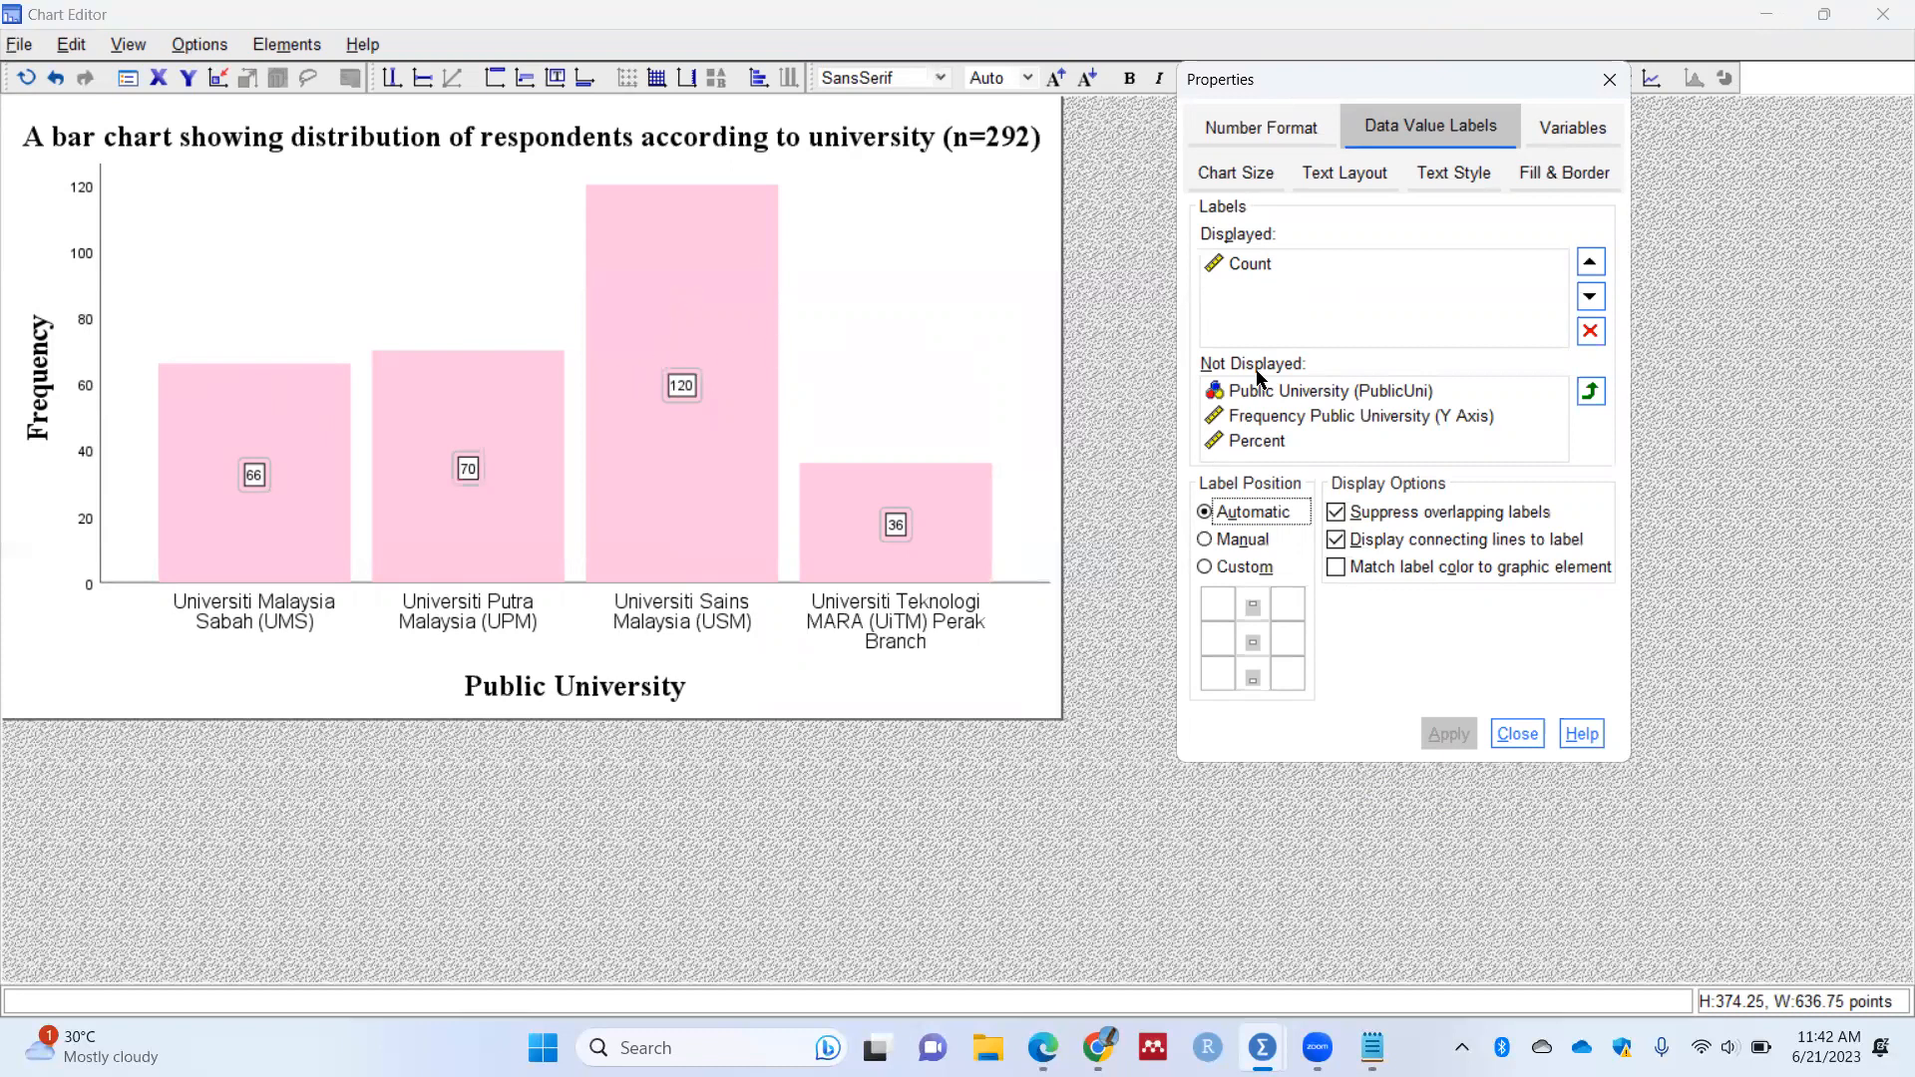
Step: Replace Count with Percent as the value displayed in the bars' data labels
left_click(1244, 442)
left_click(1275, 440)
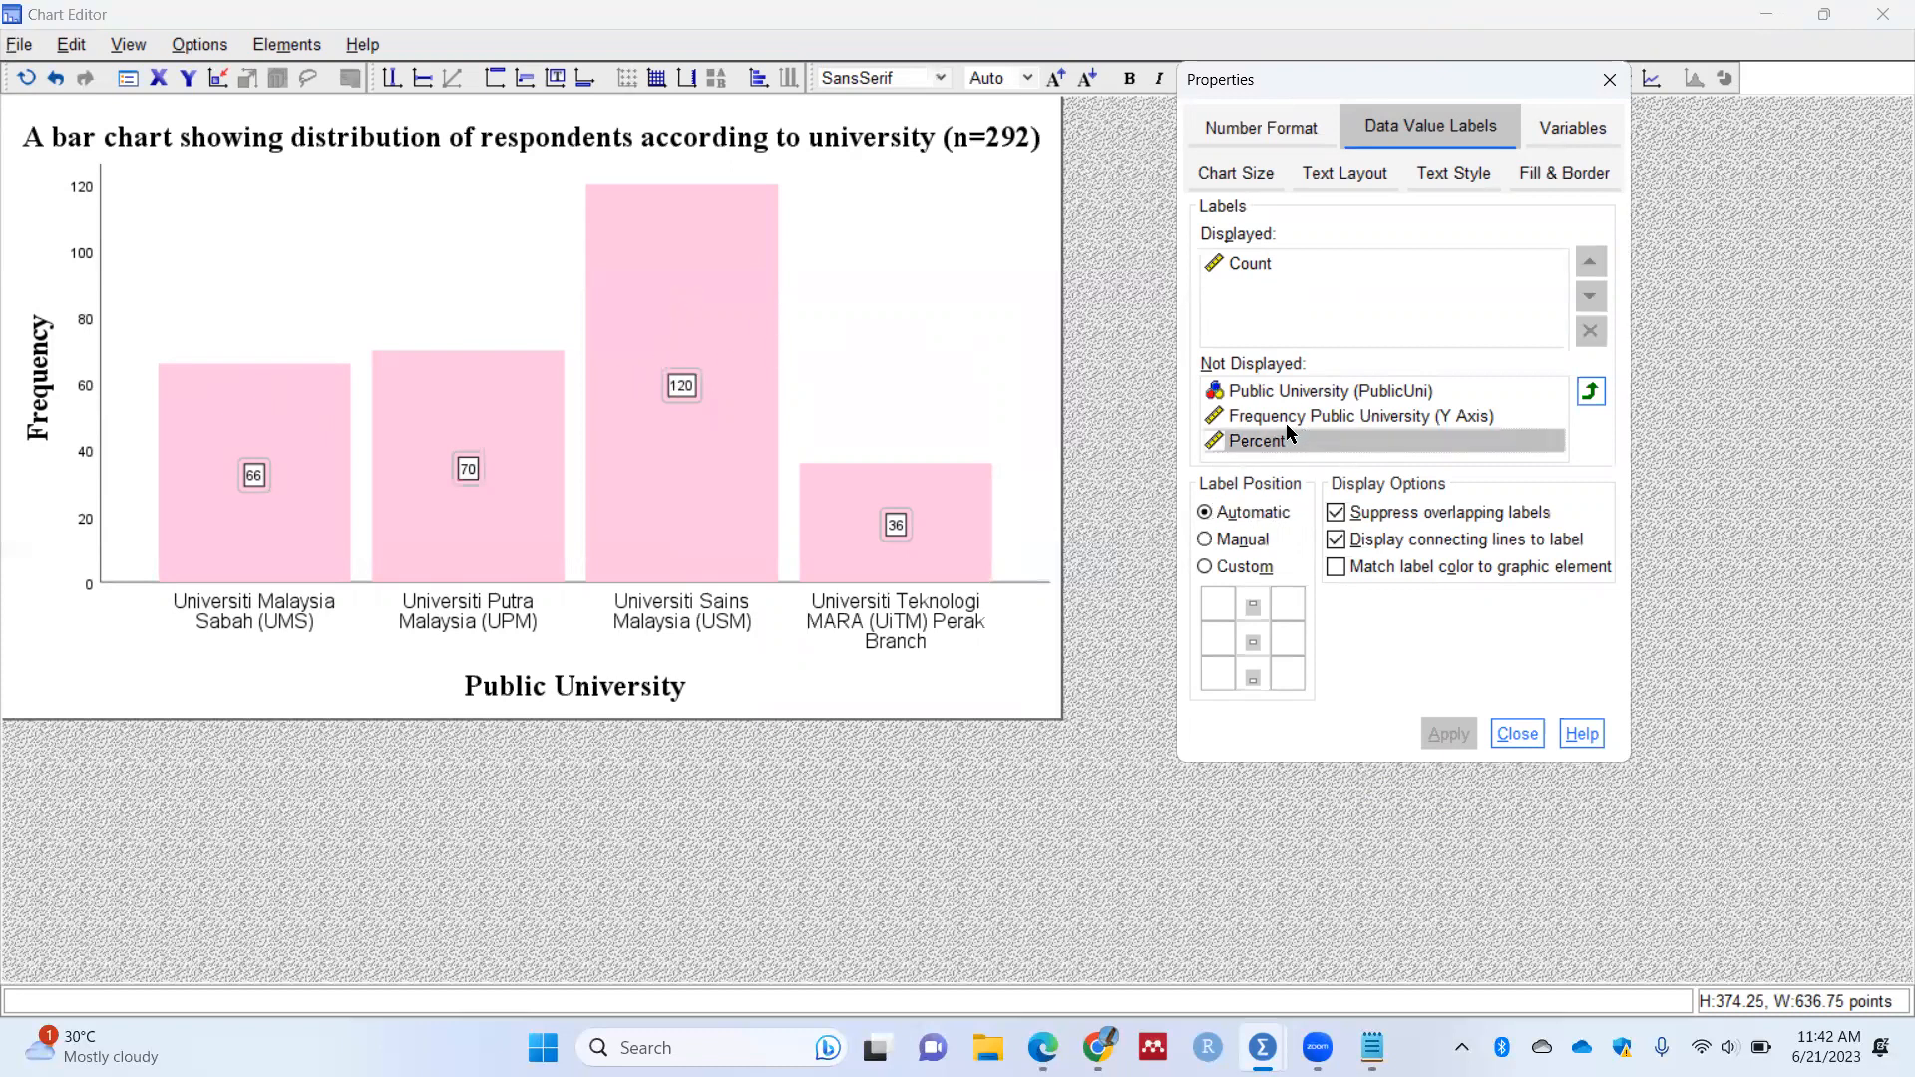
left_click(1591, 391)
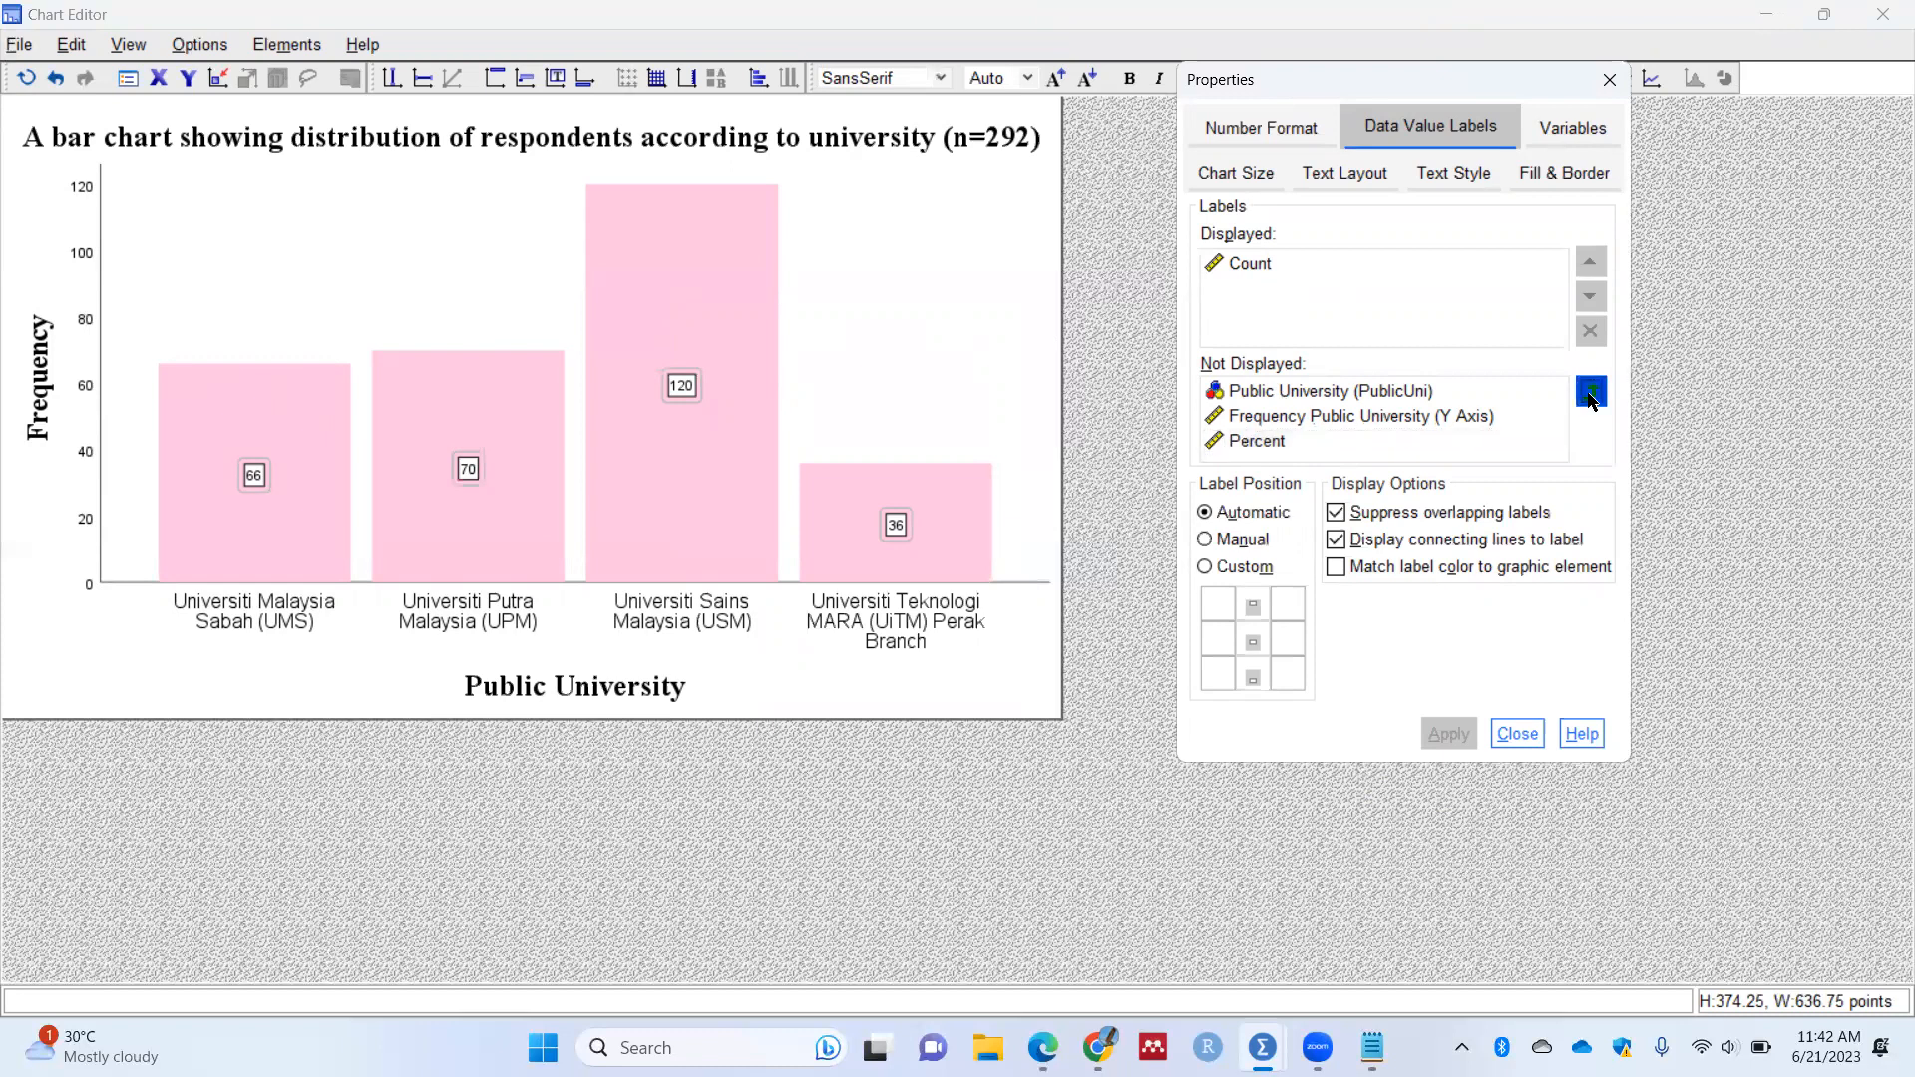
left_click(1254, 263)
left_click(1592, 331)
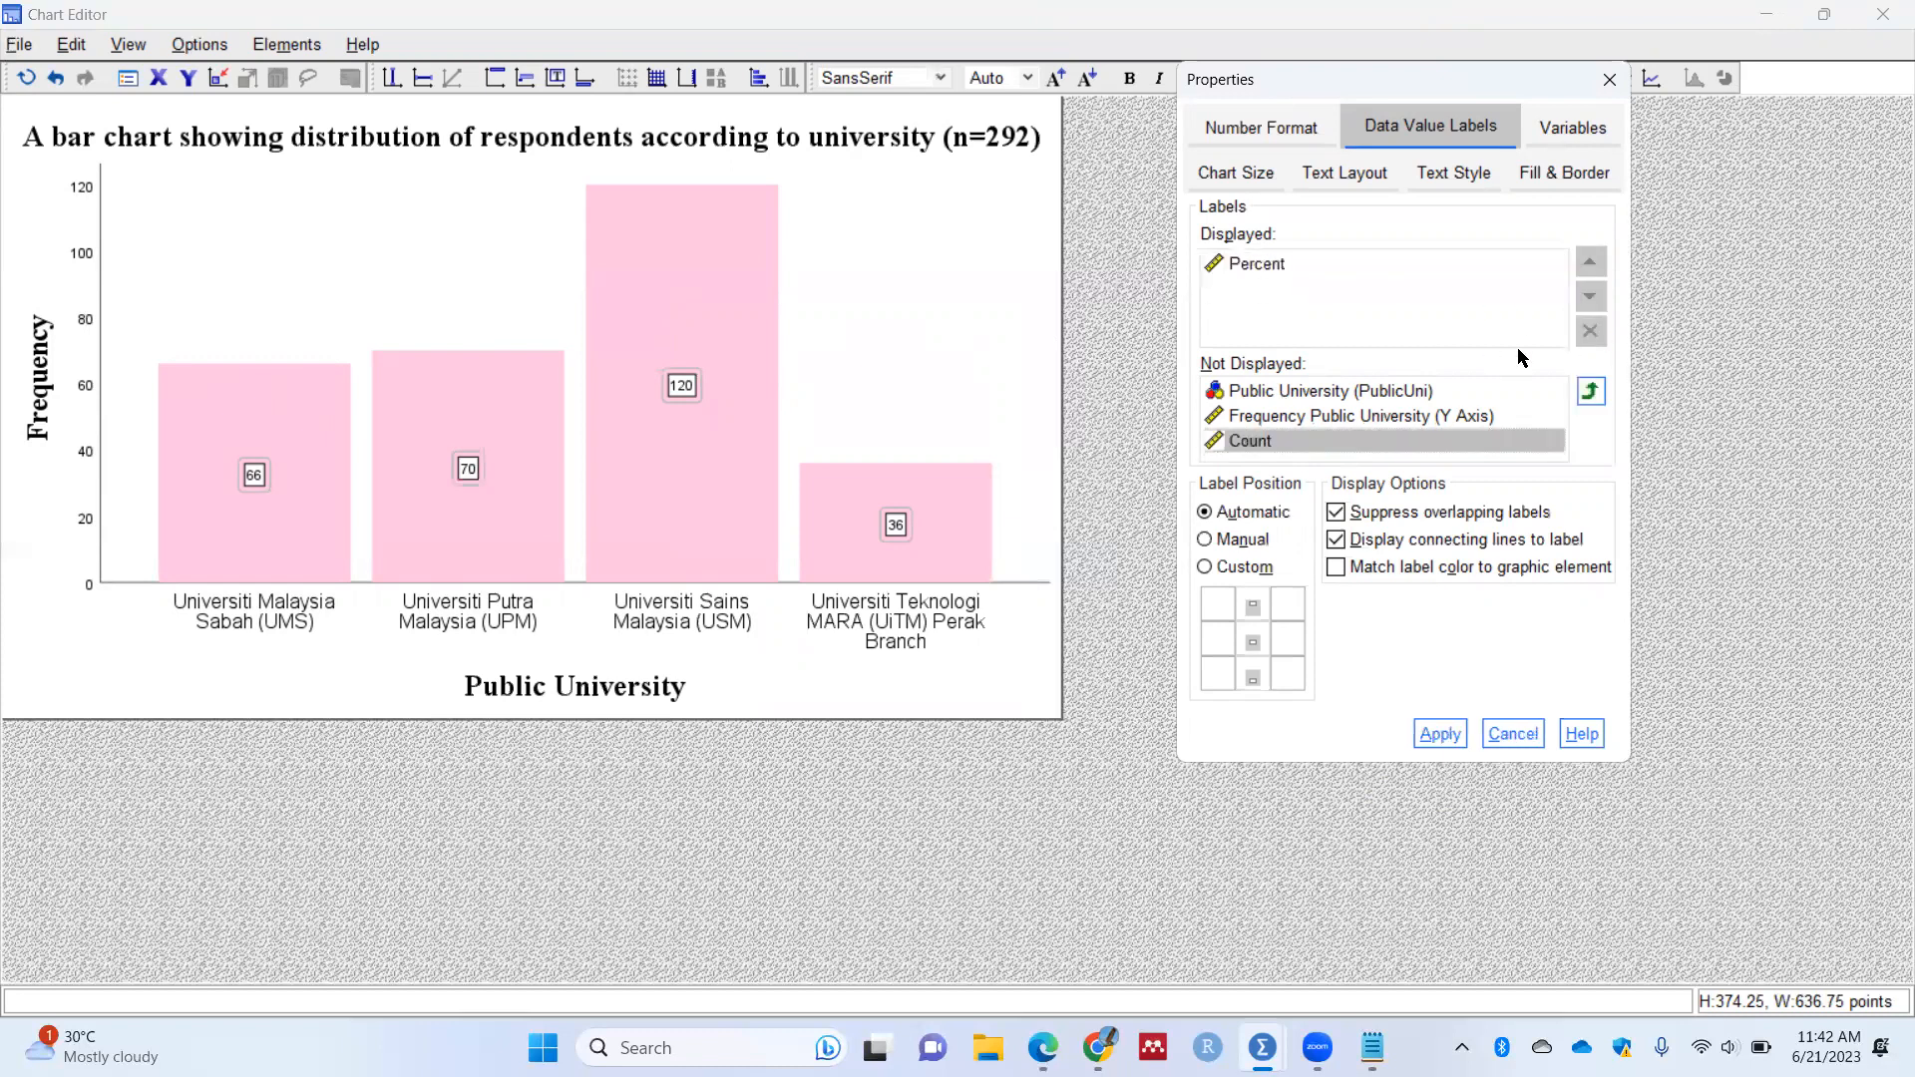
left_click(1449, 728)
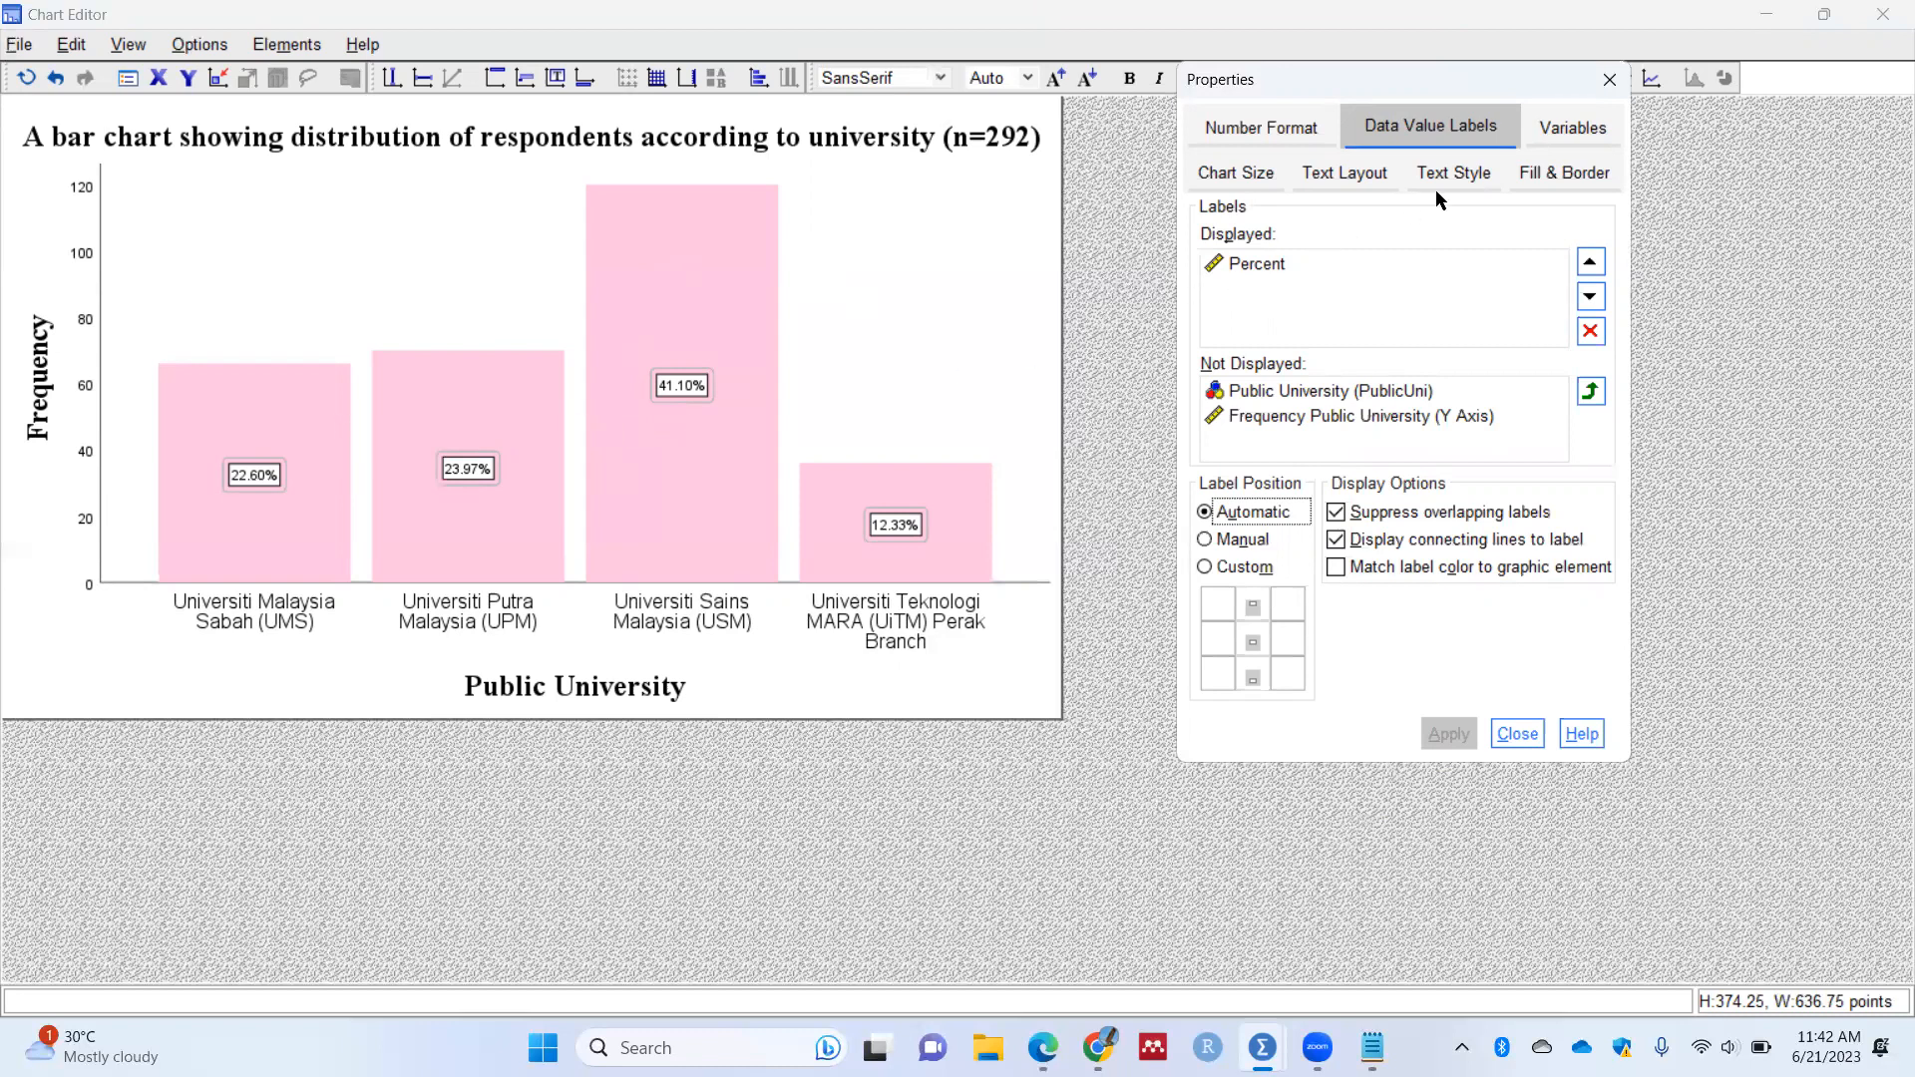
Step: Give the data labels a pink fill (255, 196, 226) and a transparent border, then close the Properties window
left_click(1521, 173)
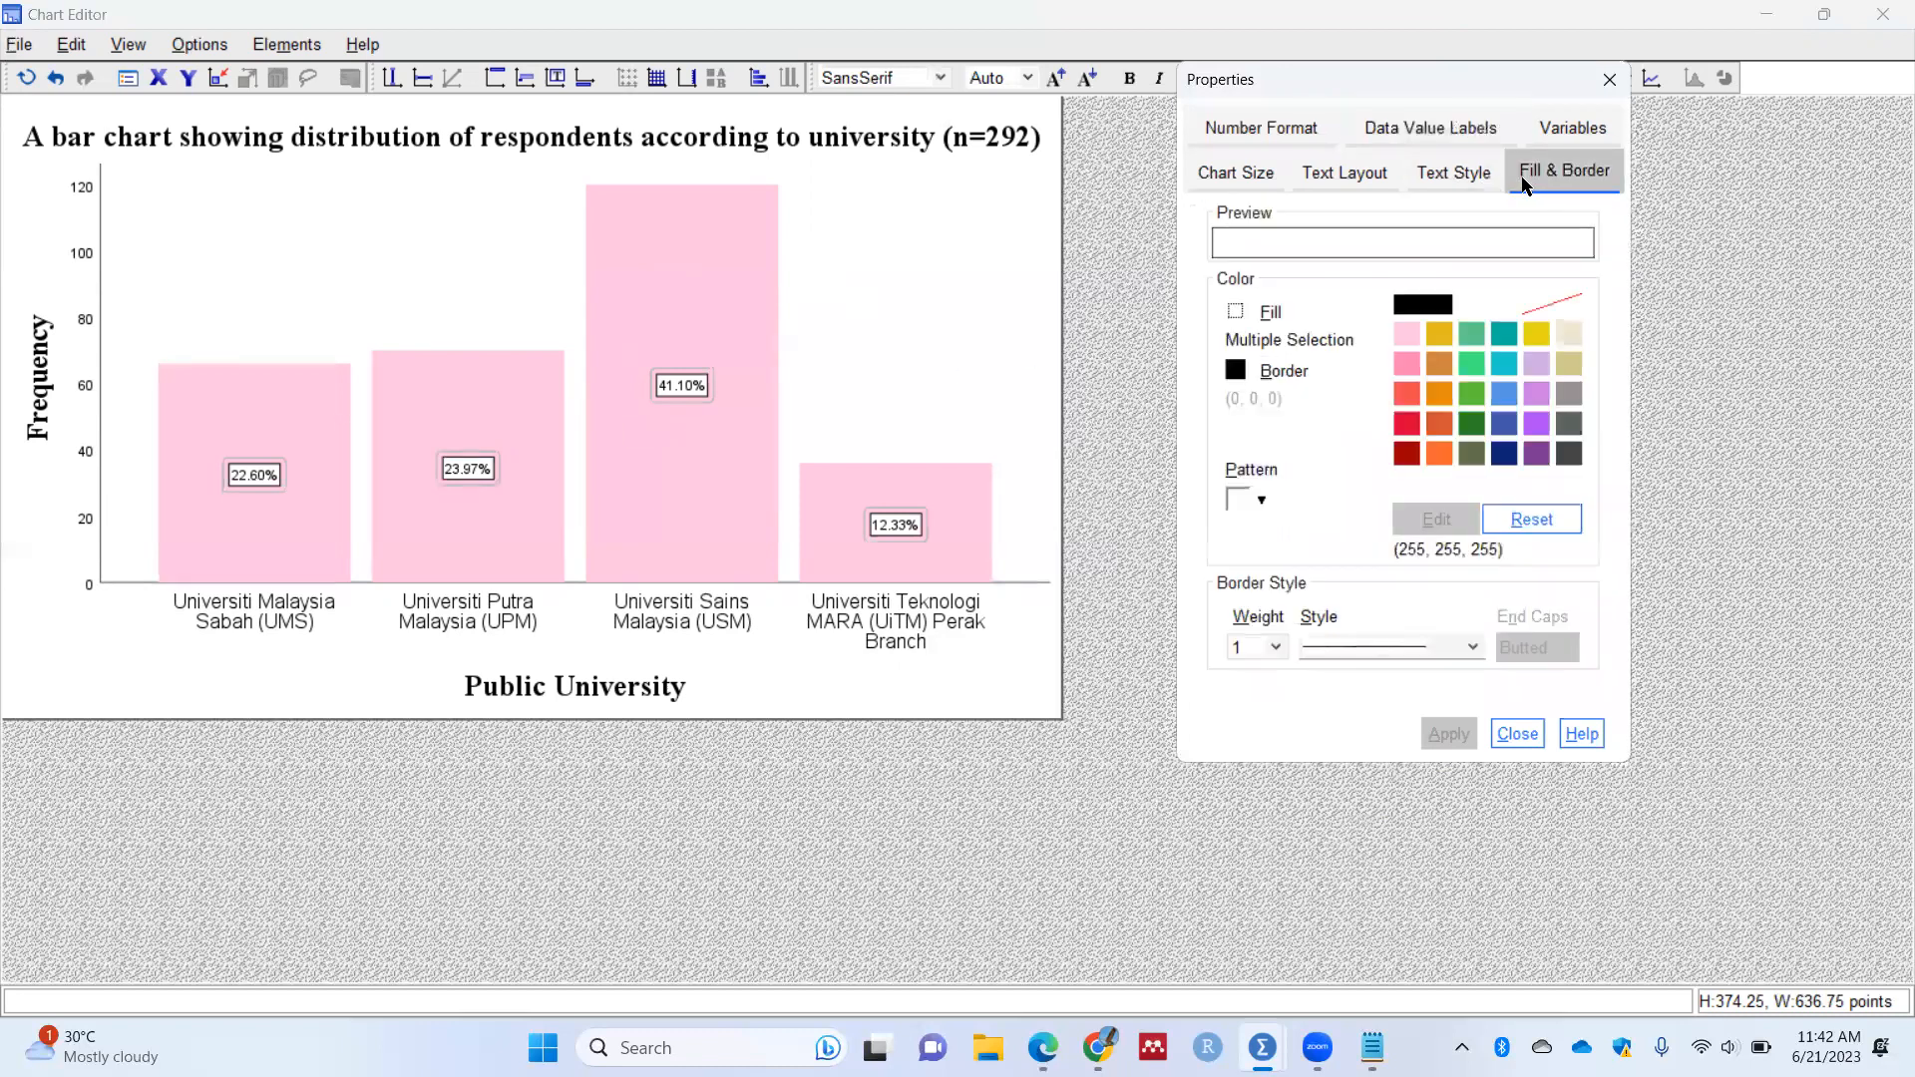
left_click(1408, 335)
left_click(1452, 733)
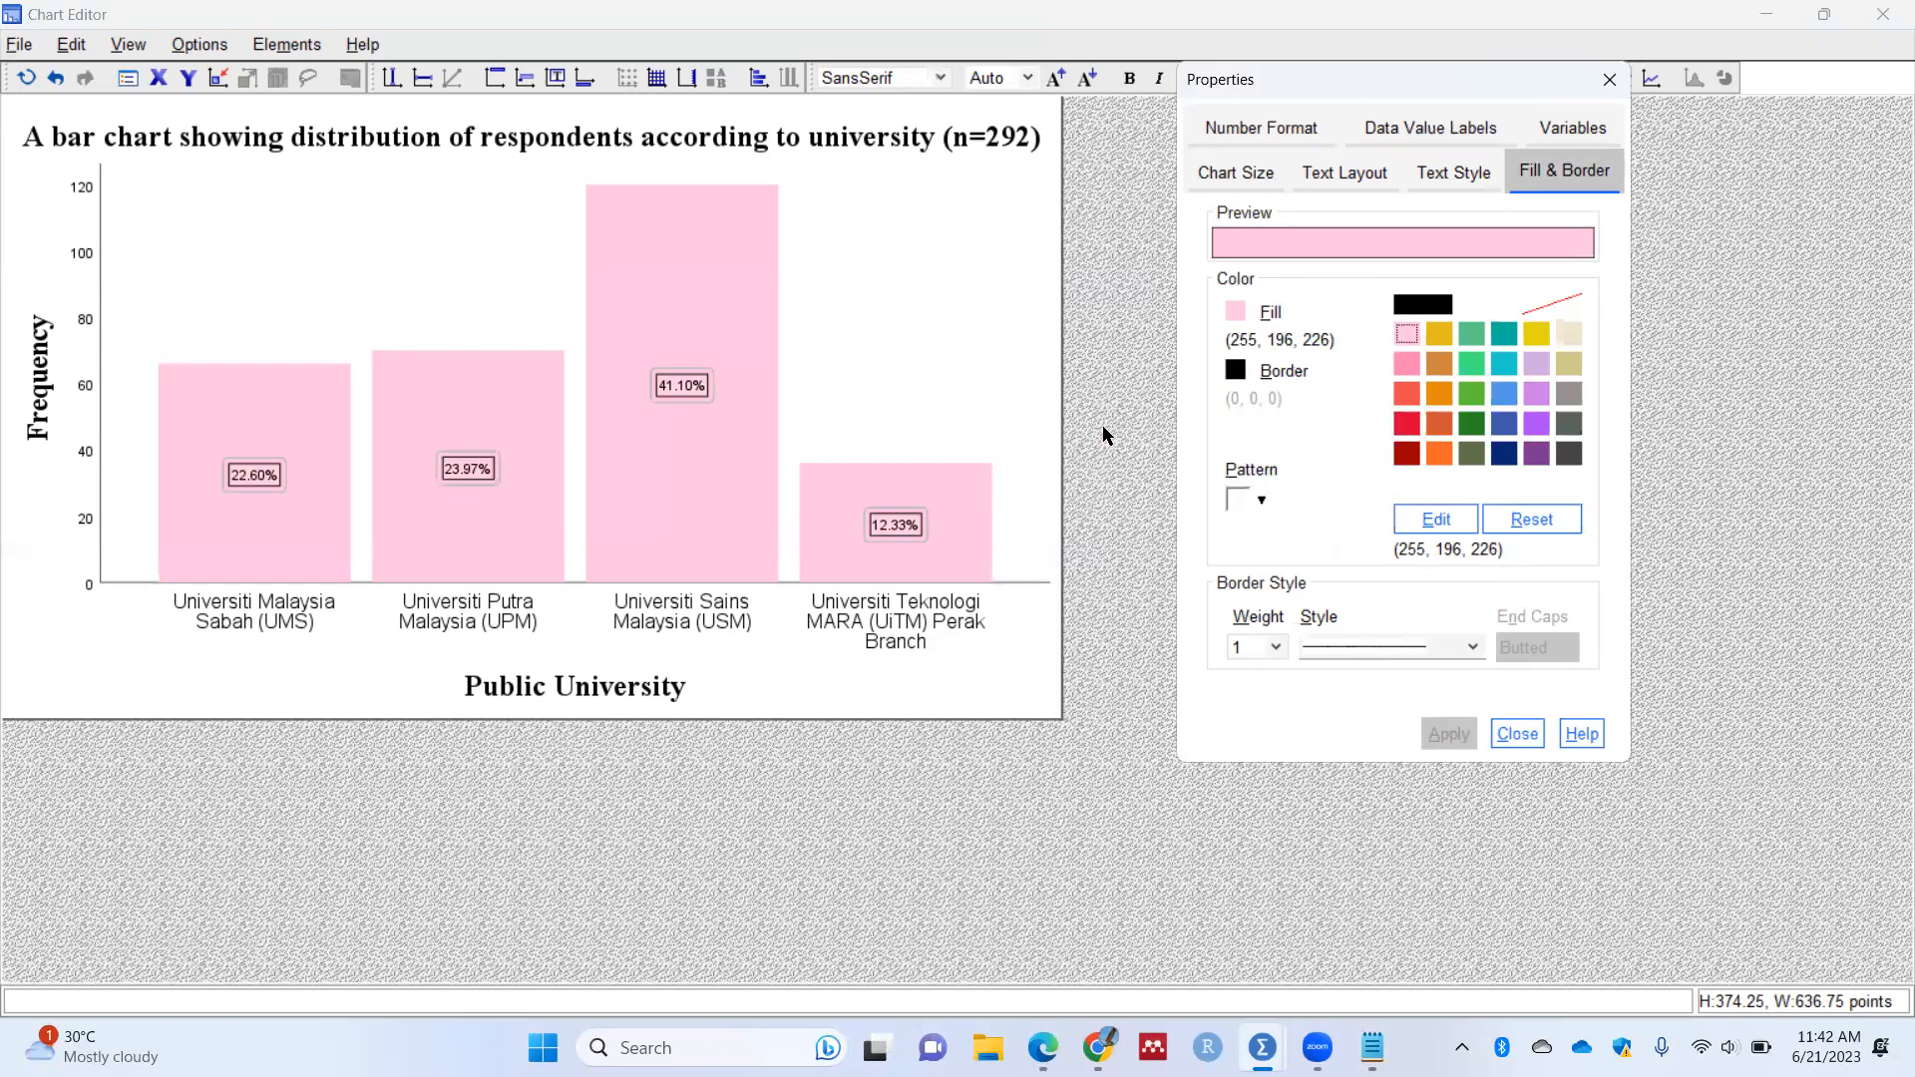
left_click(1235, 371)
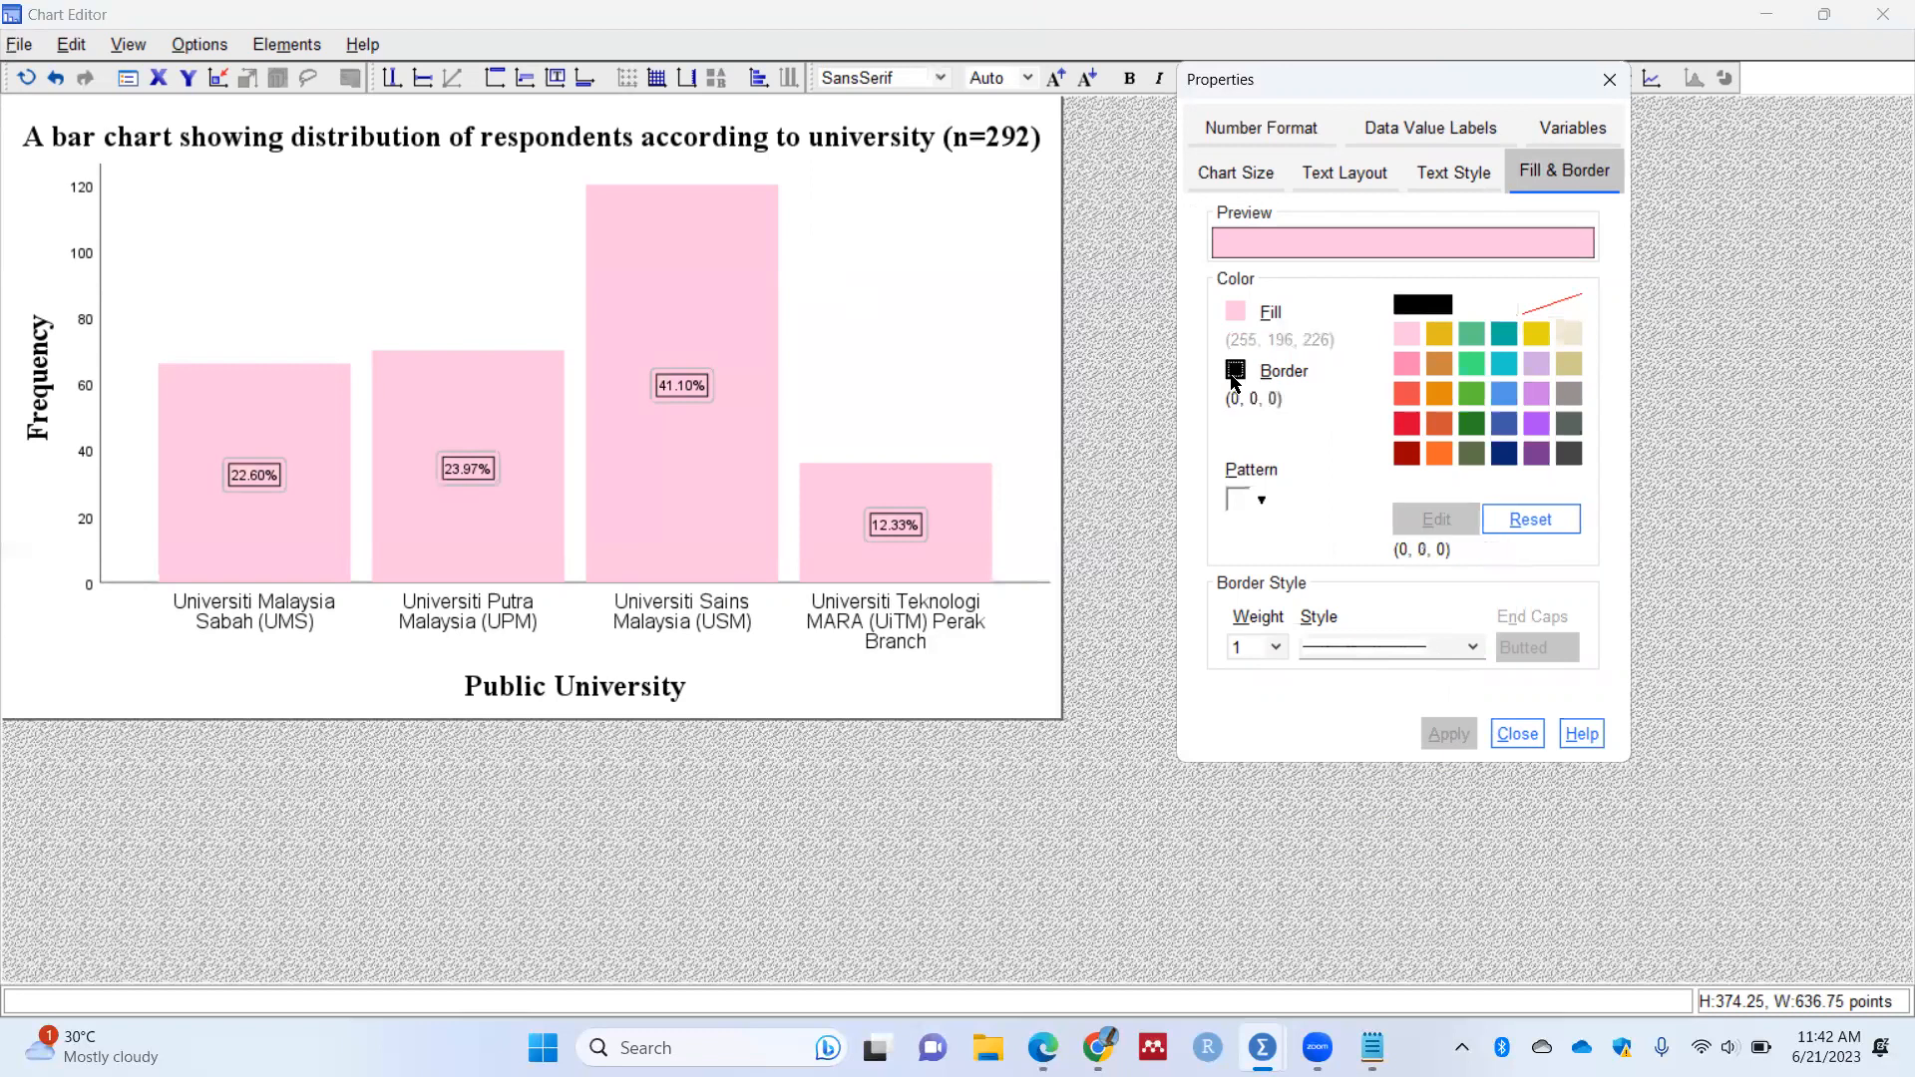
left_click(1550, 304)
left_click(1440, 734)
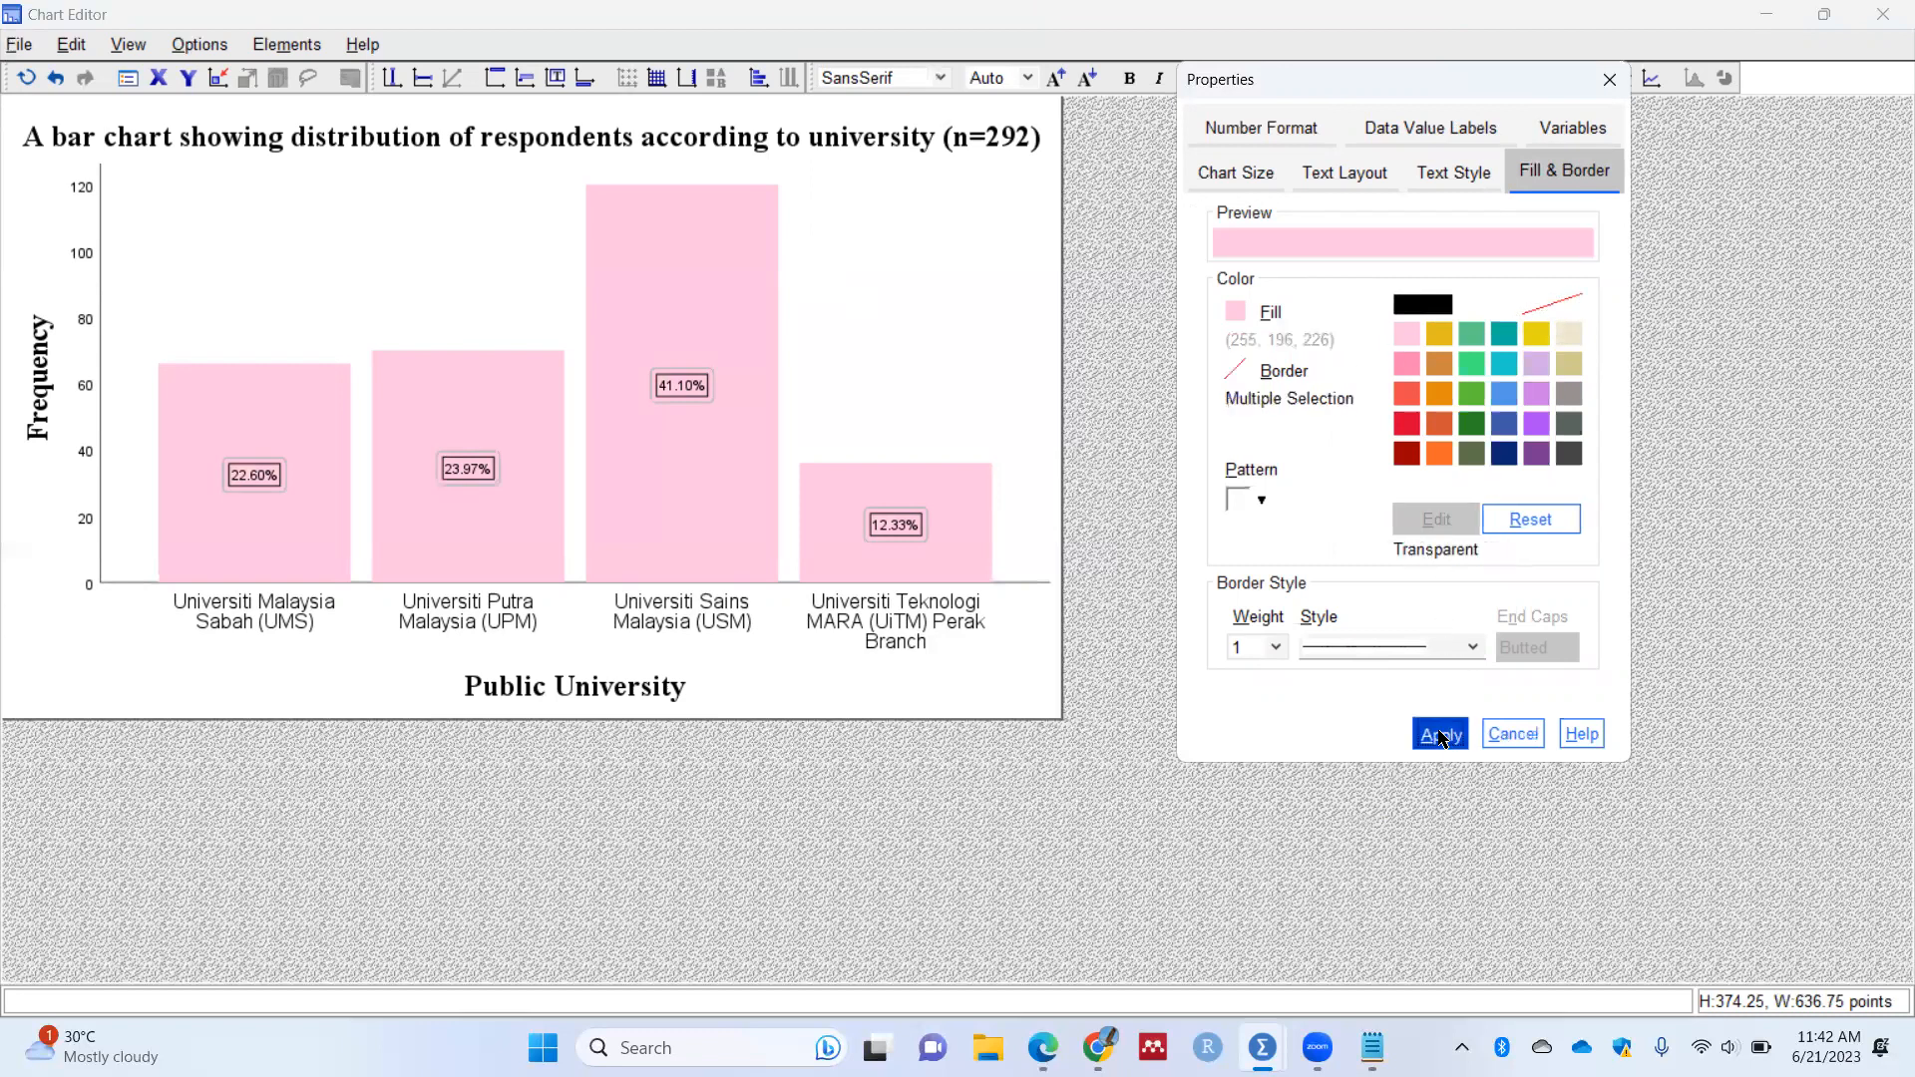
left_click(1517, 734)
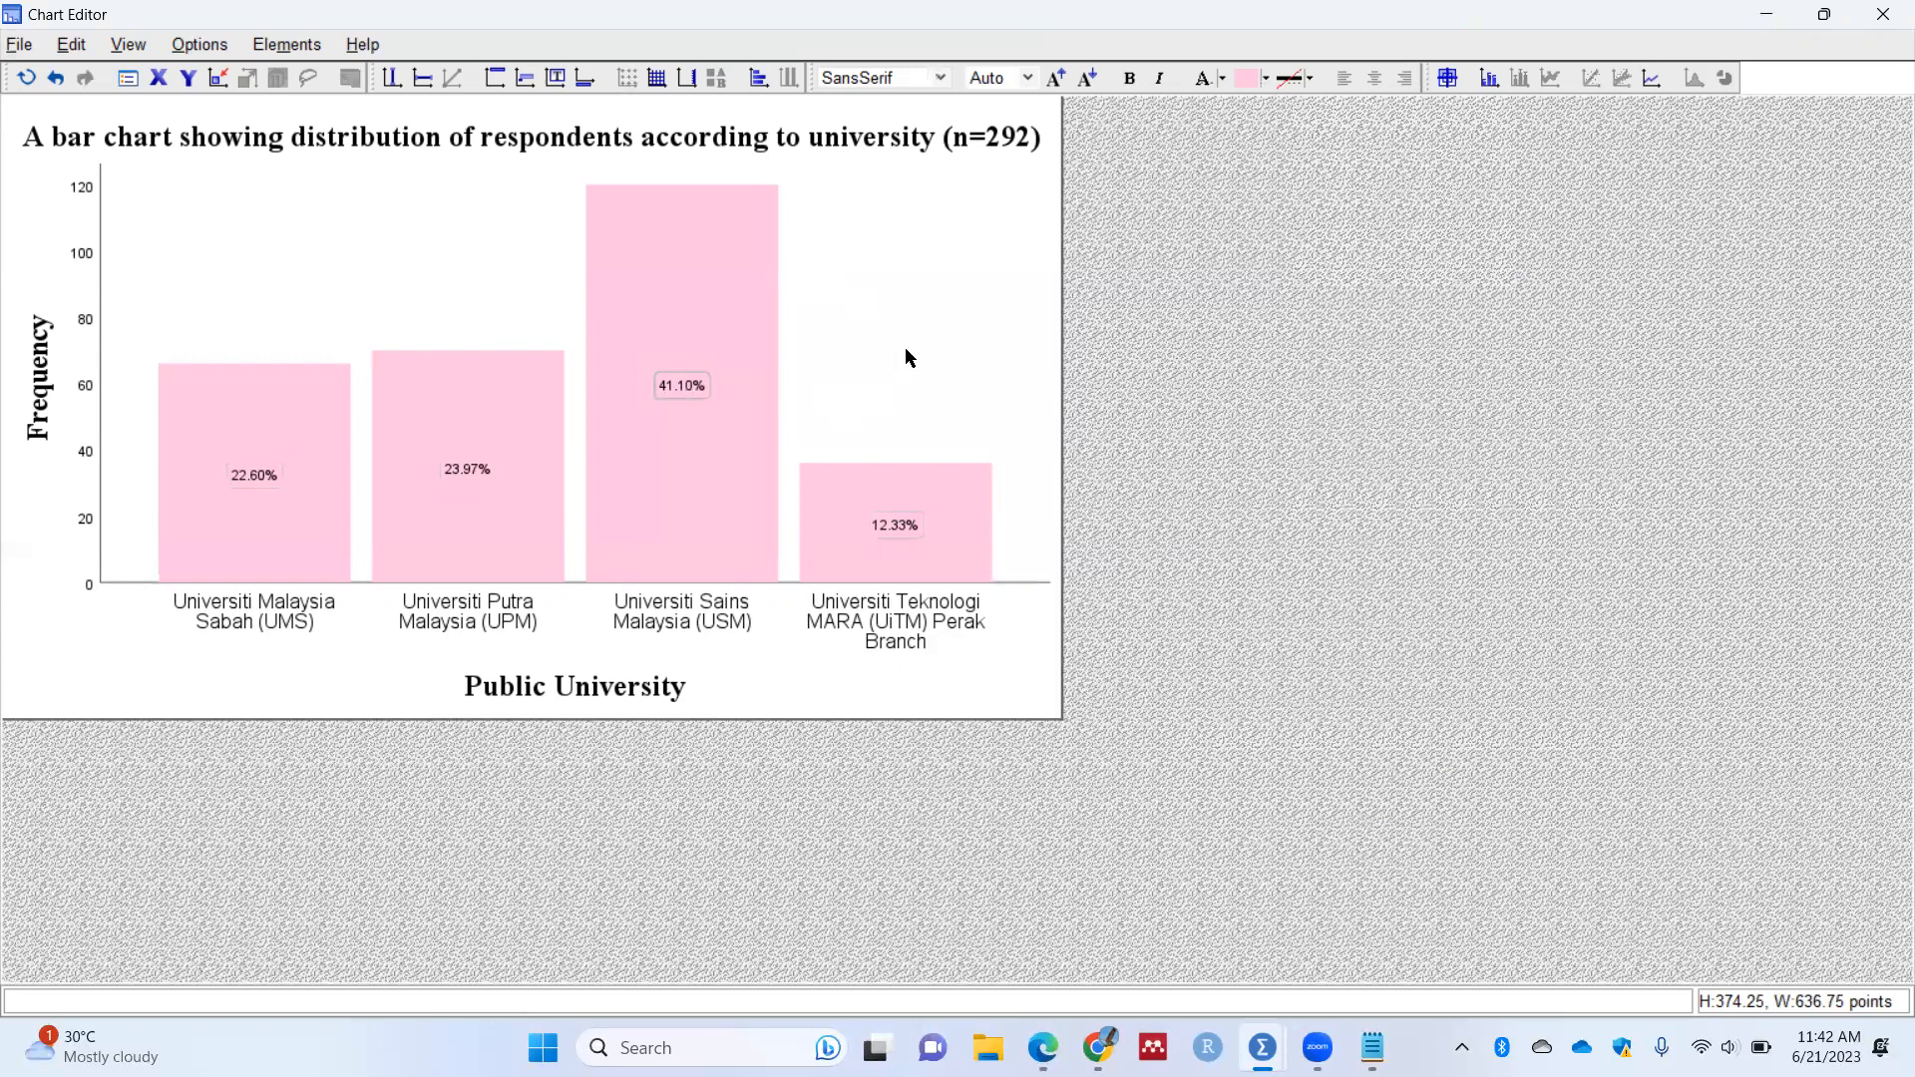
Step: Format the percentage data labels in Times New Roman with a preferred size of 11
left_click(690, 392)
right_click(689, 393)
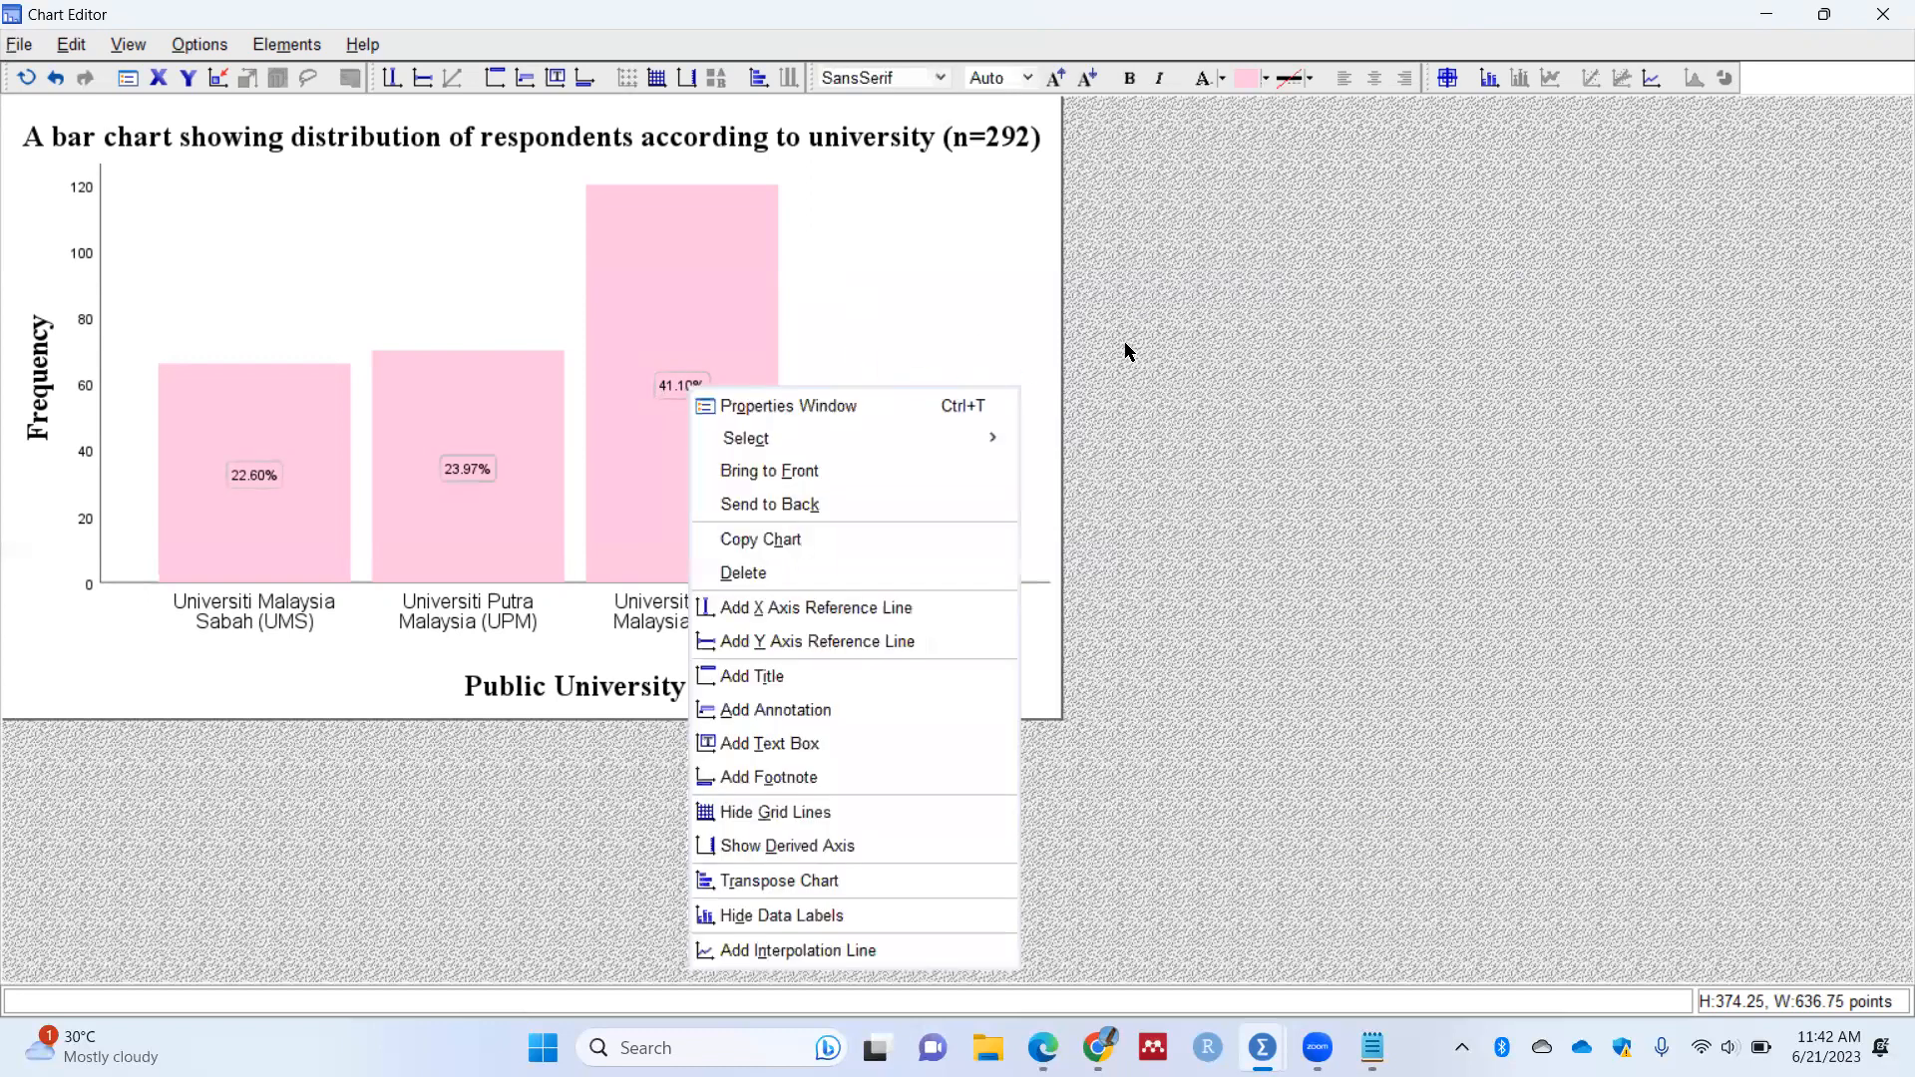
left_click(1125, 351)
double_click(694, 392)
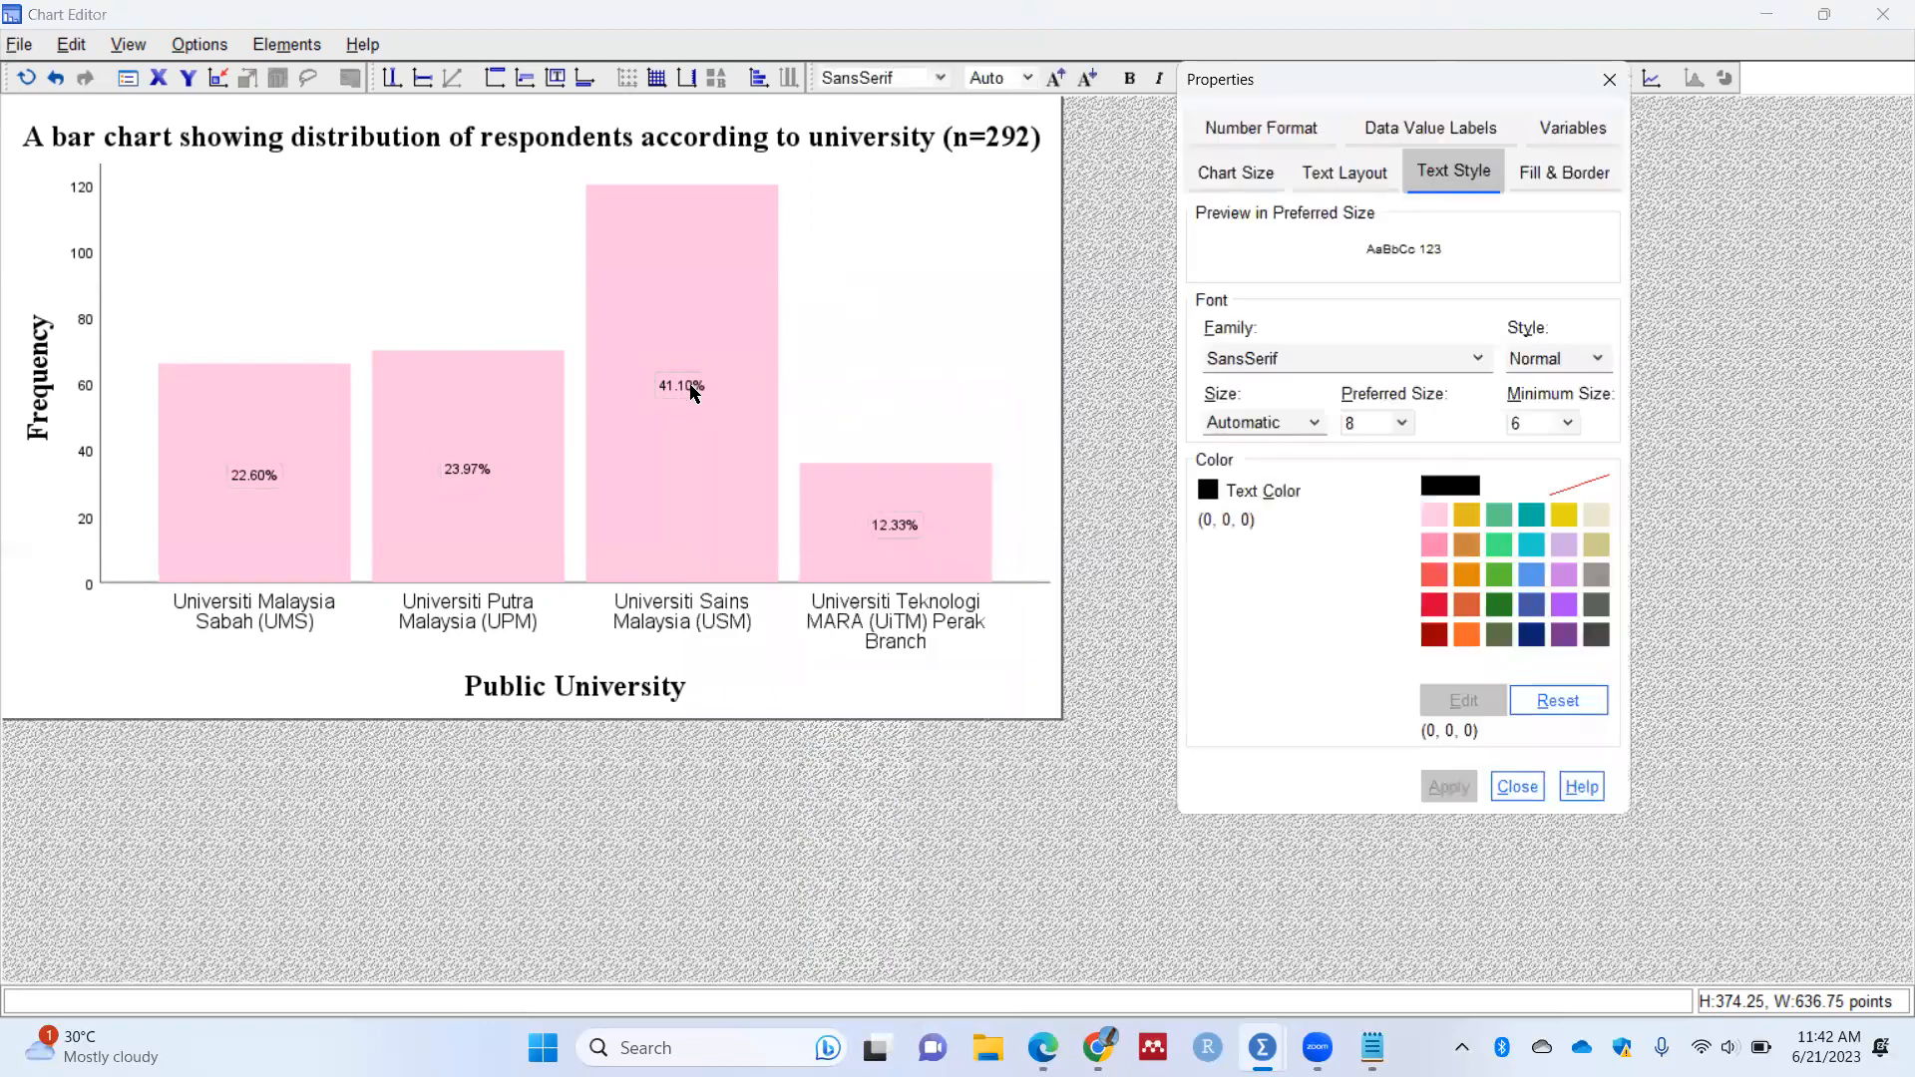
left_click(1349, 359)
scroll(1288, 509, "down", 7)
scroll(1293, 511, "down", 3)
left_click(1286, 411)
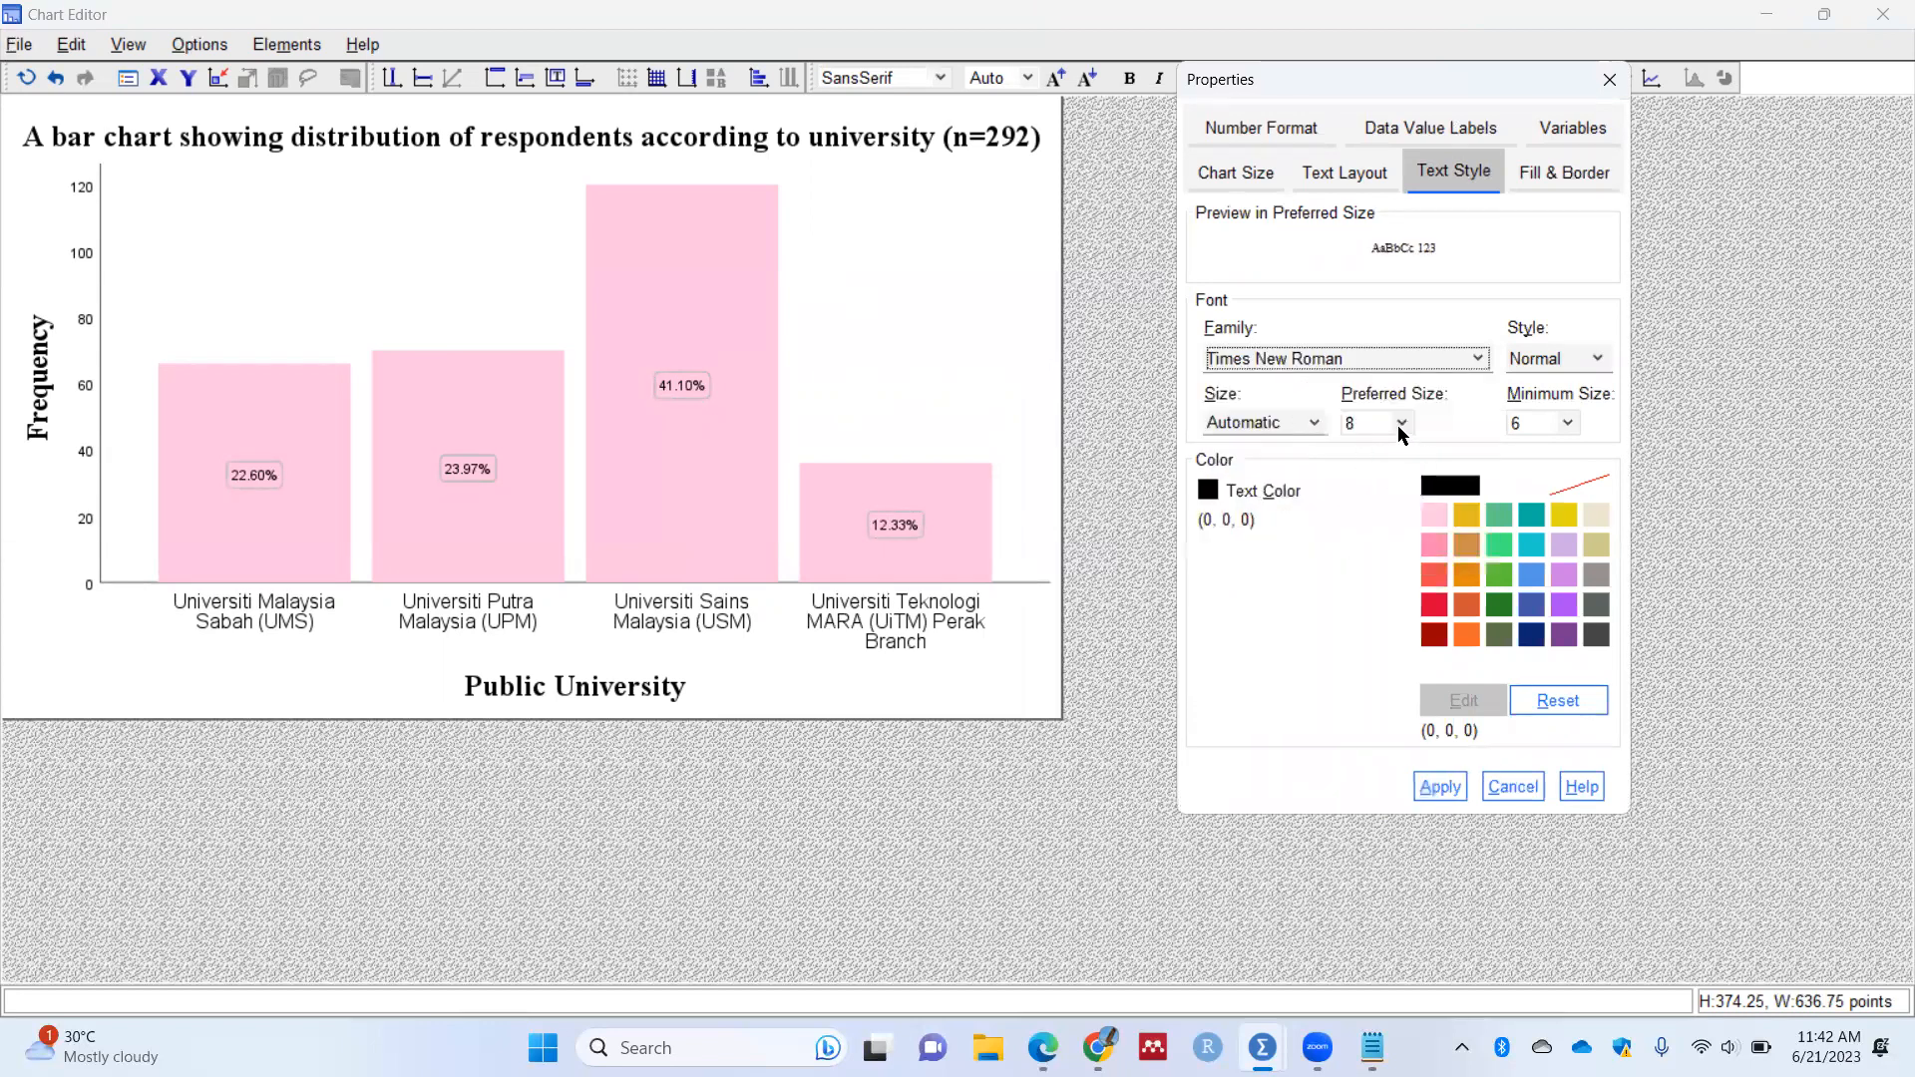
left_click(1400, 428)
left_click(1368, 525)
left_click(1424, 783)
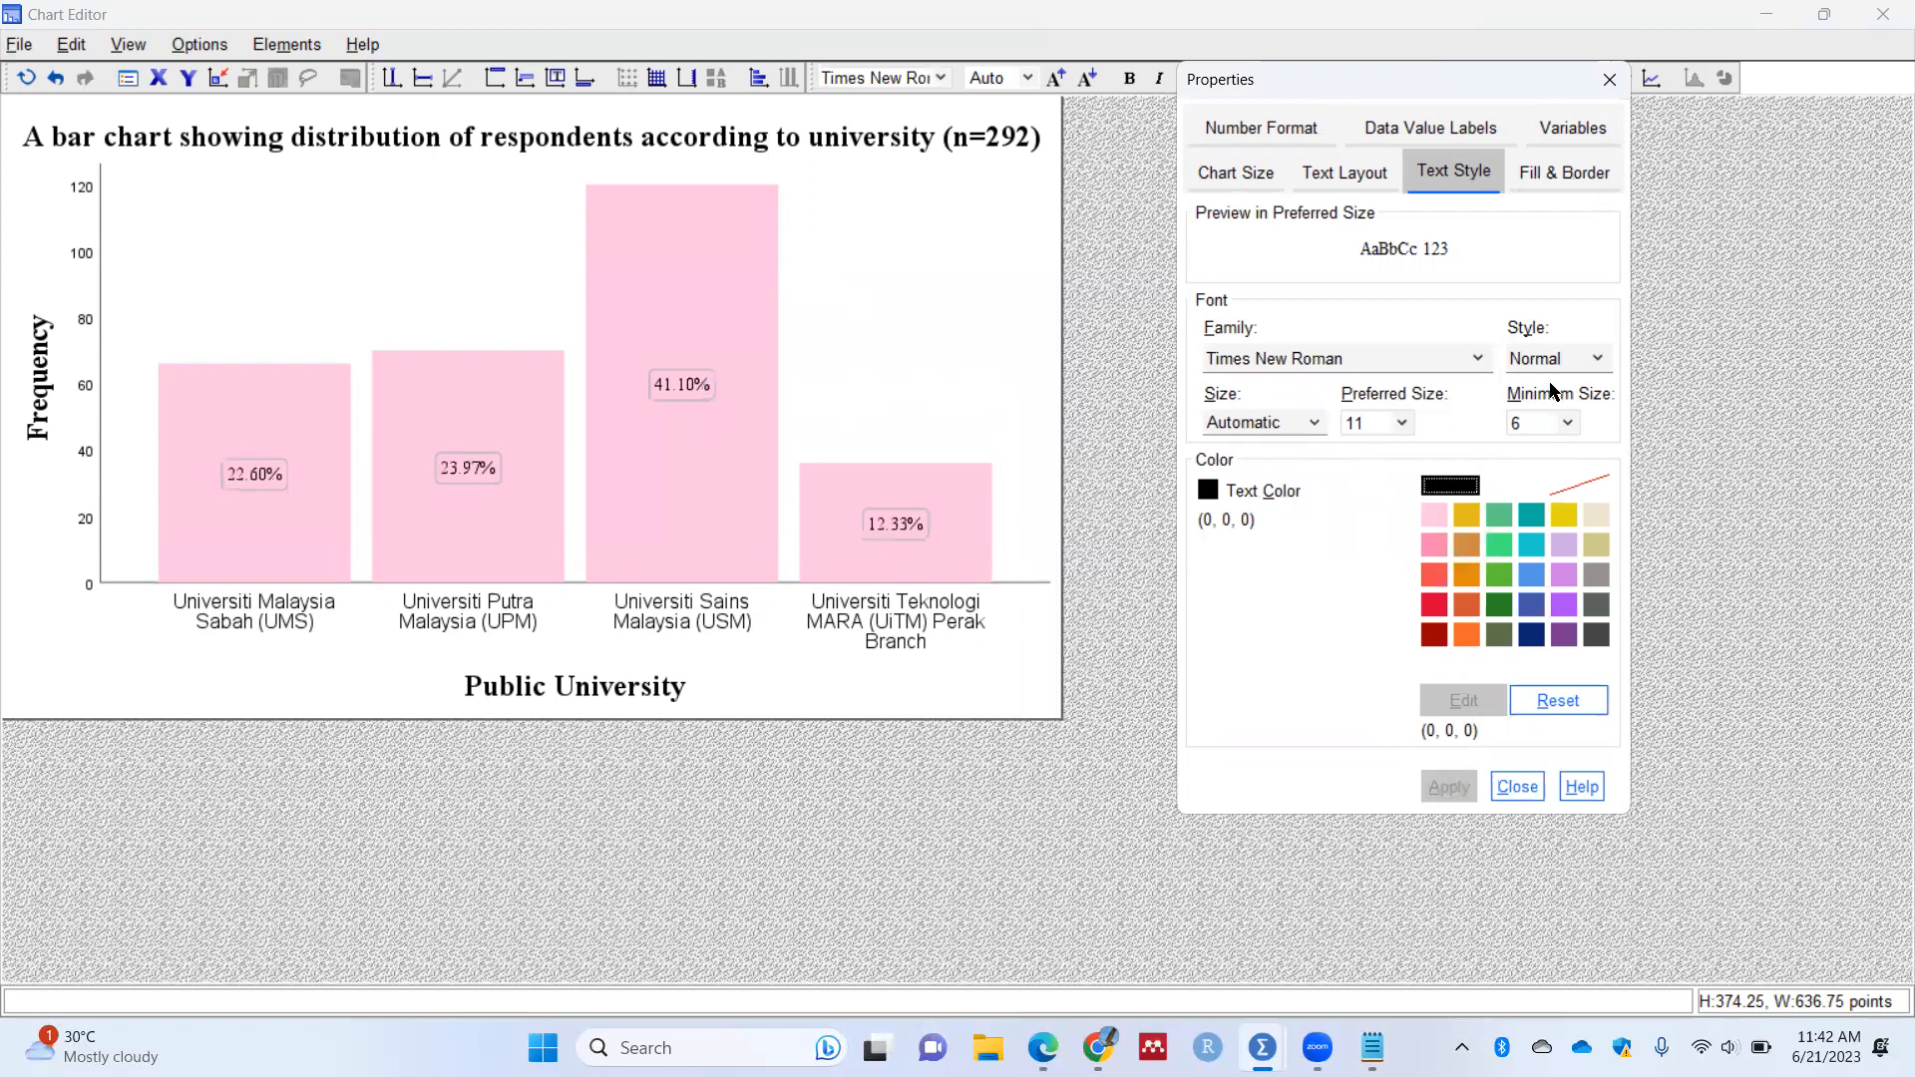
Step: Try the Bold and Bold Italic font styles on the percentage data labels
left_click(1564, 355)
left_click(1531, 416)
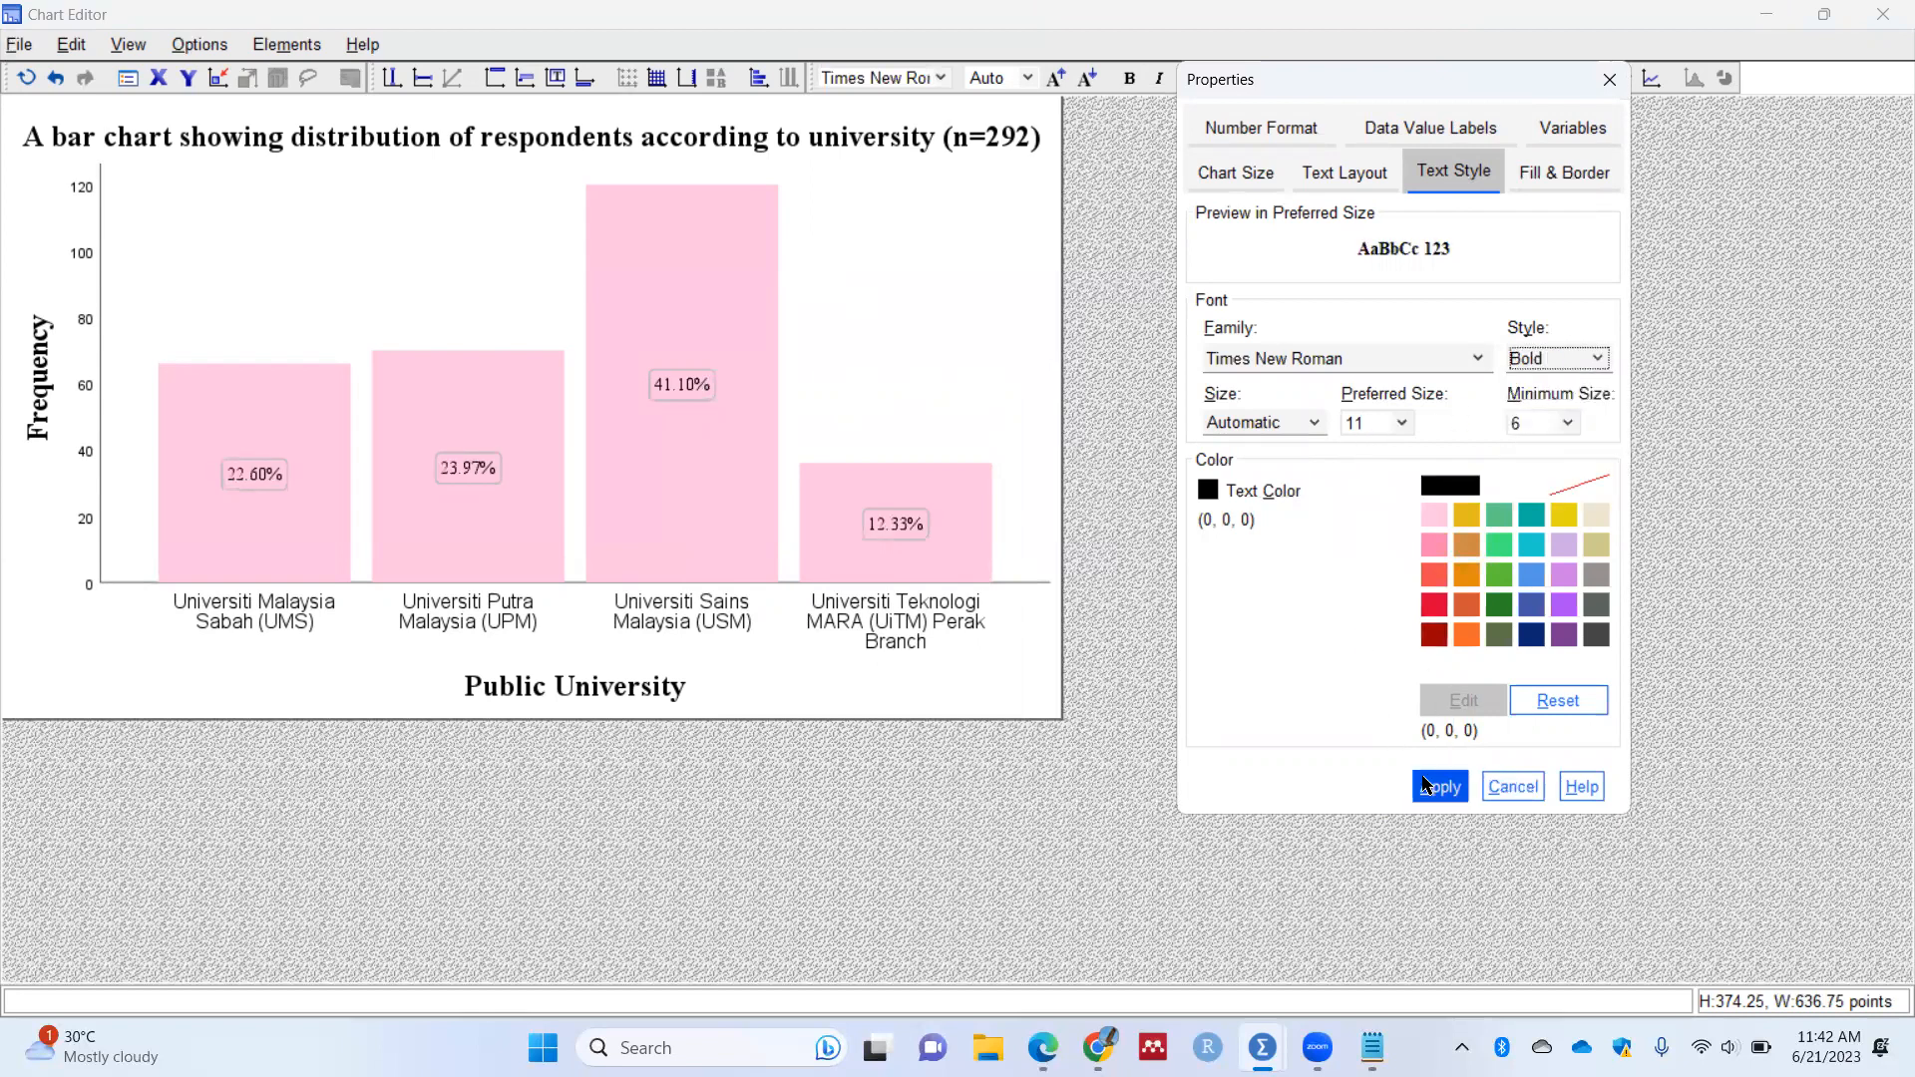
left_click(1584, 360)
left_click(1536, 462)
left_click(1434, 785)
left_click(1594, 359)
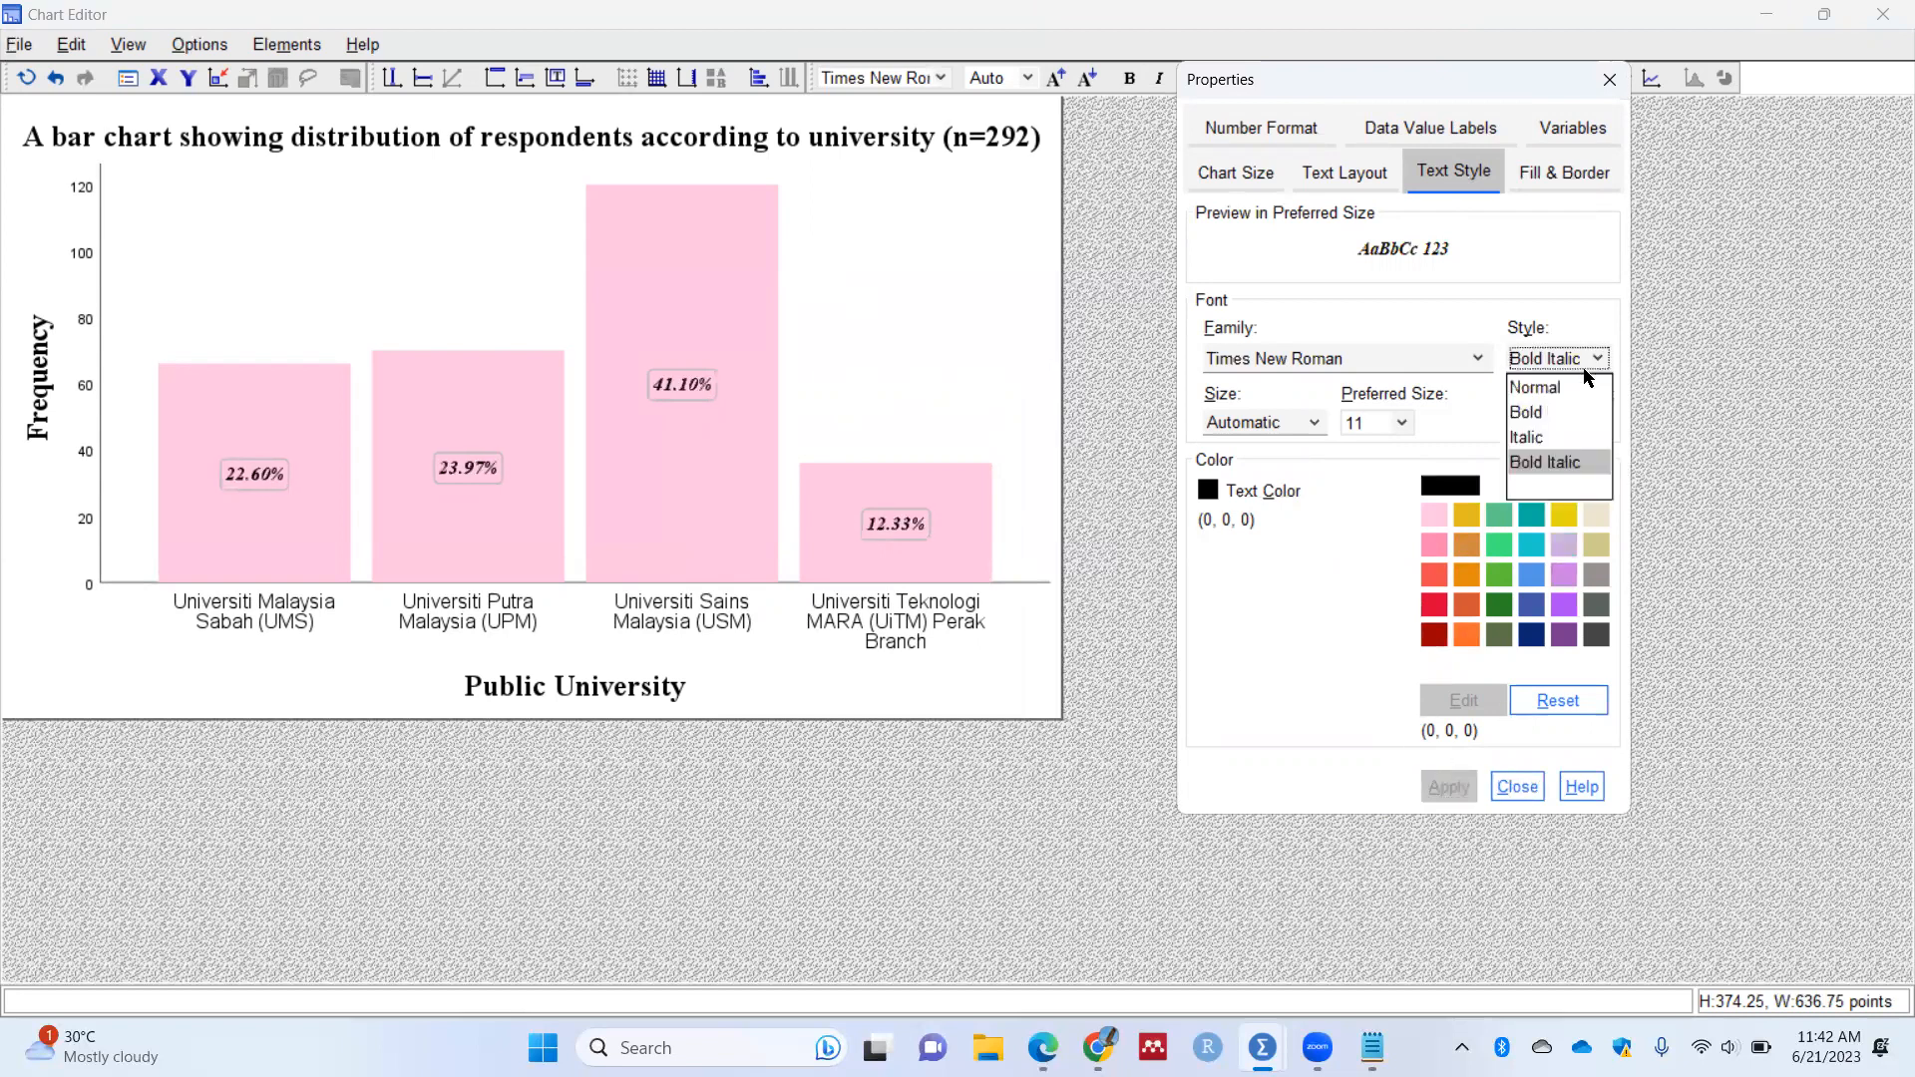
left_click(1531, 414)
left_click(1438, 785)
Step: Set the data labels' font style to Normal and close the Properties window
left_click(1582, 359)
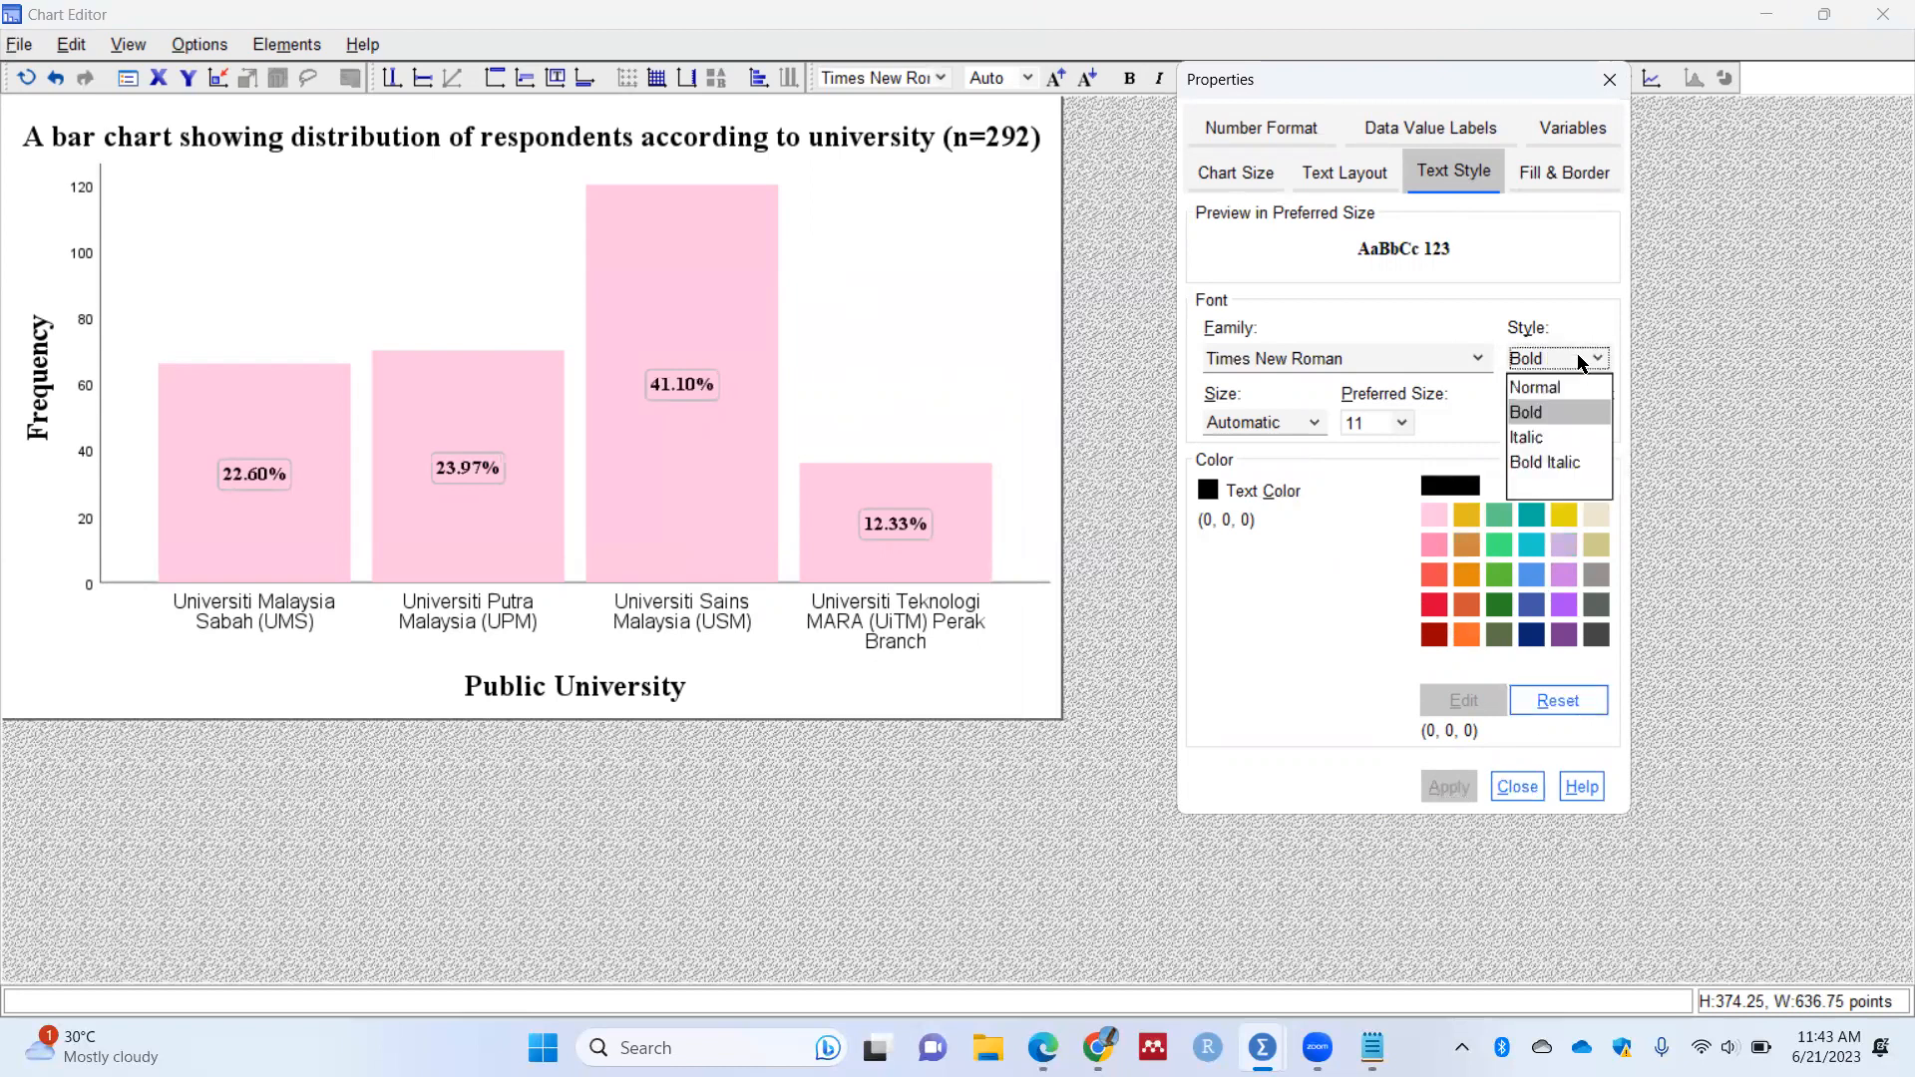
left_click(1540, 375)
left_click(1440, 786)
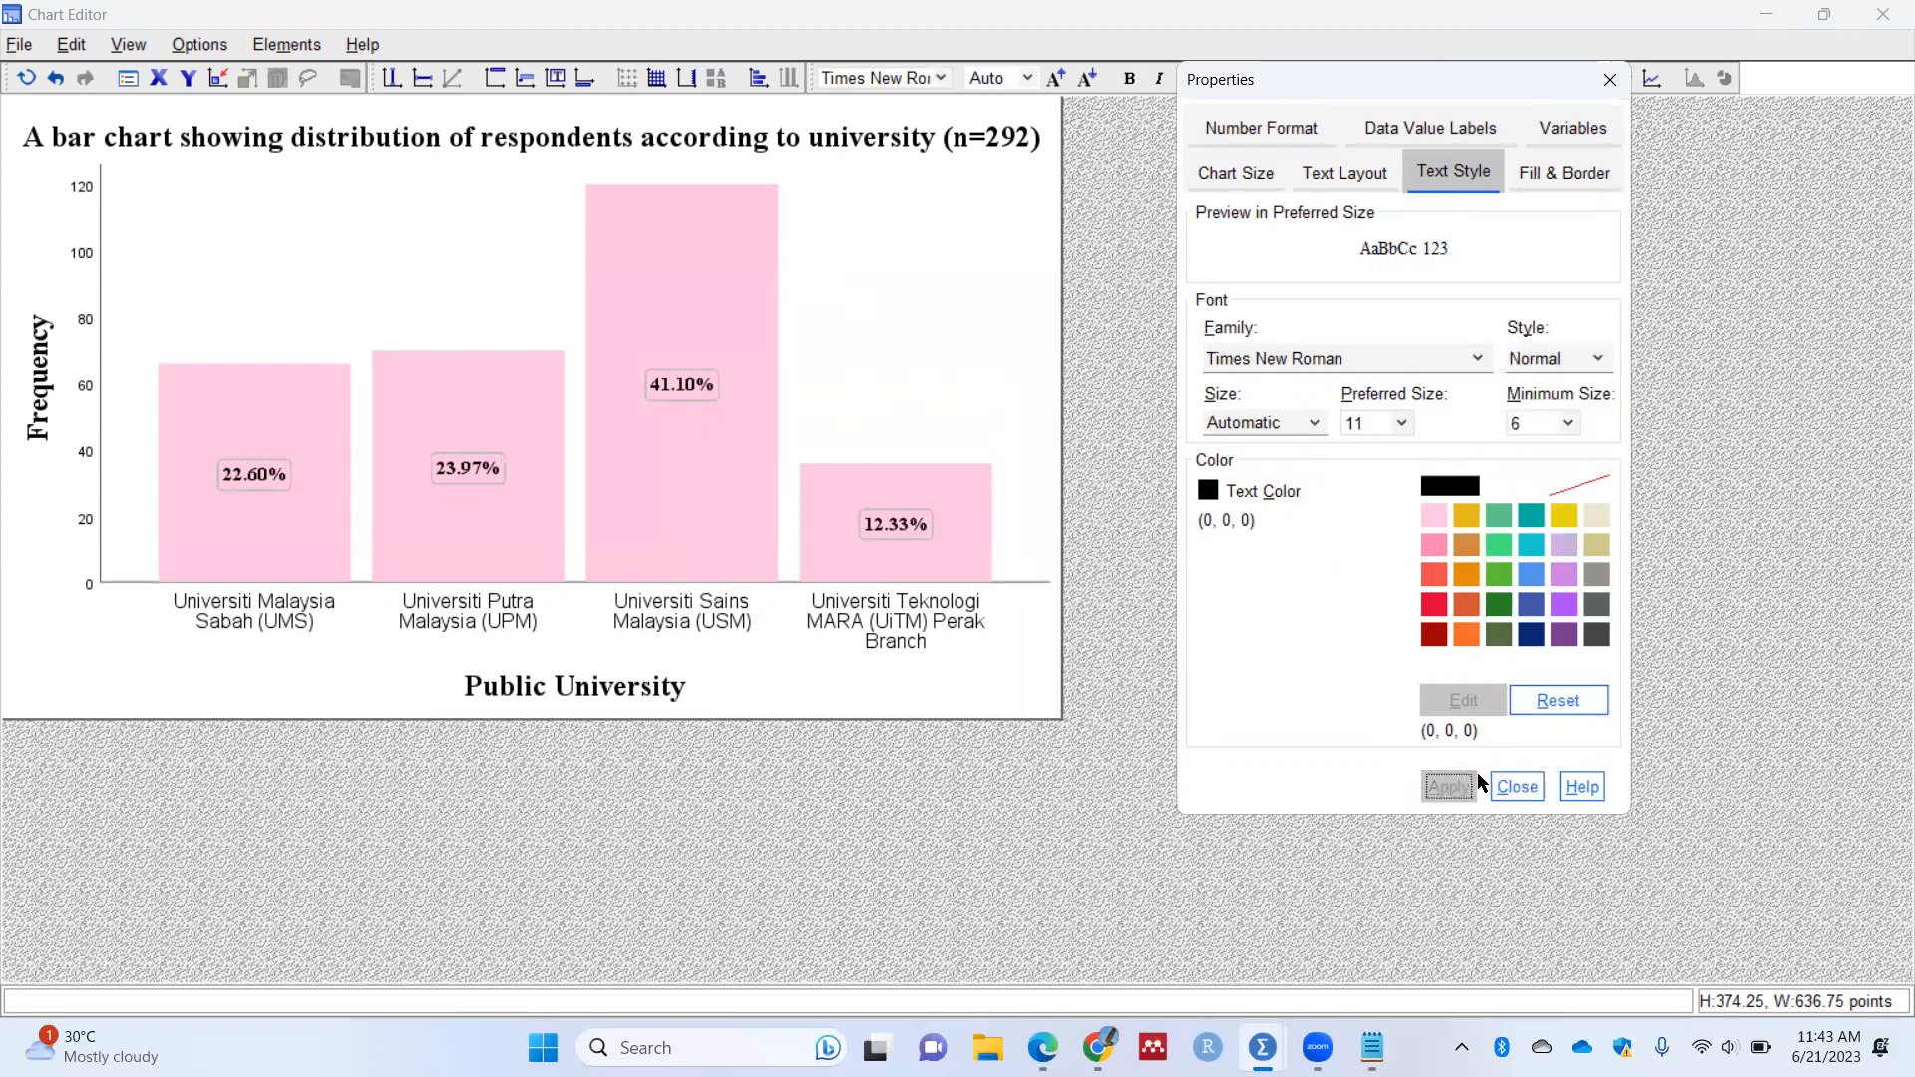
left_click(1512, 786)
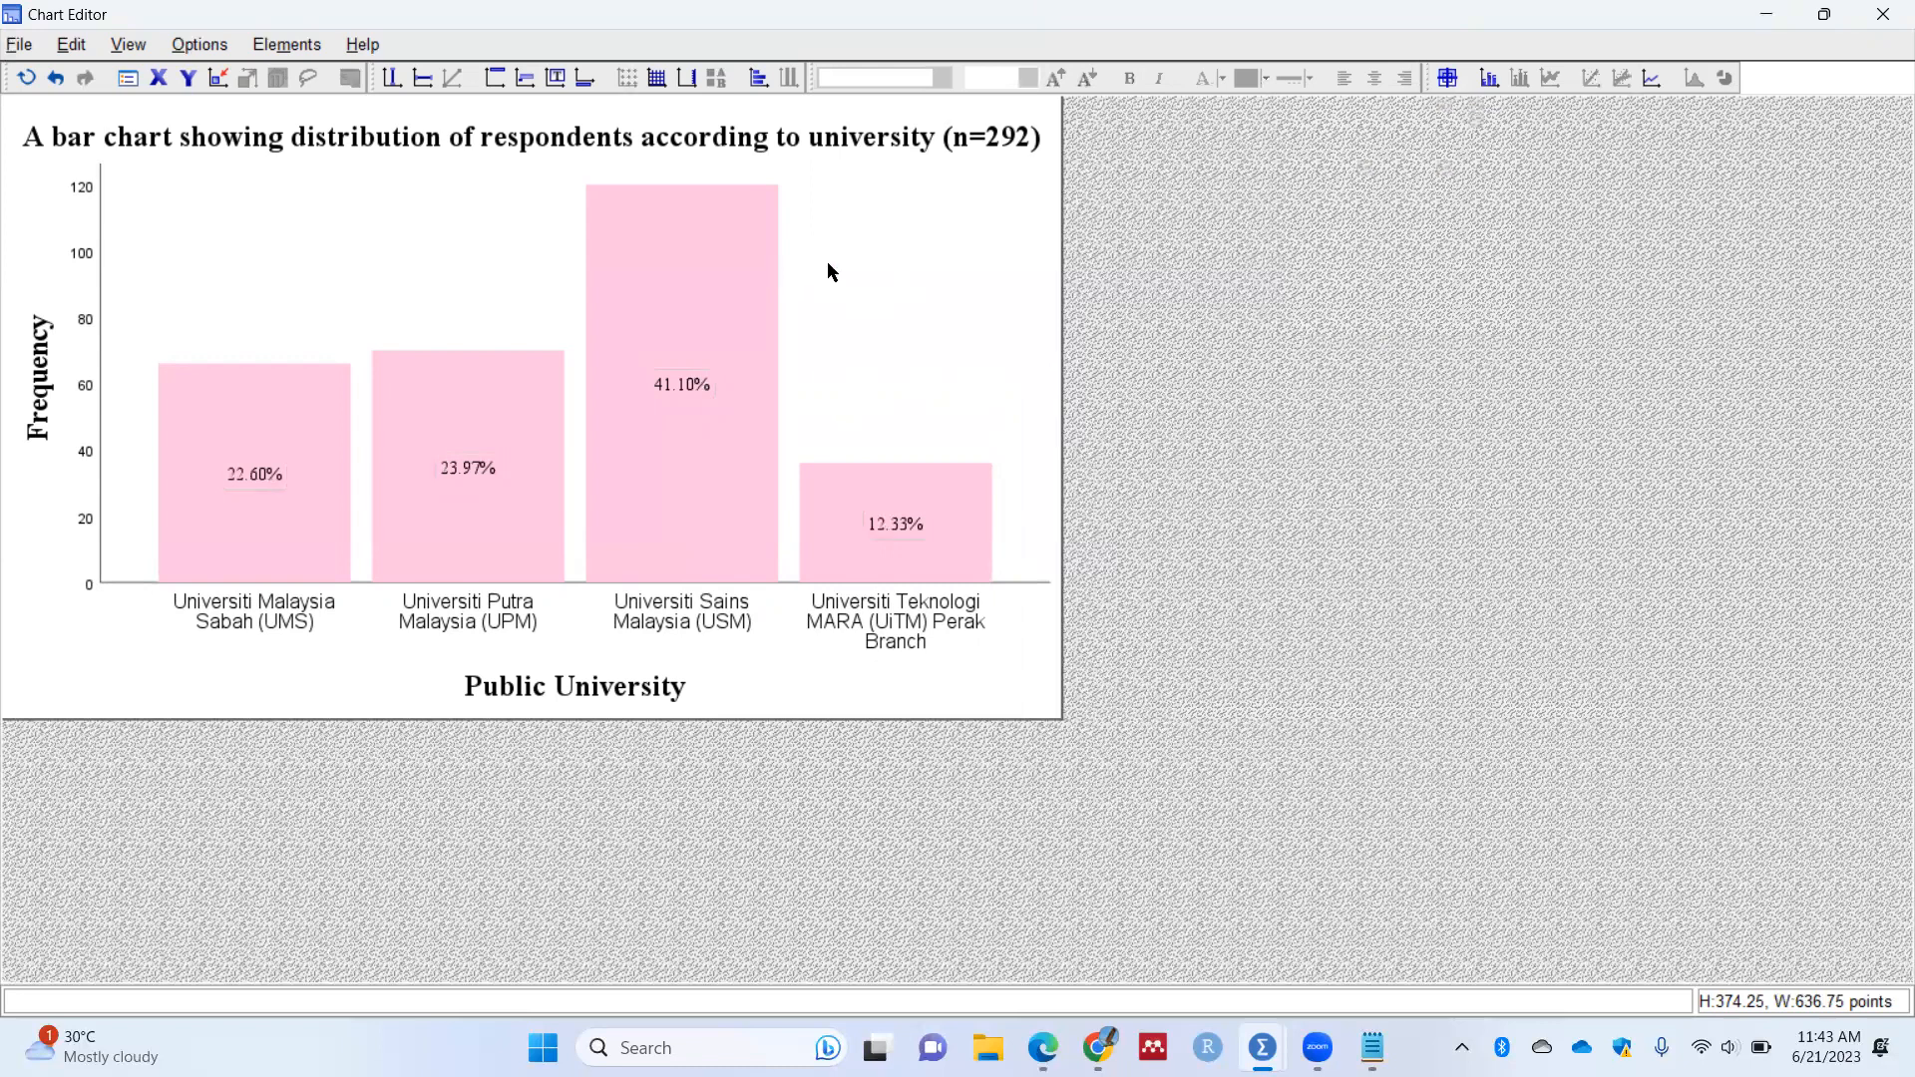
Step: Close the Chart Editor and switch to the Output3 viewer window
left_click(1824, 14)
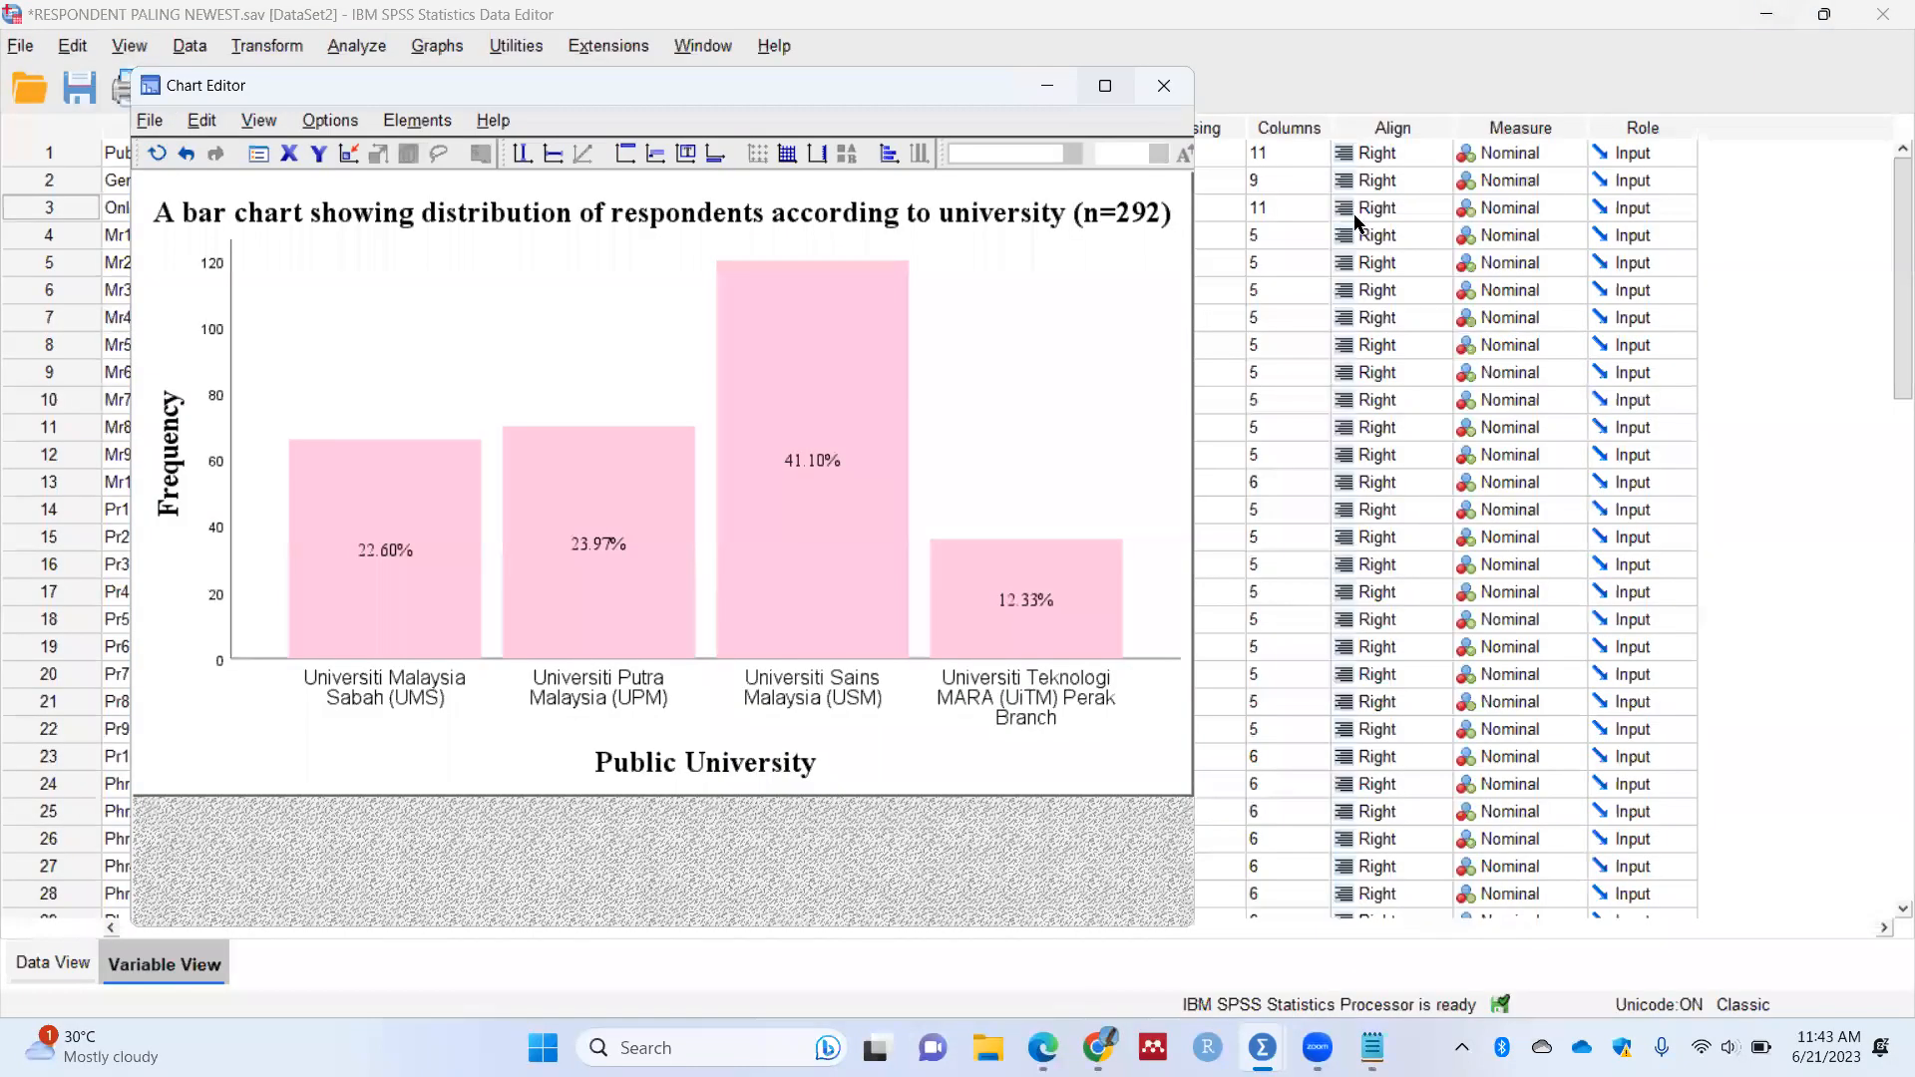
left_click(1164, 86)
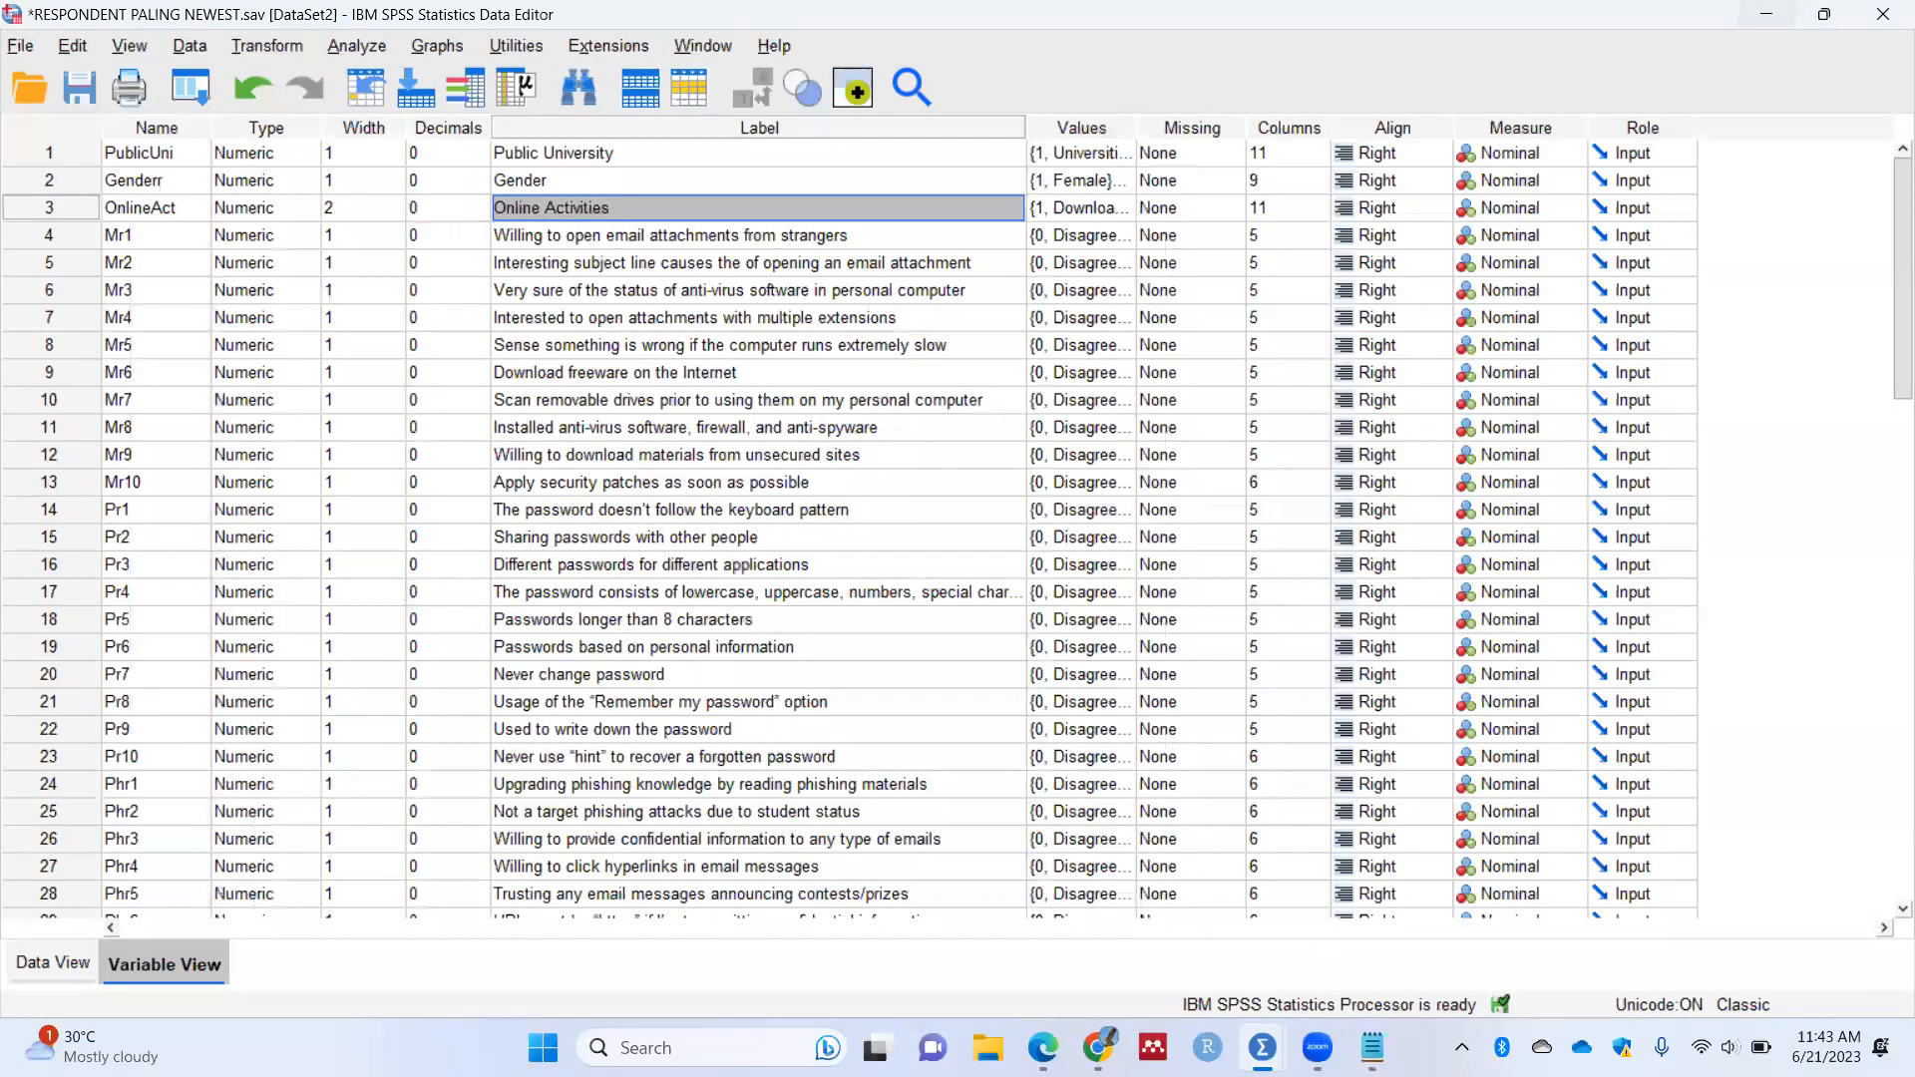
mouse_move(1262, 1045)
left_click(1338, 927)
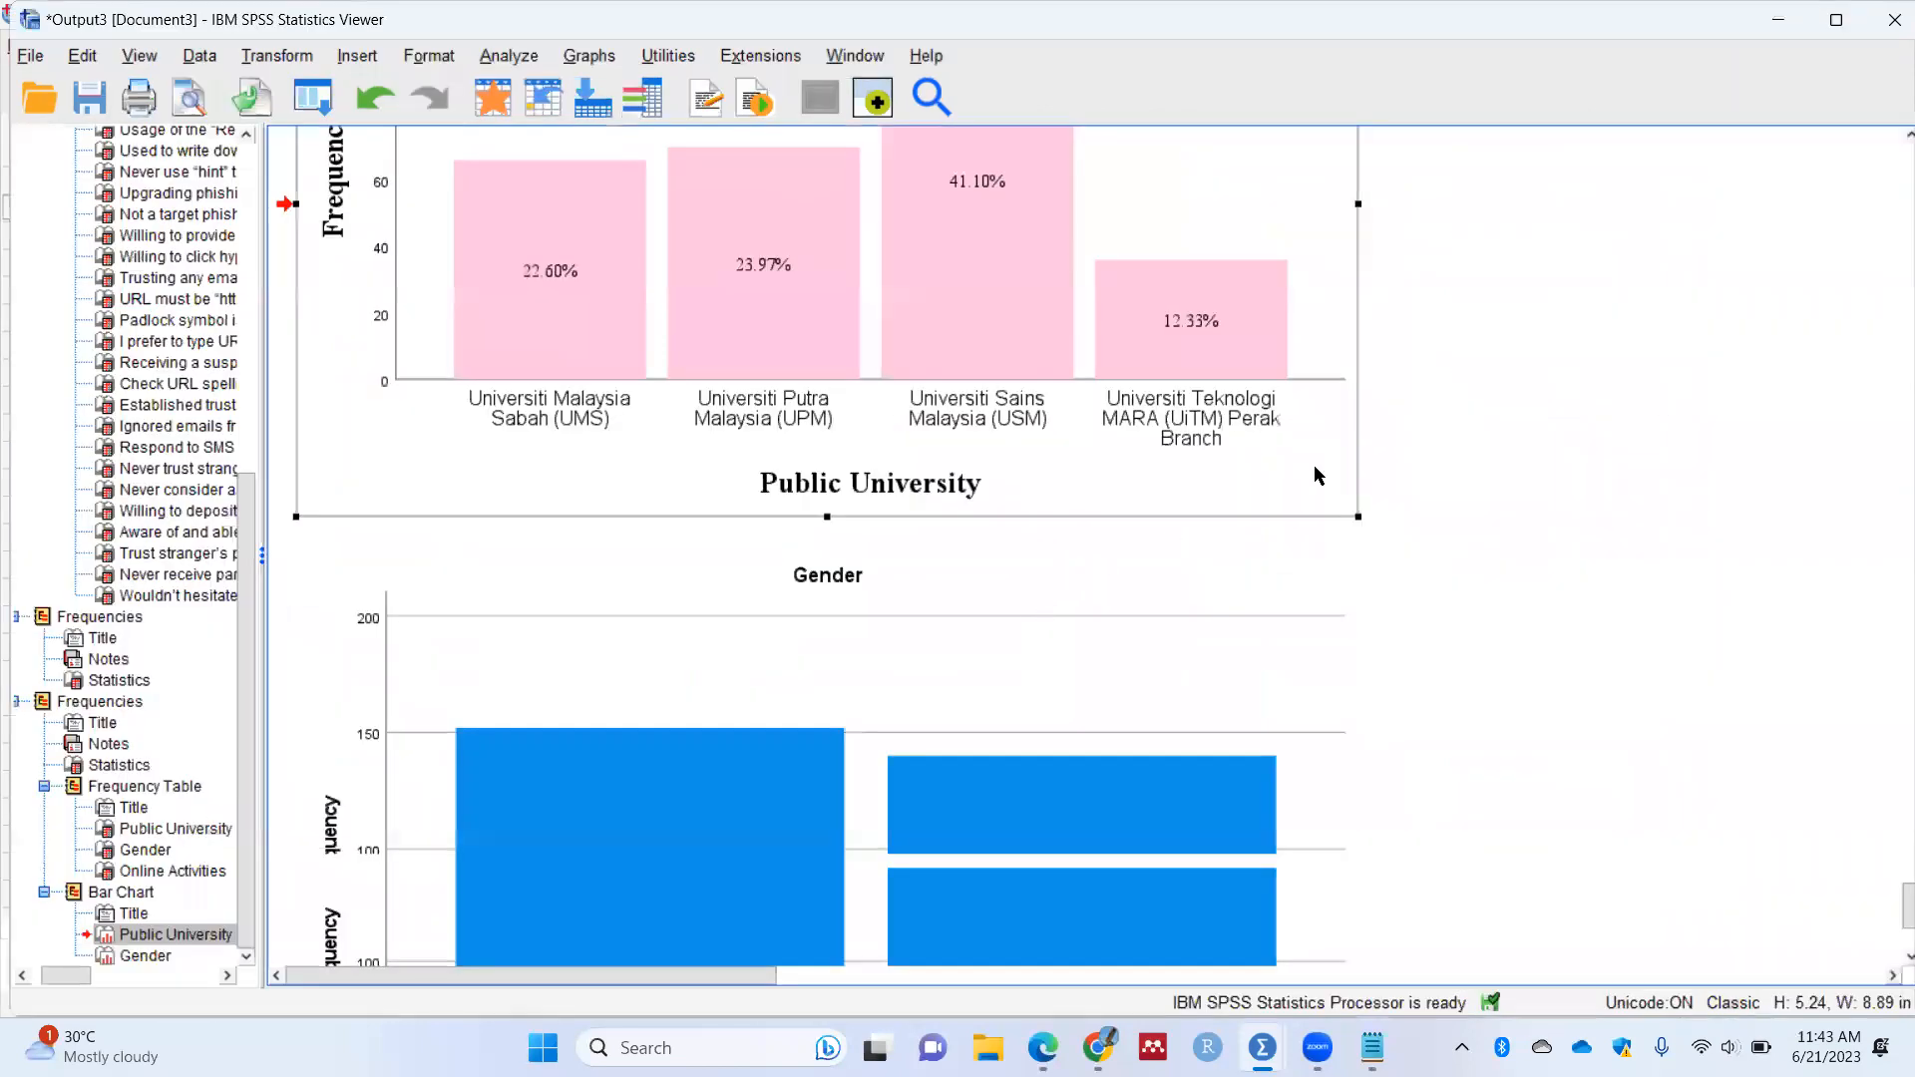
Step: Copy the finished university bar chart from the output as an image and deselect it
scroll(1526, 327, "up", 4)
scroll(1492, 343, "down", 2)
scroll(1490, 349, "up", 2)
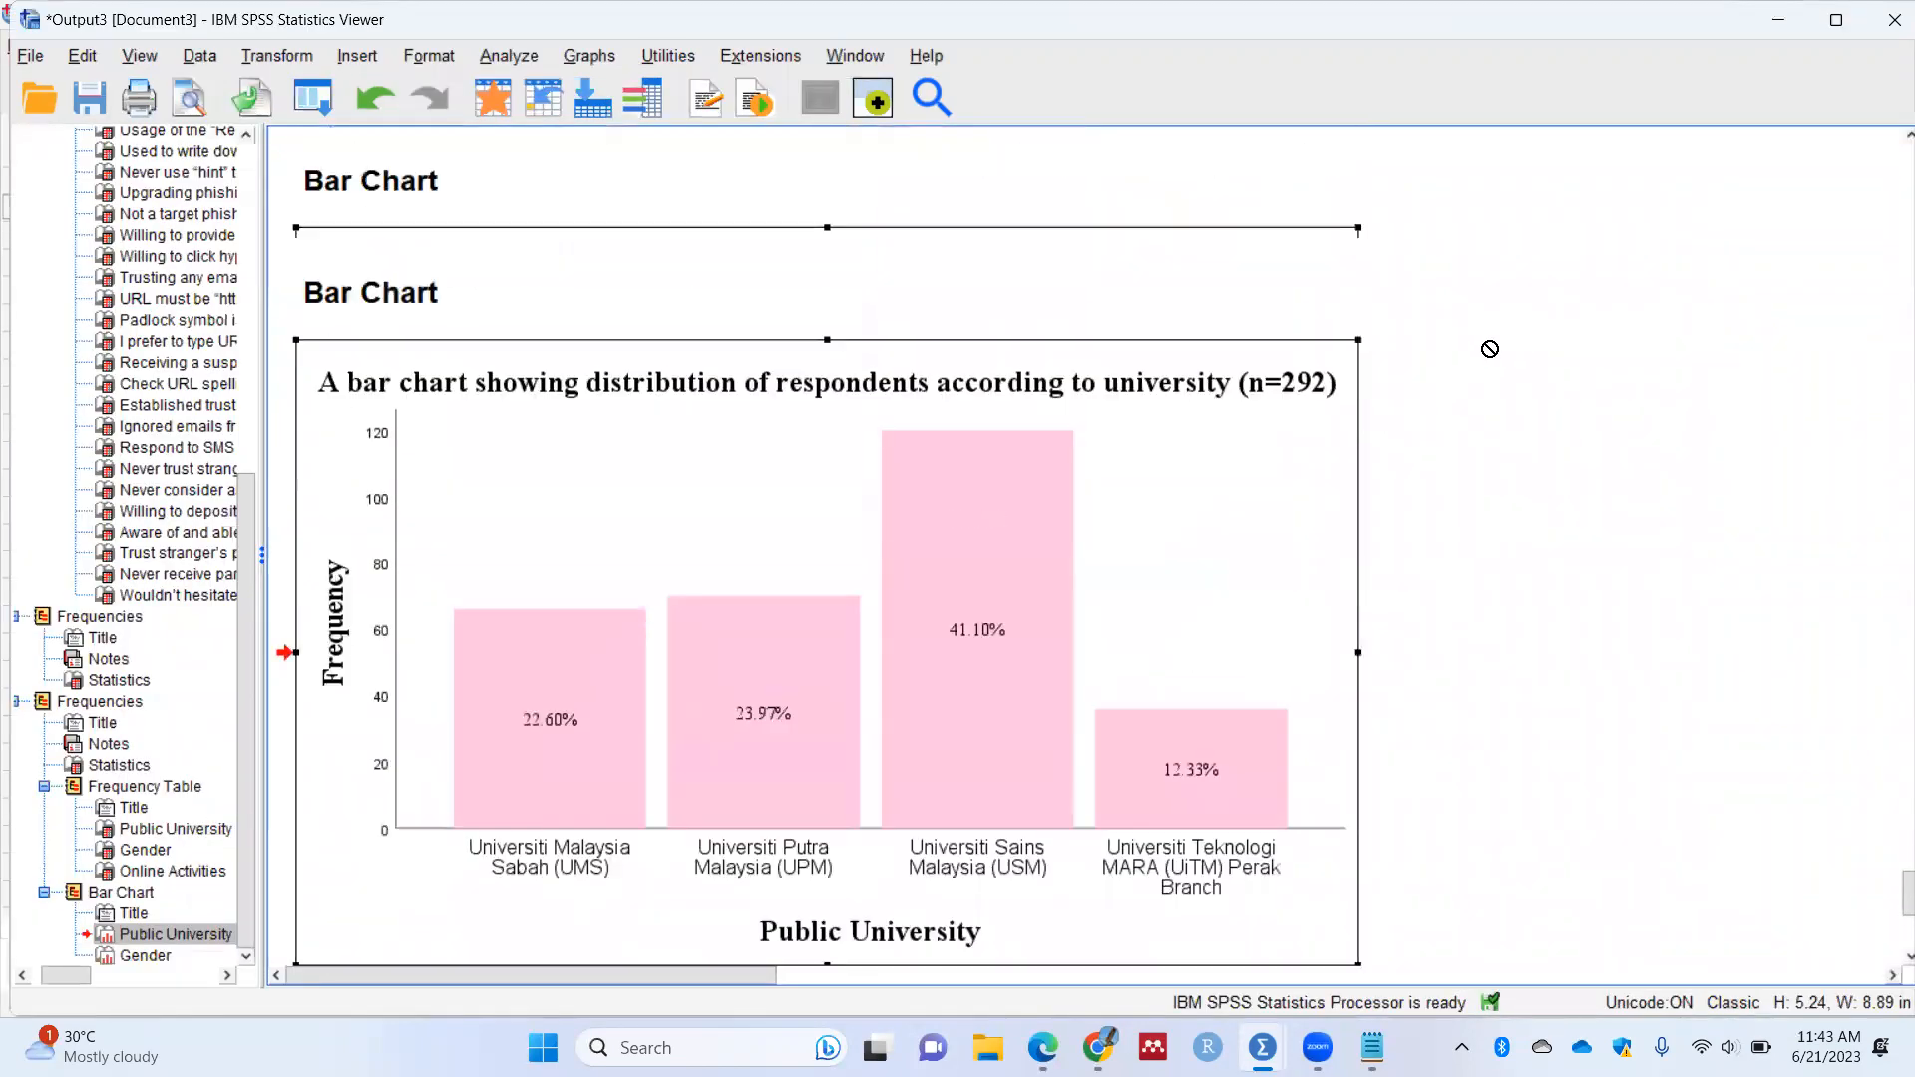
right_click(774, 501)
mouse_move(869, 579)
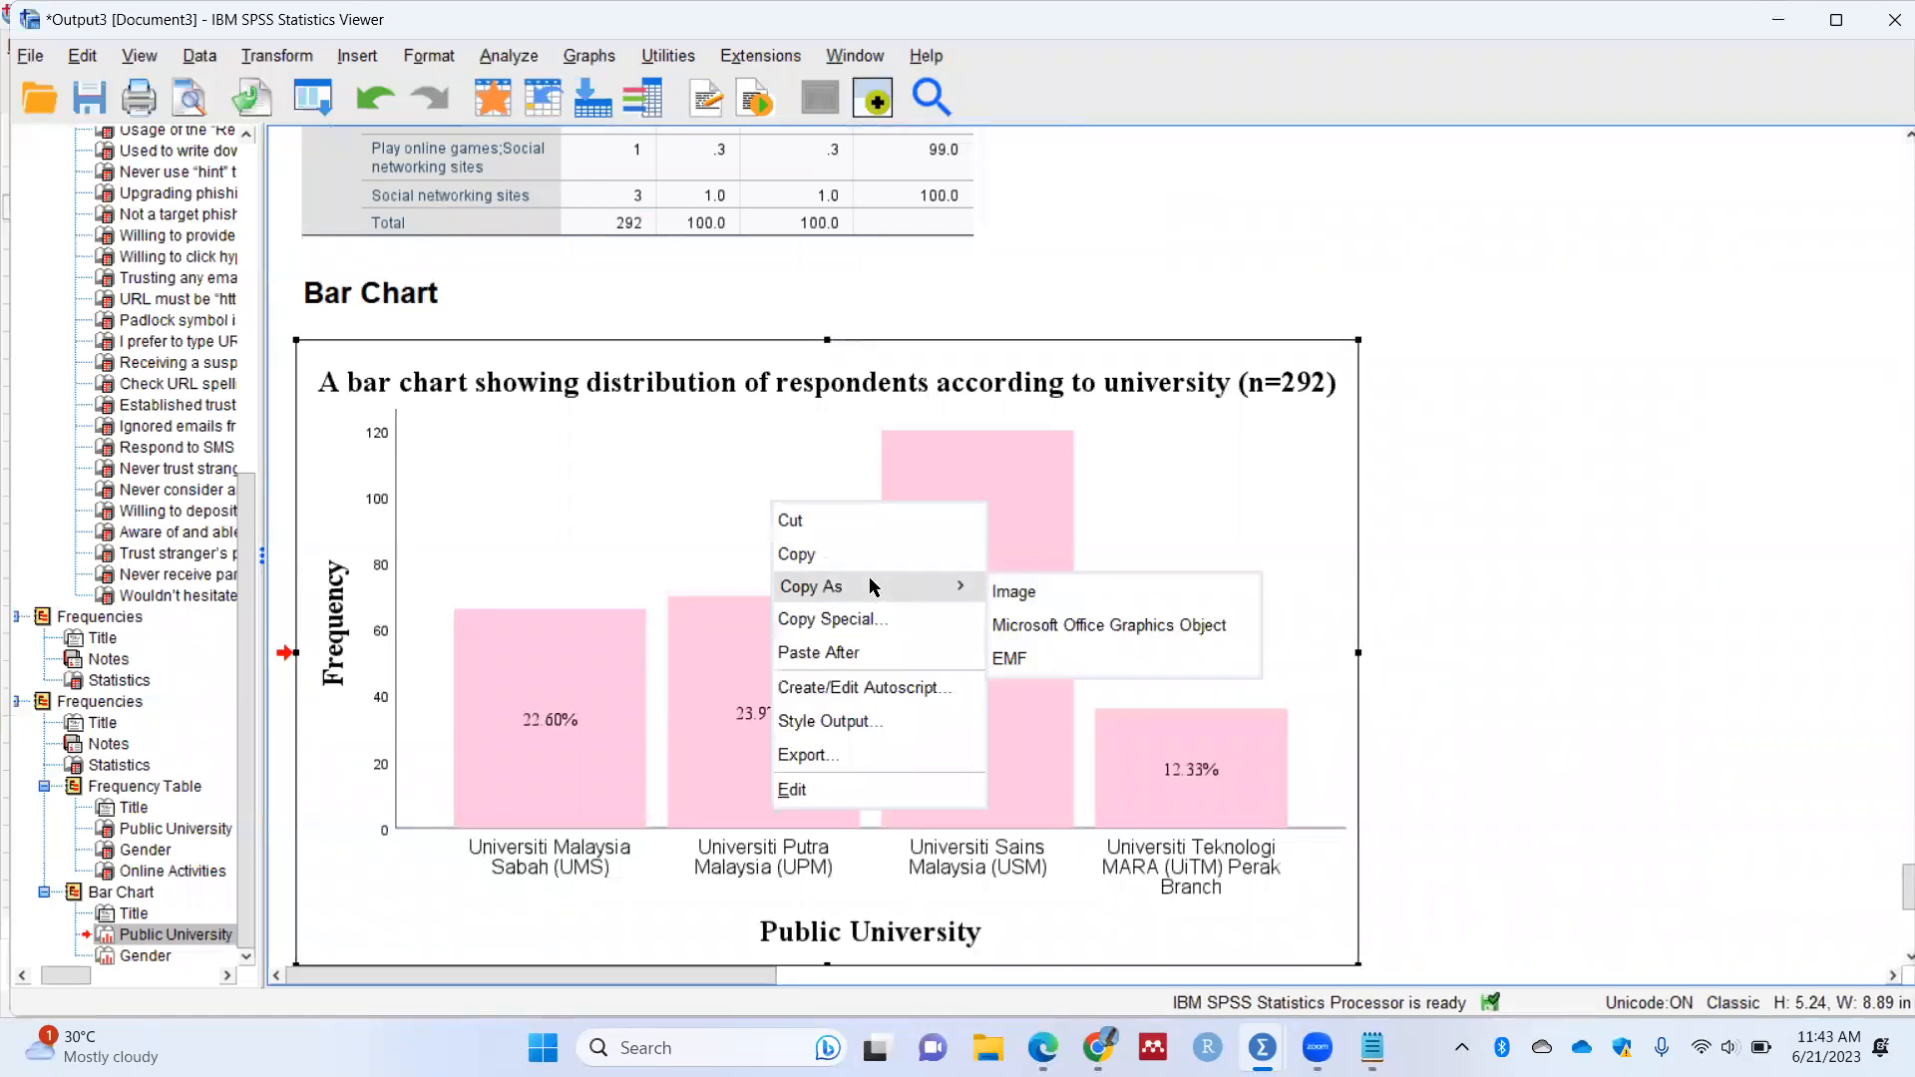
left_click(1051, 590)
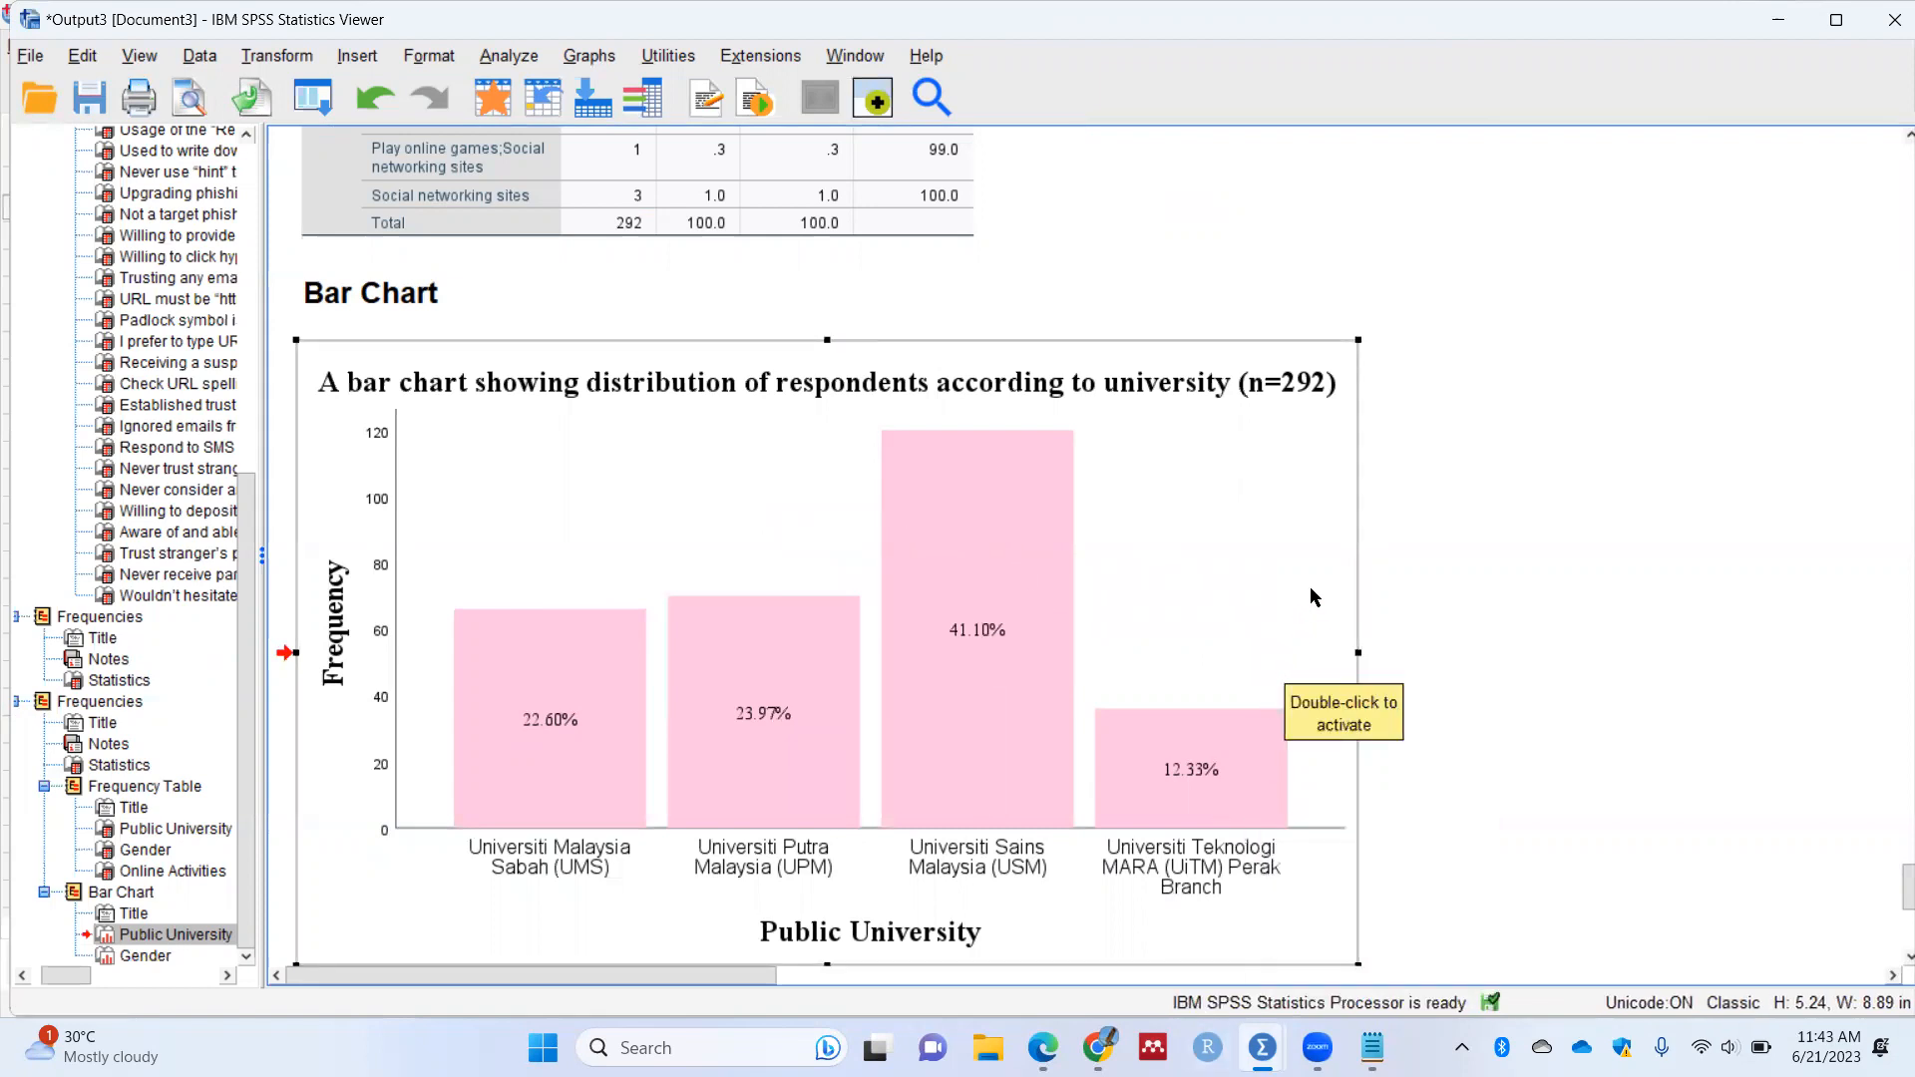
left_click(1614, 381)
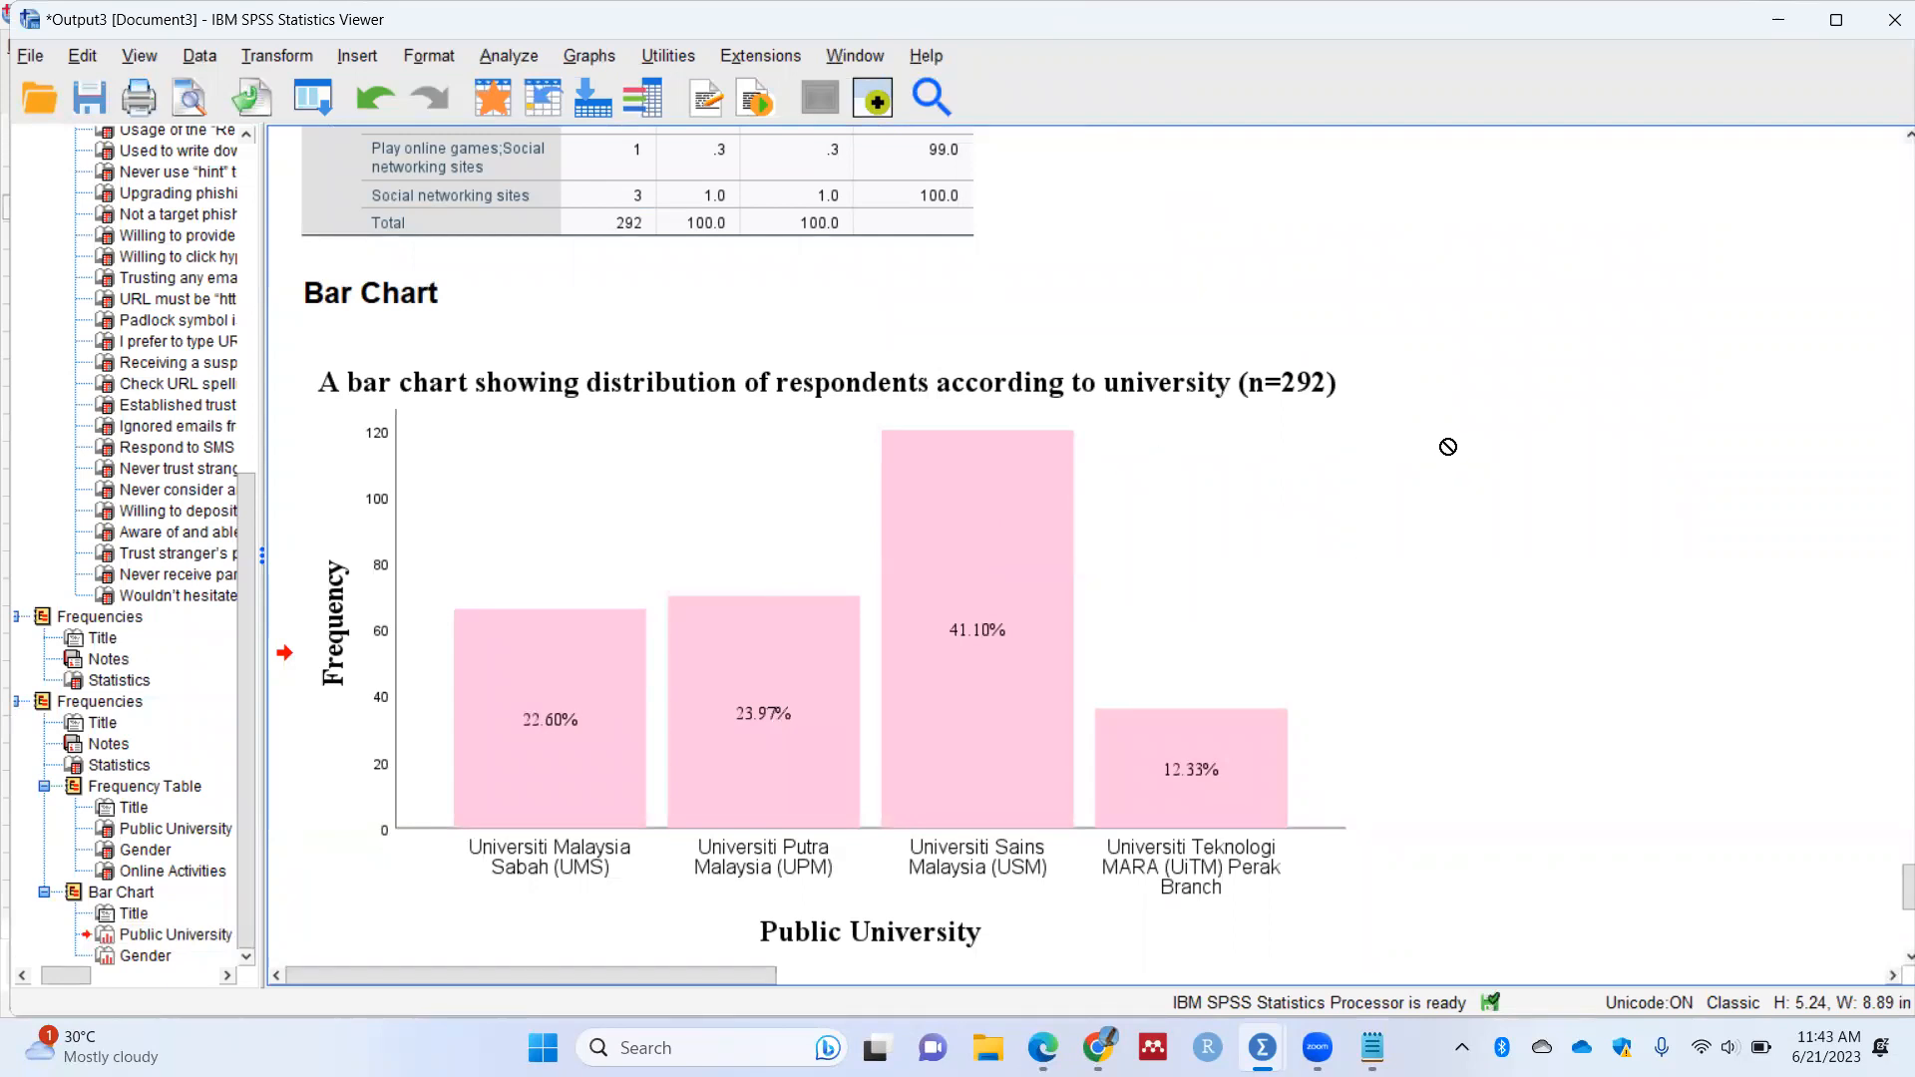
Step: Examine the Online Activities frequency table in the output
scroll(1449, 439, "up", 3)
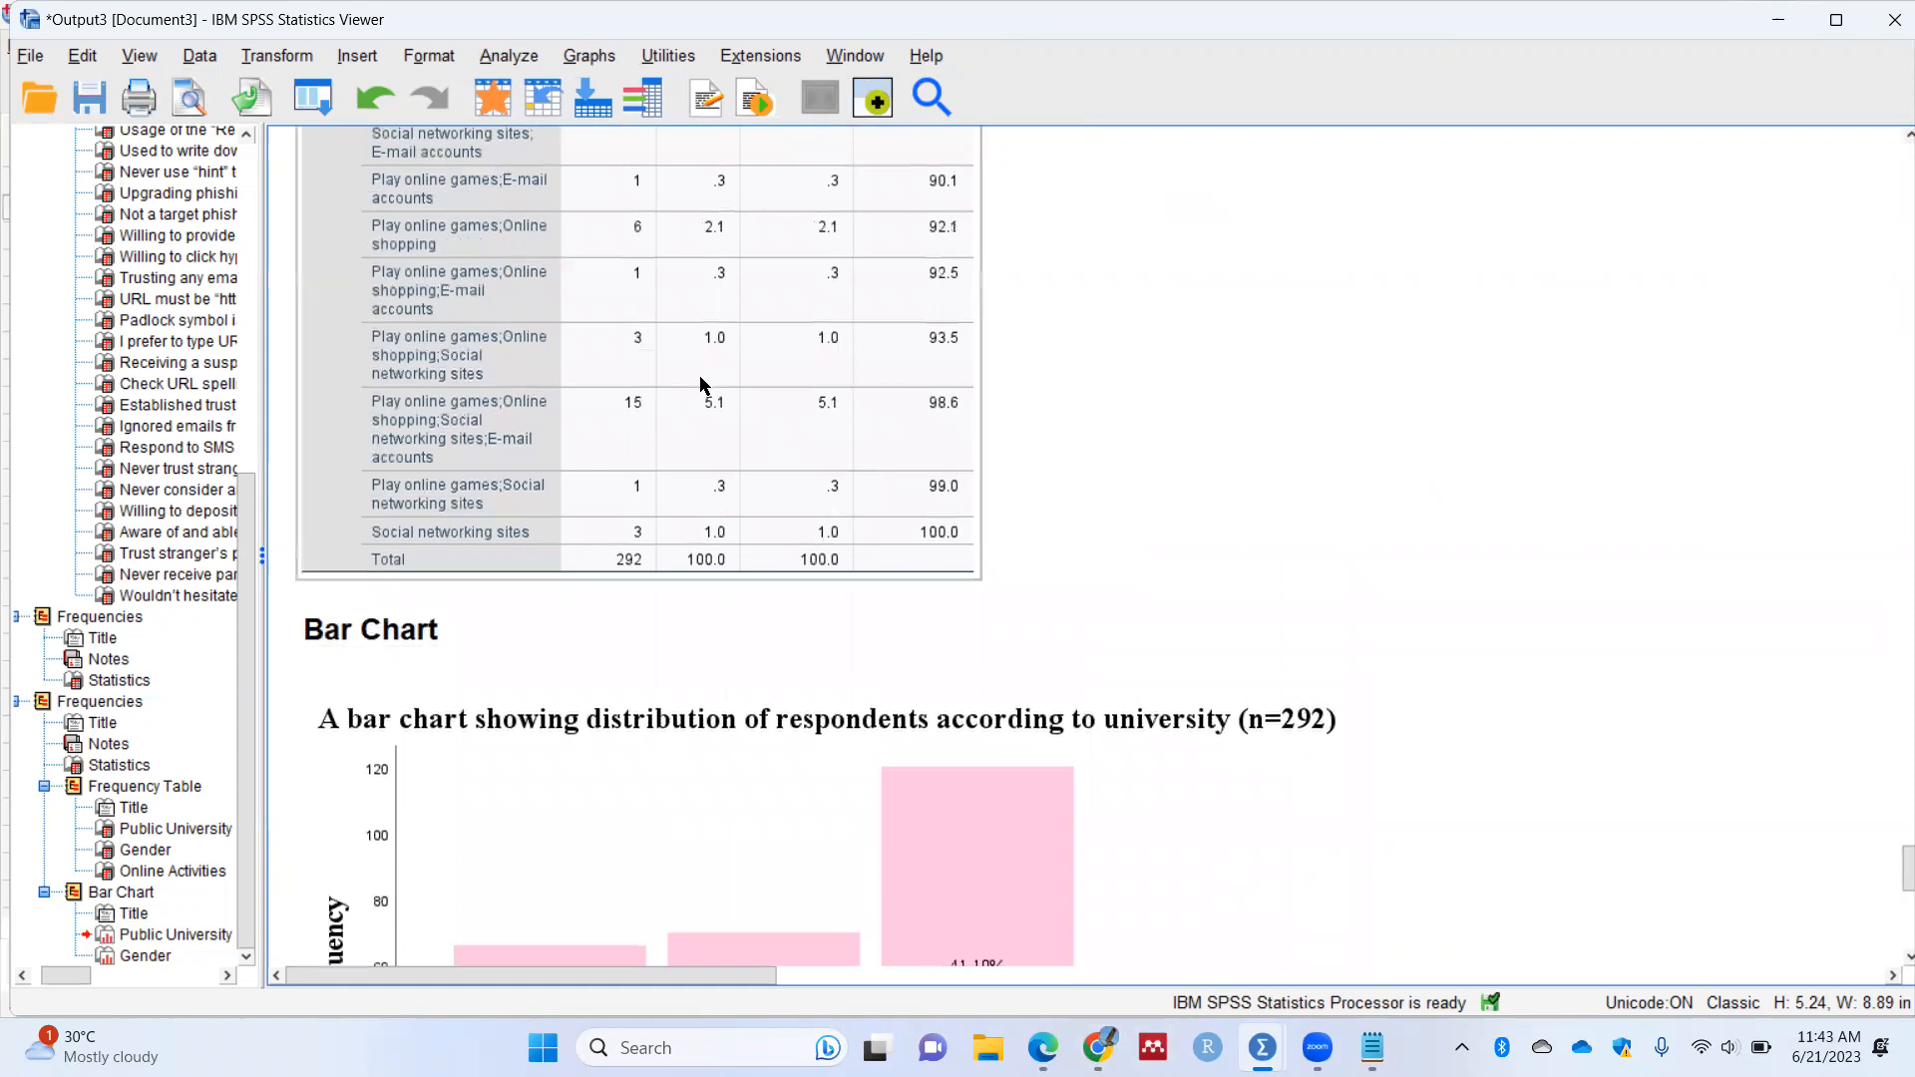
scroll(578, 377, "up", 8)
scroll(530, 307, "up", 3)
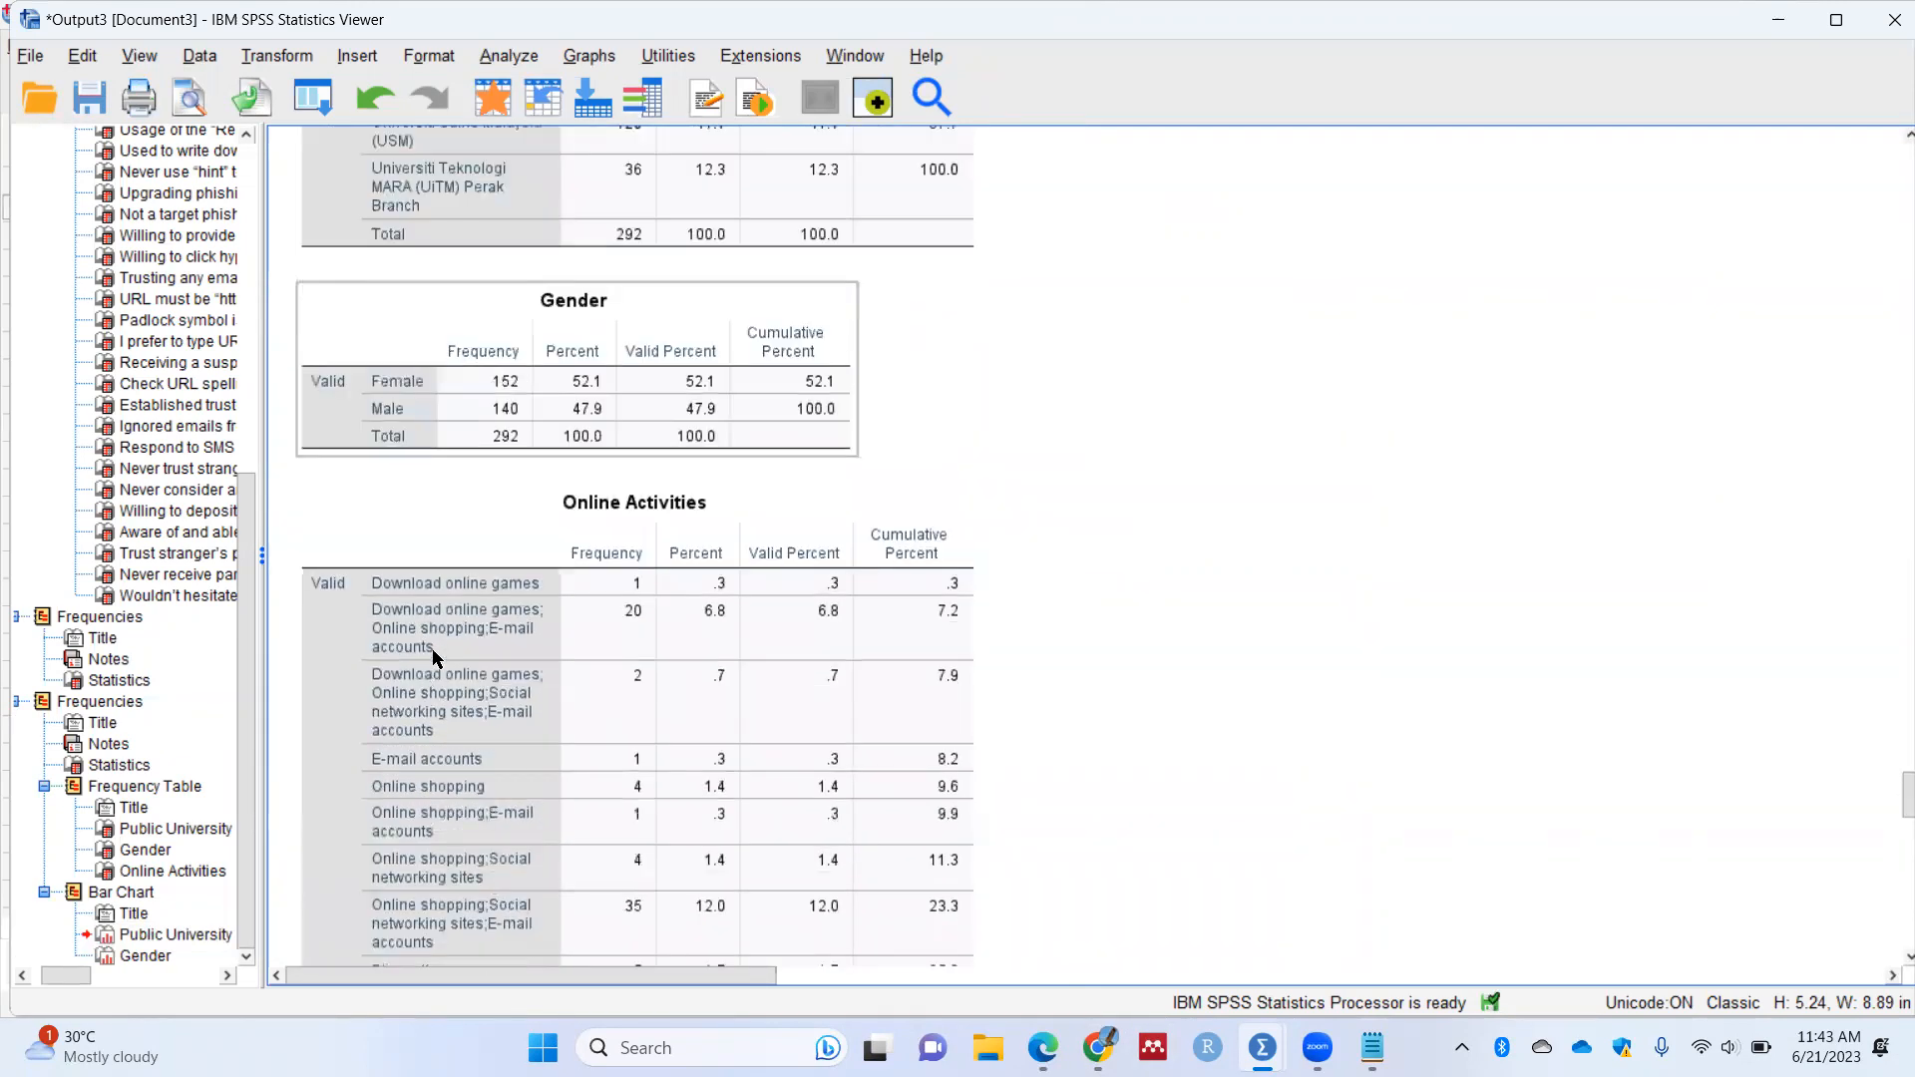
left_click(436, 658)
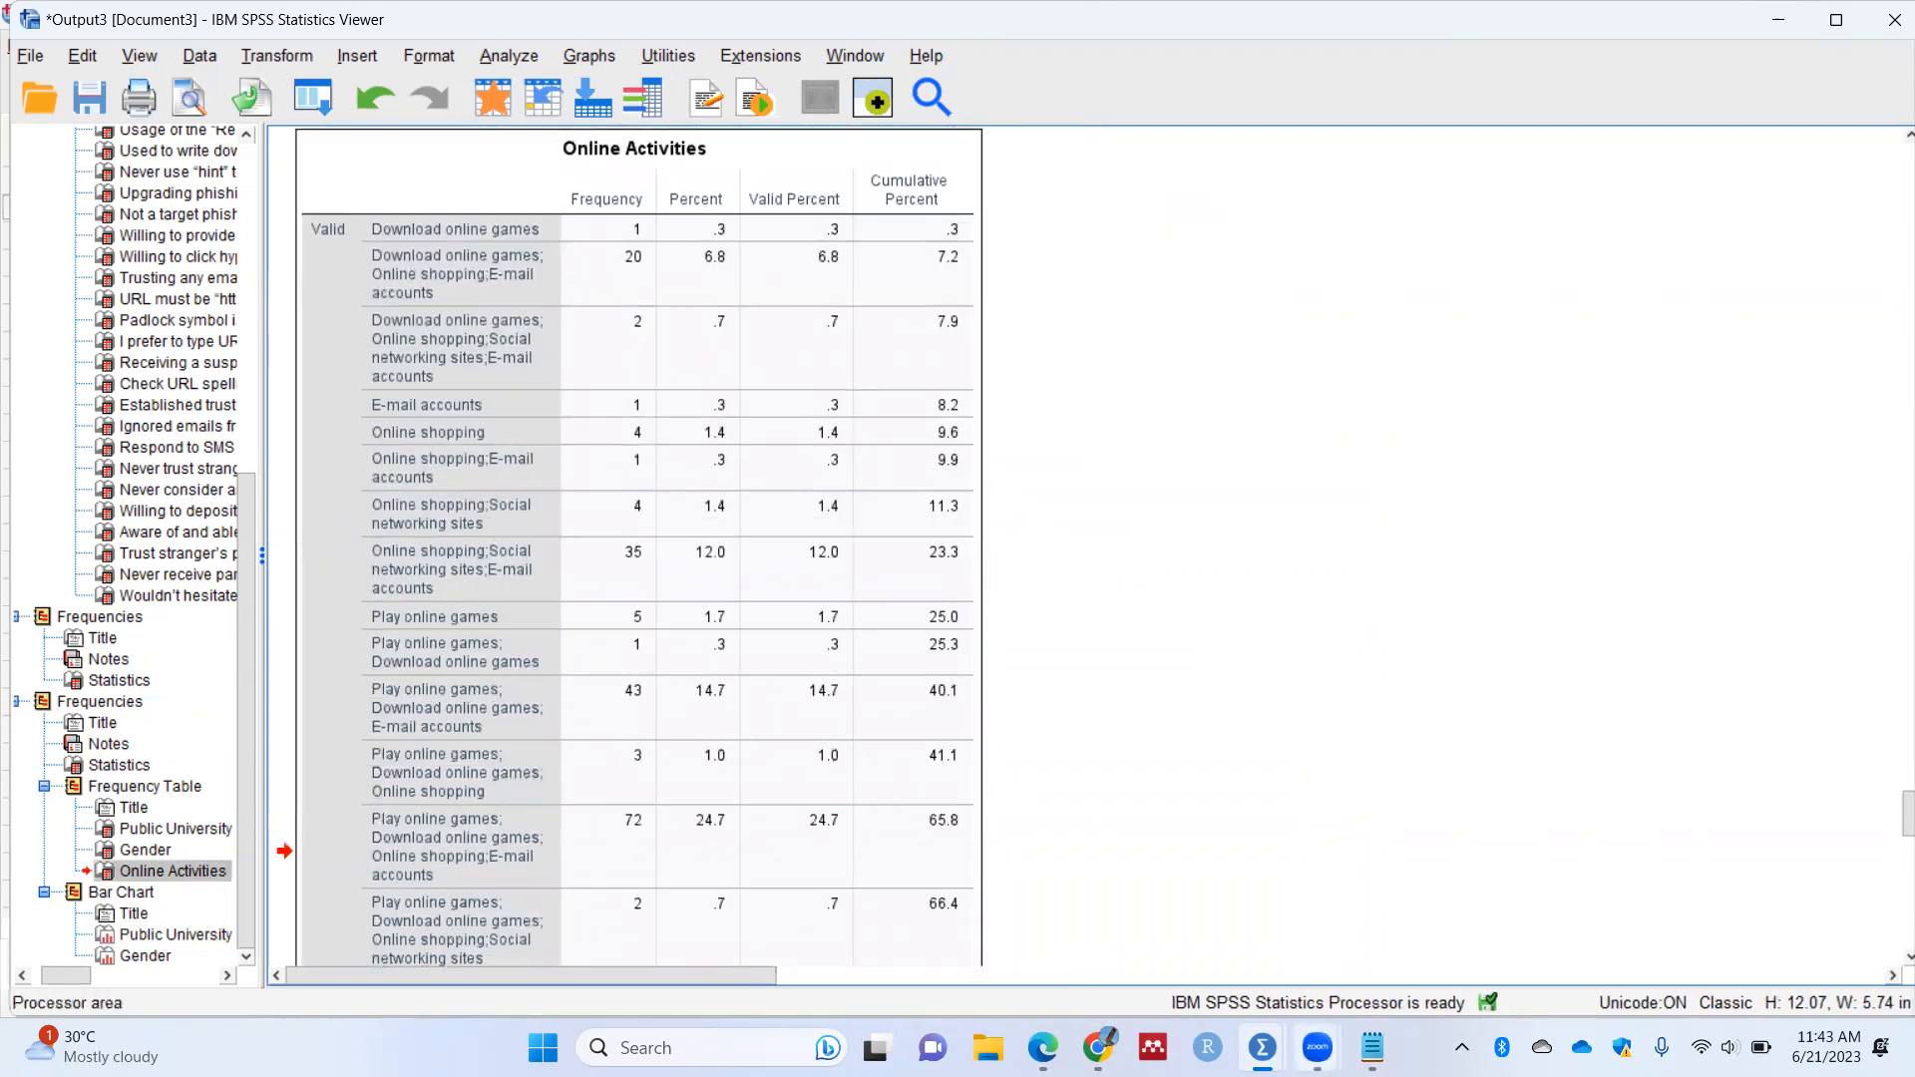
Step: Switch to the RESPONDENT PALING NEWEST.sav Data Editor and open the definition of multiple response sets for tables
left_click(1263, 1047)
left_click(1169, 941)
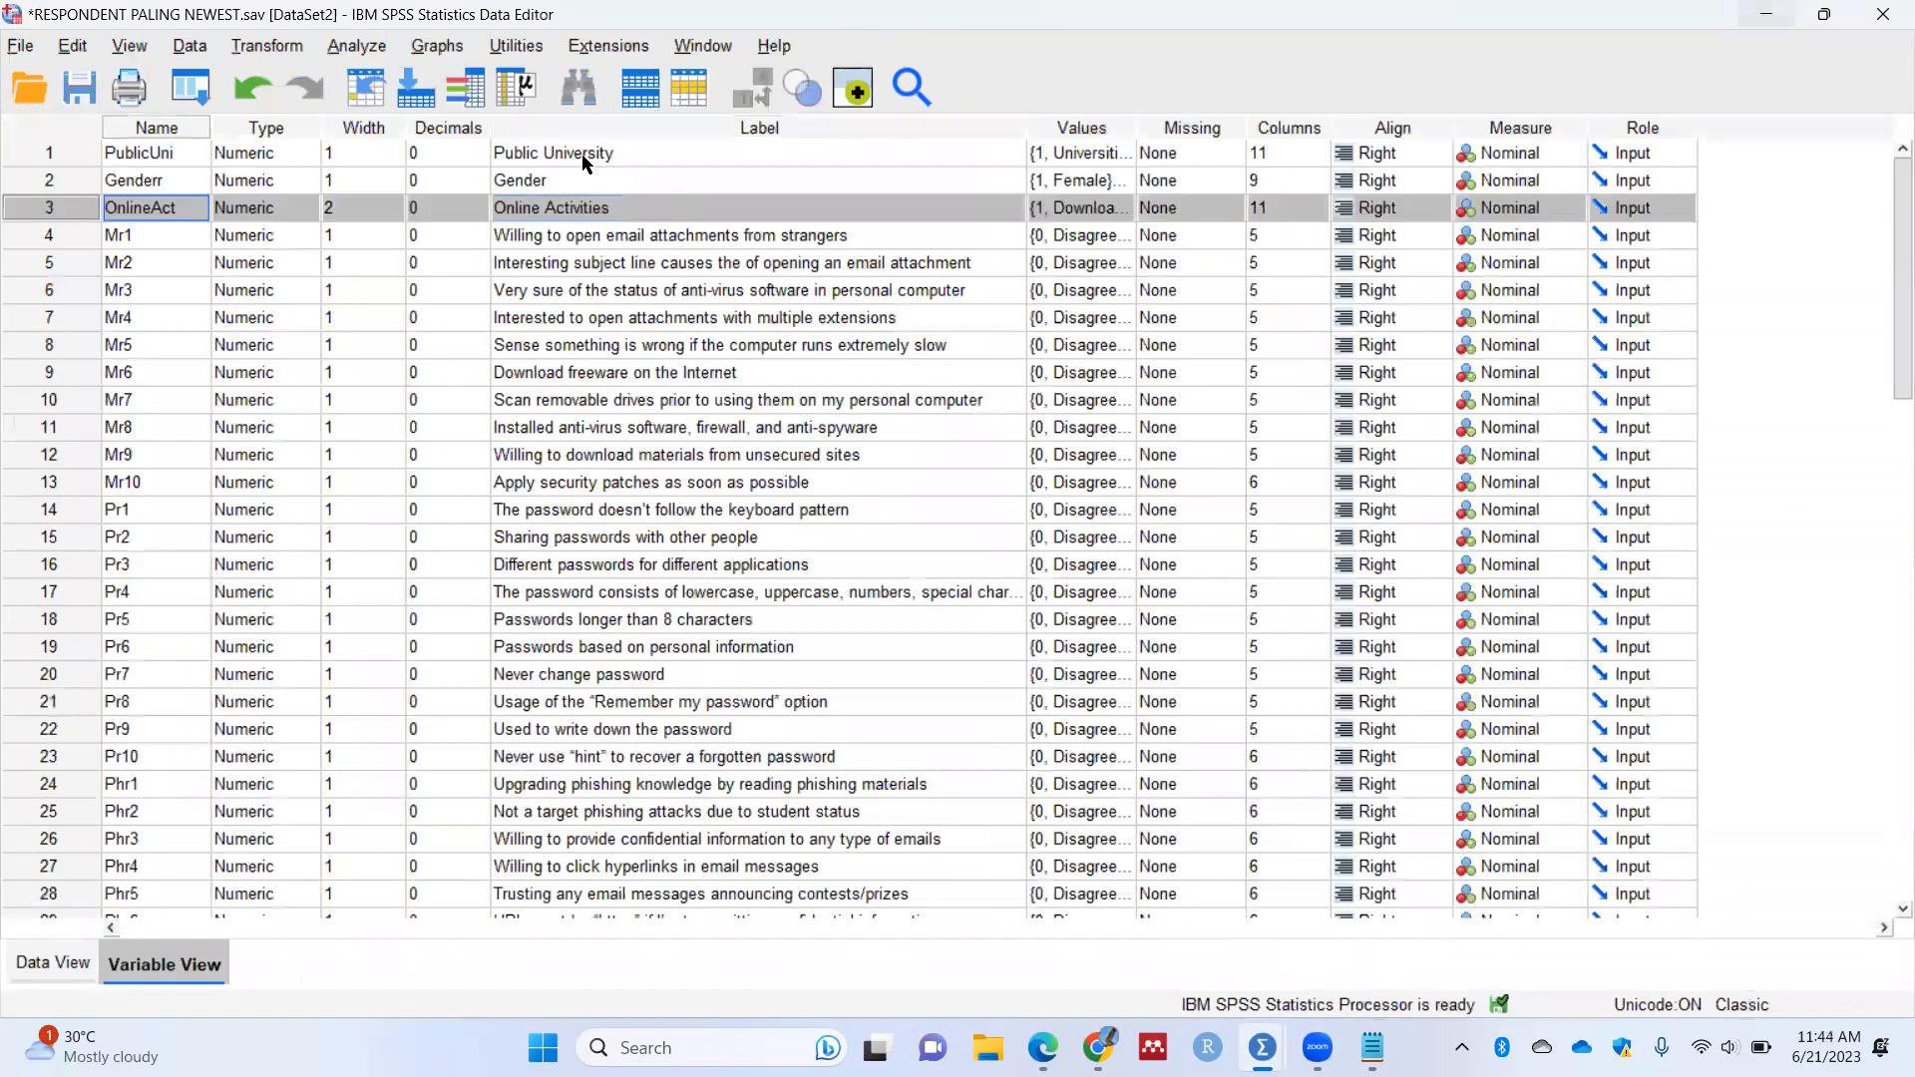
left_click(356, 44)
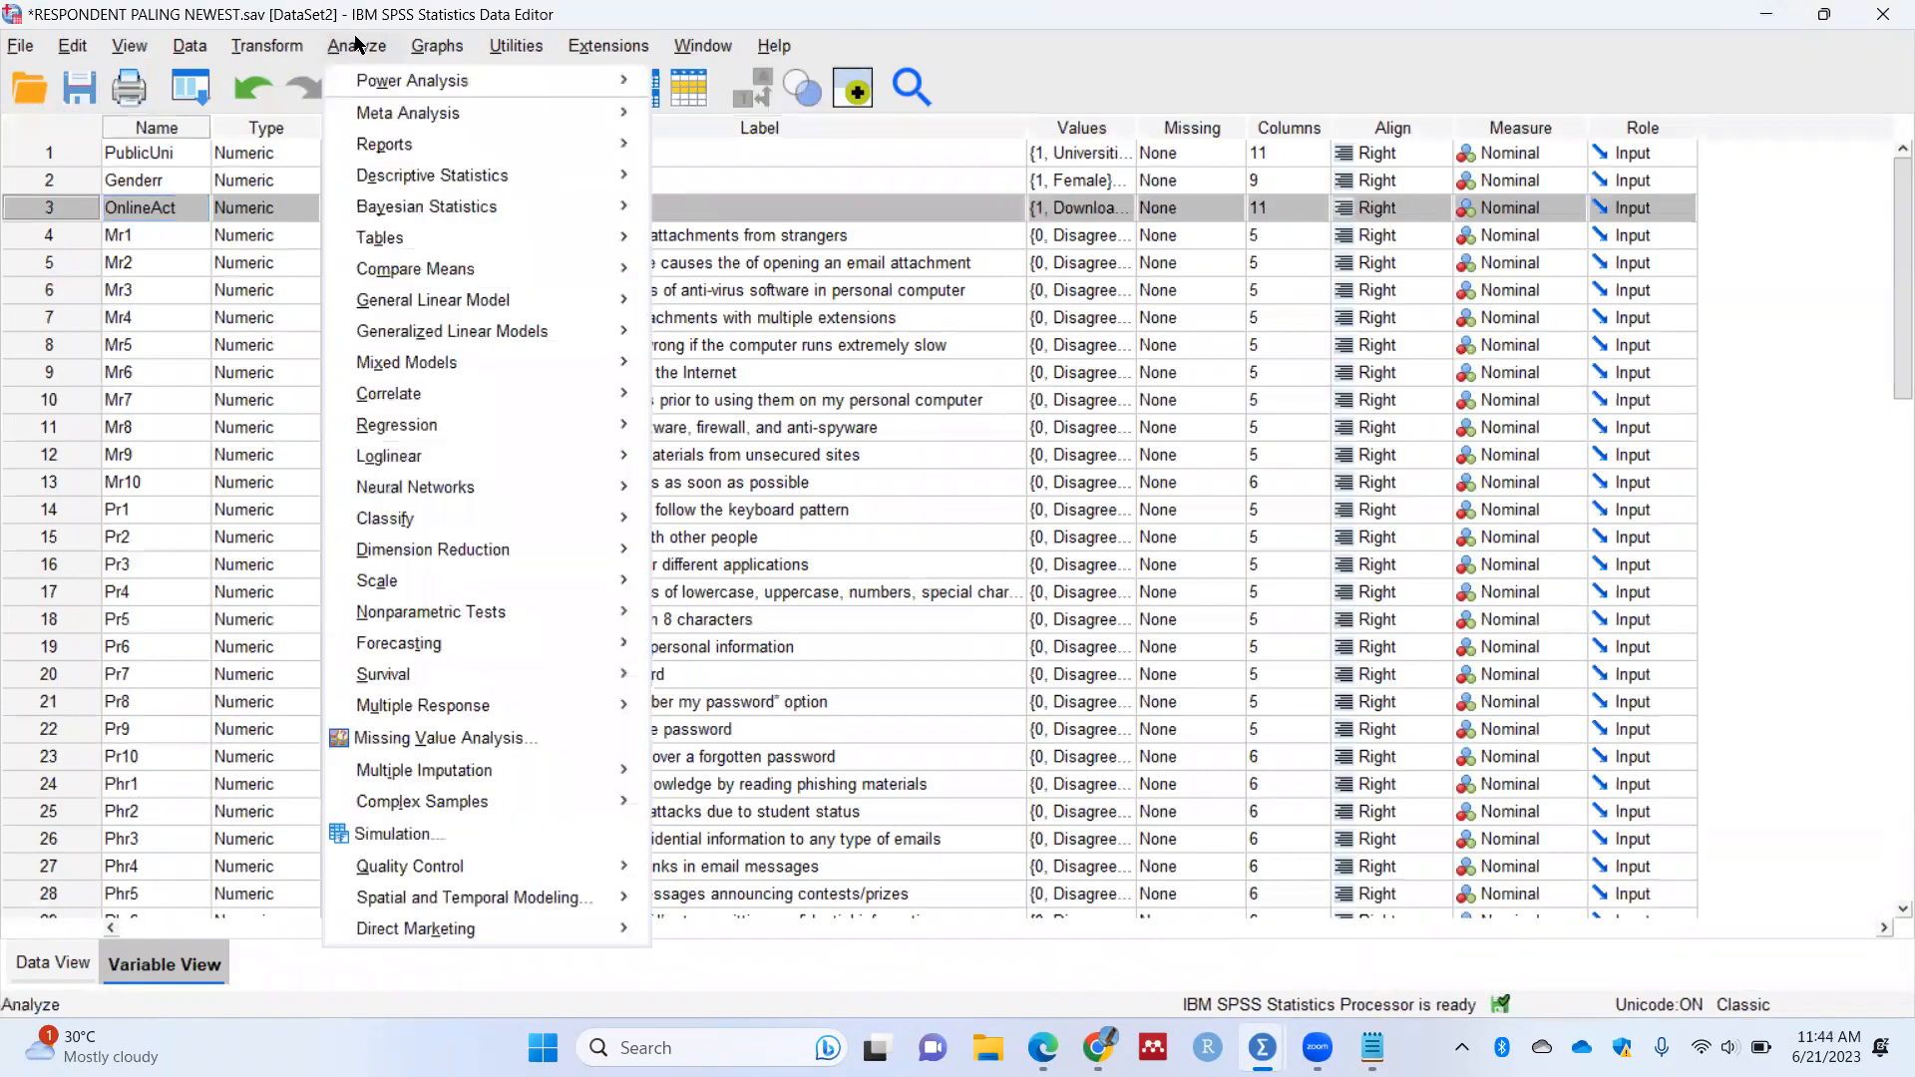
mouse_move(419, 179)
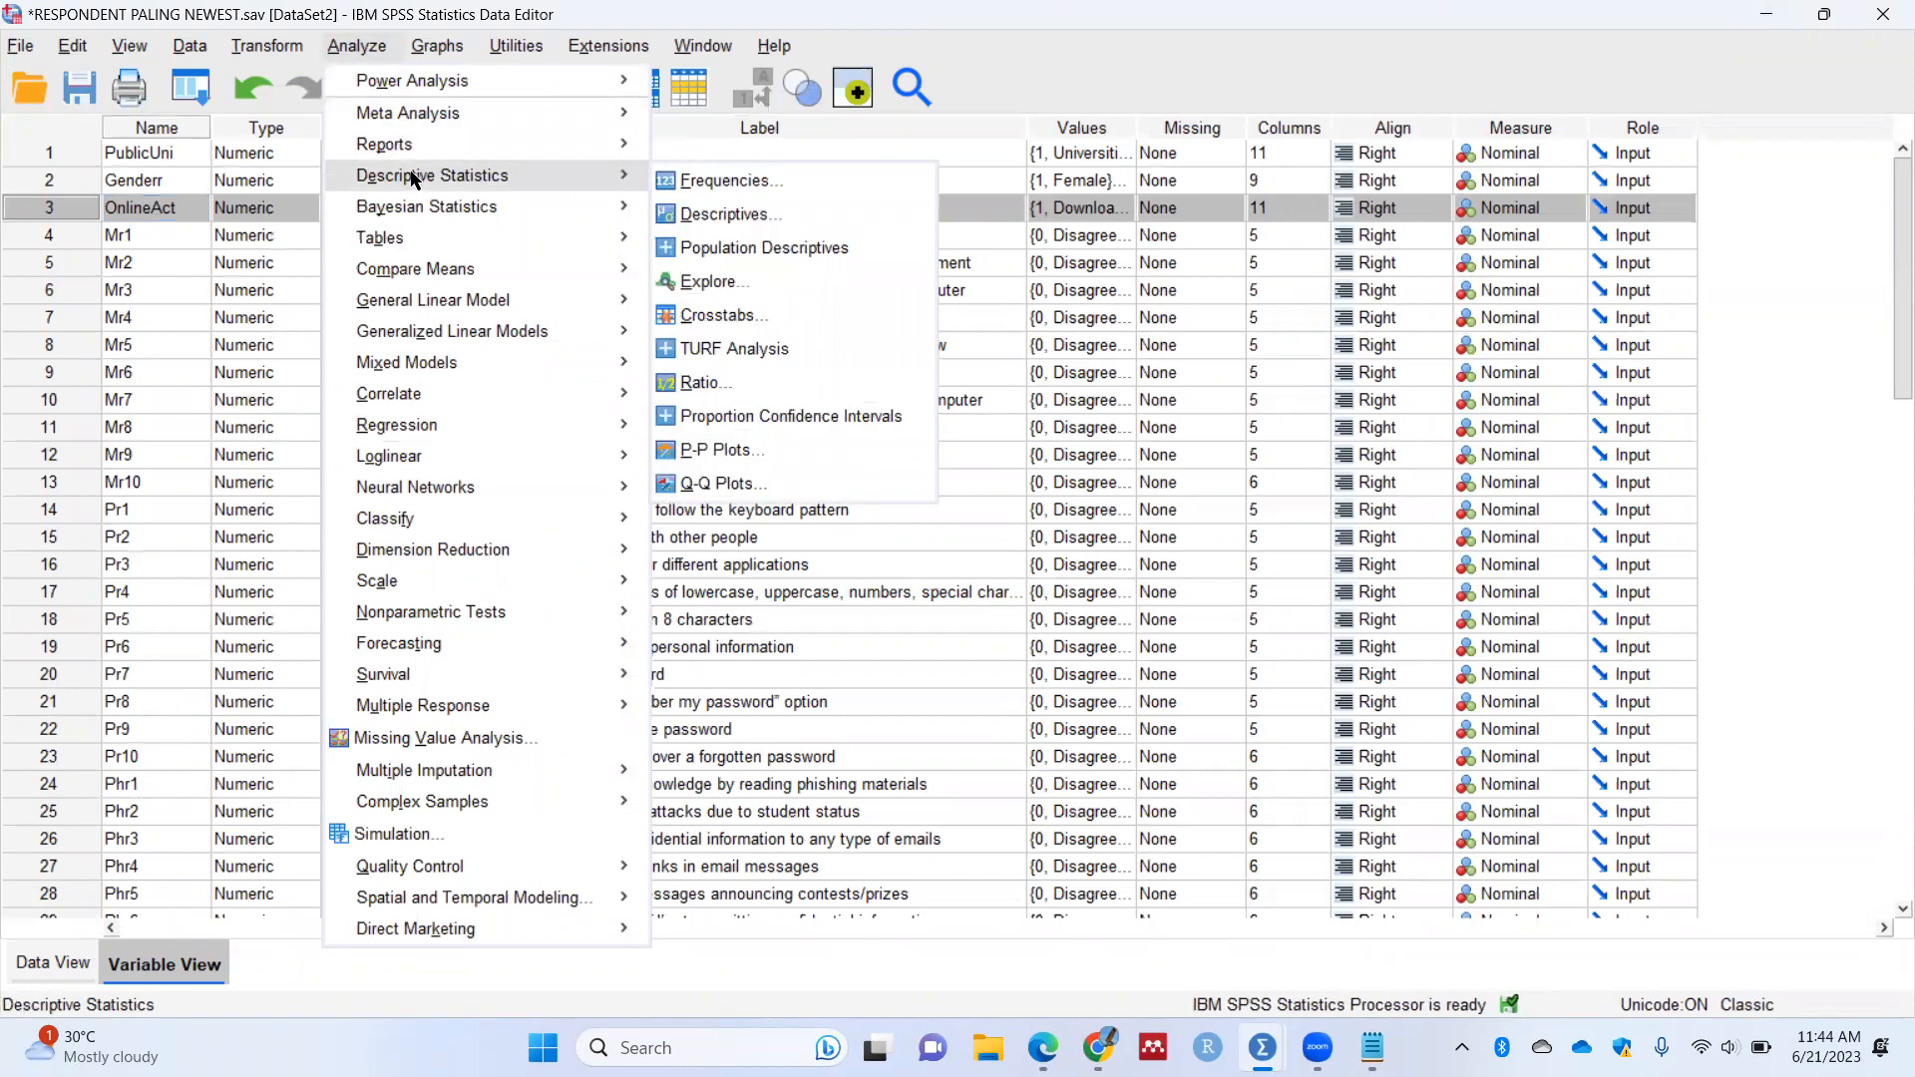
mouse_move(427, 242)
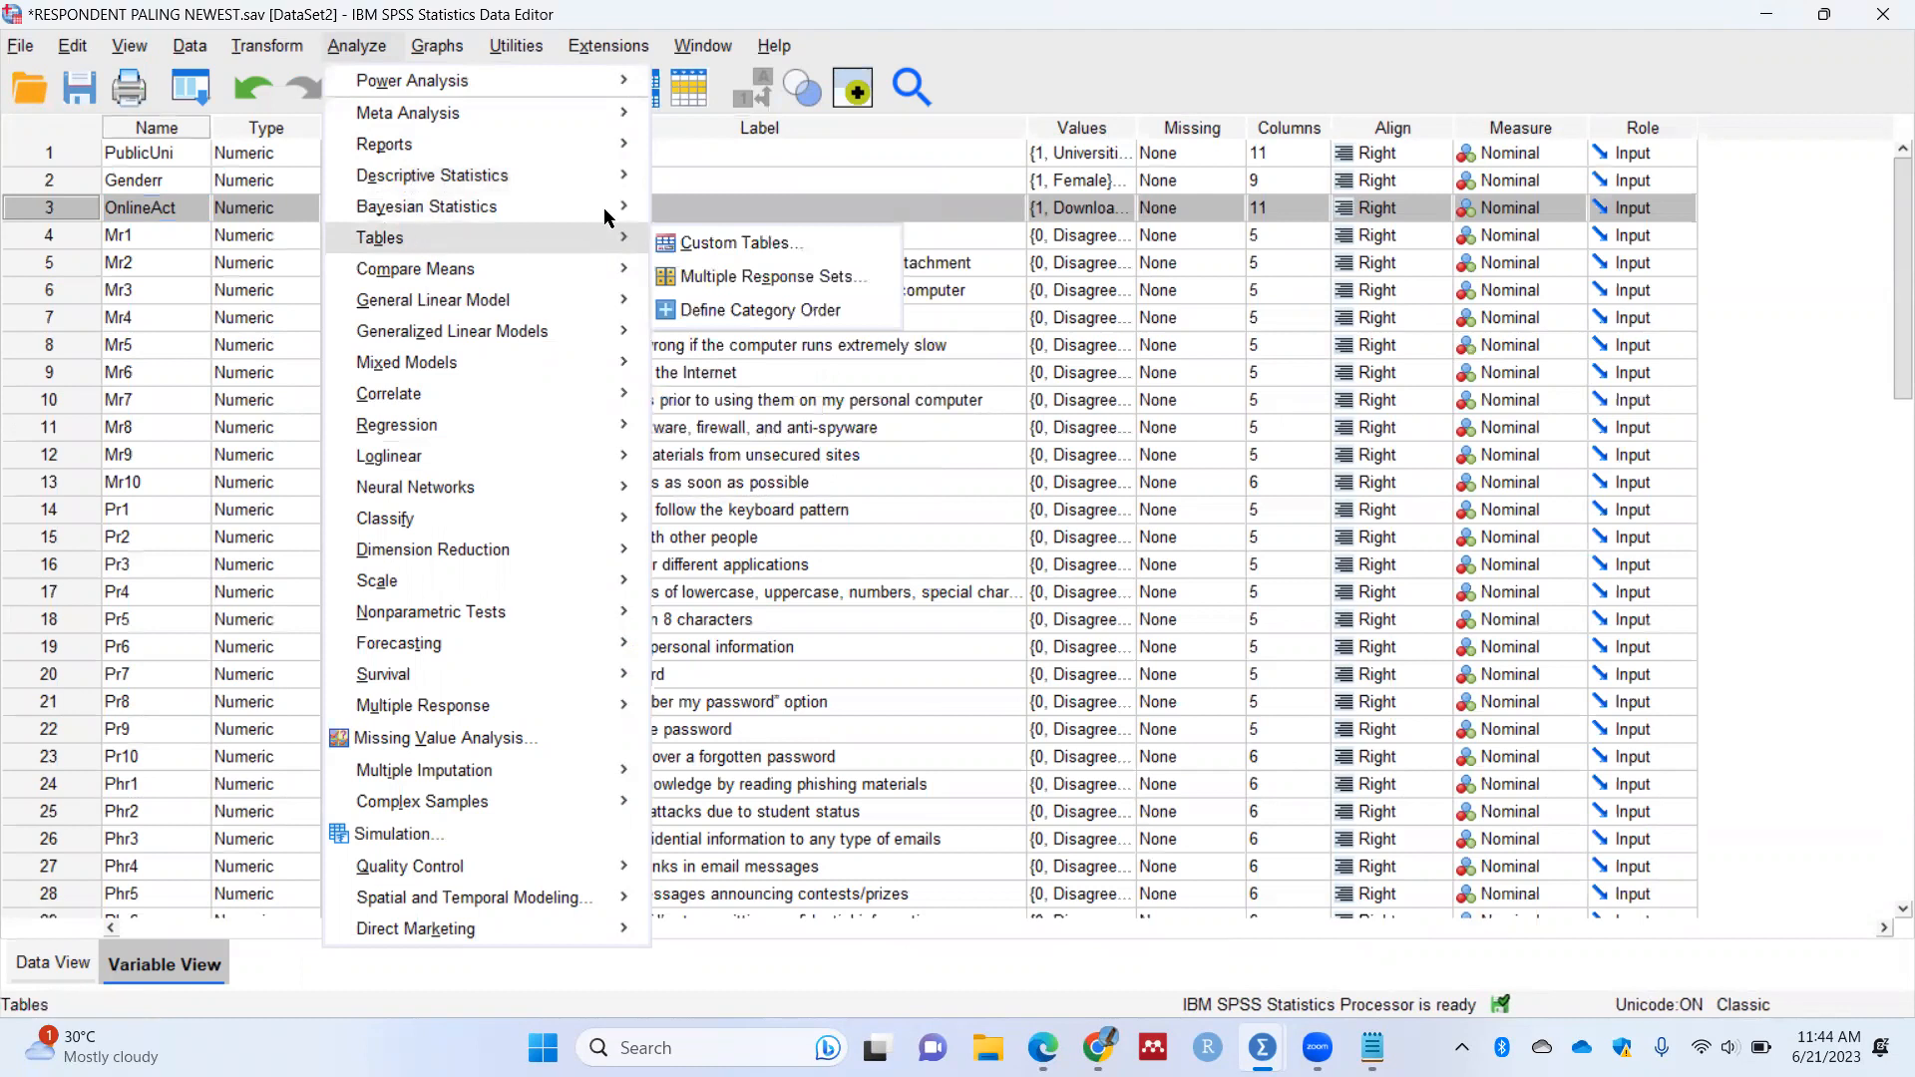
left_click(722, 284)
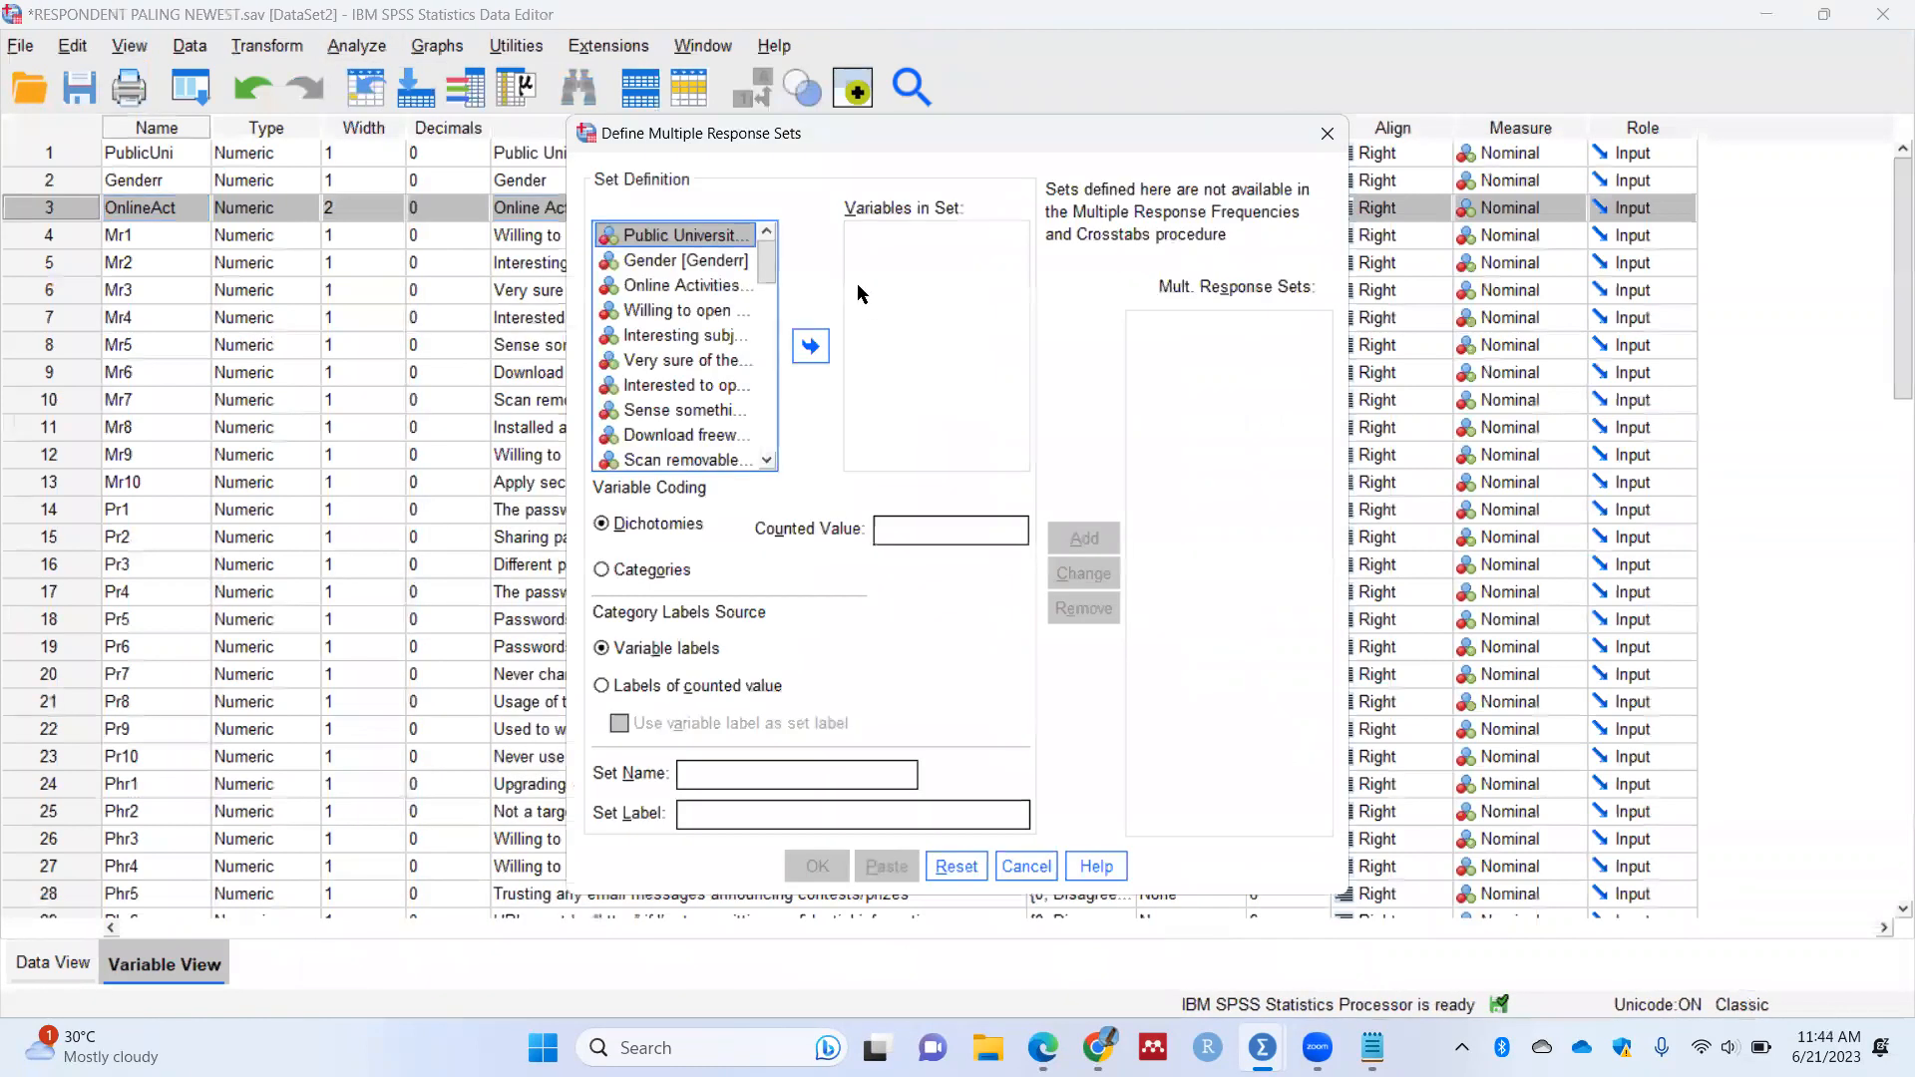
Step: Add the Online Activities variable to the multiple response set and code it as Categories
left_click(712, 289)
left_click(810, 346)
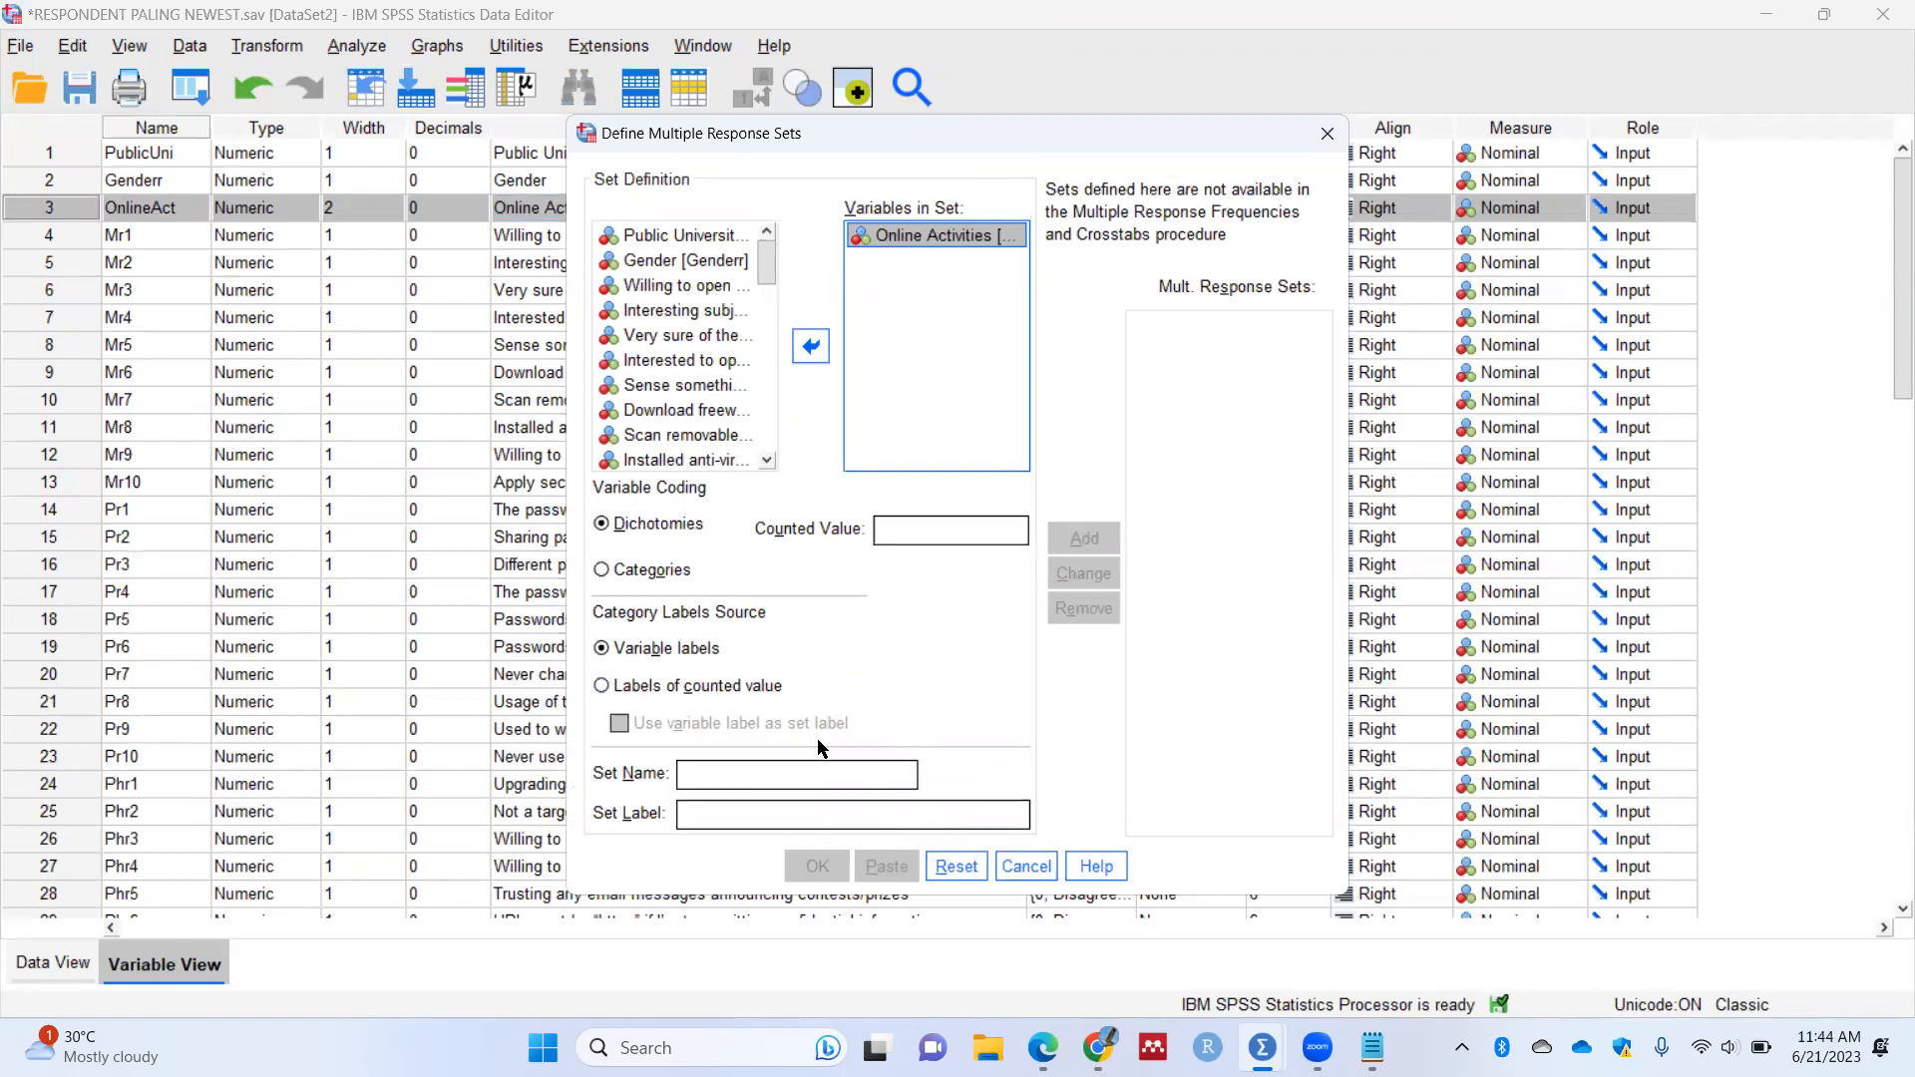
left_click(648, 570)
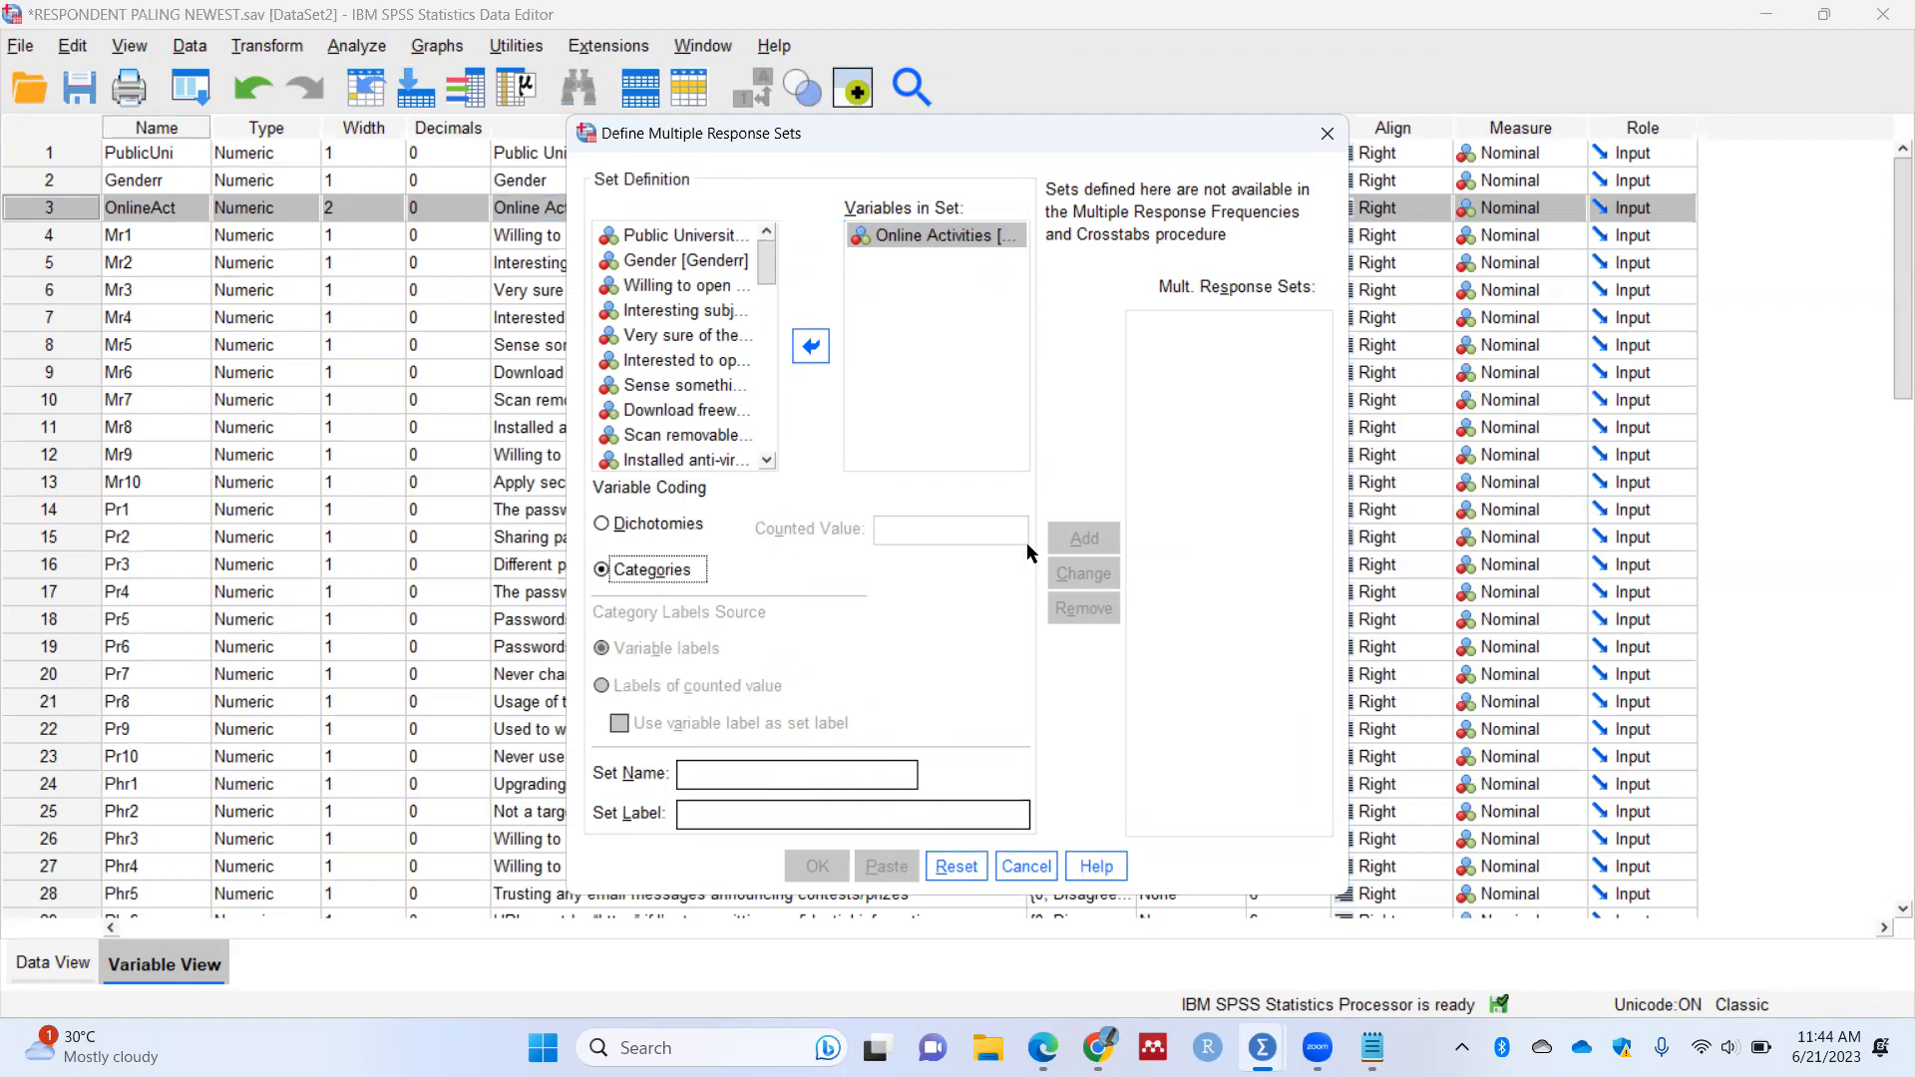
Step: Cancel the multiple response set definition and inspect the OnlineAct column in the data
left_click(755, 766)
left_click(1027, 866)
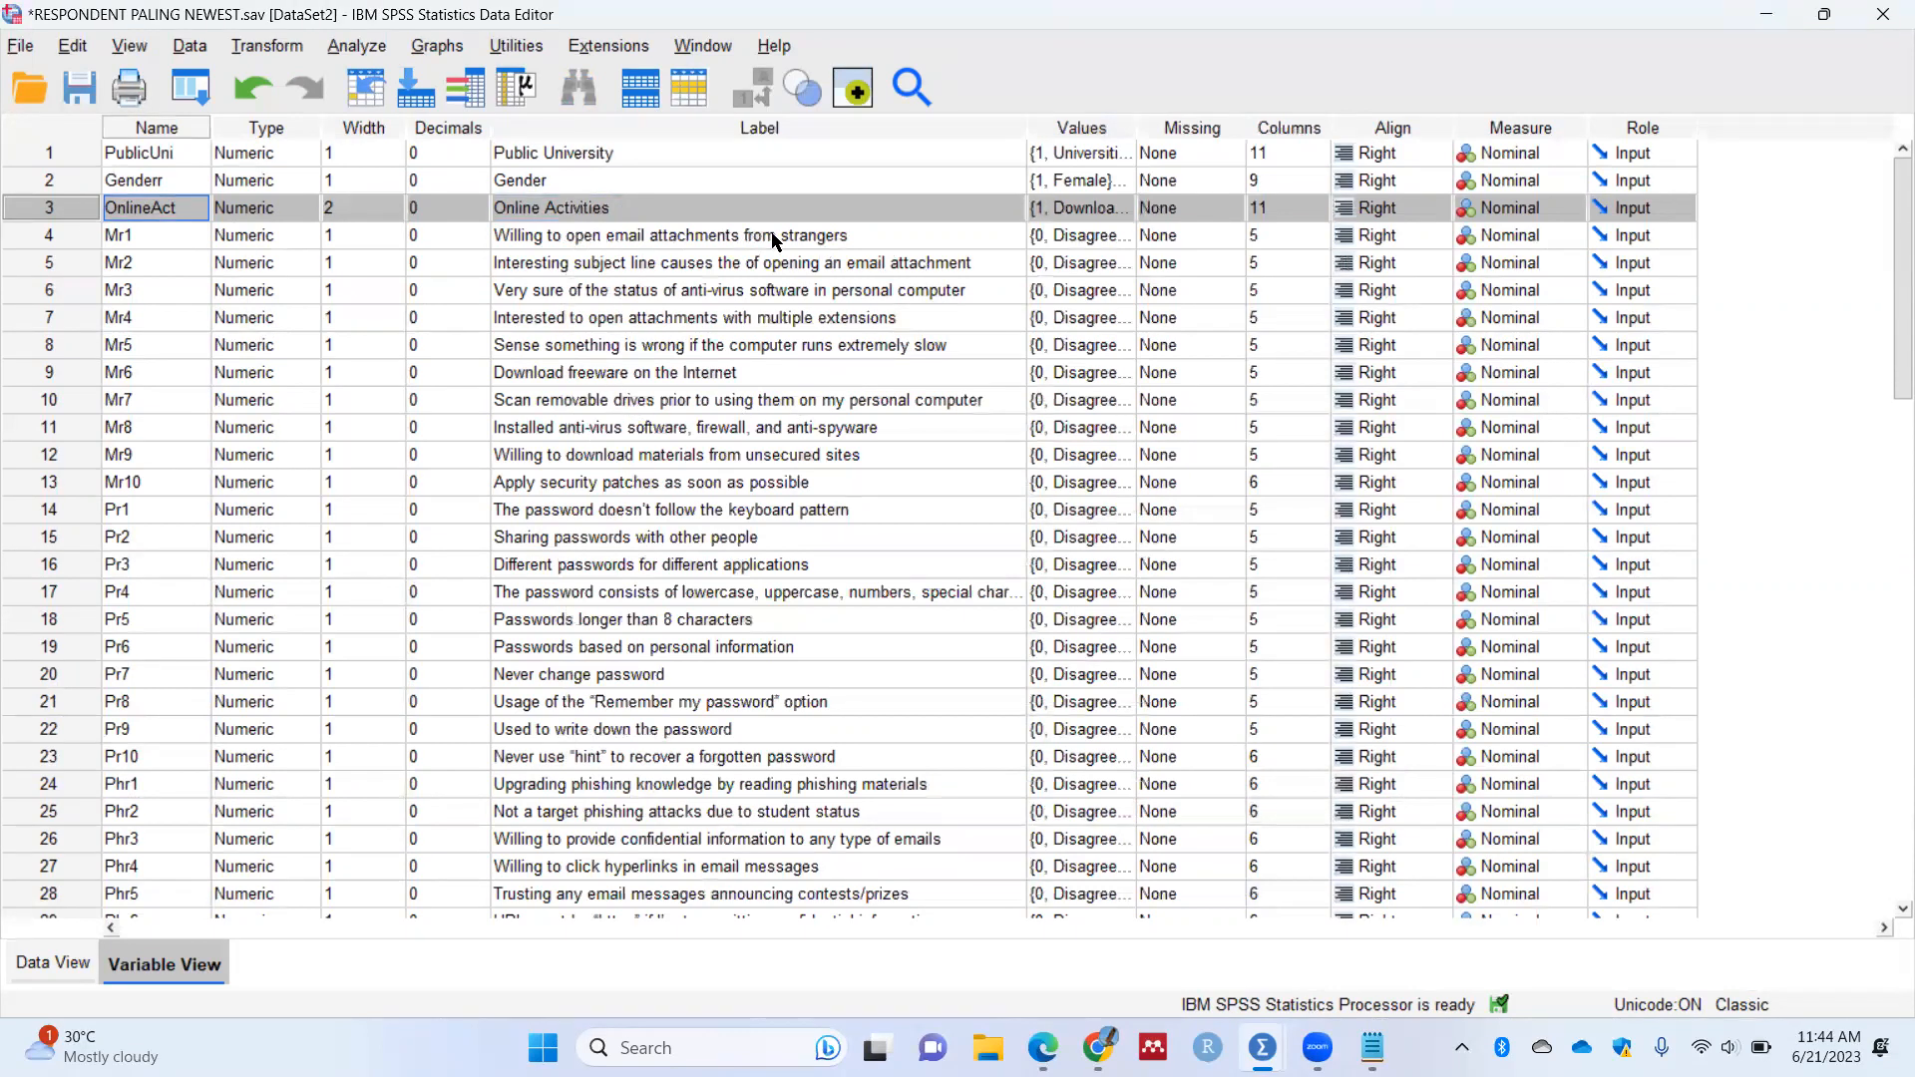
double_click(55, 210)
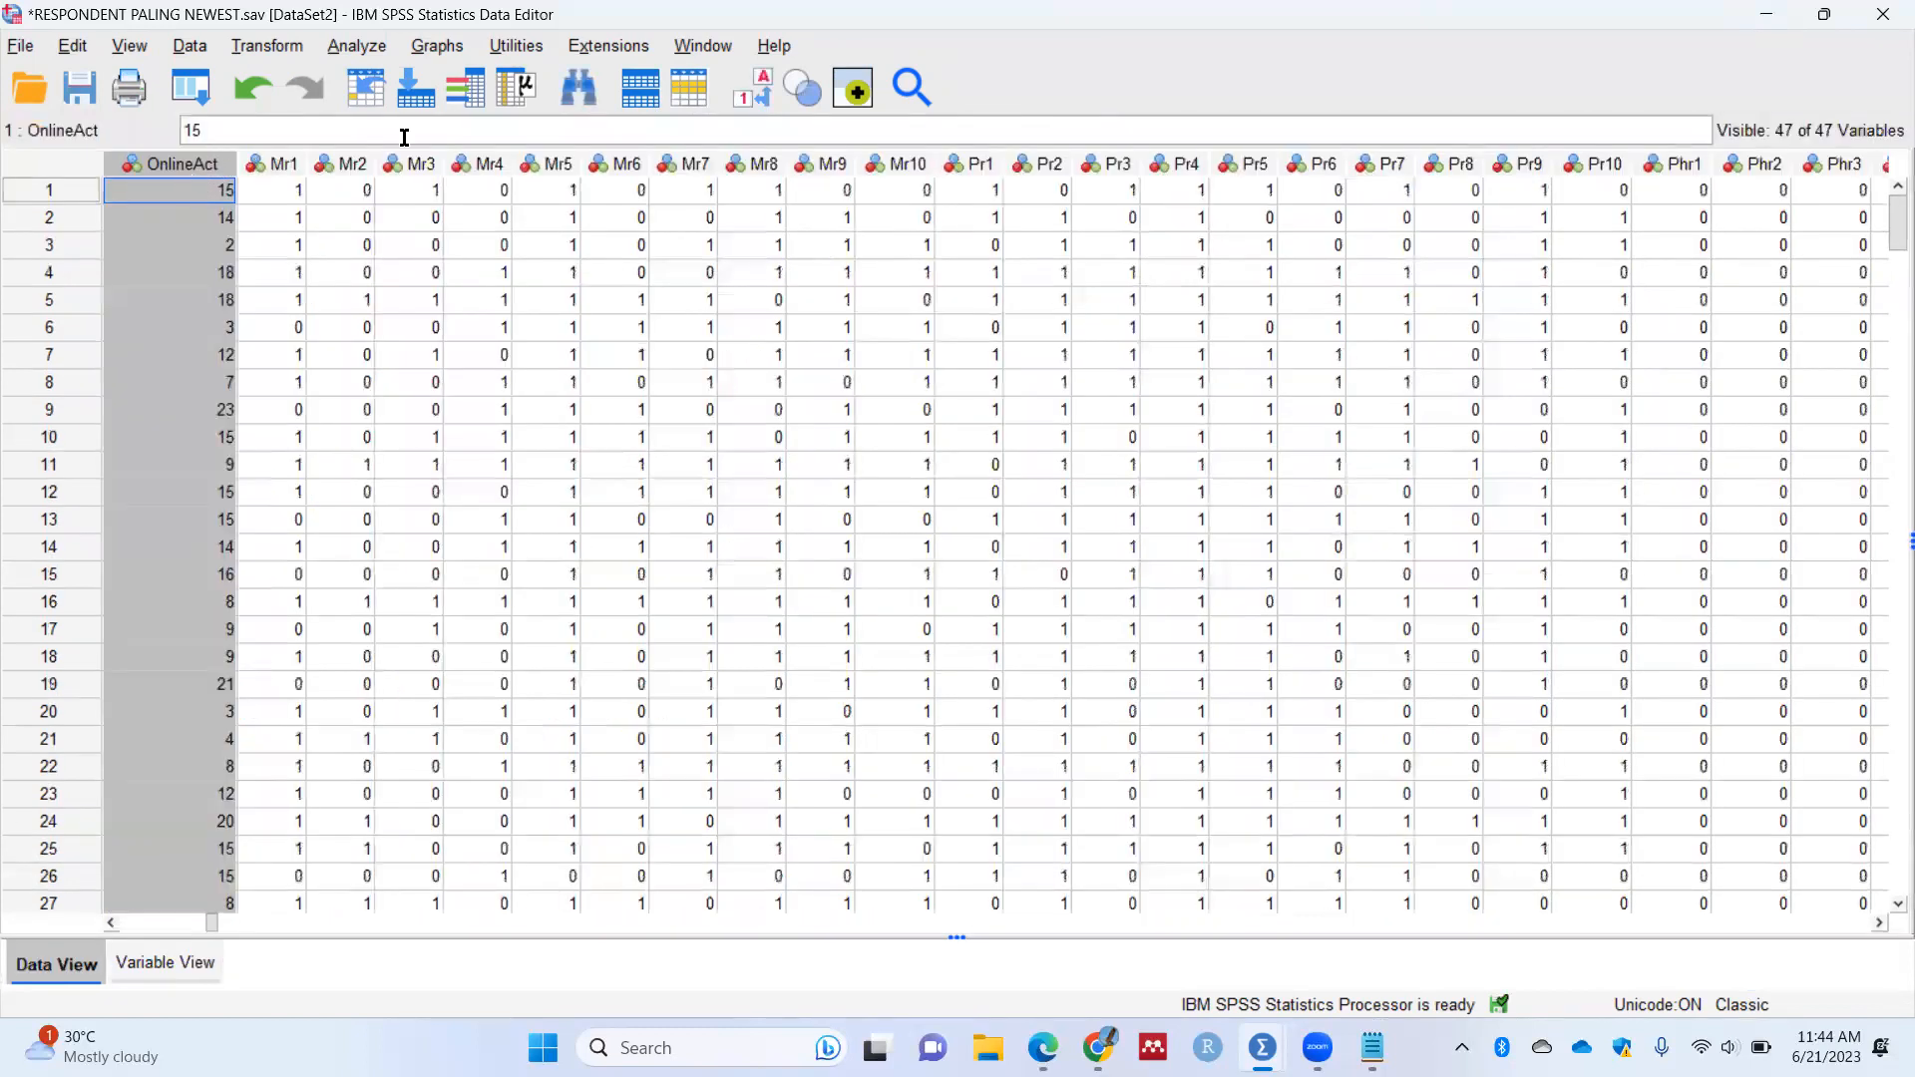
left_click(167, 964)
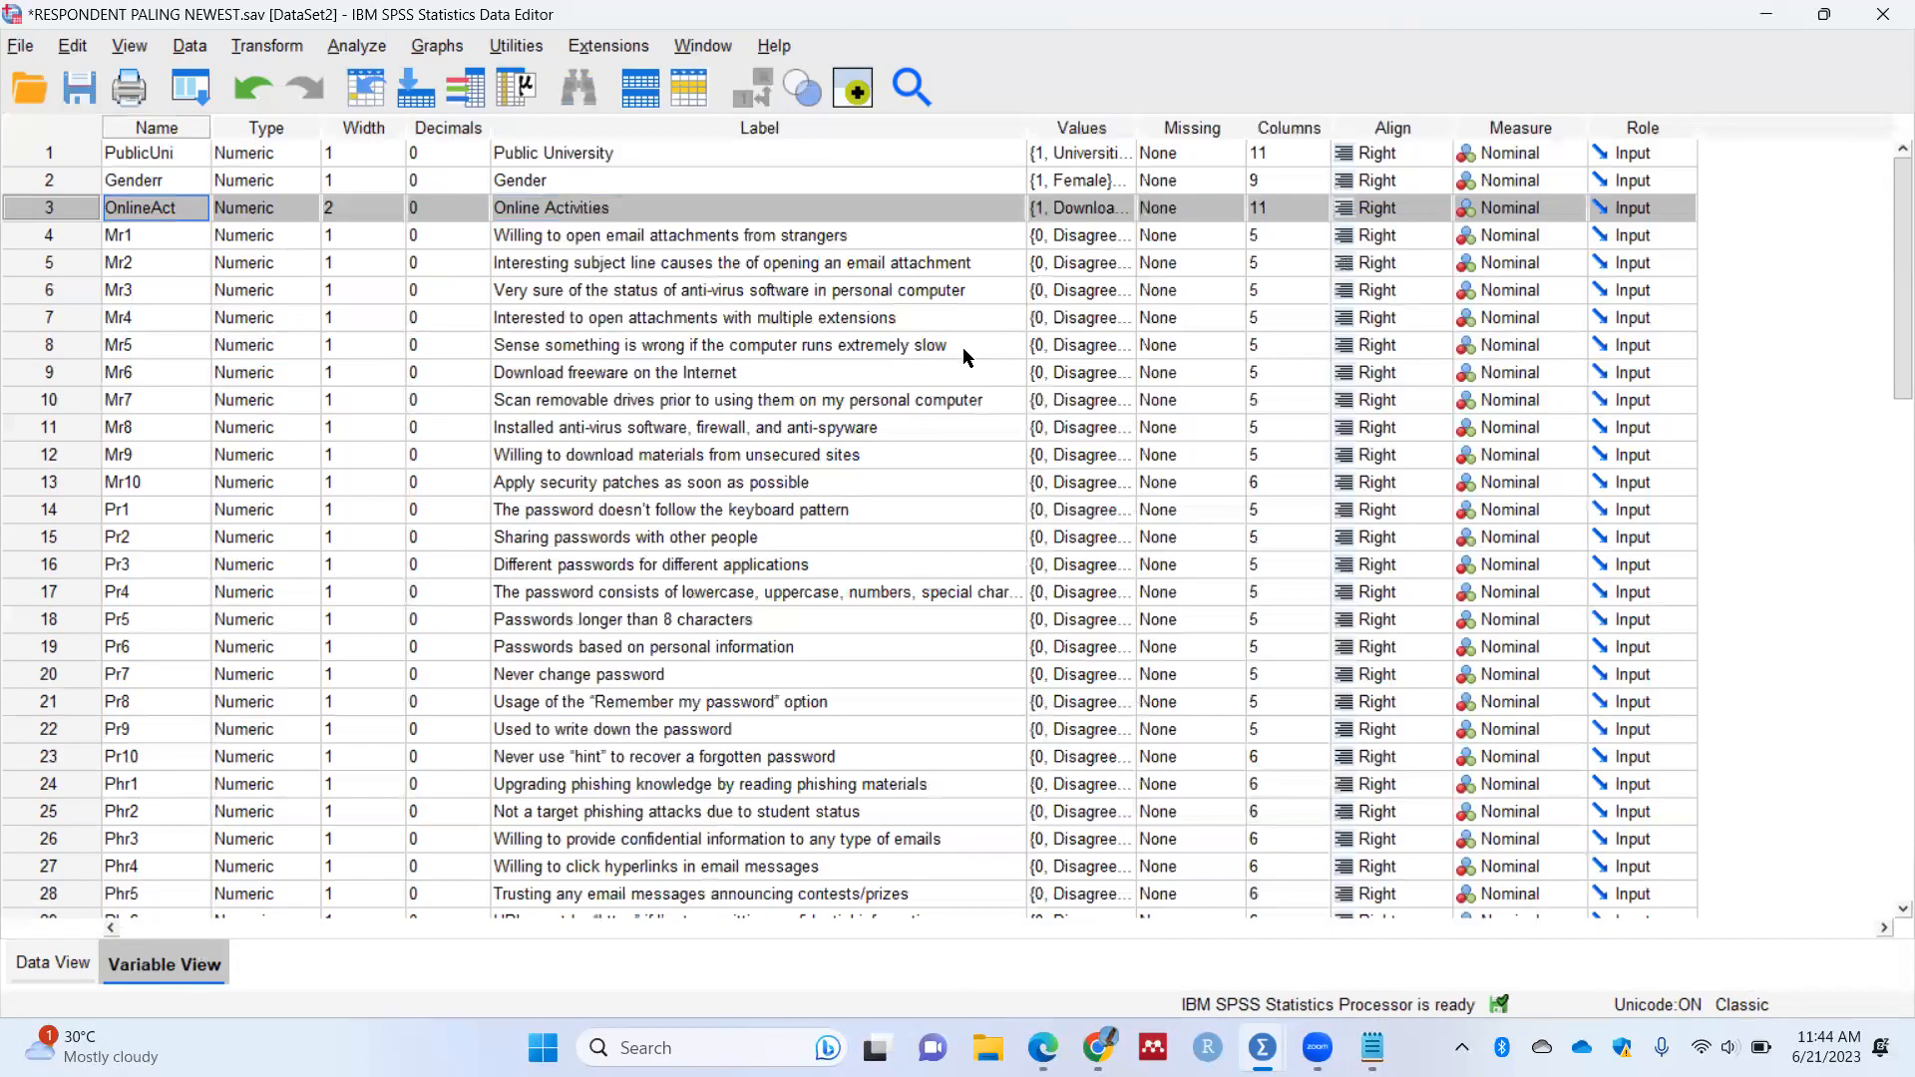
Step: Review the value labels defined for the OnlineAct variable and close them without editing
left_click(1121, 205)
left_click(1121, 205)
left_click_drag(1090, 507, 1083, 467)
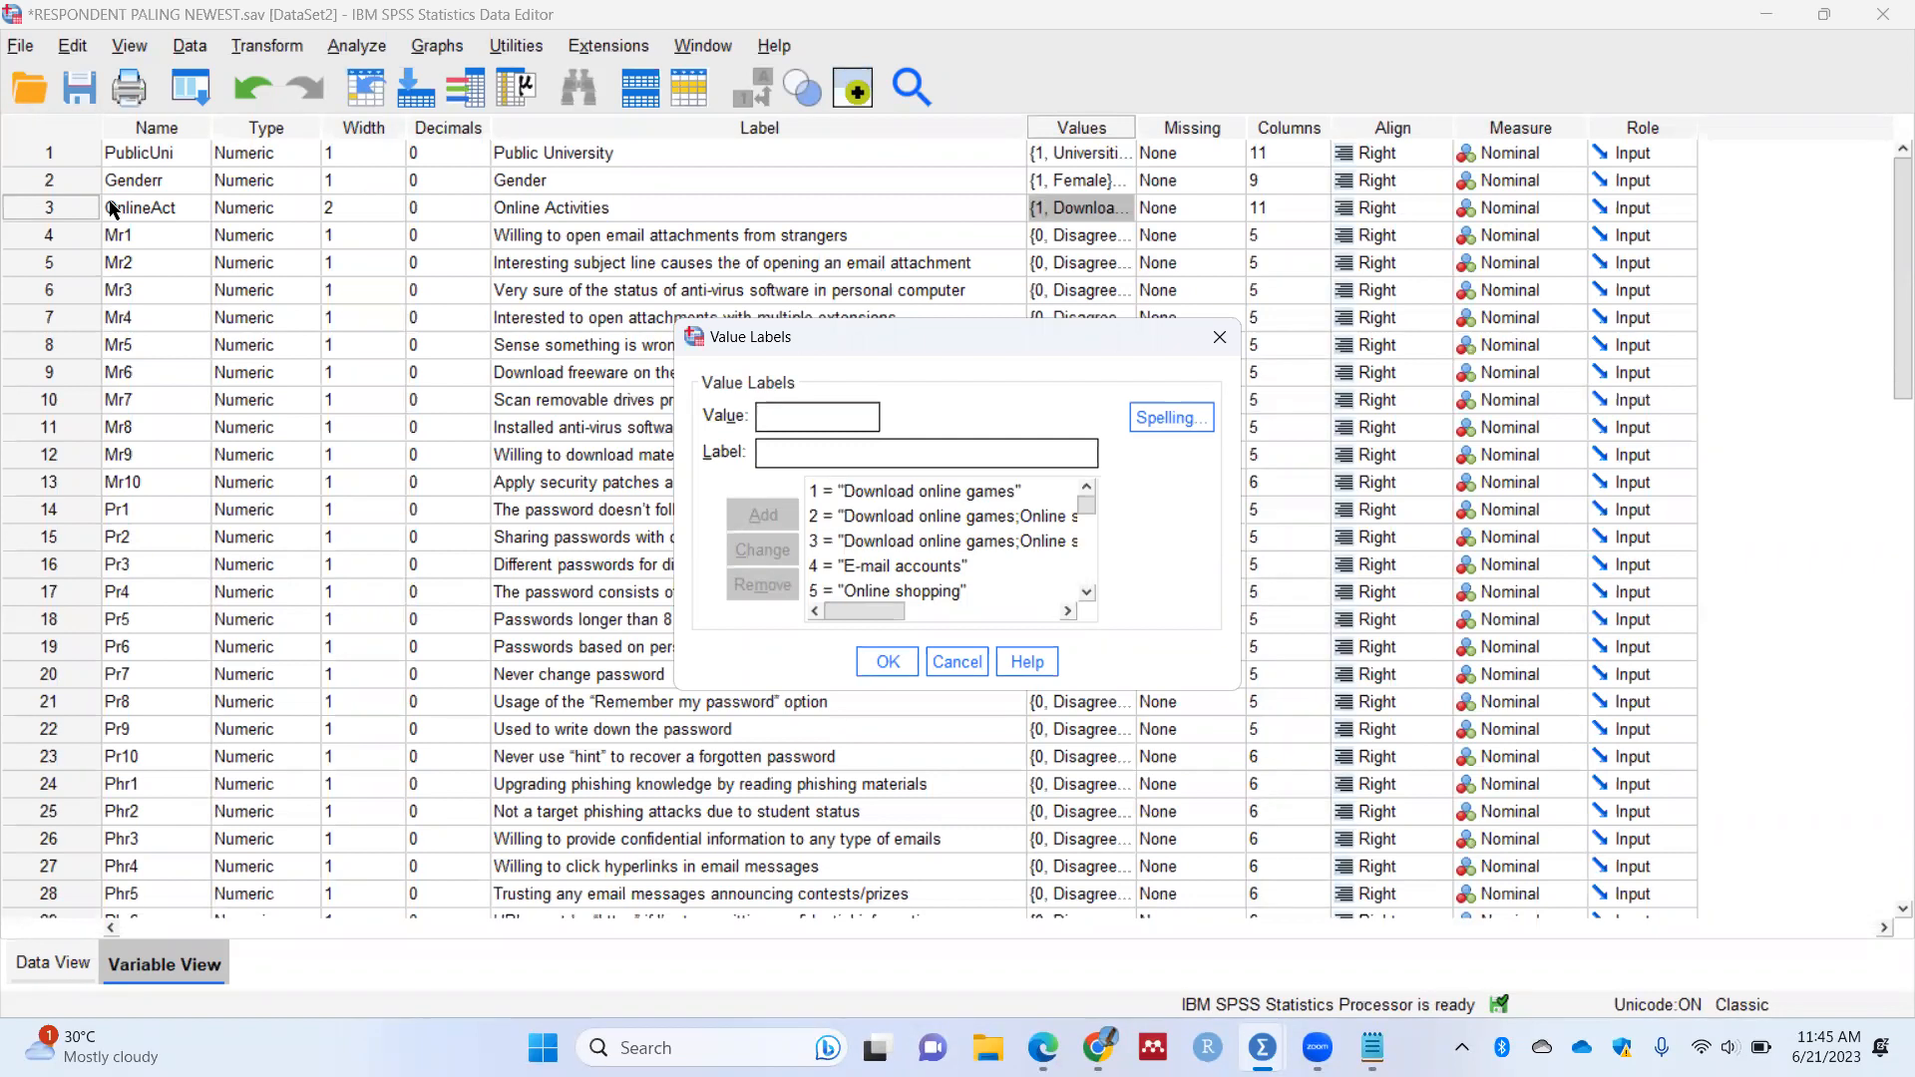
left_click(1218, 337)
left_click(265, 45)
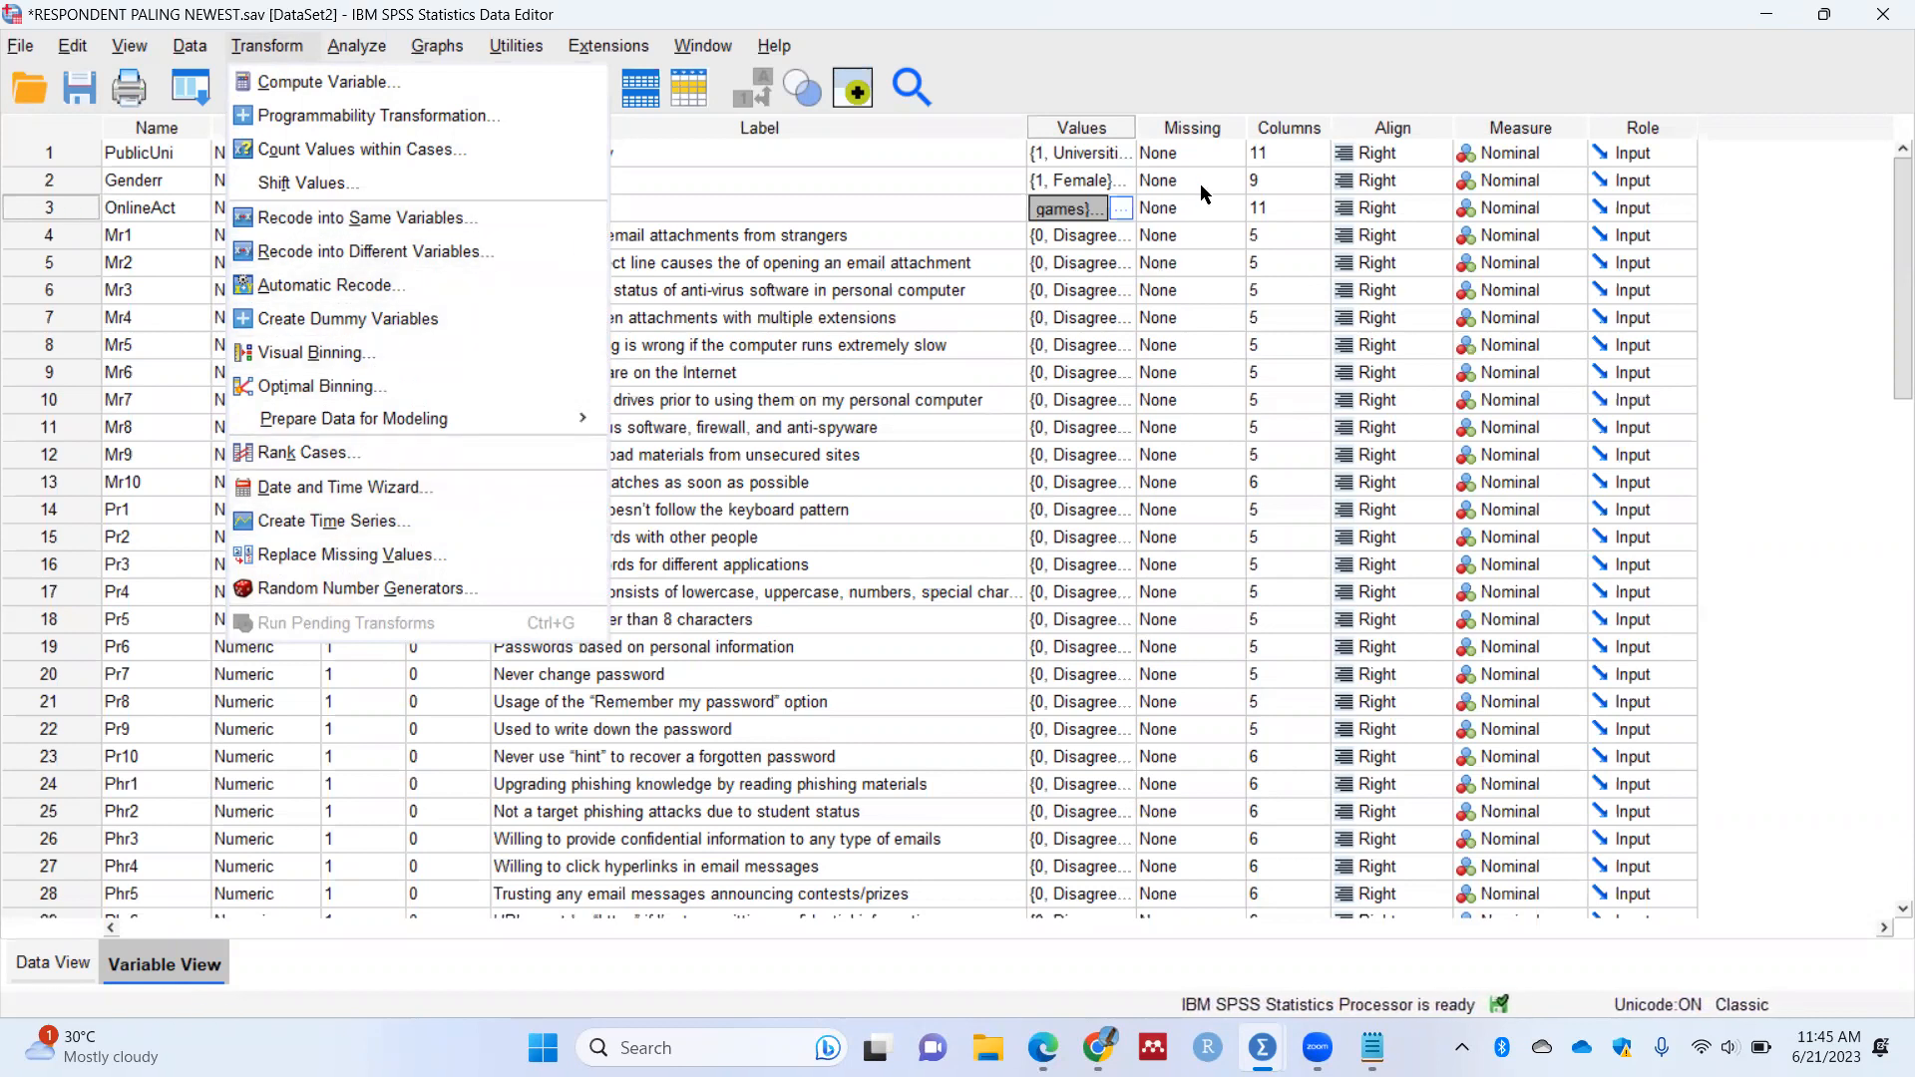
left_click(1792, 211)
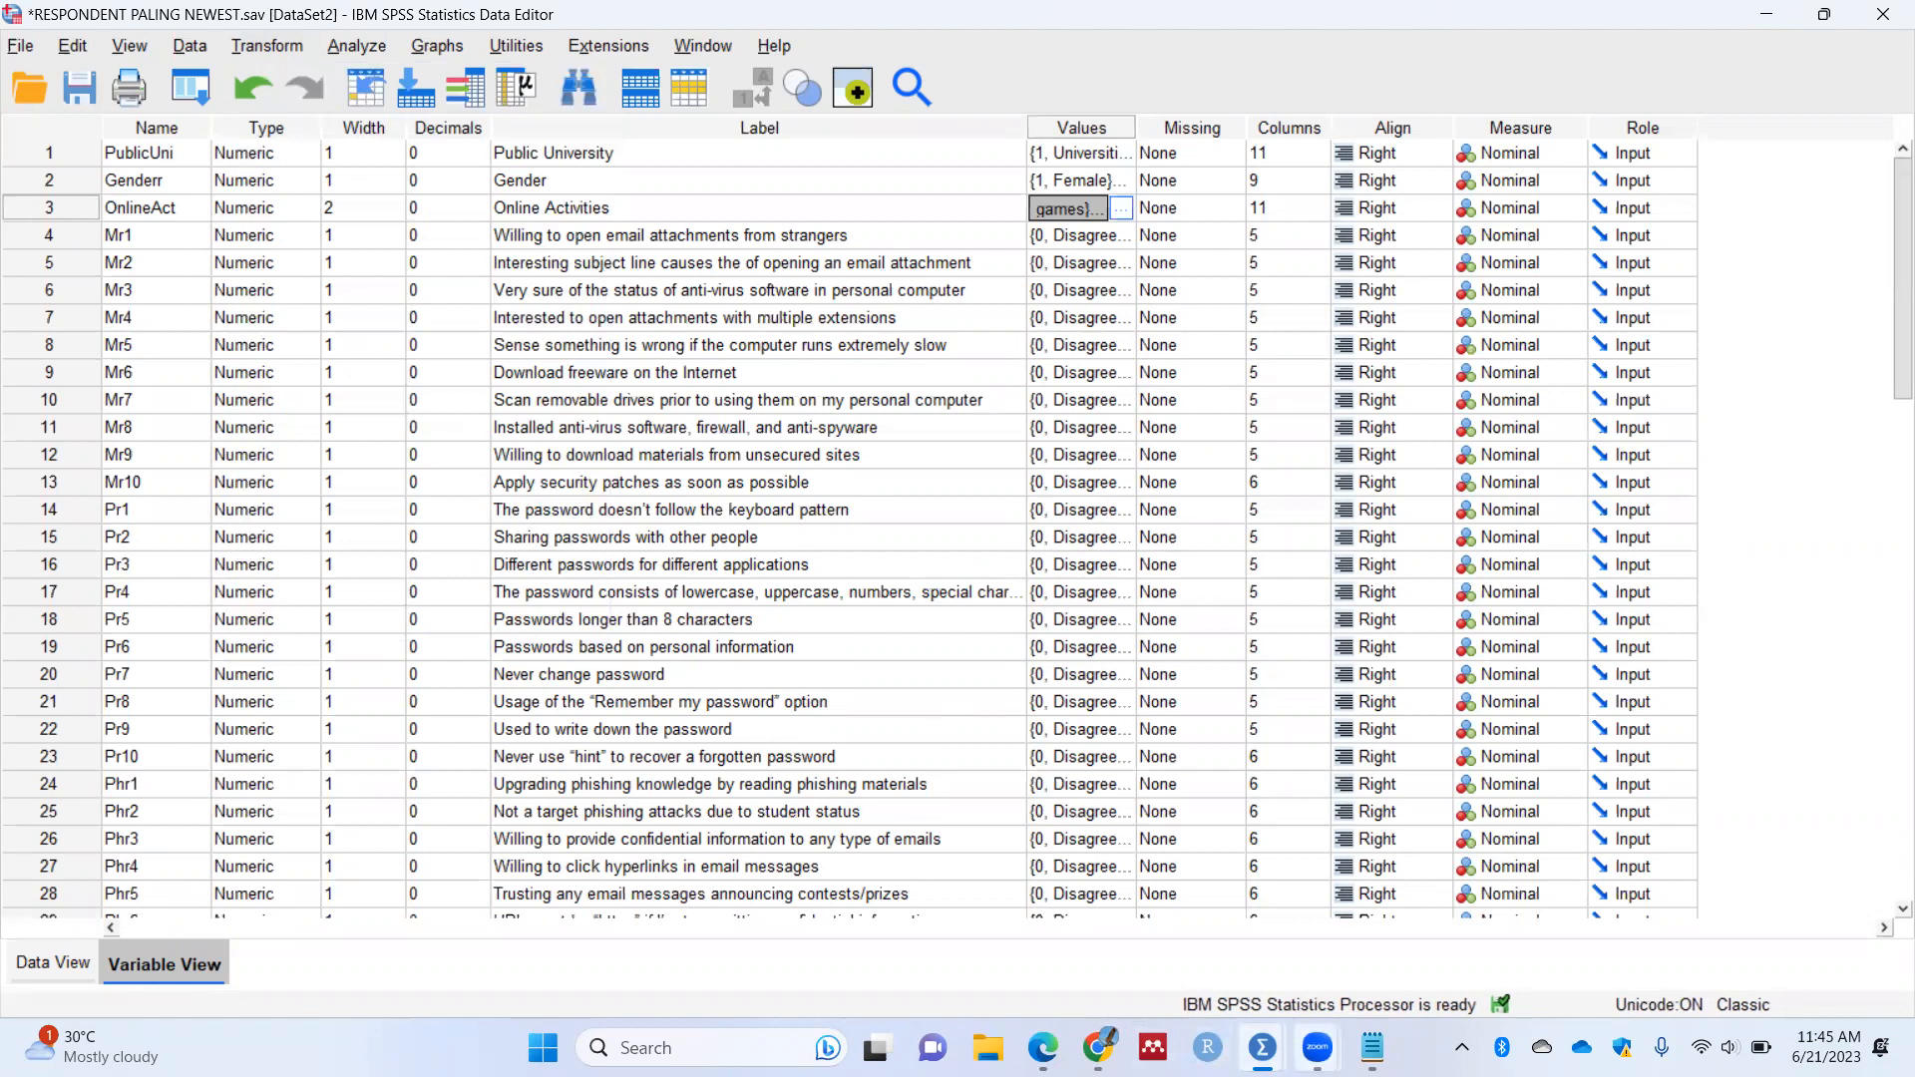
Step: Switch to Notepad to read the research objectives and return to the RESPONDENT PALING NEWEST.sav Data Editor
left_click(1372, 1047)
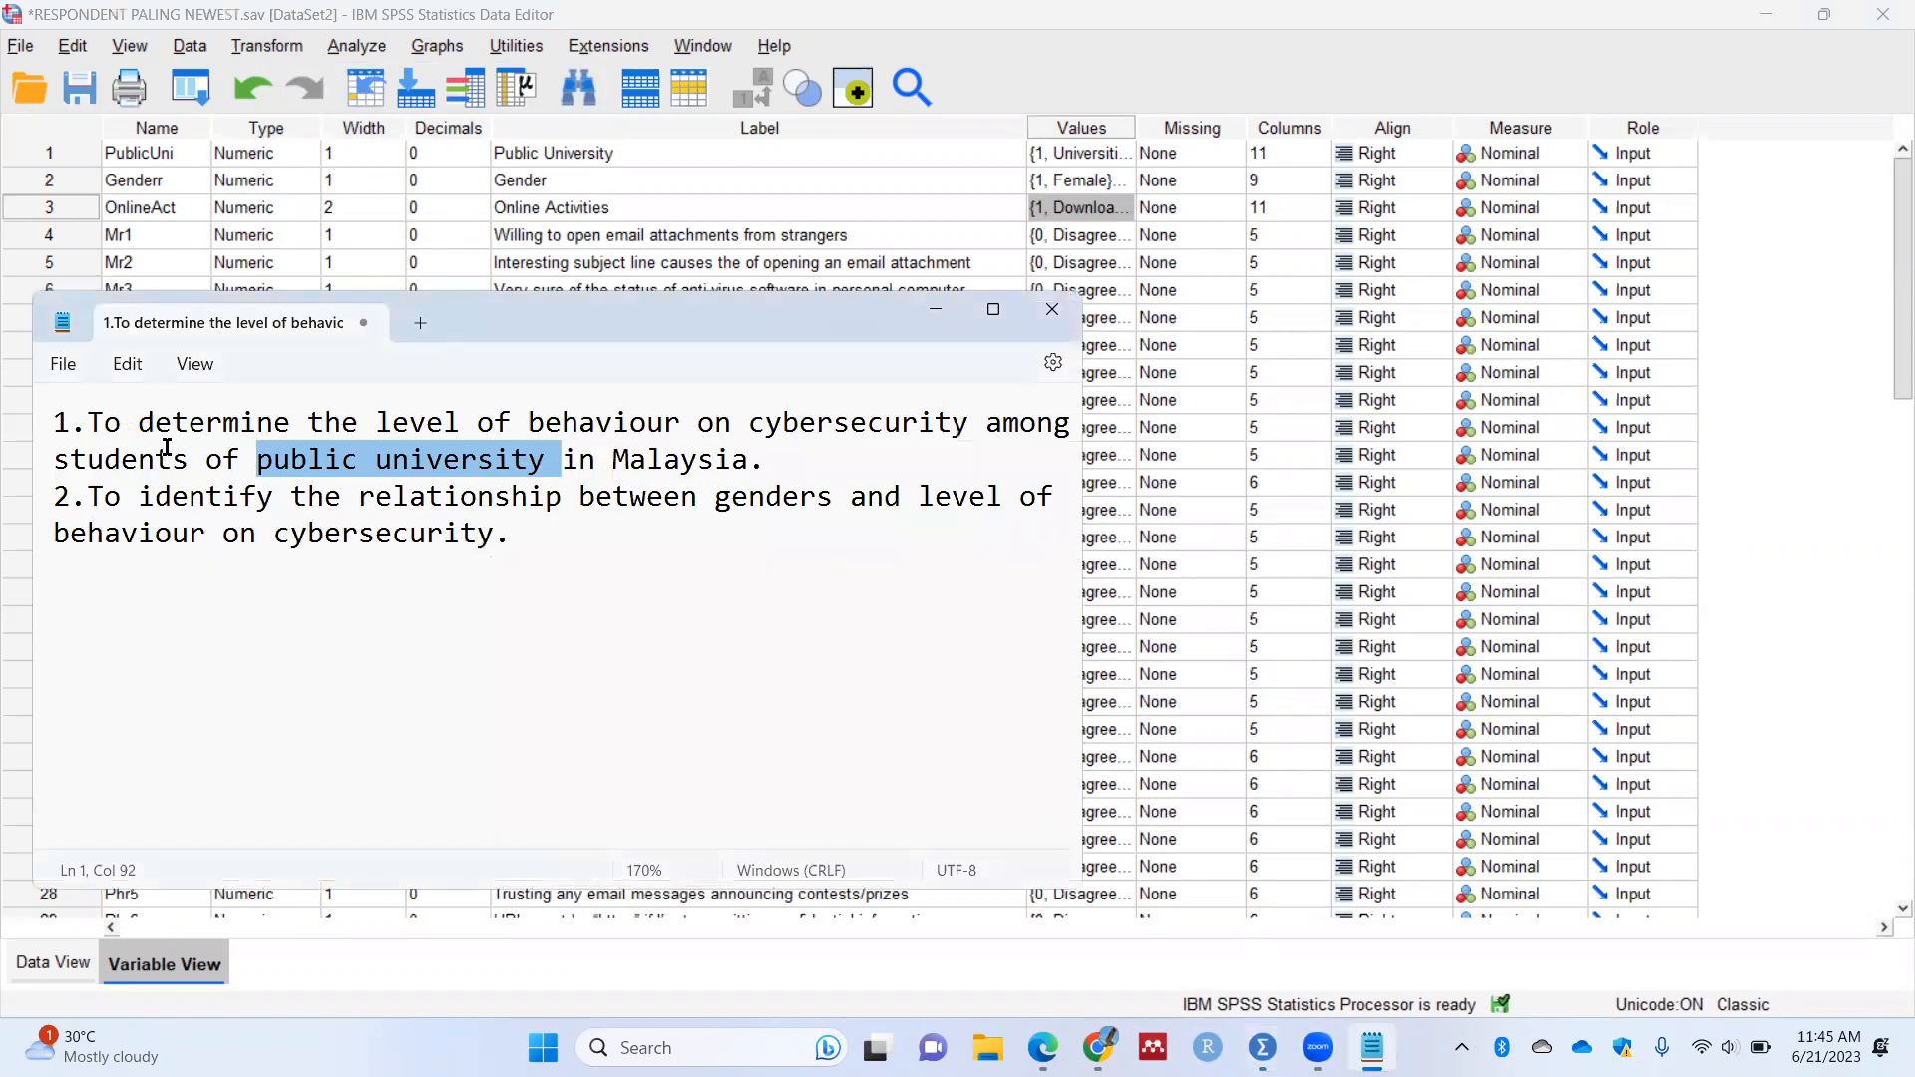
left_click(1263, 1047)
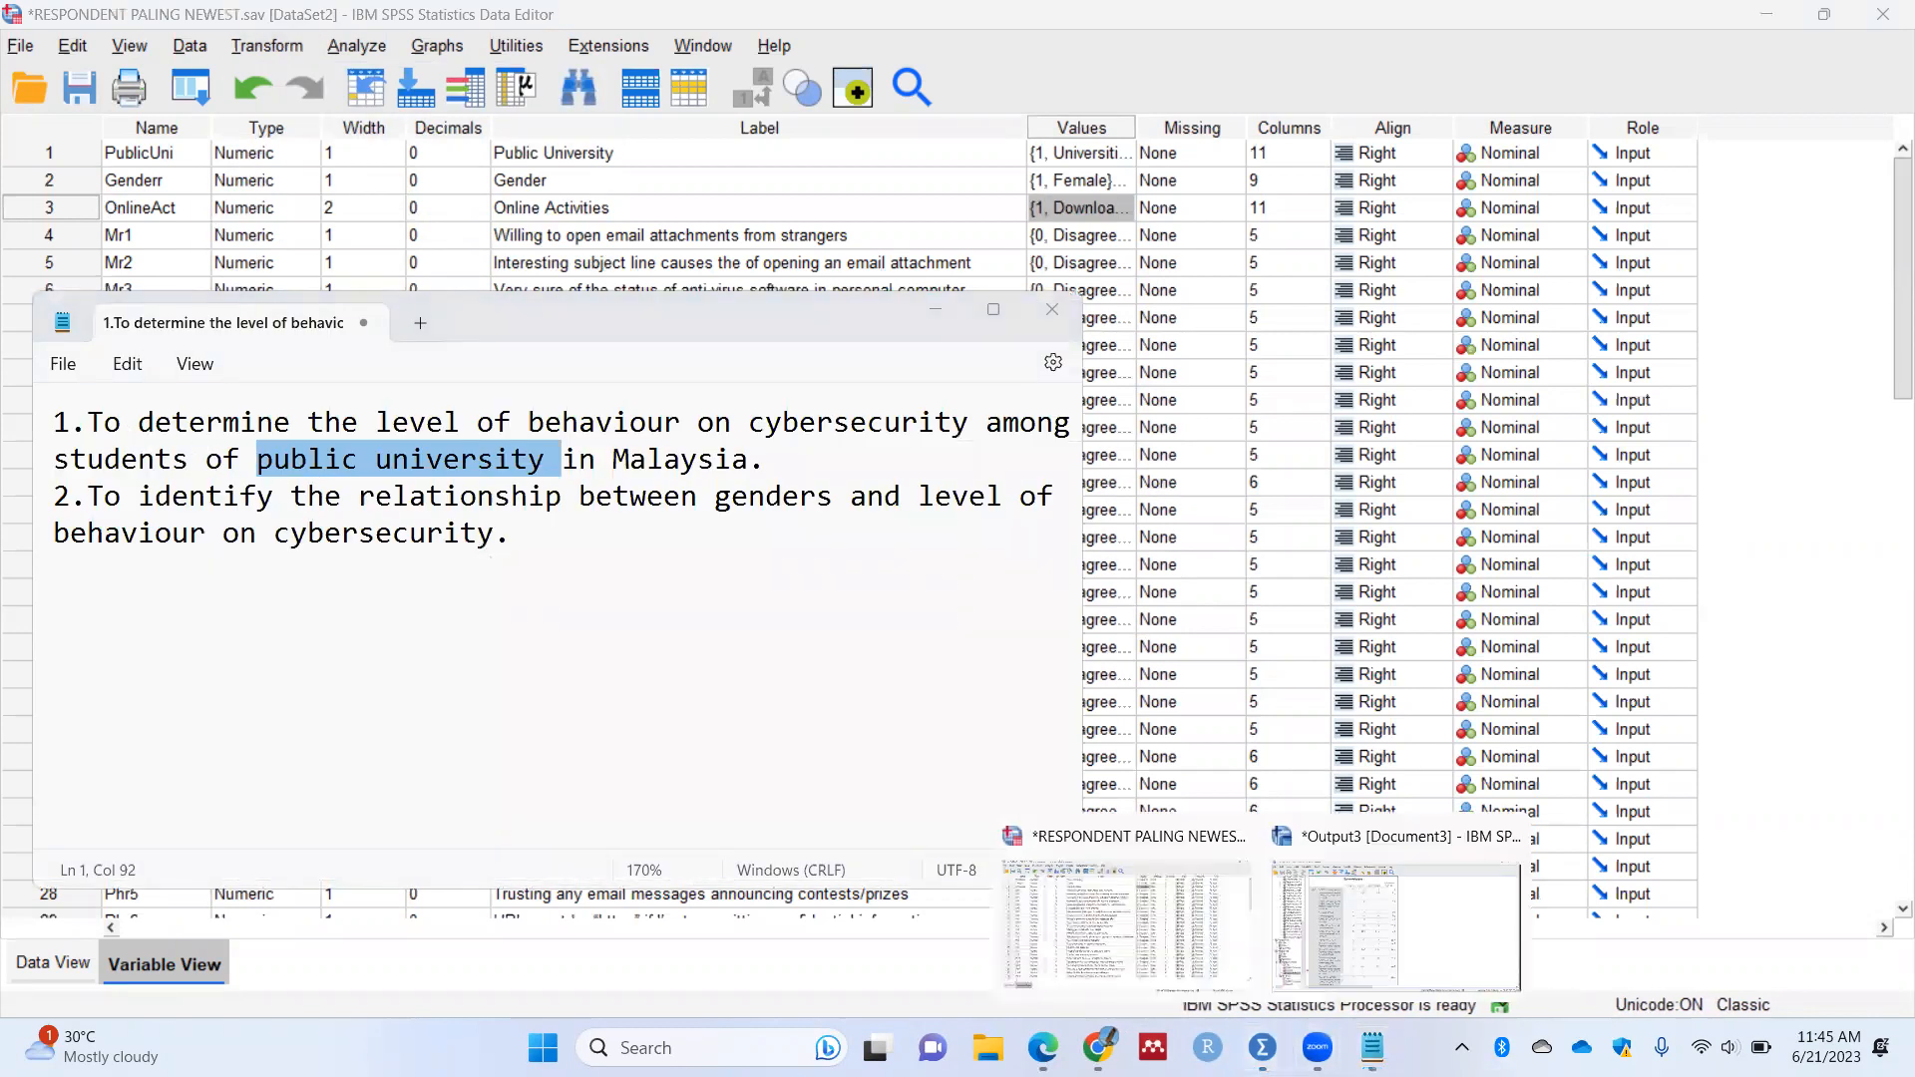
left_click(427, 459)
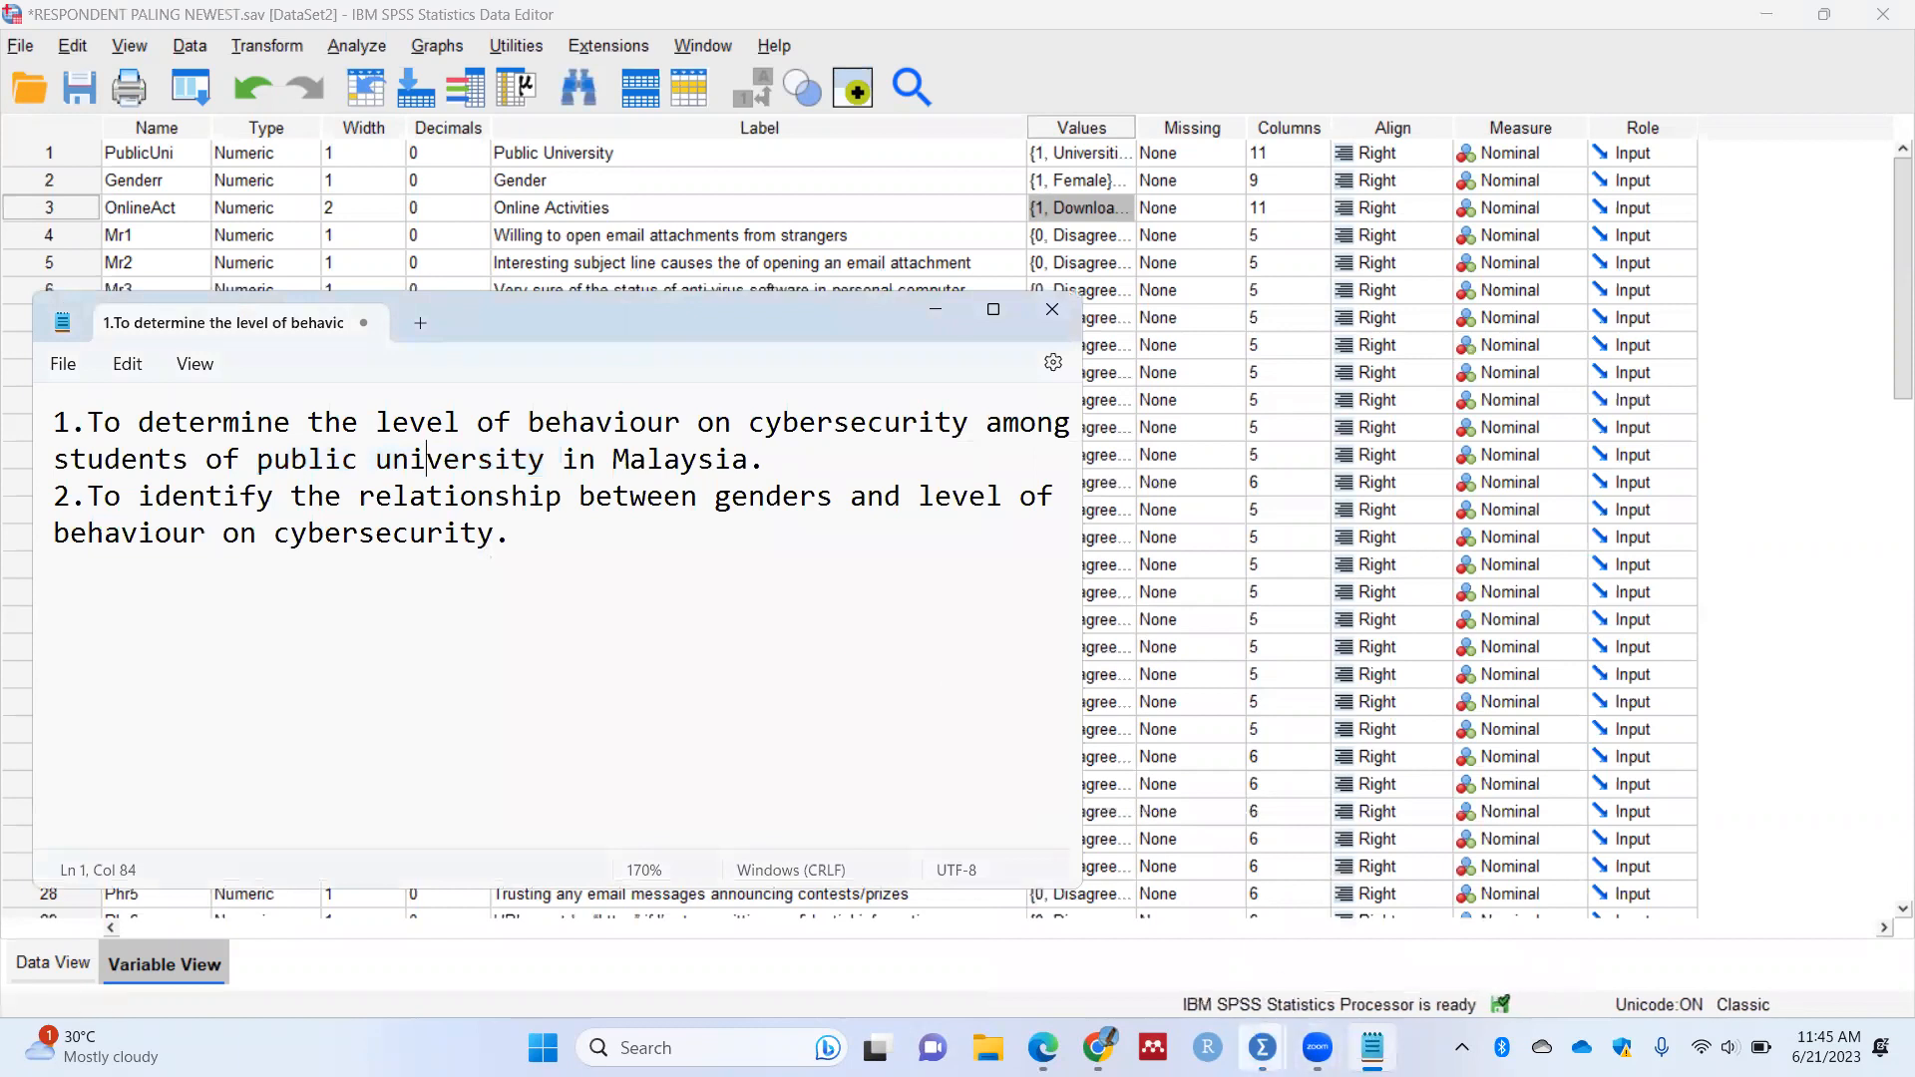
mouse_move(1263, 1043)
left_click(1137, 918)
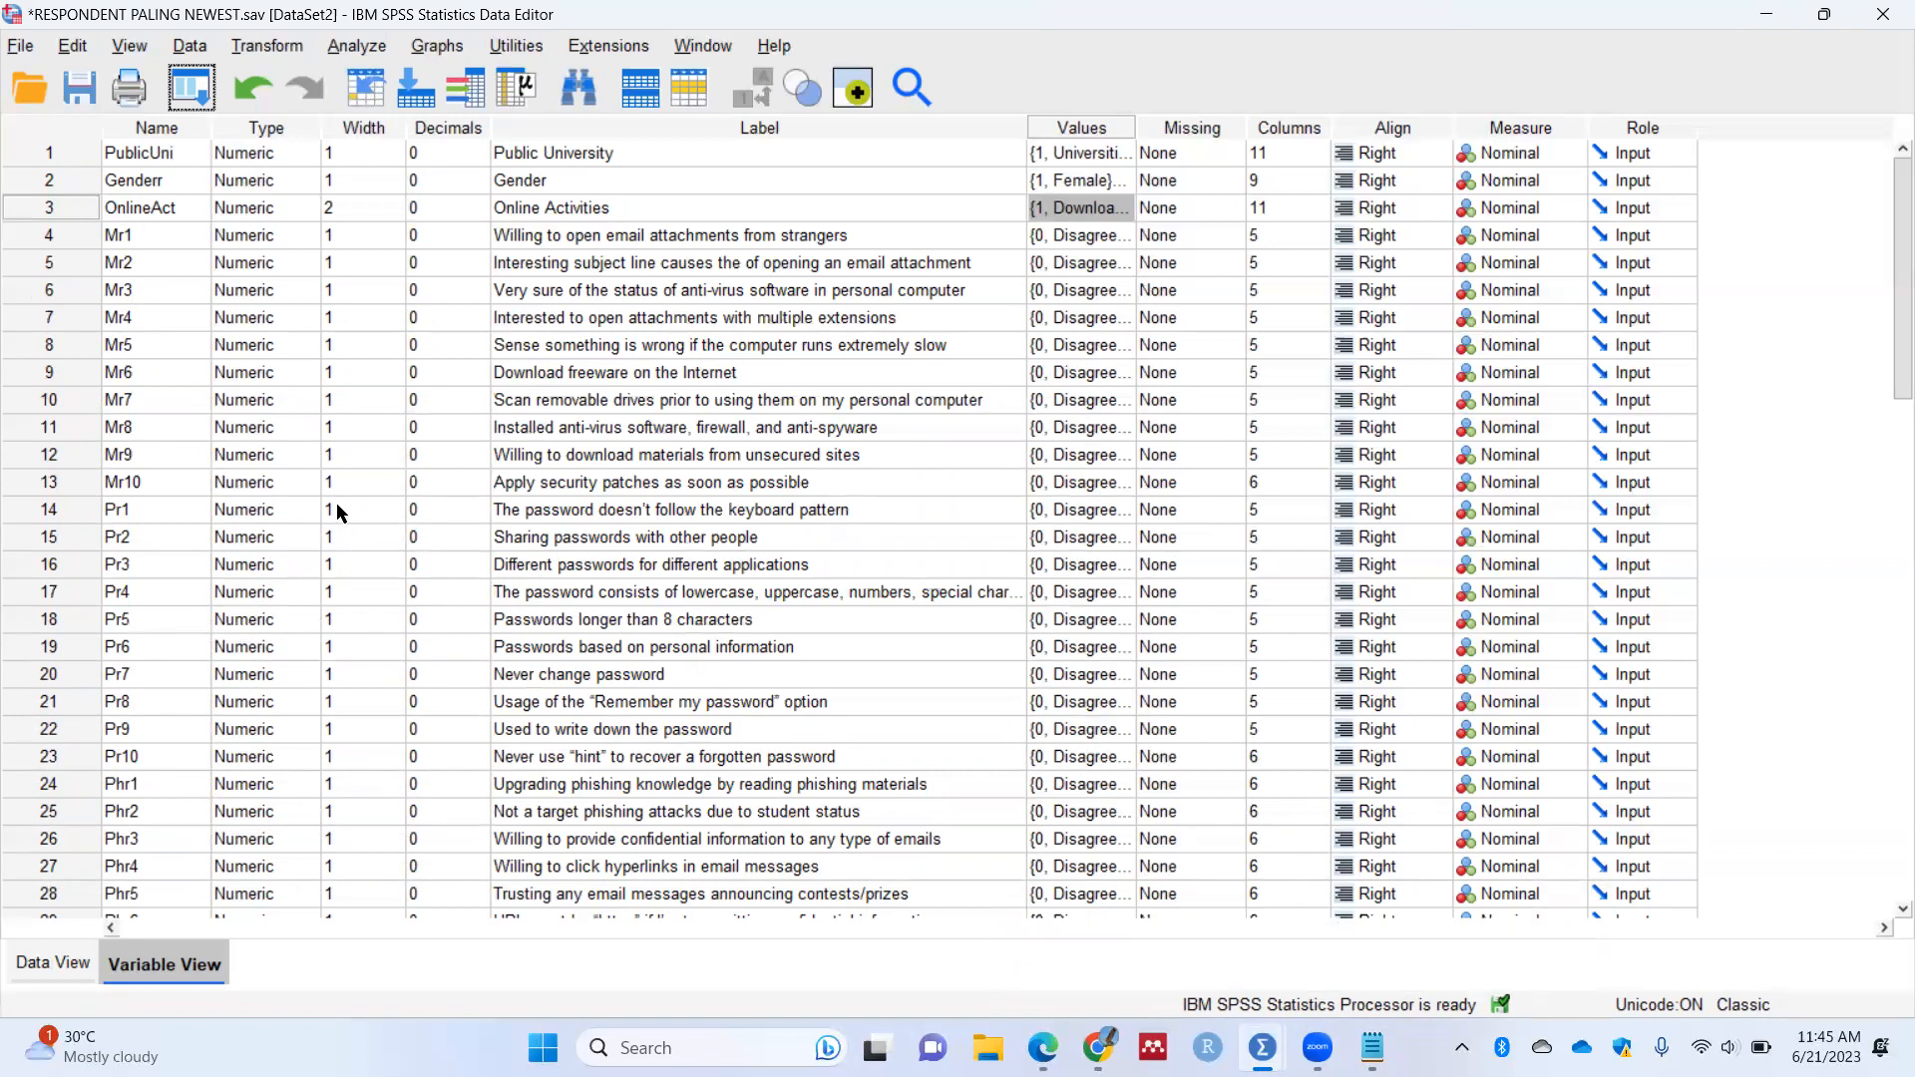
Step: Locate the TotalMalware variable and reread the first research objective in Notepad before returning to the SPSS Data Editor
scroll(435, 701, "down", 11)
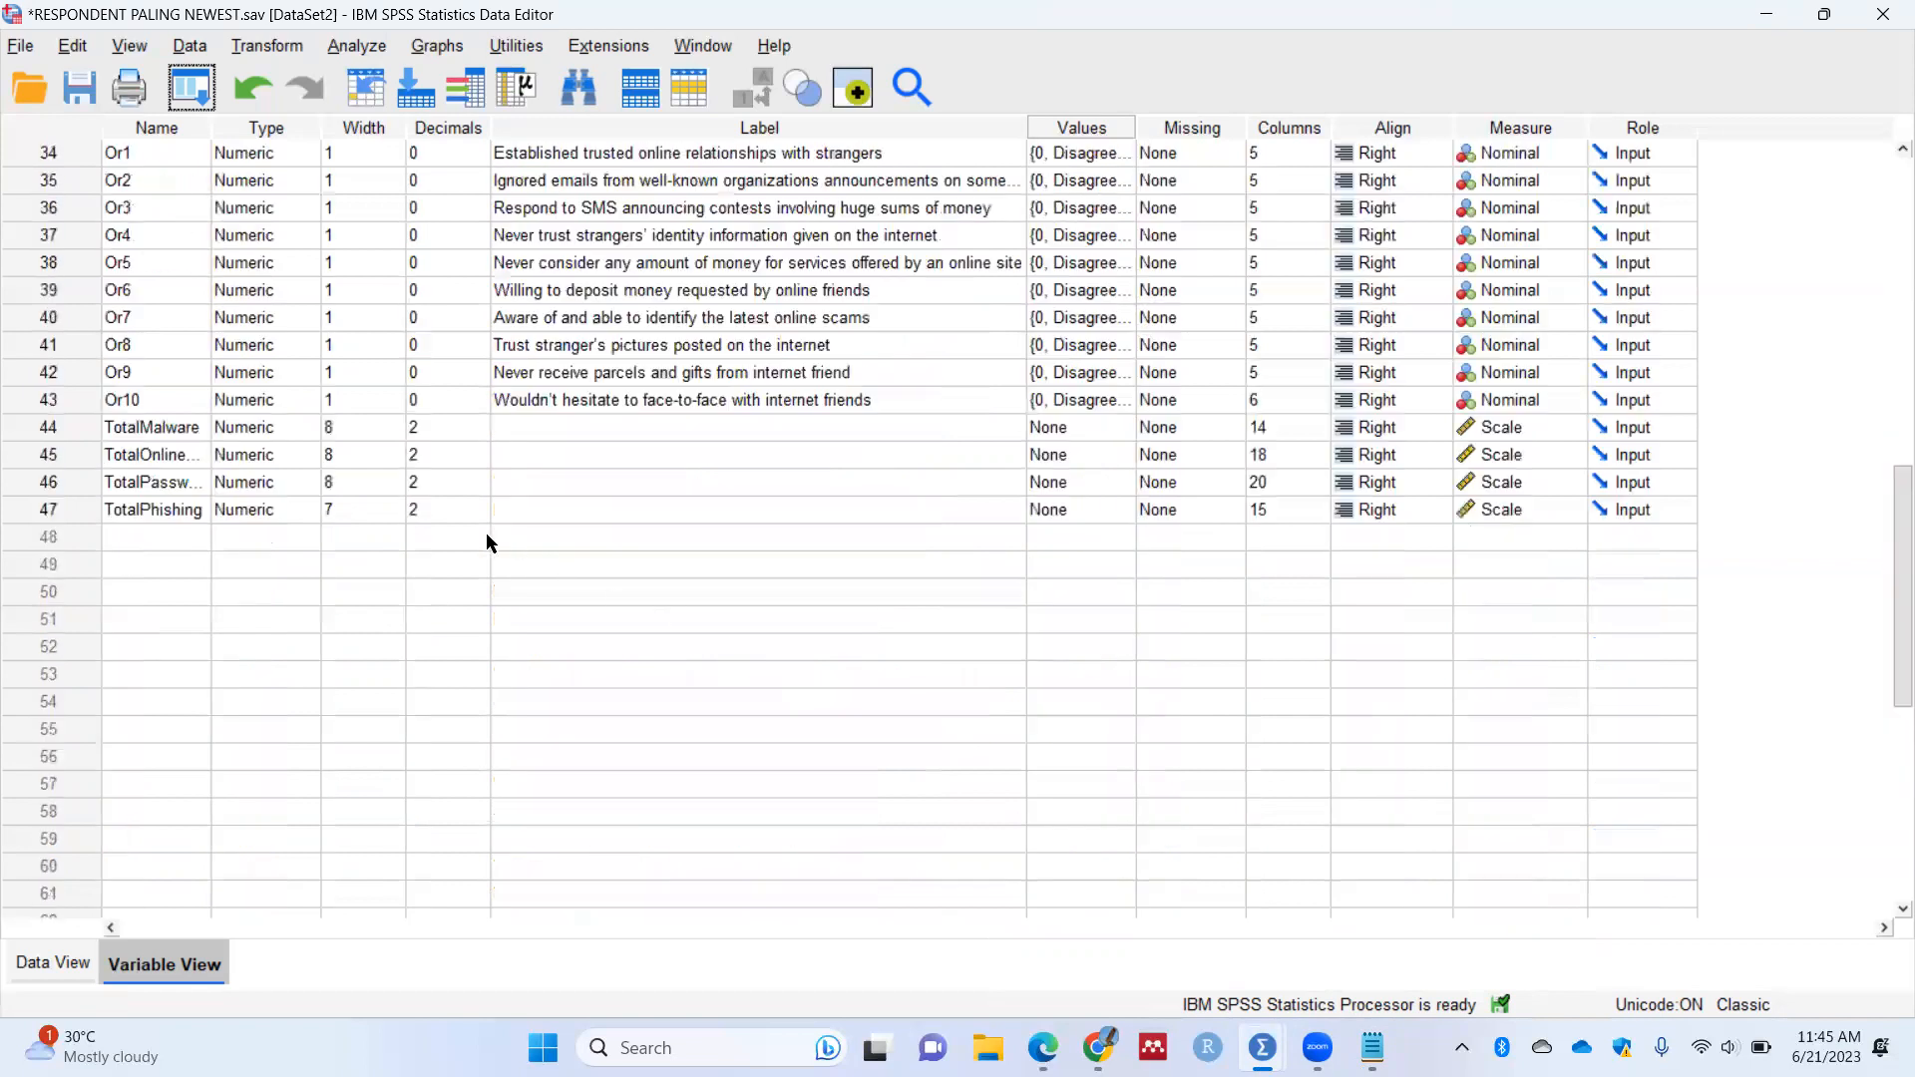
left_click(52, 428)
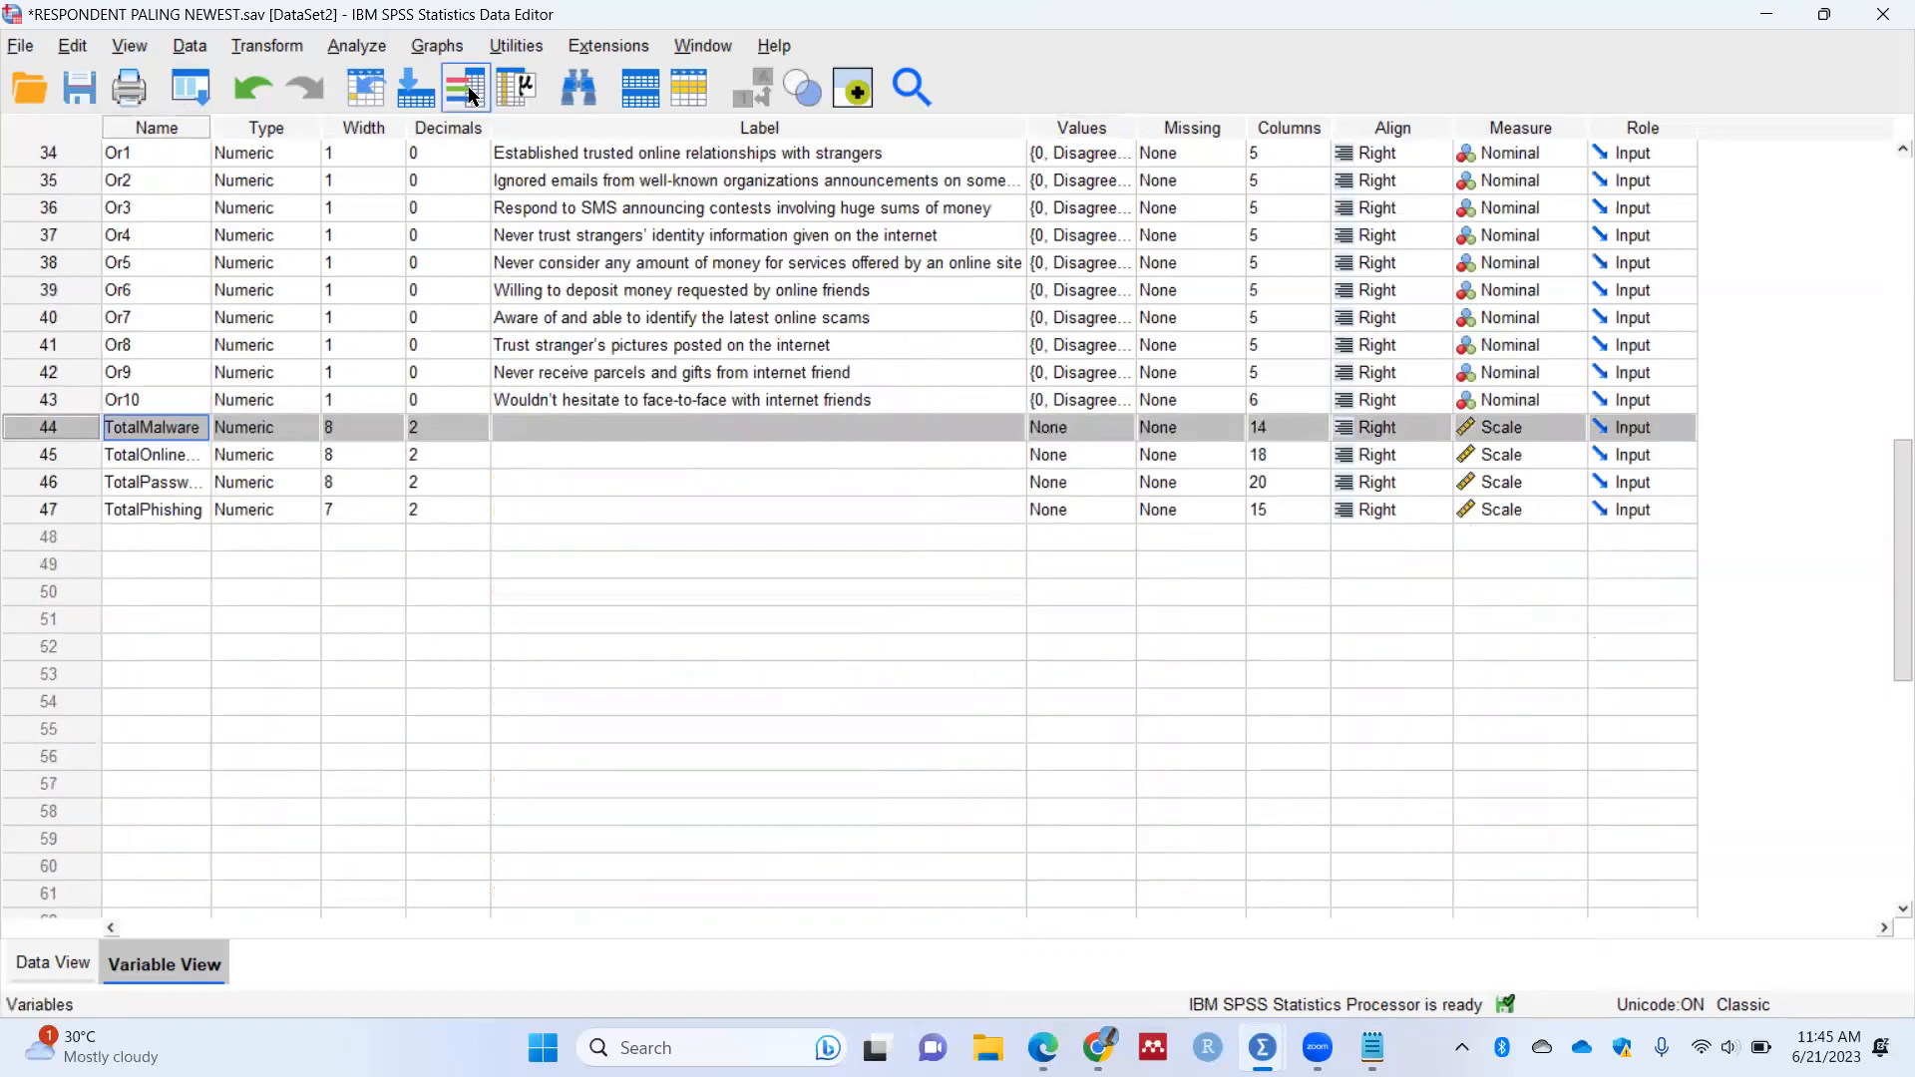
left_click(1372, 1048)
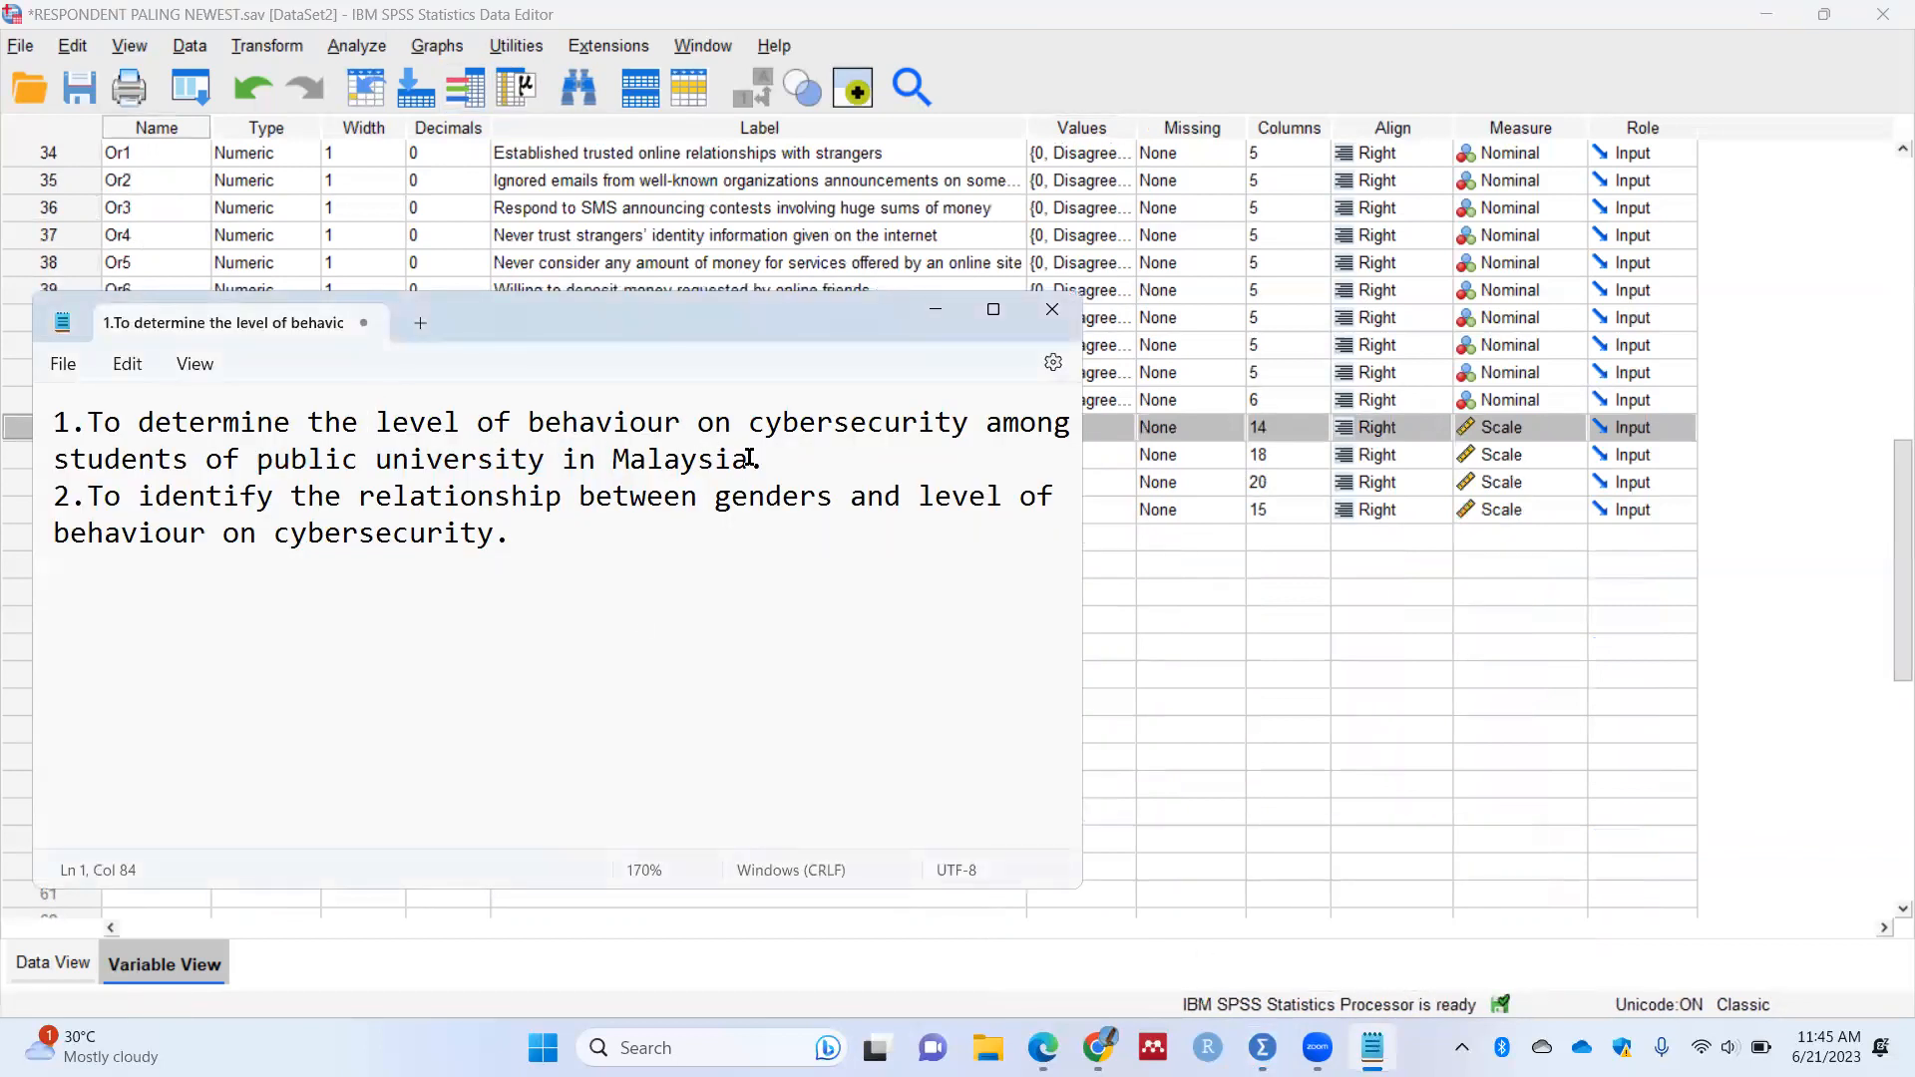
left_click_drag(765, 460, 368, 400)
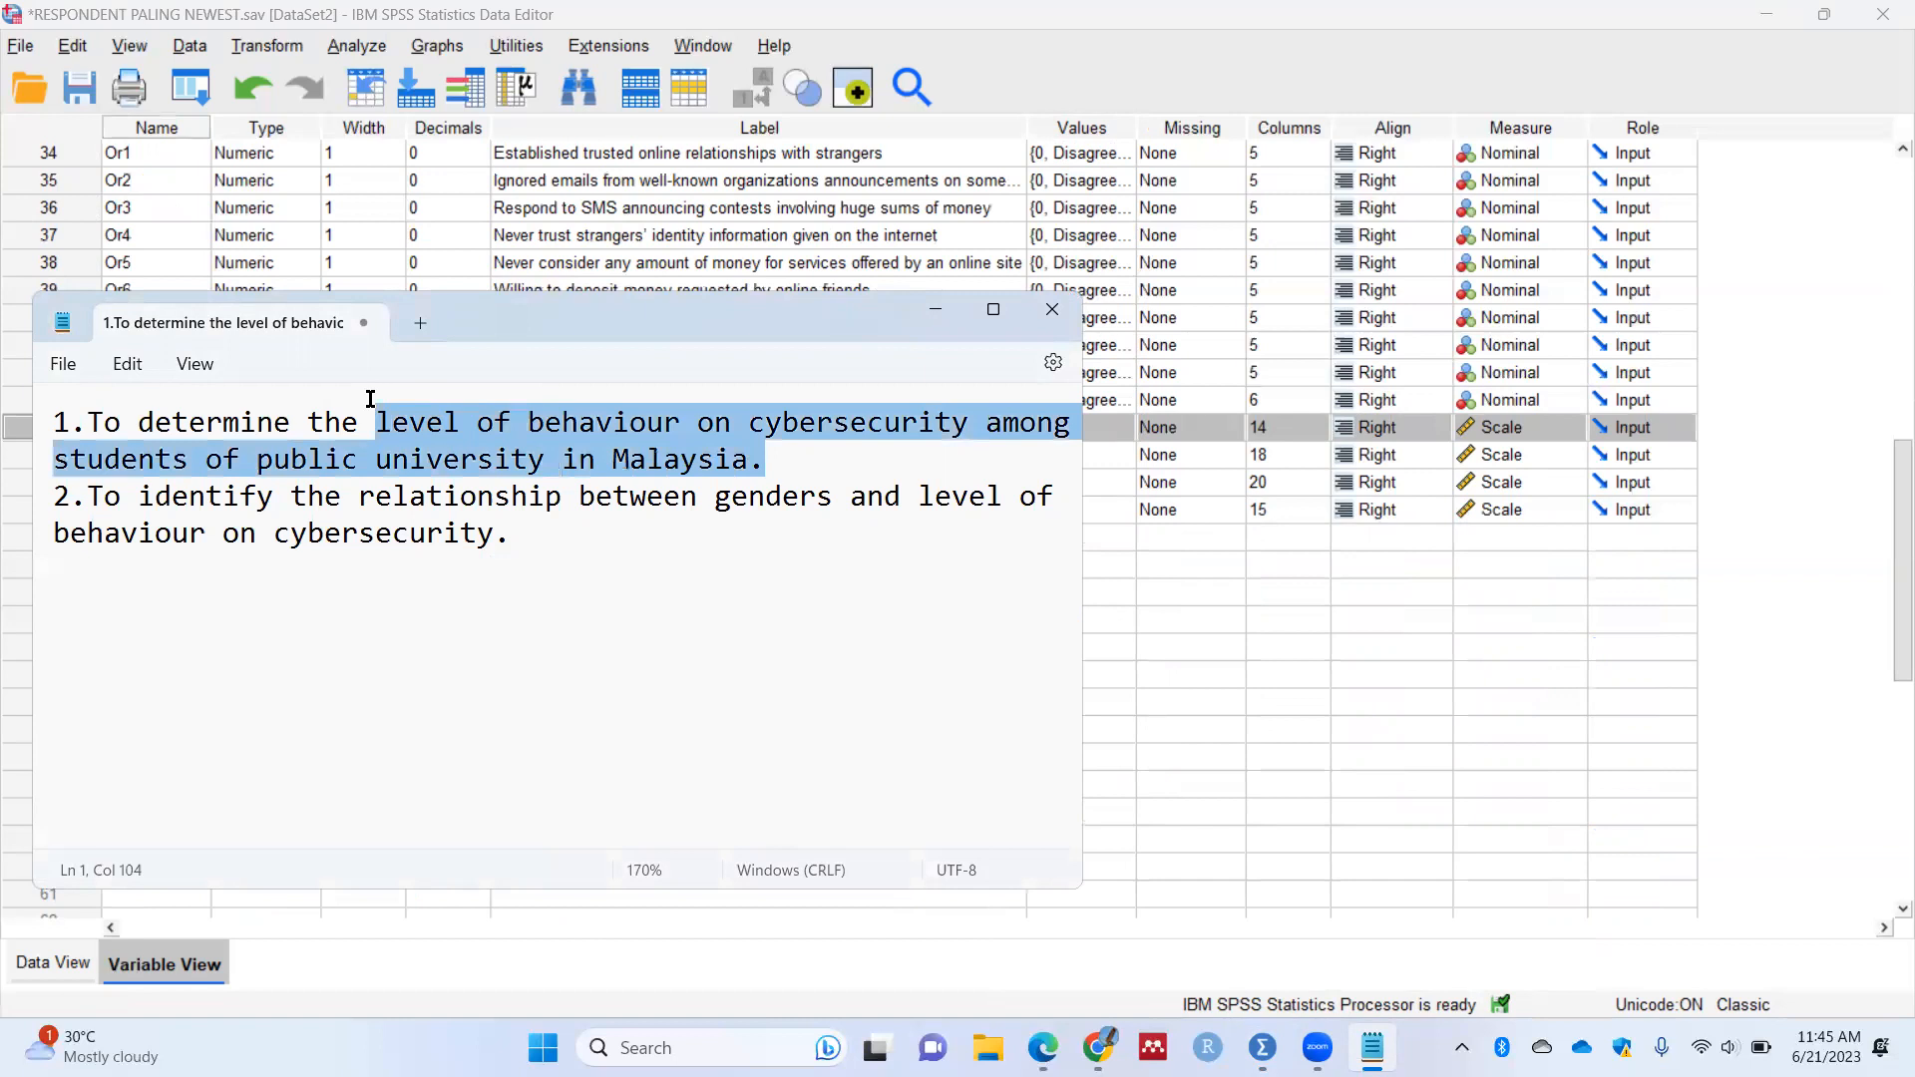
left_click(1785, 385)
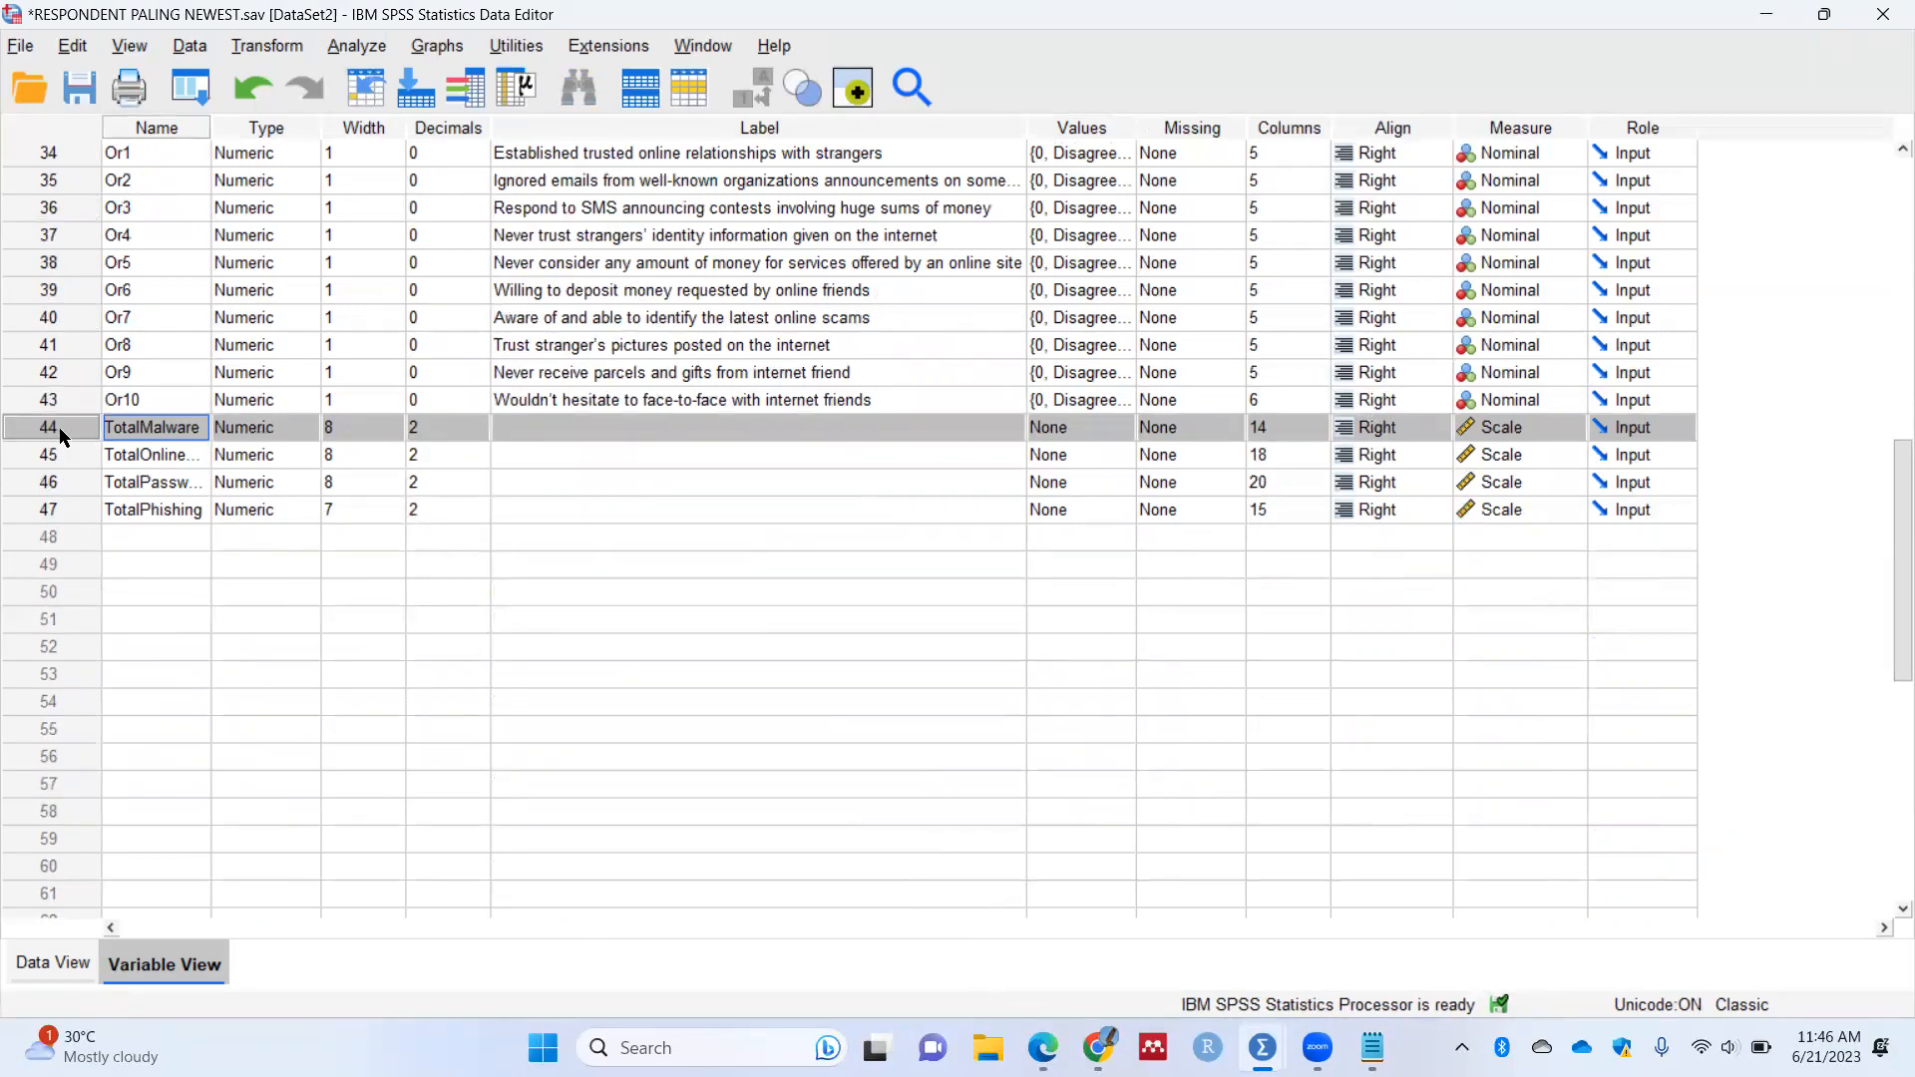
Step: Start an Explore analysis with TotalMalware, TotalOnlinescams, TotalPasswordUsage and TotalPhishing as dependents, and enlarge the dialog to show all four
left_click(377, 34)
mouse_move(468, 184)
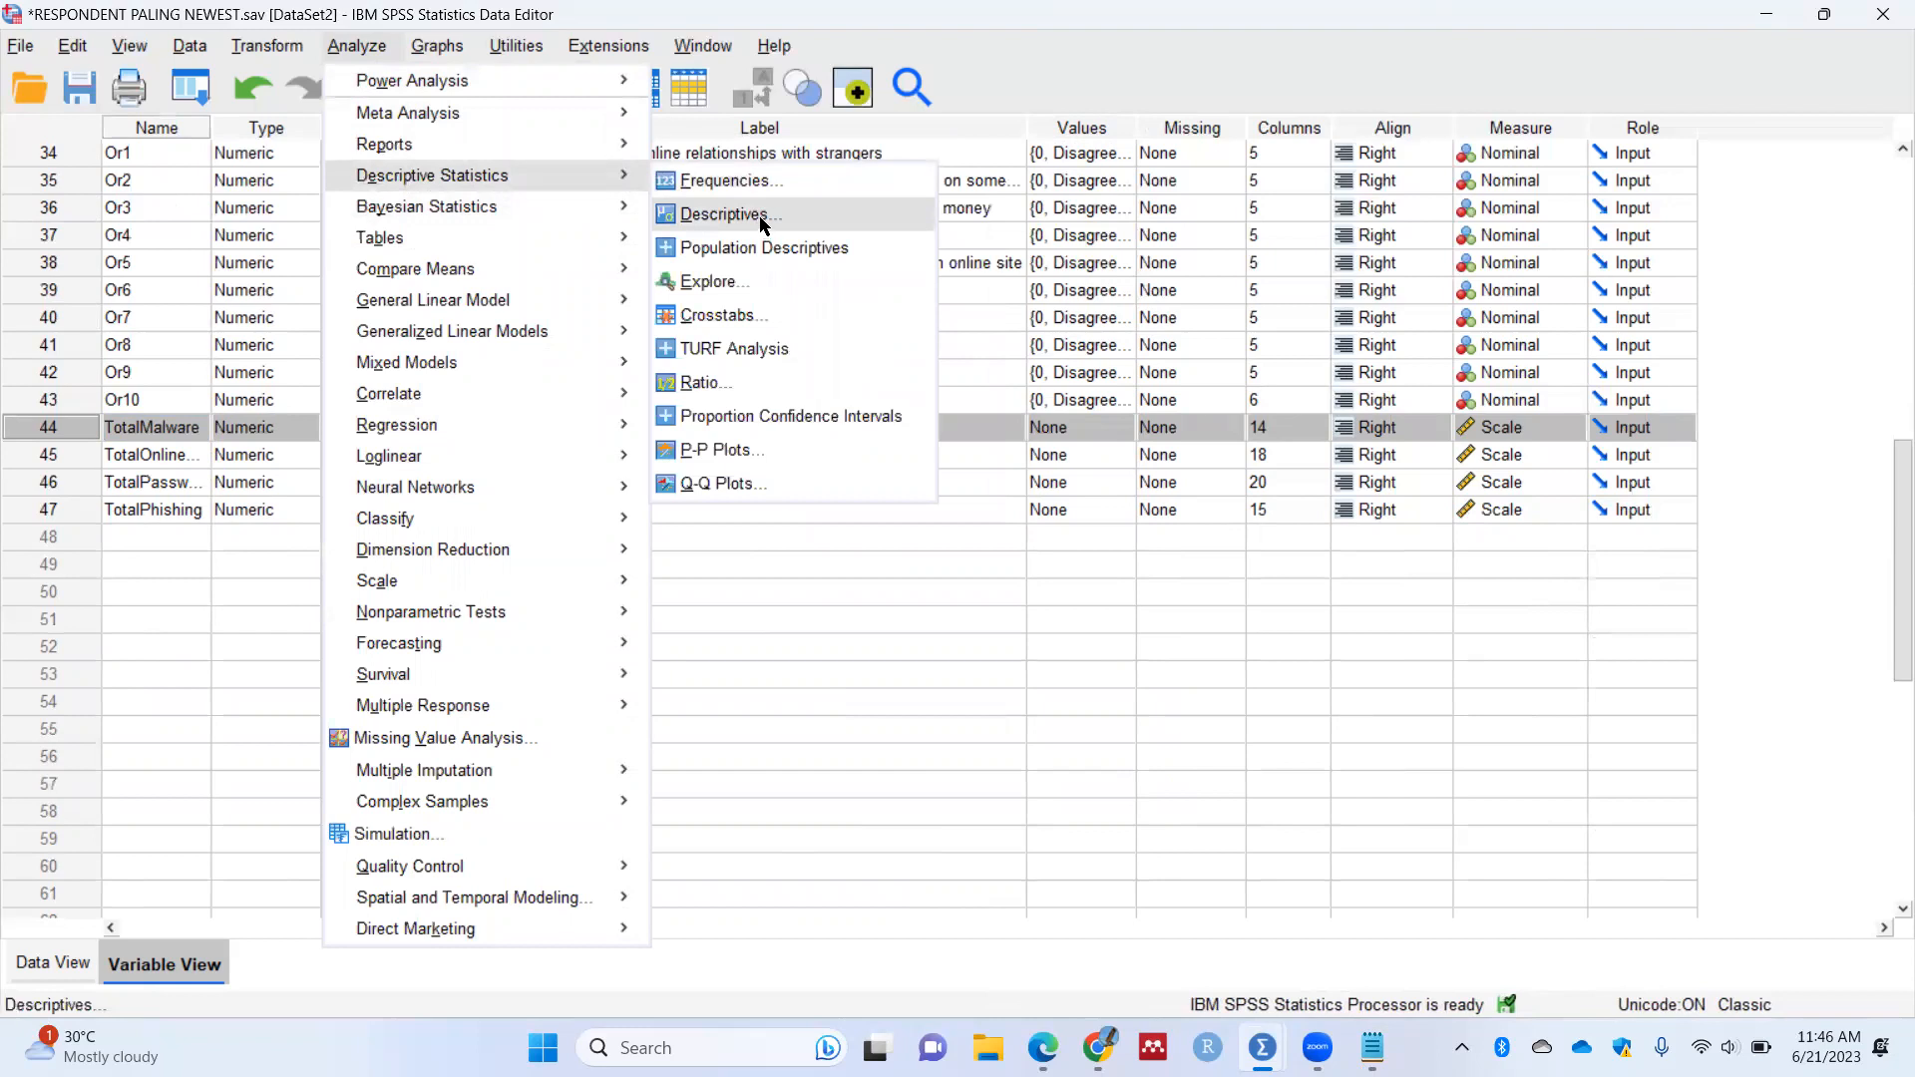
left_click(740, 283)
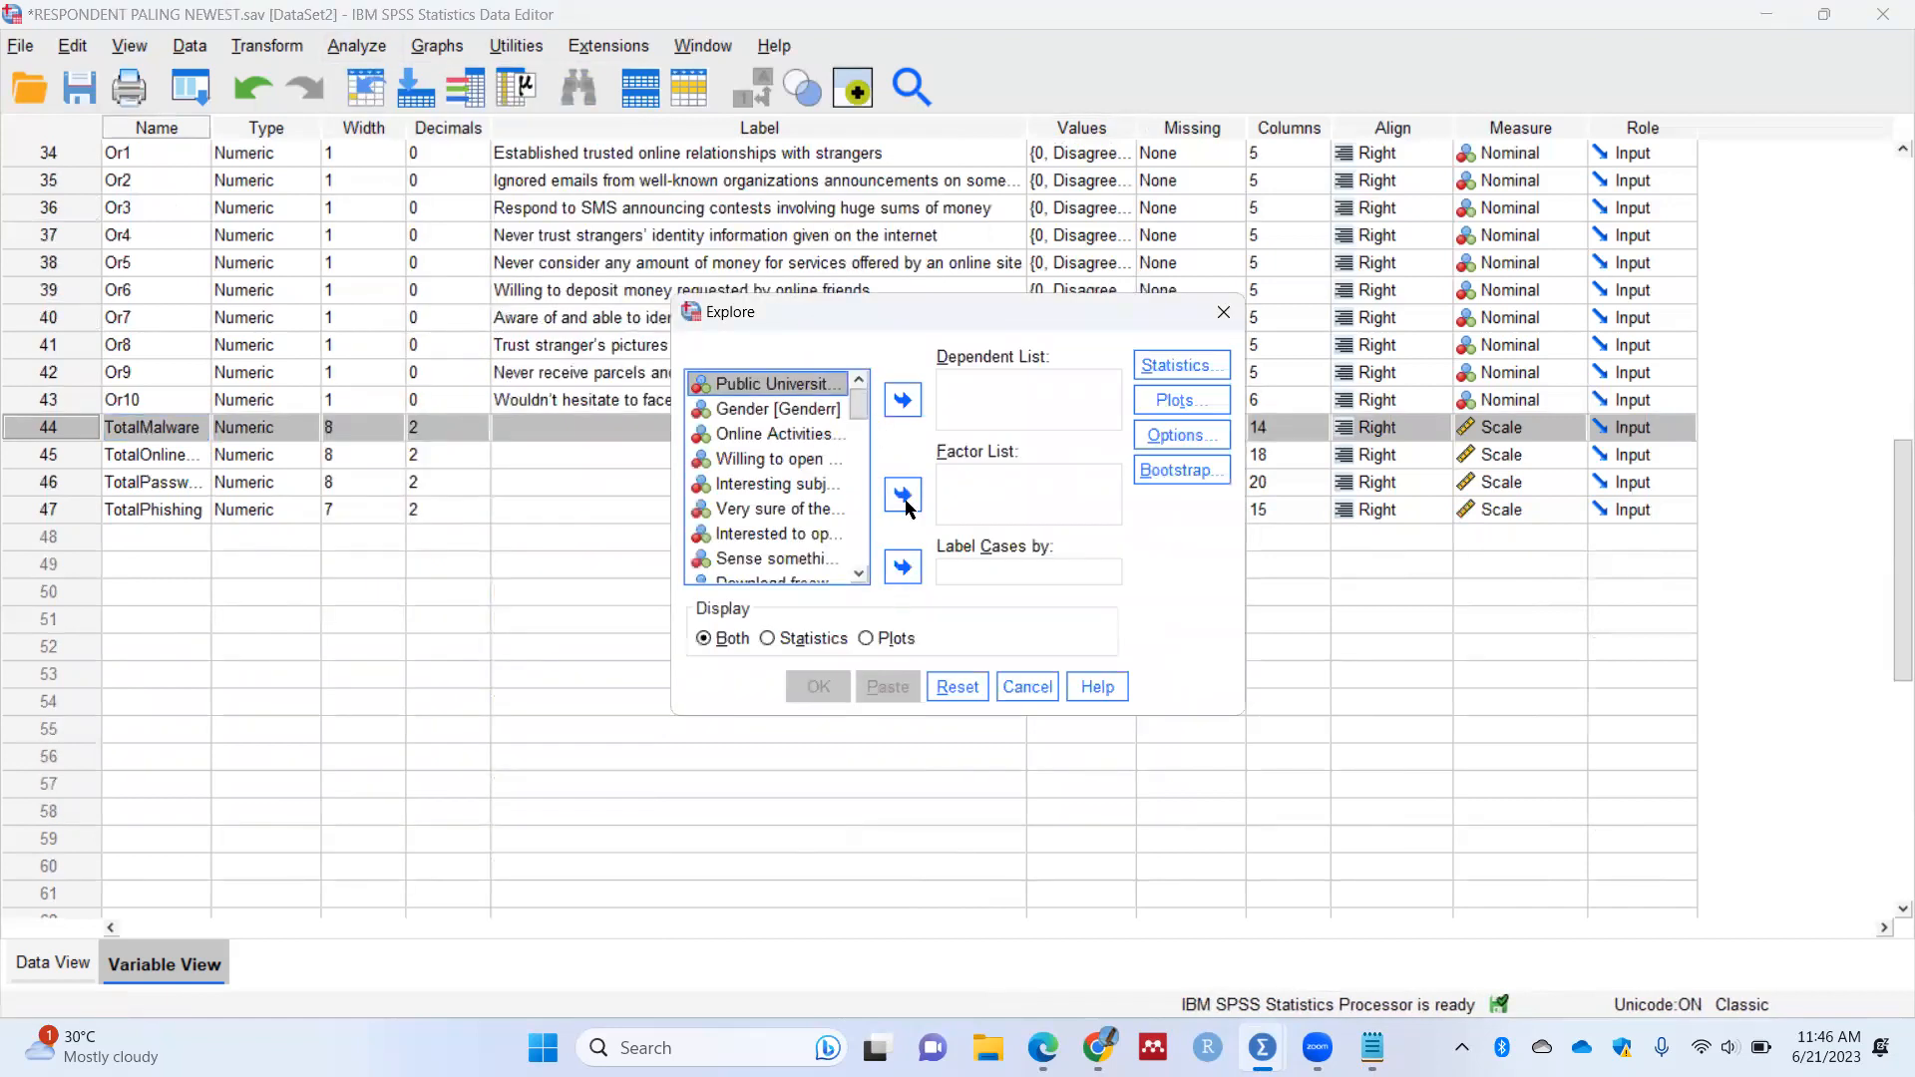
left_click_drag(856, 401, 855, 569)
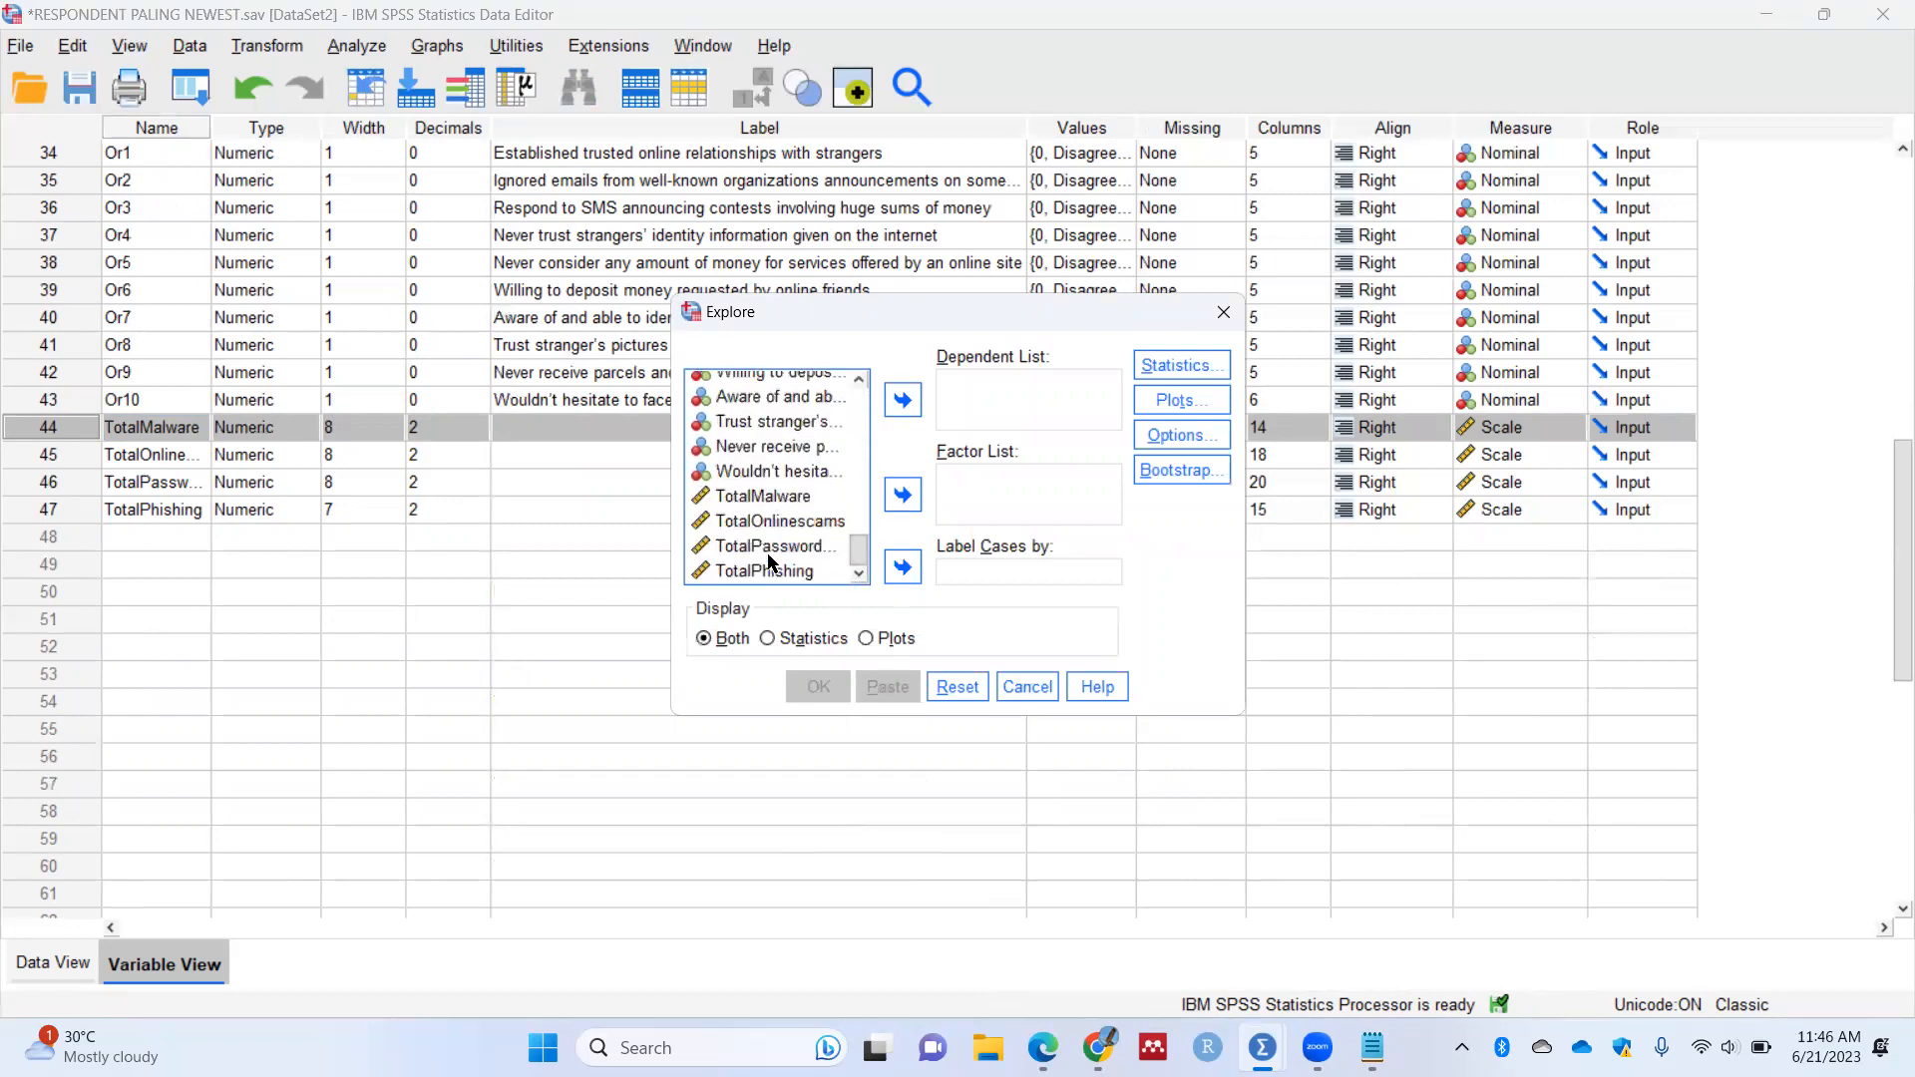
left_click(785, 498)
left_click(785, 524, "shift")
left_click(781, 547, "shift")
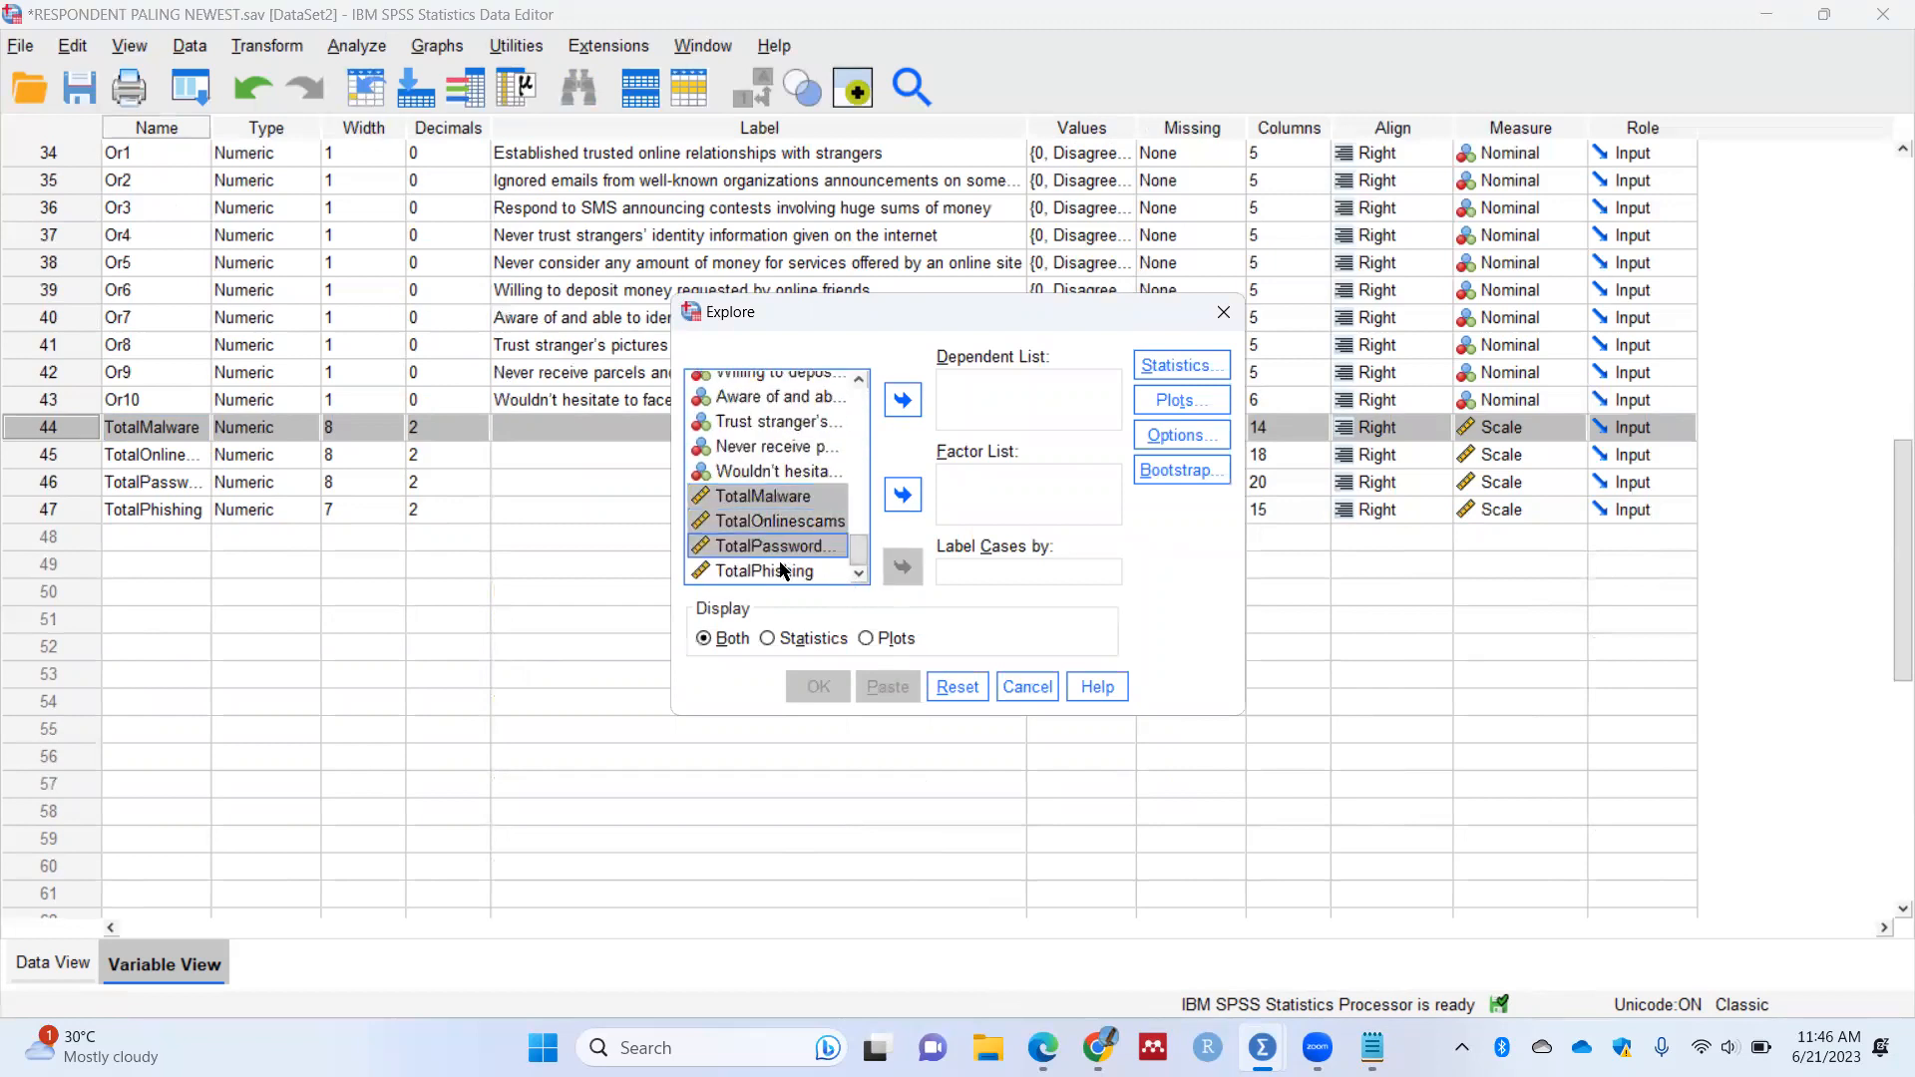
left_click(781, 571, "shift")
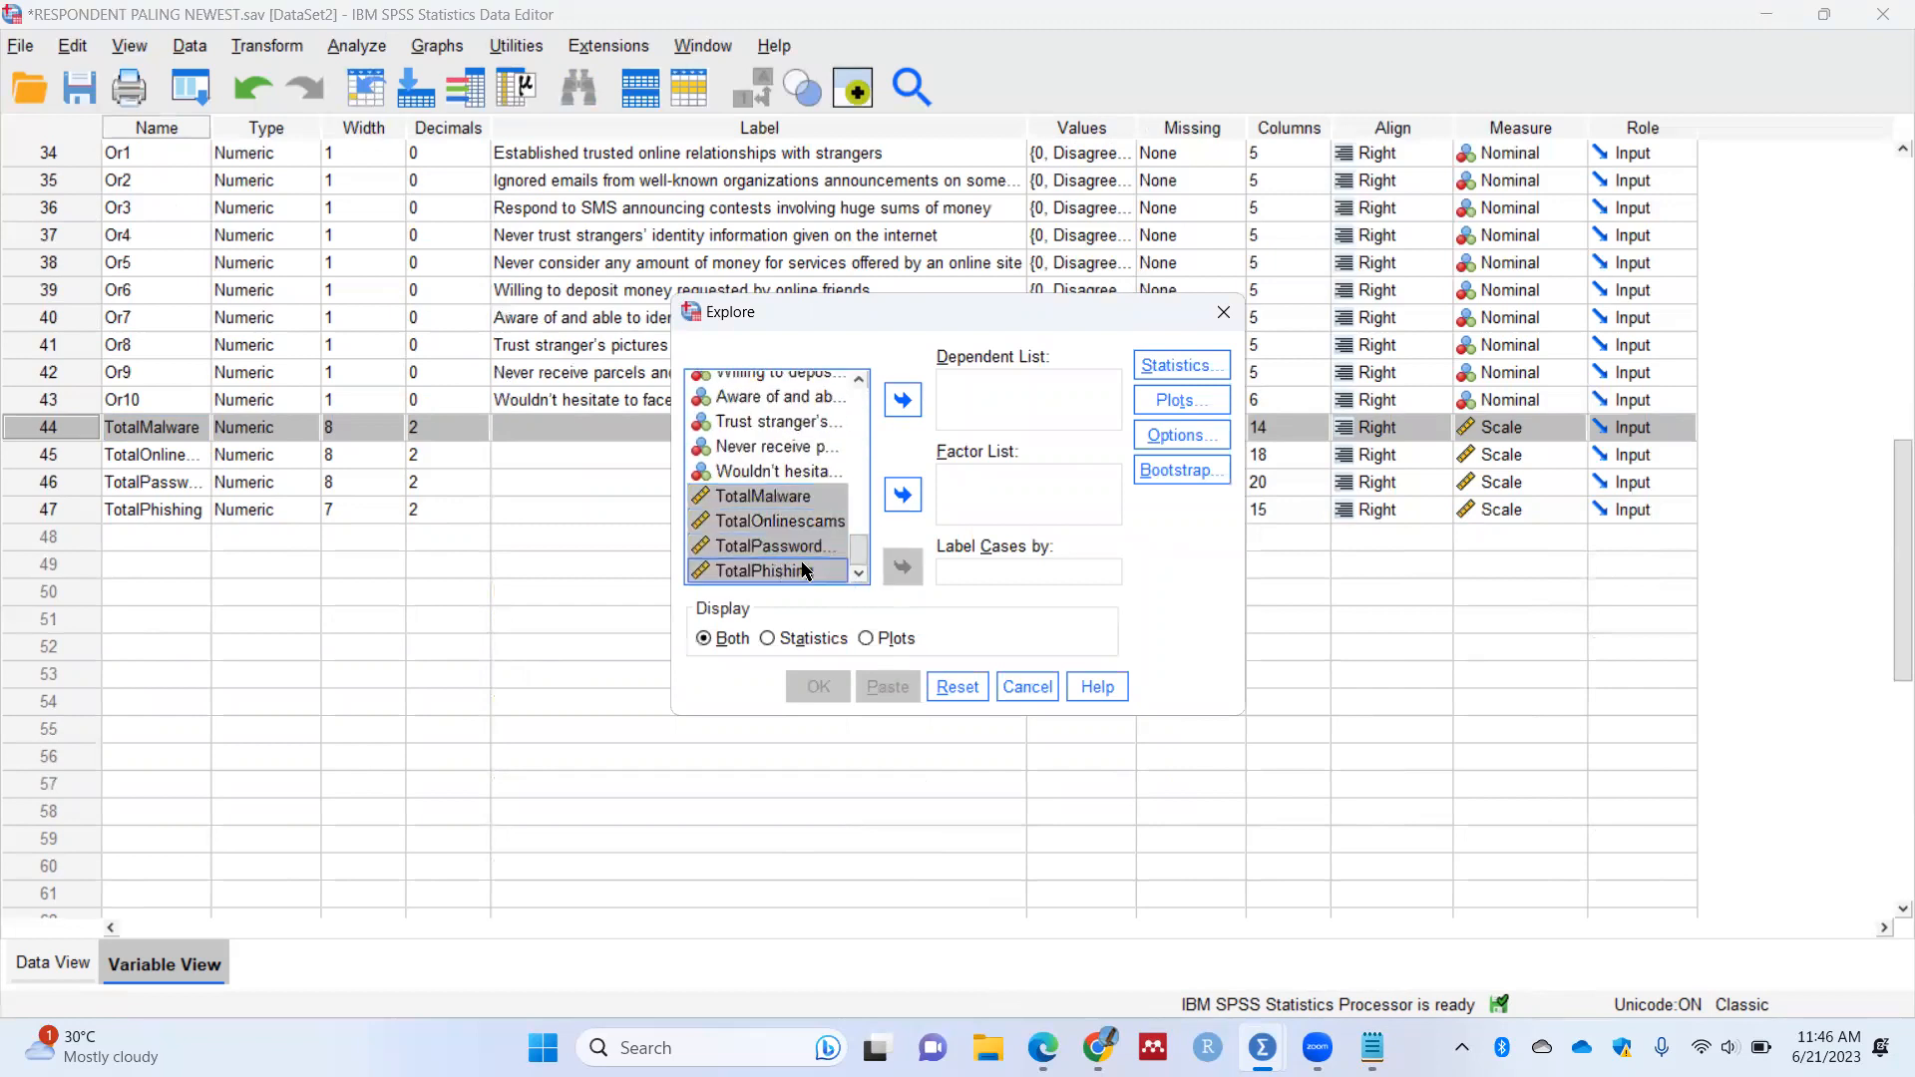
left_click(903, 400)
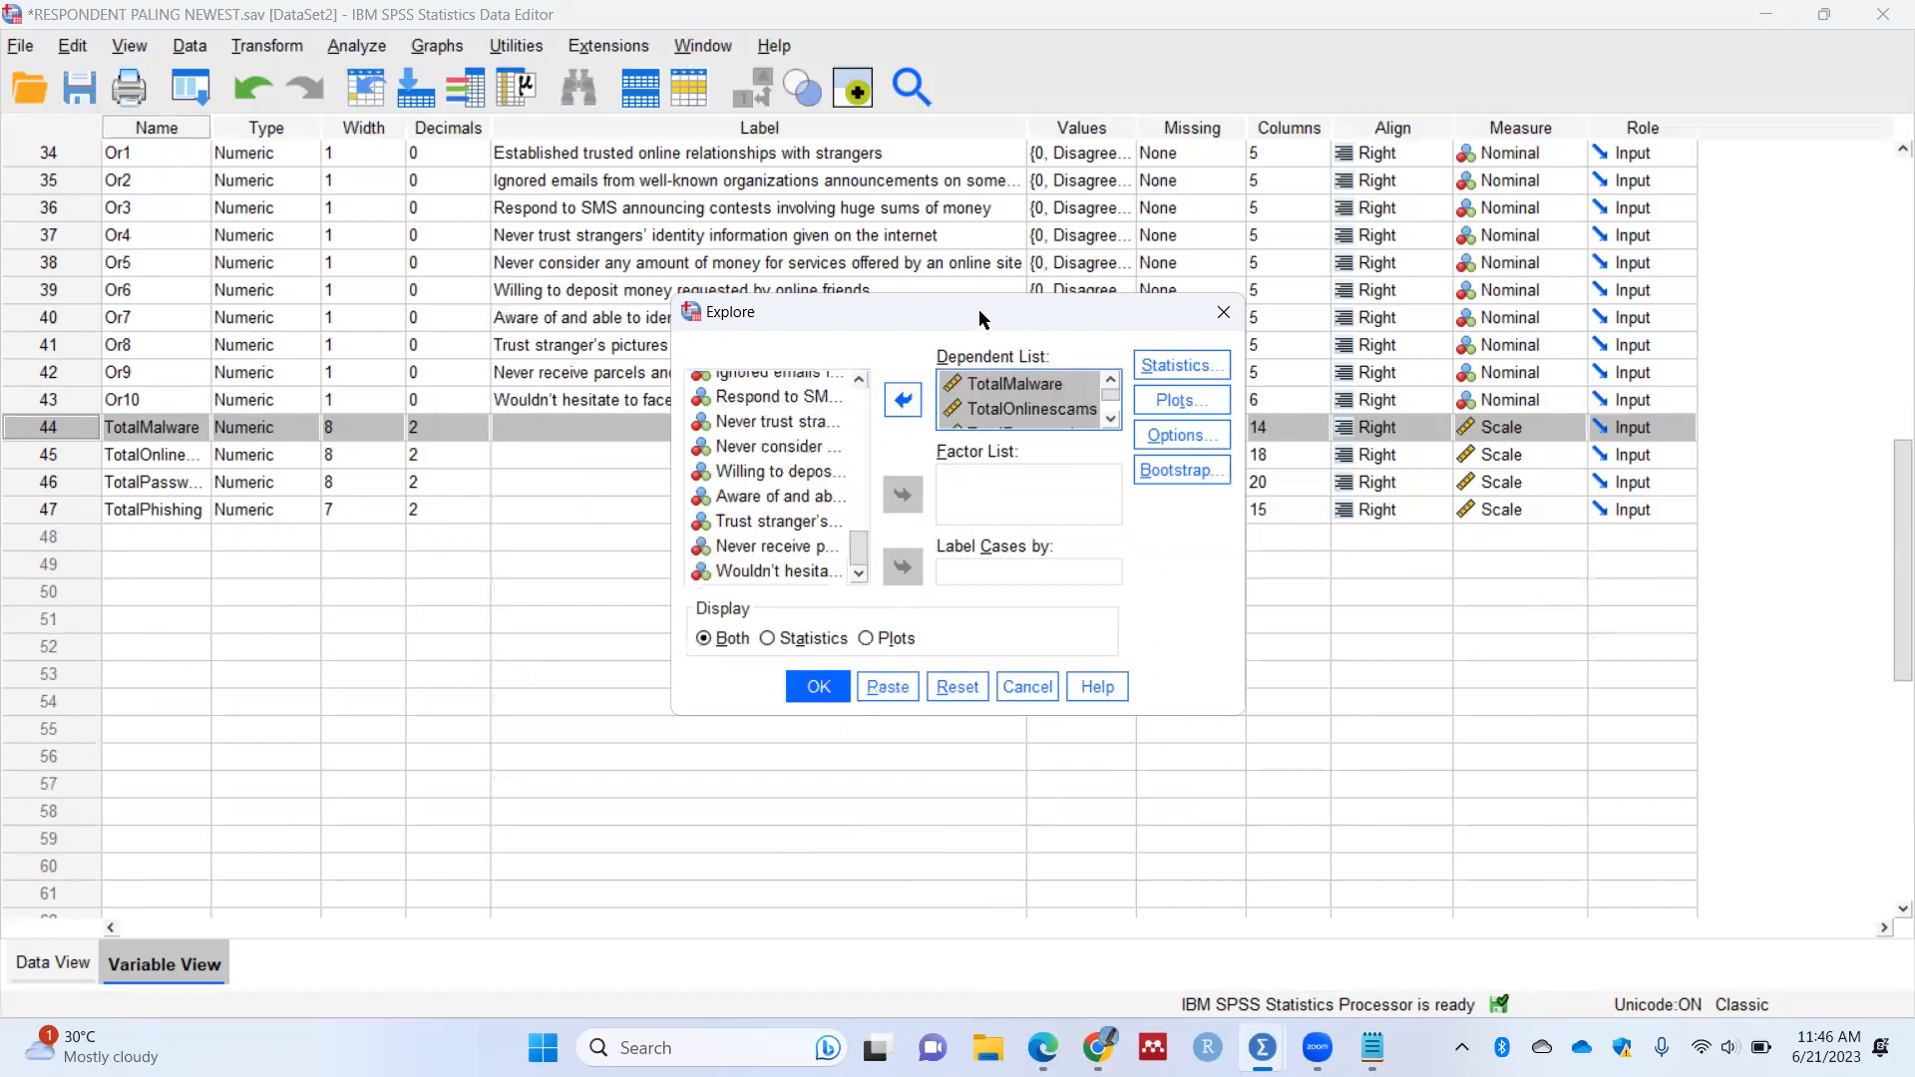
left_click_drag(988, 295, 997, 87)
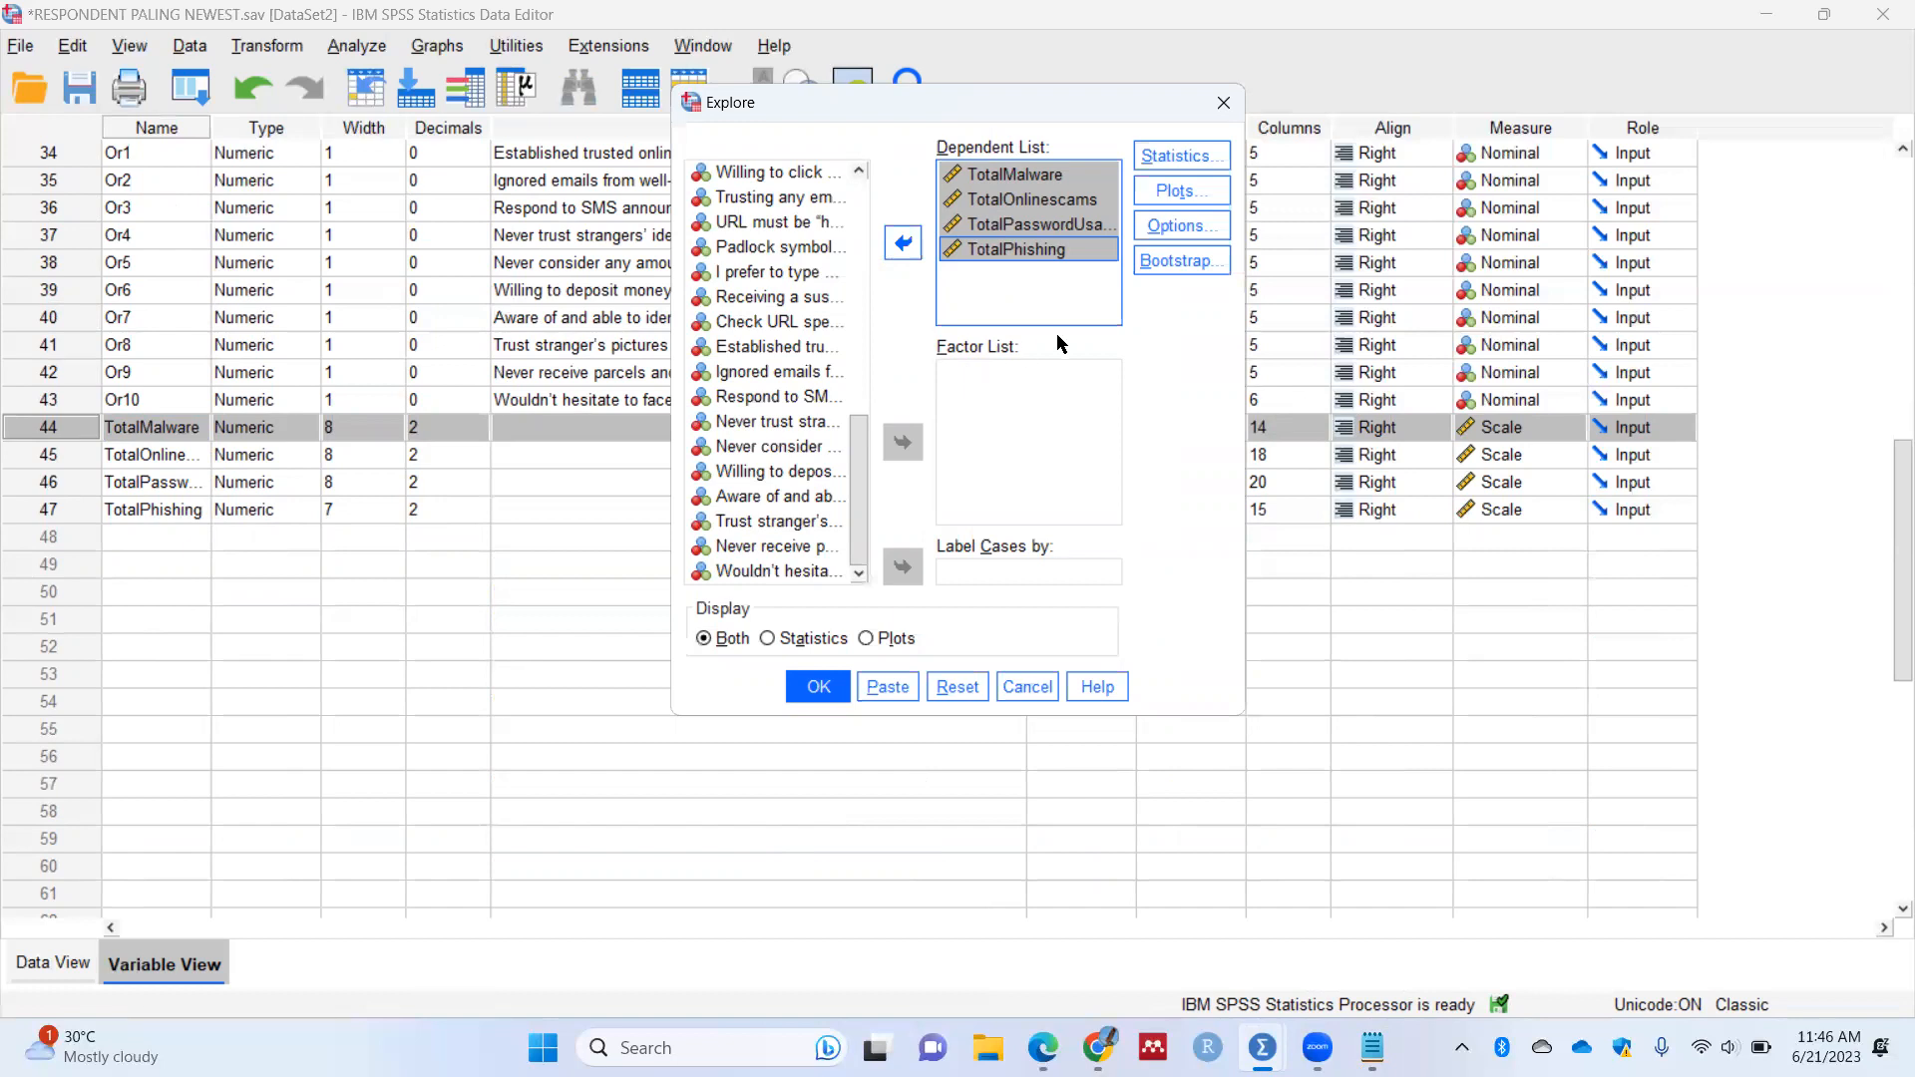
Step: Keep Descriptives with a 95% confidence interval for the mean, and plot a histogram instead of stem-and-leaf
left_click(1181, 156)
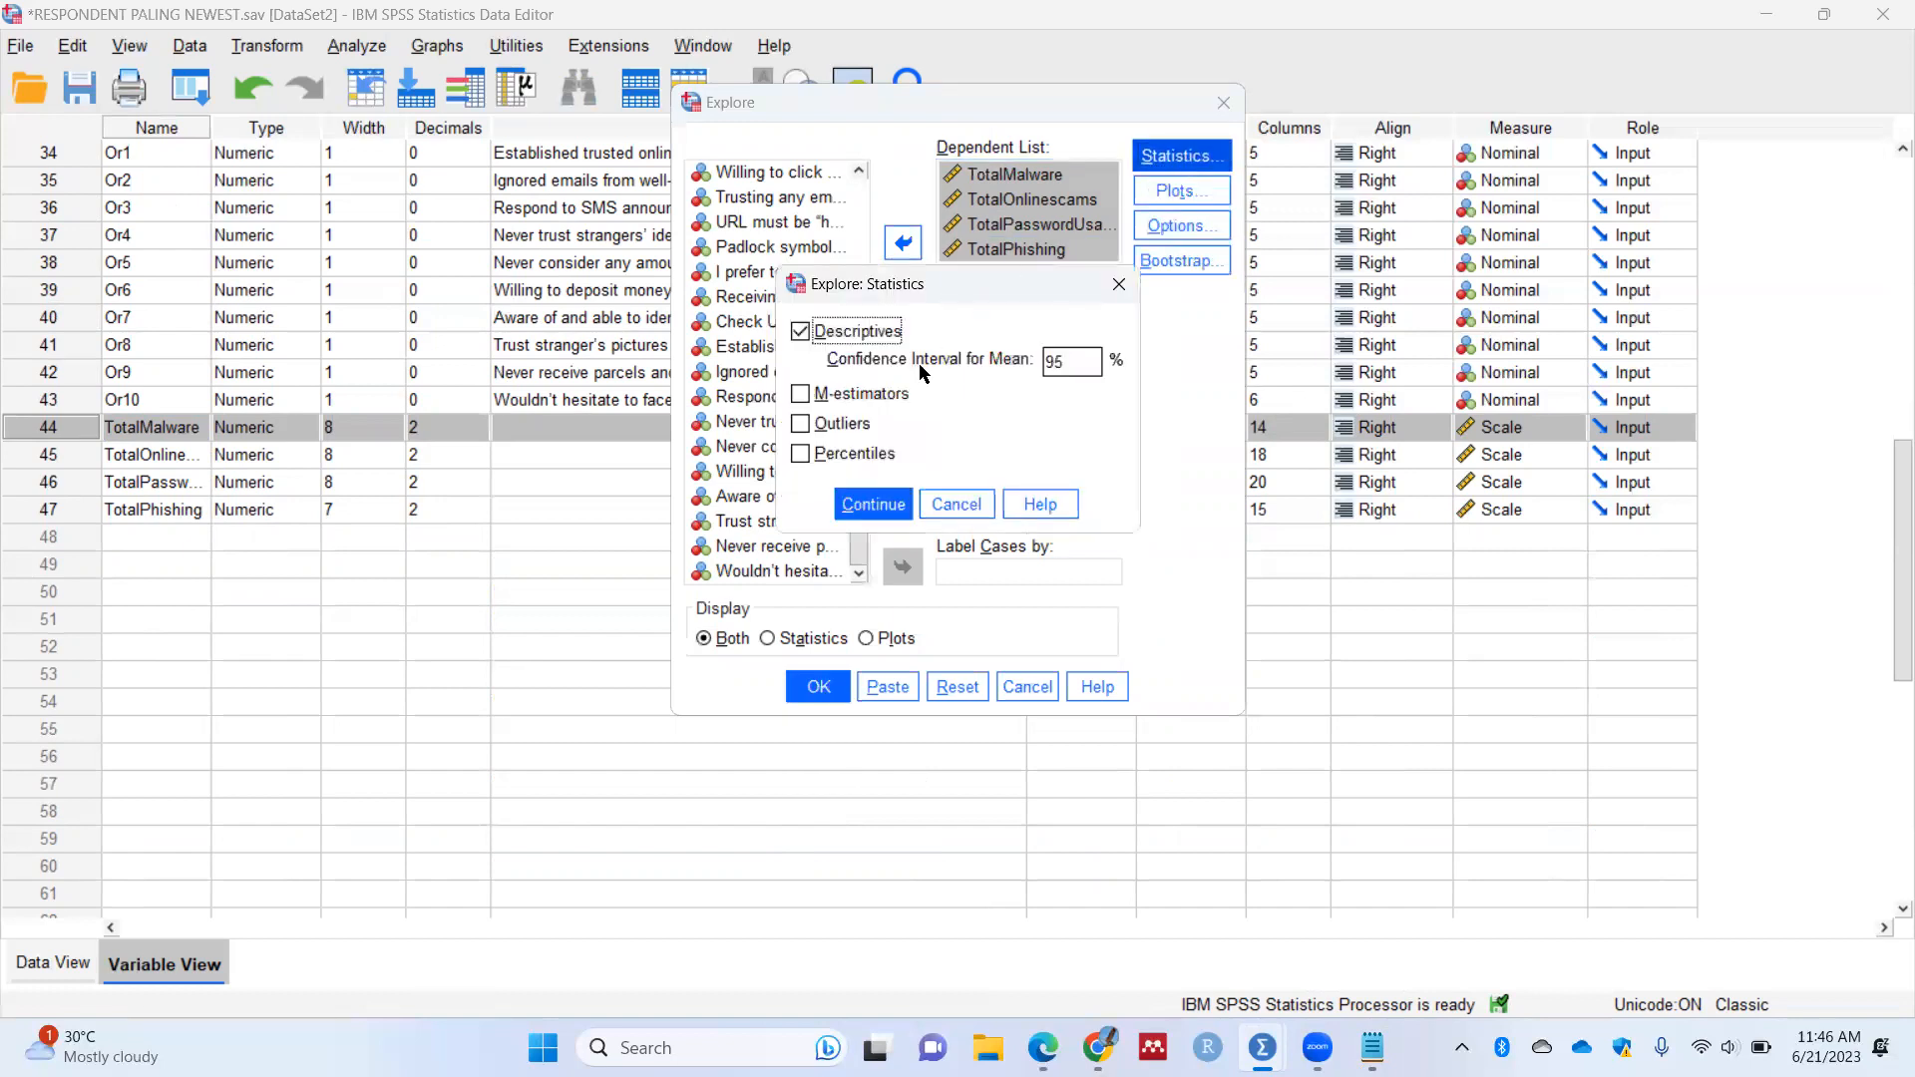
left_click(873, 506)
left_click(1173, 193)
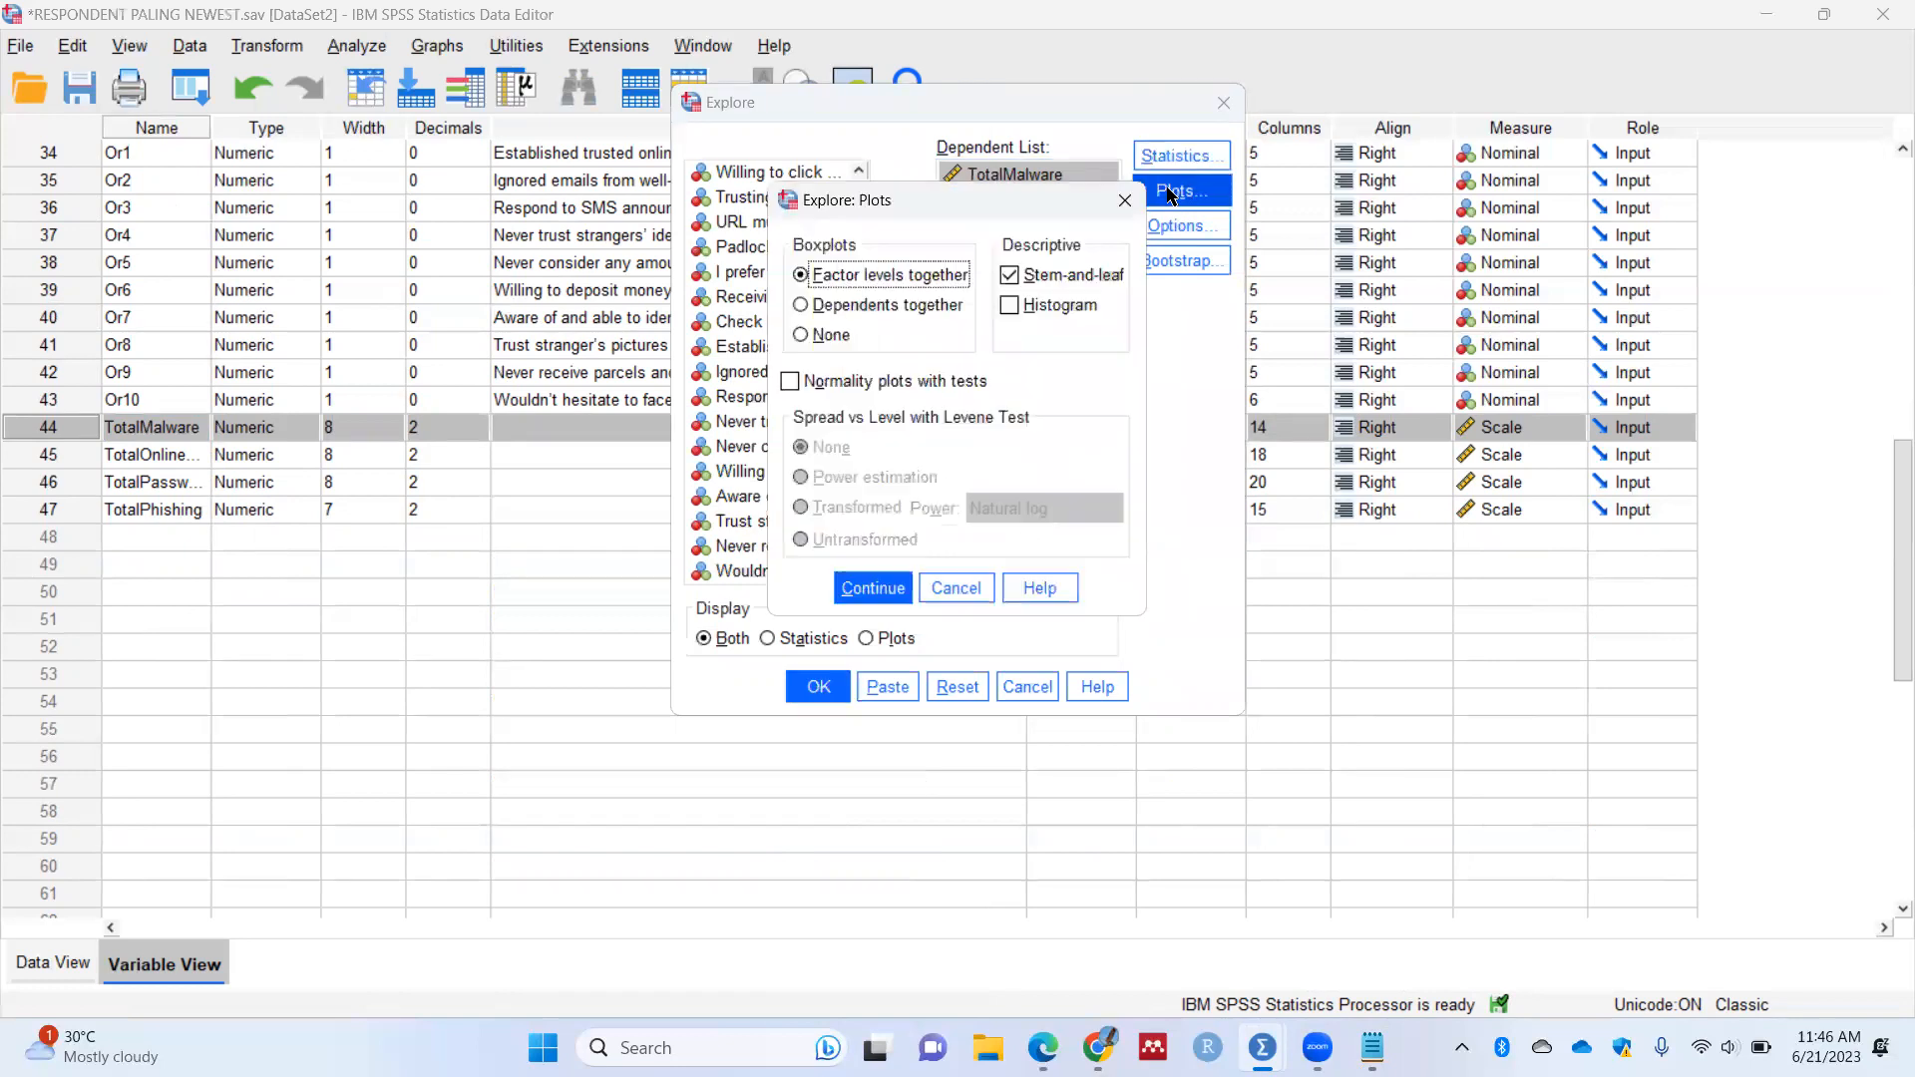
left_click(1013, 276)
left_click(1014, 303)
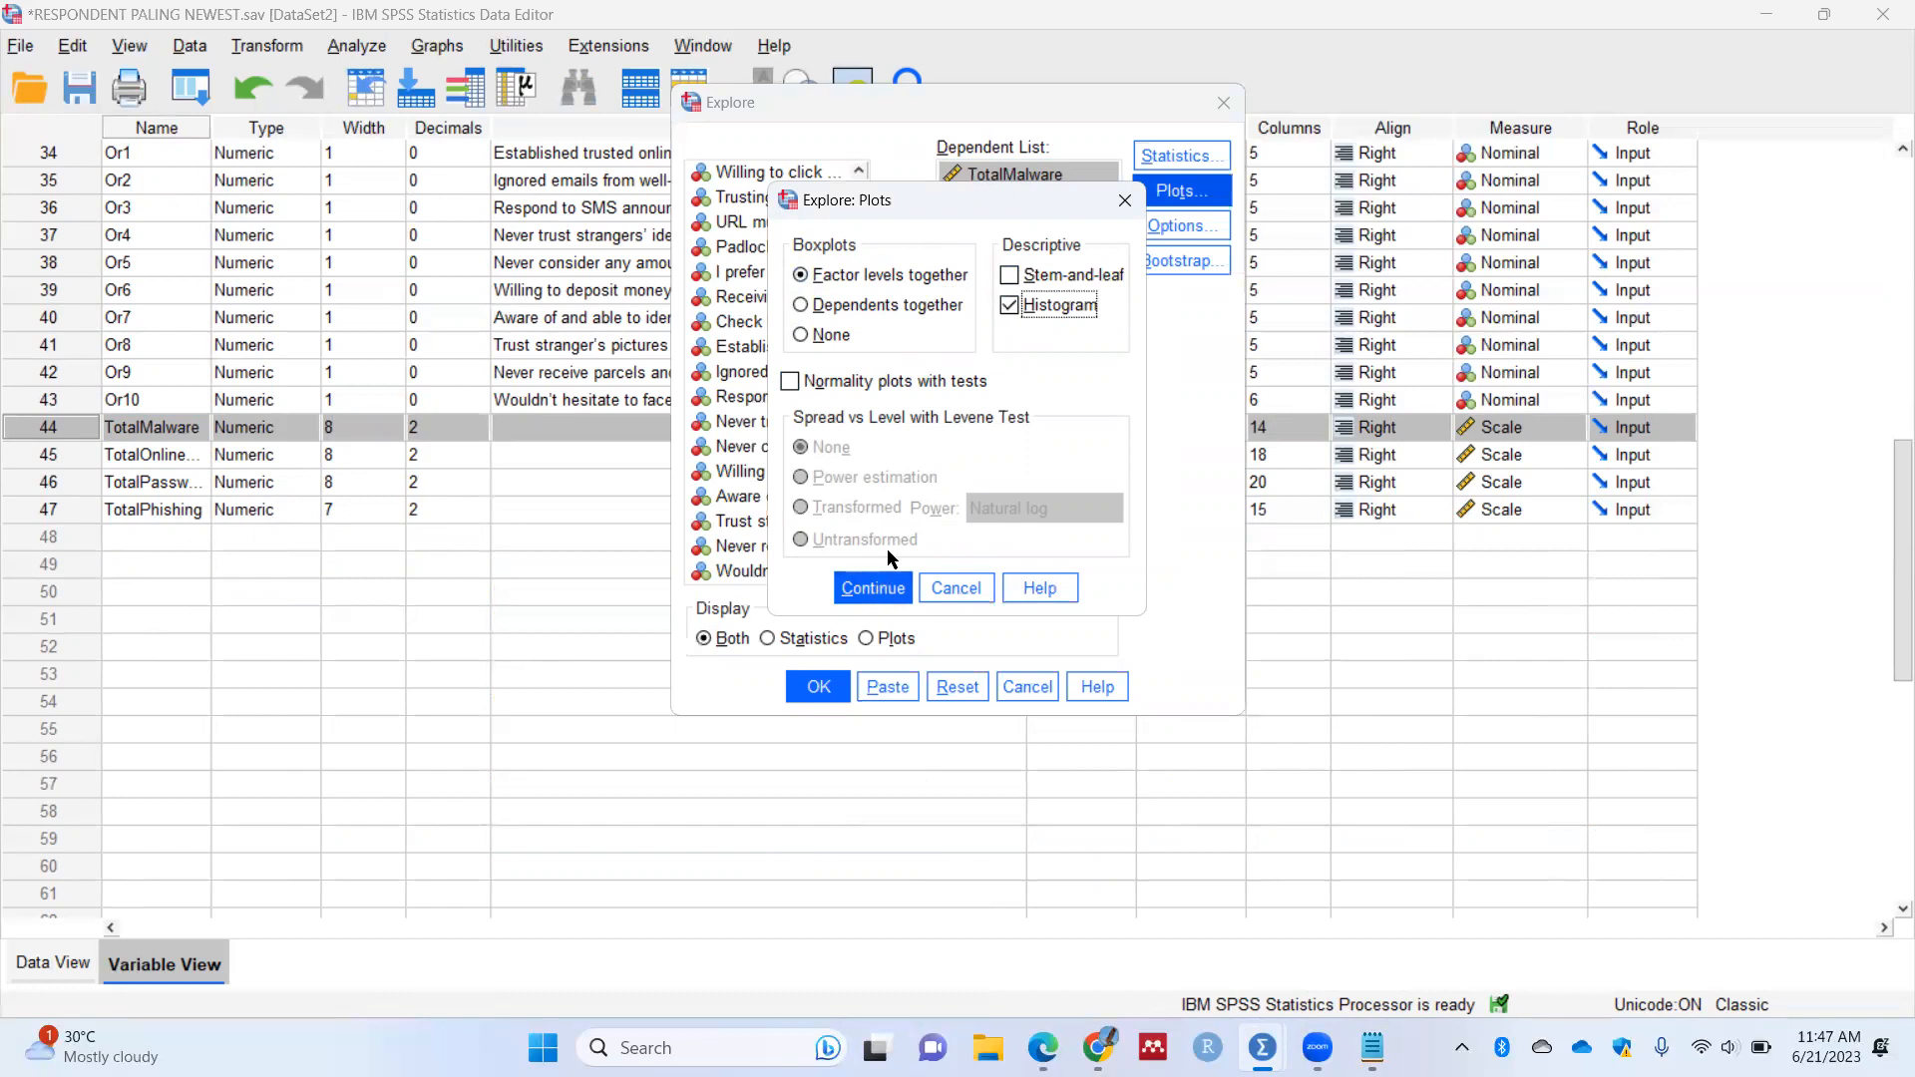
left_click(896, 591)
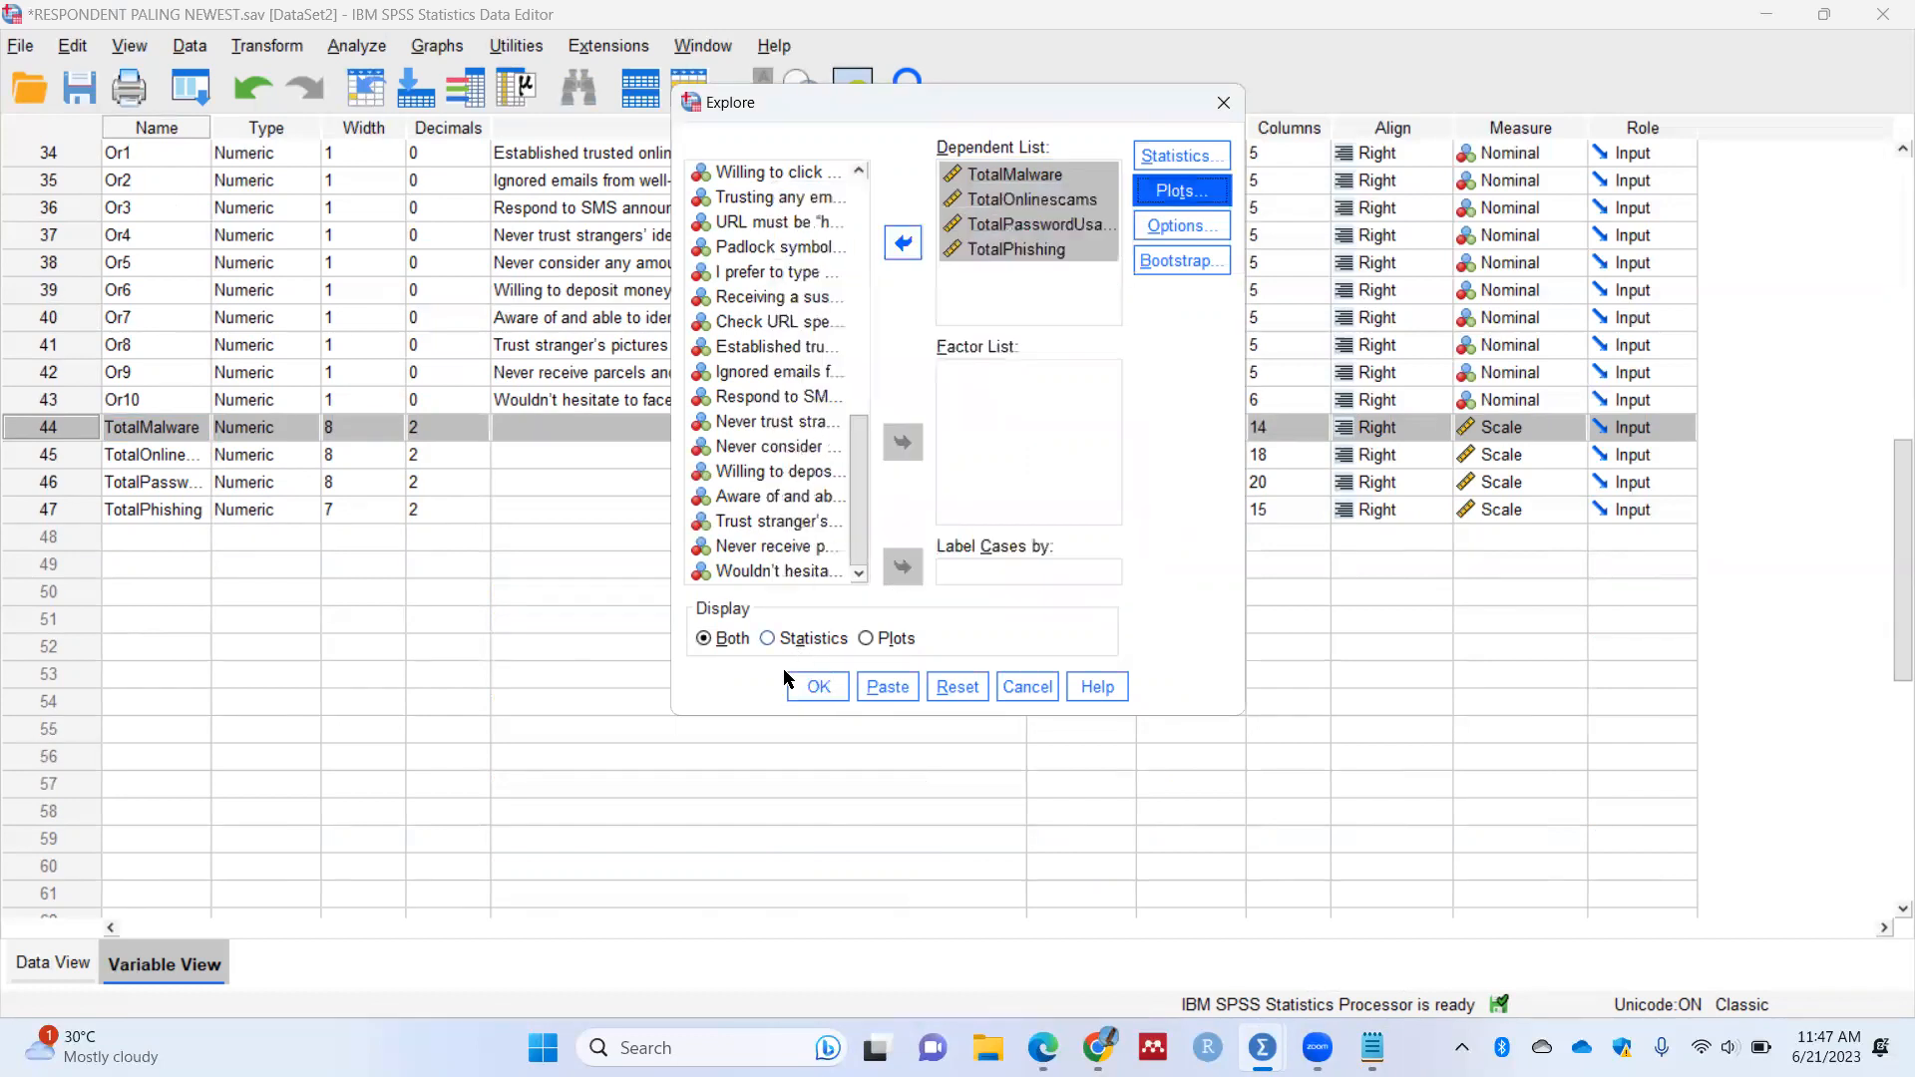
Step: Run the Explore analysis with both statistics and plots displayed
left_click(804, 640)
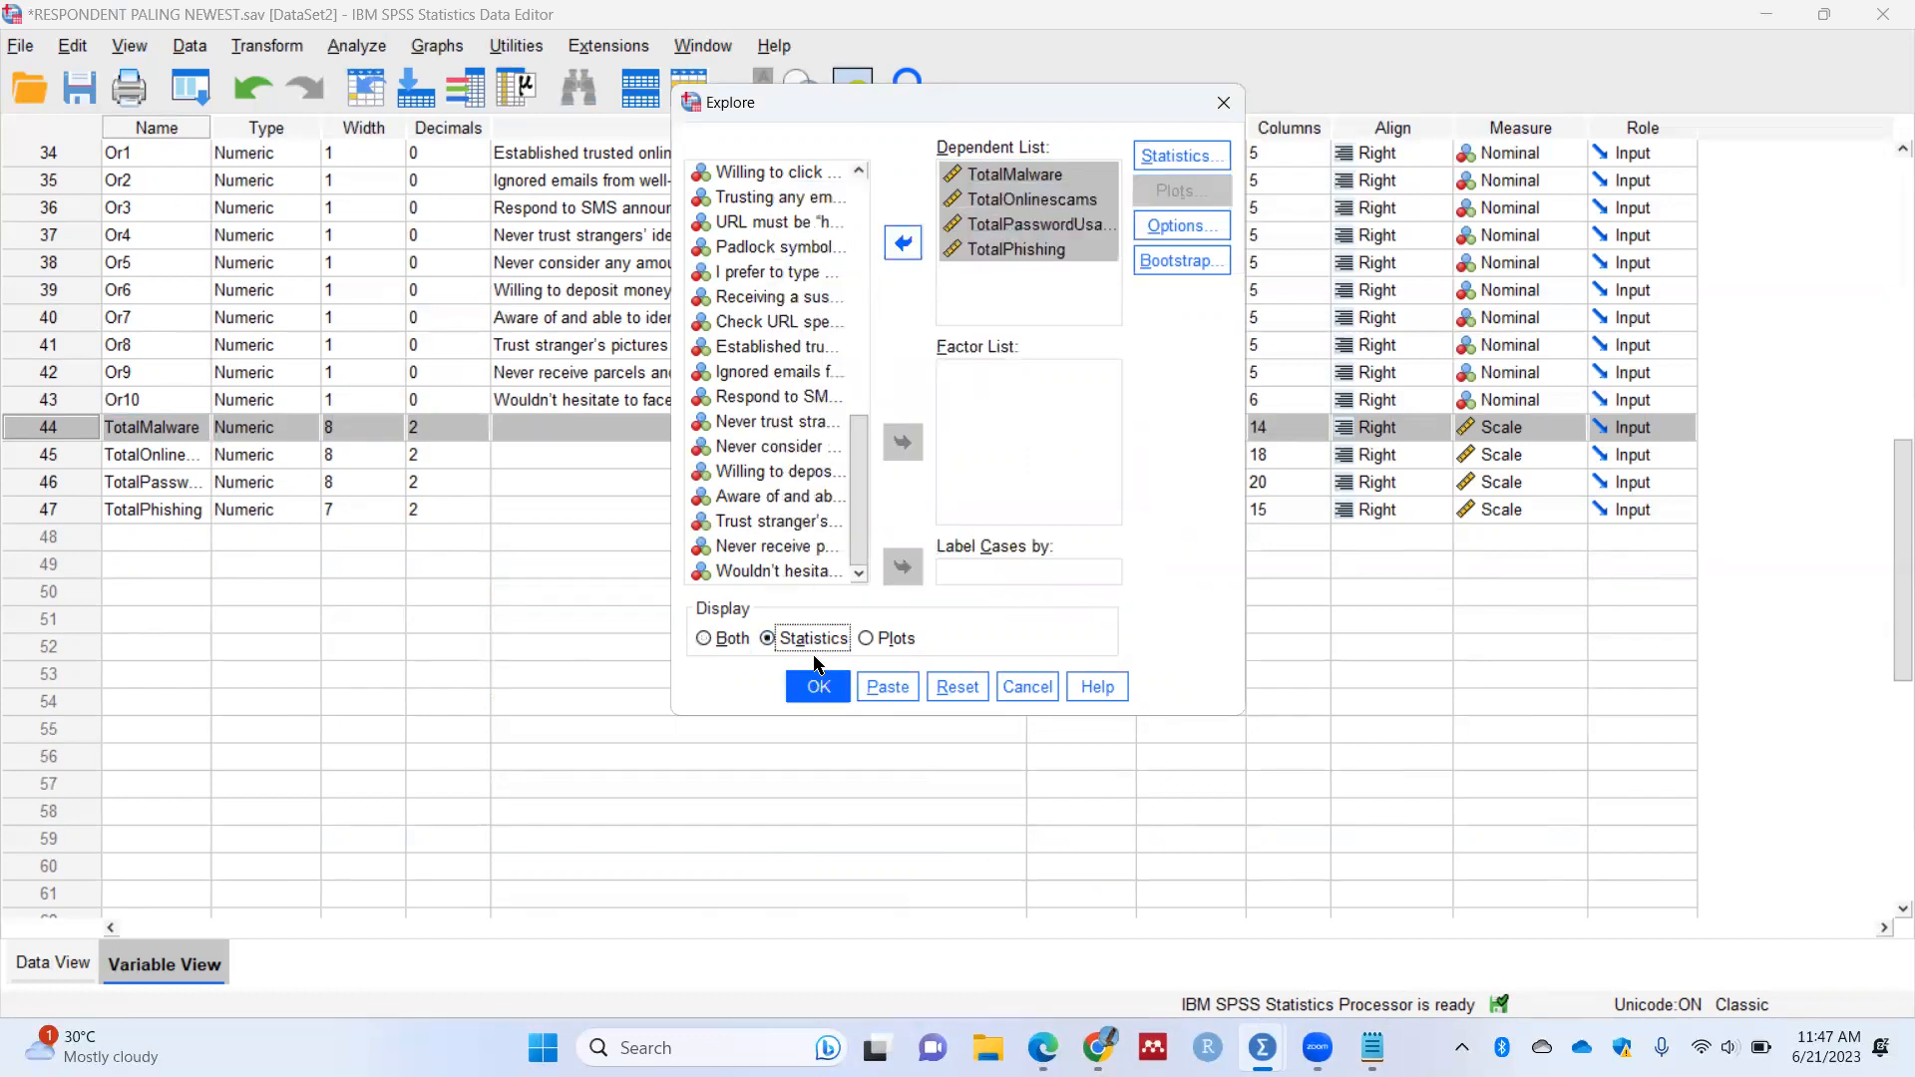
left_click(733, 640)
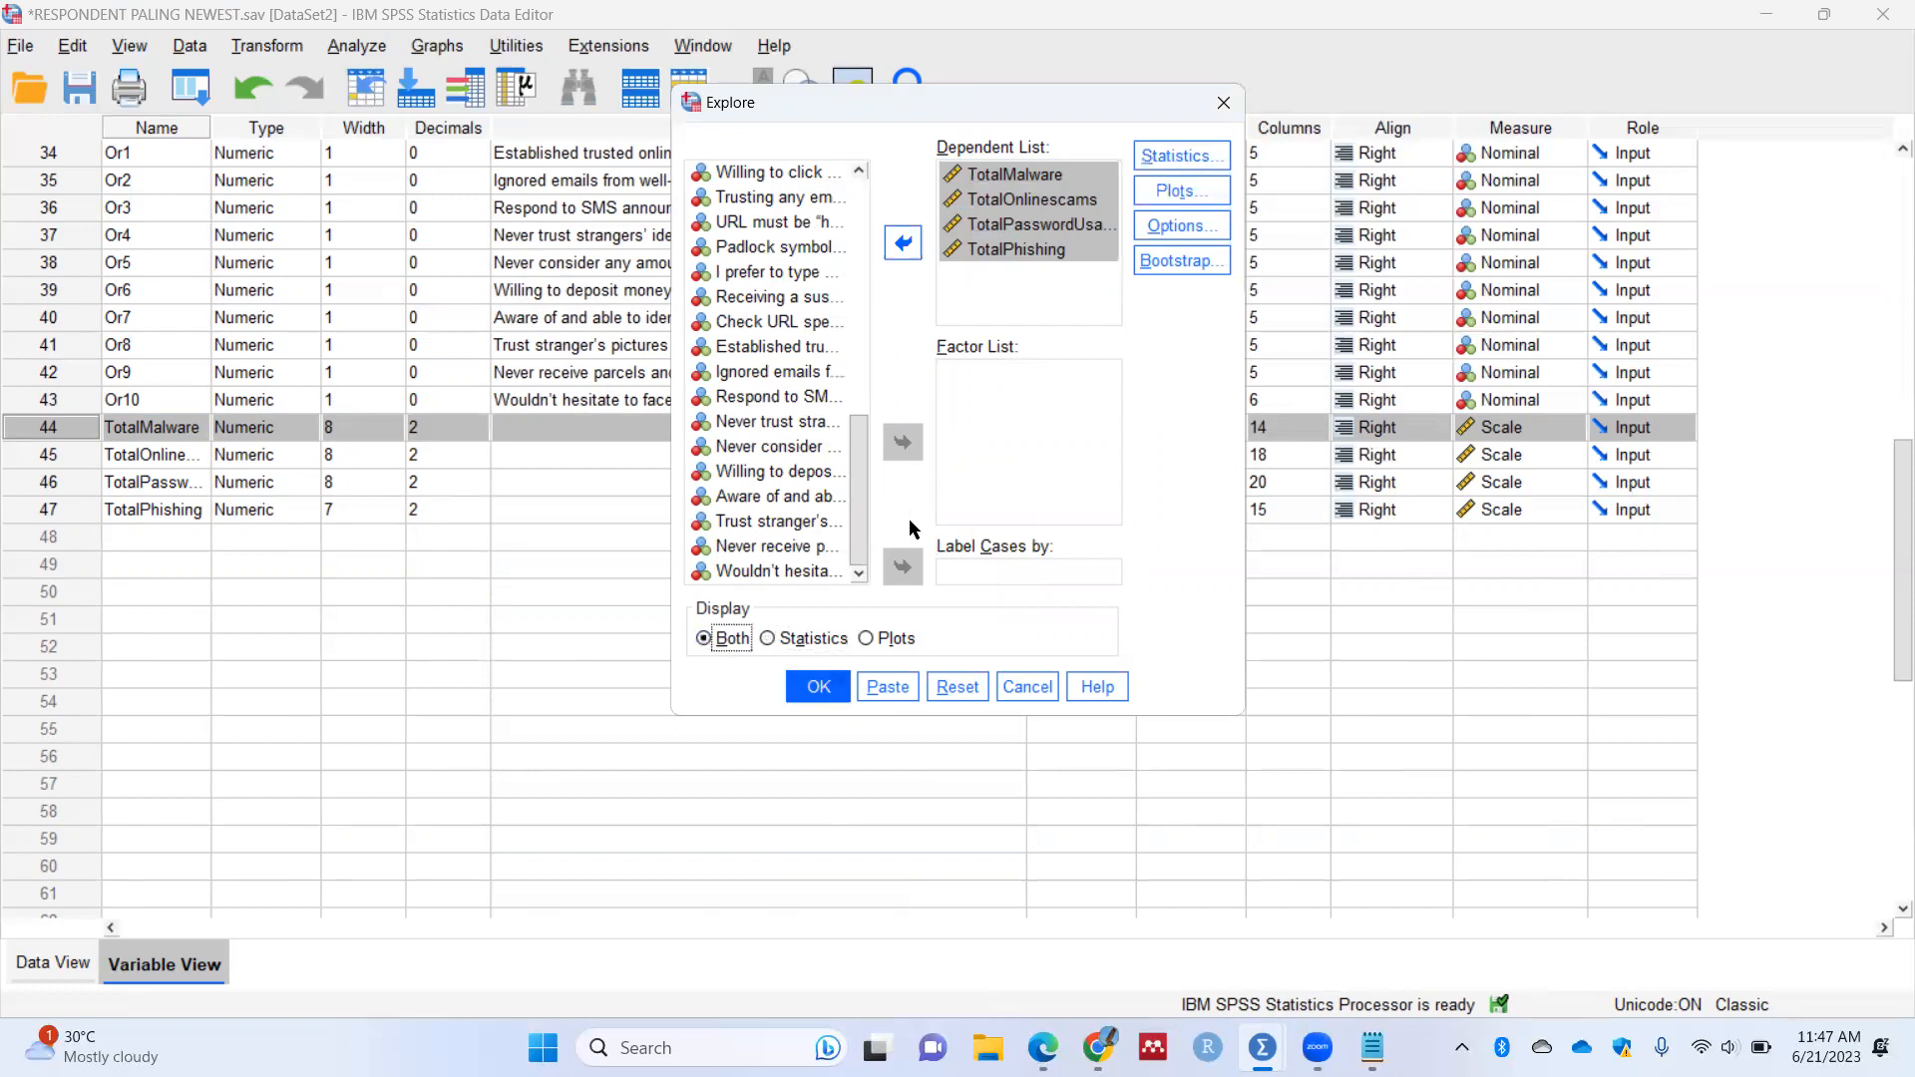
left_click(819, 687)
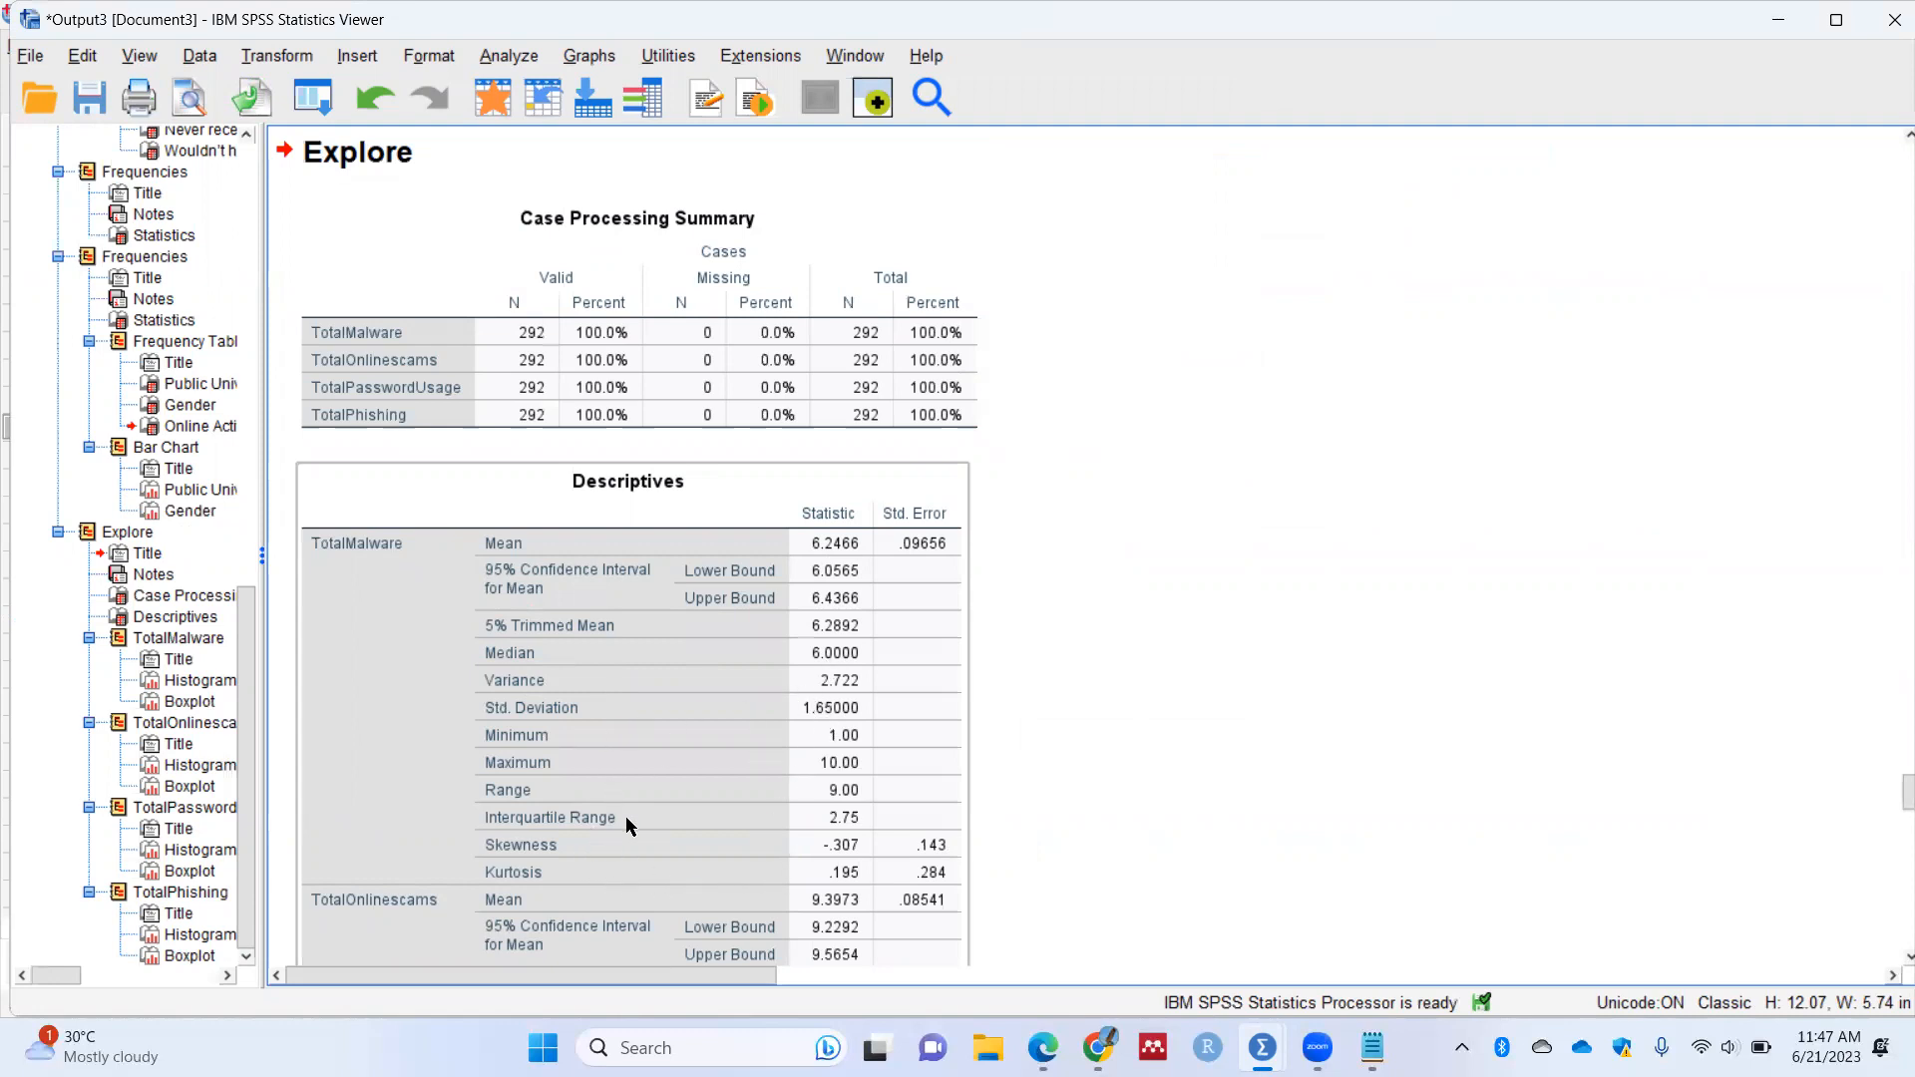
Step: Open the TotalMalware histogram from the Explore output for editing and add a normal distribution curve
scroll(604, 648, "down", 12)
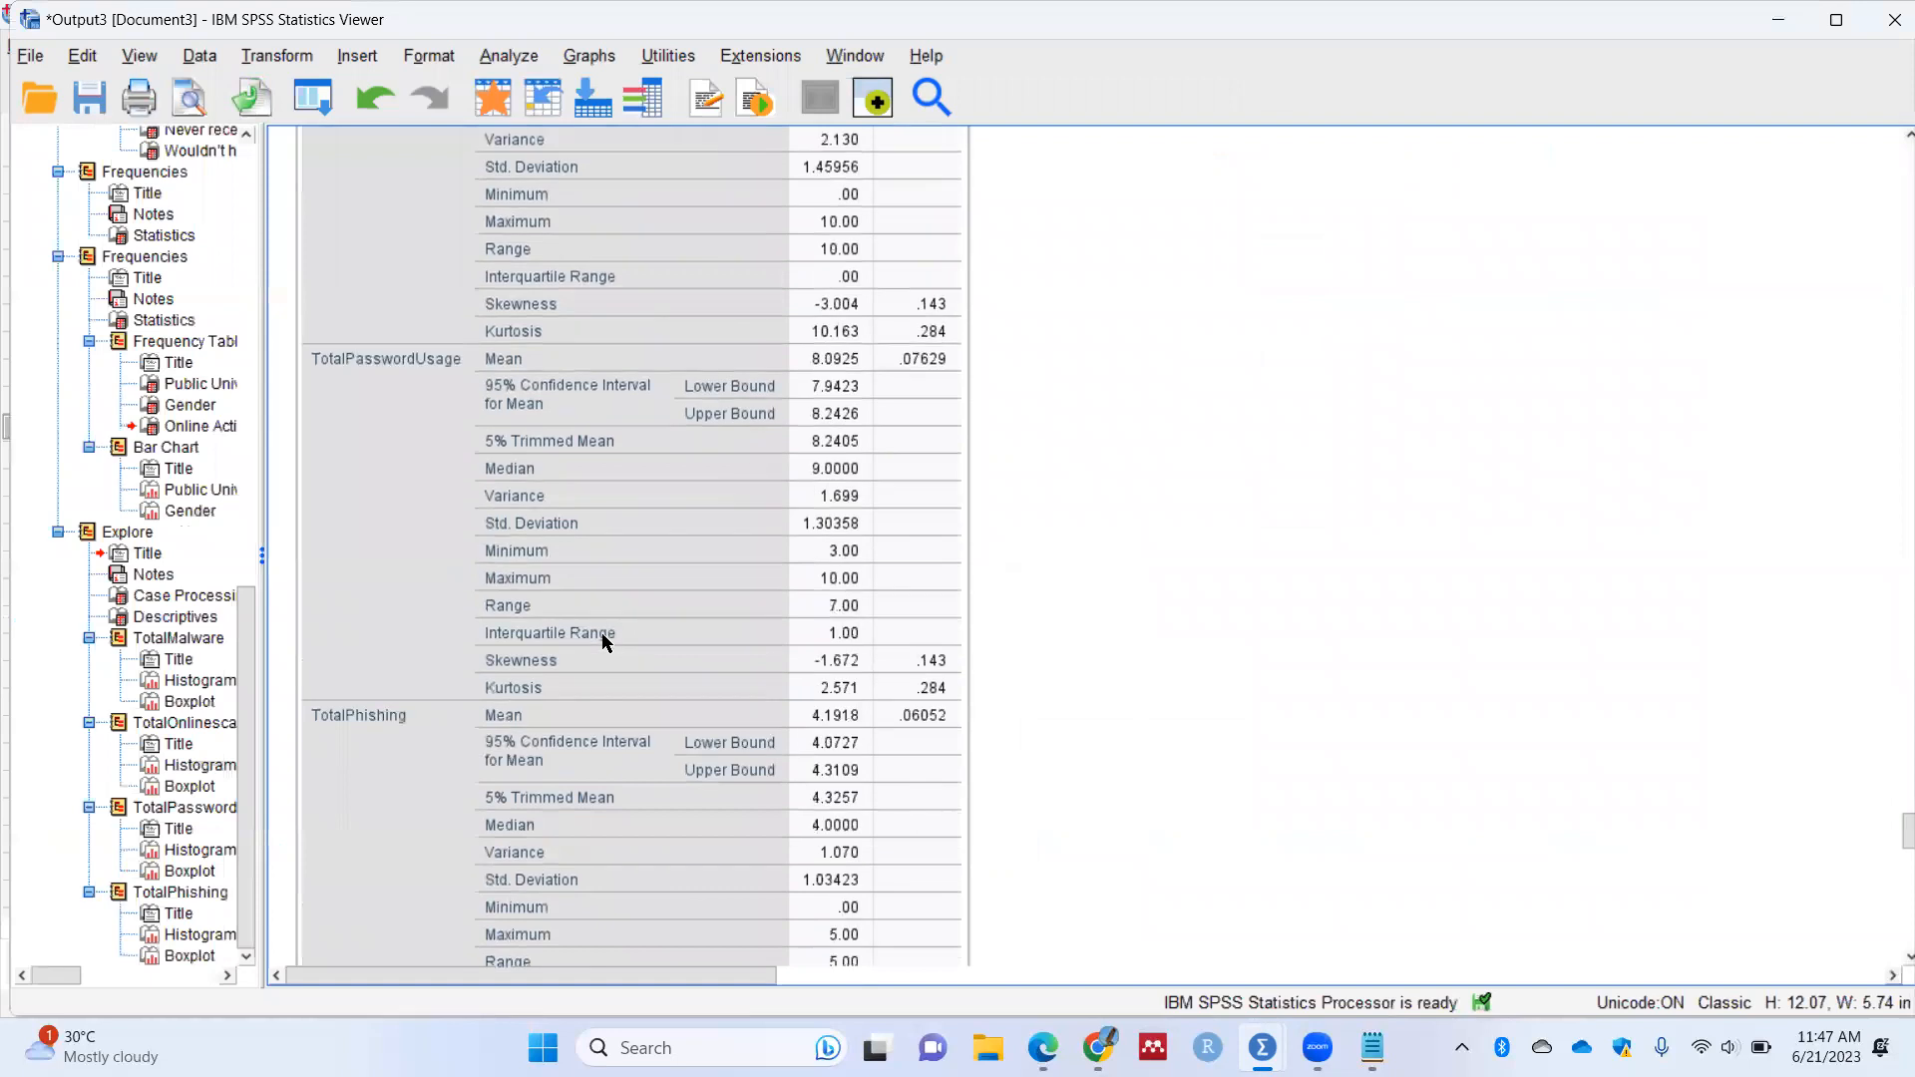
scroll(603, 647, "down", 10)
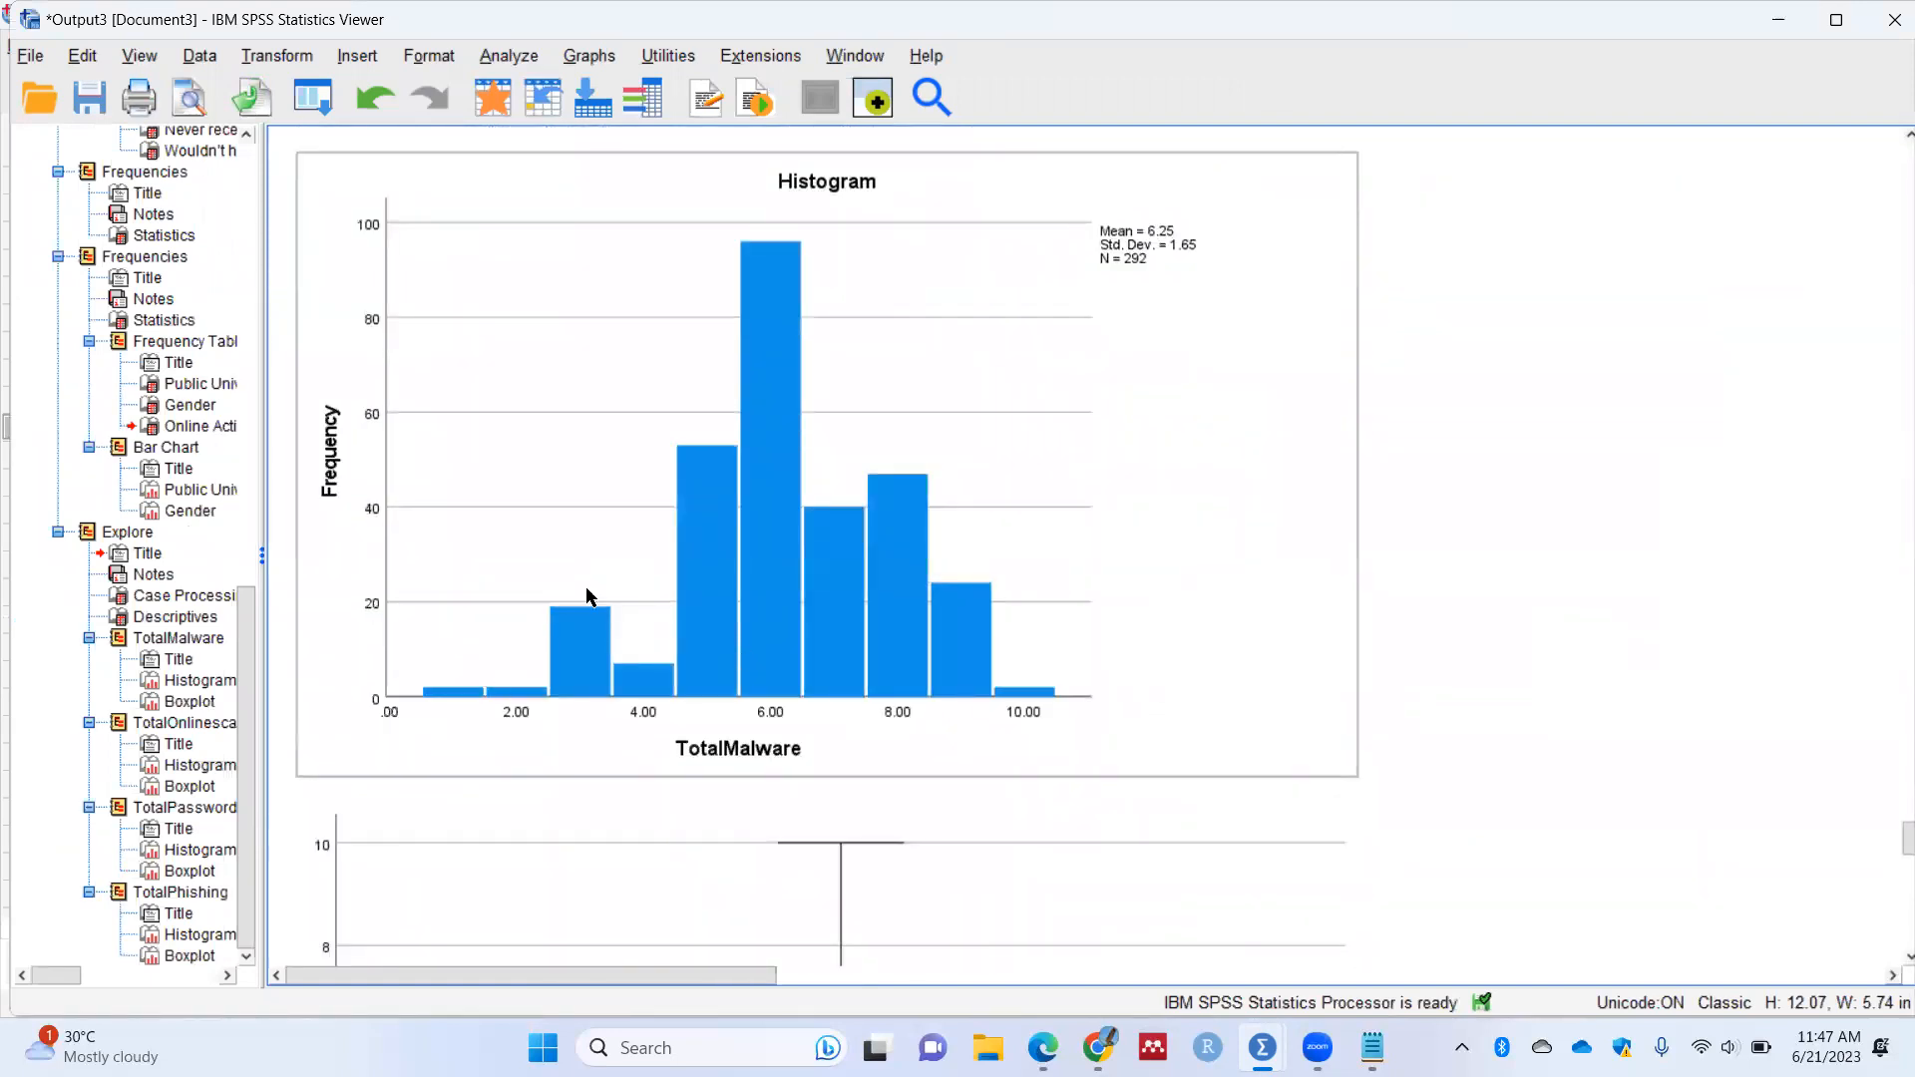
scroll(590, 597, "up", 2)
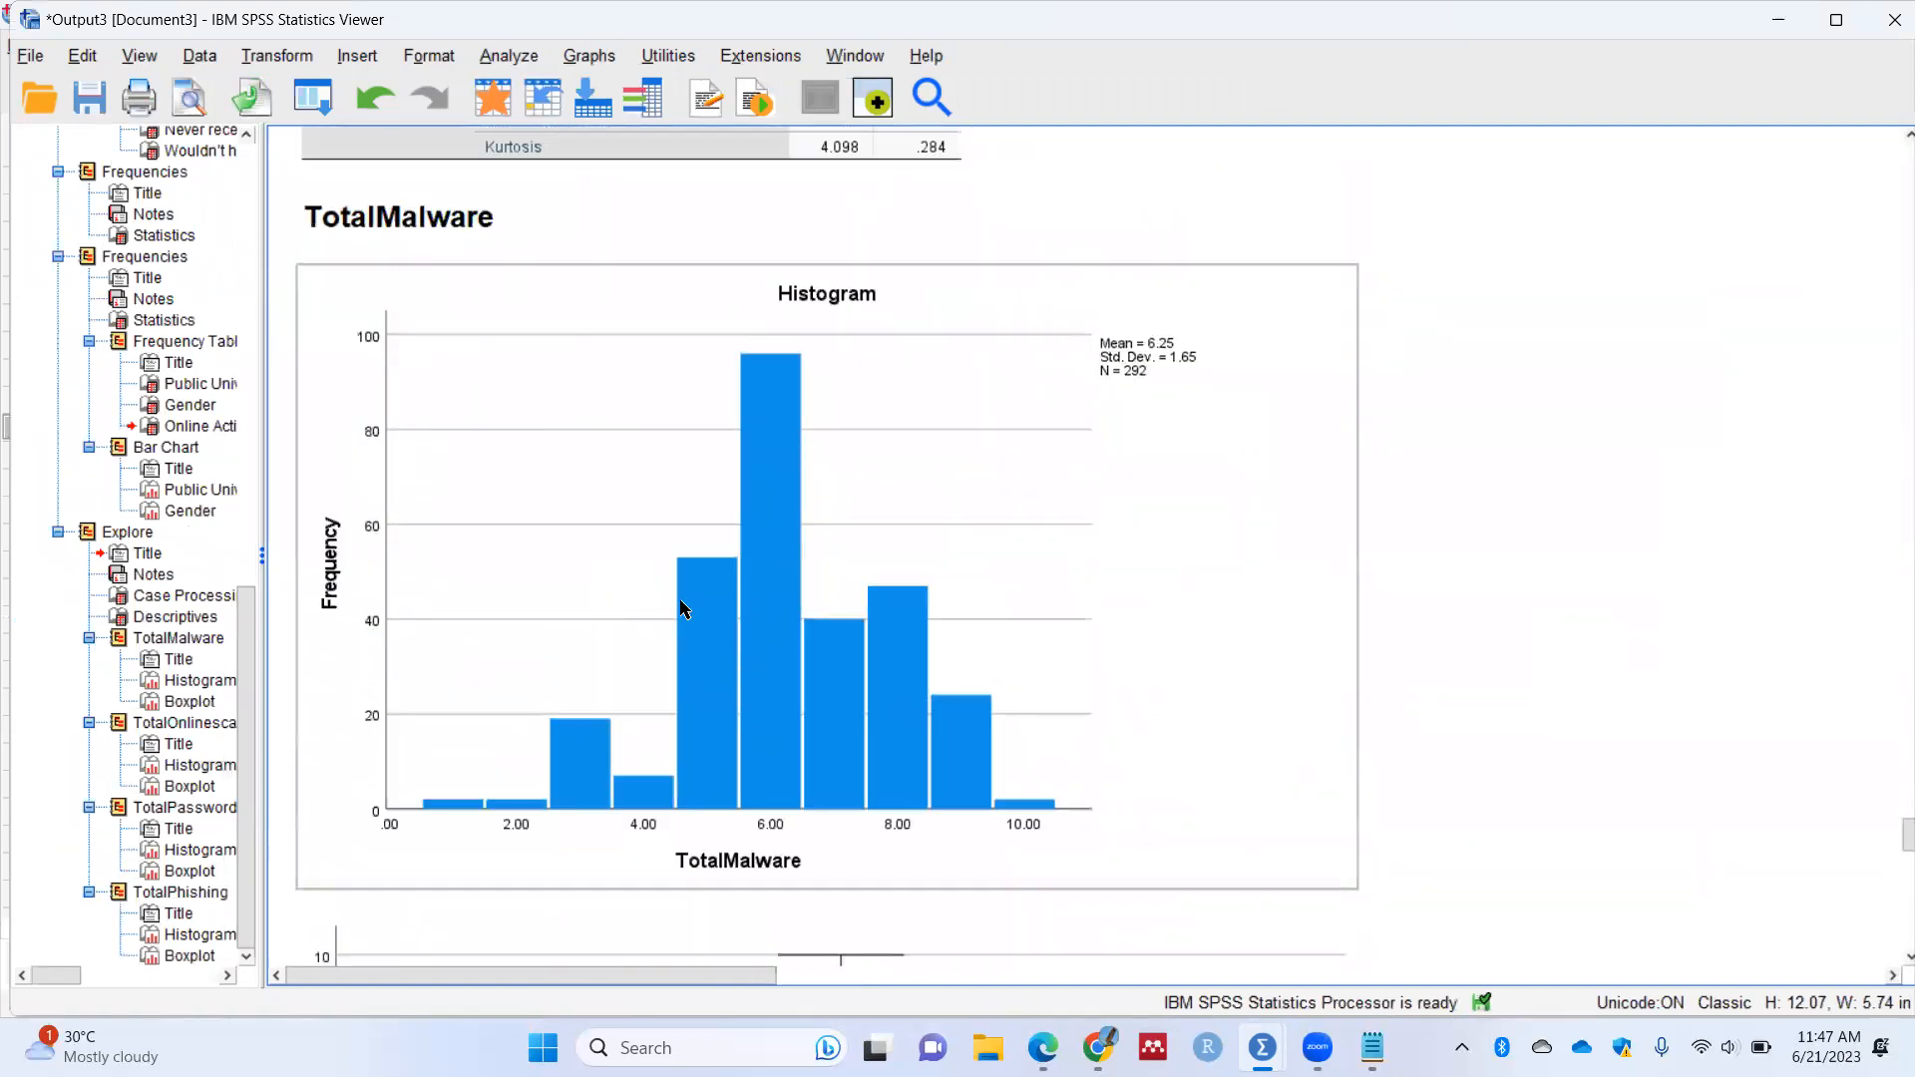
double_click(778, 658)
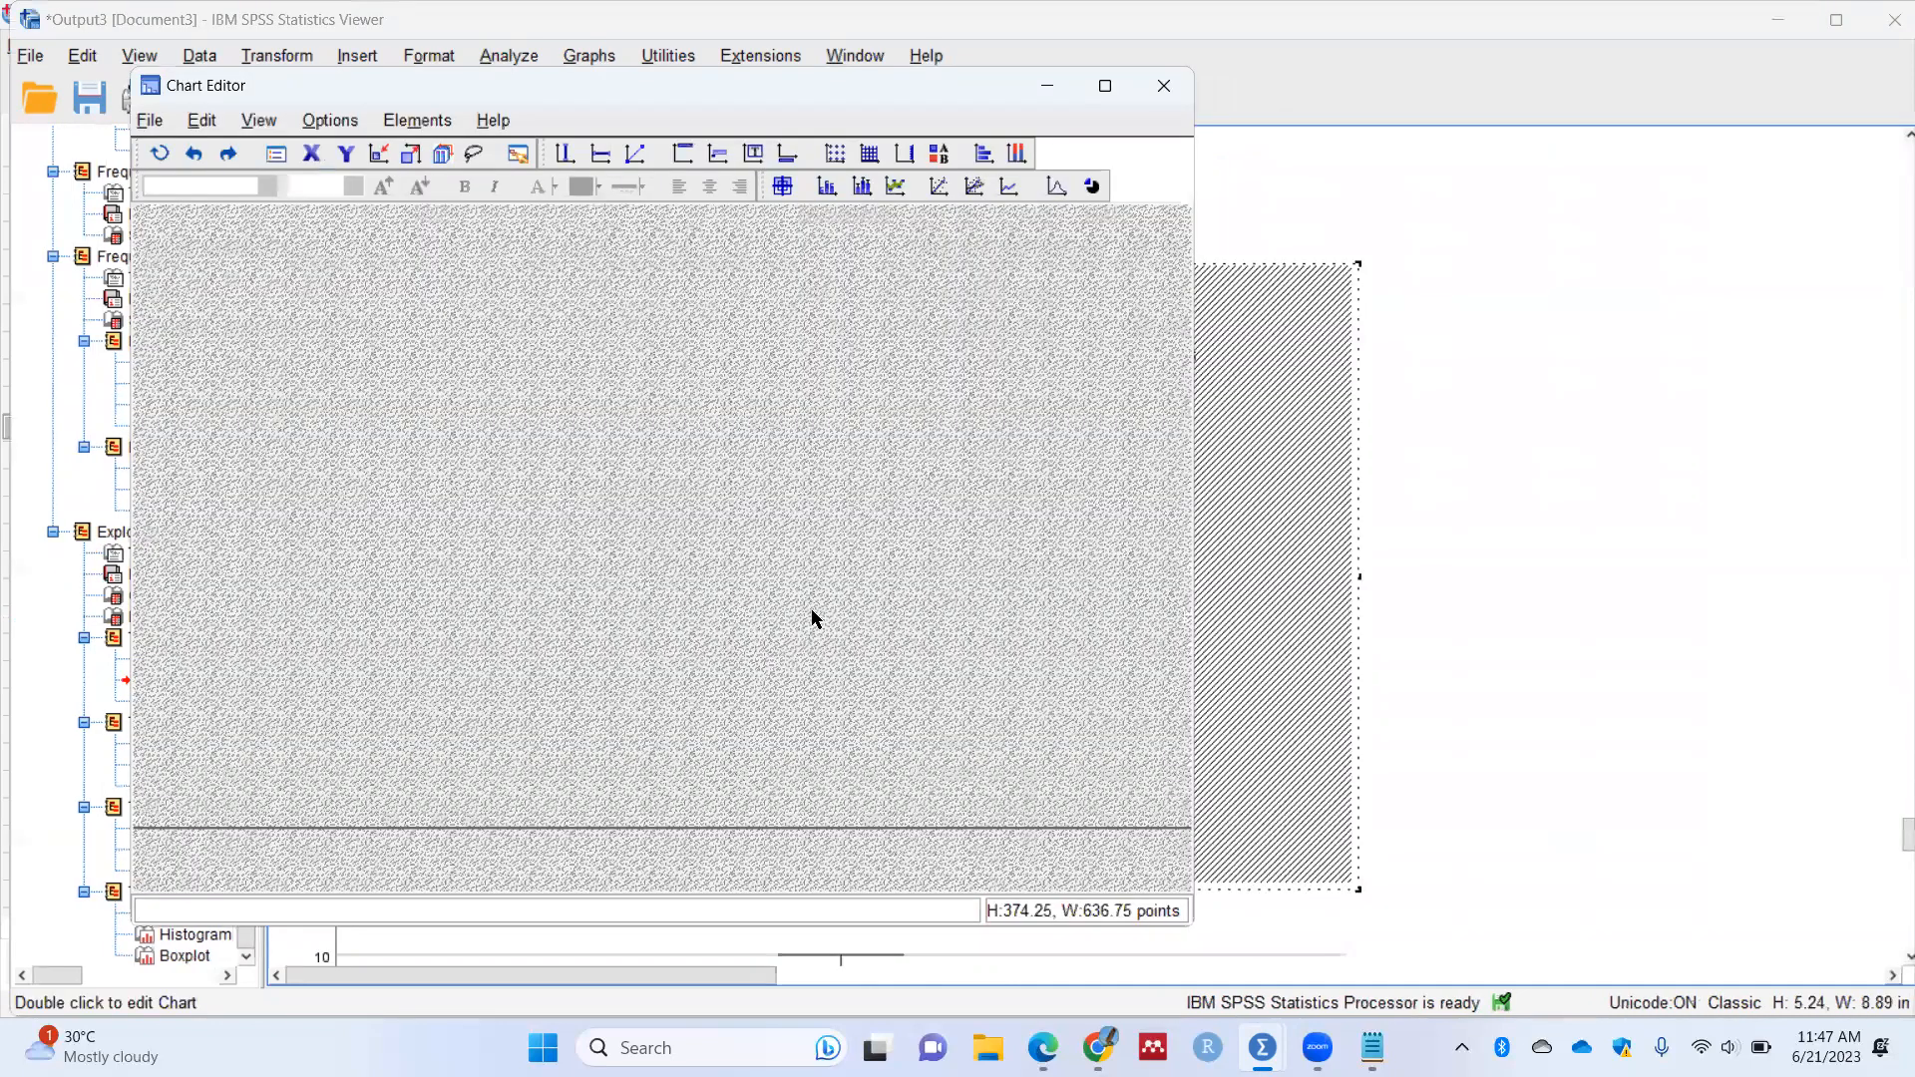
right_click(592, 550)
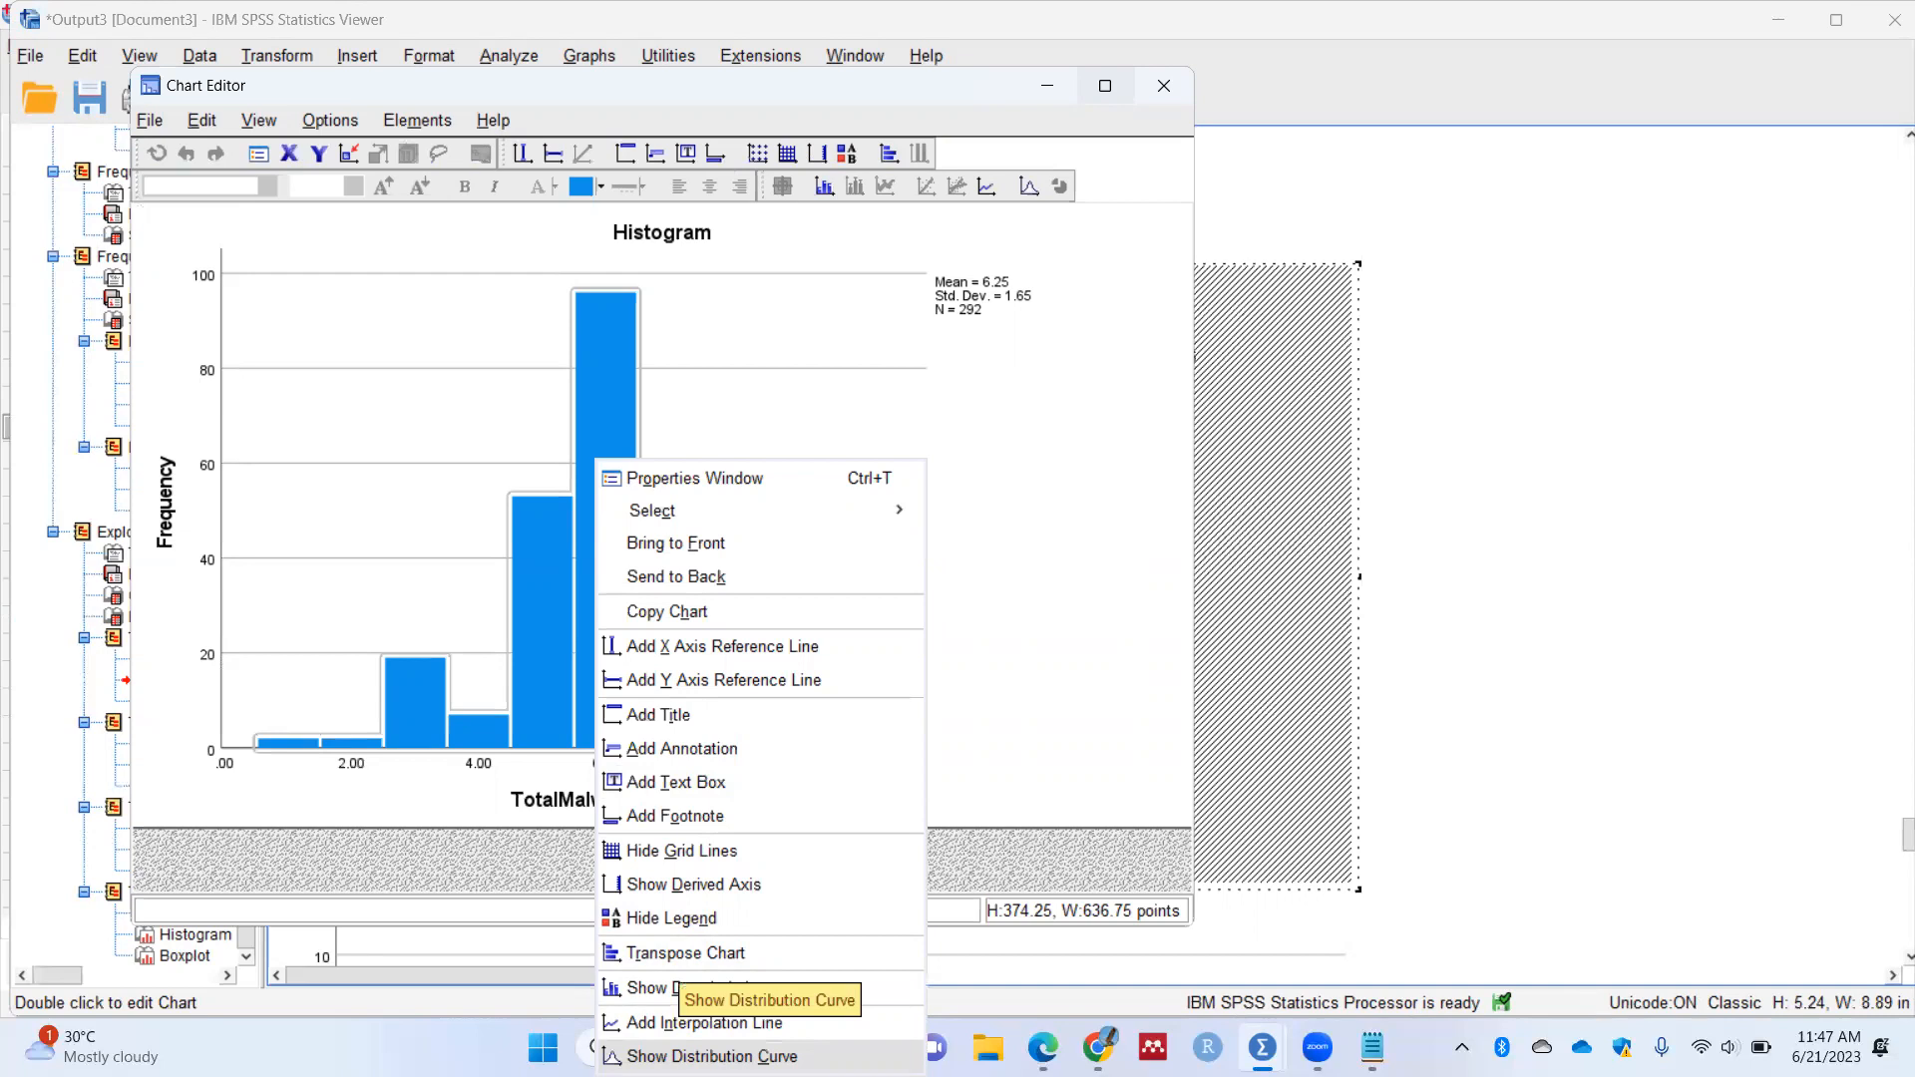
left_click(698, 1056)
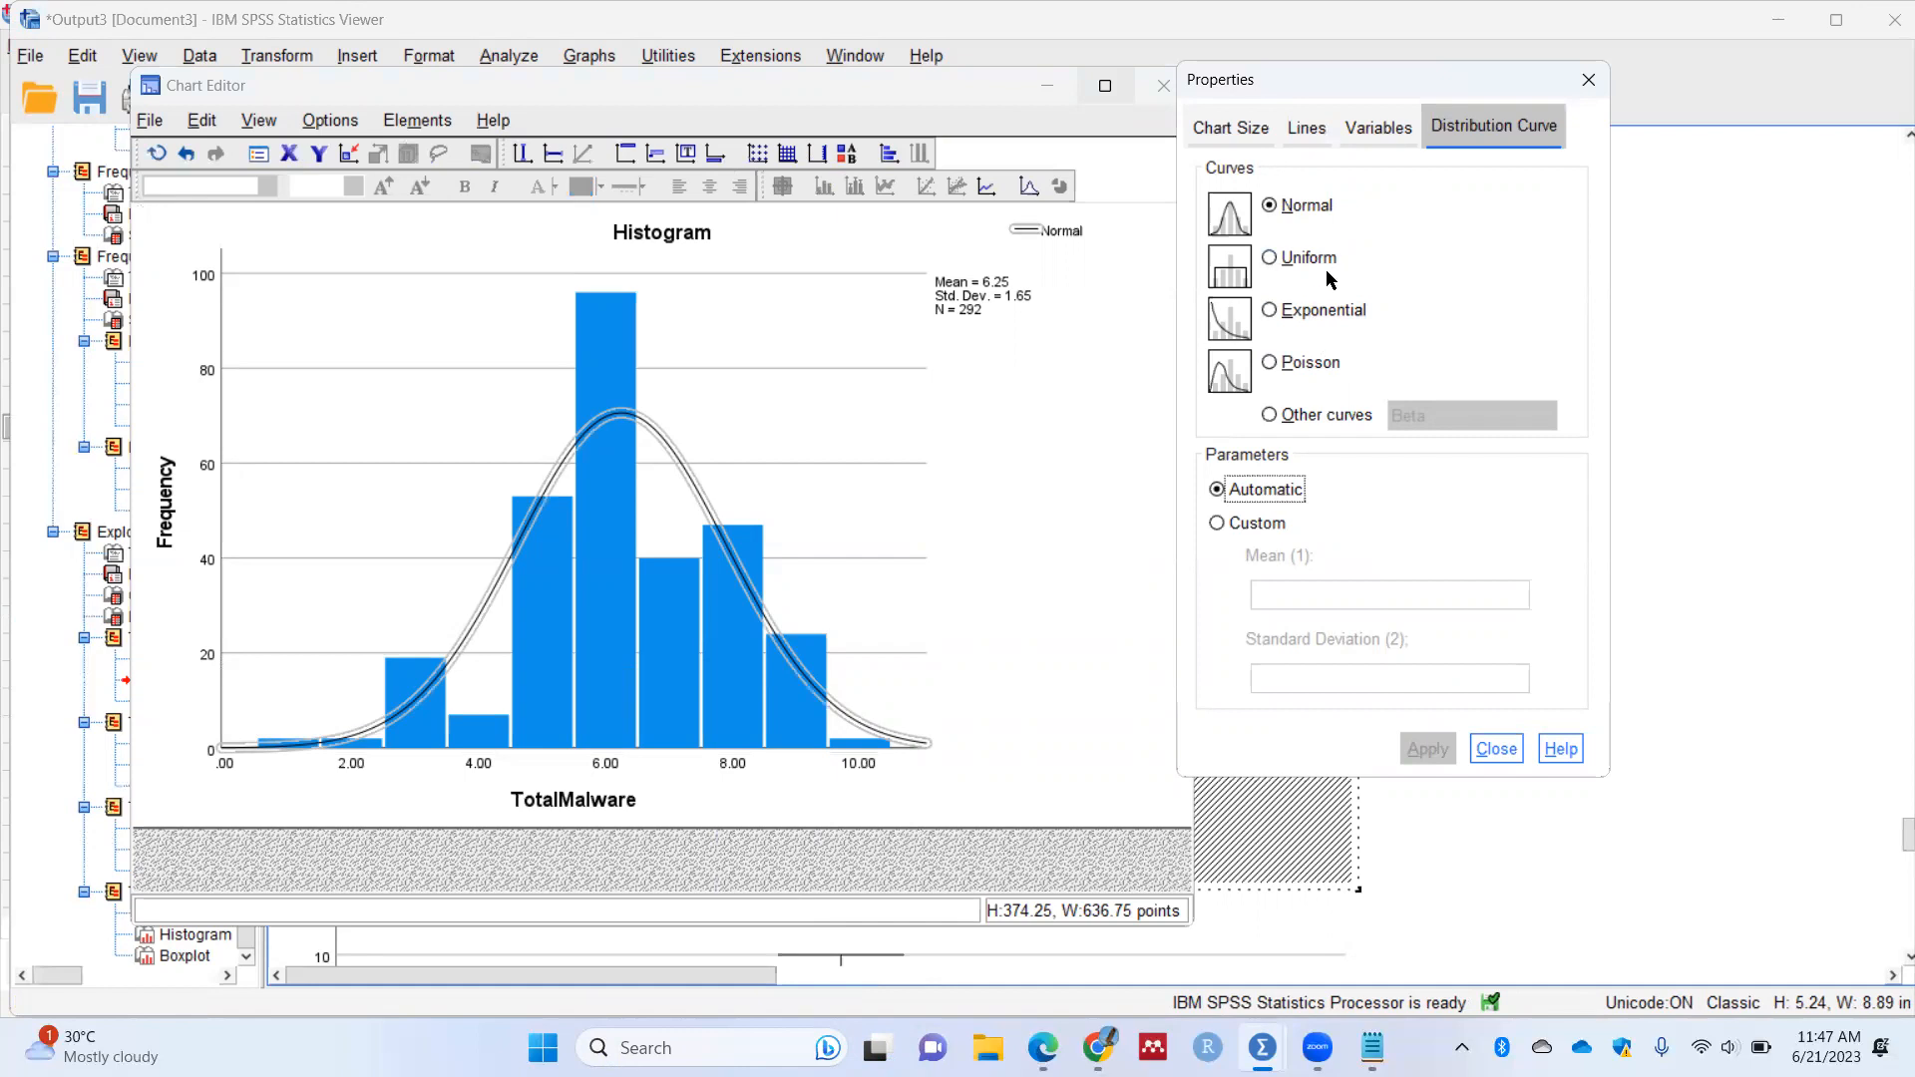
Step: Keep the Normal distribution curve with automatic parameters and delete the legend beside the TotalMalware histogram
left_click(1290, 211)
left_click(1496, 749)
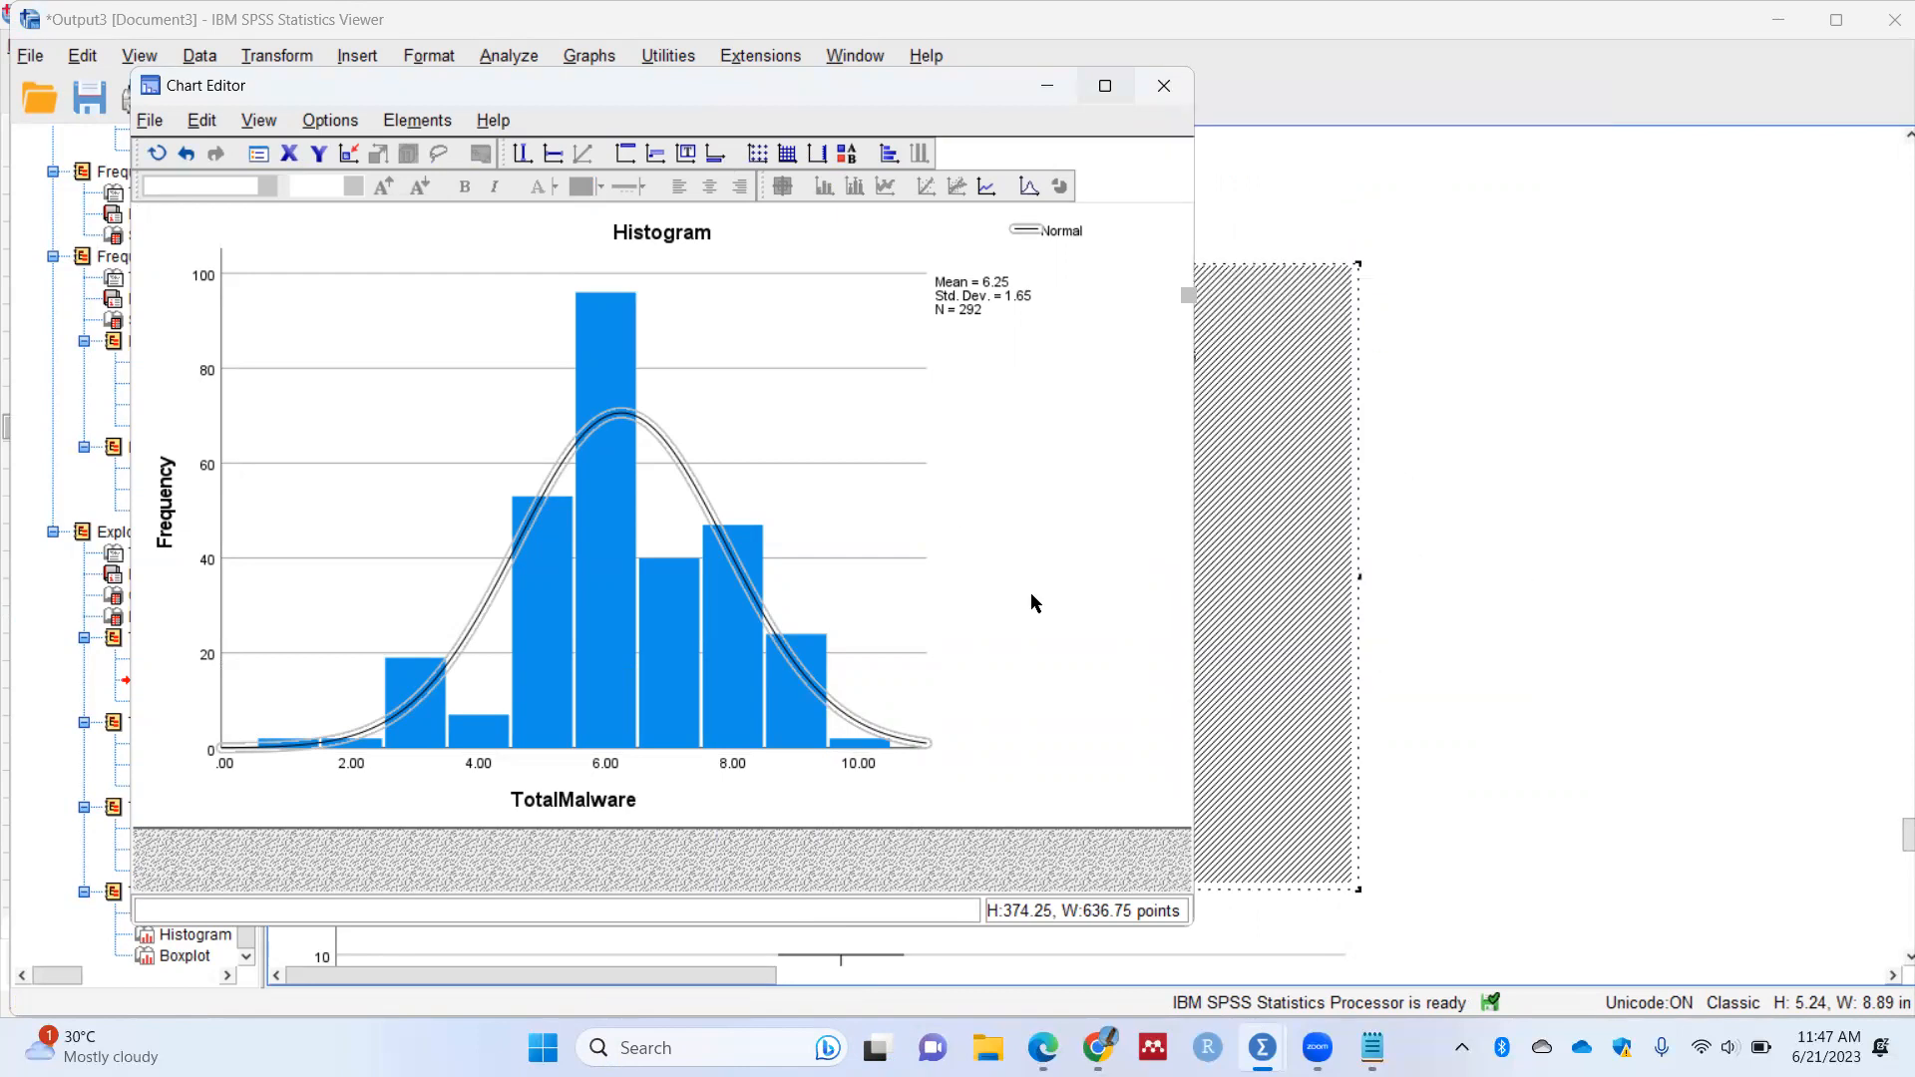
left_click(1023, 605)
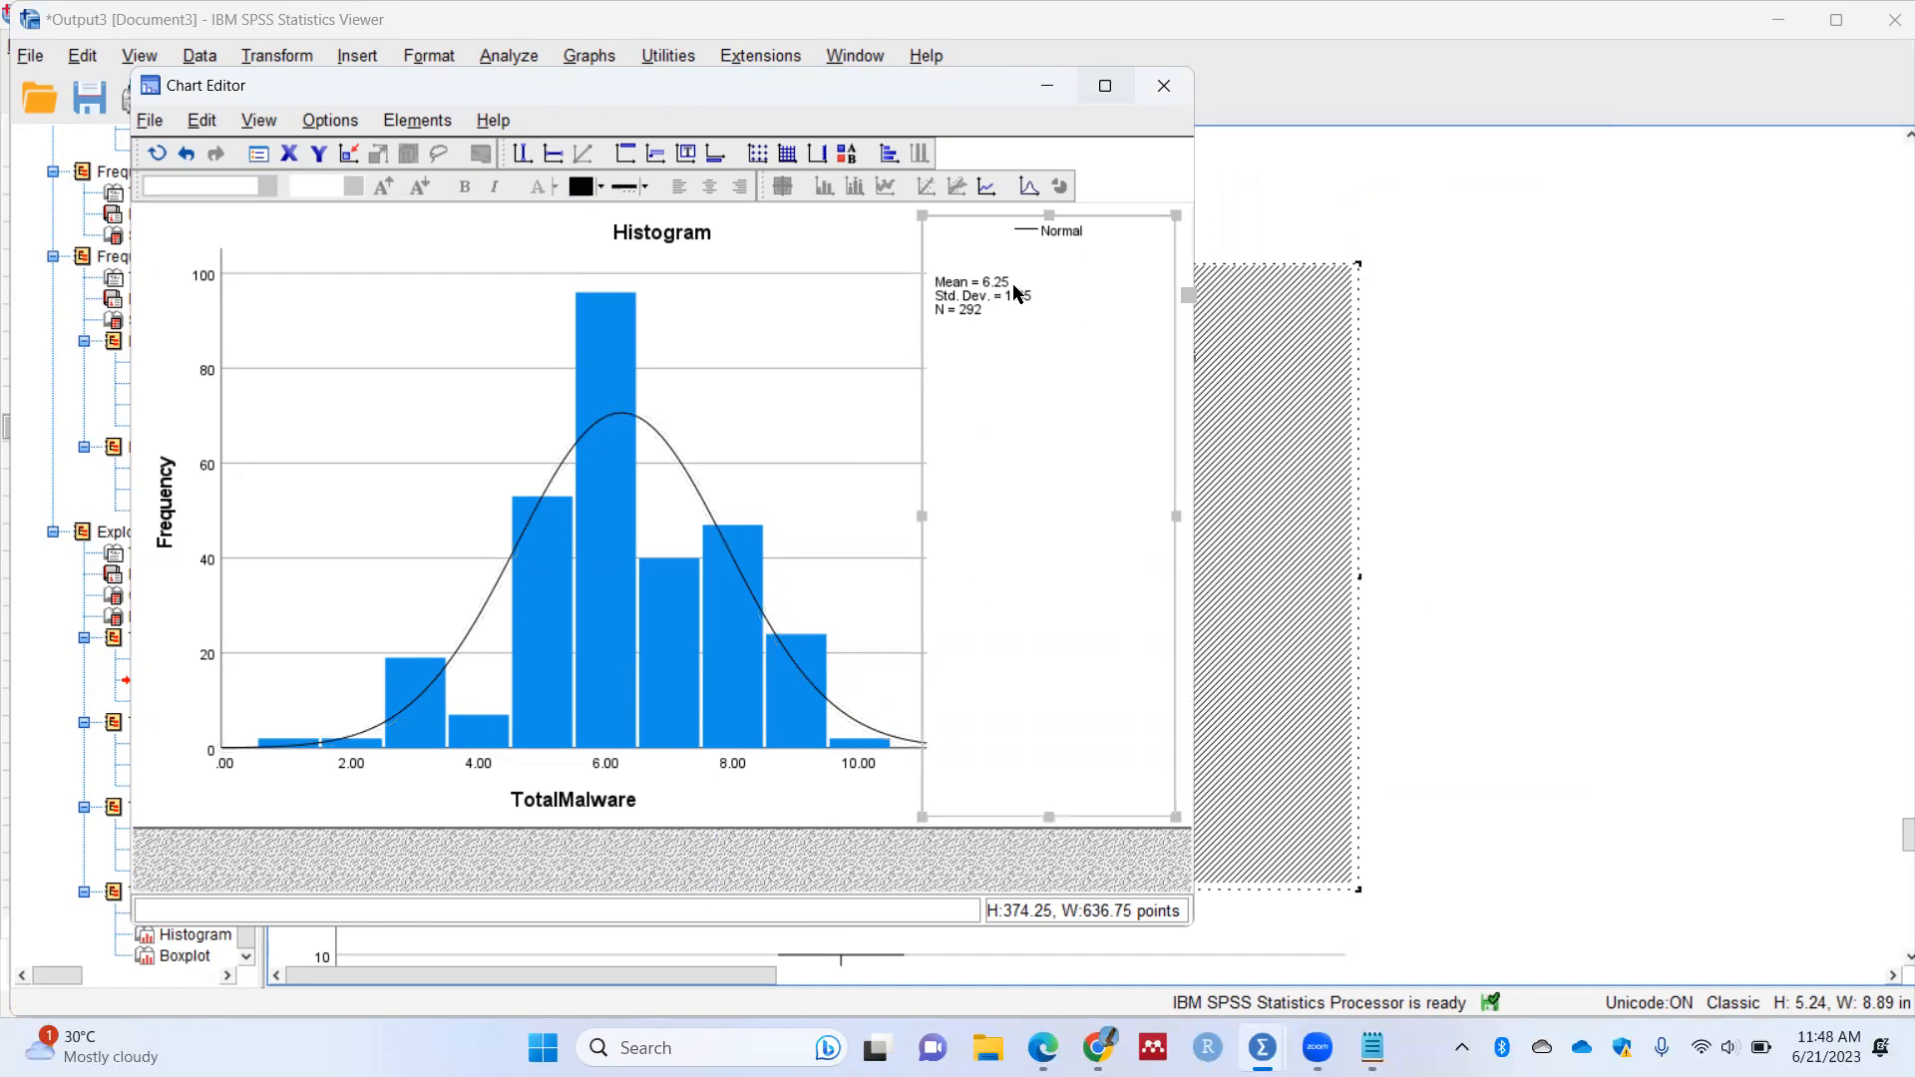
key("Delete")
left_click(957, 301)
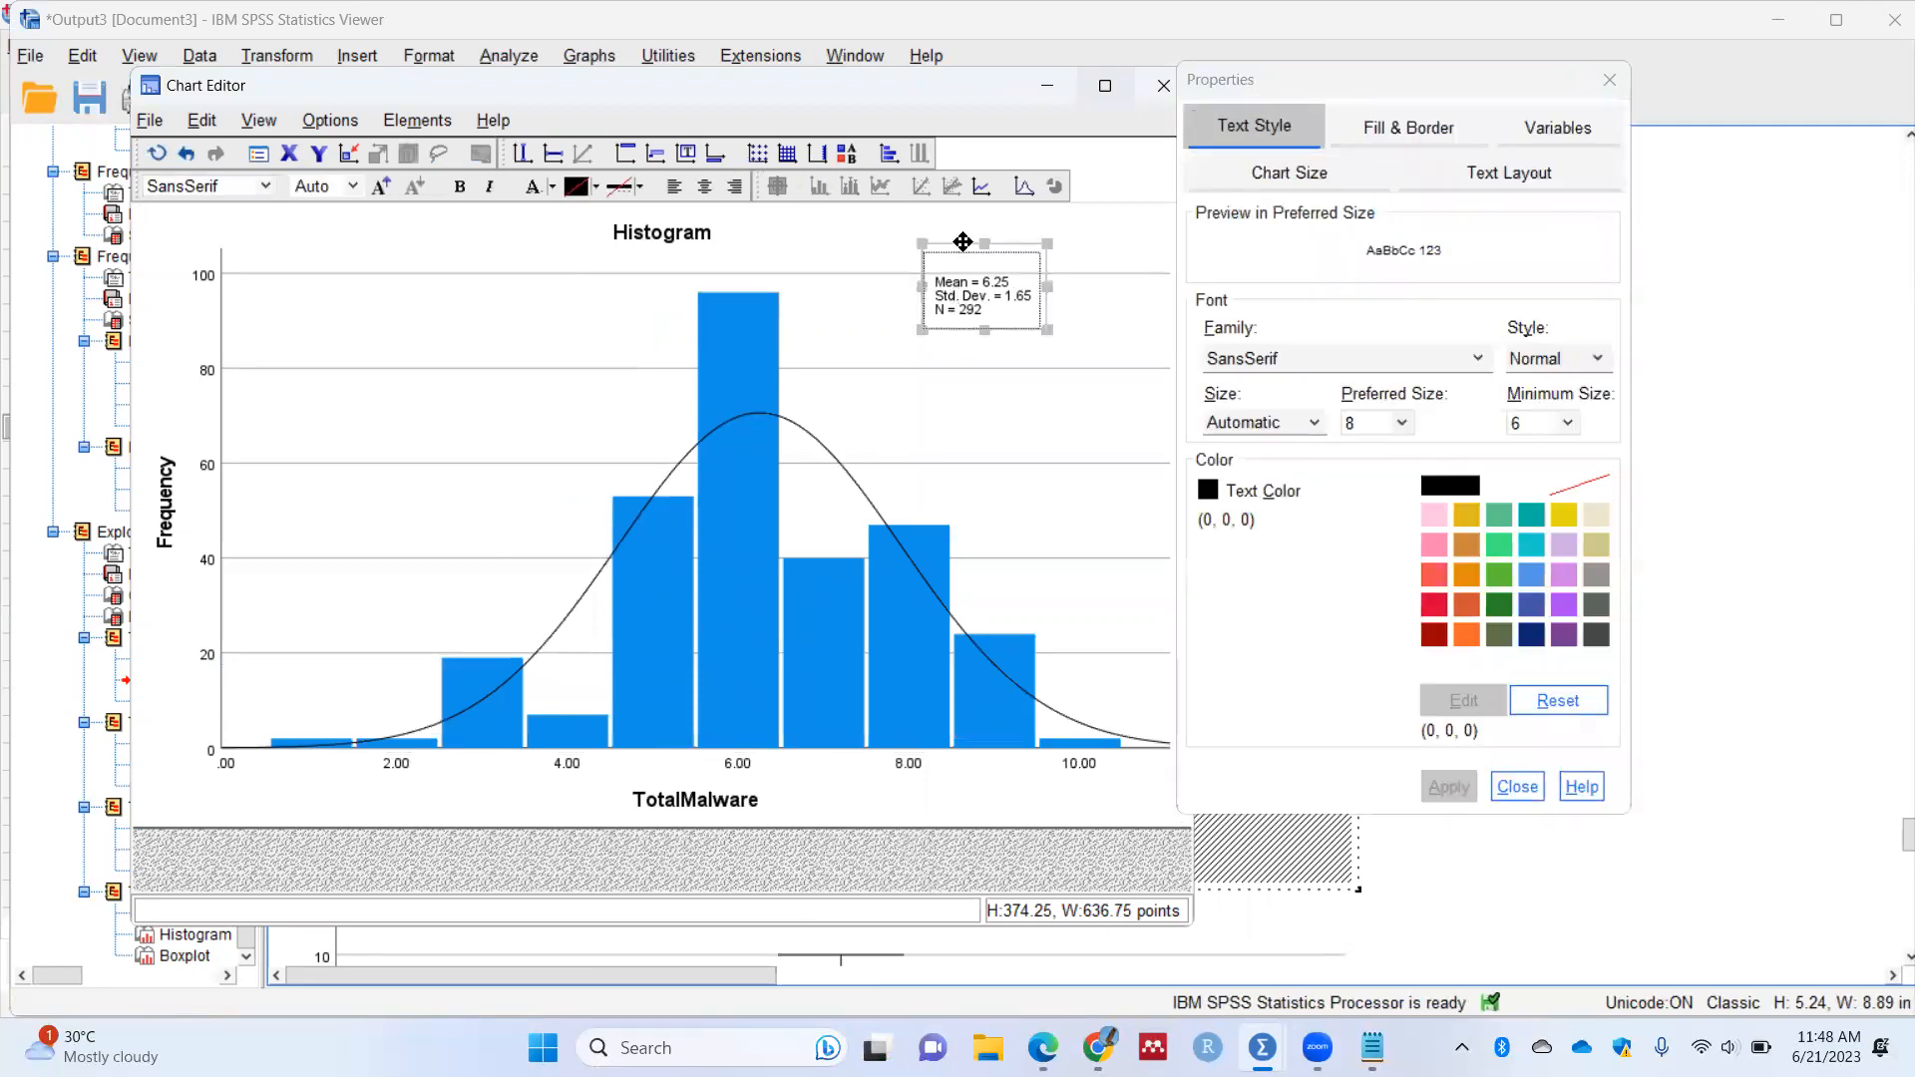
left_click(976, 248)
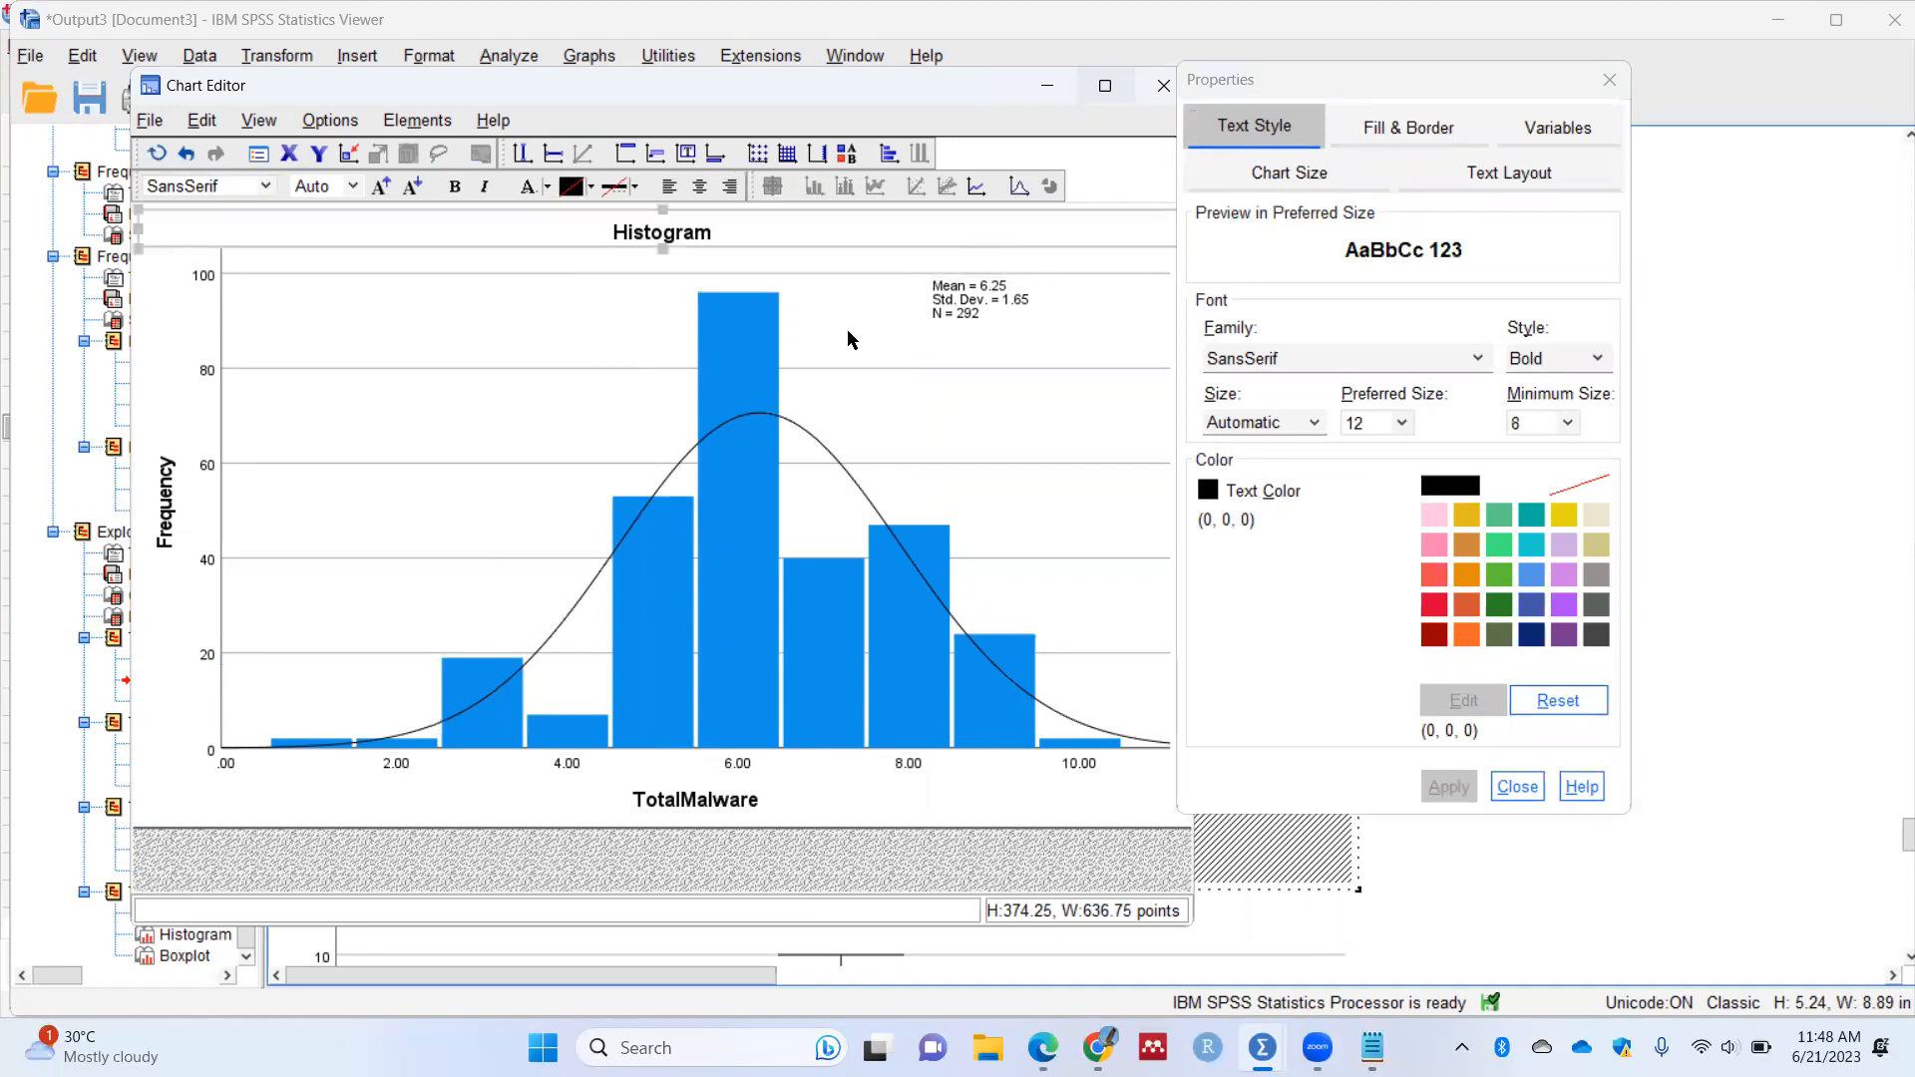
left_click(960, 302)
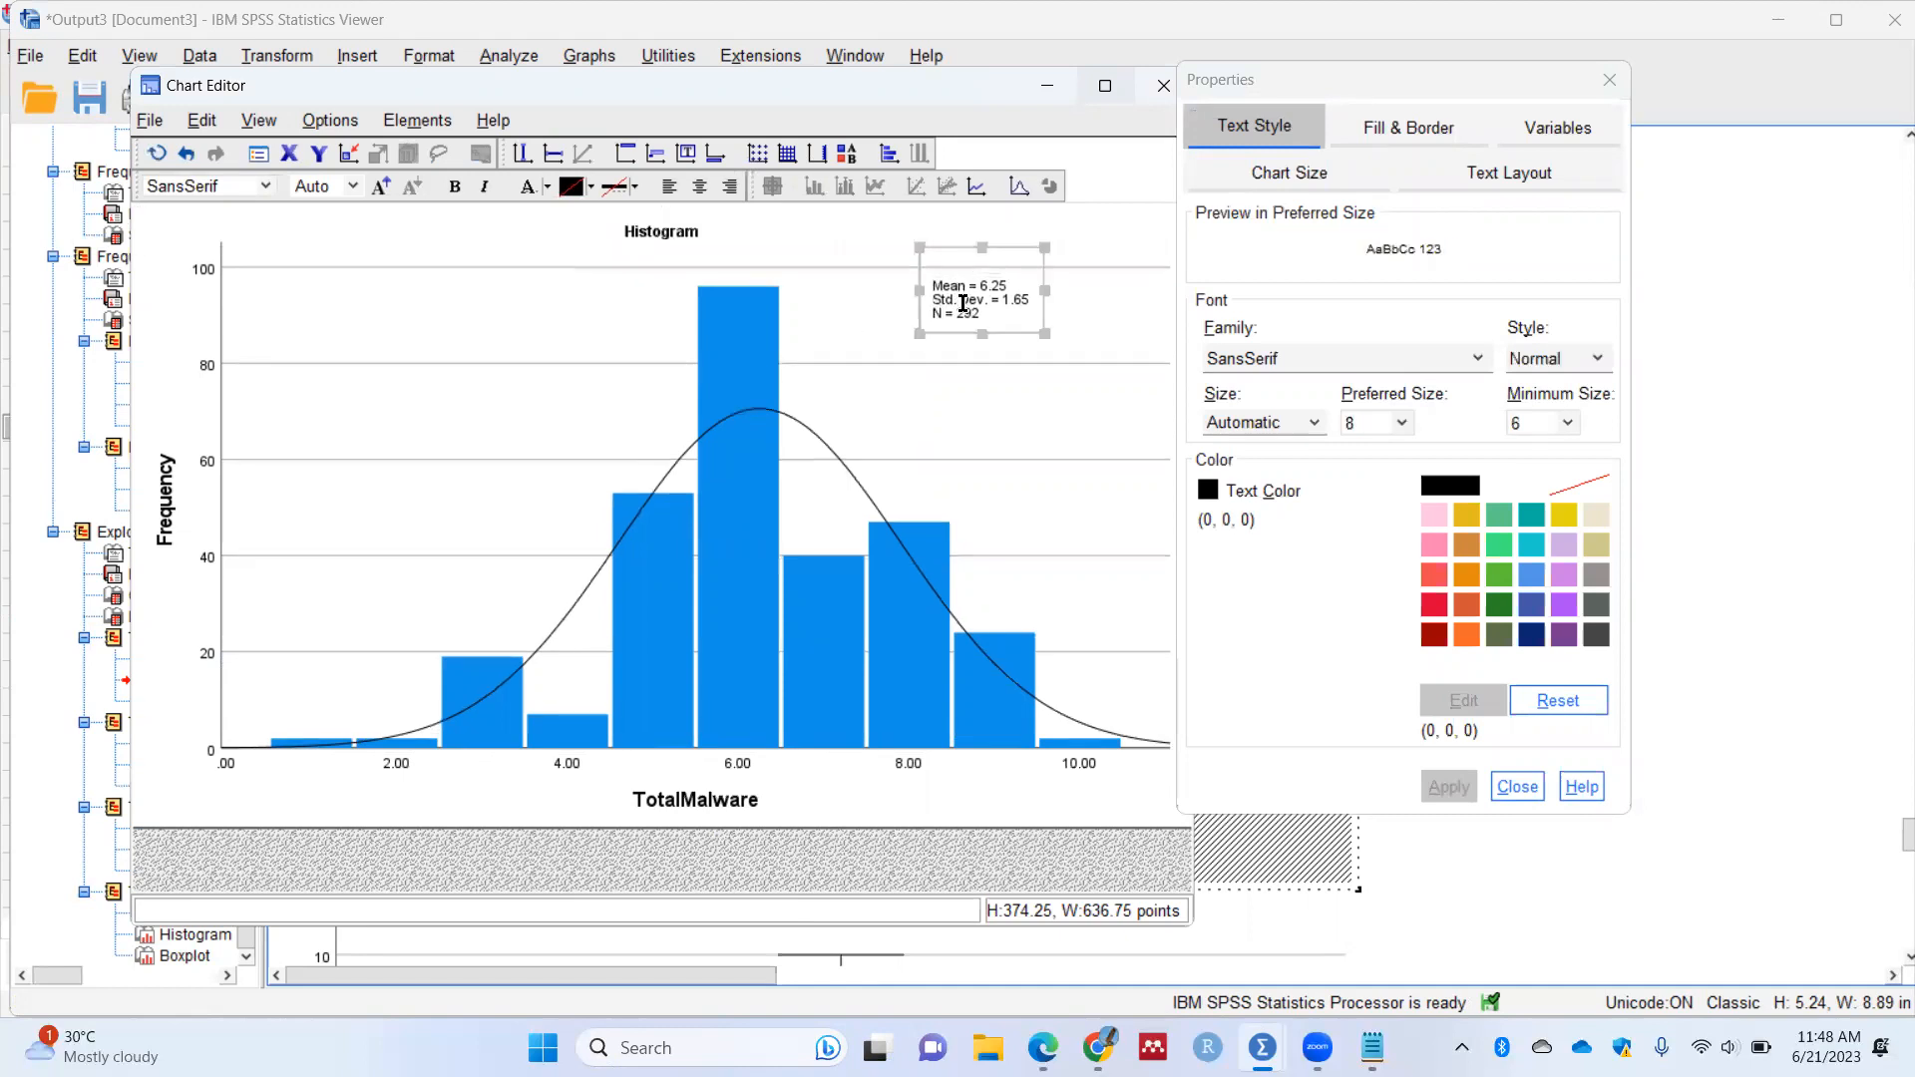
left_click(970, 339)
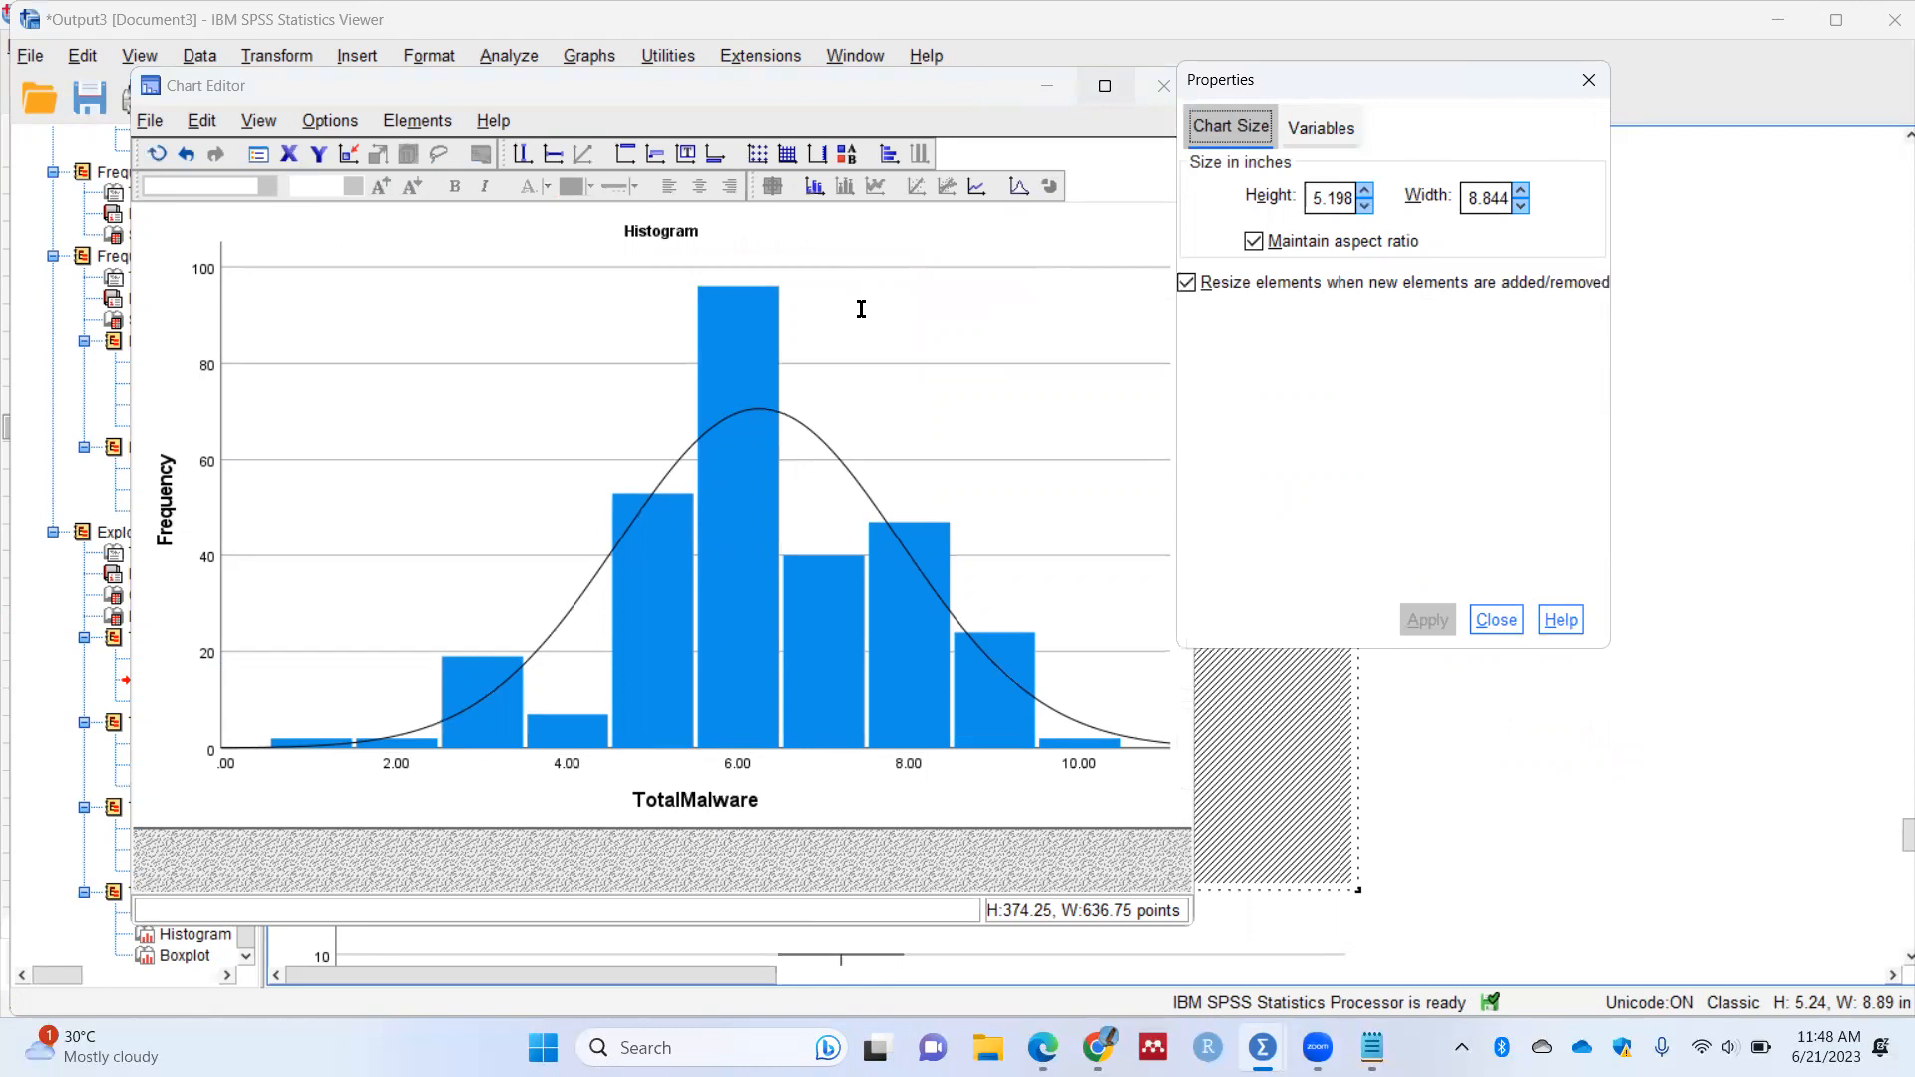
left_click(186, 160)
left_click(187, 157)
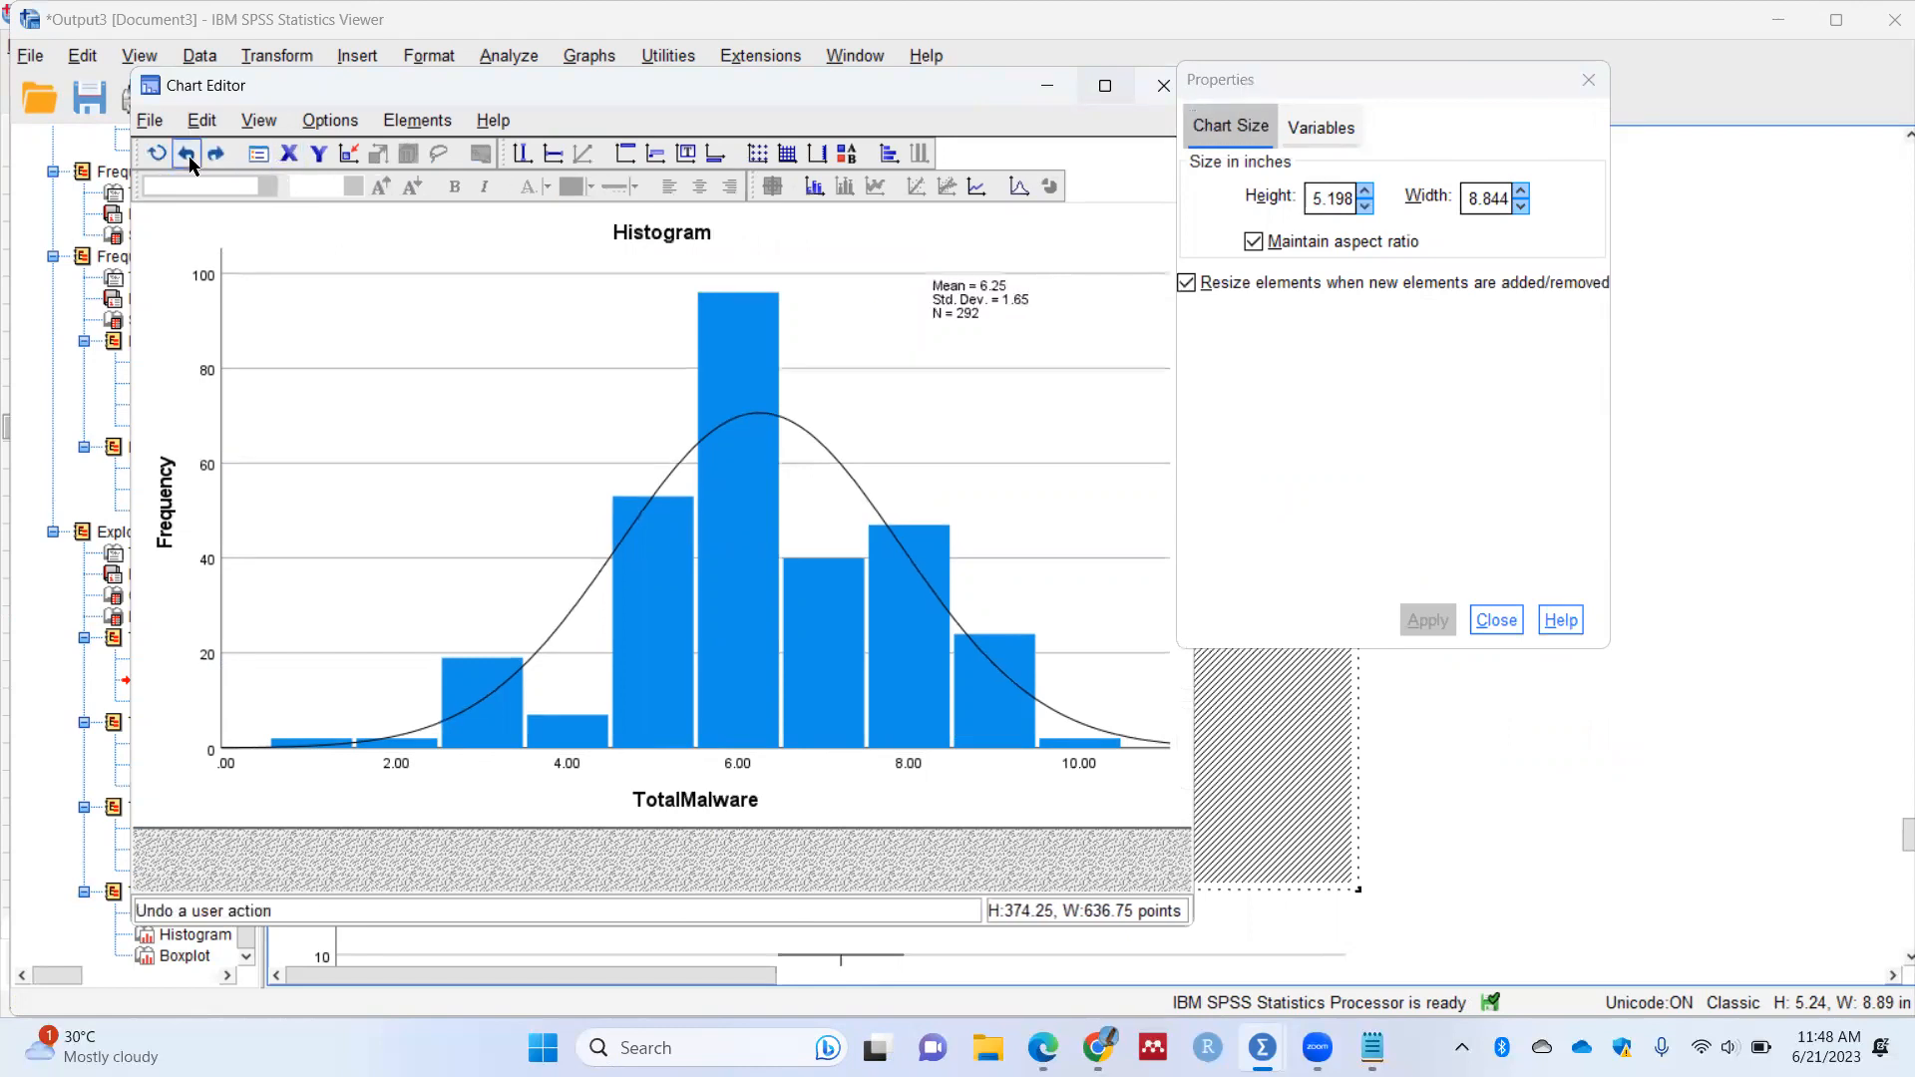
Step: Delete the mean, standard deviation and N note from the histogram, and make its grid lines transparent
left_click(987, 307)
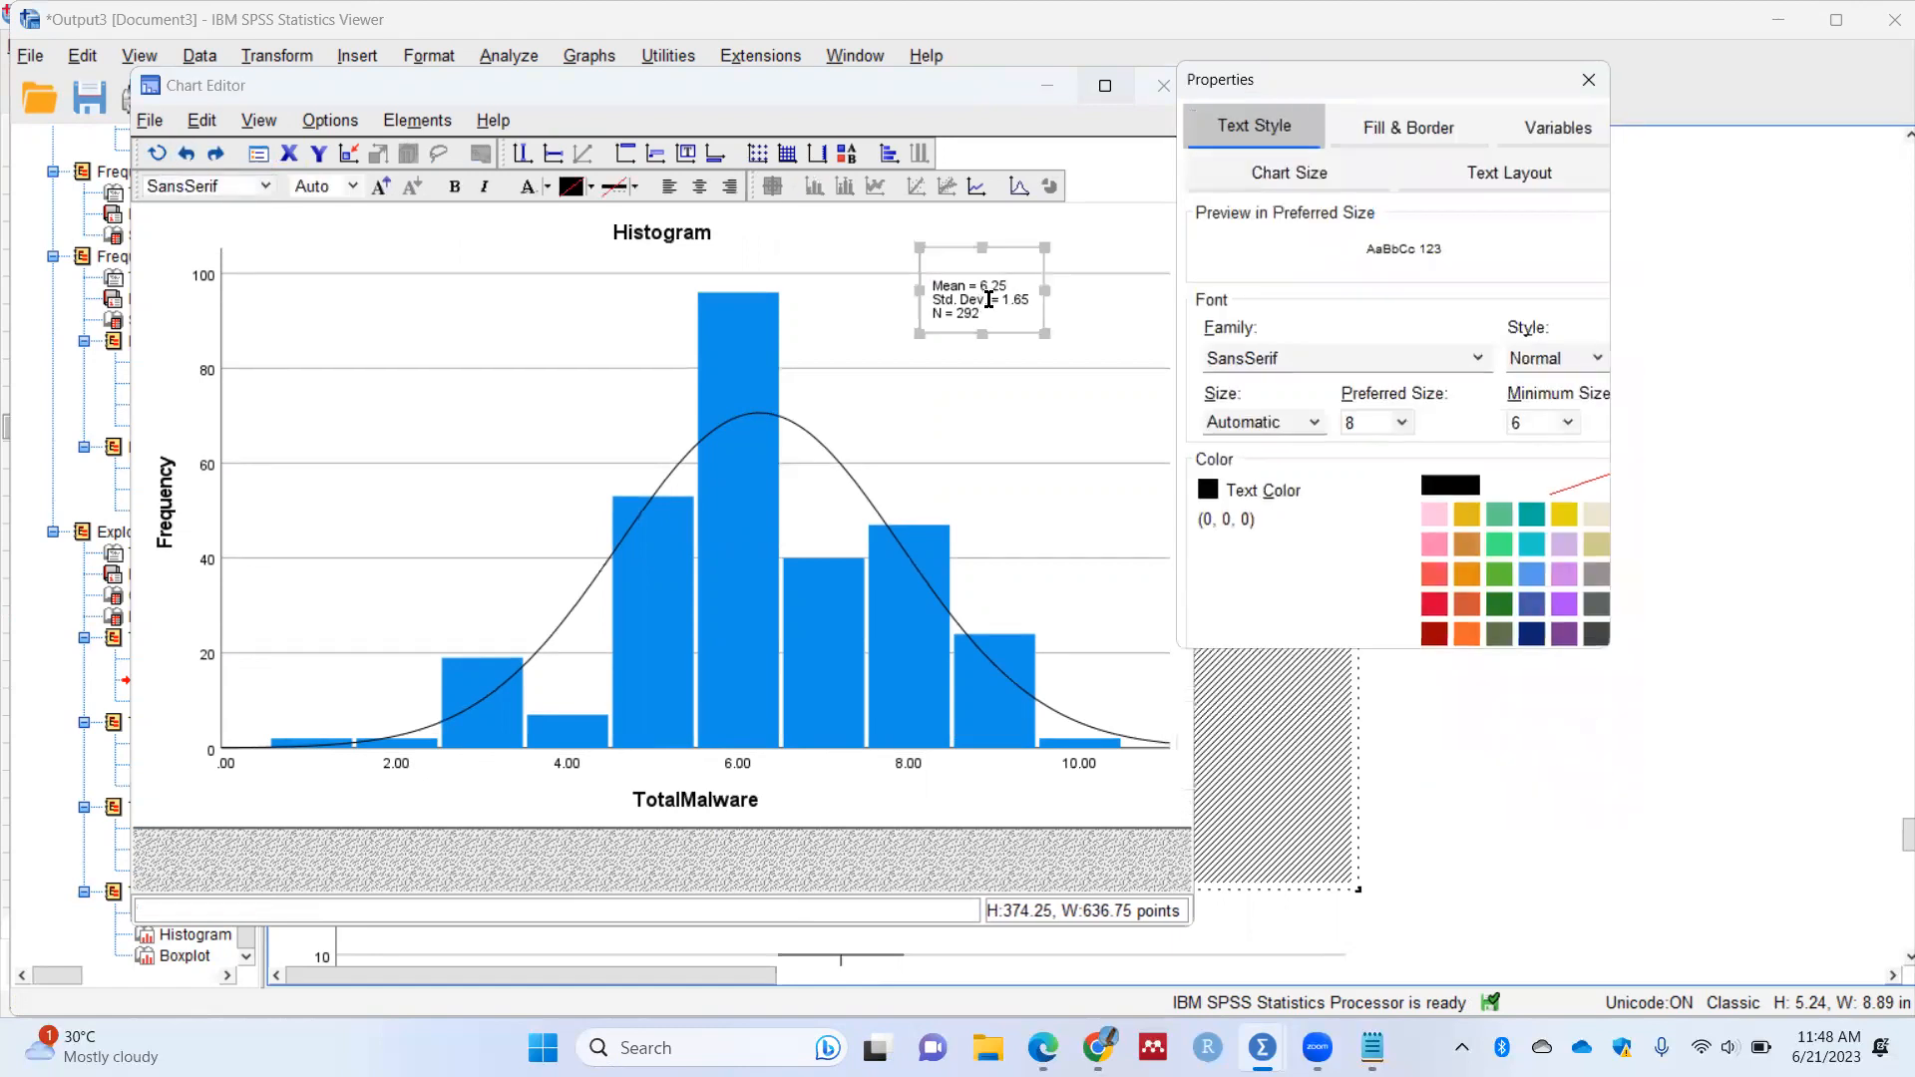
key("Delete")
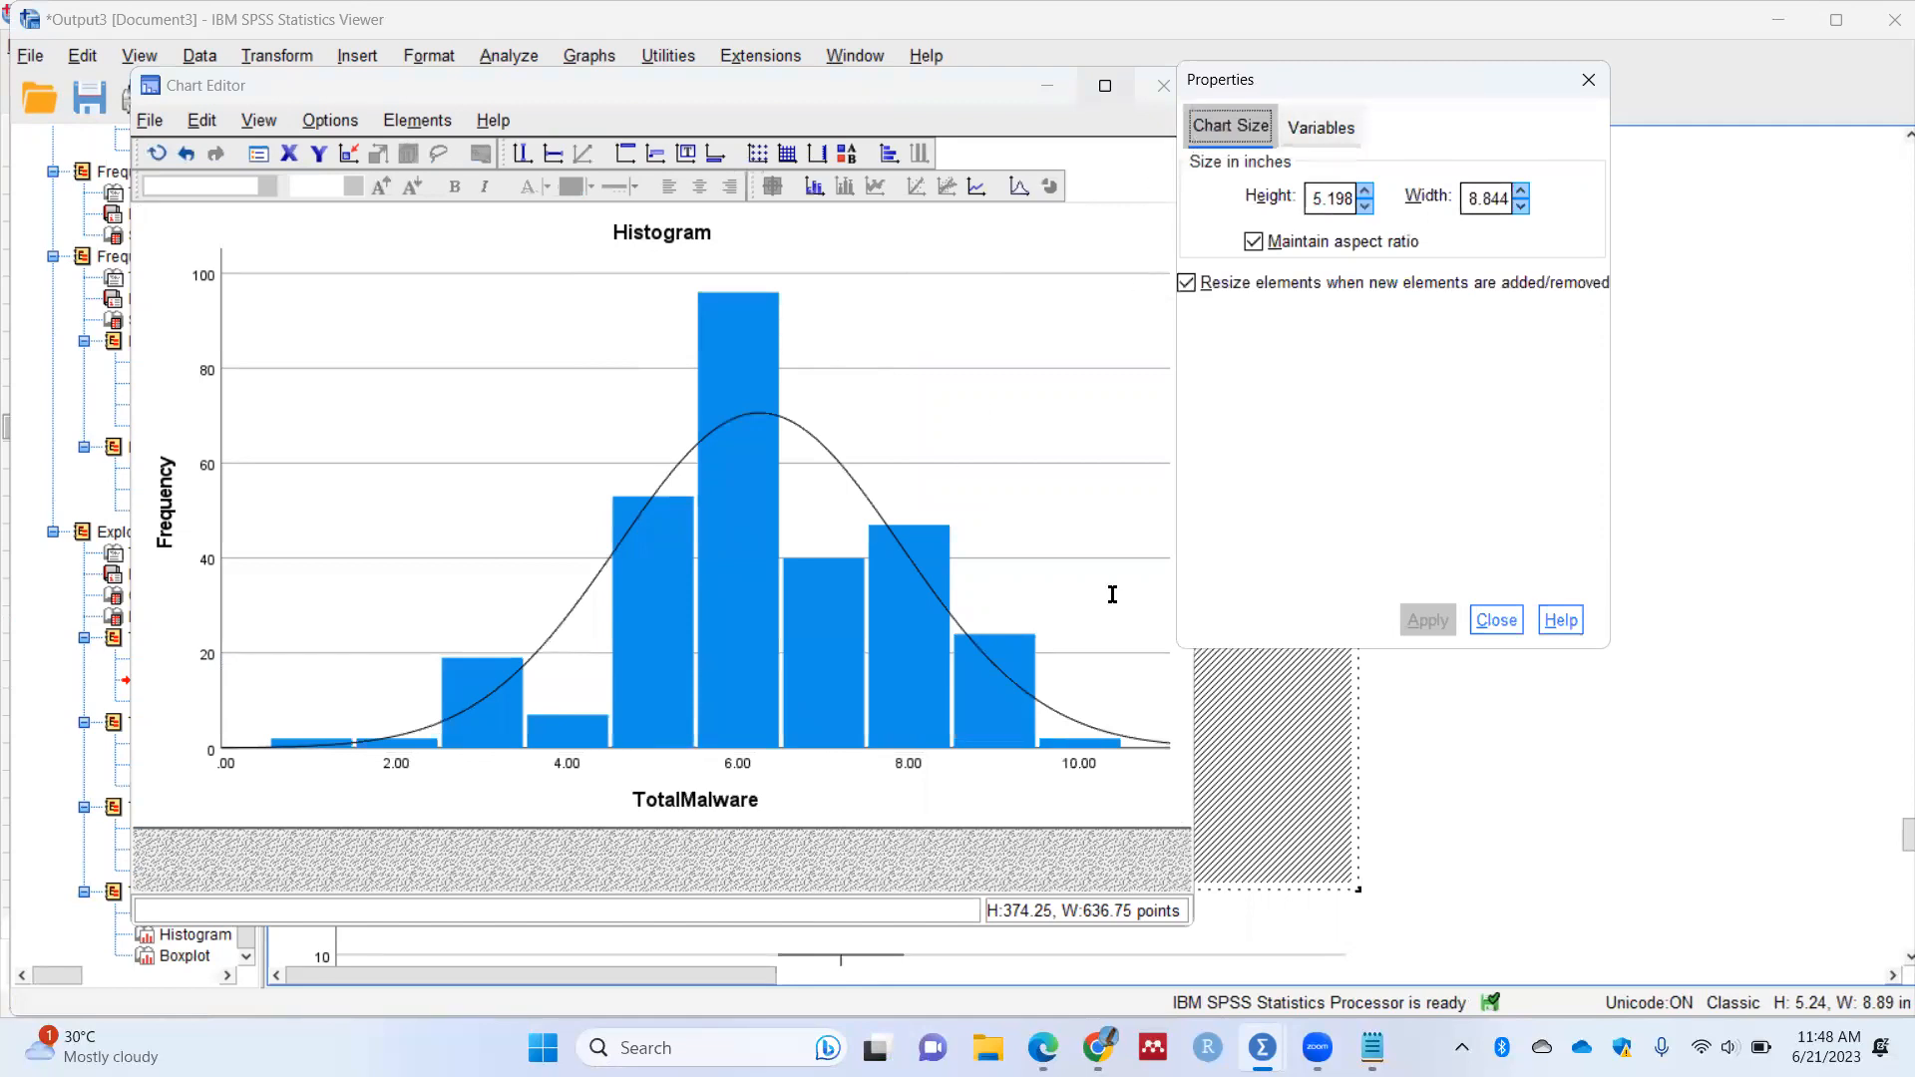
left_click(897, 365)
left_click(900, 367)
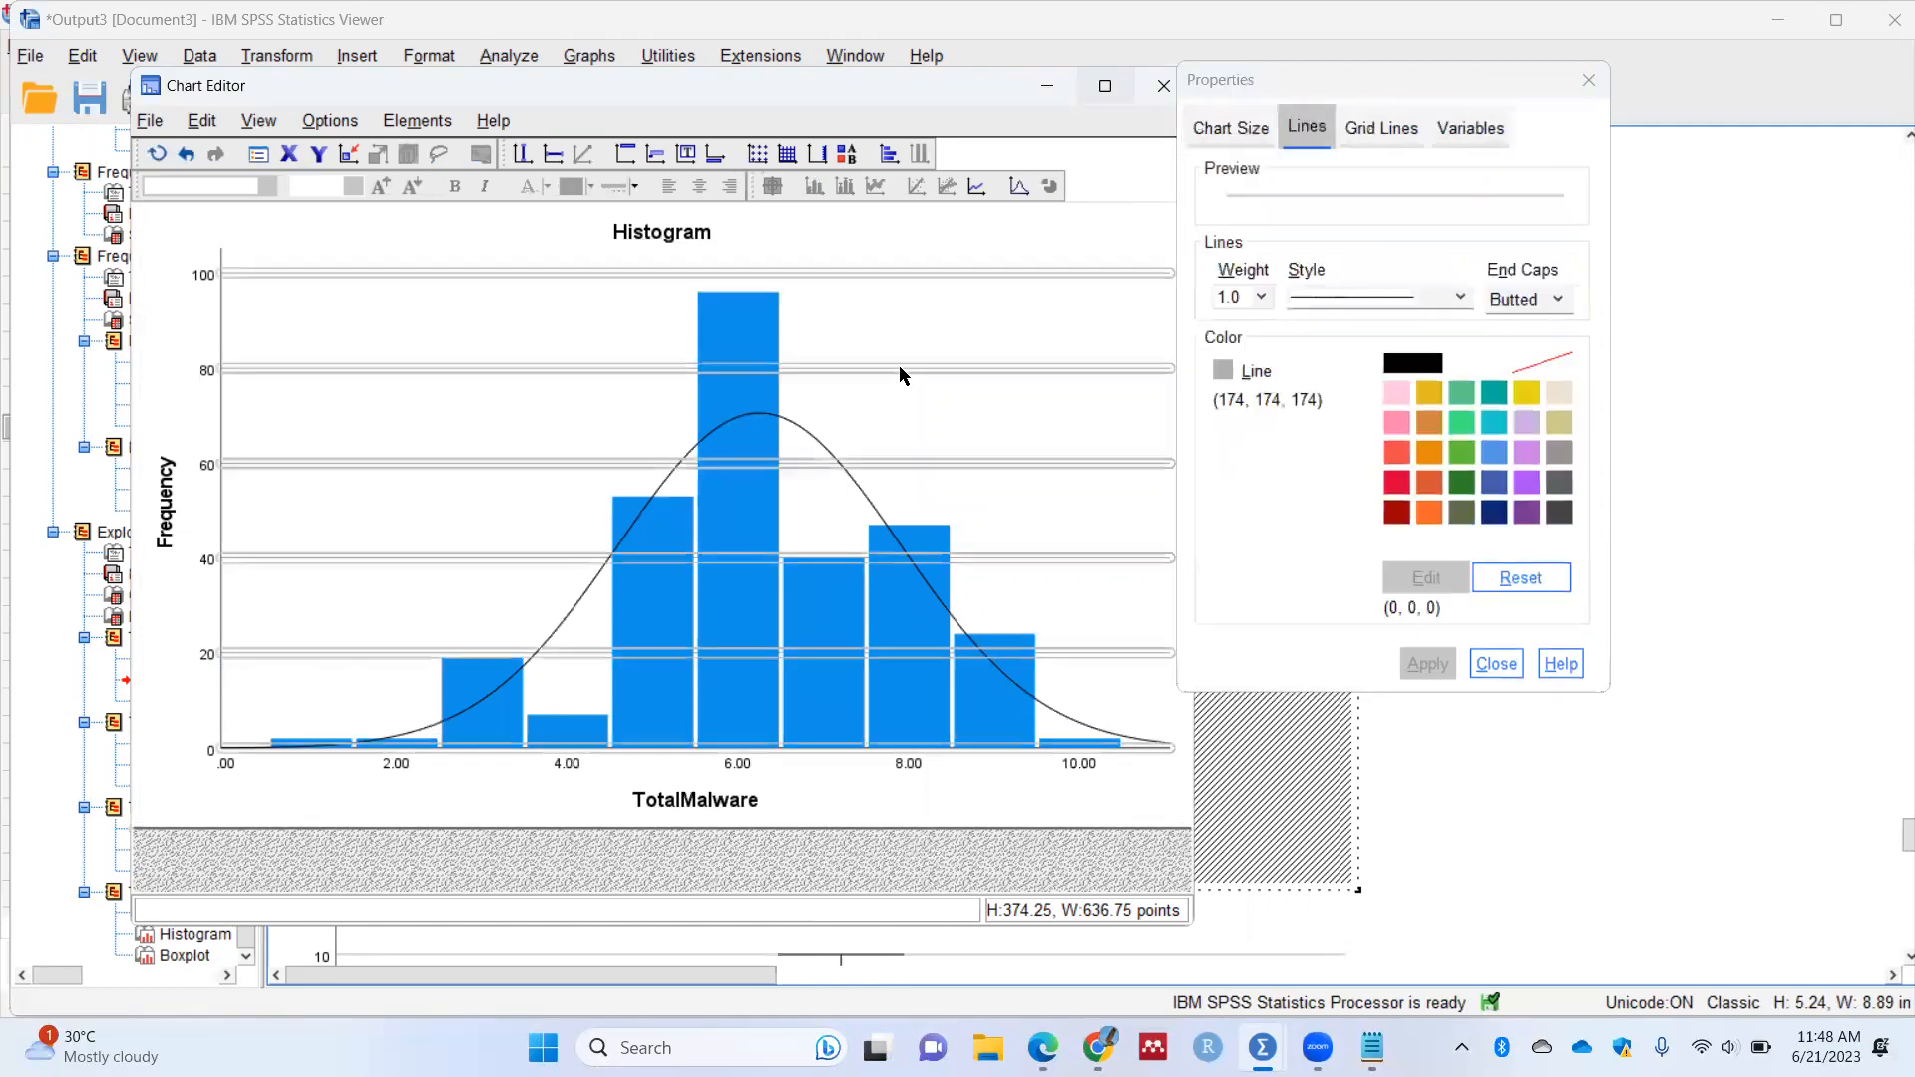
left_click(1542, 363)
left_click(1418, 665)
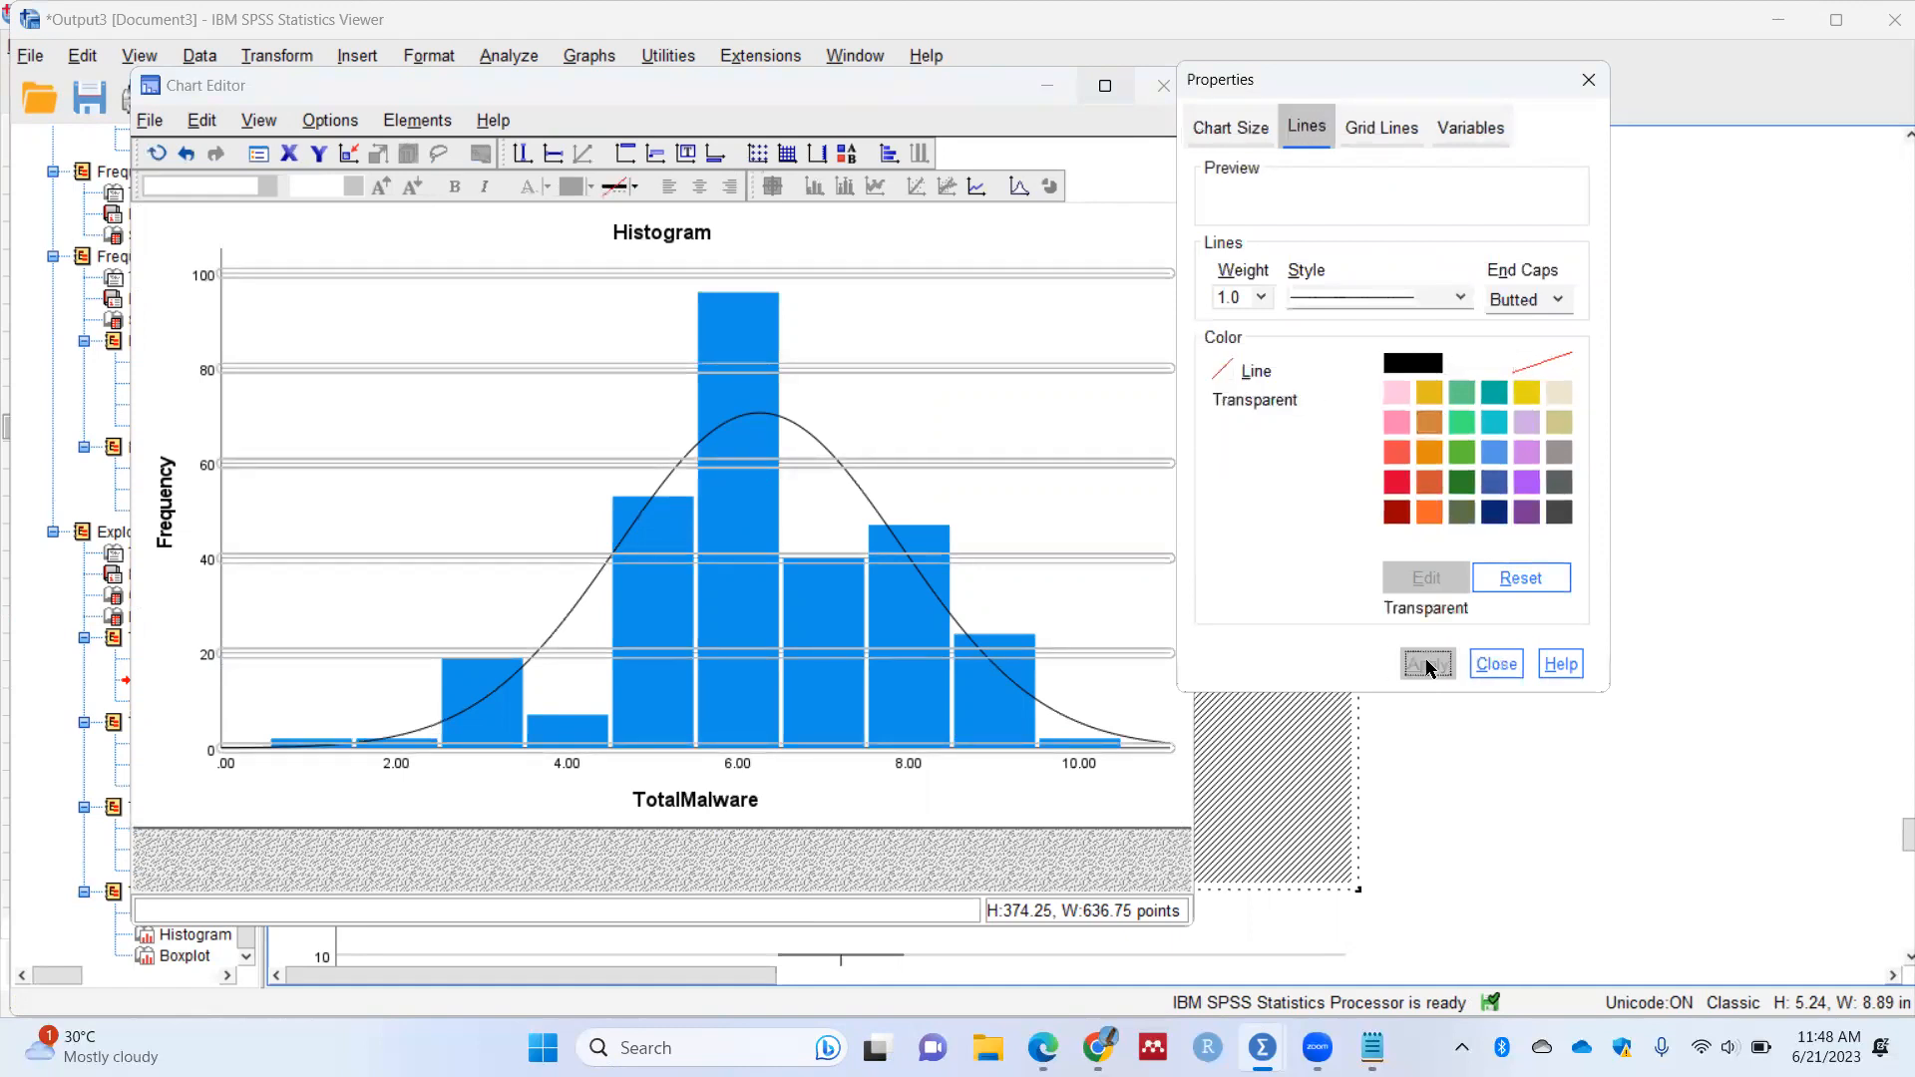
Step: Change the fill of the histogram bars to green (92, 202, 136)
left_click(737, 332)
left_click(738, 332)
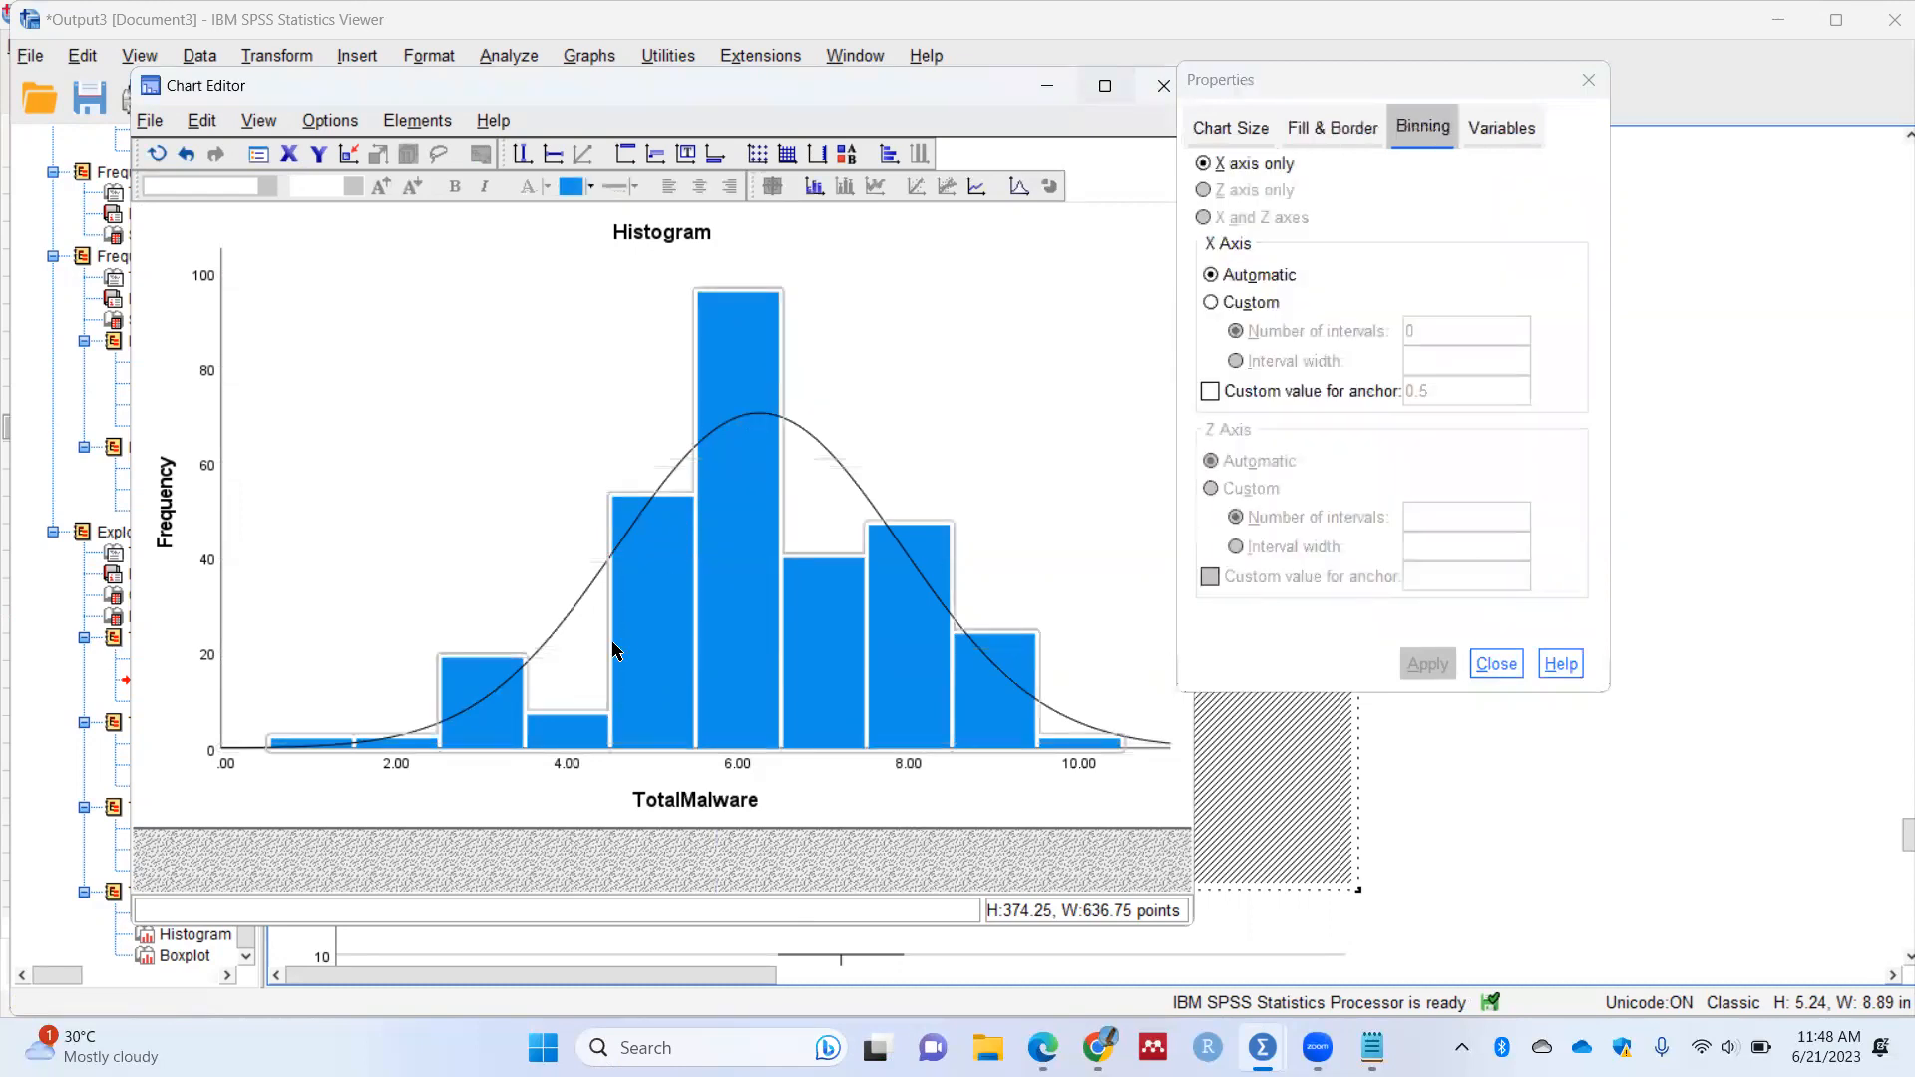
left_click(1333, 129)
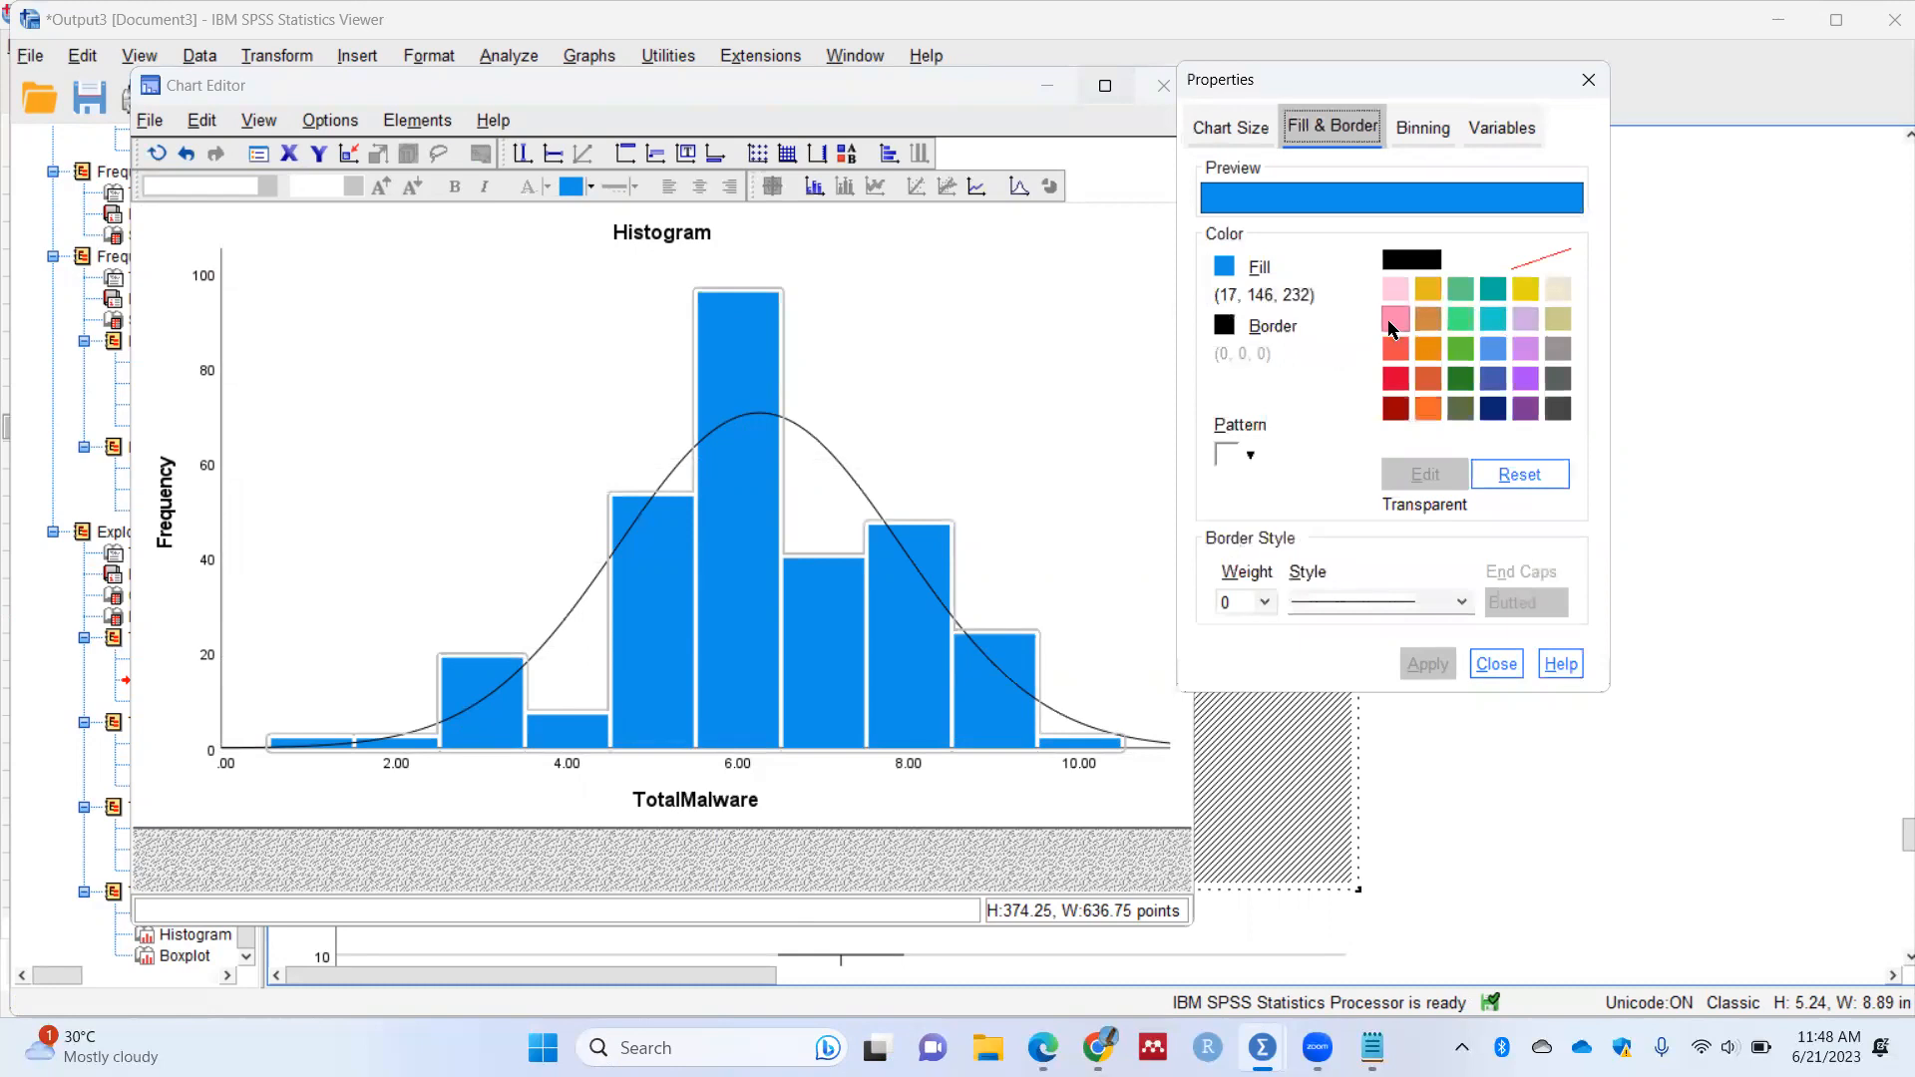
left_click(1464, 299)
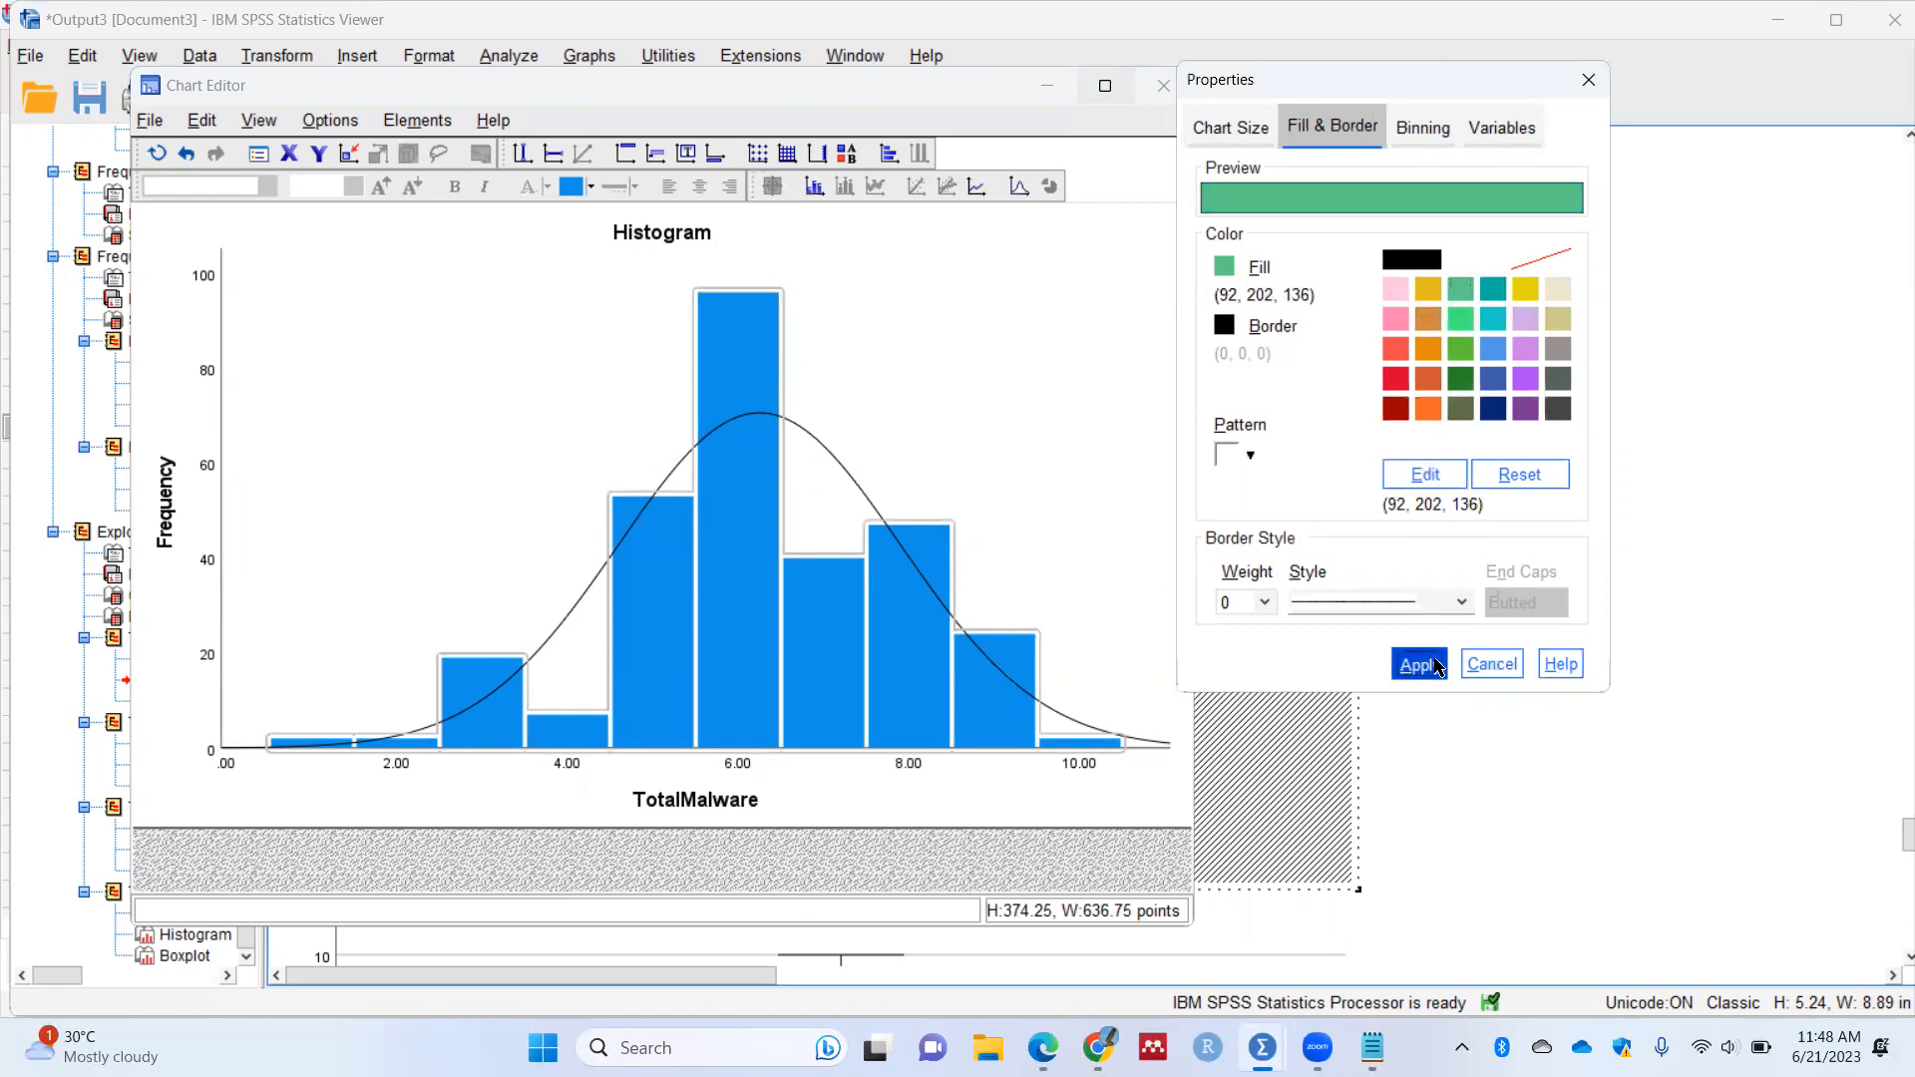
left_click(1418, 664)
left_click(957, 559)
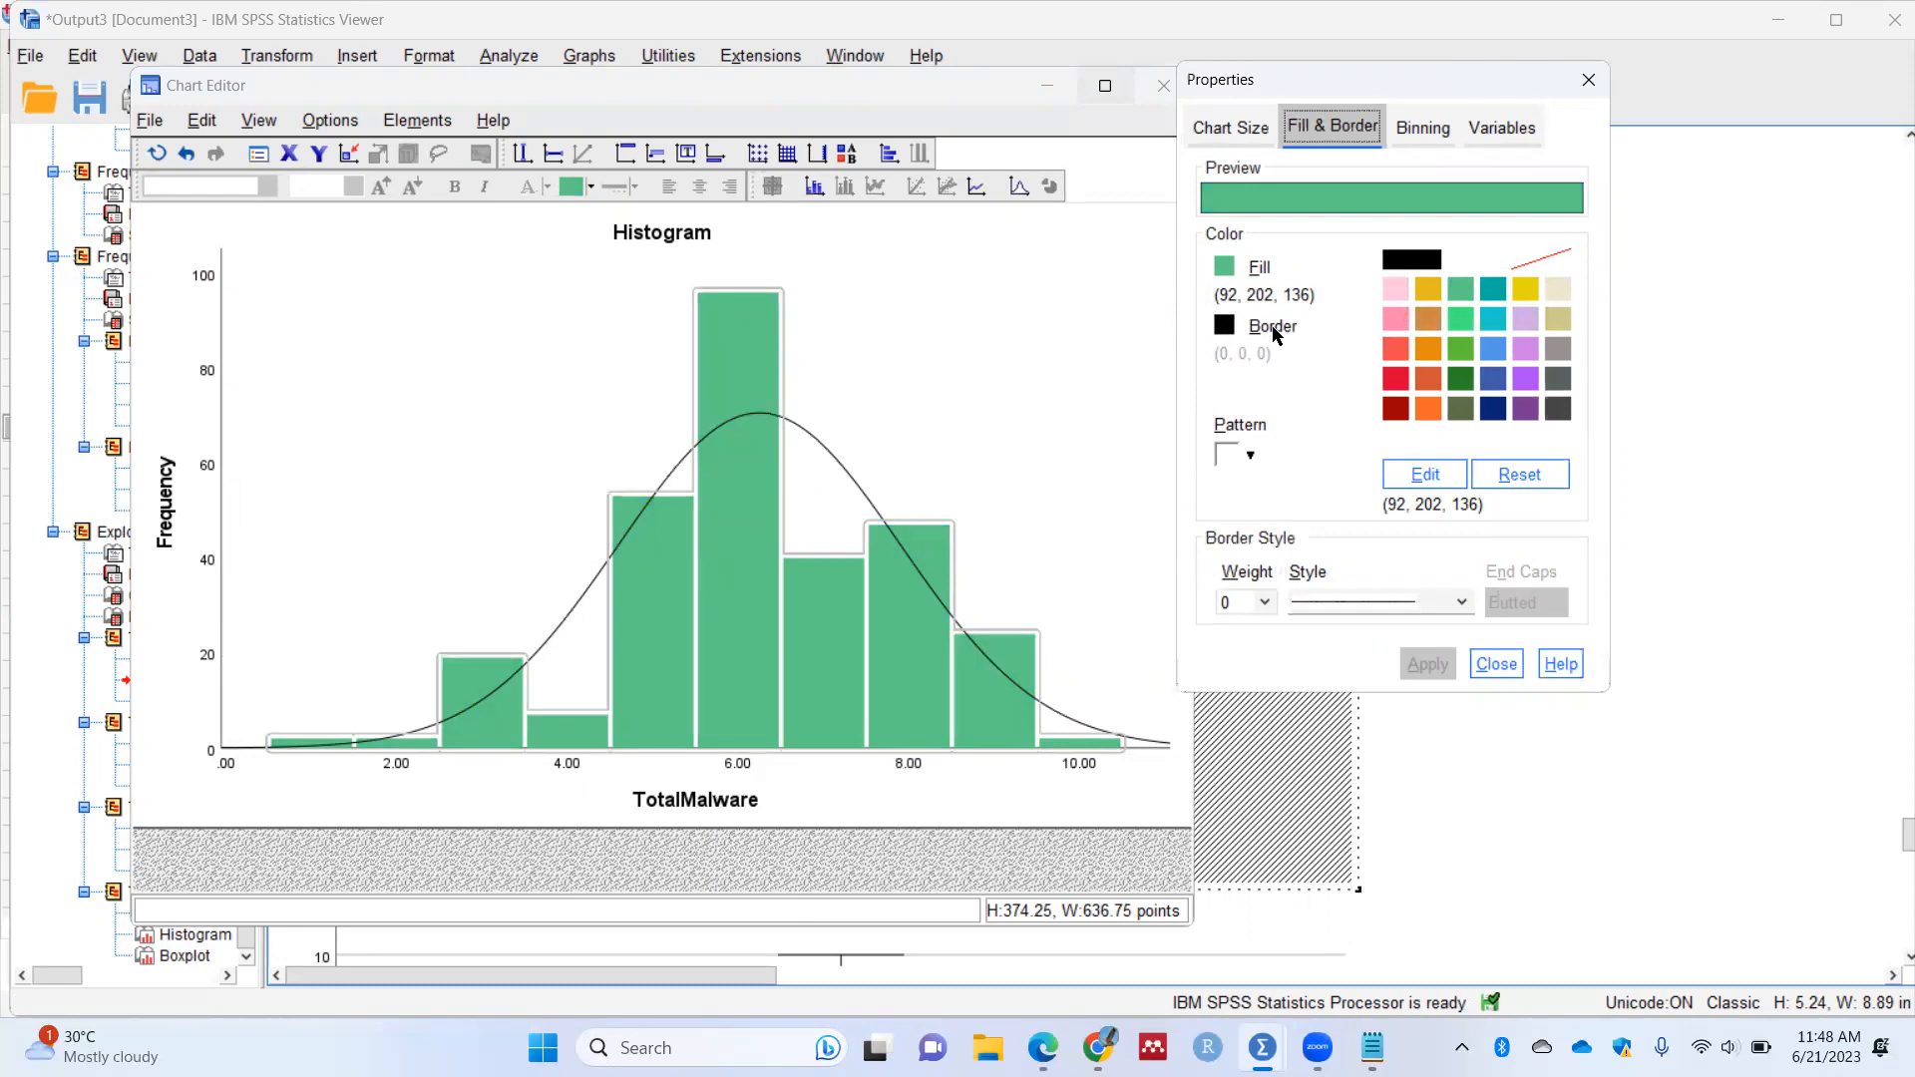
Step: Make the border of the histogram bars transparent
left_click(1226, 327)
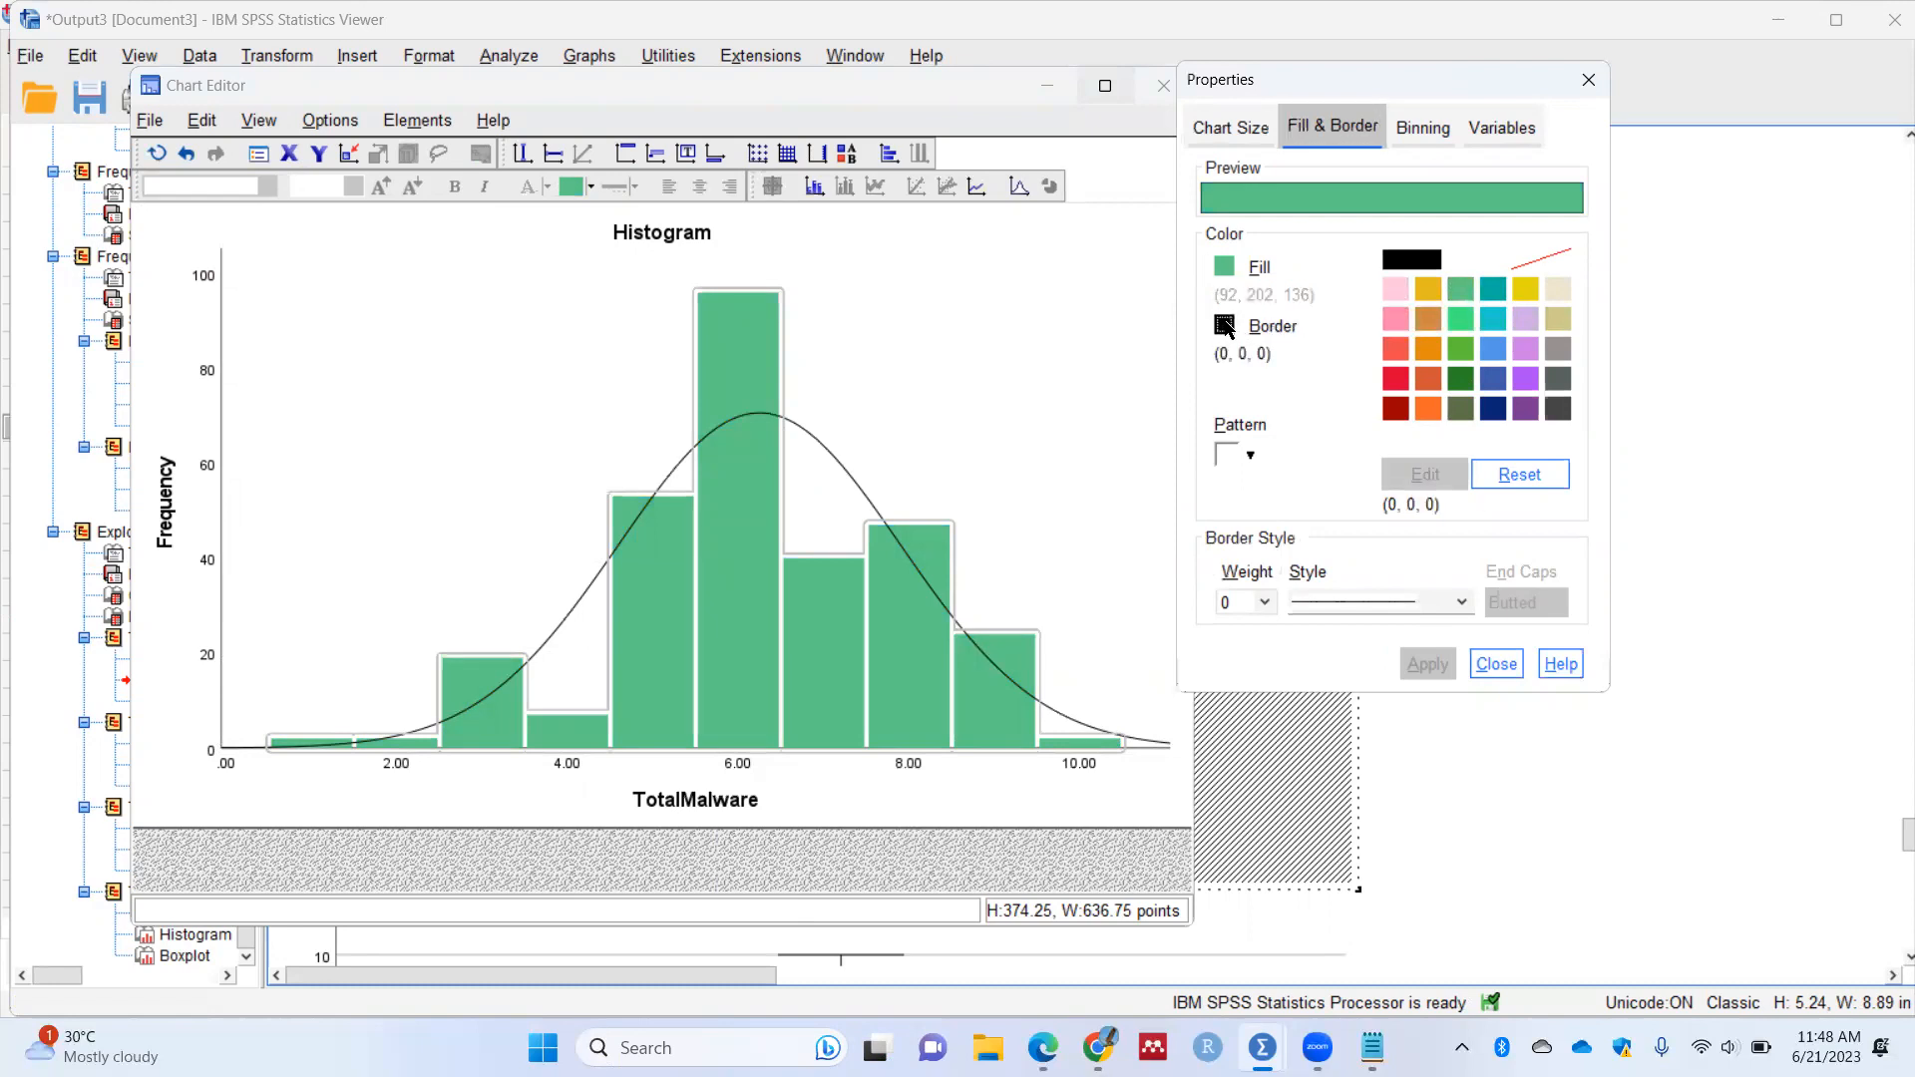
left_click(1541, 259)
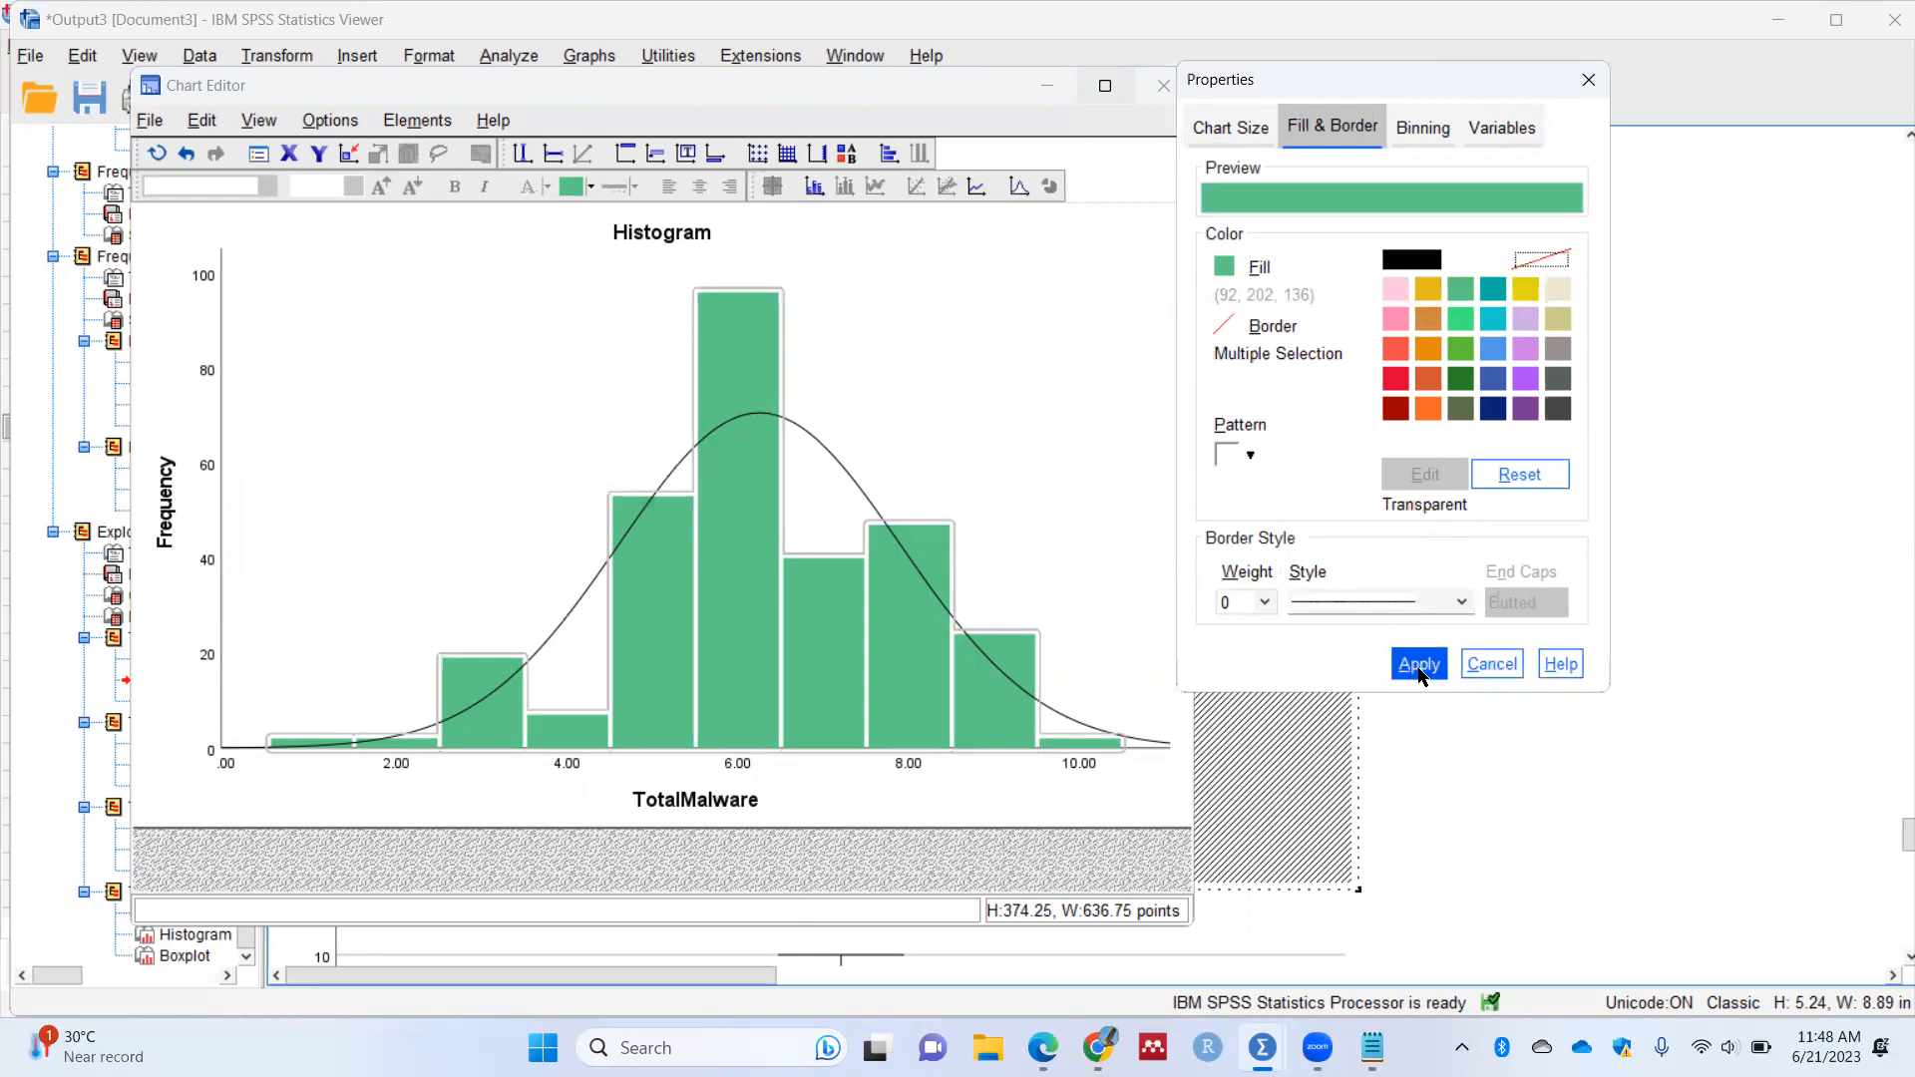
left_click(1419, 665)
left_click(960, 557)
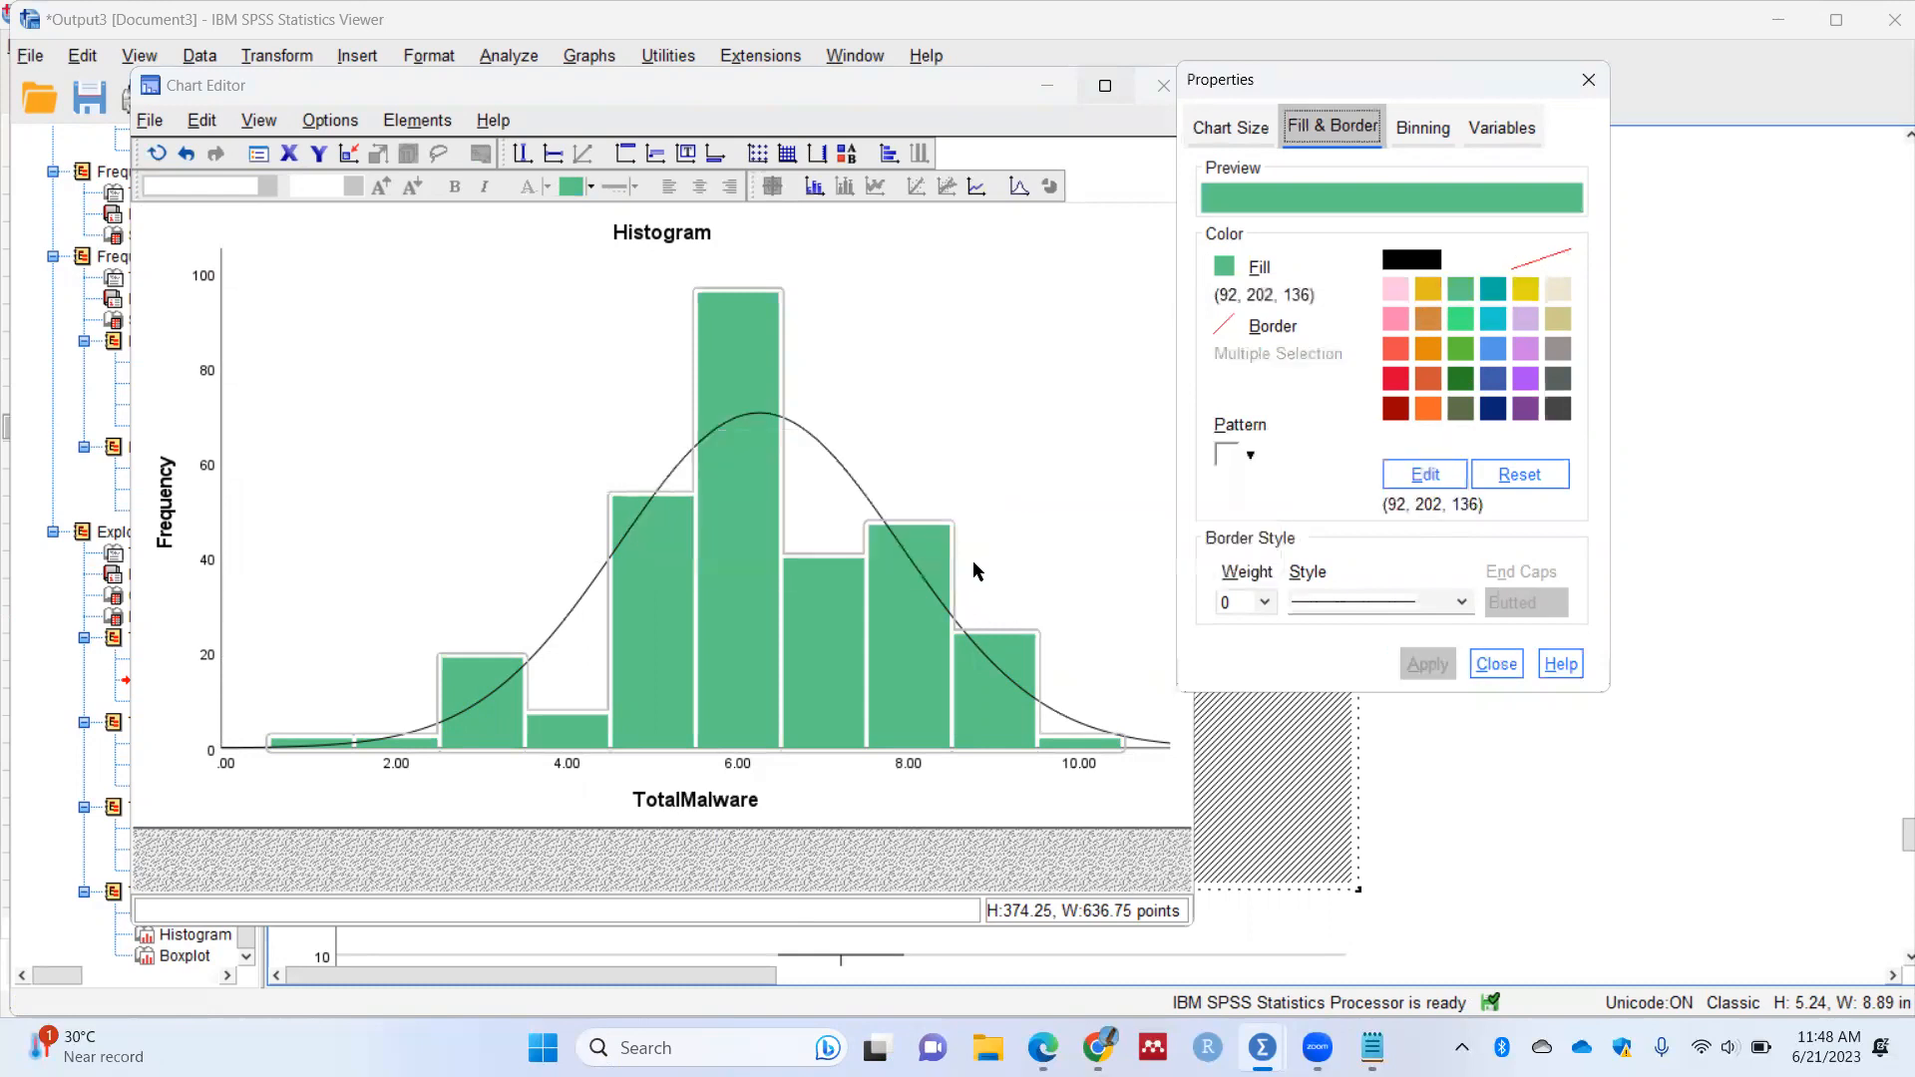
left_click(1055, 454)
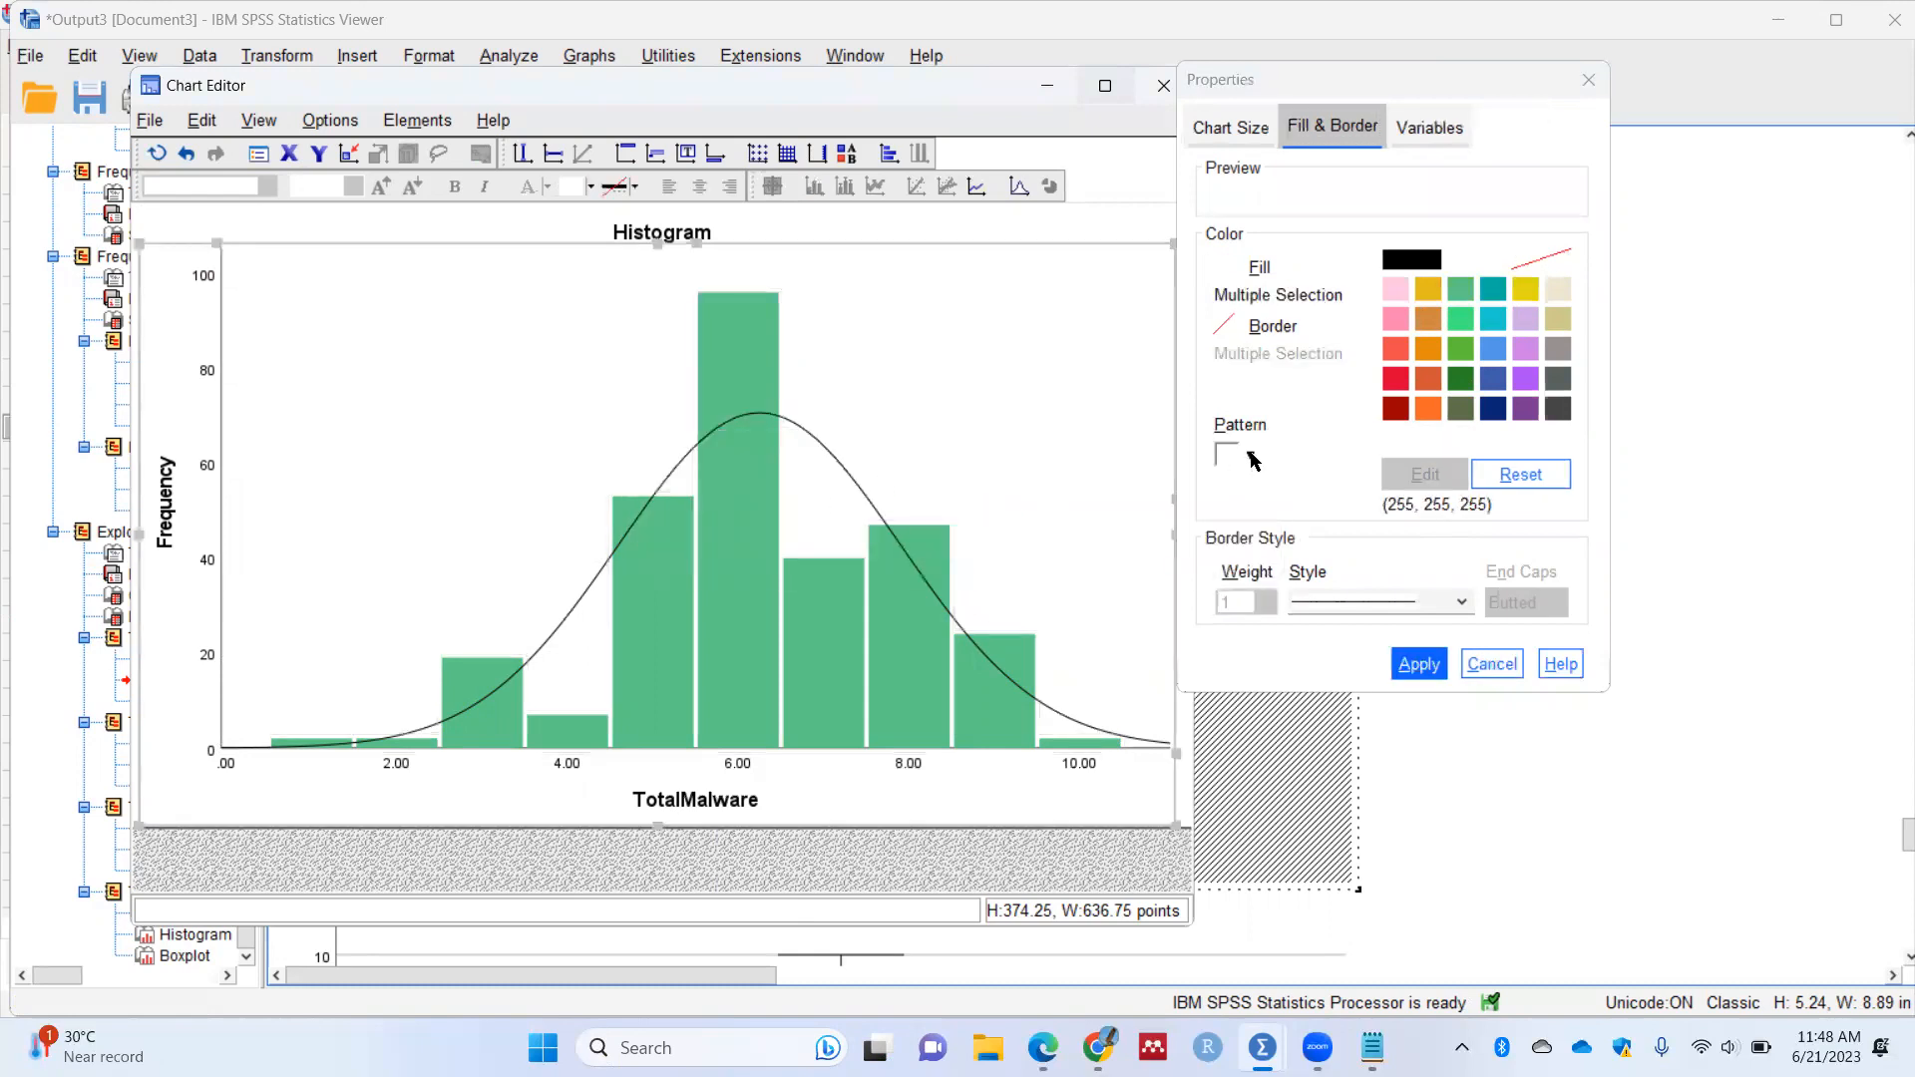
Step: Recolour the normal curve to gold (225, 188, 29) and set its line weight to 1.5
left_click(814, 443)
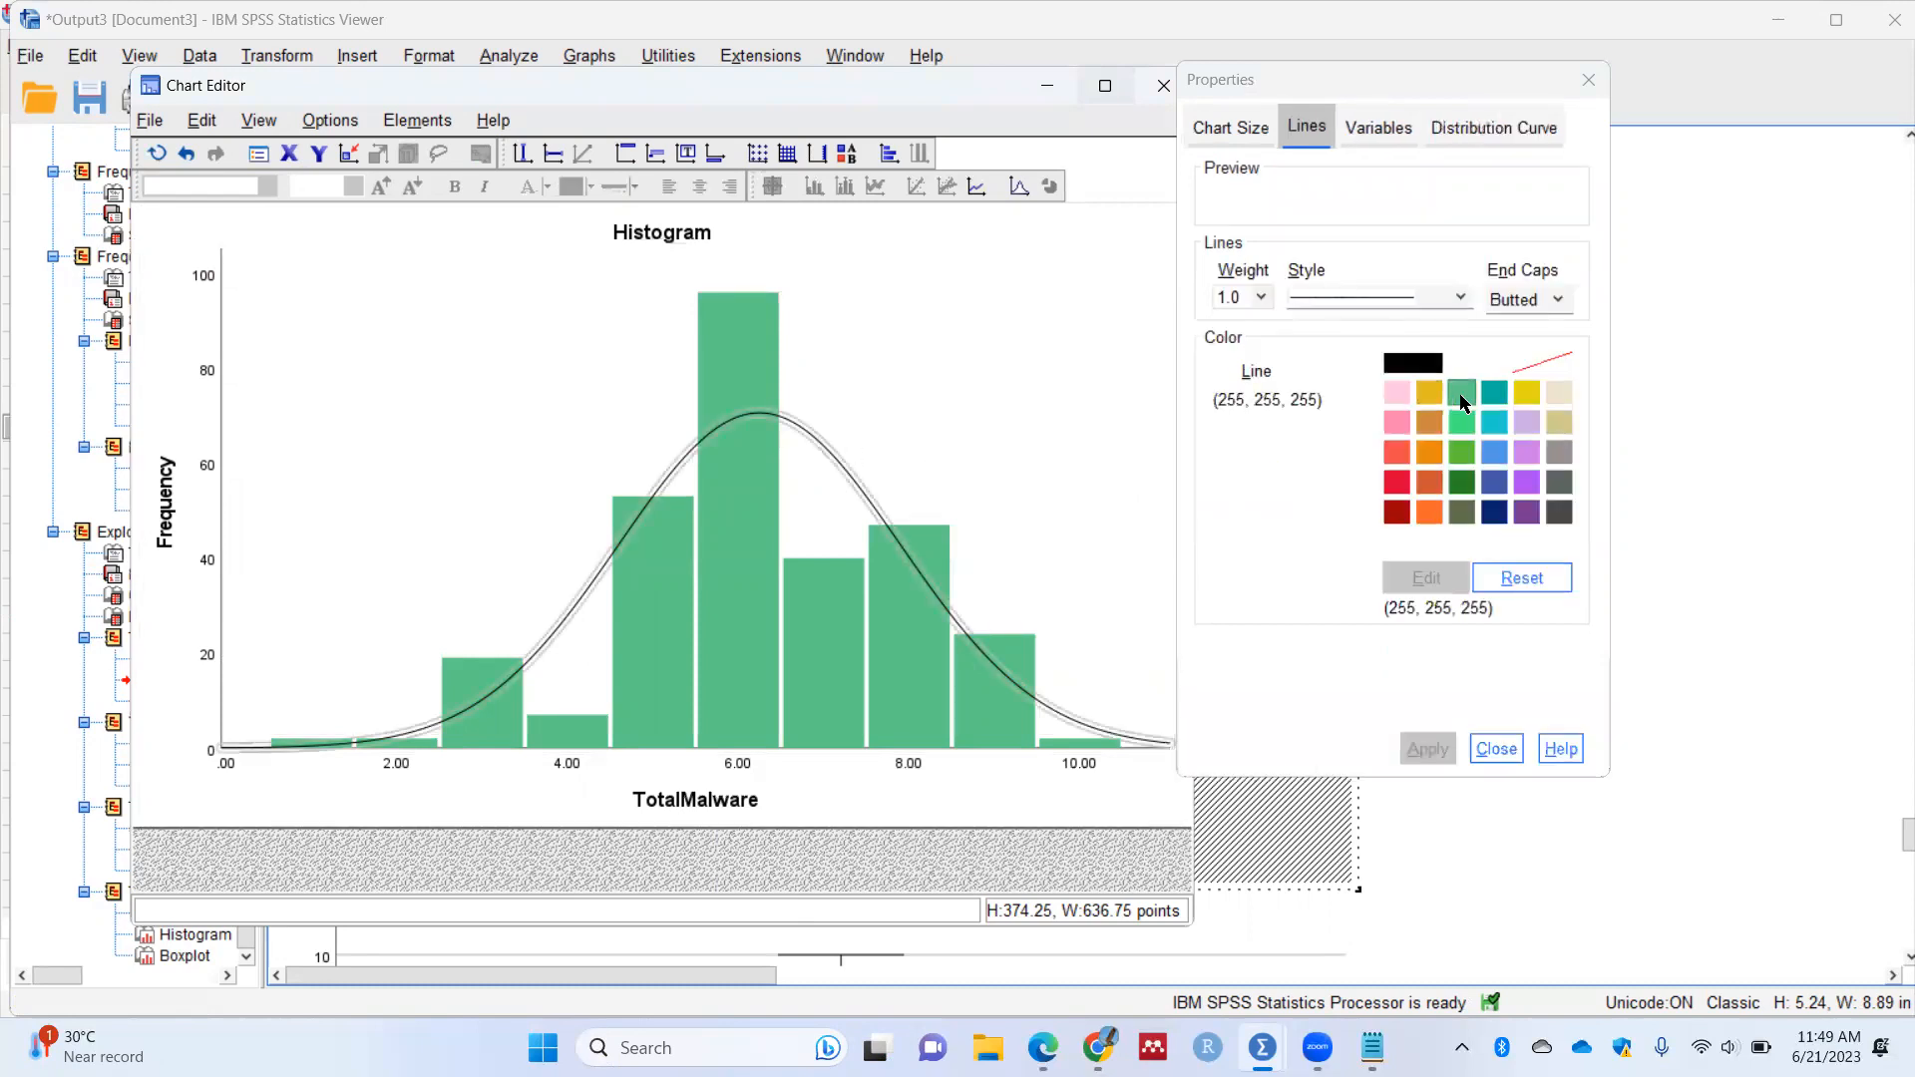
left_click(1437, 399)
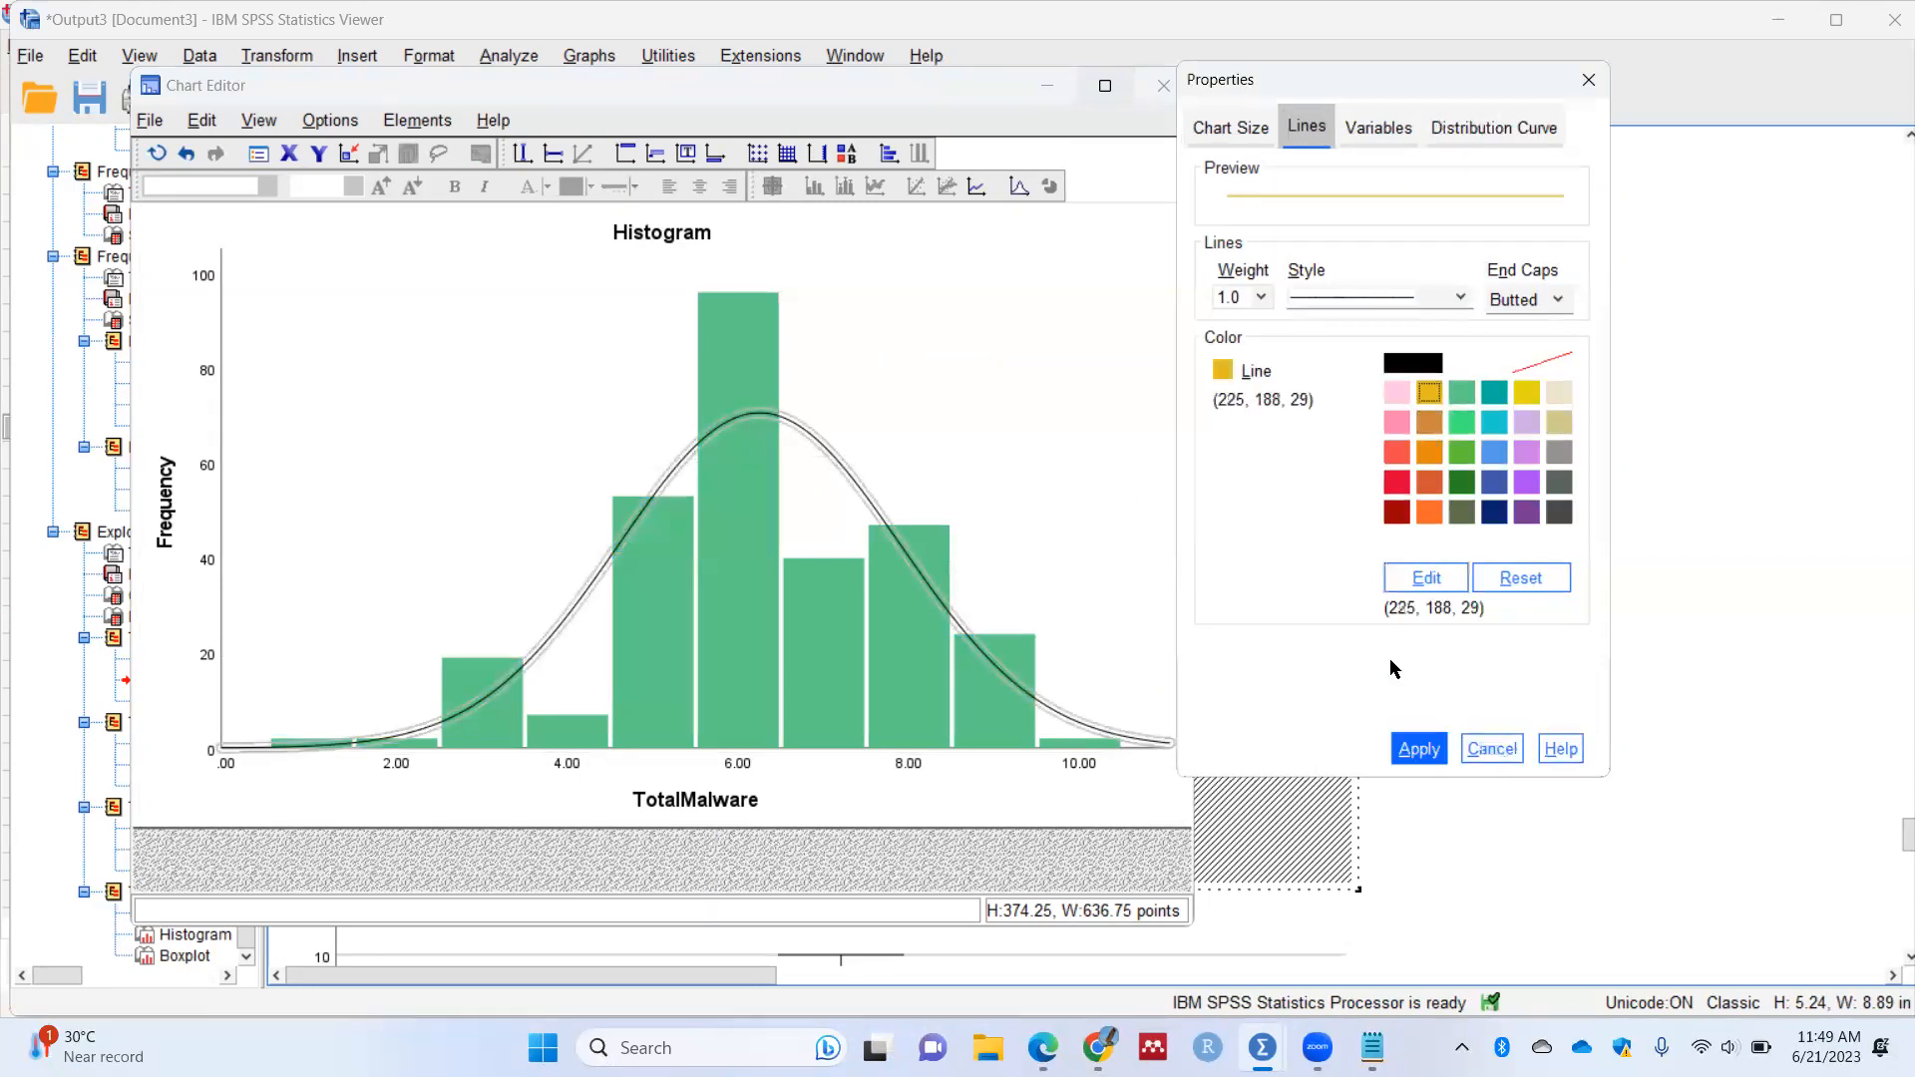
left_click(1427, 748)
left_click(1390, 303)
left_click(1385, 319)
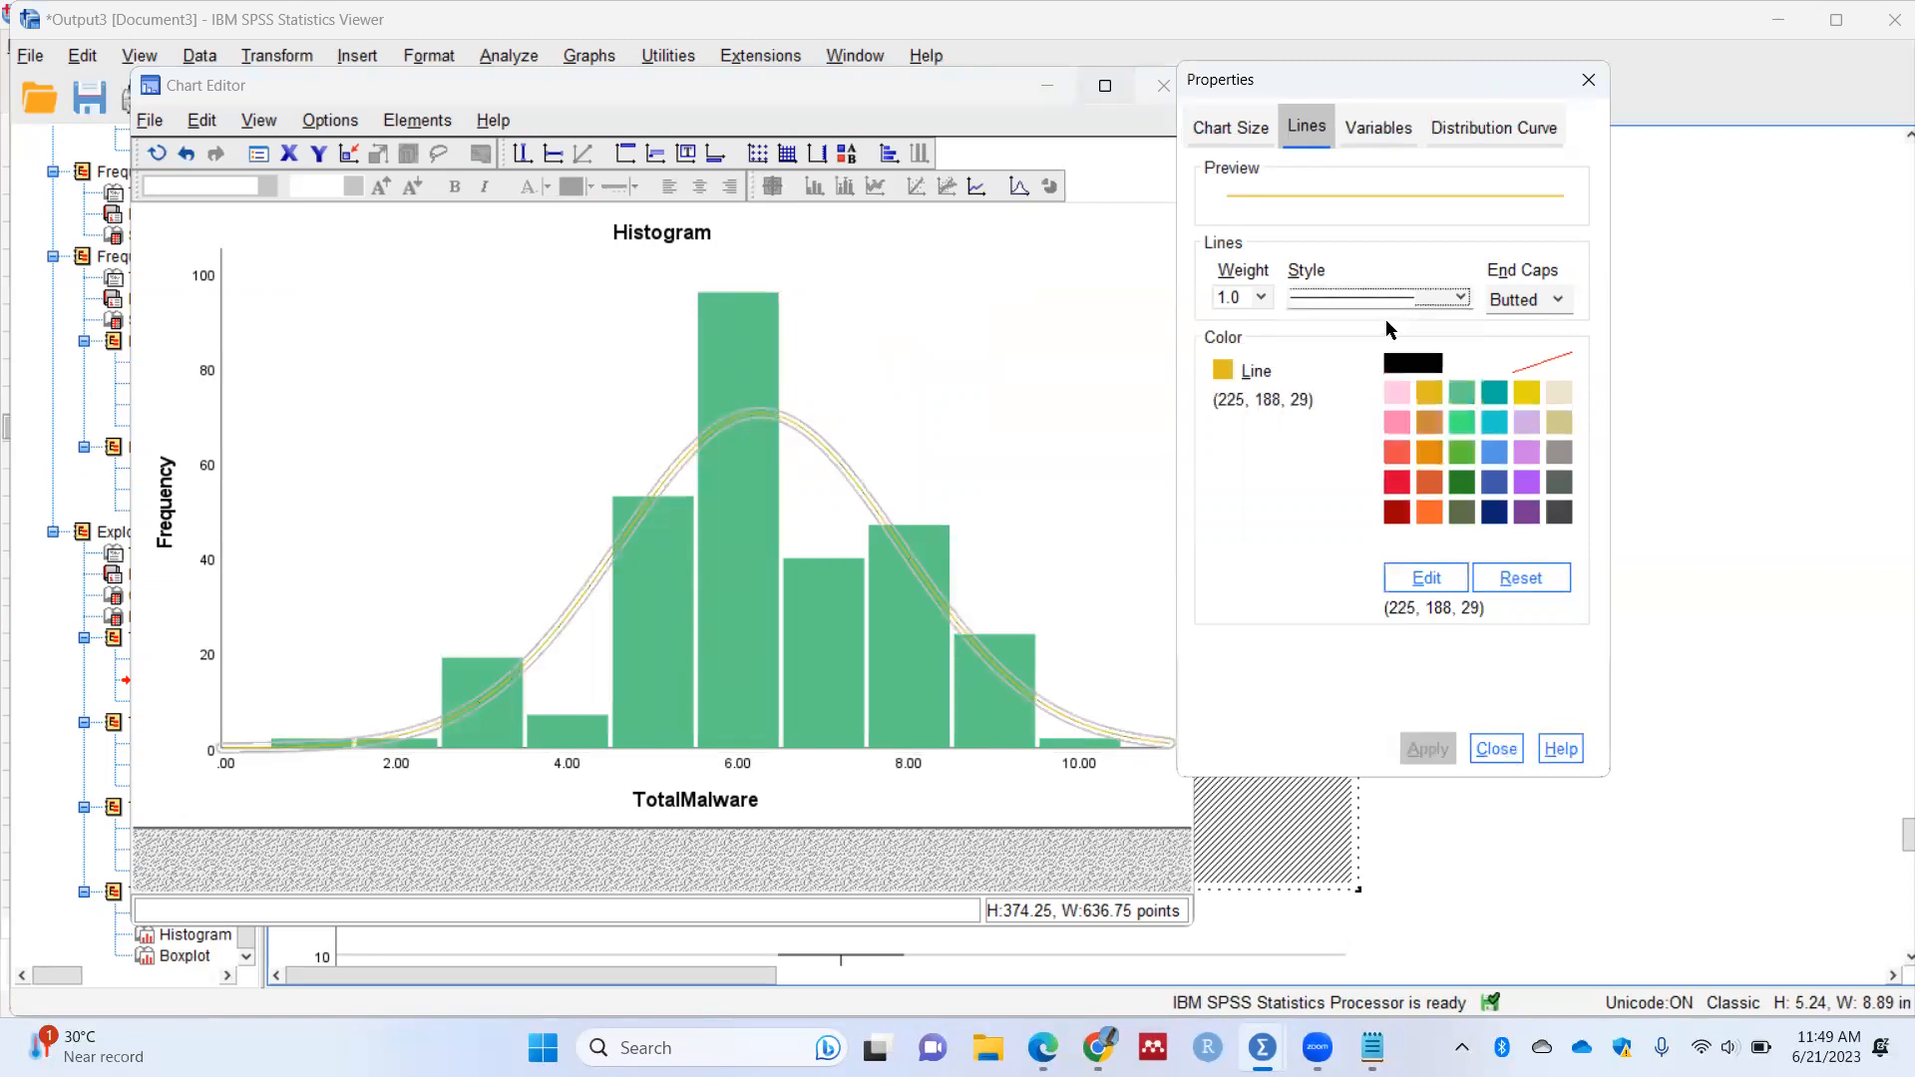
left_click(1260, 299)
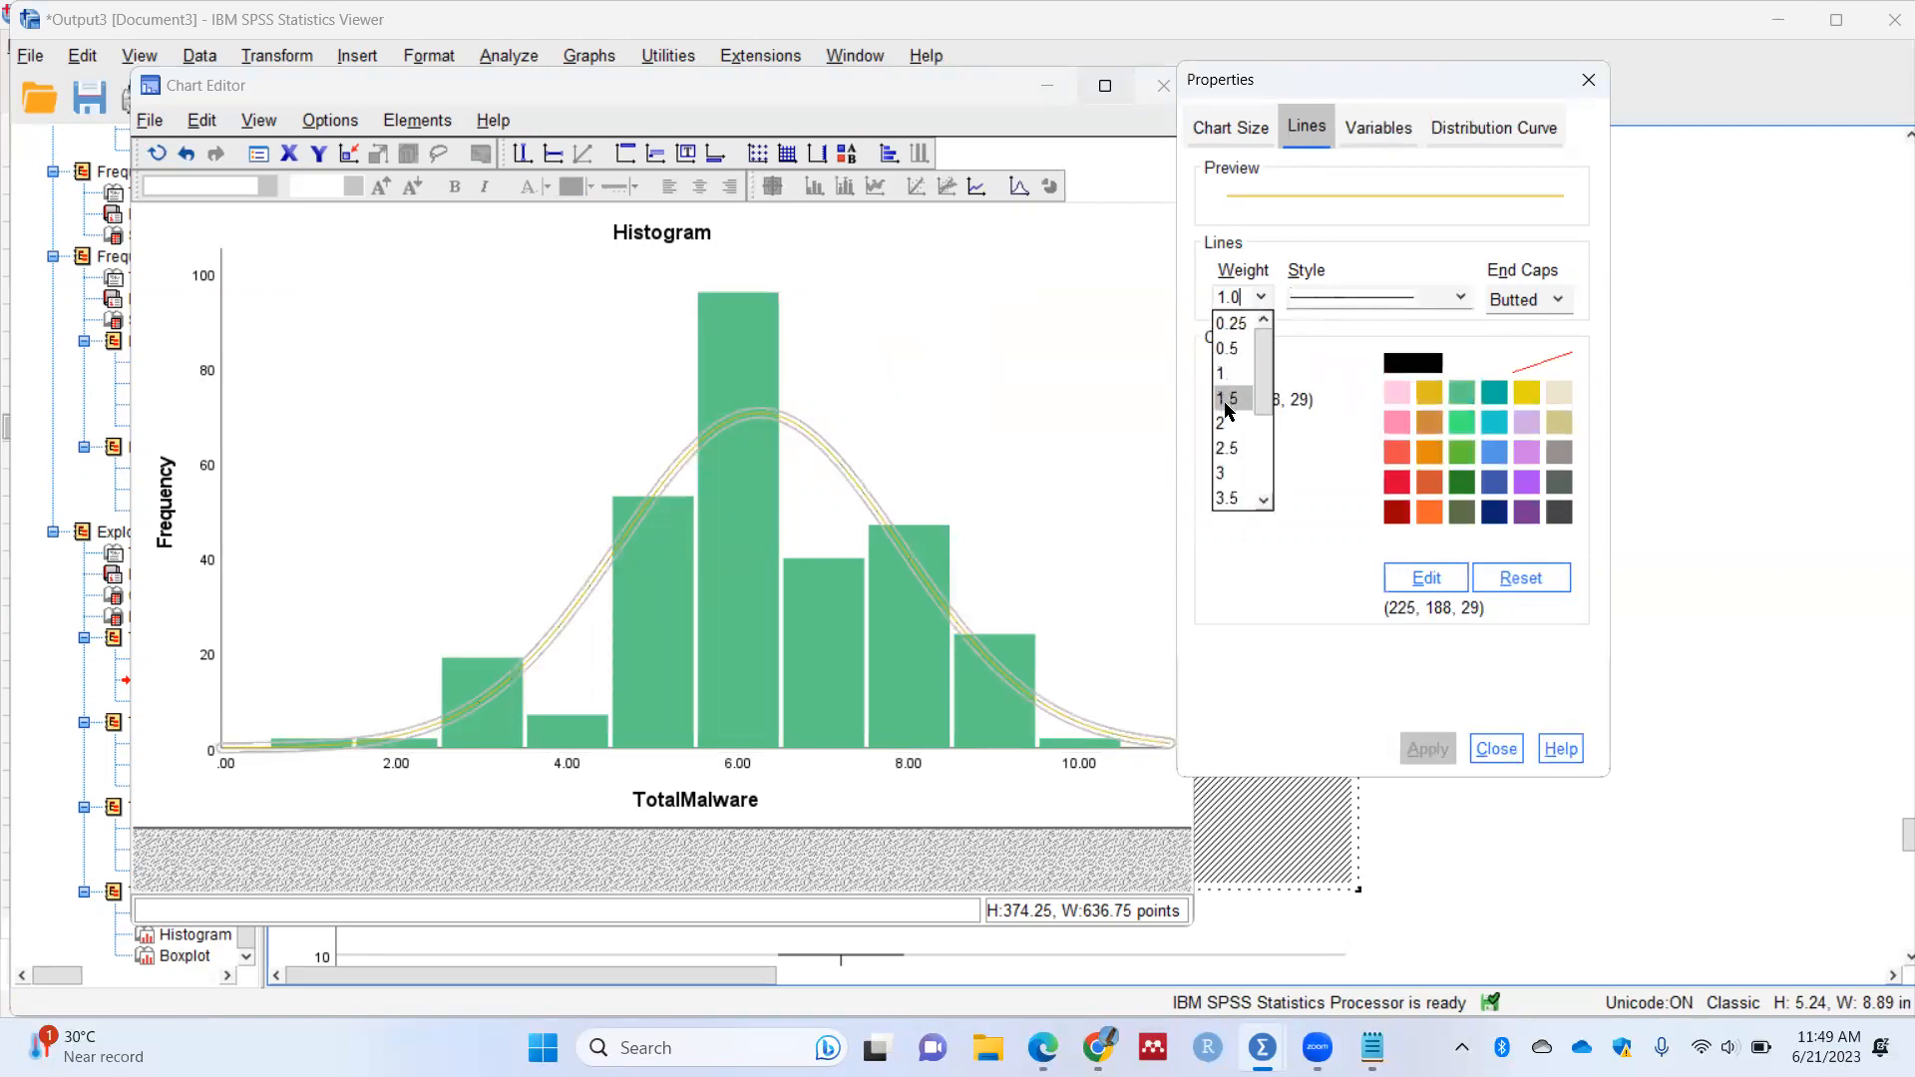
left_click(1225, 406)
left_click(1425, 762)
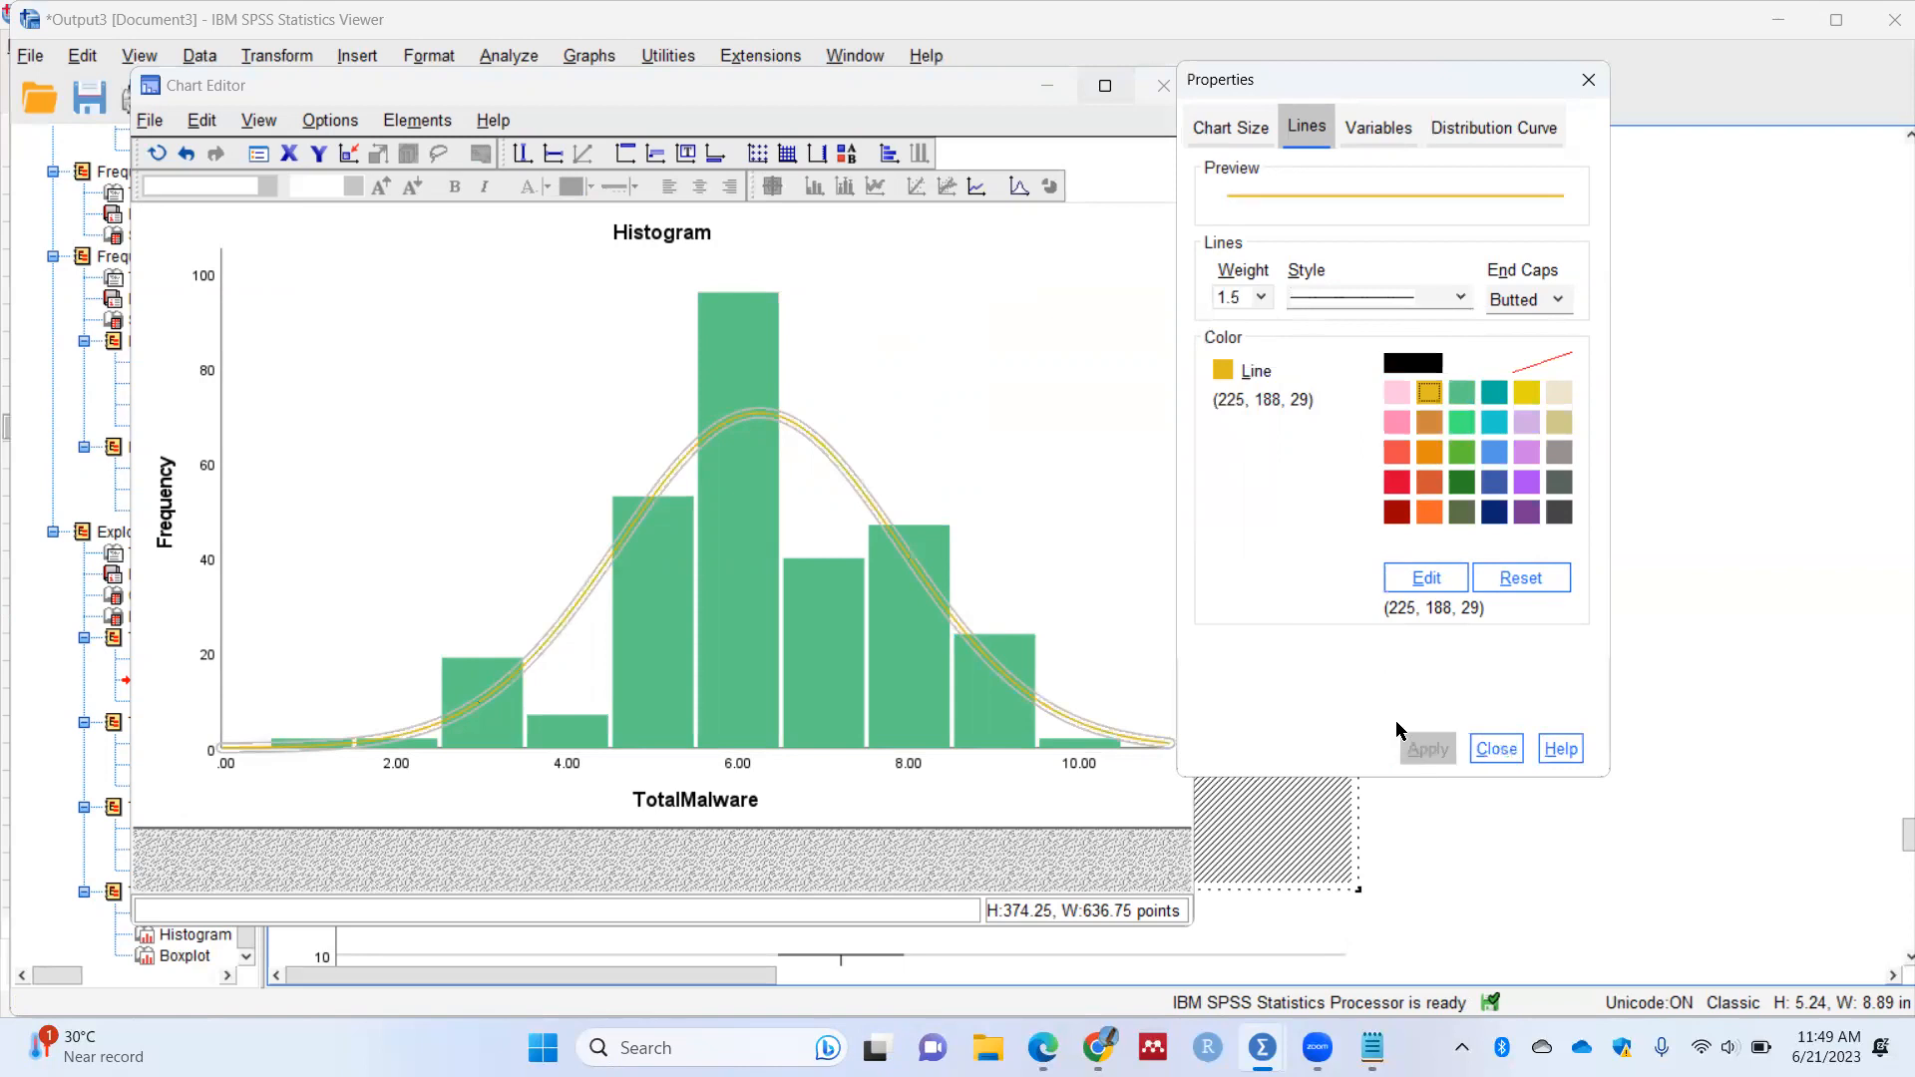
left_click(1080, 283)
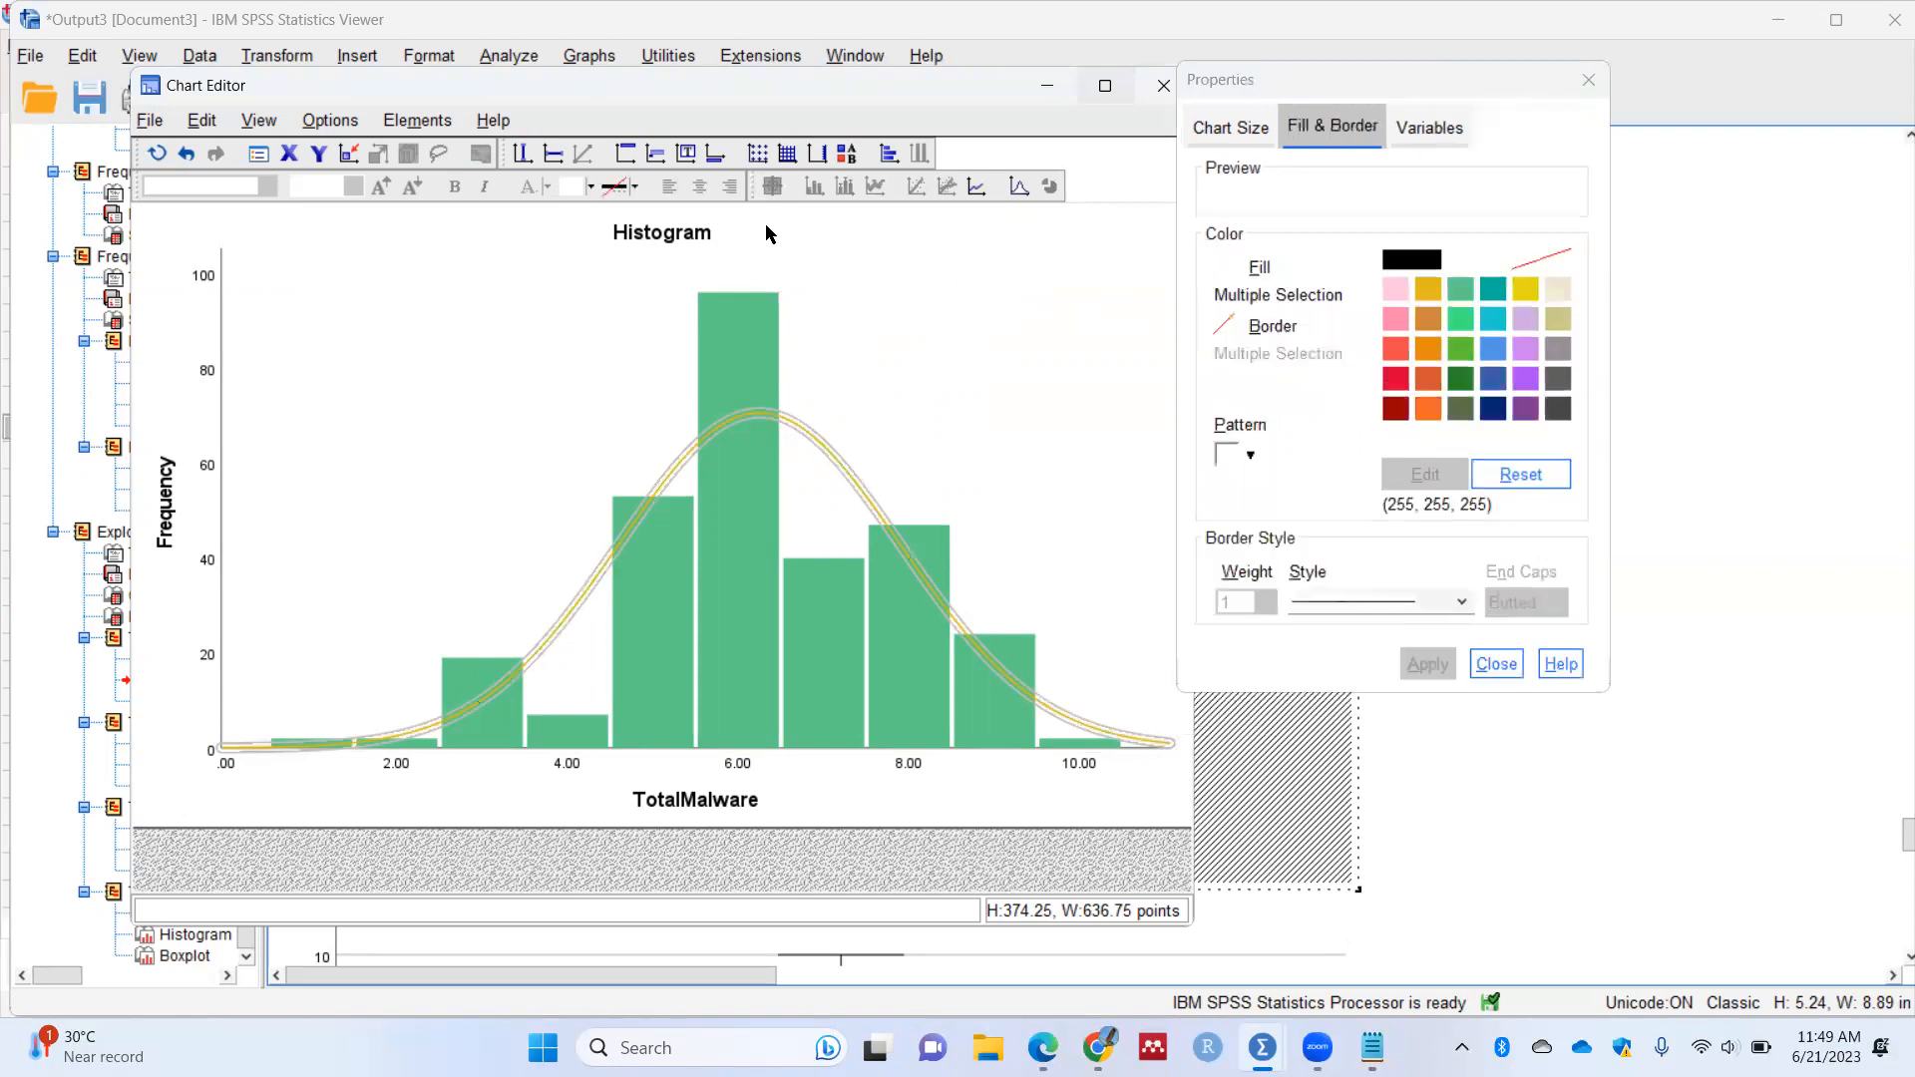
Step: Change the chart title to "A histogram showing distribution of total score for Malware (n=292)"
left_click(709, 232)
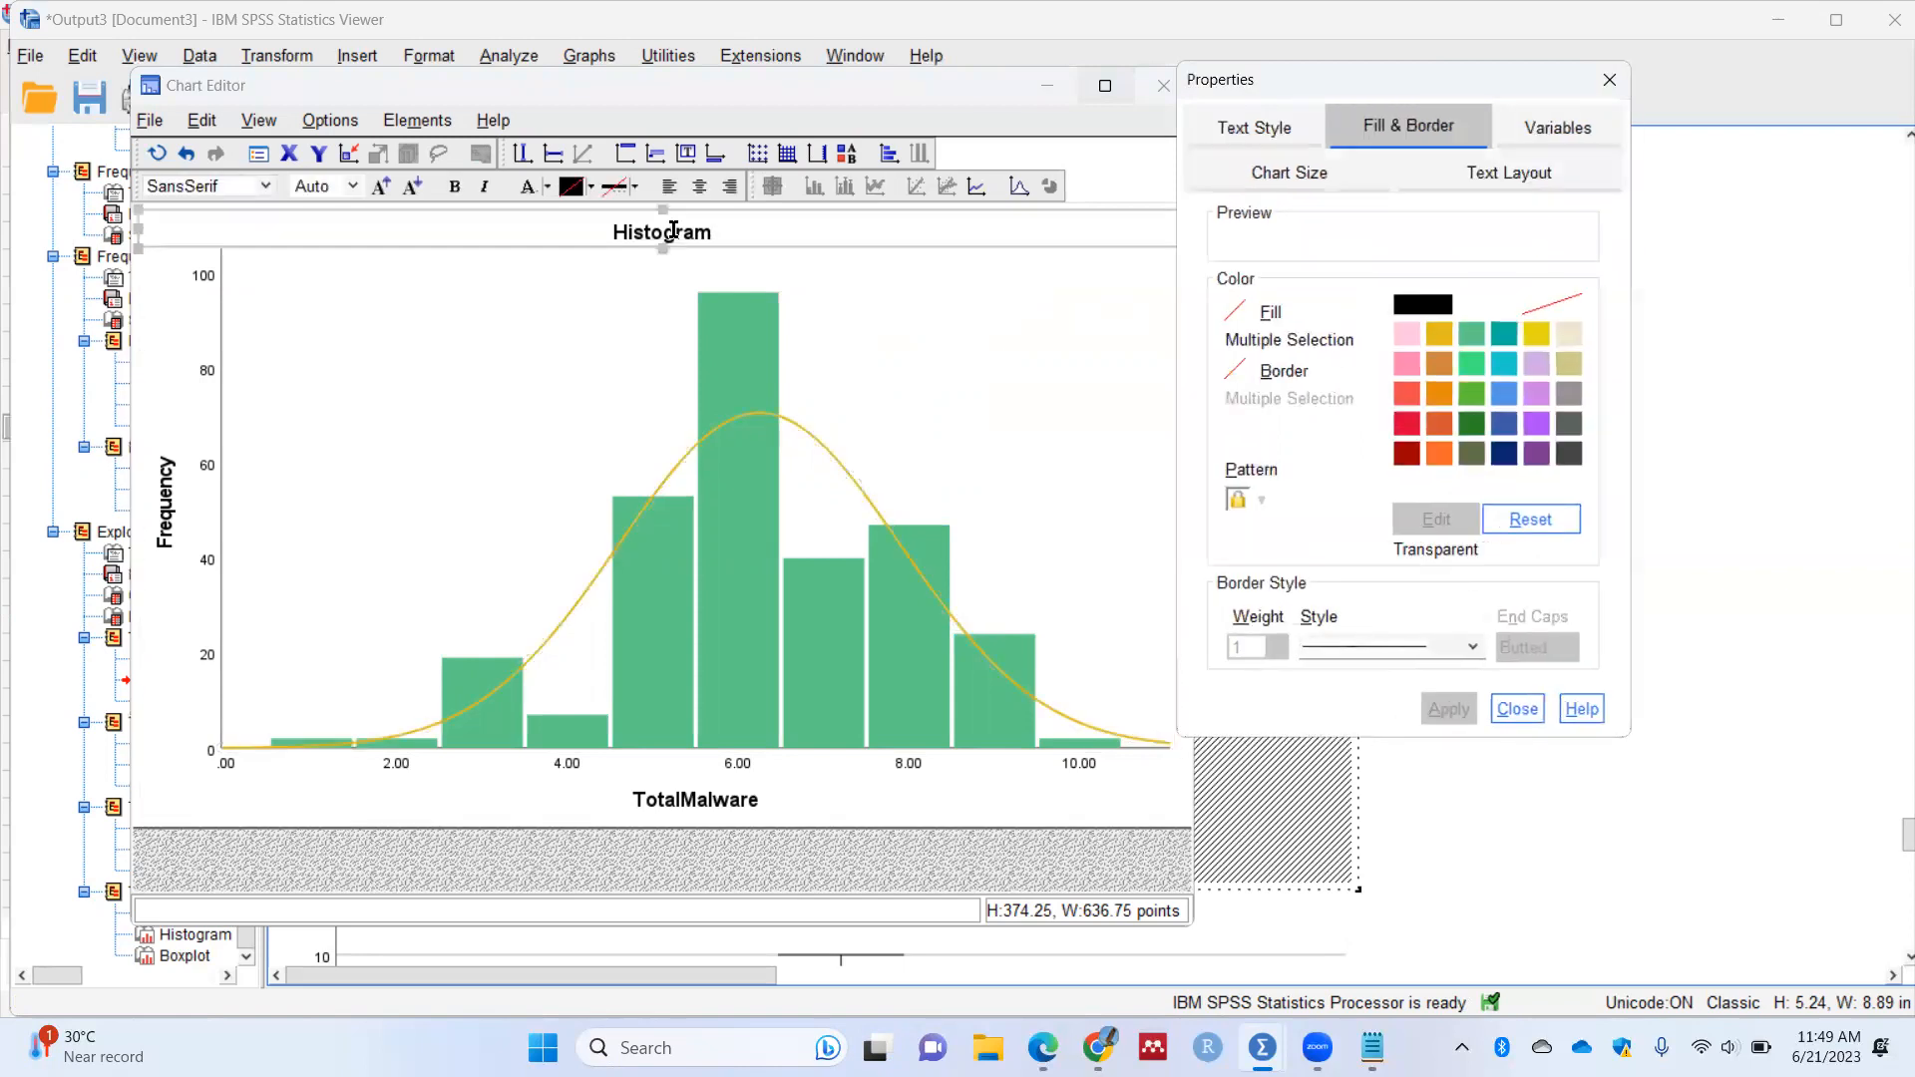
left_click(705, 234)
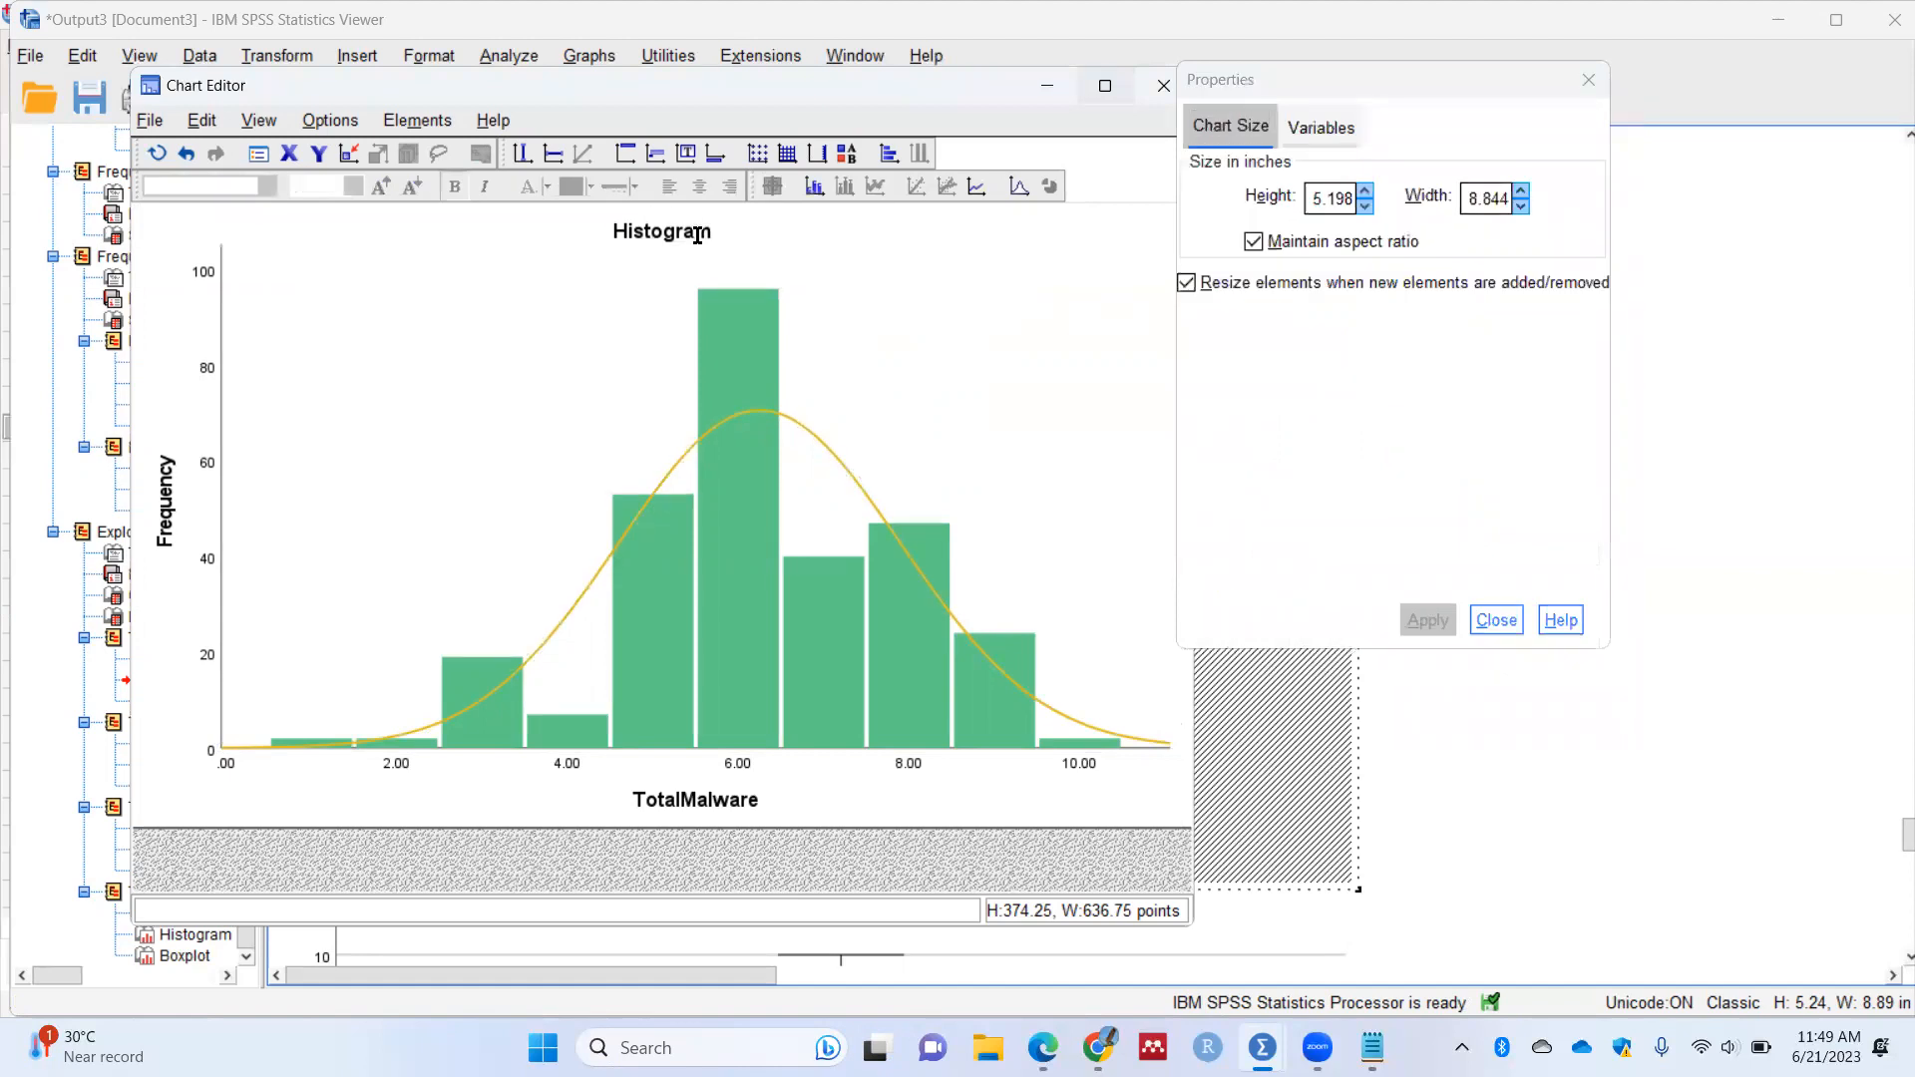
left_click(718, 232)
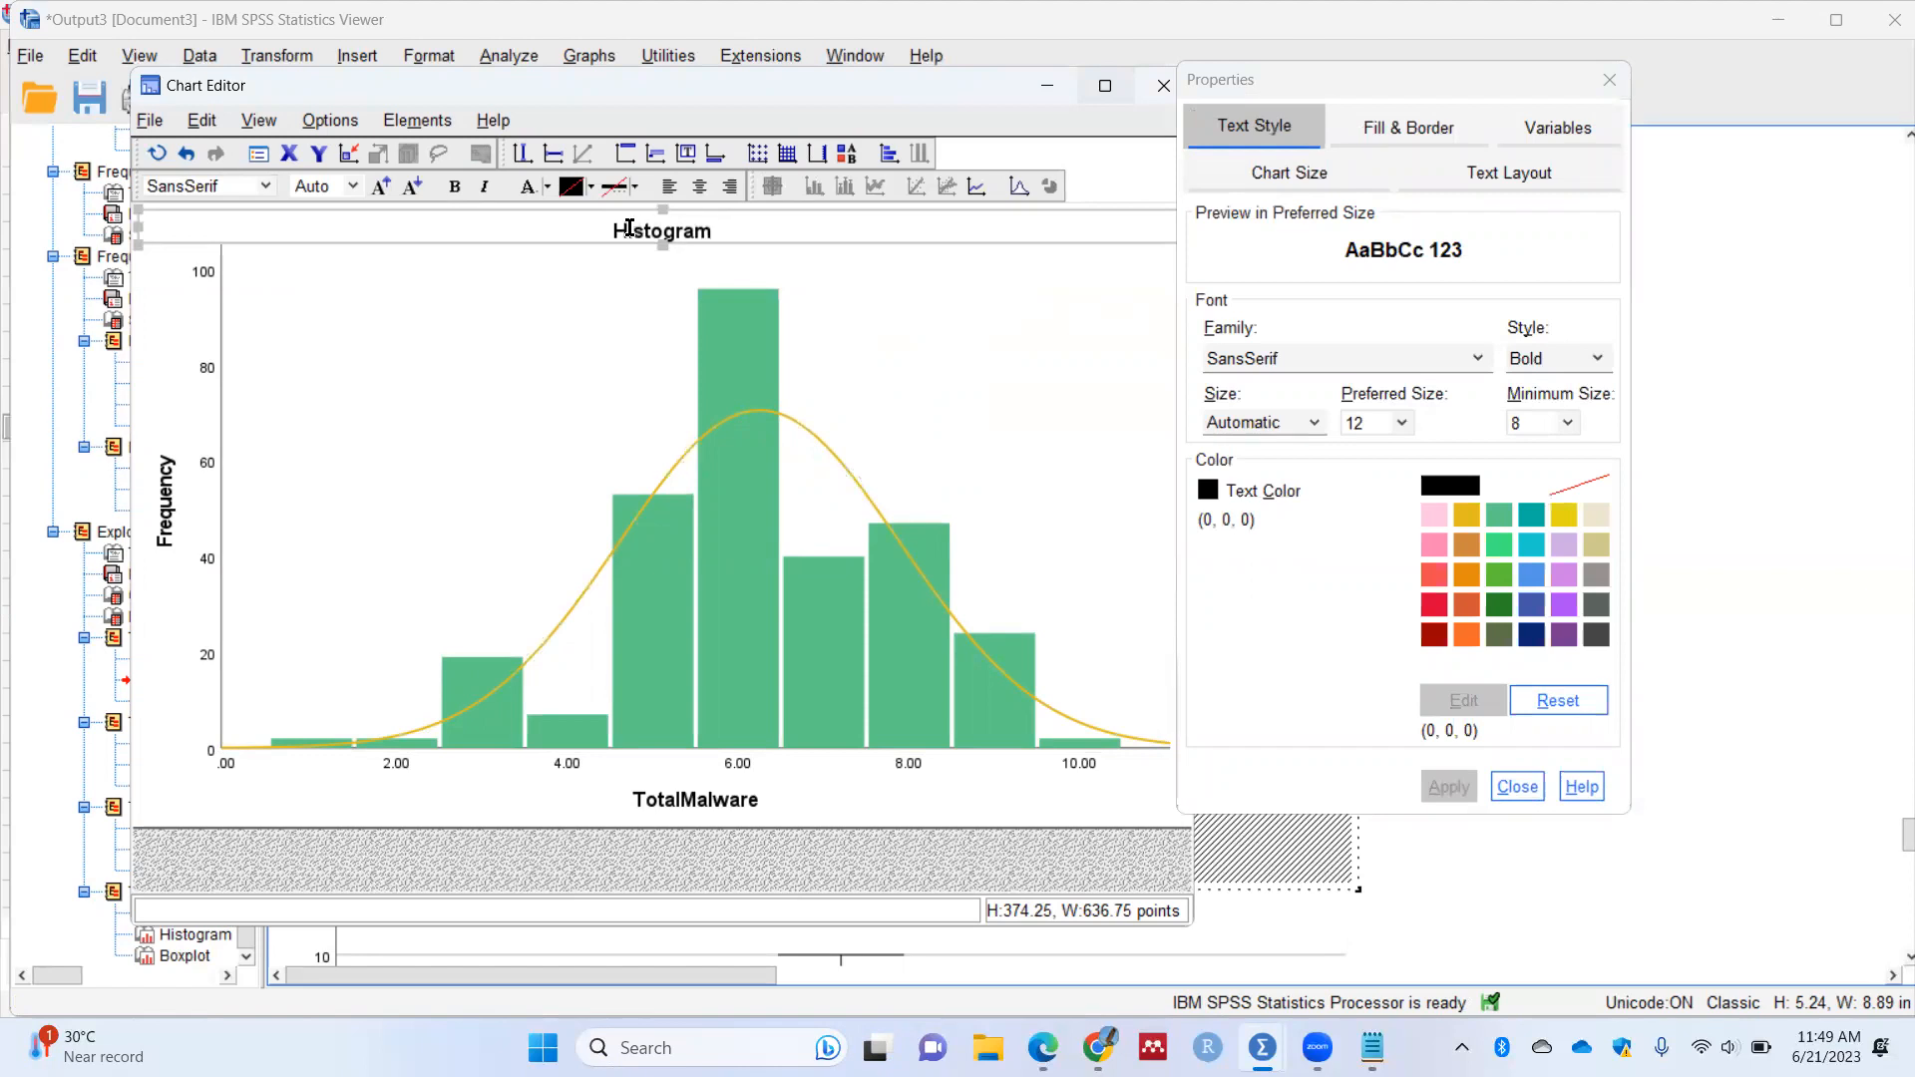
left_click(630, 229)
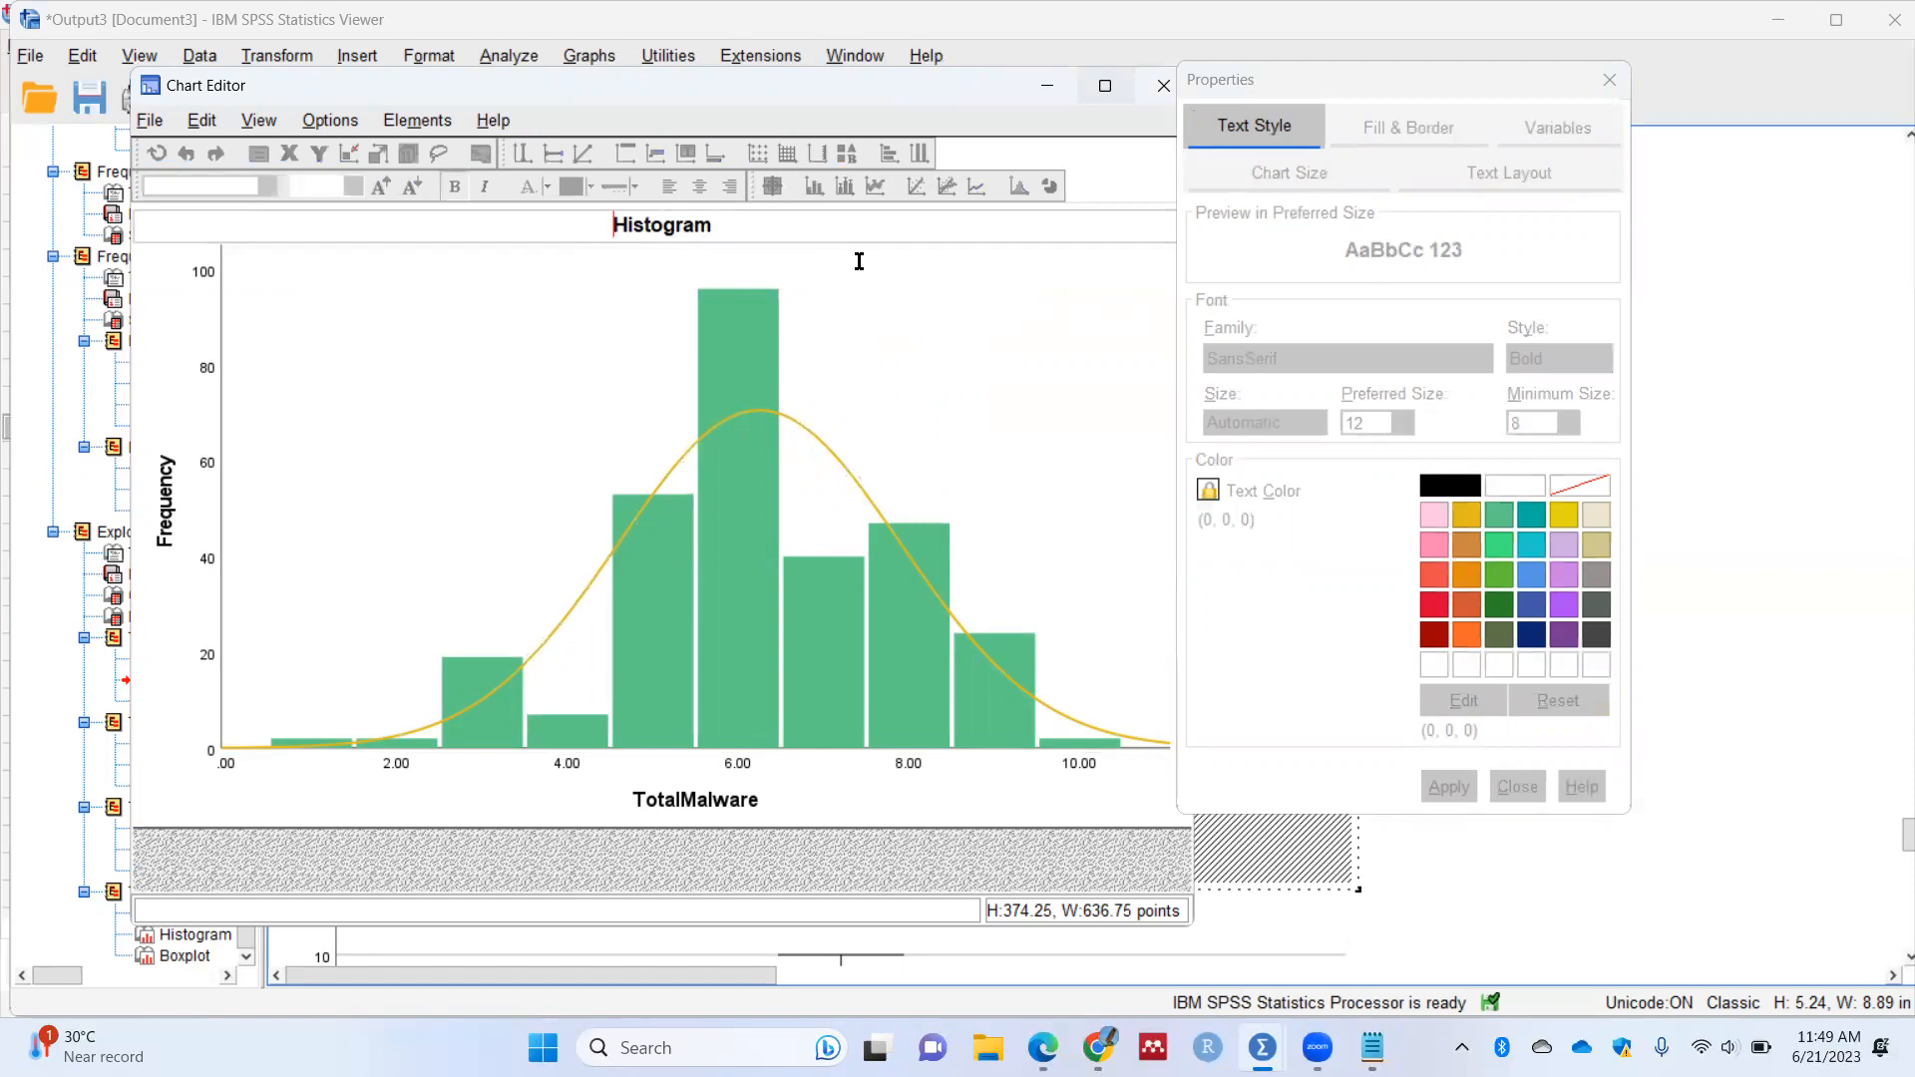
type("A")
key("BackSpace")
type("h")
type(" showi")
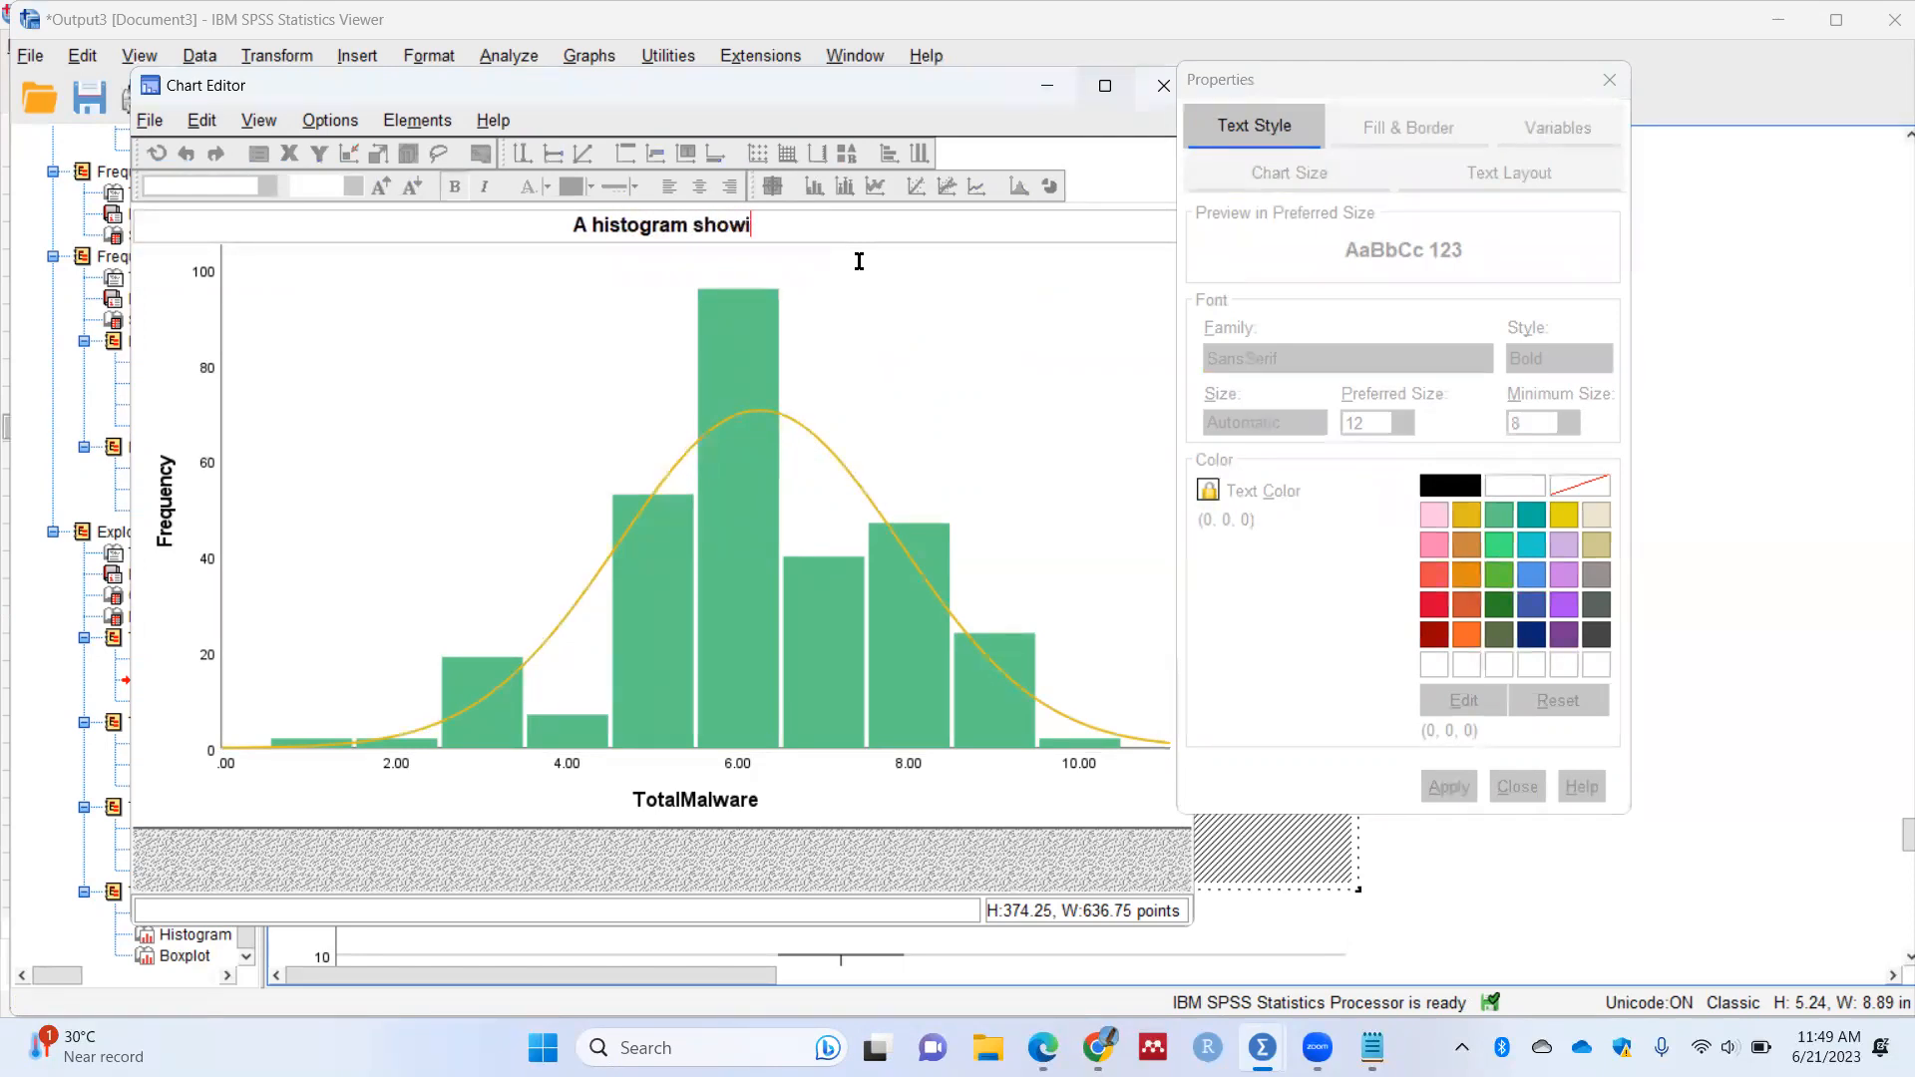
type("ng the distrib")
key("BackSpace")
key("BackSpace")
key("BackSpace")
key("BackSpace")
key("BackSpace")
key("BackSpace")
key("BackSpace")
key("BackSpace")
key("BackSpace")
key("BackSpace")
key("BackSpace")
type("dist")
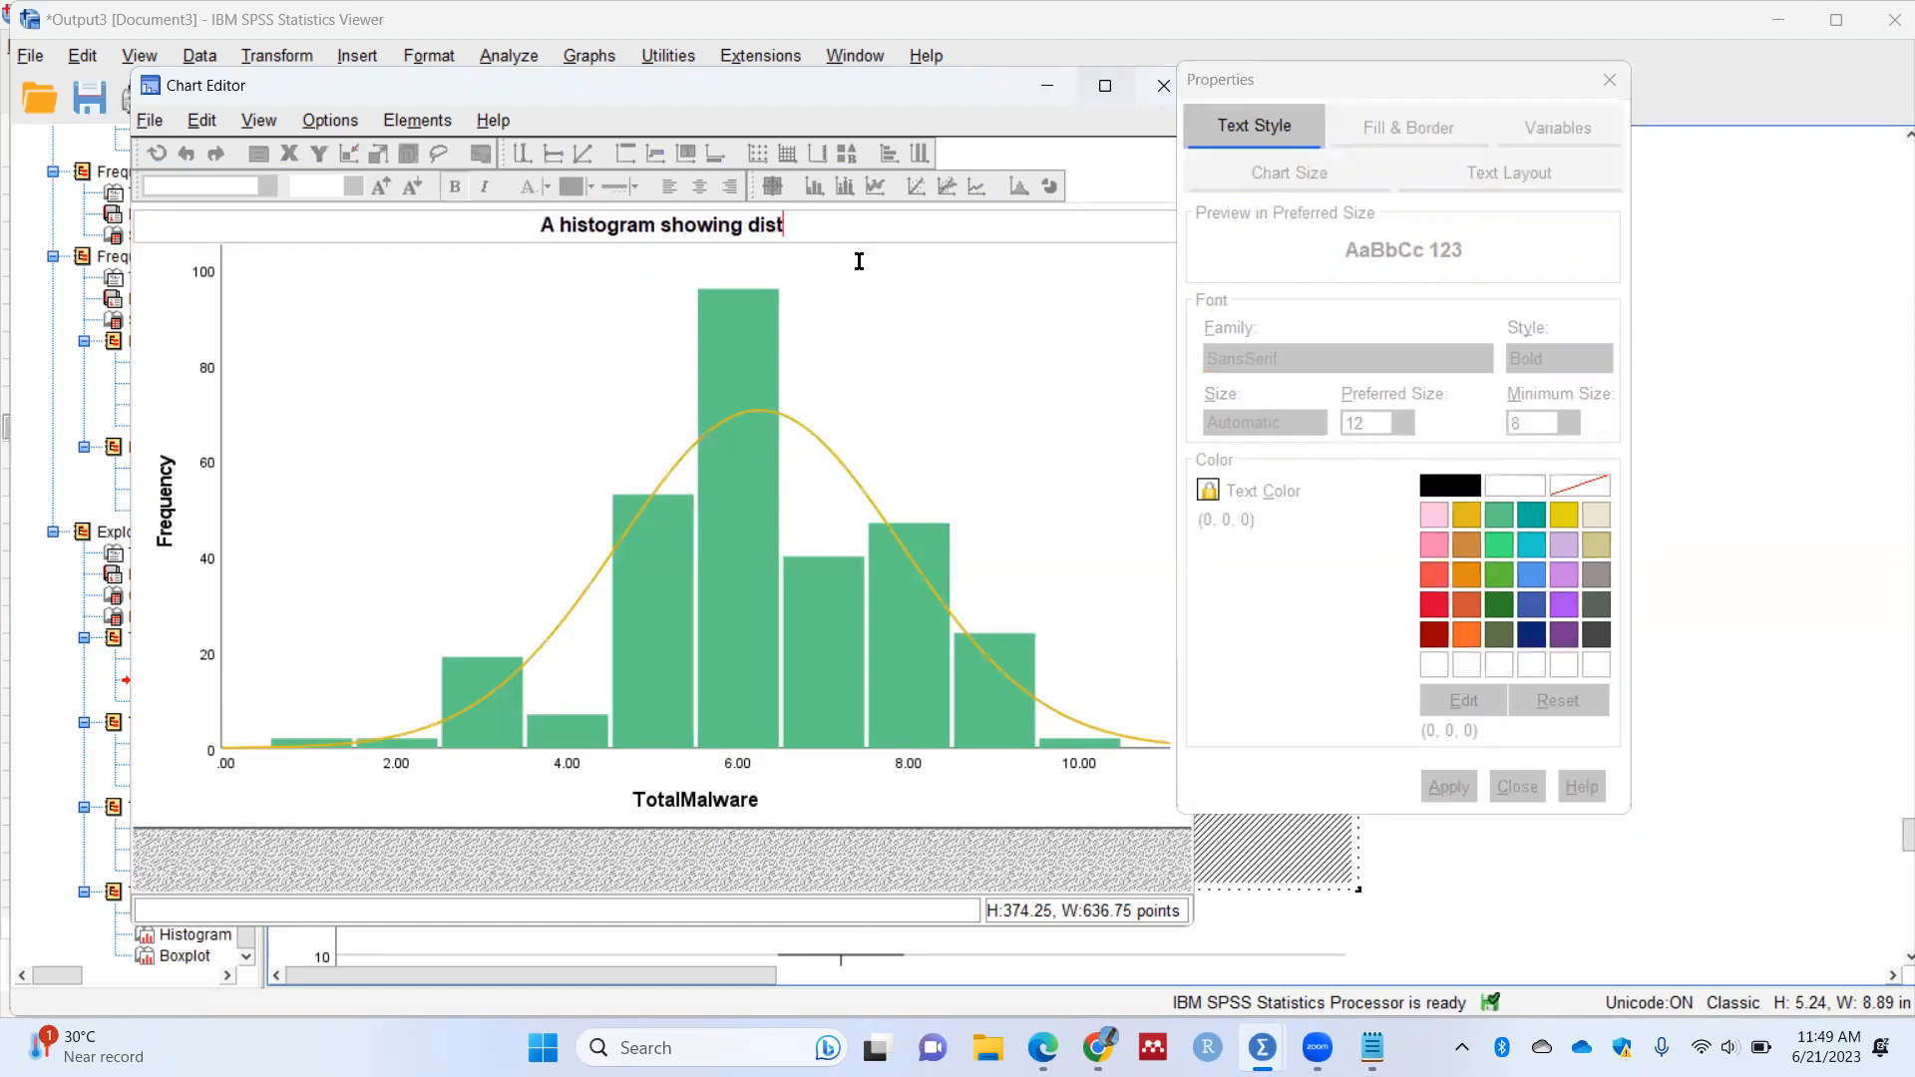
type("ribution of tal")
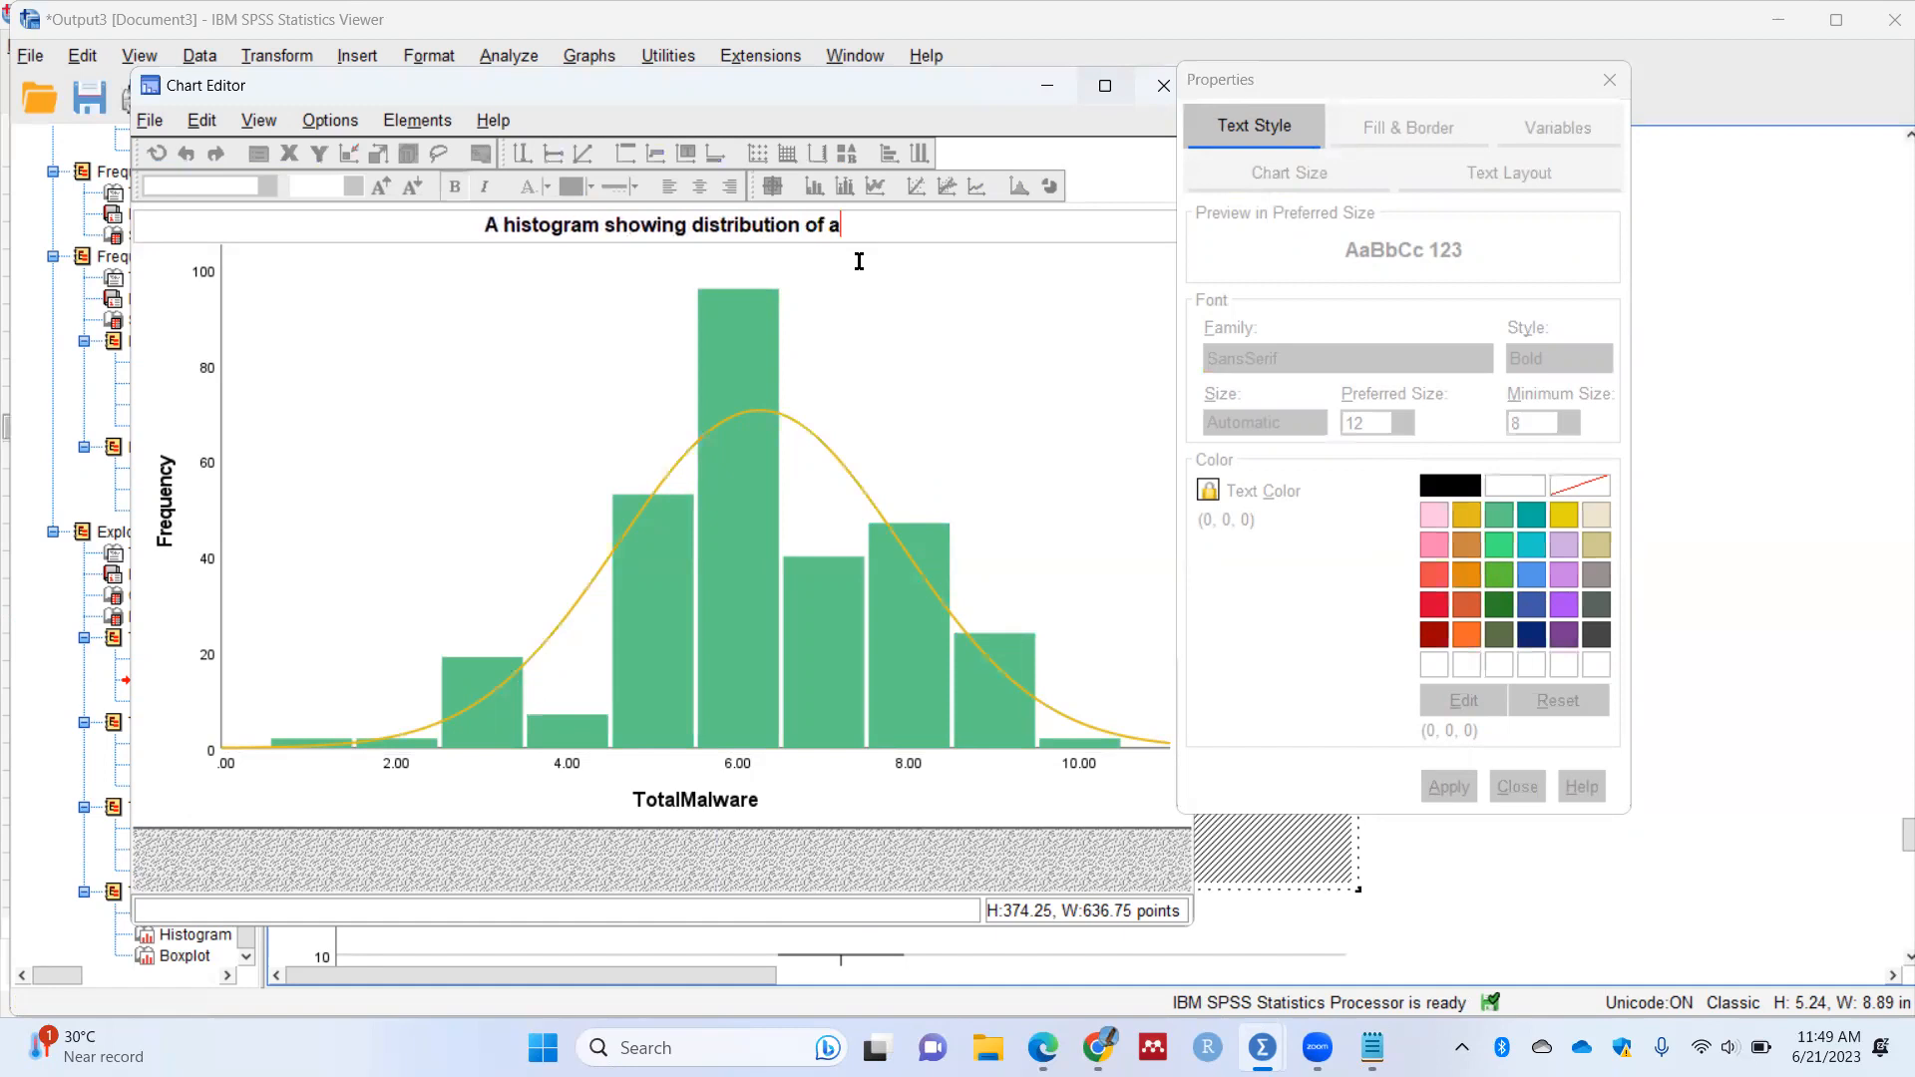
key("BackSpace")
key("BackSpace")
key("BackSpace")
type("otal")
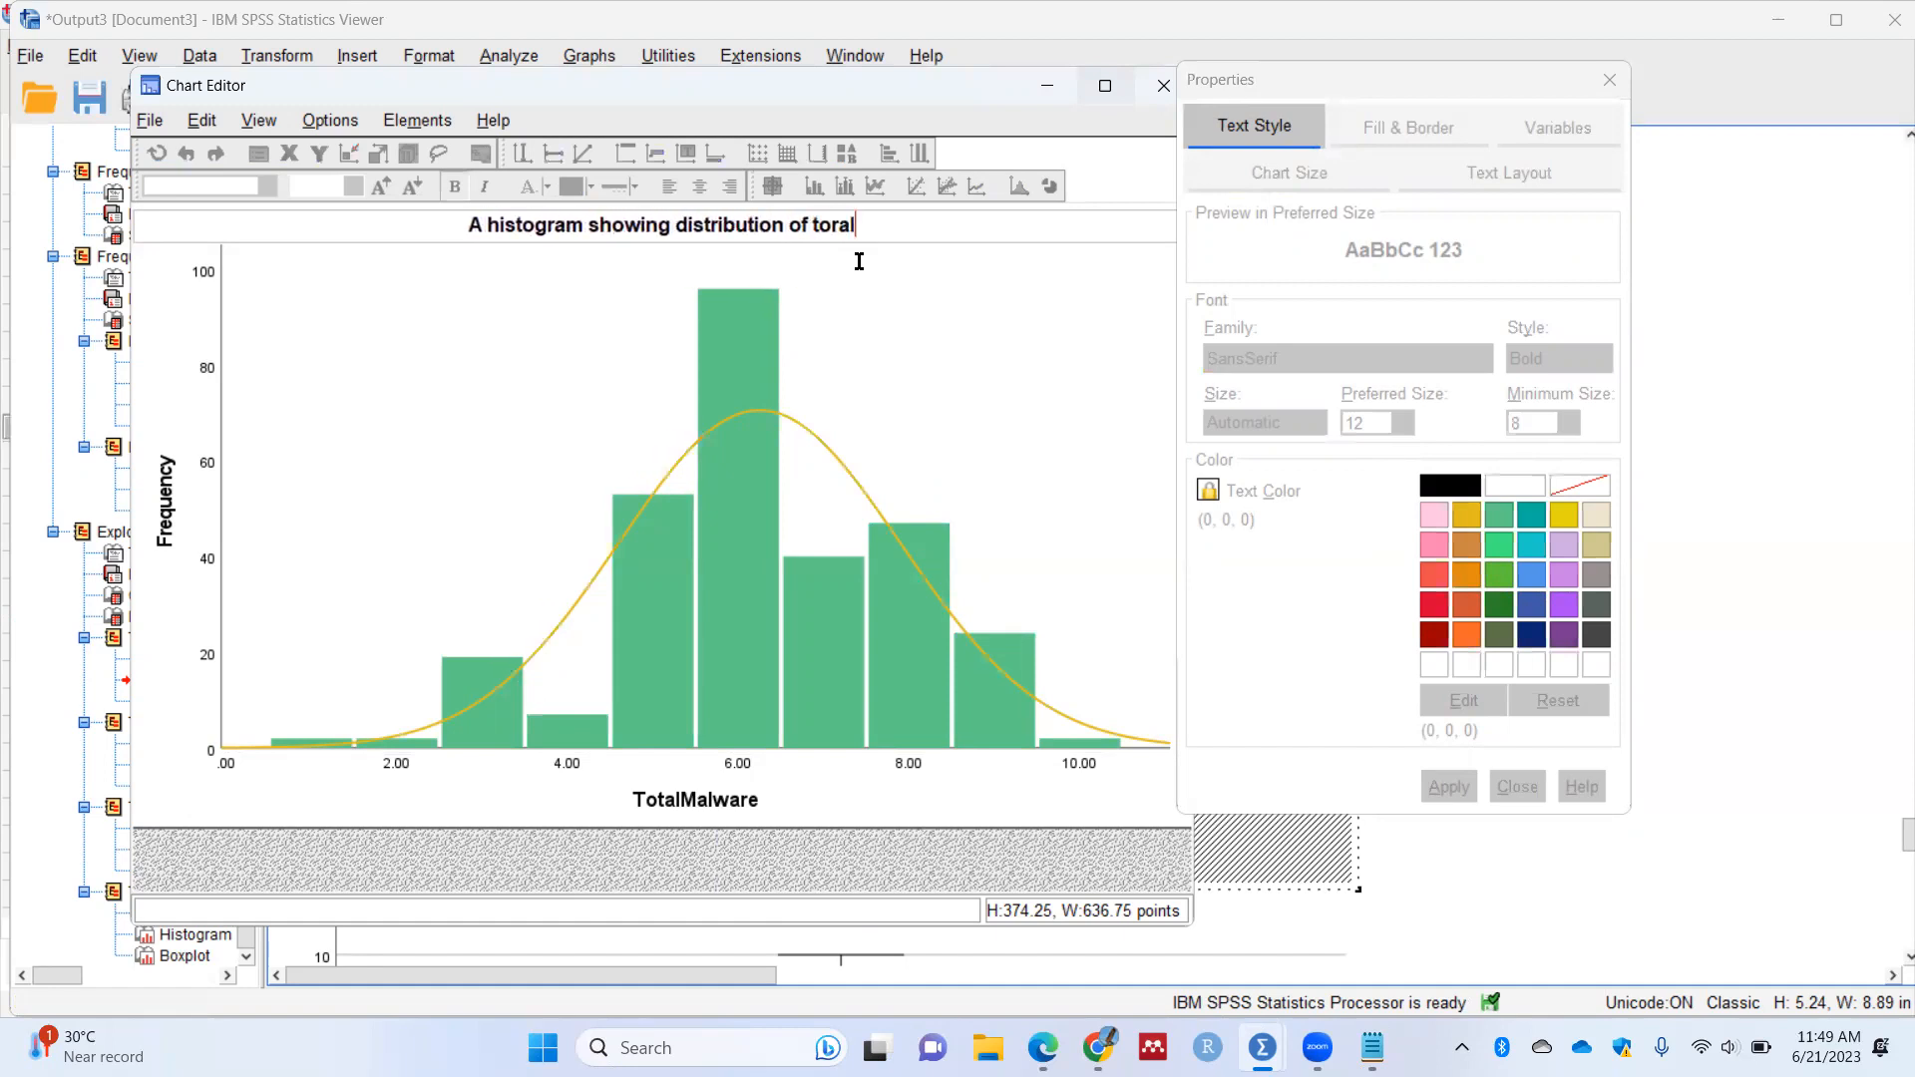
key("BackSpace")
key("BackSpace")
type("tal ")
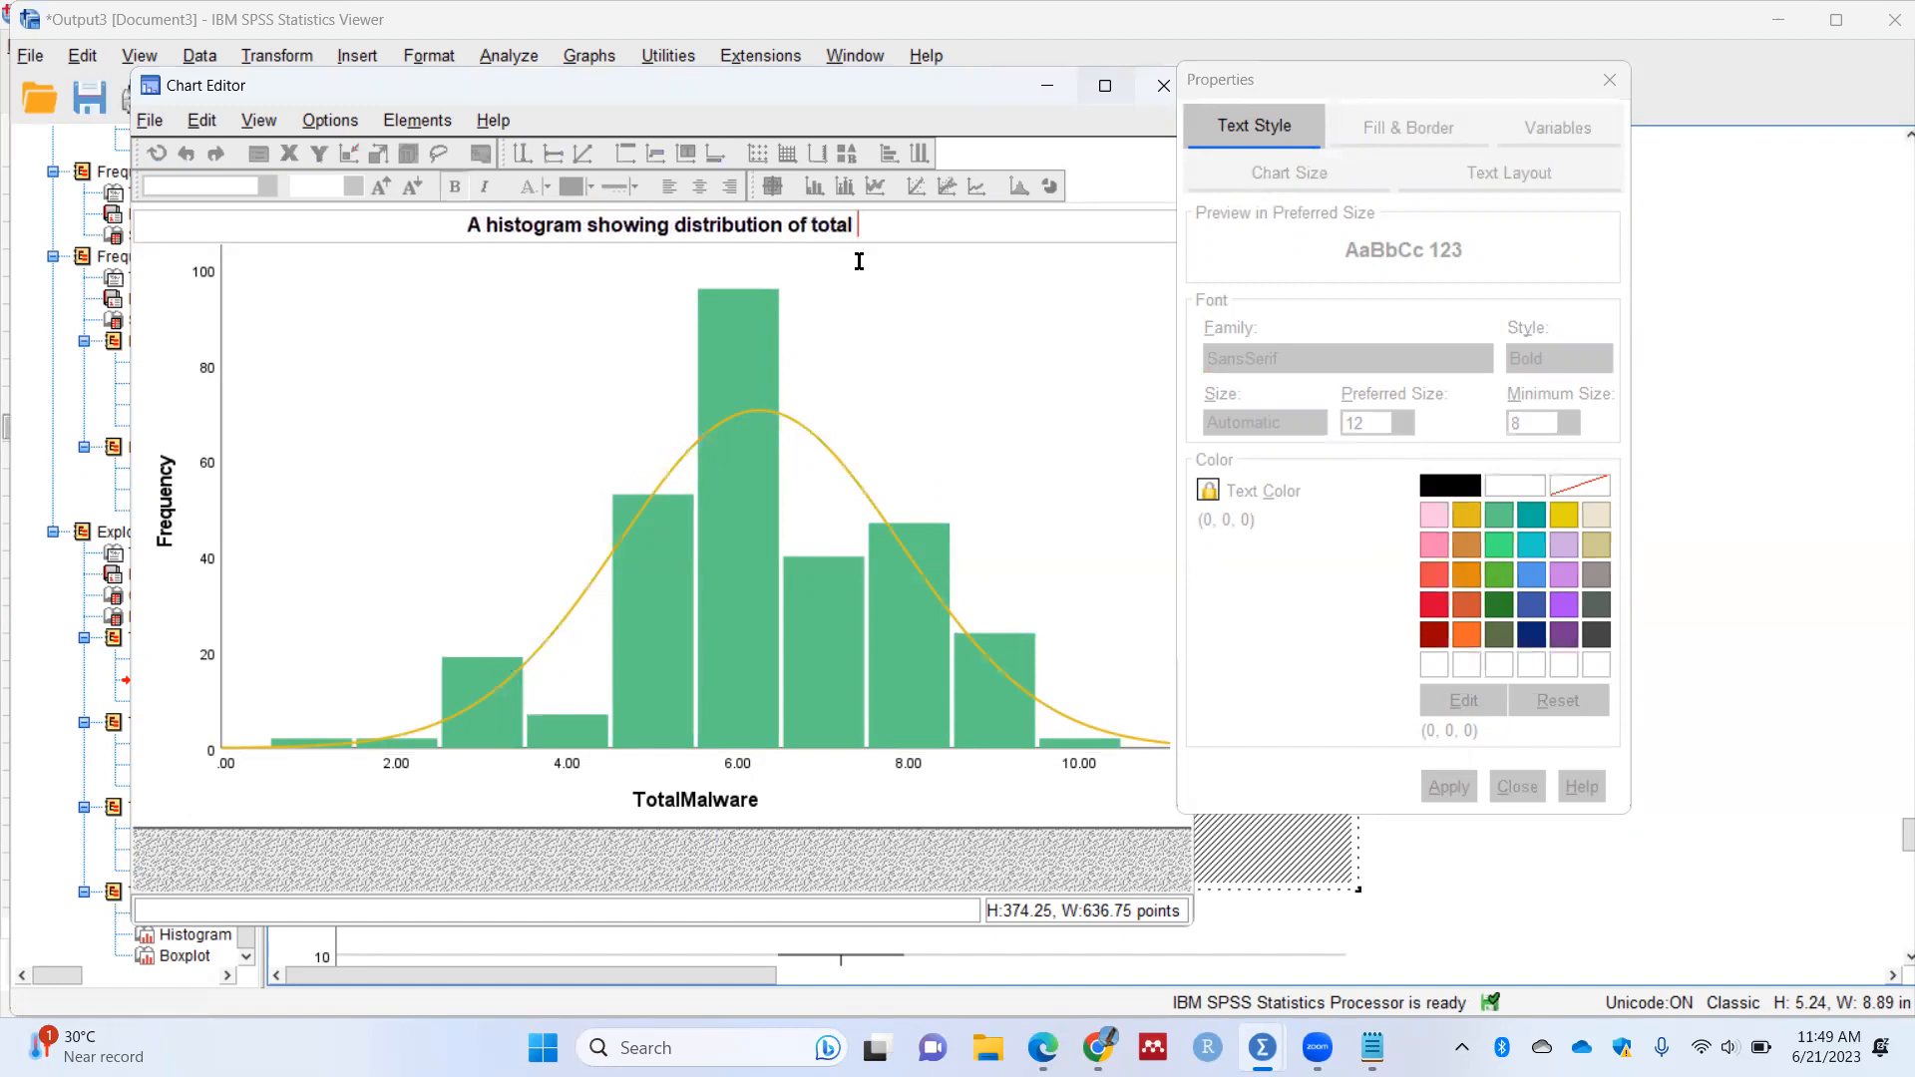
type("s")
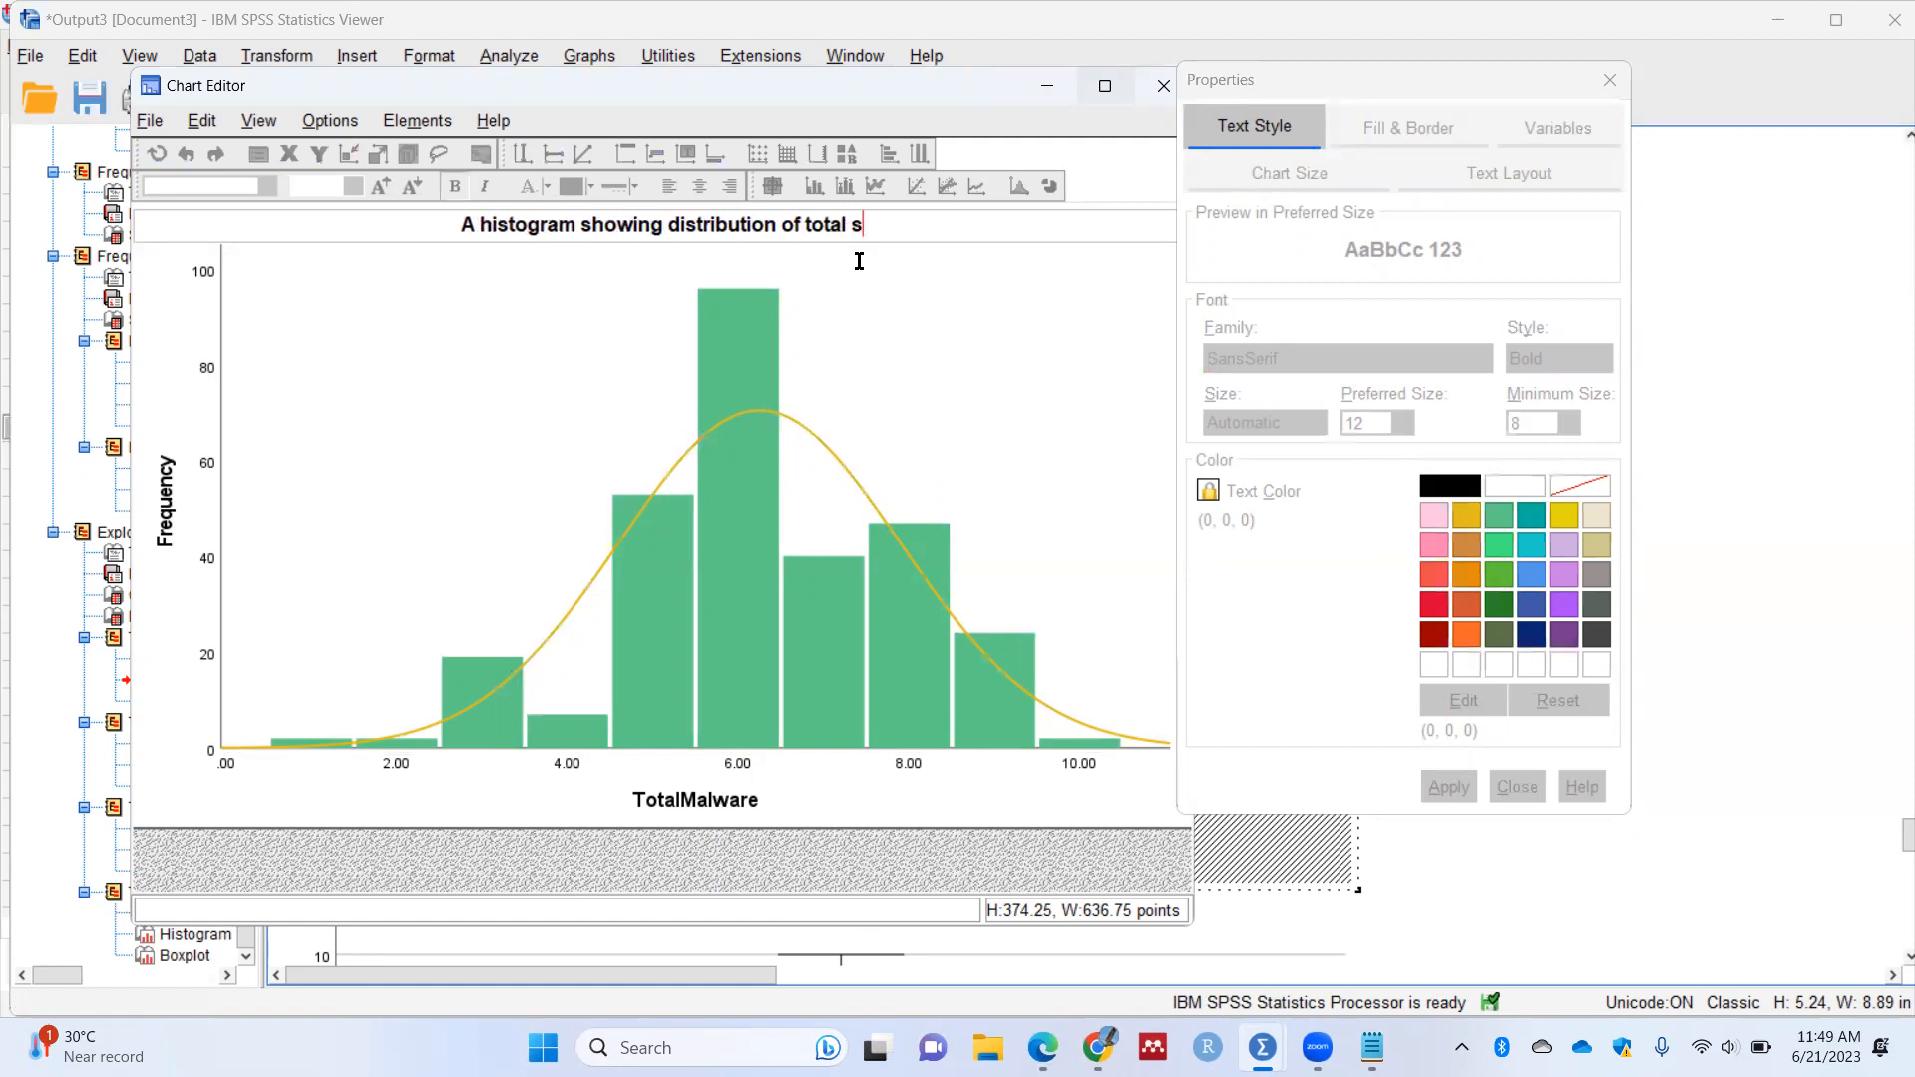
type("core for Mal")
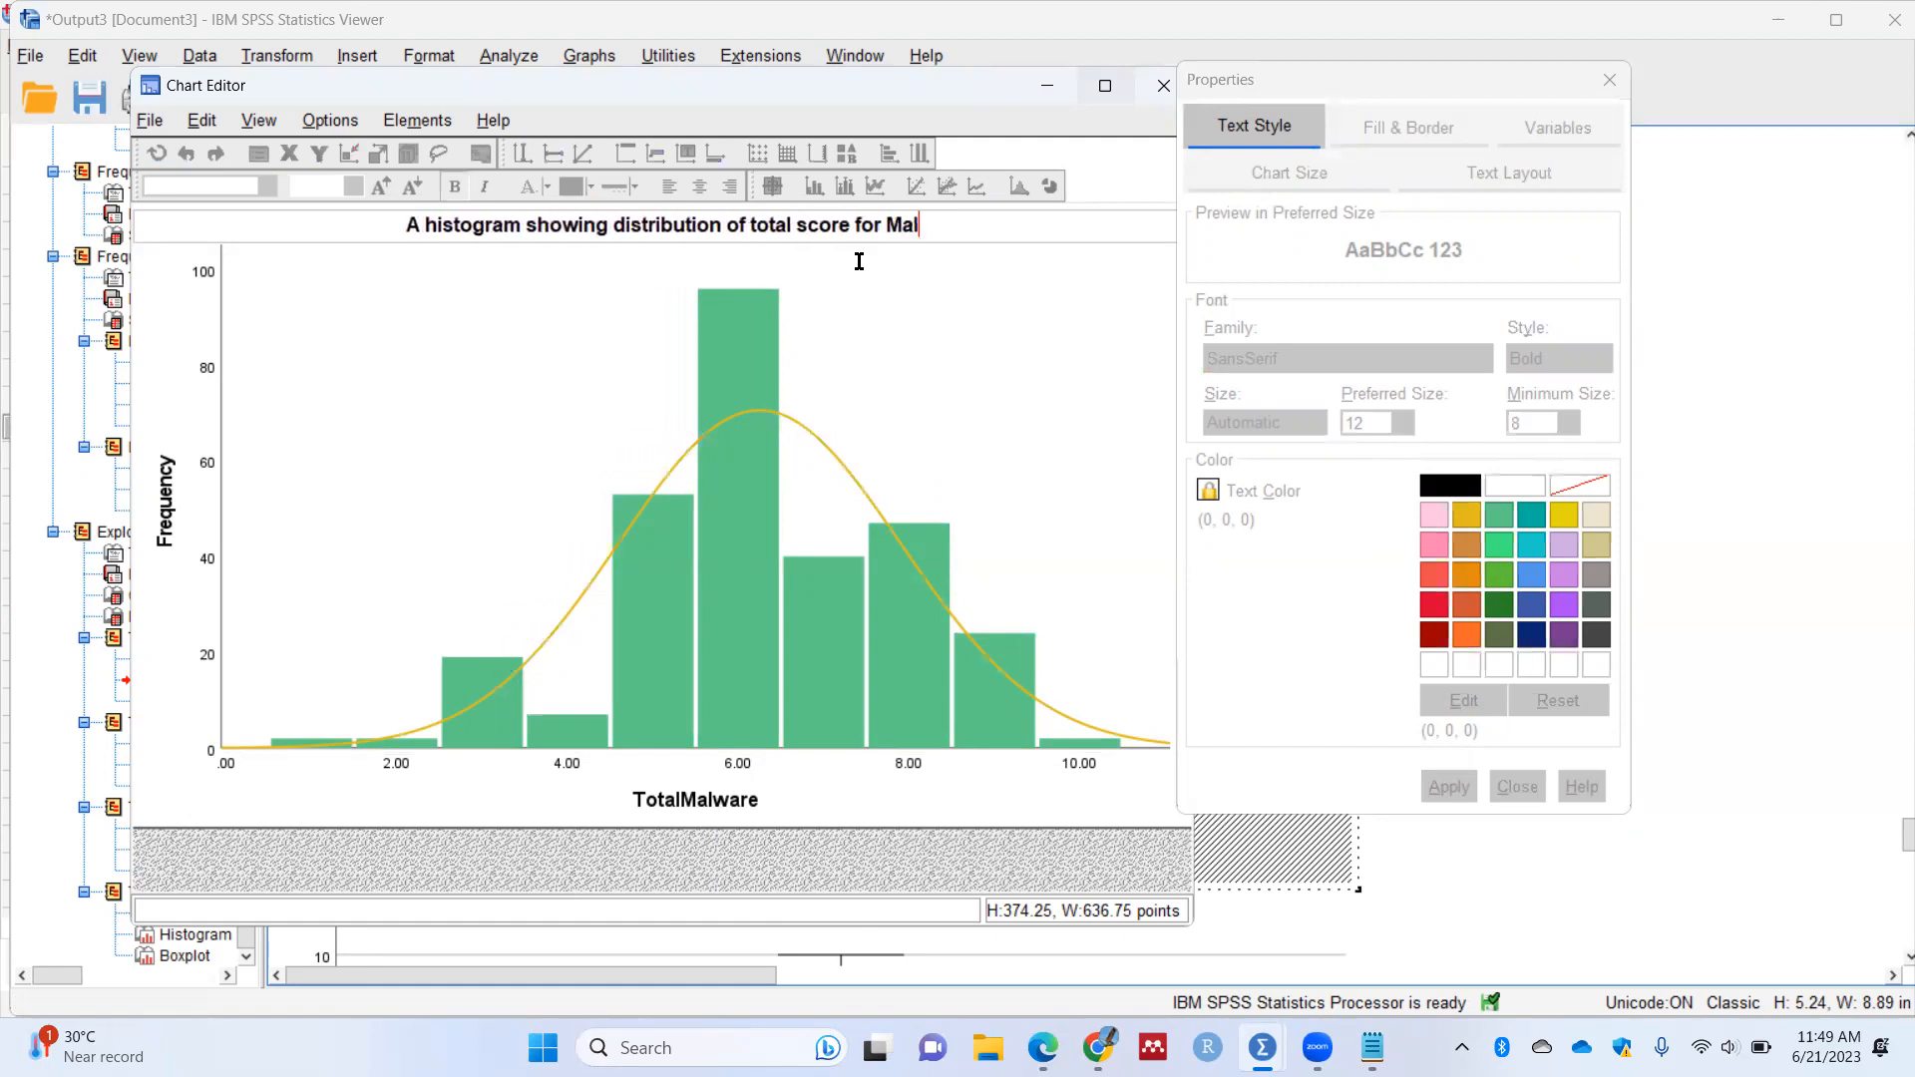
type("wa")
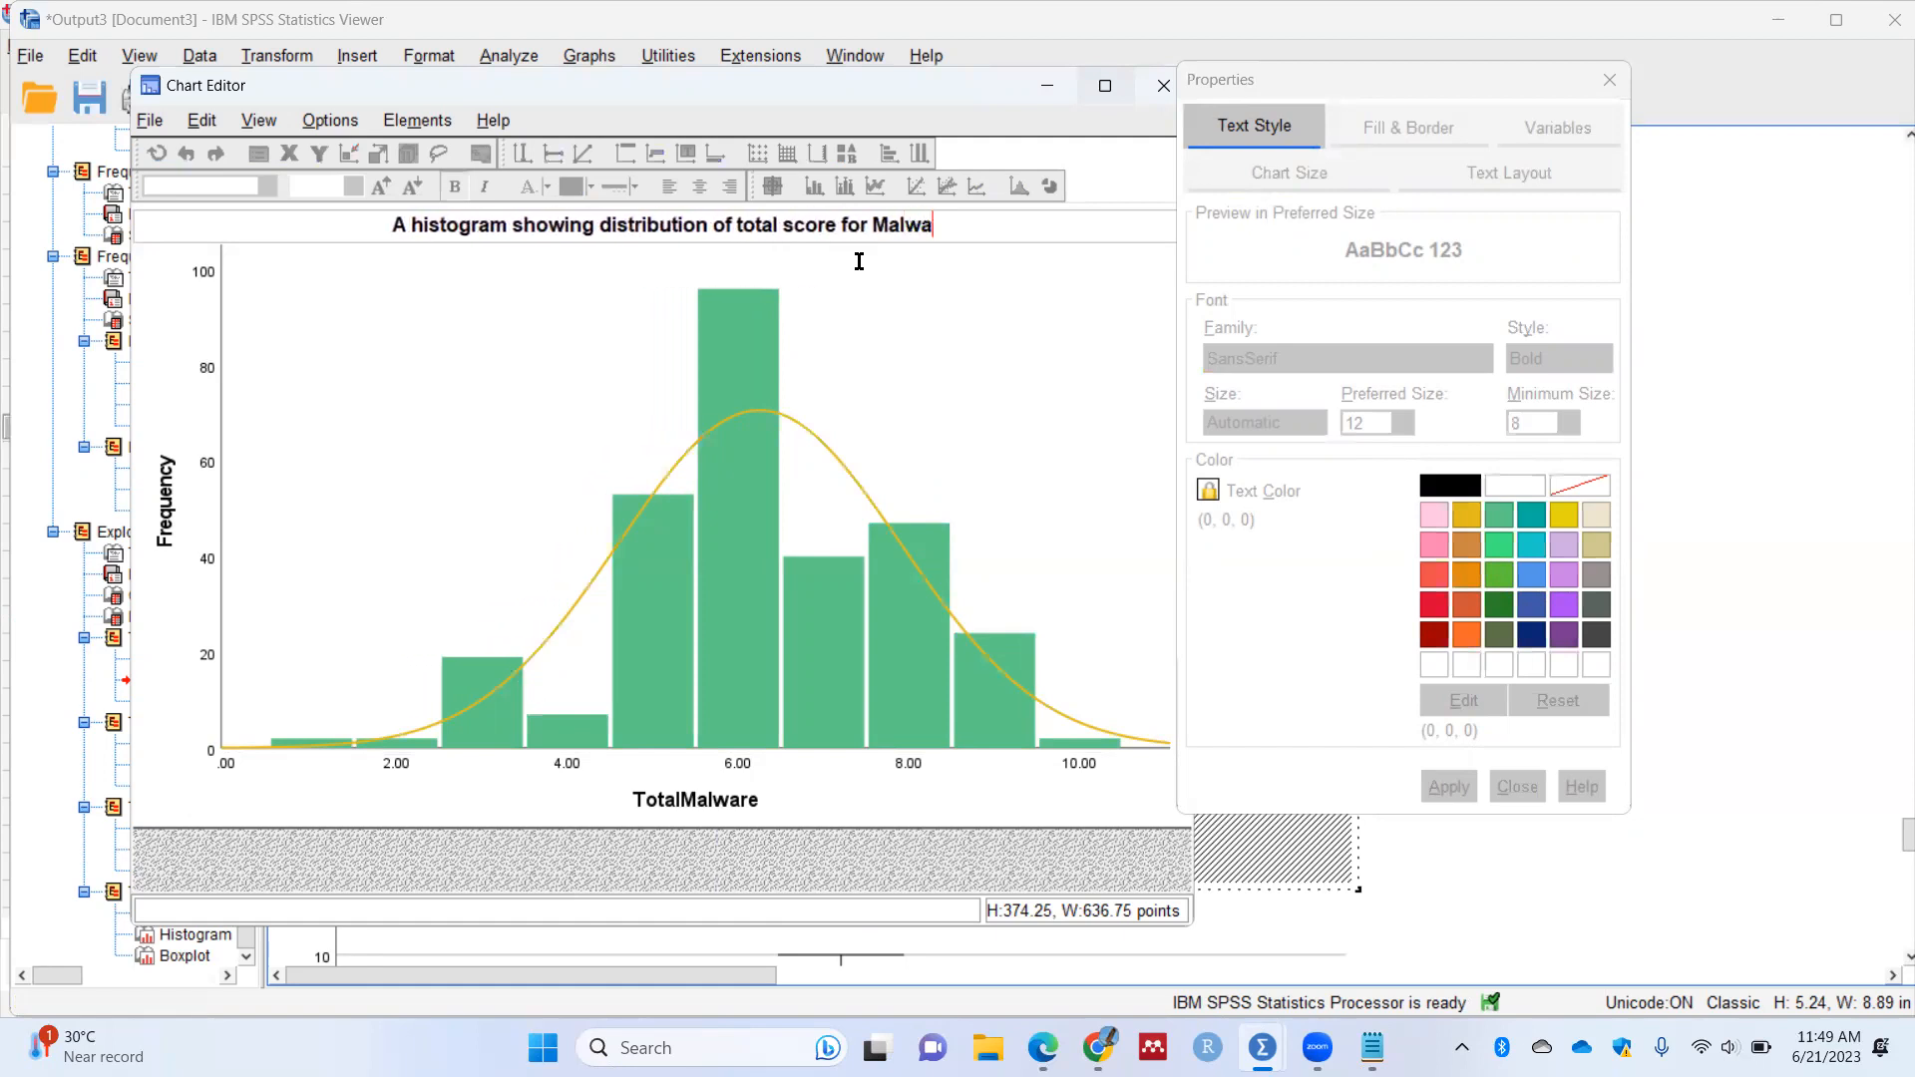
type("ware (n=")
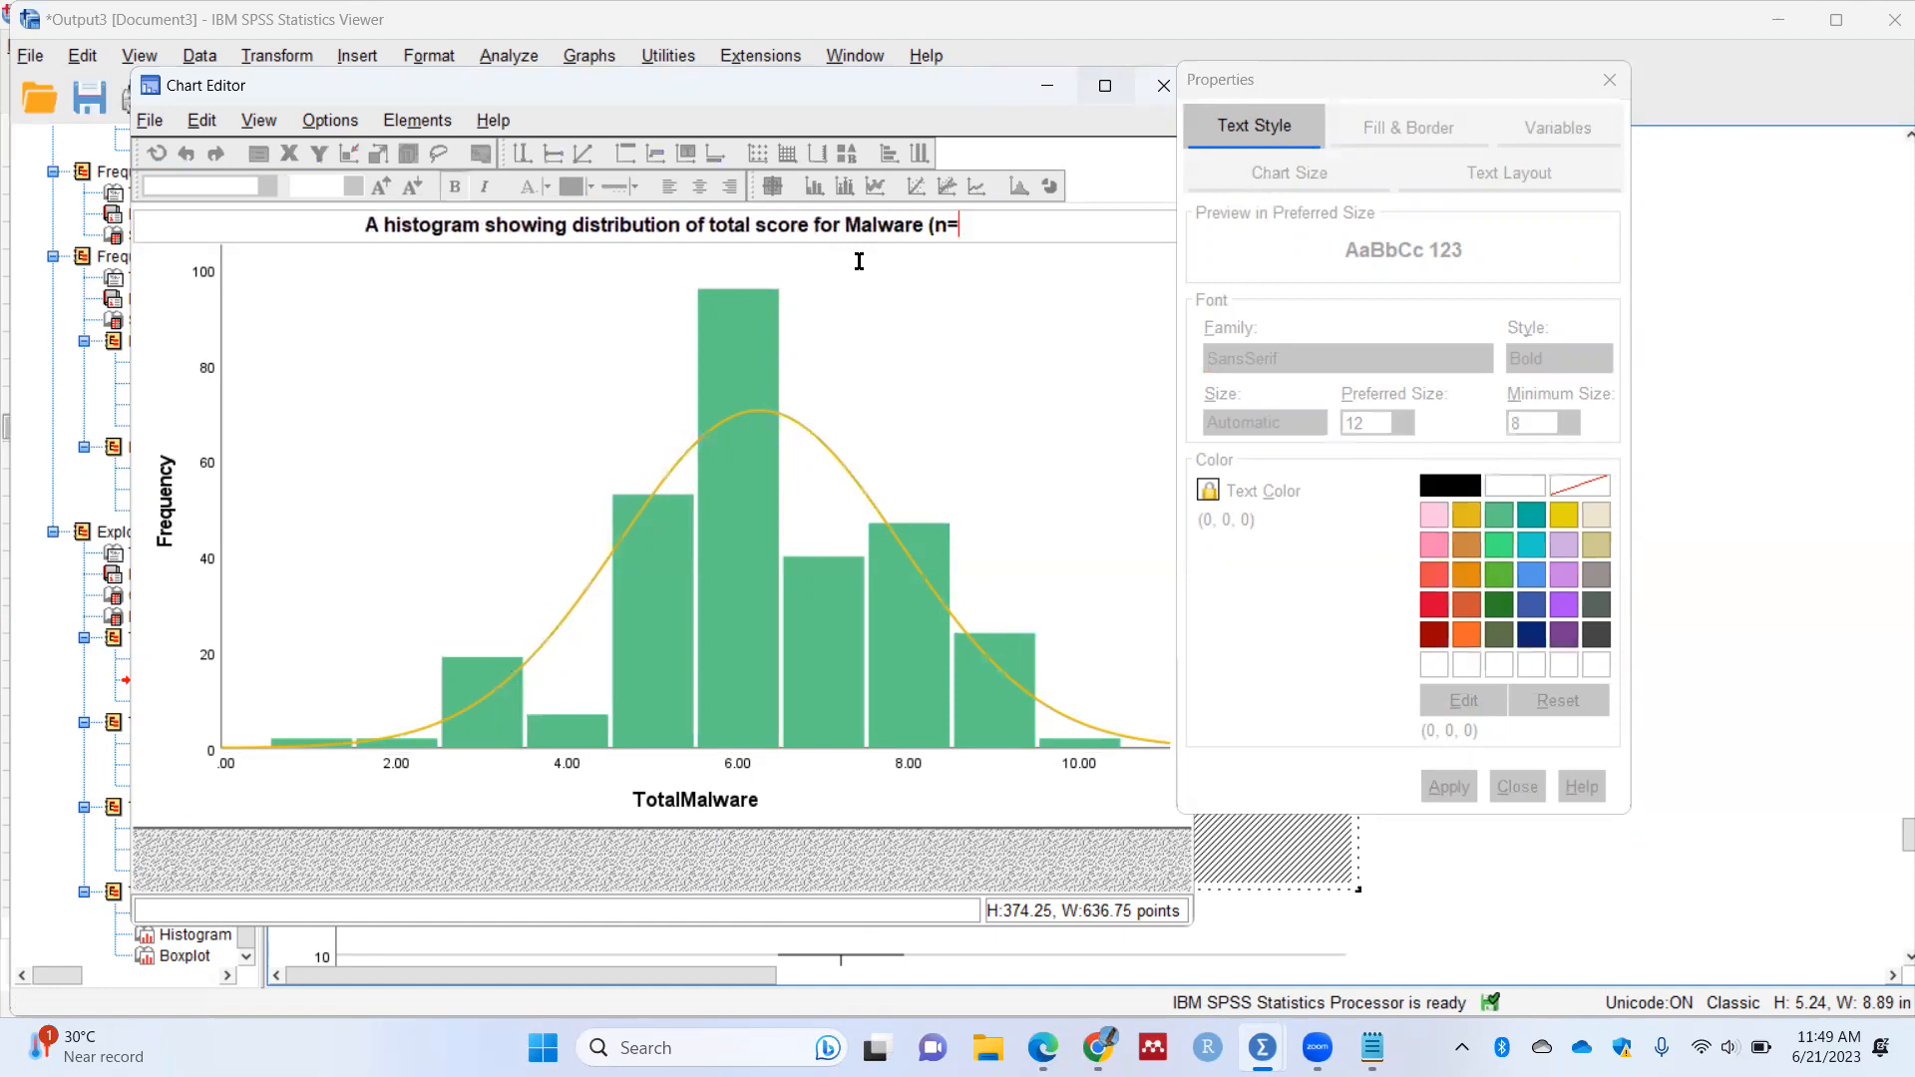
type("292)")
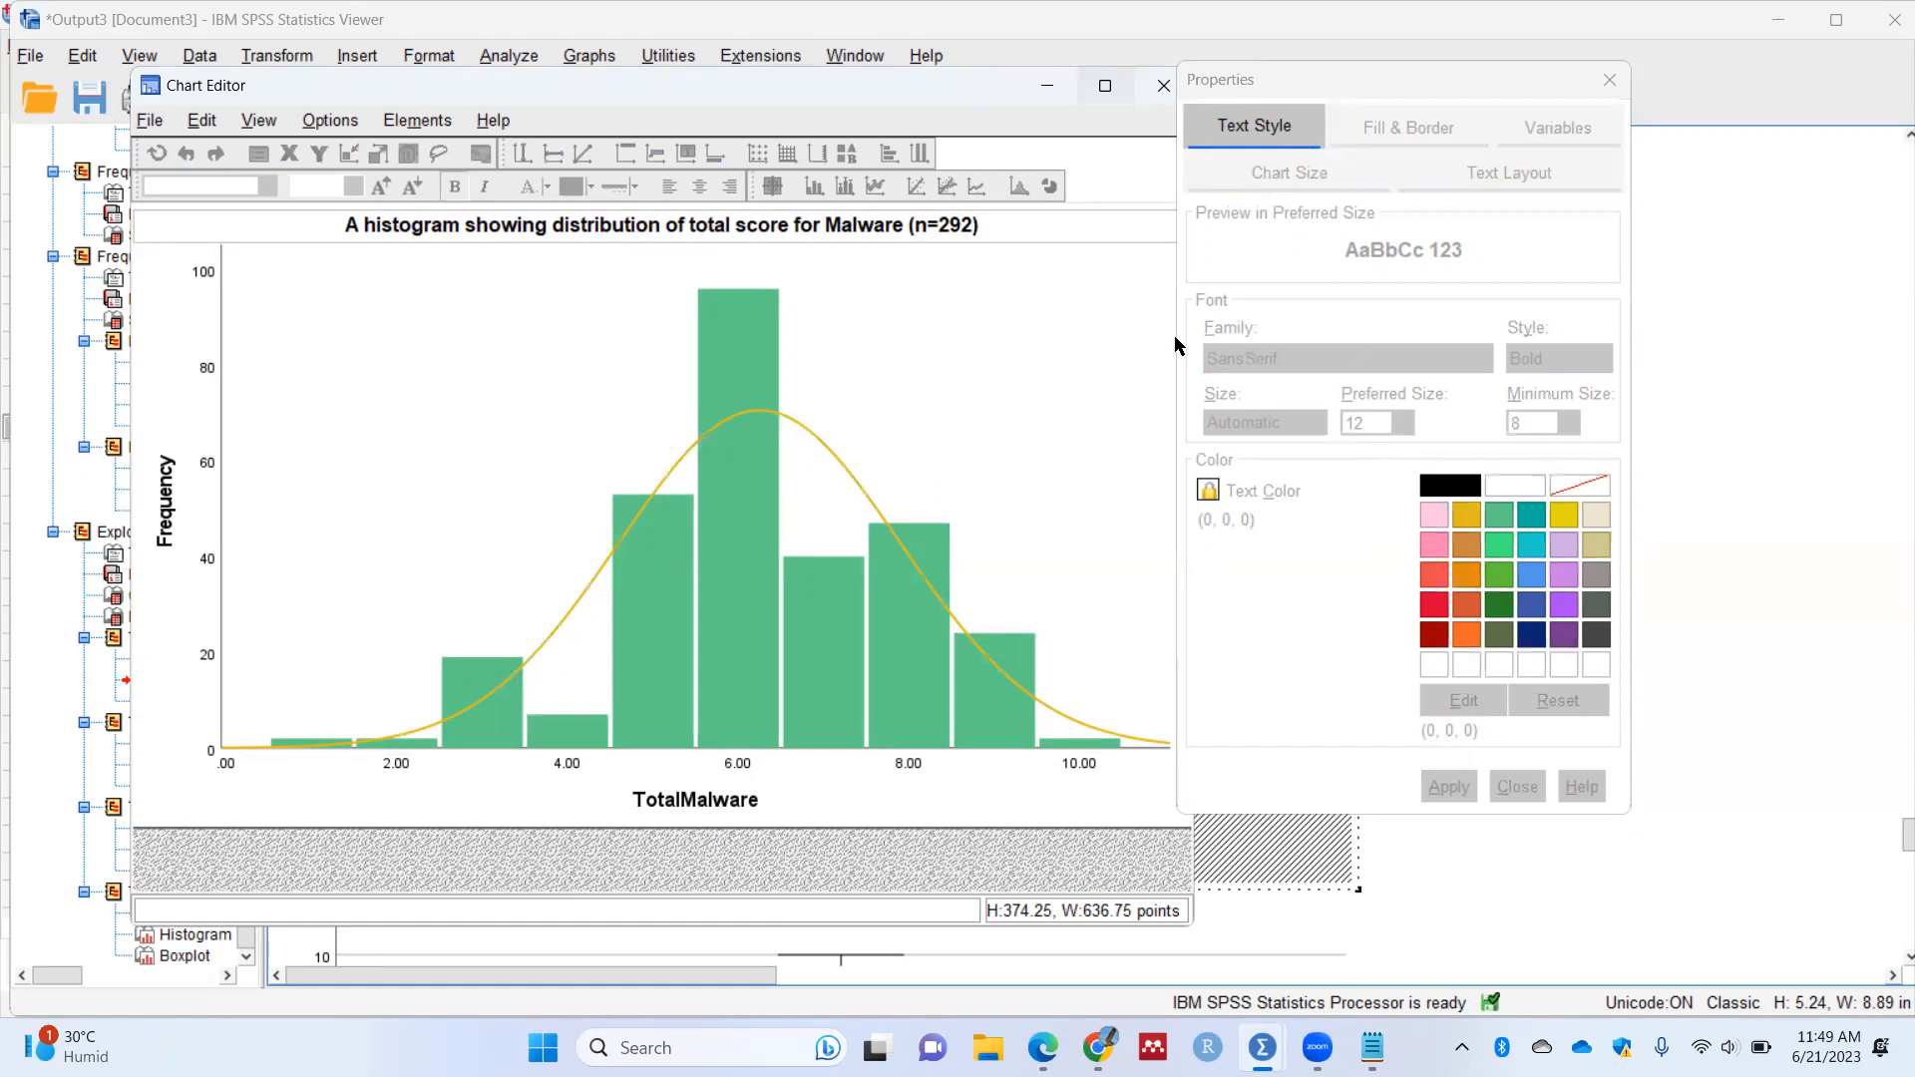
Step: Set the chart title's font to Times New Roman with a preferred size of 22
left_click(941, 232)
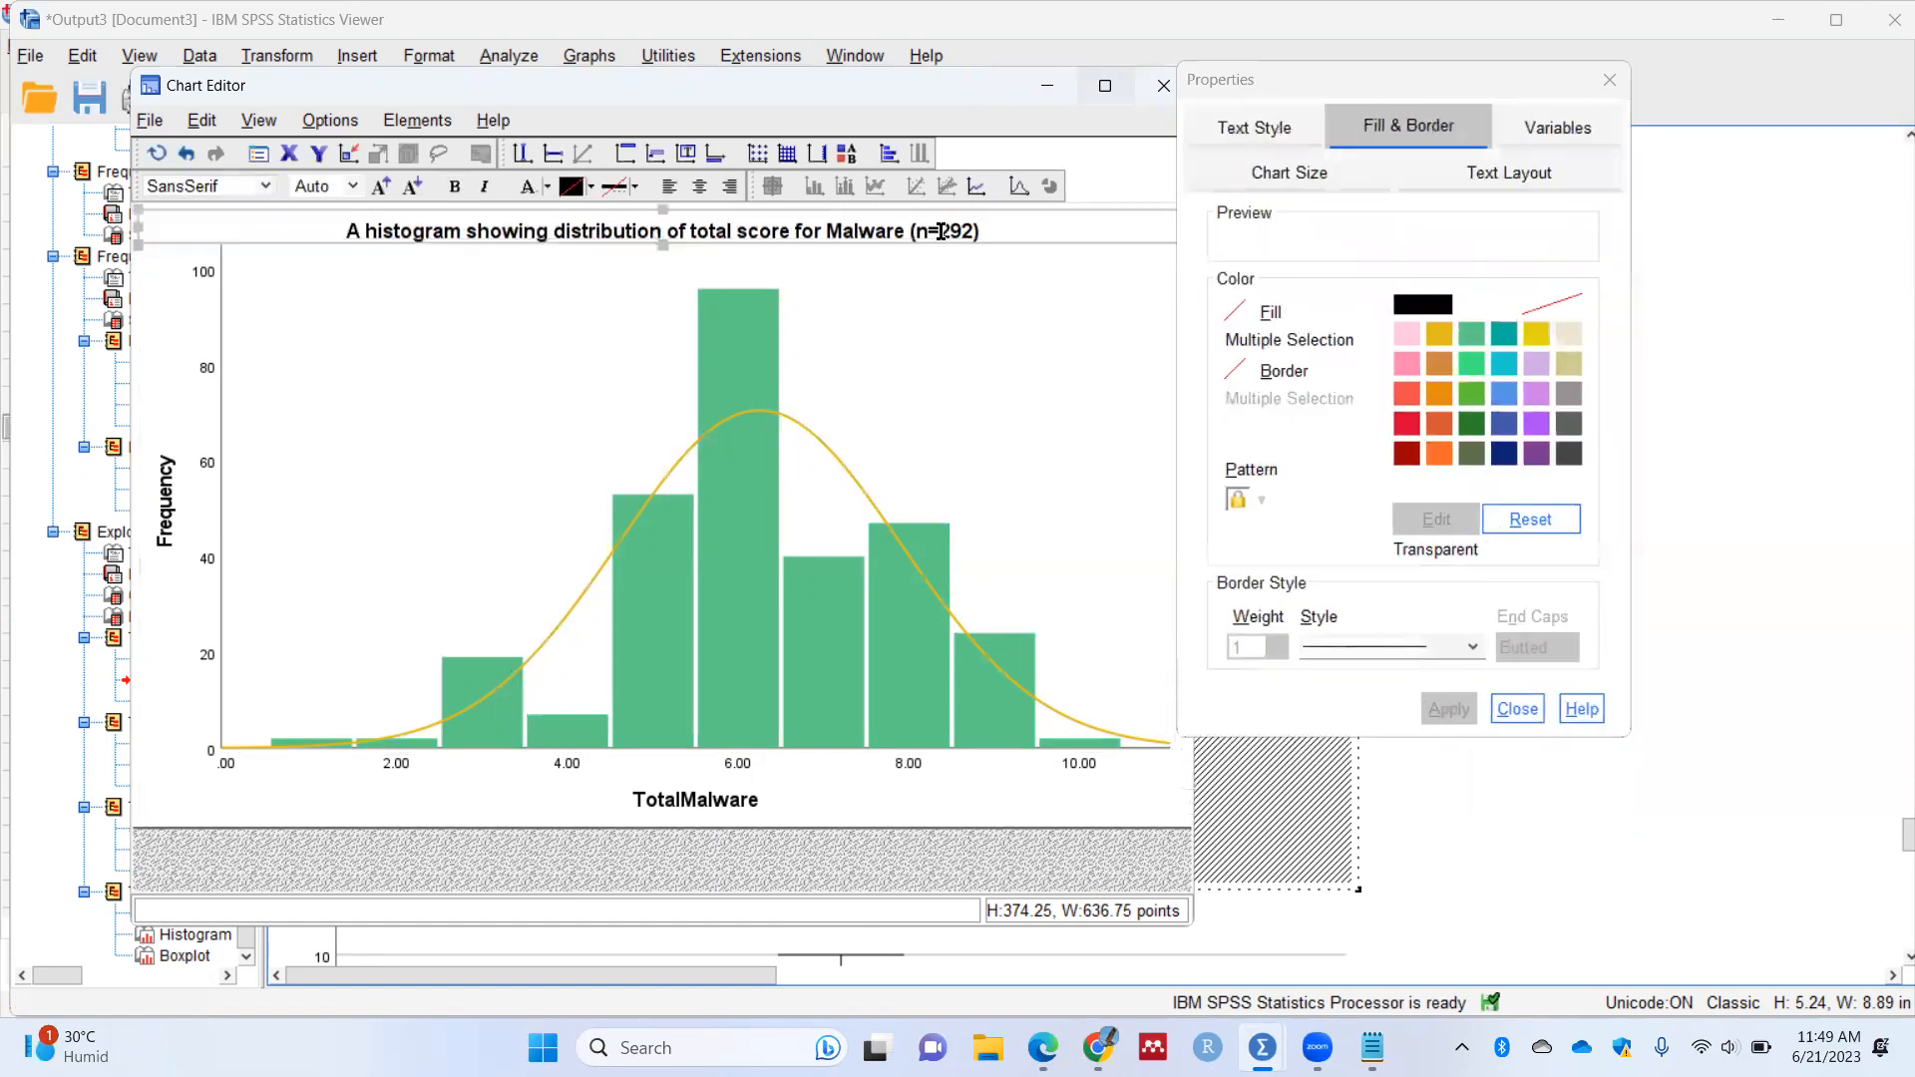
left_click(1274, 143)
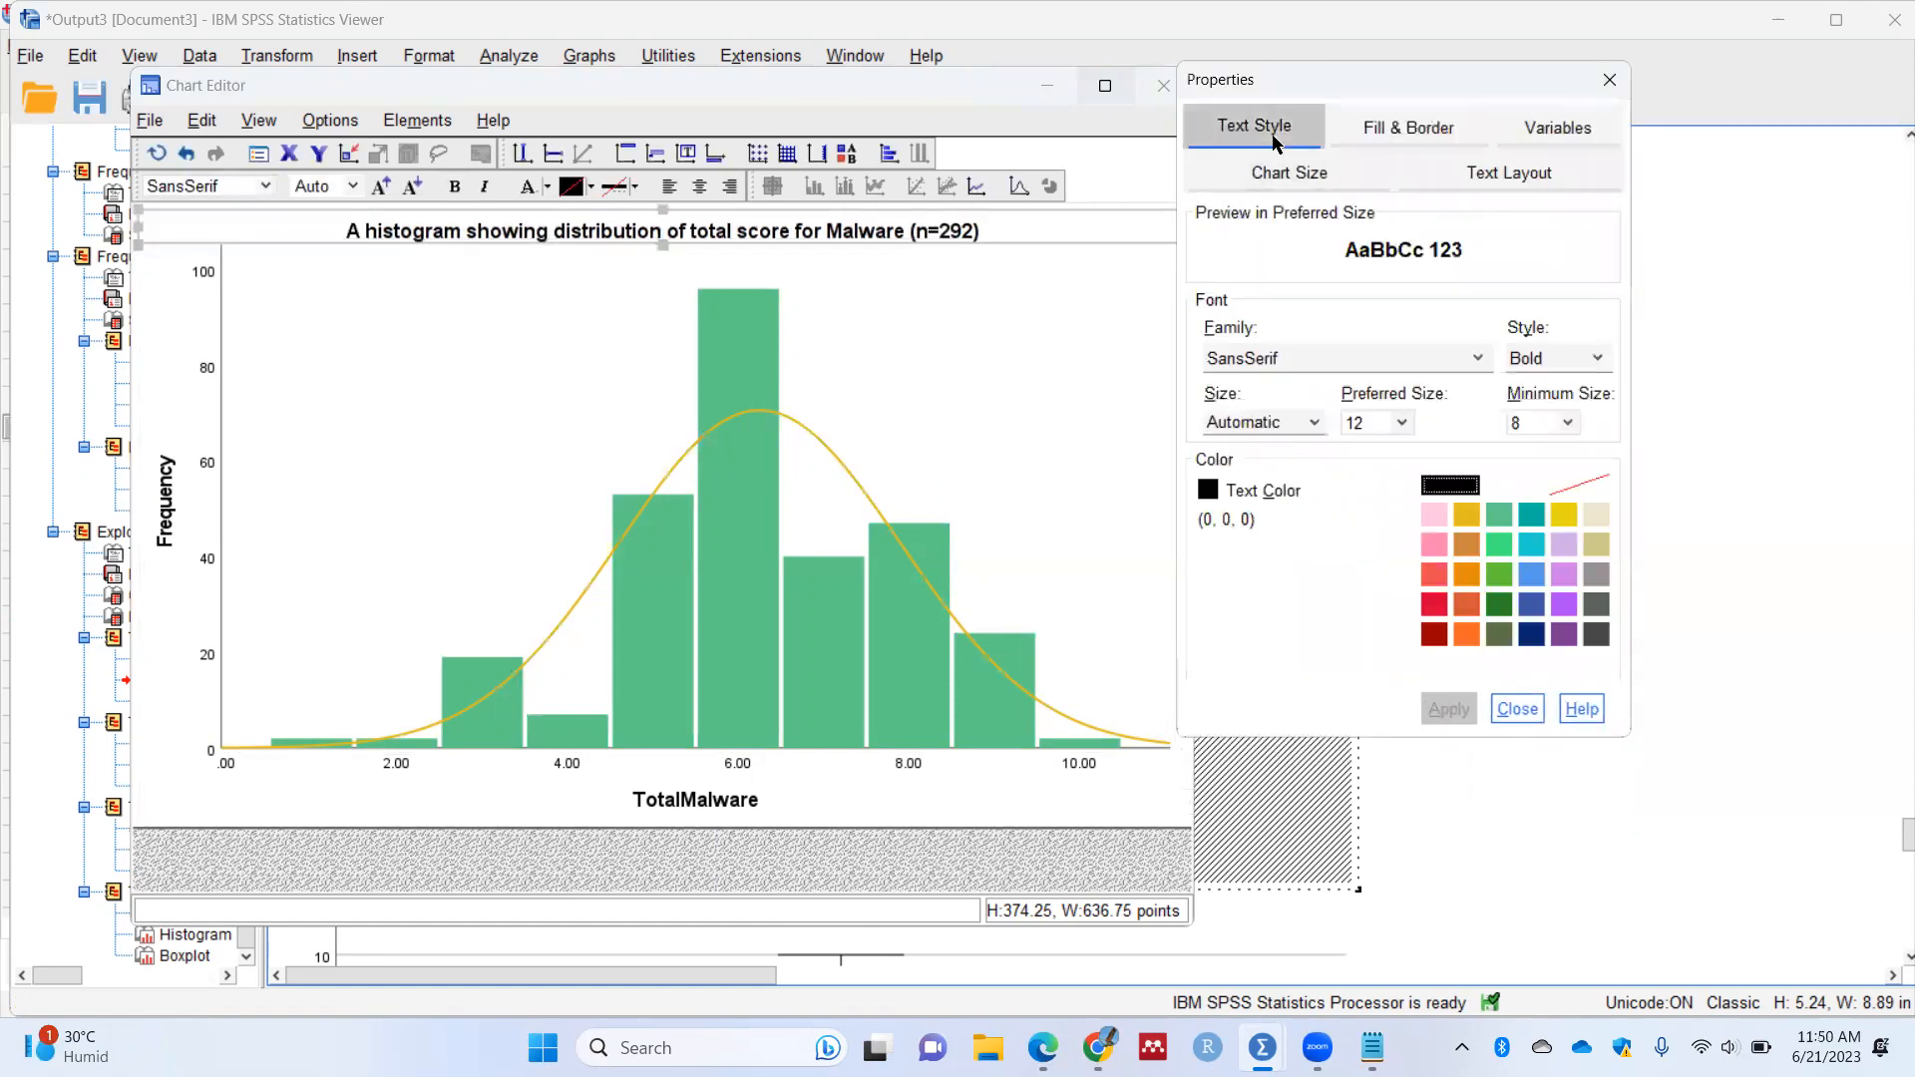
left_click(1375, 359)
scroll(1287, 514, "down", 8)
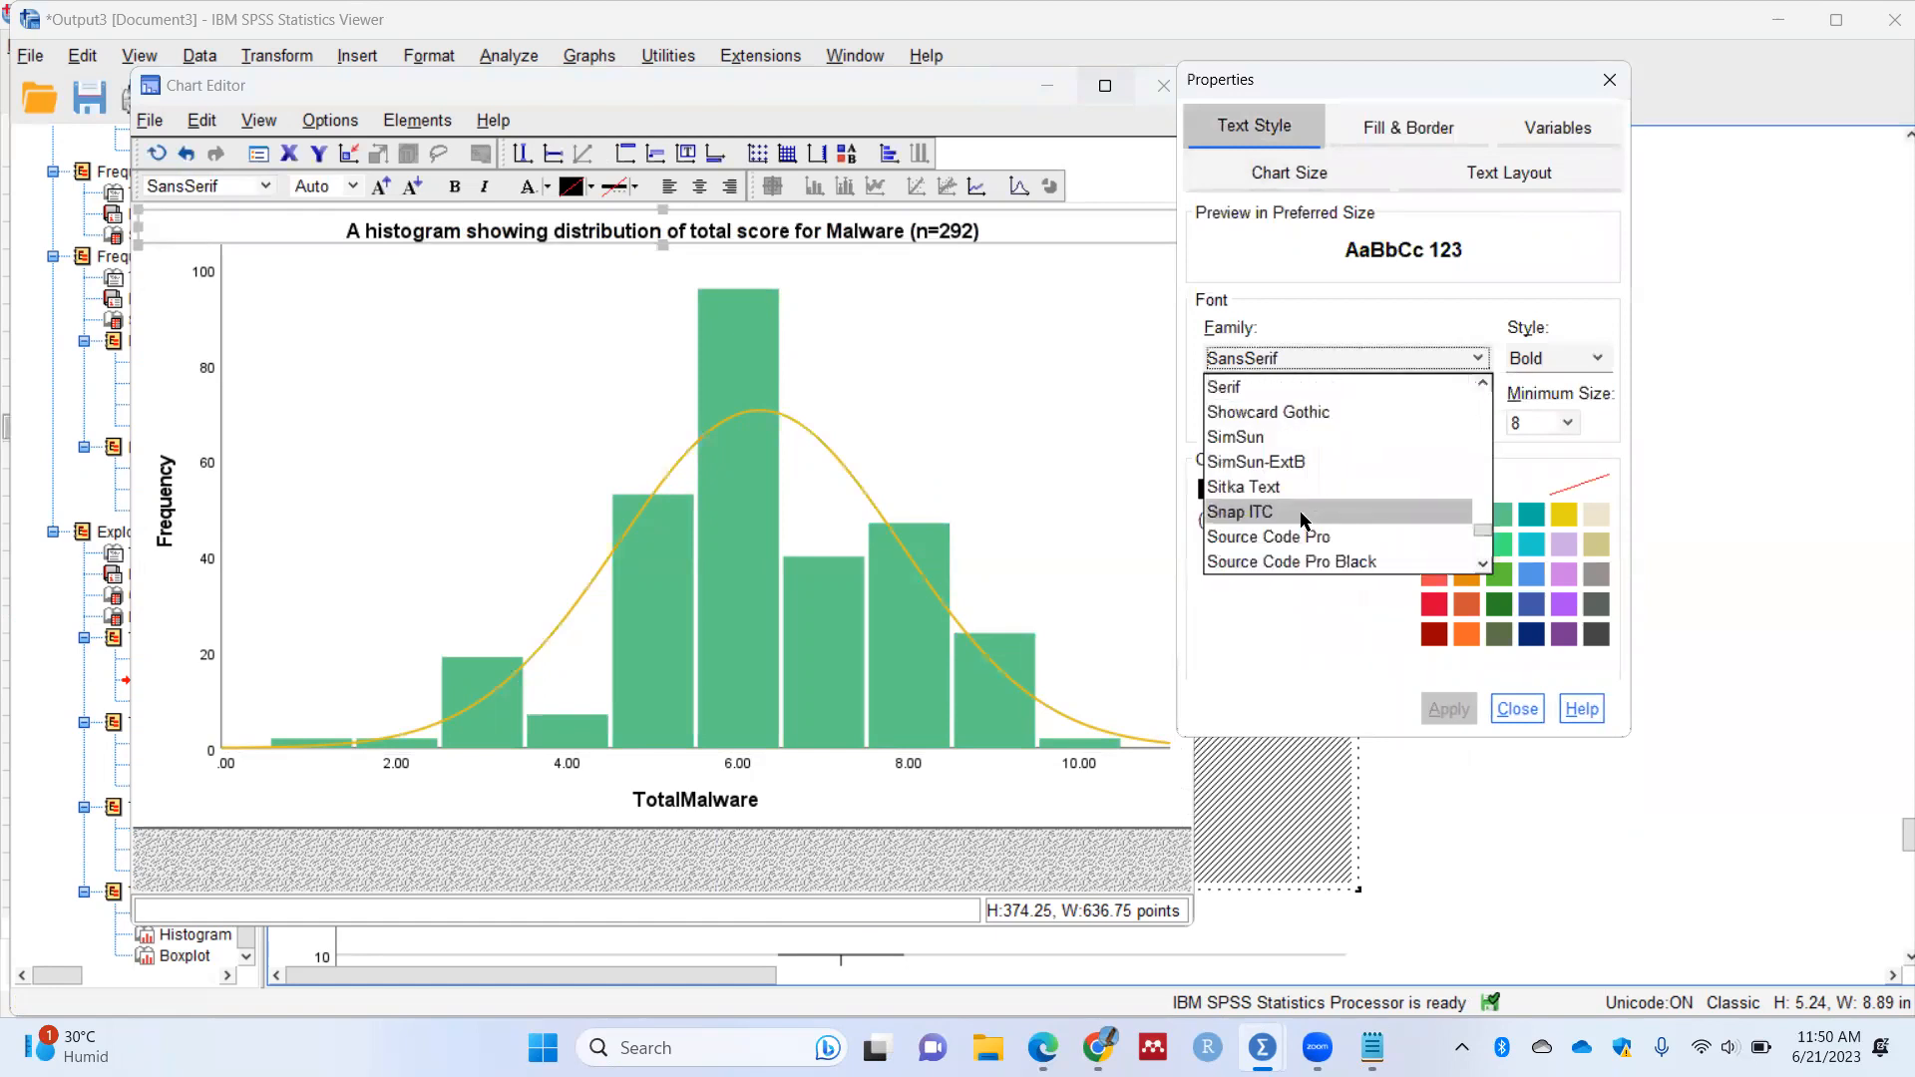
scroll(1287, 514, "down", 4)
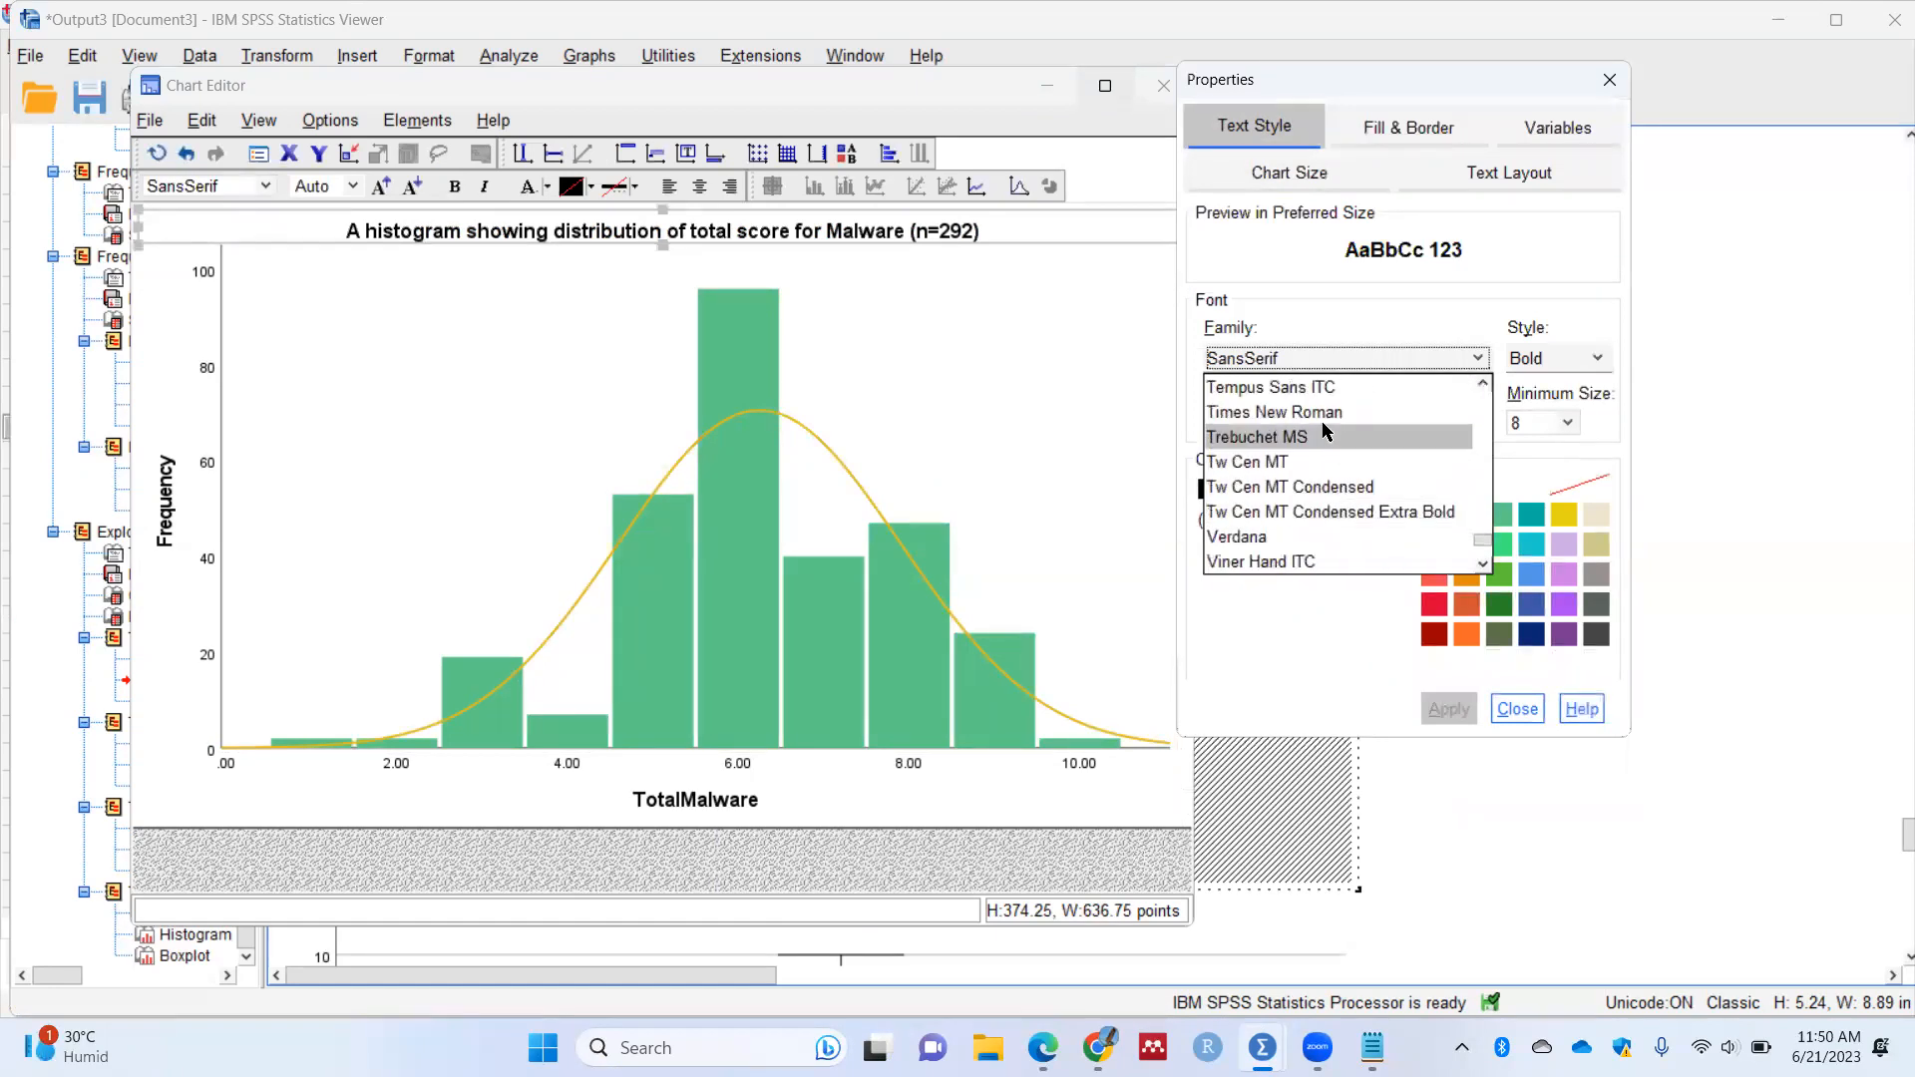
left_click(1337, 411)
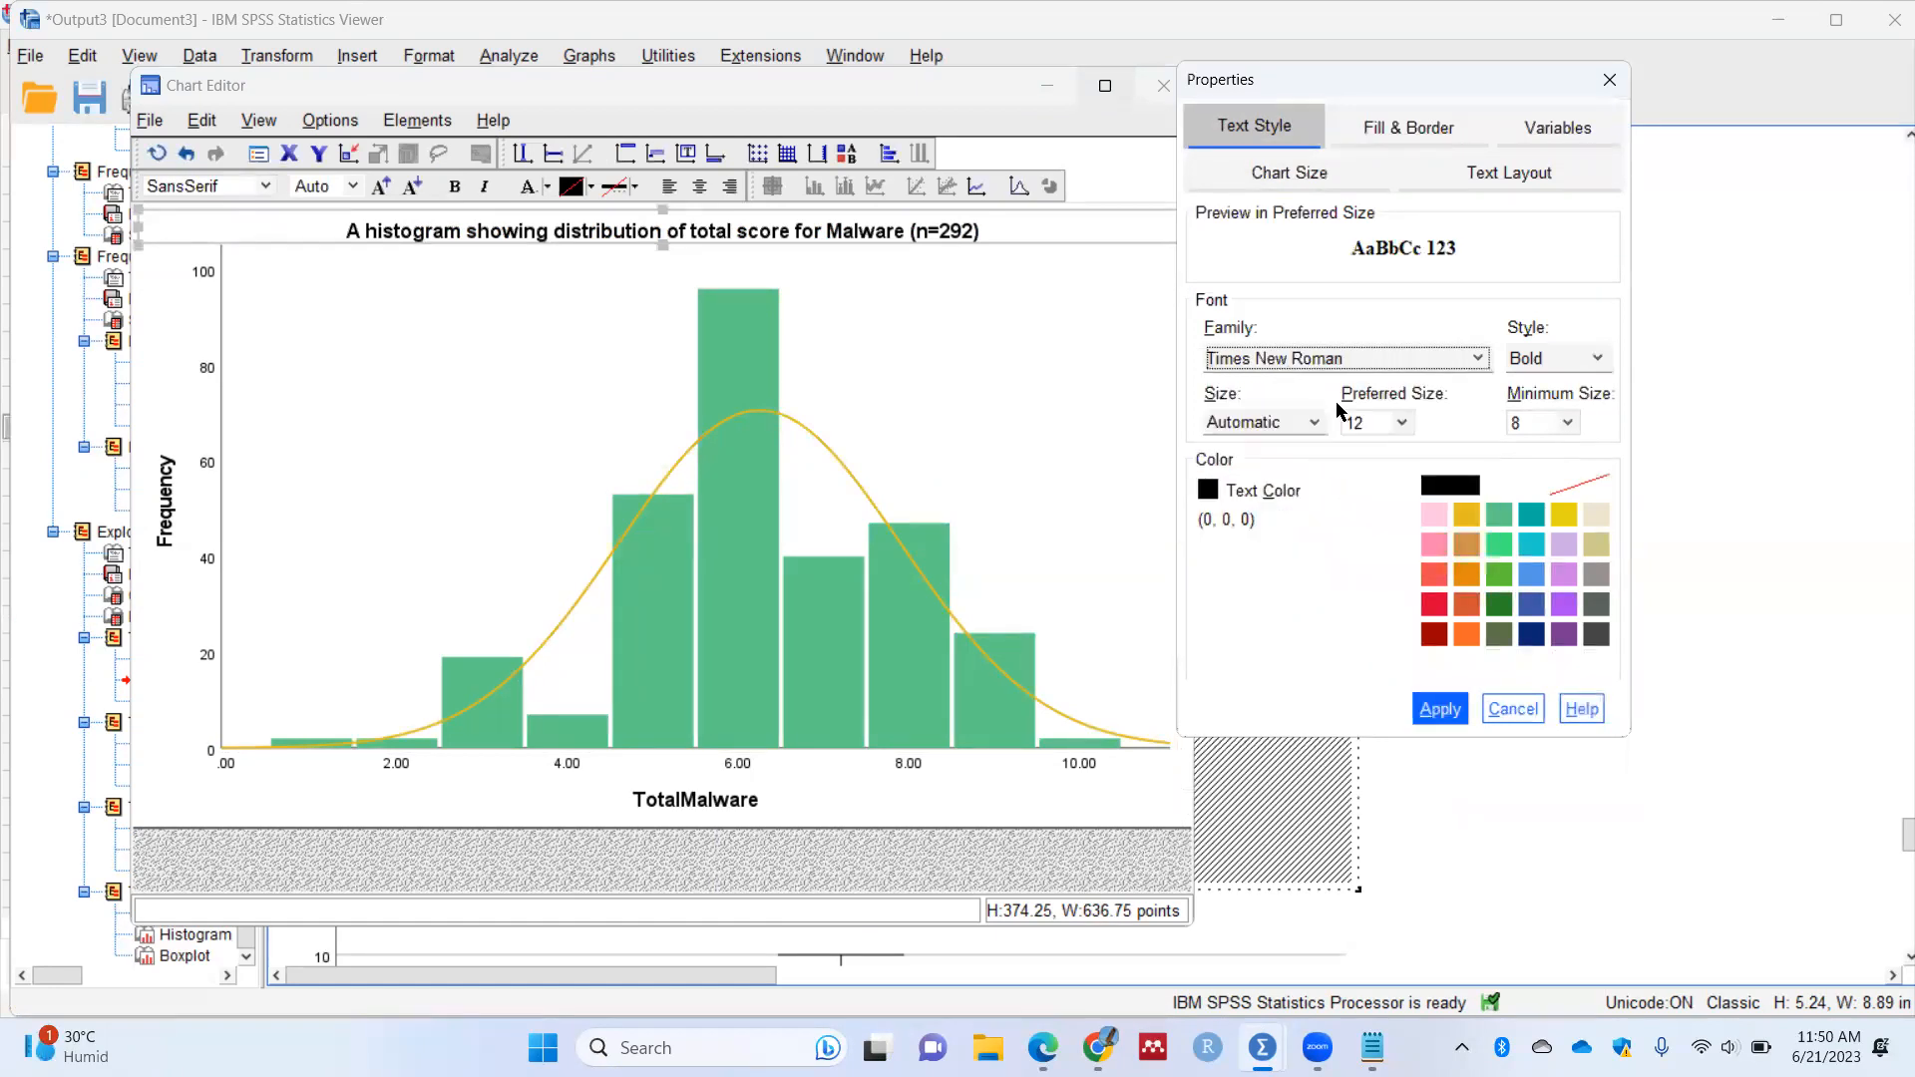
left_click(1401, 422)
left_click(1358, 575)
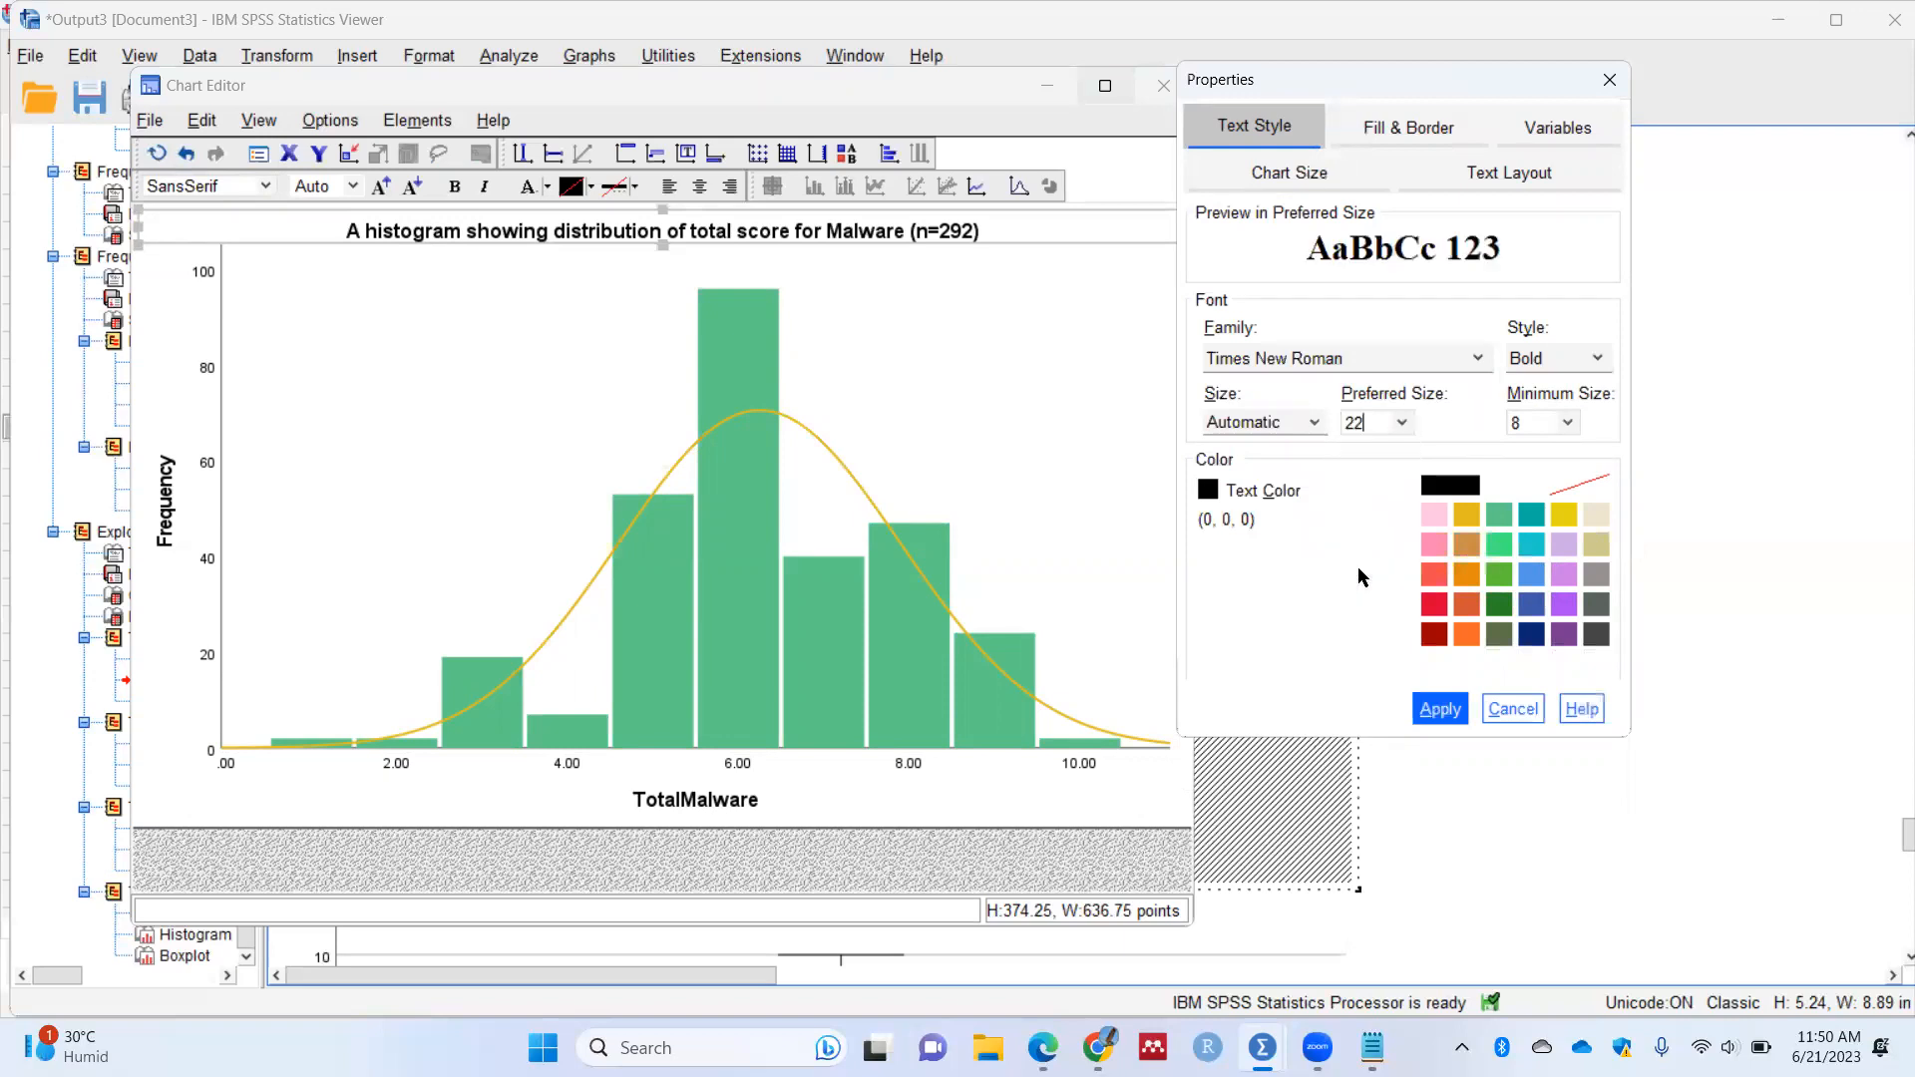
left_click(1441, 709)
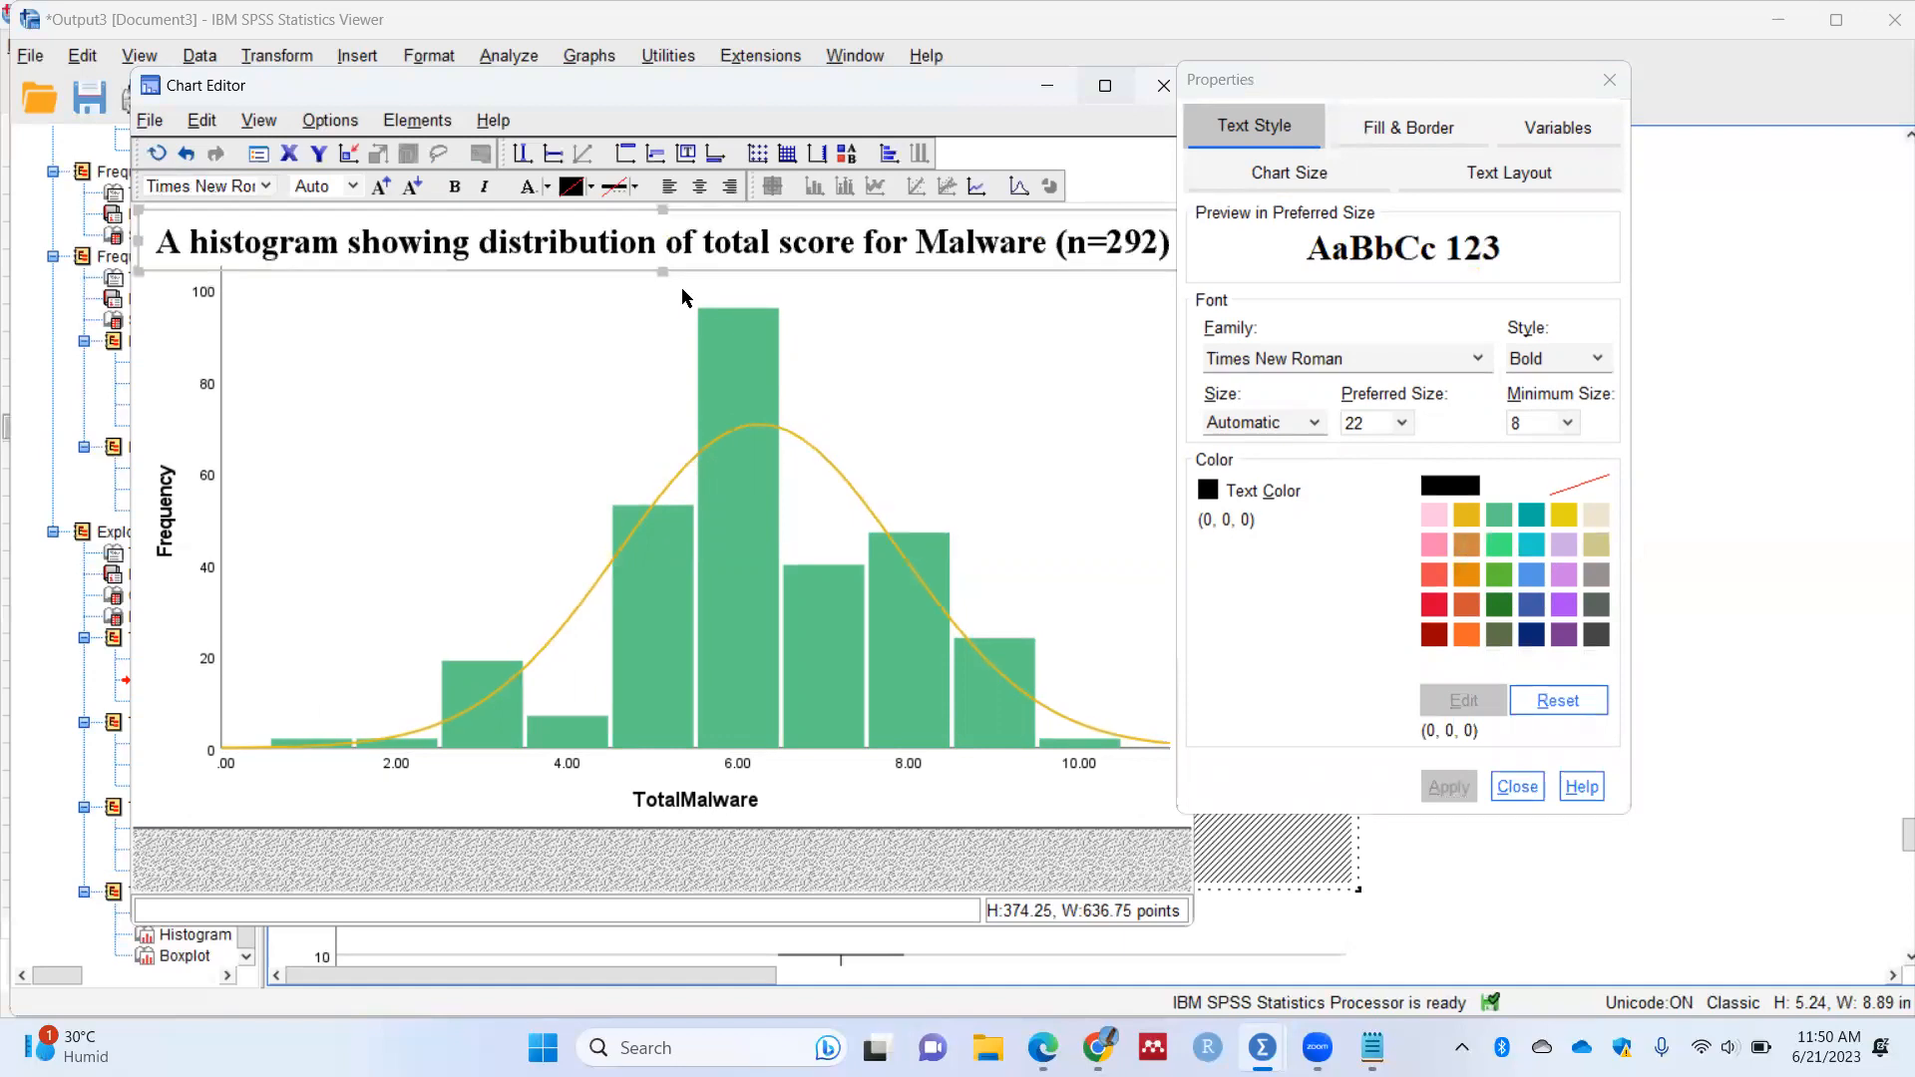
Step: Set the Frequency axis title's font to Times New Roman with a preferred size of 20
left_click(165, 509)
left_click(1342, 358)
scroll(1315, 531, "down", 5)
scroll(1315, 531, "down", 3)
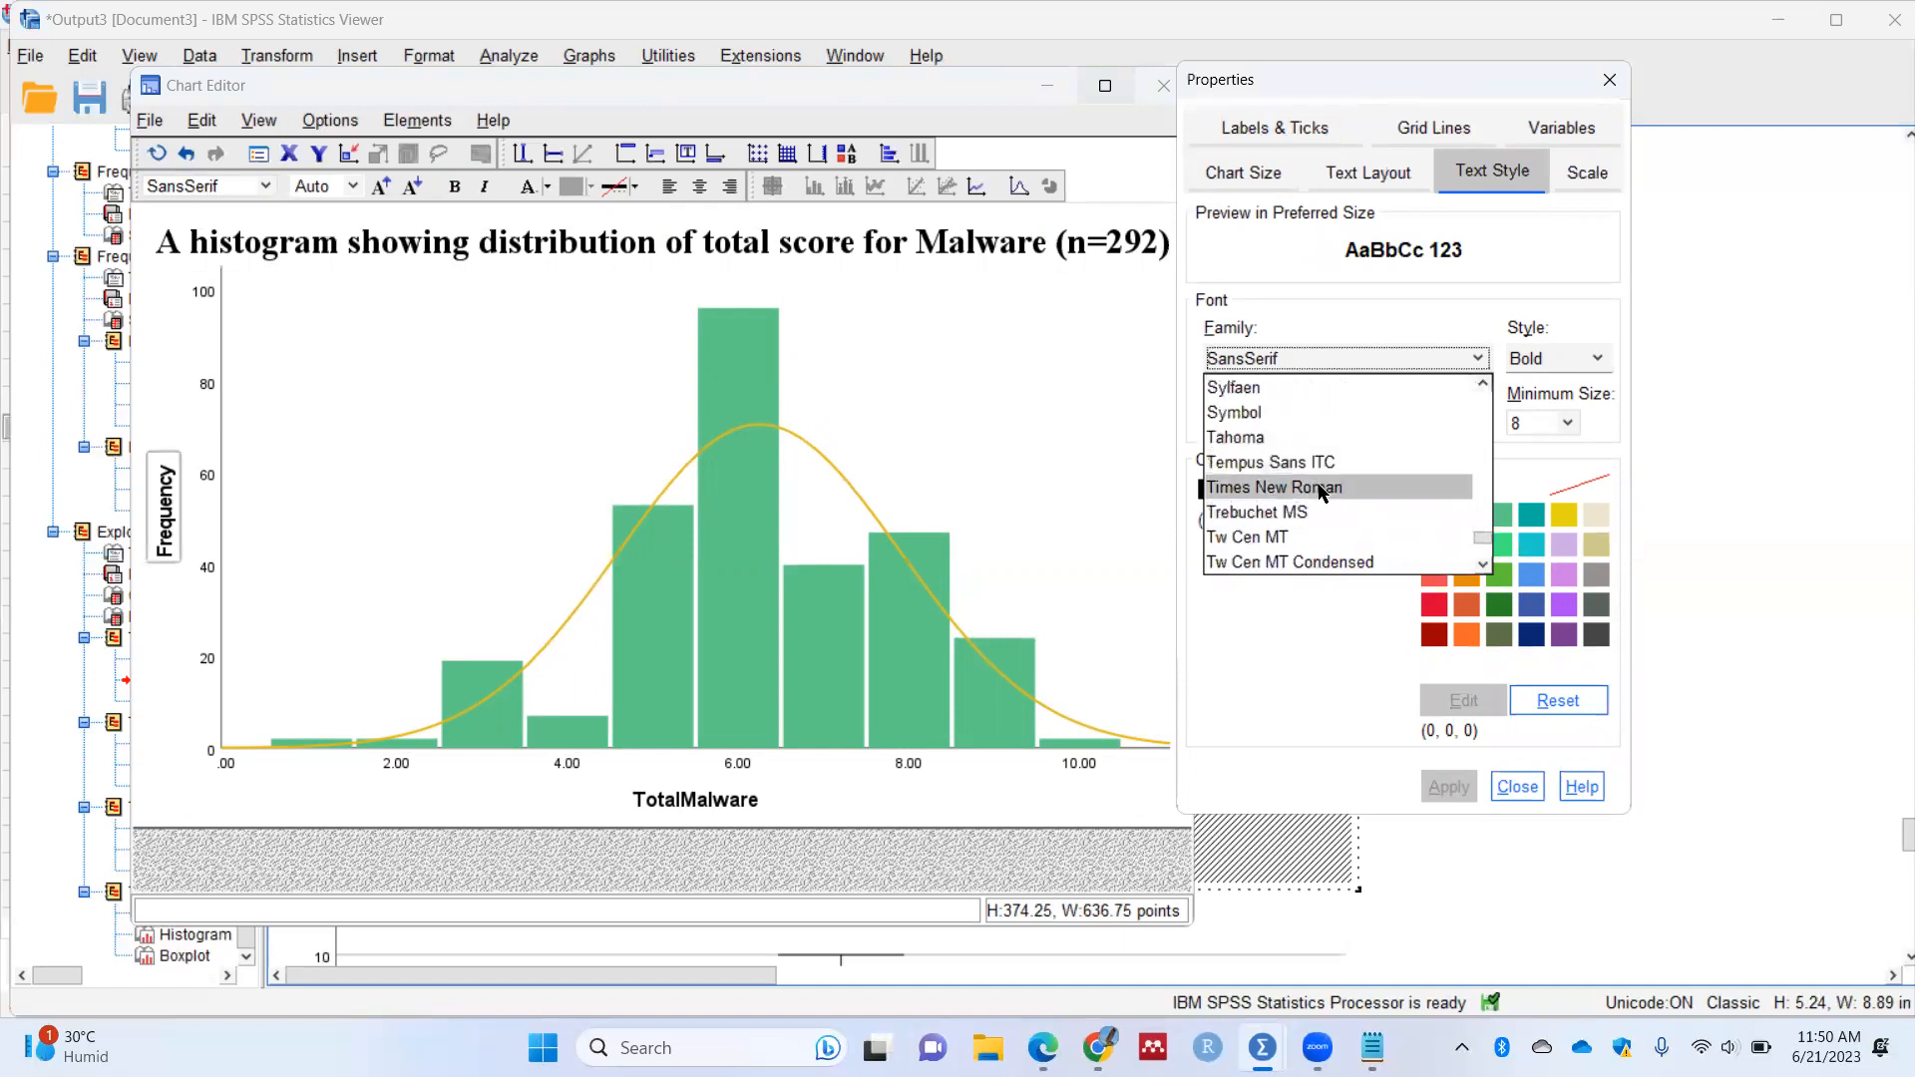
left_click(1322, 486)
left_click(1401, 423)
left_click(1371, 554)
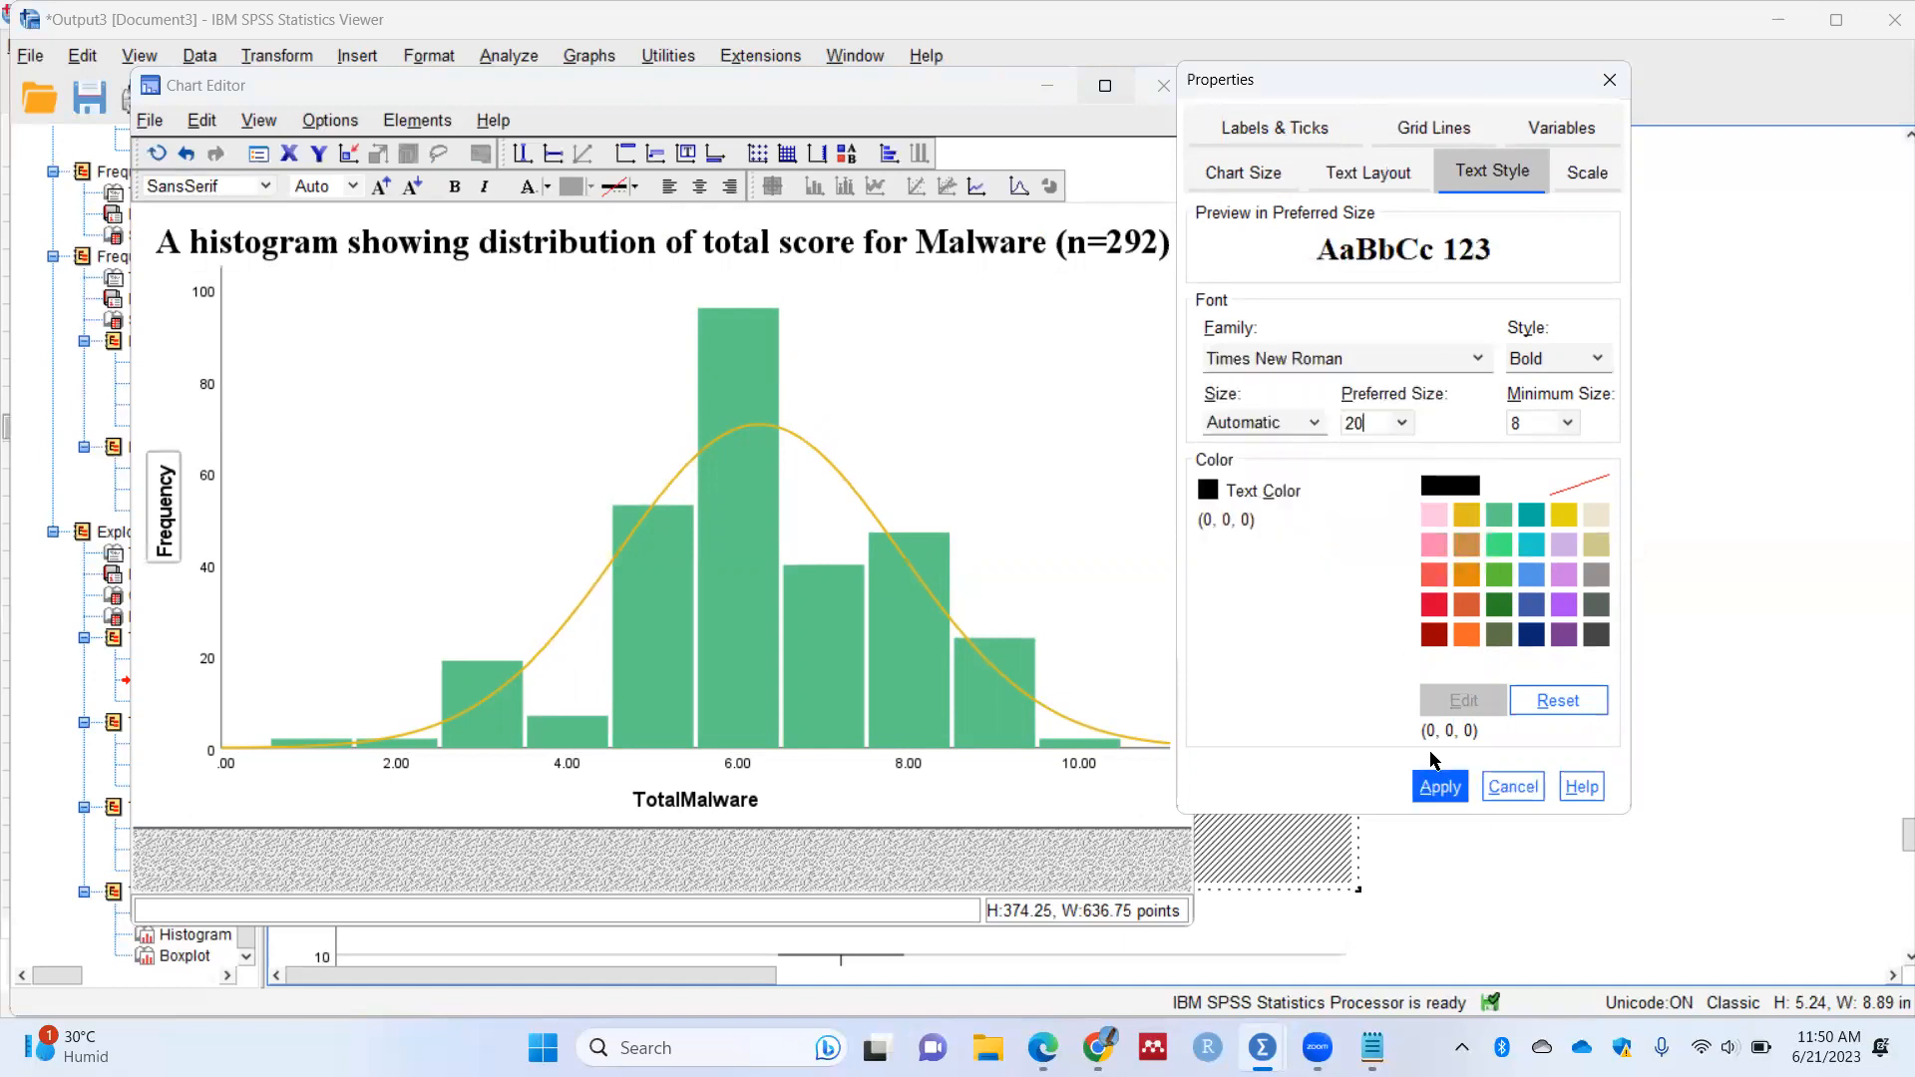
left_click(1439, 787)
Step: Set the TotalMalware axis title's font to Times New Roman with a preferred size of 22
left_click(725, 804)
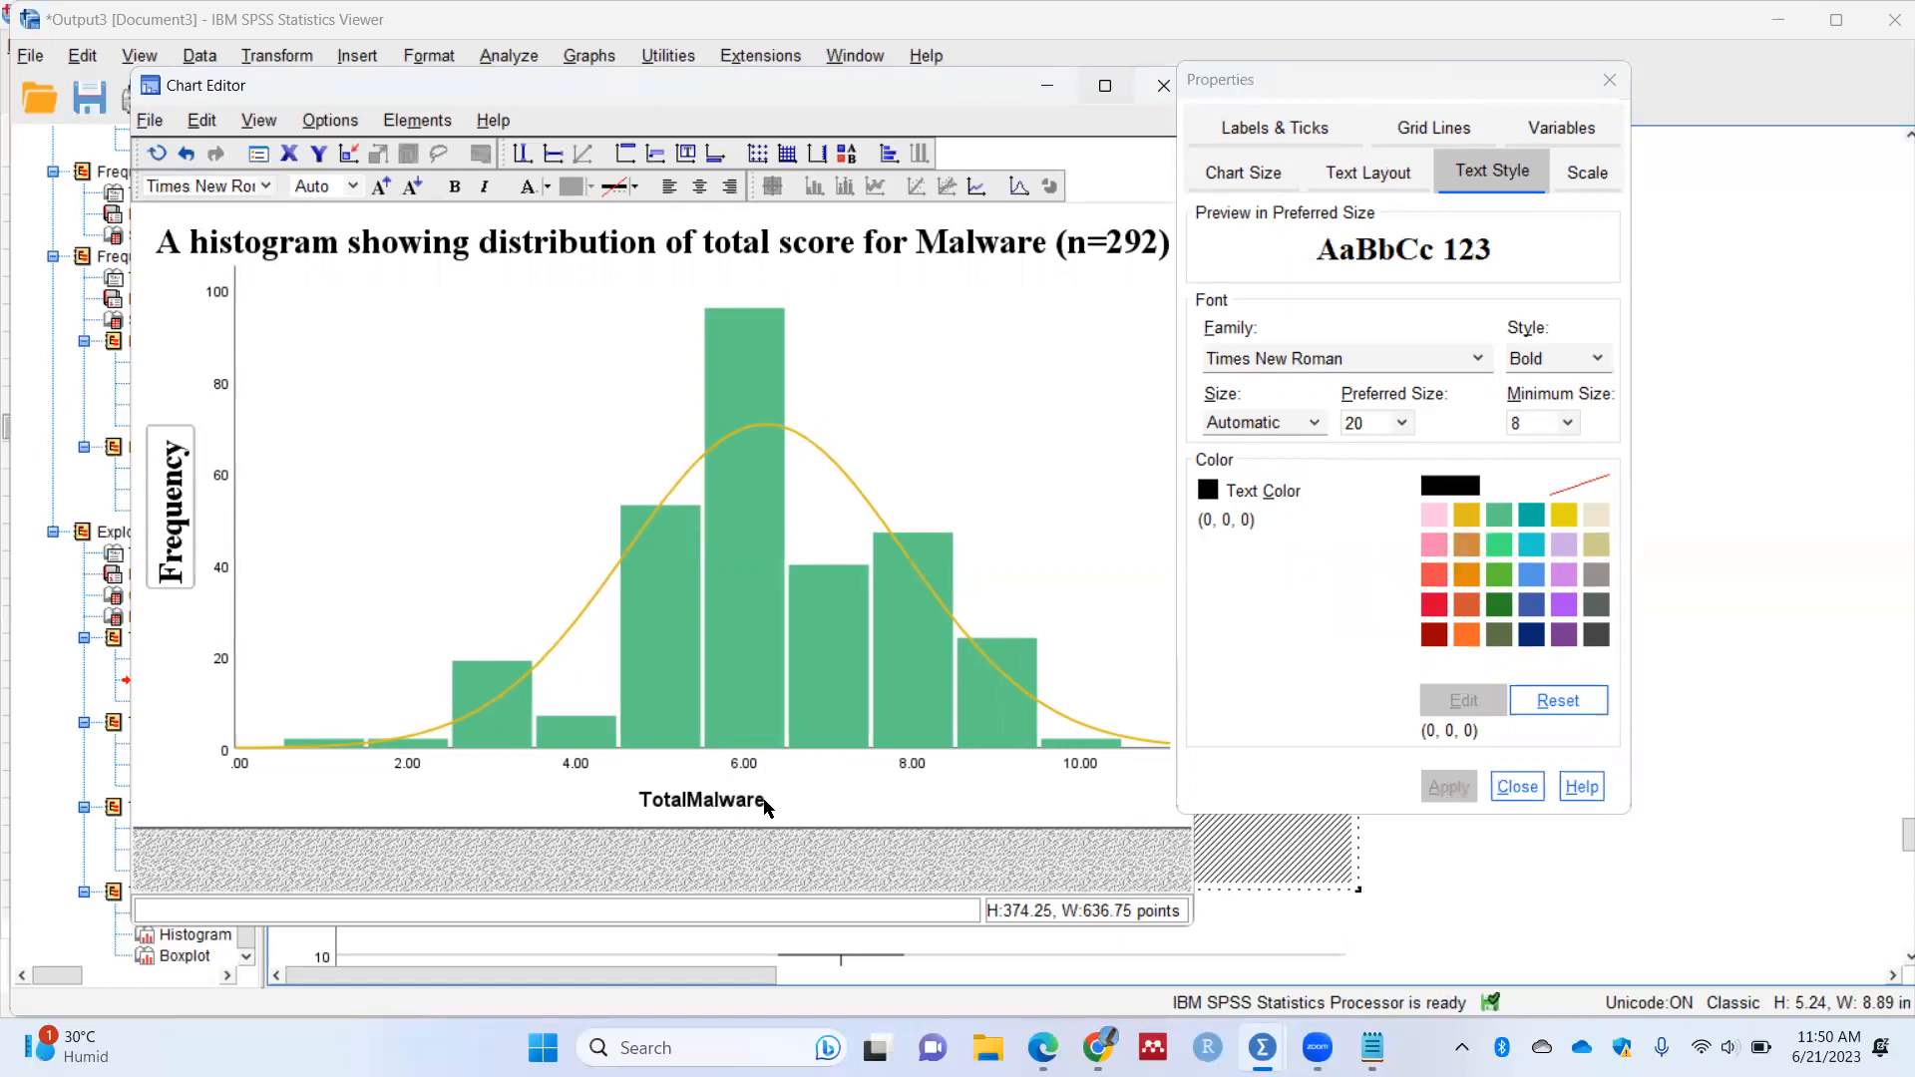
left_click(1401, 423)
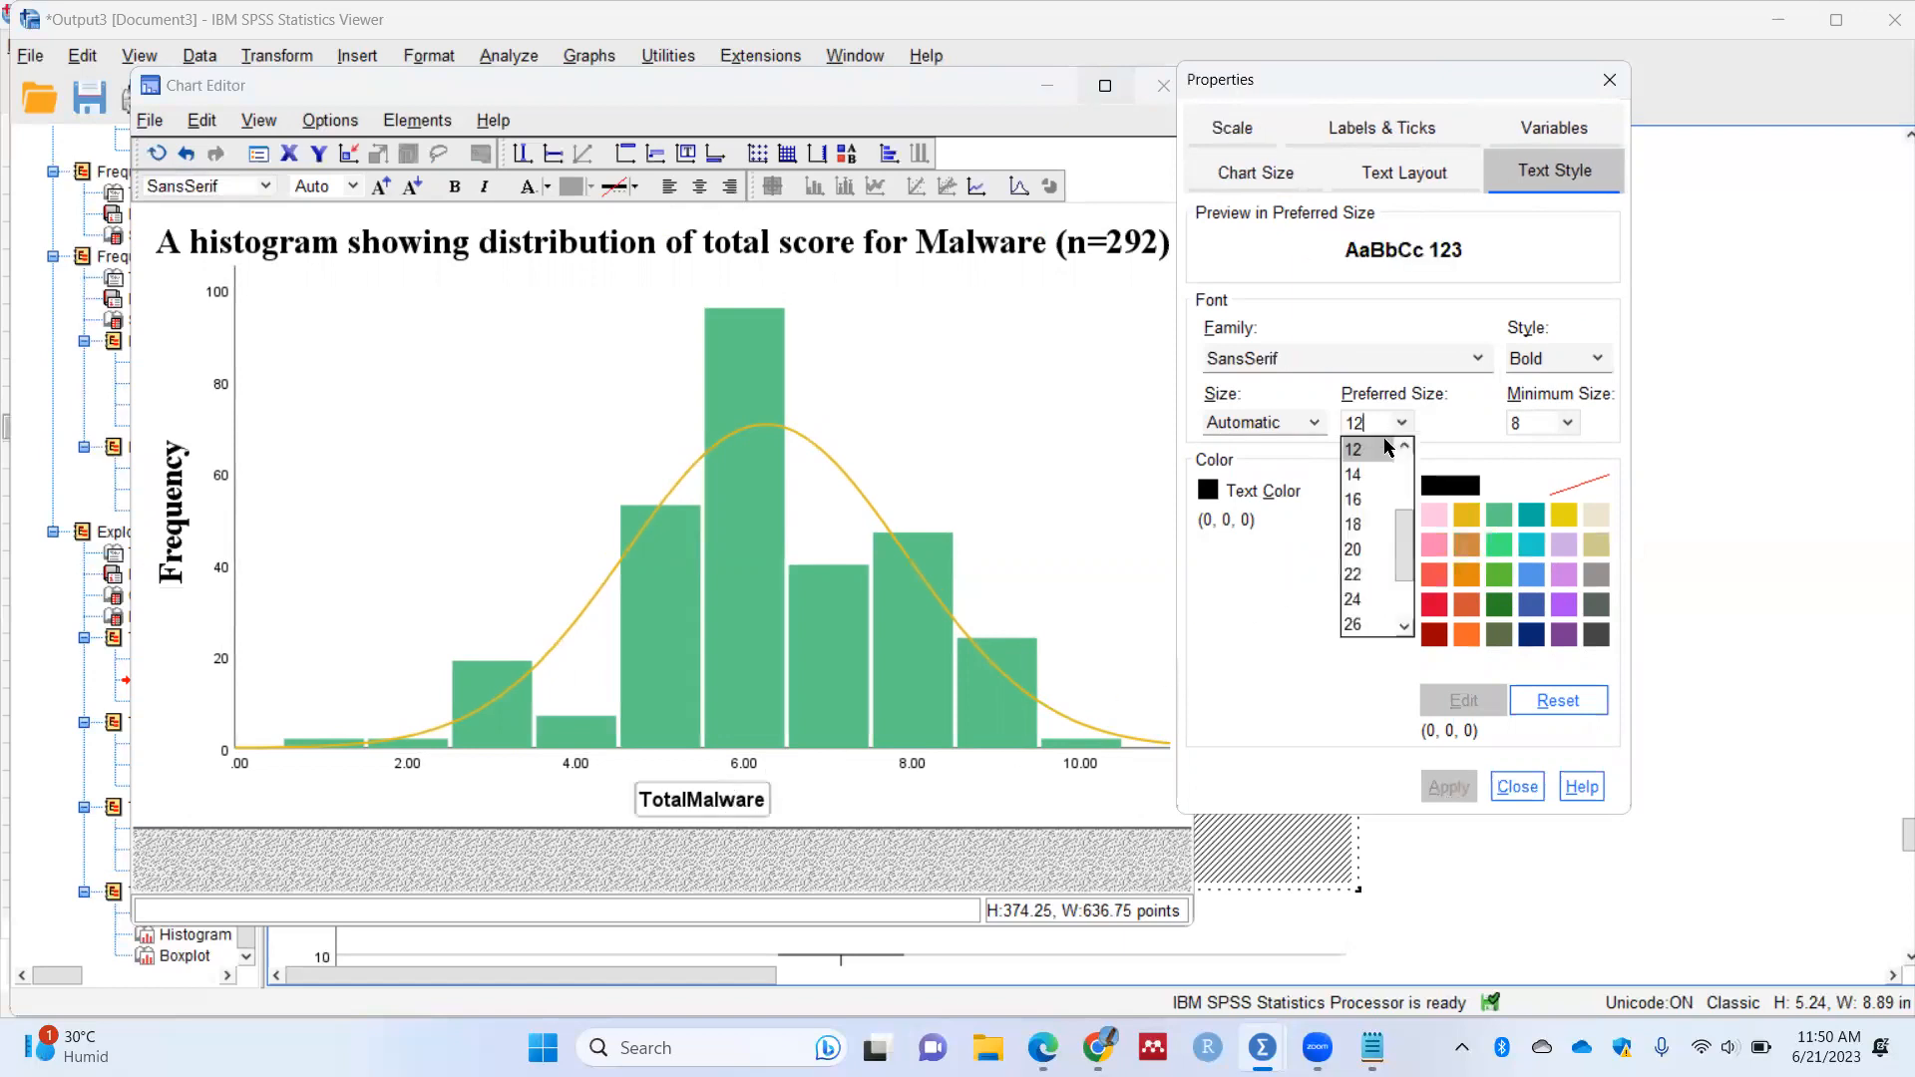
left_click(1361, 572)
left_click(1341, 361)
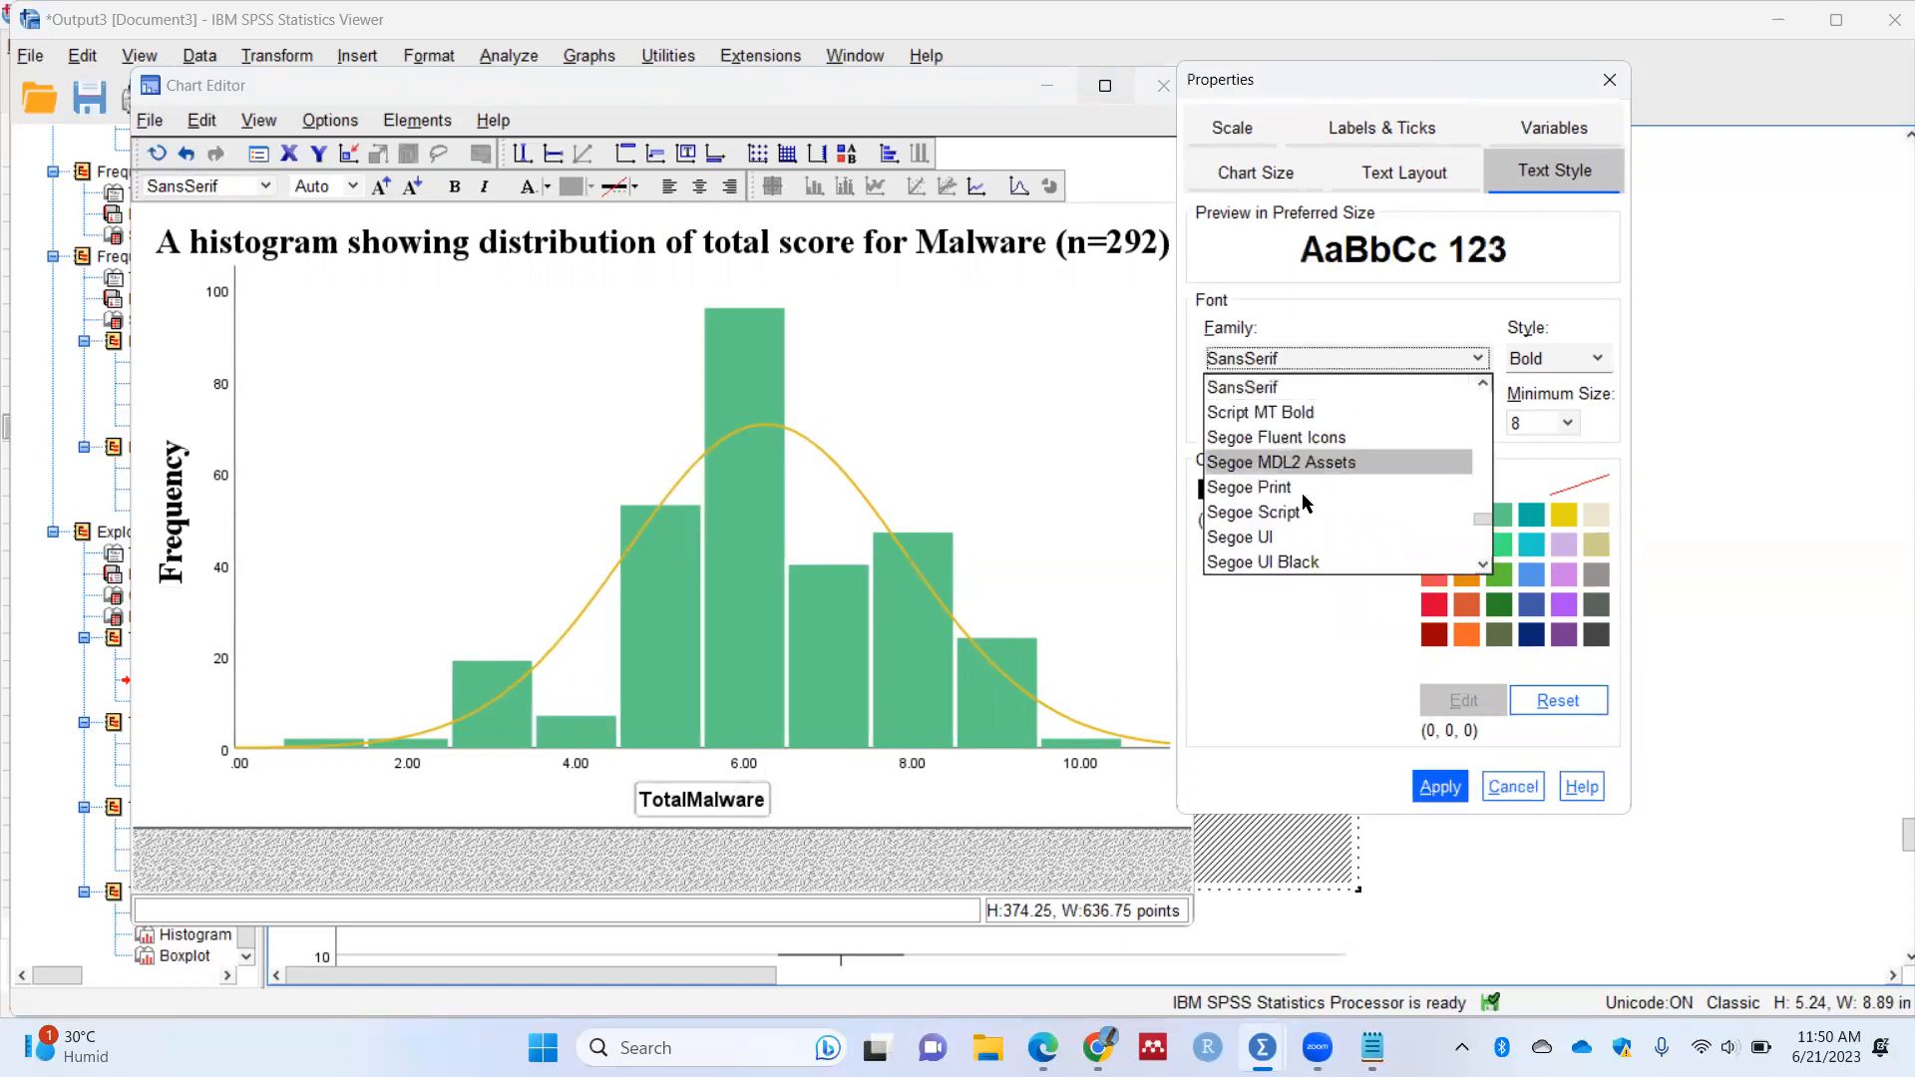
scroll(1290, 473, "down", 5)
scroll(1291, 477, "down", 3)
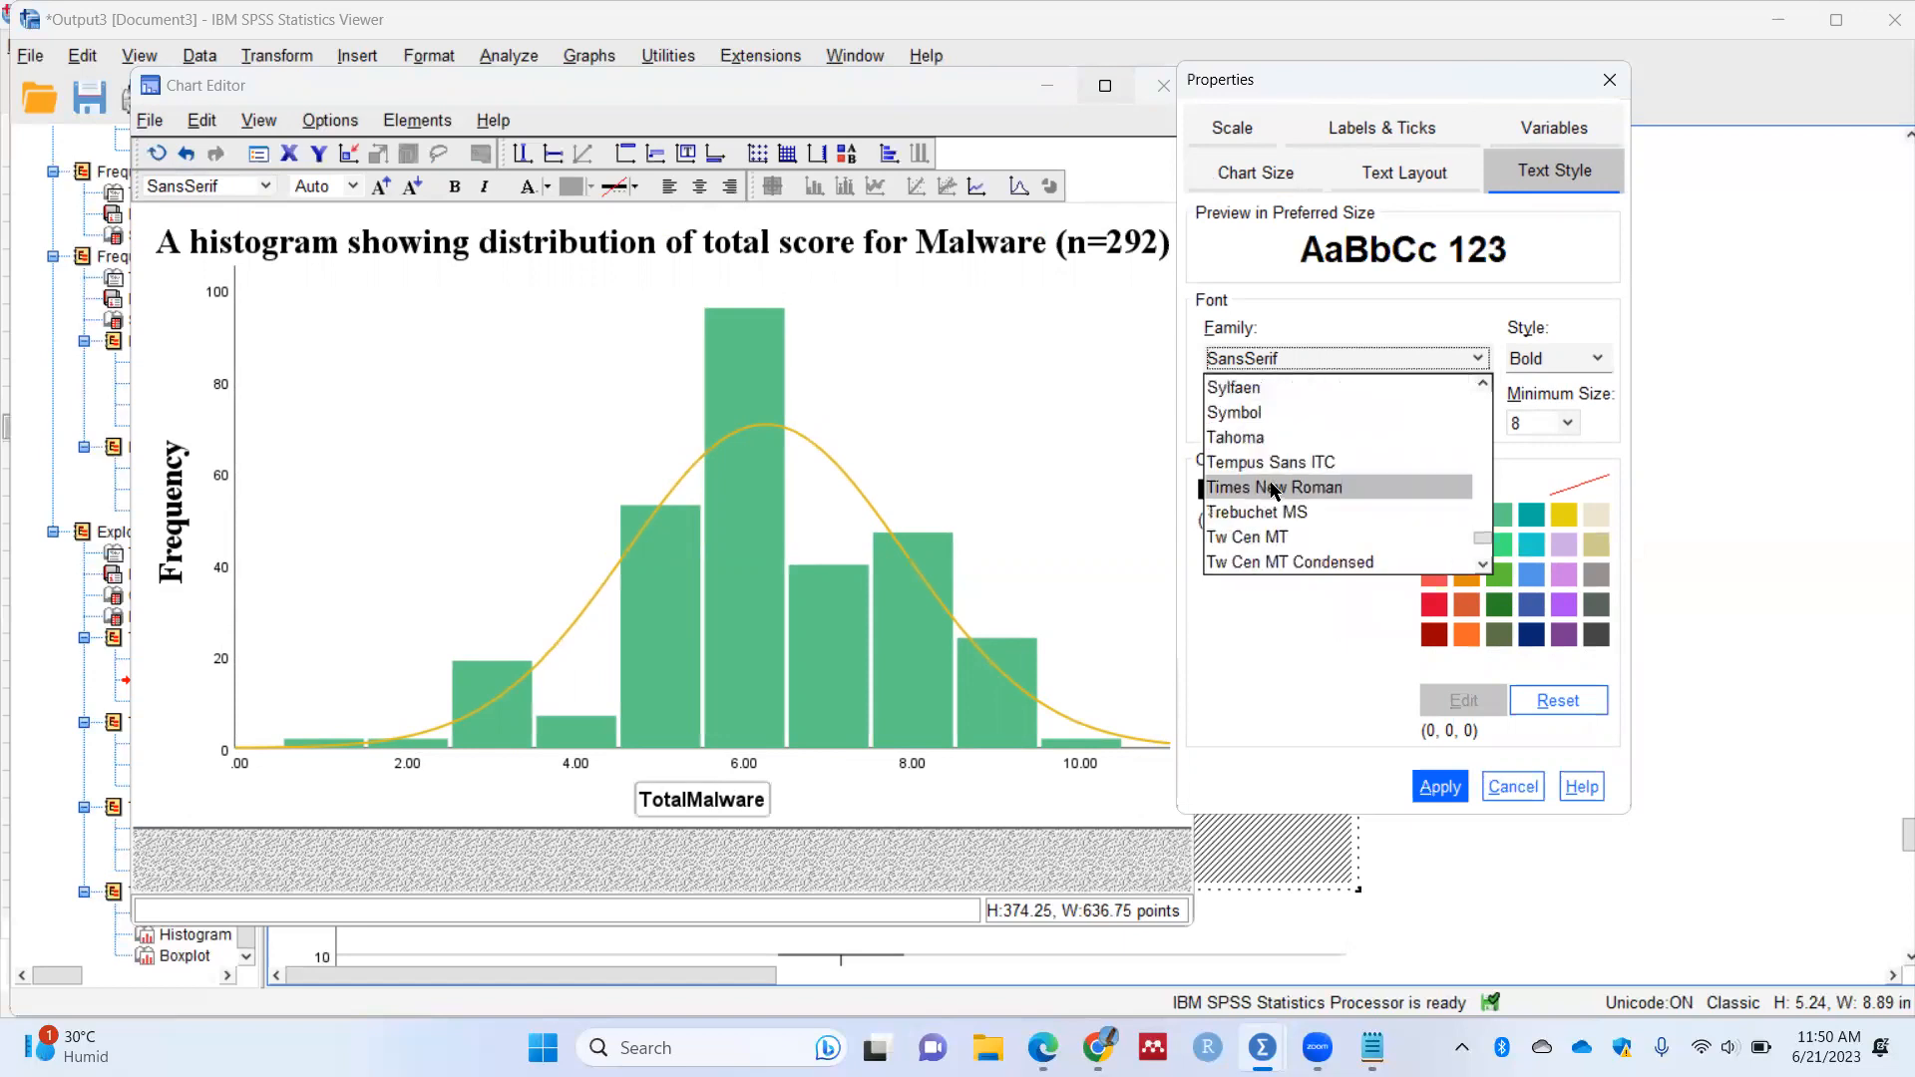
left_click(1274, 487)
left_click(1439, 787)
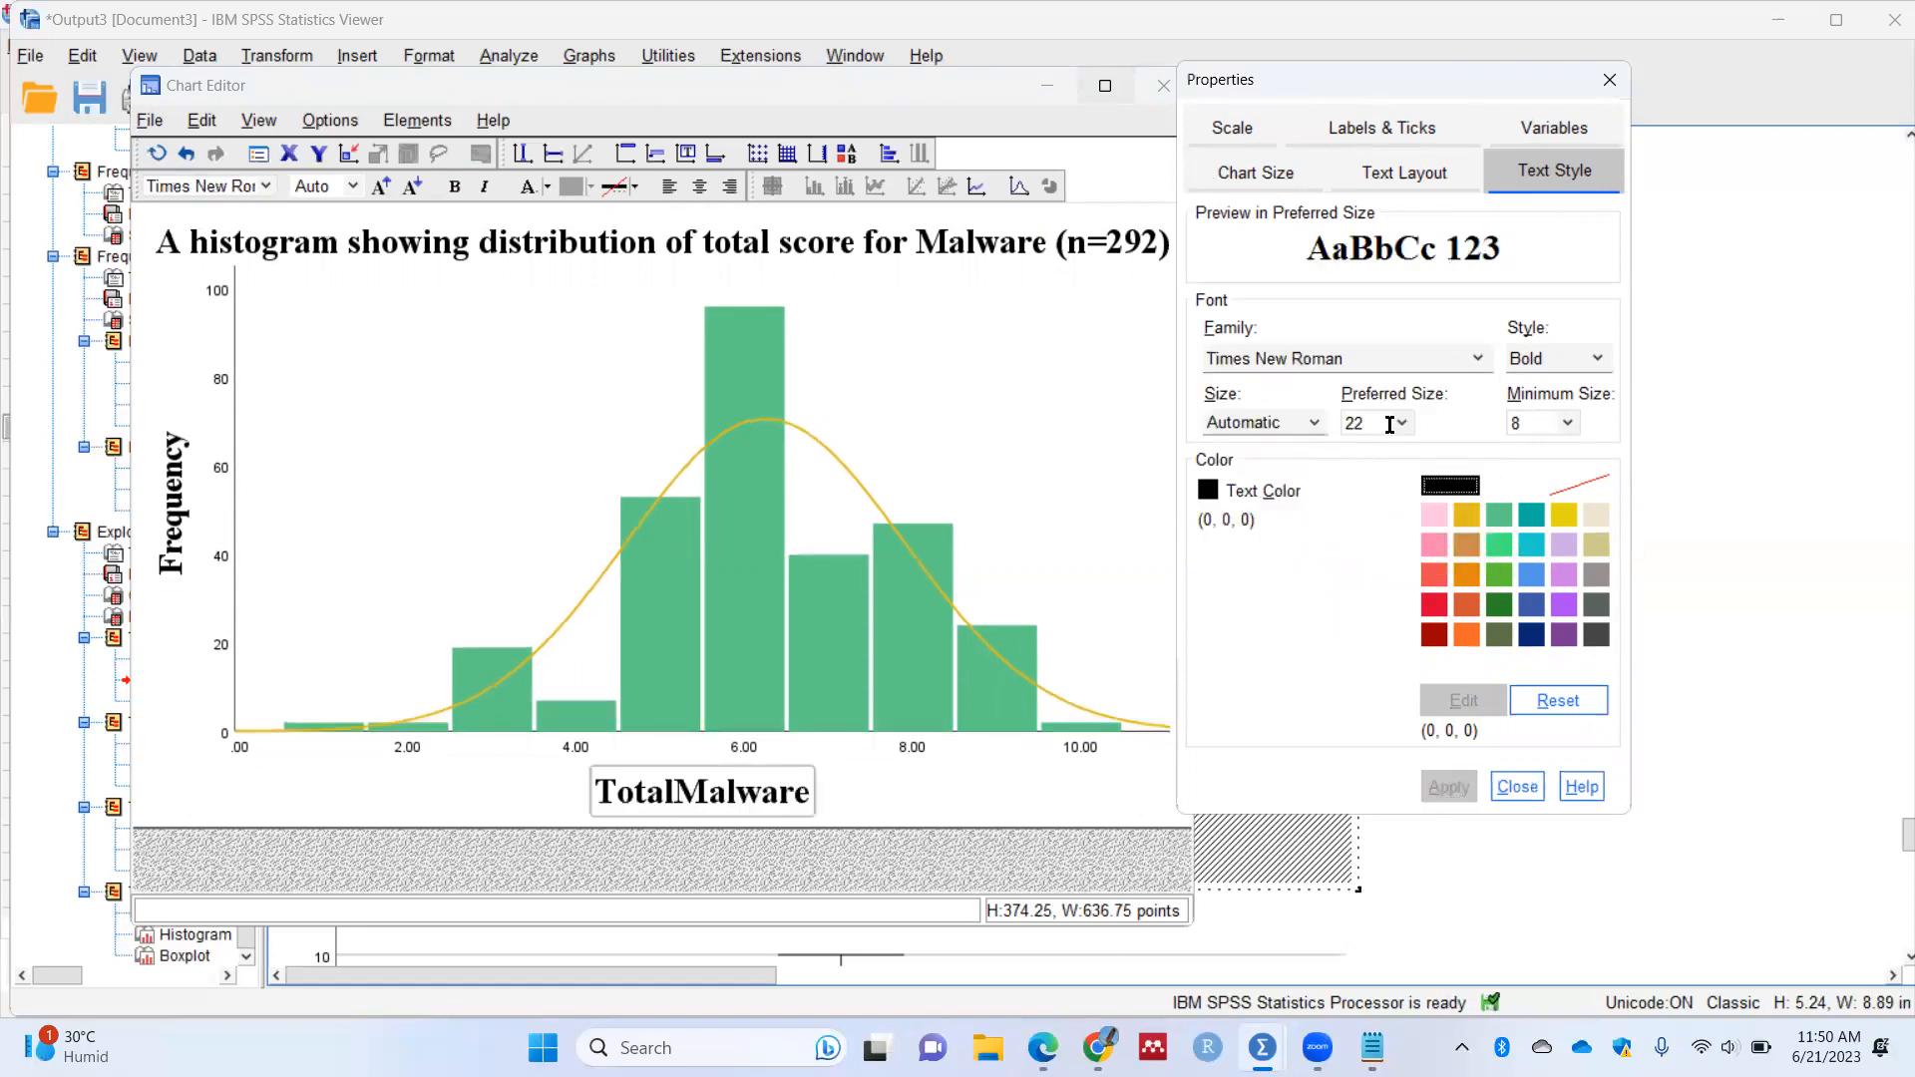
Step: Reduce the TotalMalware axis title's preferred size to 18
left_click(1401, 424)
left_click(1357, 549)
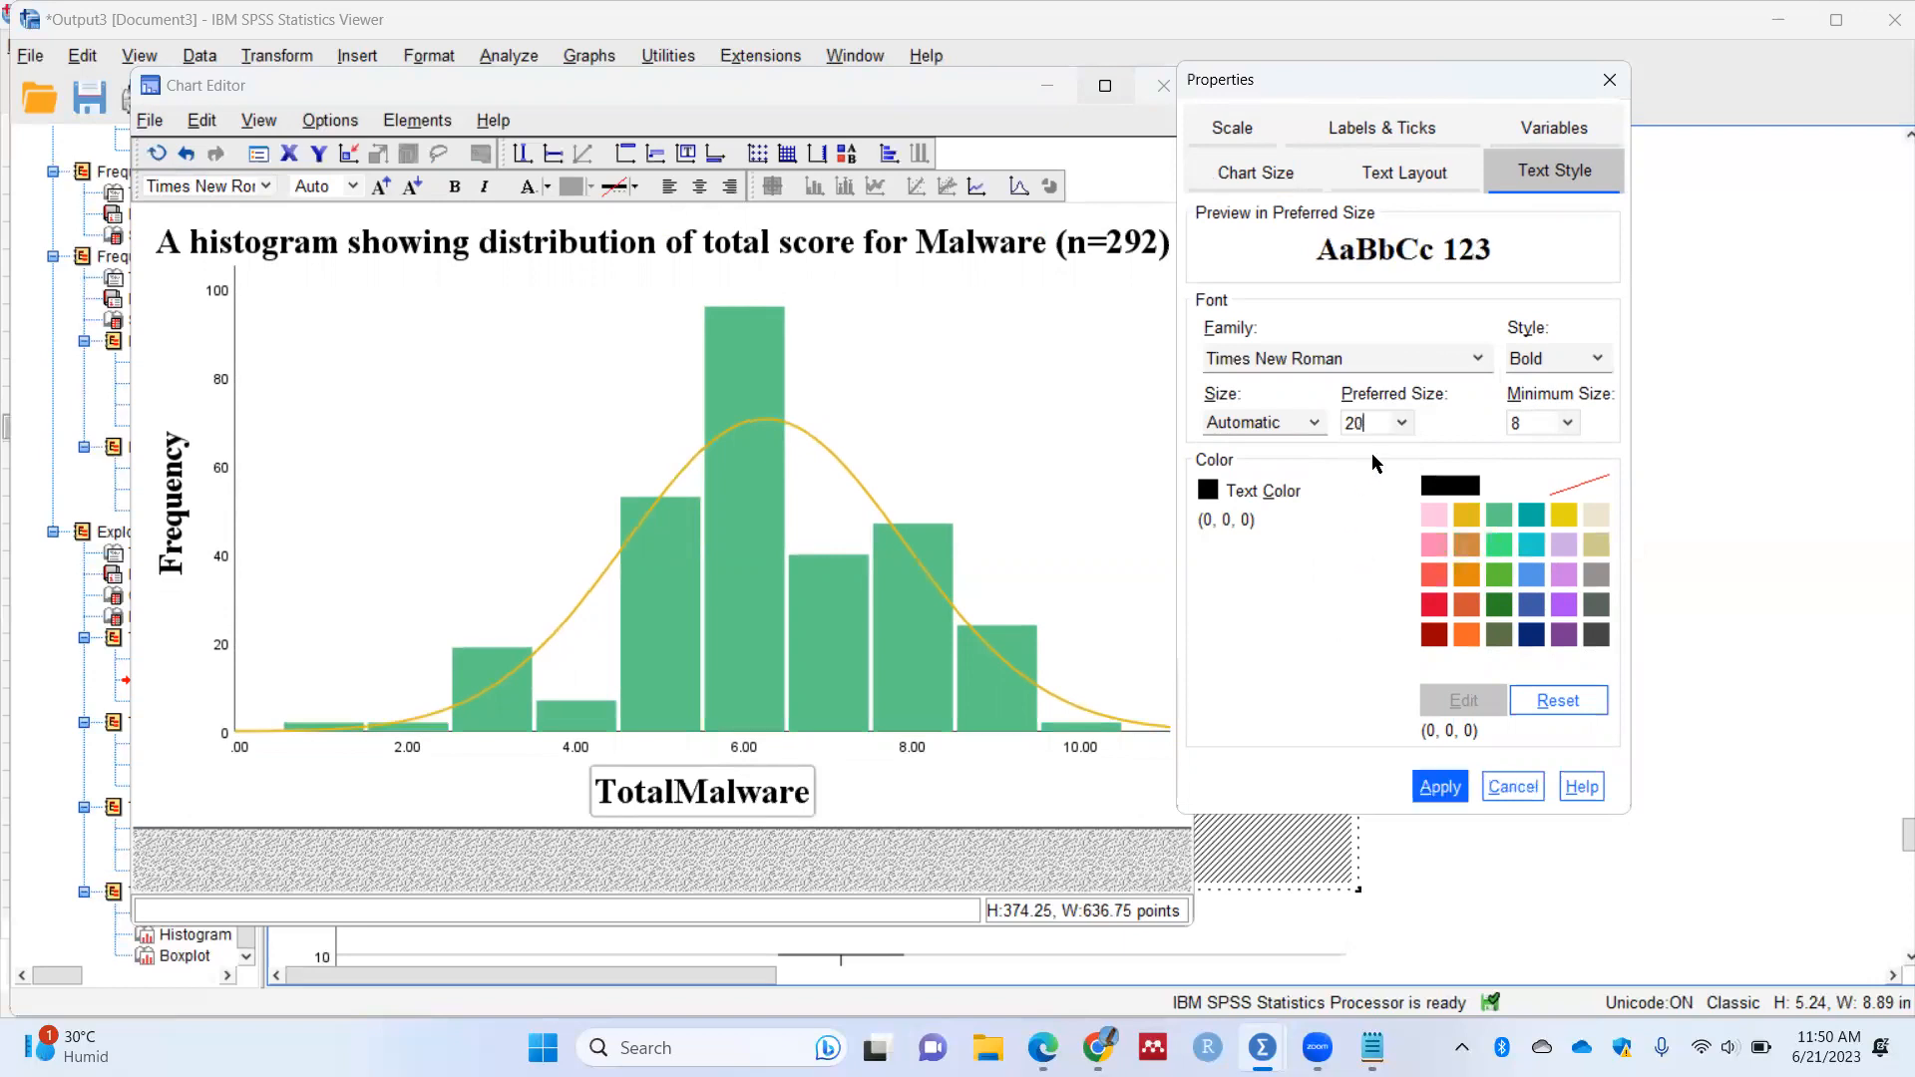
left_click(1402, 424)
left_click(1356, 525)
left_click(1439, 787)
Step: Reduce the Frequency axis title's preferred size to 18
left_click(183, 476)
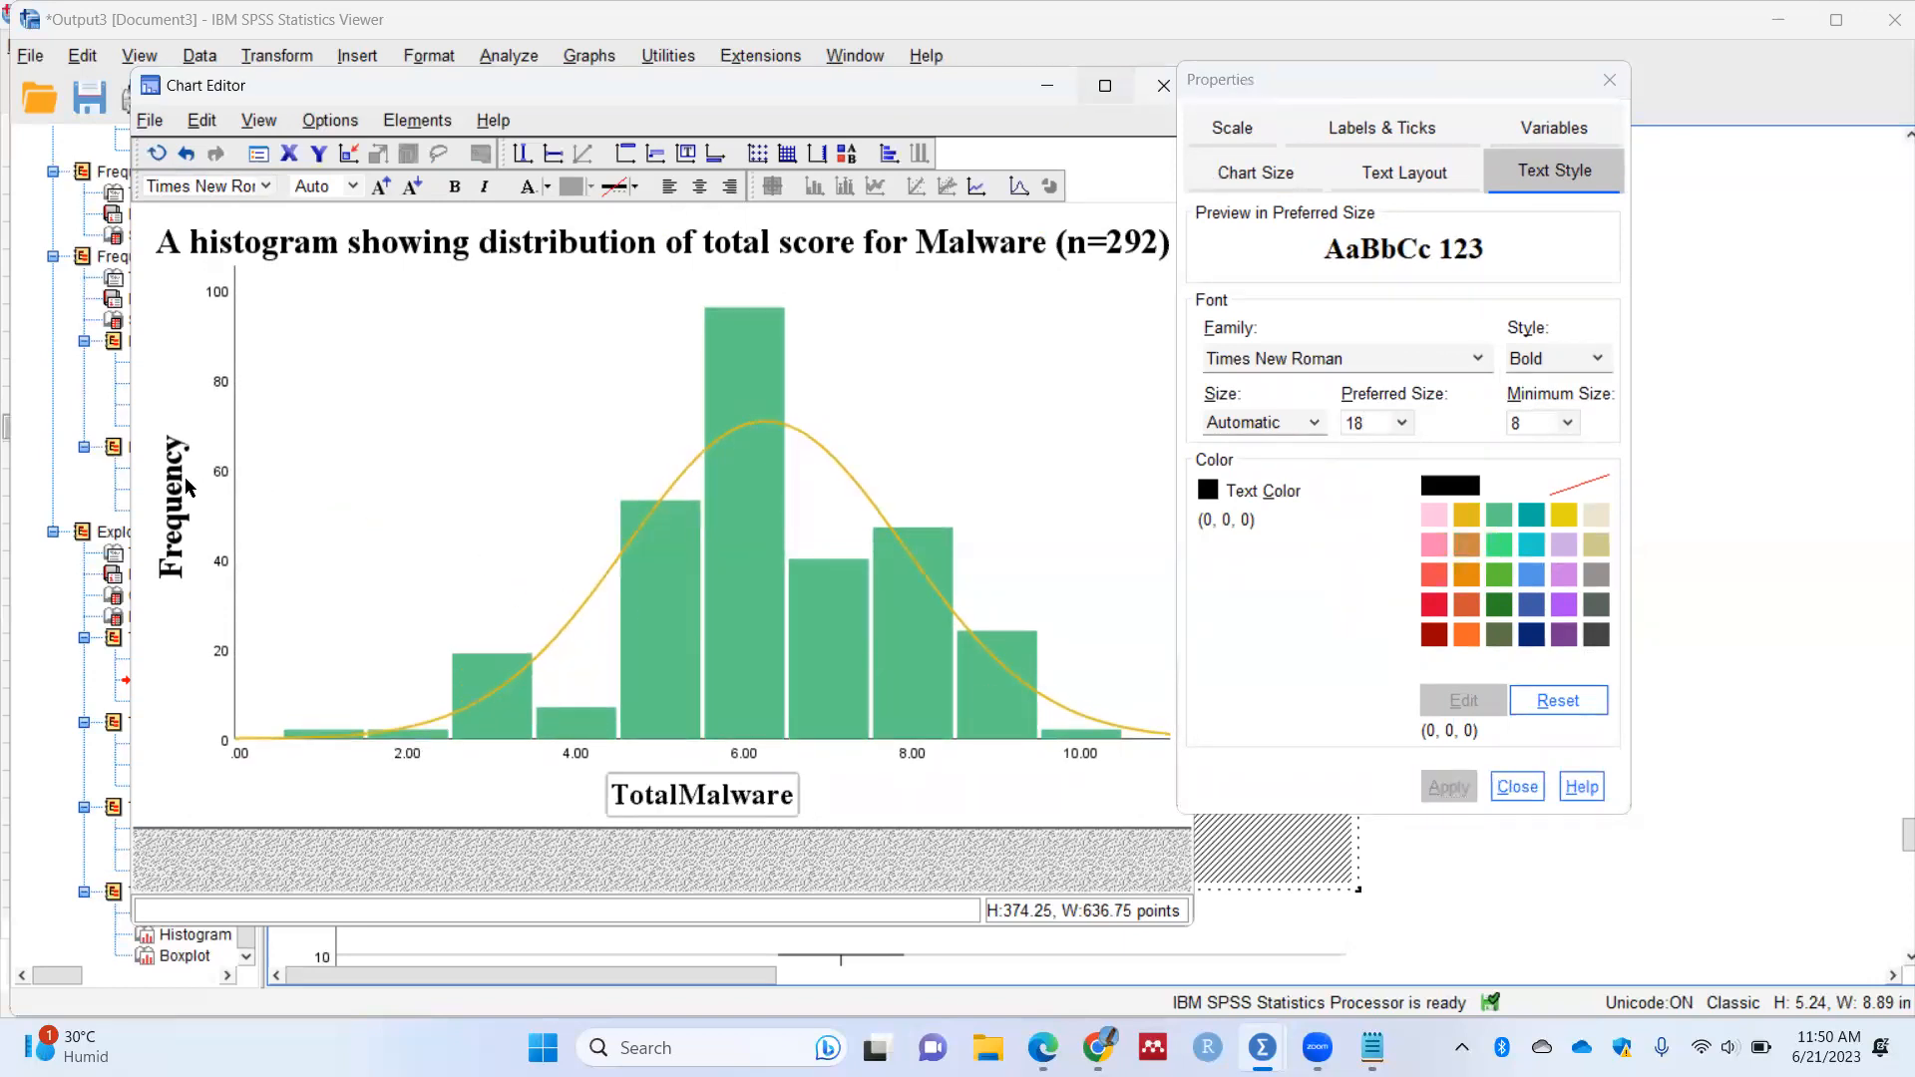
left_click(1402, 423)
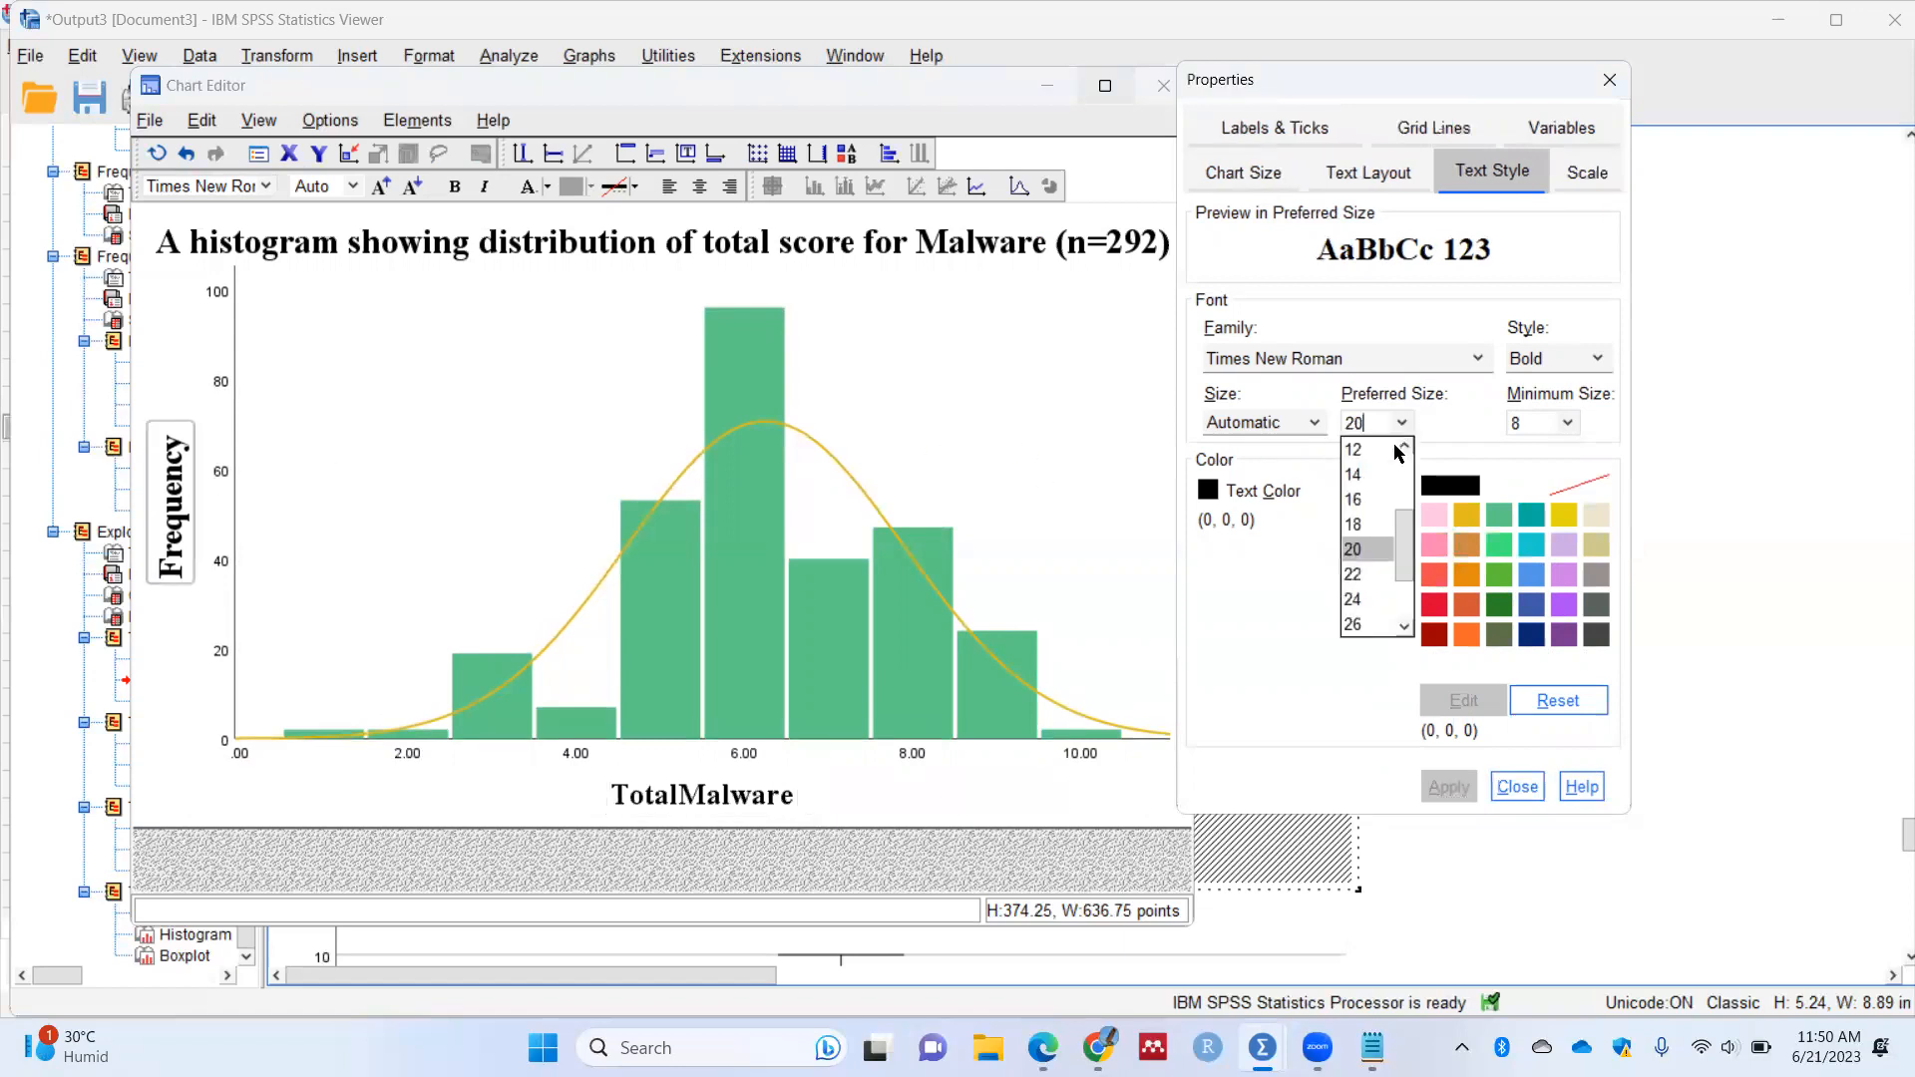
left_click(1365, 525)
left_click(1444, 785)
Step: Set the major increment of the histogram's TotalMalware axis scale to 1
left_click(915, 758)
left_click(915, 758)
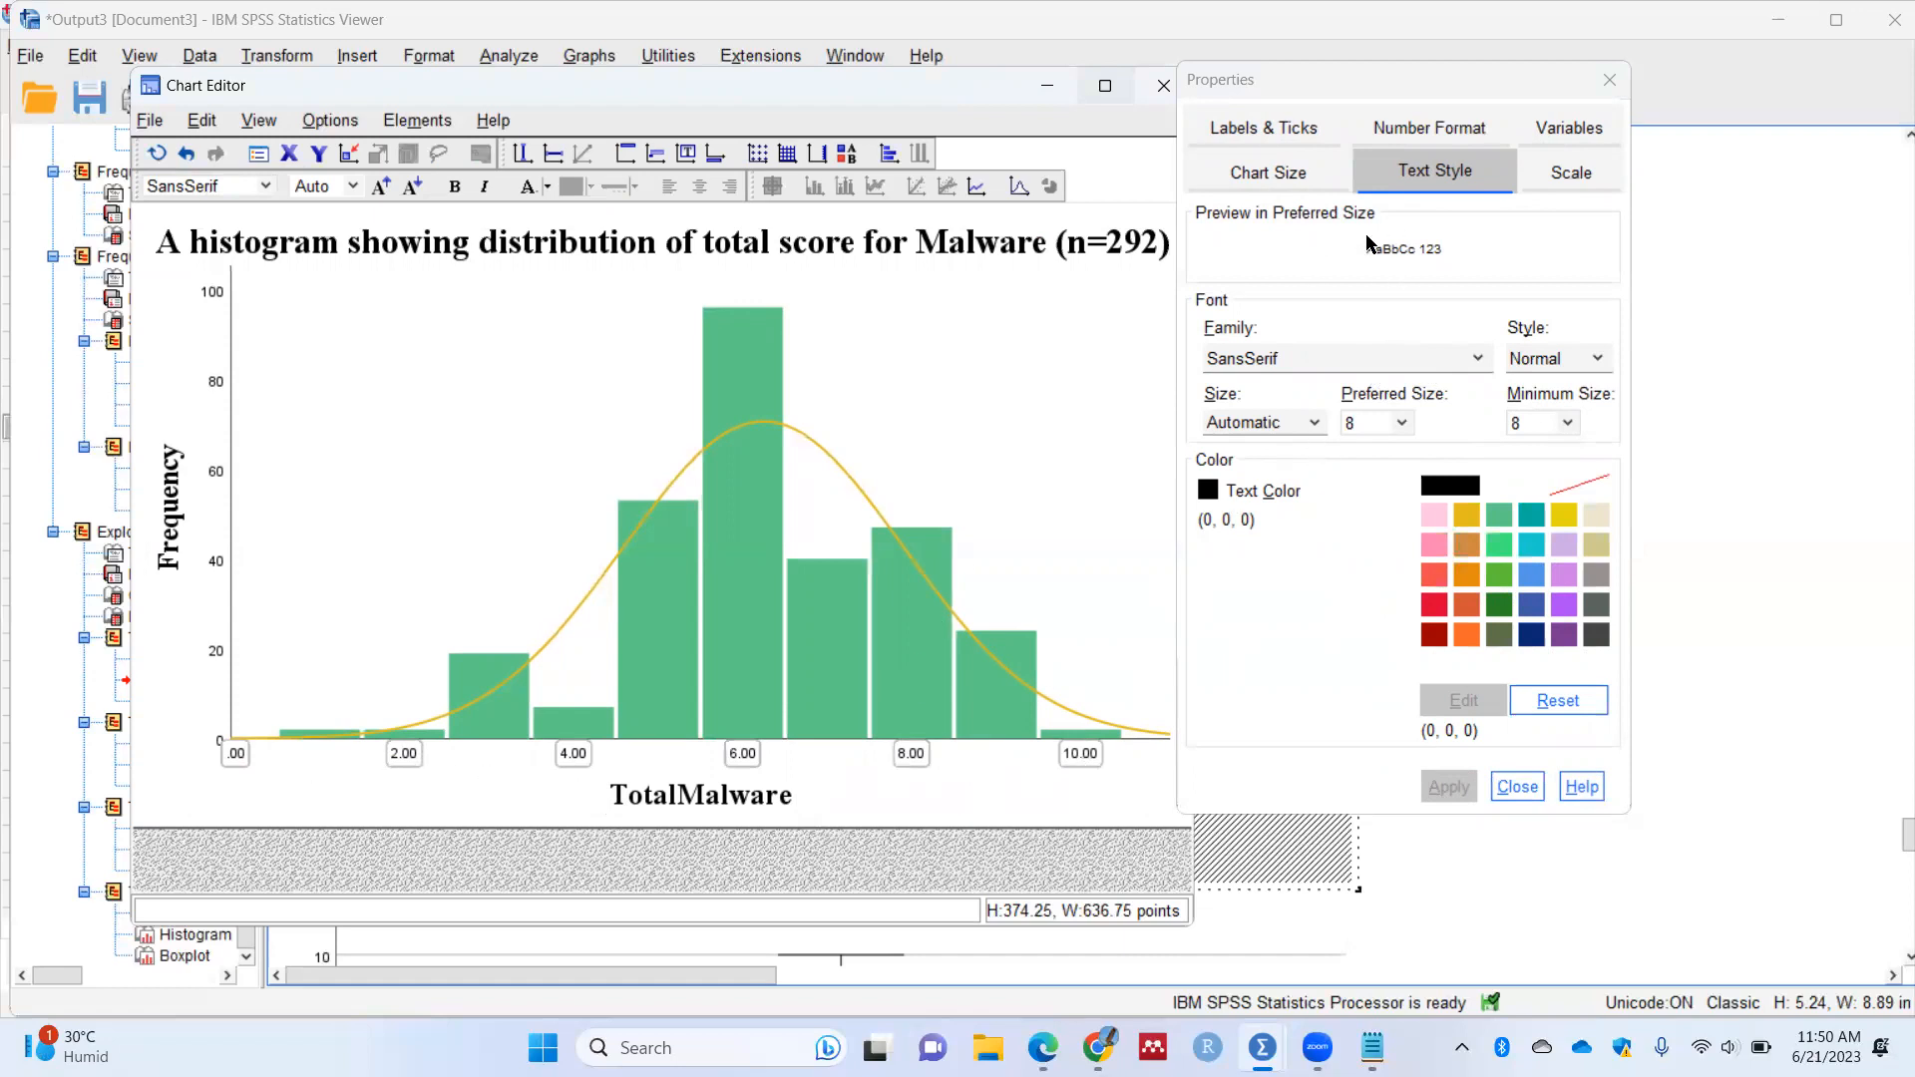
left_click(1544, 177)
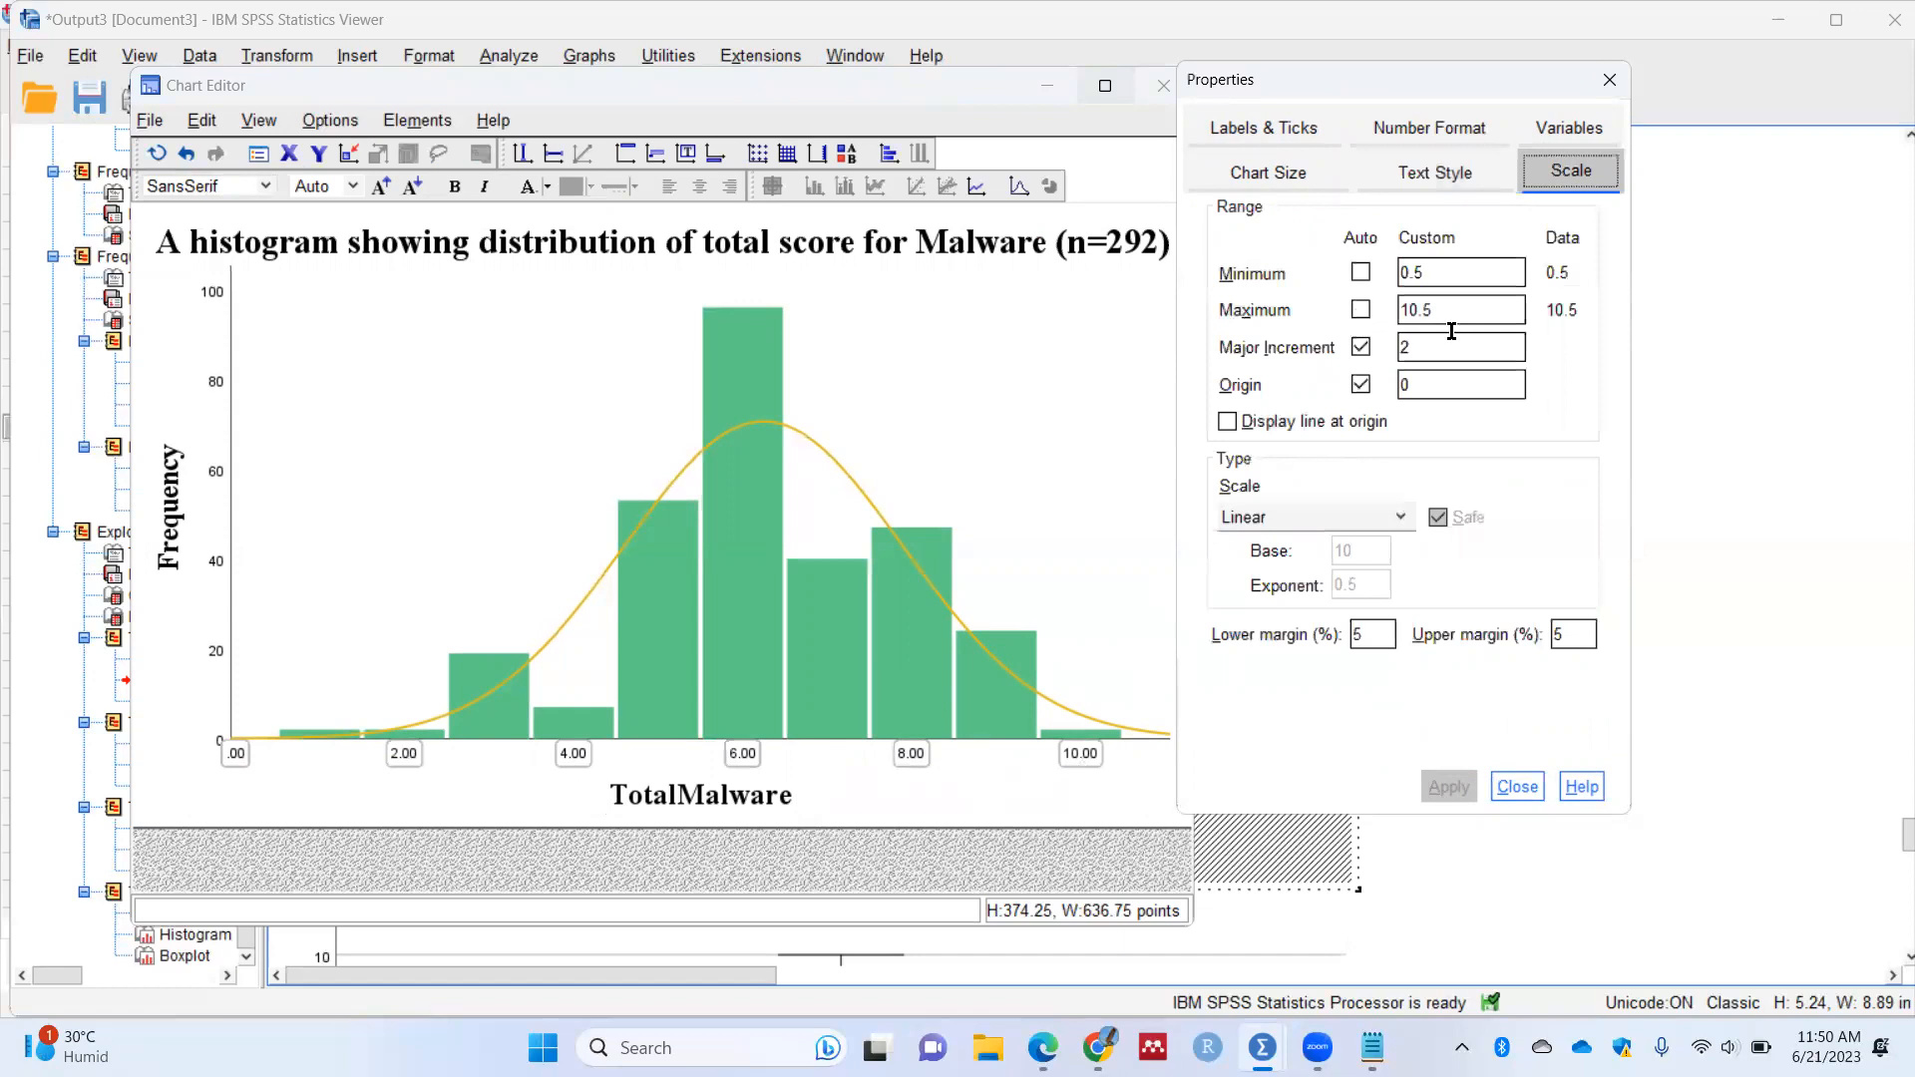
double_click(1406, 347)
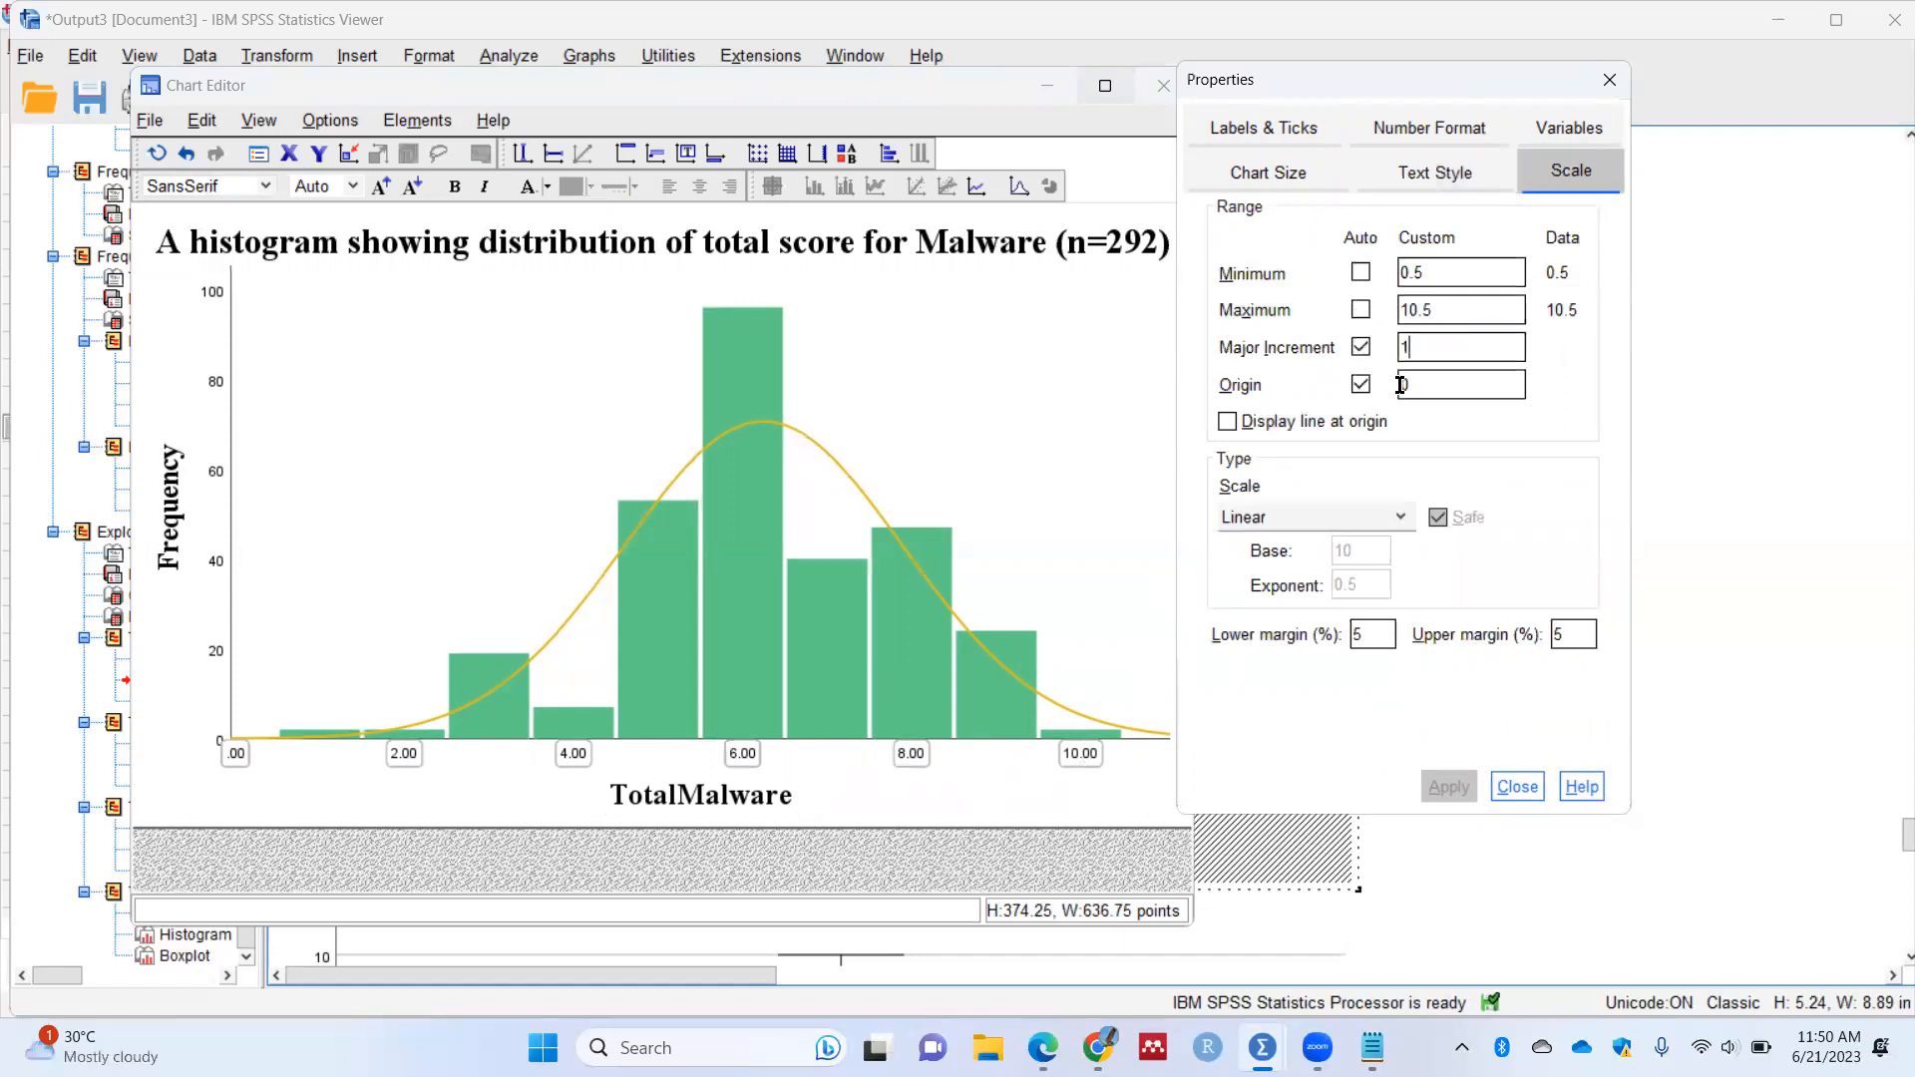
type("1")
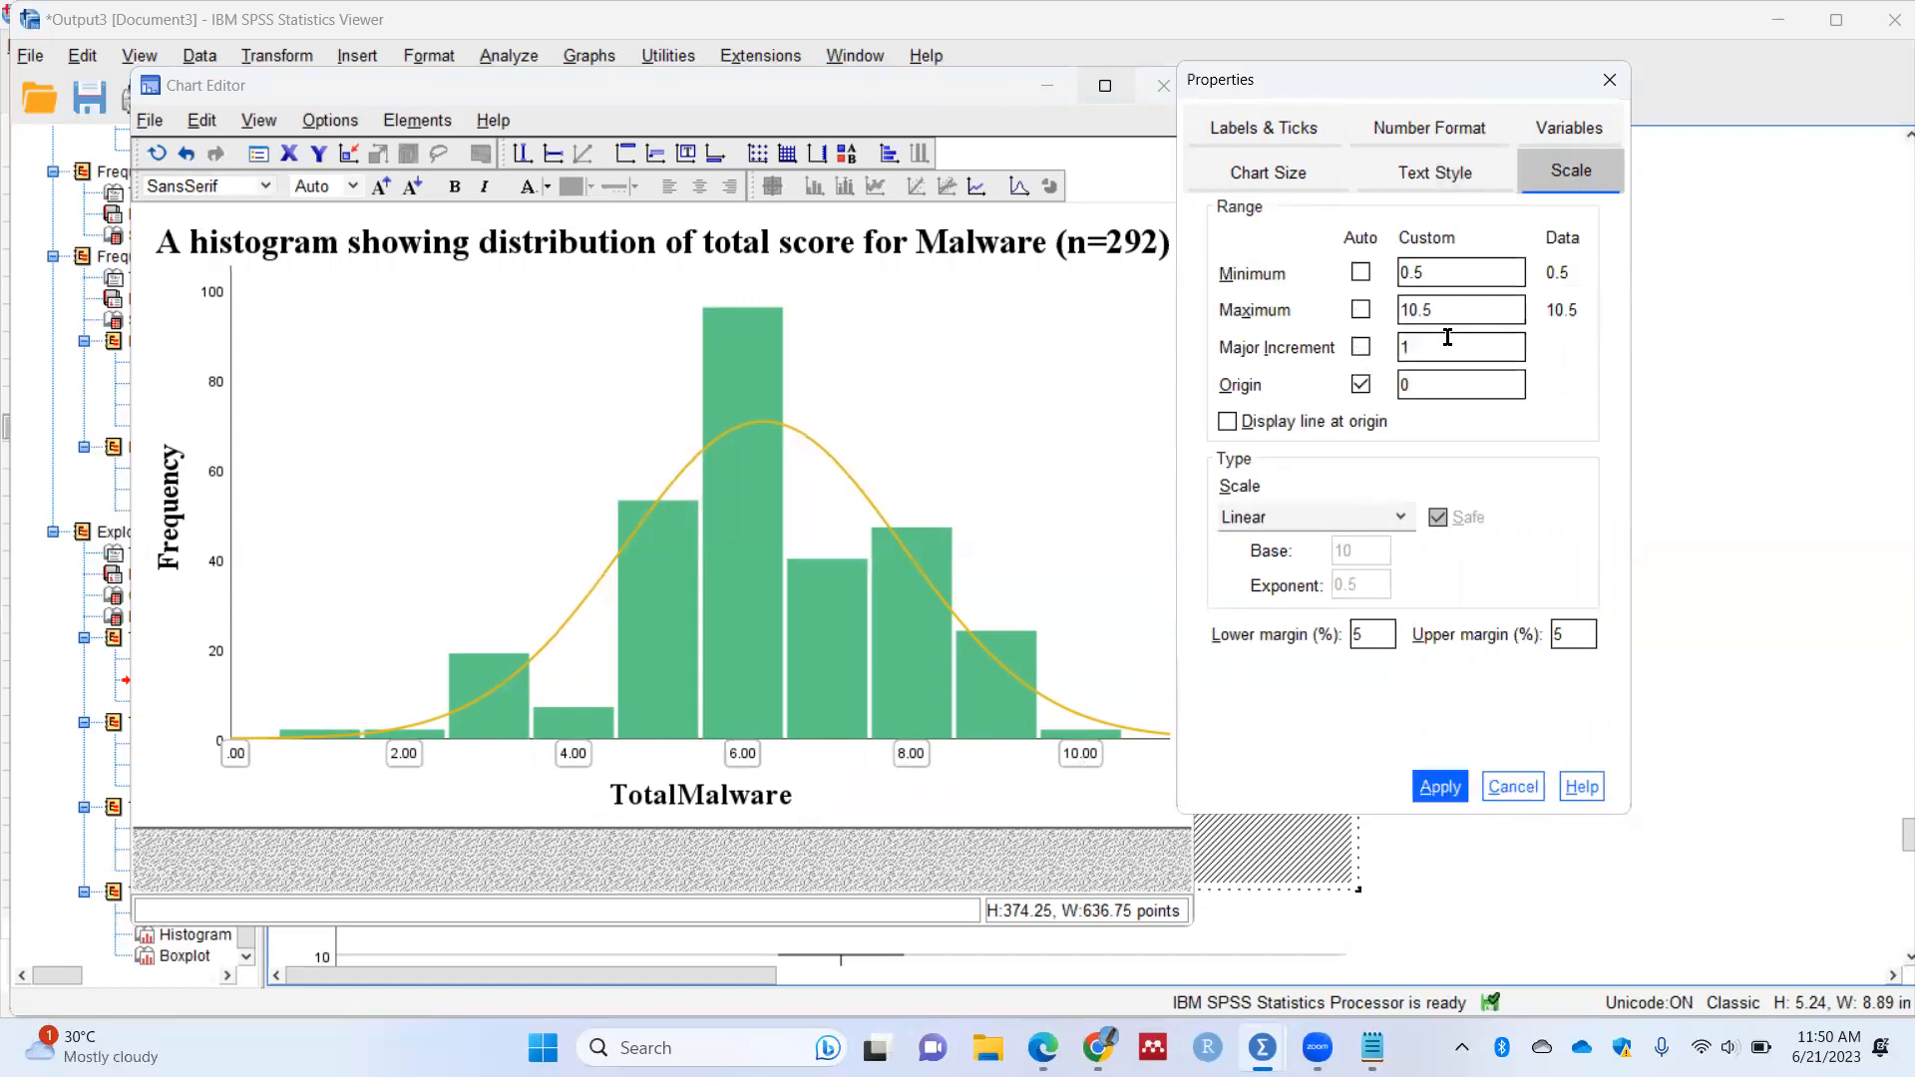
double_click(1407, 347)
left_click(1441, 787)
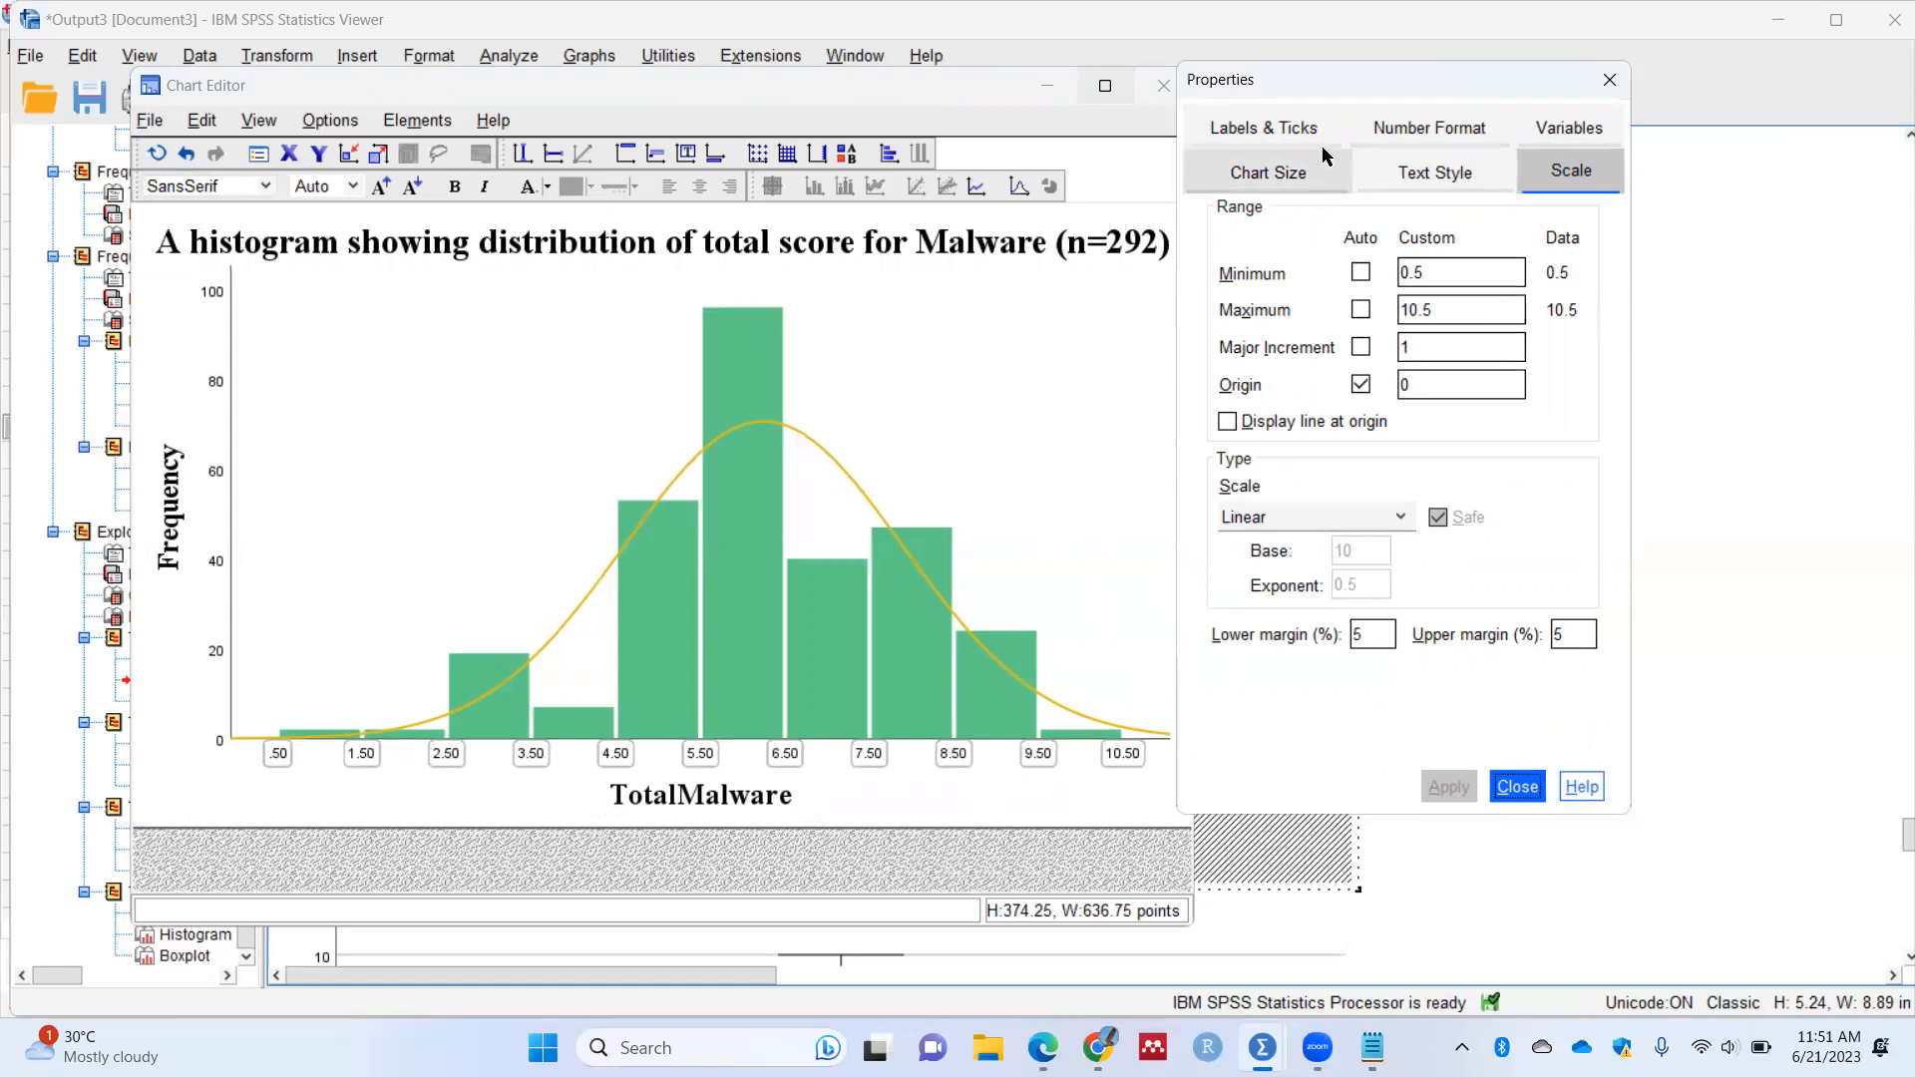
Step: Set the TotalMalware axis number labels to Times New Roman with a preferred size of 10 and finish editing the histogram
left_click(1476, 167)
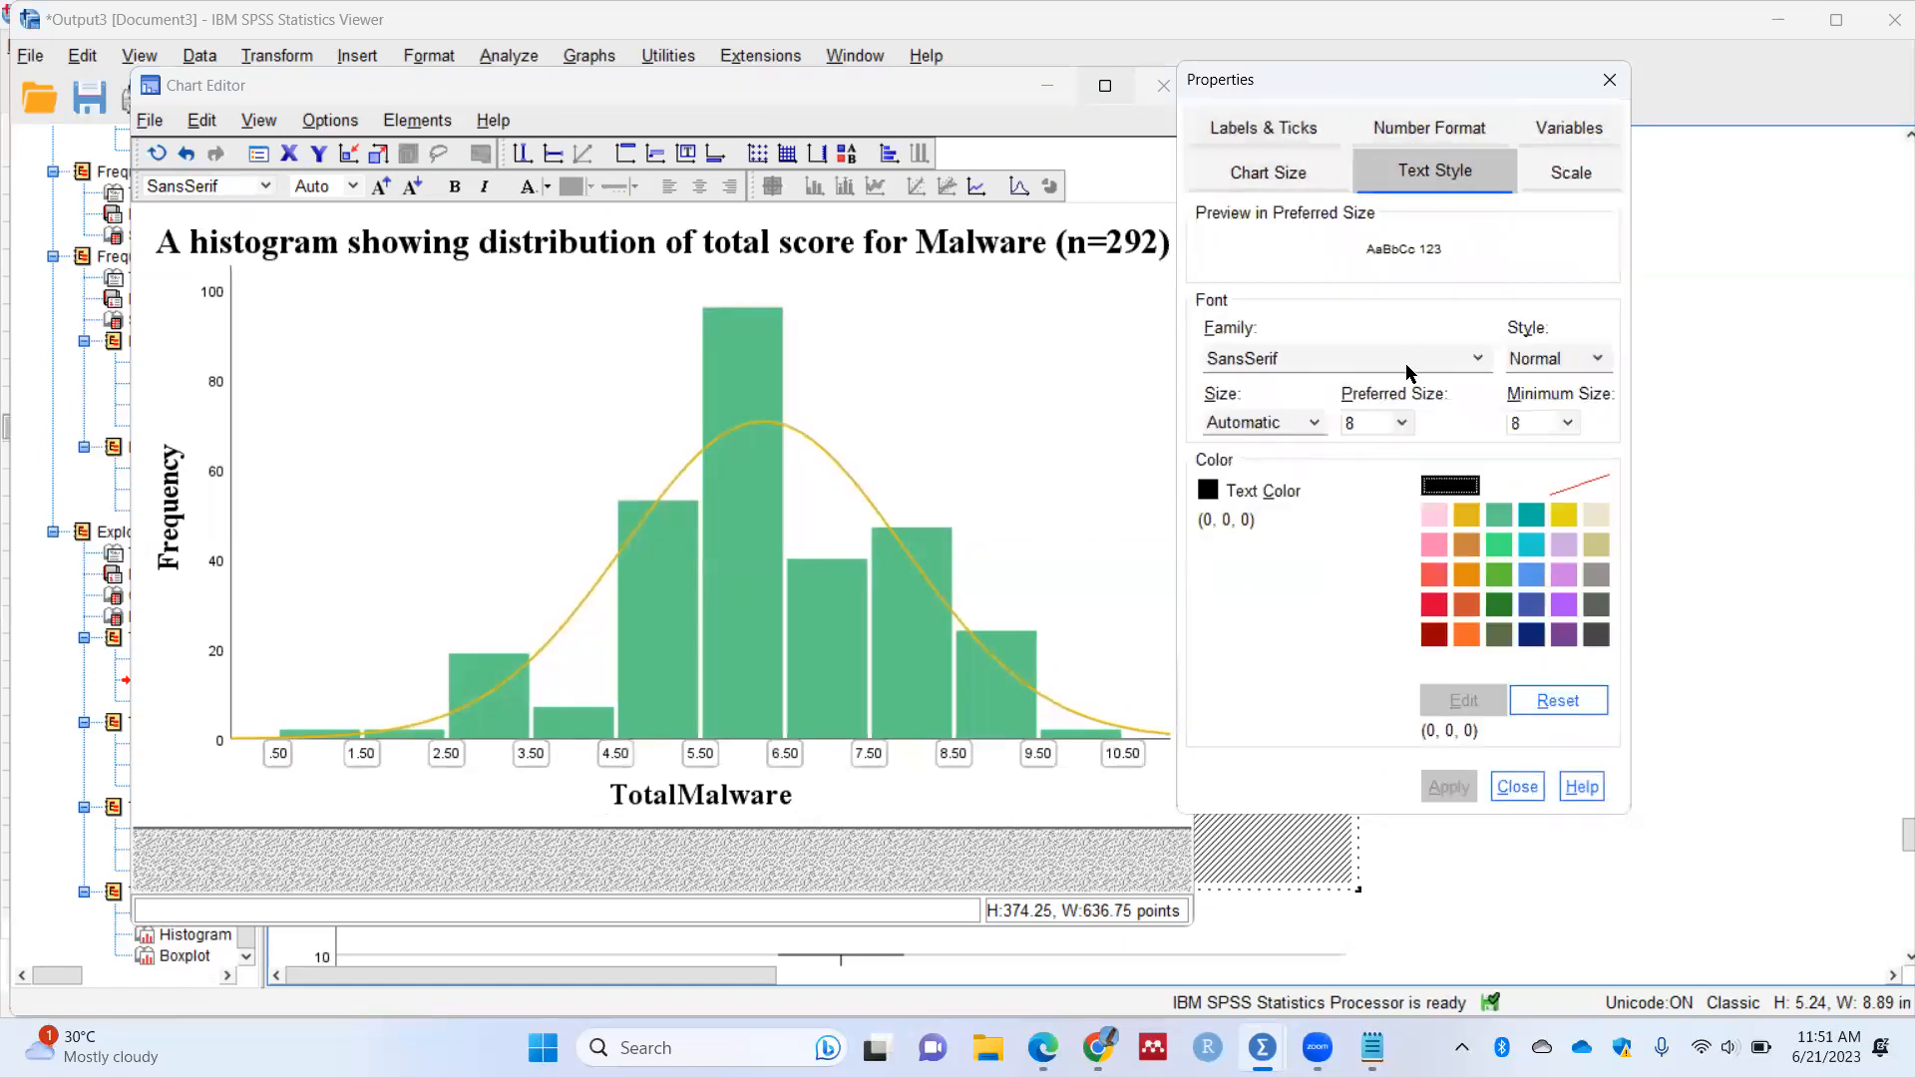
left_click(1404, 359)
scroll(1330, 559, "down", 3)
scroll(1306, 517, "down", 8)
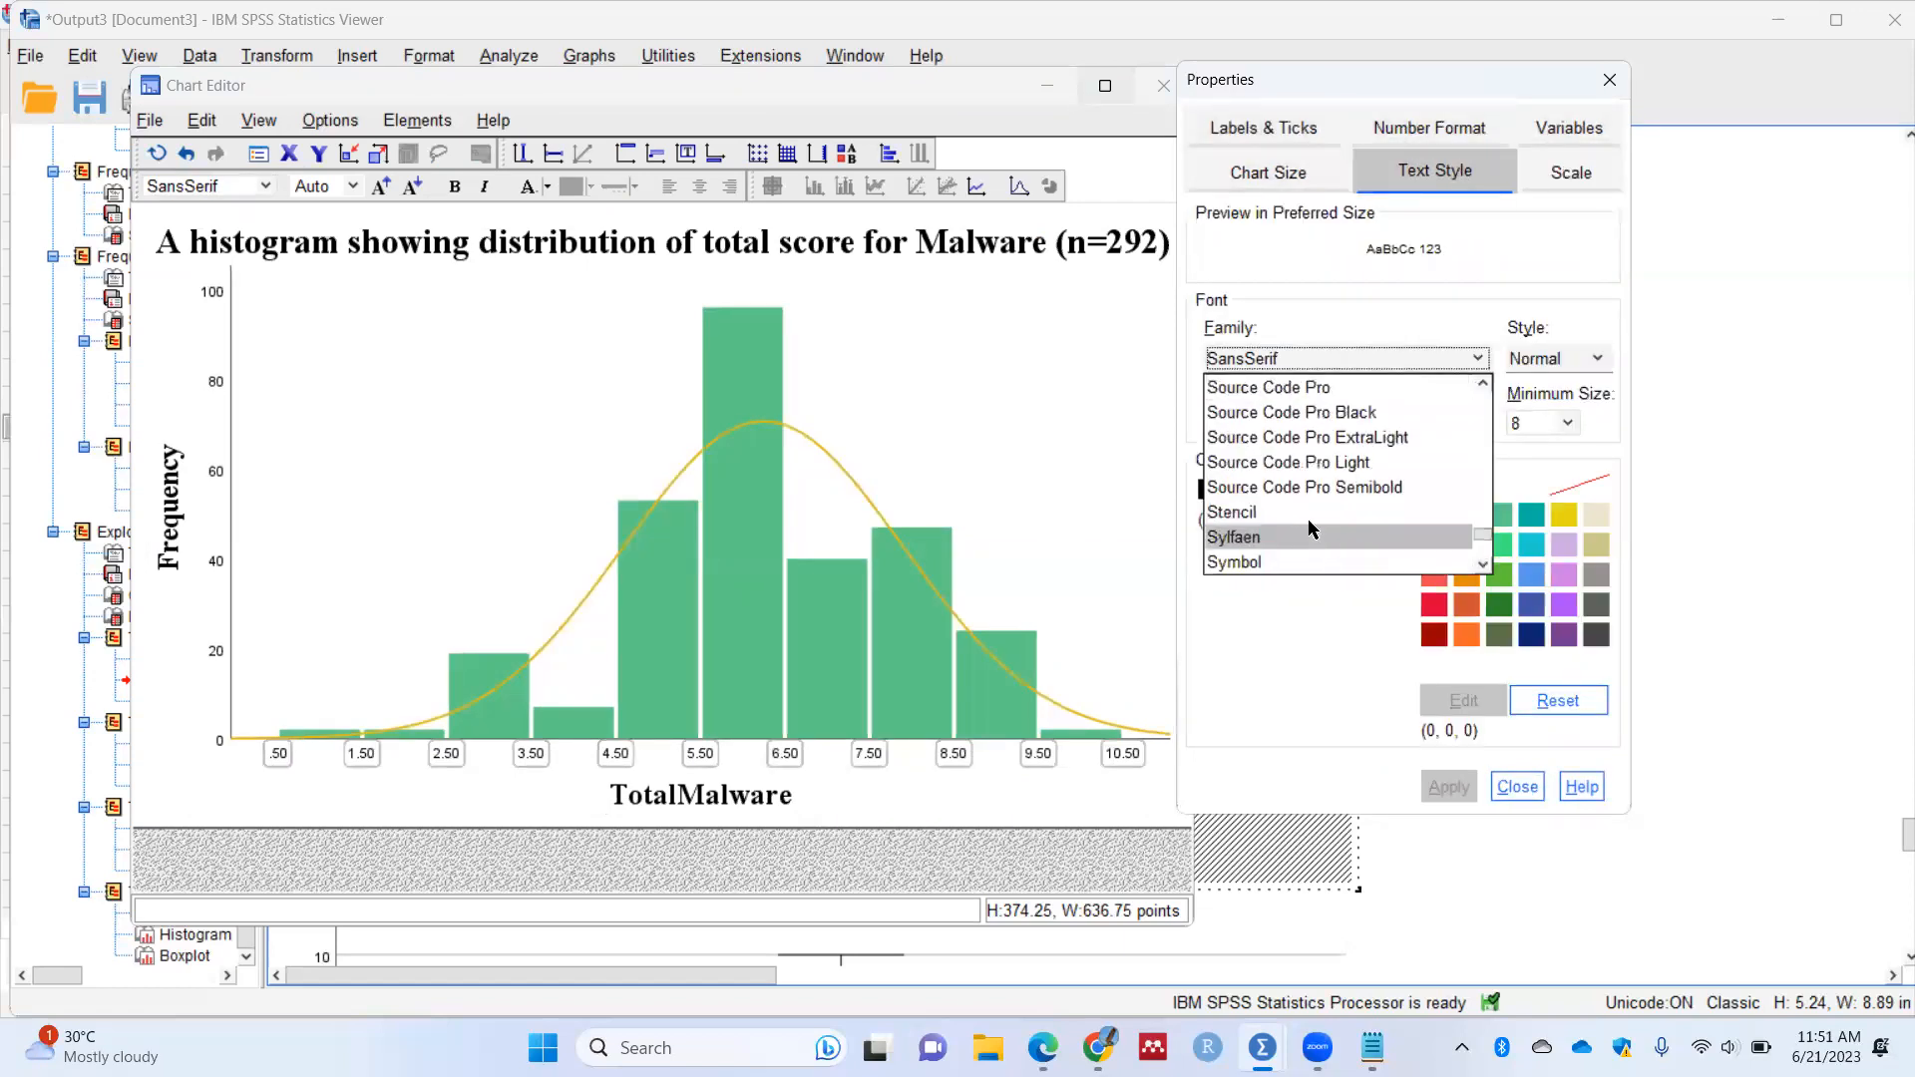
left_click(1292, 412)
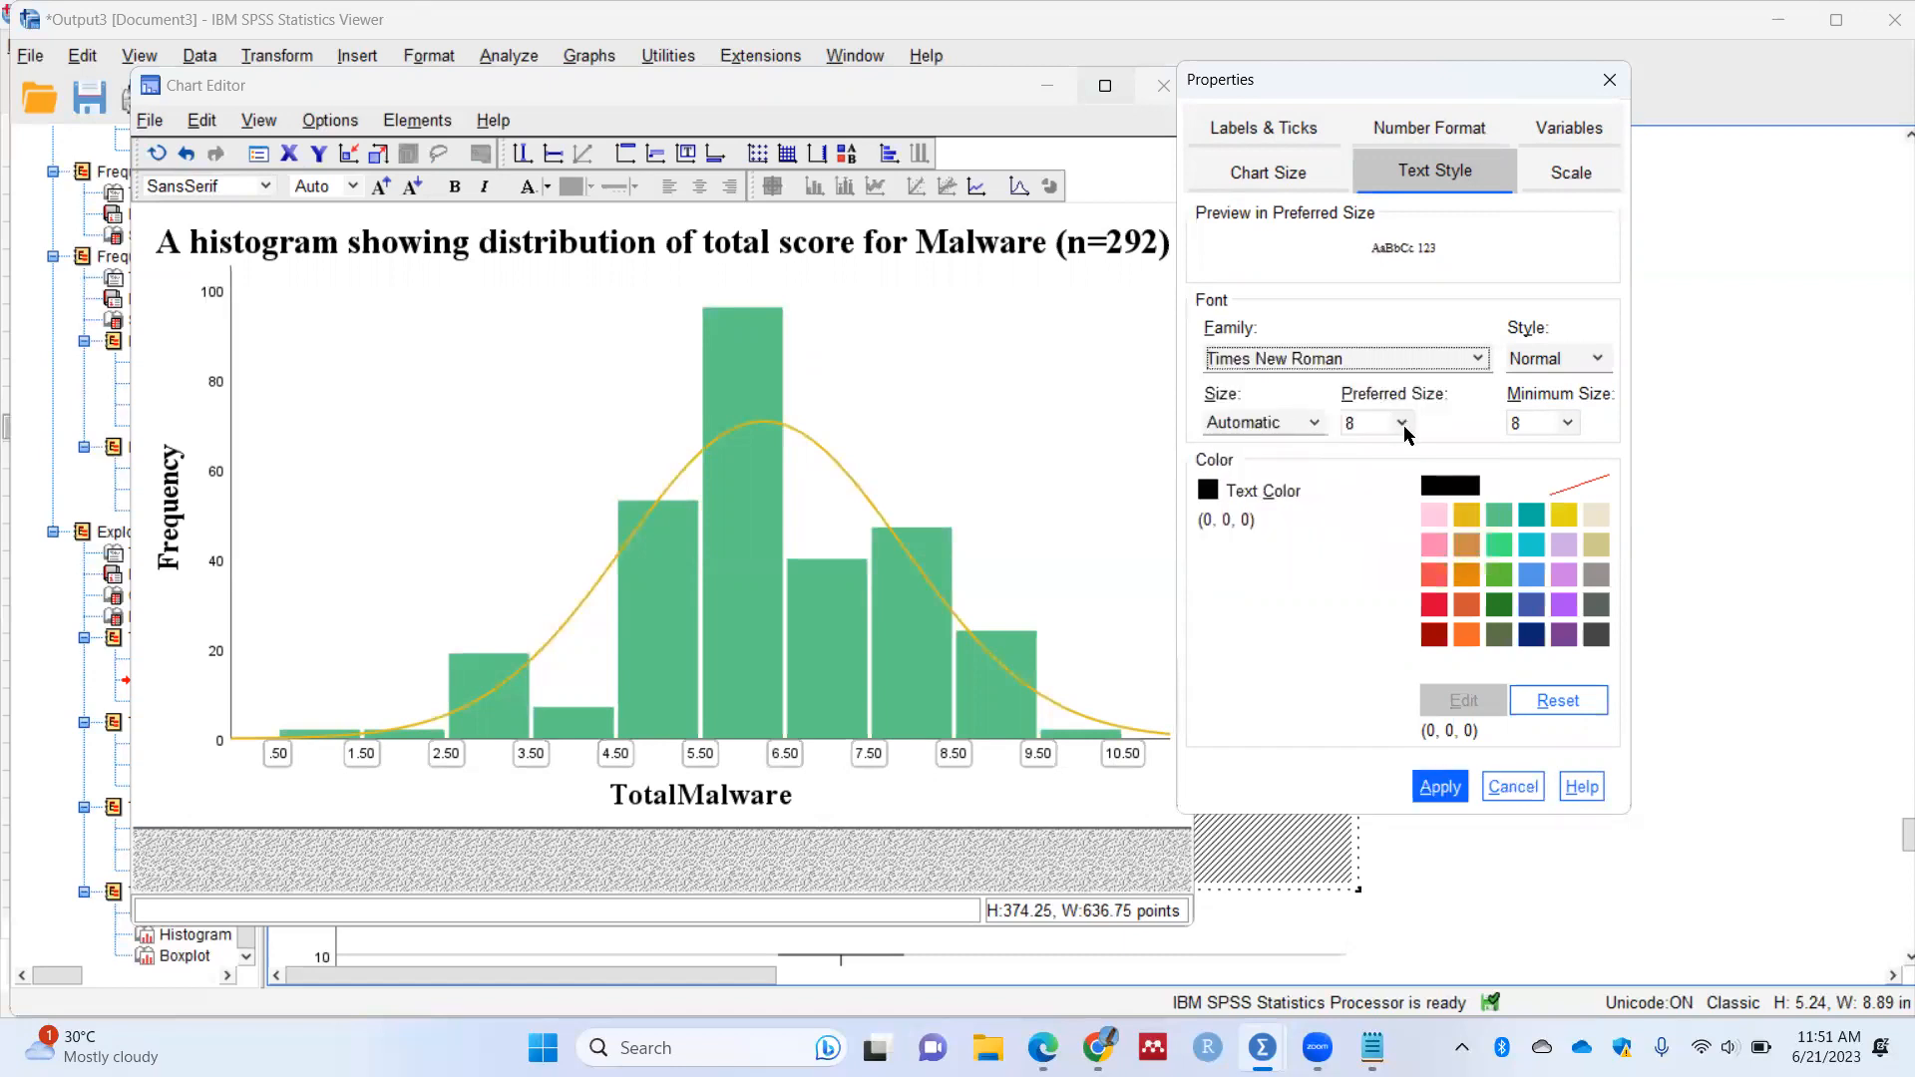
left_click(1374, 423)
left_click(1358, 499)
left_click(1440, 787)
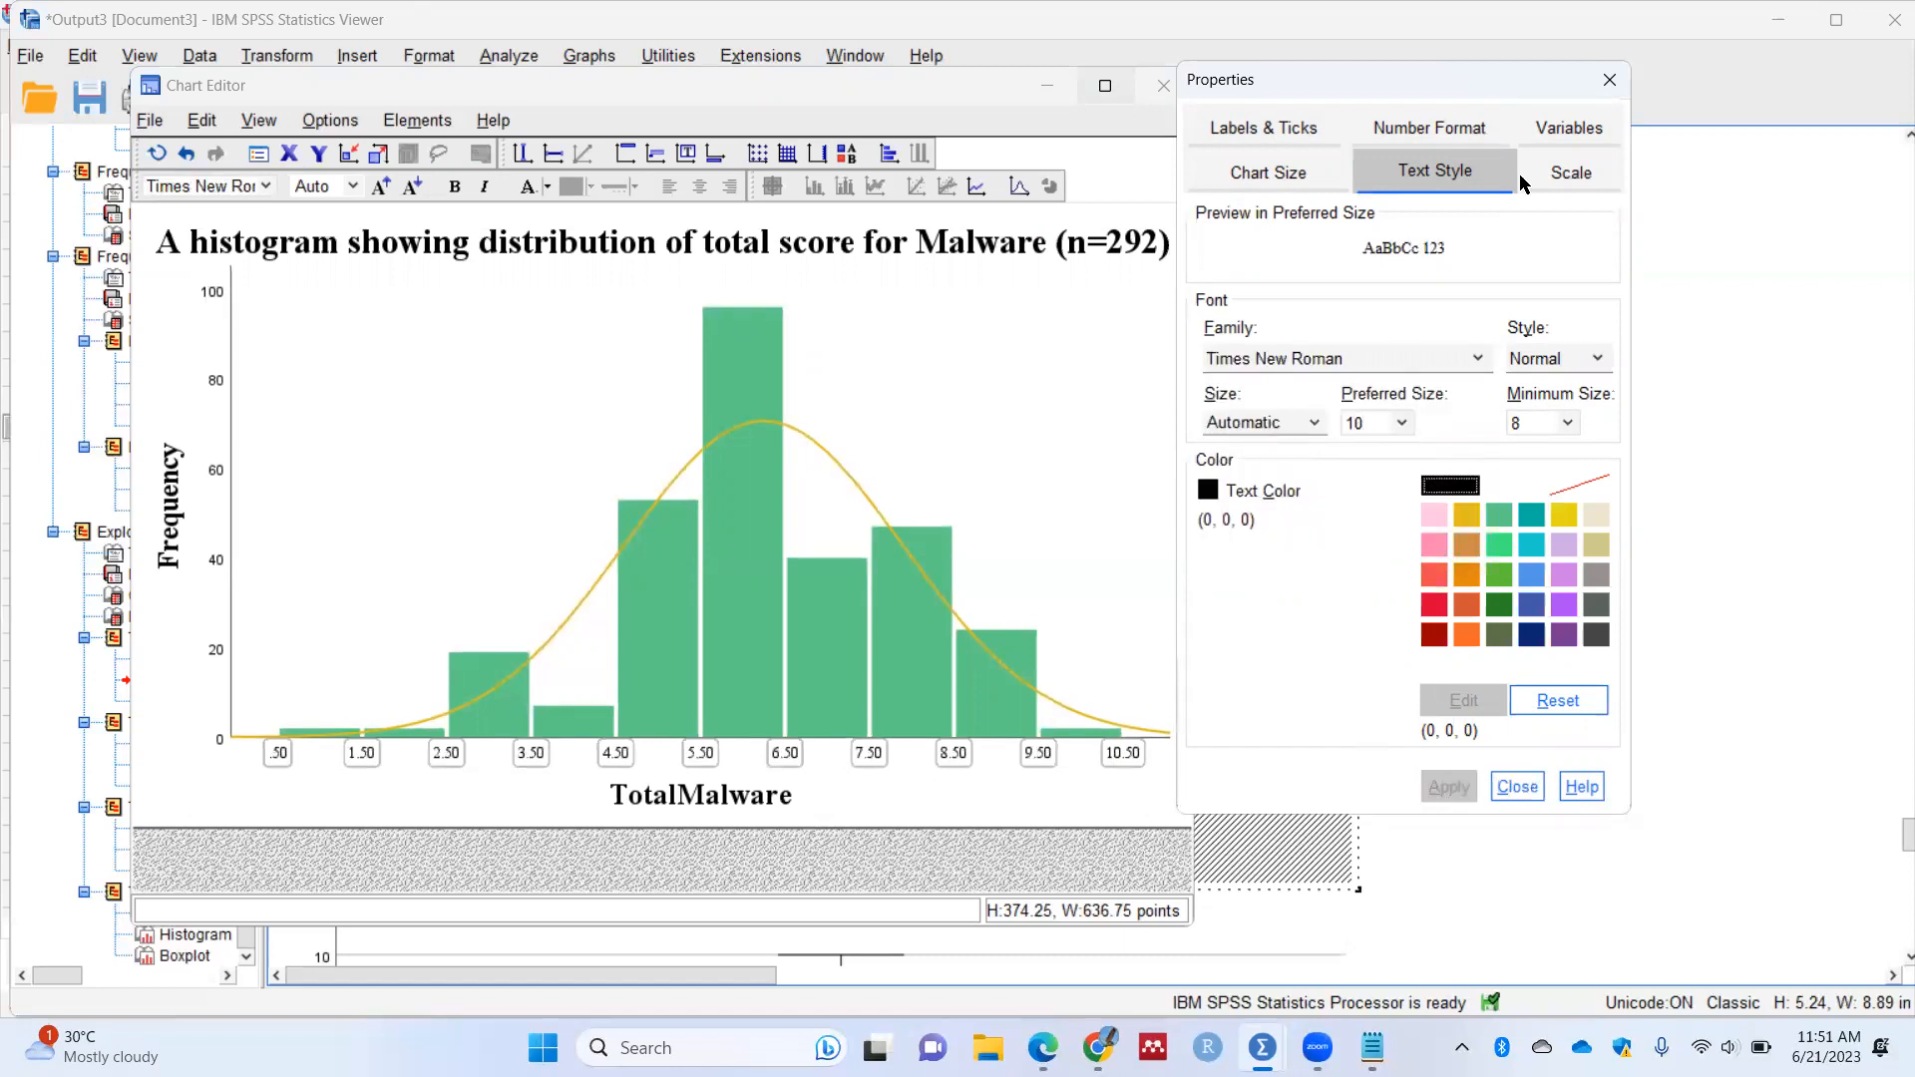
left_click(1610, 80)
left_click(1466, 321)
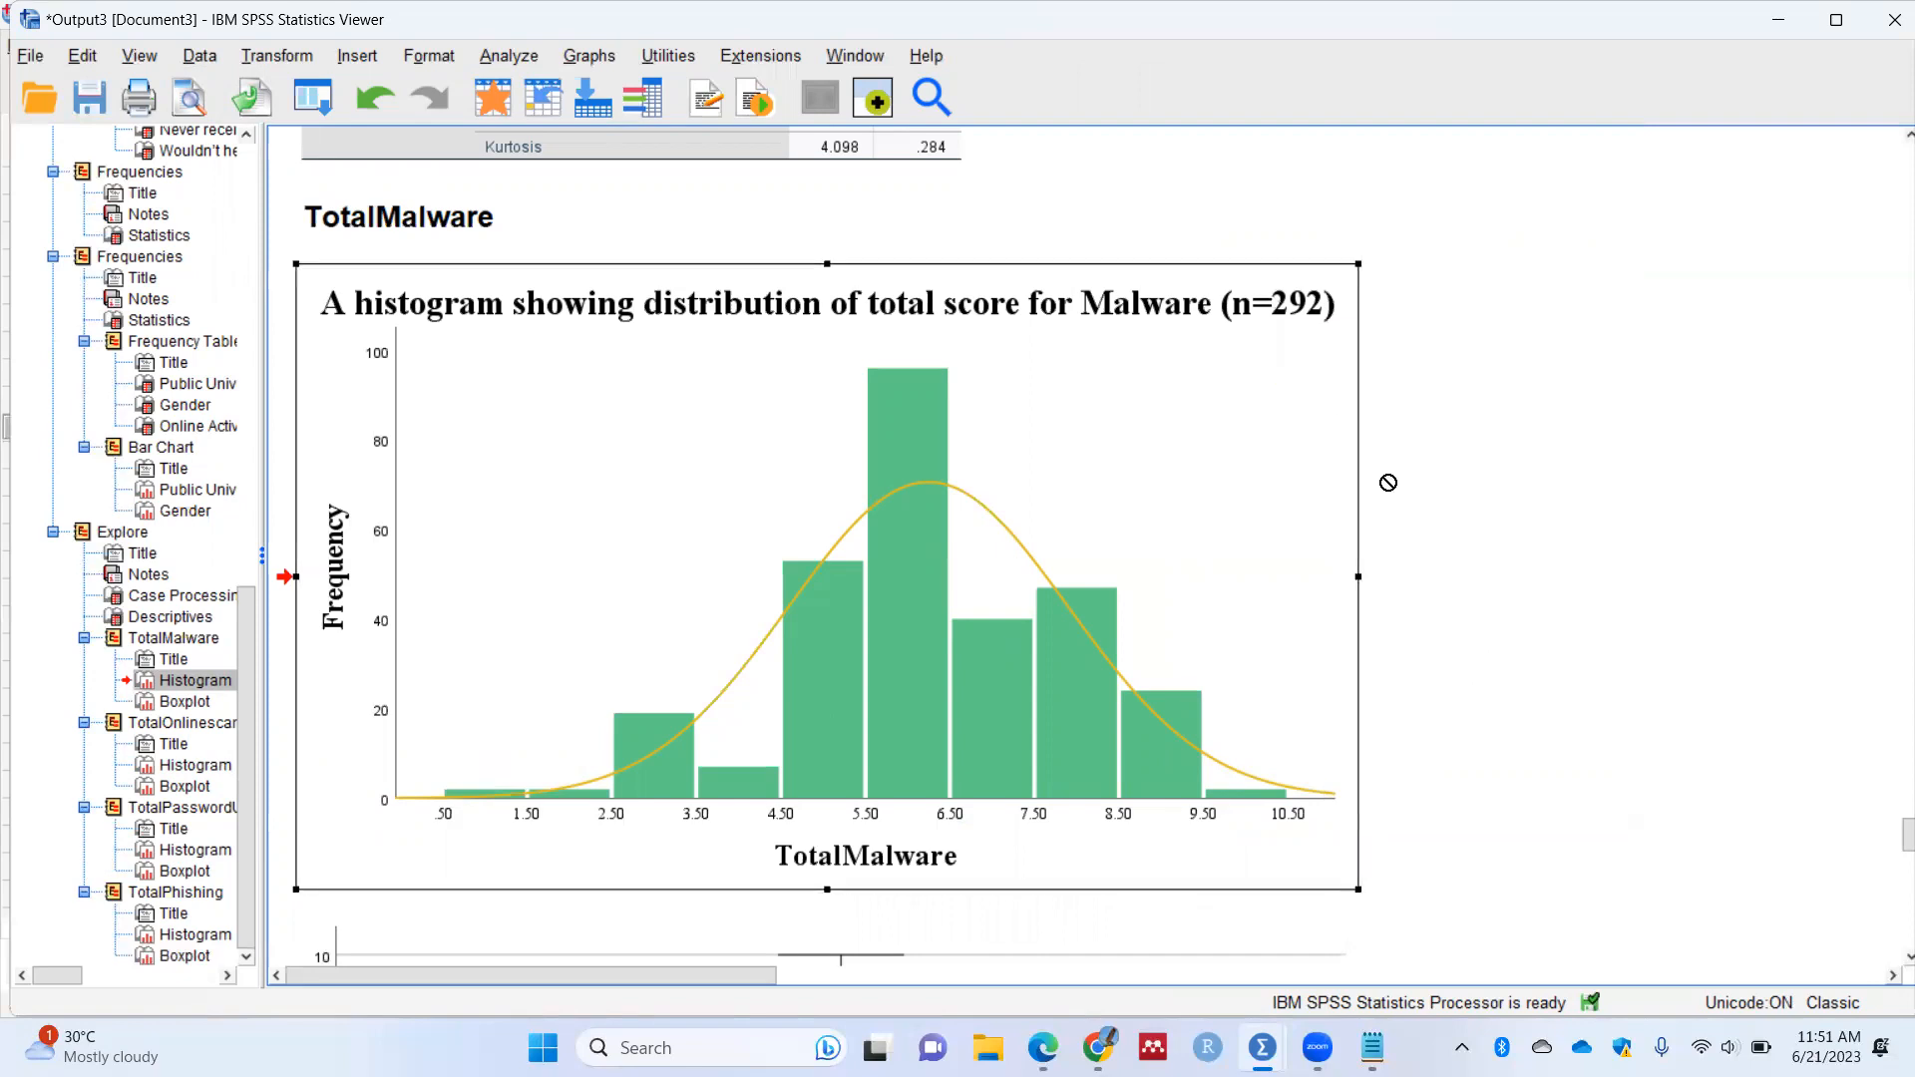
Step: Open the TotalMalware boxplot for editing and transpose the chart so the box lies horizontally
scroll(1376, 500, "down", 5)
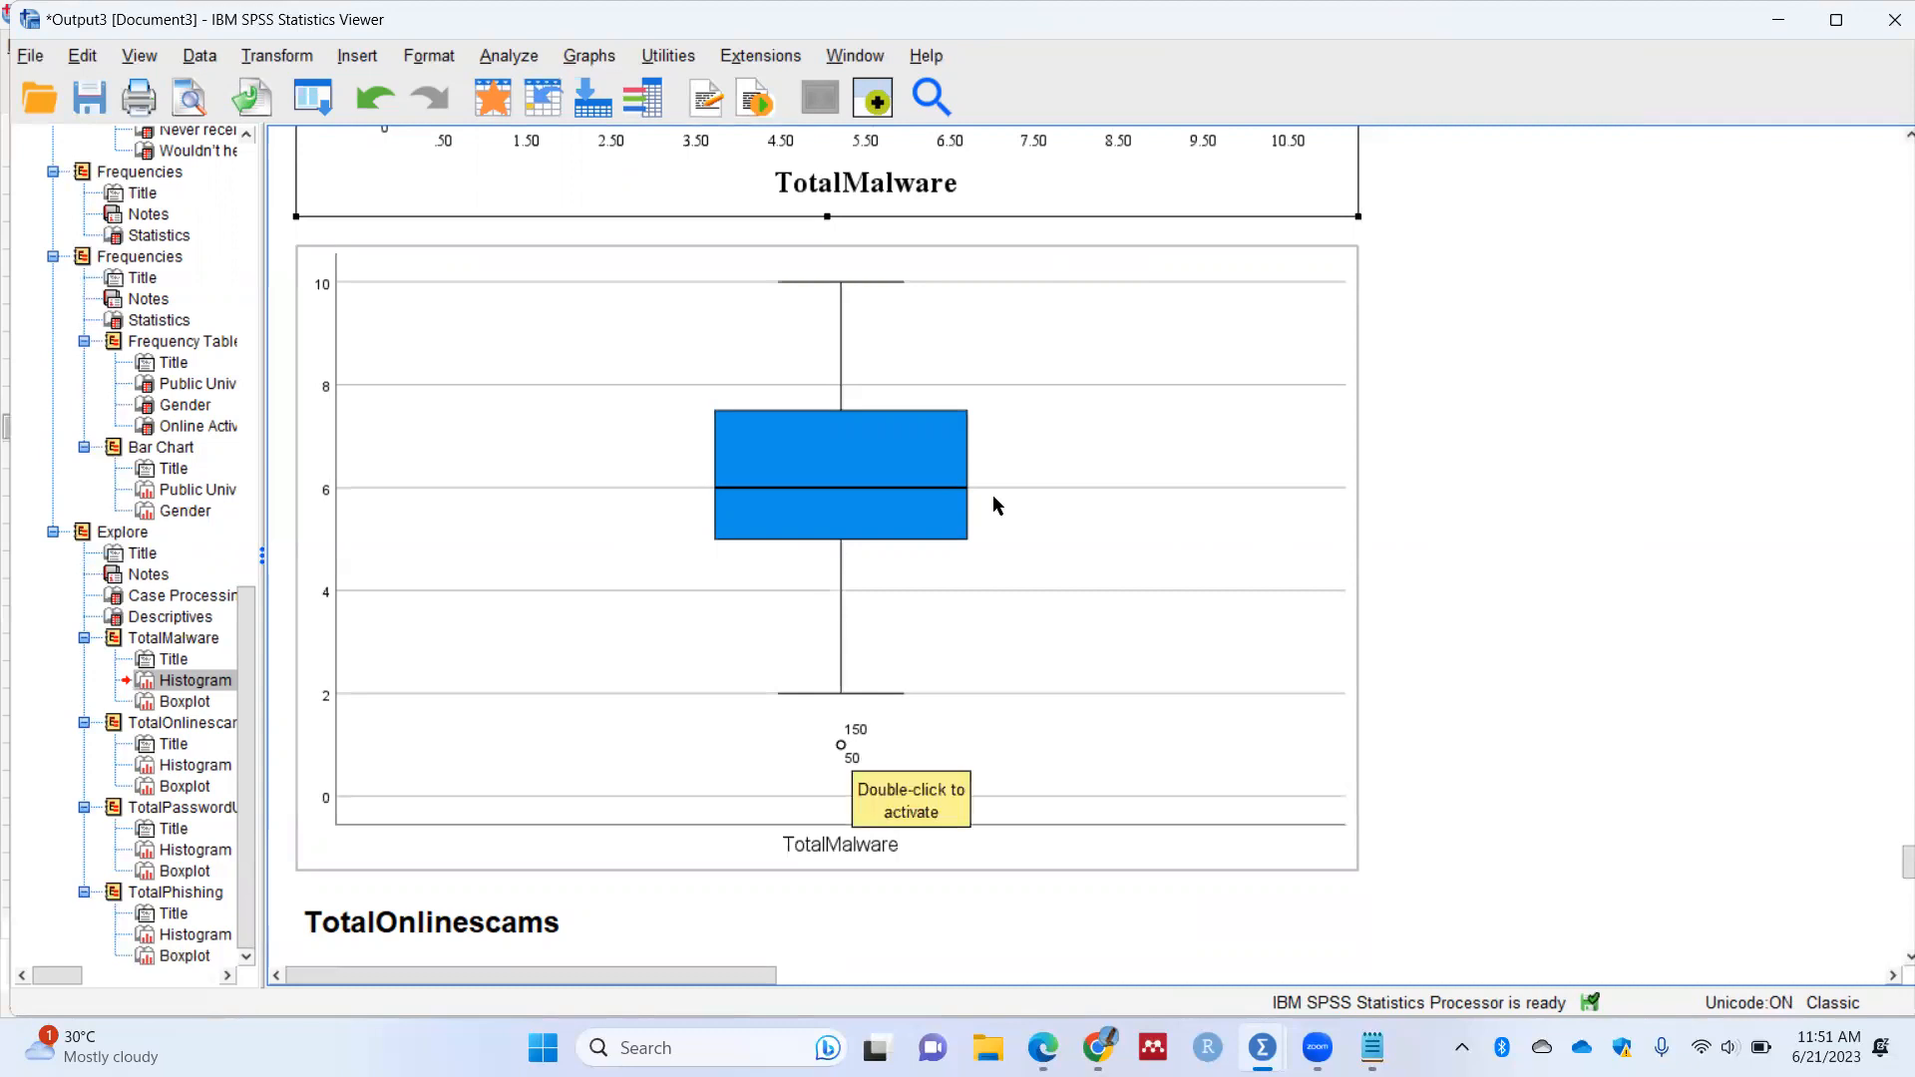
double_click(1015, 446)
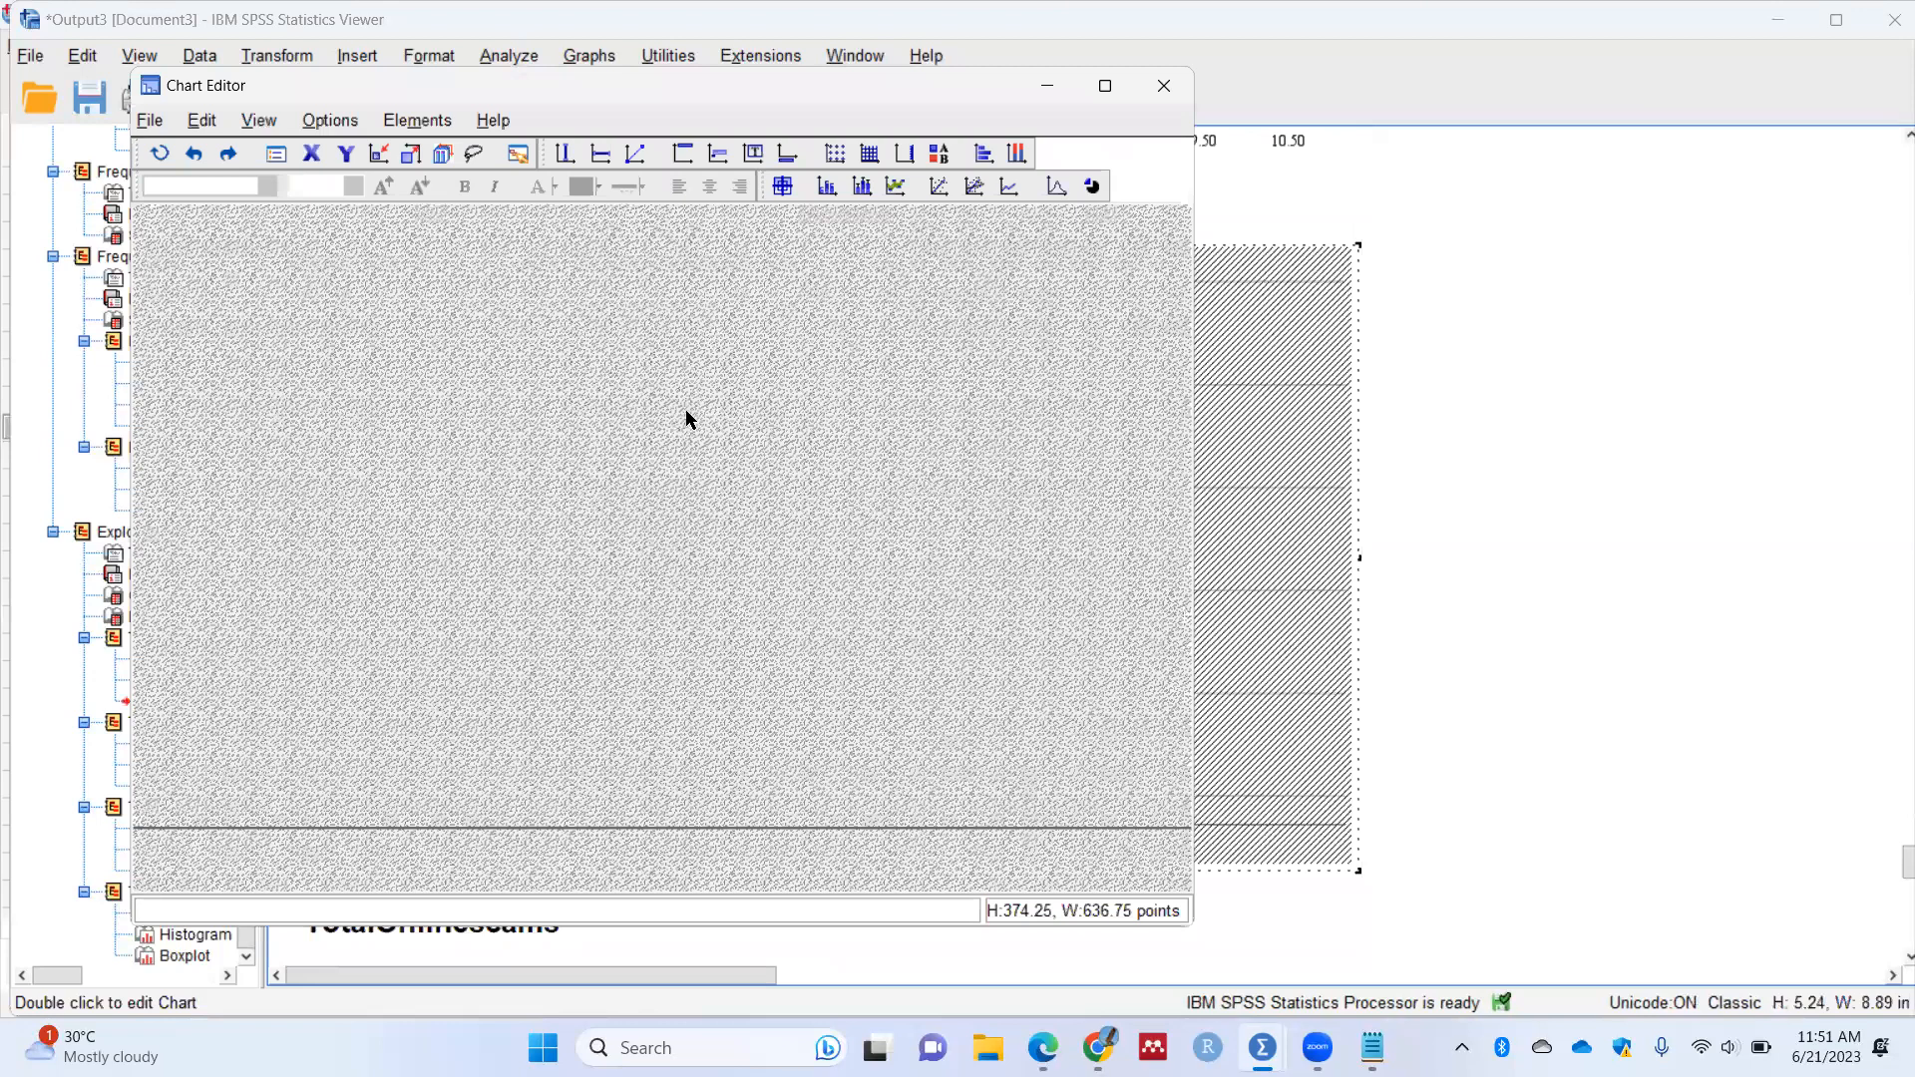
right_click(685, 417)
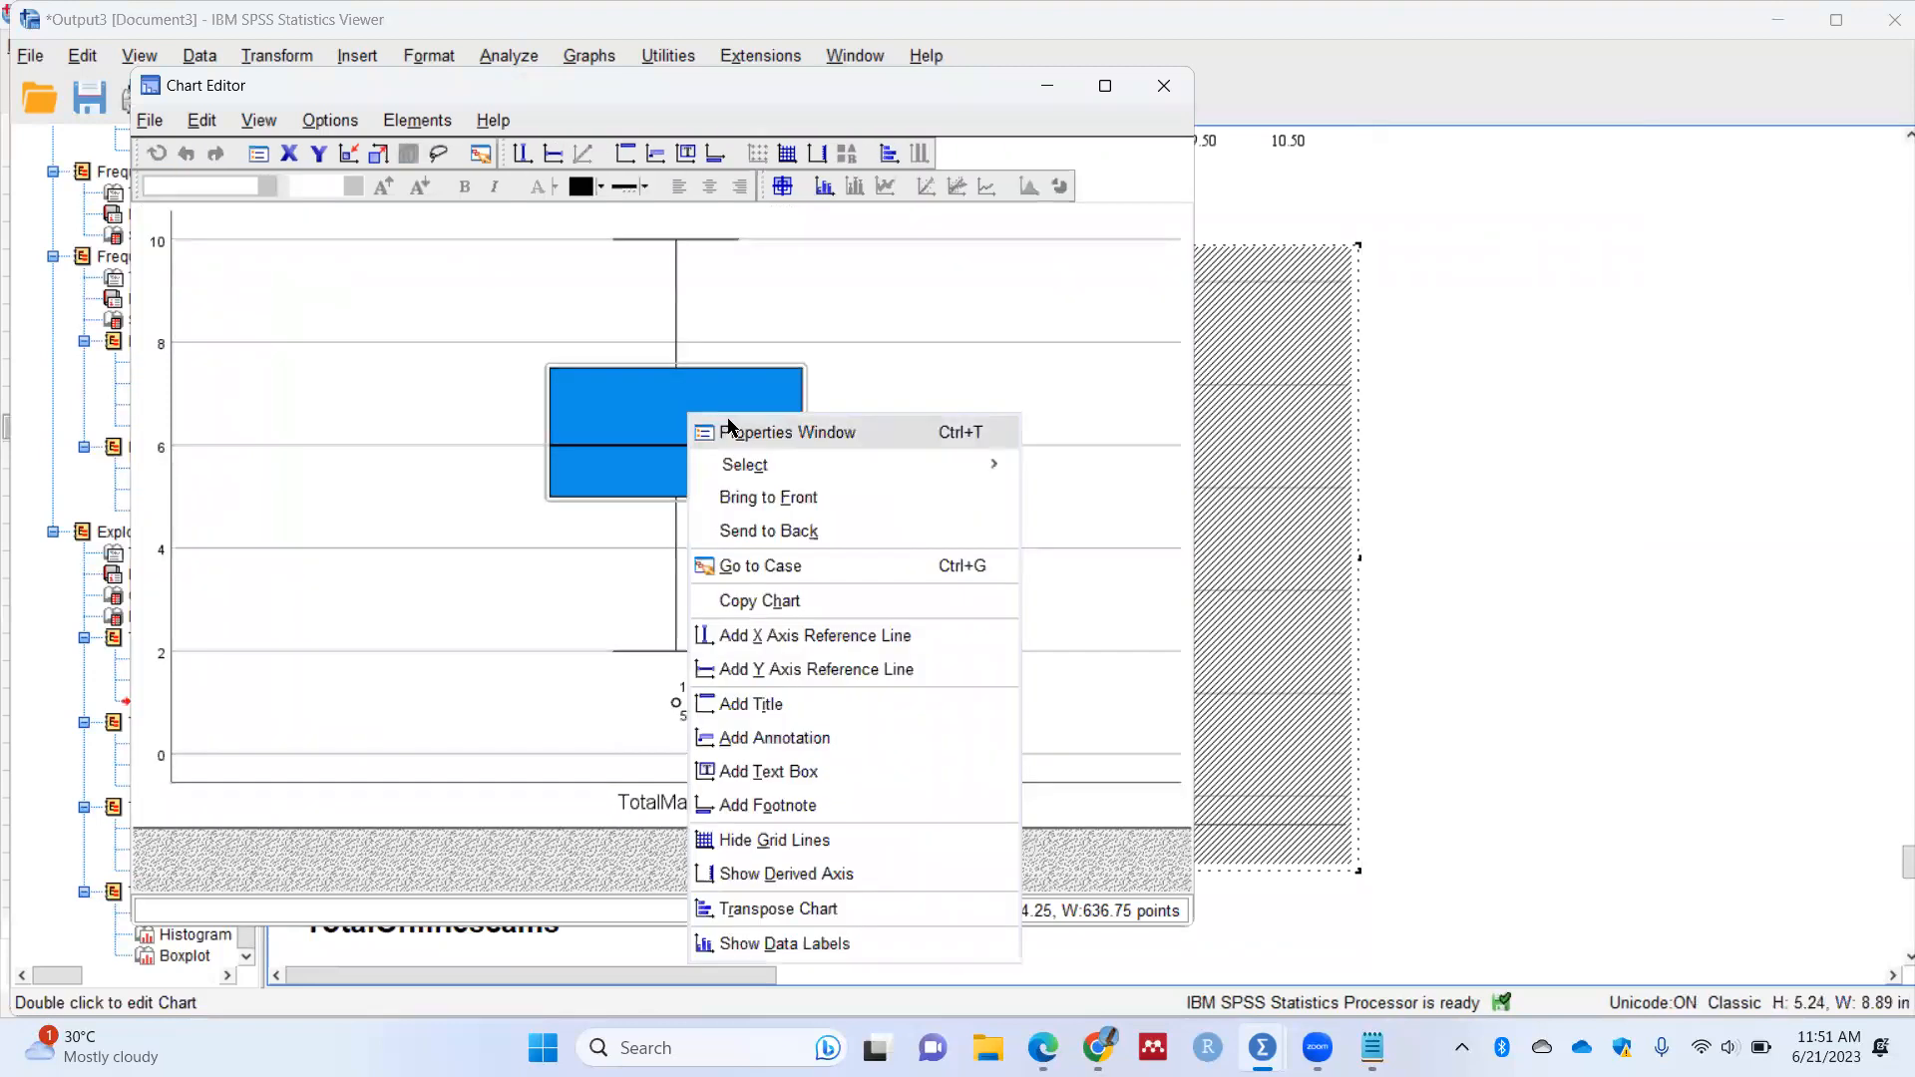
left_click(836, 908)
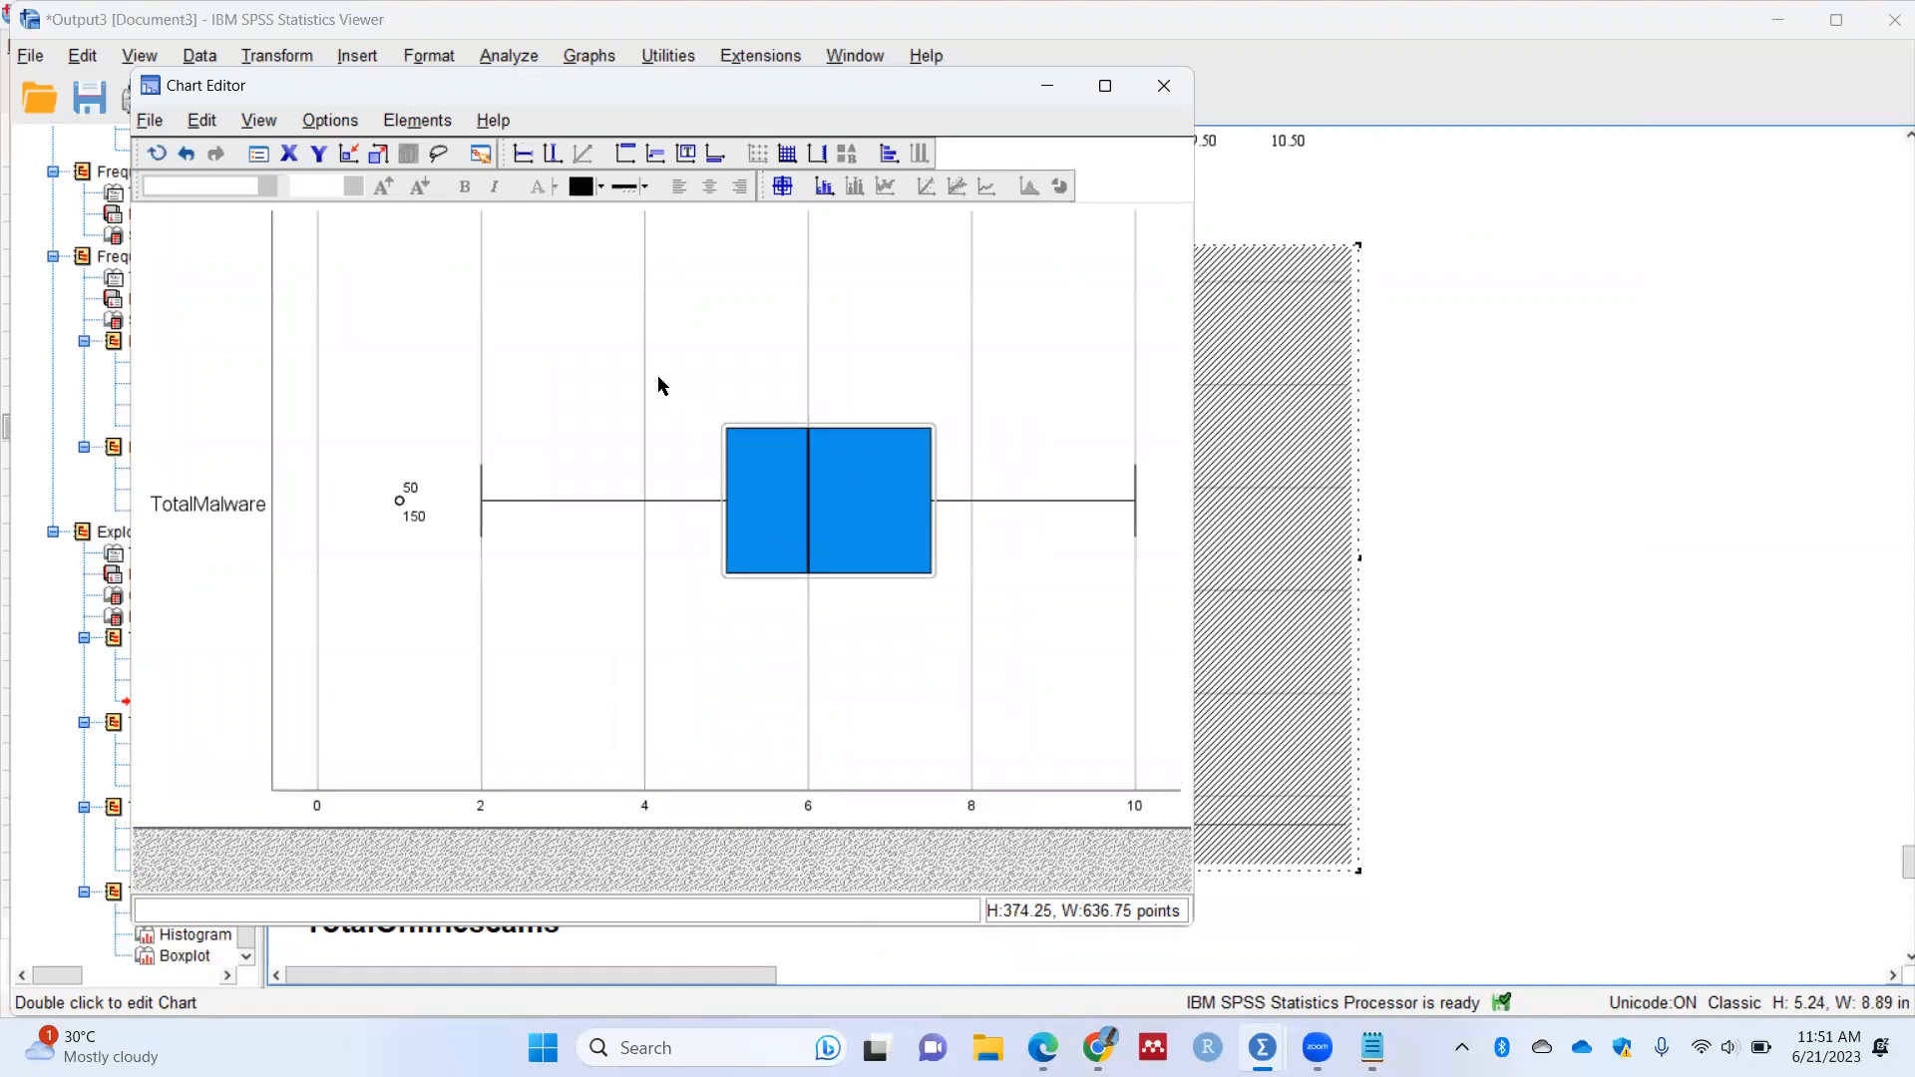
Step: Make the boxplot's grid lines transparent
left_click(645, 343)
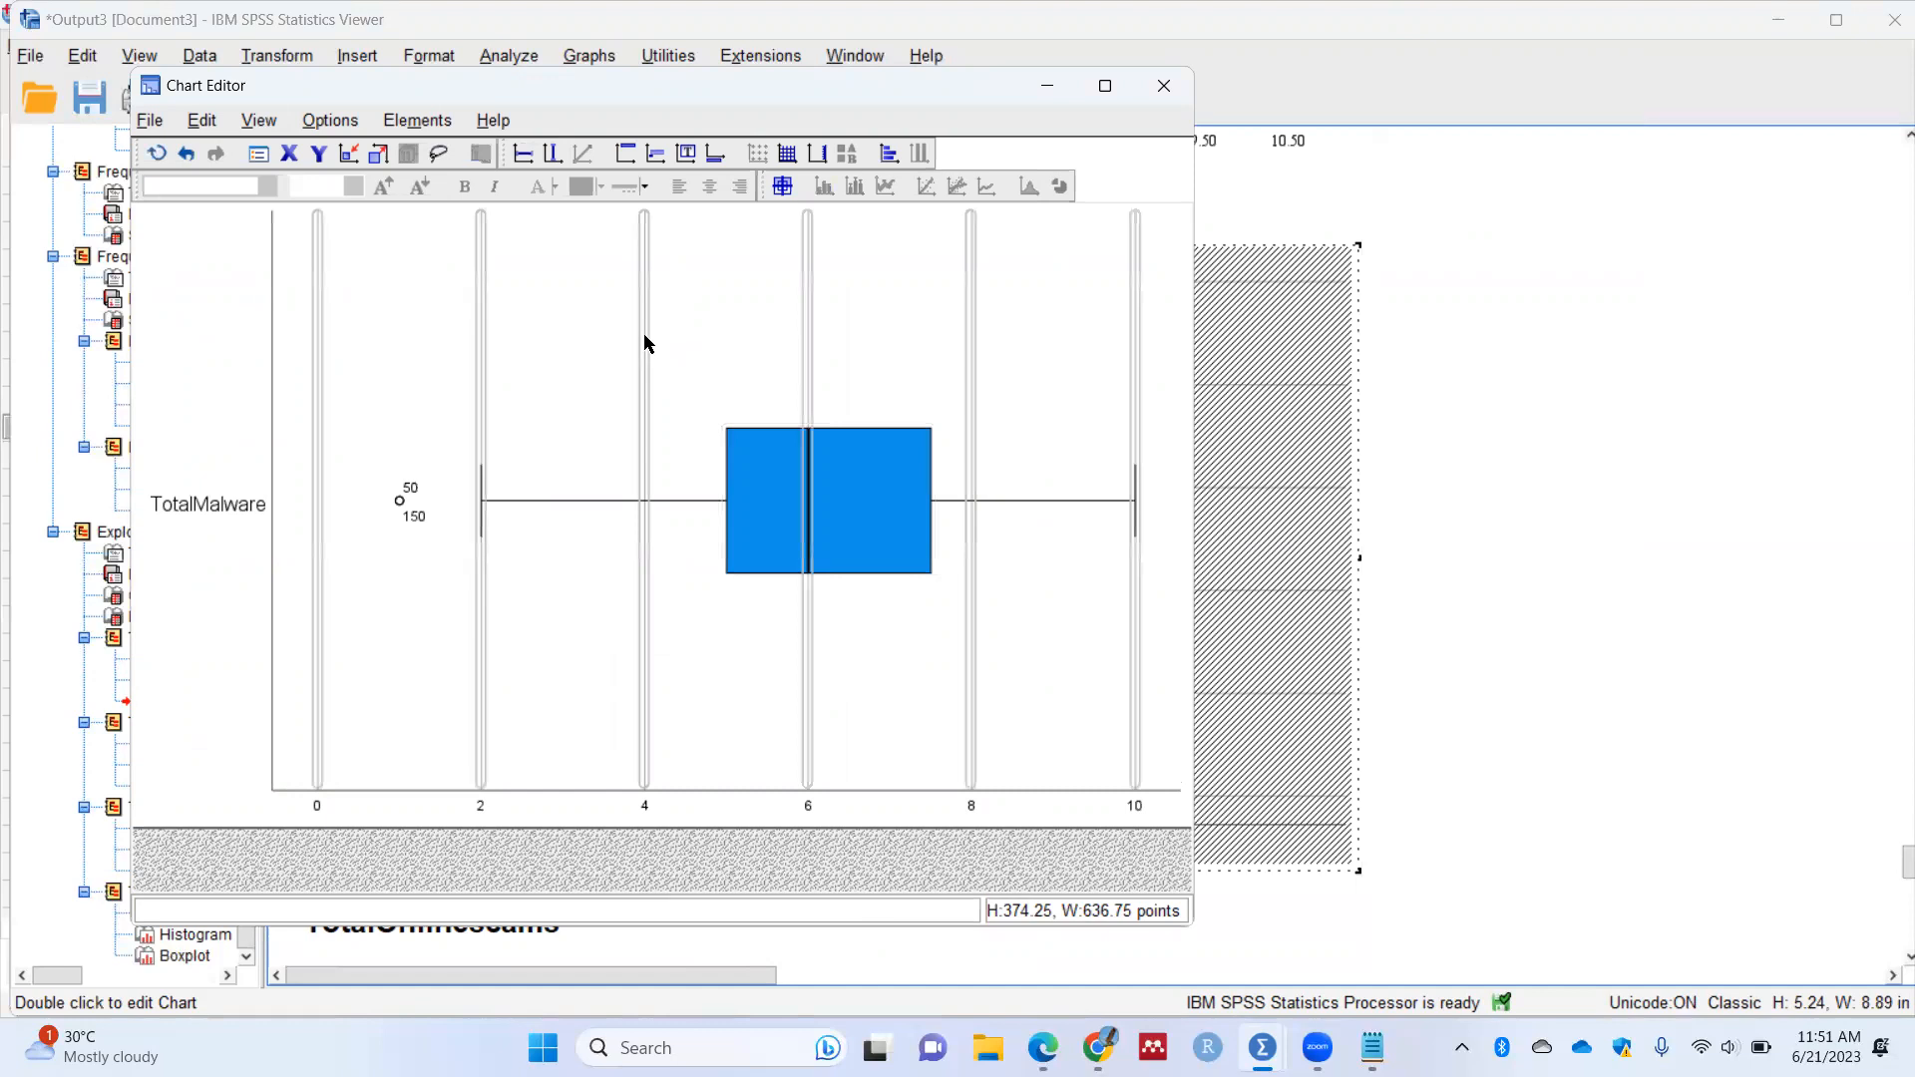
double_click(646, 336)
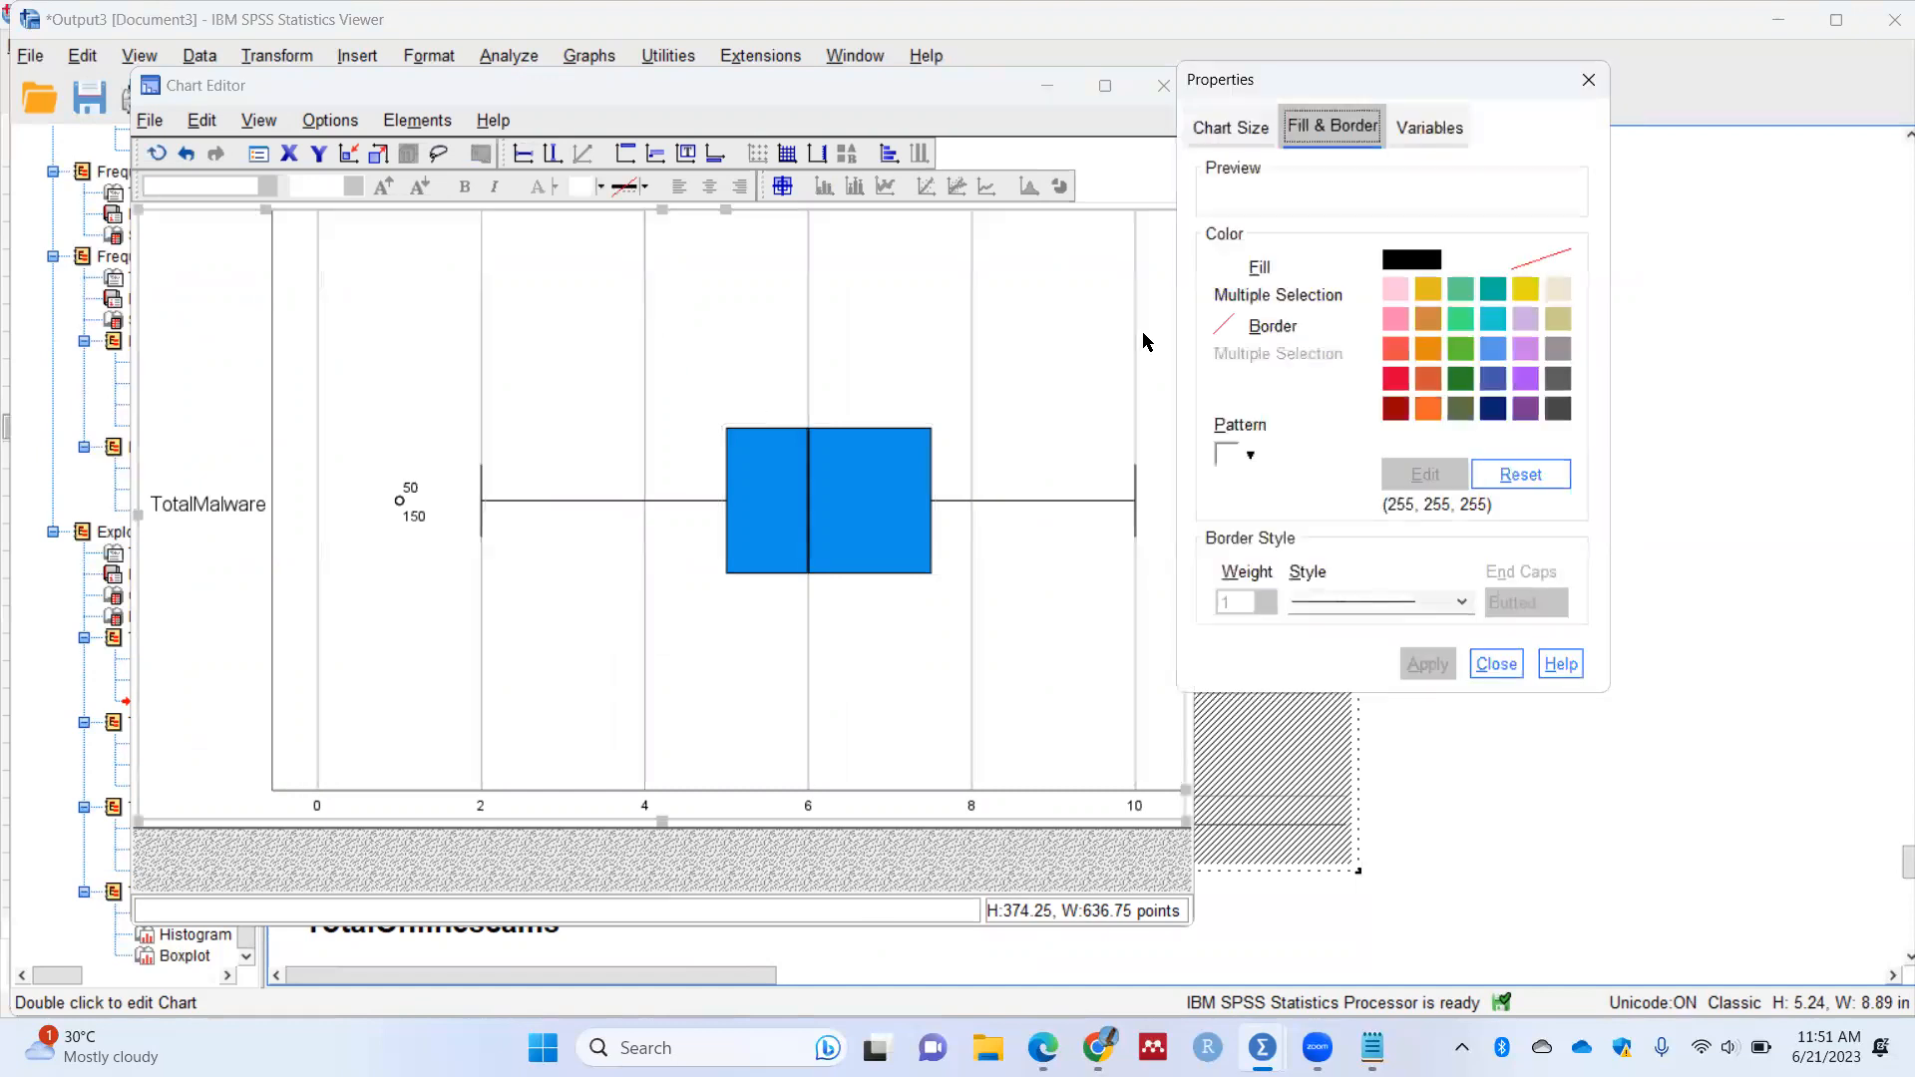
left_click(808, 319)
left_click(807, 325)
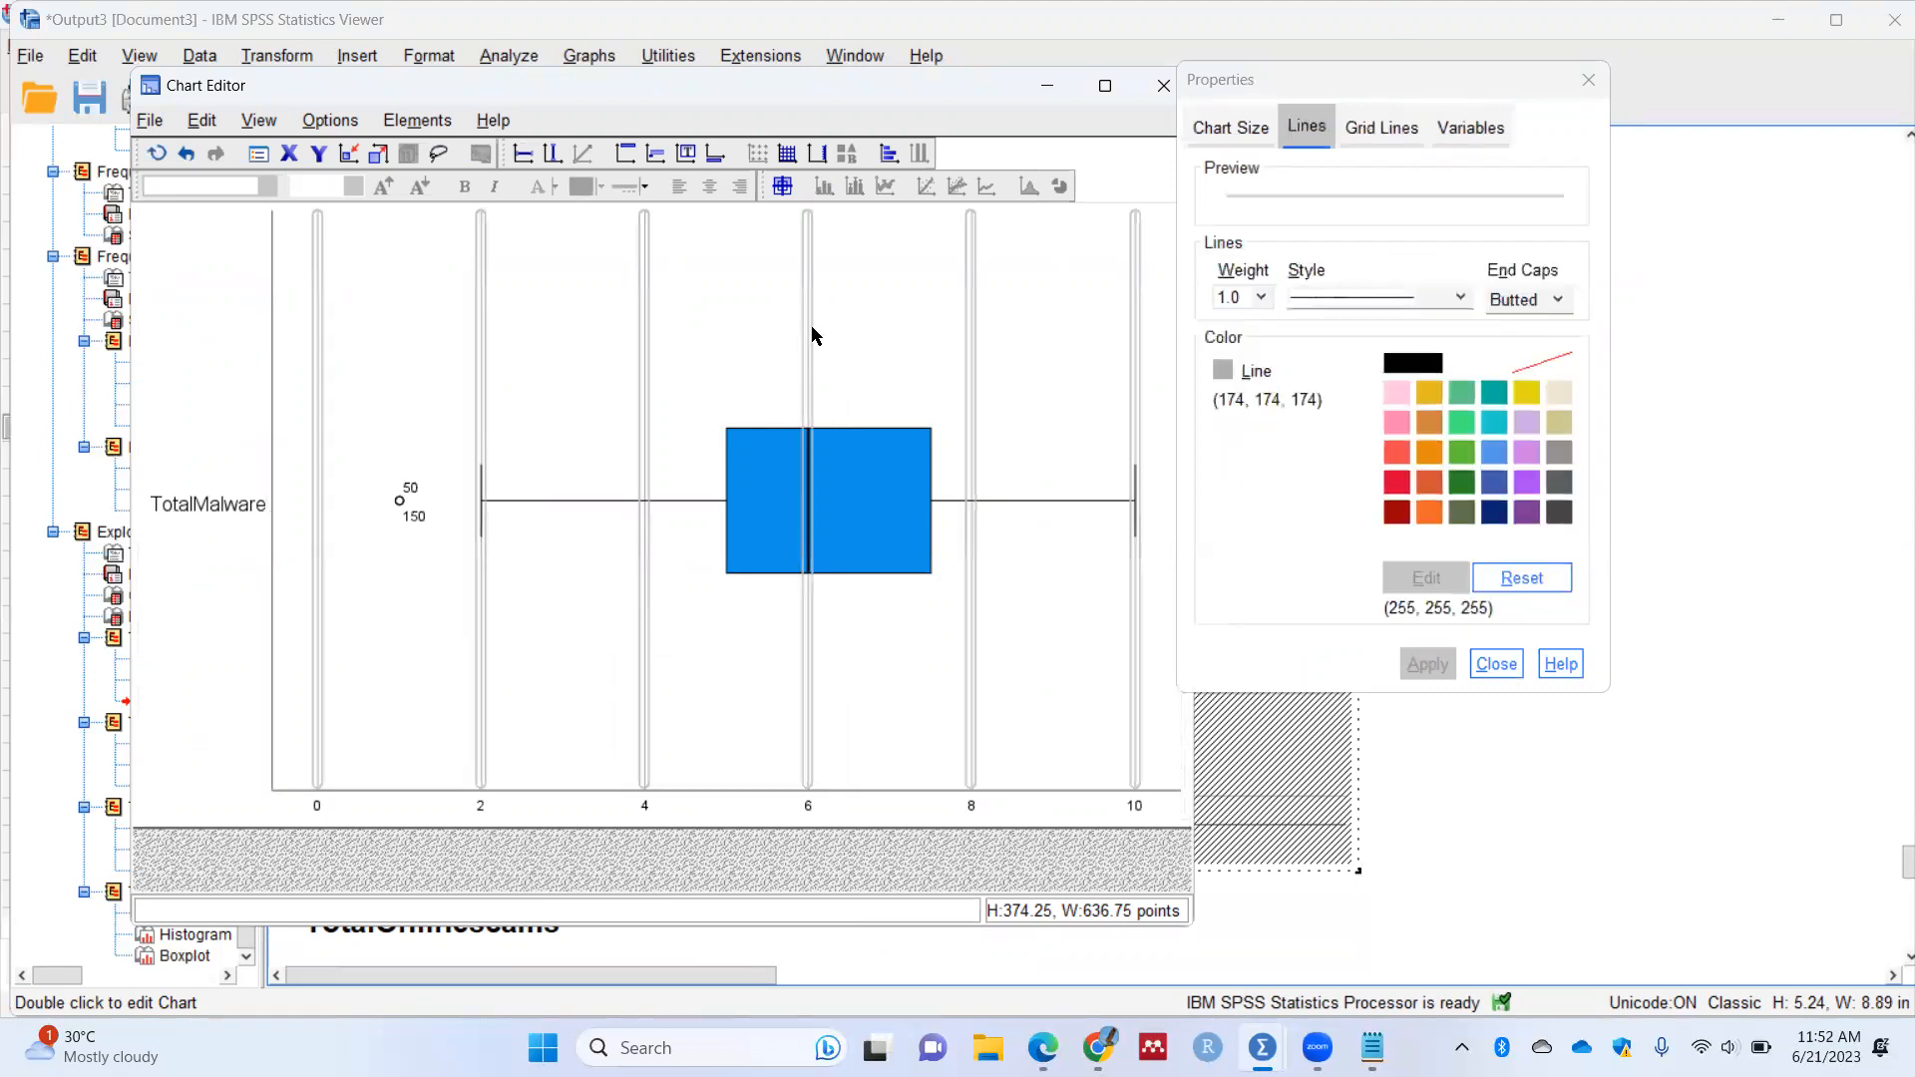
left_click(1381, 127)
left_click(1302, 130)
left_click(1241, 138)
left_click(1308, 131)
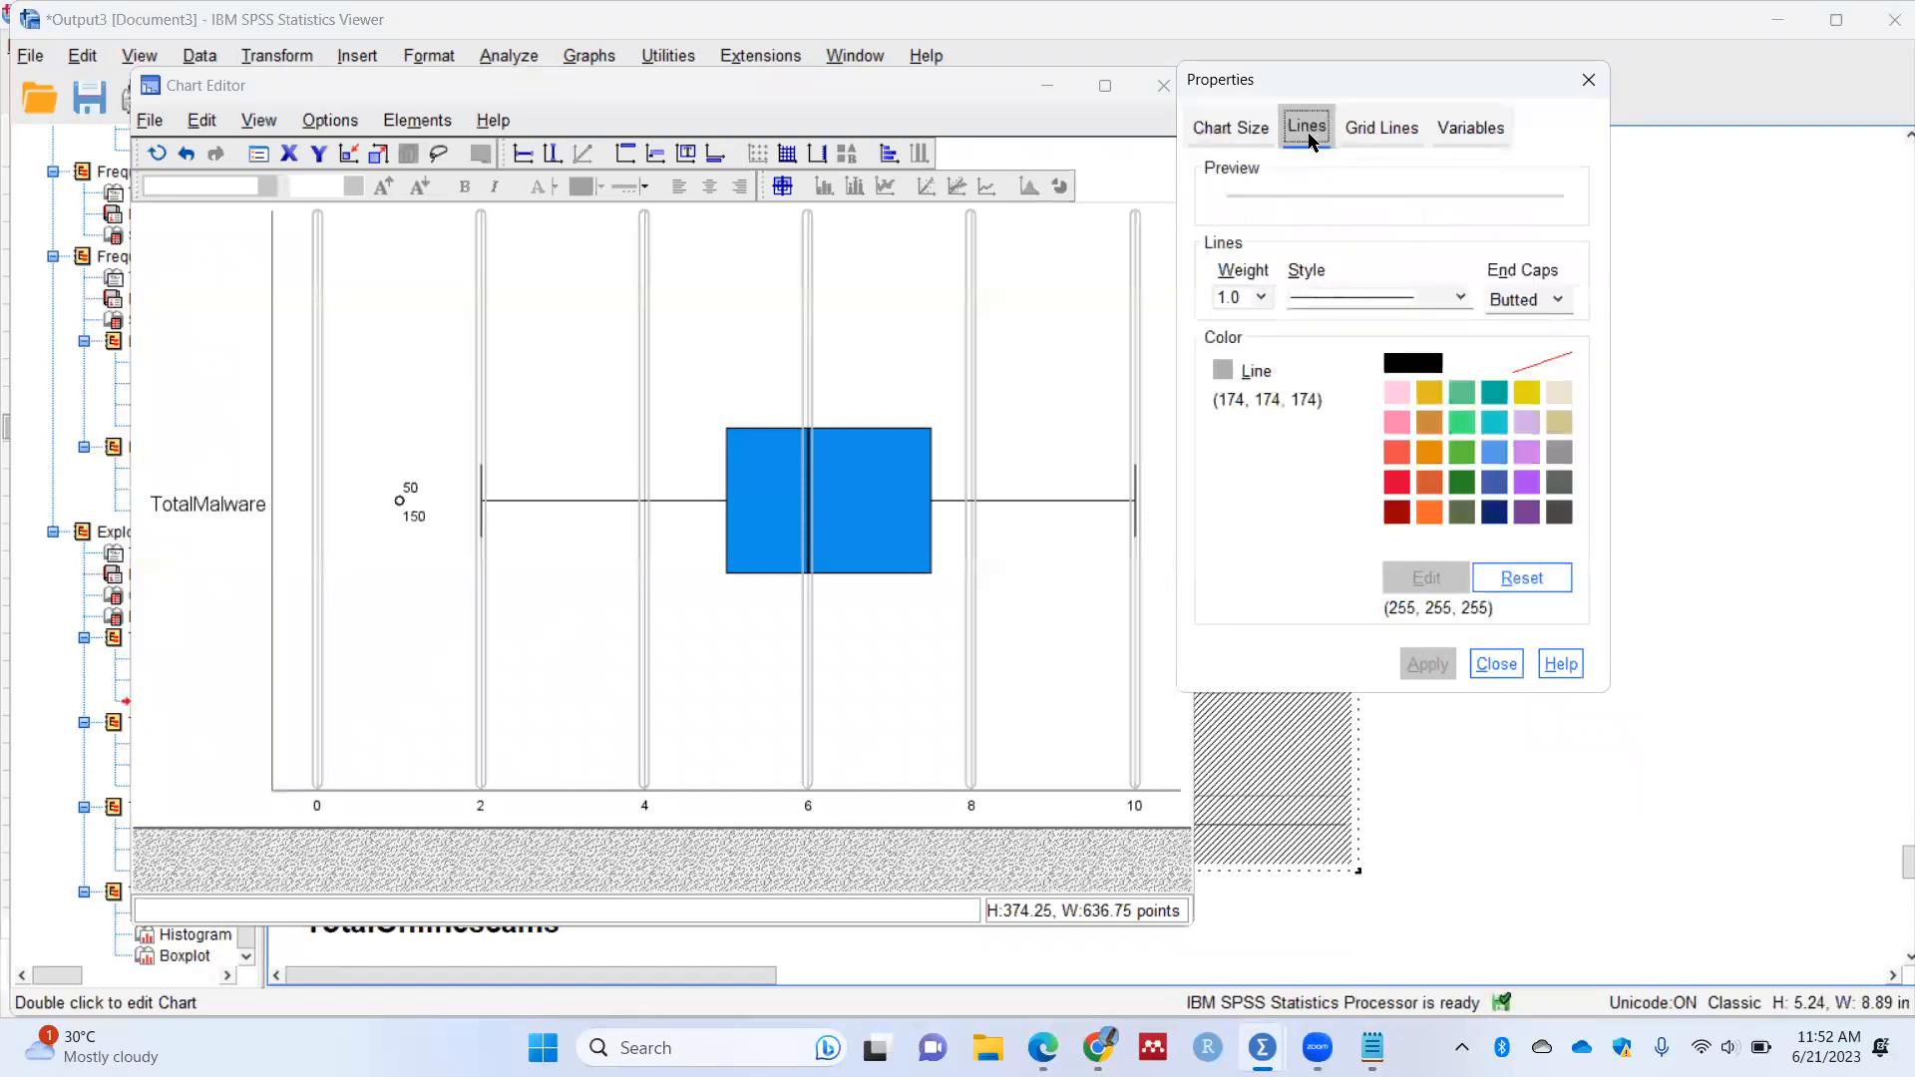
left_click(1522, 359)
left_click(1416, 662)
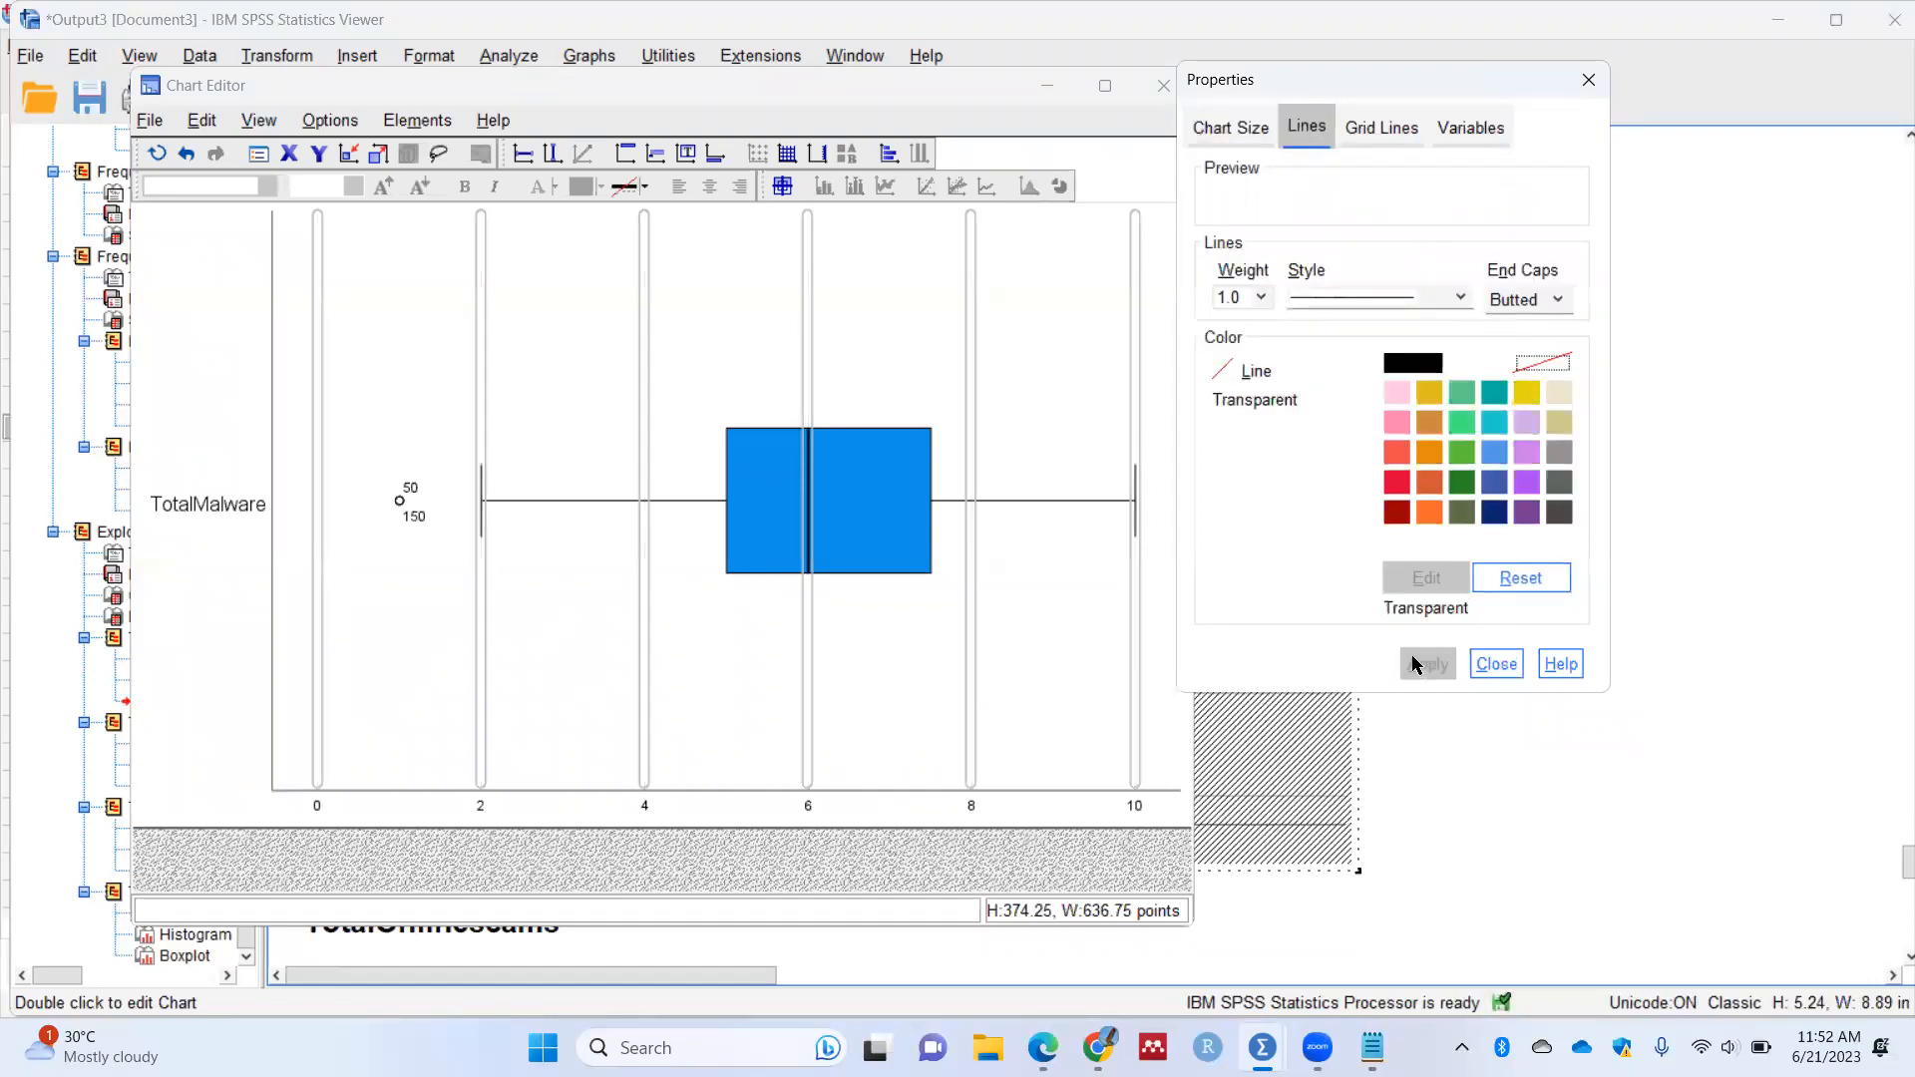
Step: Fill the TotalMalware box with green (92, 202, 136) and finish editing the boxplot
left_click(888, 499)
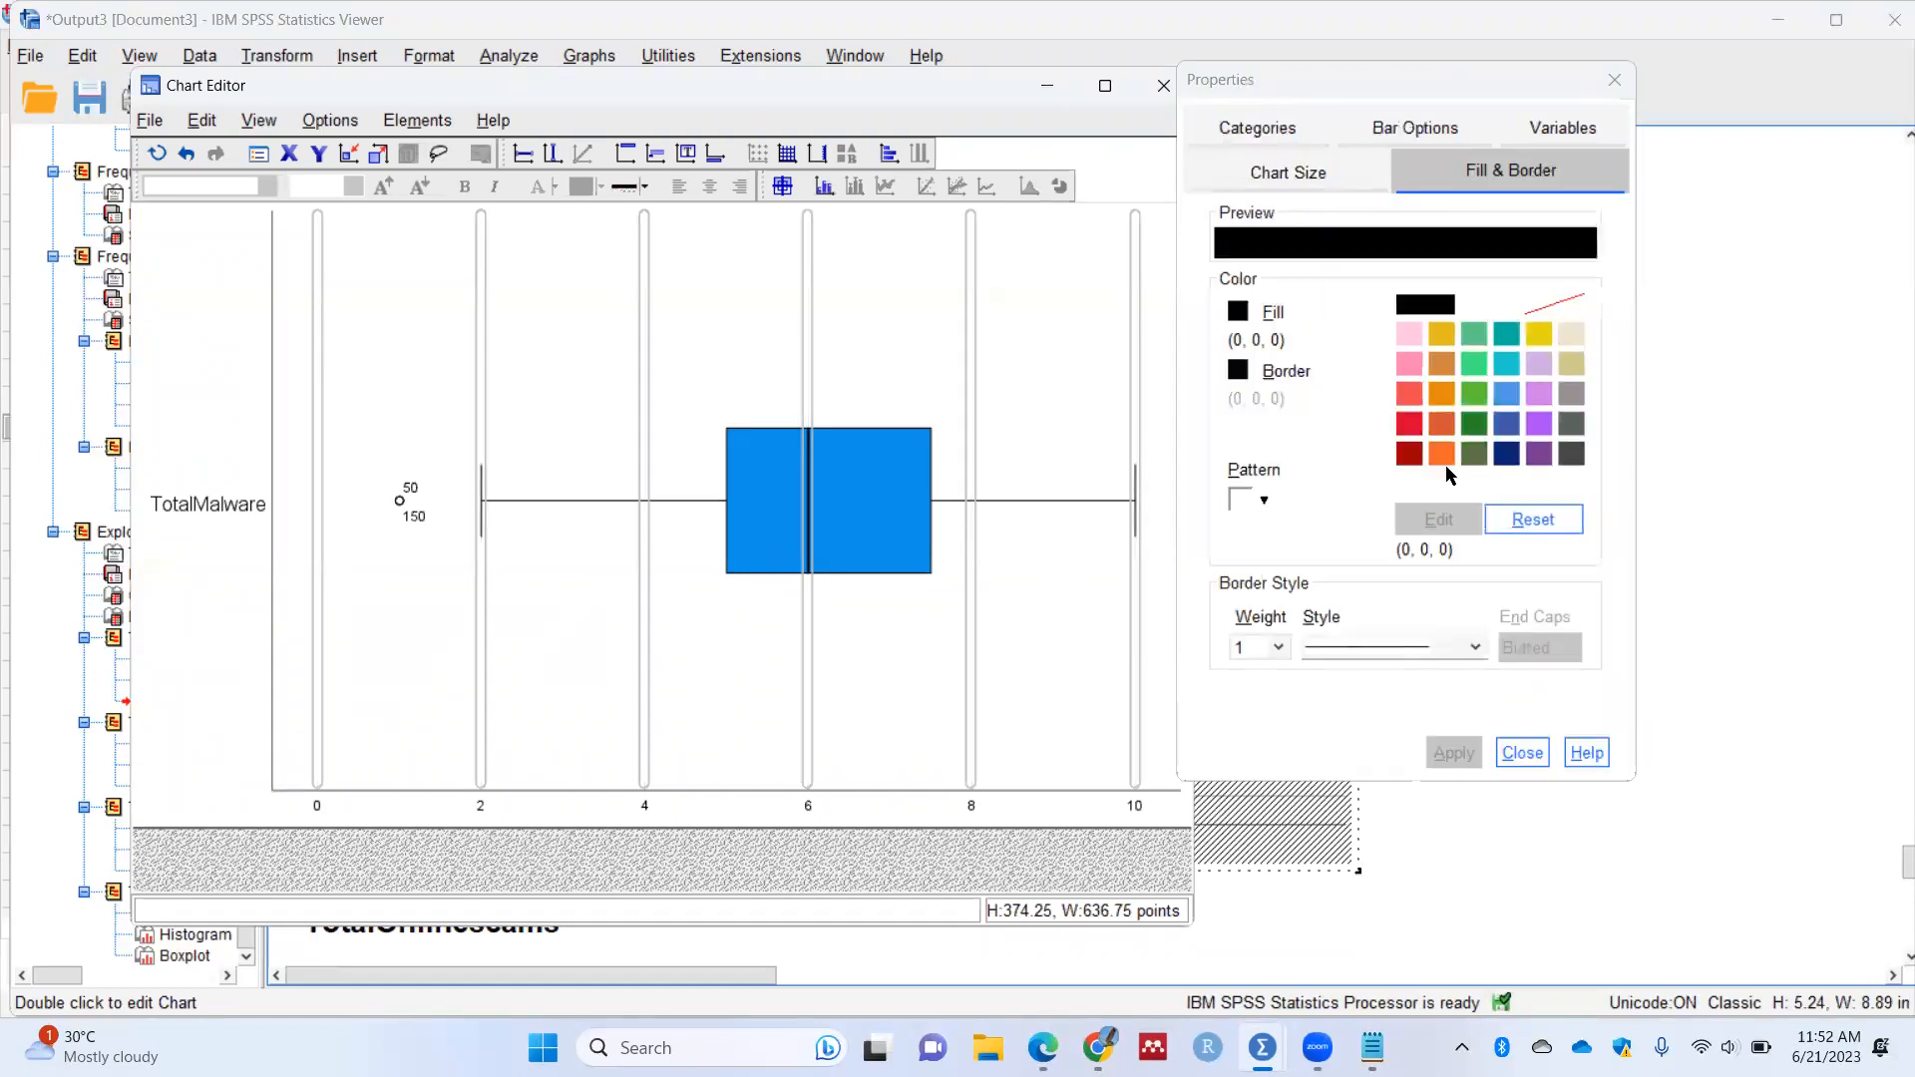
left_click(1472, 365)
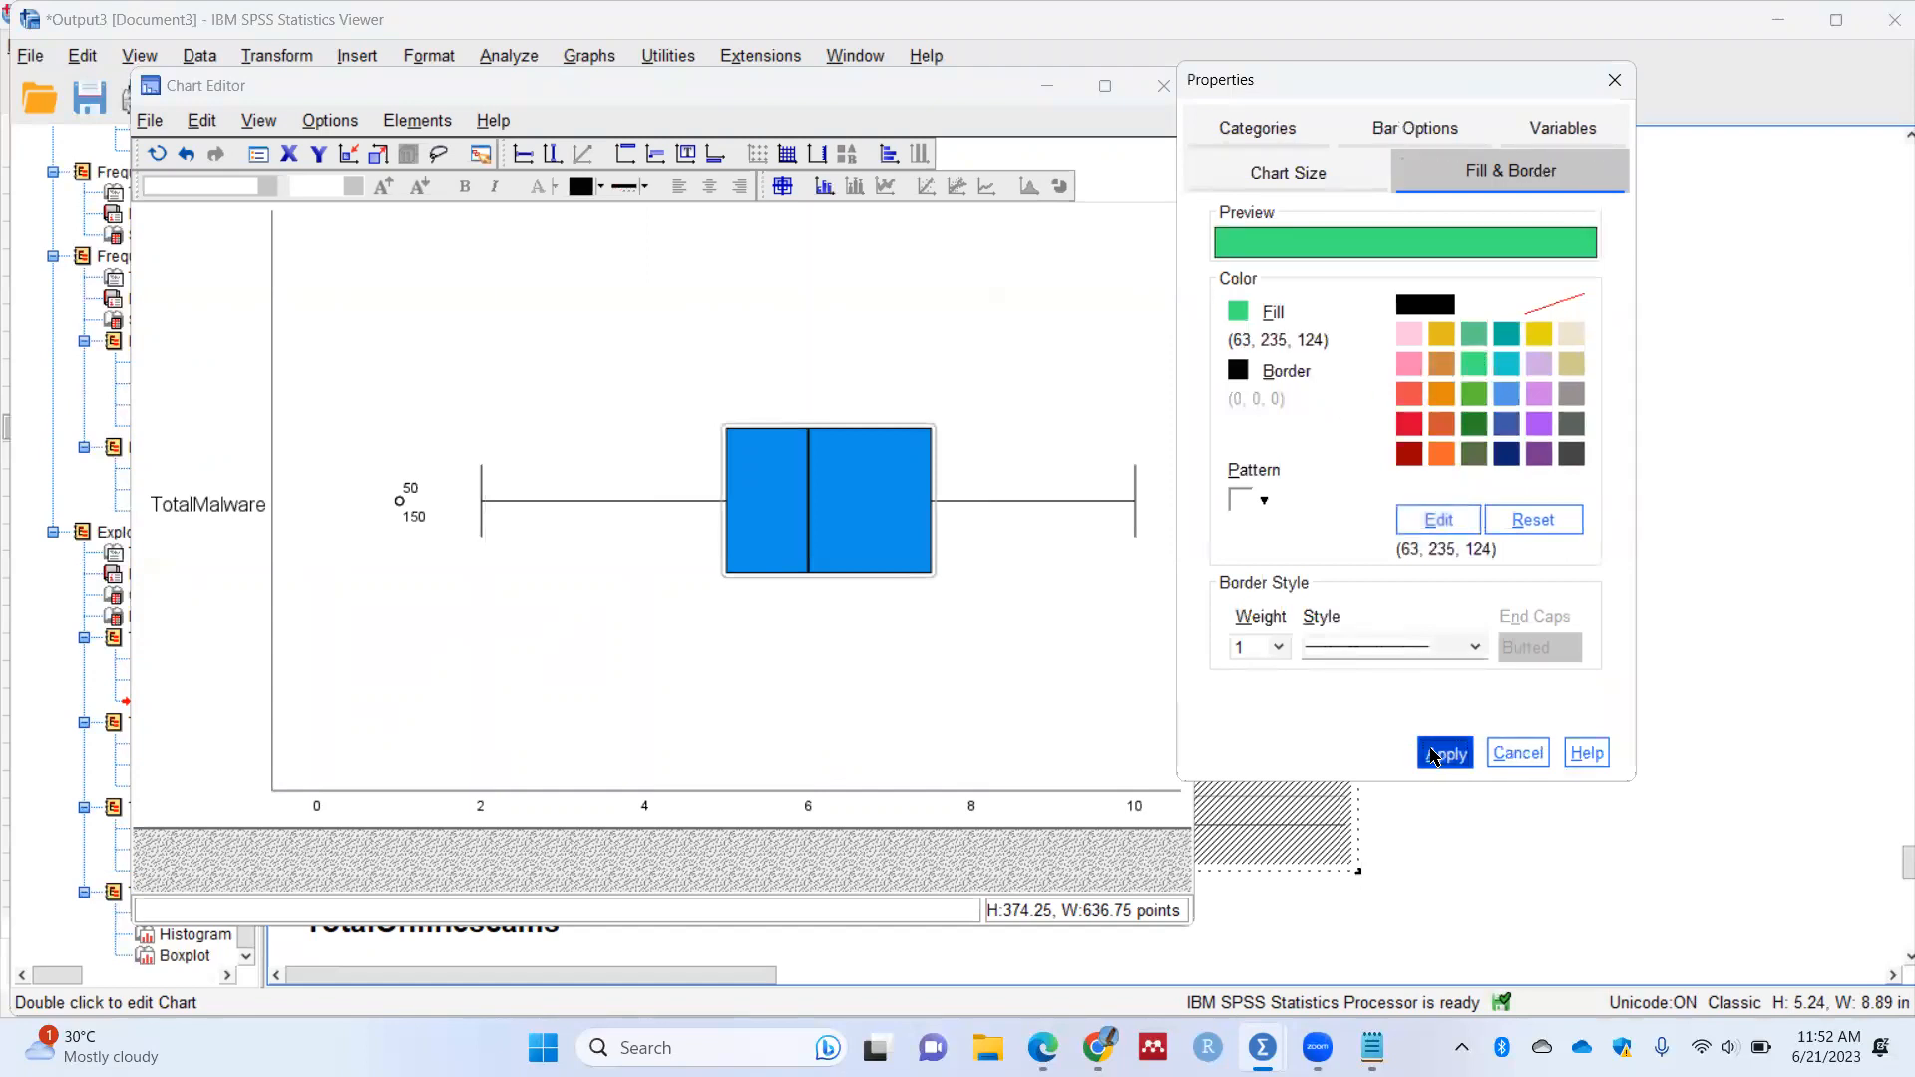
left_click(1436, 752)
left_click(1473, 364)
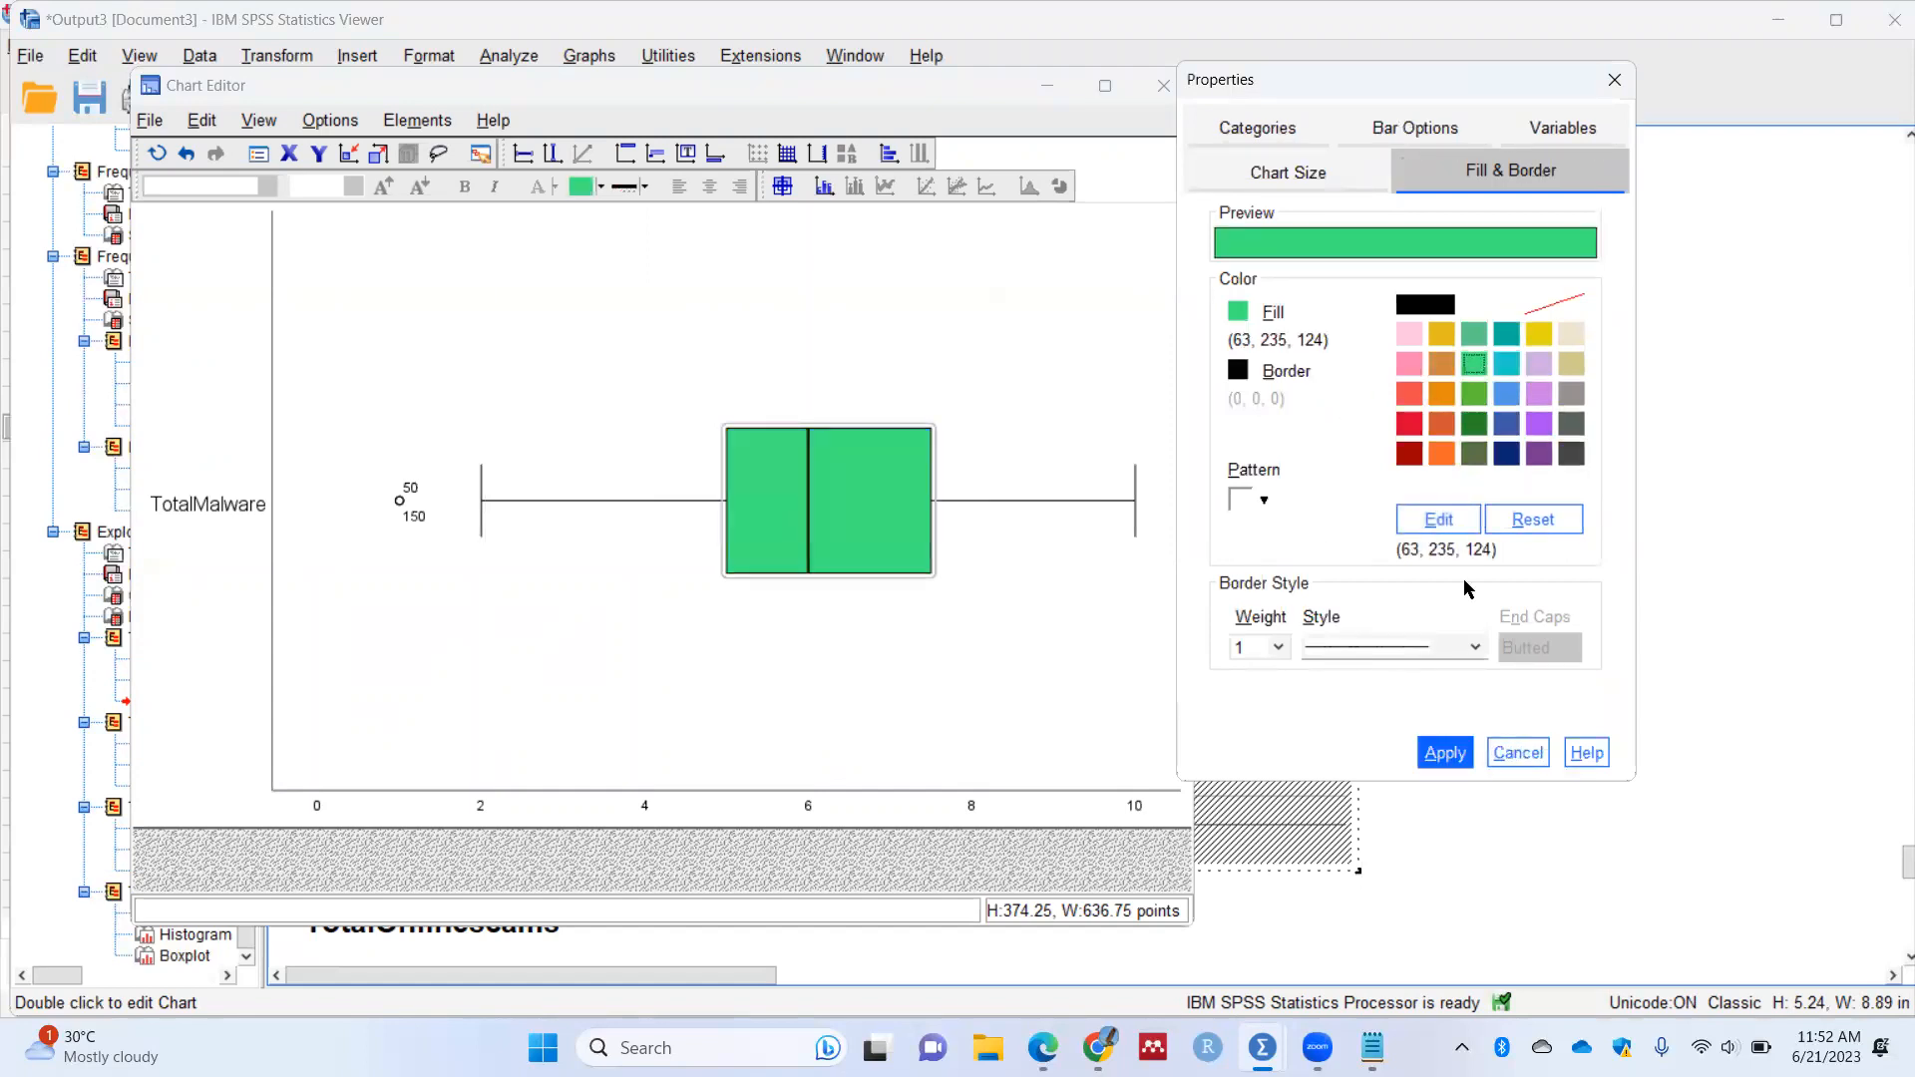
left_click(1457, 750)
left_click(1474, 333)
left_click(1439, 753)
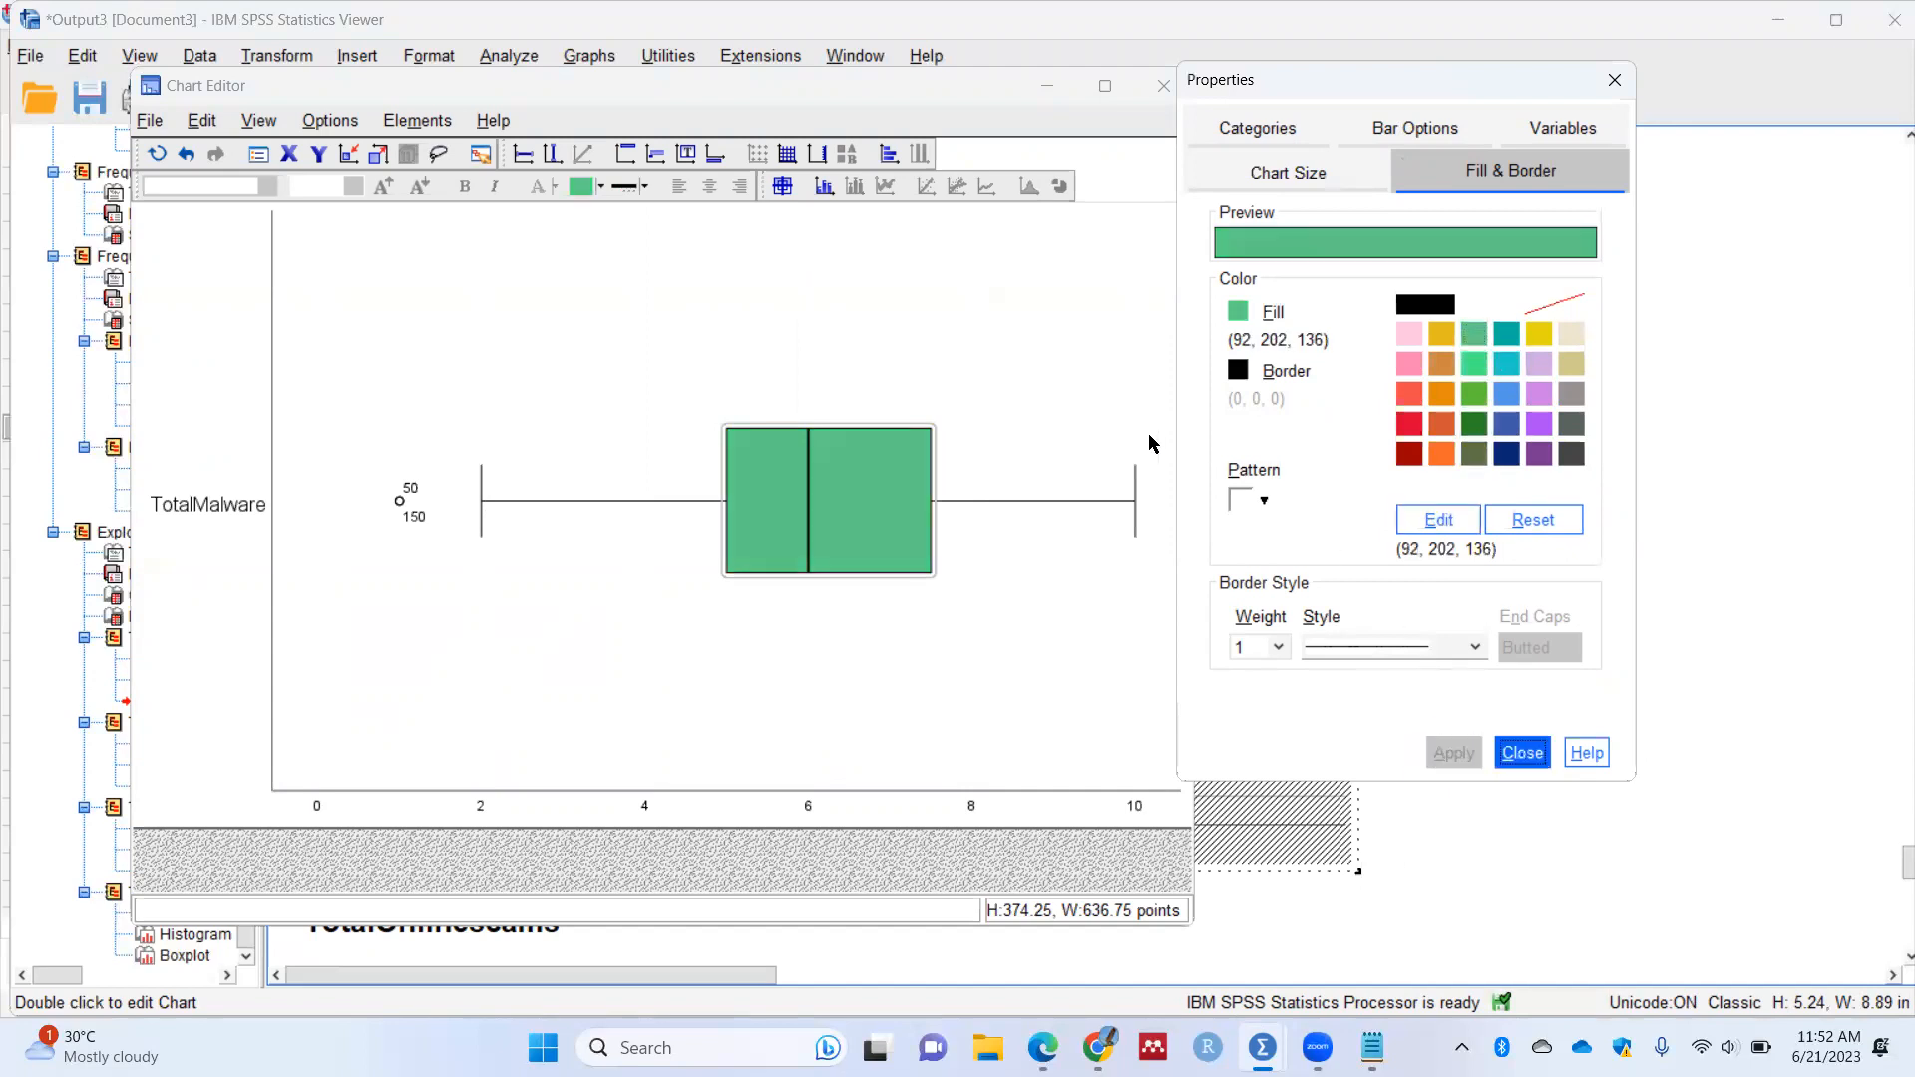
left_click(1107, 389)
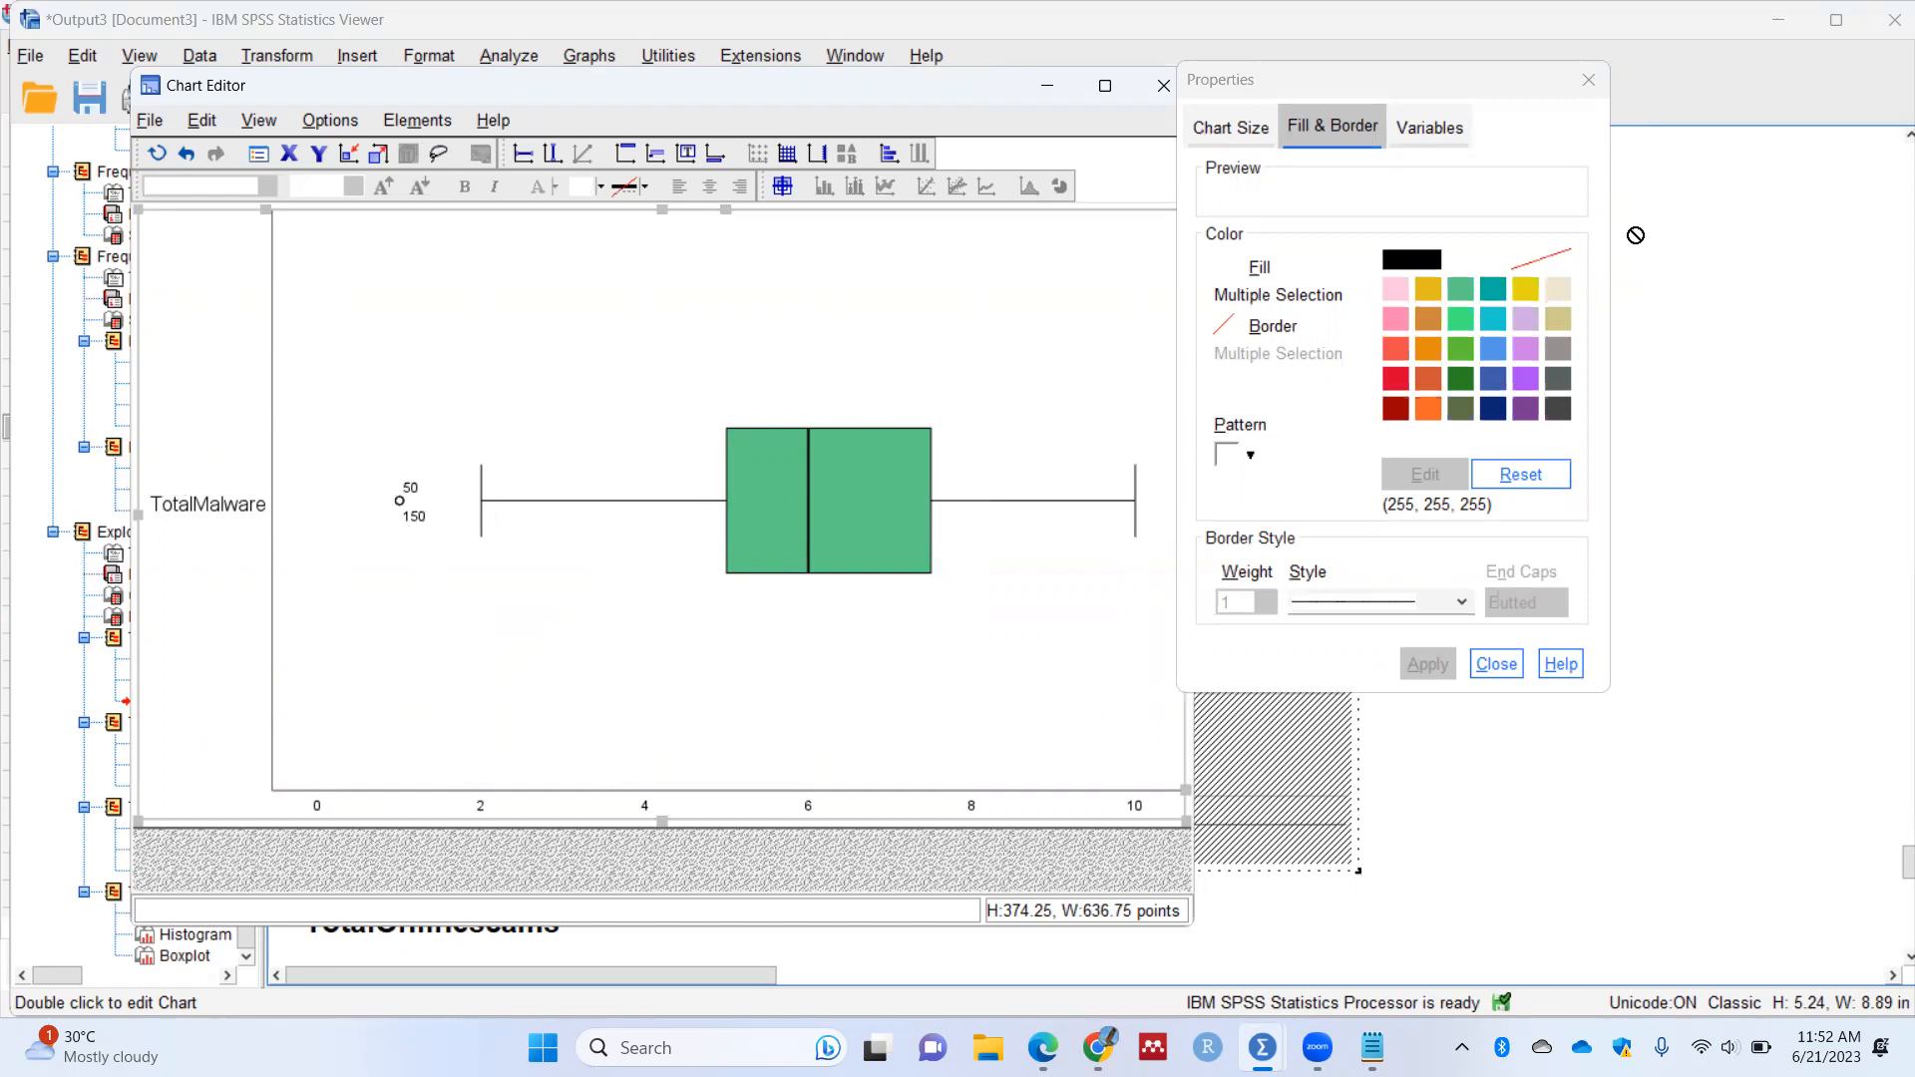
left_click(1589, 80)
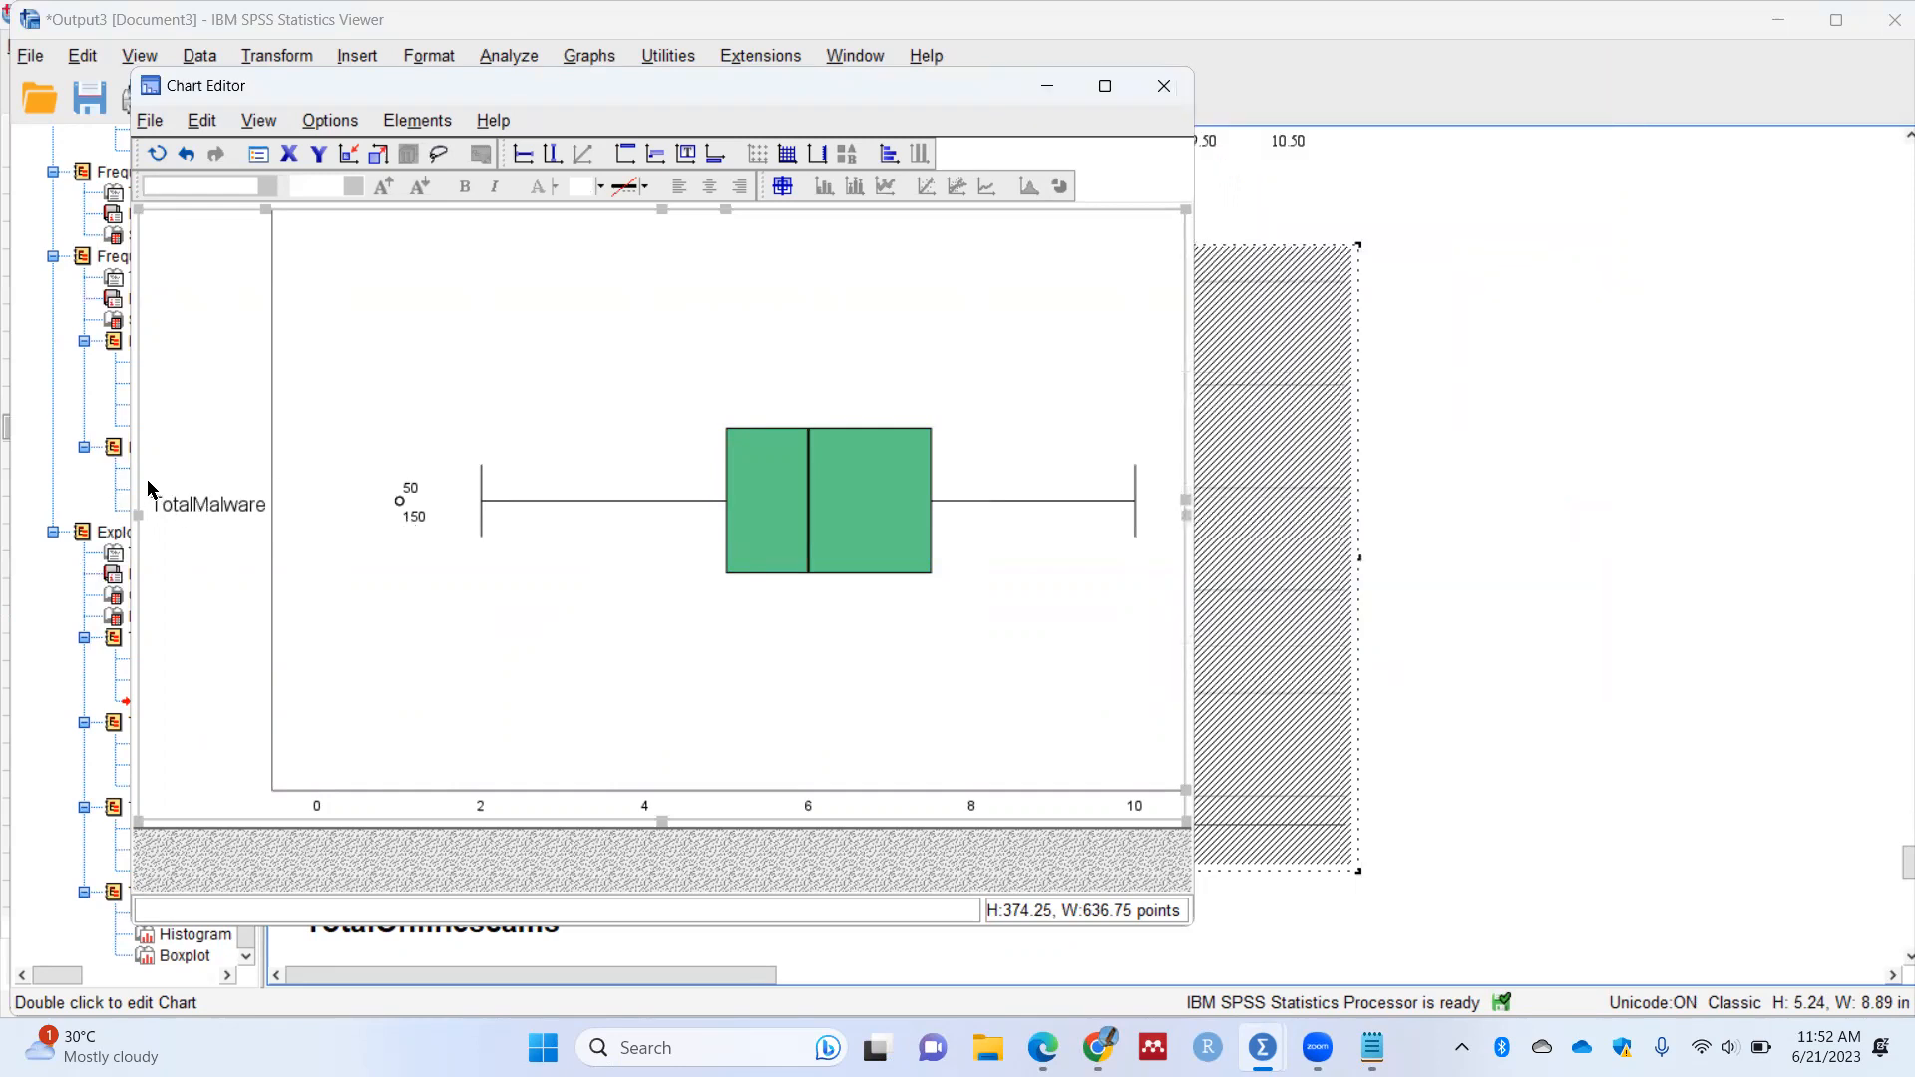
left_click(1164, 85)
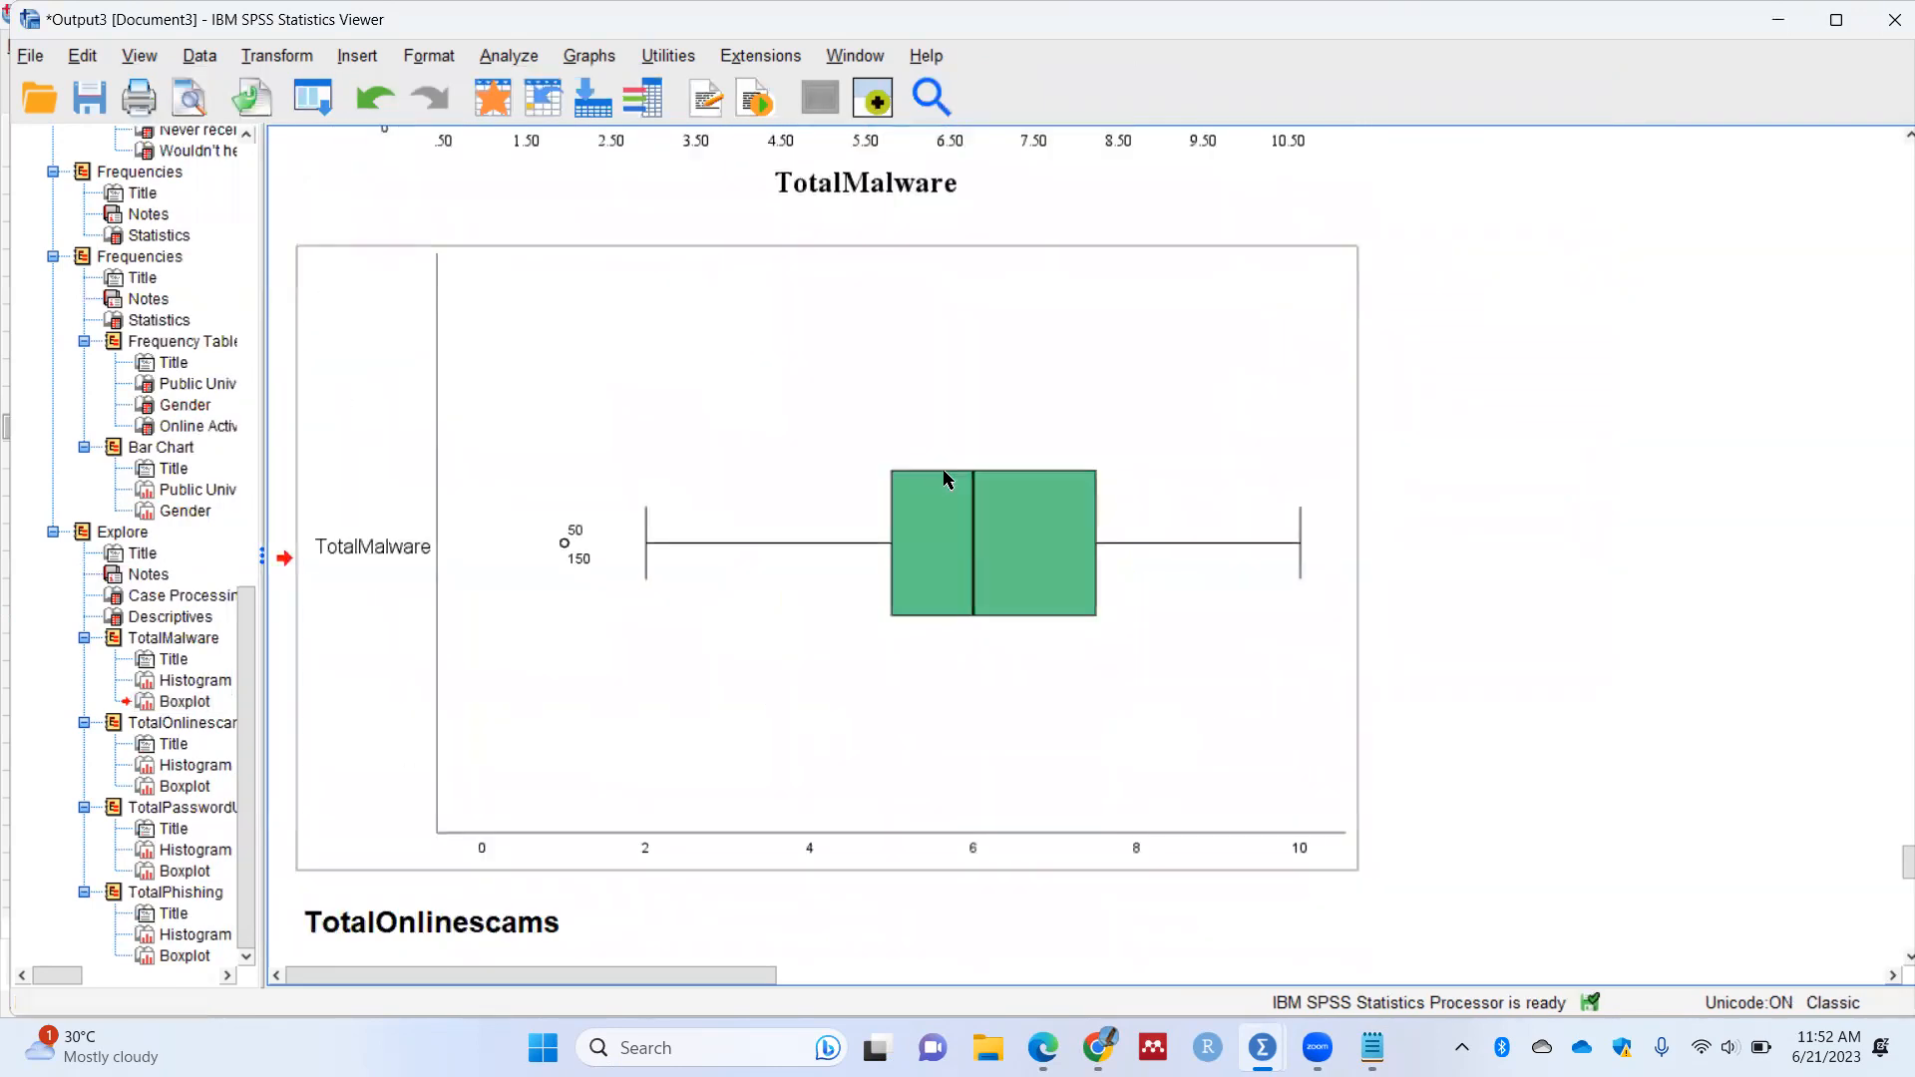
Step: Examine the distributions and outliers in the TotalMalware and TotalOnlinescams histograms and boxplots, continuing to the TotalPasswordUsage histogram
scroll(968, 523, "up", 2)
scroll(975, 527, "down", 4)
scroll(997, 528, "up", 3)
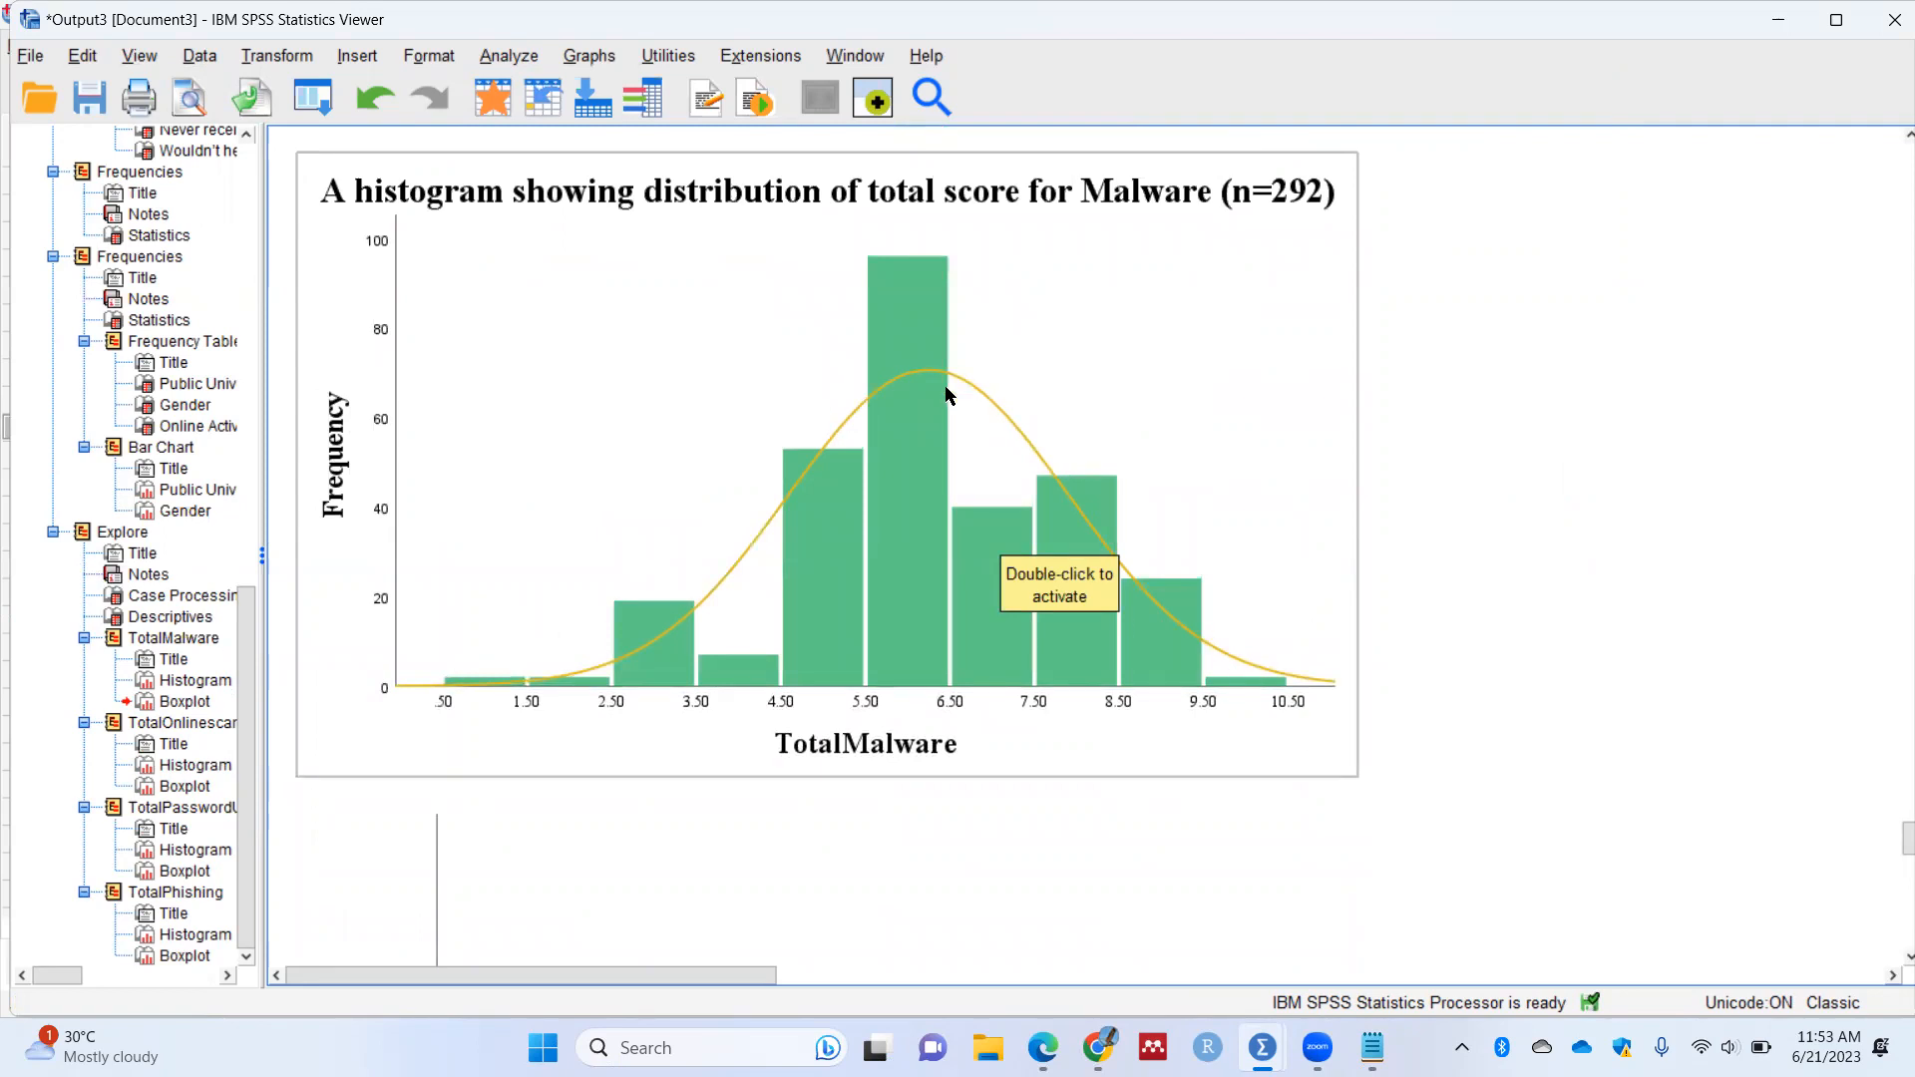
scroll(825, 504, "down", 3)
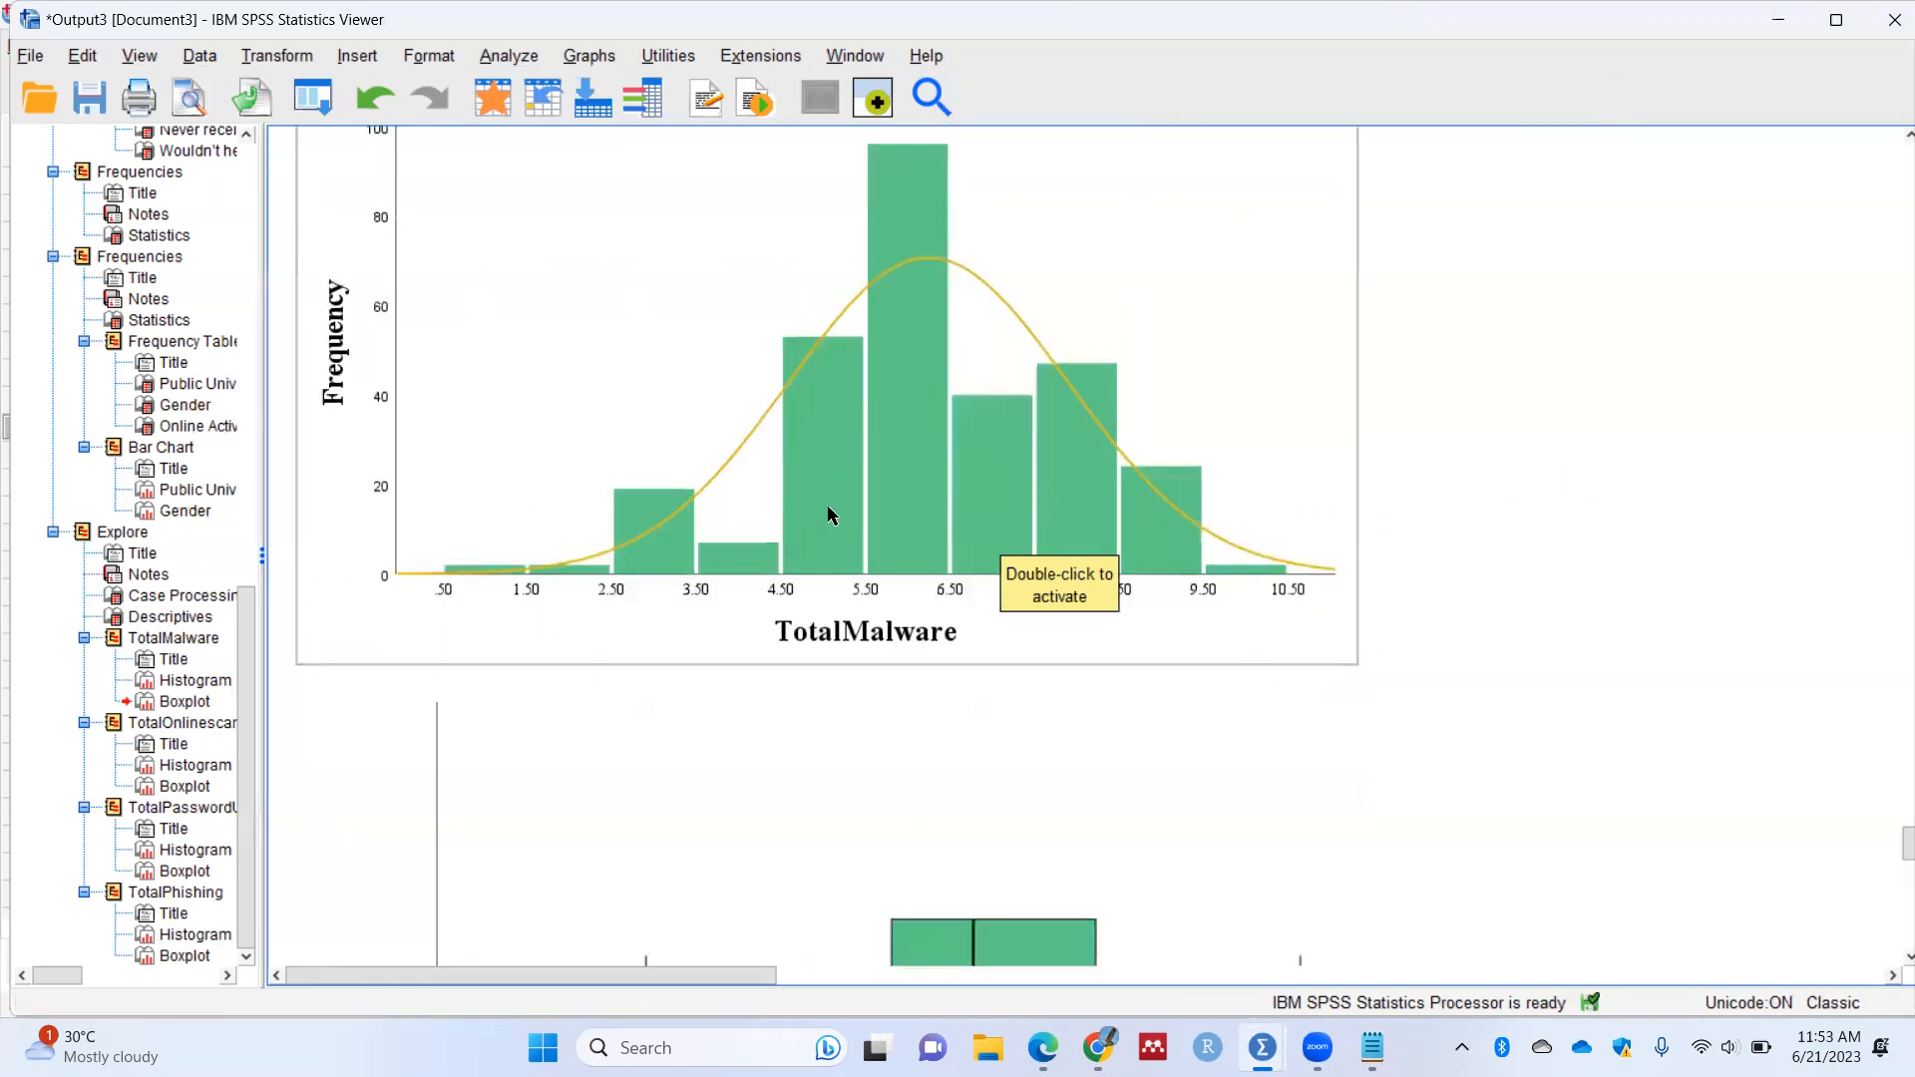
scroll(798, 475, "up", 2)
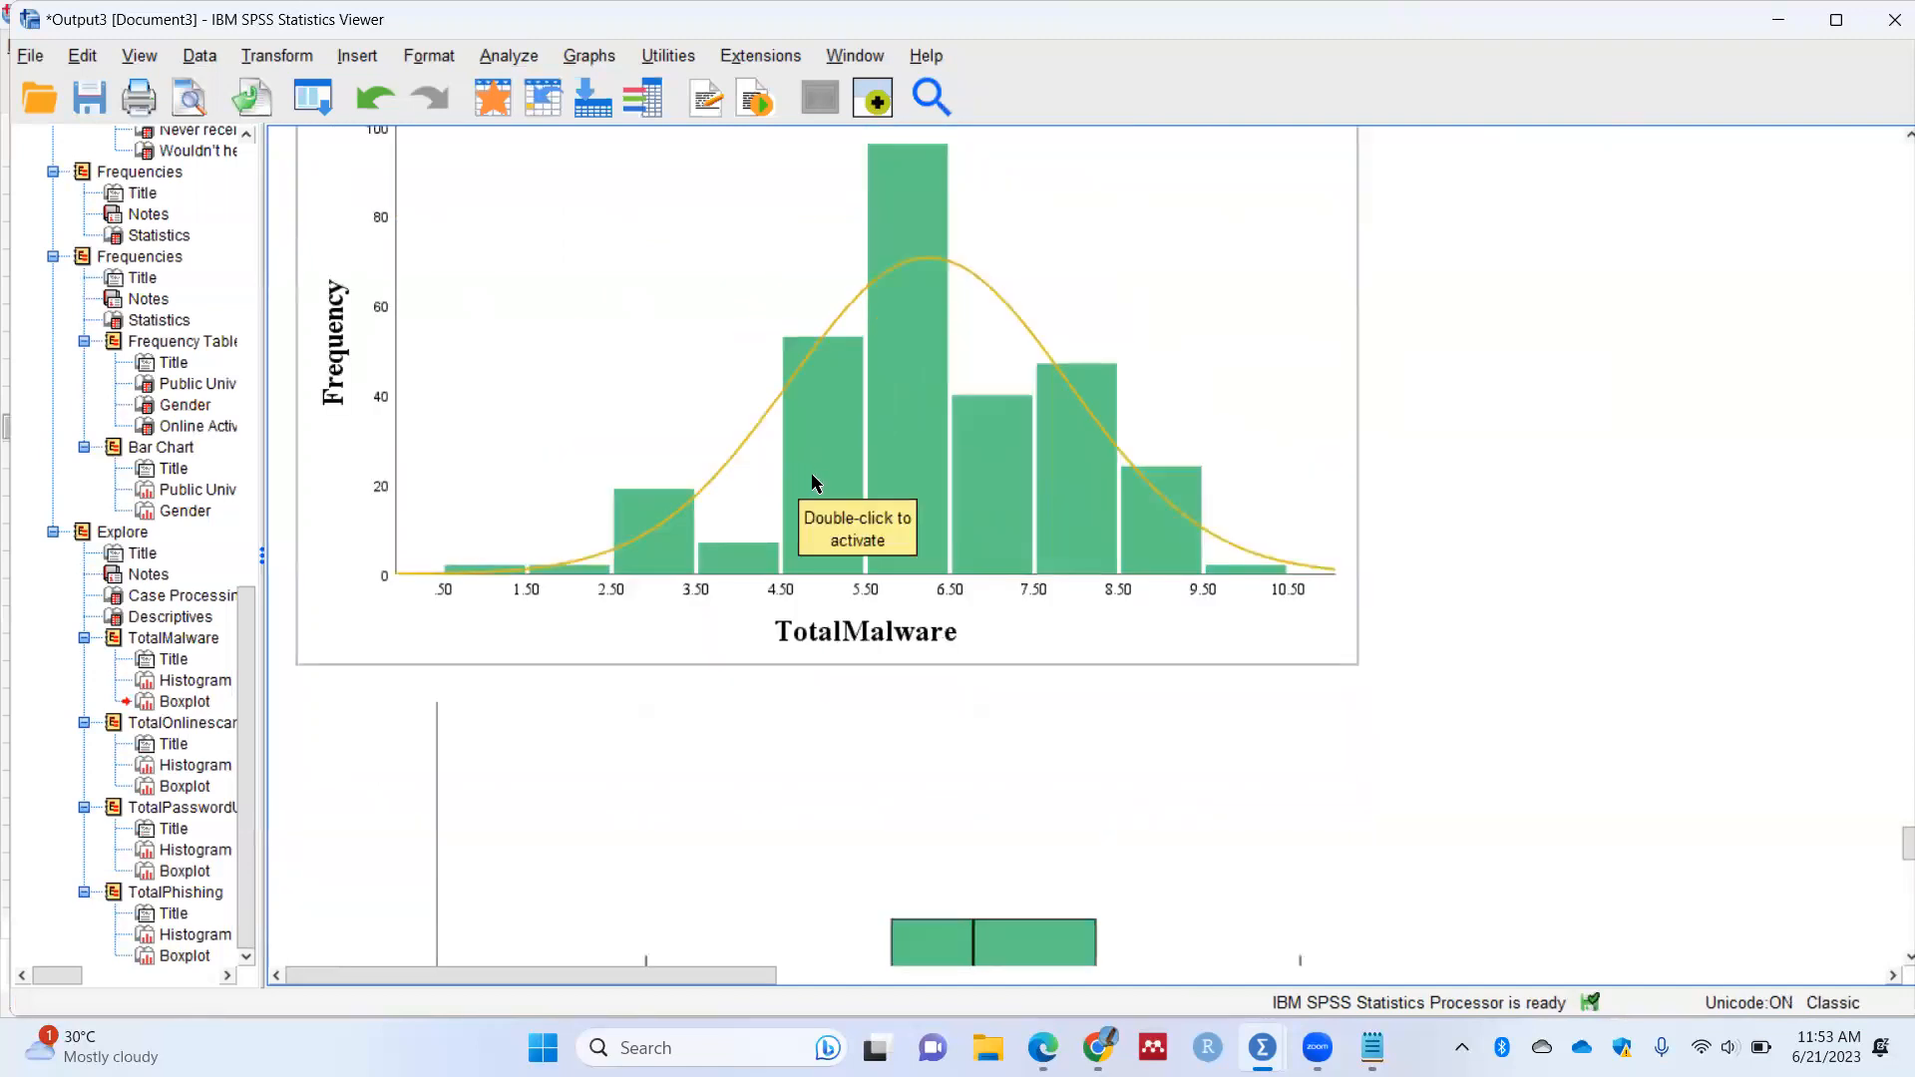
scroll(810, 475, "down", 5)
scroll(836, 498, "down", 5)
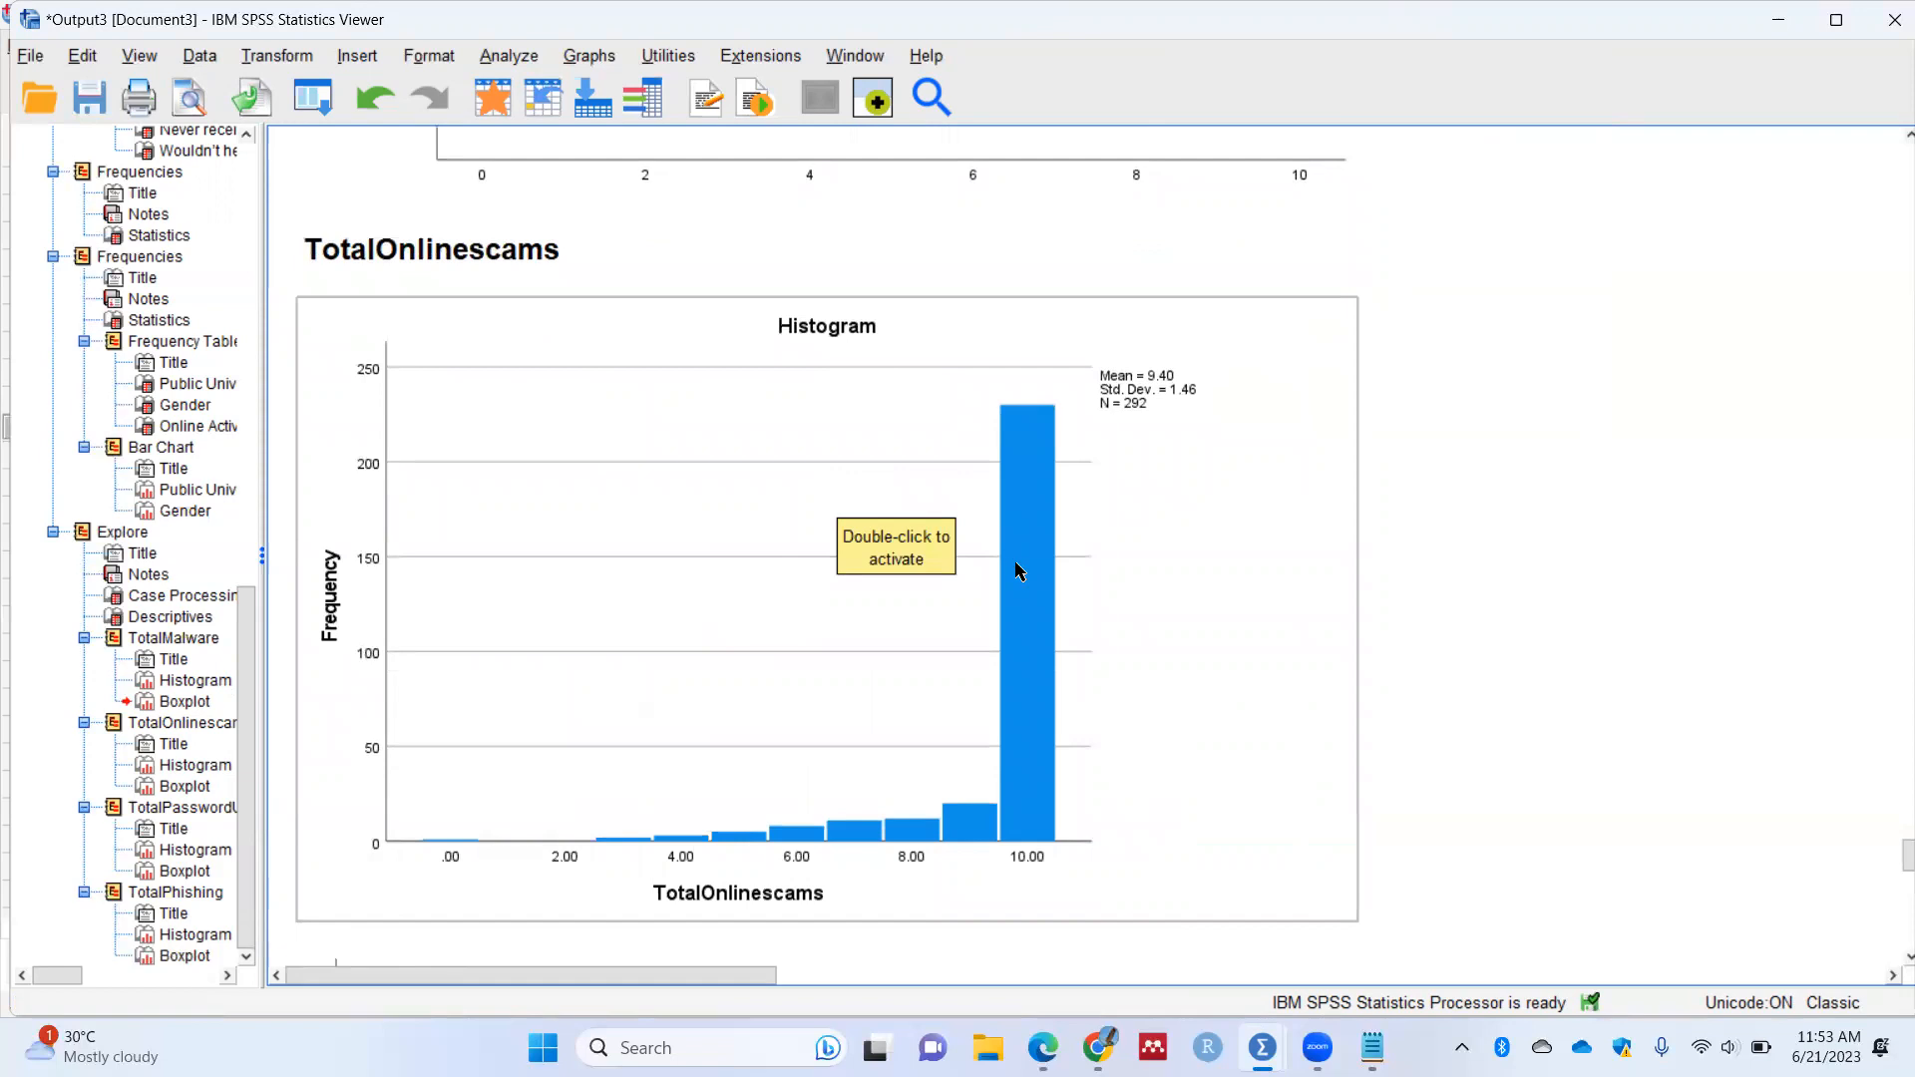
scroll(988, 539, "down", 4)
scroll(968, 506, "up", 5)
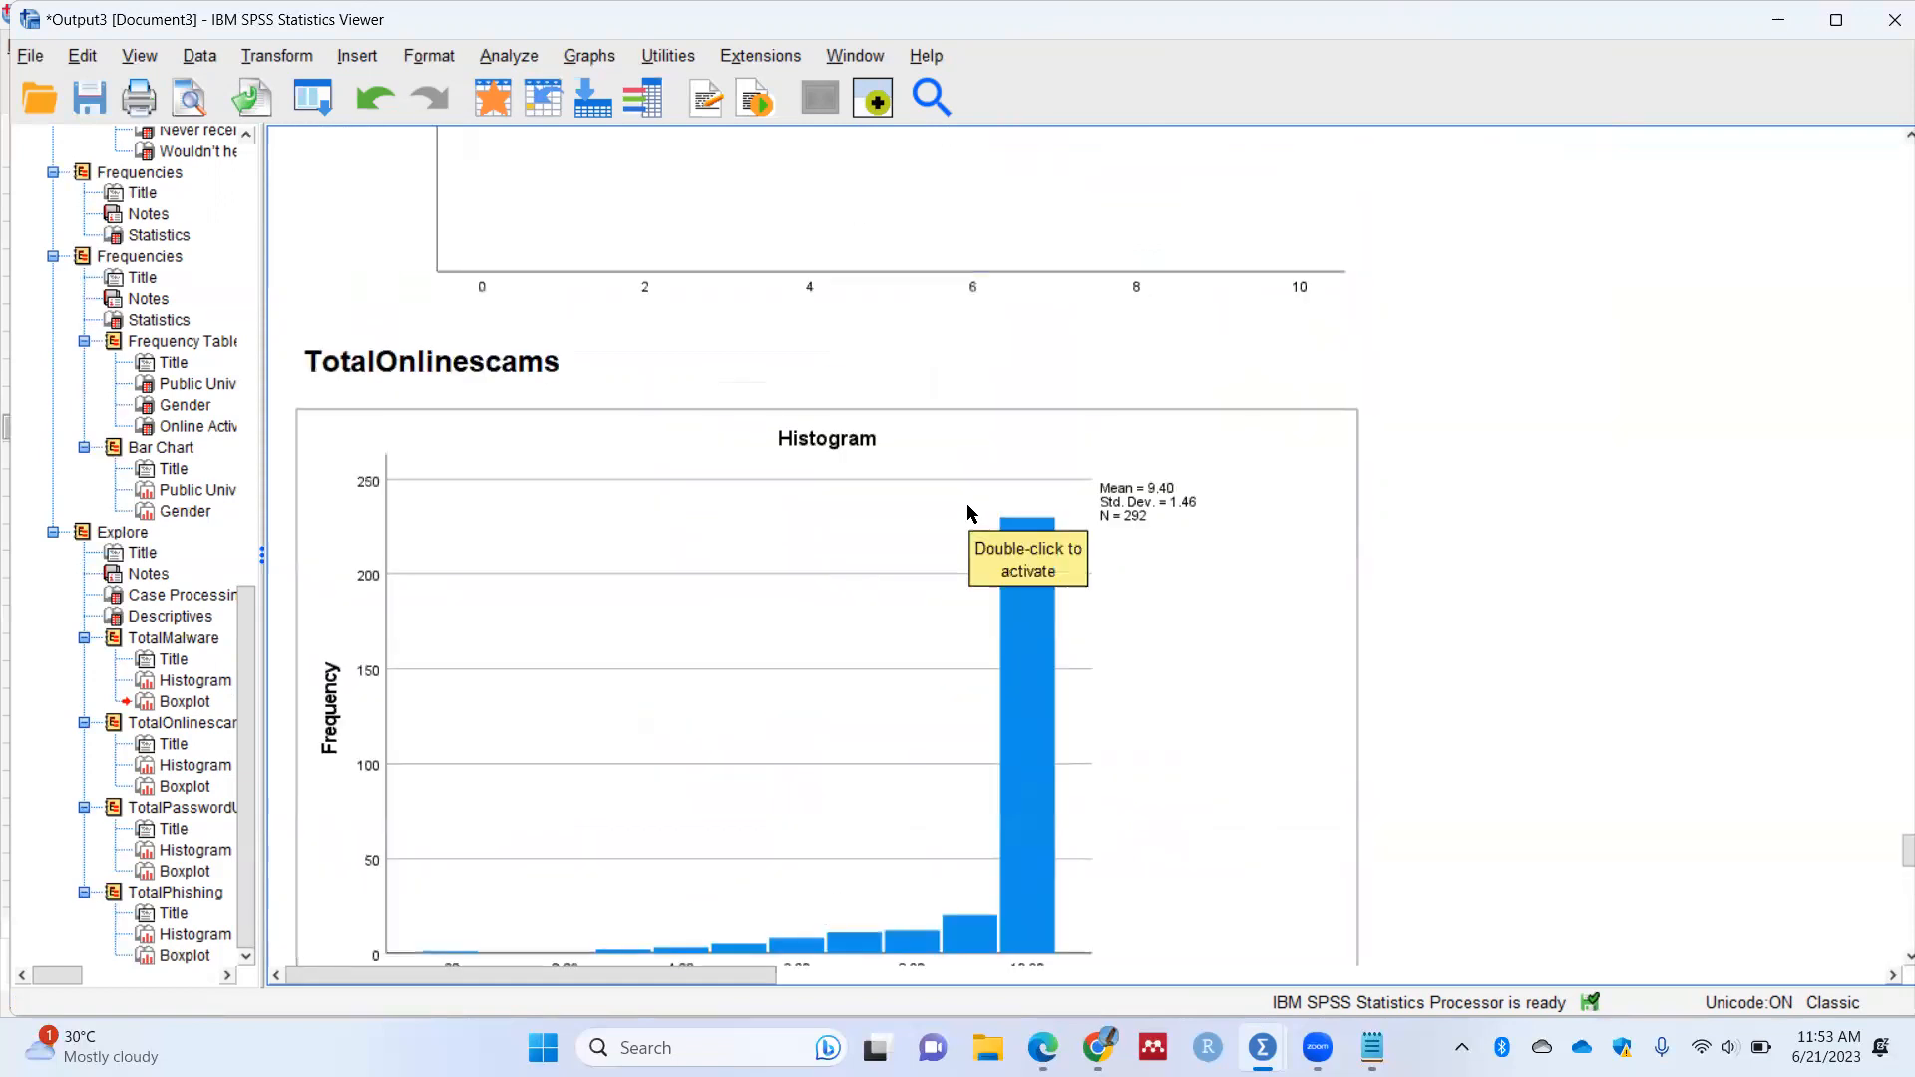
scroll(959, 538, "down", 14)
scroll(949, 550, "down", 2)
scroll(949, 548, "up", 12)
scroll(943, 533, "up", 2)
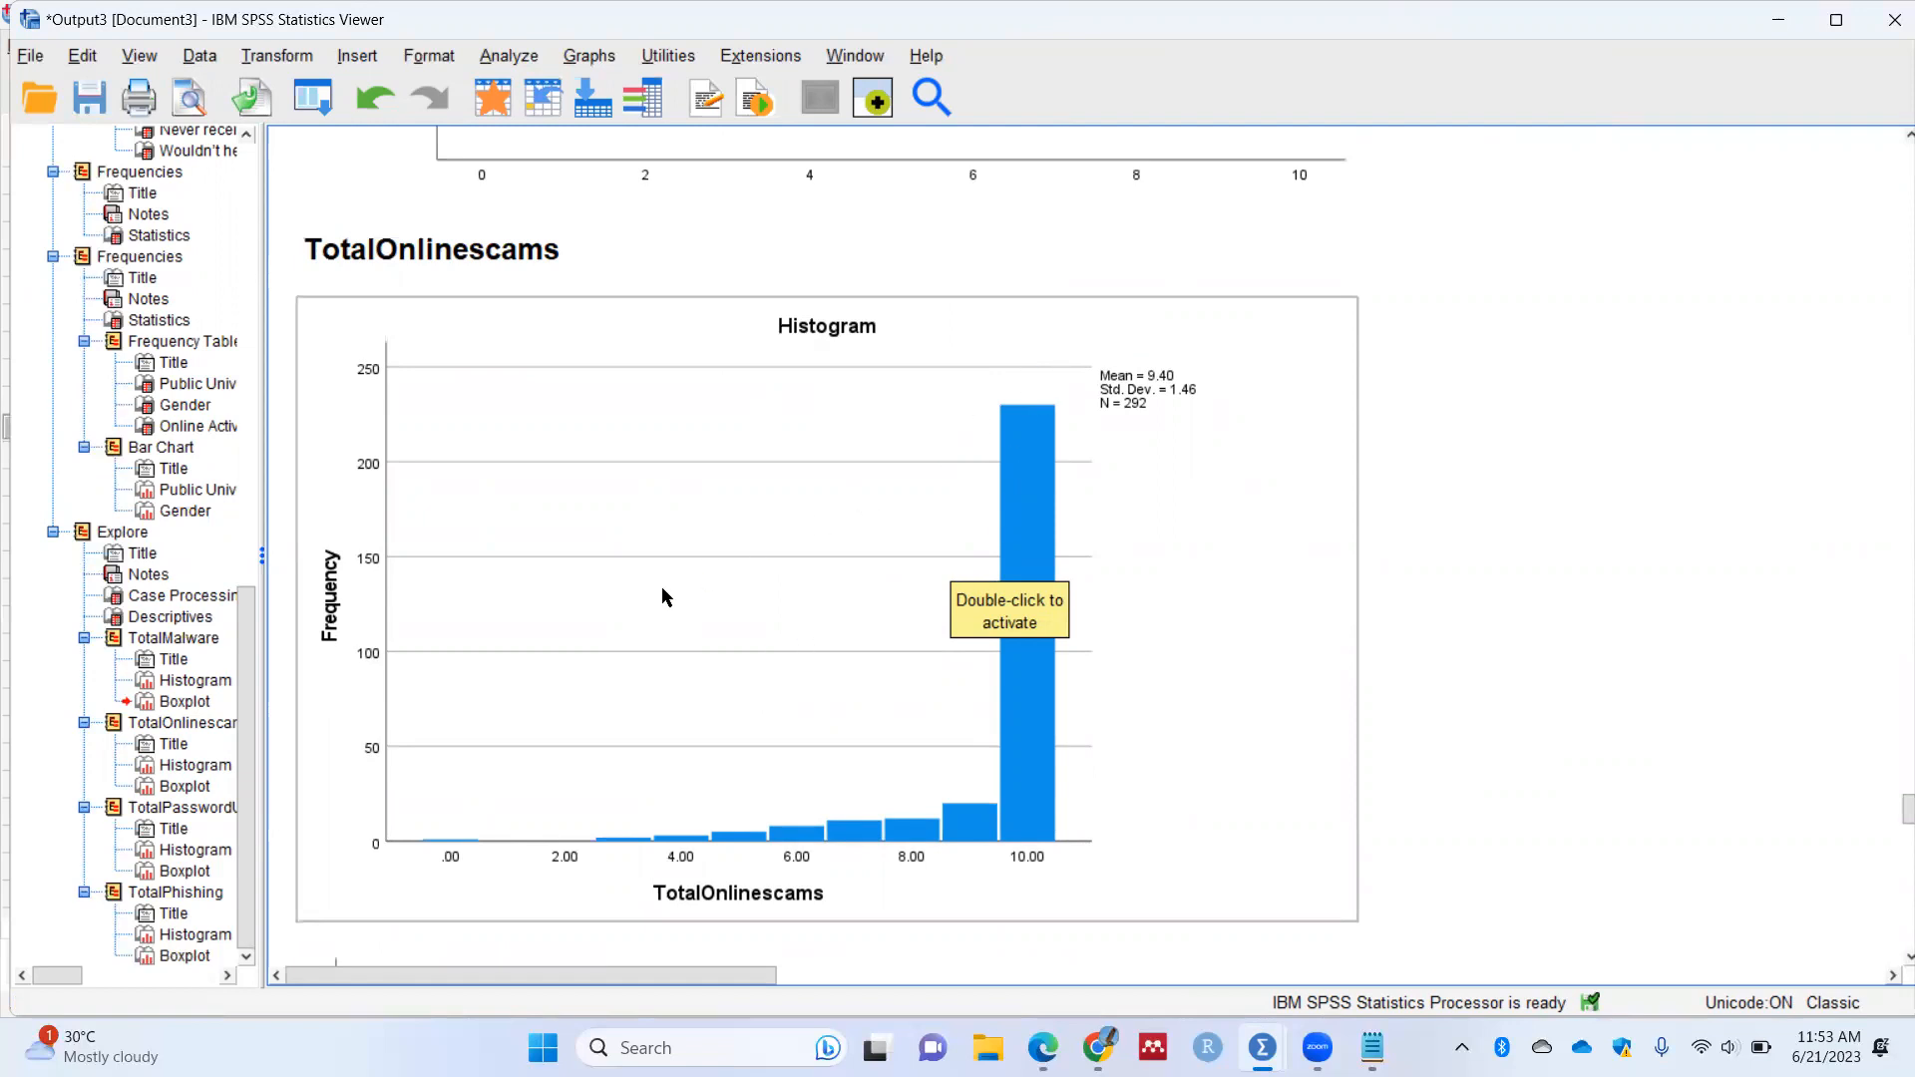
scroll(1009, 457, "down", 5)
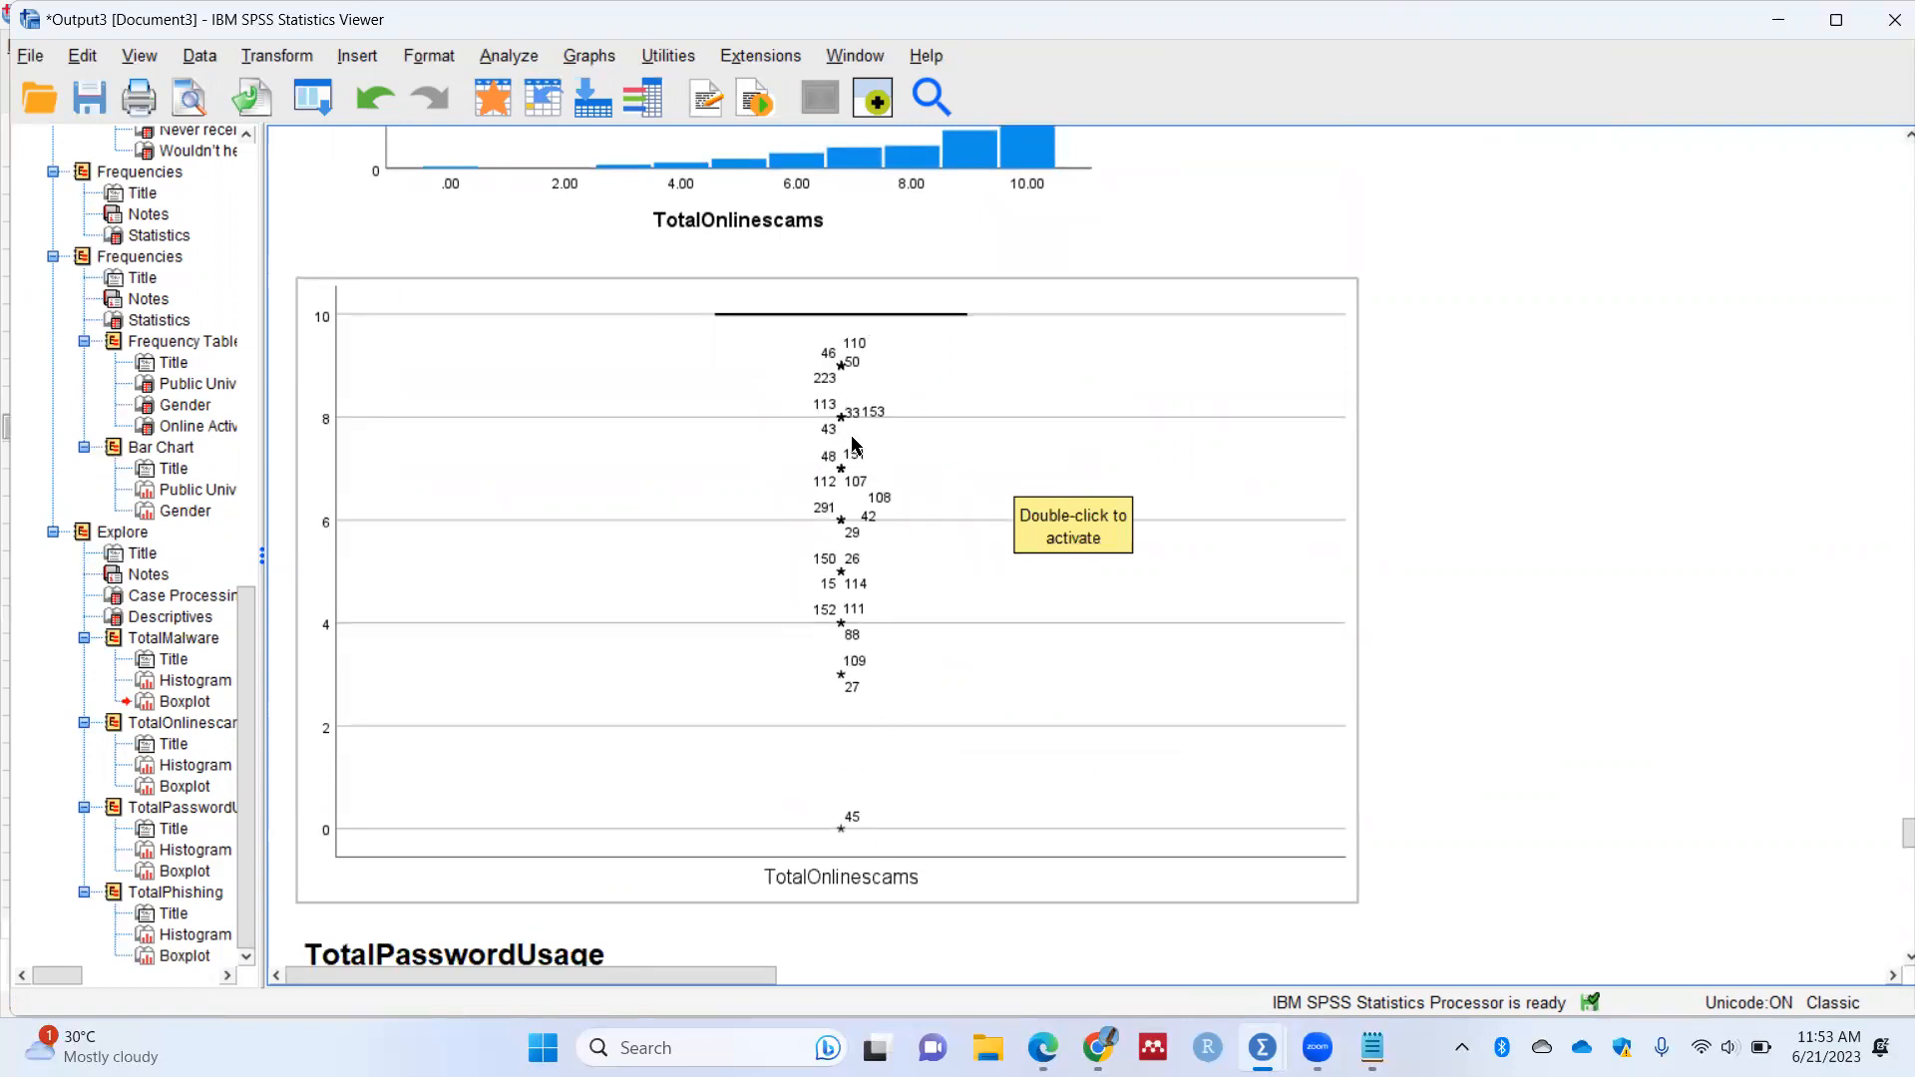
scroll(893, 430, "up", 5)
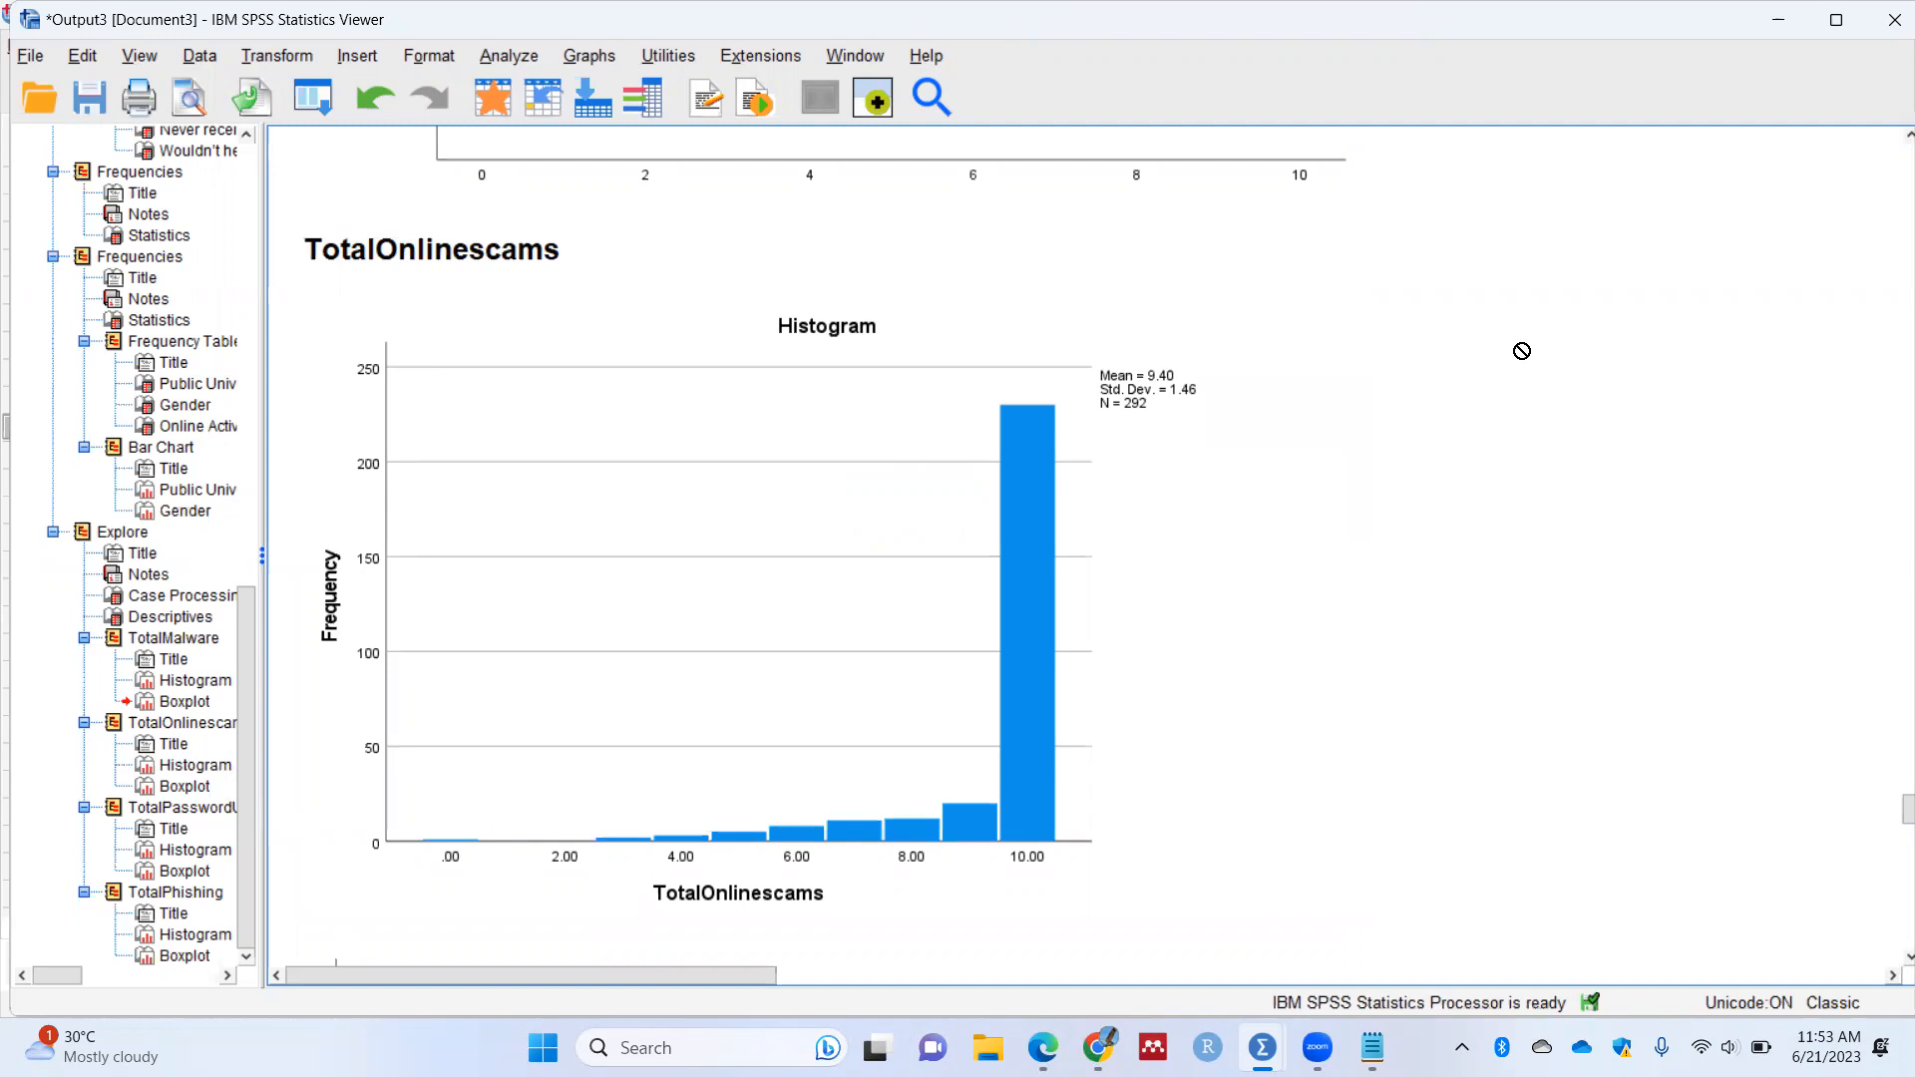
scroll(1122, 449, "down", 10)
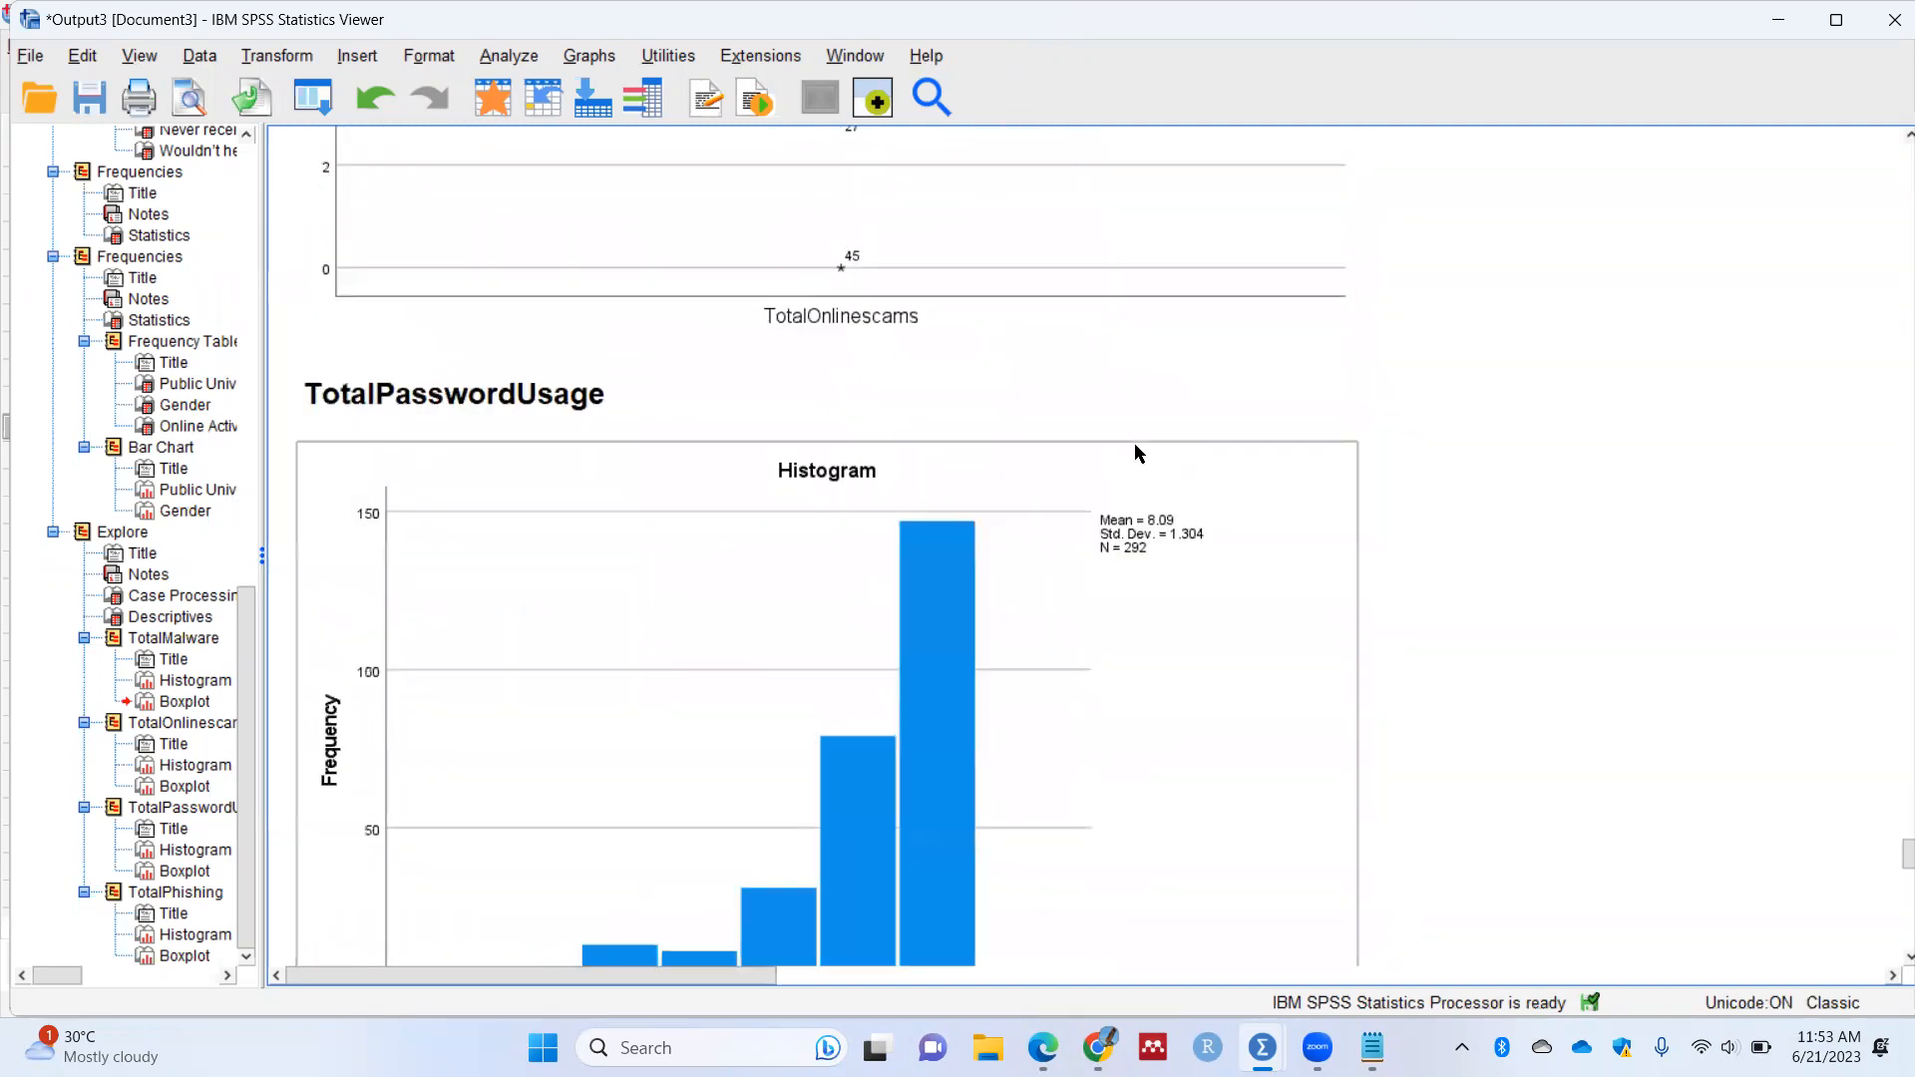
Step: Review the TotalPasswordUsage charts and highlight the objective on genders and level of behaviour in the Notepad notes
scroll(1135, 446, "down", 2)
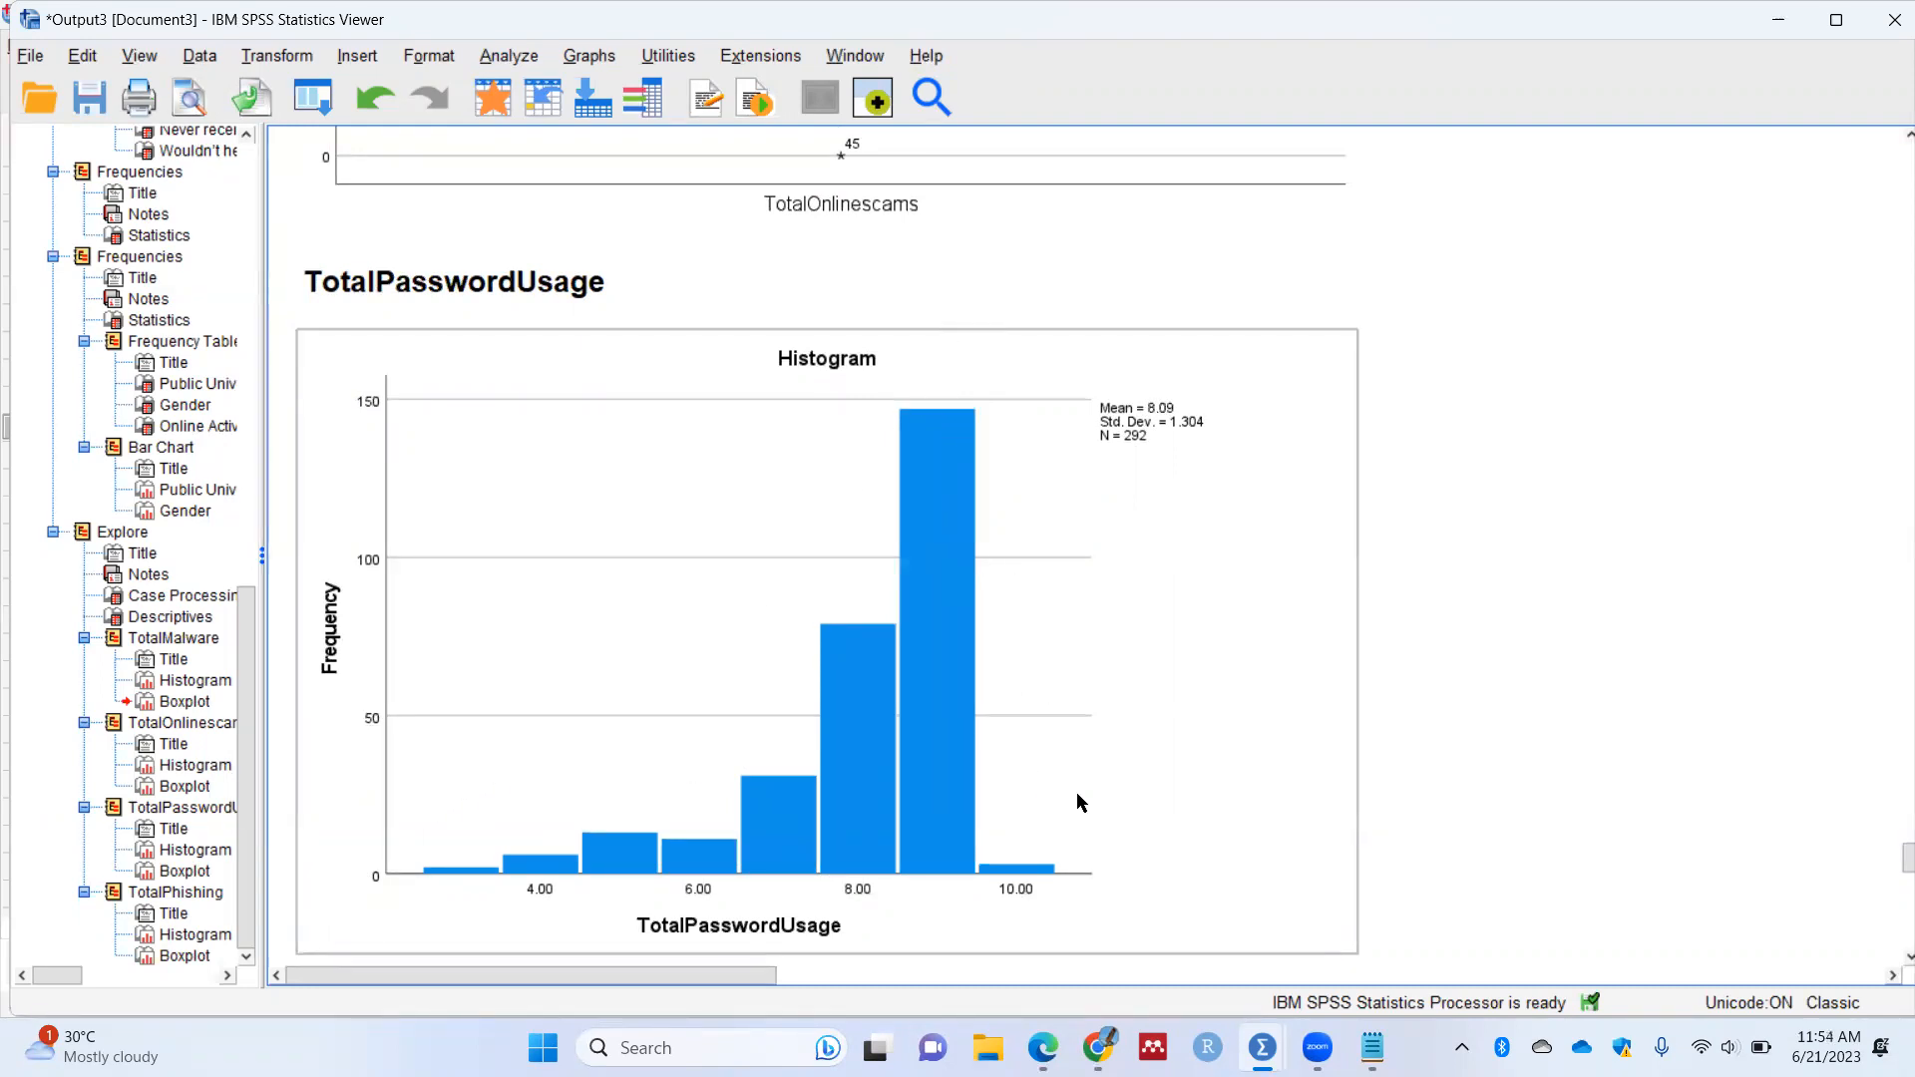
scroll(1075, 582, "down", 15)
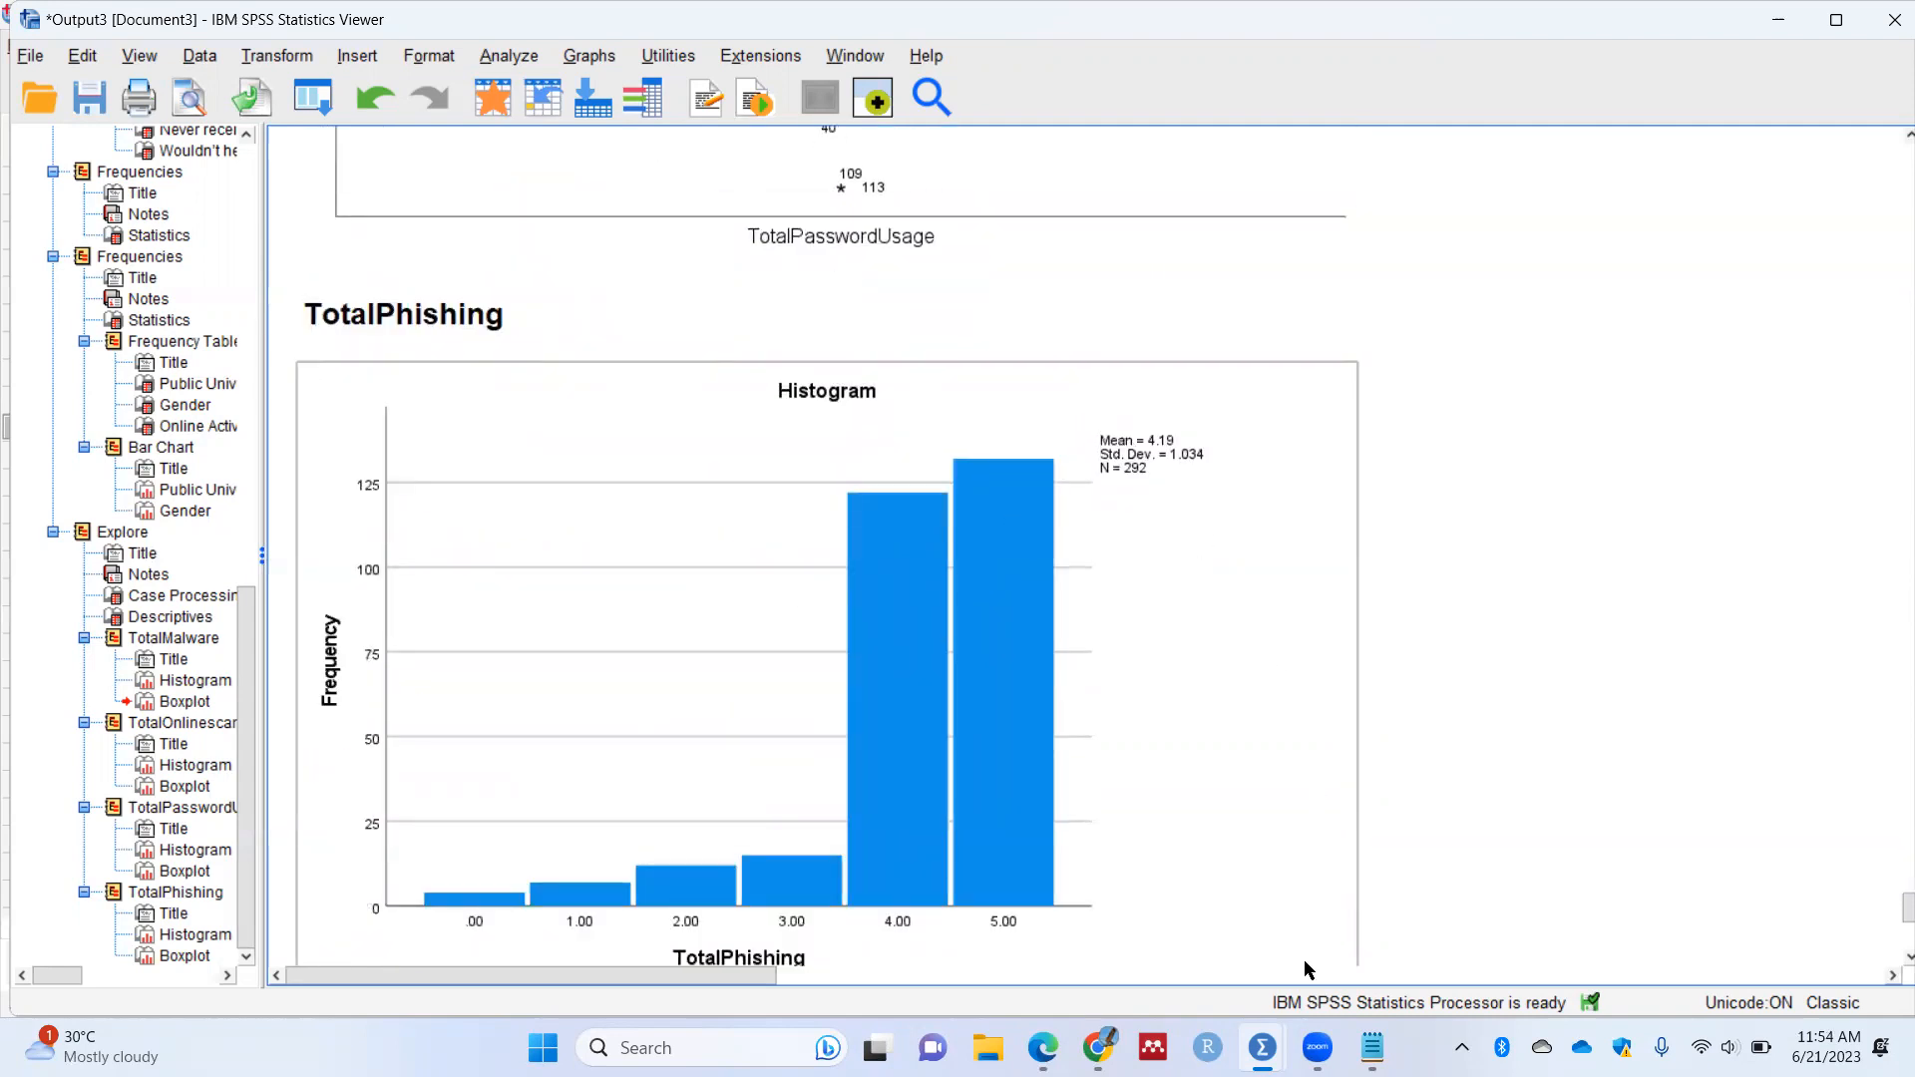
left_click(1372, 1047)
double_click(308, 496)
left_click_drag(502, 496, 93, 512)
left_click(761, 634)
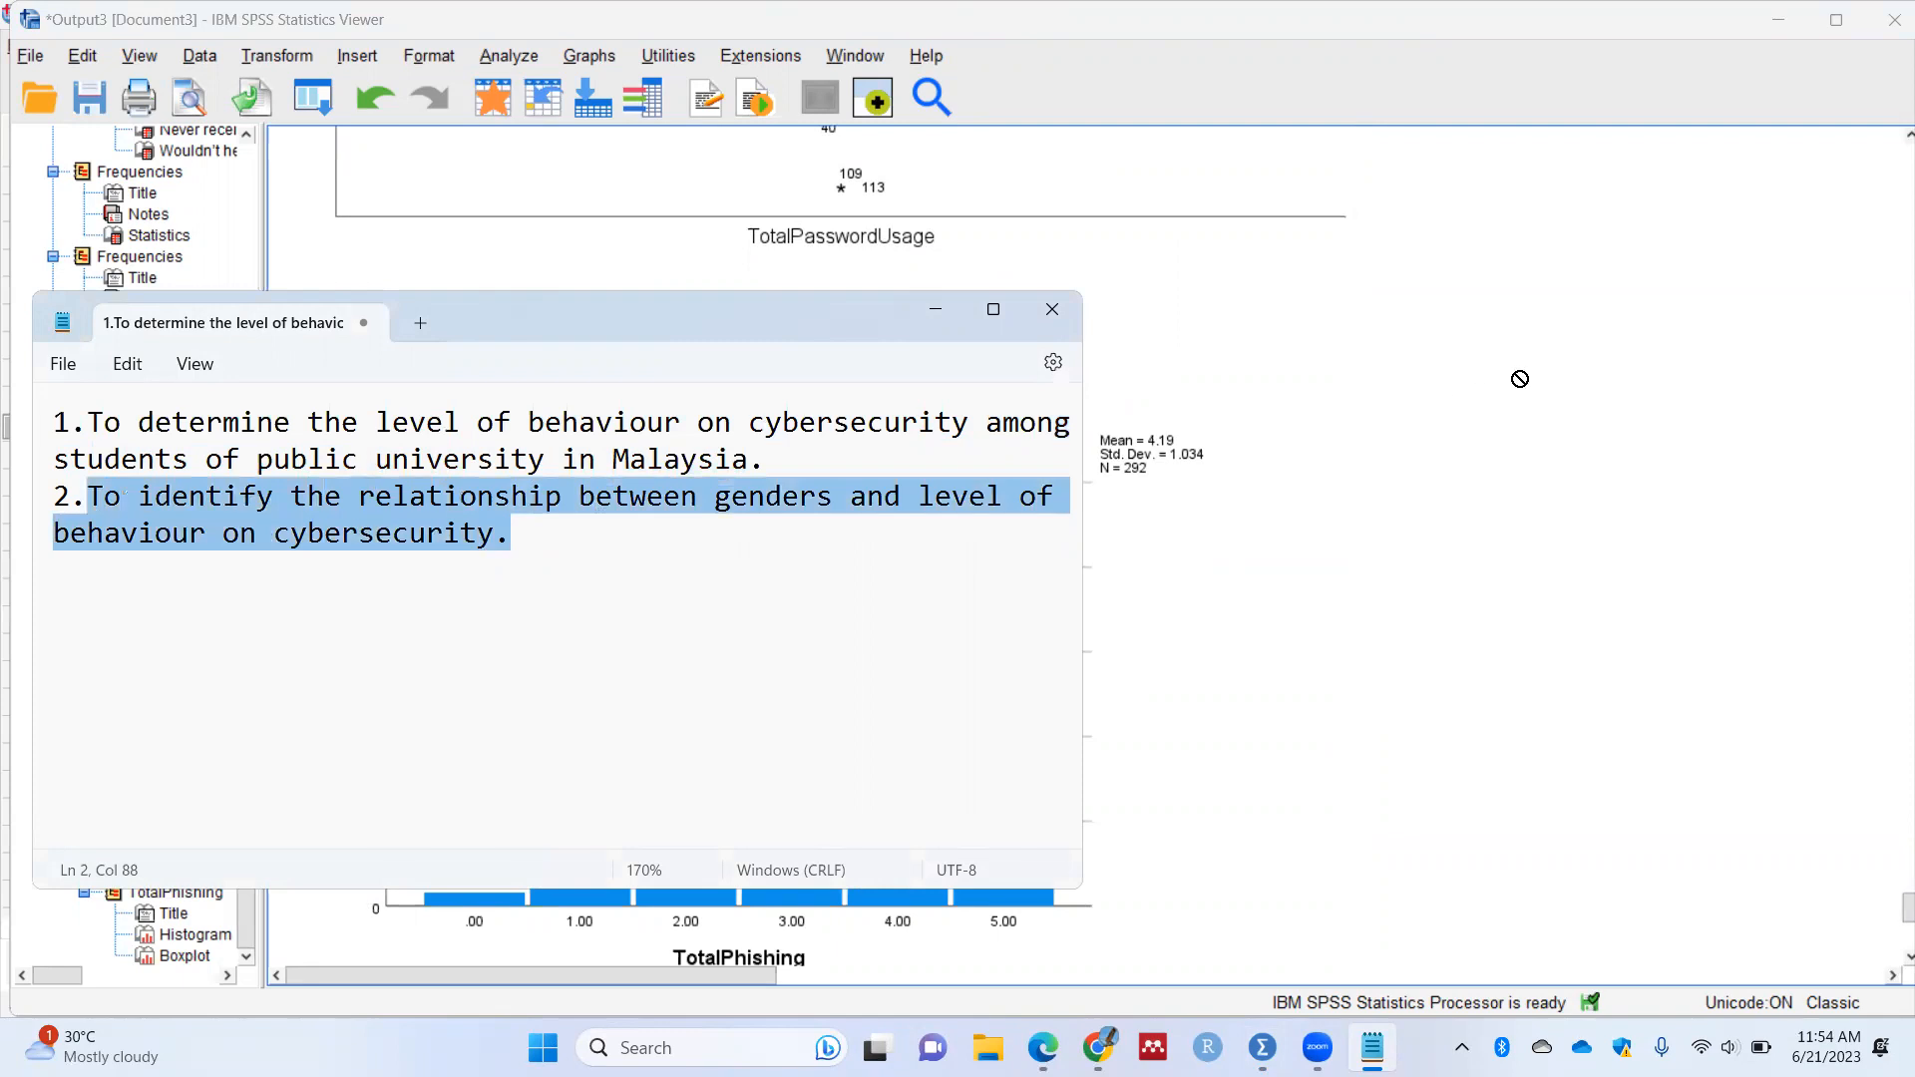
left_click(1480, 386)
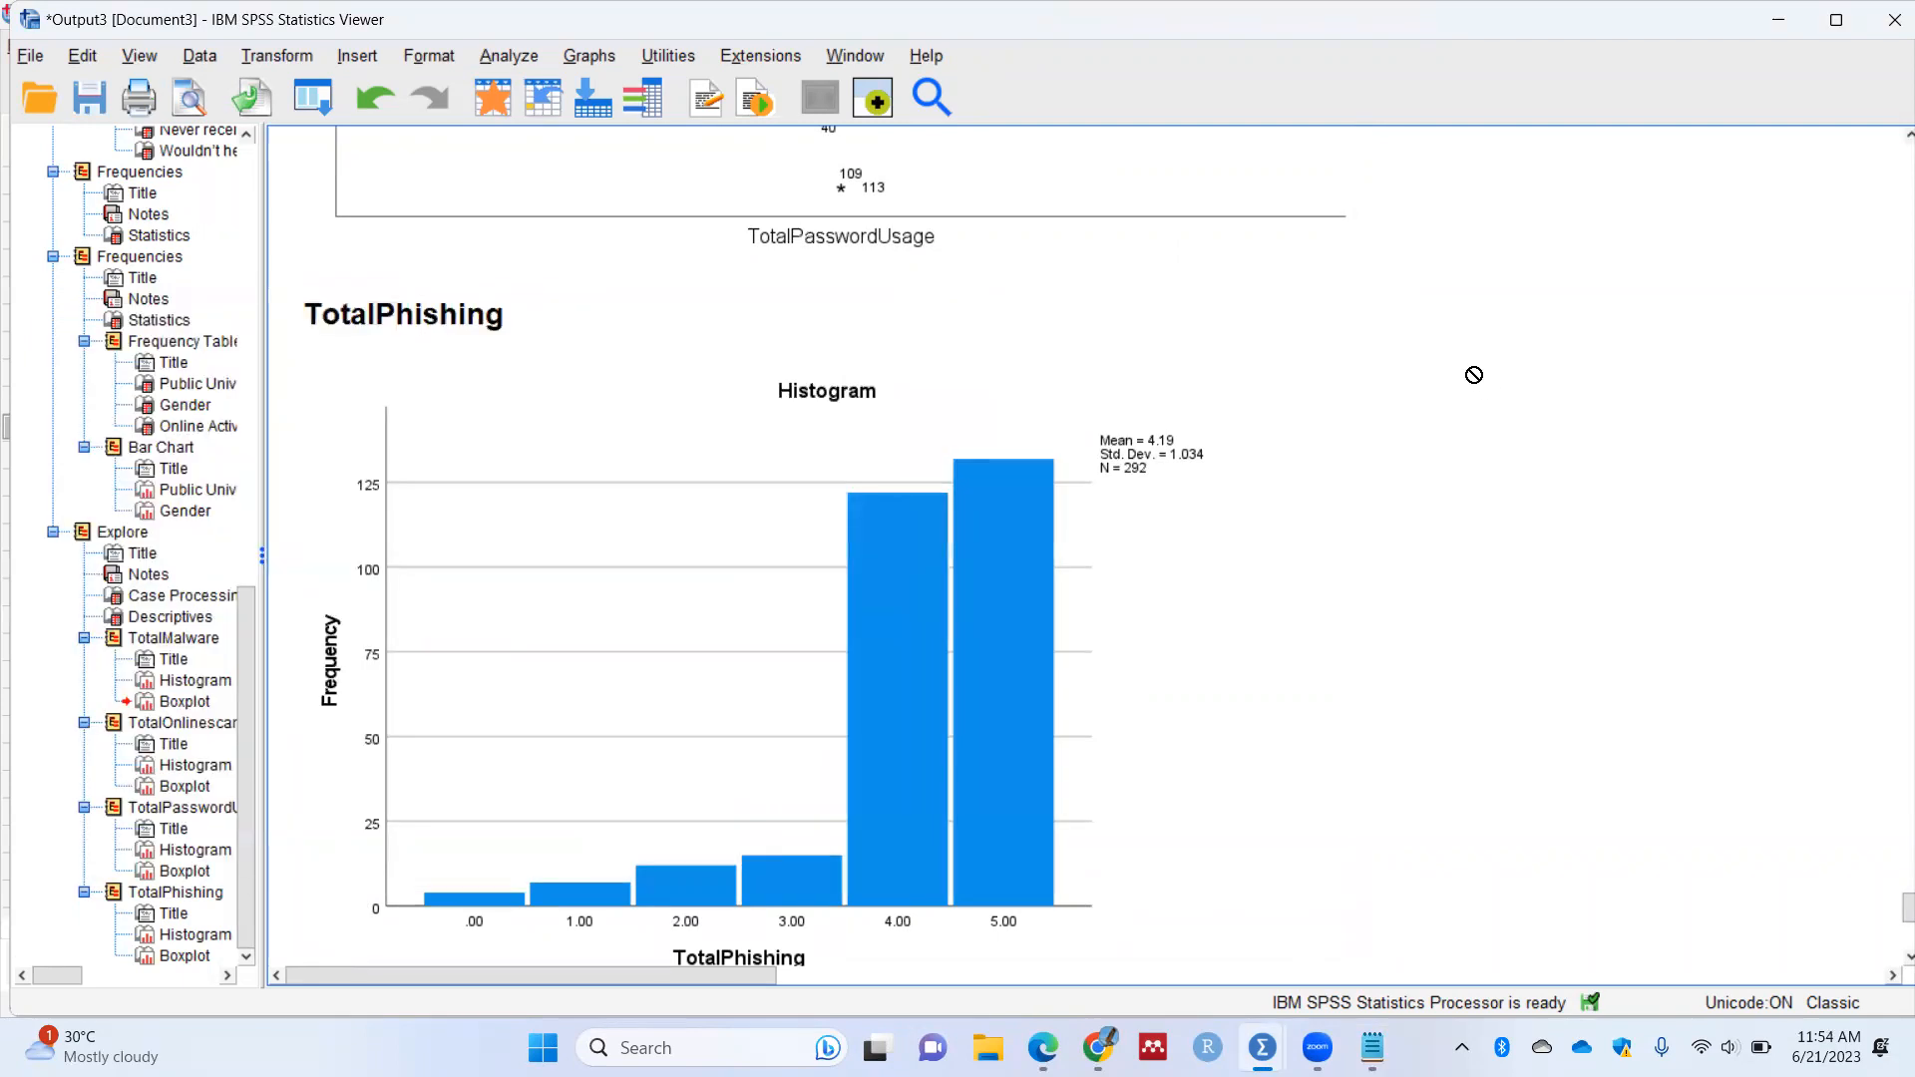
Step: Examine the TotalPhishing histogram and boxplot, and review the Explore descriptives for TotalMalware, TotalOnlinescams and TotalPasswordUsage
scroll(1472, 371, "down", 10)
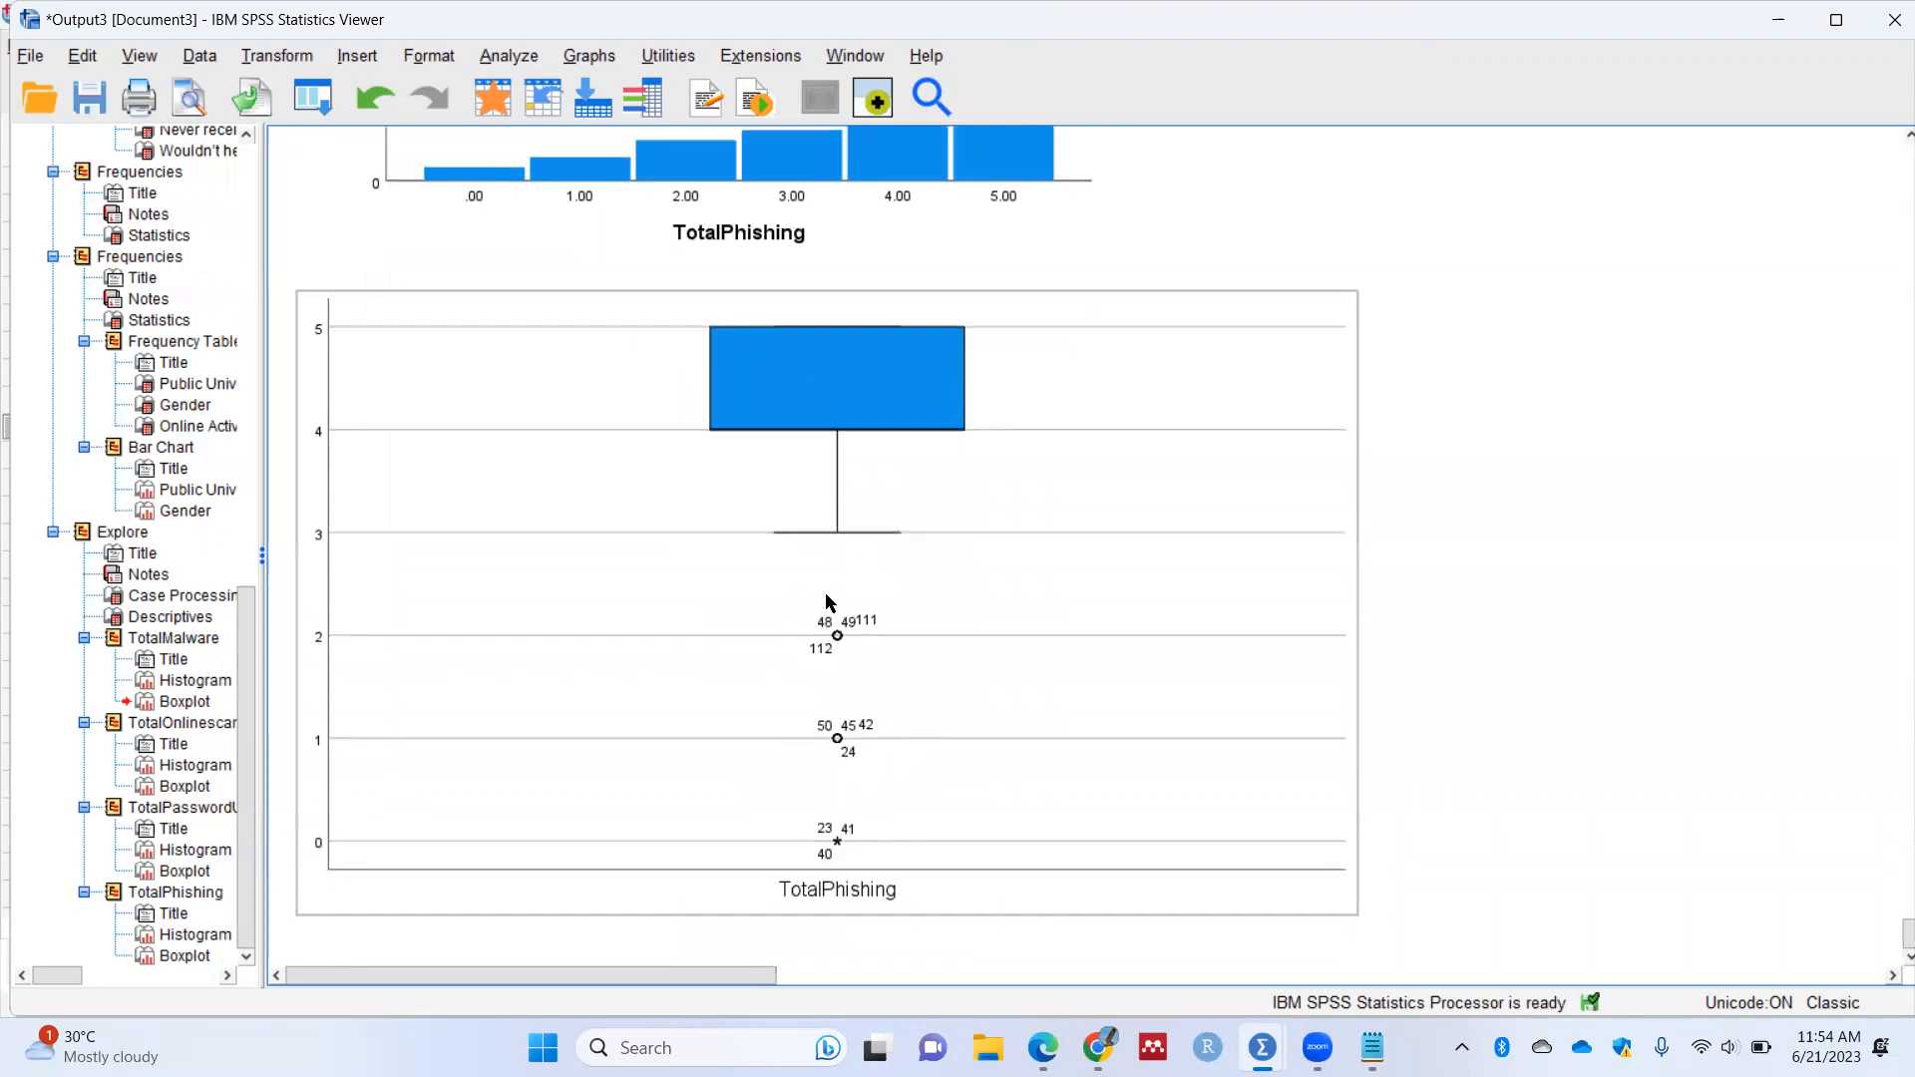
scroll(1318, 548, "up", 5)
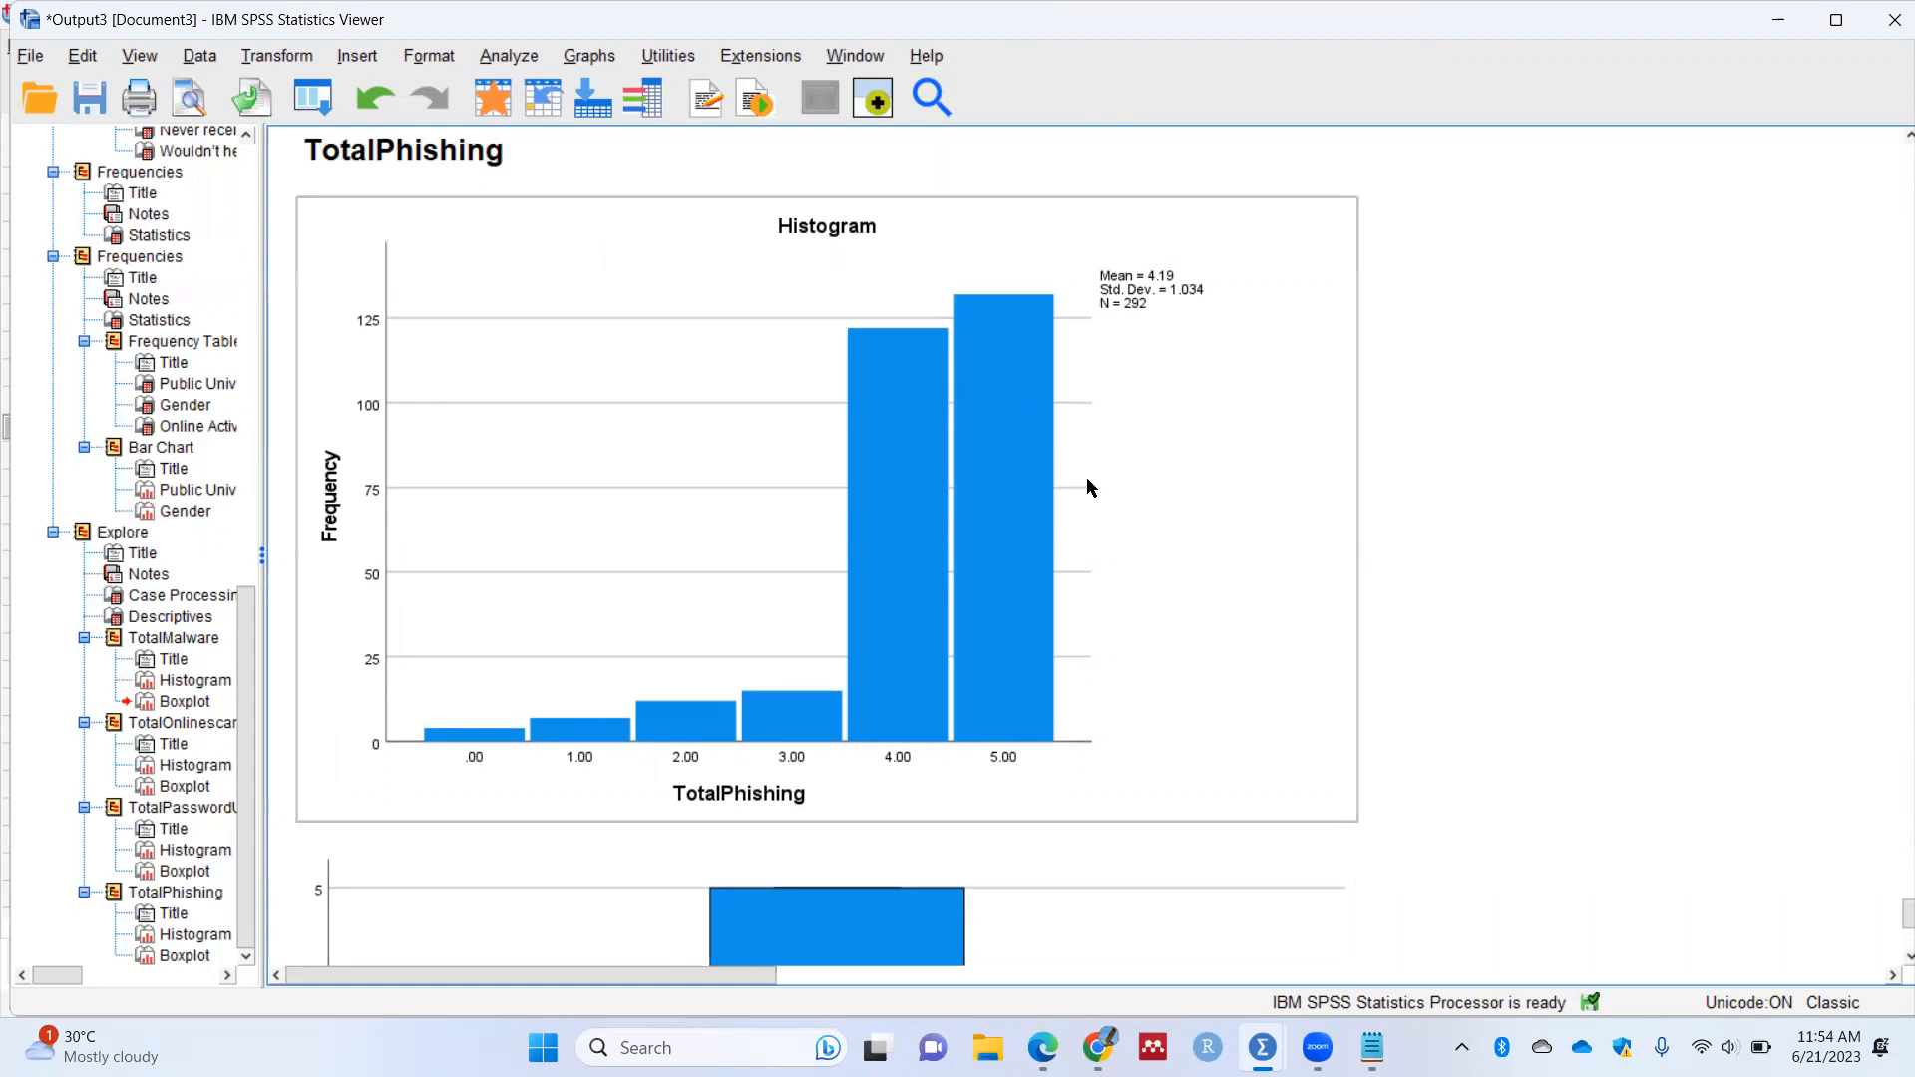
scroll(1087, 483, "up", 10)
scroll(1105, 489, "up", 10)
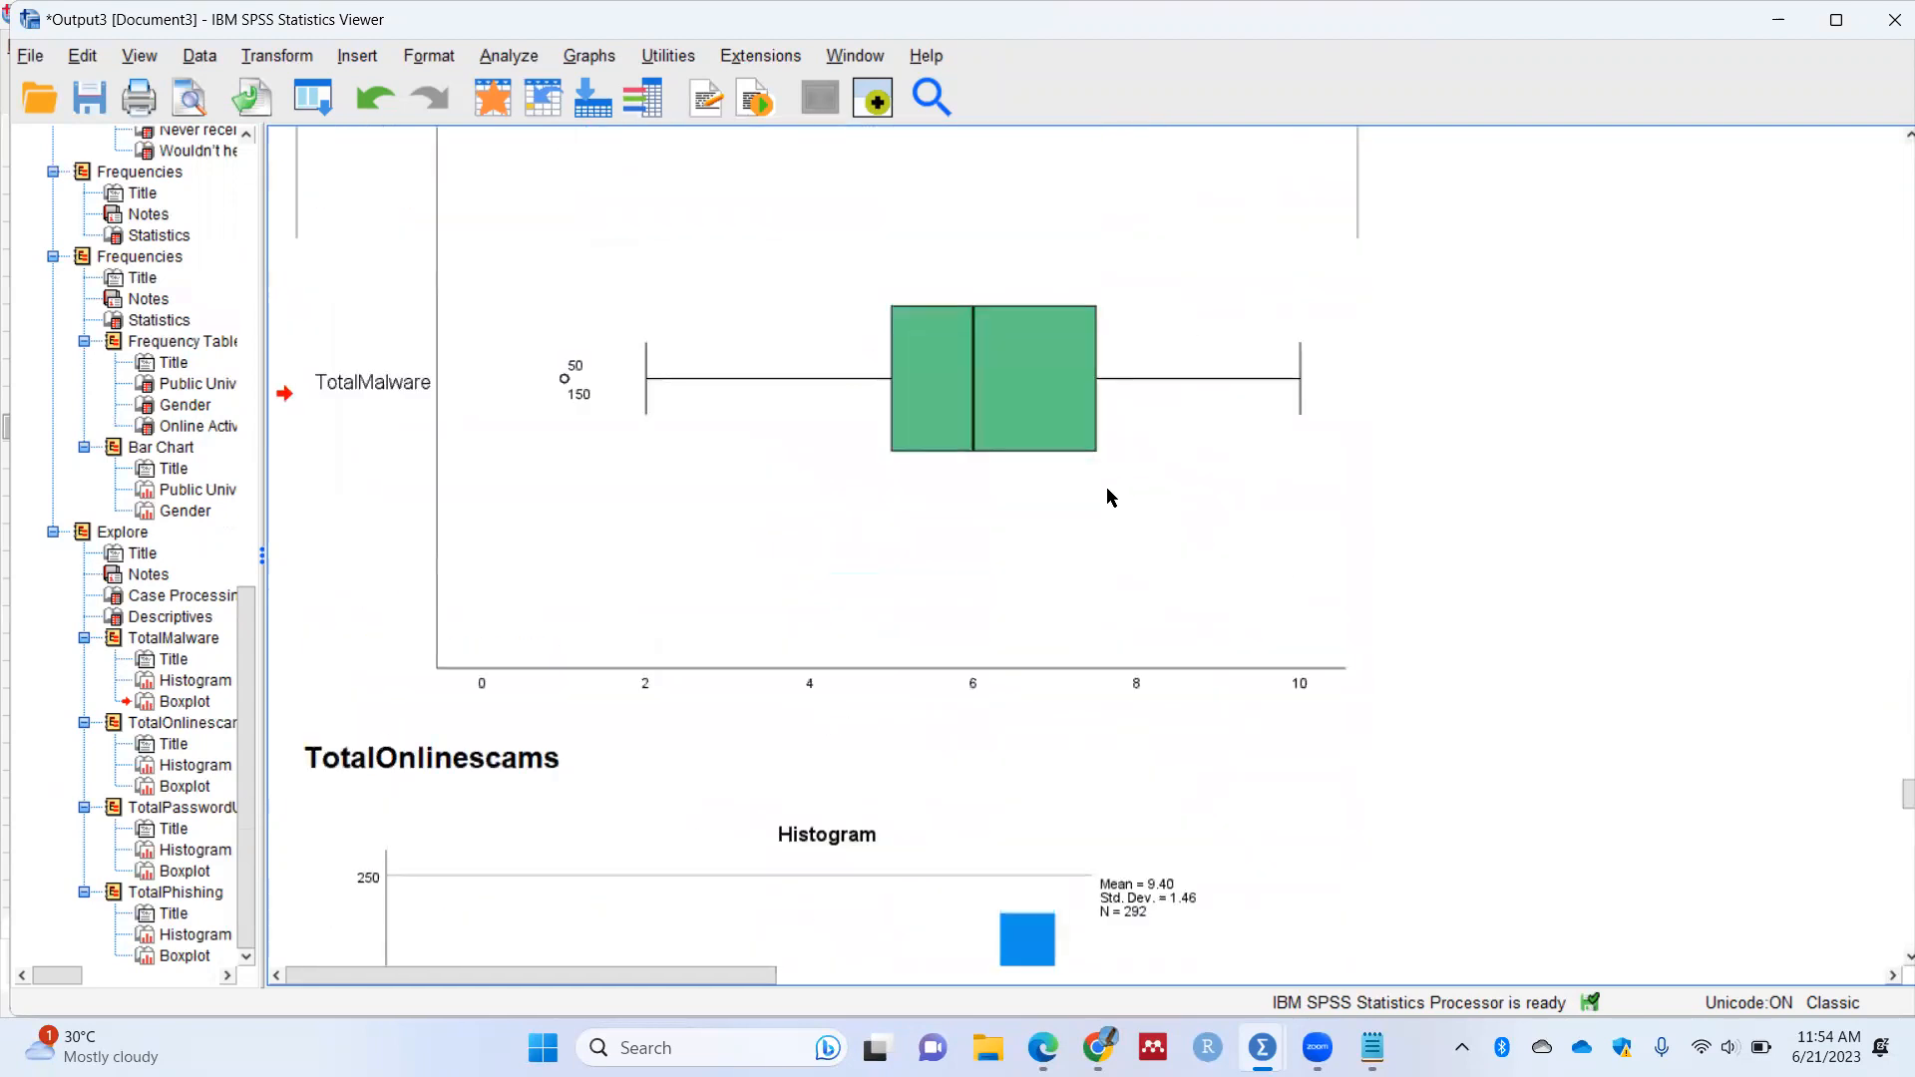
scroll(1114, 501, "up", 12)
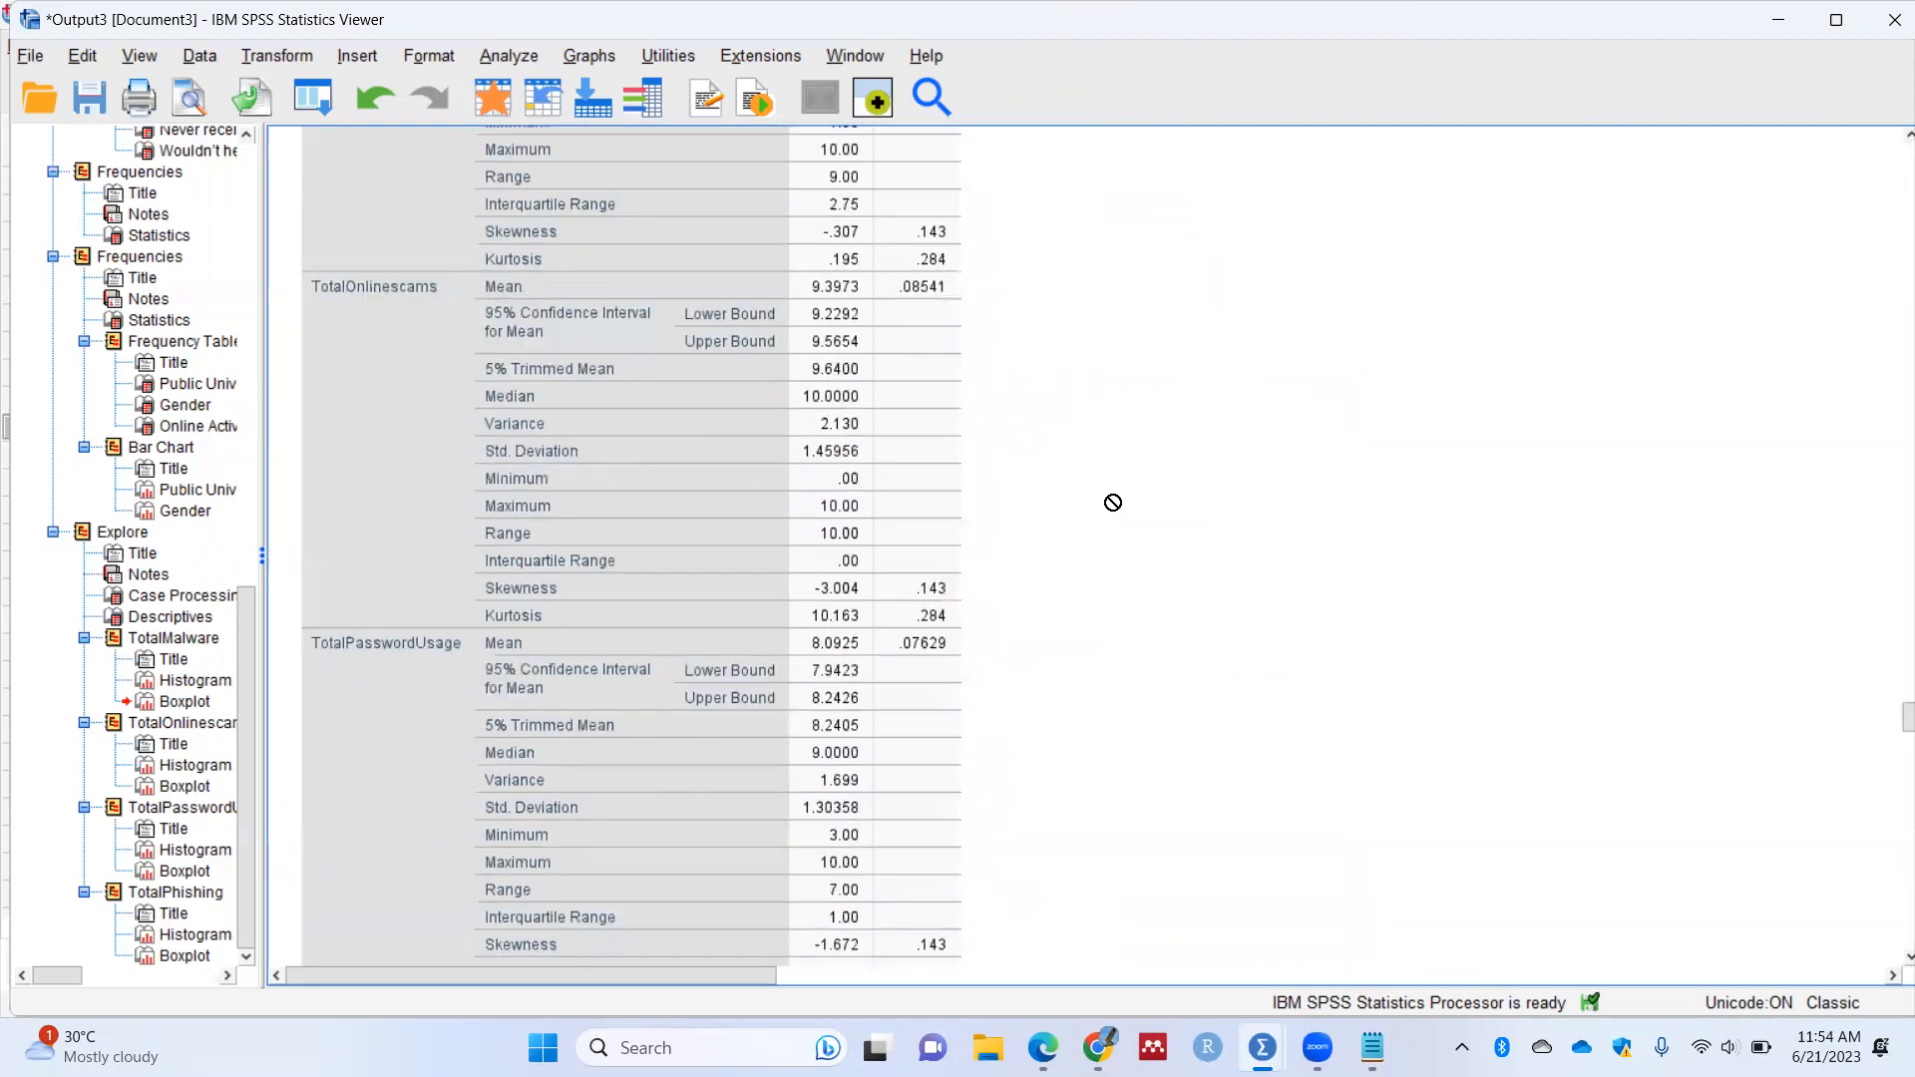
scroll(1151, 451, "down", 5)
scroll(1151, 451, "down", 3)
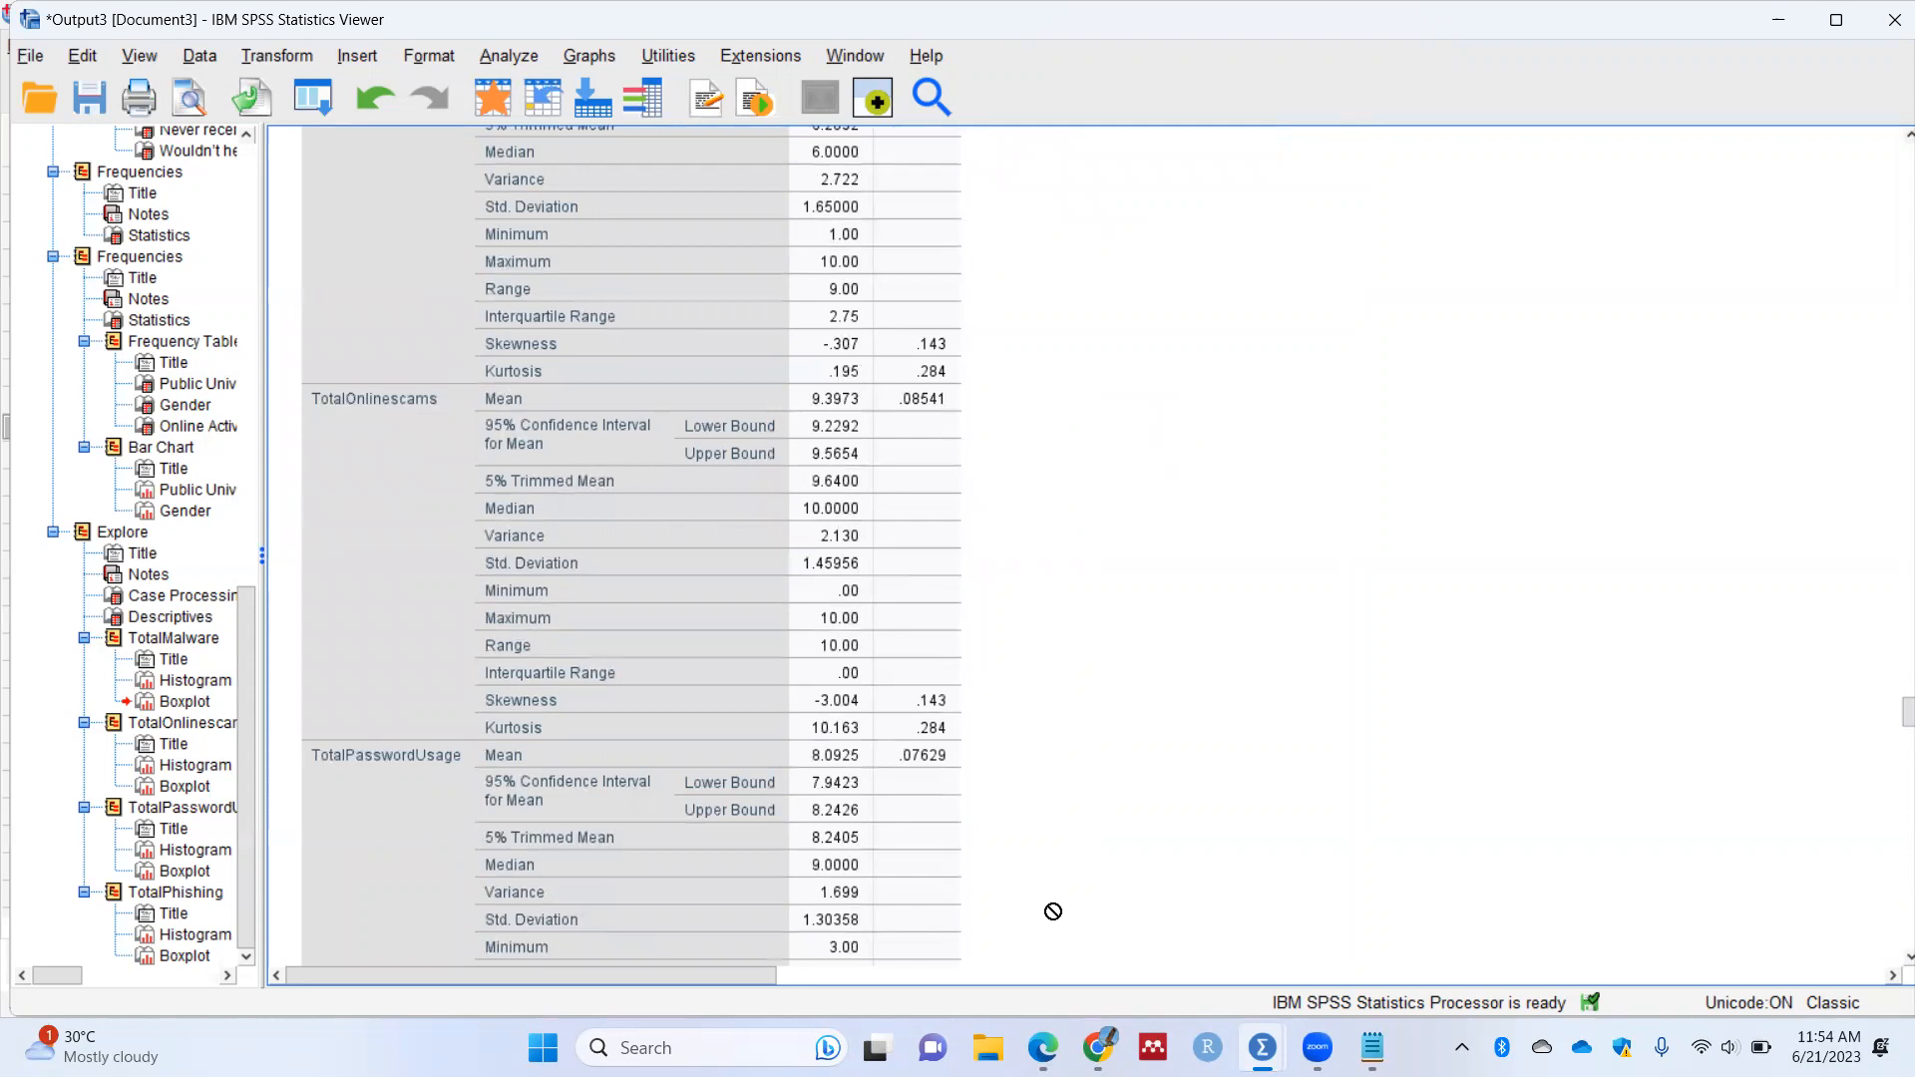
scroll(1082, 539, "up", 4)
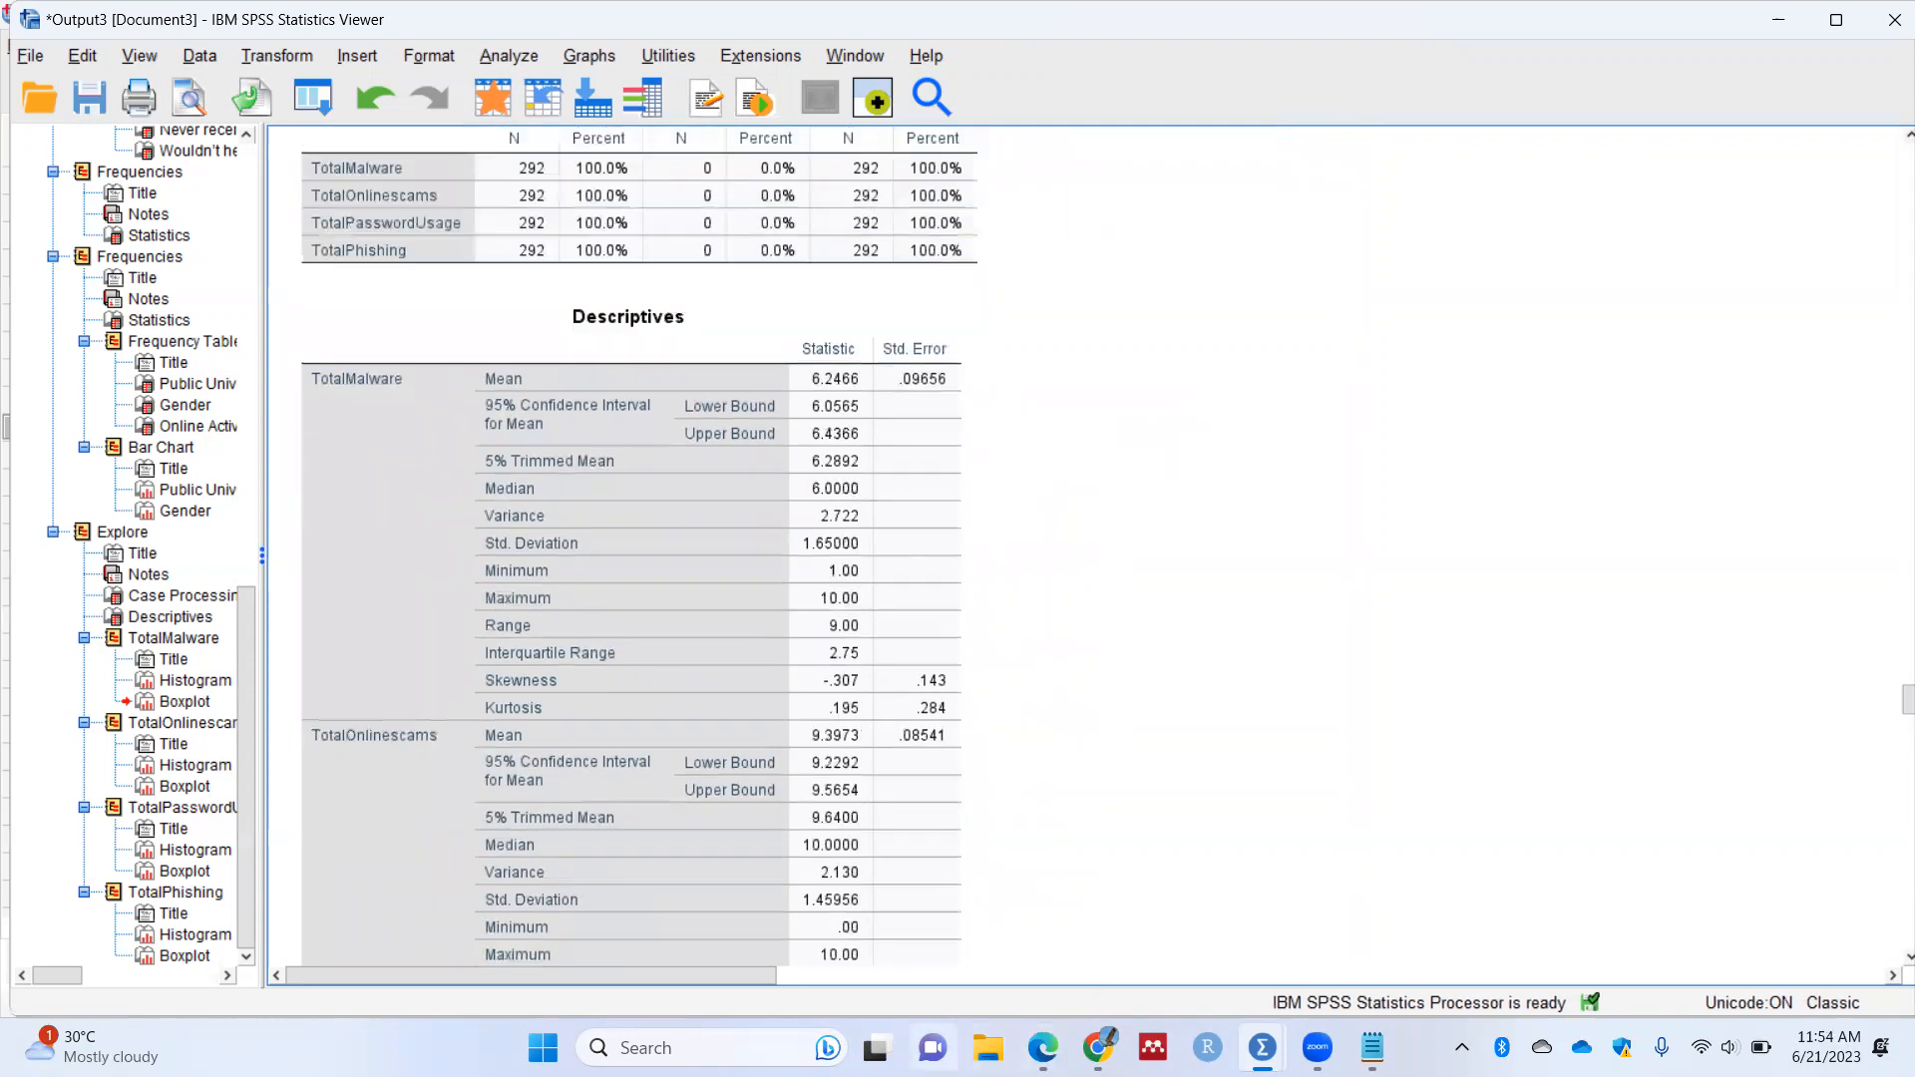
Step: Launch Word and create a blank document
left_click(786, 1030)
type("word")
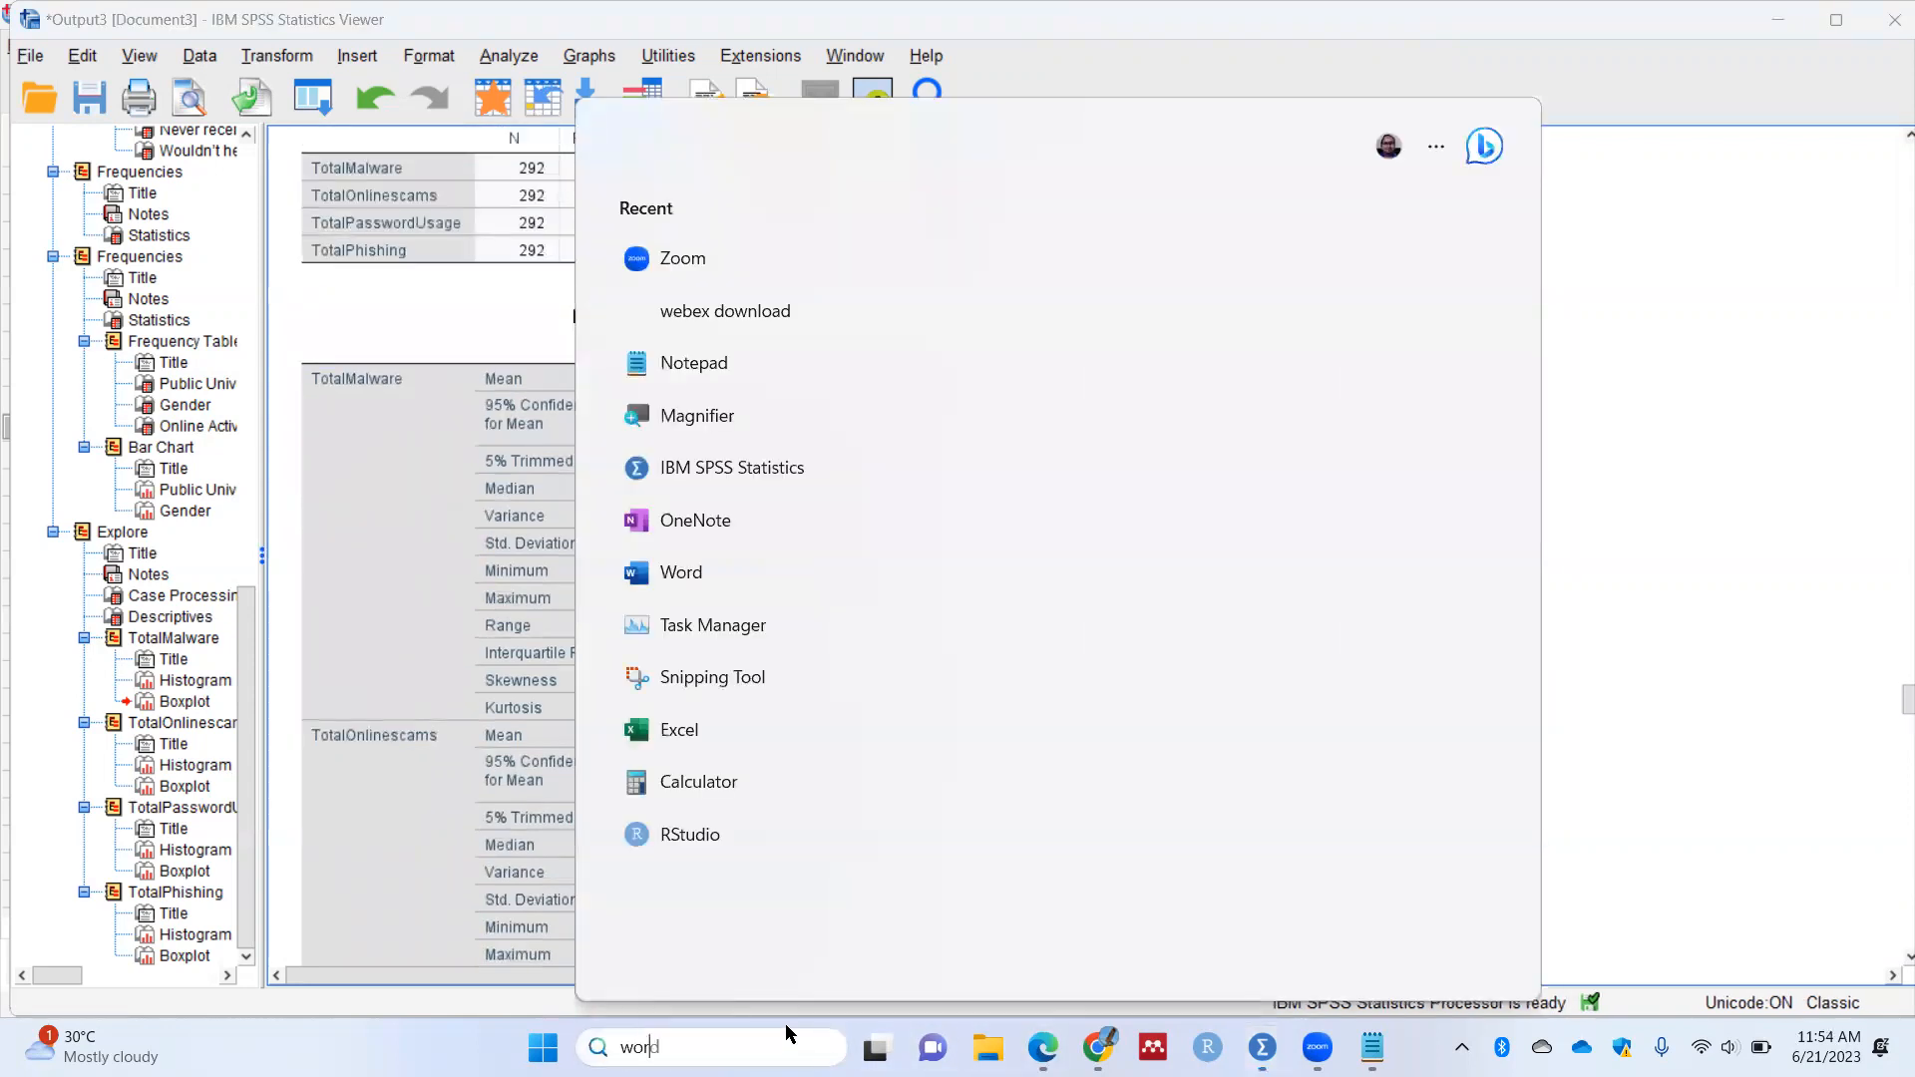
left_click(724, 895)
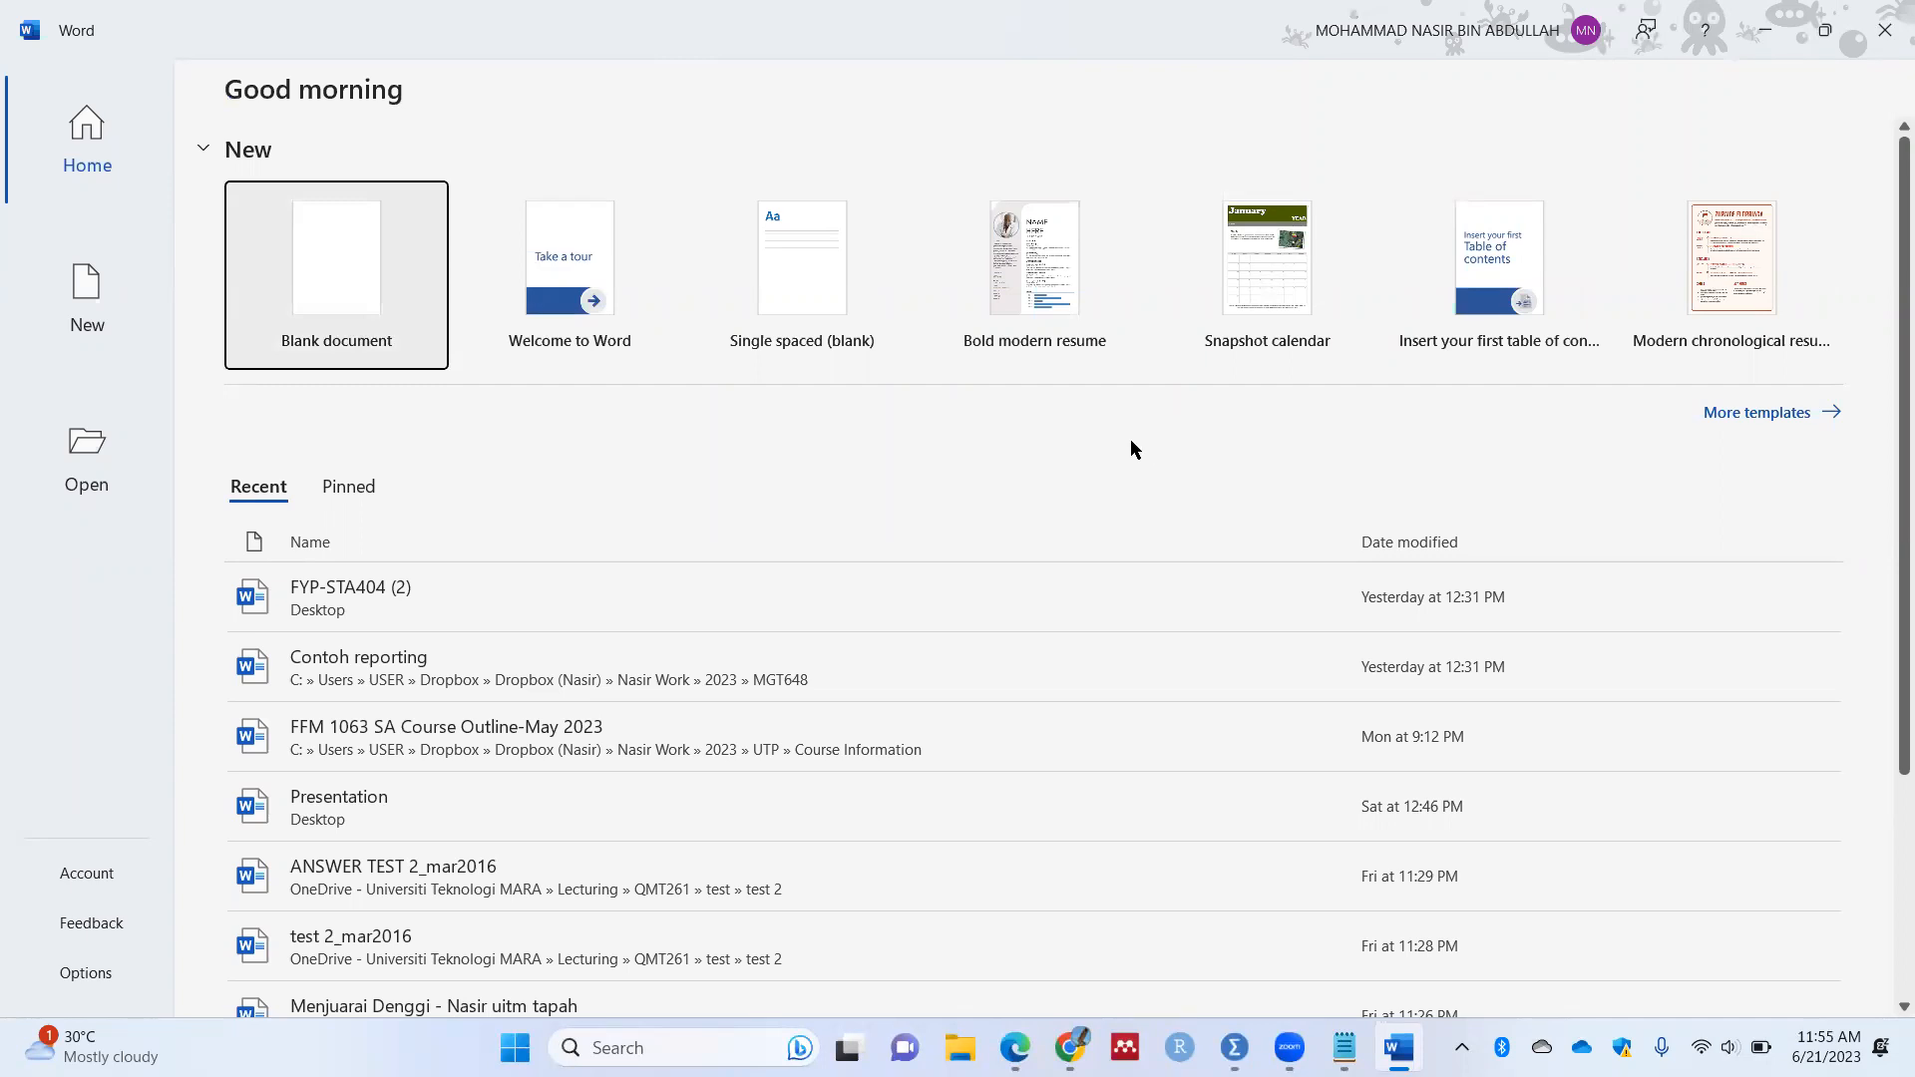
left_click(389, 282)
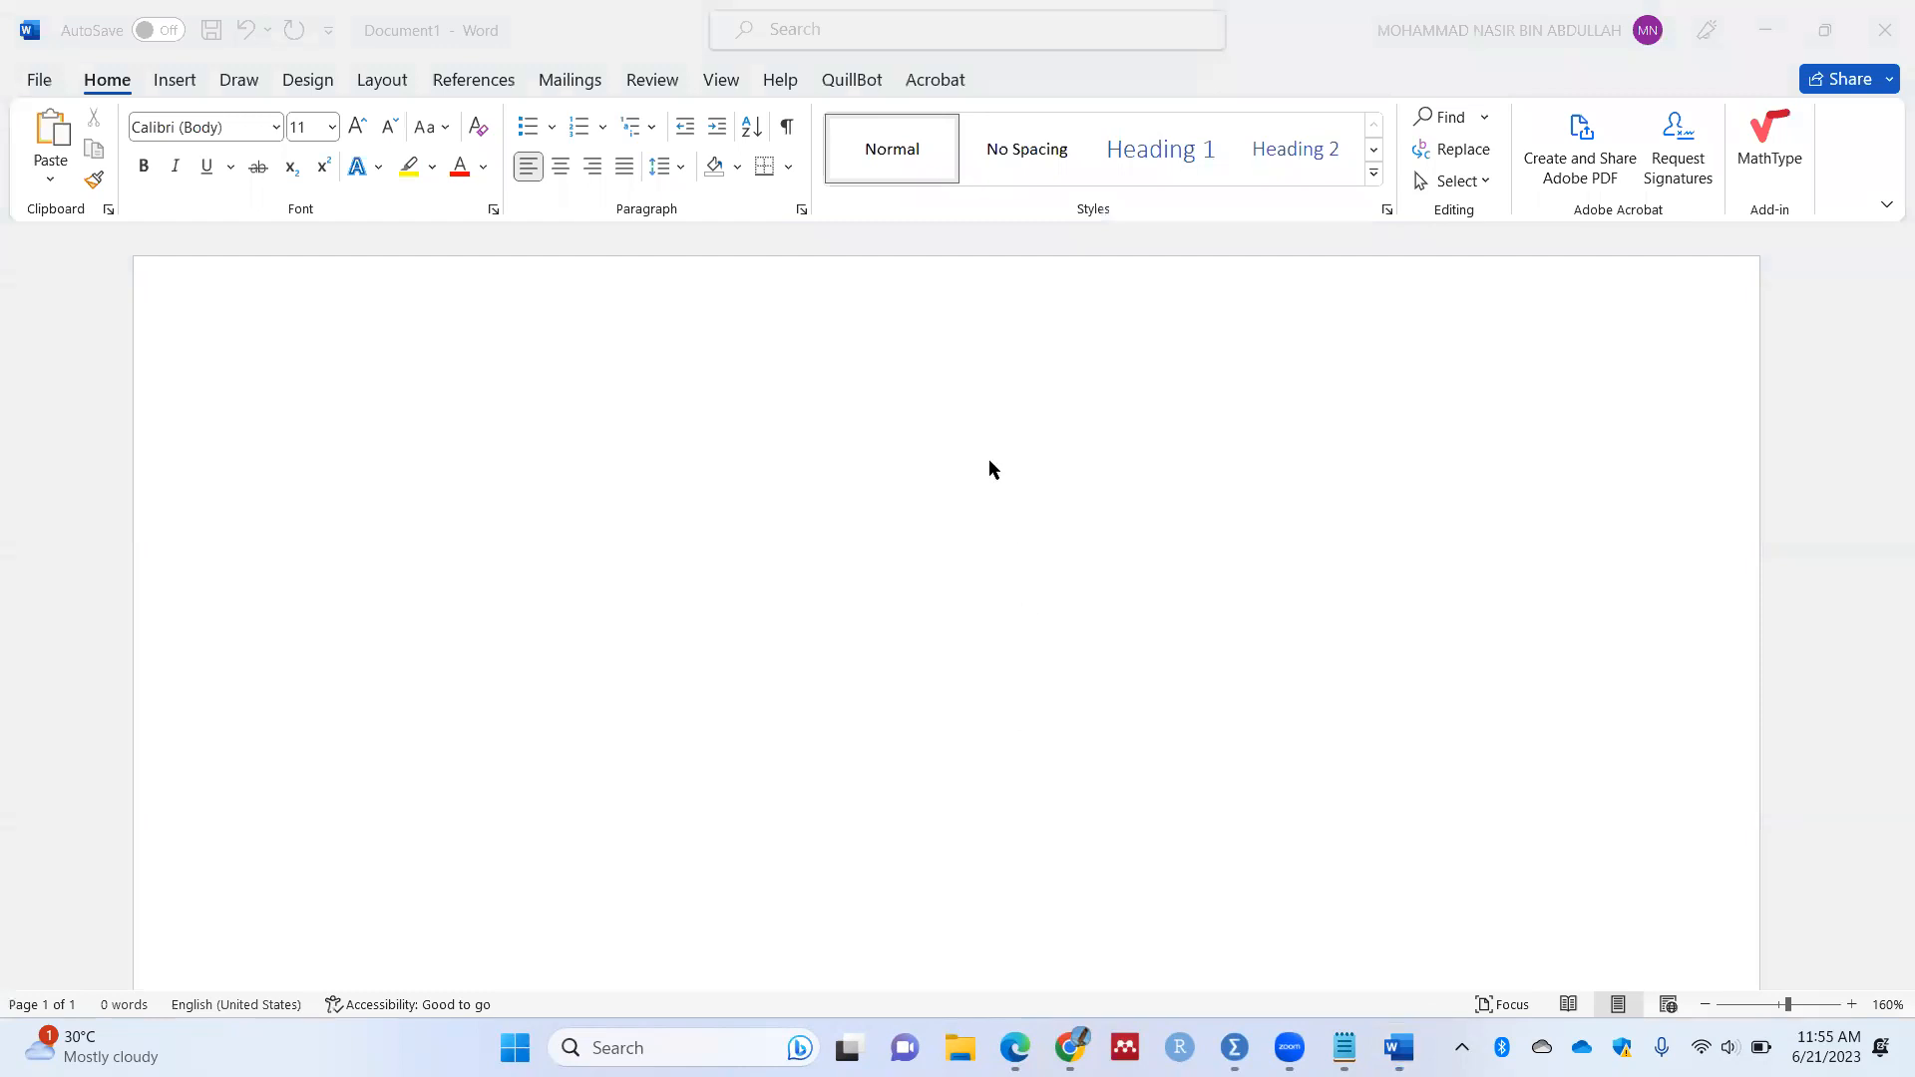
Step: Browse in File Explorer to the personal work folder stored in Dropbox
key("super+e")
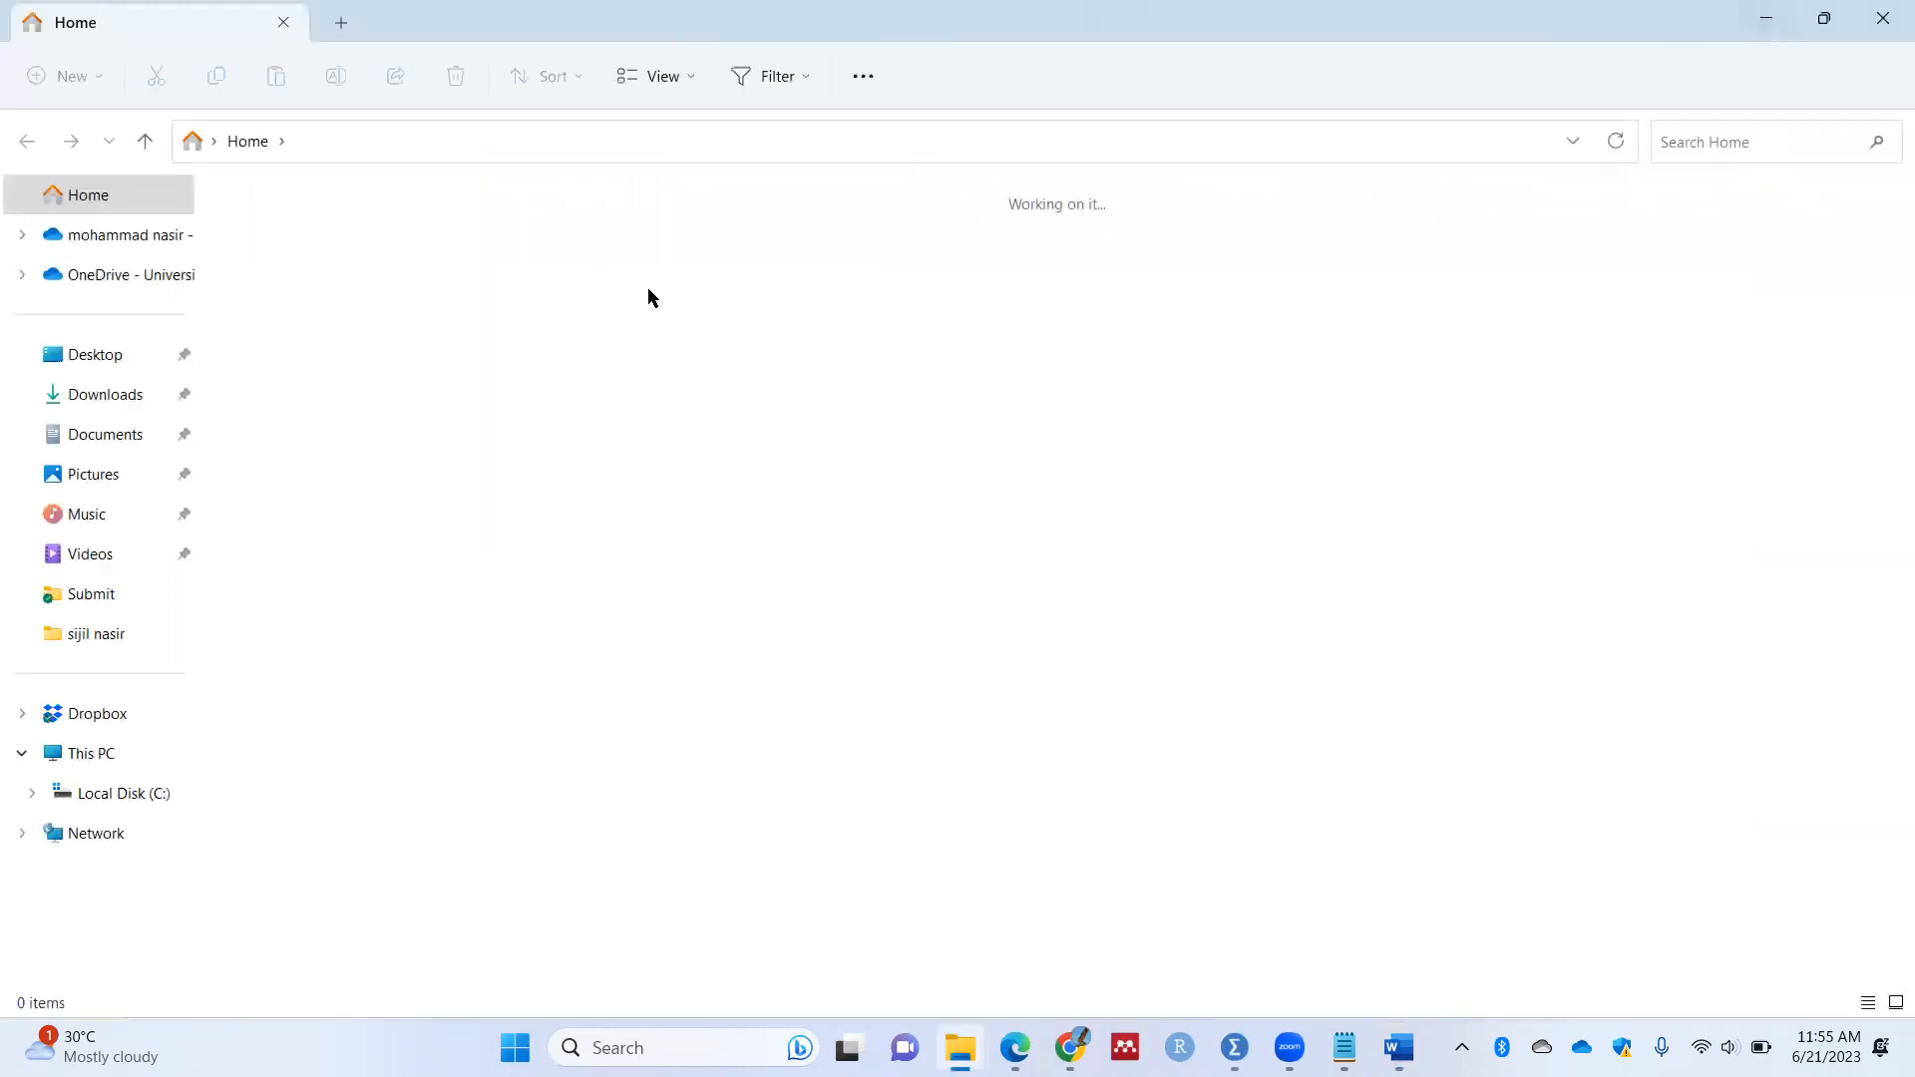
left_click(76, 727)
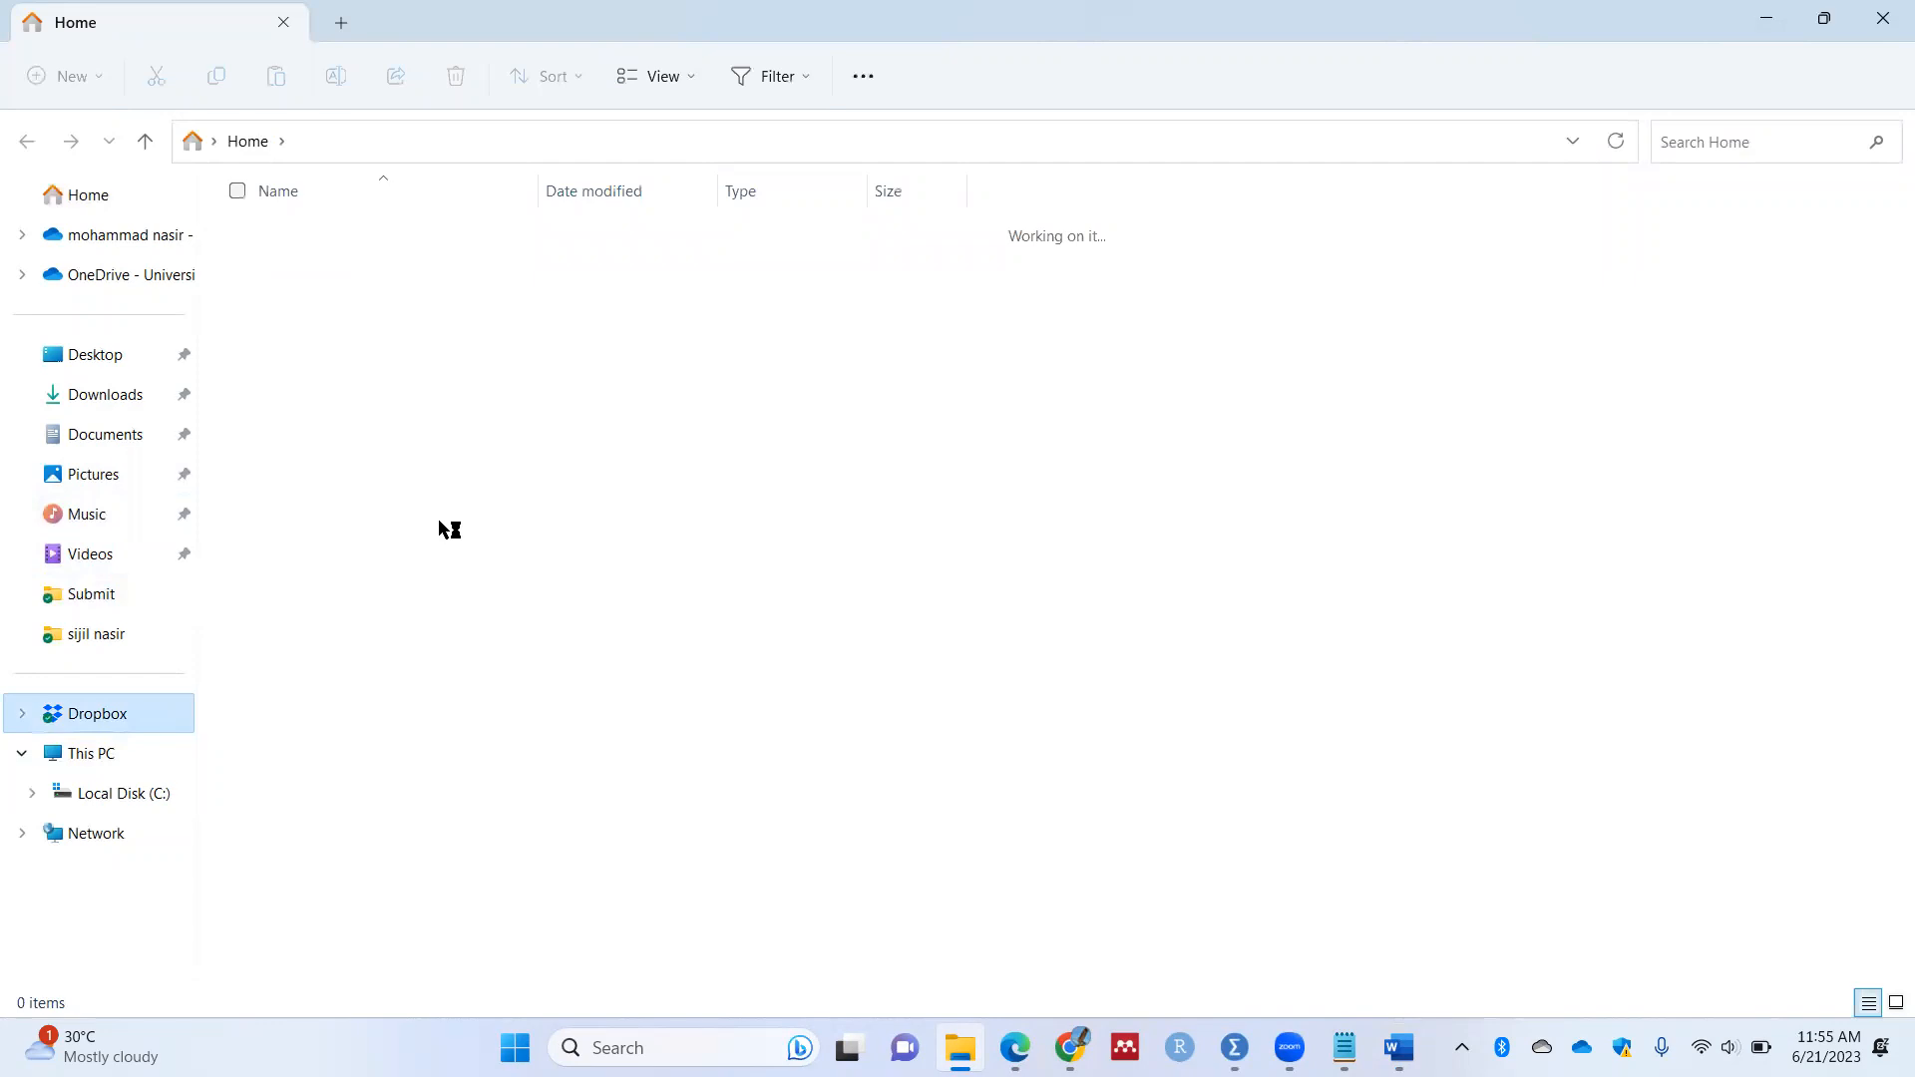
scroll(375, 618, "down", 6)
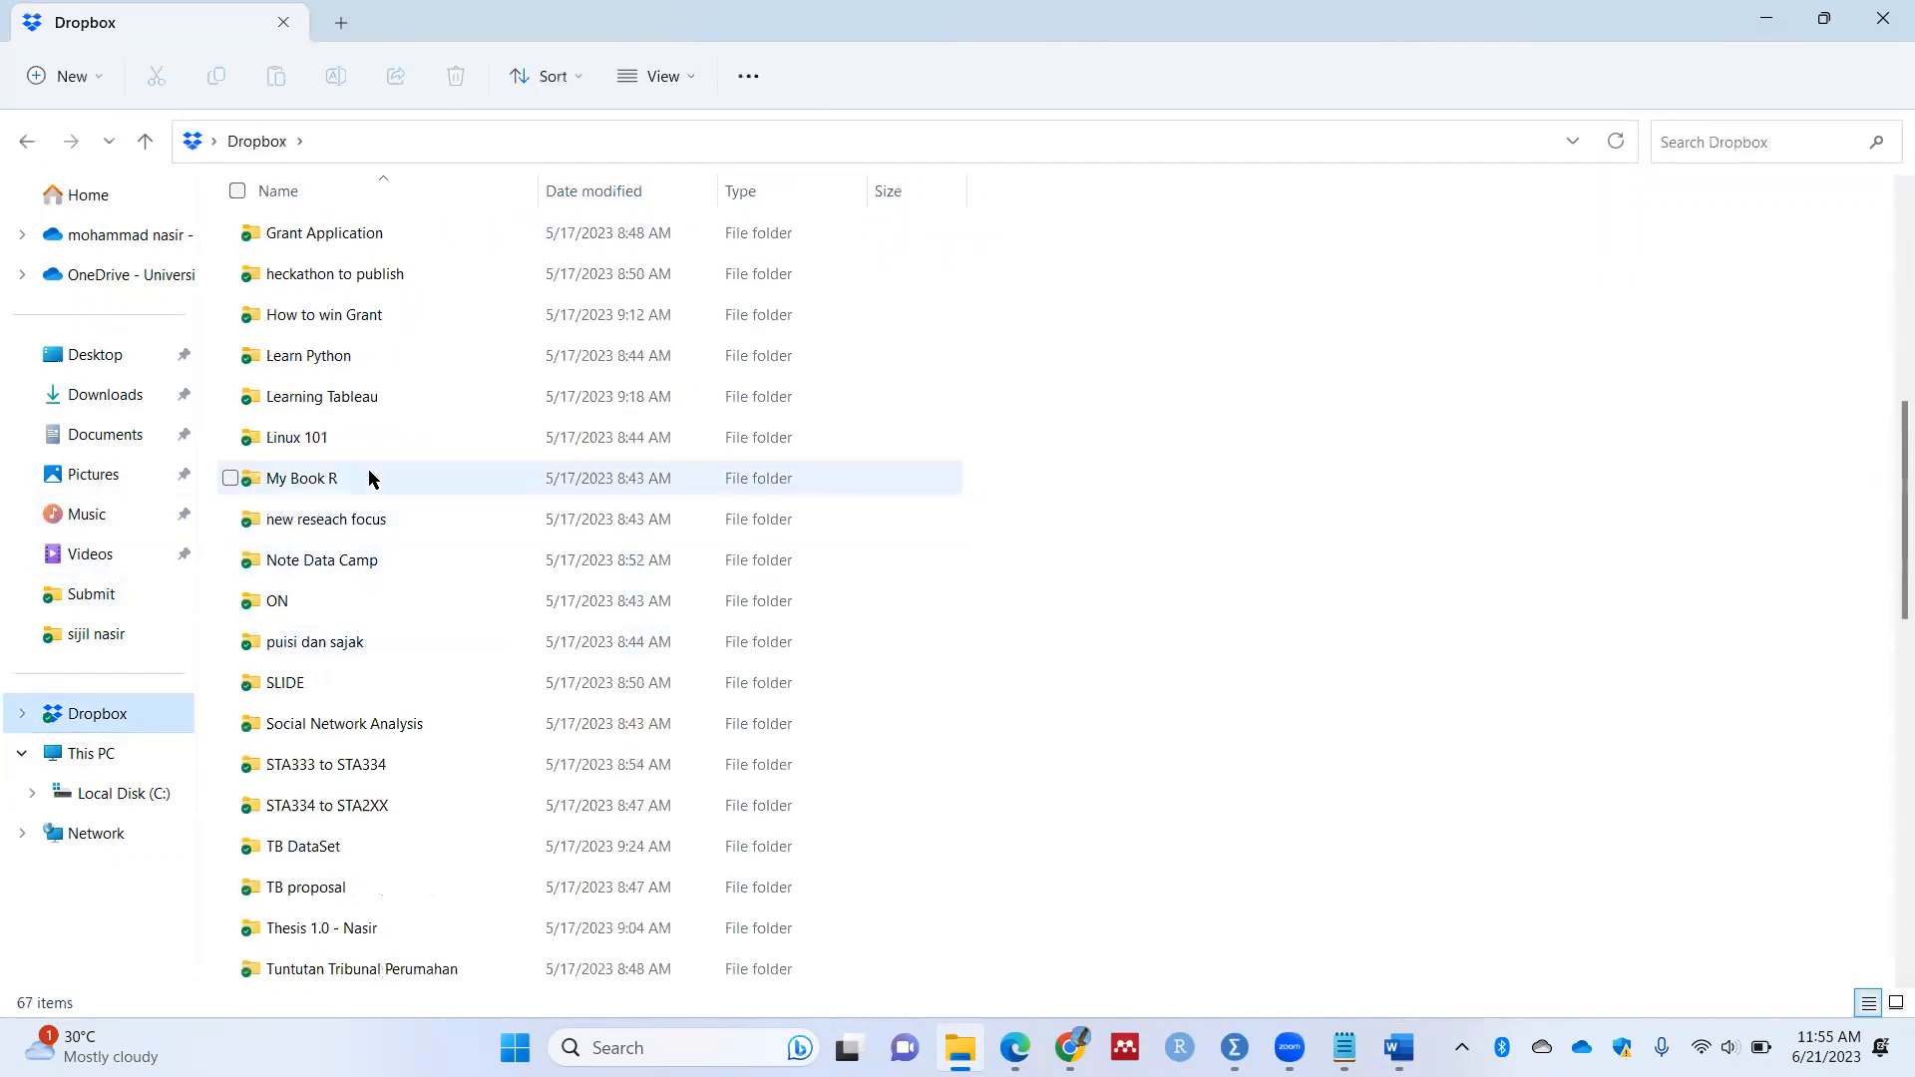
scroll(379, 588, "up", 3)
double_click(345, 499)
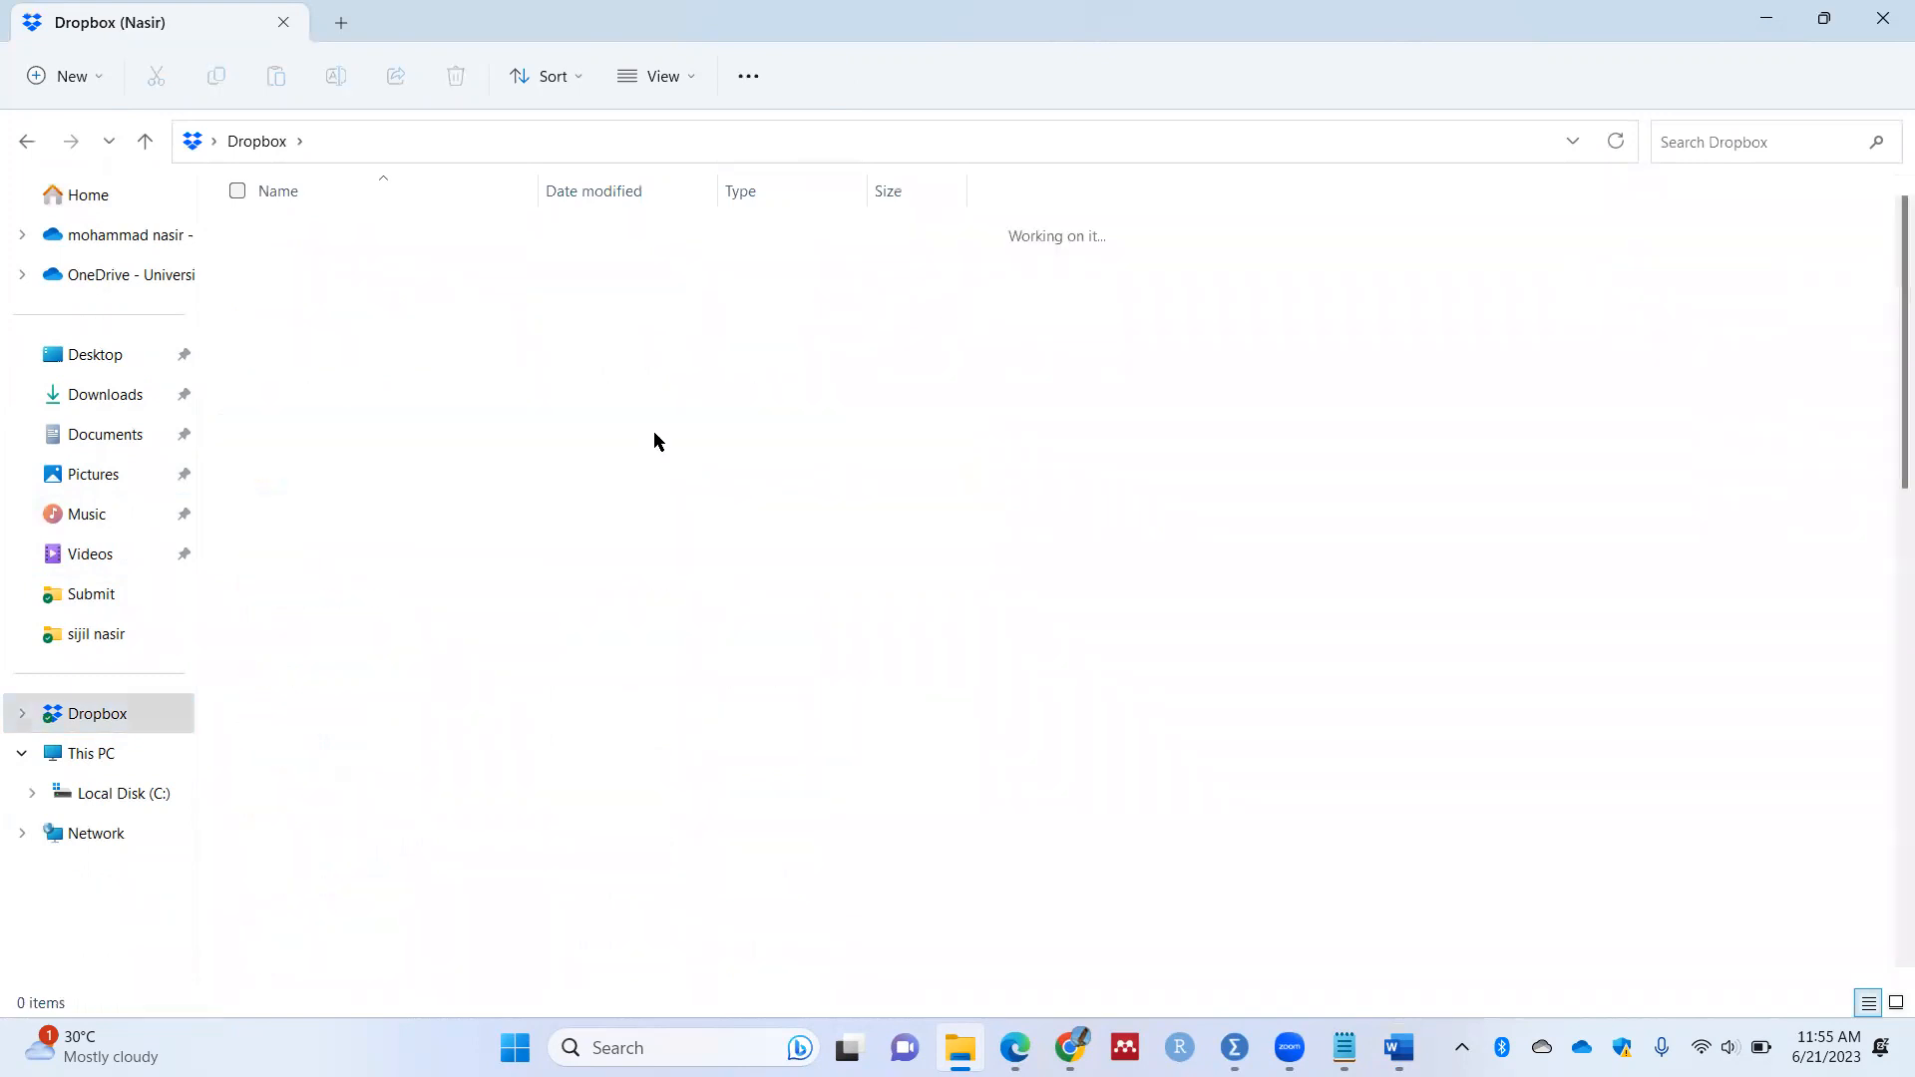
scroll(339, 833, "down", 1)
scroll(339, 833, "down", 4)
scroll(324, 598, "up", 4)
double_click(343, 548)
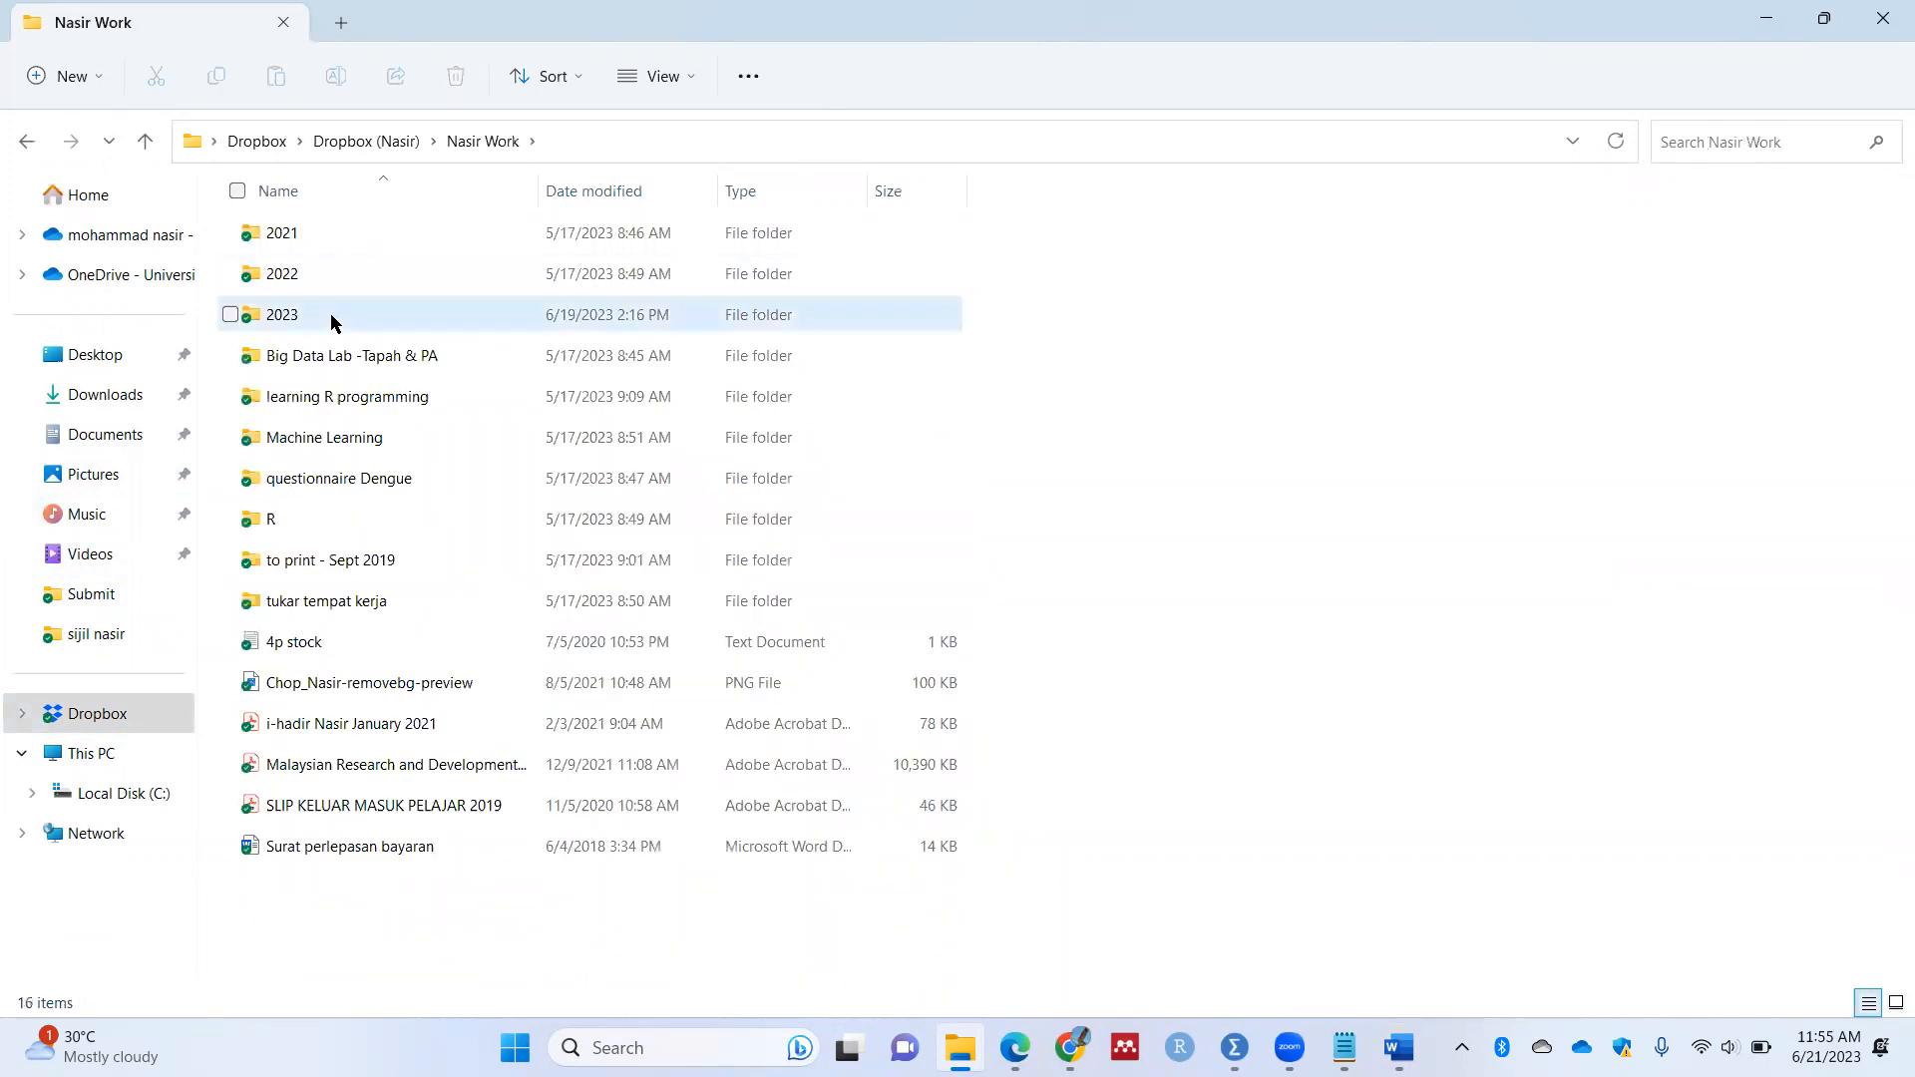
Step: Open the Contoh reporting document from the MGT648 folder under 2023 and highlight the Table 1 title
double_click(332, 315)
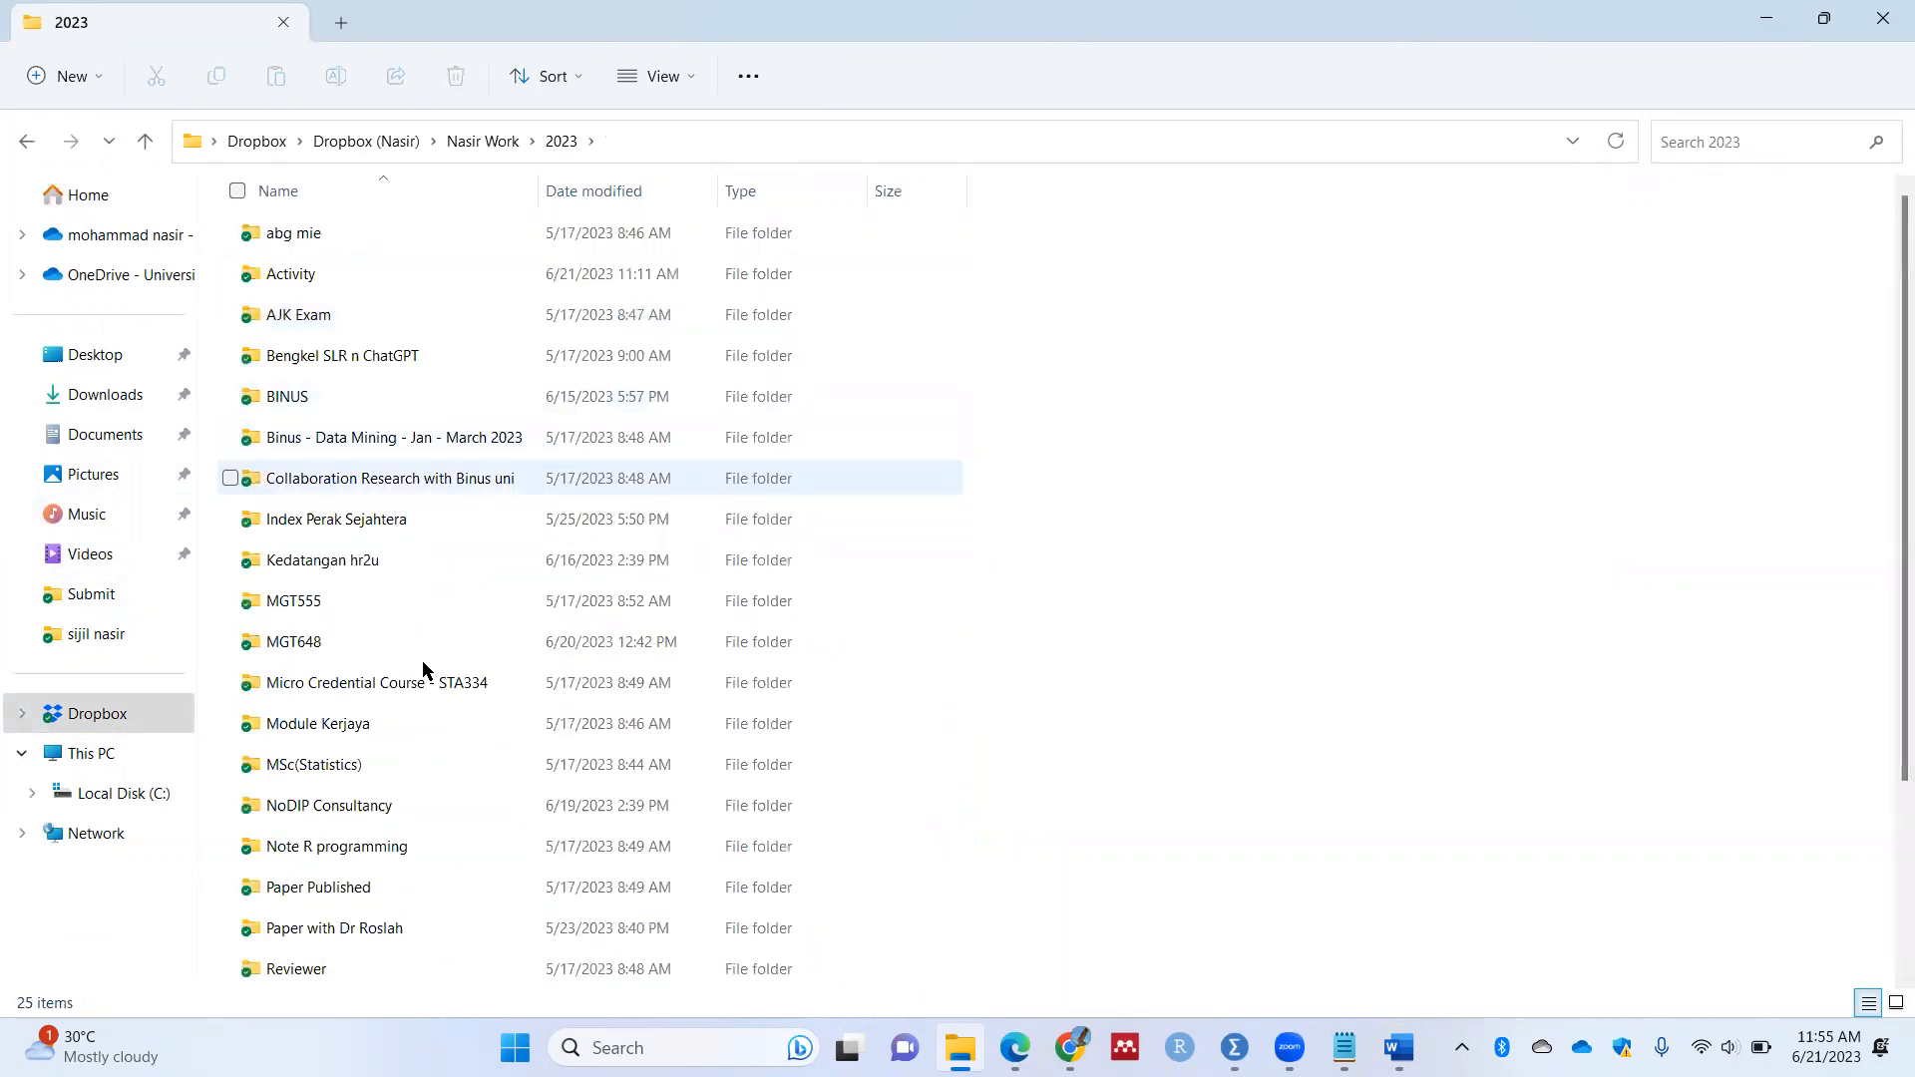
scroll(399, 598, "down", 2)
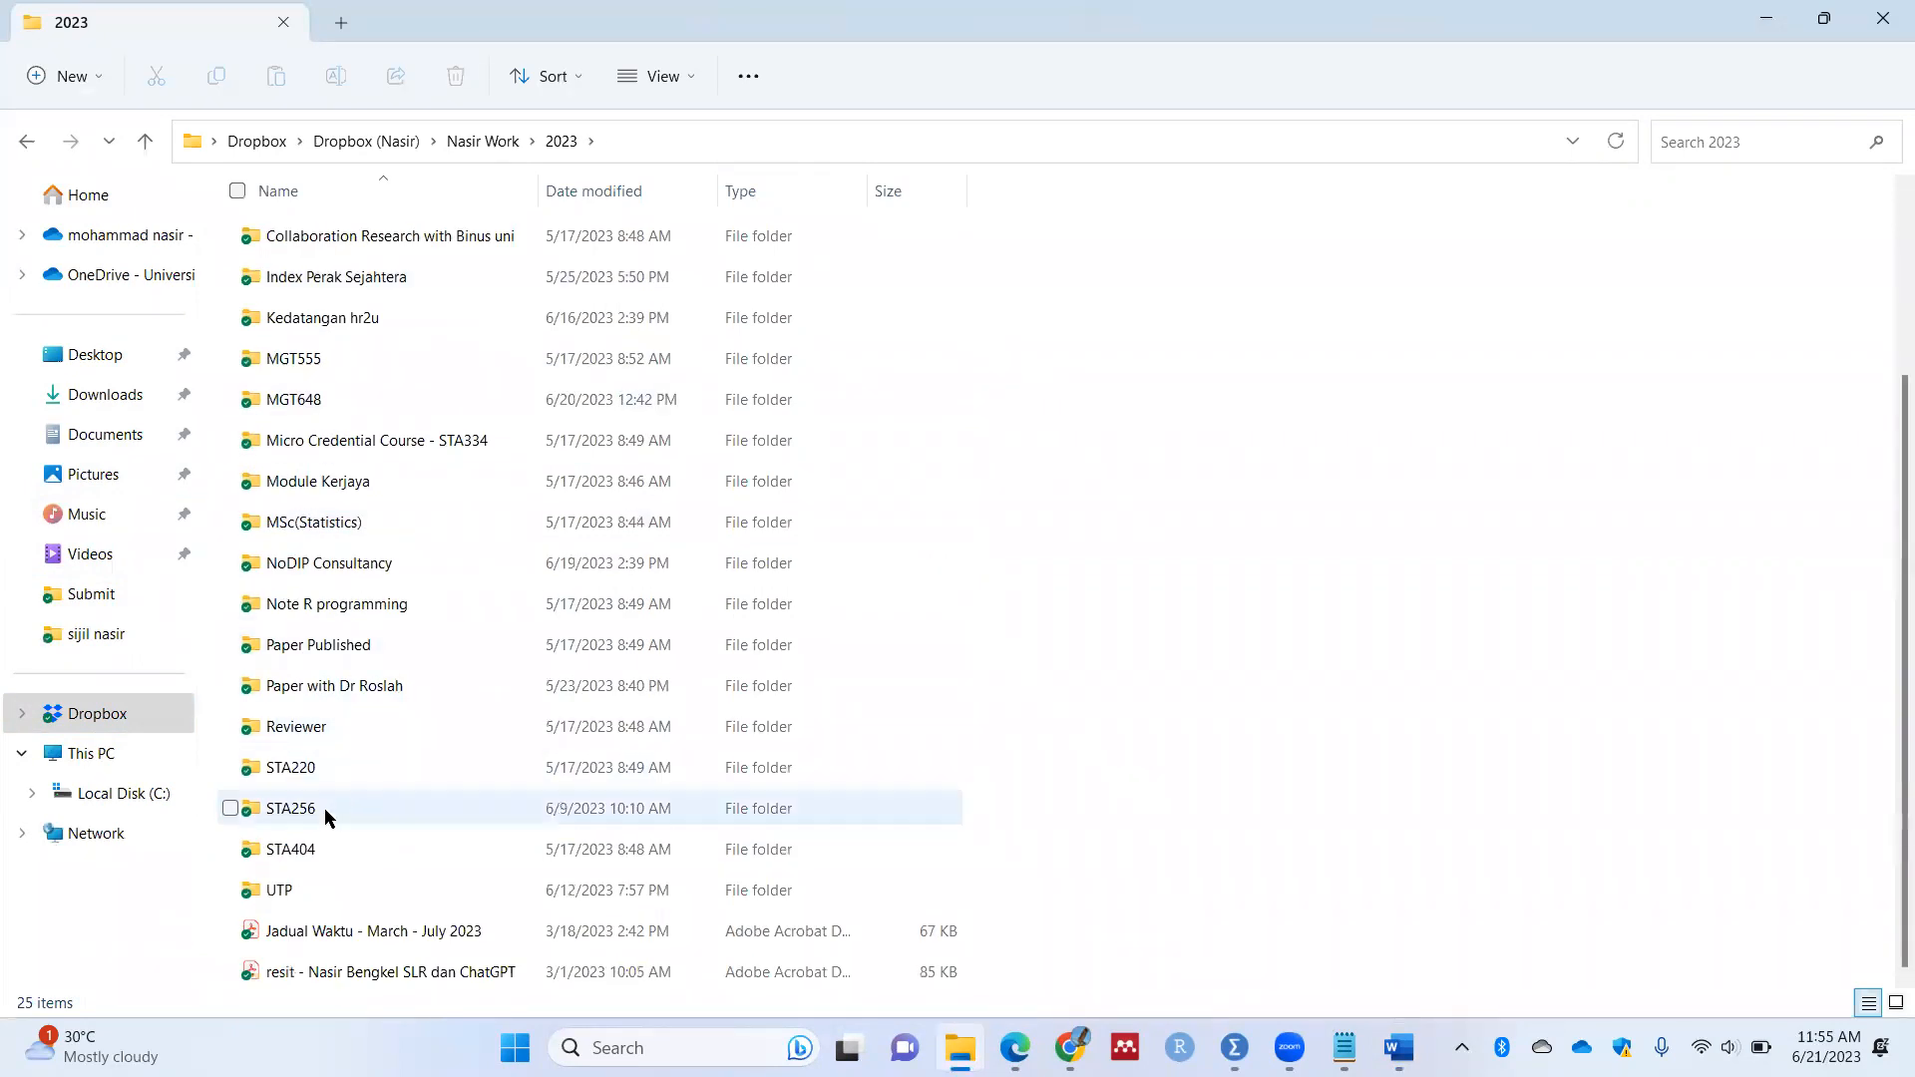
double_click(376, 385)
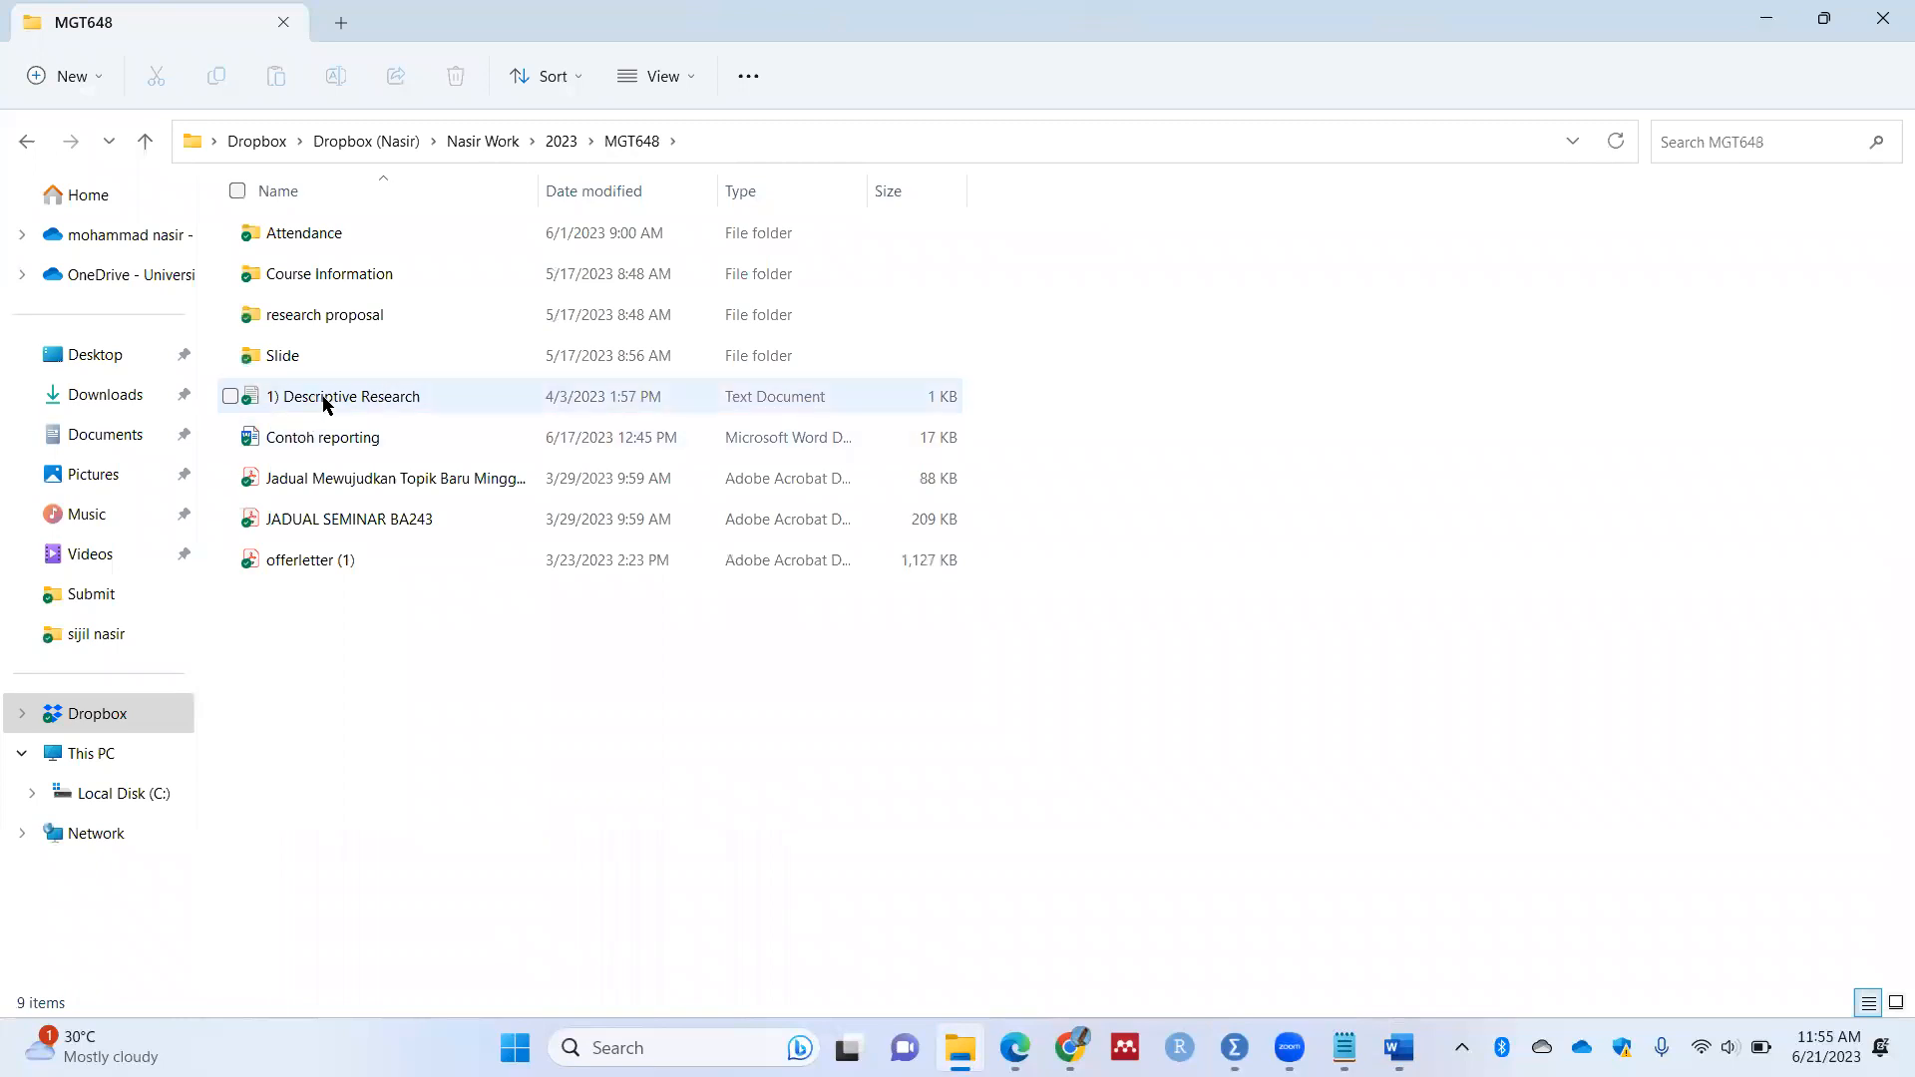
left_click(326, 402)
double_click(334, 439)
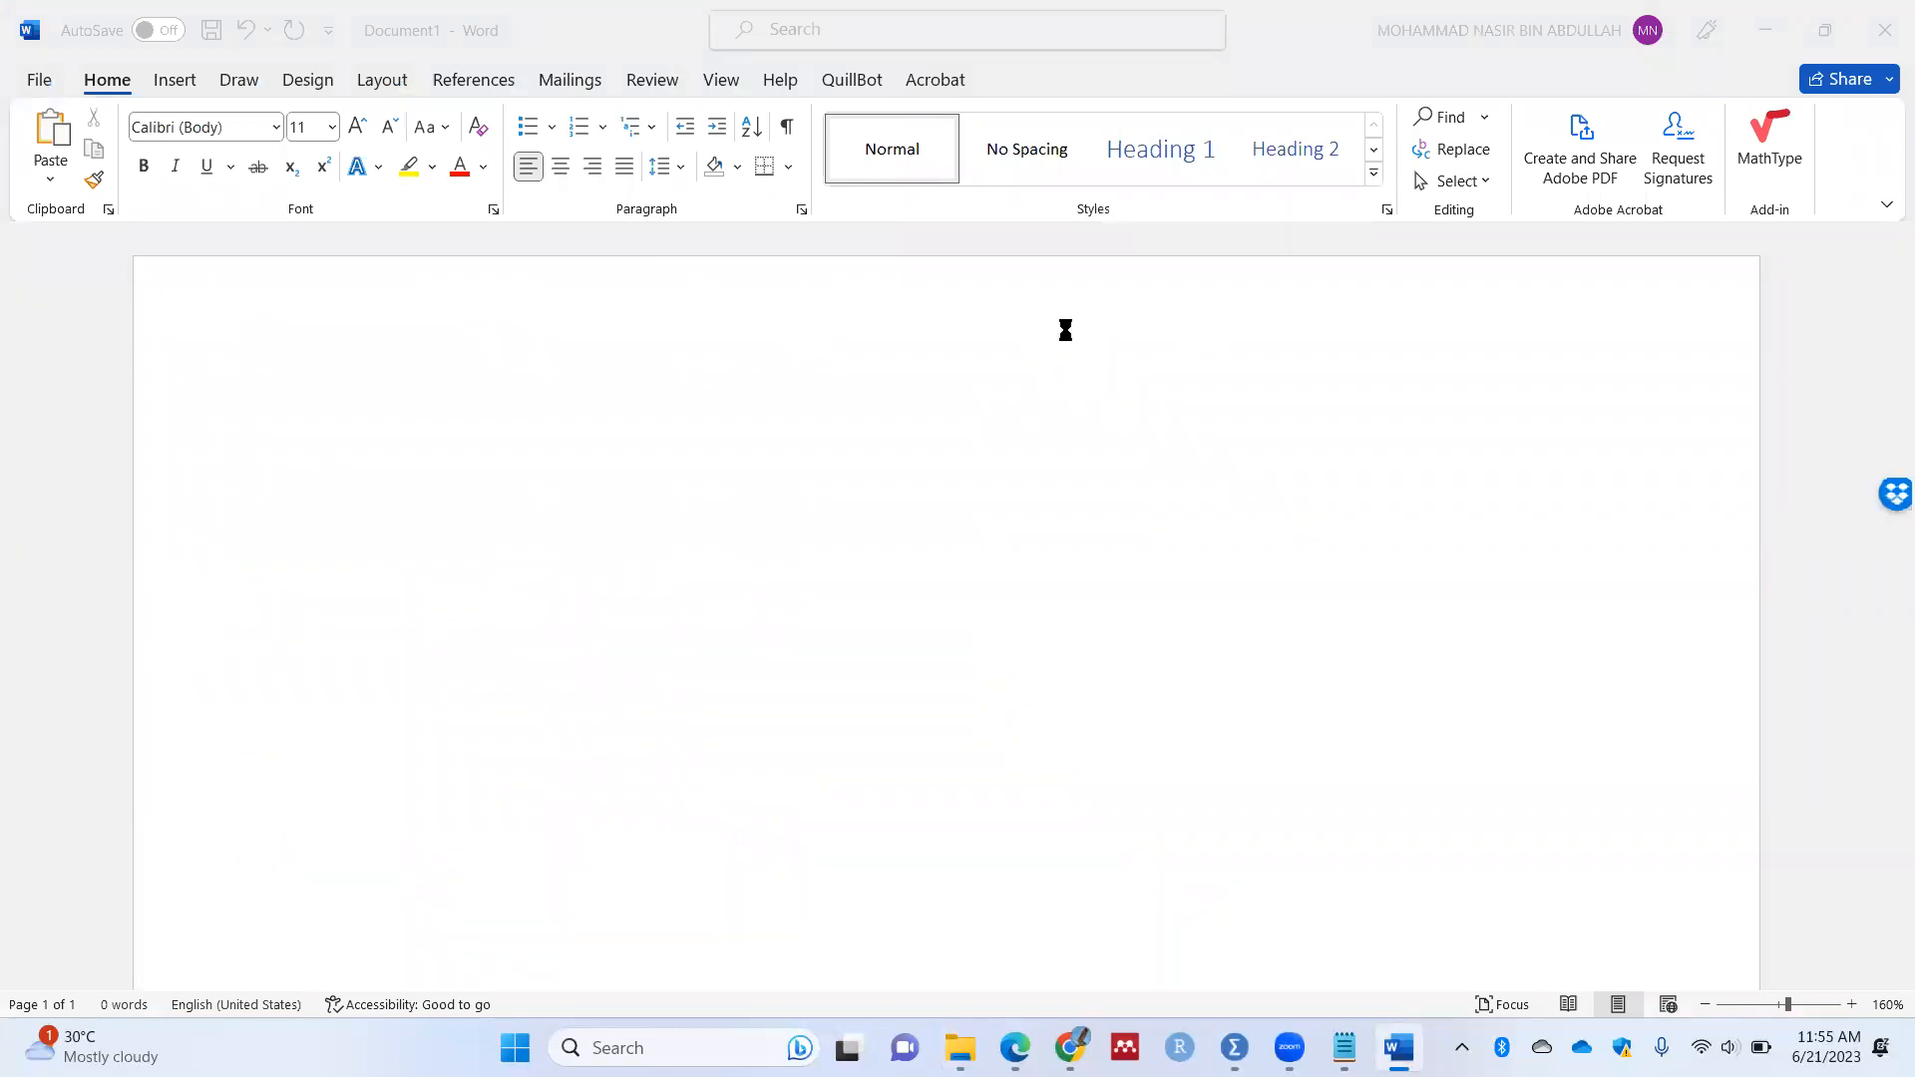
scroll(796, 506, "down", 1)
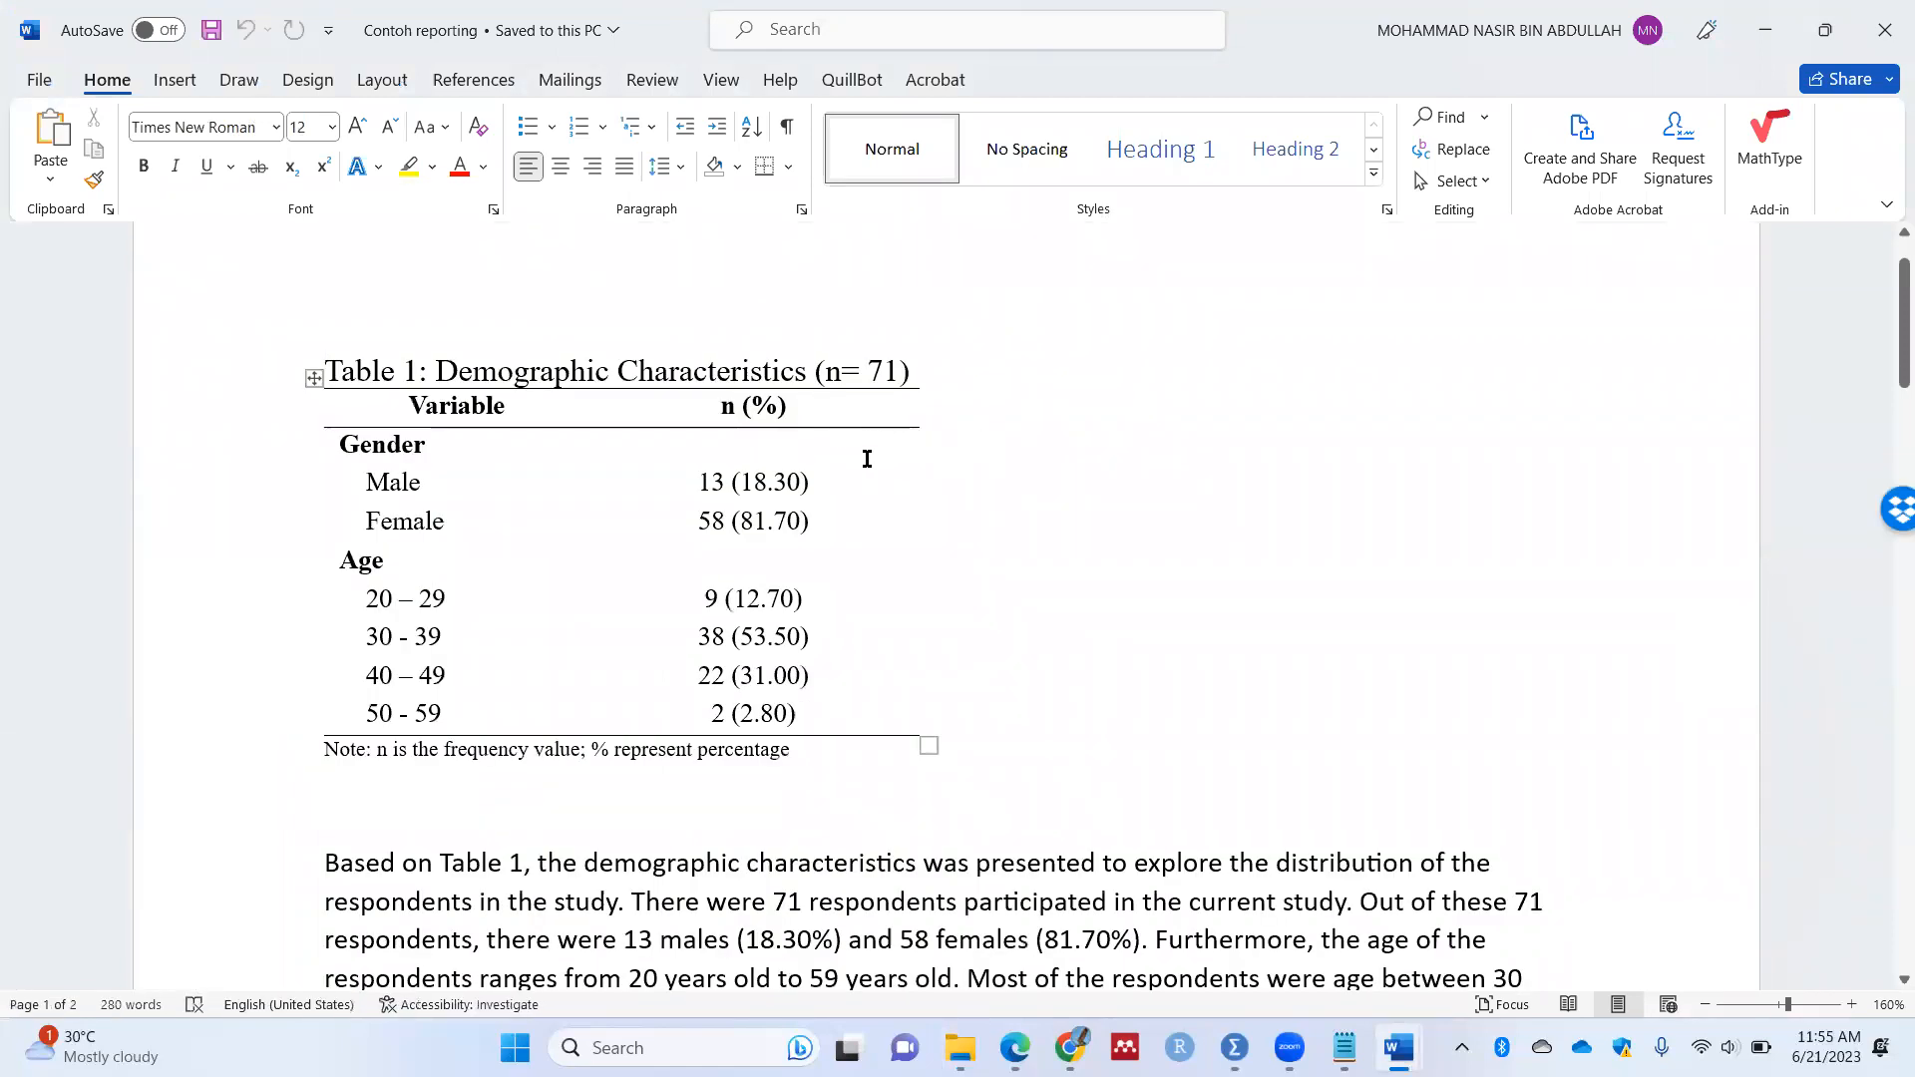
left_click_drag(328, 366, 898, 371)
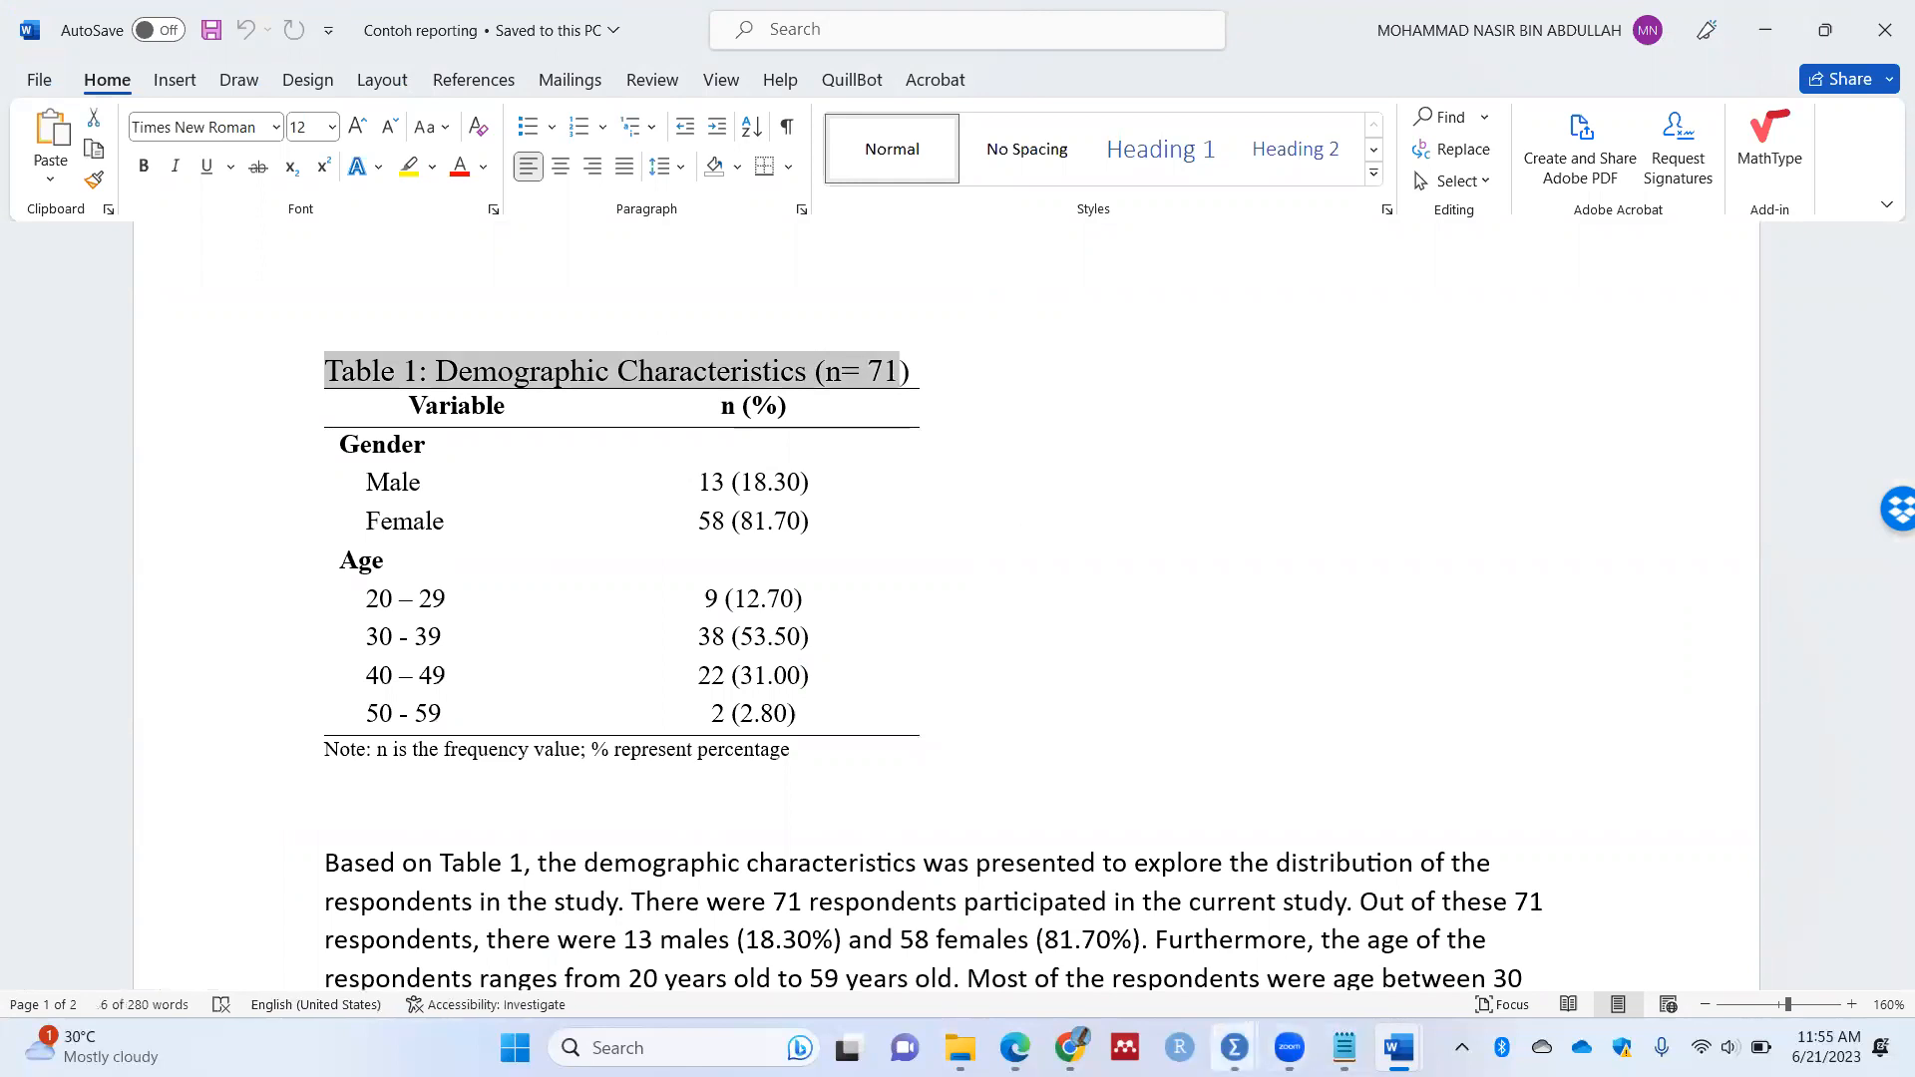
Step: Switch to the SPSS output and locate the Public University and Gender frequency tables
left_click(1233, 1047)
left_click(1327, 920)
scroll(1199, 625, "up", 15)
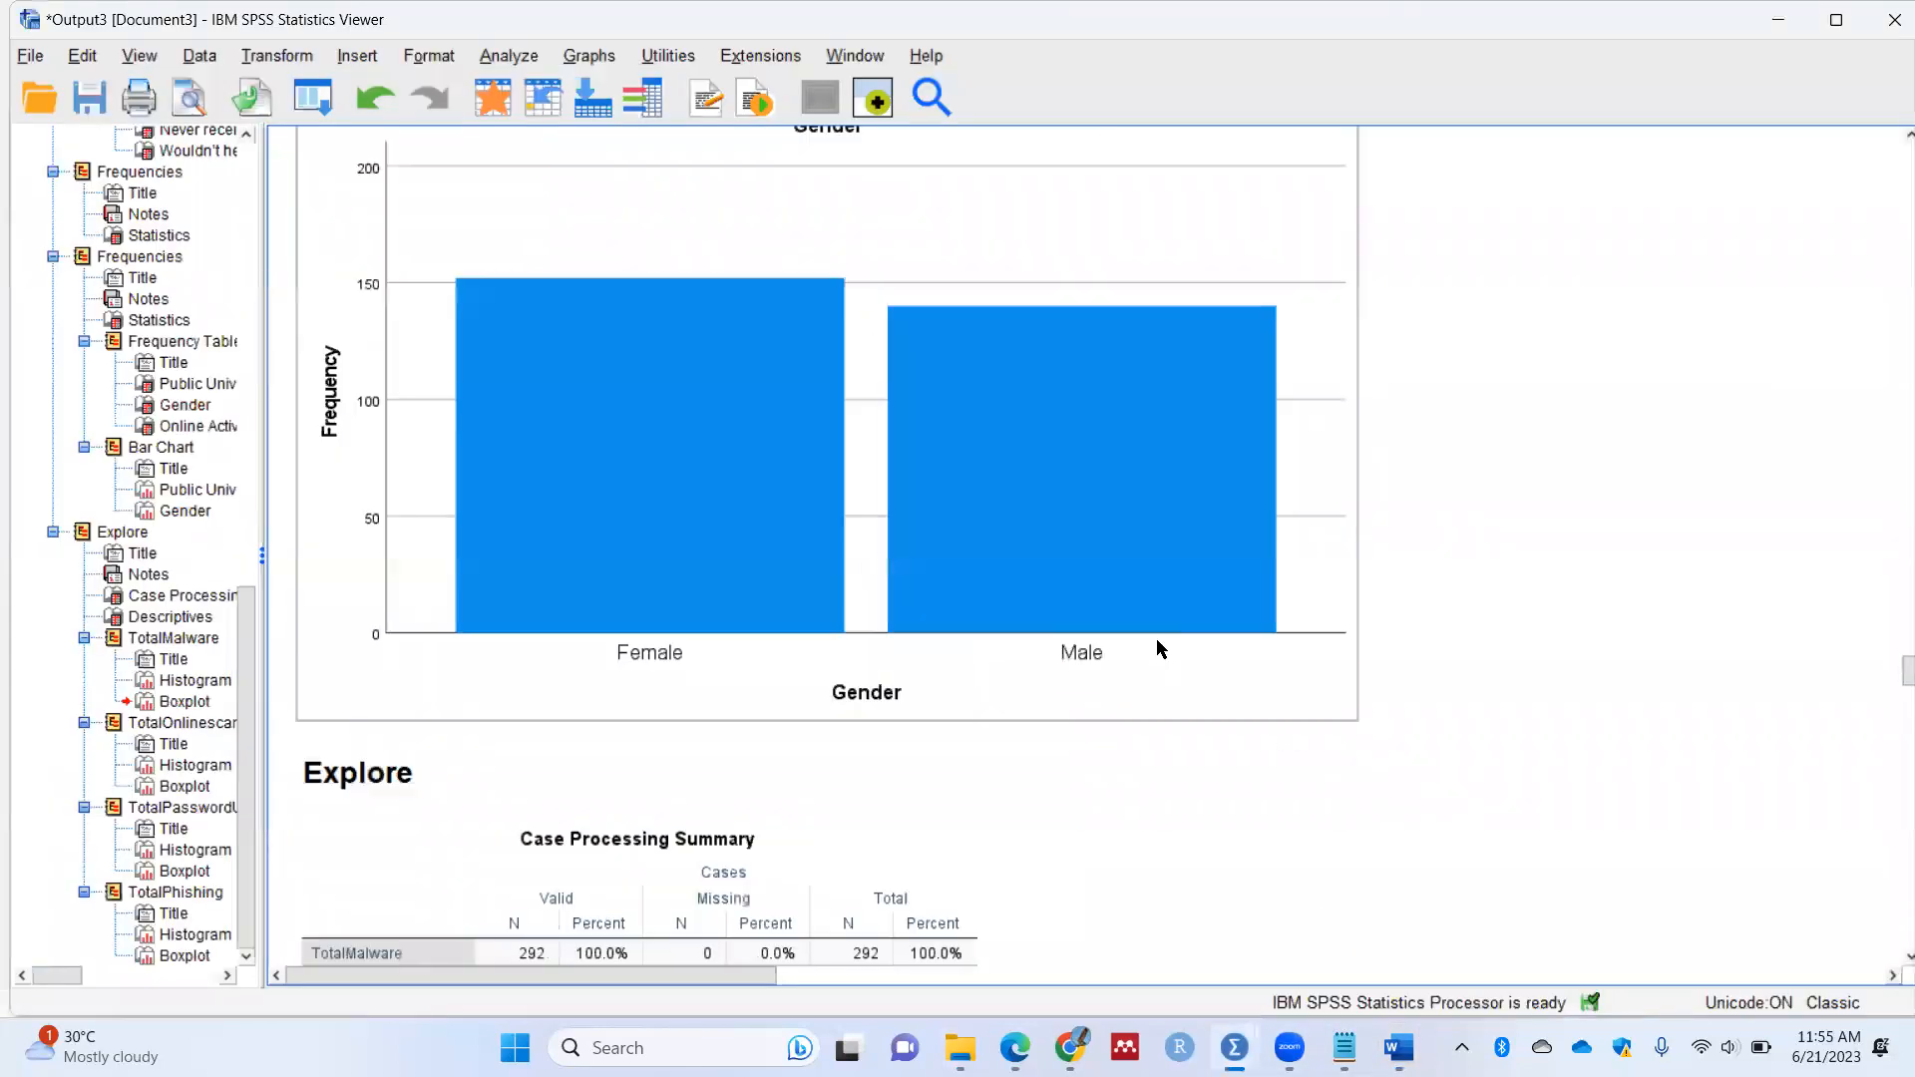
scroll(1026, 674, "up", 10)
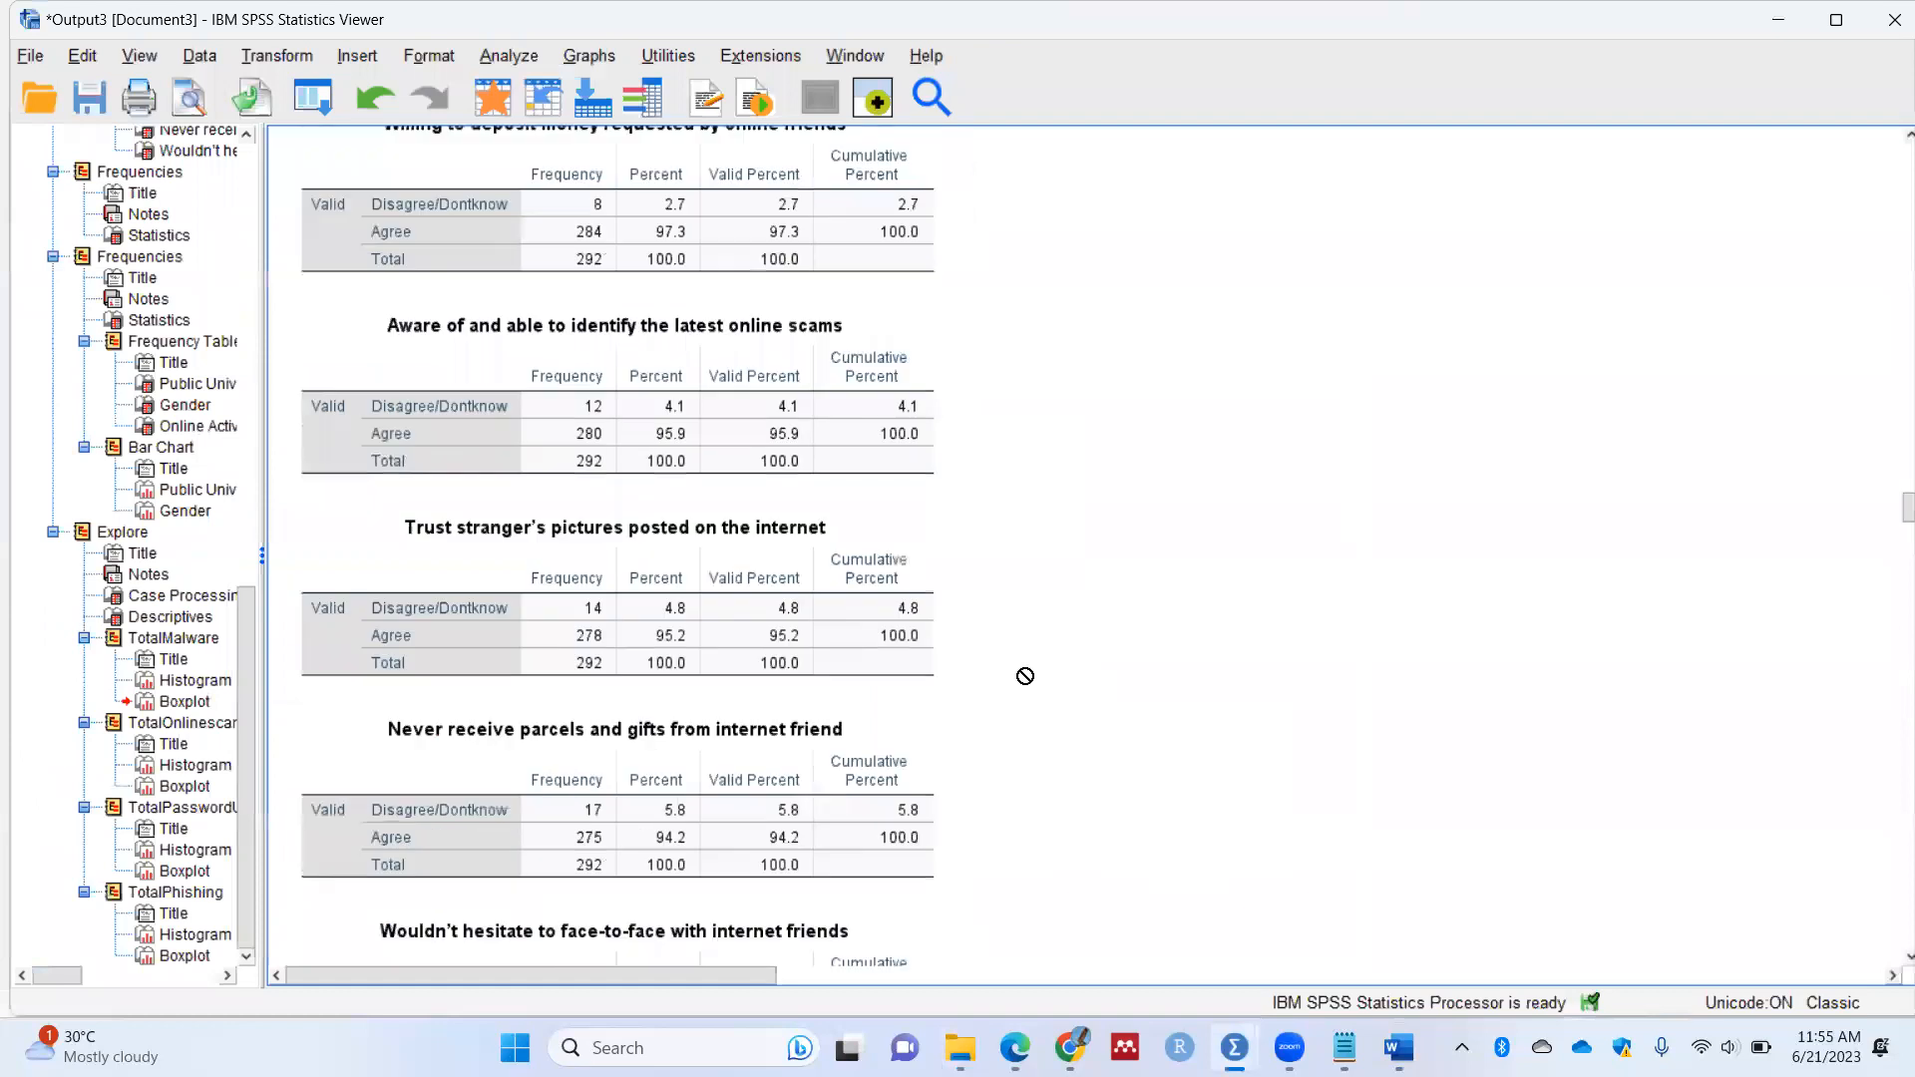
scroll(987, 638, "down", 12)
scroll(943, 617, "up", 2)
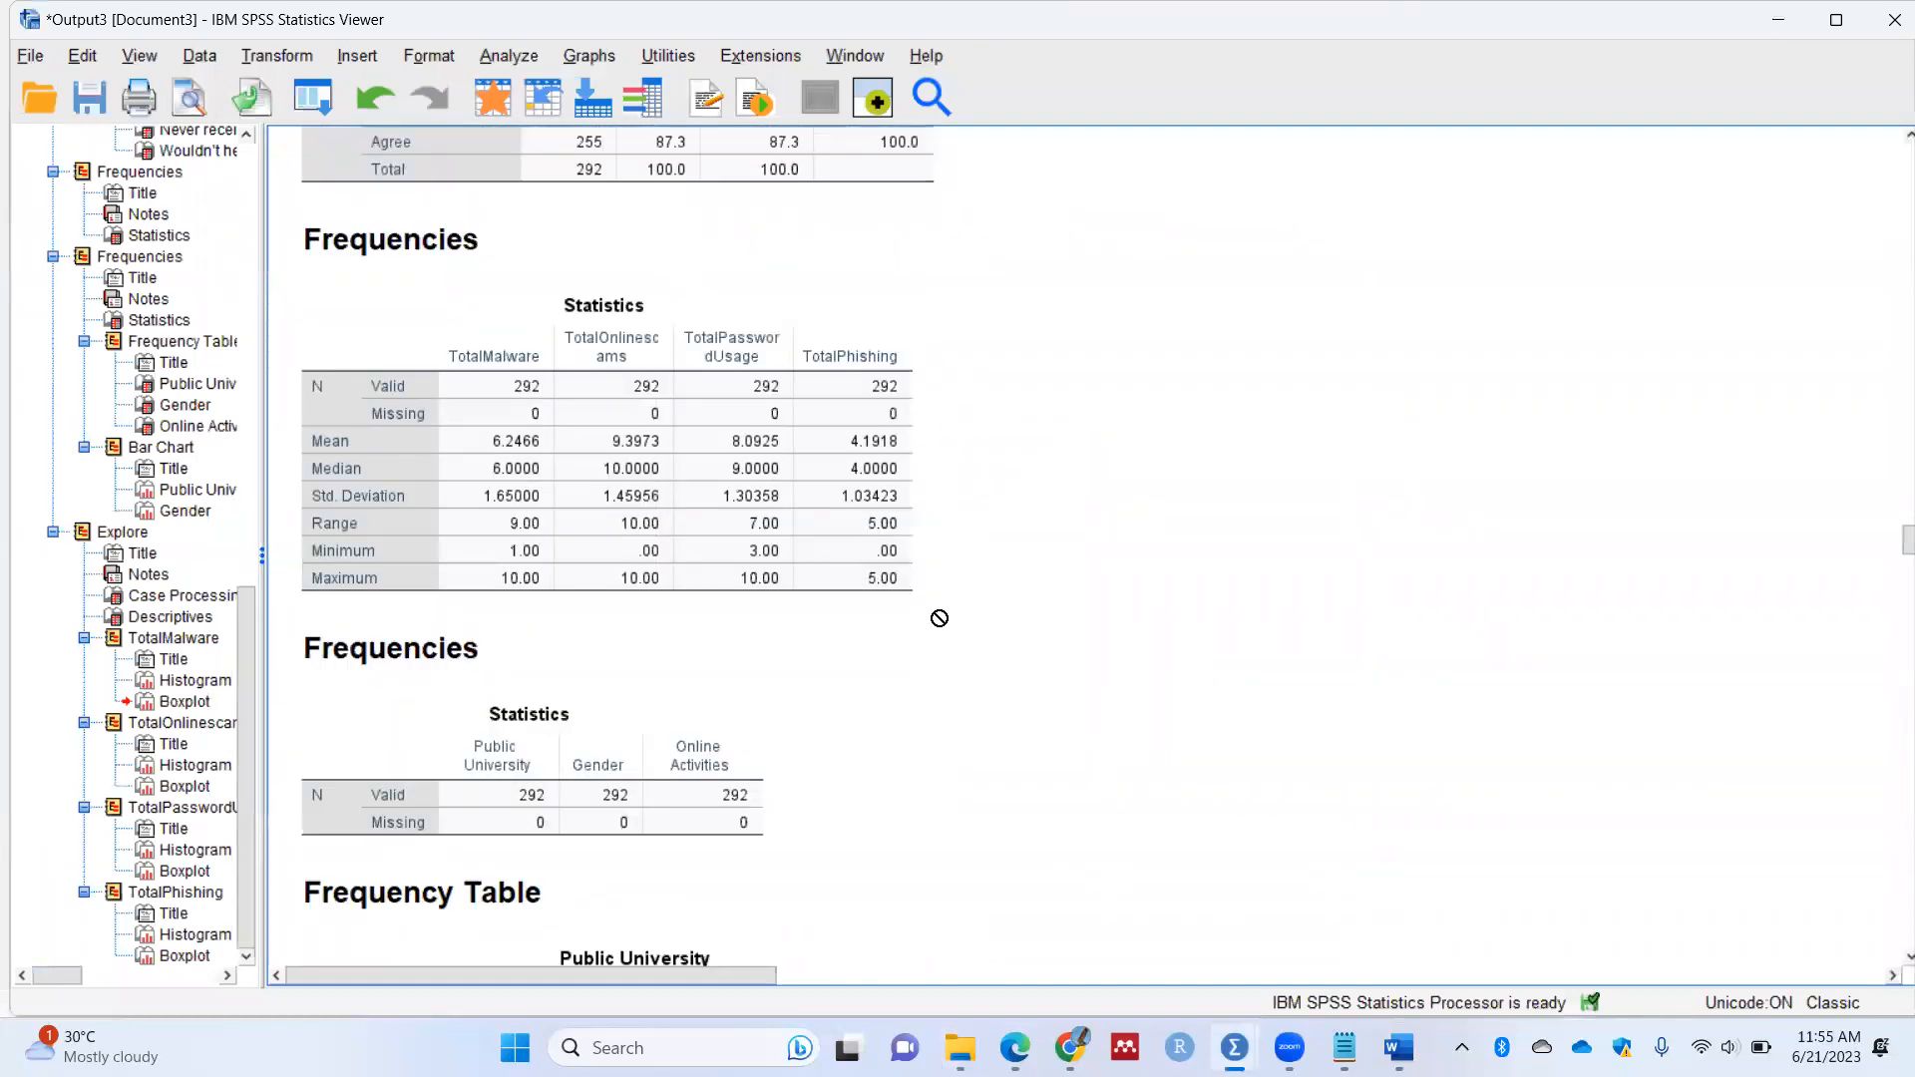
scroll(939, 619, "up", 10)
scroll(940, 618, "up", 16)
scroll(940, 617, "down", 20)
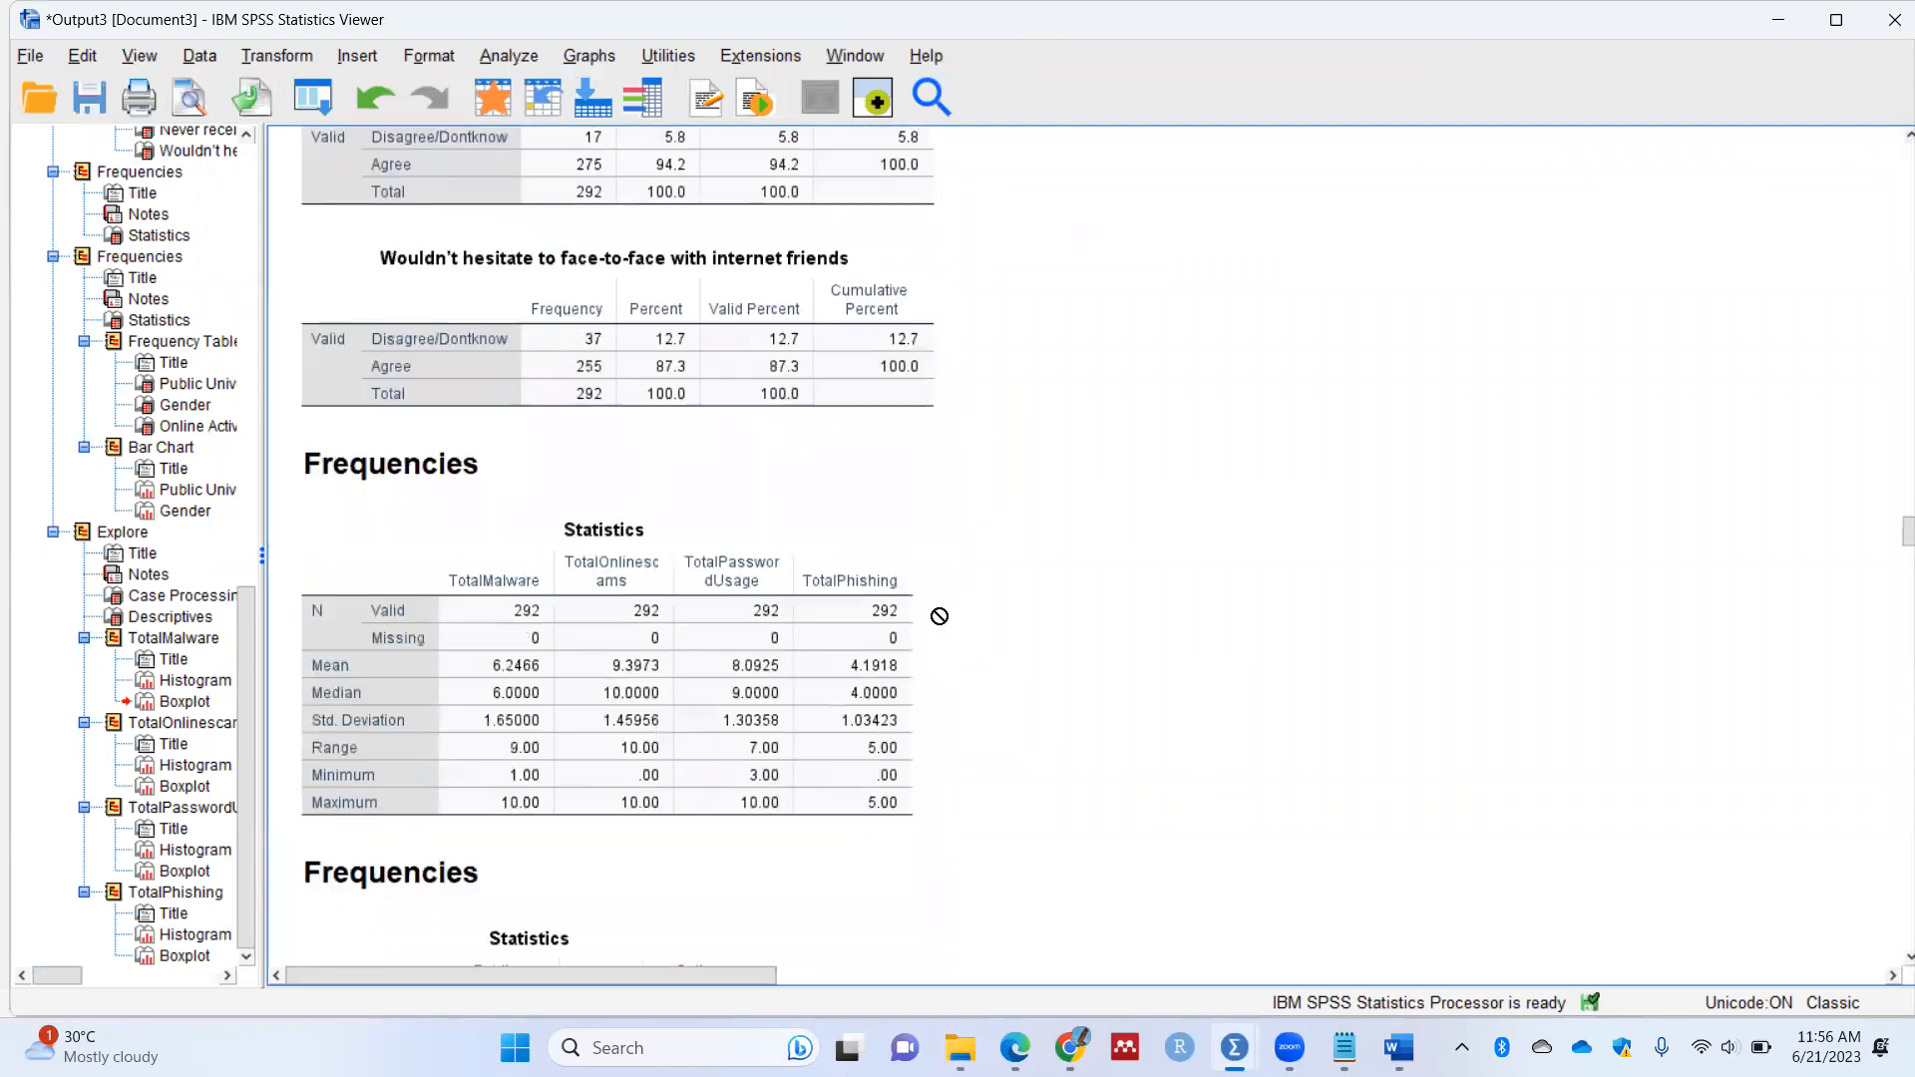
scroll(939, 617, "down", 2)
scroll(935, 603, "down", 12)
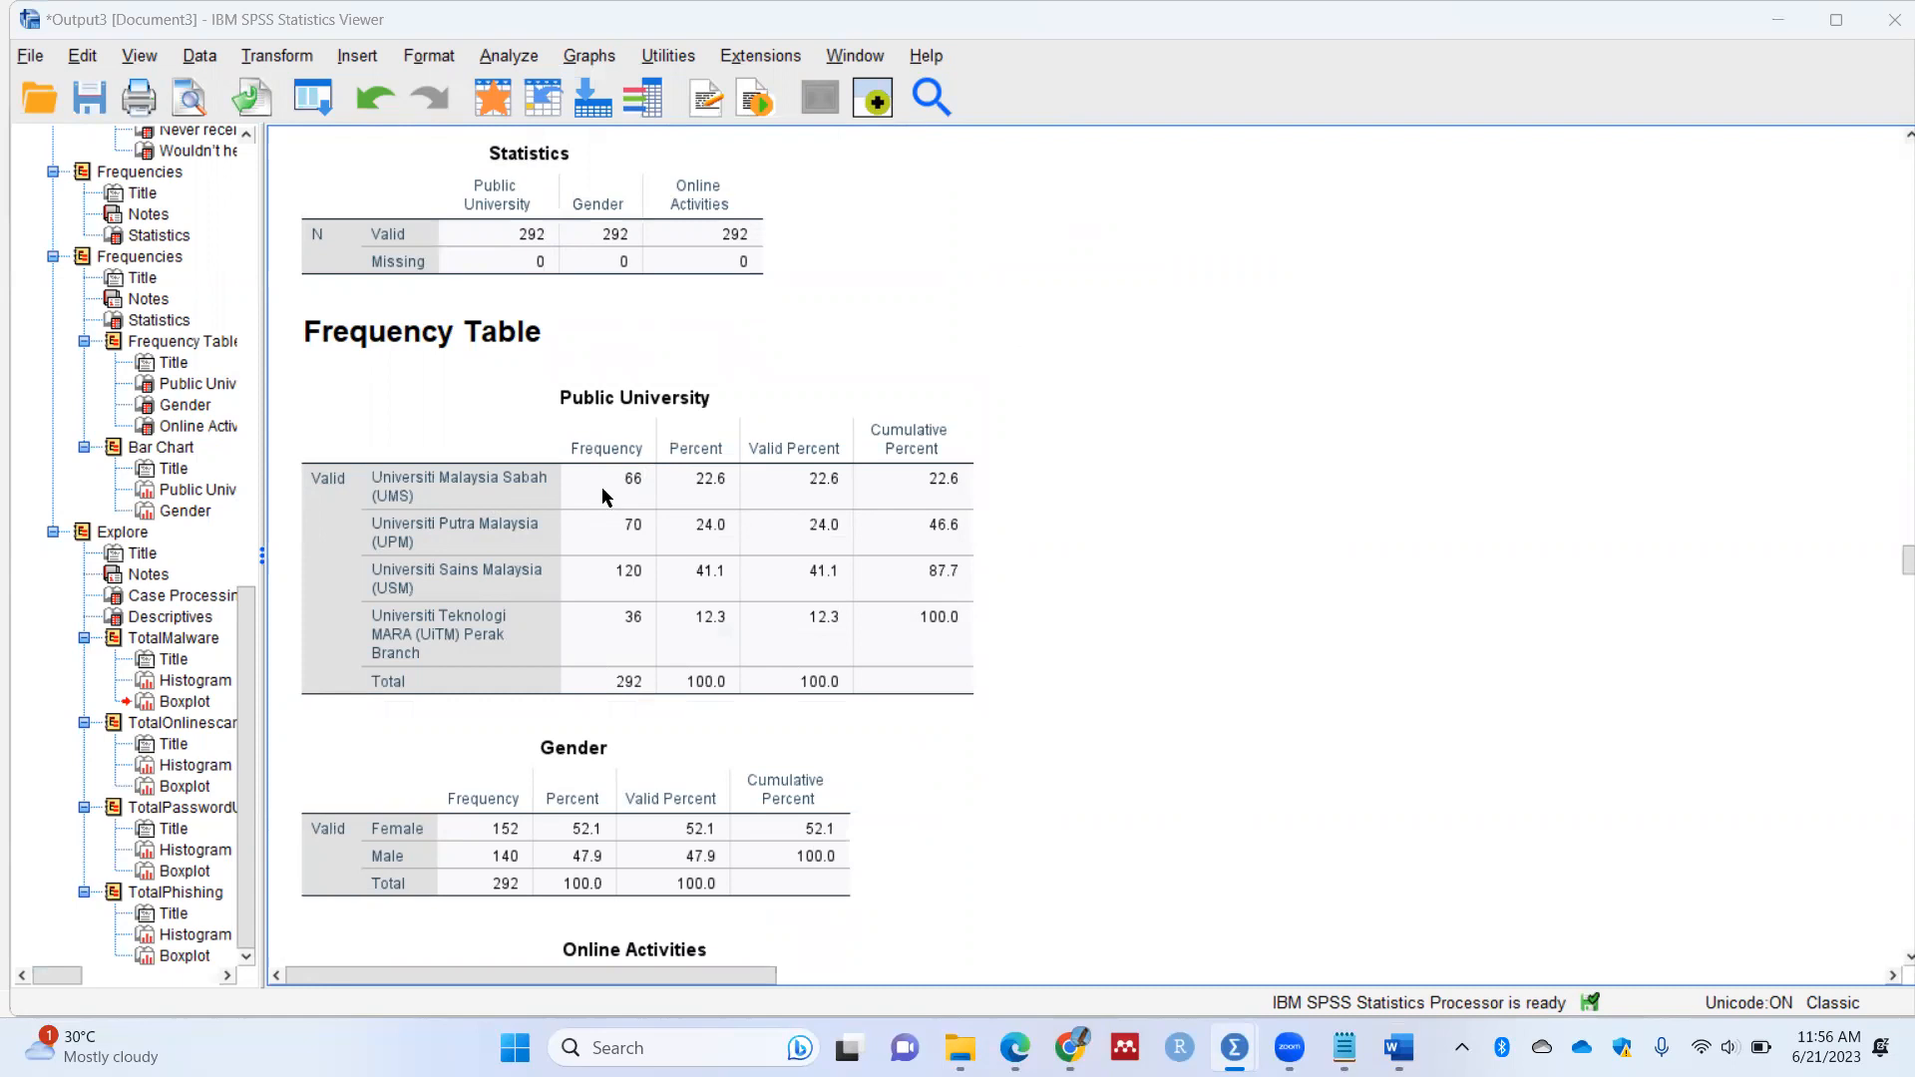
Step: Place the SPSS output side by side with the Contoh reporting document and inspect the Gender rows and indentation in Table 1
key("super+Right")
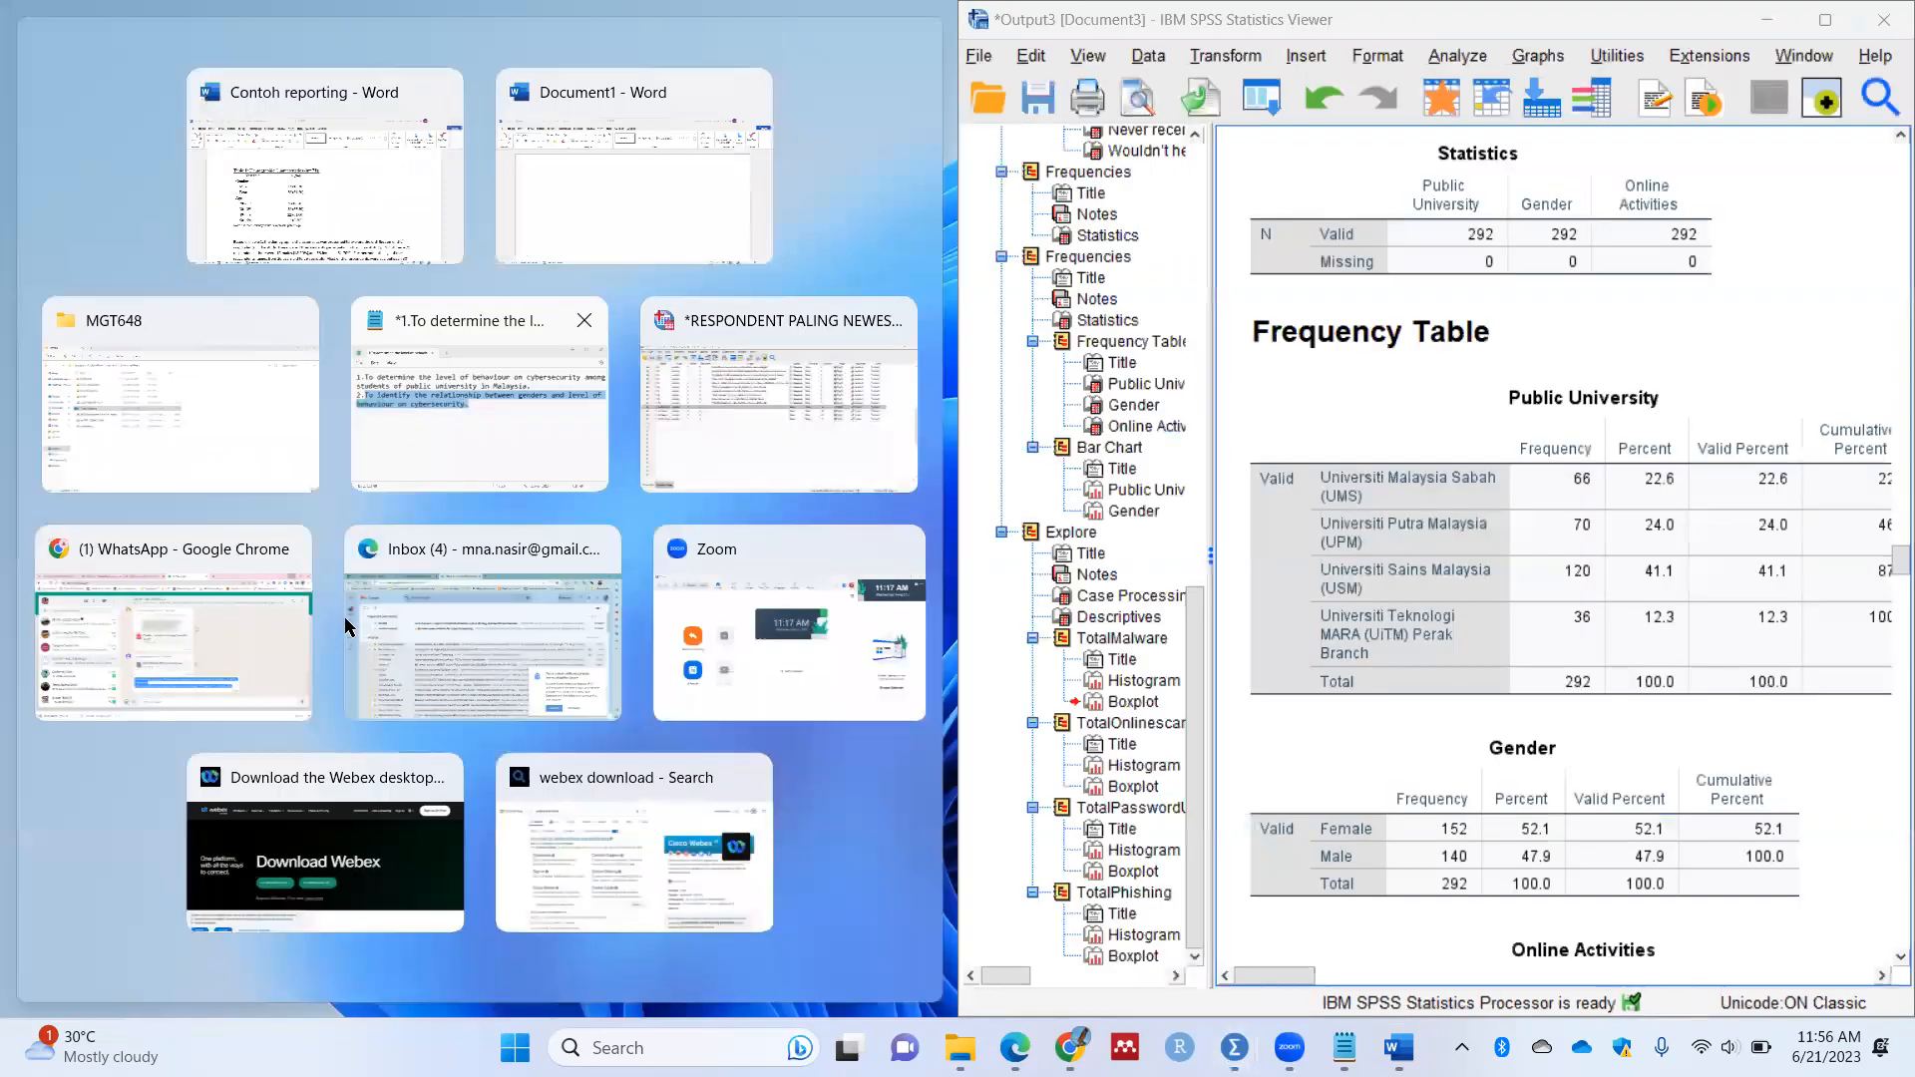
left_click(317, 239)
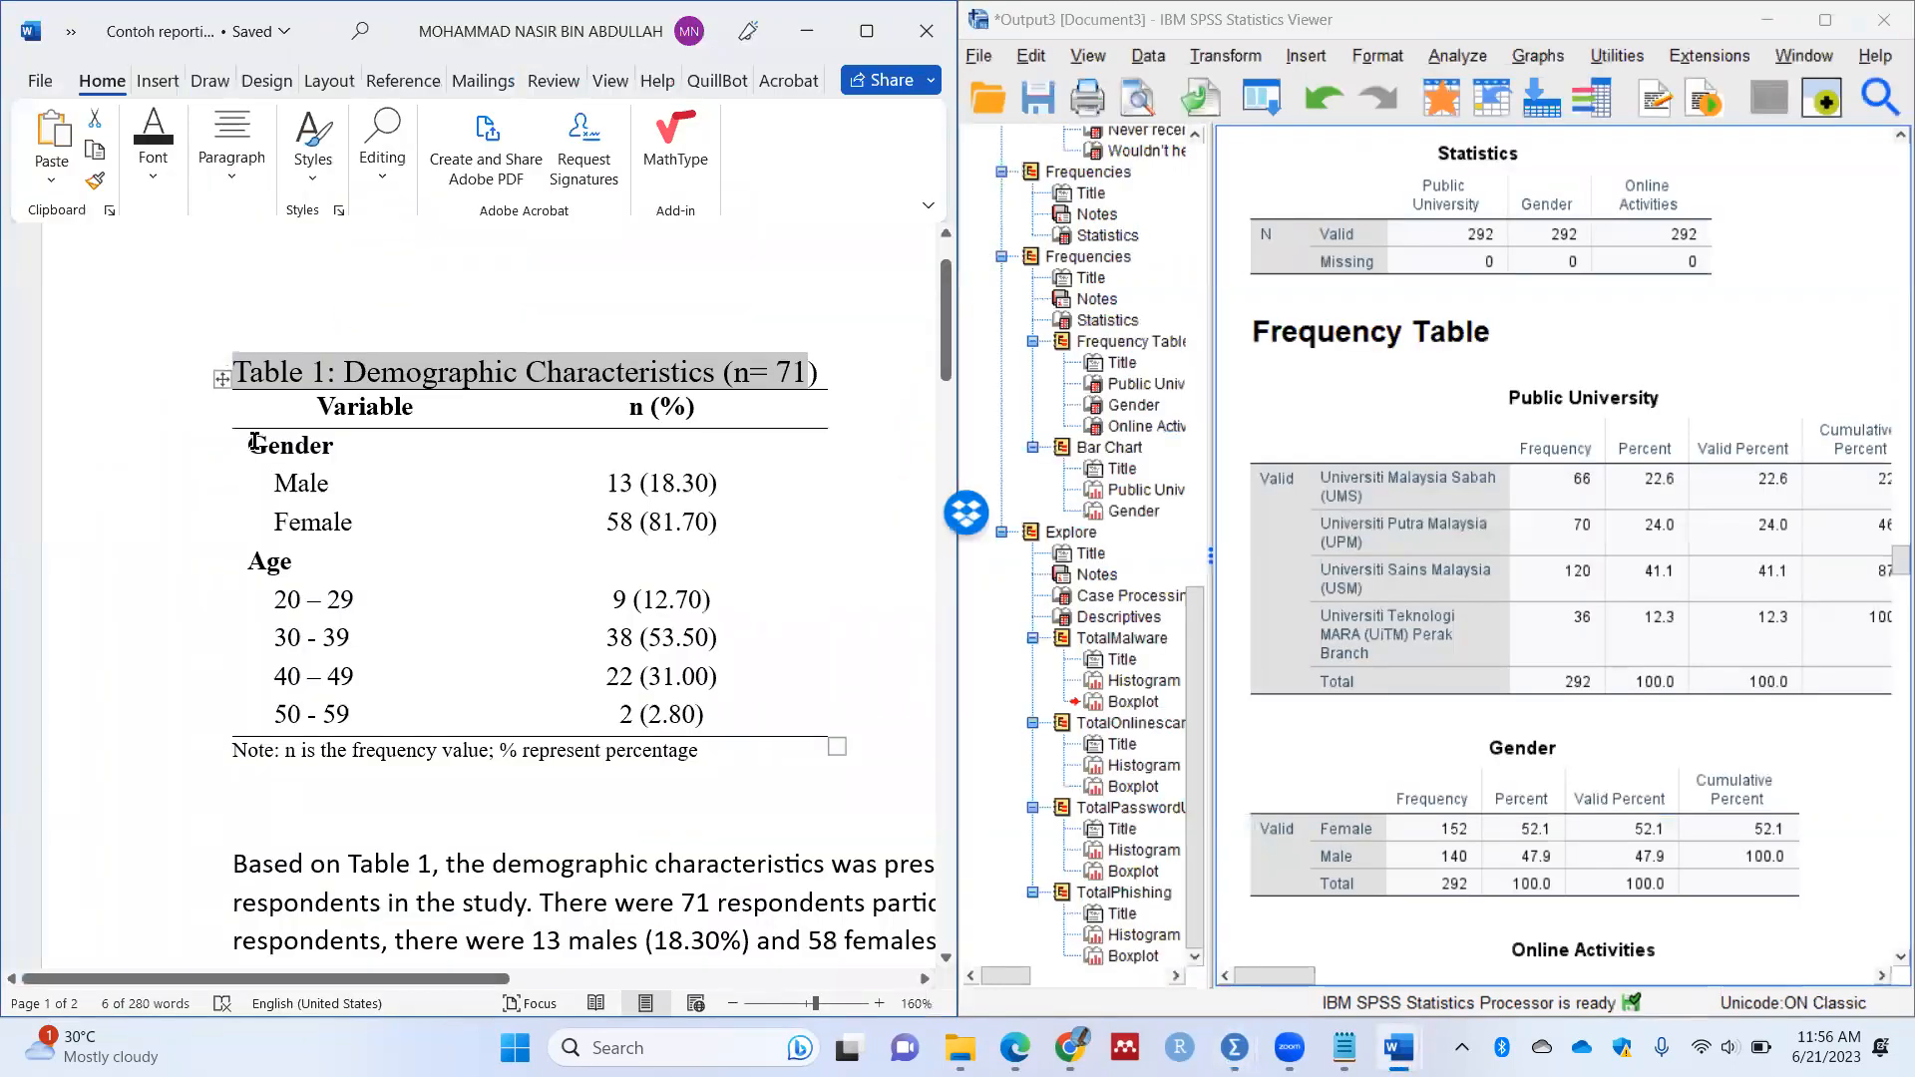
left_click_drag(248, 445, 337, 443)
left_click(266, 483)
left_click(253, 482)
left_click(265, 483)
left_click_drag(266, 482, 247, 482)
left_click(298, 486)
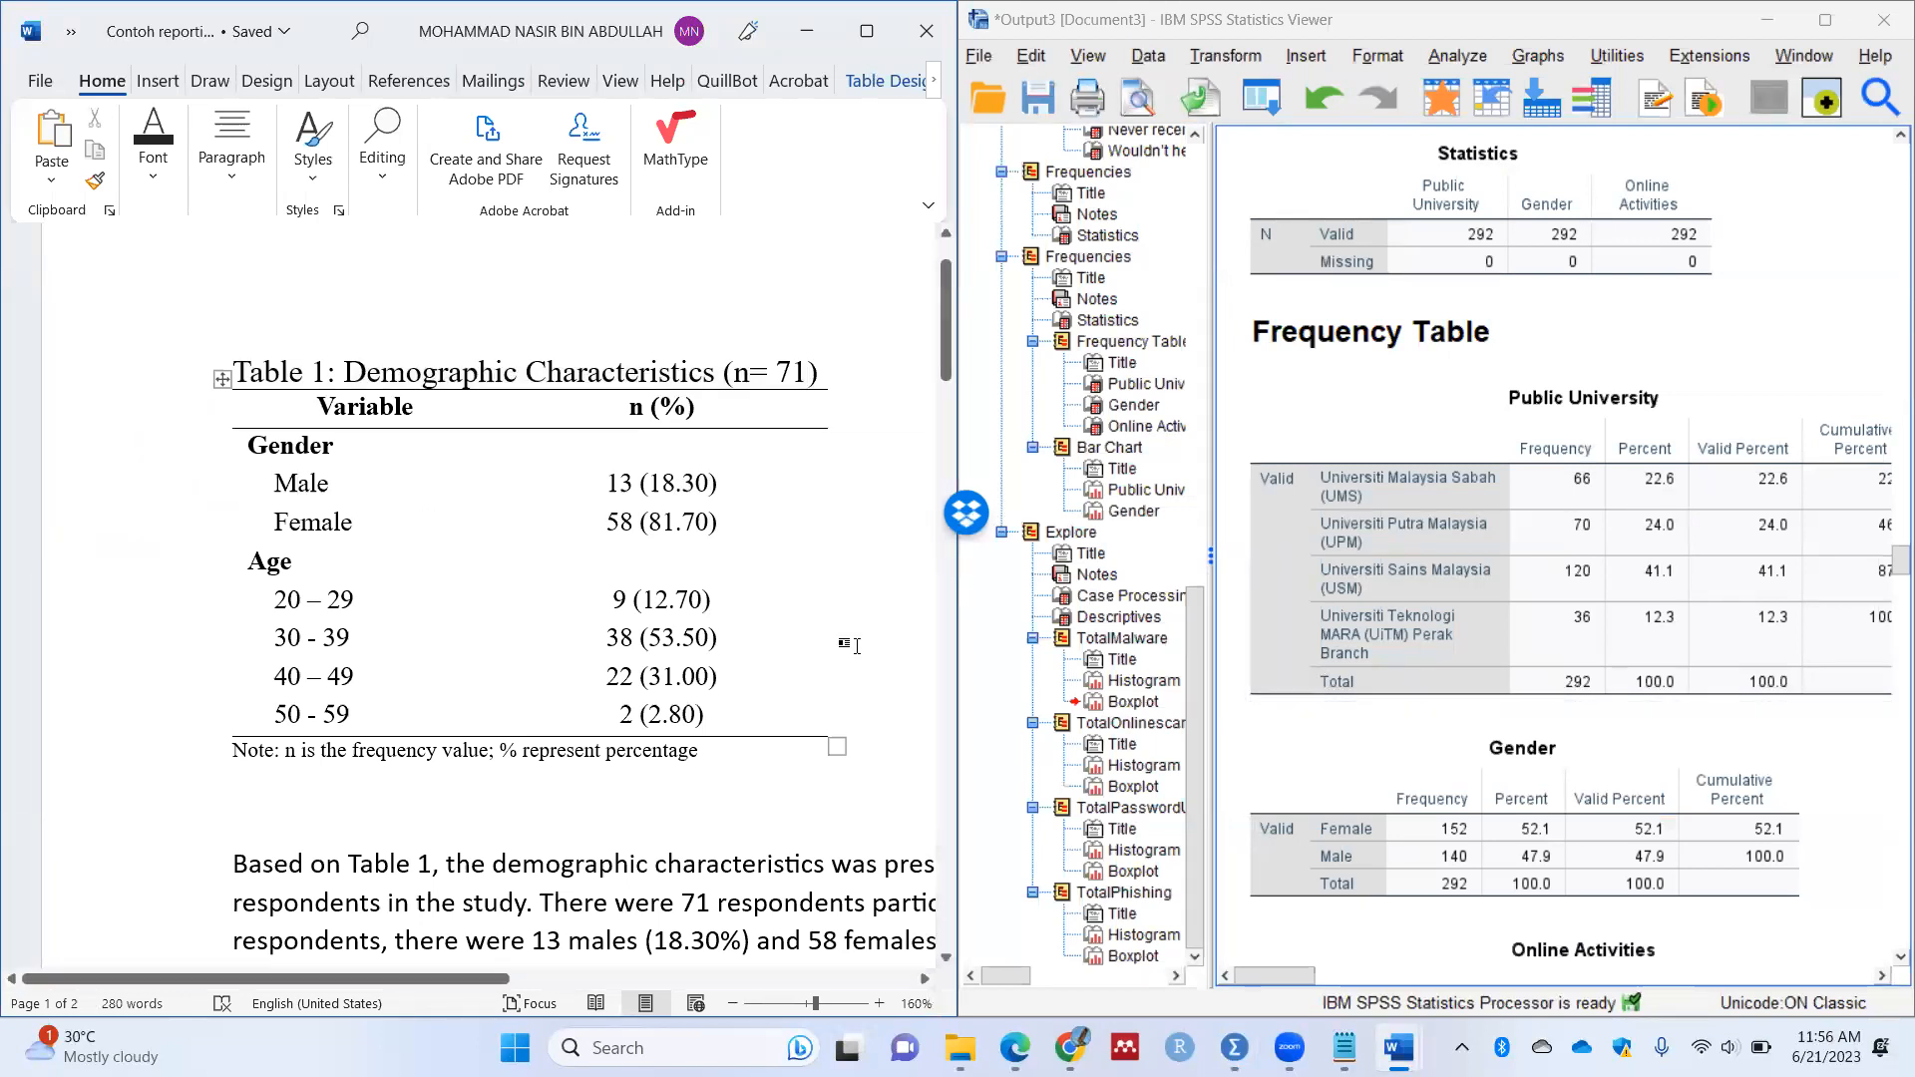
Step: Review the sample write-up below Table 1 and look through the SPSS frequency statistics and Public University bar chart
scroll(849, 602, "down", 3)
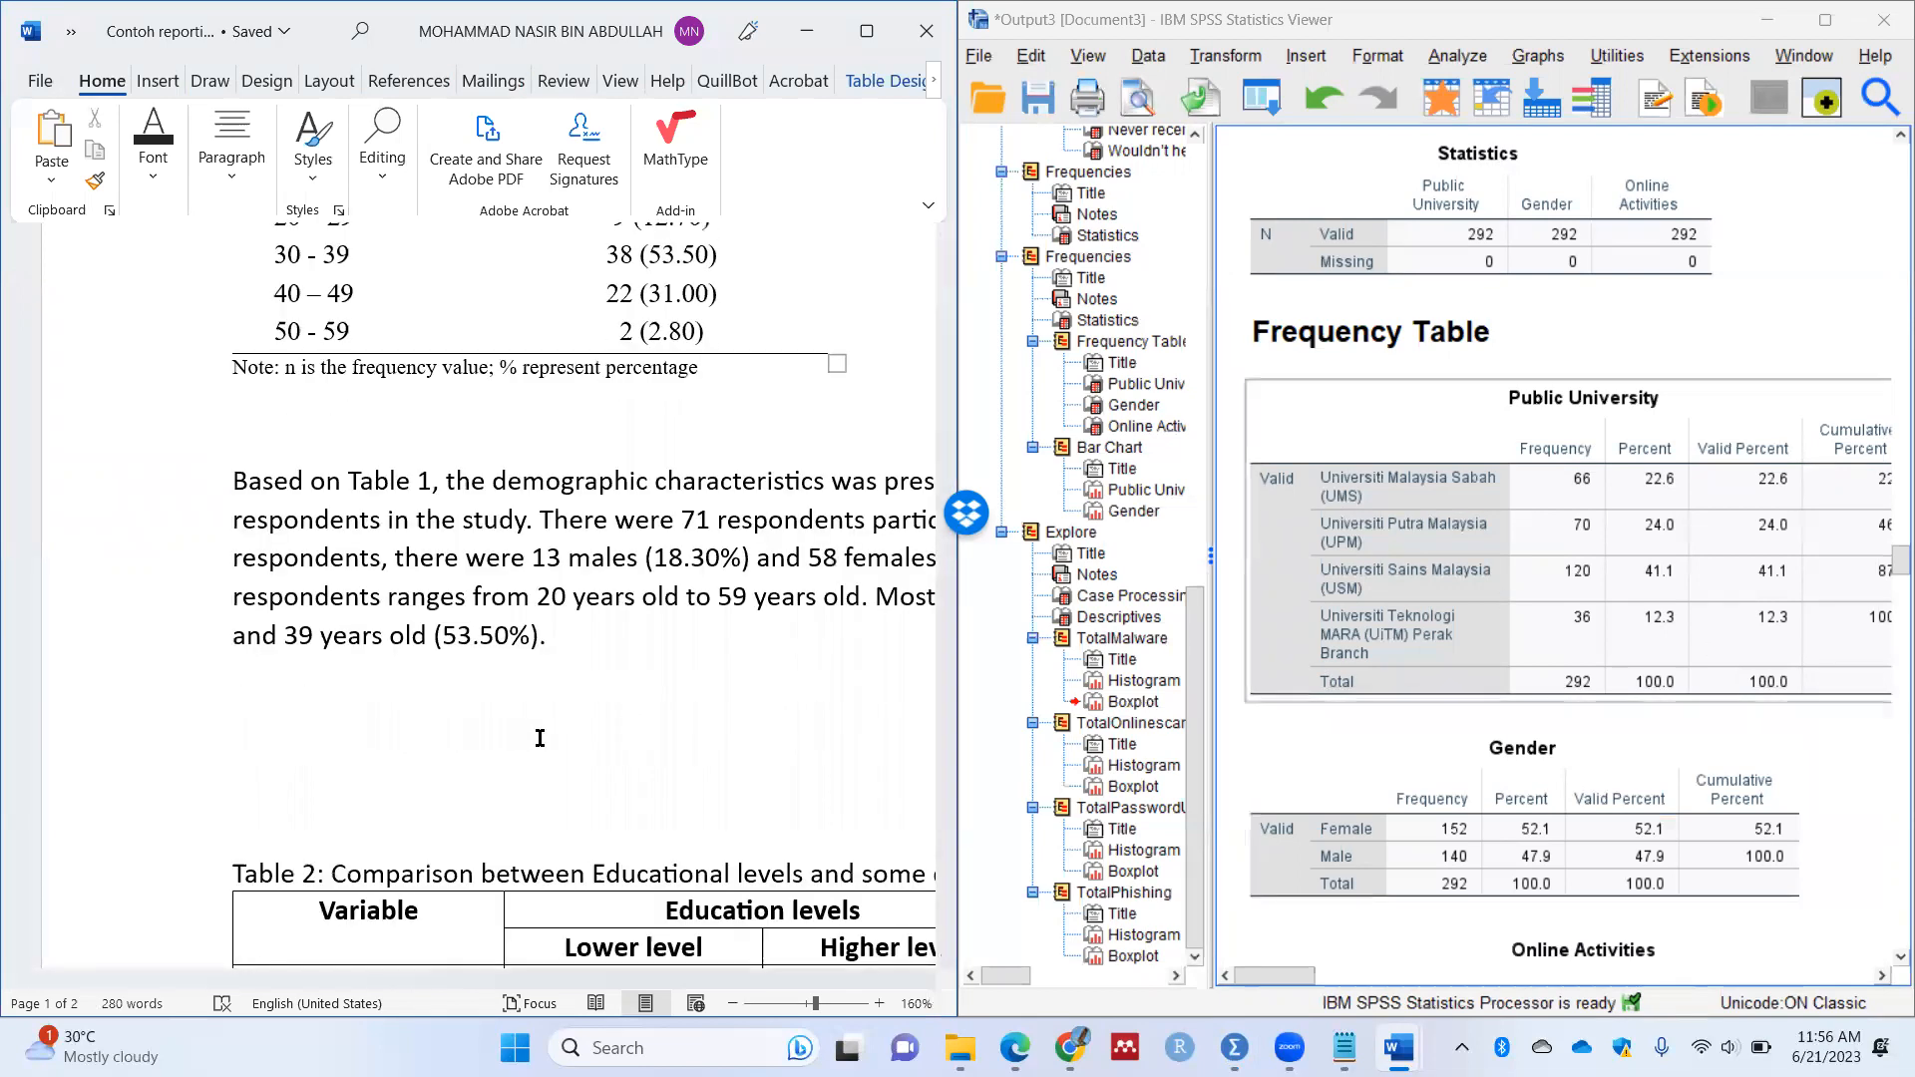
scroll(1469, 694, "down", 5)
scroll(1430, 644, "up", 10)
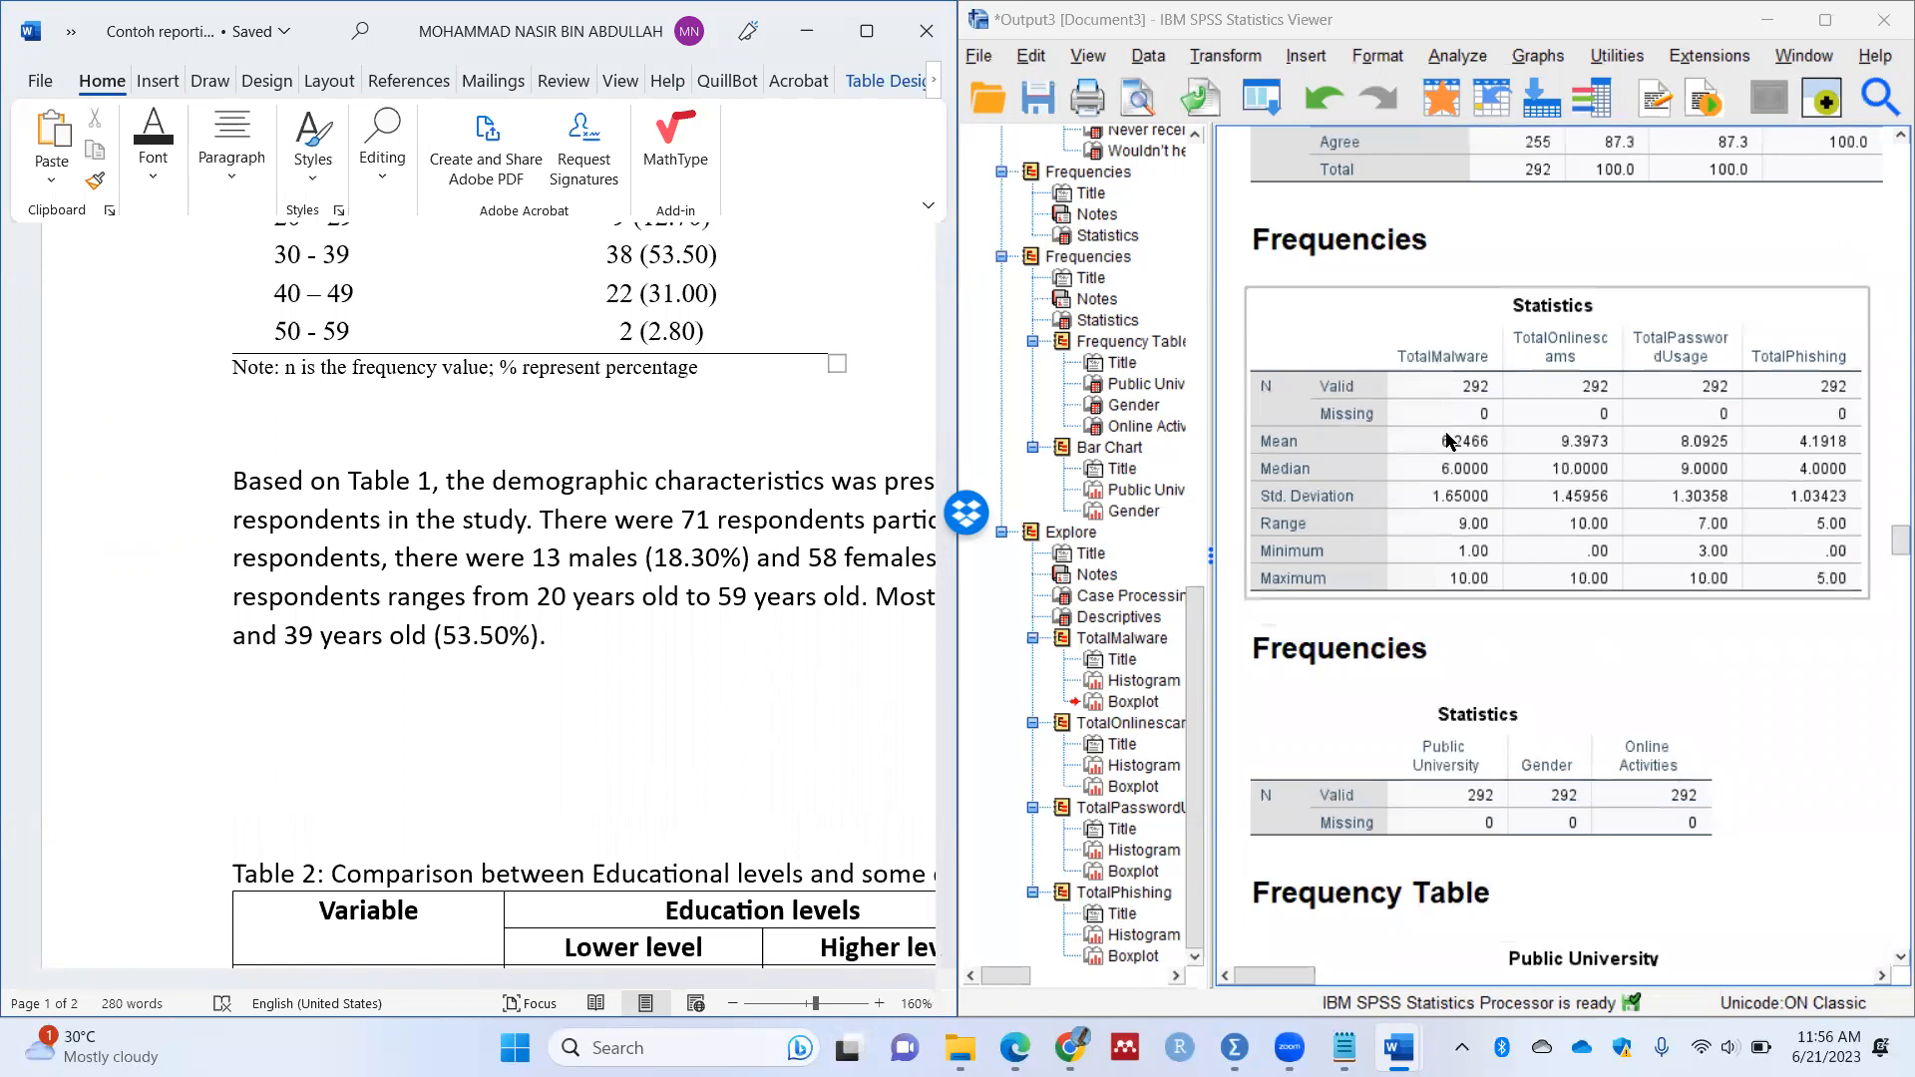
scroll(1476, 579, "down", 20)
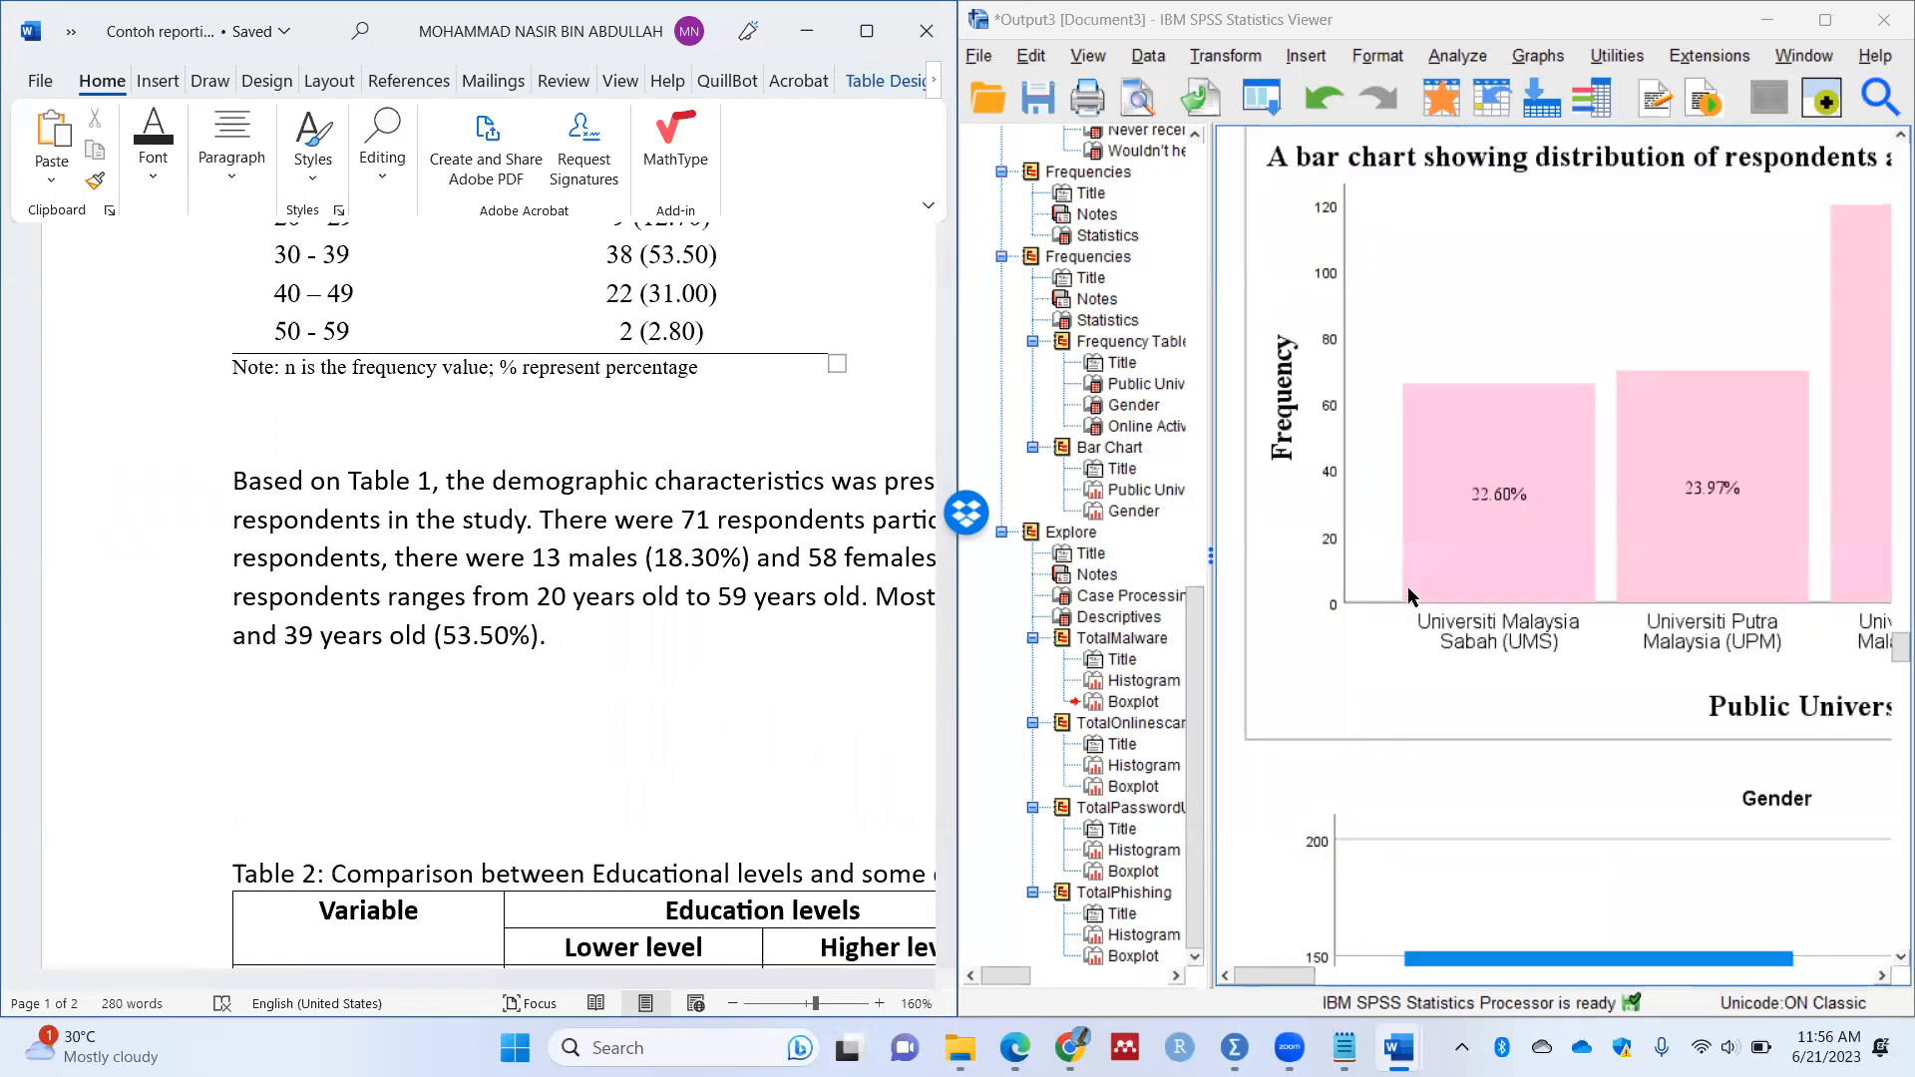
Step: Locate the SPSS Descriptives table and add a "Total Malware" row at the end of Table 1 in the Word document
scroll(1402, 574, "down", 8)
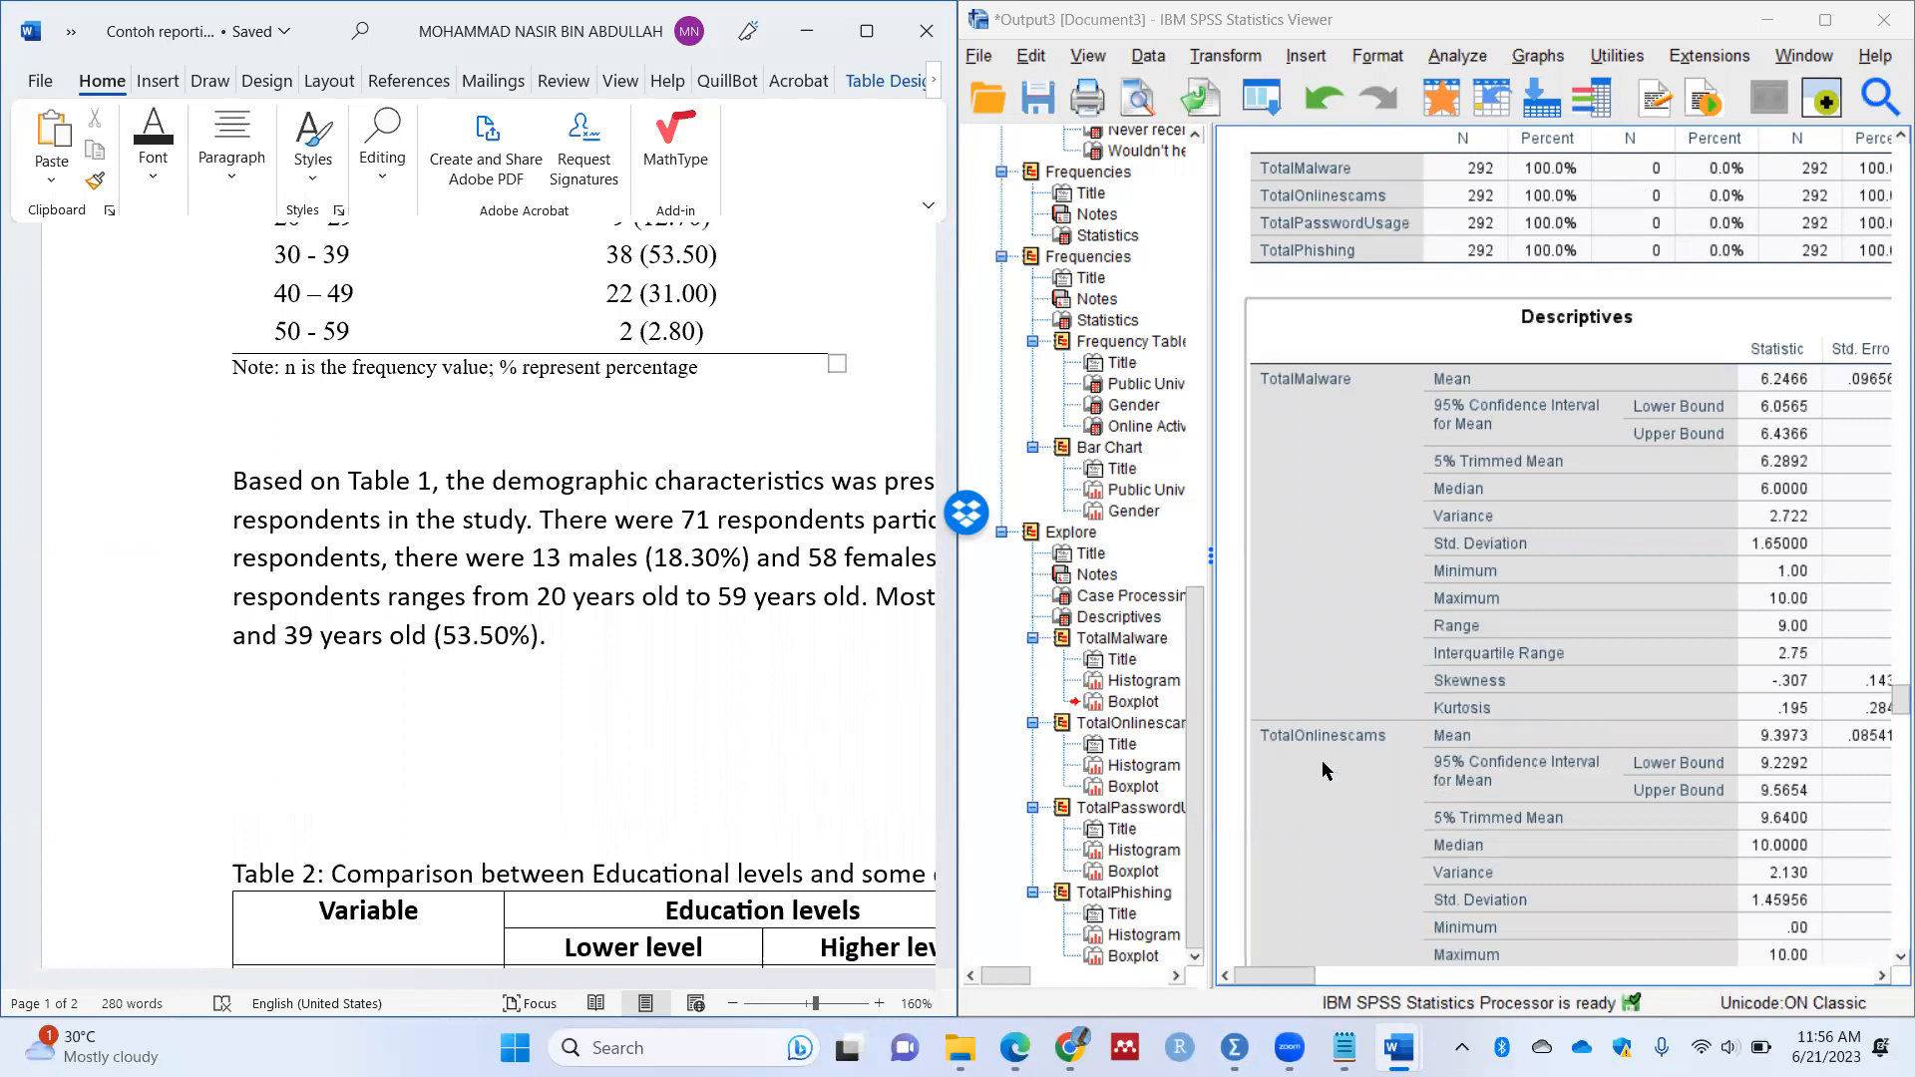
scroll(866, 525, "up", 3)
left_click(866, 524)
key("Return")
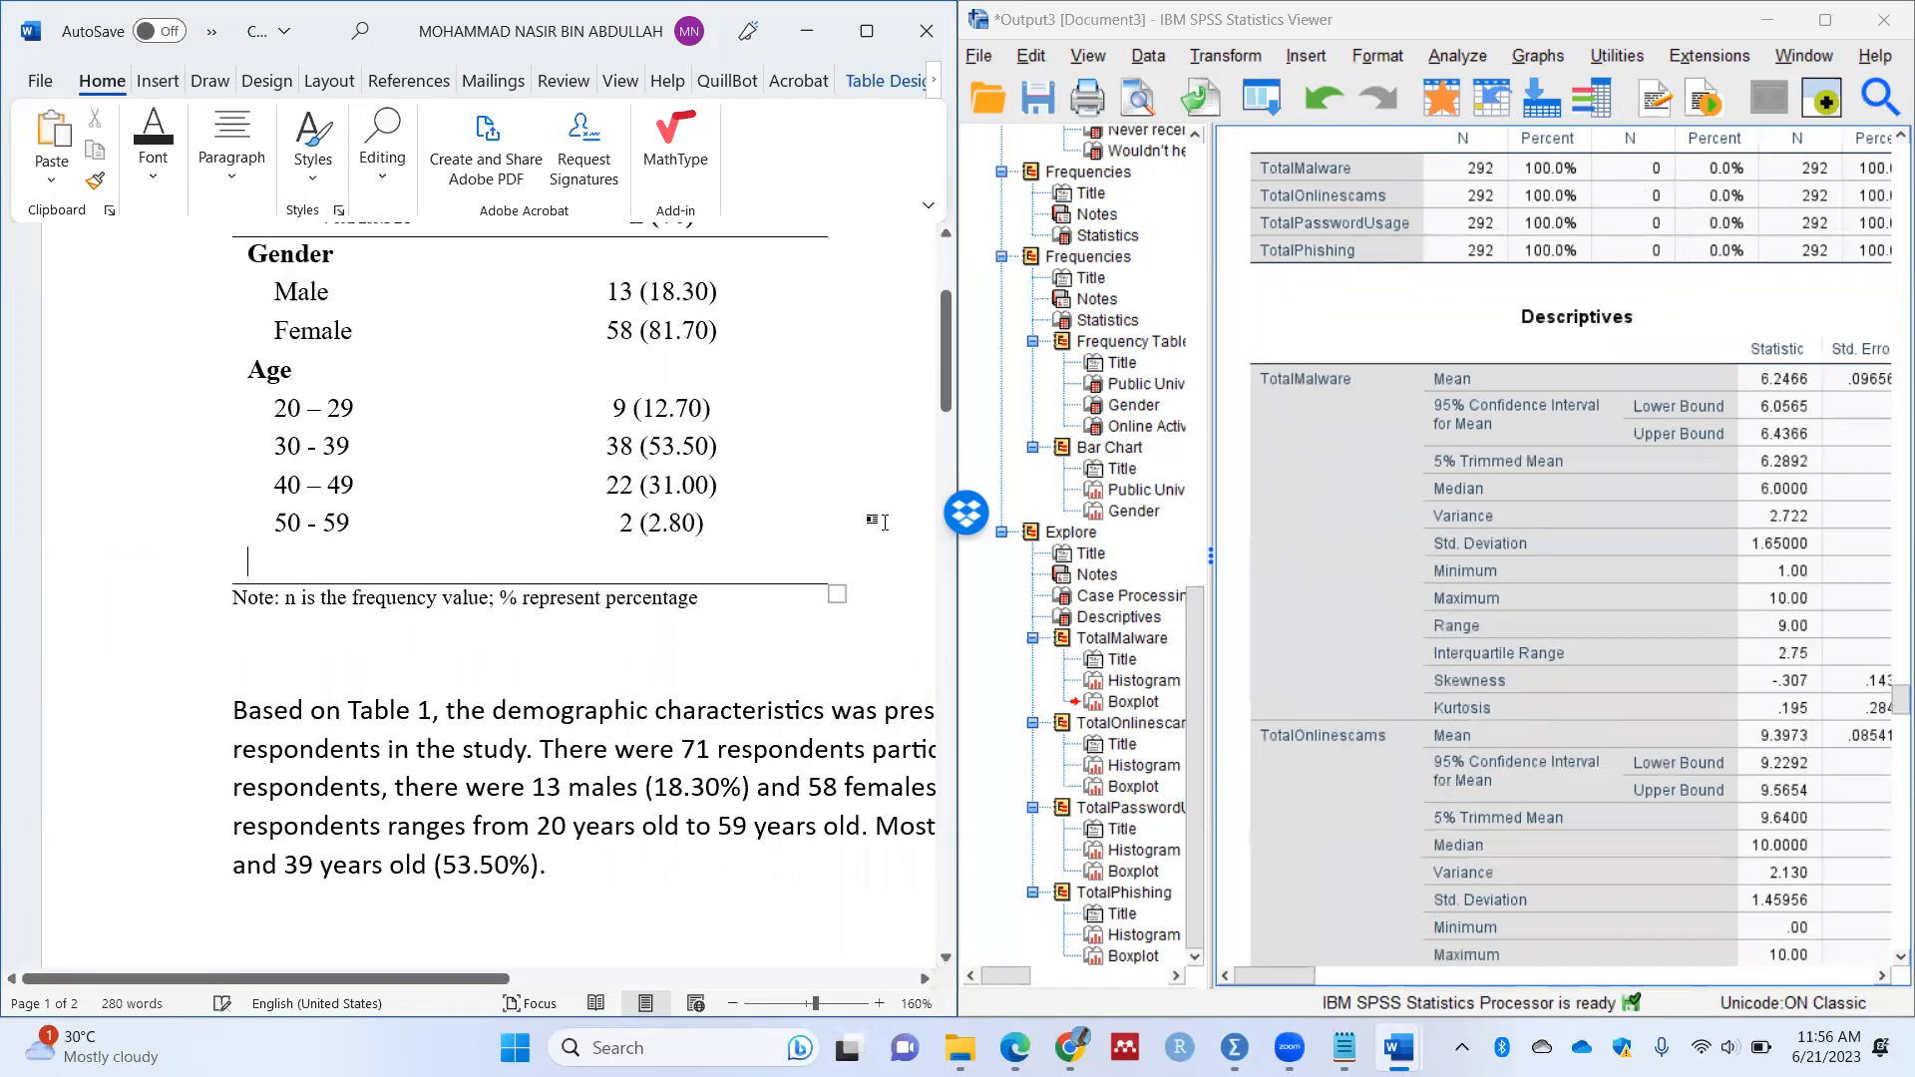
type("To")
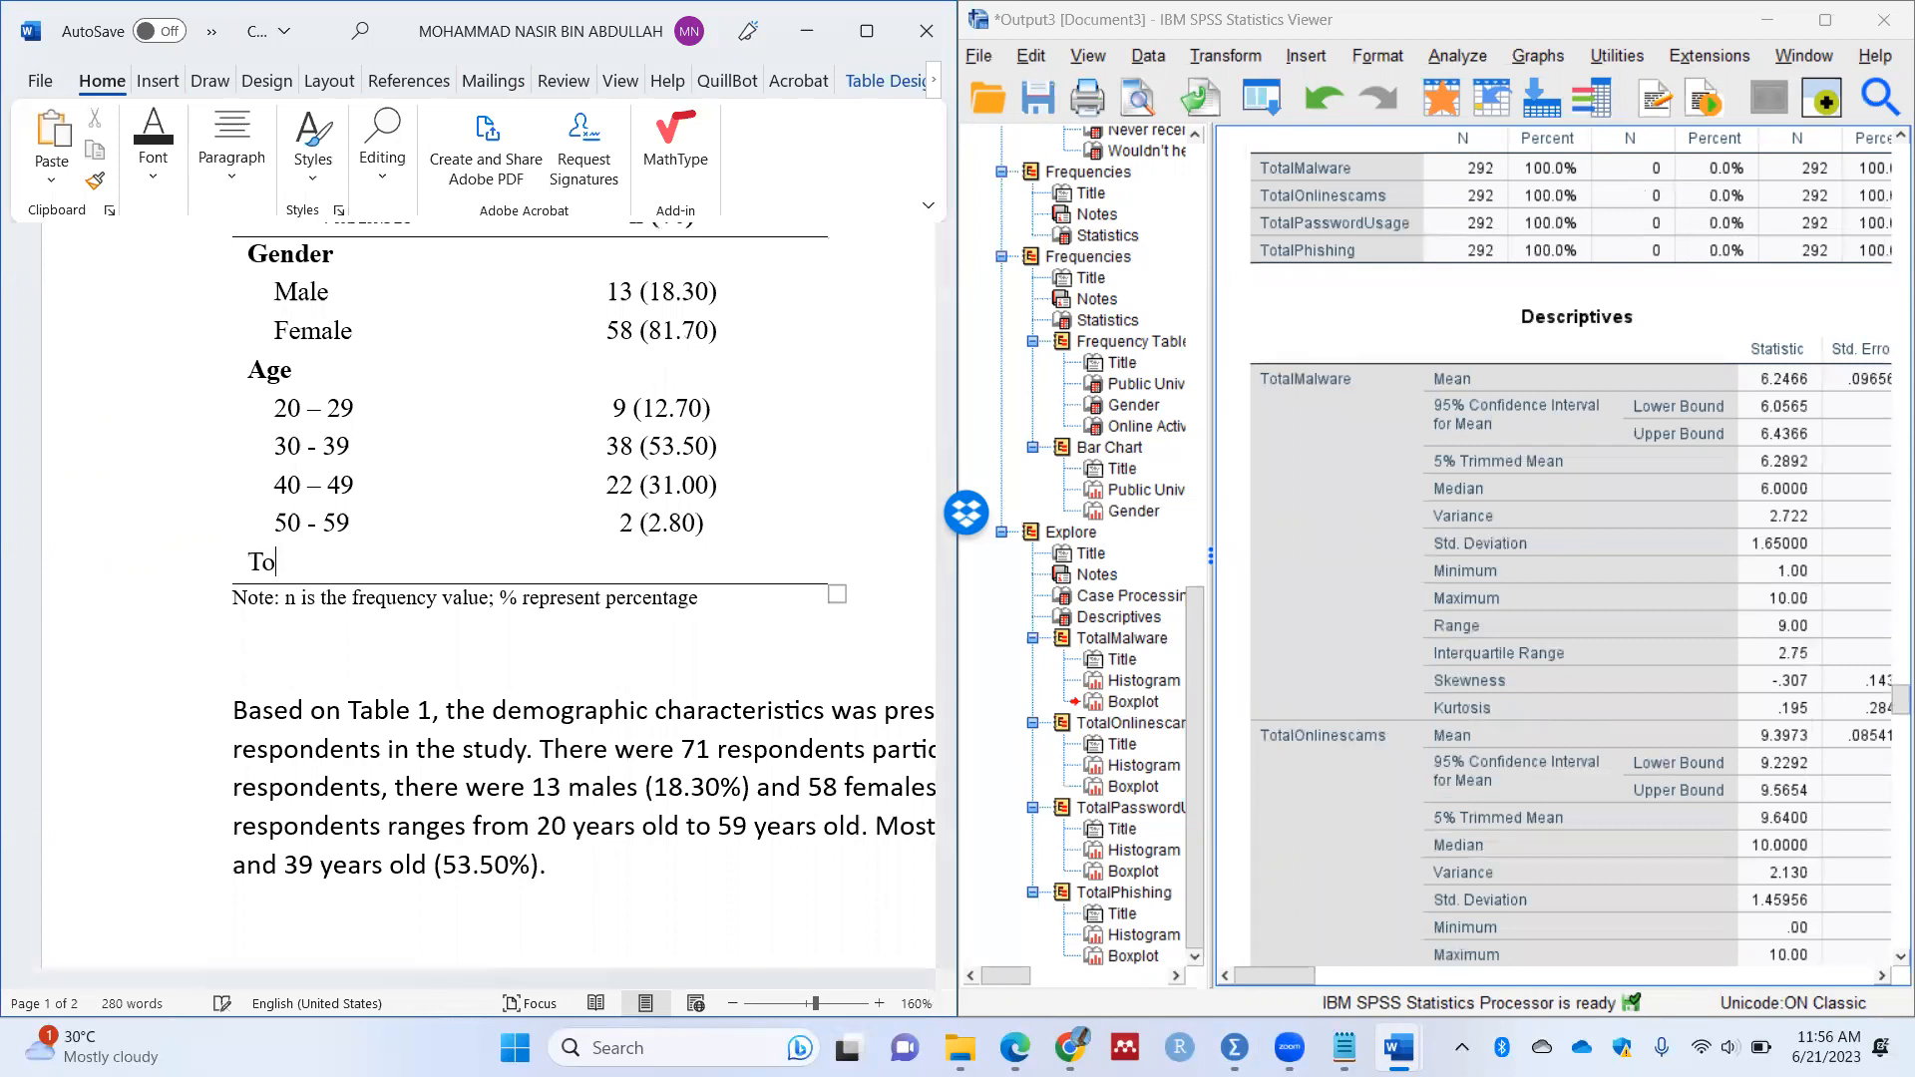
type("tal Malware")
Step: Insert a column to the right of n (%) in Table 1 and head it "Mean (sd)"
scroll(639, 449, "up", 2)
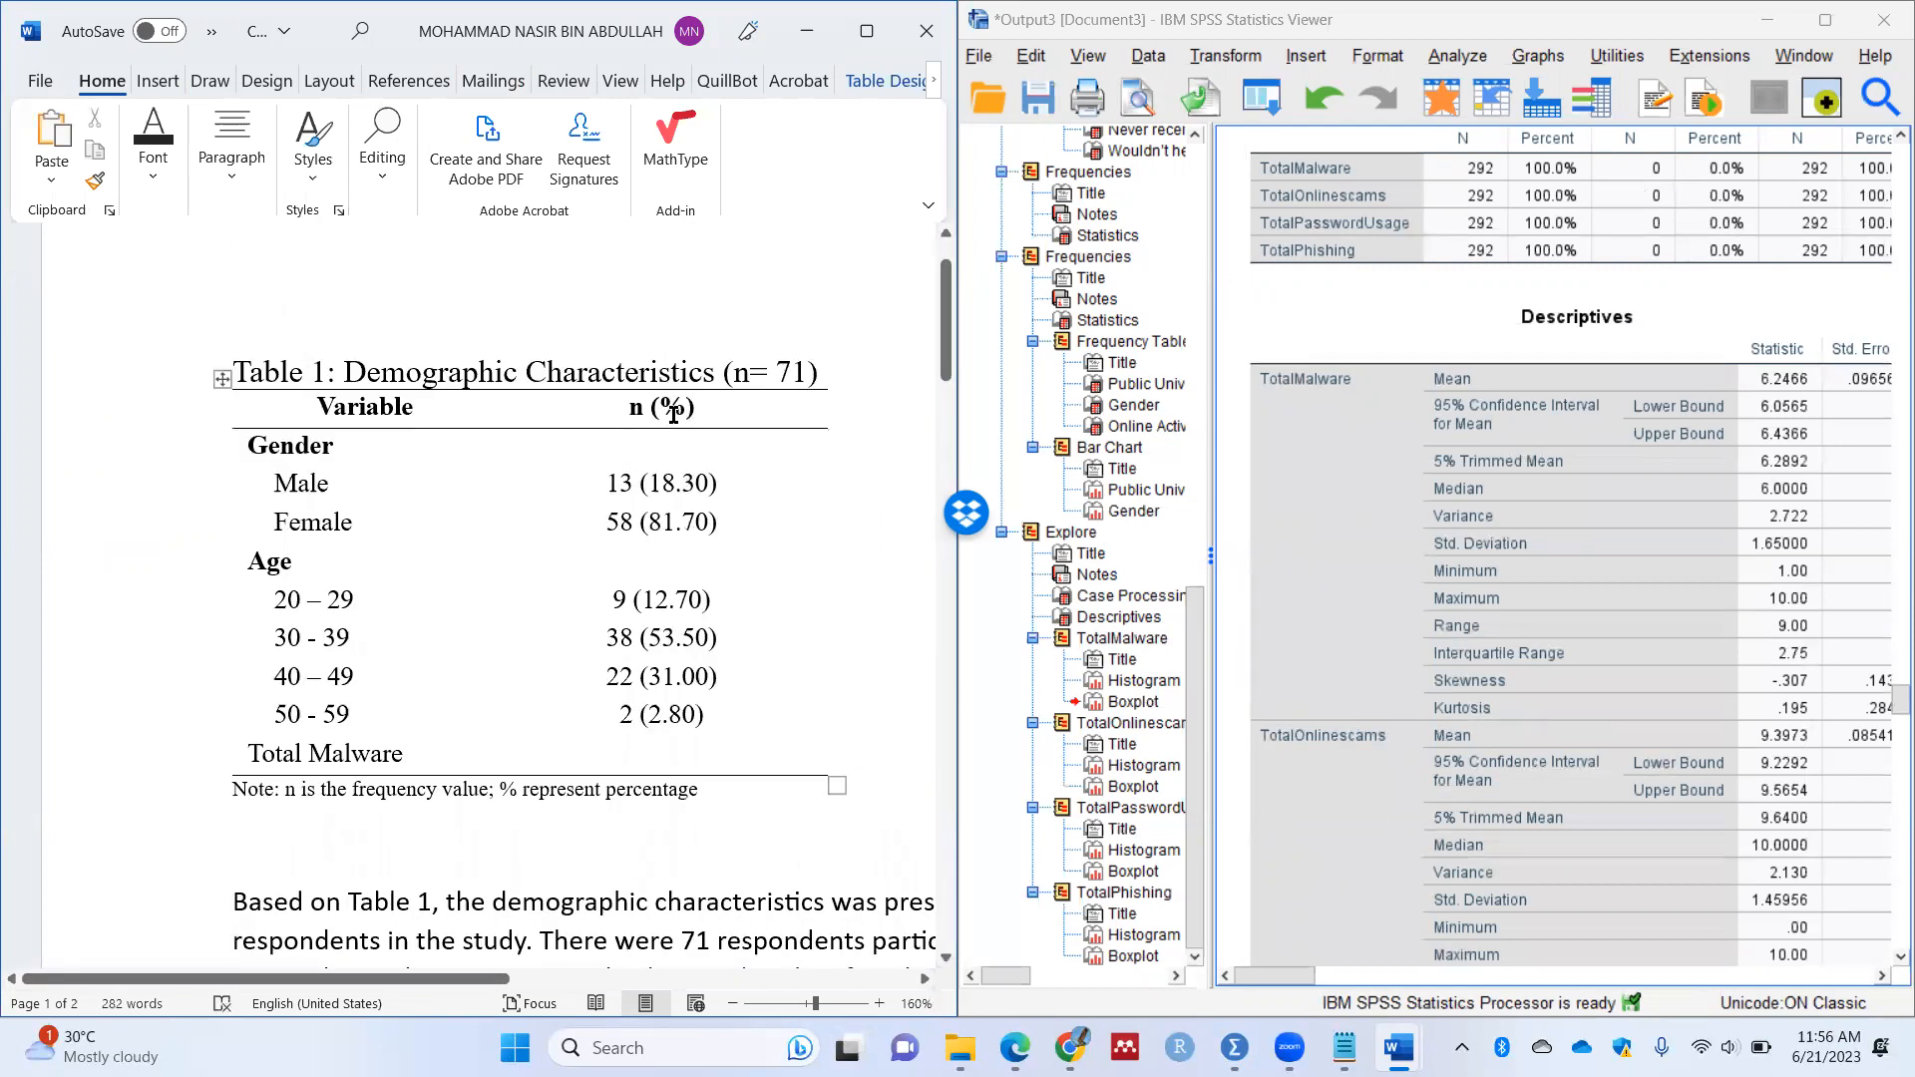
right_click(828, 415)
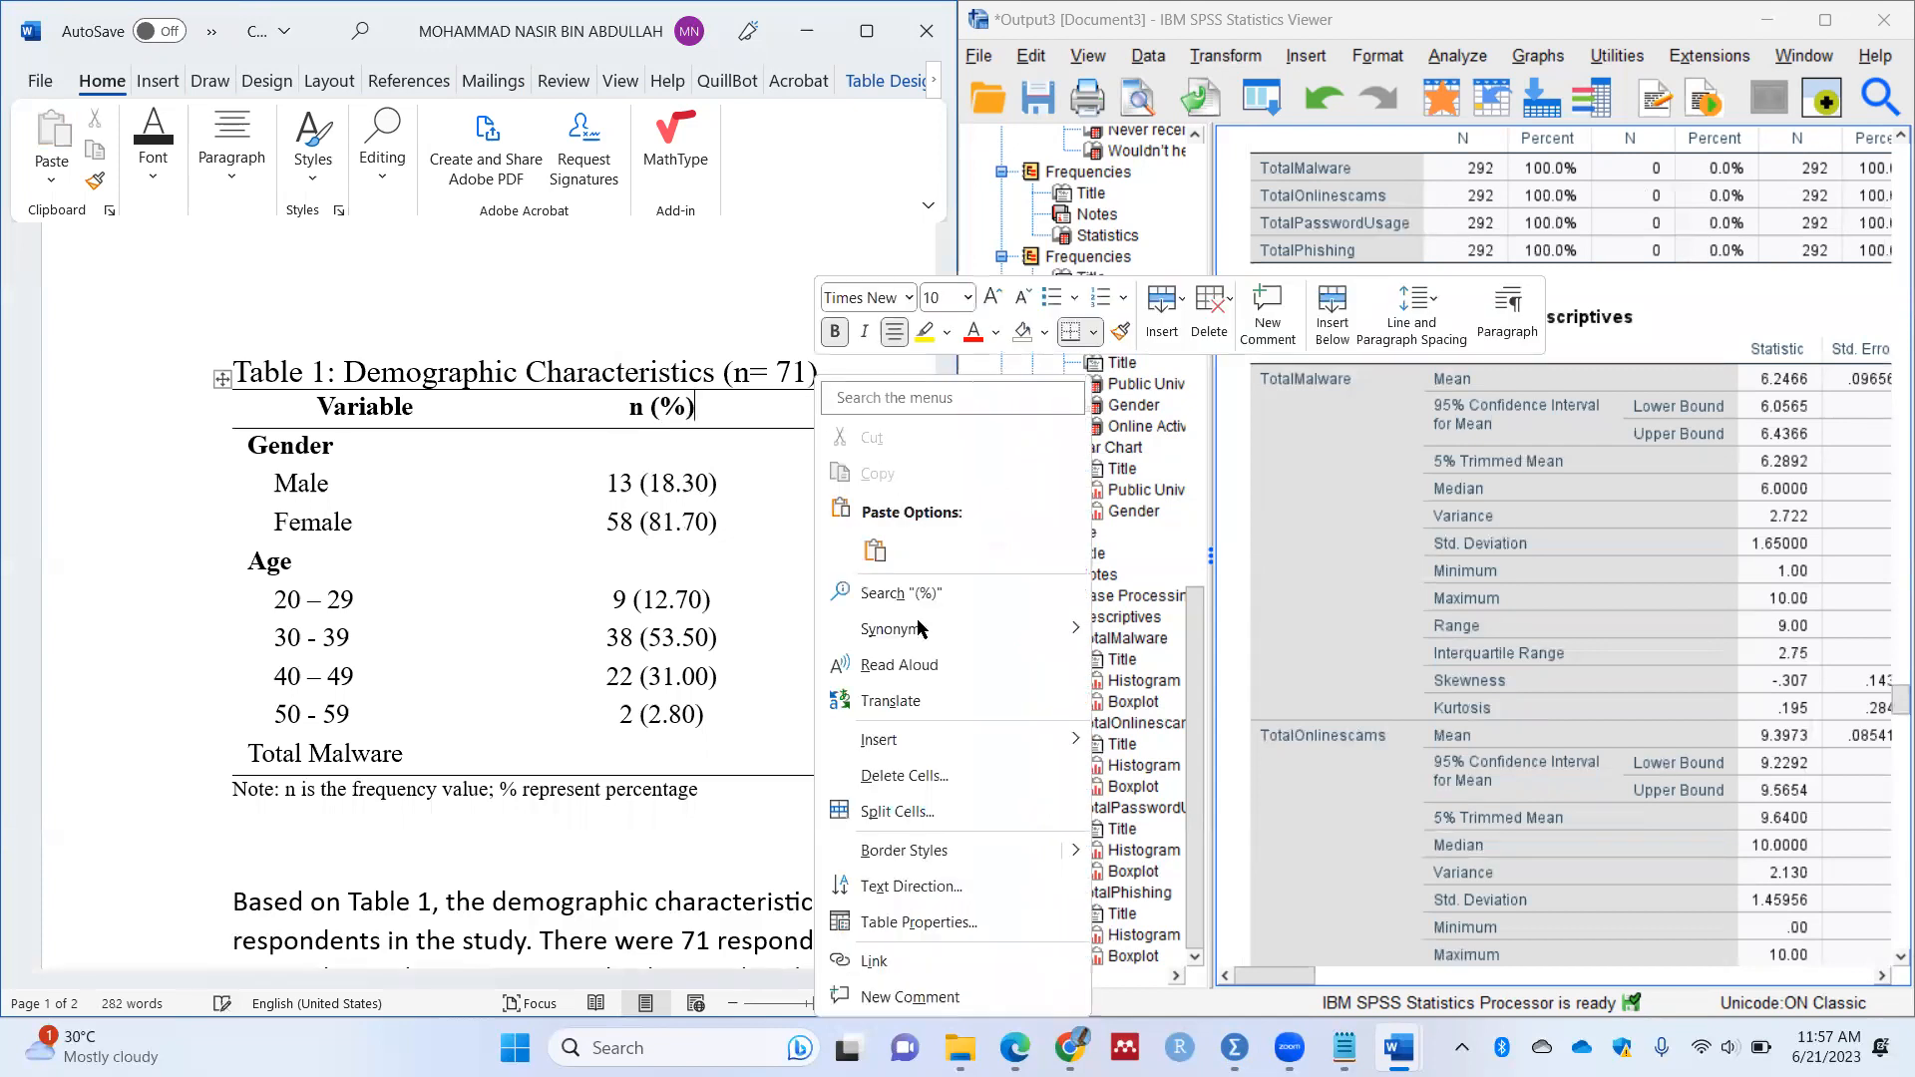
mouse_move(973, 742)
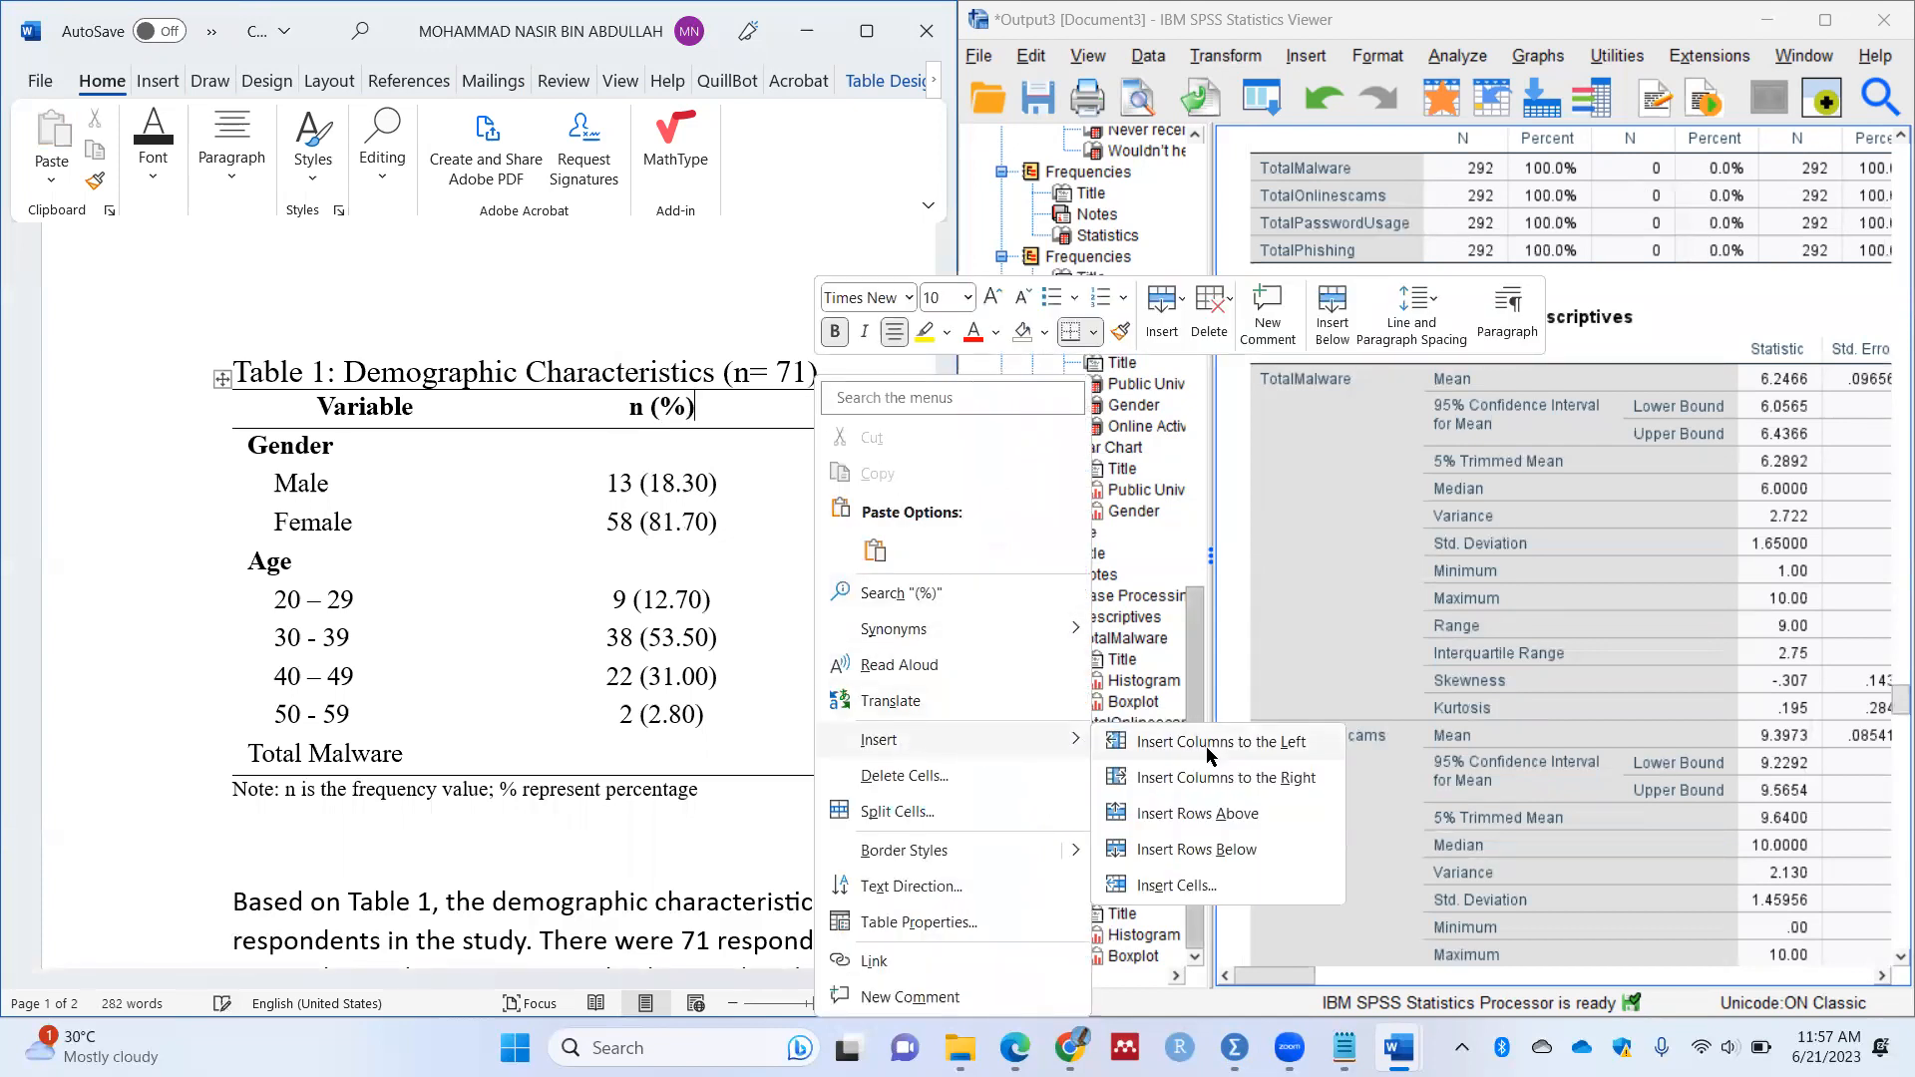
left_click(1210, 779)
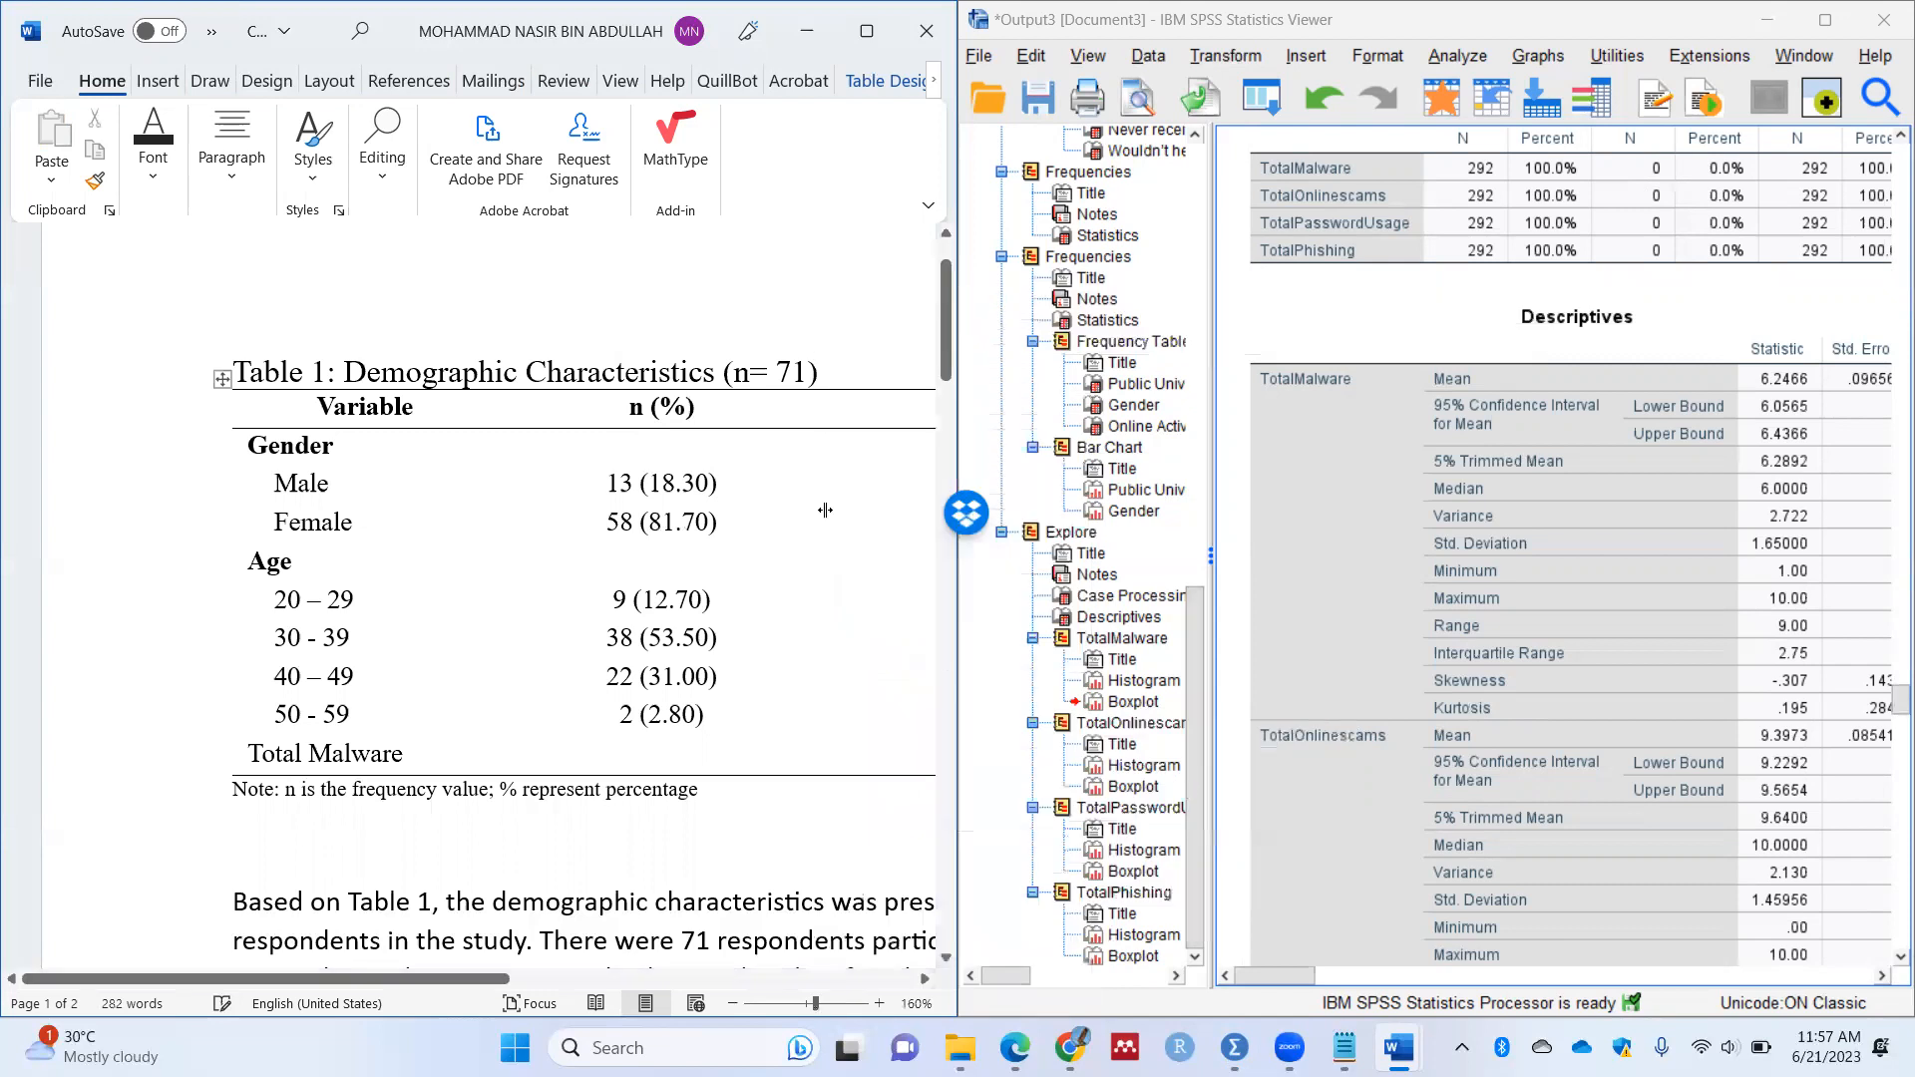
left_click(874, 411)
type("mean")
key("BackSpace")
key("BackSpace")
key("BackSpace")
type("ean (sd)")
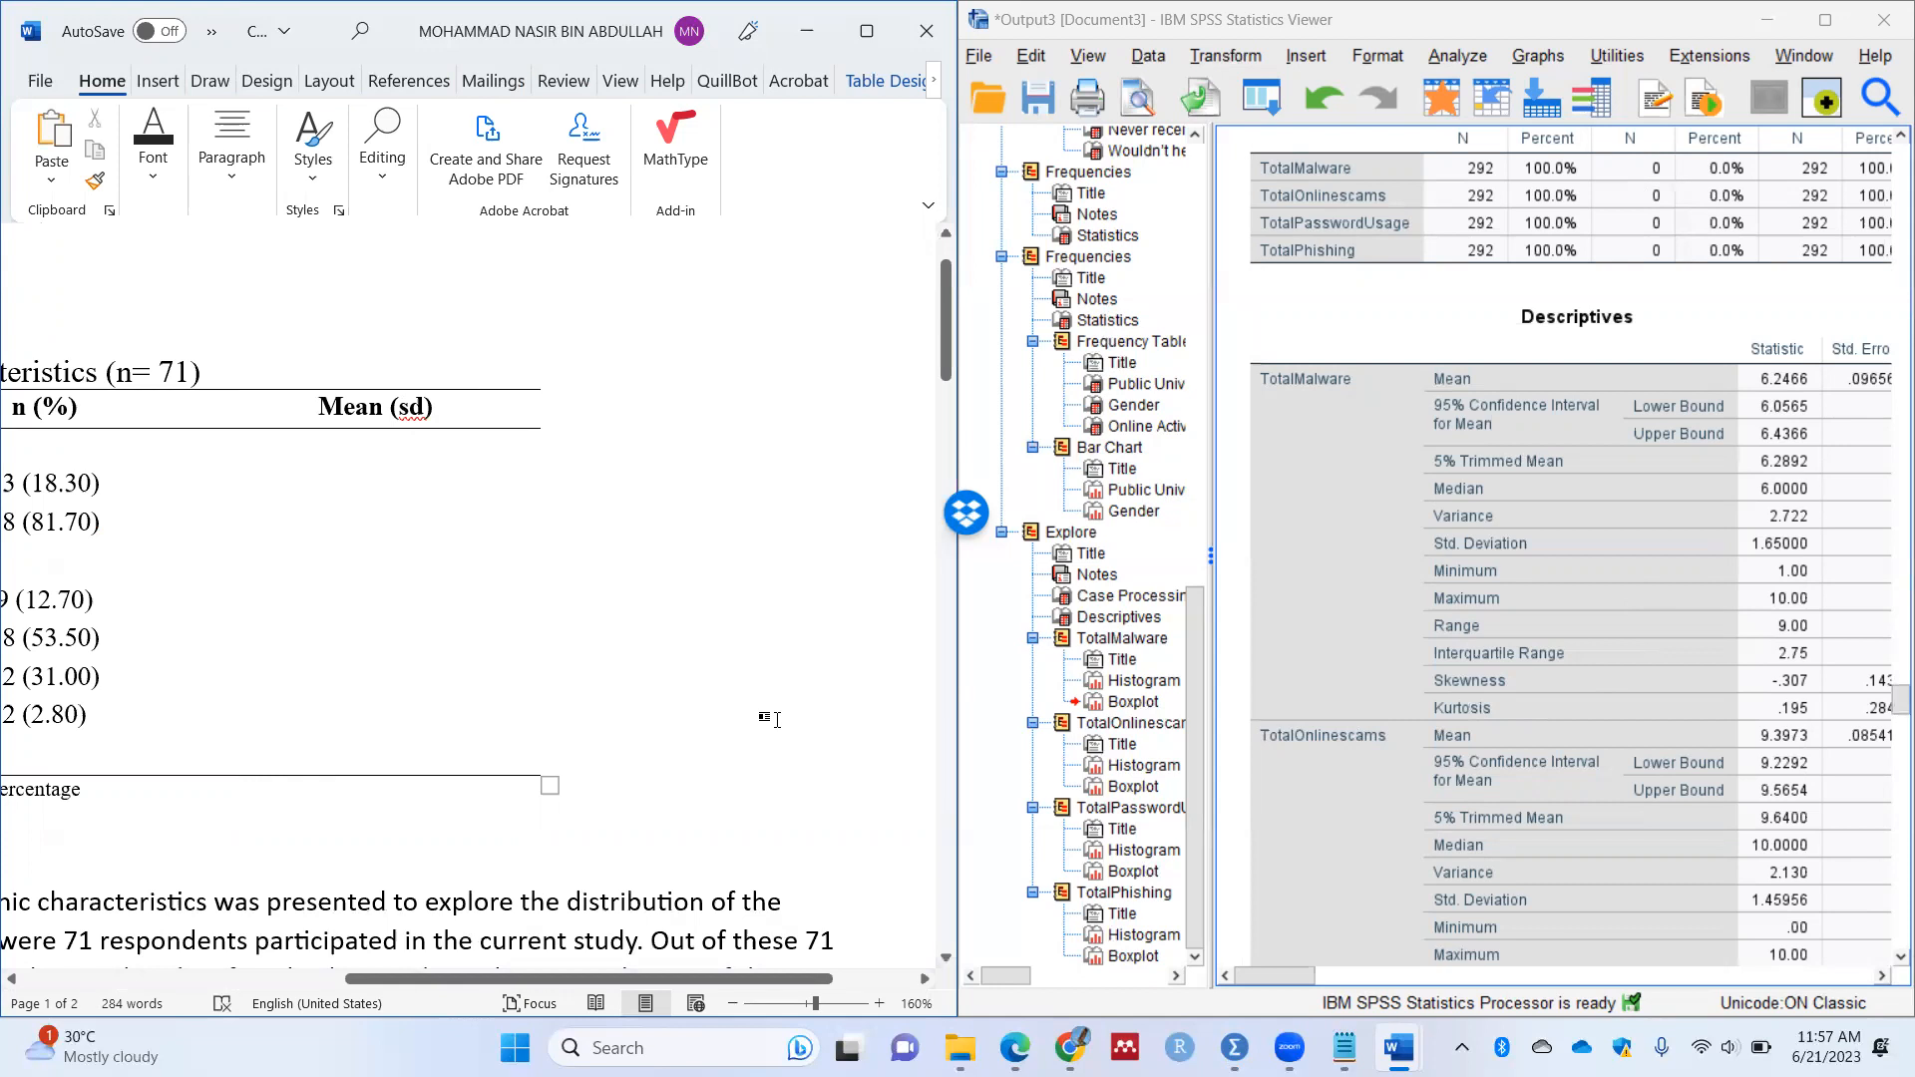
Step: Enter the Total Malware mean and standard deviation as 6.25 (1.65), rounding the mean to two decimals
type("6.2466")
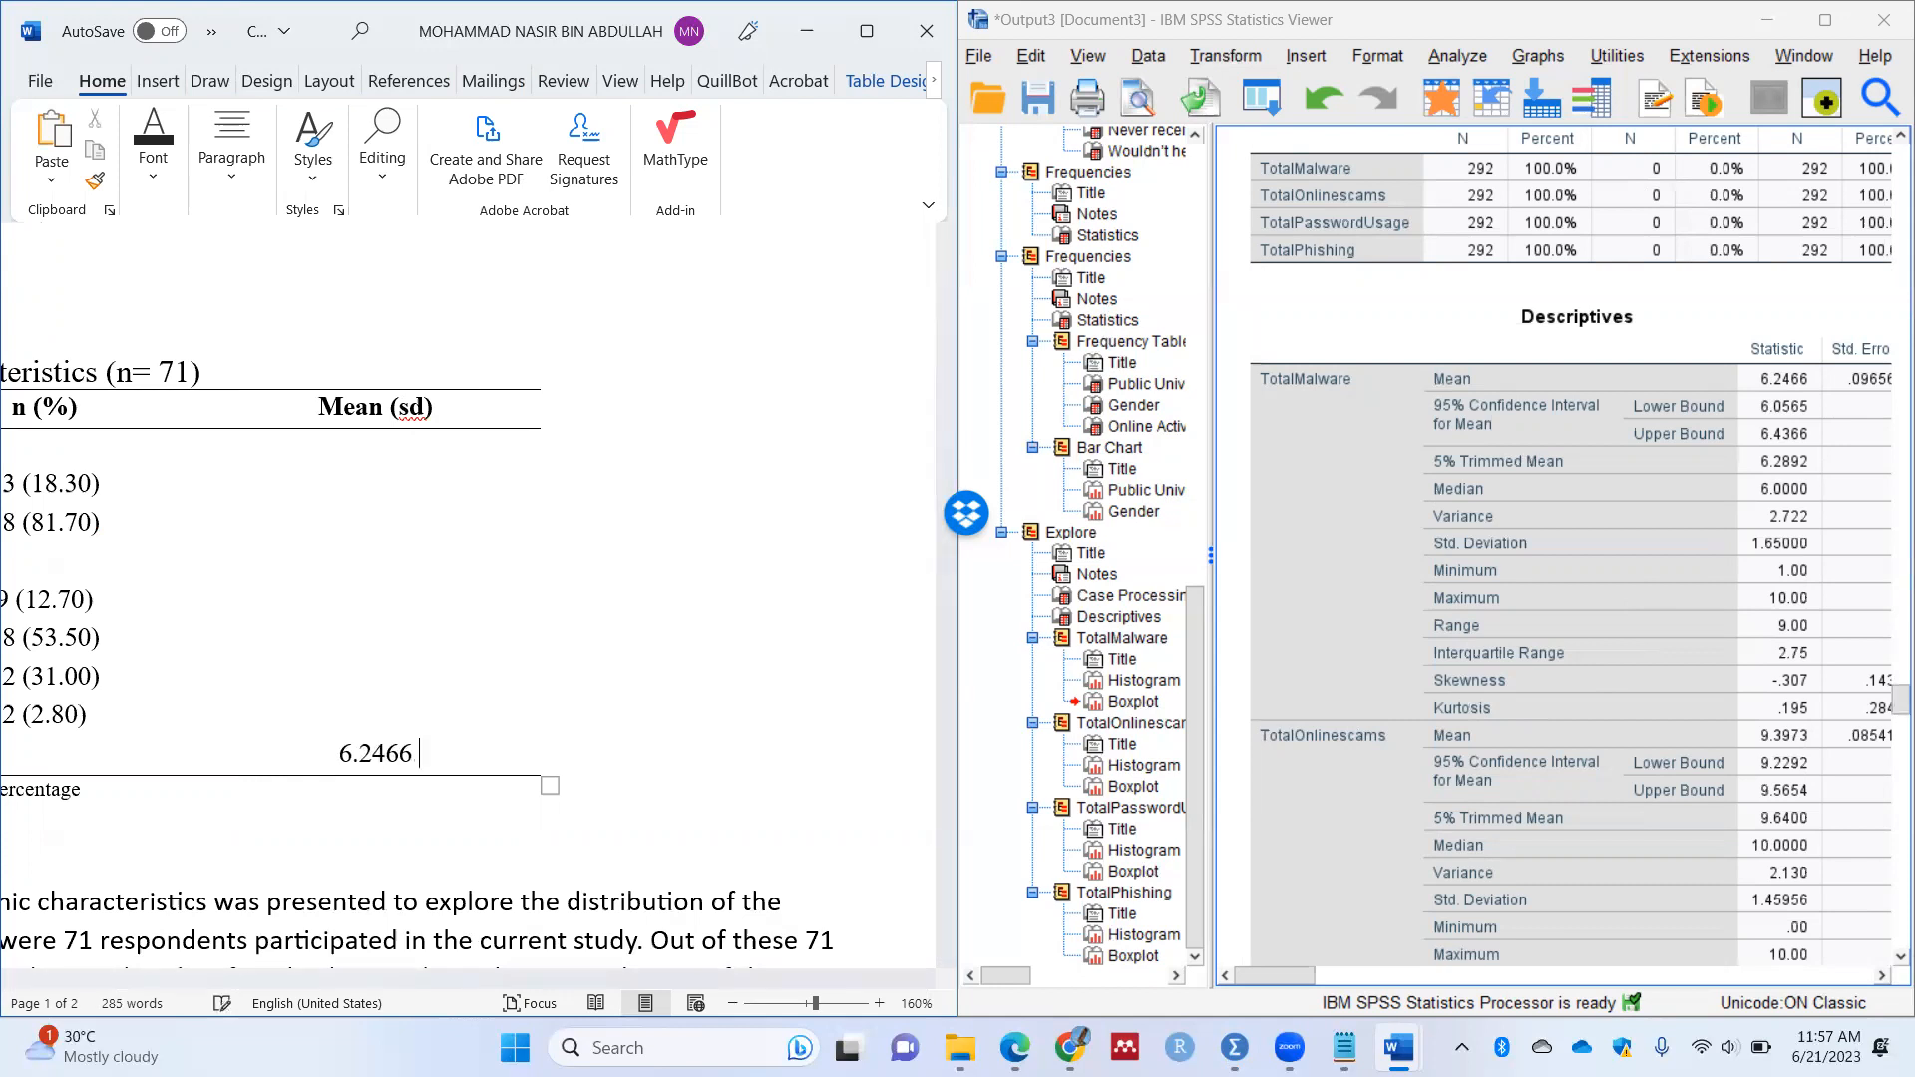
type(" (")
type("1.65)")
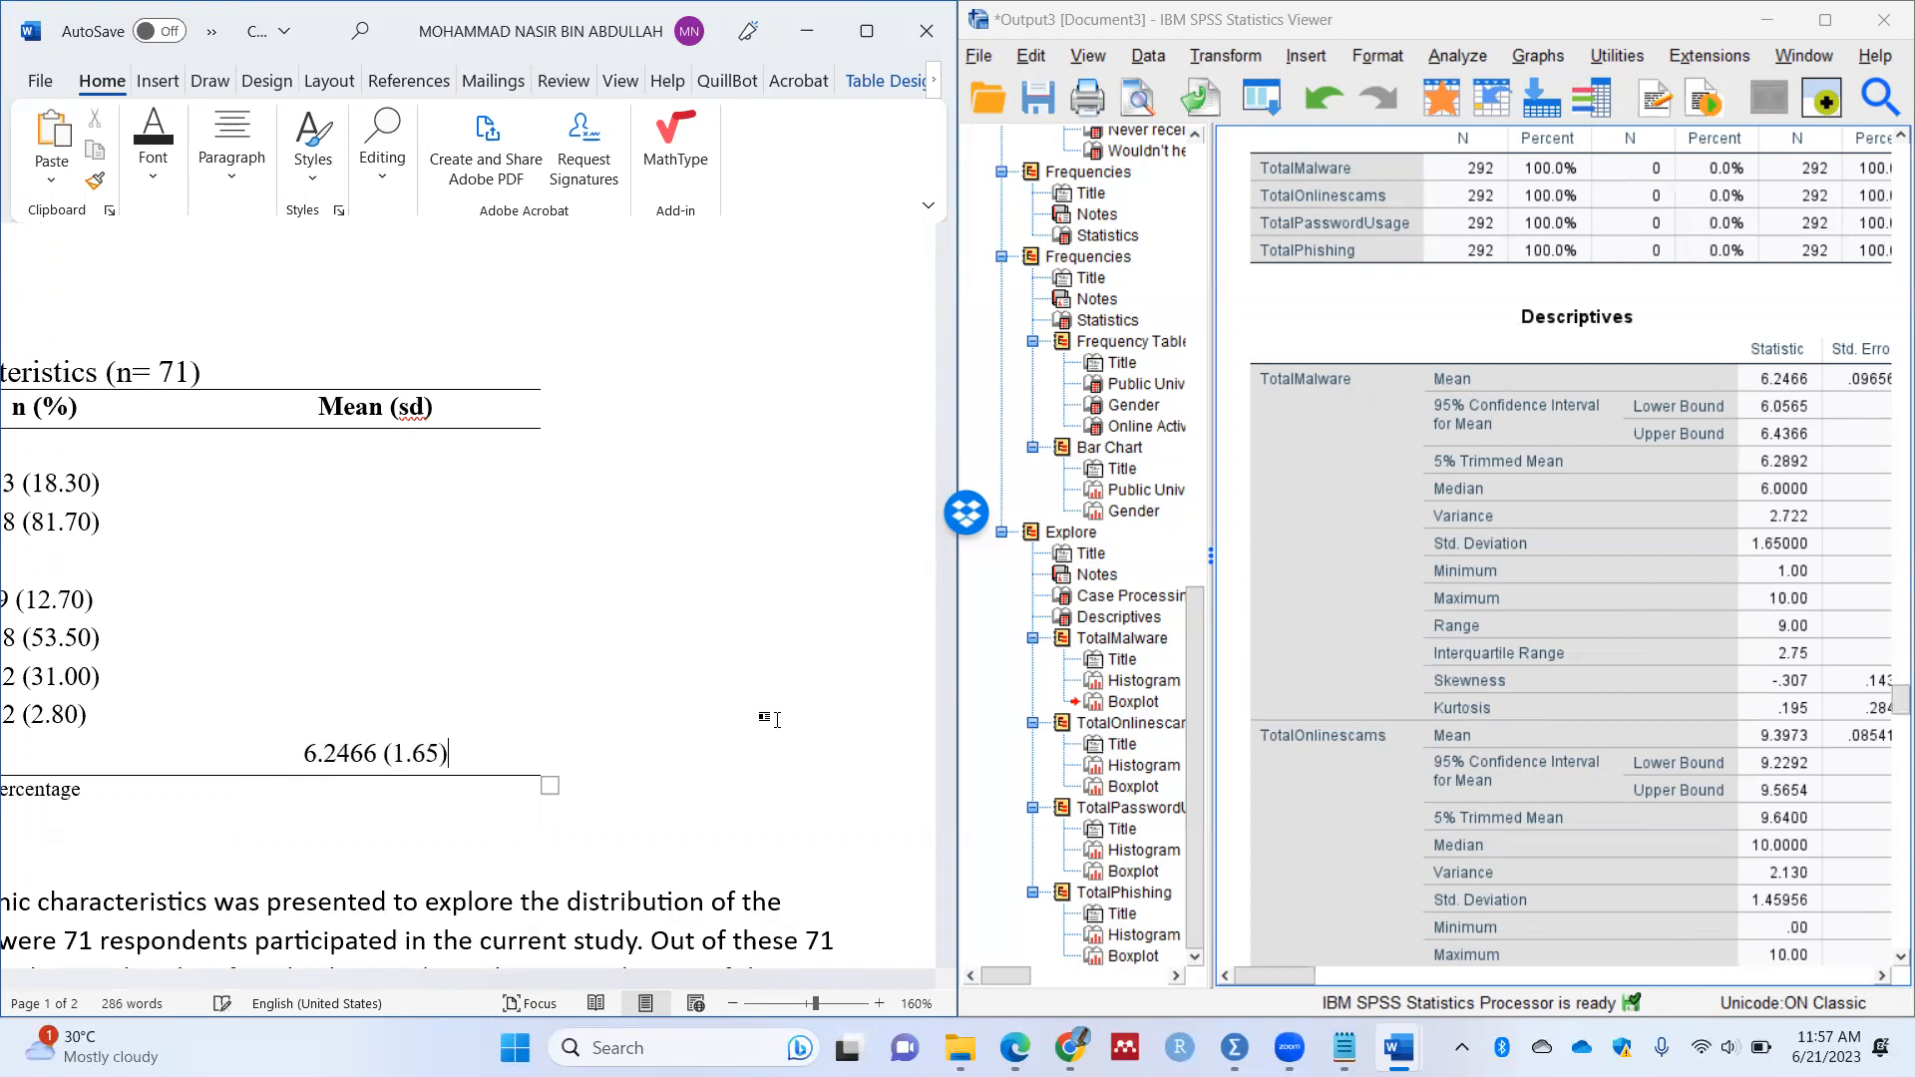
left_click_drag(644, 981, 543, 980)
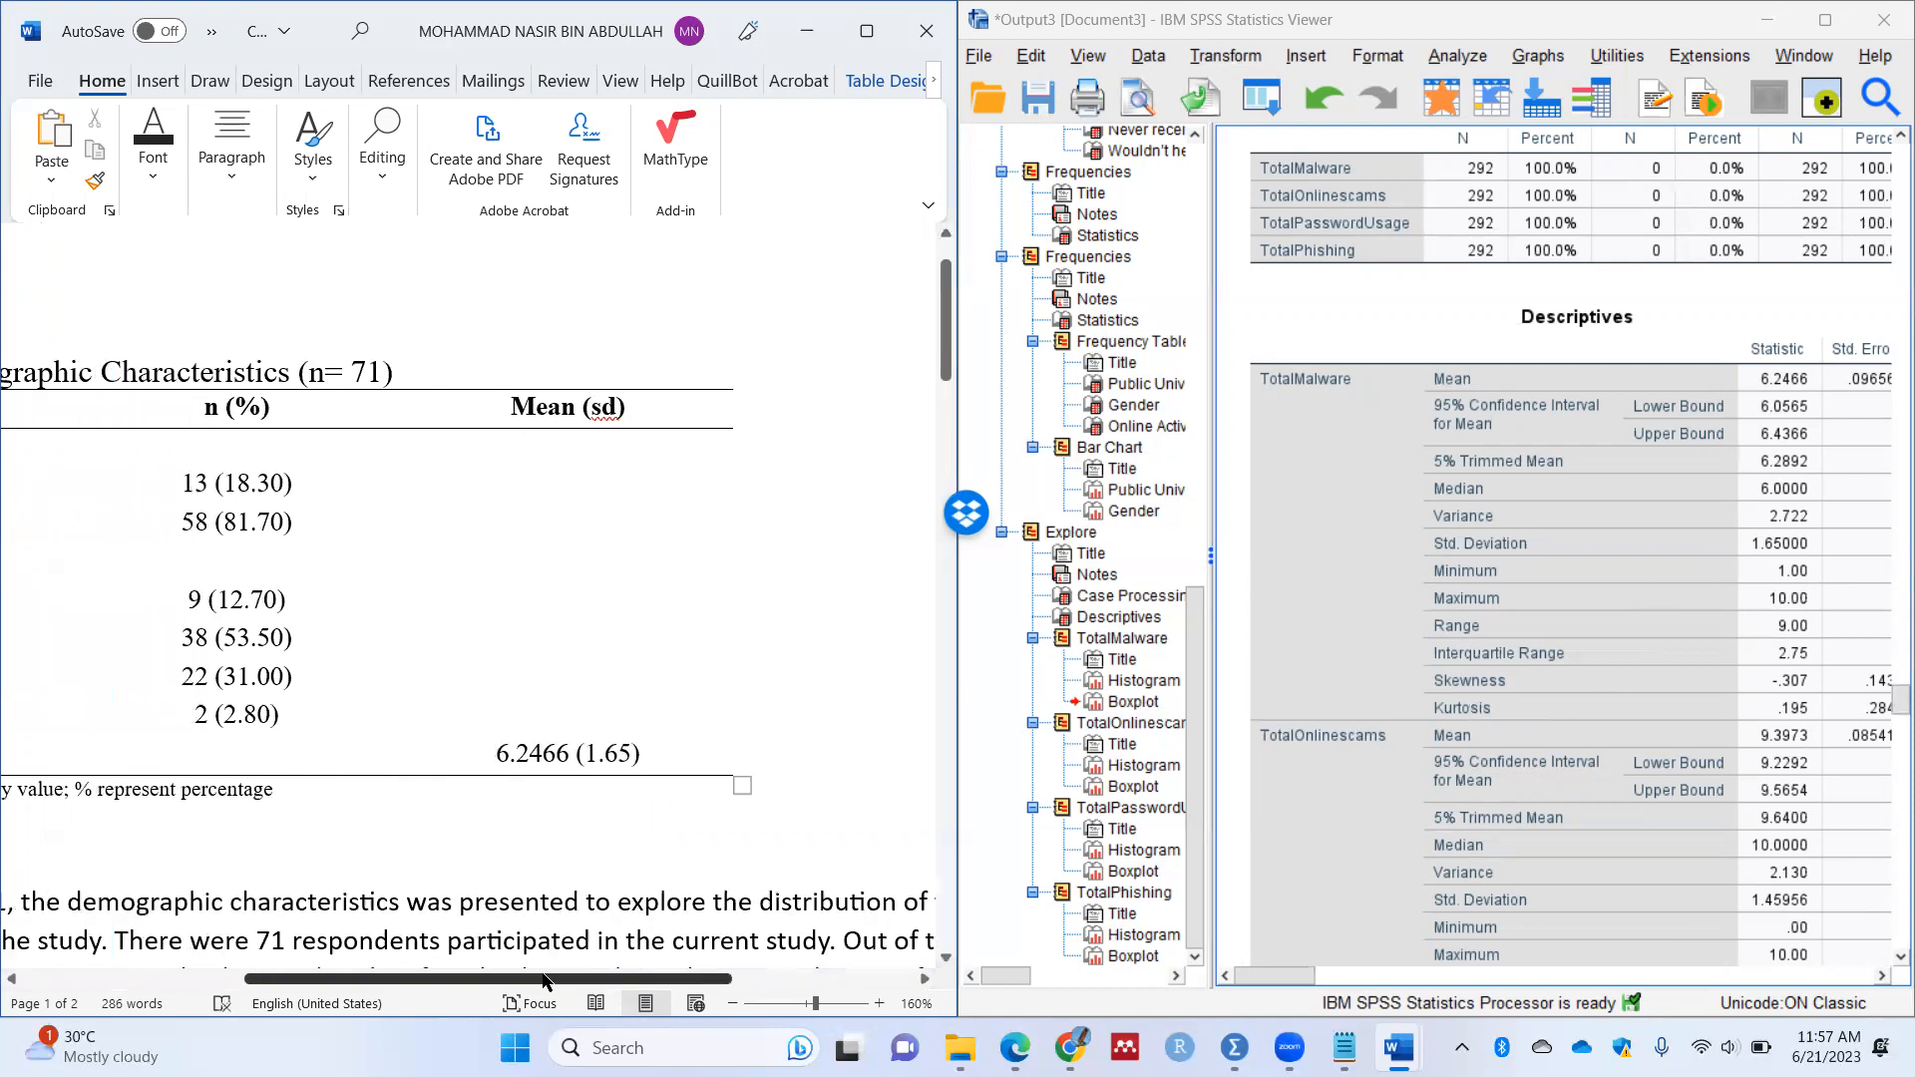
left_click(575, 753)
key("BackSpace")
key("BackSpace")
key("BackSpace")
type("5")
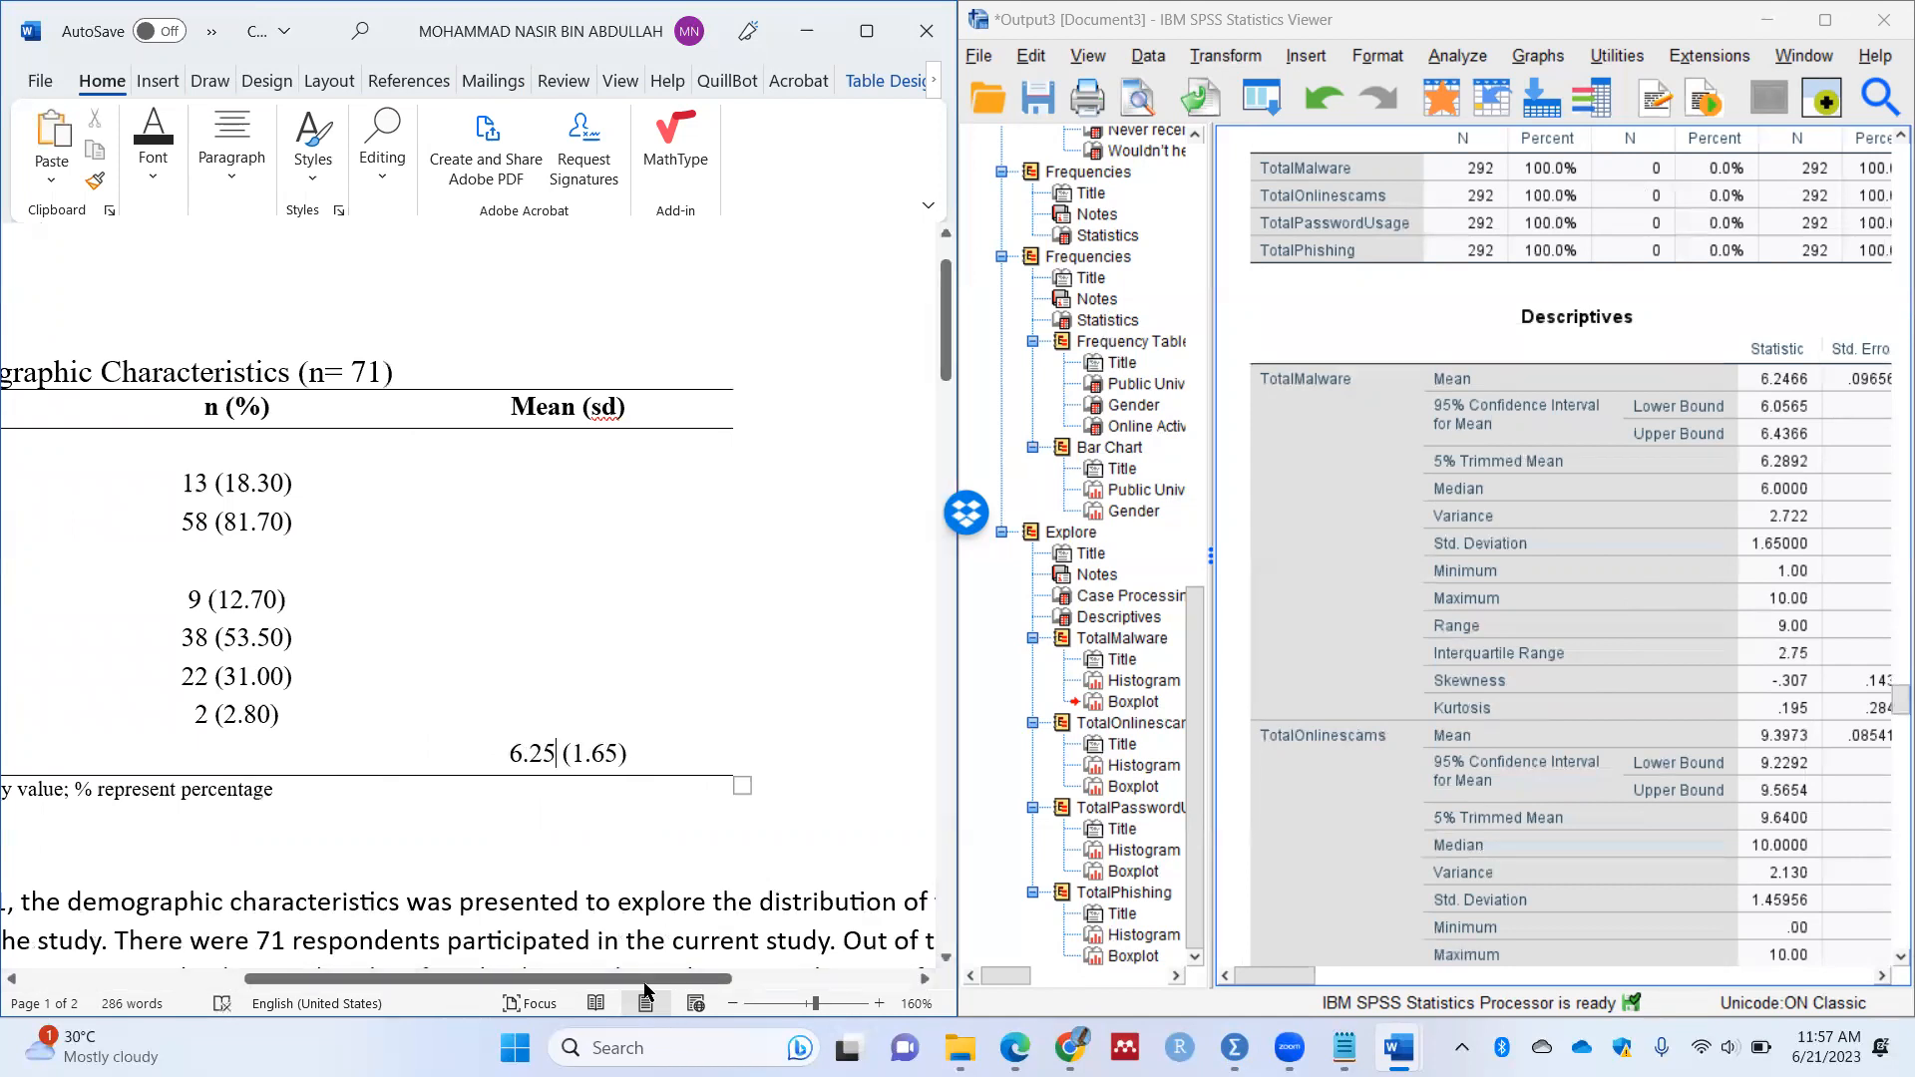
Step: Add a "Total Online Scam" row below Total Malware in Table 1 with the mean and standard deviation 9.39 (1.46)
scroll(412, 673, "down", 1)
scroll(412, 673, "down", 1)
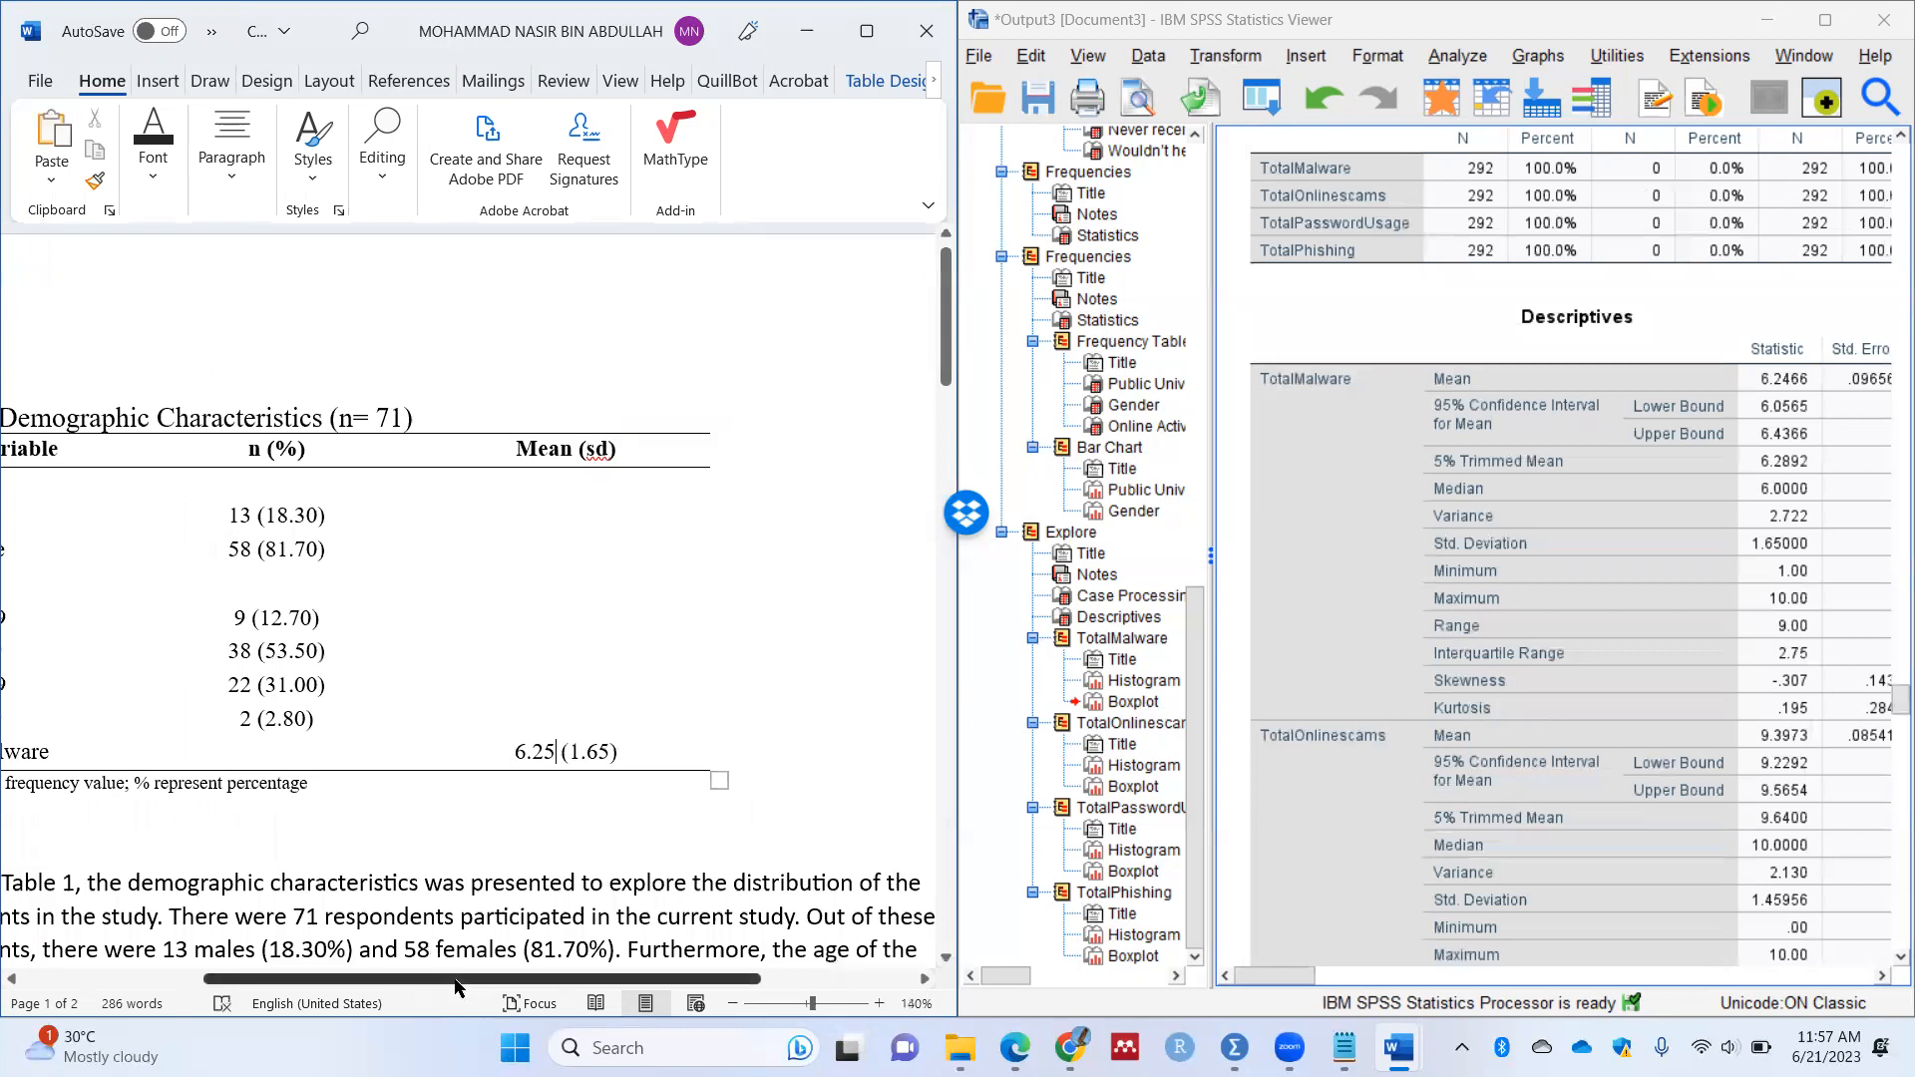
left_click(882, 748)
key("Return")
type("Total")
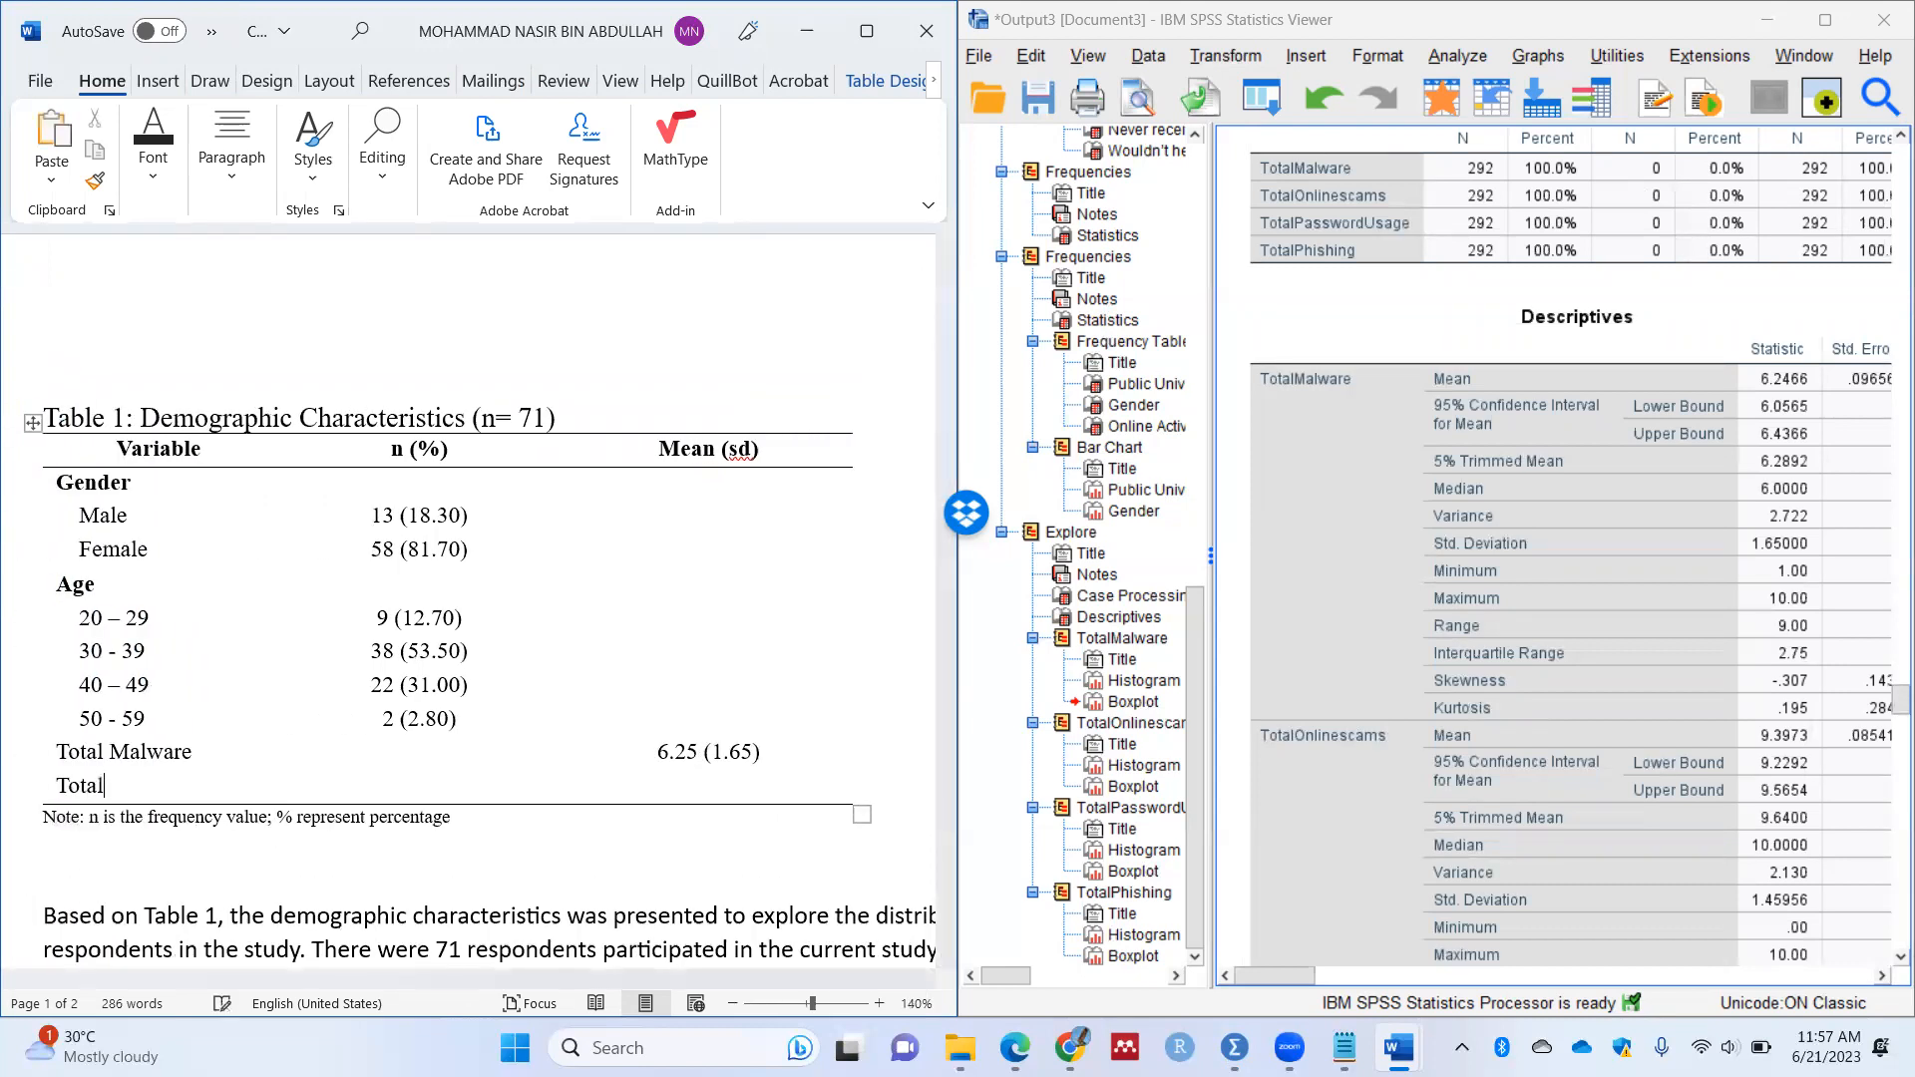
type(" On")
type("line Scame")
type("9.")
type("3")
type("9")
type(" (")
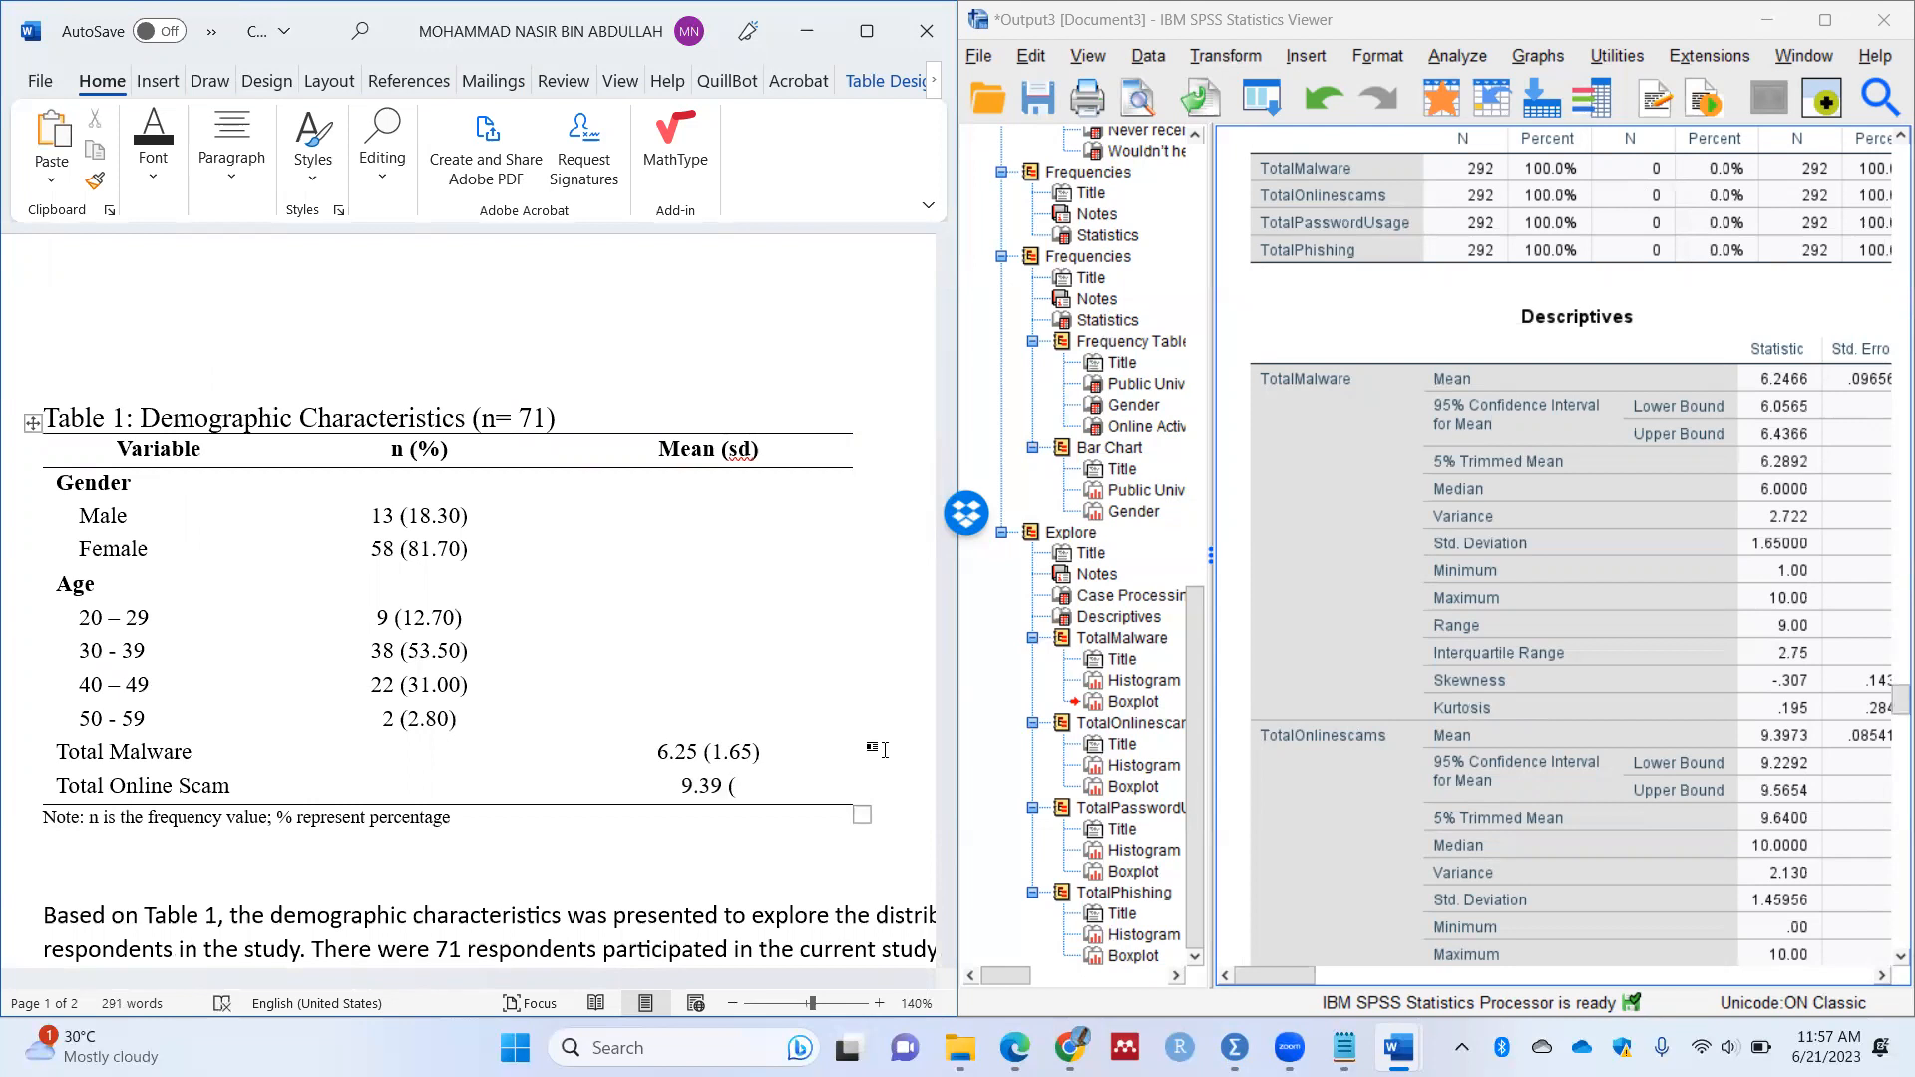
type("1.46)")
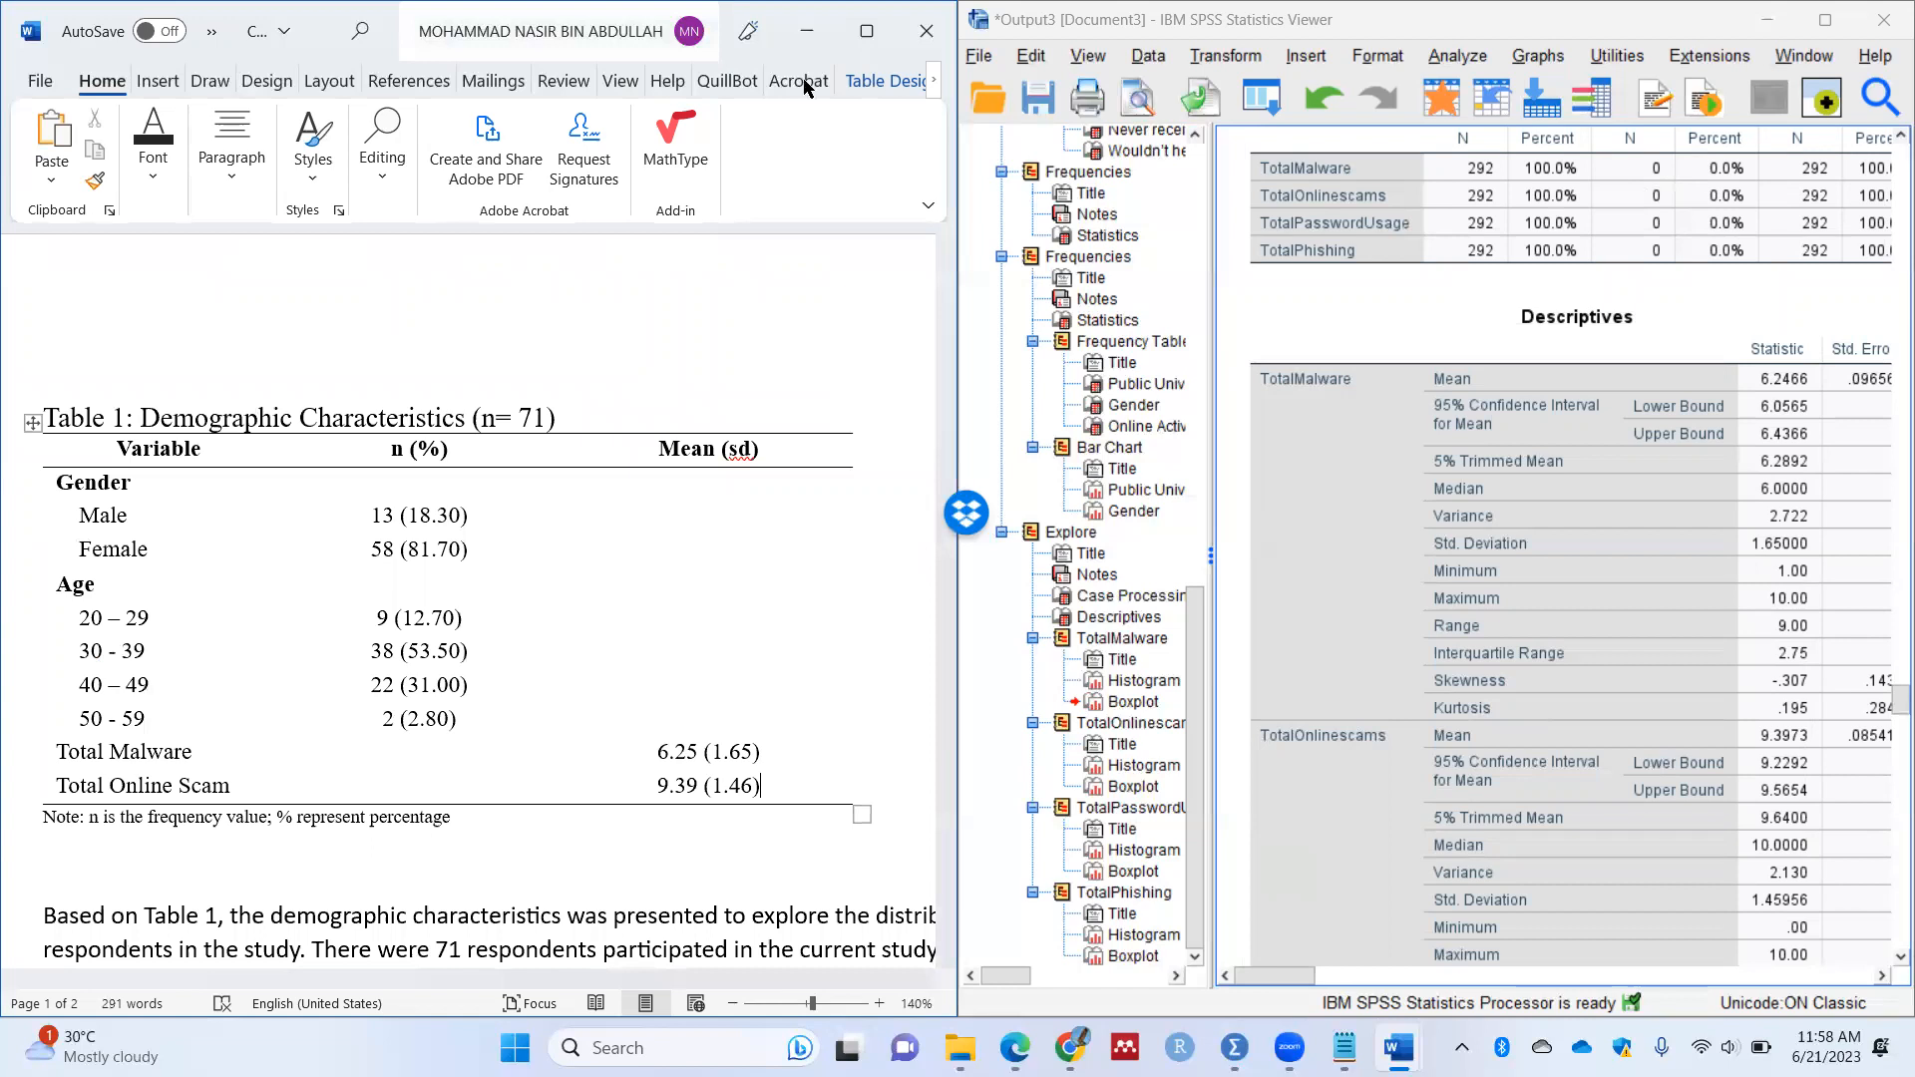
Step: Maximize the Word document and review the respondent sentence in the write-up and the Table 1 title
left_click(866, 31)
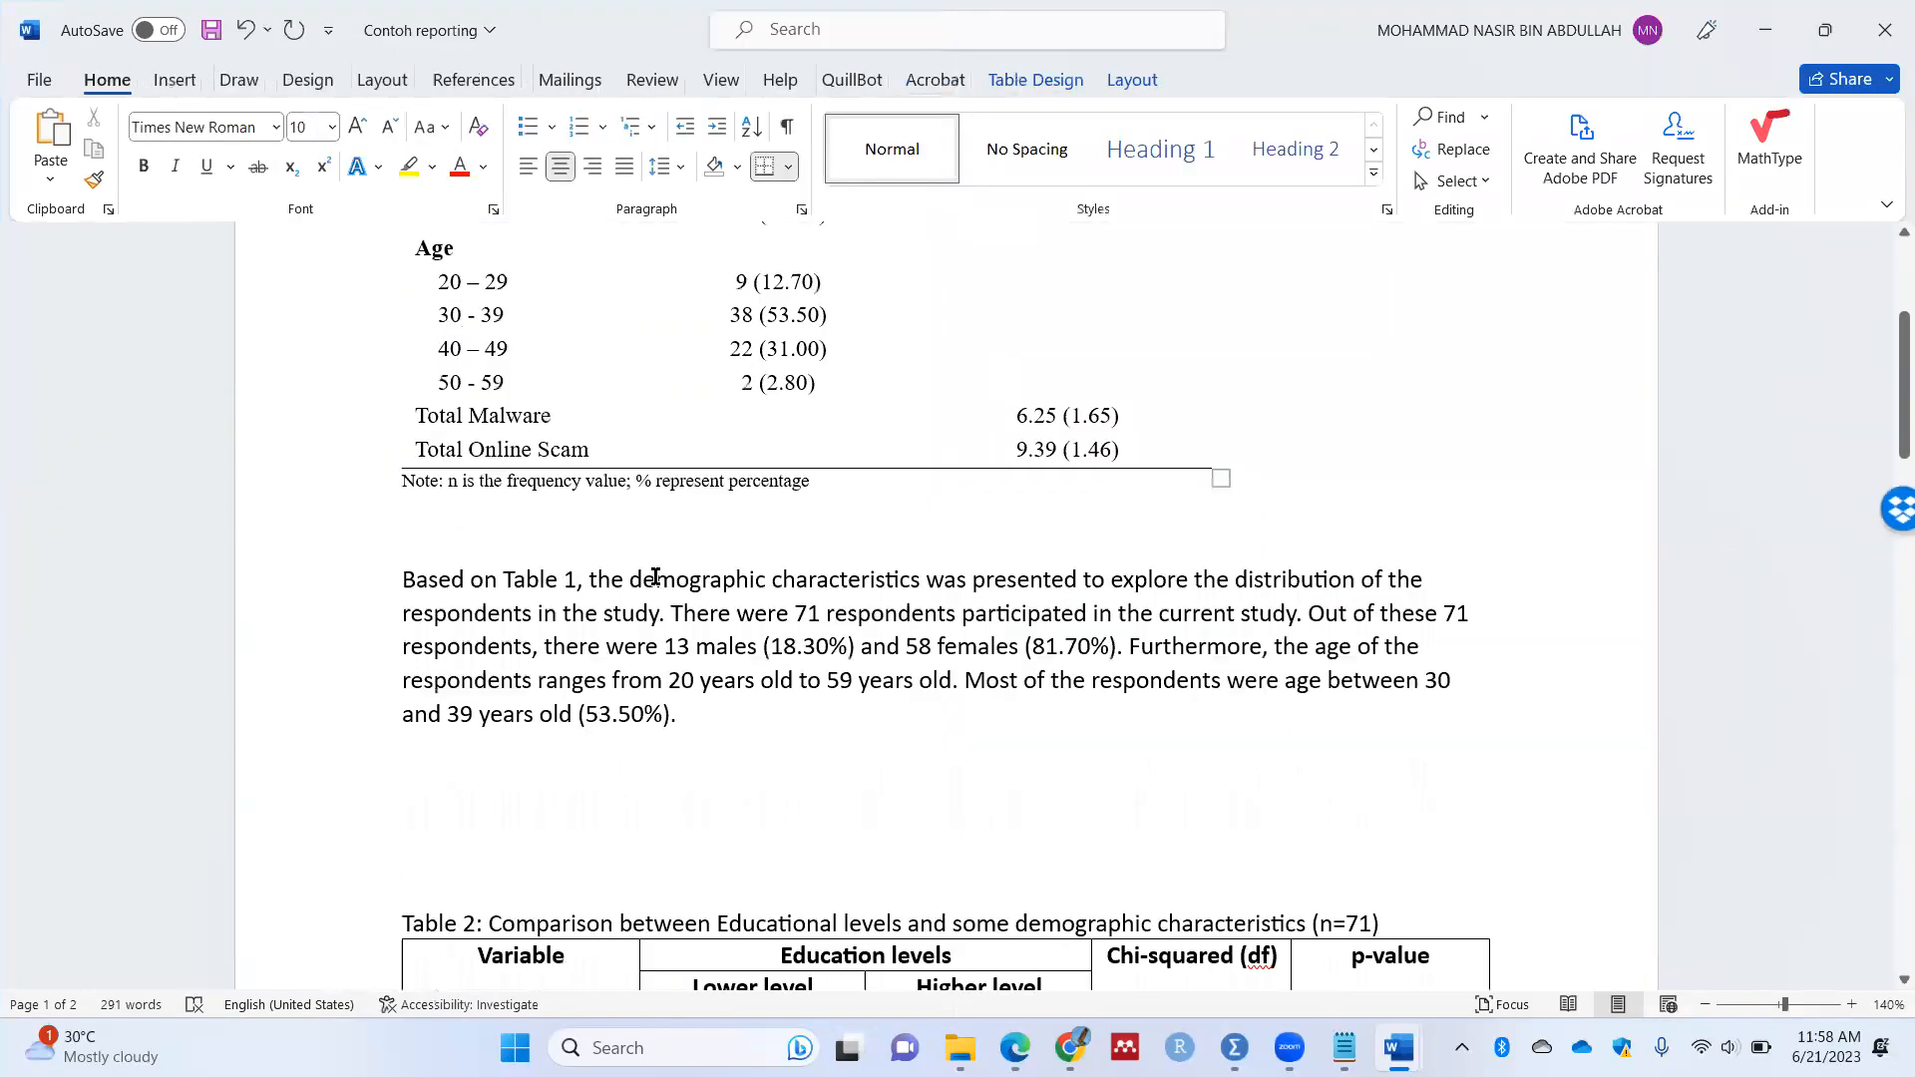
left_click_drag(592, 750, 913, 793)
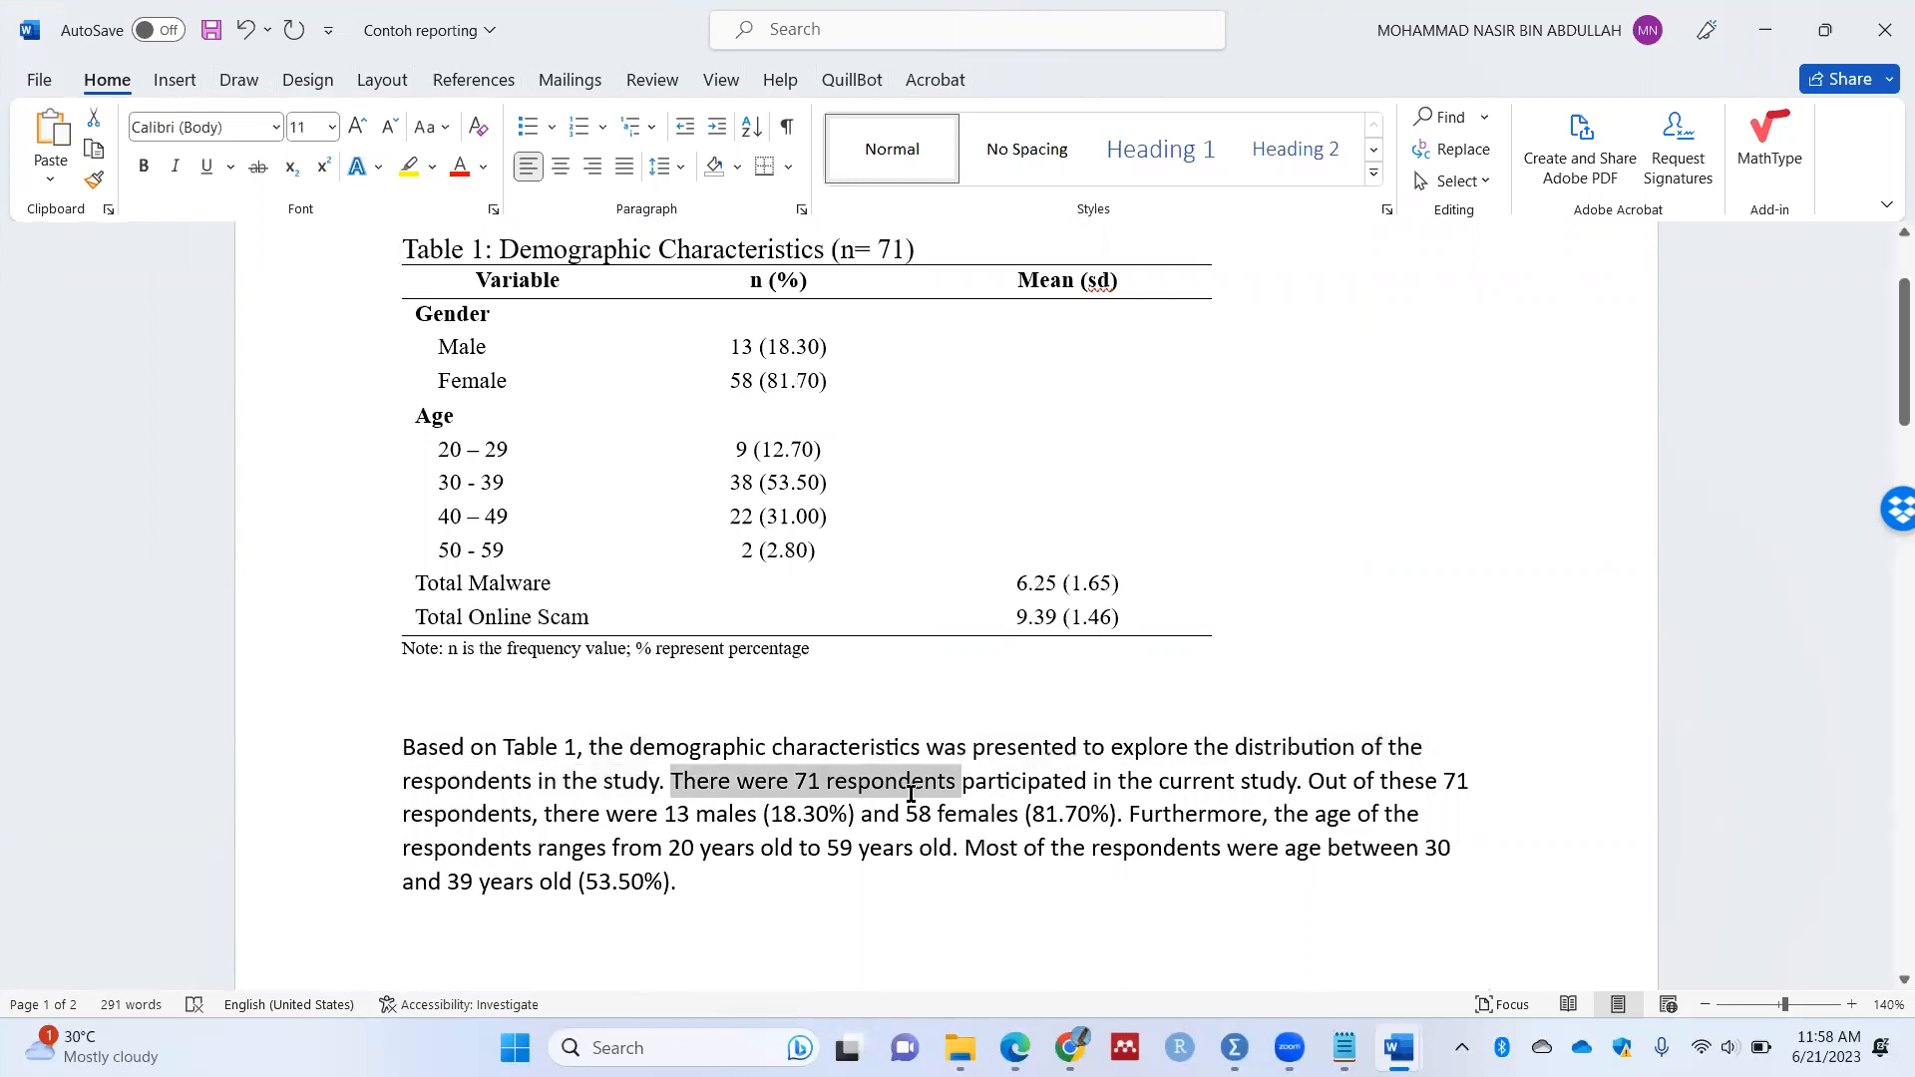
left_click(901, 251)
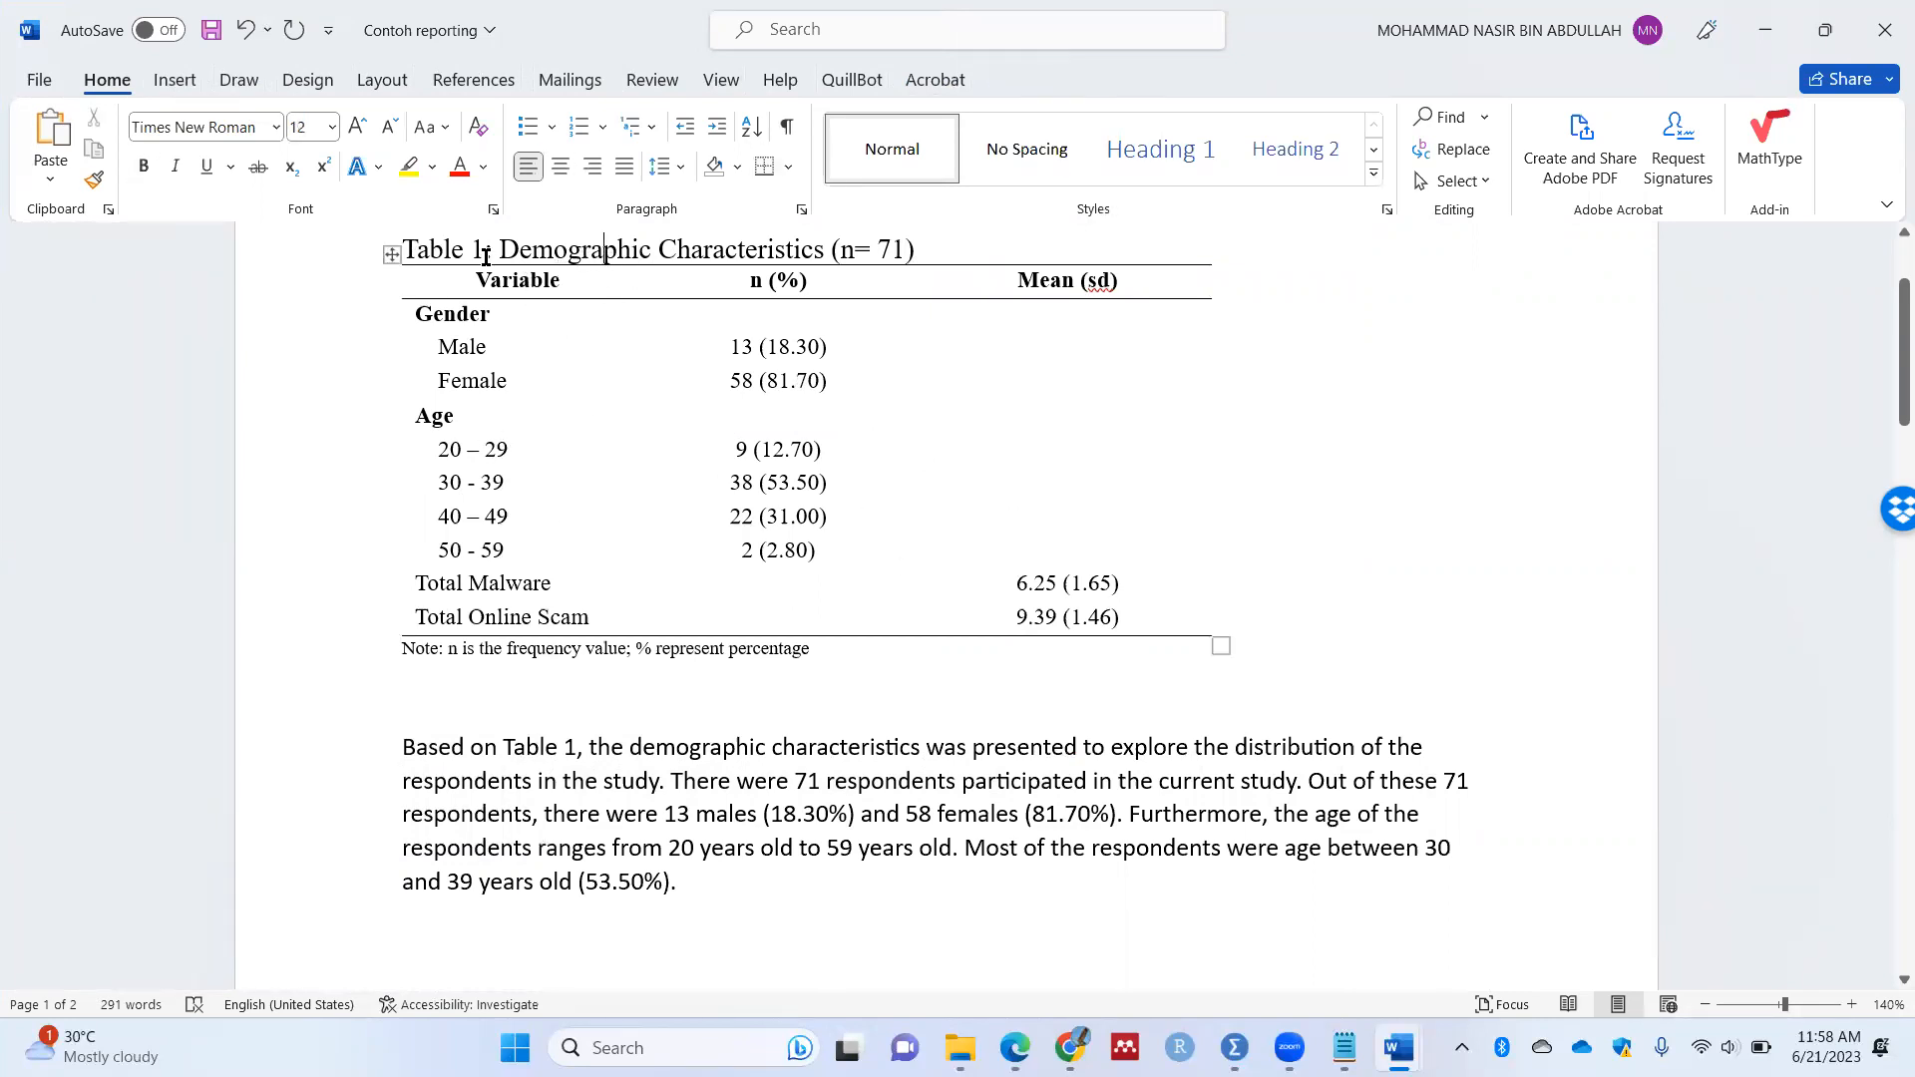
scroll(486, 275, "up", 1)
left_click_drag(406, 332, 903, 349)
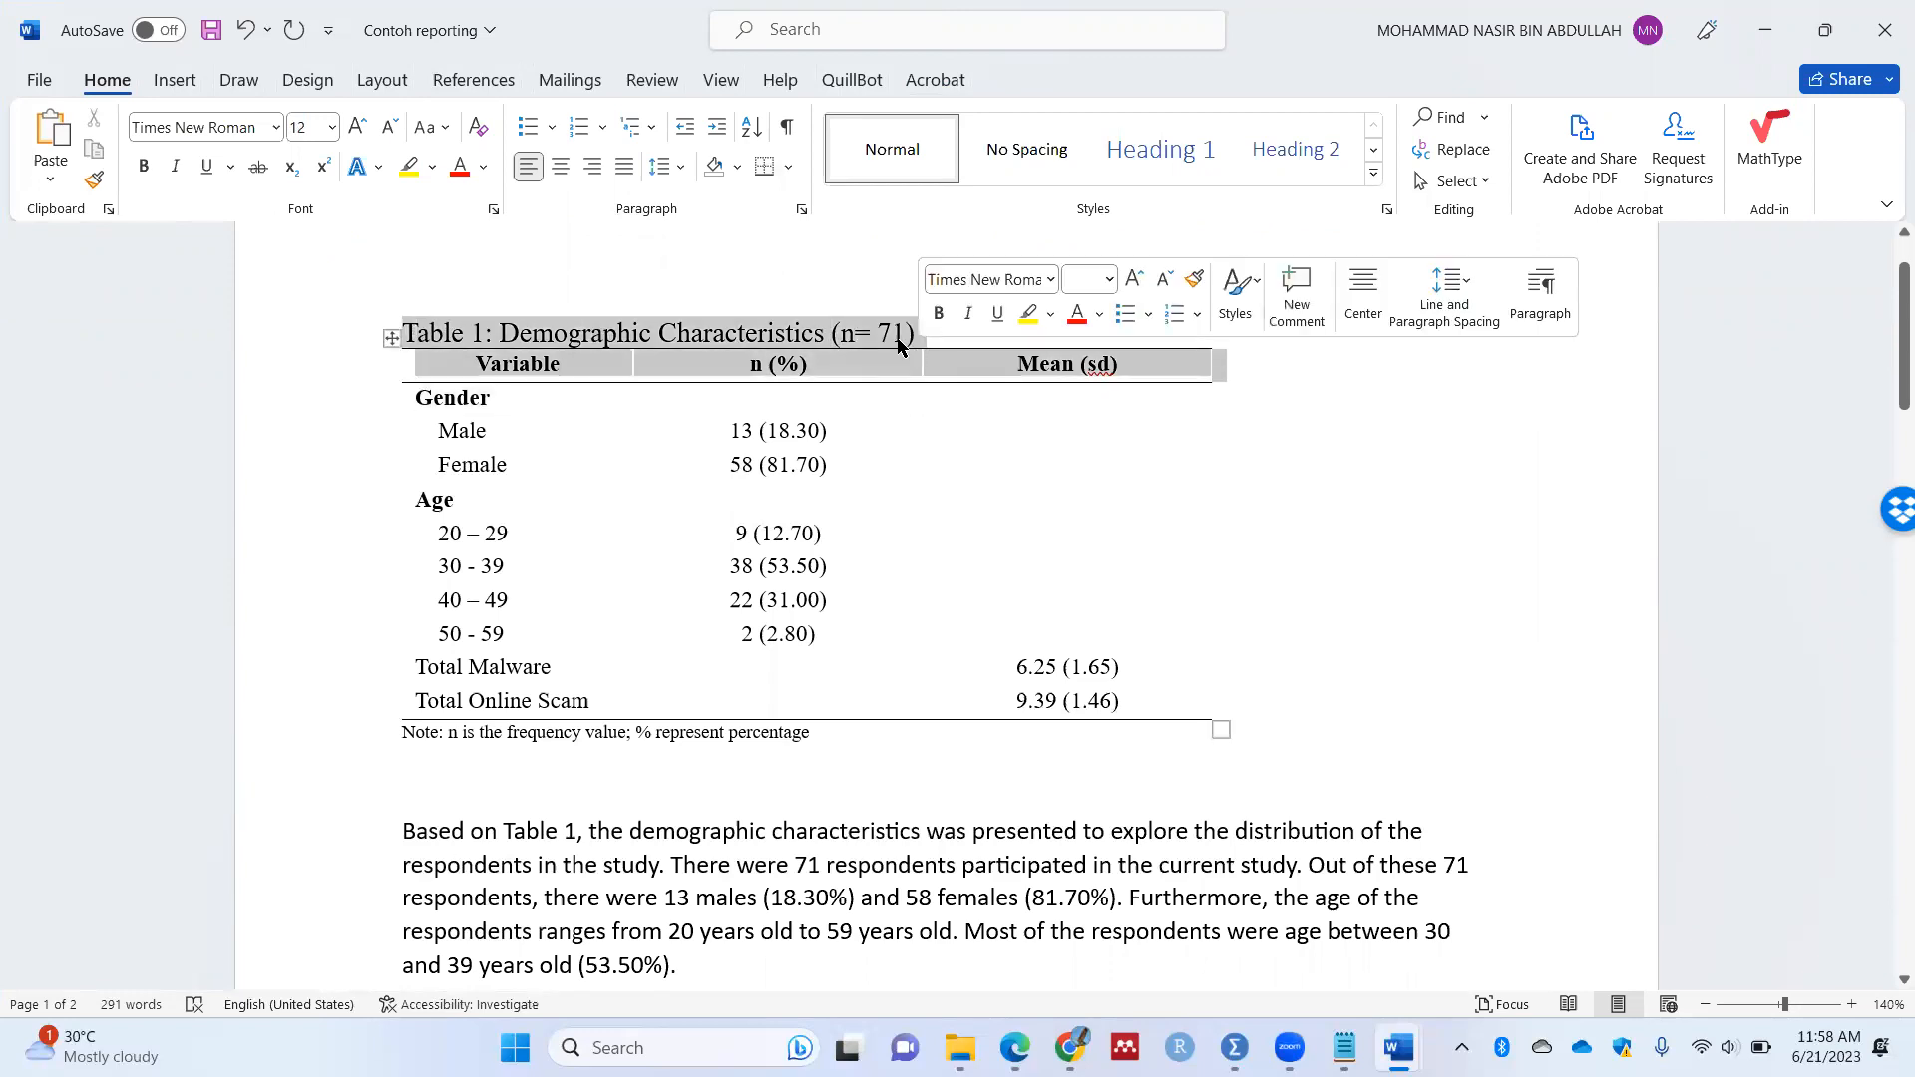
left_click(945, 389)
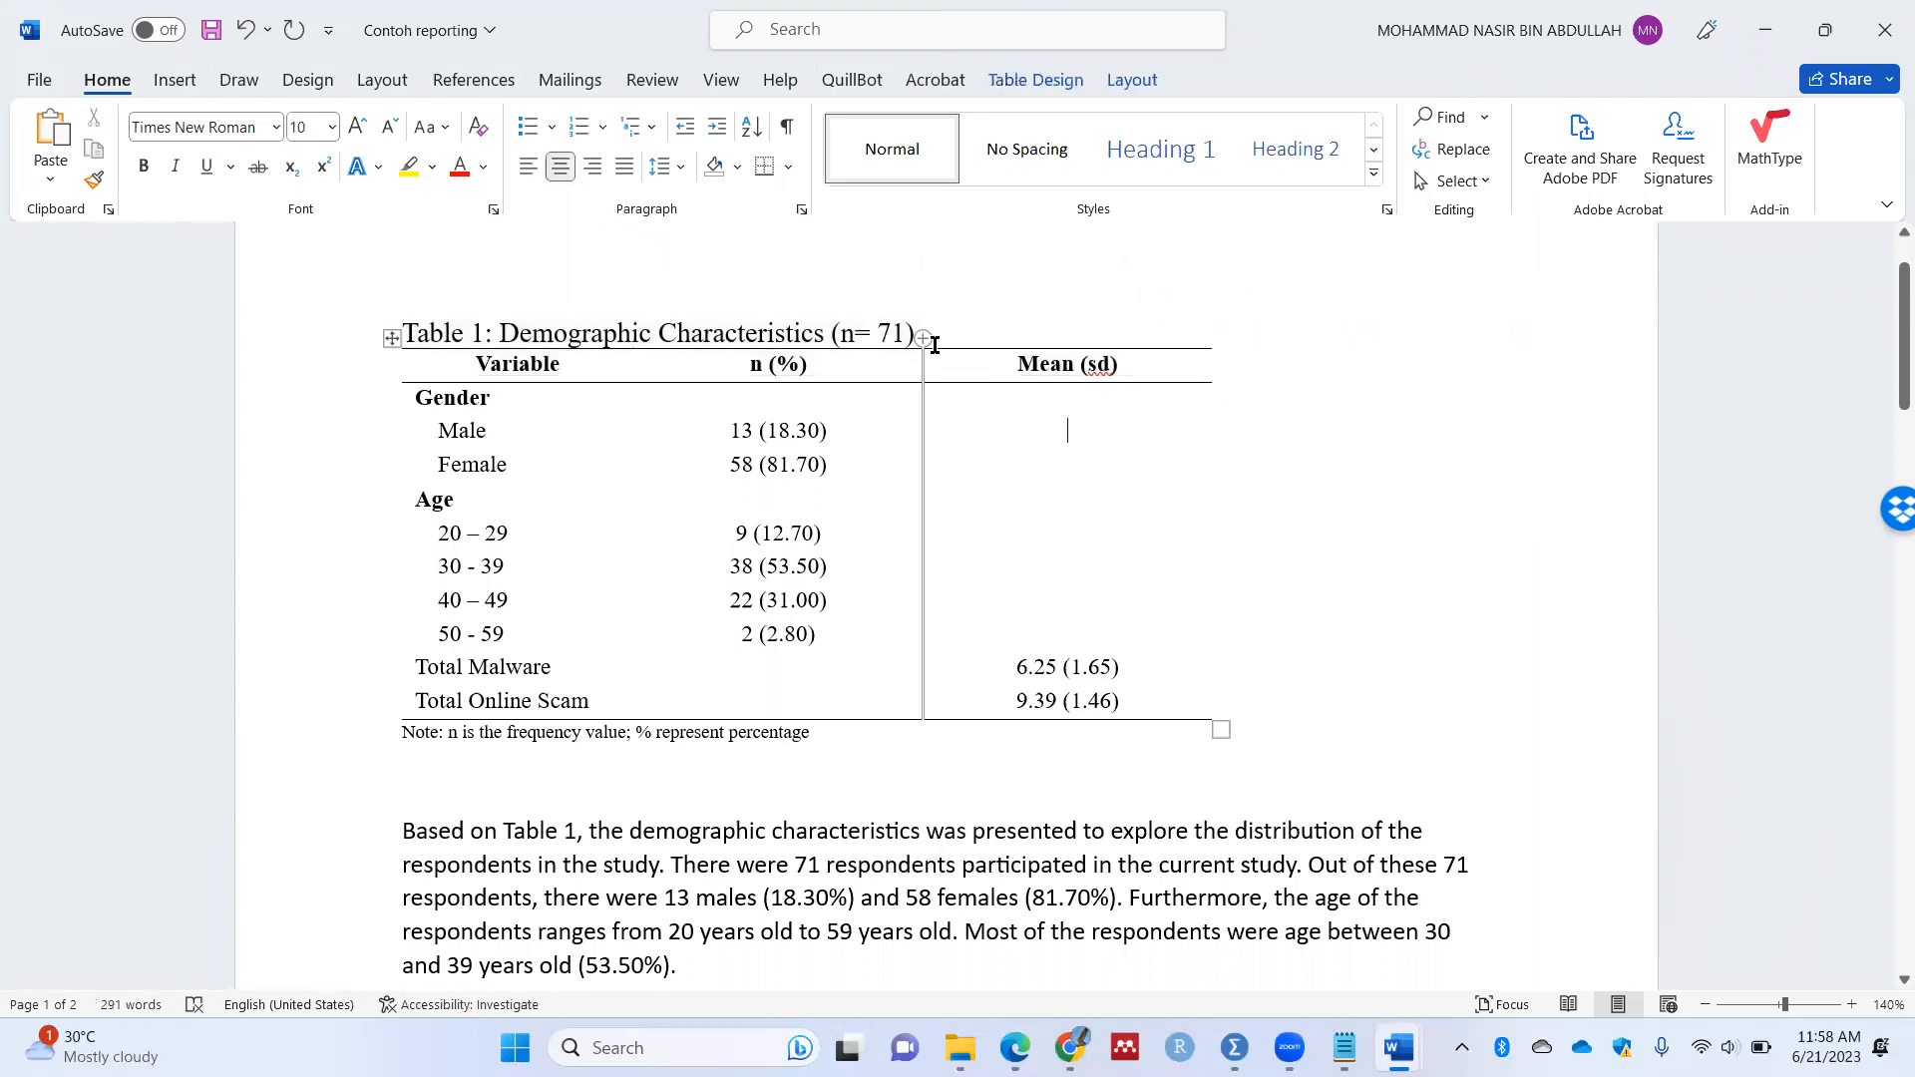
Step: Inspect the Table 1 title's paragraph spacing and line spacing options without changing them
left_click_drag(937, 328, 407, 329)
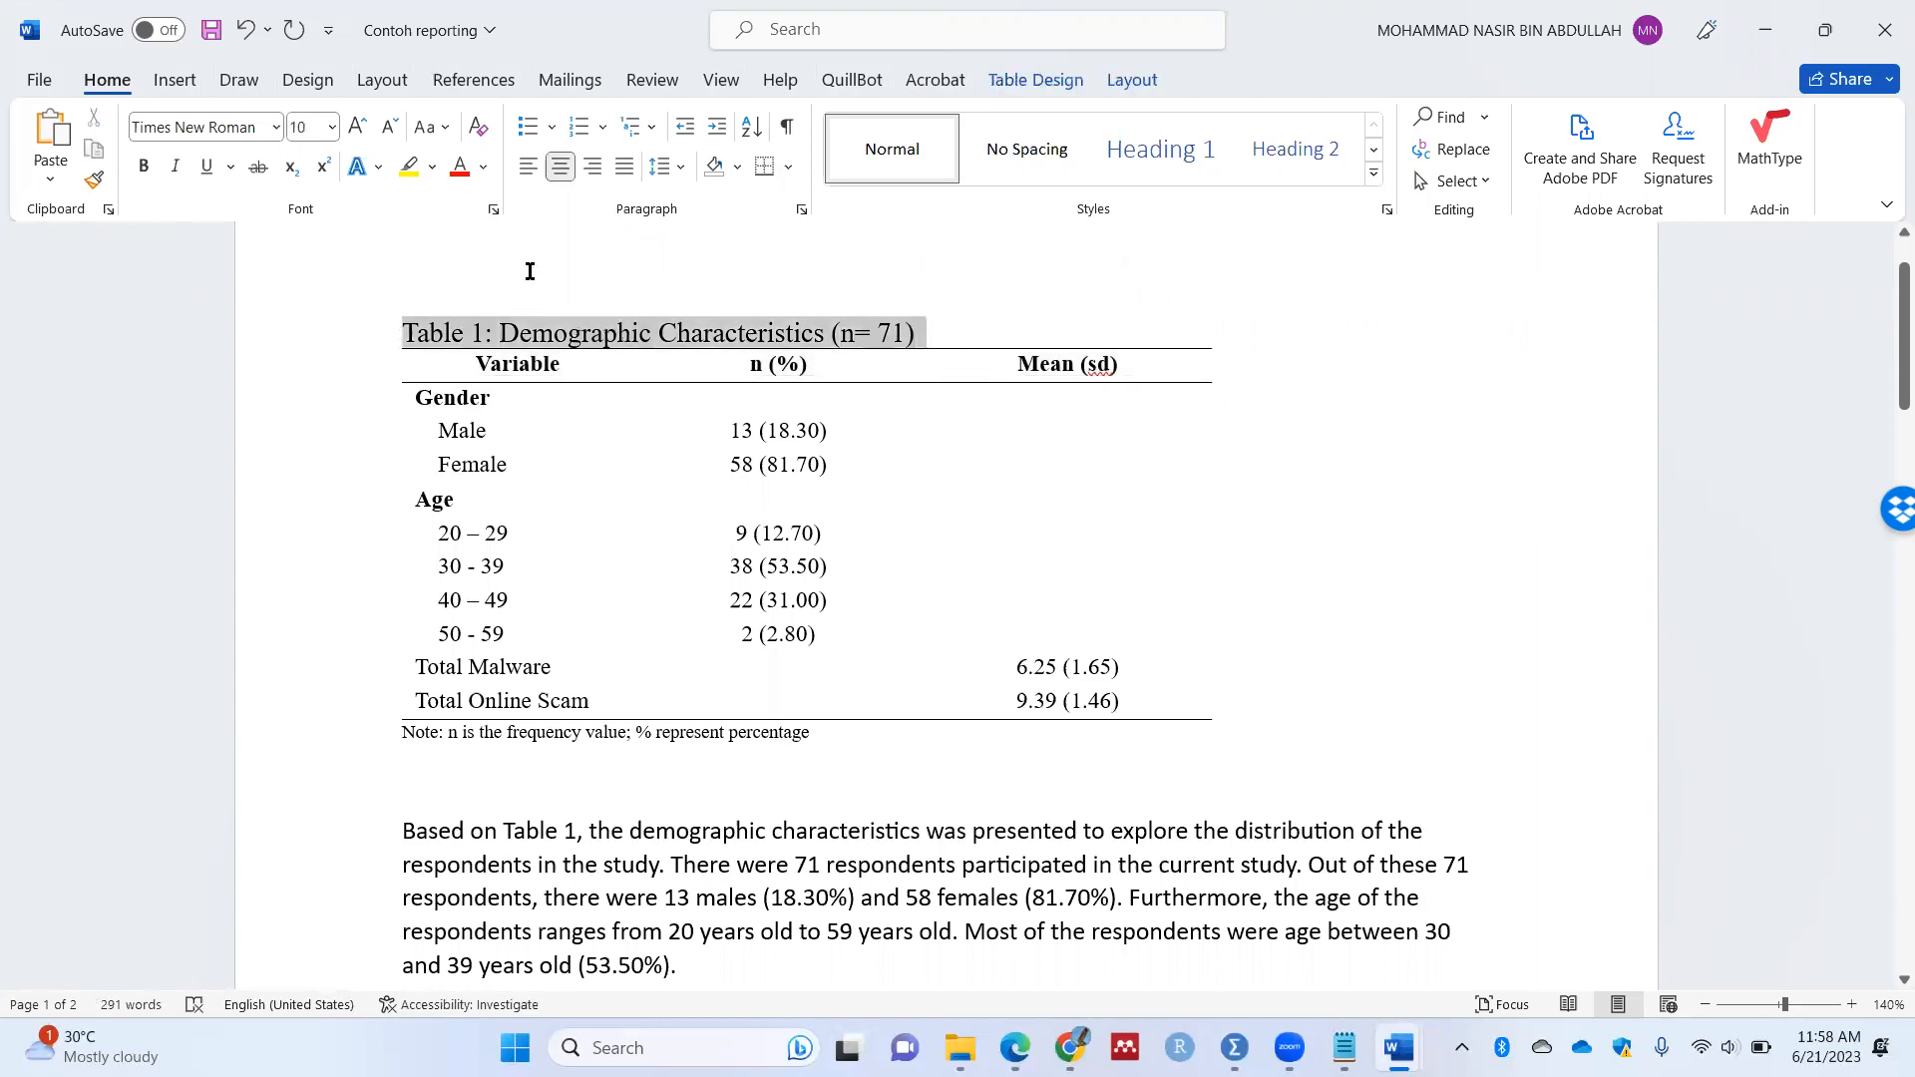
left_click(799, 209)
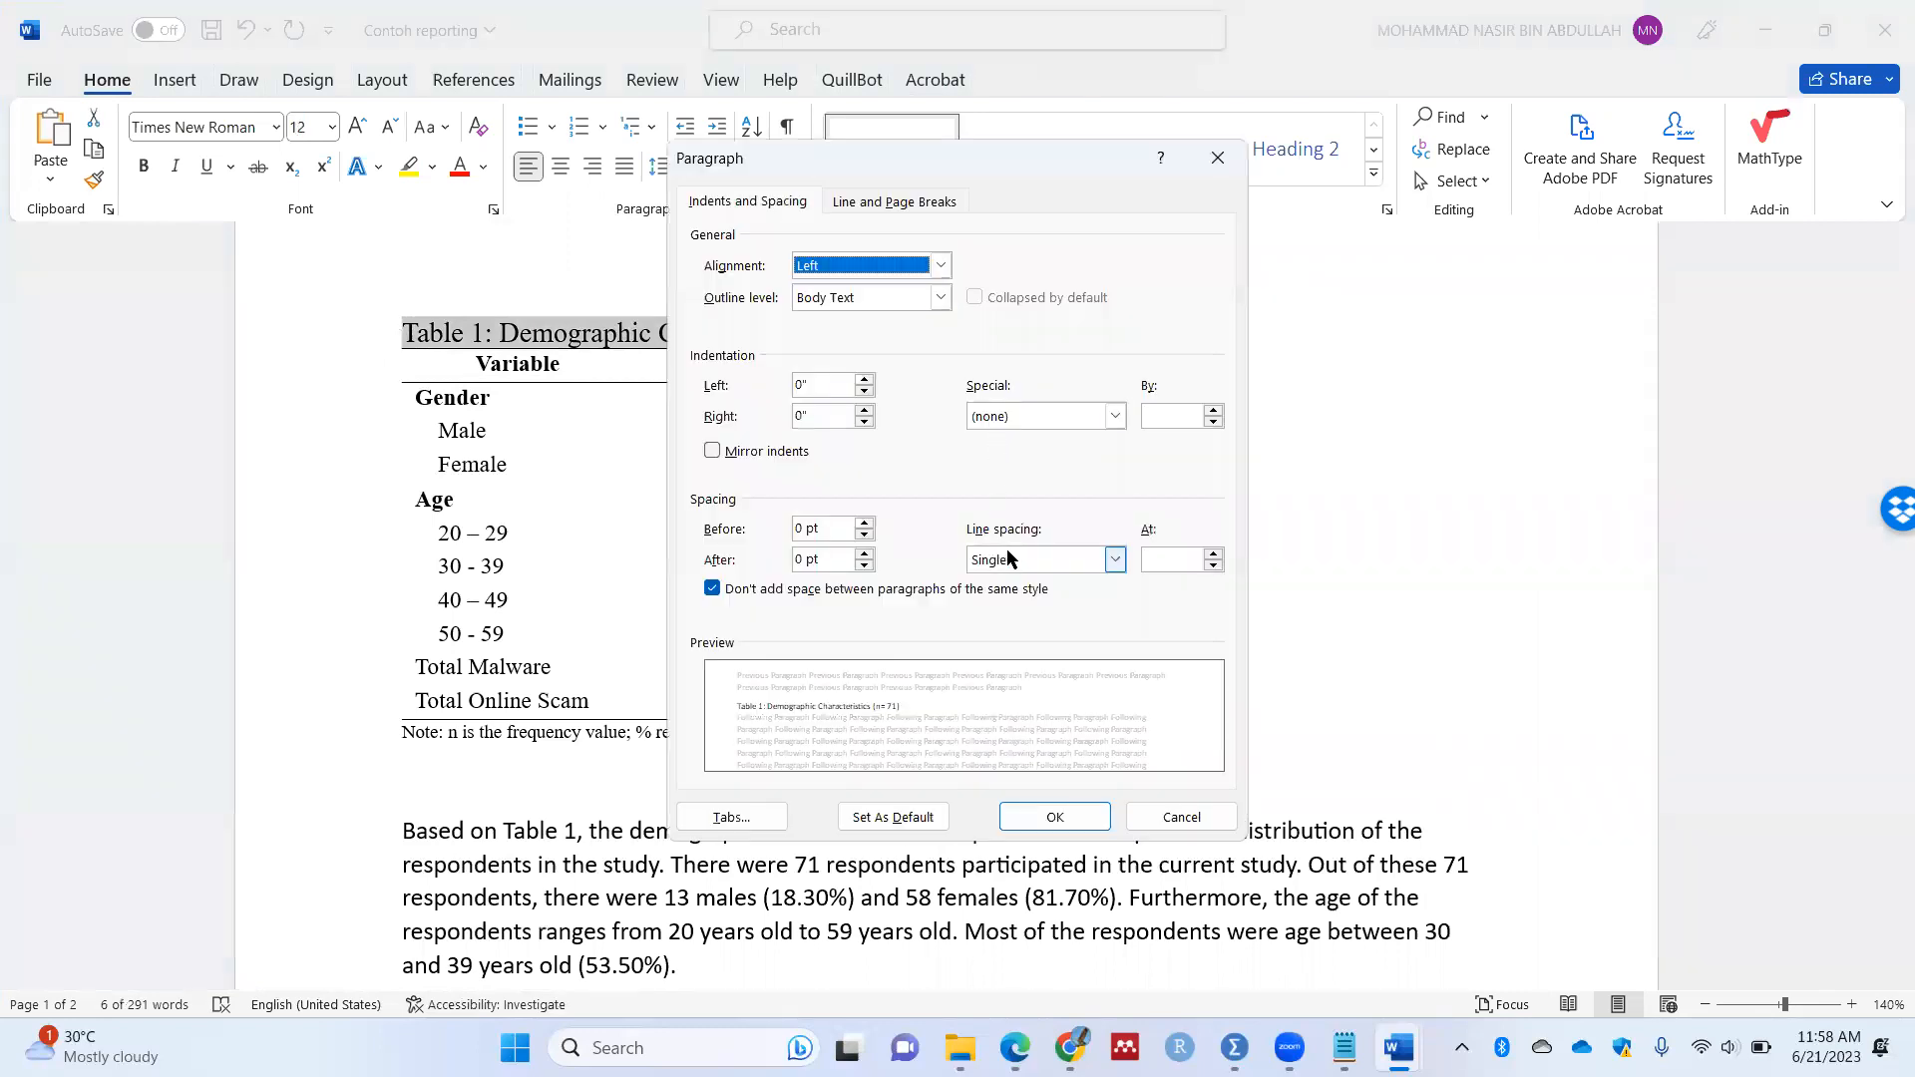
left_click(1114, 560)
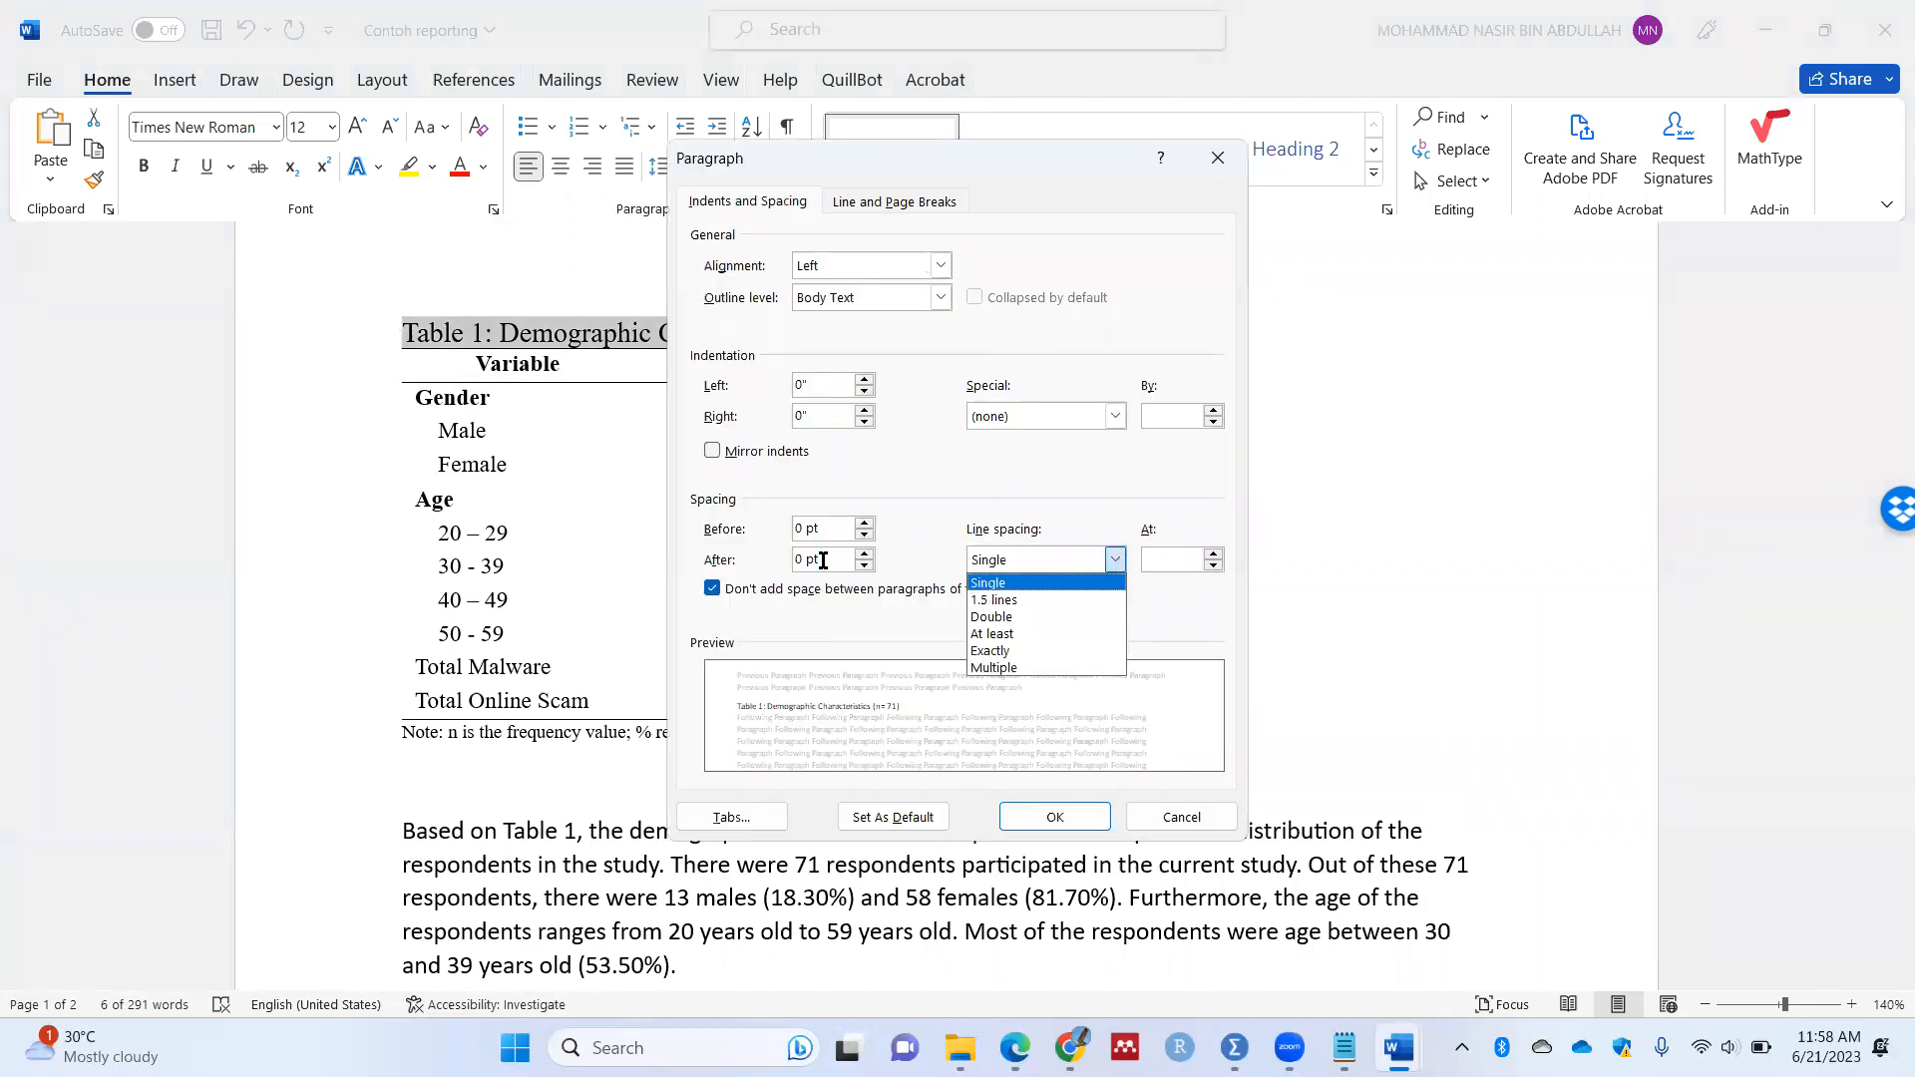
left_click(1137, 813)
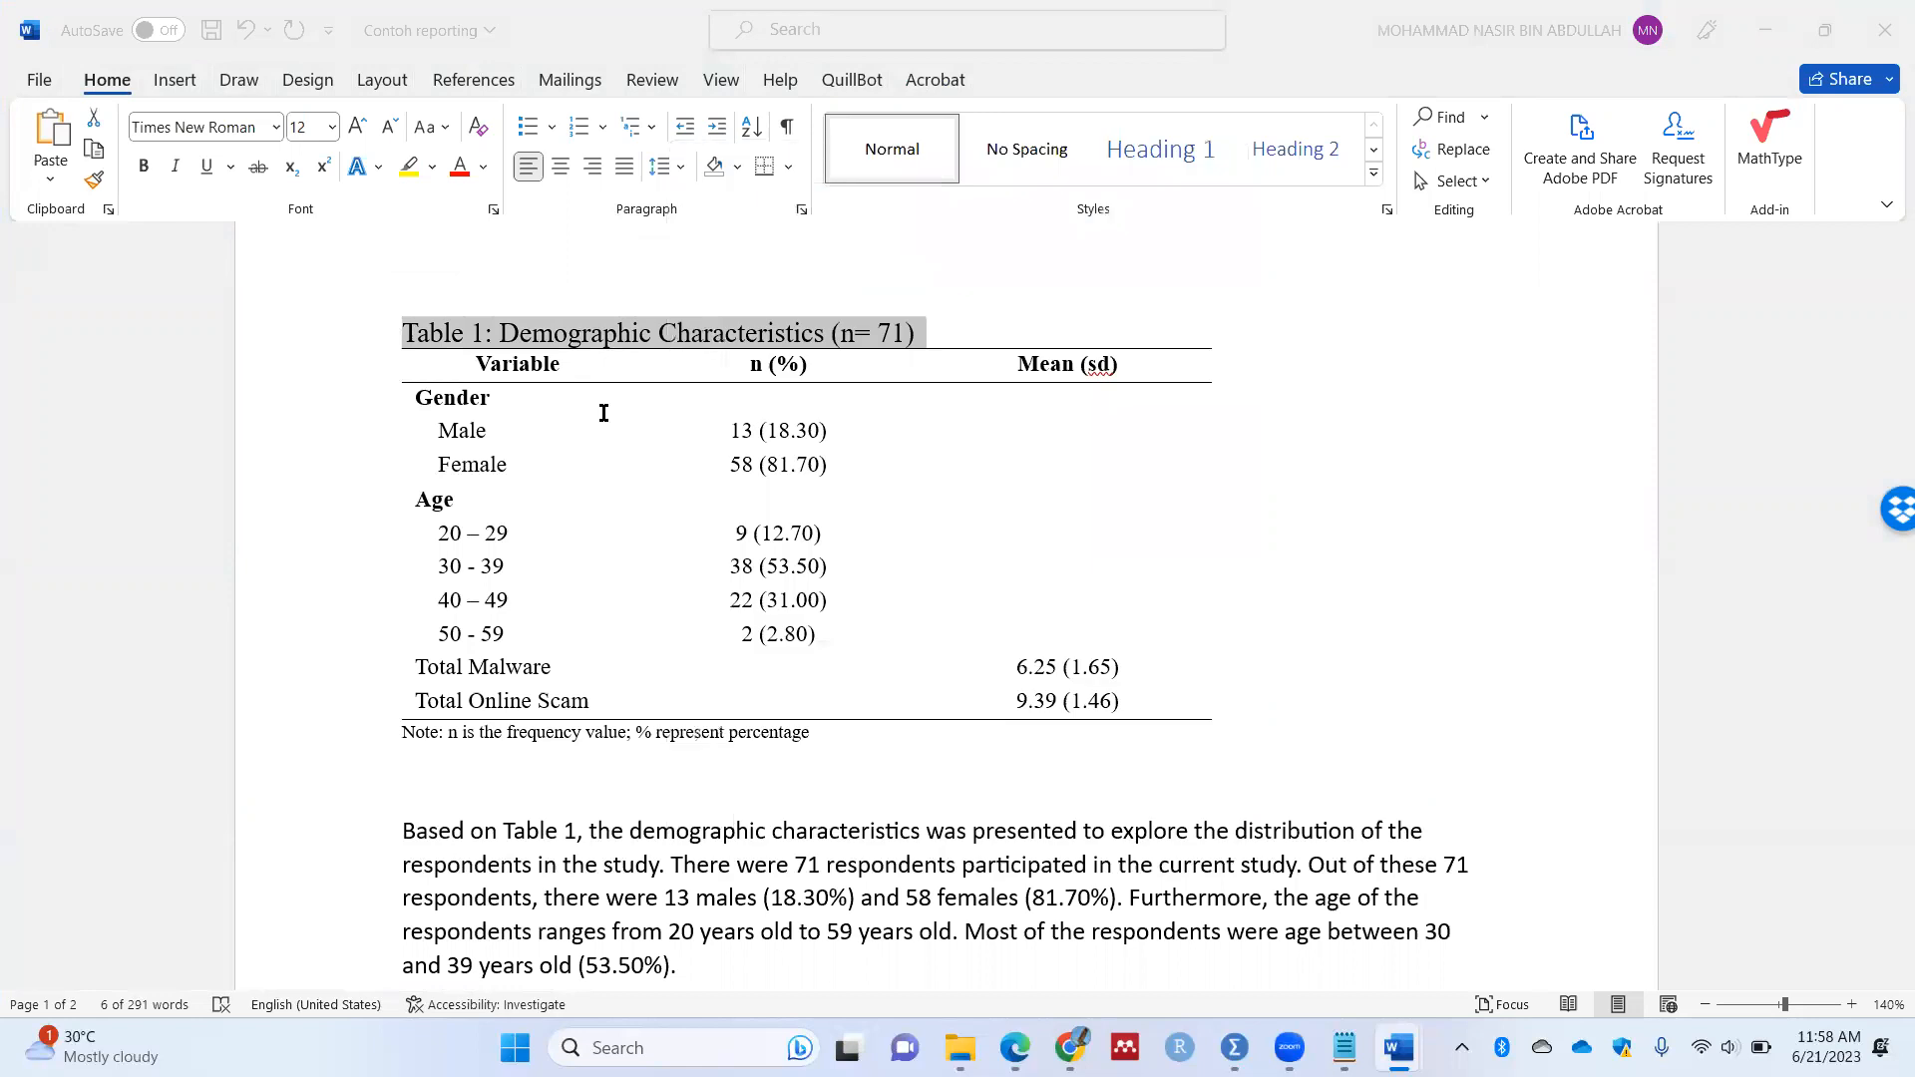
left_click(491, 367)
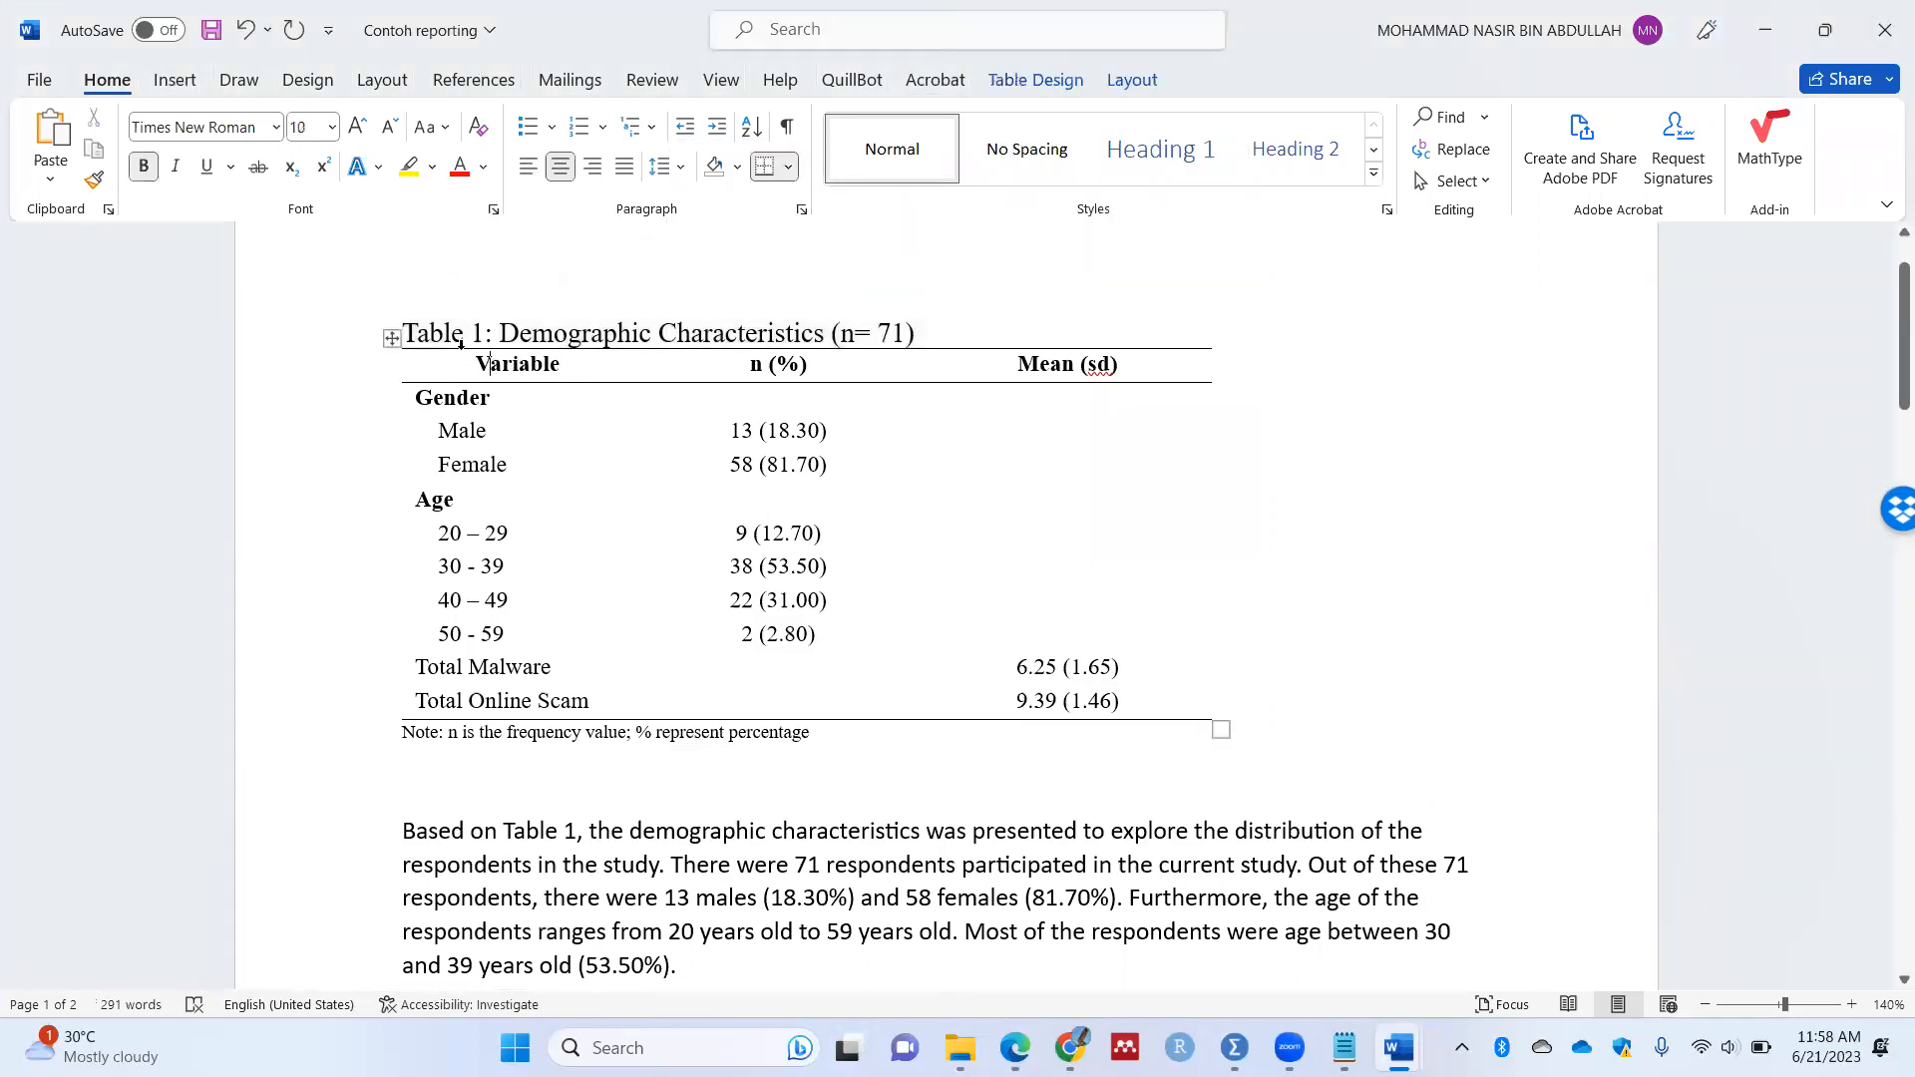
Step: Check the font and size used for the Table 1 body and for the note below it
mouse_move(466, 361)
left_mouse_down()
mouse_move(765, 380)
mouse_move(1044, 470)
mouse_move(1057, 649)
mouse_move(1084, 716)
left_mouse_up()
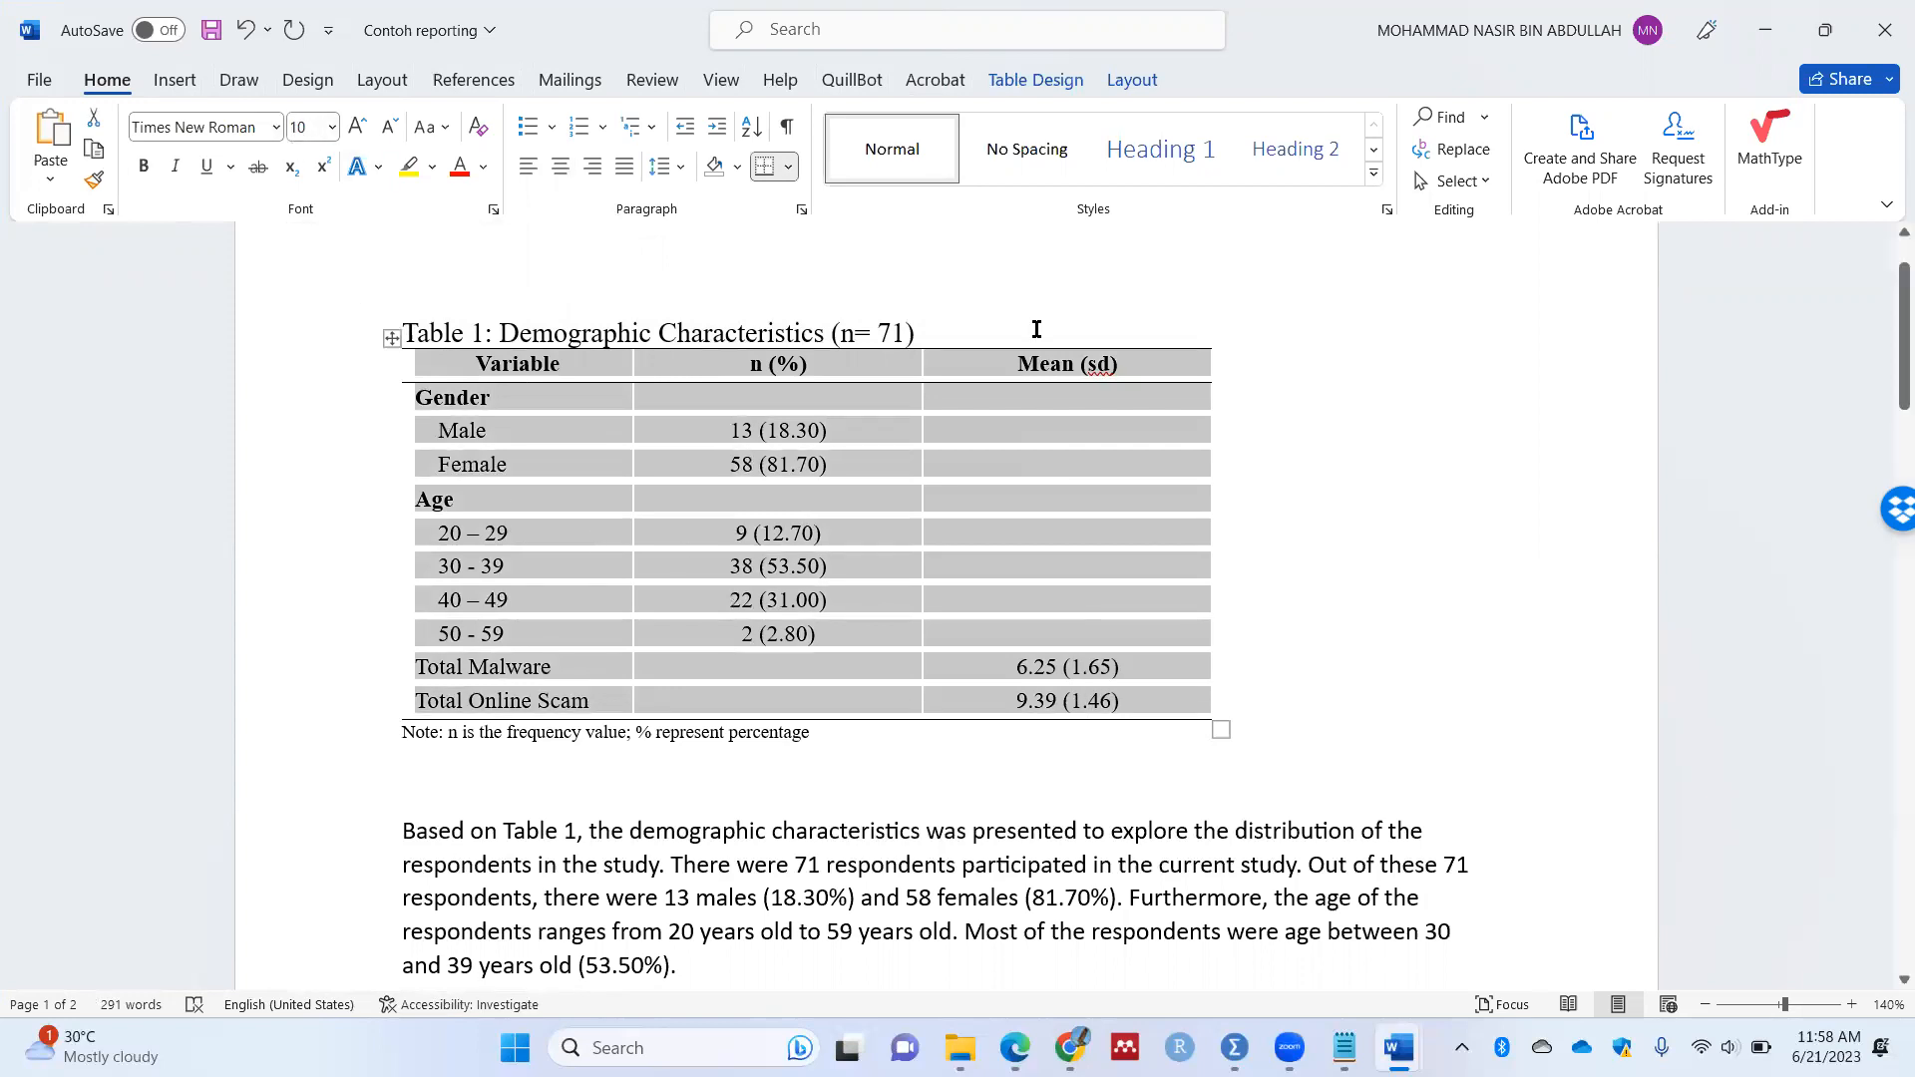
left_click(1034, 360)
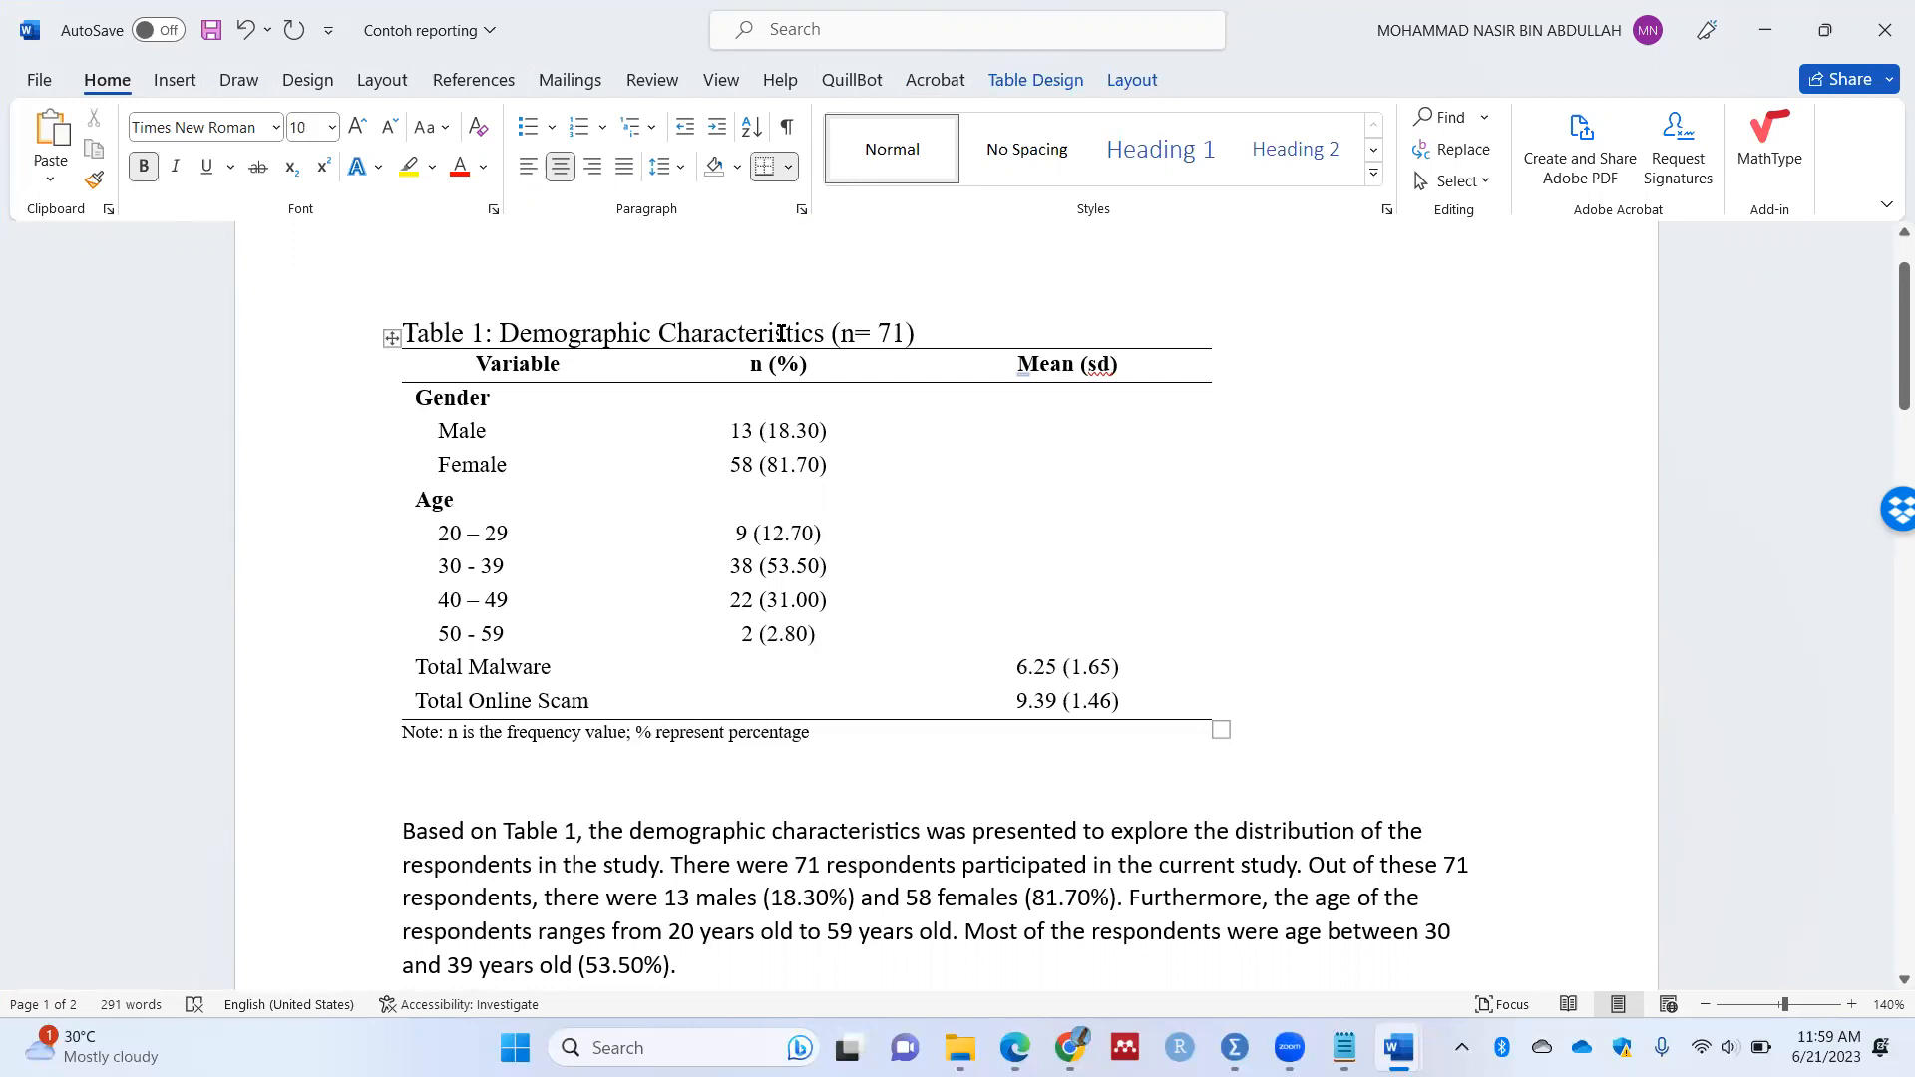
left_click_drag(406, 733, 793, 741)
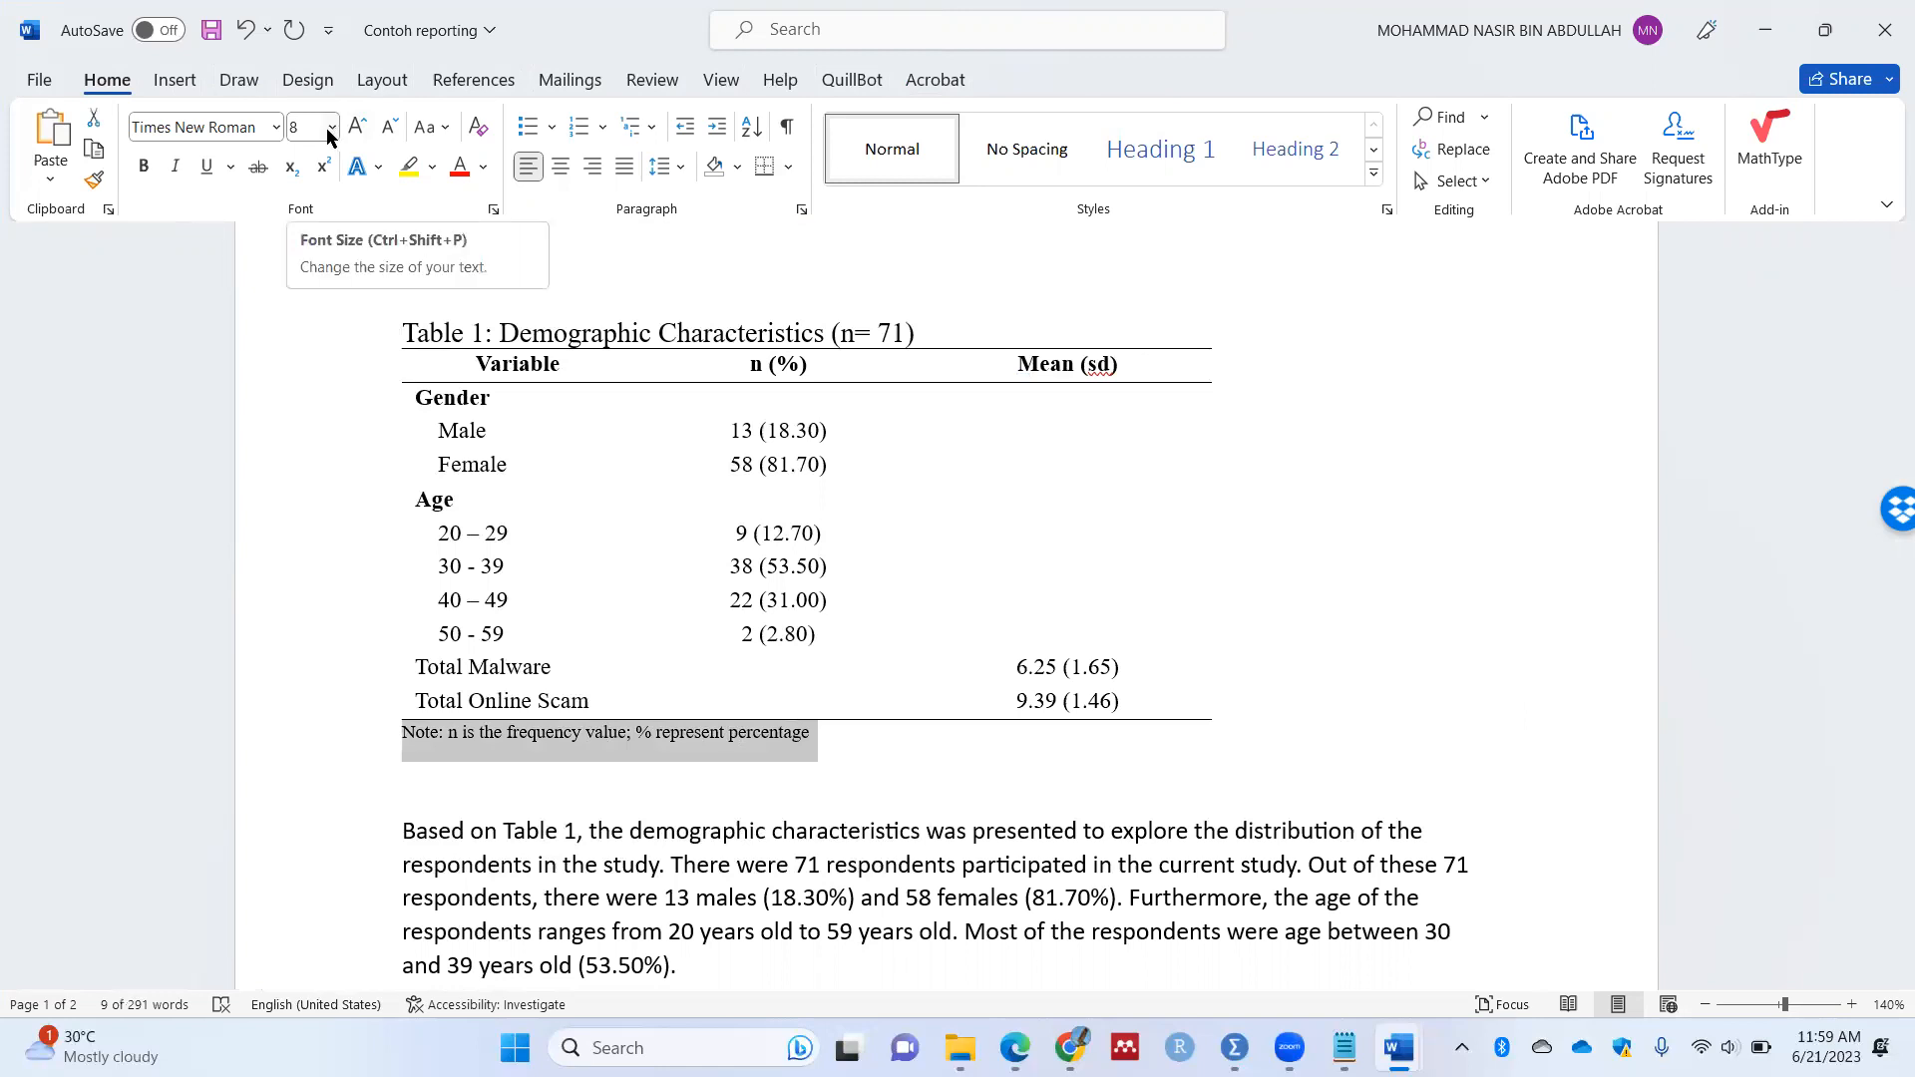
Step: Extend the note below Table 1 with ", sd represent standard deviation"
left_click(511, 738)
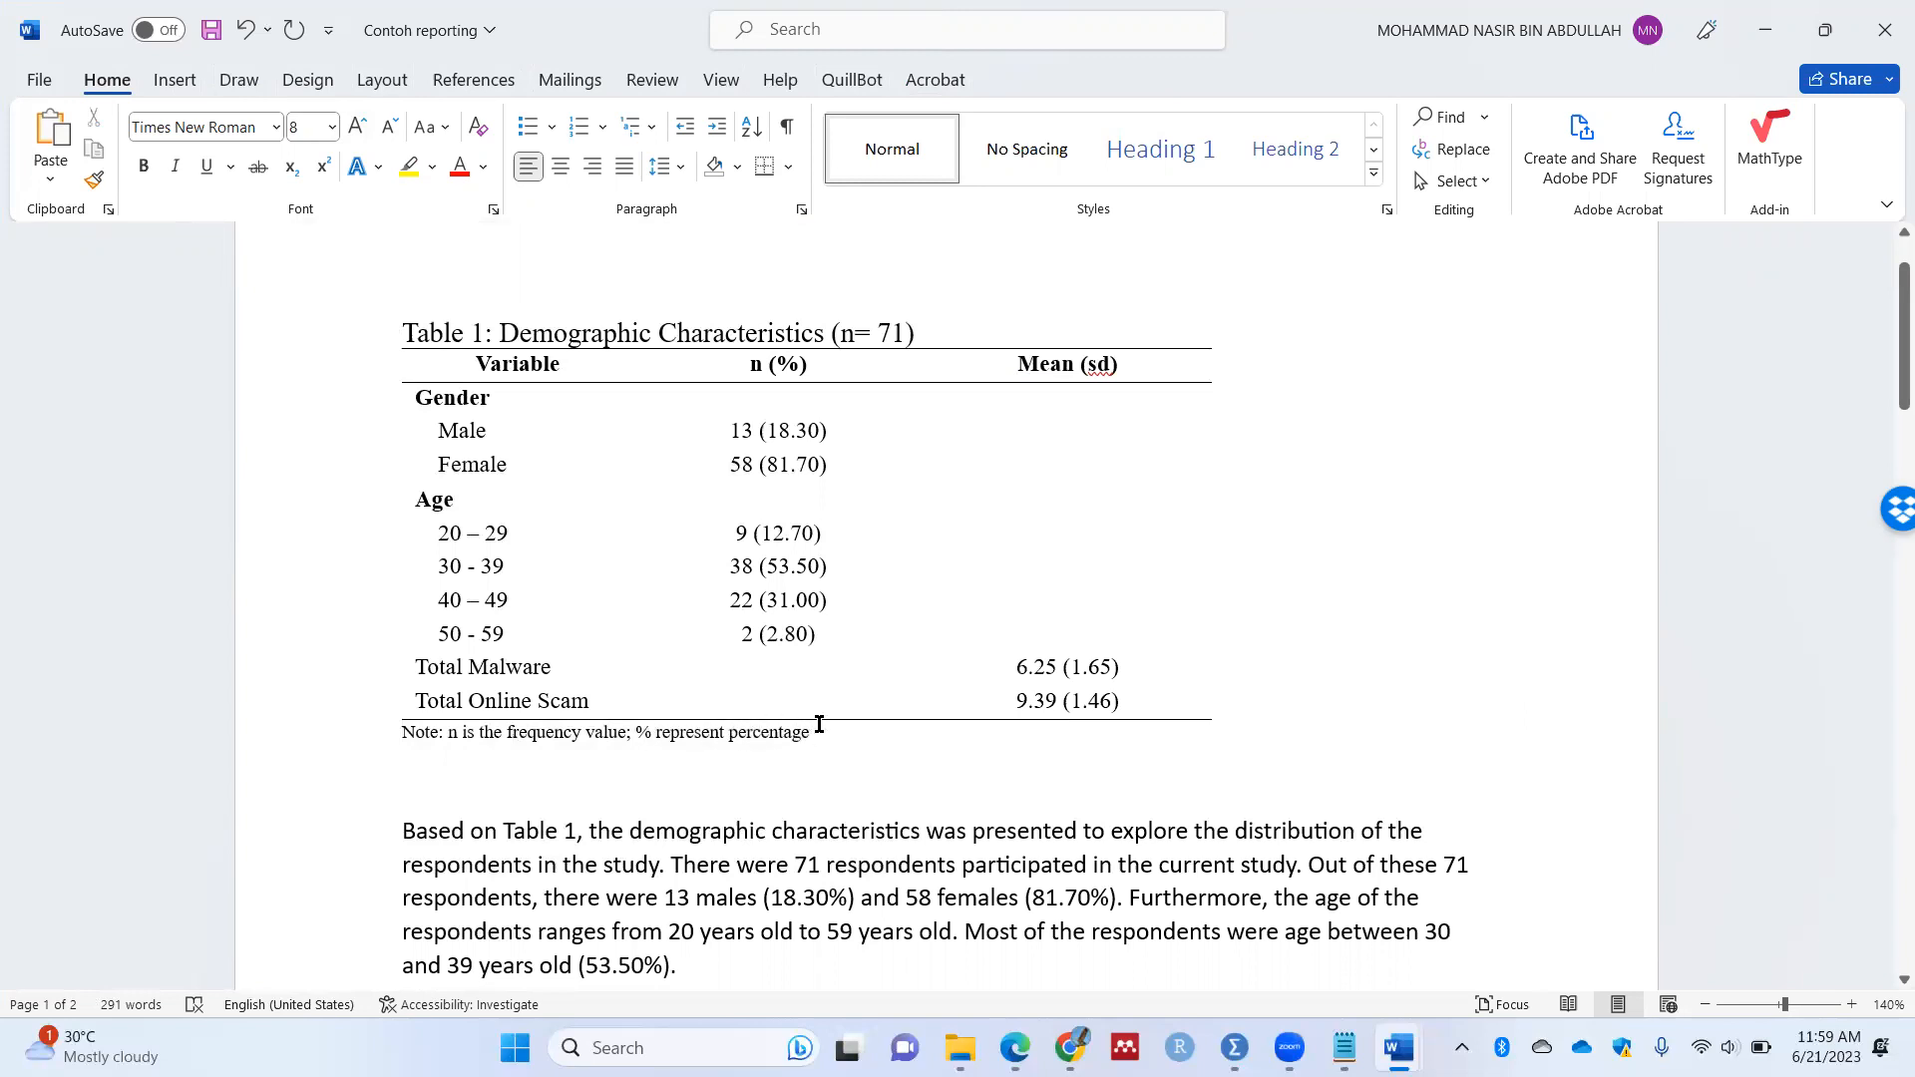
type("sd")
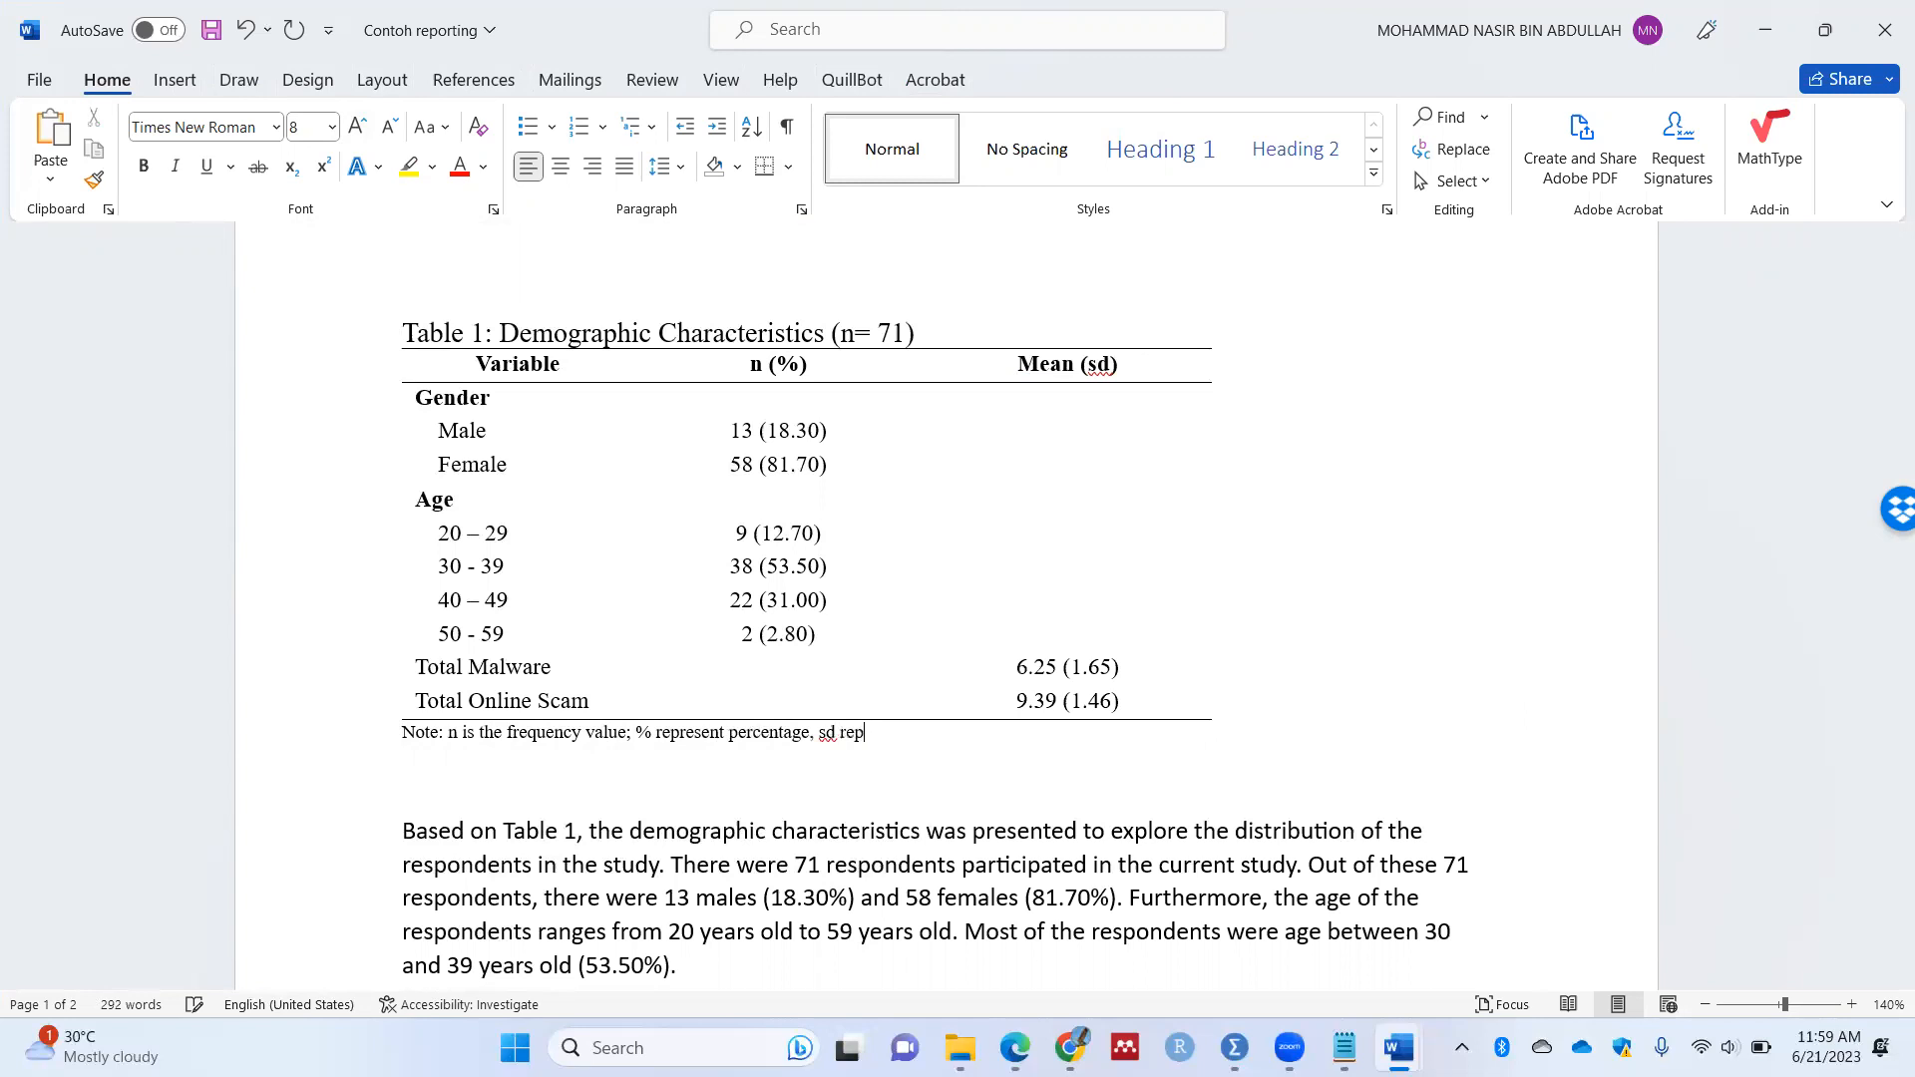
type(" represent standard deviation")
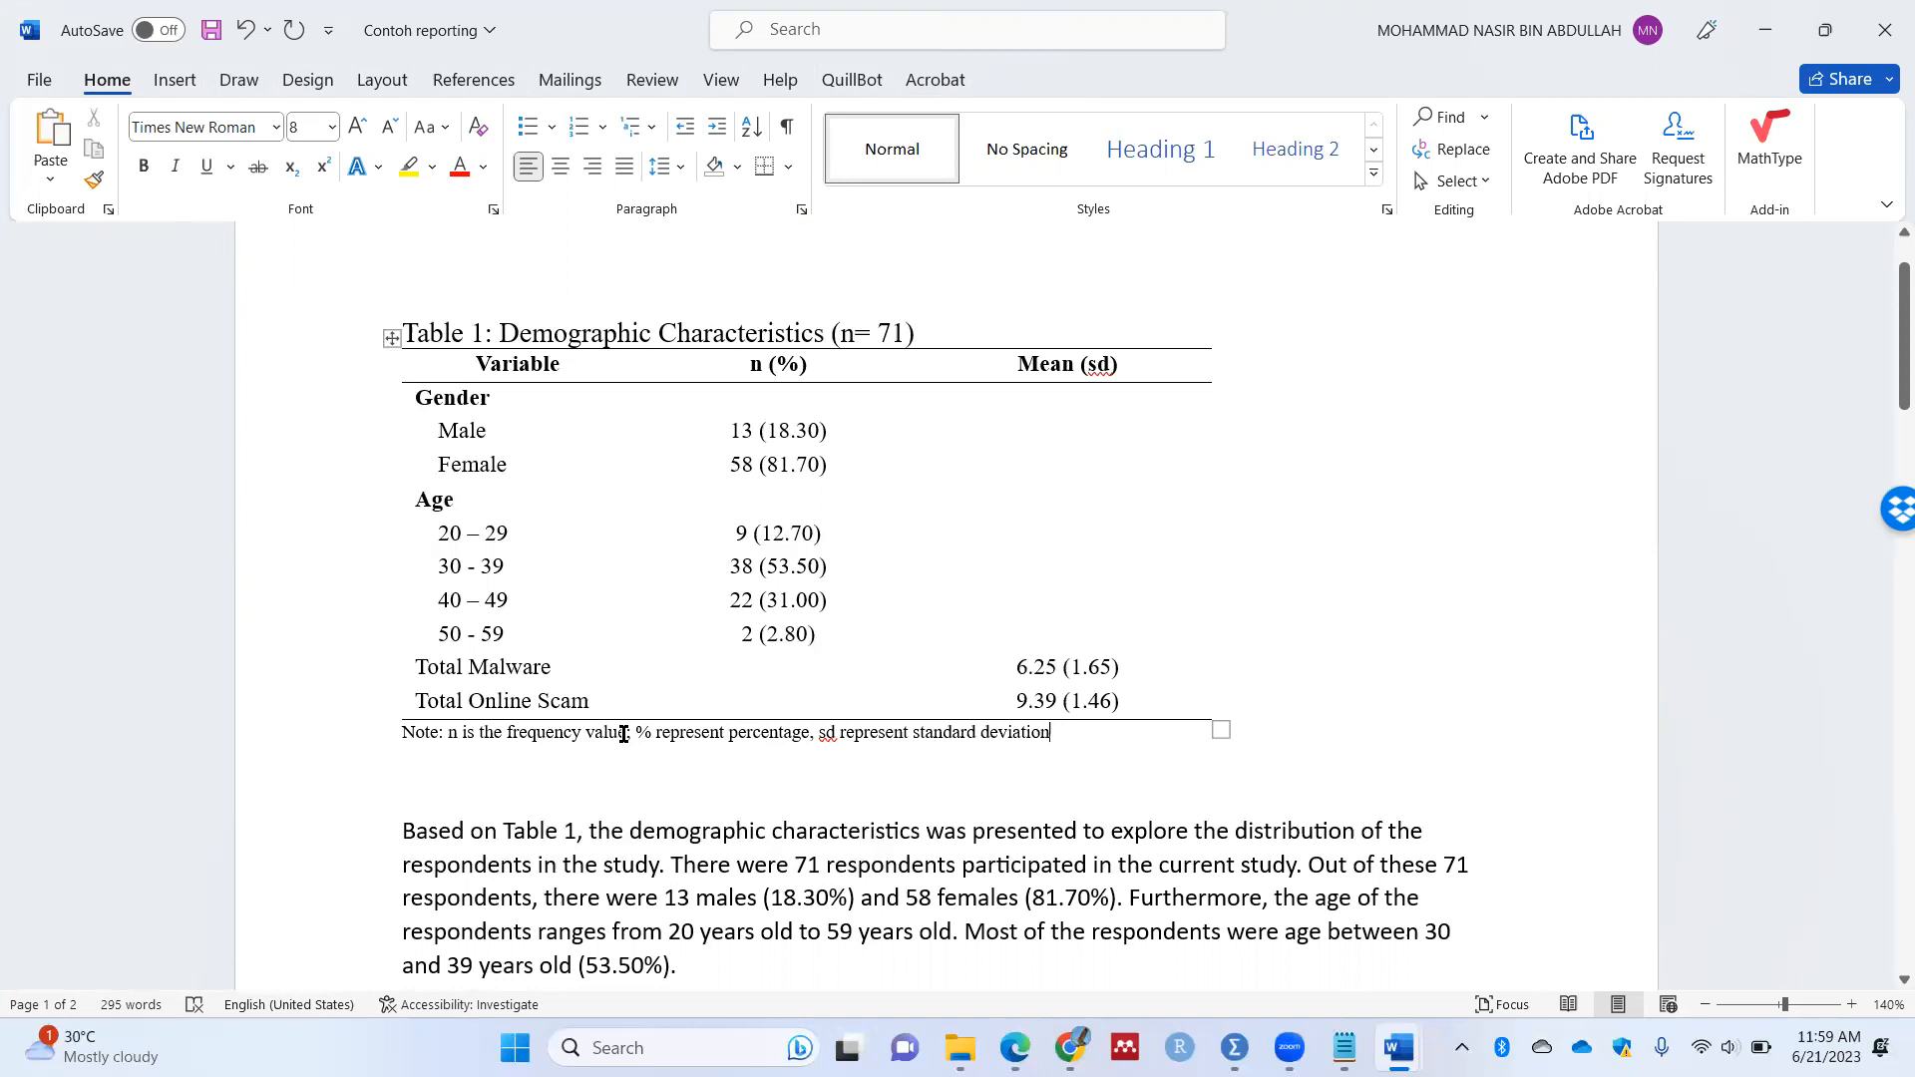
Step: Highlight Table 1 together with its title and note to review their shared font
left_click(515, 432)
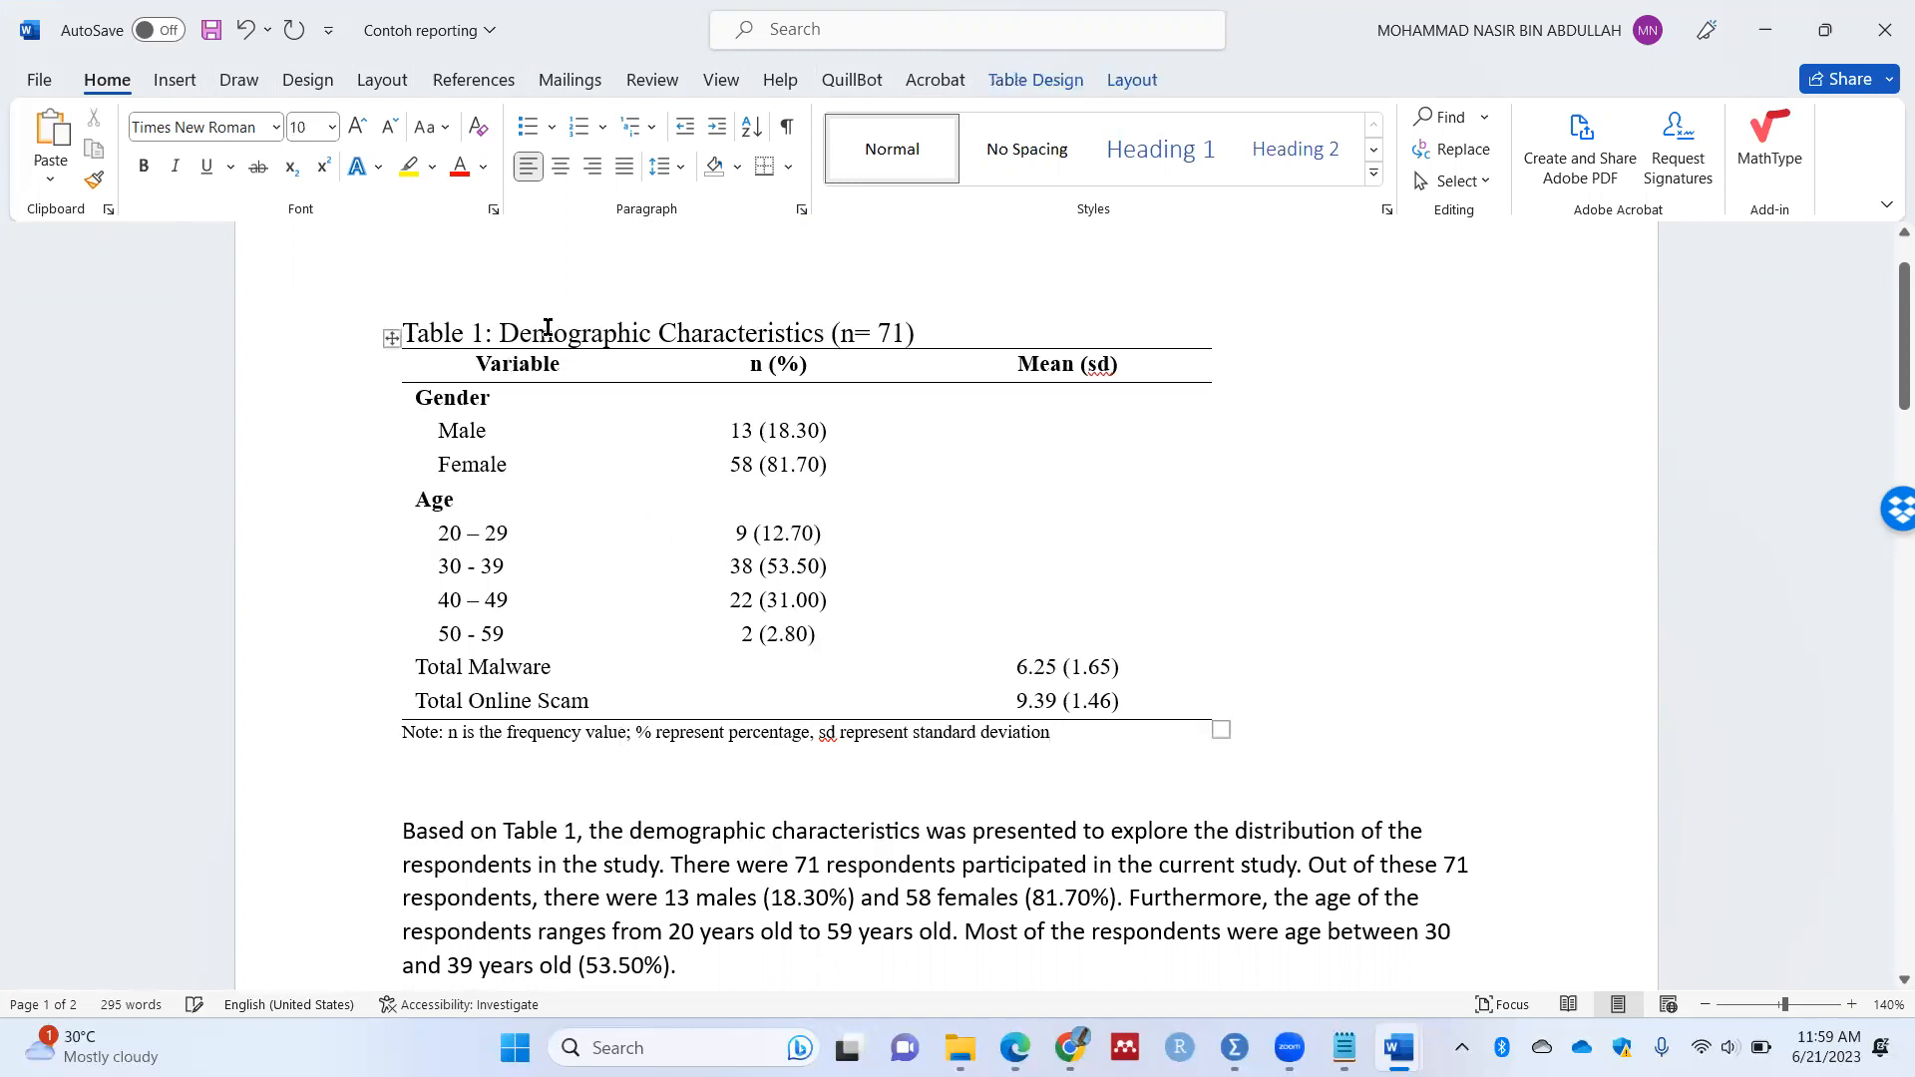
left_click(539, 335)
left_click_drag(398, 332, 1141, 750)
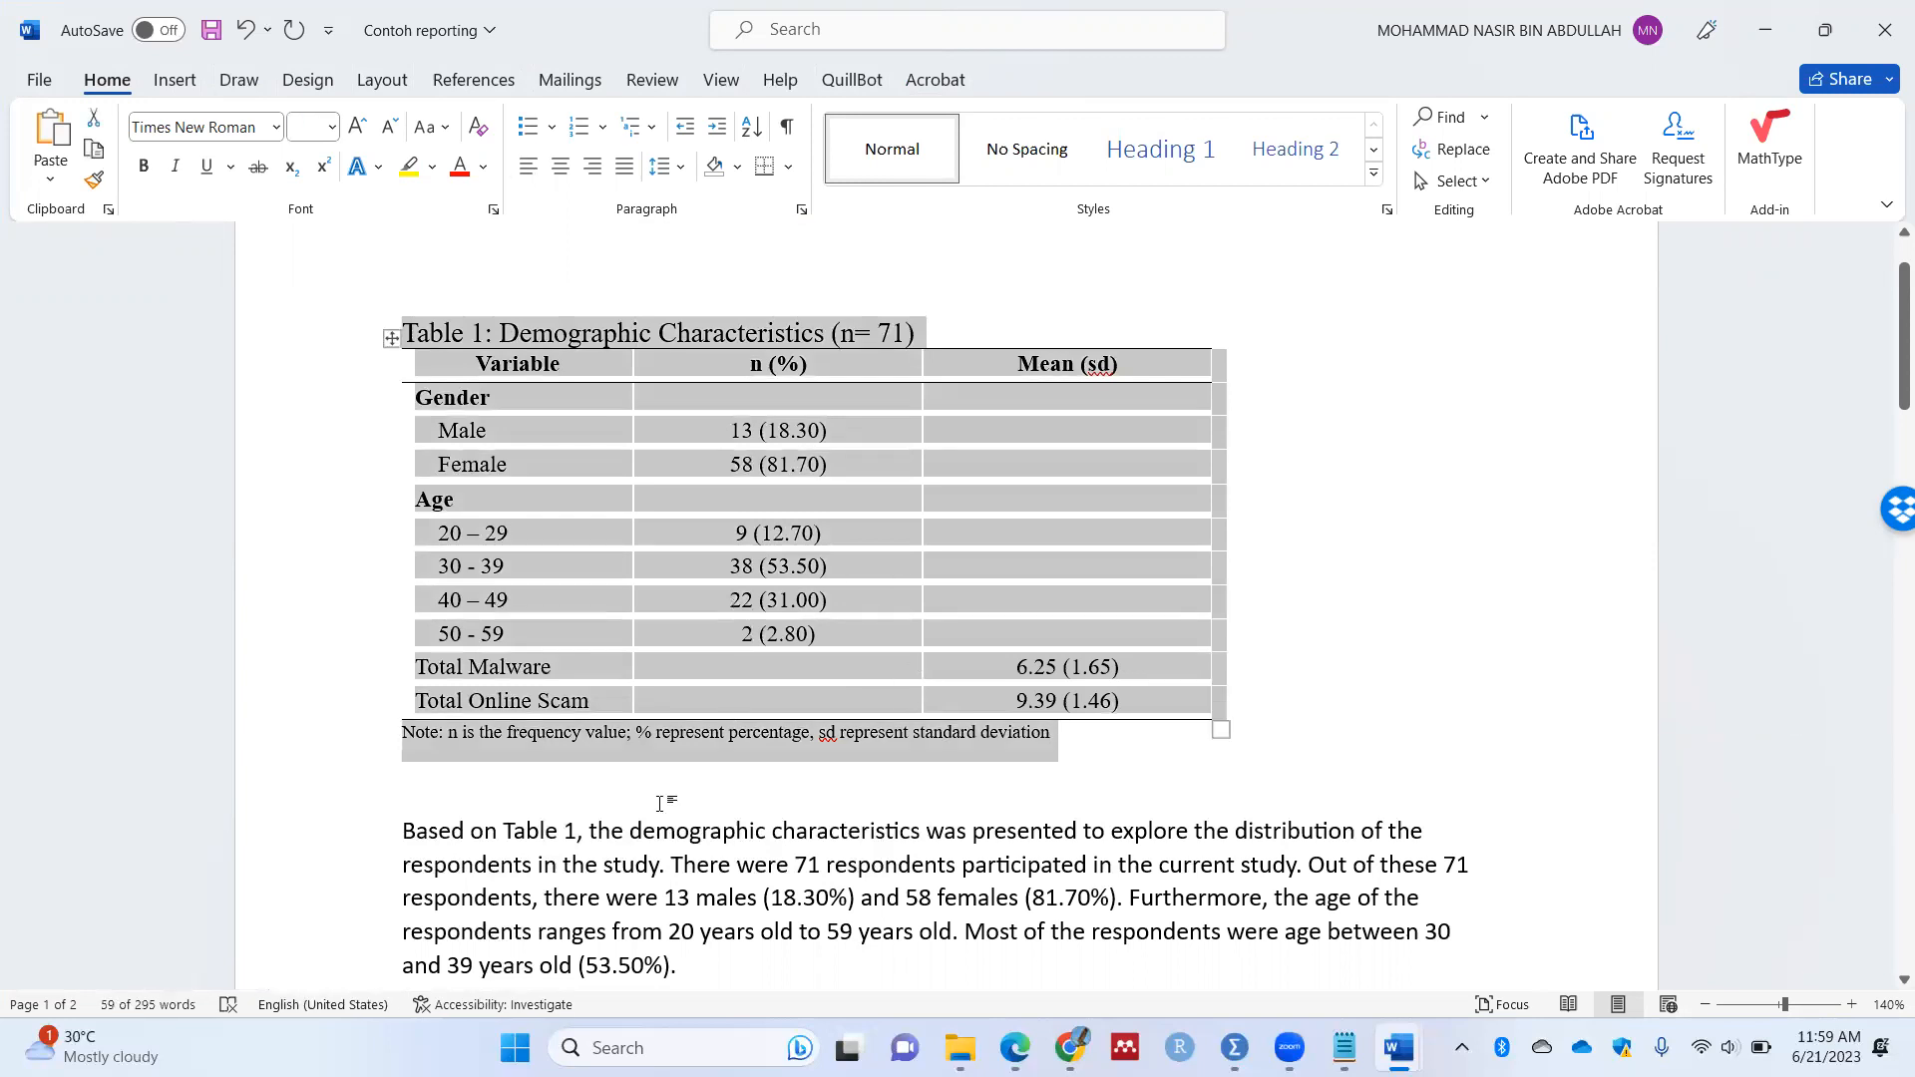
Step: Format the write-up paragraph below Table 1 in Times New Roman, size 12
scroll(589, 798, "down", 3)
left_click_drag(713, 738, 402, 577)
left_click(232, 127)
type("Times New Roman")
key("Tab")
type("12")
key("Return")
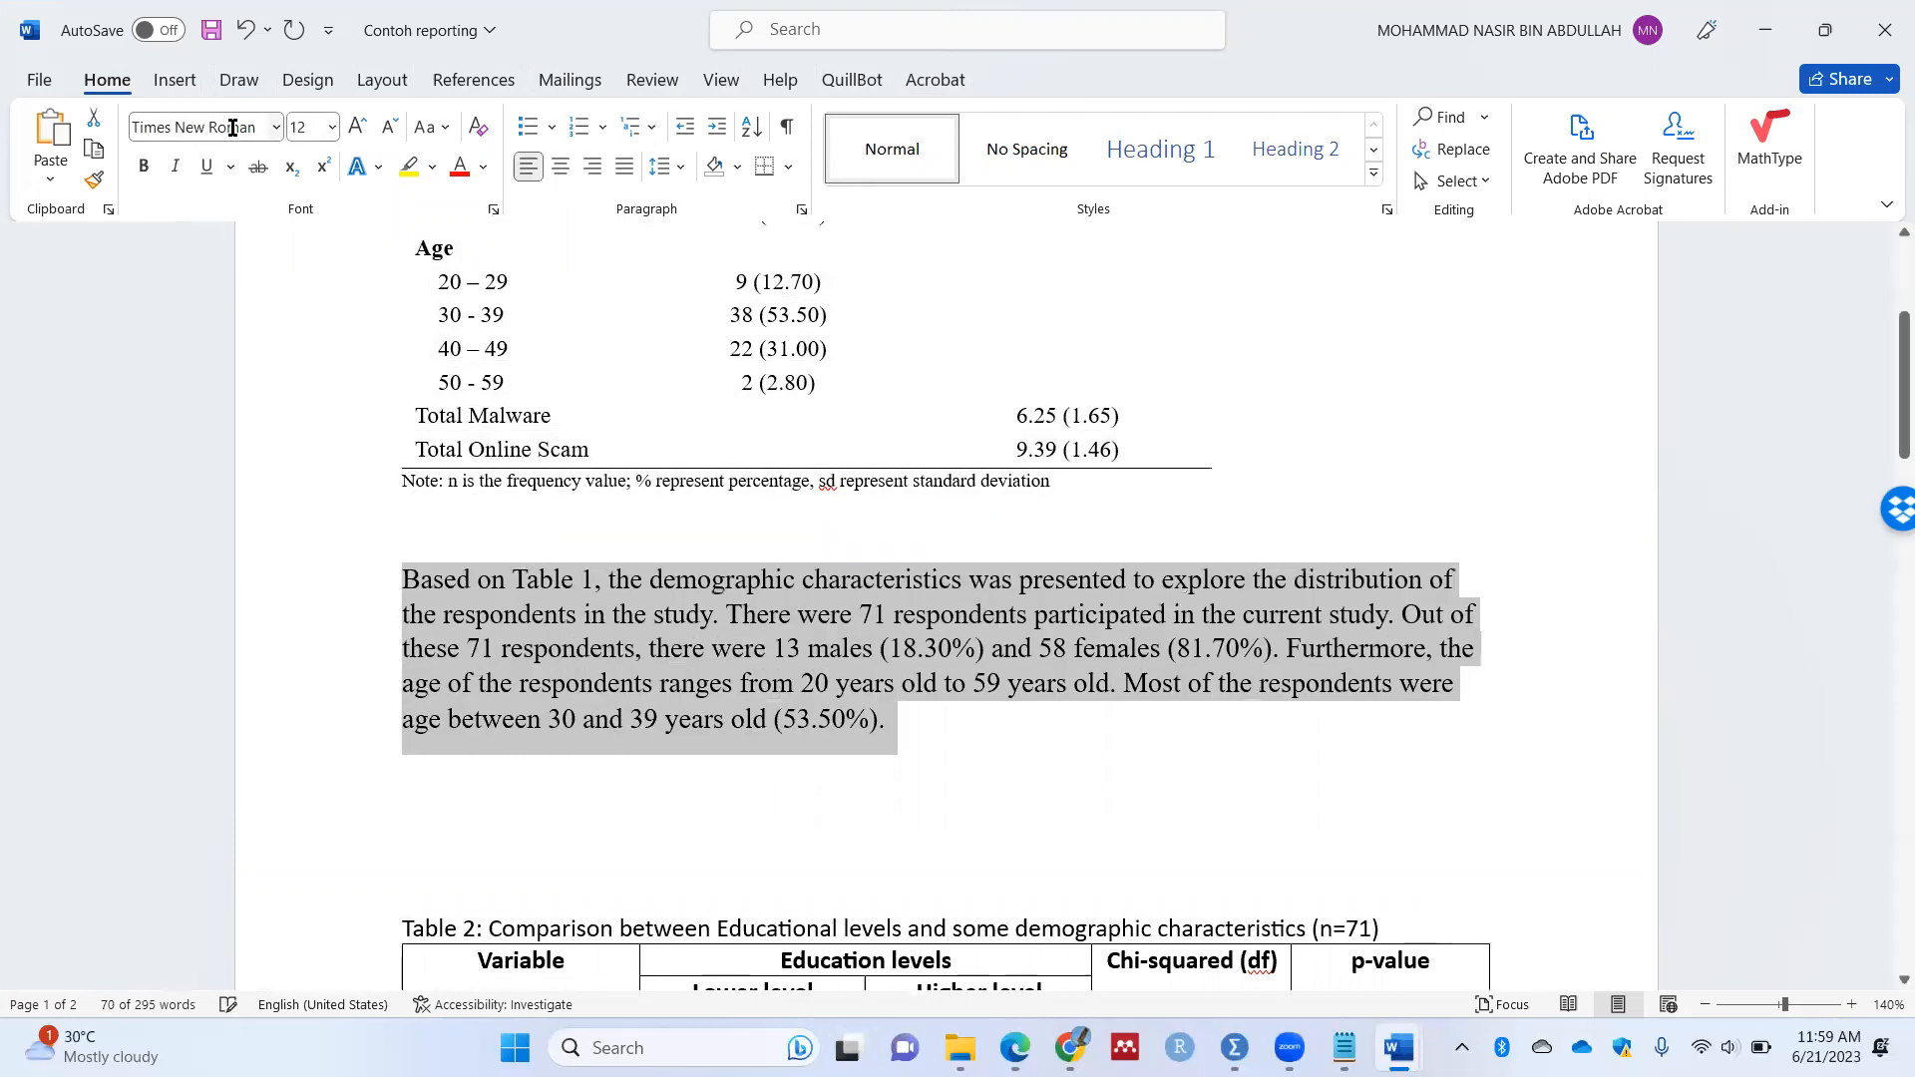
Step: Justify the write-up paragraph below Table 1 and set its spacing to 1.5 lines with 0 pt after
left_click(626, 167)
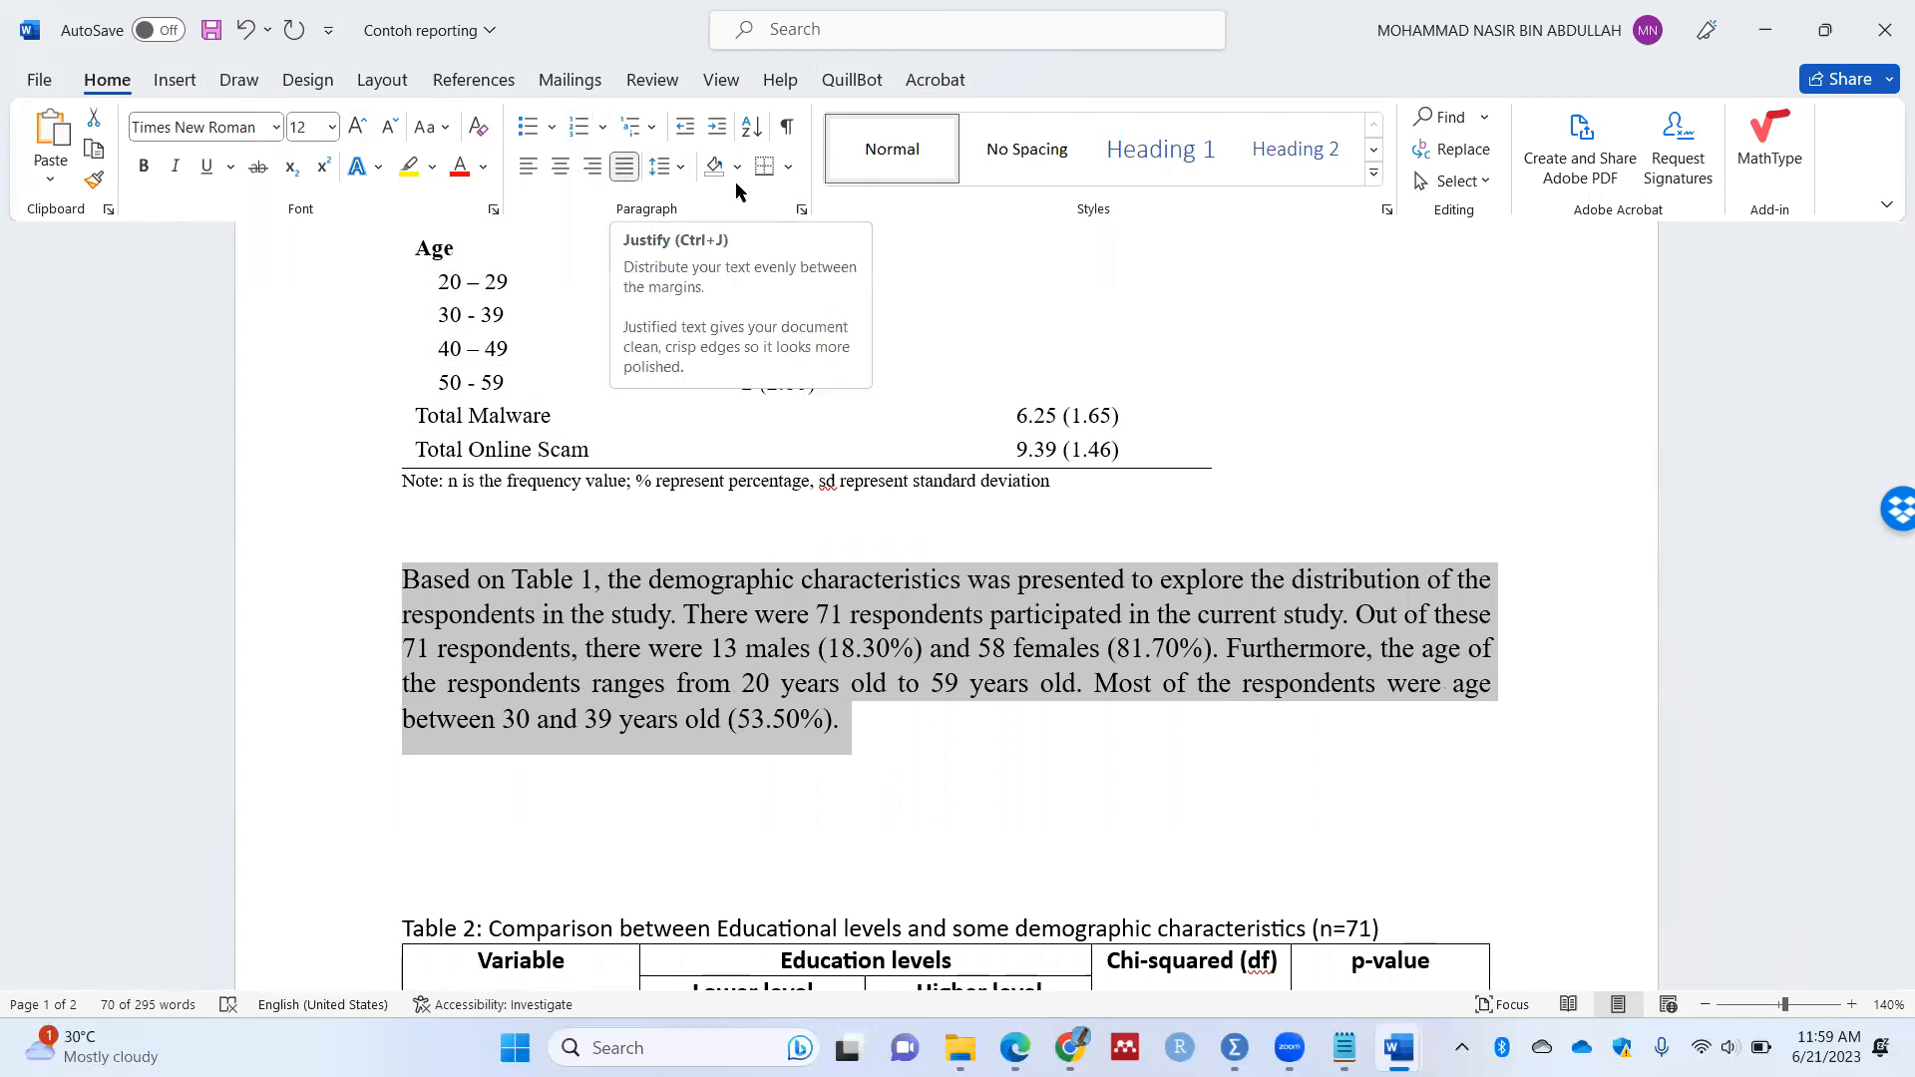
left_click(802, 208)
left_click(1042, 558)
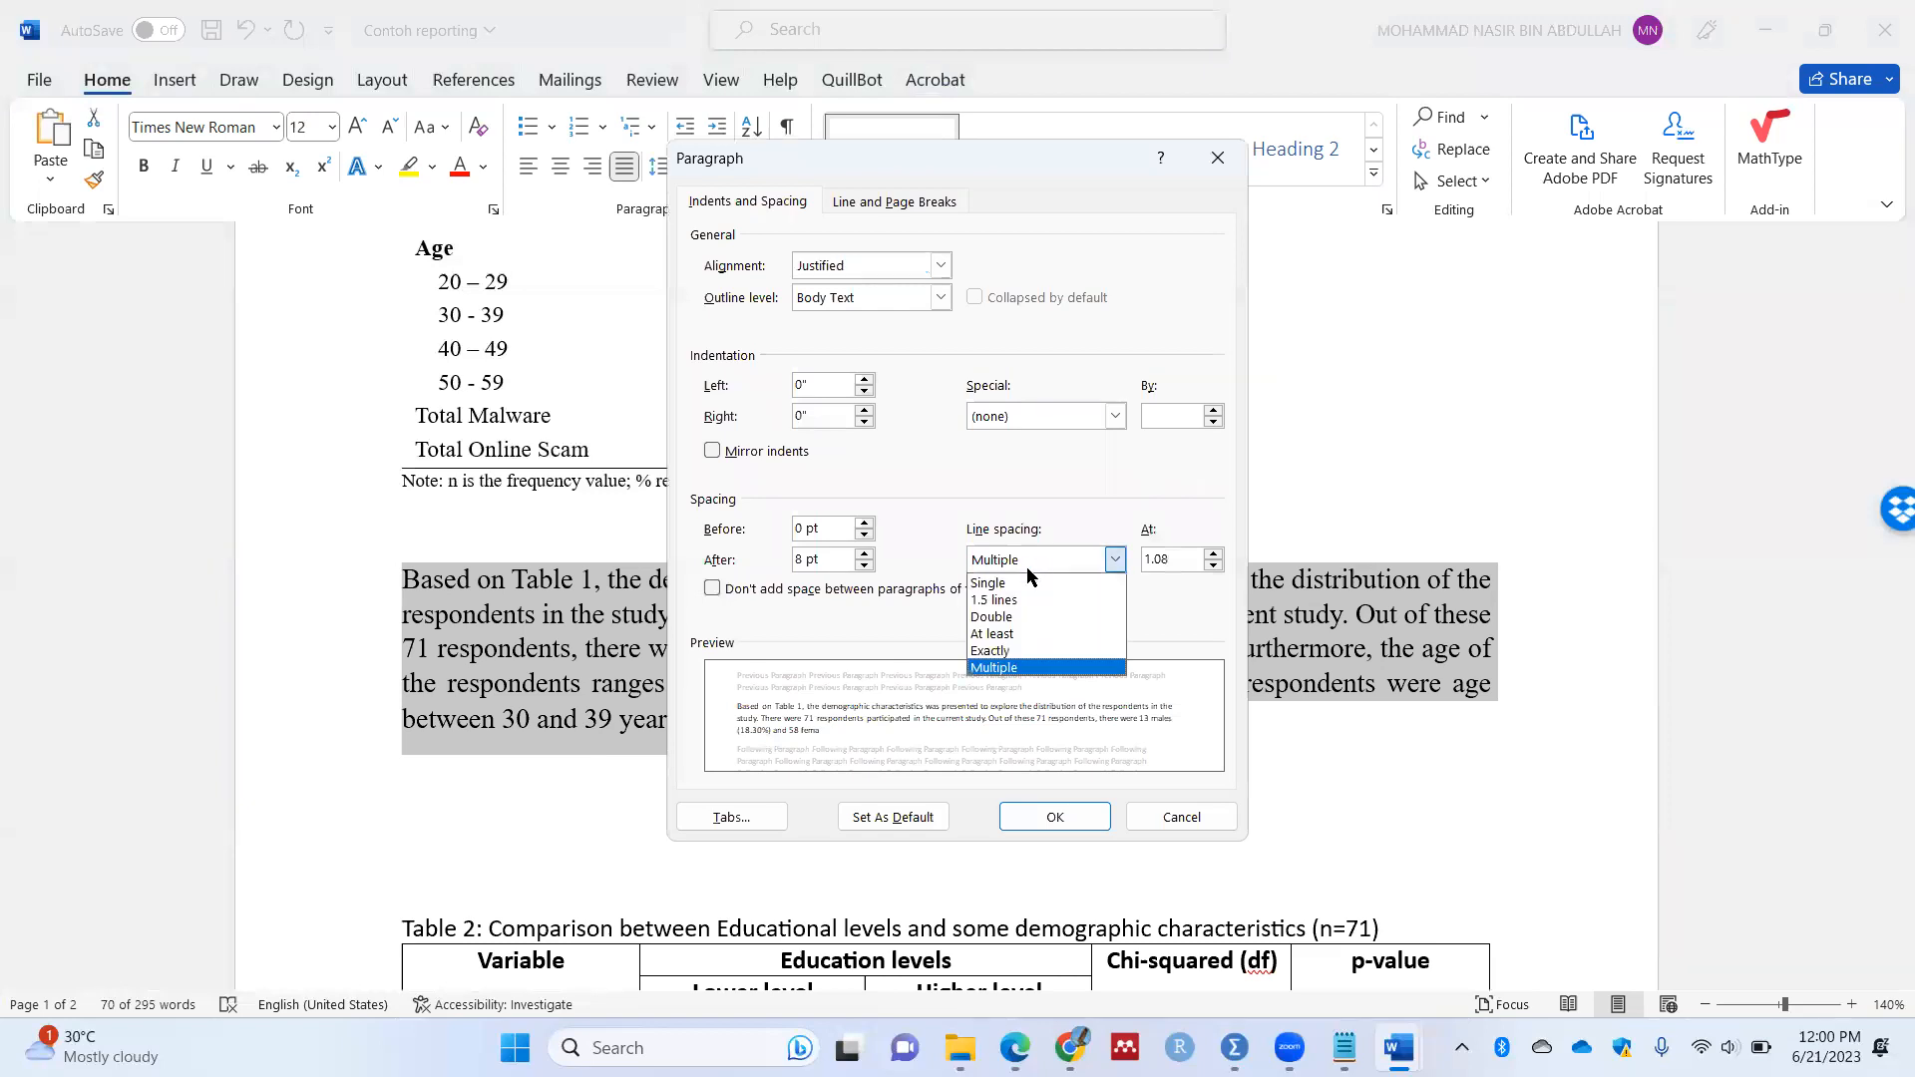
left_click(1008, 603)
left_click(865, 565)
left_click(865, 565)
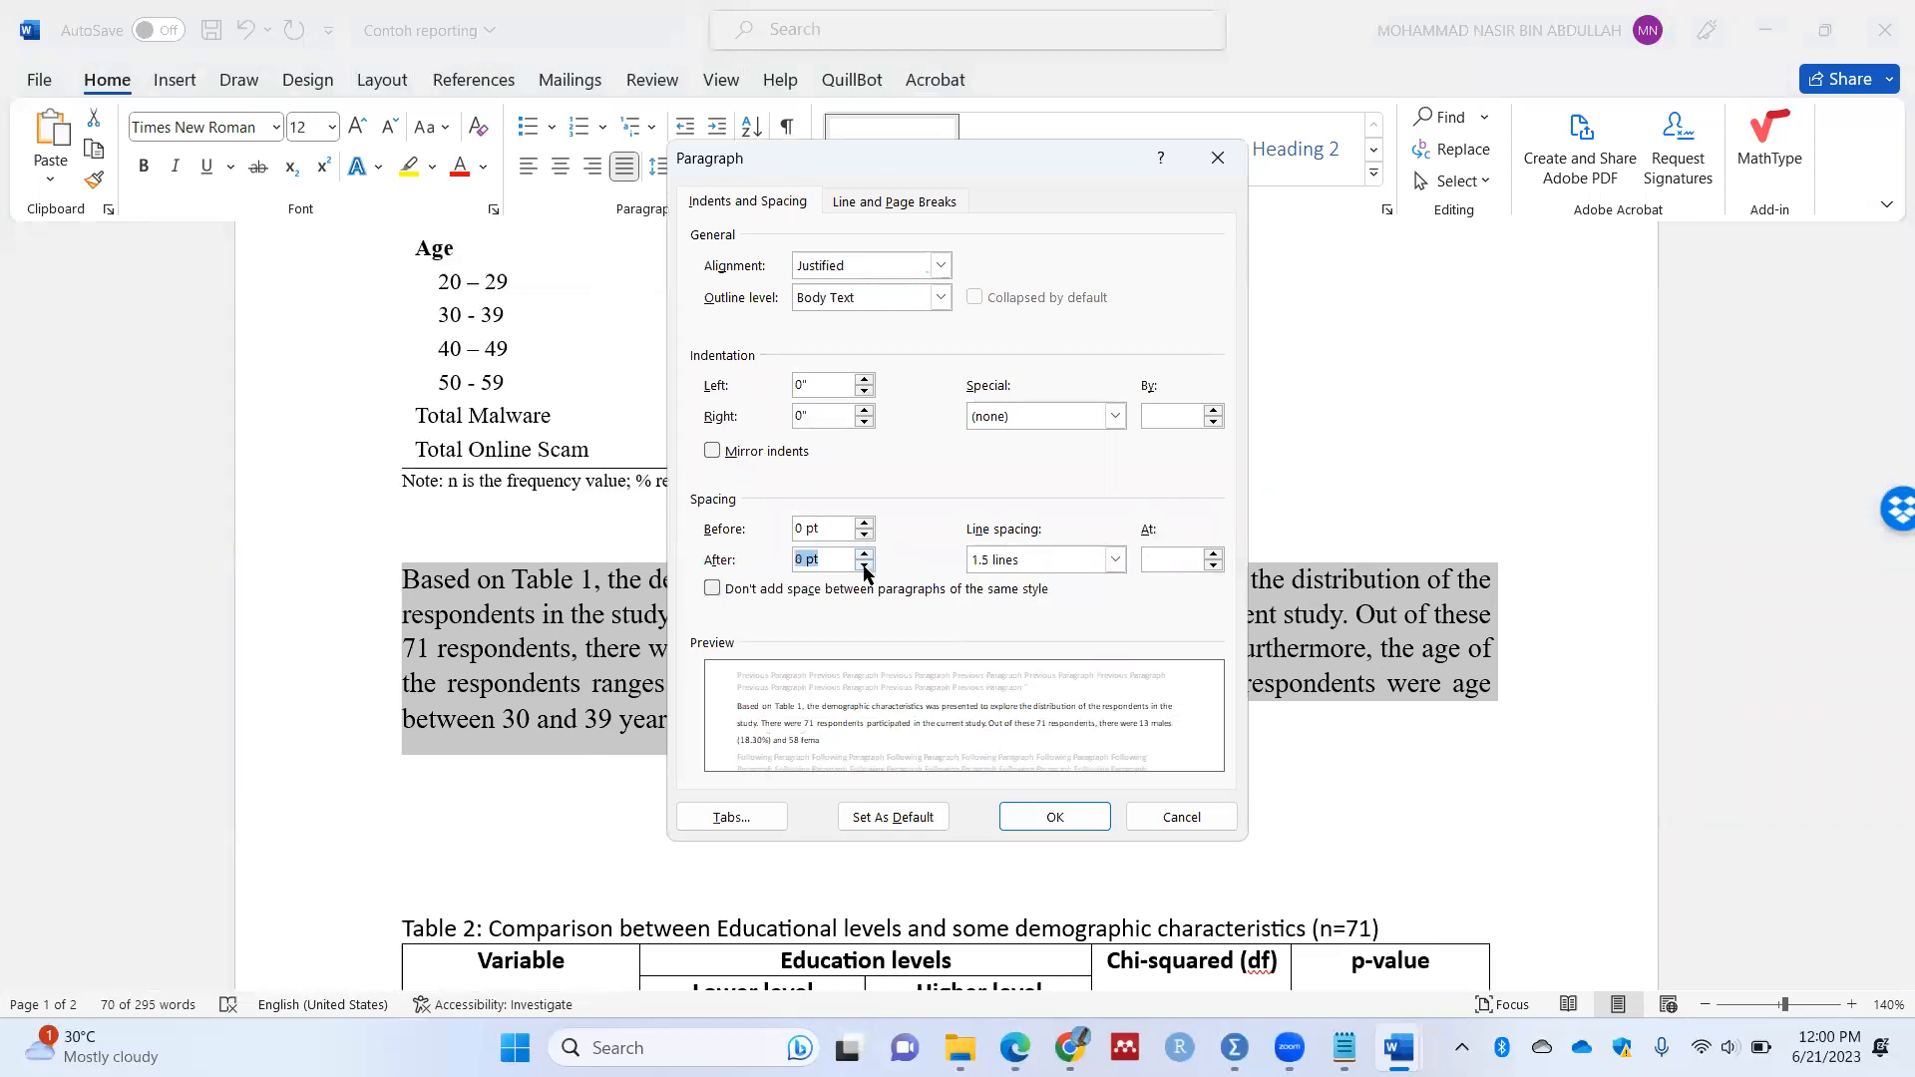
left_click(802, 589)
left_click(1048, 818)
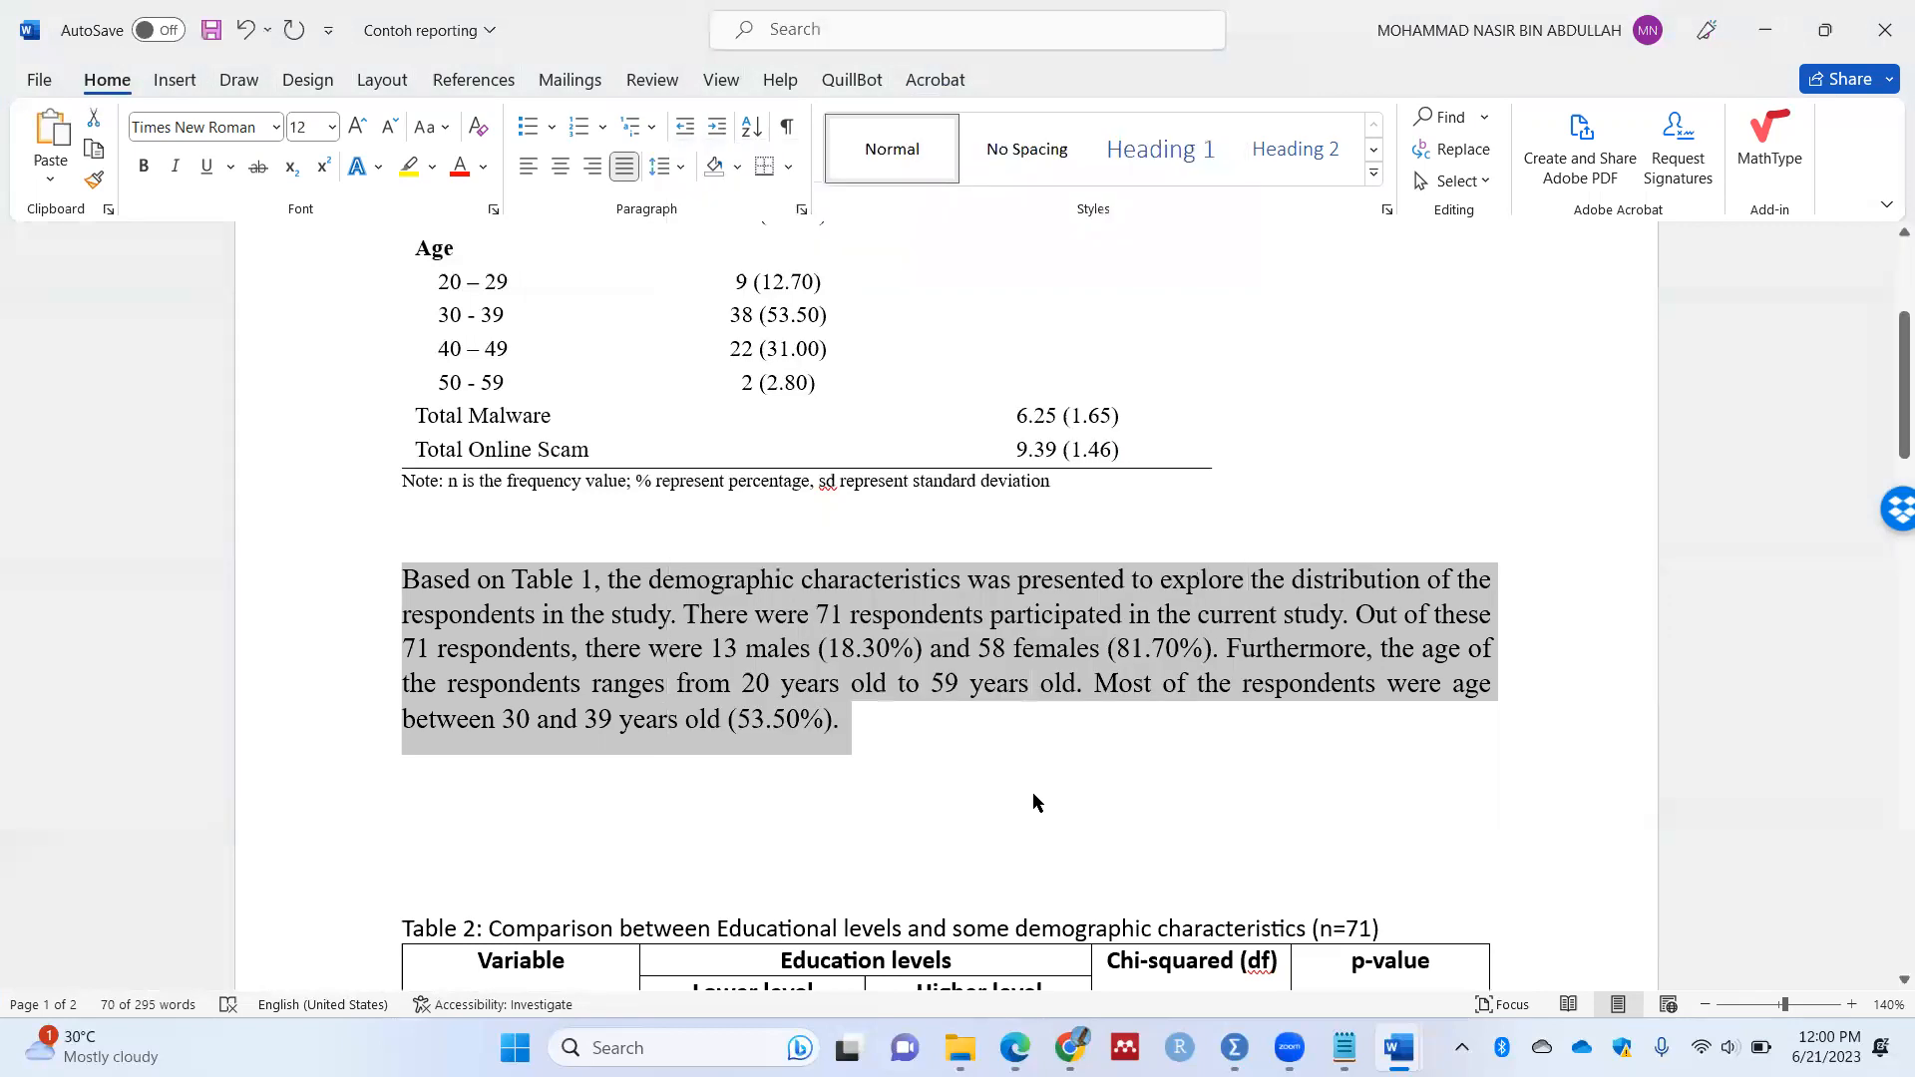
Step: Review the layout of Table 1 and its write-up paragraph, and the Table 2 section below them
scroll(838, 698, "up", 4)
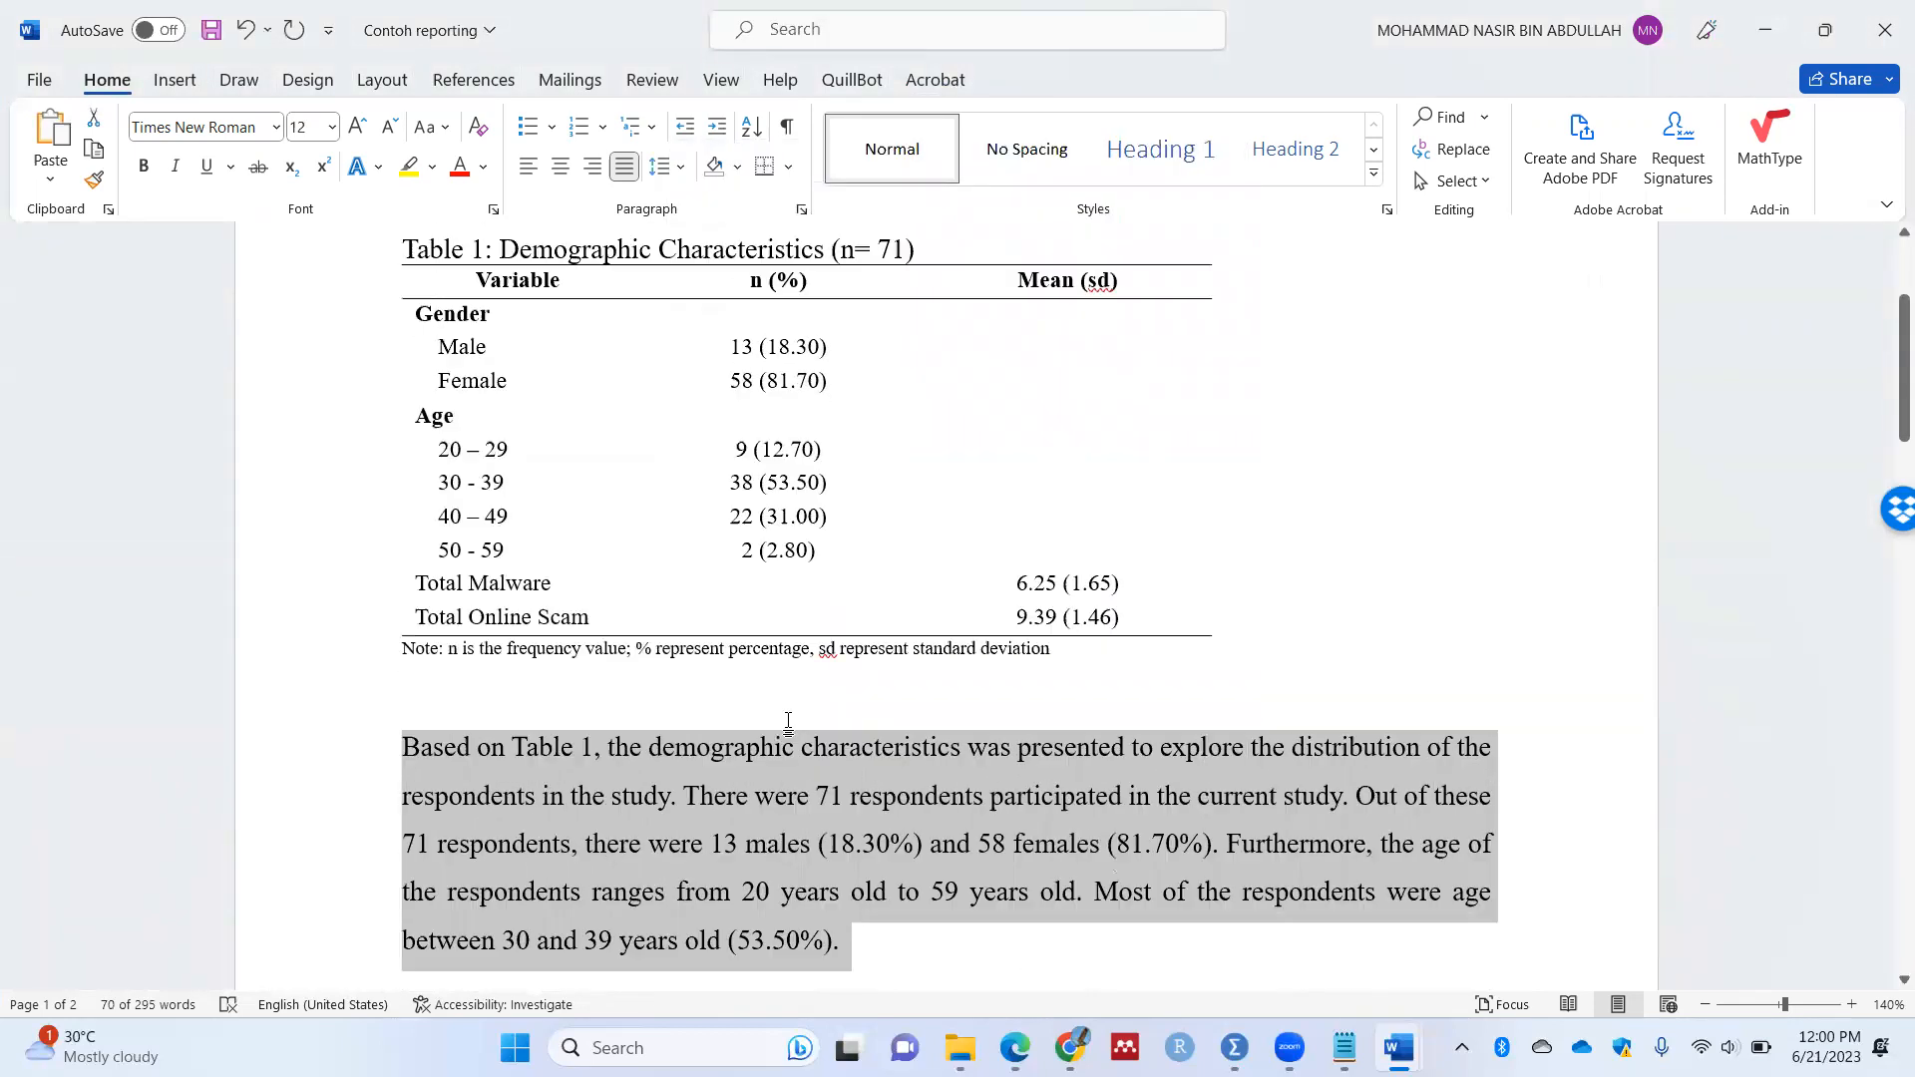
scroll(782, 716, "down", 3)
left_click(675, 685)
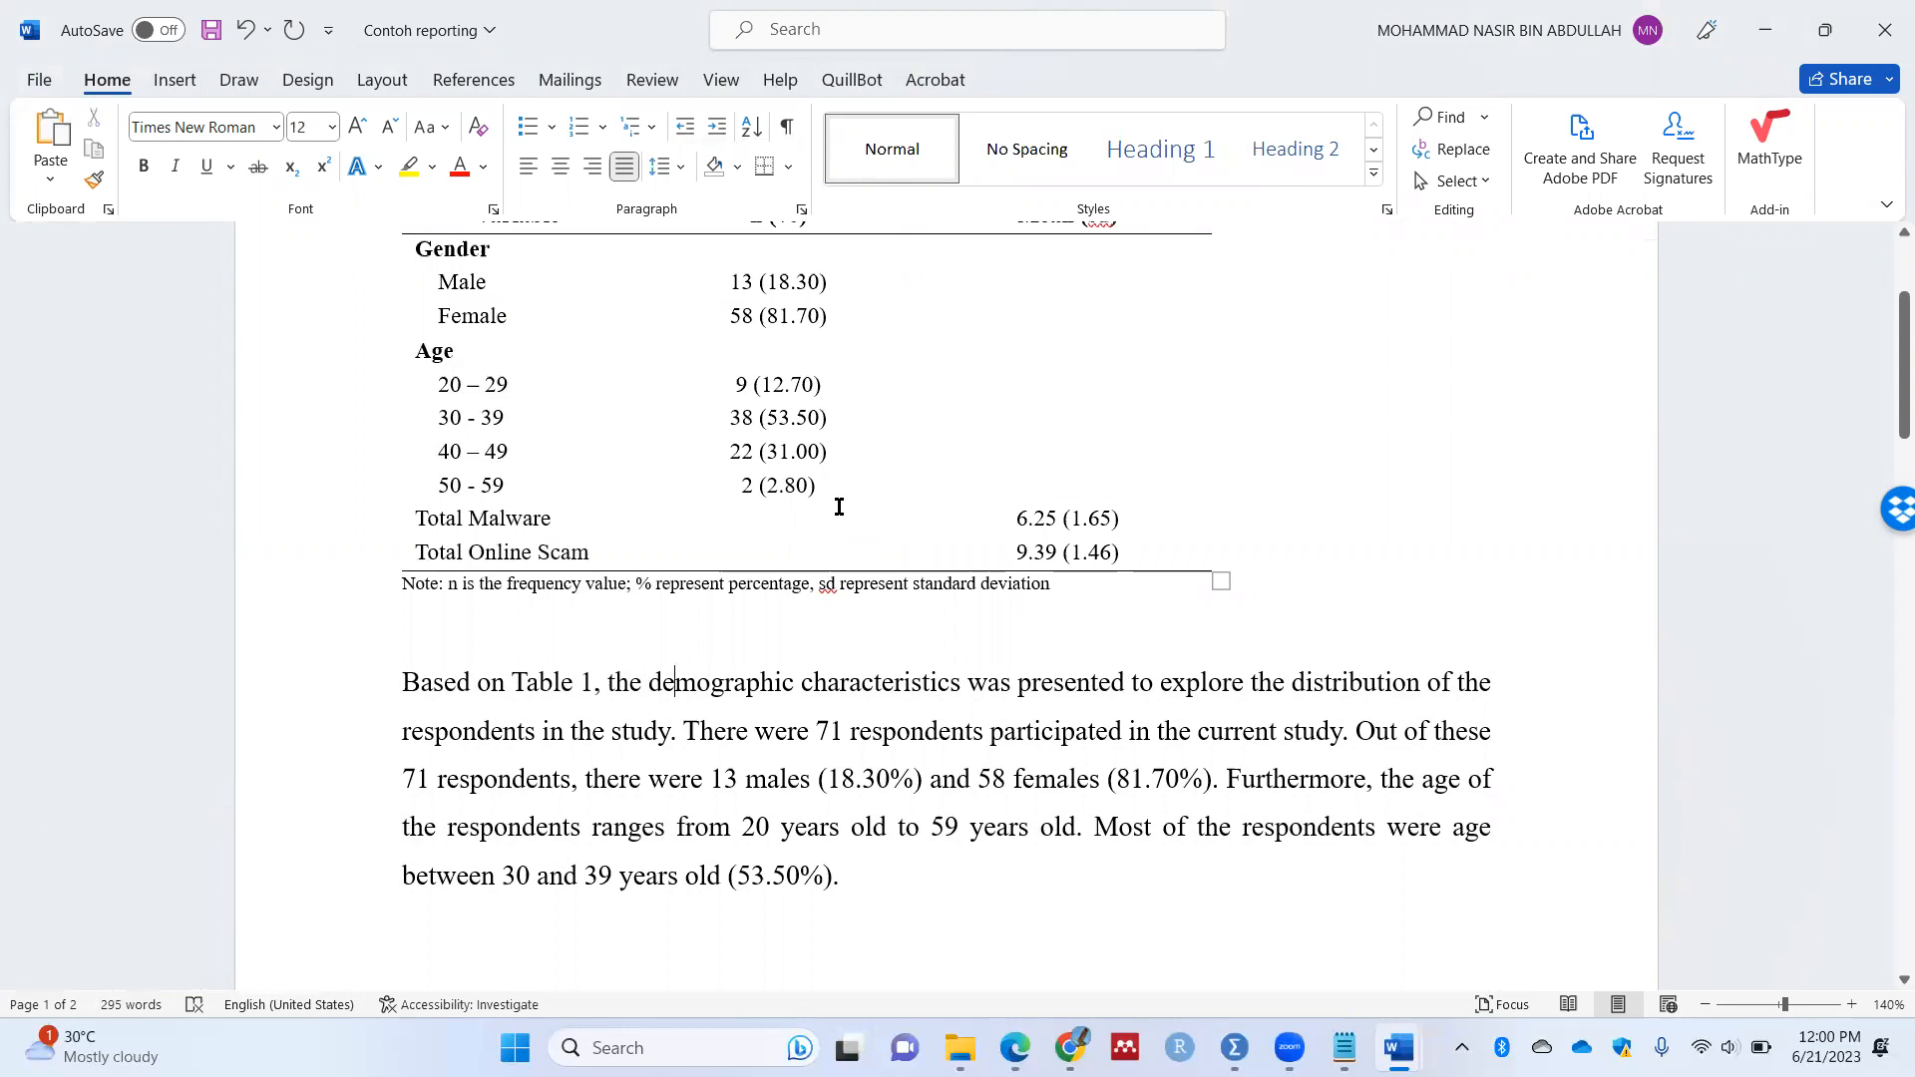
scroll(838, 511, "down", 5)
scroll(839, 515, "up", 5)
scroll(1207, 649, "up", 1)
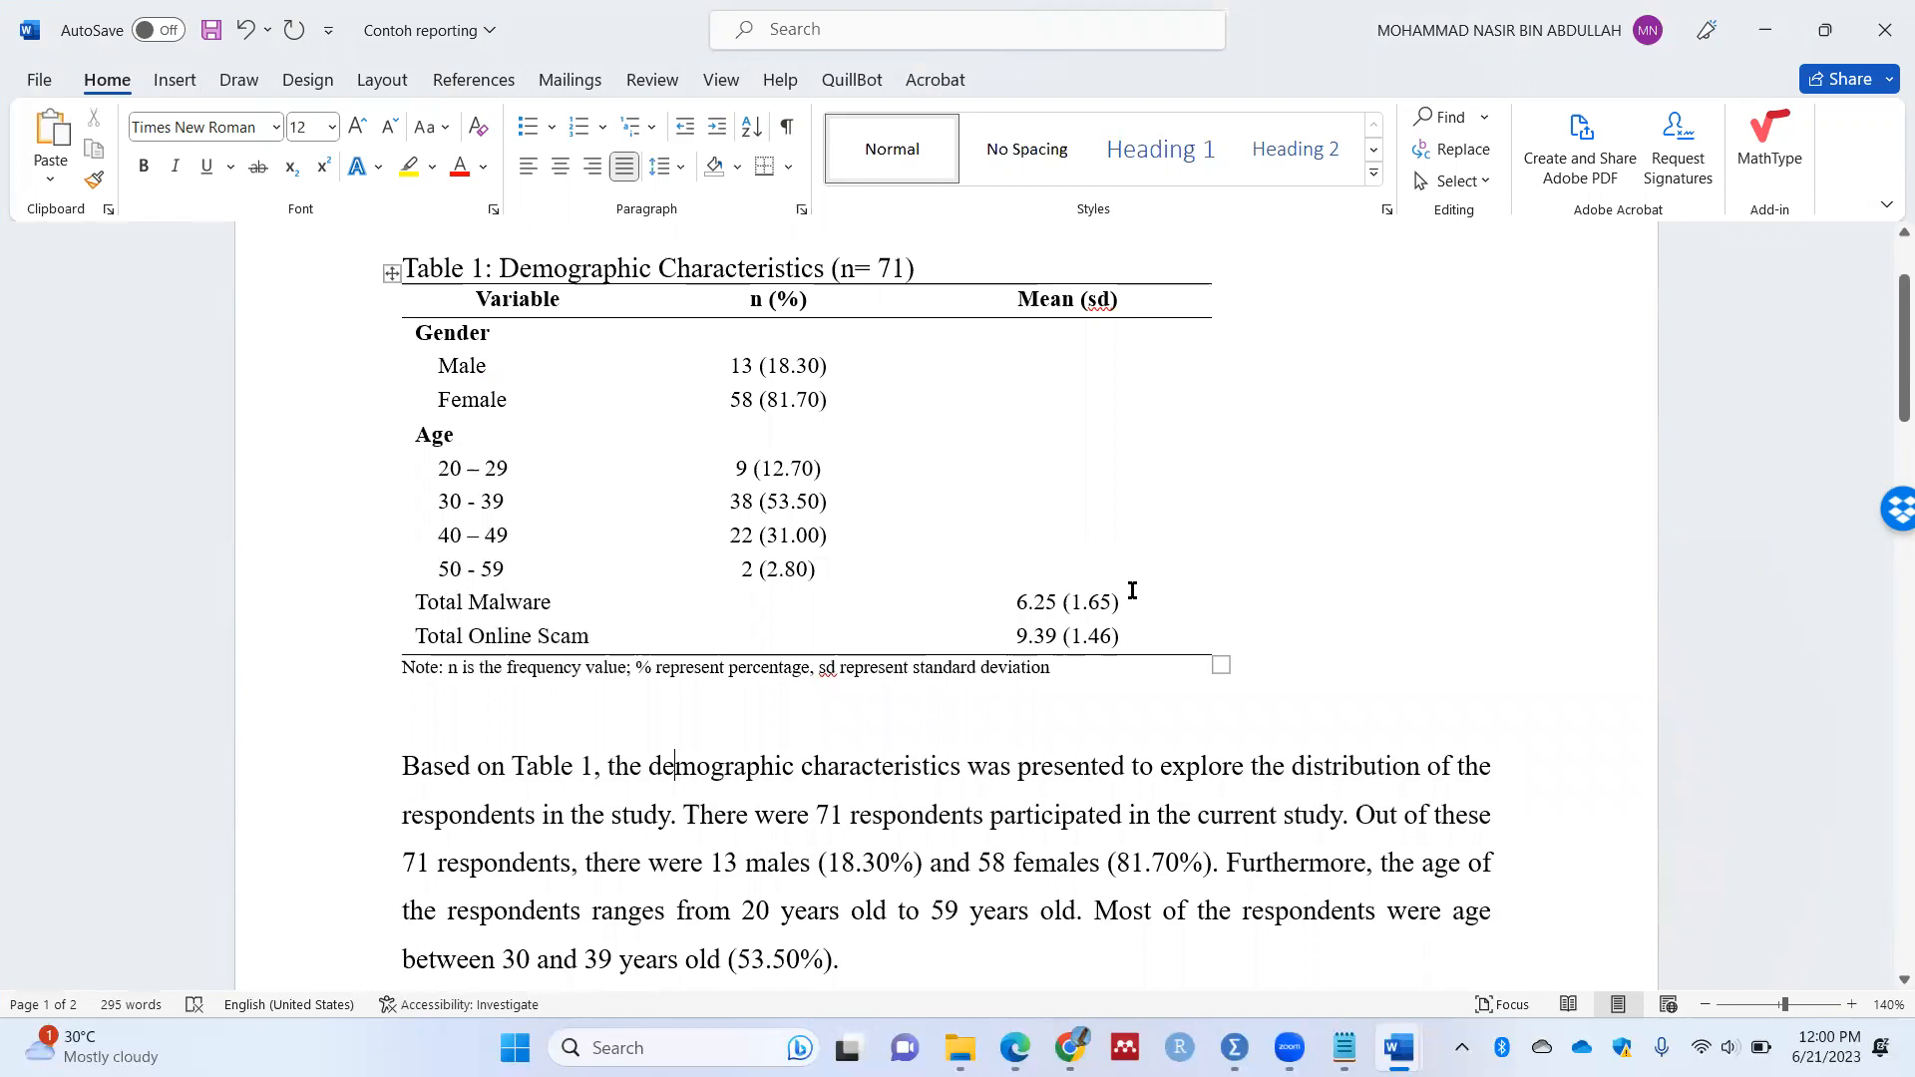
scroll(1137, 578, "down", 6)
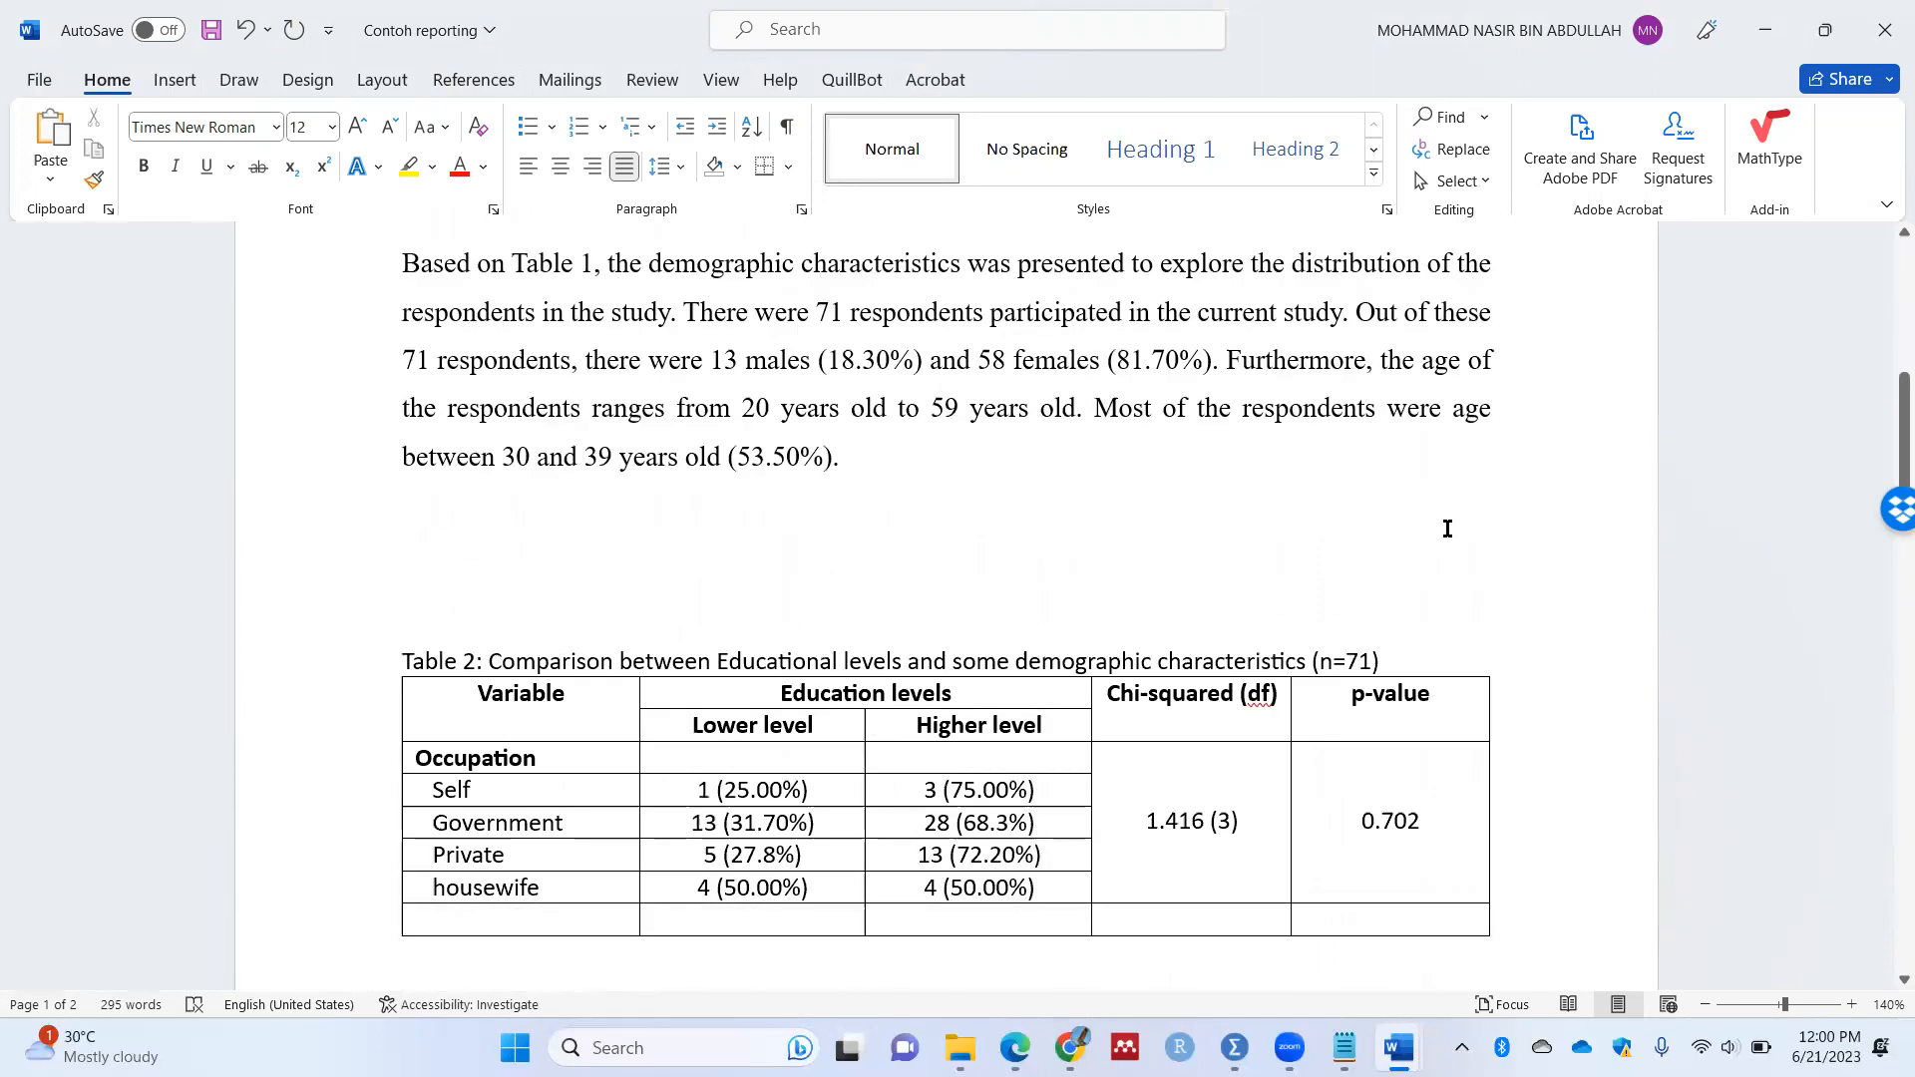
scroll(1576, 379, "down", 2)
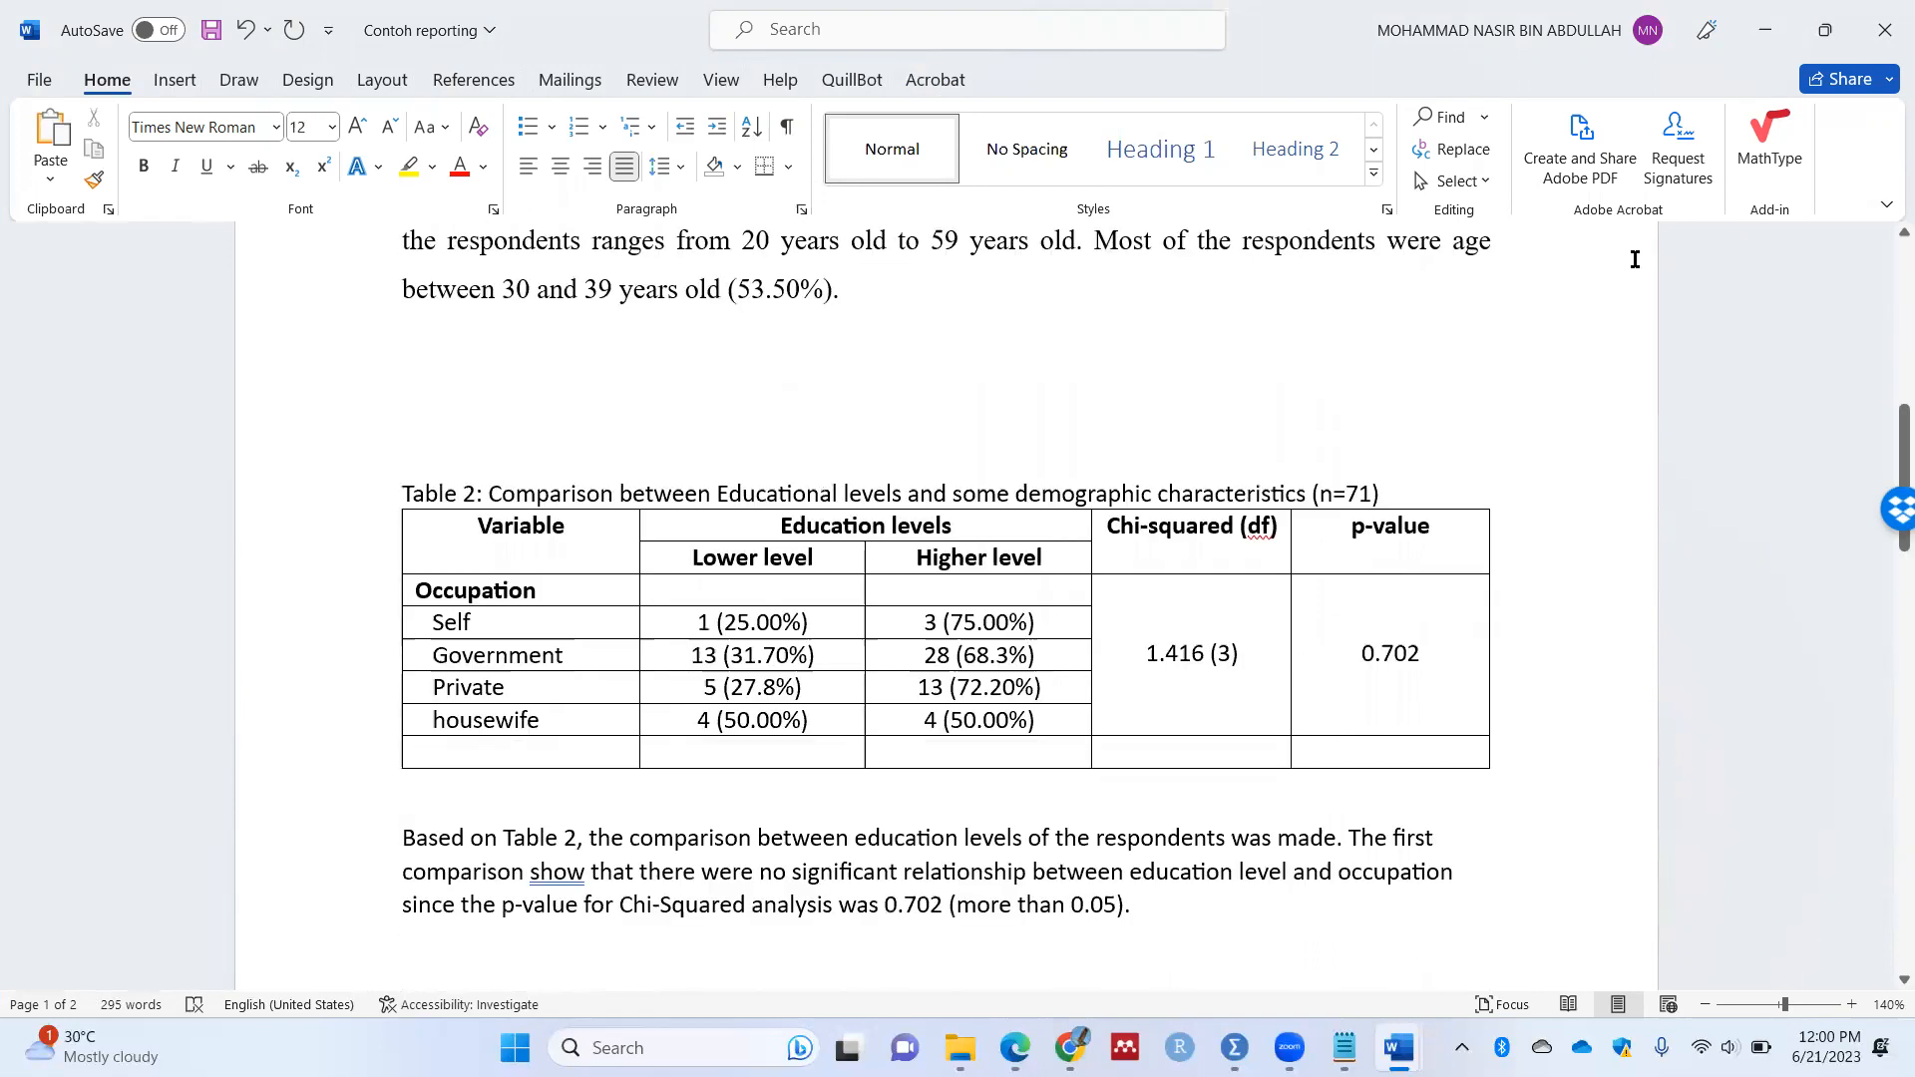
Step: Minimize the Contoh reporting document and close the blank Word document
left_click(1768, 14)
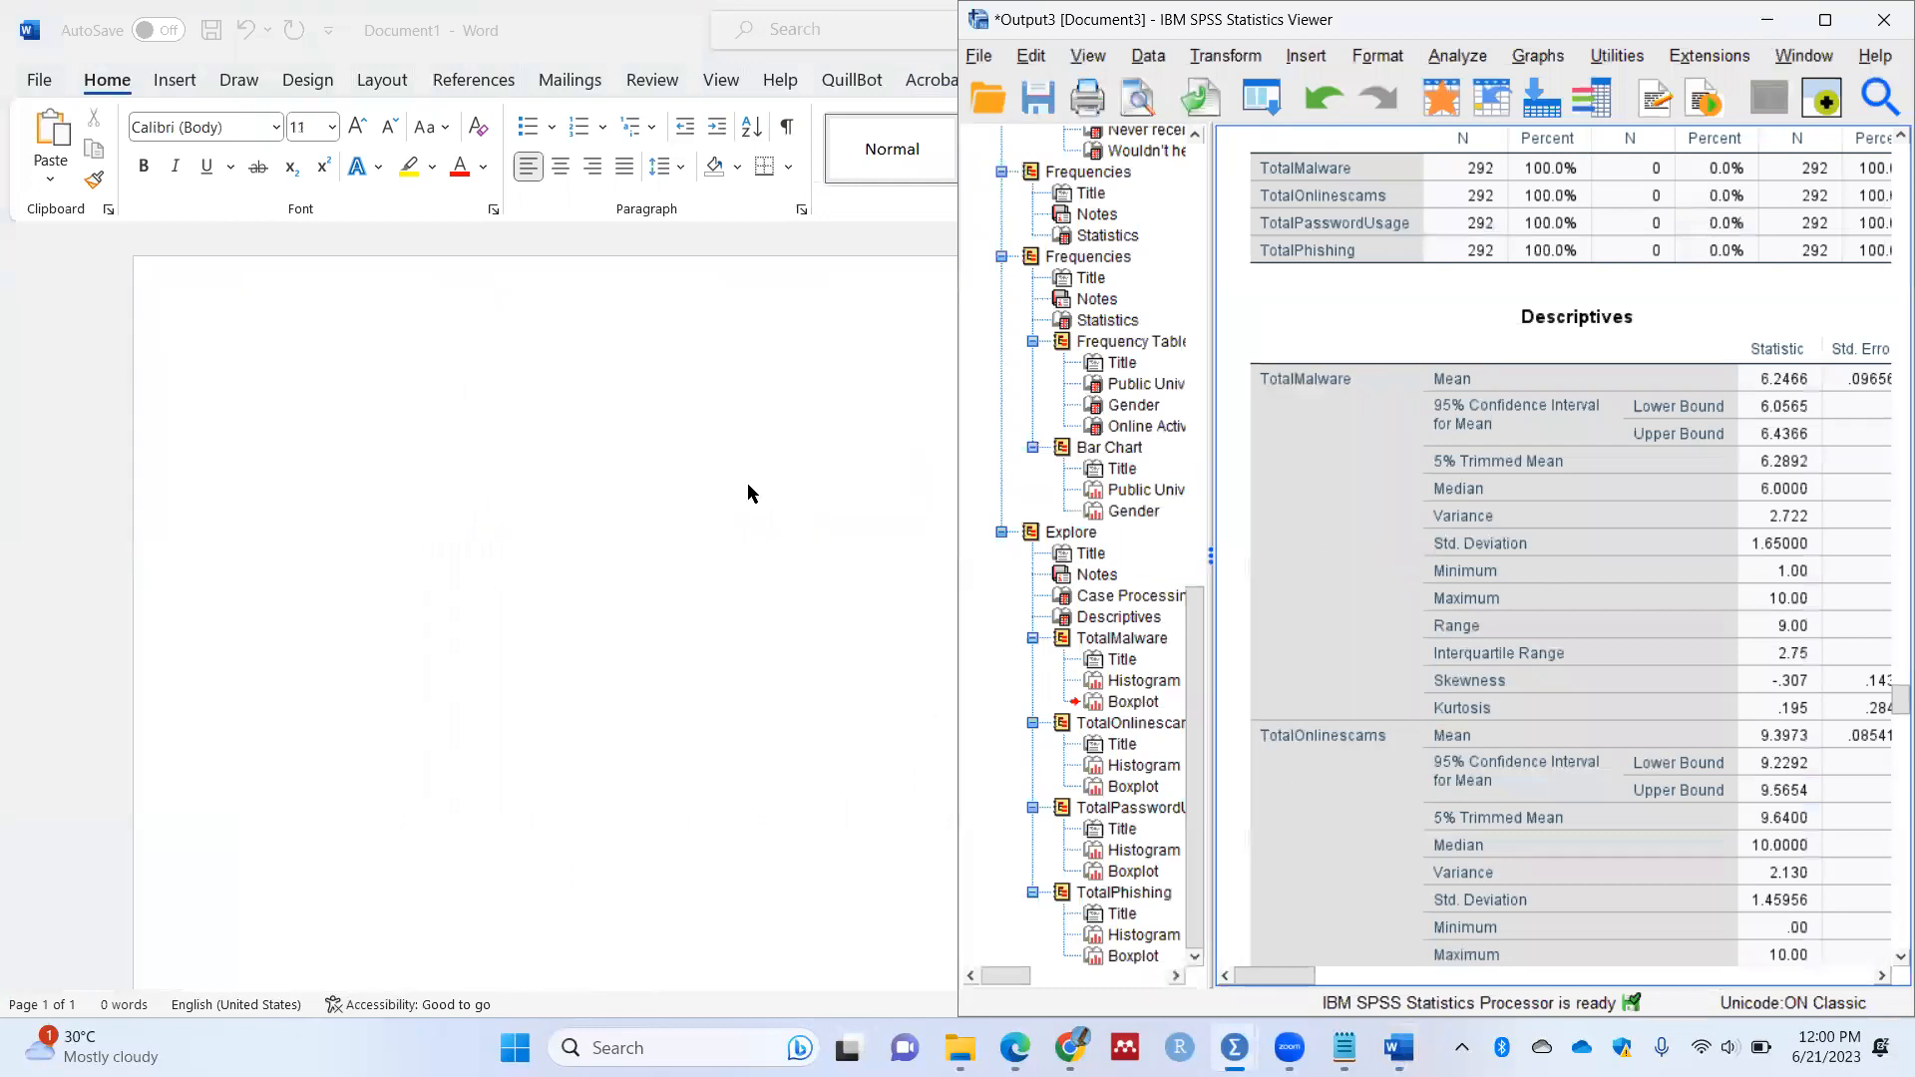
left_click(746, 483)
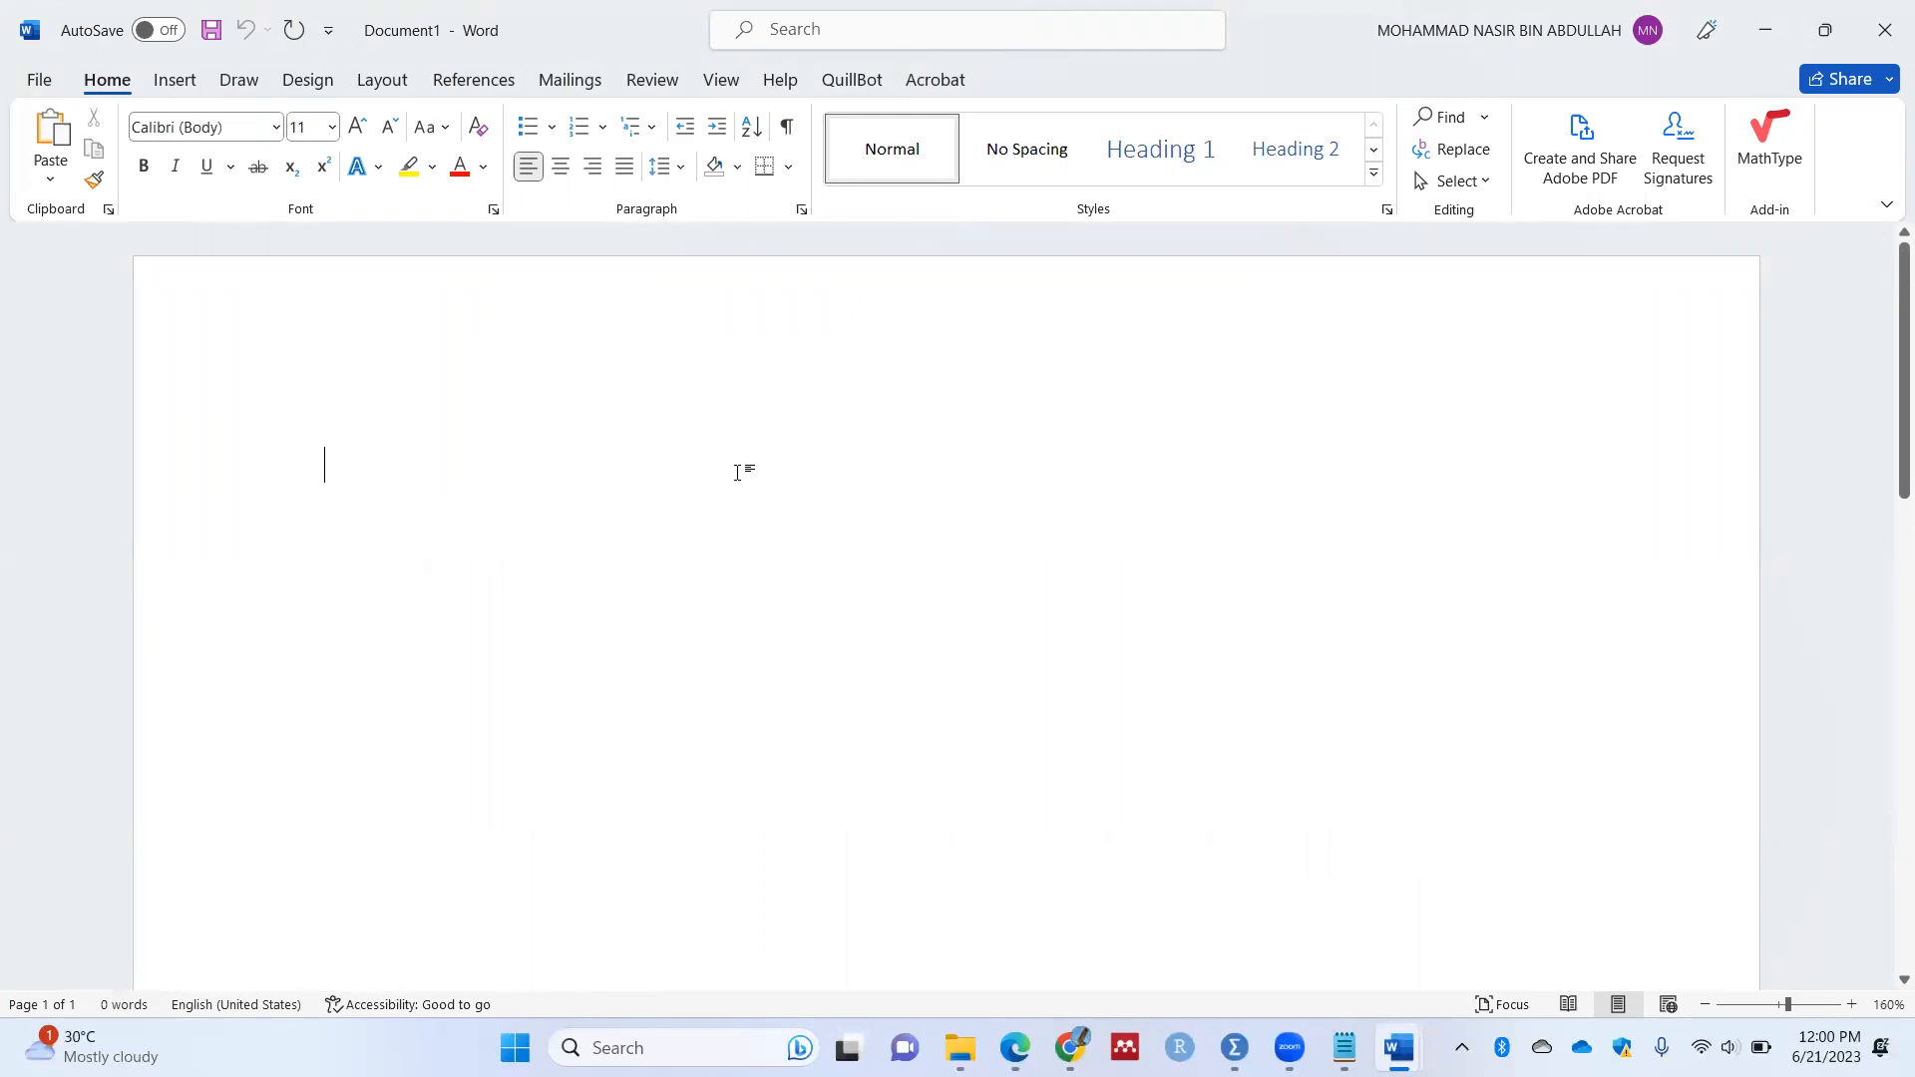
left_click(1885, 30)
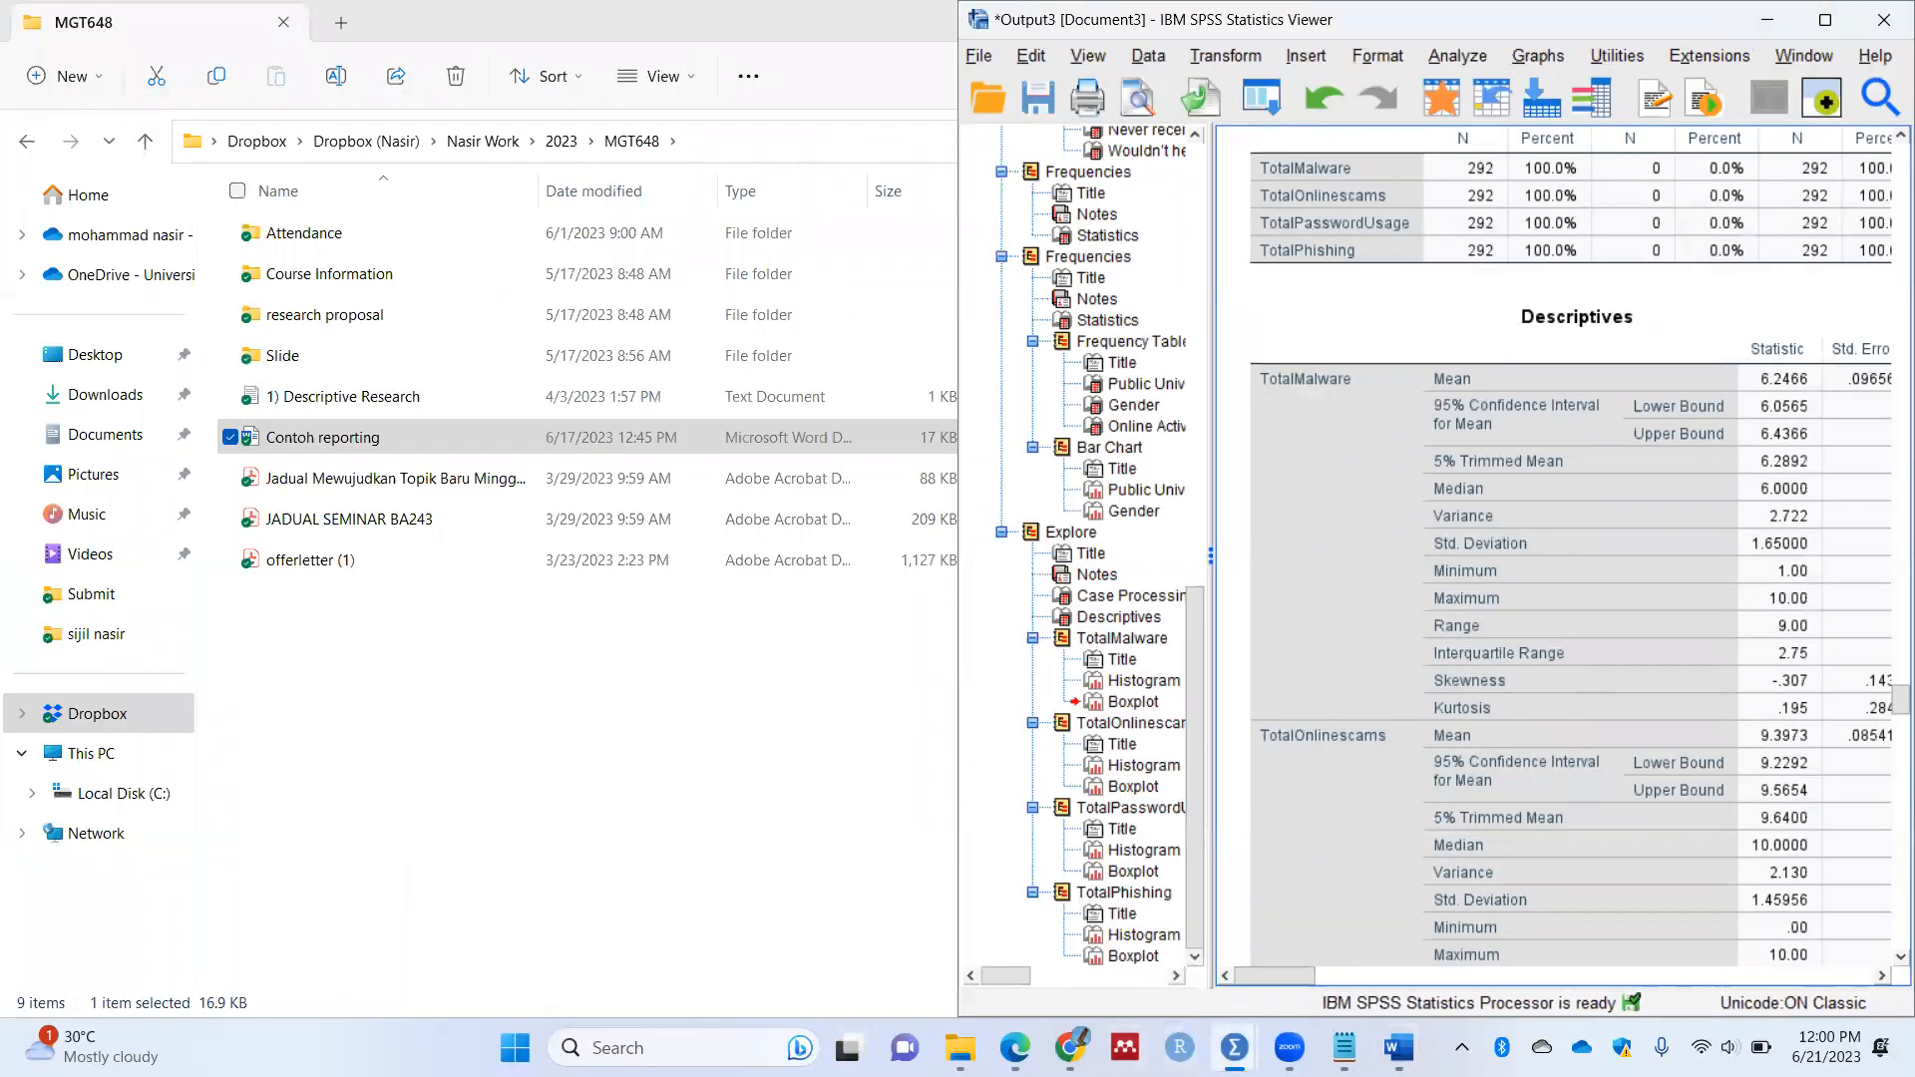
Step: Switch to the SPSS Data Editor, look through the variable list, and clear the previous selections from the Explore analysis
mouse_move(1234, 1047)
left_click(1129, 987)
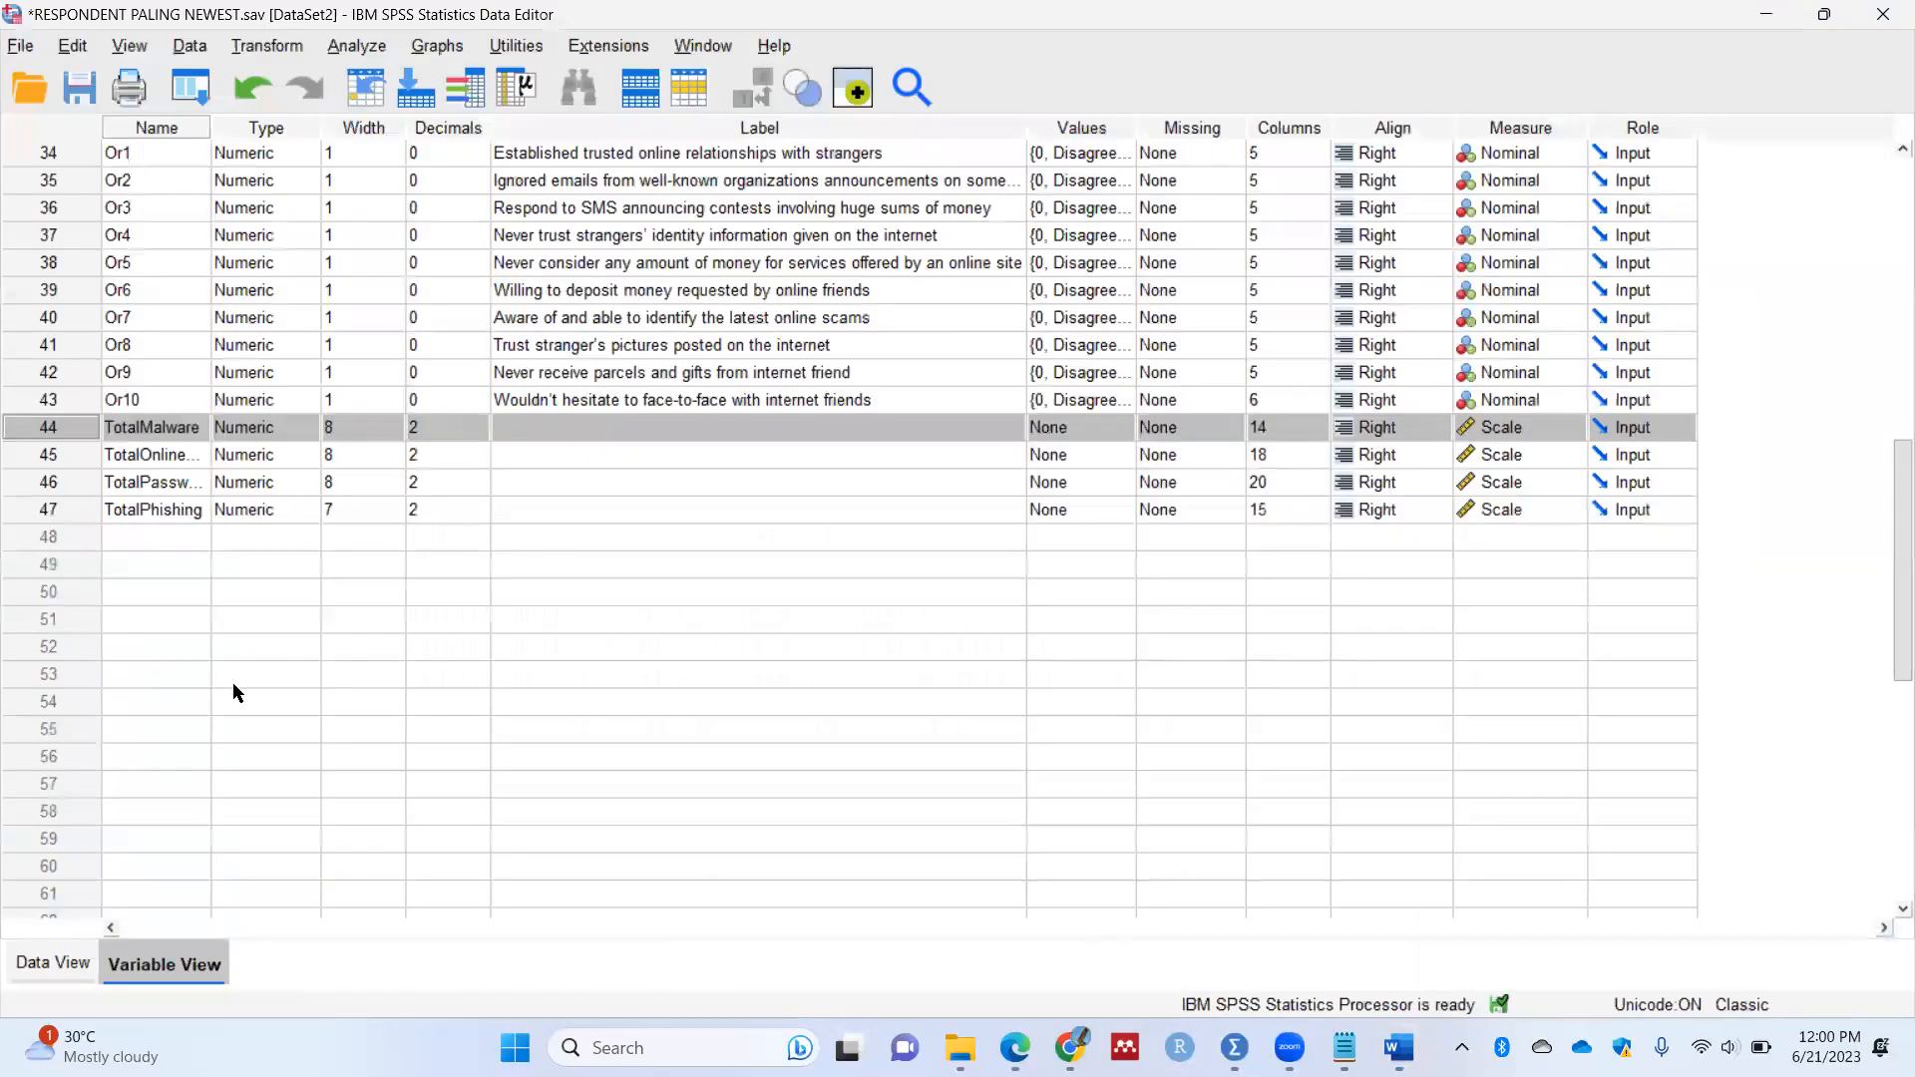
scroll(283, 694, "up", 11)
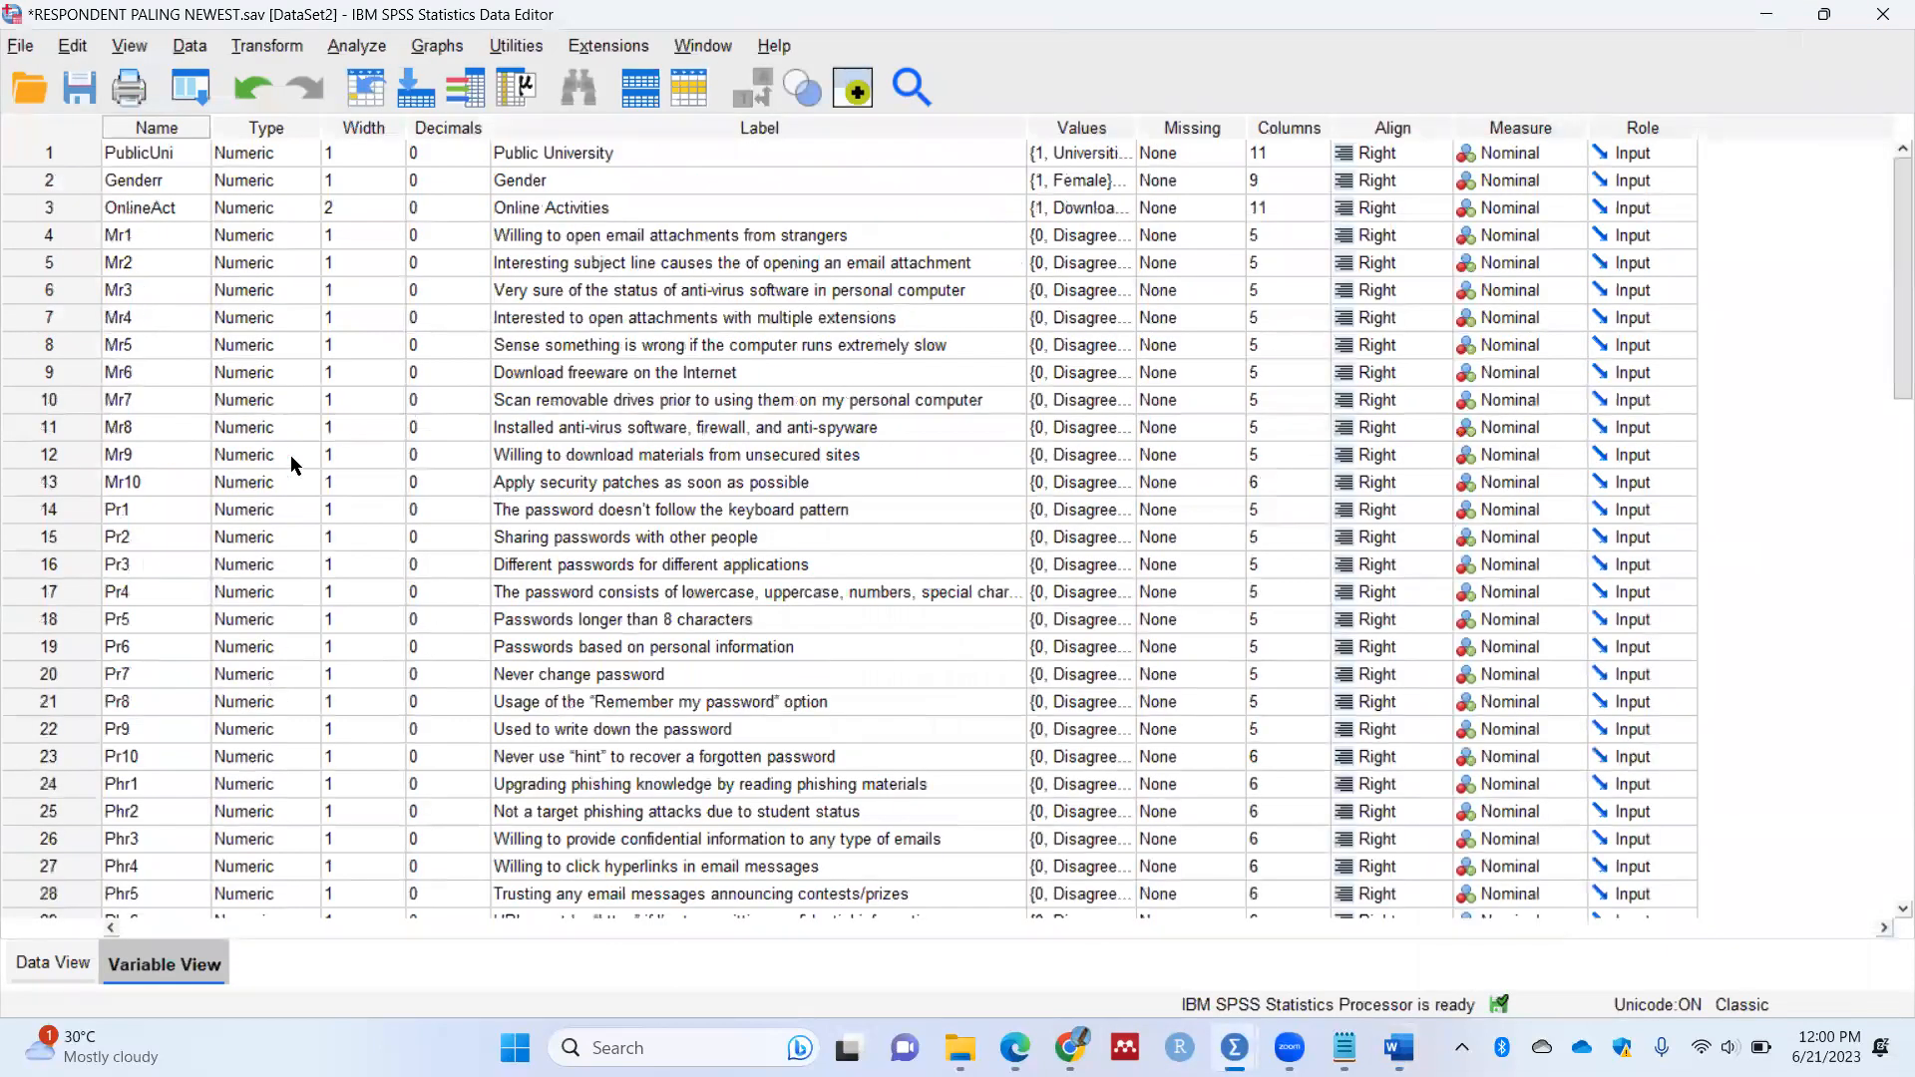
scroll(290, 455, "down", 12)
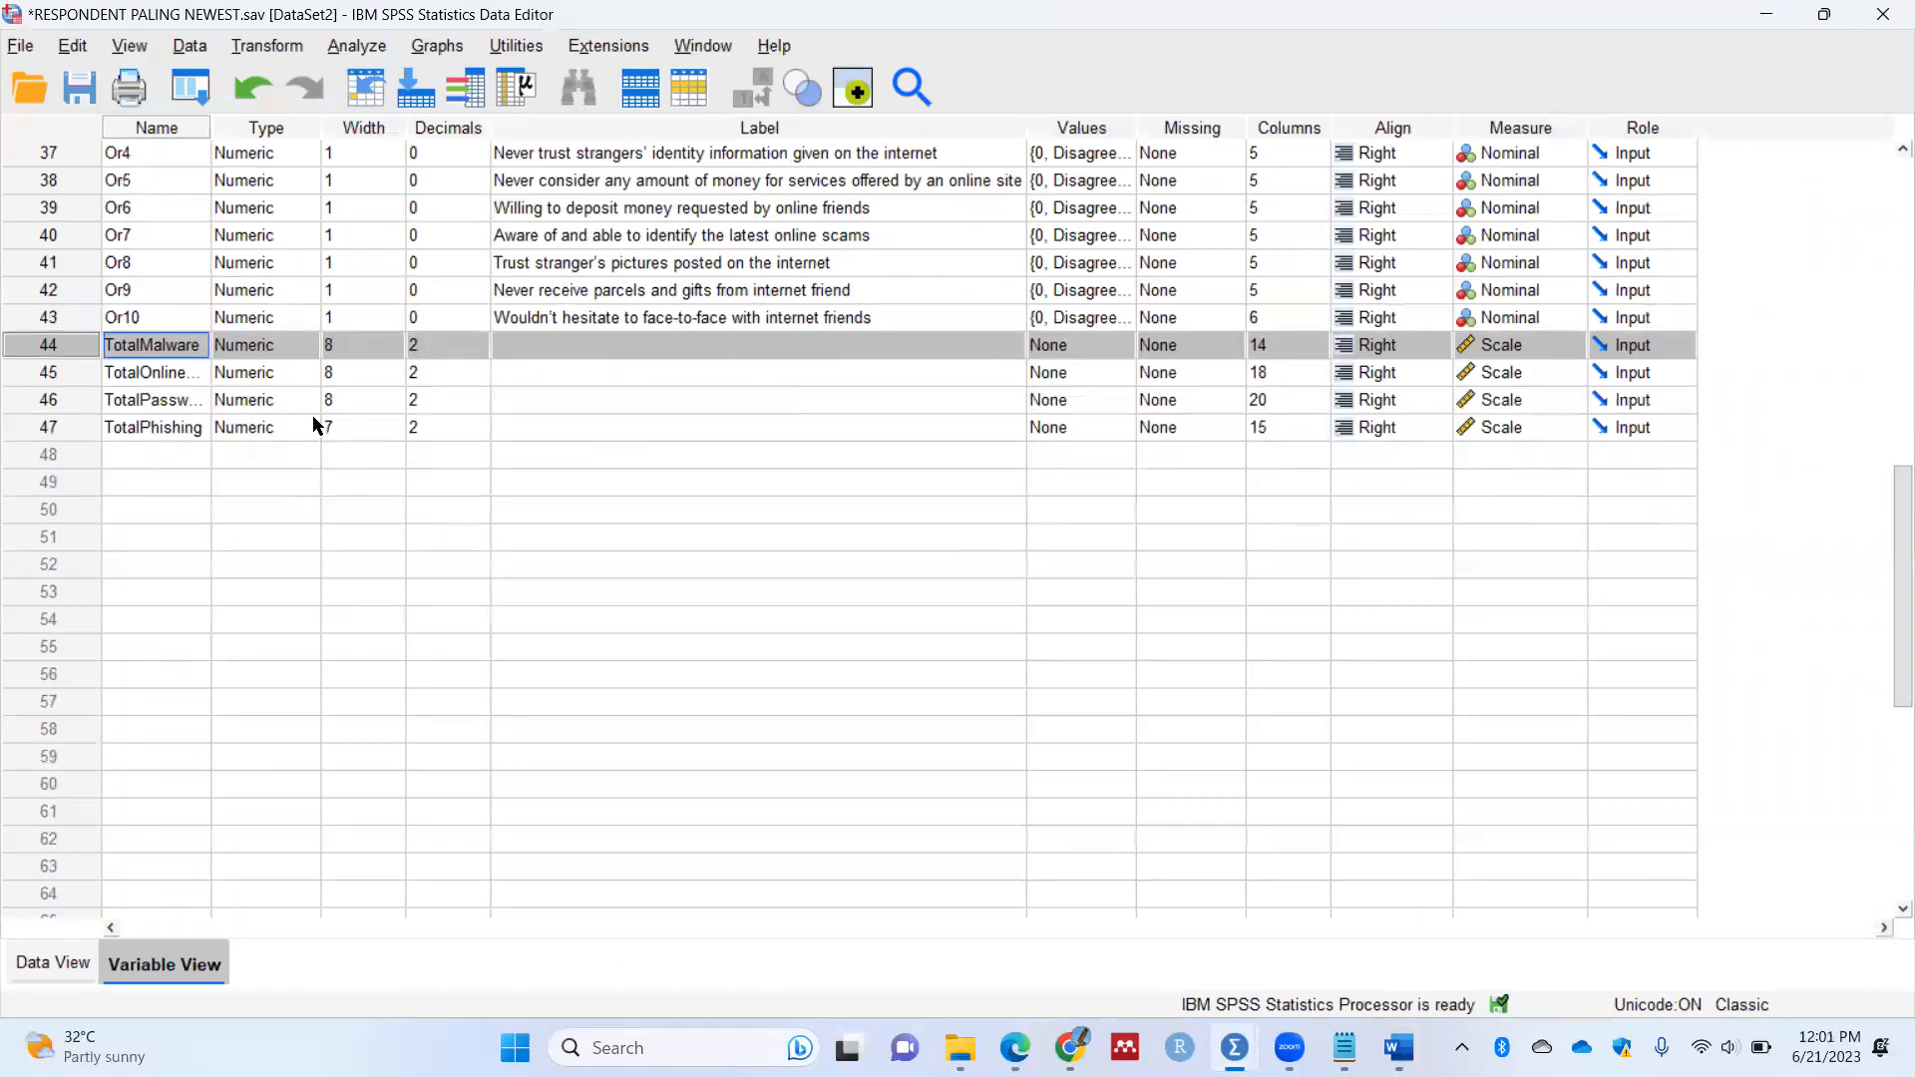
left_click(380, 50)
mouse_move(429, 180)
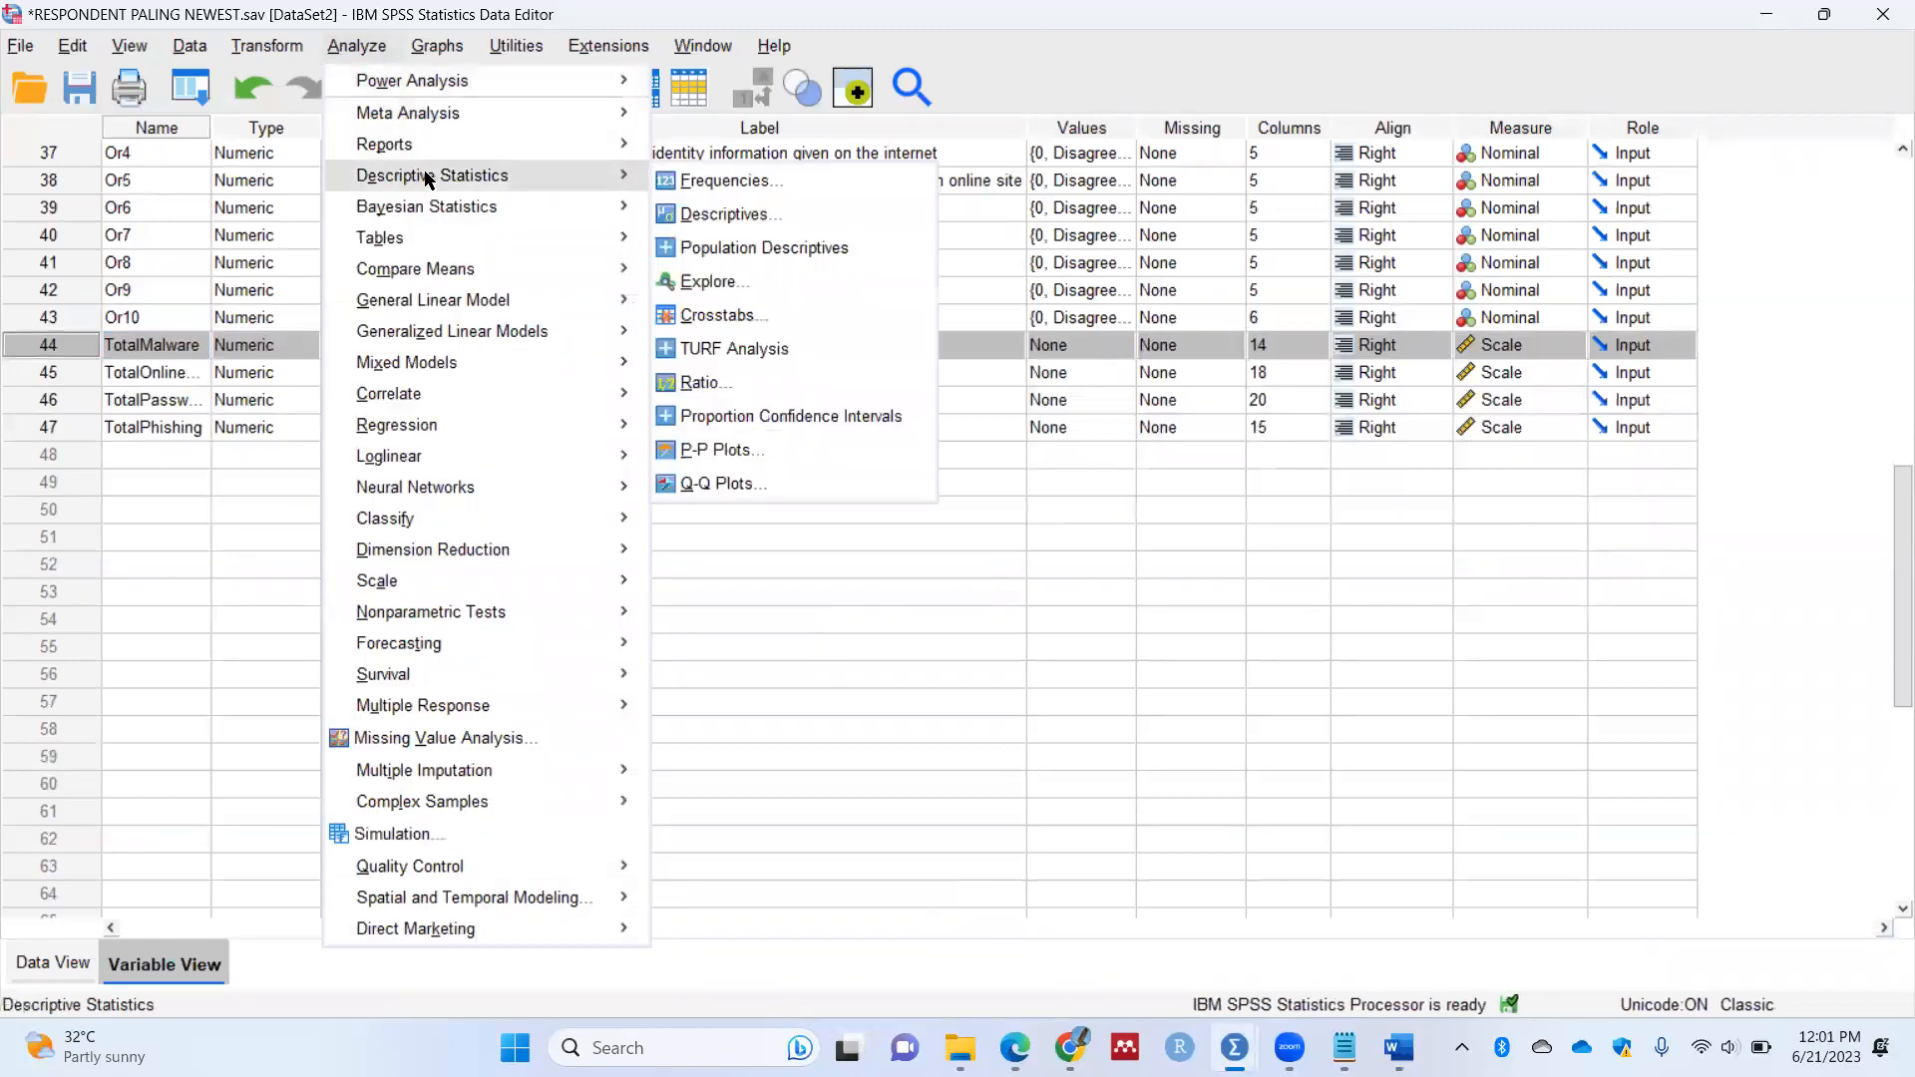
left_click(714, 282)
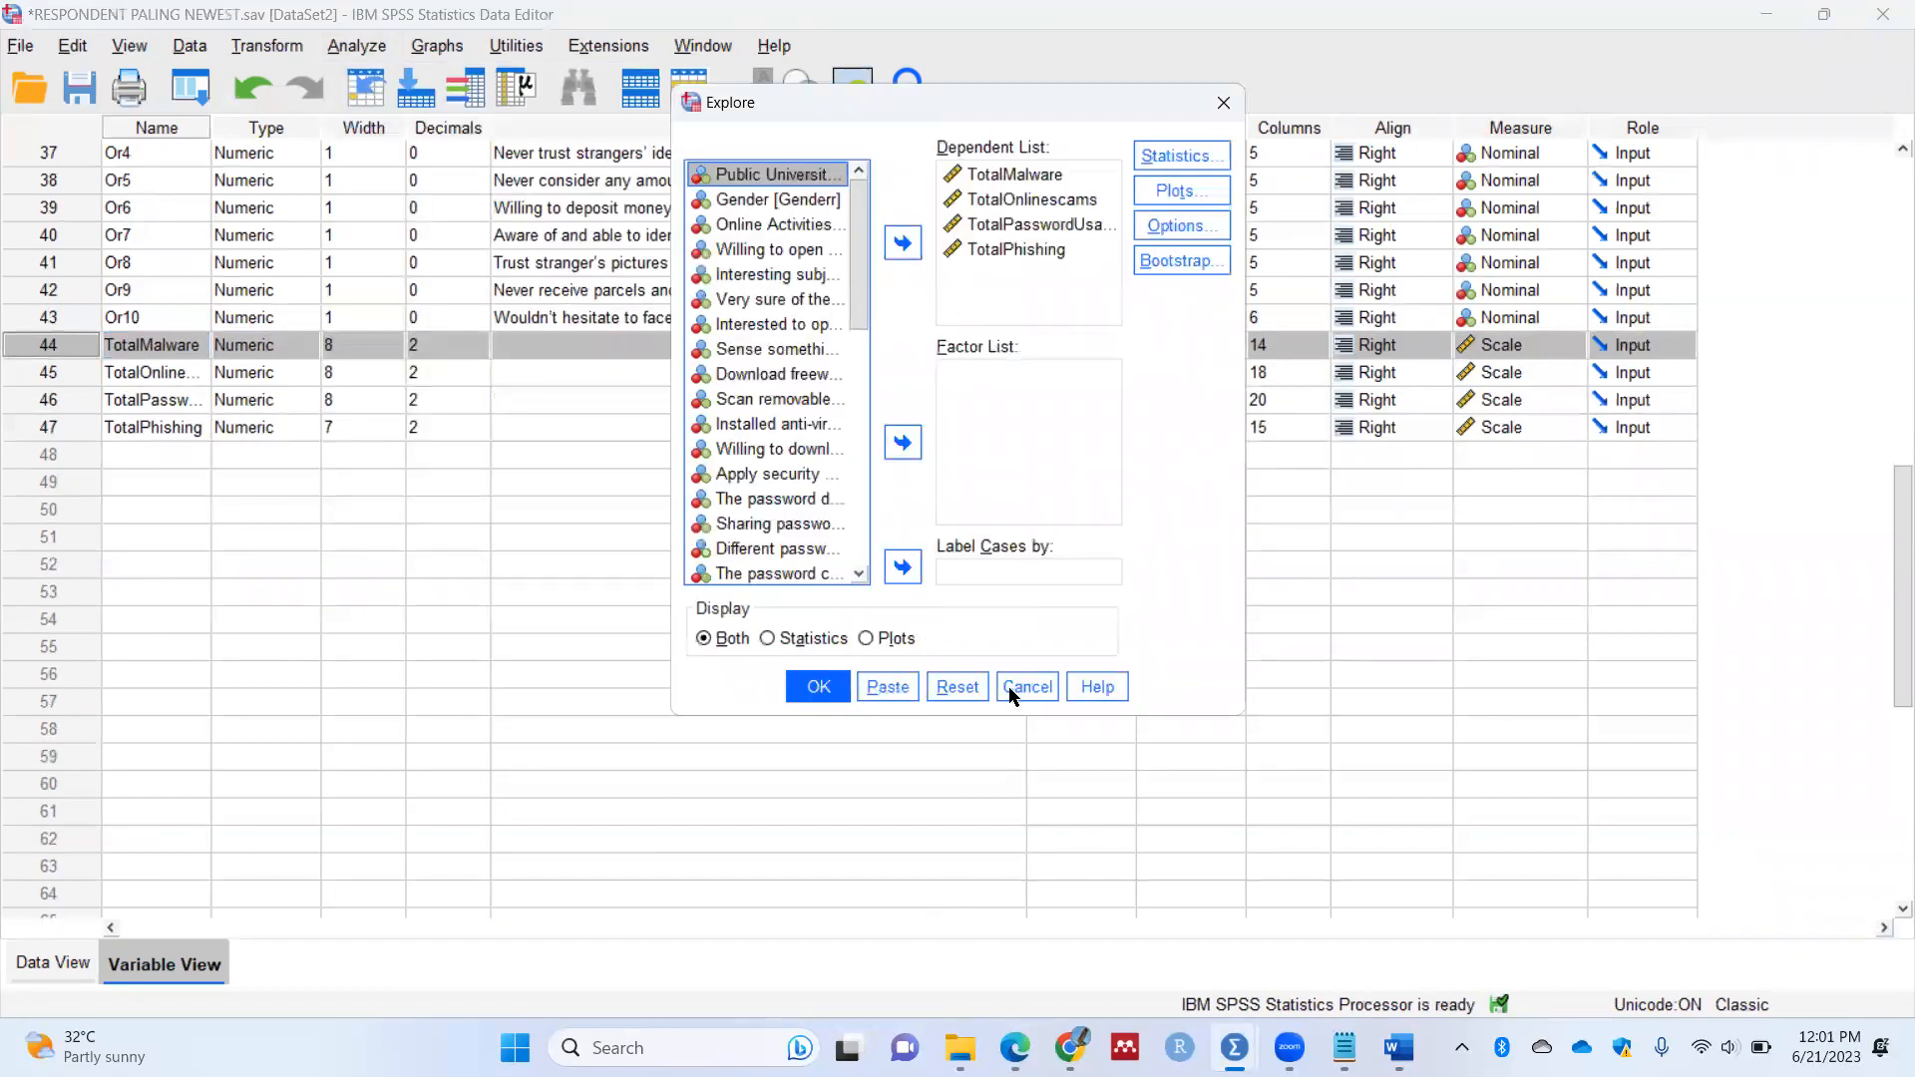
left_click(957, 686)
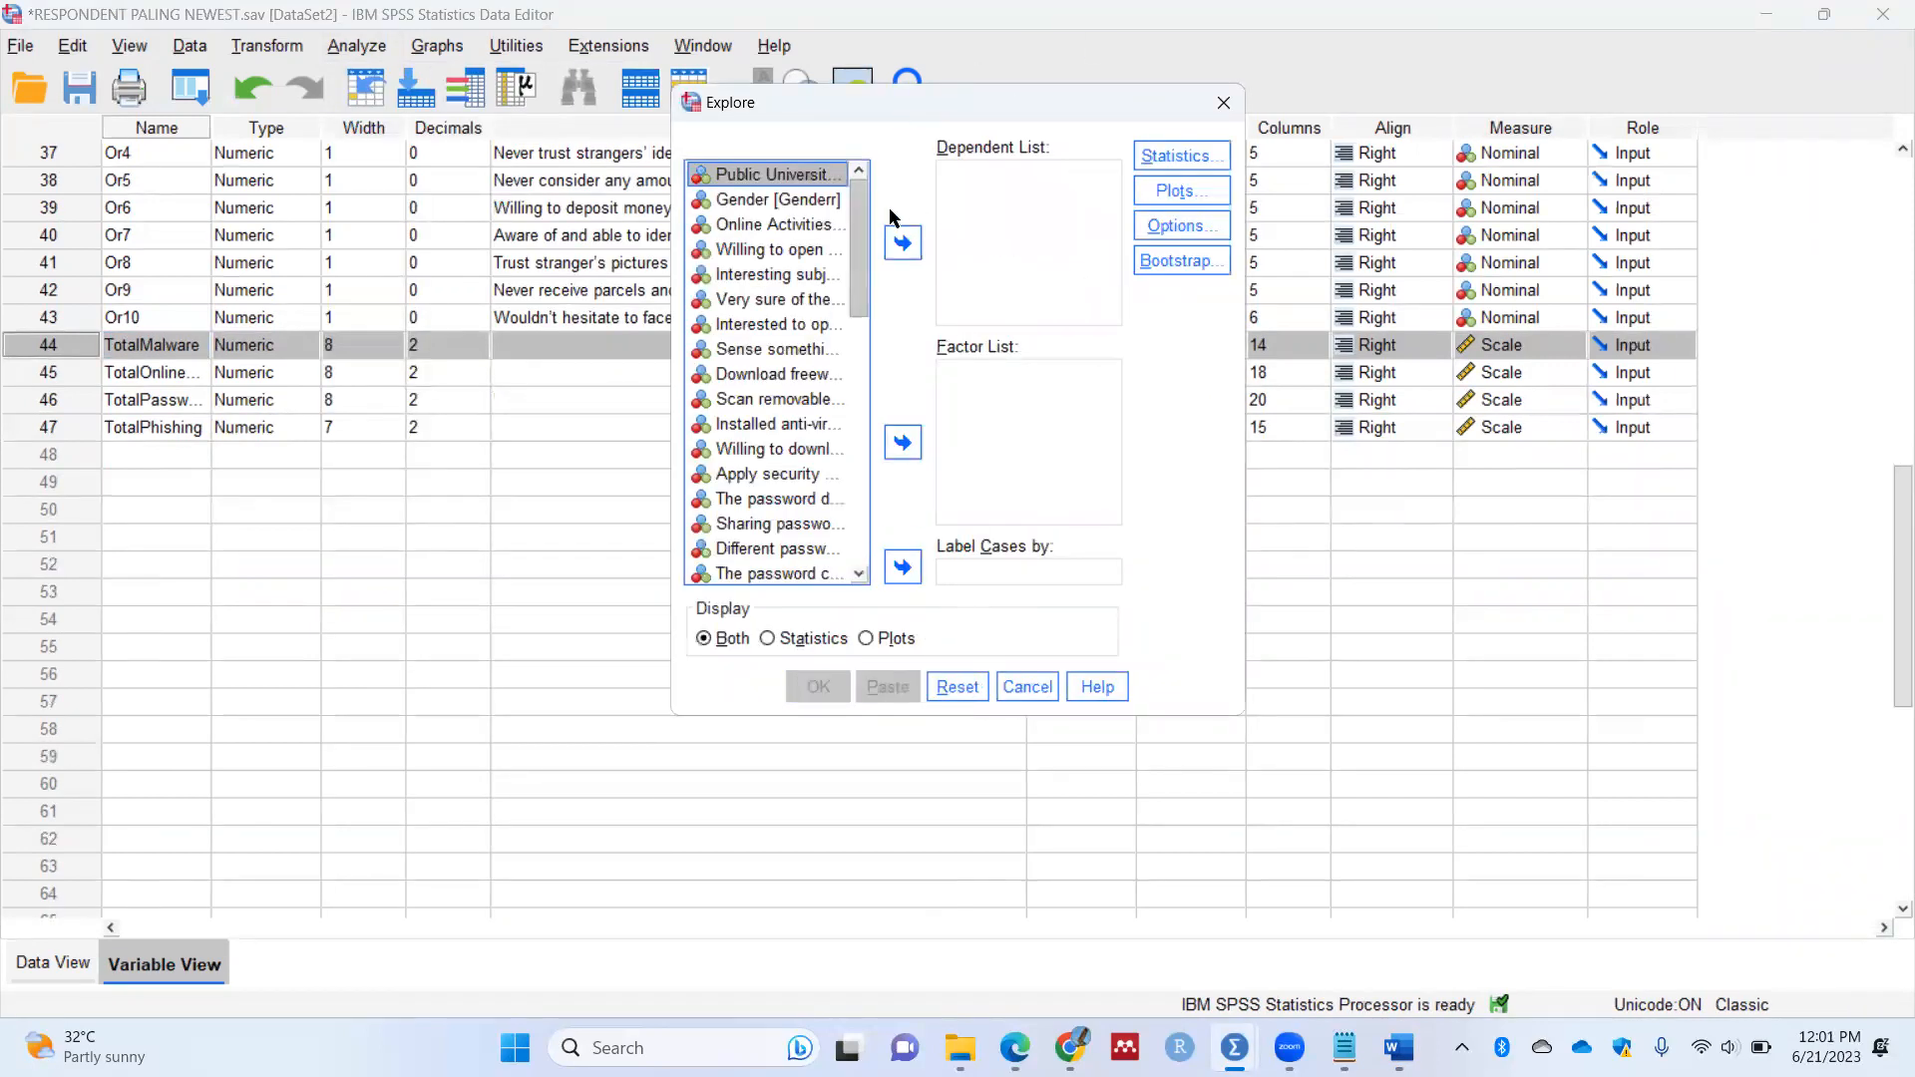
Step: Assign TotalMalware, TotalOnlinescams, TotalPasswordUsage and TotalPhishing as Explore dependents, with Public University and Gender as factors
left_click_drag(854, 197, 776, 575)
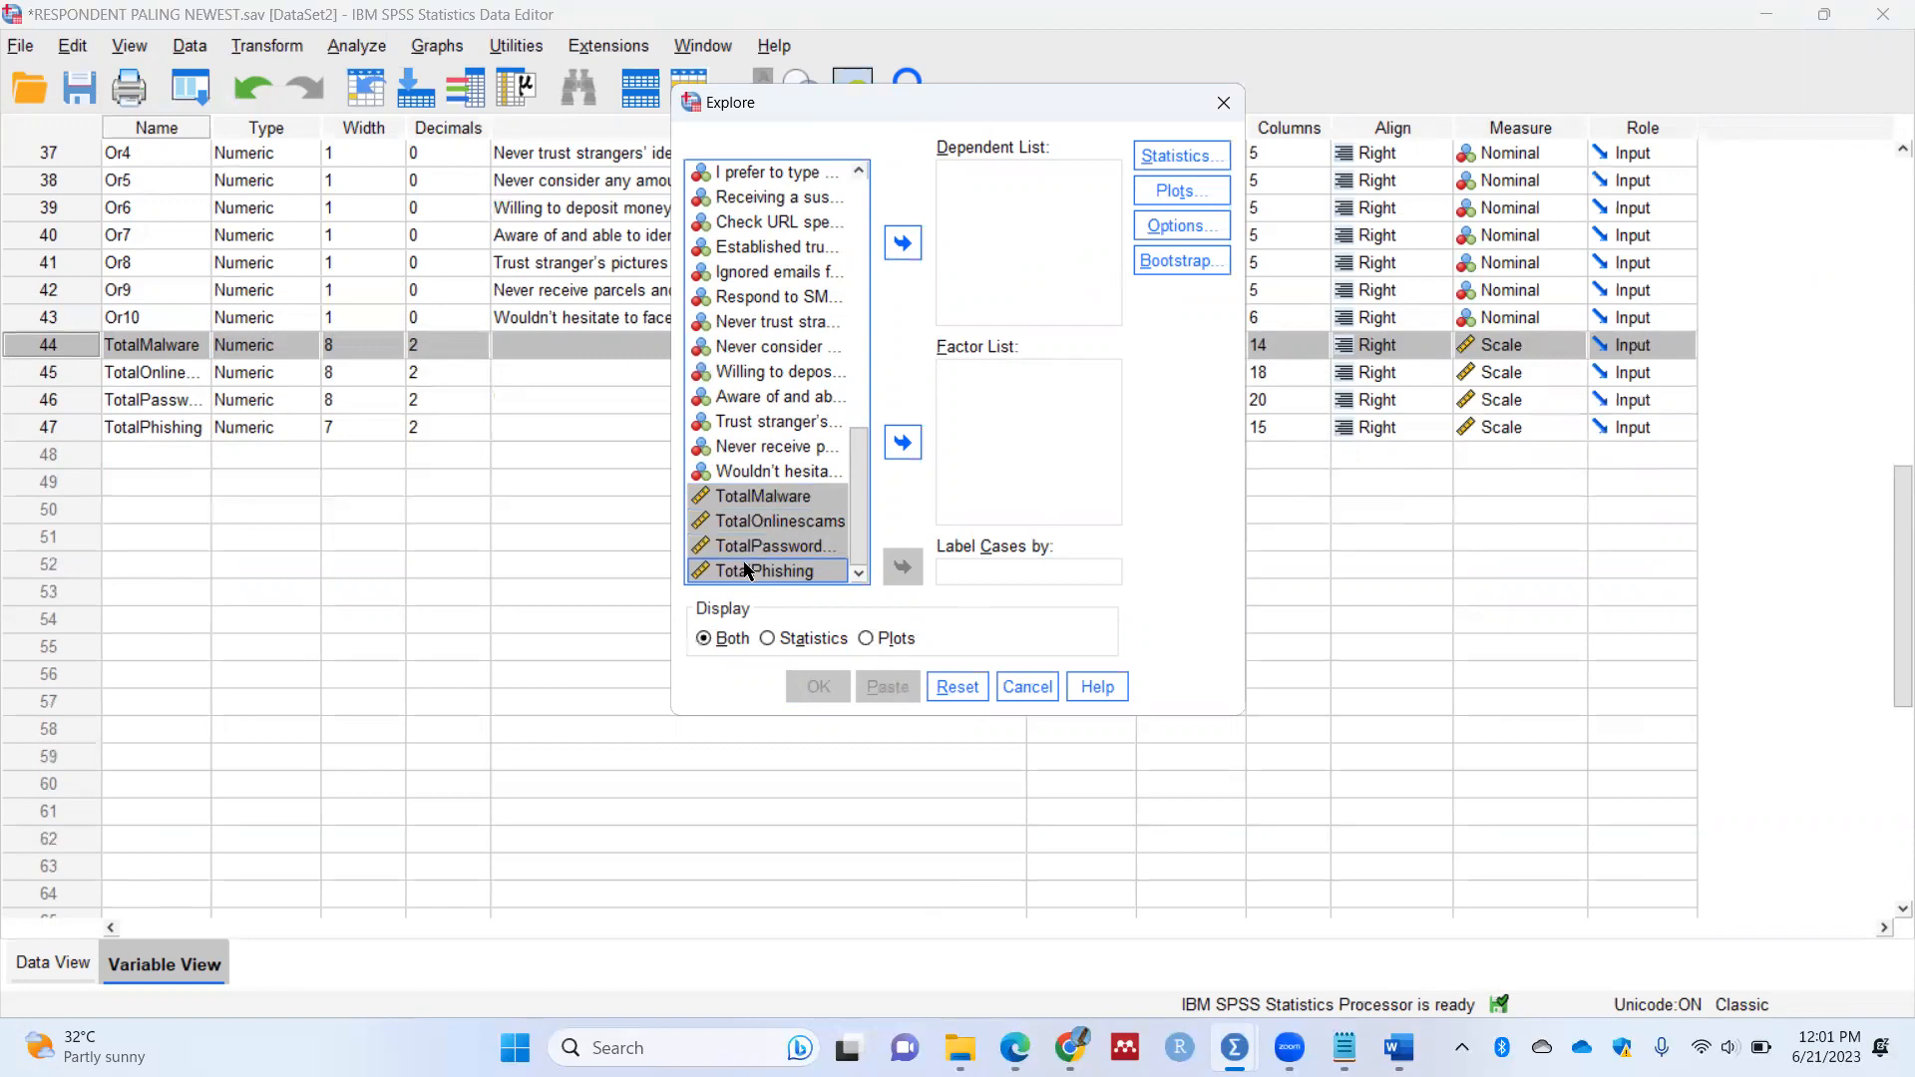
left_click(904, 244)
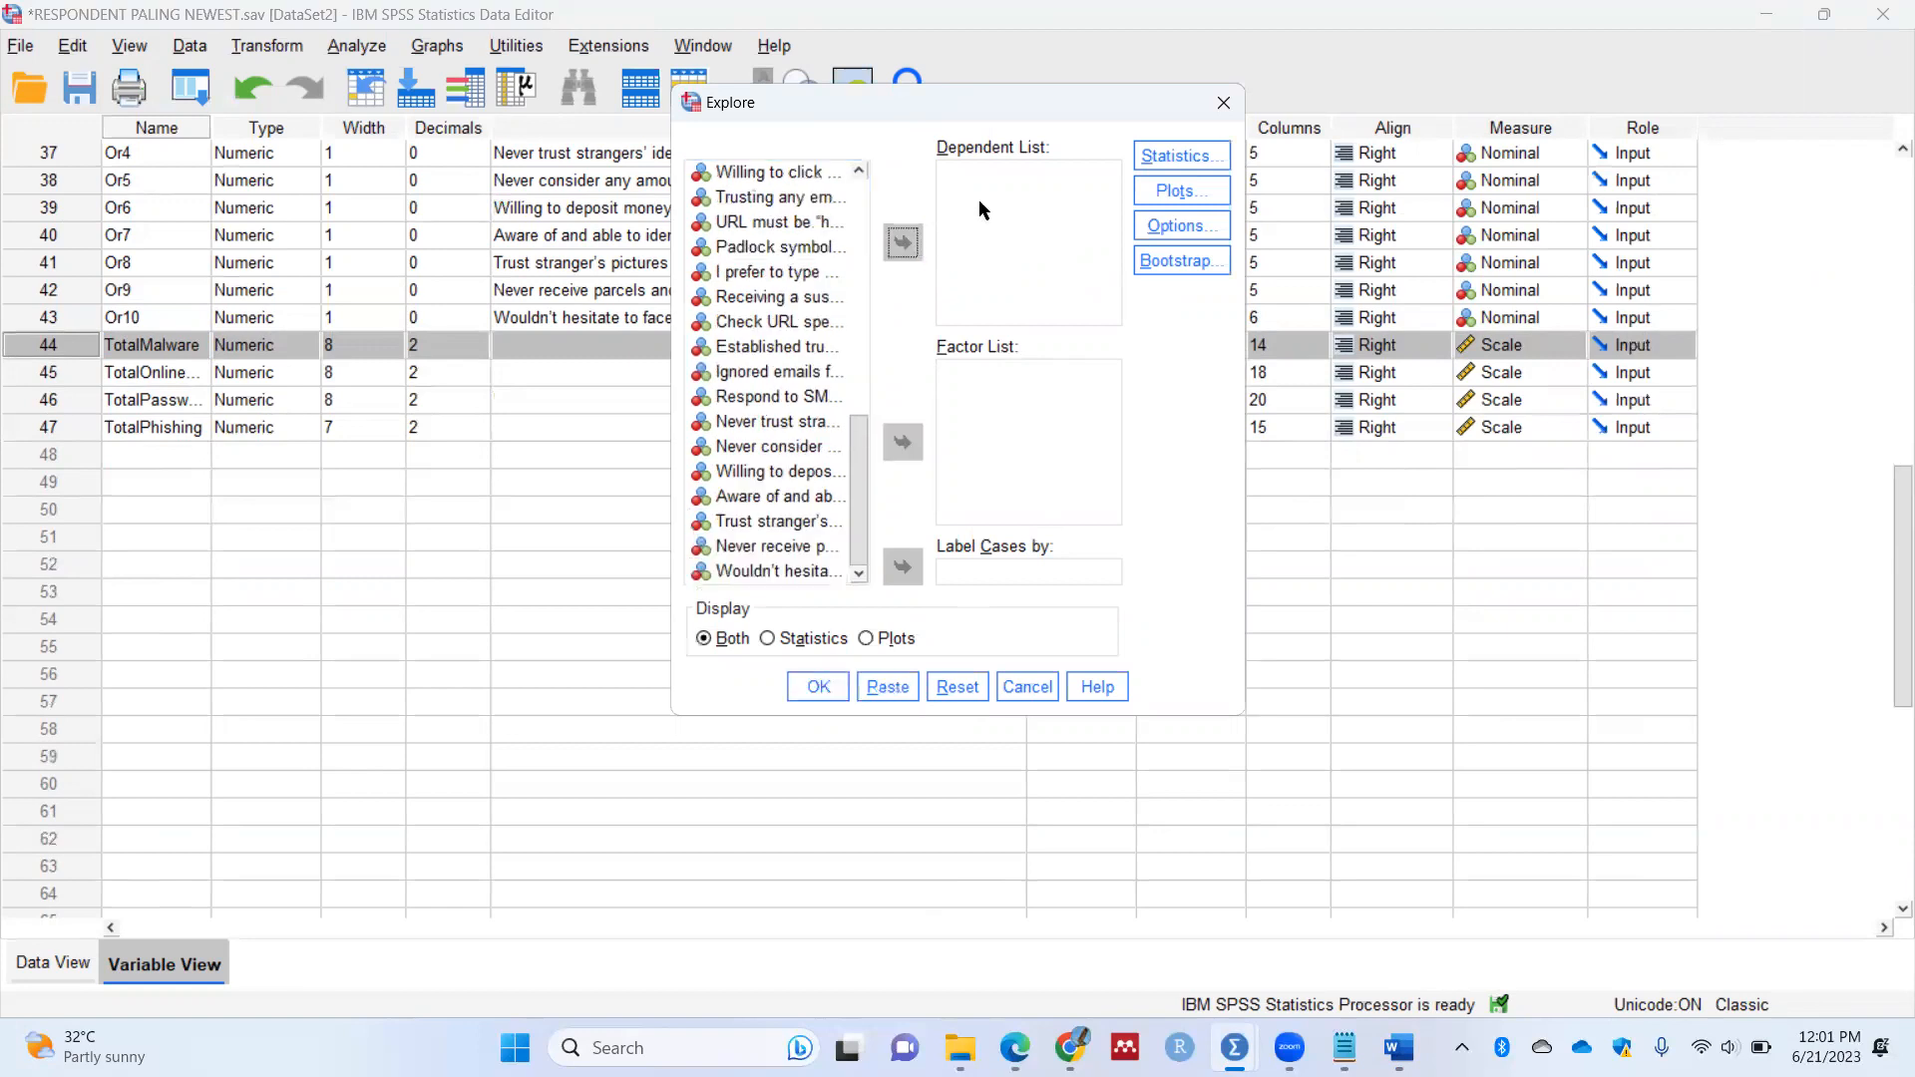
scroll(850, 475, "up", 1)
scroll(846, 322, "up", 8)
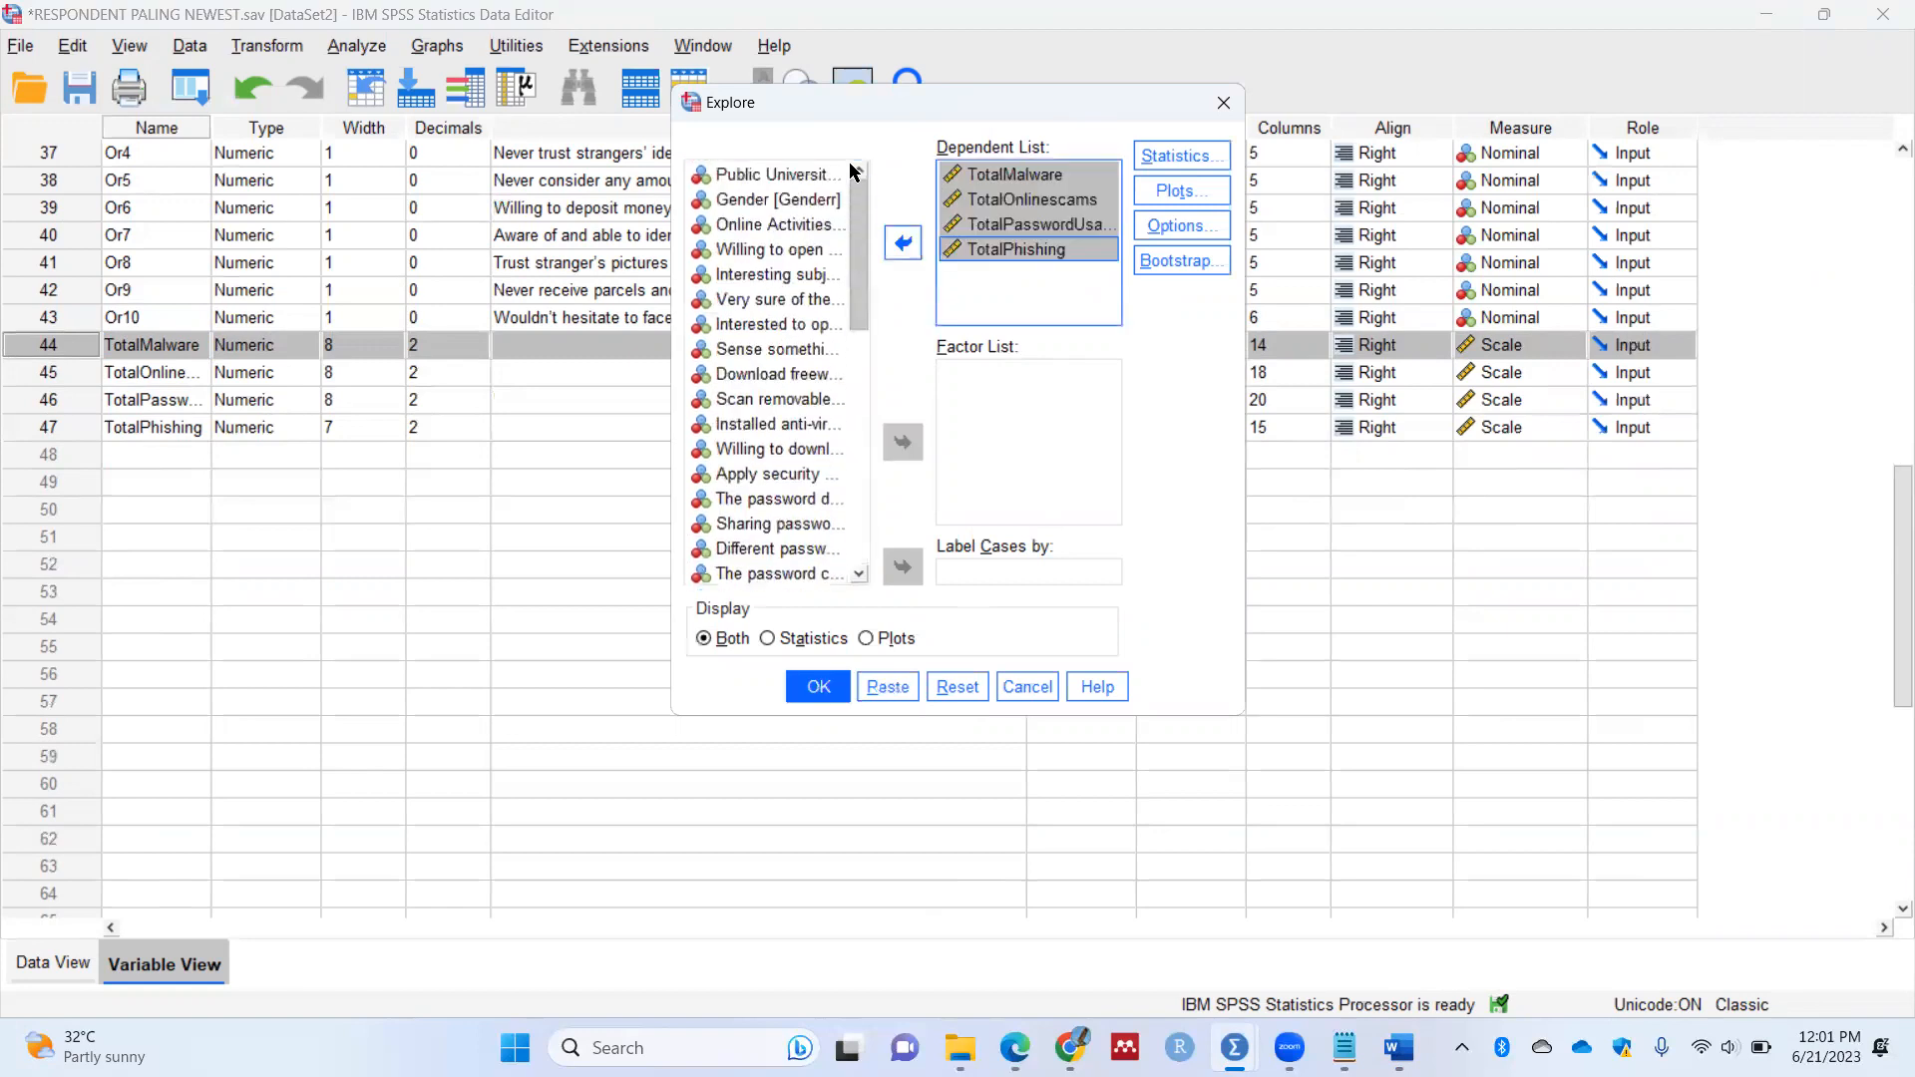
left_click(778, 198)
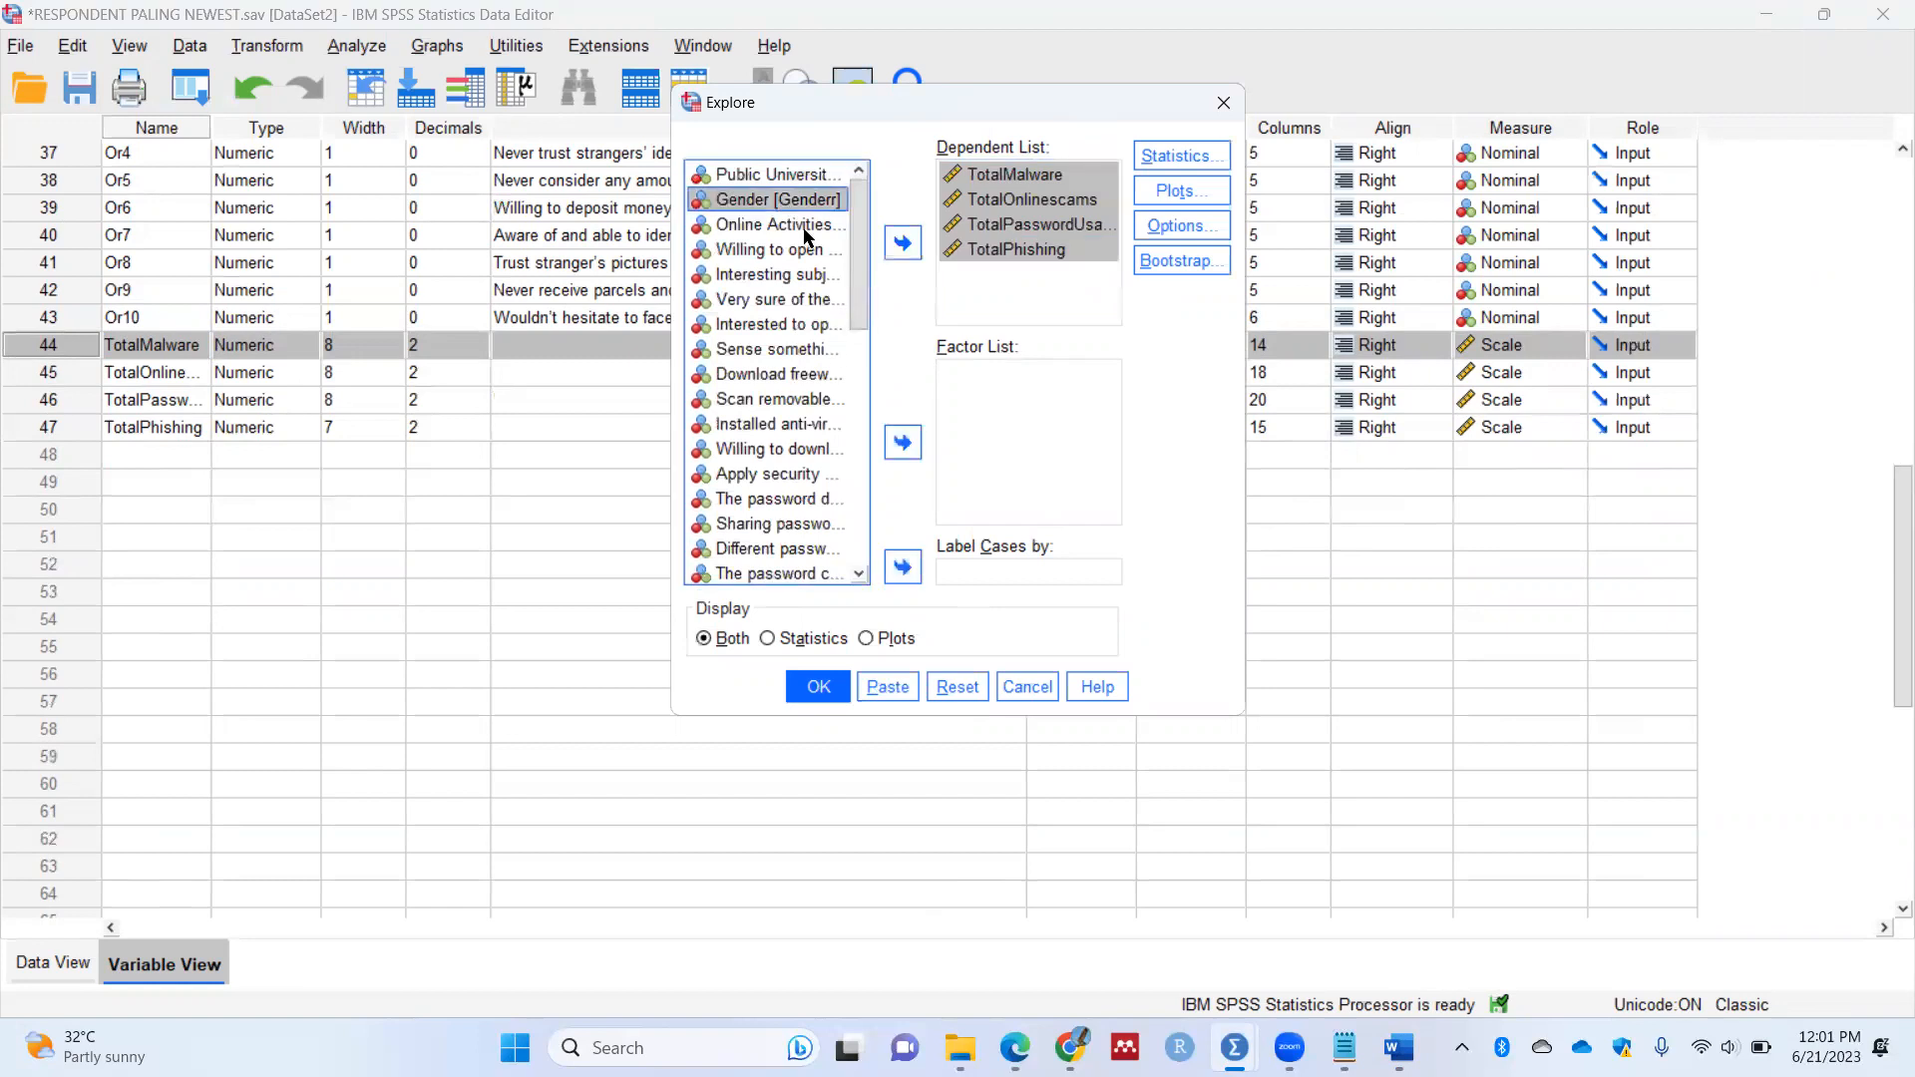
left_click(783, 174, "ctrl")
left_click(907, 457)
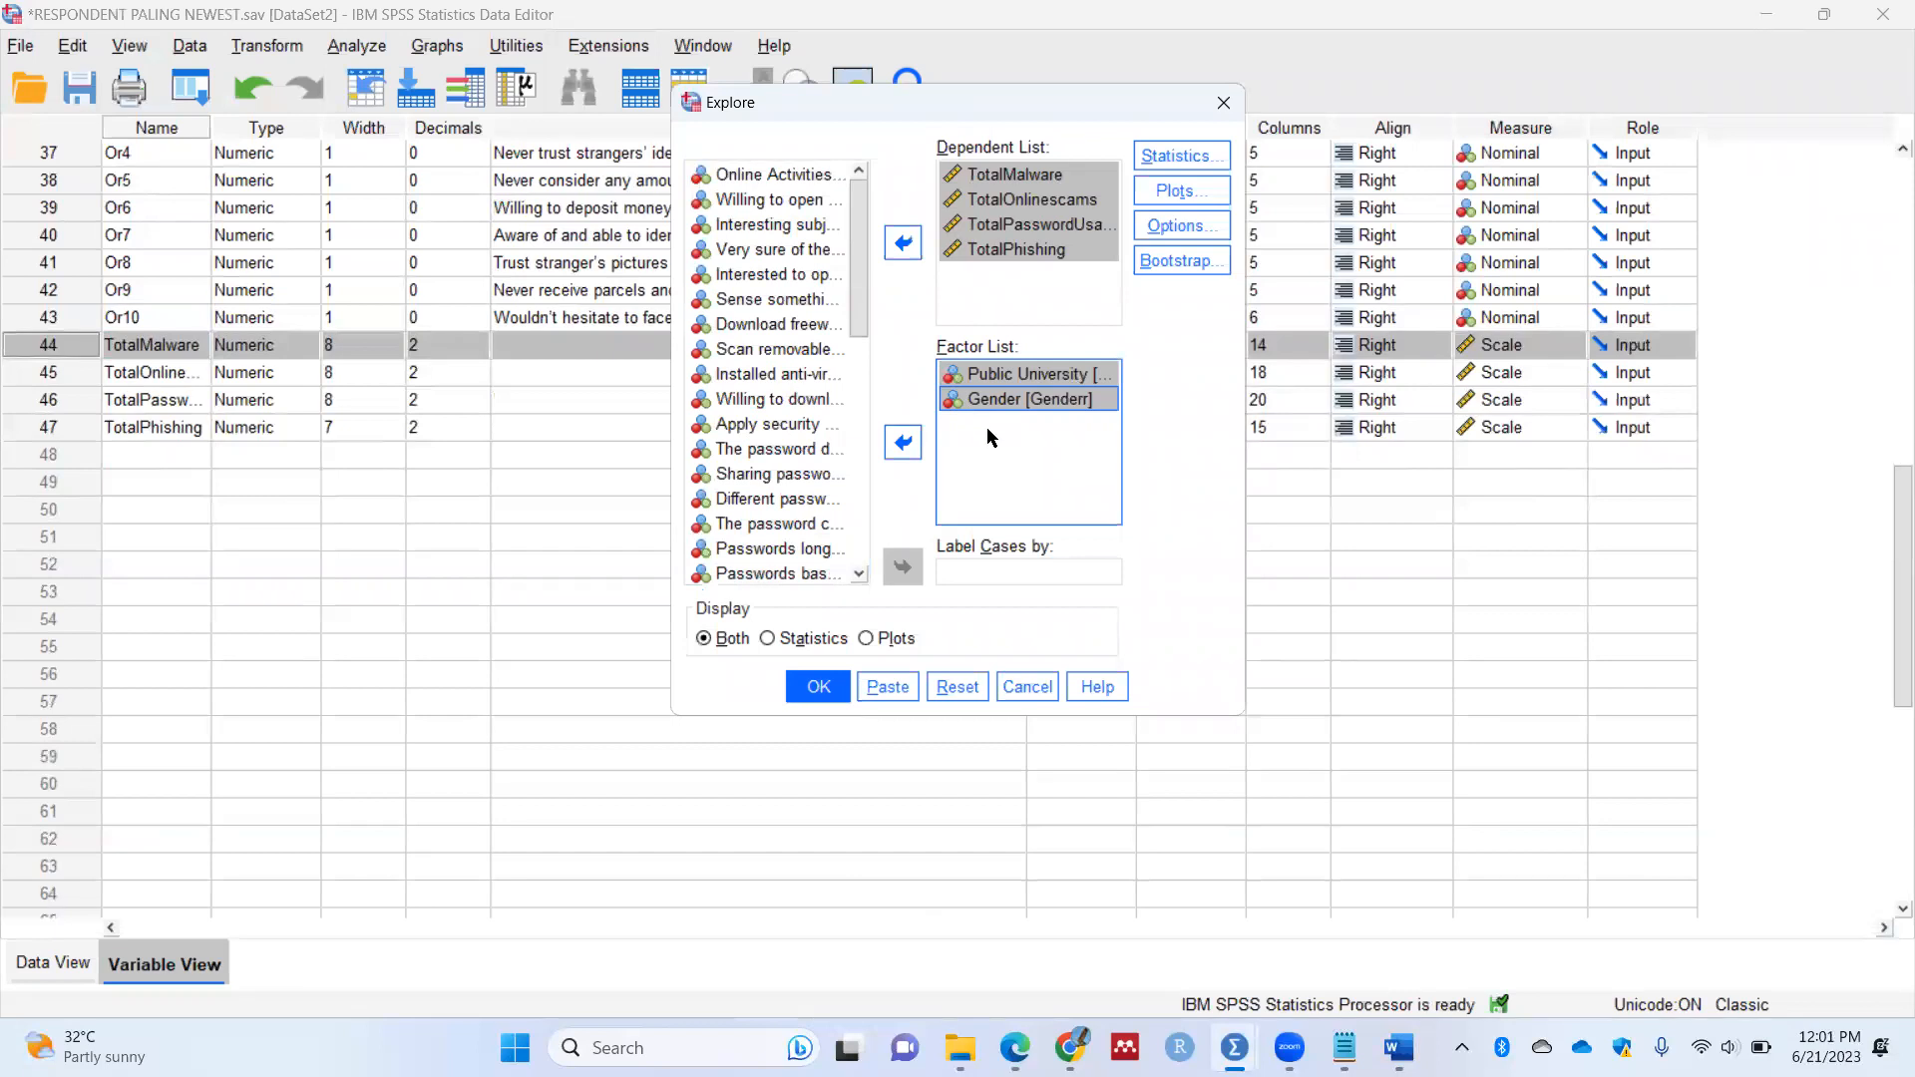
Step: Limit the Explore display to statistics only, keep Descriptives with a 95% confidence interval for the mean, and run the analysis
left_click(1192, 189)
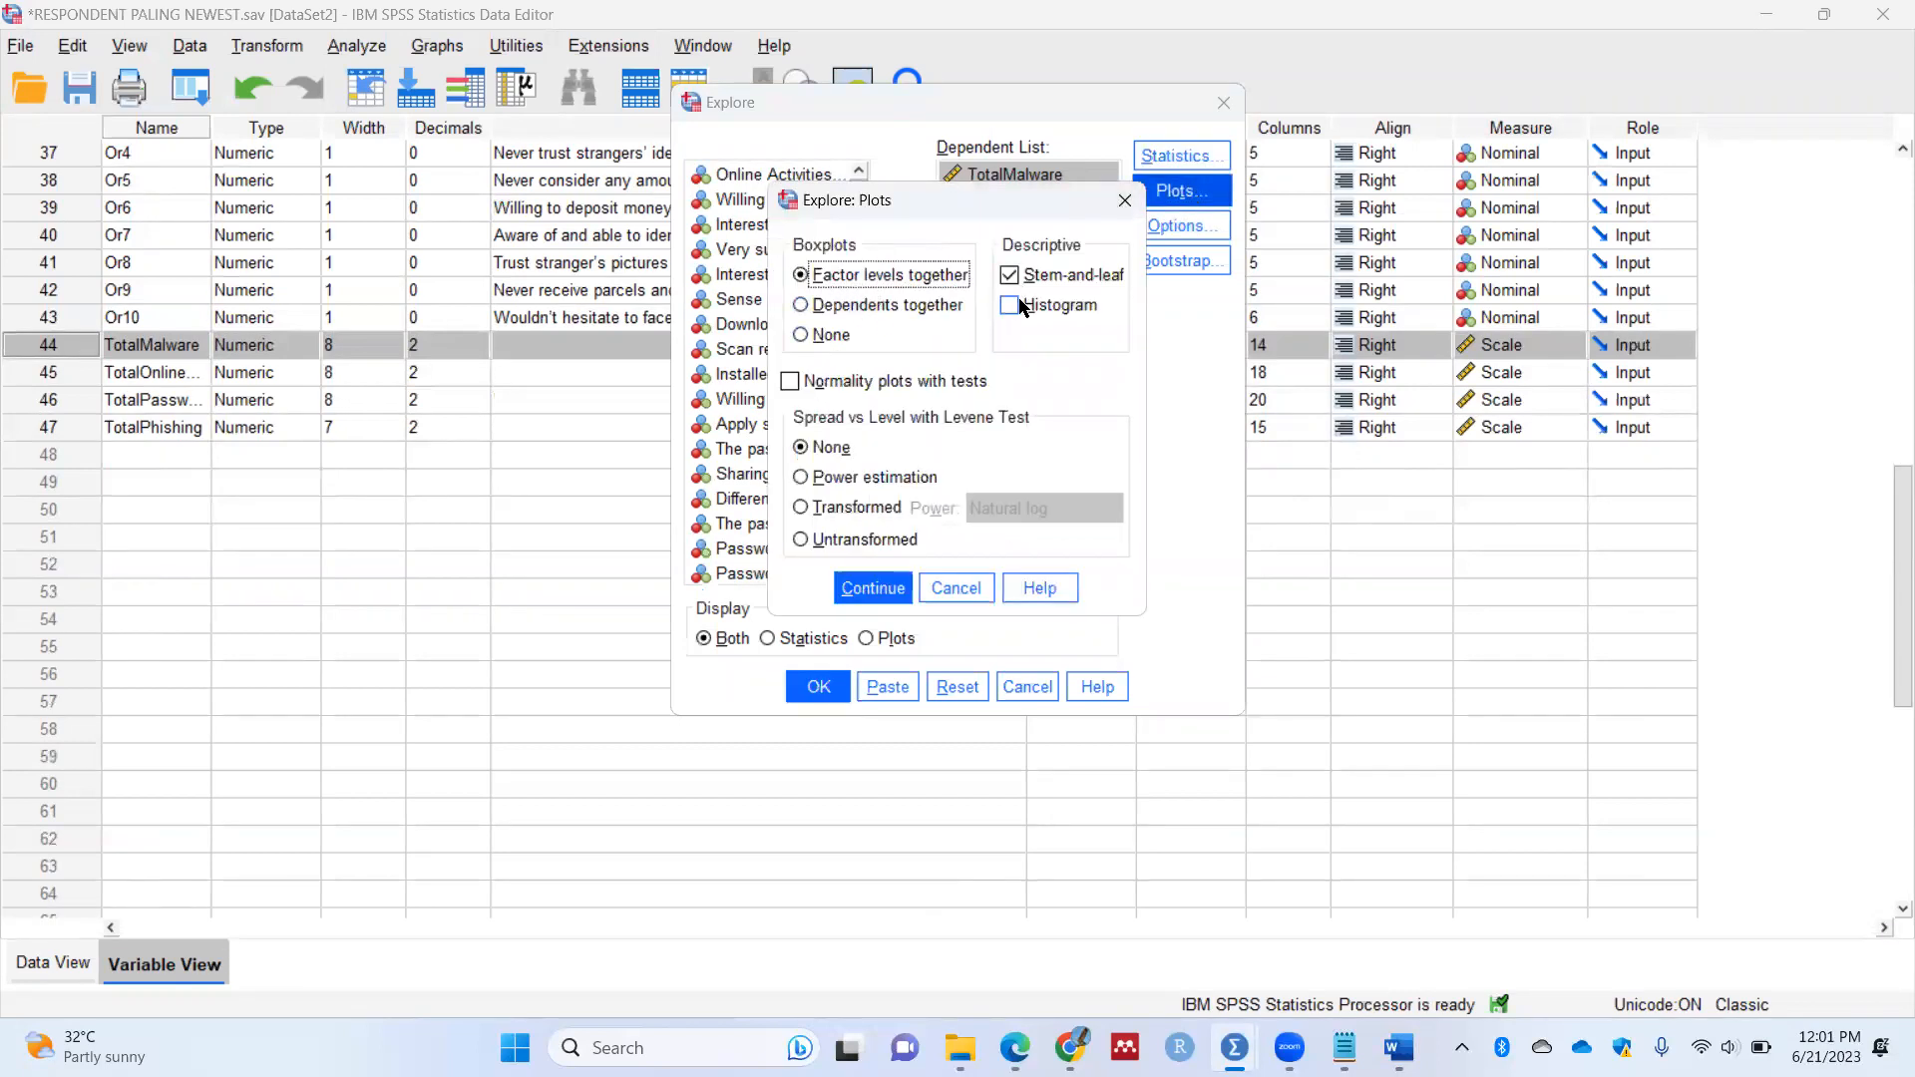
left_click(956, 587)
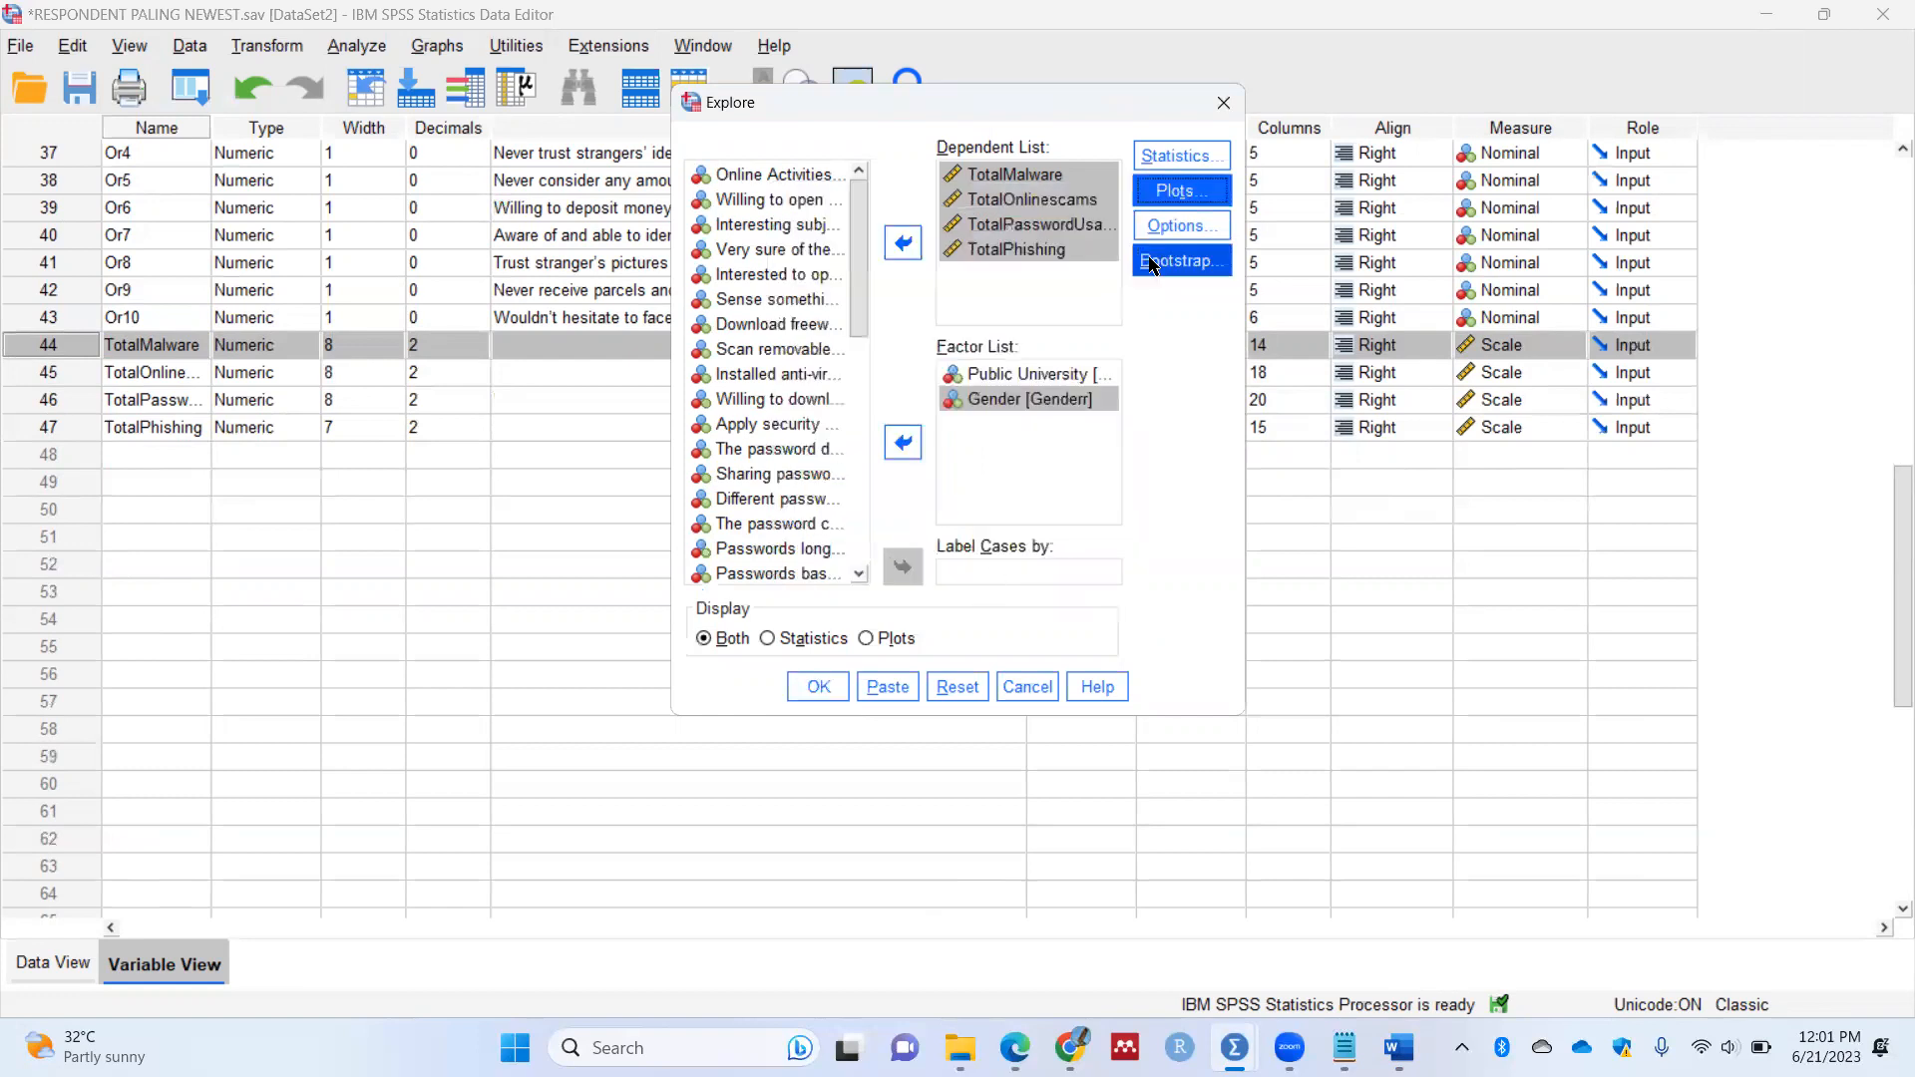
left_click(773, 639)
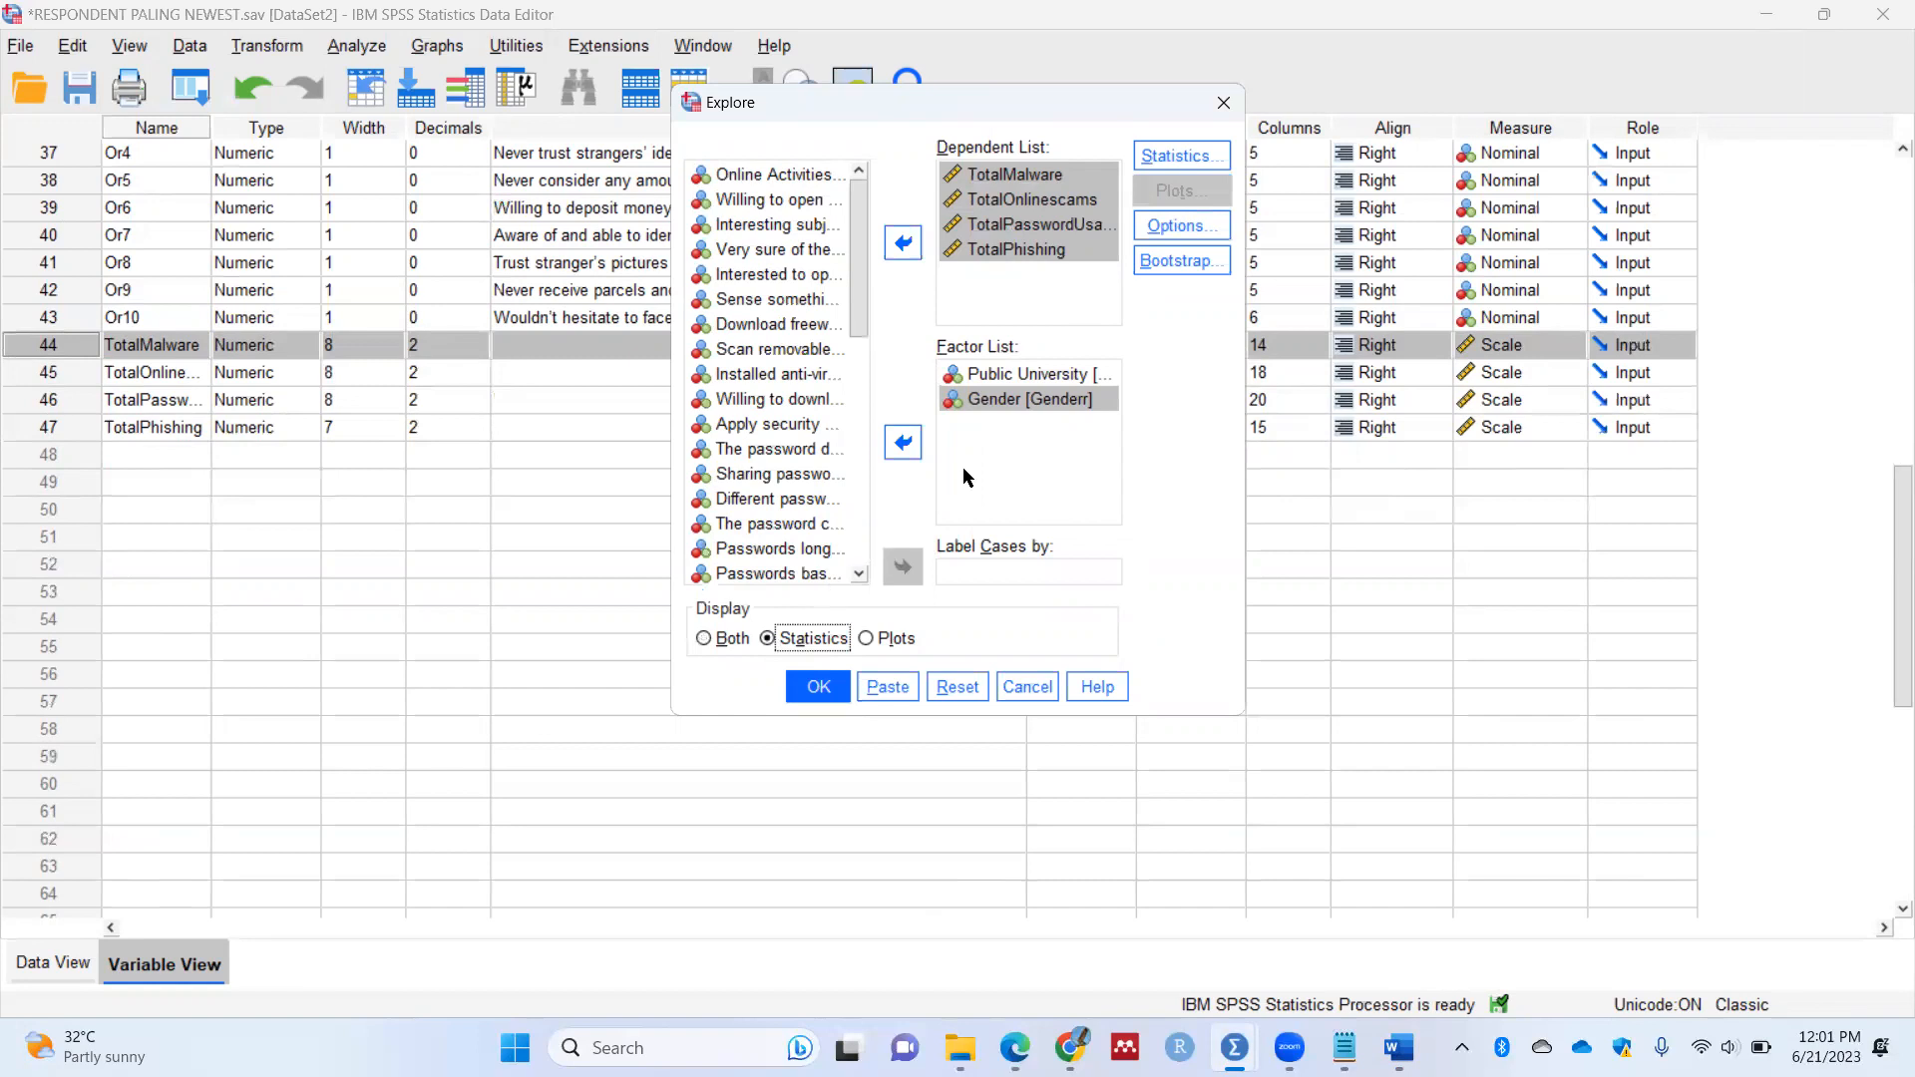
left_click(1187, 154)
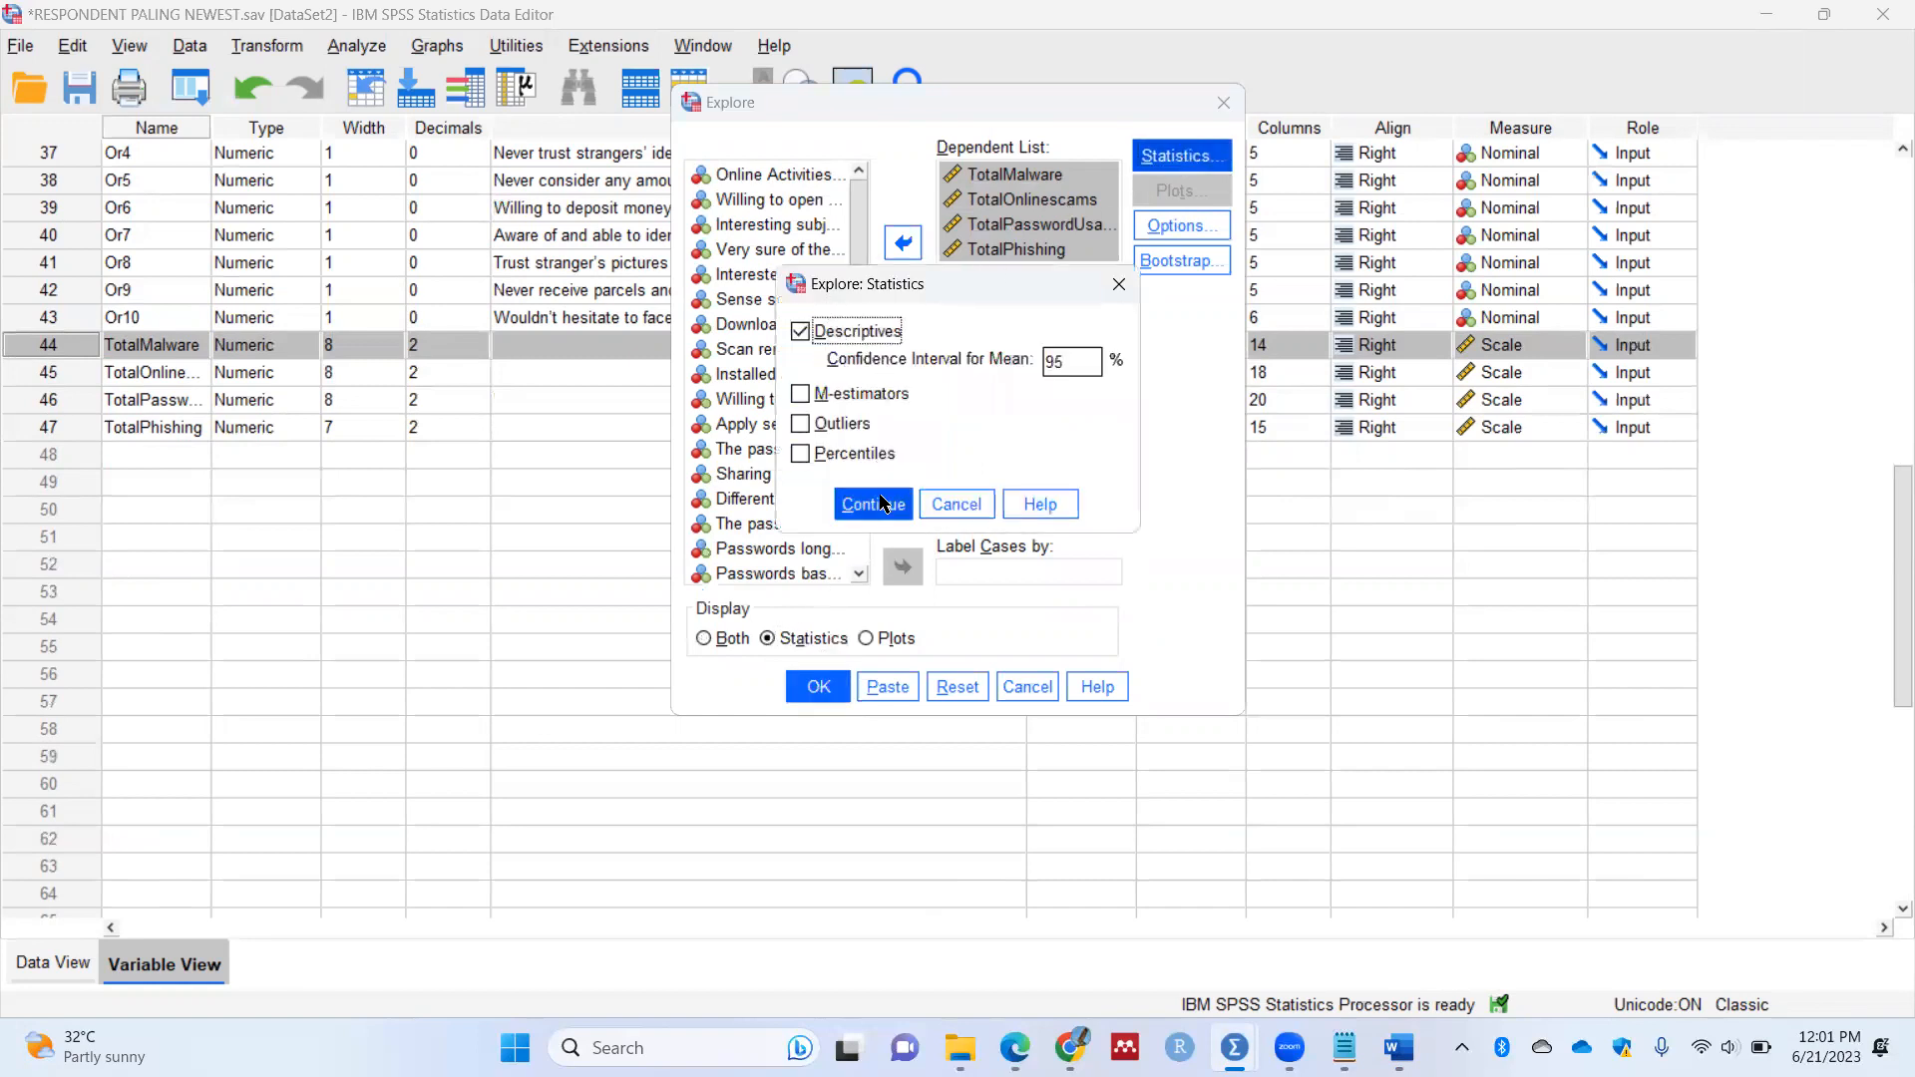
left_click(873, 504)
left_click(824, 687)
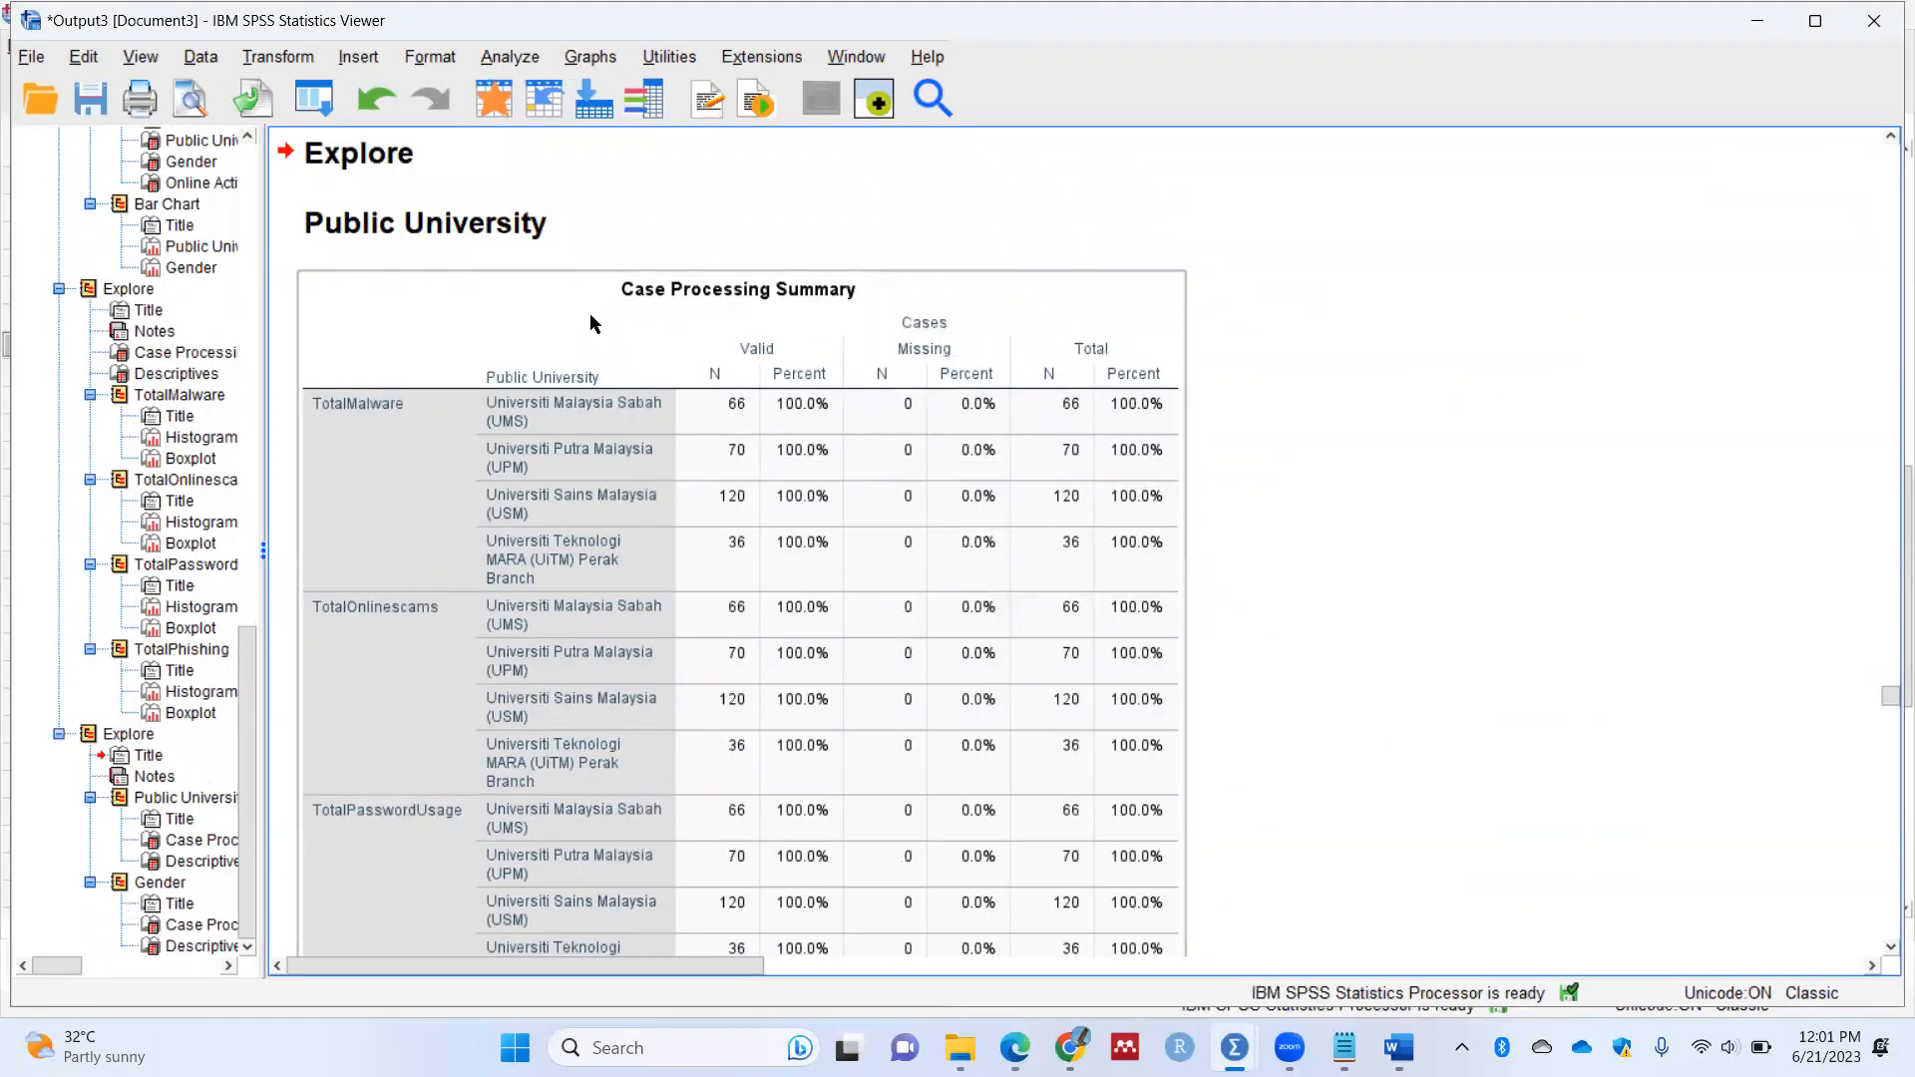
Step: Examine the Explore output tables of the total scores by Public University and by Gender
scroll(606, 313, "down", 10)
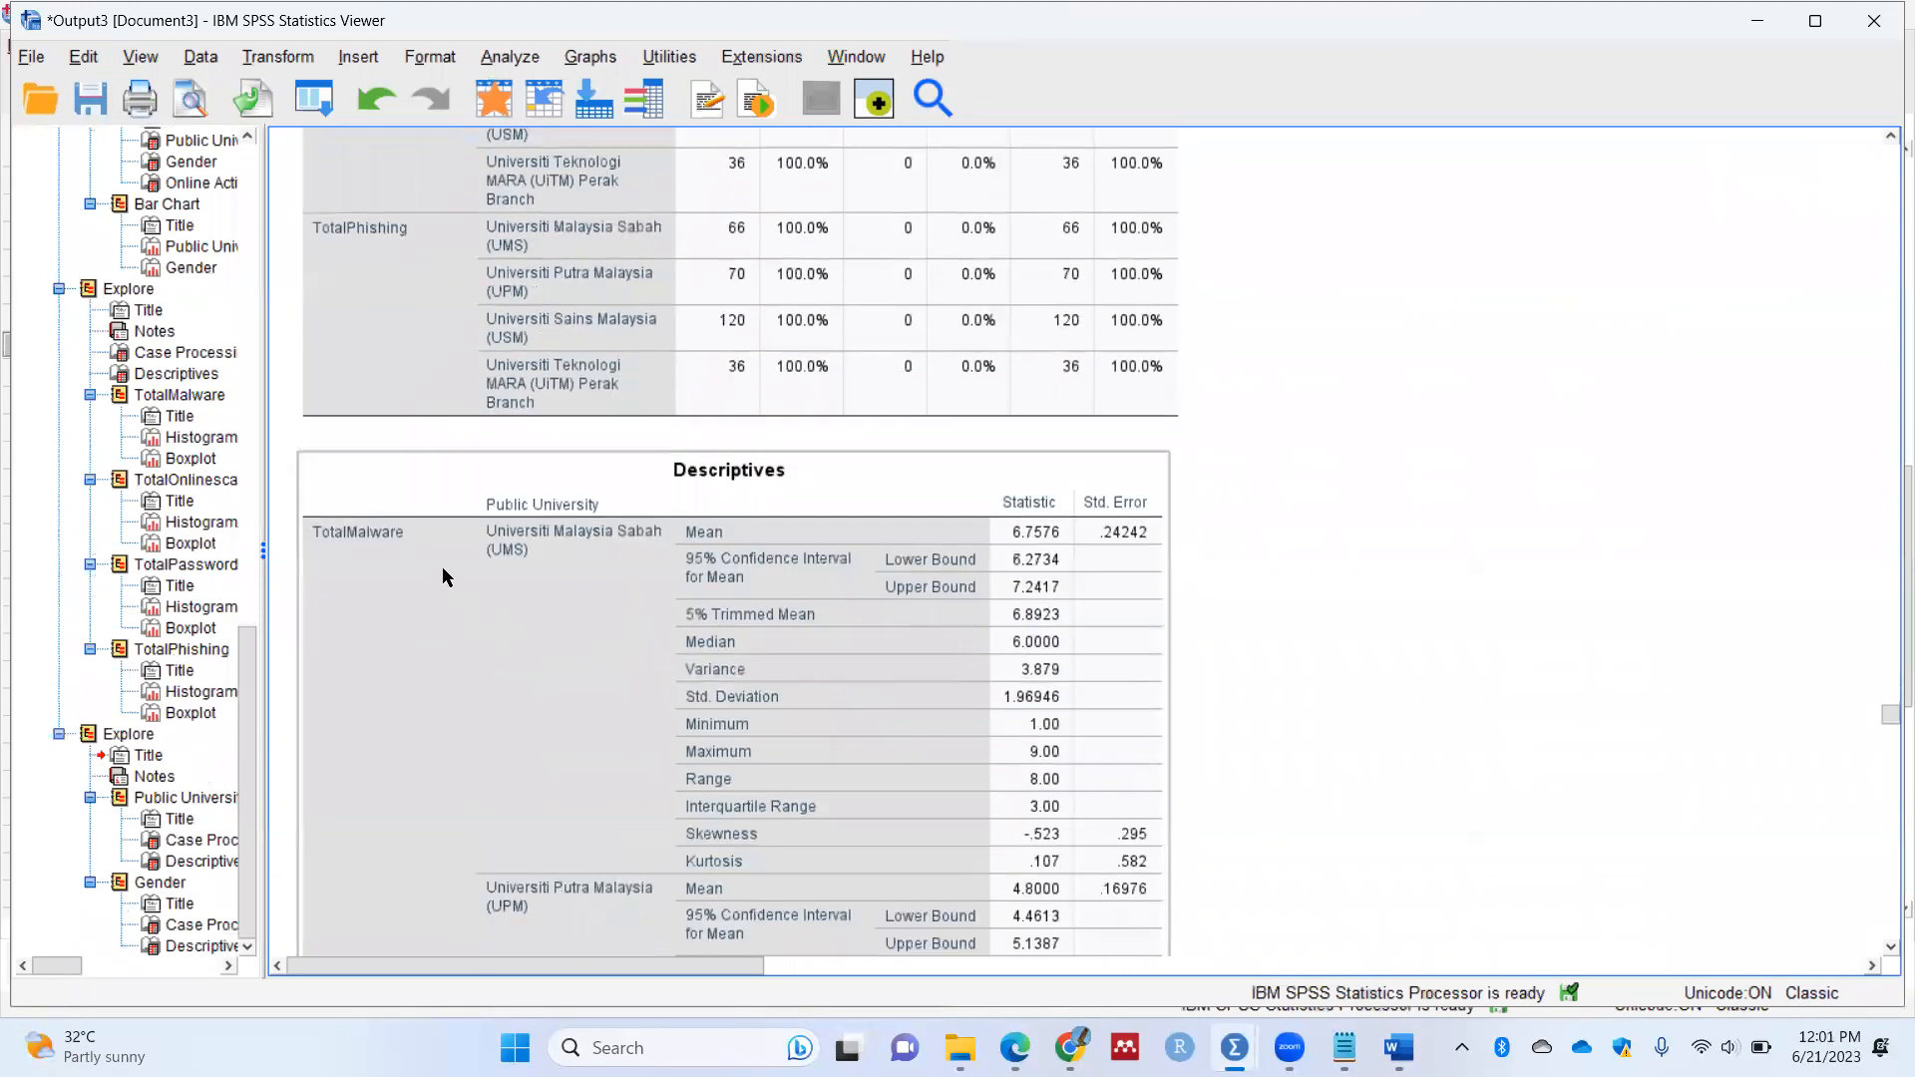
scroll(578, 549, "down", 20)
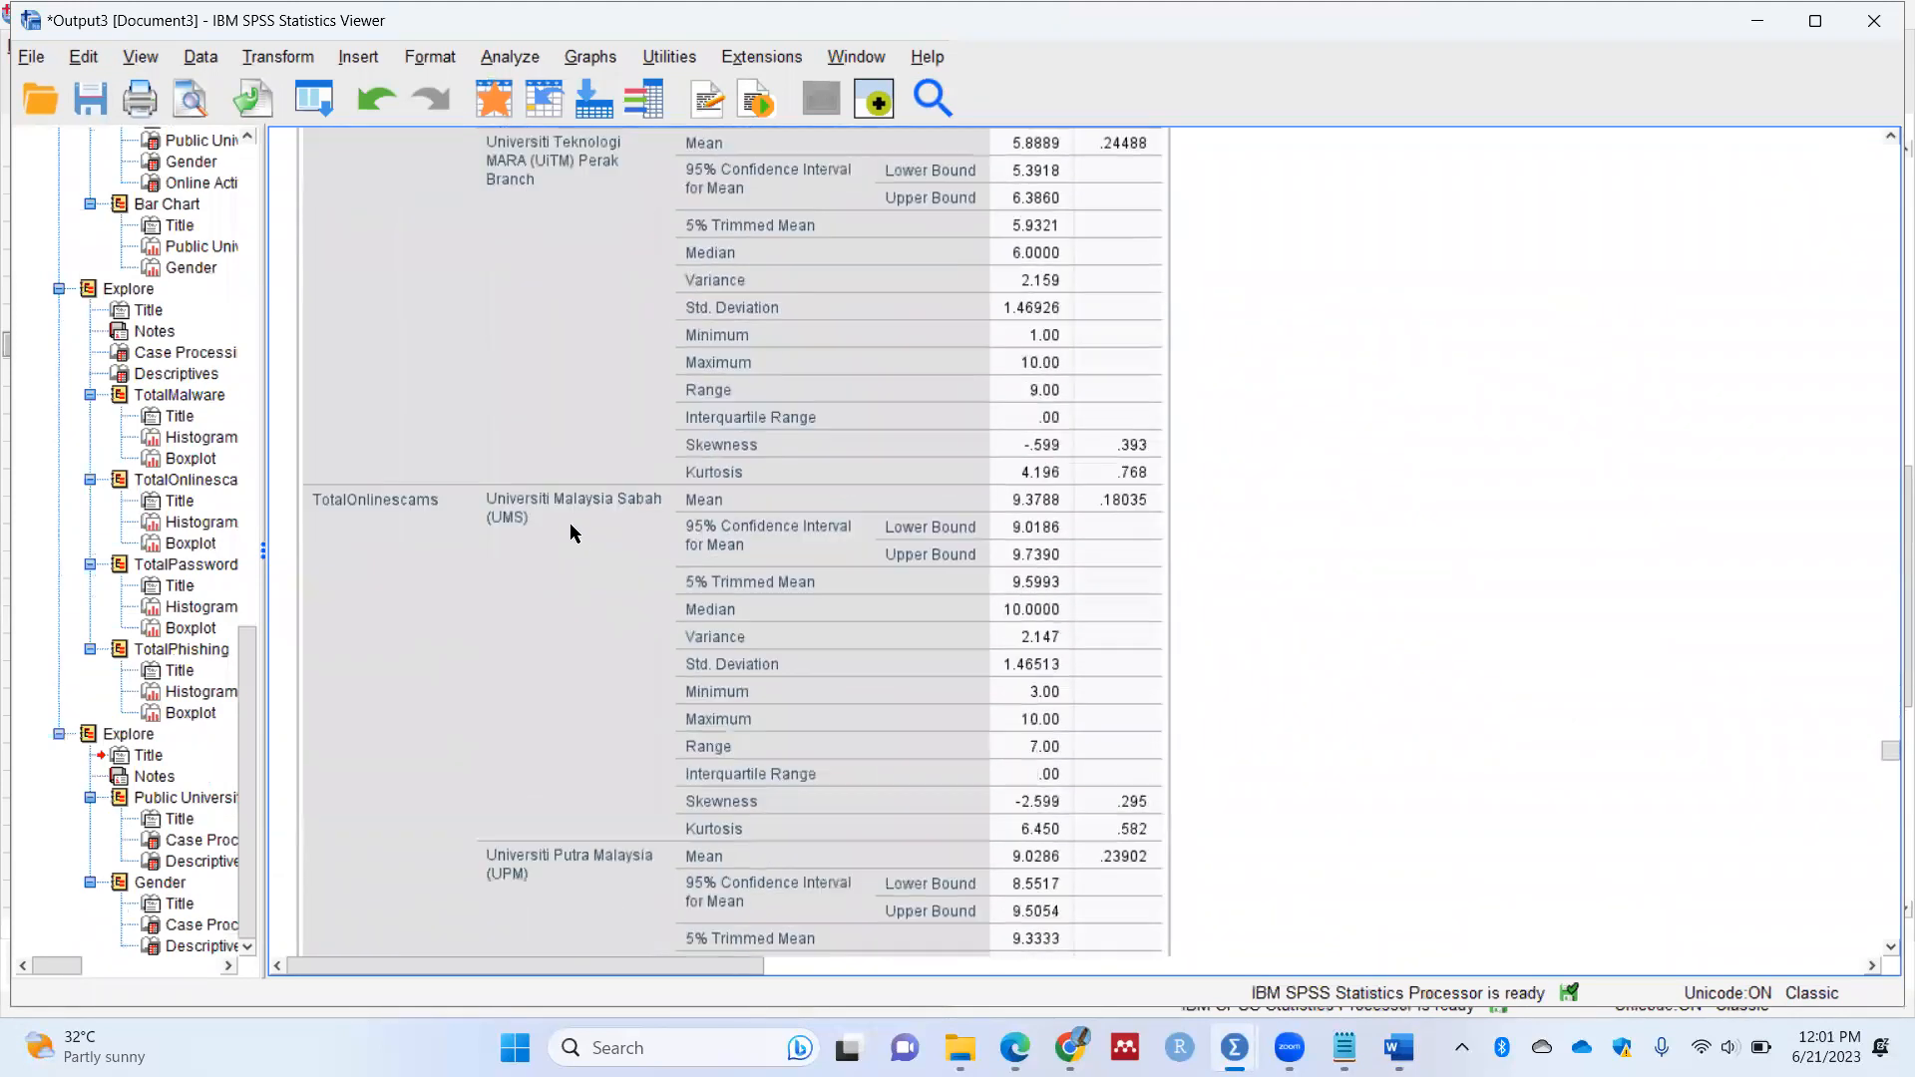
scroll(572, 530, "down", 20)
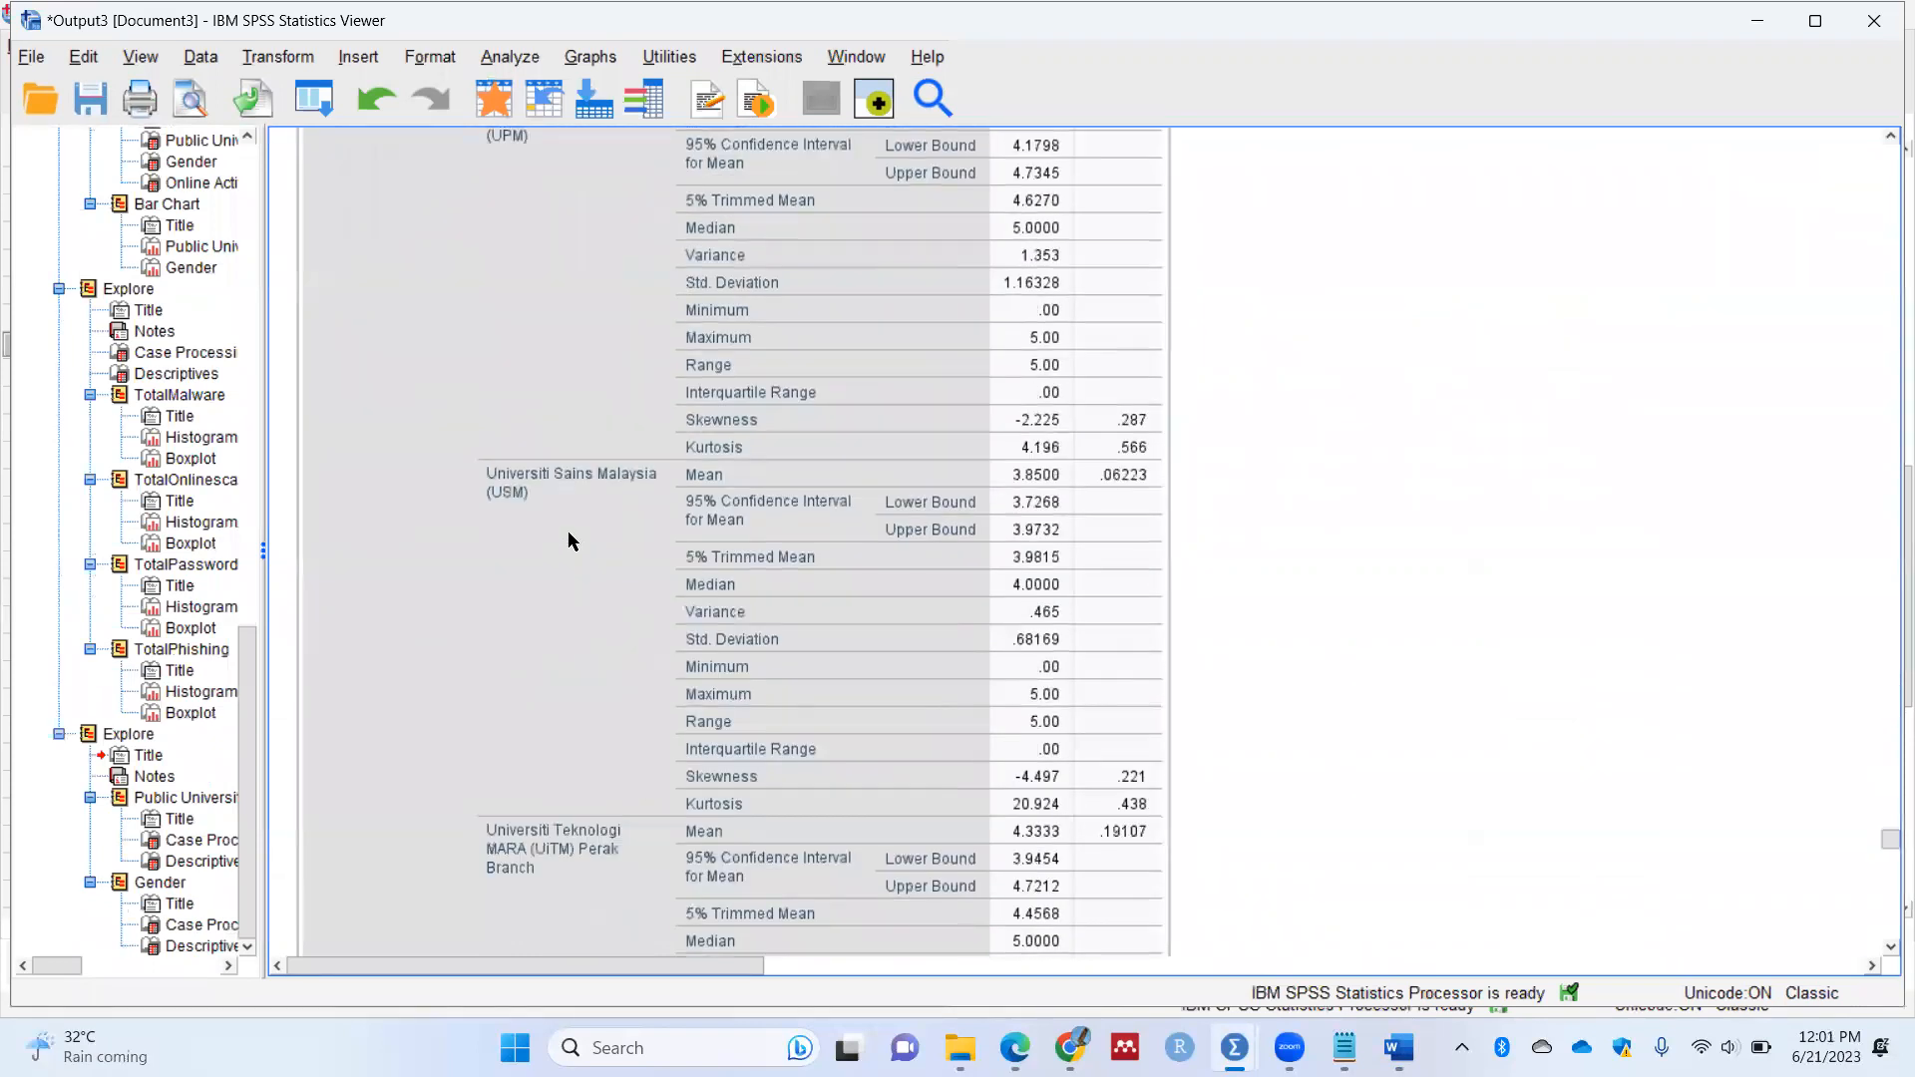
scroll(504, 549, "down", 7)
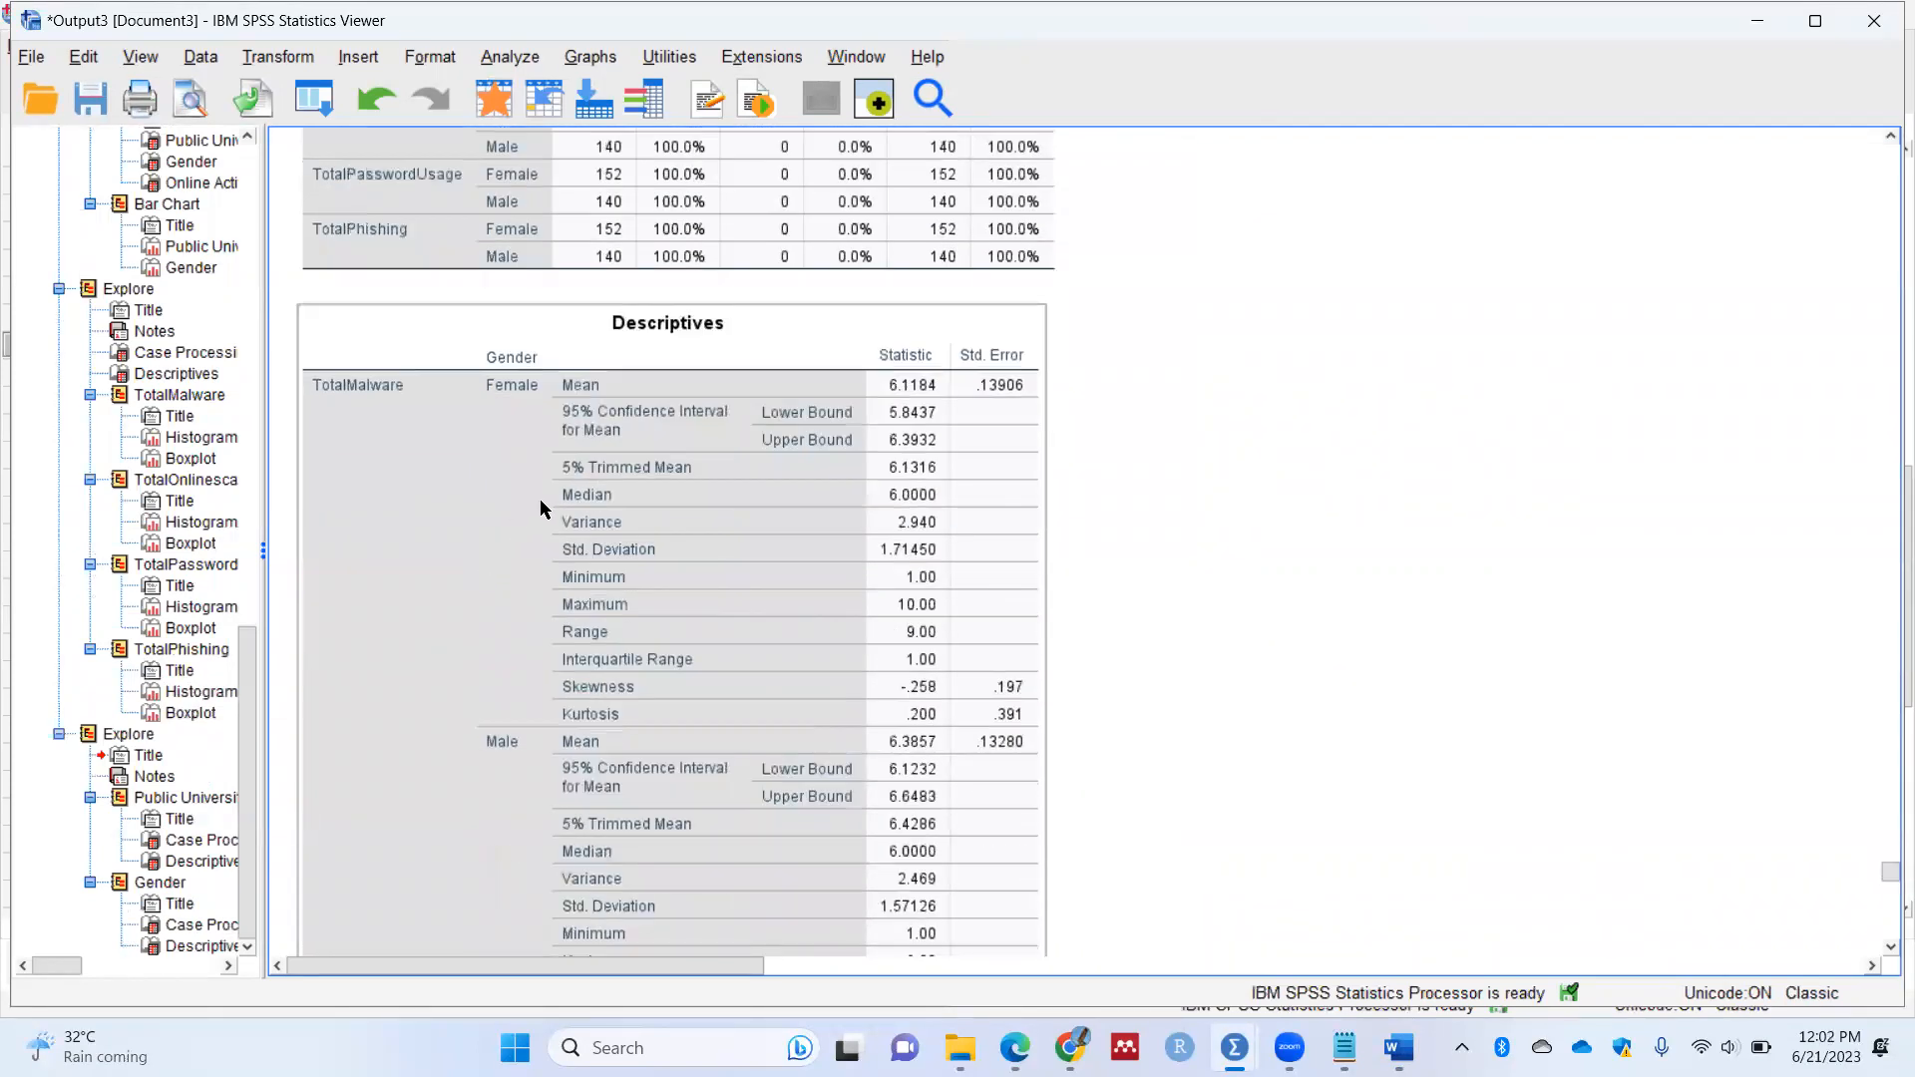
scroll(538, 498, "down", 2)
scroll(545, 483, "up", 10)
scroll(547, 487, "up", 1)
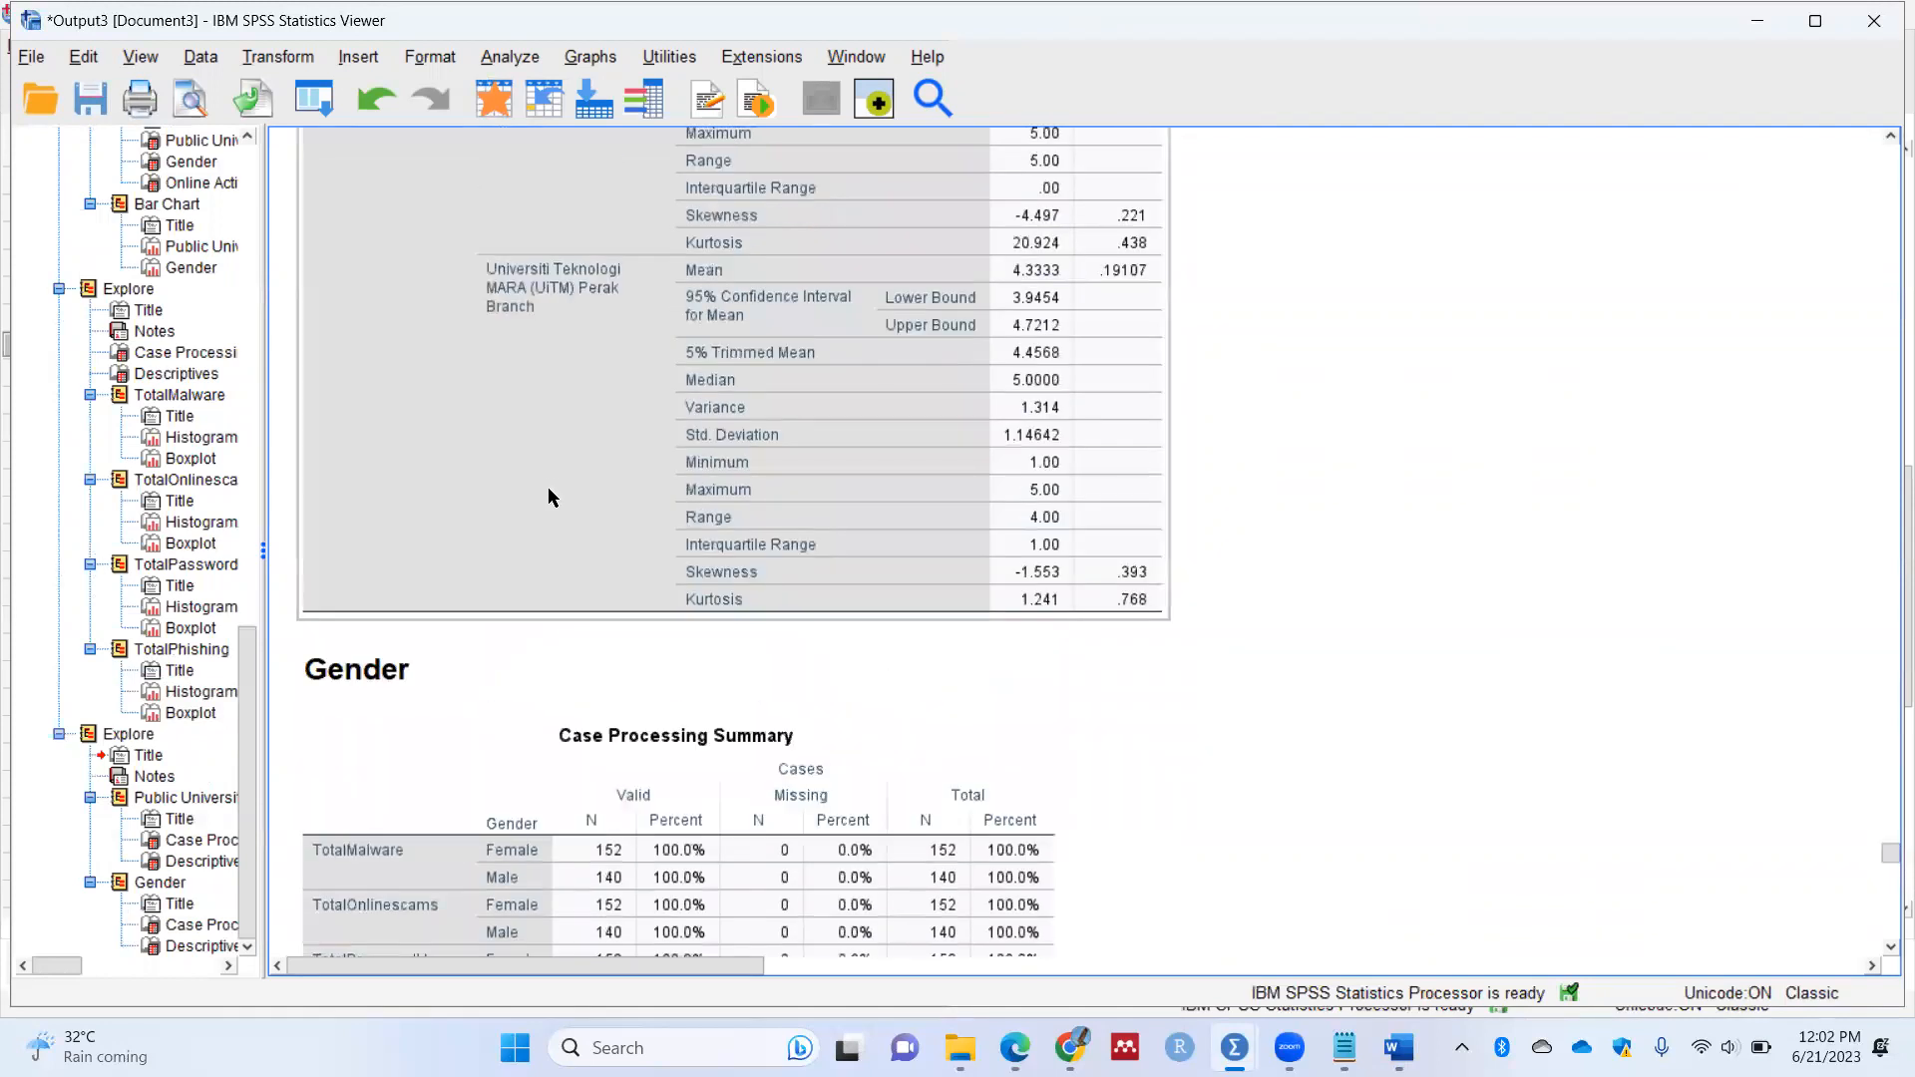
scroll(547, 487, "down", 4)
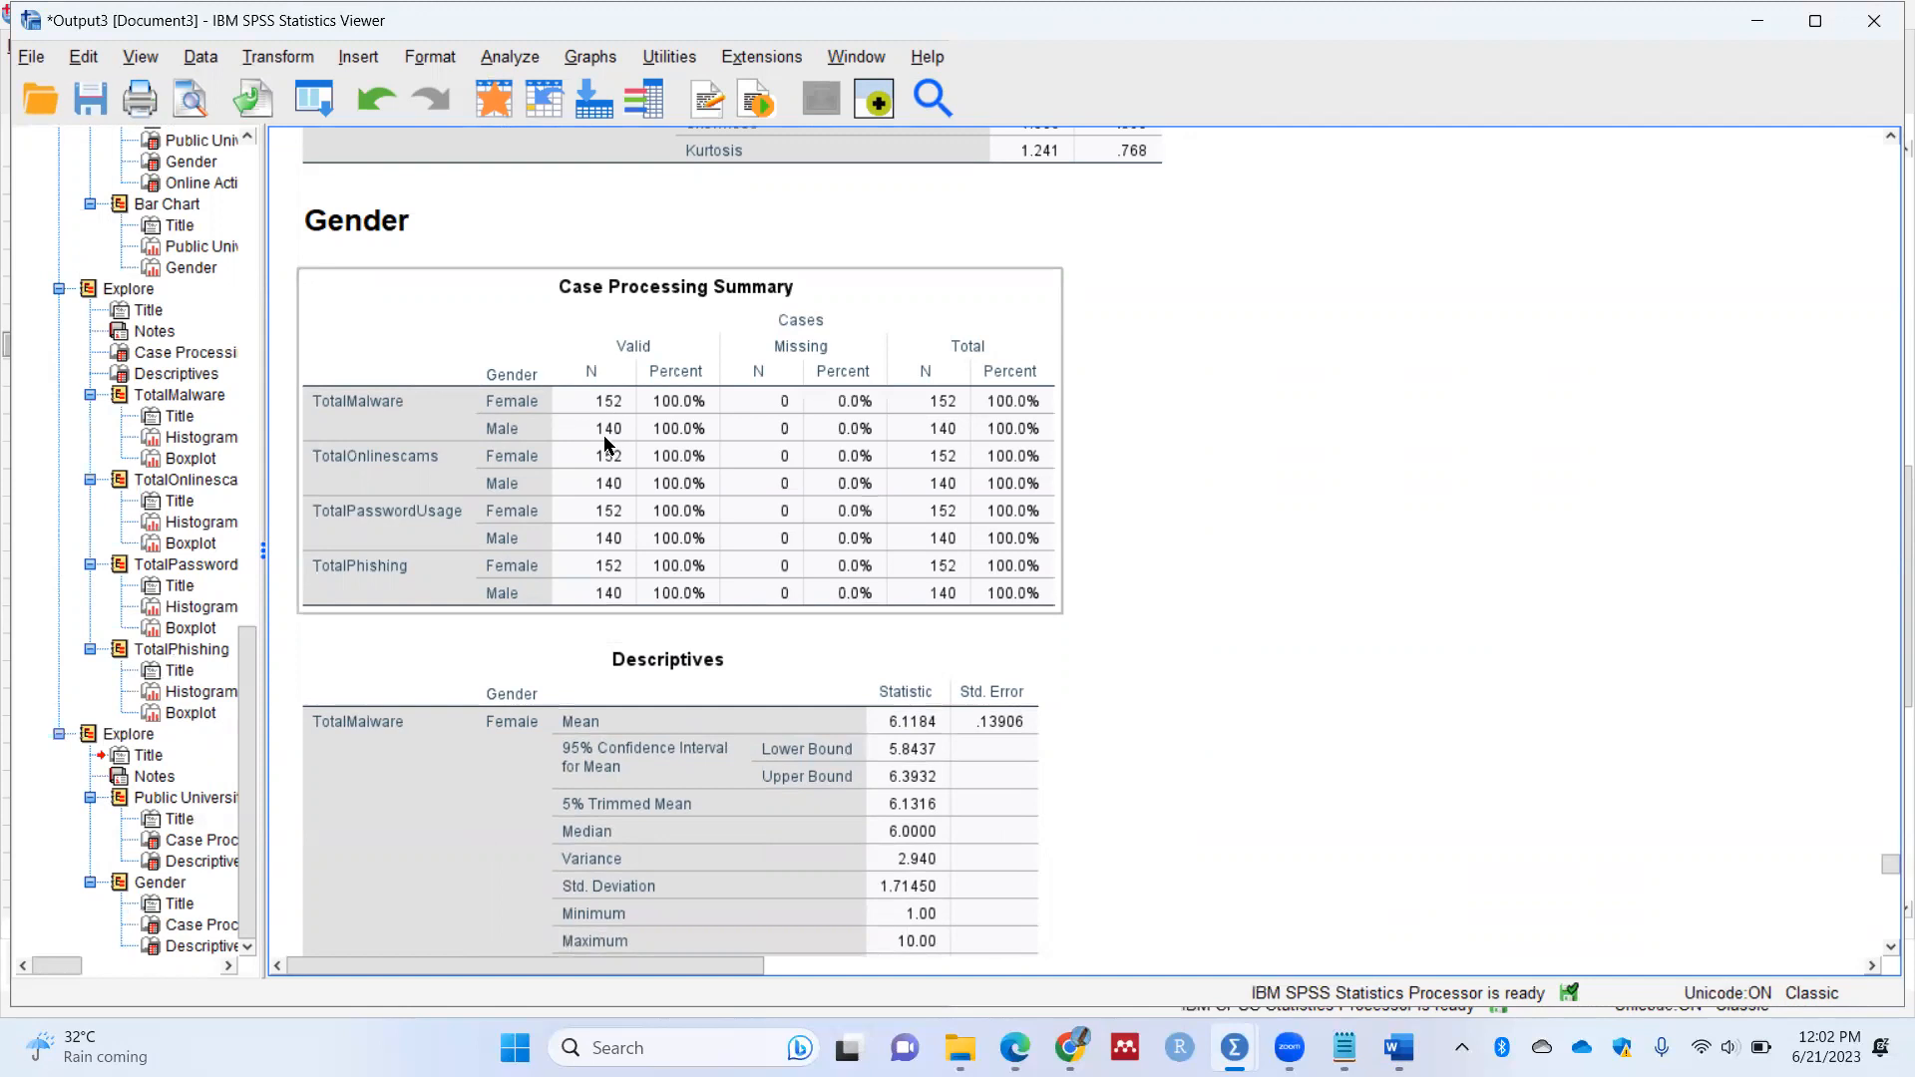
Step: Return to the Contoh reporting document in Word and start a "Table 4" caption below the One-way ANOVA footnote
left_click(1771, 18)
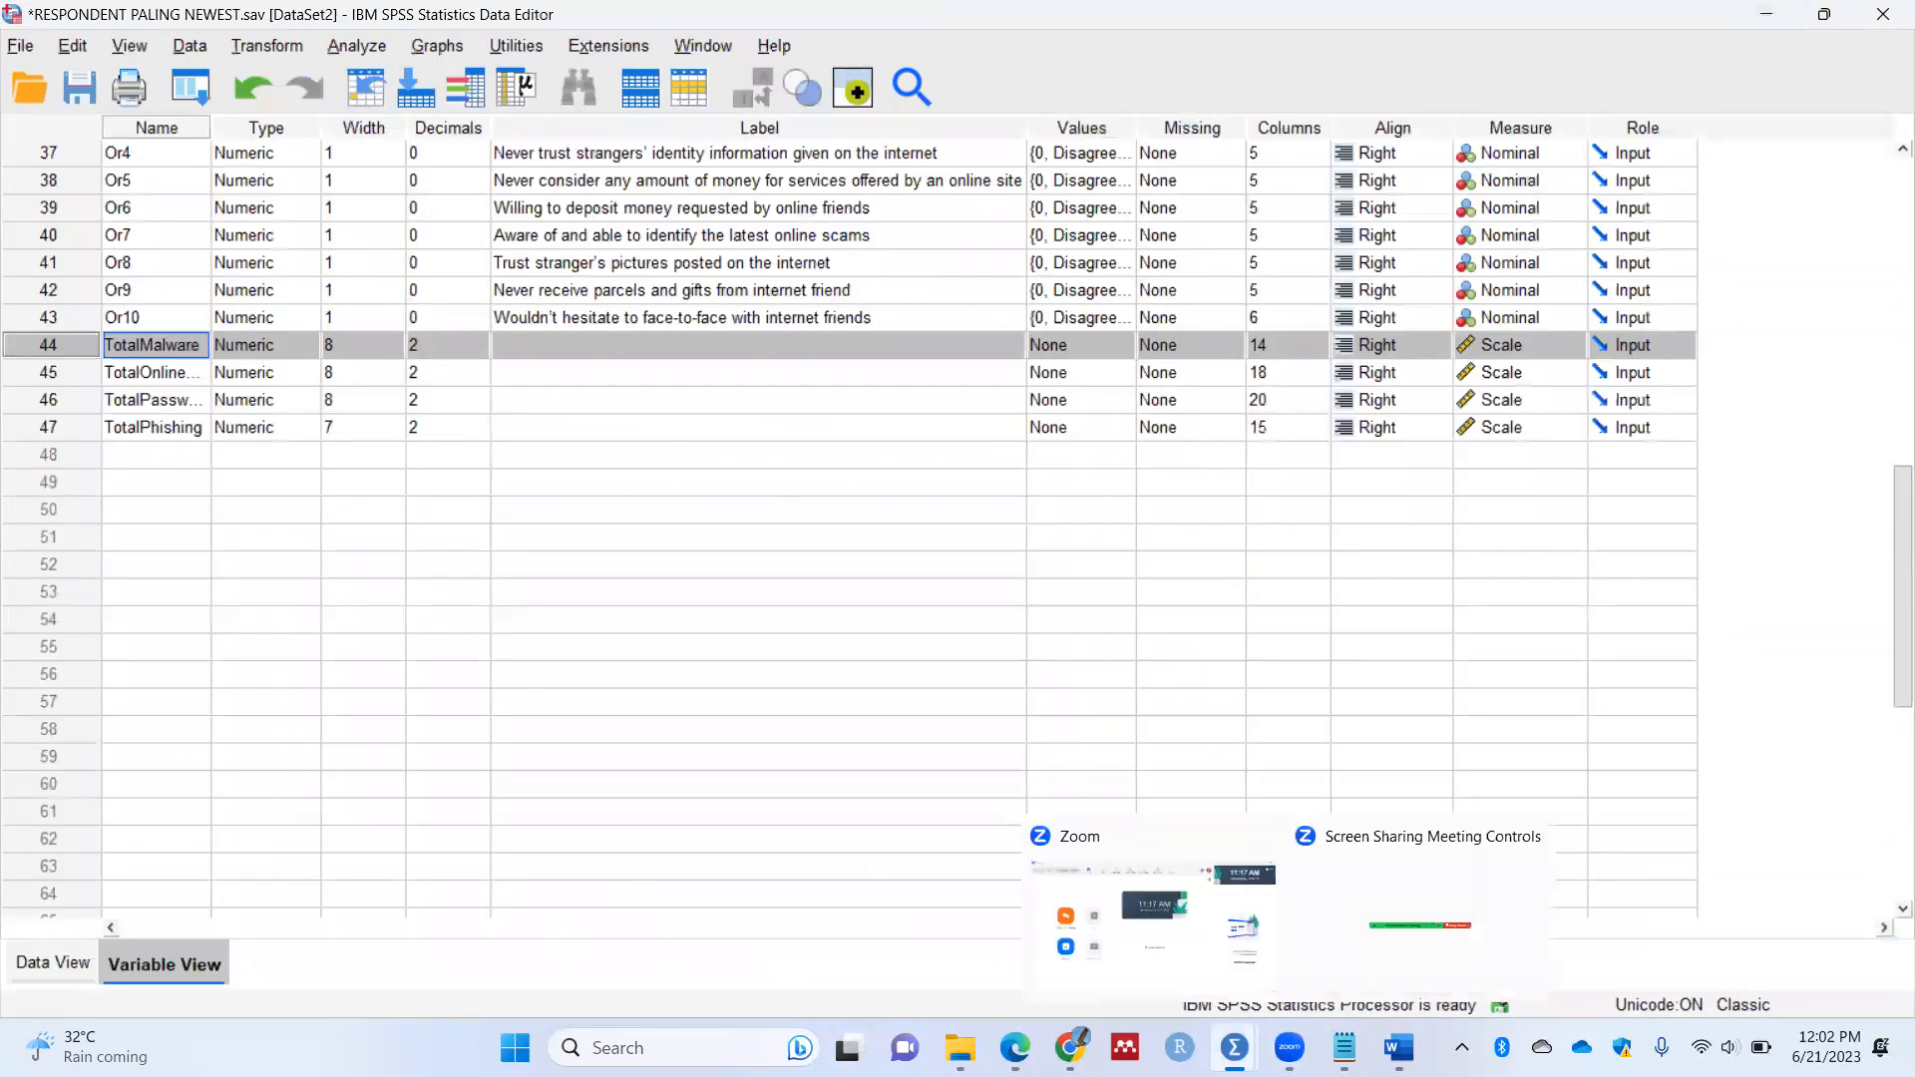
left_click(1399, 1047)
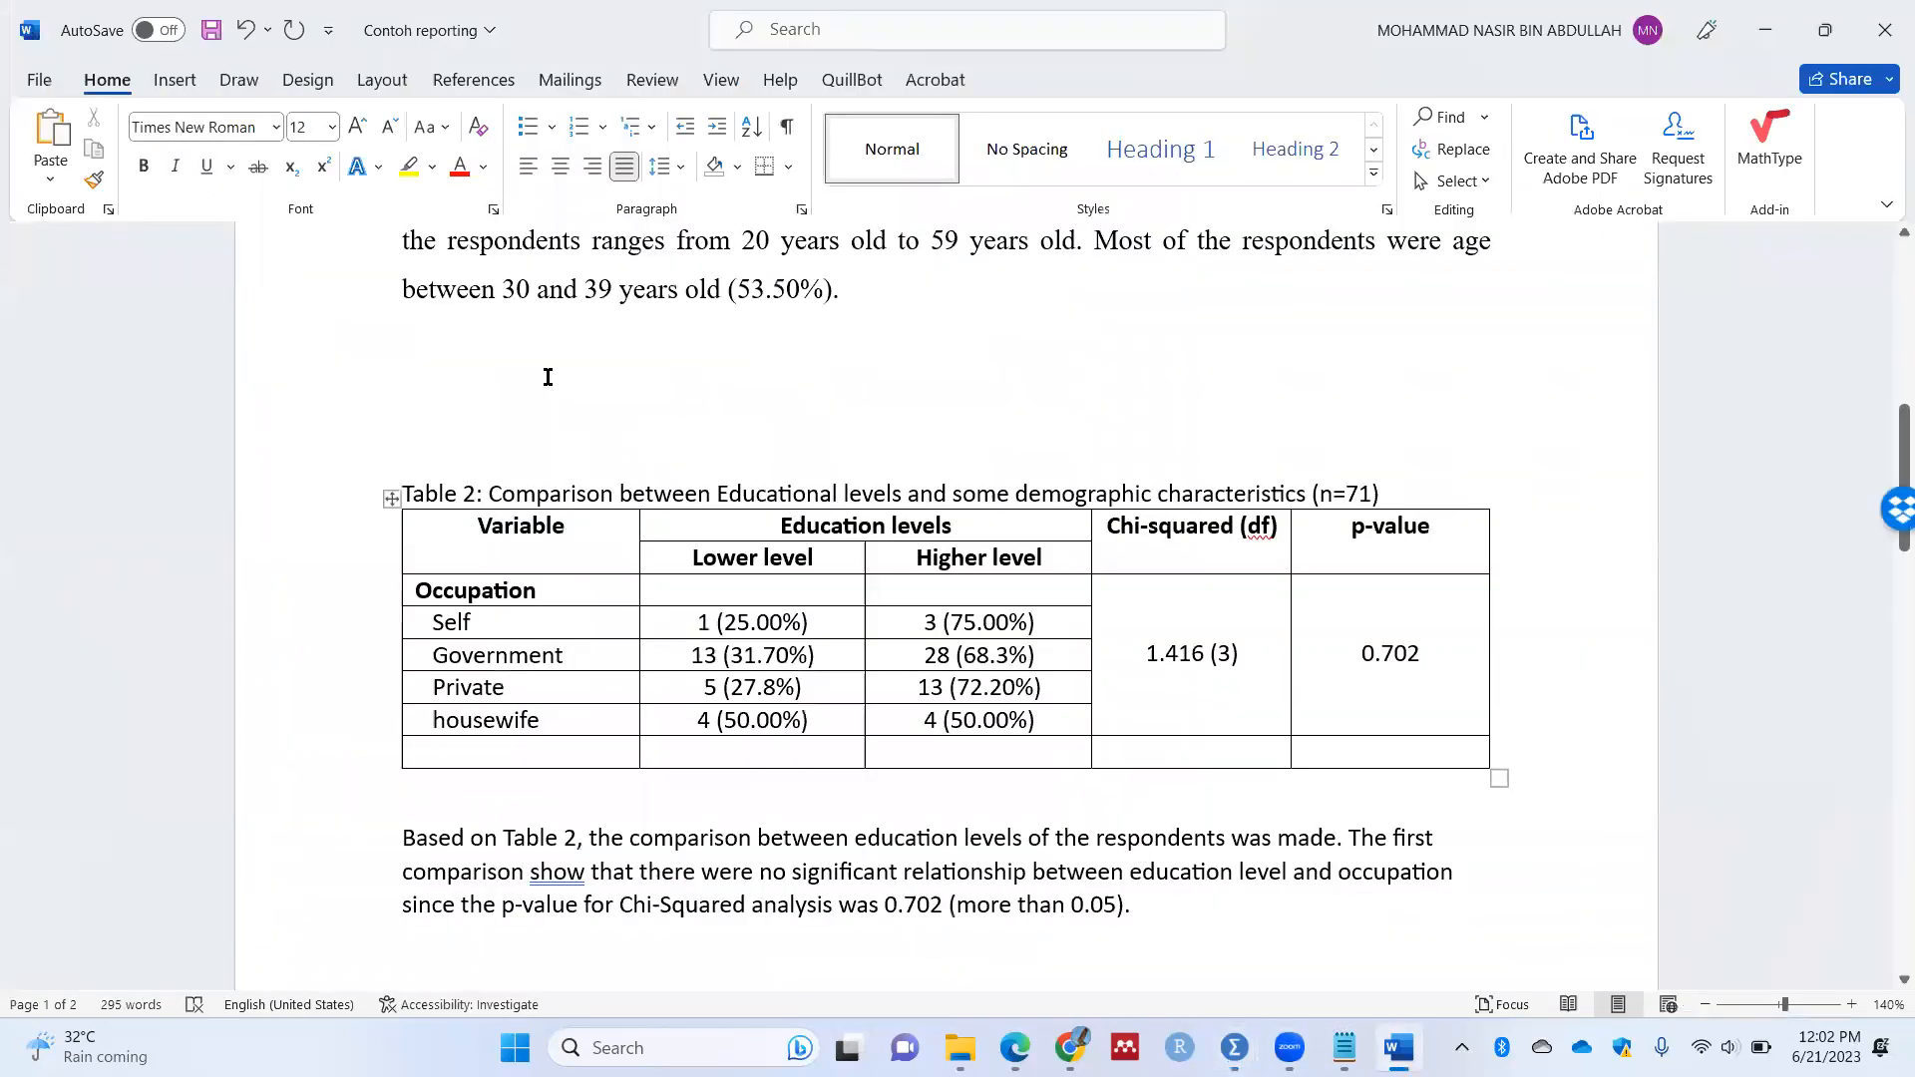
scroll(585, 443, "down", 15)
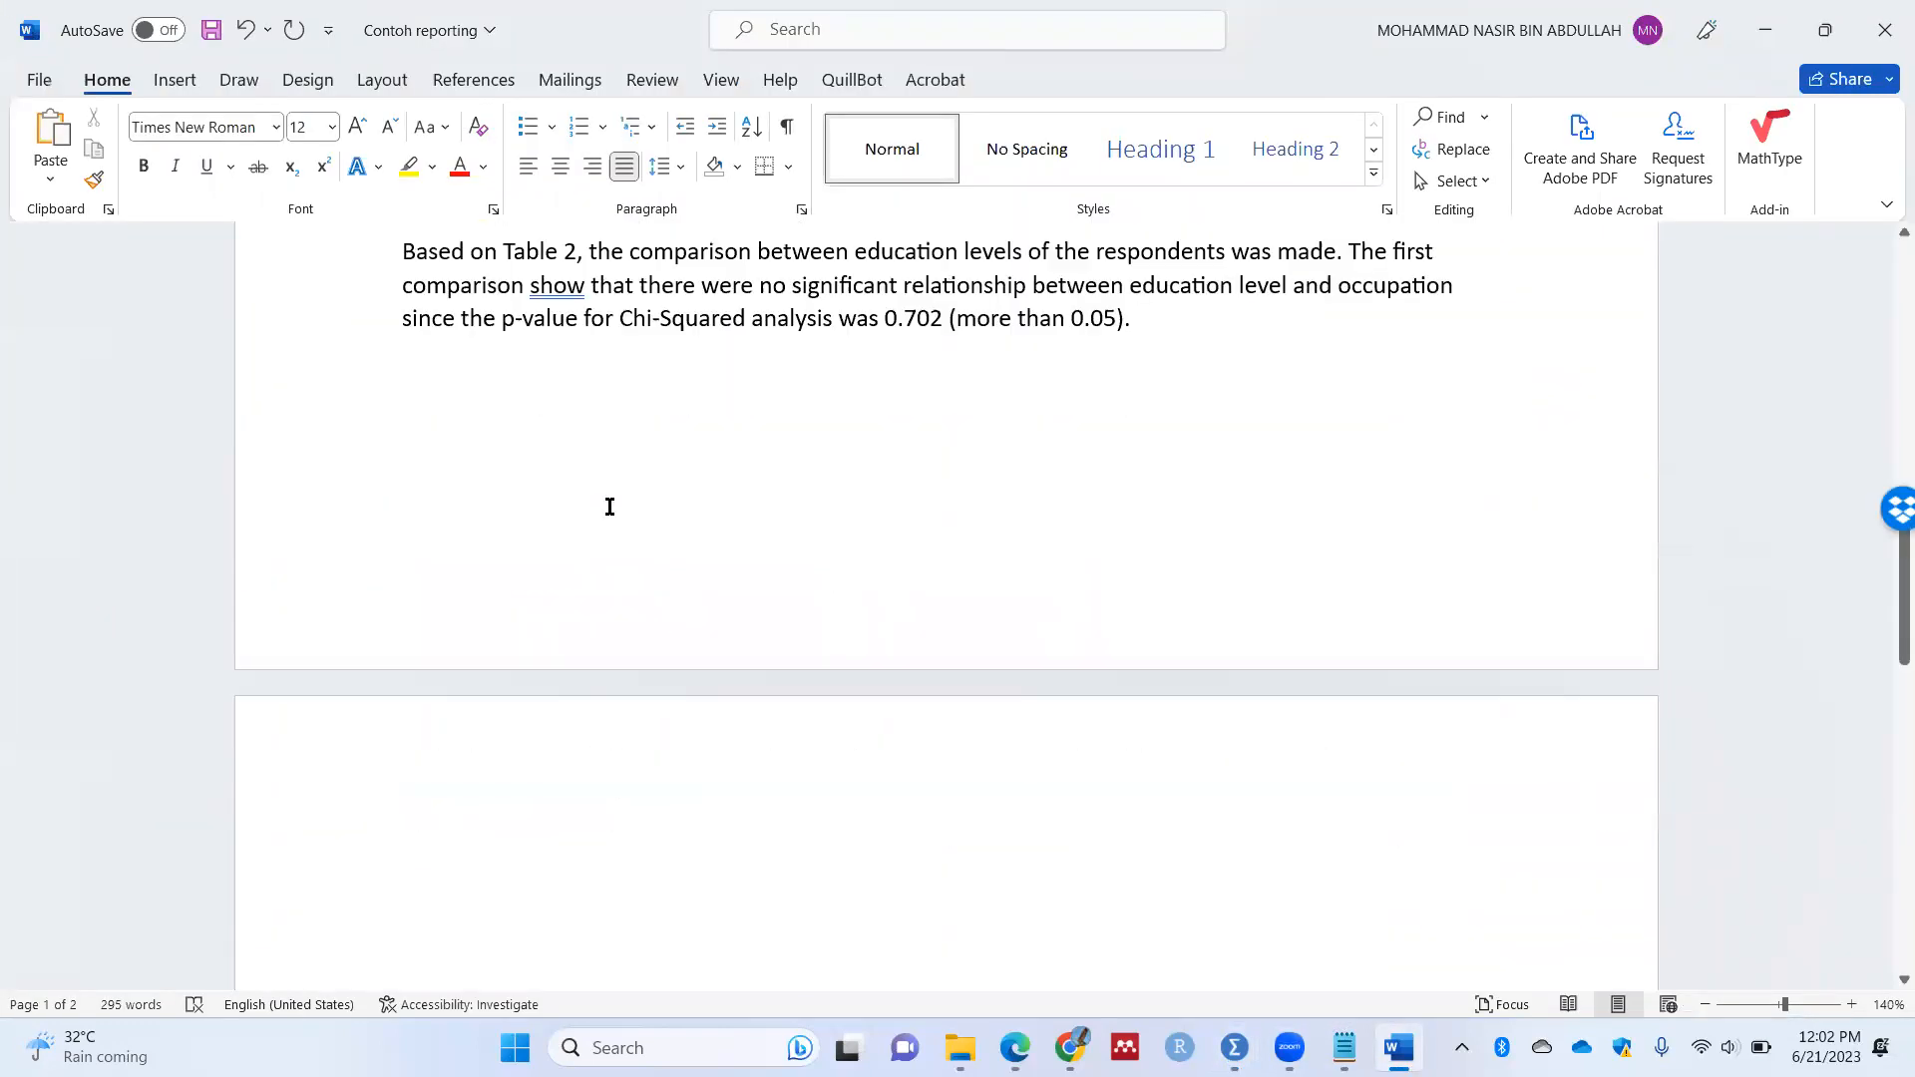
left_click(562, 462)
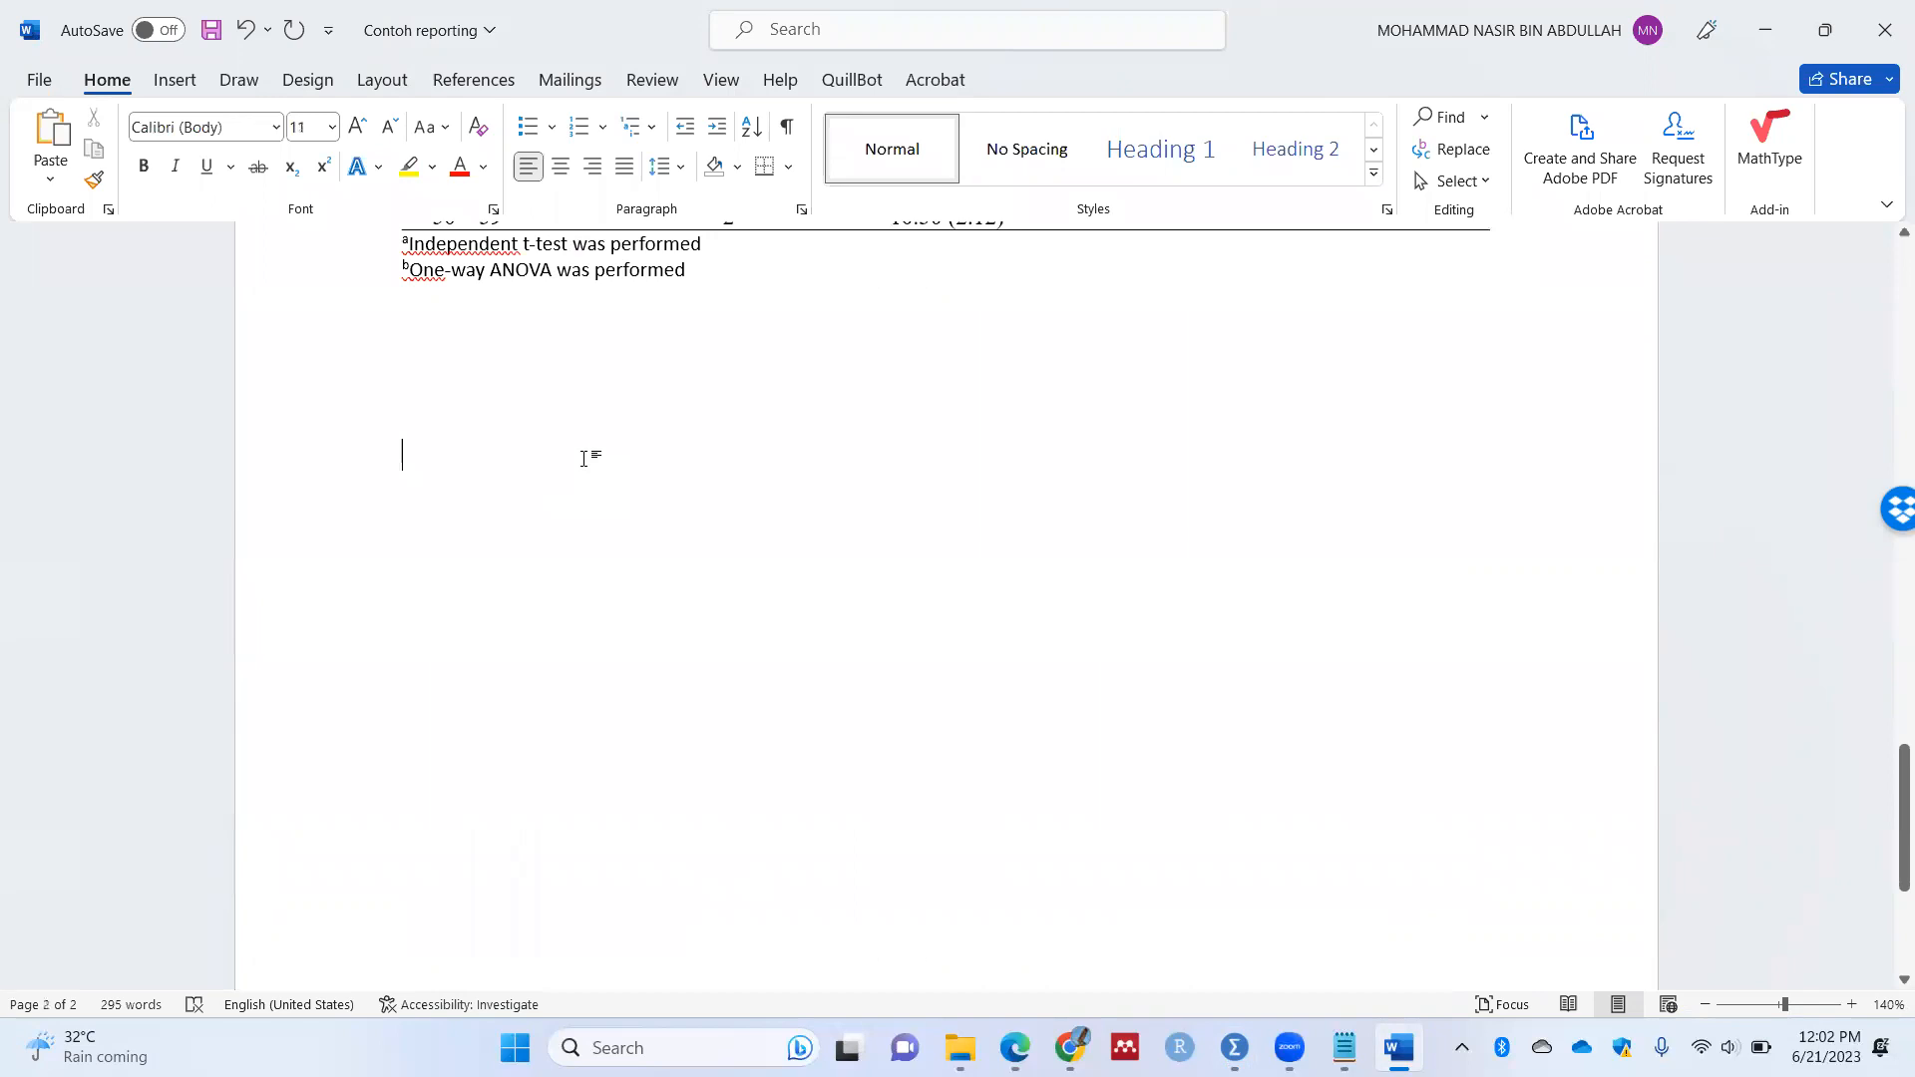
type("Table 4")
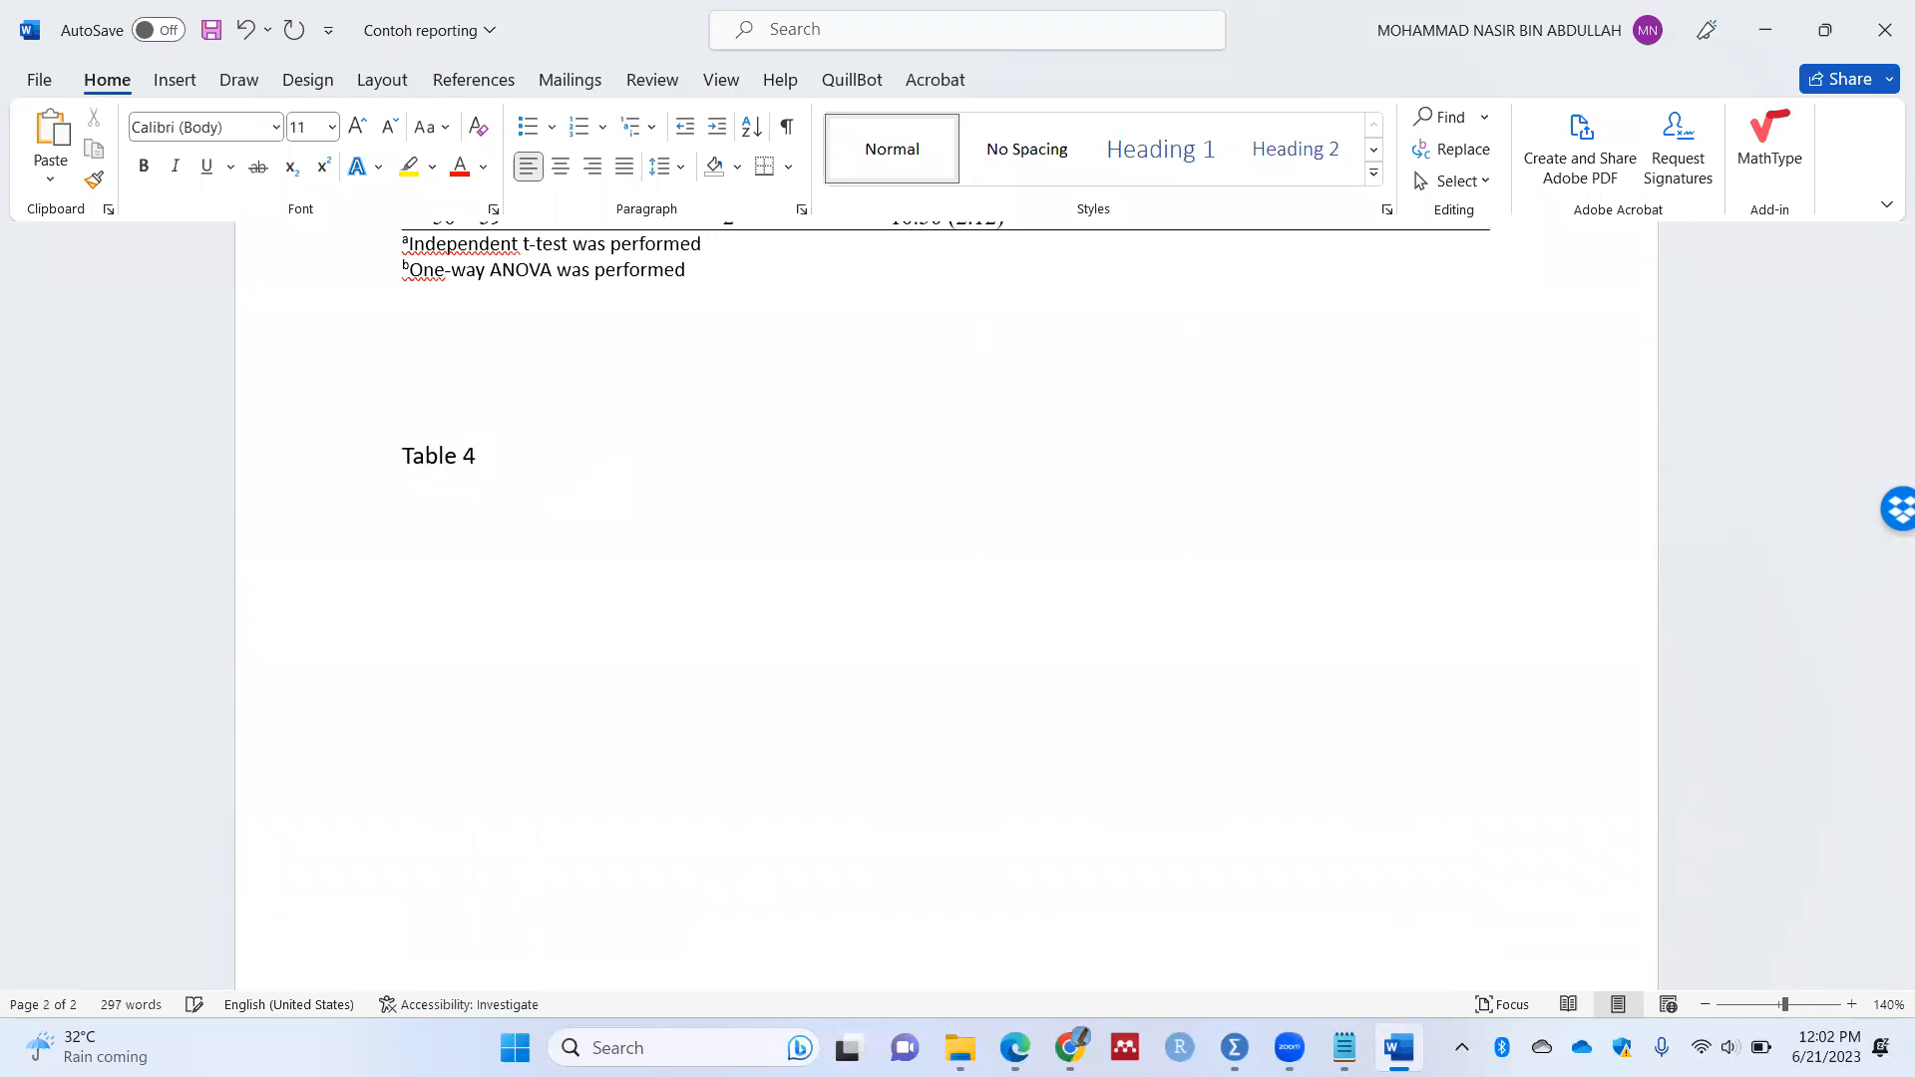
Step: Complete the Table 4 caption with ": Descriptive statistics to compare total scores with gender (n=292)"
type(": Descriptive statistics to comp")
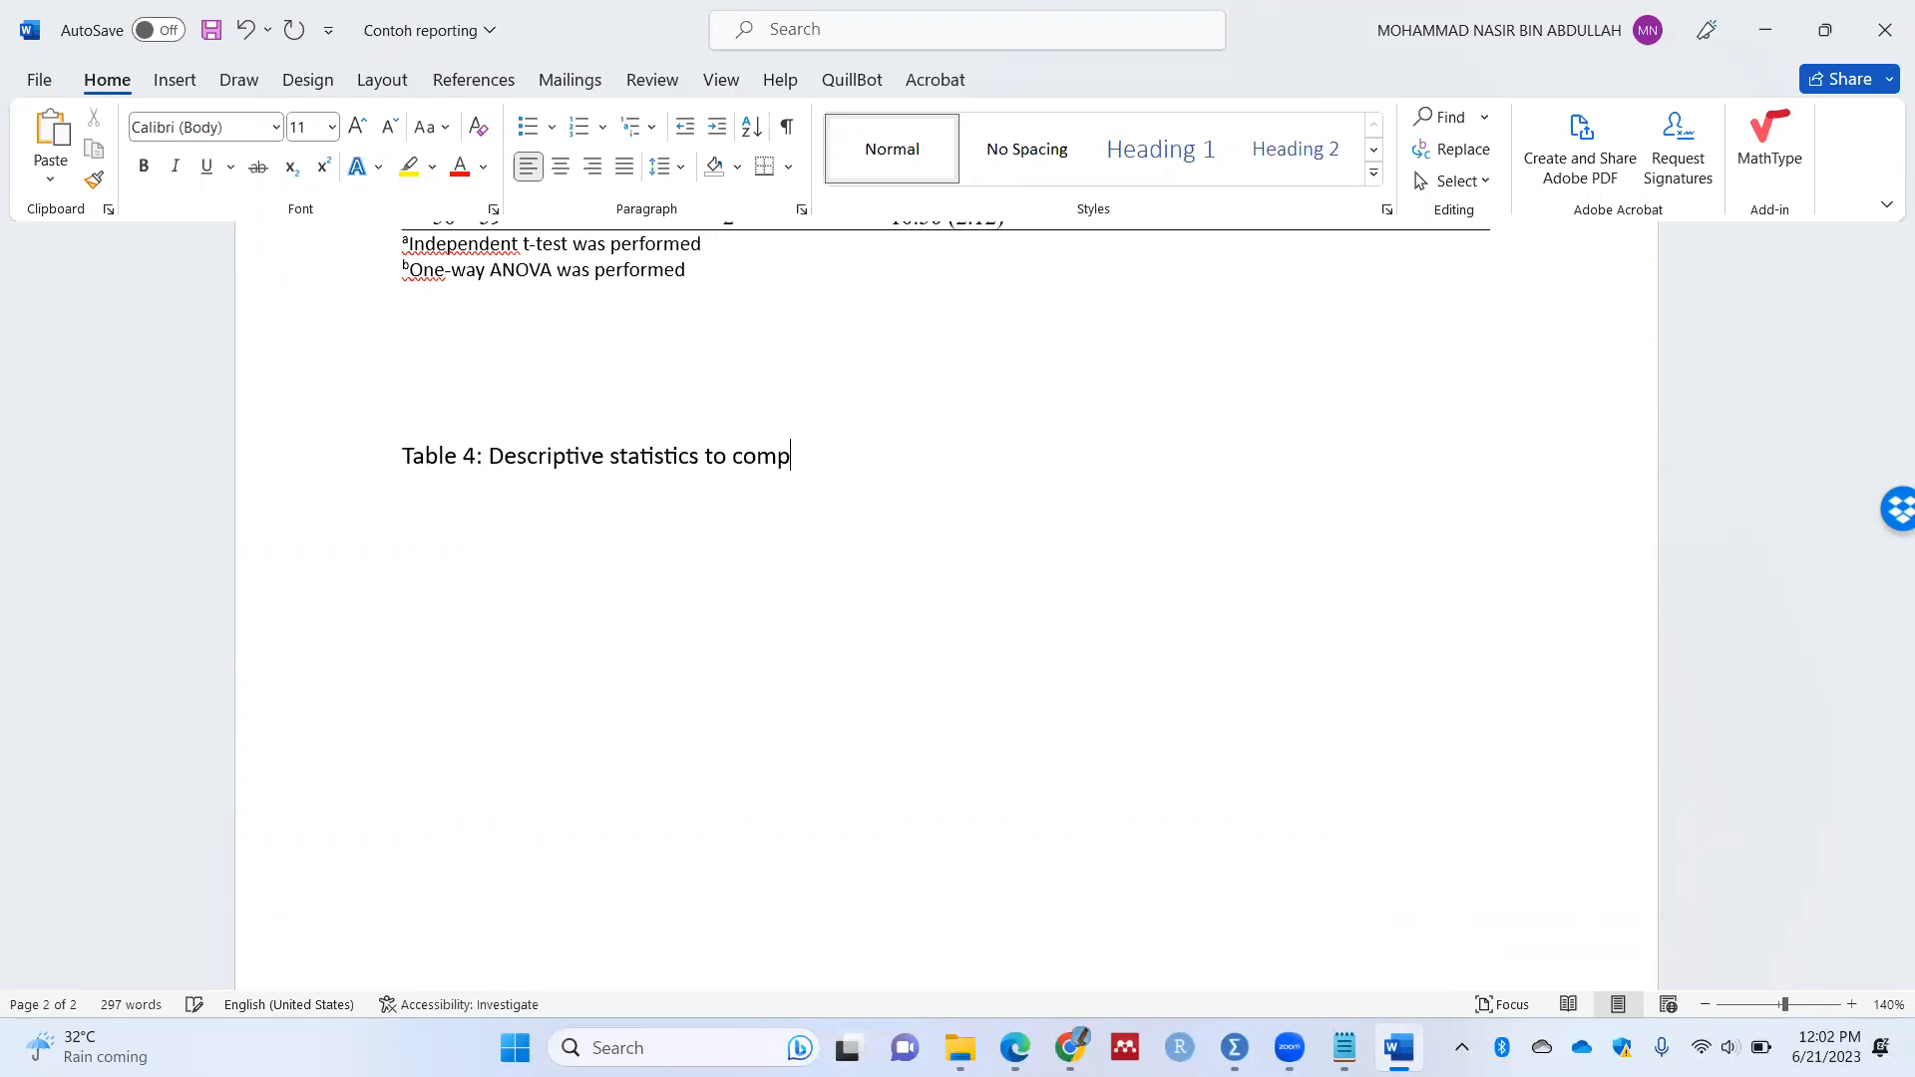
type("are total scores with ge")
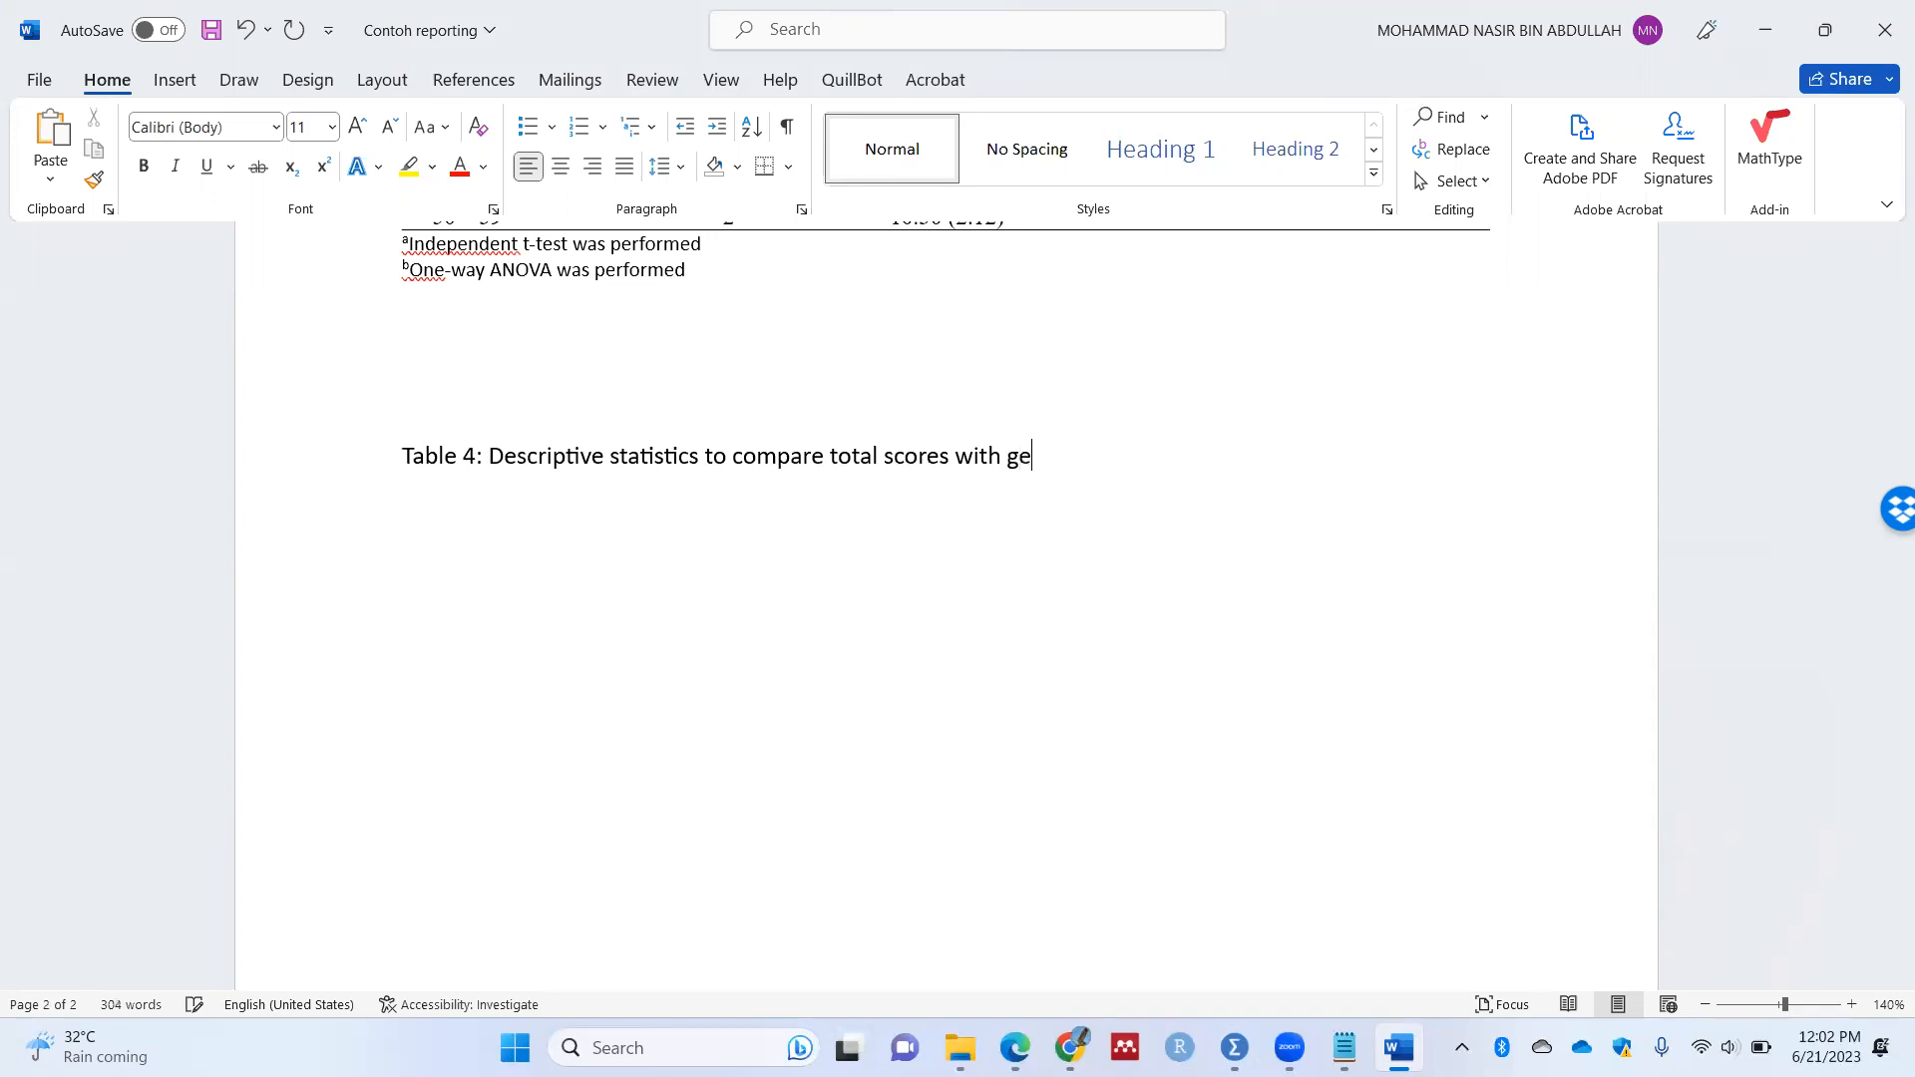
type("nder (n=292")
Step: Insert a table of three columns and five rows below the caption, with the headings Variable and Gender in its first row
left_click(179, 81)
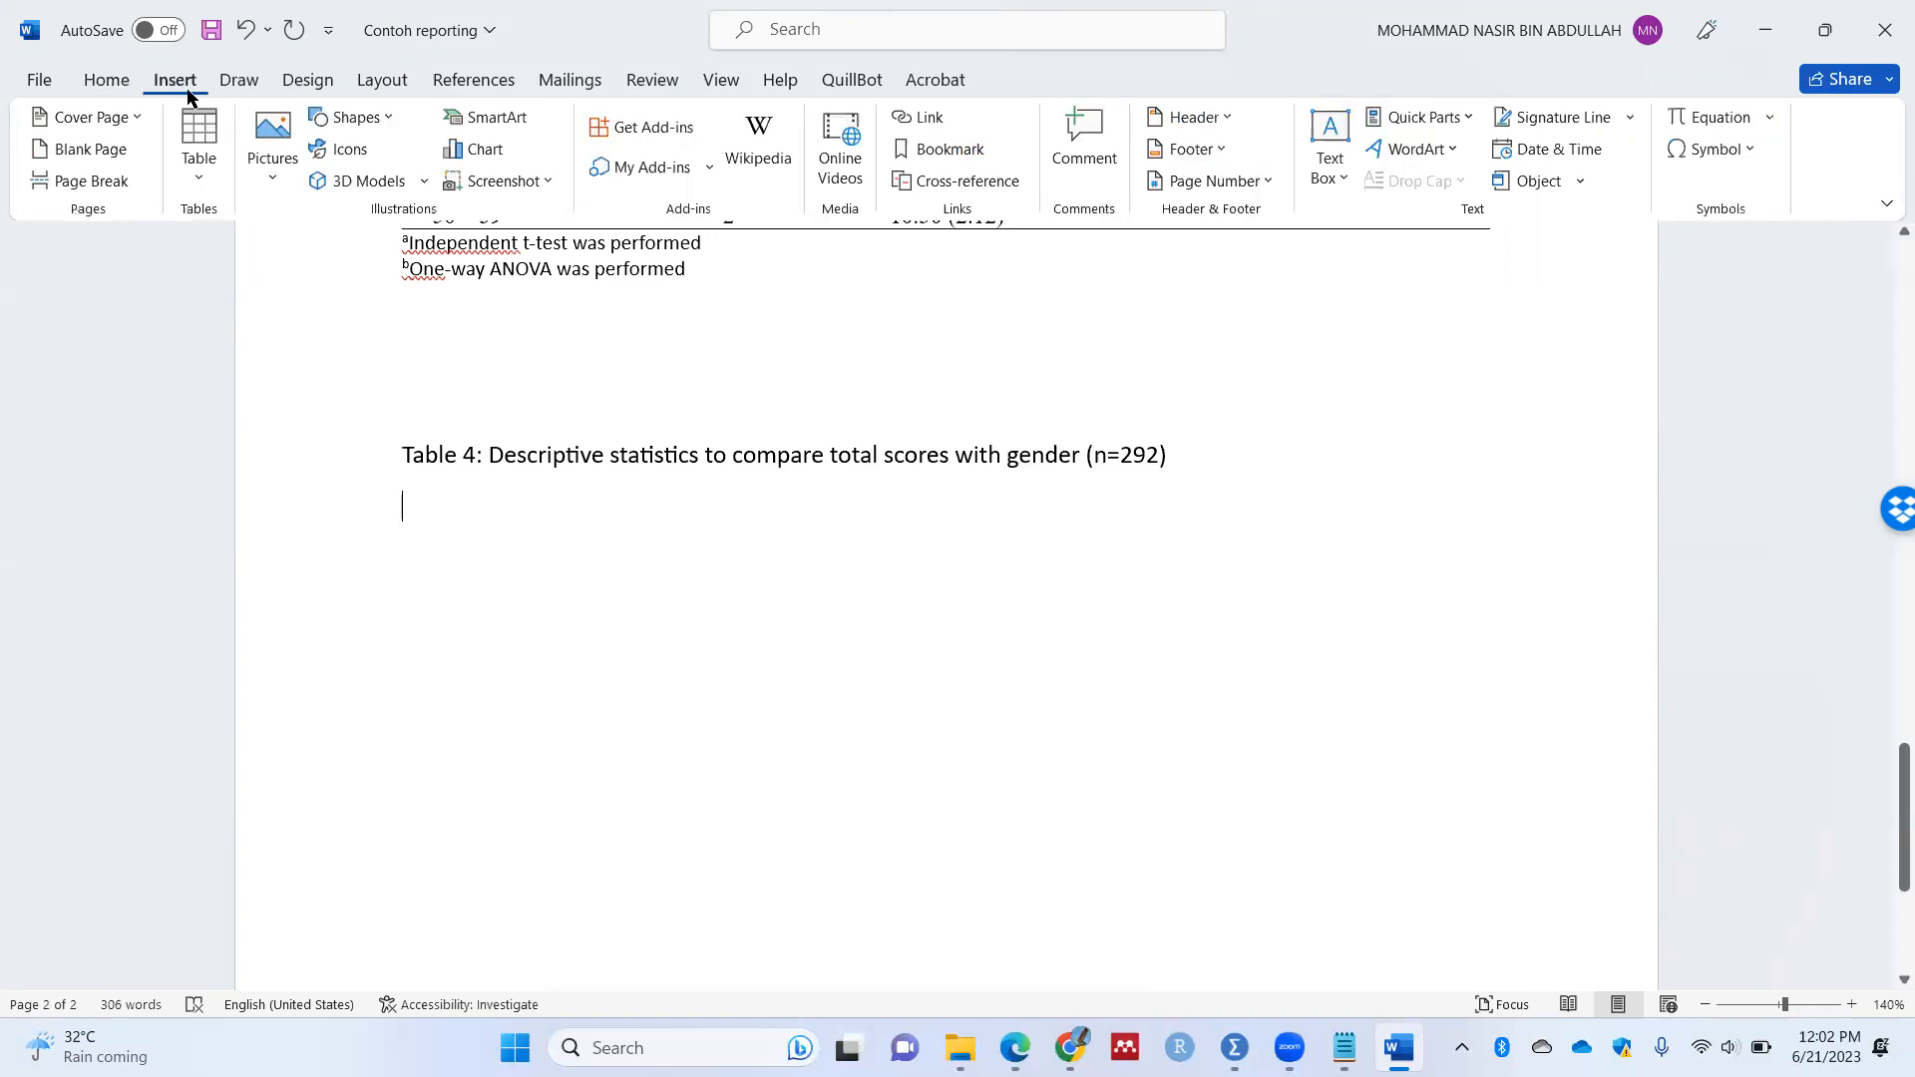
left_click(197, 170)
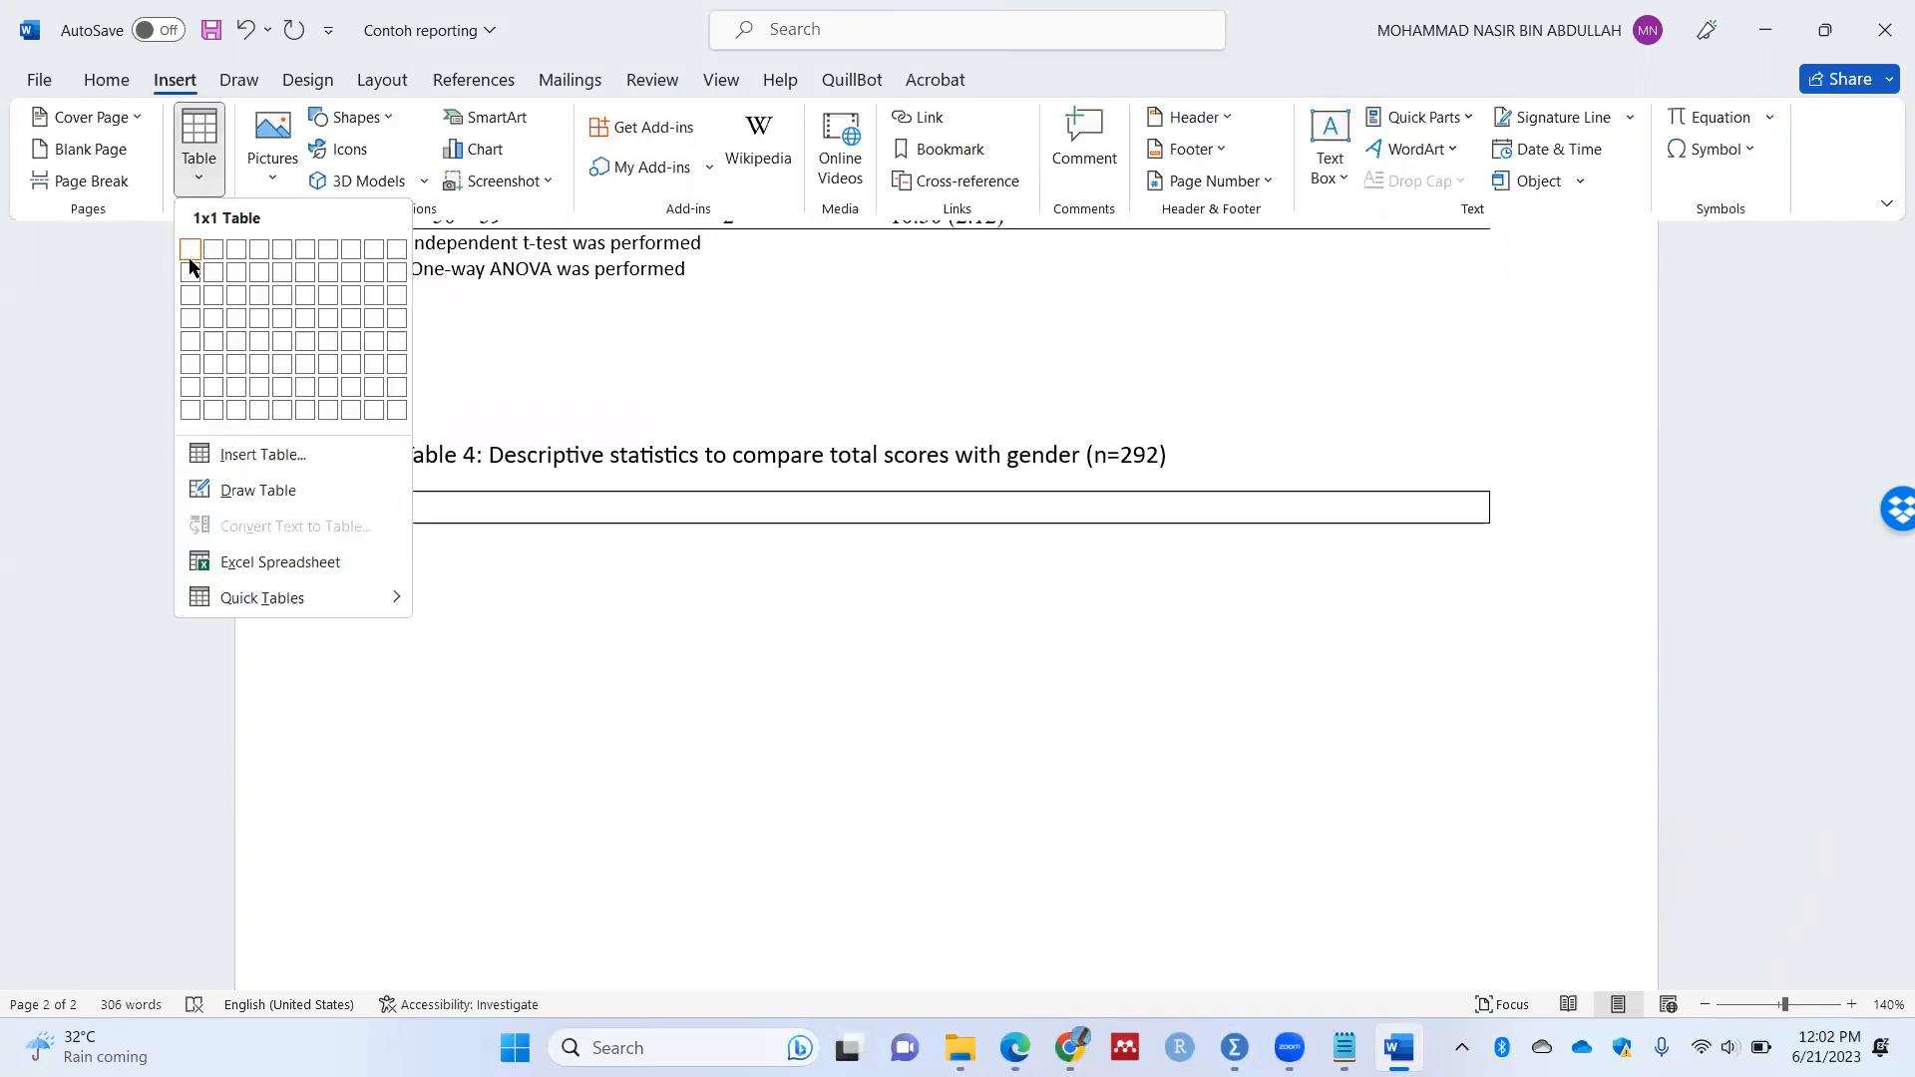
left_click(235, 339)
type("Vari")
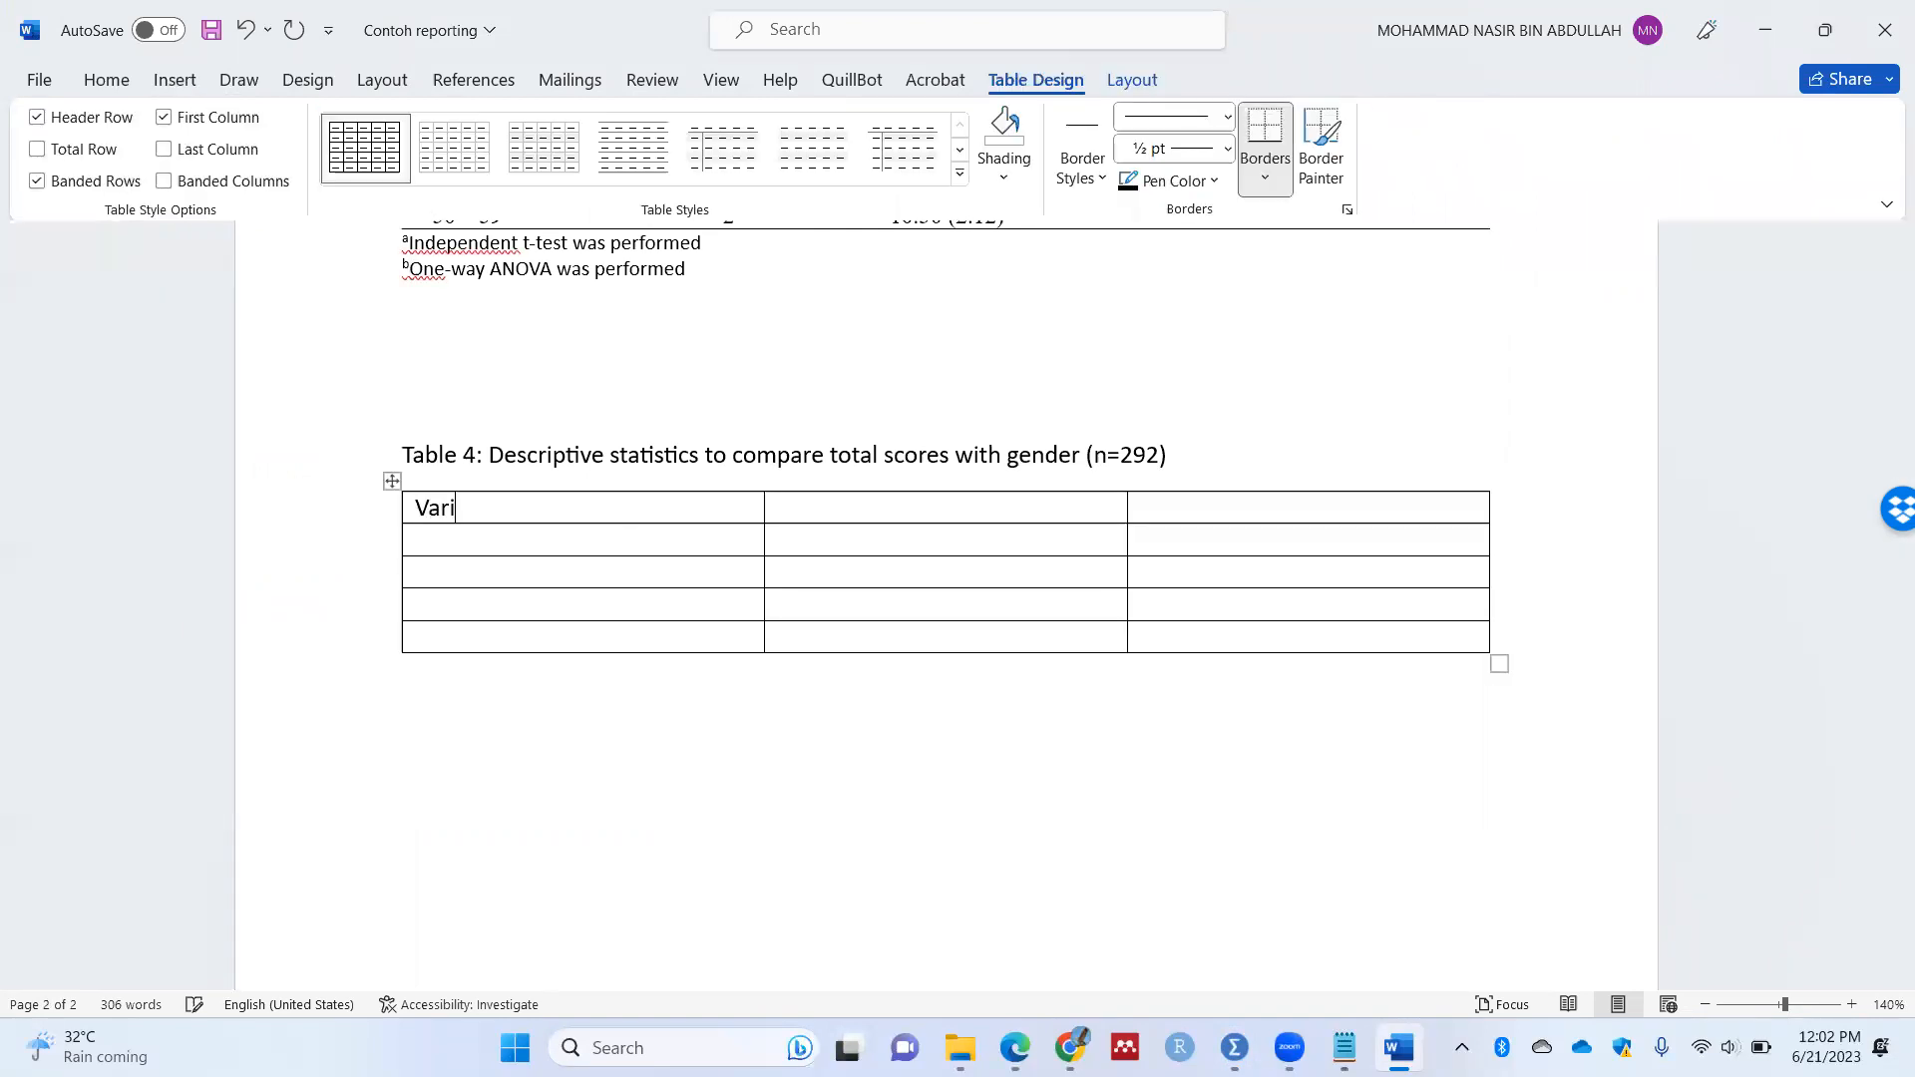
type("able")
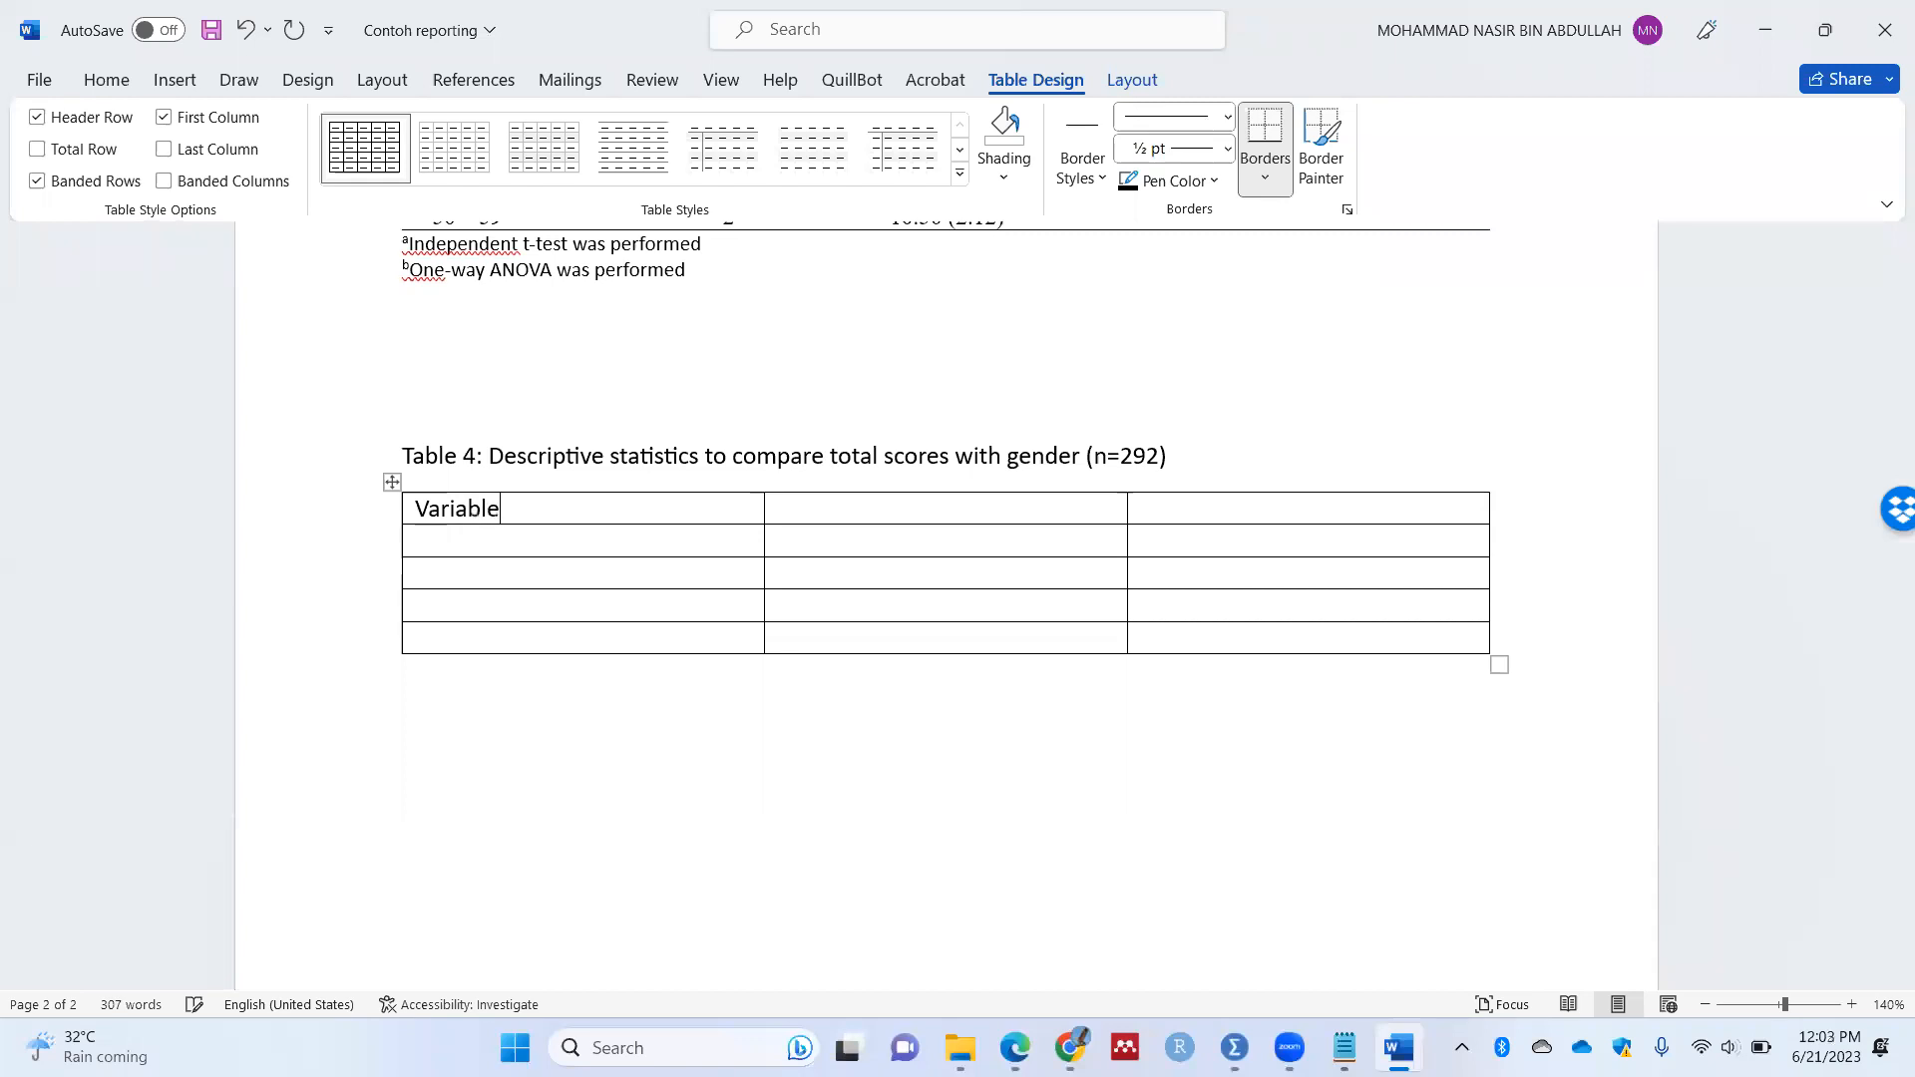
type("Gender")
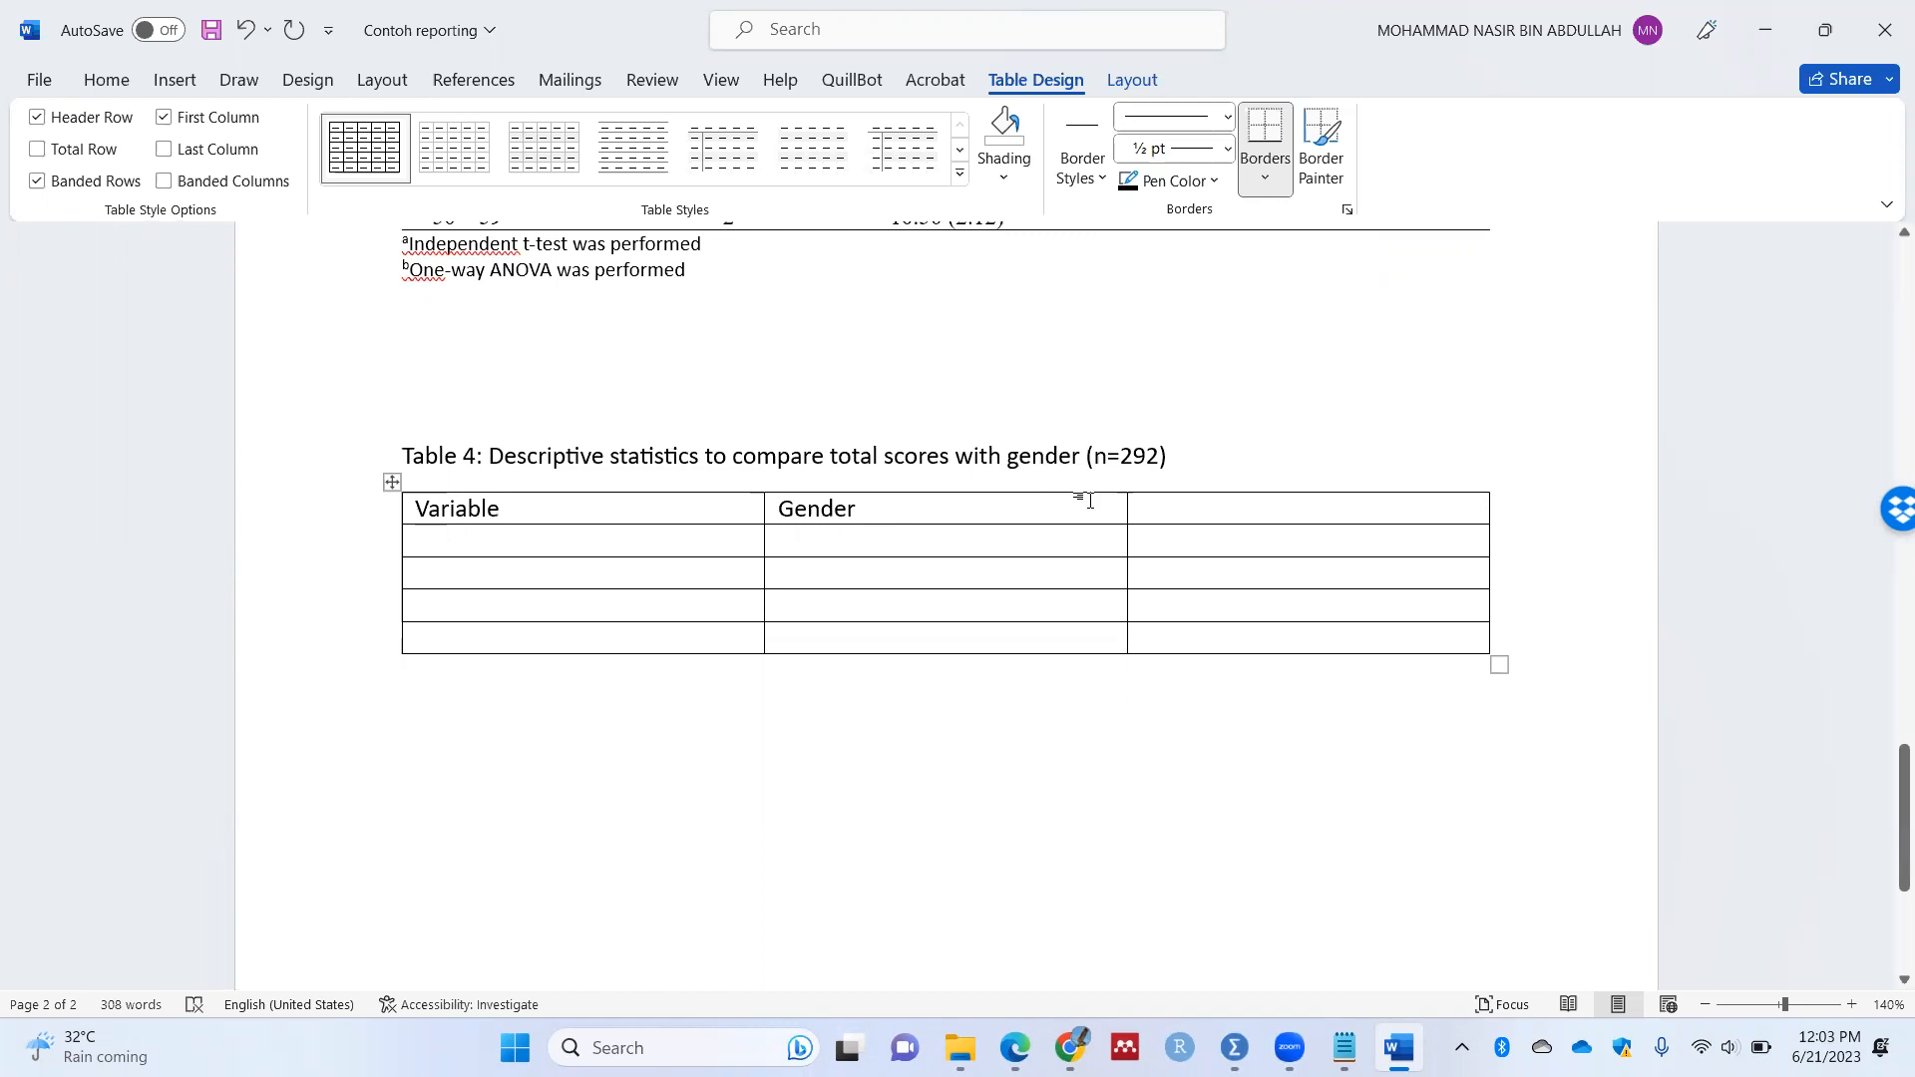
Step: Merge the Gender cell with the empty cell beside it and enter the subheadings Male and Female in the row beneath
left_click_drag(1154, 505, 1027, 504)
right_click(1030, 511)
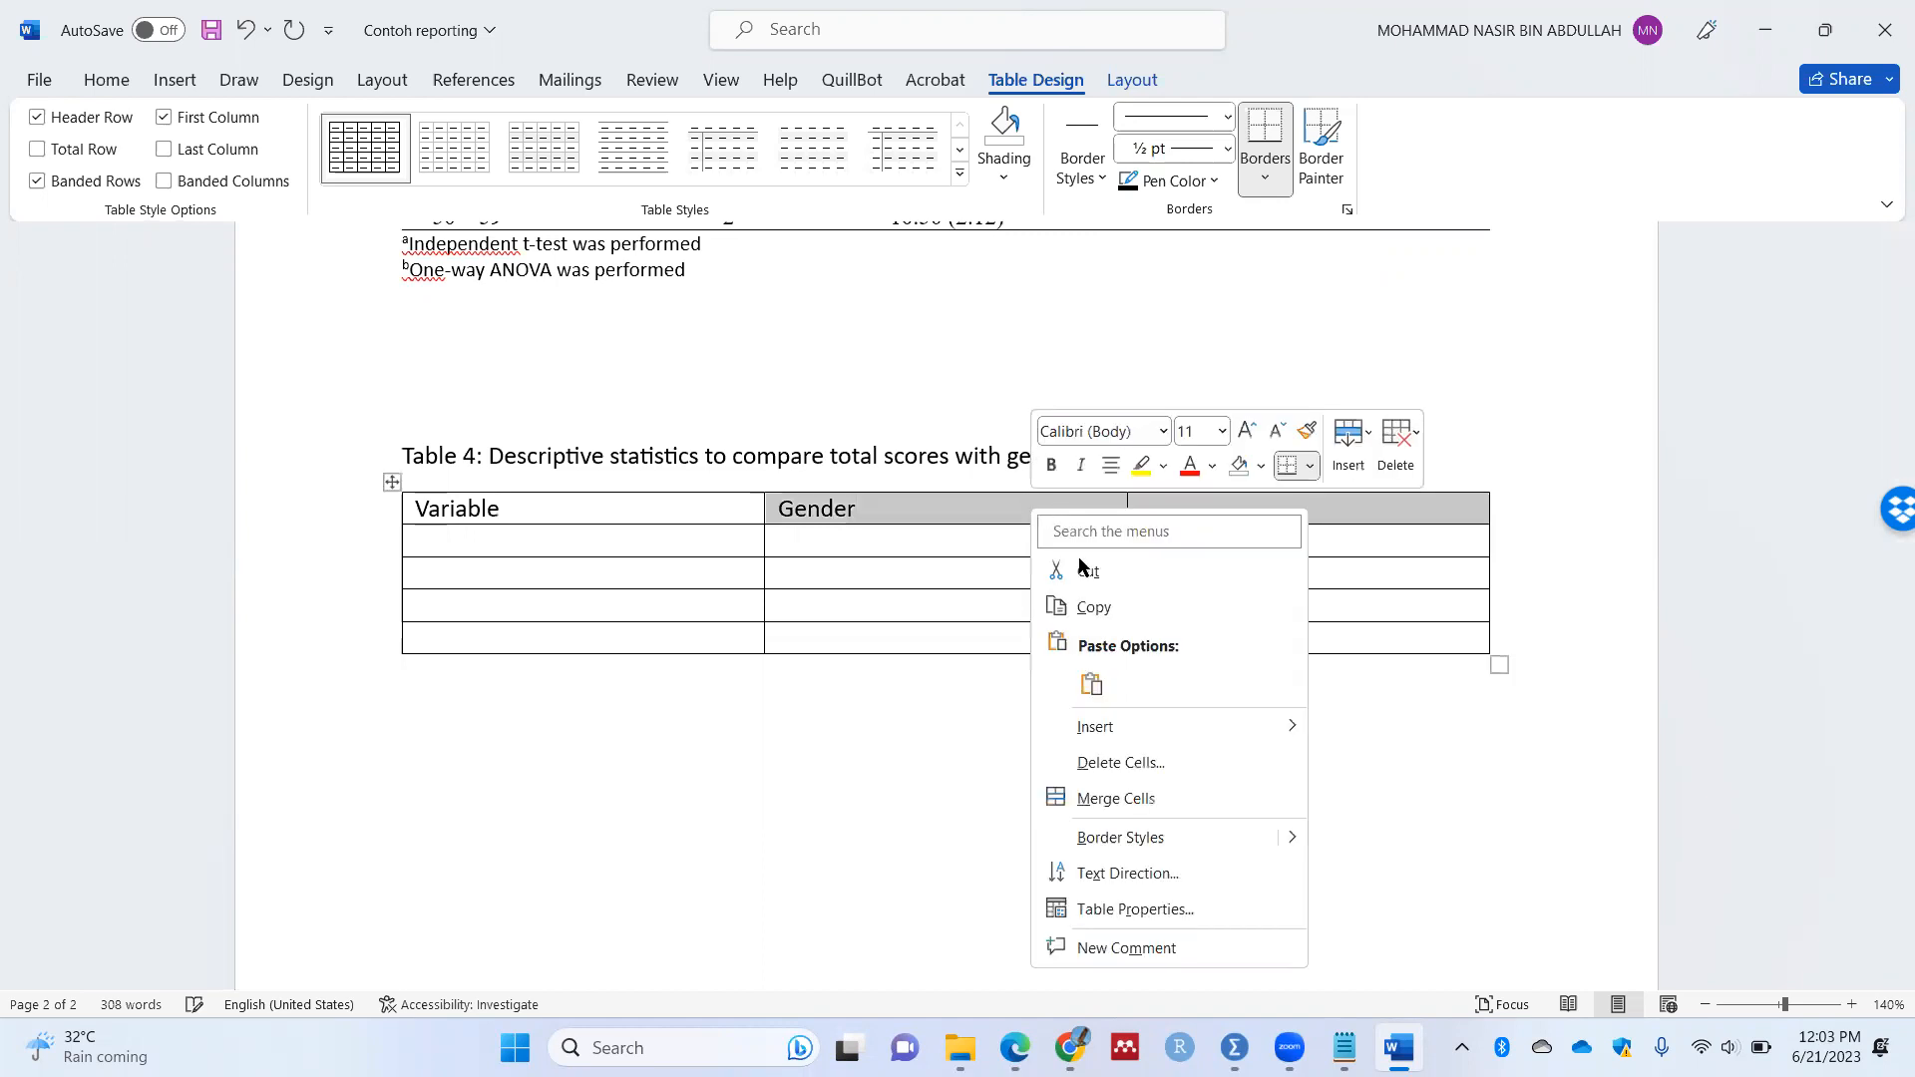
left_click(1118, 798)
left_click(1026, 543)
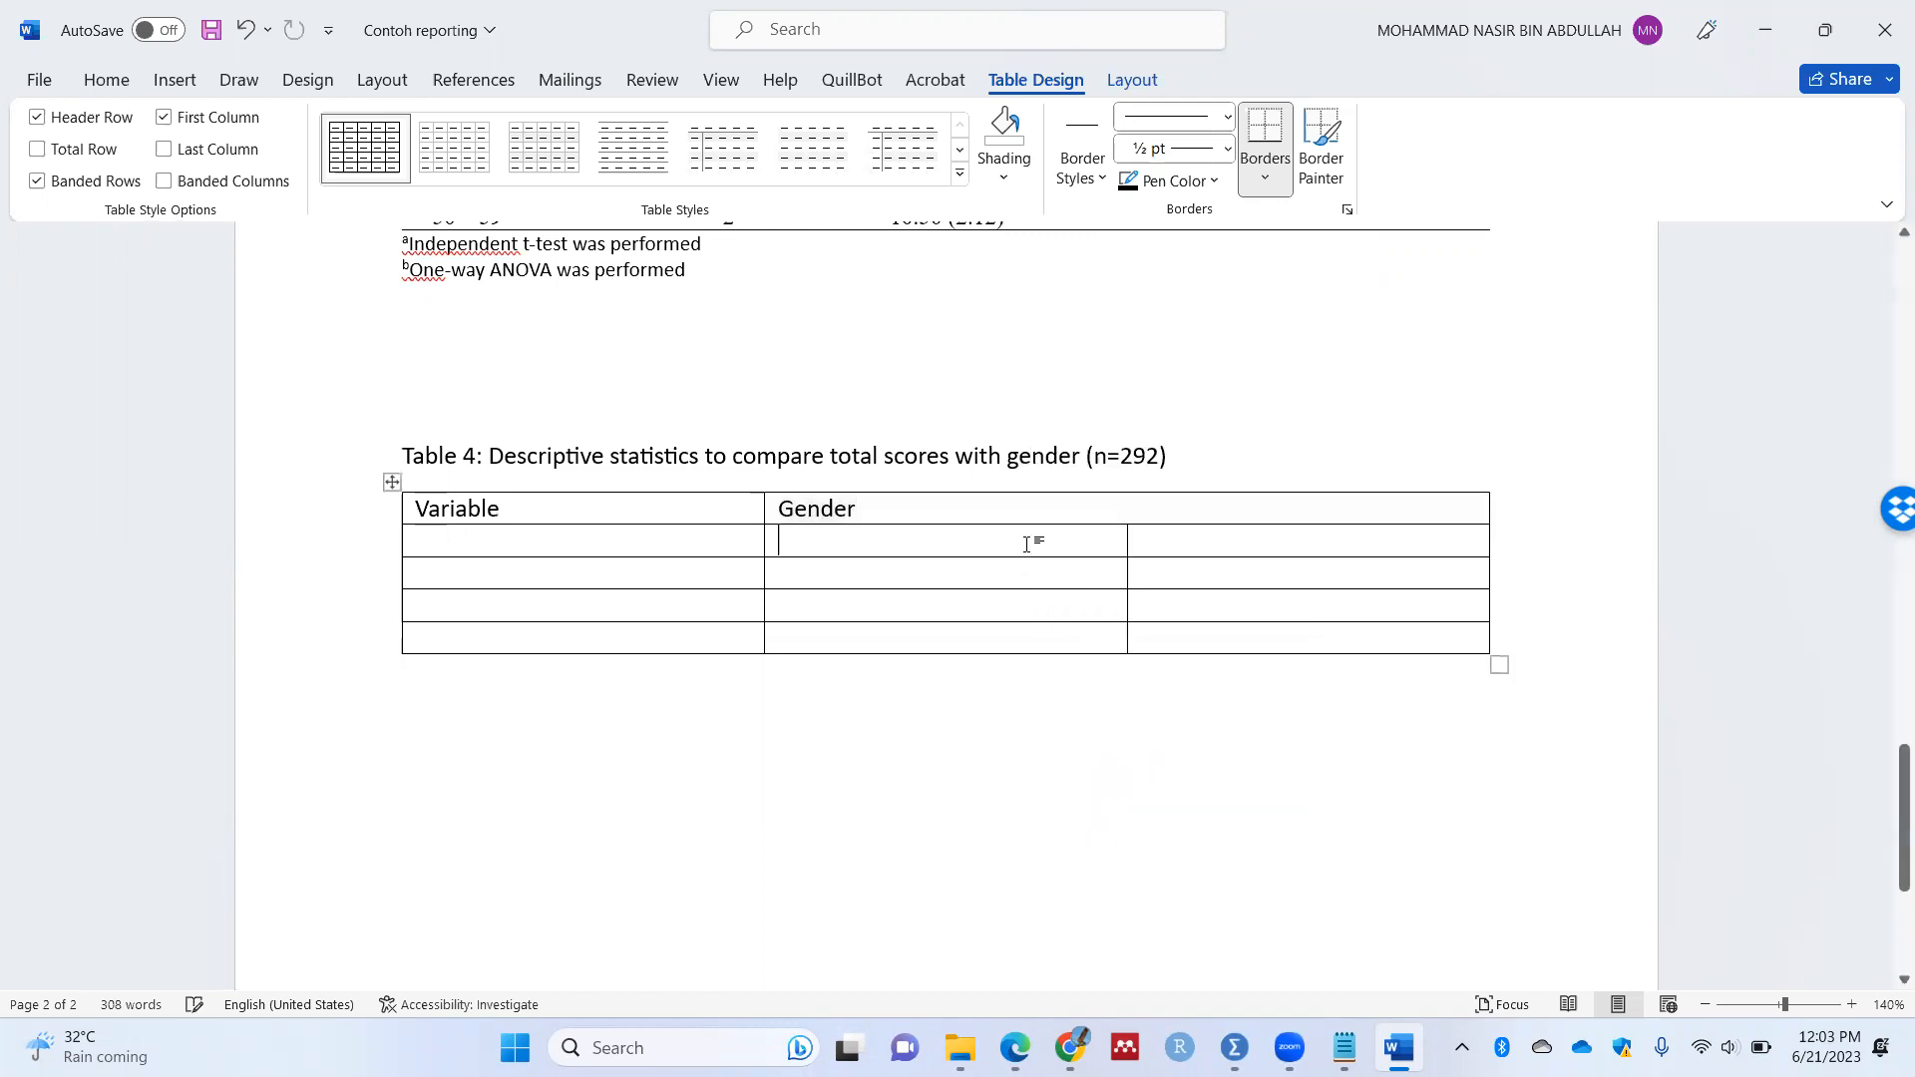
type("Male")
key("Tab")
type("Female")
Step: Merge the Variable cell with the empty cell below it and enter "Total Malware" as the first row label
left_click(695, 575)
left_click_drag(690, 536, 668, 515)
right_click(668, 515)
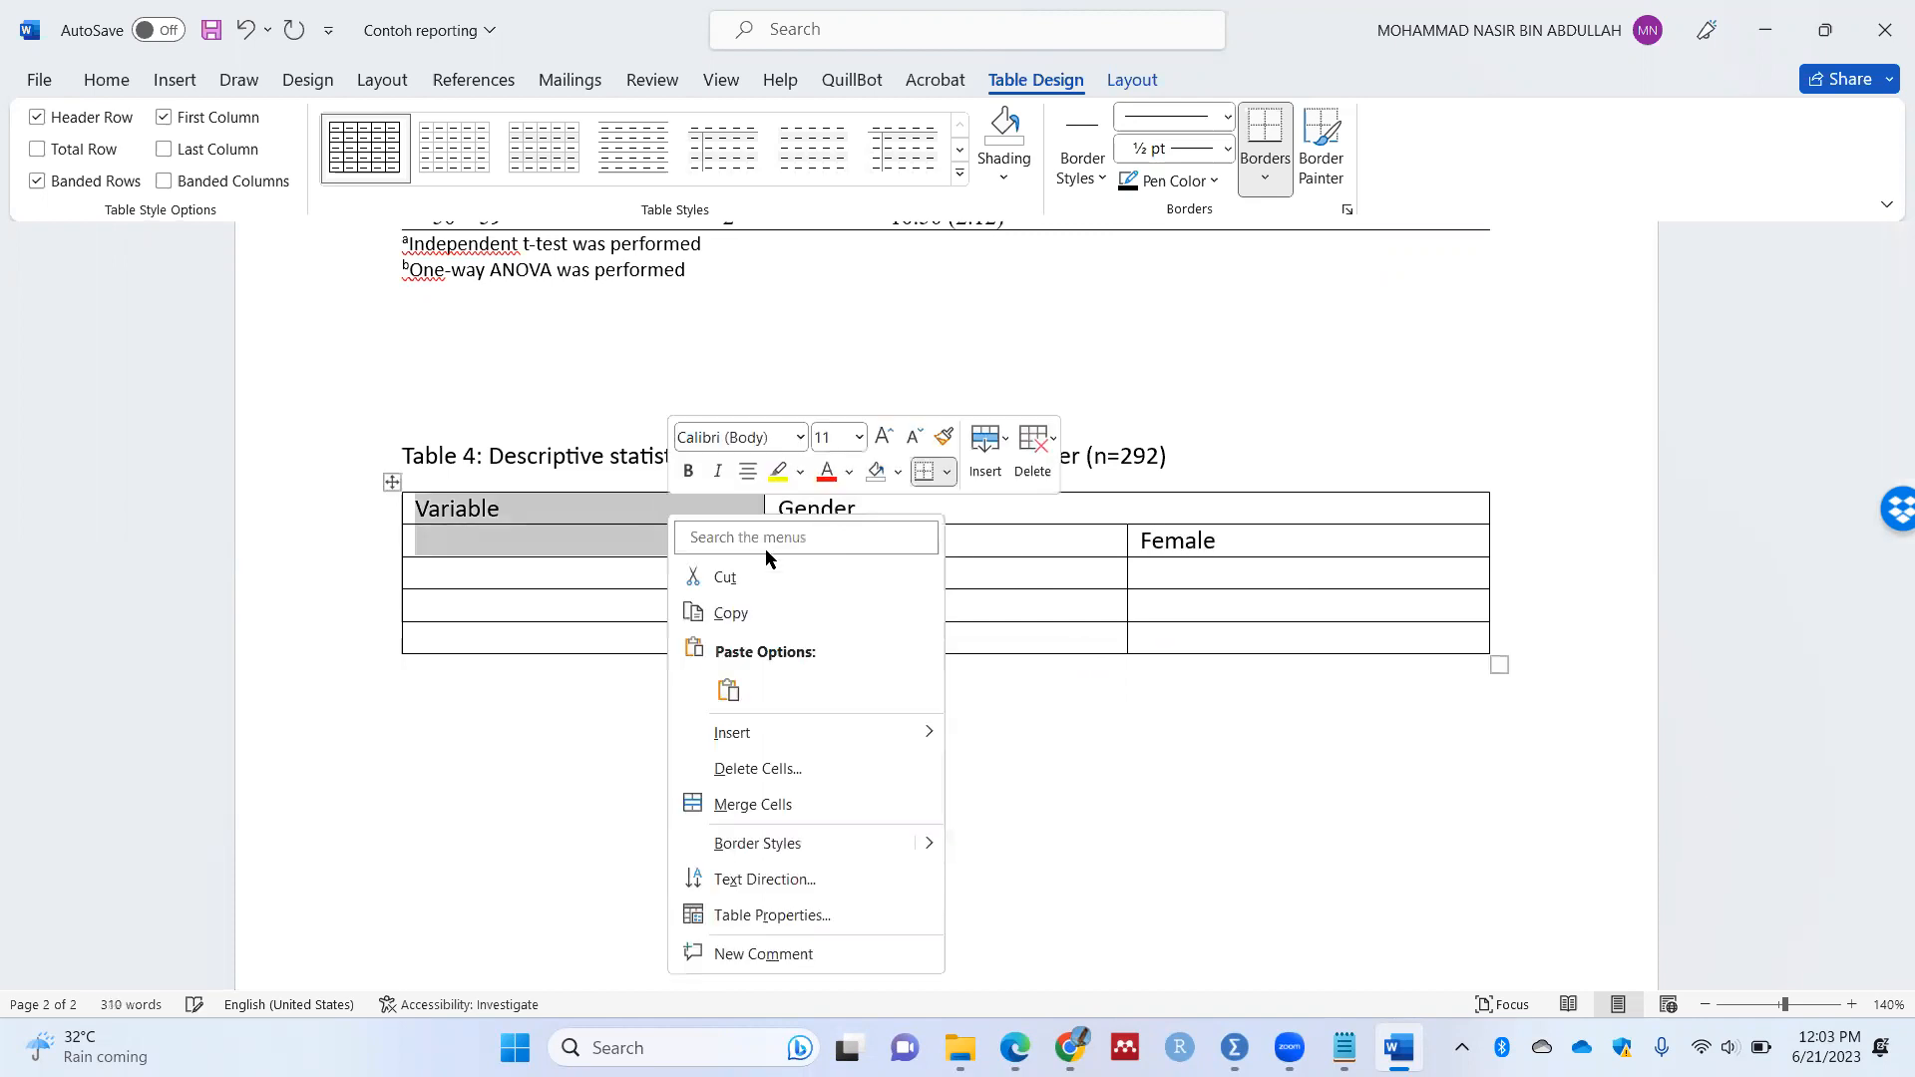
left_click(766, 808)
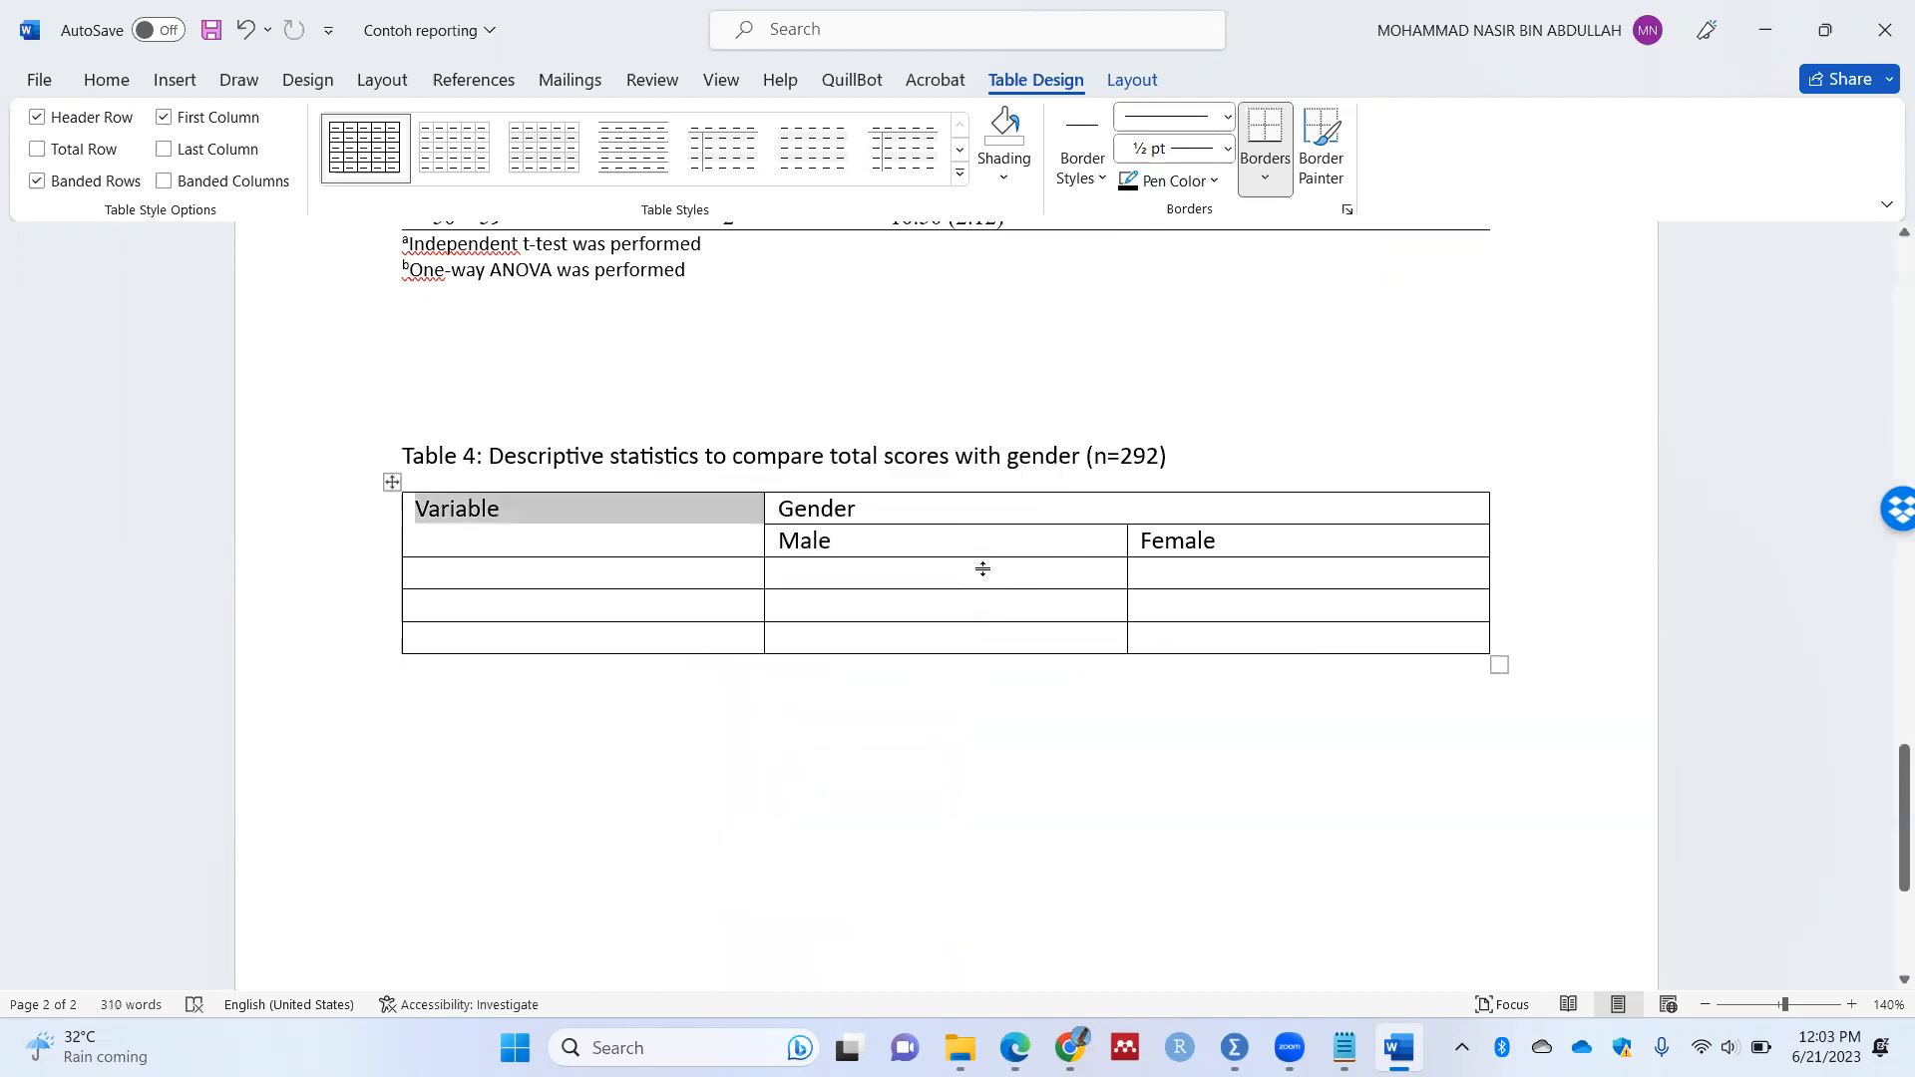
left_click(663, 572)
type("Total")
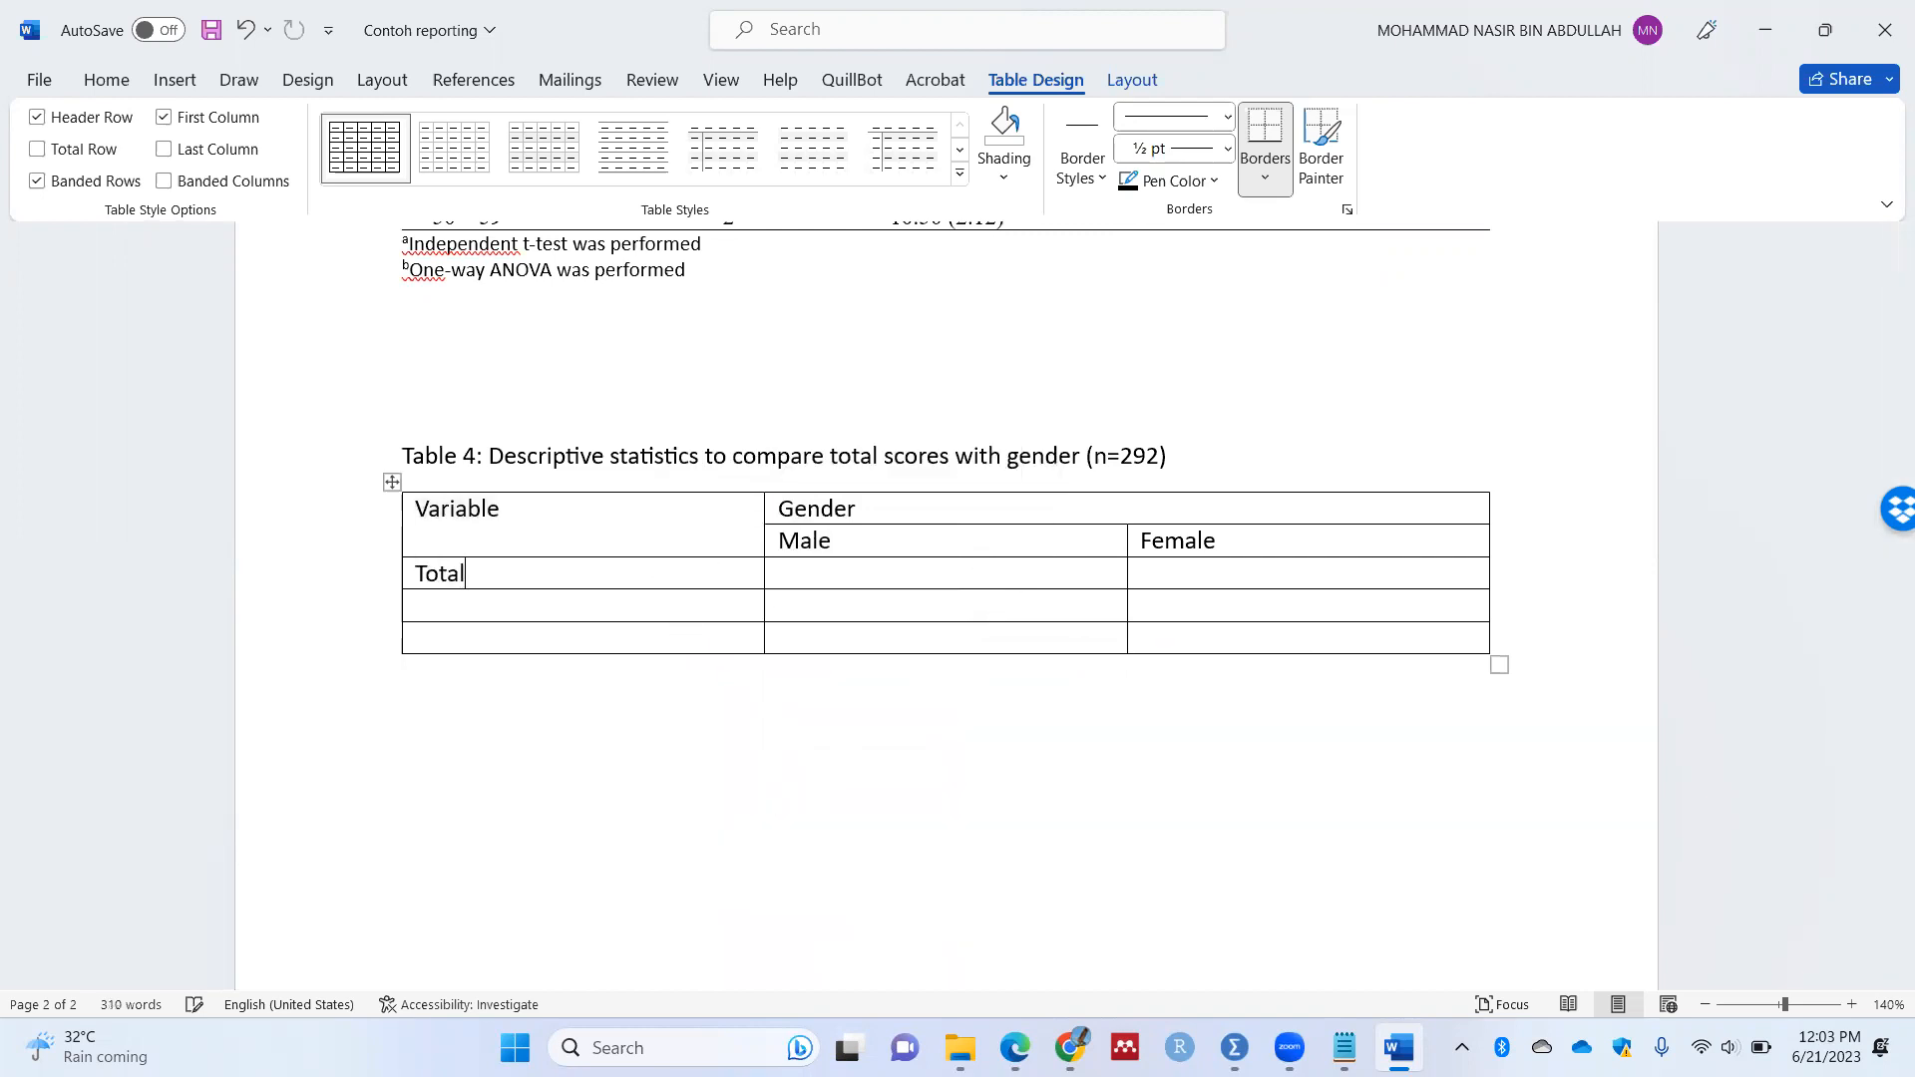
type(" Malware")
Step: Center the text in the Variable, Gender, Male and Female header cells
left_click_drag(1236, 540, 599, 503)
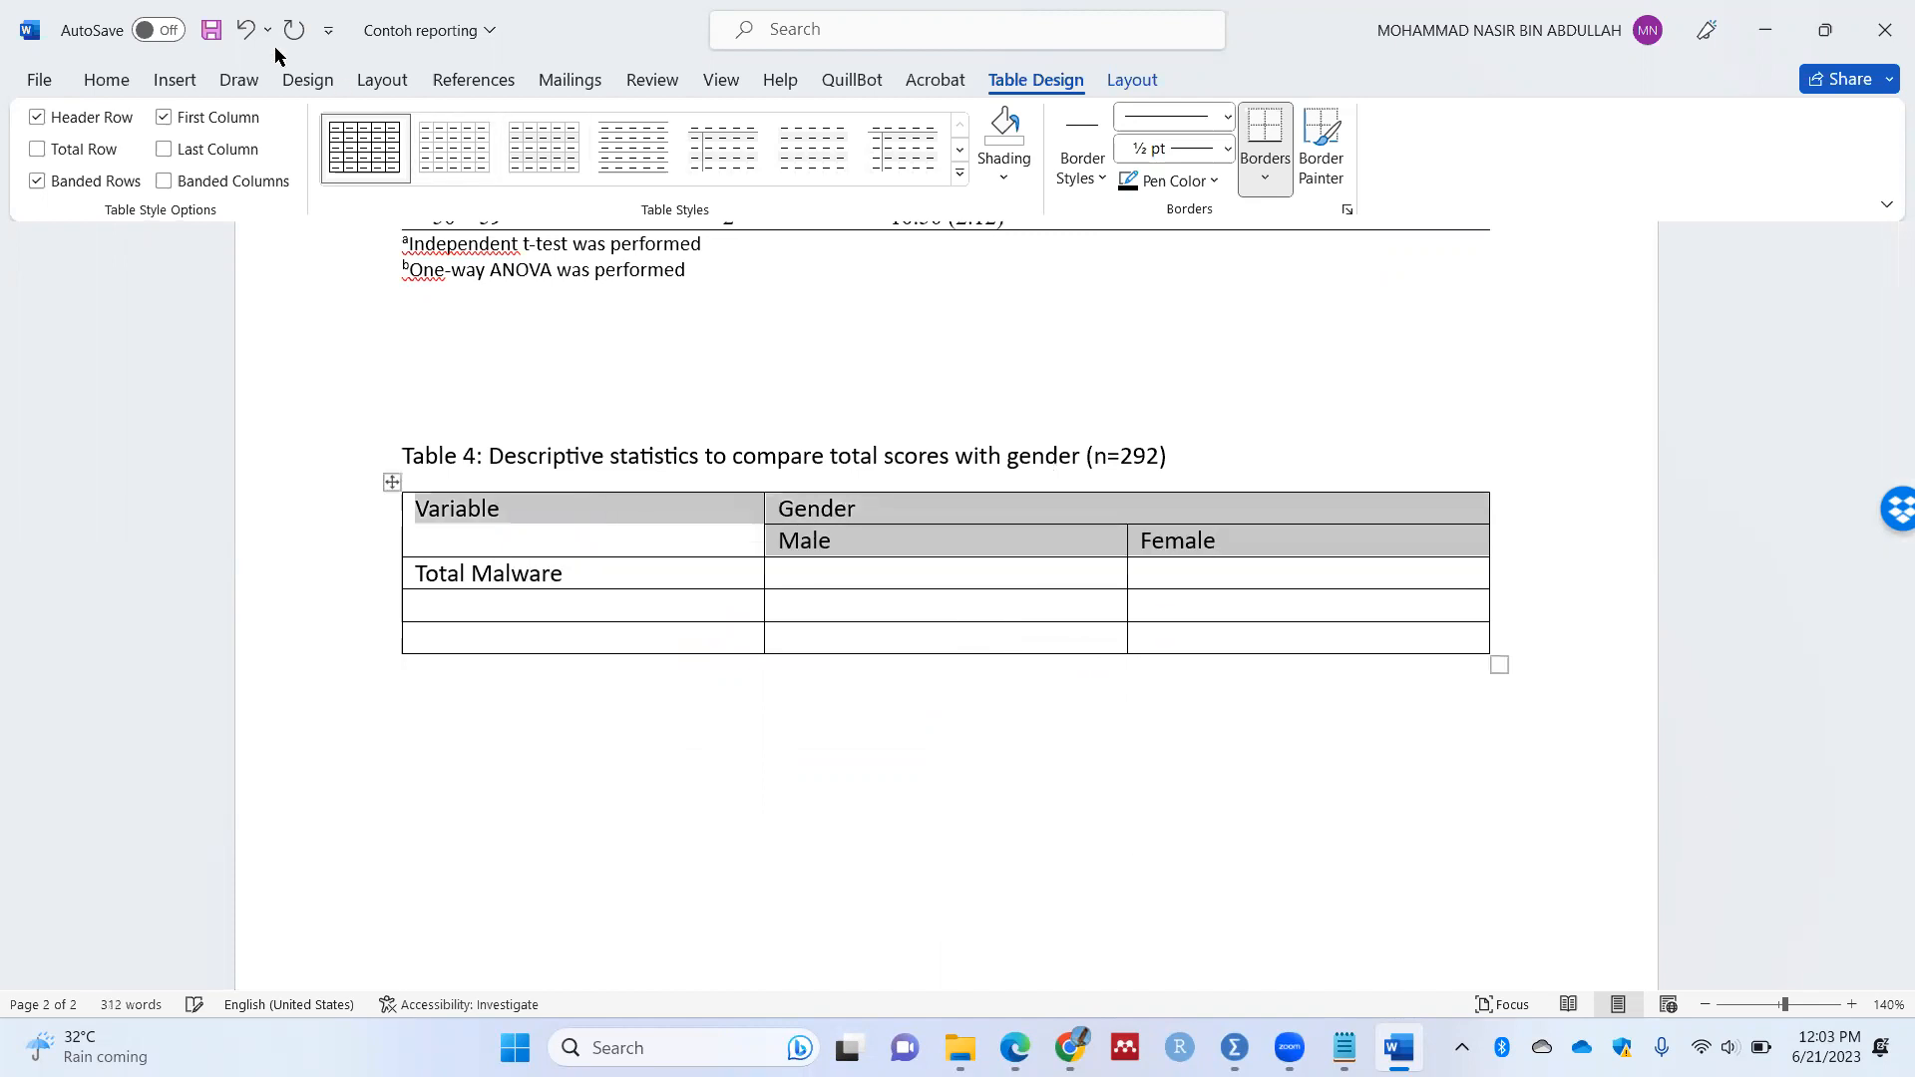
left_click(107, 80)
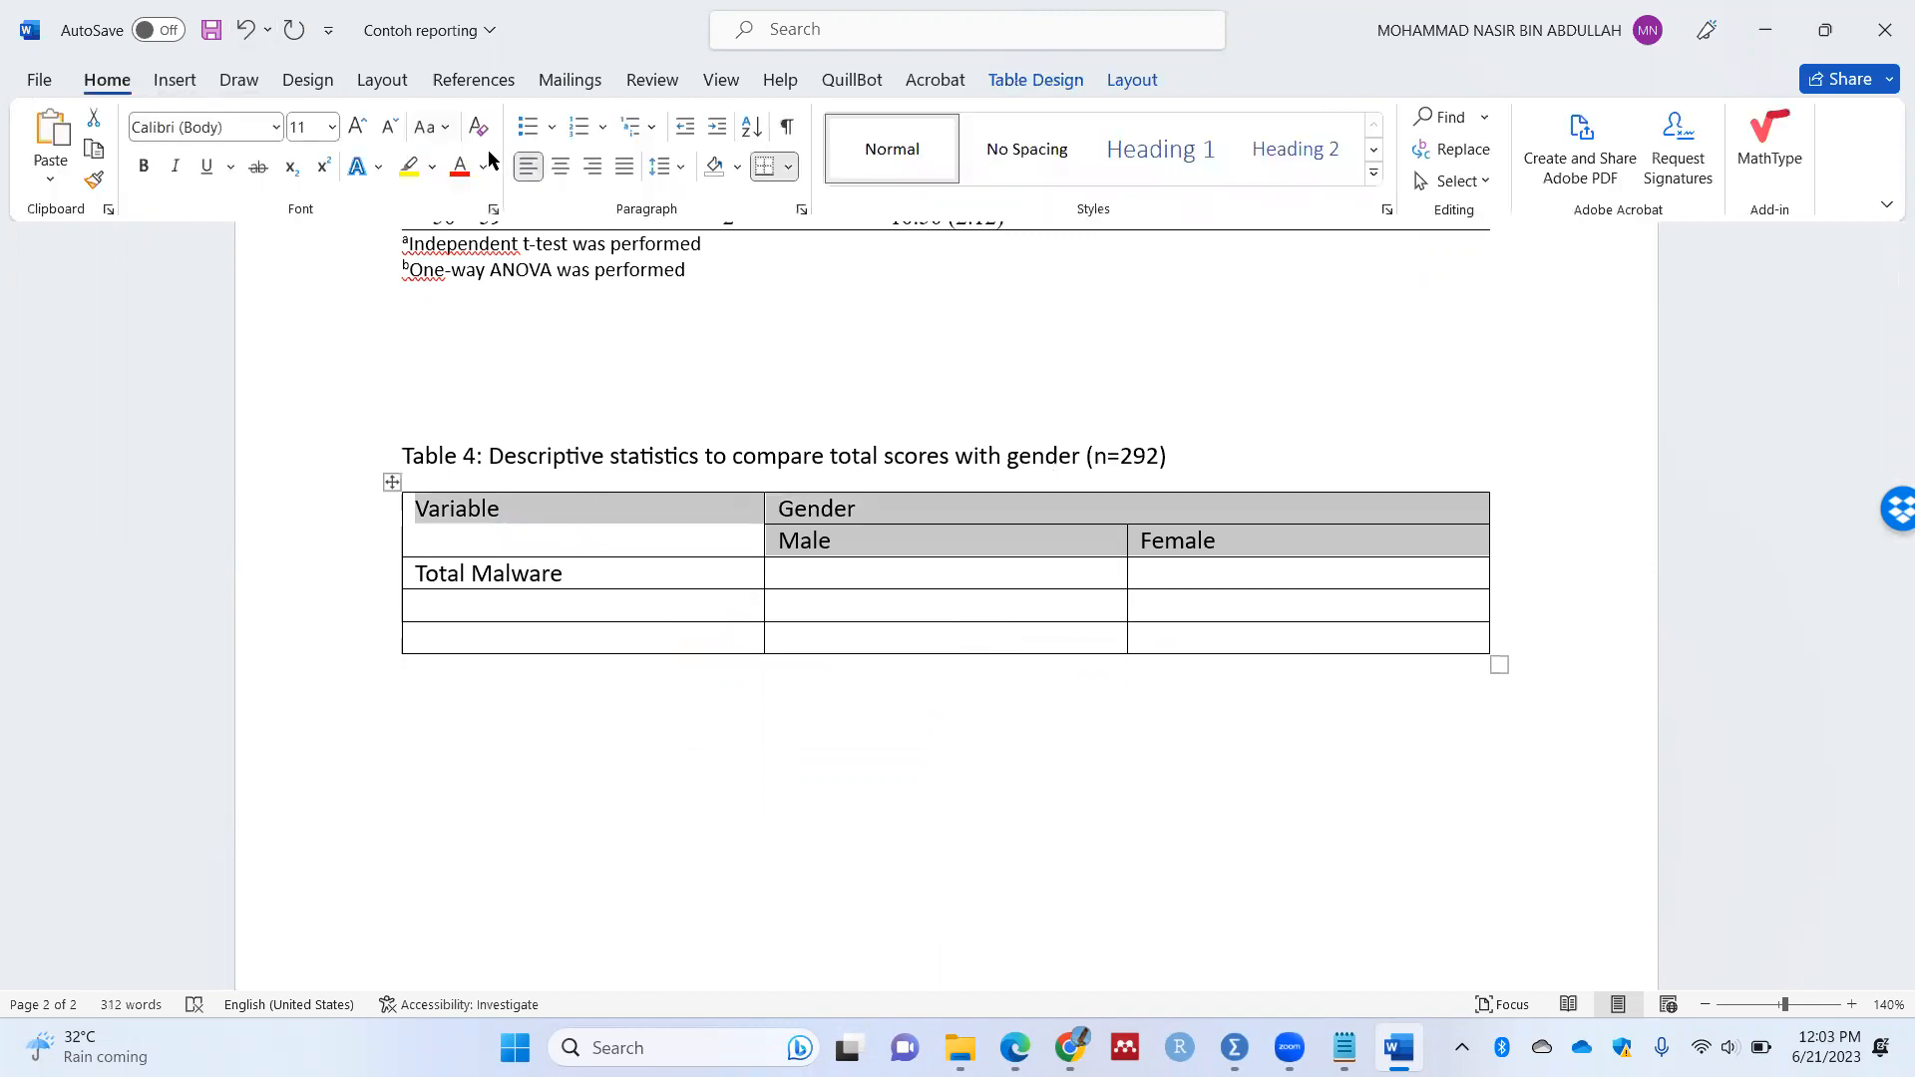
left_click(560, 166)
Step: Add a second line reading "Mean (Sd)" under both the Male and the Female subheadings
left_click(1008, 547)
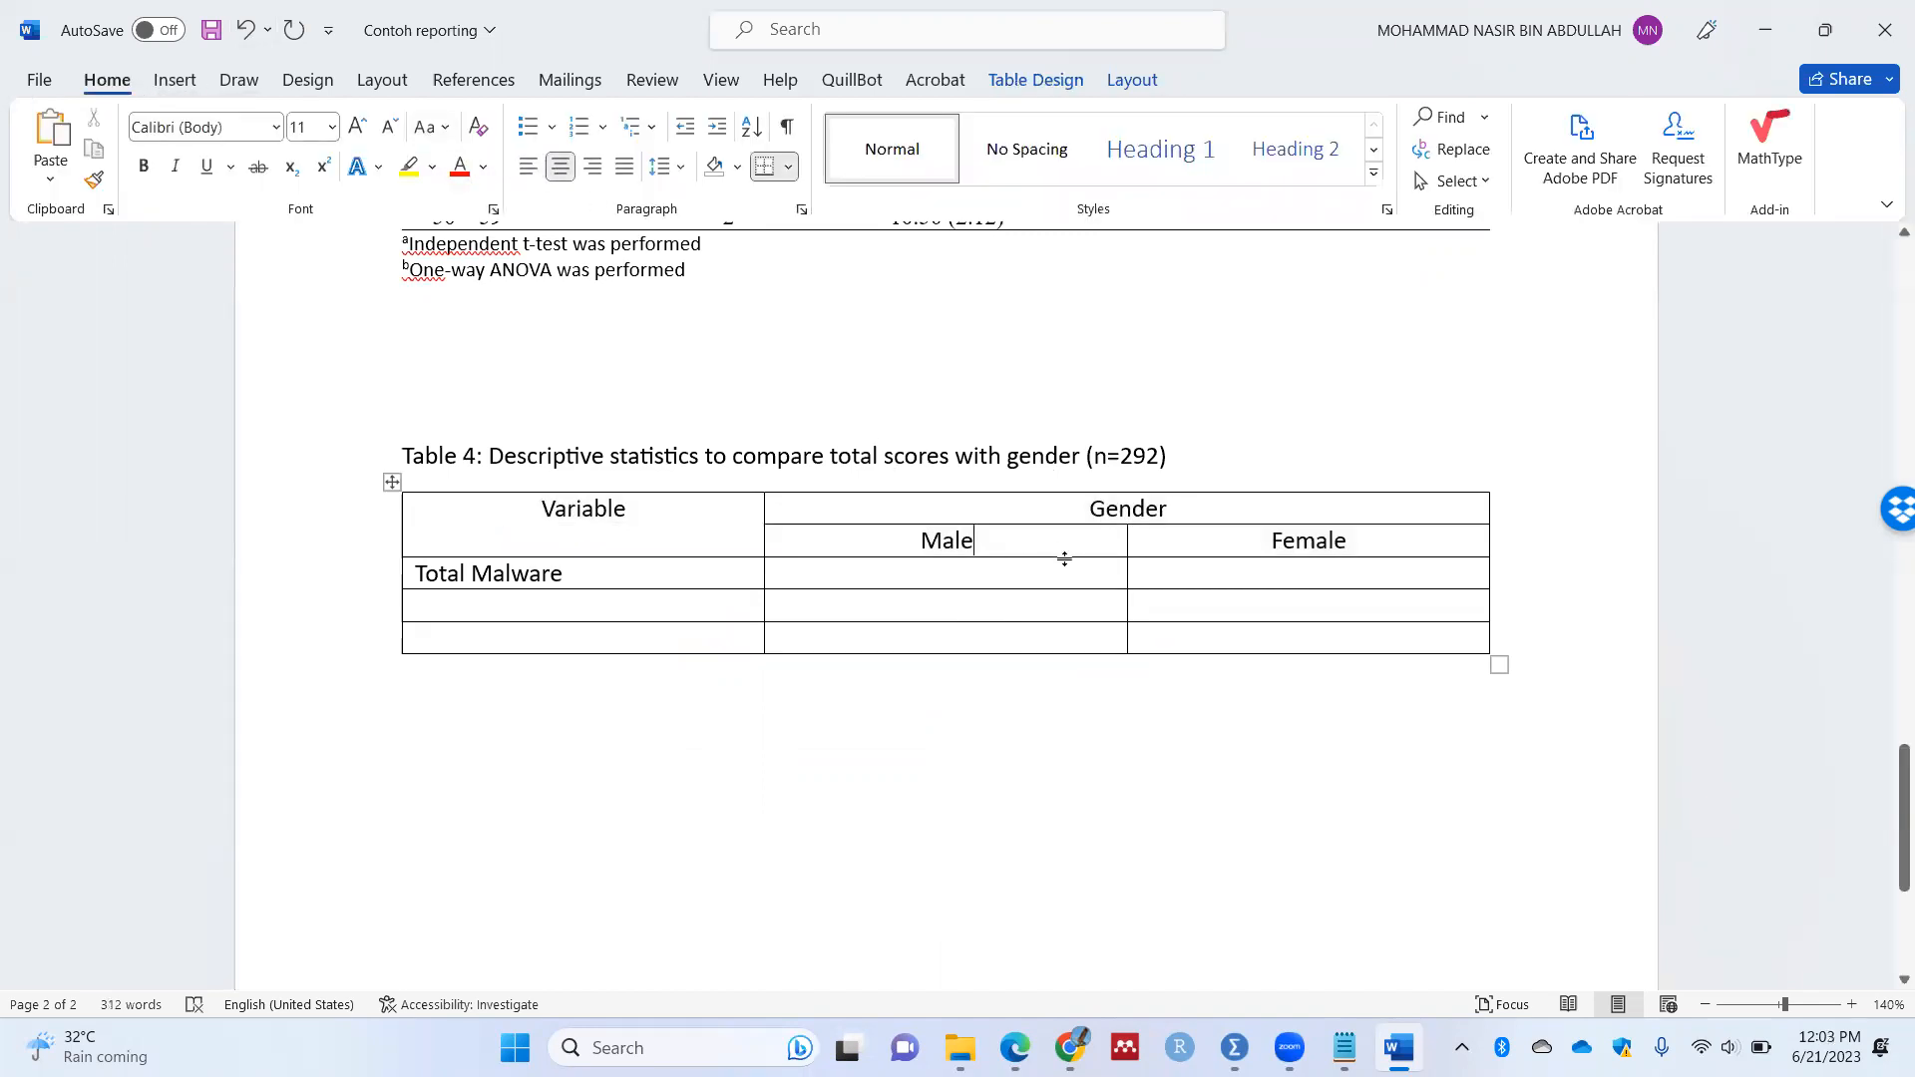
key("Return")
type("mean( sd)")
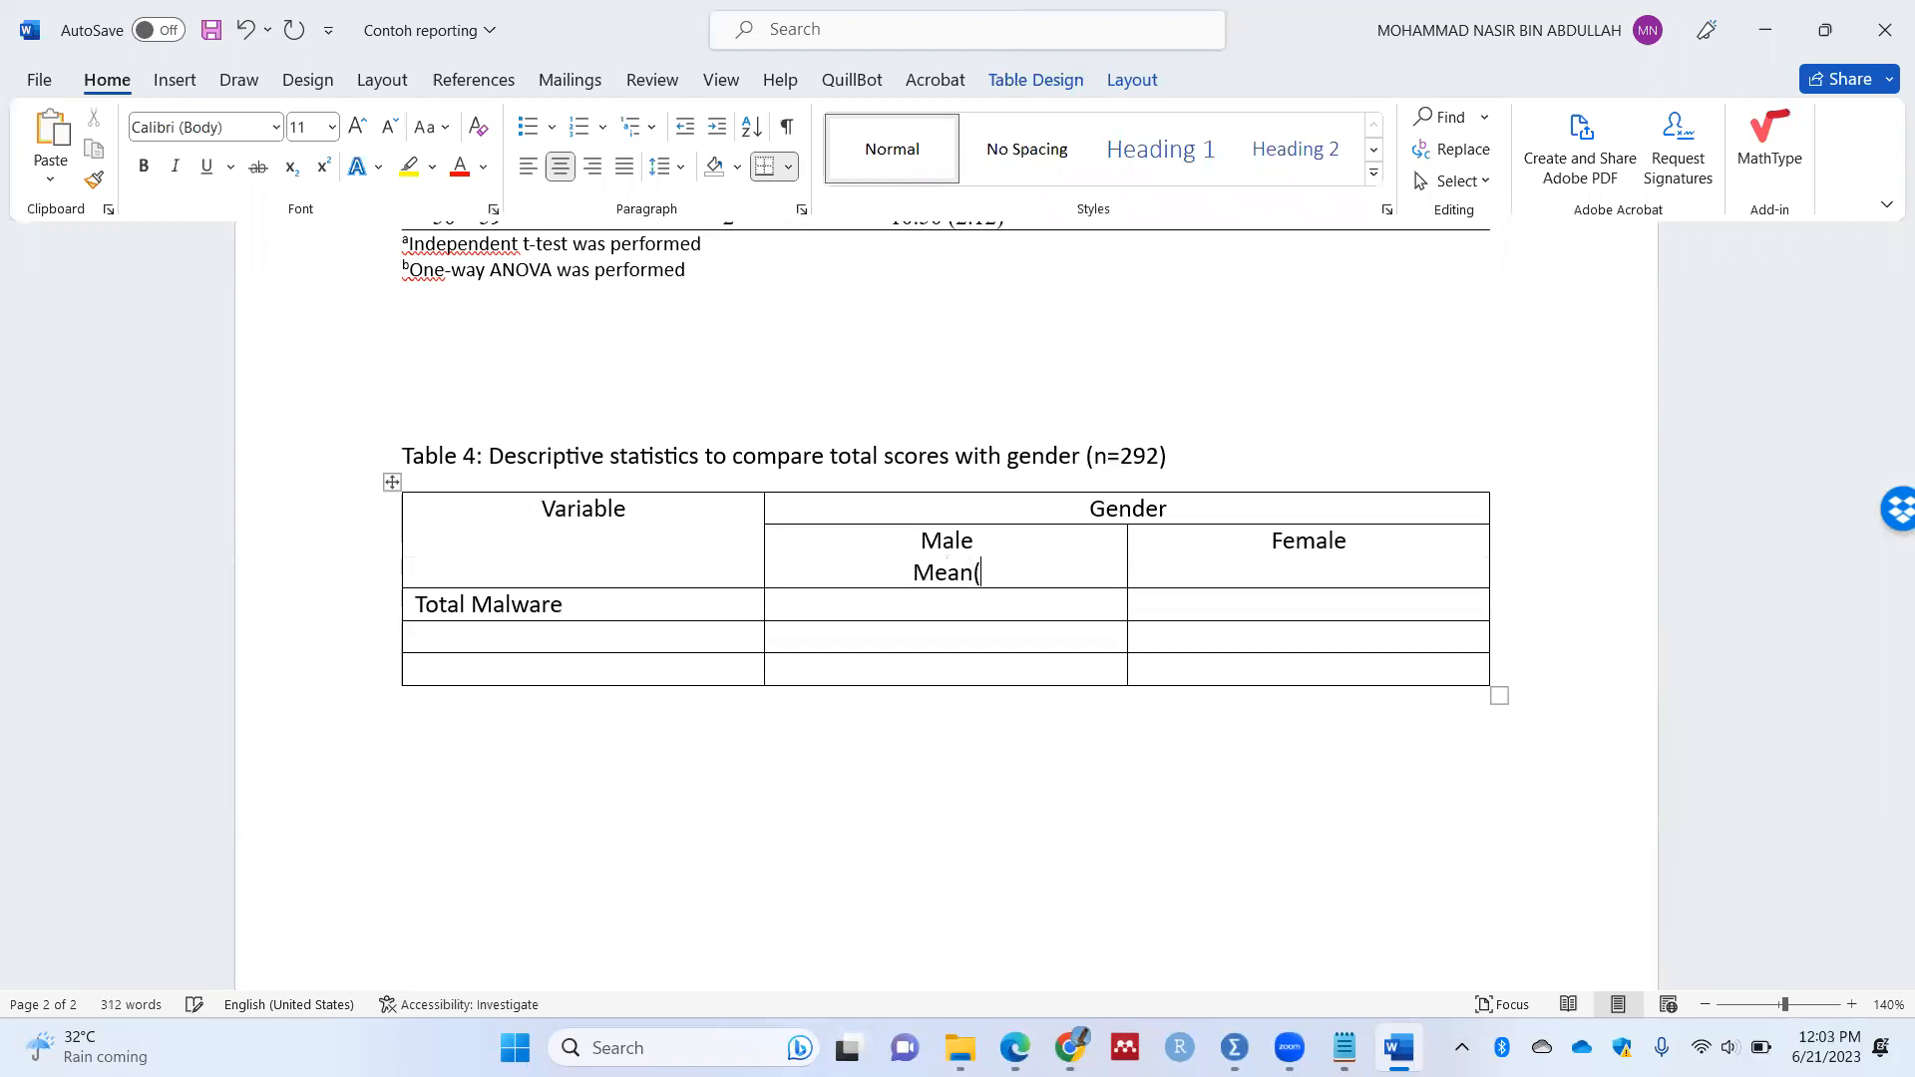
key("Tab")
key("Delete")
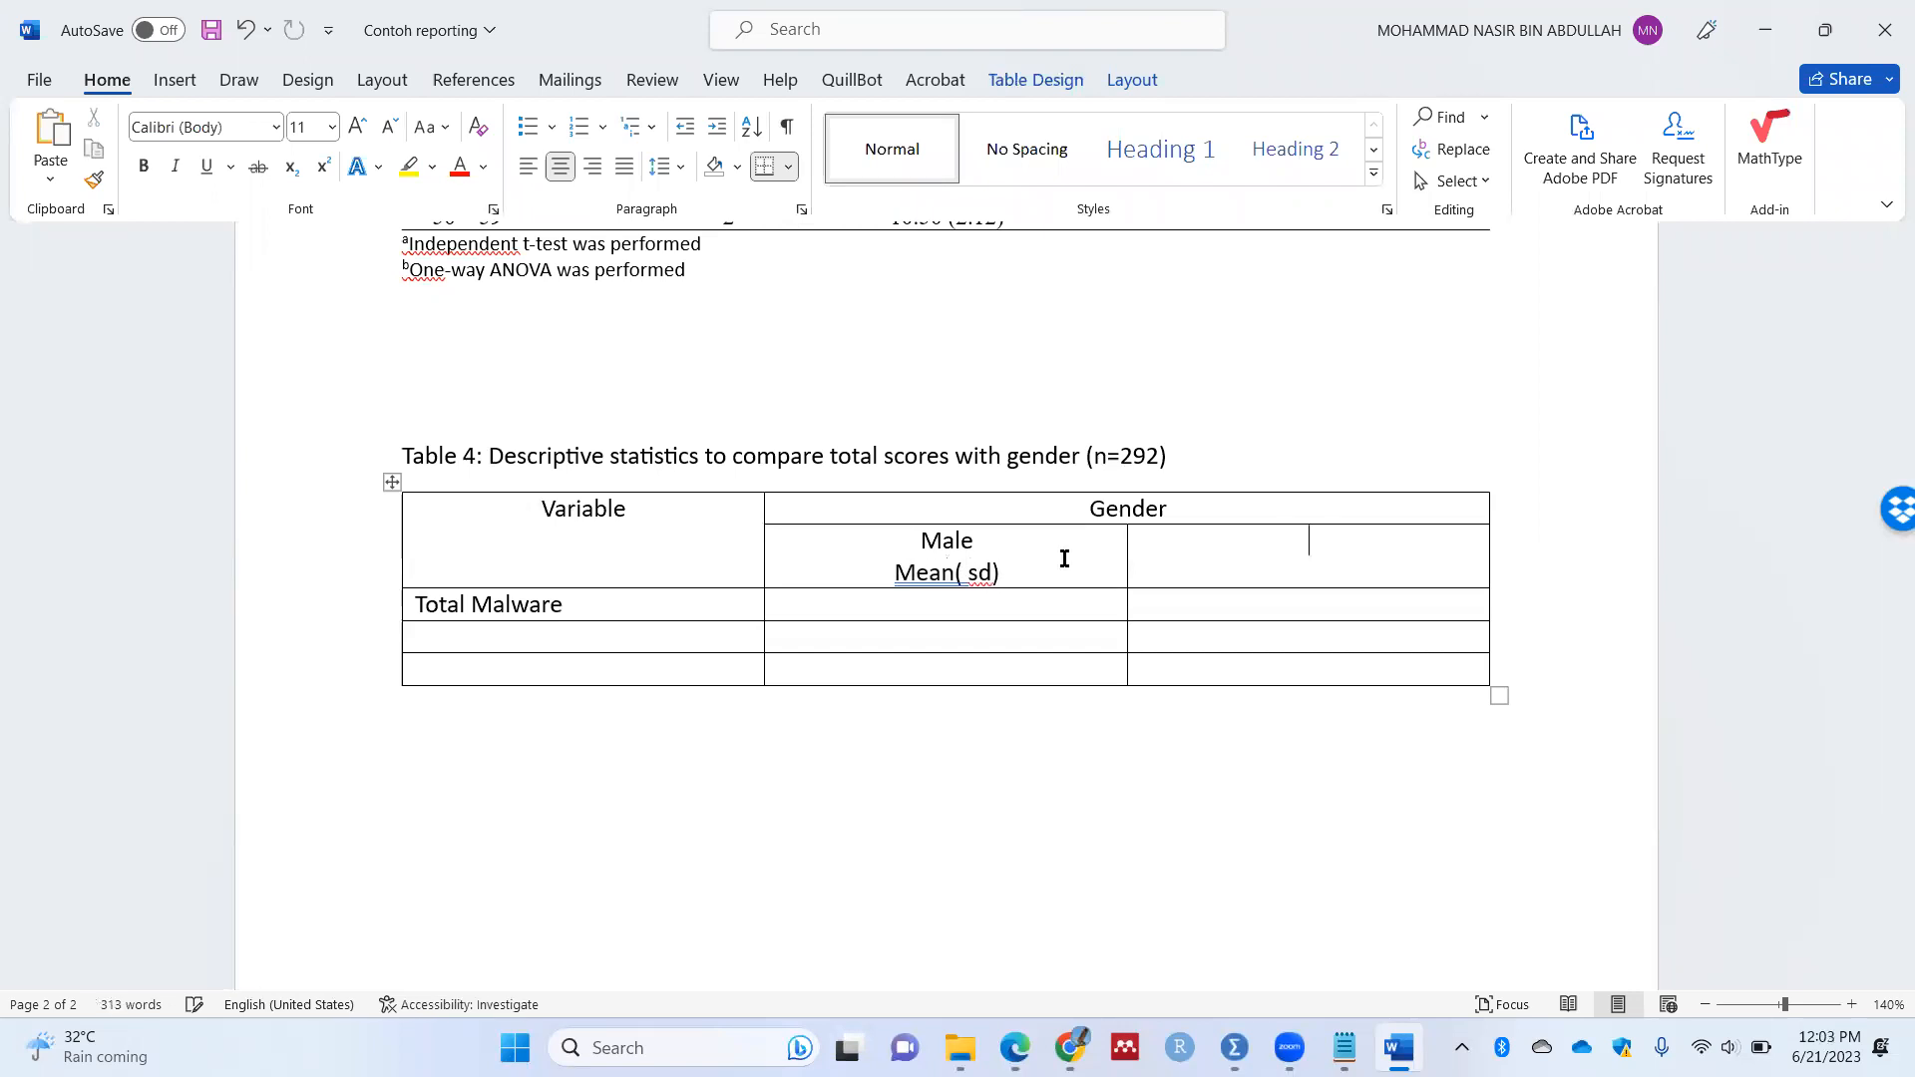
key("BackSpace")
key("BackSpace")
key("BackSpace")
key("BackSpace")
key("BackSpace")
type("(Sd)")
key("Tab")
type("Female Mean (Sd)")
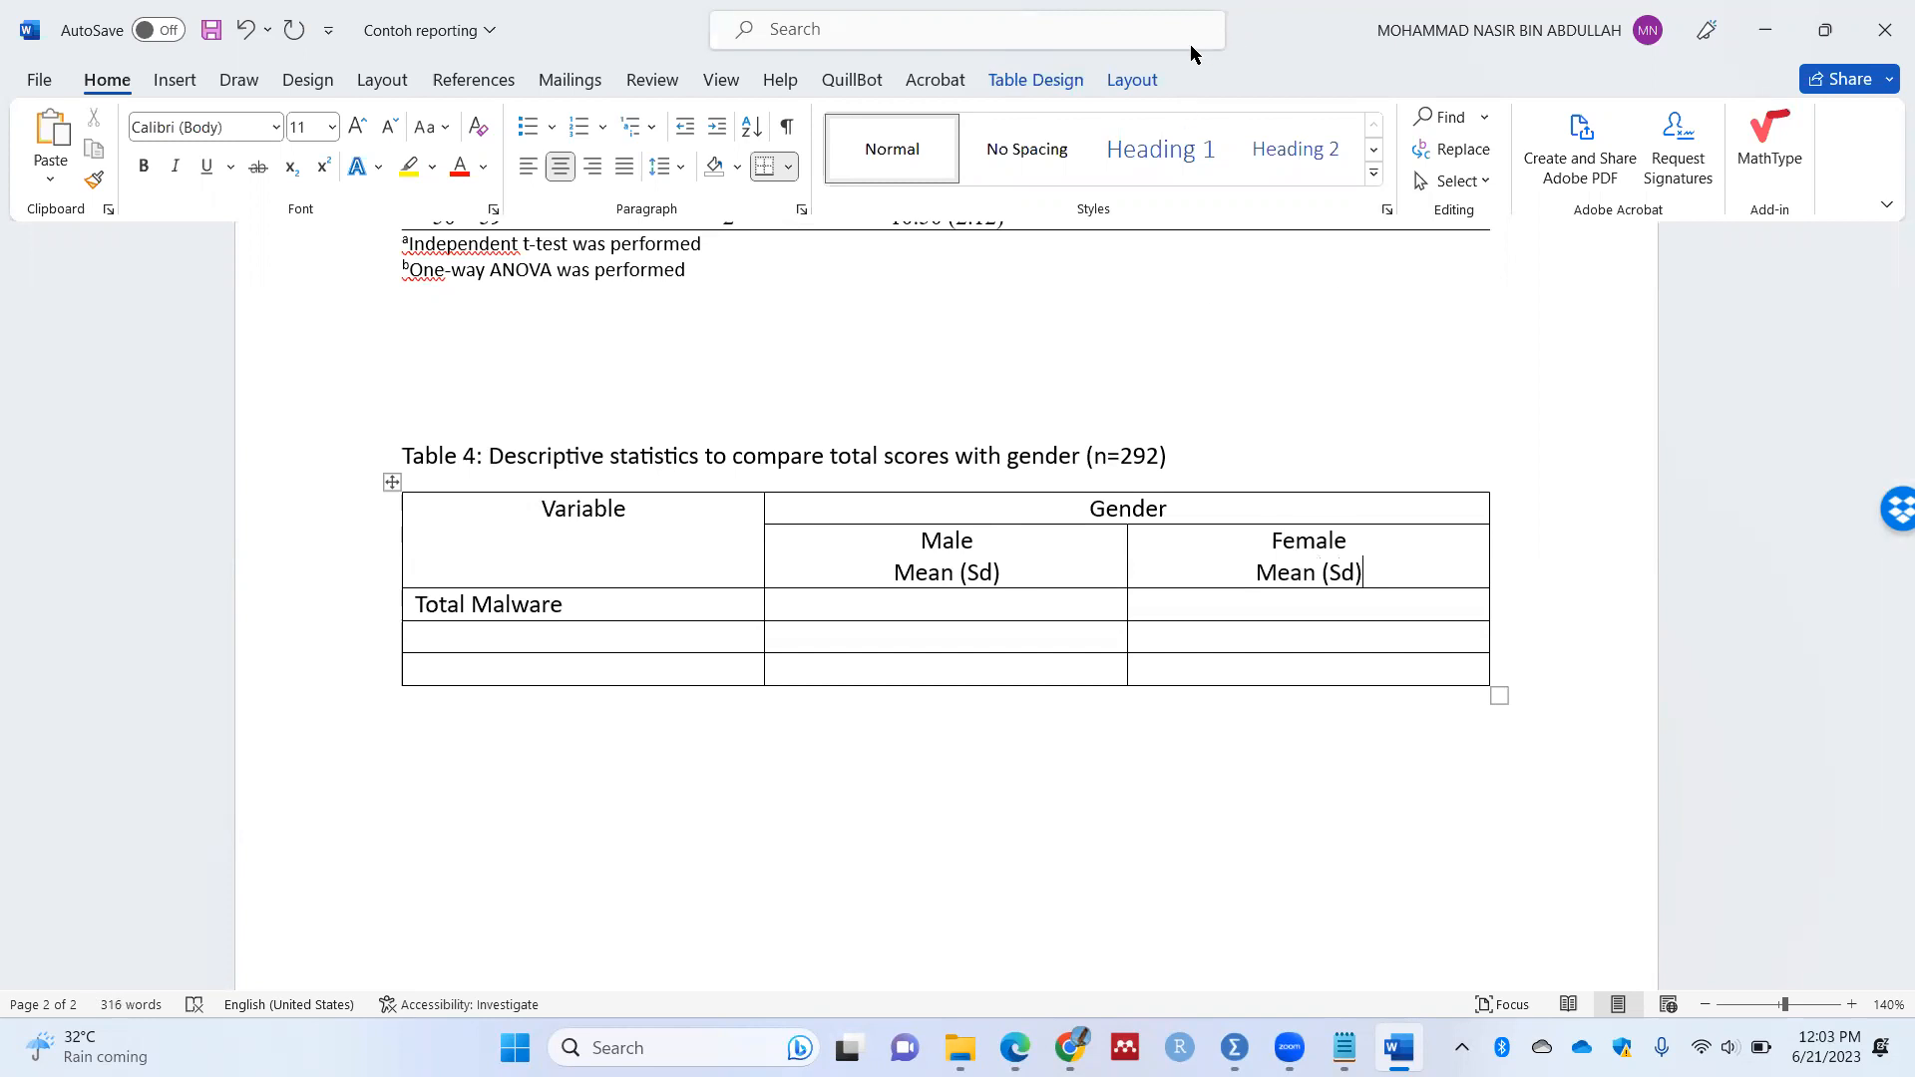
Step: Arrange the Word report and the SPSS output side by side, with the gender Descriptives for TotalMalware in view
key("super+Left")
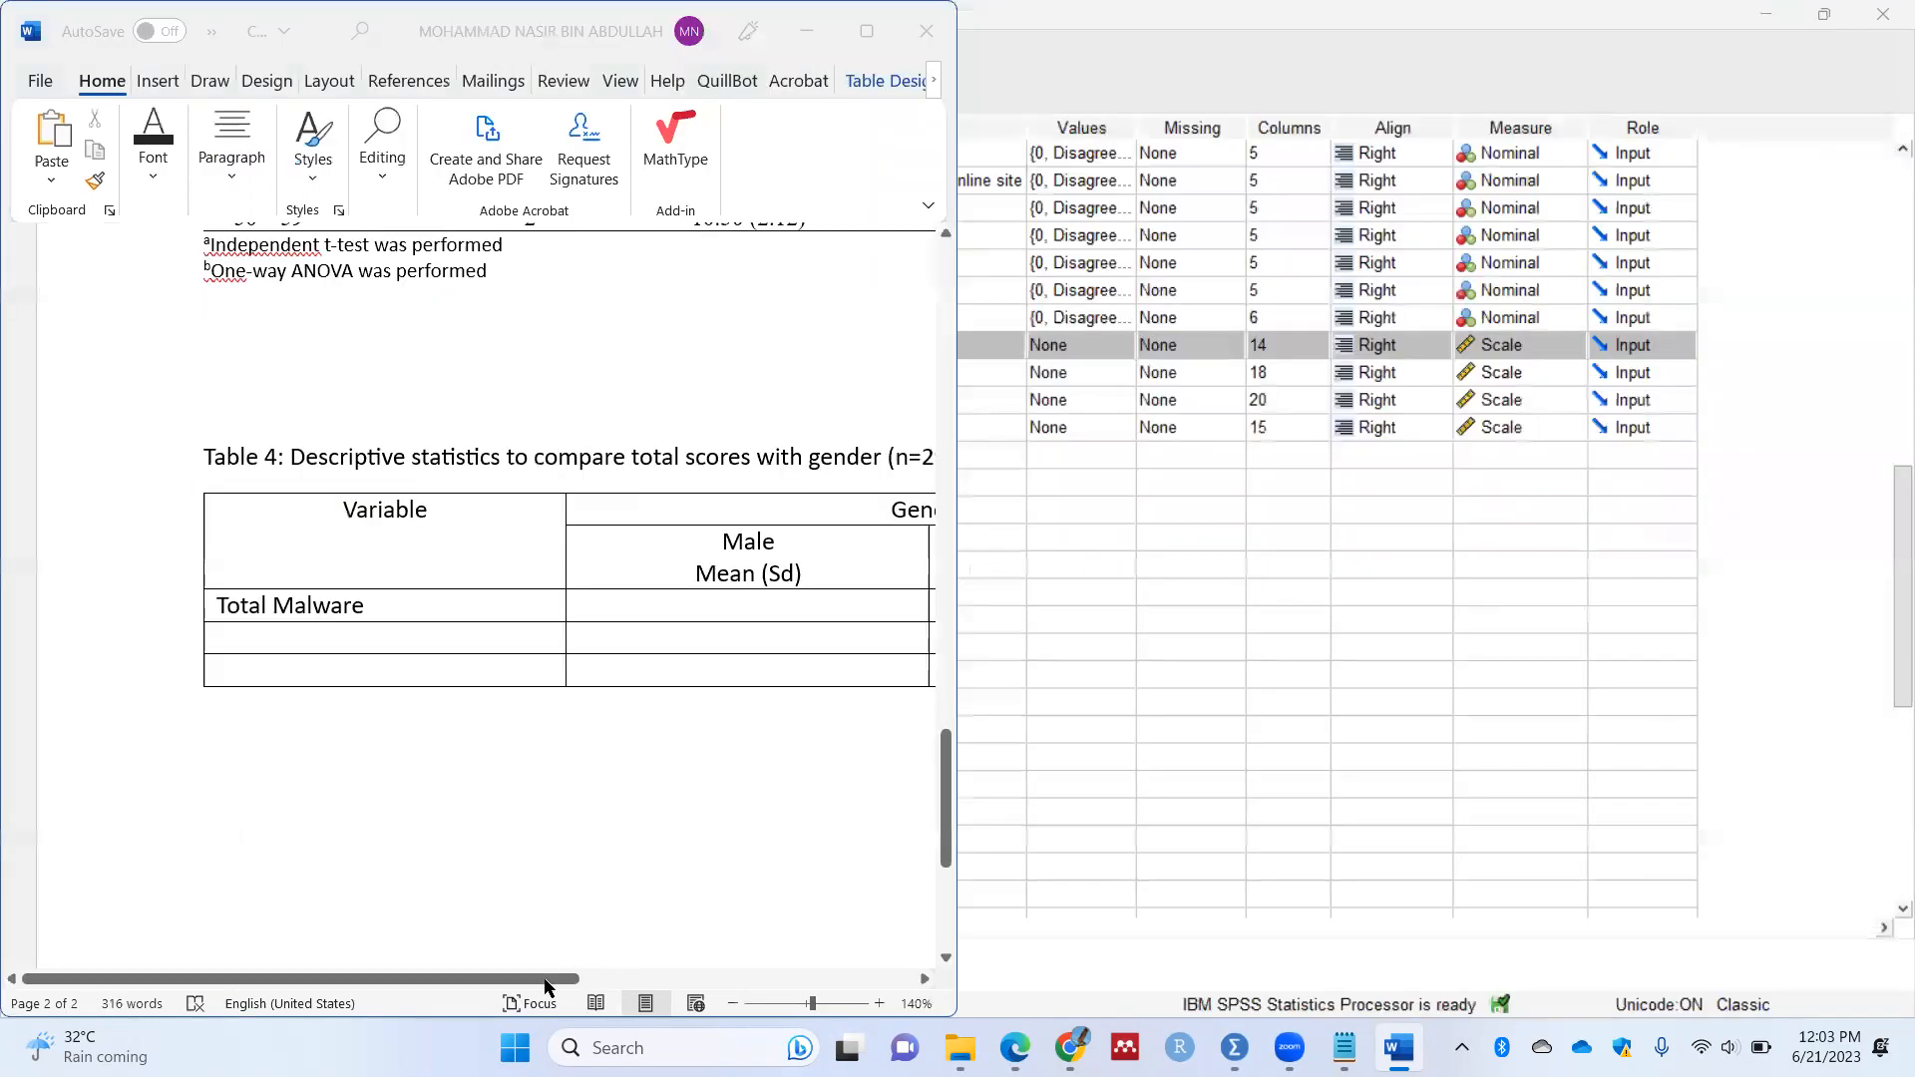
left_click(1235, 1047)
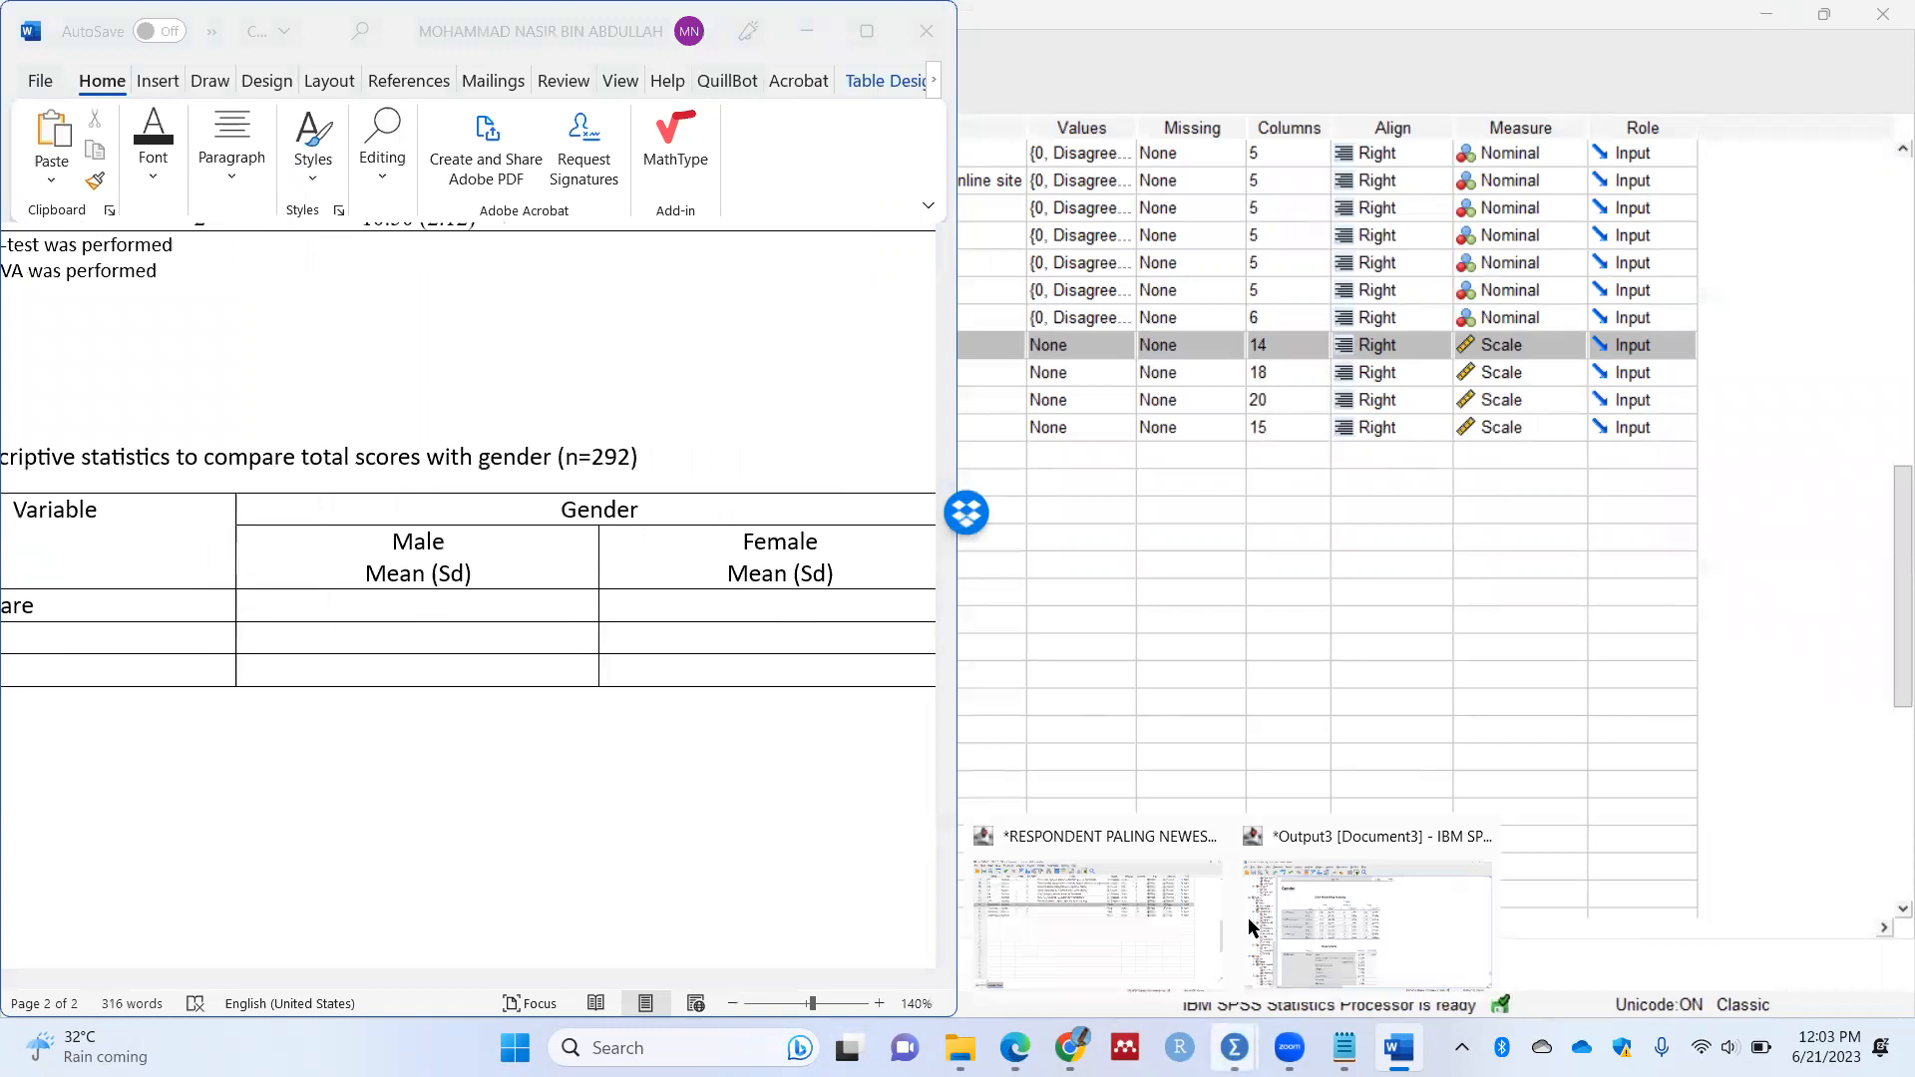
left_click(1326, 935)
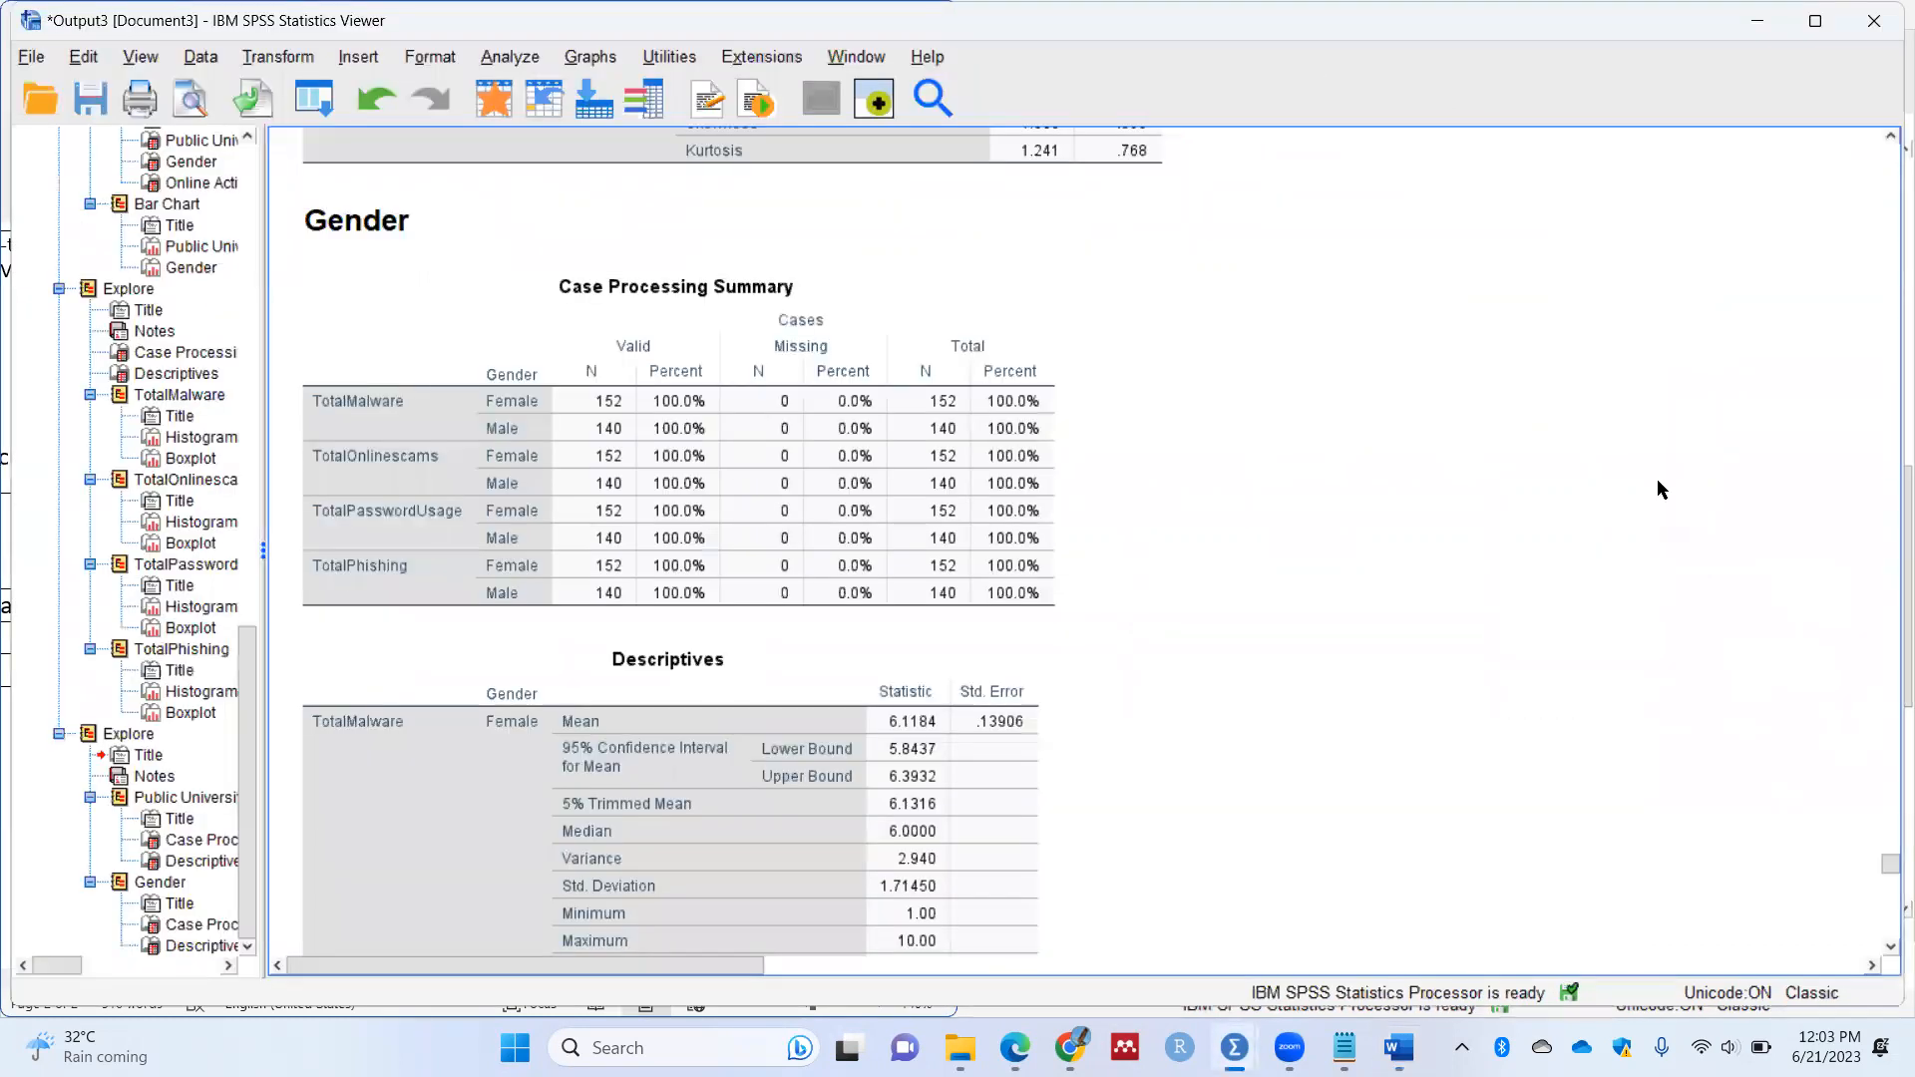
key("super+Right")
left_click_drag(1303, 974, 1320, 975)
scroll(1439, 773, "down", 3)
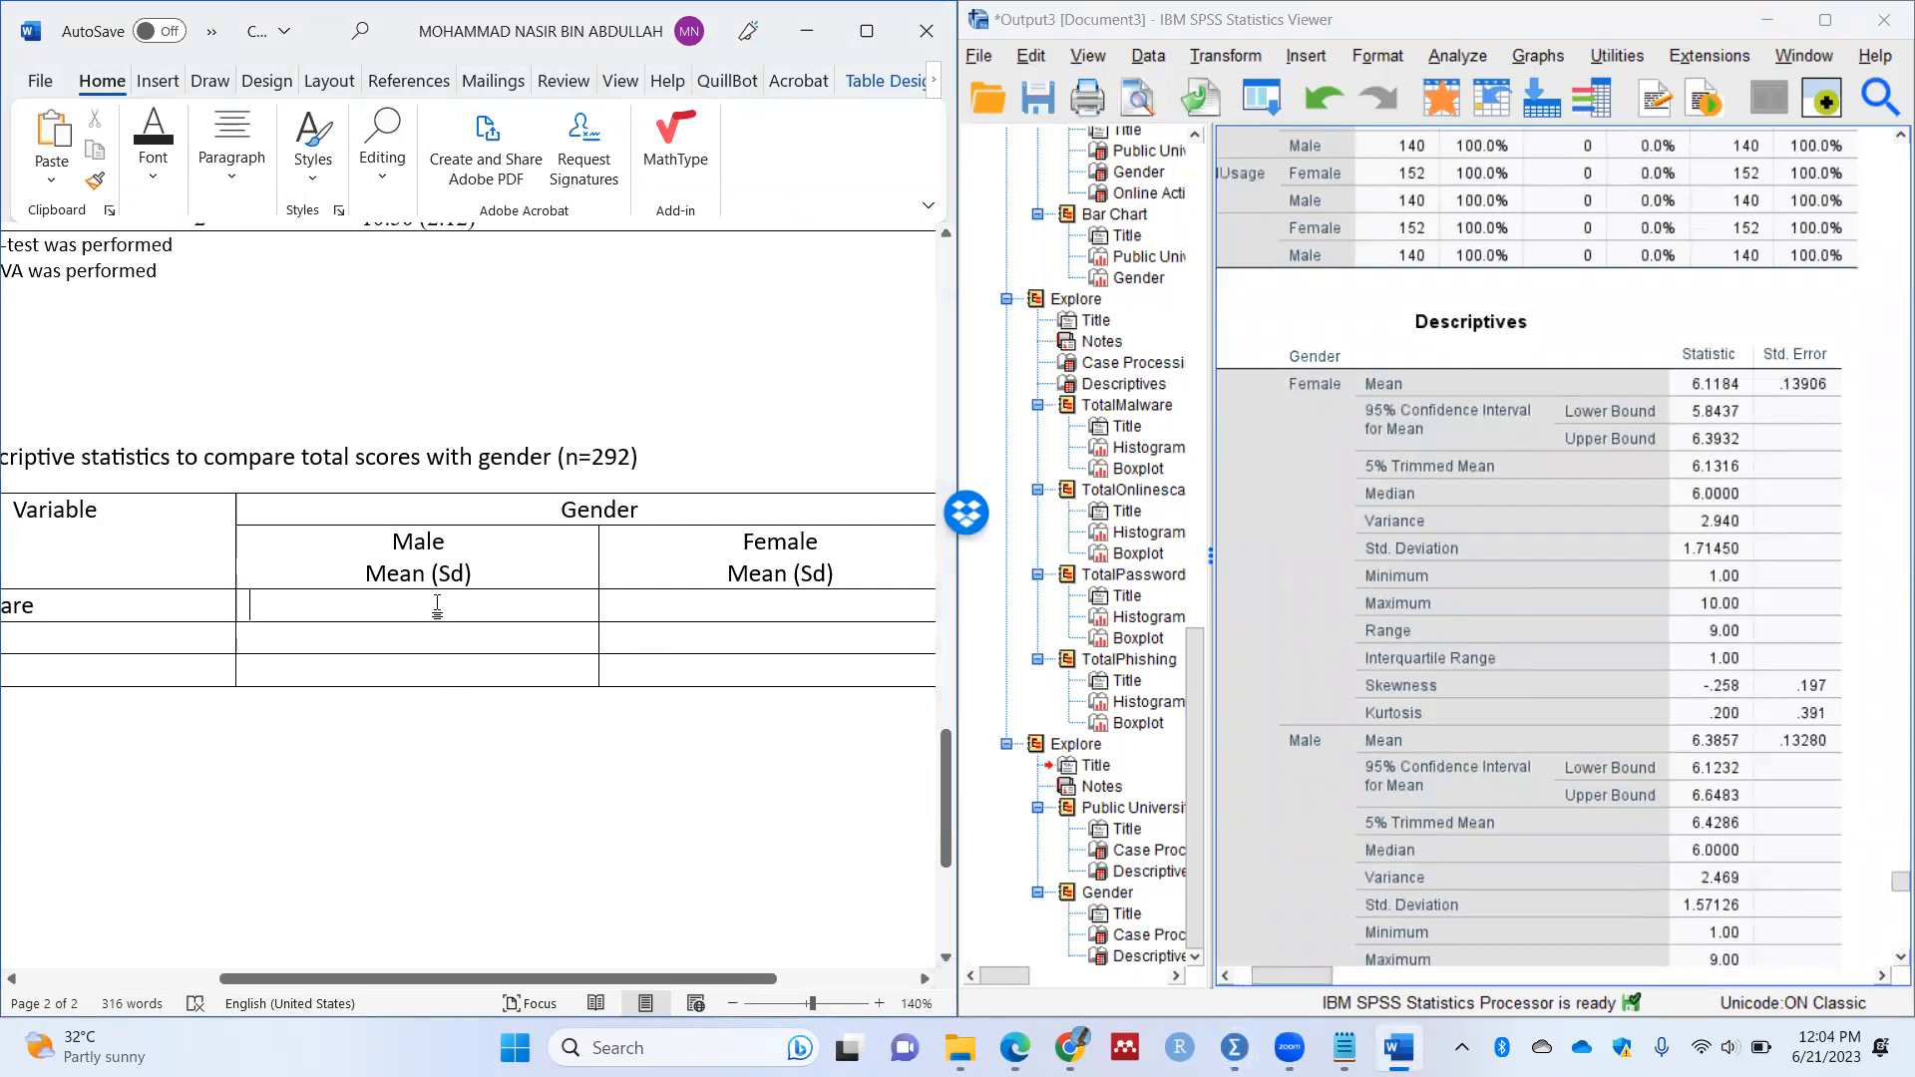
Step: Fill the Total Malware row with 6.39 (1.57) for Male and 6.12 (1.71) for Female
type("6.")
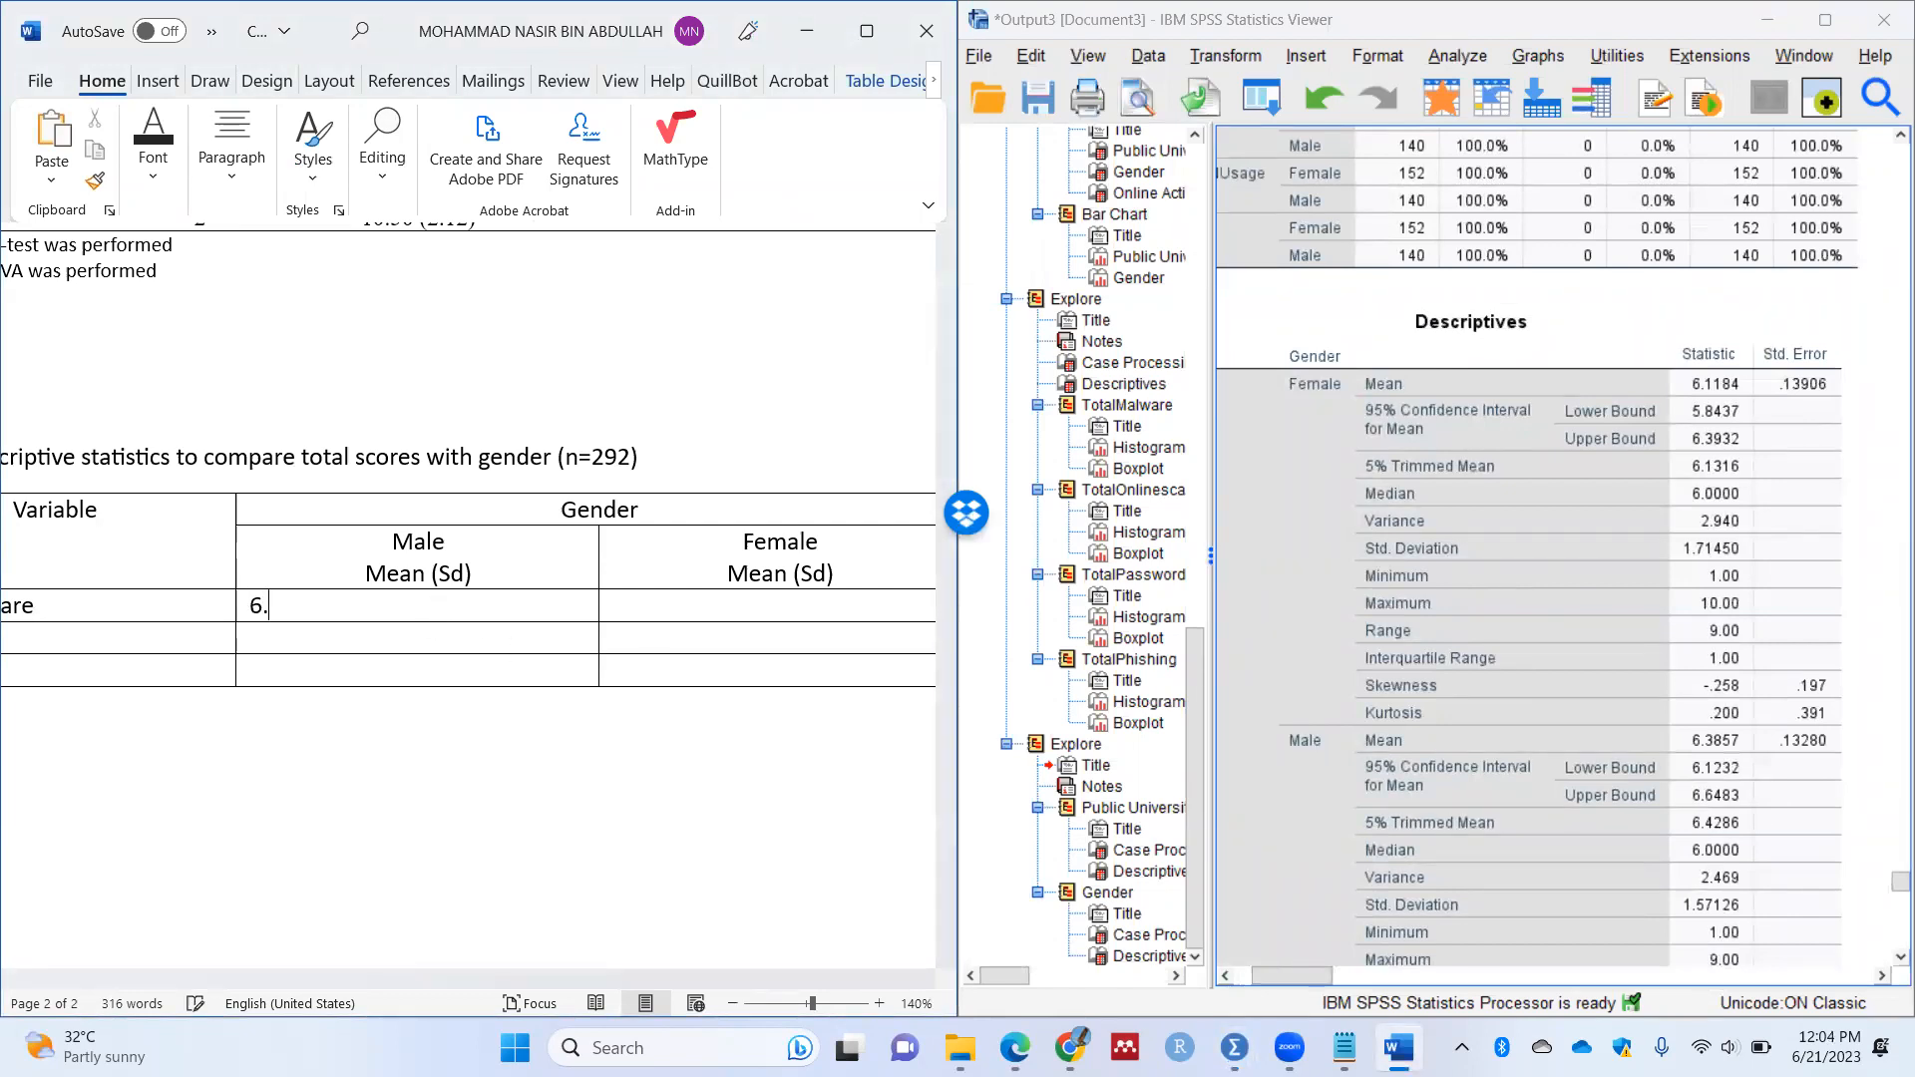
type("39 (")
key("Tab")
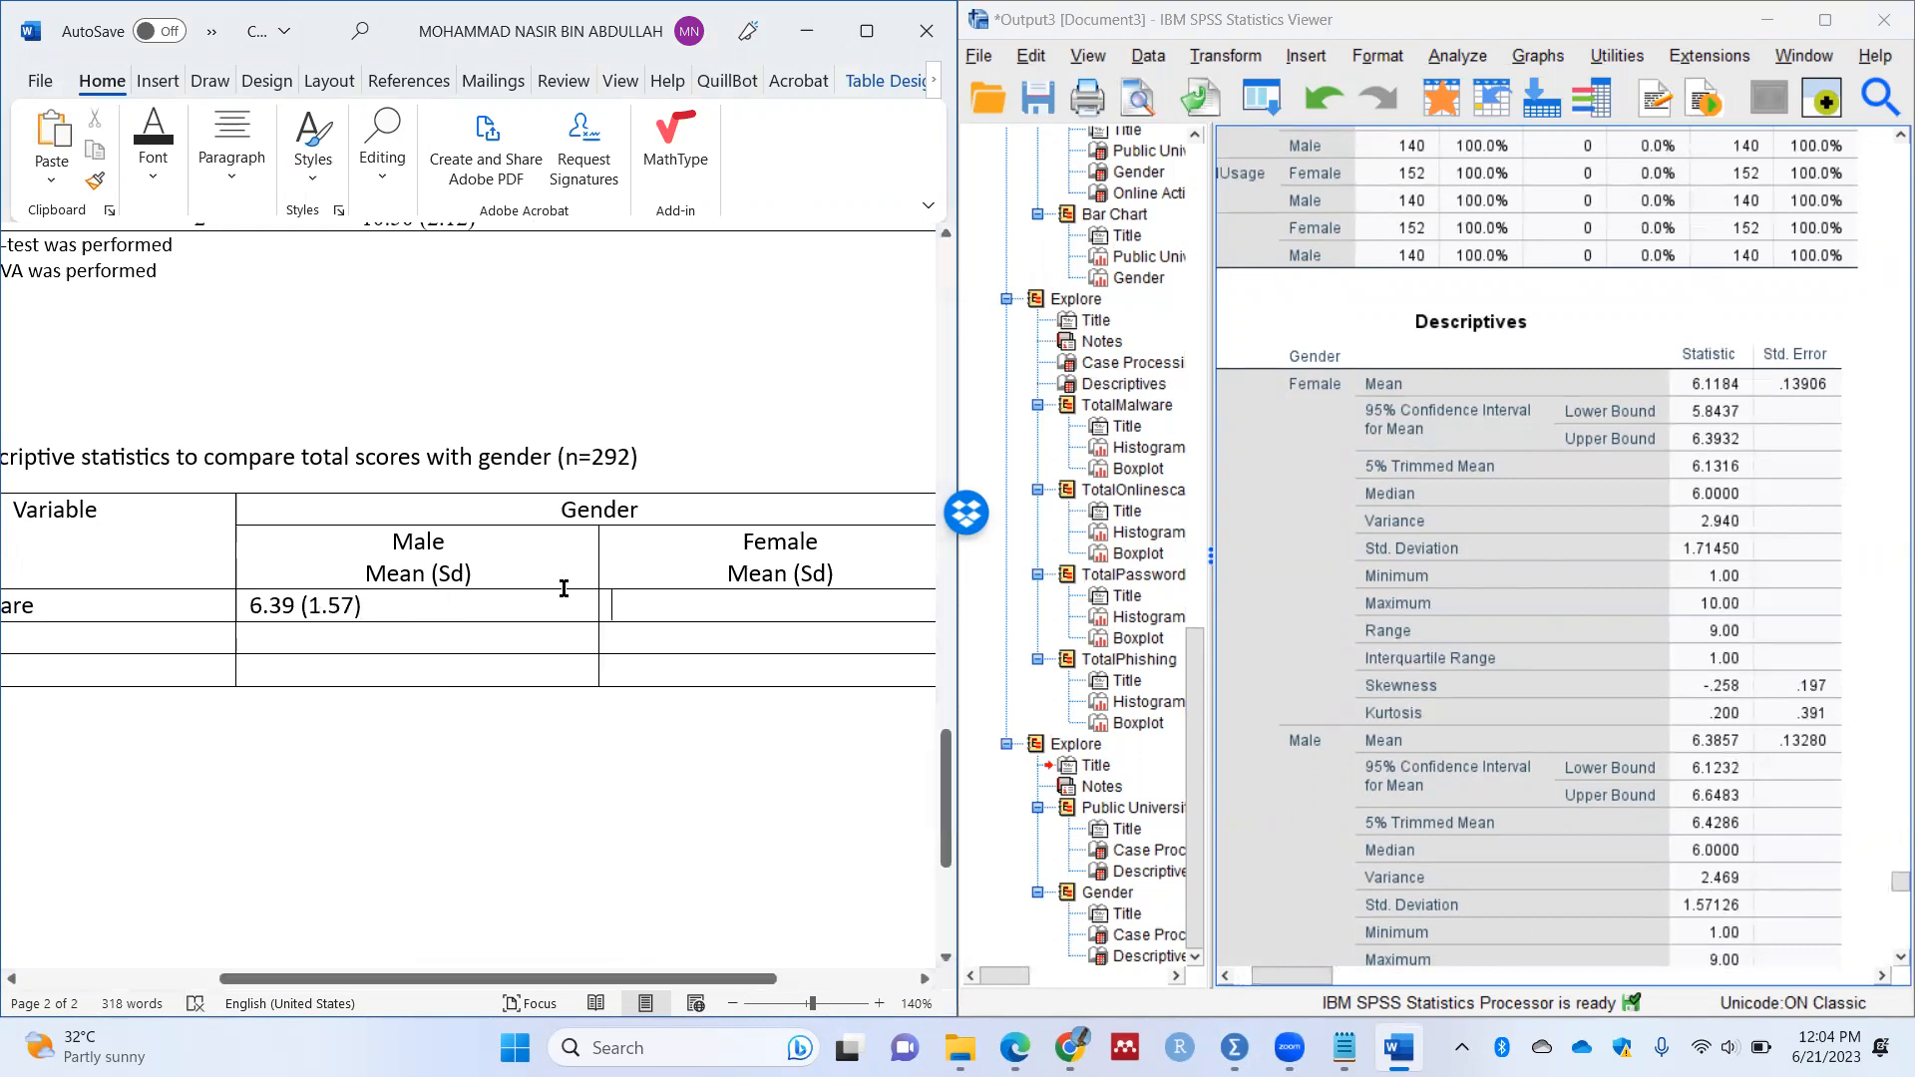
type("6.")
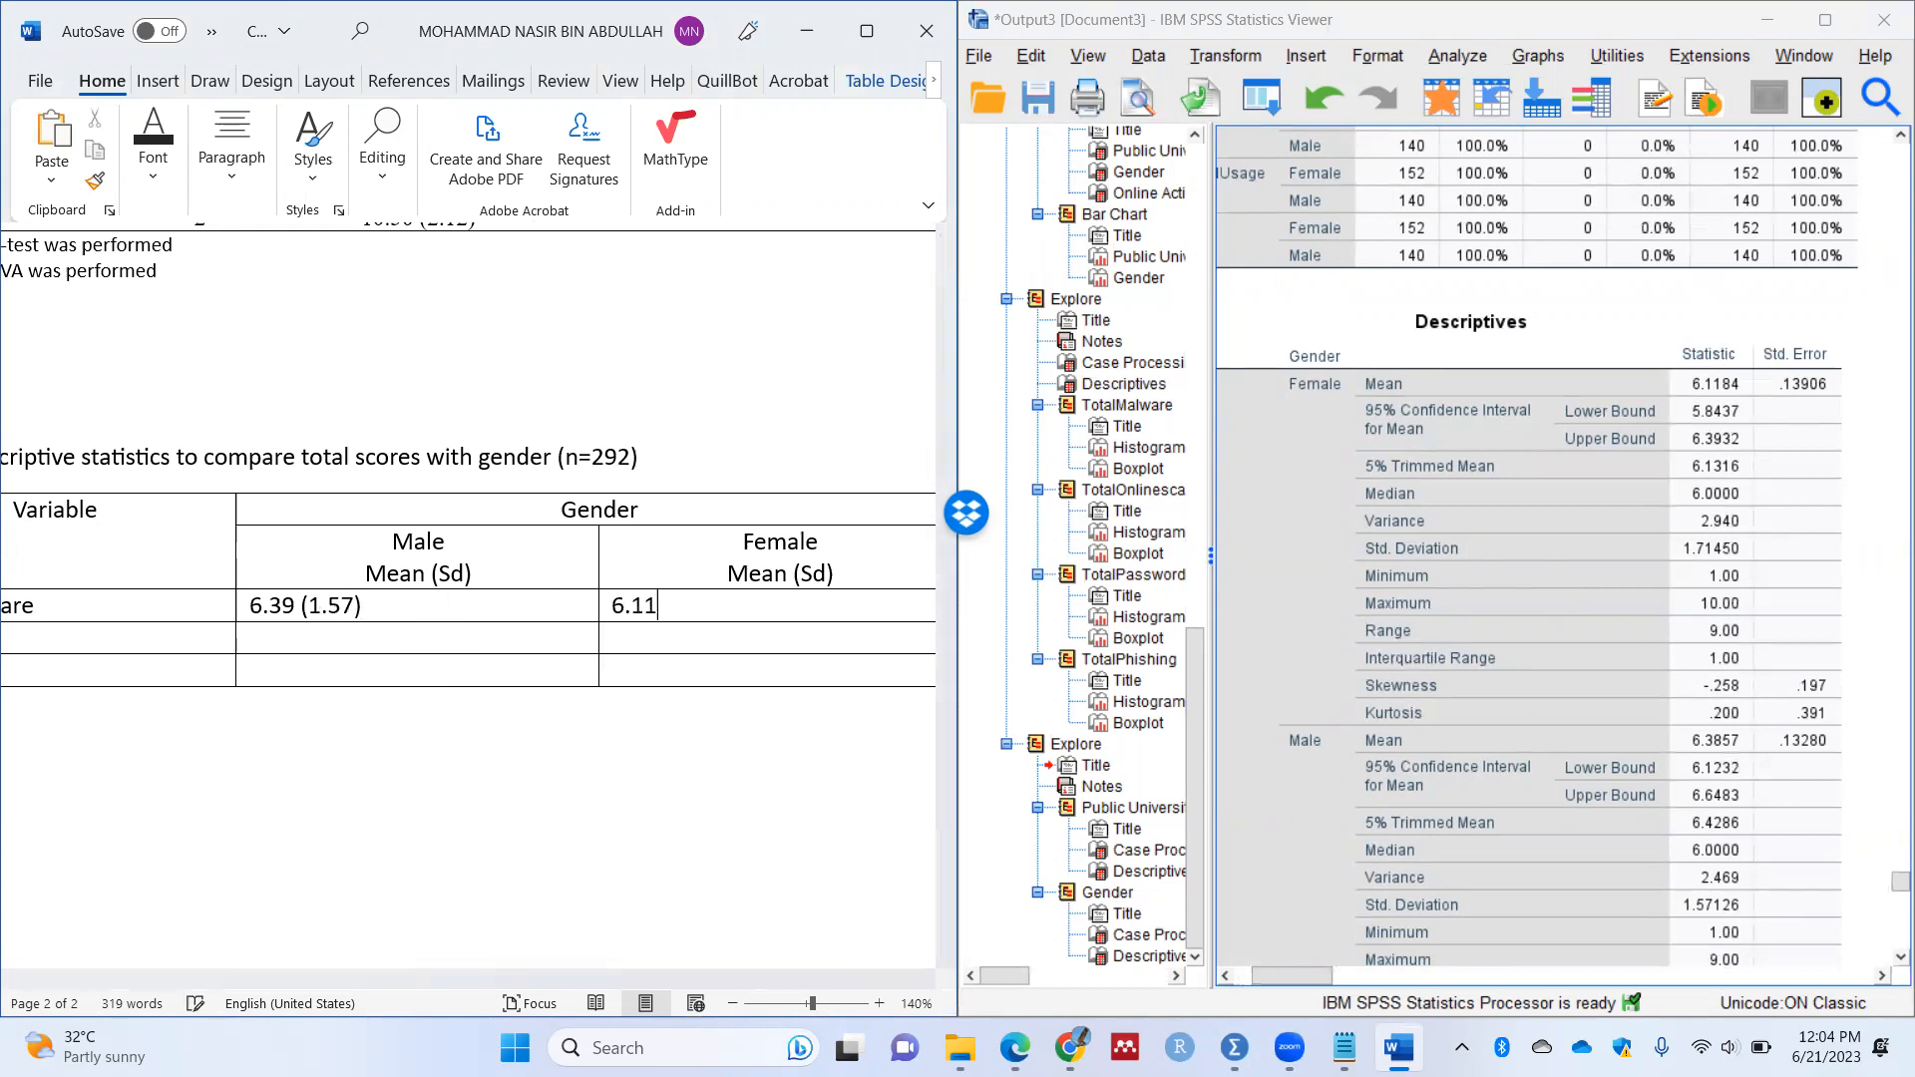
type("12 (1.71")
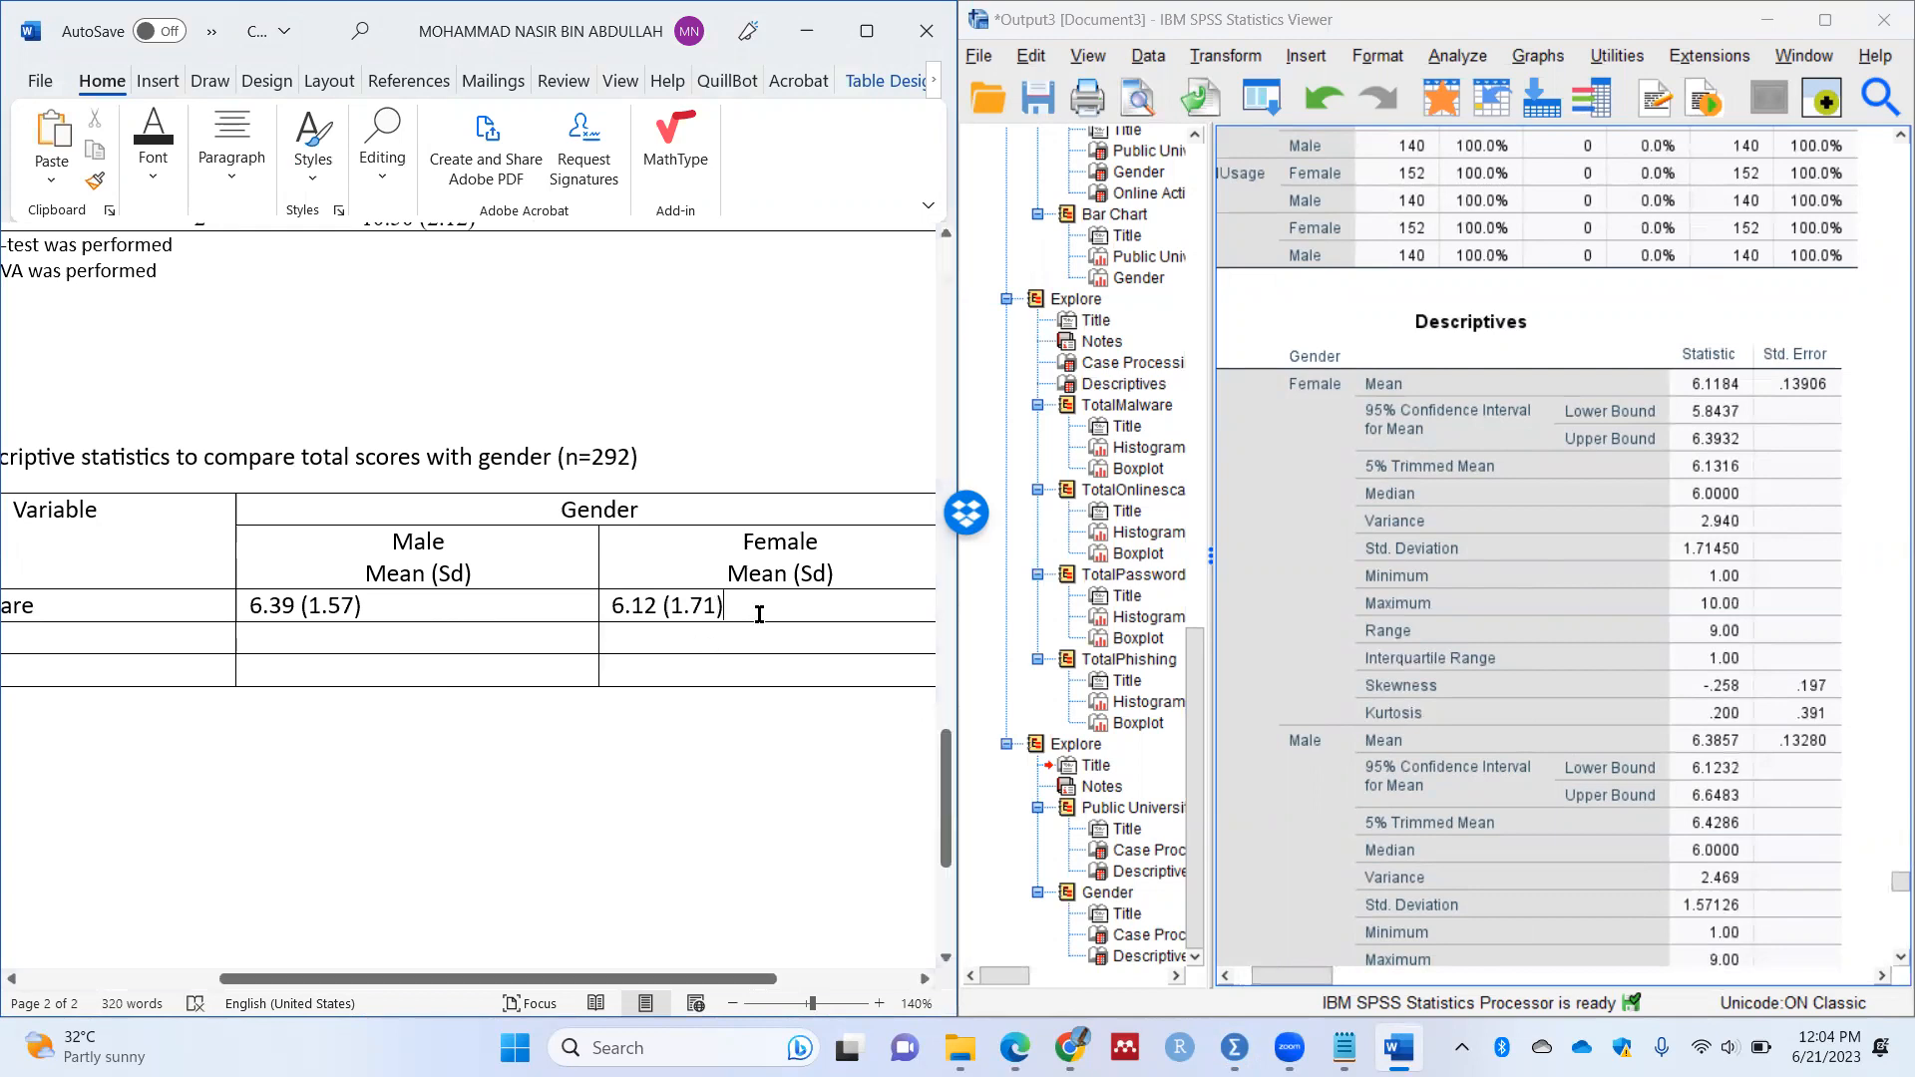
Step: Maximize the report window and center the Male and Female values in the Total Malware row
left_click_drag(670, 608, 254, 616)
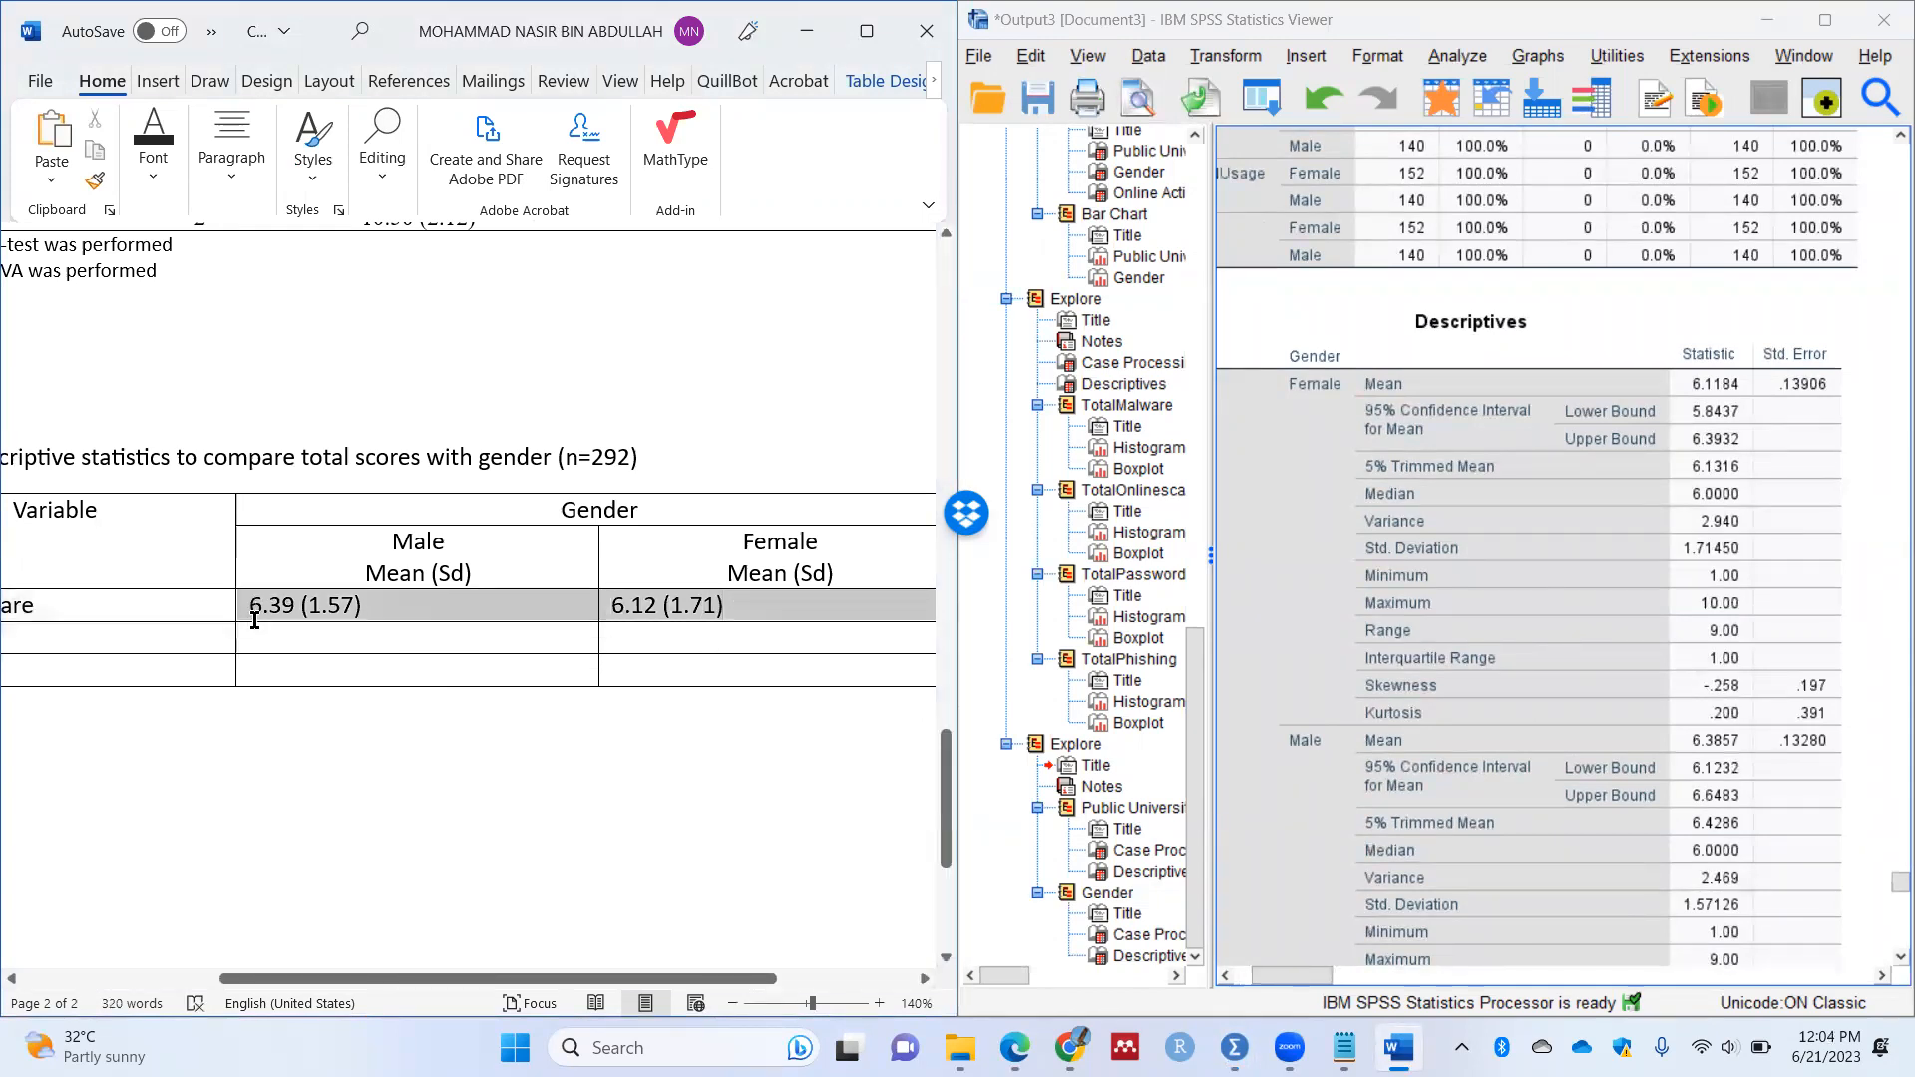
left_click(231, 152)
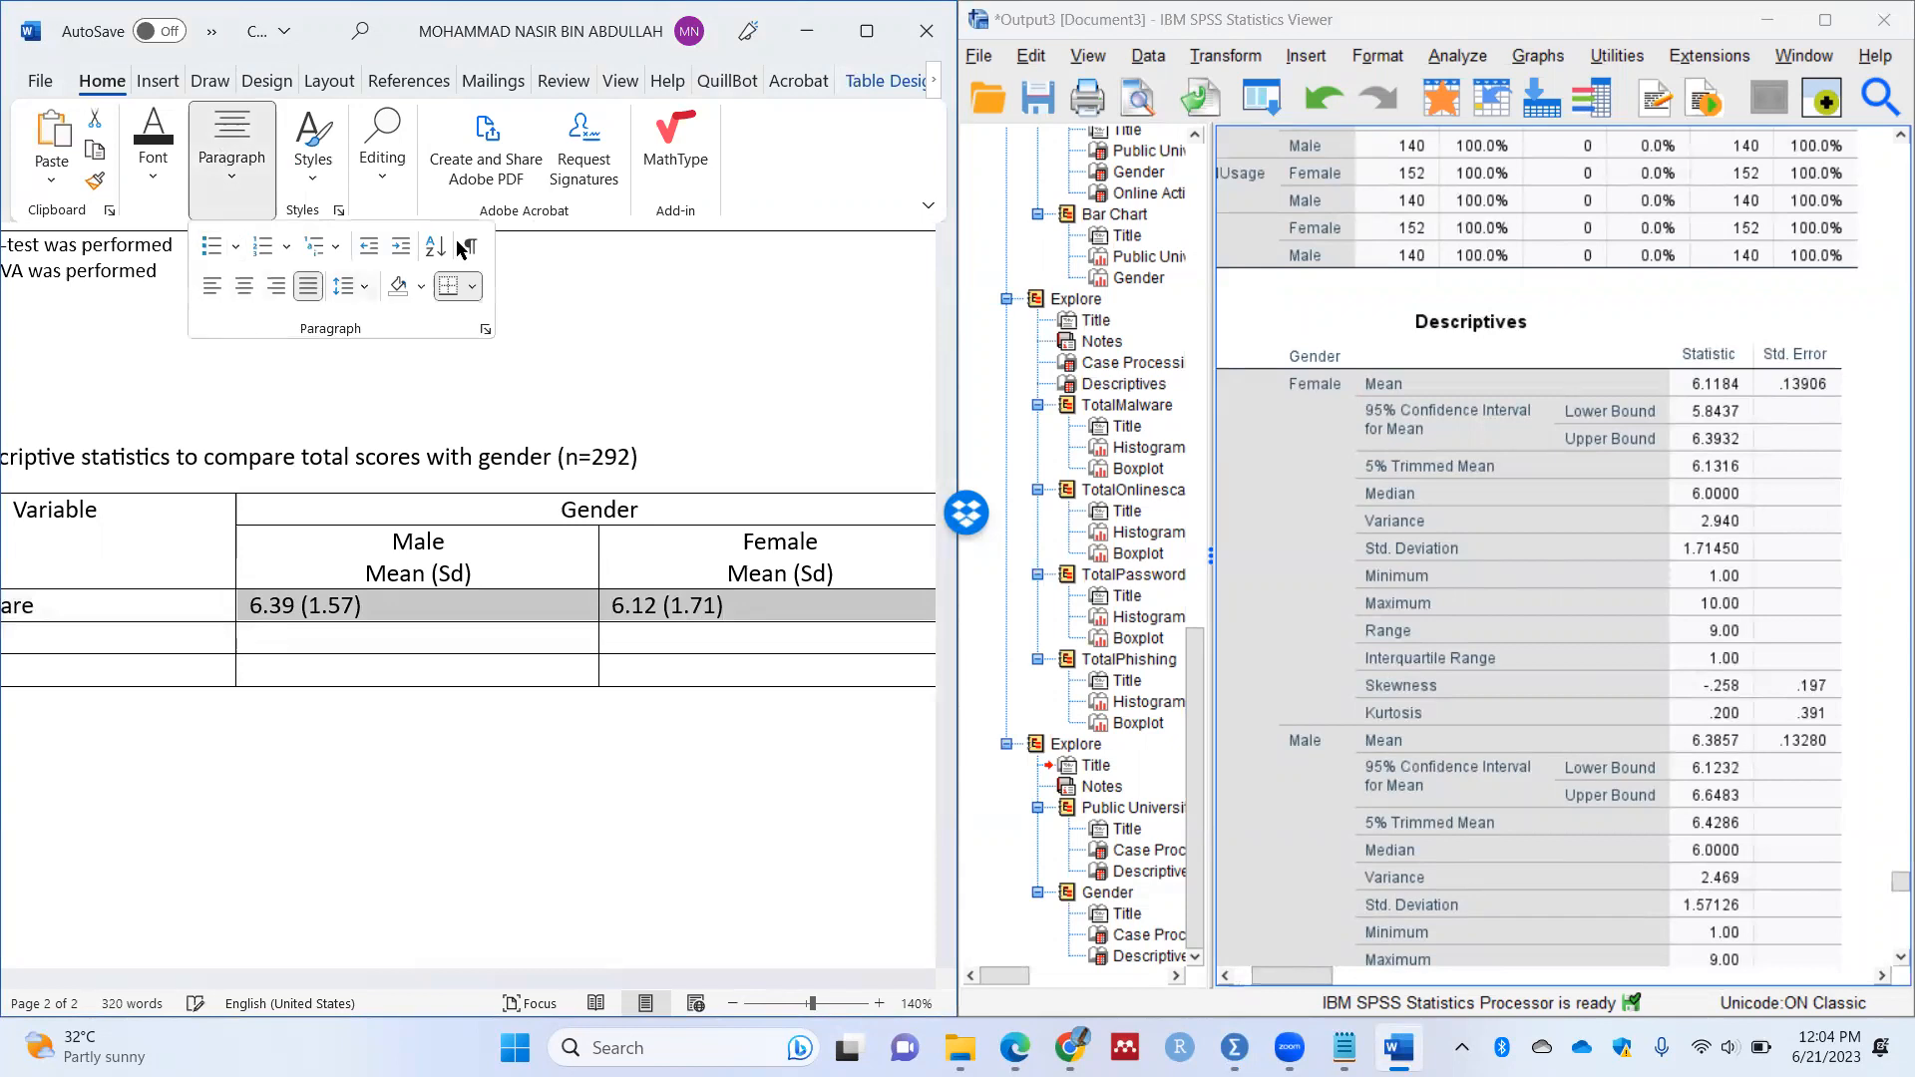
left_click(866, 31)
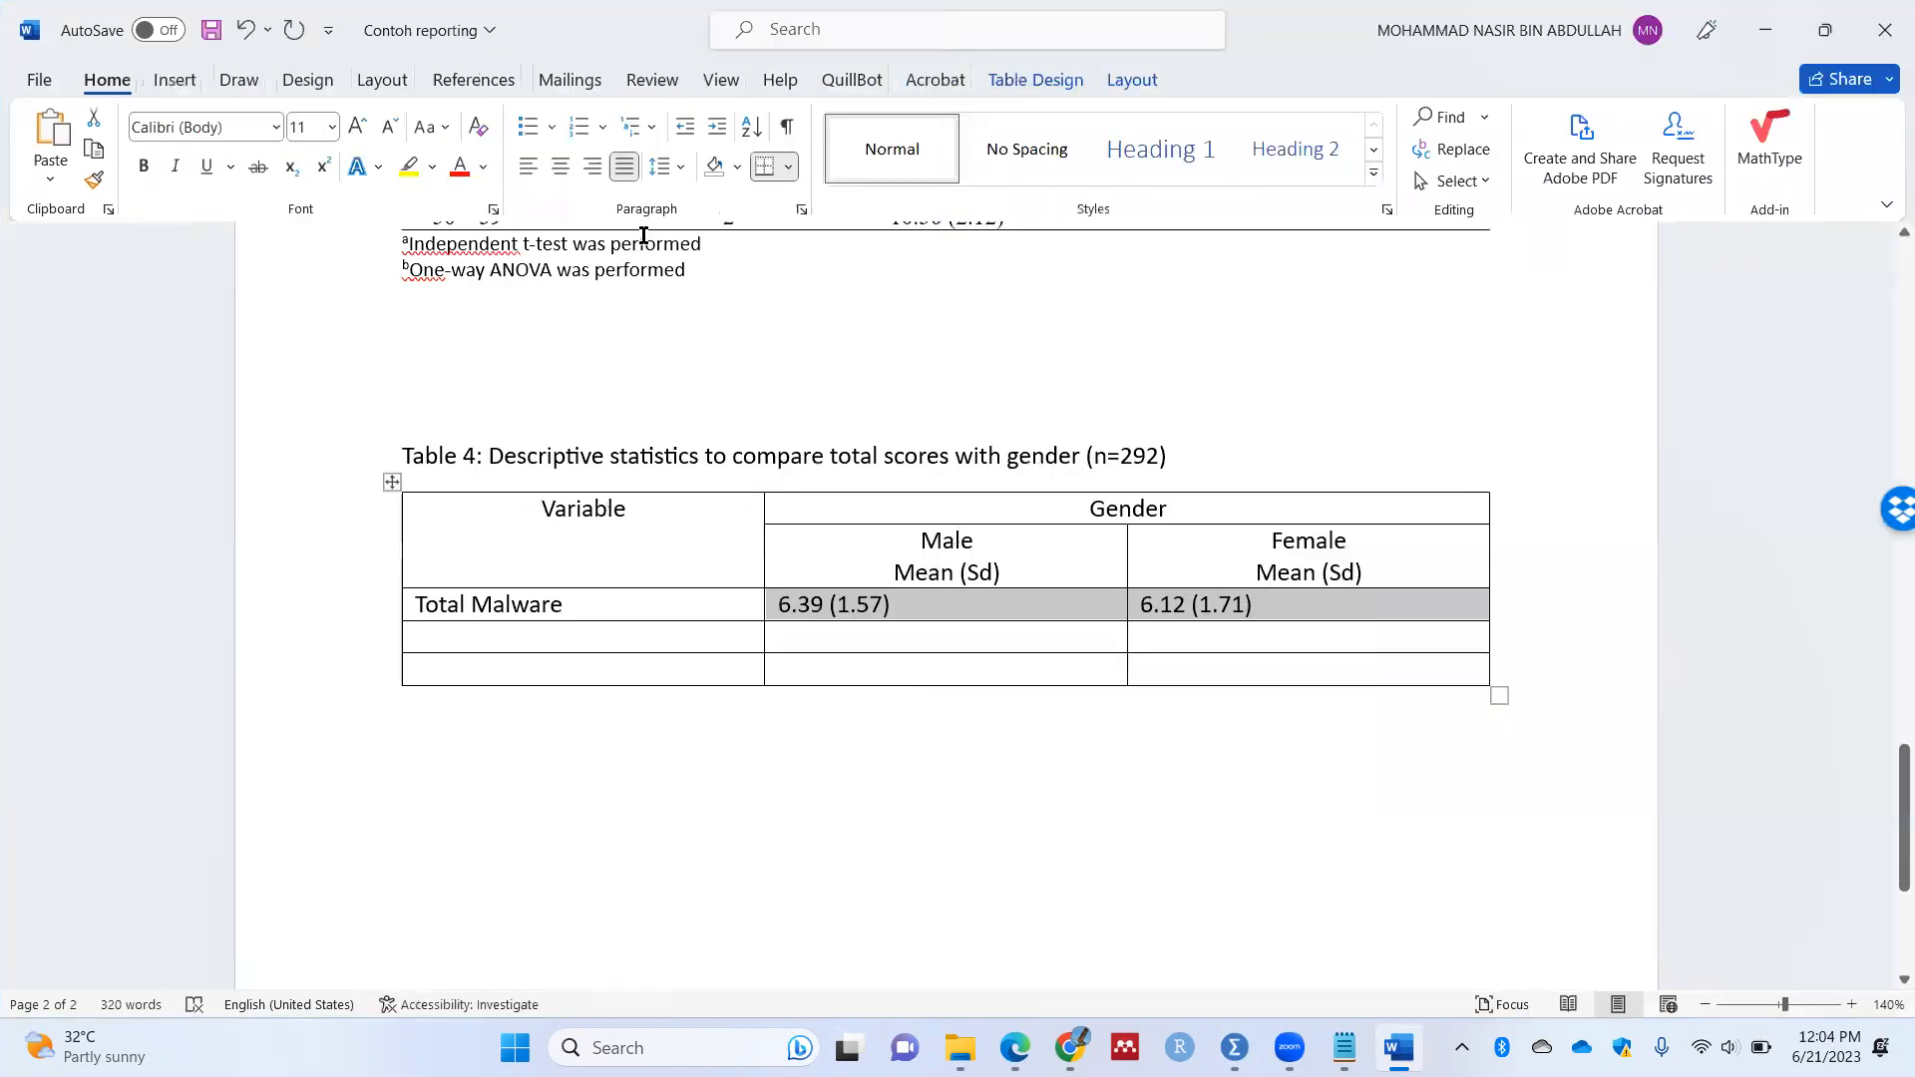
left_click(560, 166)
Step: Make all header cells of the Table 4 table bold
left_click(1158, 635)
left_click_drag(1387, 559, 556, 538)
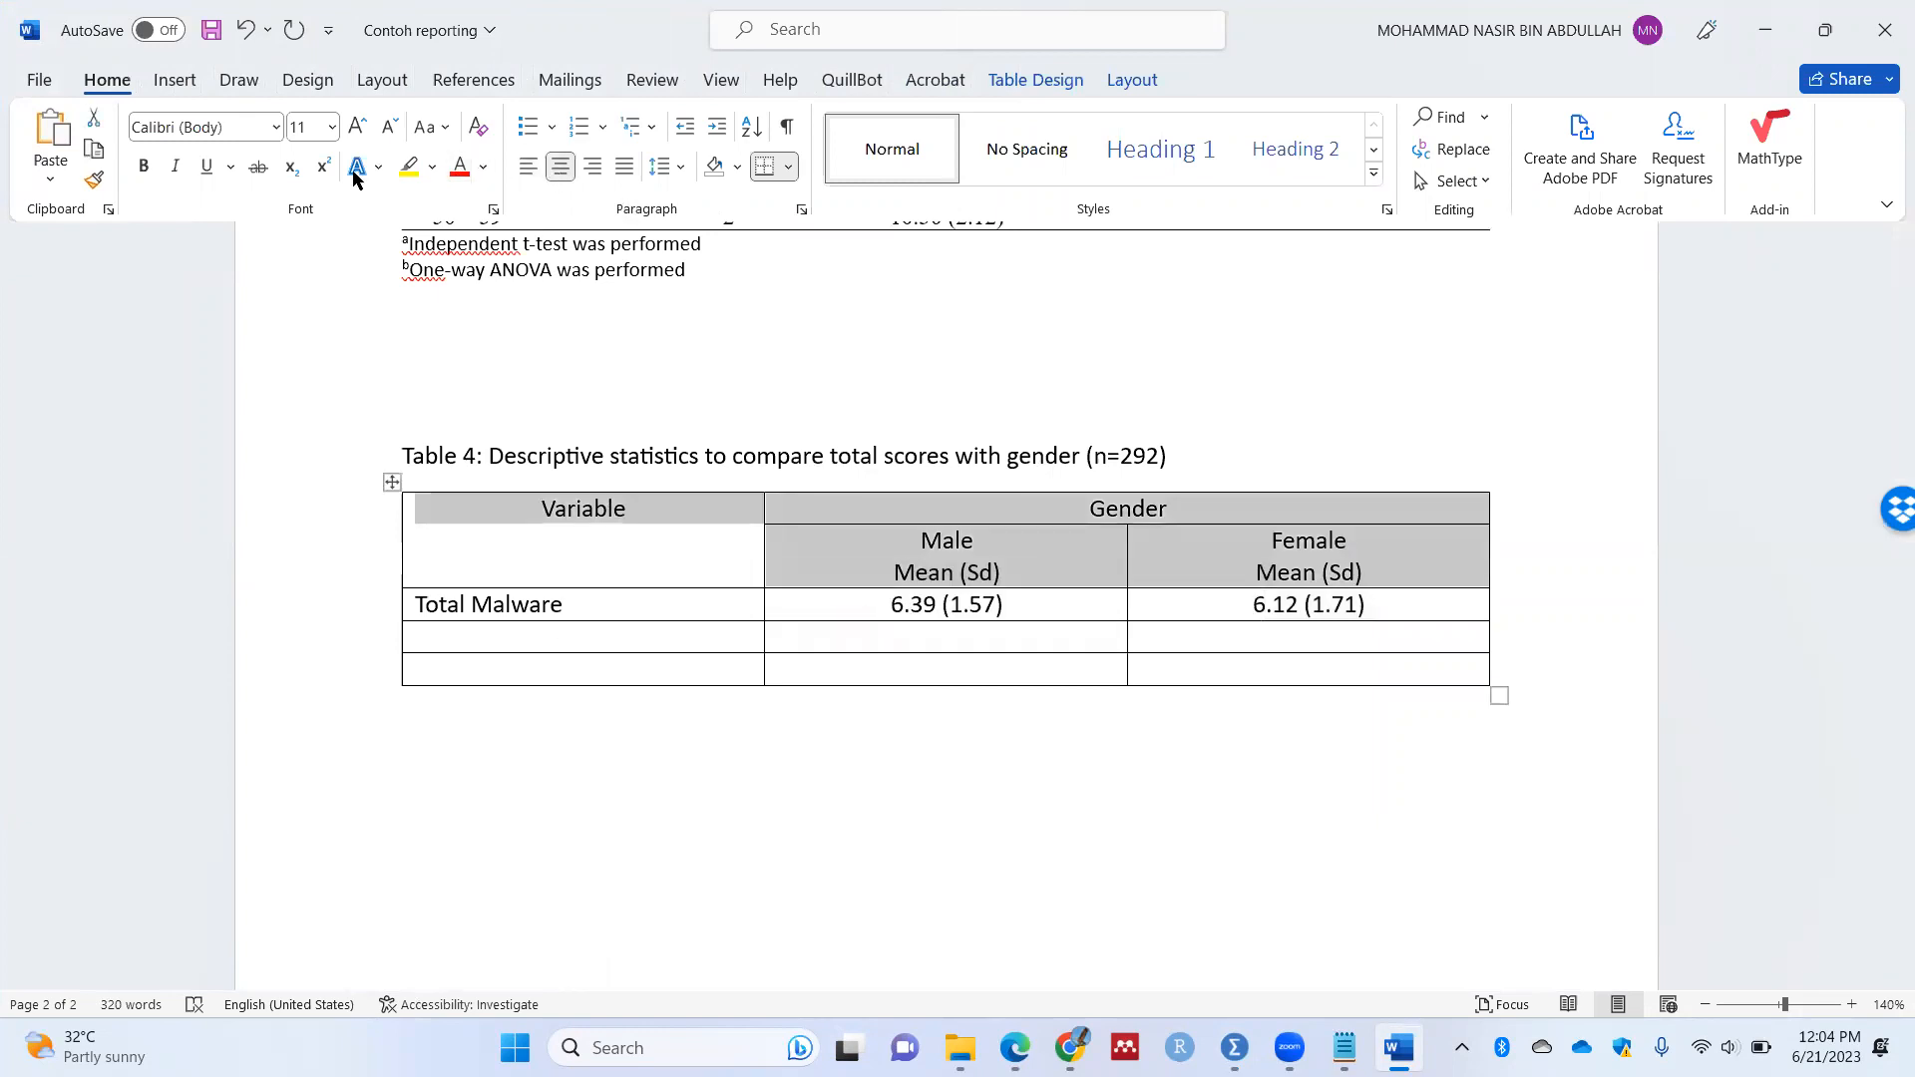
left_click(144, 166)
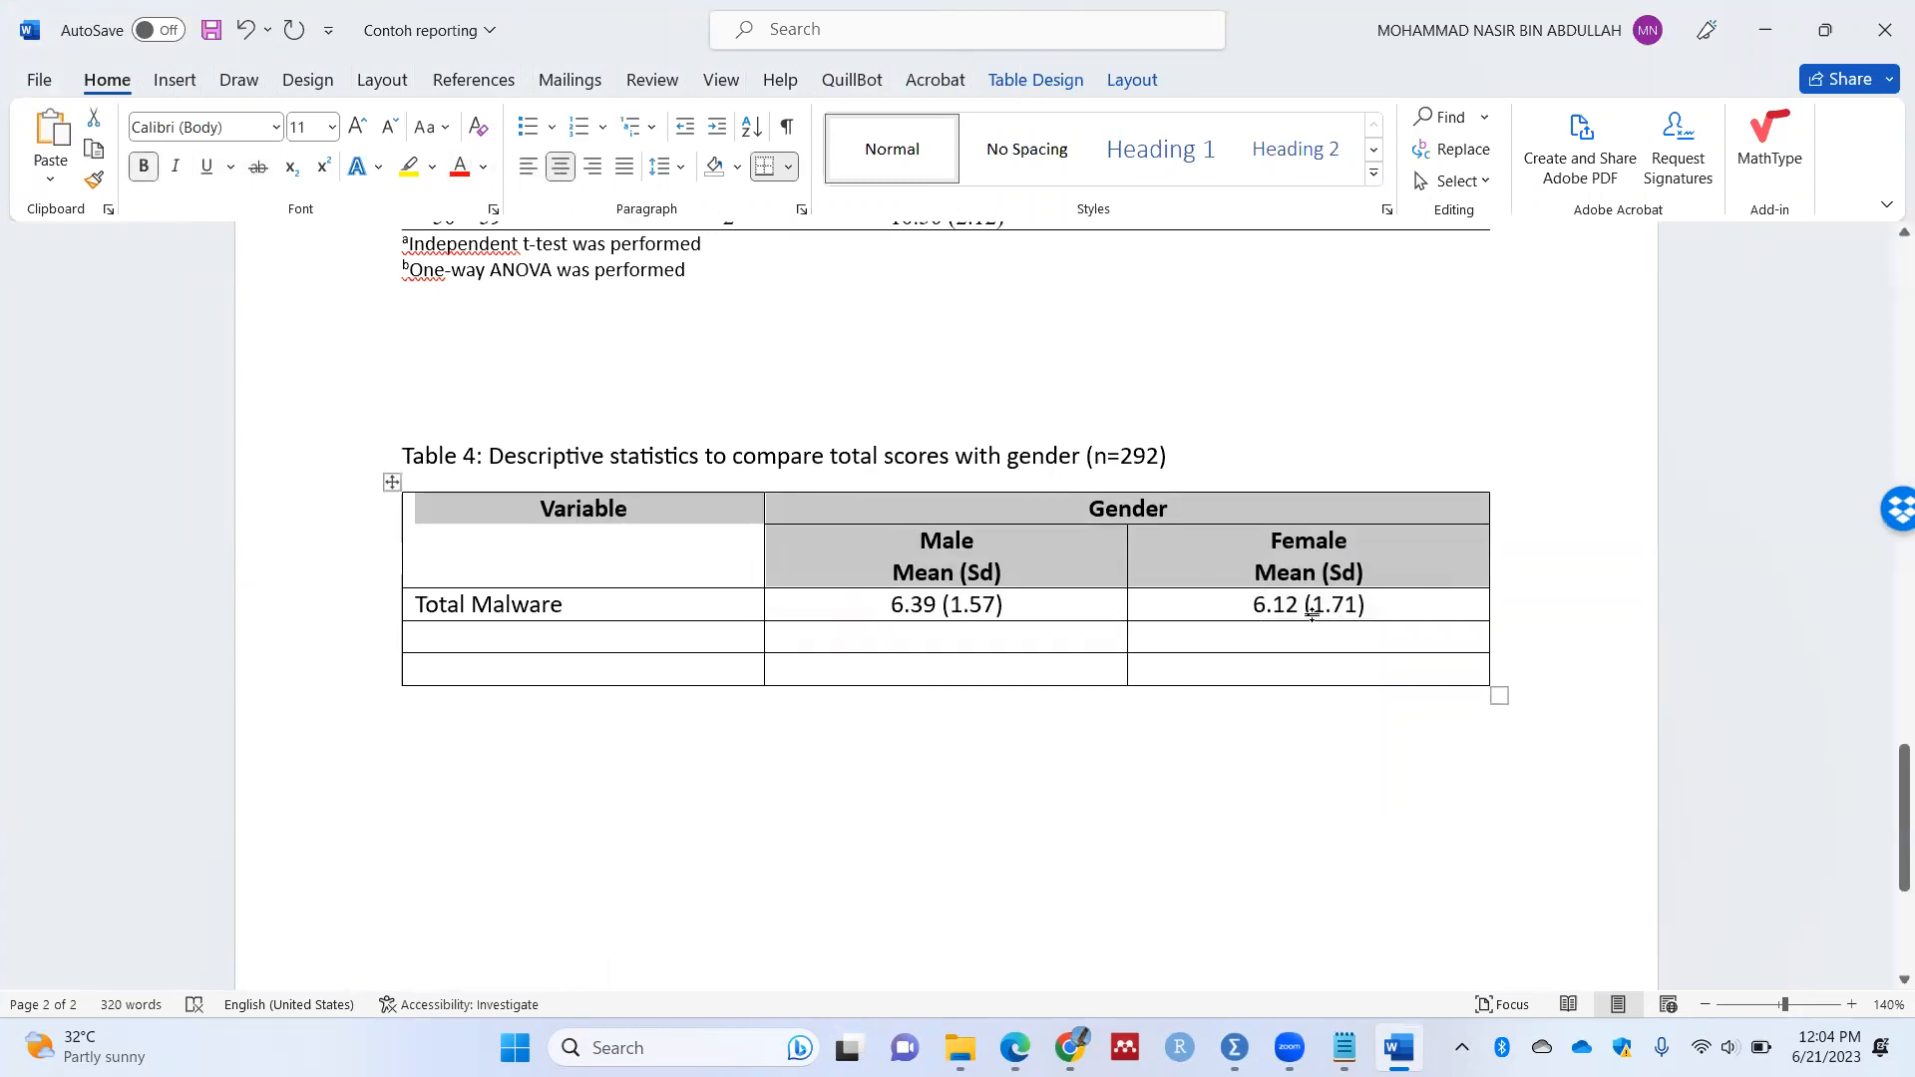
Step: Reduce the paragraph spacing of the Table 4 caption so that it sits directly above the table, left-aligned
left_click_drag(1180, 458, 405, 445)
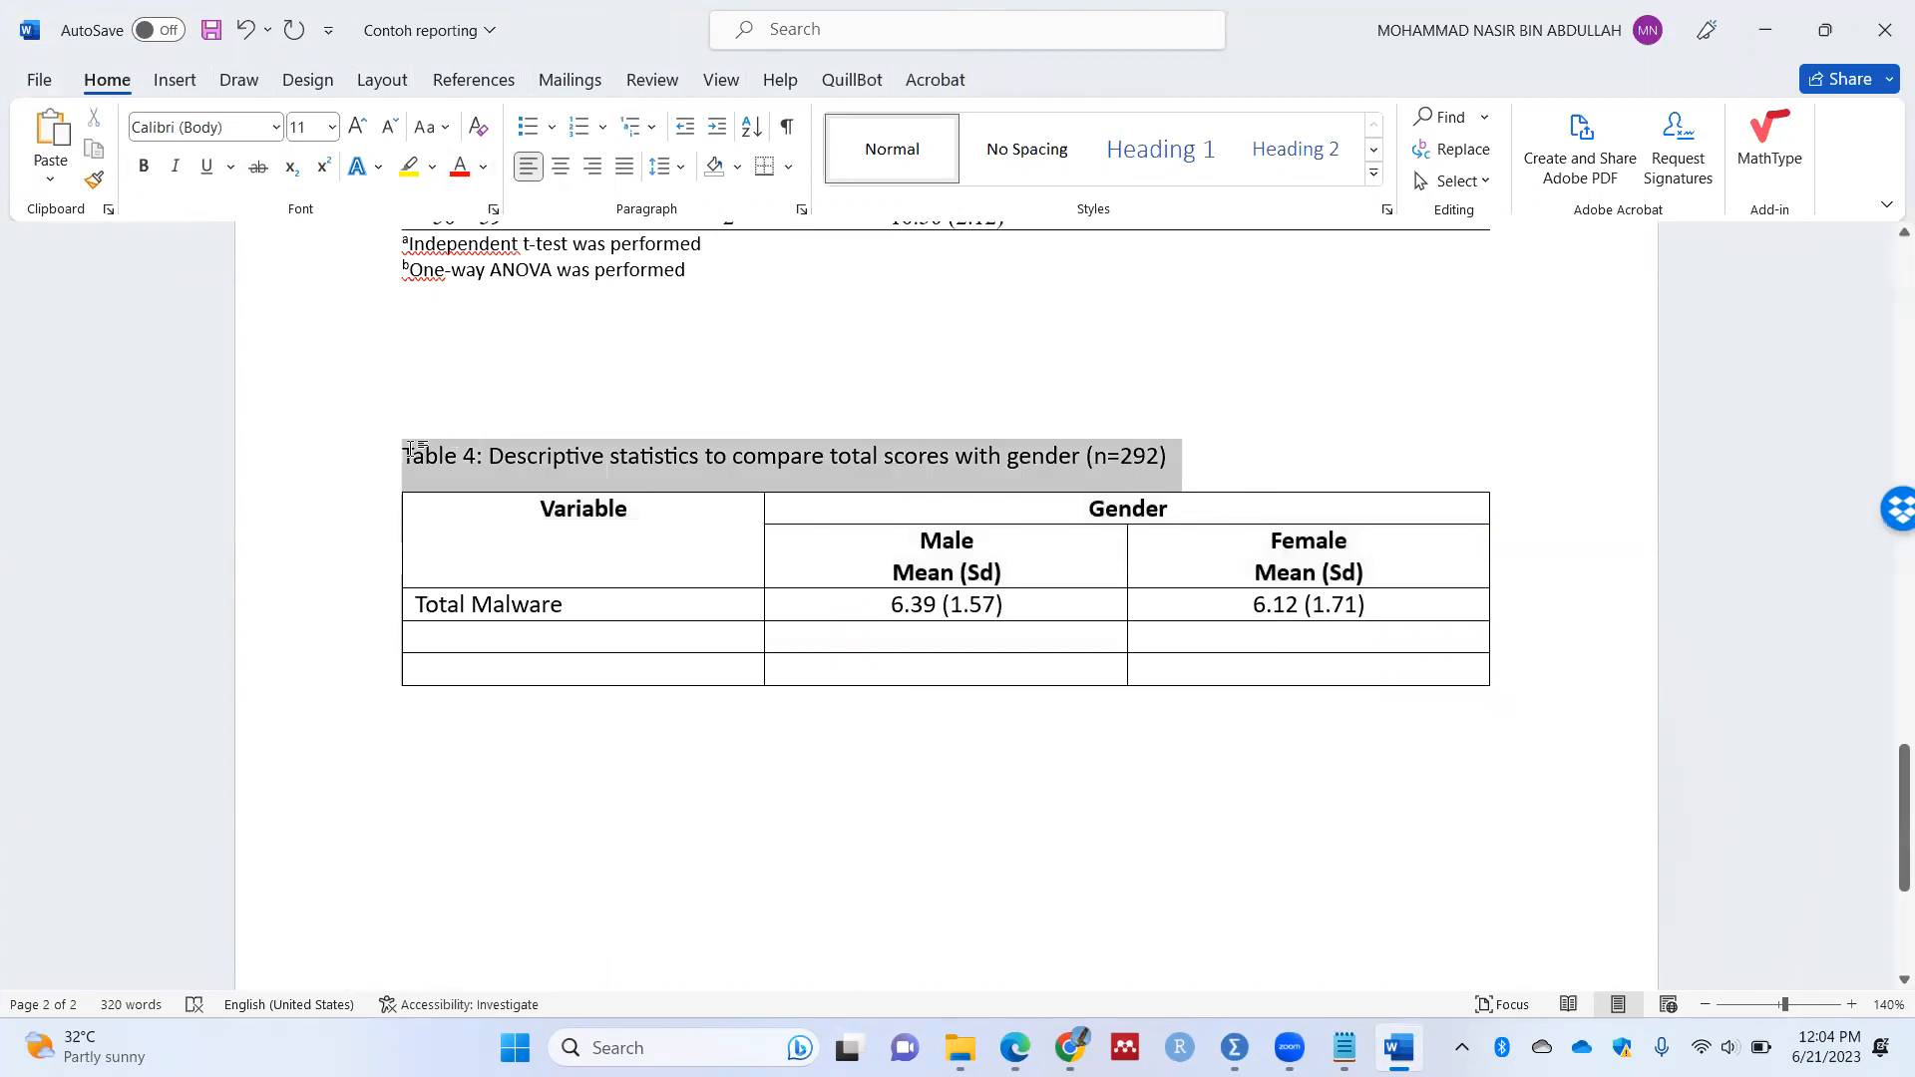
left_click(802, 210)
left_click(998, 560)
left_click(992, 583)
left_click(864, 565)
left_click(859, 593)
left_click(1049, 816)
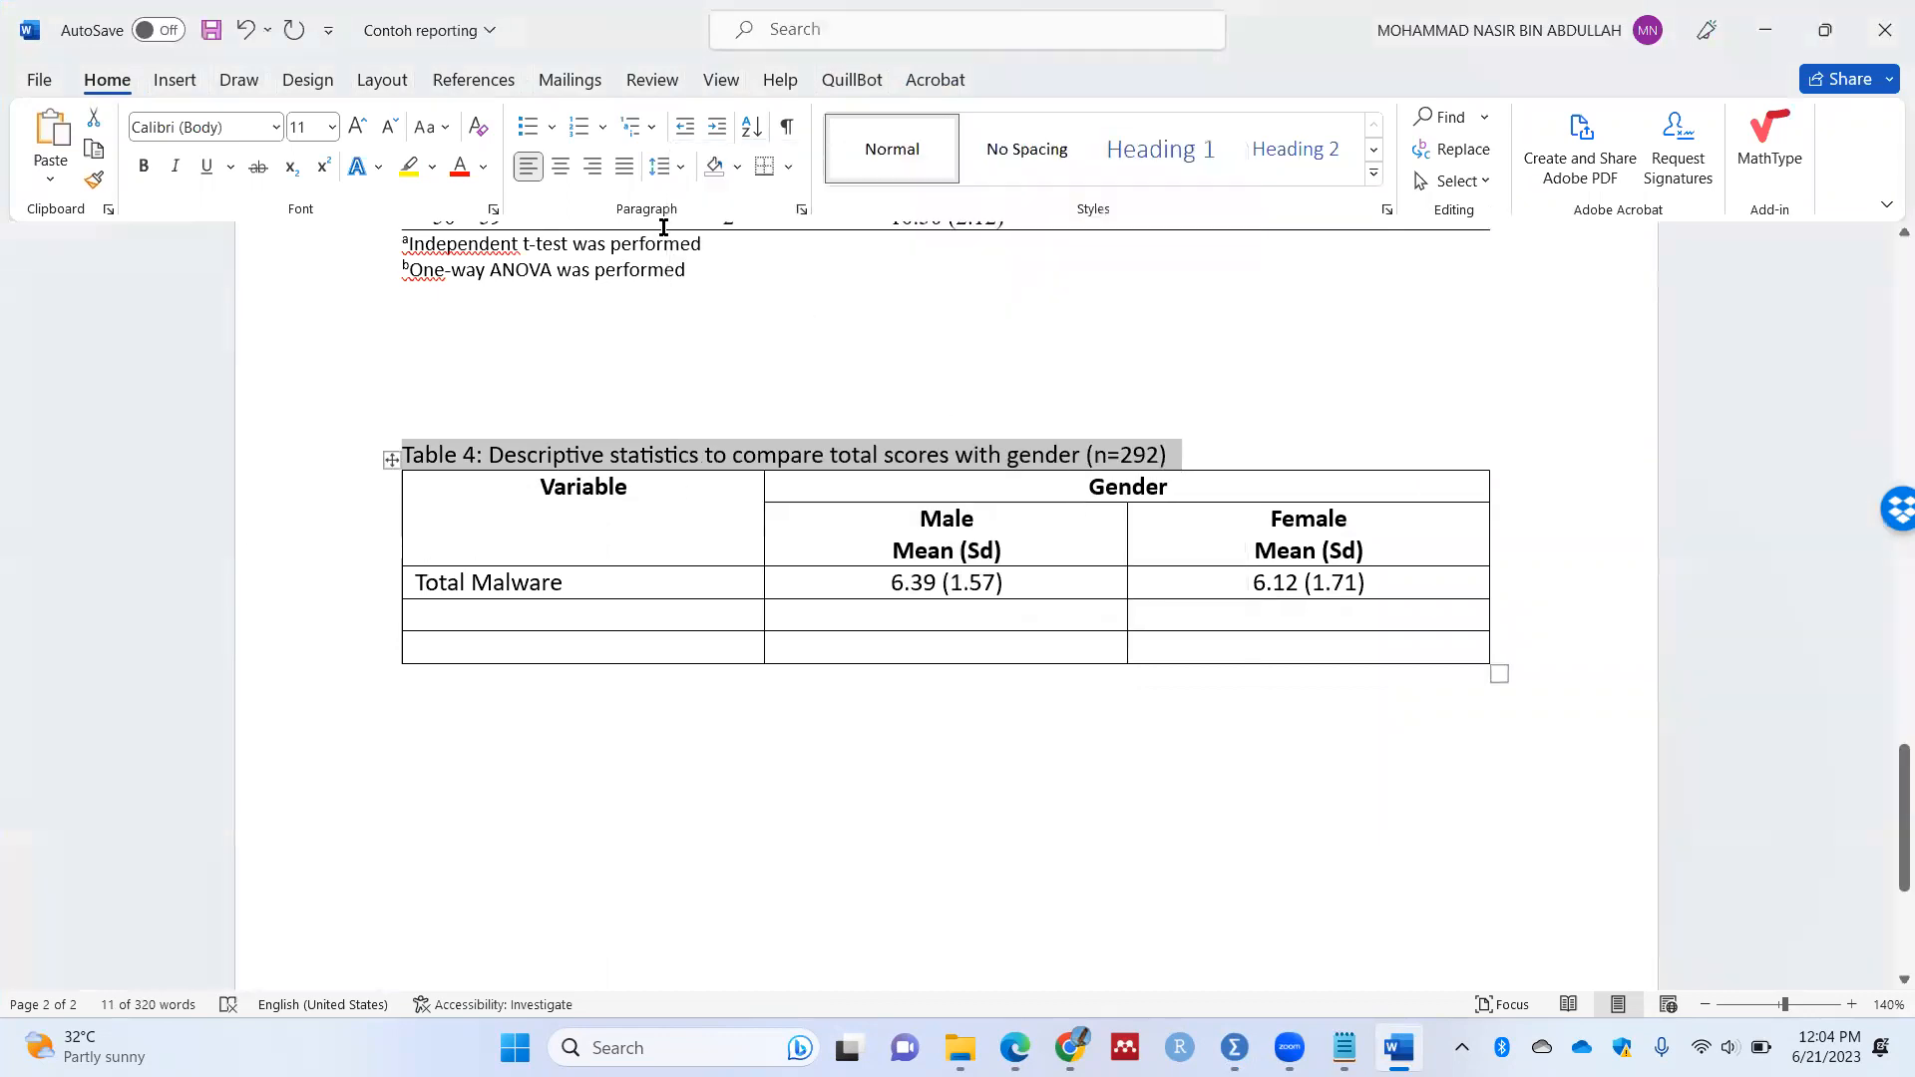
left_click(560, 167)
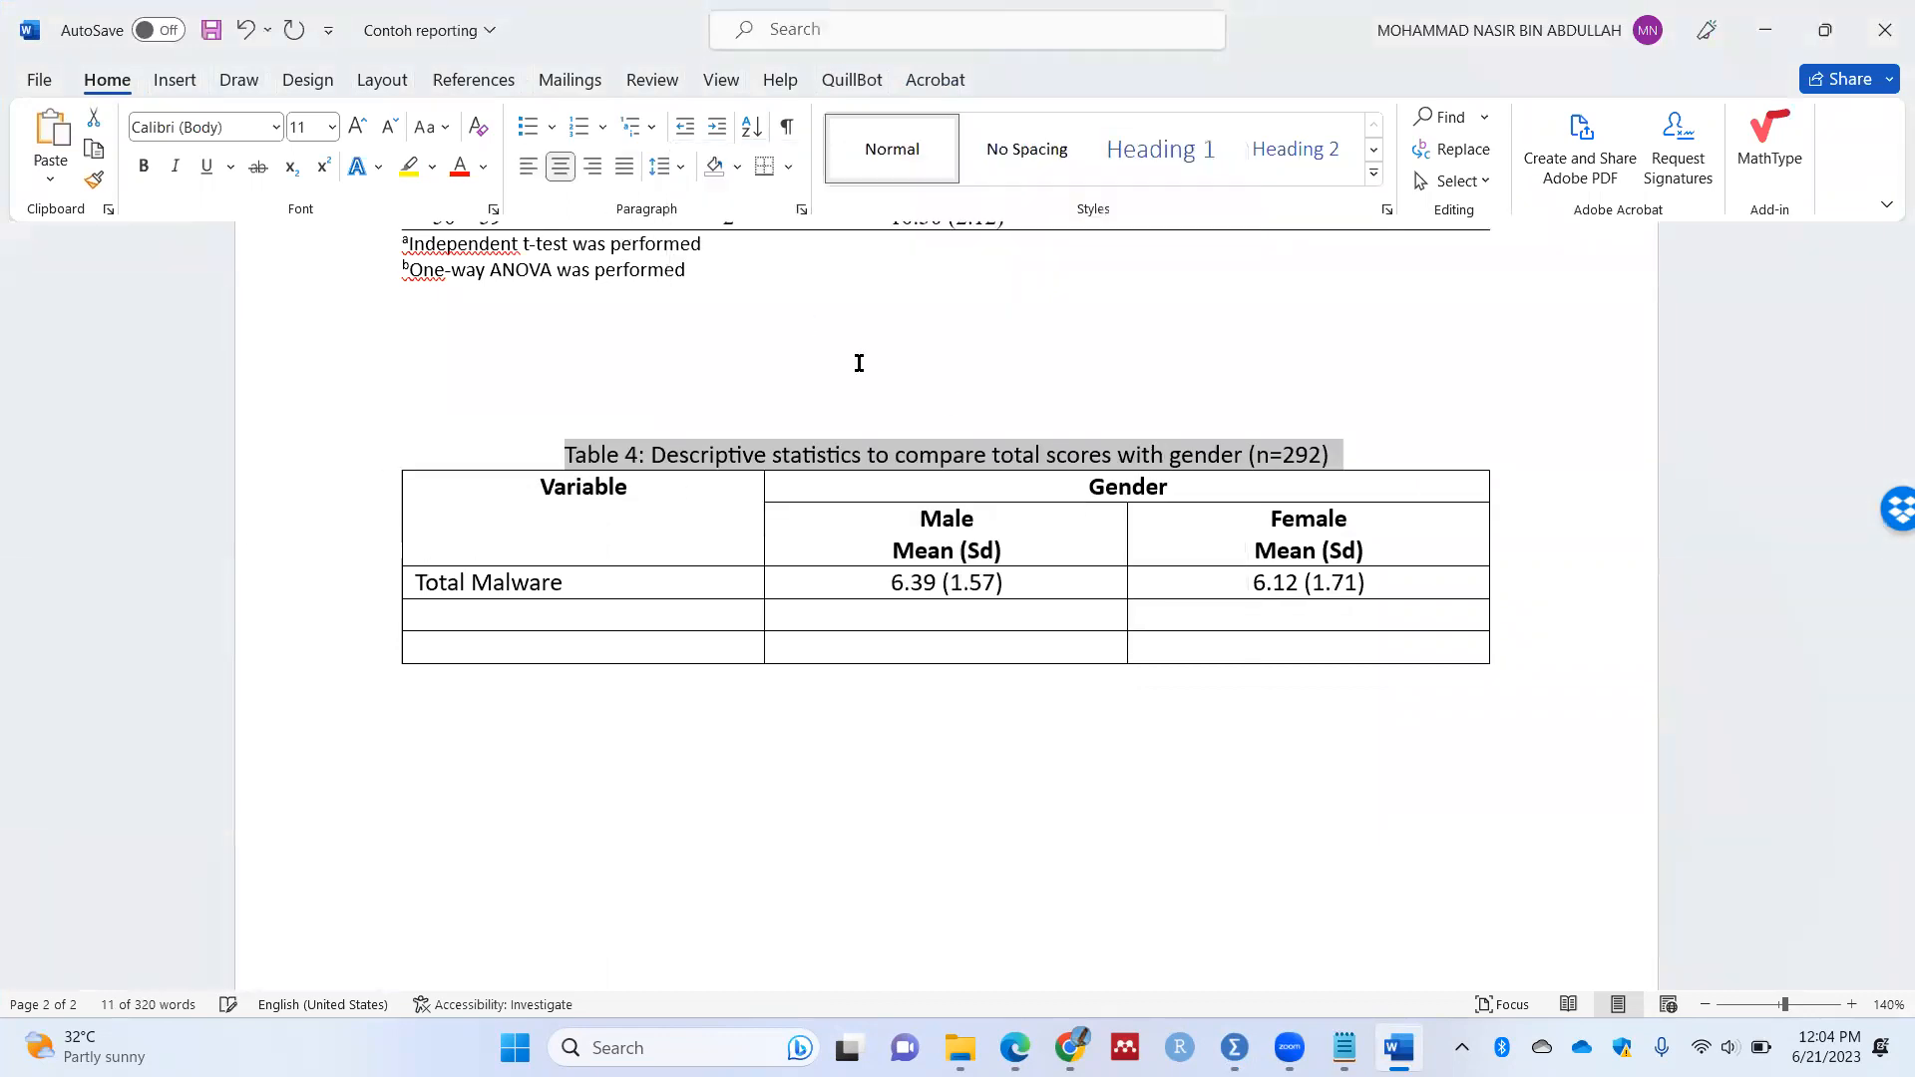
left_click(521, 171)
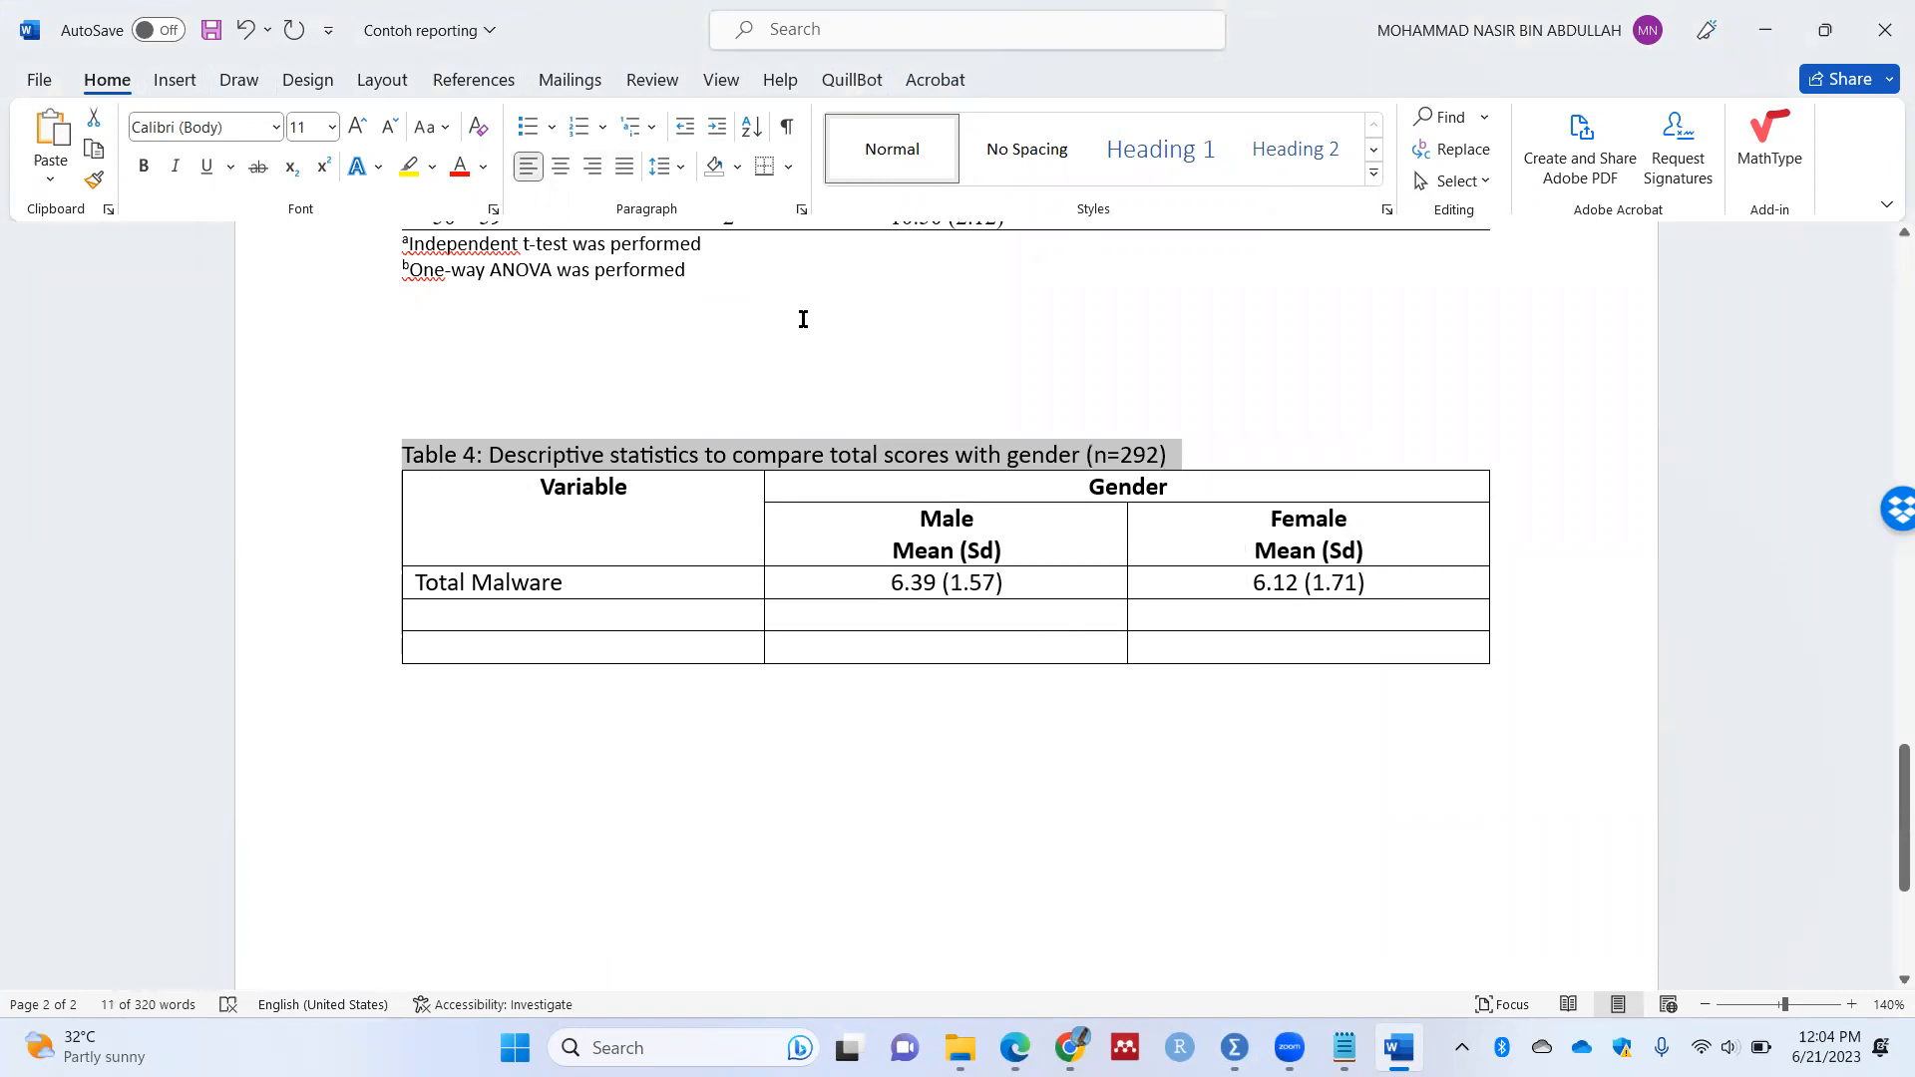
Step: Change the Table 4 caption's font to Times New Roman to match the Table 3 caption
scroll(1002, 568, "up", 5)
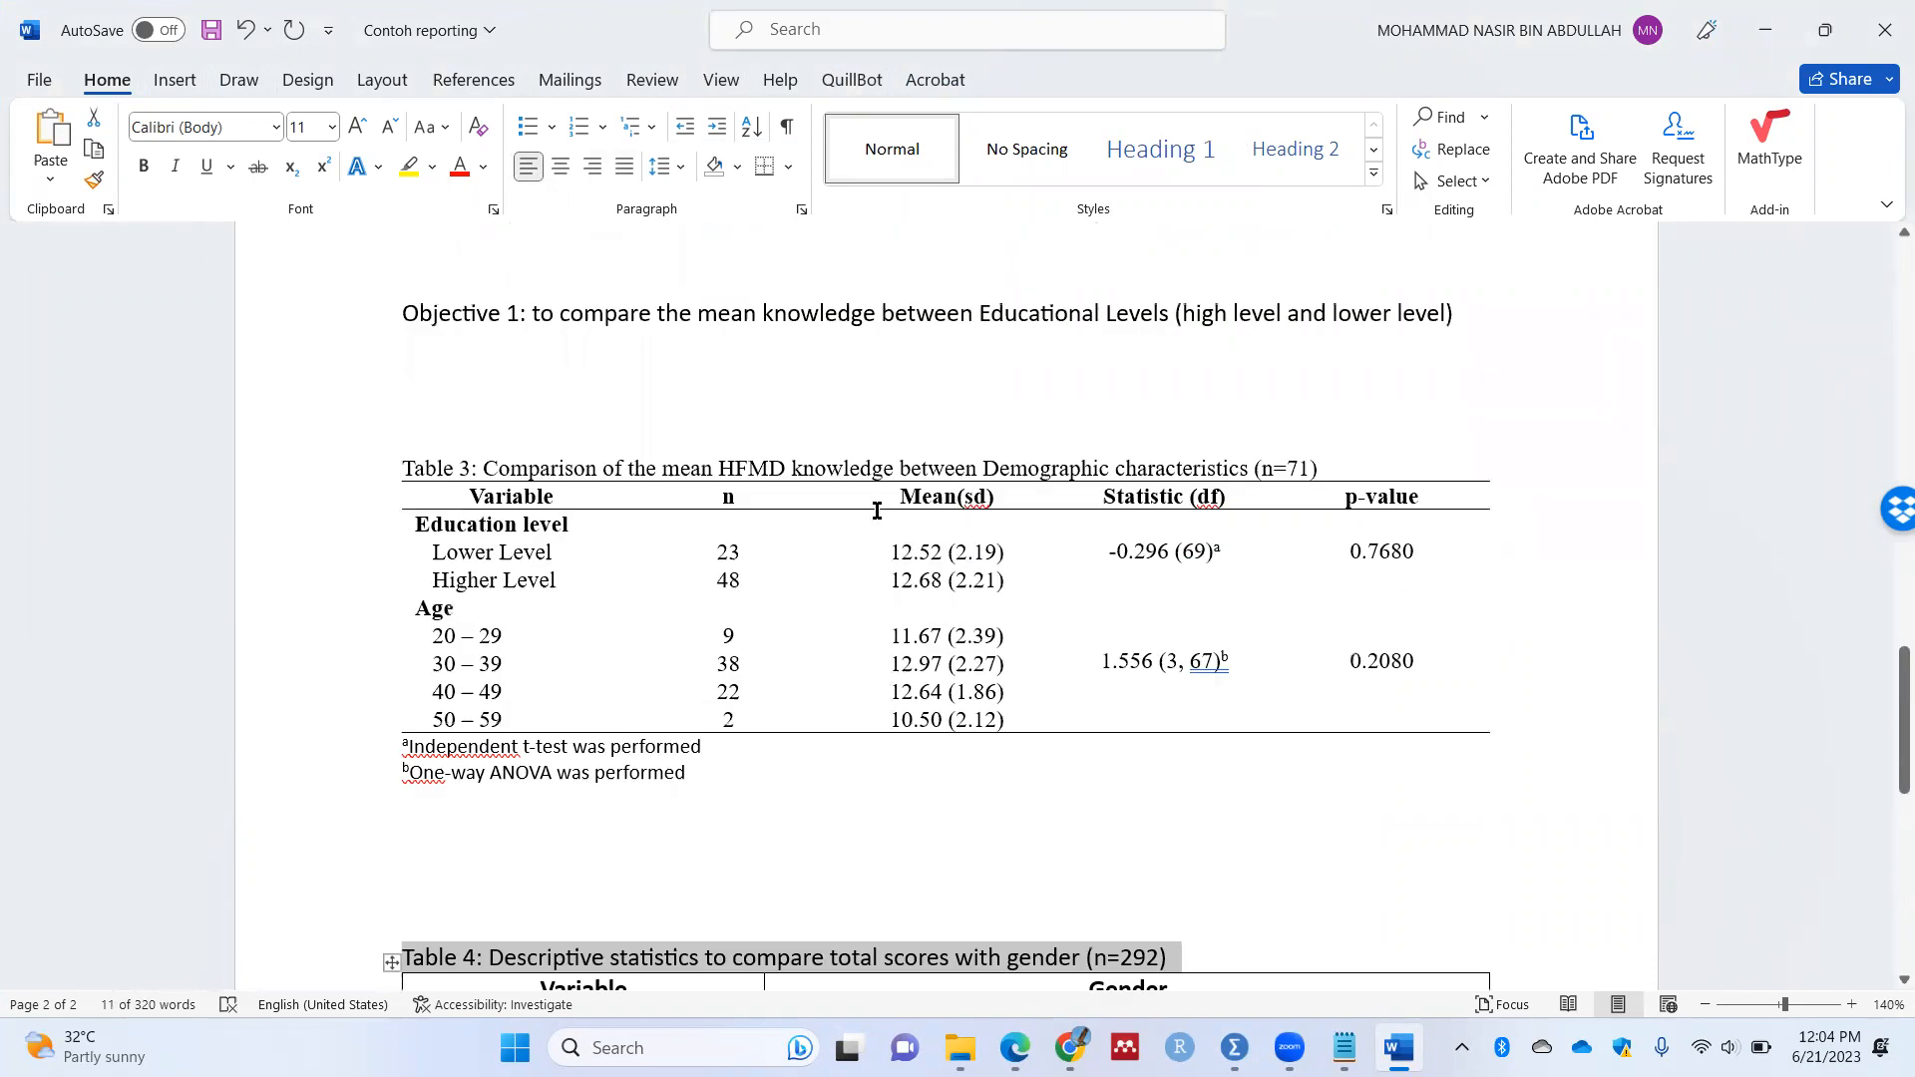
scroll(876, 511, "up", 5)
scroll(876, 514, "down", 10)
left_click(276, 127)
left_click(276, 126)
left_click(276, 126)
left_click(240, 302)
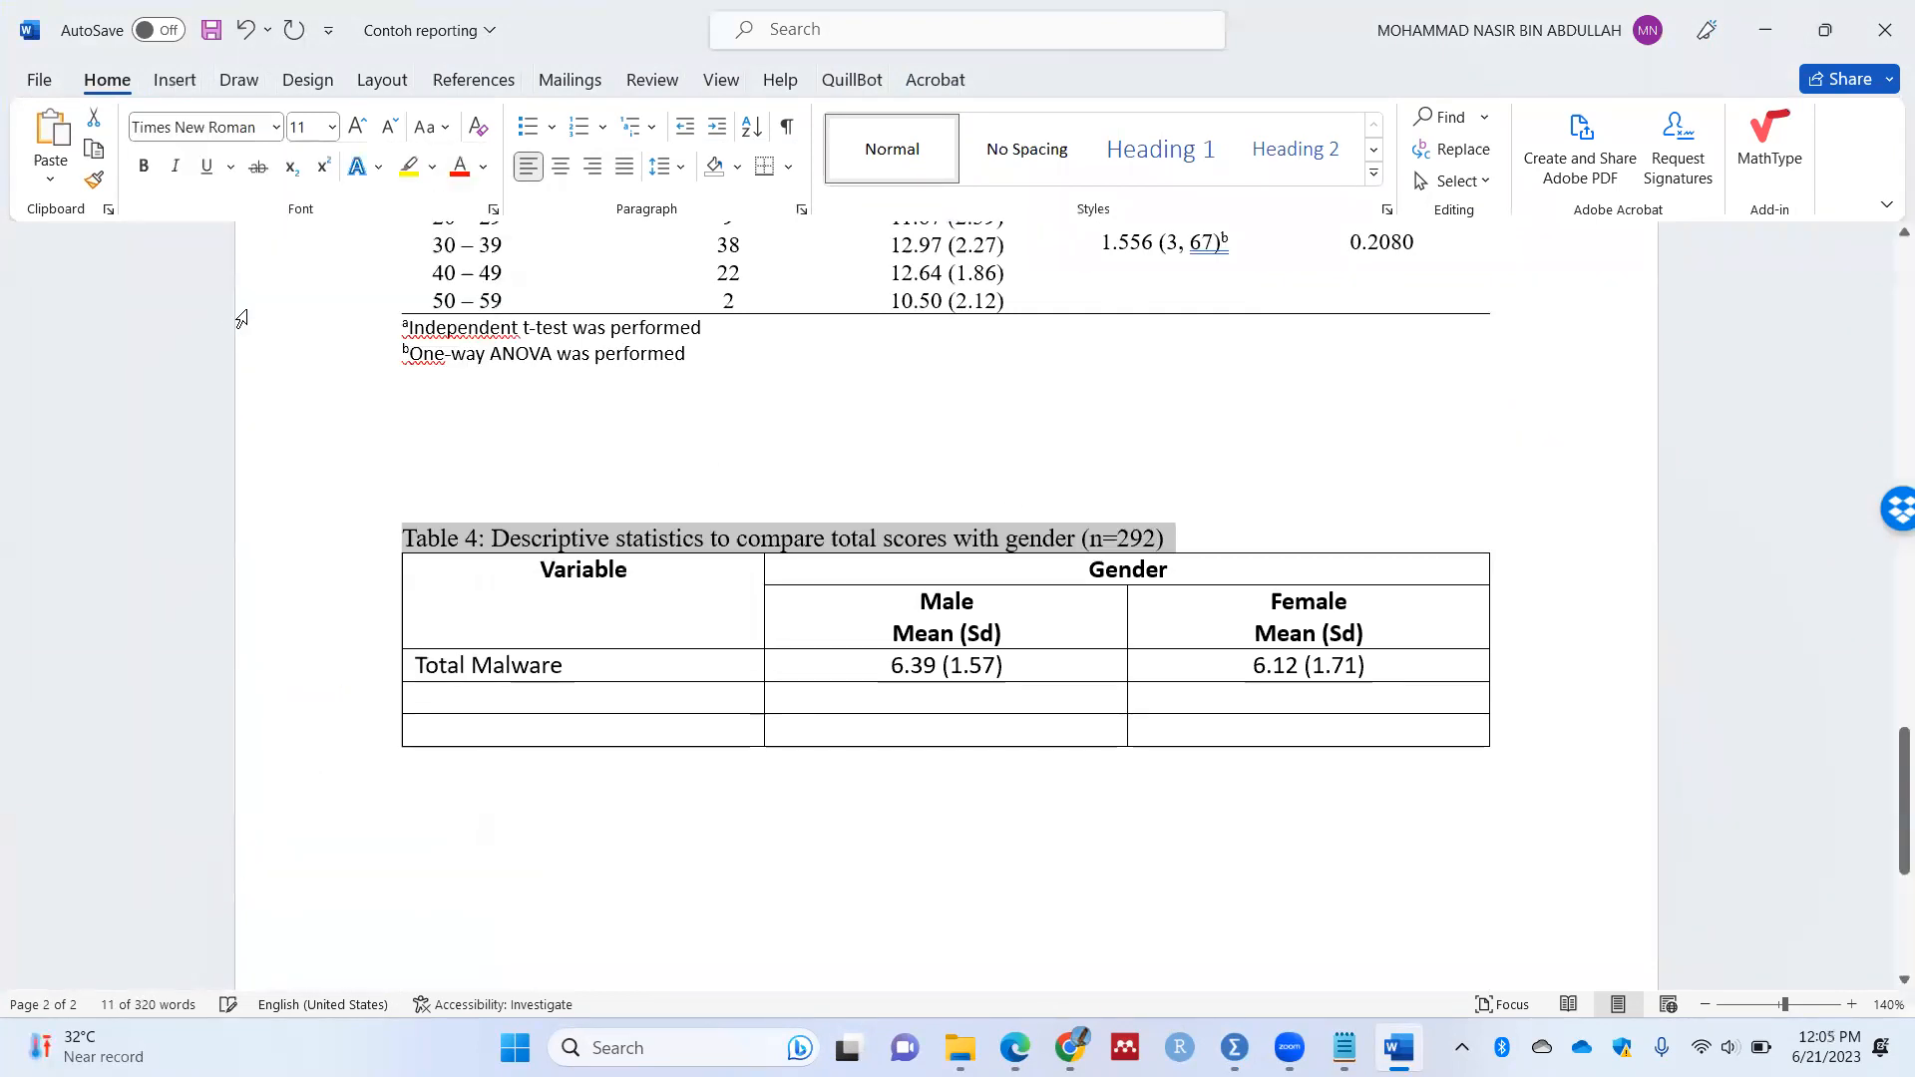
Step: Change the font of all cells in Table 4 to Times New Roman
left_click_drag(1376, 738, 457, 556)
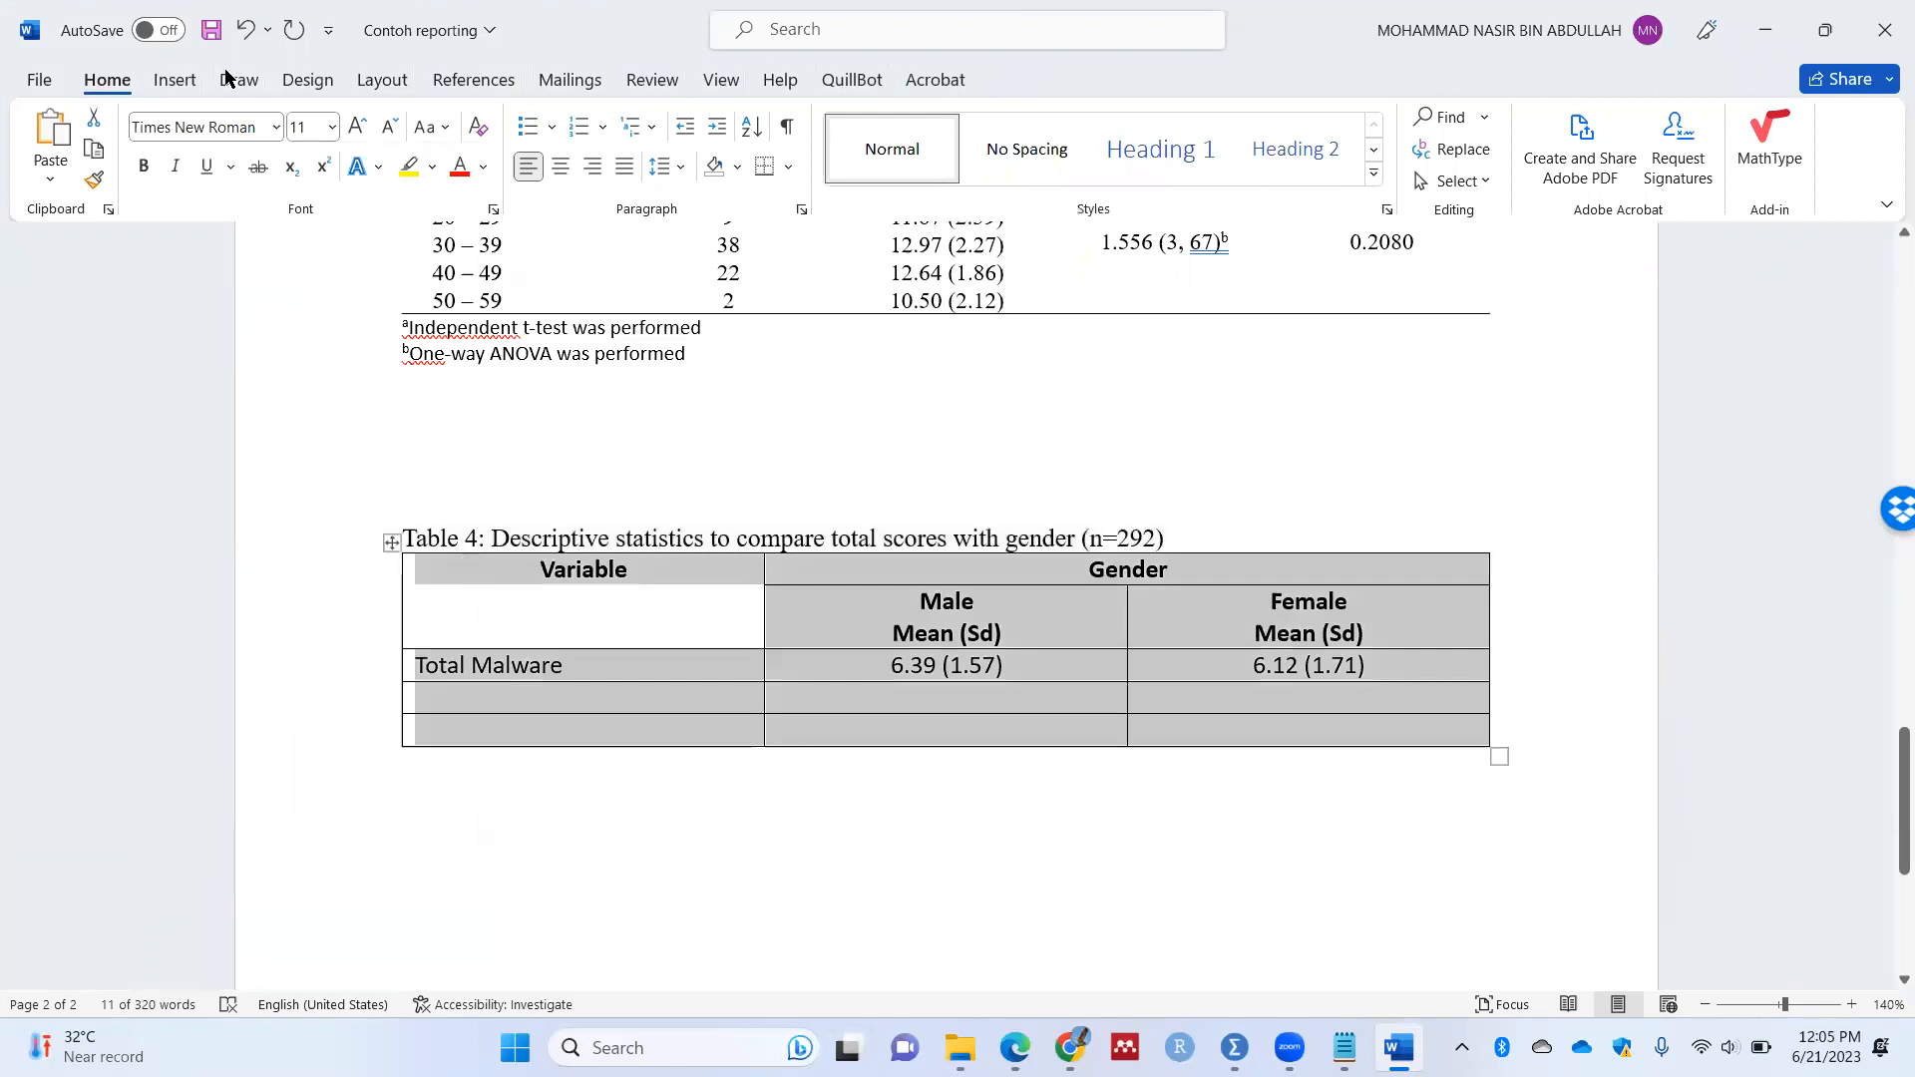
left_click(275, 127)
left_click(240, 302)
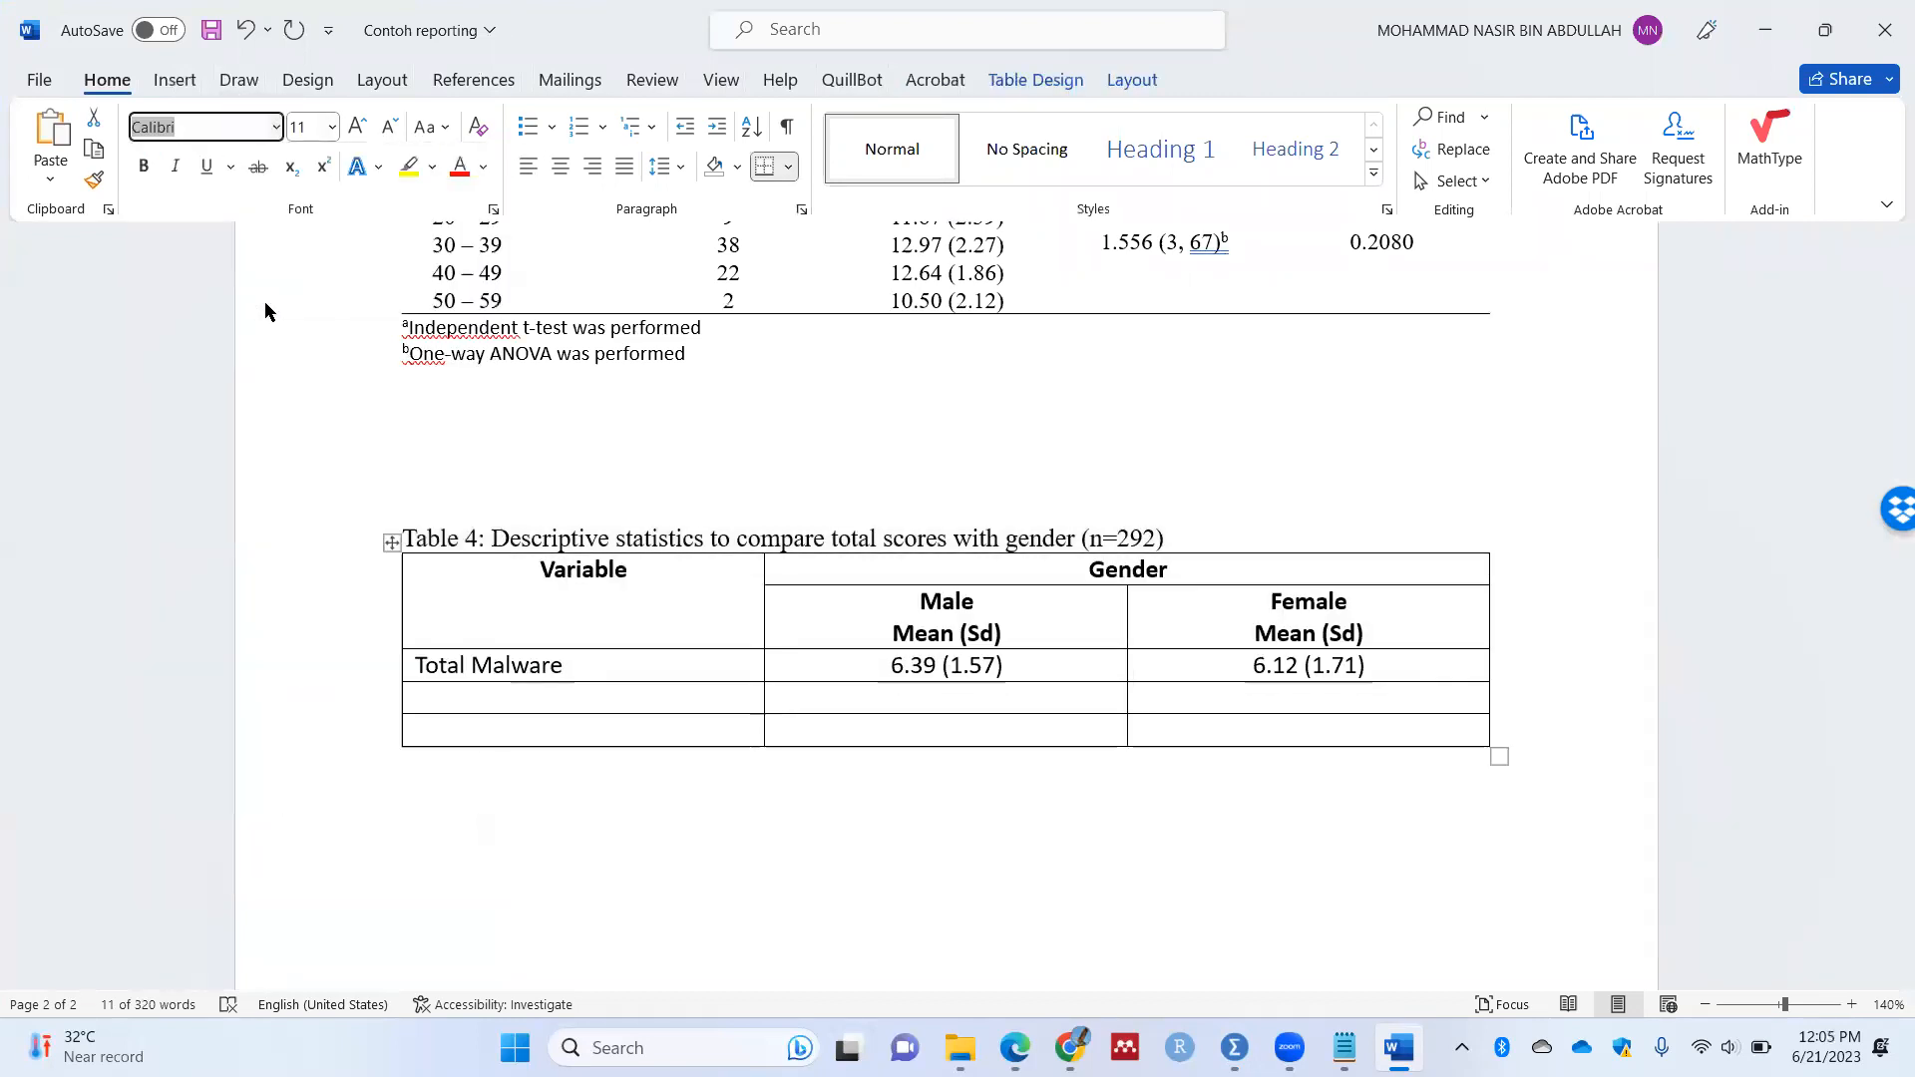
left_click(988, 624)
left_click(1067, 617)
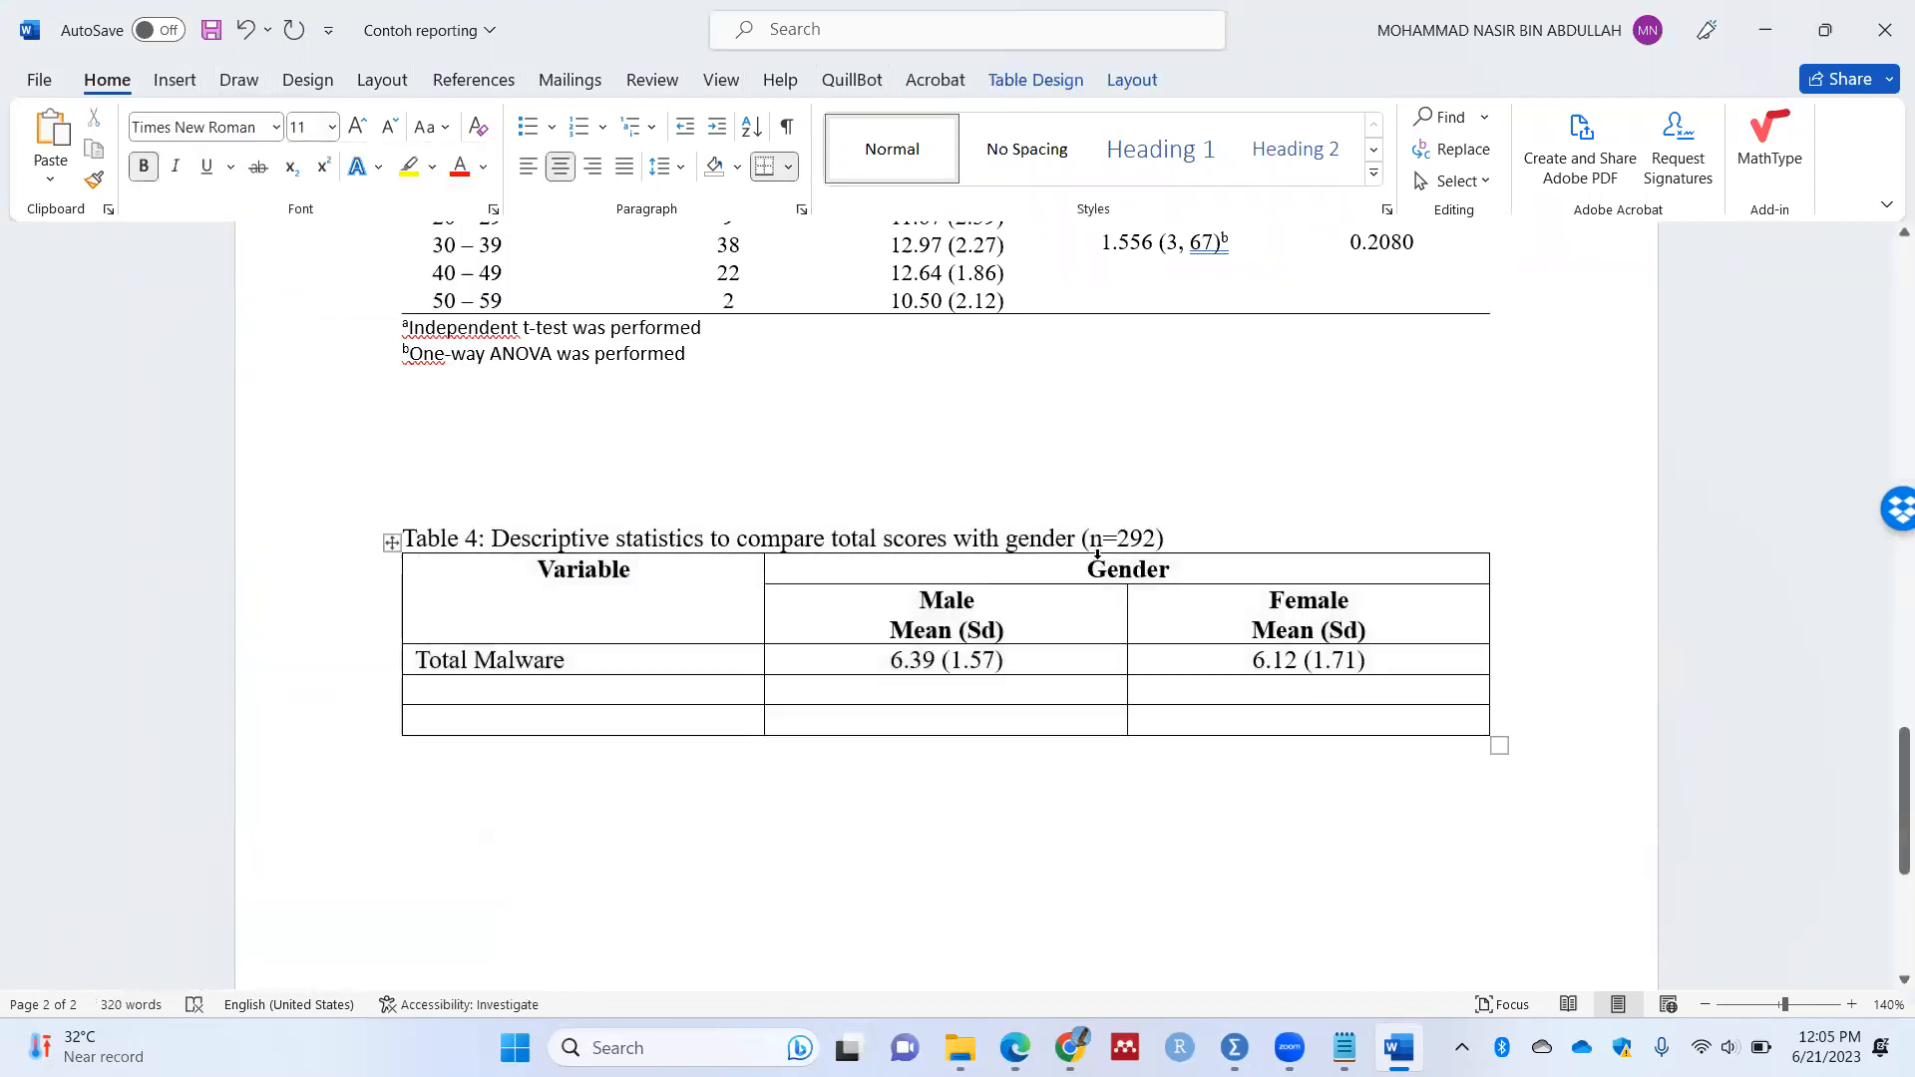
Step: Set the font size of the whole Table 4 caption to 12
left_click(1094, 538)
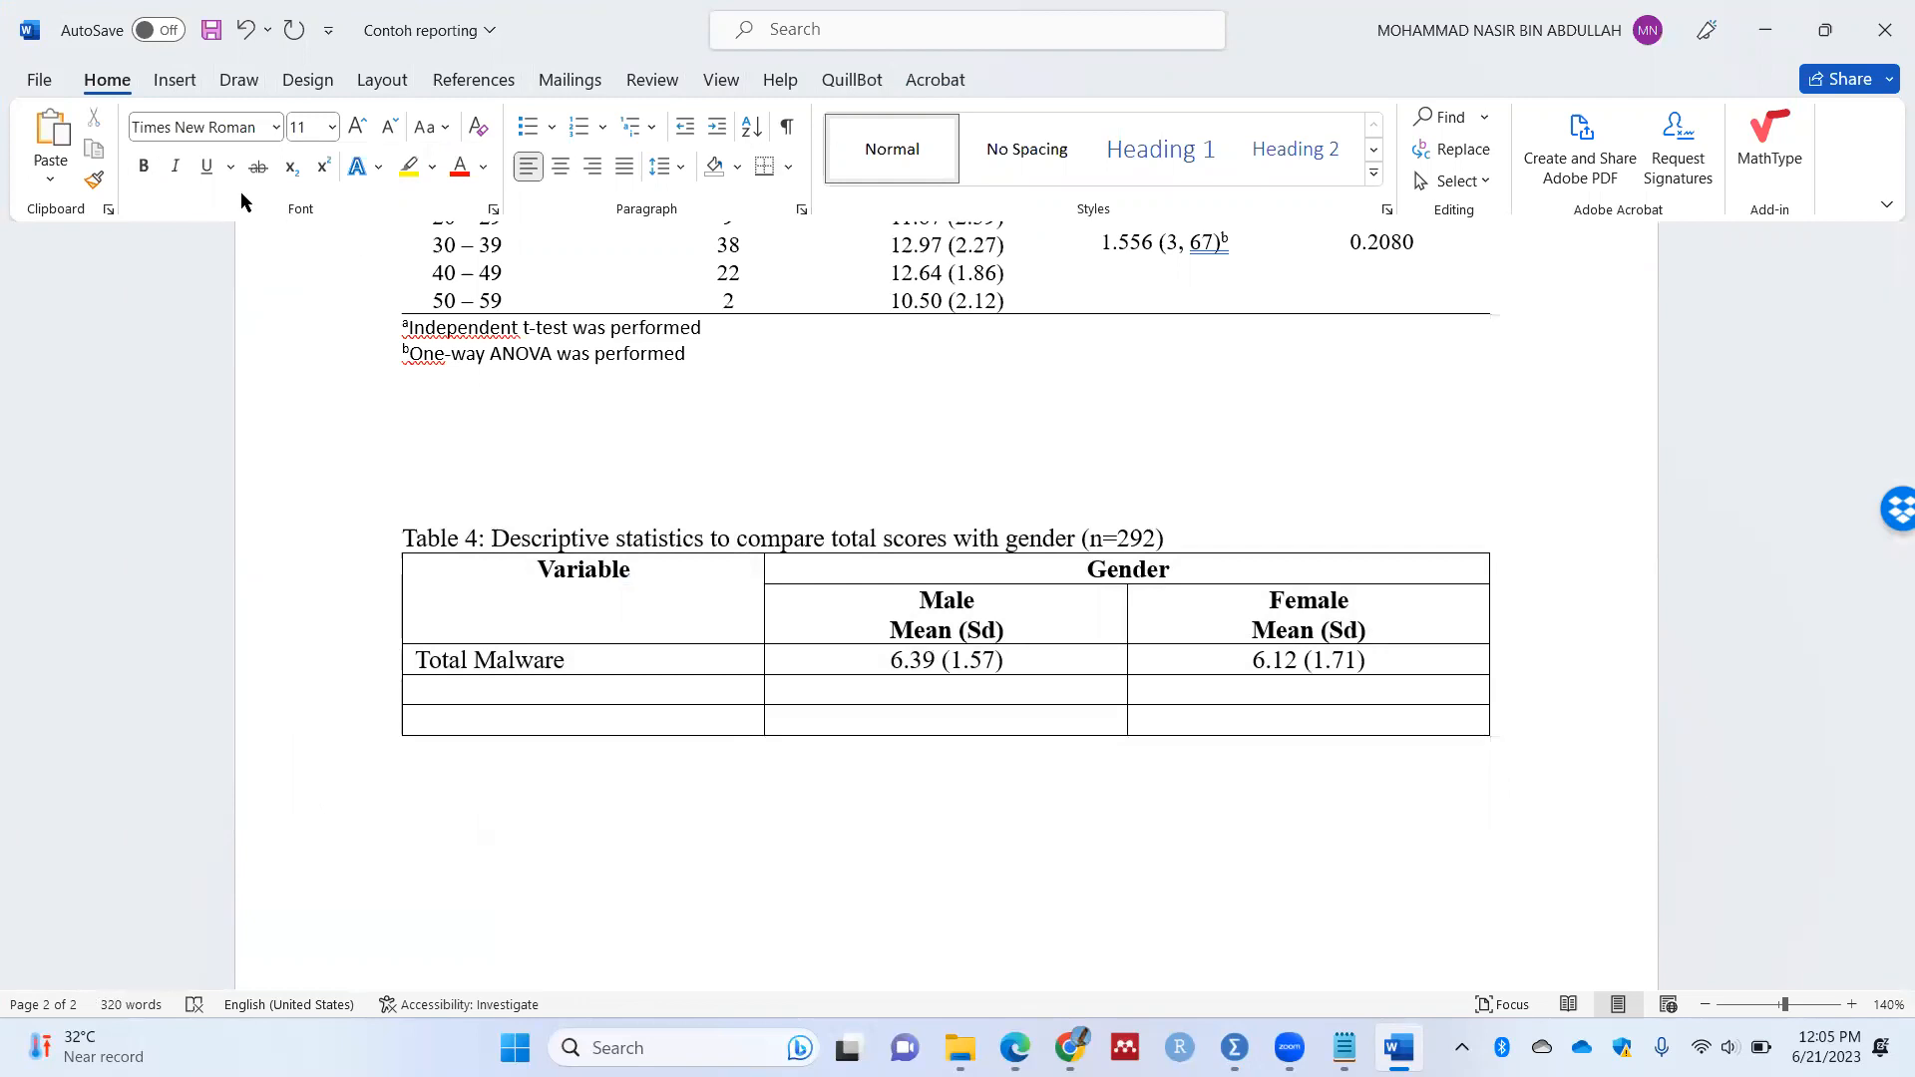
left_click(331, 128)
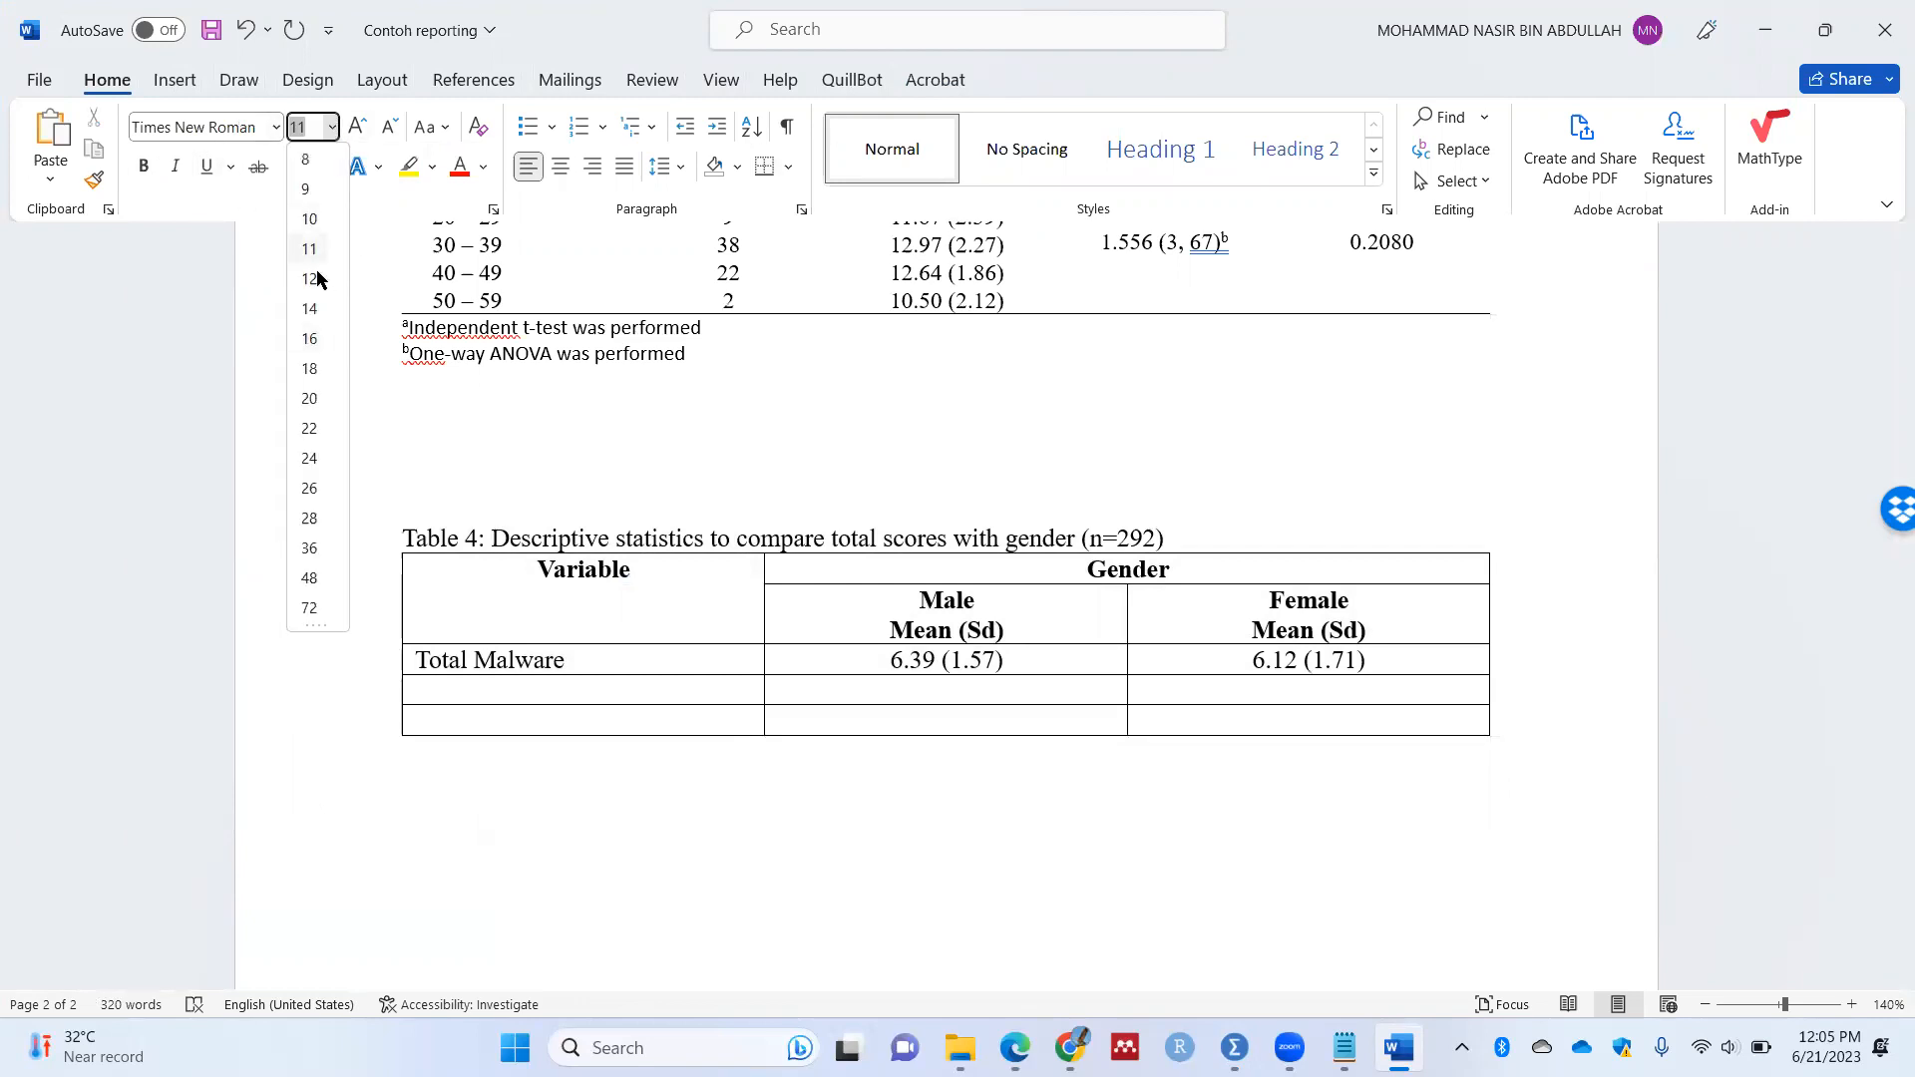
left_click(315, 279)
left_click_drag(1231, 535, 398, 534)
left_click(357, 126)
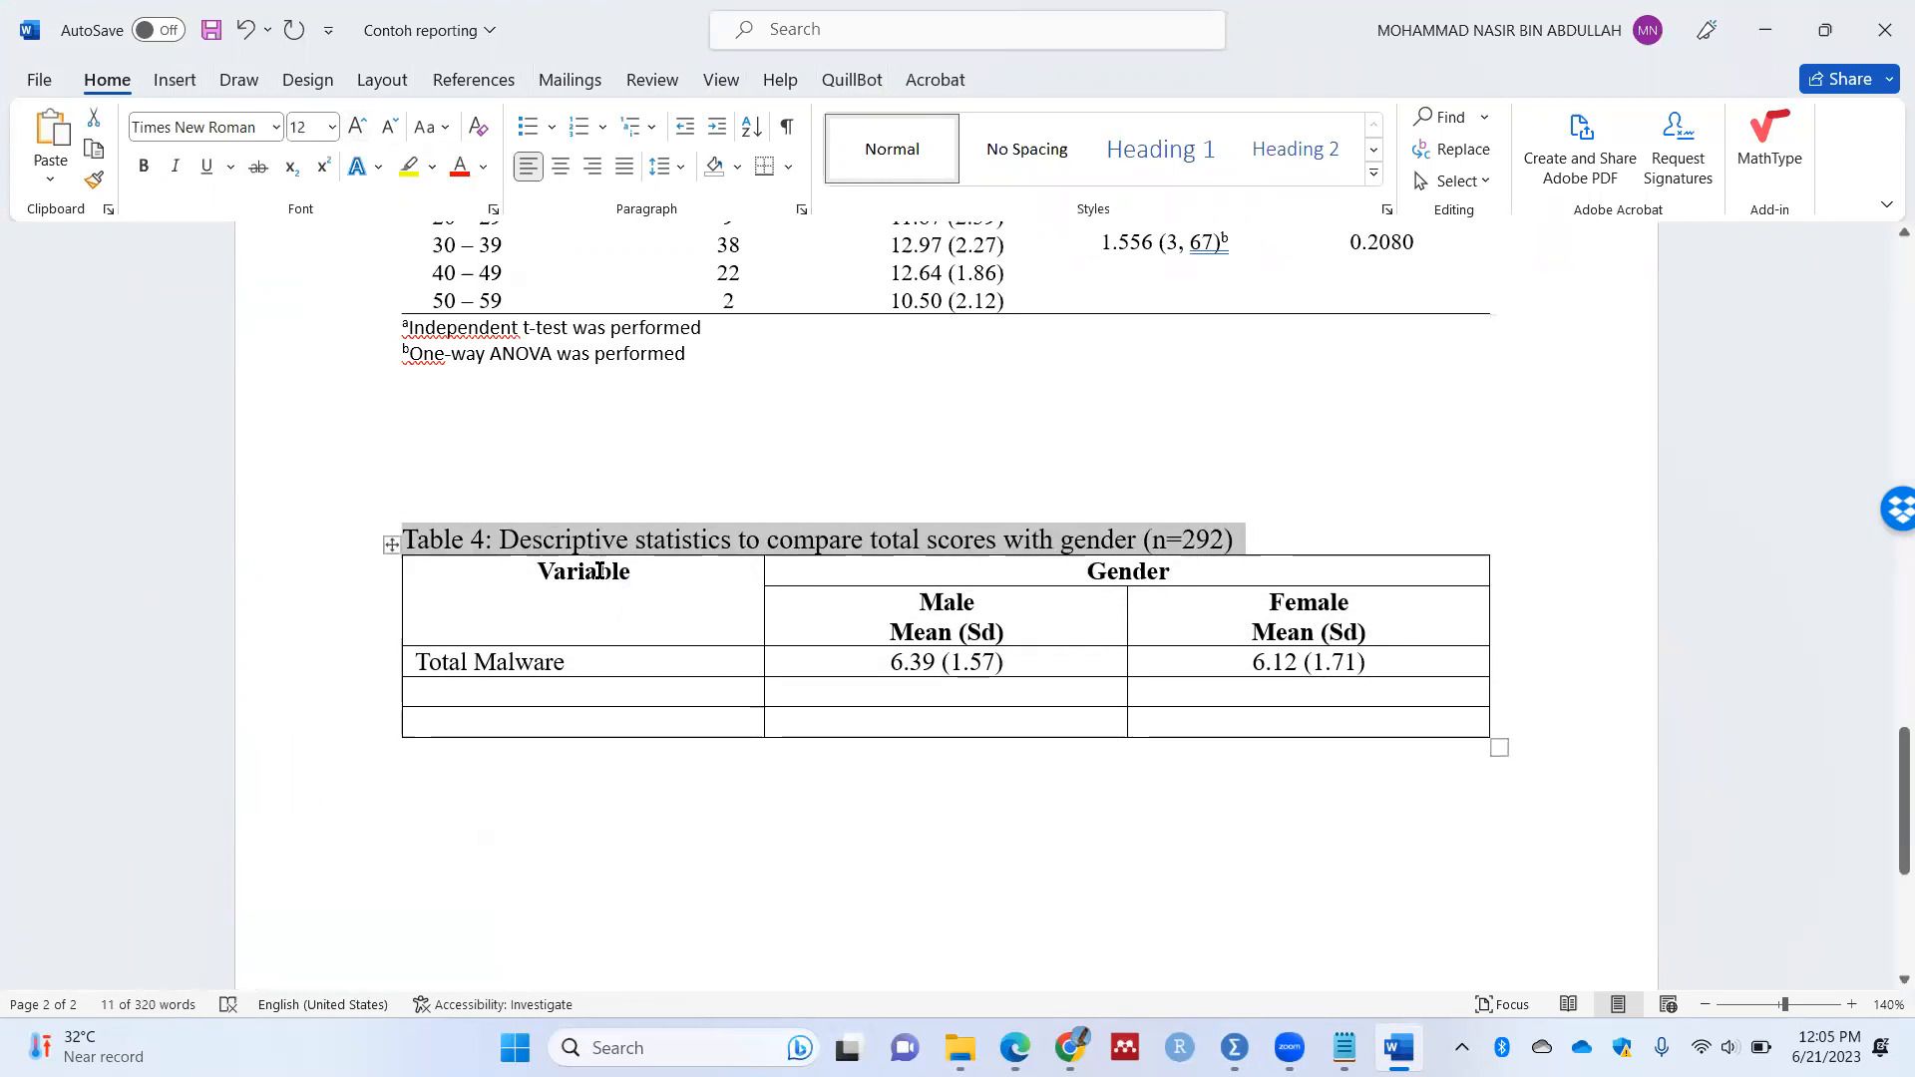
Step: Reduce the font size of all text inside Table 4 to 10
left_click_drag(513, 568, 1184, 714)
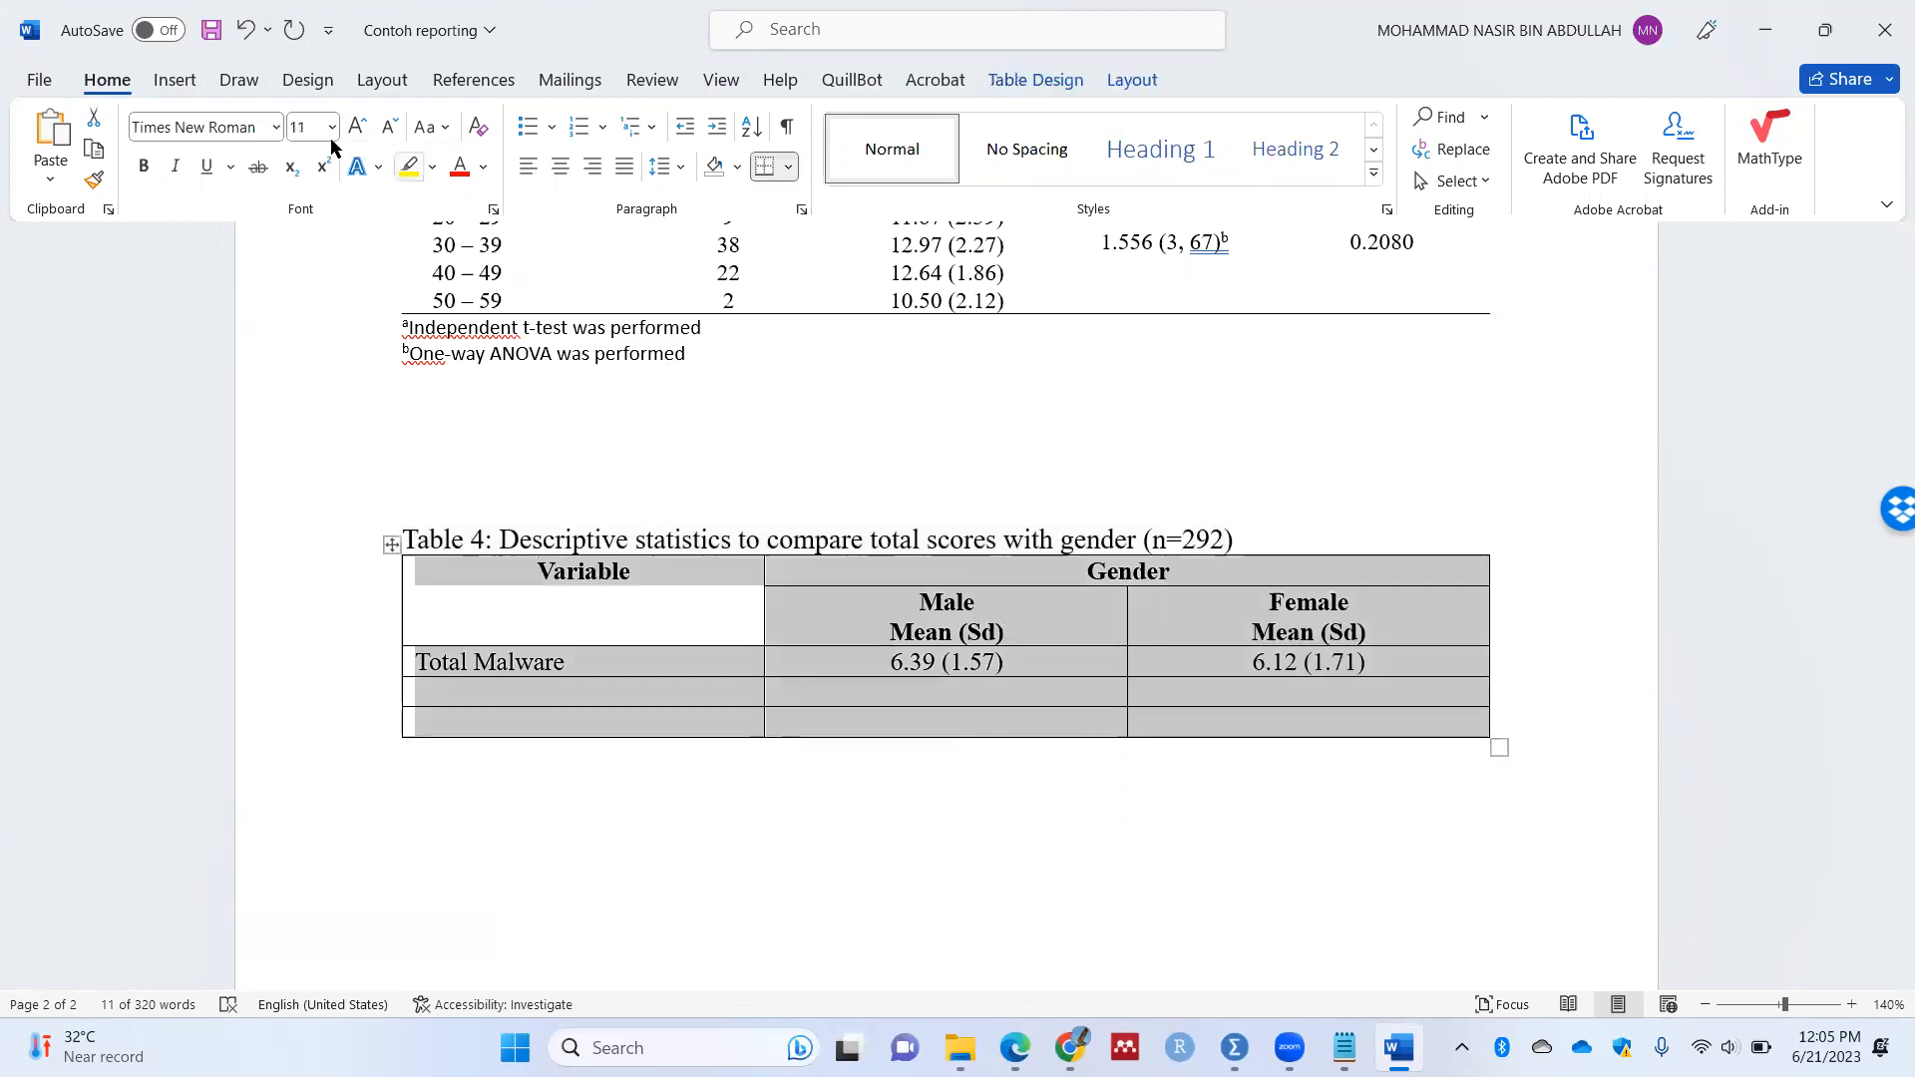
left_click(389, 127)
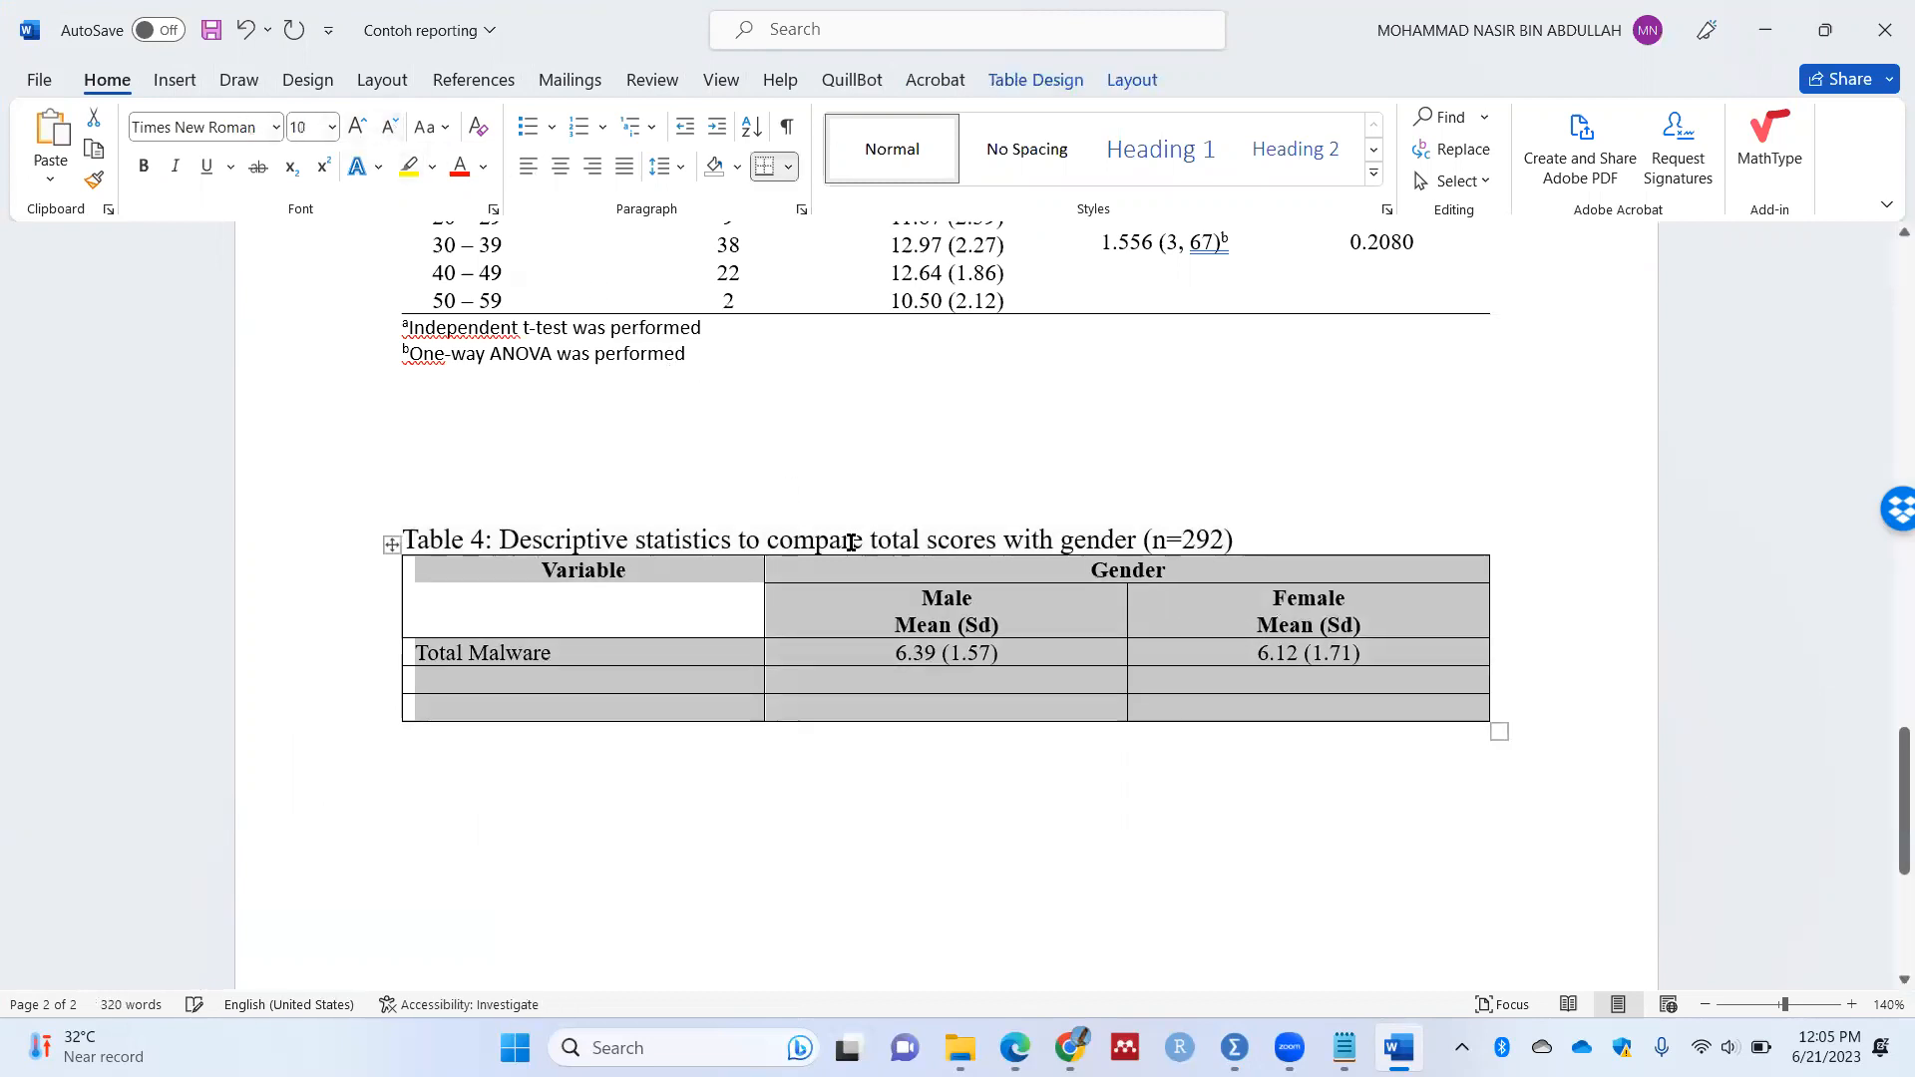
left_click(1011, 660)
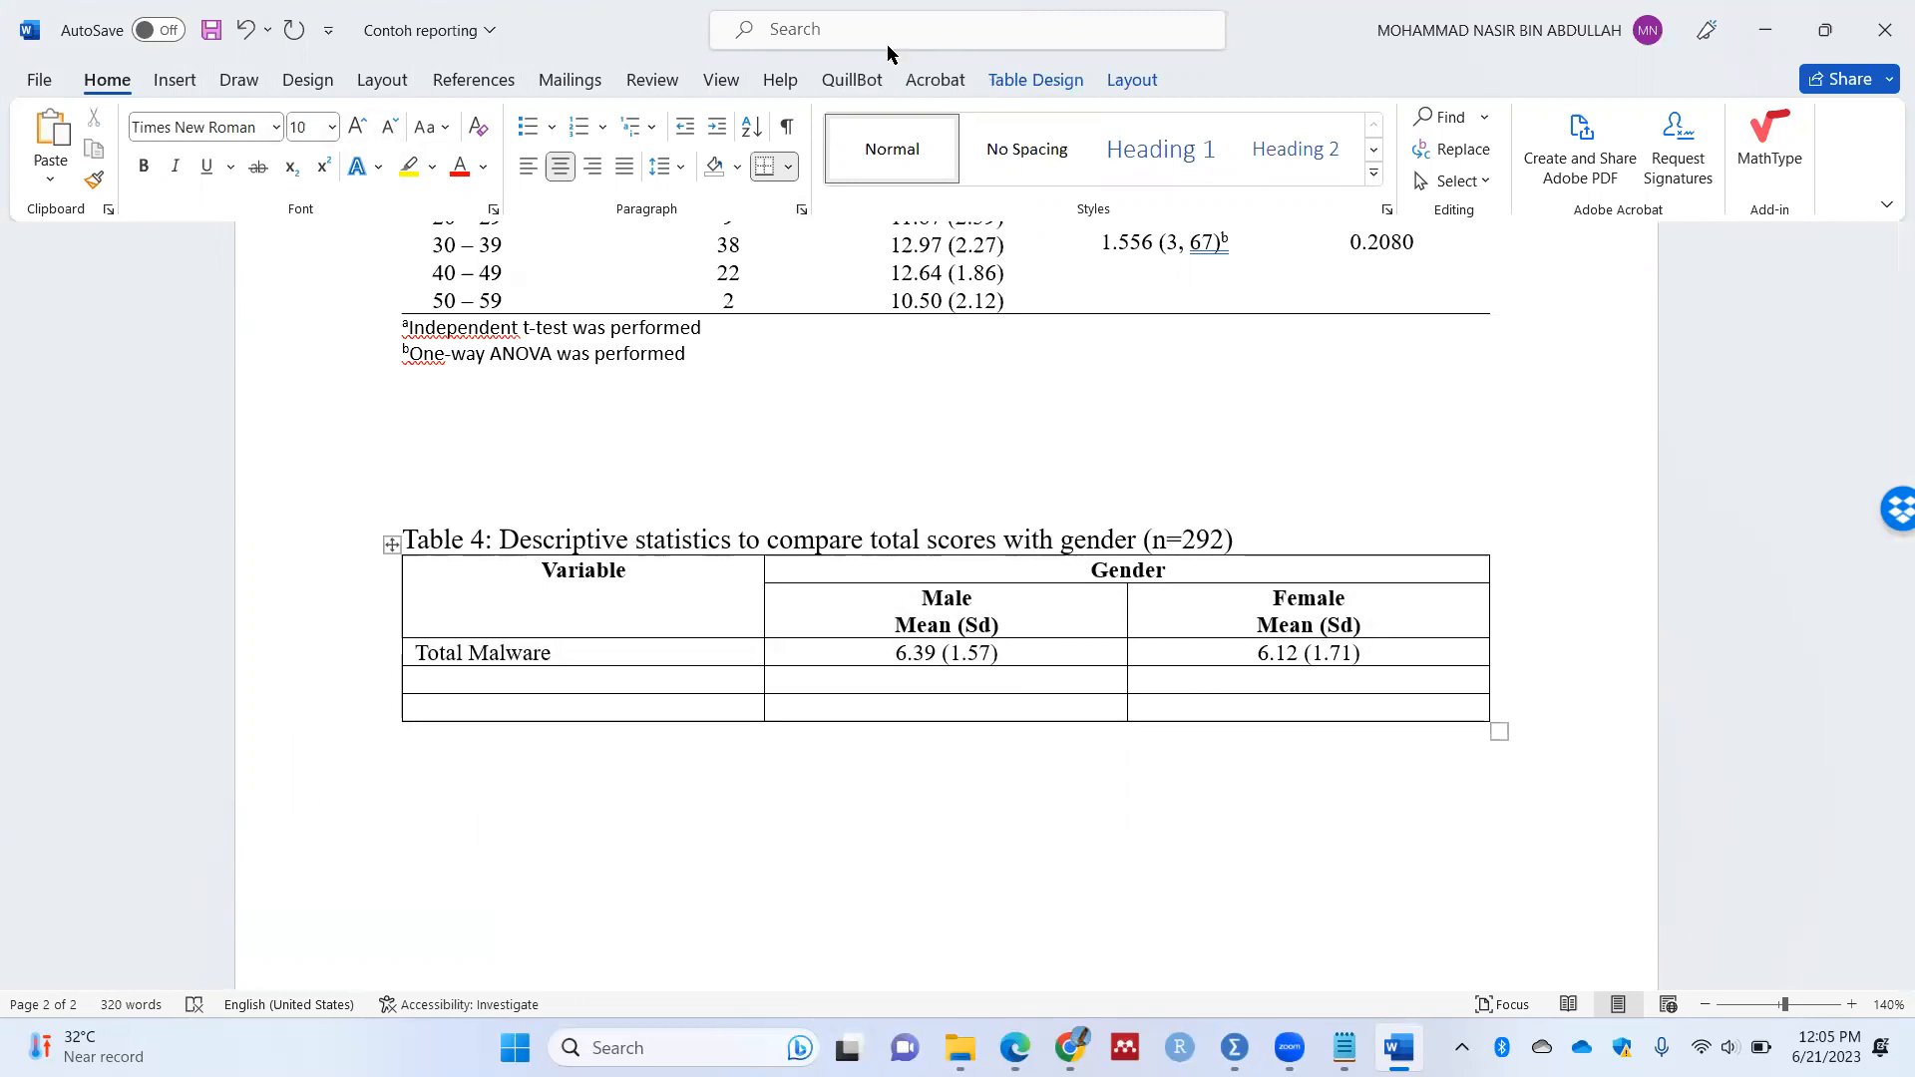
Step: Paint Table 4's vertical borders, the line under Gender and the lines between the data rows with a white border pen
left_click(1036, 84)
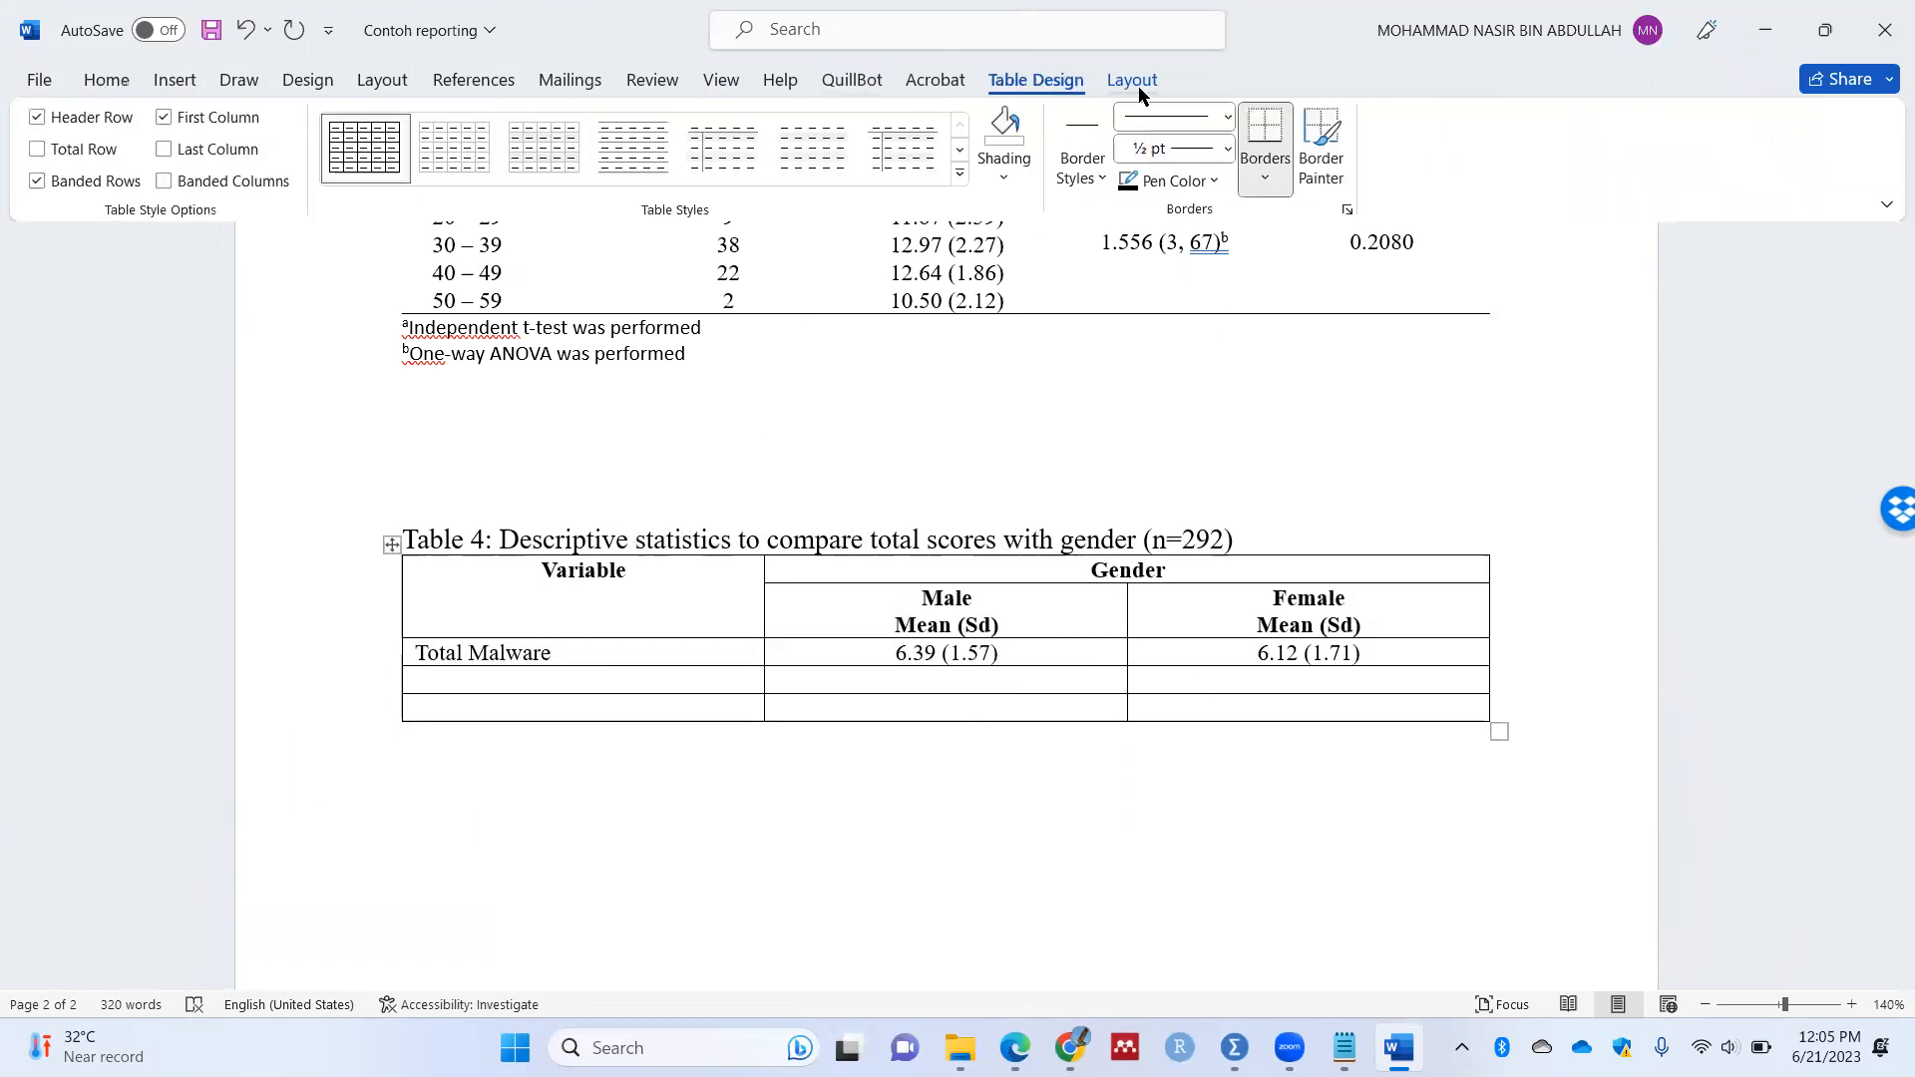
left_click(1205, 184)
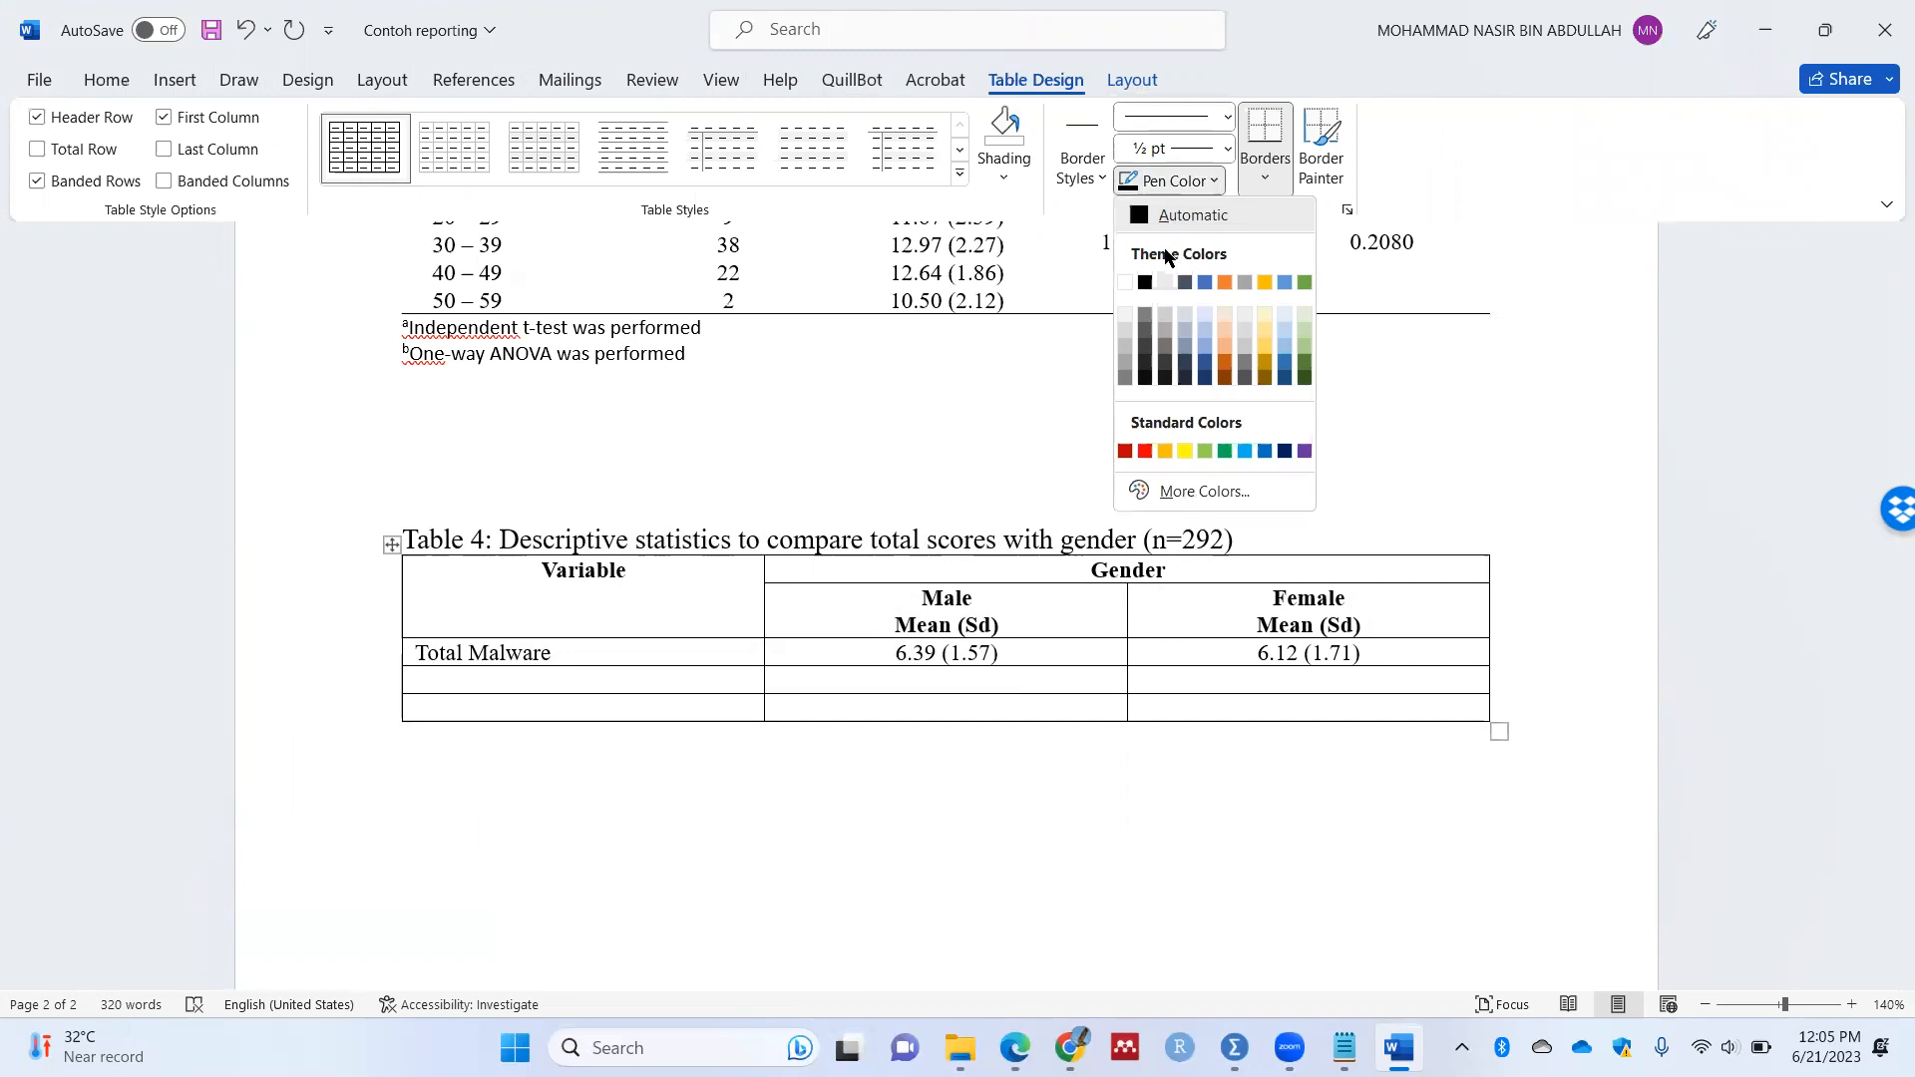
left_click(1124, 283)
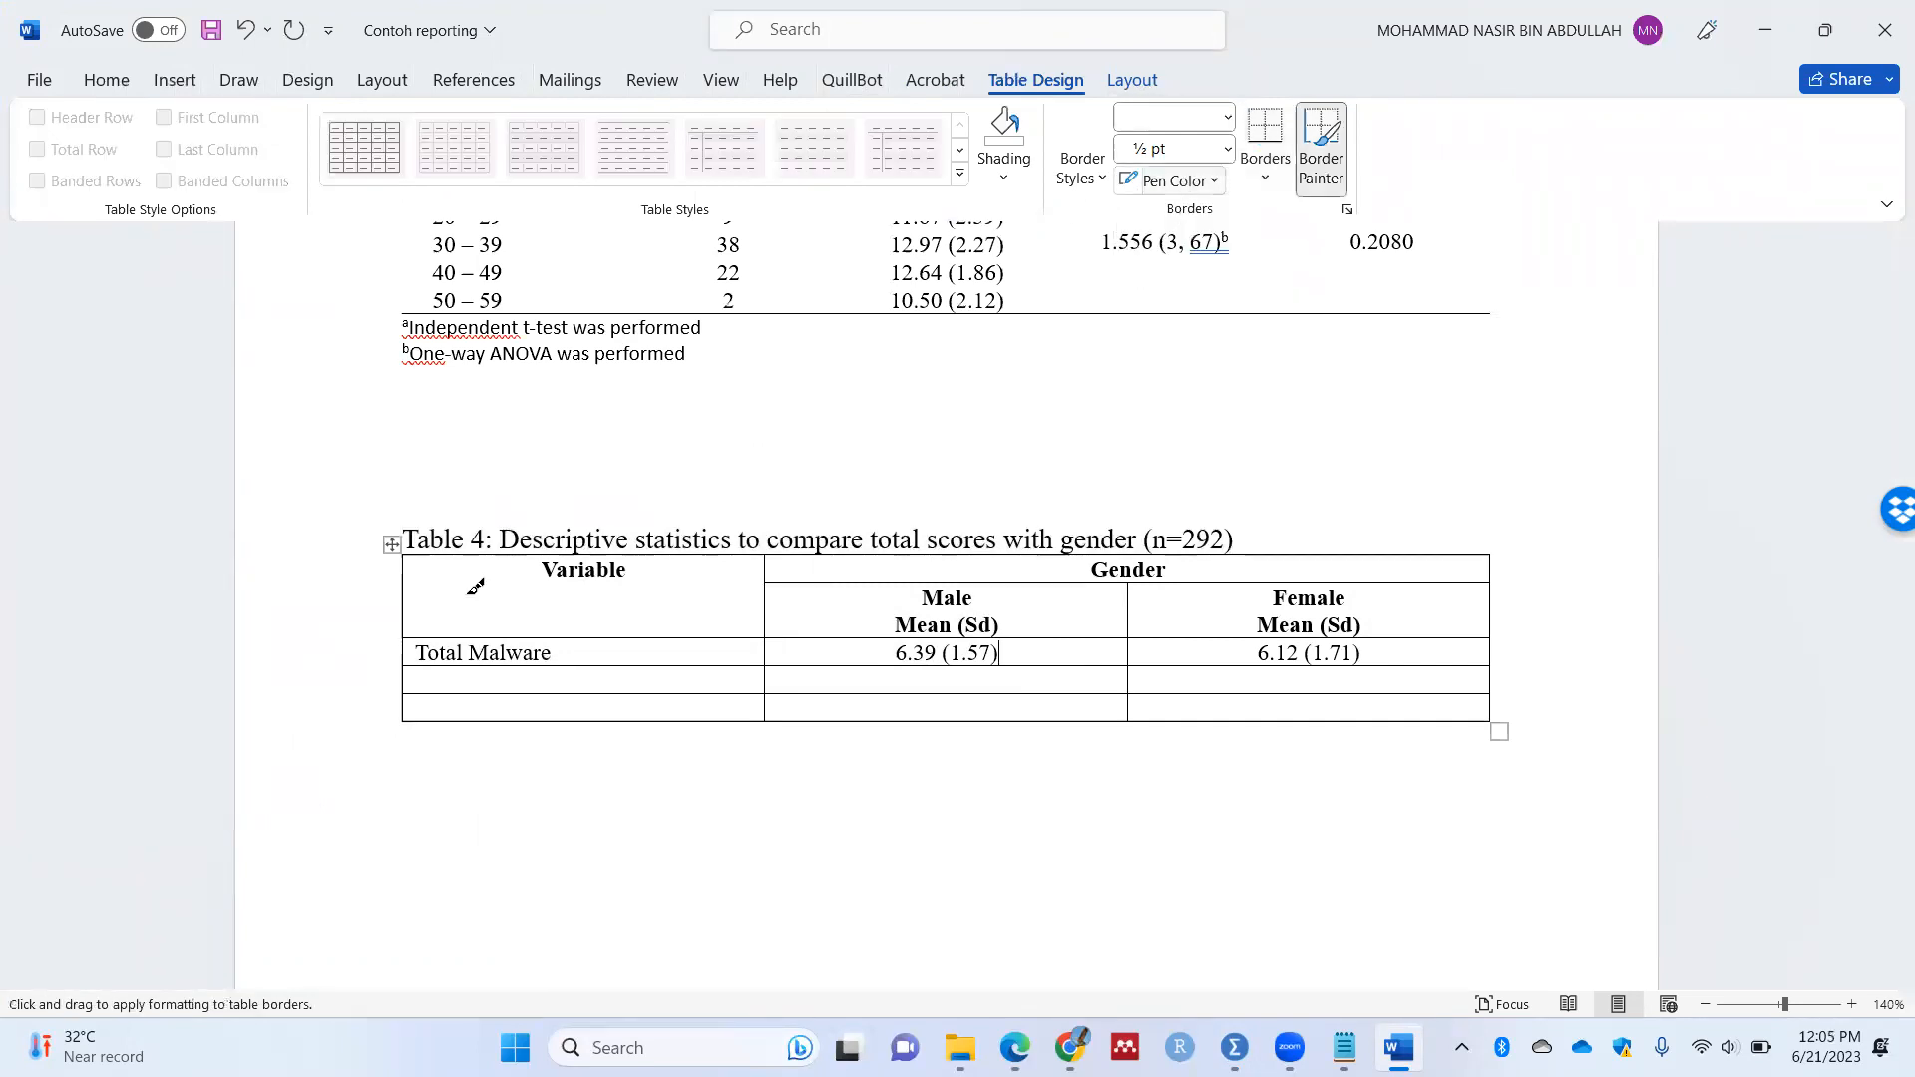
left_click_drag(410, 551, 404, 718)
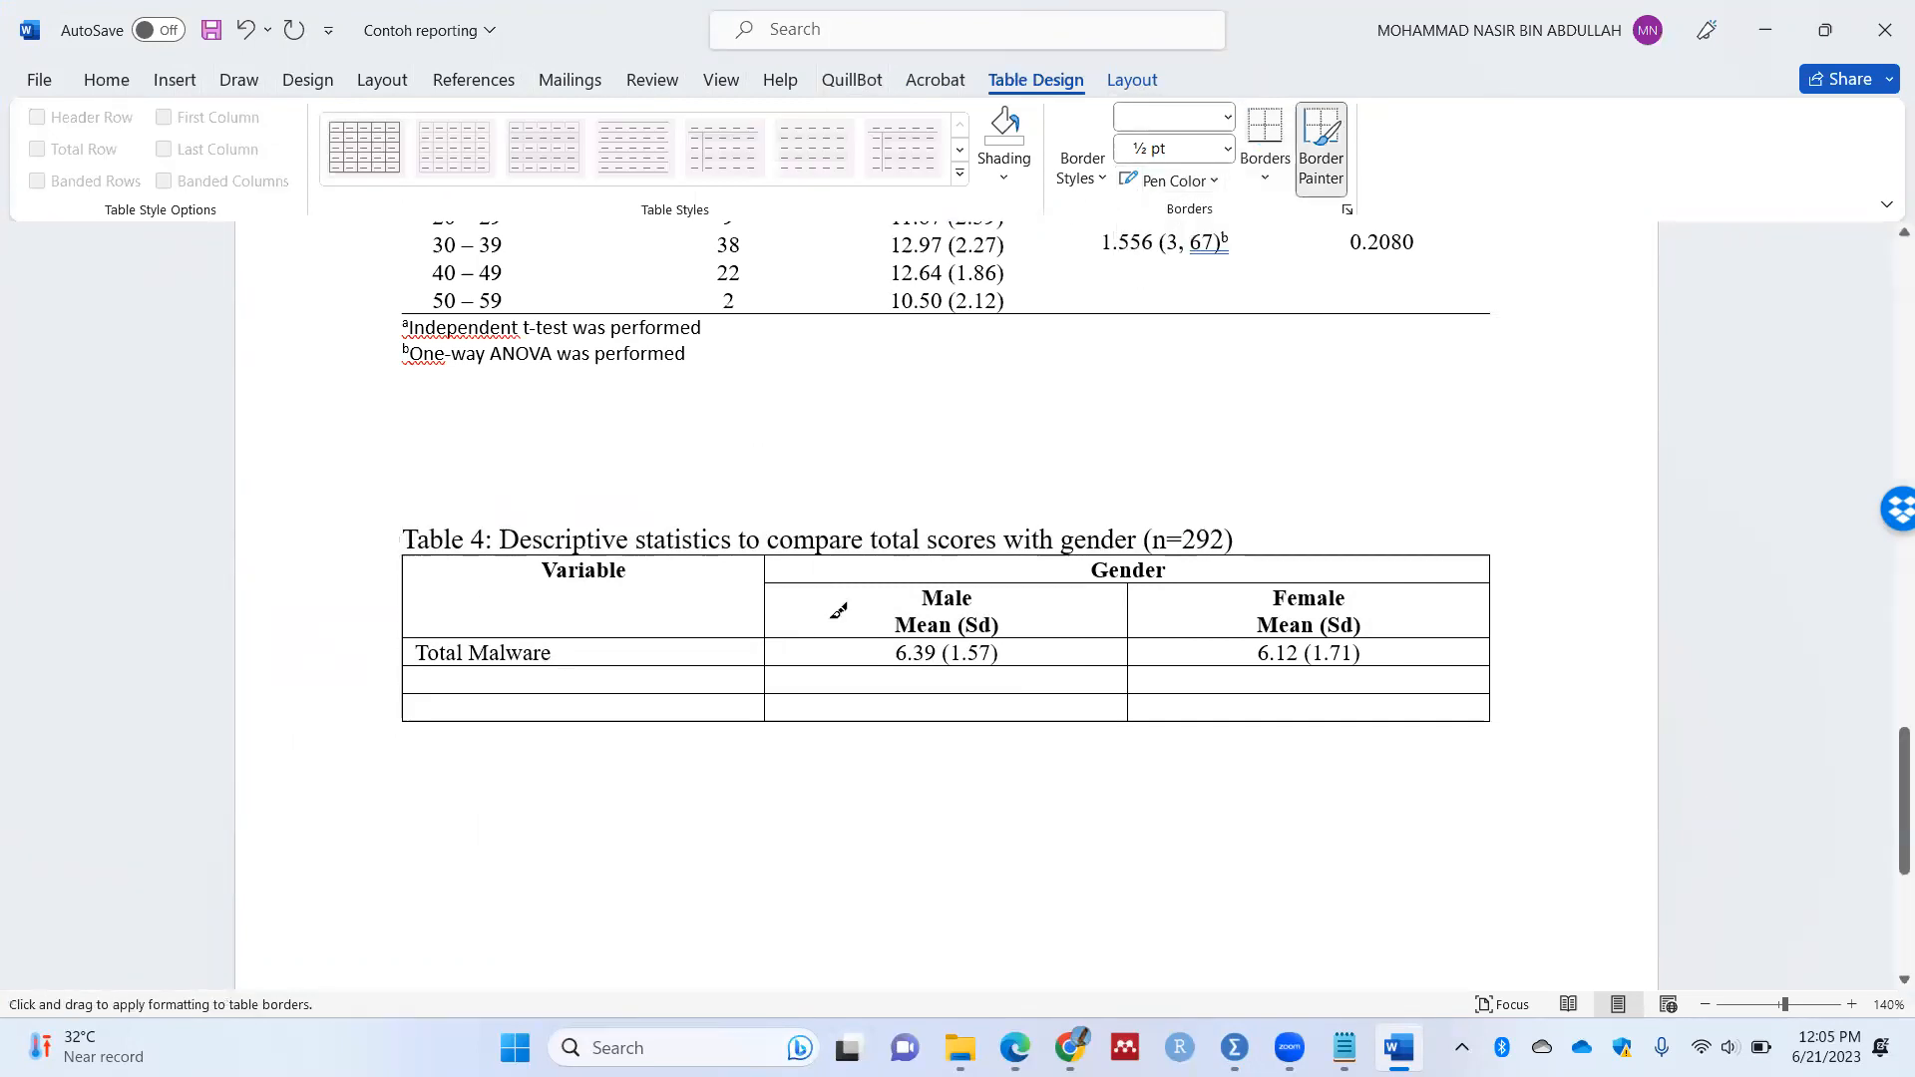
left_click_drag(768, 556, 764, 718)
mouse_move(812, 569)
left_mouse_down()
mouse_move(1276, 575)
mouse_move(1224, 605)
mouse_move(1222, 569)
mouse_move(1106, 588)
mouse_move(1129, 718)
left_mouse_up()
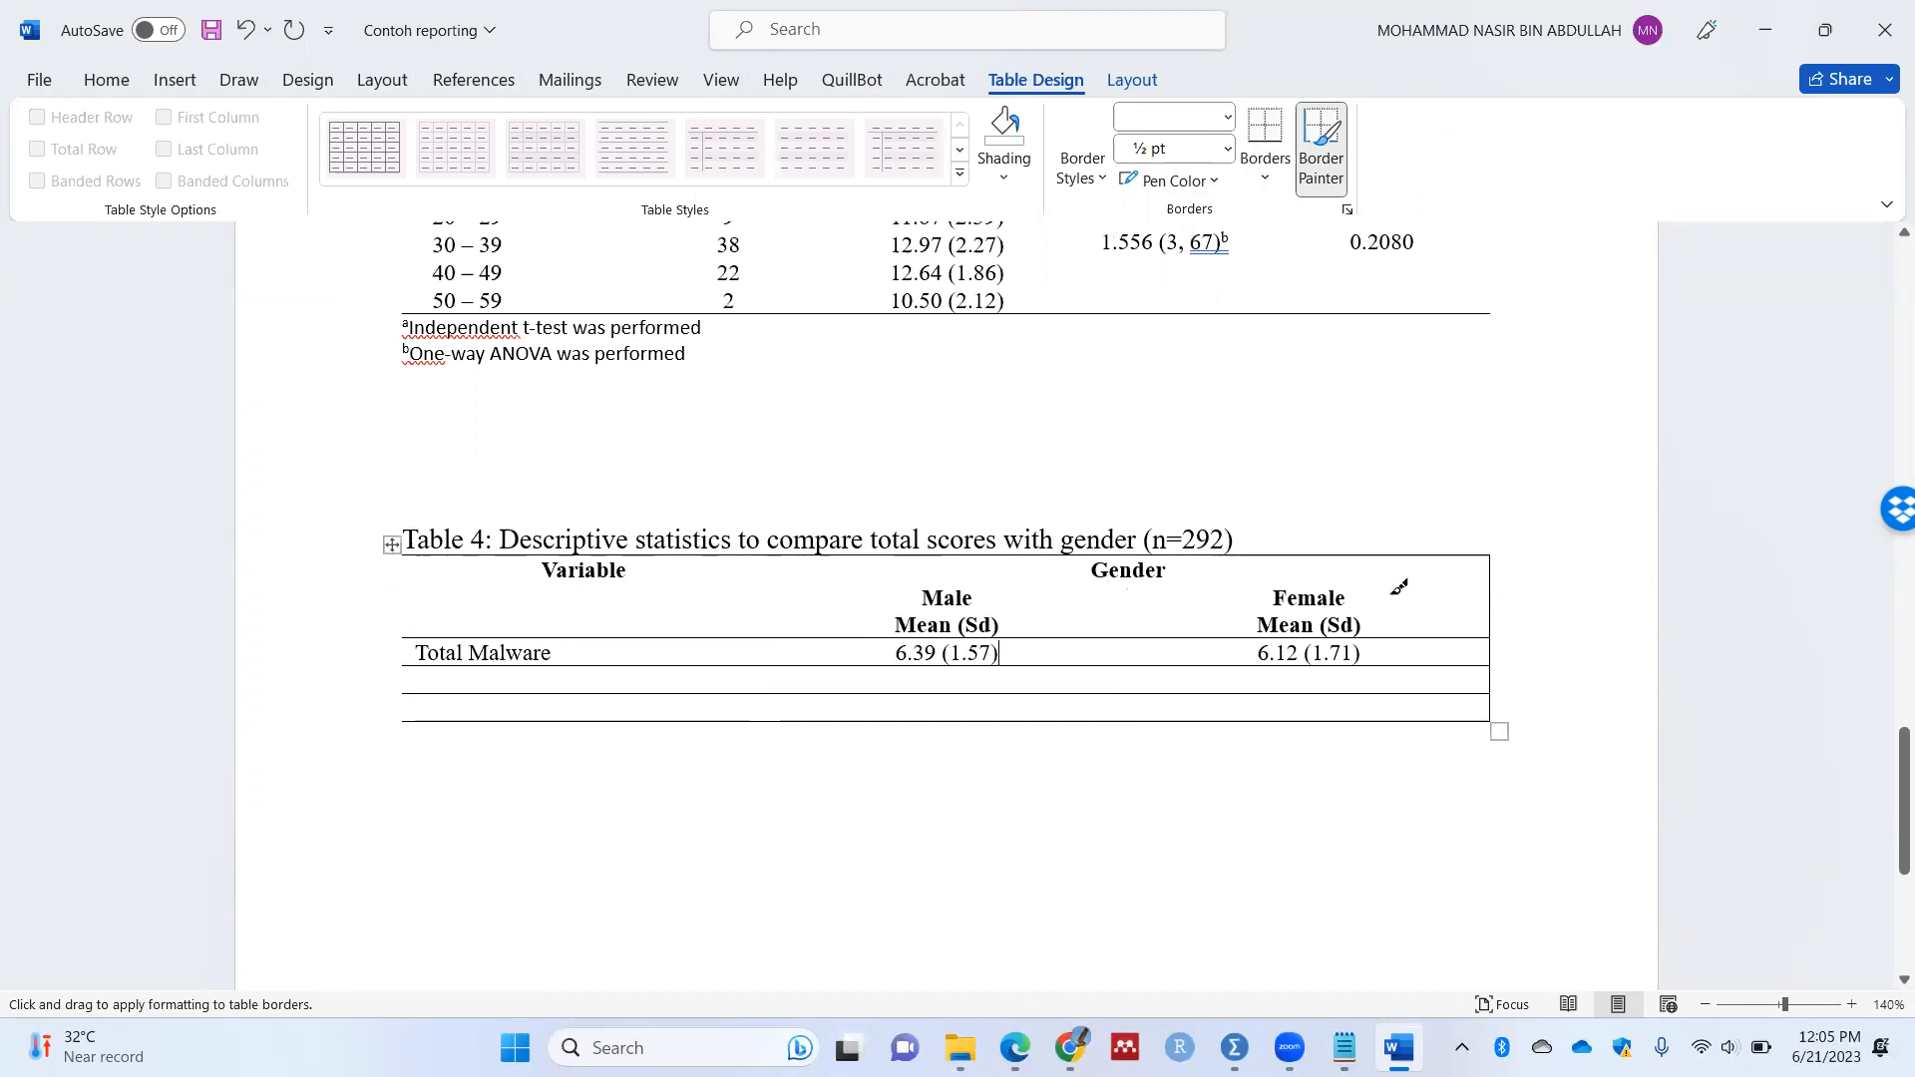
left_click_drag(1494, 559, 1496, 722)
mouse_move(440, 656)
left_mouse_down()
mouse_move(1284, 658)
mouse_move(941, 644)
mouse_move(538, 668)
mouse_move(1212, 680)
left_mouse_up()
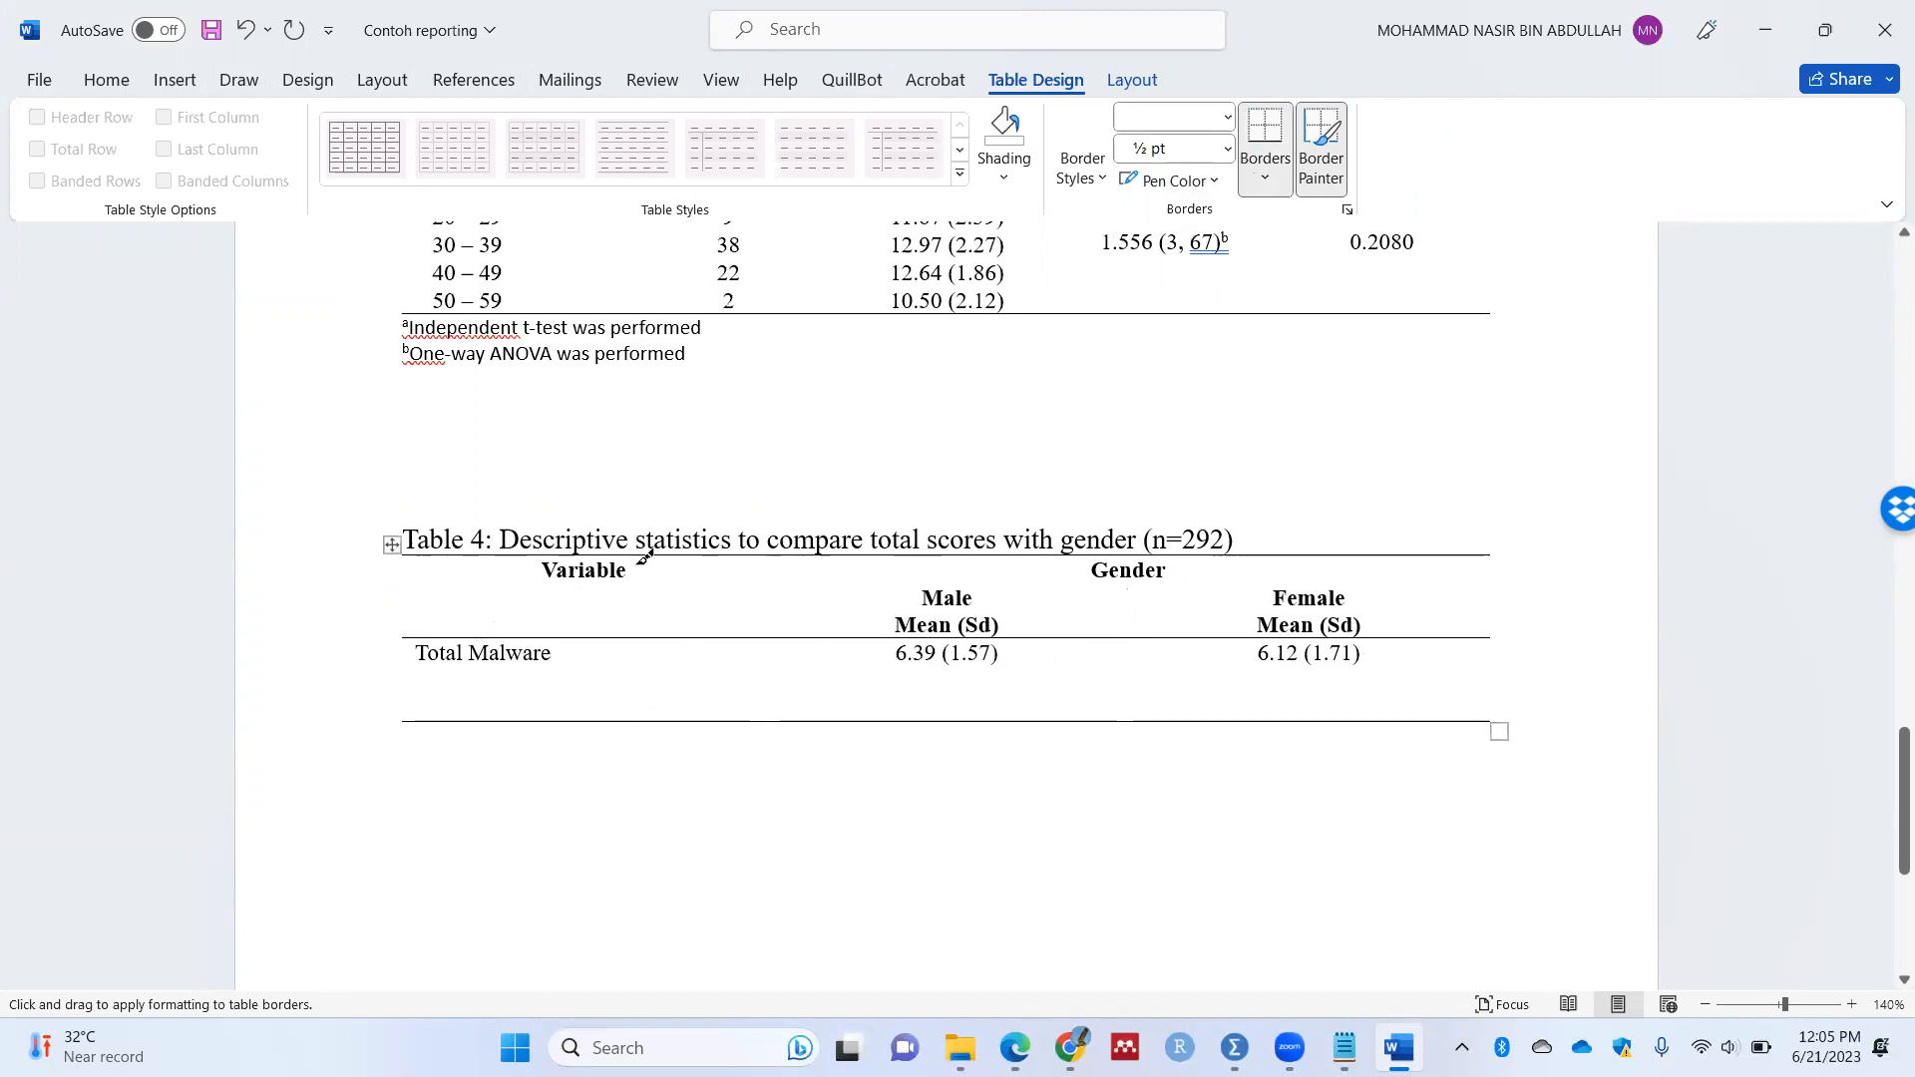
key("Escape")
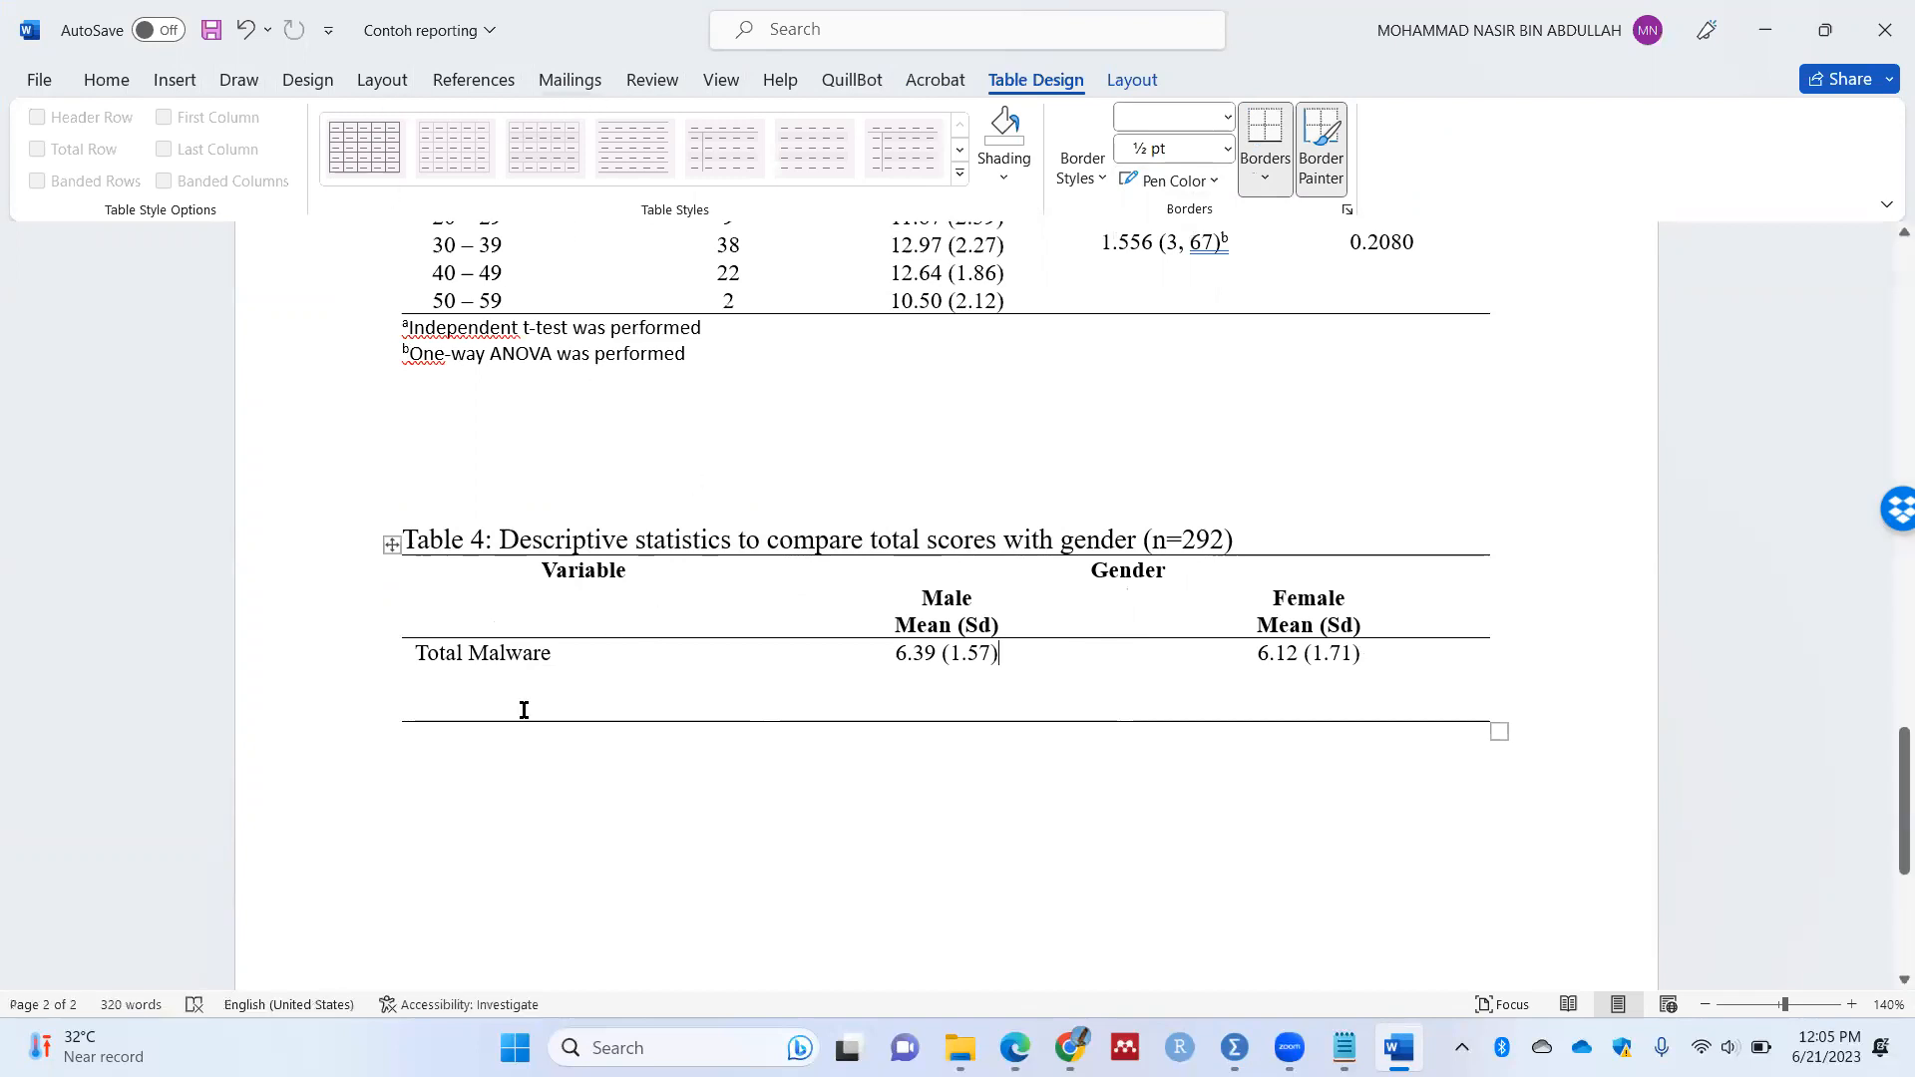
Step: Restore the report window beside the SPSS output and label the row below Total Malware "Total Online Scam"
type("Total")
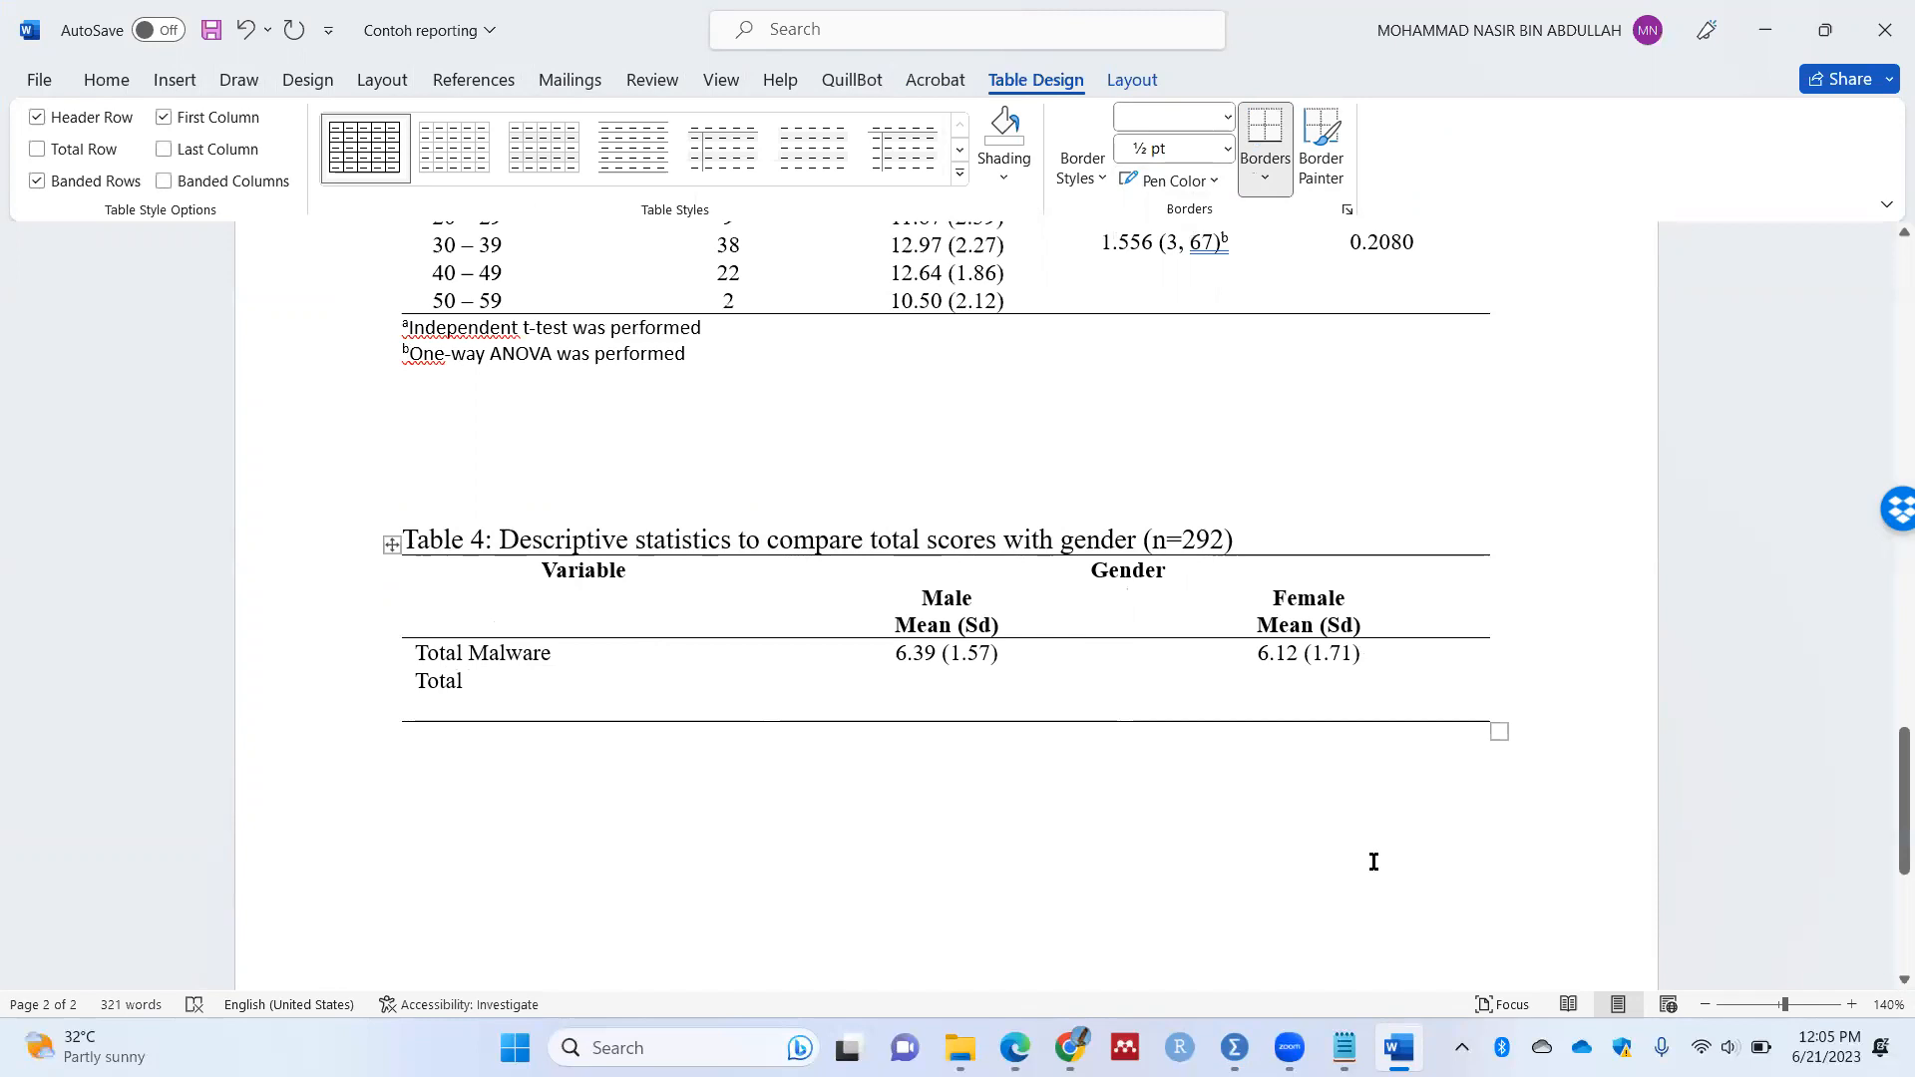
mouse_move(1234, 1047)
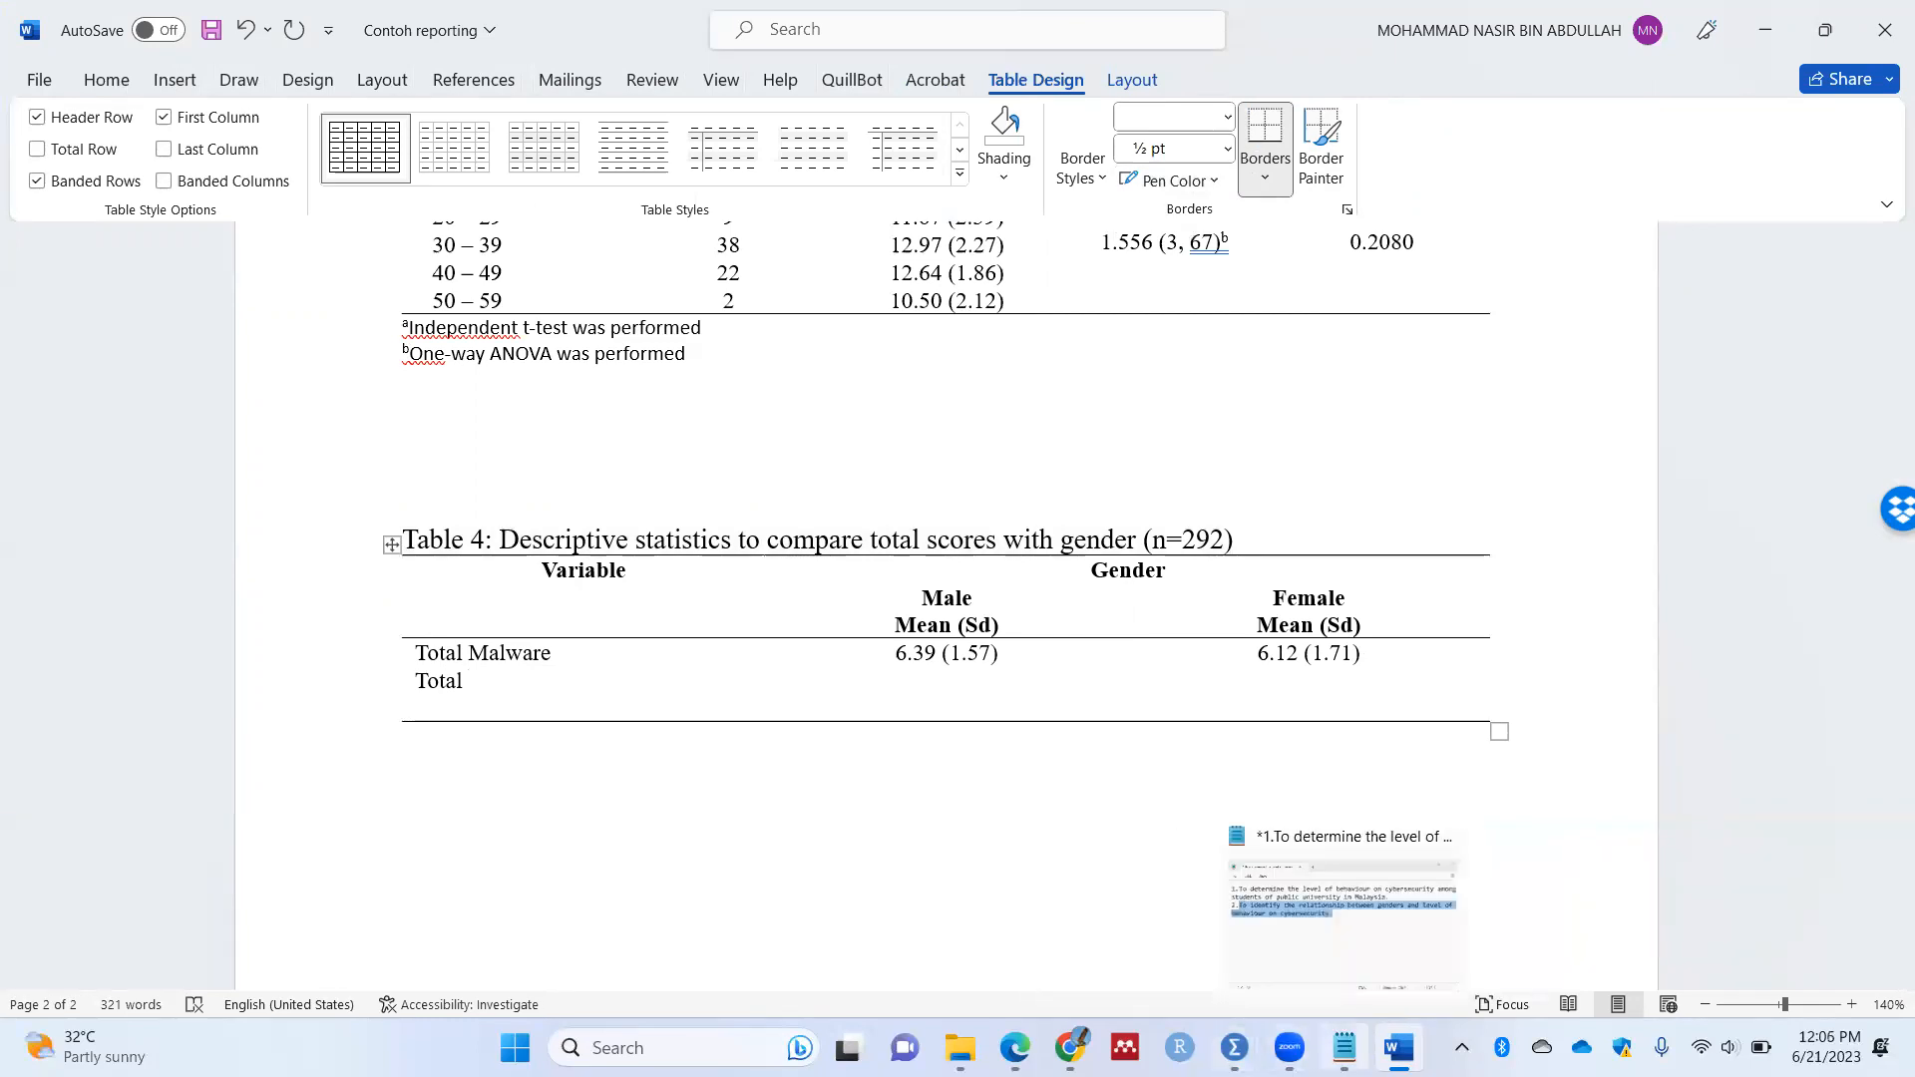
left_click(1826, 29)
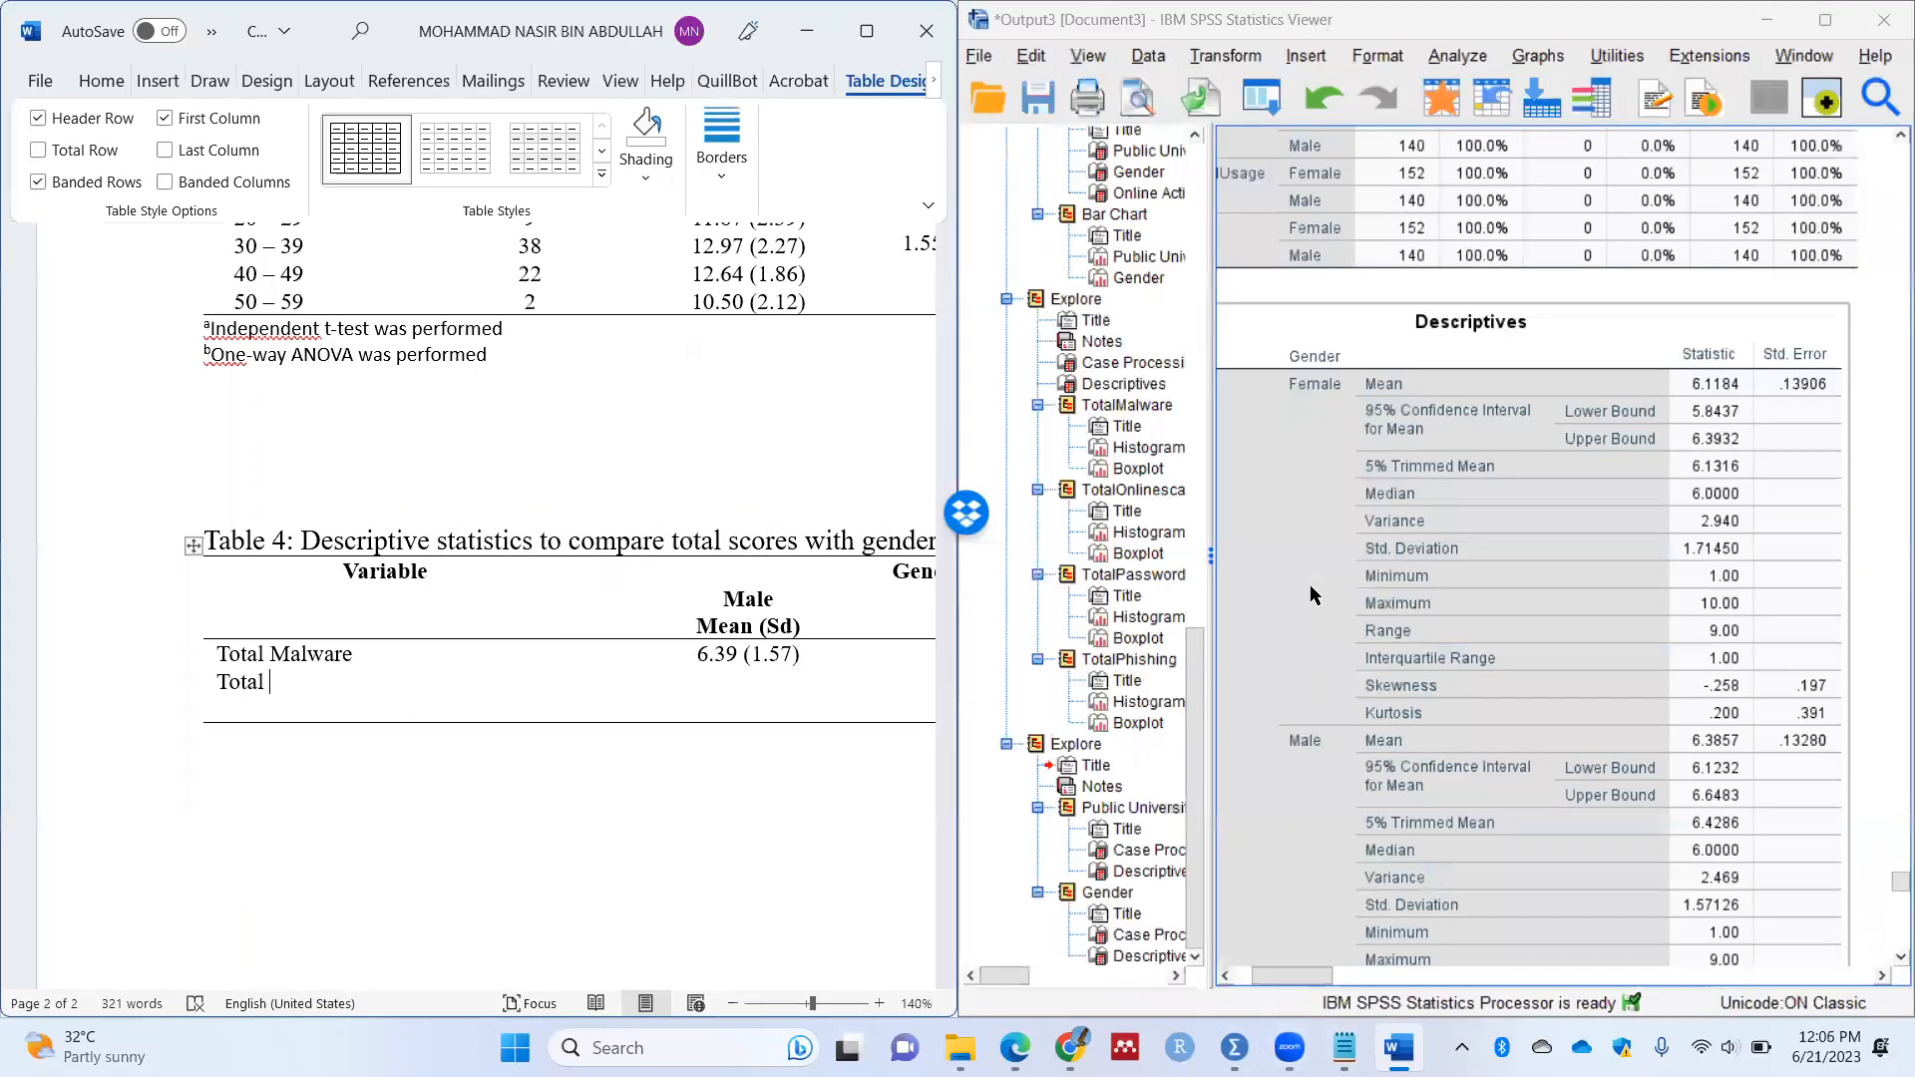
scroll(1357, 539, "down", 3)
left_click_drag(1308, 977, 1242, 986)
left_click(265, 706)
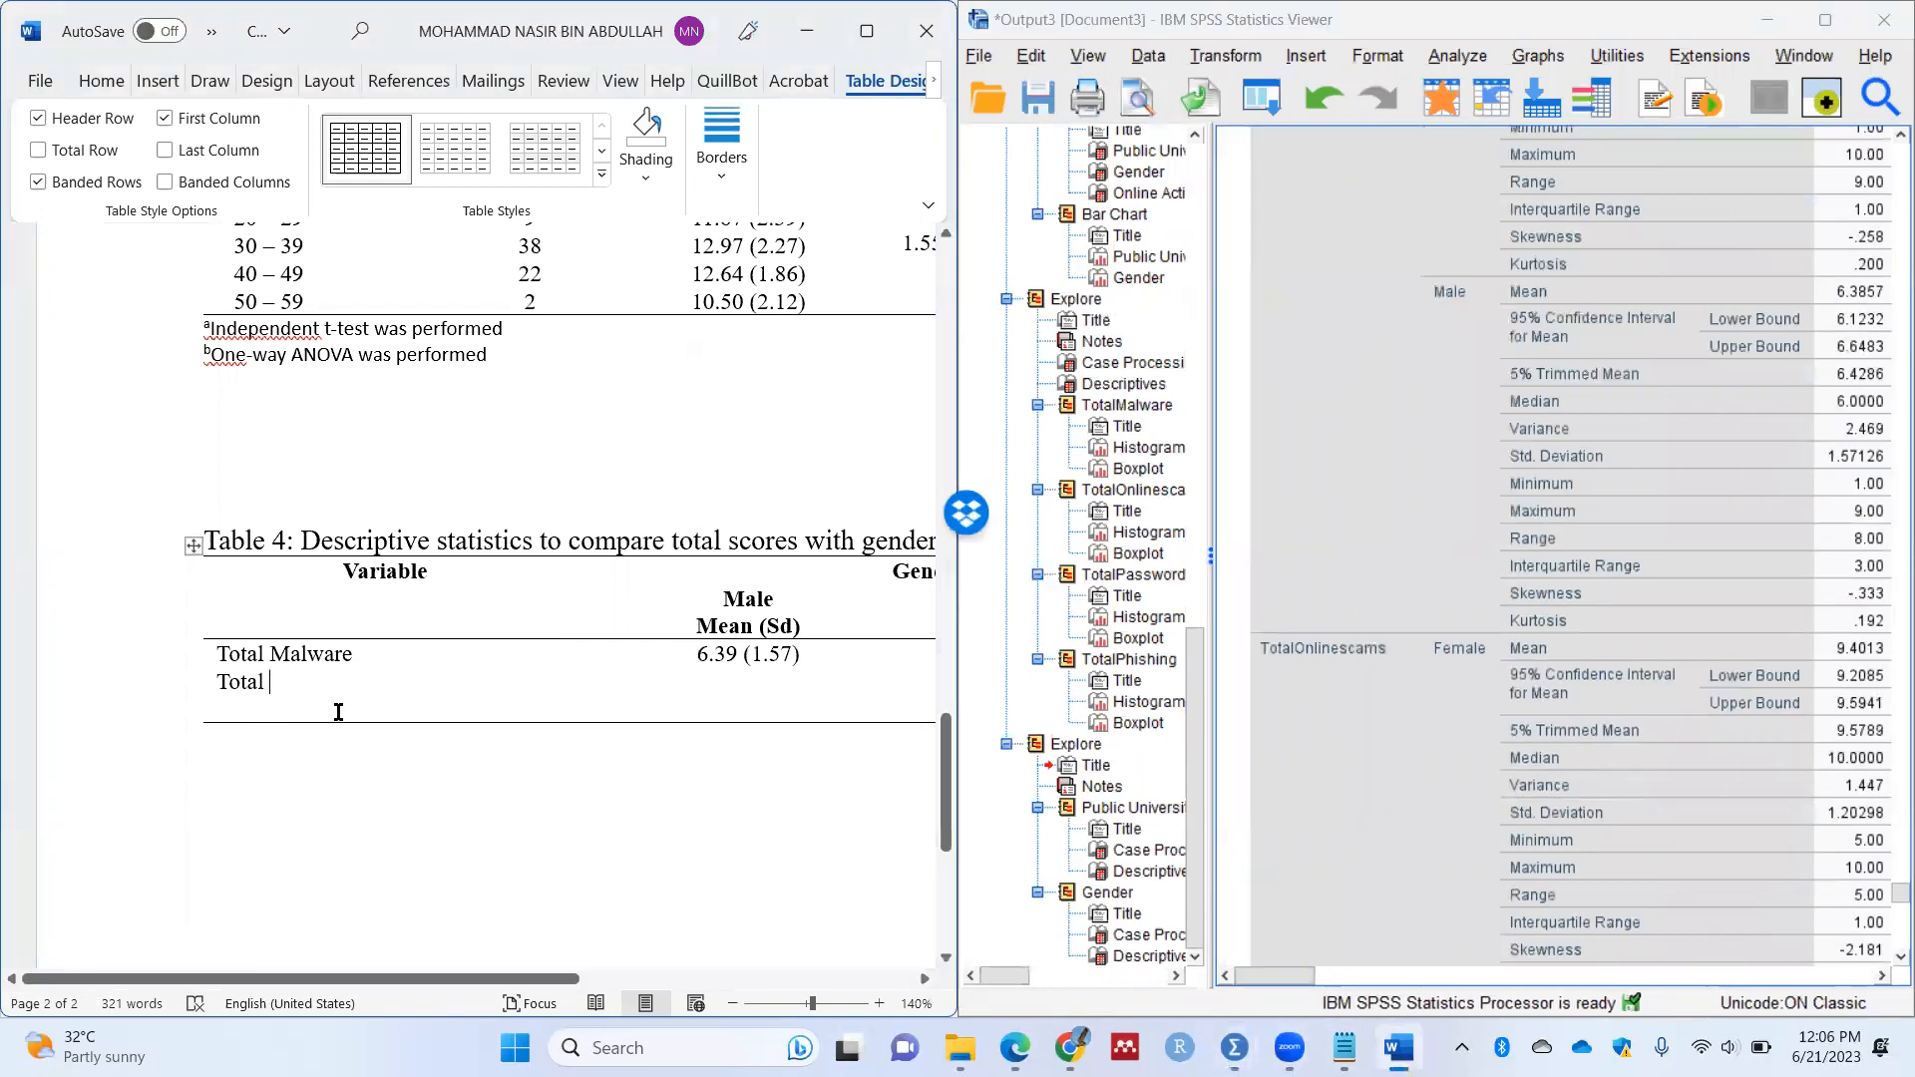
type("Online Scam")
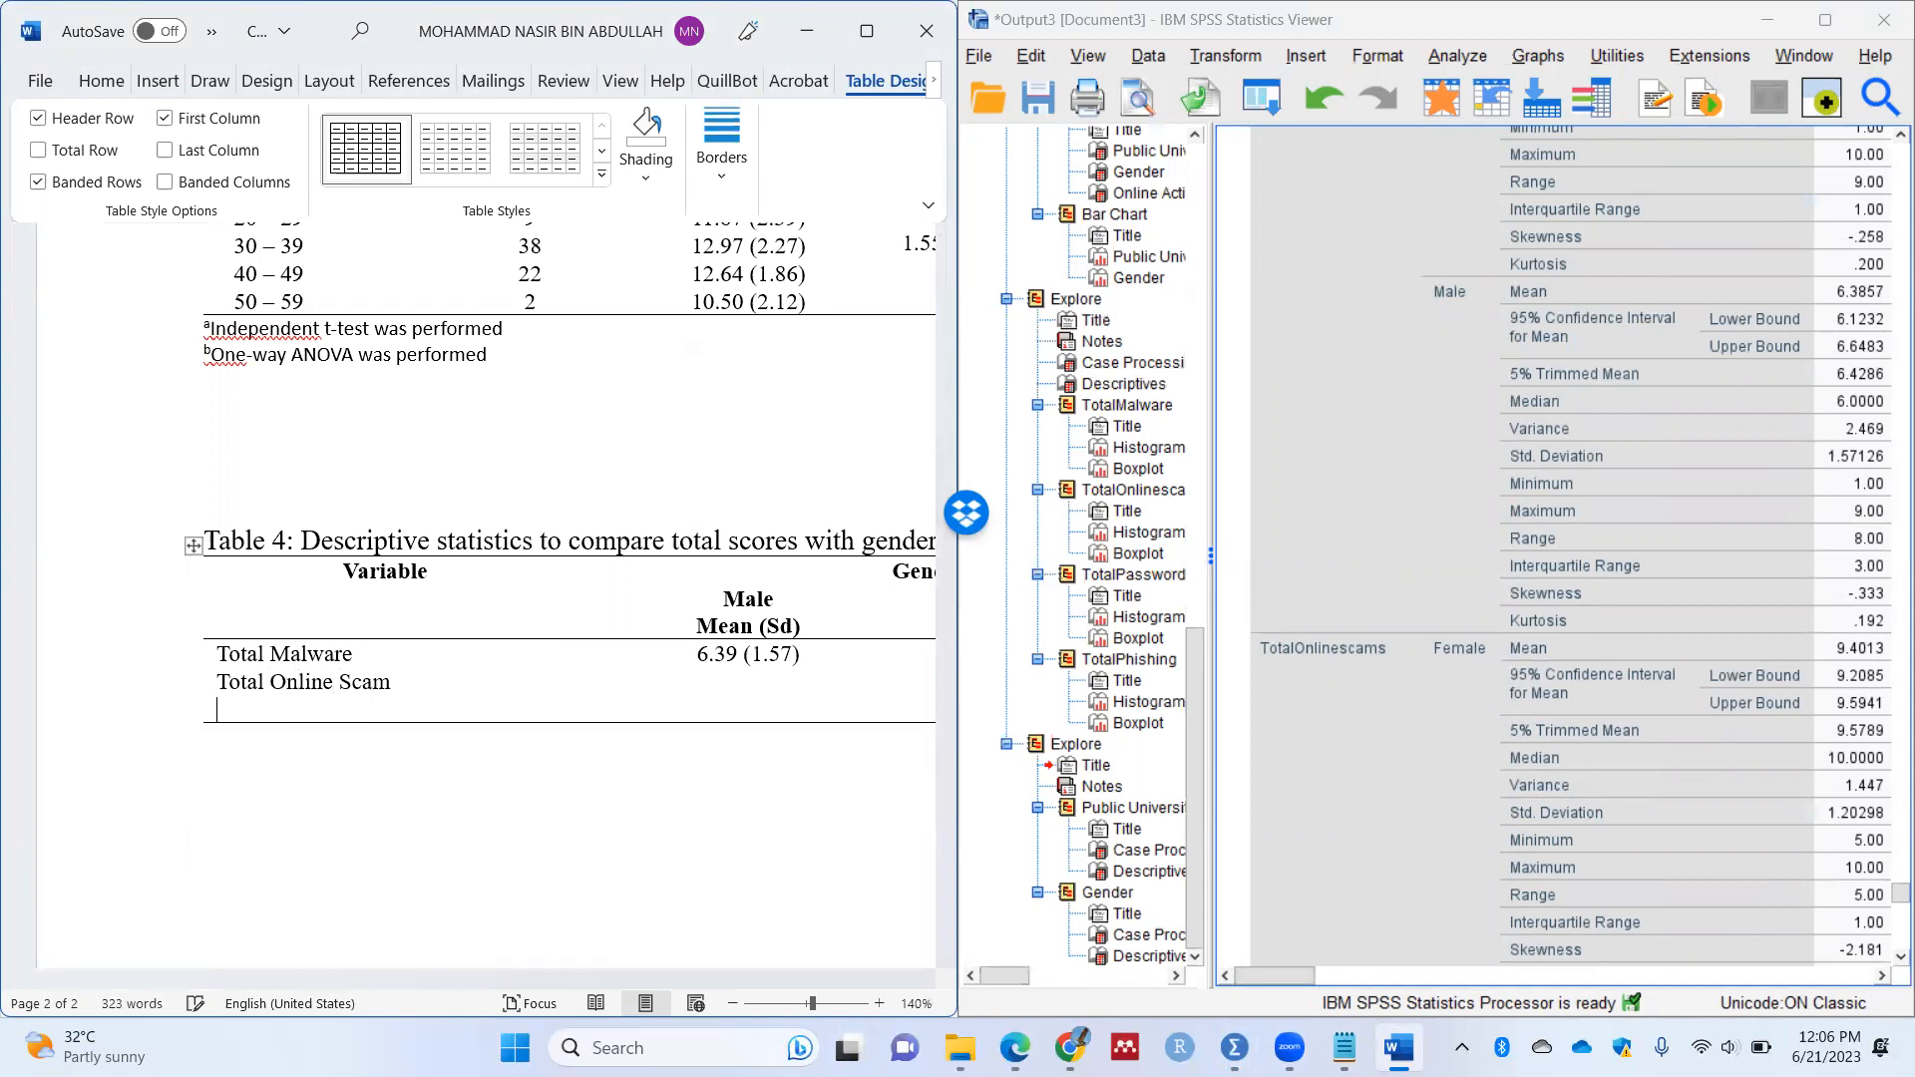
Step: Label the third data row of Table 4 "Total Password Usage", following the variable order in the SPSS output
scroll(1561, 519, "down", 10)
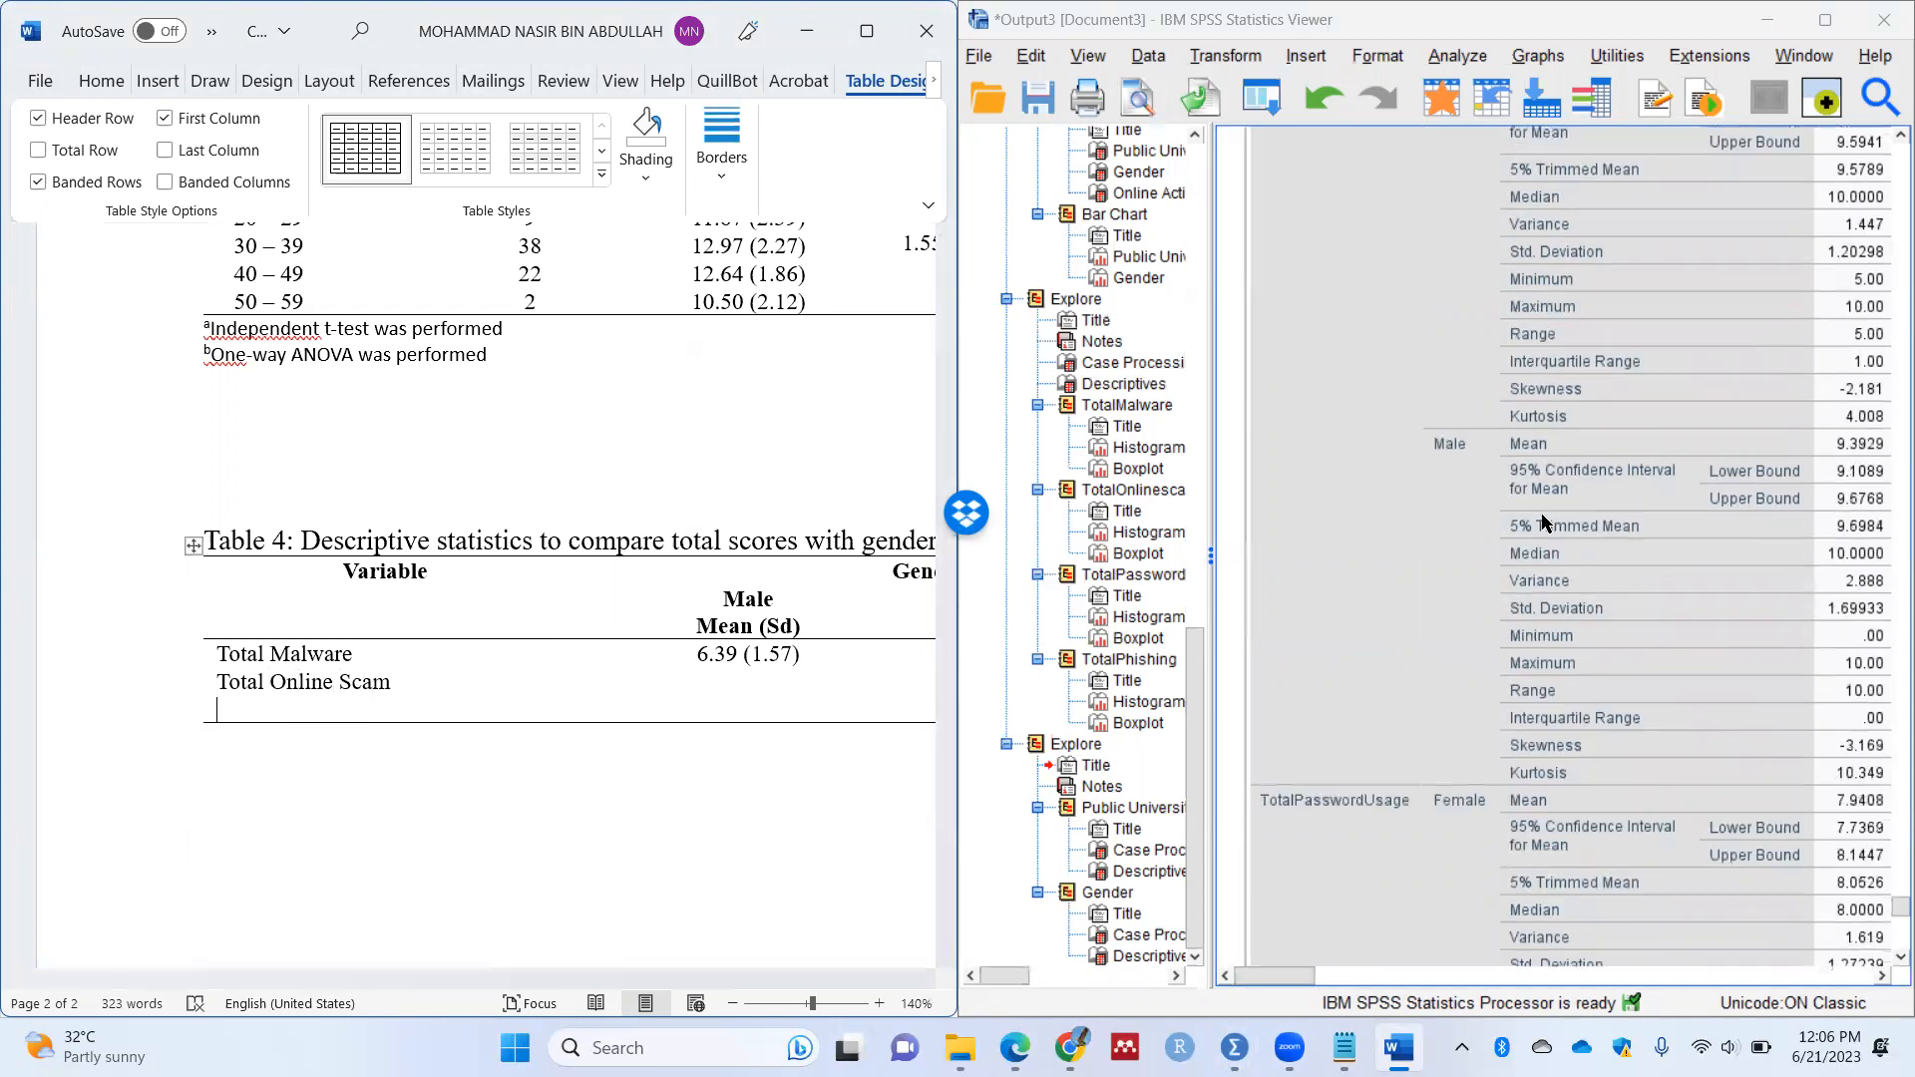
left_click(270, 718)
type("Total Pass")
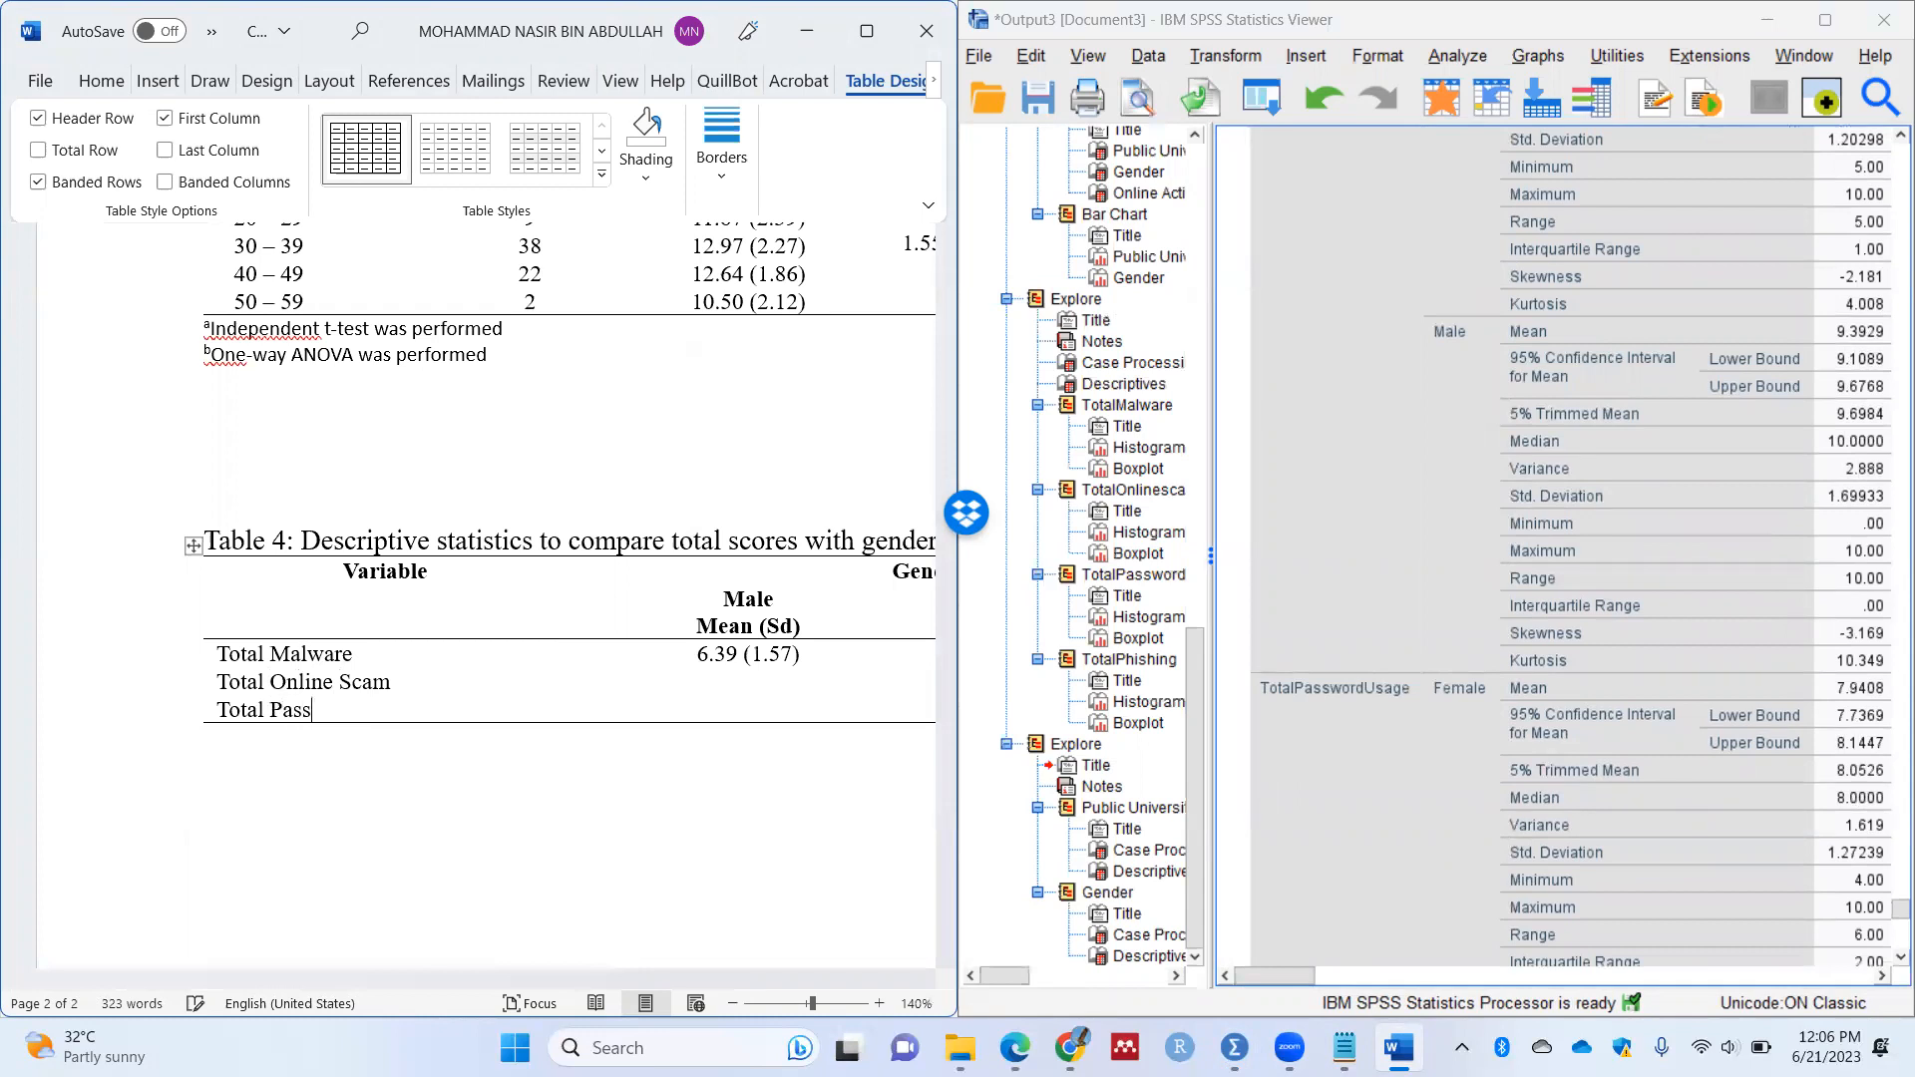
type("word Usage")
Step: Add a row at the end of Table 4 and label it "Total Phishing"
key("Tab")
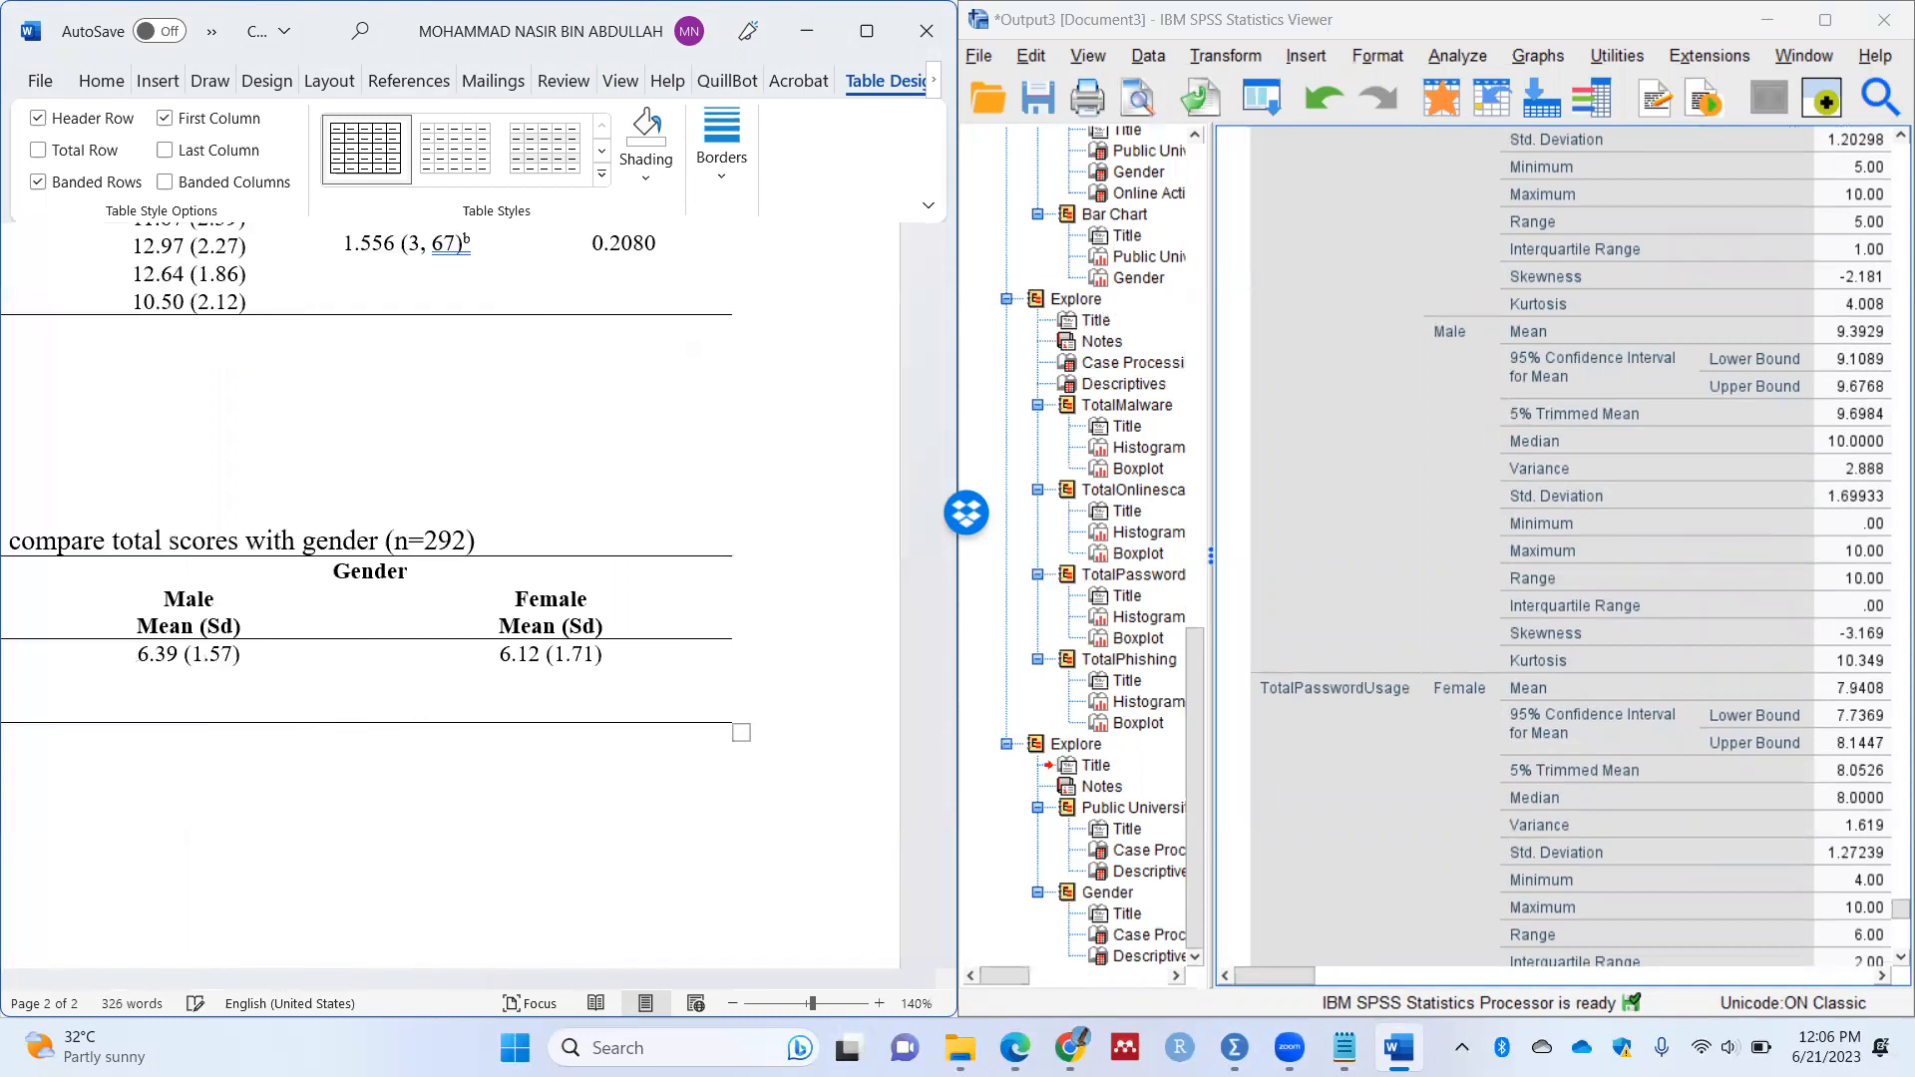
key("Return")
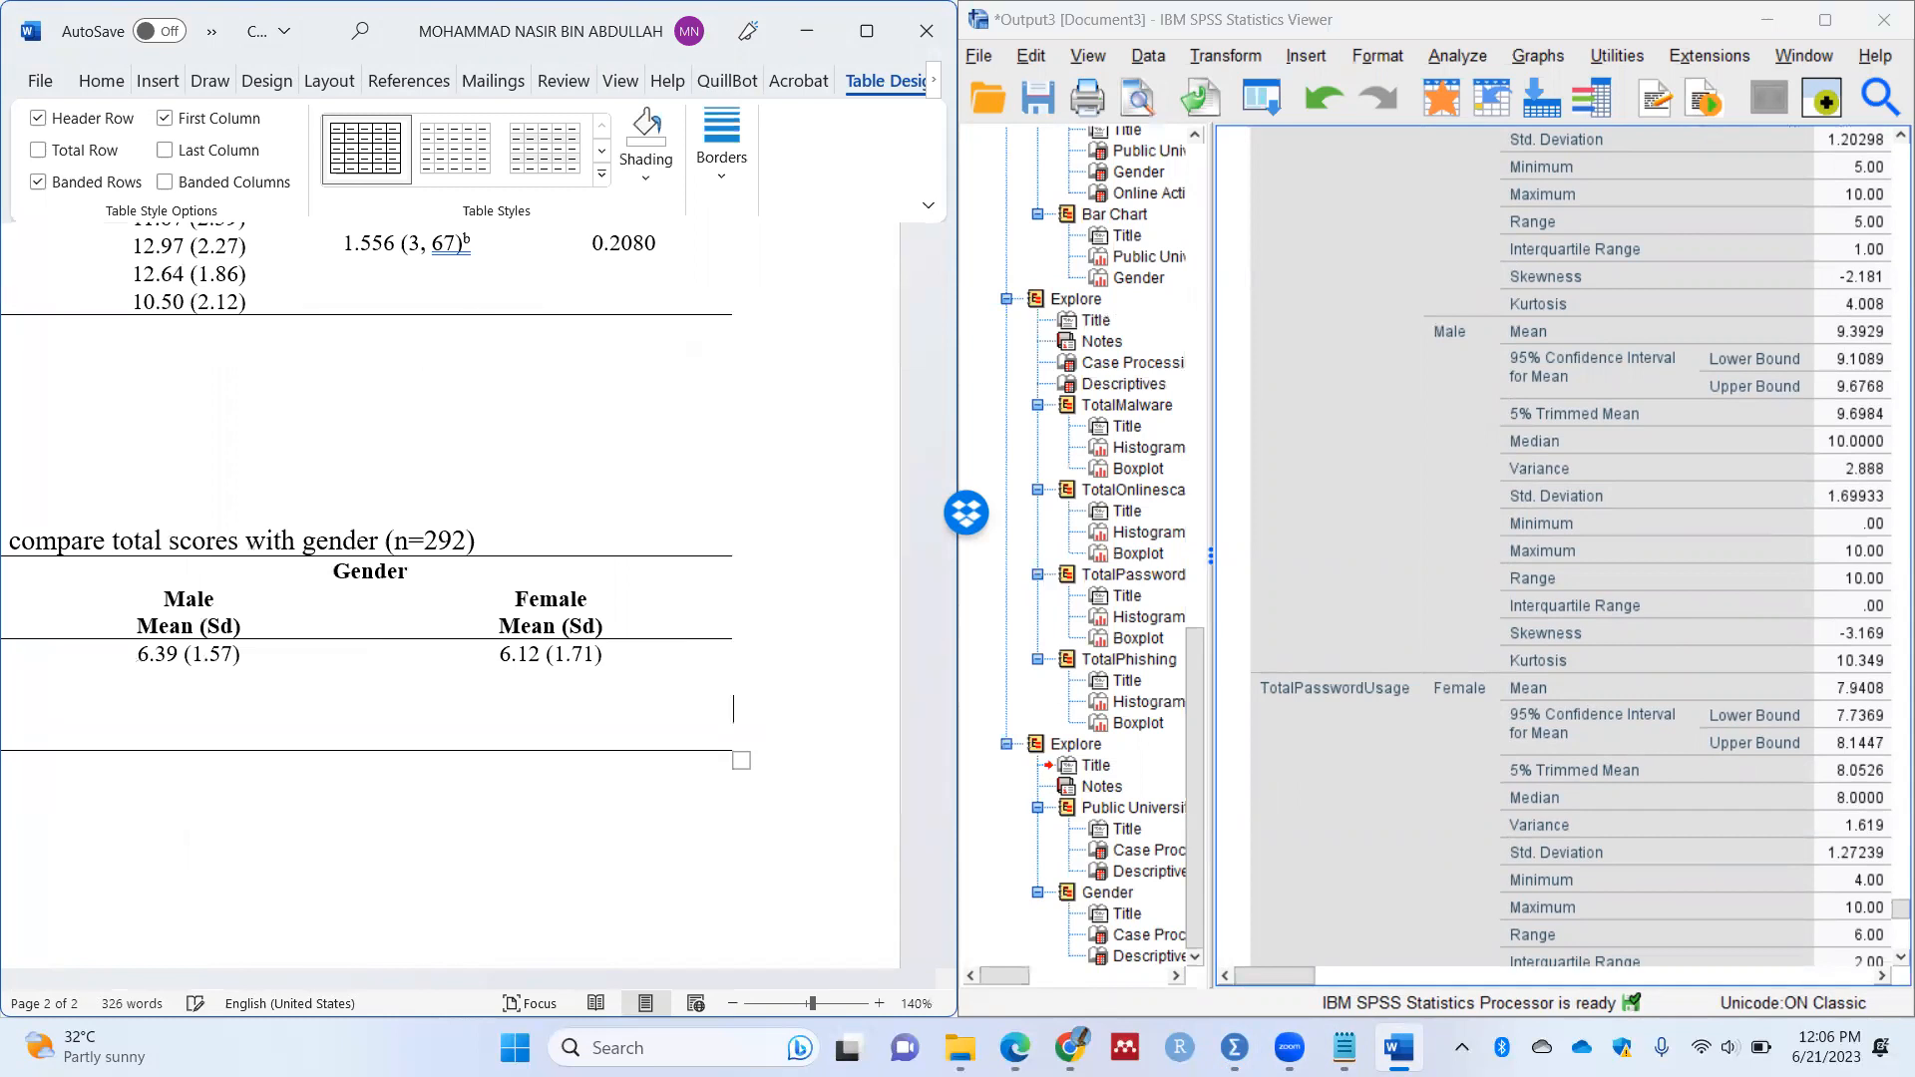
left_click_drag(435, 979, 149, 945)
scroll(1410, 581, "down", 10)
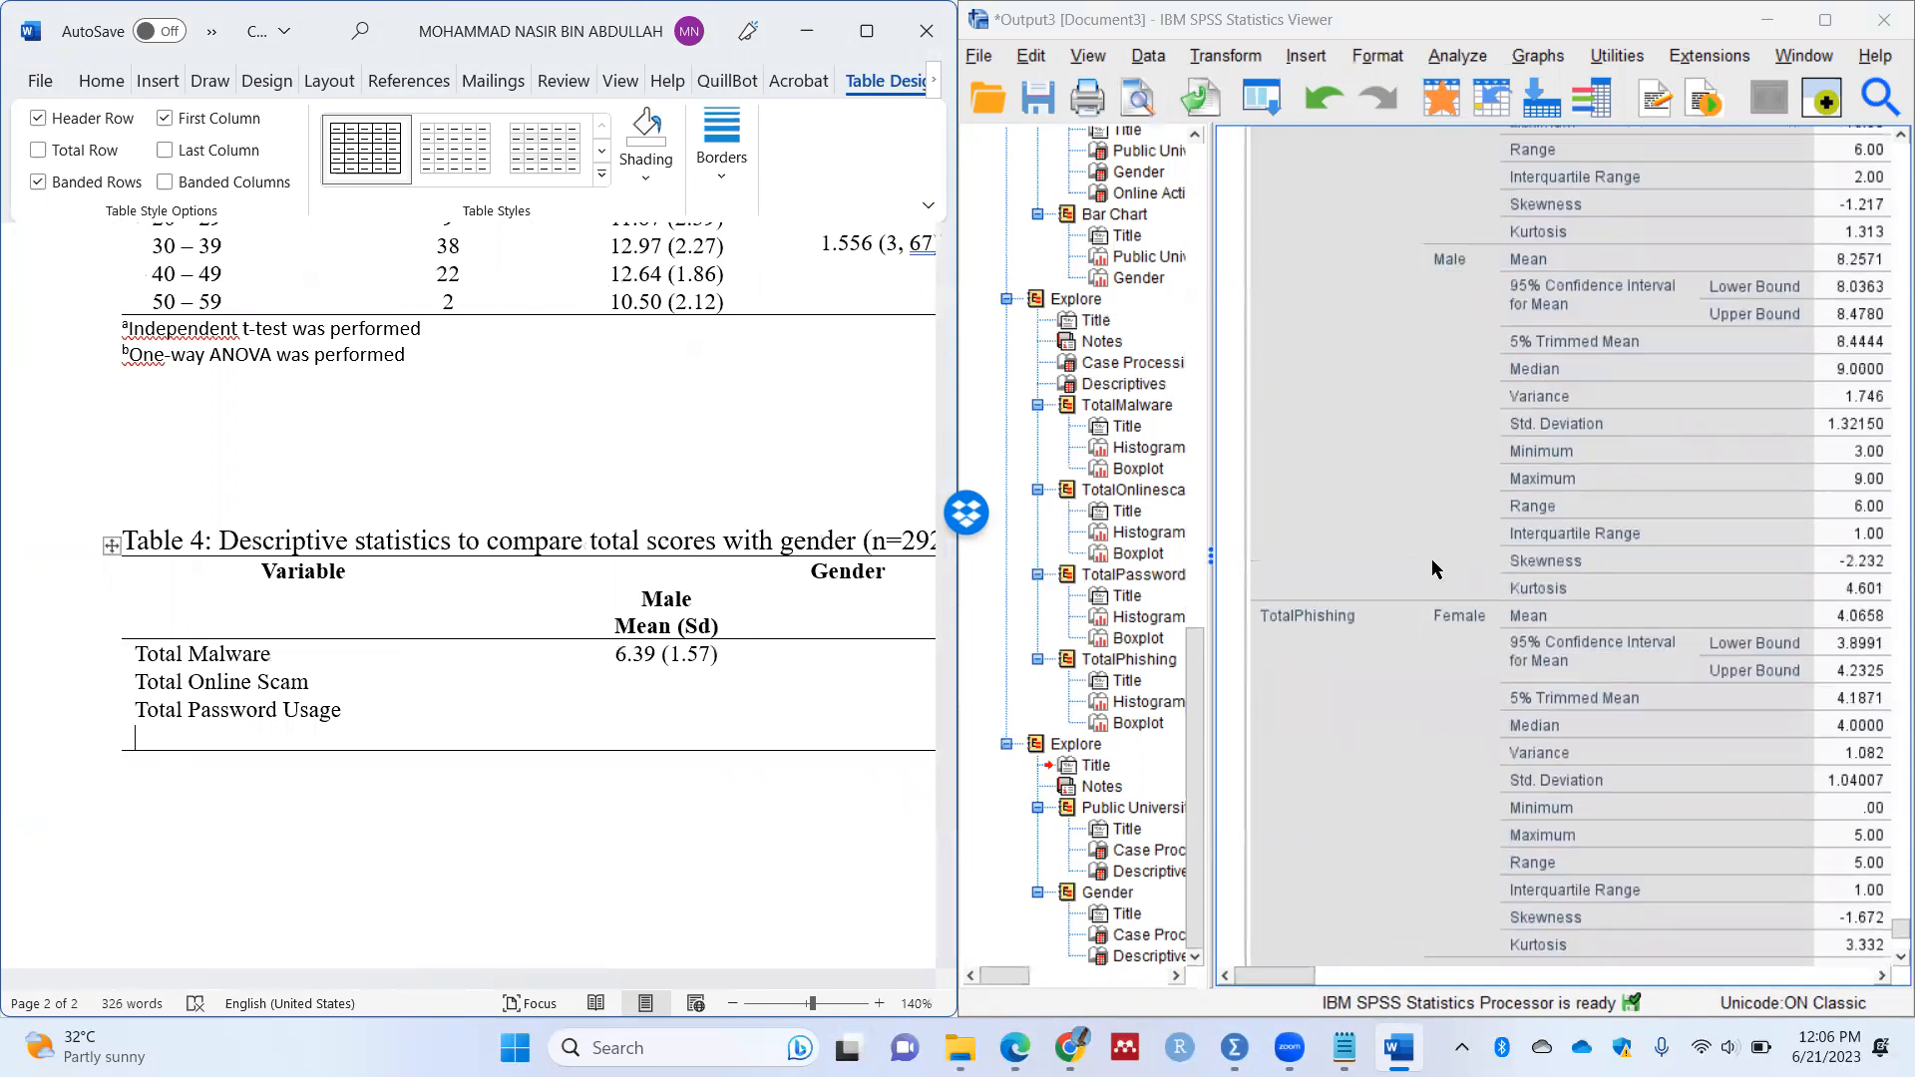
type("Total Phishing")
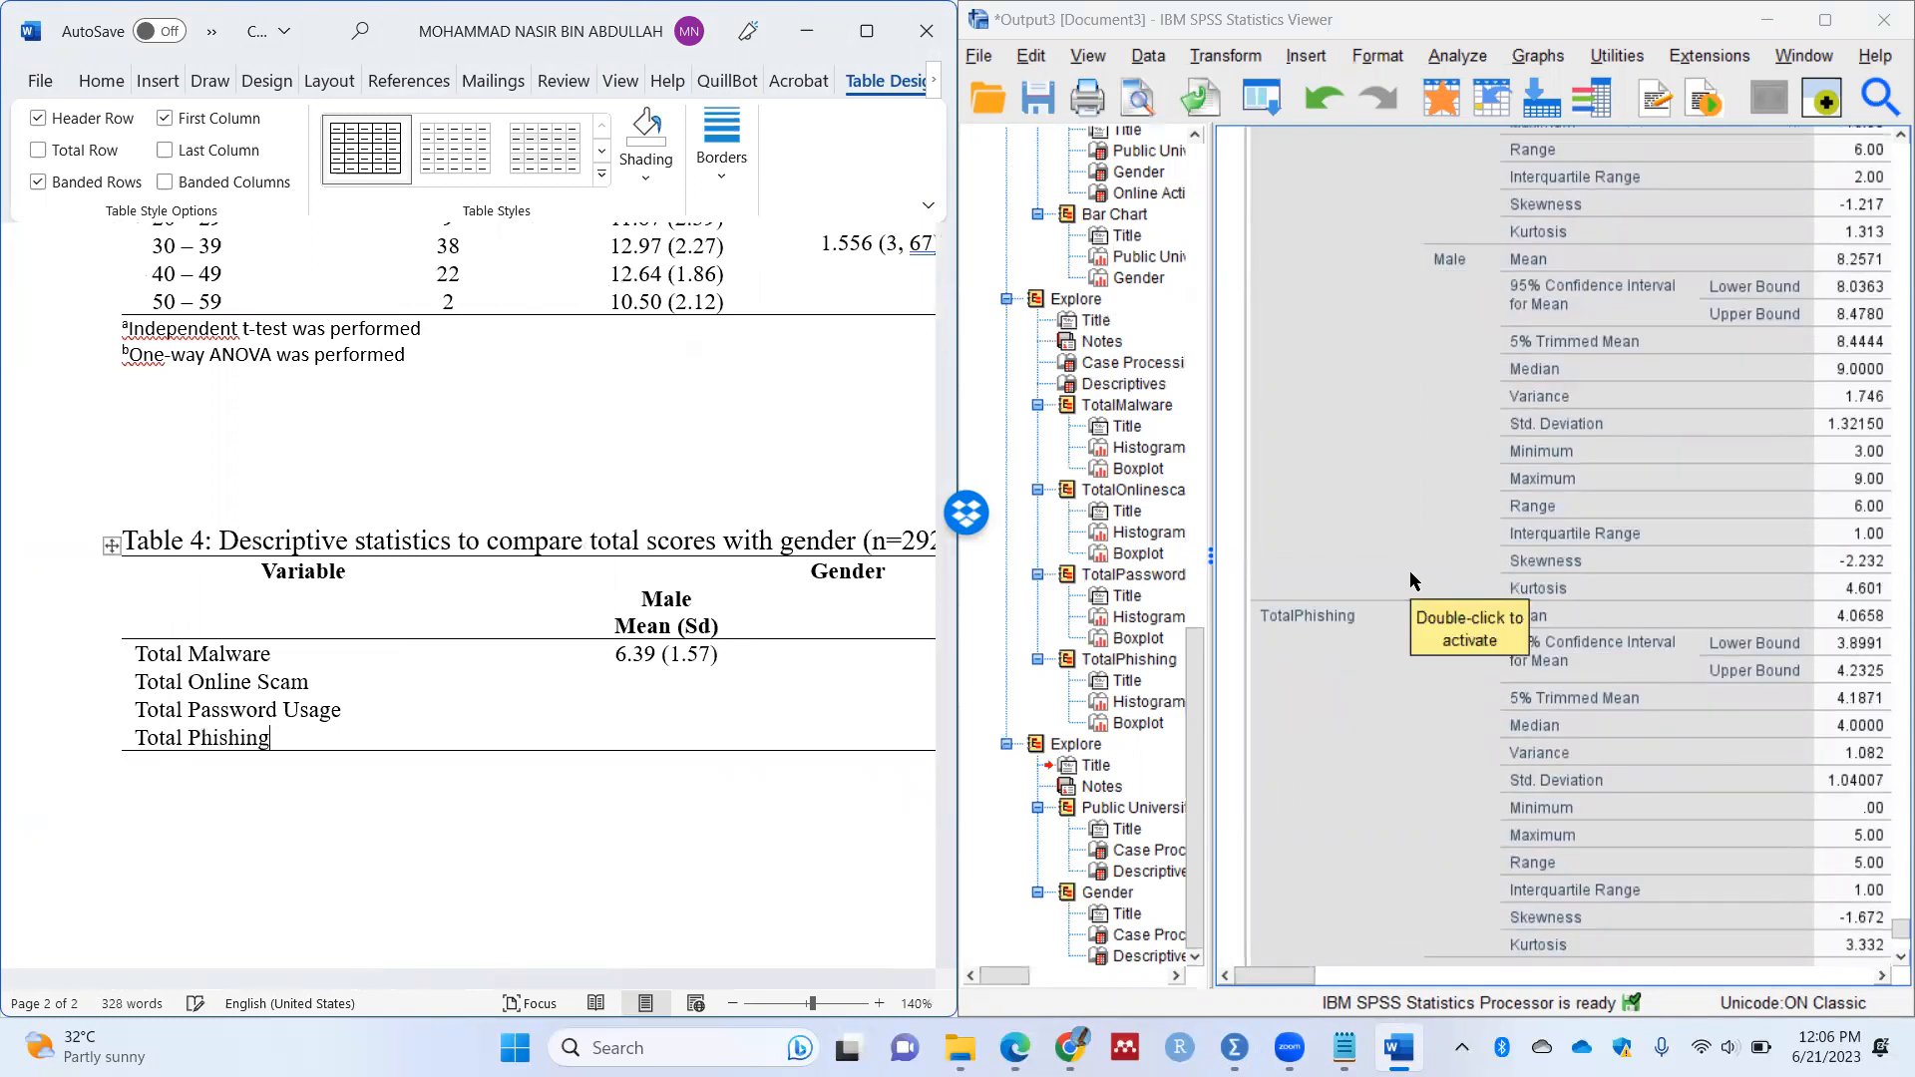
Step: Center the Male and Female cells in all four data rows of Table 4 and maximize the report window
left_click(678, 686)
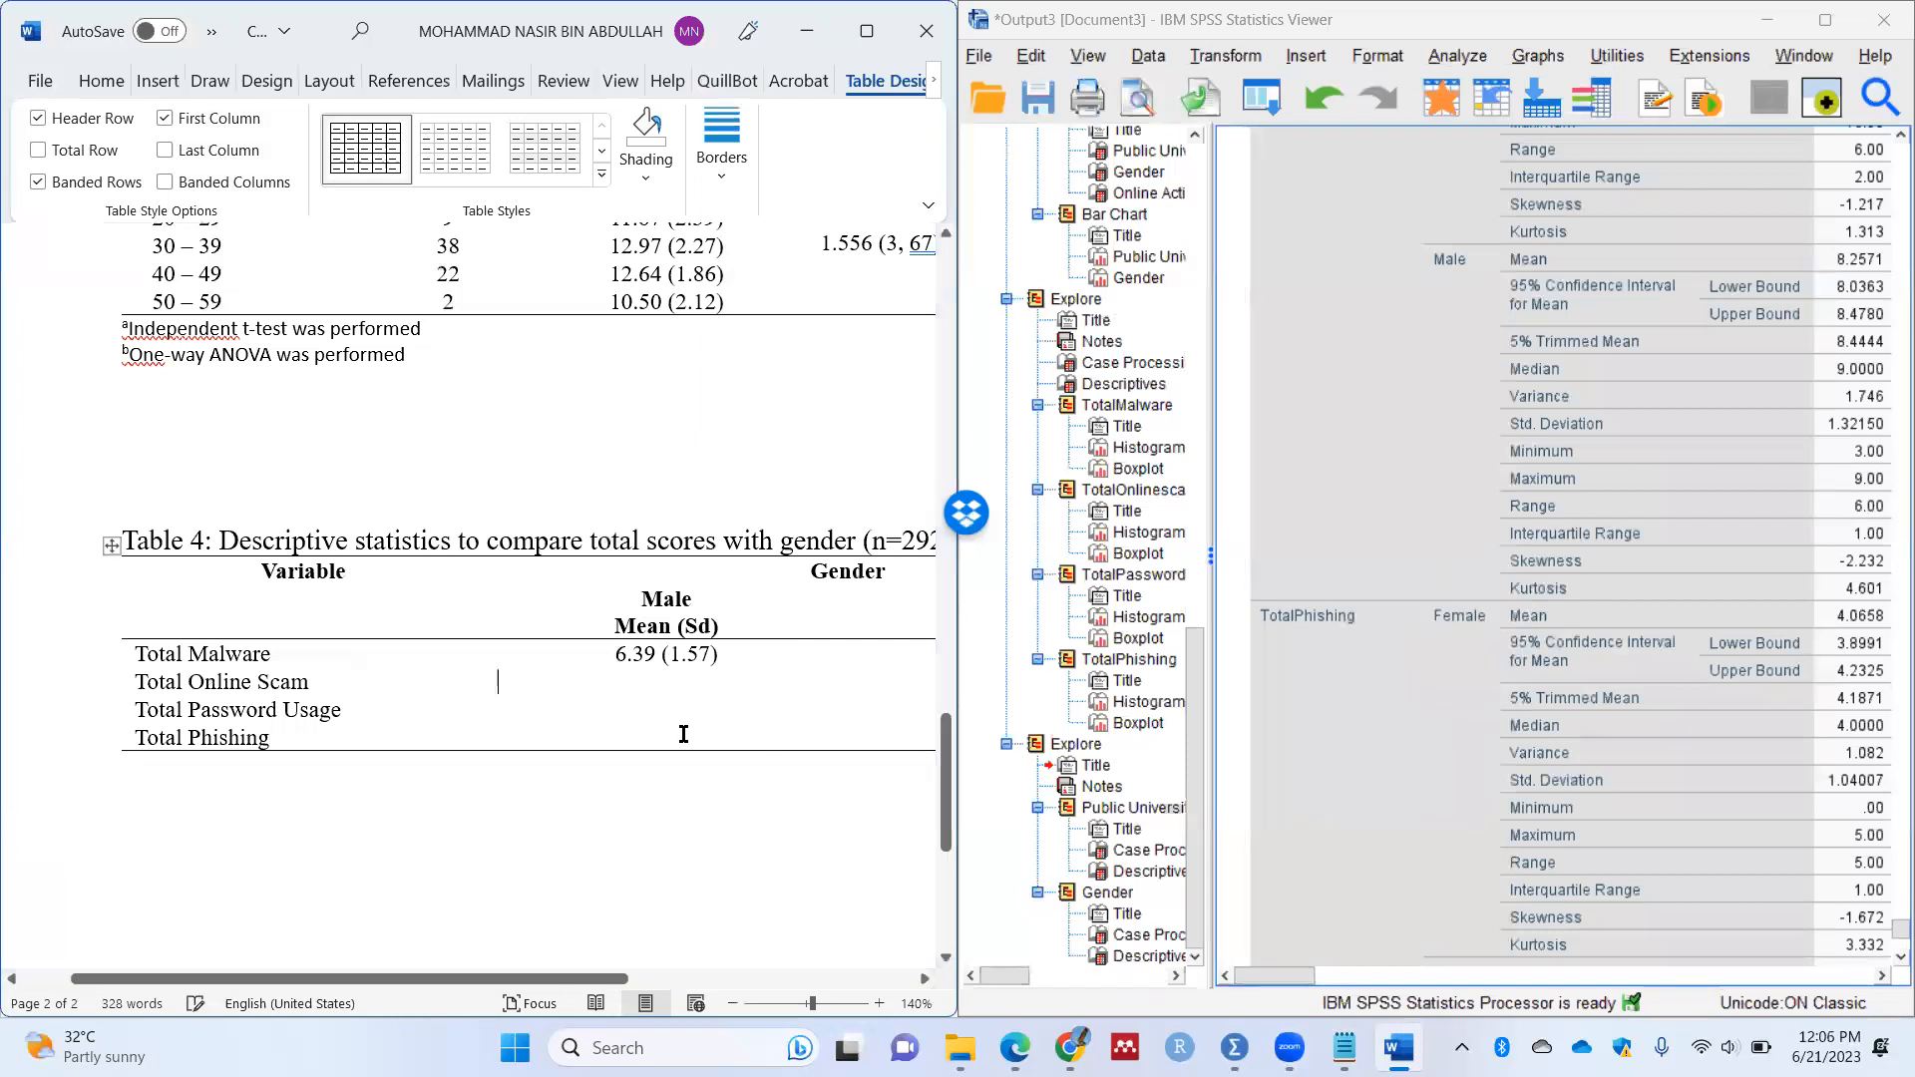
left_click(699, 654)
left_click(748, 657)
left_click_drag(604, 654, 808, 749)
left_click(101, 81)
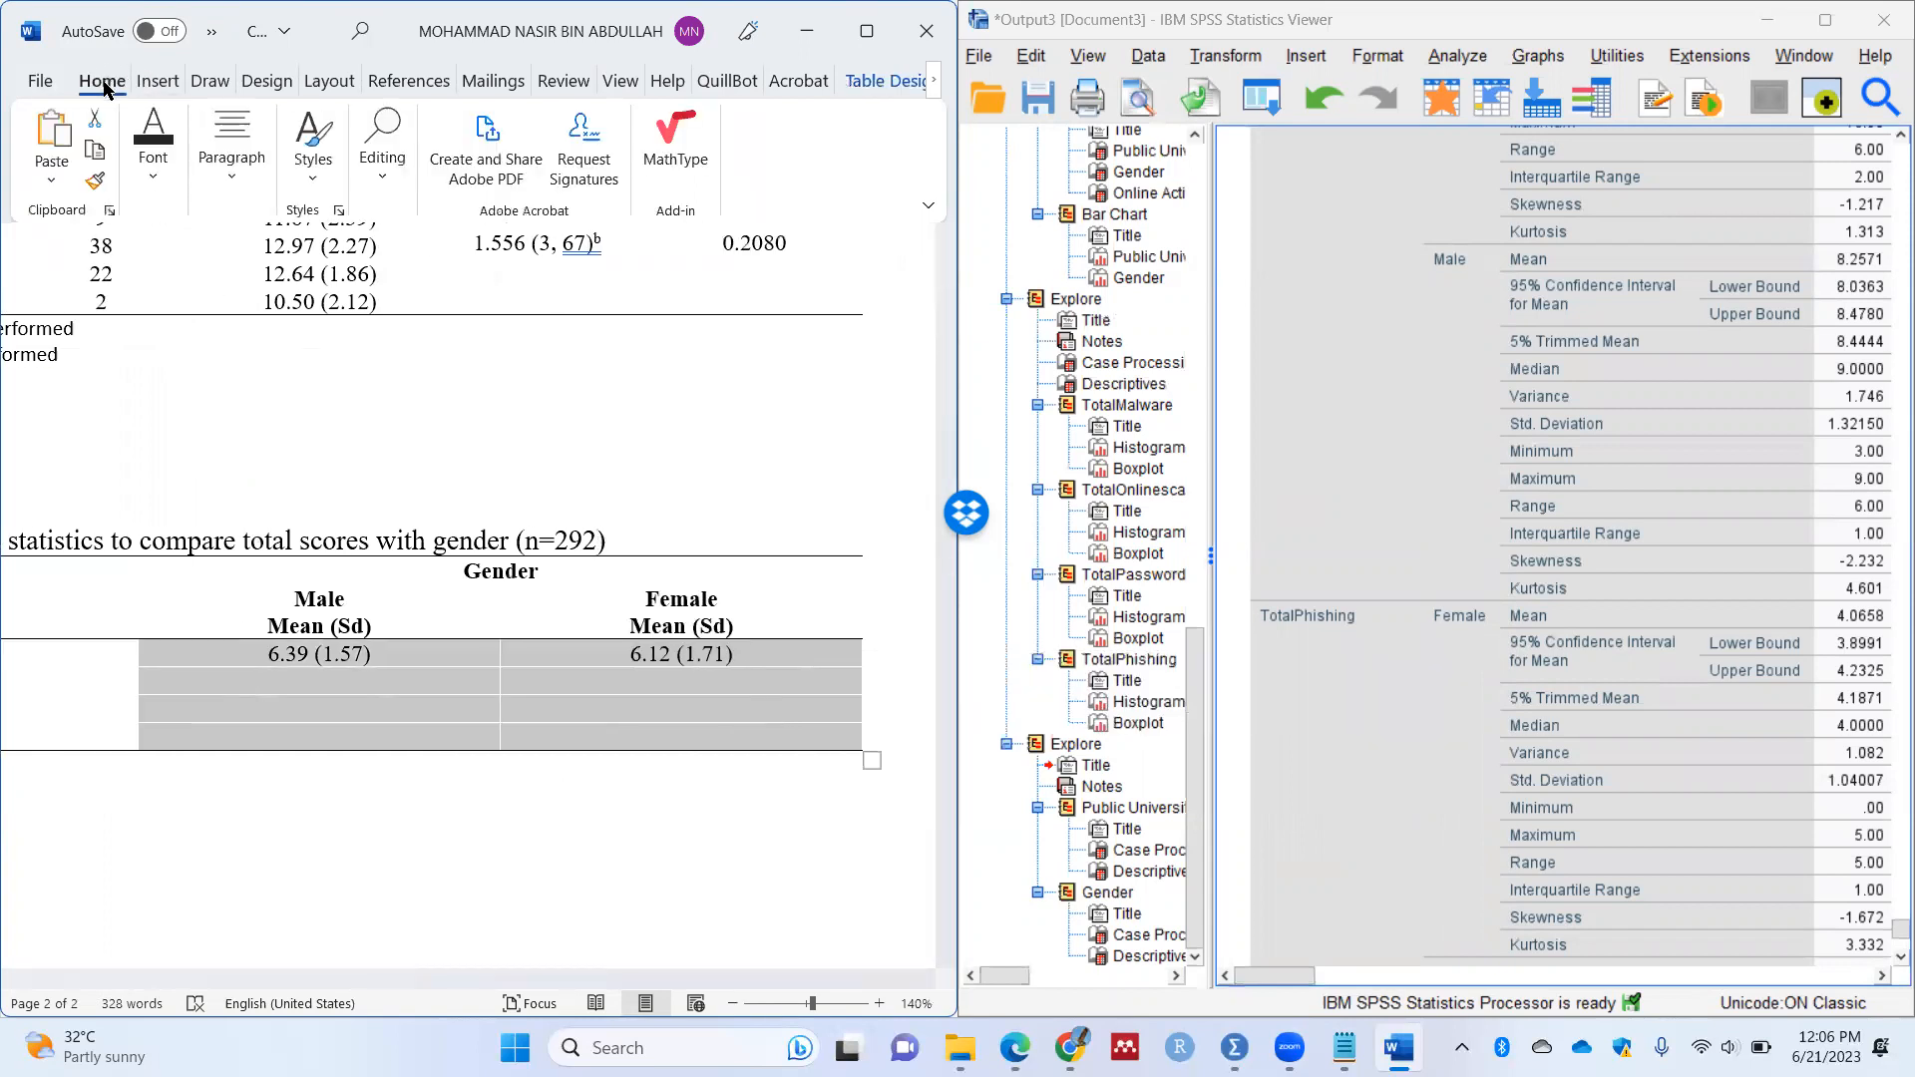
left_click(248, 177)
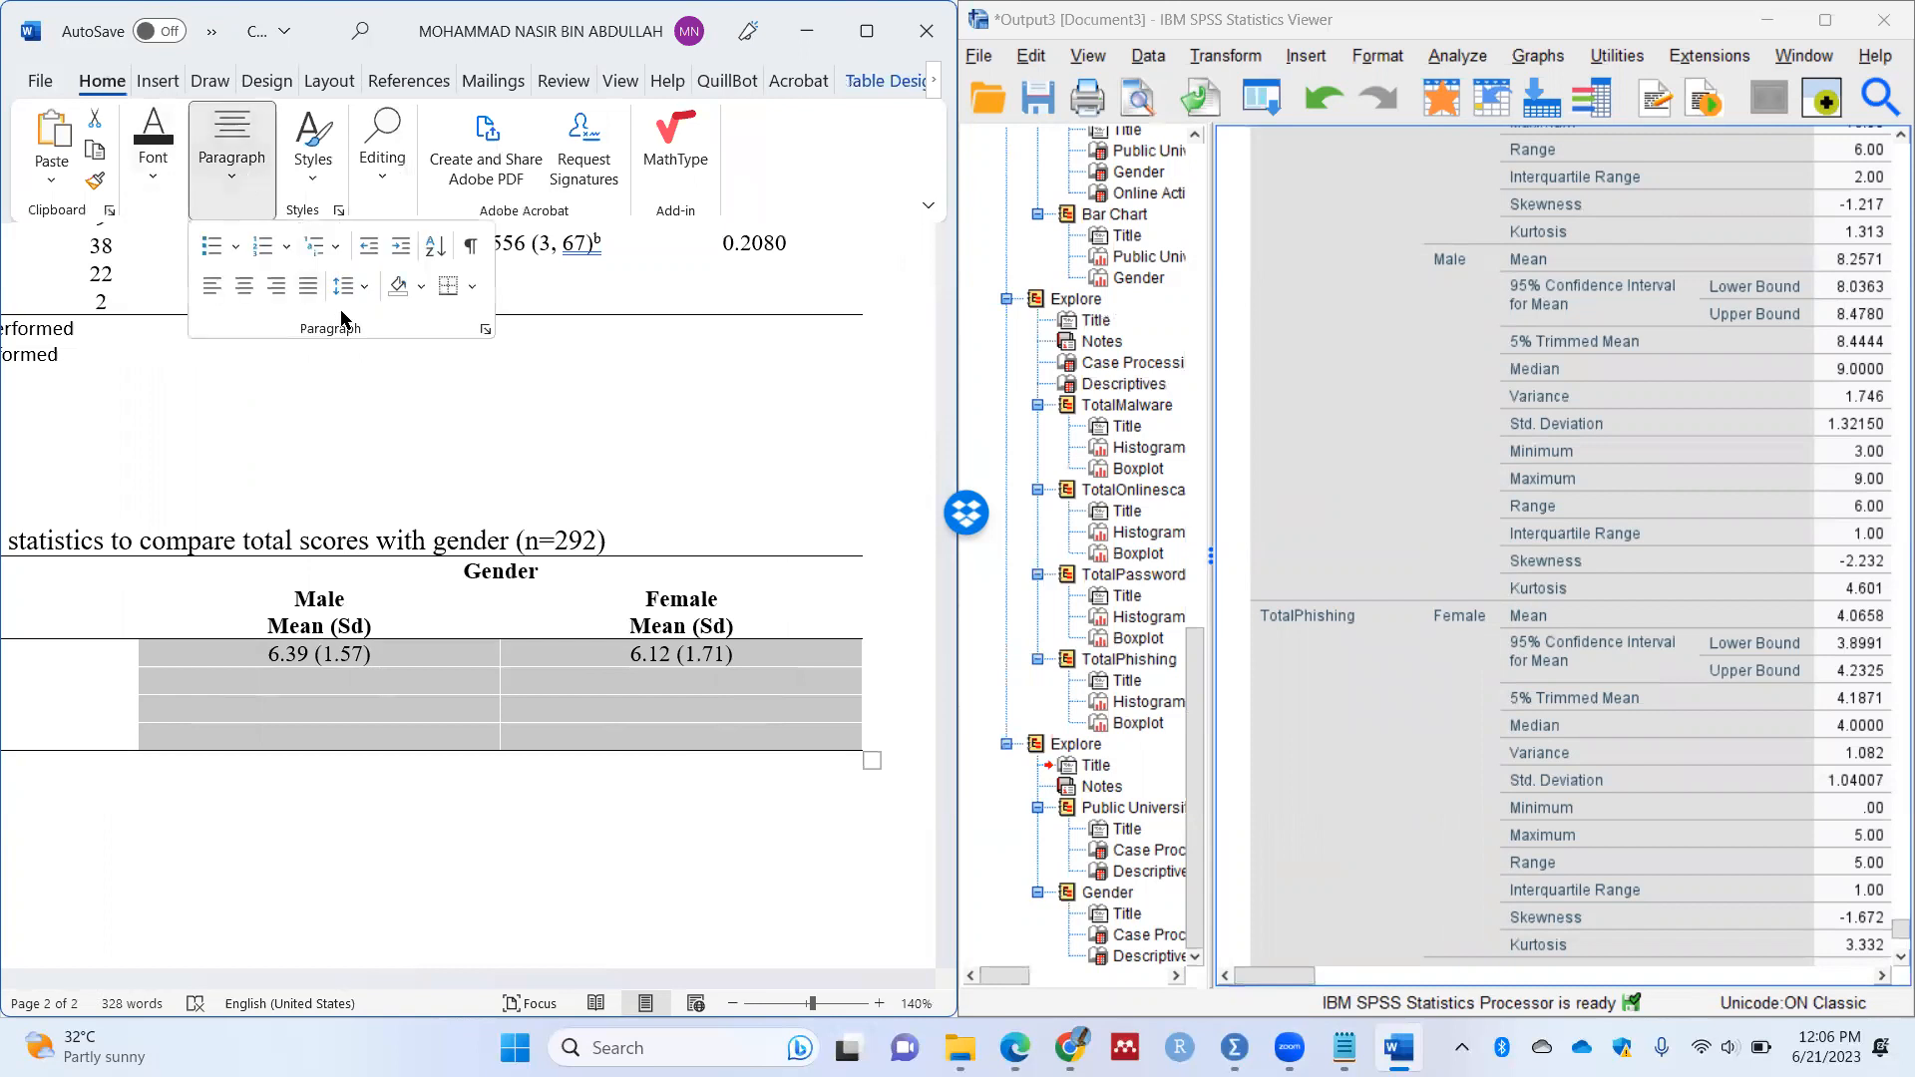
left_click(247, 287)
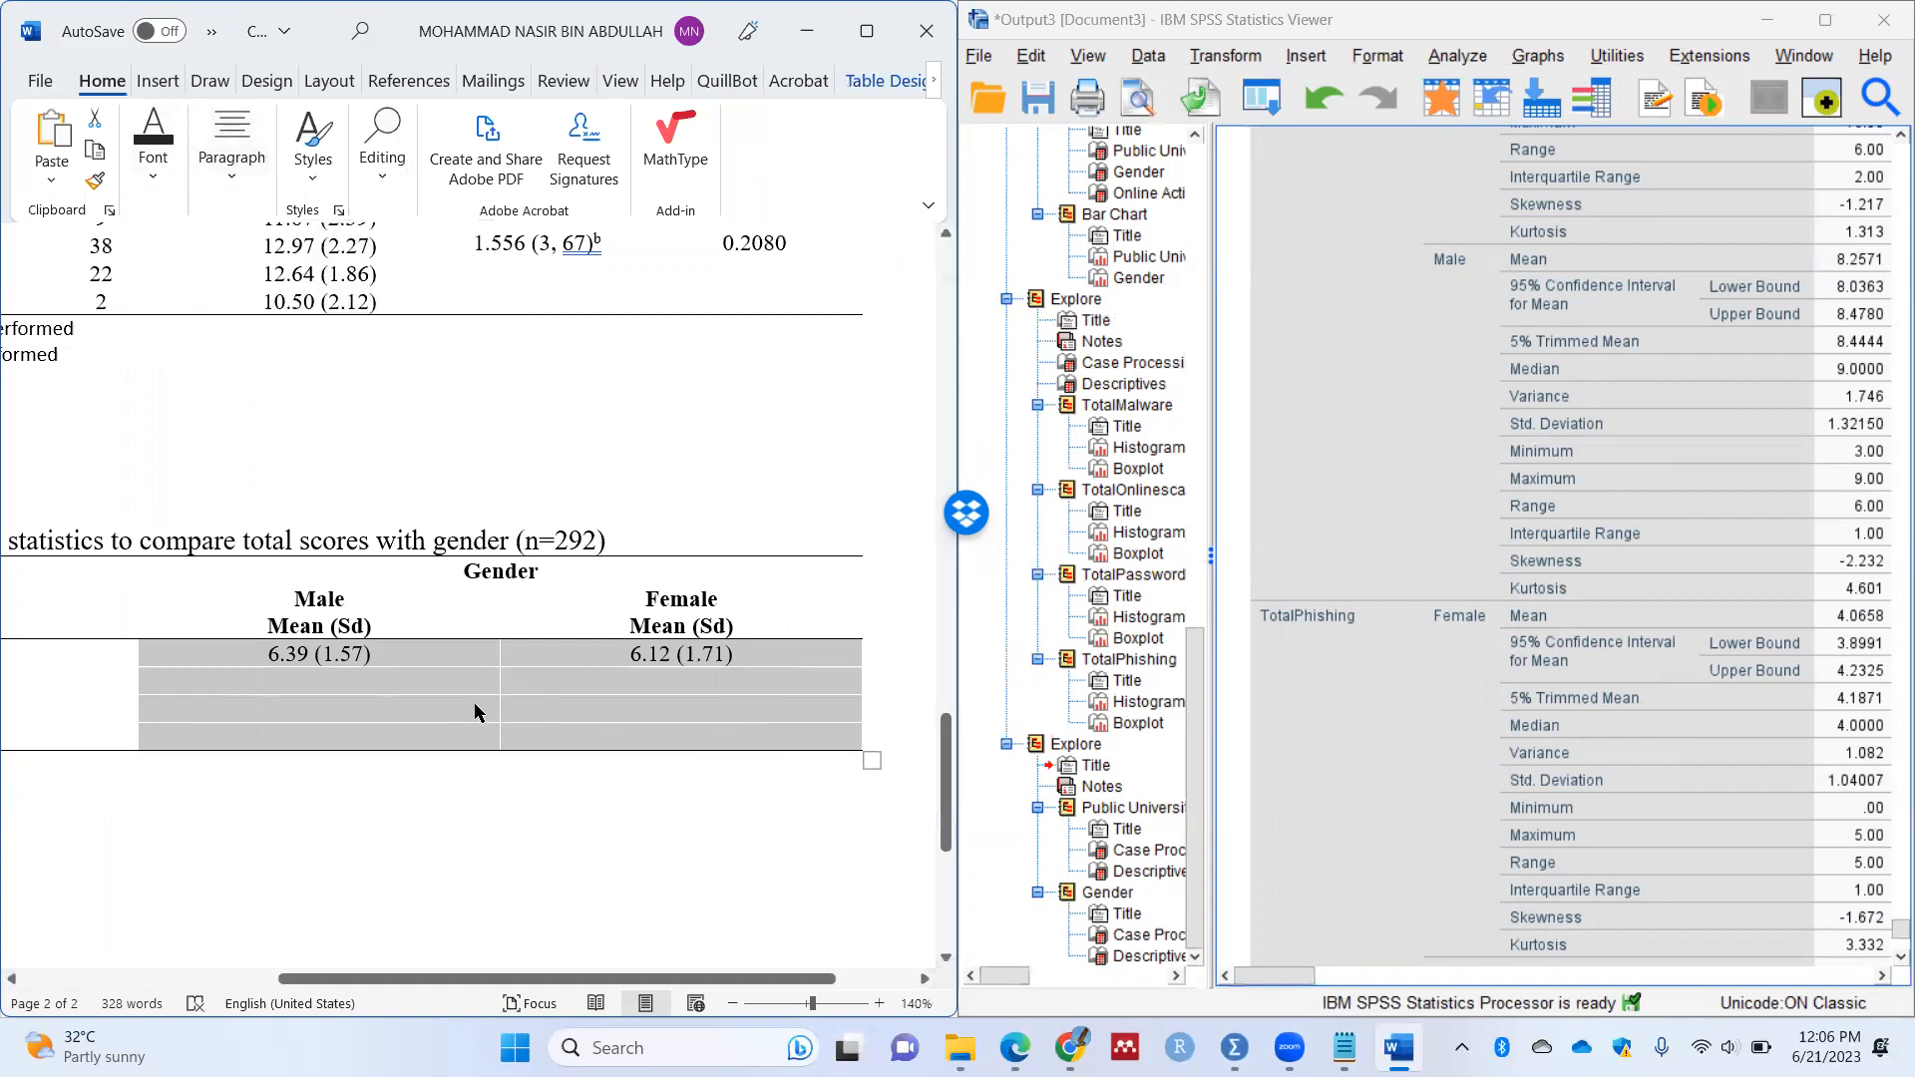
left_click(475, 716)
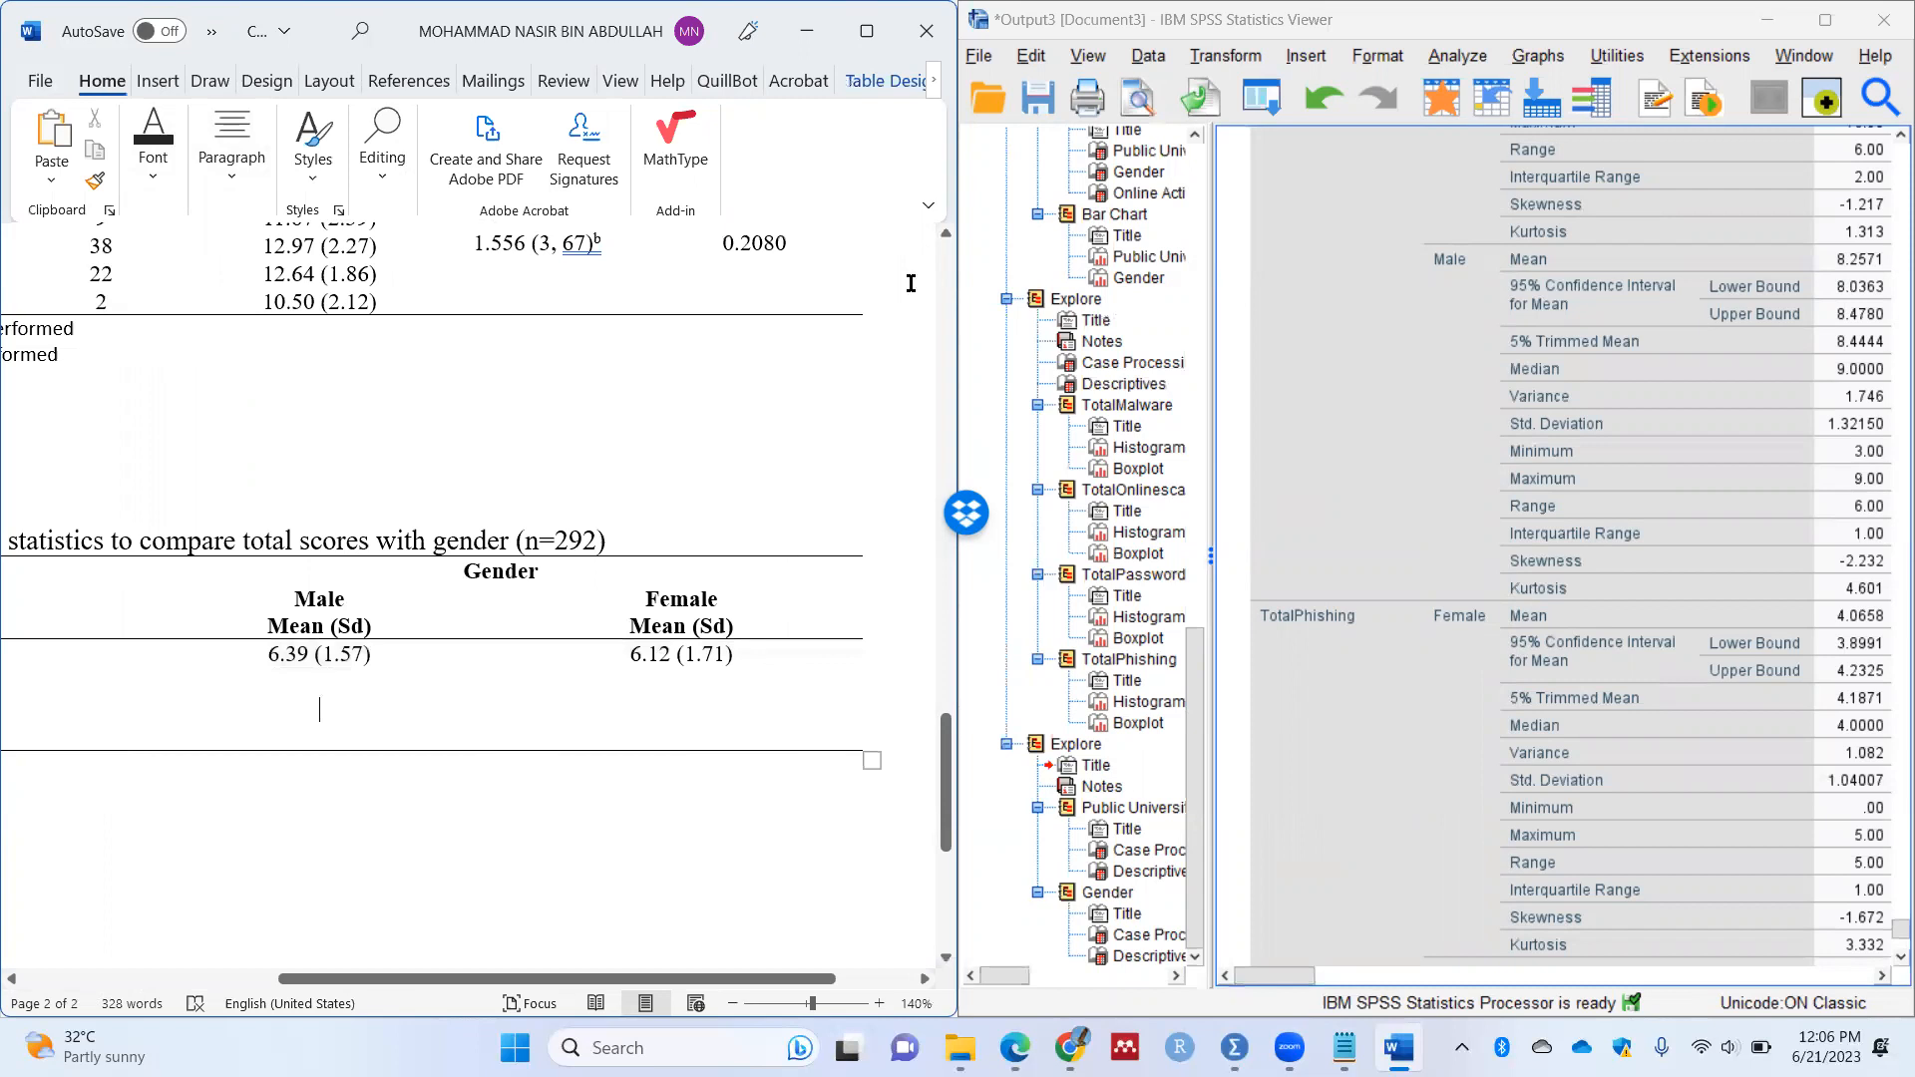
left_click(866, 31)
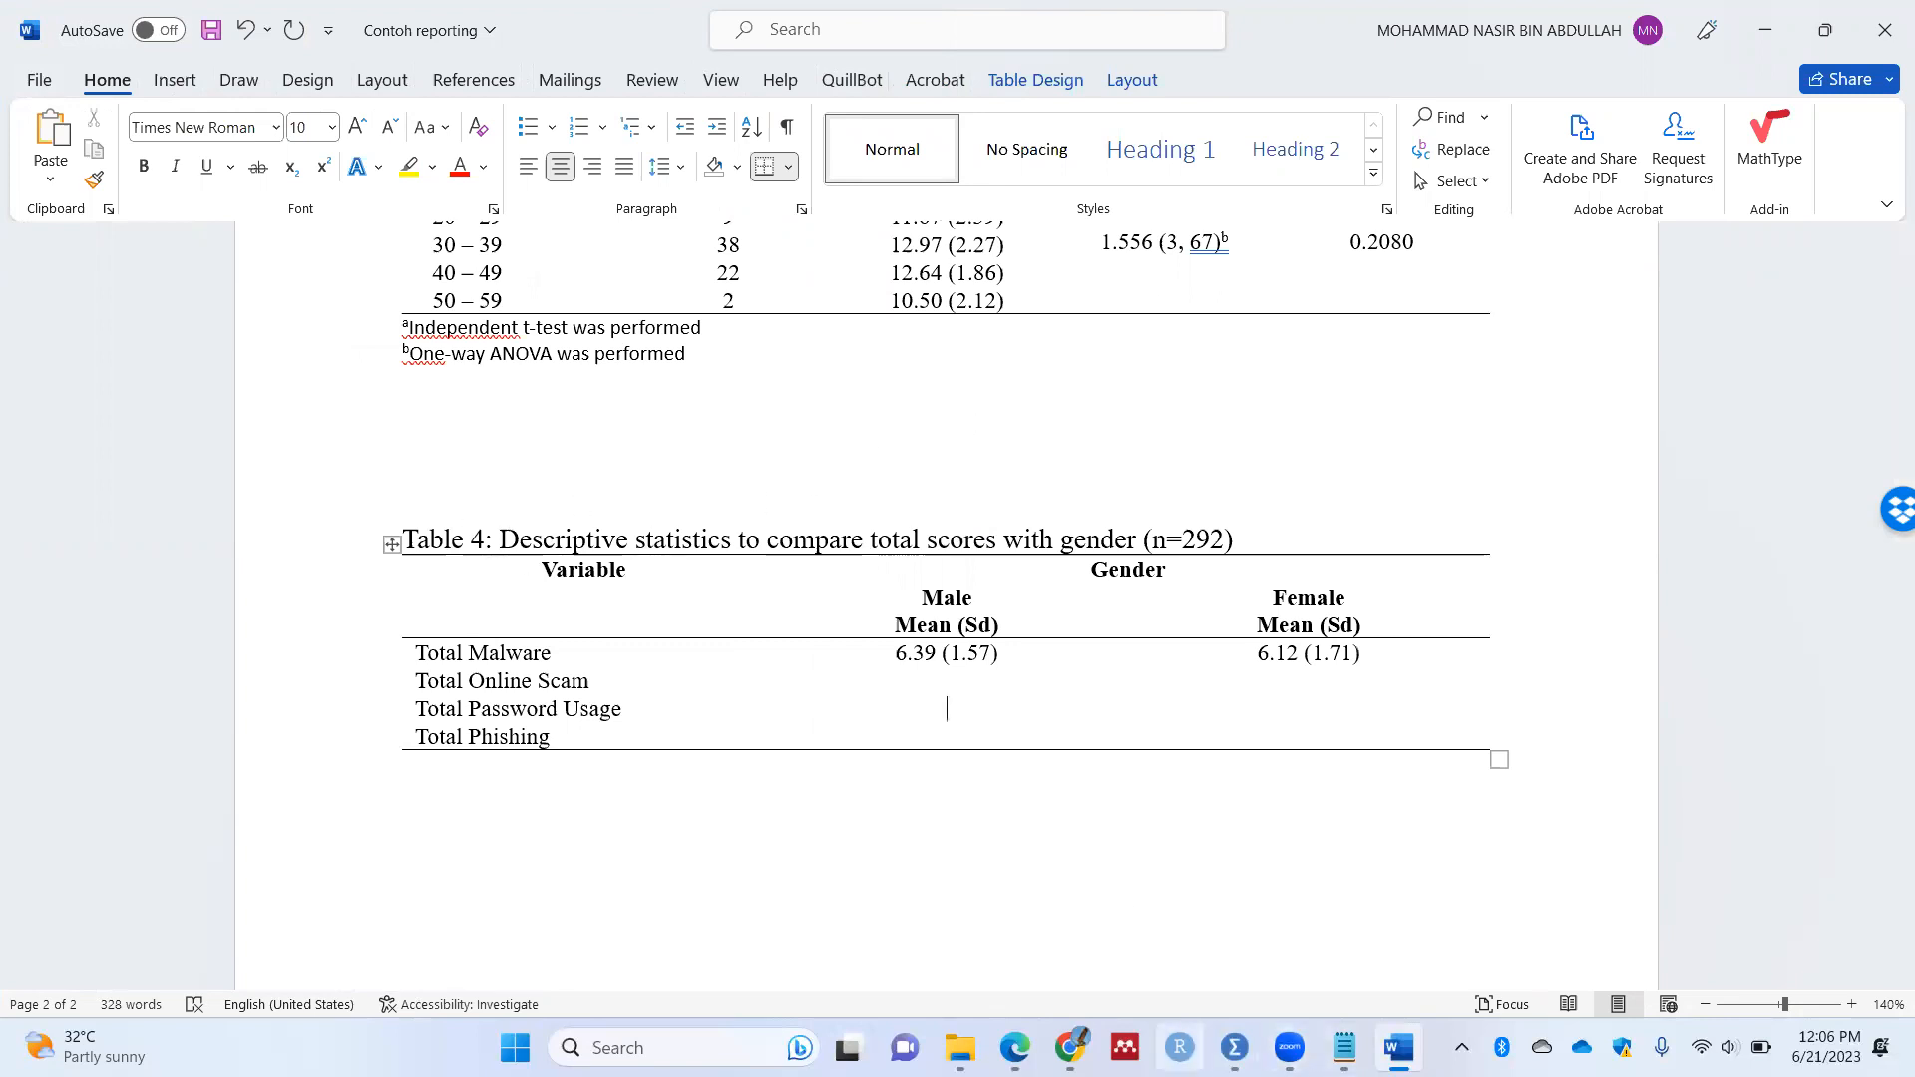
Step: Switch to the SPSS Data Editor and place it beside the Word report window
mouse_move(1235, 1047)
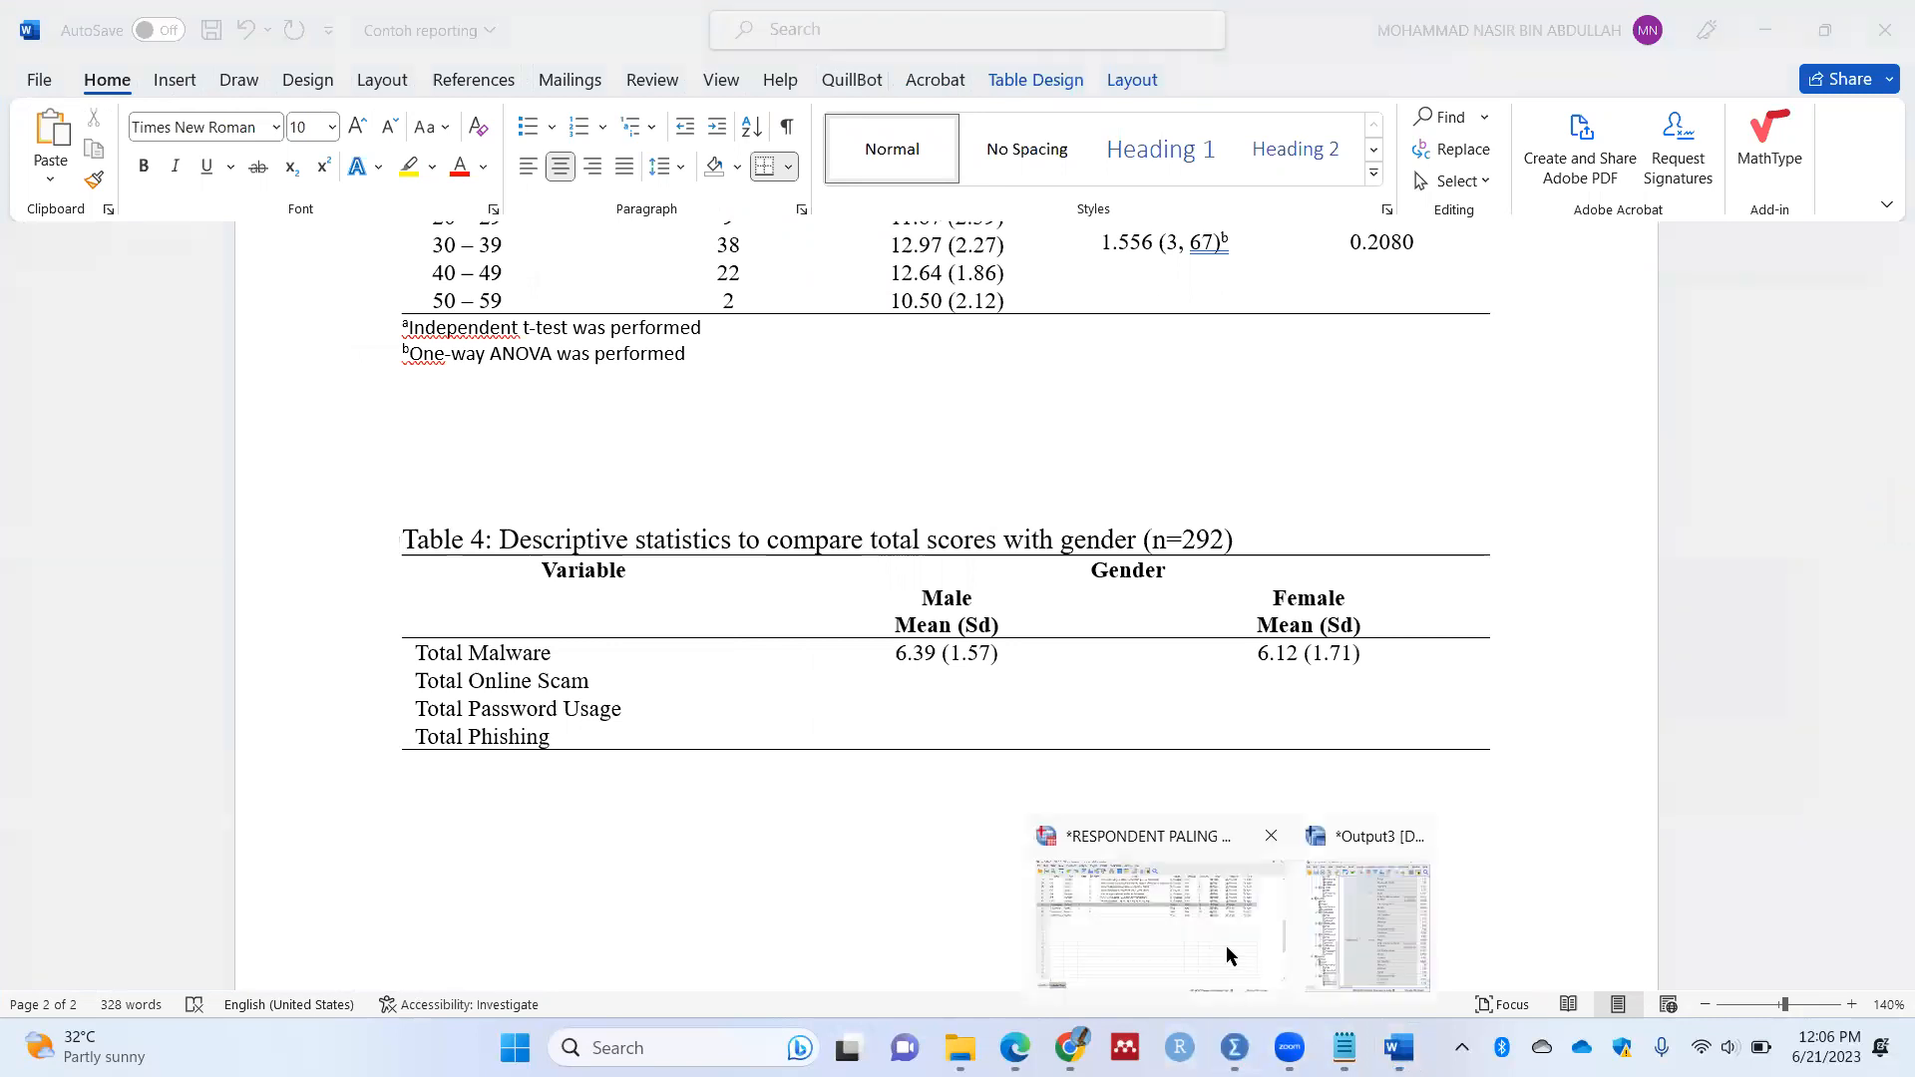
left_click(1231, 957)
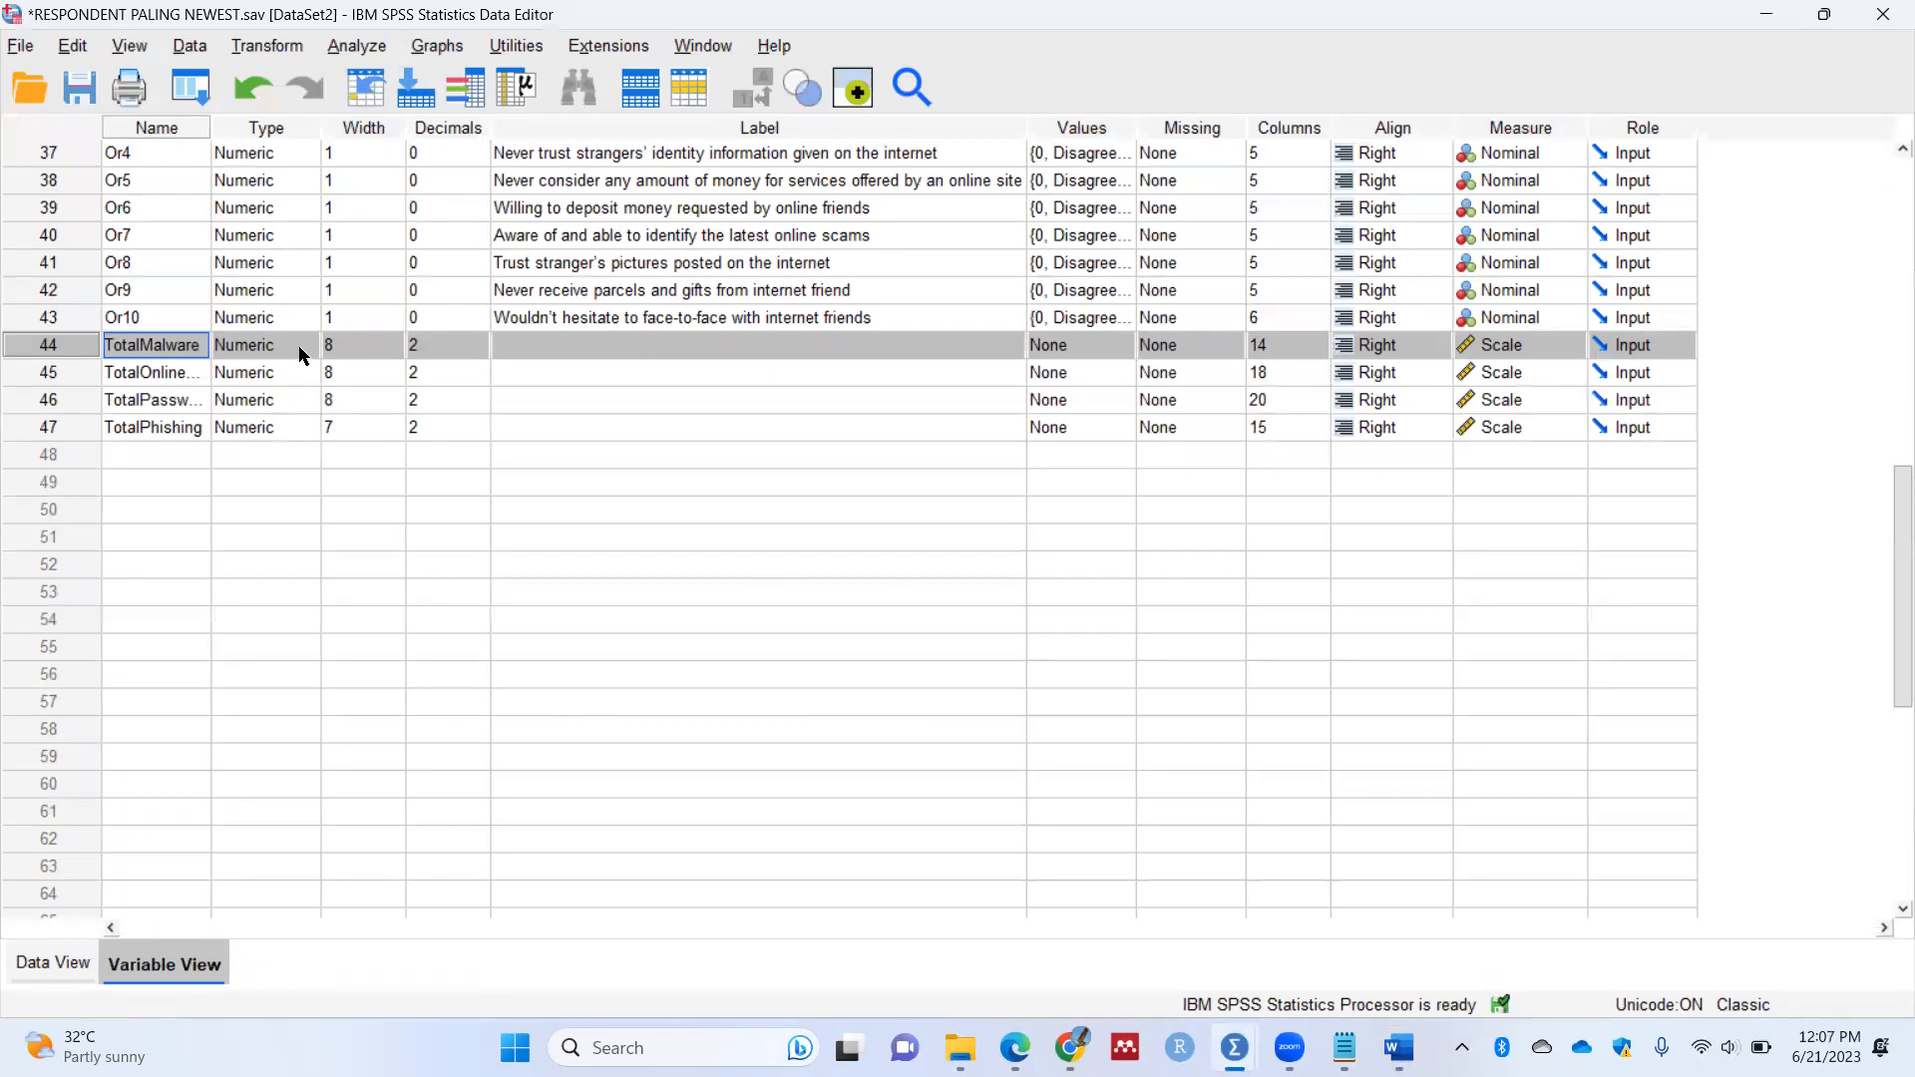
left_click(763, 67)
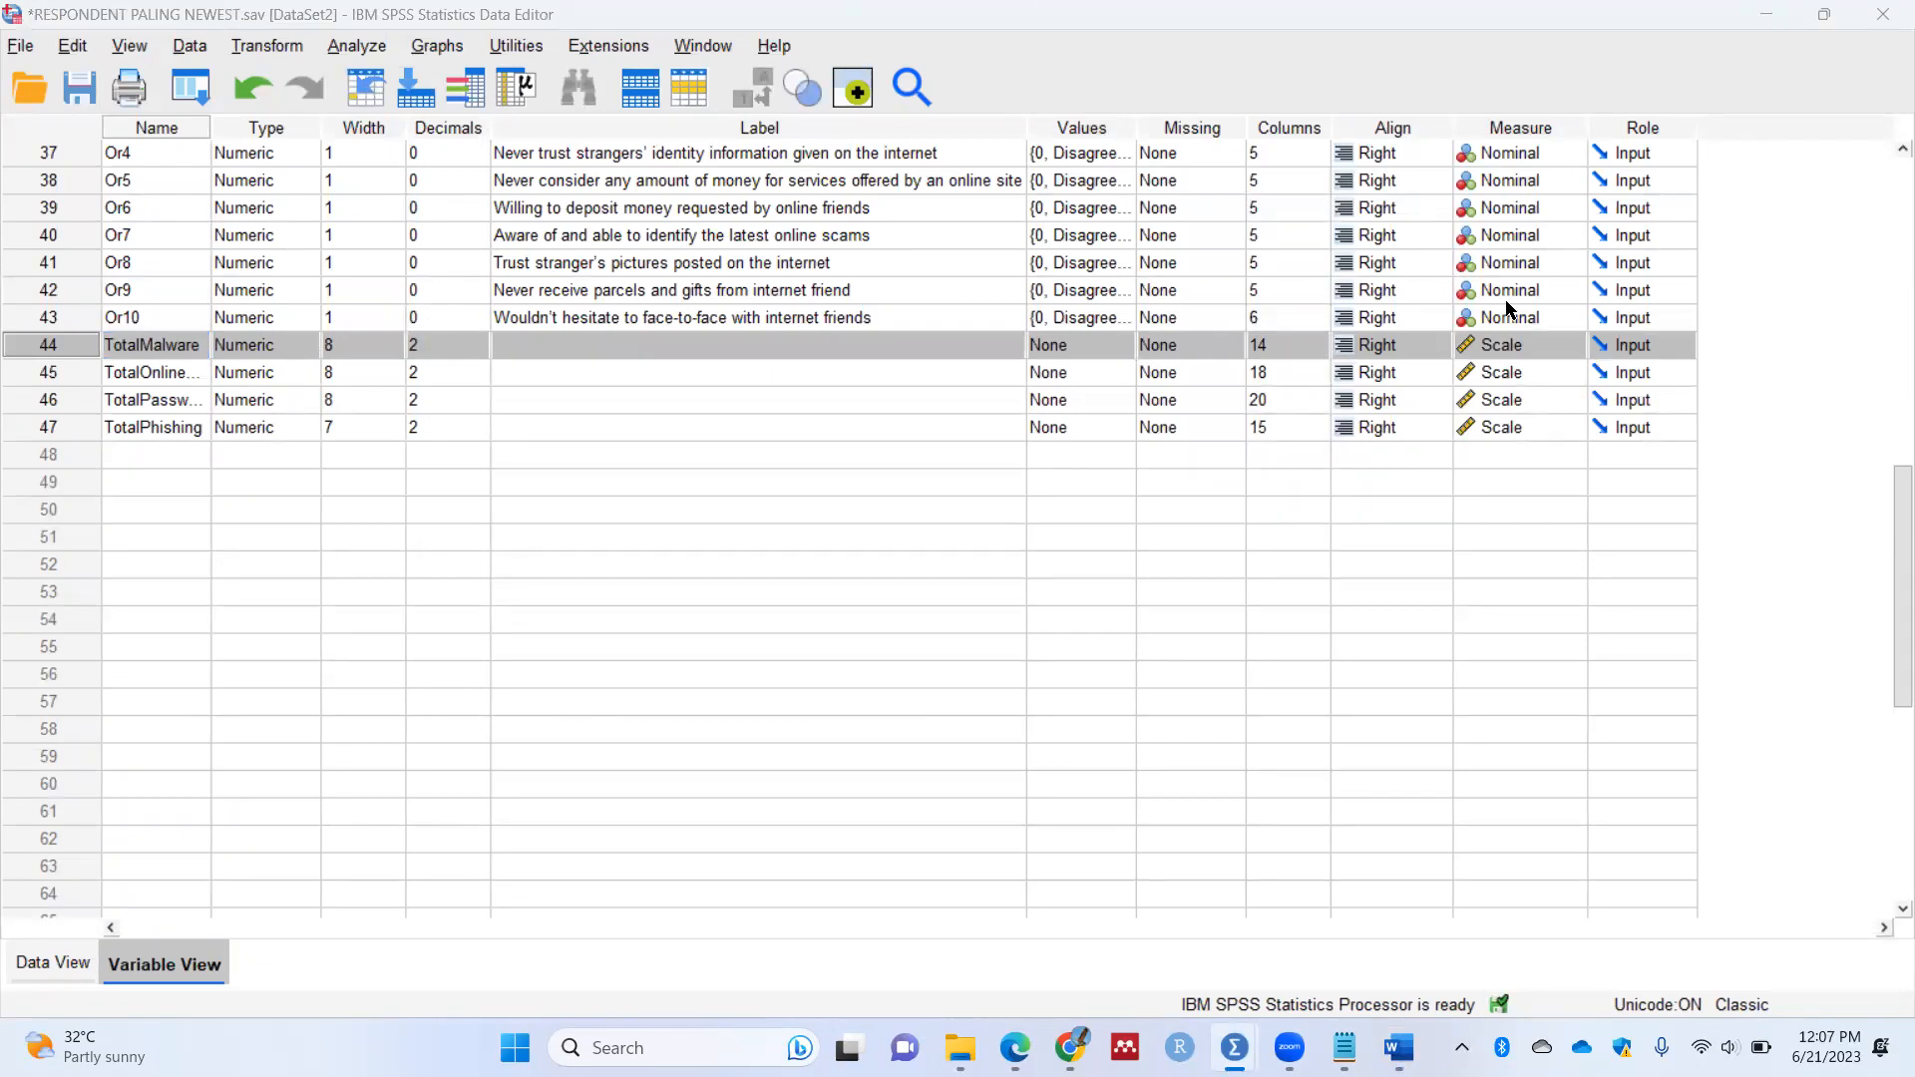
key("super+Right")
left_click(1253, 312)
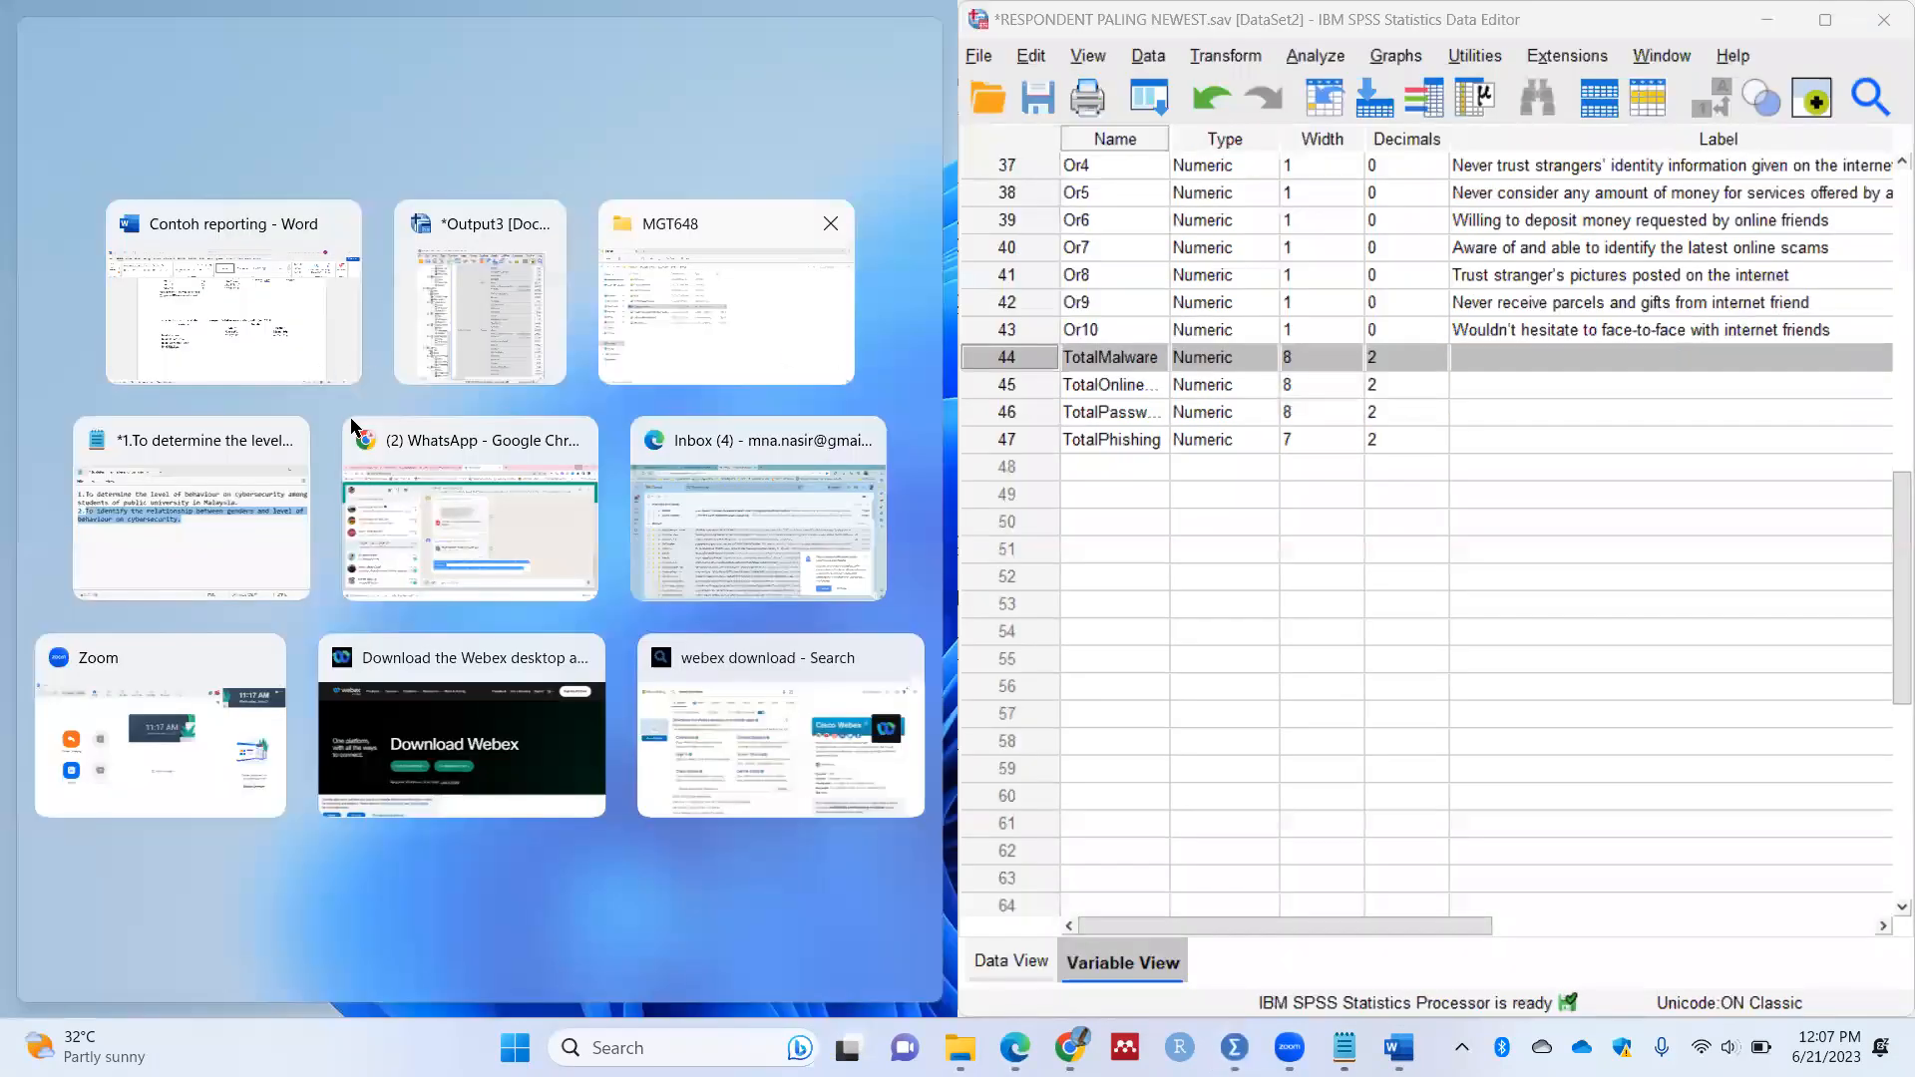
left_click(279, 339)
left_click(1412, 703)
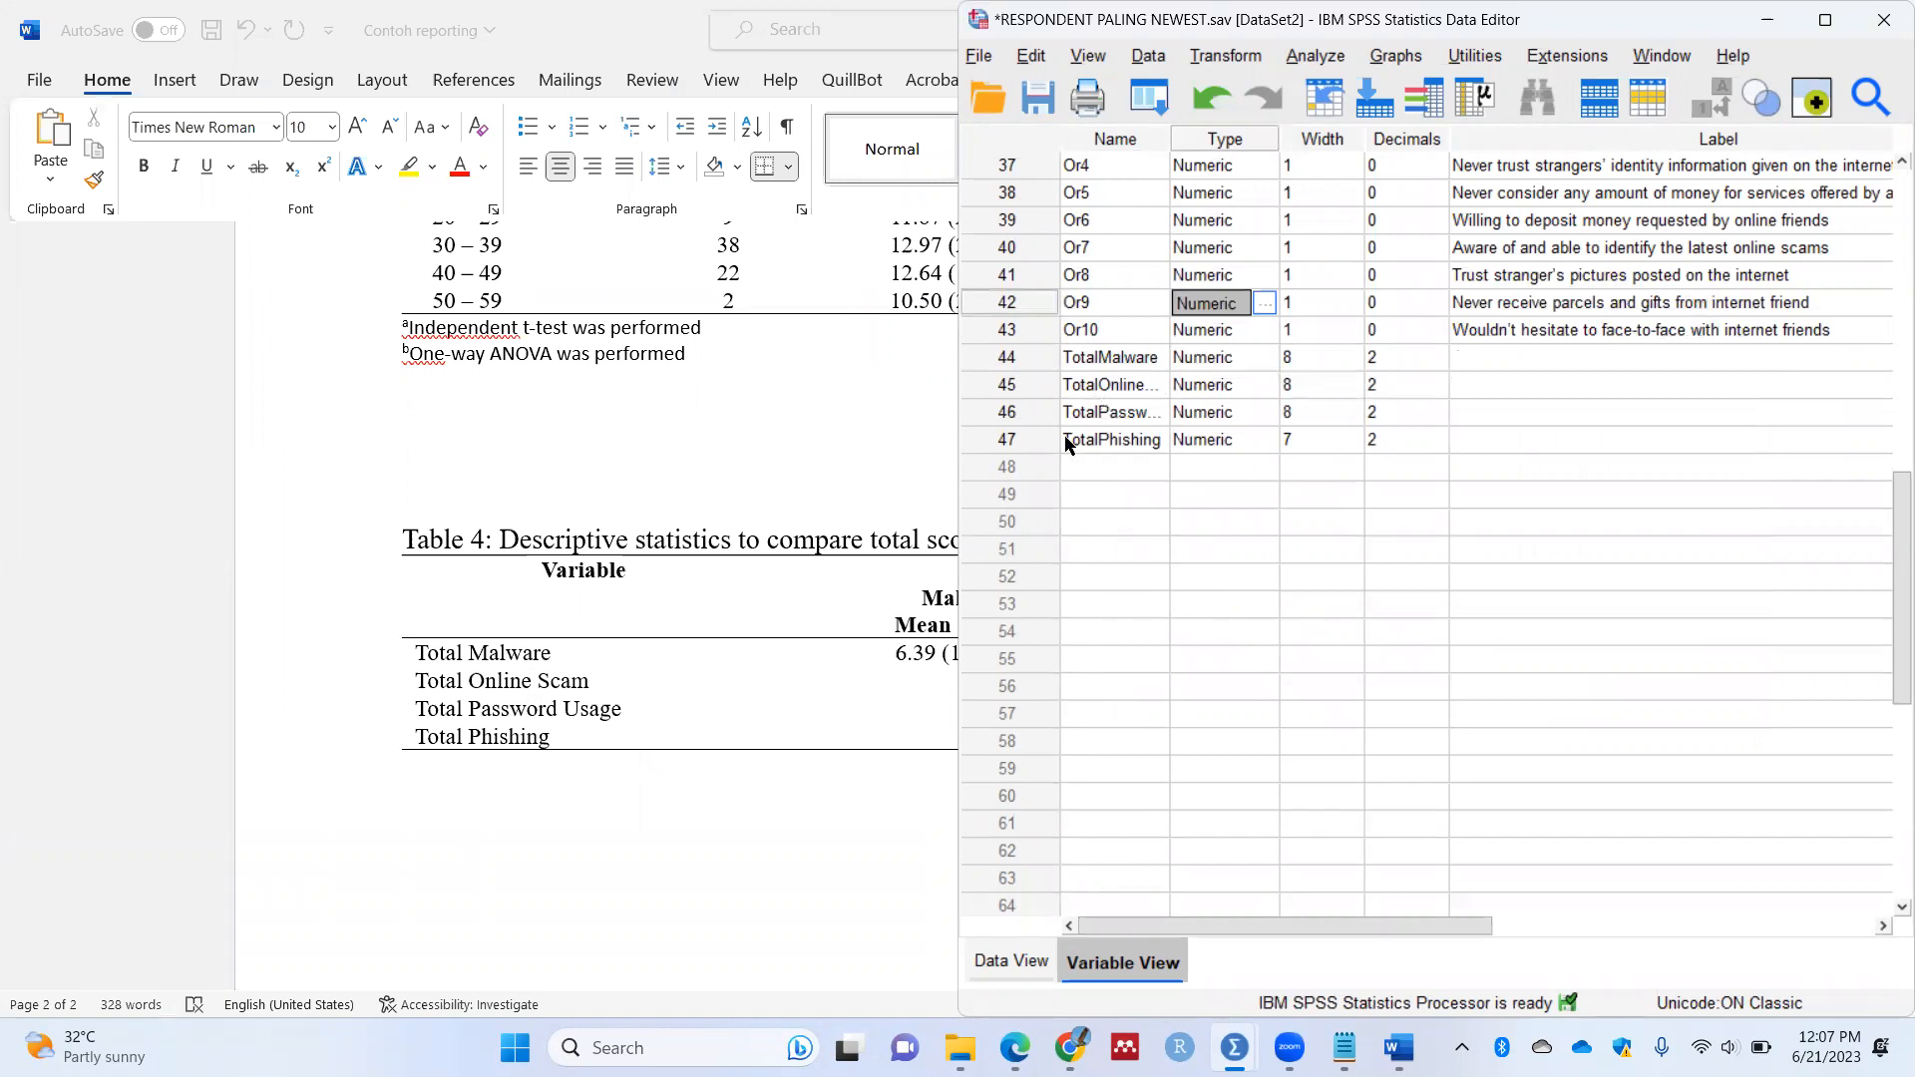
Step: Go to the first variable, PublicUni, in the SPSS variable list and show its data column
scroll(1067, 444, "up", 8)
scroll(1027, 180, "up", 4)
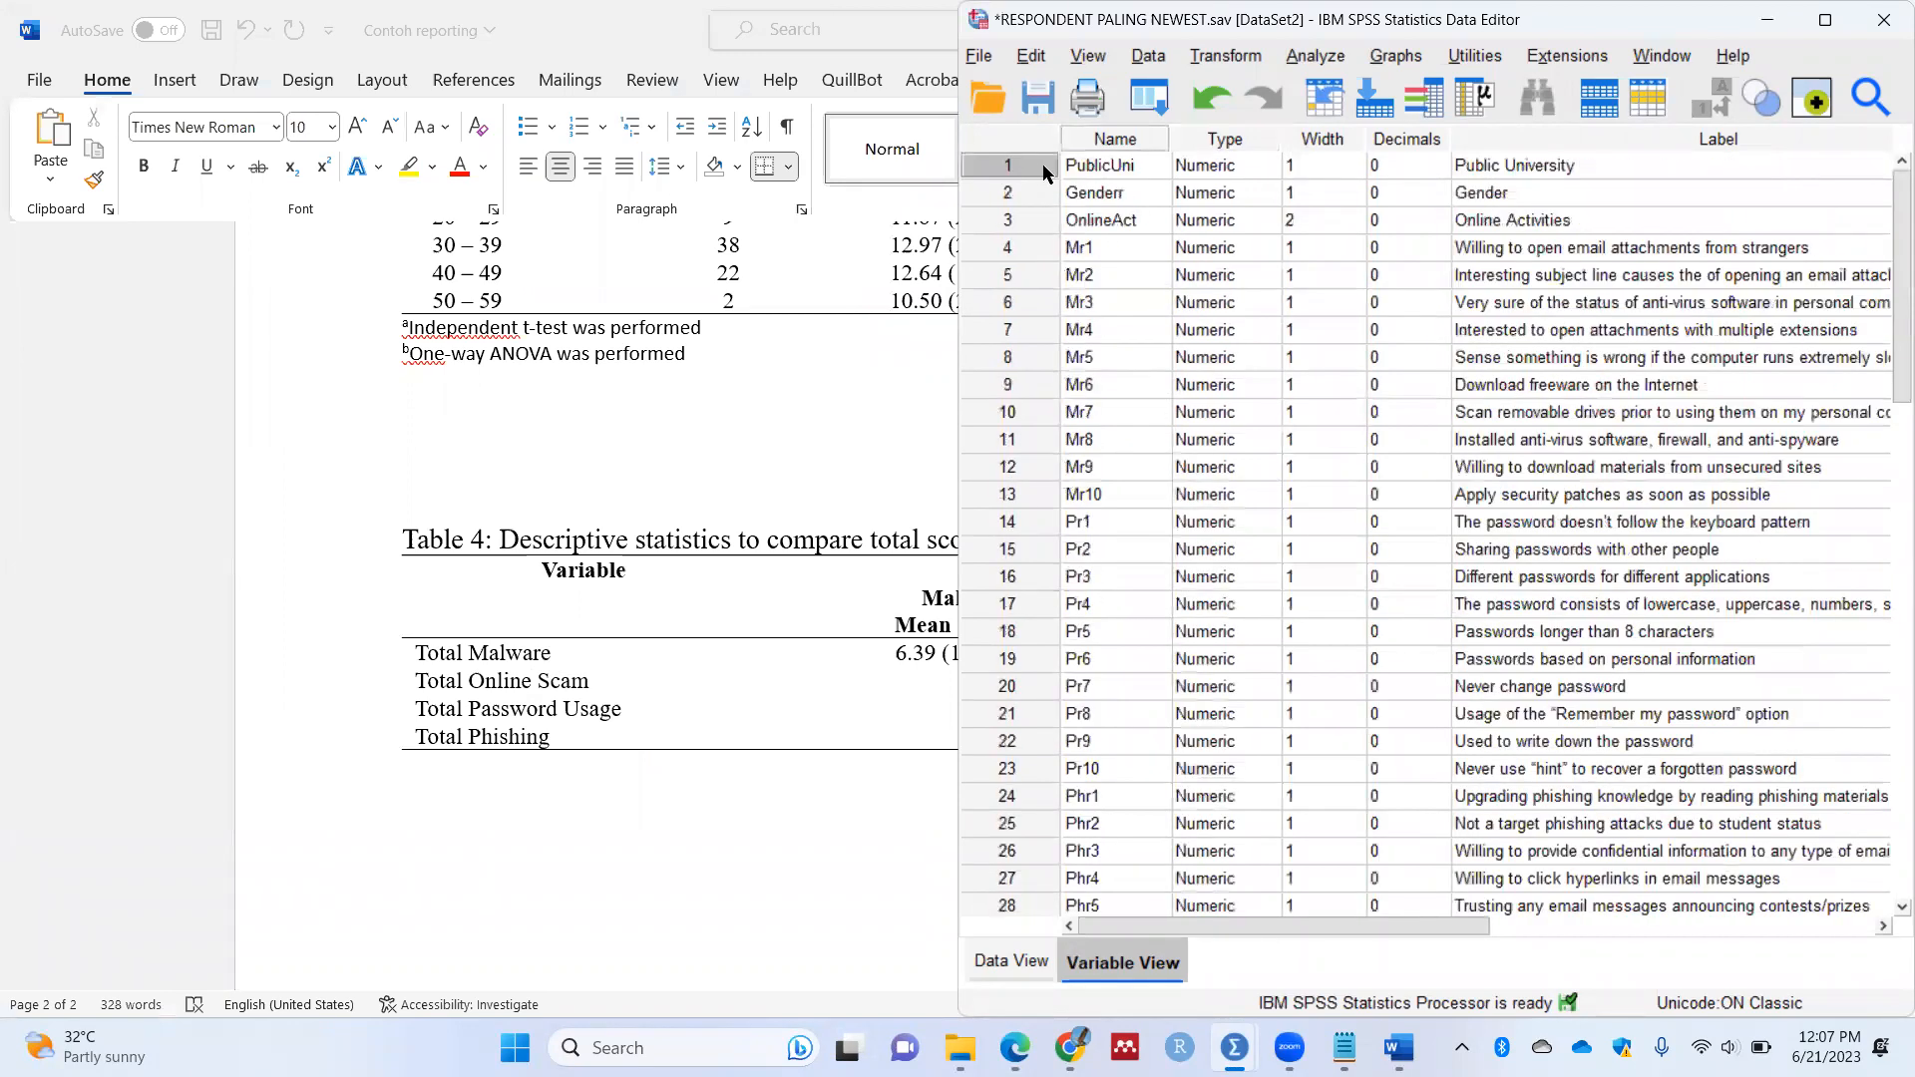
left_click(1041, 165)
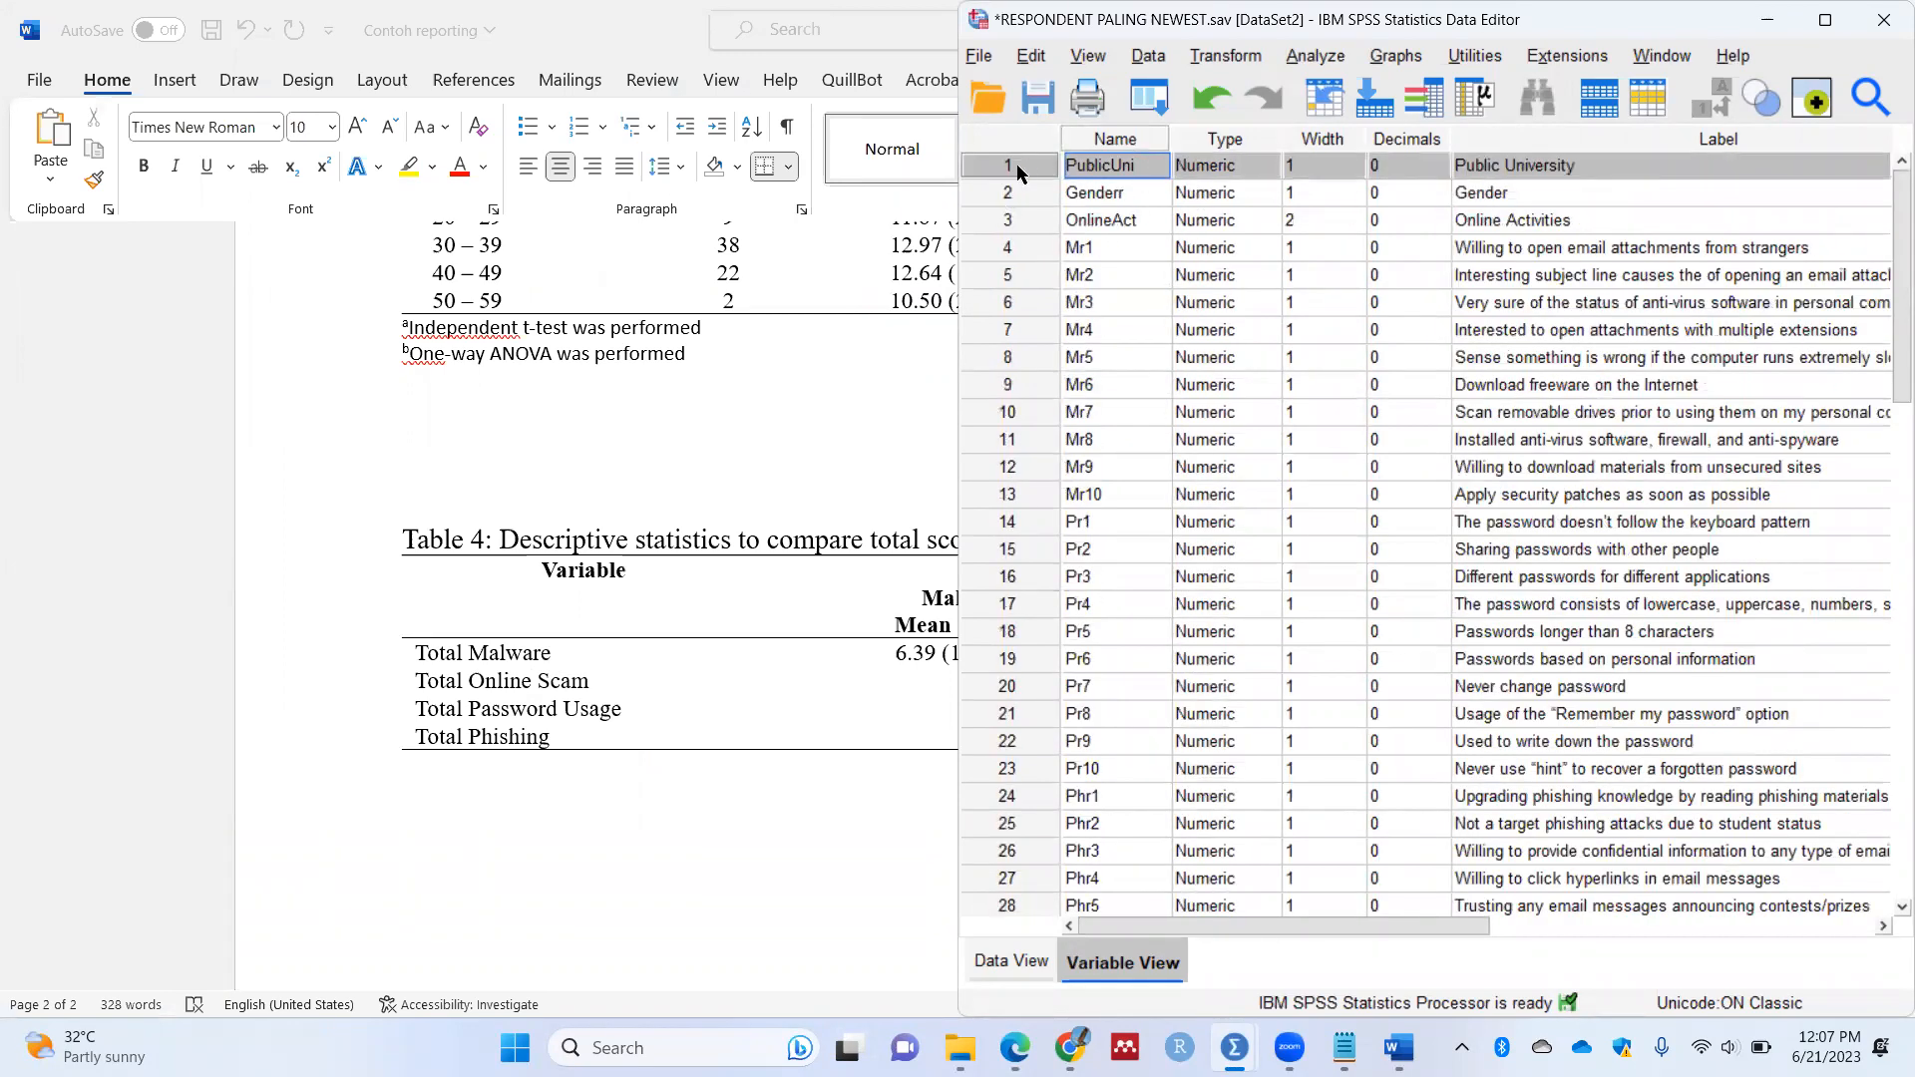
double_click(1025, 161)
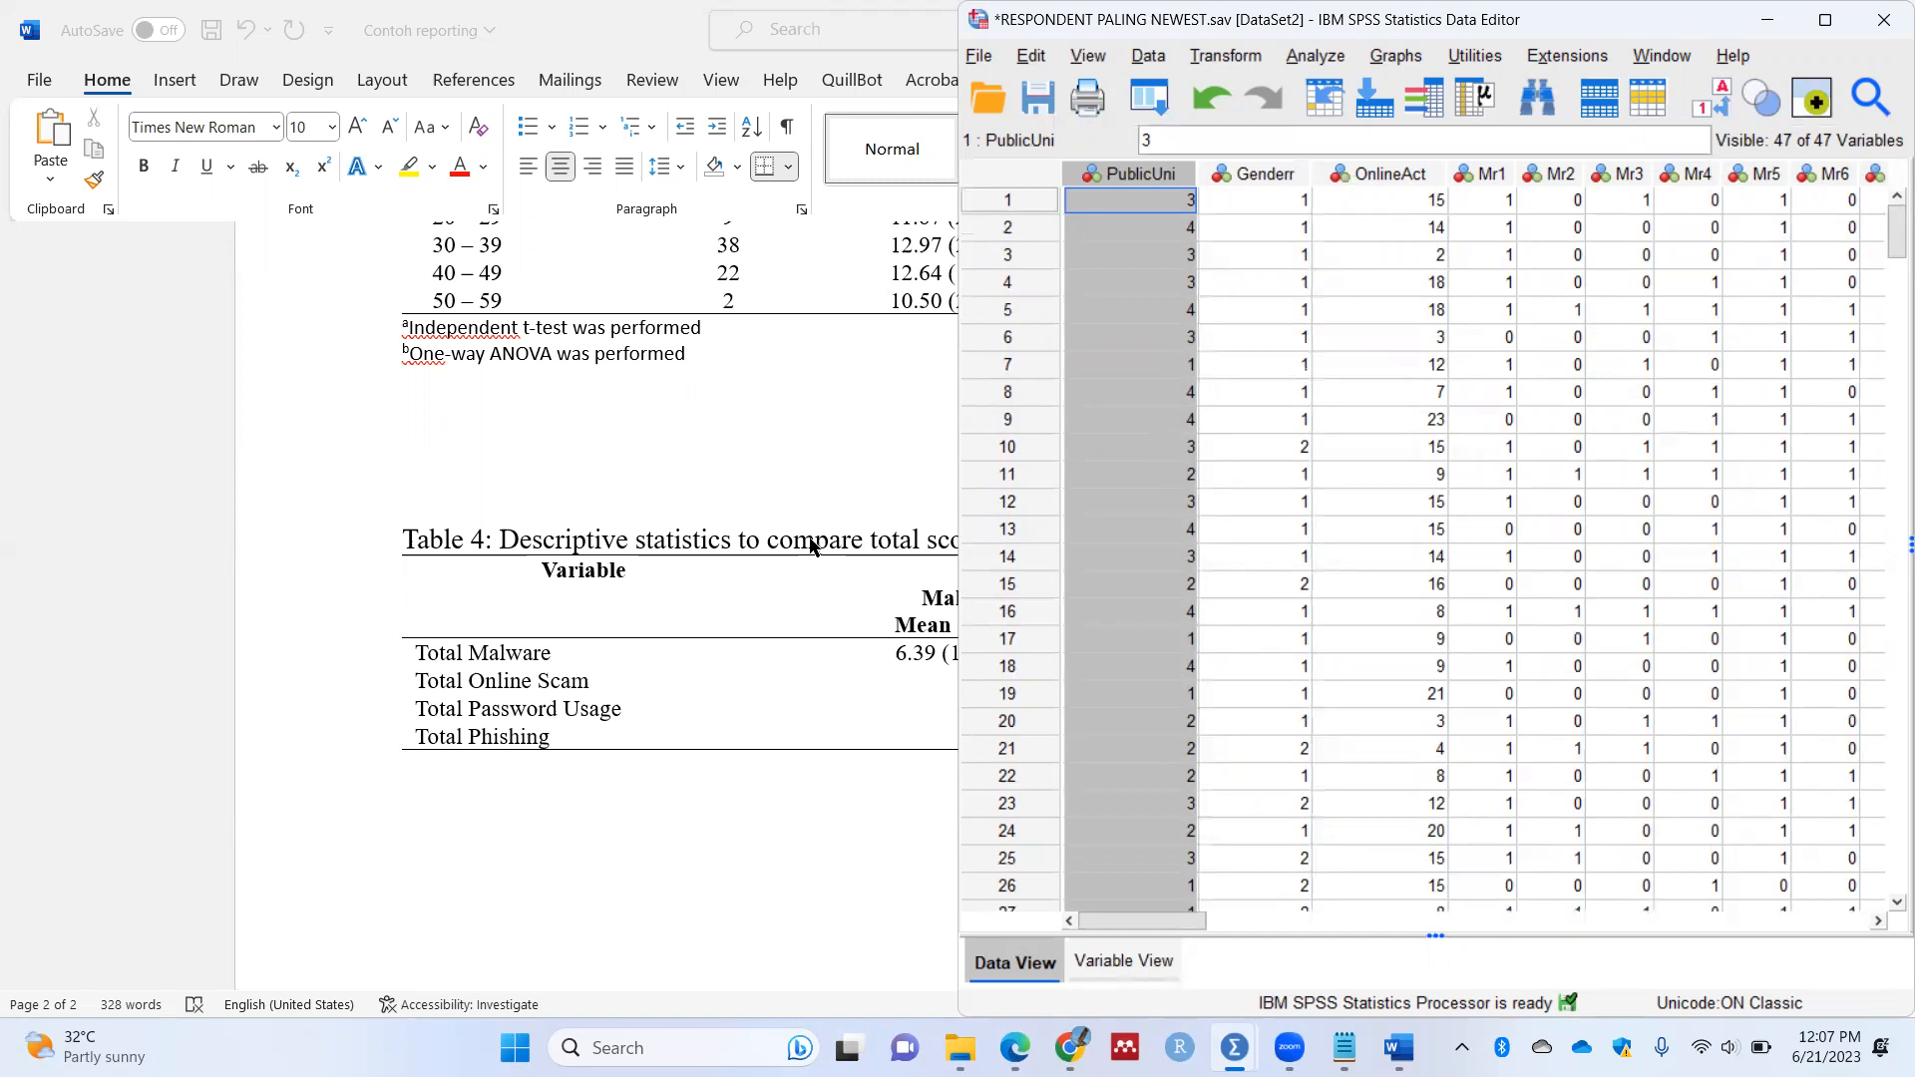
Step: Return to the Word report and add two columns after the Female column of Table 4
left_click(695, 673)
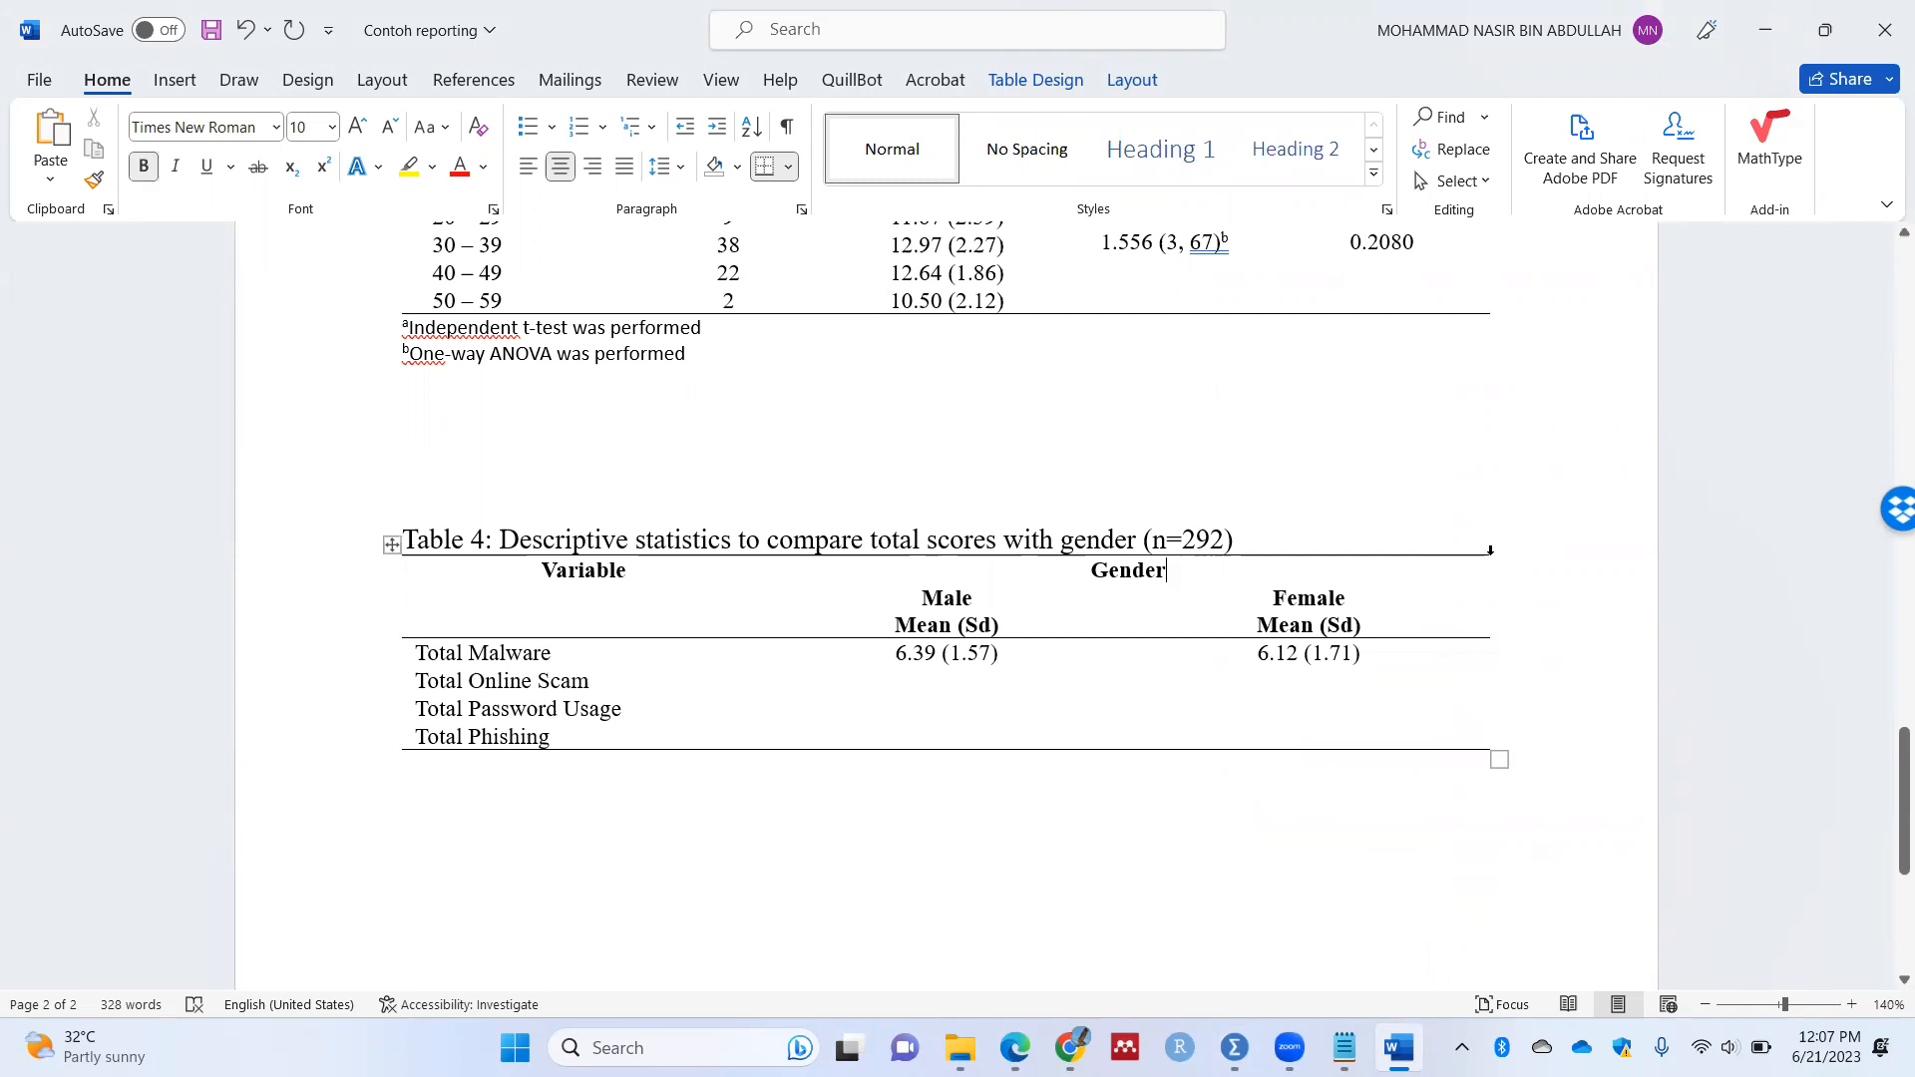
left_click(1489, 544)
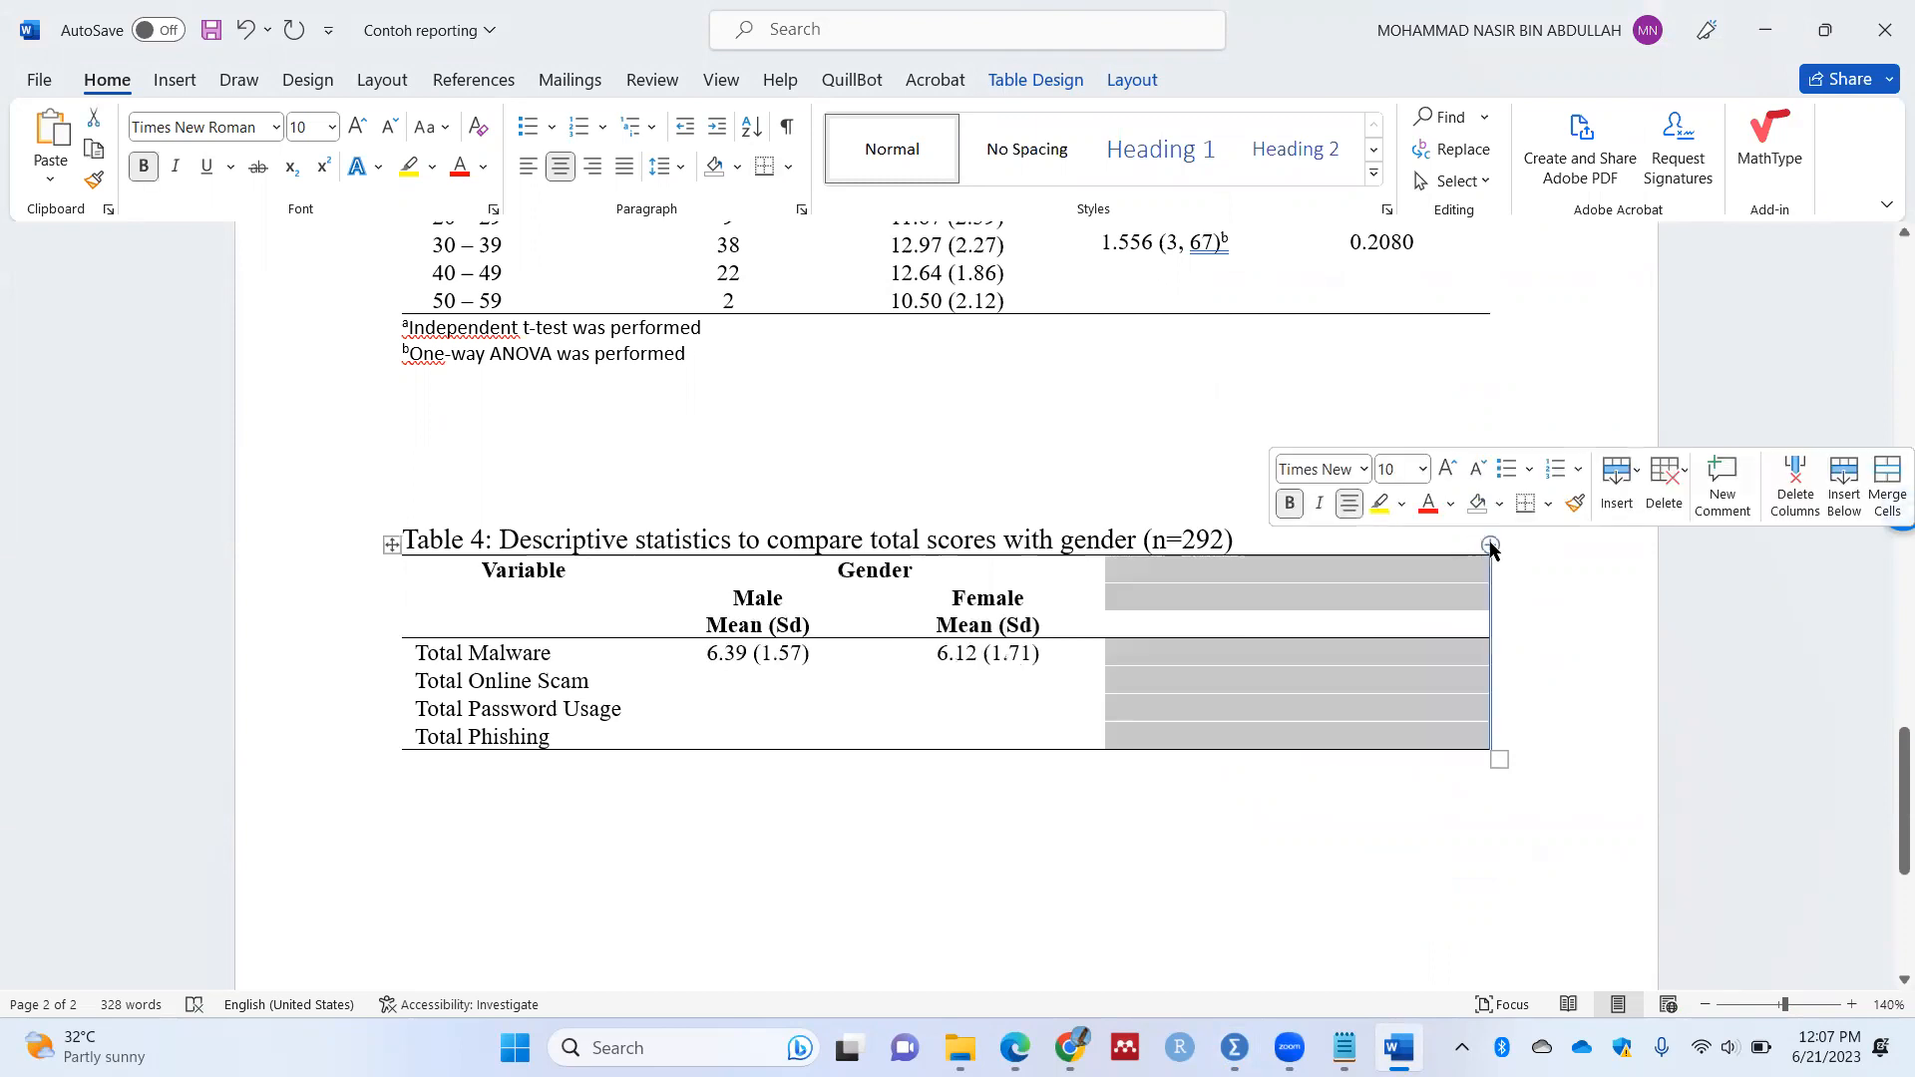
left_click(1490, 546)
left_click(1017, 552)
left_click(1038, 568)
left_click_drag(1039, 570, 1416, 790)
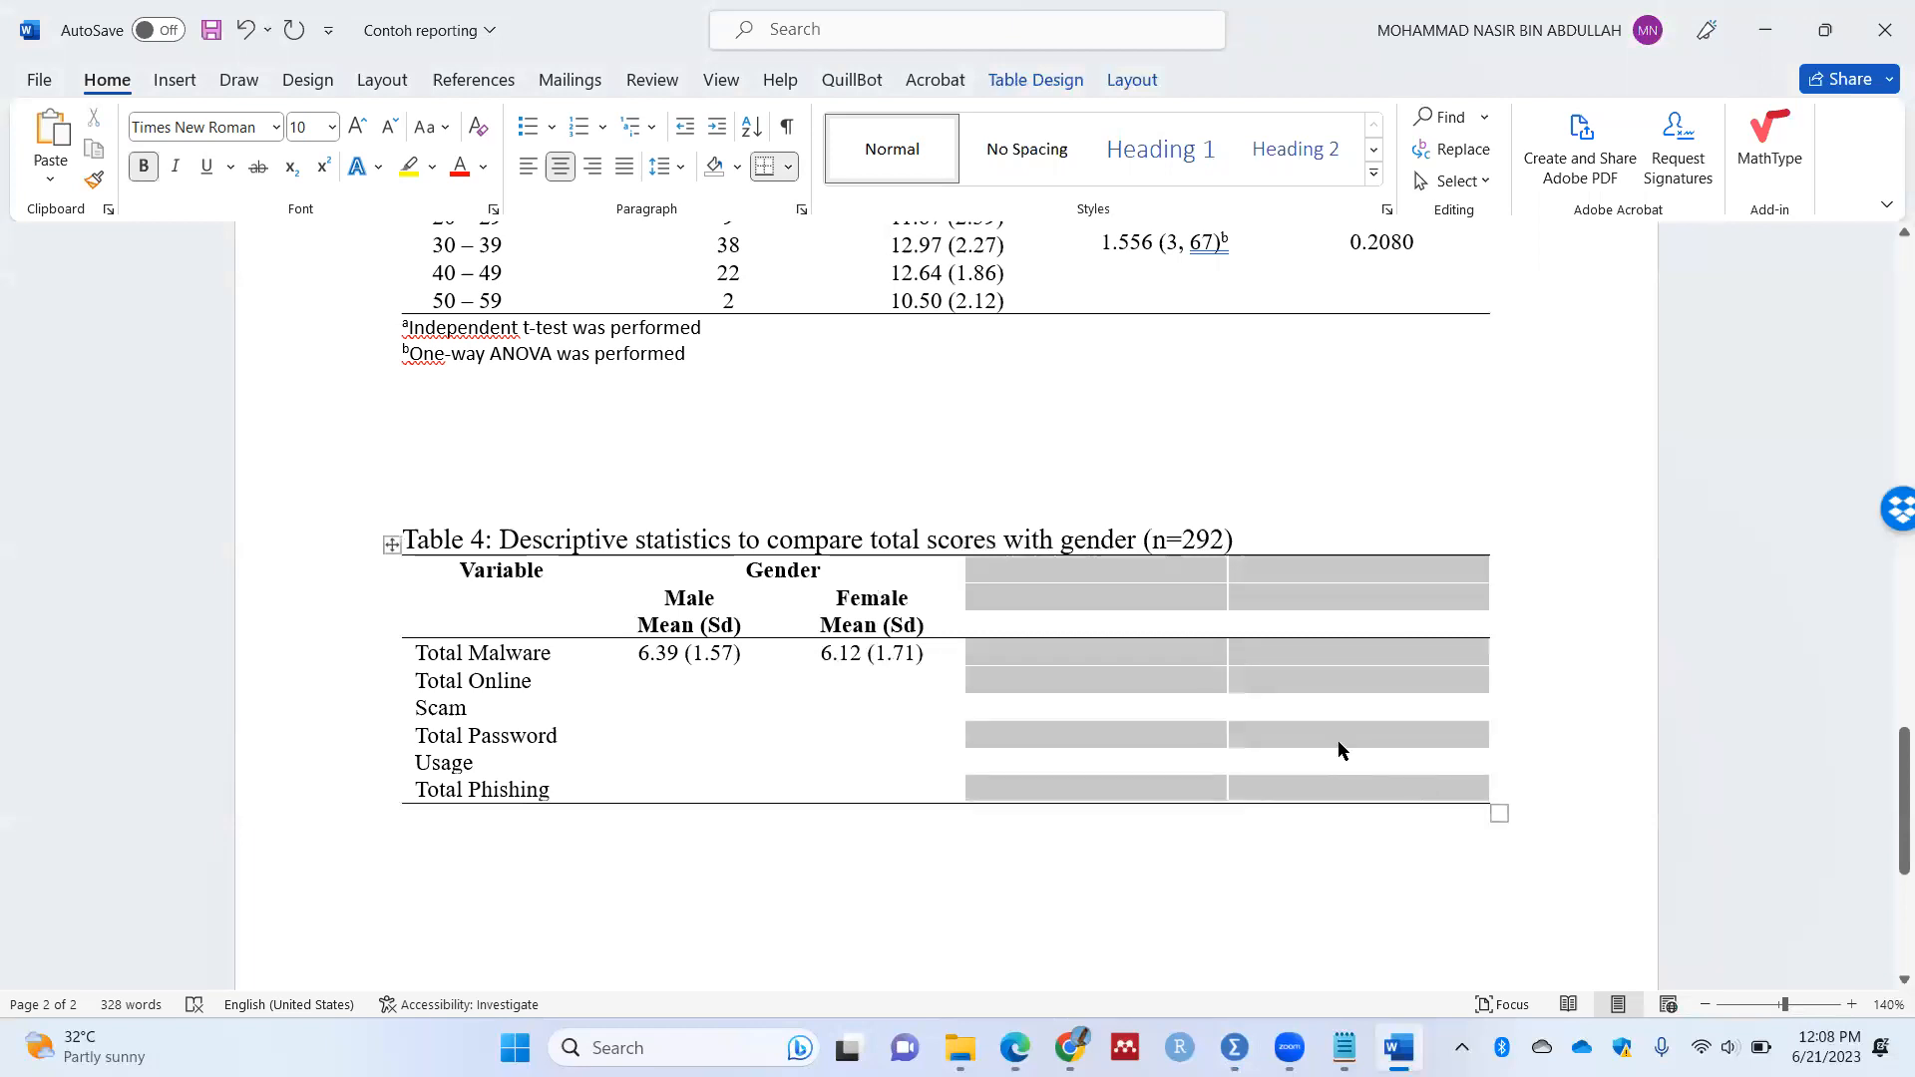
Step: Apply the plain grid table style to Table 4 to show borders around all cells
left_click(1035, 80)
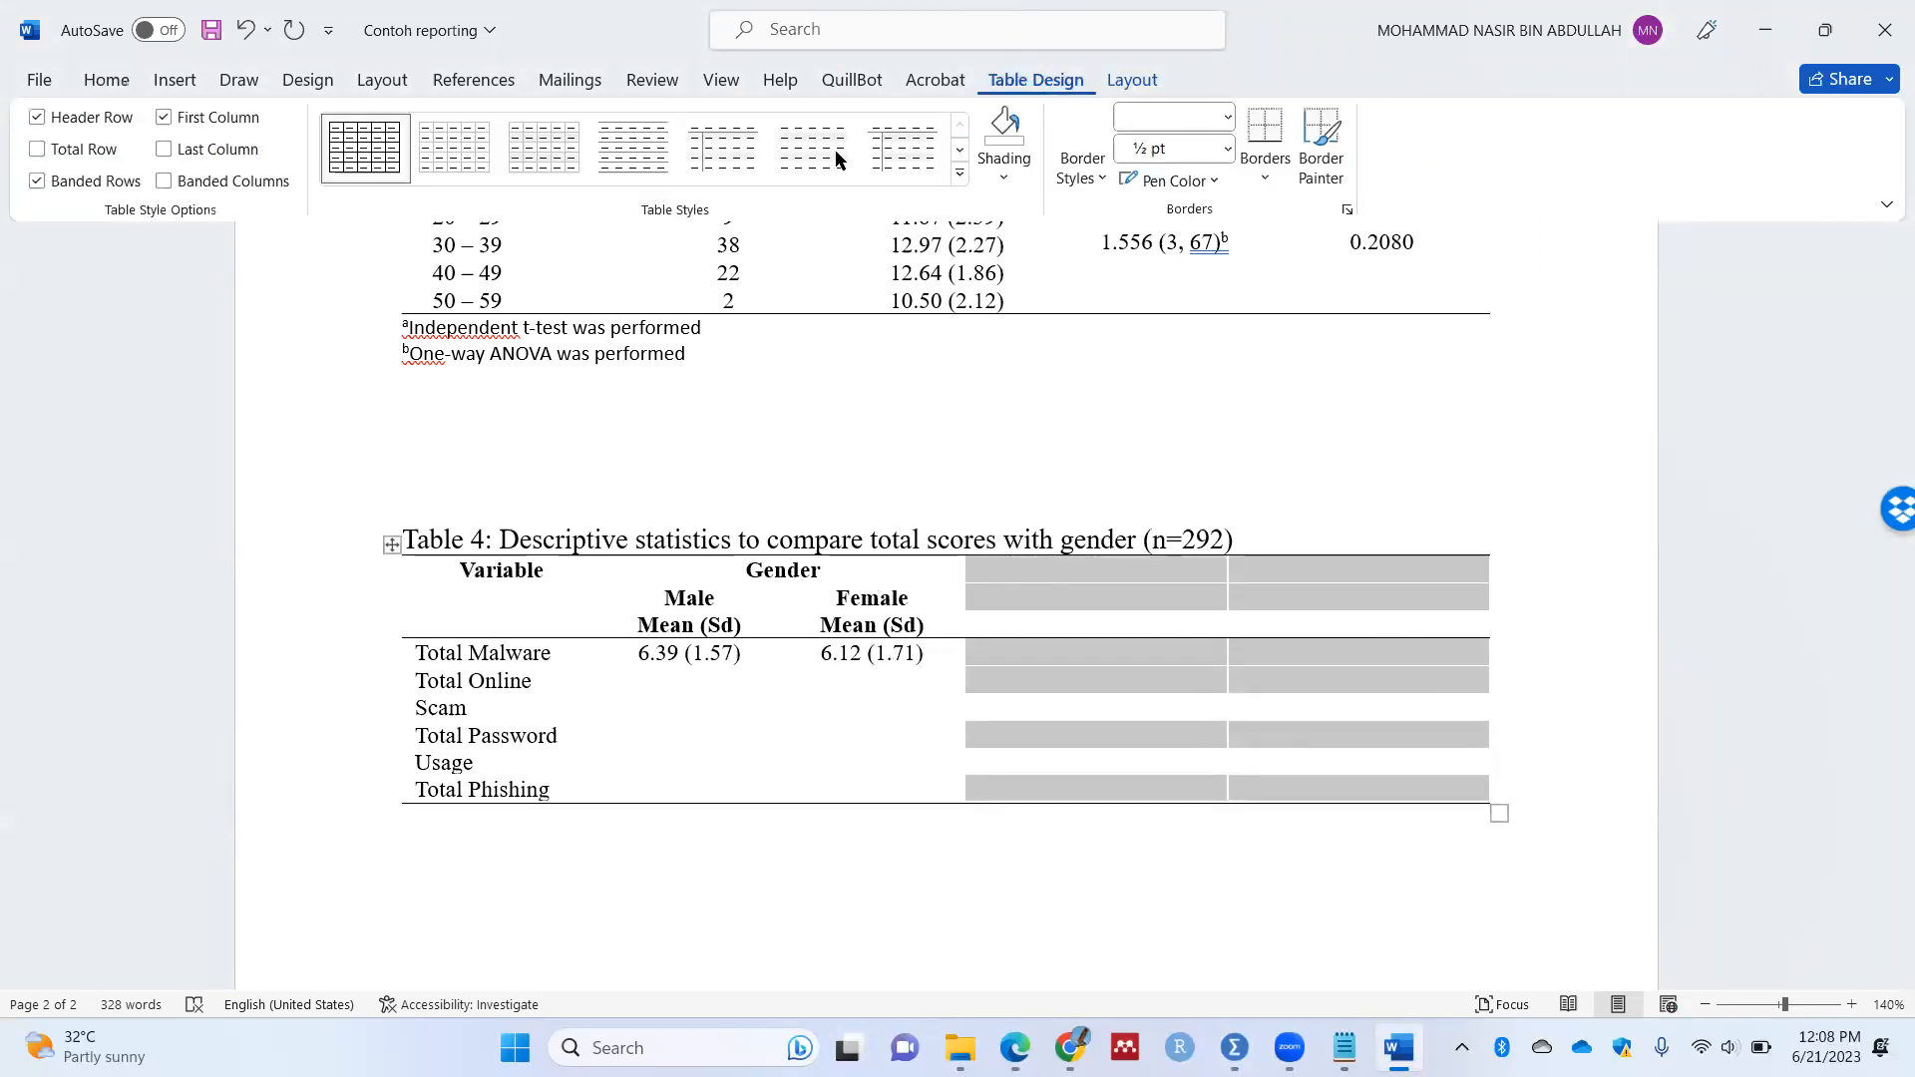
left_click(365, 147)
left_click(1292, 730)
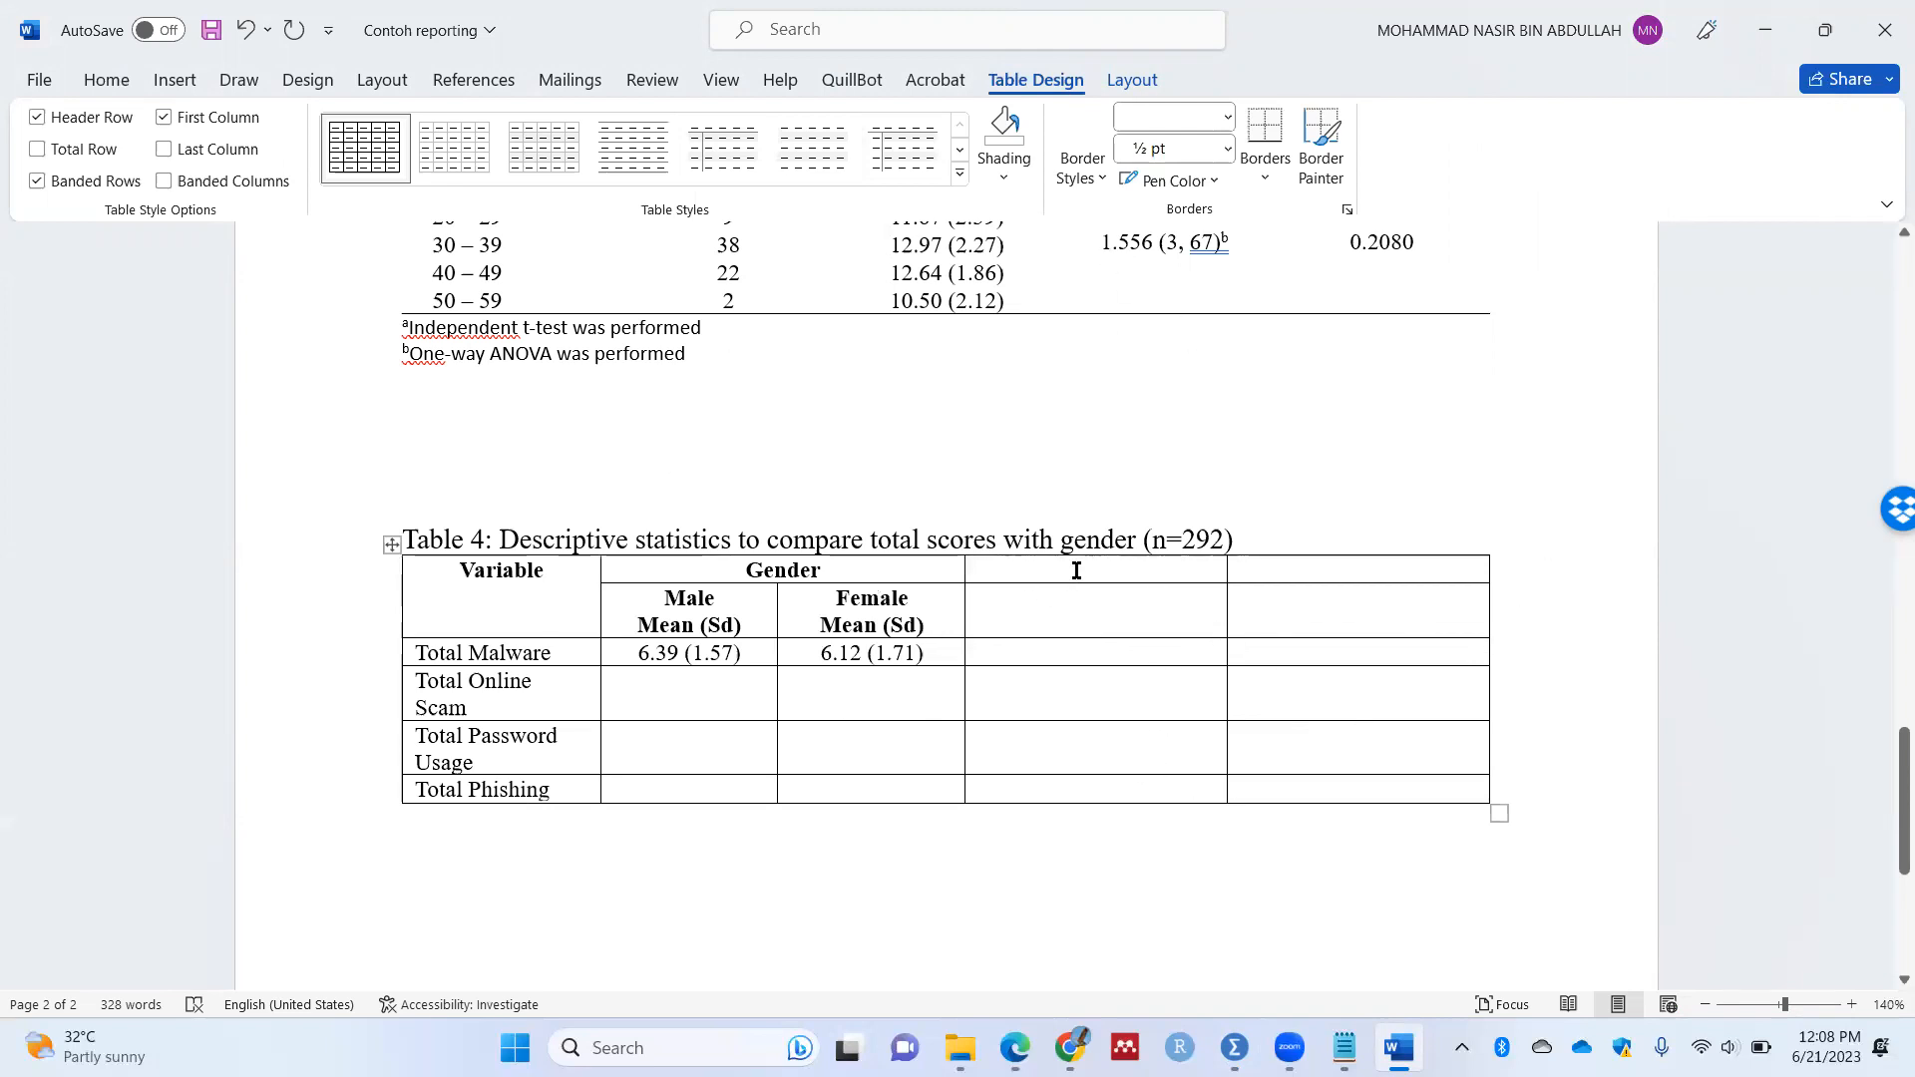
Step: Merge the two stacked header cells in each of the two new columns of Table 4
left_click_drag(1113, 623, 1049, 558)
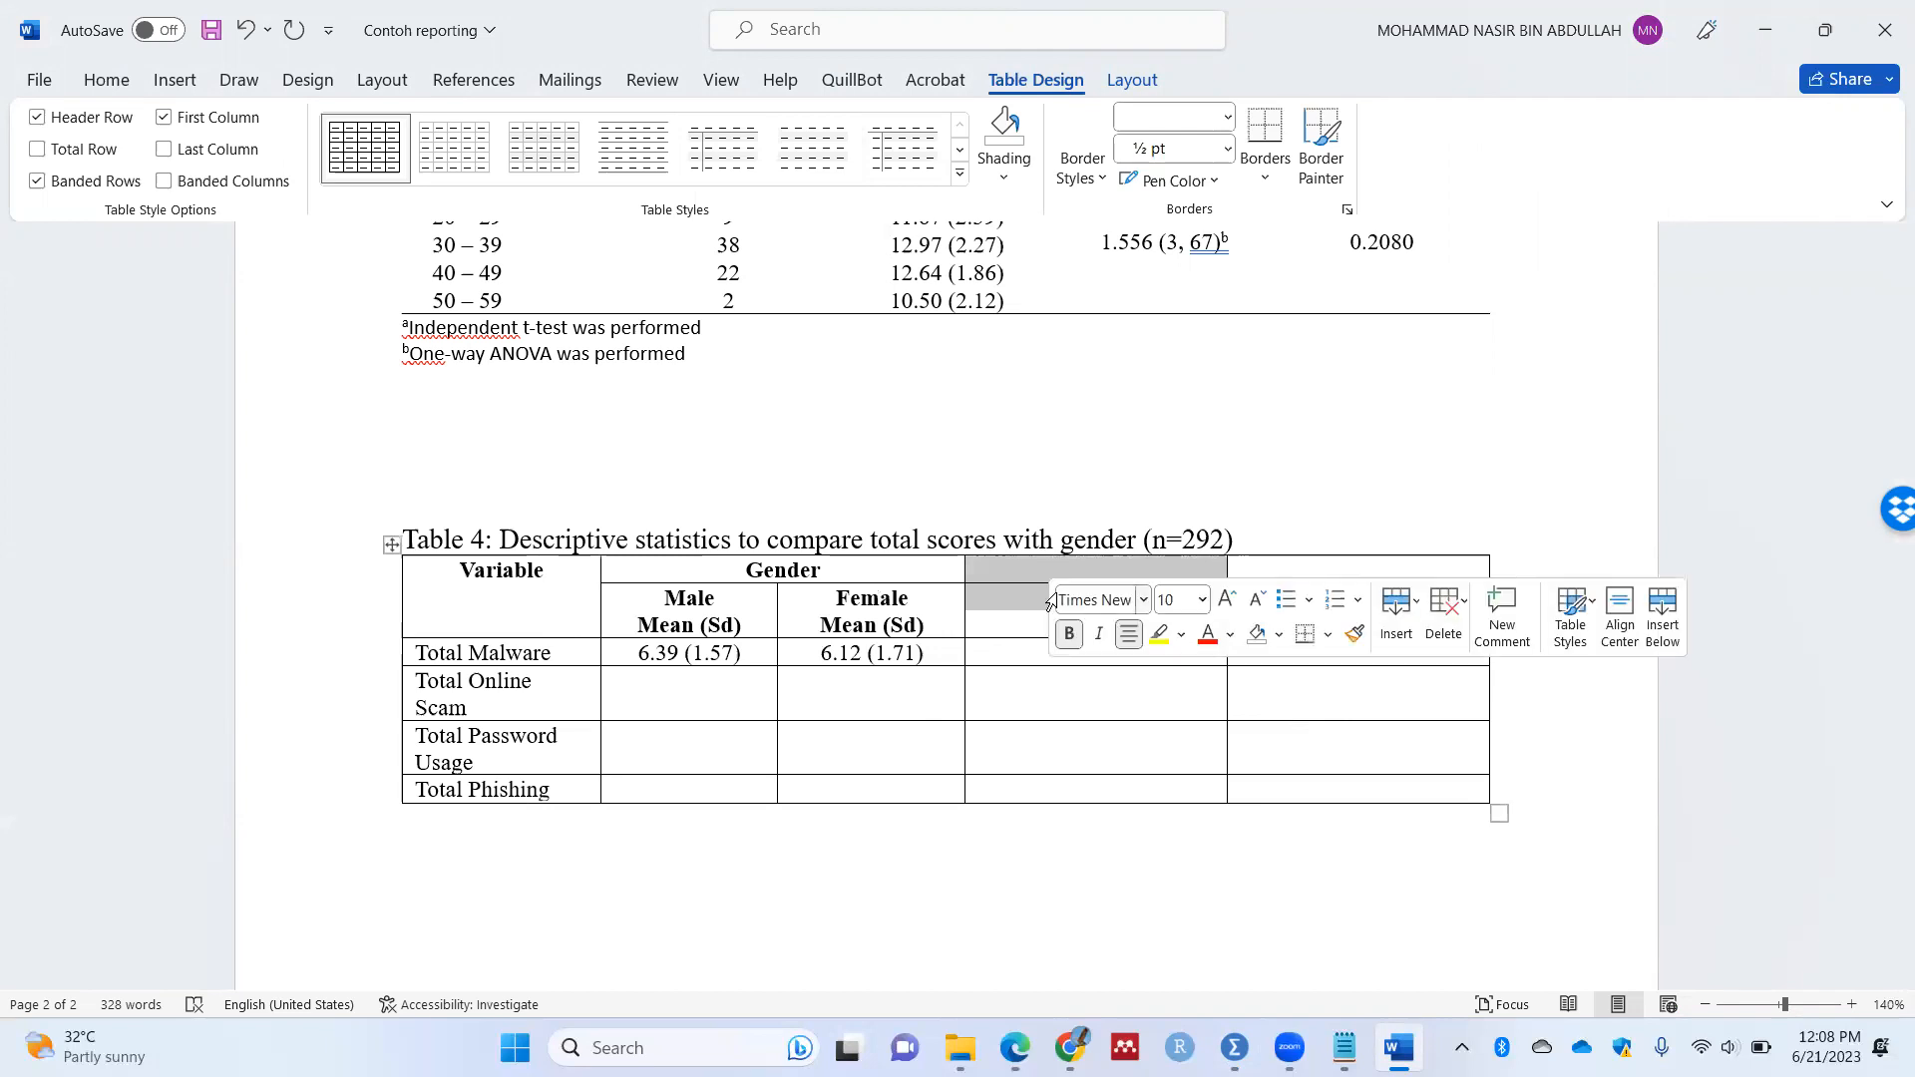
right_click(1048, 584)
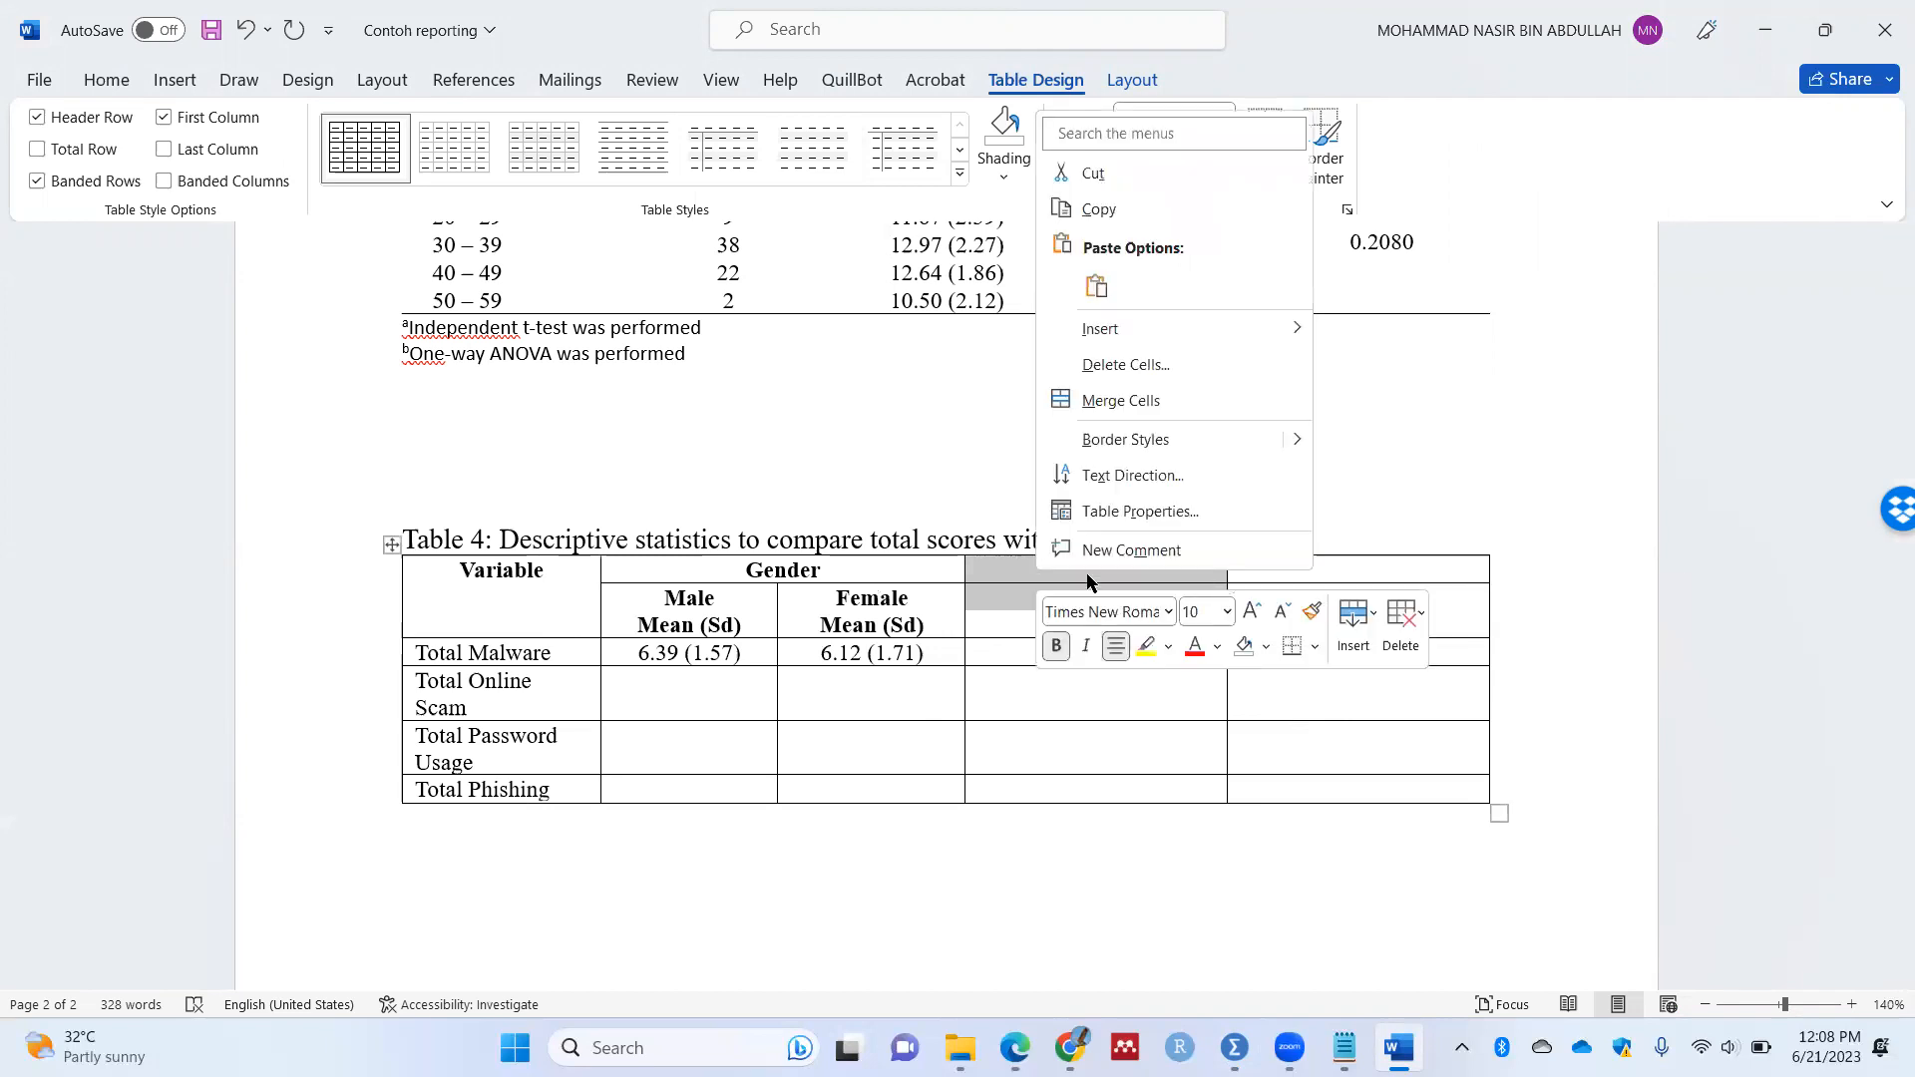
left_click(1120, 400)
left_click_drag(1277, 606, 1247, 552)
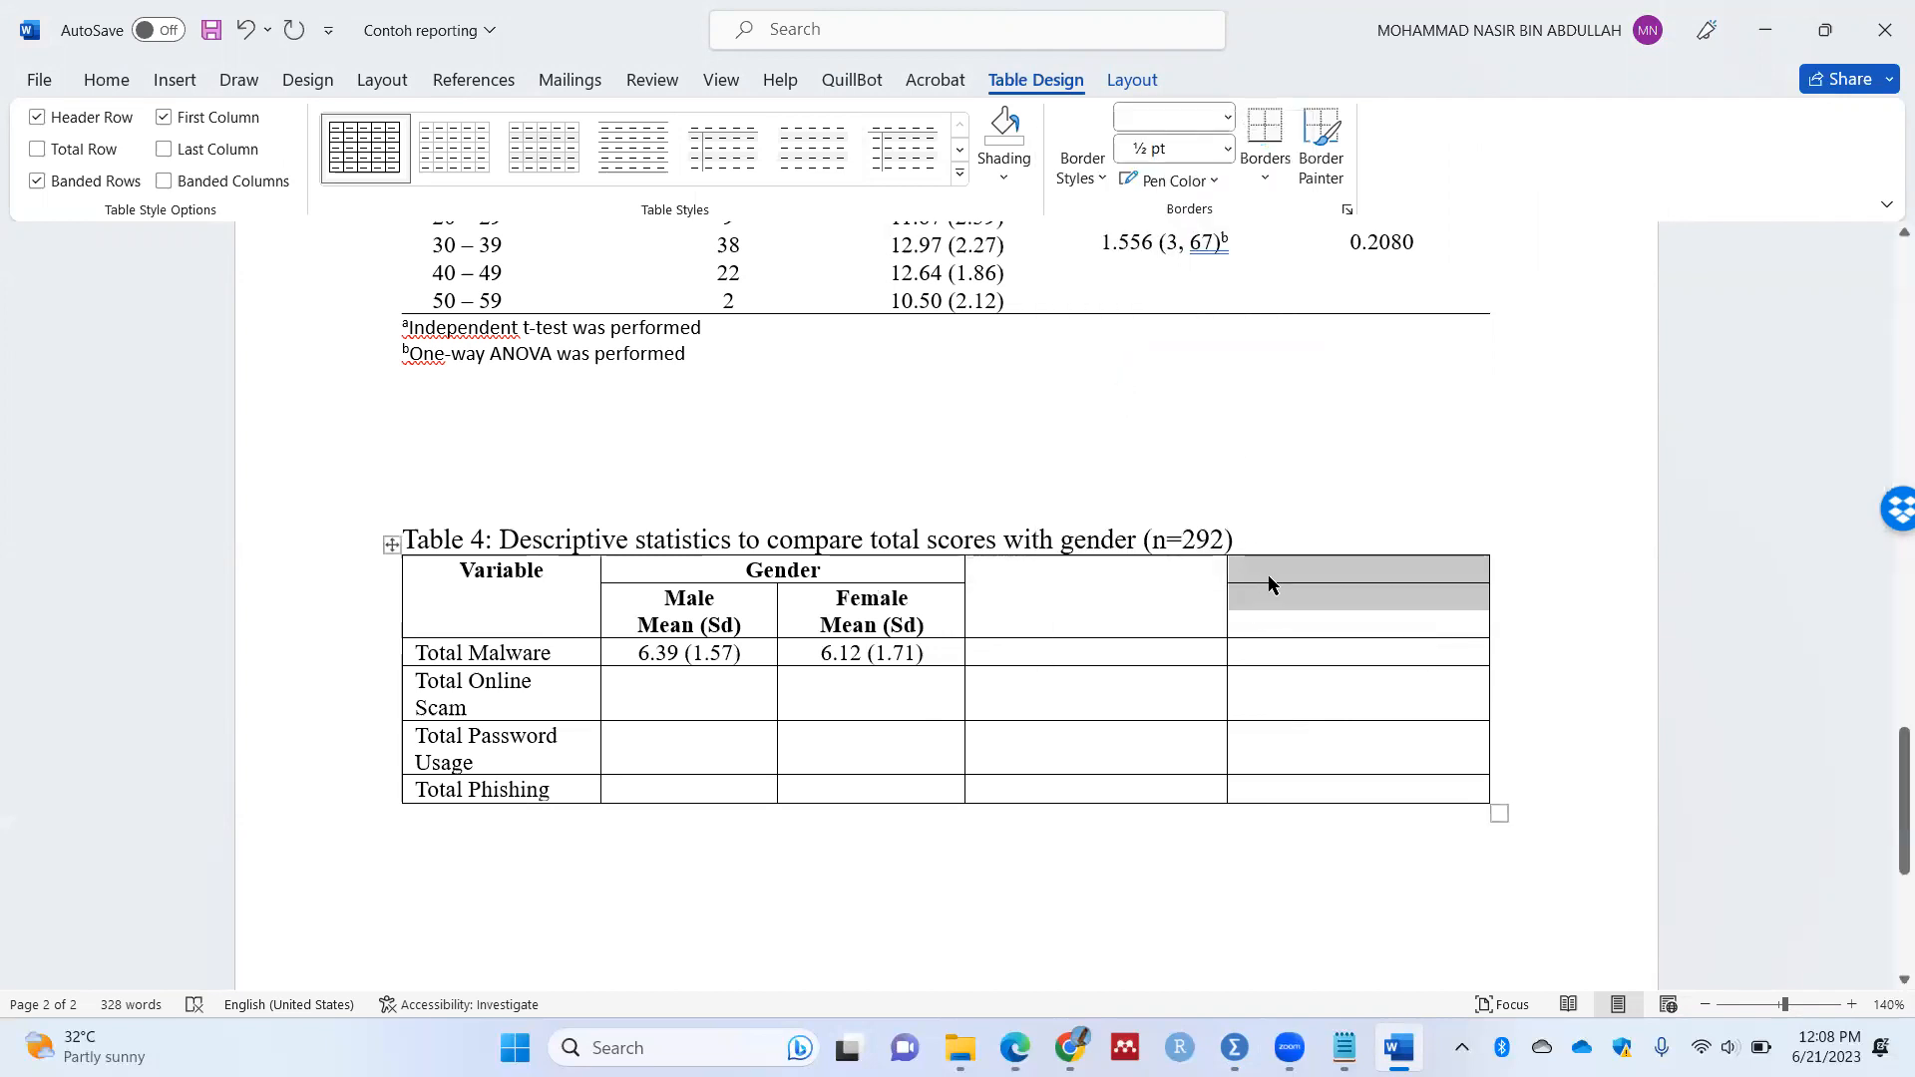
right_click(1267, 572)
left_click(1336, 411)
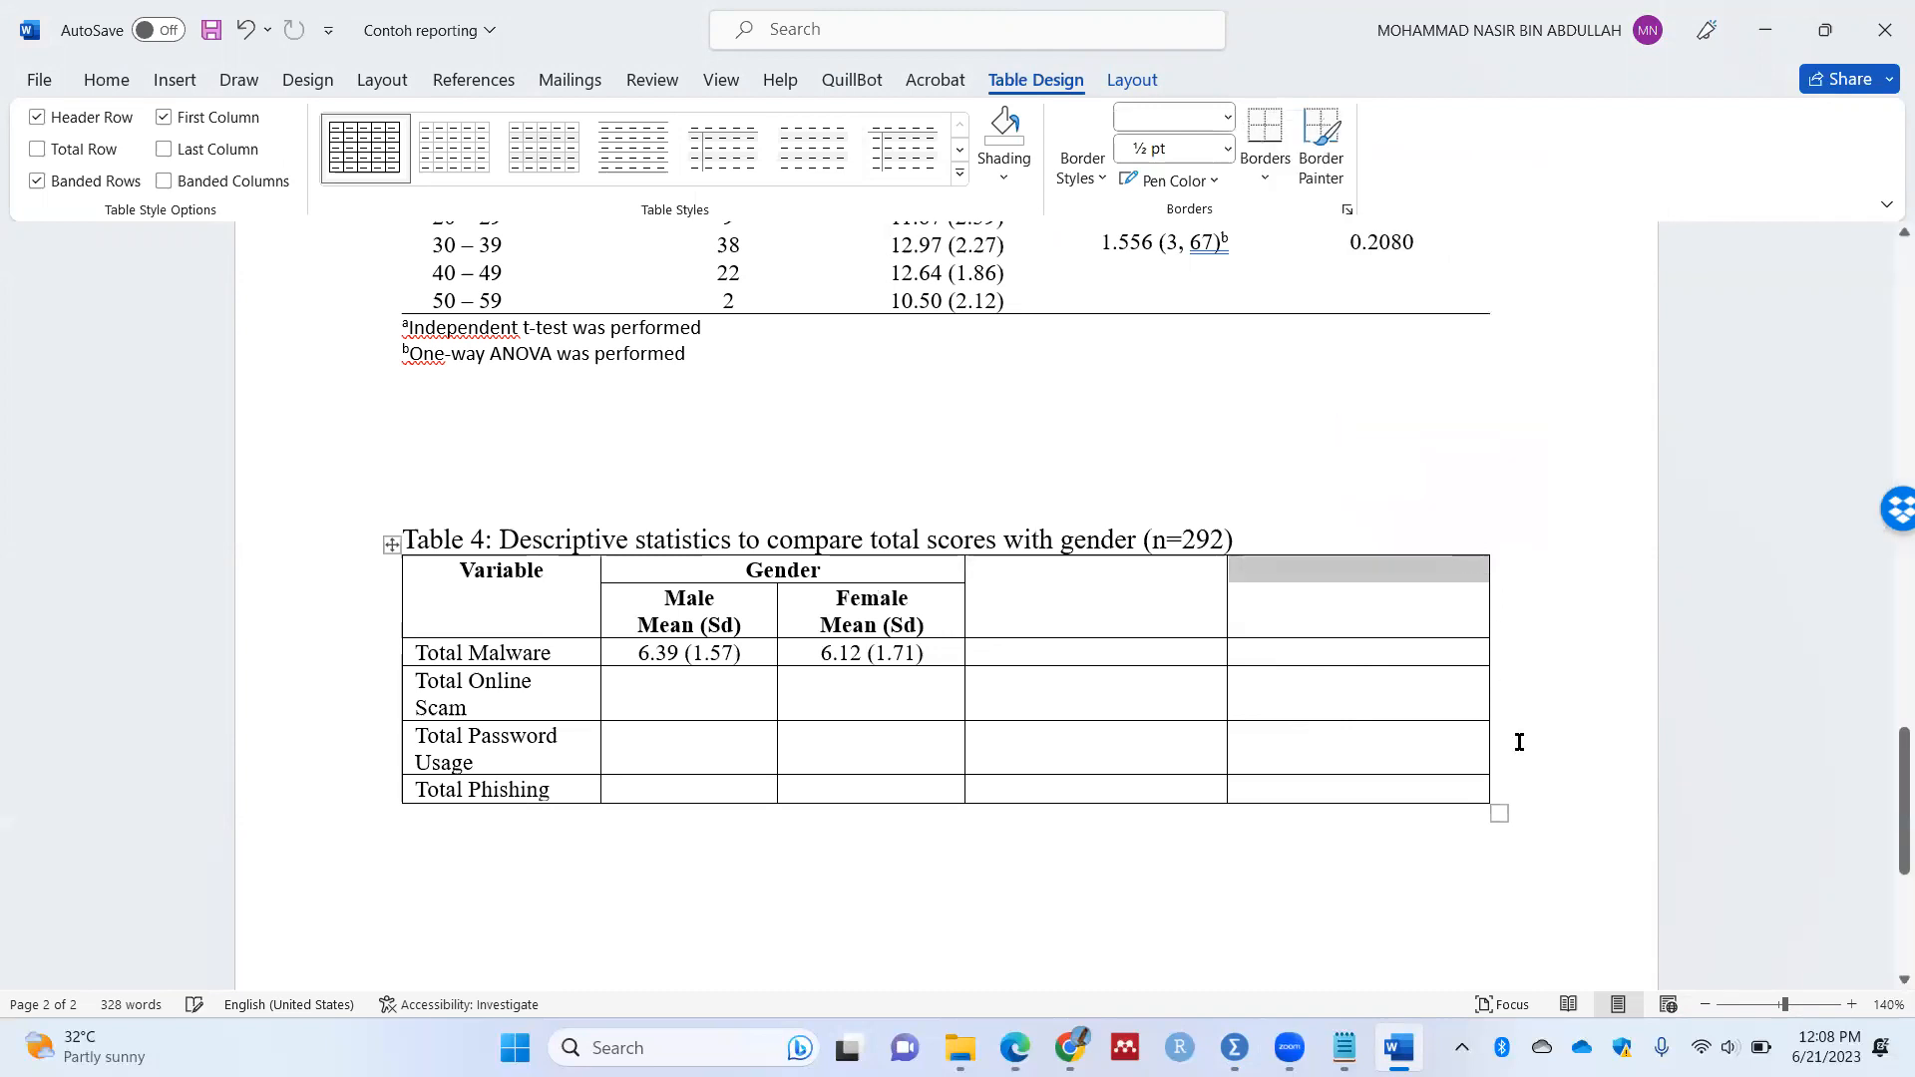
Step: Add one more column at the end of Table 4 and merge its two stacked header cells
left_click(1489, 549)
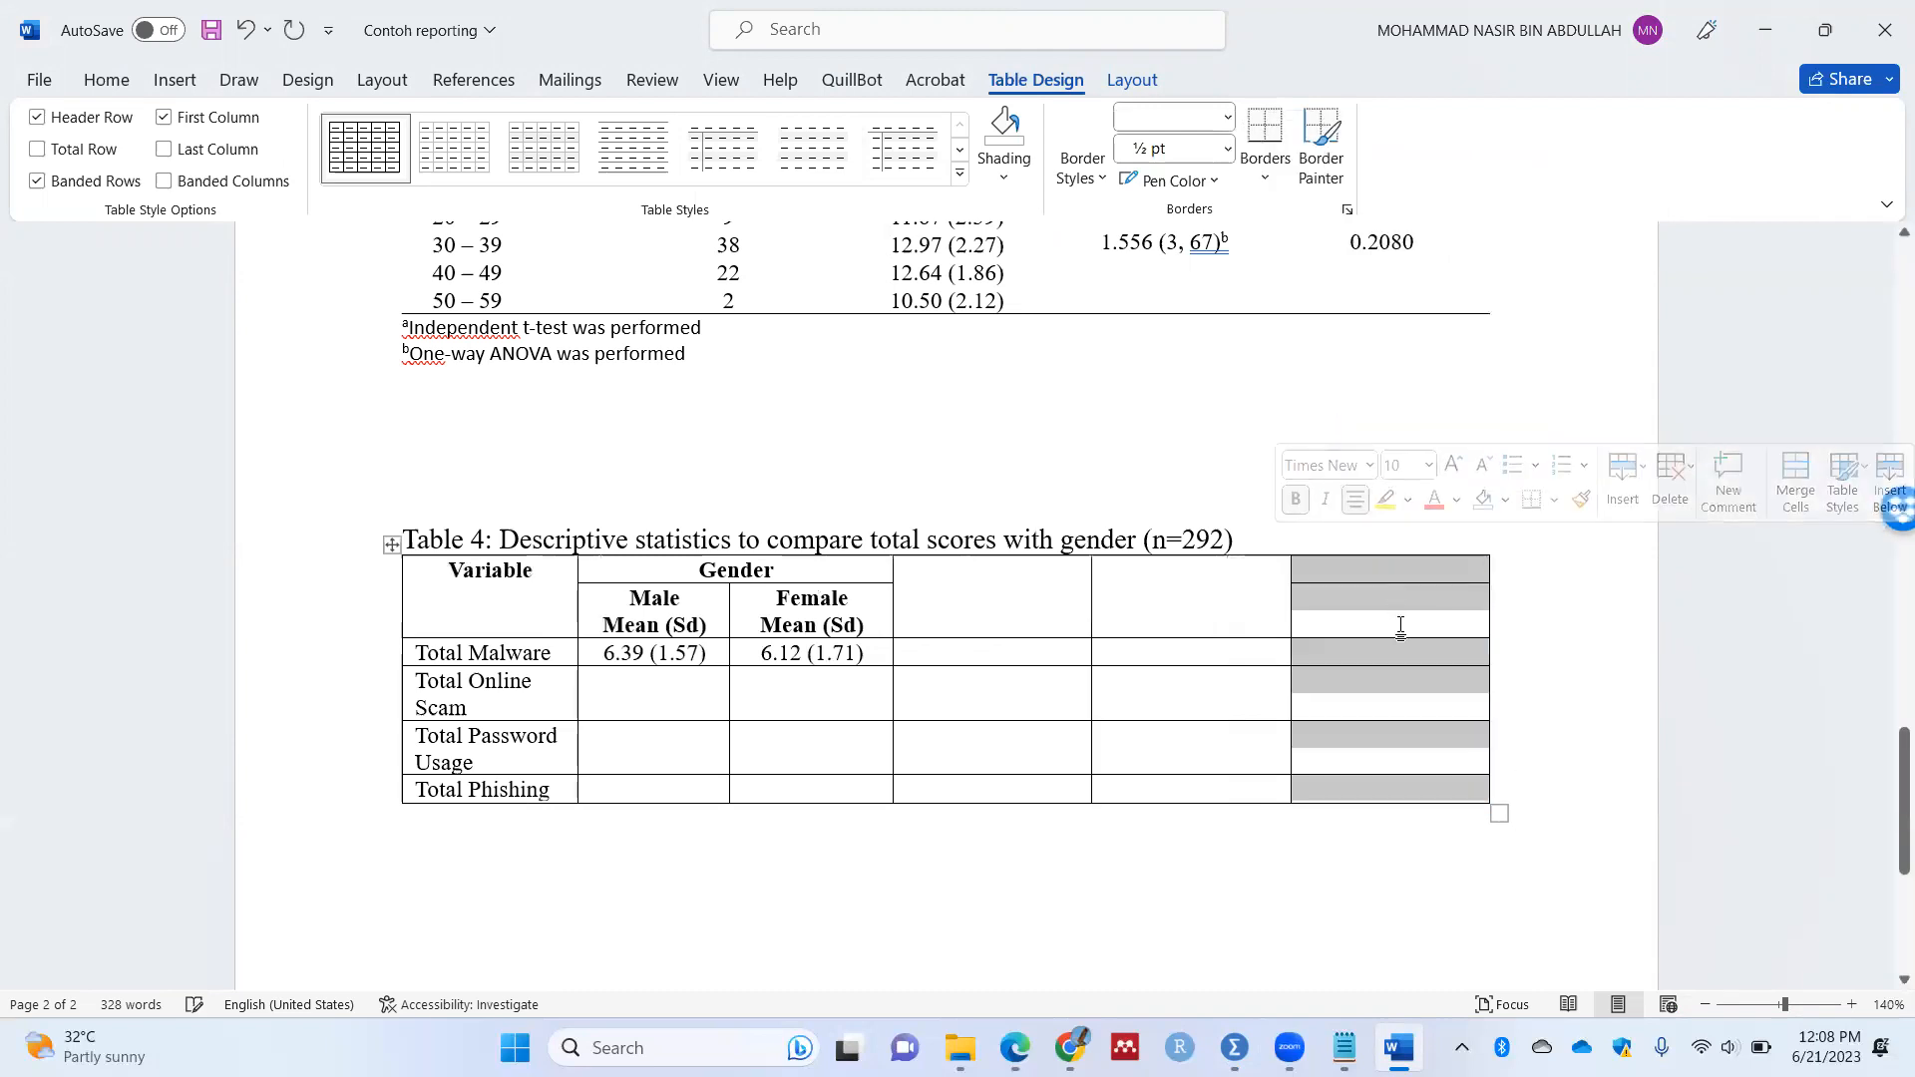
left_click_drag(1361, 599, 1365, 575)
right_click(1369, 582)
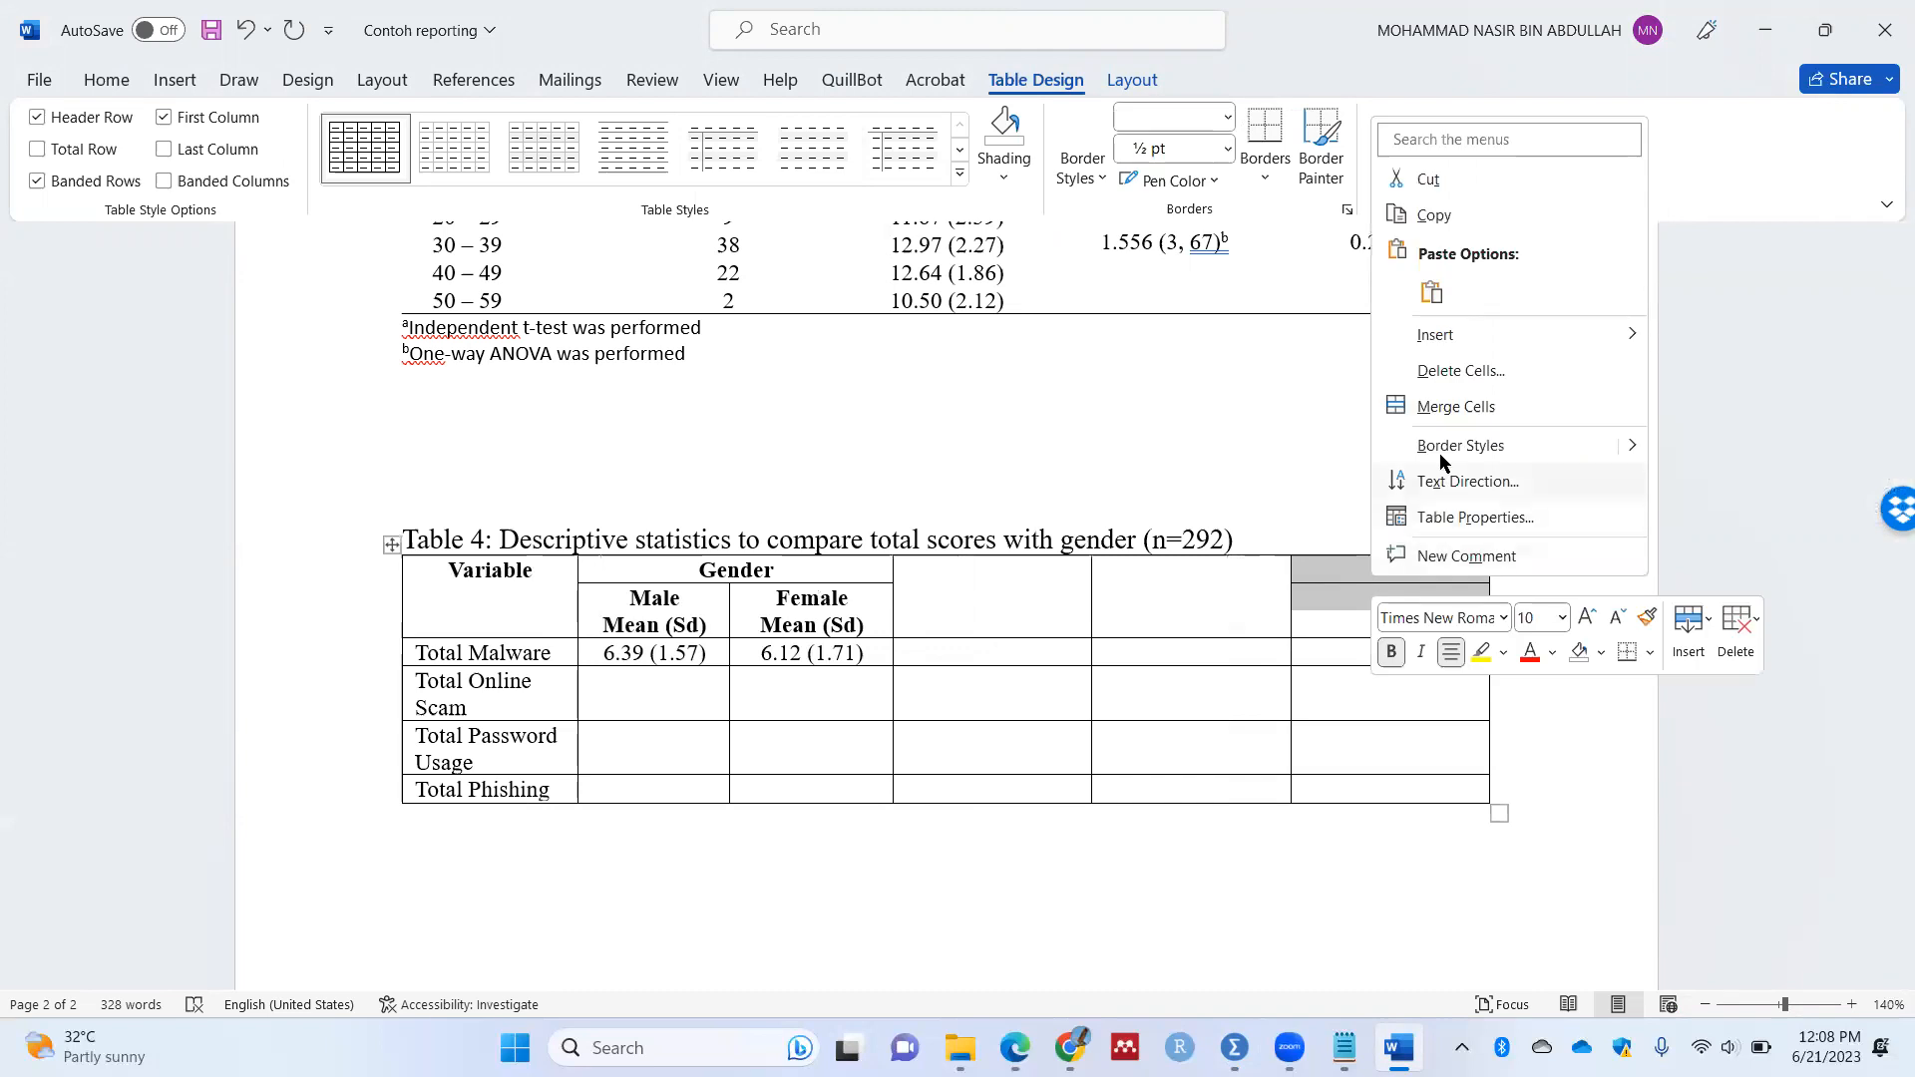
left_click(1456, 407)
Step: Enter the heading "t-statistic (df)" in the column after Female in Table 4
left_click(1023, 600)
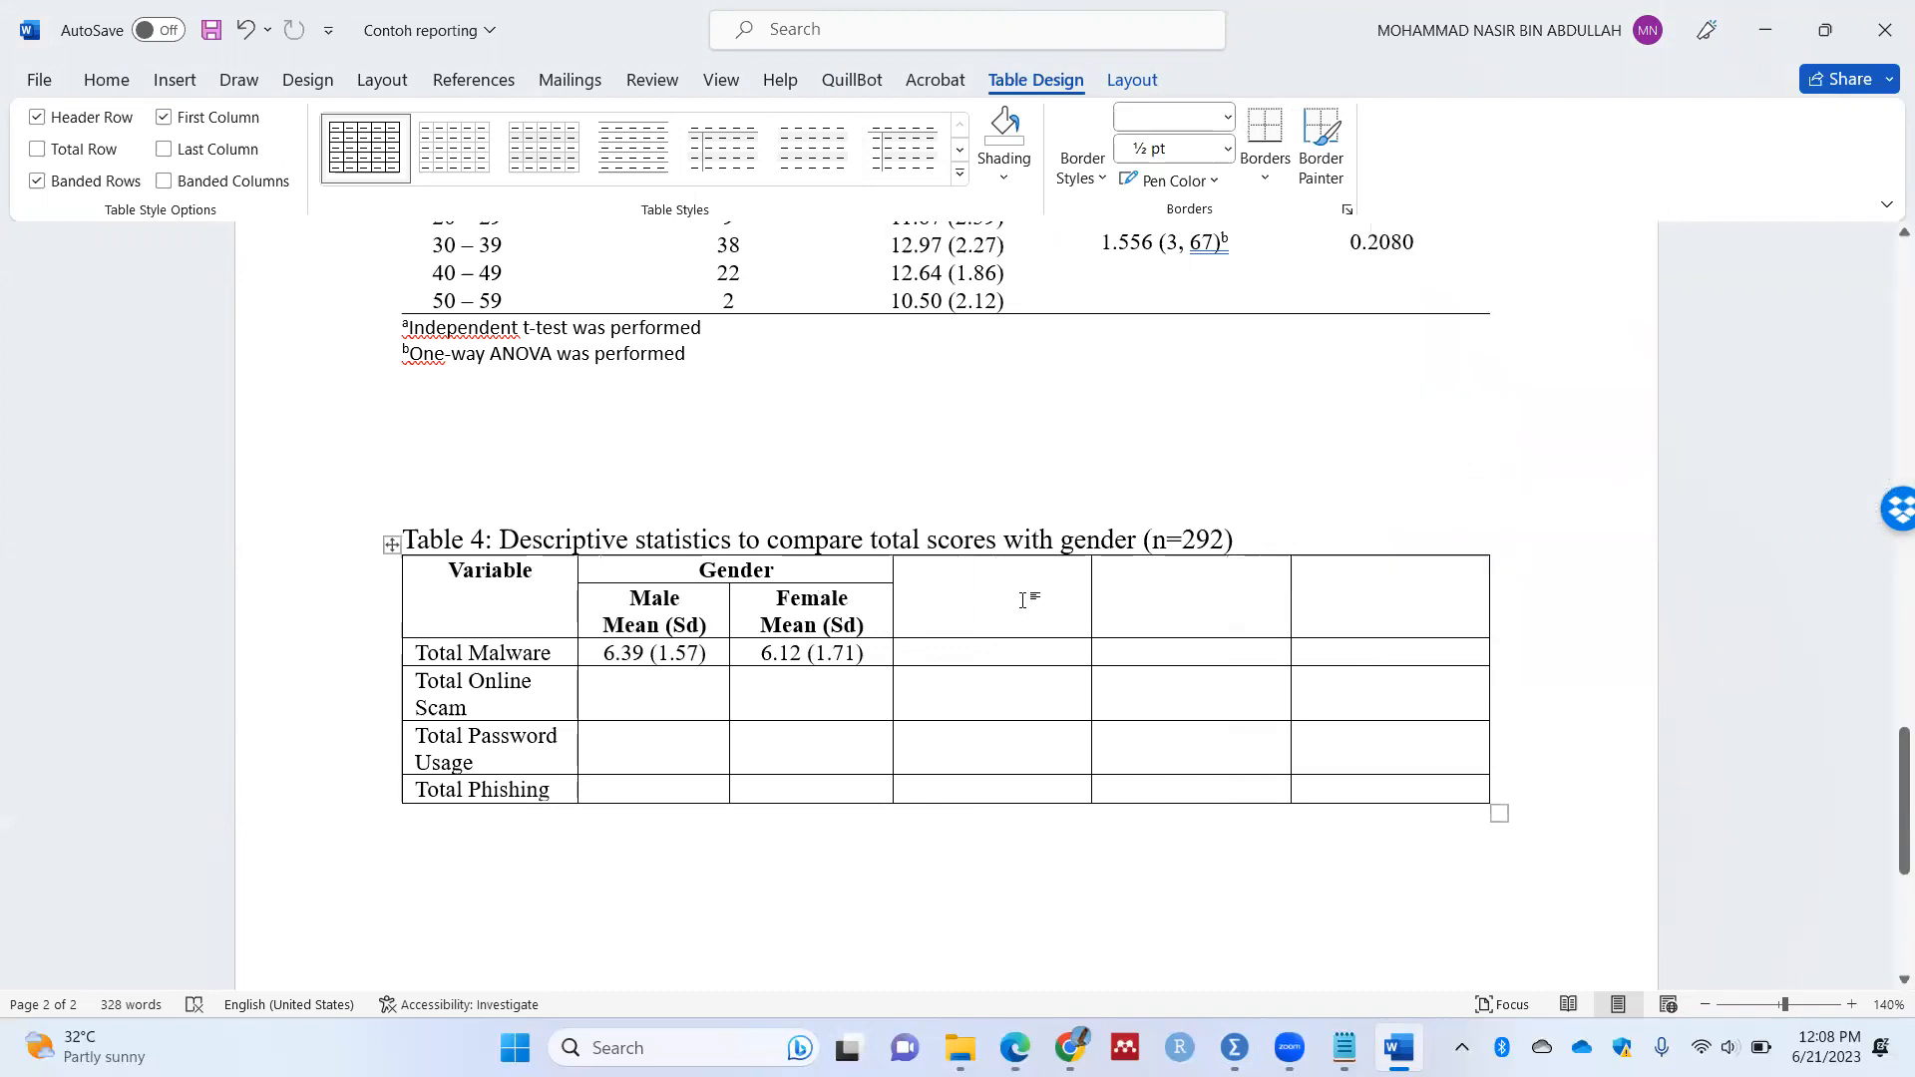
type("t-statistic (df0")
key("BackSpace")
type(")")
key("Tab")
type("confidence")
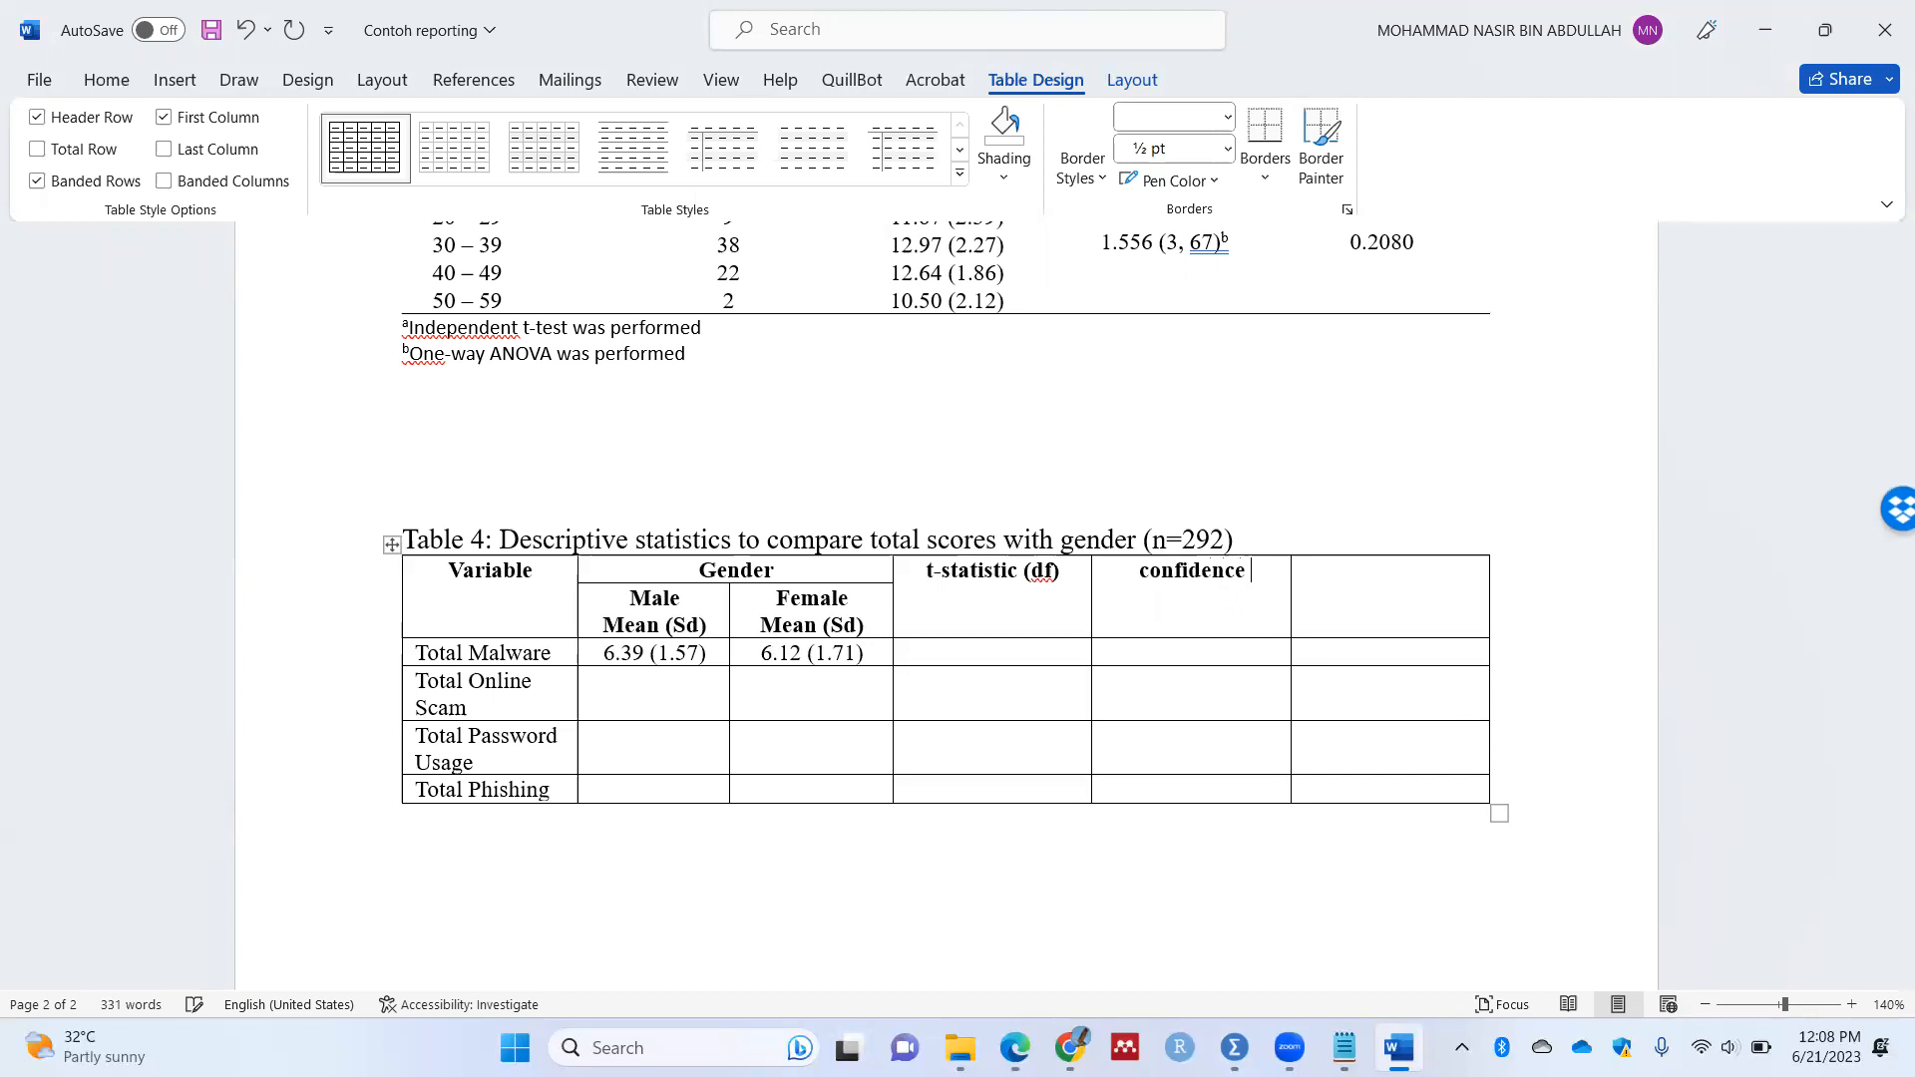
key("BackSpace")
key("BackSpace")
key("BackSpace")
key("BackSpace")
key("BackSpace")
key("BackSpace")
key("BackSpace")
key("BackSpace")
key("BackSpace")
key("BackSpace")
key("BackSpace")
Step: Enter the headings "95% CI" and "p-value" in the last two columns of Table 4
type("95% CI (mean diff")
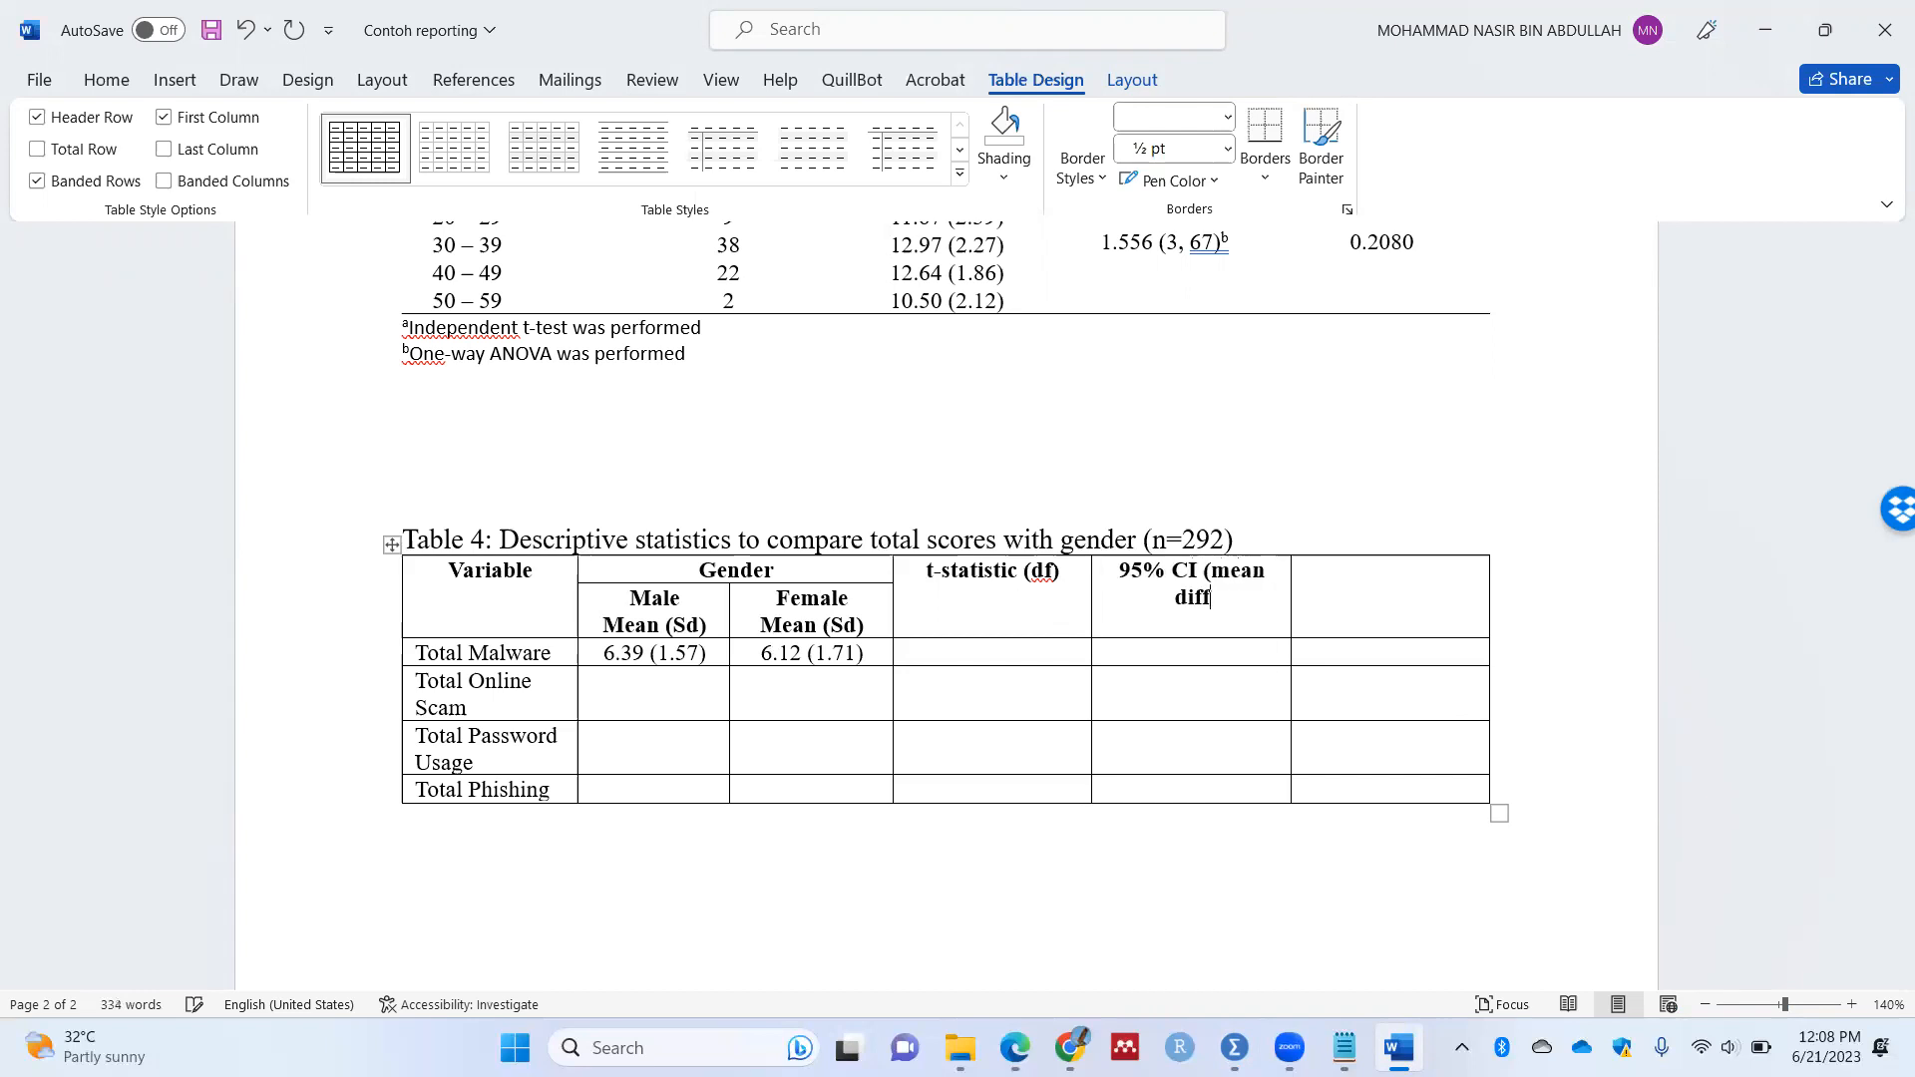
type("erence)")
key("Tab")
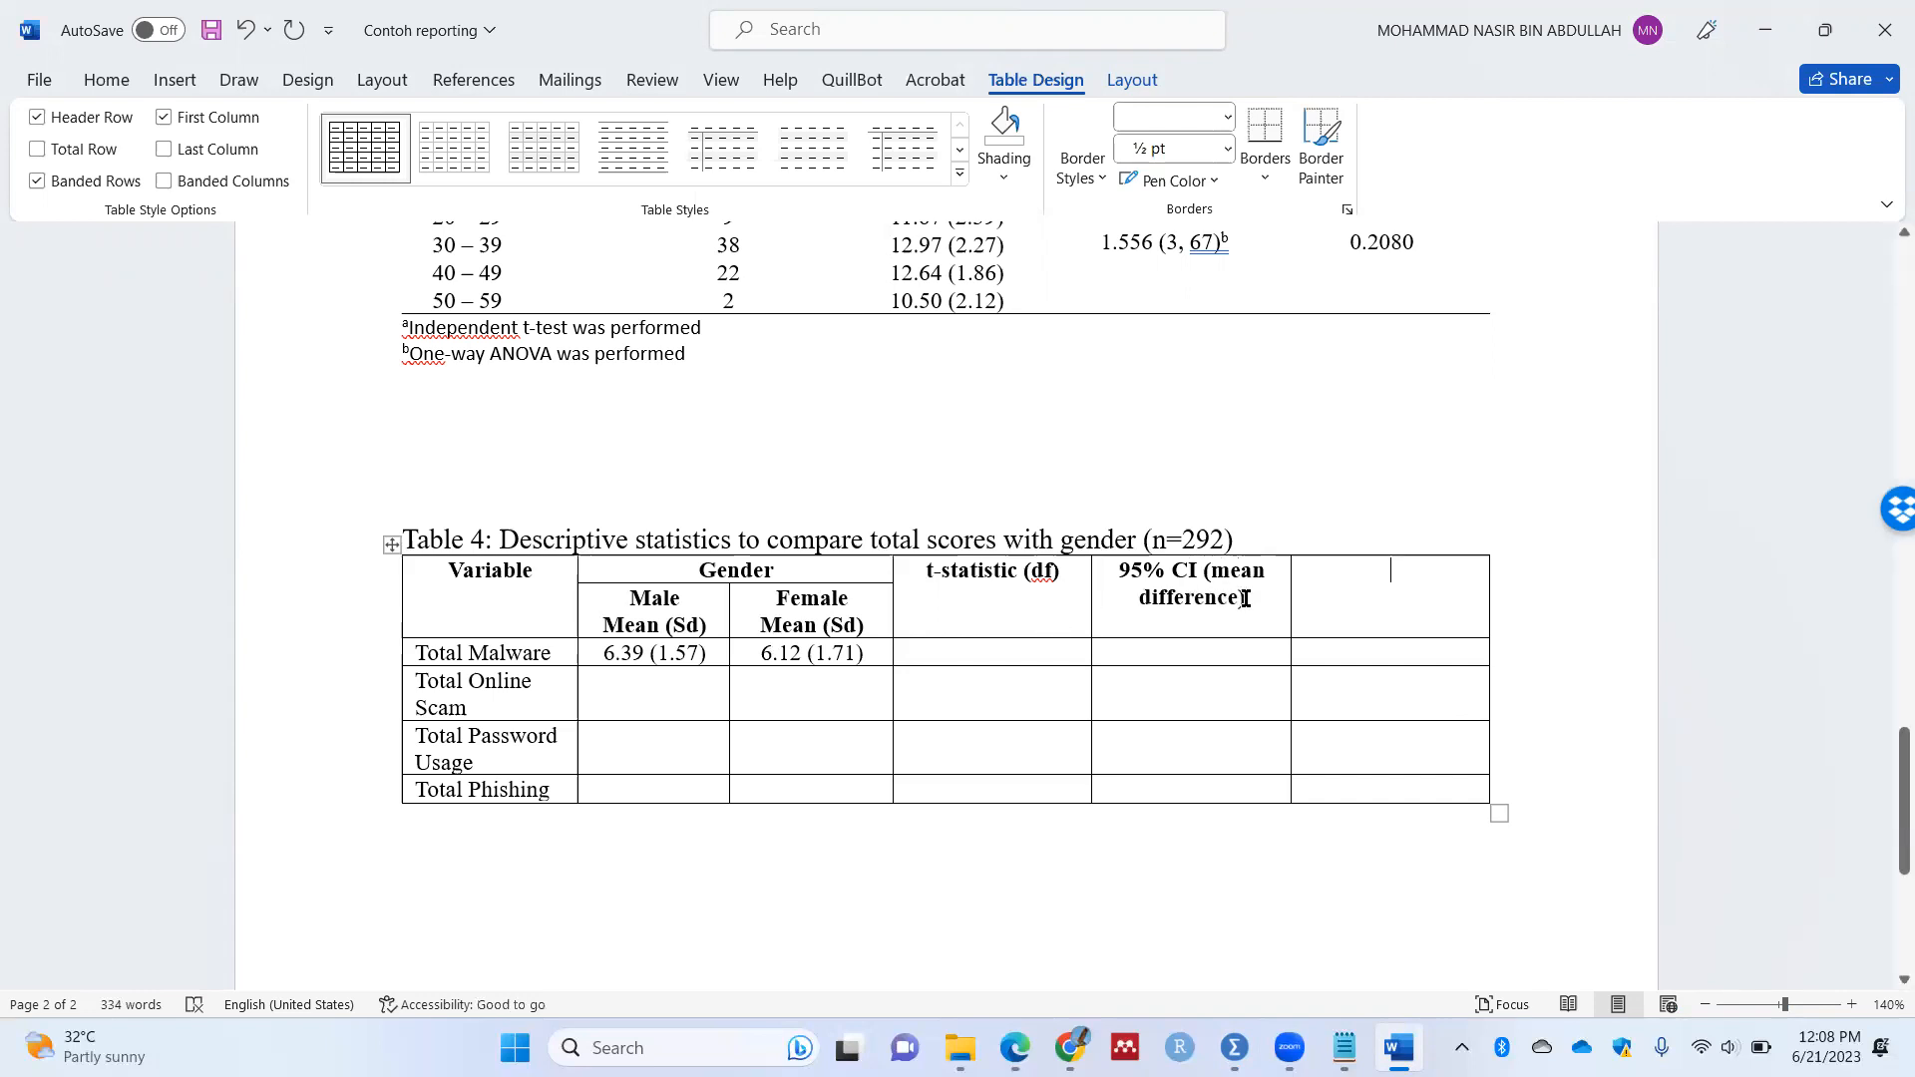
left_click_drag(1246, 599, 1204, 571)
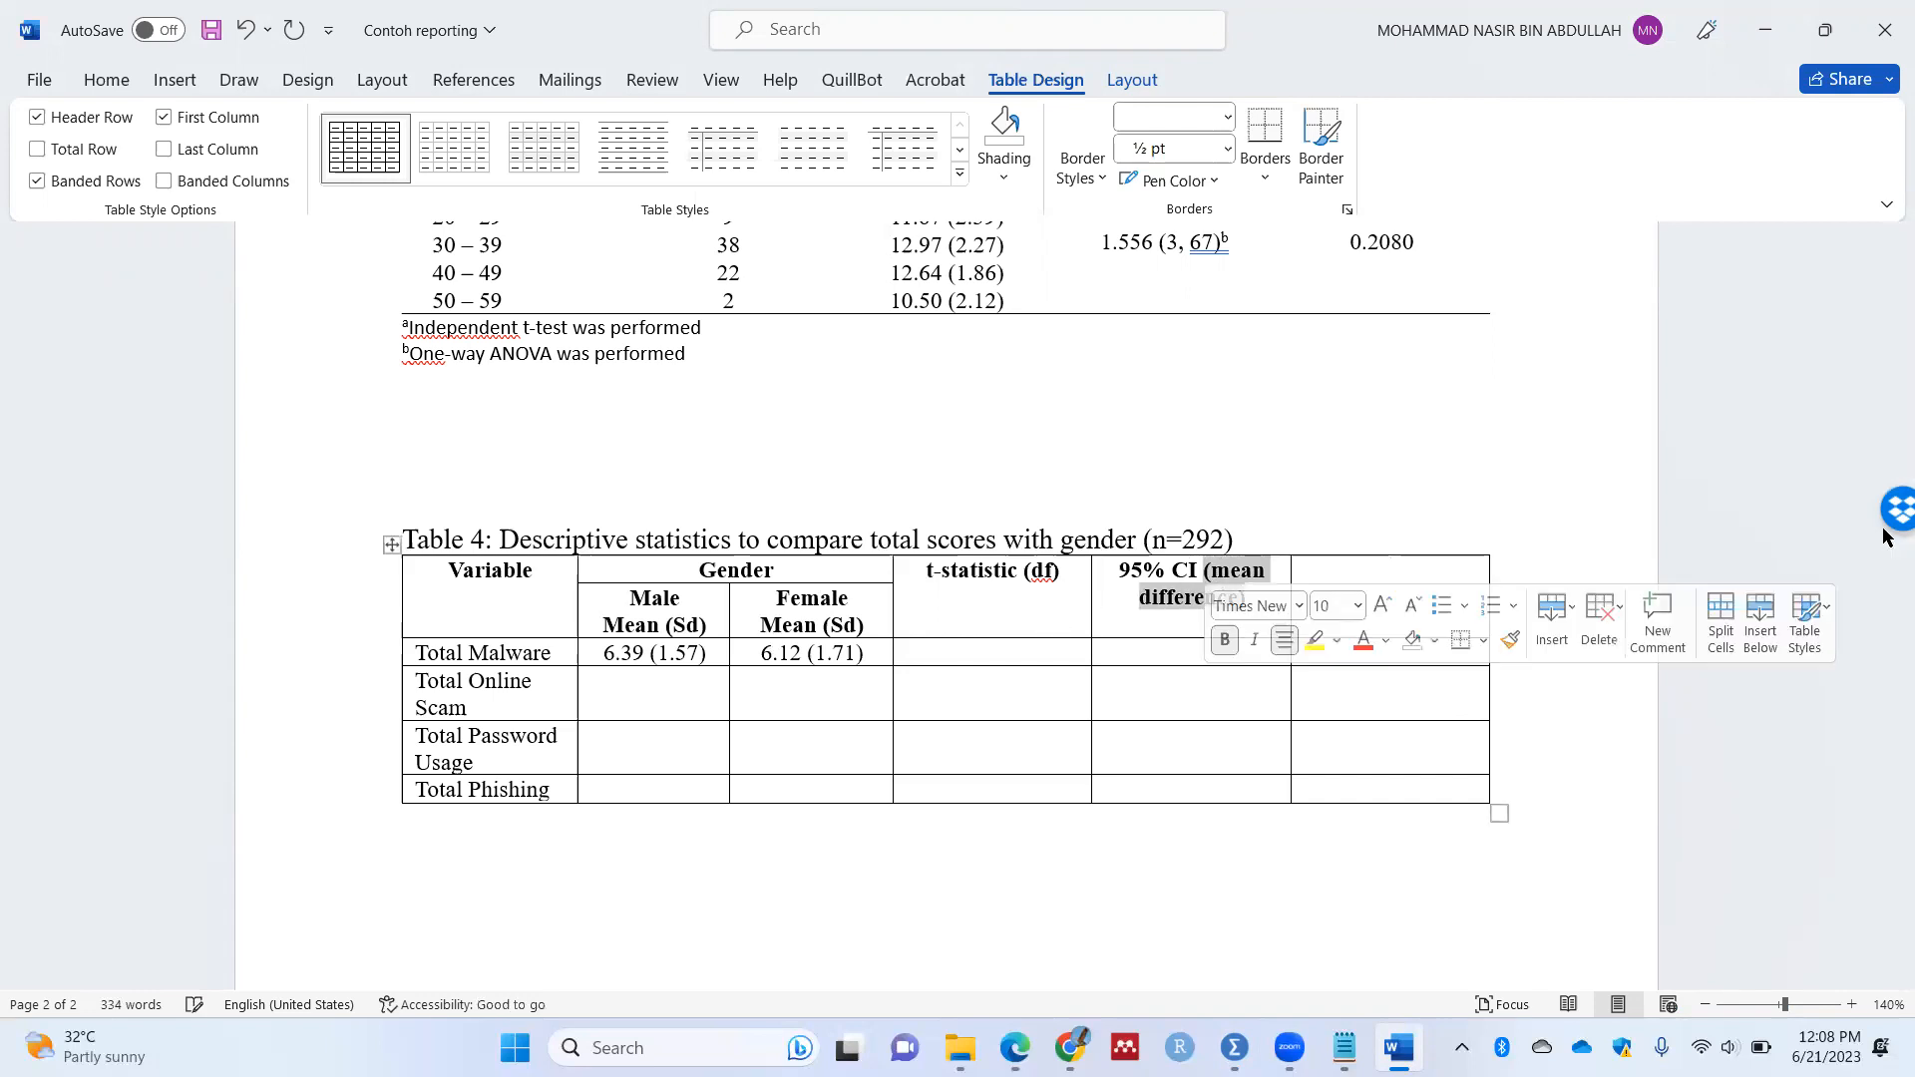
key("BackSpace")
left_click(1360, 576)
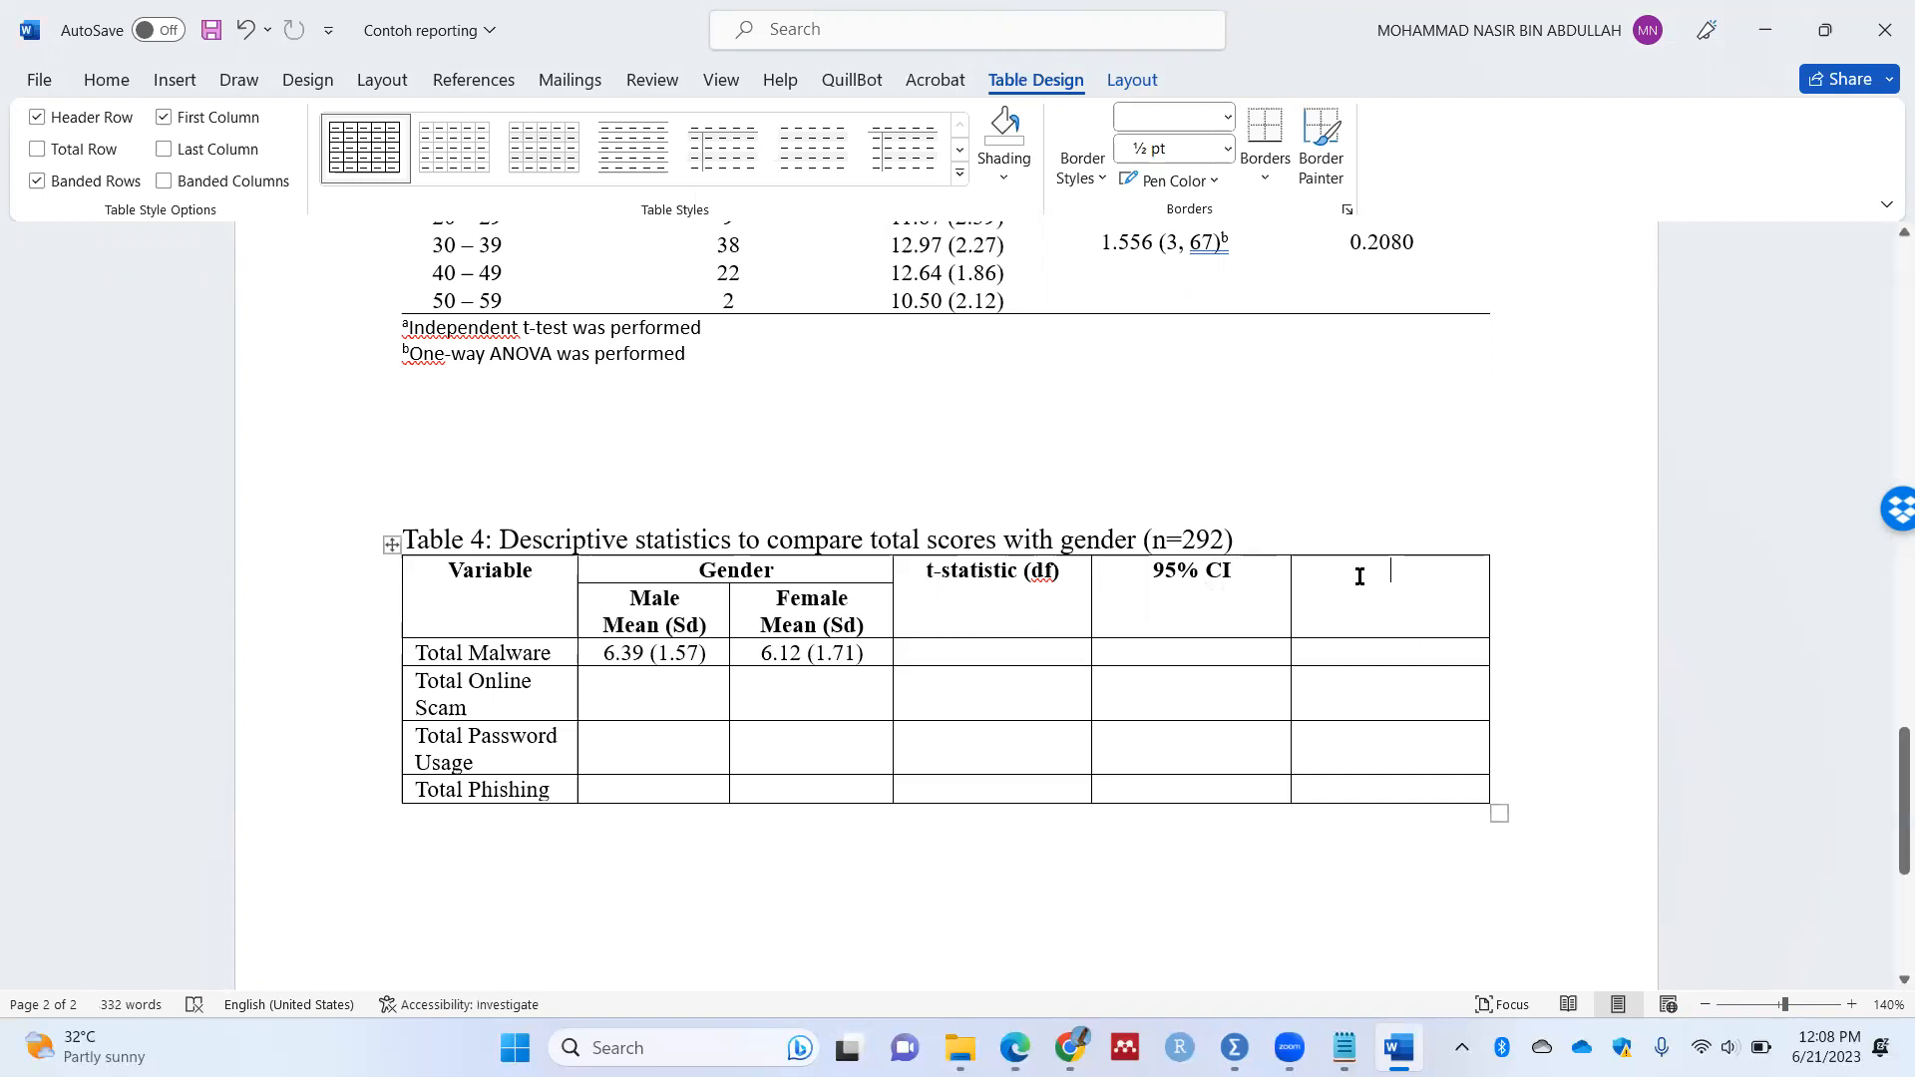
type("p-value")
Step: Insert a blank line above the t-statistic (df), 95% CI and p-value headings to lower them within their merged header cells
left_click_drag(913, 571, 1403, 589)
left_click(927, 592)
key("Return")
left_click(1151, 570)
key("Return")
left_click(1352, 571)
key("Return")
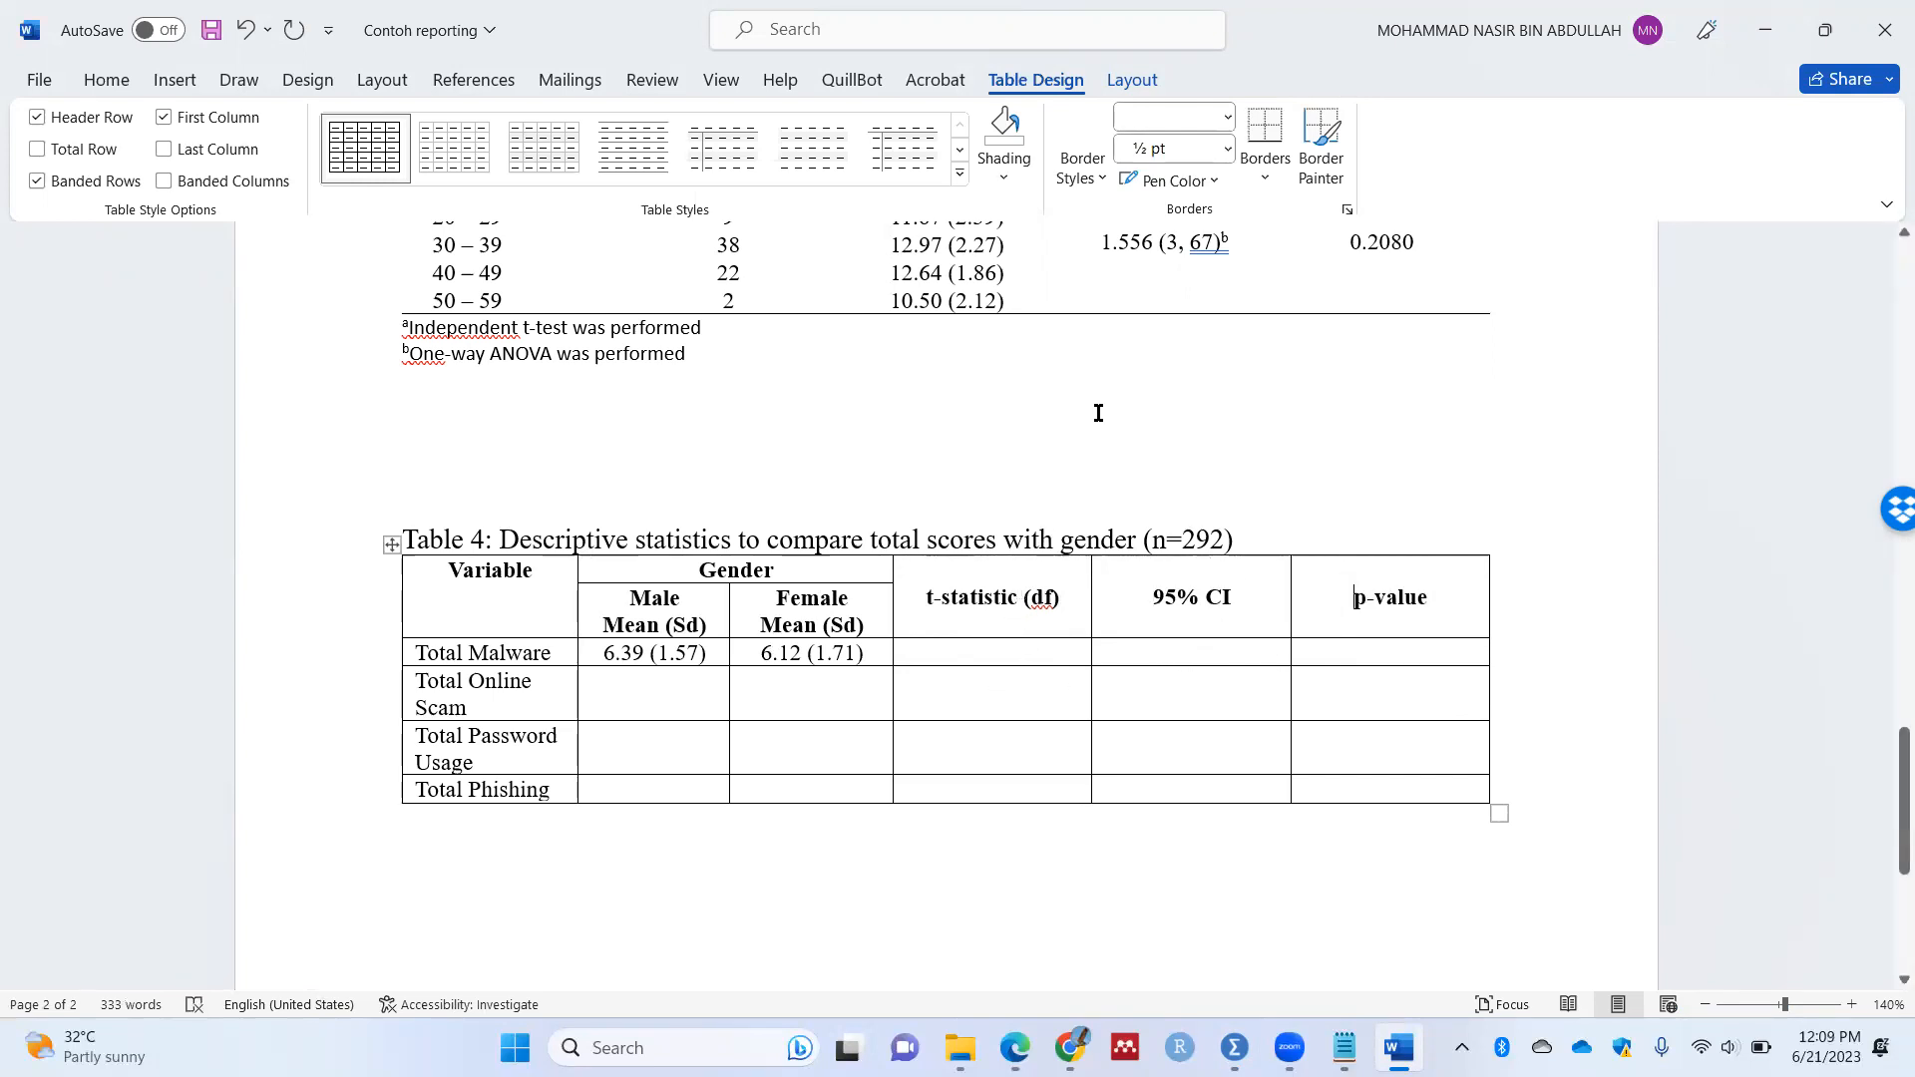
Step: Dock the report window, maximize the SPSS Data Editor and start an Independent-Samples T Test
left_click_drag(1274, 8, 1107, 69)
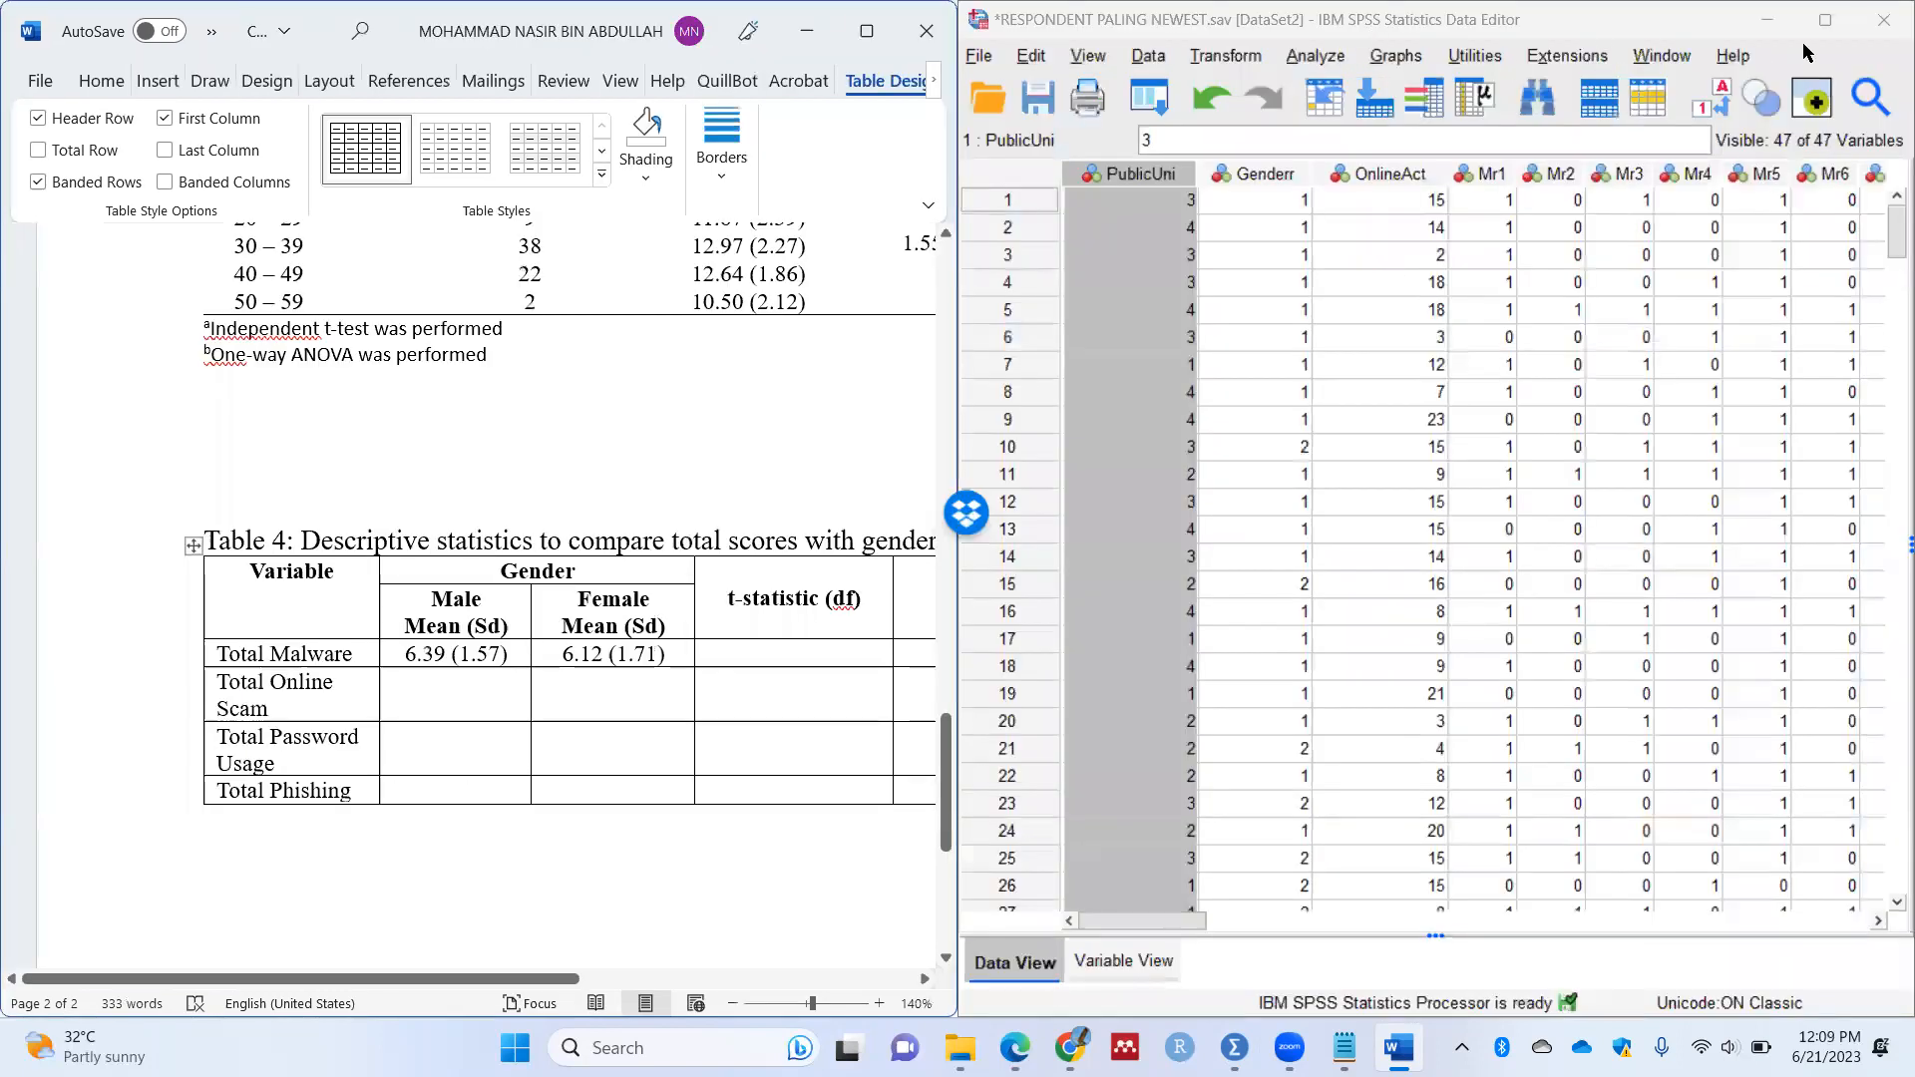
left_click(1824, 20)
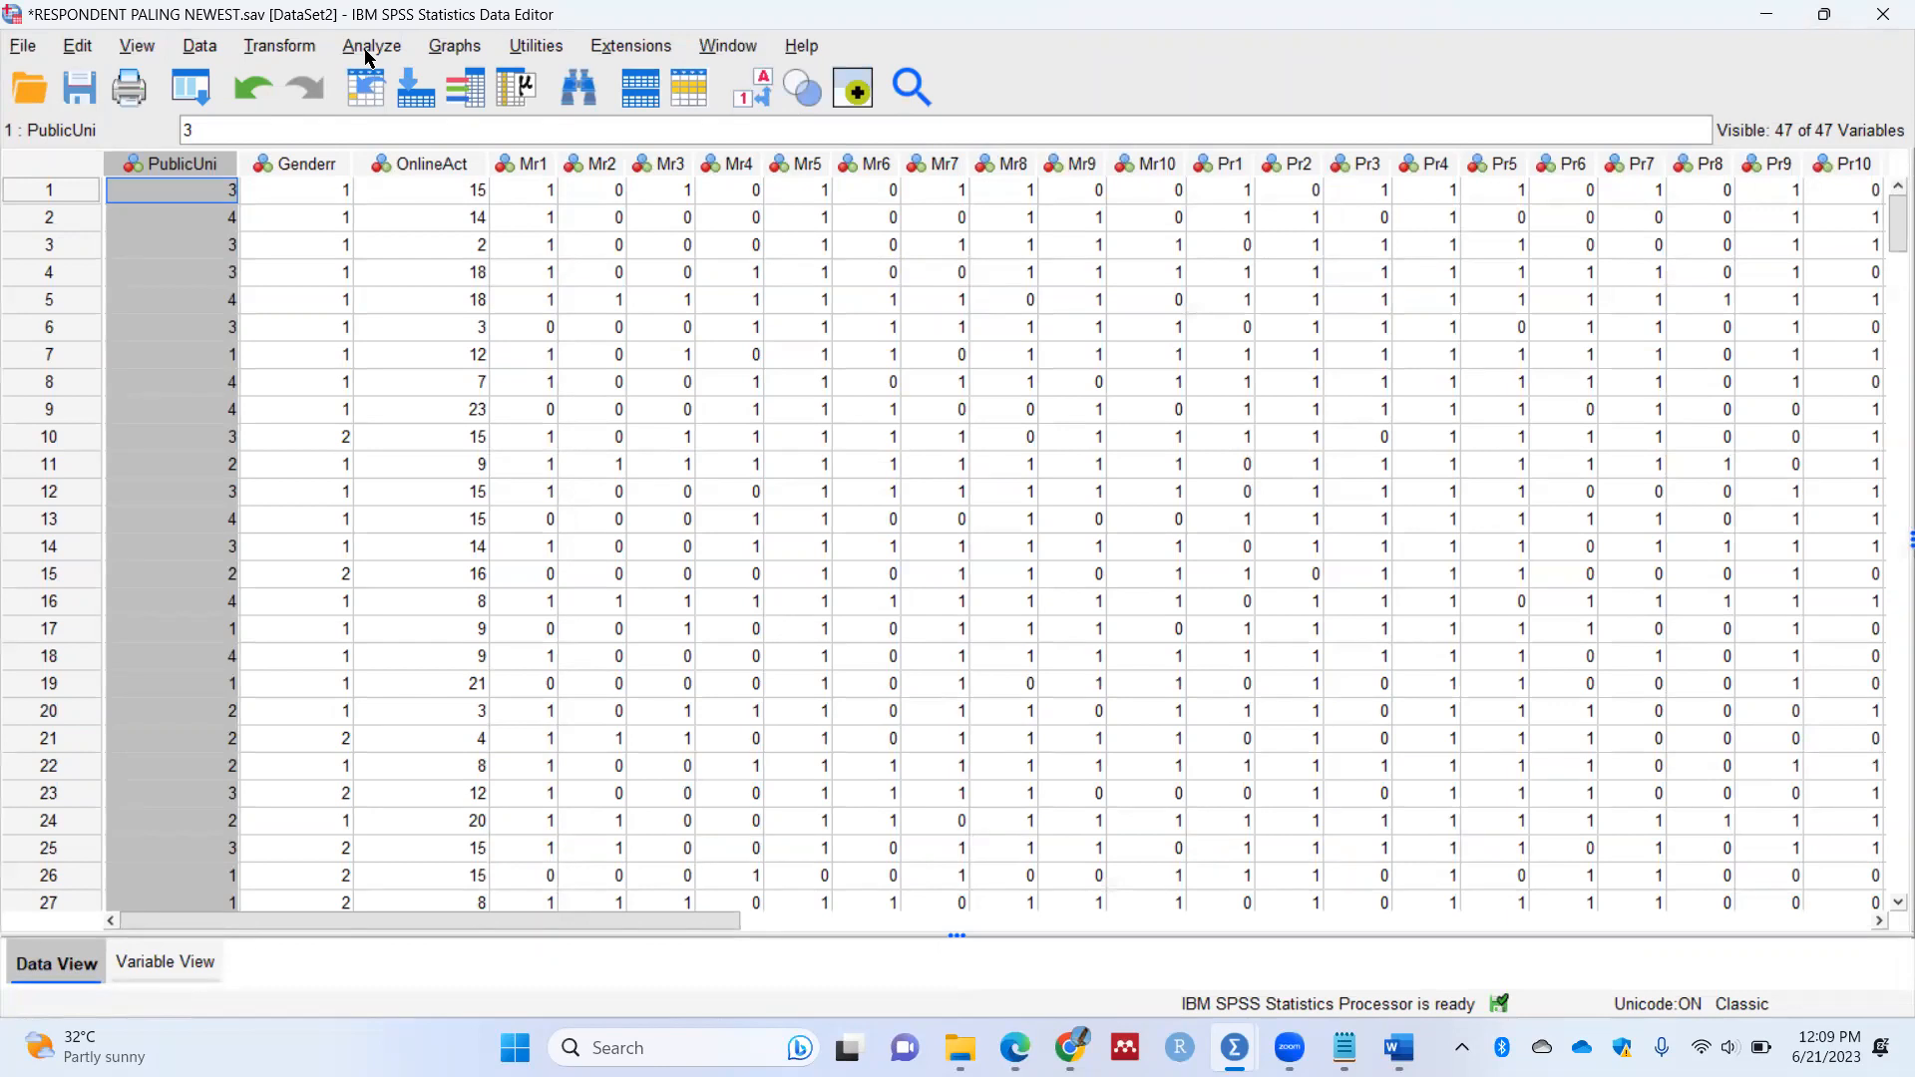
left_click(387, 50)
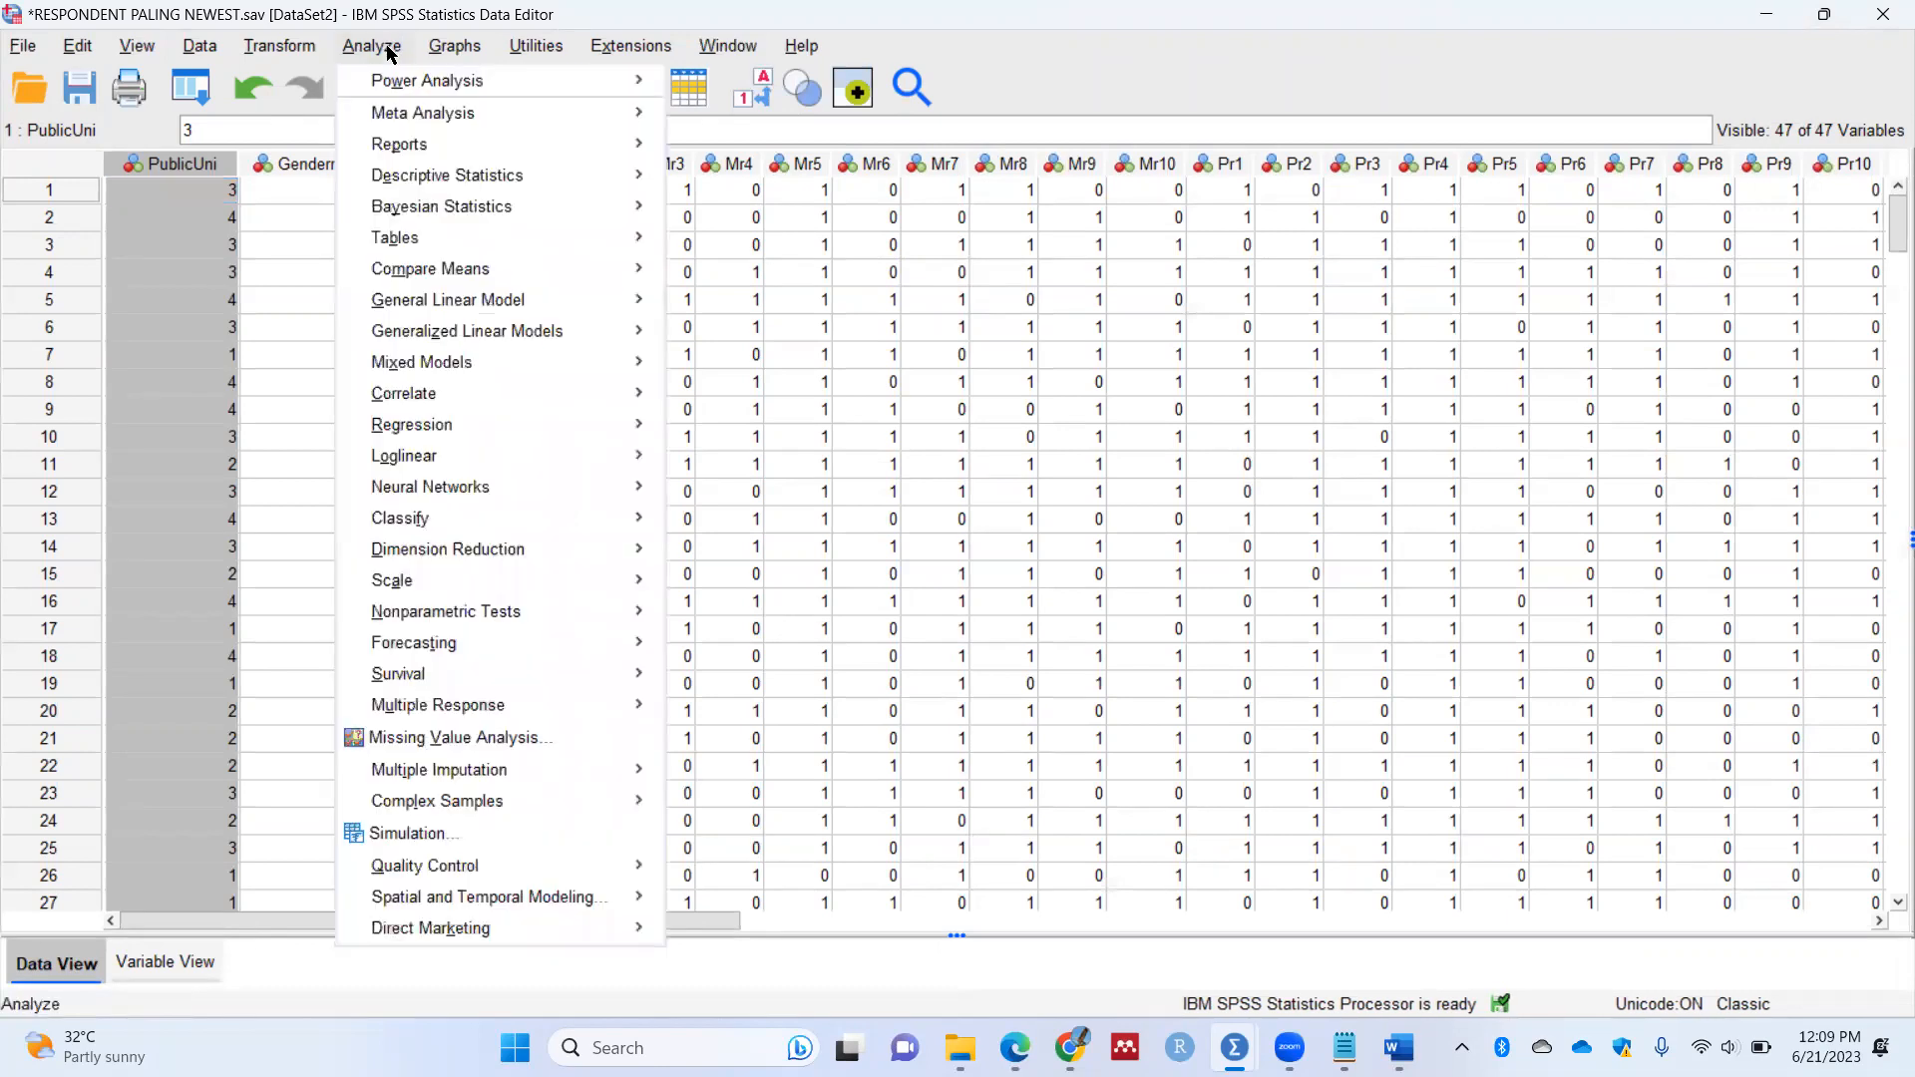
mouse_move(481, 273)
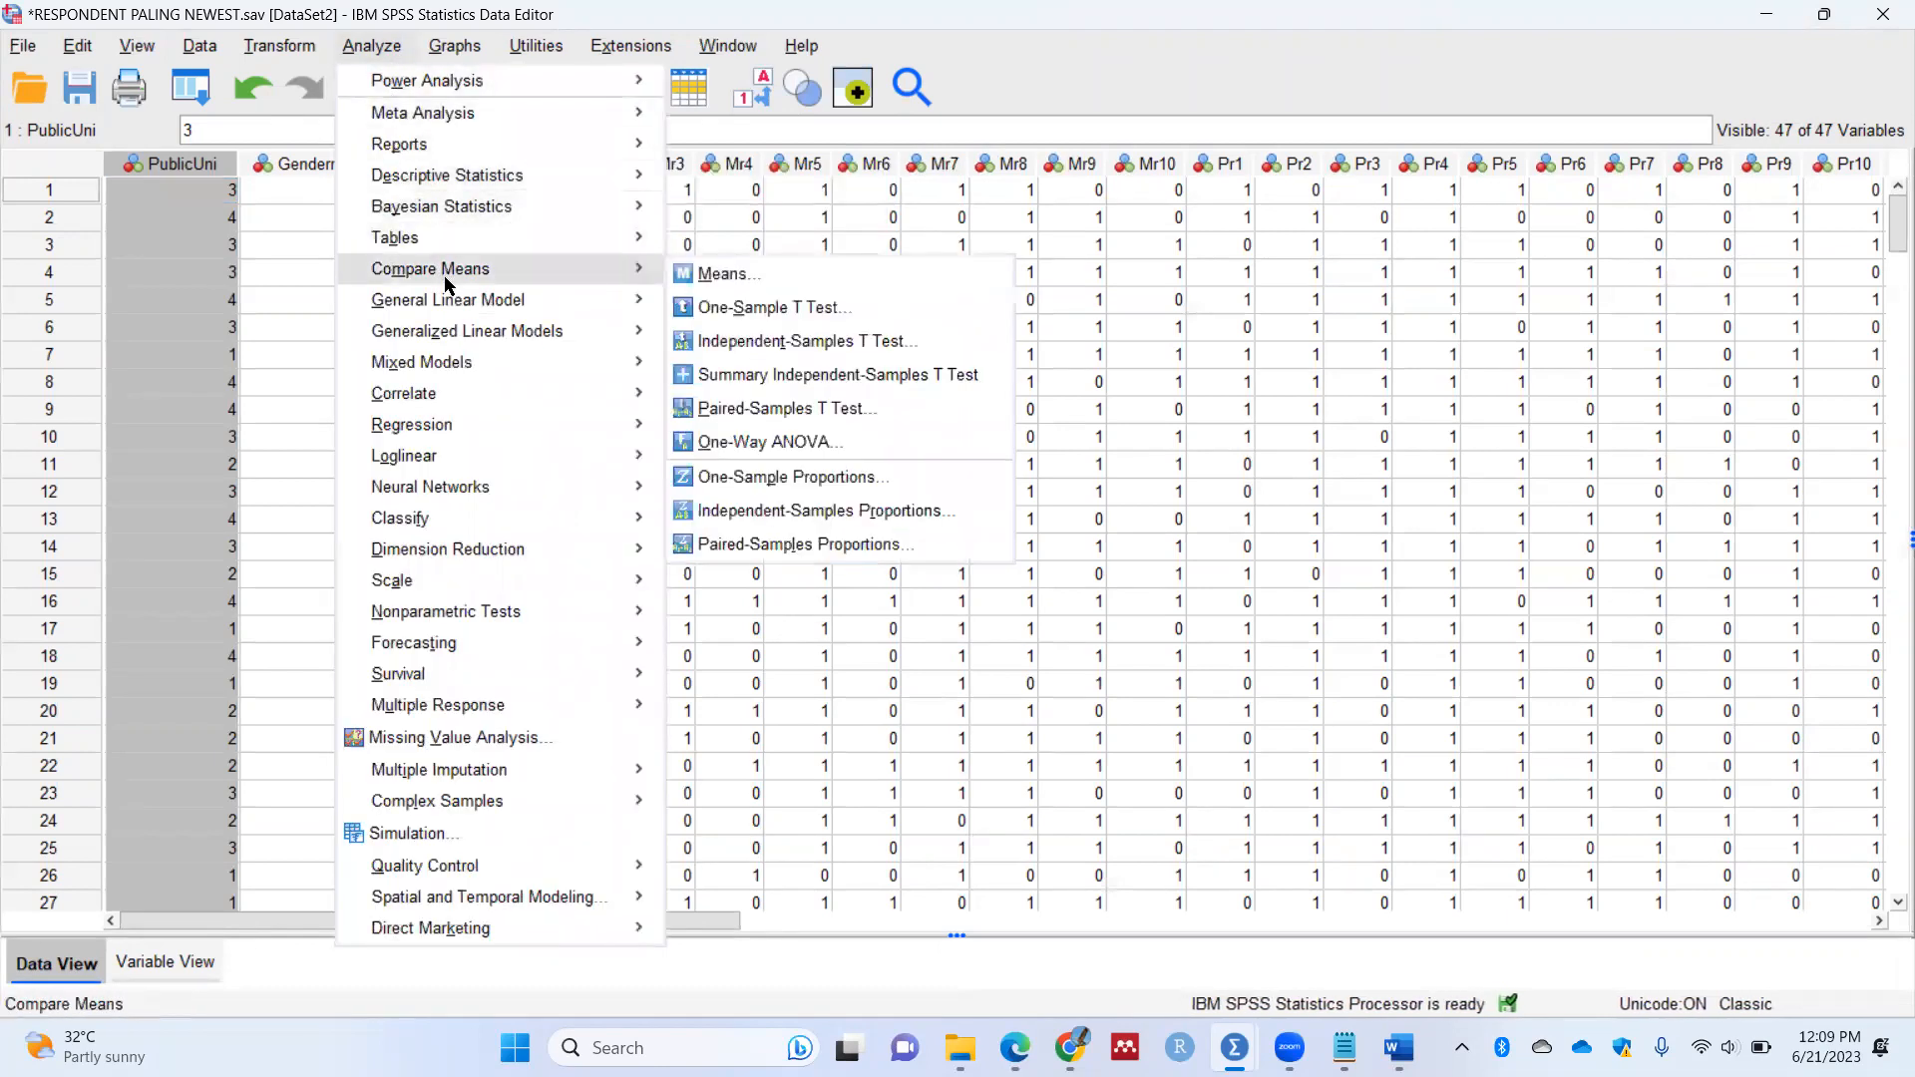
left_click(760, 344)
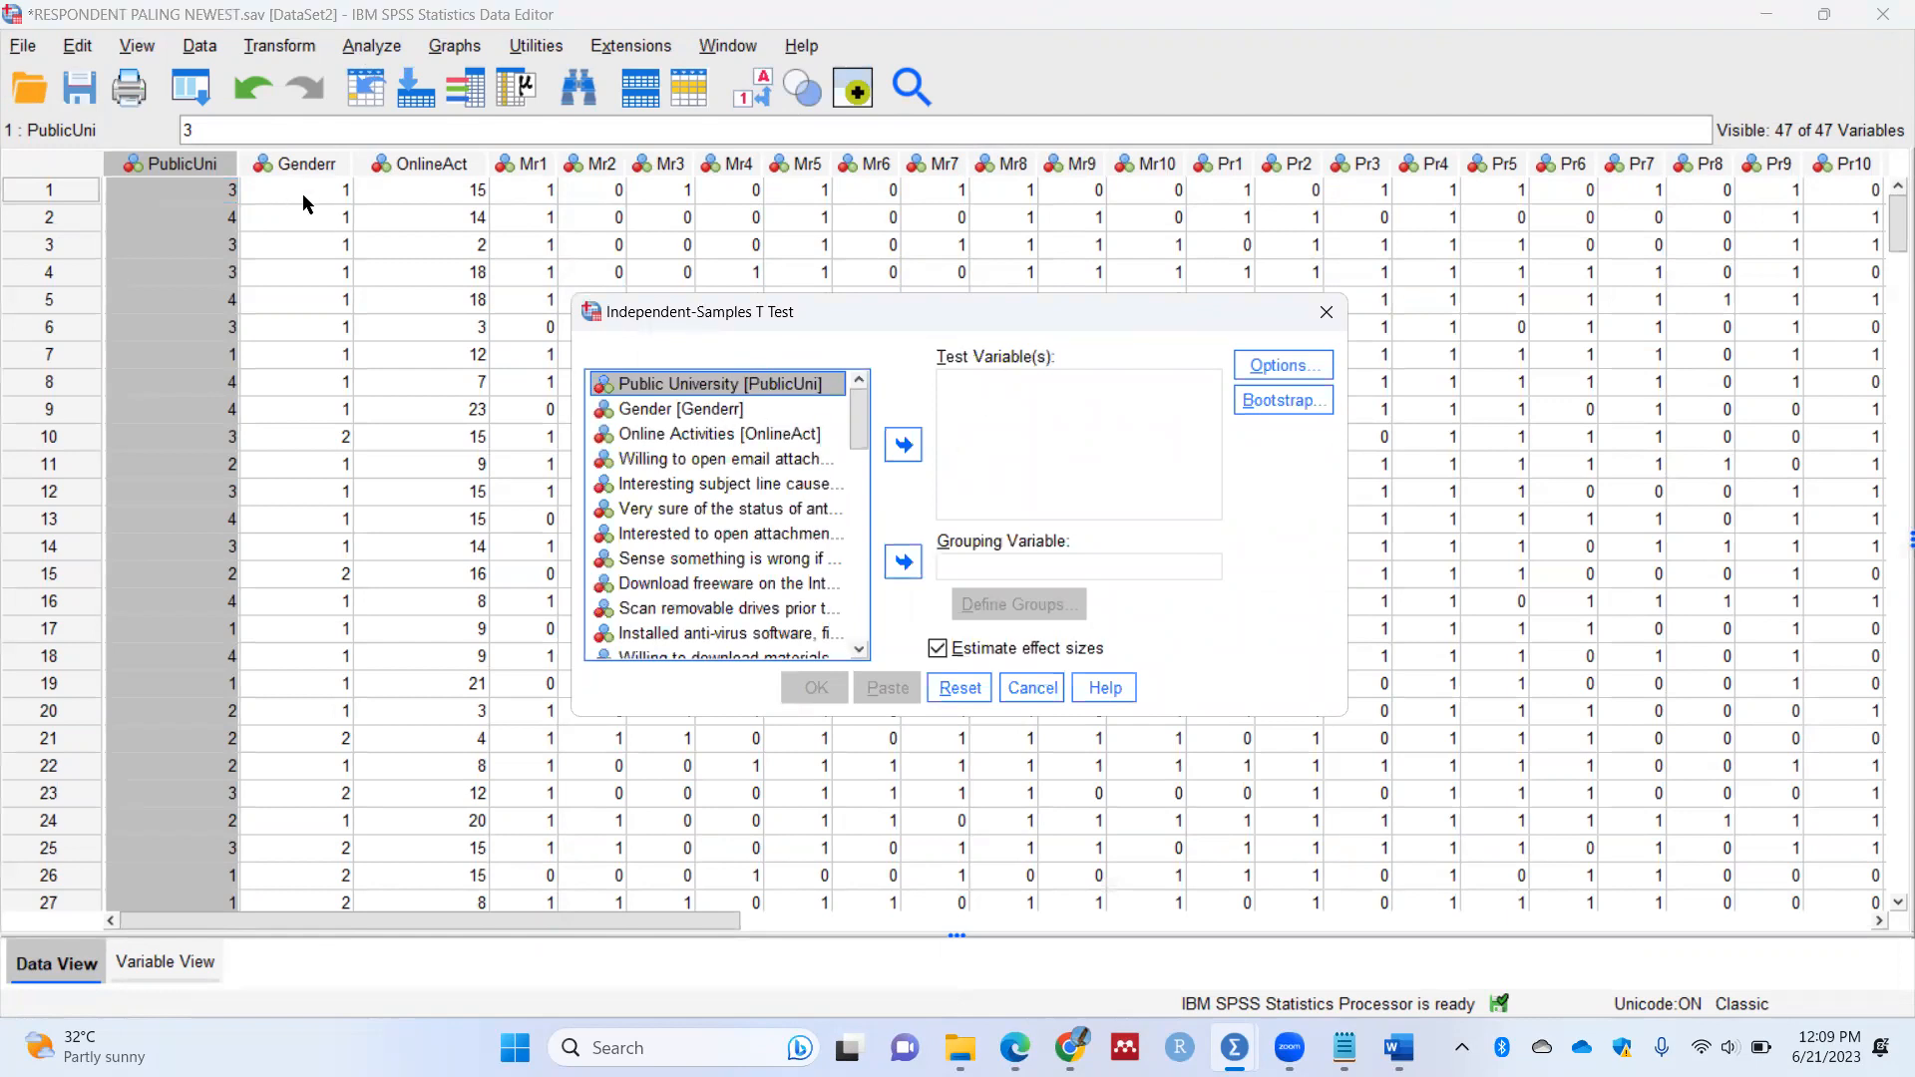
Step: Set Gender as the grouping variable of the t test, with group values 1 and 2
left_click(320, 164)
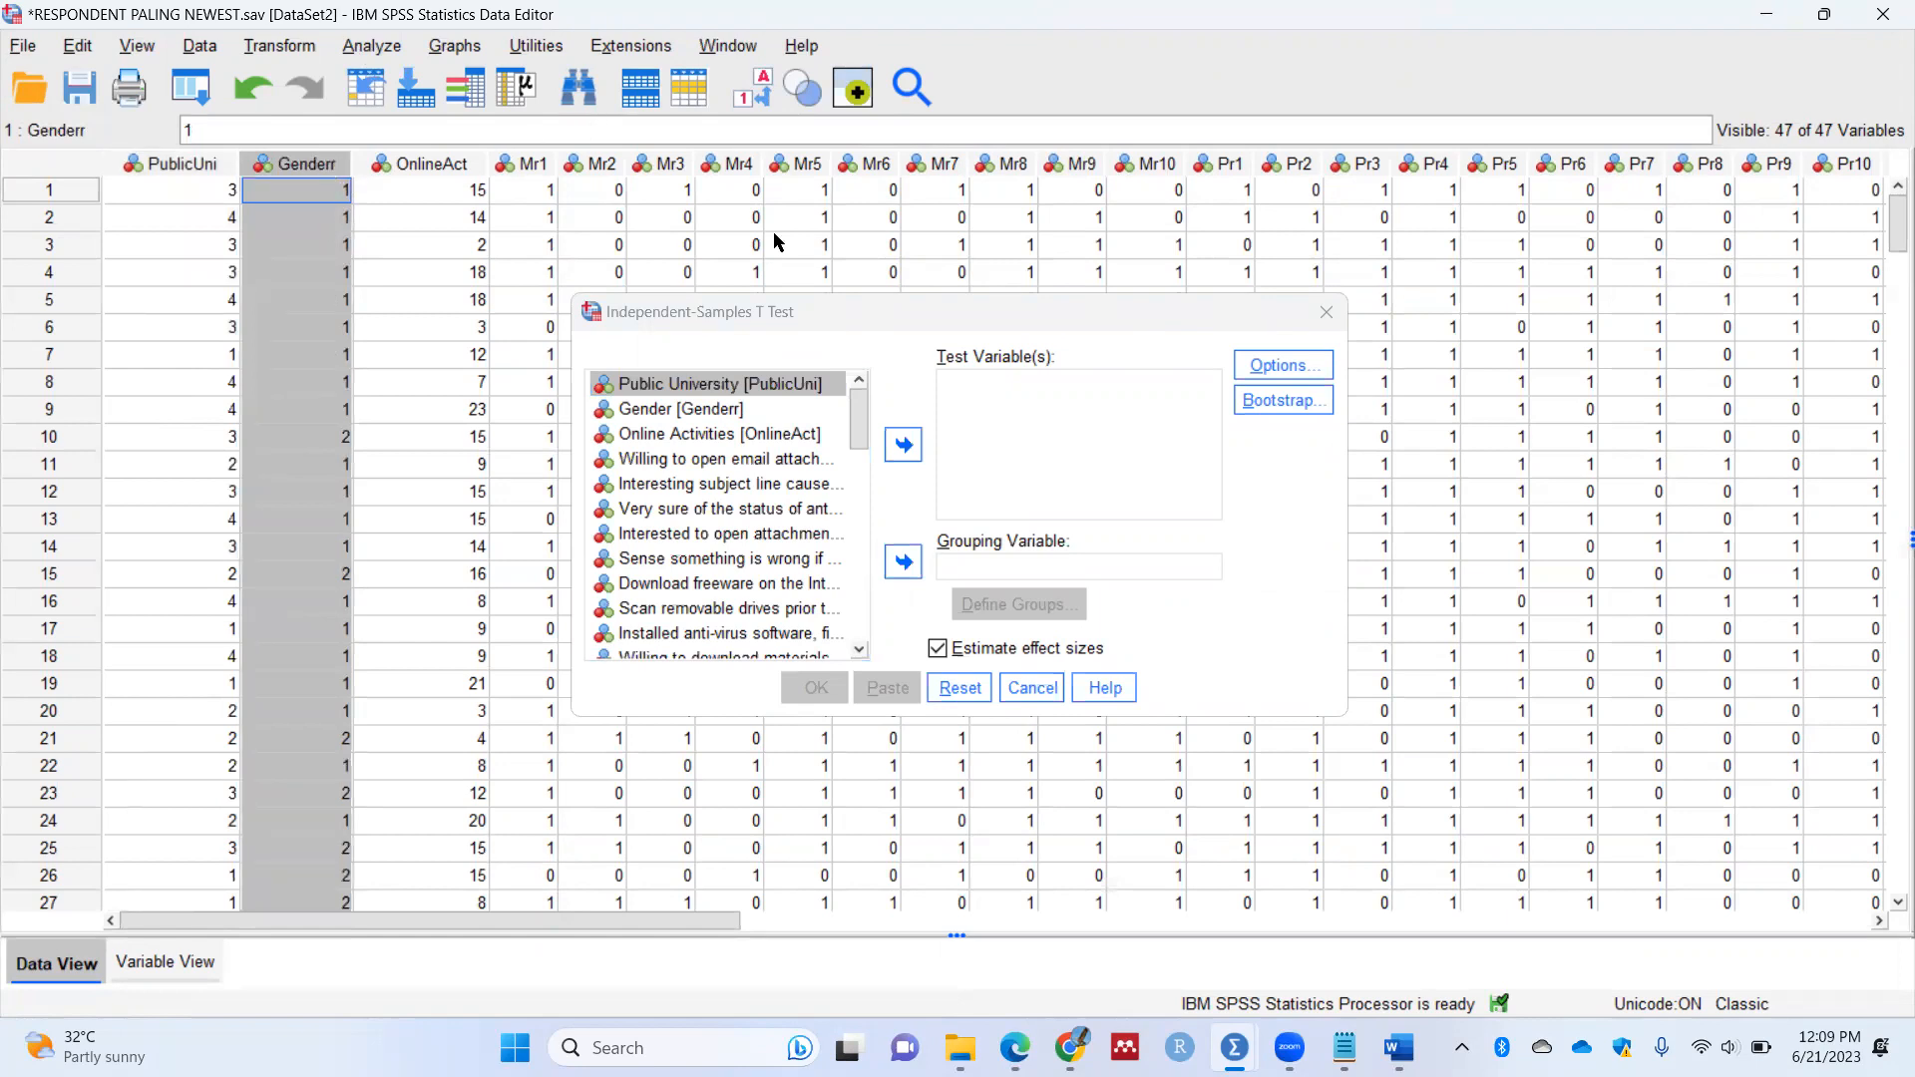
left_click(750, 419)
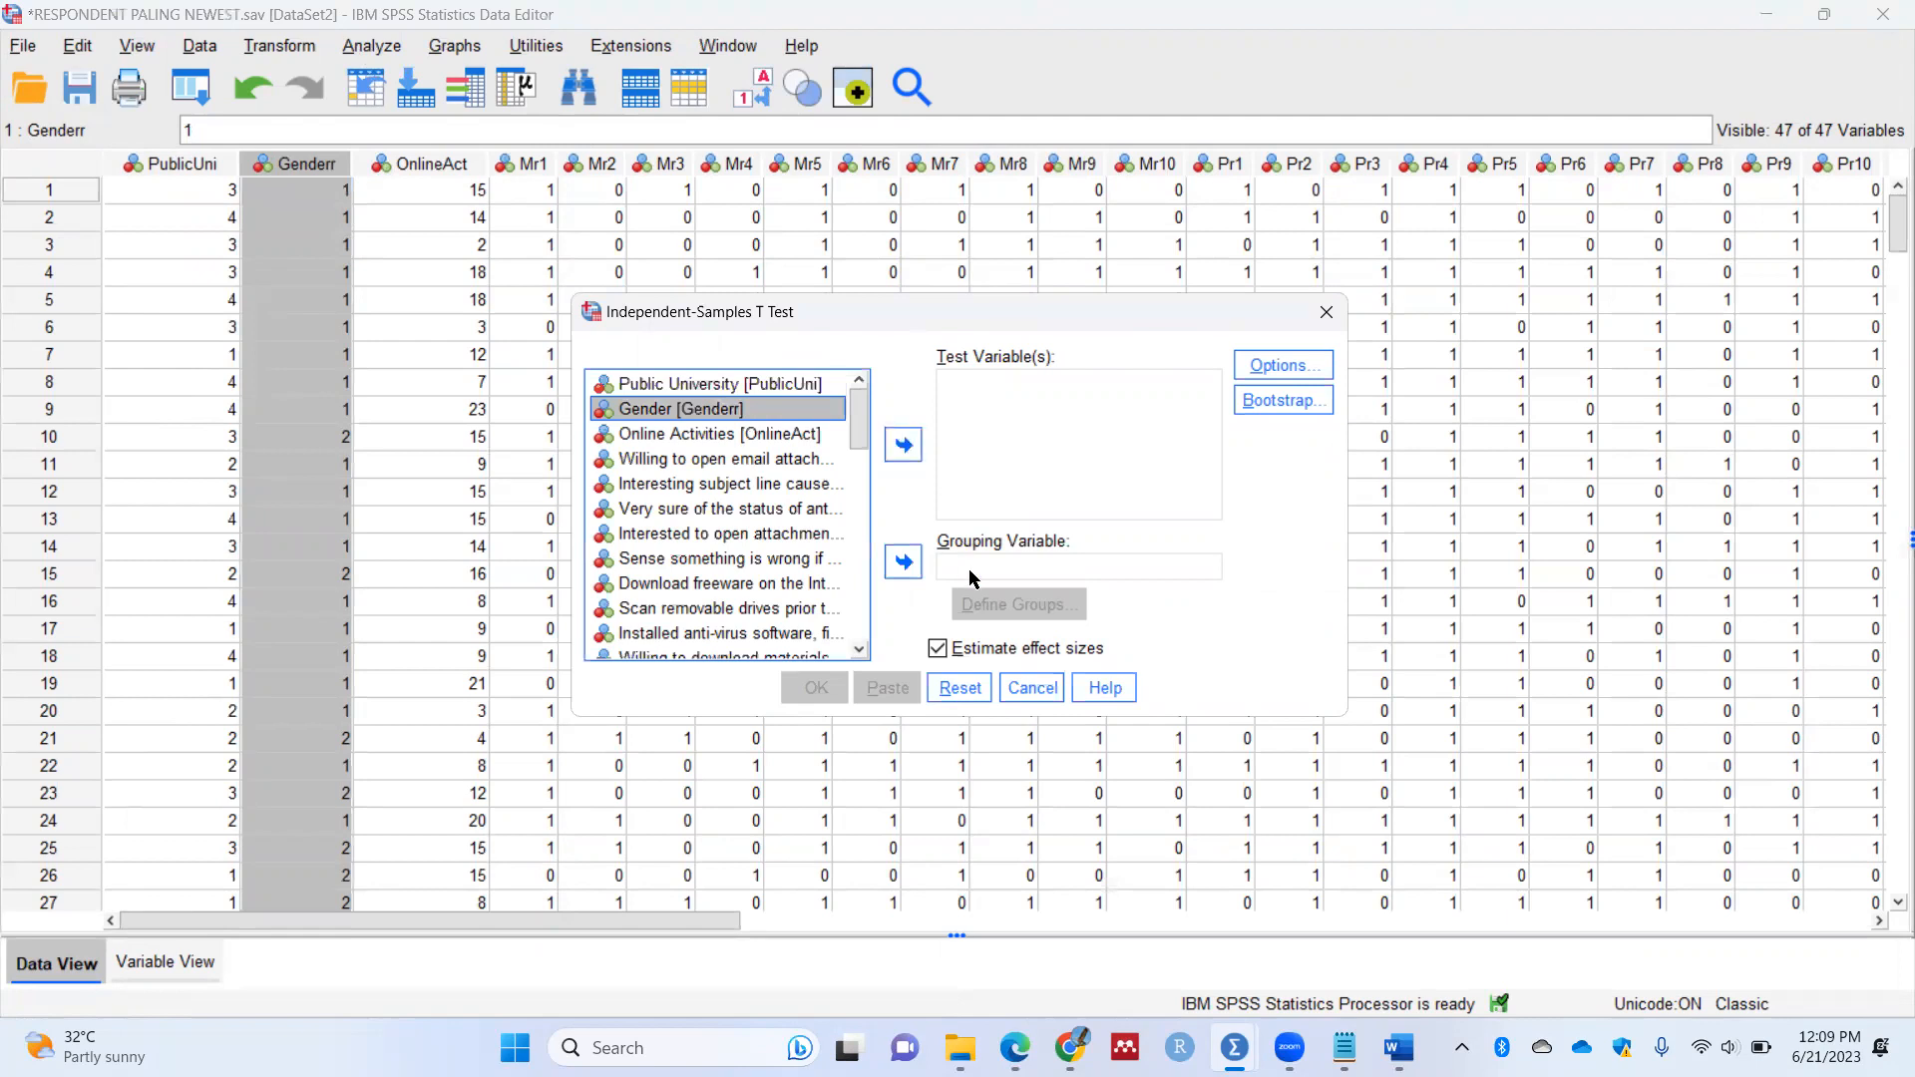
left_click(904, 563)
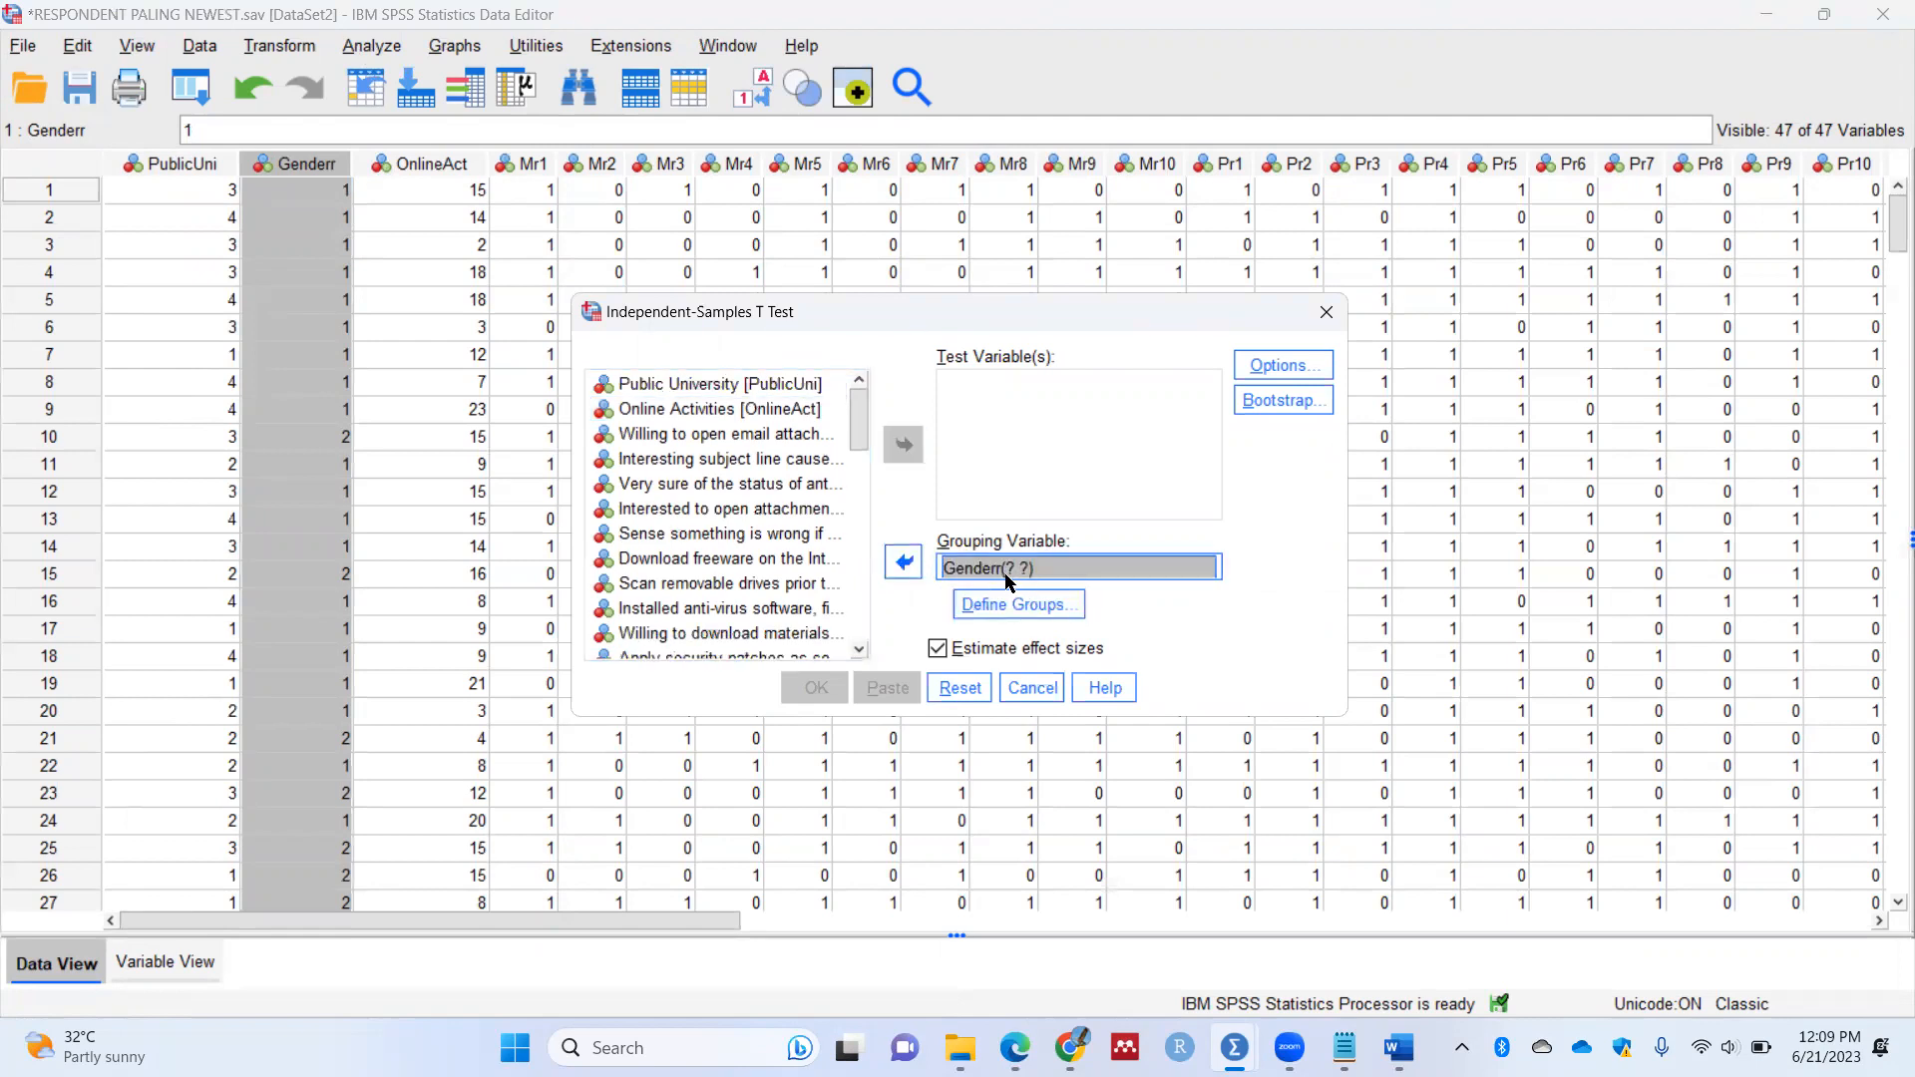
left_click(1019, 606)
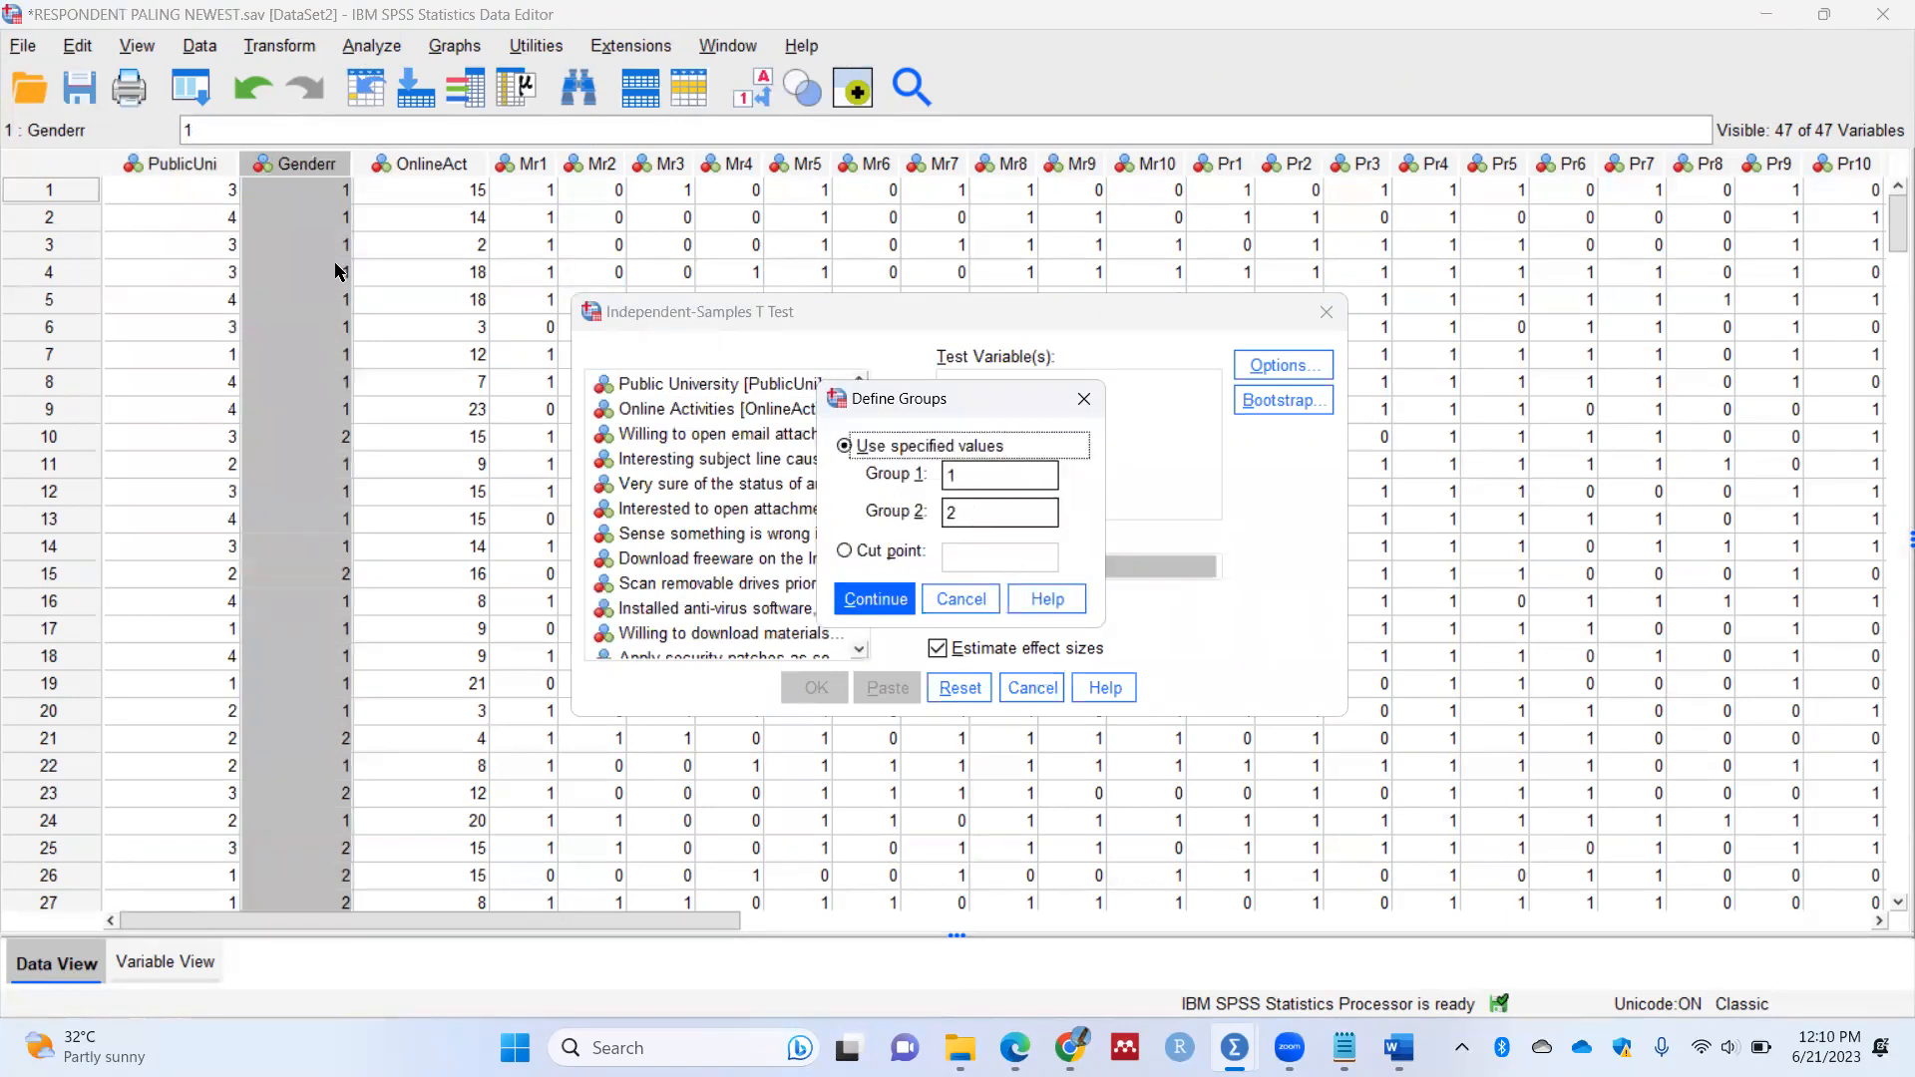
left_click(889, 604)
Step: Add TotalMalware, TotalOnlinescams, TotalPasswordUsage and TotalPhishing as test variables and run the independent-samples t test
left_click(866, 519)
left_click(866, 519)
left_click(701, 573)
left_click(700, 598, "shift")
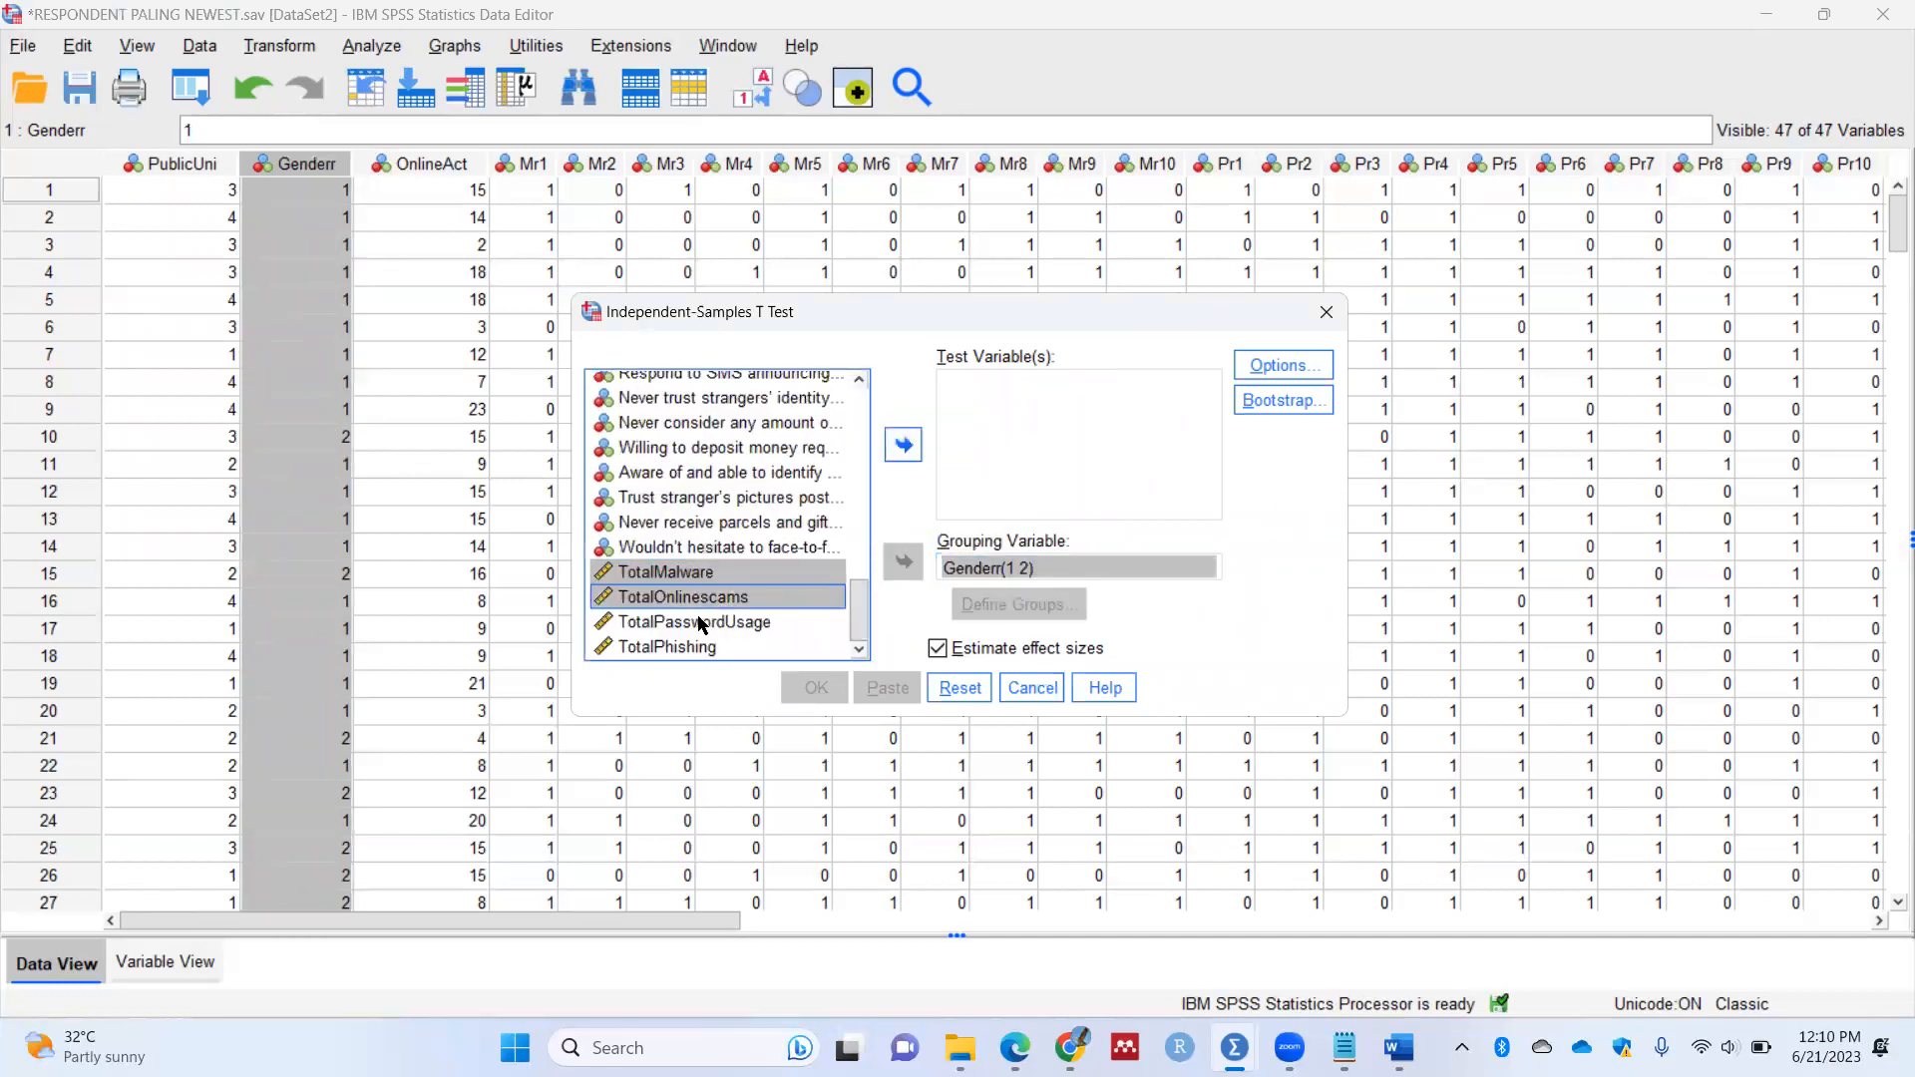
left_click(701, 622, "shift")
left_click(698, 648, "shift")
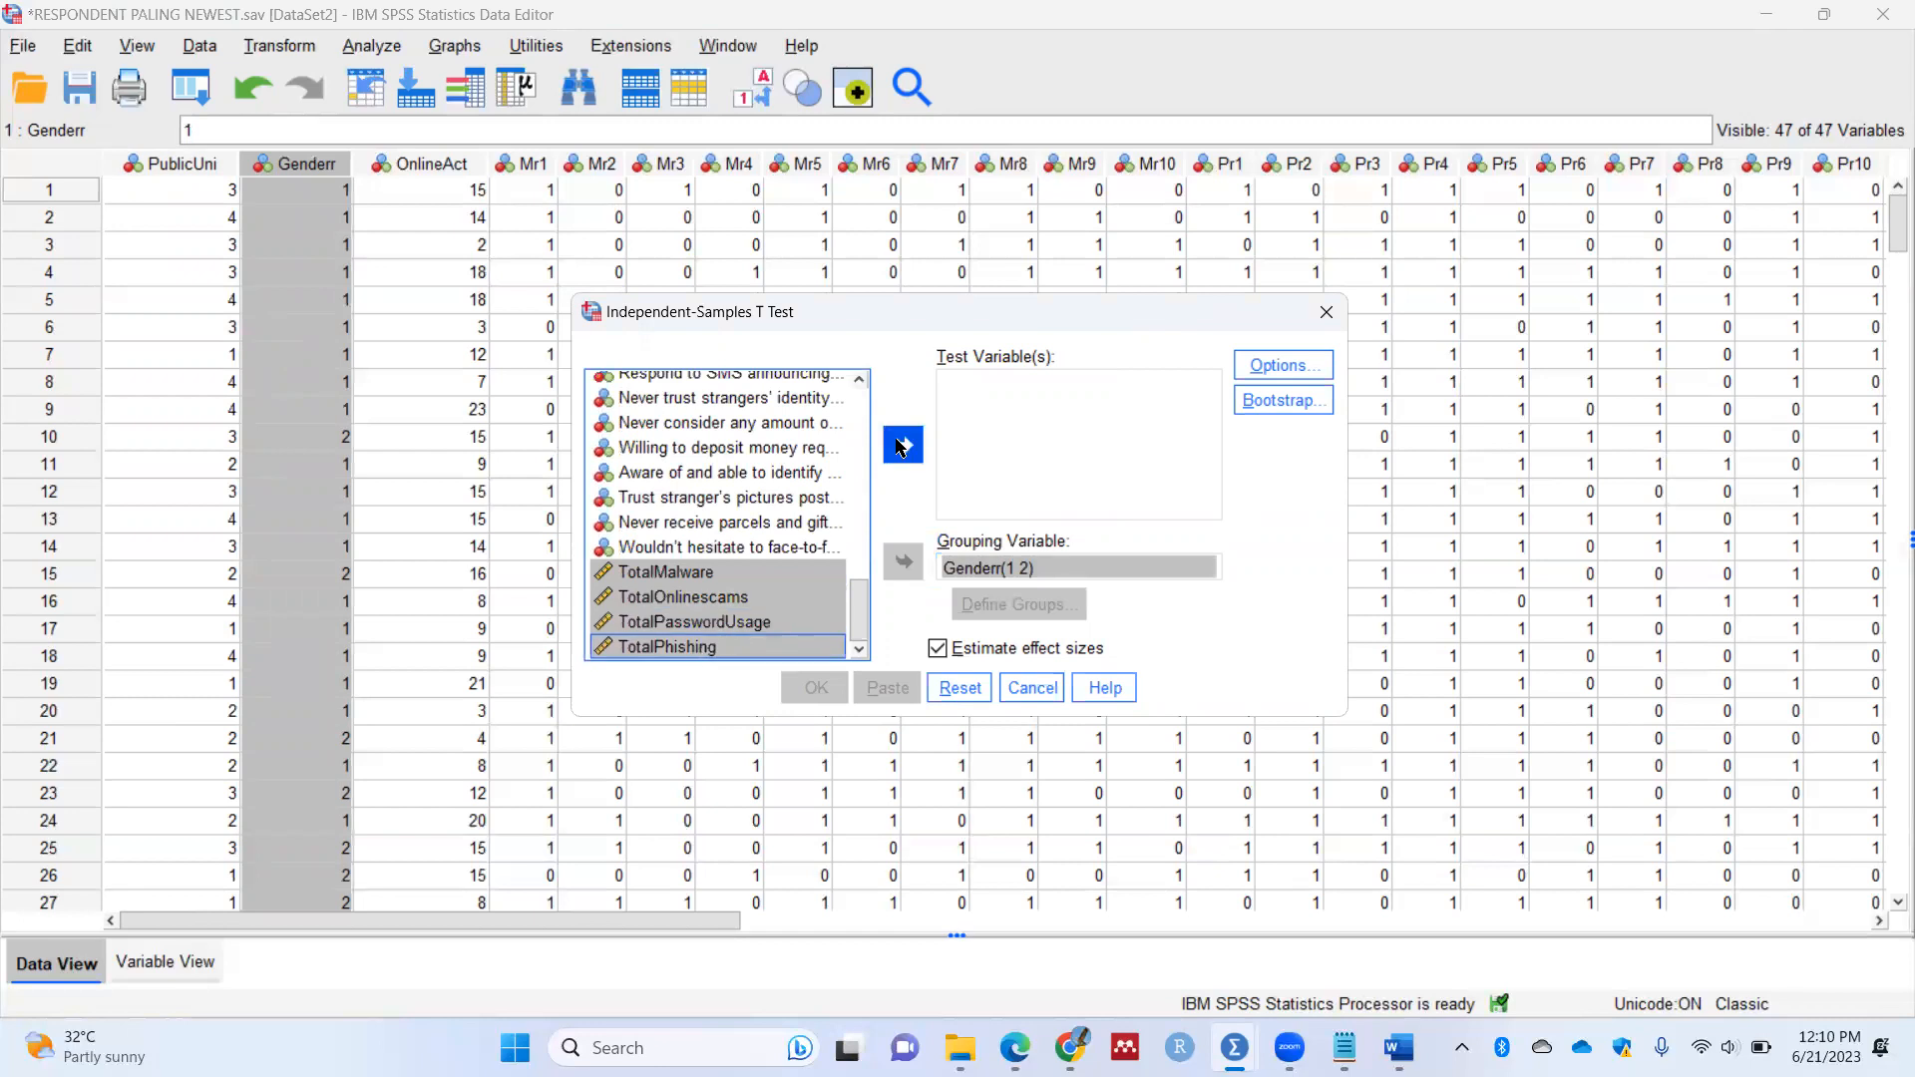
left_click(901, 446)
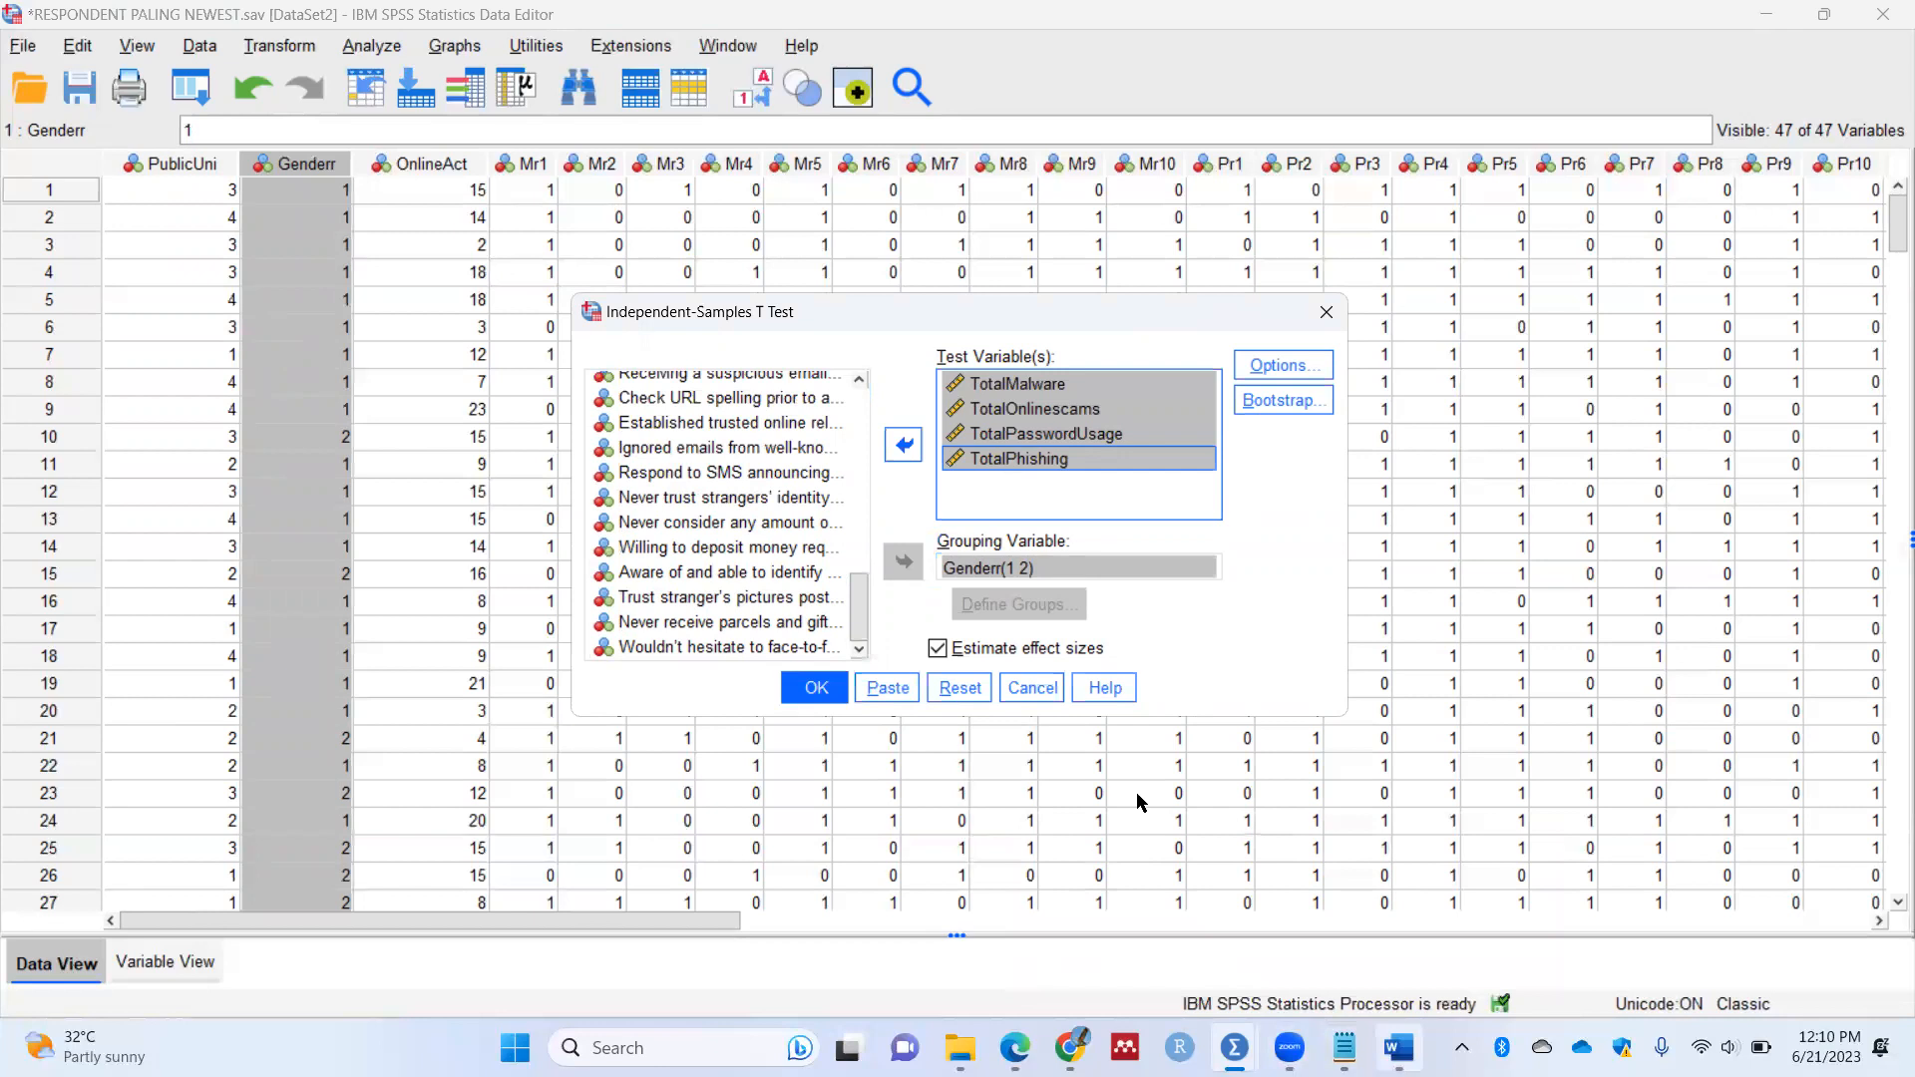
left_click(1398, 1048)
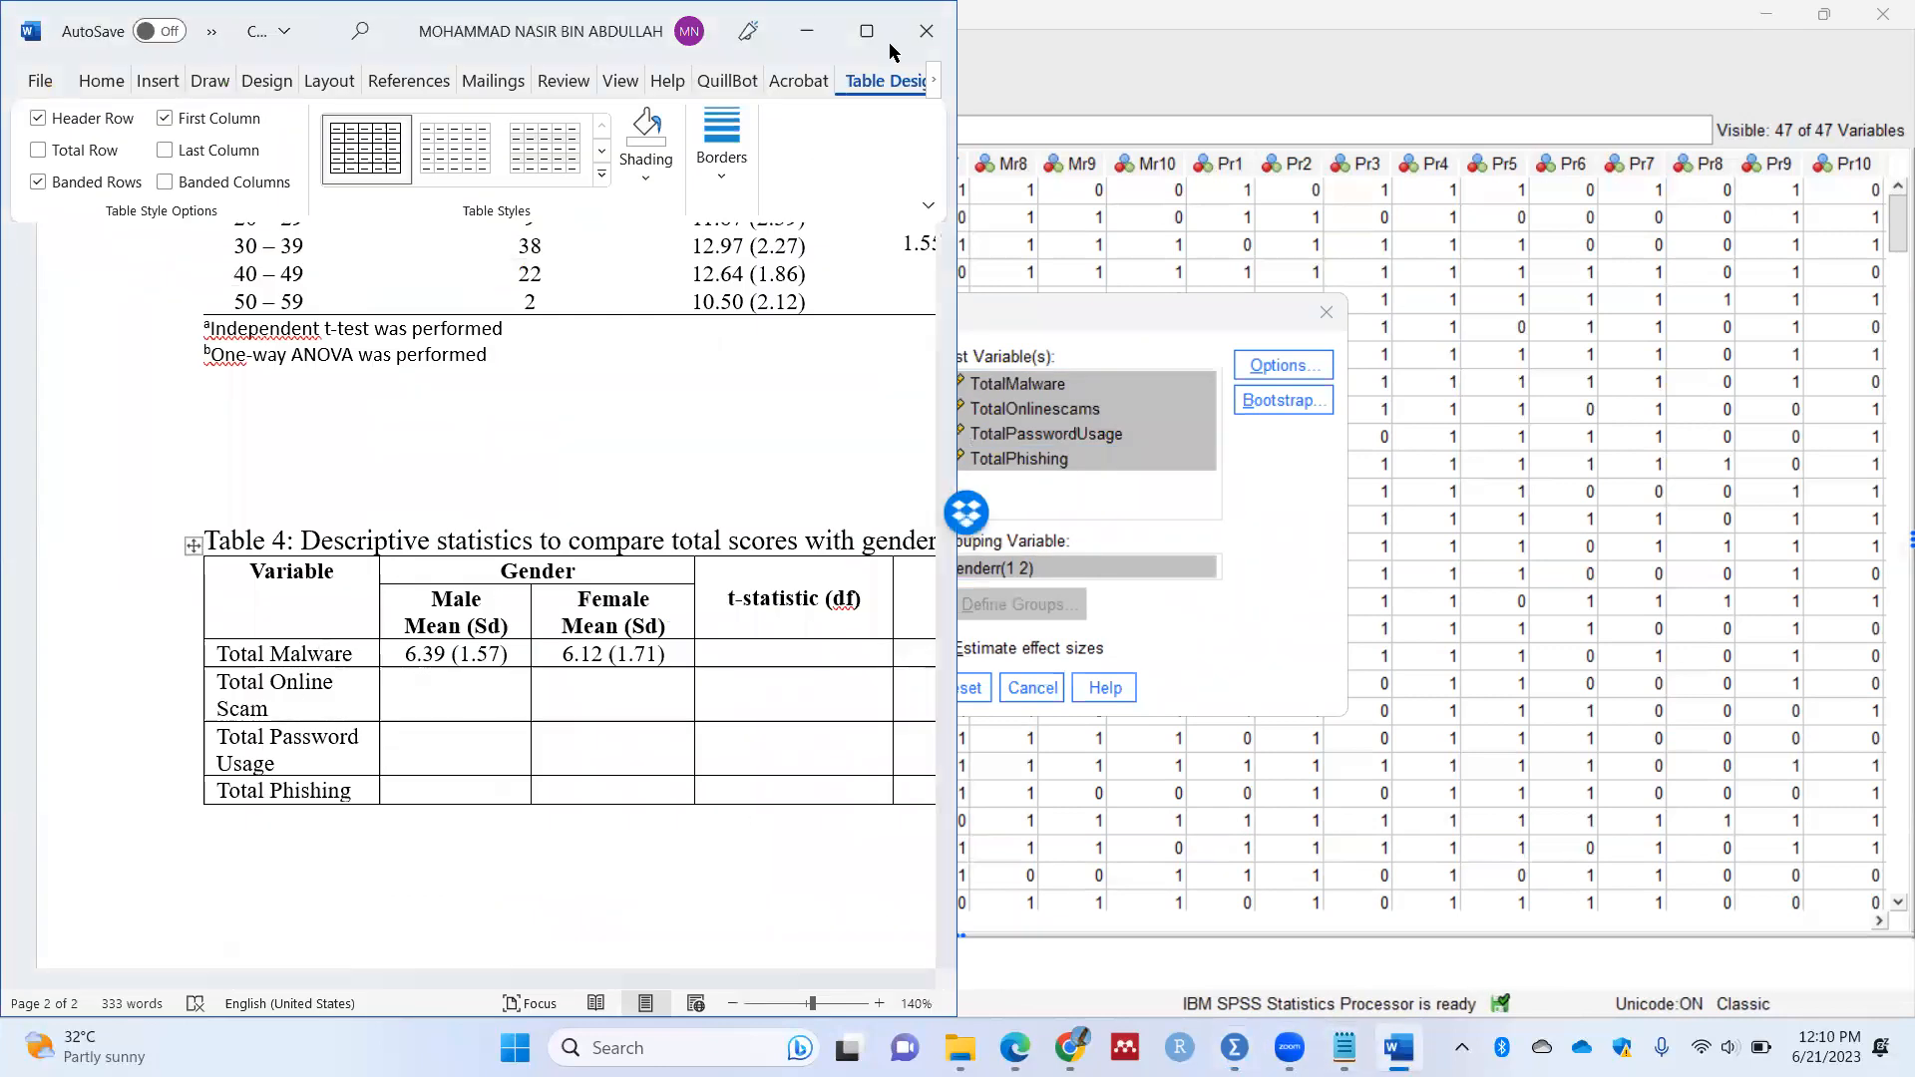
left_click(1100, 57)
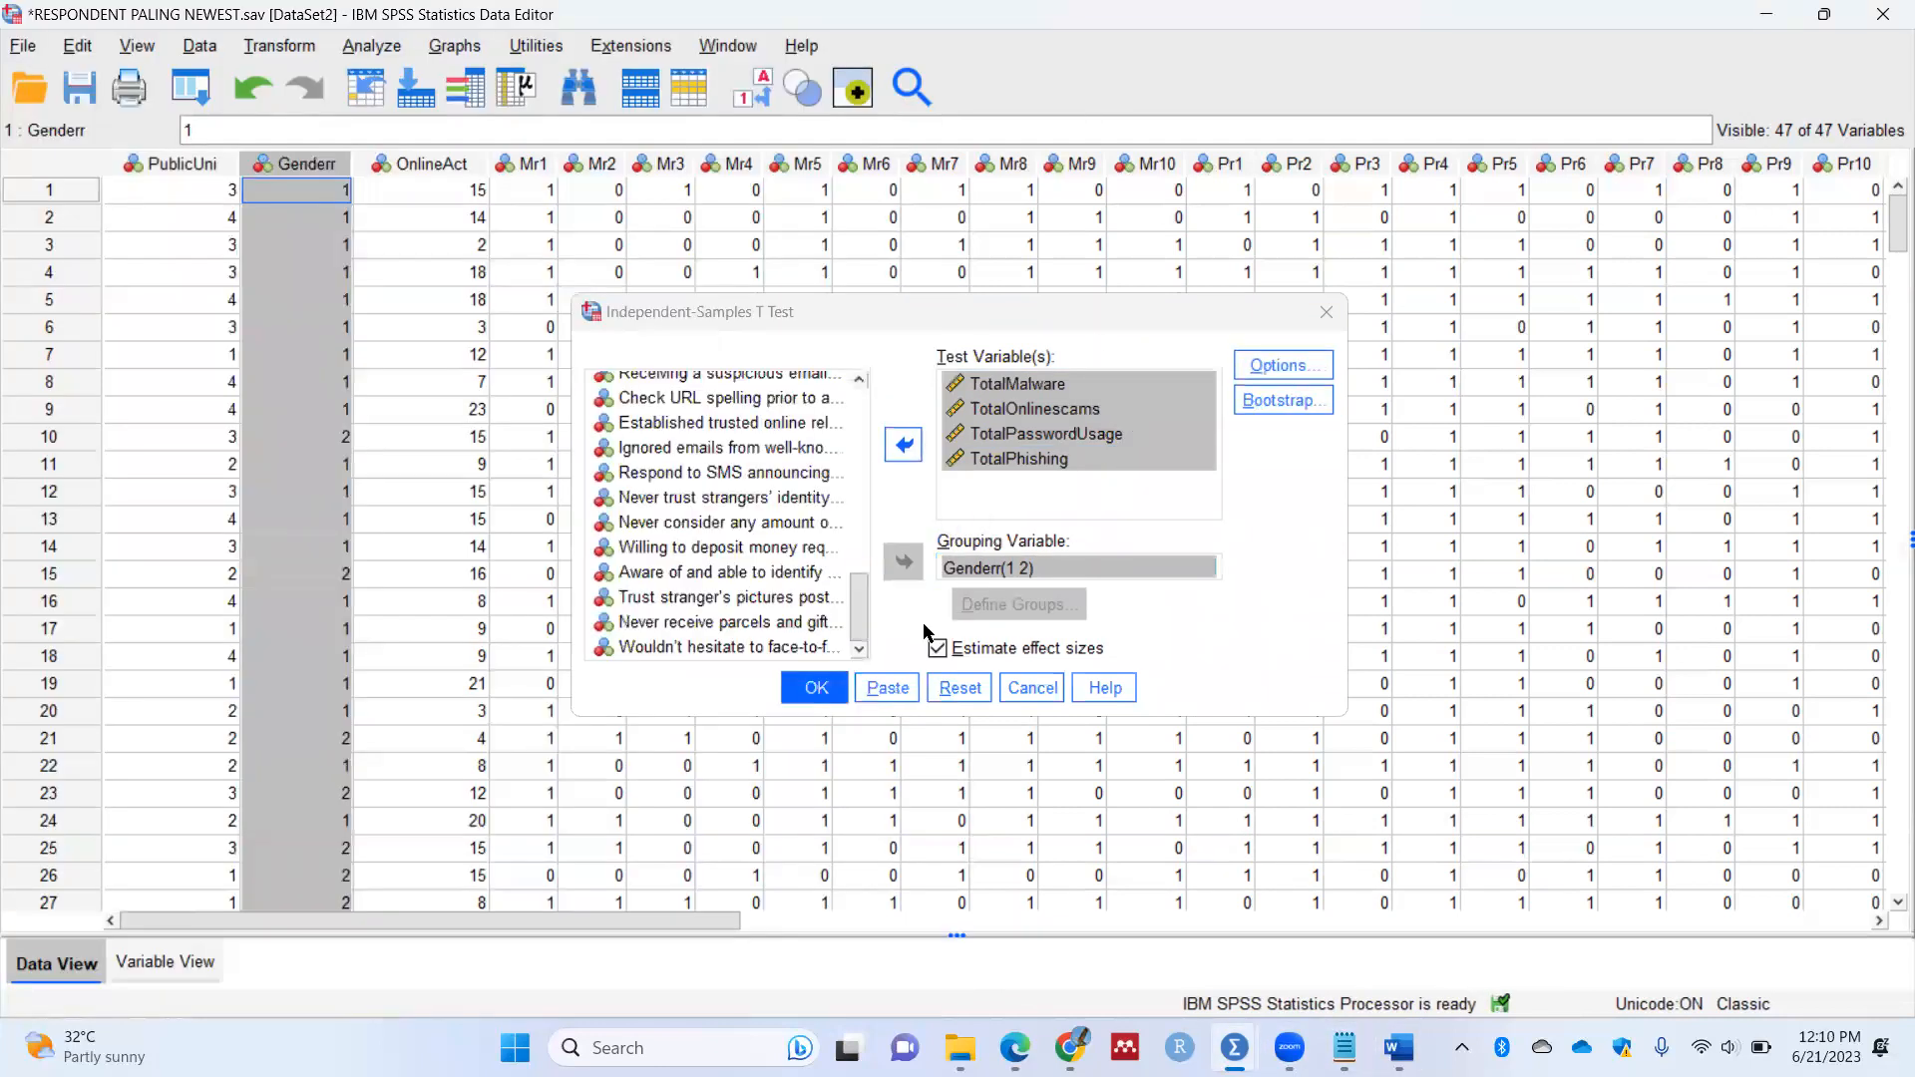
left_click(816, 687)
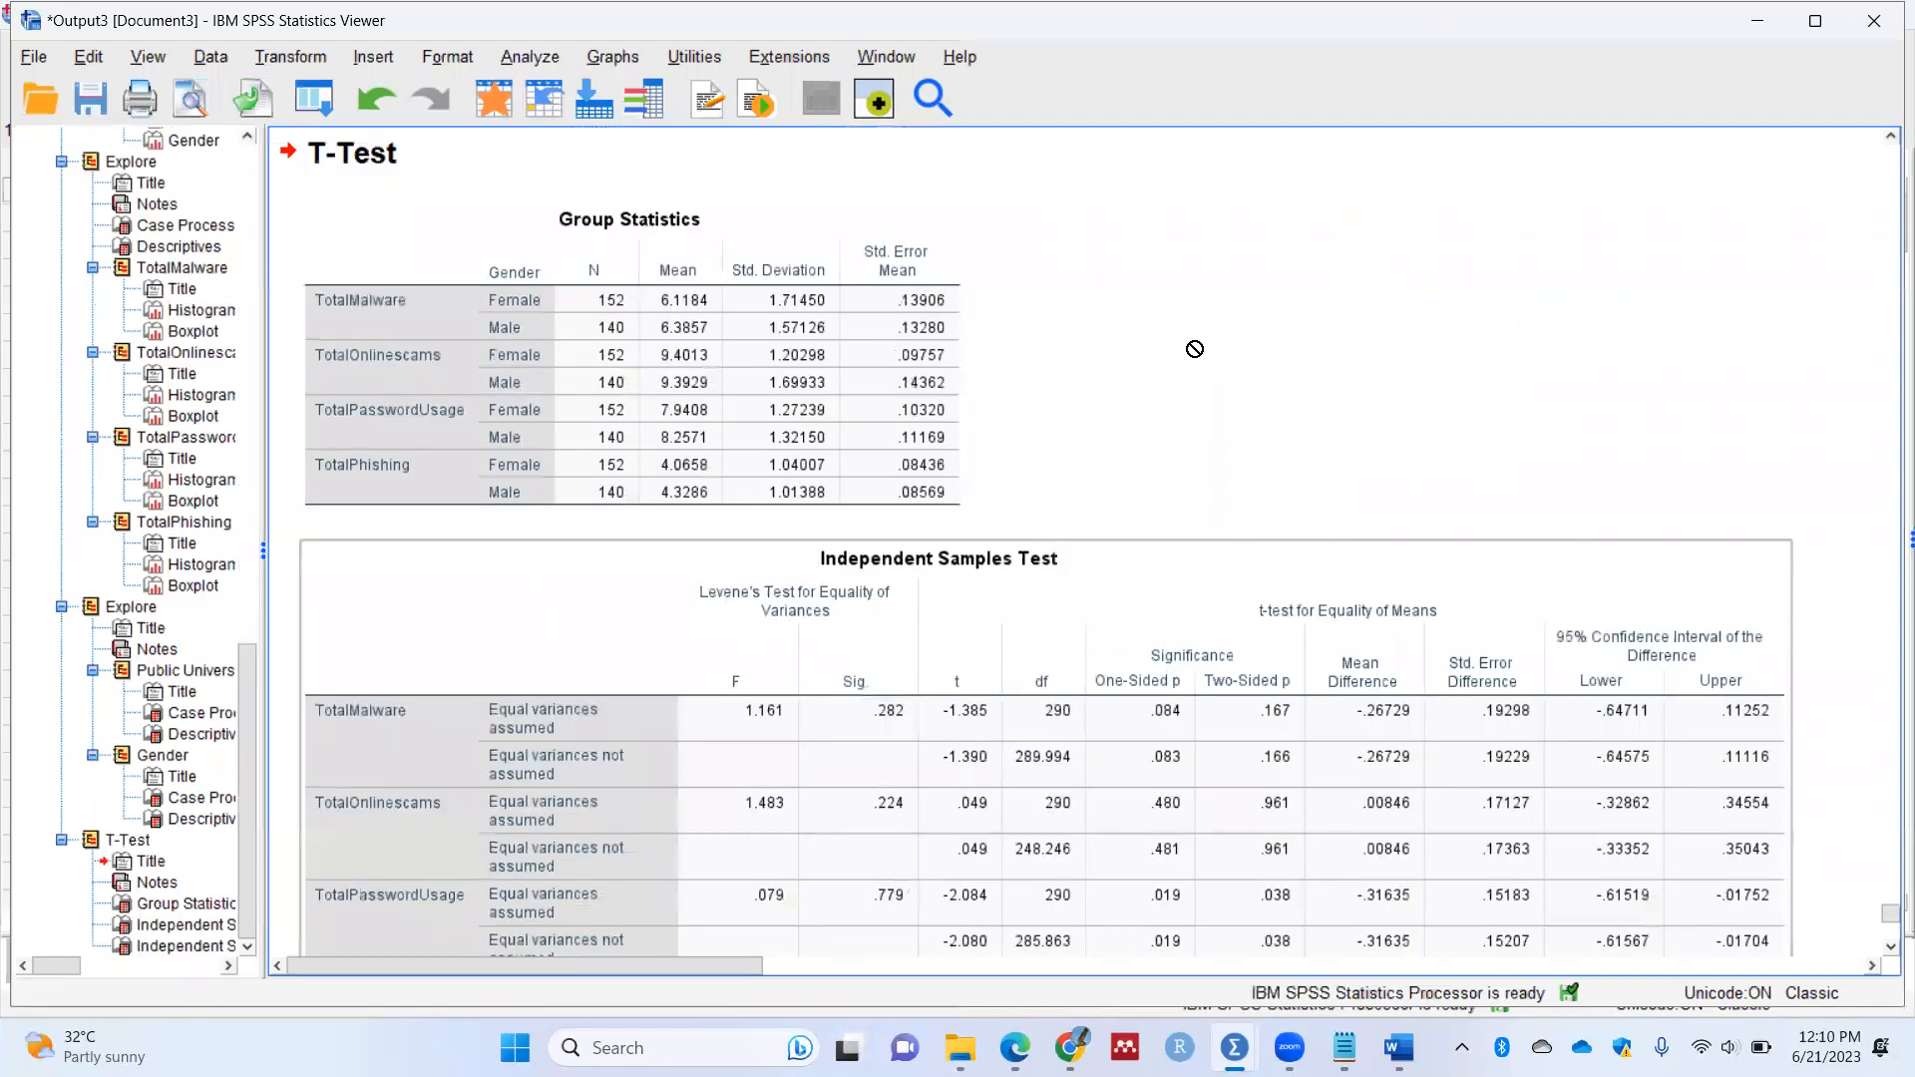
Step: Select the Independent Samples Test table in the output and arrange the output window side by side with the Word report
scroll(1062, 362, "down", 3)
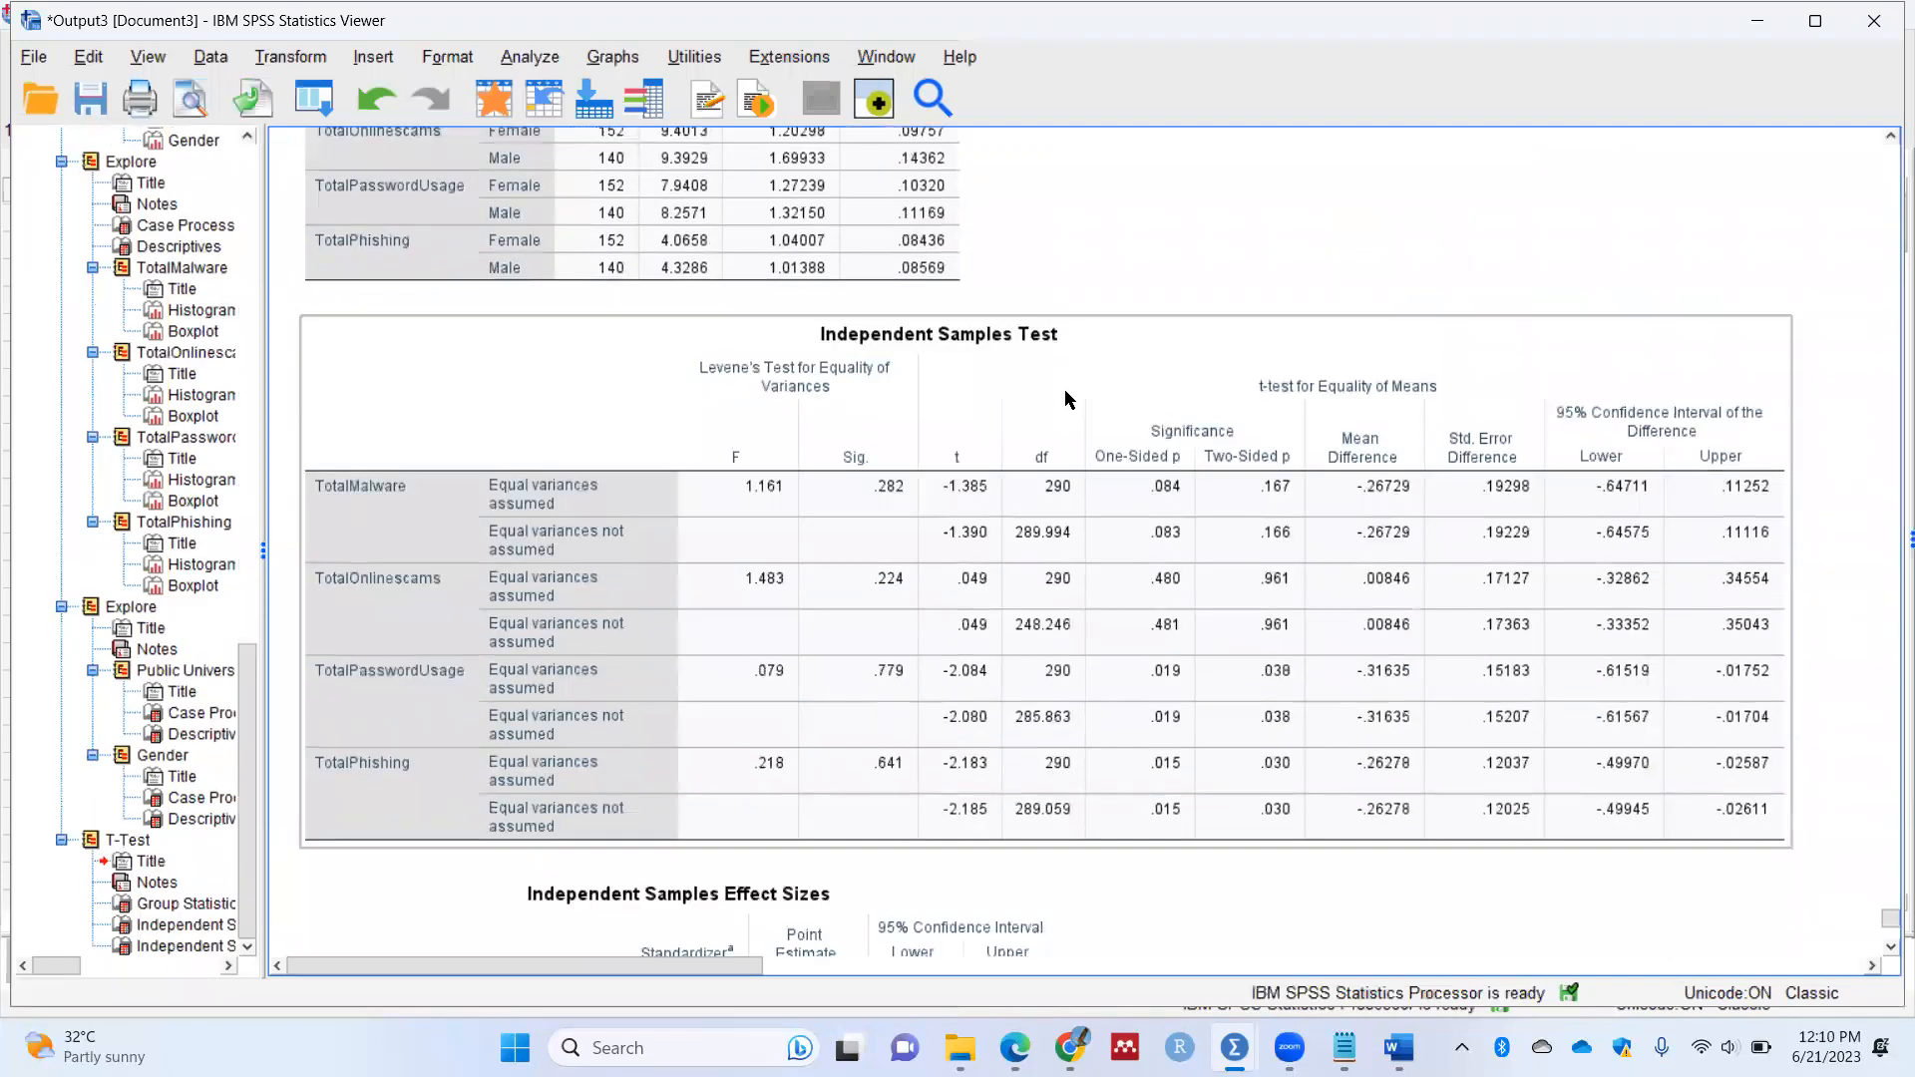
scroll(1063, 389, "down", 5)
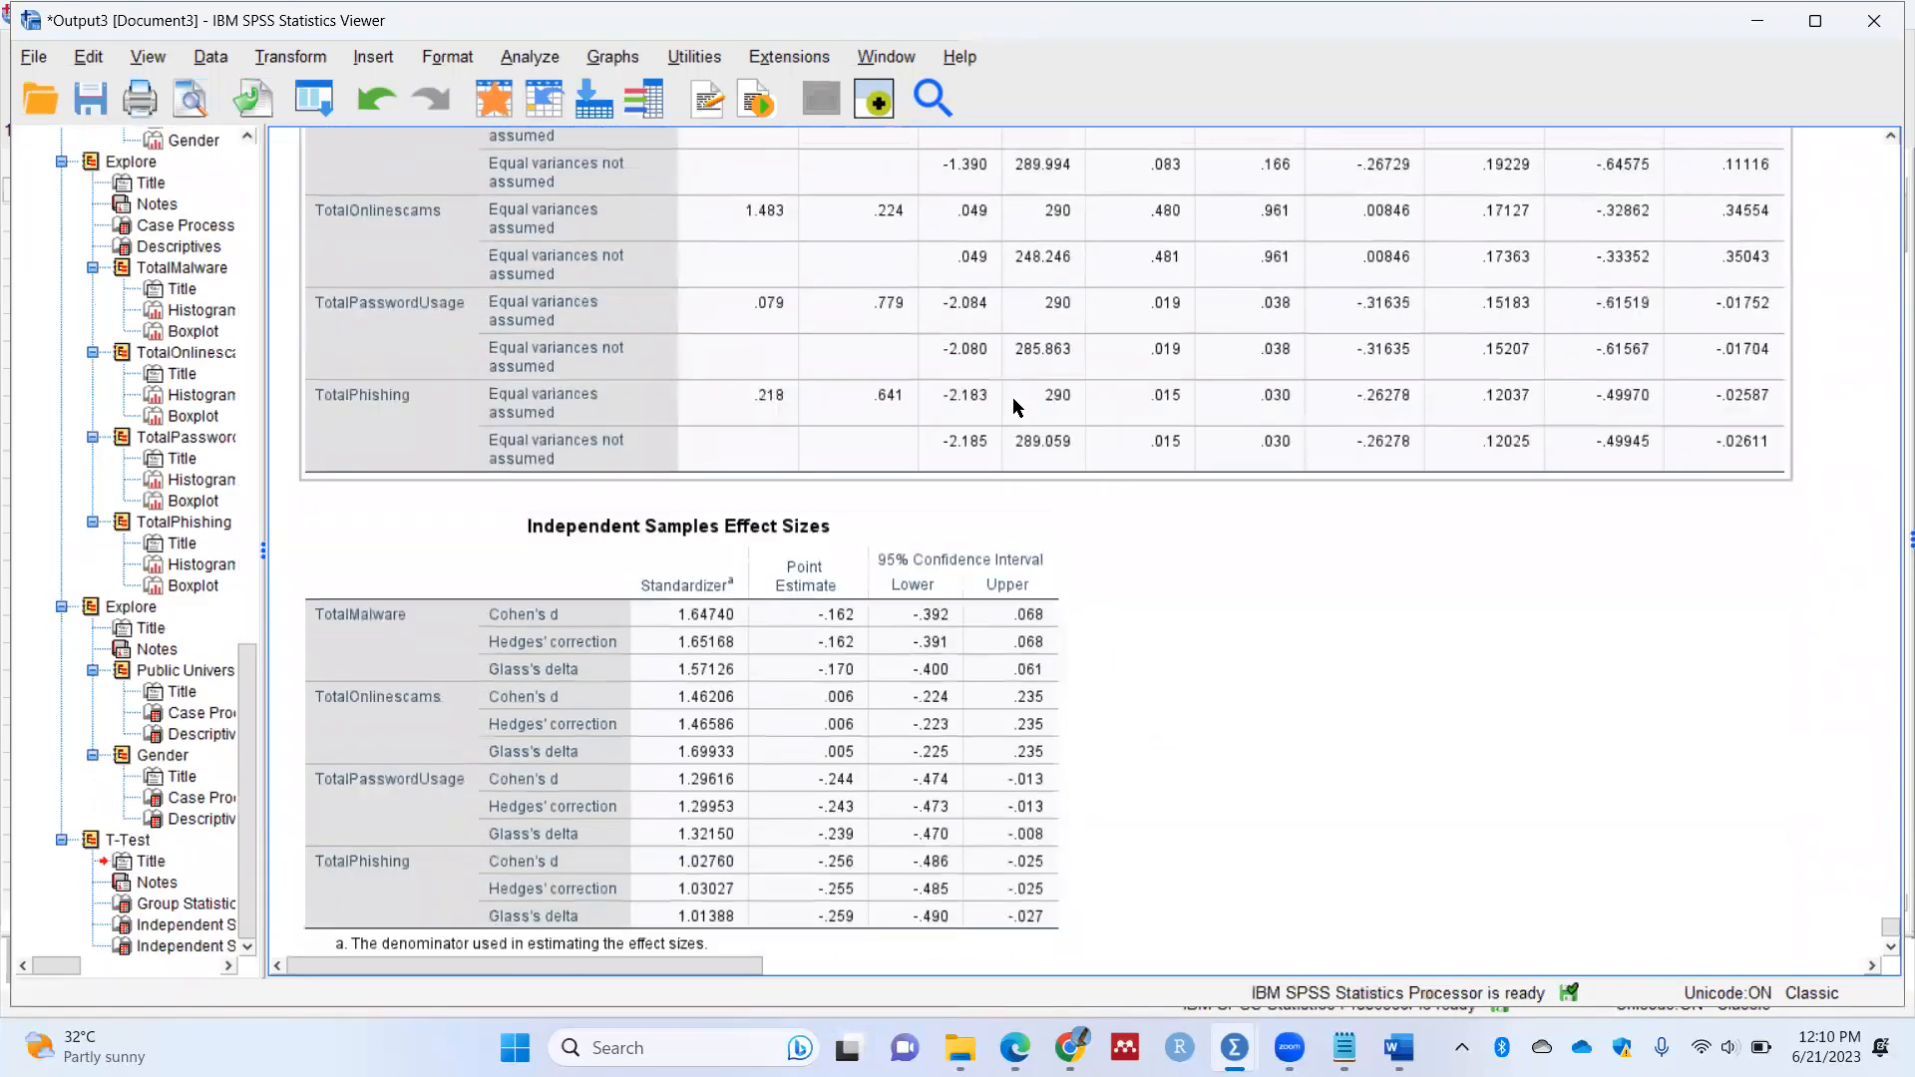
scroll(1013, 397, "up", 3)
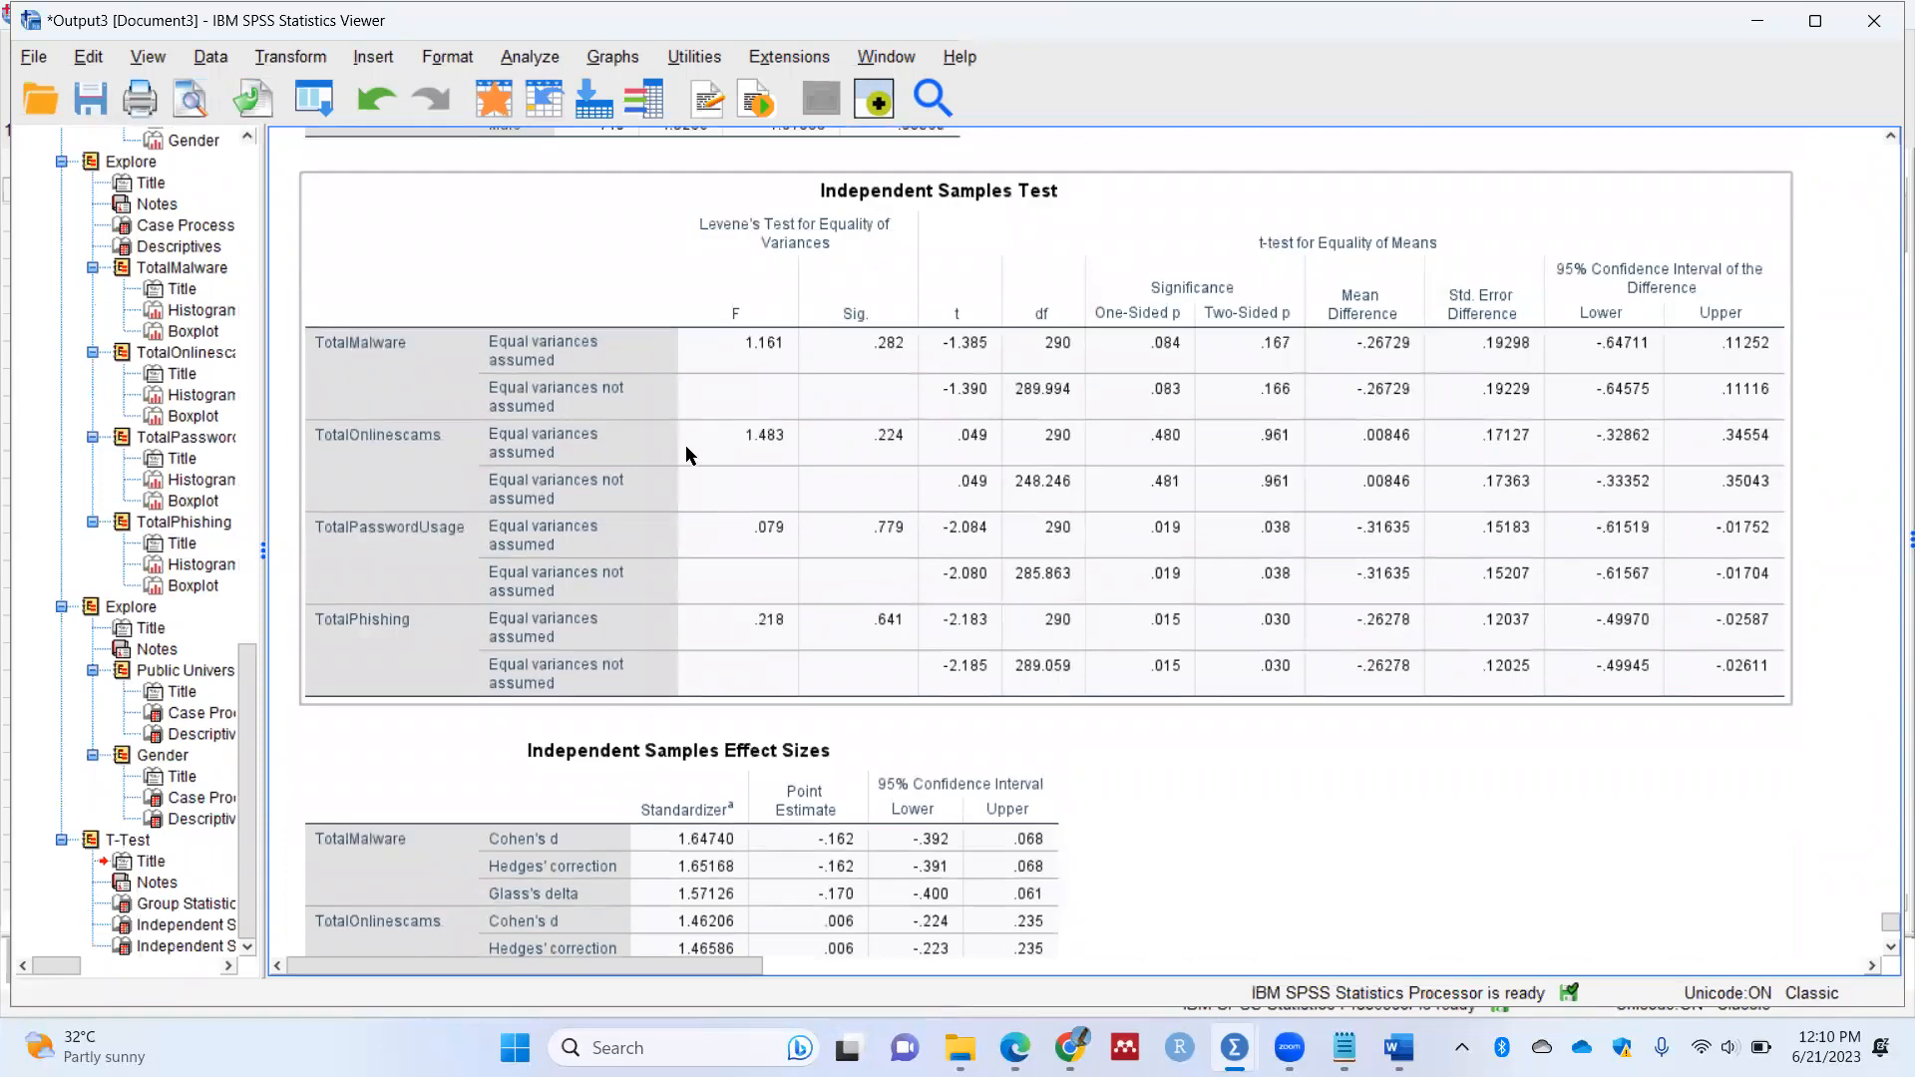
left_click(813, 359)
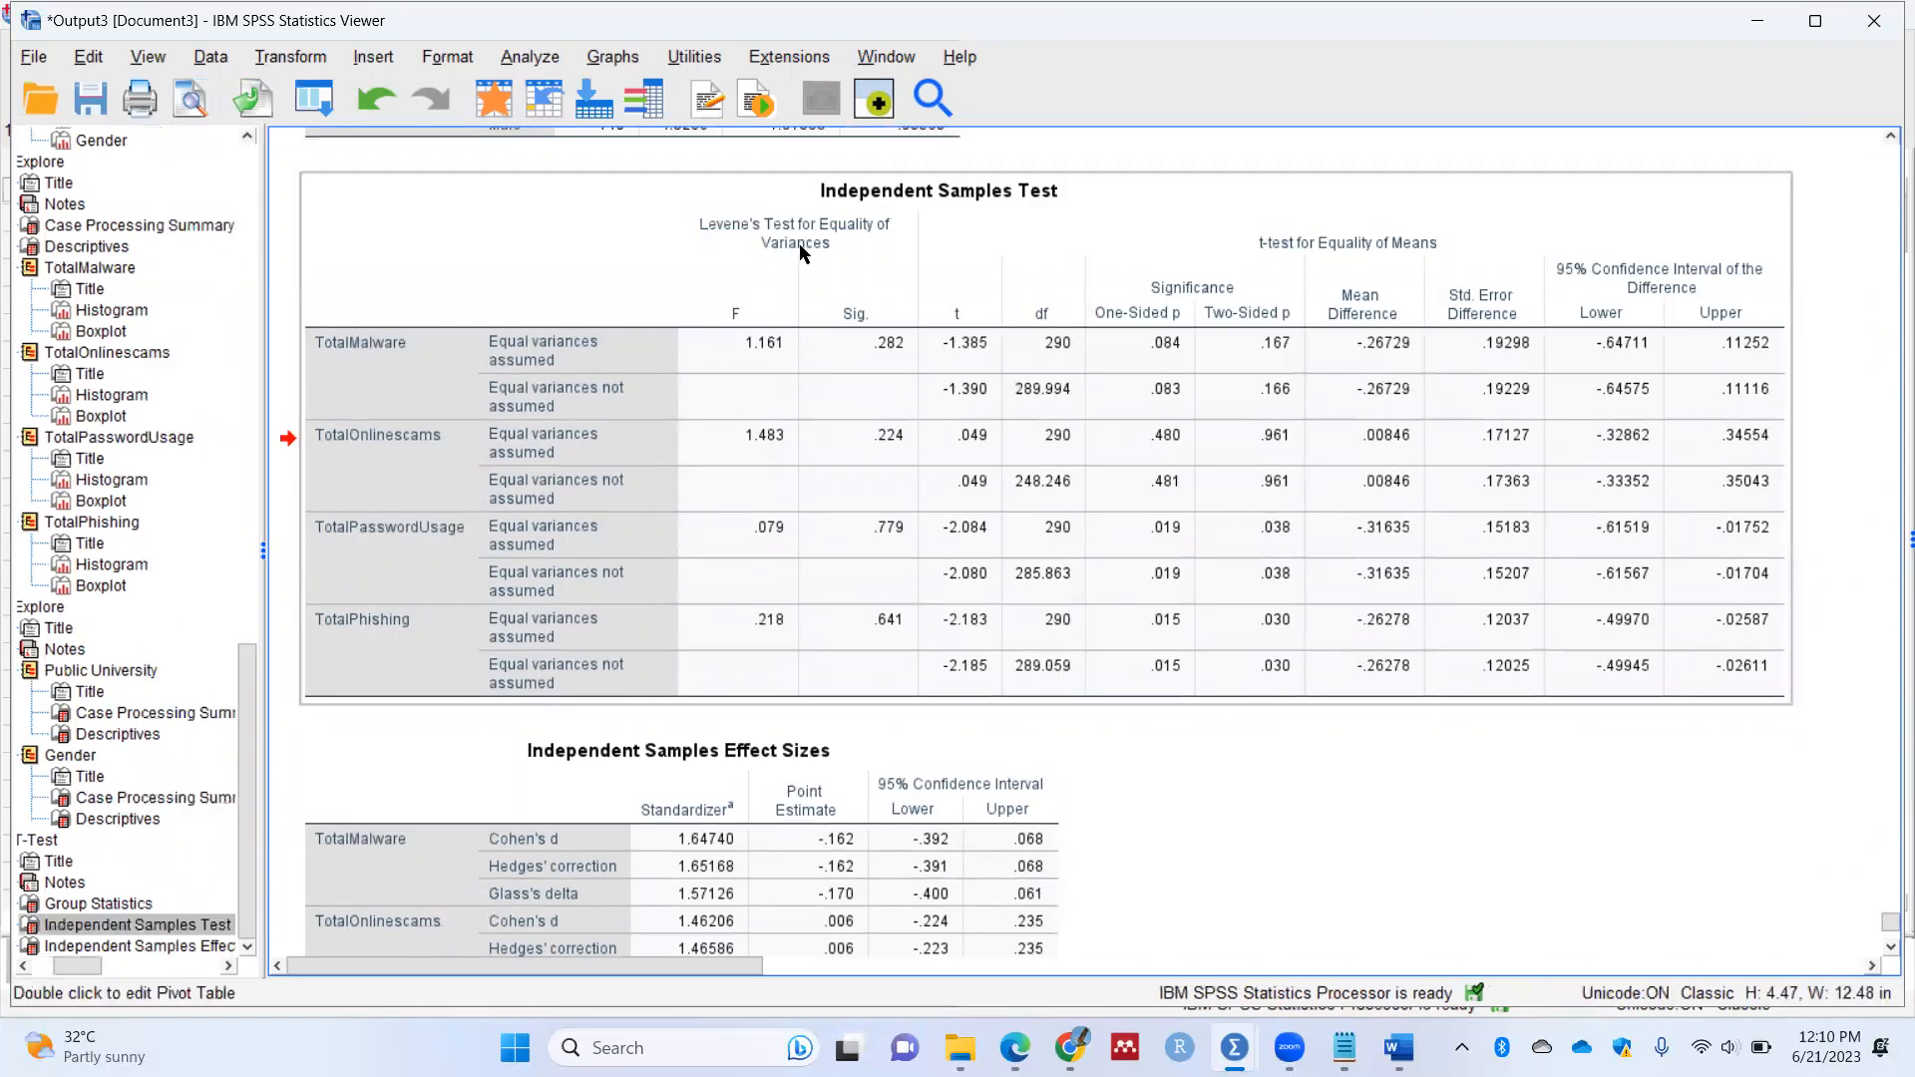
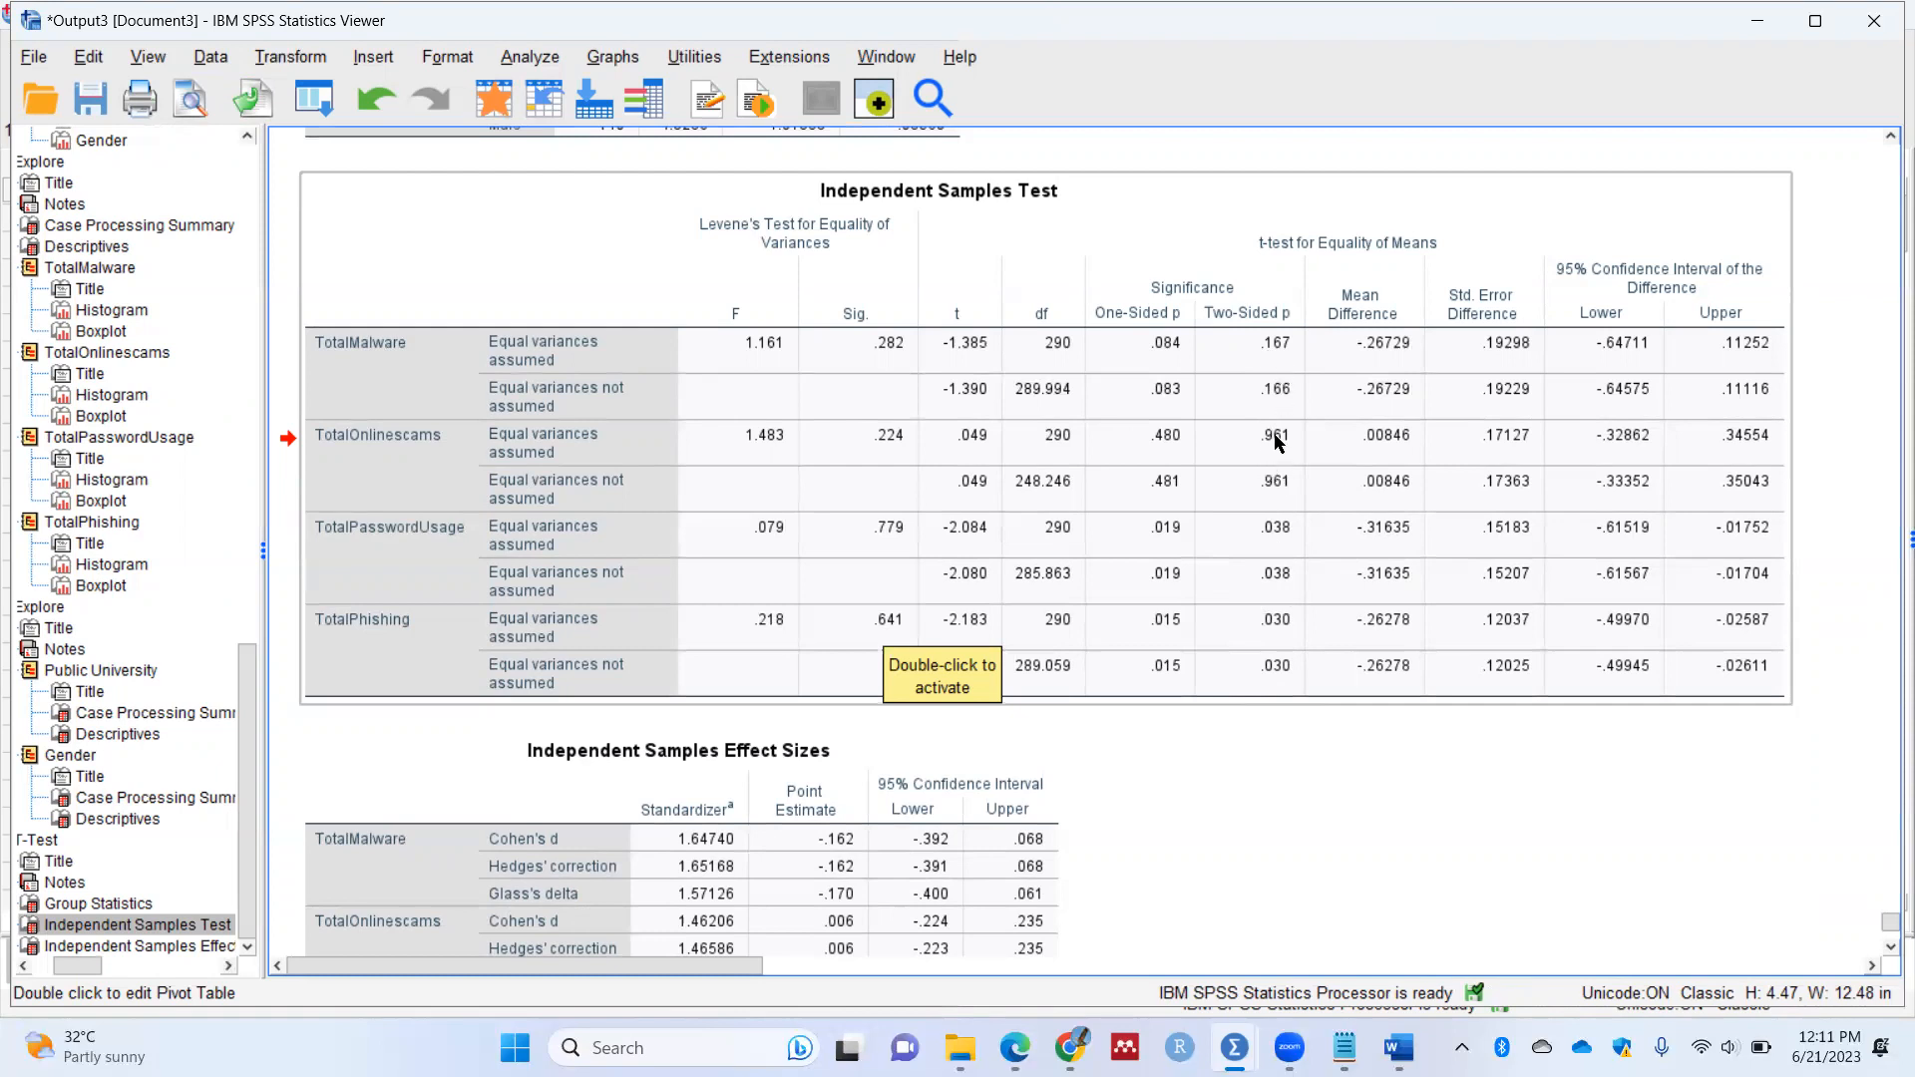
double_click(1563, 17)
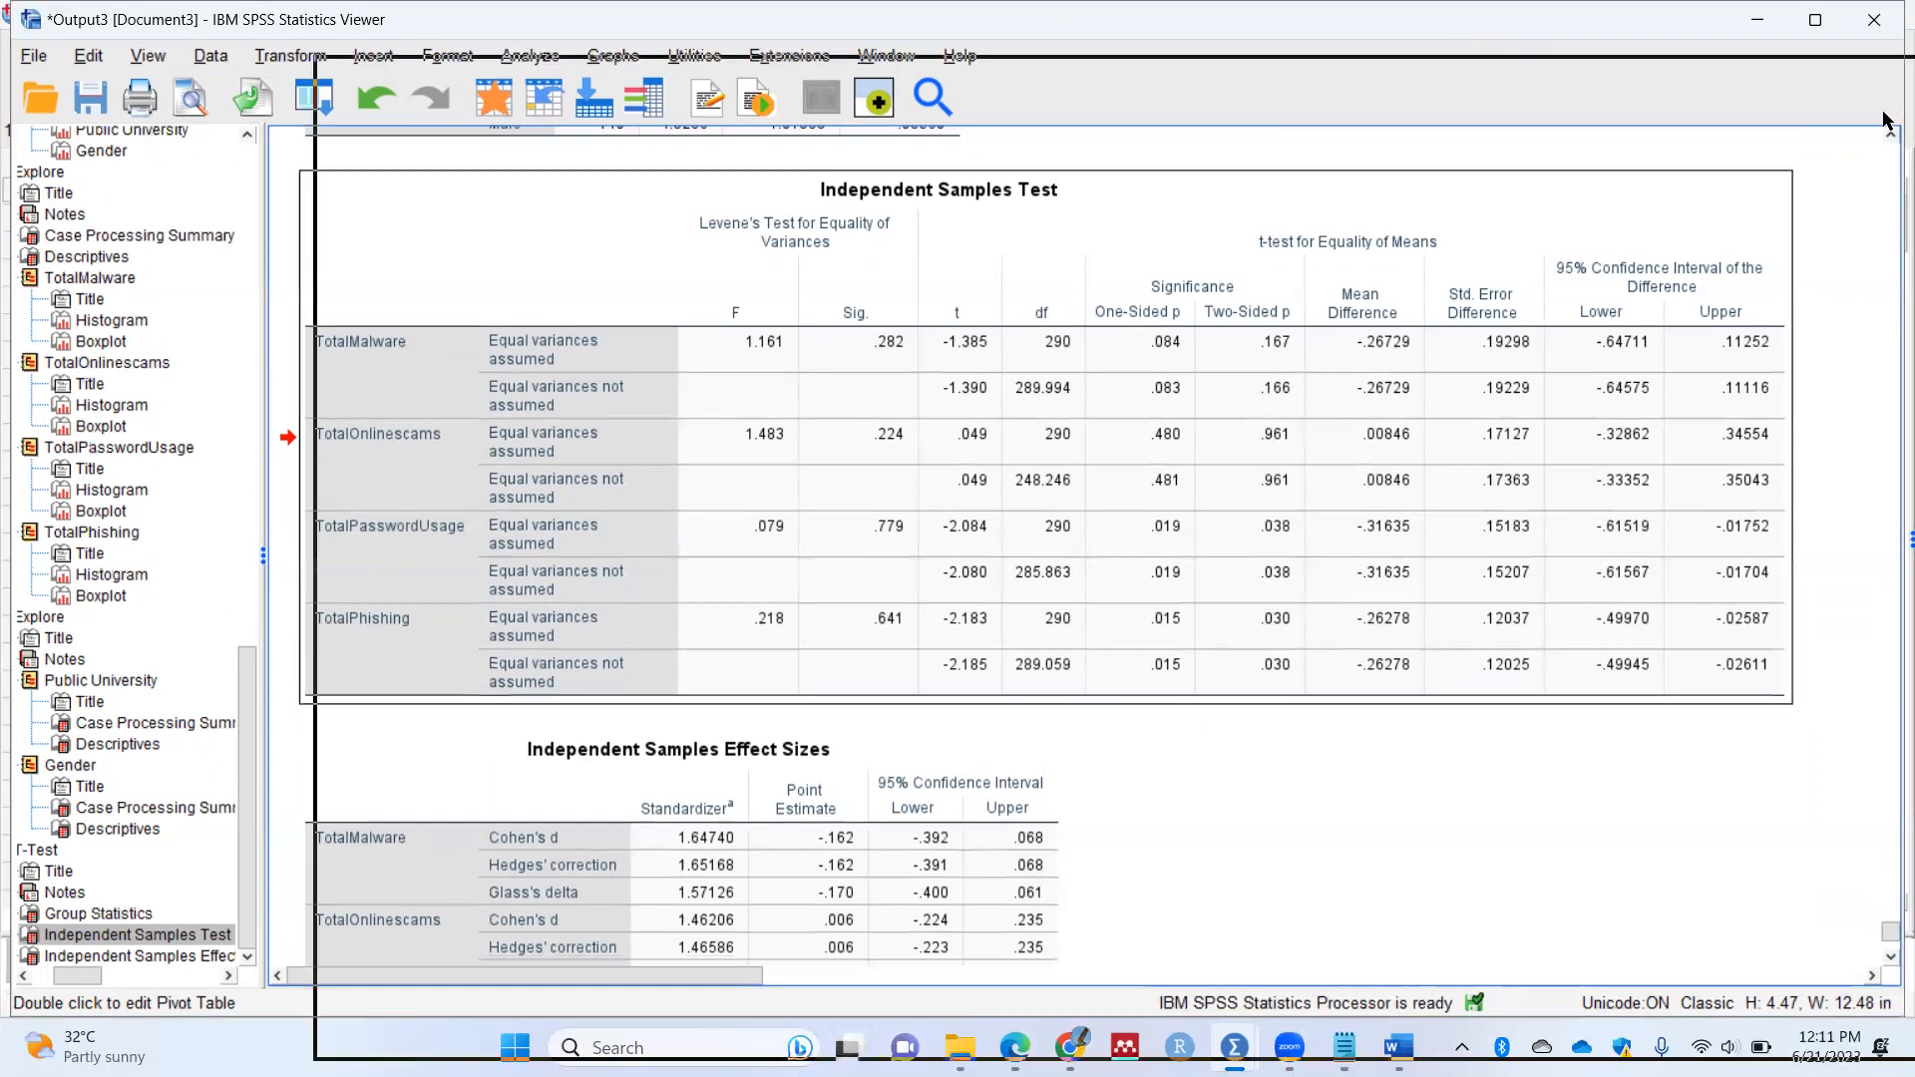
left_click_drag(1884, 112, 1913, 130)
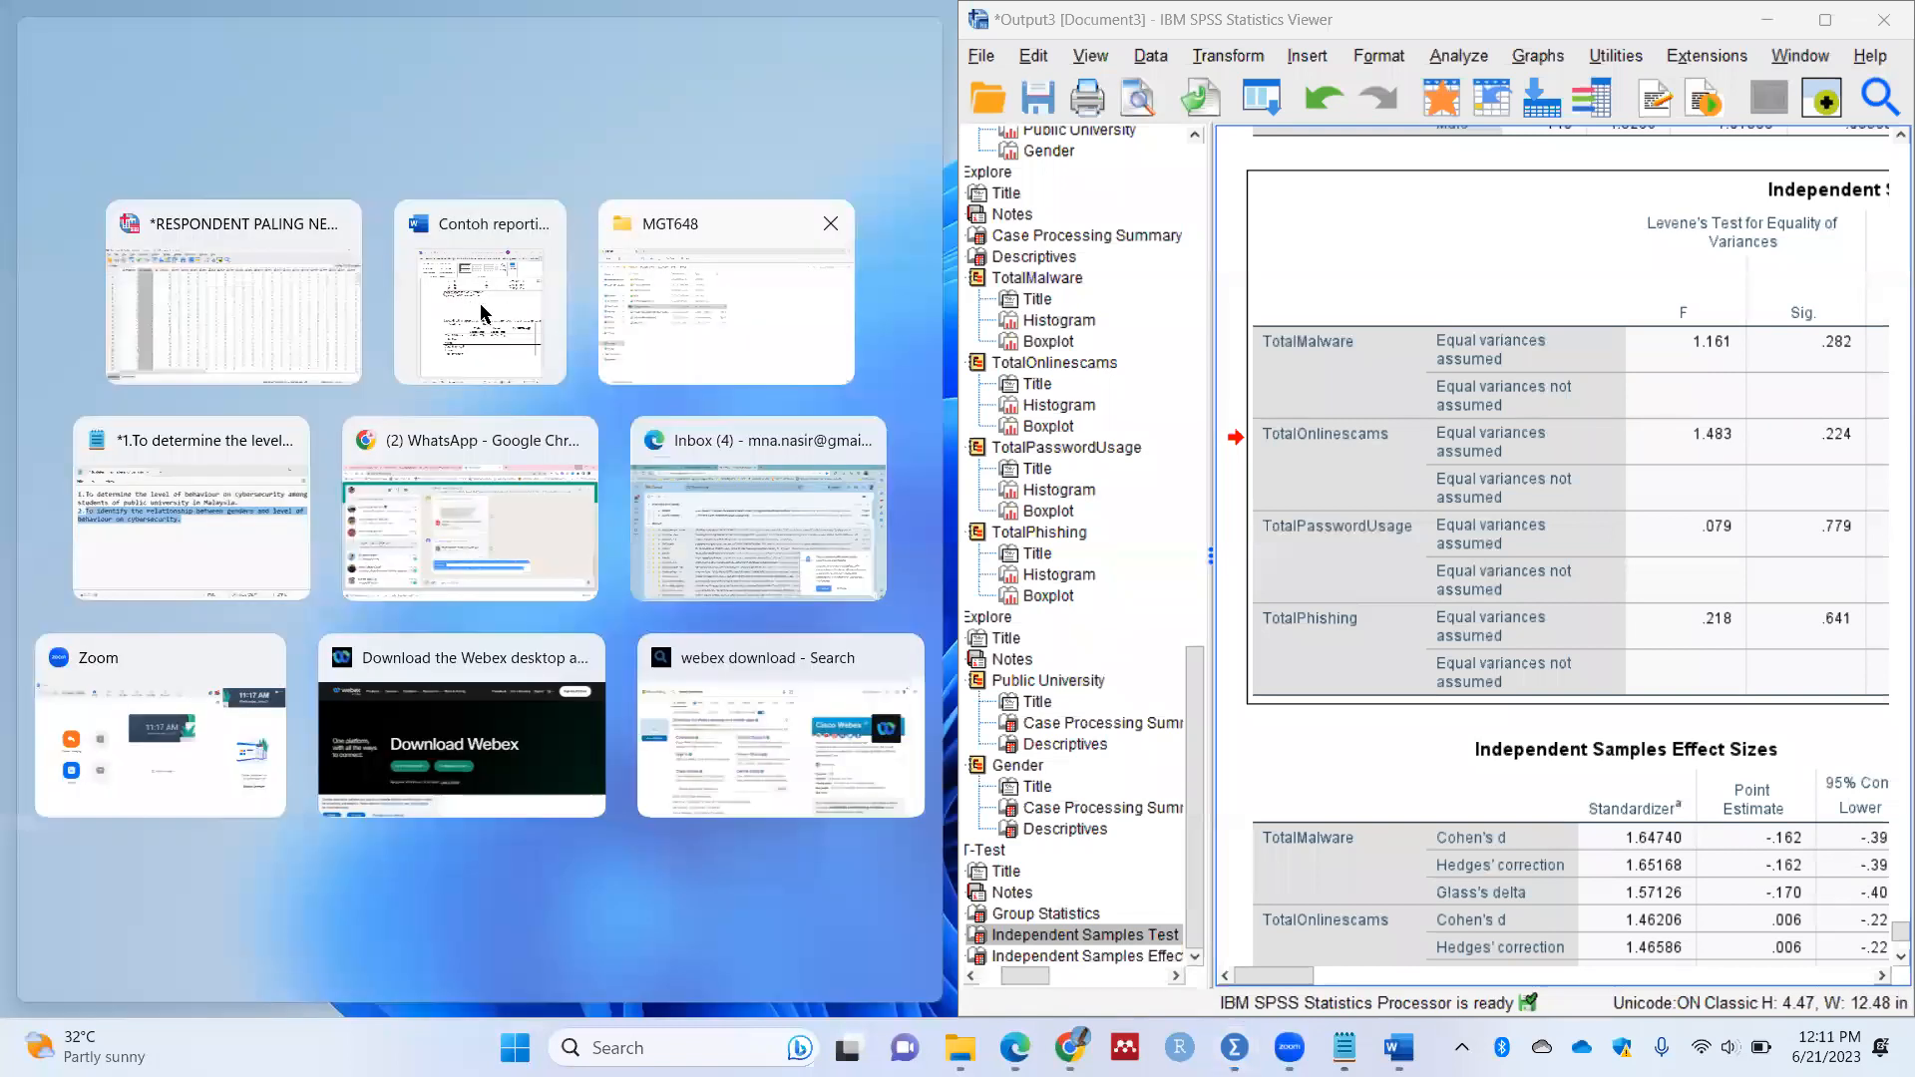
left_click(470, 310)
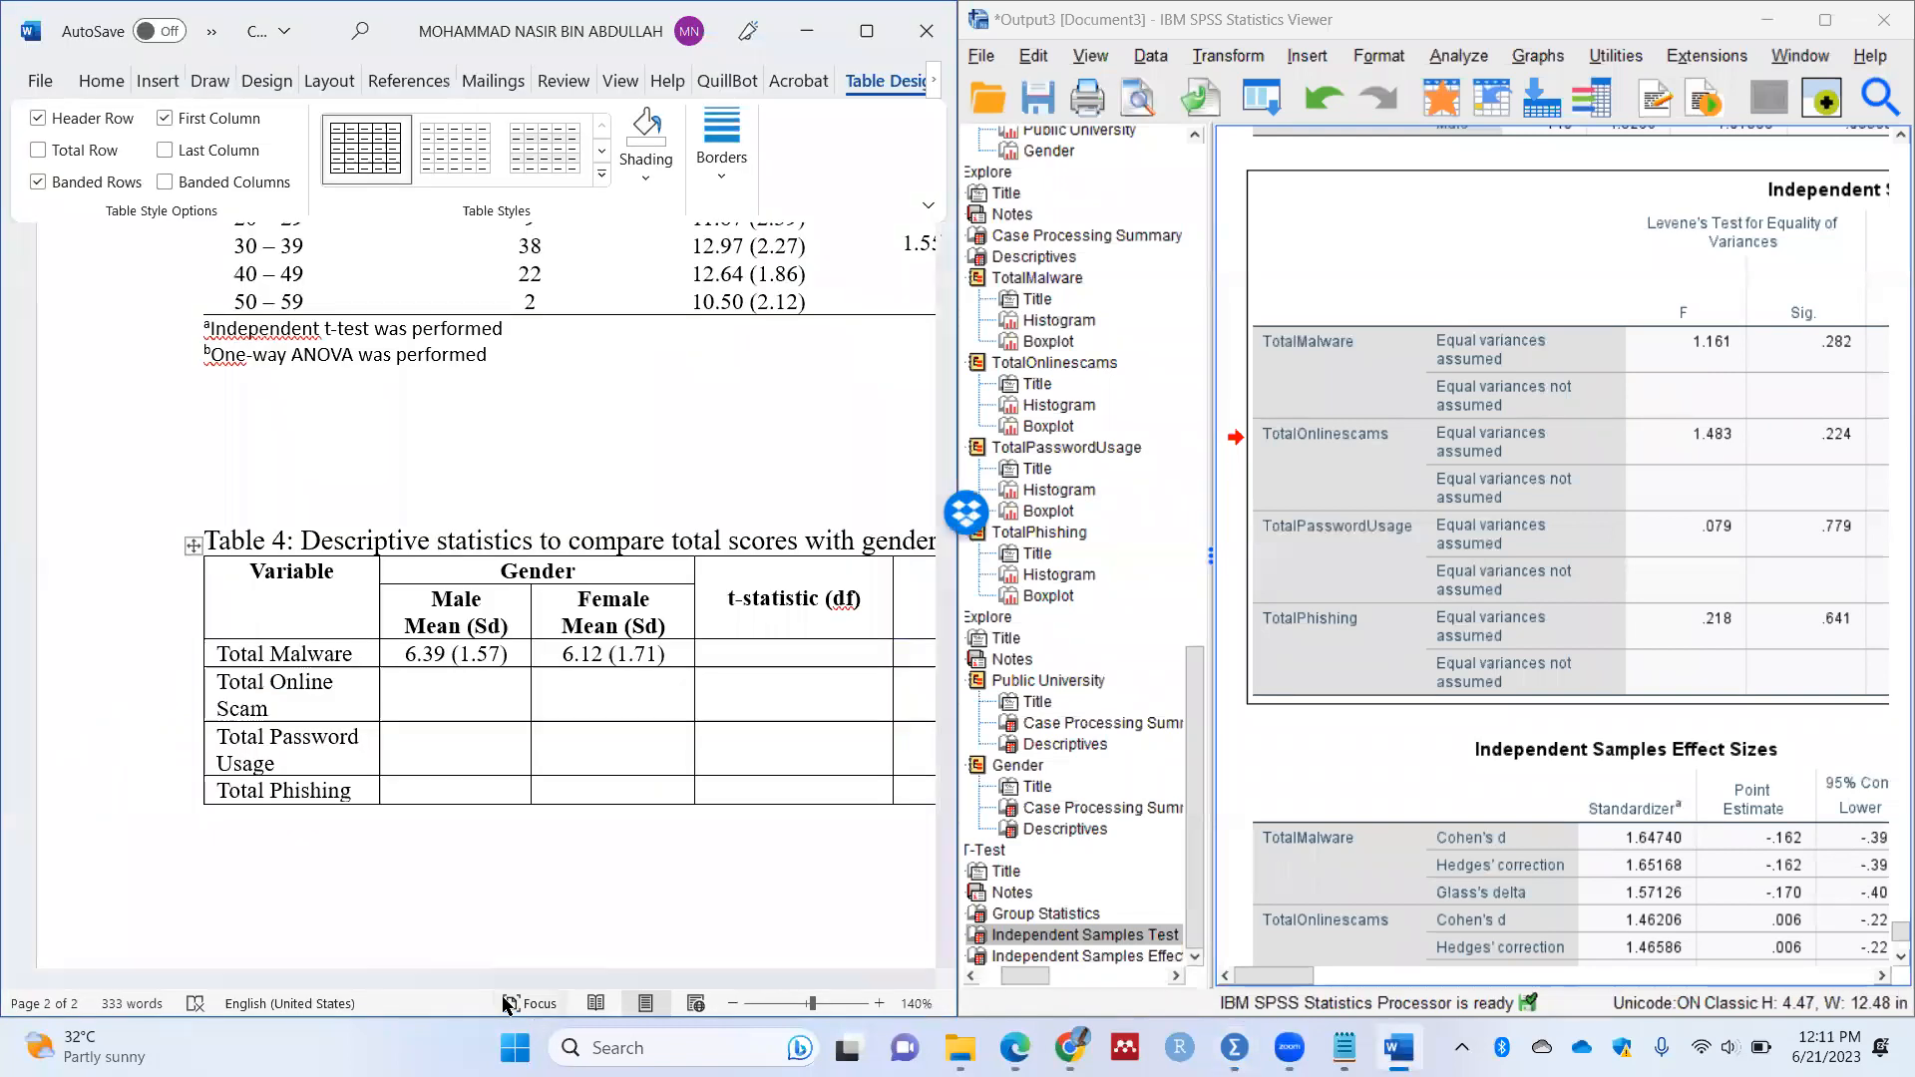
Step: Enter "-1.385 (290)" as the t-statistic (df) in the Total Malware row of Table 4
left_click_drag(479, 967, 644, 966)
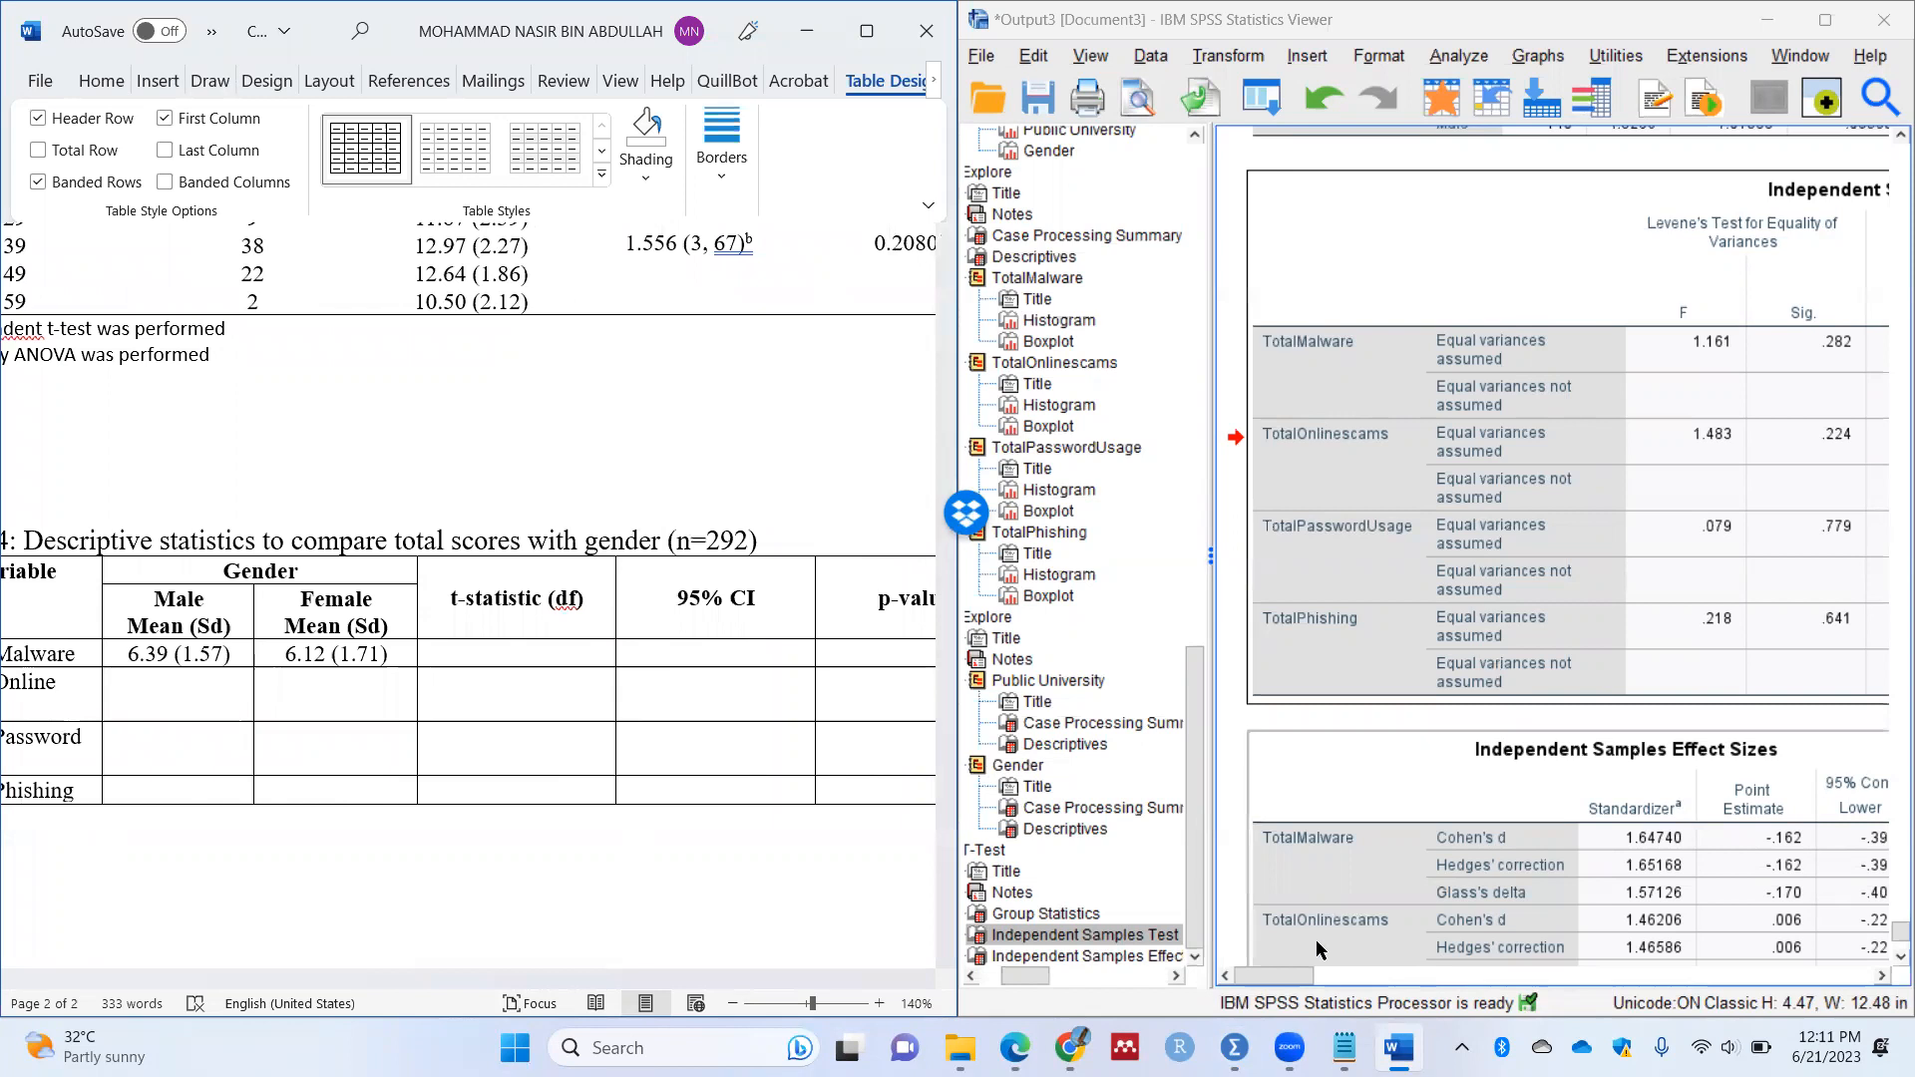
left_click_drag(1287, 982, 1358, 982)
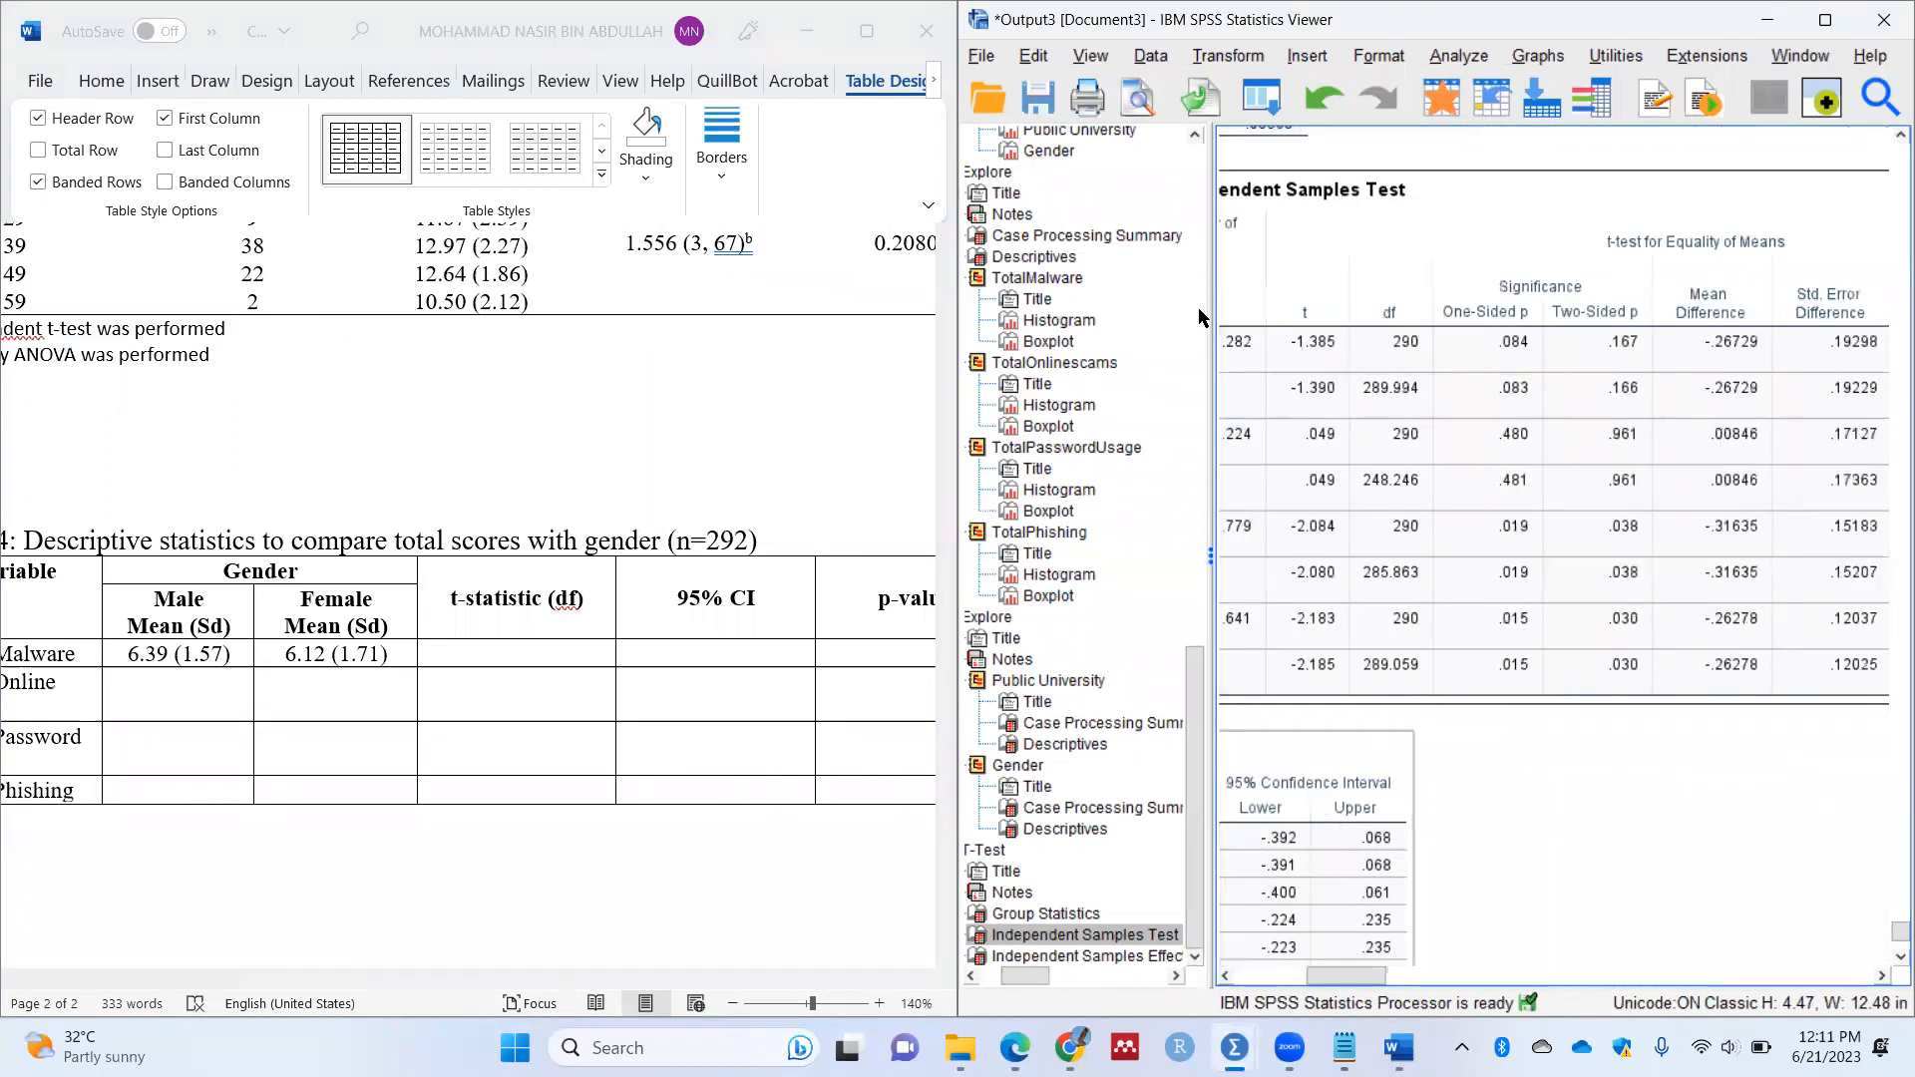
left_click(515, 657)
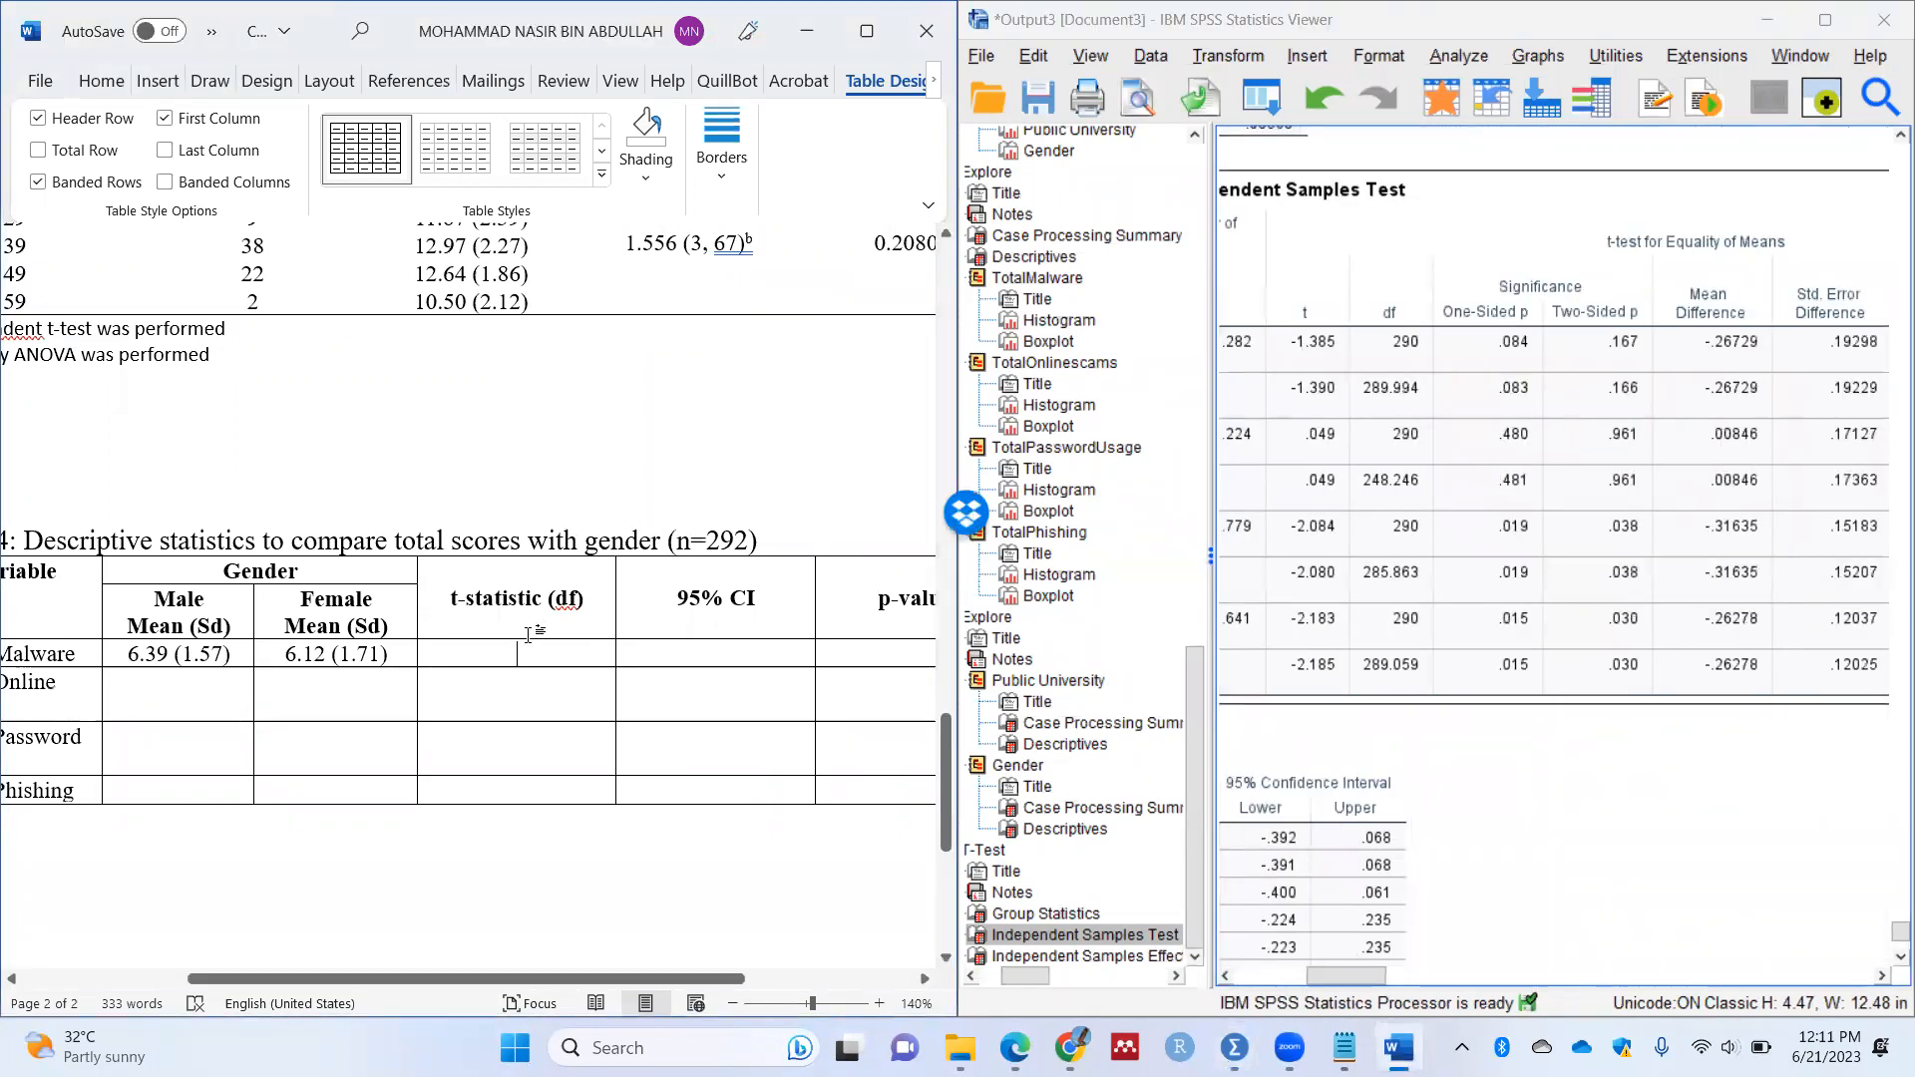
type("-1.")
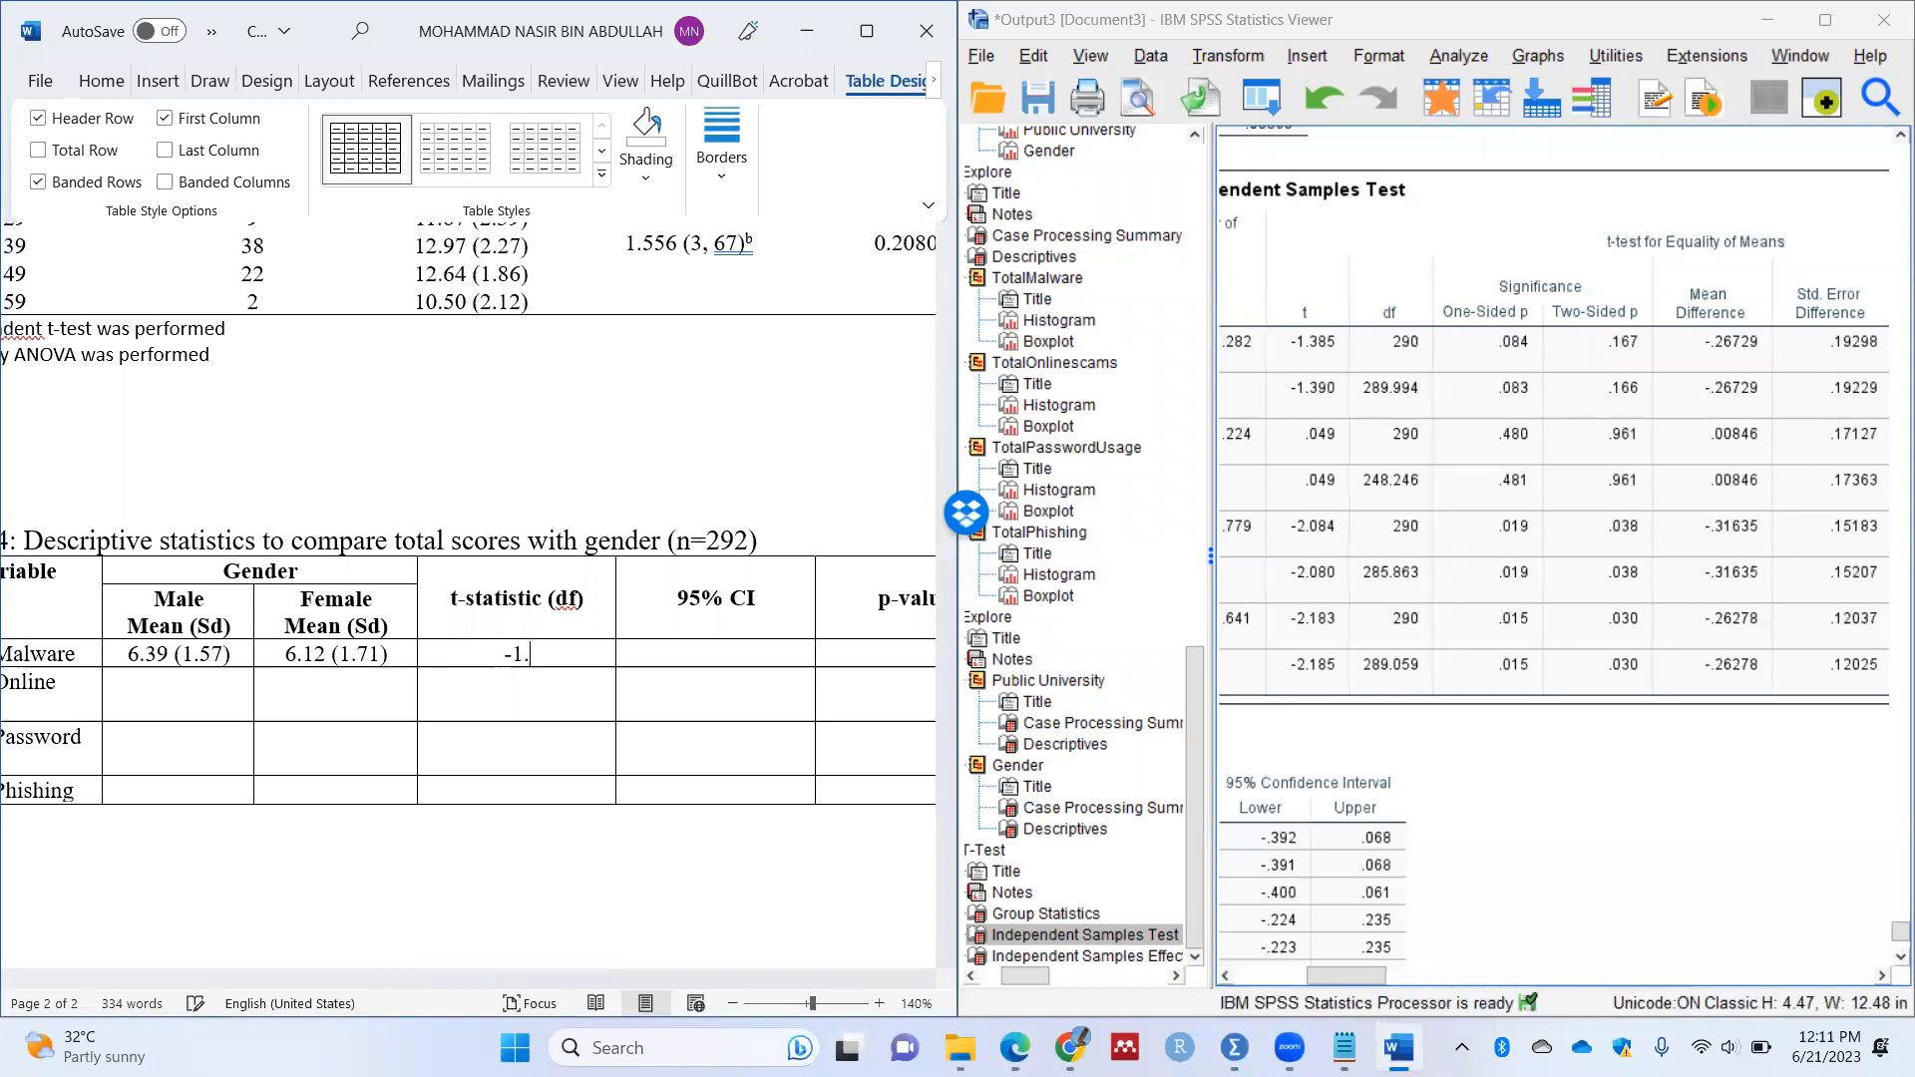
type("385 (290)")
Step: Extend the 95% CI column heading in Table 4 to "95% CI of the difference"
left_click_drag(1376, 976, 1417, 979)
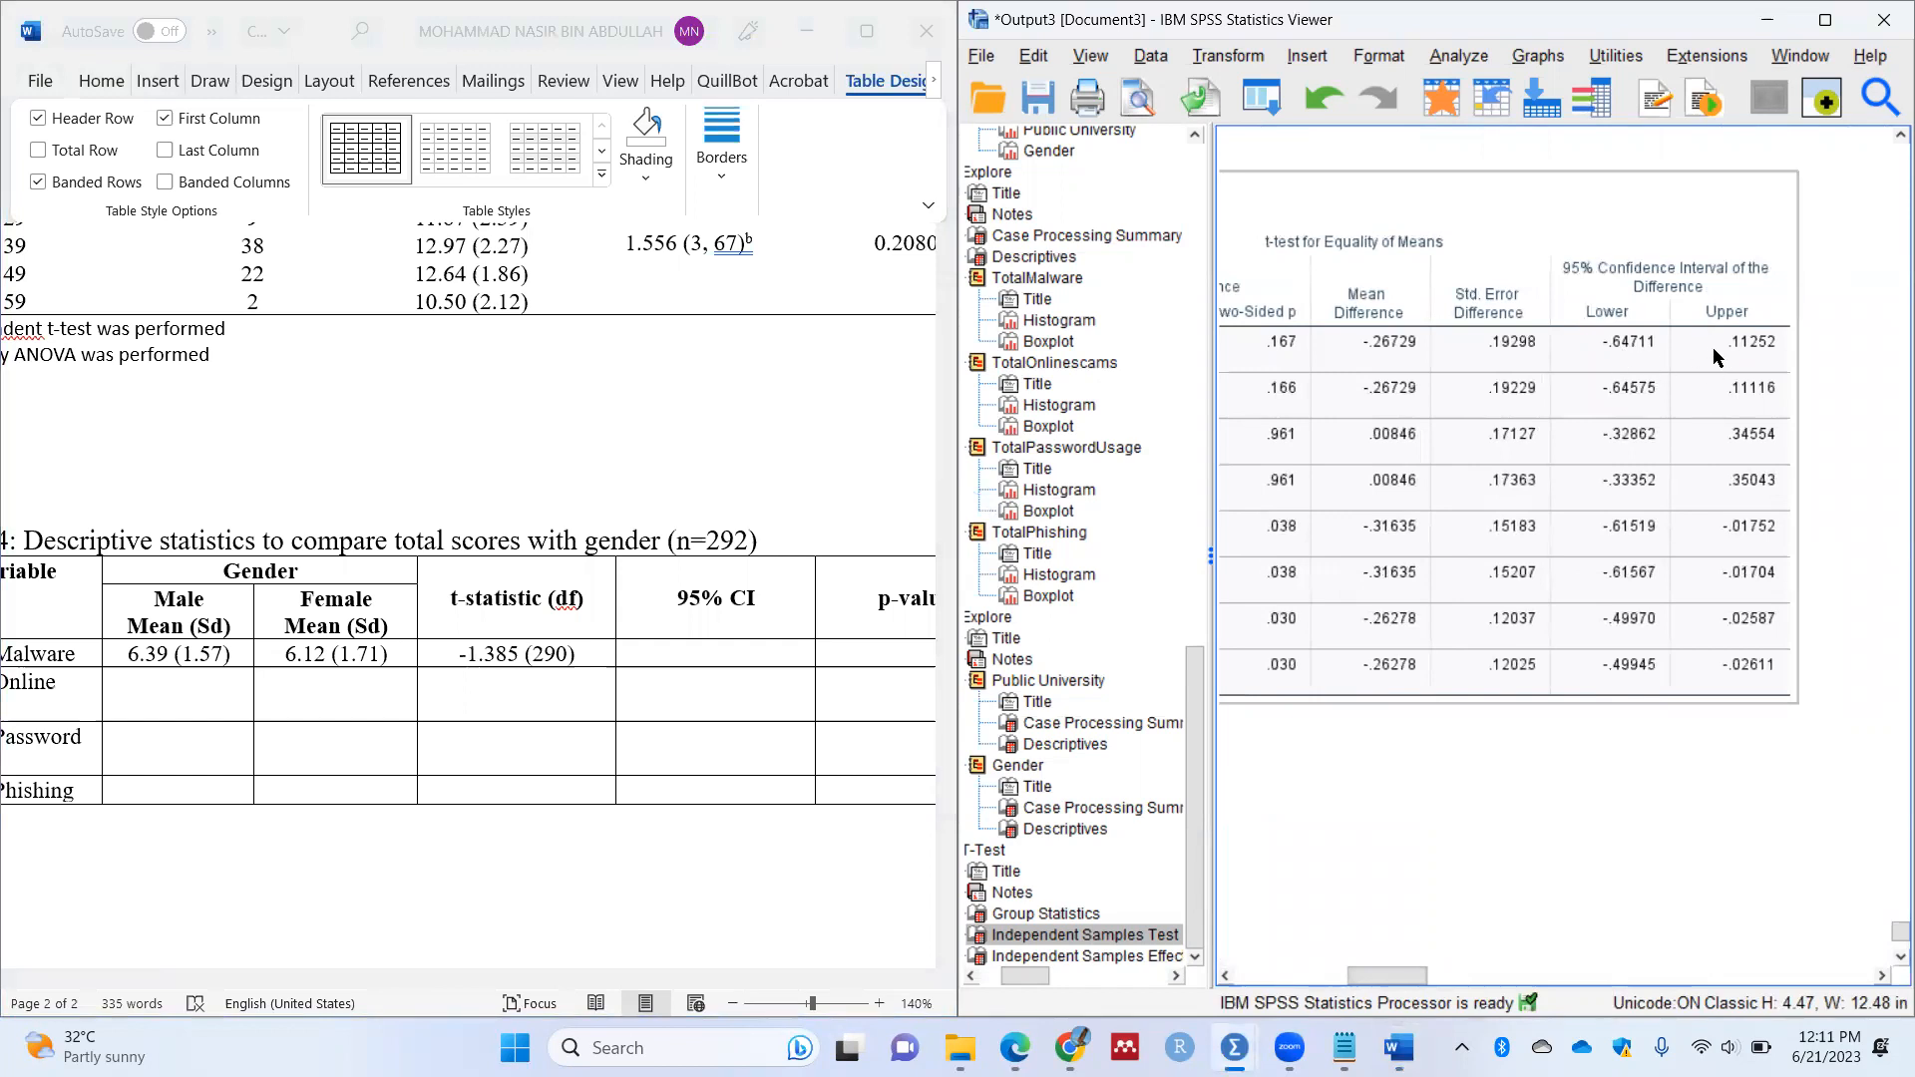
left_click(694, 657)
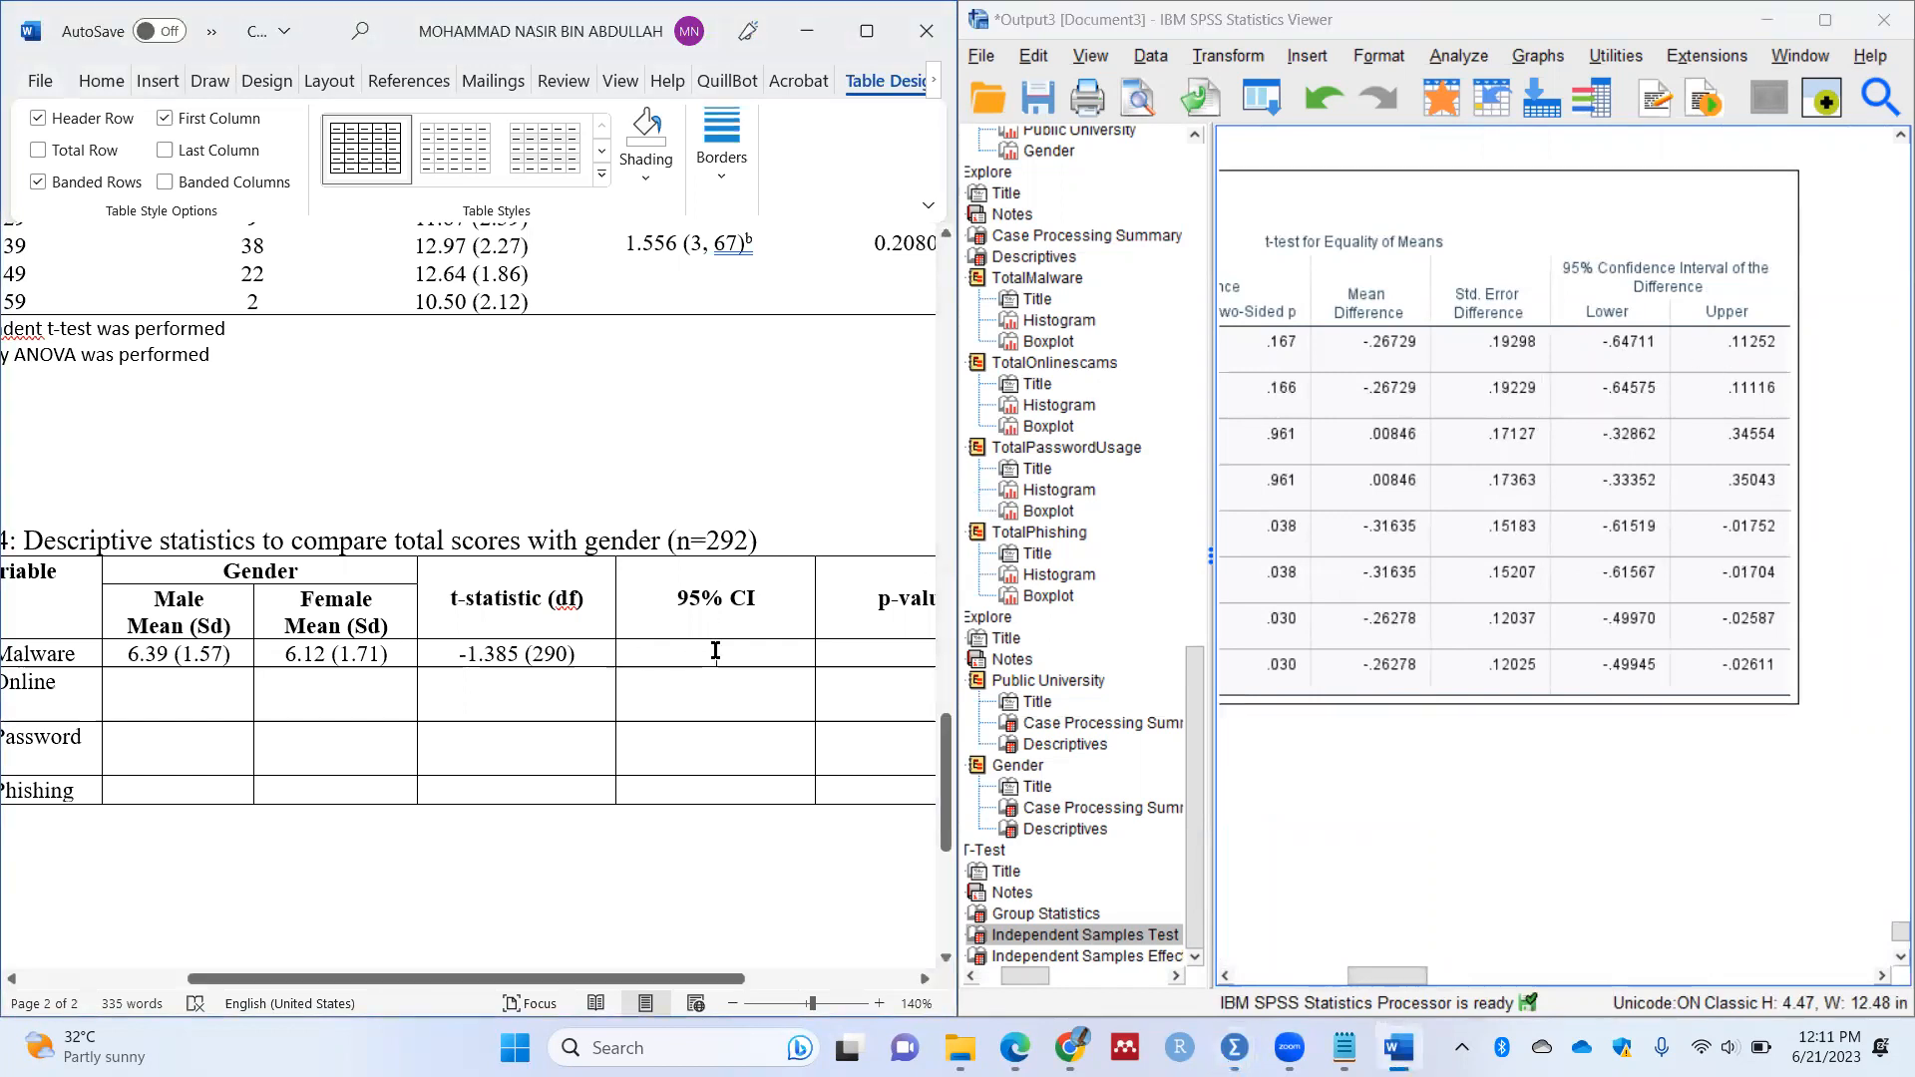
left_click(779, 592)
type("of t")
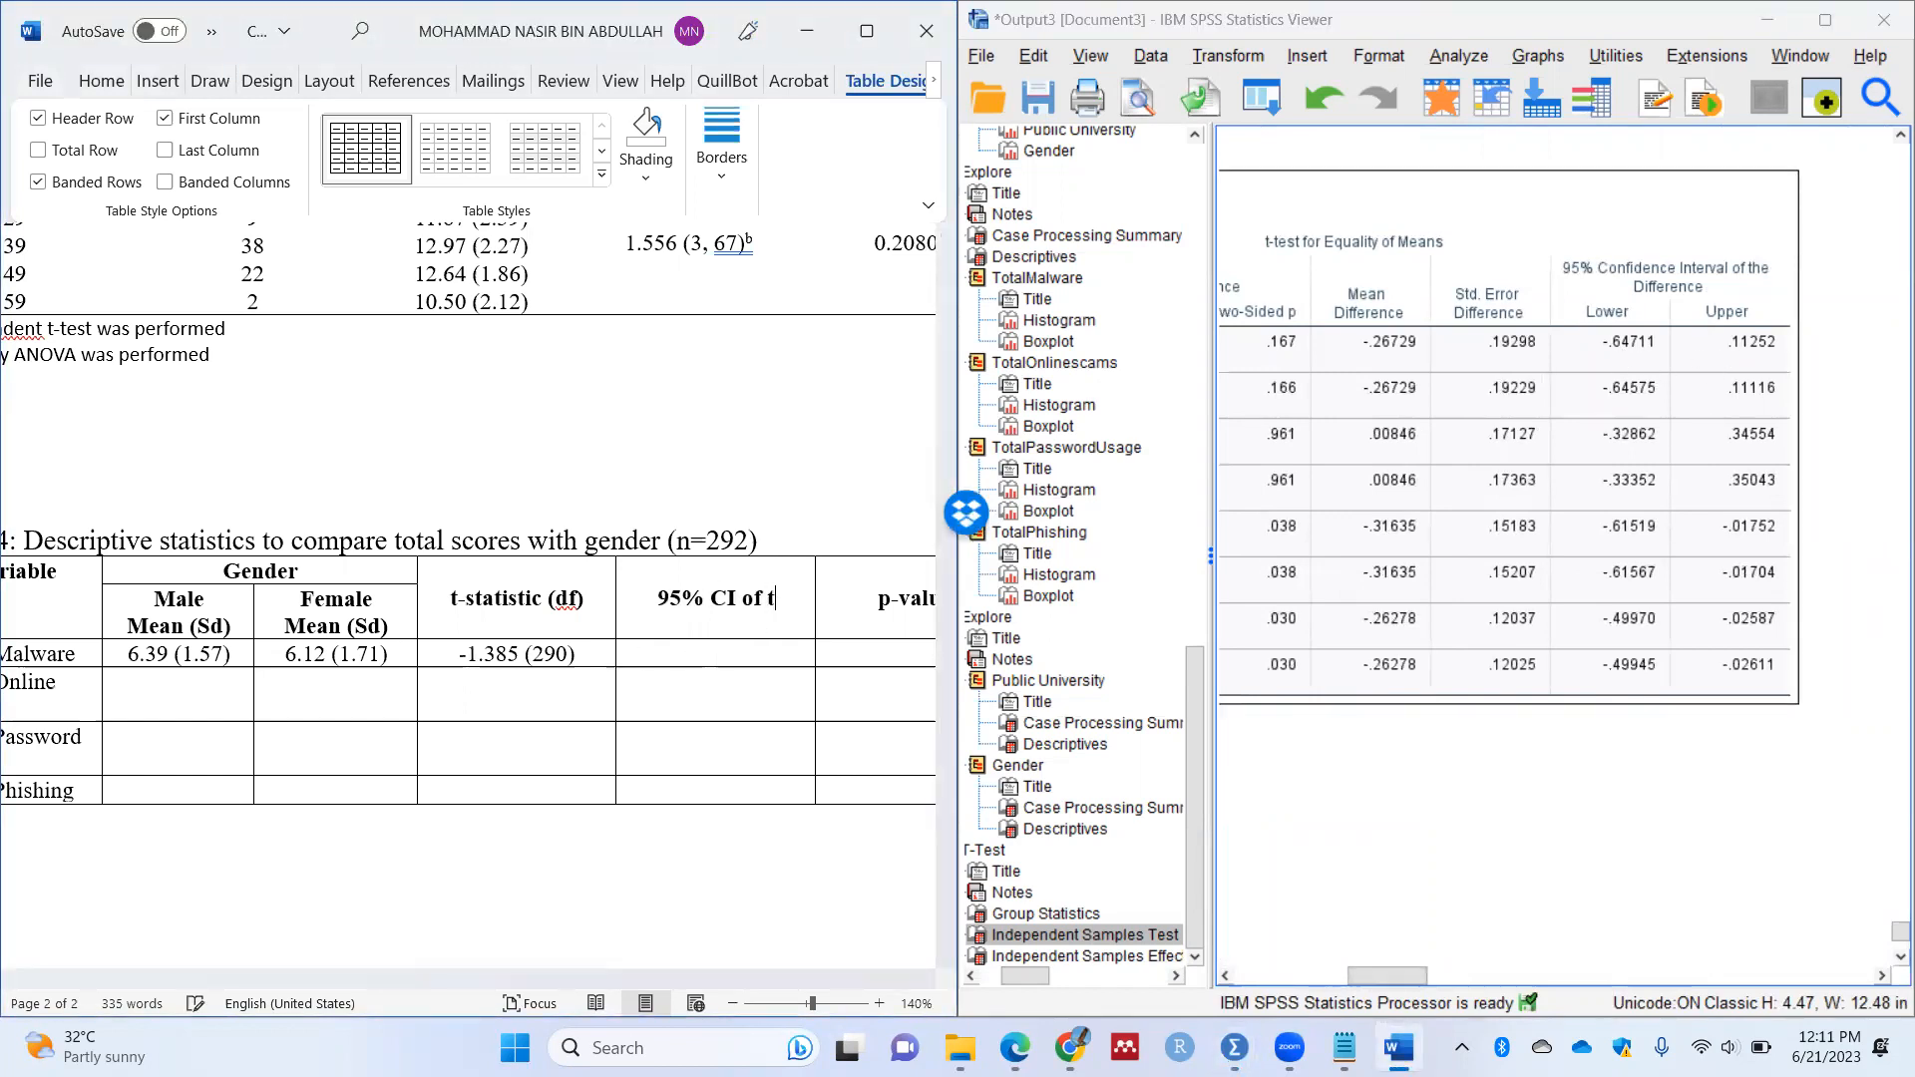
type("he difference")
Step: Fill the Total Malware row with the confidence interval "(-0.65, 0.11)" and the p-value "0.167"
left_click(746, 662)
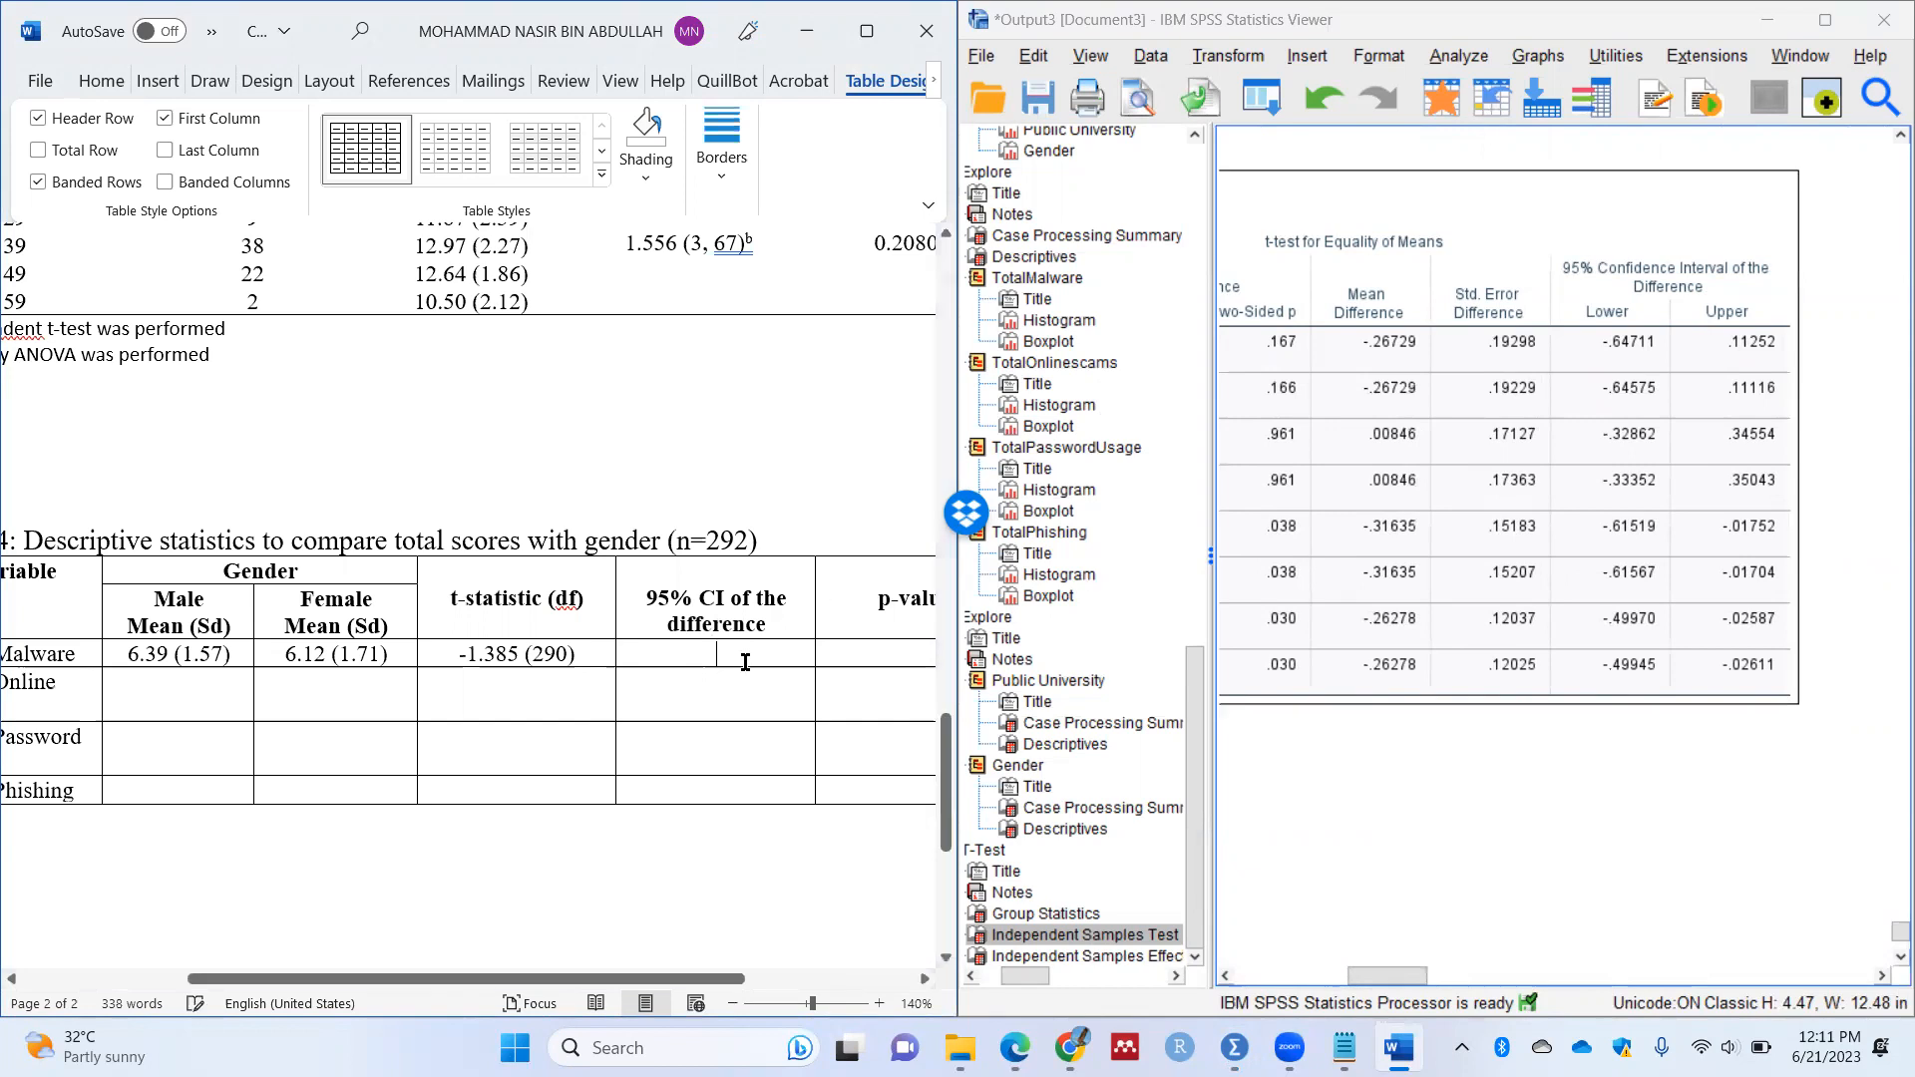
type("(-")
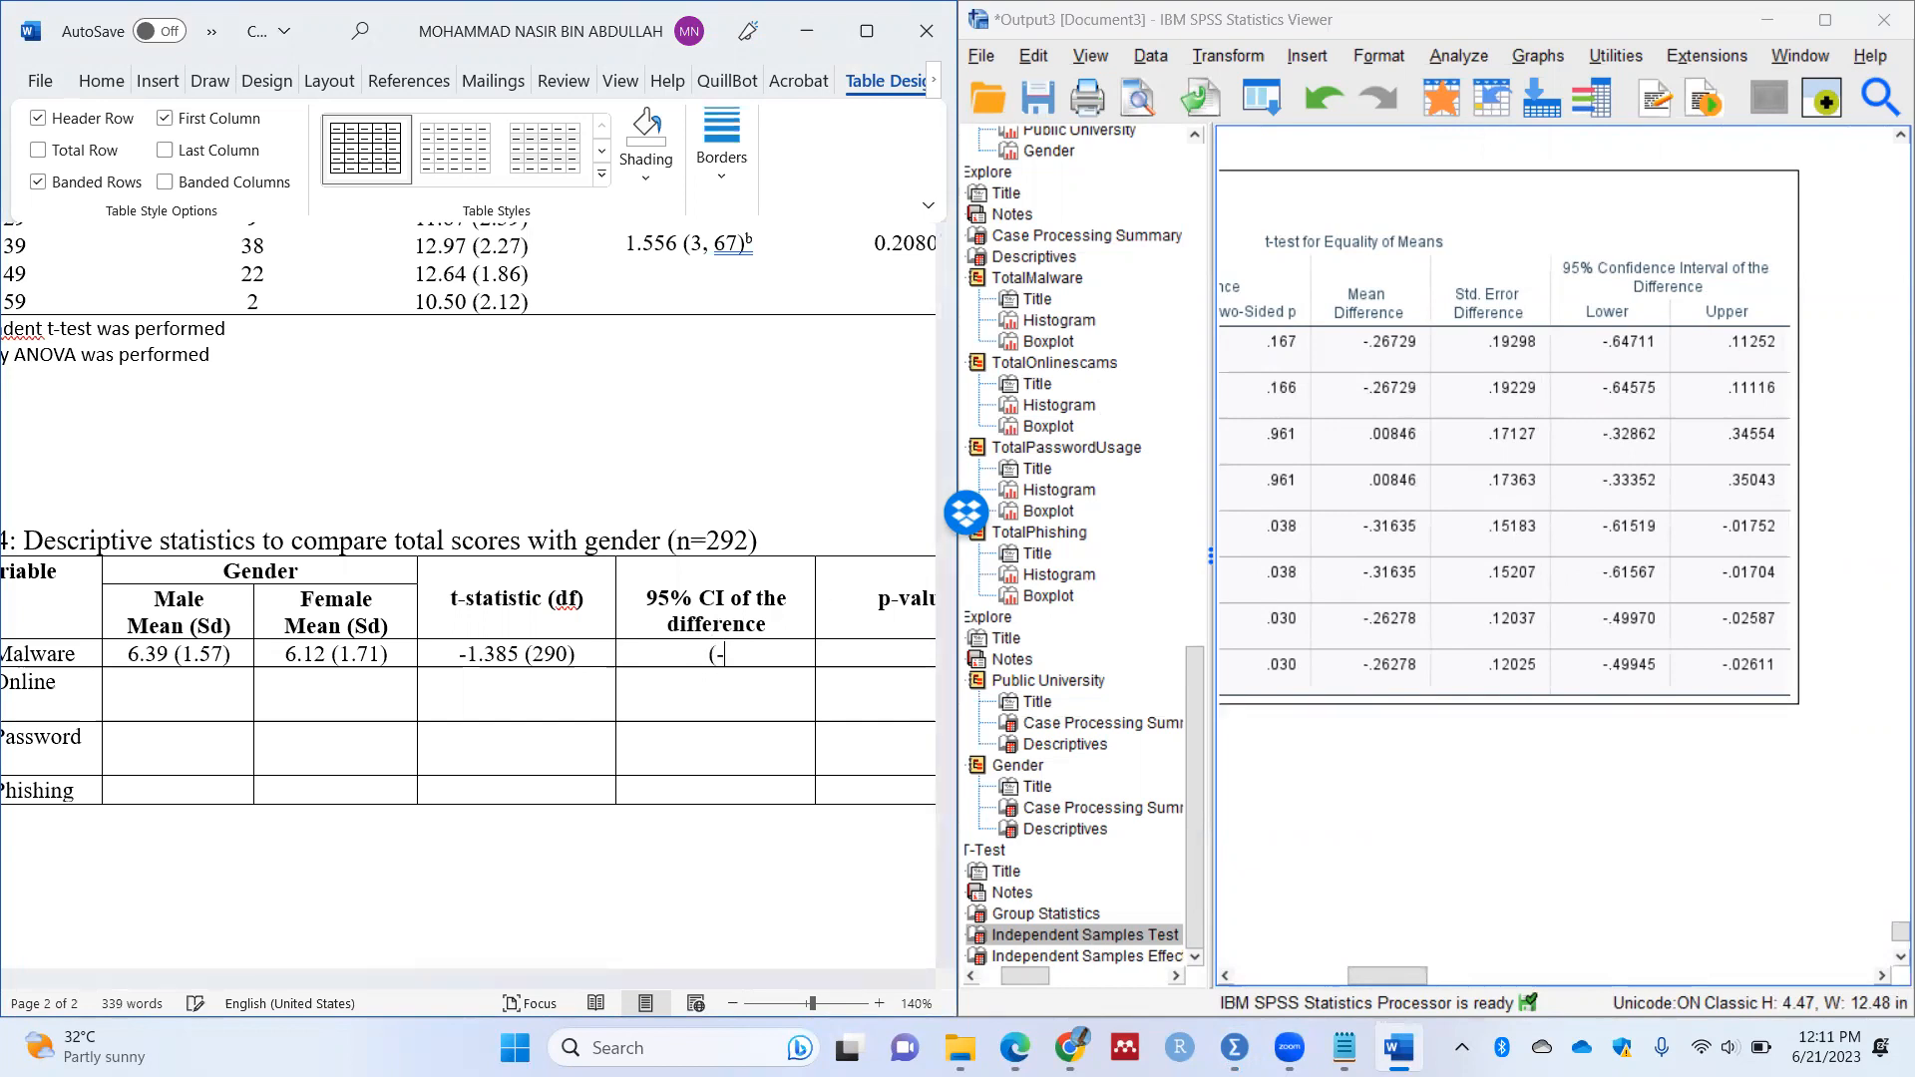
type("0.65, 0.11)")
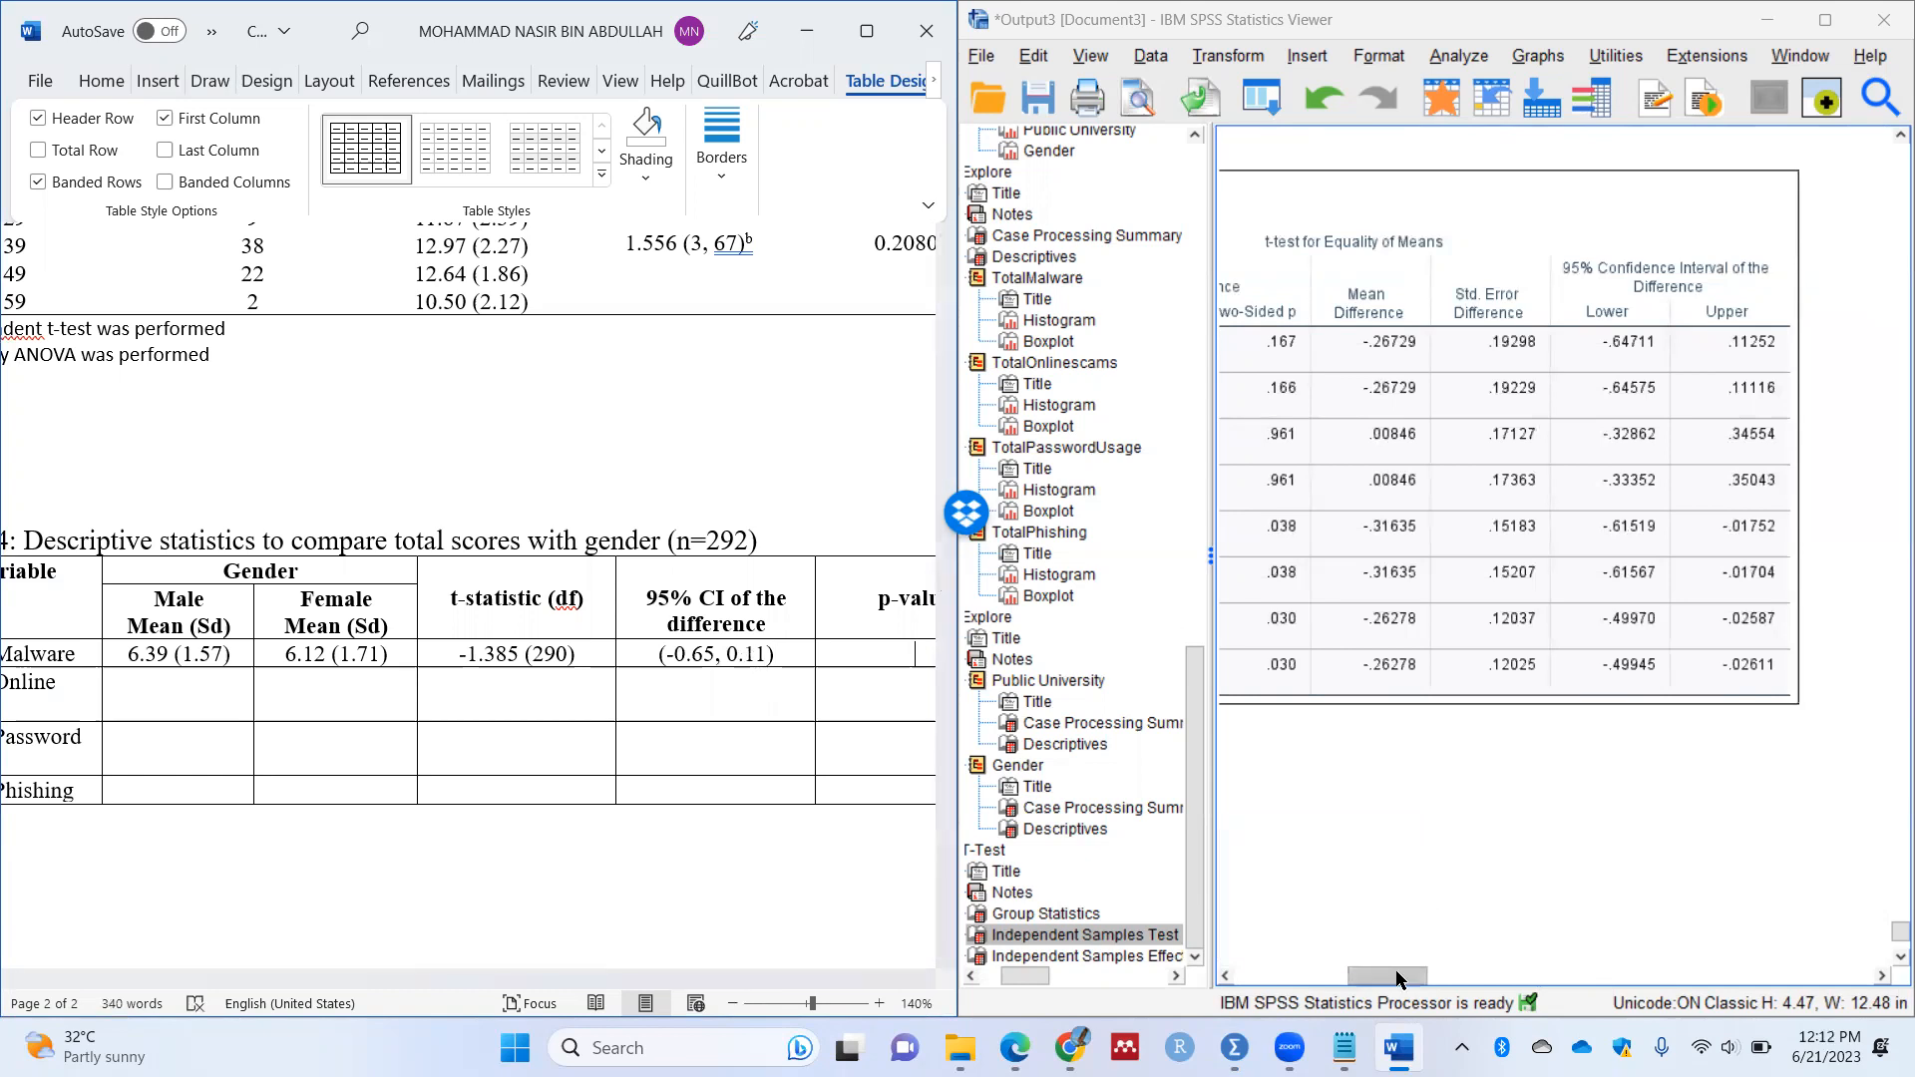
left_click_drag(1396, 975, 1371, 977)
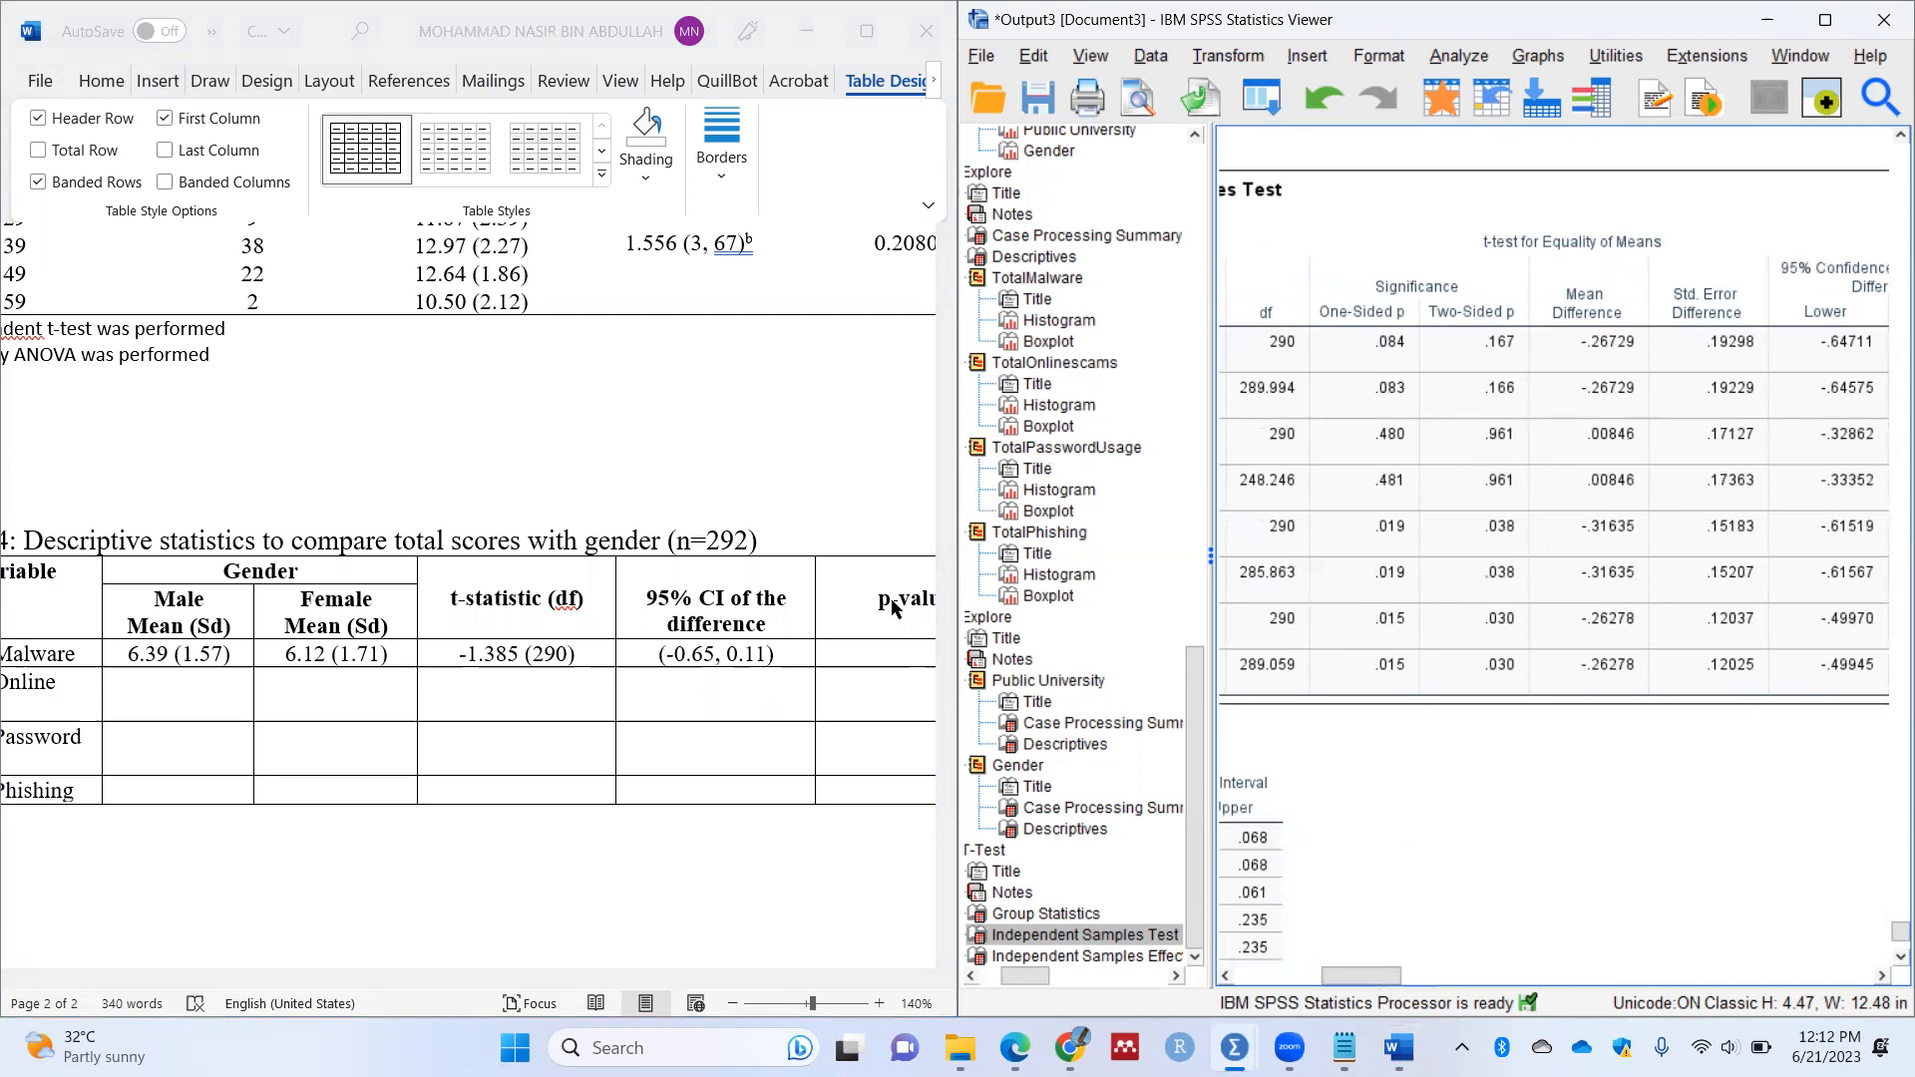
left_click(888, 658)
type("0.167")
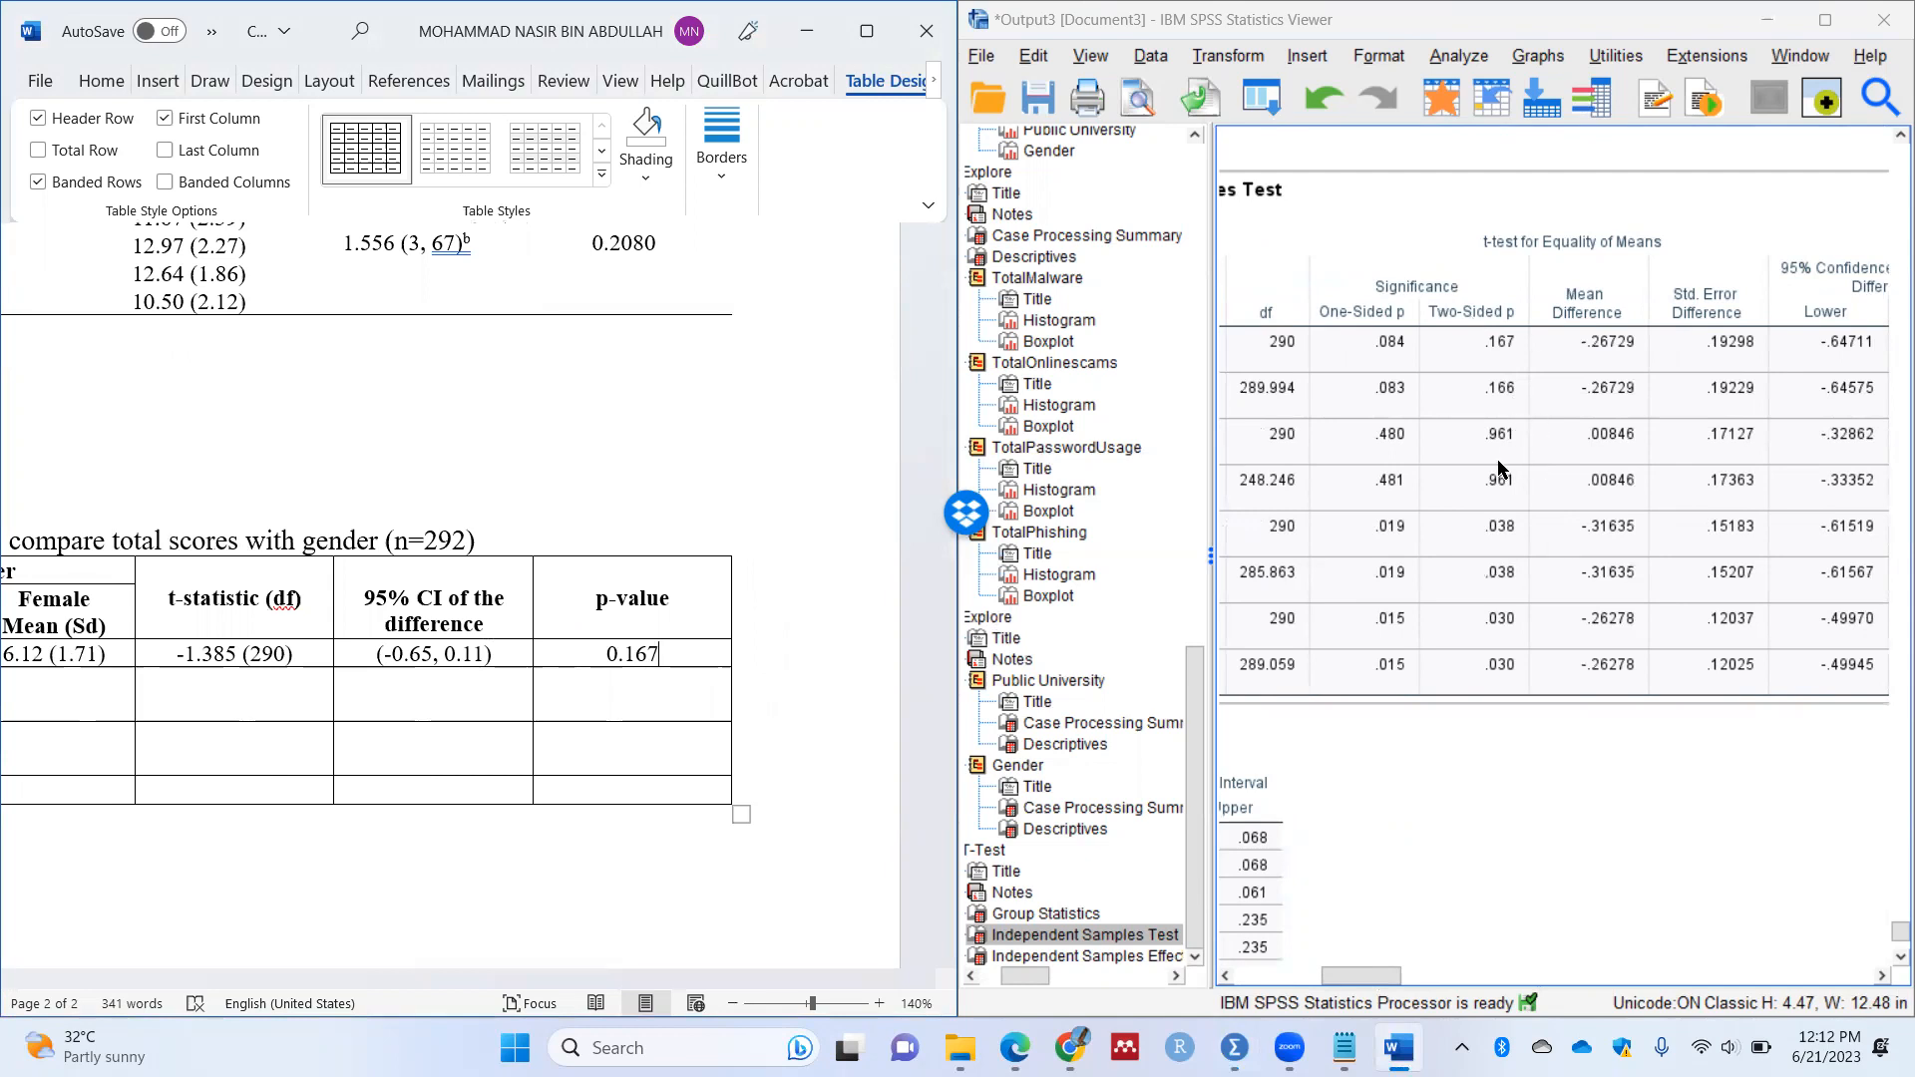
Step: Maximize the SPSS output and set the Two-Sided p values in the Independent Samples Test pivot table to 4 decimals
left_click(1824, 20)
left_click(525, 383)
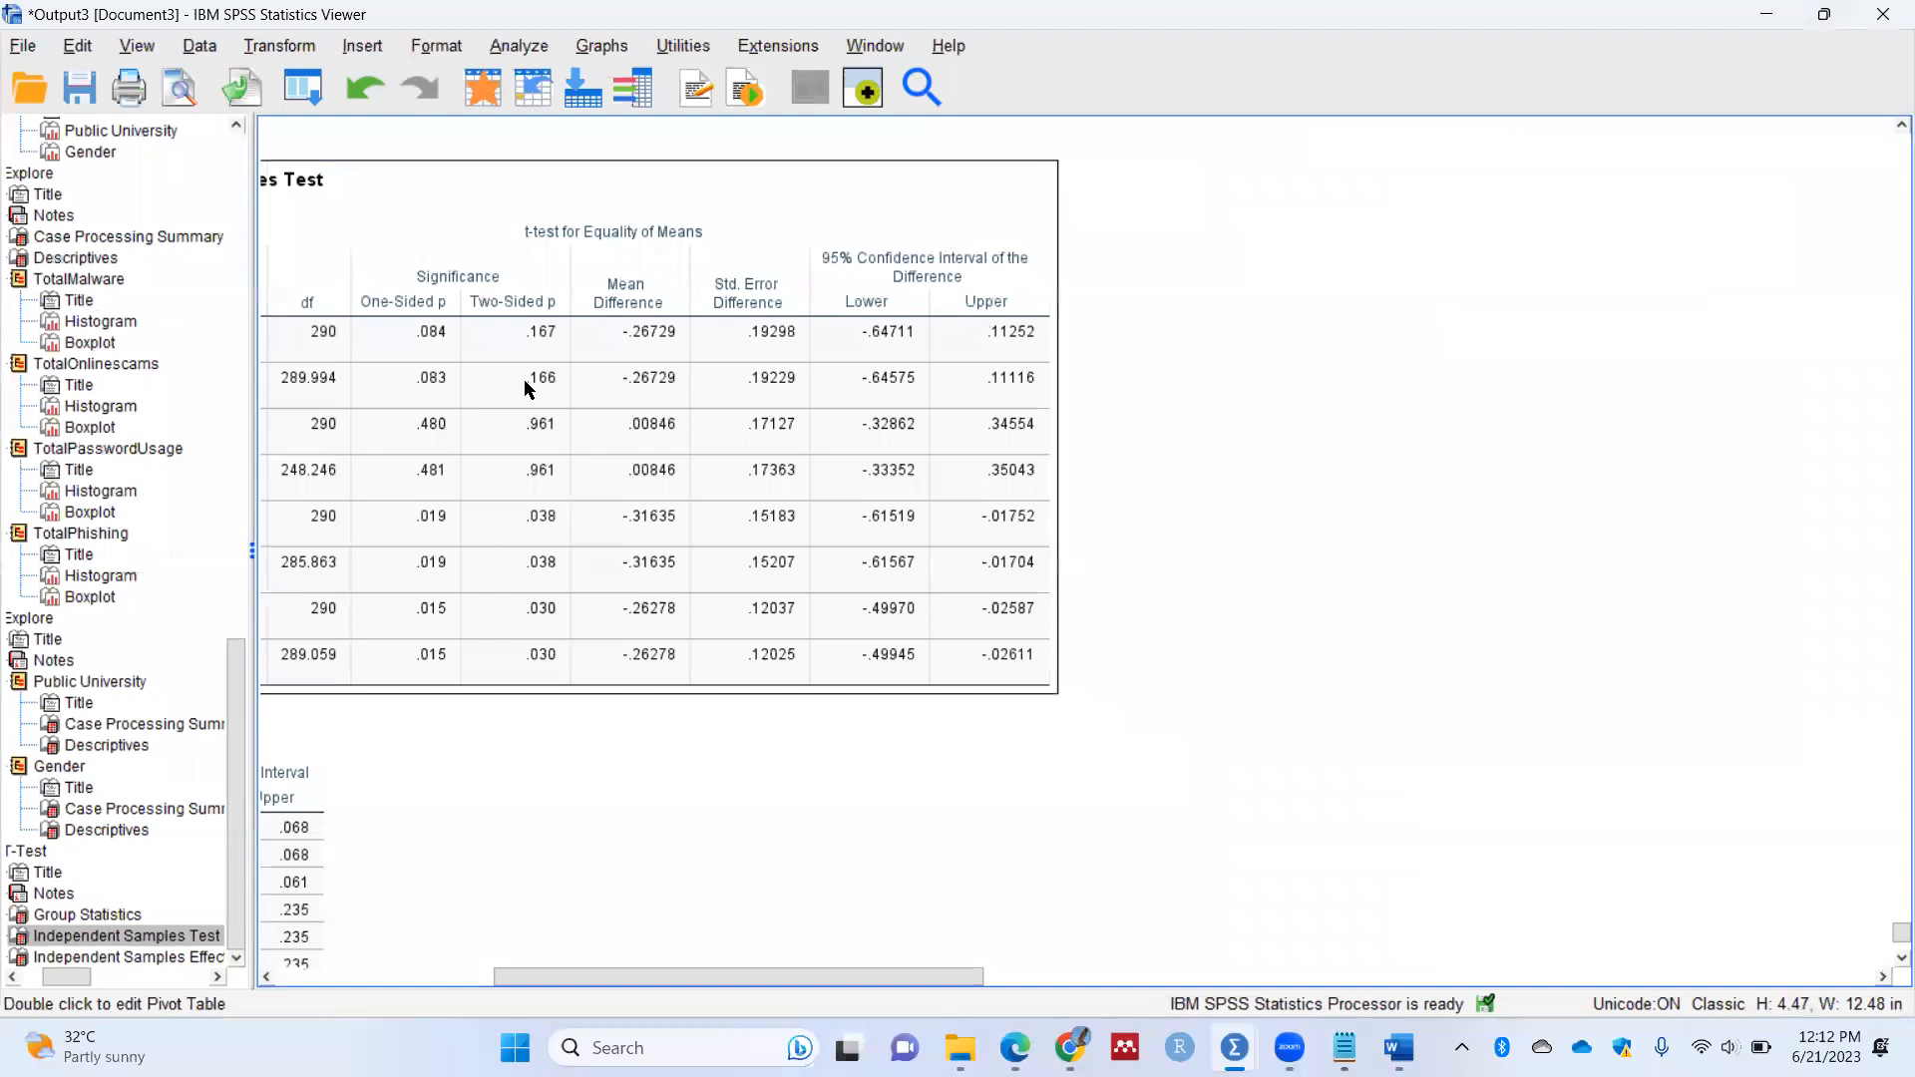
double_click(526, 387)
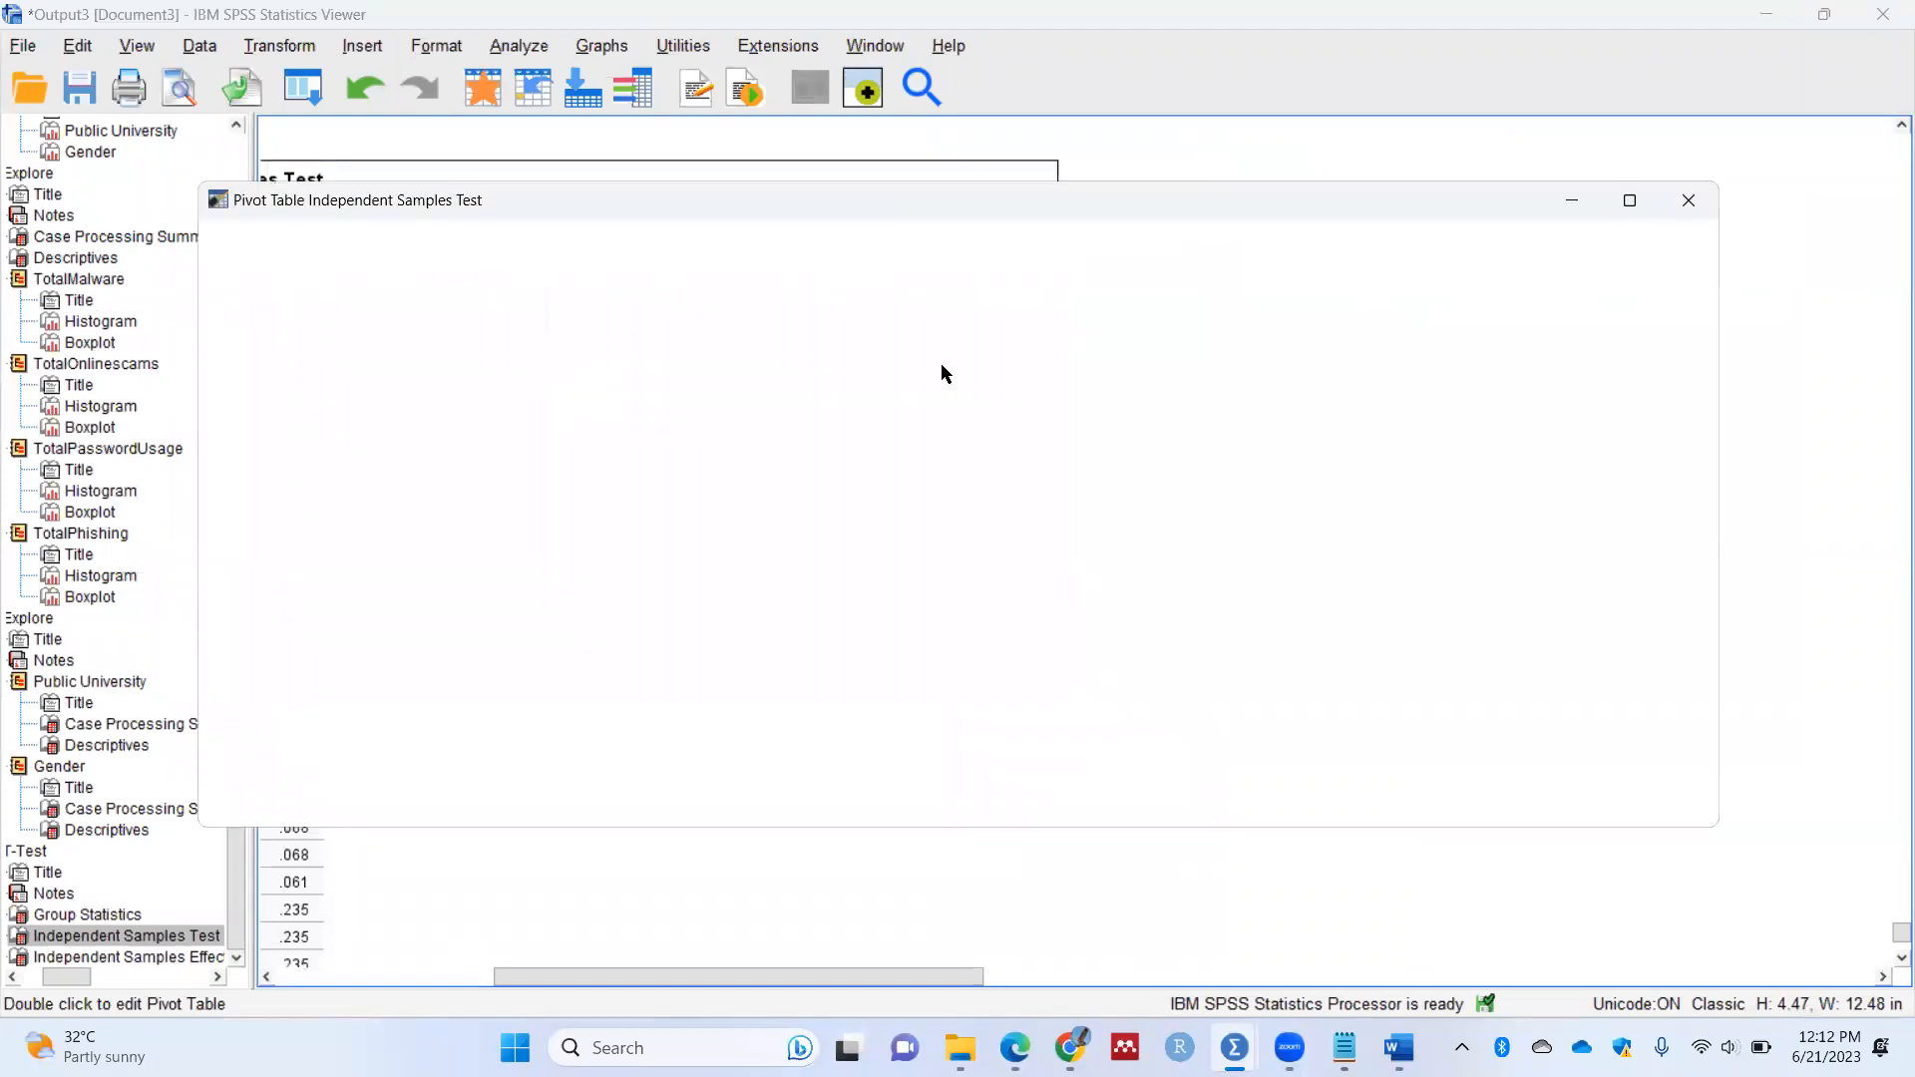
left_click_drag(660, 808, 813, 808)
left_click(723, 461)
left_click_drag(738, 496, 733, 799)
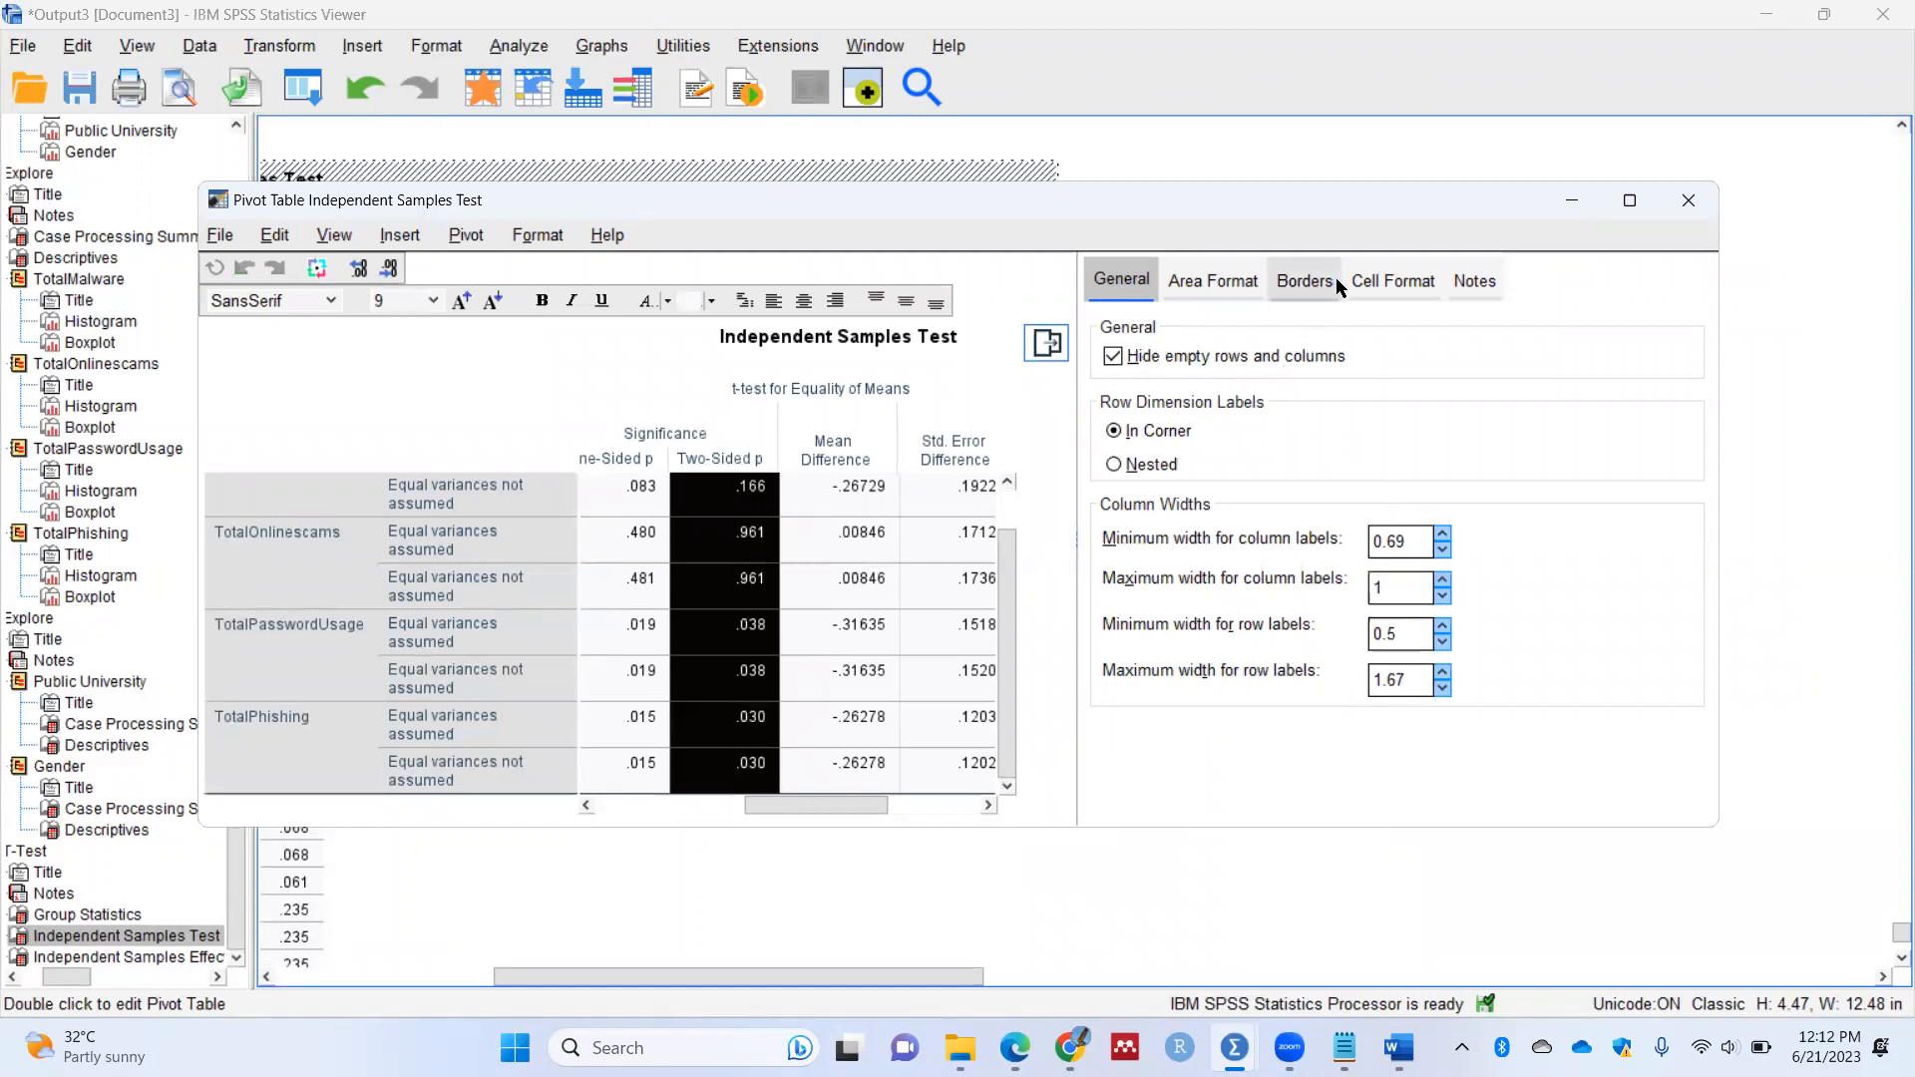
left_click(1418, 288)
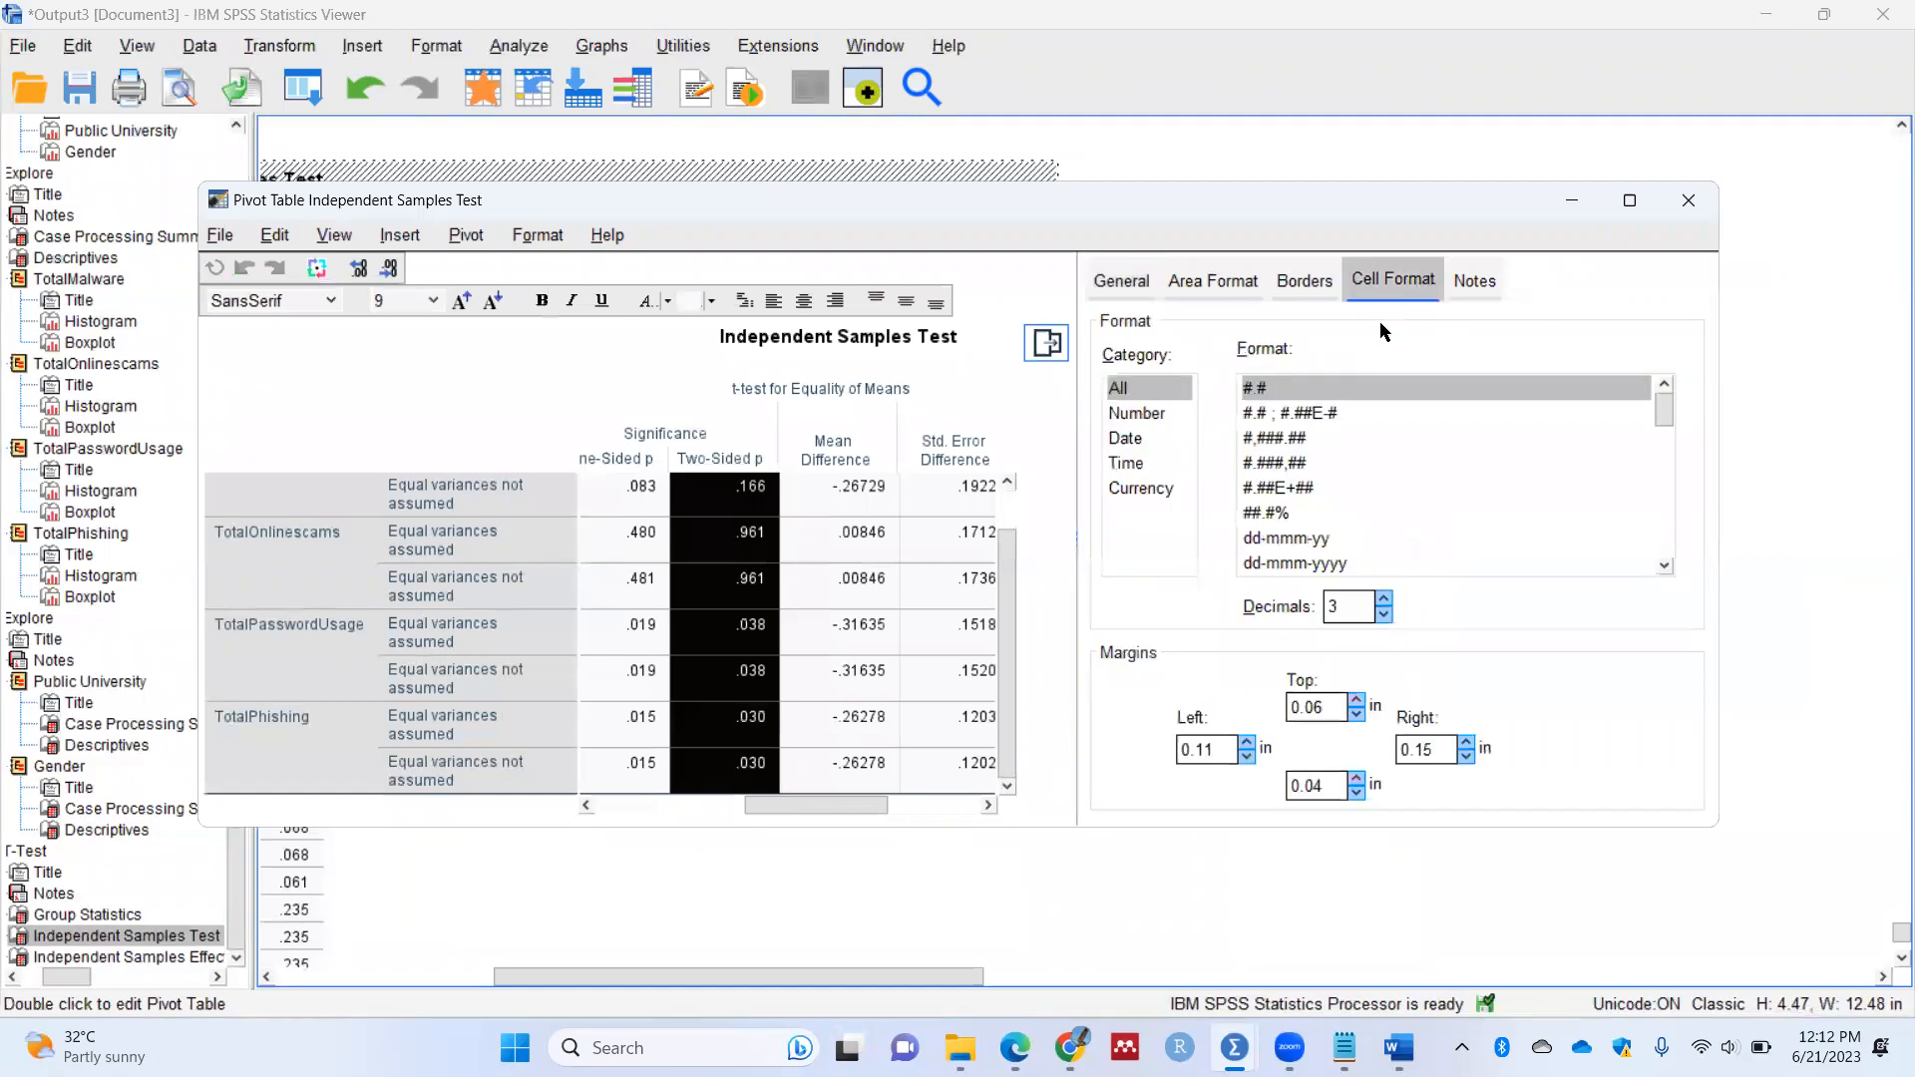
left_click(1383, 598)
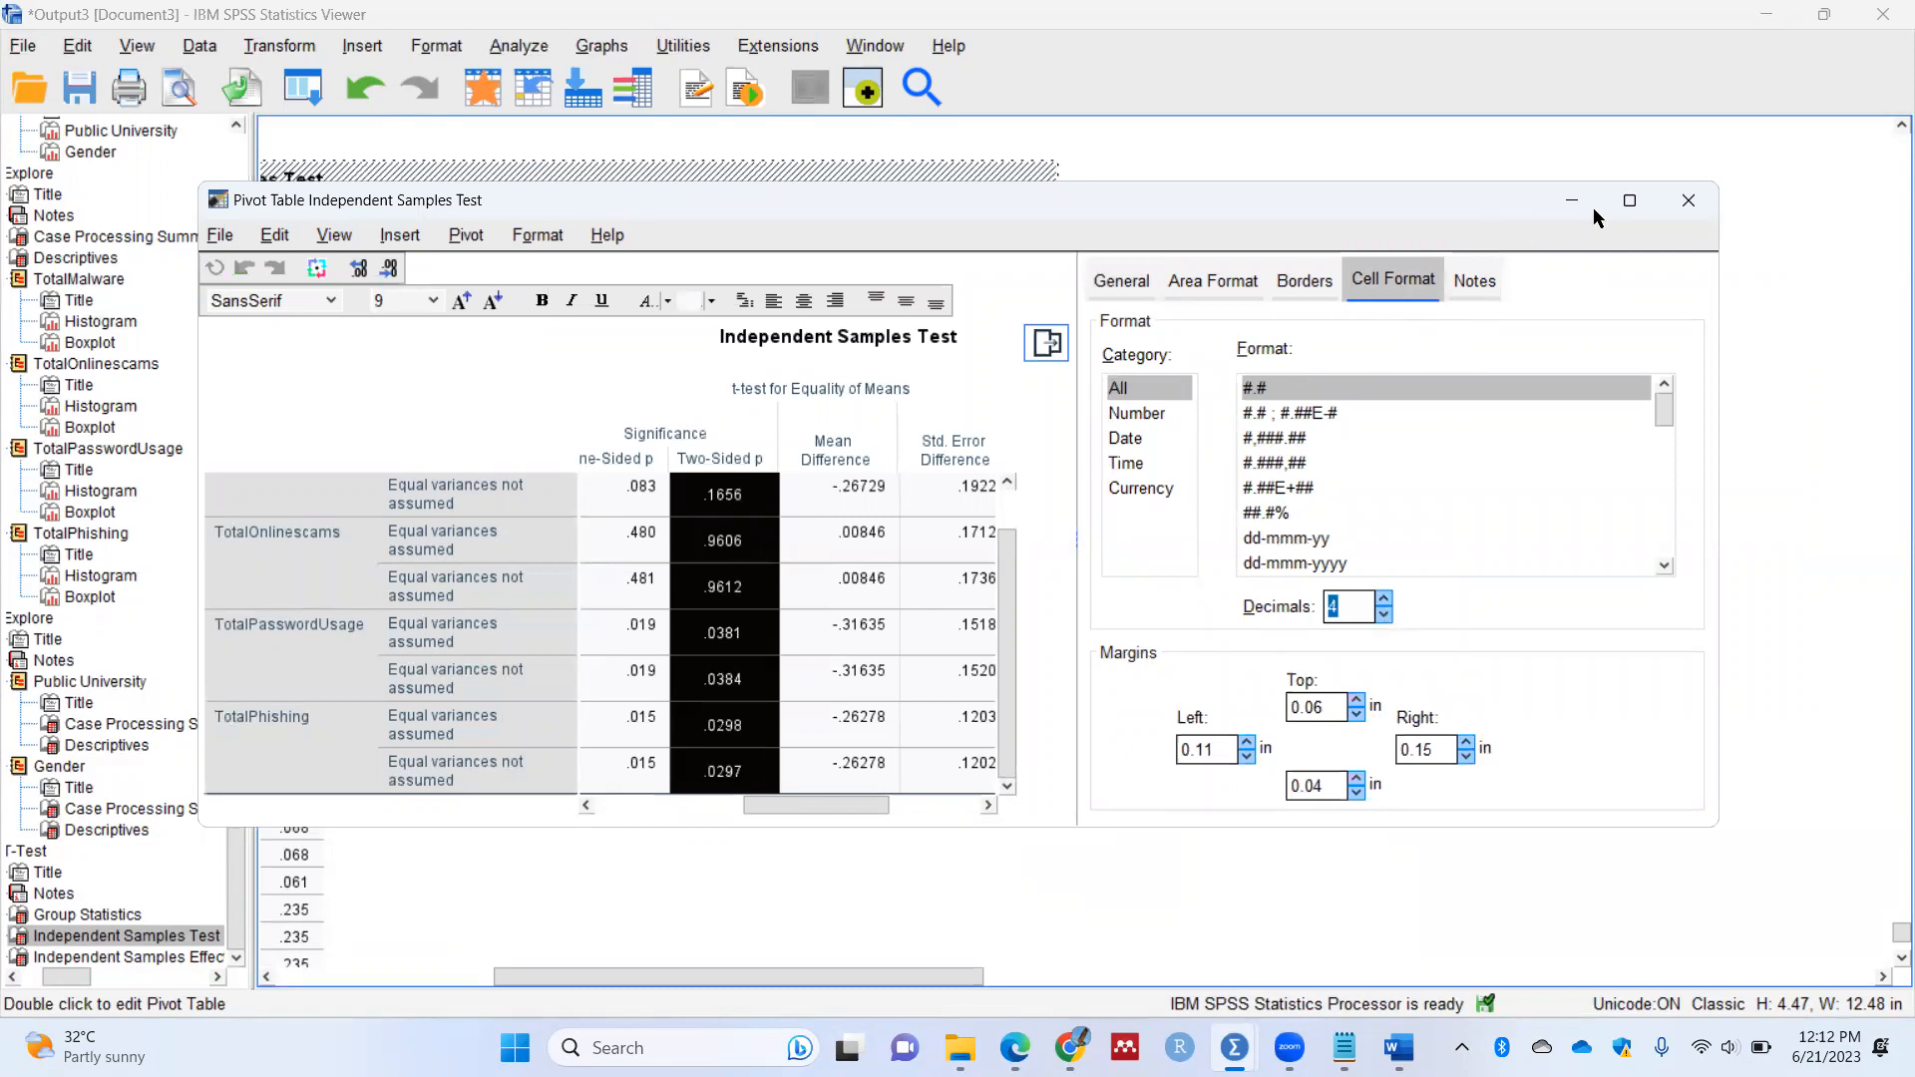
Step: Close the pivot table editor, bring the Two-Sided p column into view, and extend the Total Malware p-value in Table 4 to 0.1671
left_click(1689, 200)
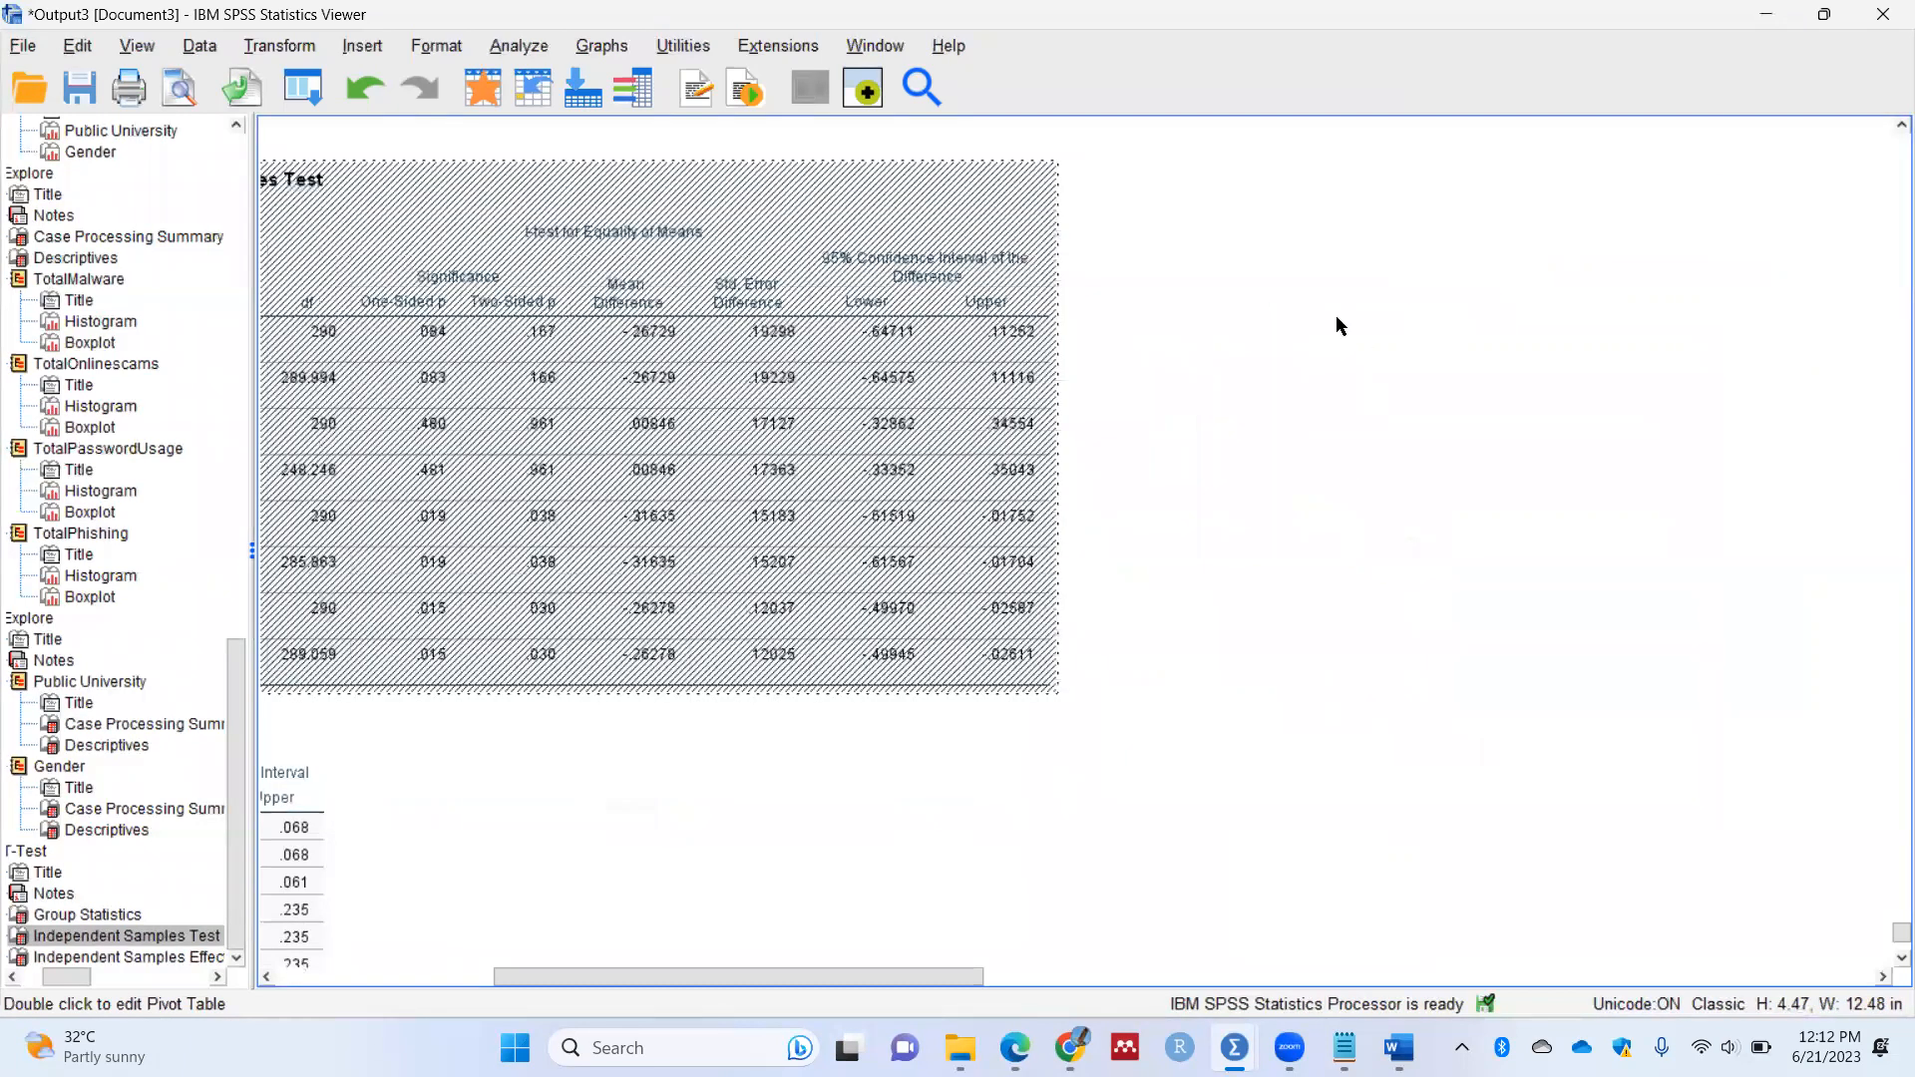
double_click(1488, 15)
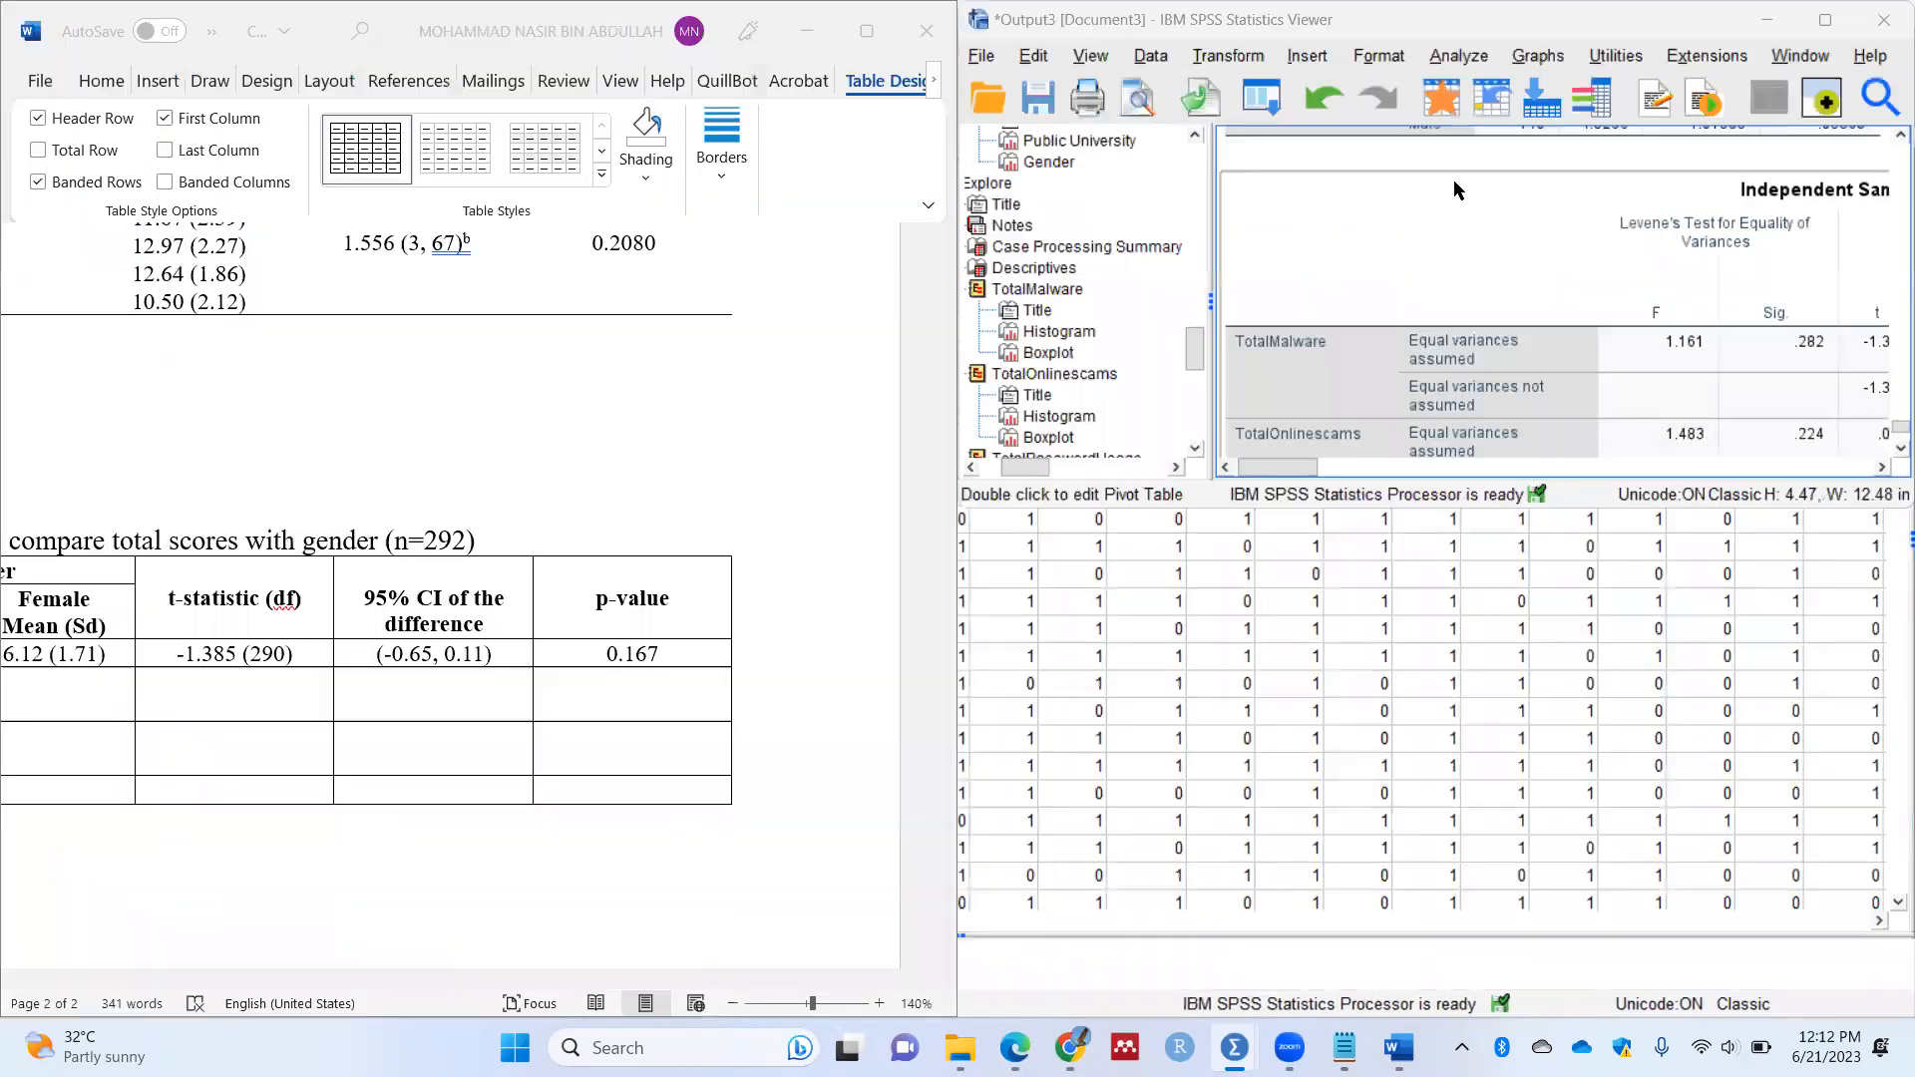
left_click_drag(1534, 20, 1911, 204)
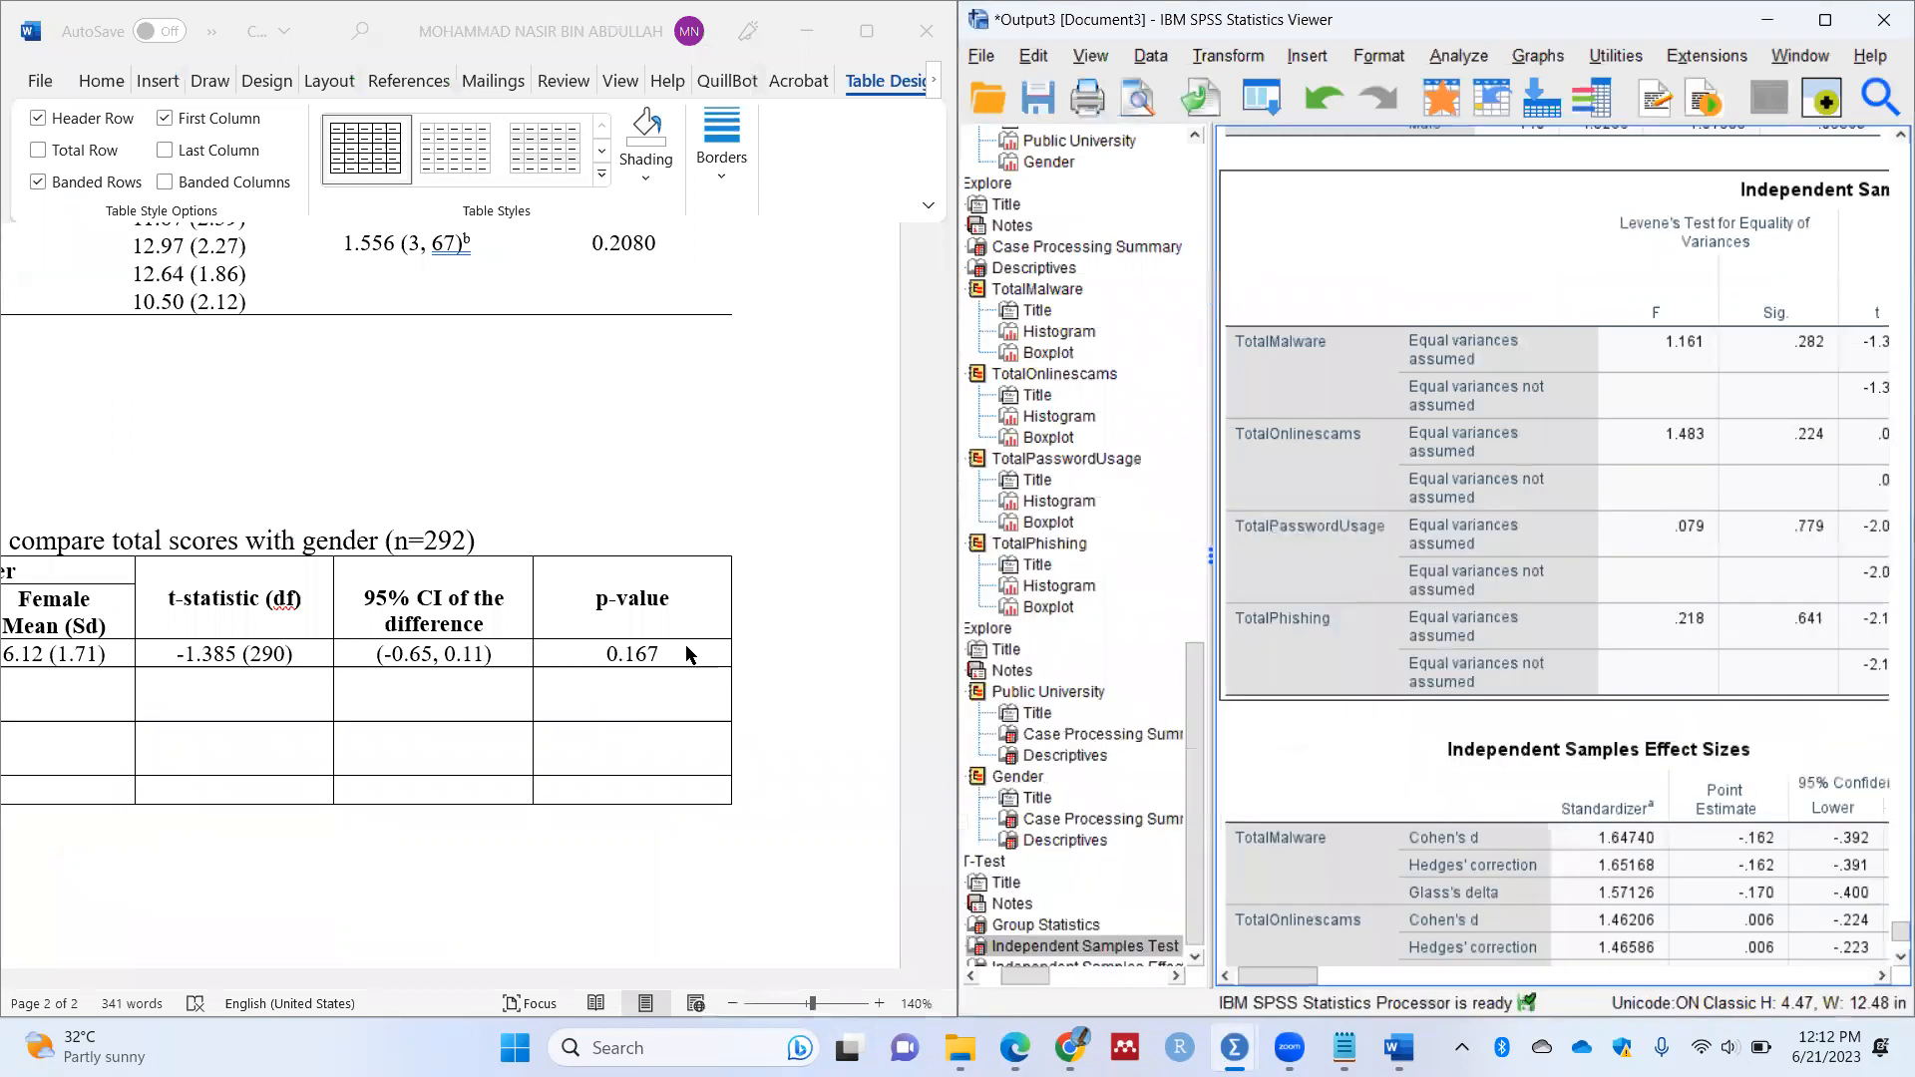
left_click(687, 650)
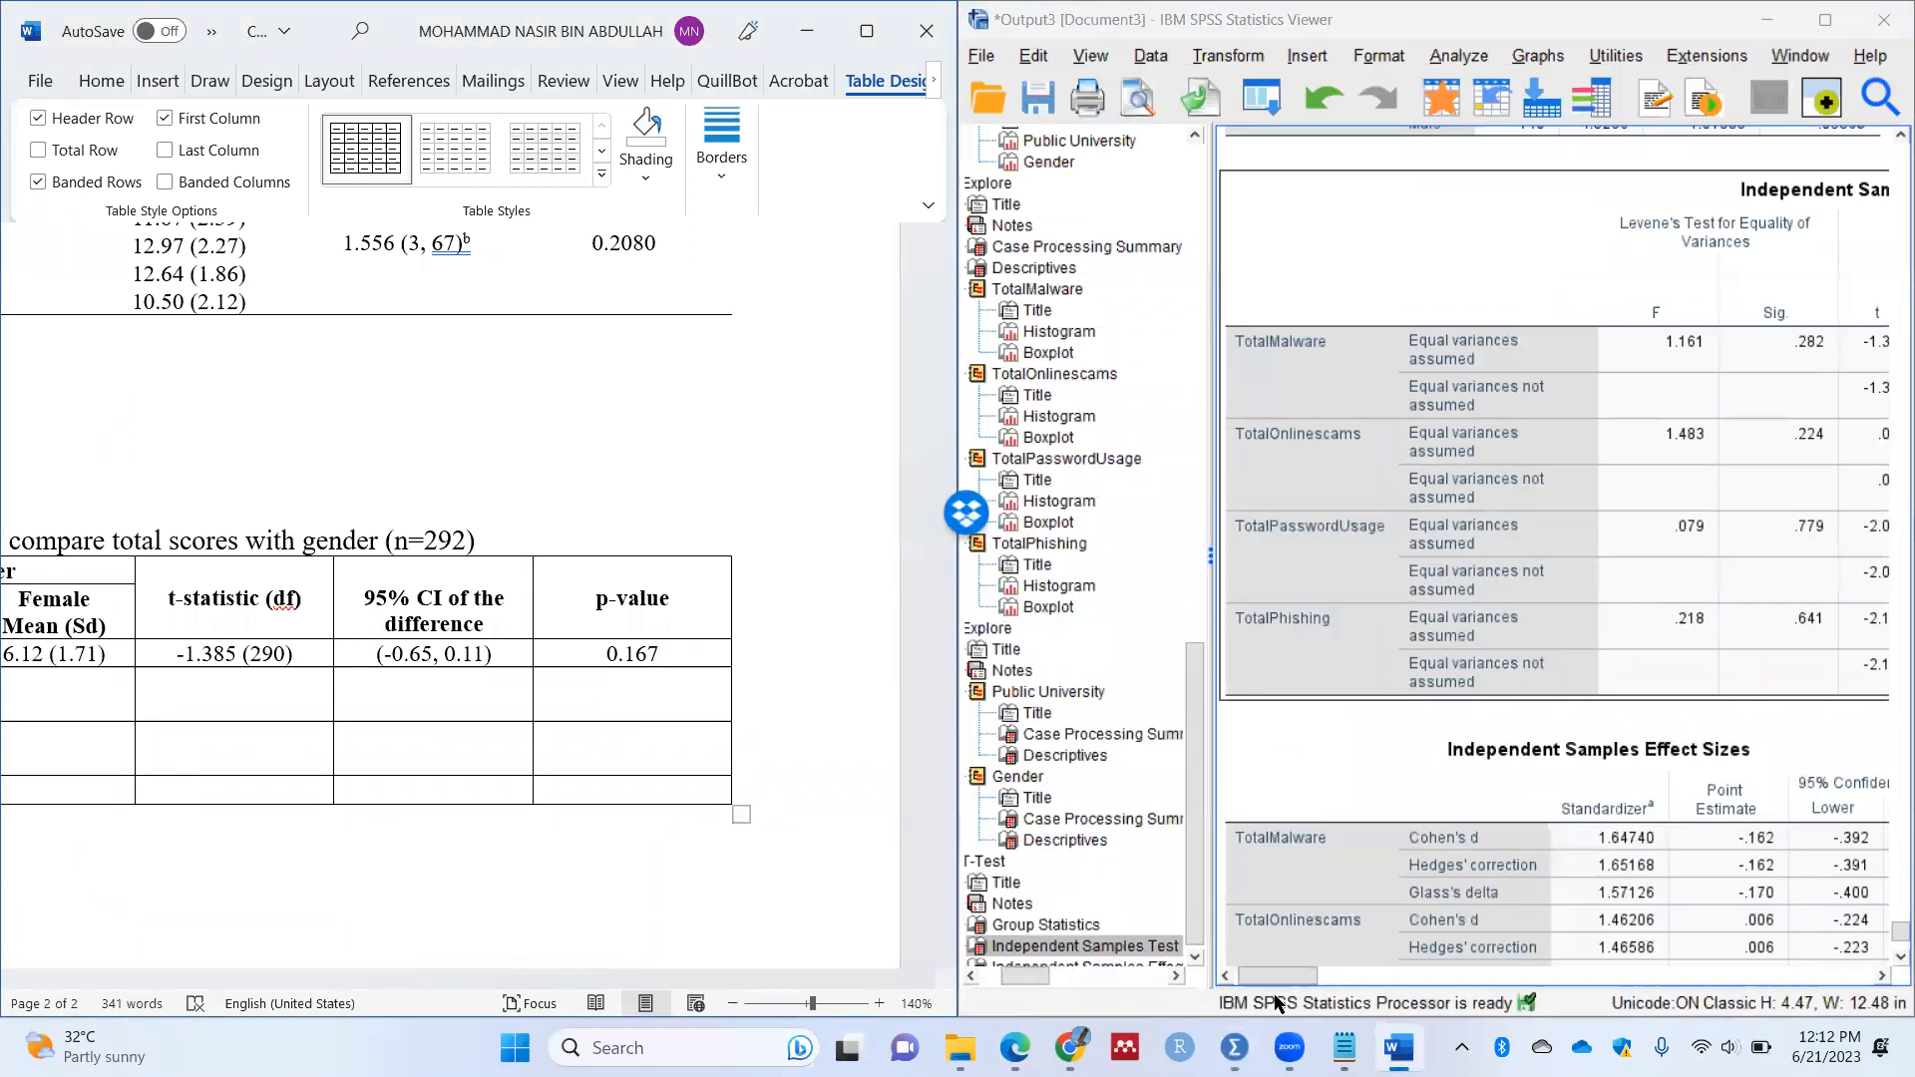
left_click(1372, 977)
left_click(661, 655)
type("1")
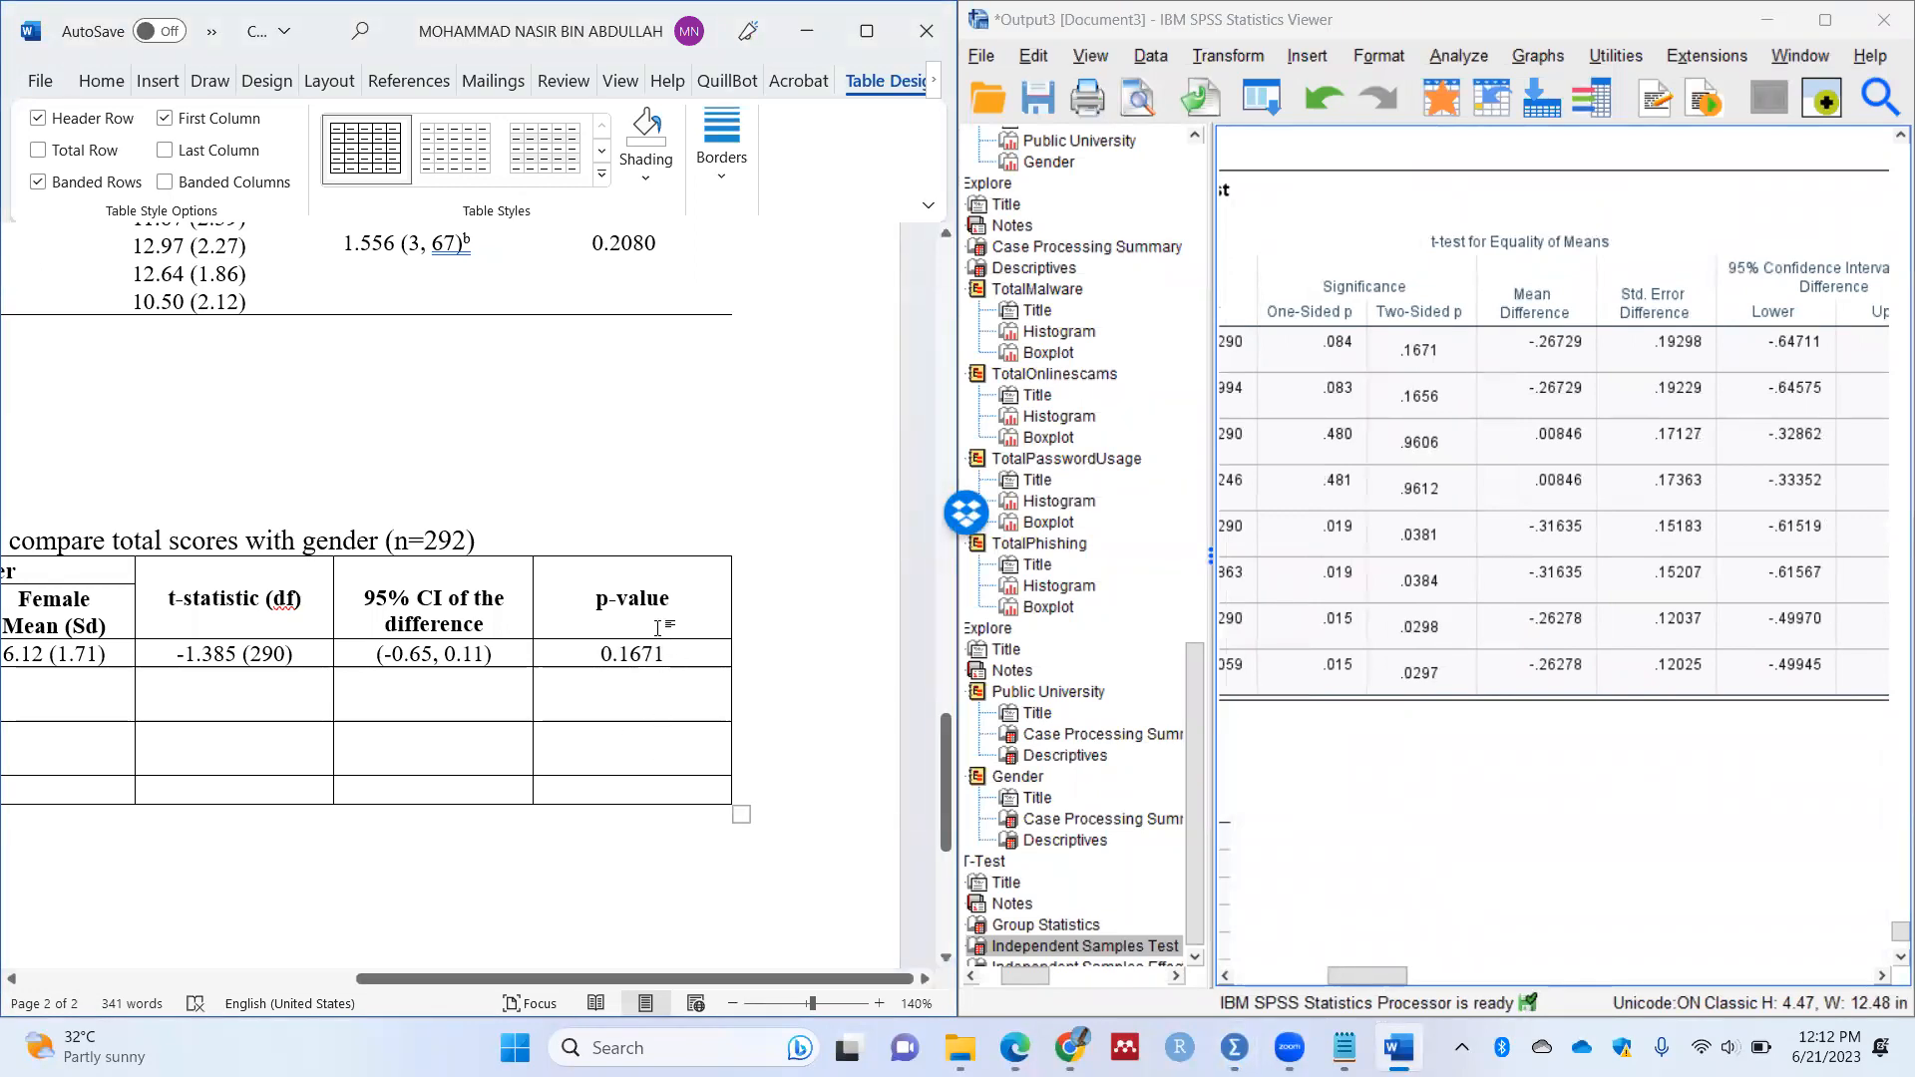
Step: Maximize the Word document and add a superscript "a" footnote marker to the p-value heading of Table 4
left_click(870, 40)
left_click(582, 903)
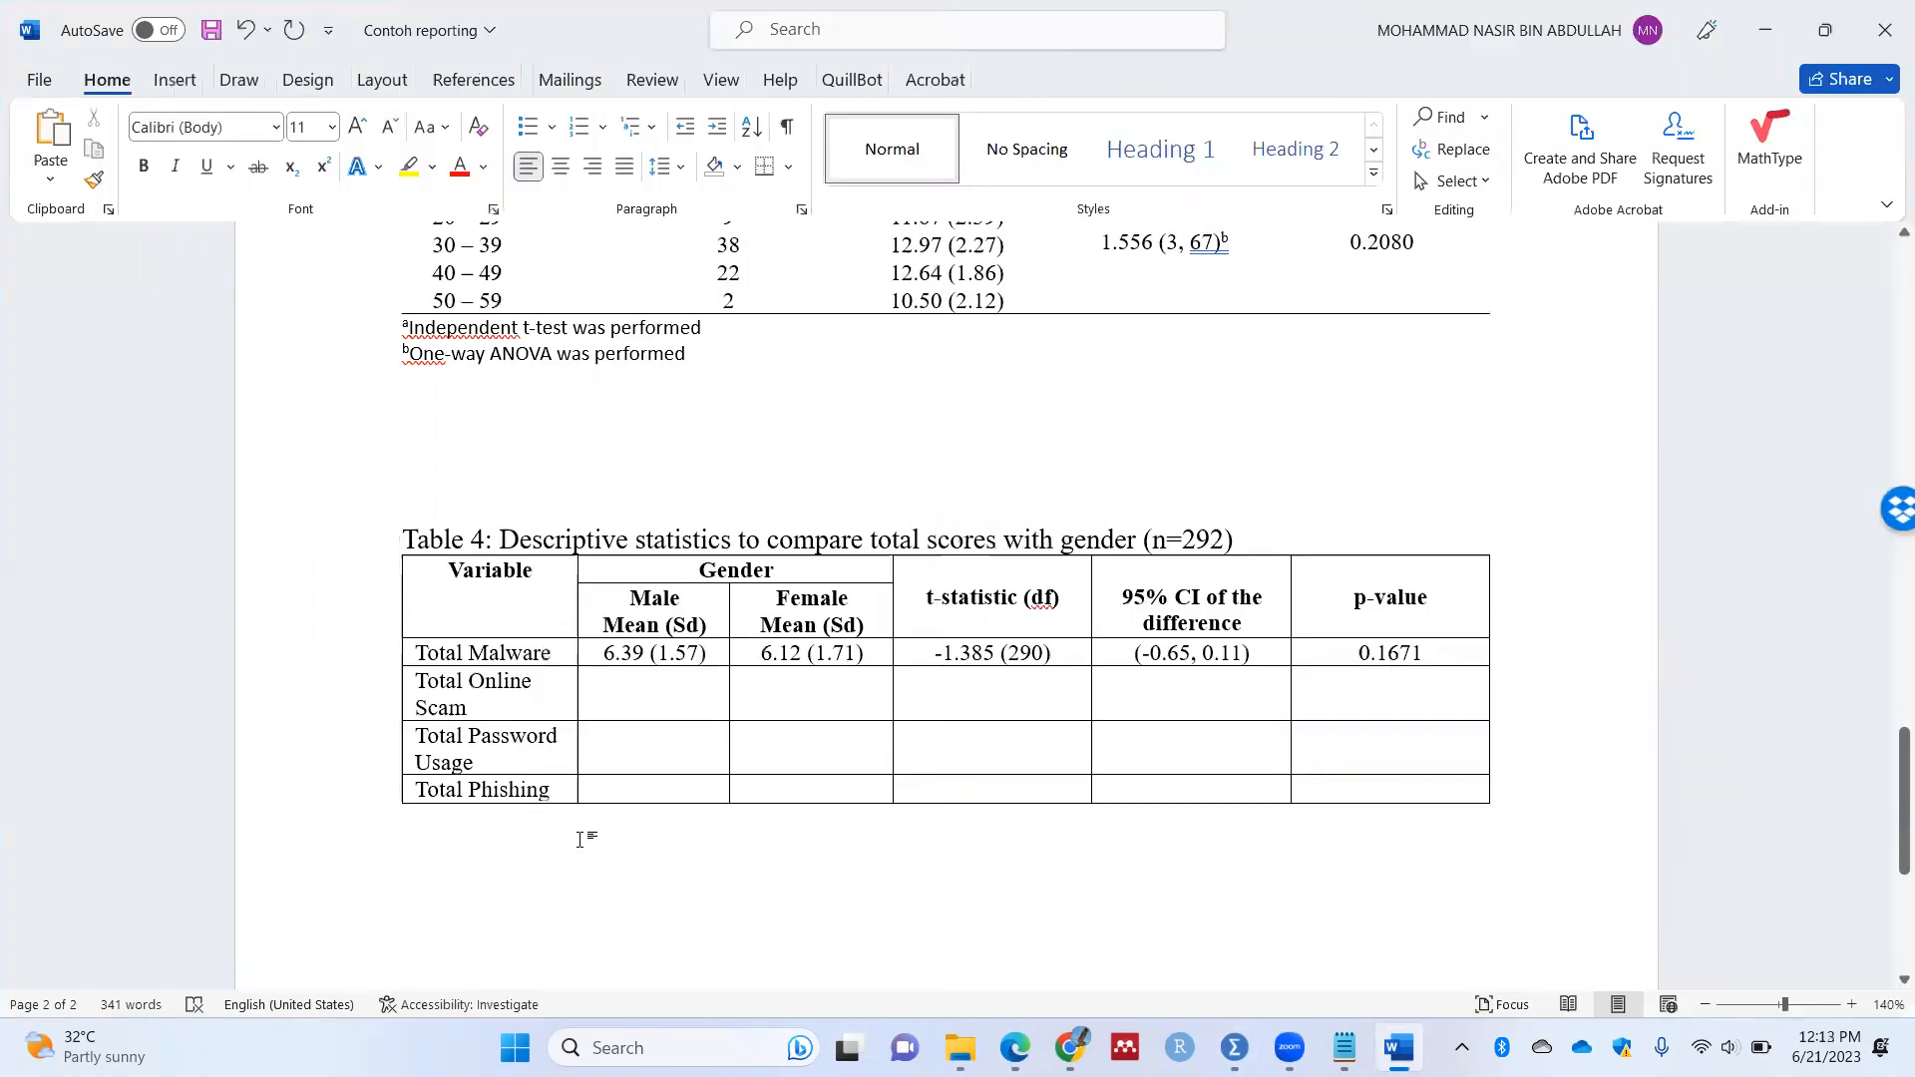
left_click(1430, 594)
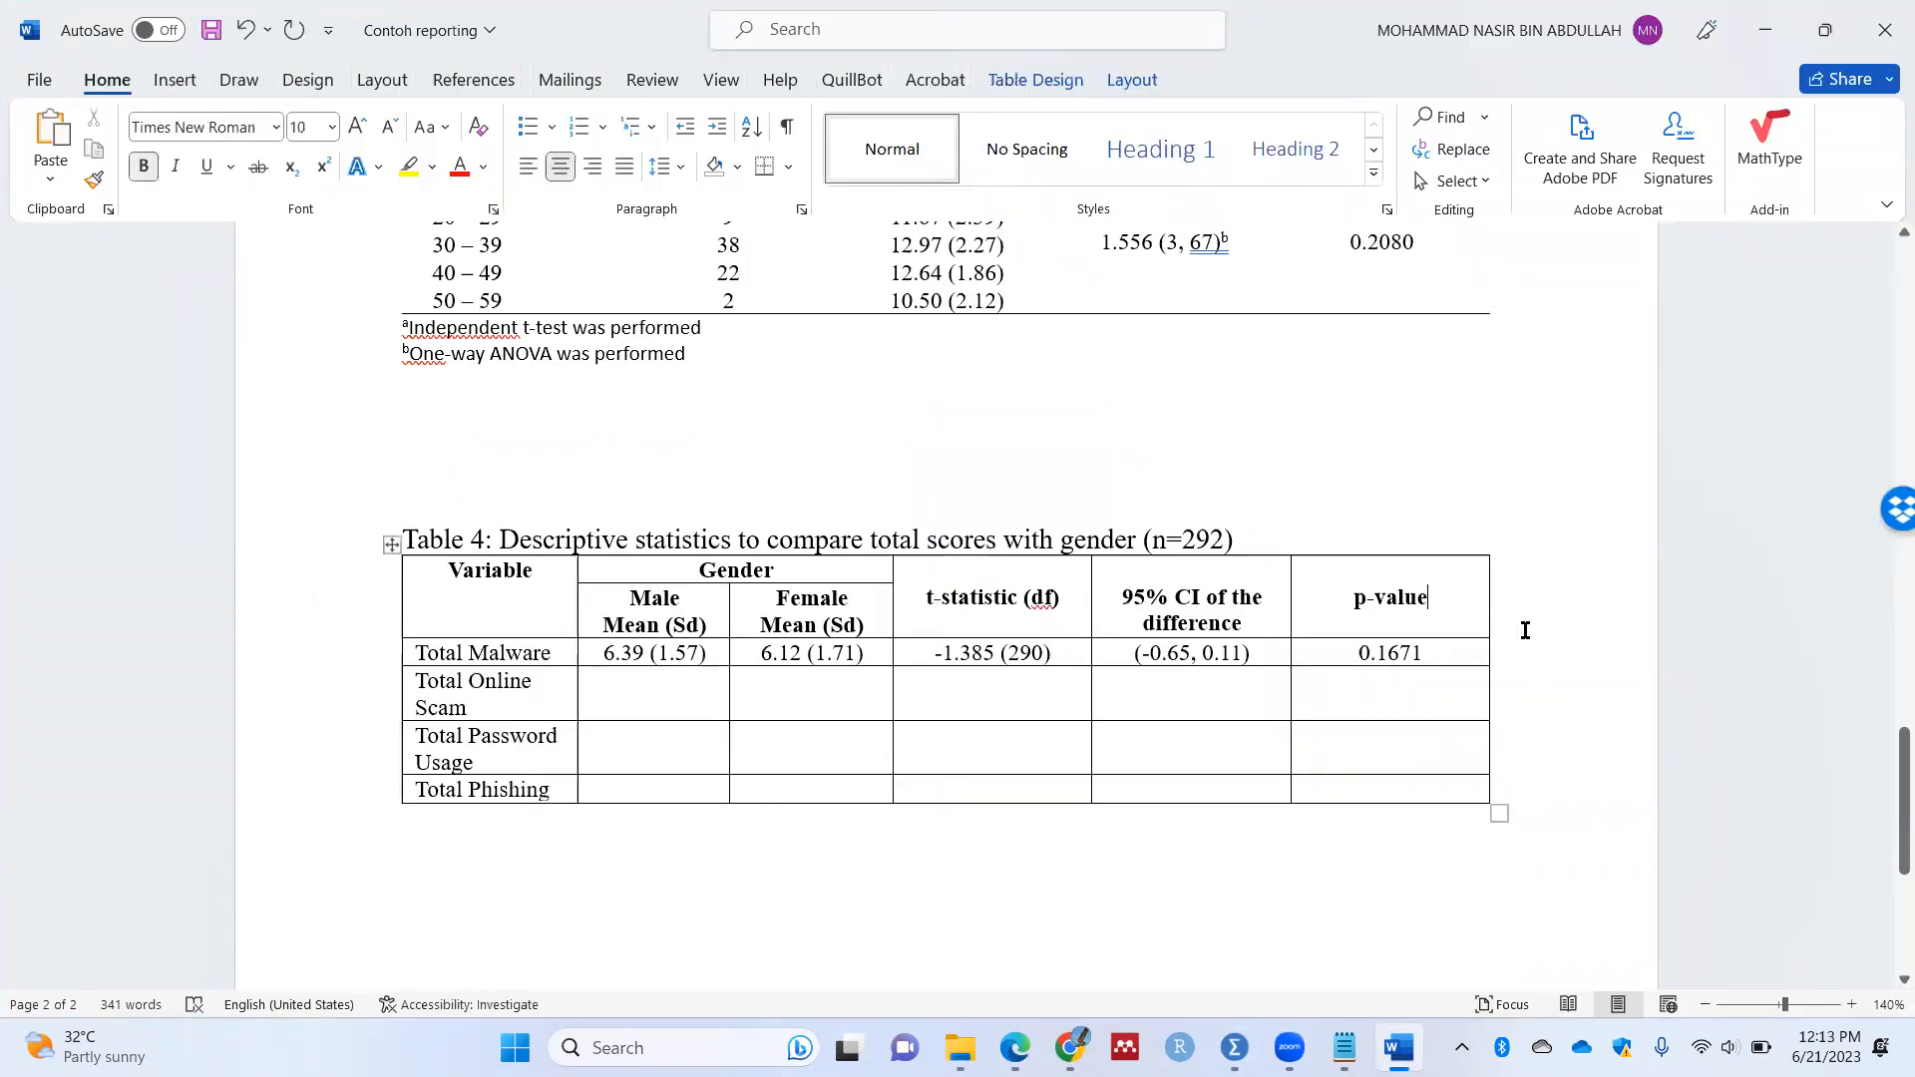
type("a")
key("shift+Left")
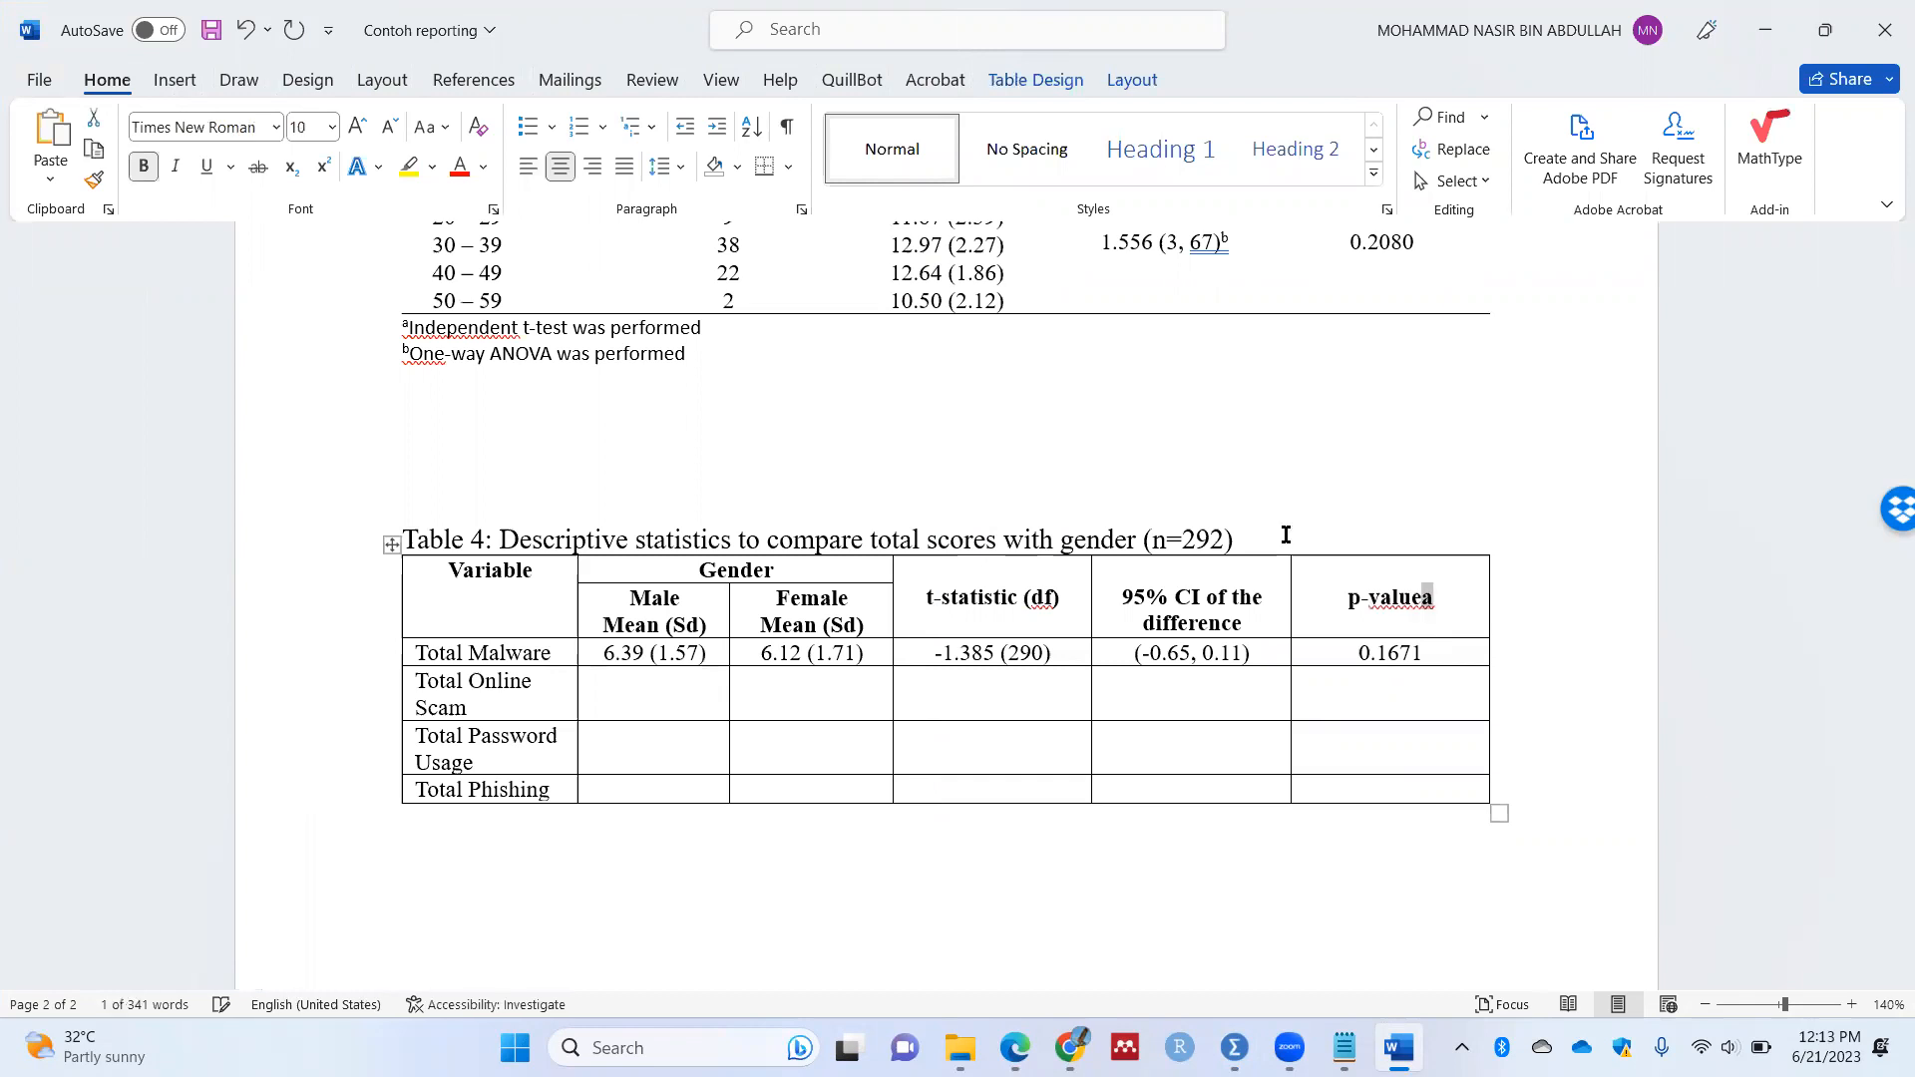
left_click(325, 168)
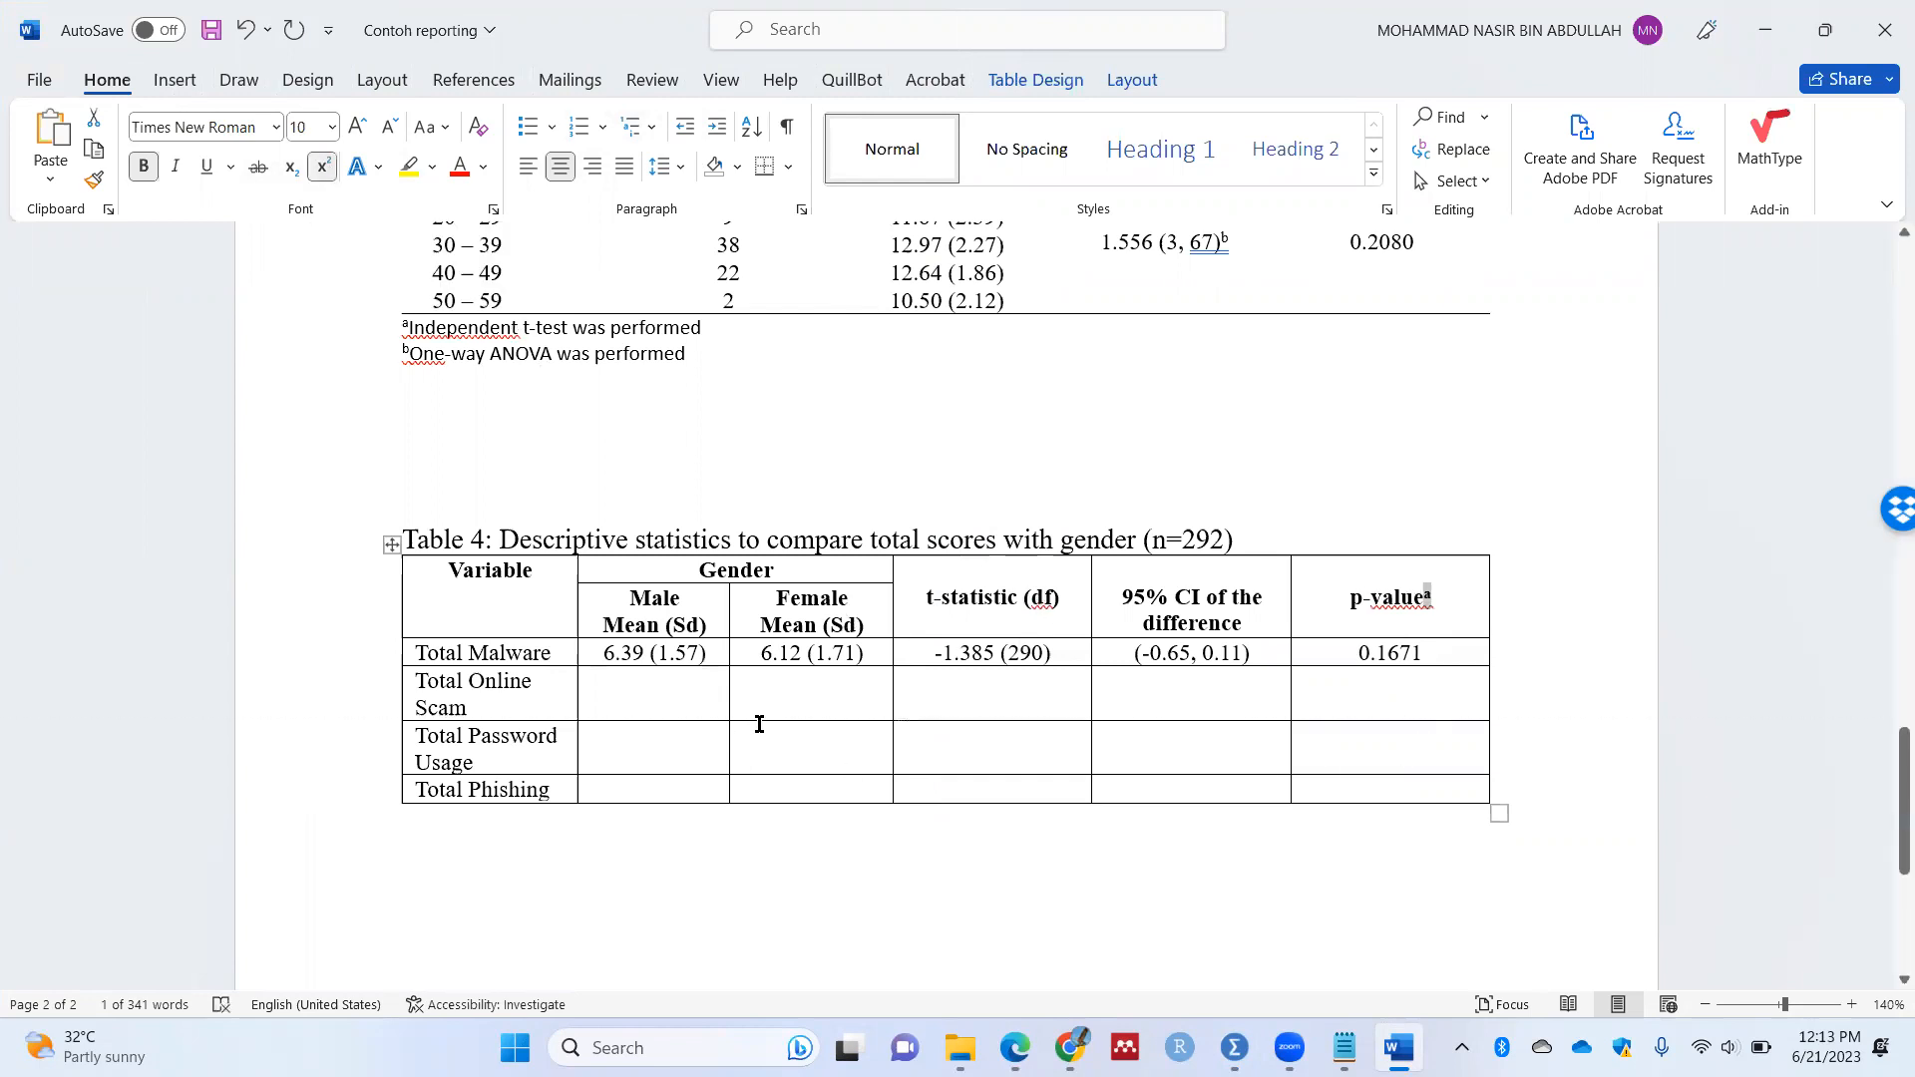
Step: Start a footnote directly below Table 4 reading "aIndependent sample t-test was performed, all the assumptions of"
left_click(600, 830)
type("a")
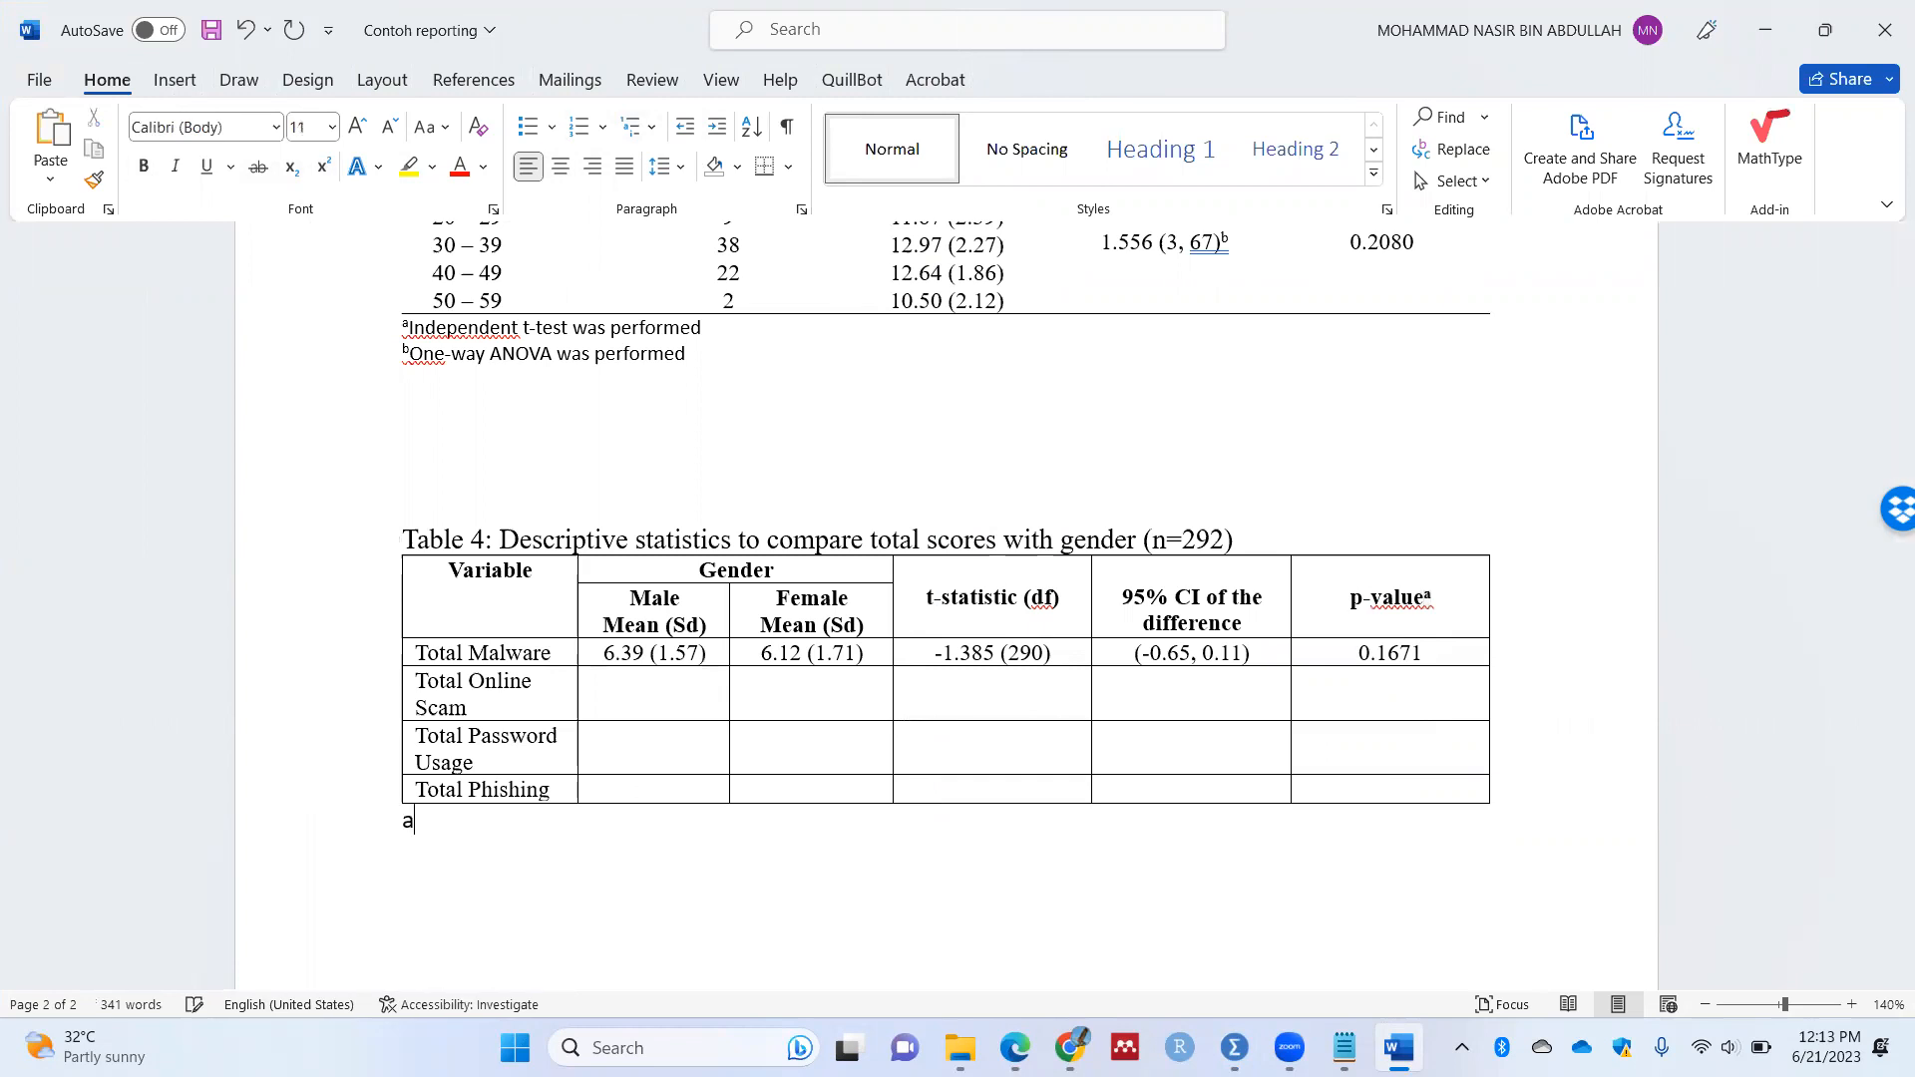
type("Independent sample ")
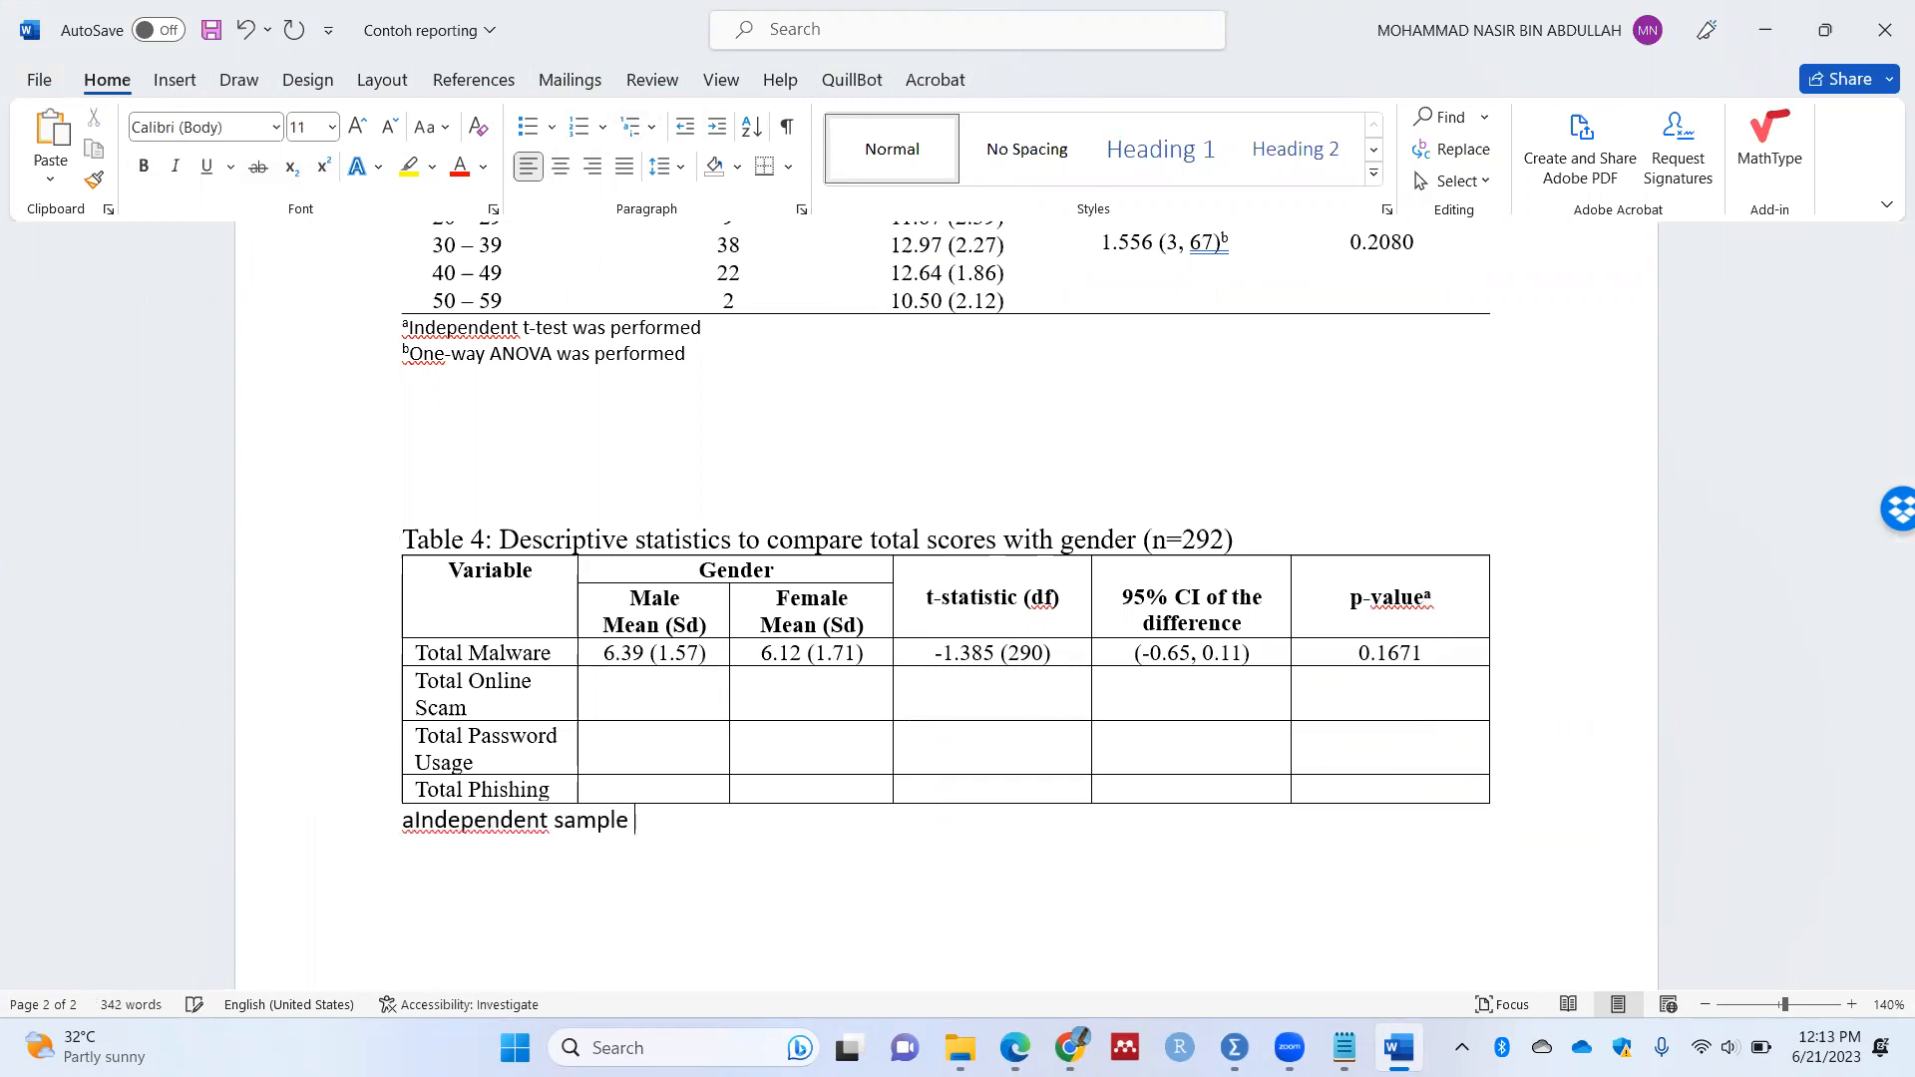
type("t-test was performed, al")
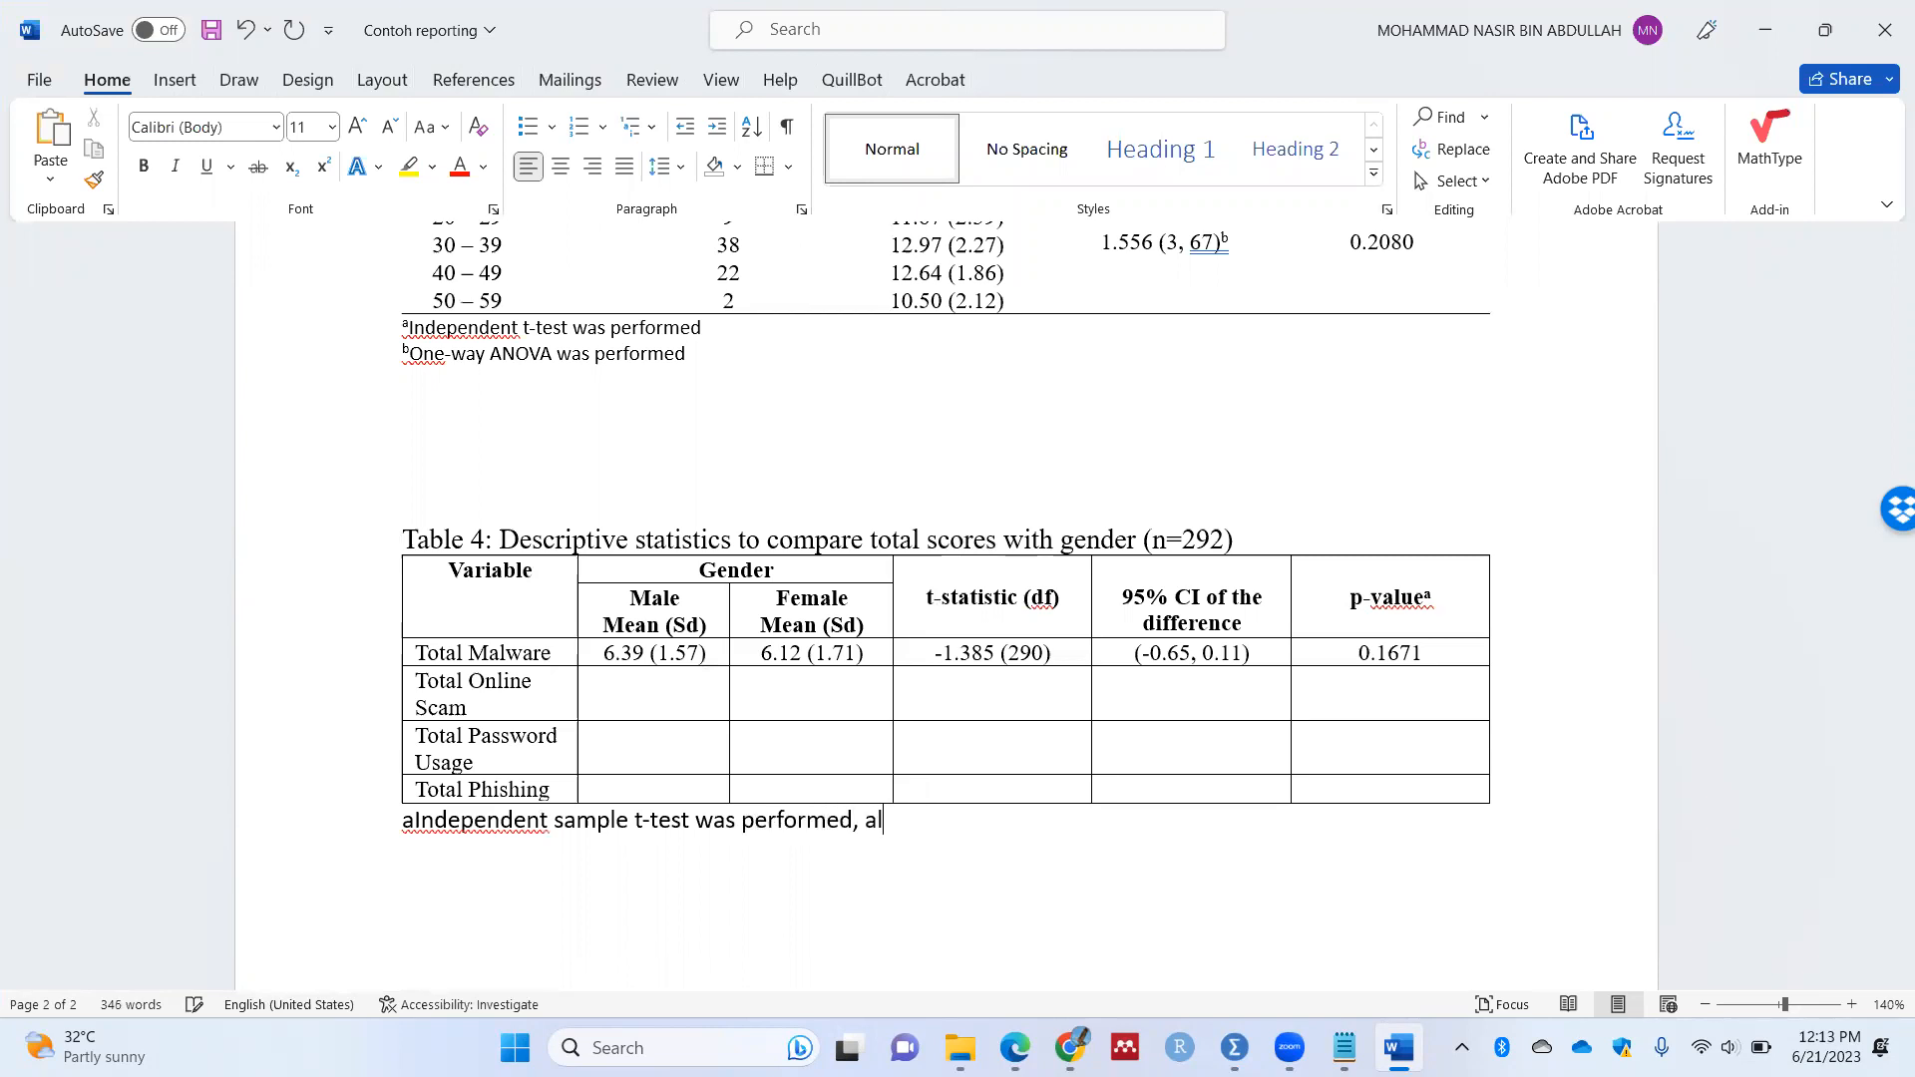
type("l the assumtion")
key("BackSpace")
key("BackSpace")
key("BackSpace")
key("BackSpace")
type("ptions of")
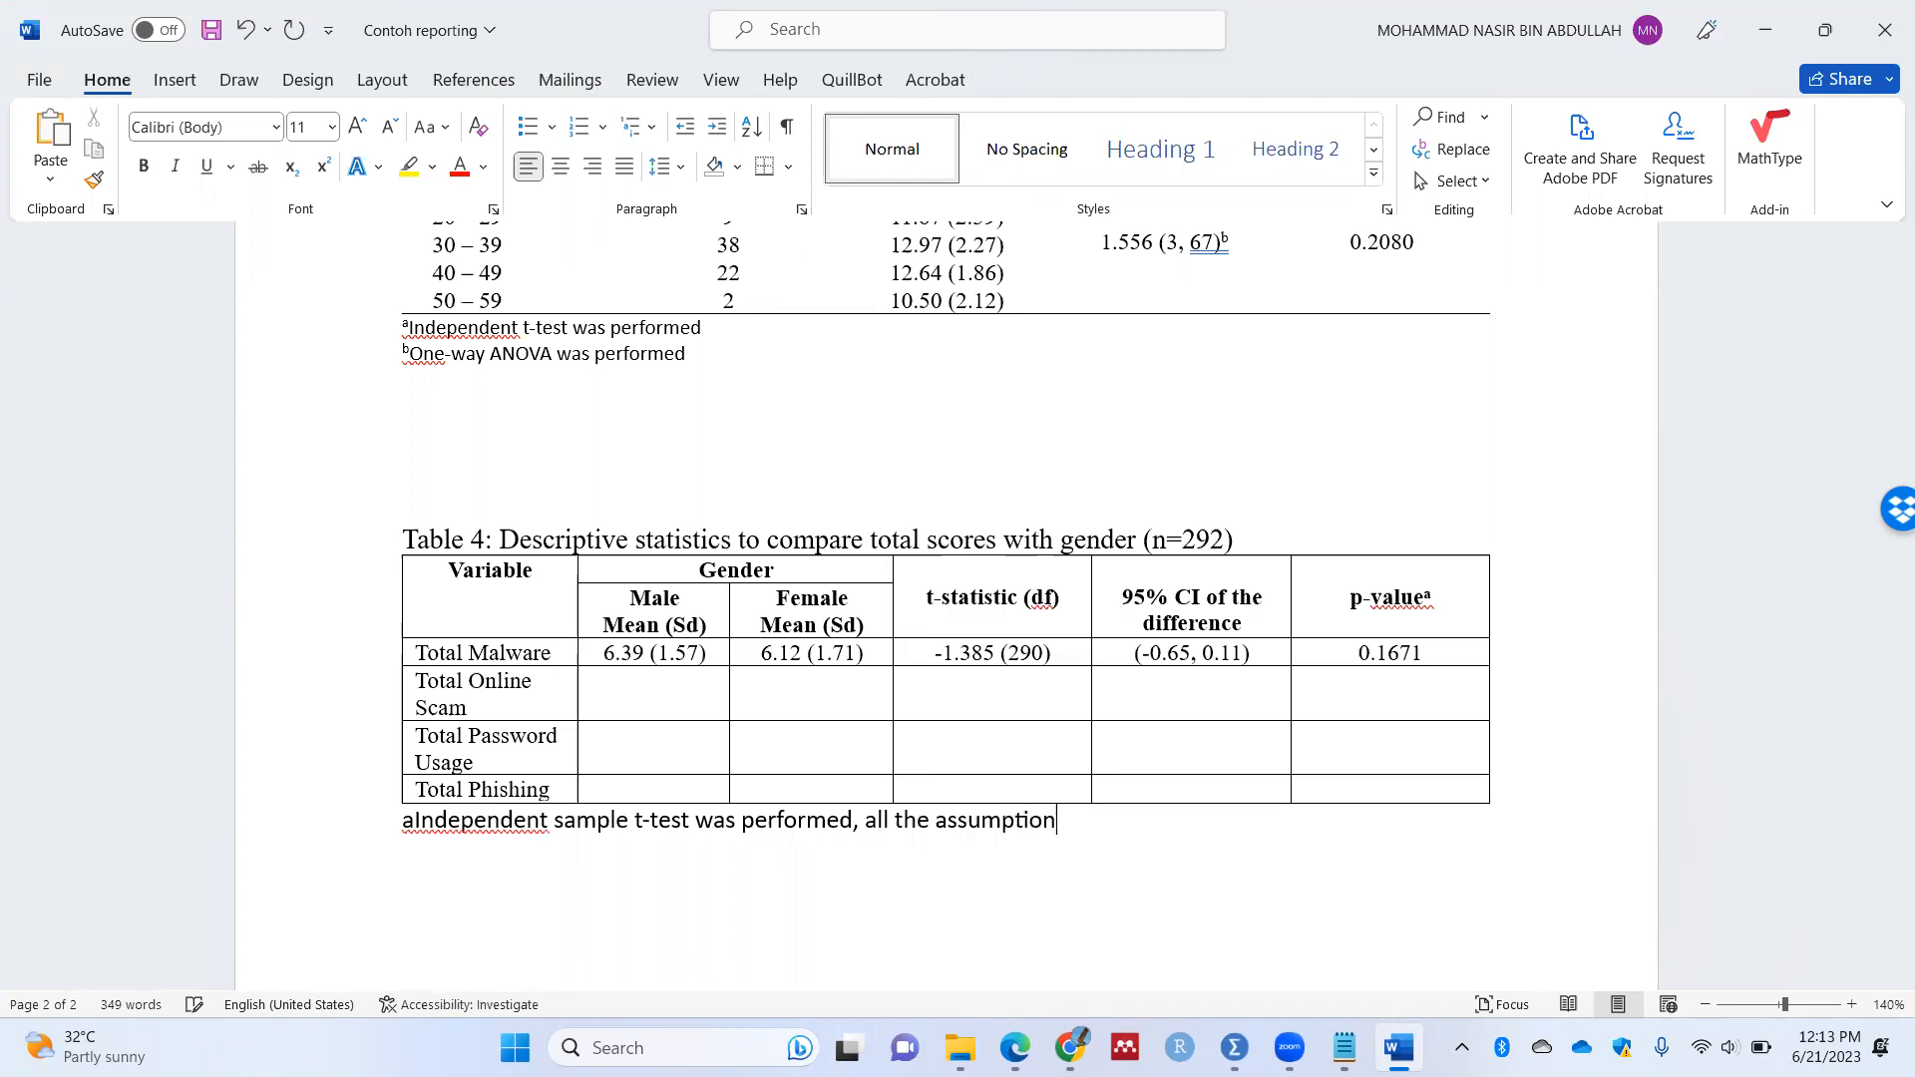
Step: Replace the footnote's ending "assumptions of" with "variables met the"
key("BackSpace")
key("BackSpace")
key("BackSpace")
key("BackSpace")
key("BackSpace")
key("BackSpace")
key("BackSpace")
key("BackSpace")
key("BackSpace")
key("BackSpace")
key("BackSpace")
key("BackSpace")
key("BackSpace")
key("BackSpace")
key("BackSpace")
type("variables me")
key("BackSpace")
key("BackSpace")
type("ha")
key("BackSpace")
type("met the ")
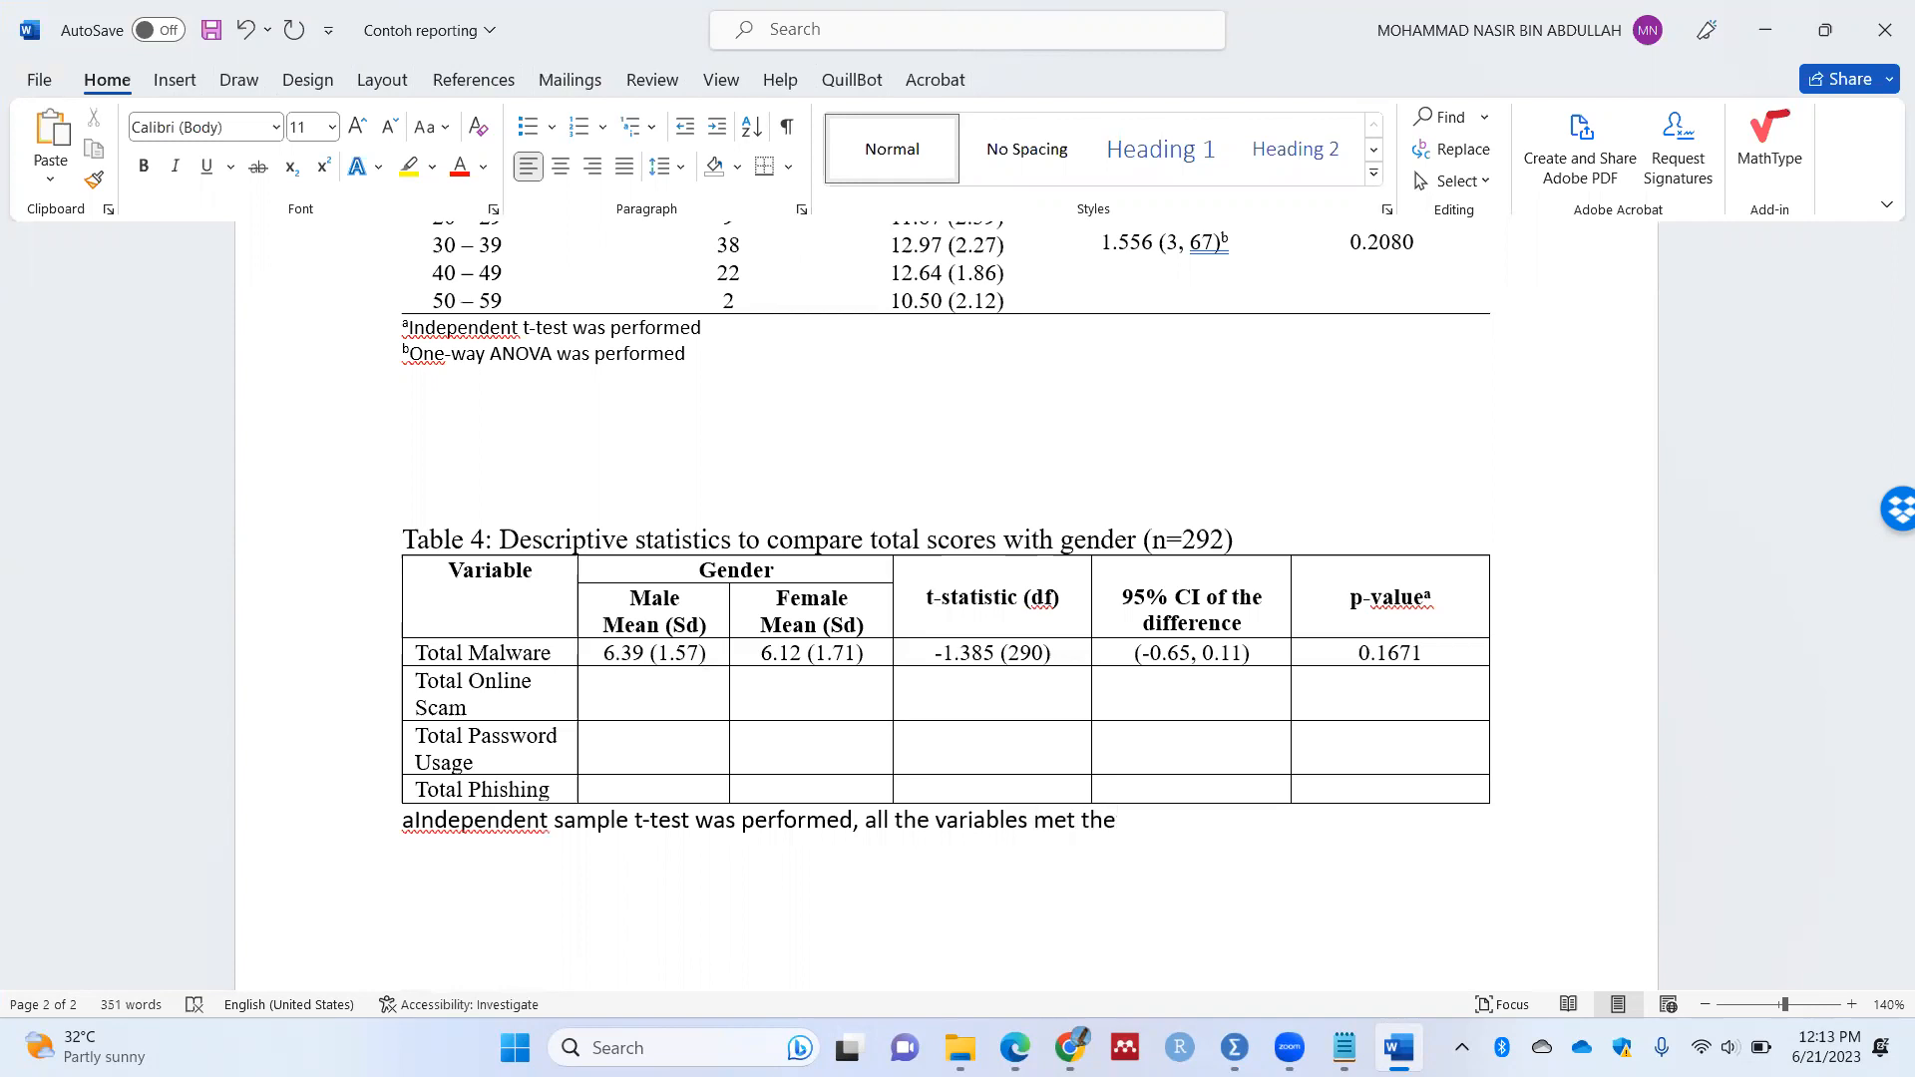
Step: Finish the footnote with "assumption of homogeneity of variances.", correcting the spelling of "homogeneity"
type("equalit")
type("y of")
key("ctrl+BackSpace")
key("ctrl+BackSpace")
key("BackSpace")
key("BackSpace")
type("the assumption of homogeinity of")
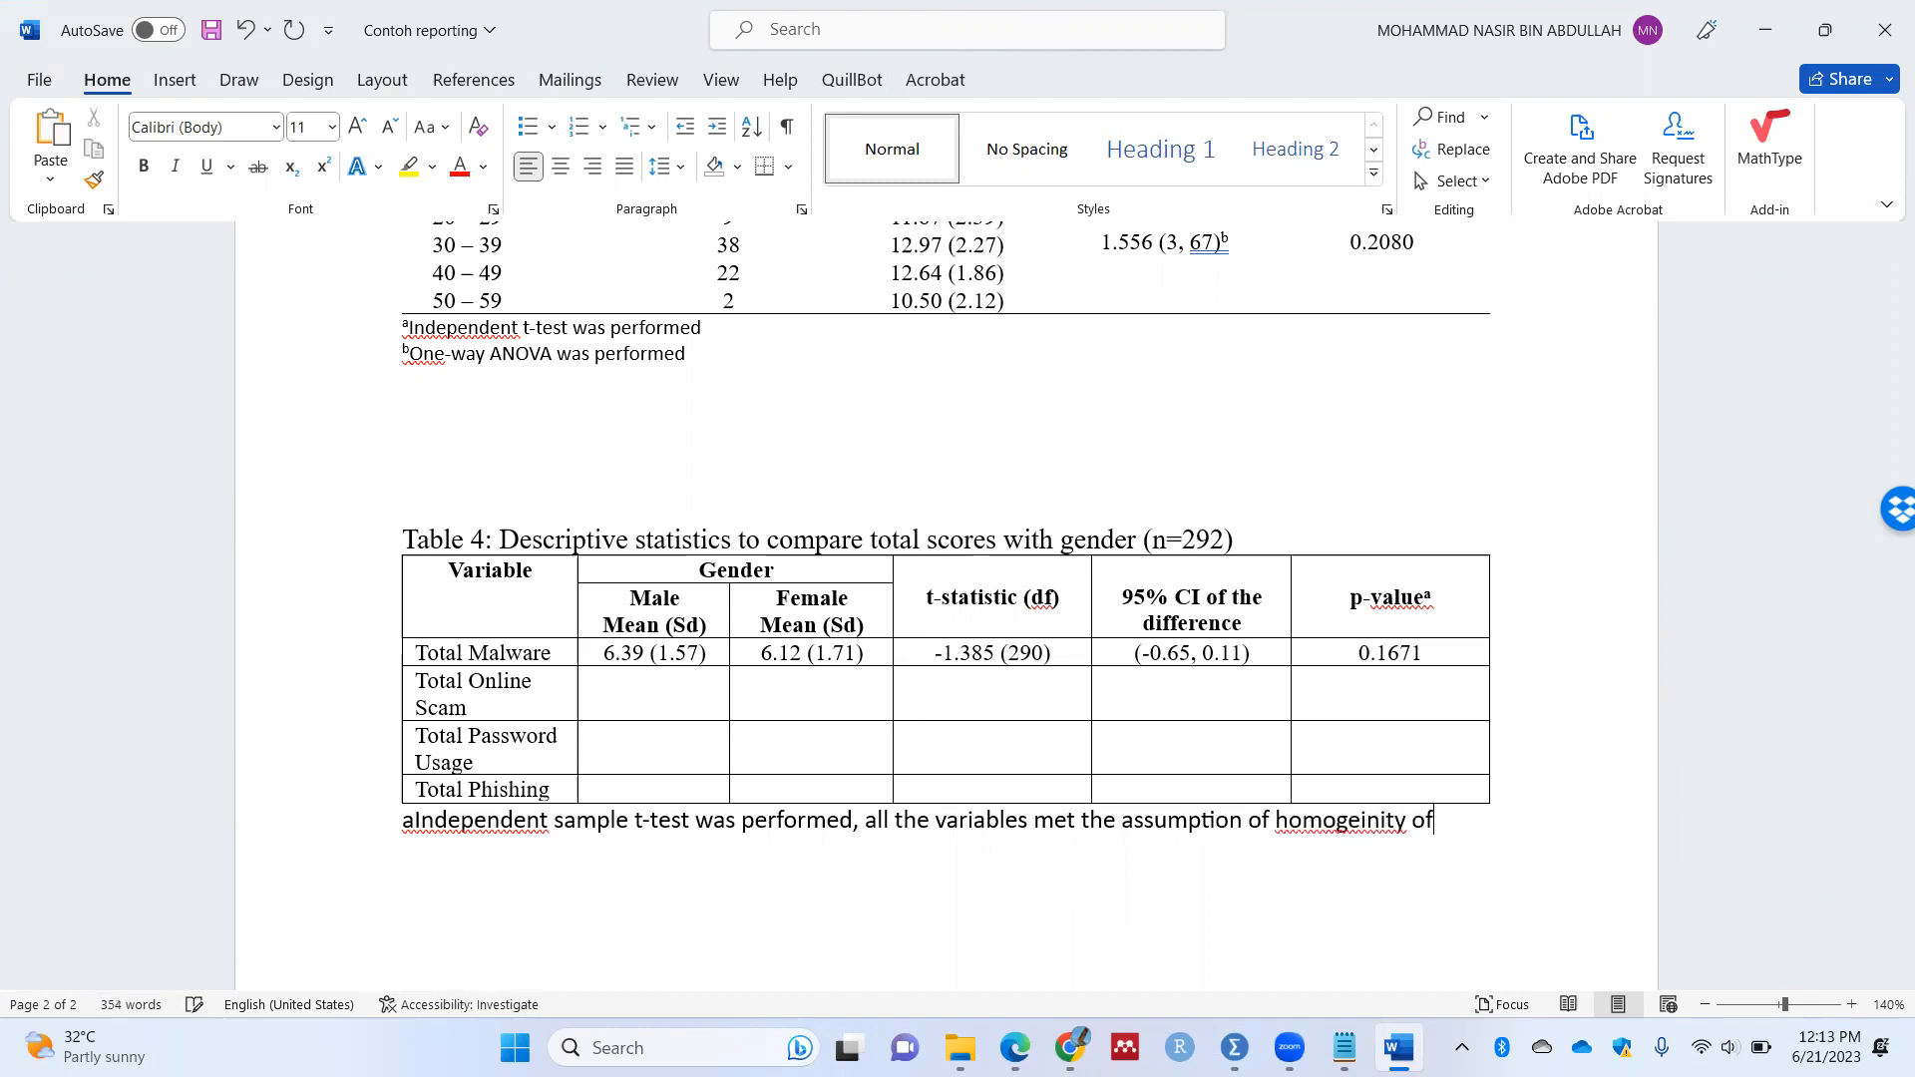
type(" variances.")
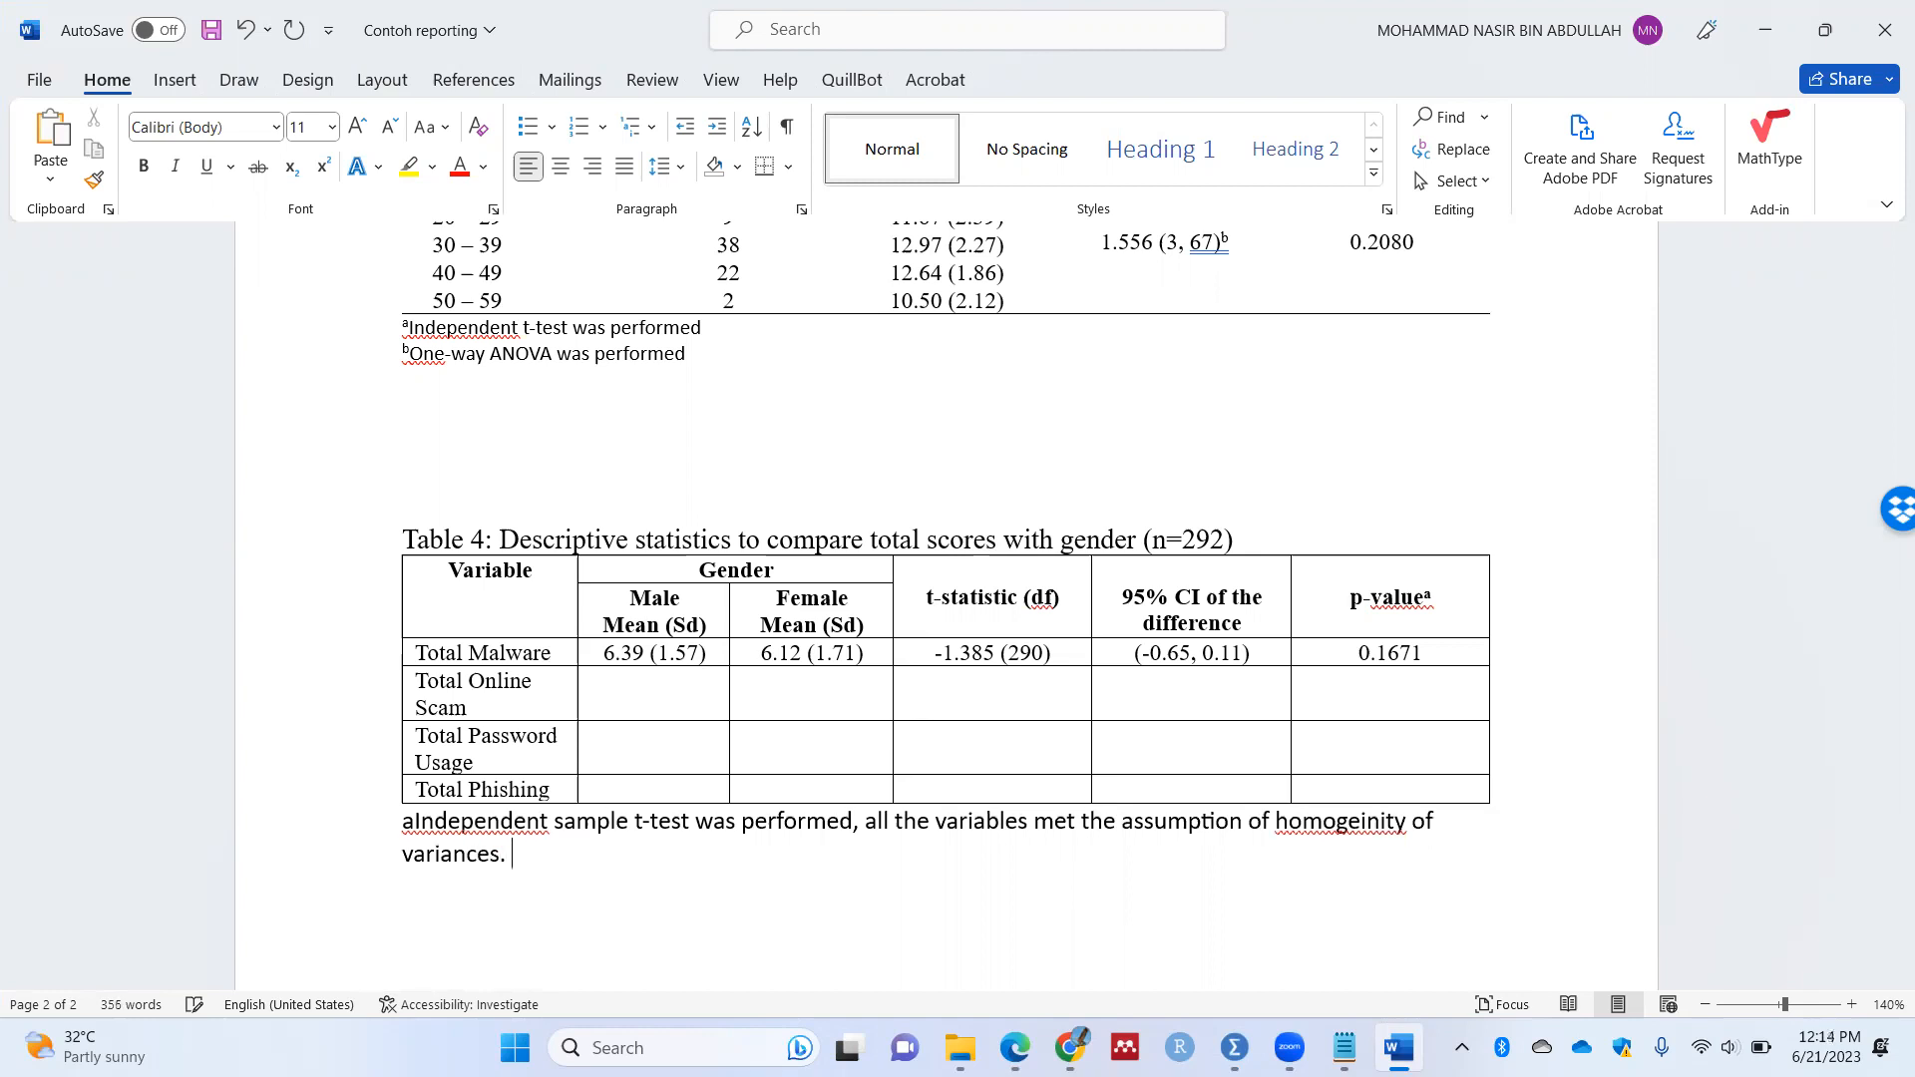
right_click(1391, 822)
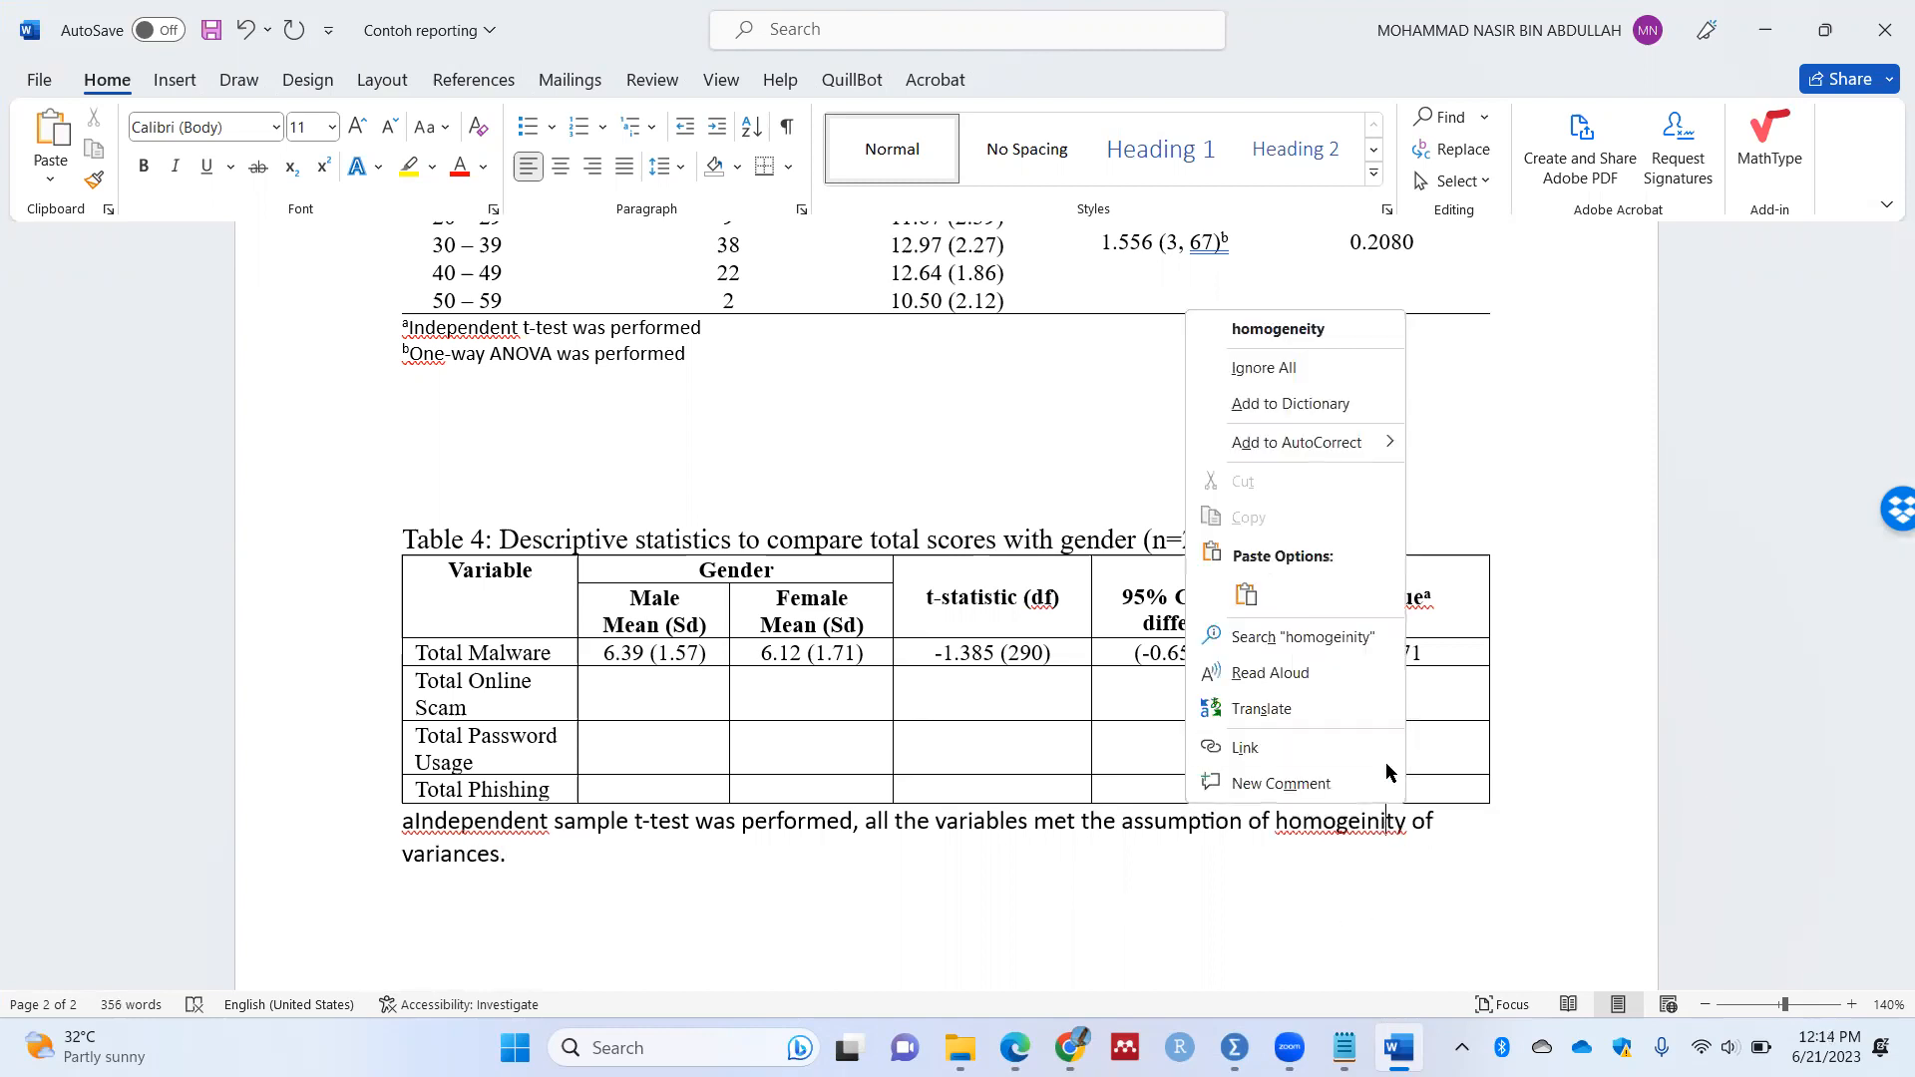
left_click(1279, 330)
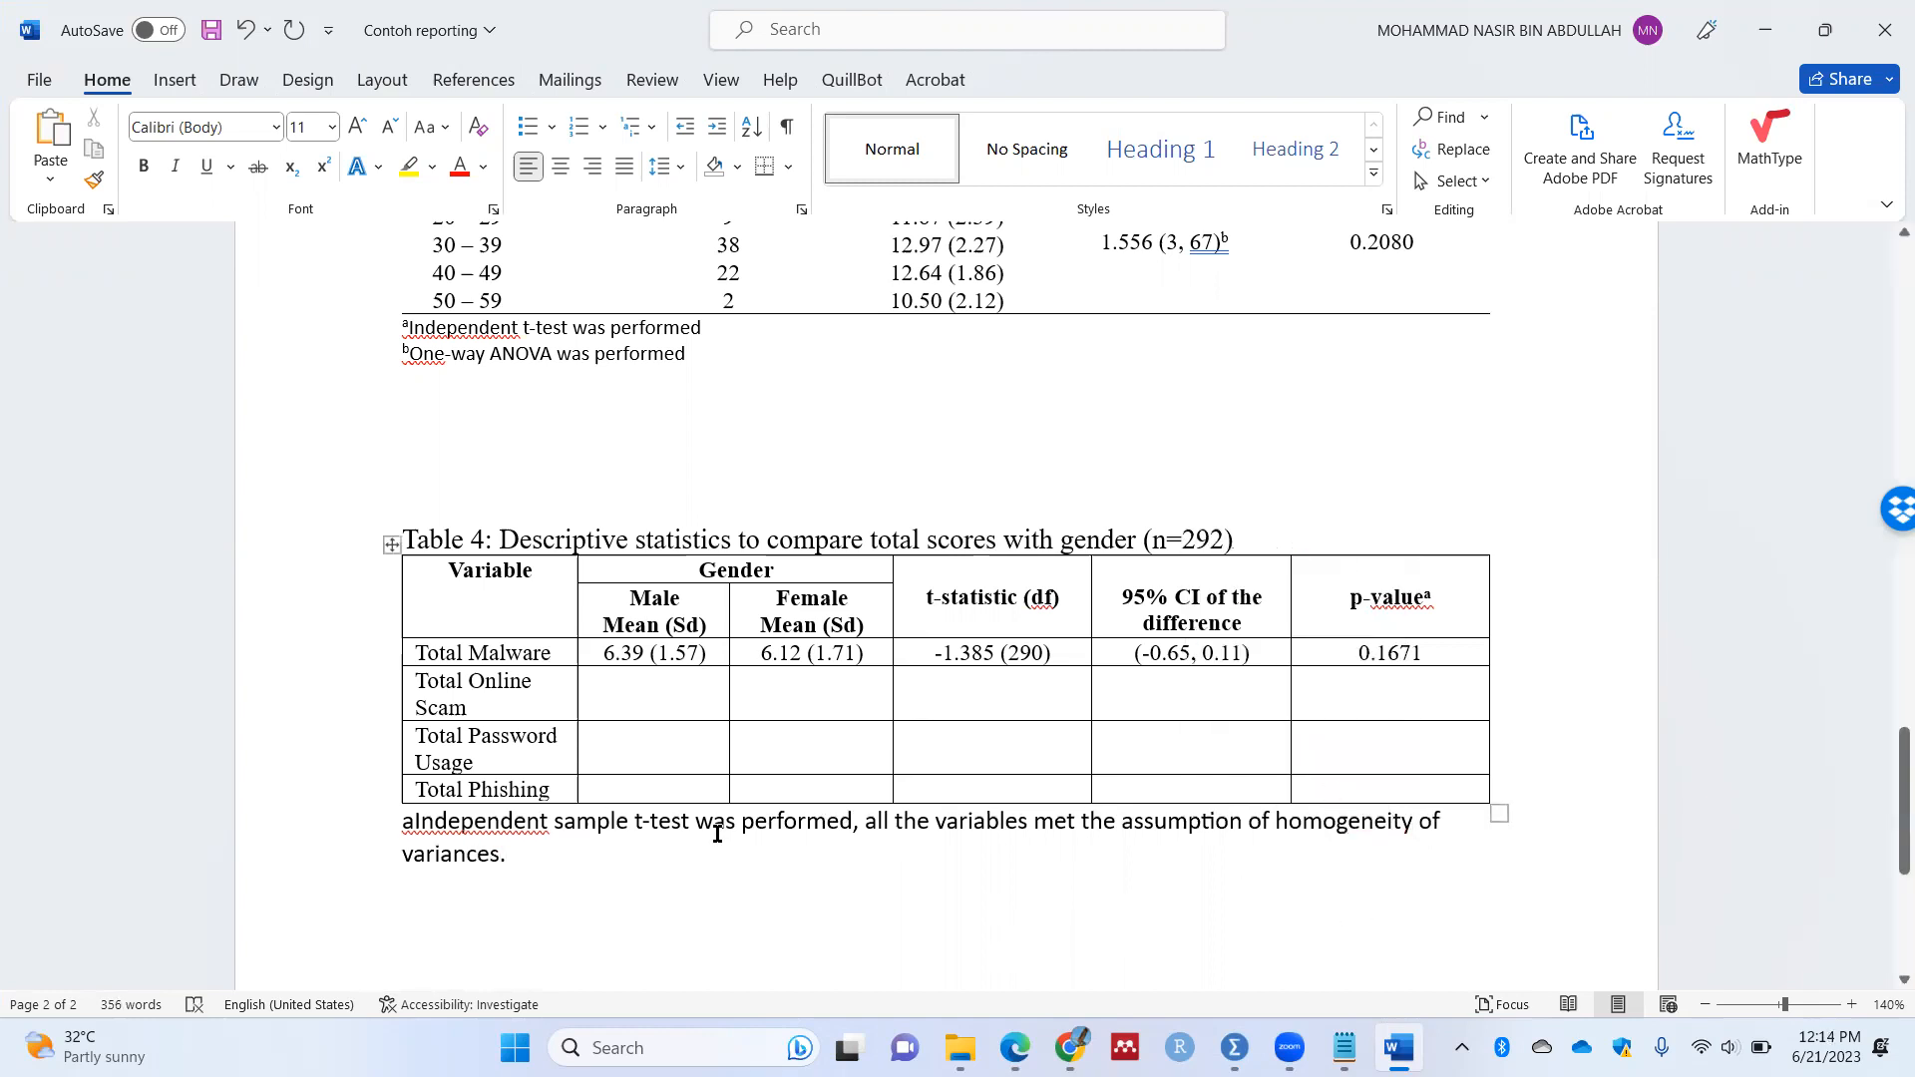
Step: Format the leading "a" of the footnote below Table 4 as superscript
left_click(585, 859)
left_click_drag(414, 823, 402, 823)
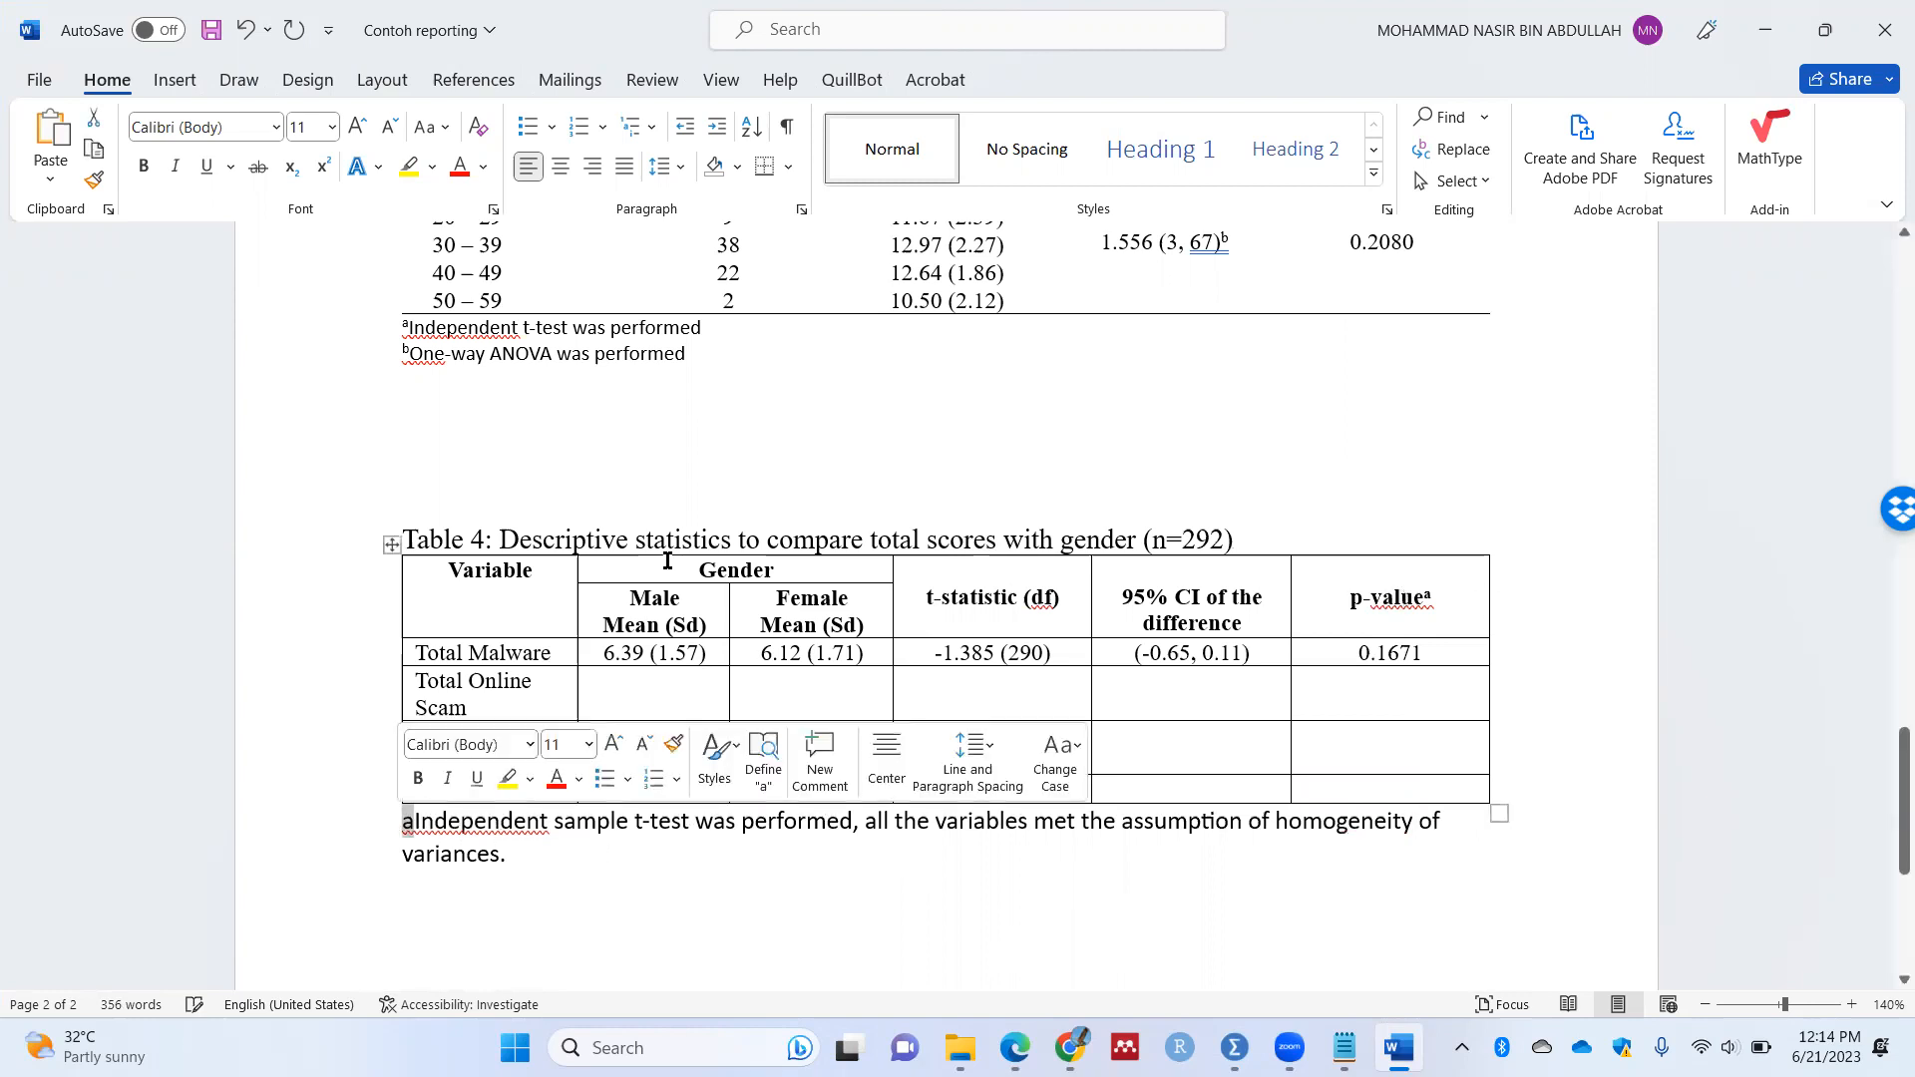
left_click(323, 166)
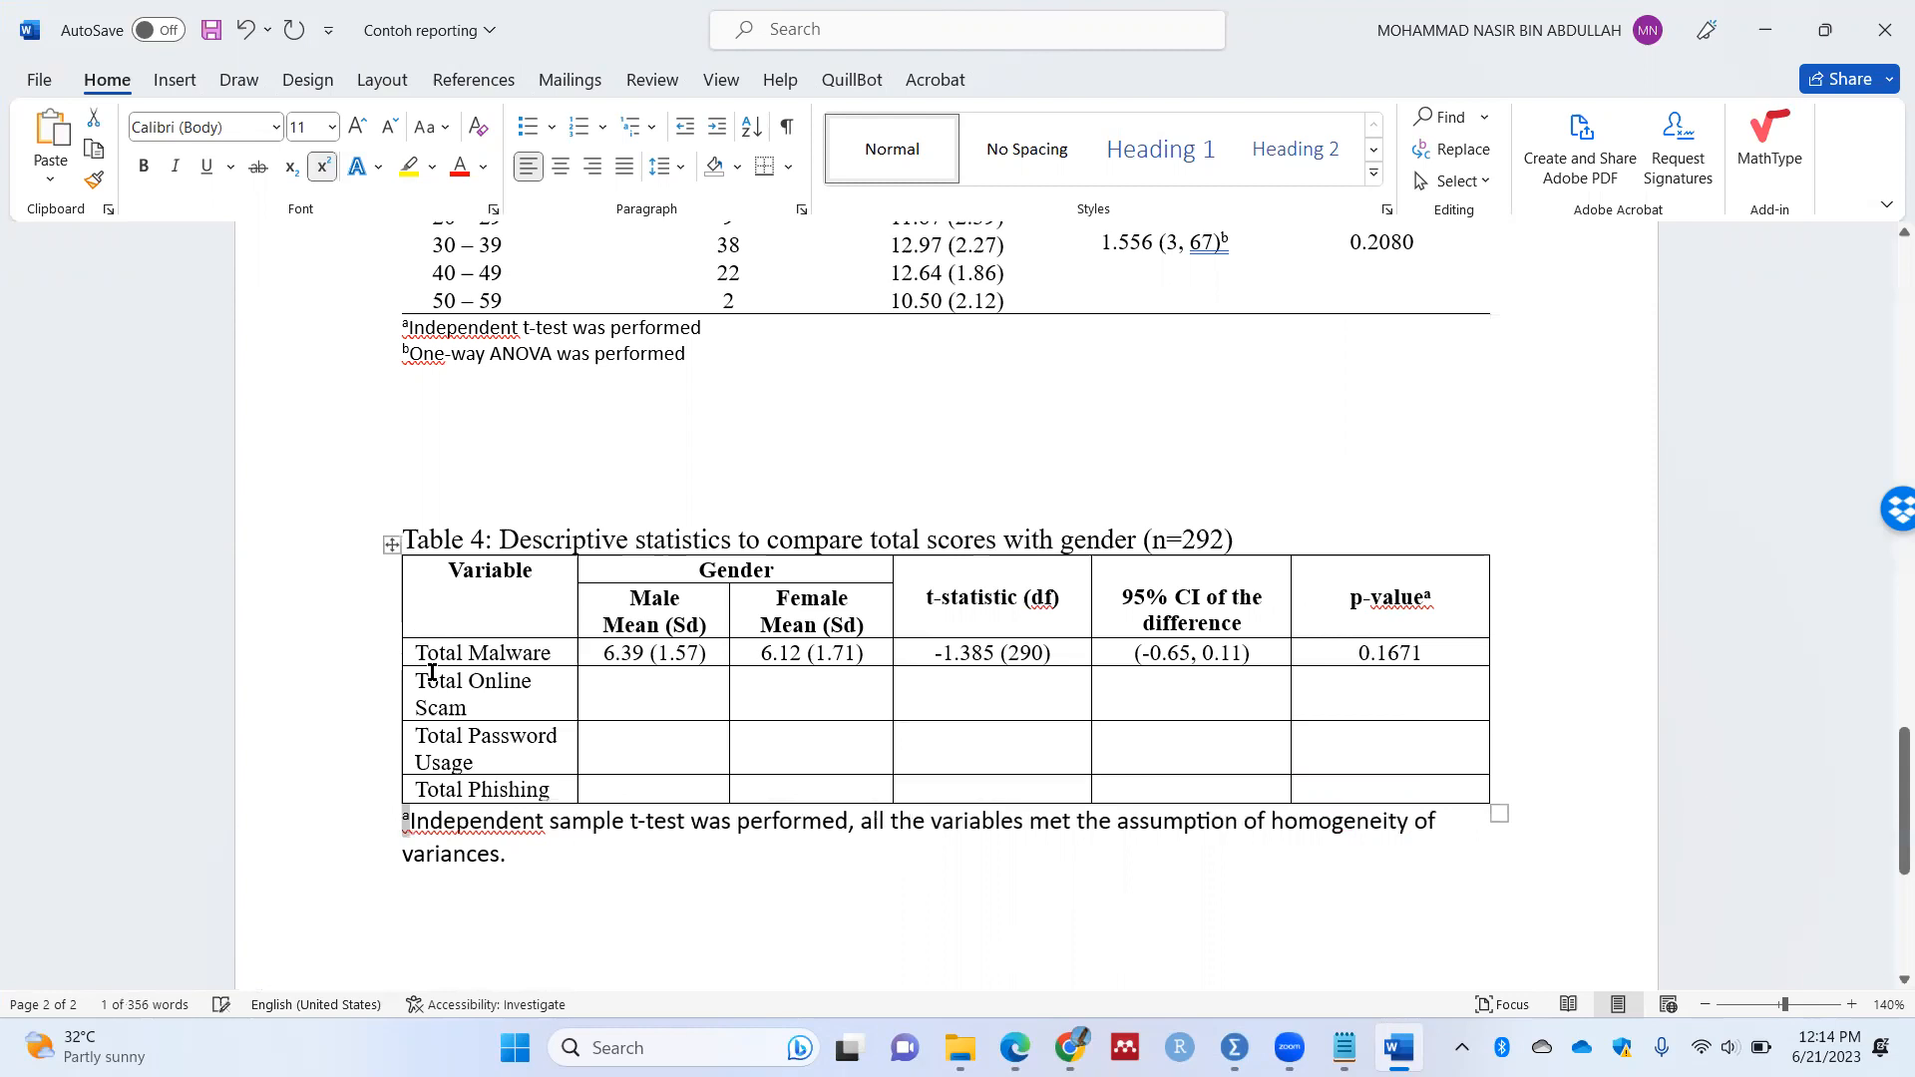
Step: Add a new line below the footnote reading "Sd represent standard deviation, df represent degree of freedom"
left_click(593, 856)
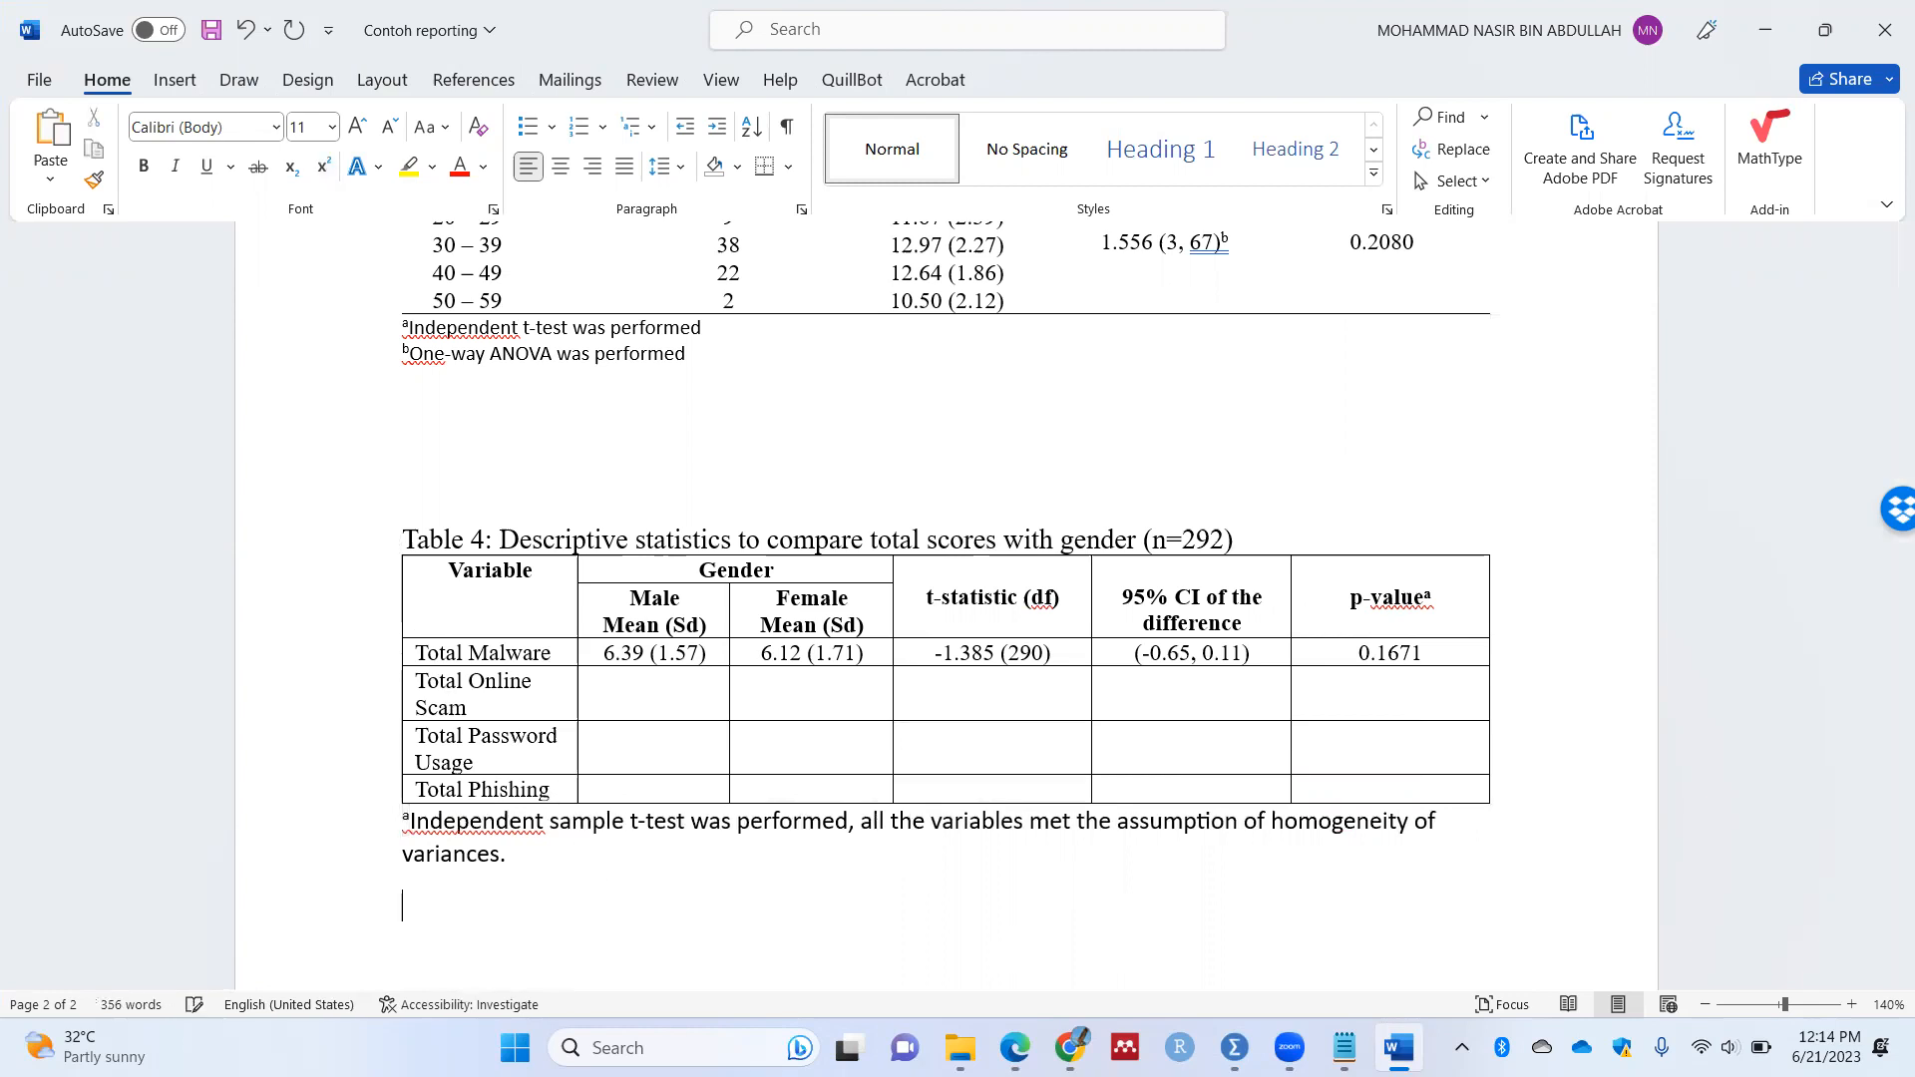
type("sd")
key("BackSpace")
key("BackSpace")
type("sd represent sa")
key("BackSpace")
key("BackSpace")
type("ta")
key("BackSpace")
key("BackSpace")
type("standard ")
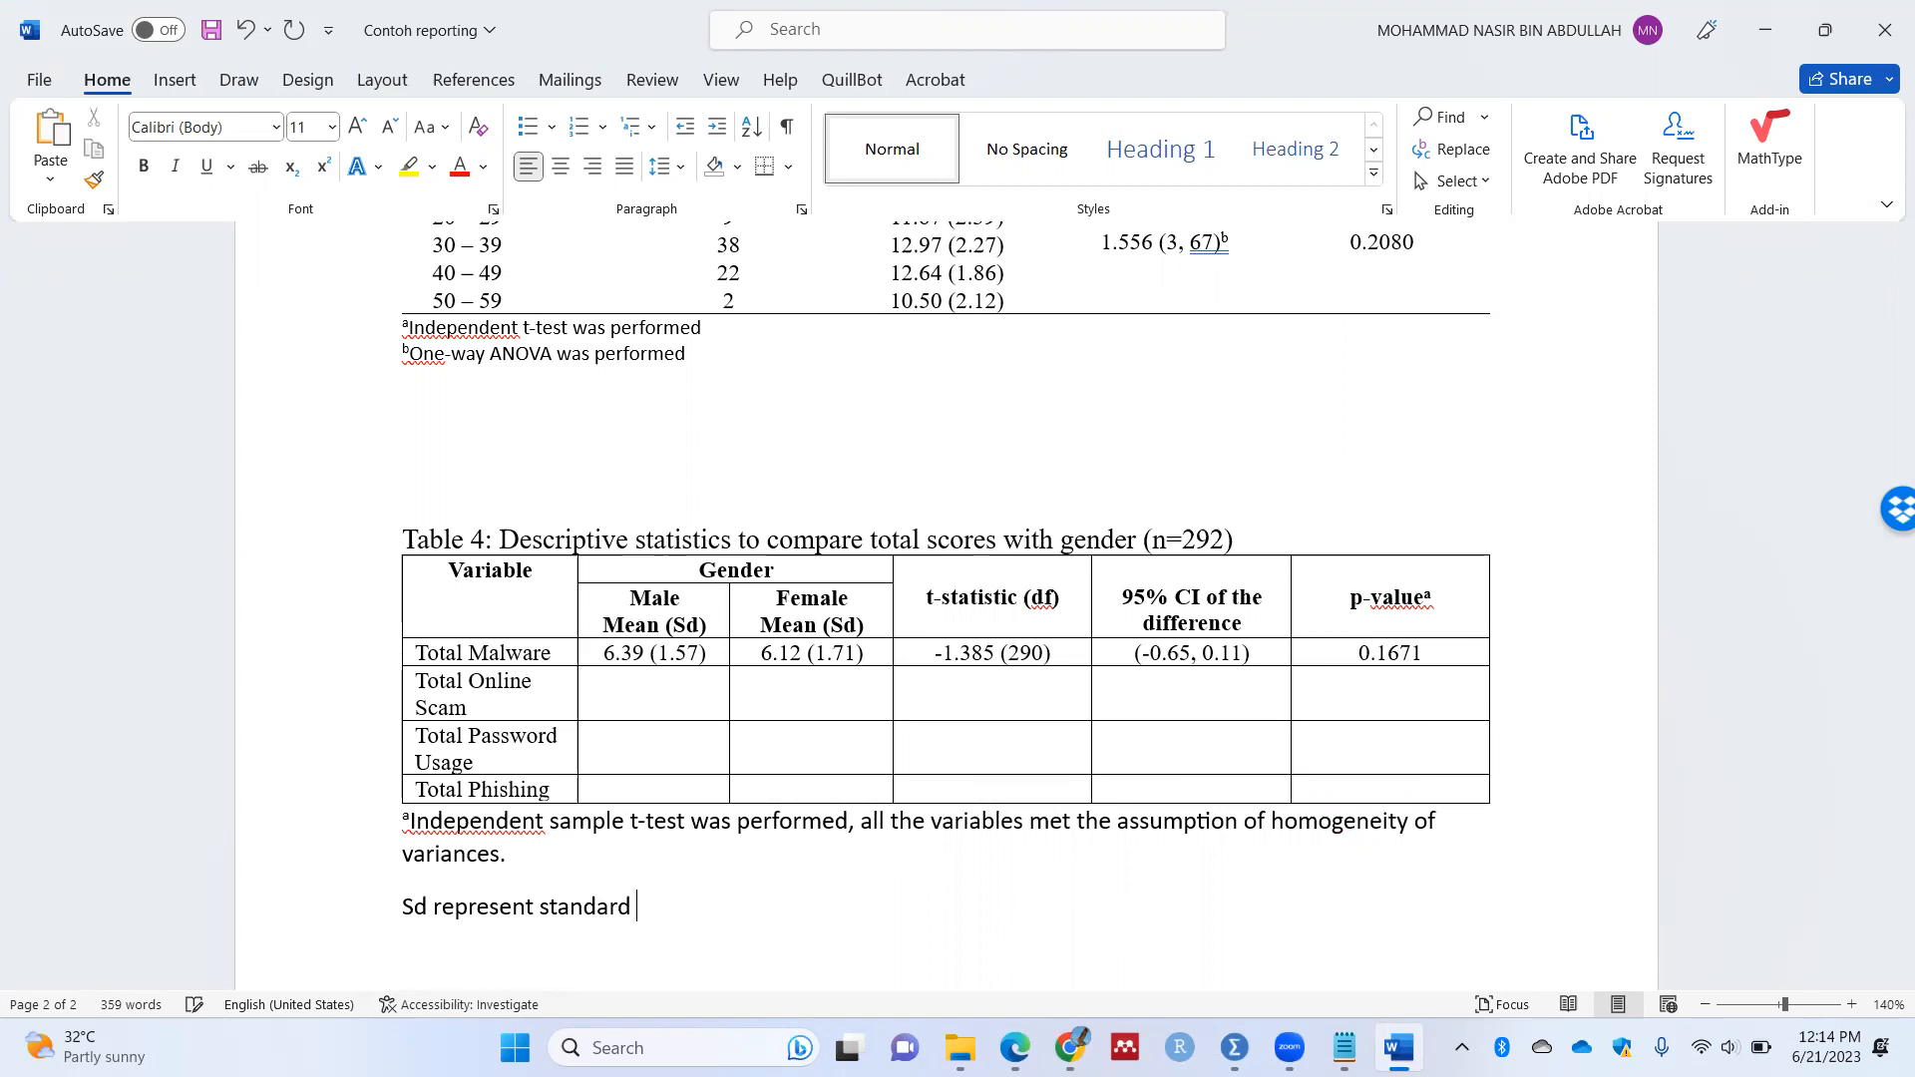
type("deviation, df r")
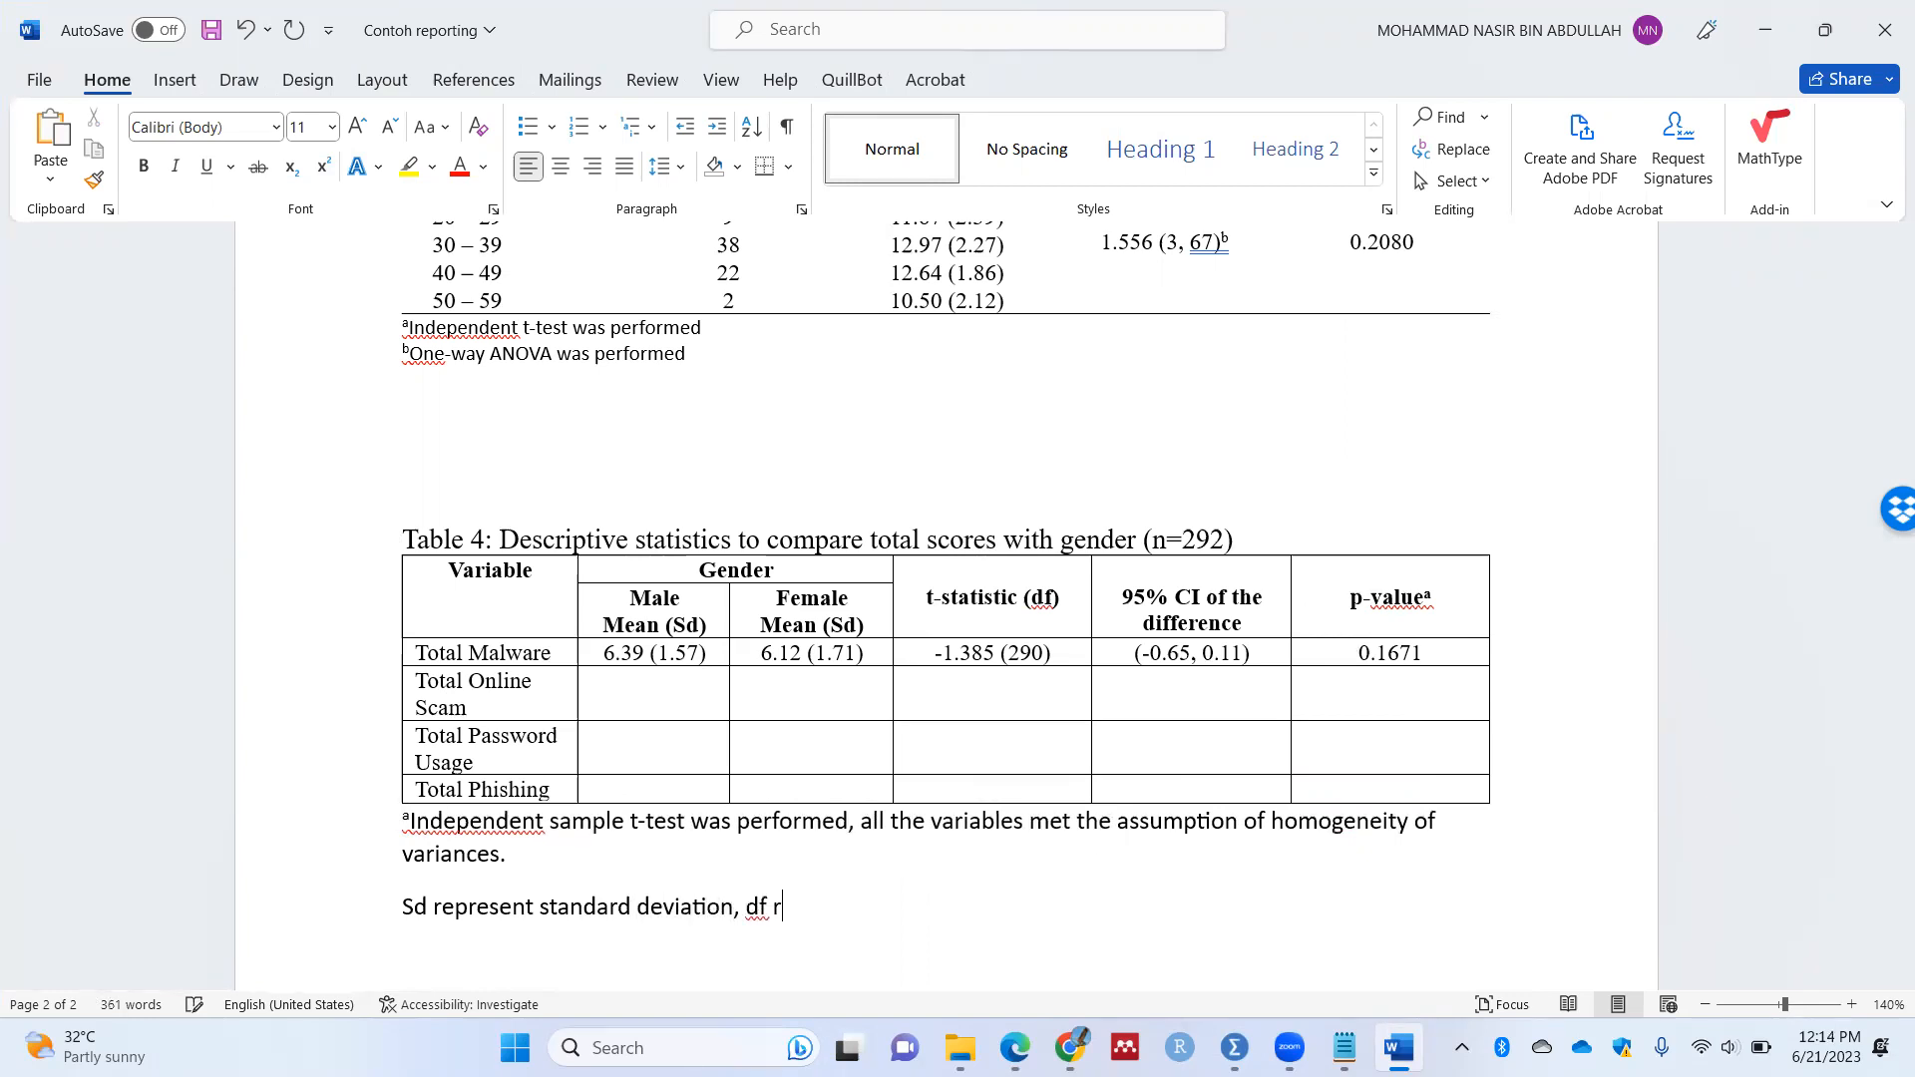
type("epresent degree of fre")
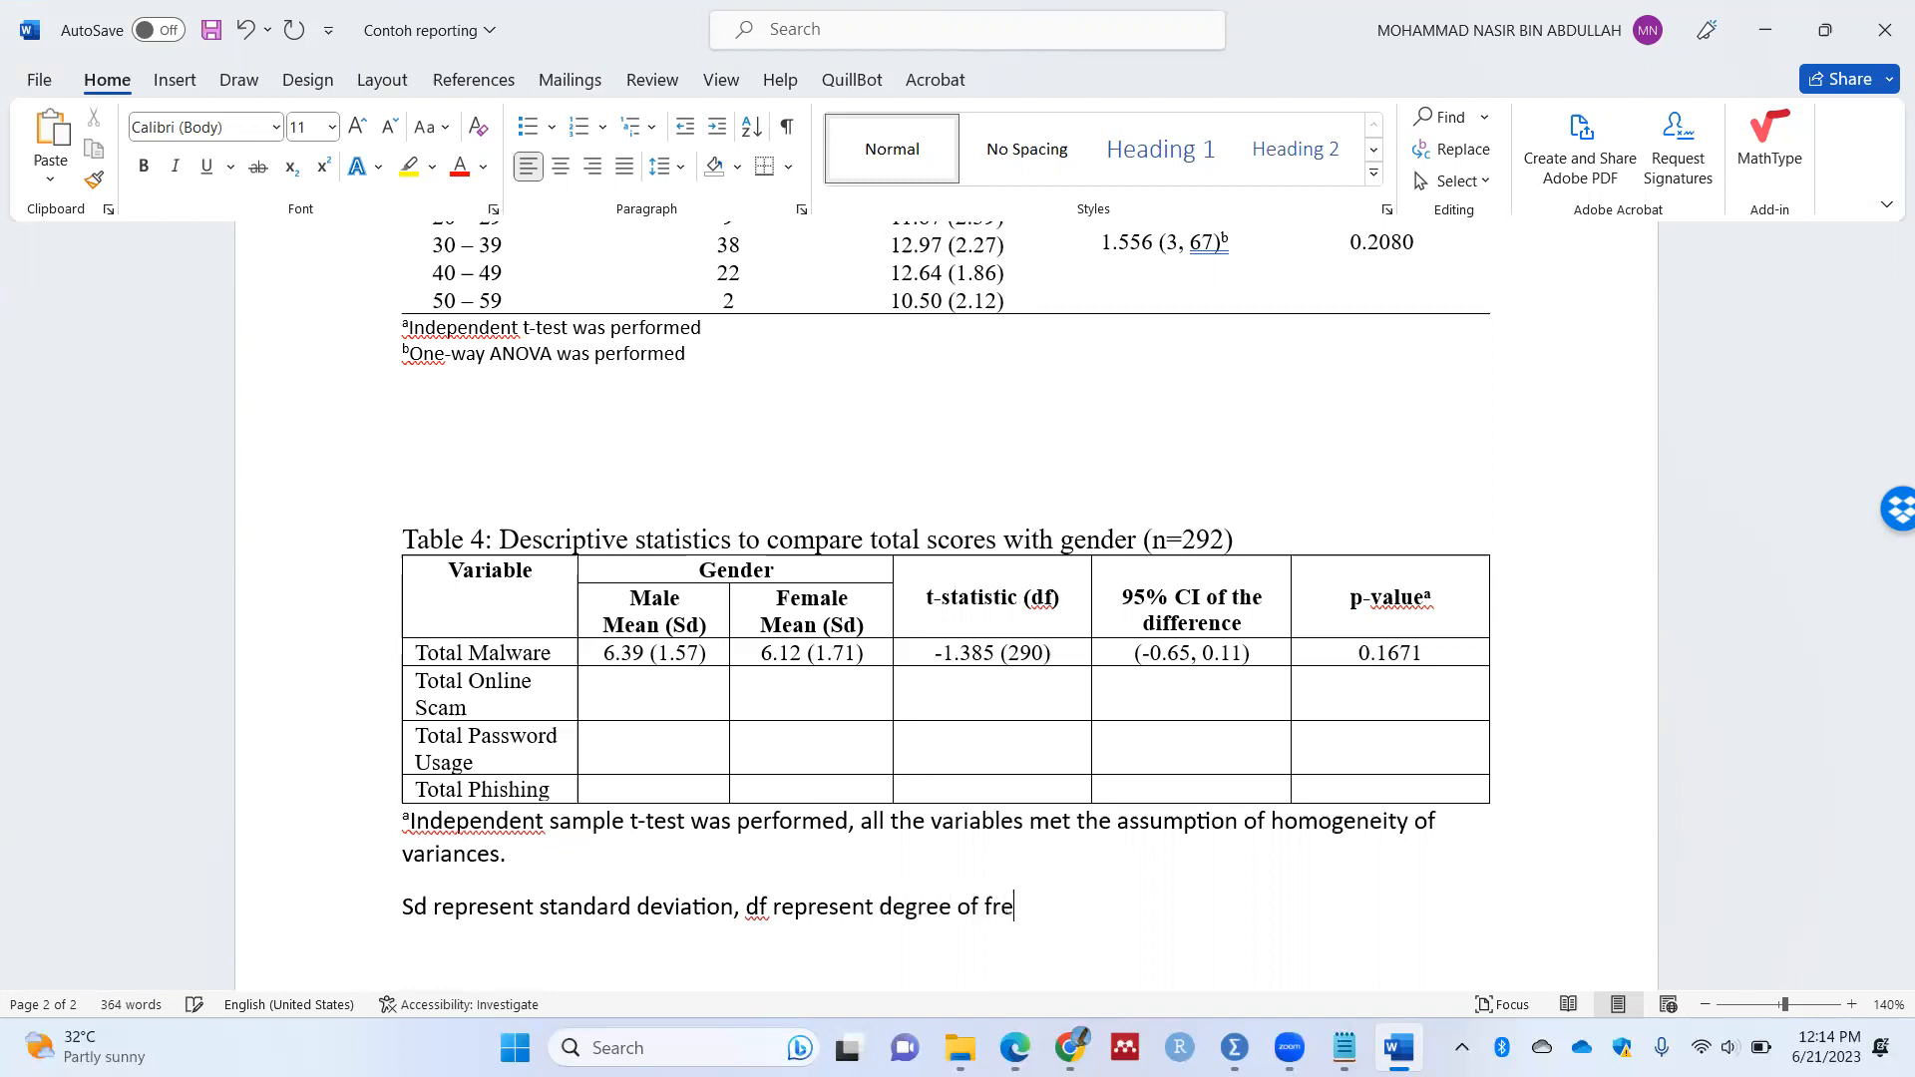
type("edom")
Step: Complete the abbreviation note with ", 95% CI represent 95% of confidence interval of the difference."
key("BackSpace")
type("co")
key("BackSpace")
key("BackSpace")
type("C")
key("BackSpace")
type("95% CI")
type(" represen")
type("t 95%")
type(" of confi")
type("dence inter")
type("val")
type(" for")
key("BackSpace")
key("BackSpace")
key("BackSpace")
type("of the di")
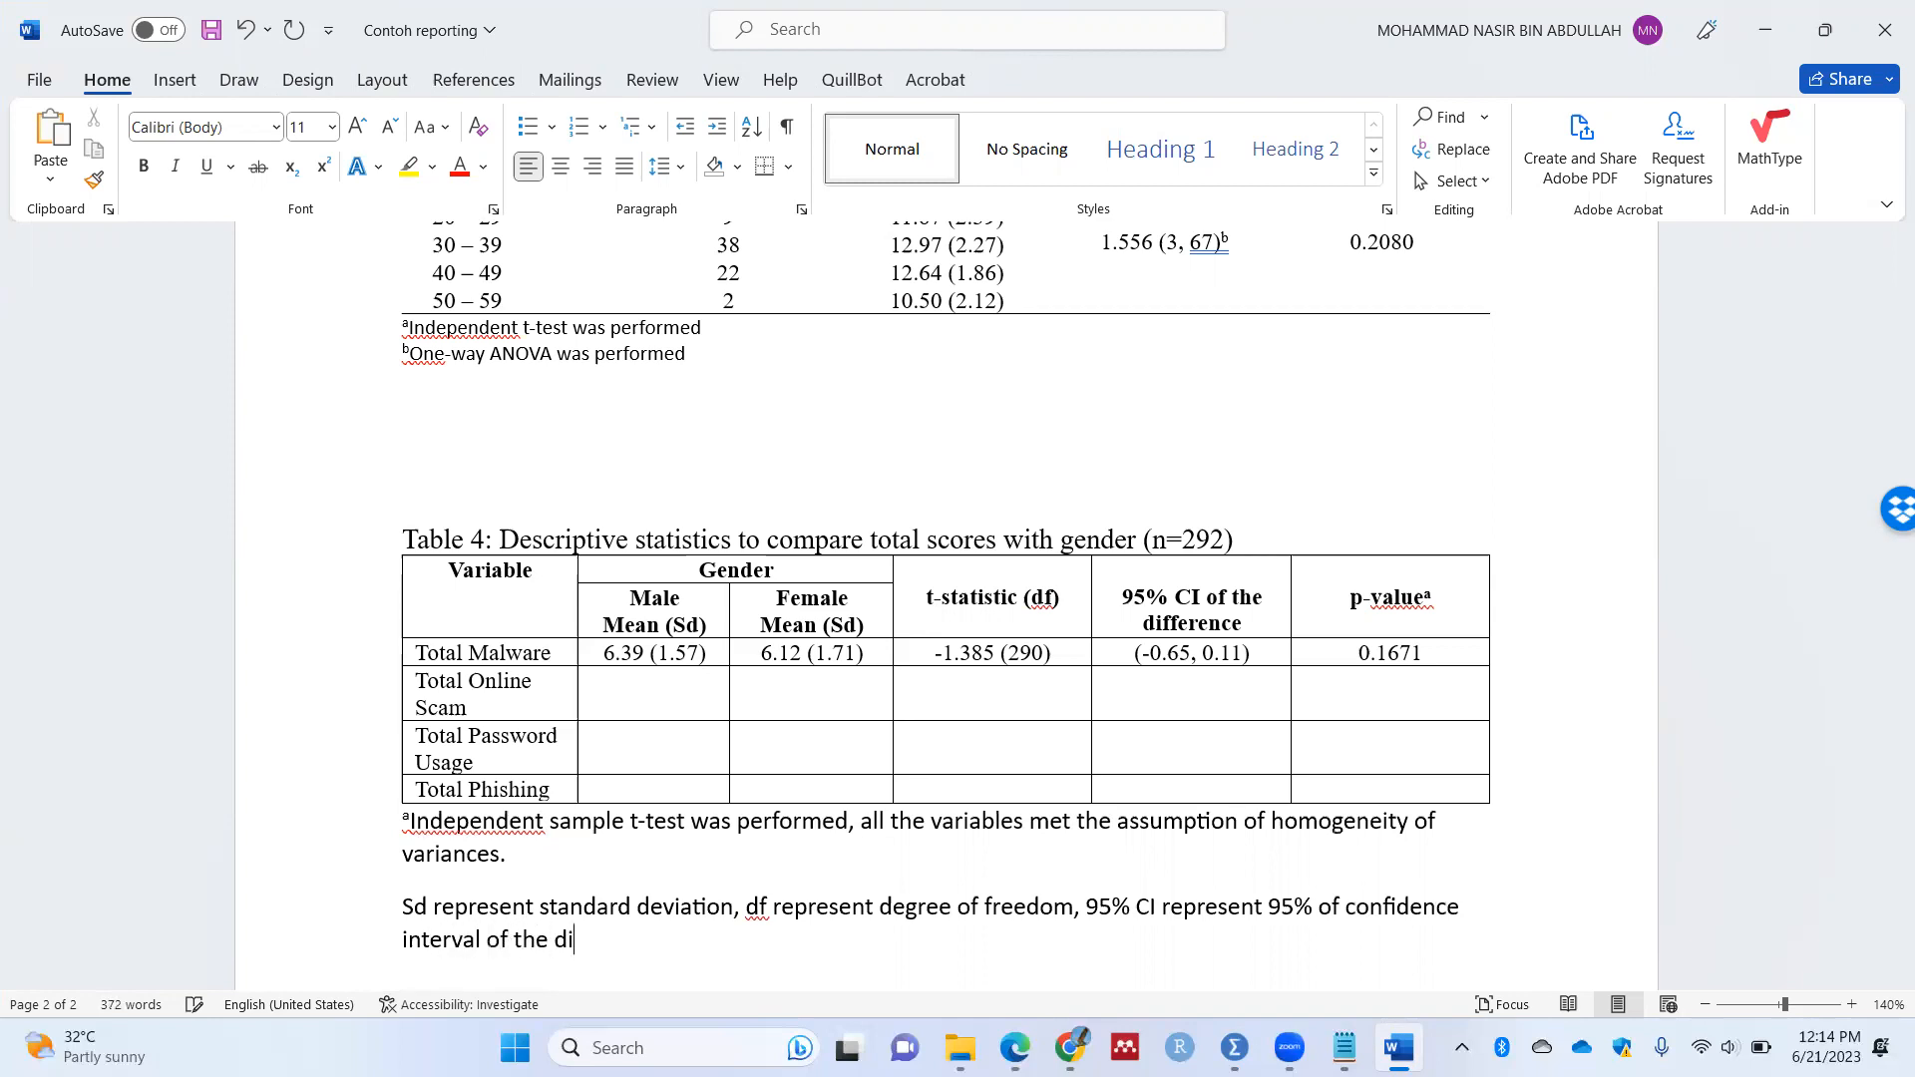
type("fference.")
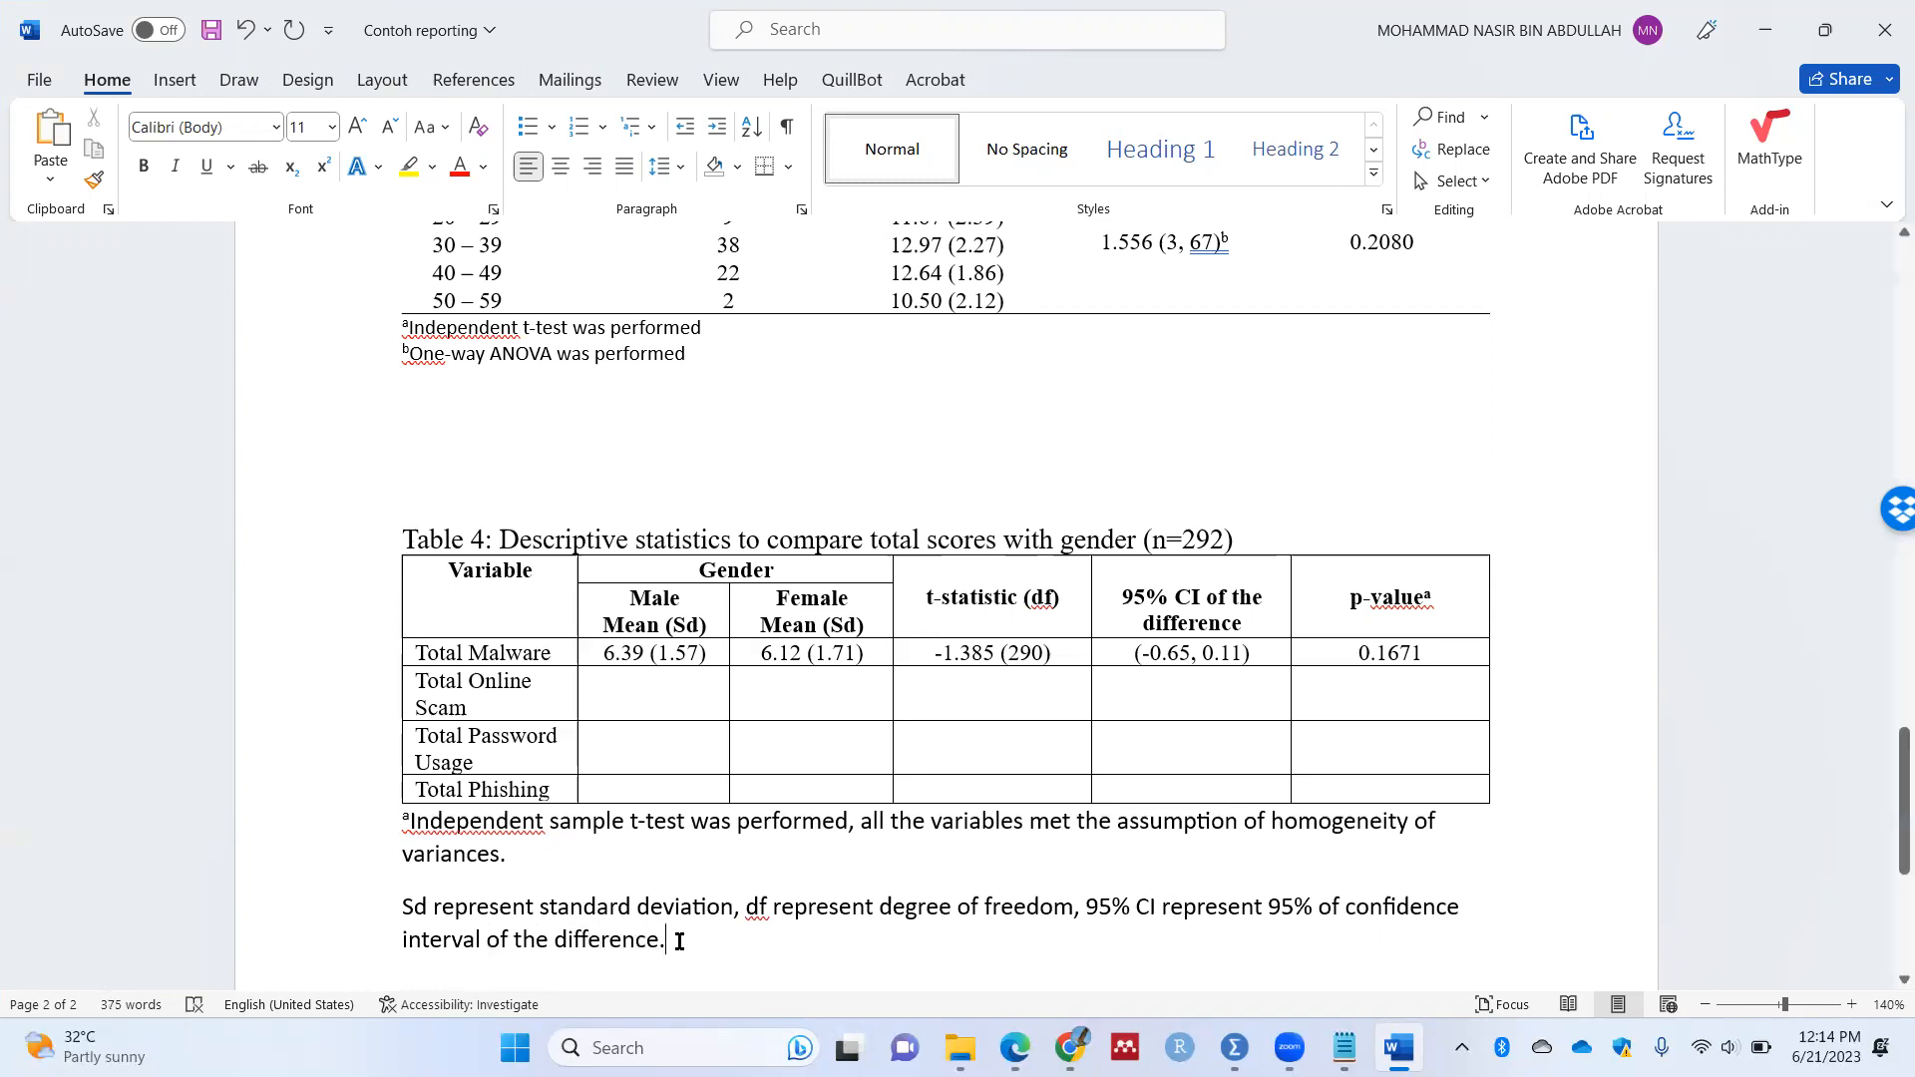
Step: Set both notes below Table 4 to single line spacing, 0 pt after, and no space between paragraphs of the same style
left_click_drag(556, 908, 401, 821)
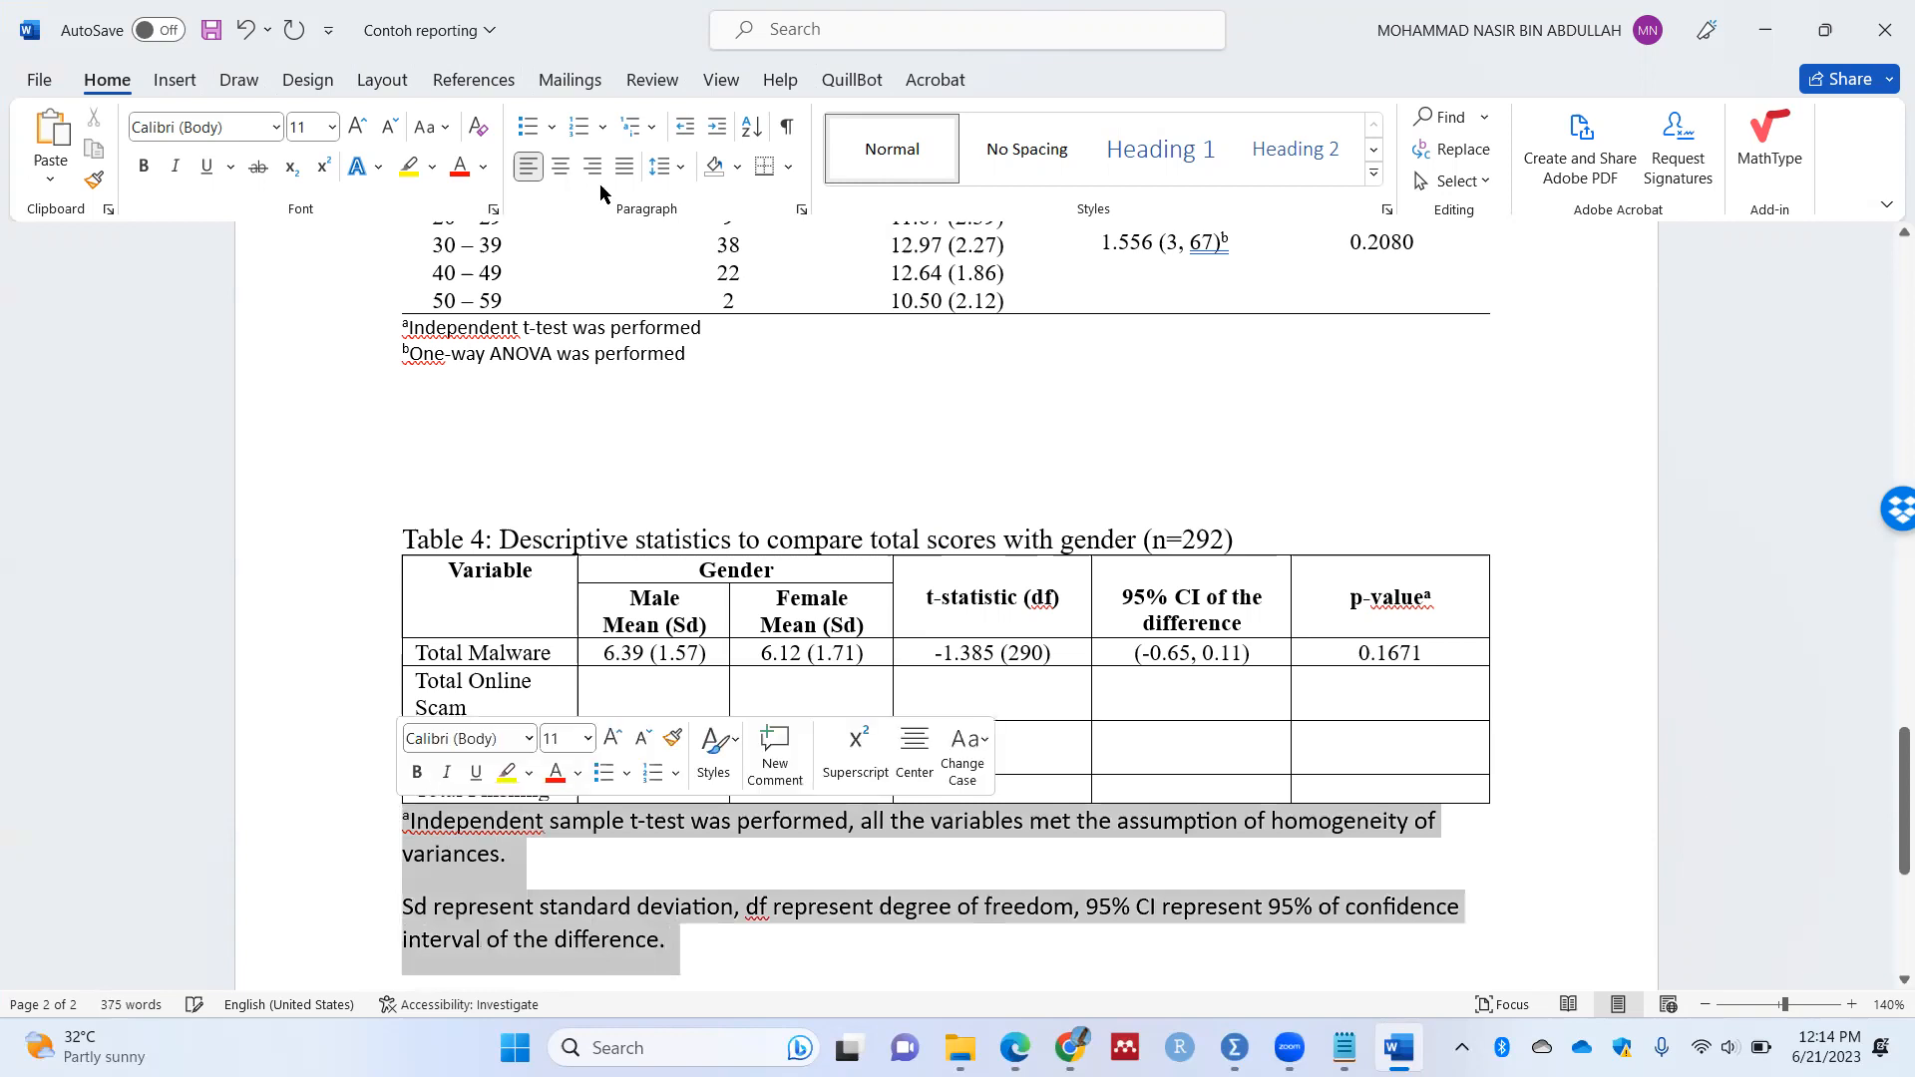
left_click(803, 213)
left_click(1026, 561)
left_click(1025, 579)
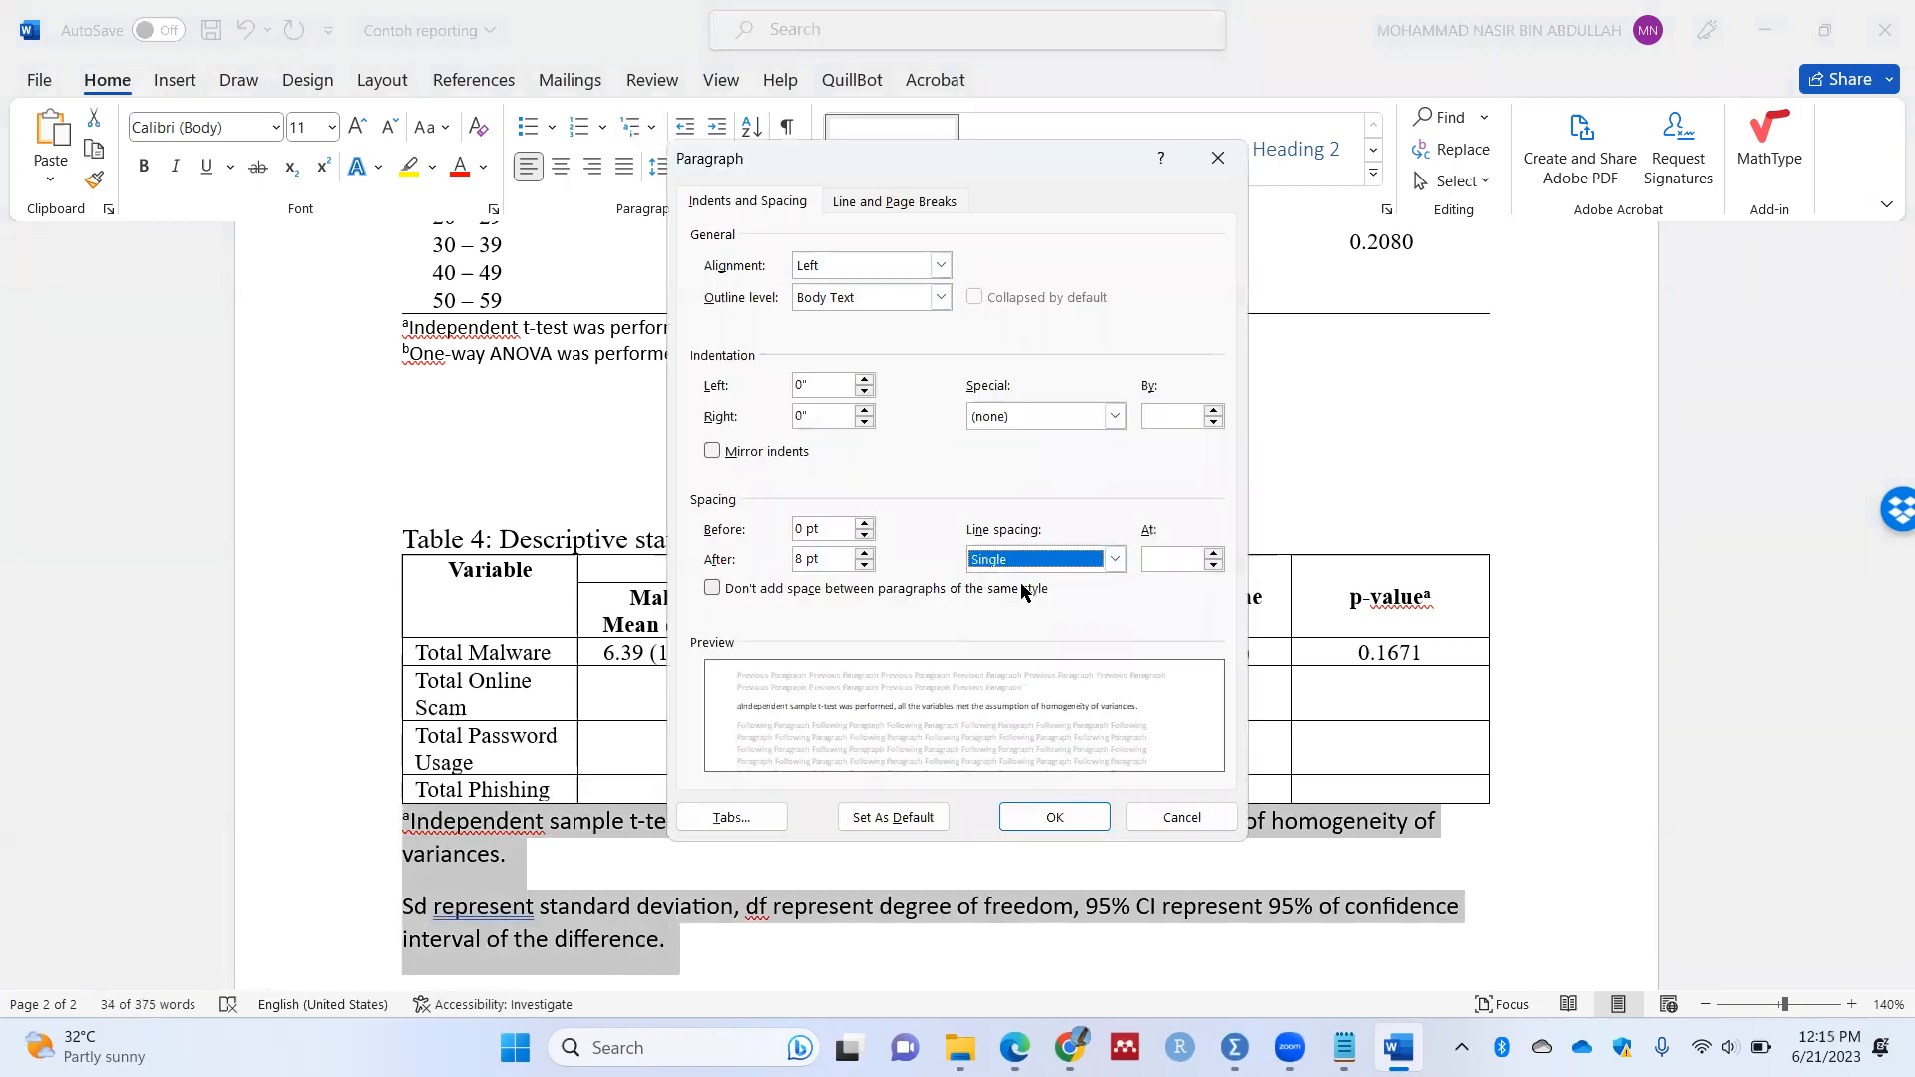
left_click(865, 565)
left_click(860, 590)
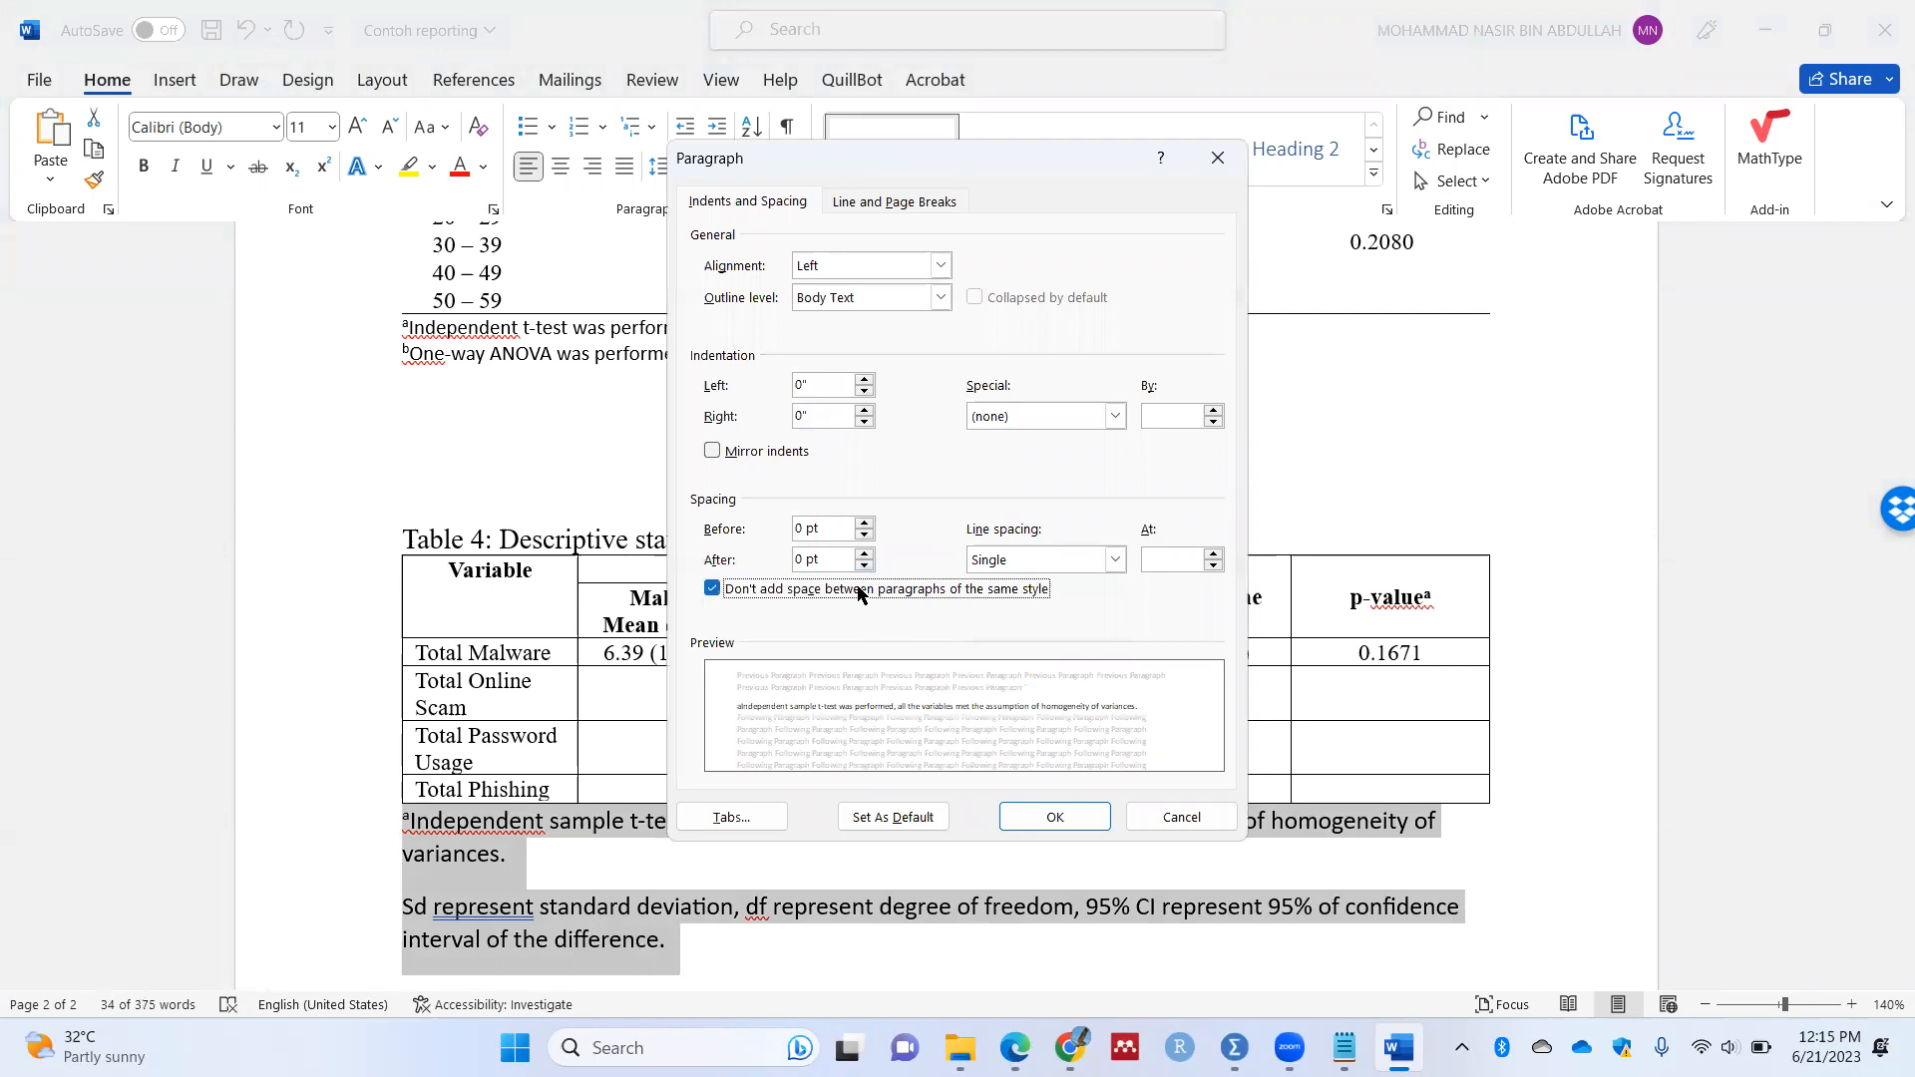
left_click(1033, 831)
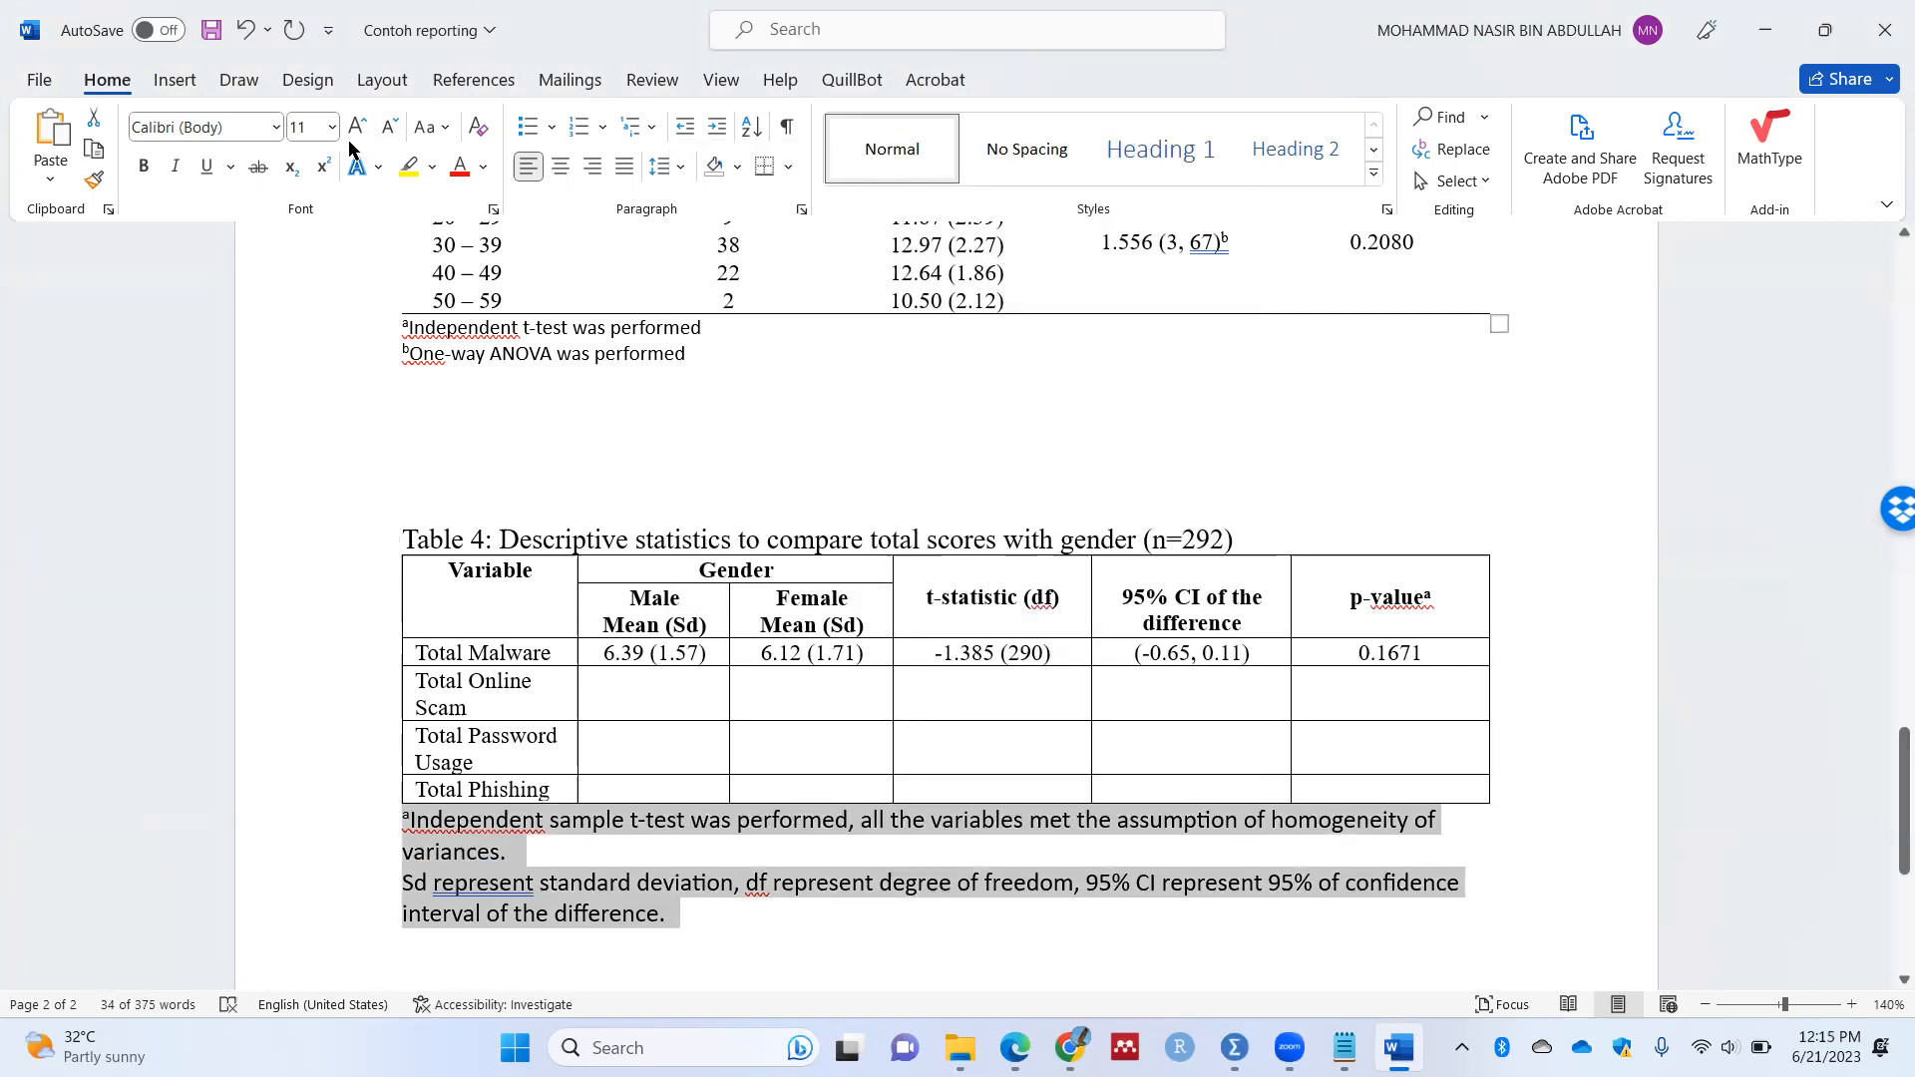
Step: Format both notes below Table 4 in Times New Roman, size 8
left_click(277, 127)
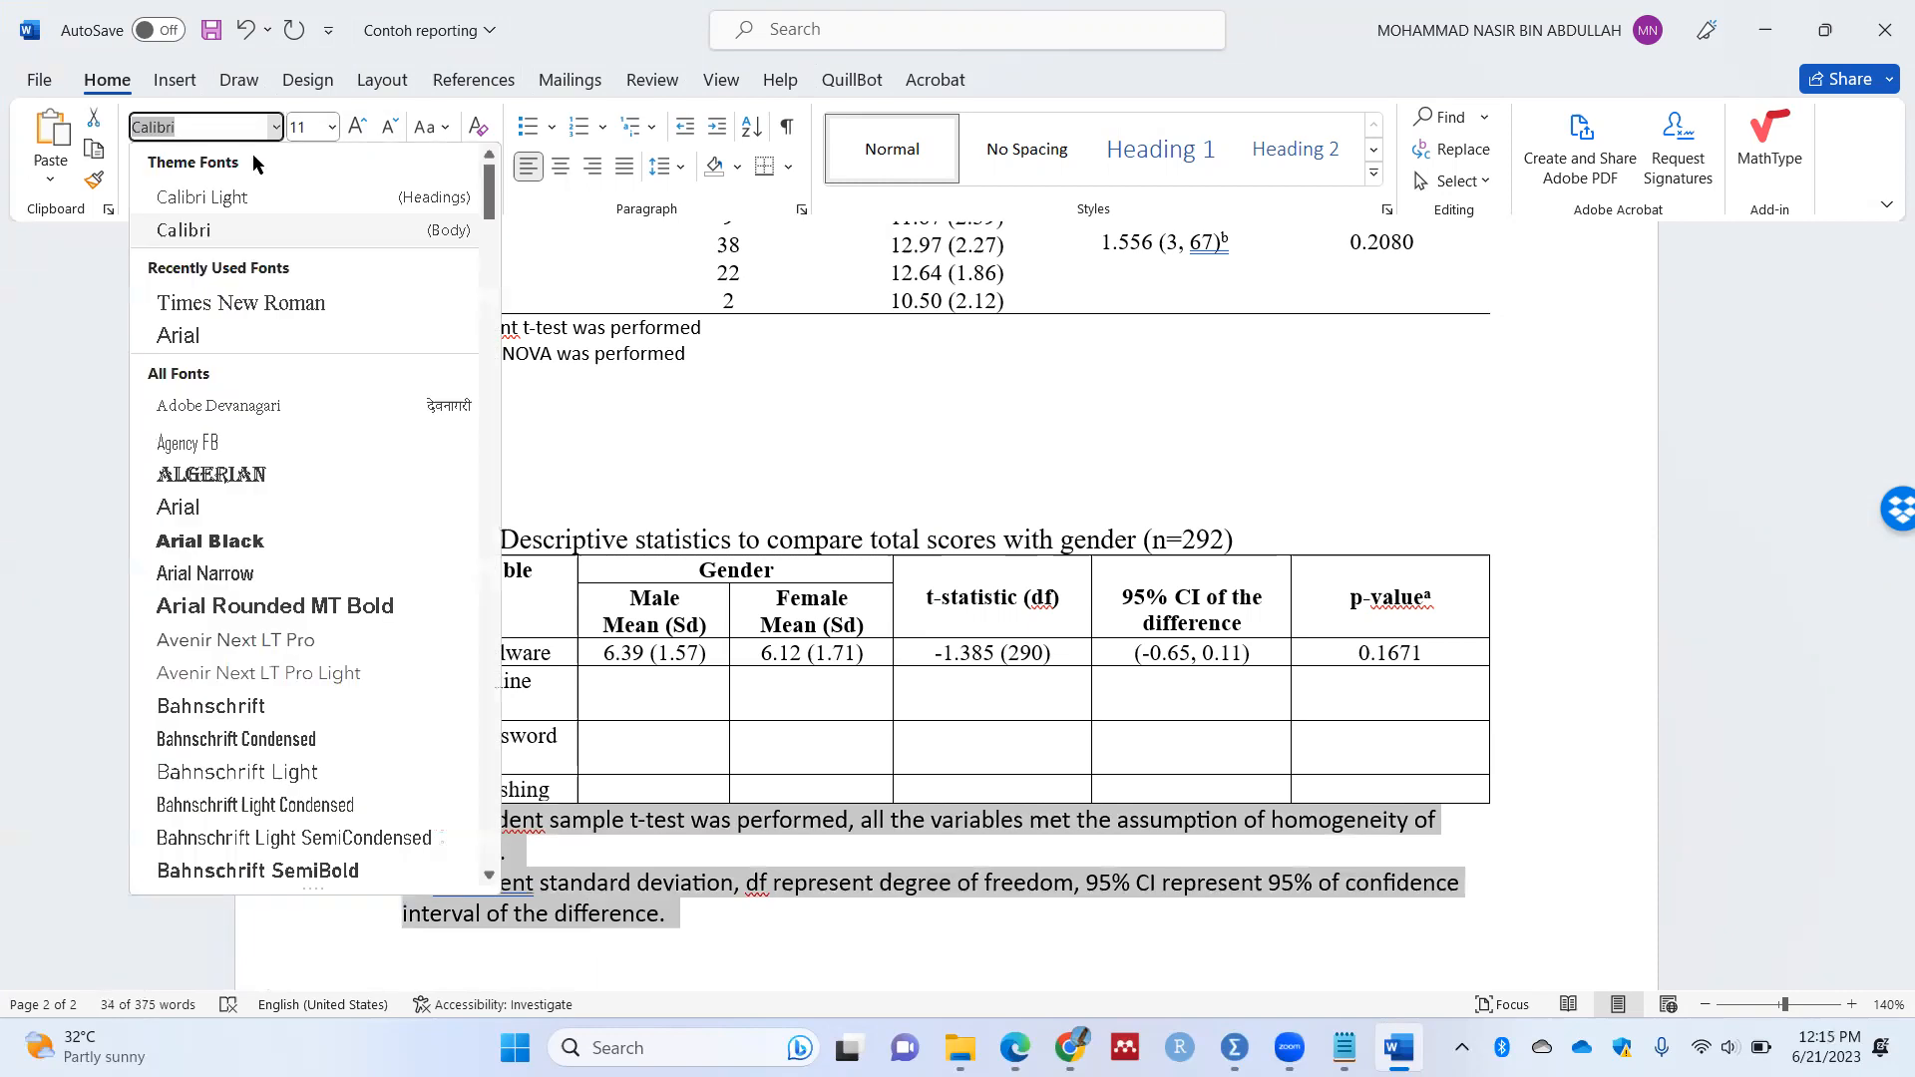
left_click(240, 303)
left_click(333, 128)
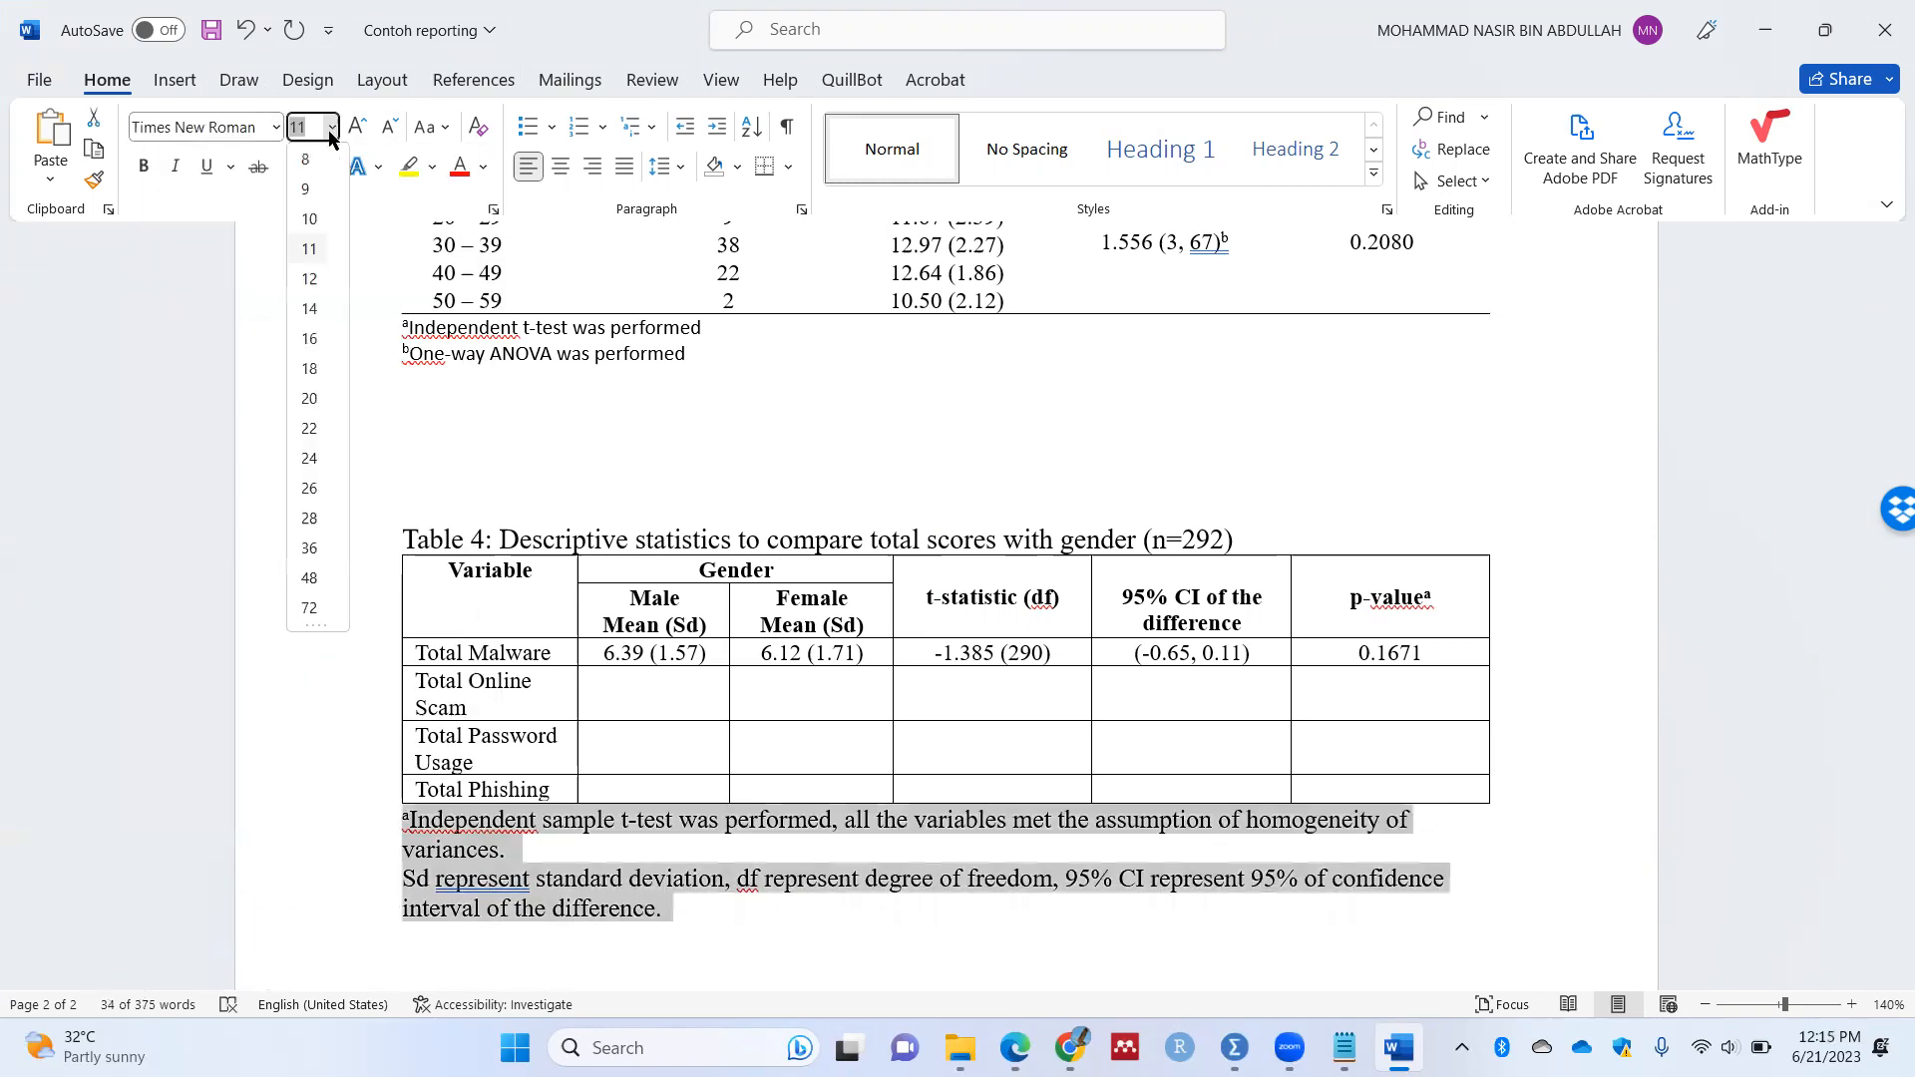
left_click(305, 159)
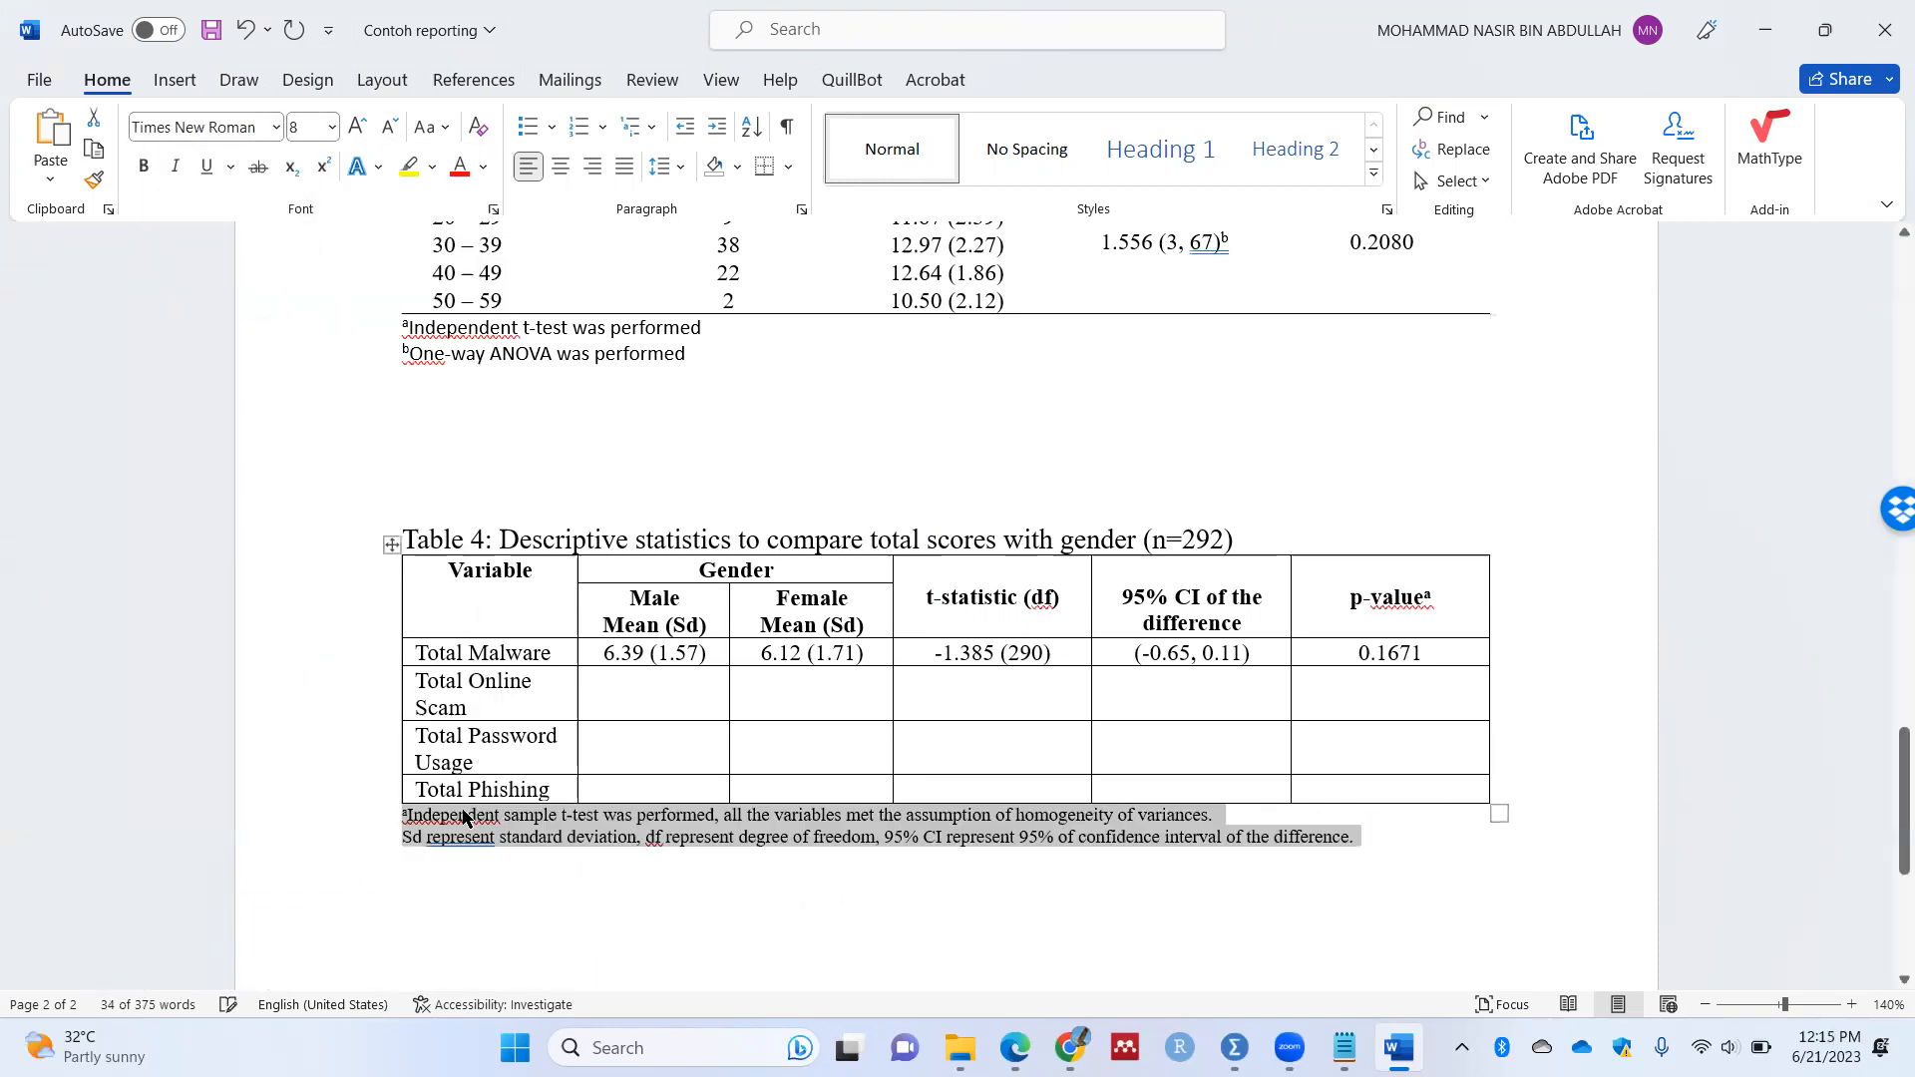
Step: Correct "represent" to "represents" after "Sd" in the abbreviation note below Table 4
left_click(420, 837)
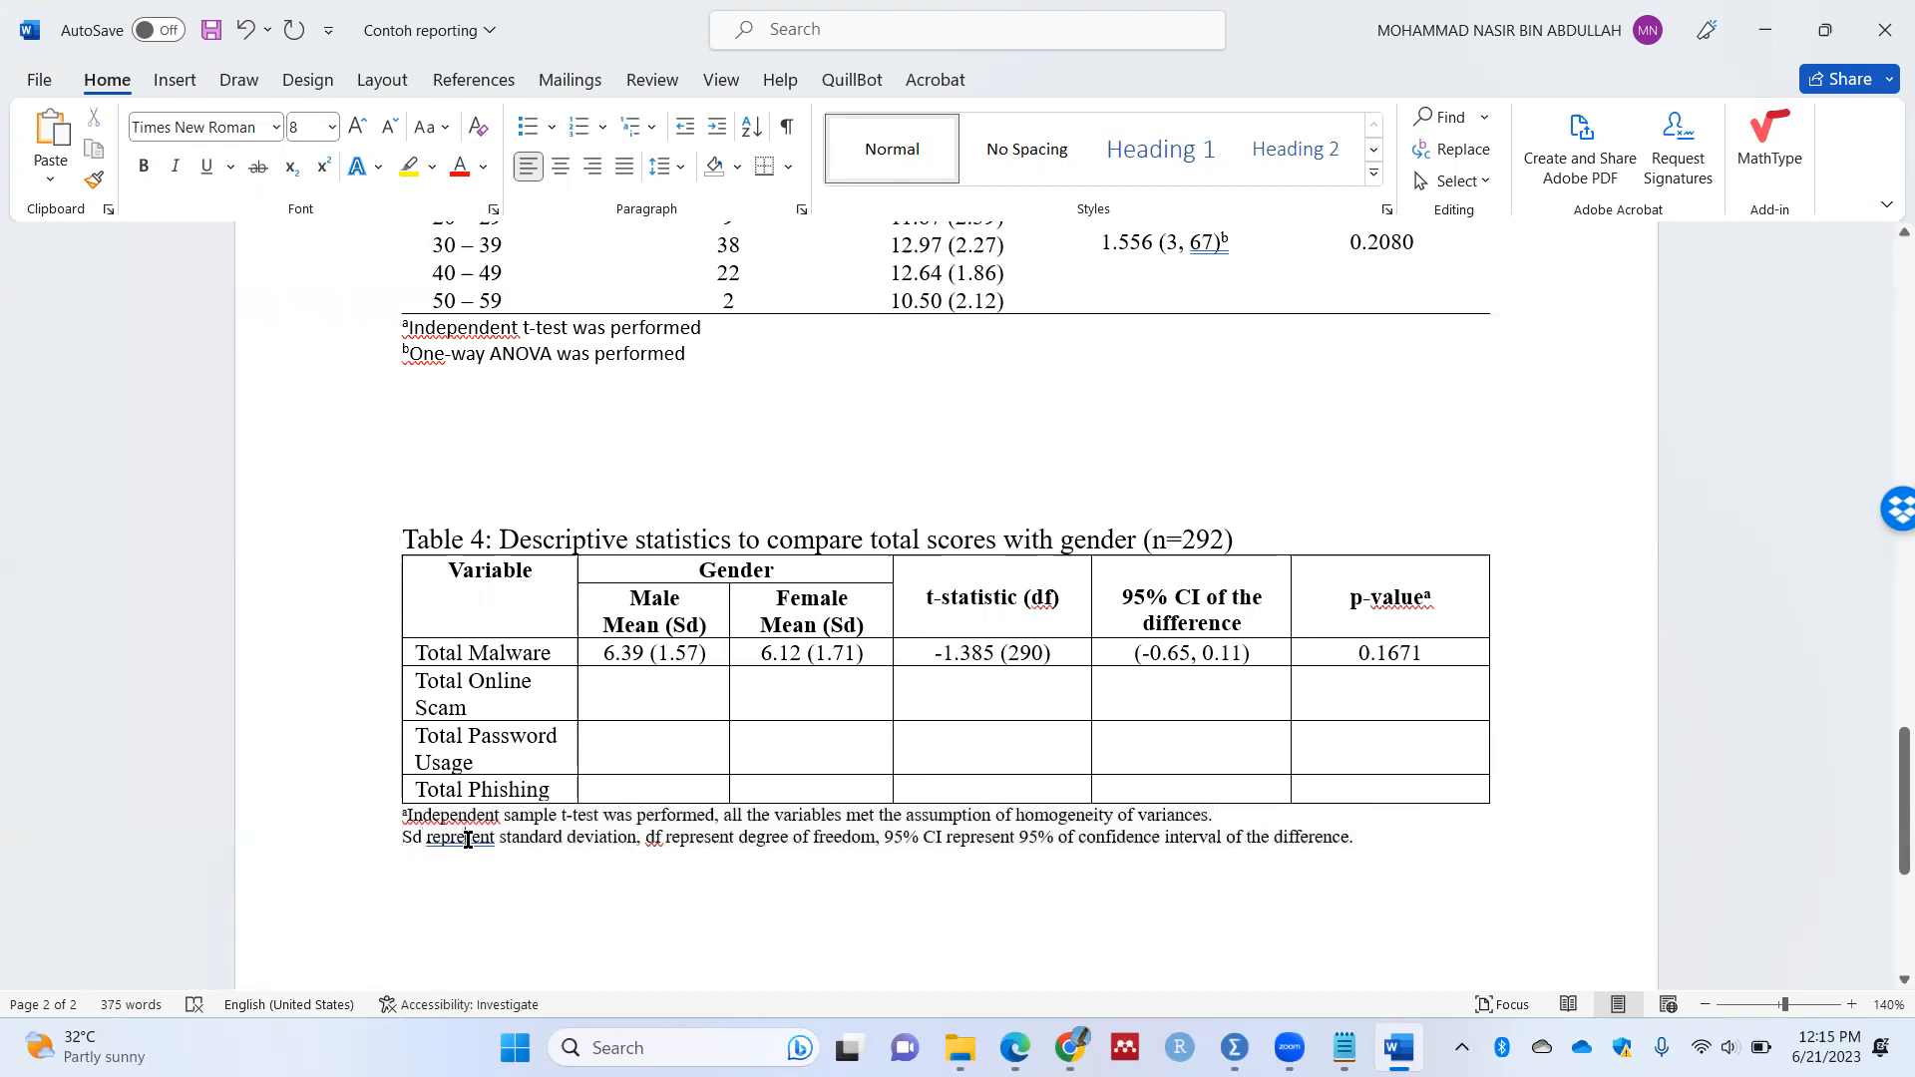
right_click(472, 842)
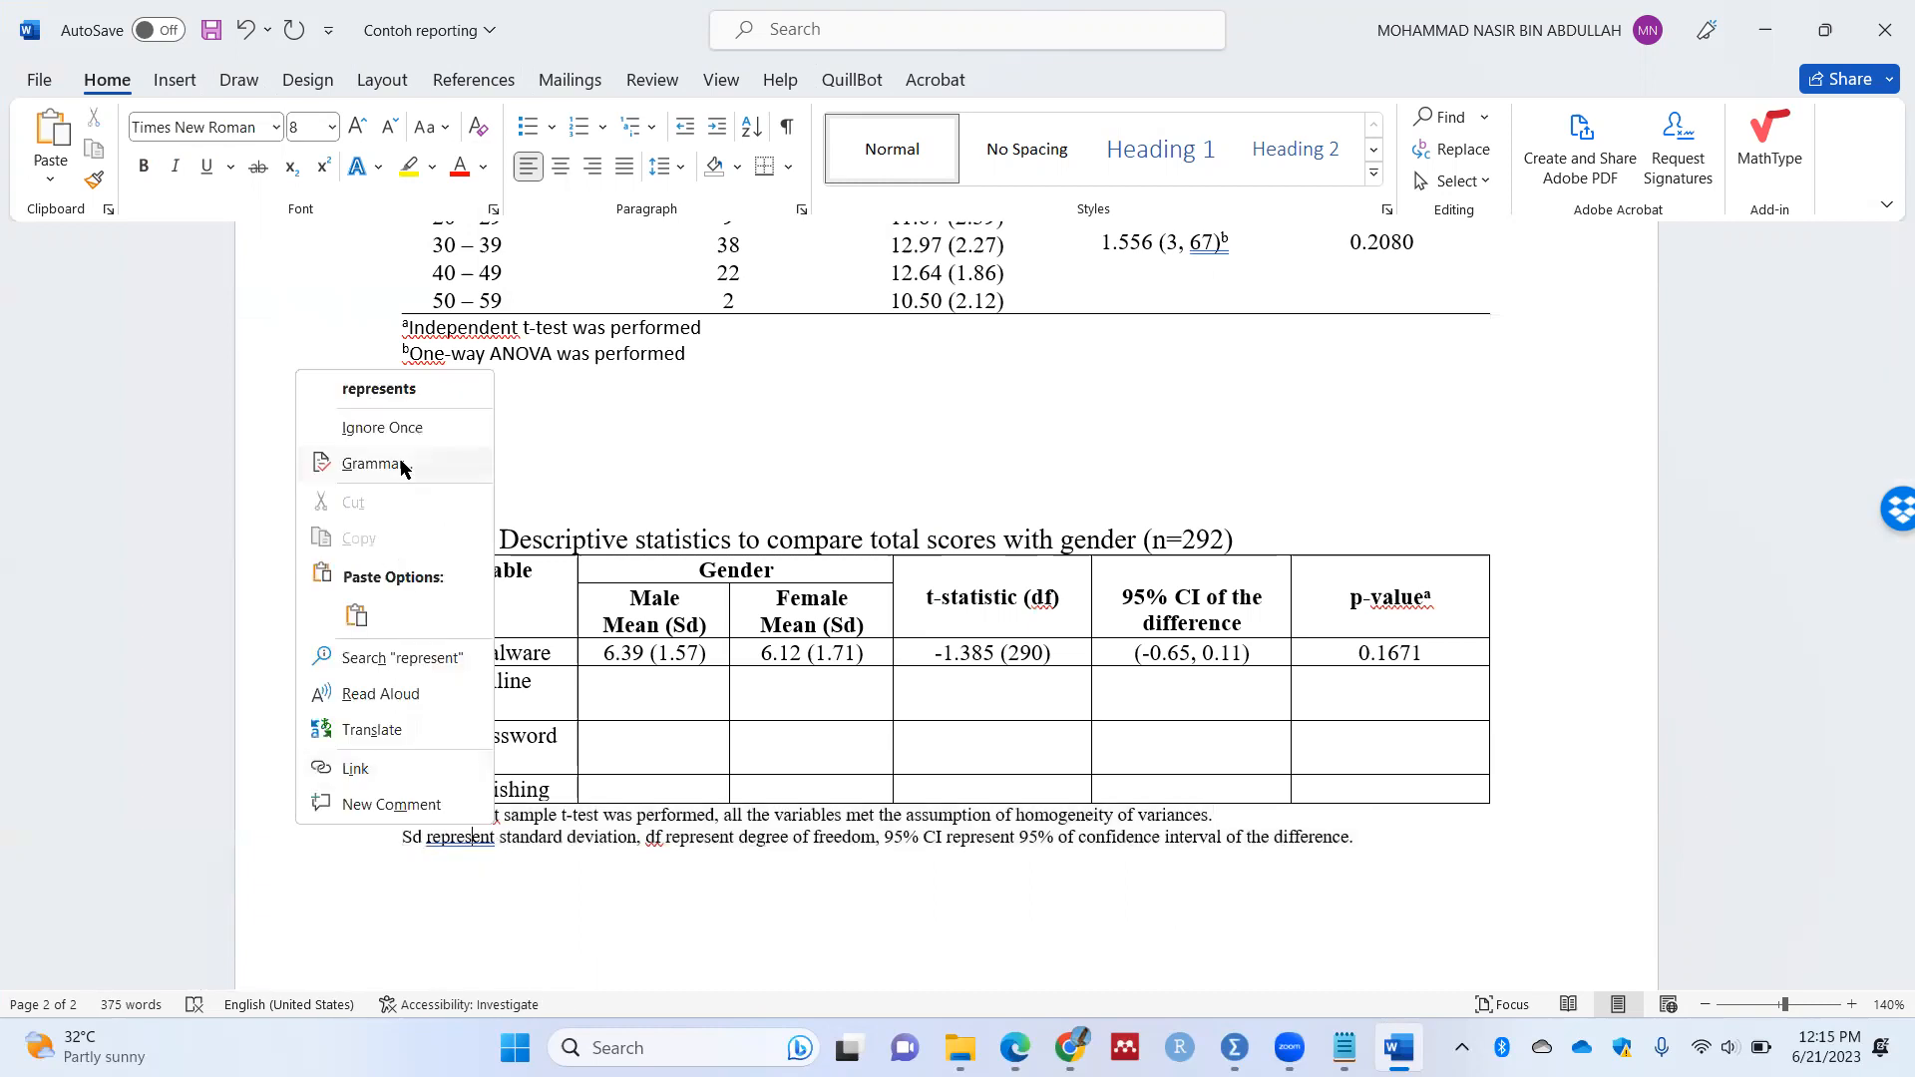
left_click(417, 378)
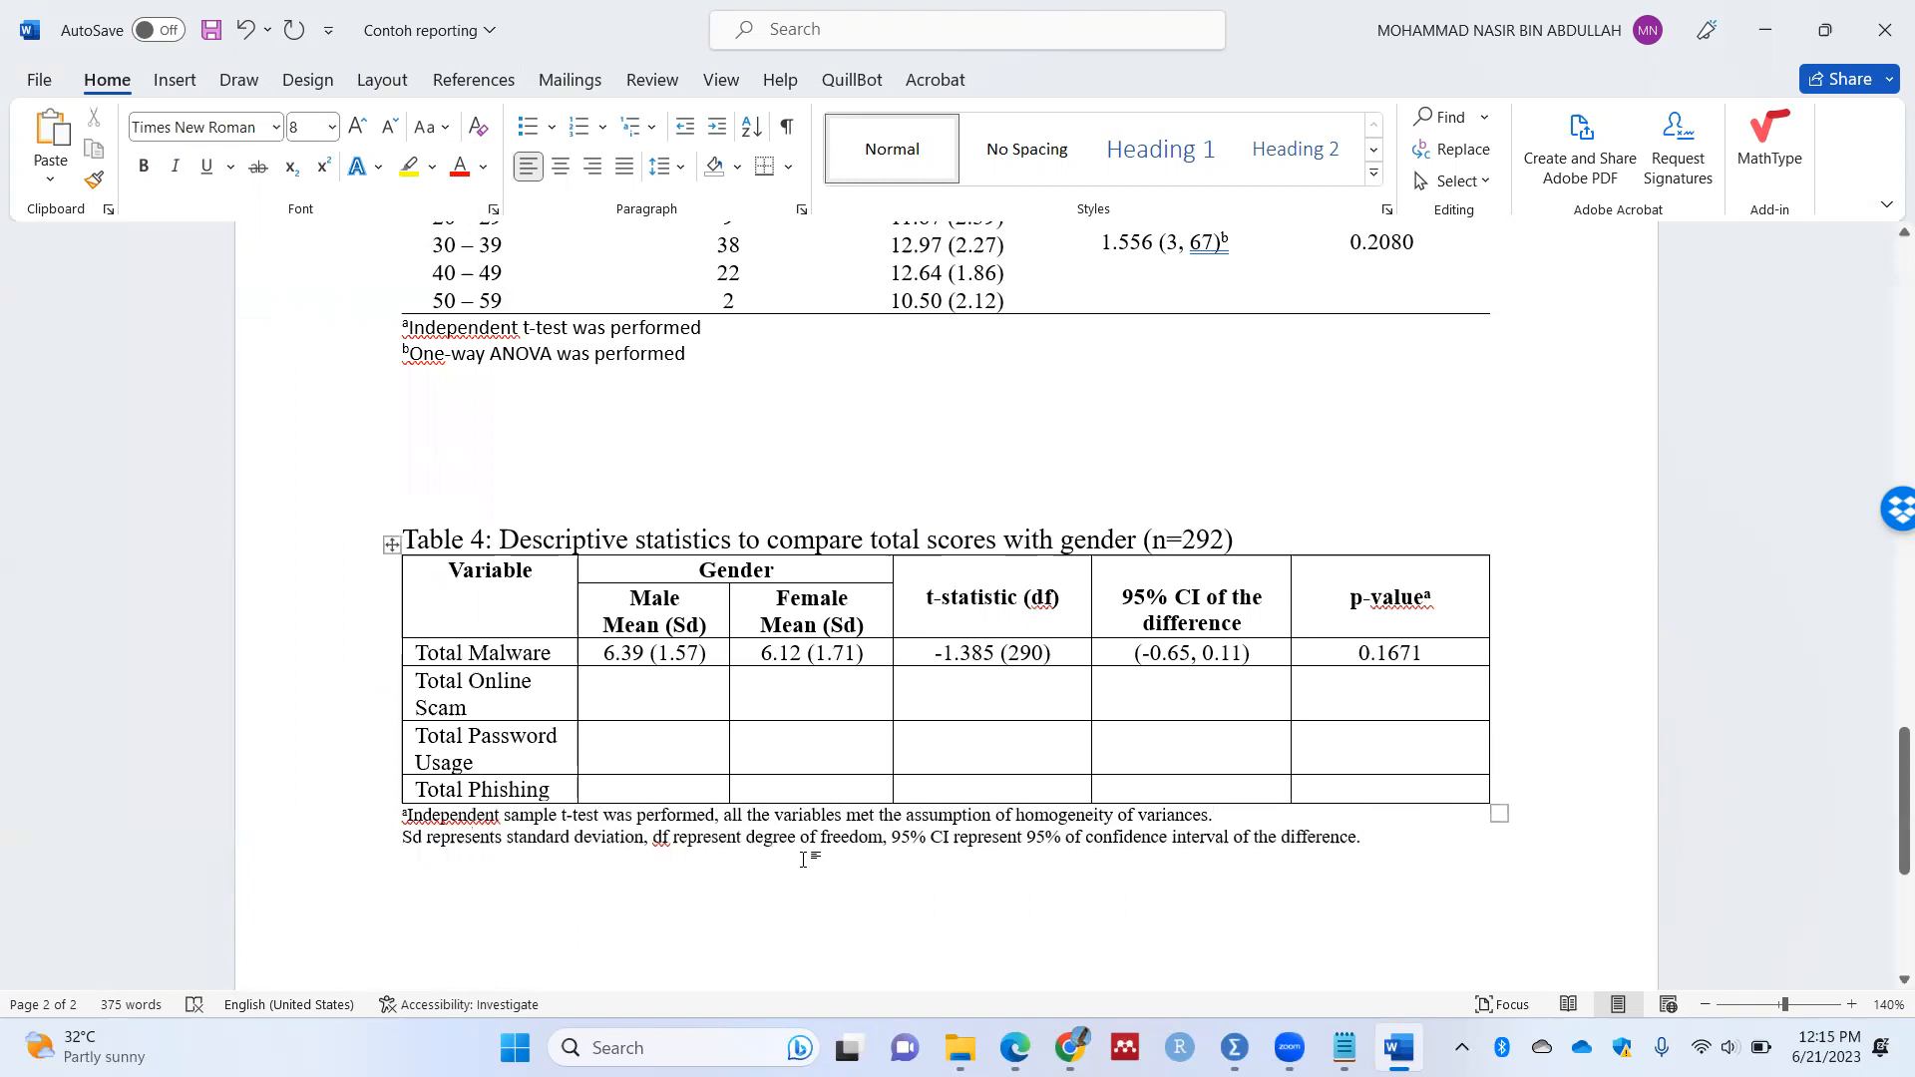
left_click(868, 838)
Step: Start a new paragraph below the Table 4 notes with font size 12 and 1.5 line spacing
scroll(570, 924, "down", 3)
left_click(499, 781)
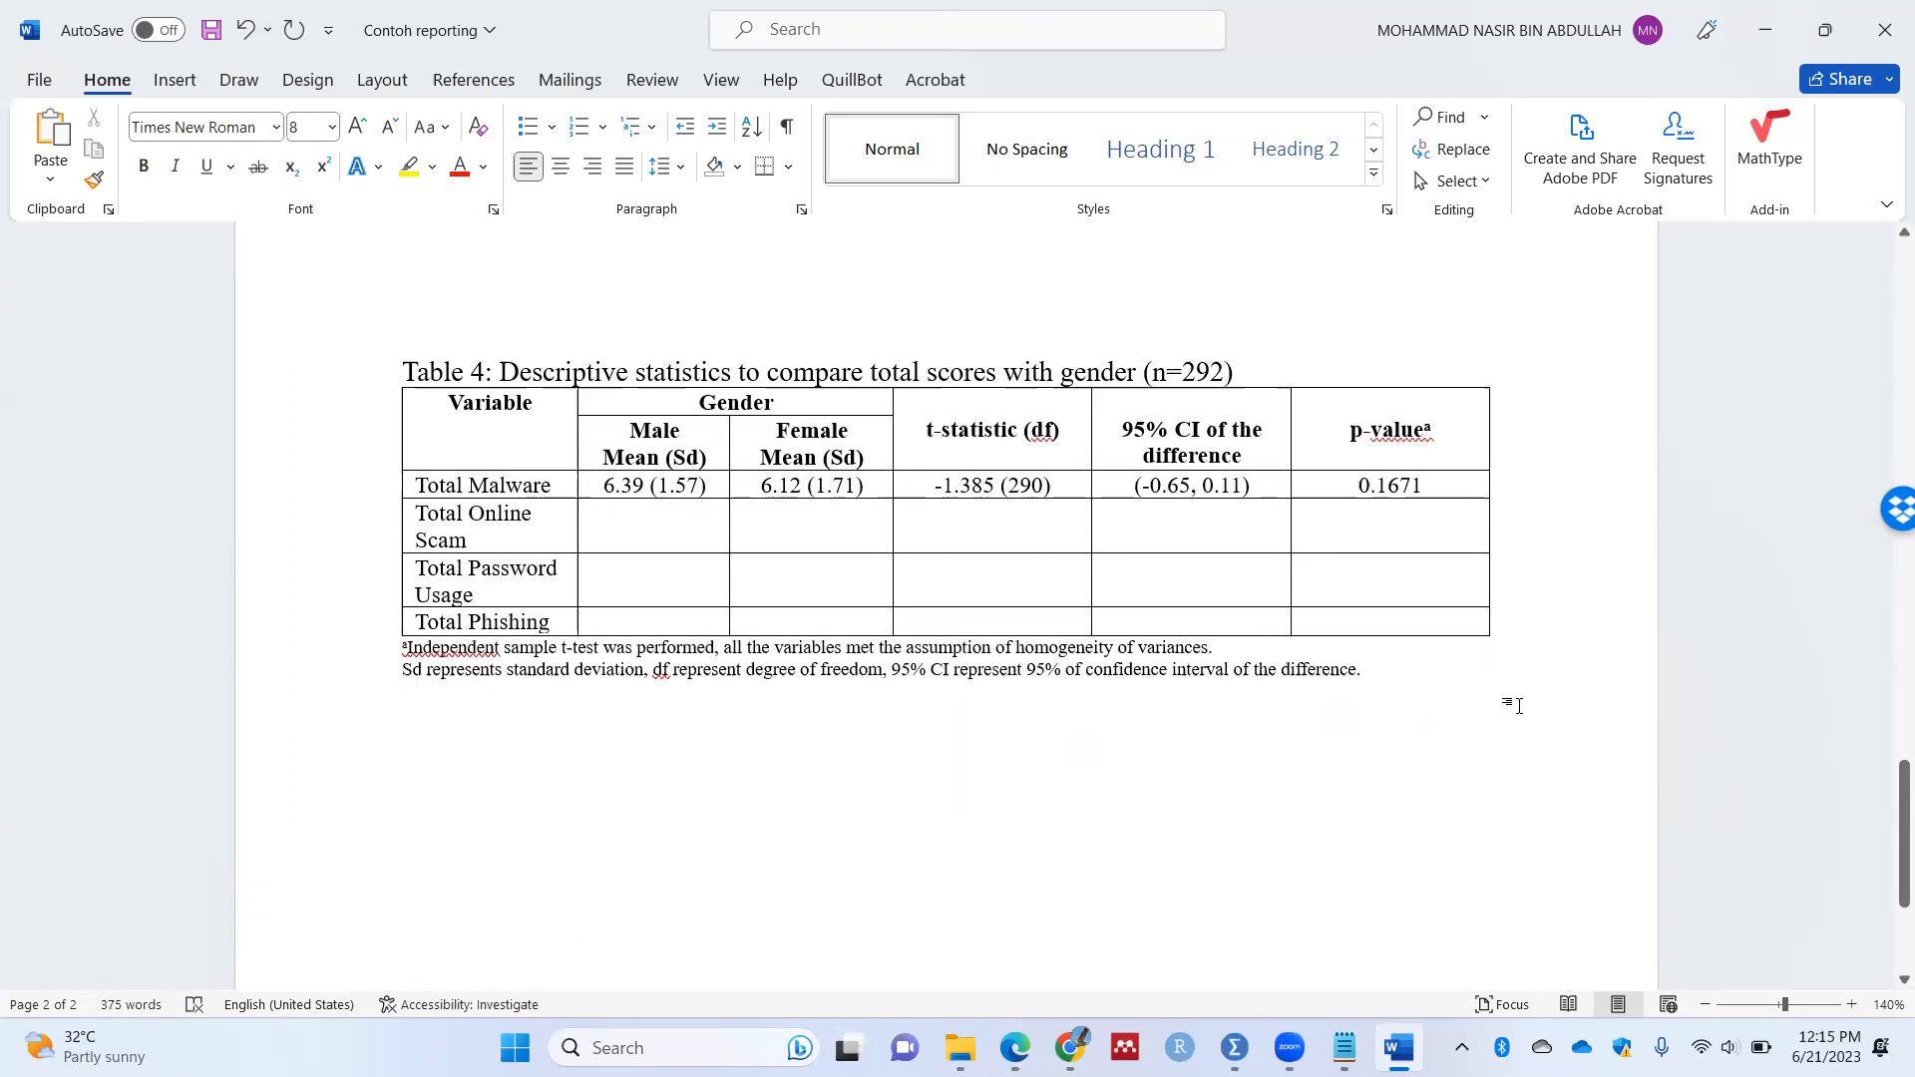
key("Return")
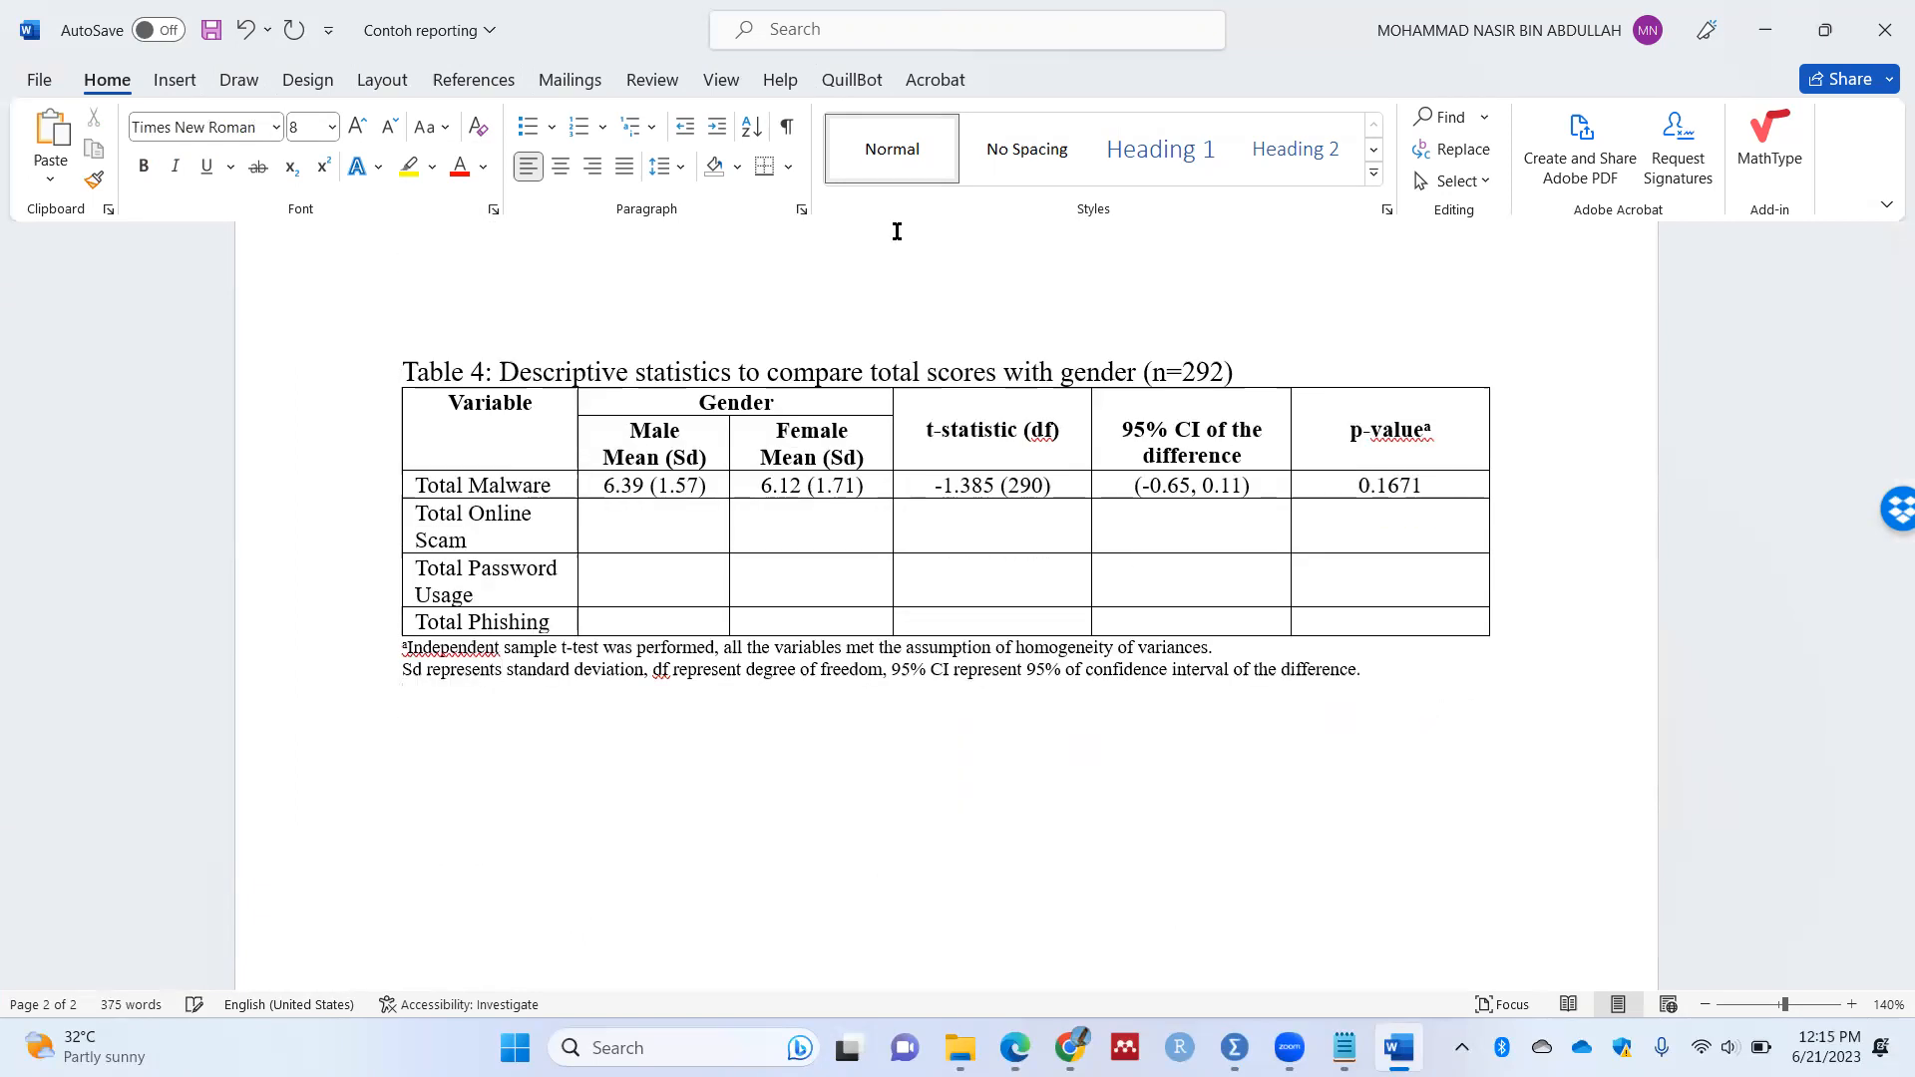
left_click(332, 128)
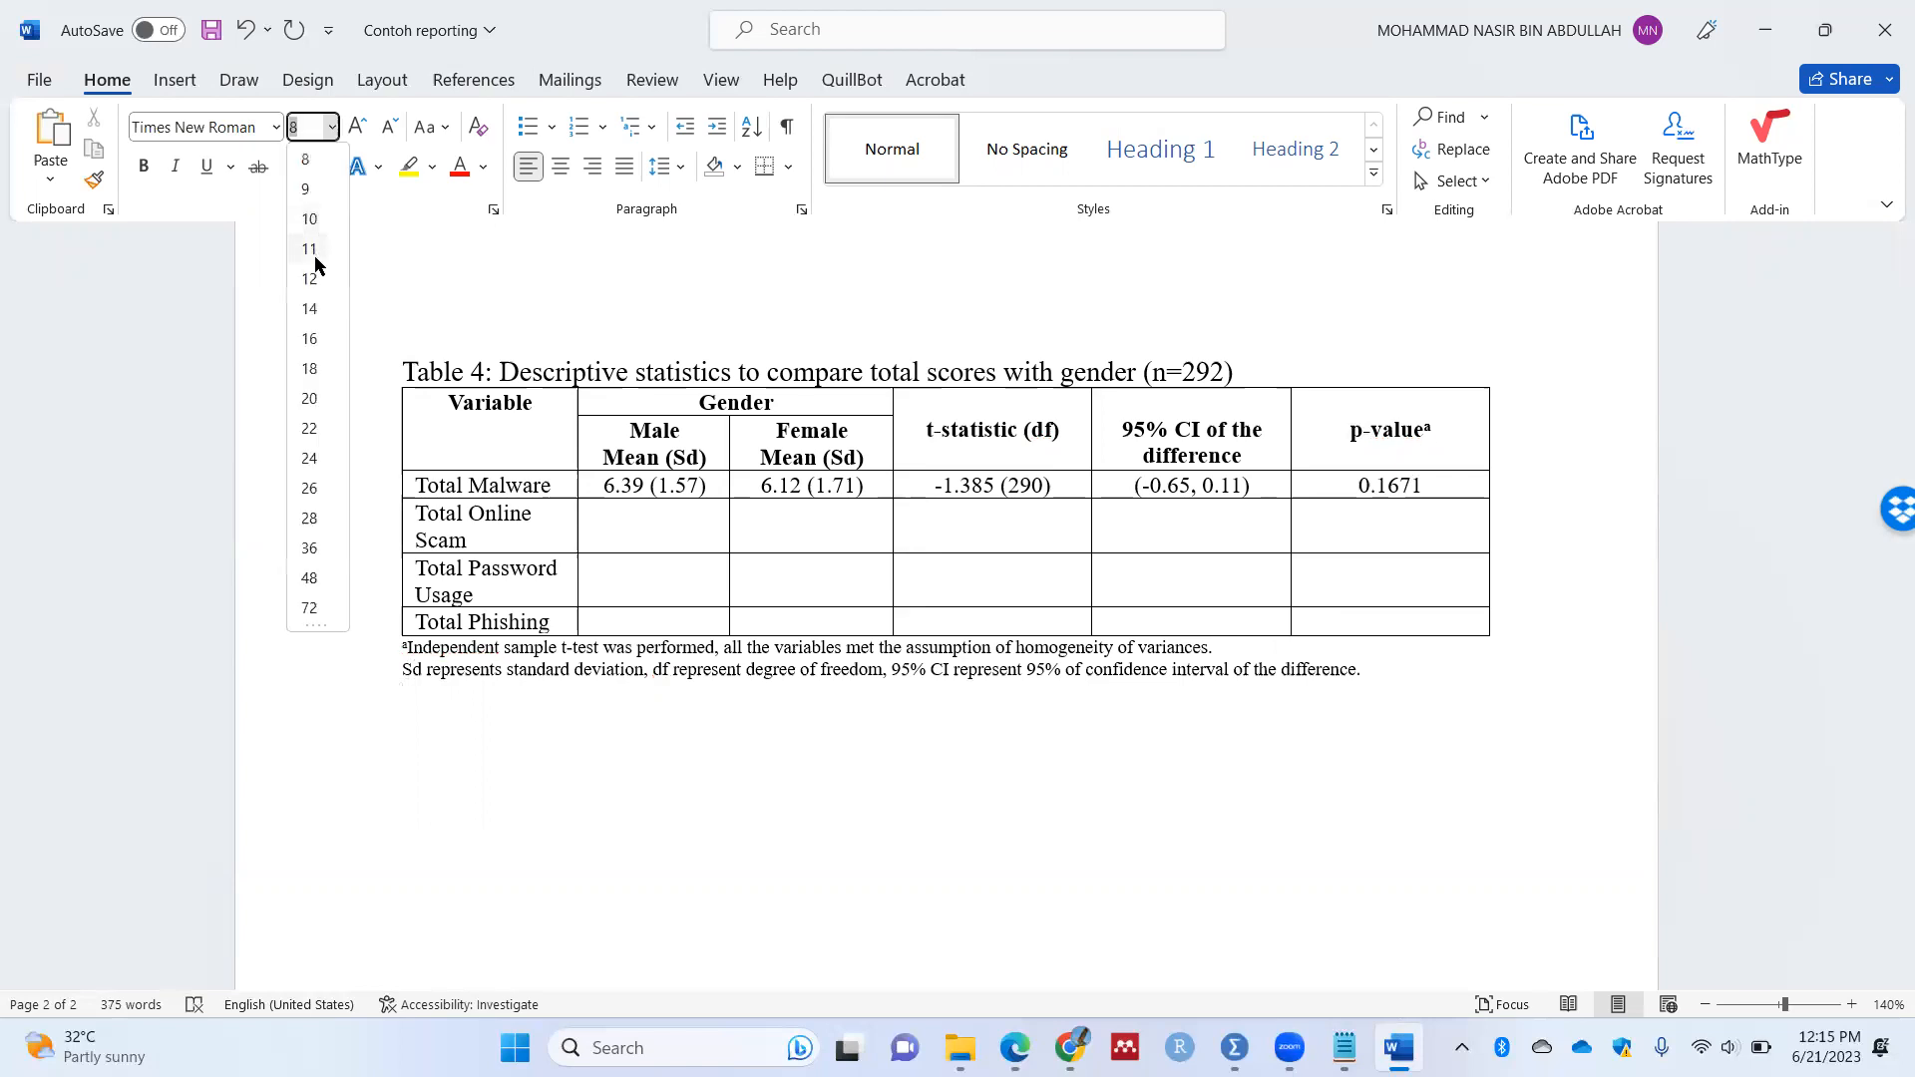
left_click(321, 271)
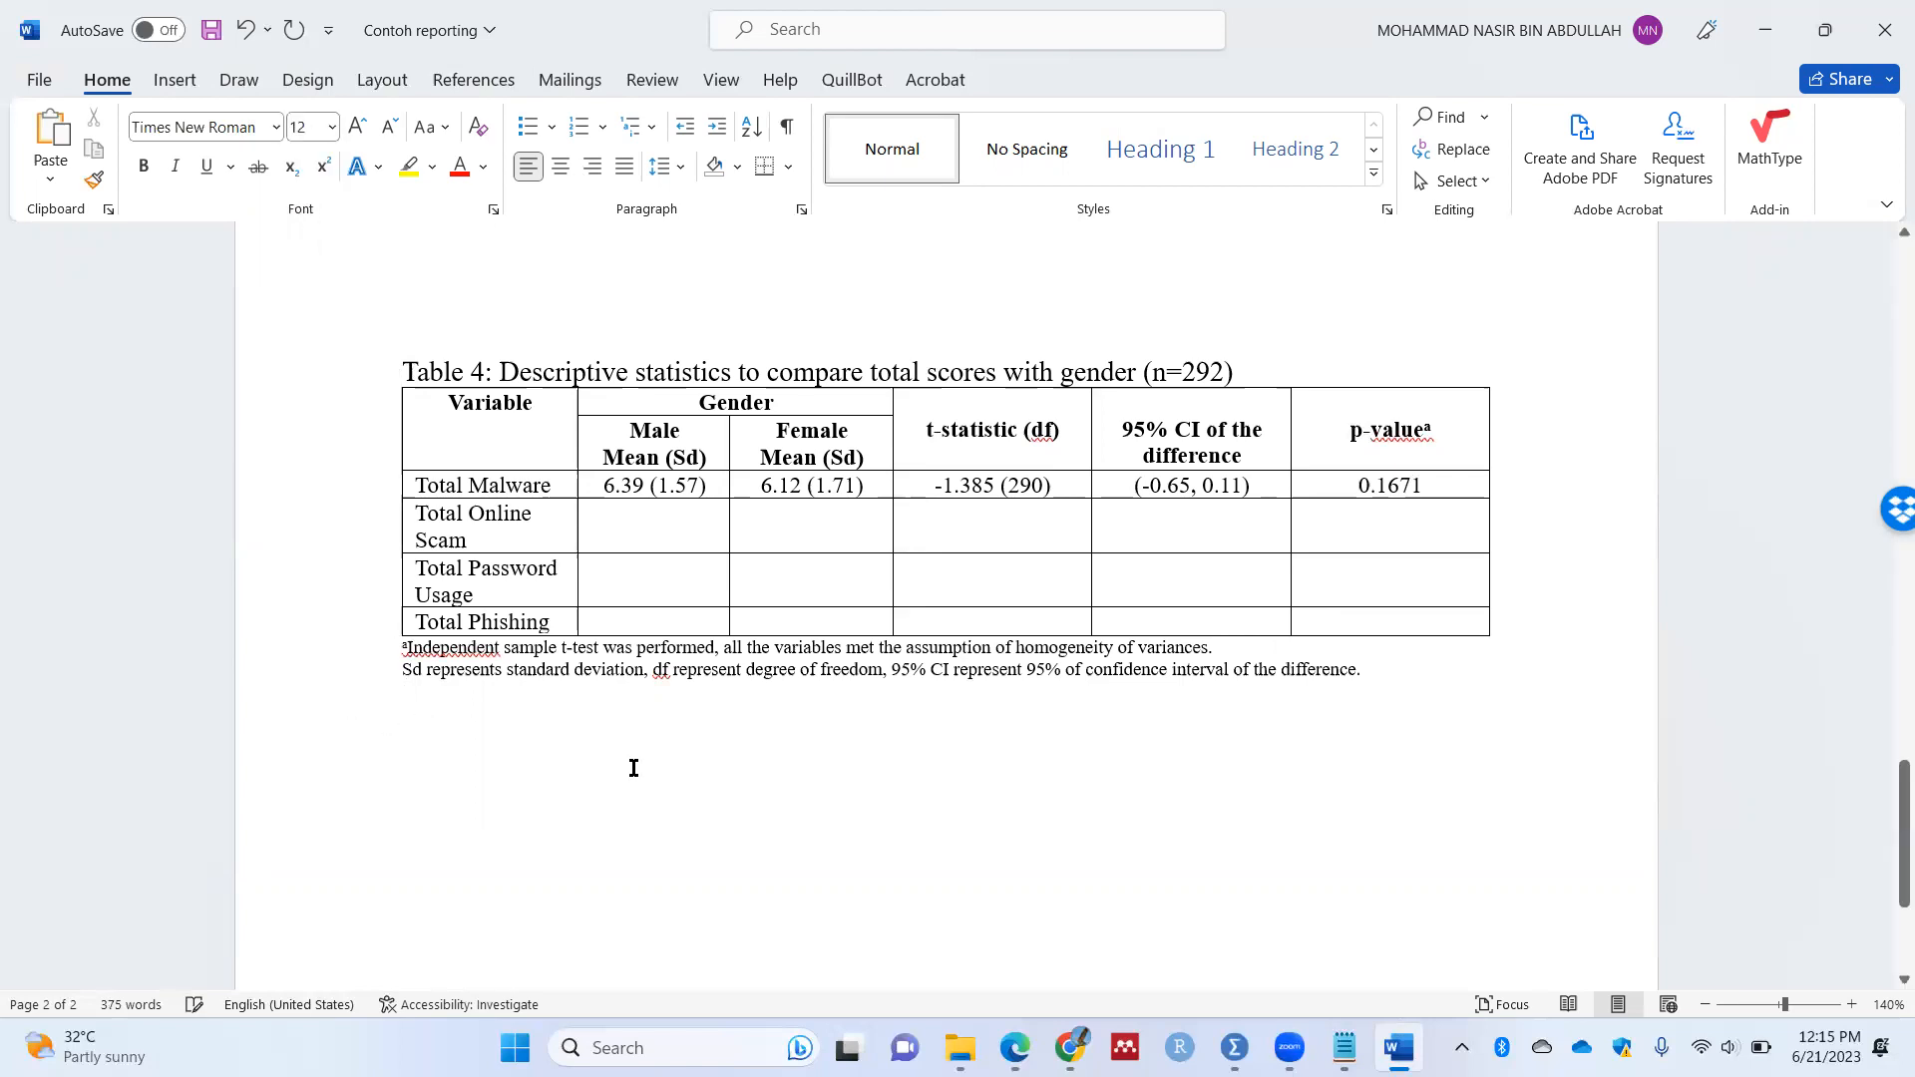
left_click(801, 211)
left_click(1115, 559)
left_click(1038, 595)
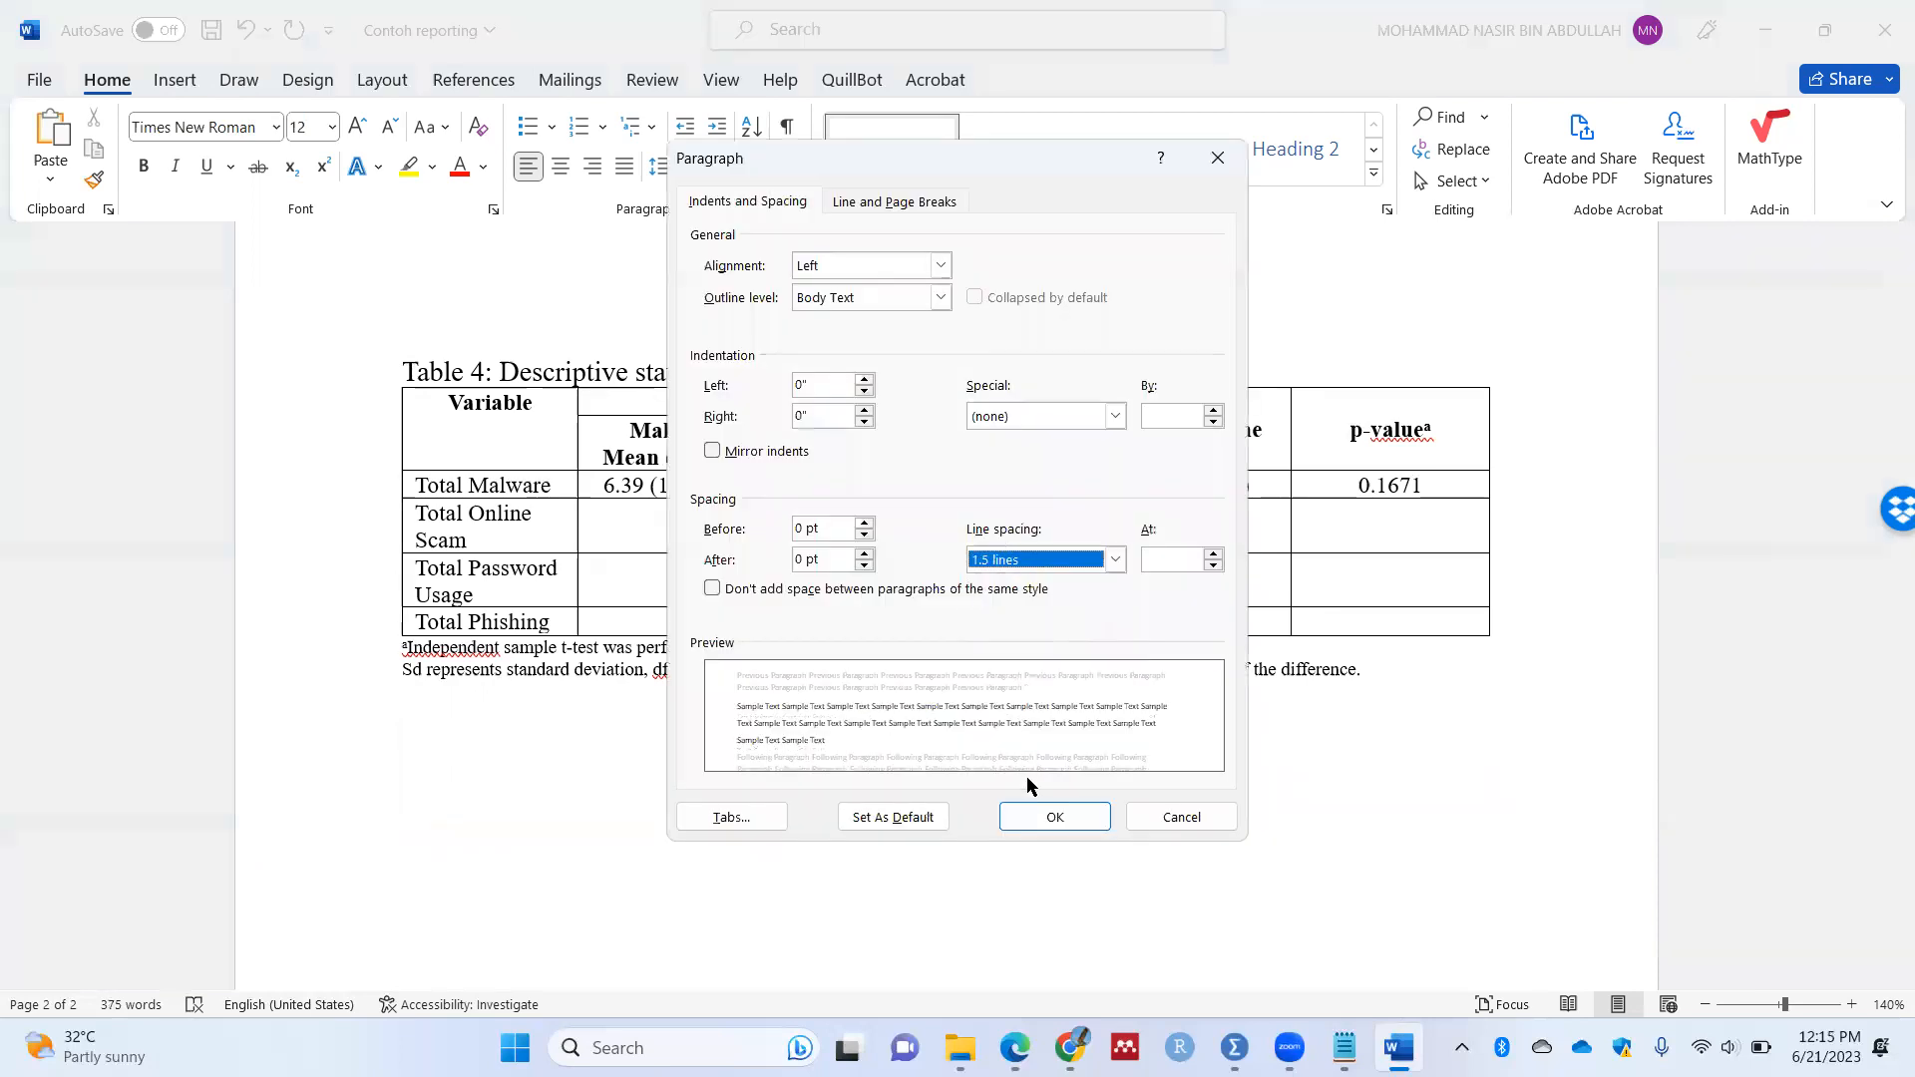
left_click(1040, 818)
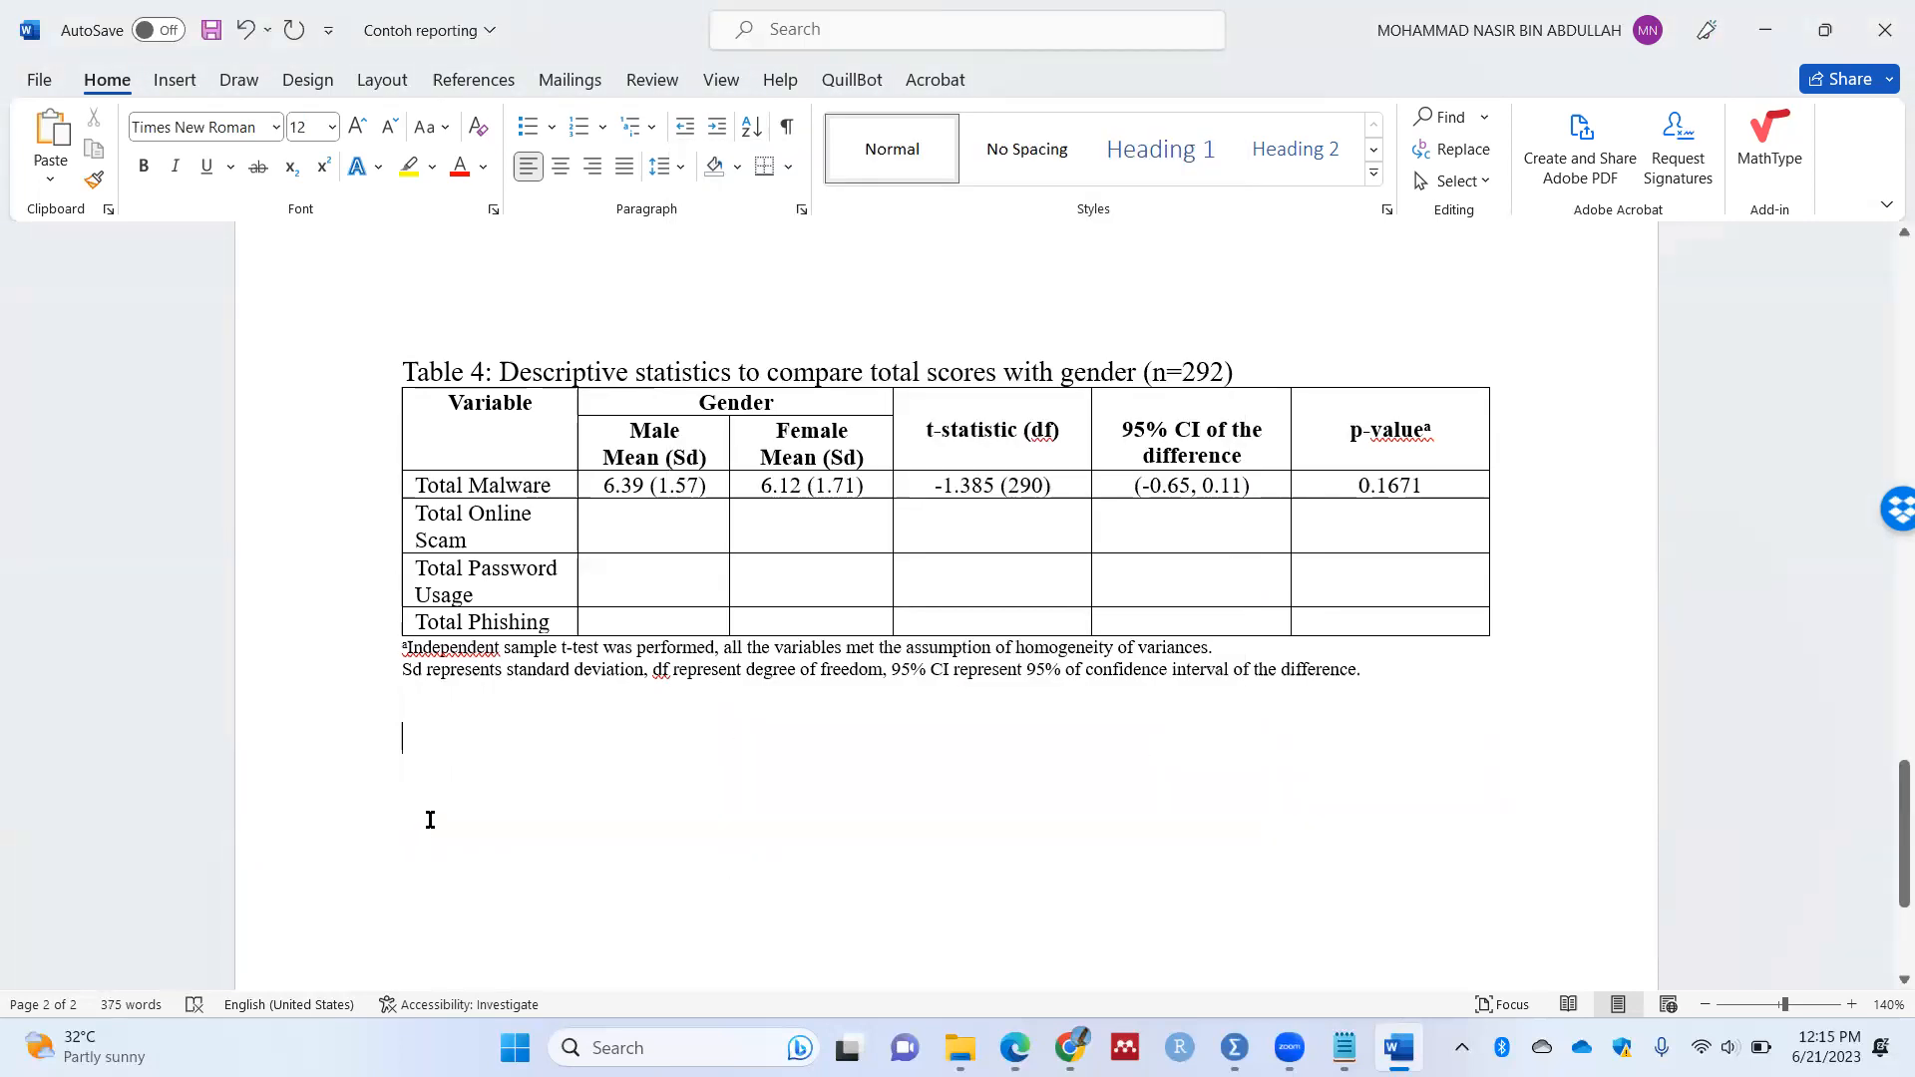
Step: Begin the interpretation paragraph with "Based on Table 4, comparison of mean total score for"
type("Based on Tab")
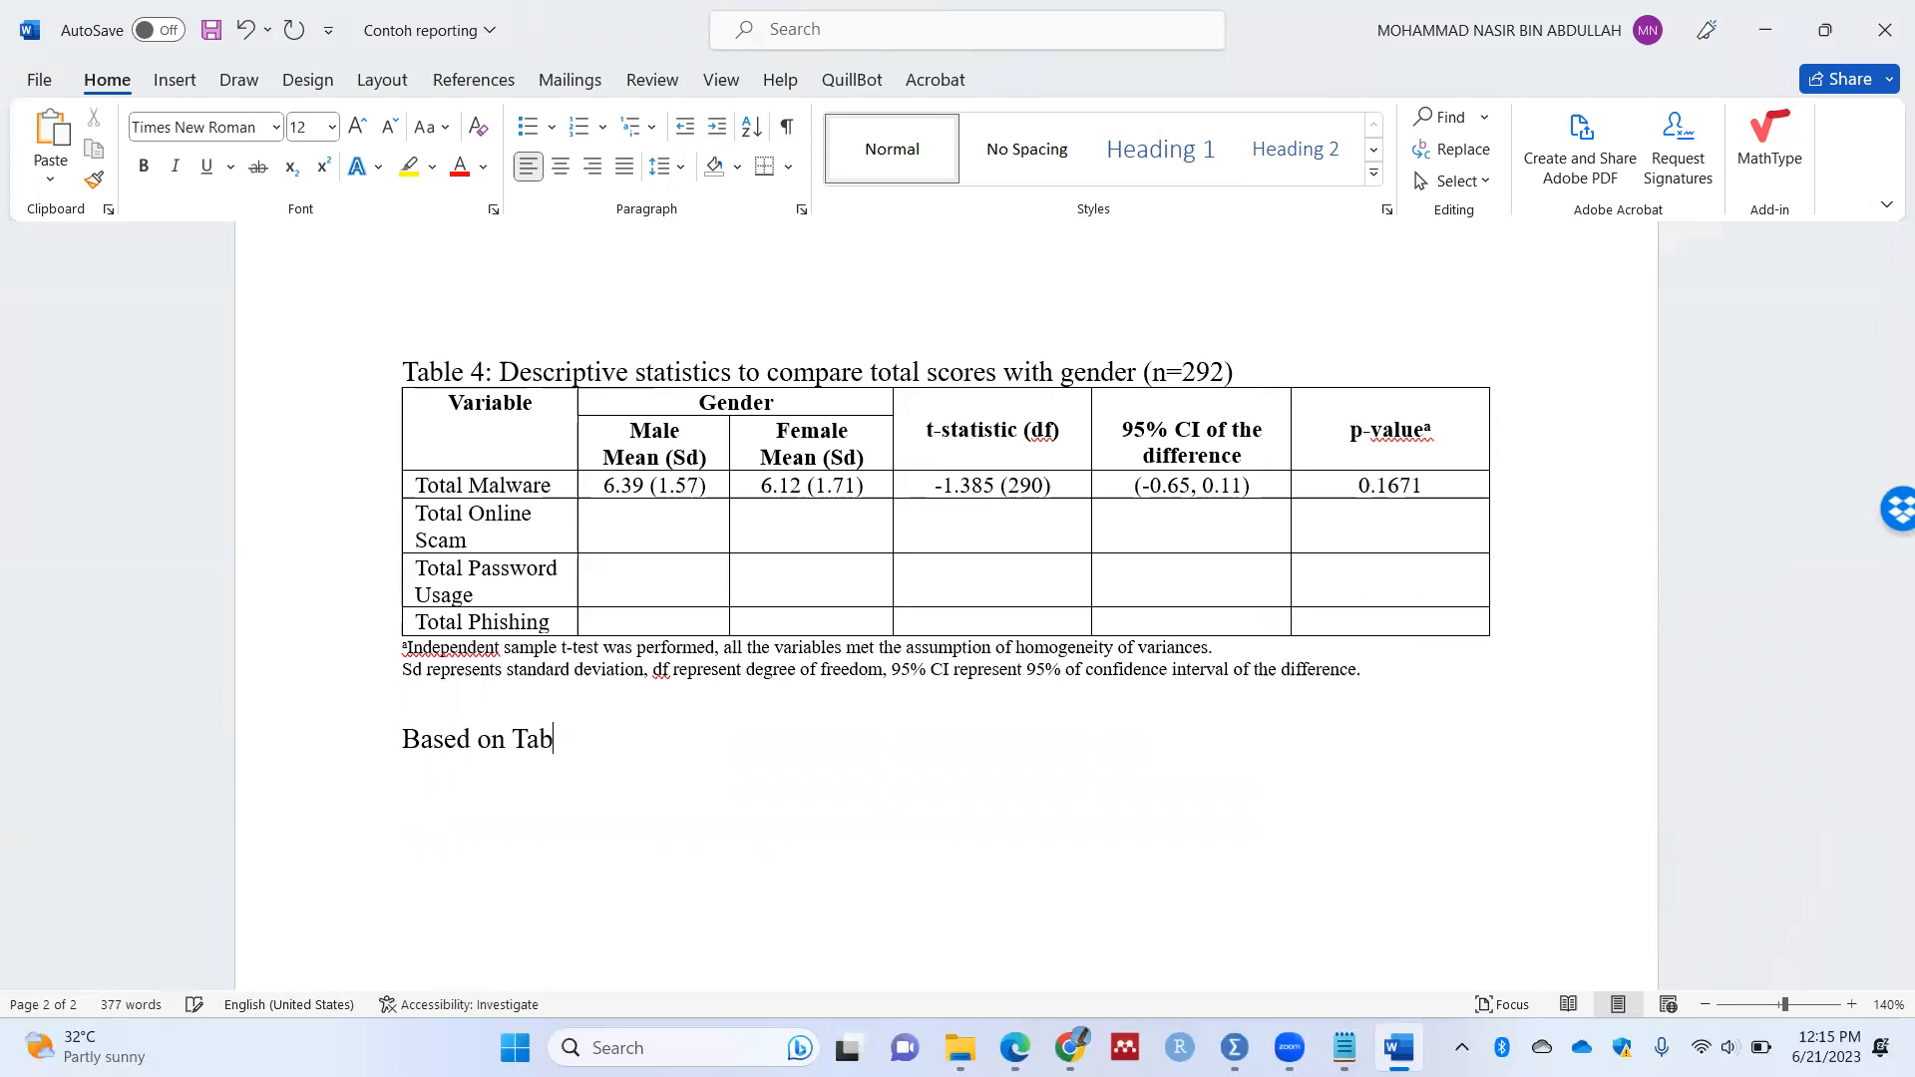
type("le 4, comparison of tota")
type("sc")
key("BackSpace")
key("BackSpace")
key("BackSpace")
key("BackSpace")
key("BackSpace")
key("BackSpace")
key("BackSpace")
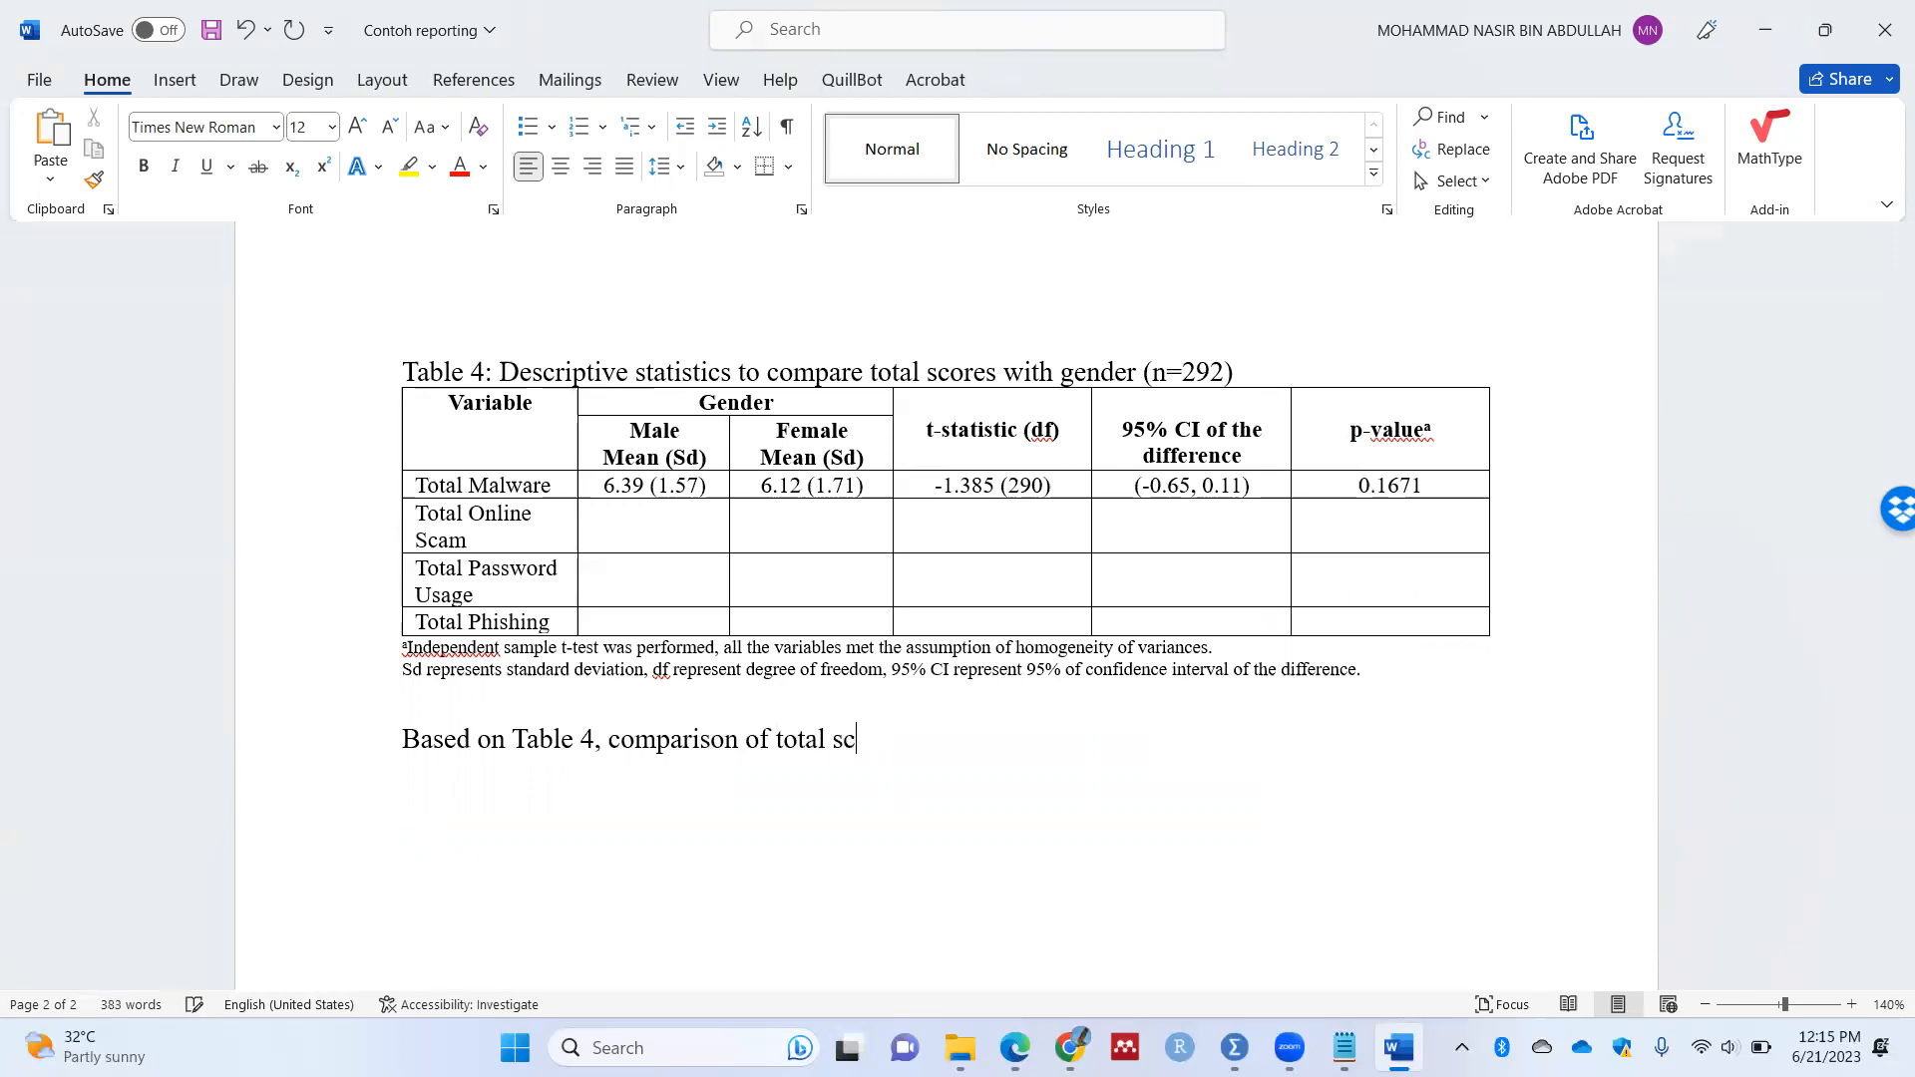
type("total ma")
key("BackSpace")
key("BackSpace")
key("BackSpace")
key("BackSpace")
key("BackSpace")
key("BackSpace")
key("BackSpace")
key("BackSpace")
type("mean total score for ")
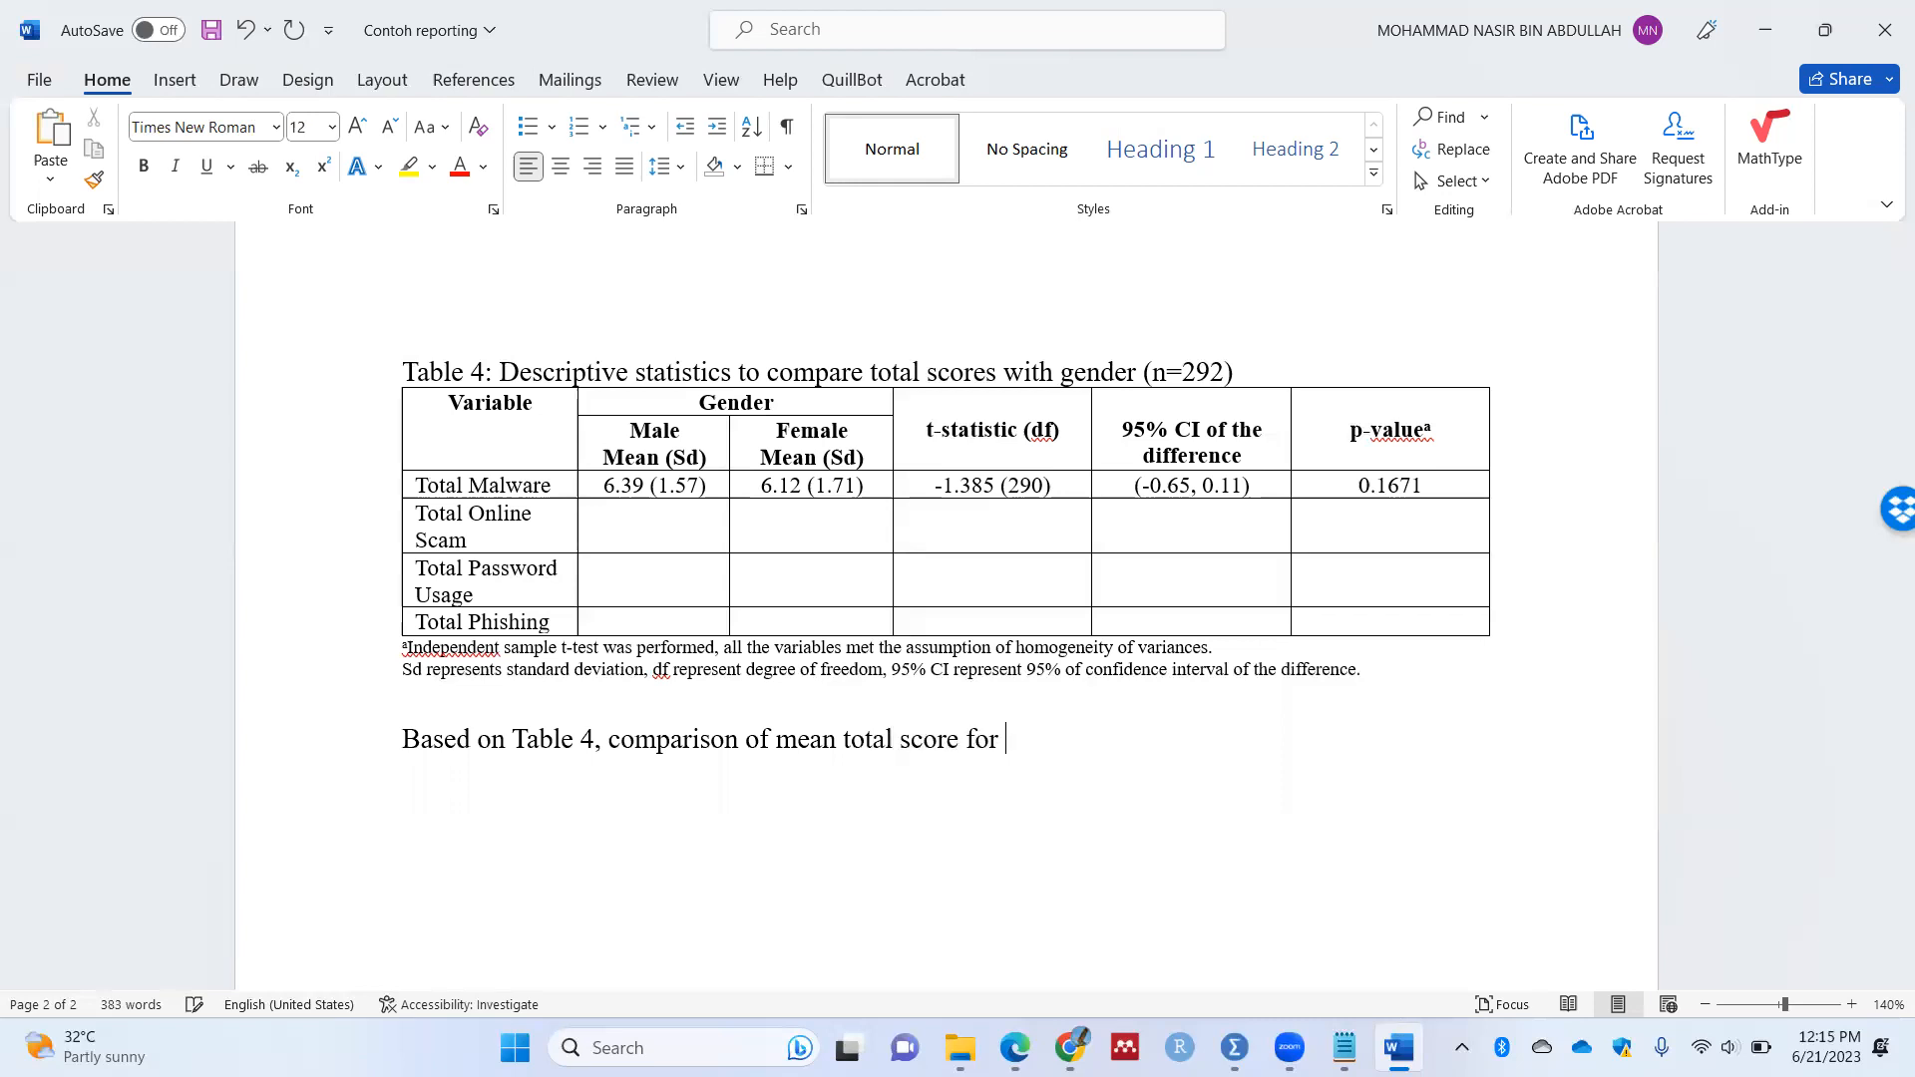
Step: Complete the opening sentence with "Malware was performed to compare between male and female."
type("Mal")
type("s")
key("BackSpace")
type("ware was performe")
key("BackSpace")
key("BackSpace")
type("rmed to compar")
key("BackSpace")
key("BackSpace")
key("BackSpace")
key("BackSpace")
key("BackSpace")
key("BackSpace")
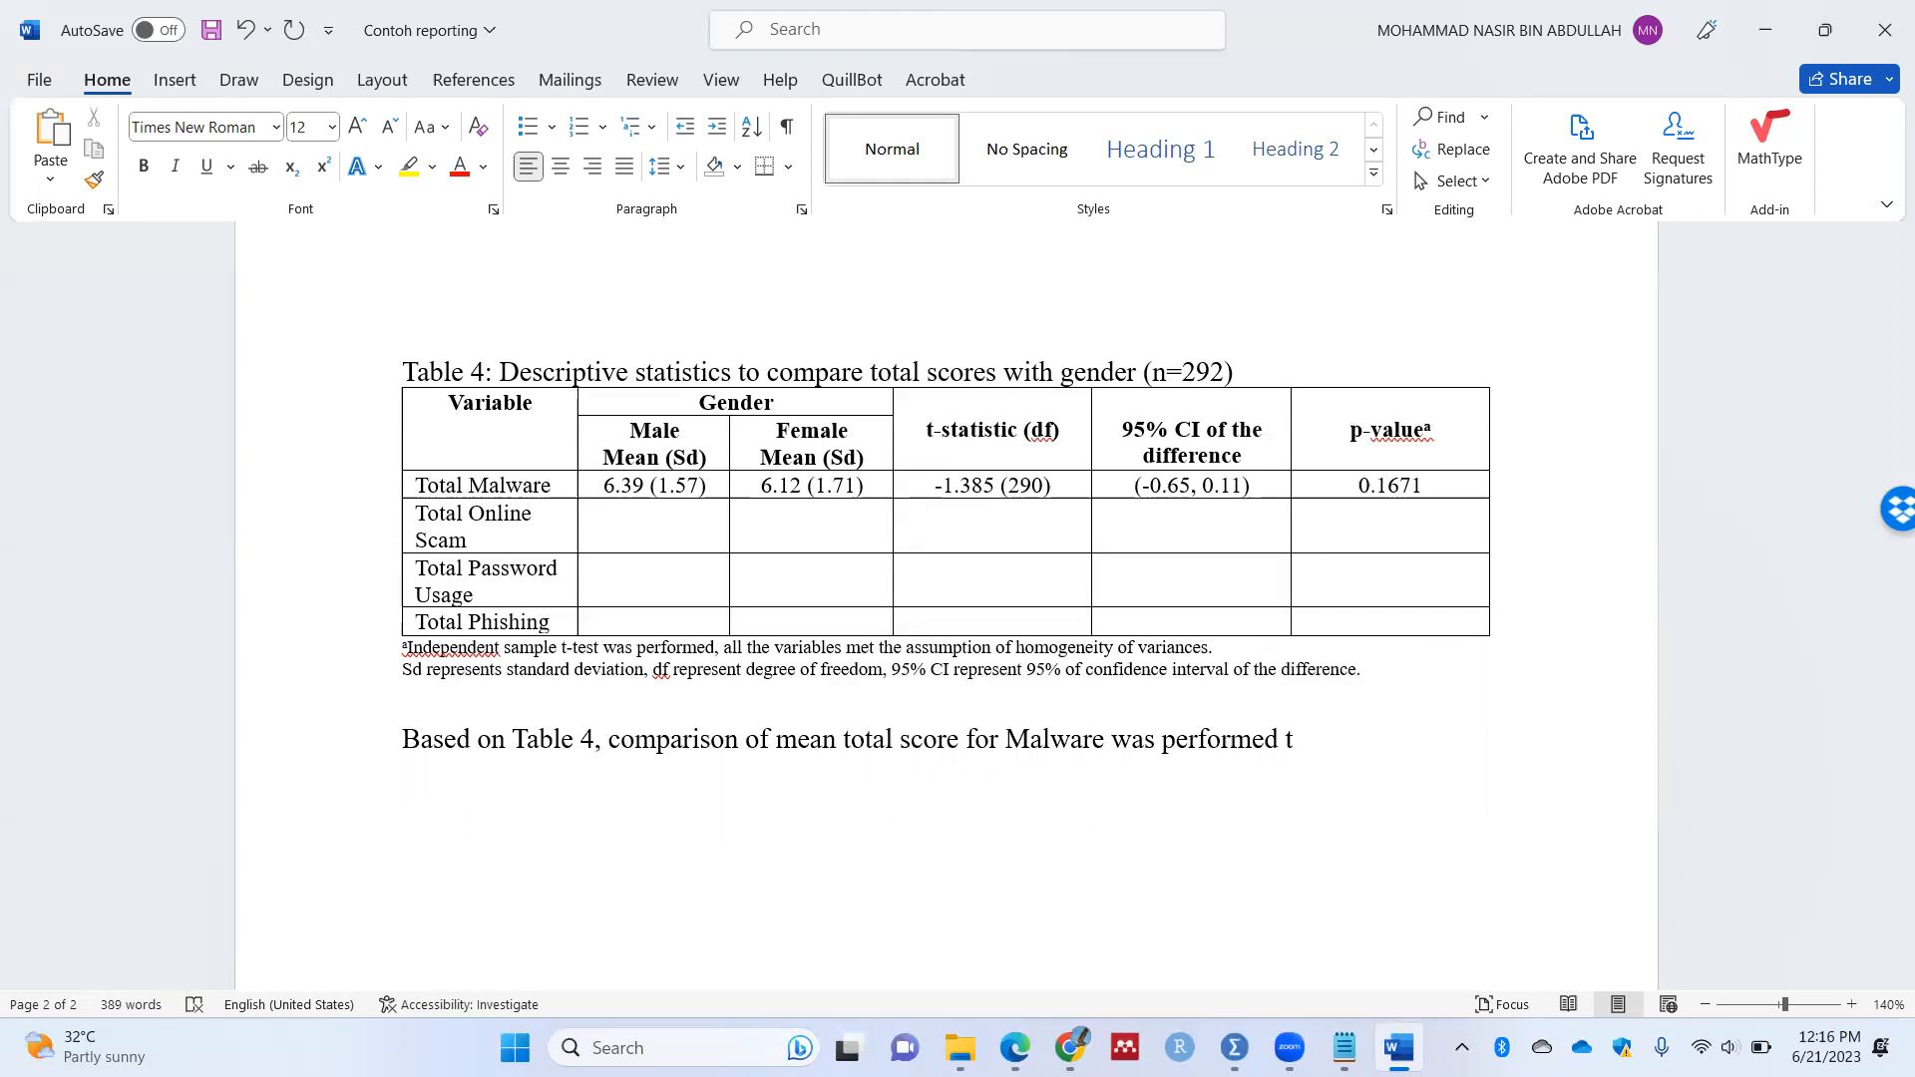
type("o")
type(" find")
key("BackSpace")
key("BackSpace")
key("BackSpace")
key("BackSpace")
type("compare")
type(" between ")
type("mal")
key("BackSpace")
key("BackSpace")
type("ale and female")
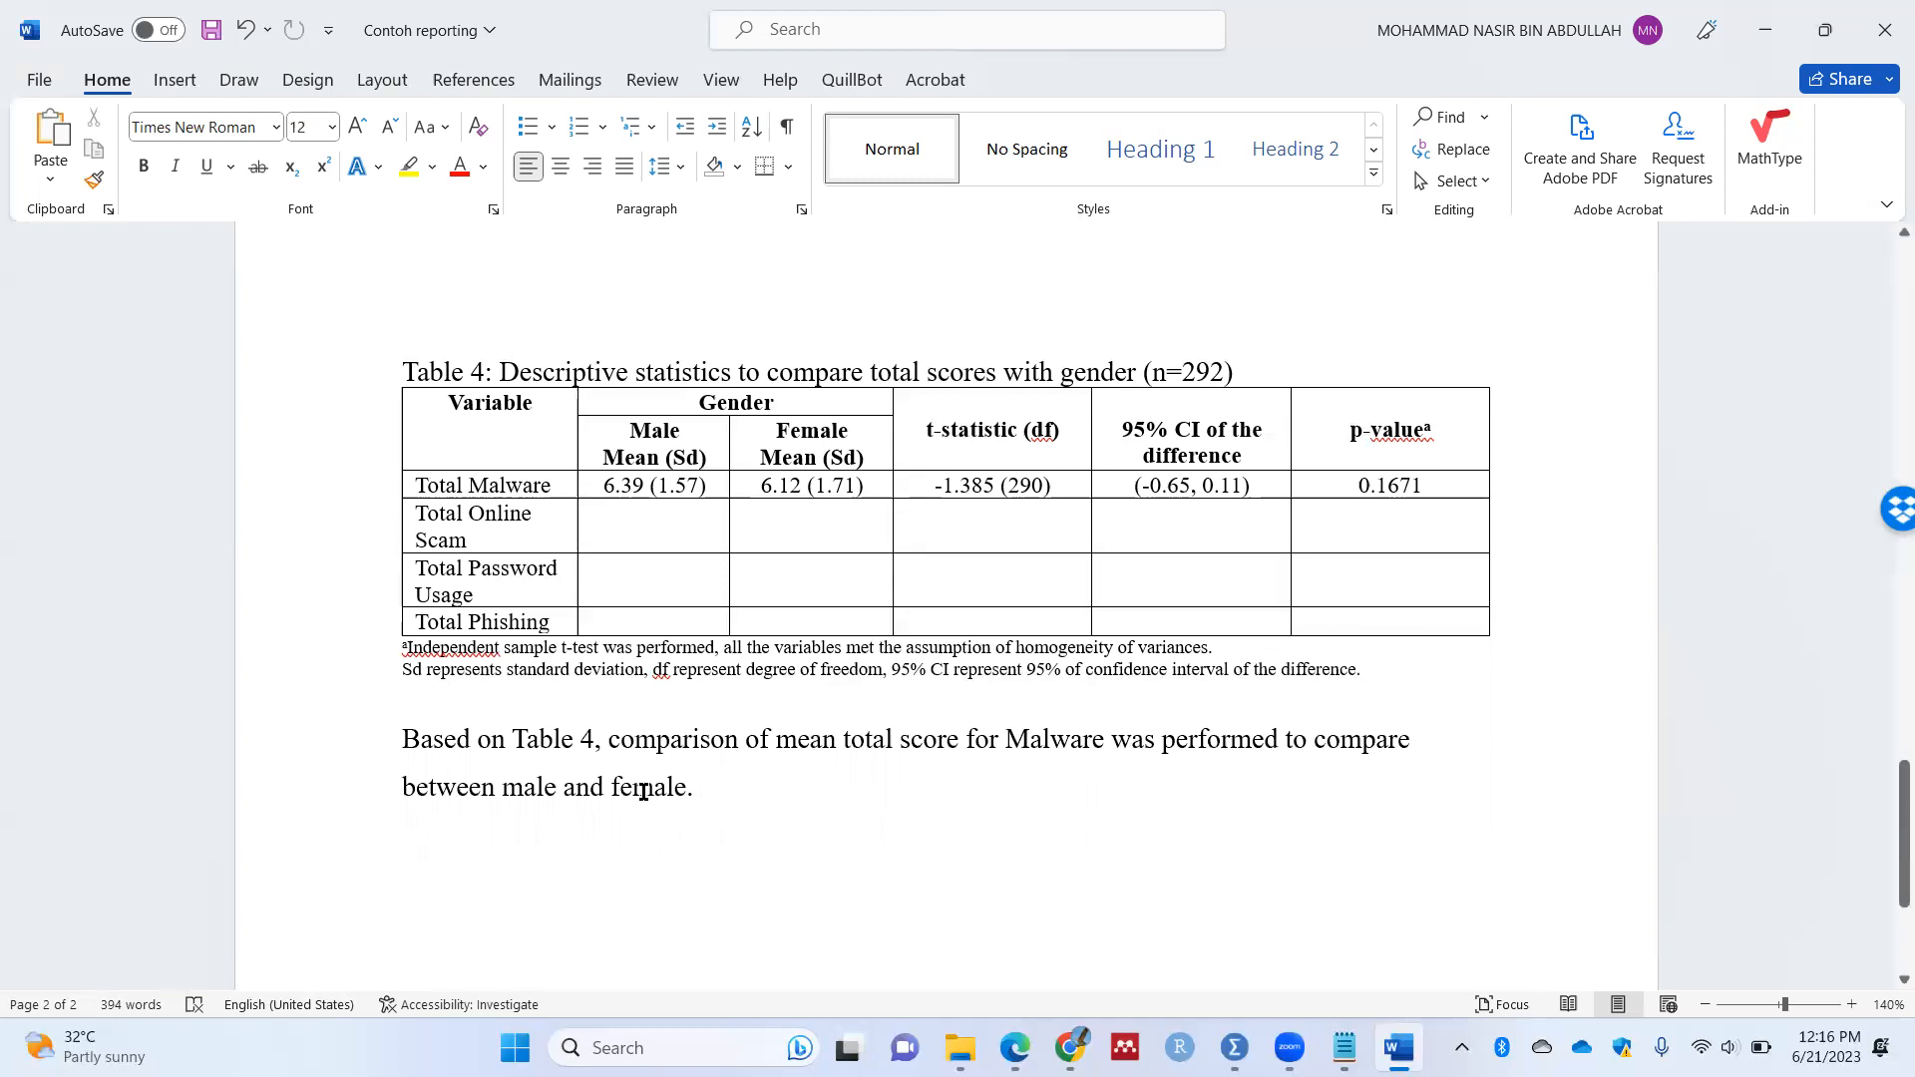
Step: Remove "for Malware" from the opening sentence of the interpretation paragraph
left_click_drag(698, 793, 968, 760)
left_click(1021, 771)
left_click_drag(1111, 738, 966, 753)
key("BackSpace")
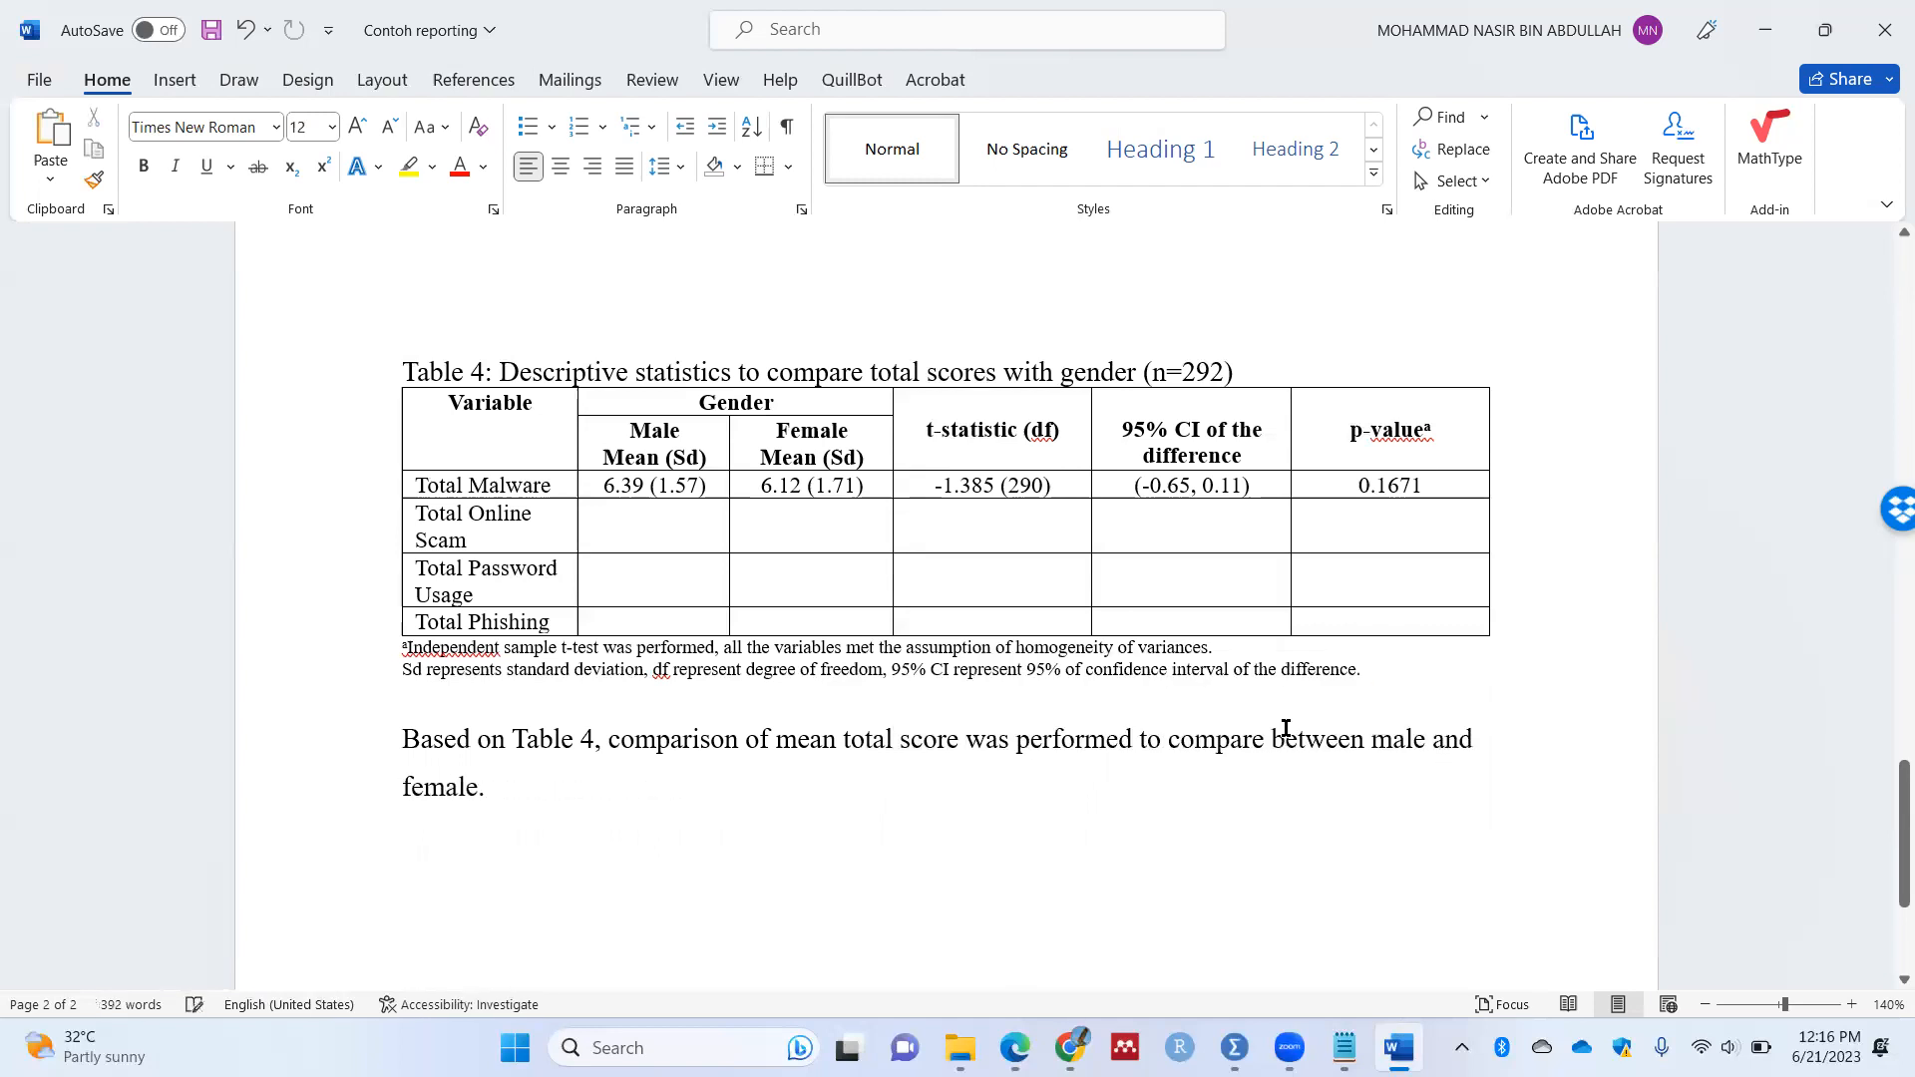
Step: Add a second sentence beginning "For mean total malware, there were no significance difference between male and female"
left_click(666, 793)
type("For ")
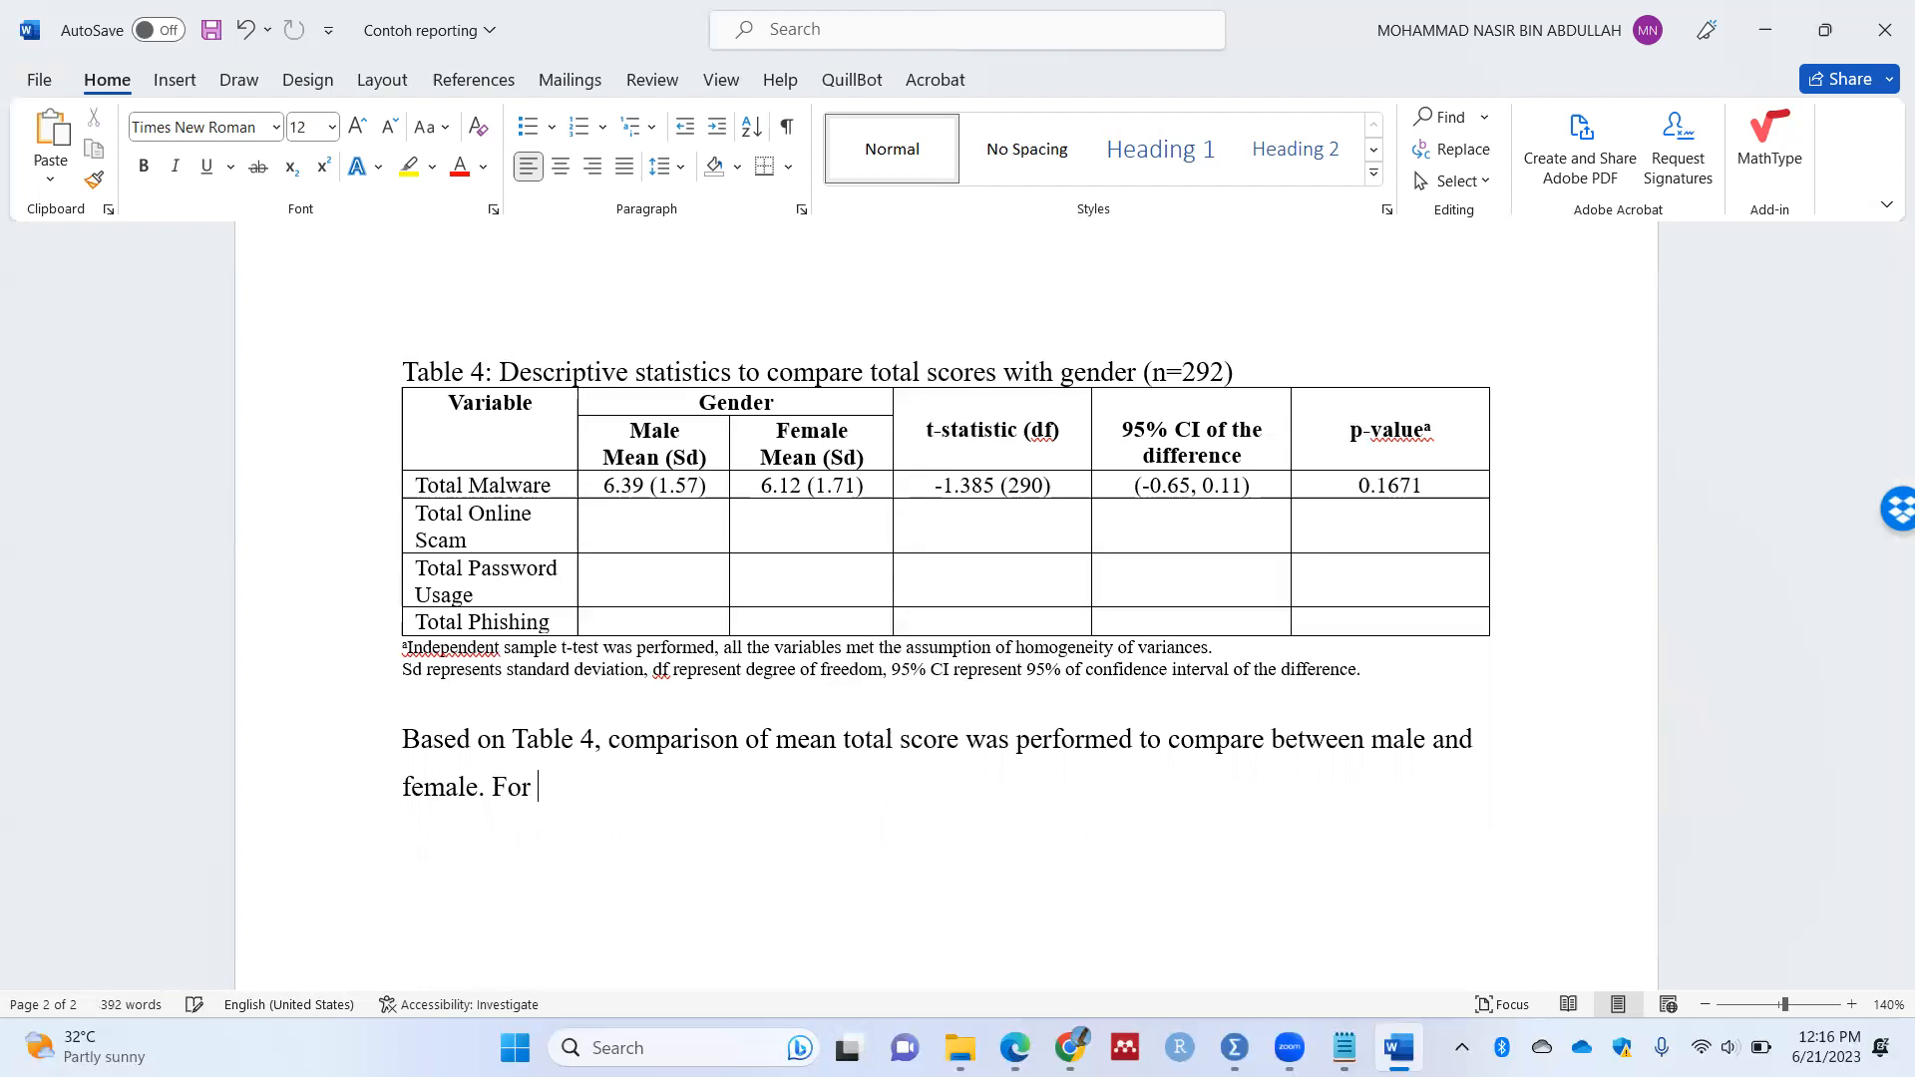
type("mean total malware, there ar")
key("BackSpace")
type("were no sig")
type("nficnace")
key("BackSpace")
key("BackSpace")
key("BackSpace")
key("BackSpace")
key("BackSpace")
type("ance ")
type("difference")
type(" between ma")
type("le and fema")
type("le ")
Step: Finish the second sentence with "since the p-value of independent t-test was more than 0.05."
type("sinc")
key("BackSpace")
type("nce the p")
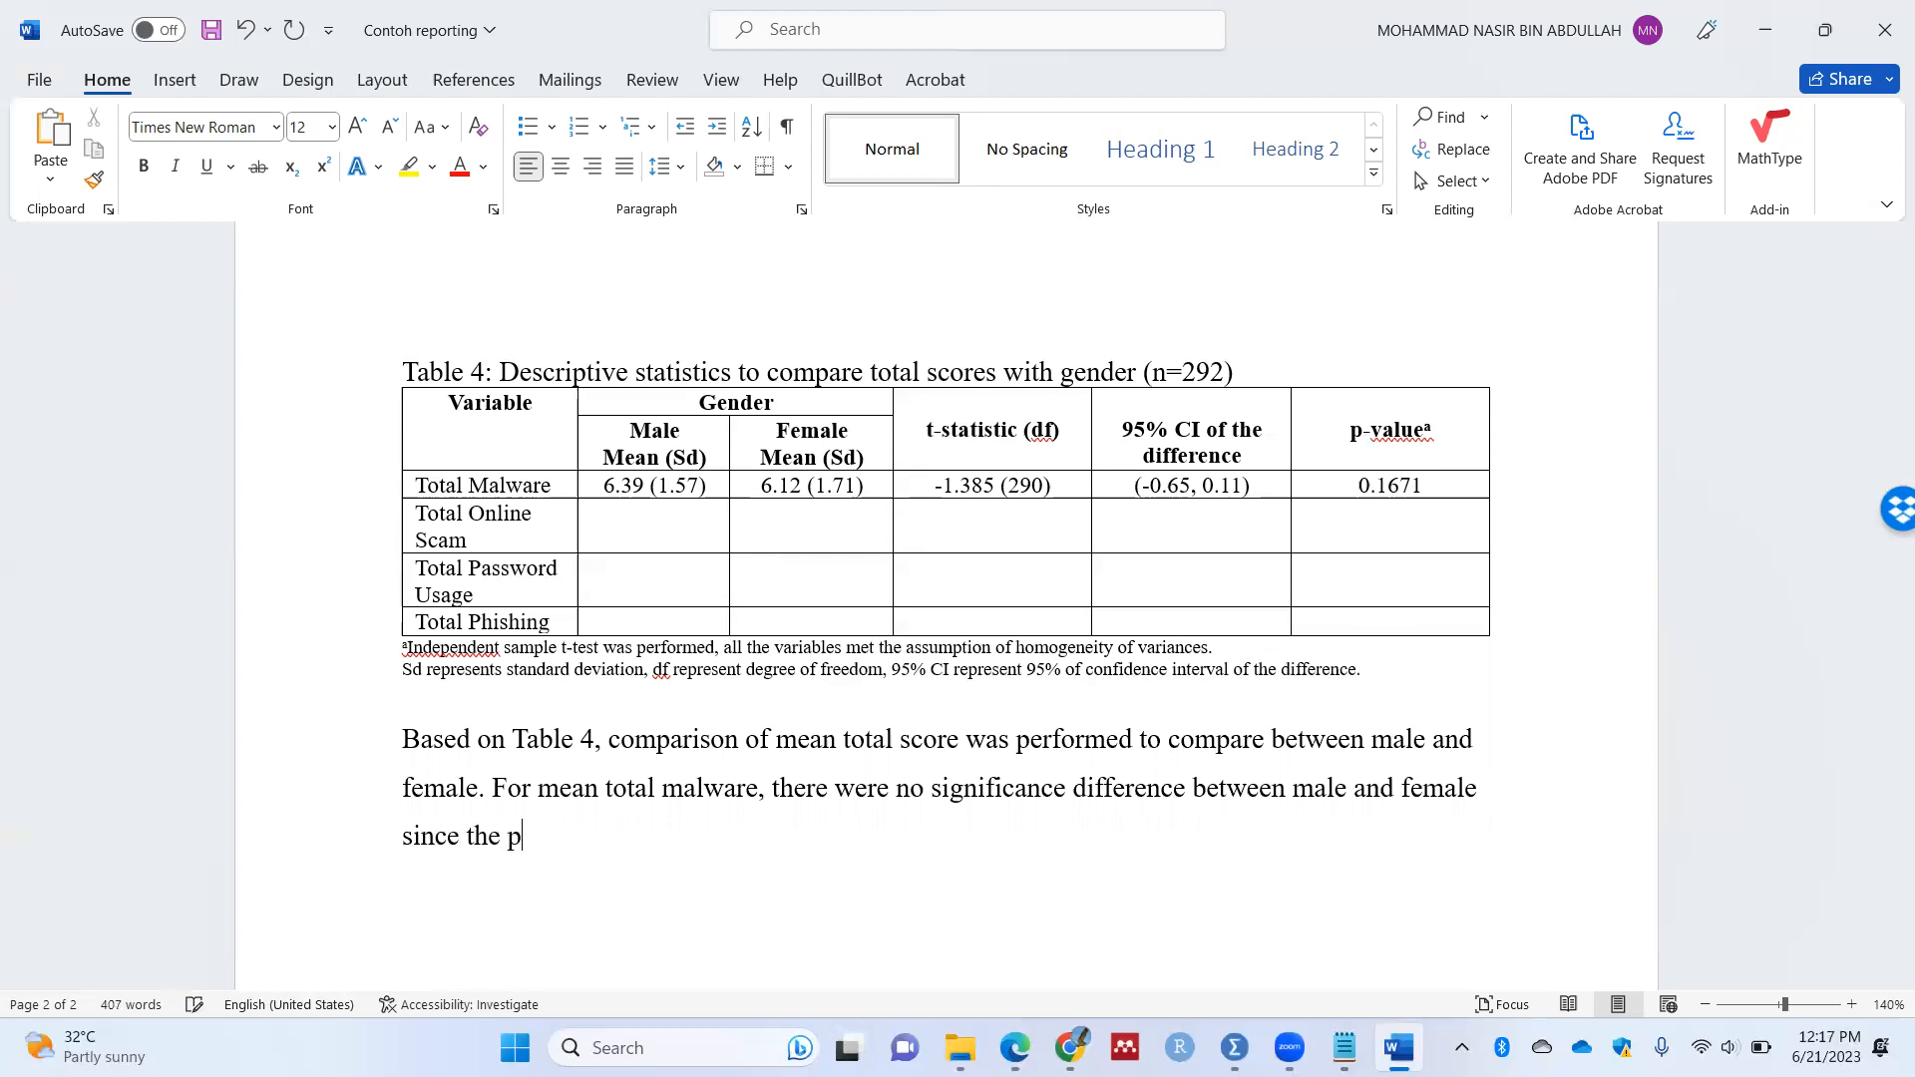
type("-value of infep")
key("BackSpace")
key("BackSpace")
key("BackSpace")
type("dependent ")
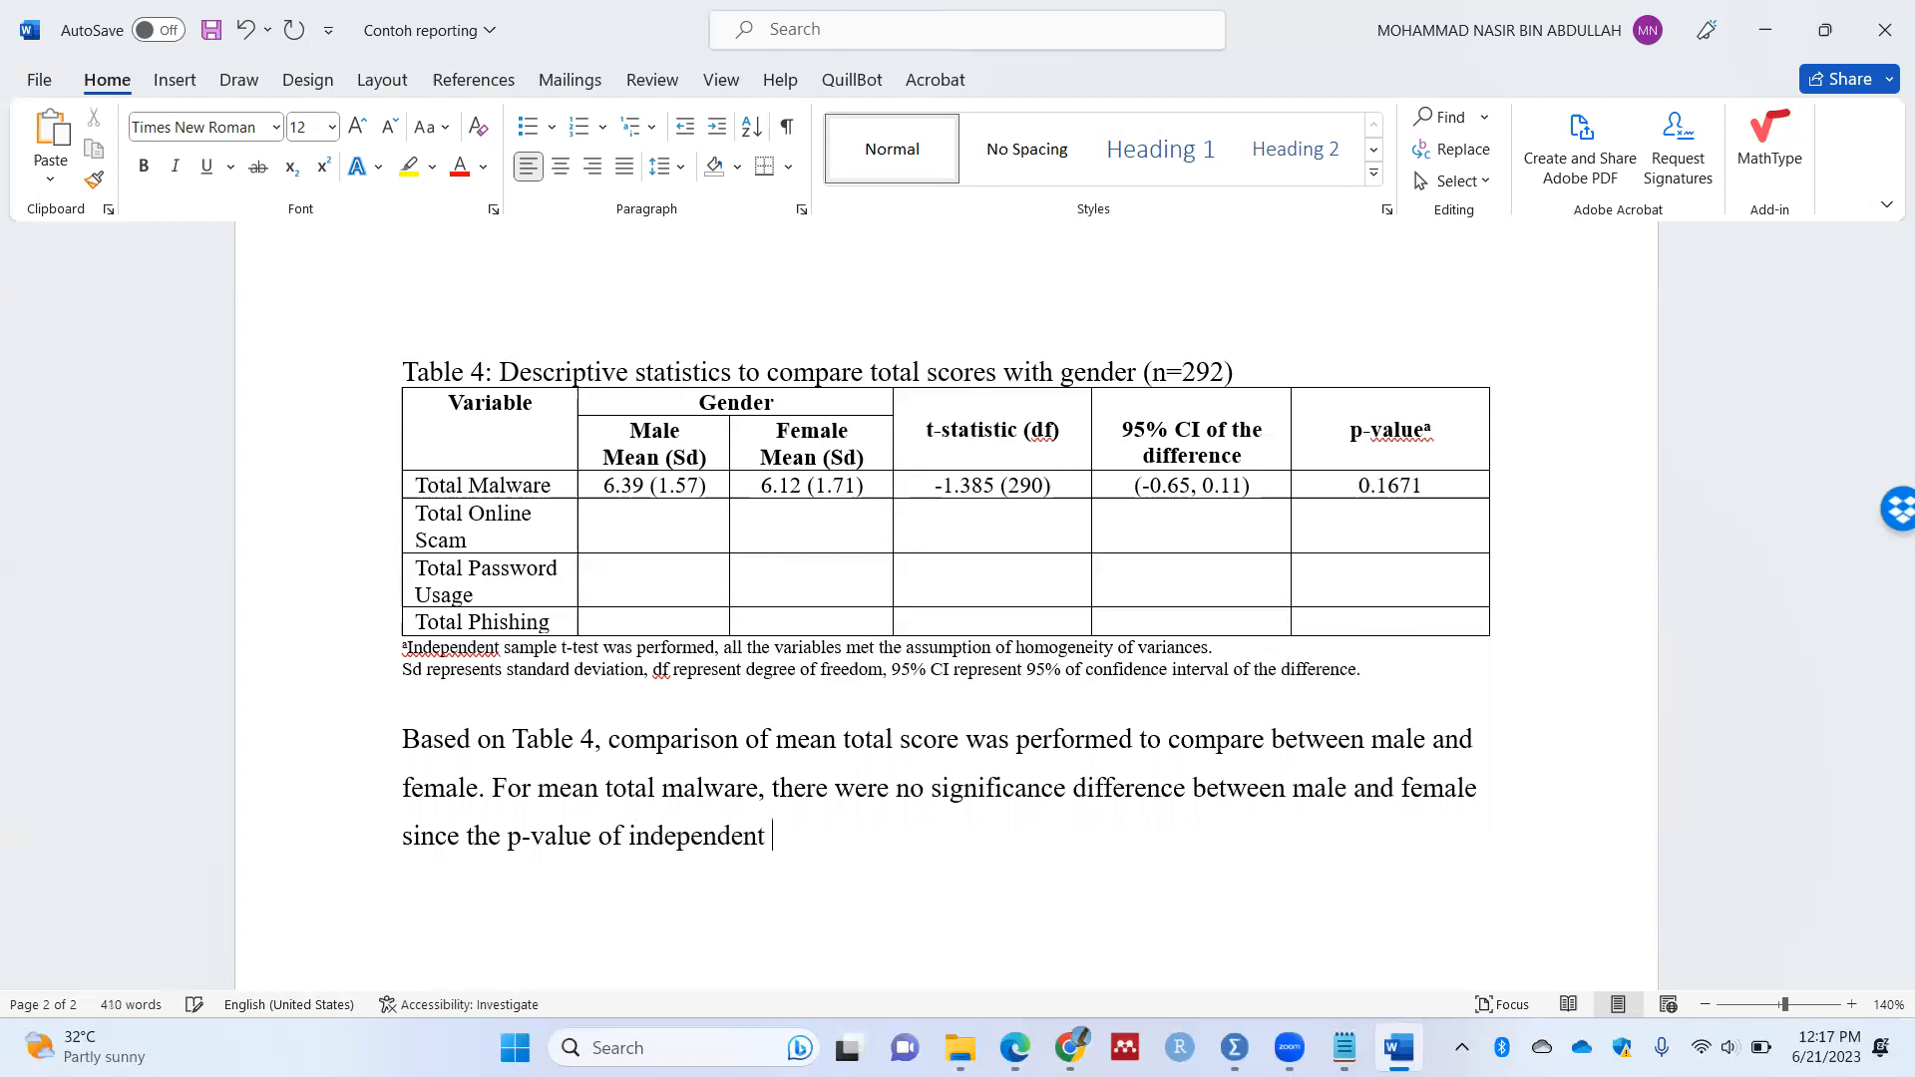
type("t-test was more t")
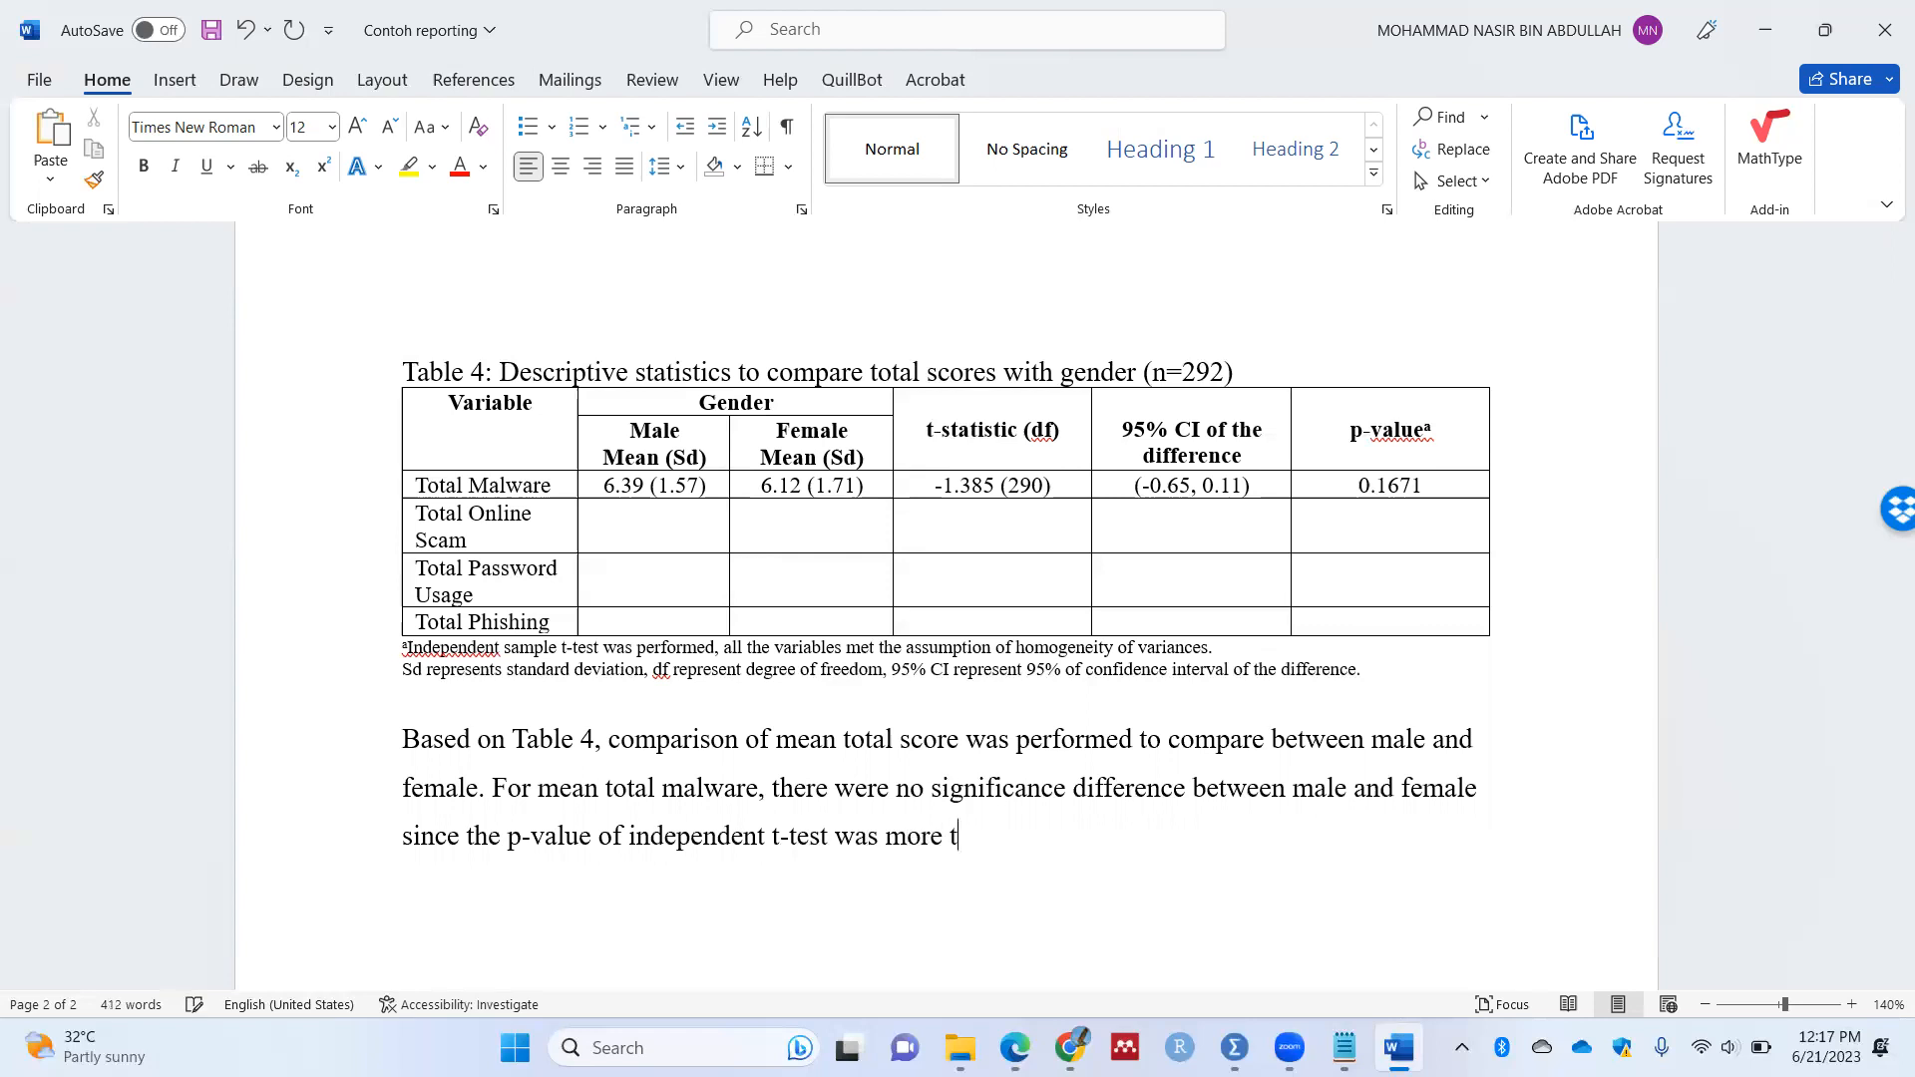
type("han 0.05.")
Step: Insert the male statistics "[mean(sd) : 6.39 (1.57)]" after "male" in the second sentence
left_click(1348, 788)
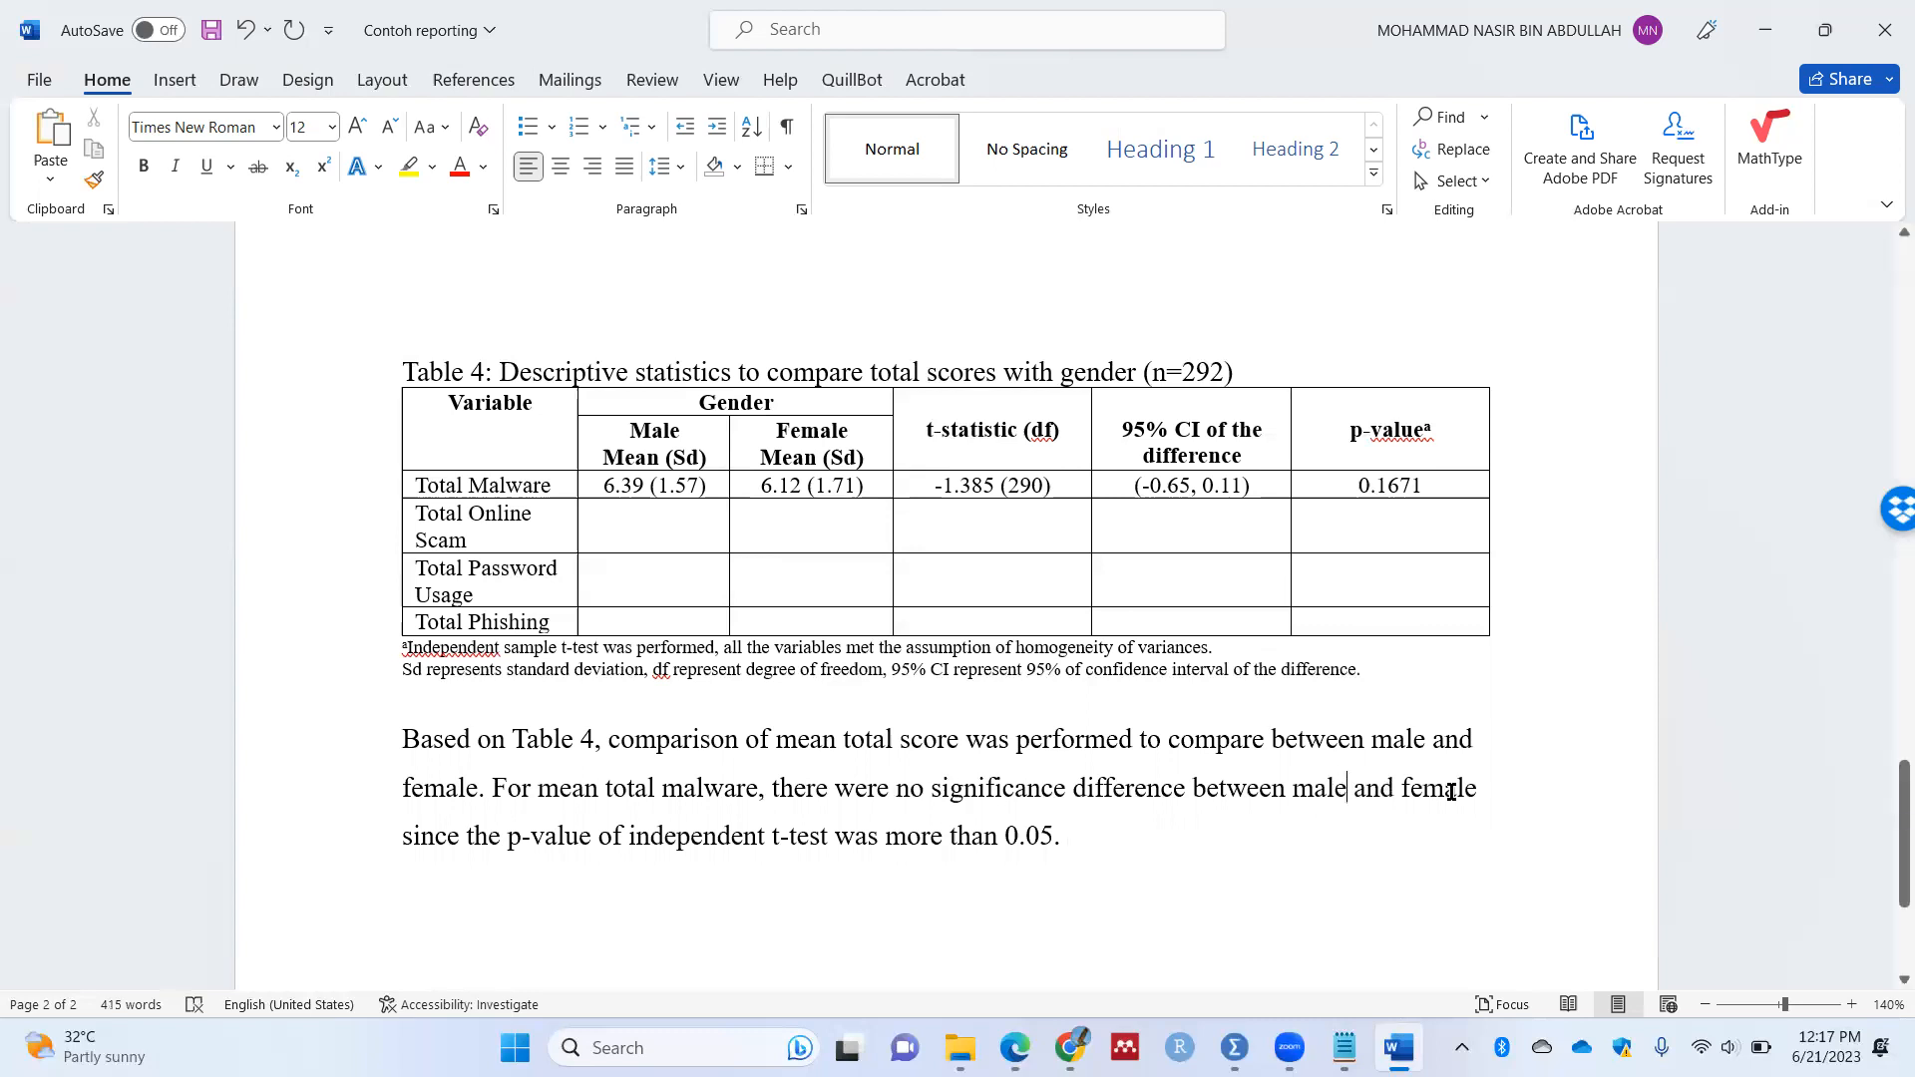
type("(mean ")
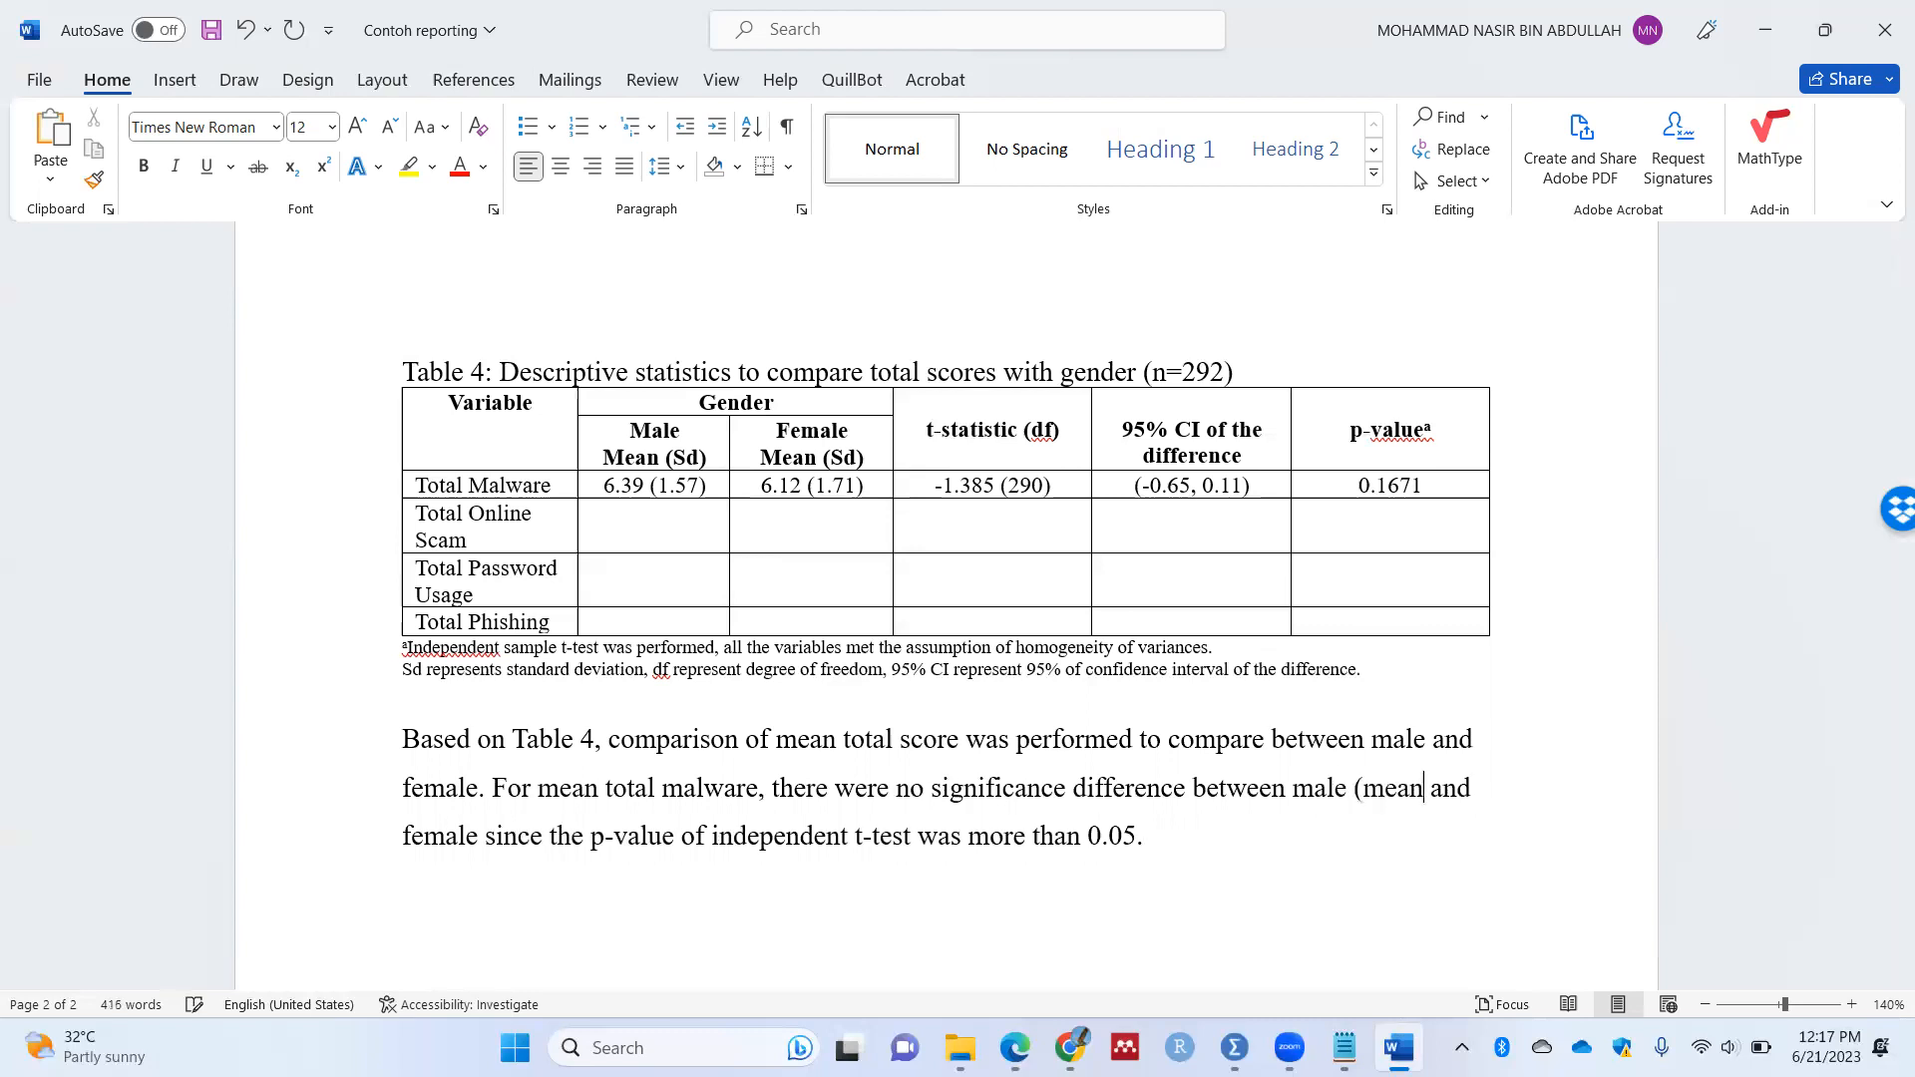
type("(")
type(")")
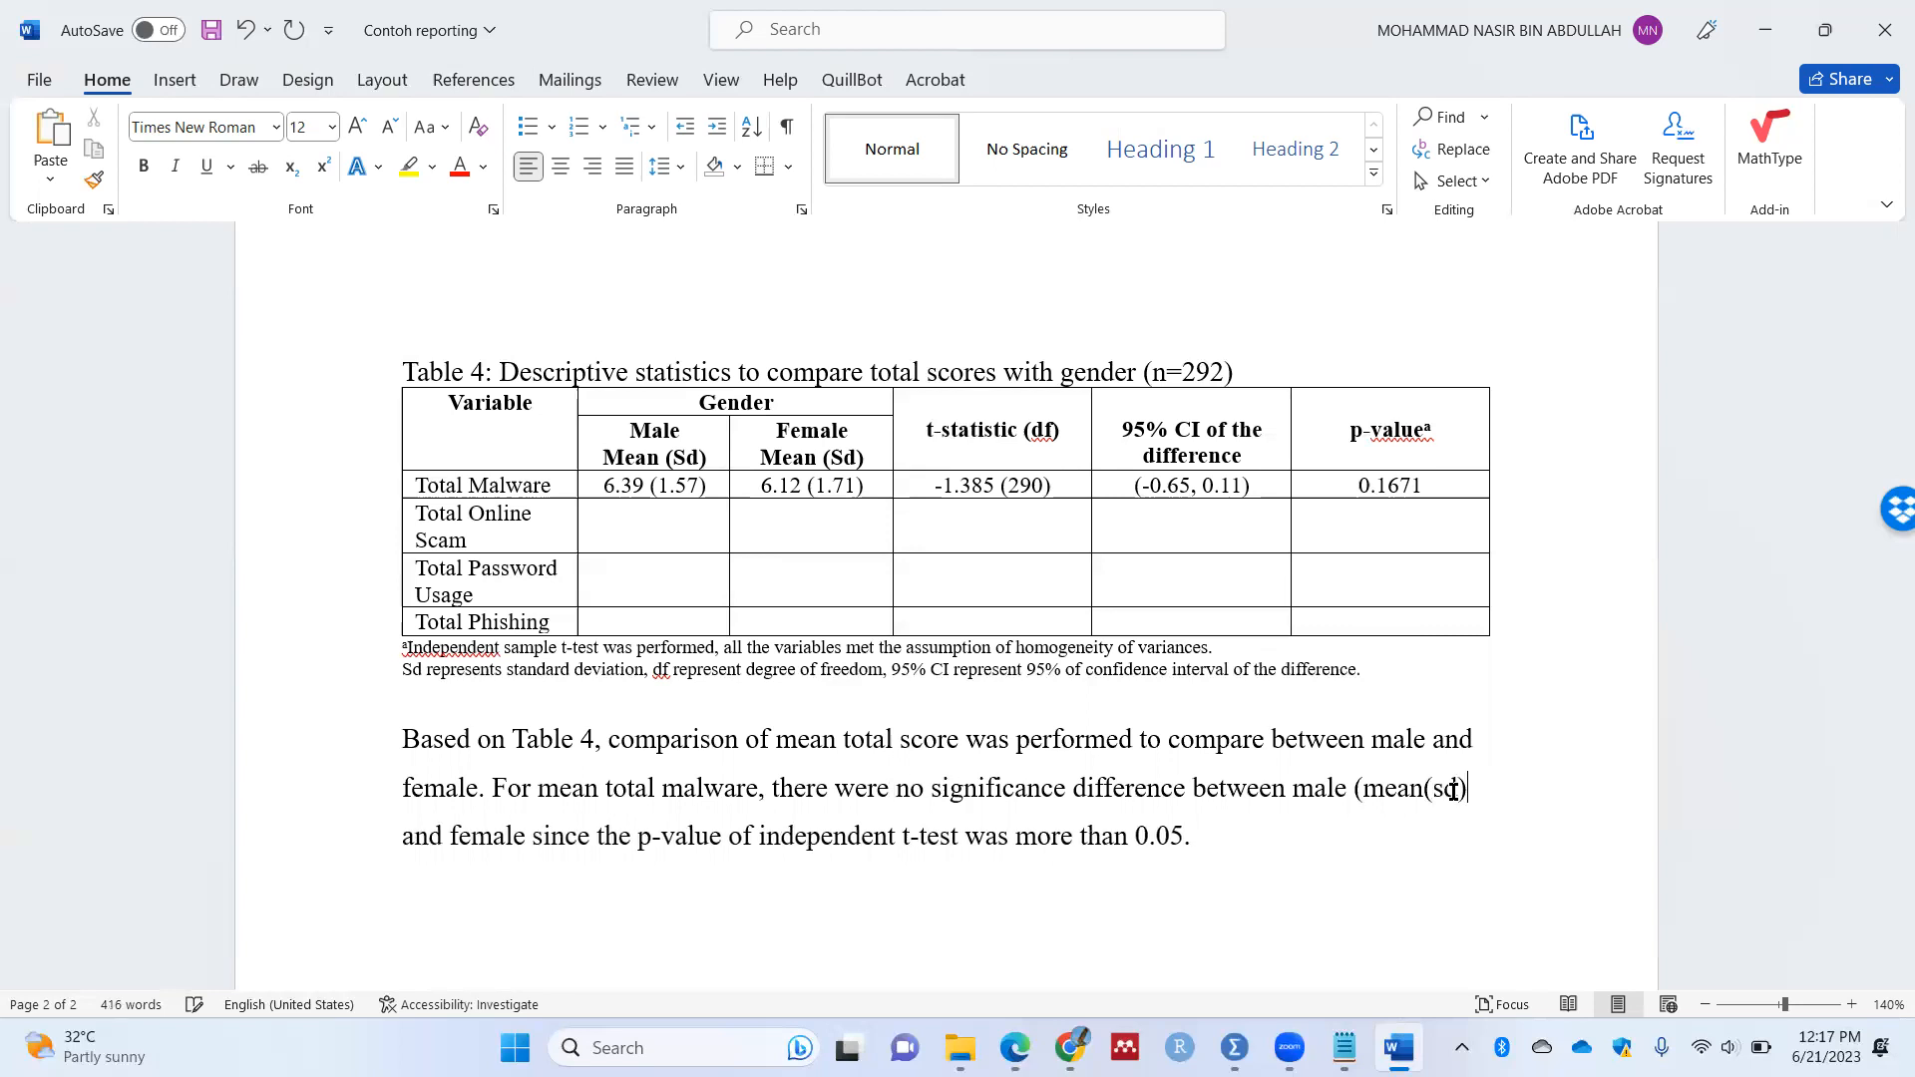
type(" =")
key("BackSpace")
key("BackSpace")
type(": ")
type("6.39")
type(" ( ")
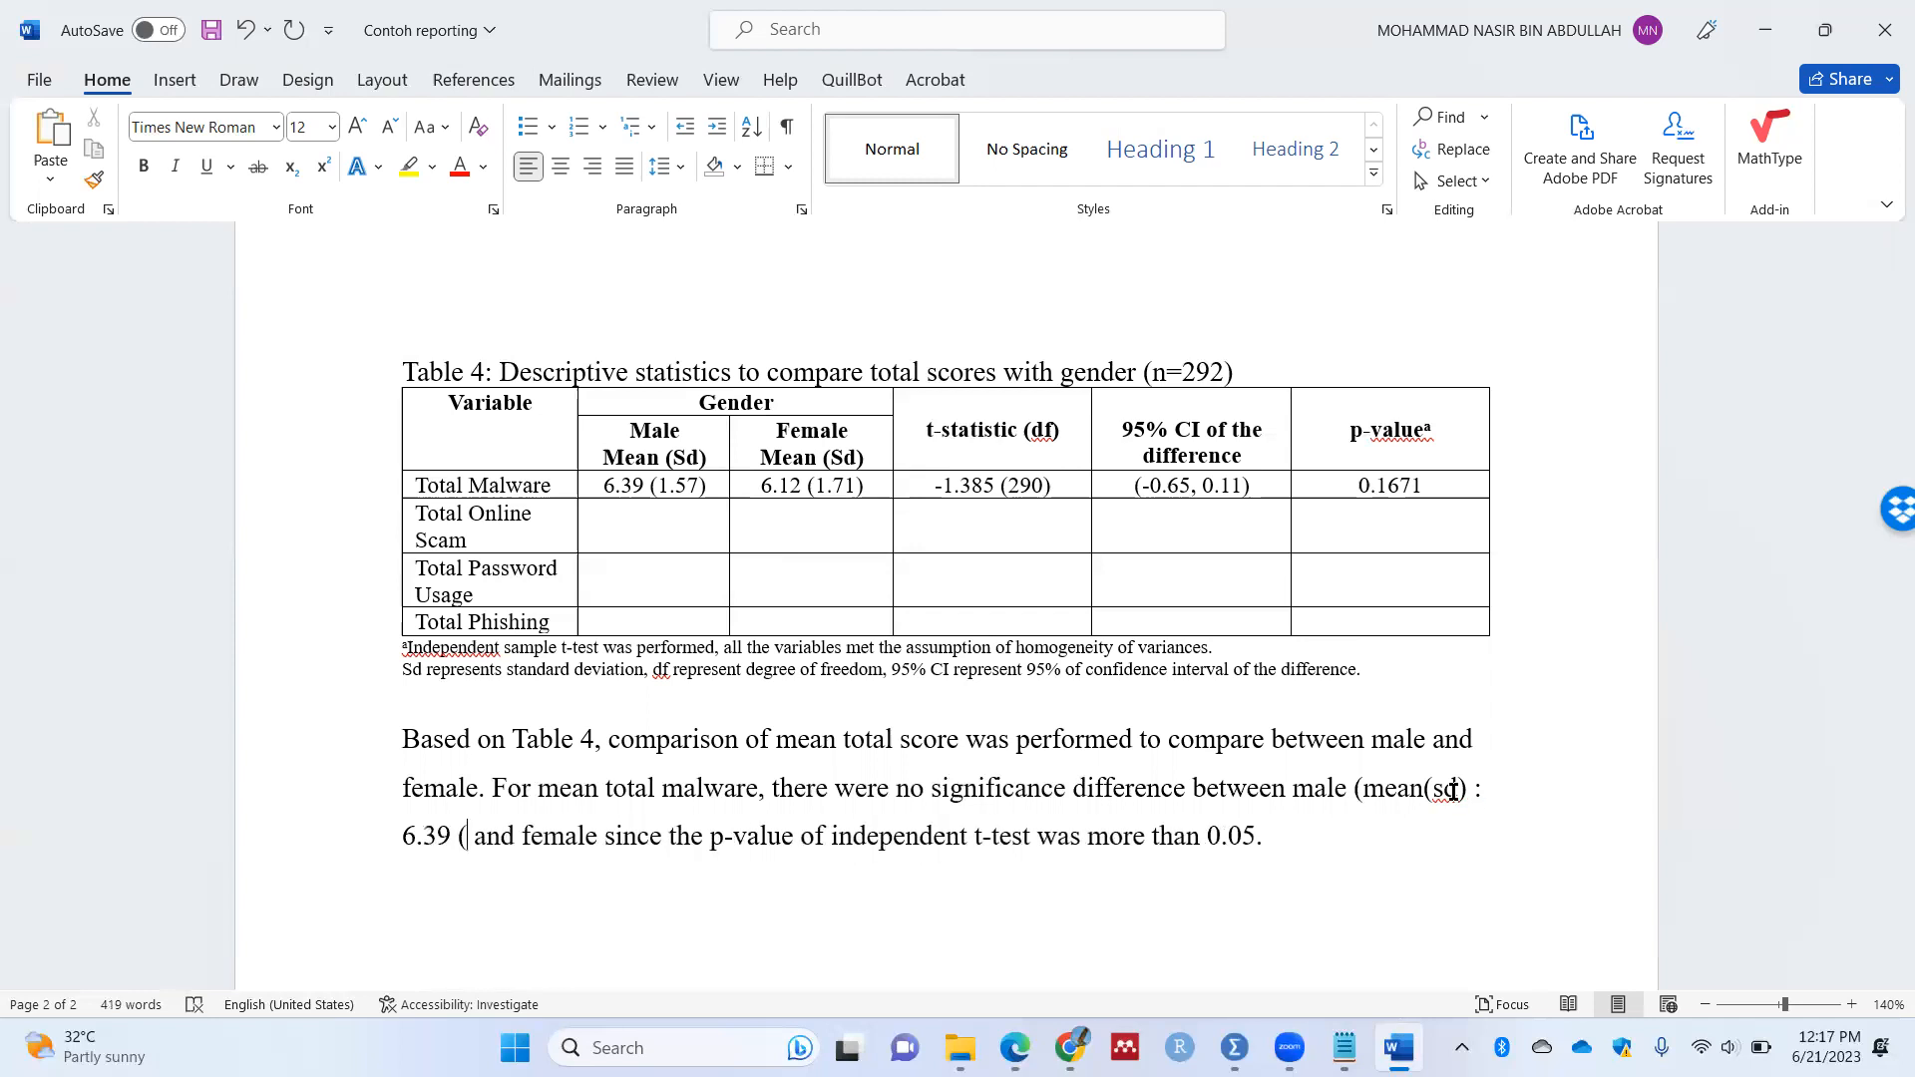
type("1.57)")
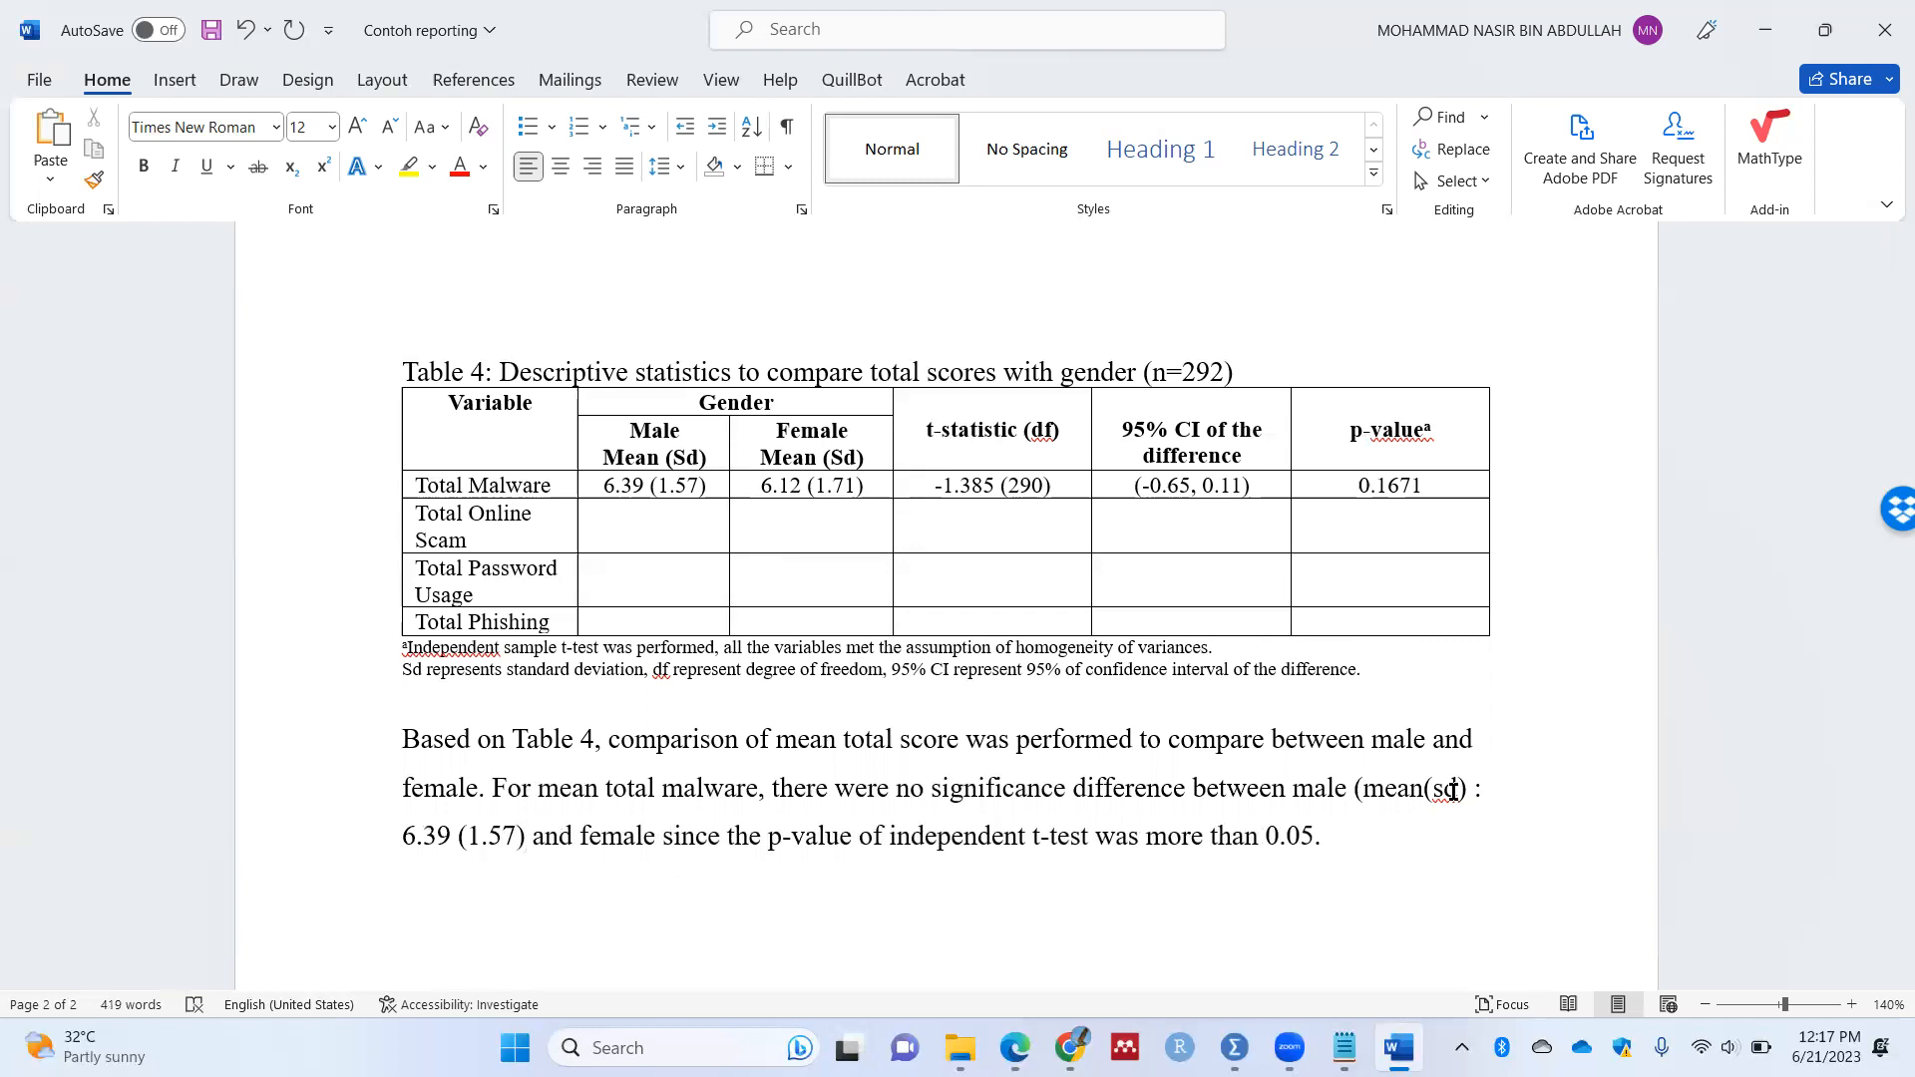
type("]")
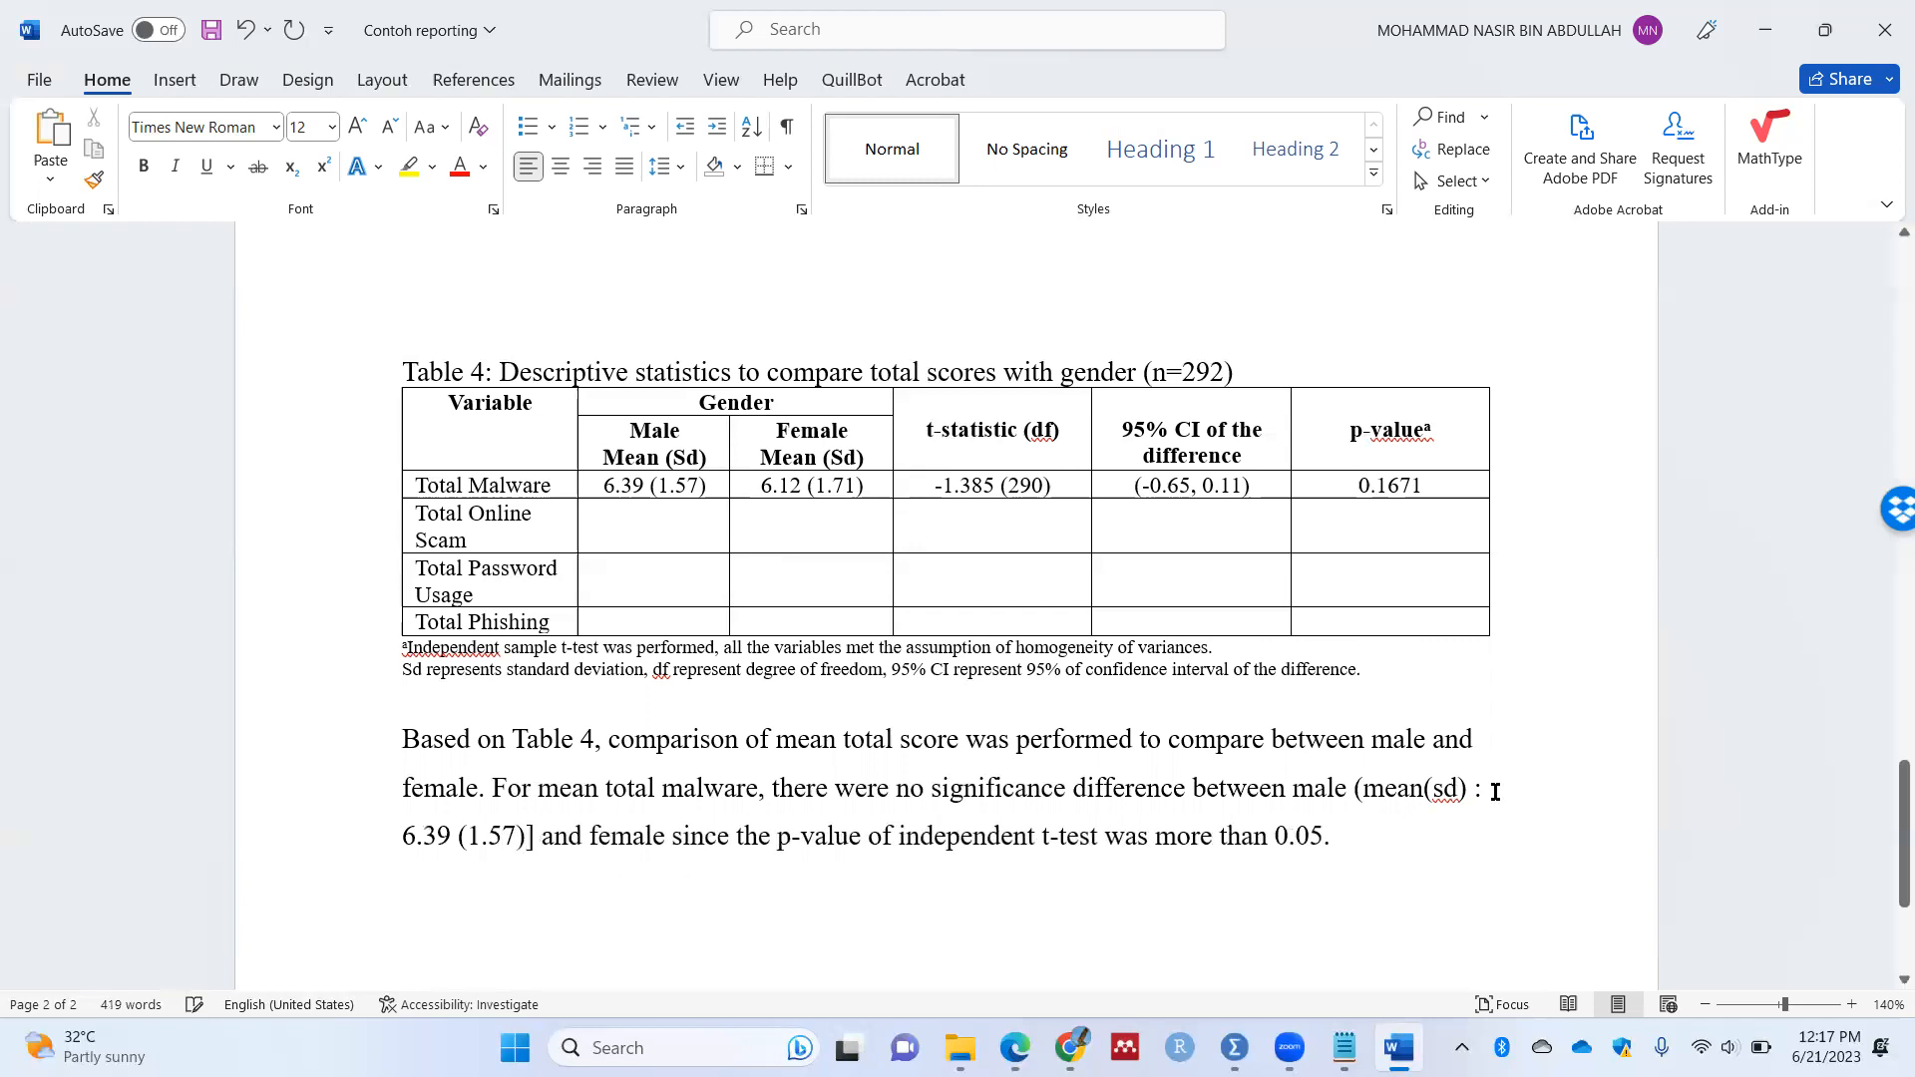
left_click(1363, 788)
key("BackSpace")
type("[")
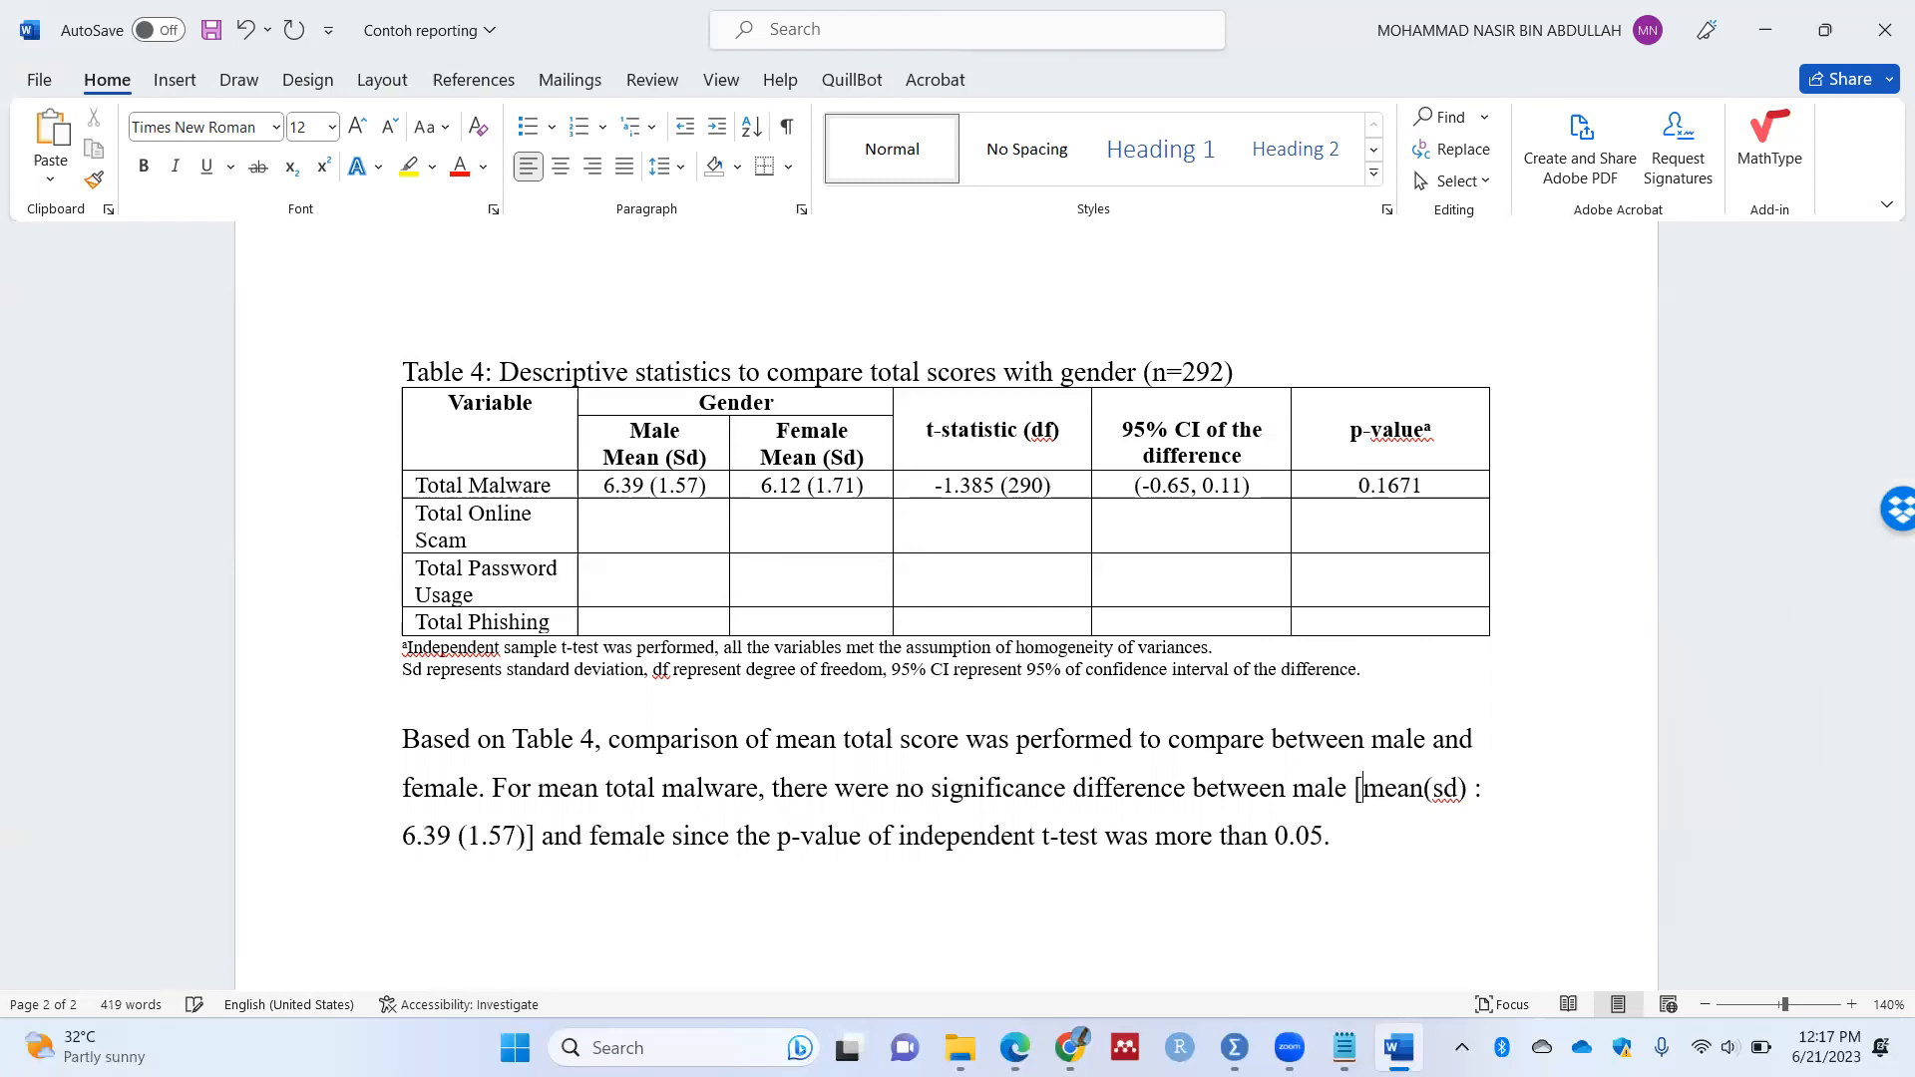
Step: Insert the female statistics "[mean(sd): 6.12(1.71)]" after "female" in the second sentence
left_click(667, 814)
type("[mean(sd)")
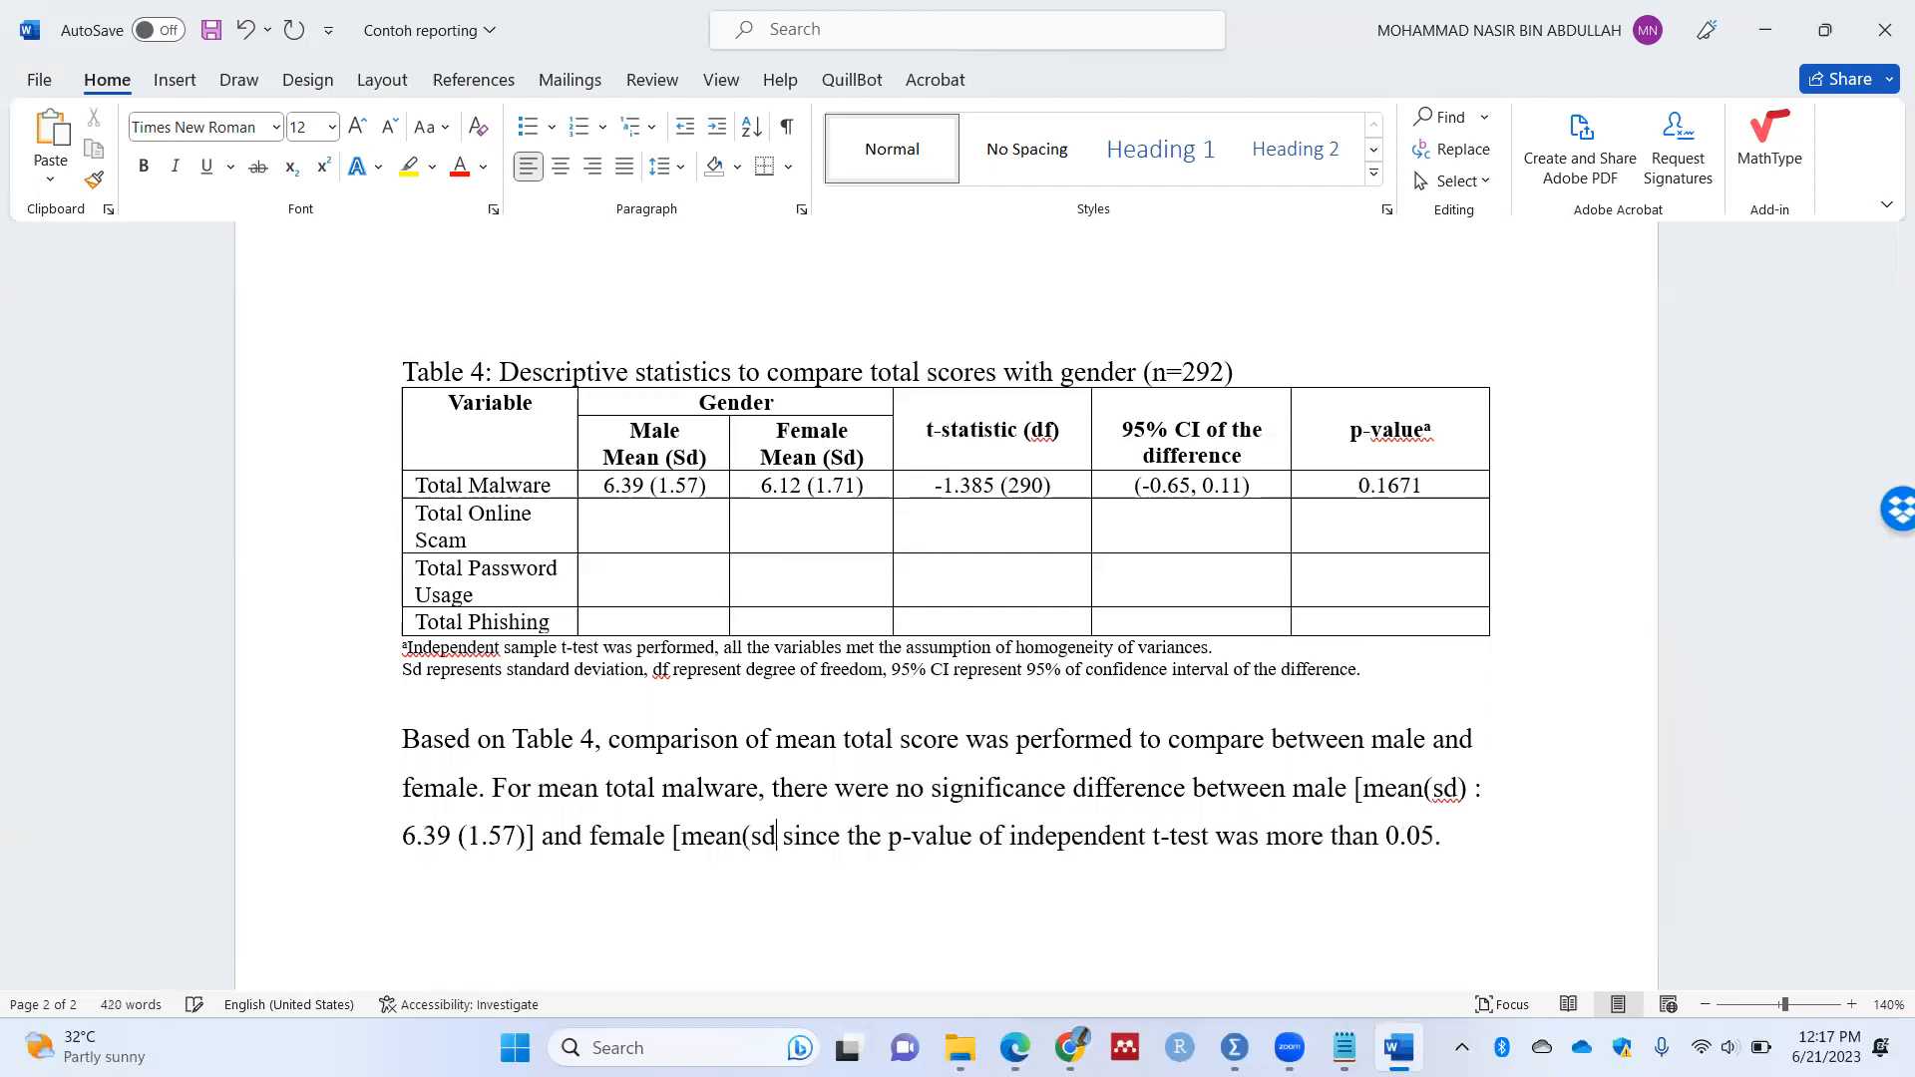
type(": ")
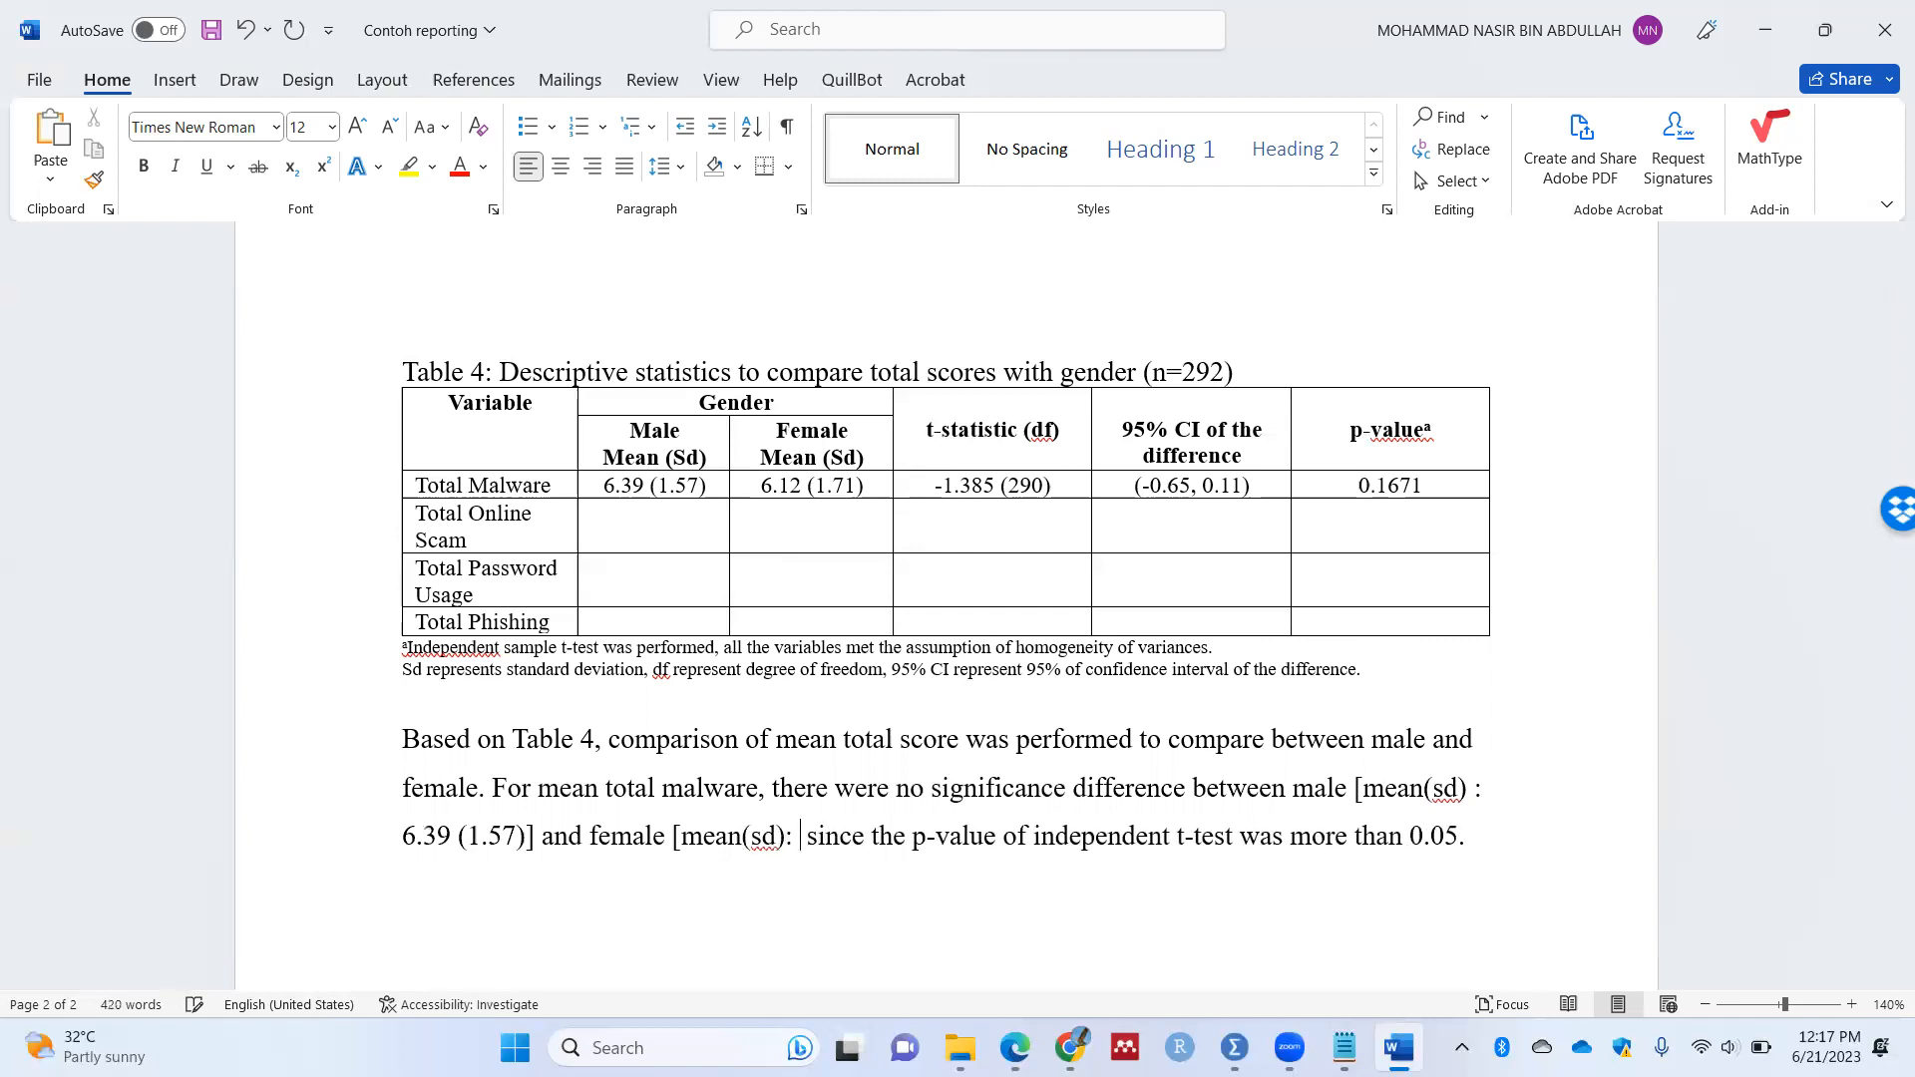
type("6.12(")
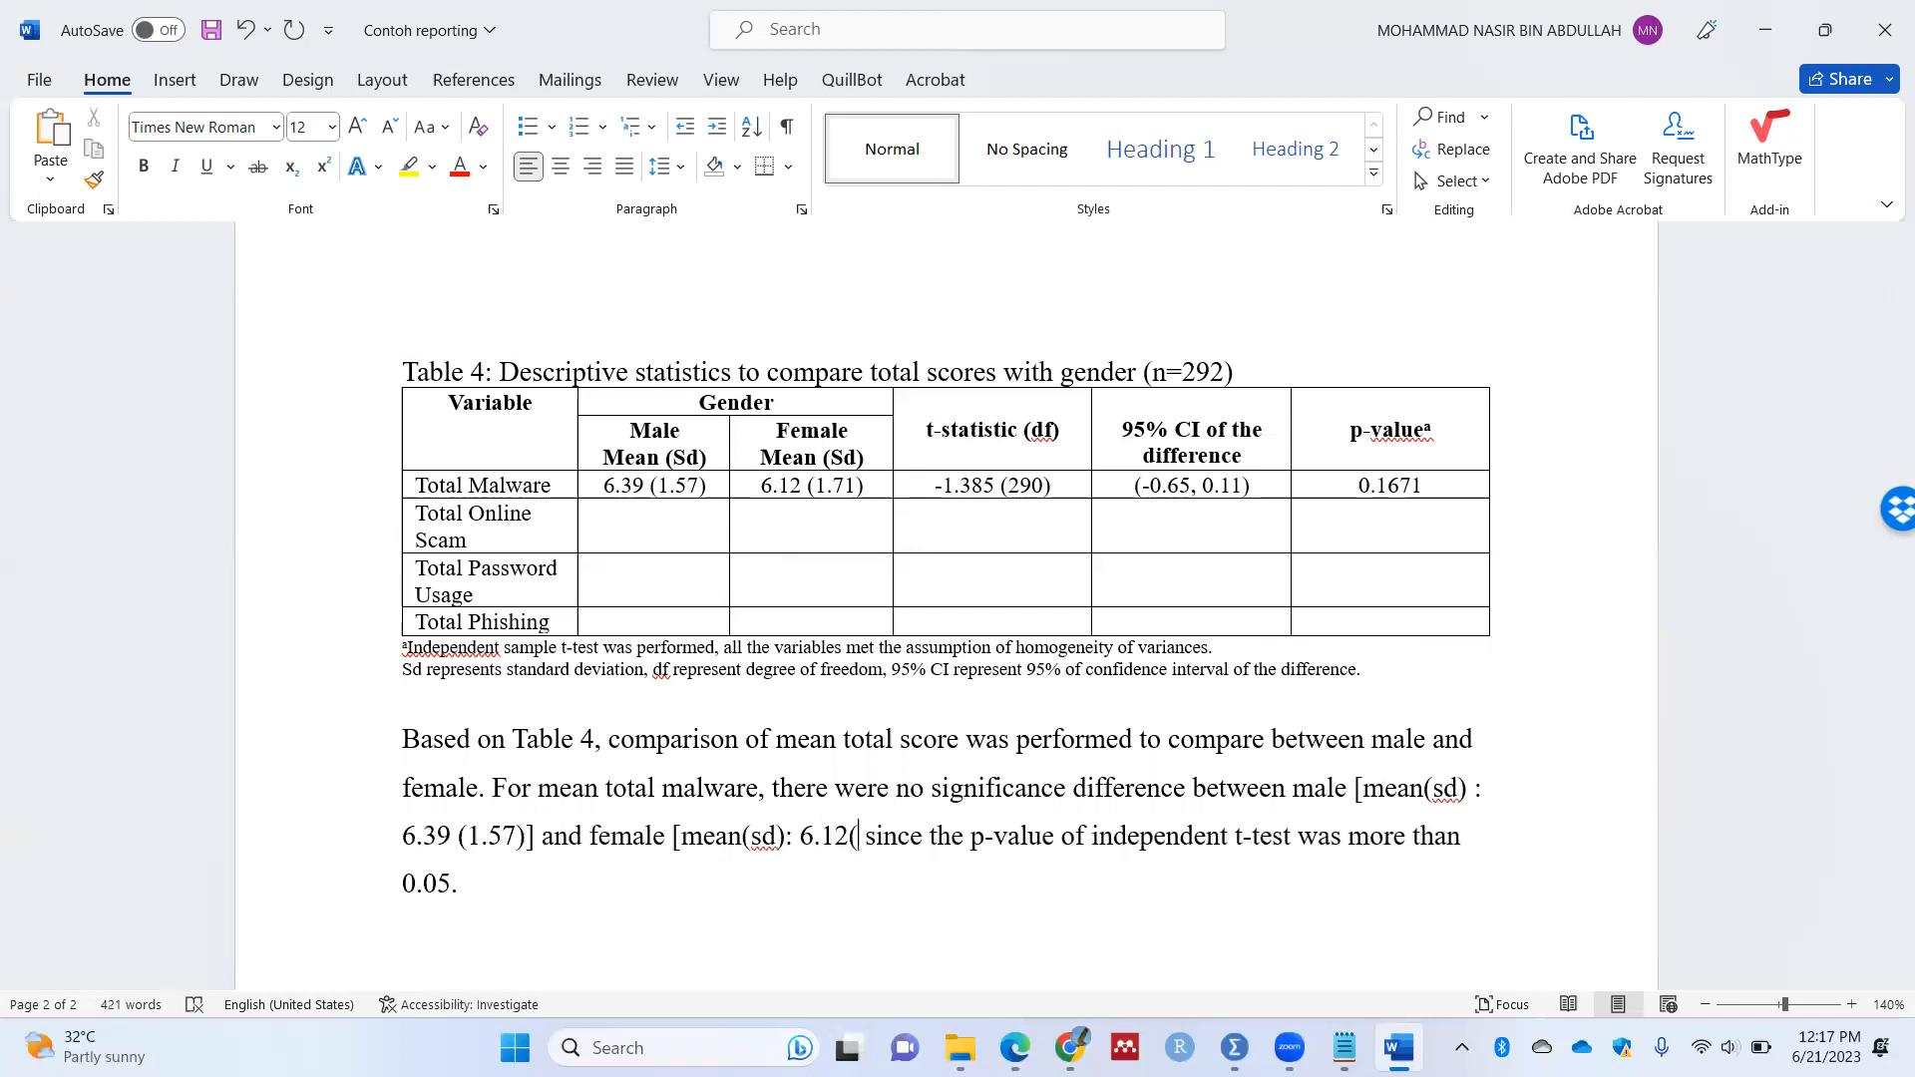
type("1.71)")
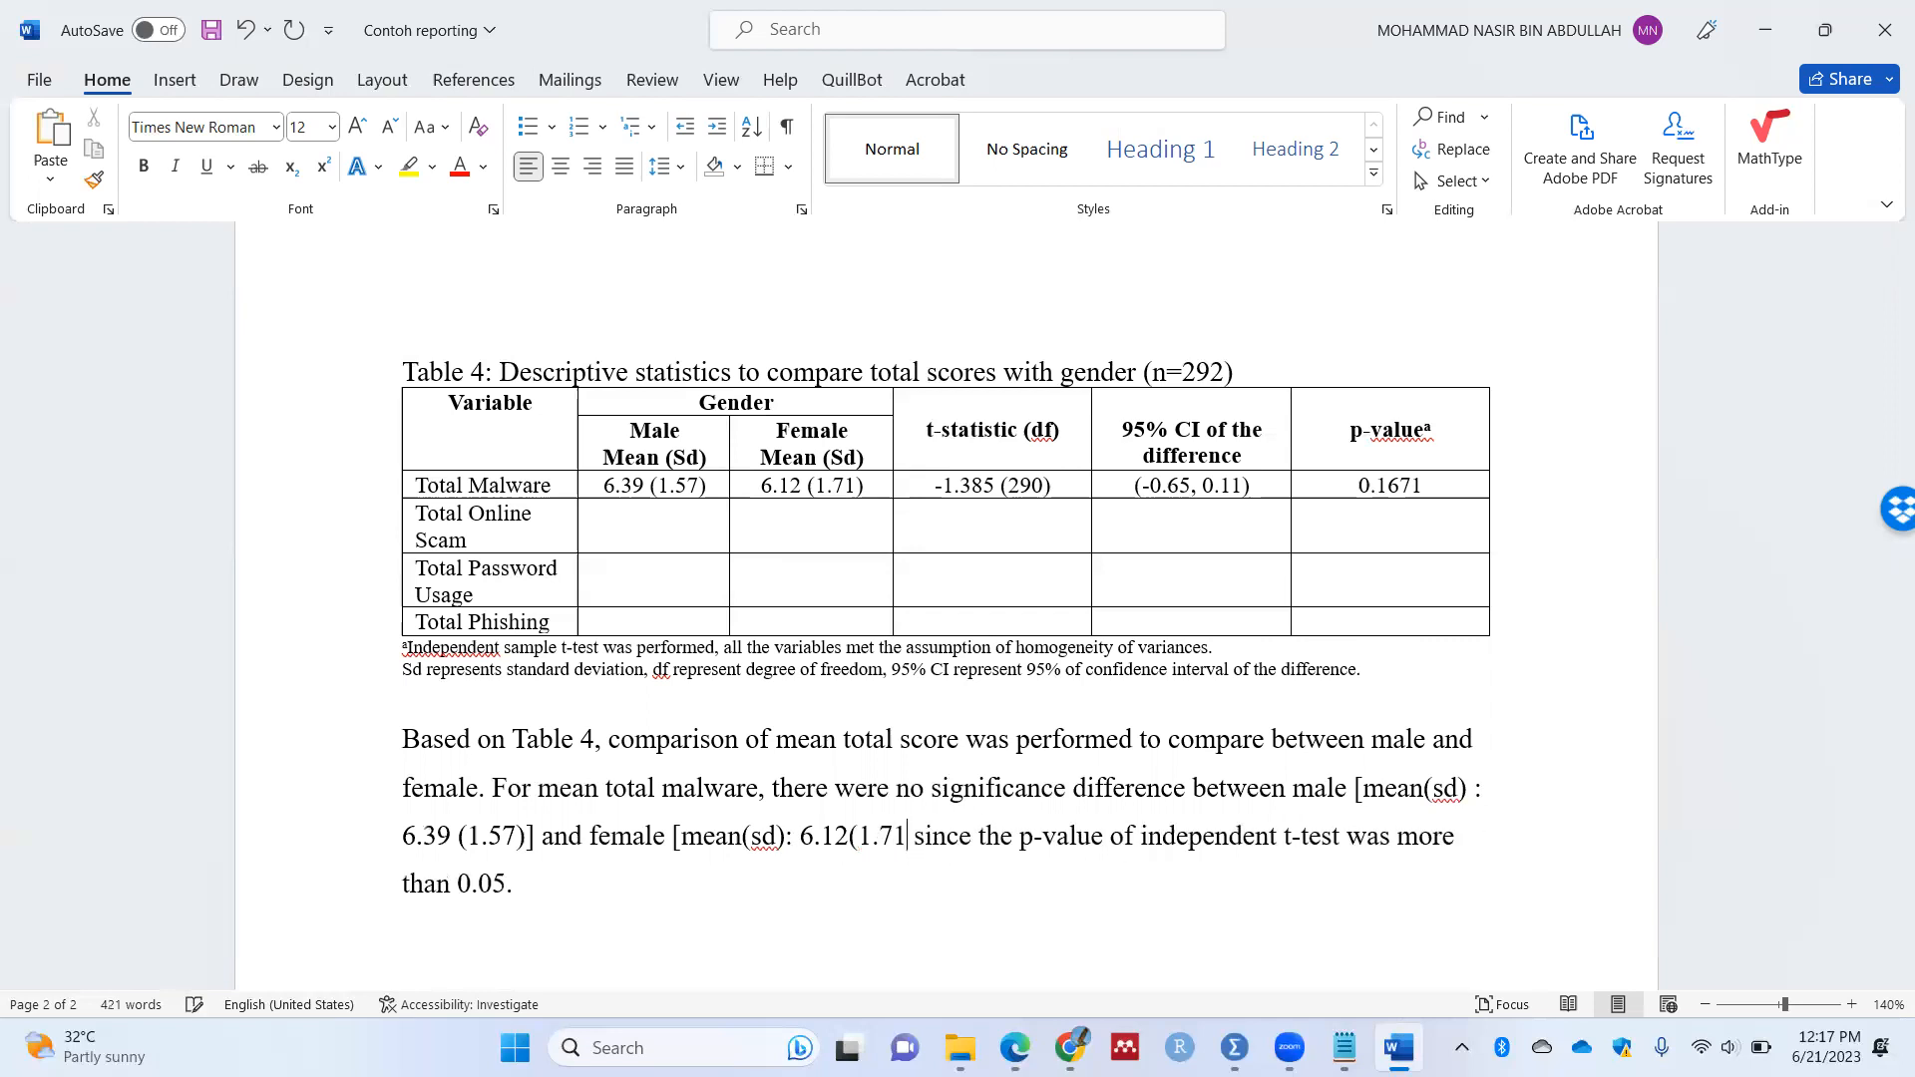
type("]")
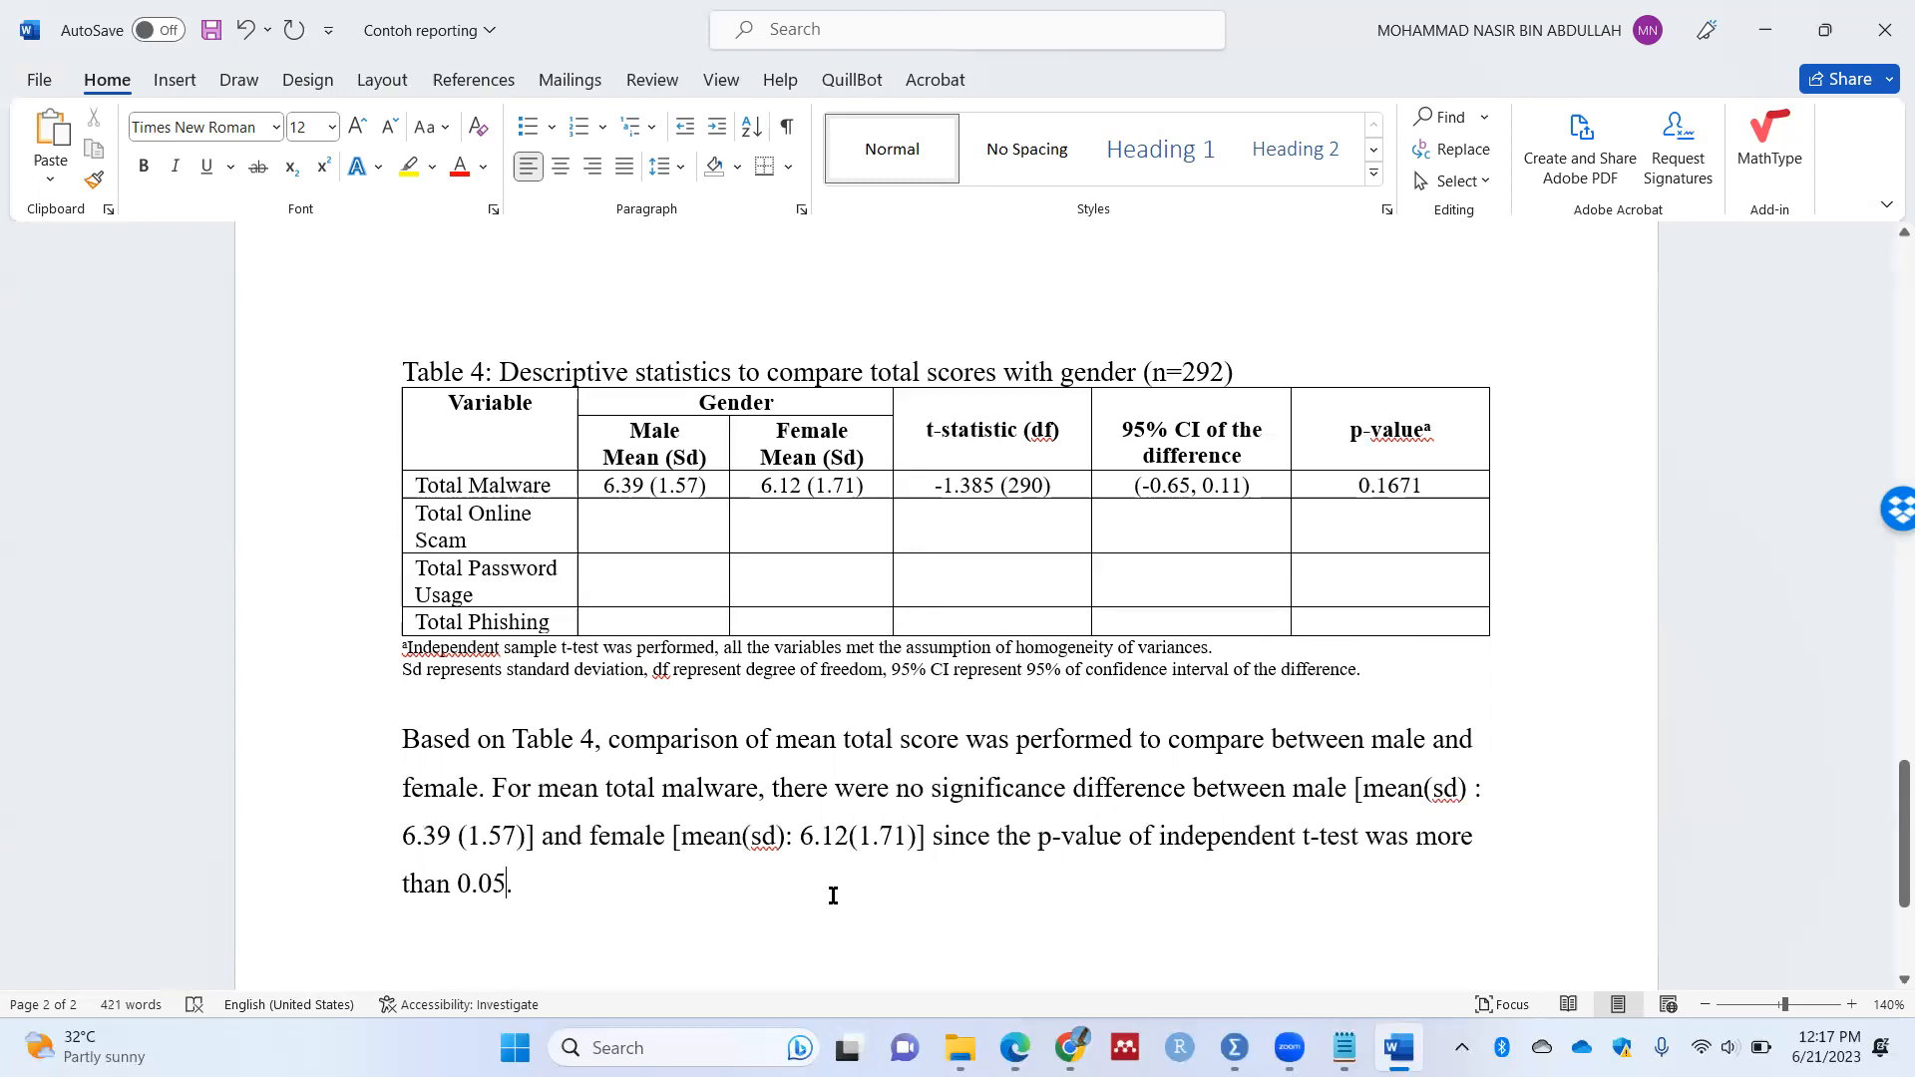
Step: Add "[t-statistic (df): -1.385 (290)]" after "0.05" at the end of the second sentence
type(" [t-stati")
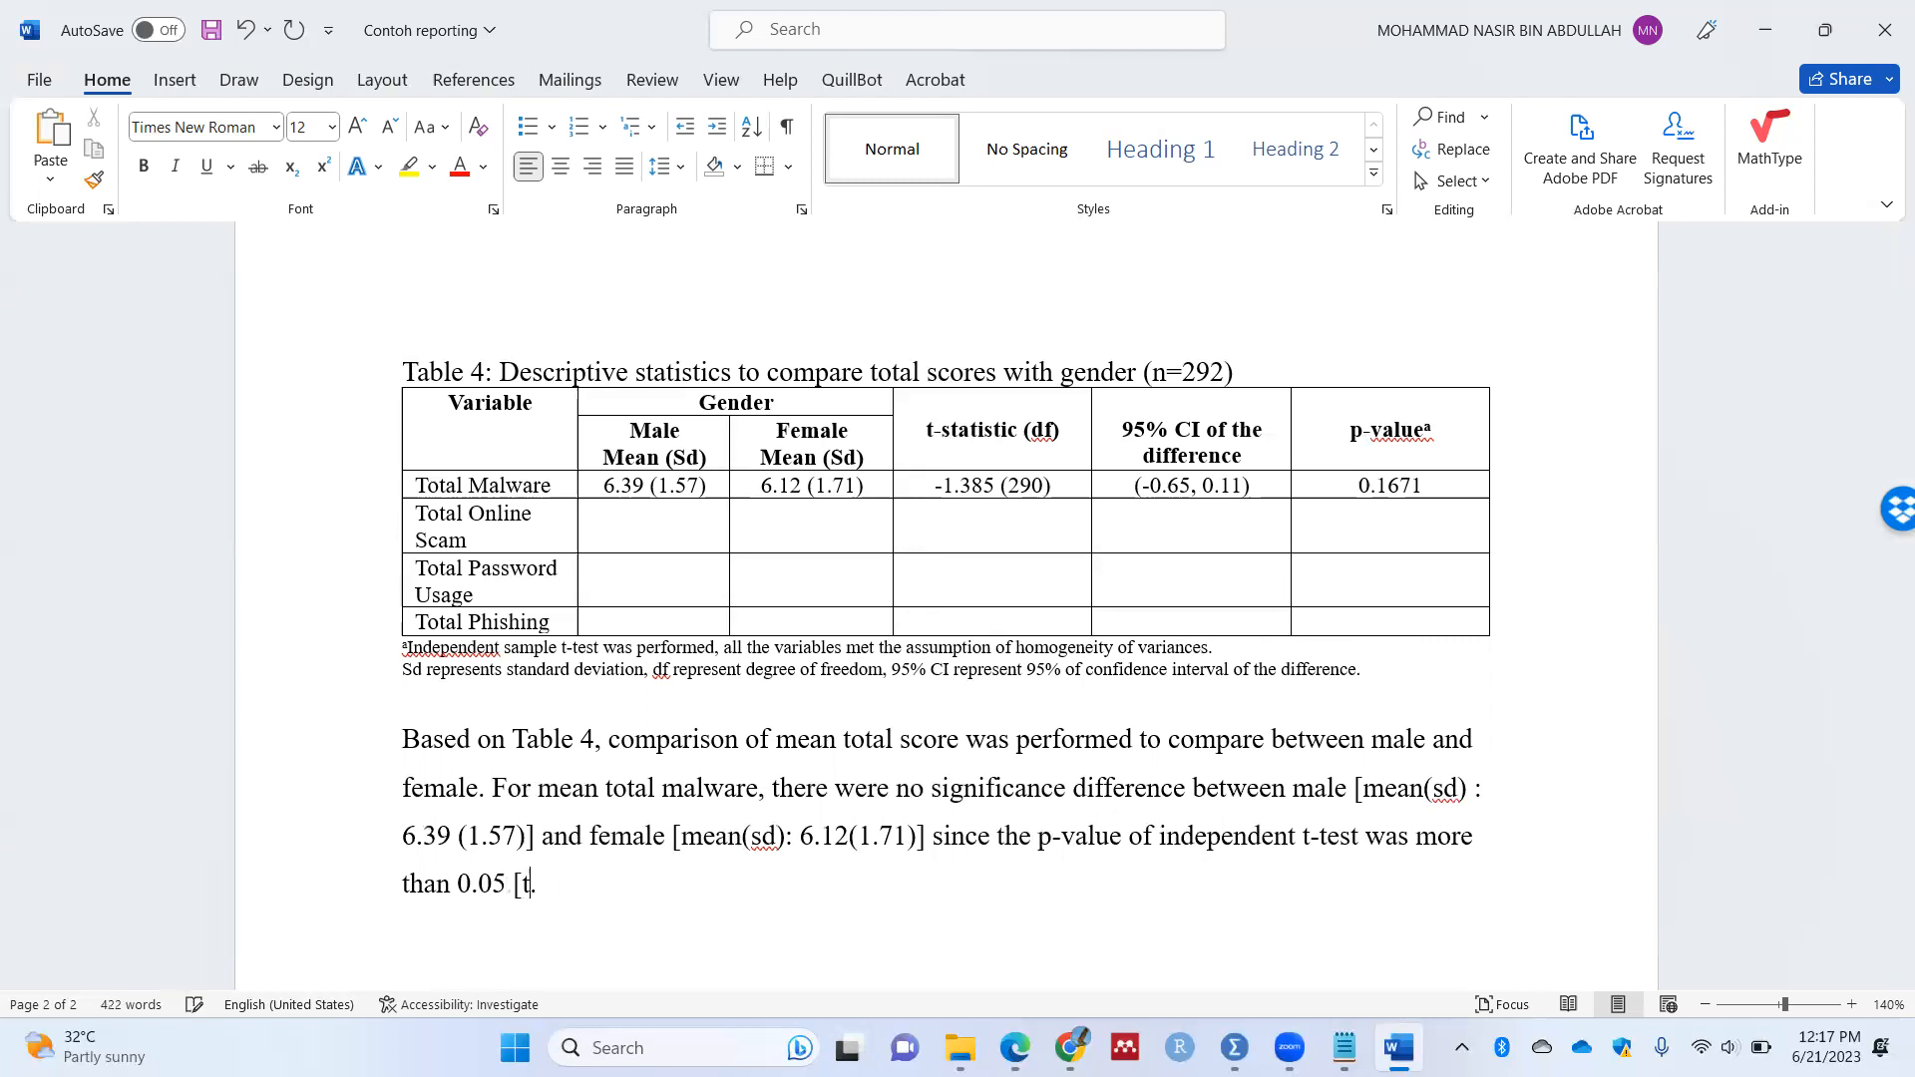
type("stic (df): -1.385 (290)].")
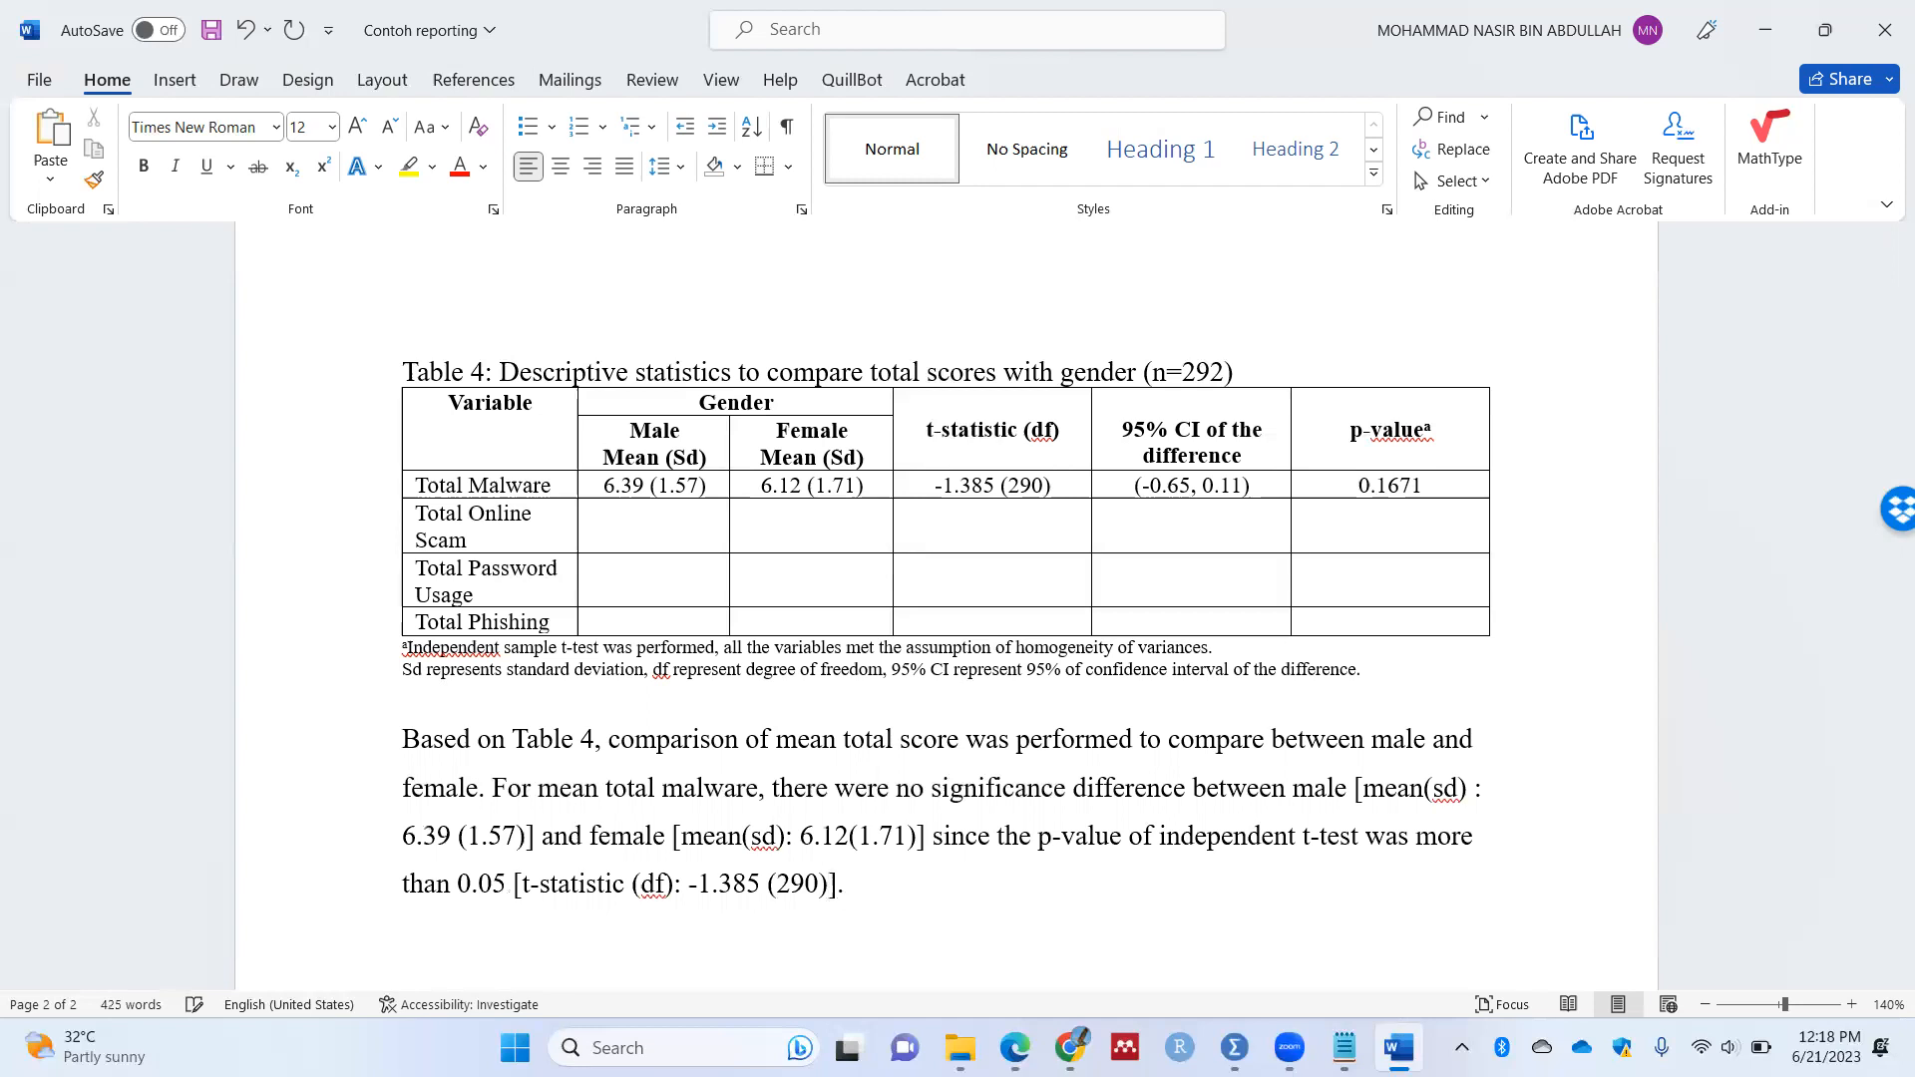
left_click(866, 899)
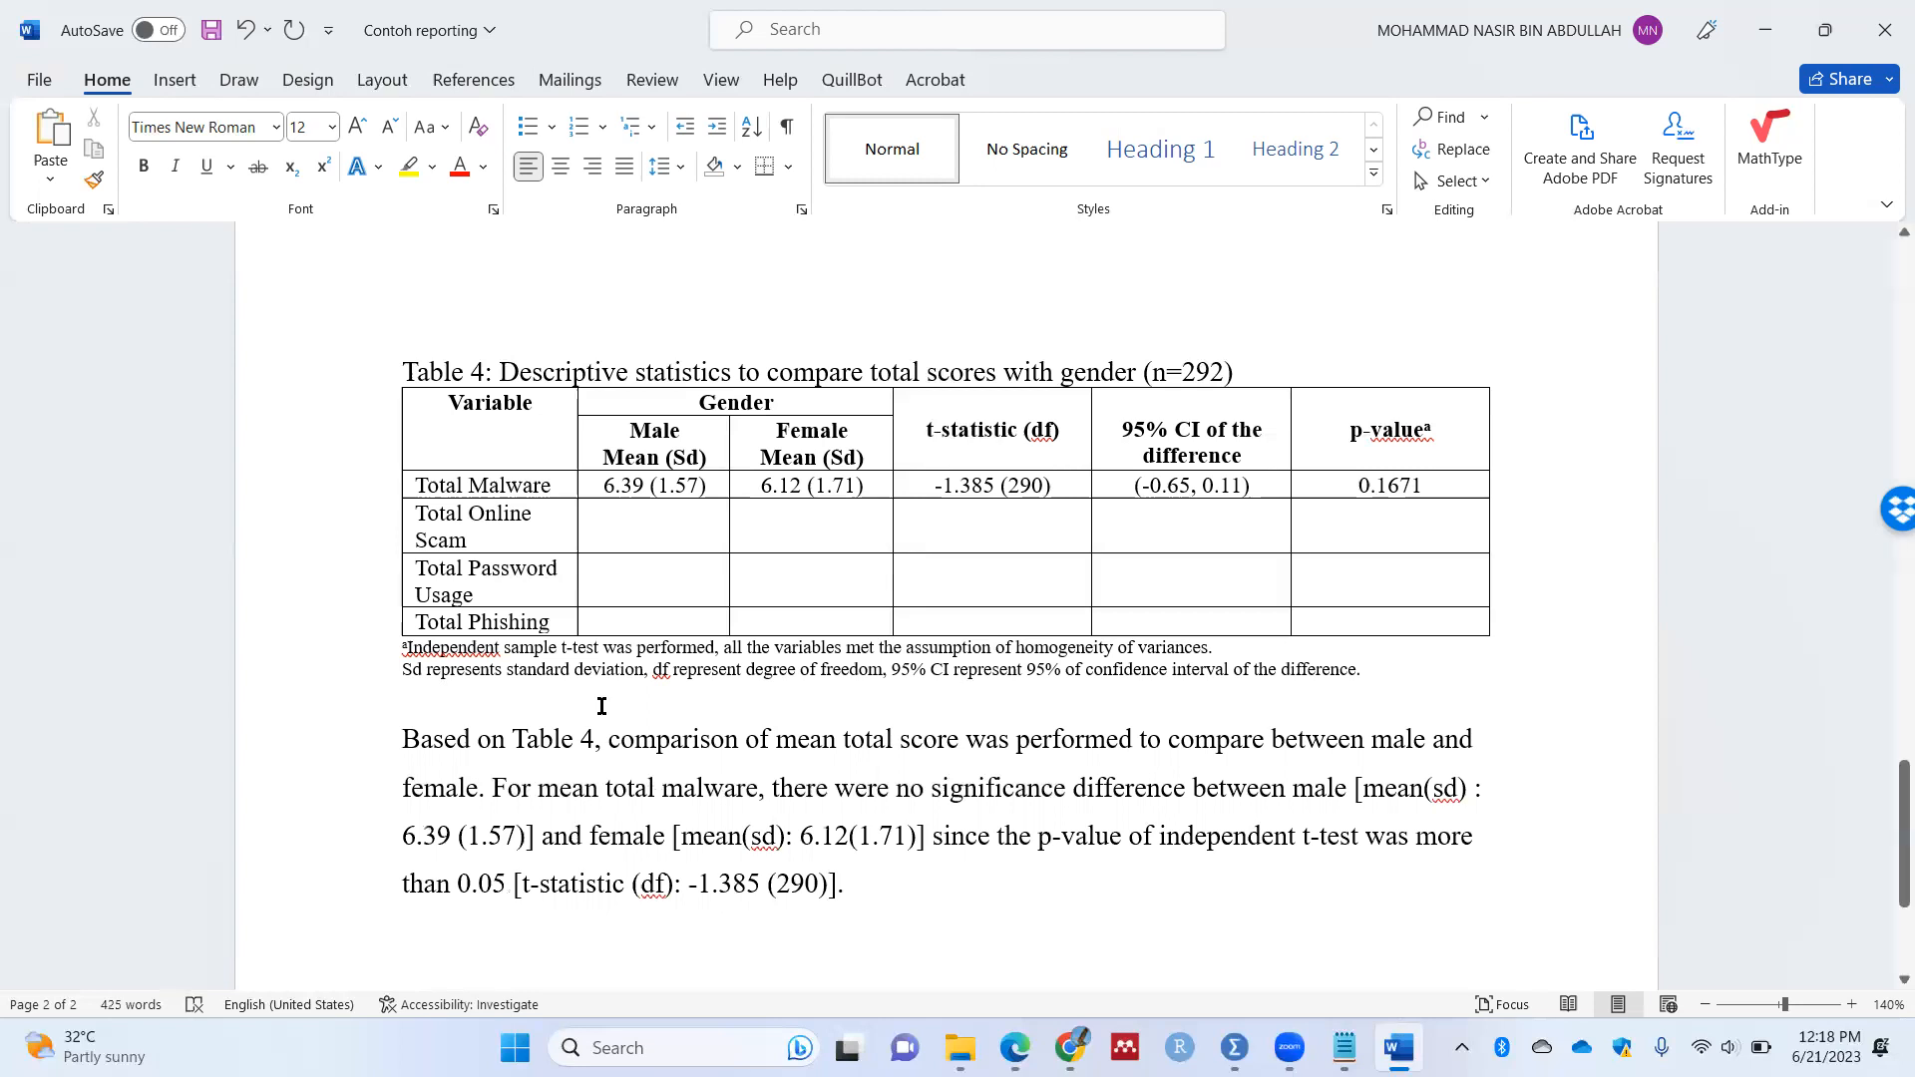
scroll(598, 709, "up", 5)
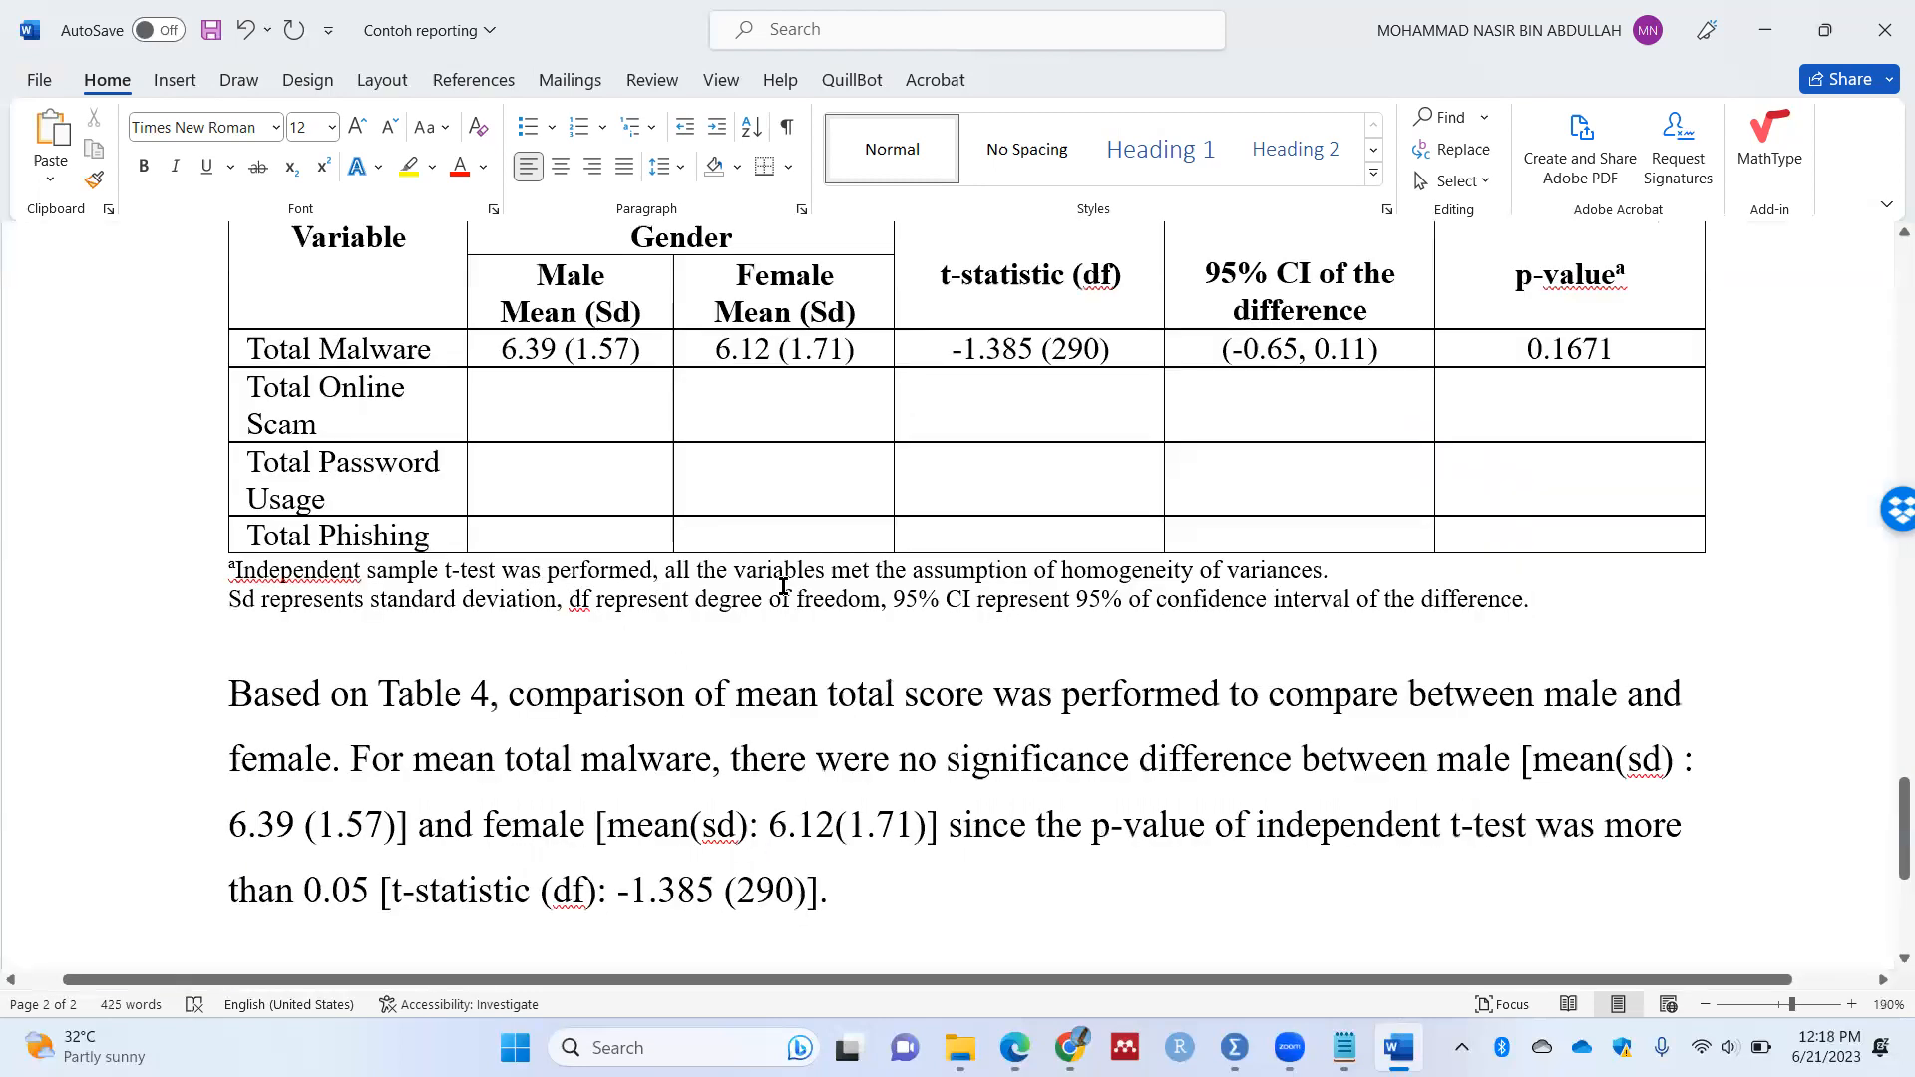
Step: Extend Table 4's first footnote with "Furthermore, the normality was assumed by central limit theorem since the"
left_click(1357, 572)
type("f variances. Furthermore")
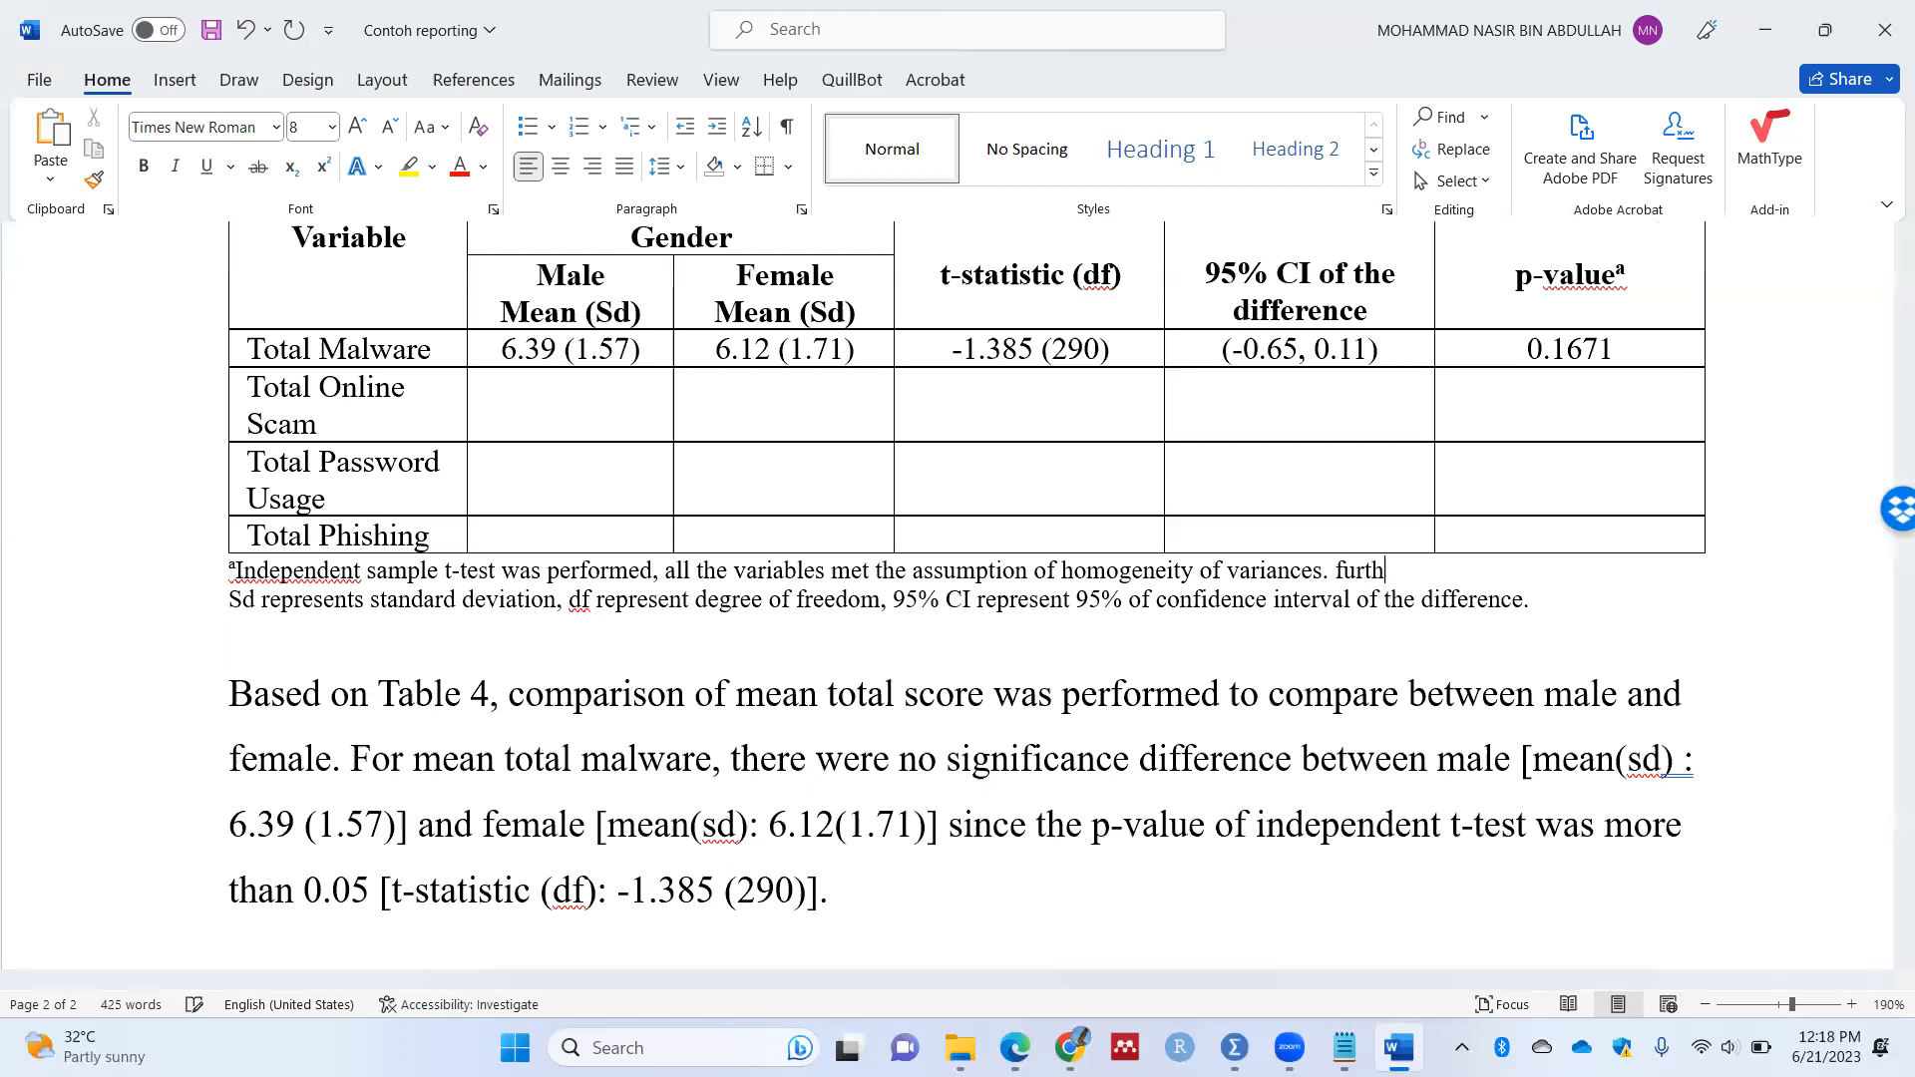
type(", the")
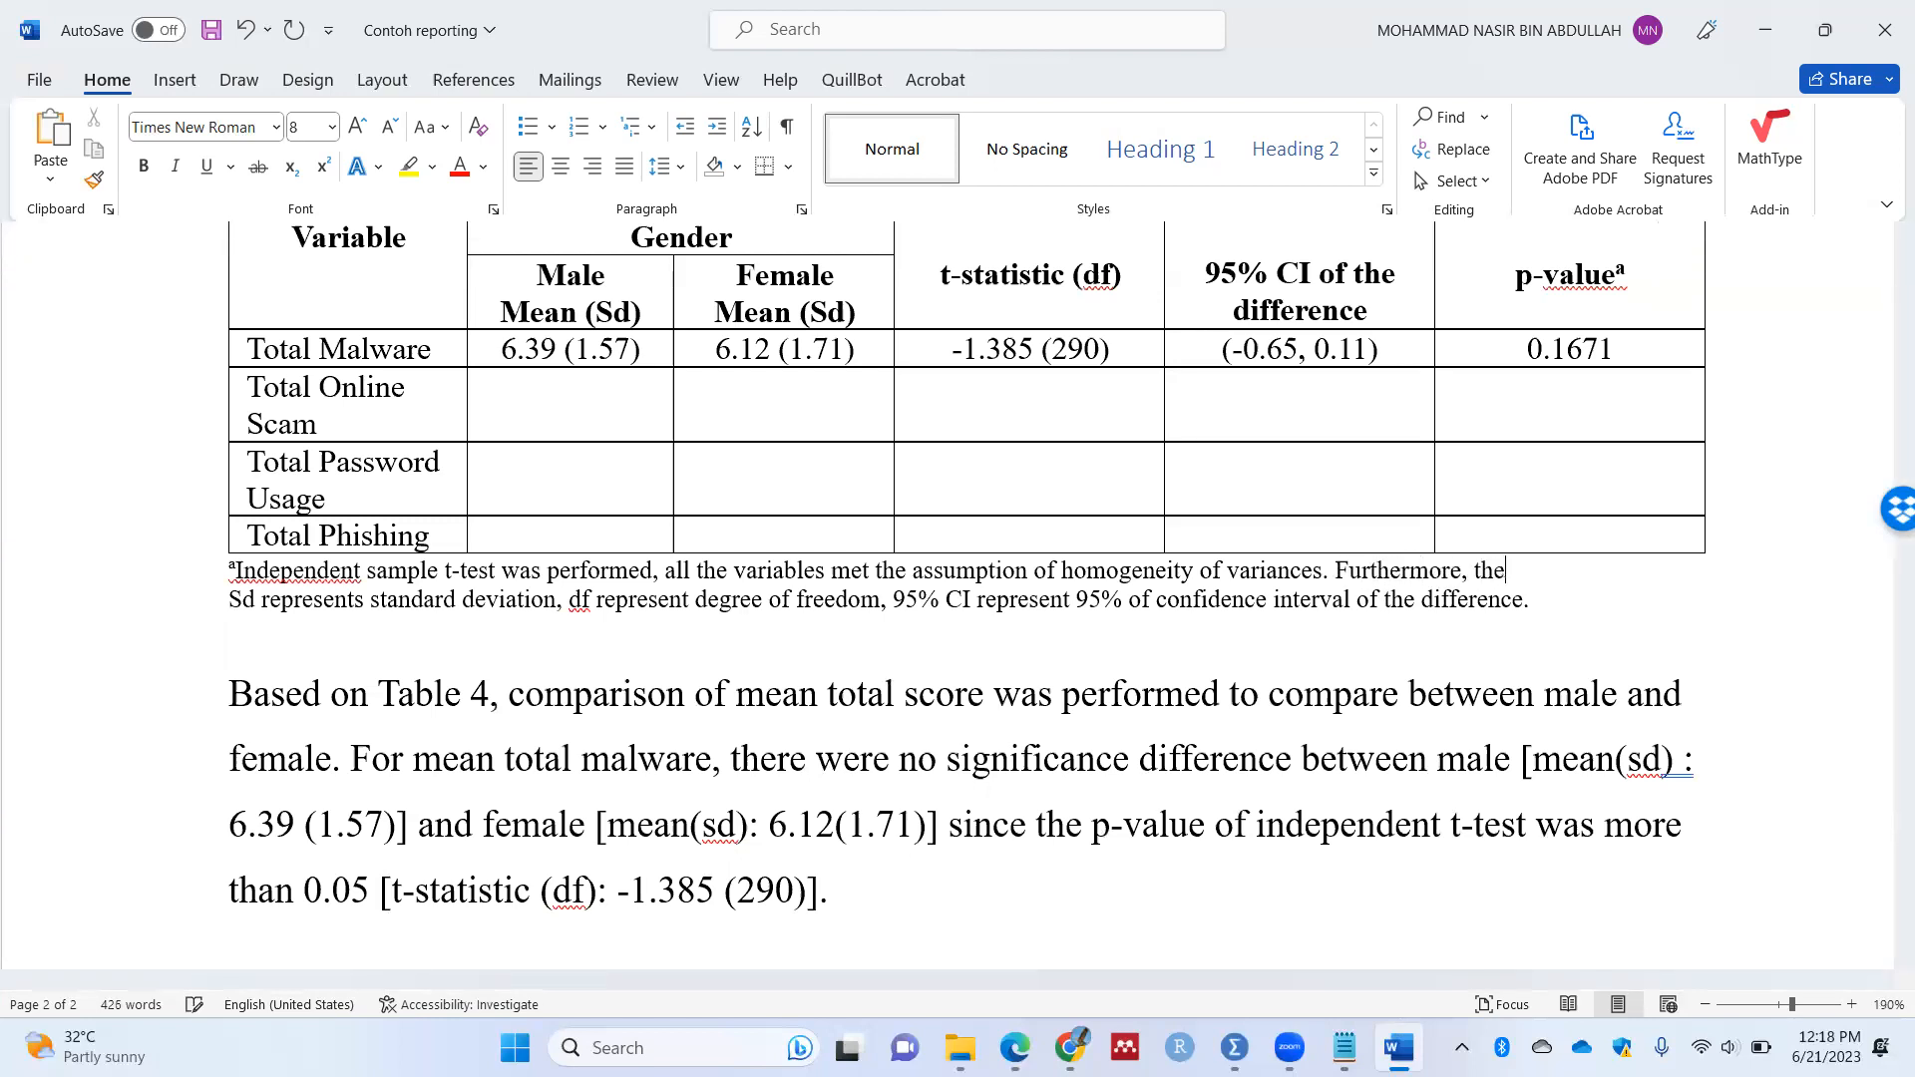
type(" normality as")
key("BackSpace")
key("BackSpace")
type("was ")
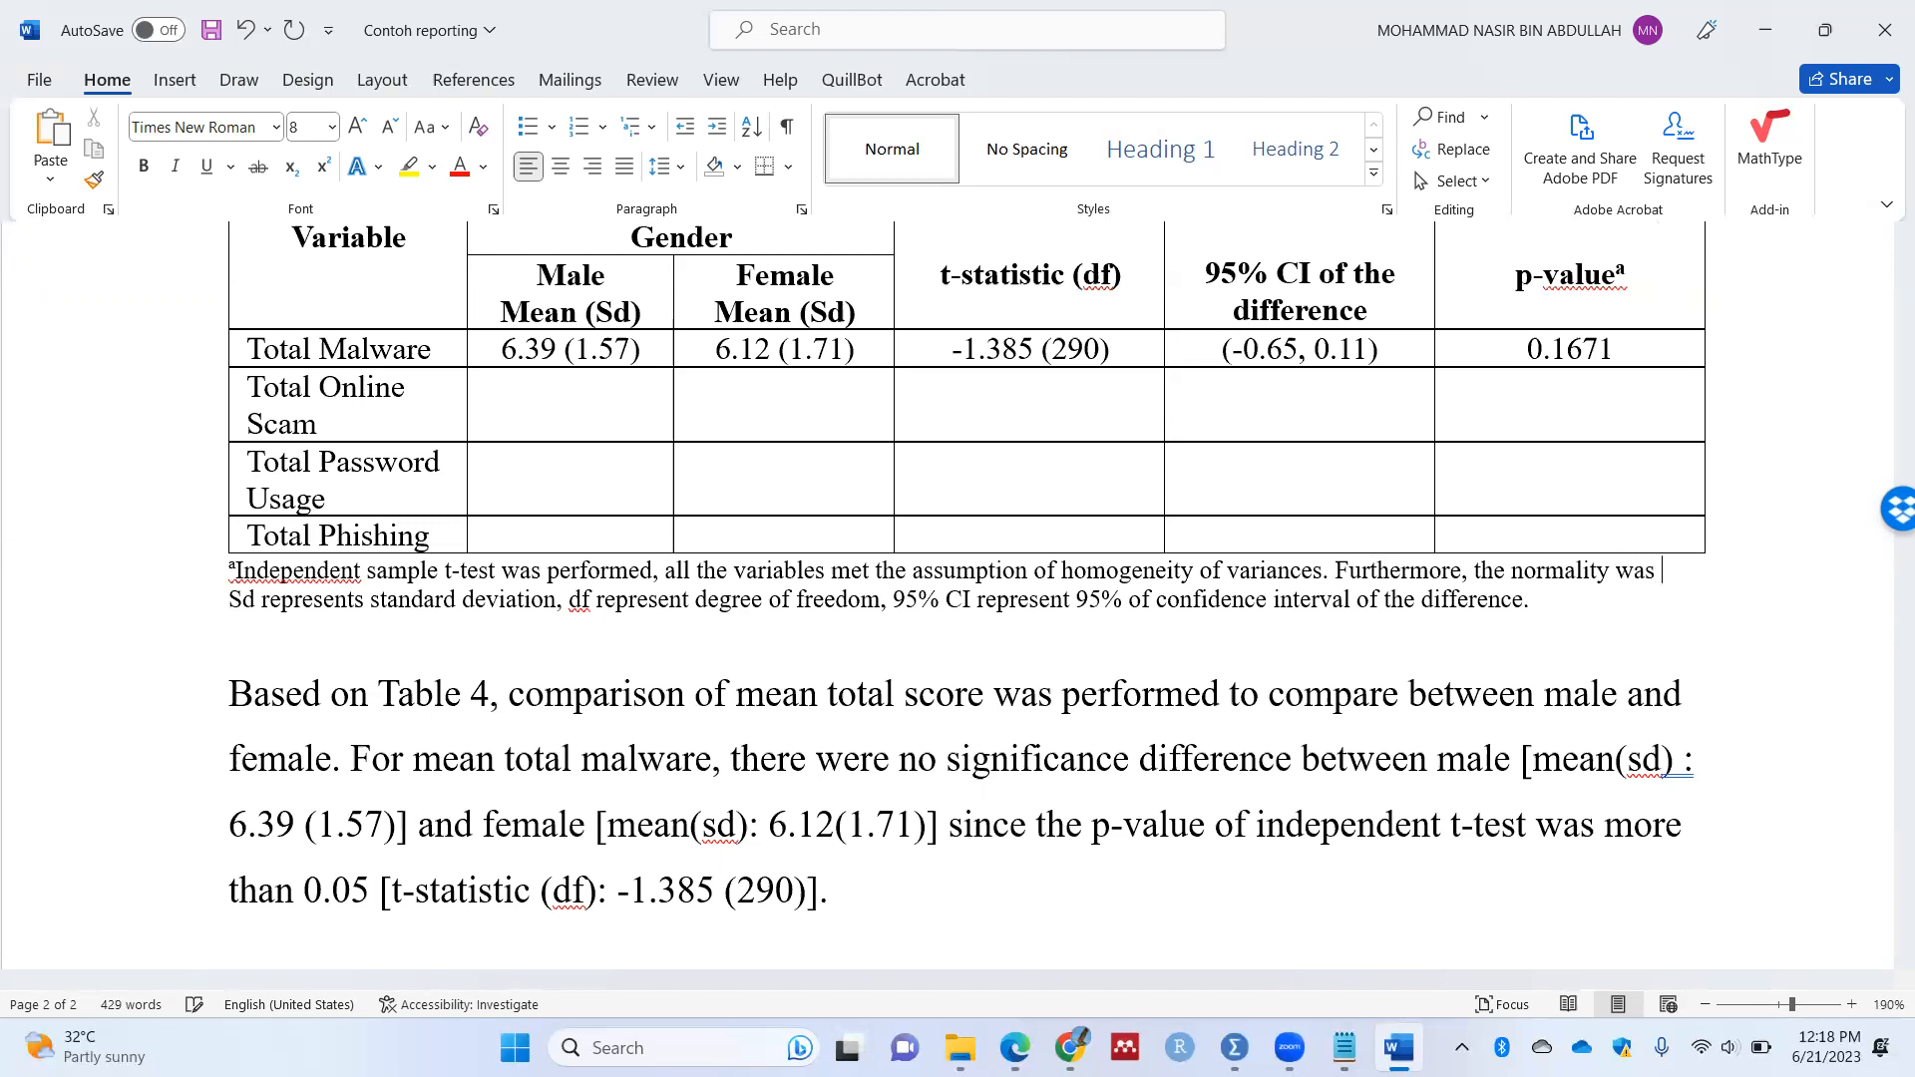
type("assumed")
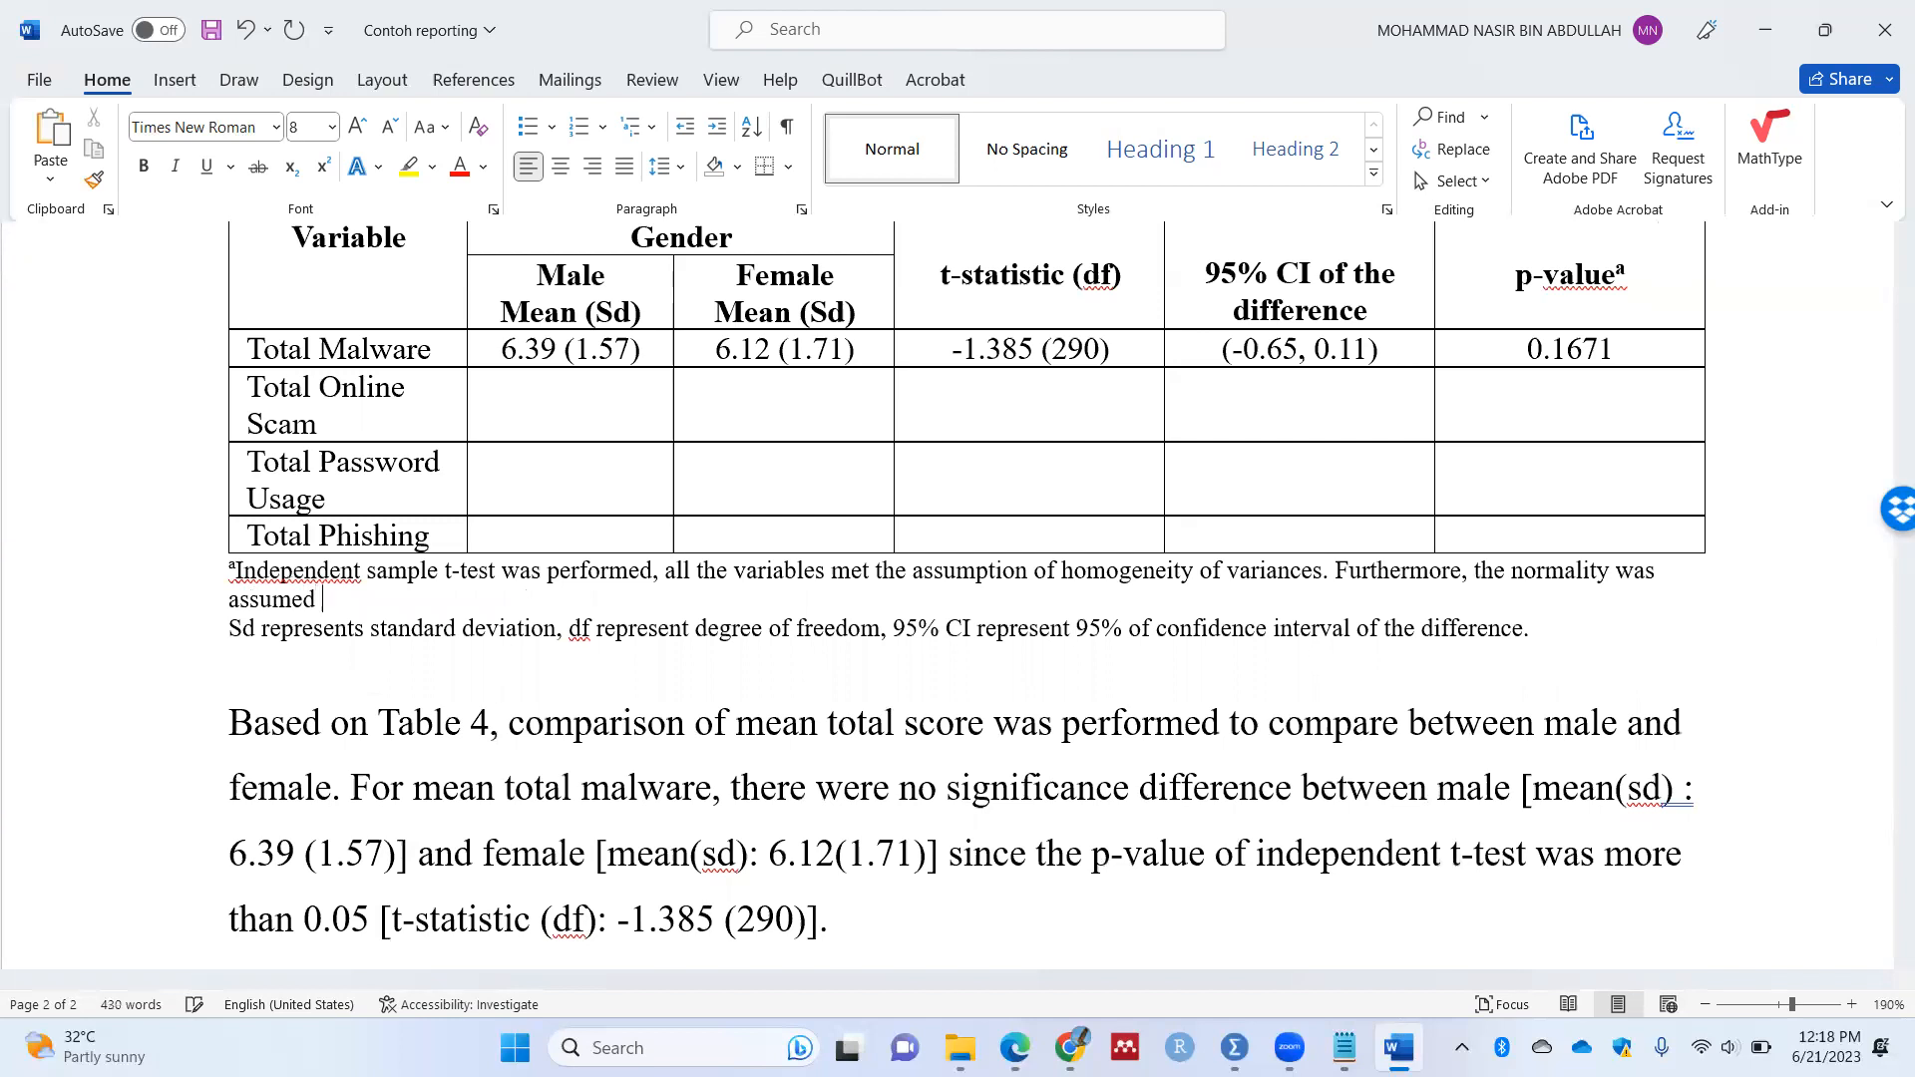
type(" by central limit theorem since the")
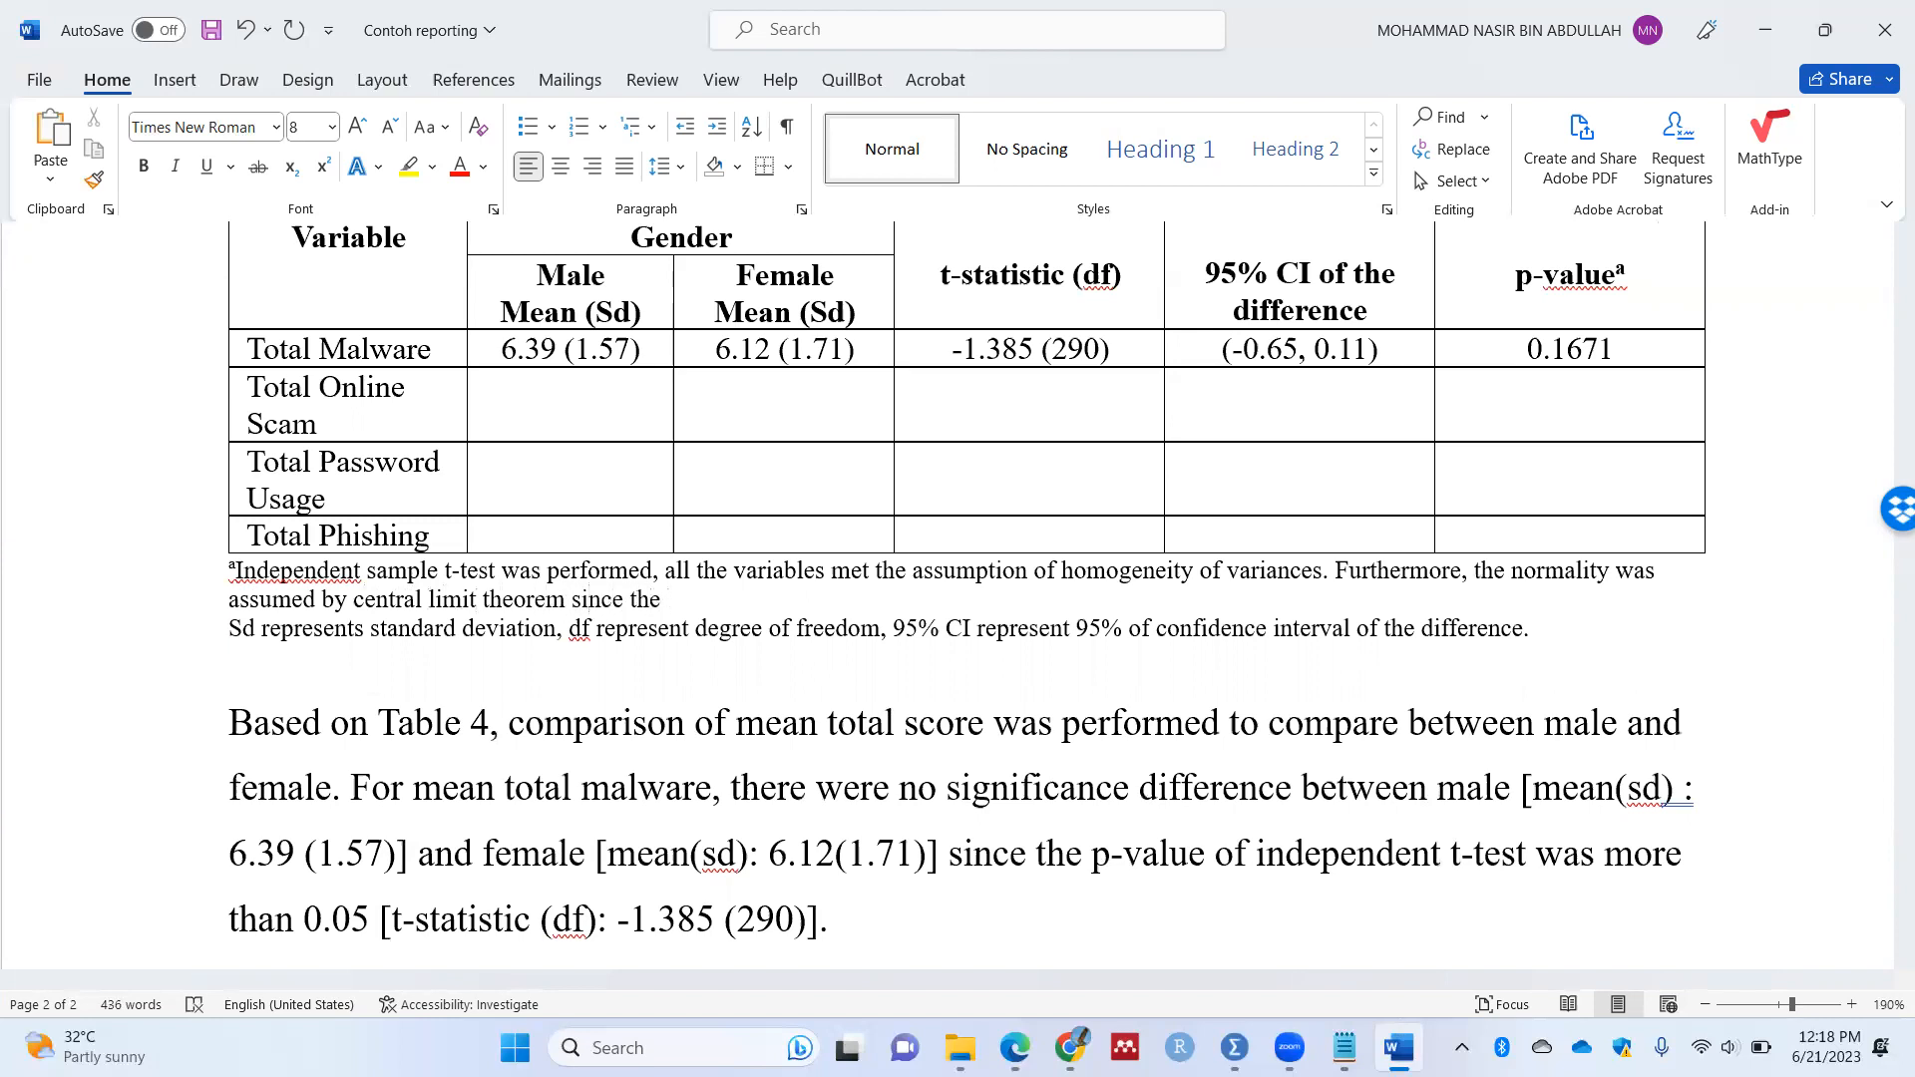
Step: Finish the footnote's new sentence with "sample size exceed 30."
type(" sample of si")
type("z")
key("BackSpace")
key("BackSpace")
key("BackSpace")
key("BackSpace")
key("BackSpace")
key("BackSpace")
type("size exceed")
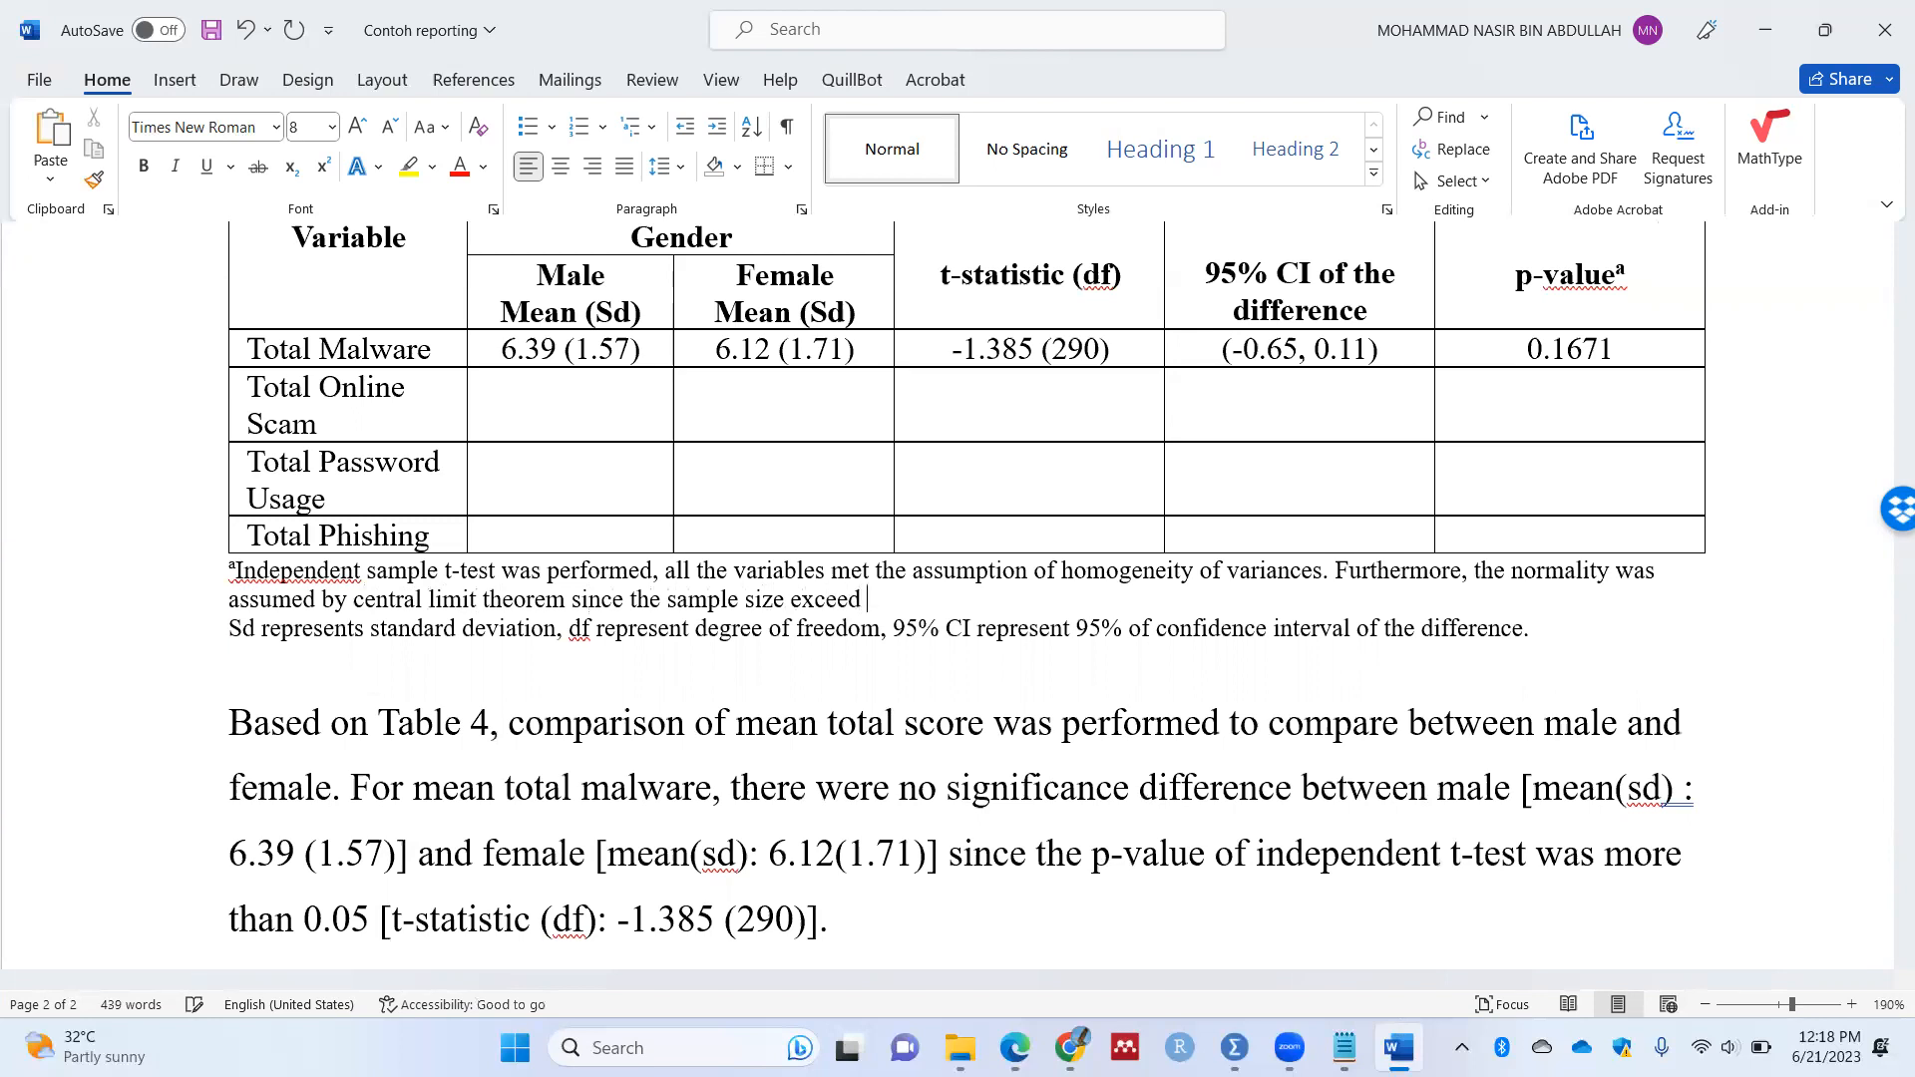
type(" 30.")
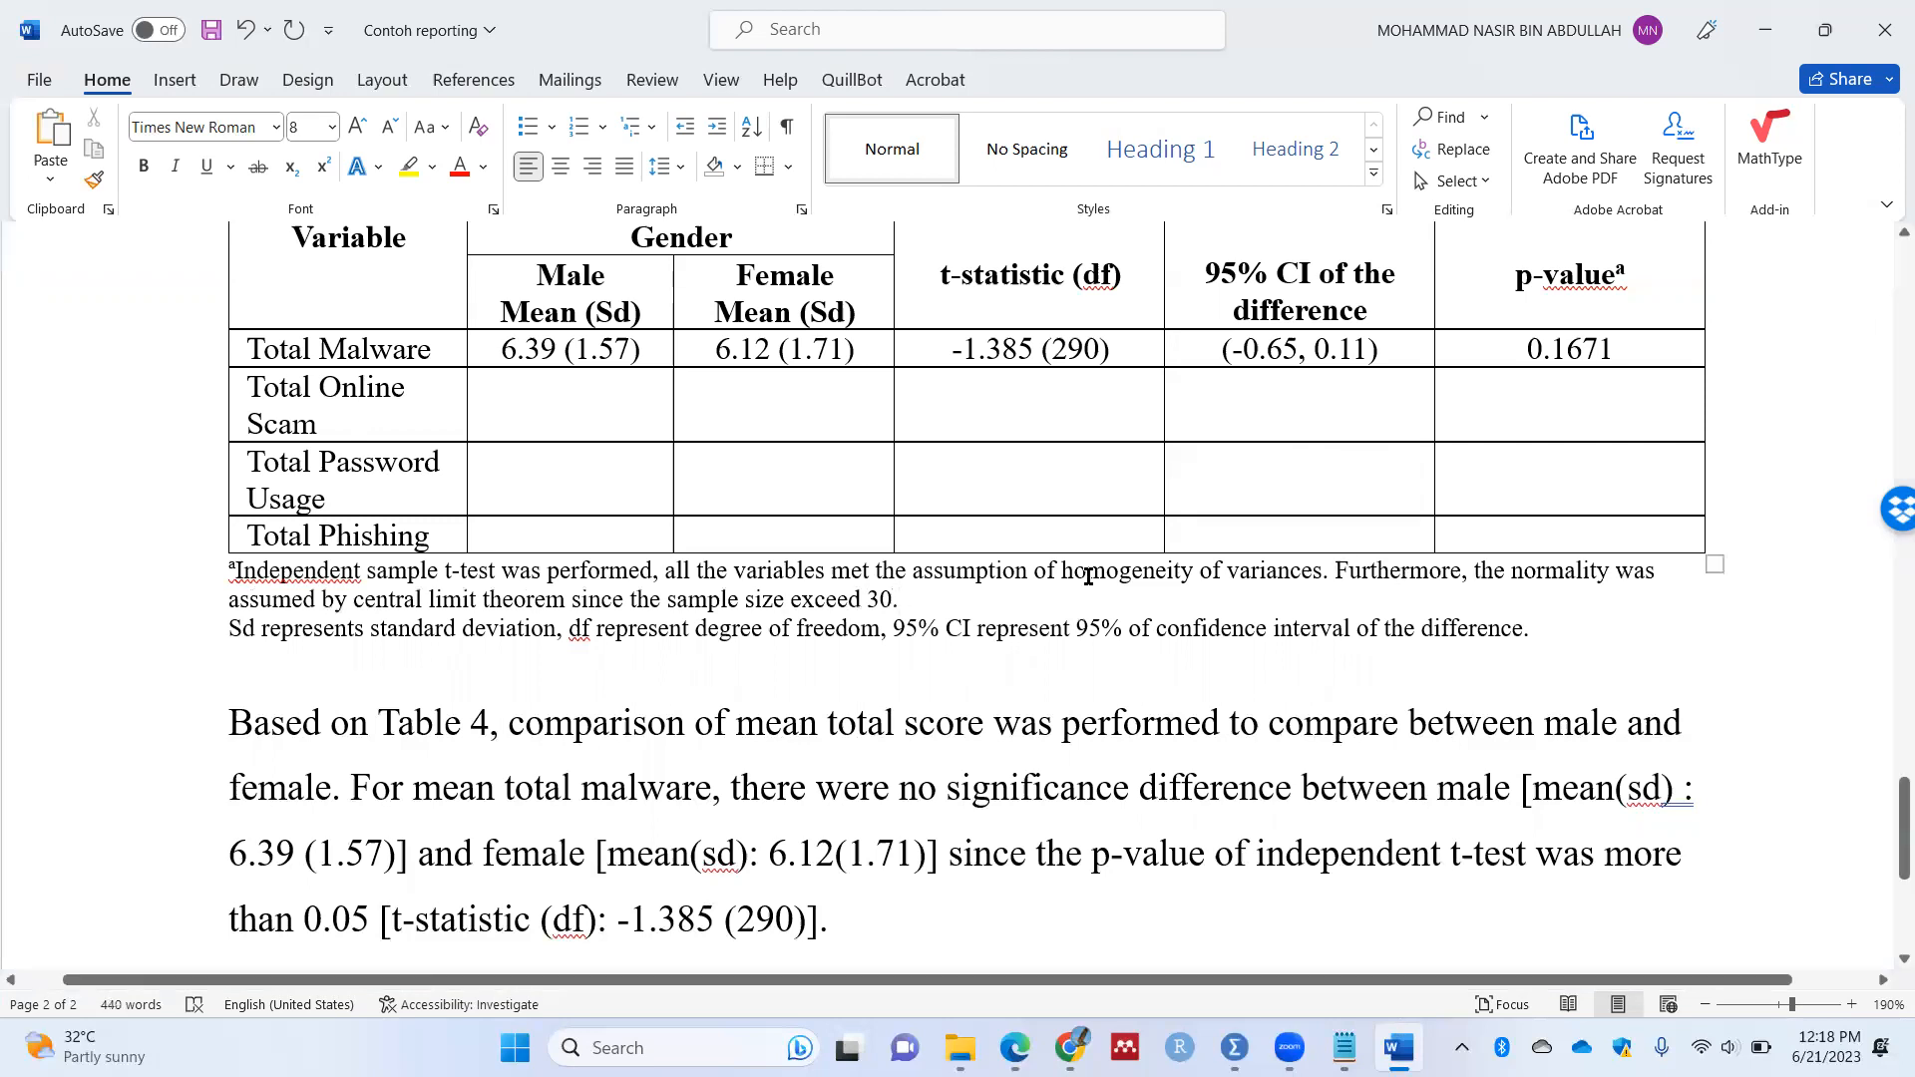
Step: Remove all vertical borders of Table 4, including its outer edges, by painting over them with a no-border style
scroll(1073, 581, "down", 3)
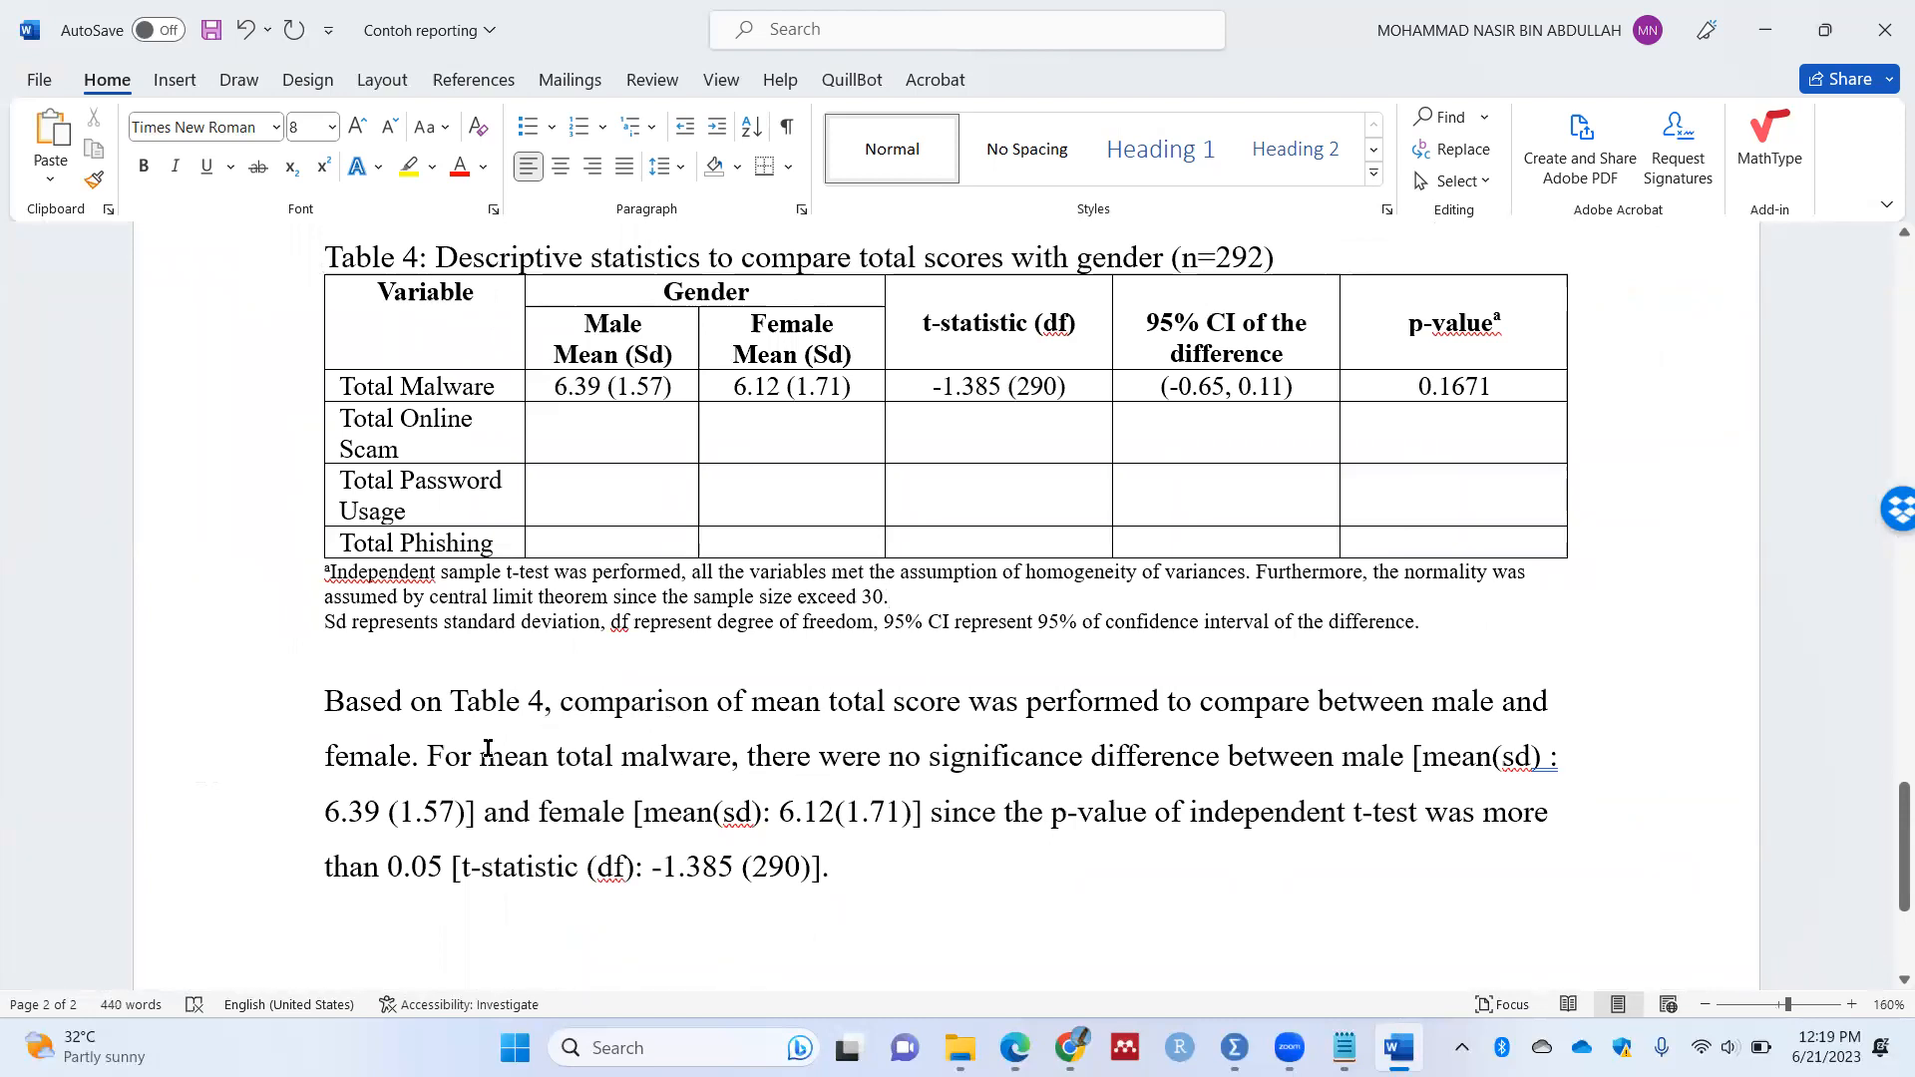
left_click(377, 293)
left_click(1033, 79)
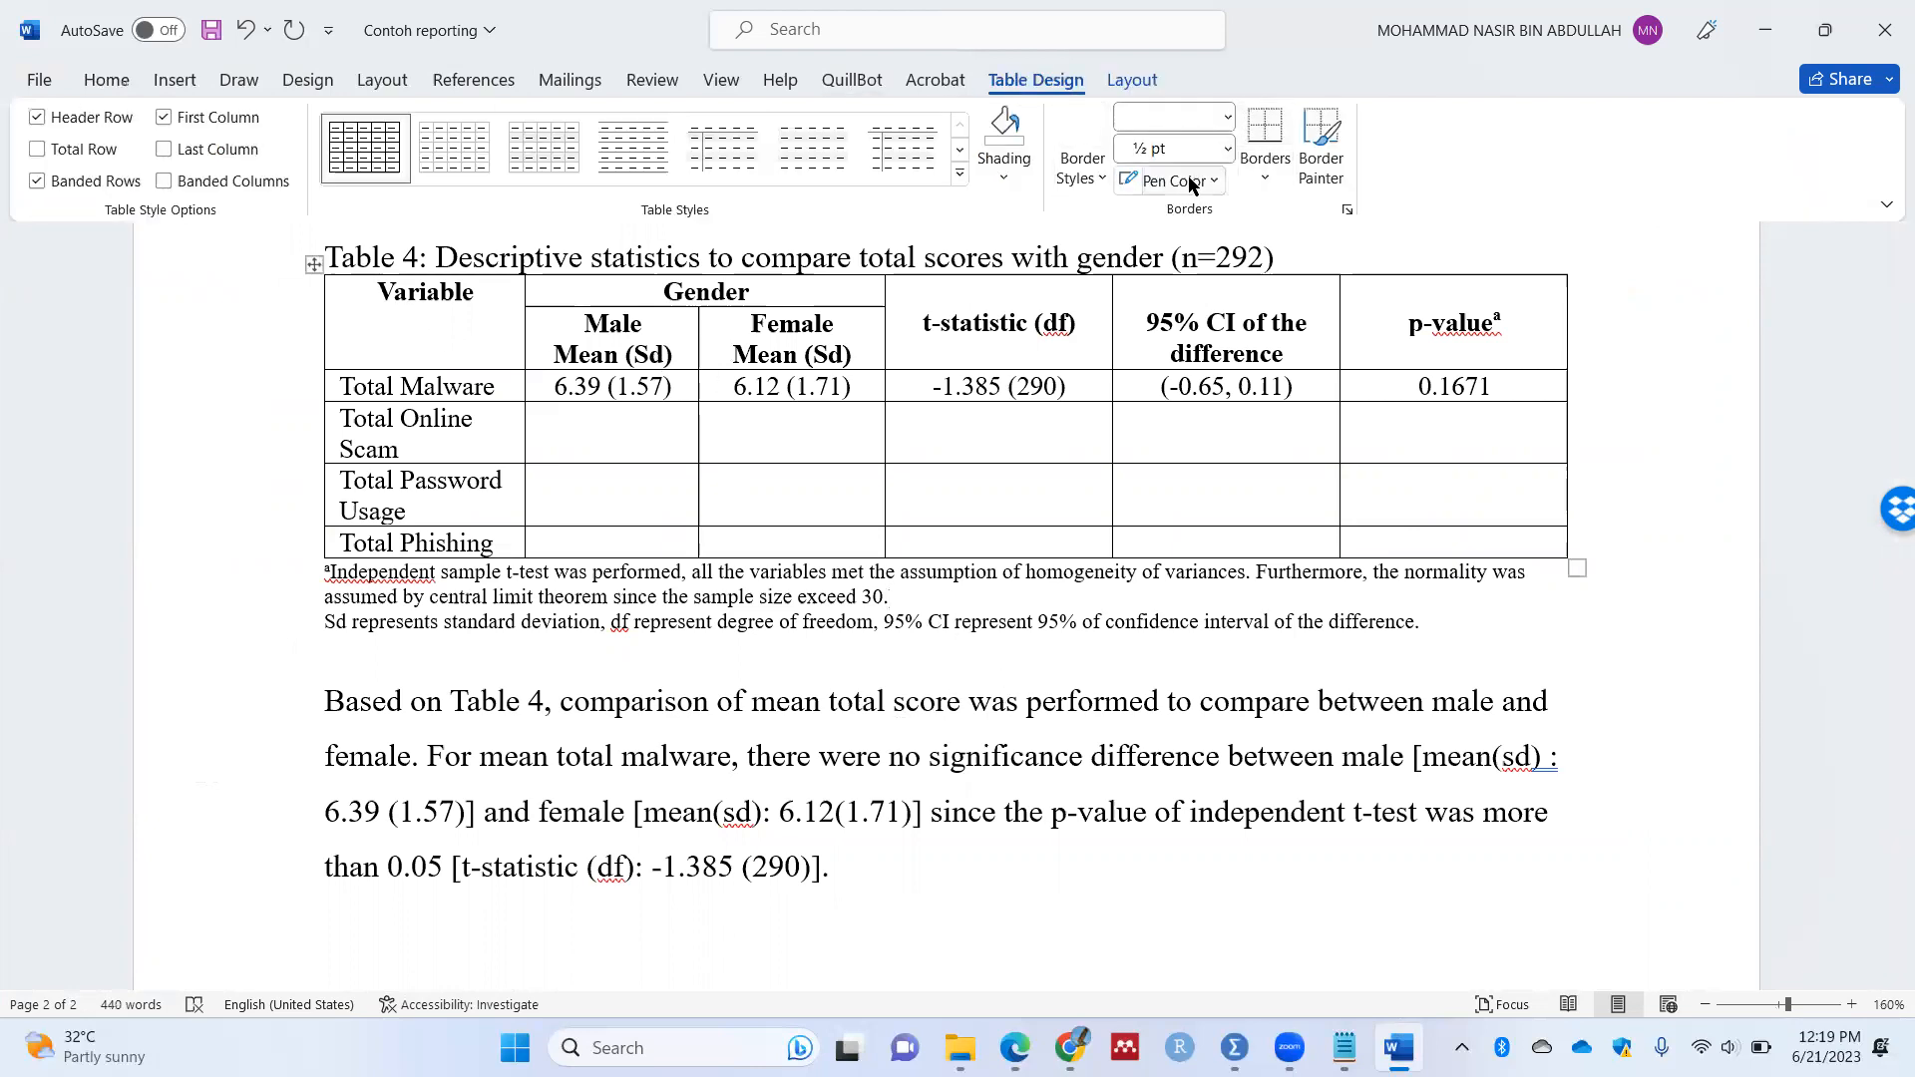
left_click(1157, 180)
left_click(1124, 282)
left_click_drag(328, 276, 330, 554)
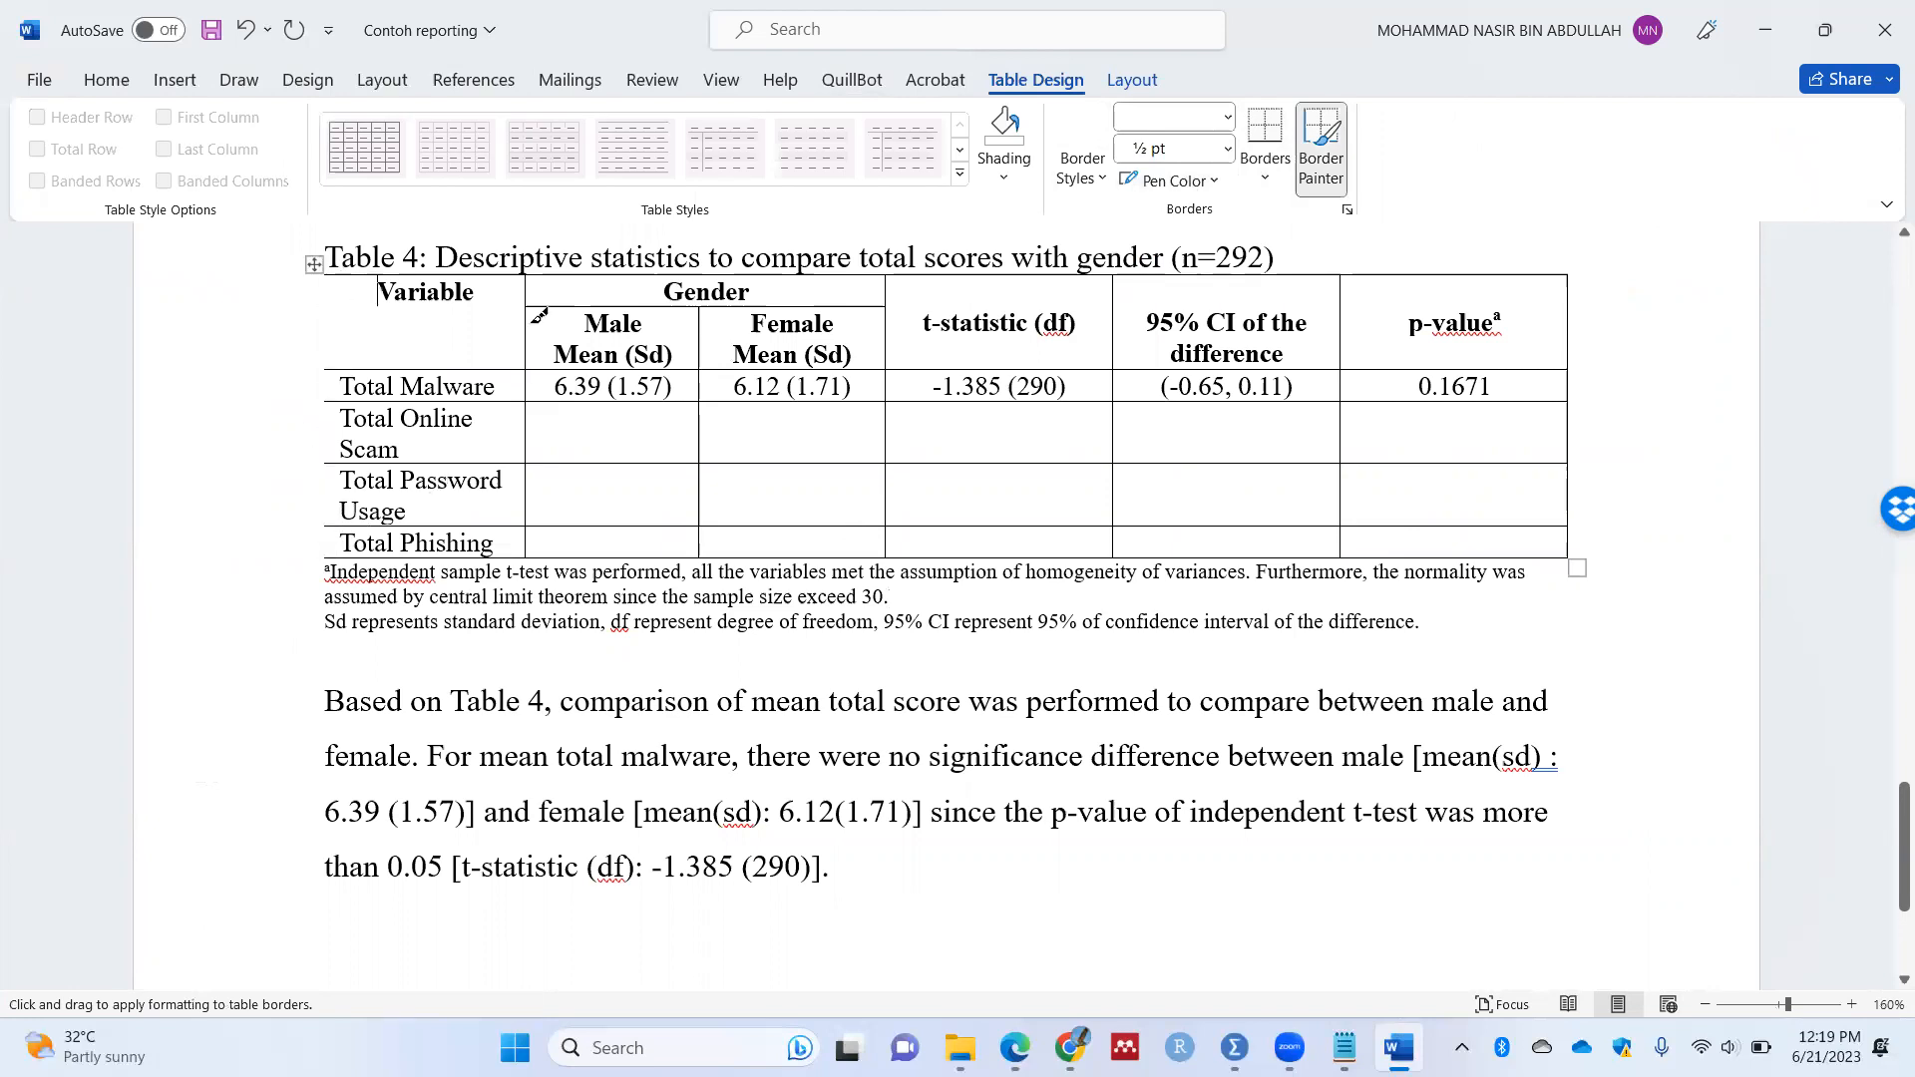
left_click_drag(523, 280, 526, 554)
left_click_drag(710, 304, 702, 548)
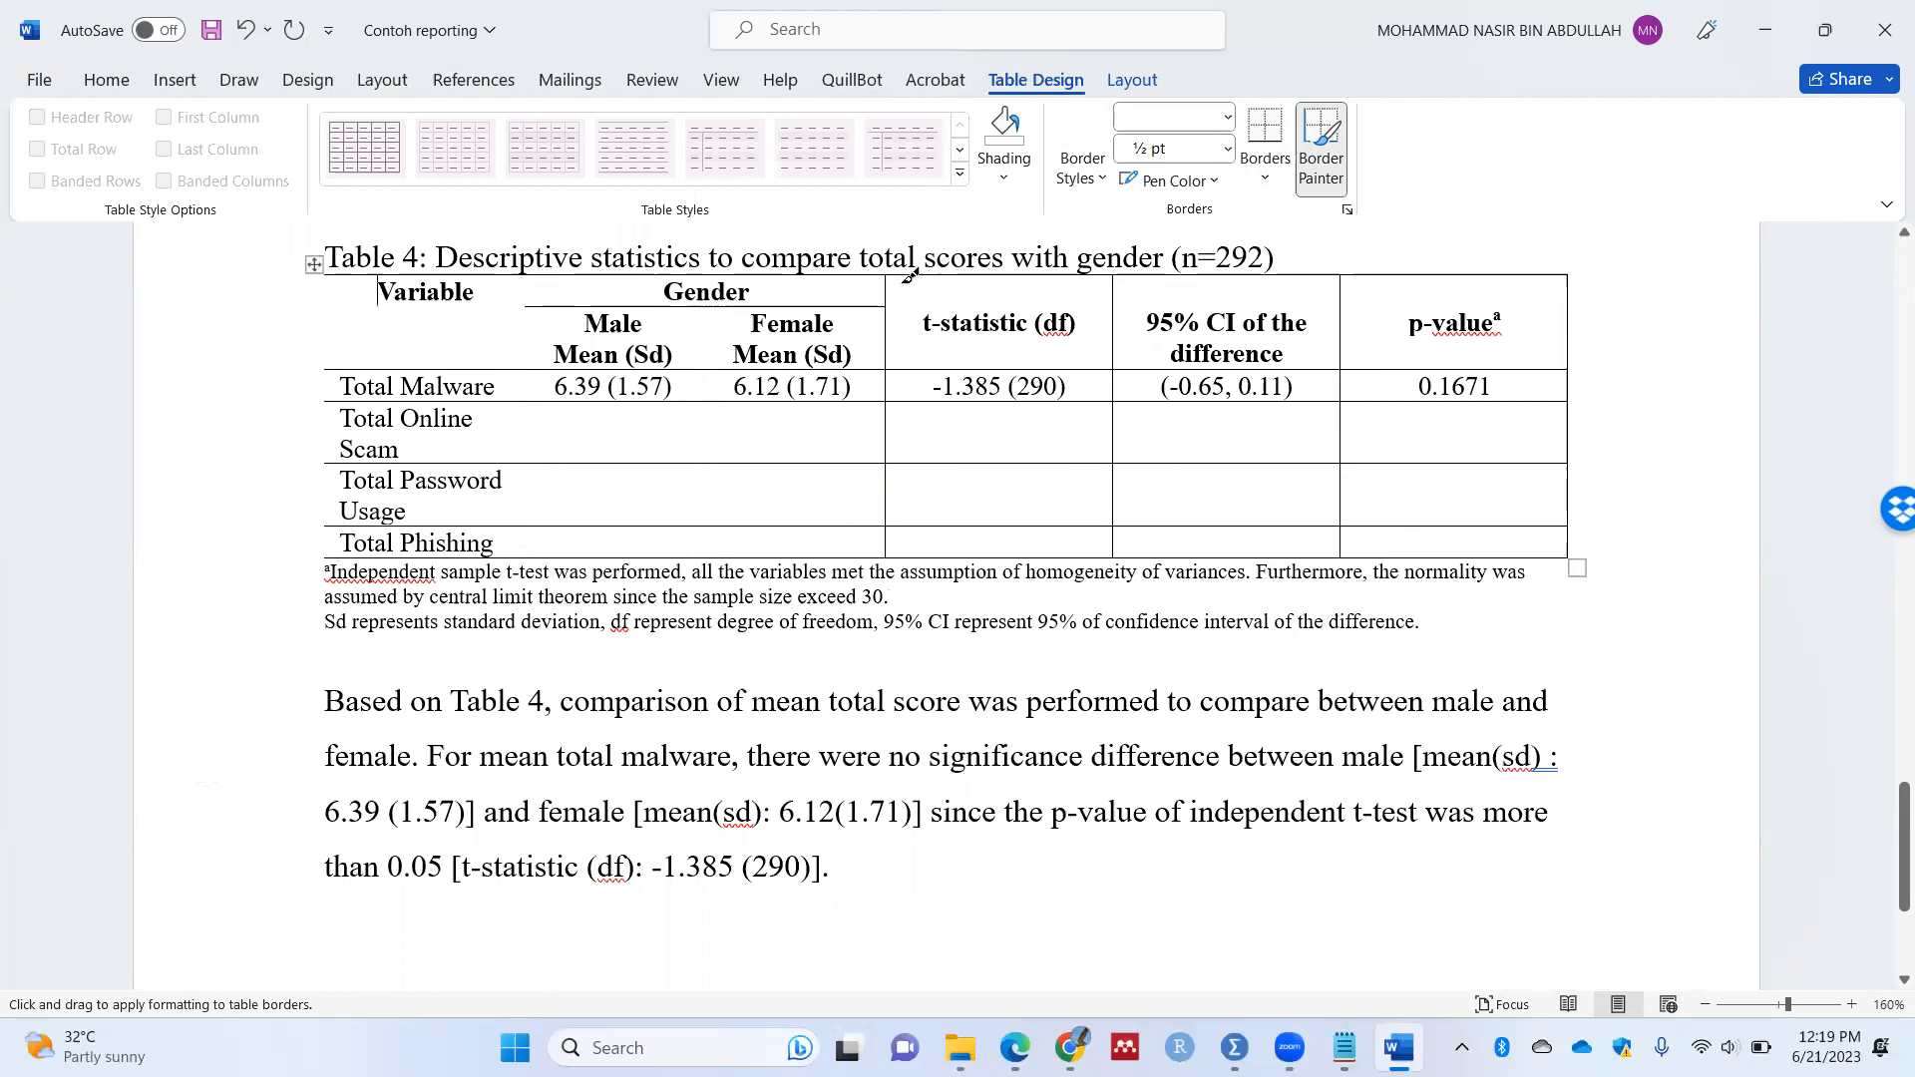
left_click_drag(882, 350, 885, 551)
mouse_move(1112, 280)
left_mouse_down()
mouse_move(1099, 419)
mouse_move(1125, 554)
left_mouse_up()
left_click_drag(1345, 287, 1349, 555)
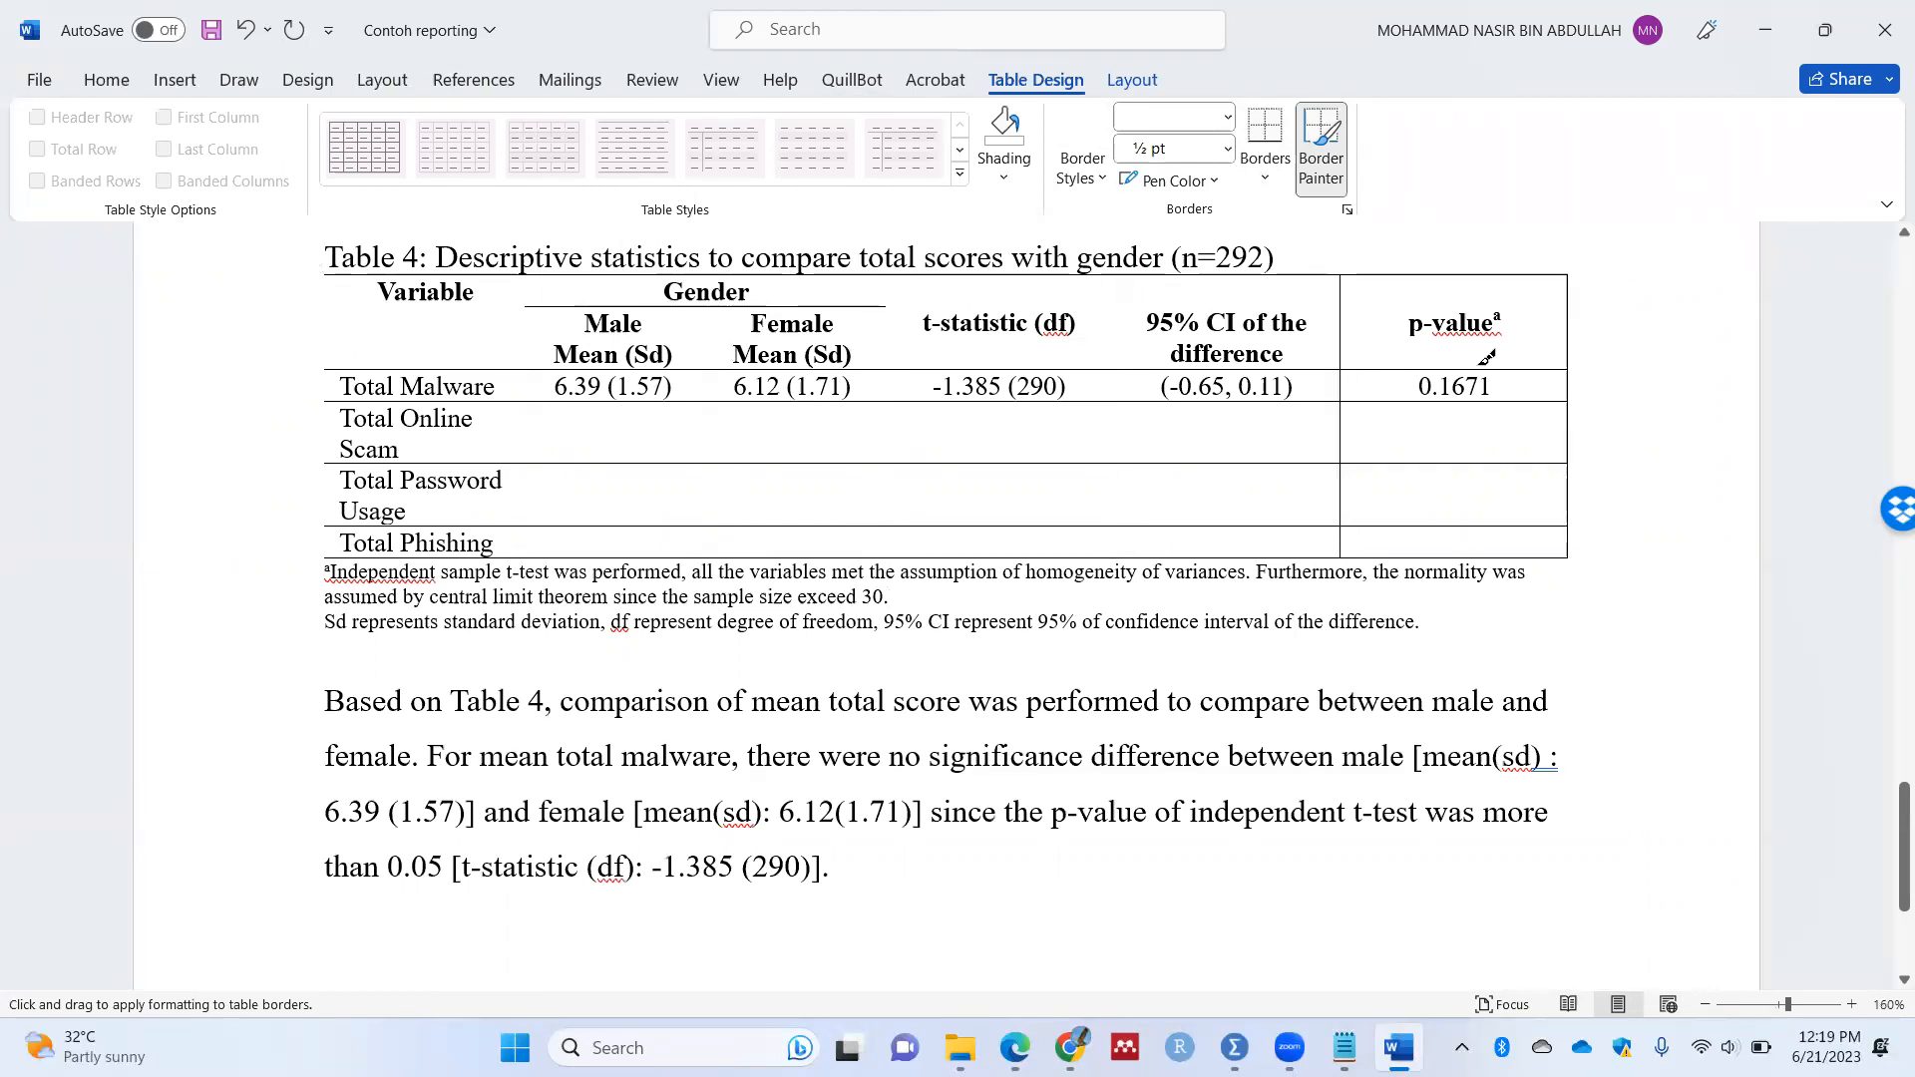
left_click_drag(1574, 272, 1573, 557)
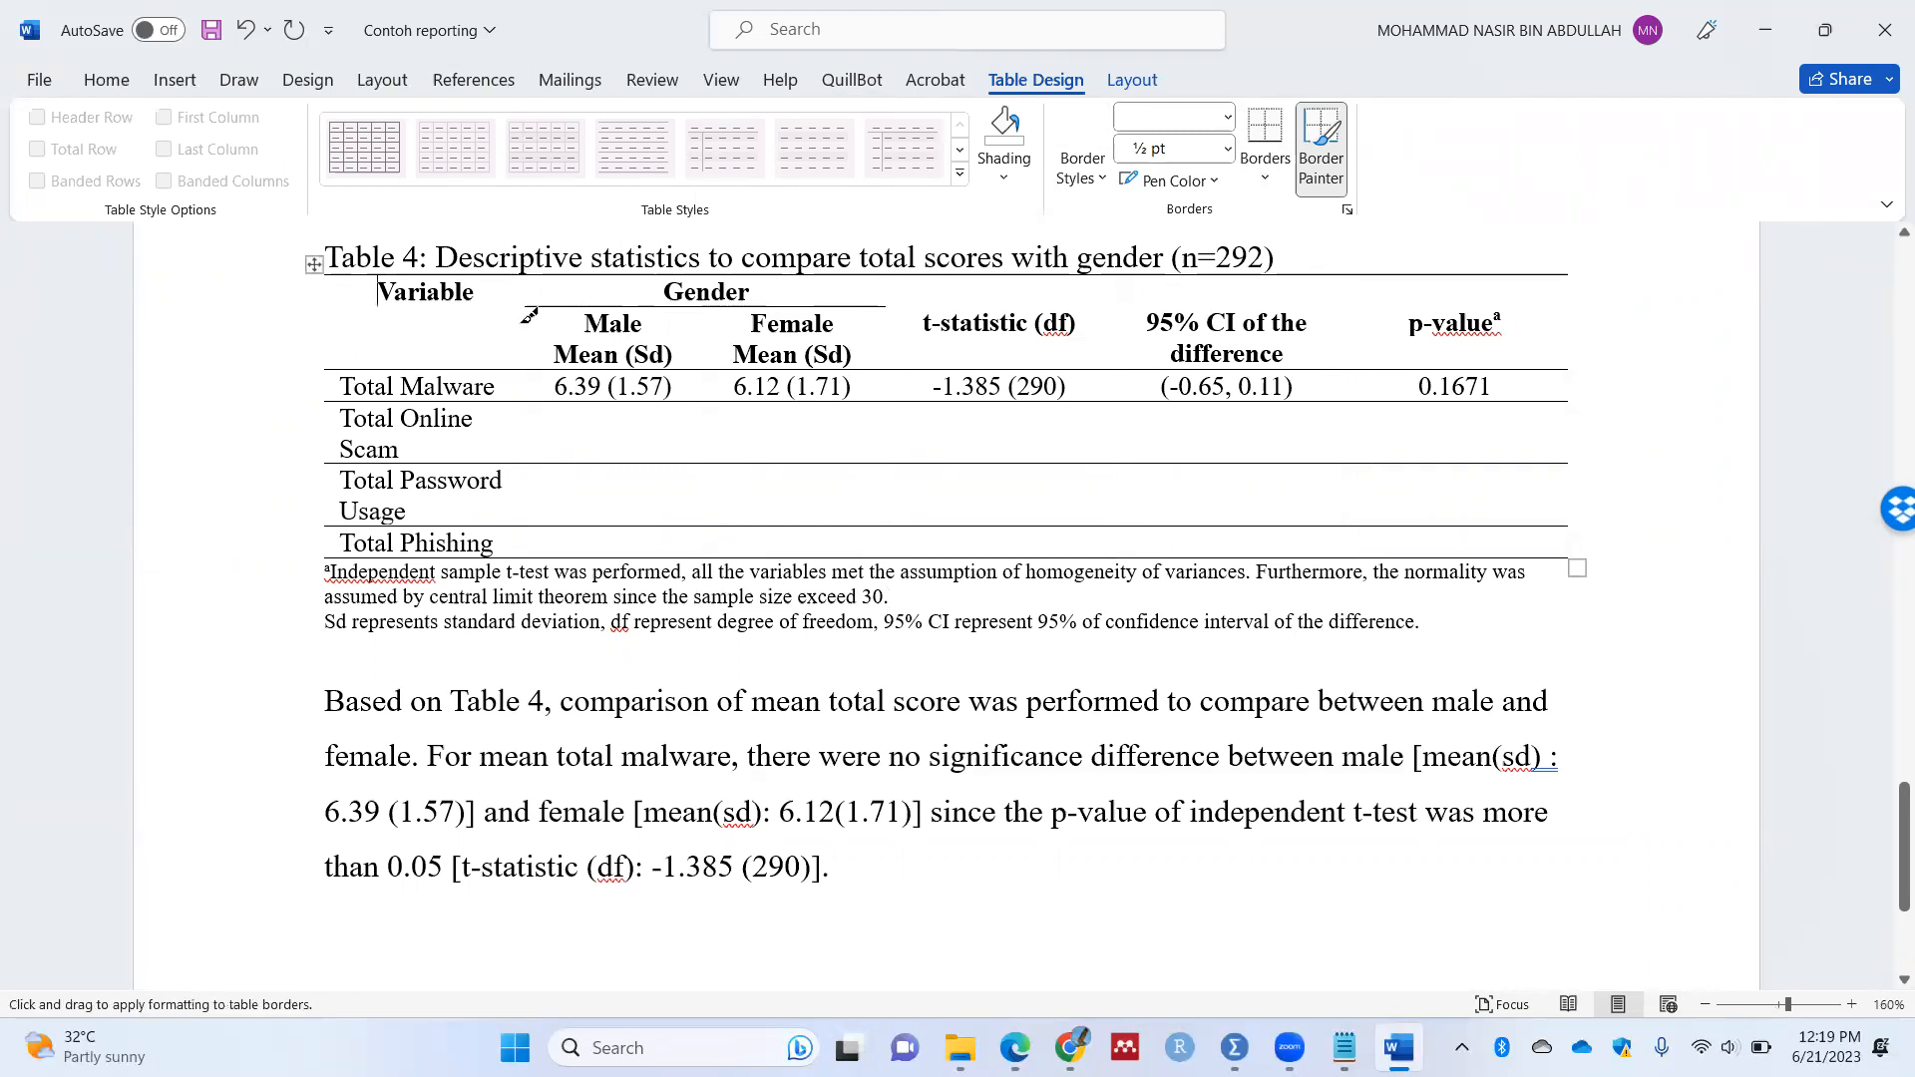
Step: Remove the horizontal borders between the Total Malware, Online Scam, Password Usage and Phishing rows of Table 4
mouse_move(401, 399)
left_mouse_down()
mouse_move(865, 427)
mouse_move(1516, 397)
mouse_move(877, 393)
mouse_move(404, 455)
mouse_move(1117, 530)
mouse_move(1481, 516)
left_mouse_up()
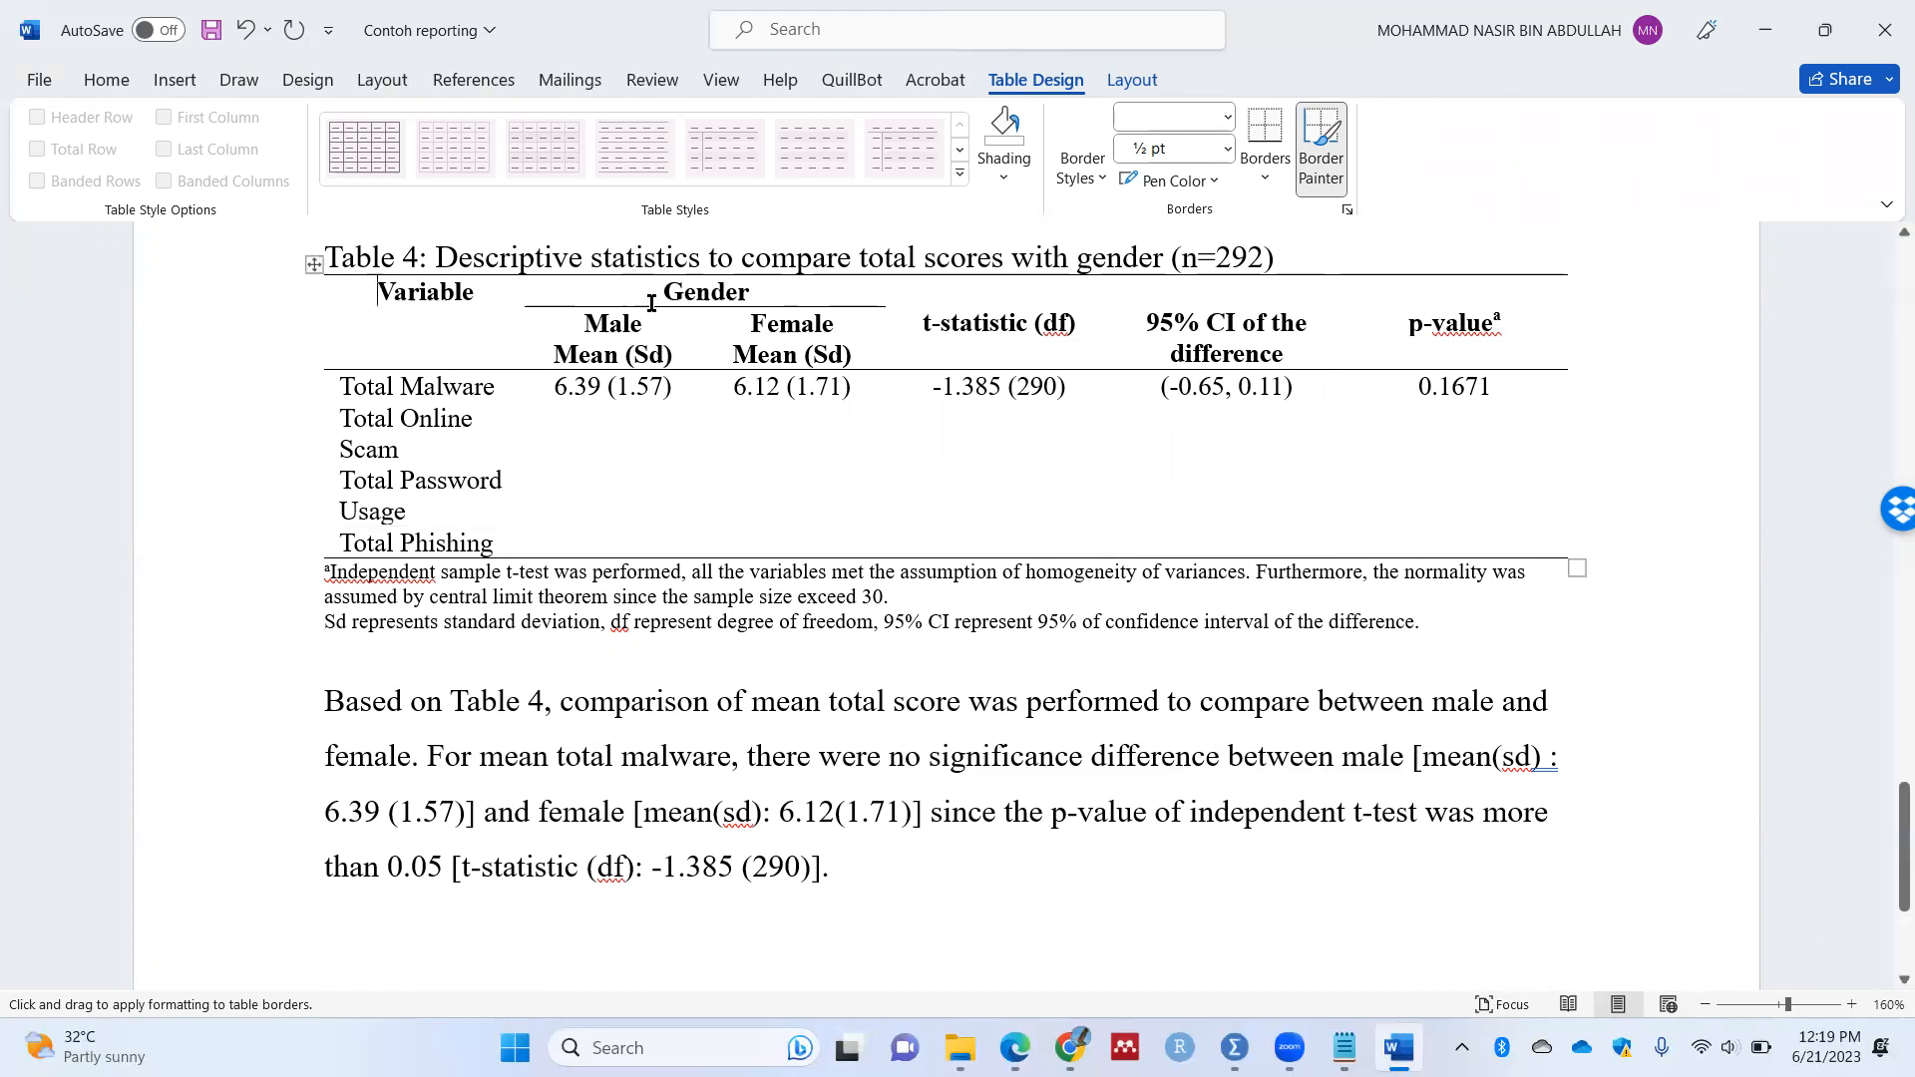
key("Escape")
left_click(594, 431)
Step: Adjust Table 4's column widths so each variable name fits on one line and the p-value column is narrower
mouse_move(521, 310)
left_mouse_down()
mouse_move(613, 300)
mouse_move(508, 300)
mouse_move(549, 300)
left_mouse_up()
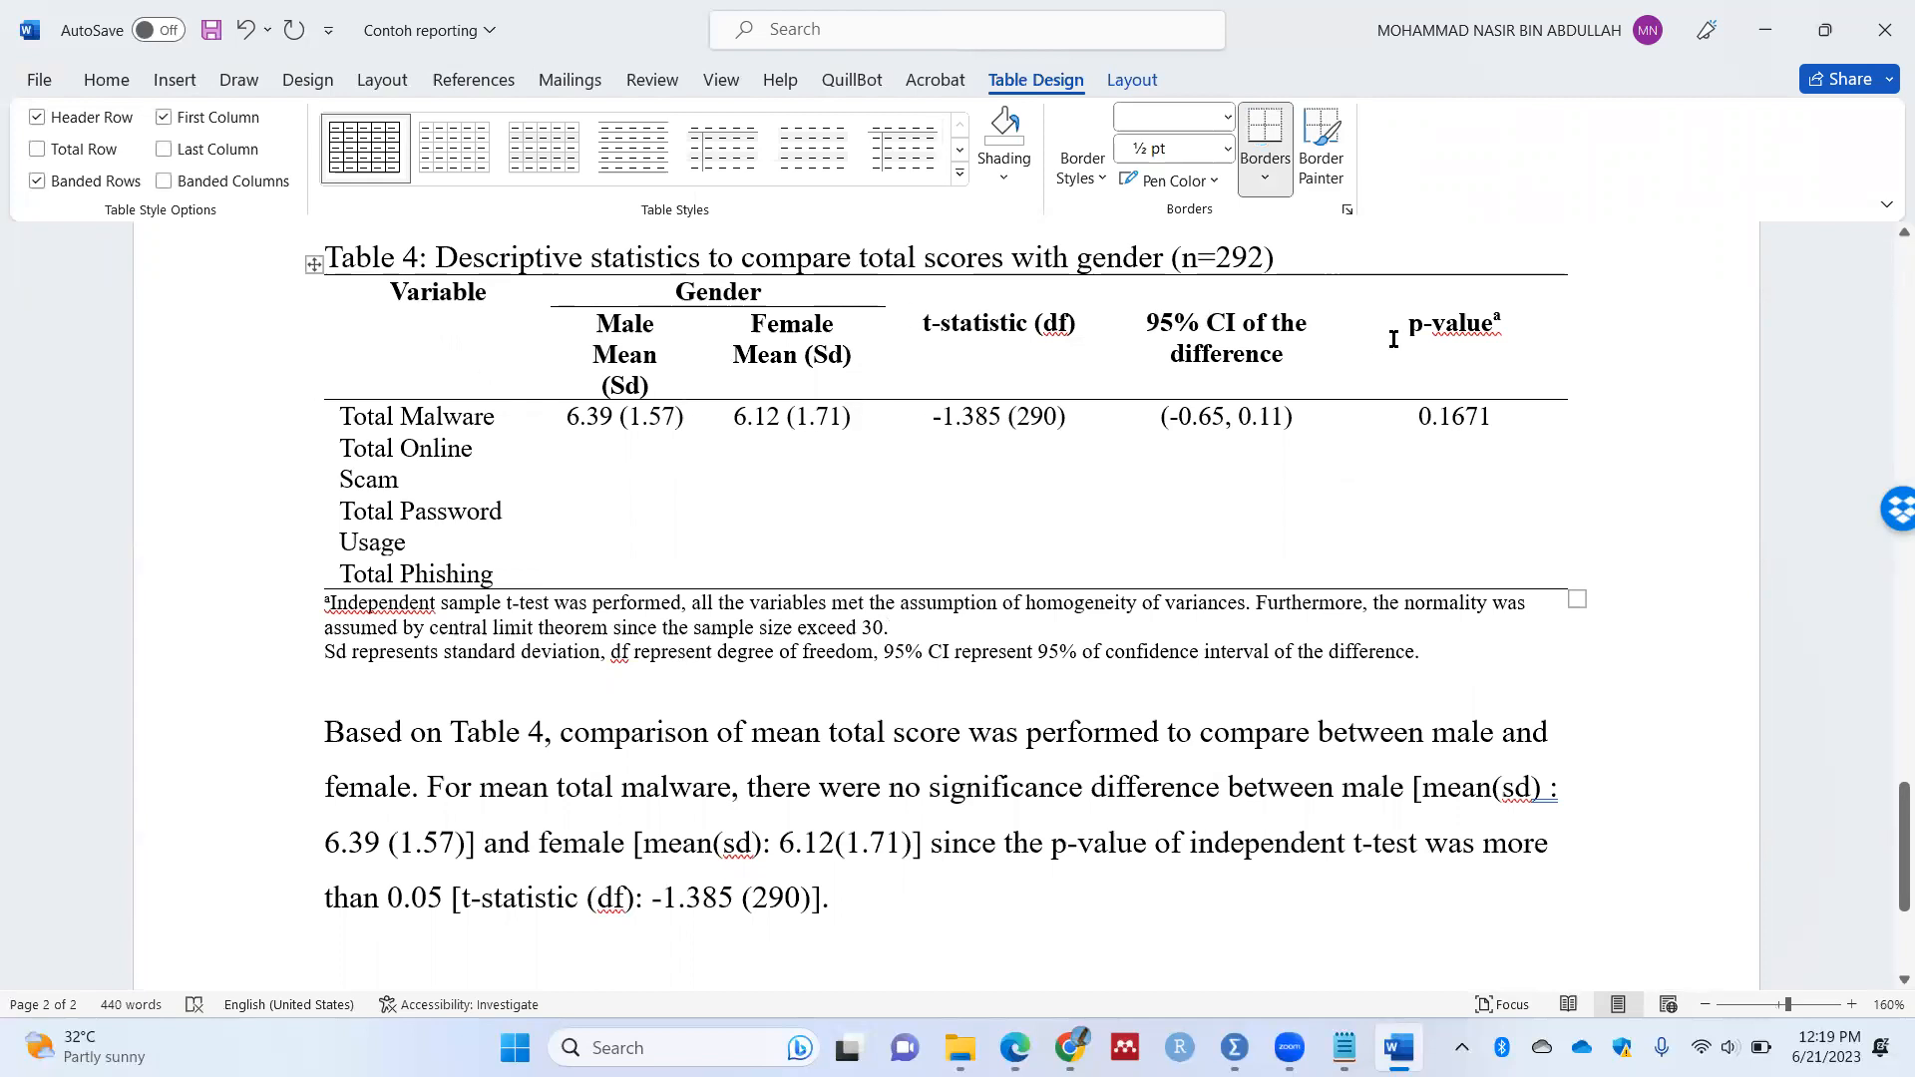
left_click_drag(1340, 358, 1432, 359)
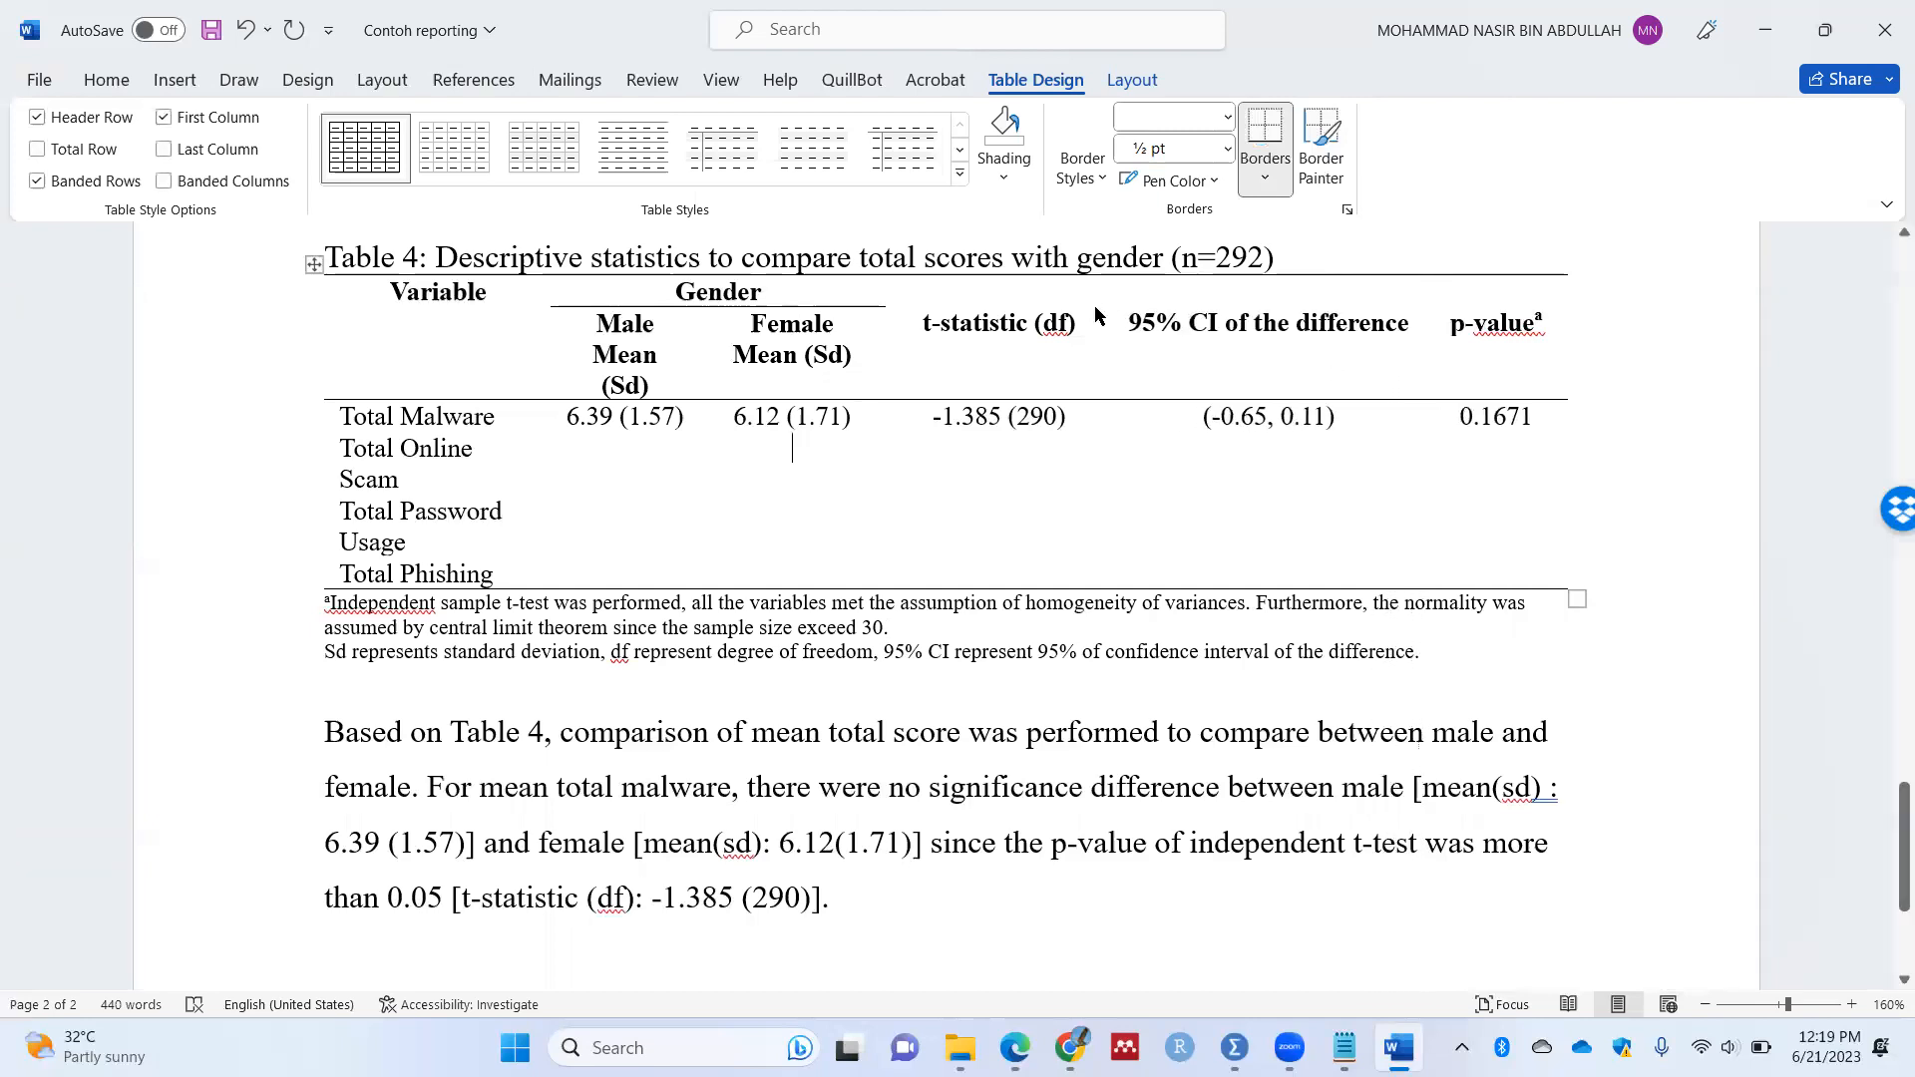
left_click_drag(1111, 328, 1204, 327)
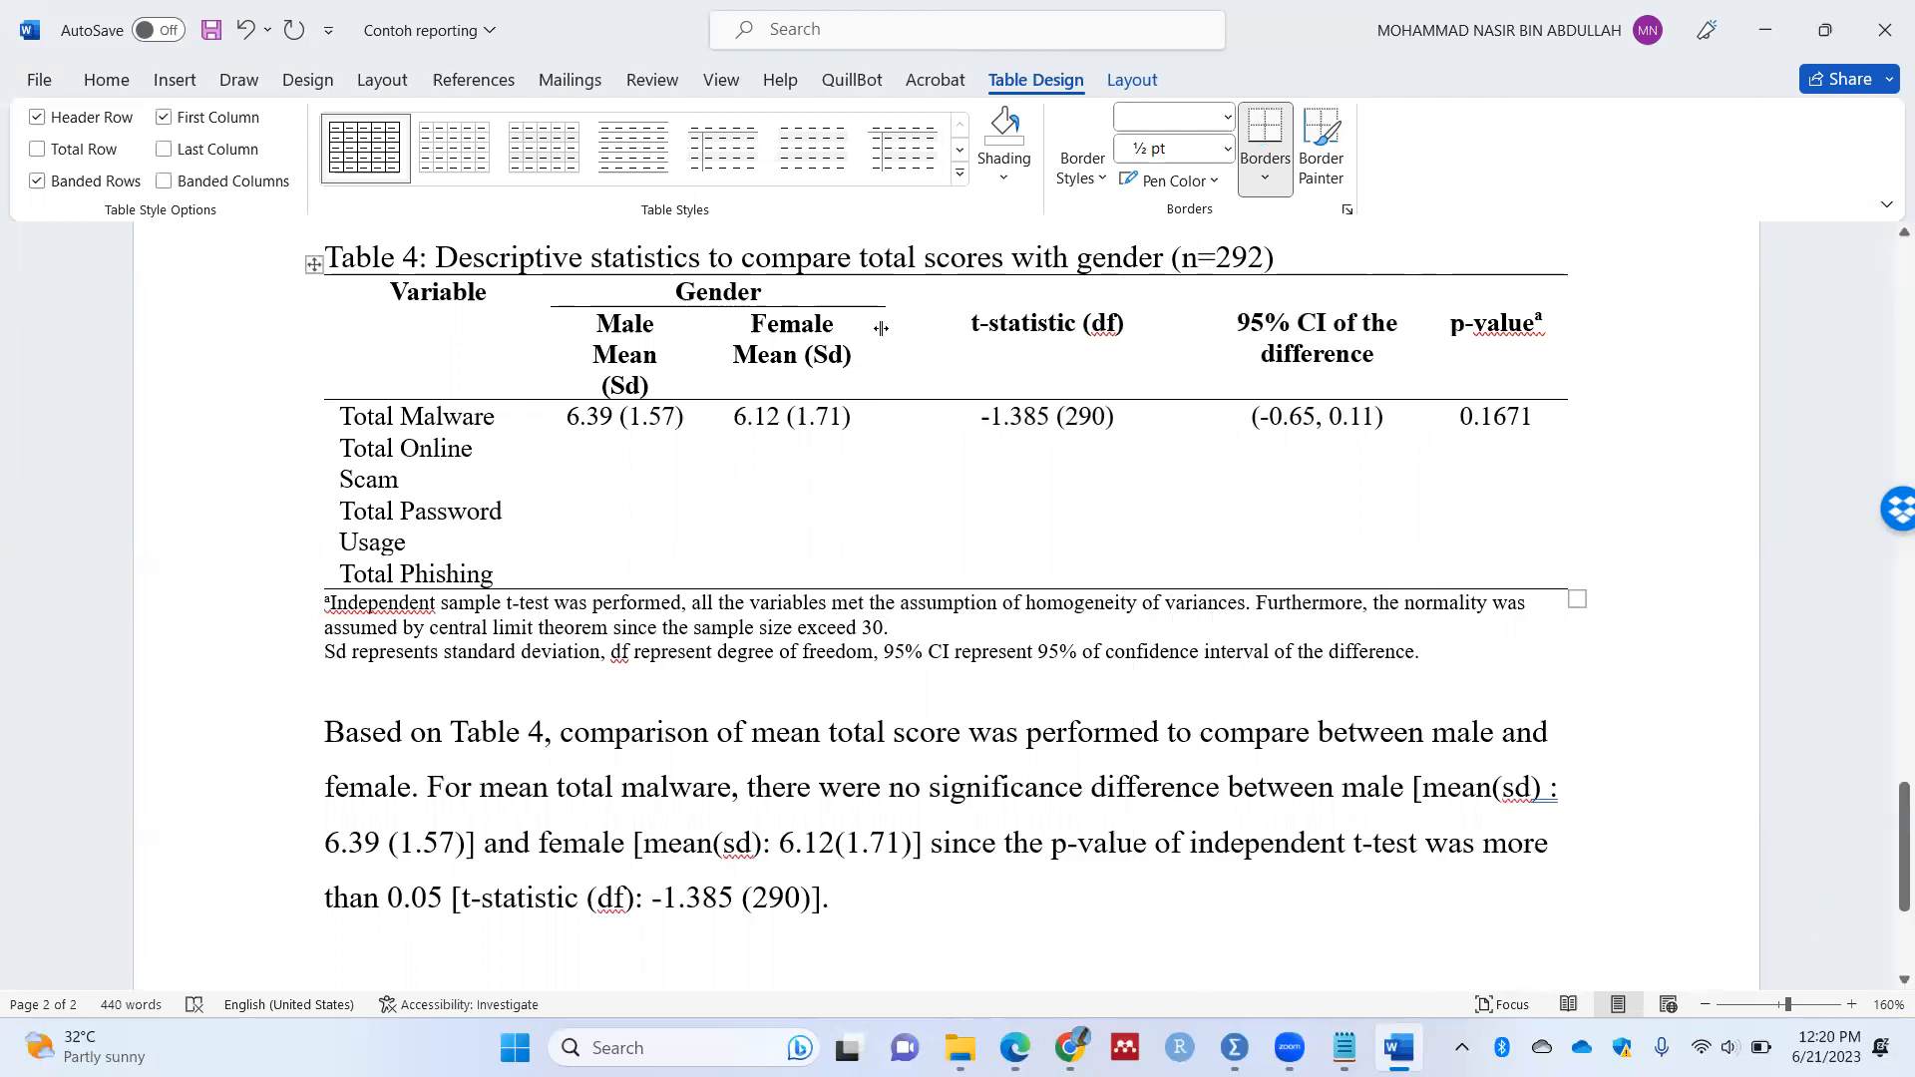
left_click_drag(881, 328, 1032, 339)
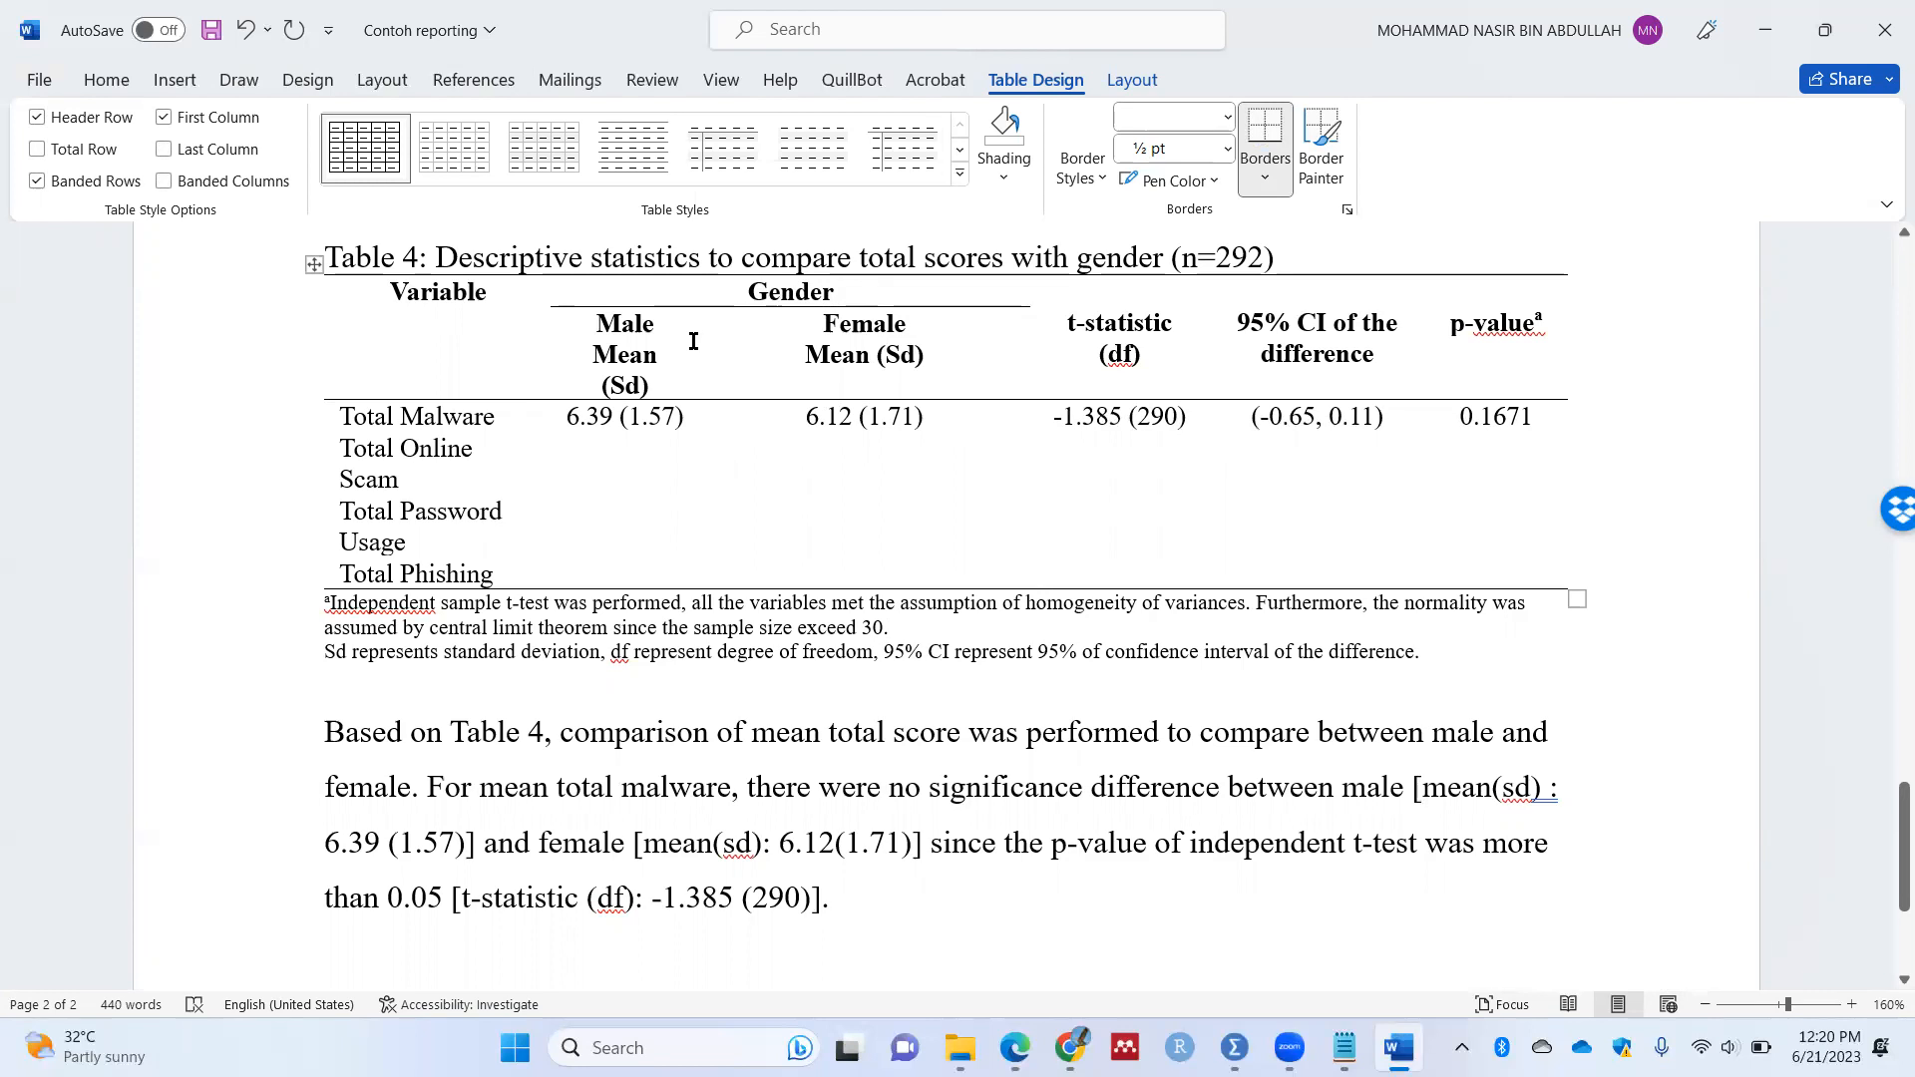
left_click_drag(695, 343, 862, 341)
left_click_drag(548, 339, 603, 333)
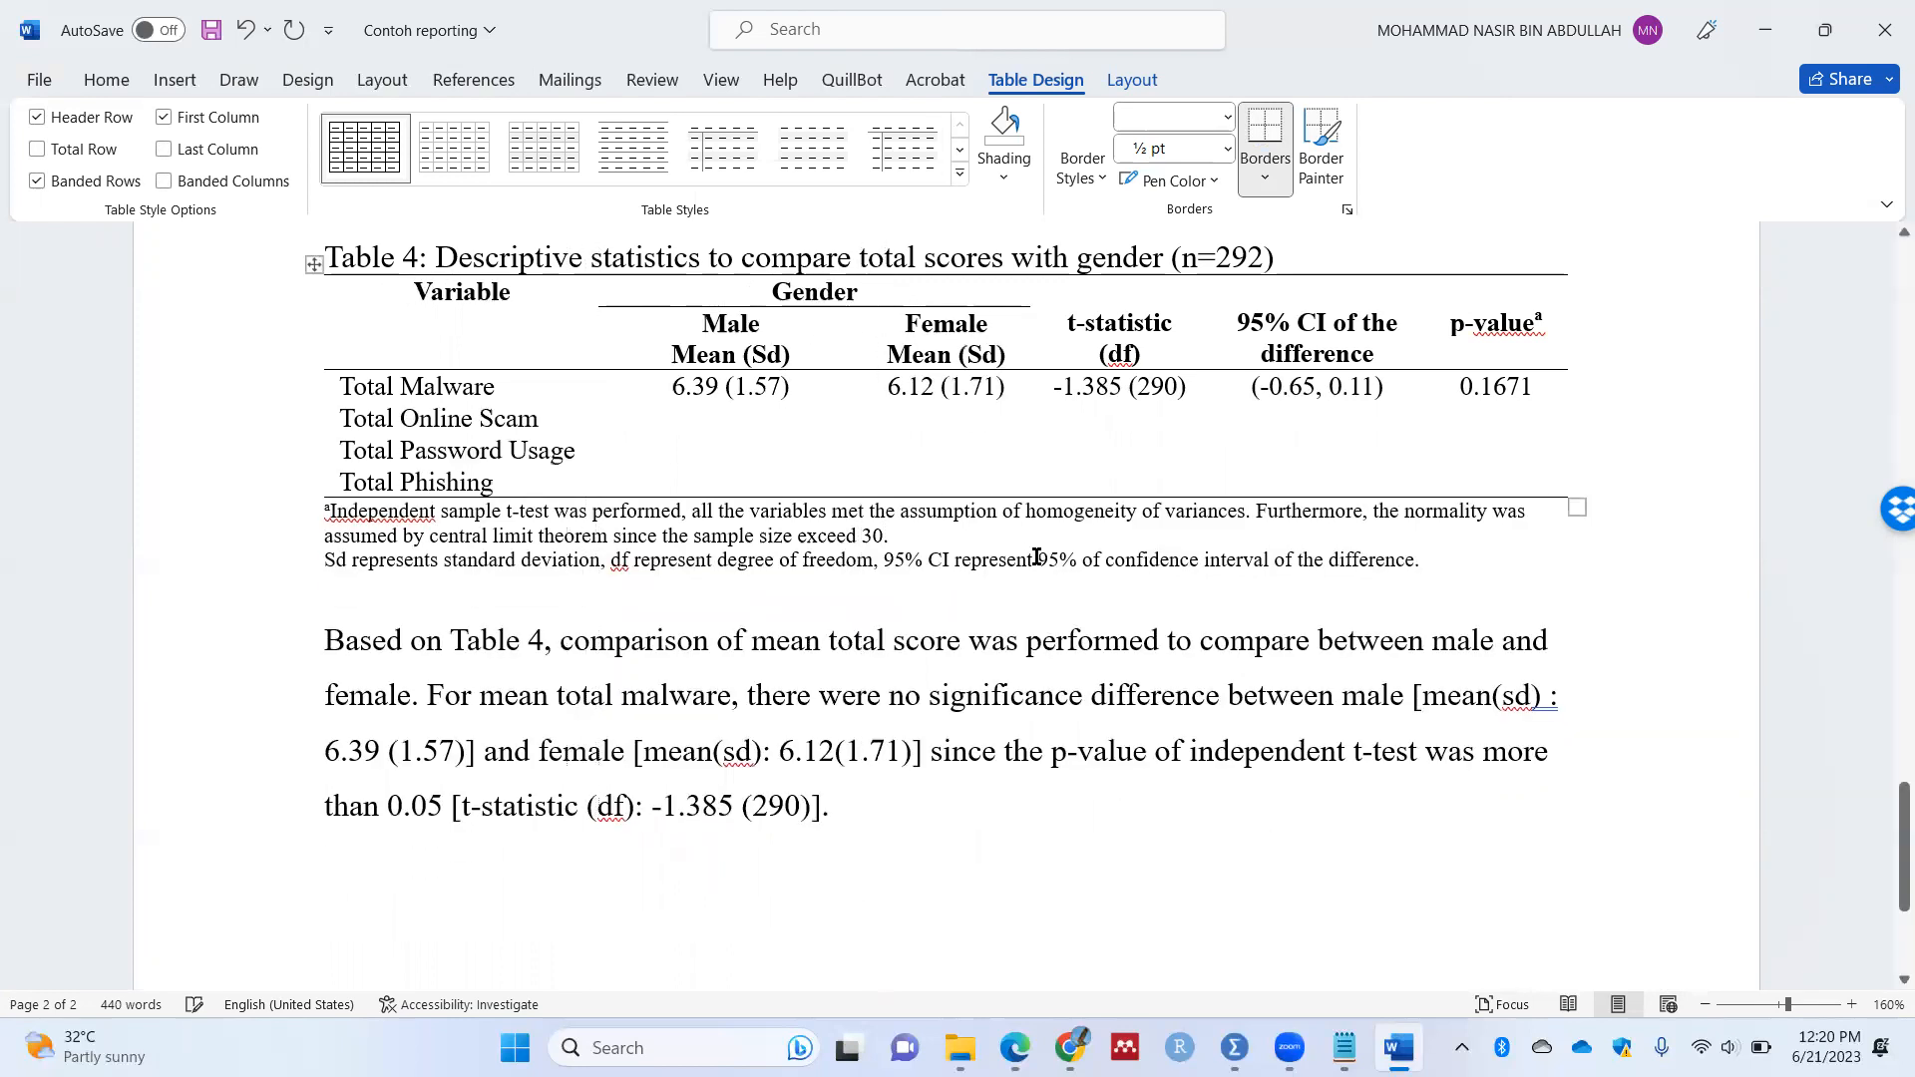
left_click(1036, 624)
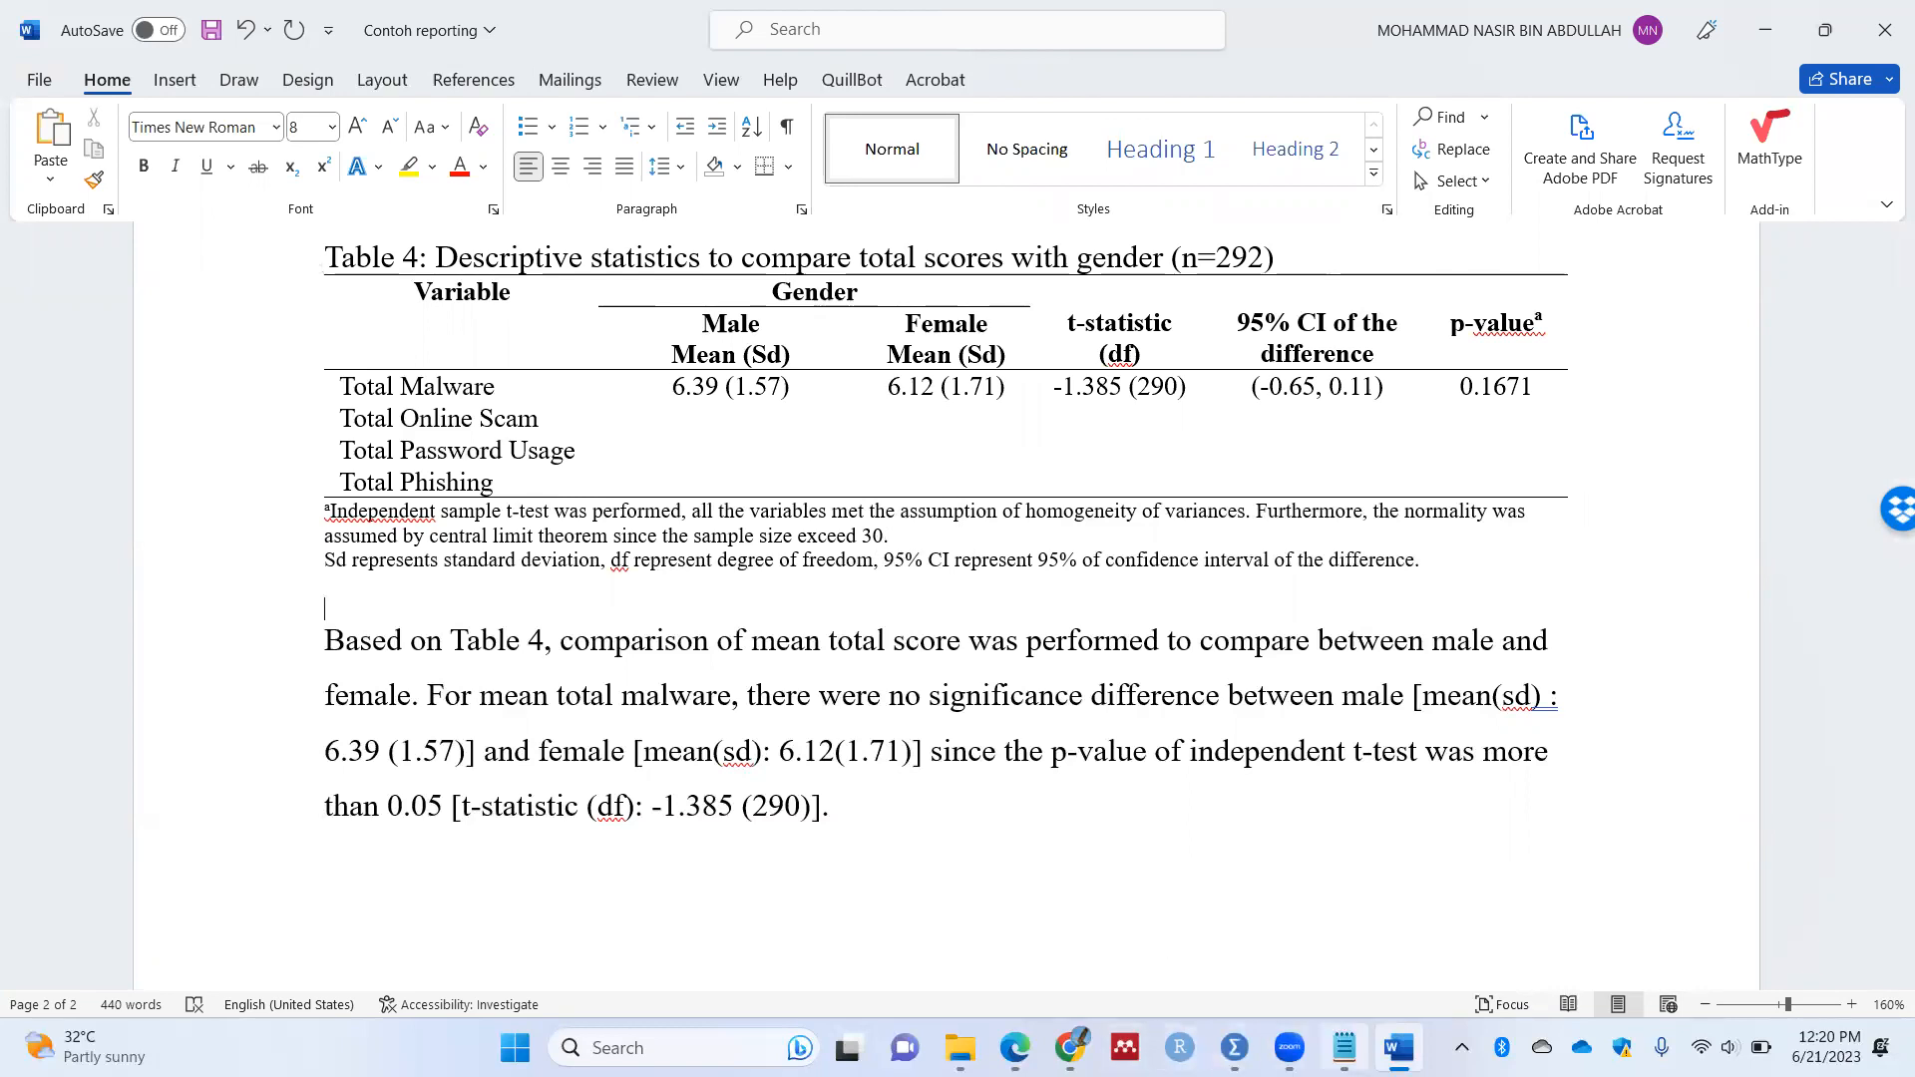
mouse_move(1342, 1040)
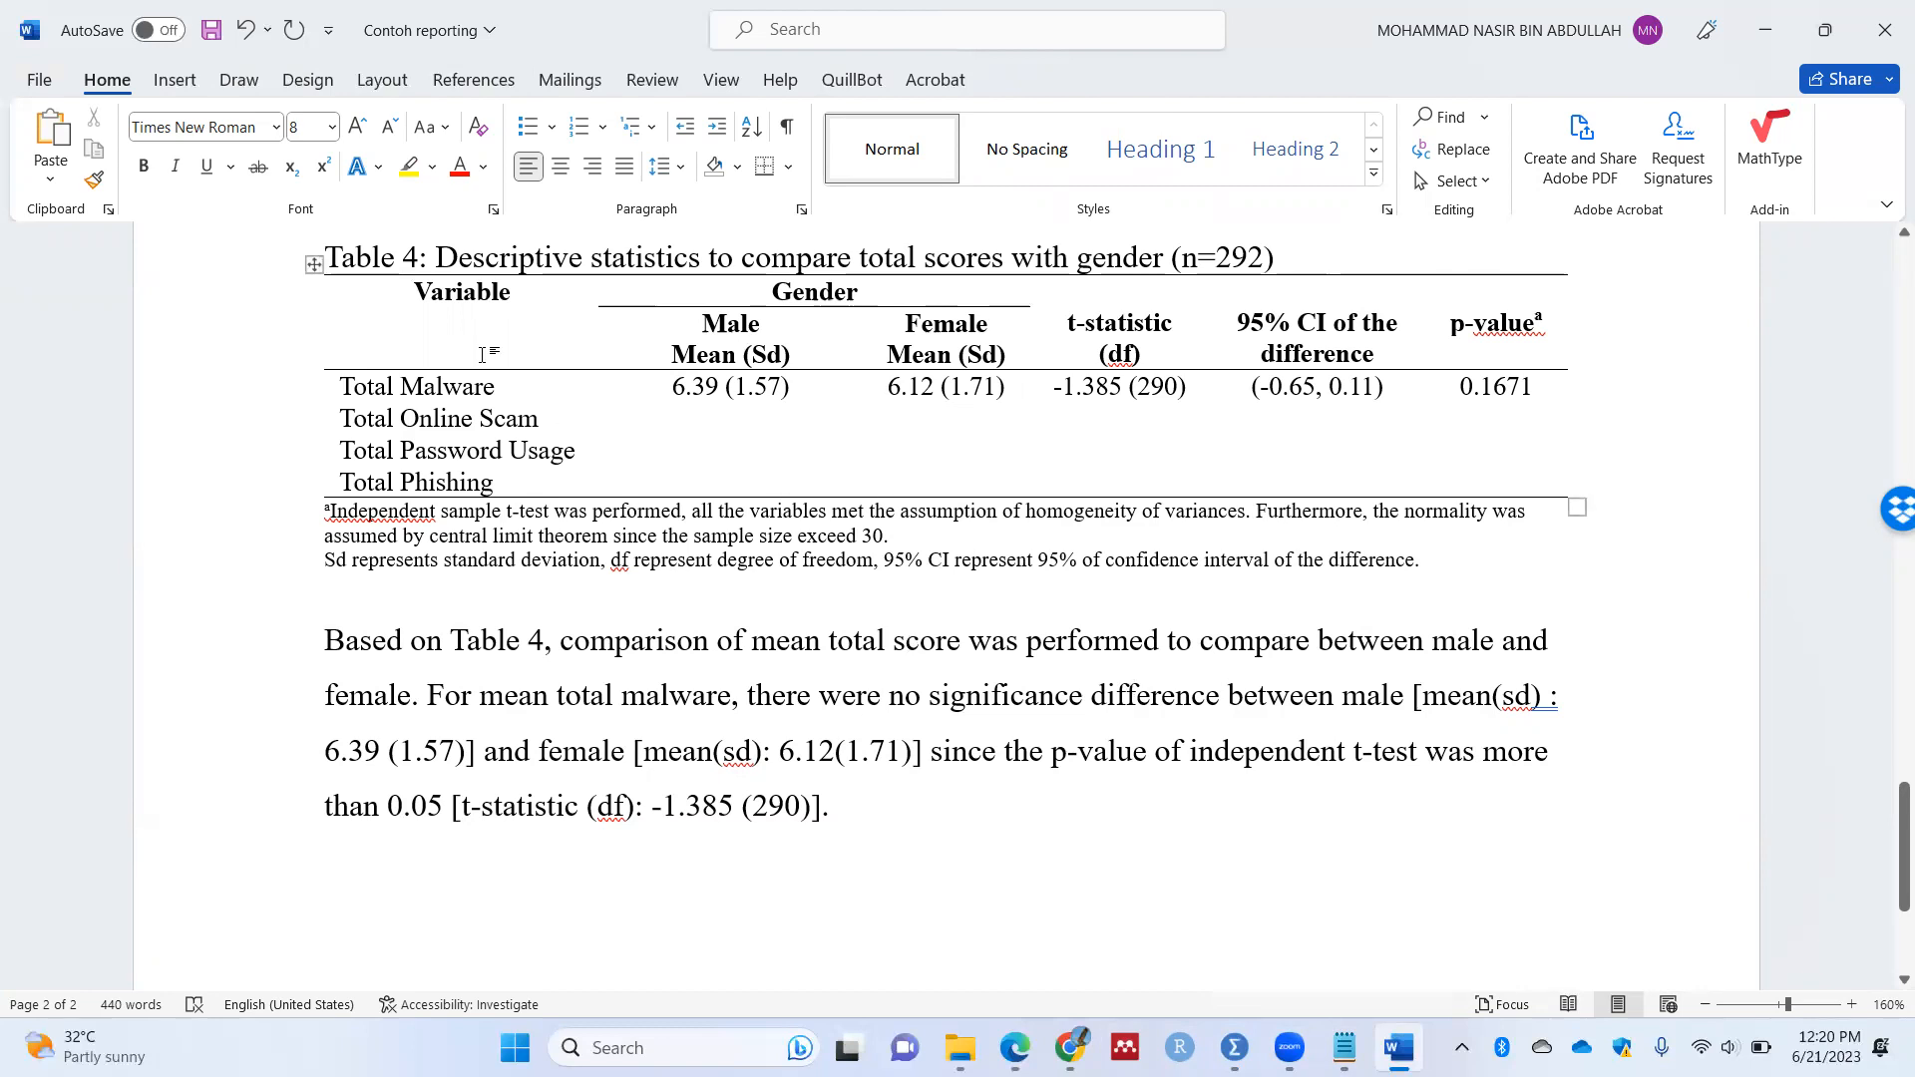
Step: Copy Table 4 with its caption and footnotes and paste it on a new page below the interpretation paragraph
left_click_drag(324, 247, 1446, 578)
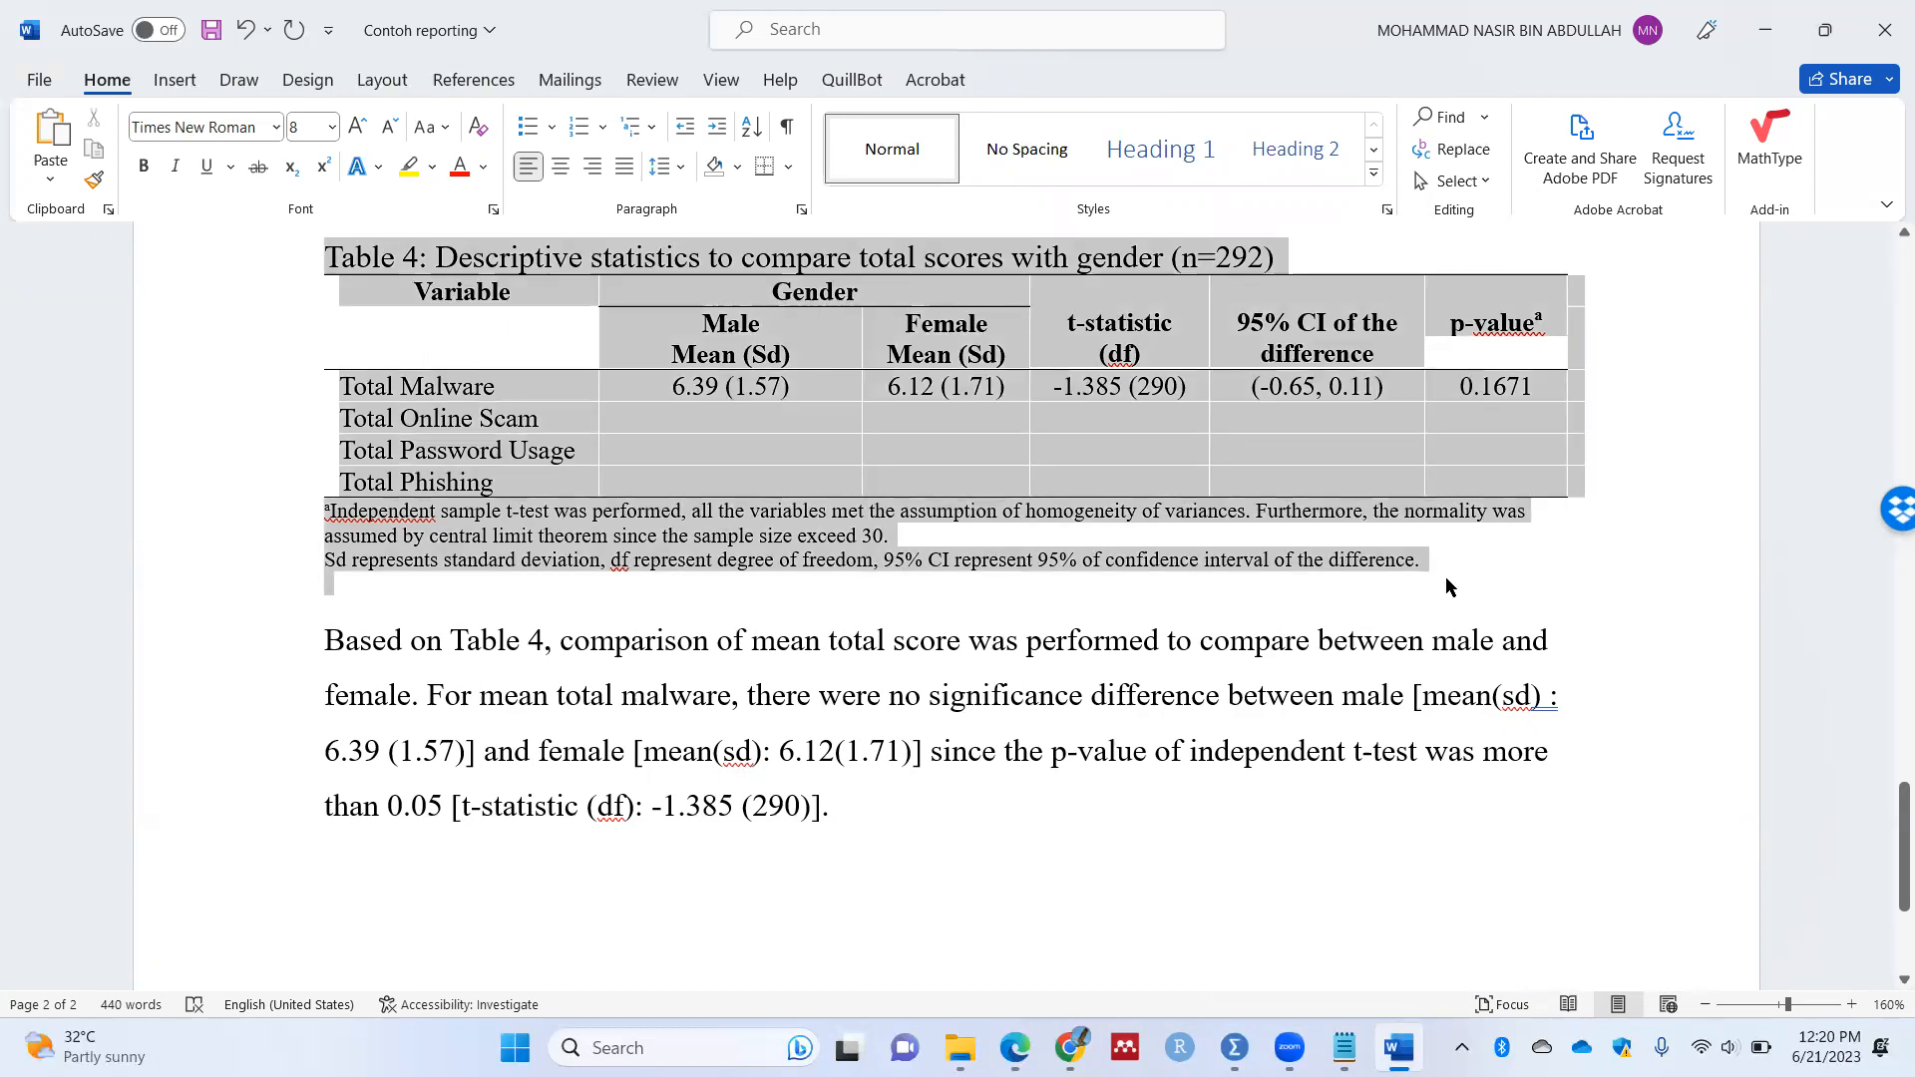
key("Delete")
left_click(650, 628)
left_click(936, 562)
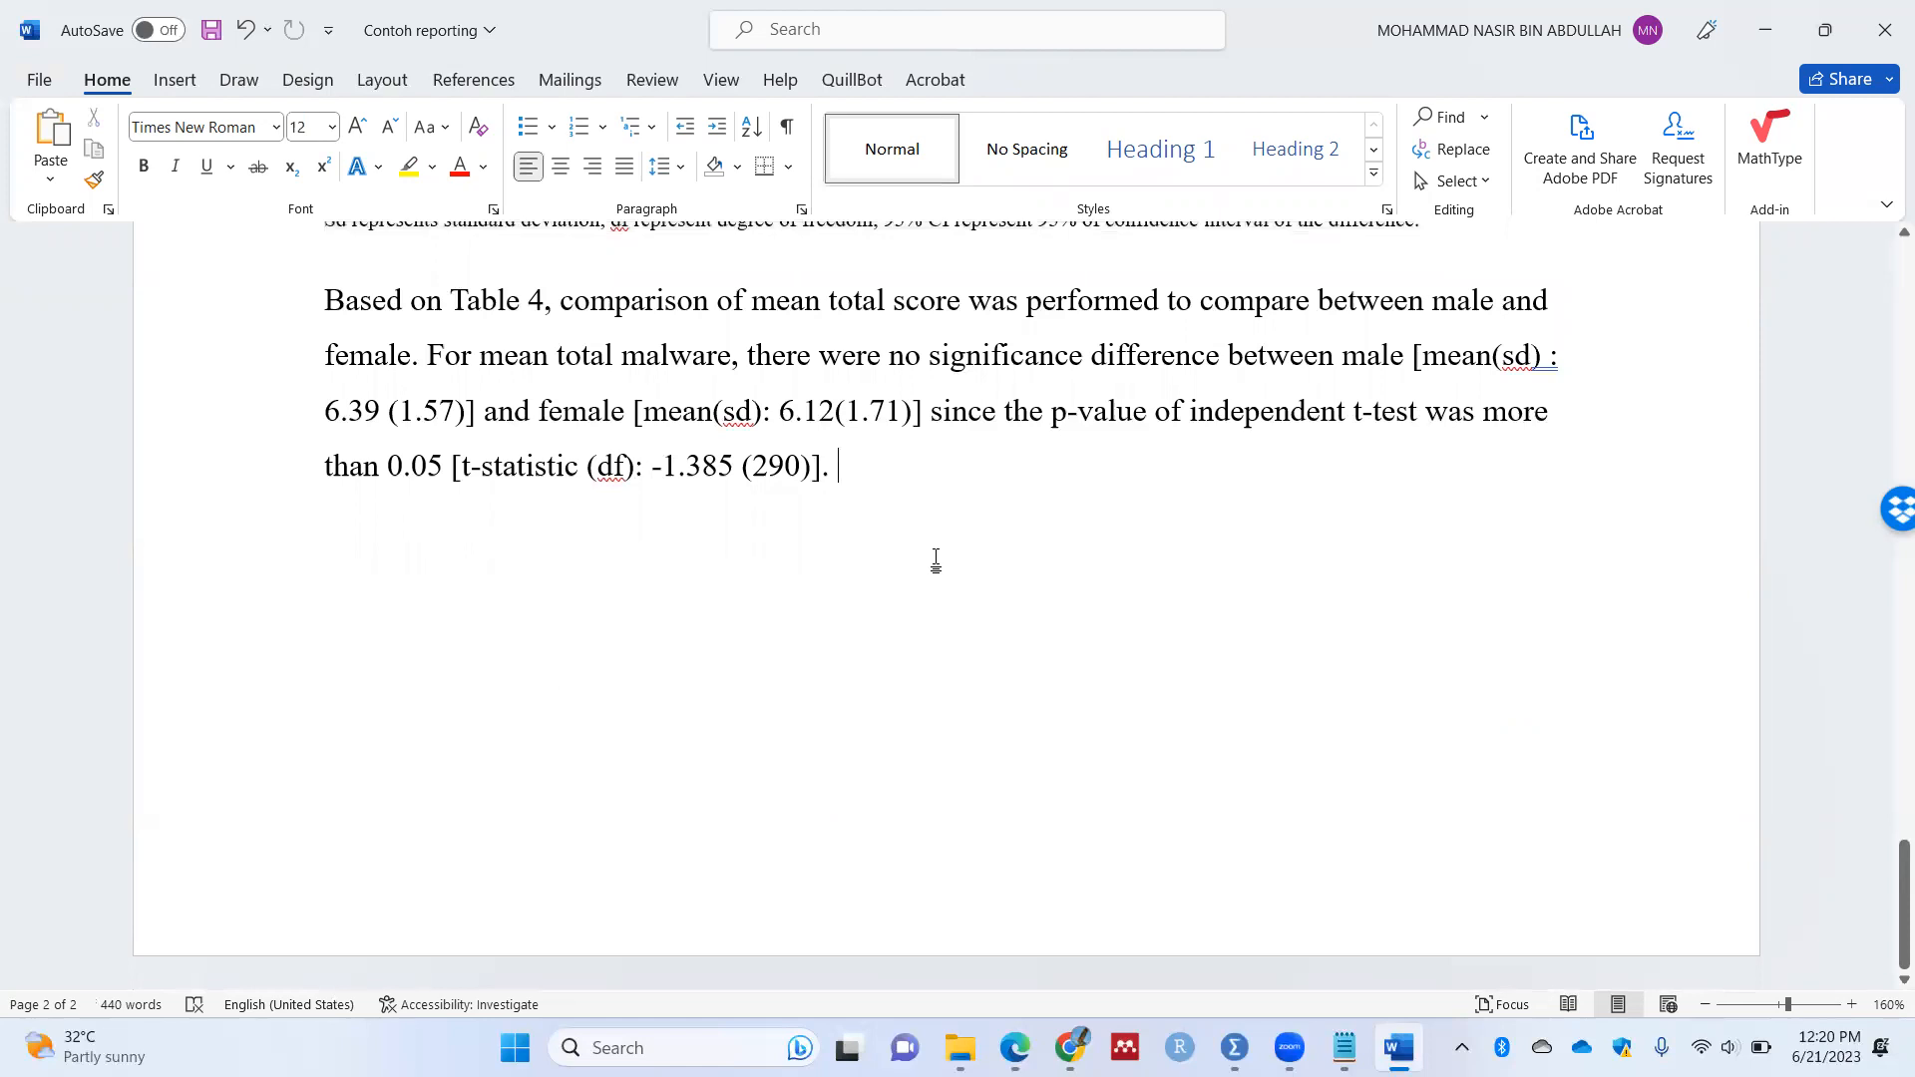
key("Return")
key("Return")
key("Return")
key("Return")
key("Return")
key("Return")
key("Return")
key("Return")
key("Return")
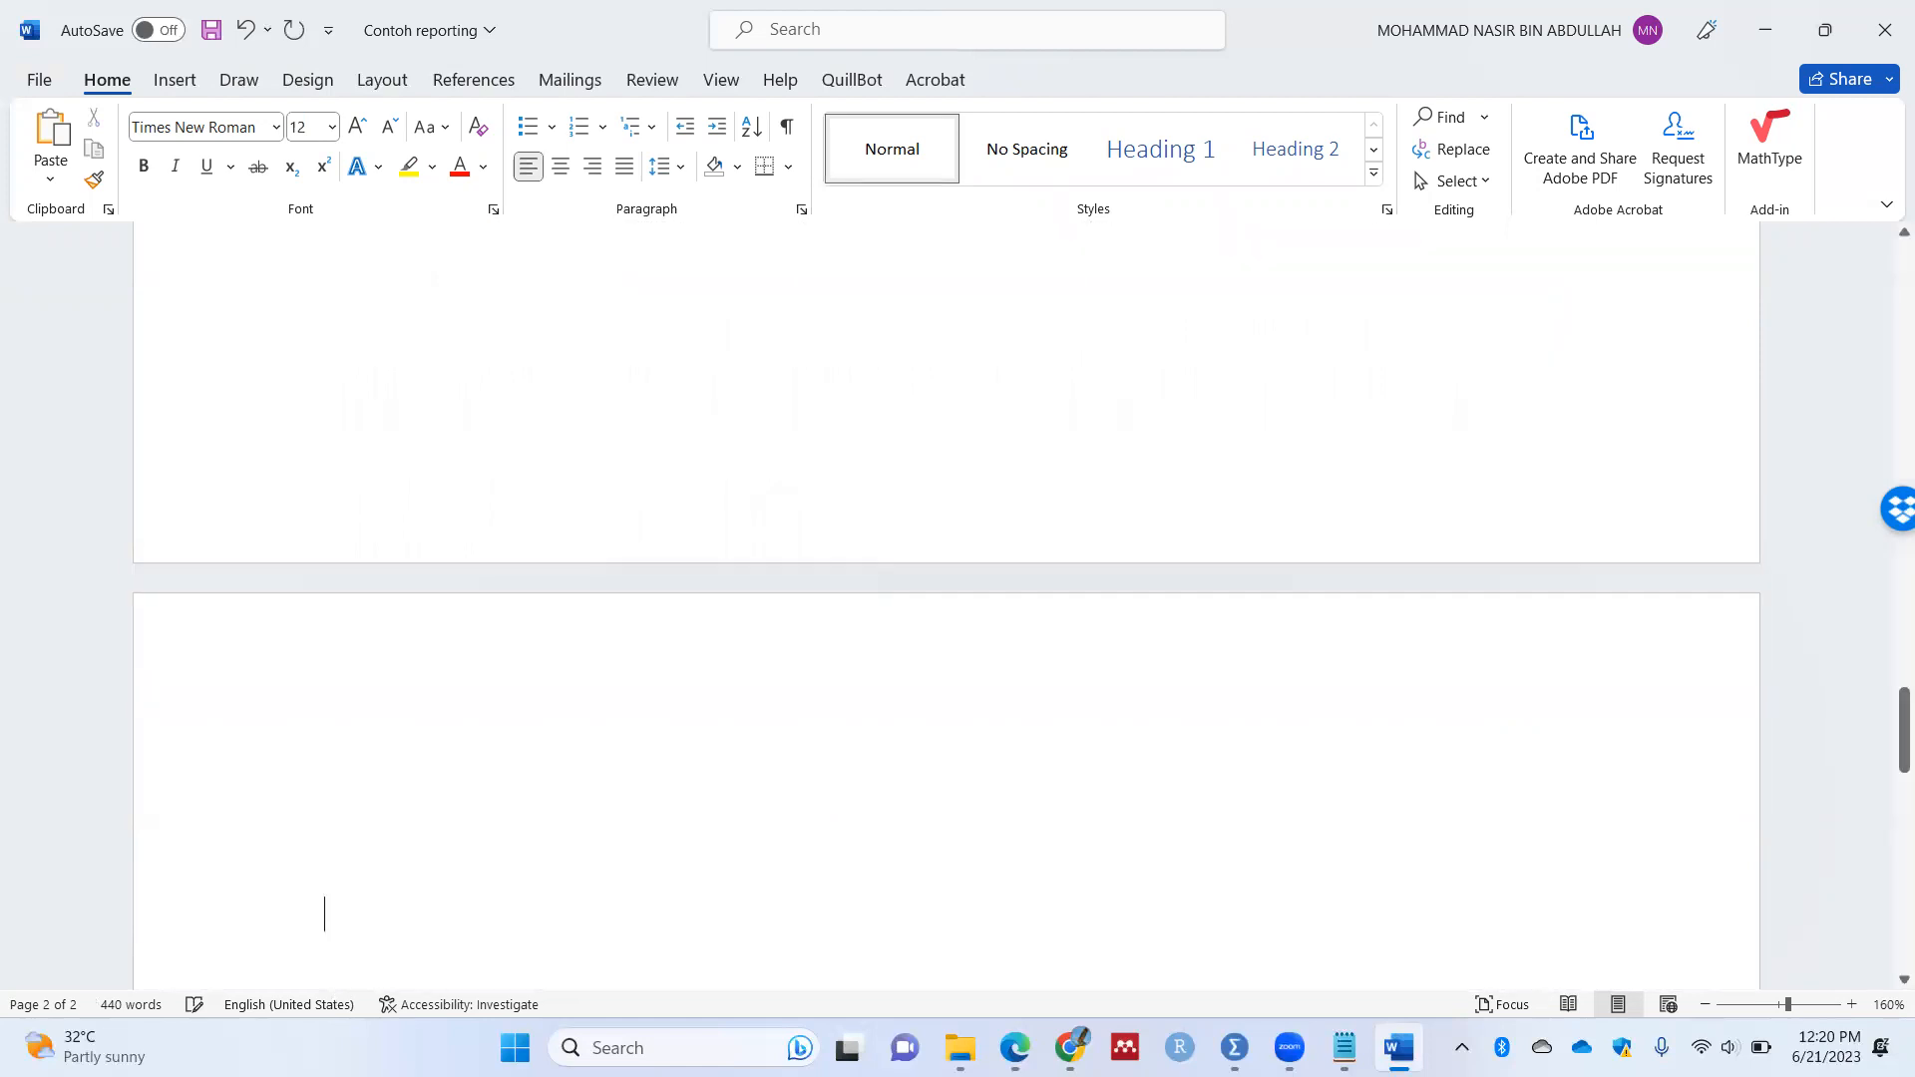
key("ctrl+v")
Step: Change the copied table's caption to "Table 5: Descriptive statistics to compare total scores with university (n=292)"
left_click(421, 556)
double_click(410, 556)
type("5")
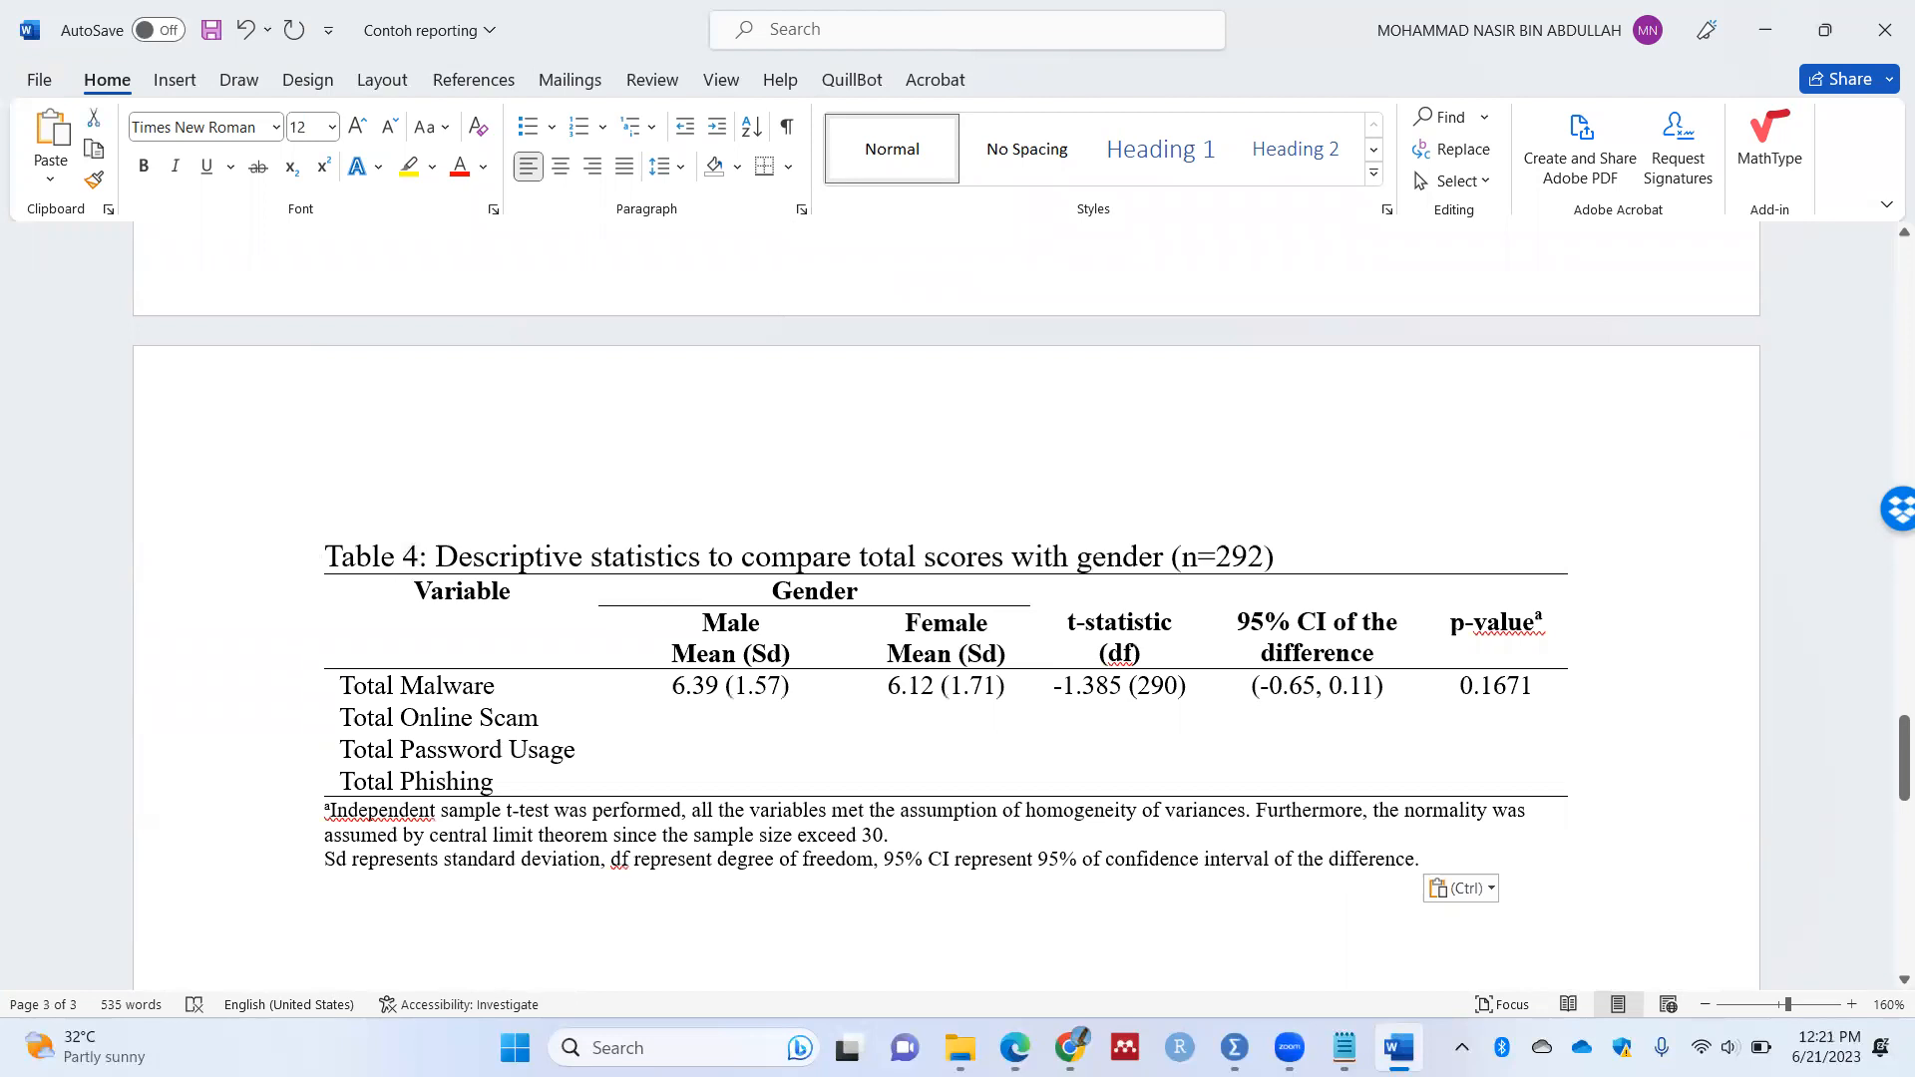
left_click_drag(1164, 555, 1079, 559)
type("university")
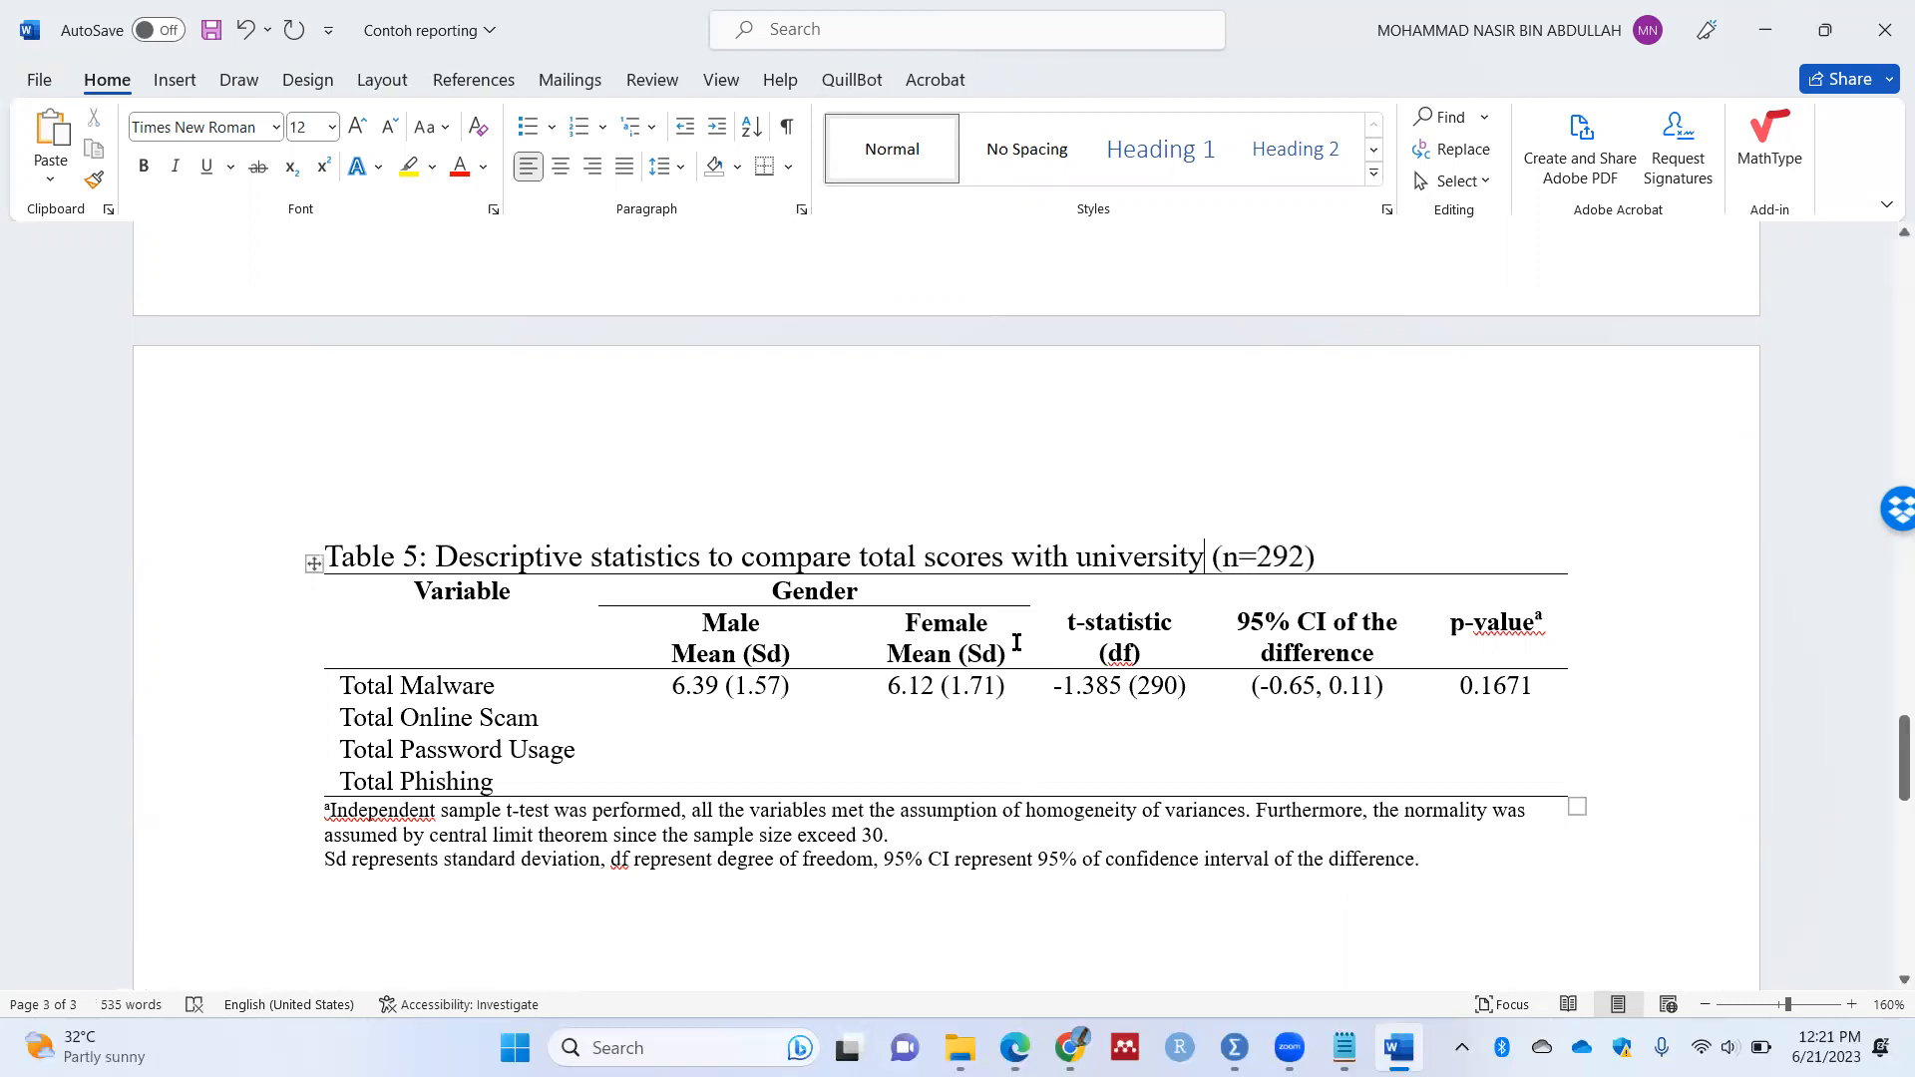
Step: Apply the plain grid table style to the whole of Table 5 to restore its borders
left_click_drag(1539, 726, 698, 628)
left_click(464, 589)
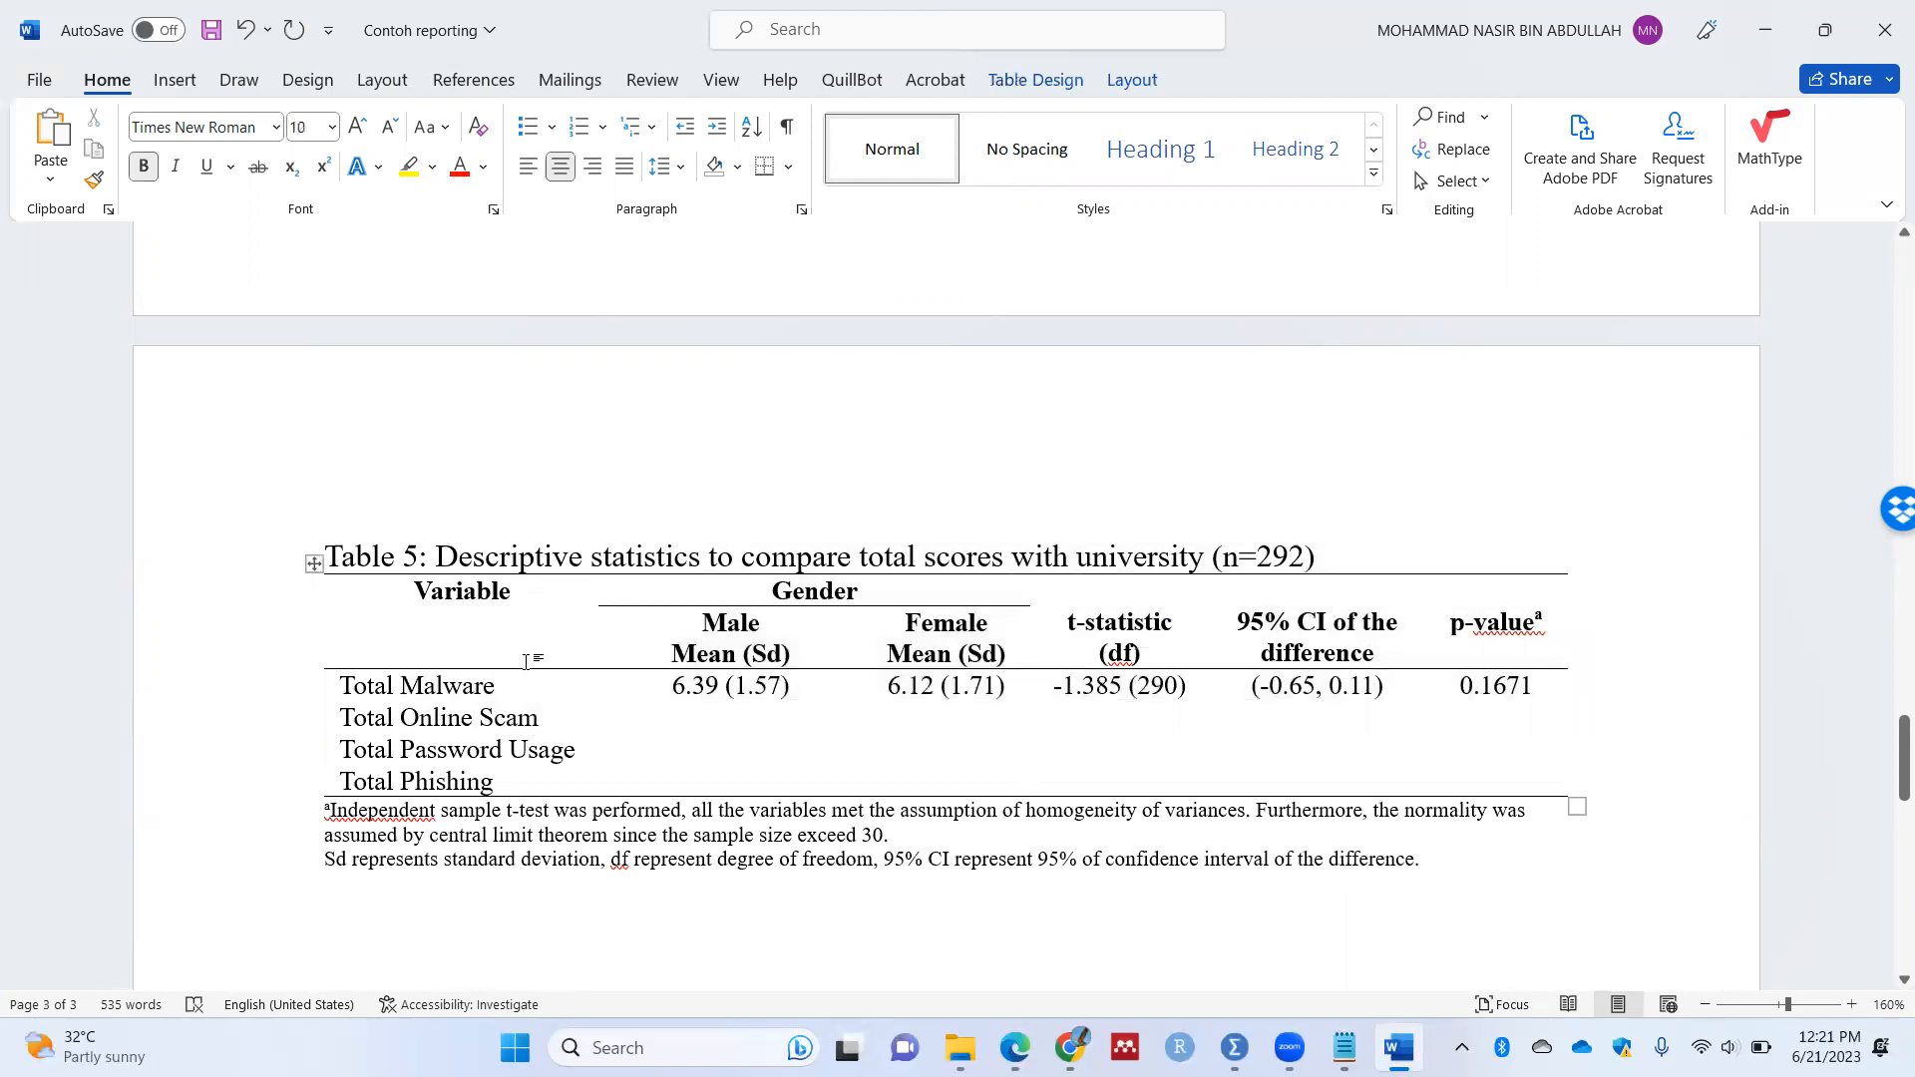
left_click(314, 563)
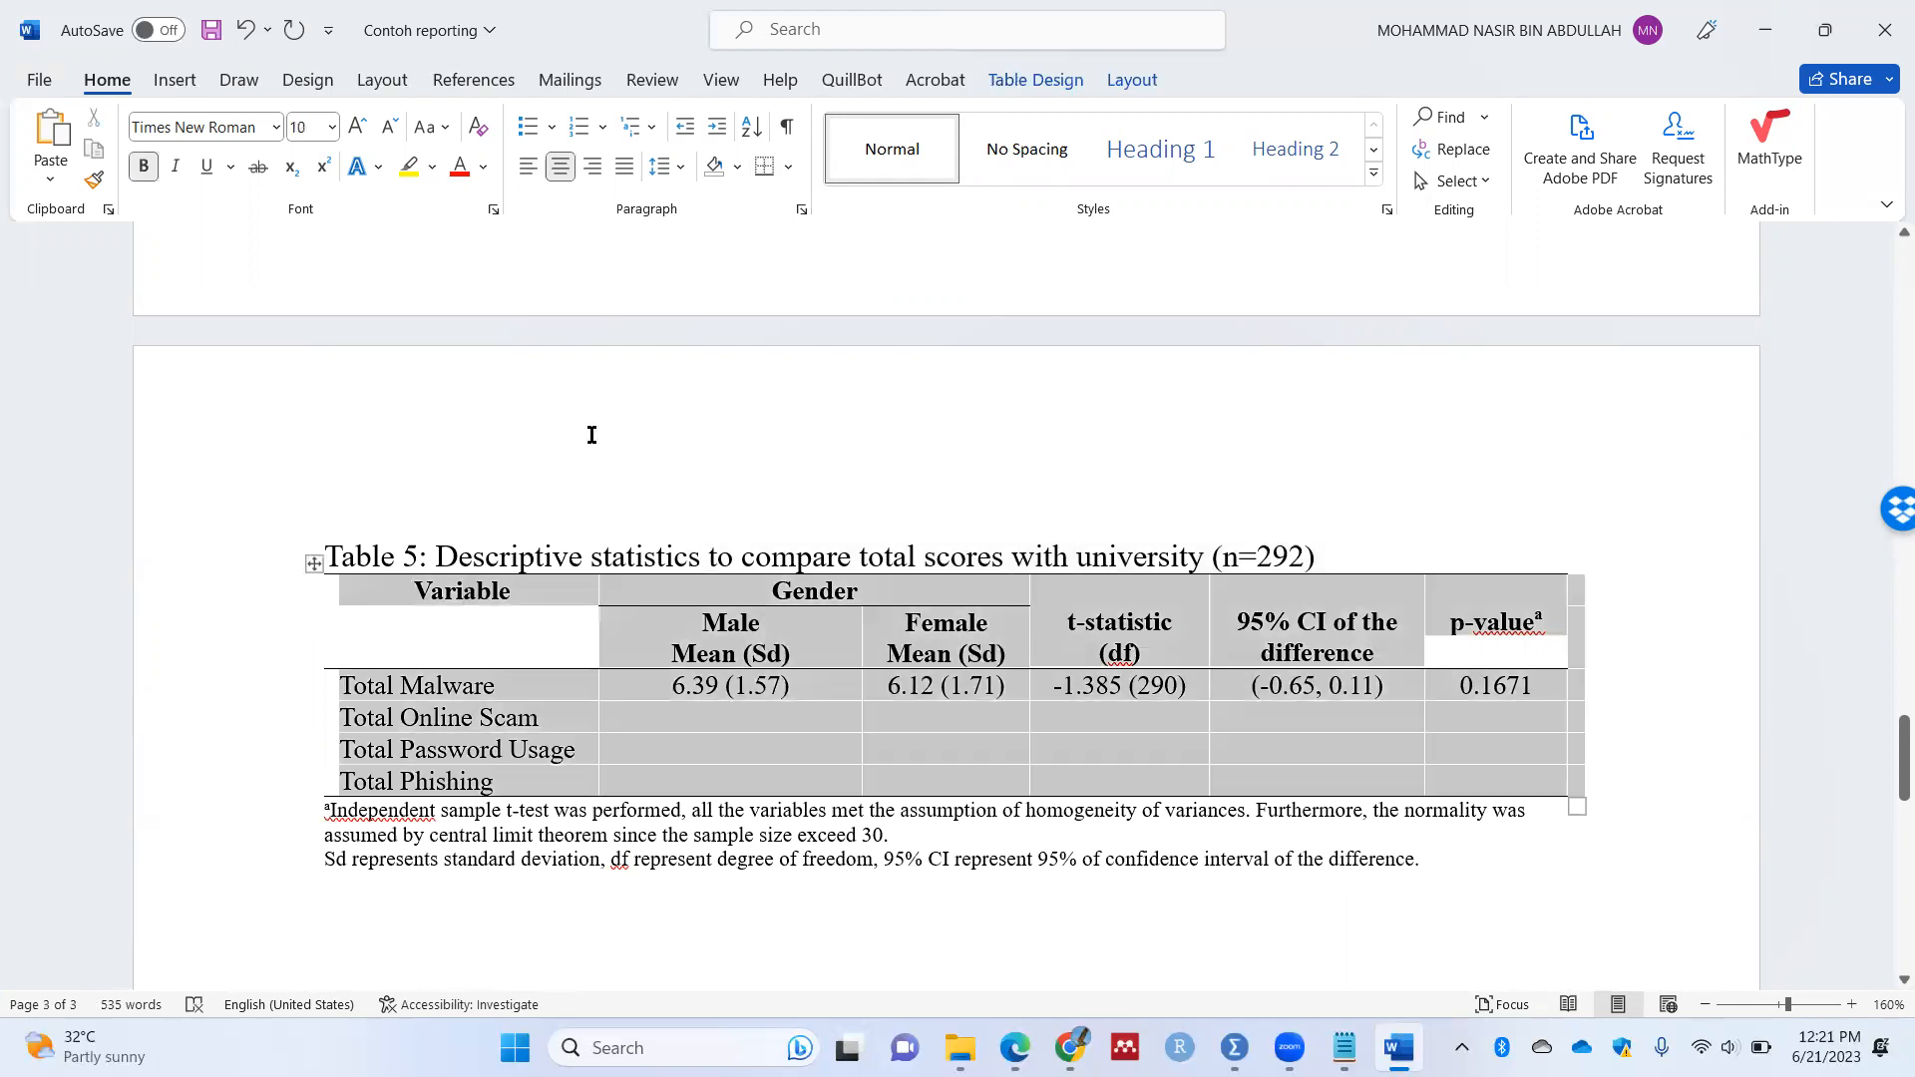
left_click(1036, 80)
left_click(364, 148)
Step: Delete the t-statistic, 95% CI and p-value columns from Table 5
left_click(1493, 677)
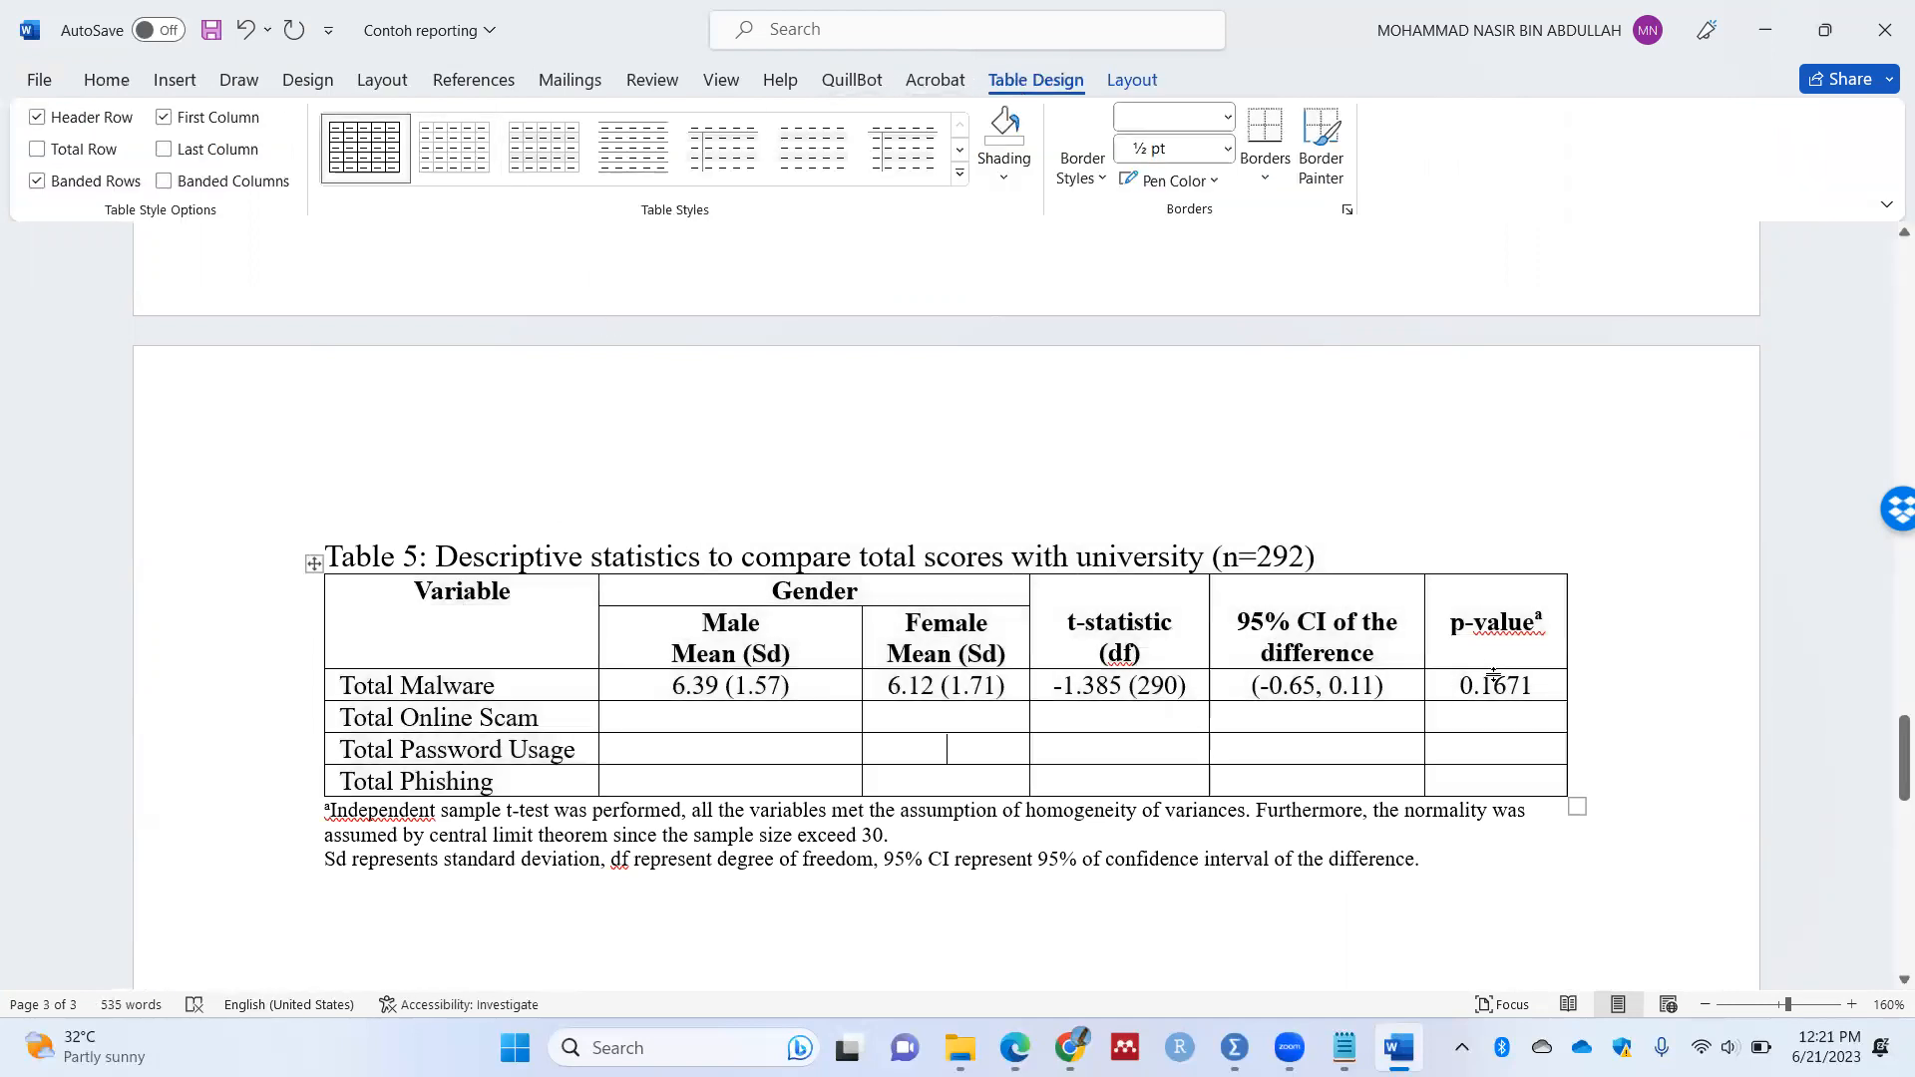
left_click_drag(1531, 768, 1059, 620)
key("BackSpace")
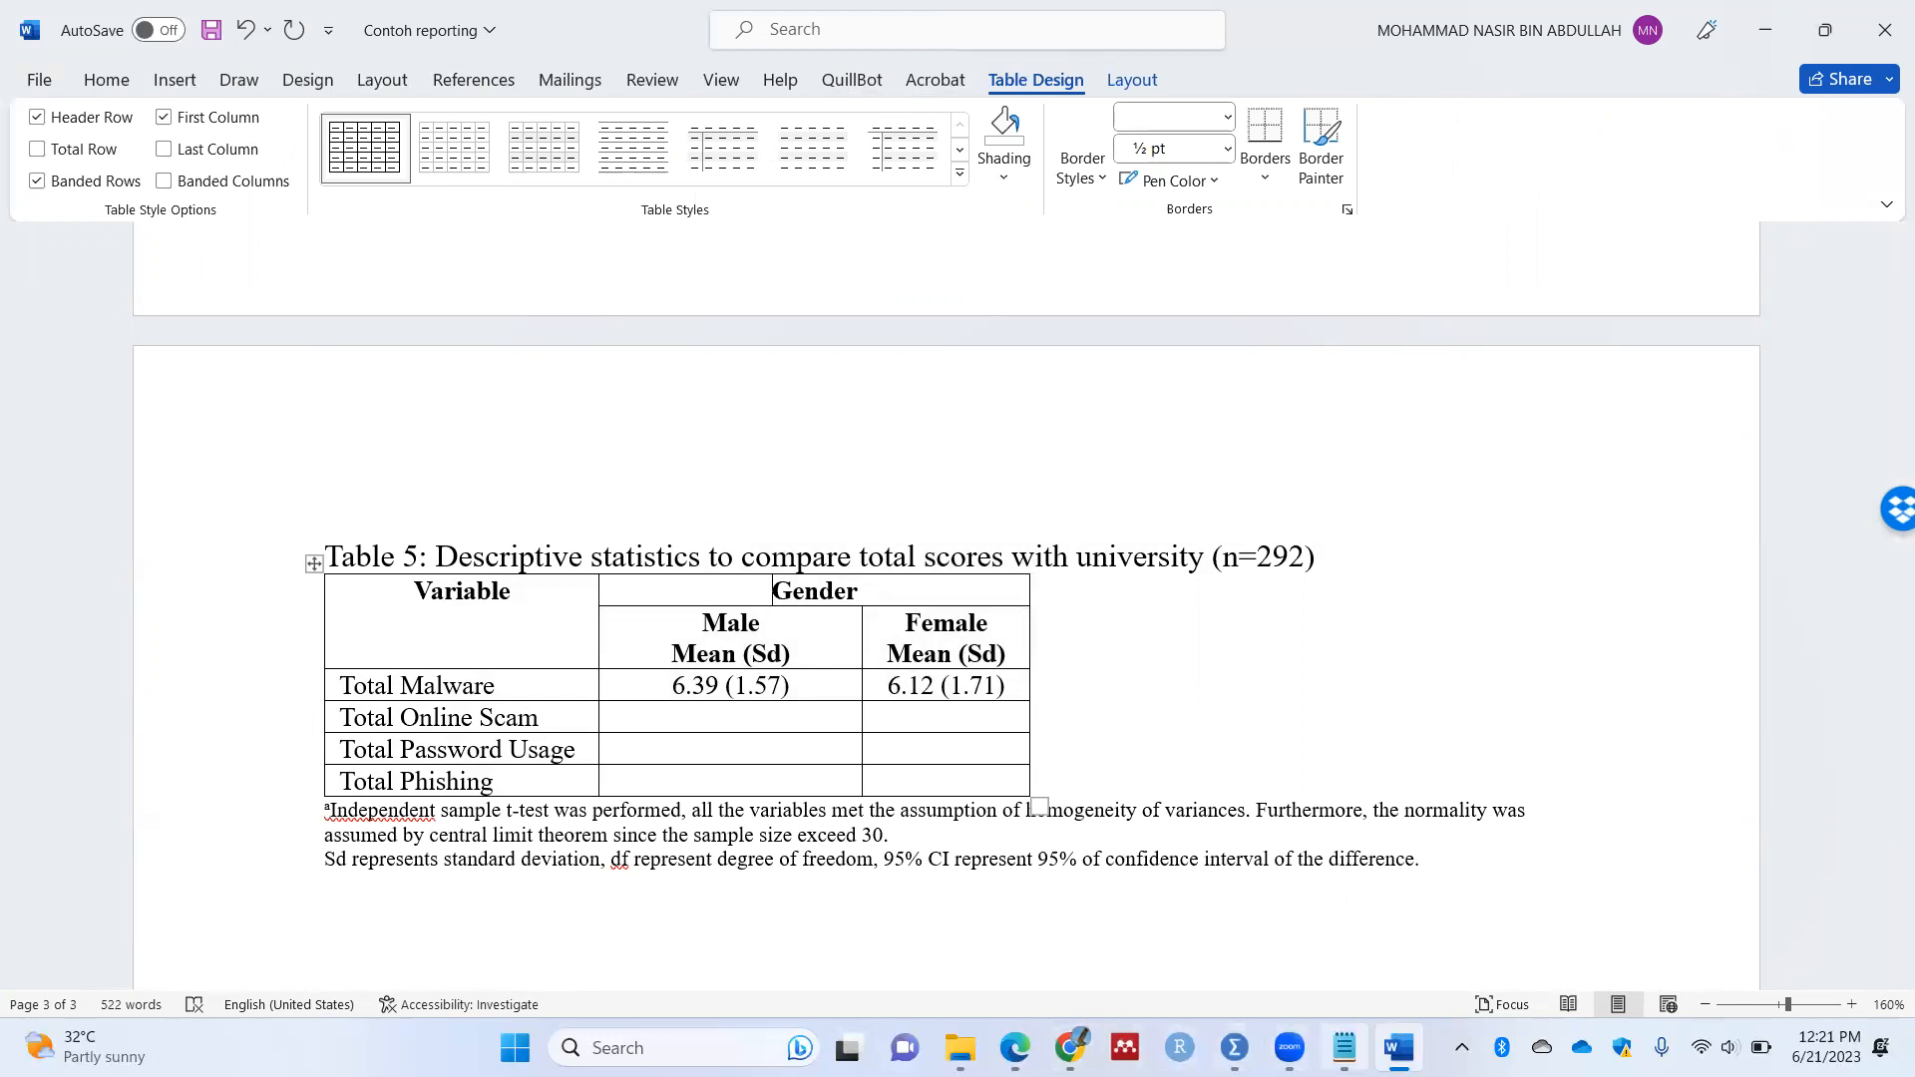
Step: Replace the "Male" and "Female" column headings in Table 5 with "UiTM" and "UMS"
double_click(696, 620)
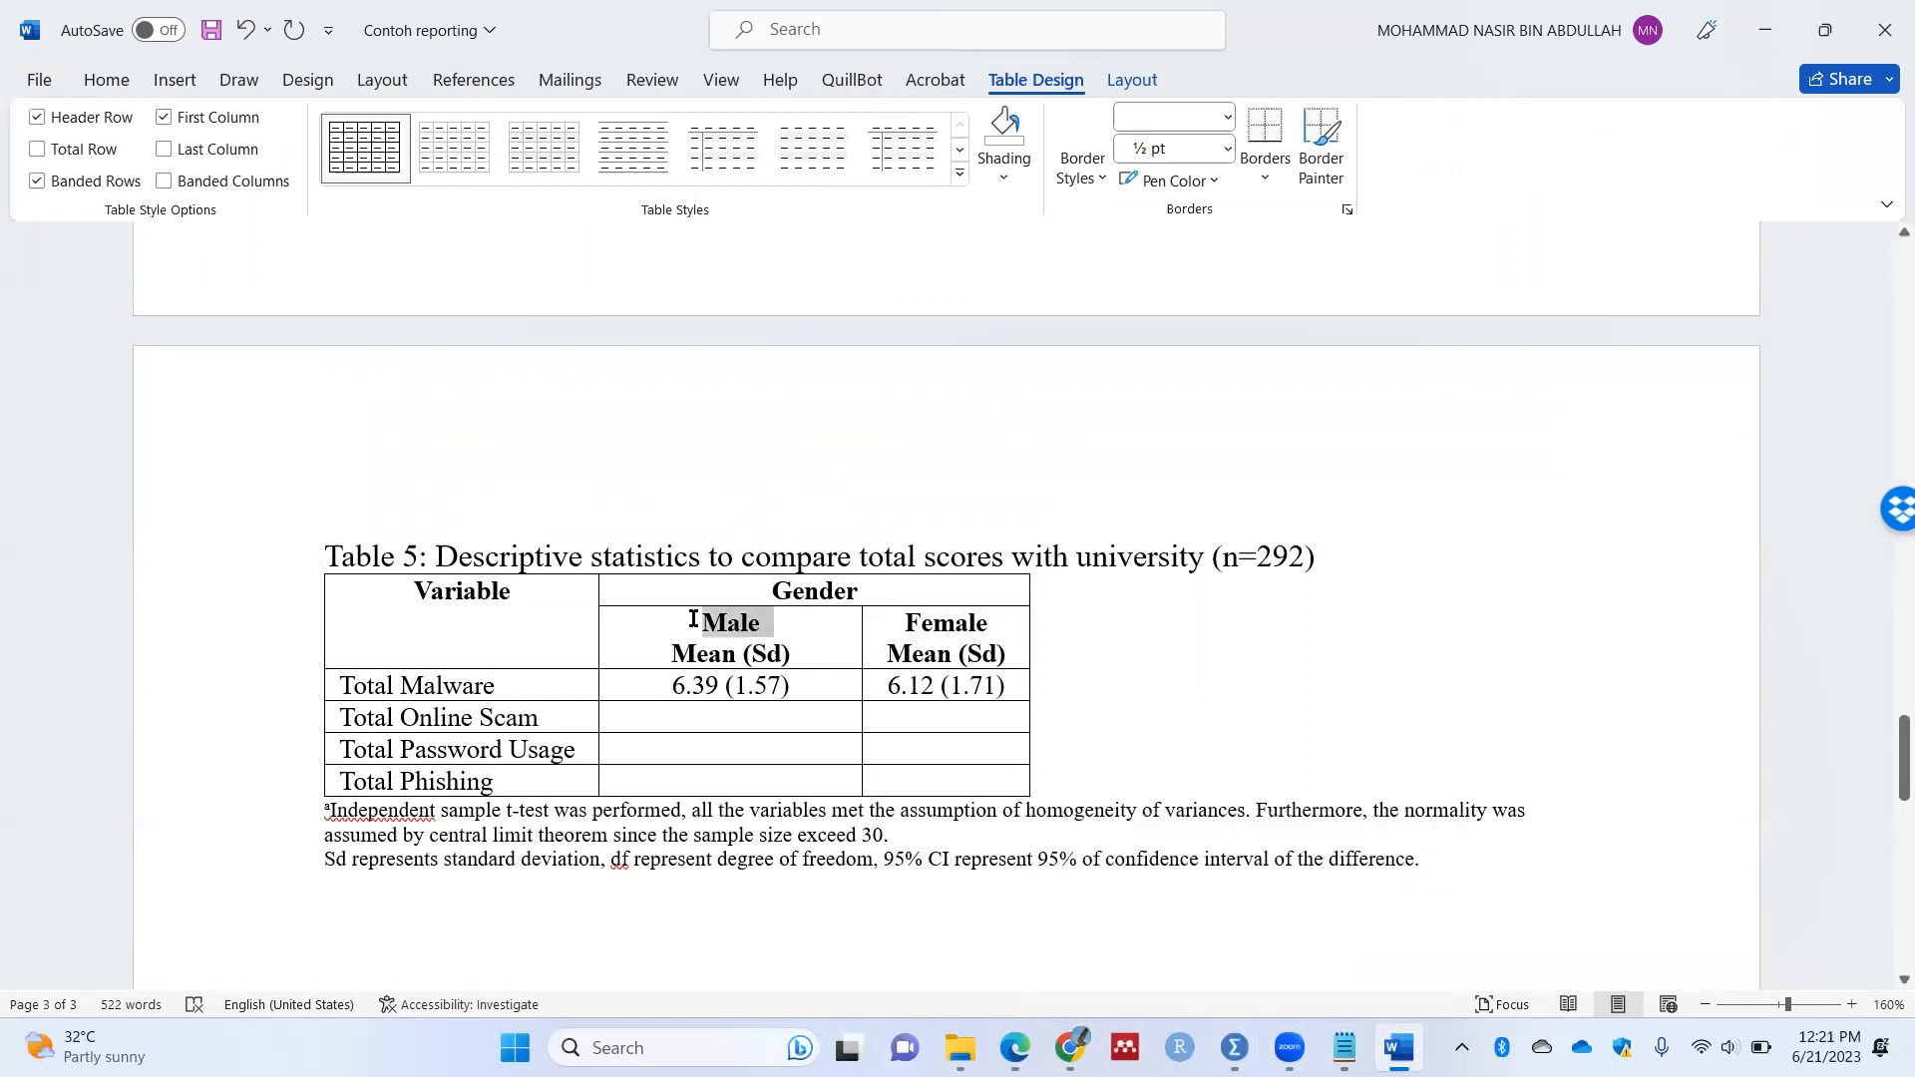
type("UI")
key("BackSpace")
type("iTM")
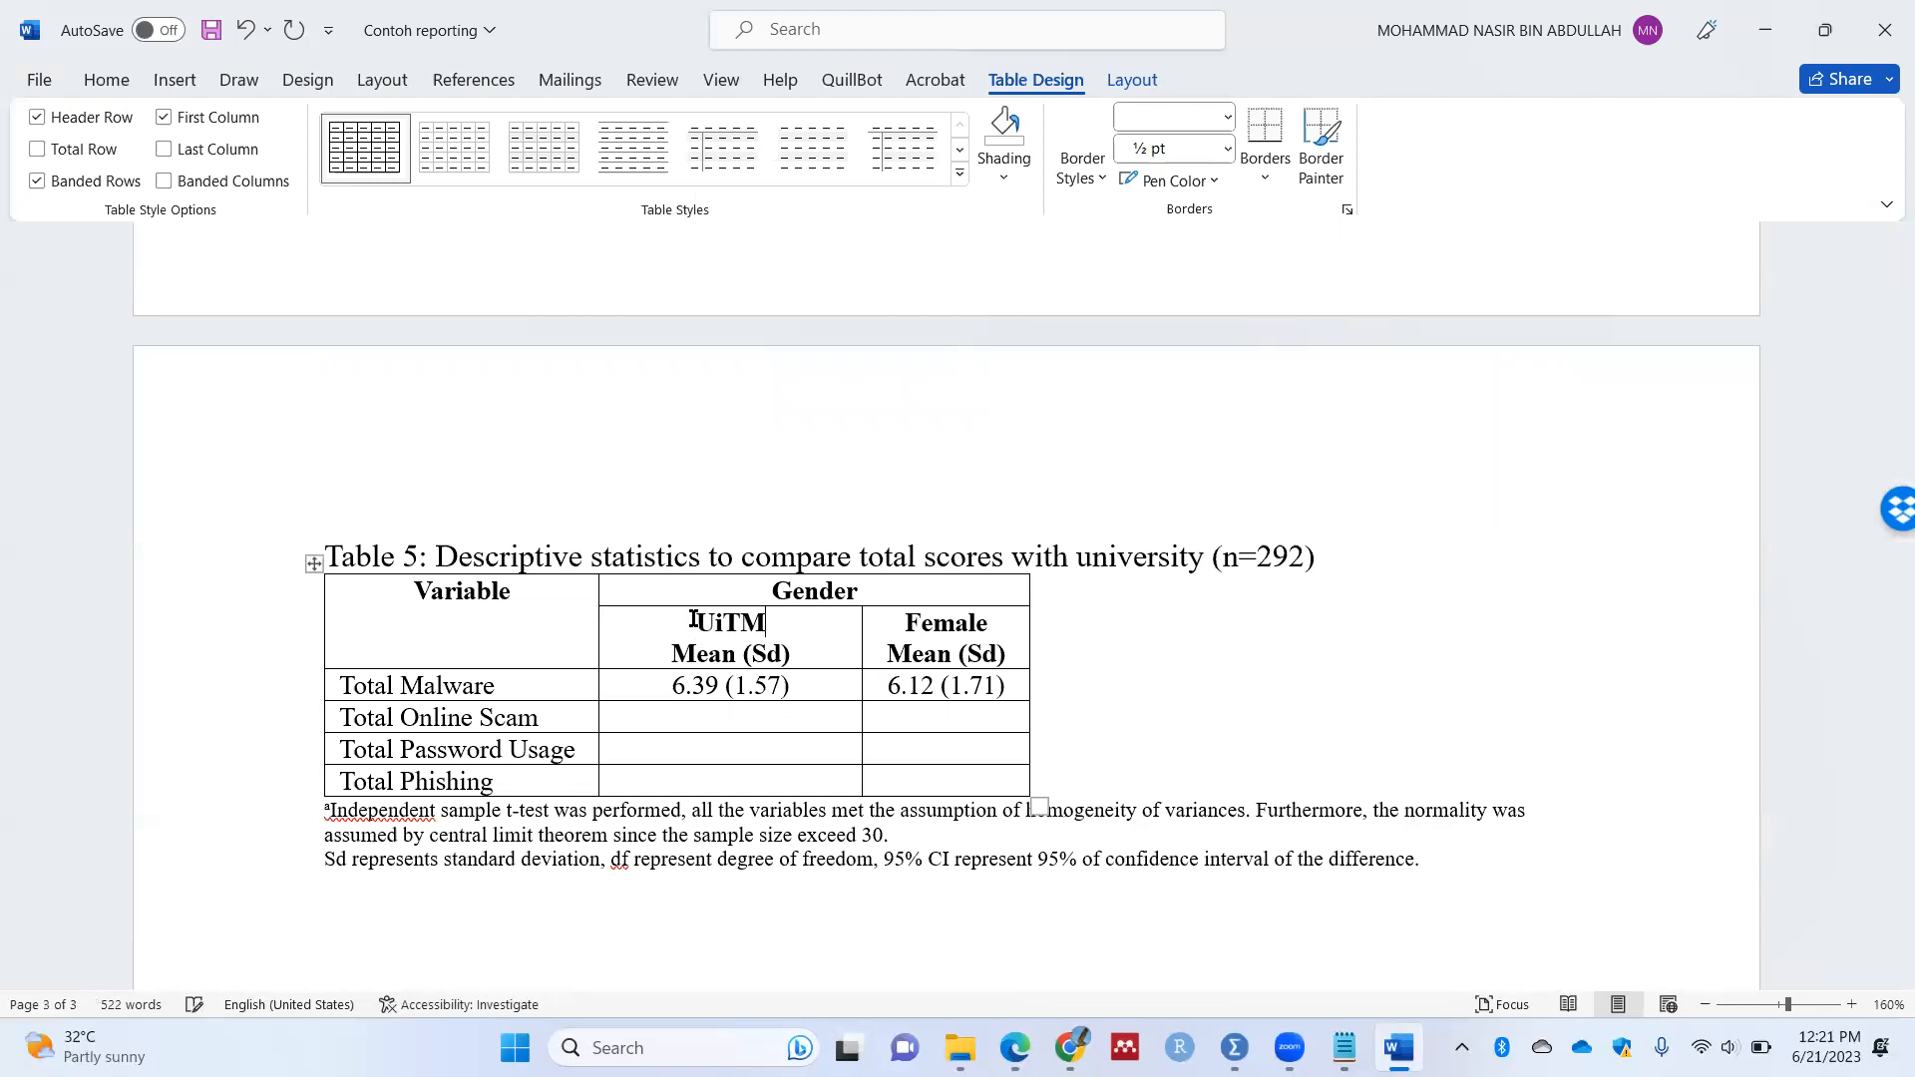
key("Tab")
left_click(910, 630)
double_click(906, 625)
type("UMS")
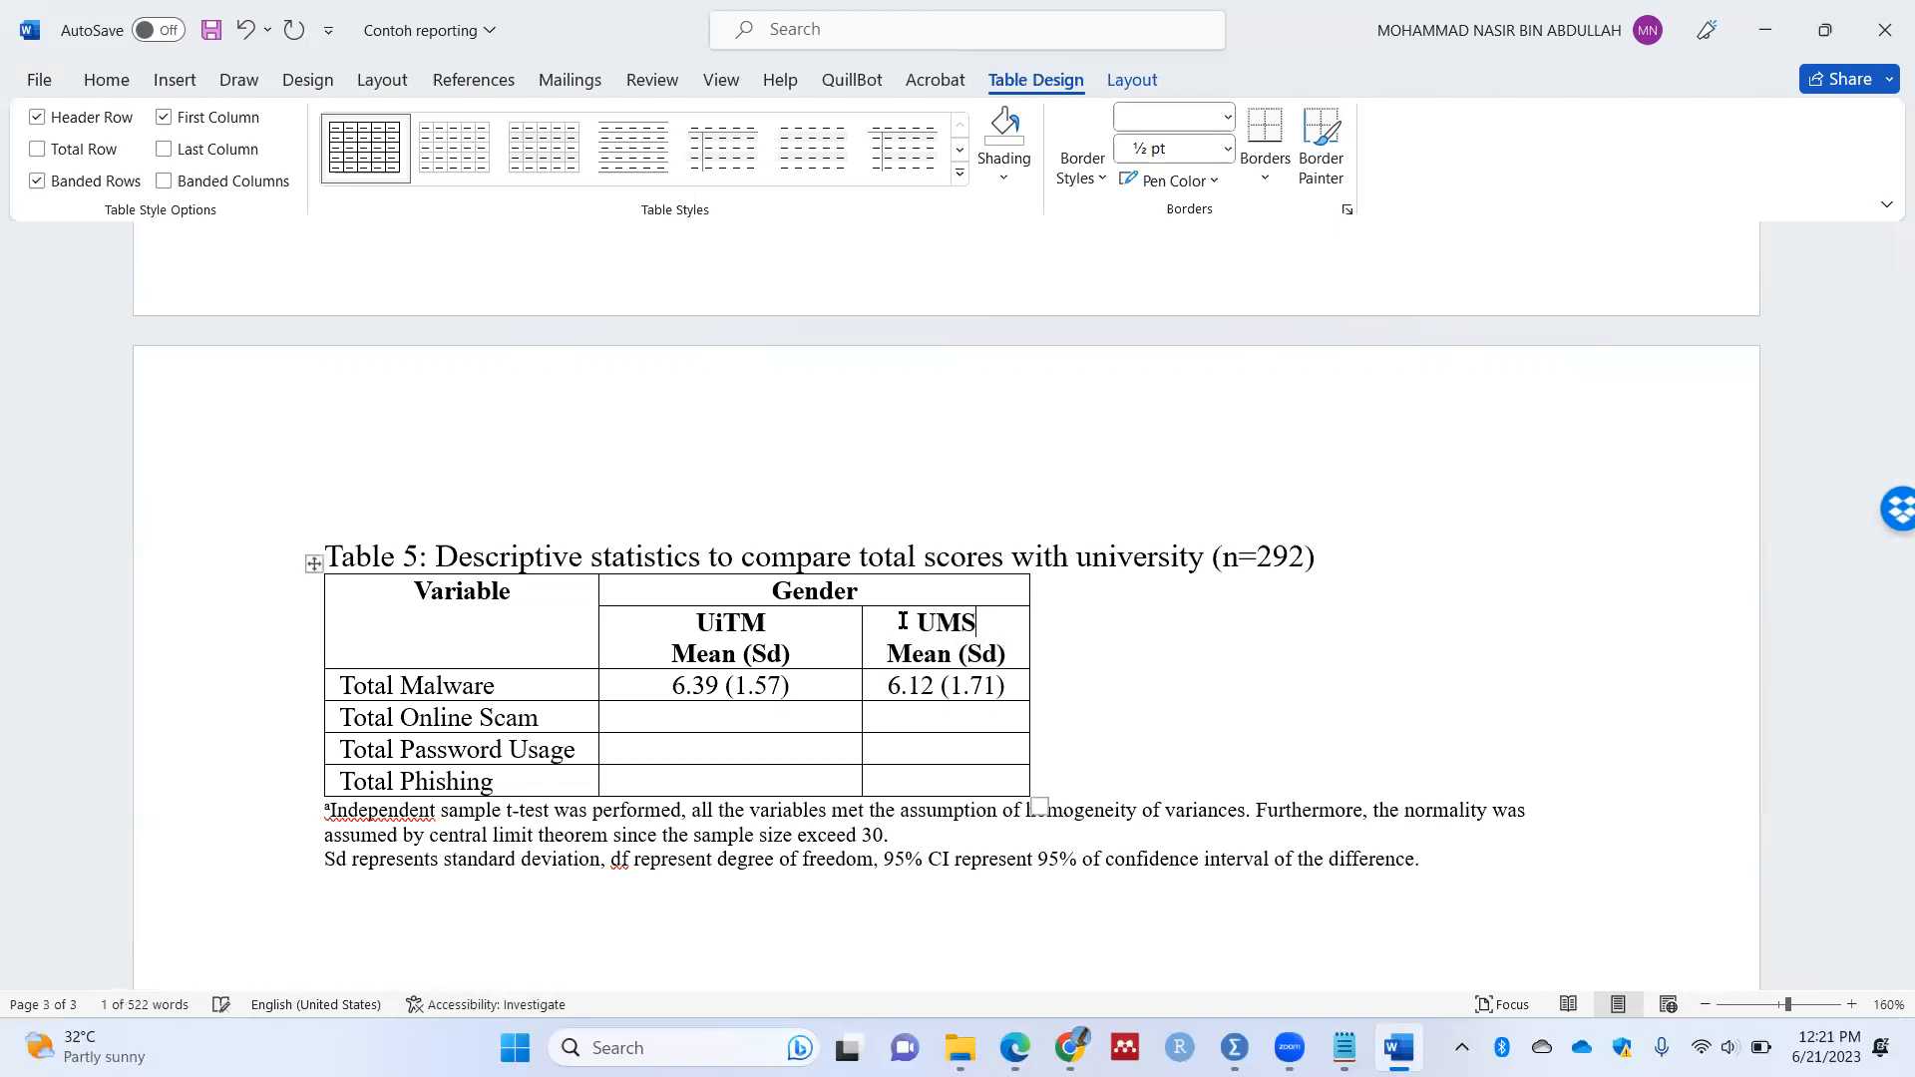
Step: Insert two blank columns in Table 5 after the UMS column
right_click(1016, 620)
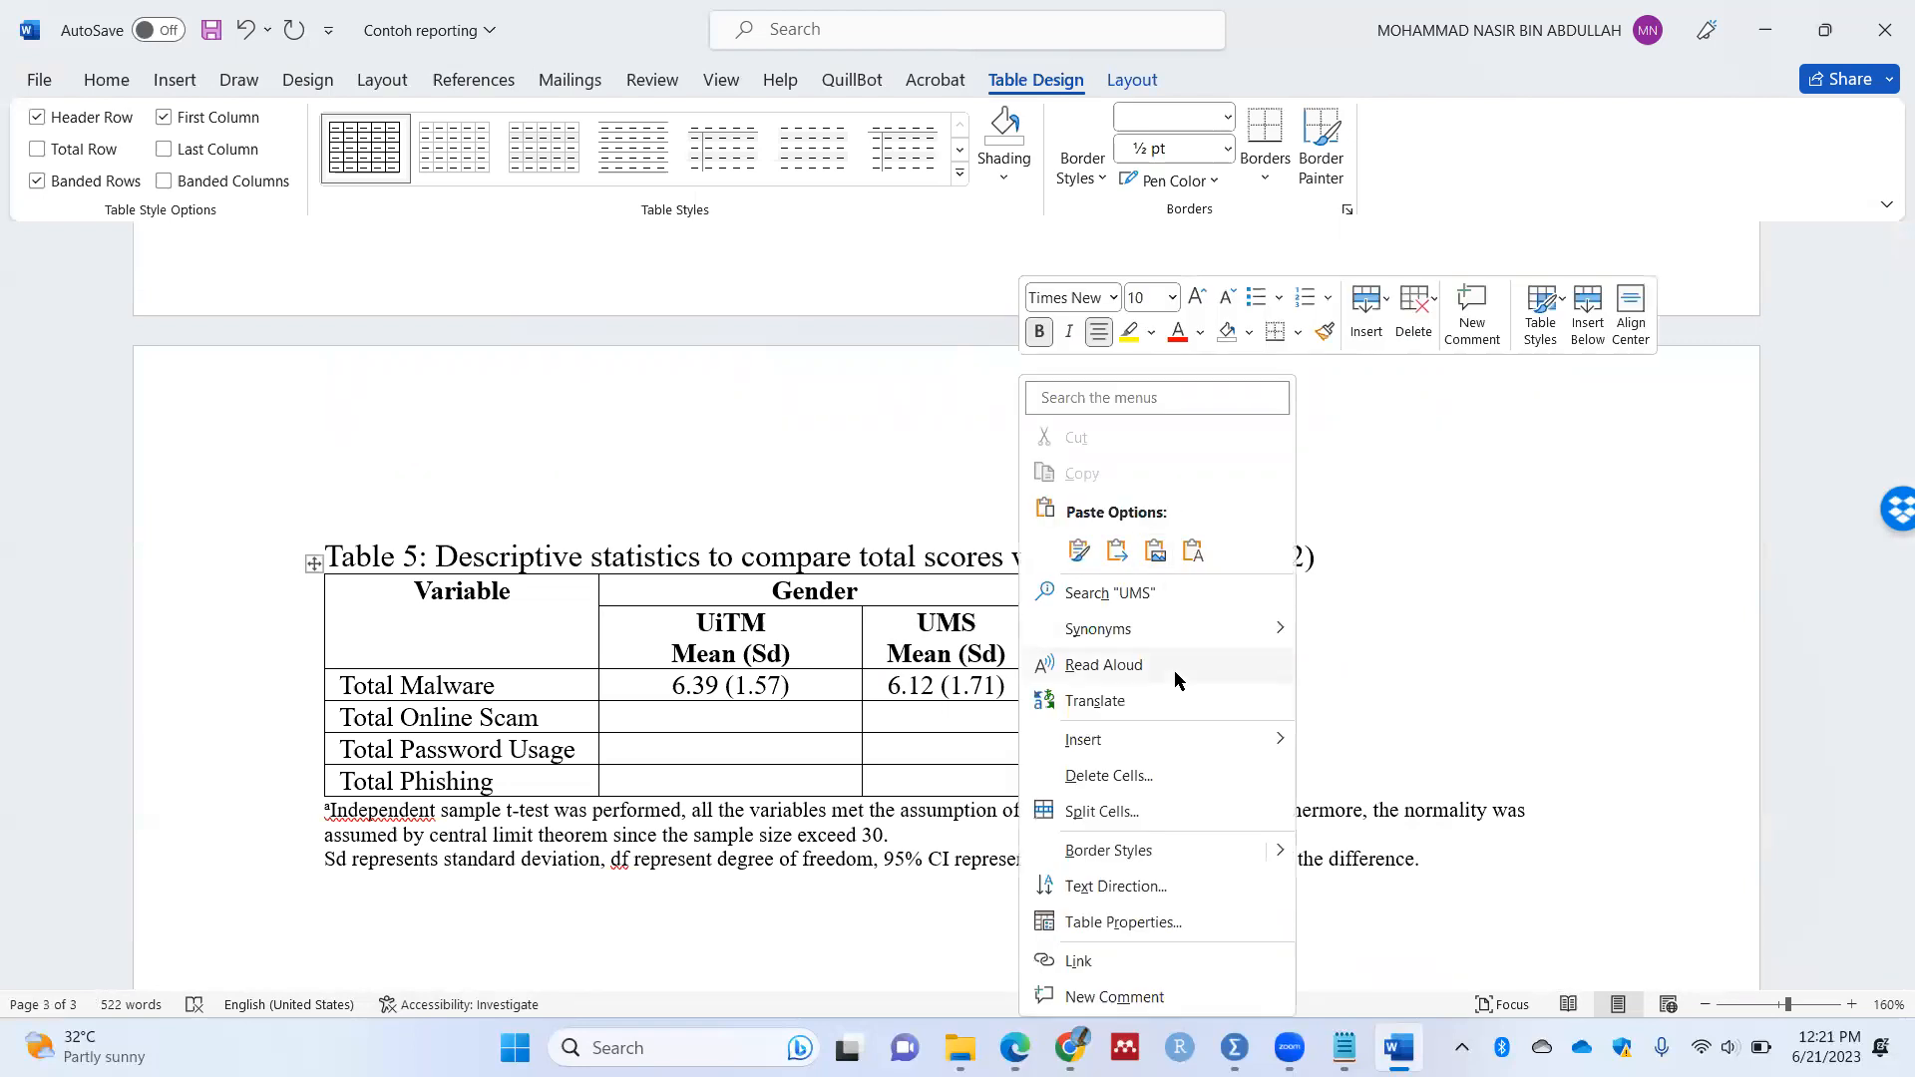
mouse_move(1174, 748)
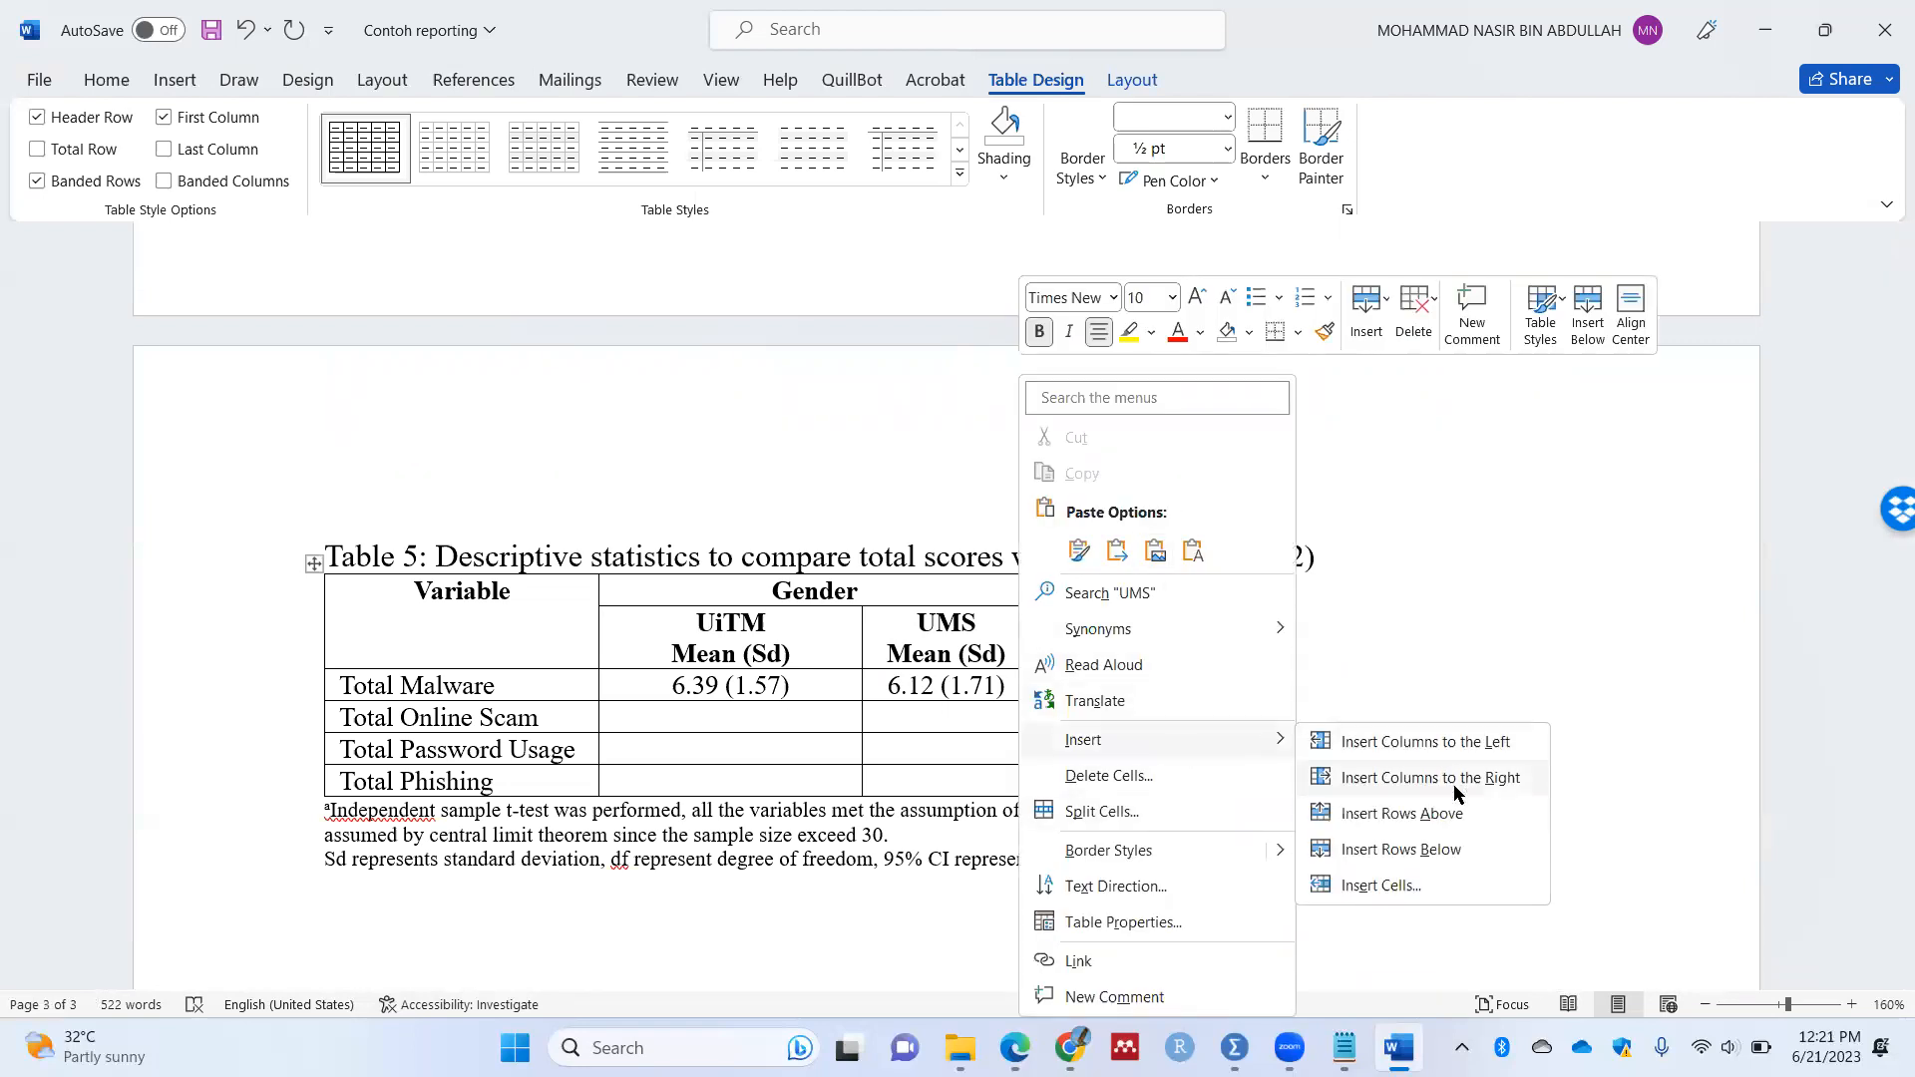
left_click(1452, 784)
right_click(1149, 669)
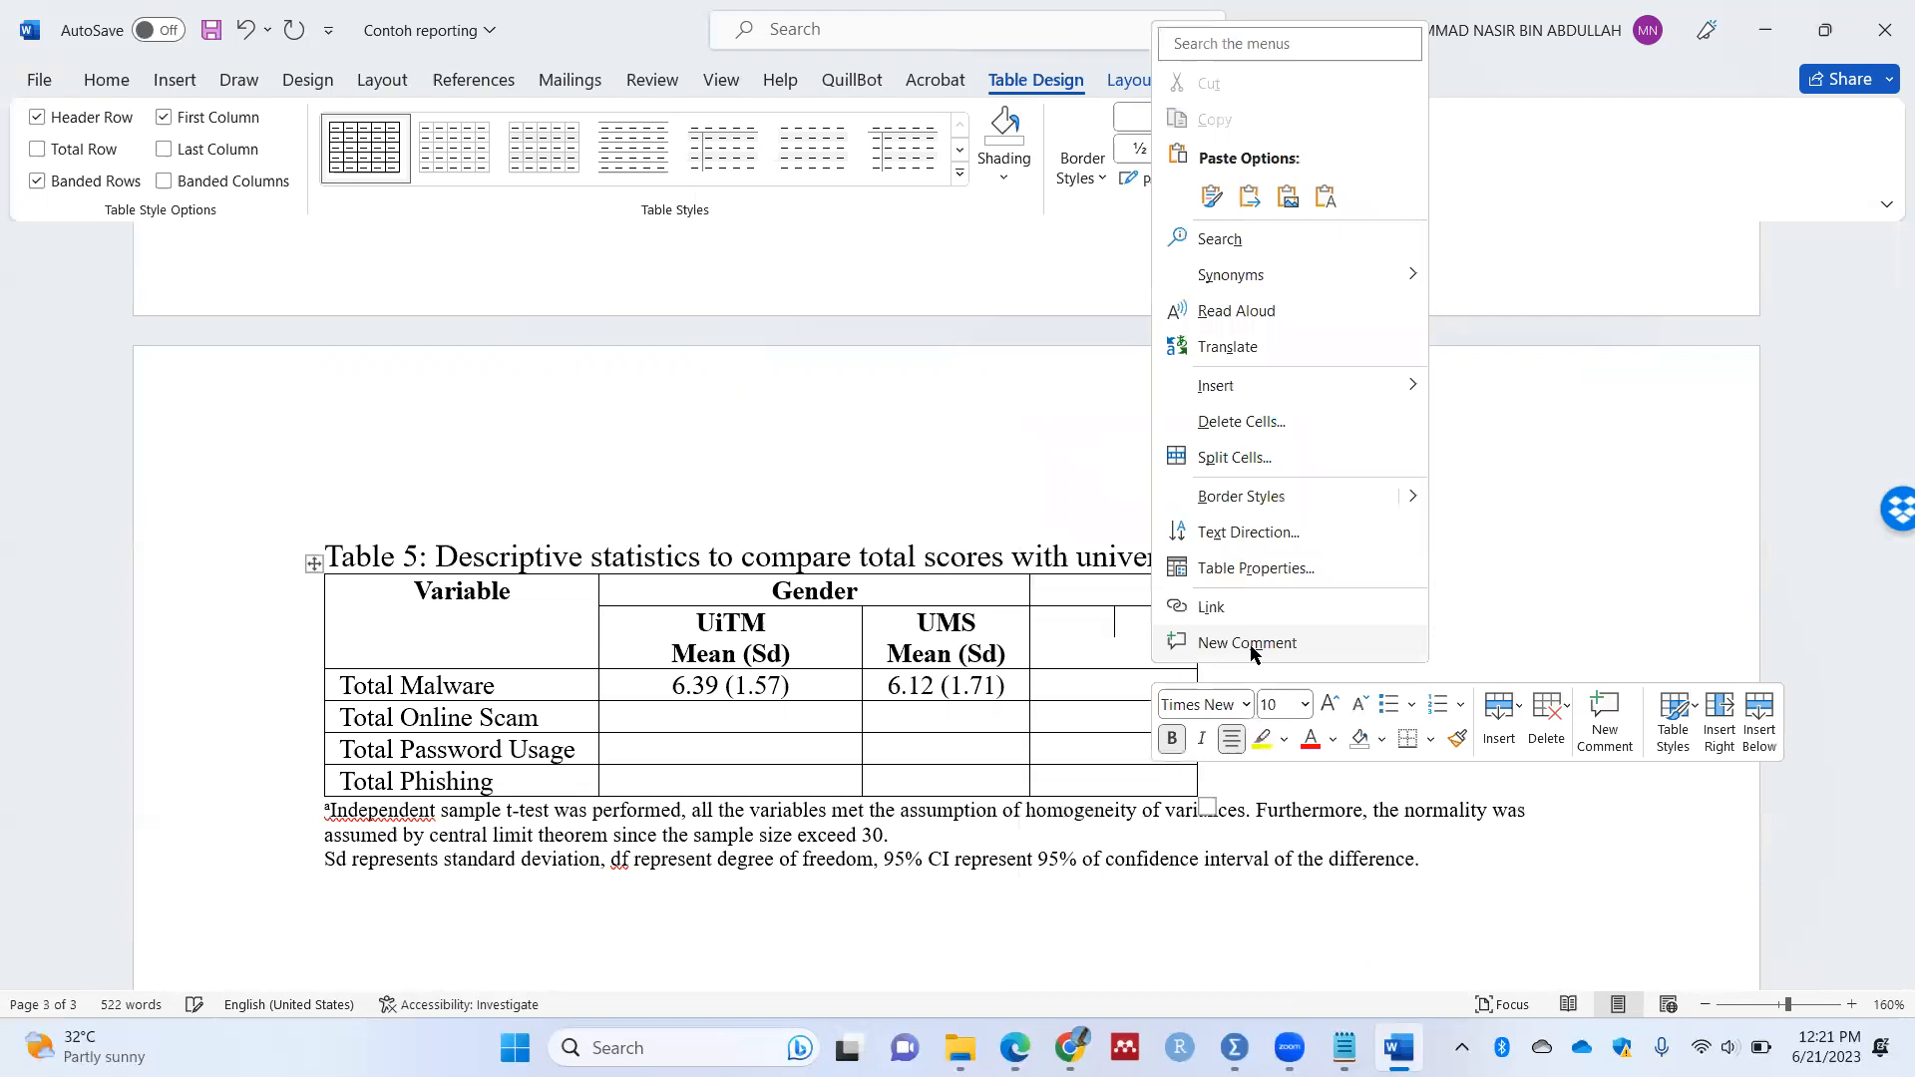
mouse_move(1342, 393)
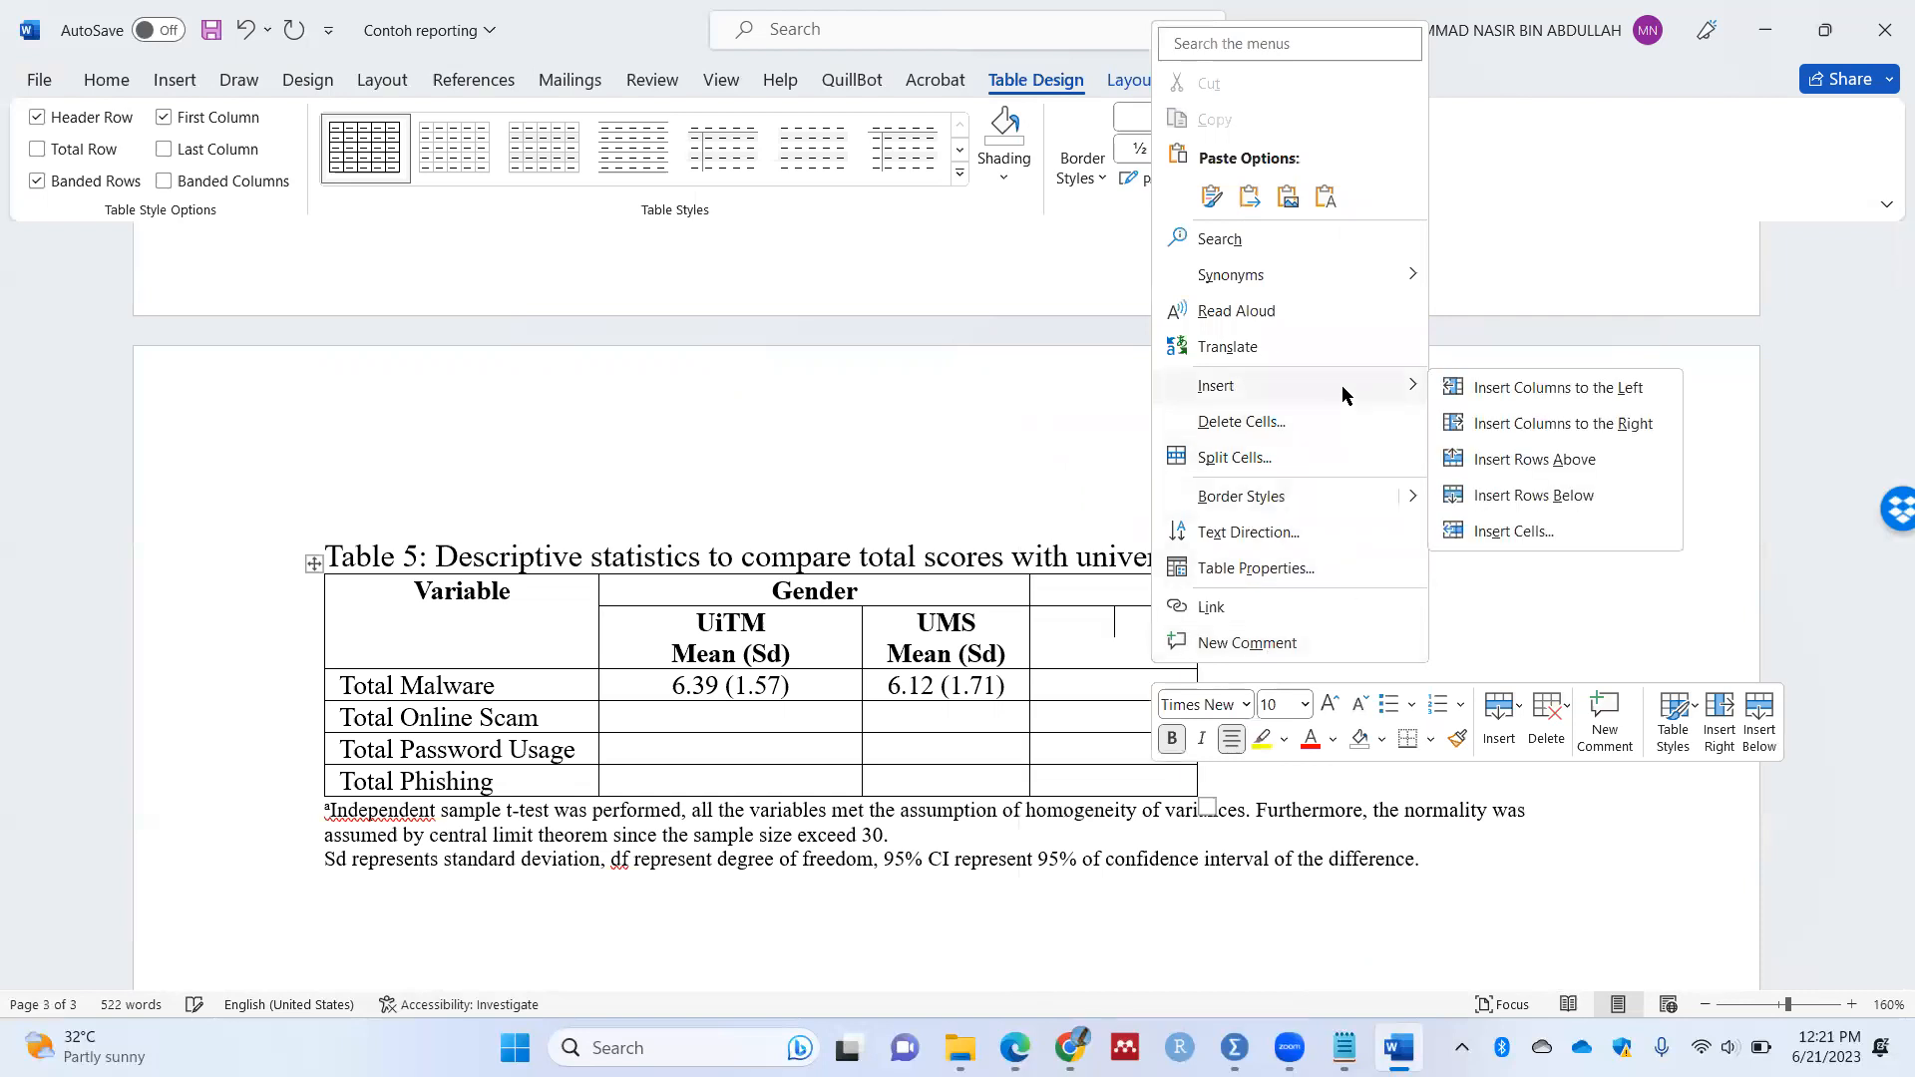
left_click(1526, 419)
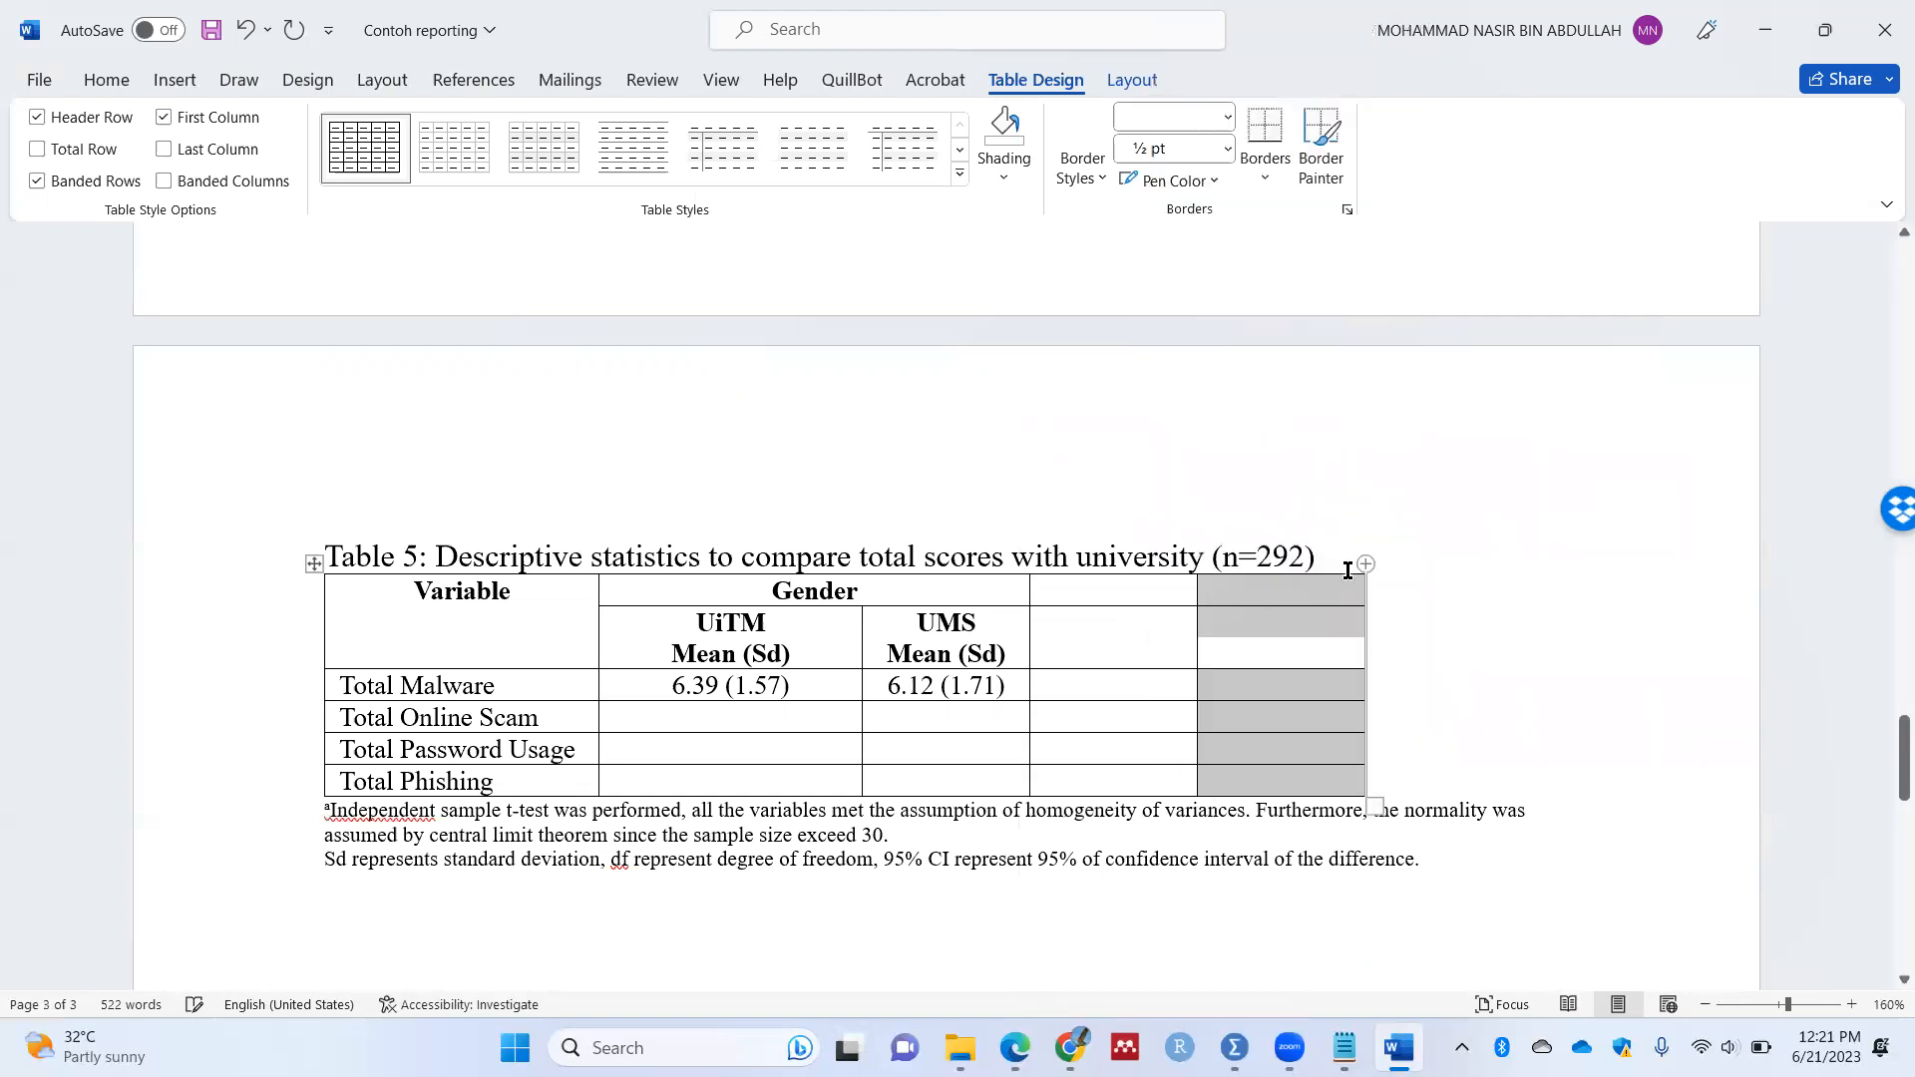
Step: Head the two new columns "UPM" and "USM", each with "Mean (sd)" on the line below the university name
left_click(1114, 625)
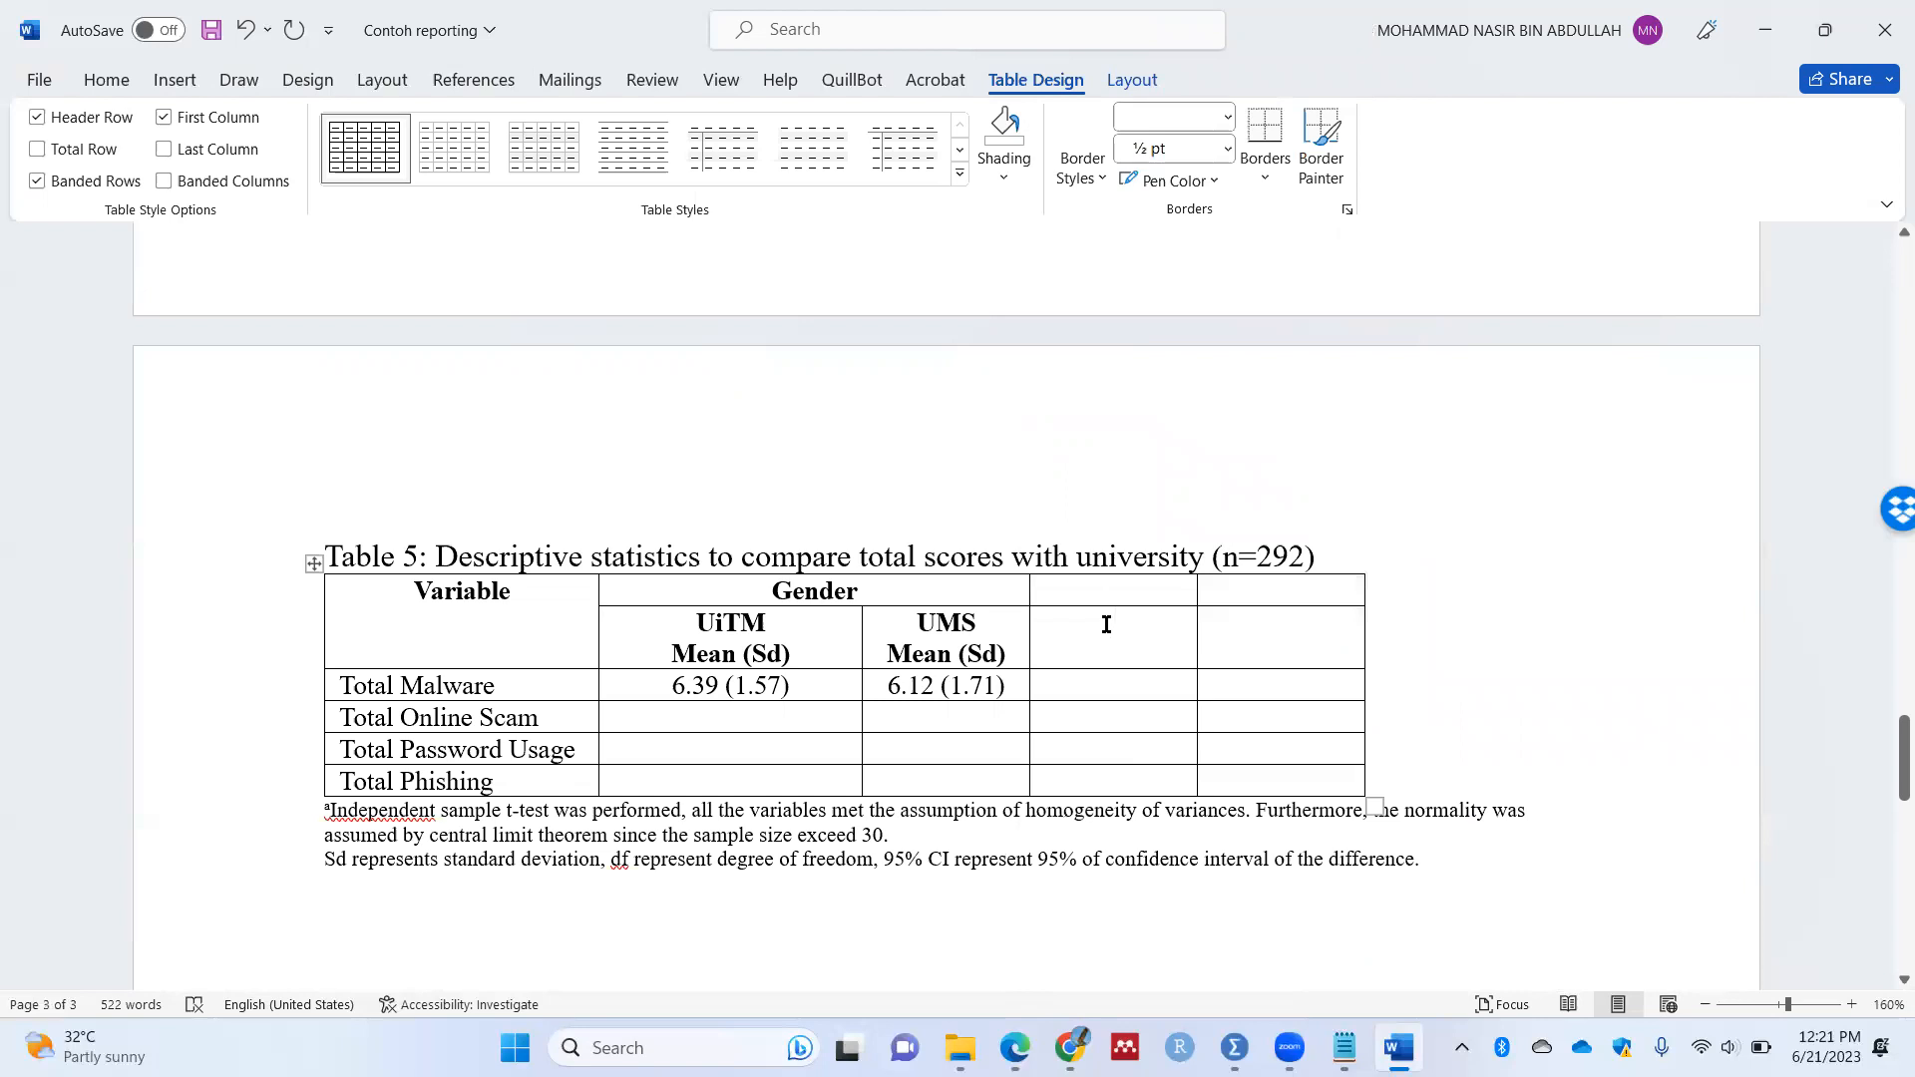
type("UPM")
key("Return")
type("Mean (sd)")
key("Tab")
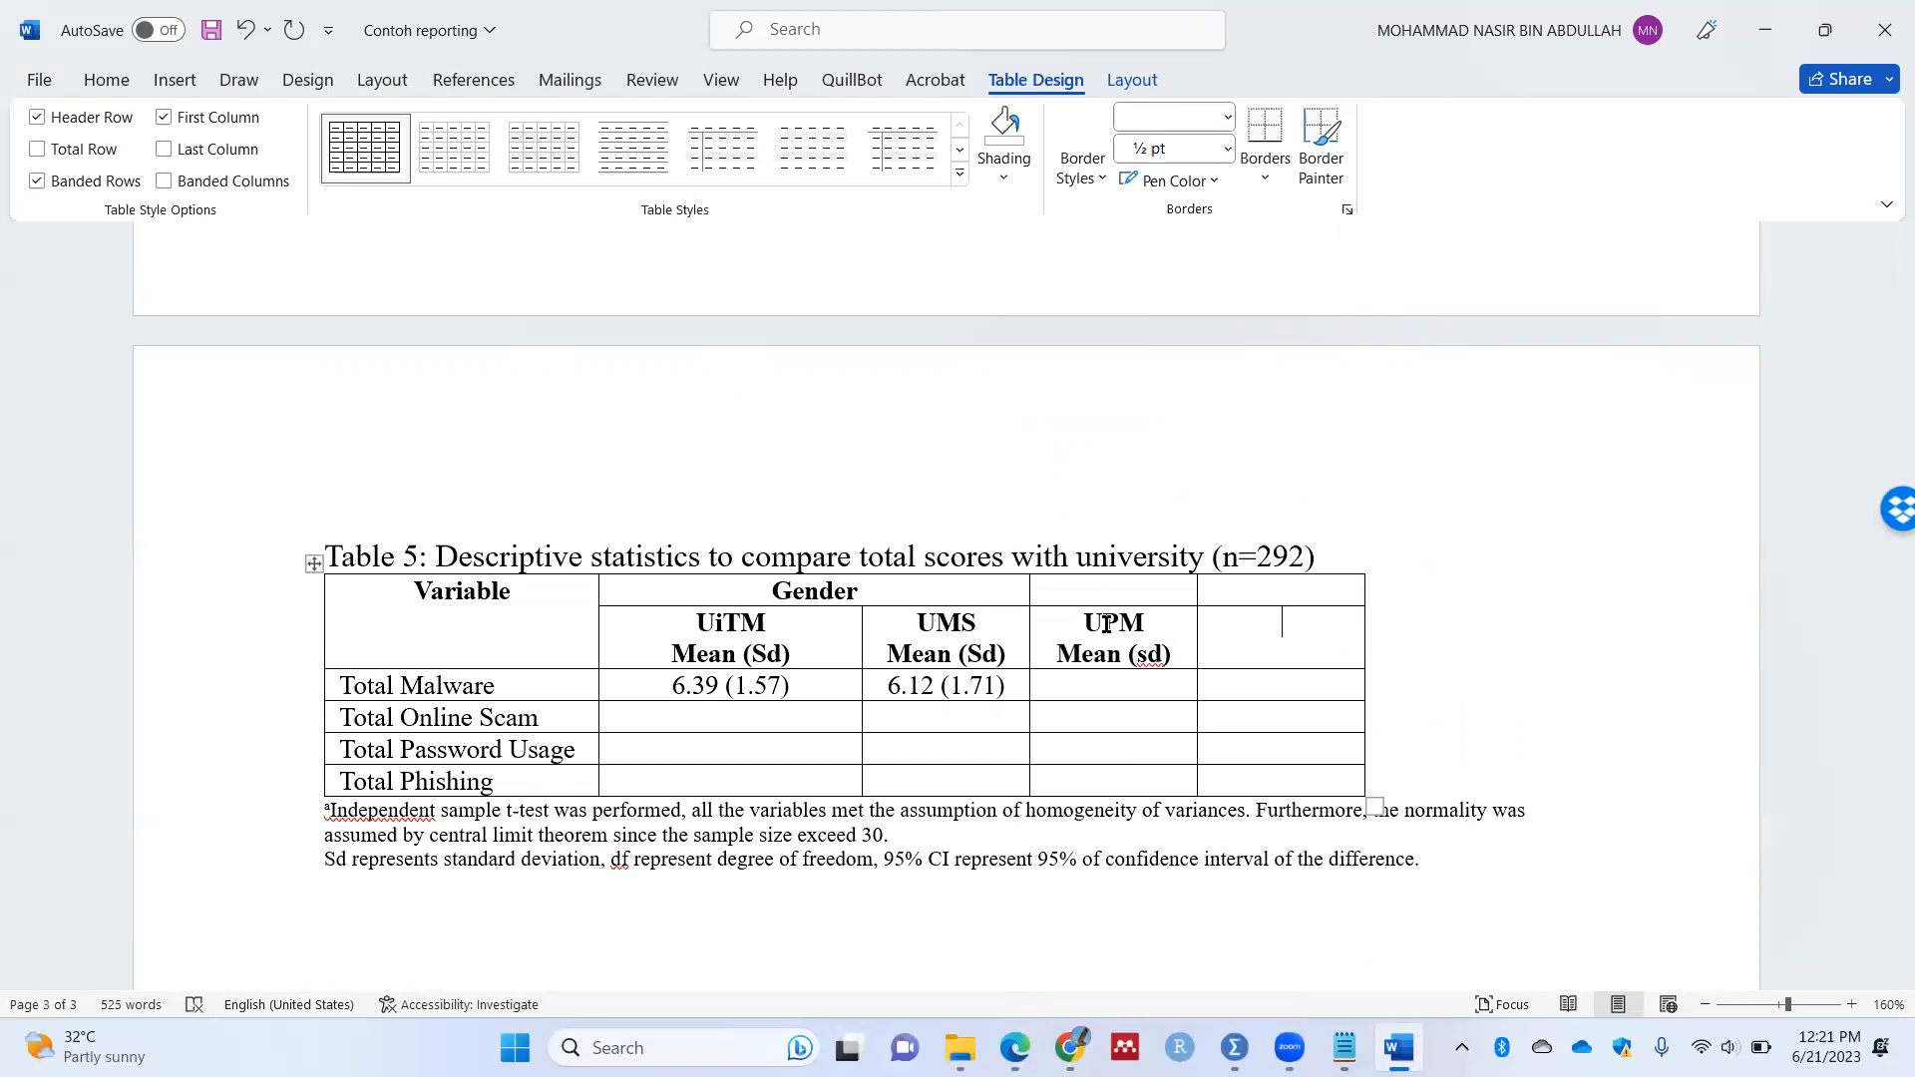
type("USM ")
type("Mean (")
type("sd")
type(")")
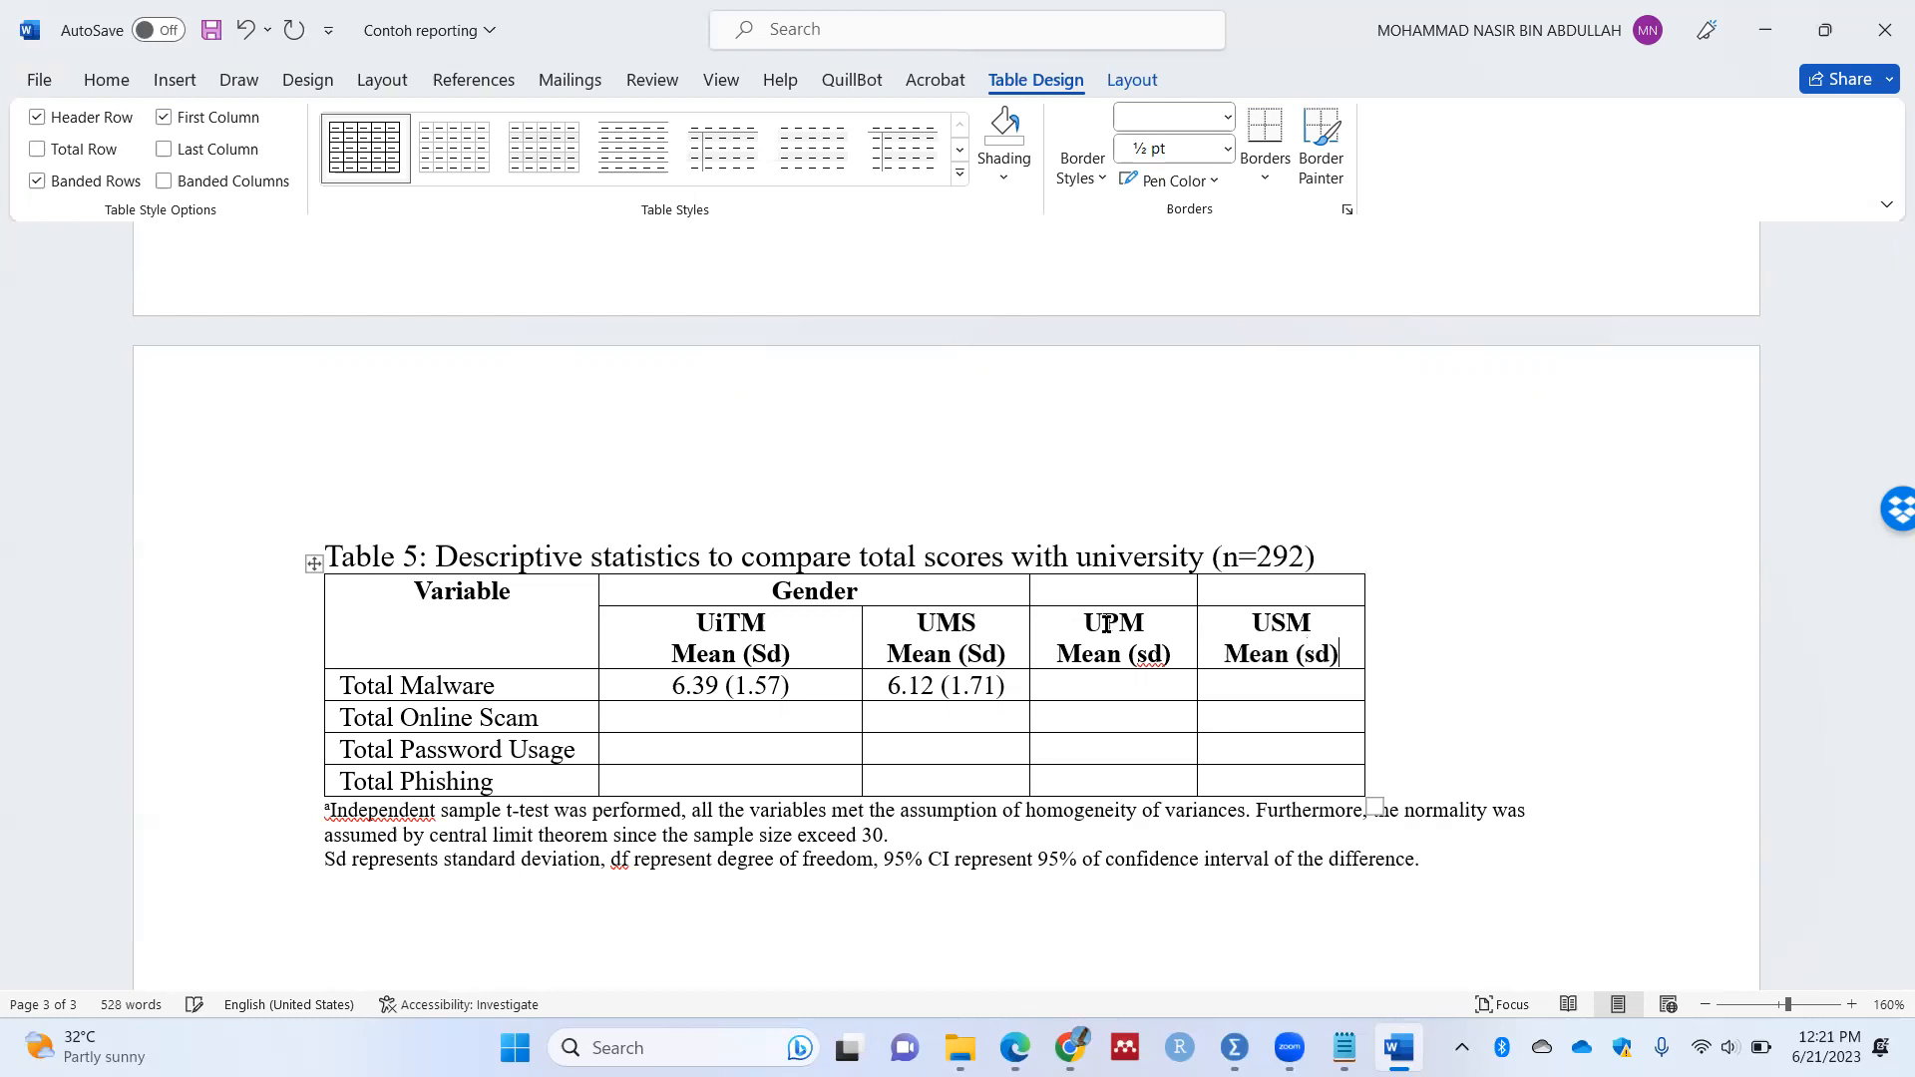
Step: Add two more columns after the USM column and merge the two header cells in each of them
left_click(1372, 565)
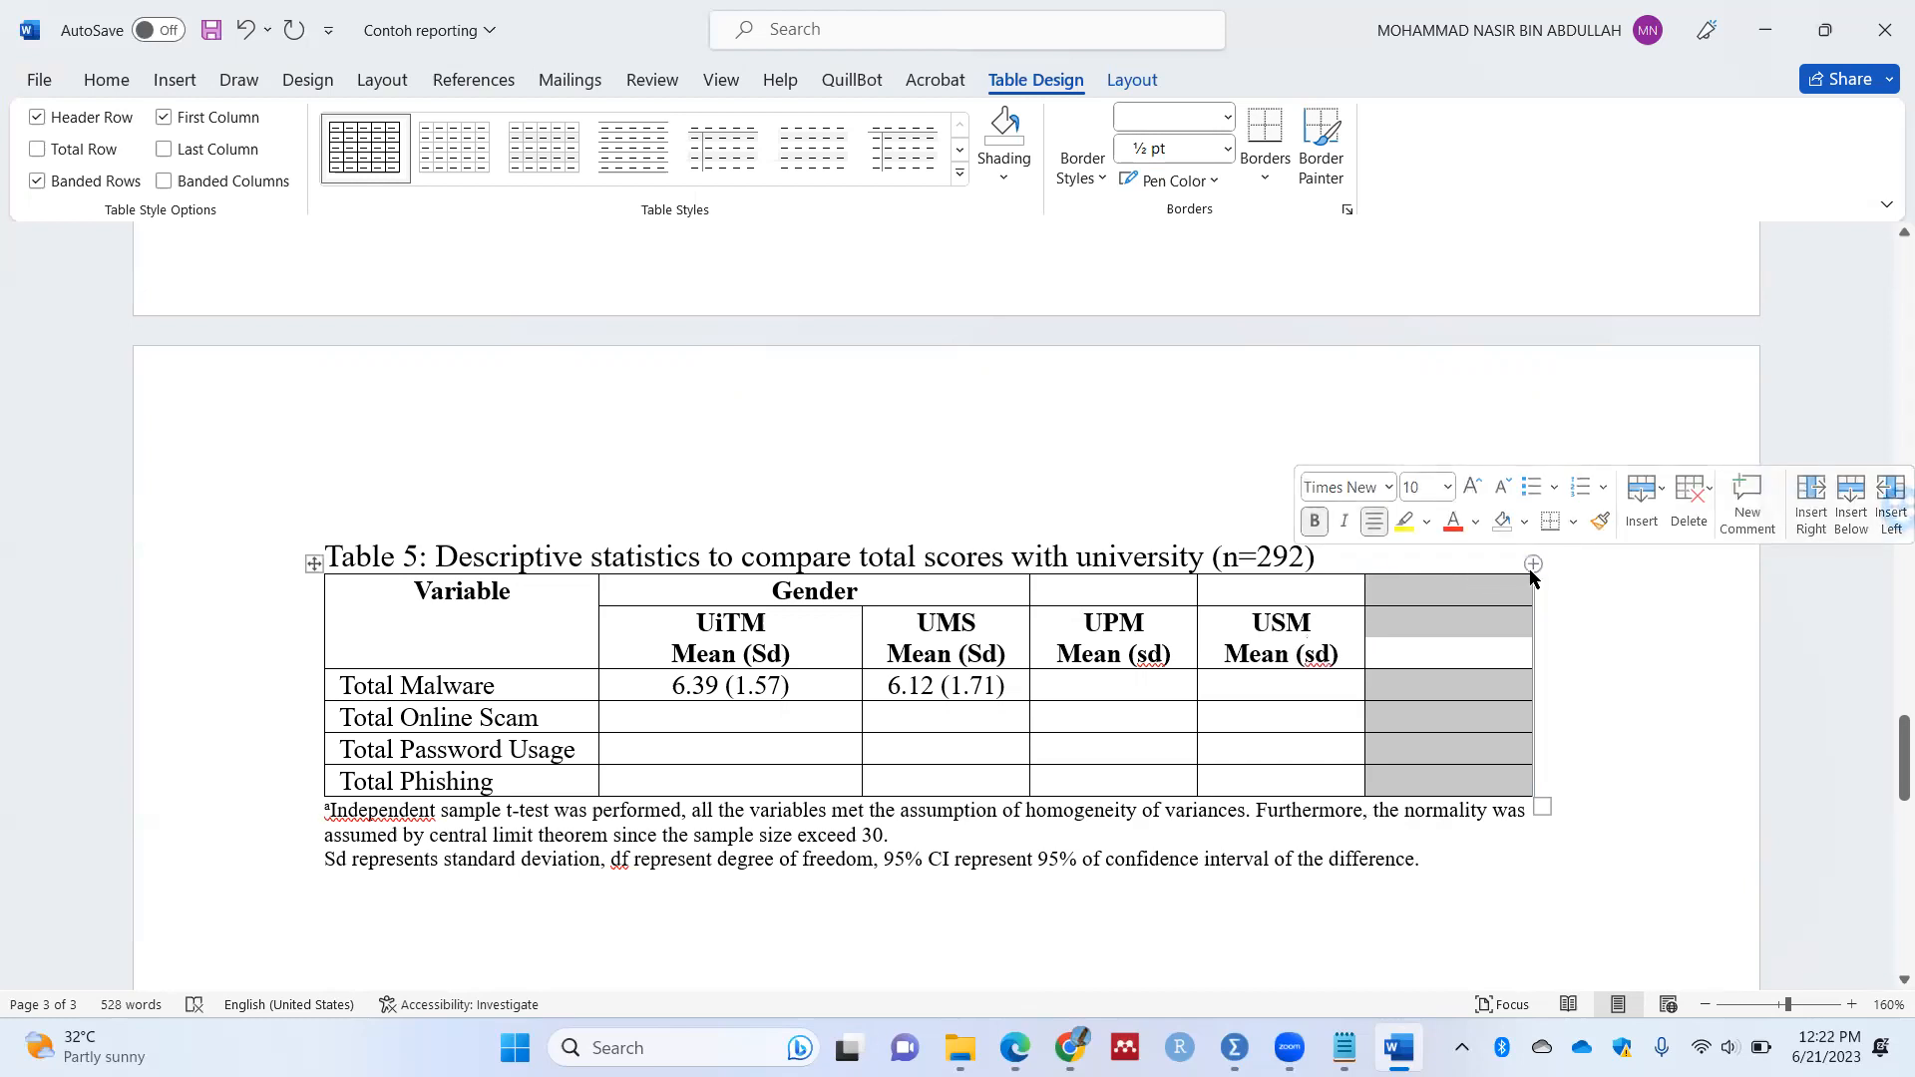
left_click(1532, 564)
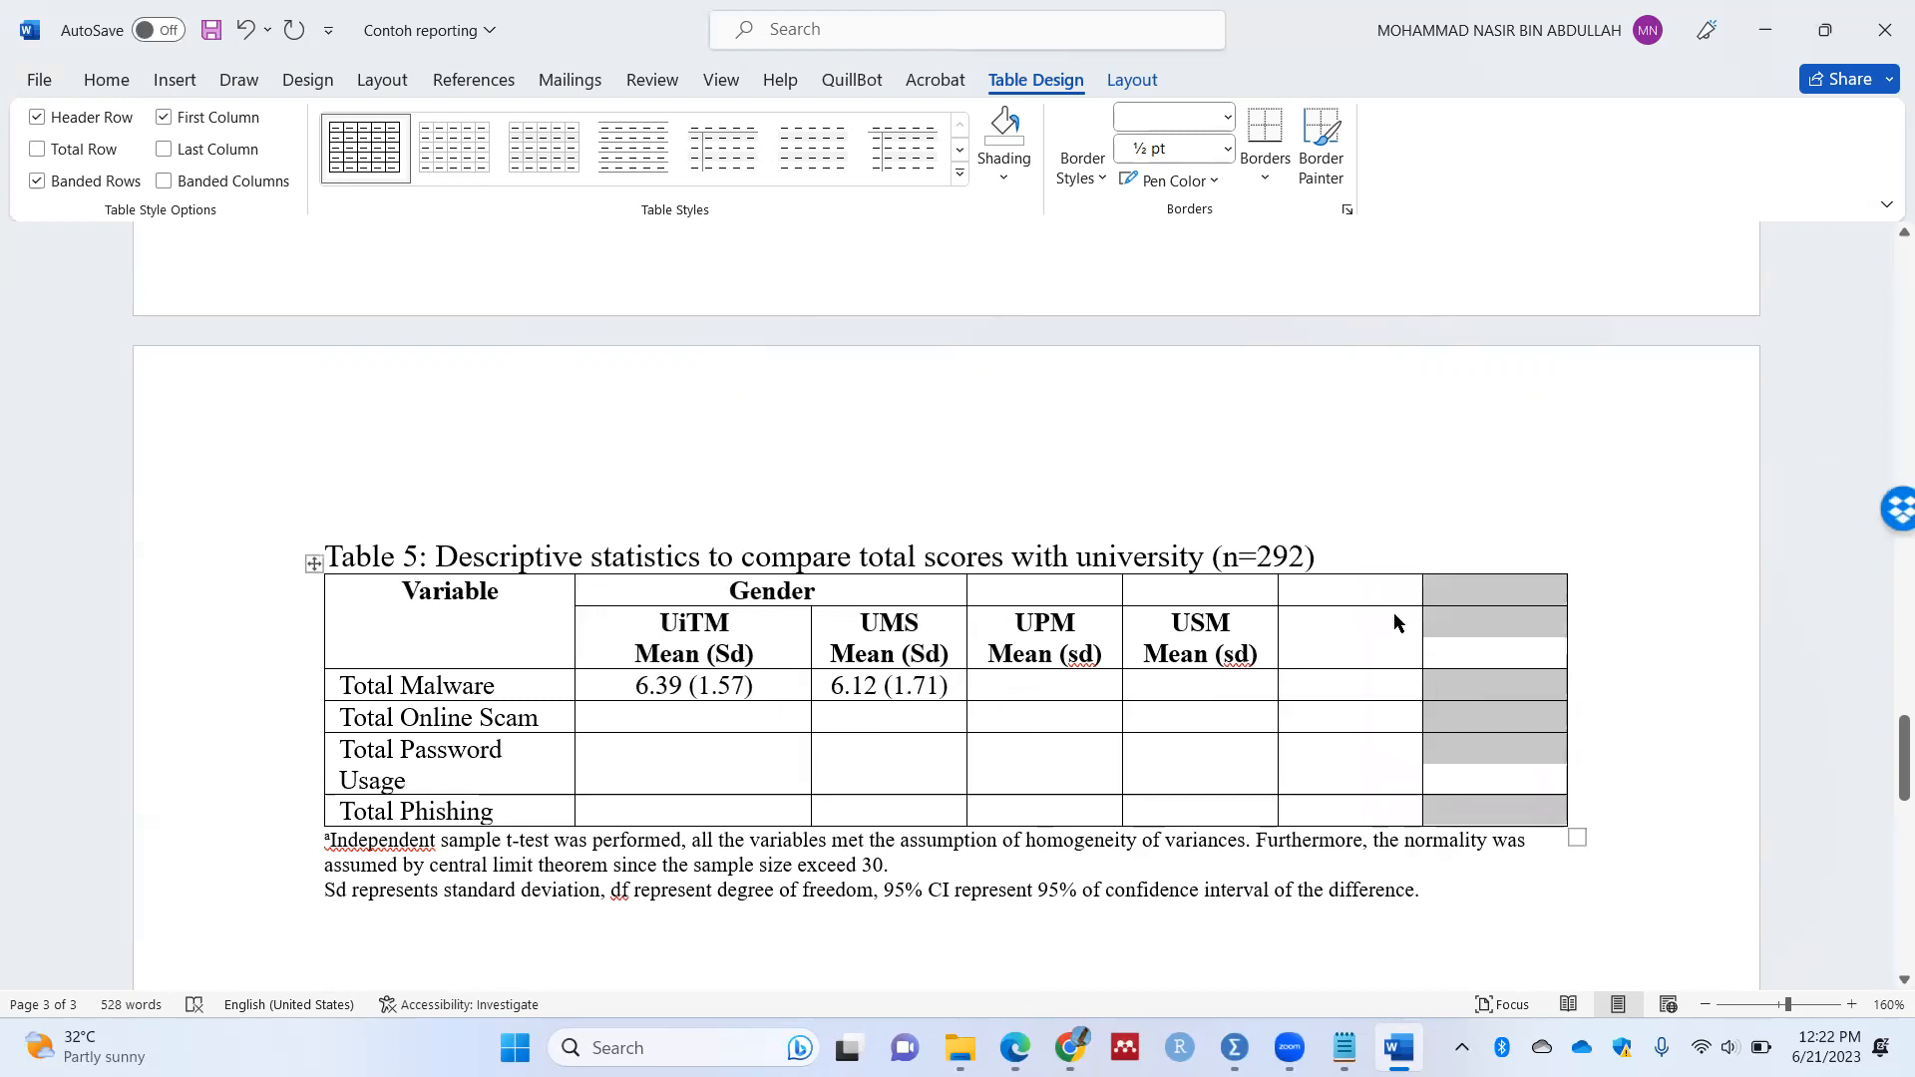
left_click_drag(1356, 643, 1338, 585)
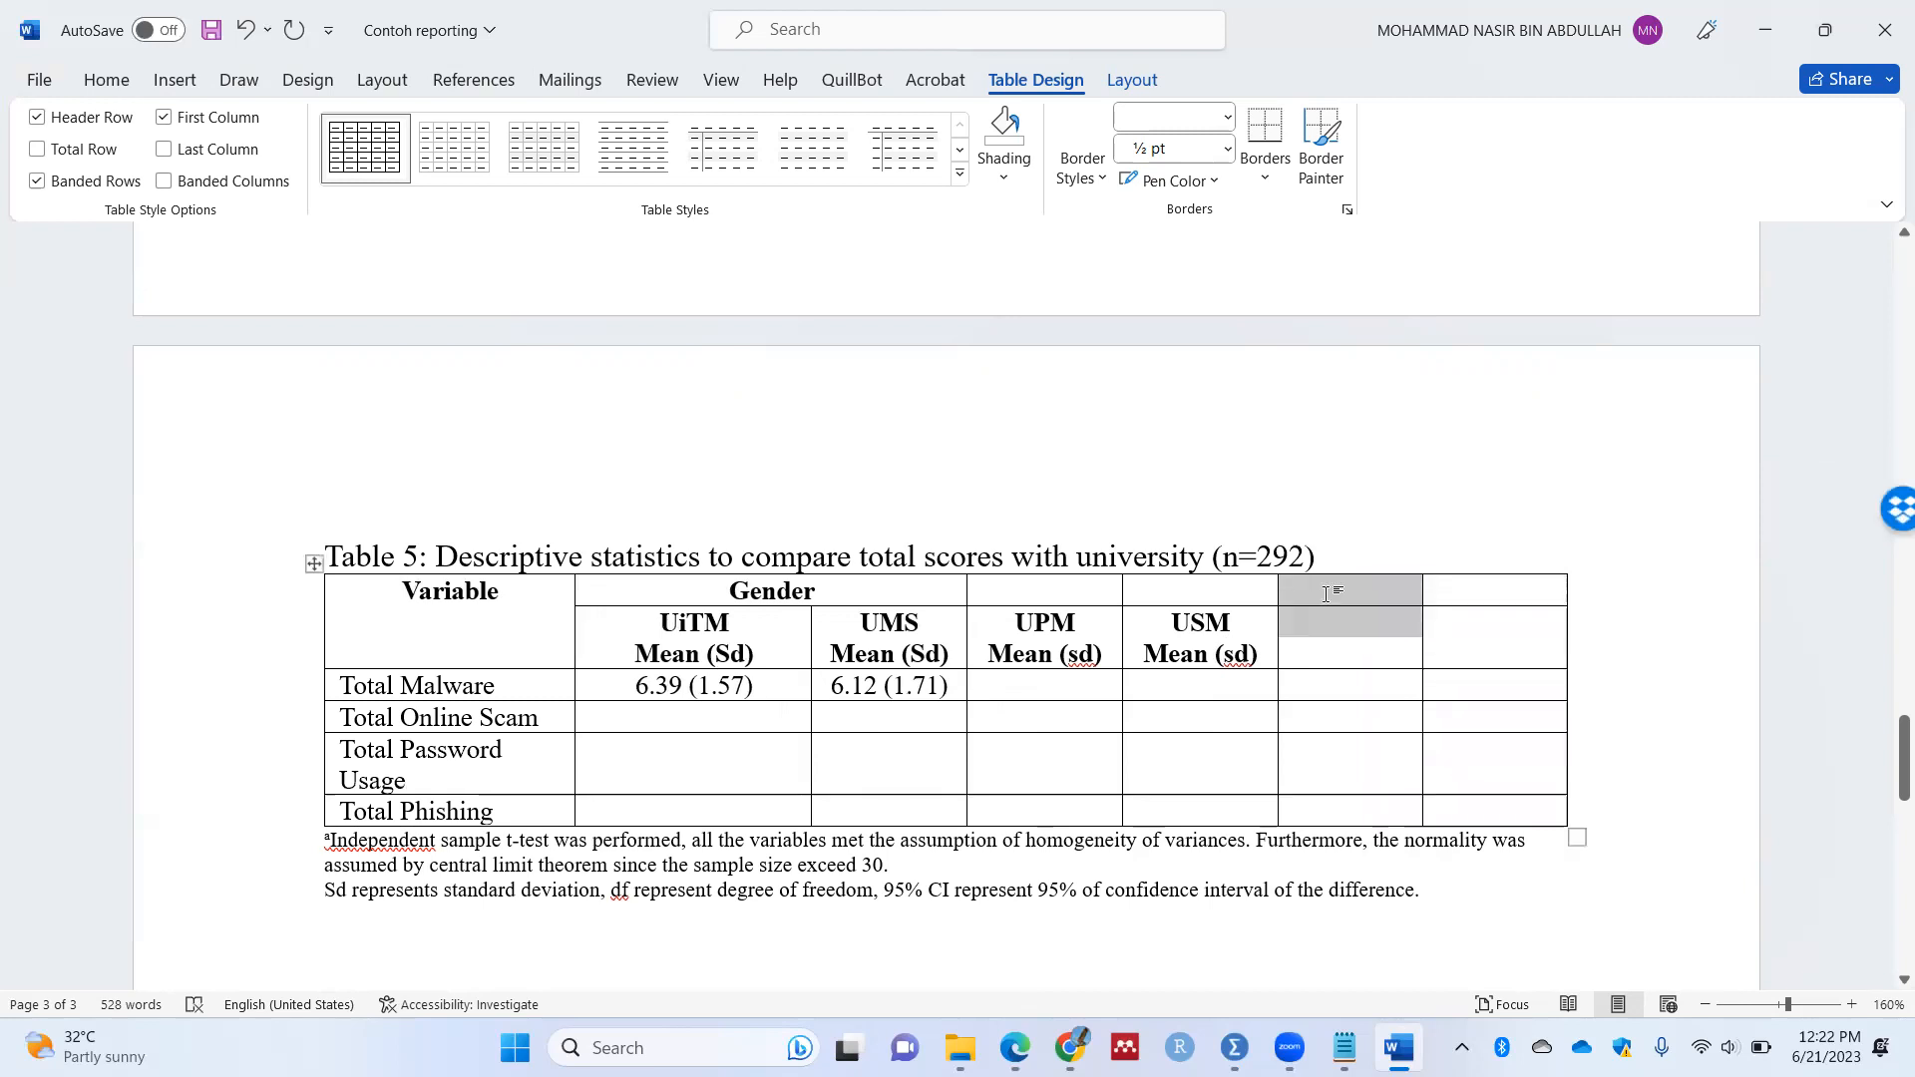
right_click(1333, 601)
left_click(1413, 425)
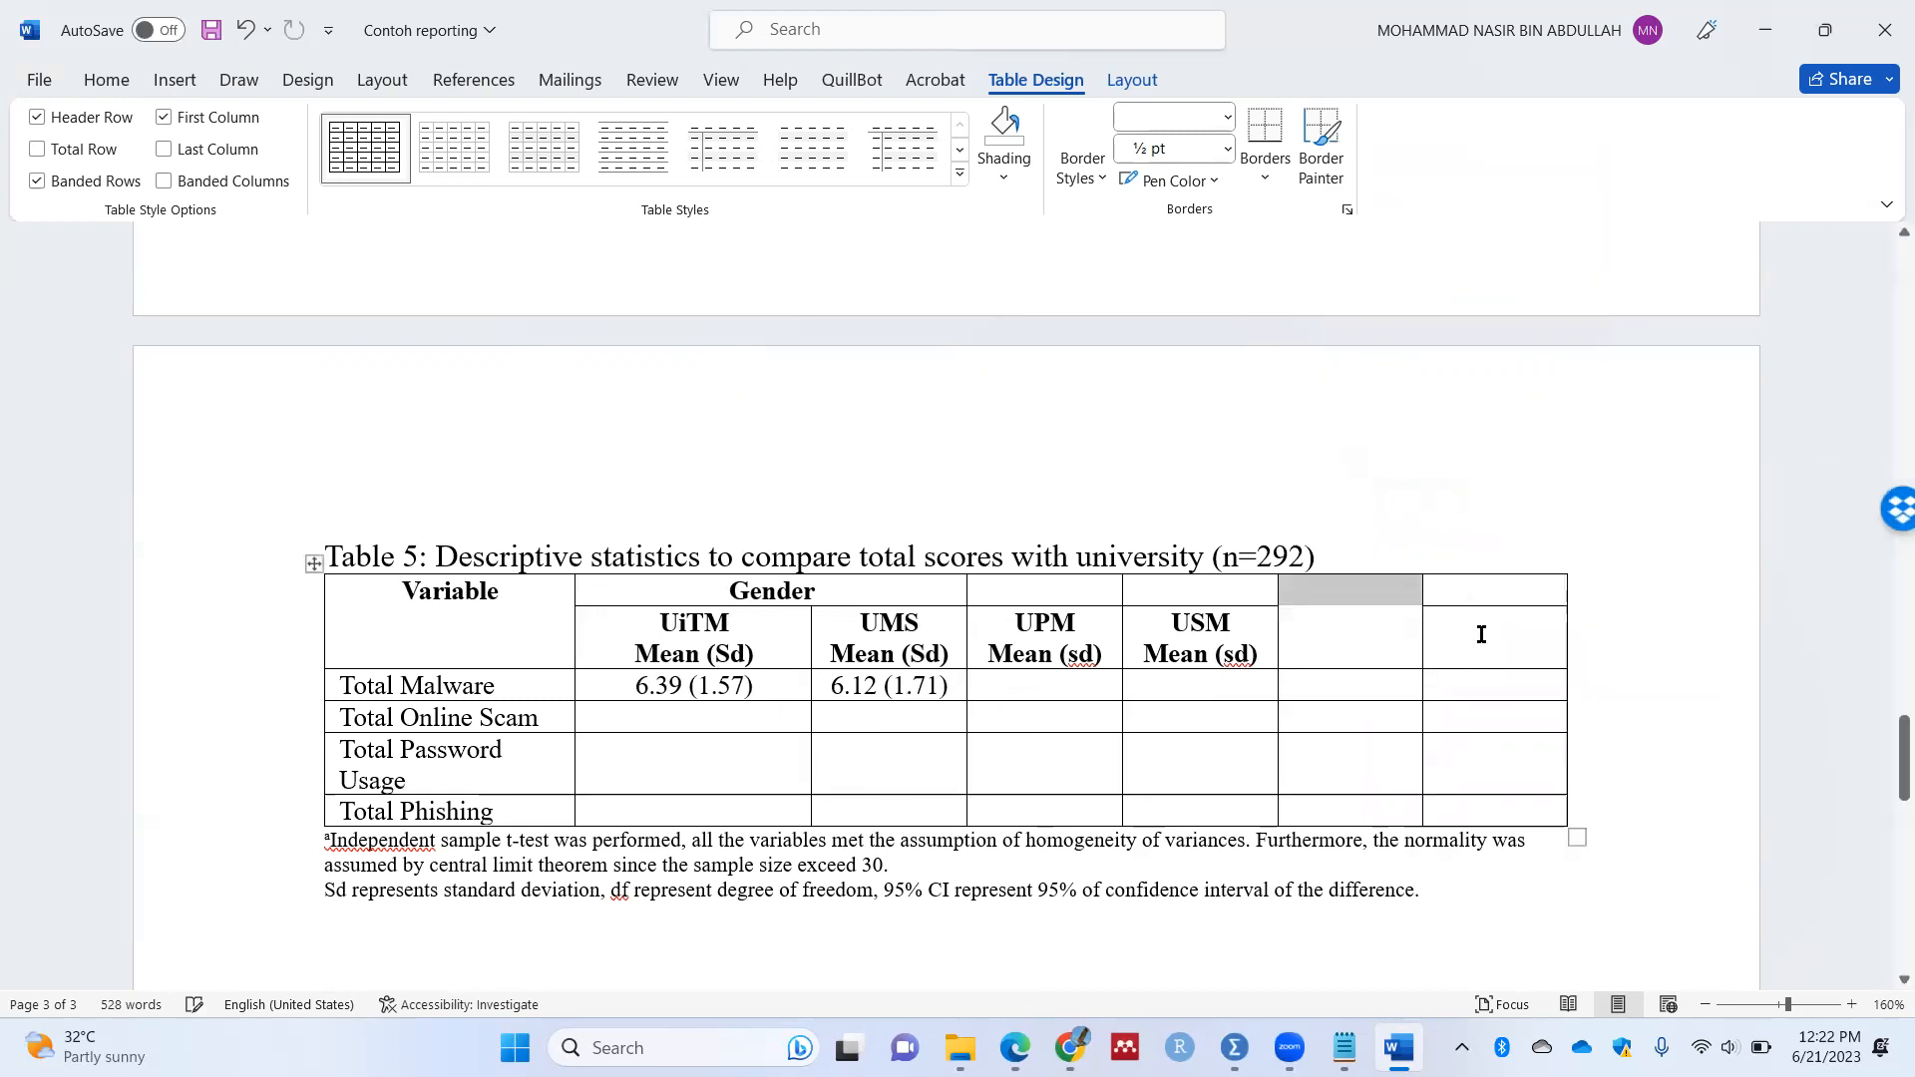
left_click_drag(1479, 633, 1447, 586)
right_click(1447, 586)
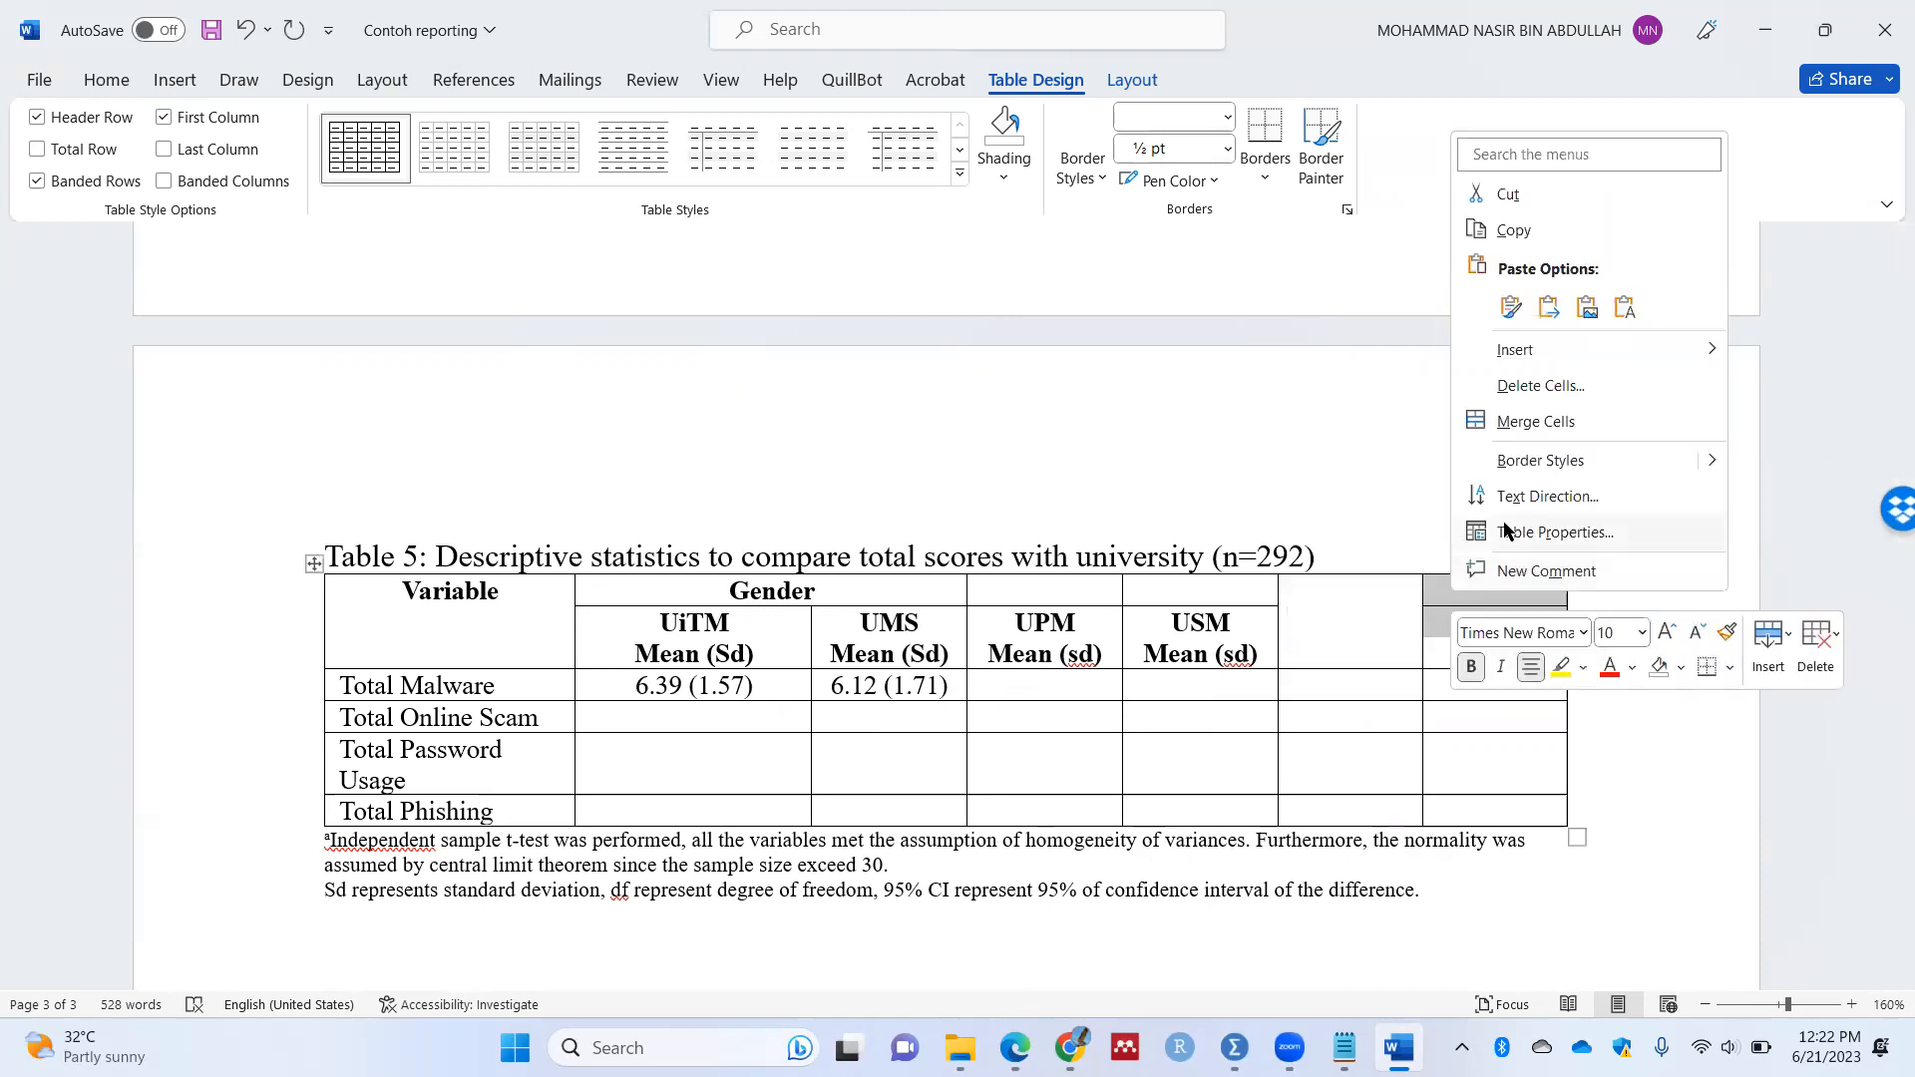
left_click(1528, 427)
Step: Head the first column after USM "F-Statistic (df1, df2)" and format the digits 1 and 2 as subscripts
left_click(1375, 606)
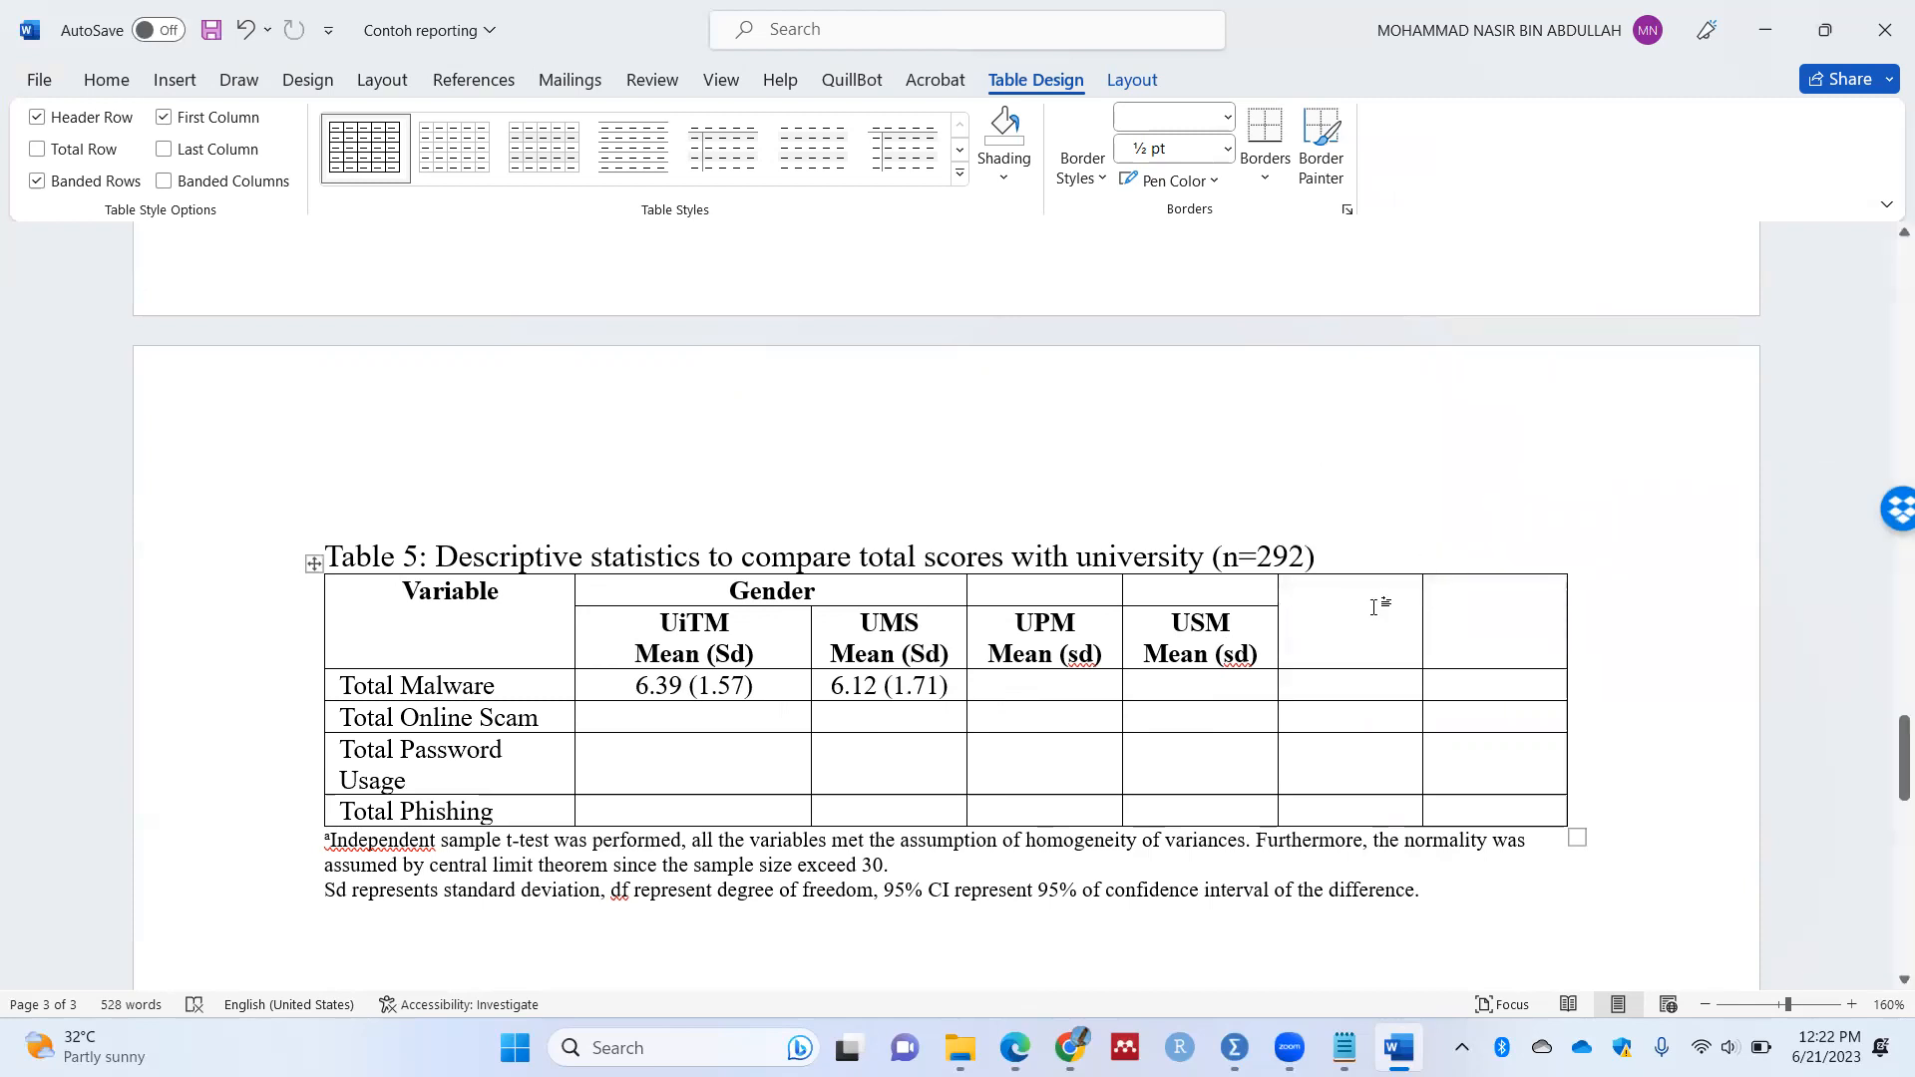
type("F-Statistics")
key("BackSpace")
type("(df1, df2)")
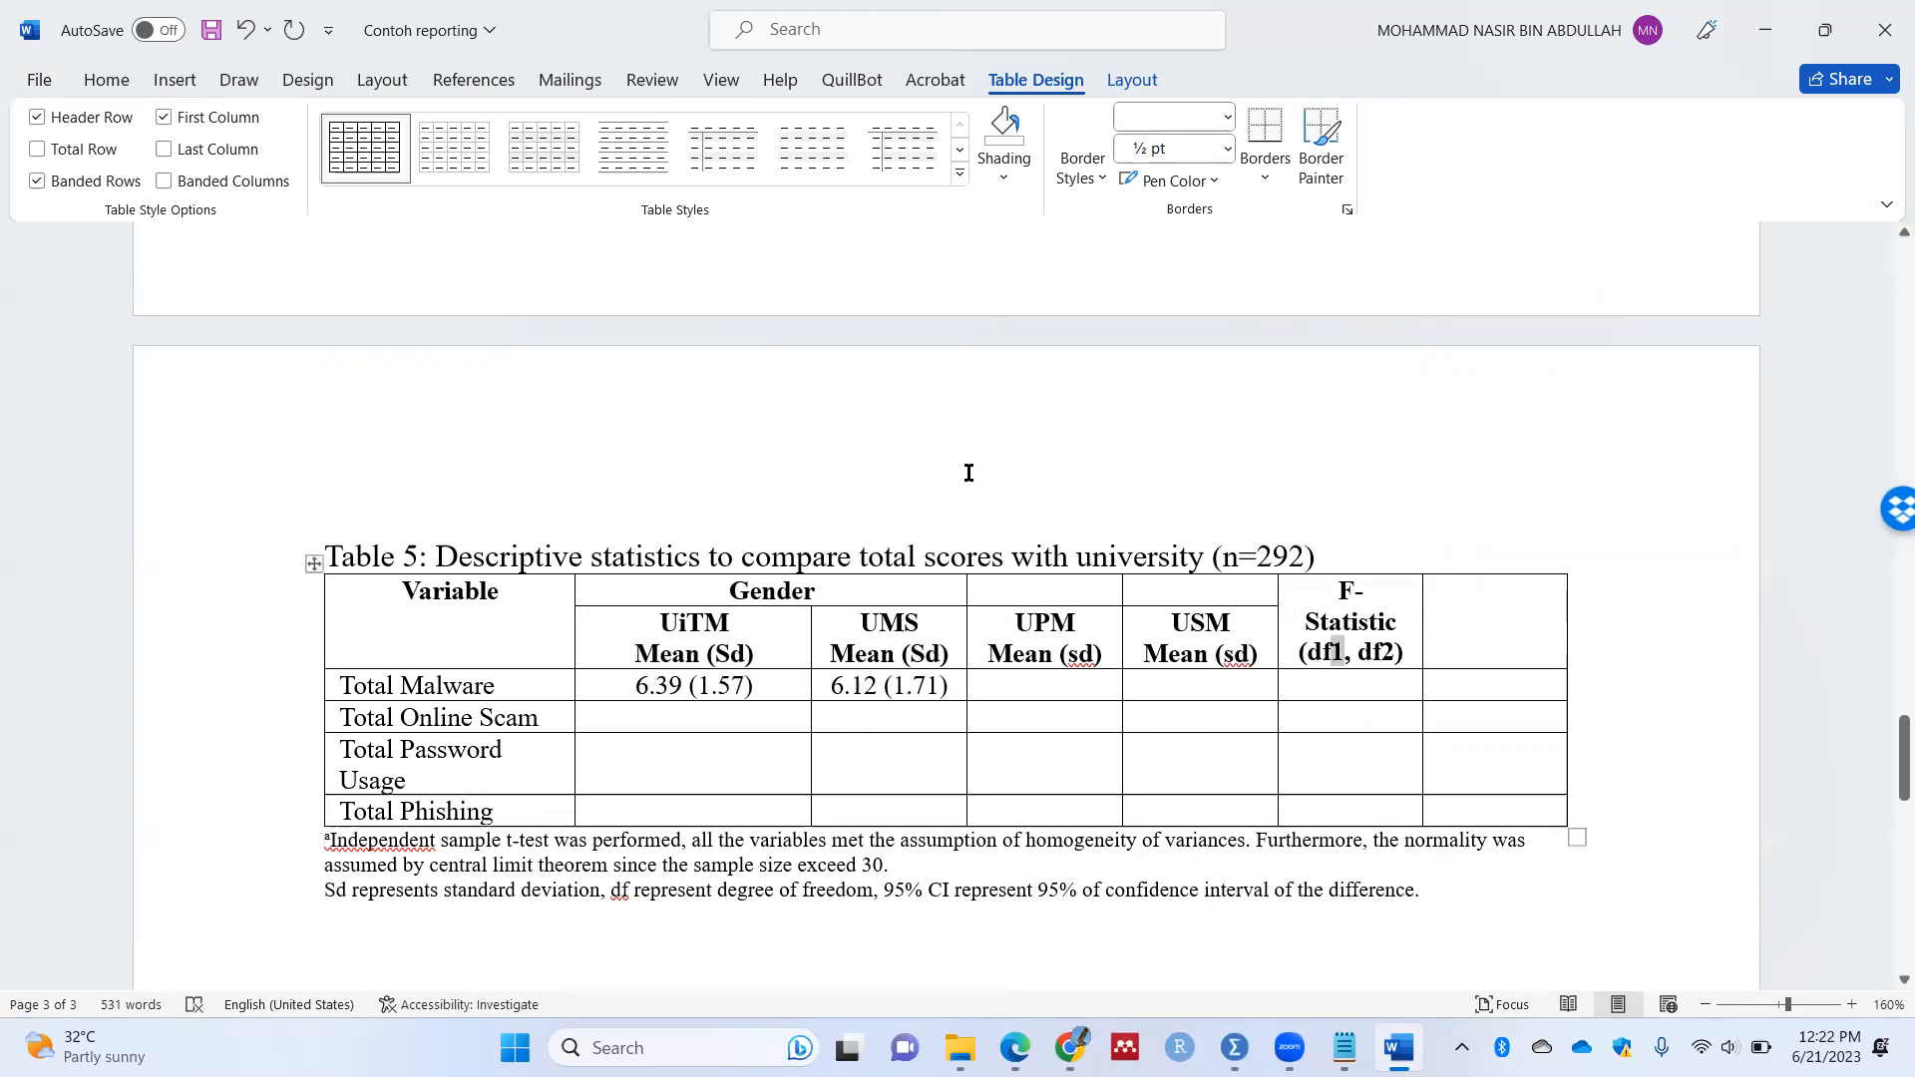
left_click(106, 79)
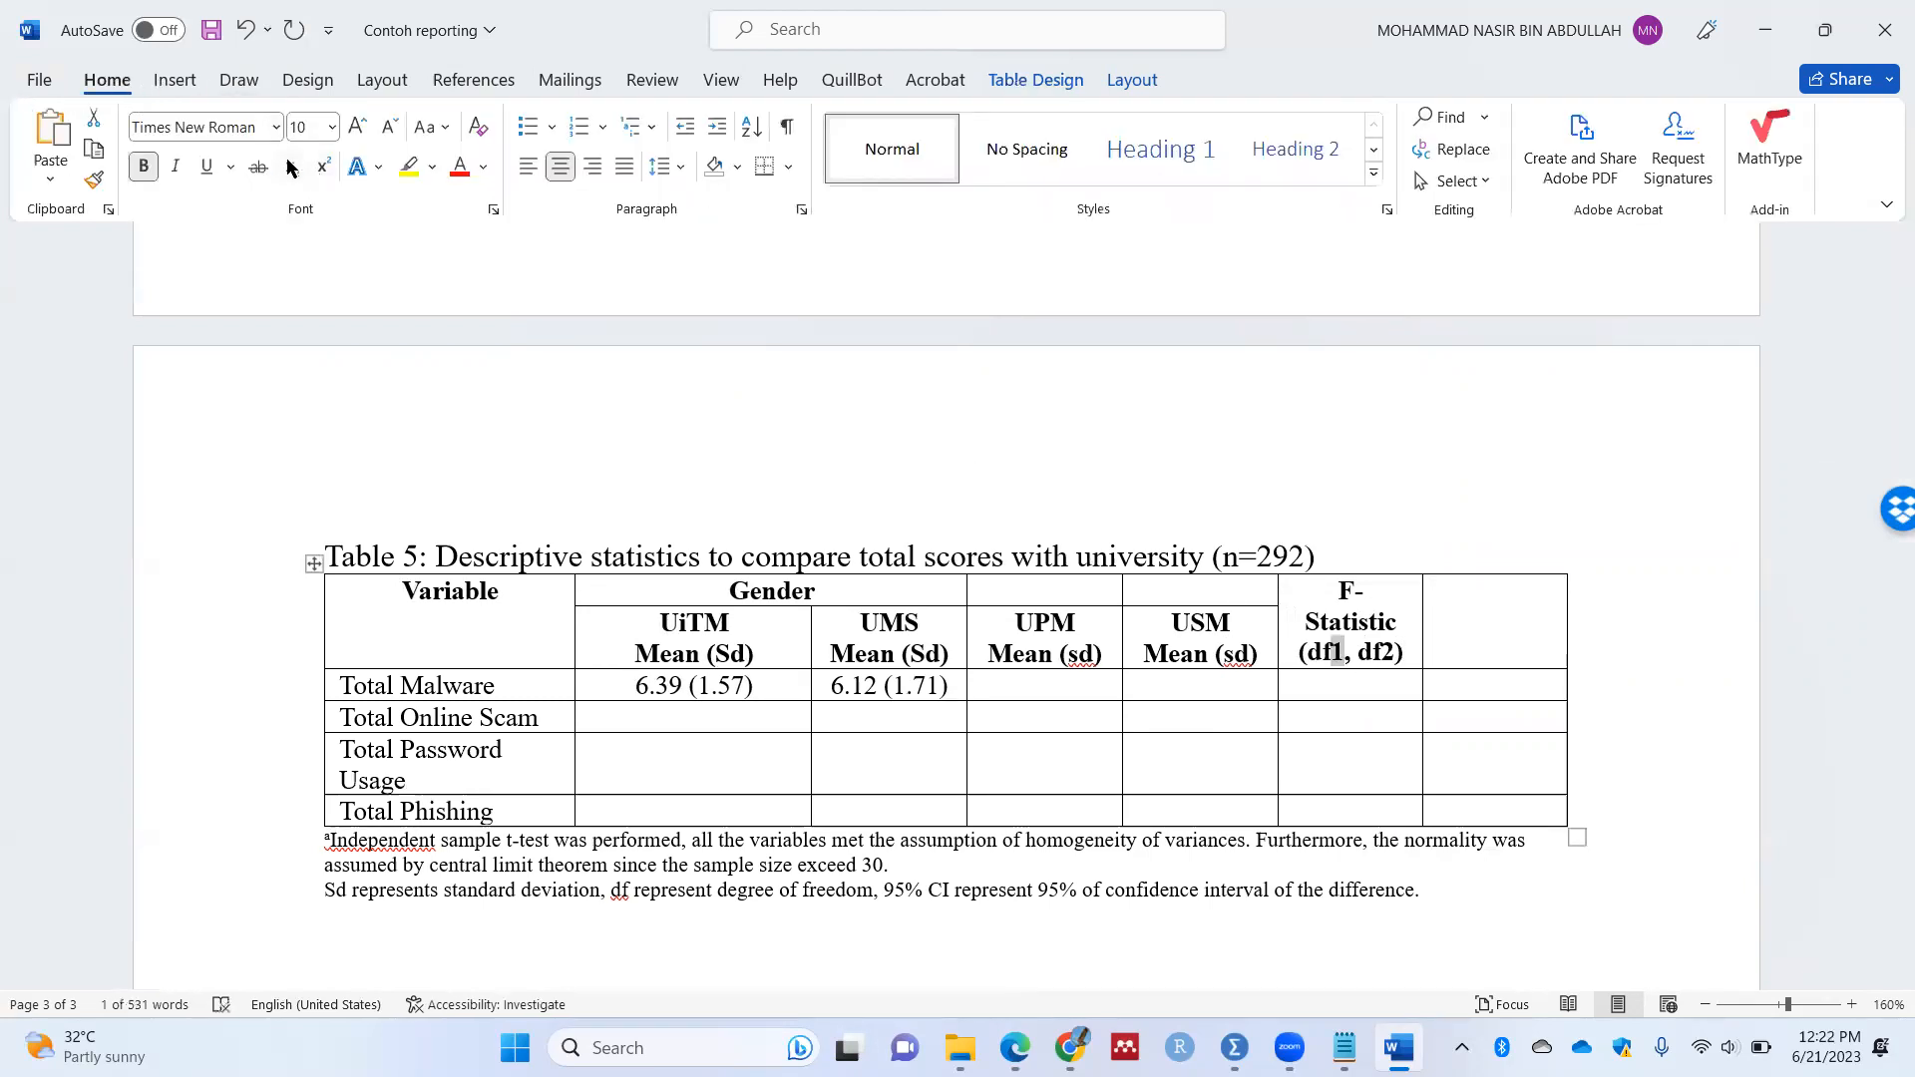
left_click(290, 167)
left_click_drag(1400, 653, 1378, 653)
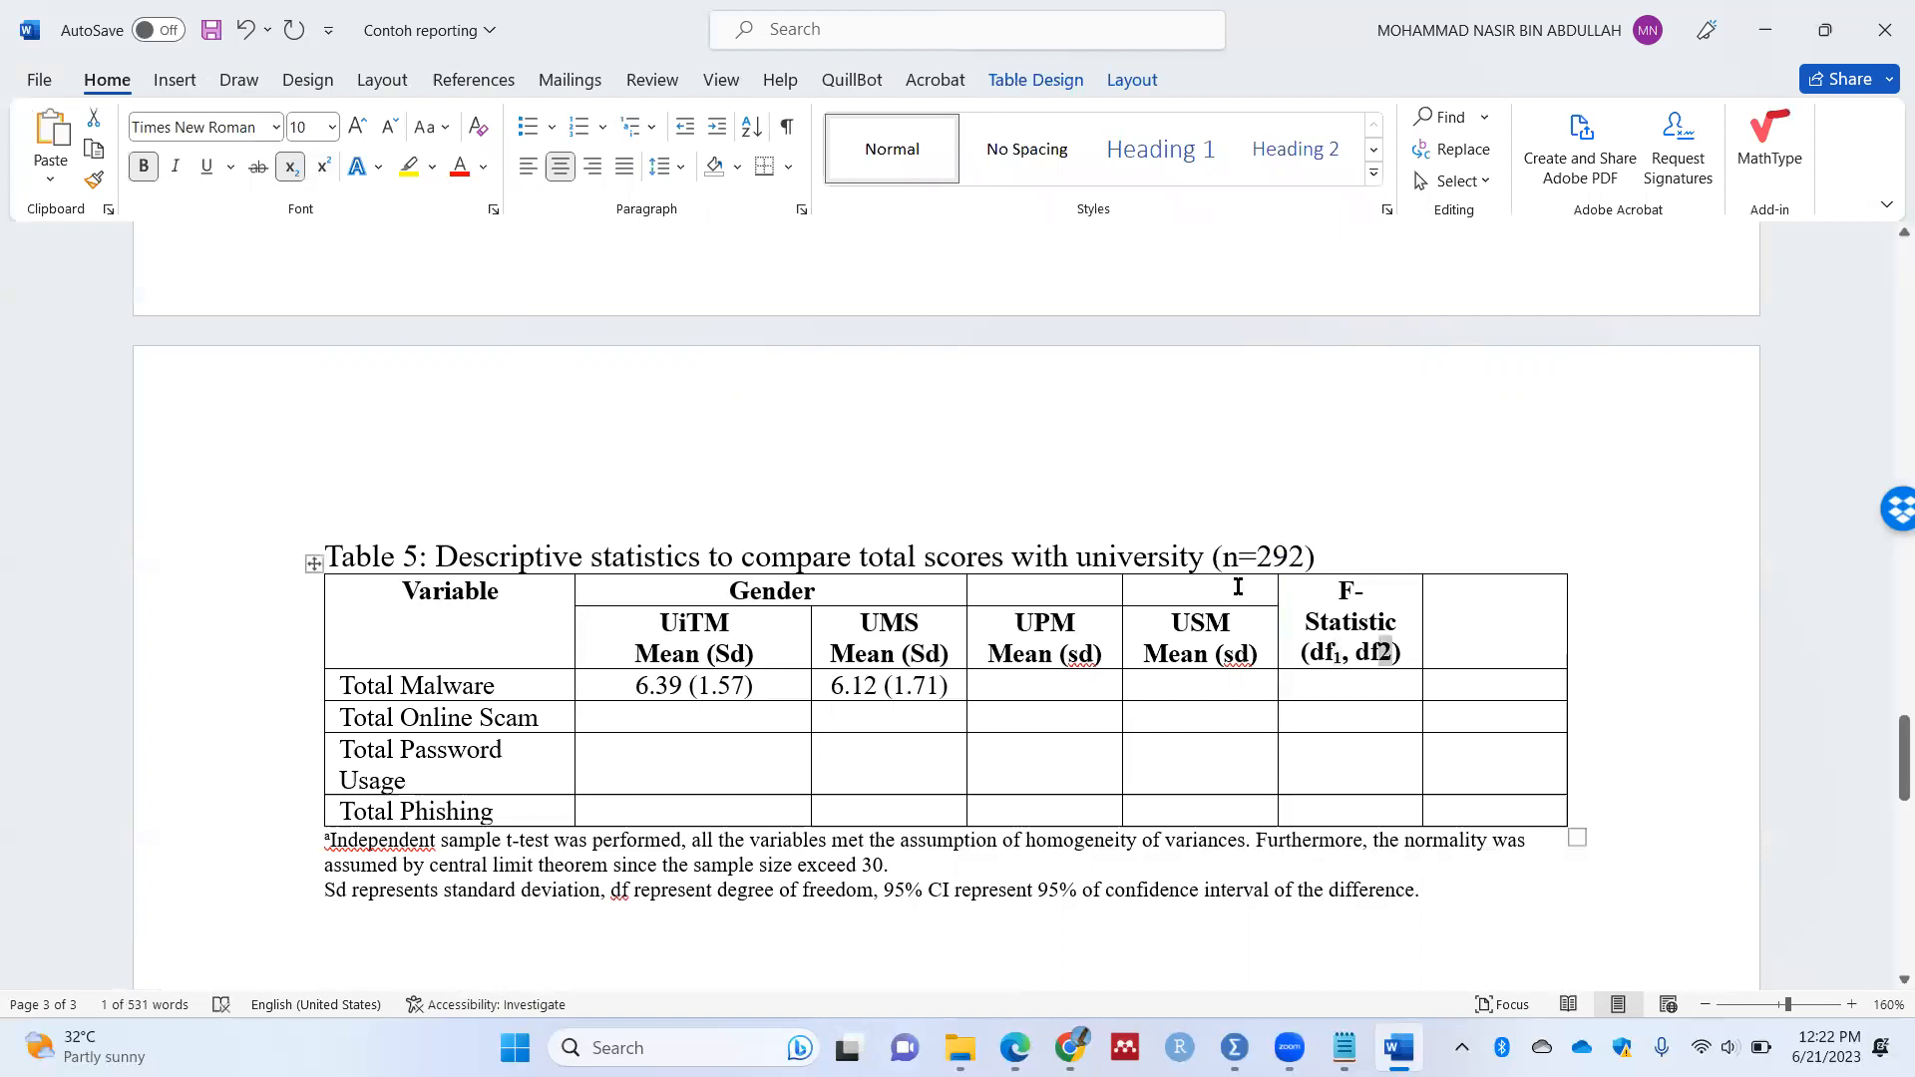
left_click(288, 169)
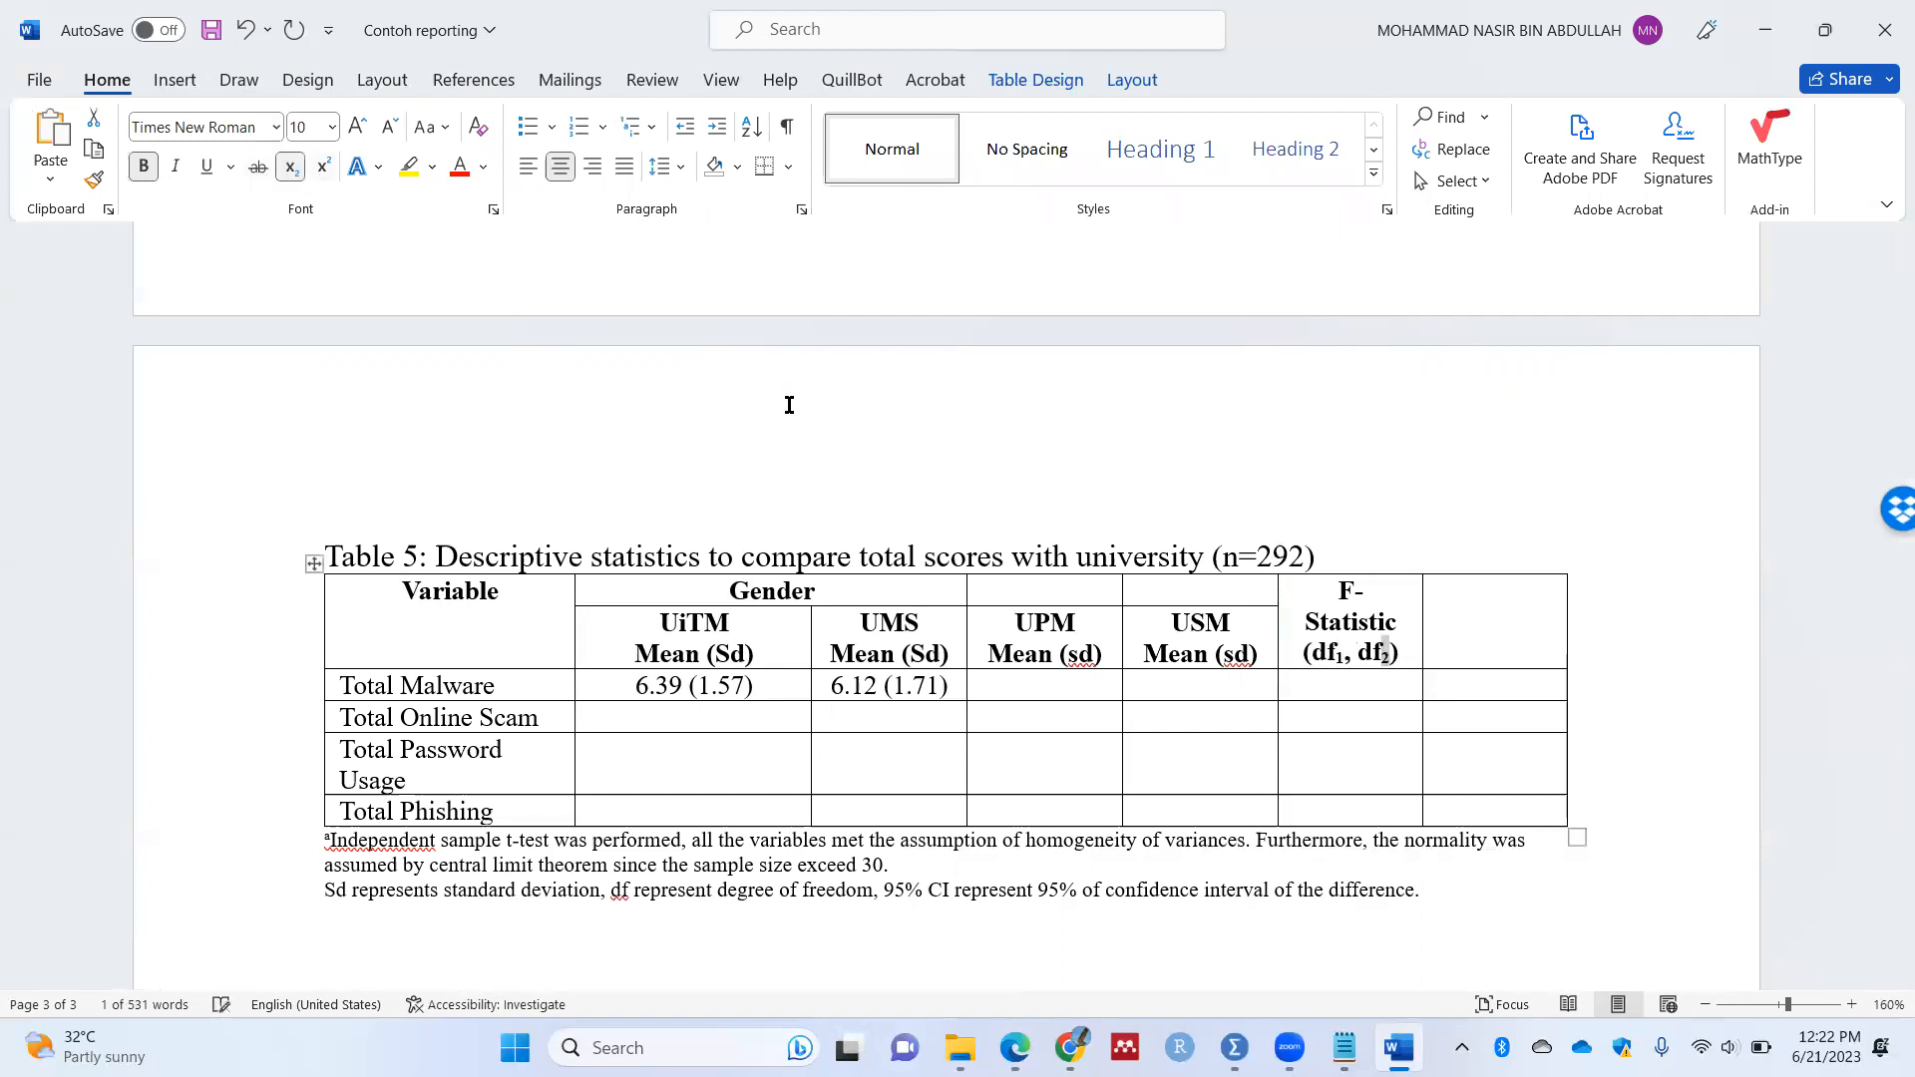
Step: Head the last column of Table 5 "p-value"
left_click(1500, 633)
type("p-valu")
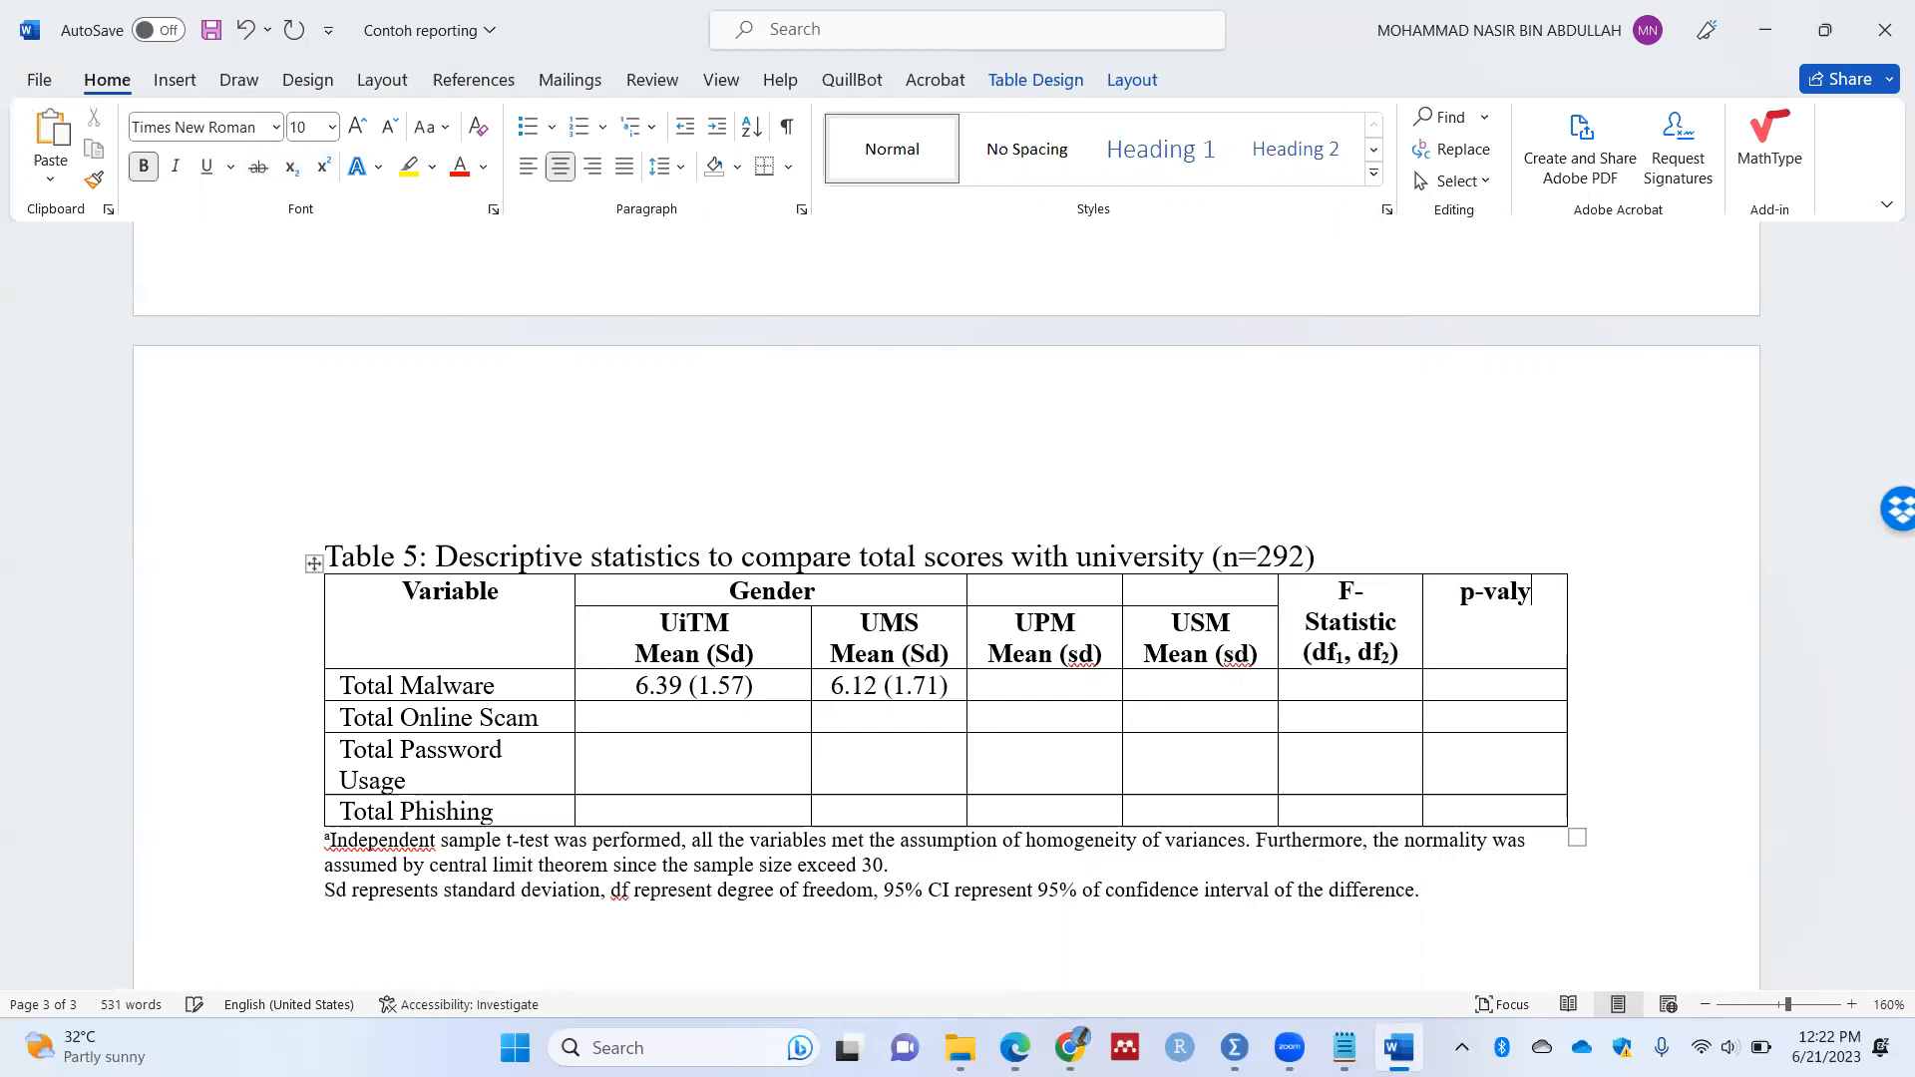
type("e")
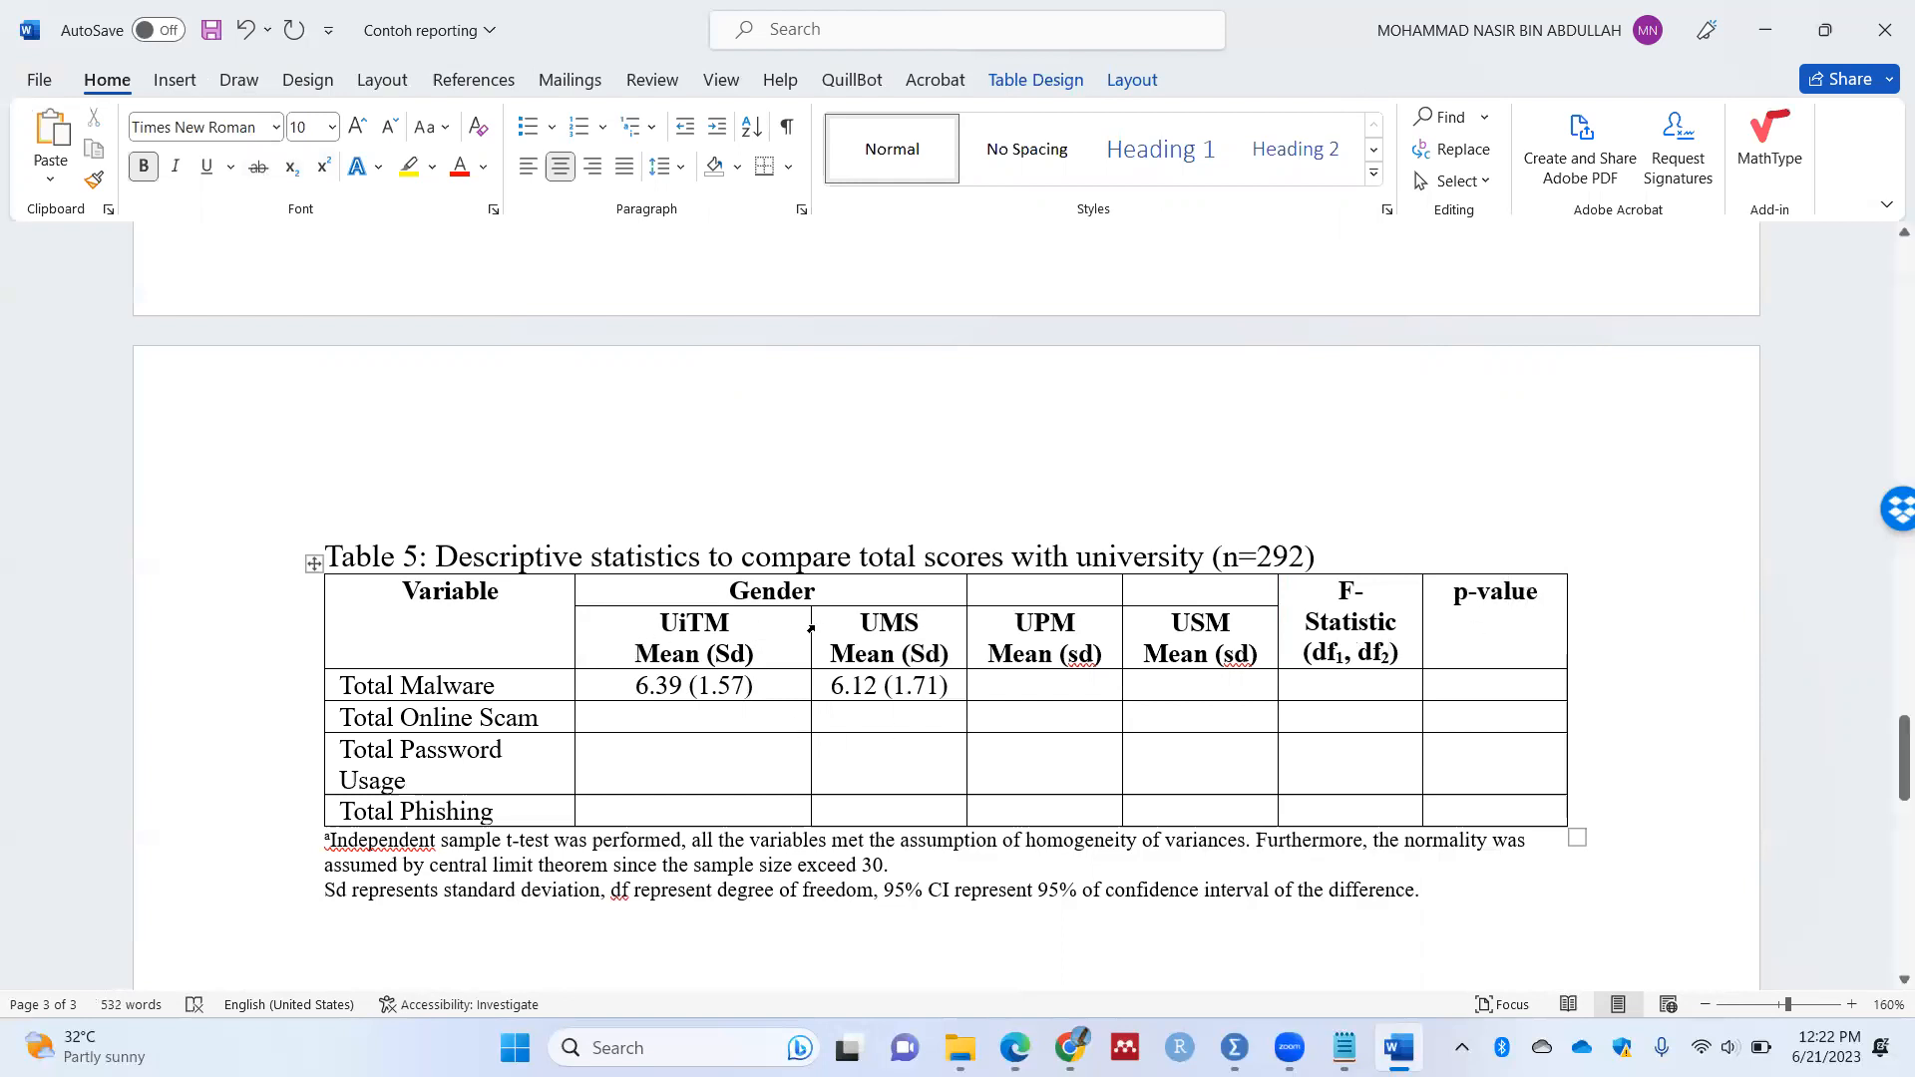
Step: Narrow the four university columns evenly so the F-Statistic column becomes wide enough for its heading on one line
left_click_drag(809, 626, 755, 626)
left_click(967, 631)
left_click(939, 639)
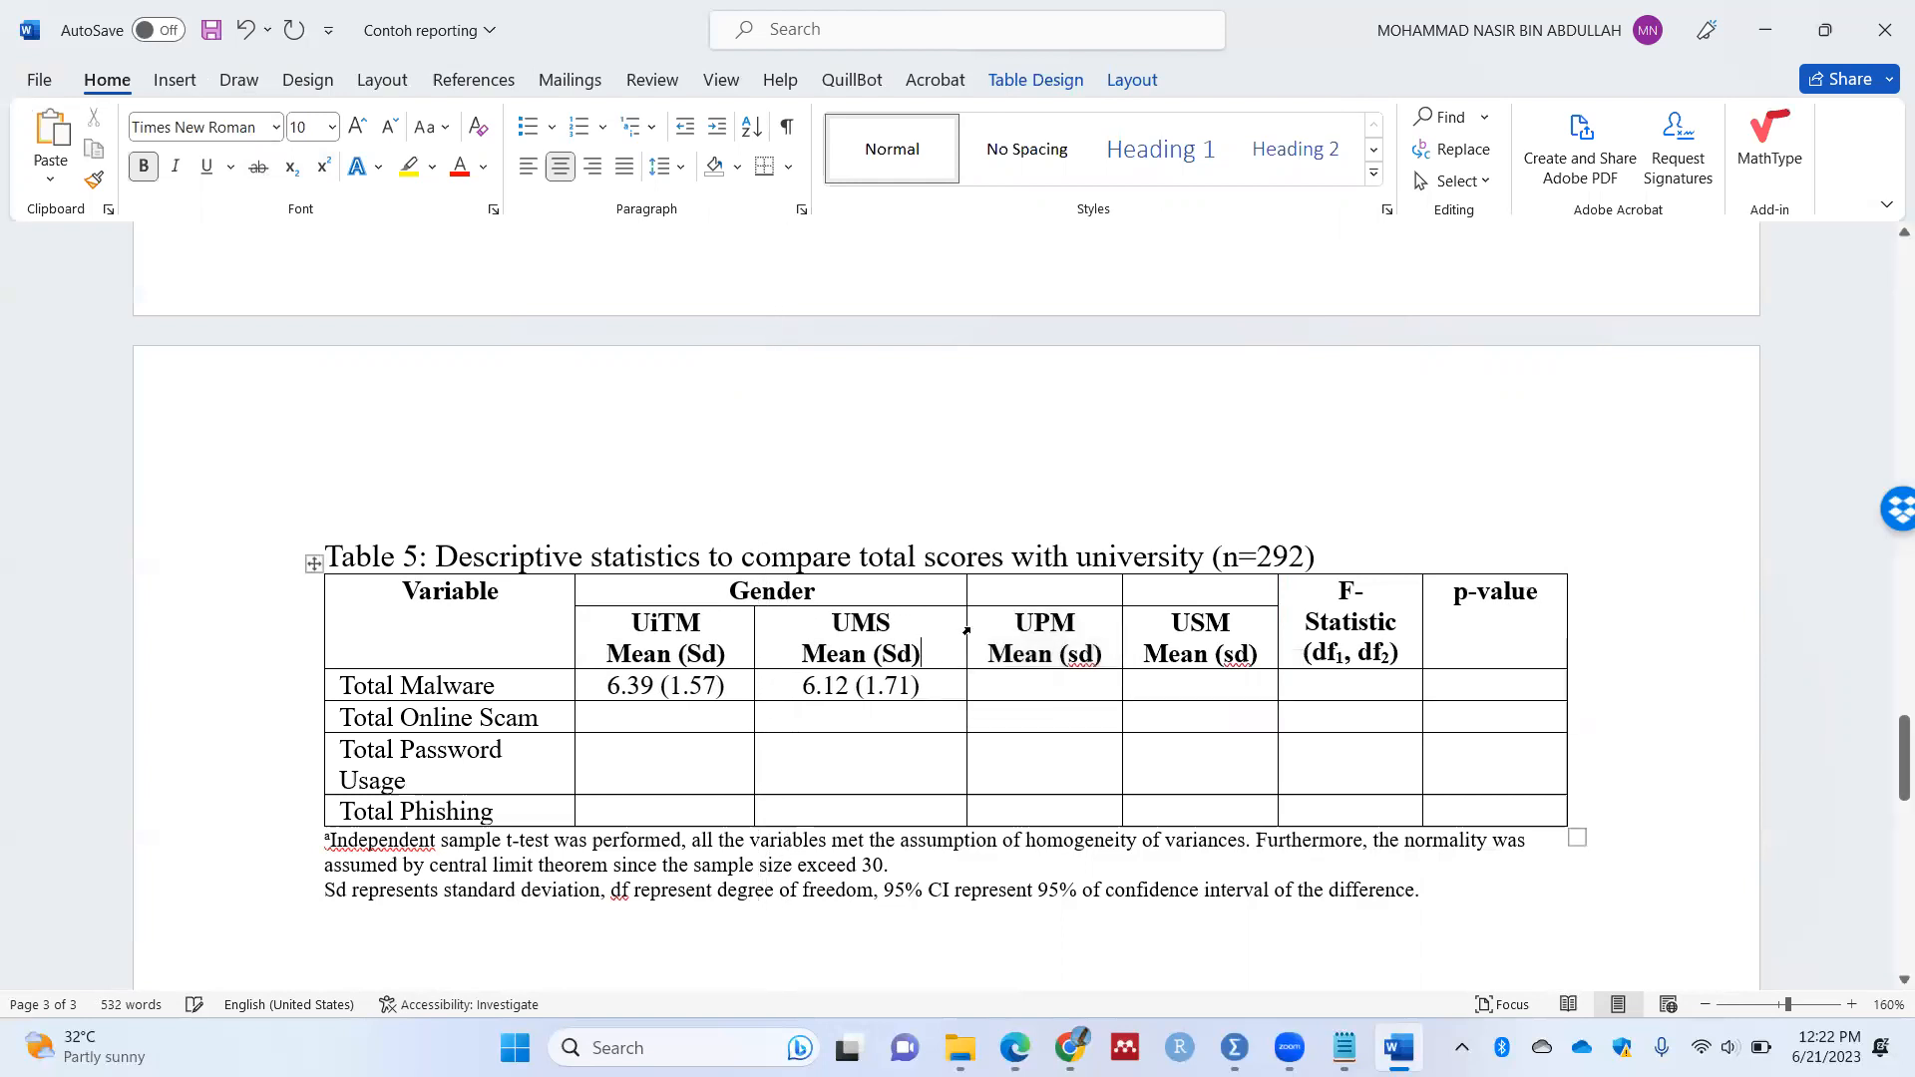
left_click_drag(962, 627, 923, 629)
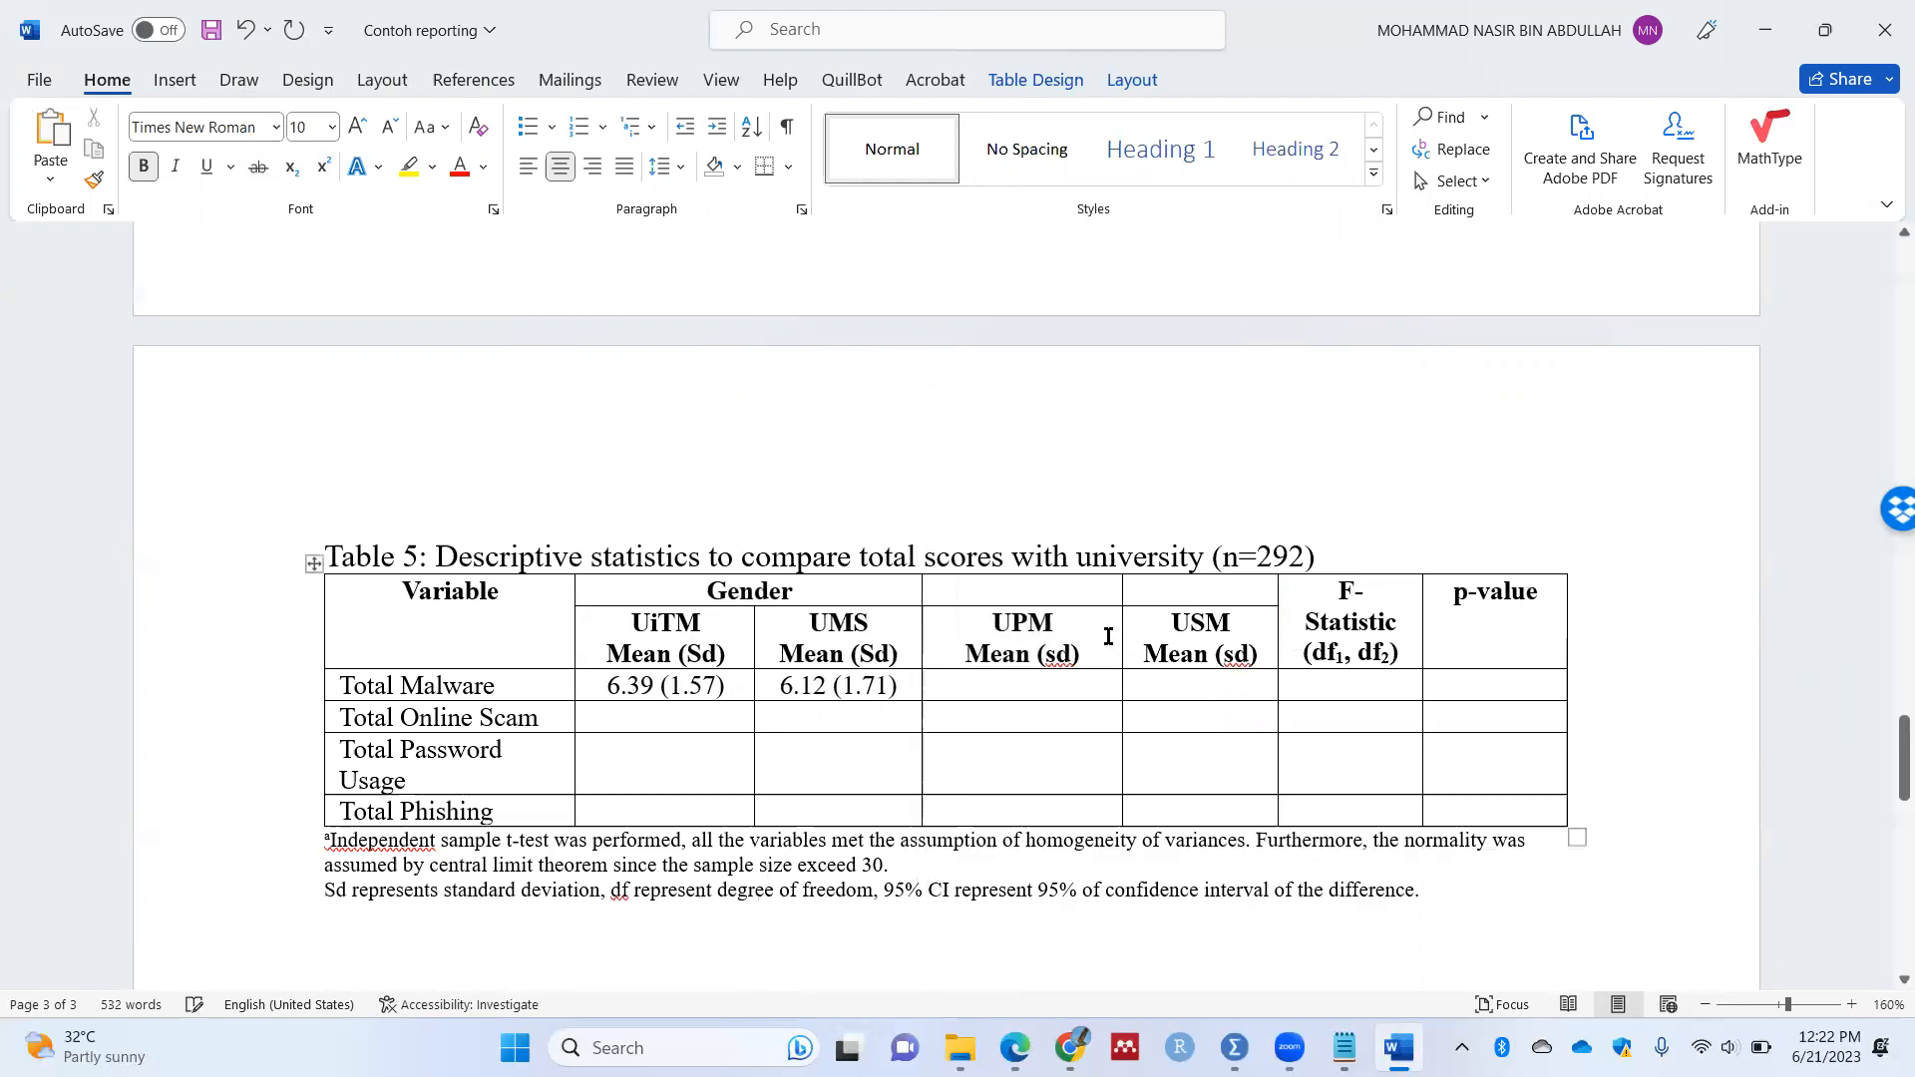
left_click_drag(1120, 631, 1089, 633)
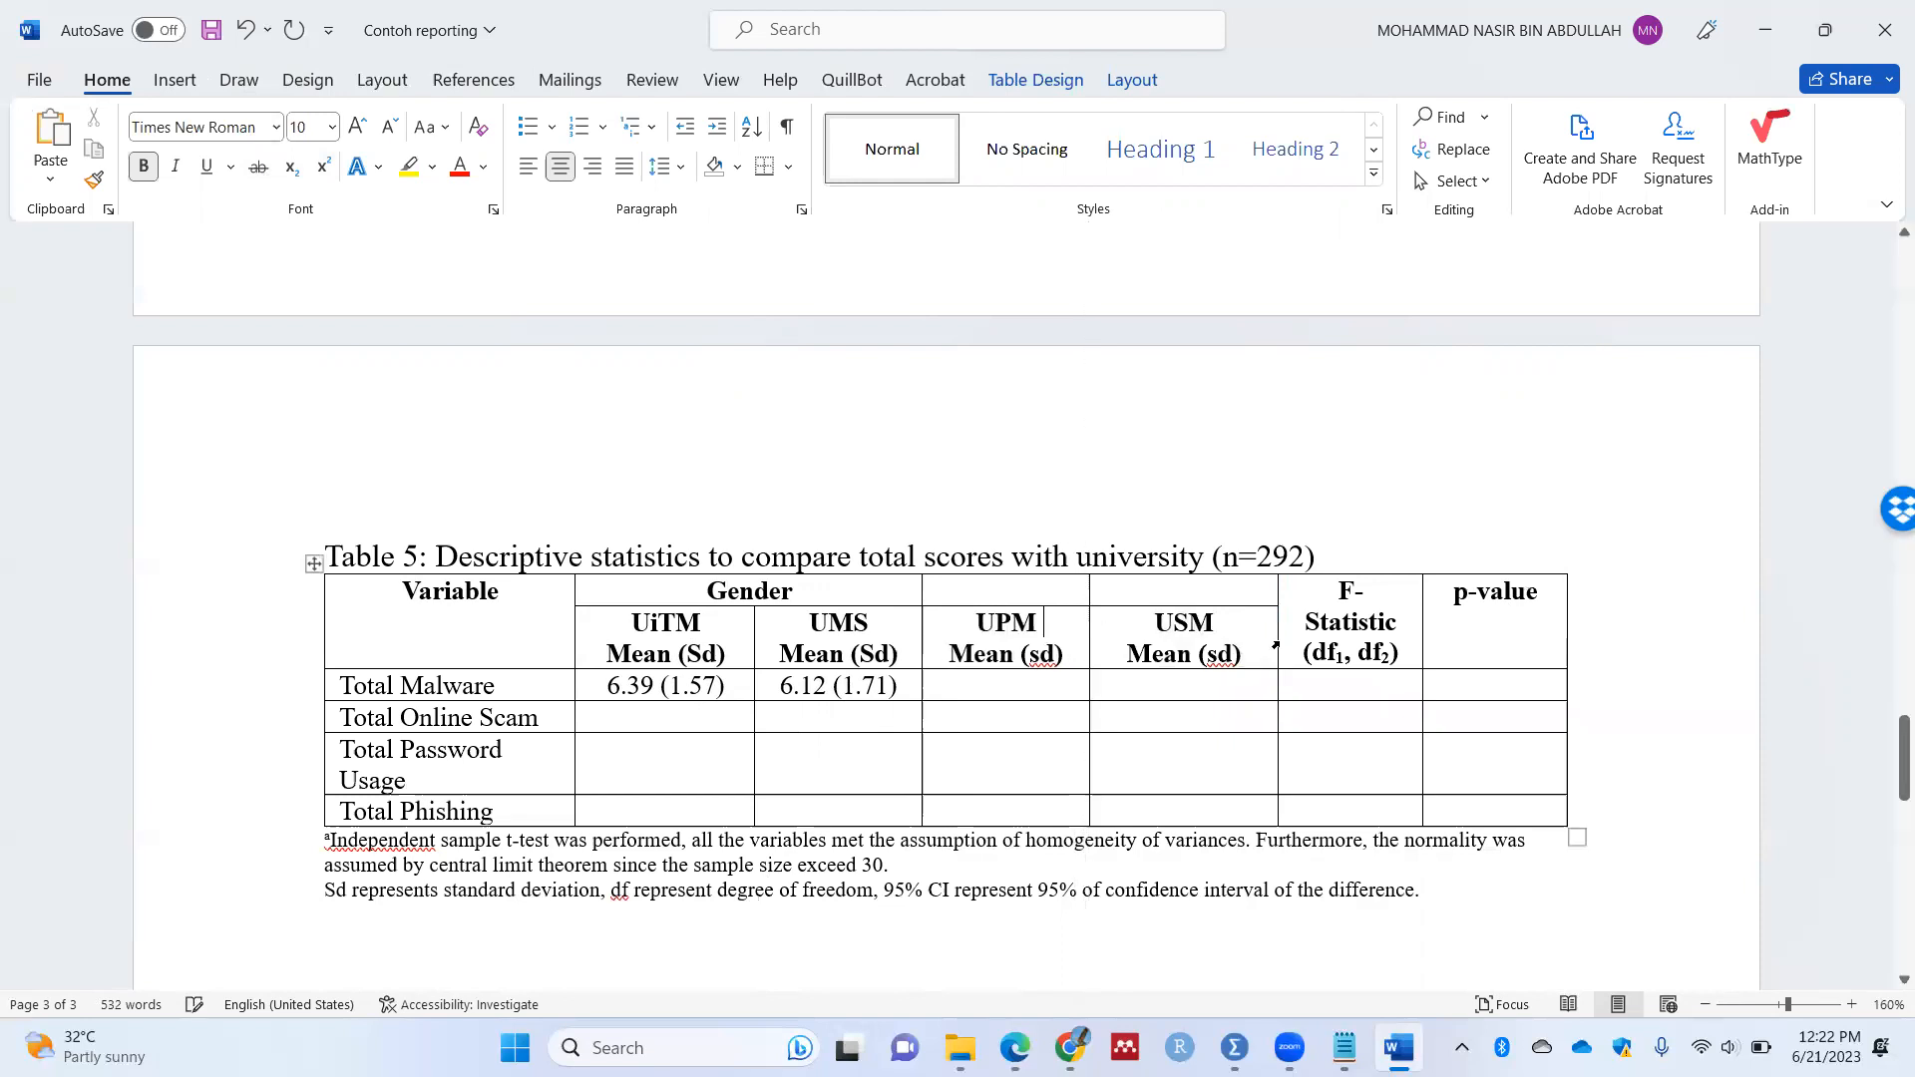
left_click_drag(1276, 637, 1258, 639)
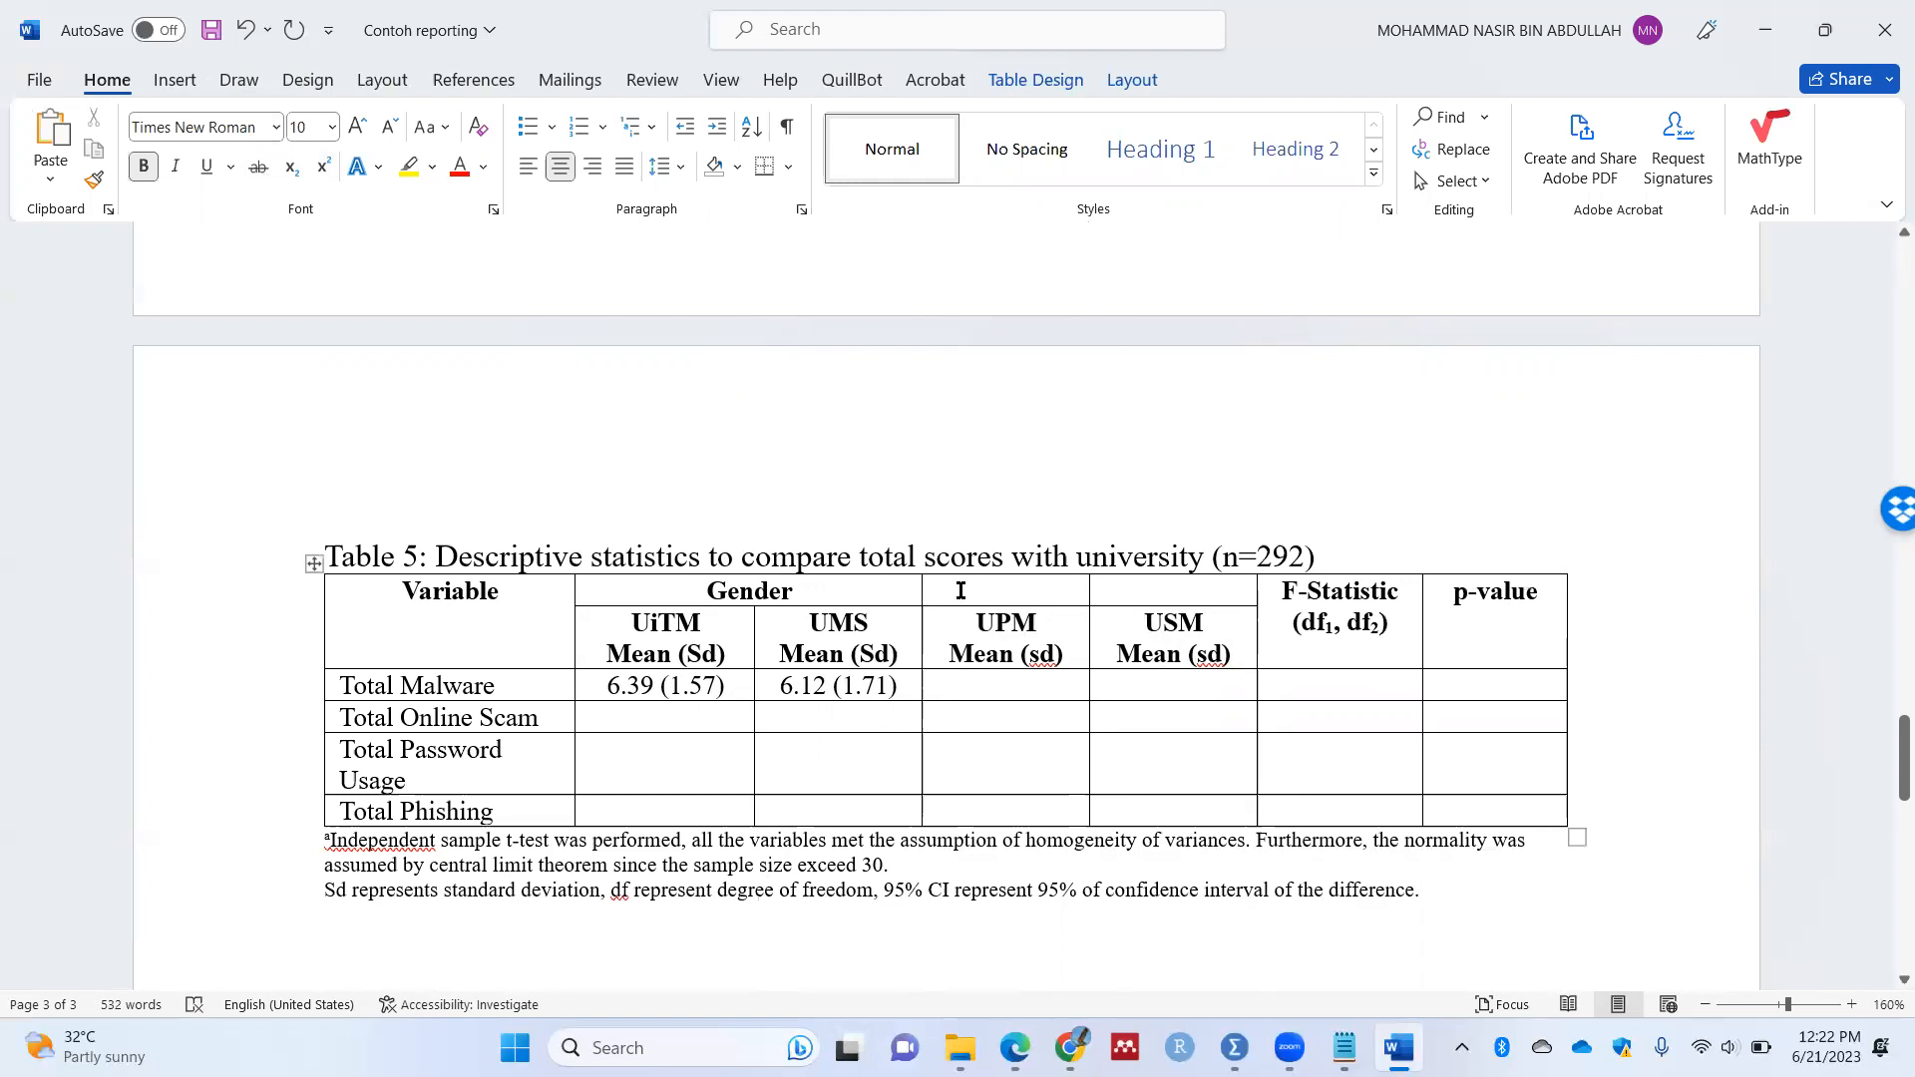
Step: Merge the Gender heading across all four university columns and clear the old mean values from the Total Malware row
left_click_drag(877, 597, 1183, 603)
right_click(1183, 603)
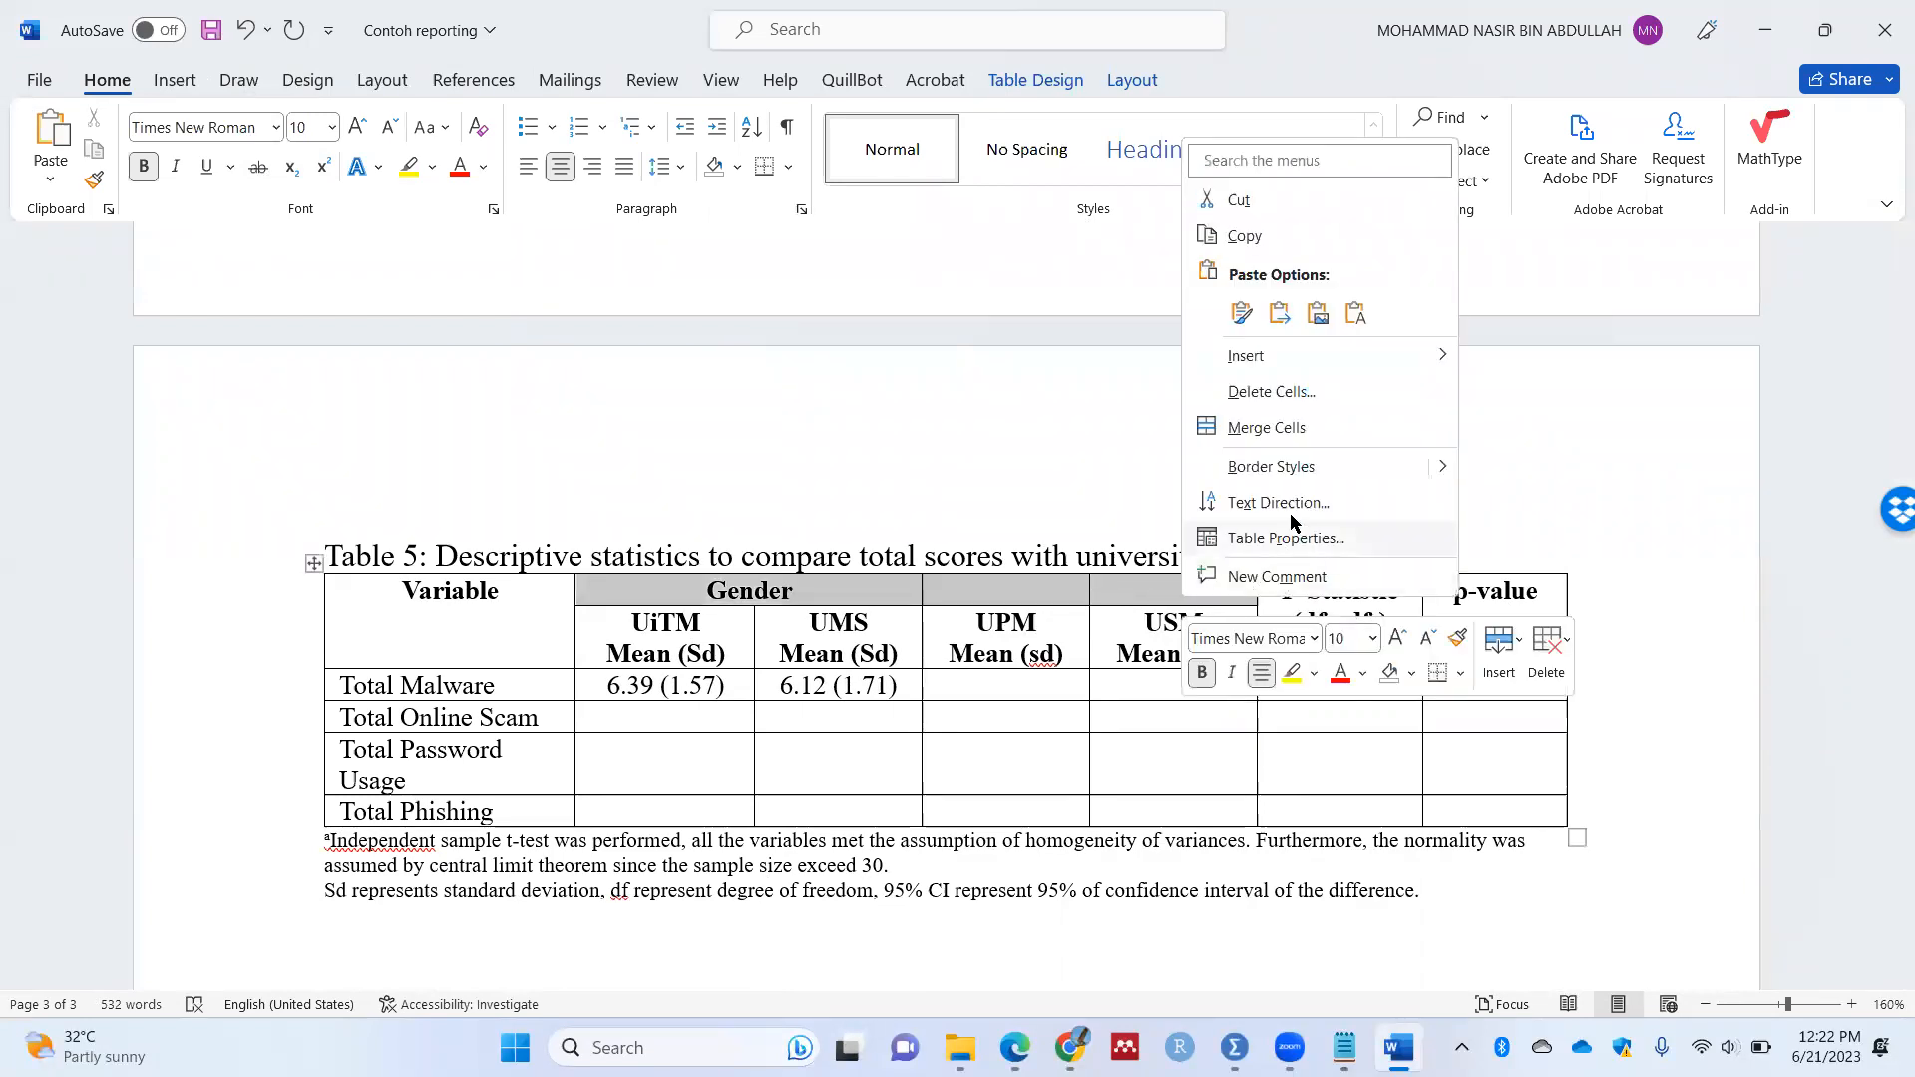
left_click(1210, 428)
left_click(1012, 698)
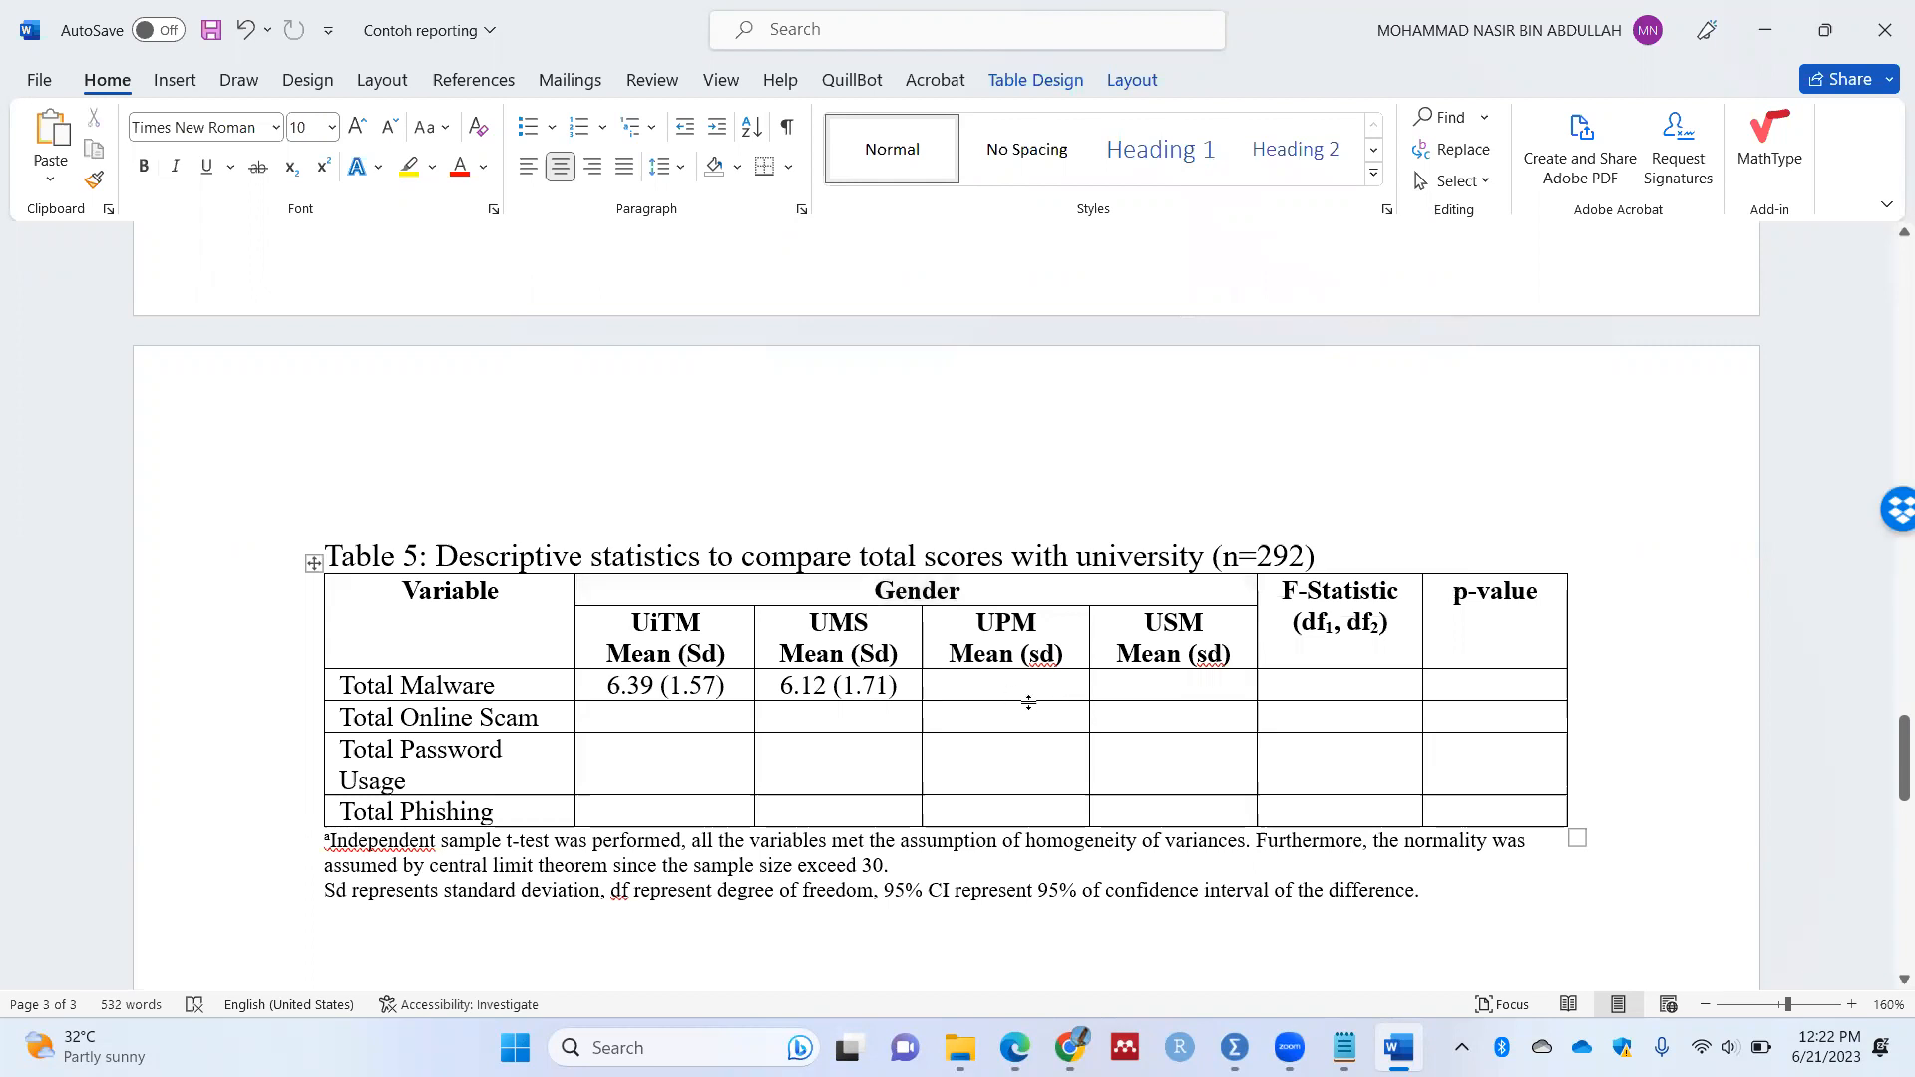
left_click_drag(608, 687, 872, 685)
key("Delete")
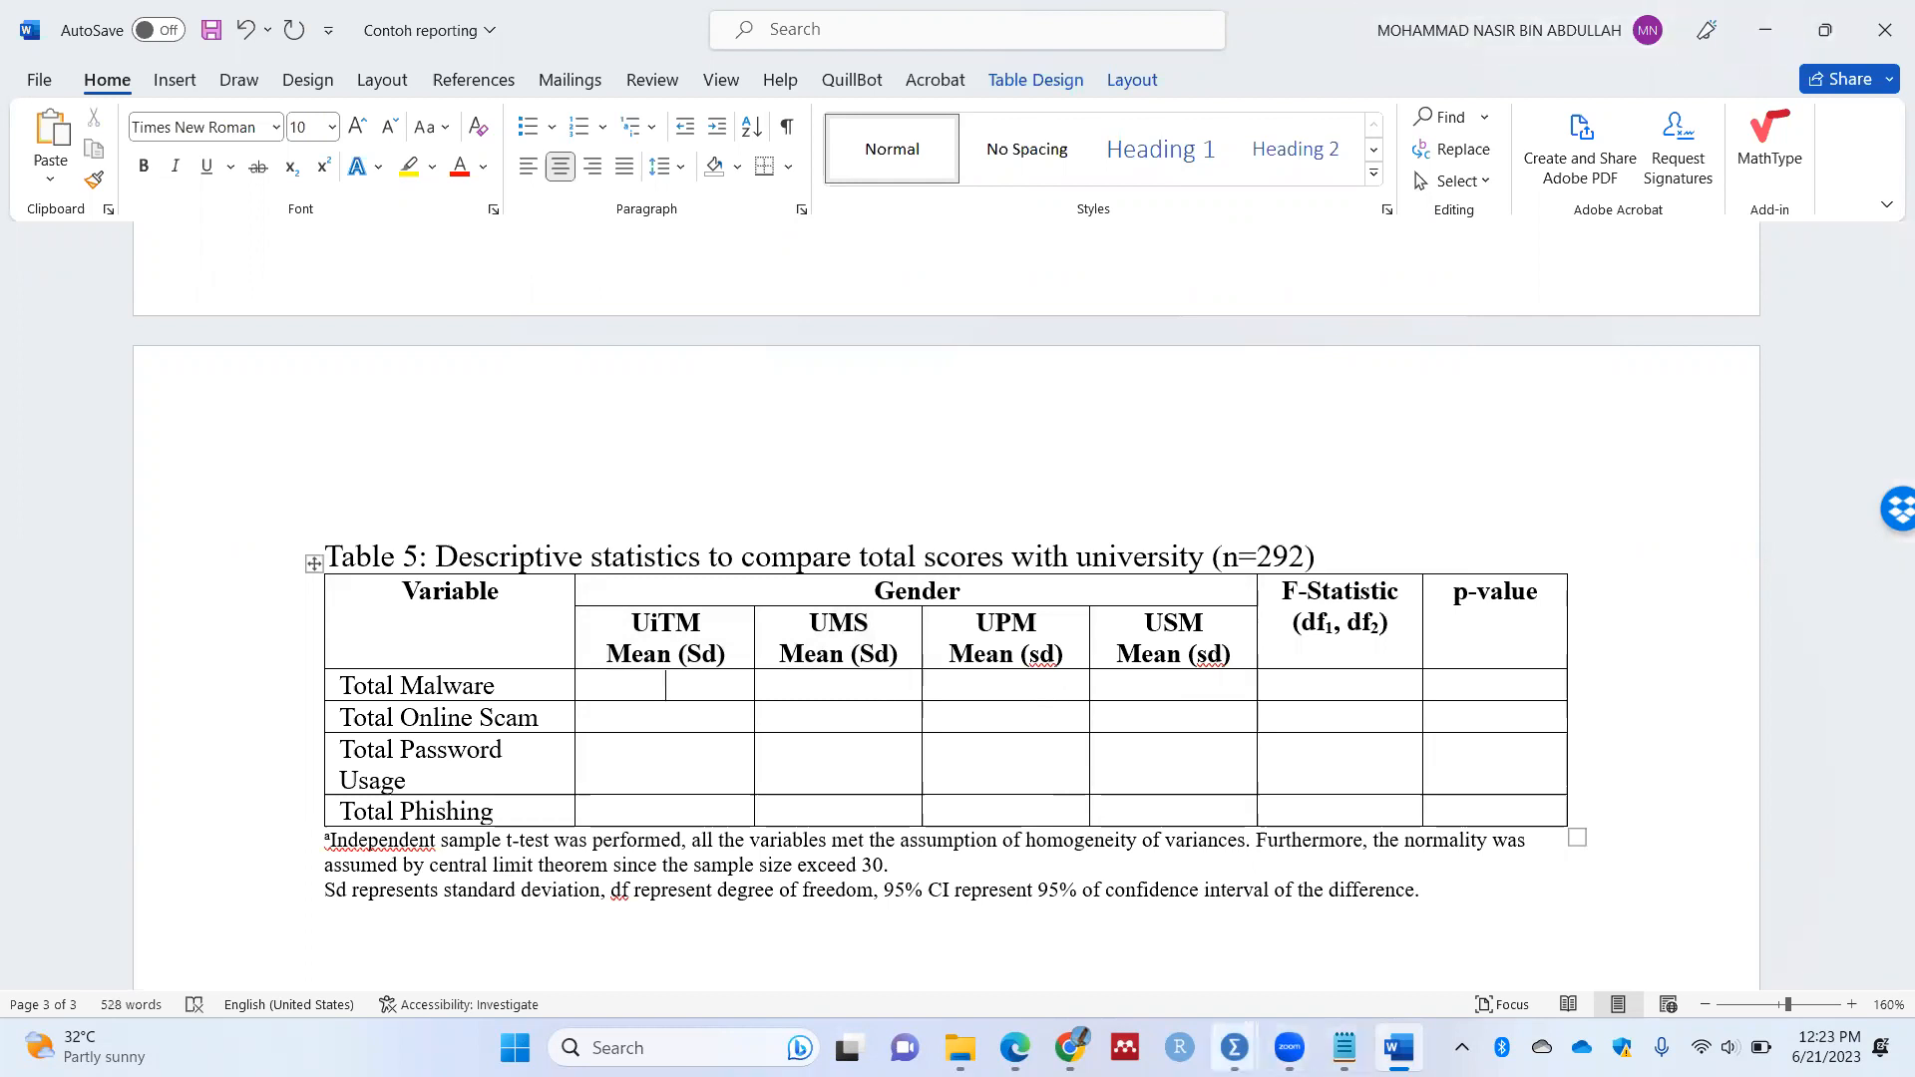
Step: Switch to the SPSS data file and set up a One-Way ANOVA with Public University [PublicUni] as the factor
left_click(1235, 1047)
left_click(1201, 935)
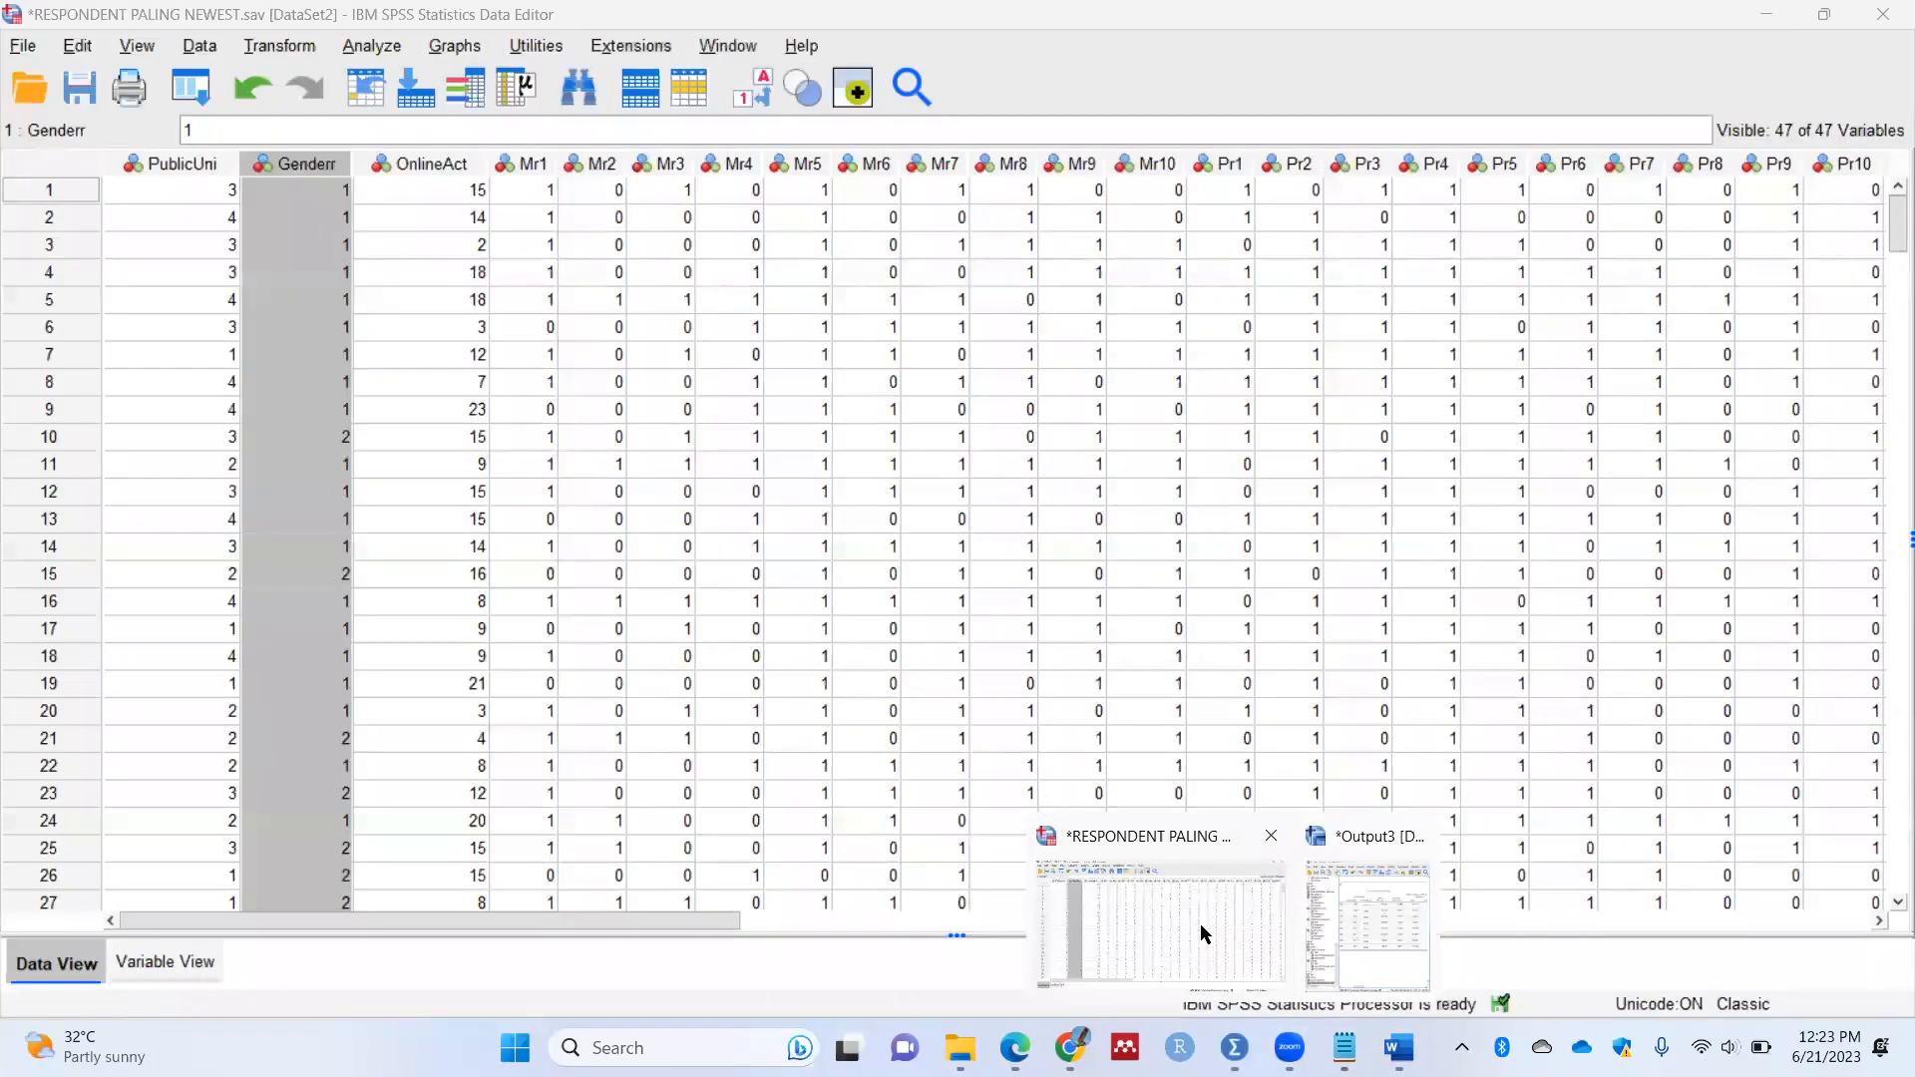
left_click(165, 162)
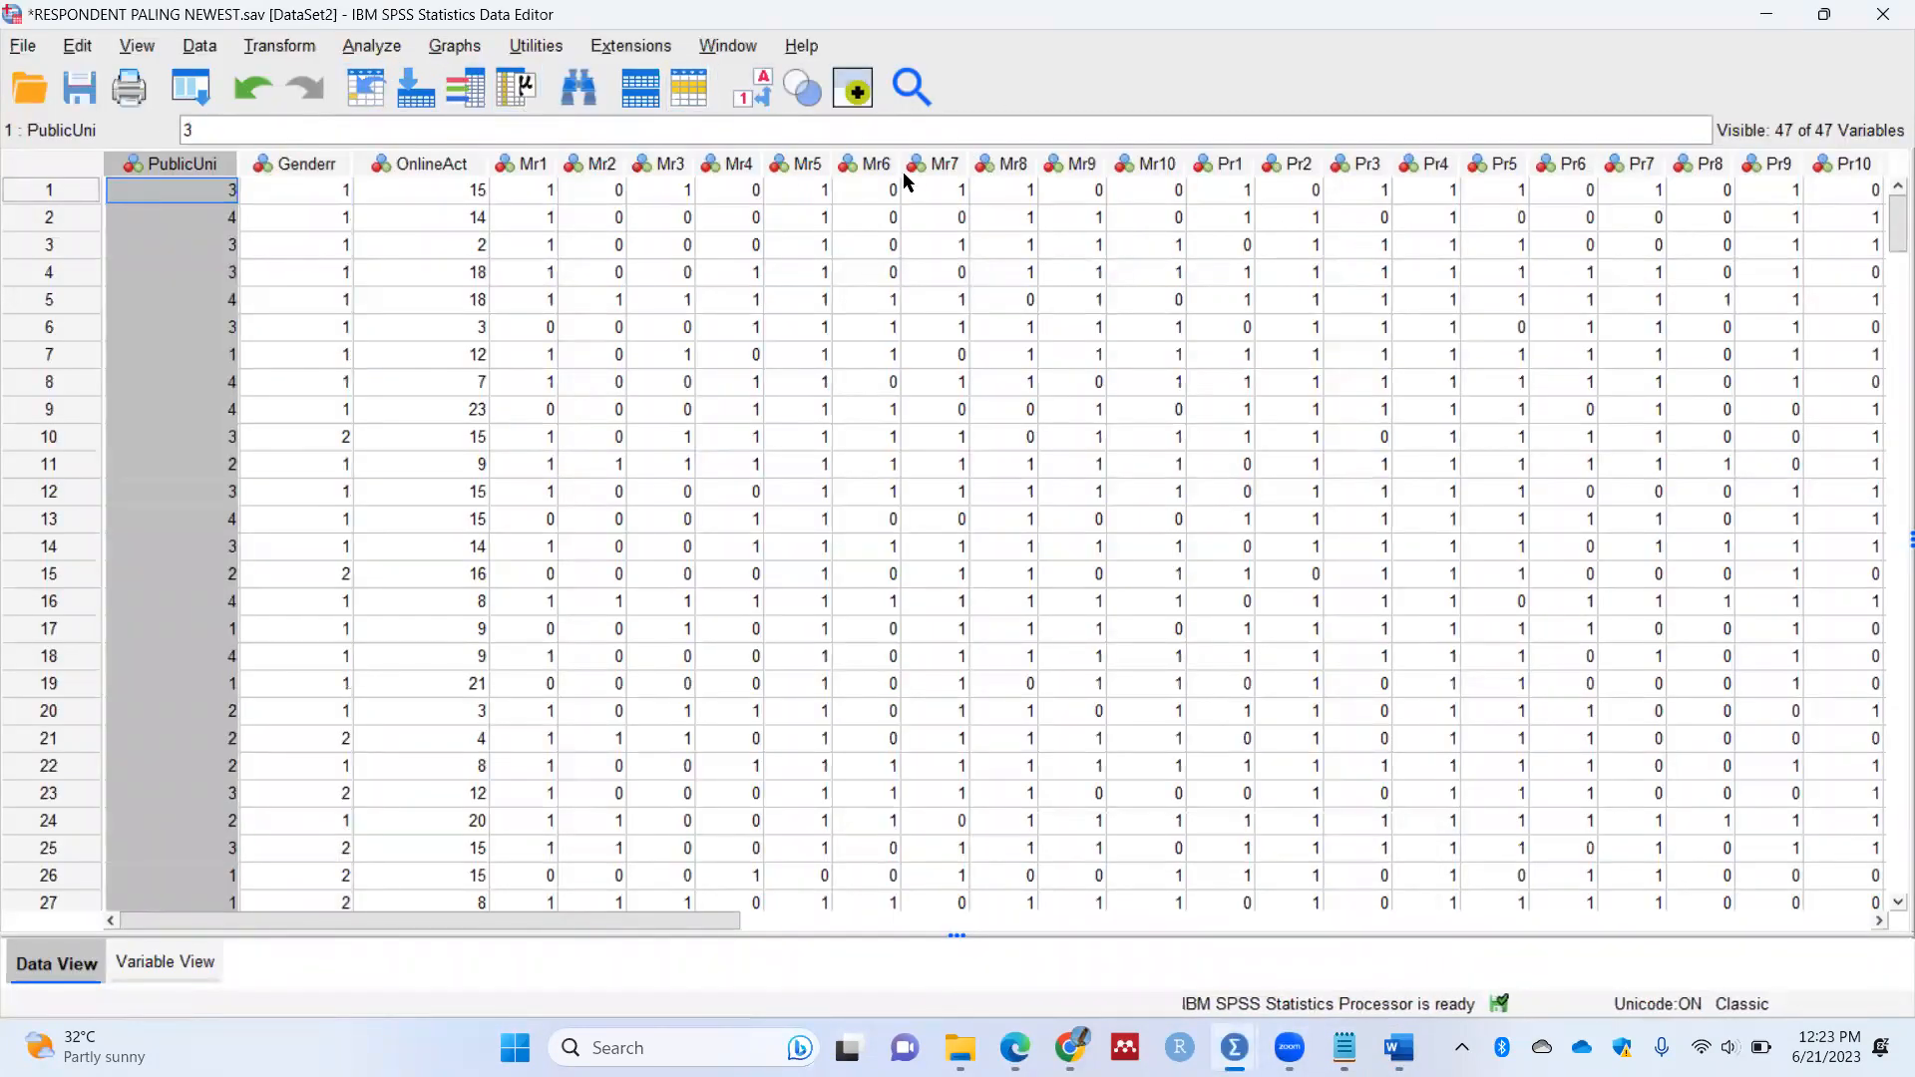
left_click(386, 52)
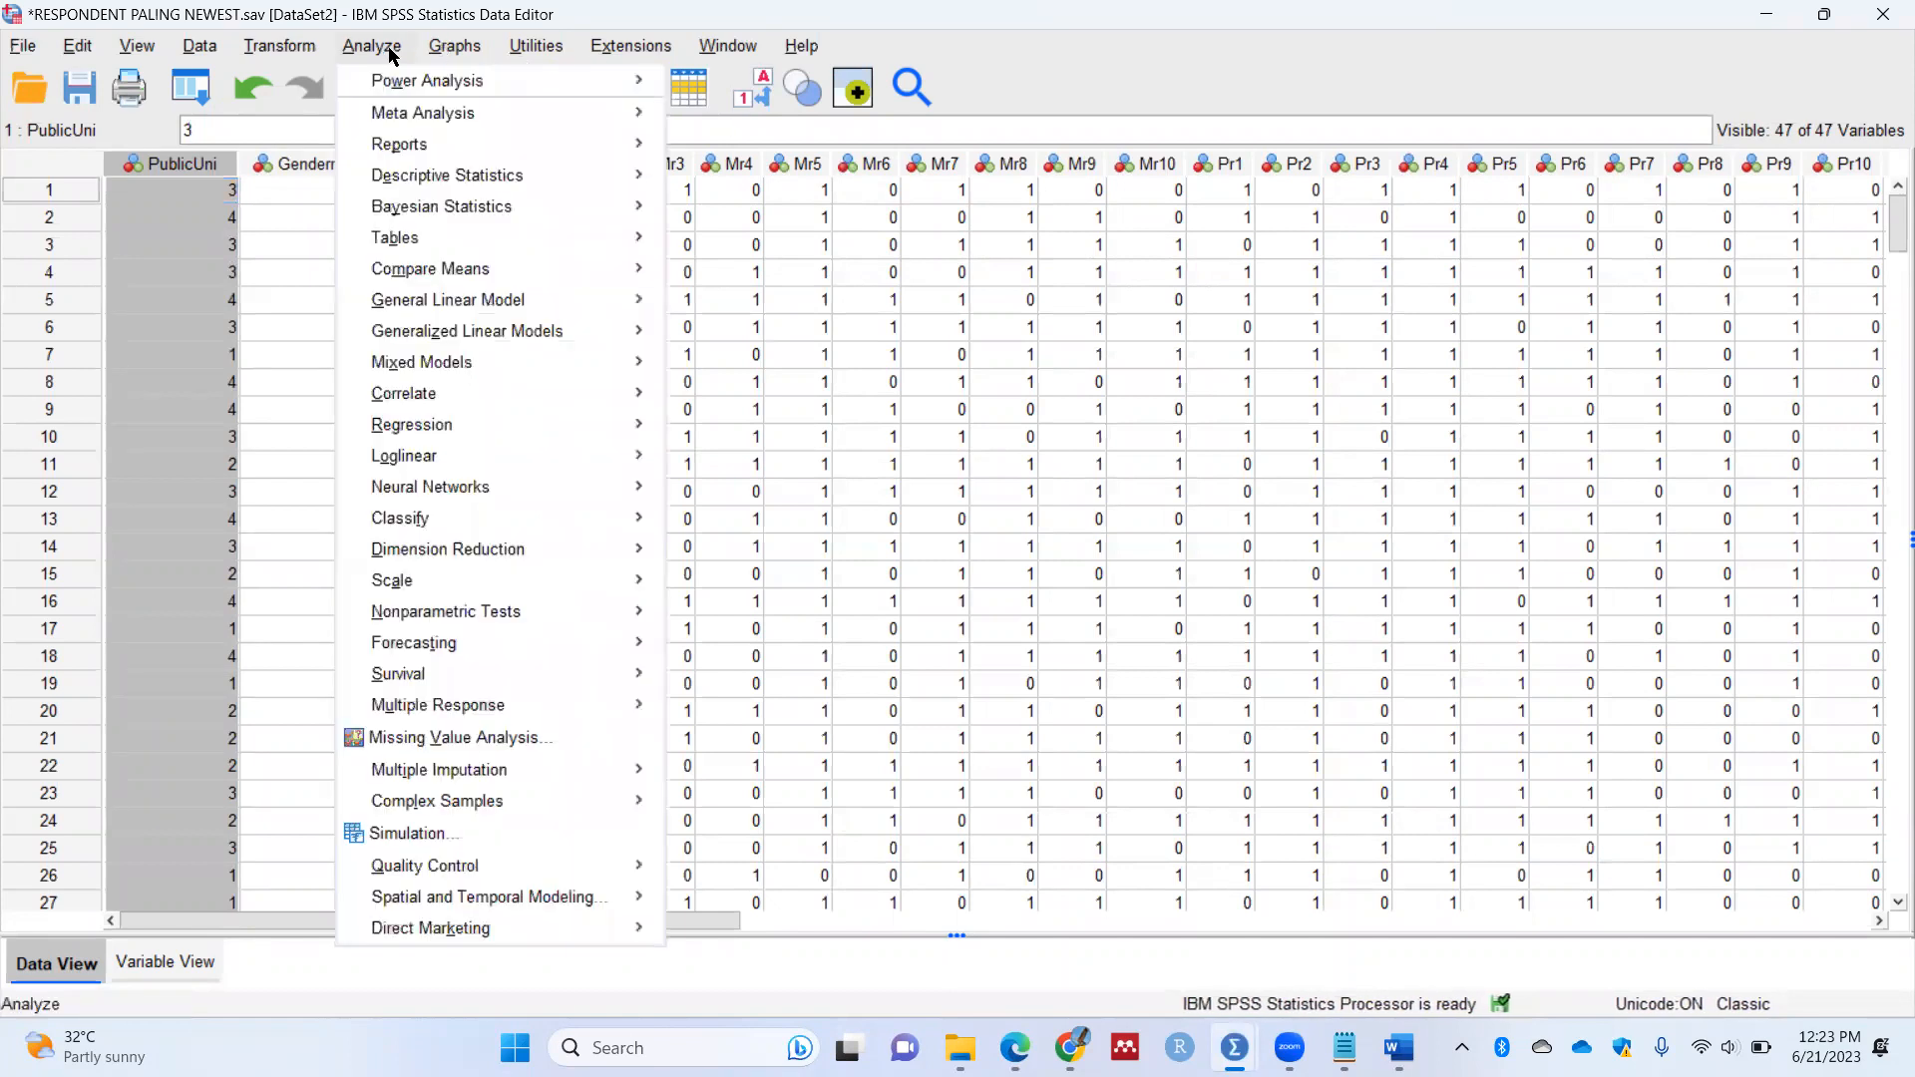
mouse_move(446, 187)
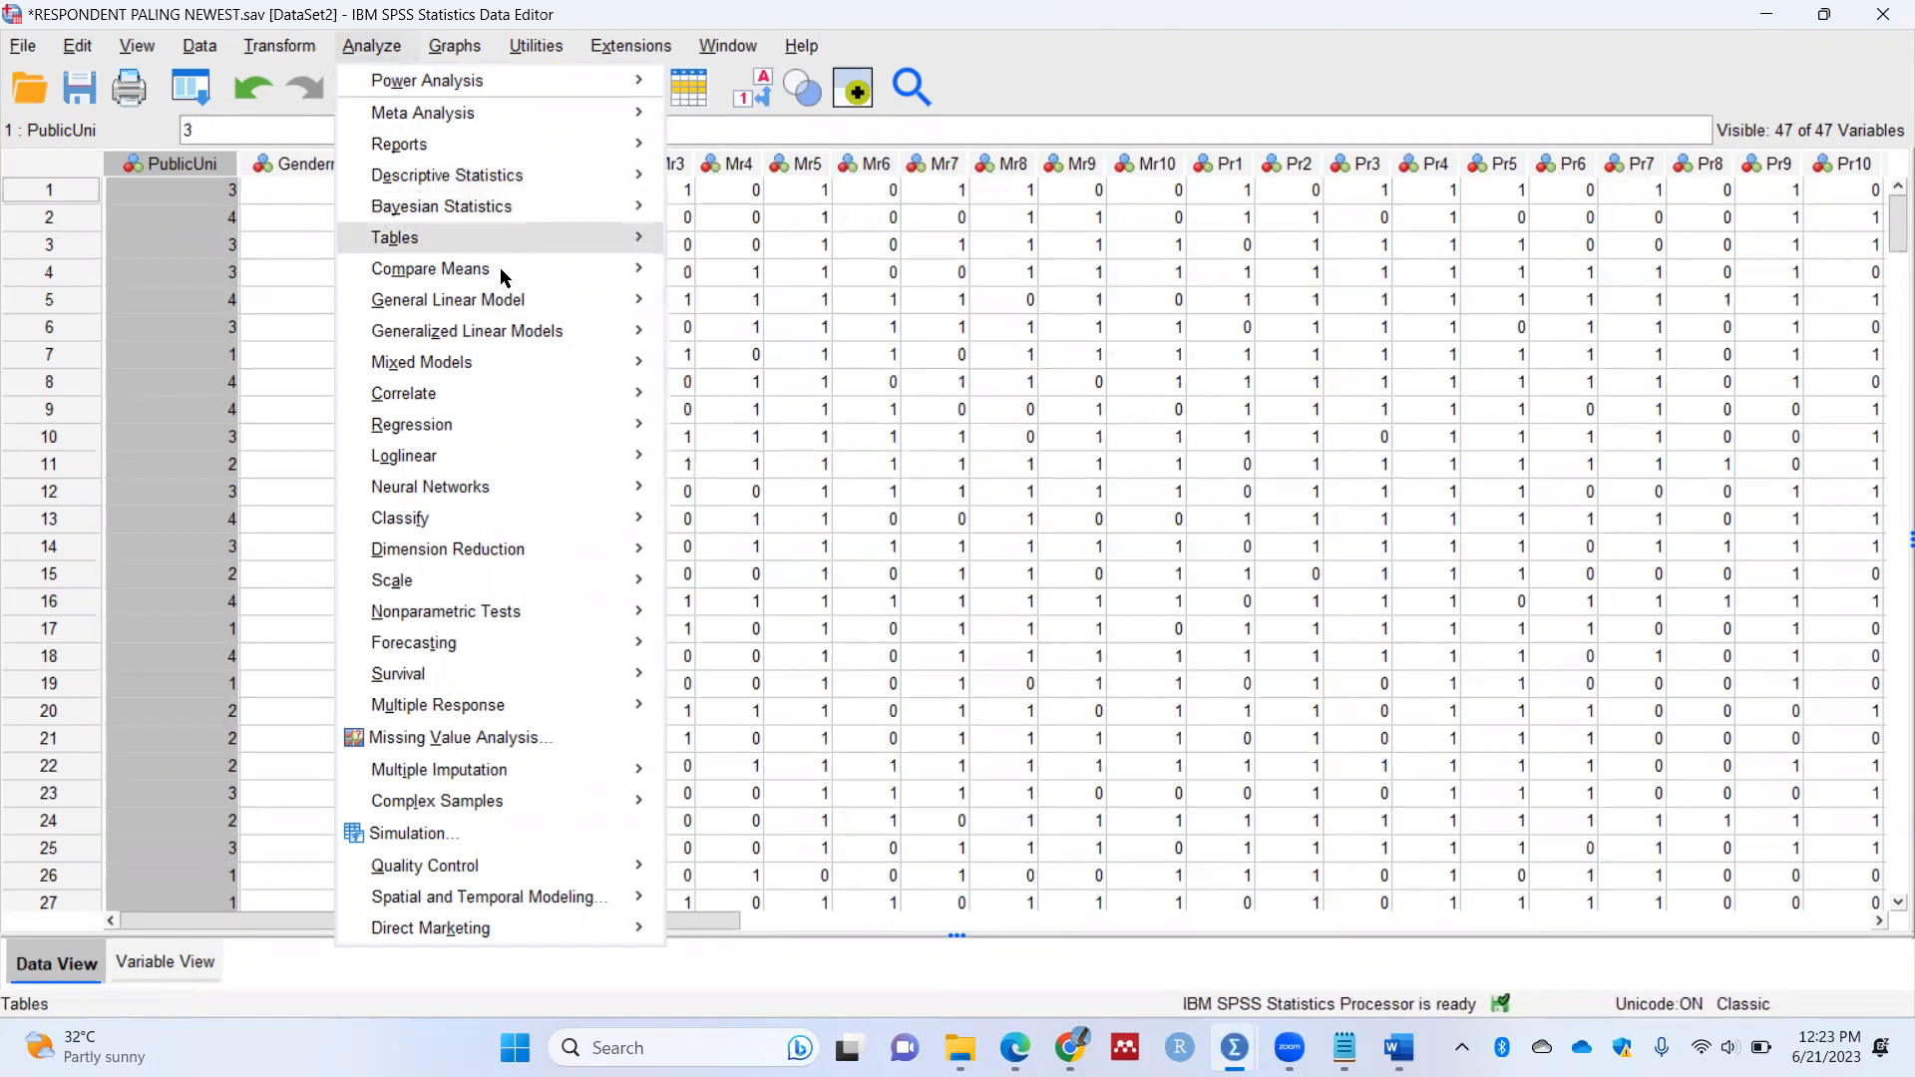
mouse_move(499, 271)
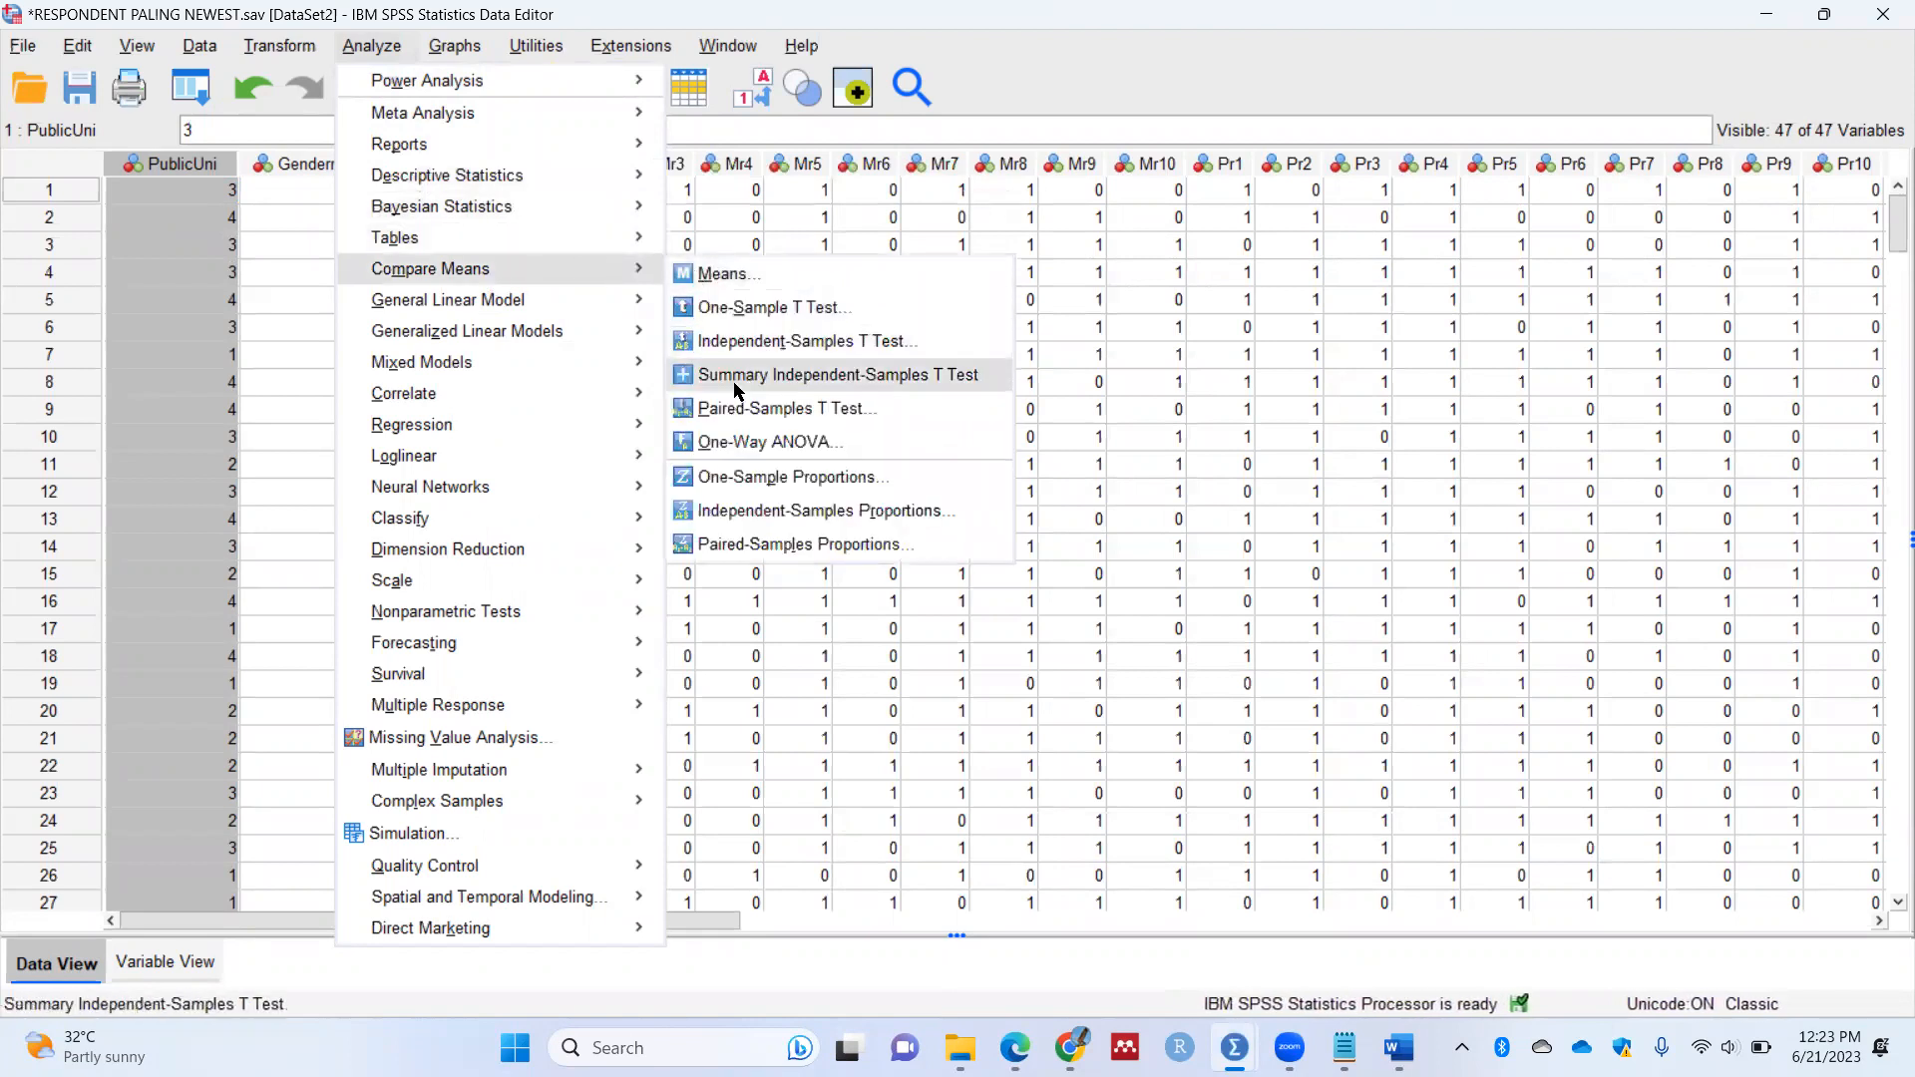
left_click(743, 448)
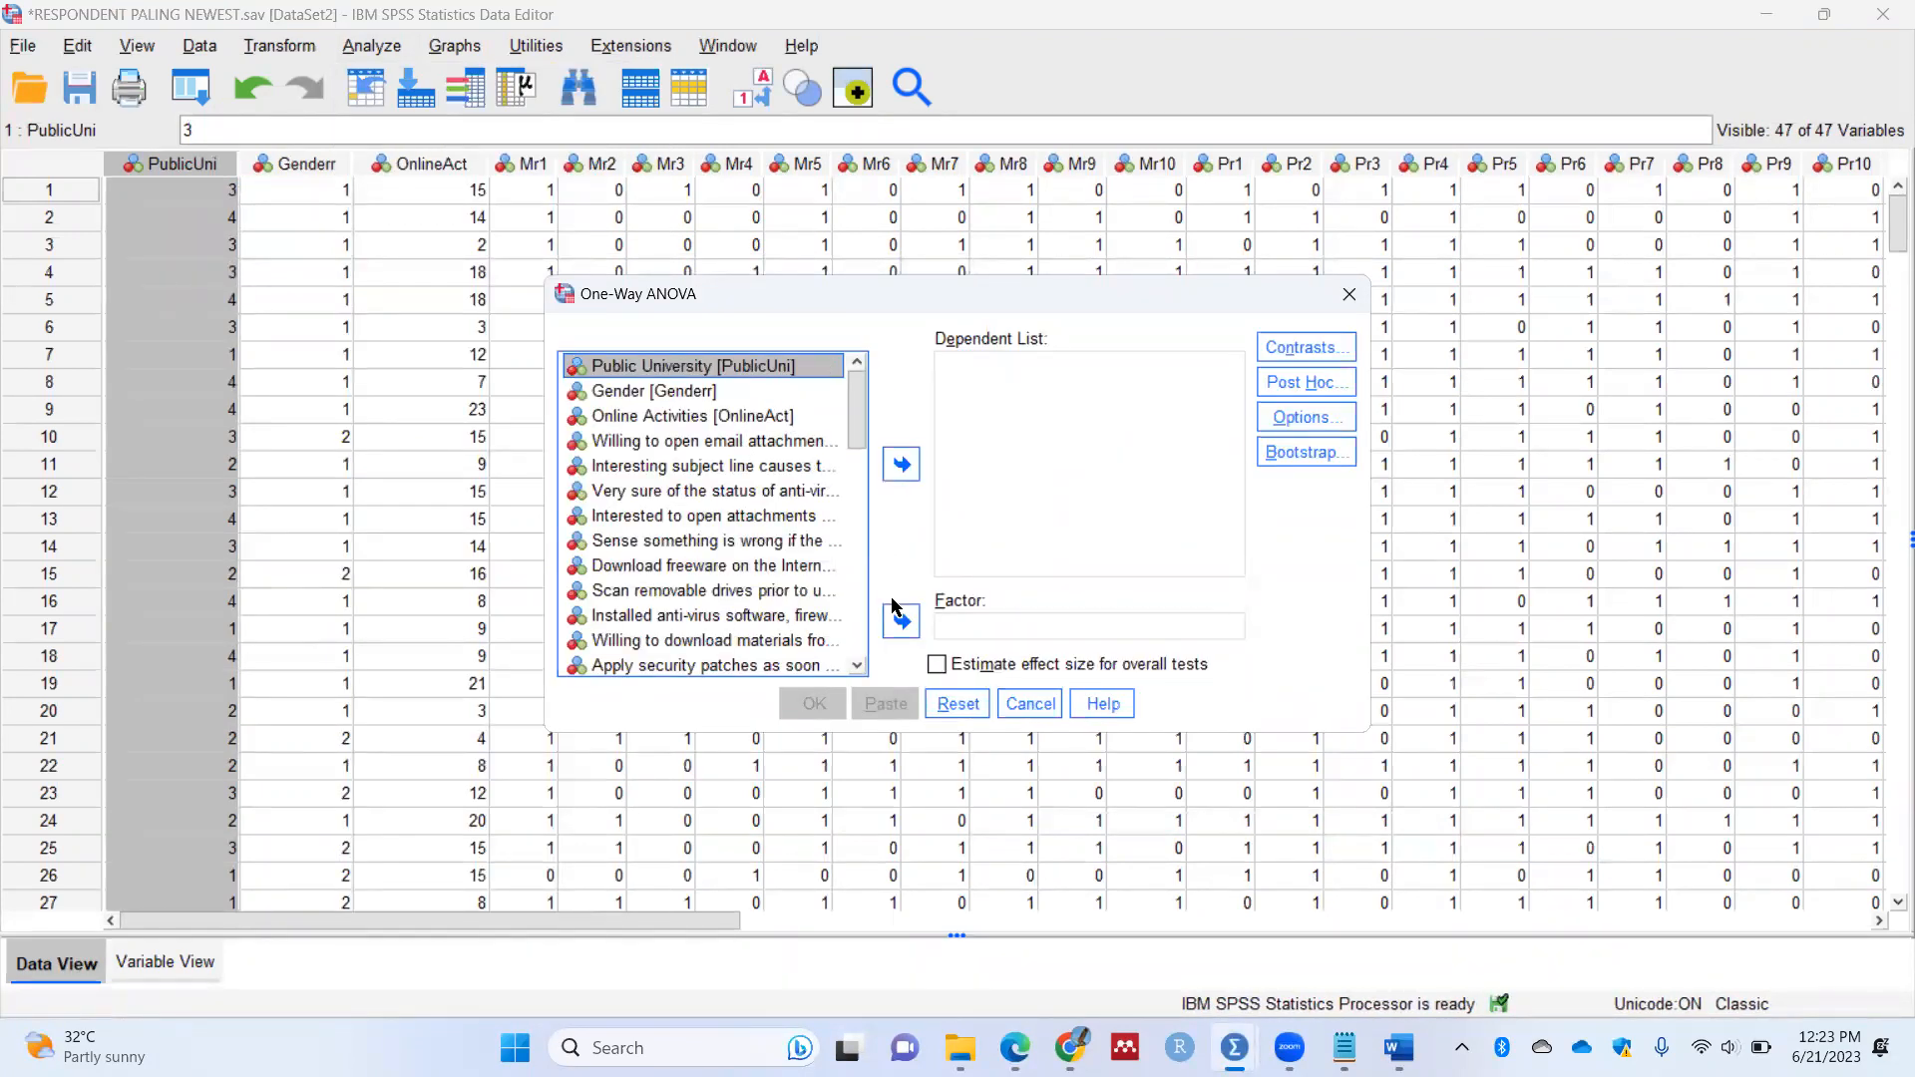
left_click(902, 626)
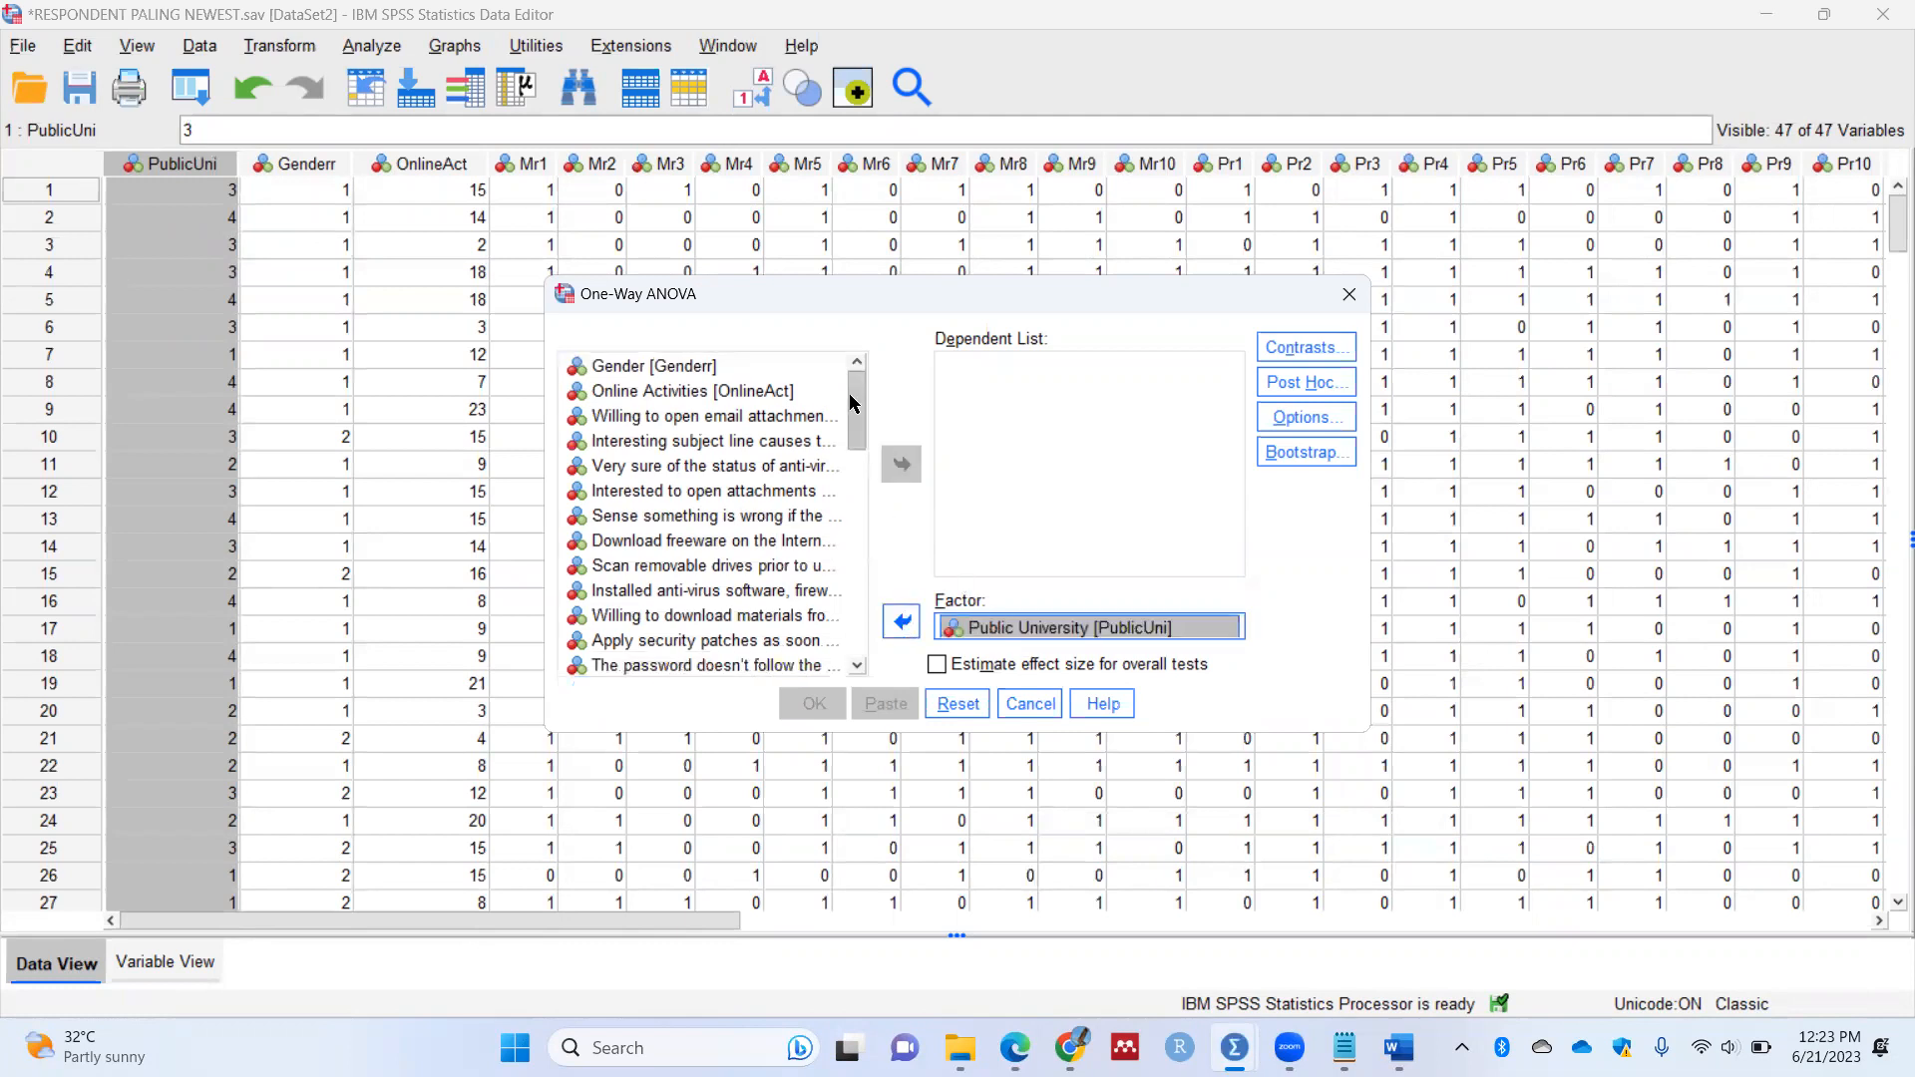
Step: Add TotalMalware, TotalOnlinescams, TotalPasswordUsage and TotalPhishing as dependent variables, and check the post hoc tests without choosing any
scroll(855, 495, "down", 10)
left_click(663, 662)
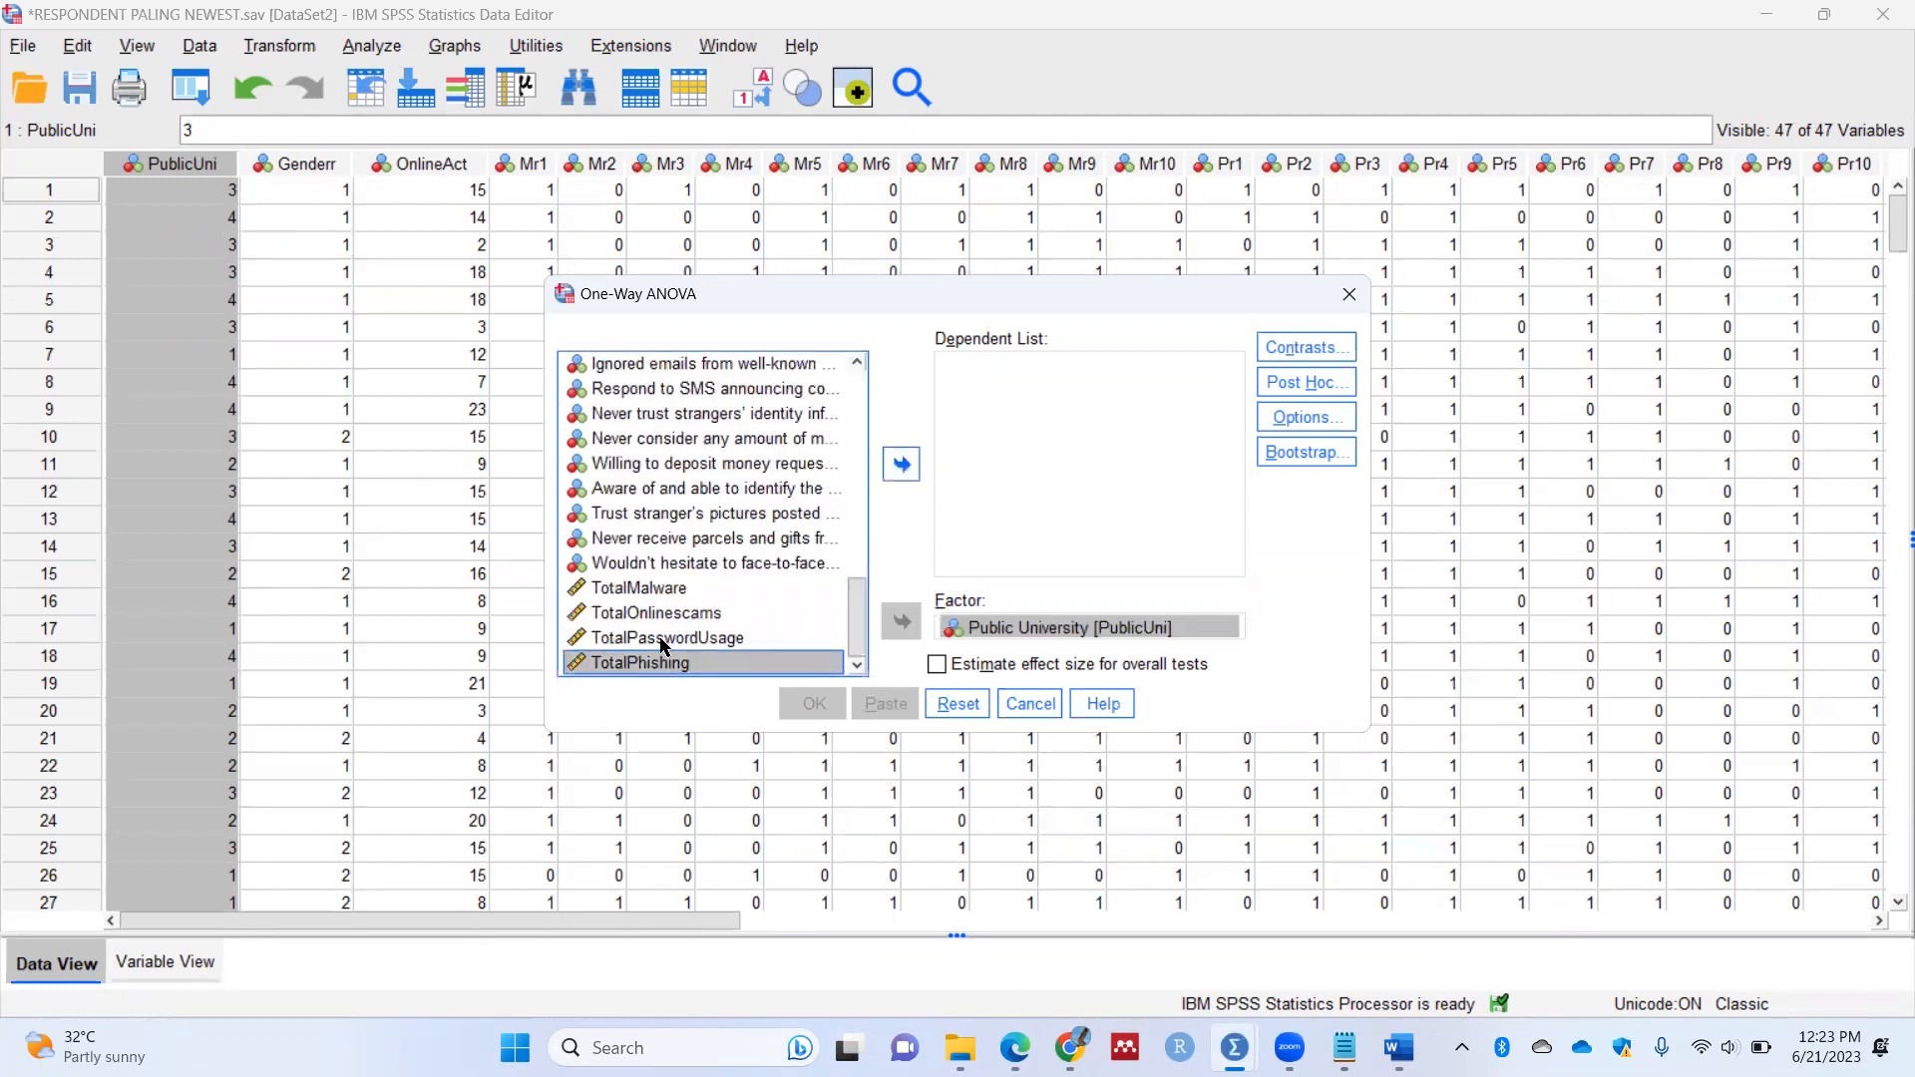
left_click(663, 638, "shift")
left_click(663, 613, "shift")
left_click(678, 589, "shift")
left_click(900, 464)
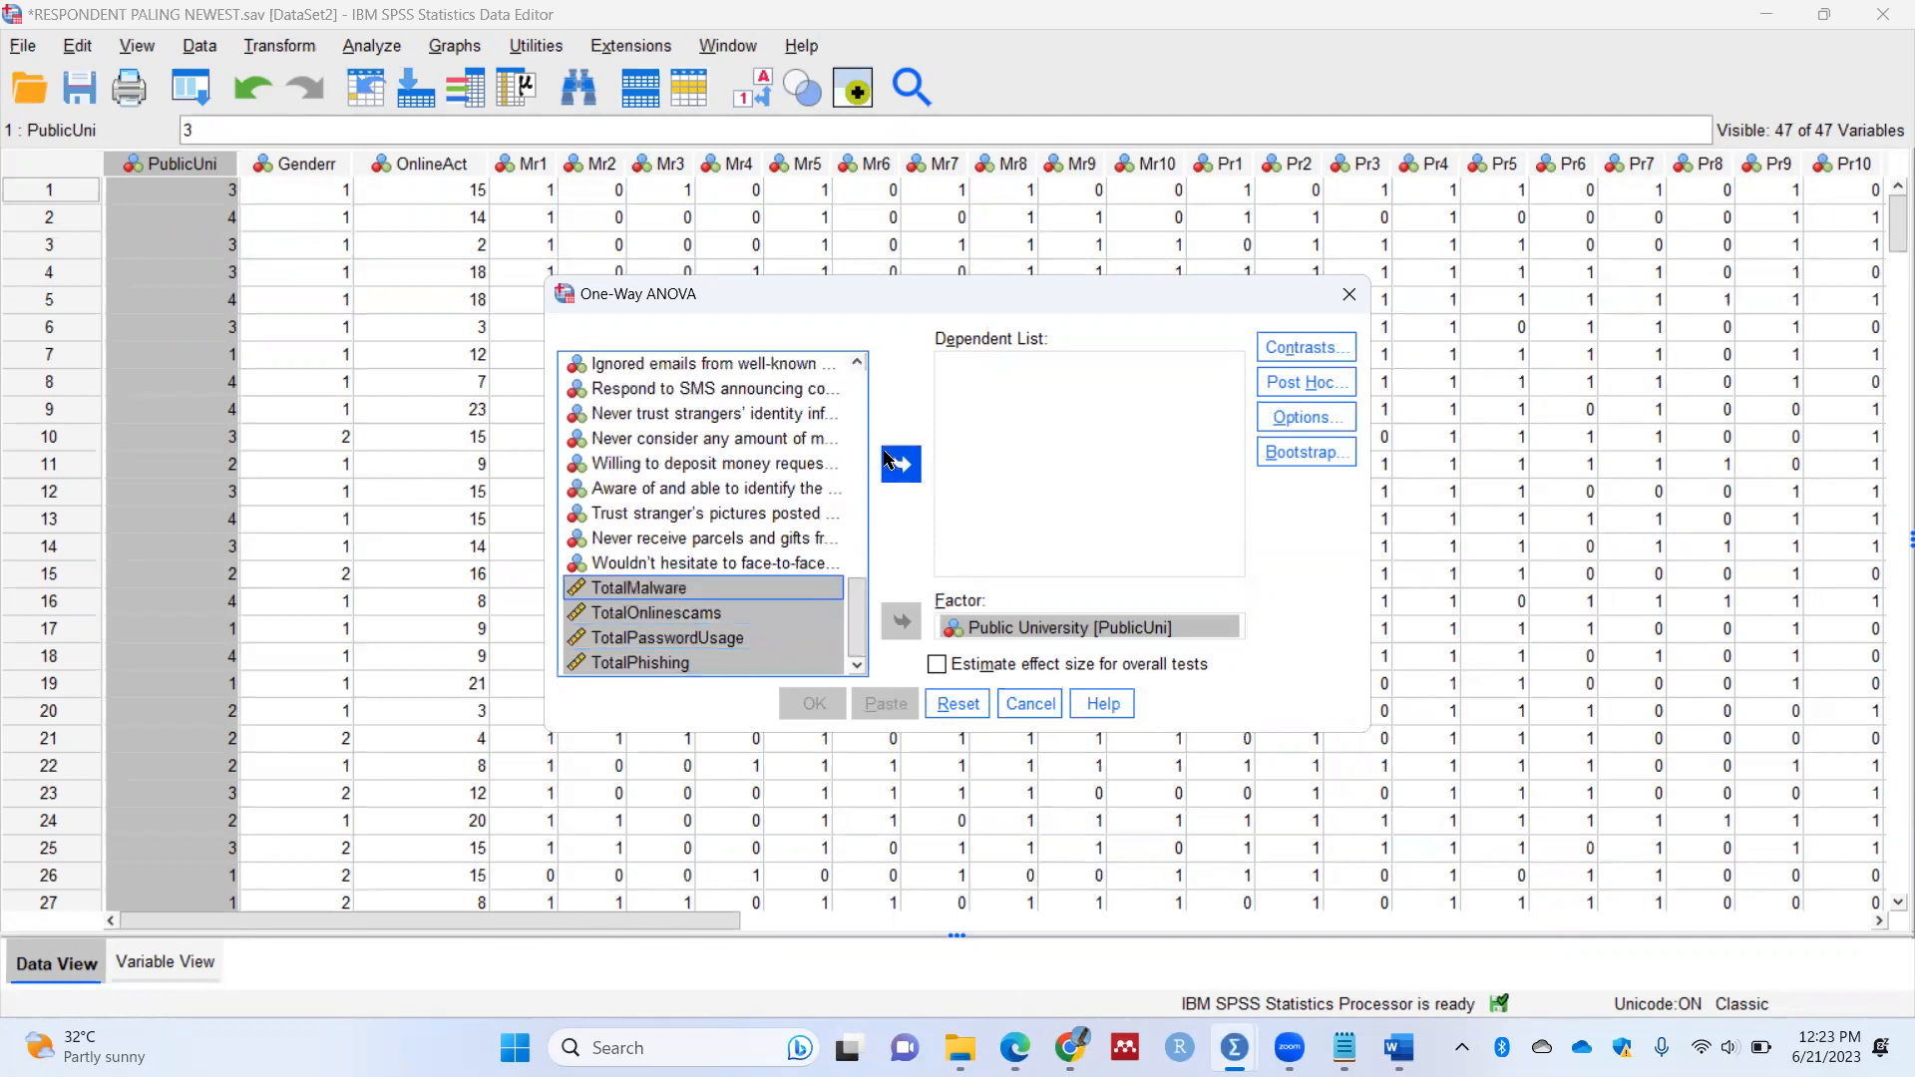
left_click(1302, 384)
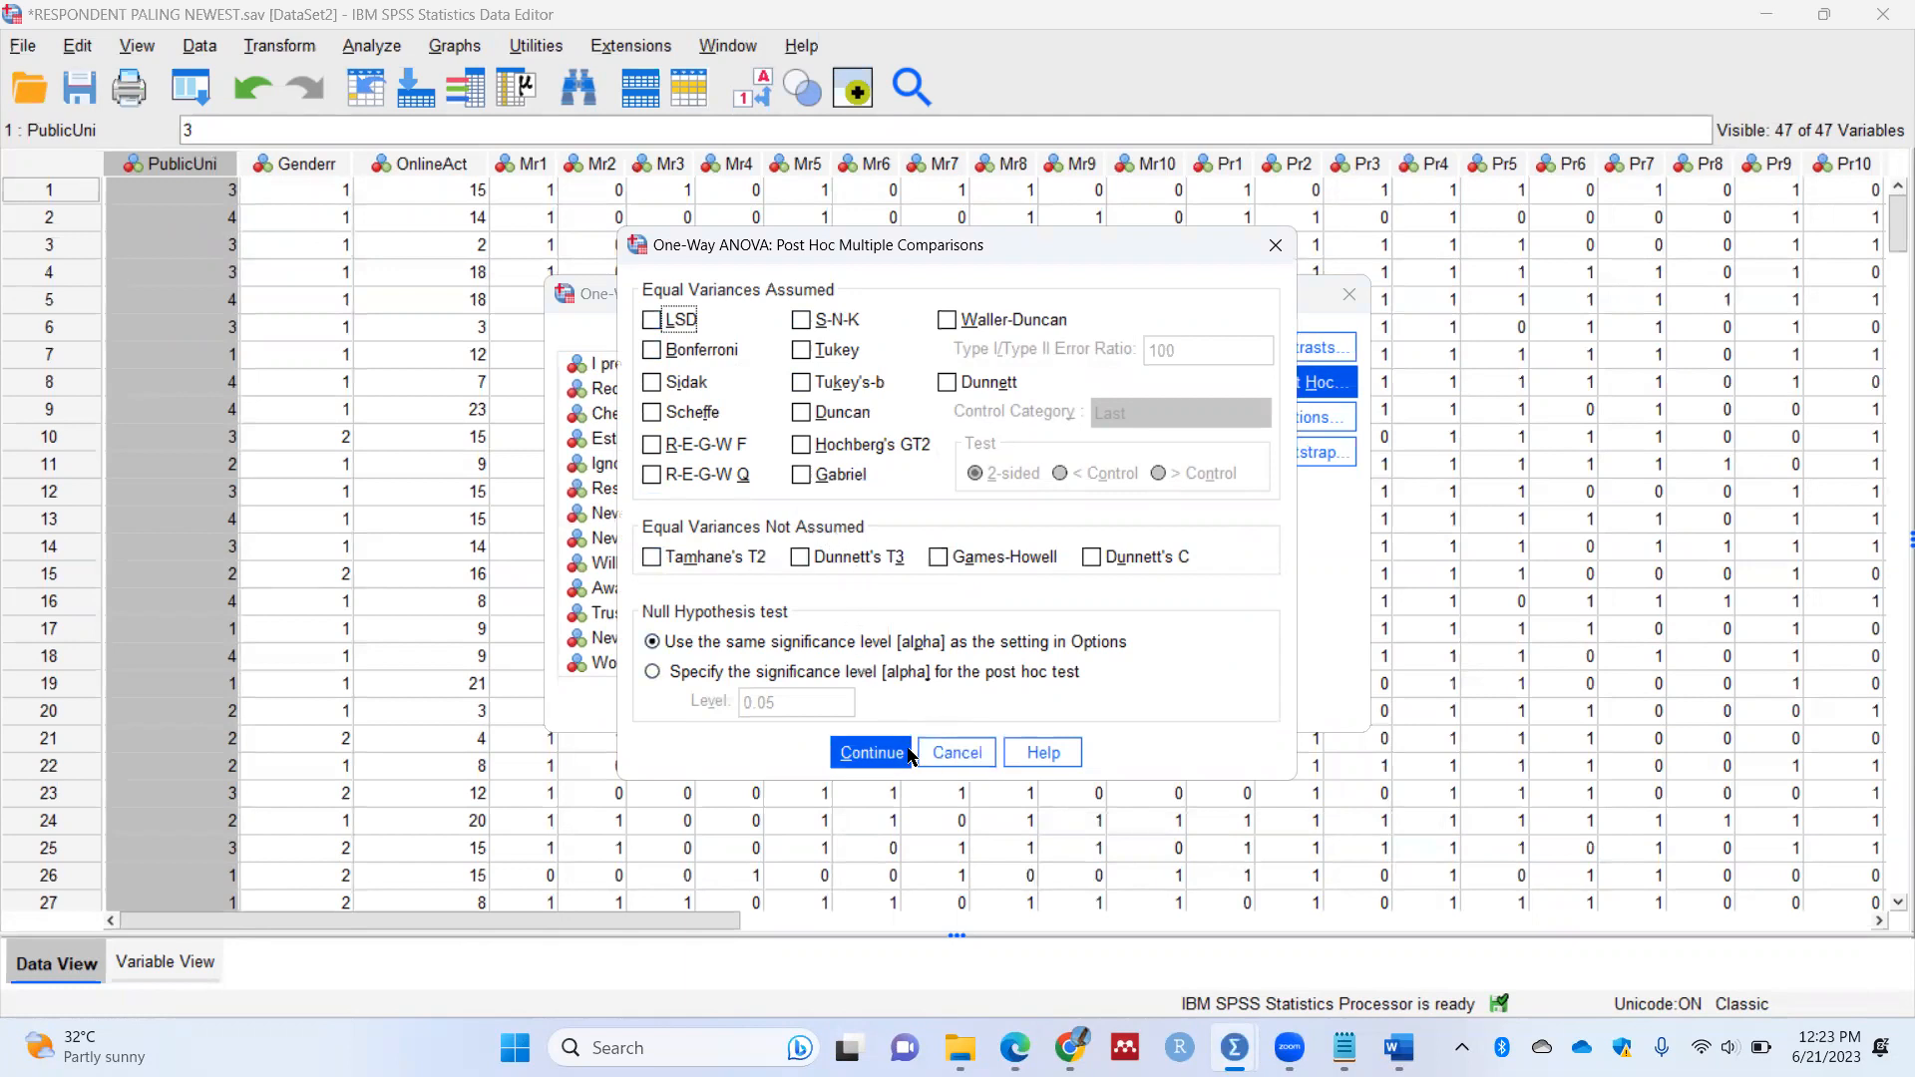
left_click(957, 753)
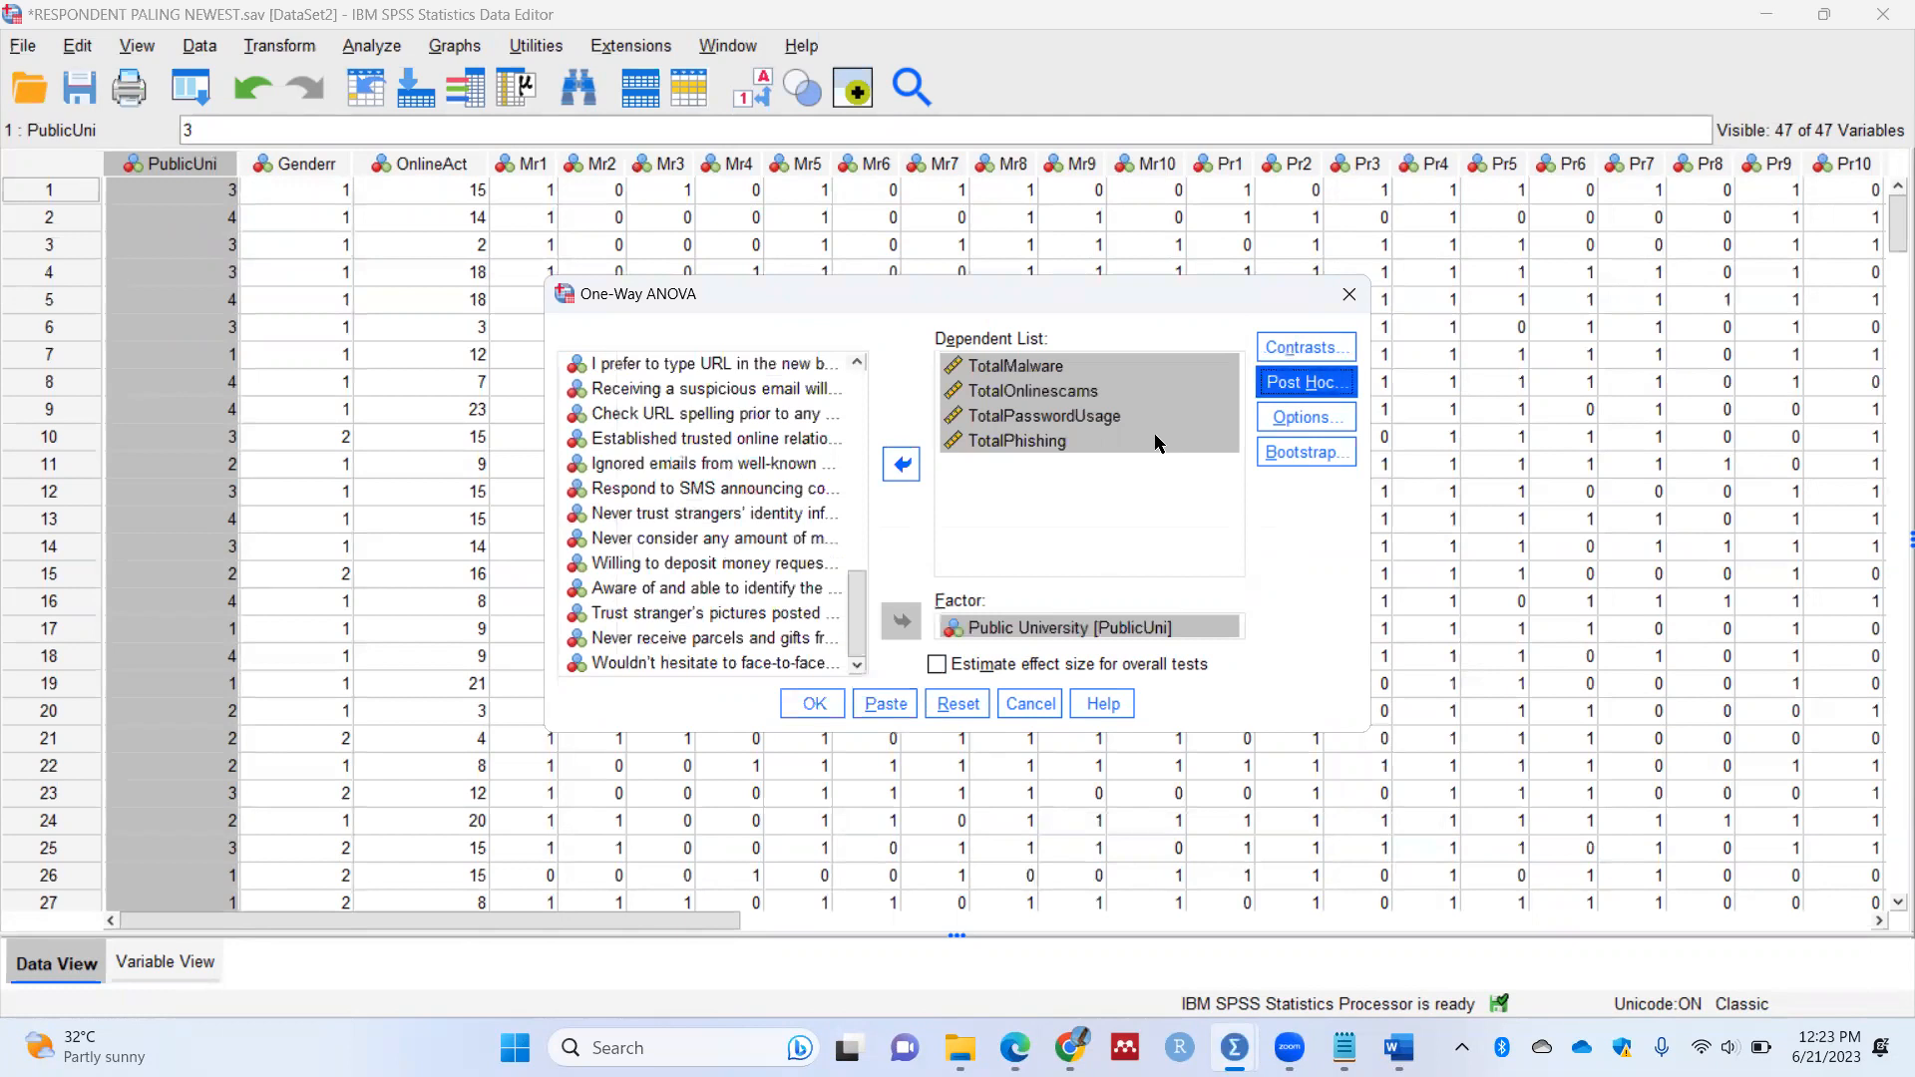
Step: Request descriptive statistics, the homogeneity of variance test and a means plot, and run the one-way ANOVA
left_click(1307, 419)
left_click(841, 339)
left_click(841, 402)
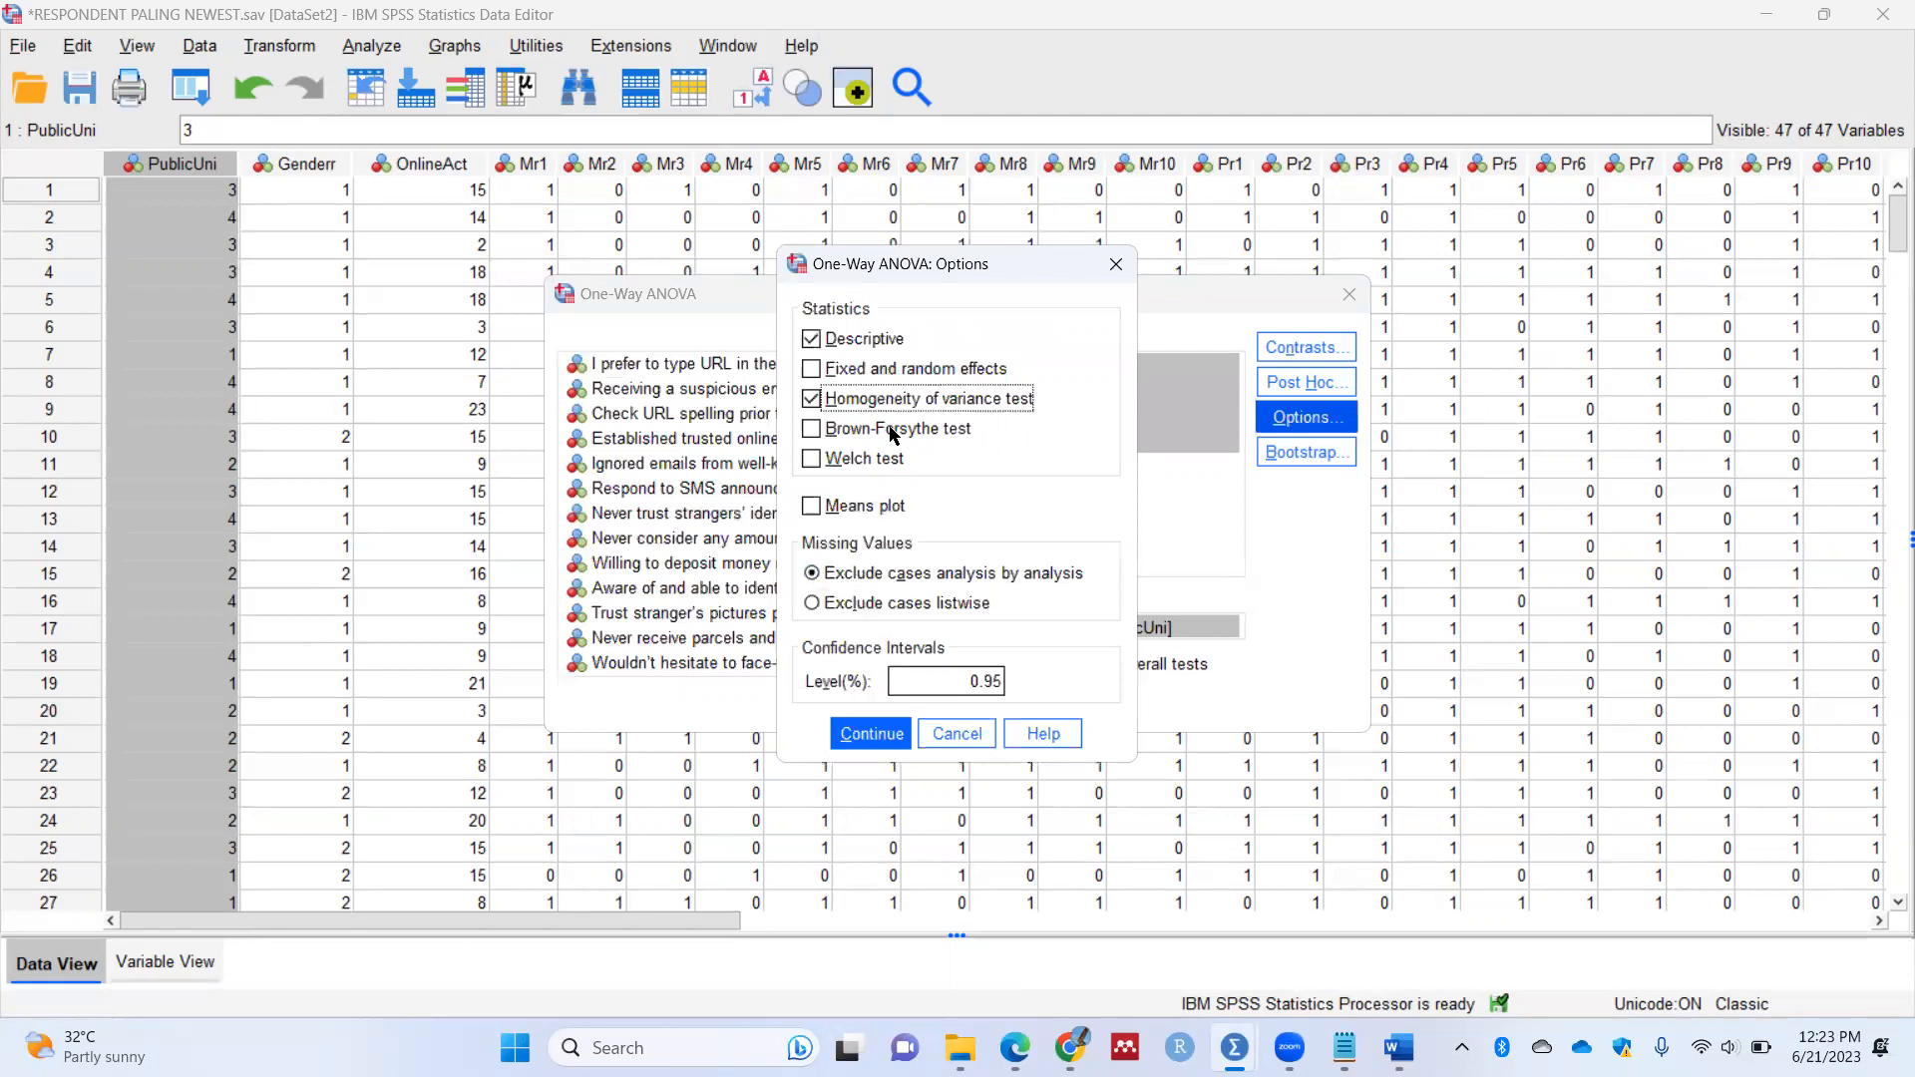
left_click(847, 509)
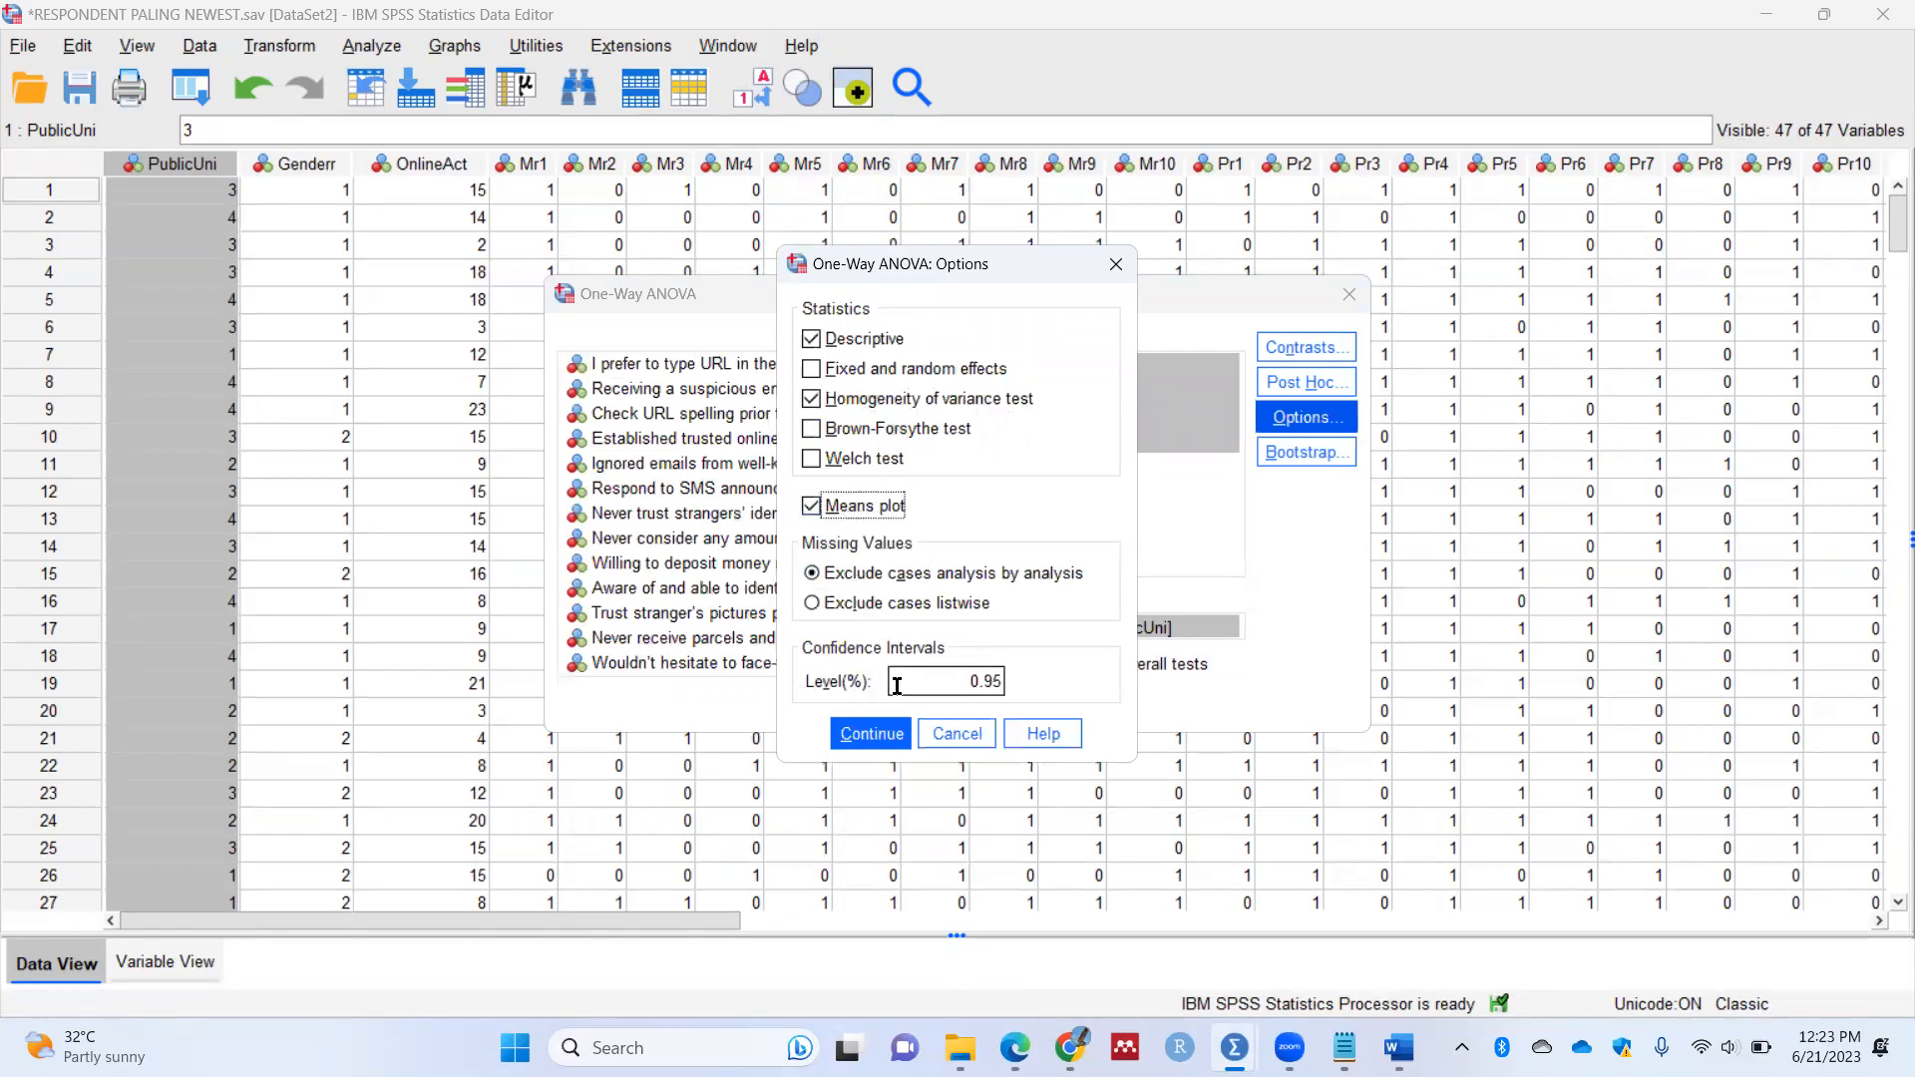
left_click(871, 734)
left_click(814, 703)
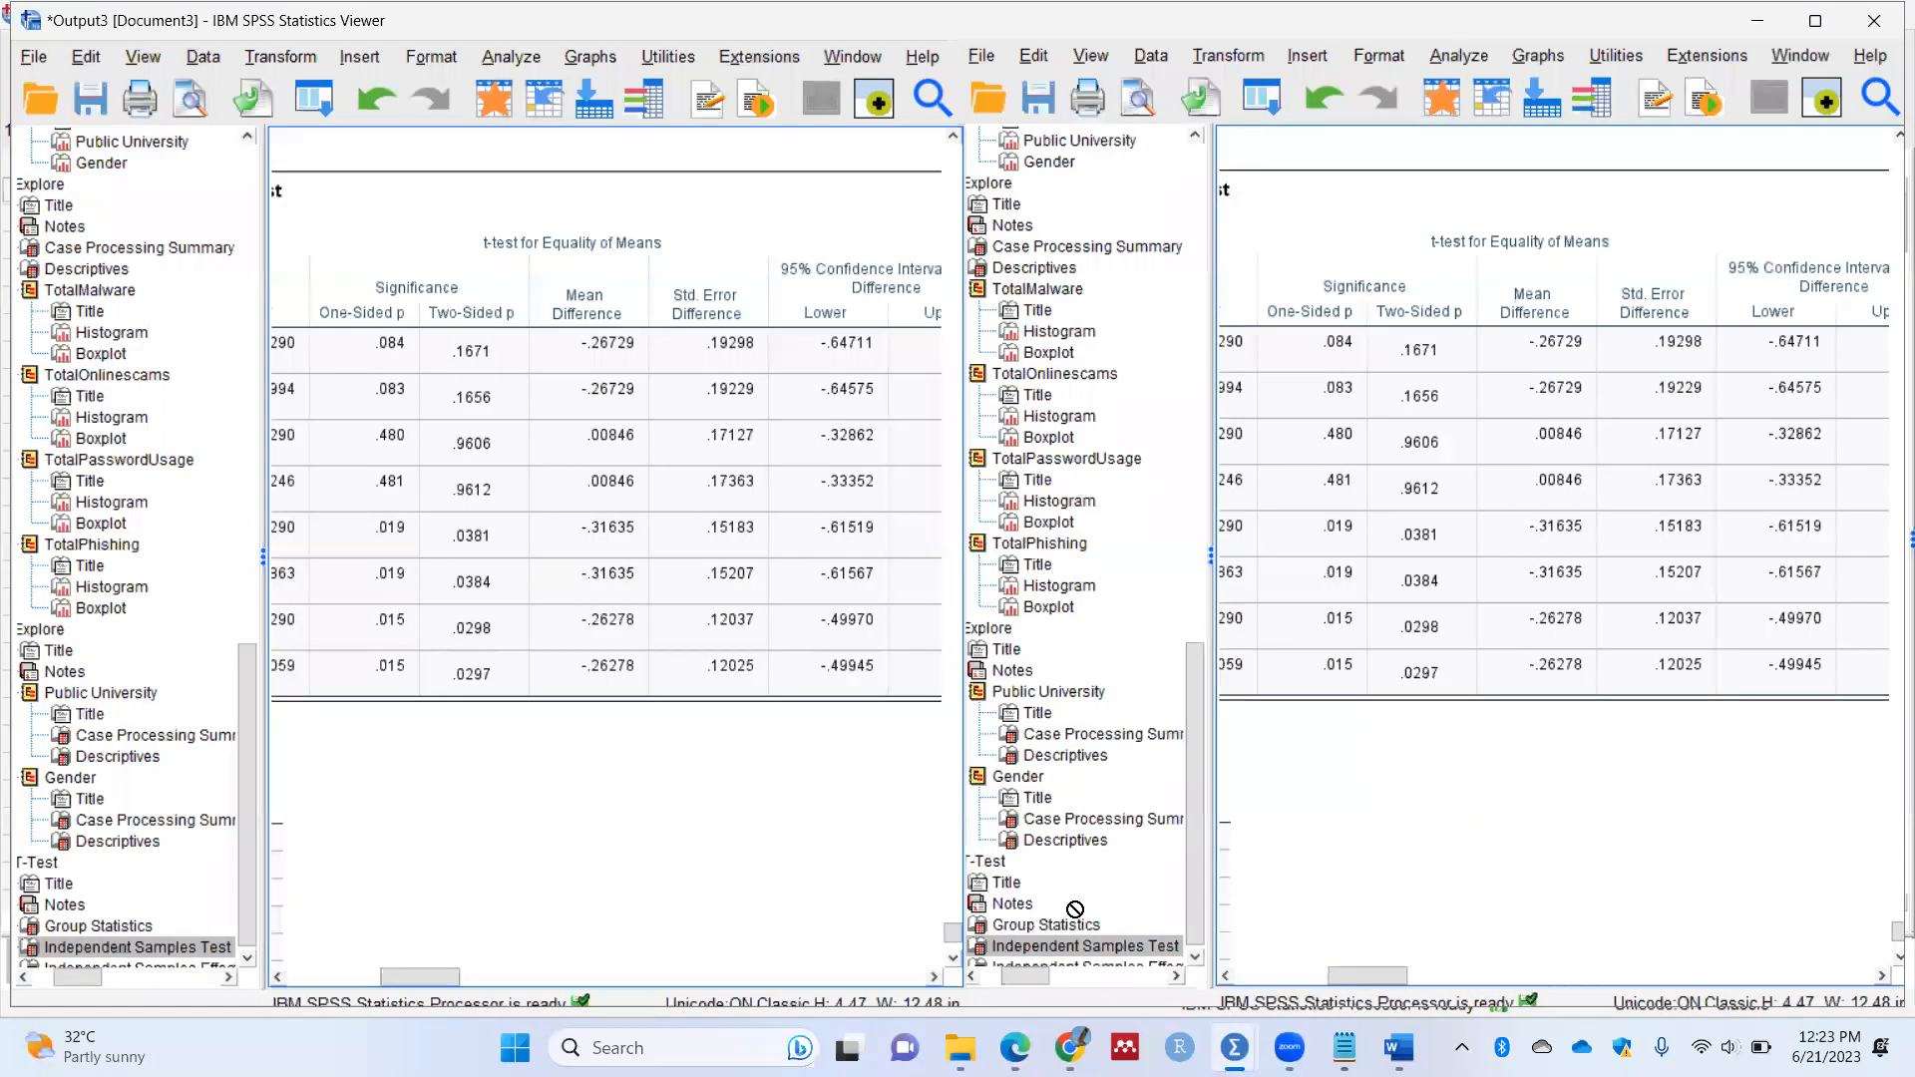
Step: Examine the Oneway output's Descriptives, Tests of Homogeneity of Variances and ANOVA tables for the four total scores
left_click(878, 628)
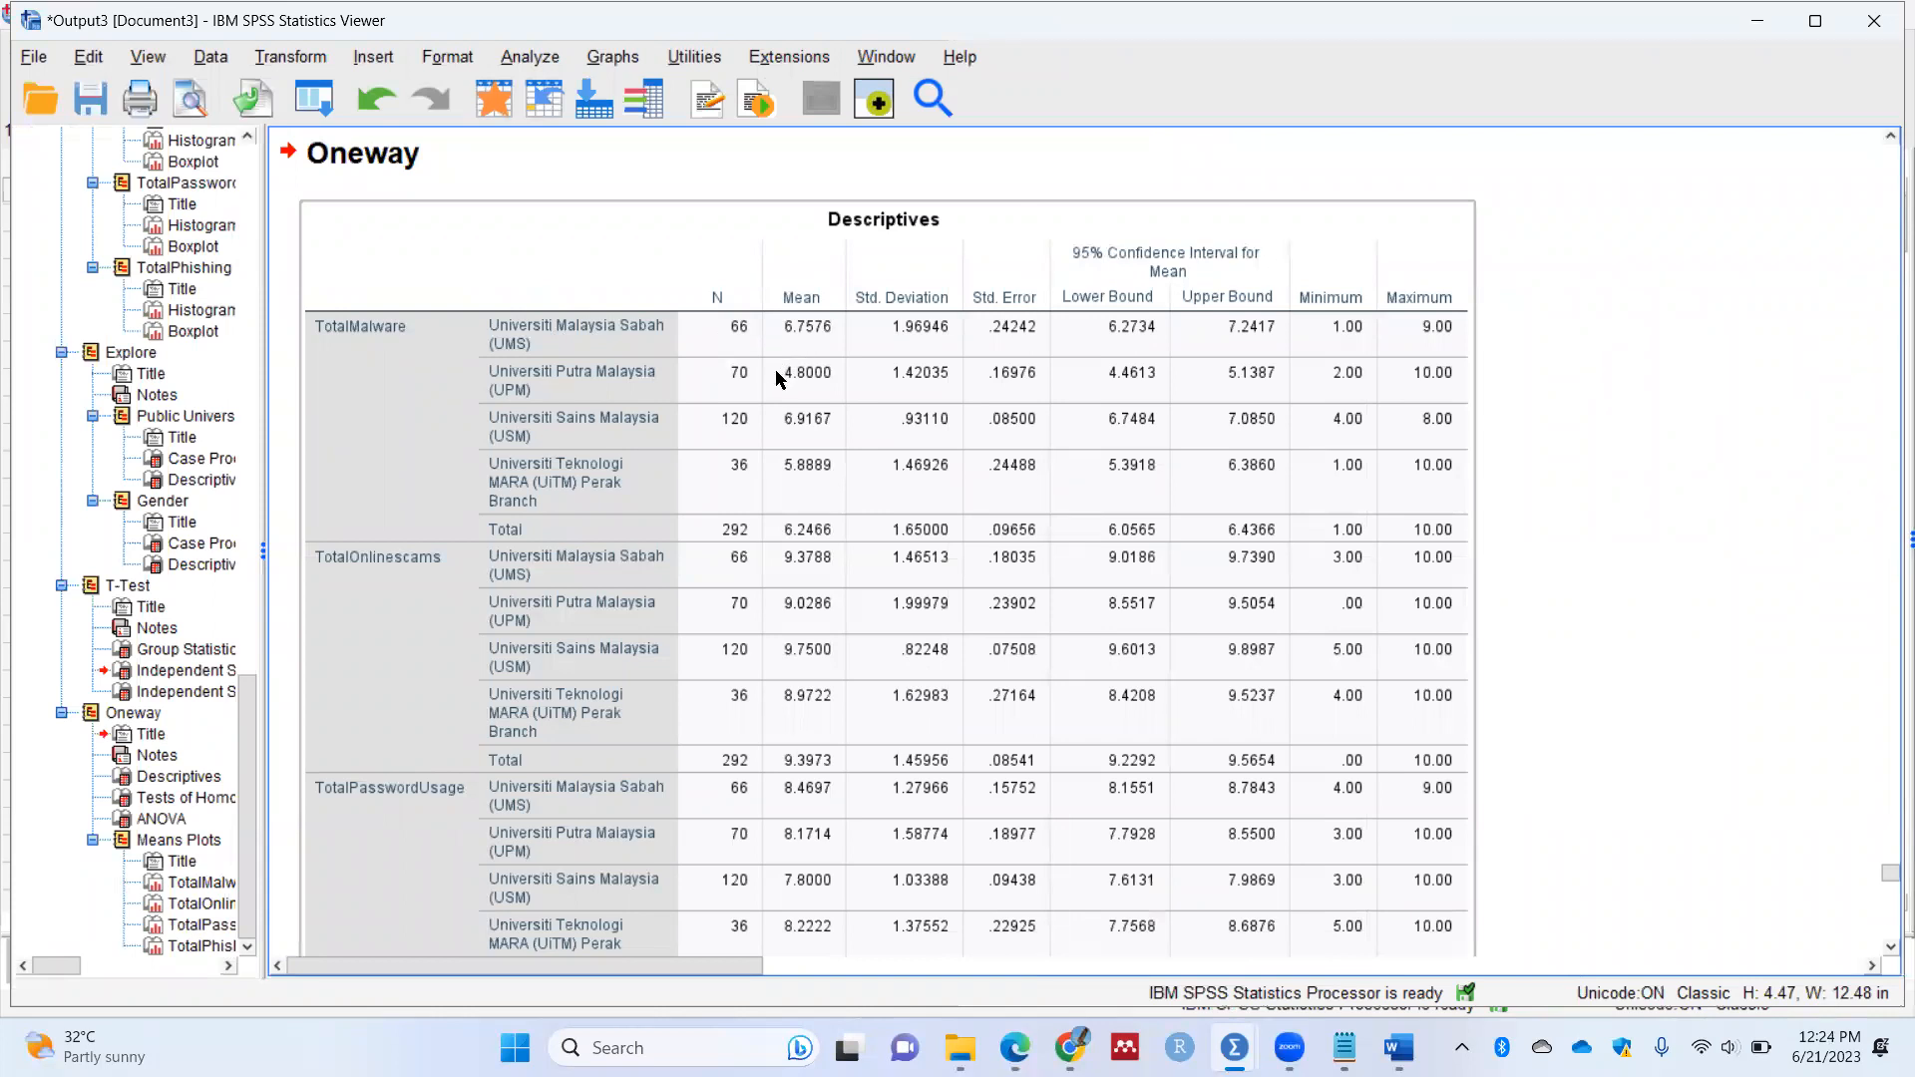
scroll(764, 381, "down", 5)
scroll(728, 440, "down", 5)
left_click(733, 434)
scroll(769, 383, "up", 2)
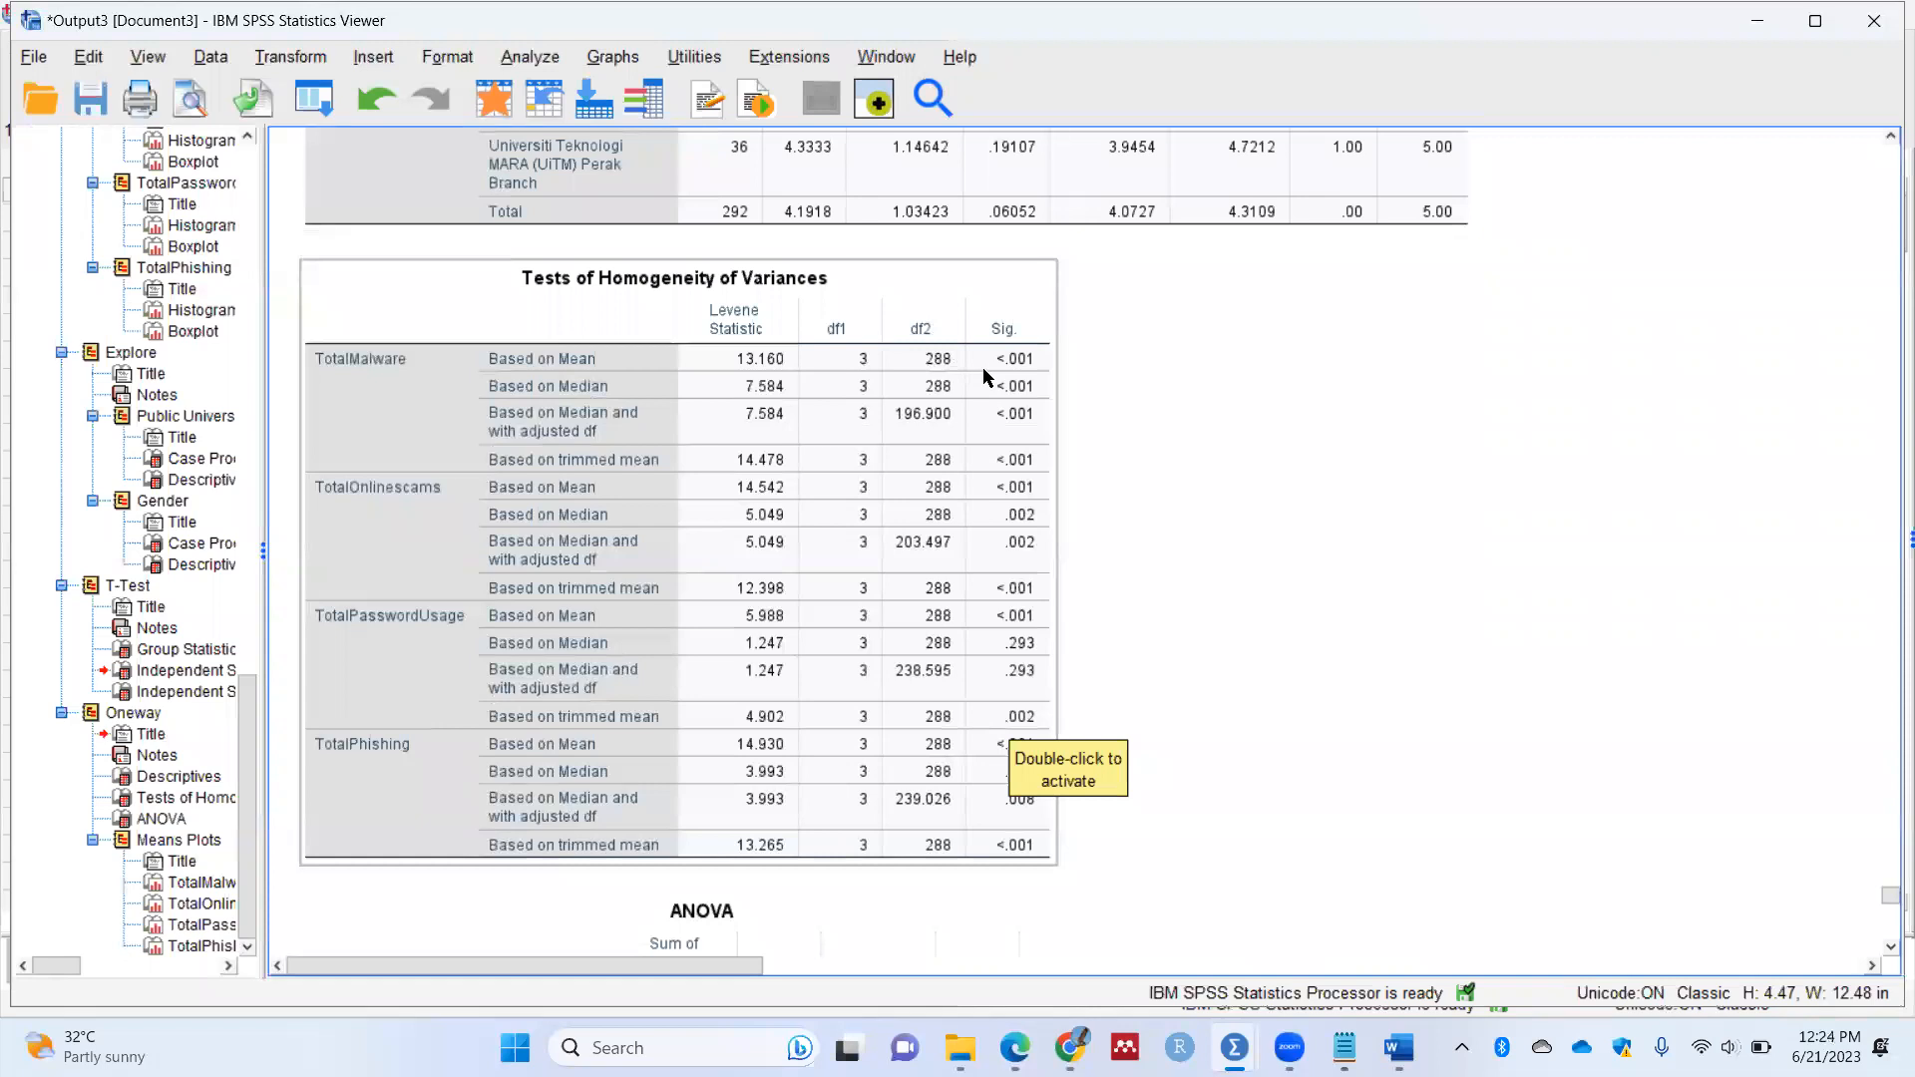
left_click(1069, 512)
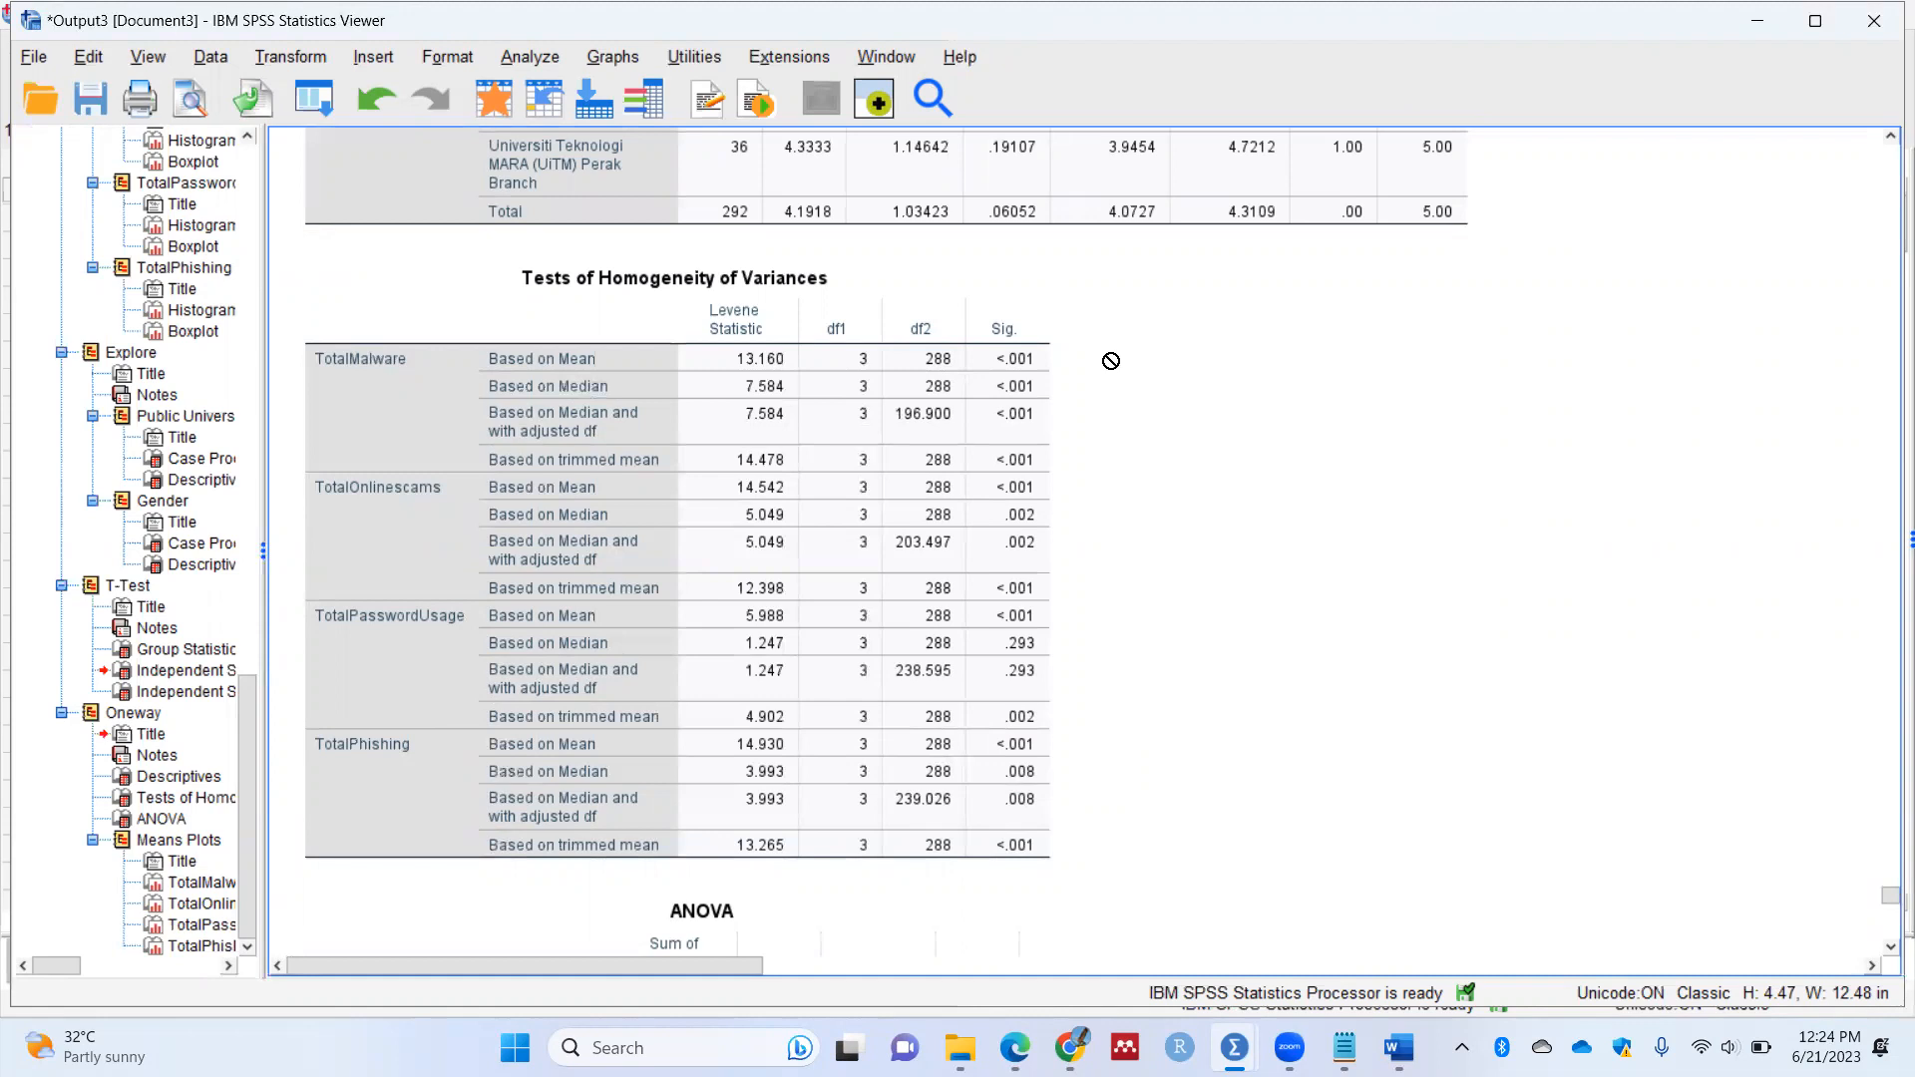
scroll(1111, 379, "down", 10)
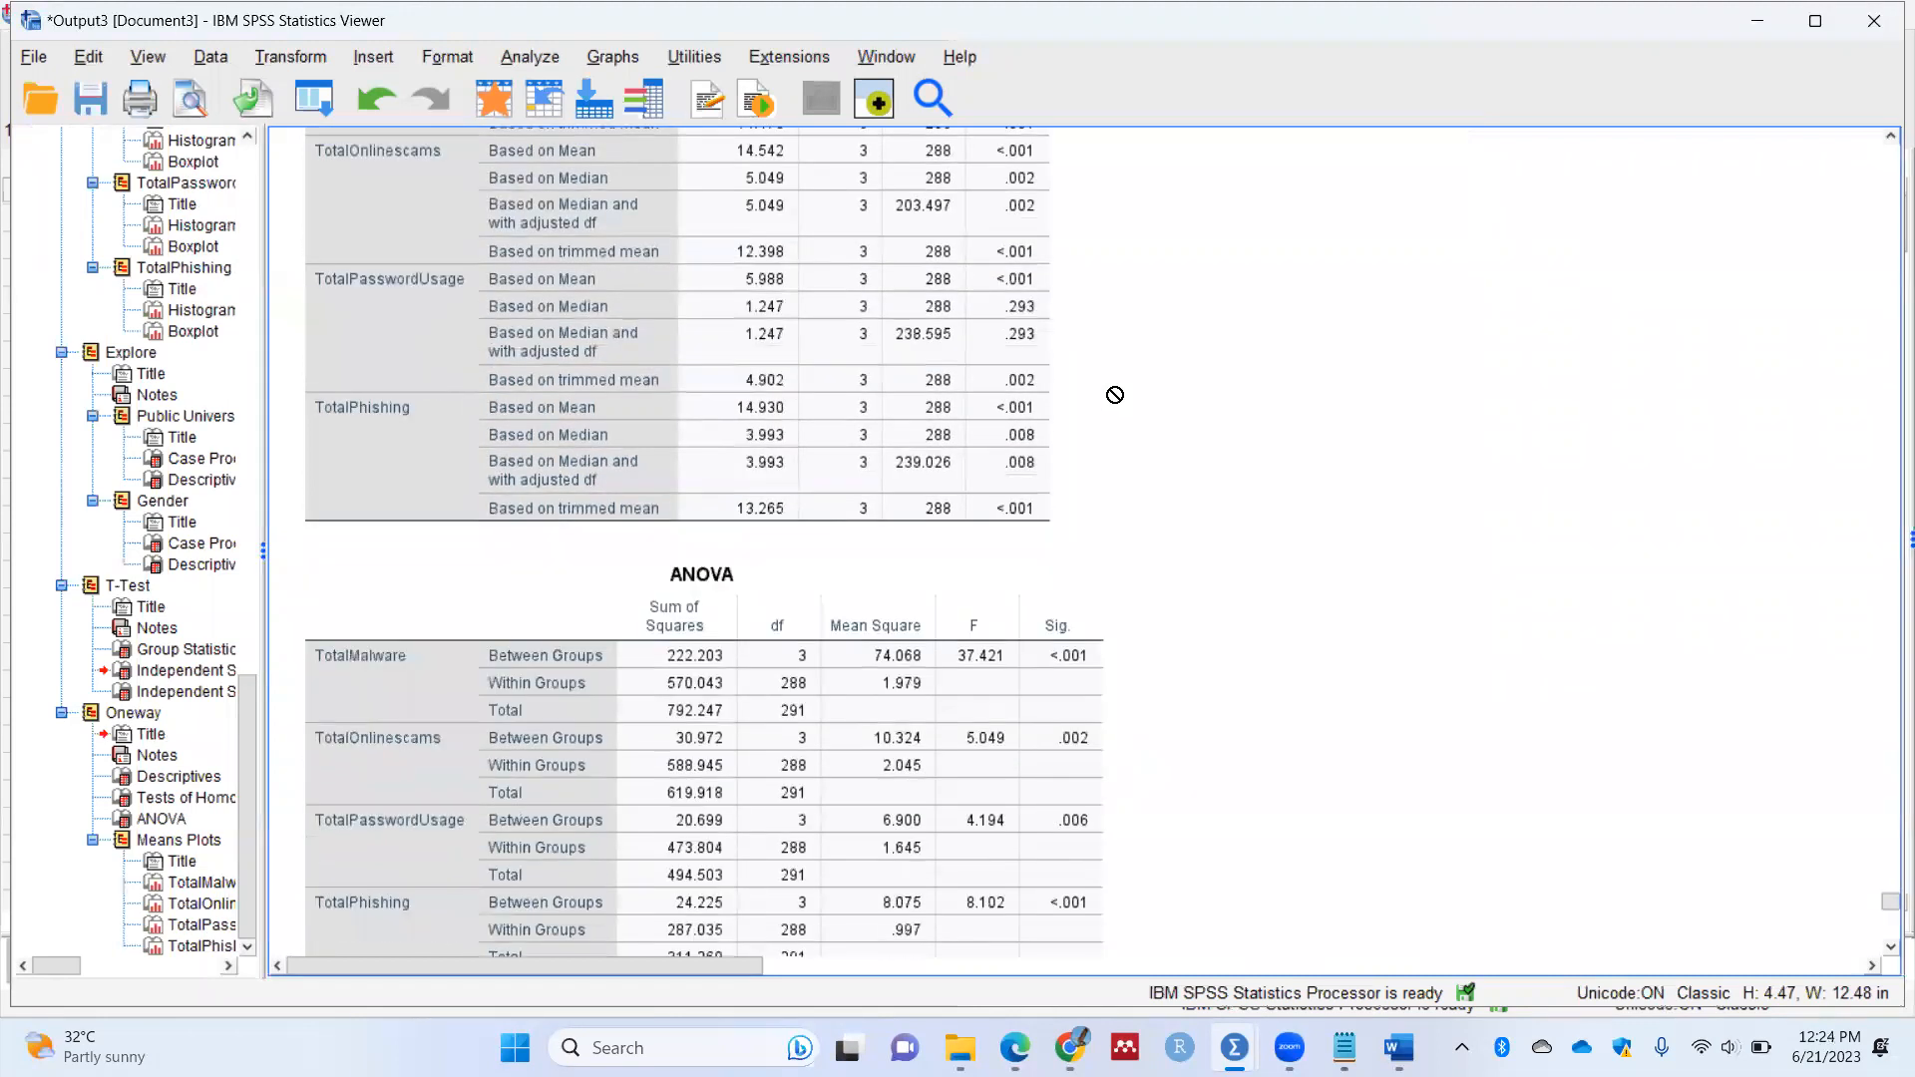
left_click(1086, 460)
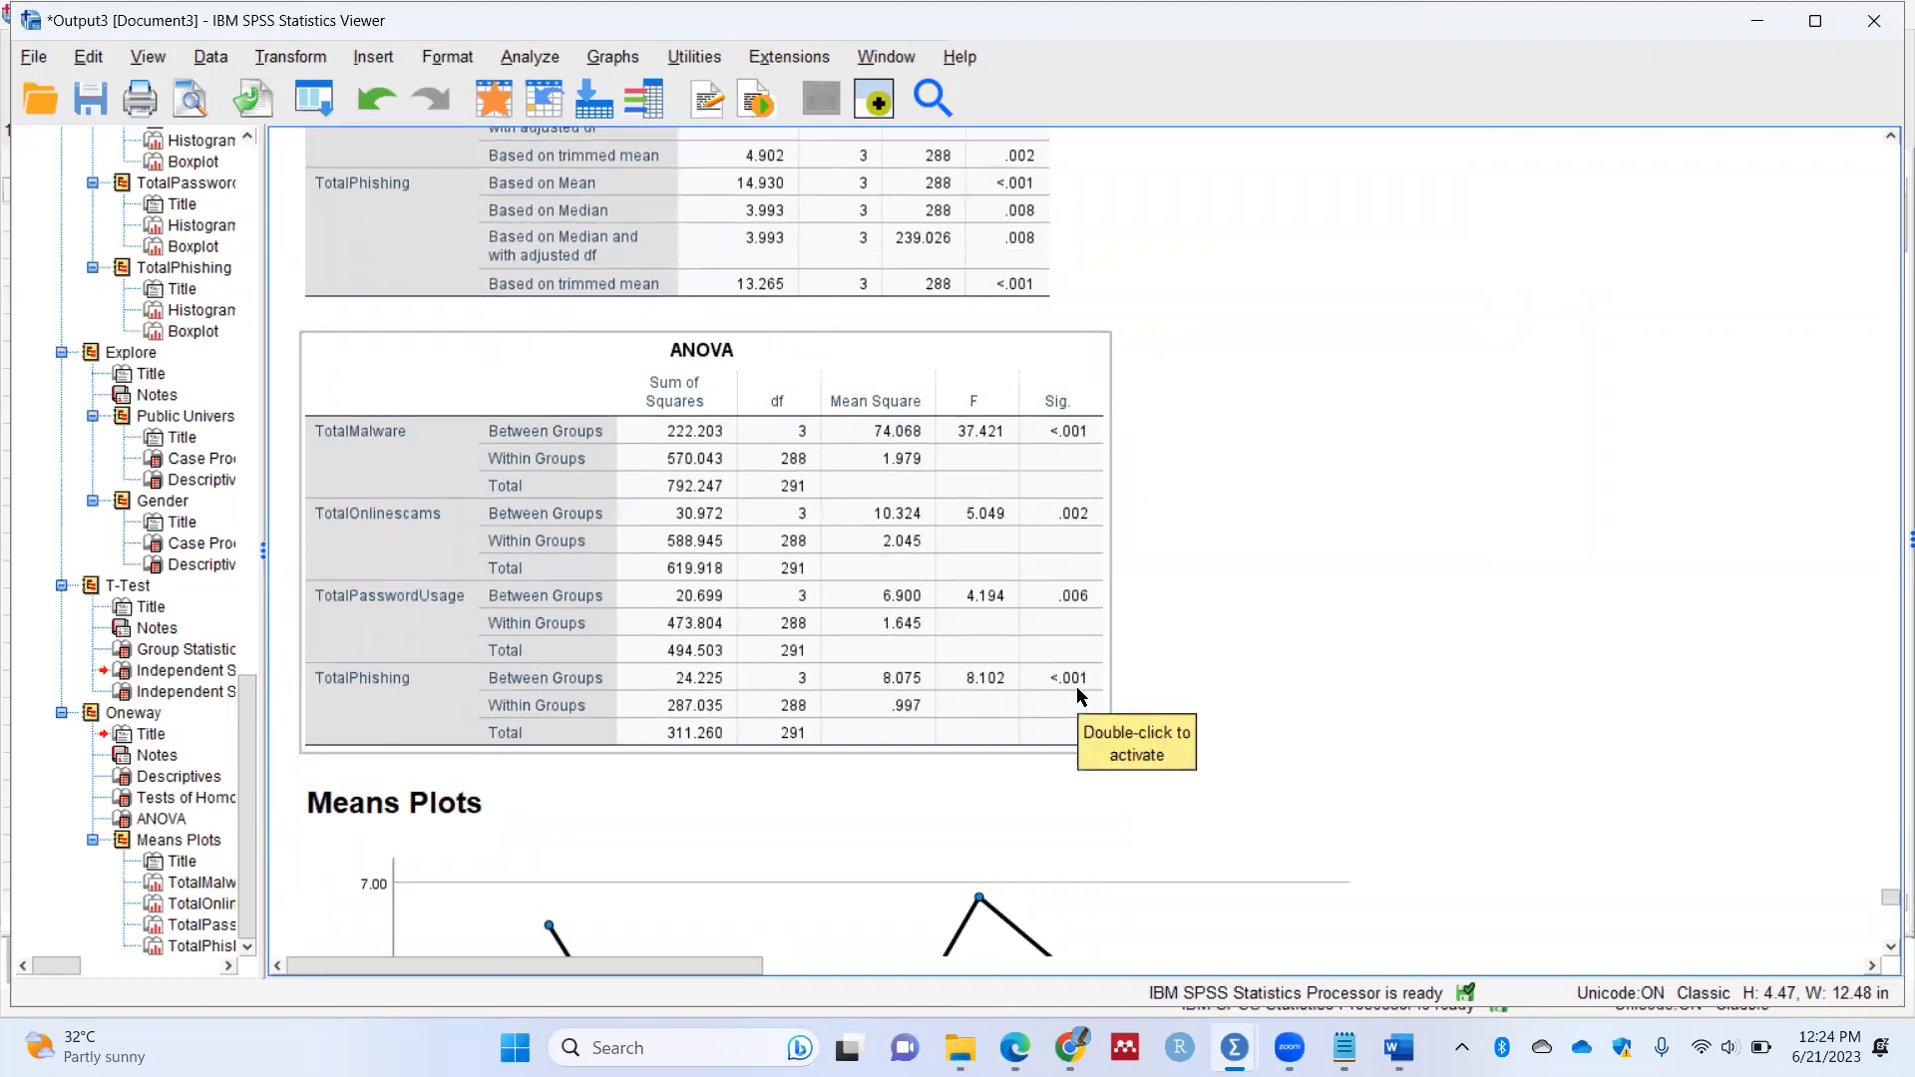
Step: Examine the means plots of the total scores by public university, and return to the Descriptives table
scroll(1021, 555, "down", 5)
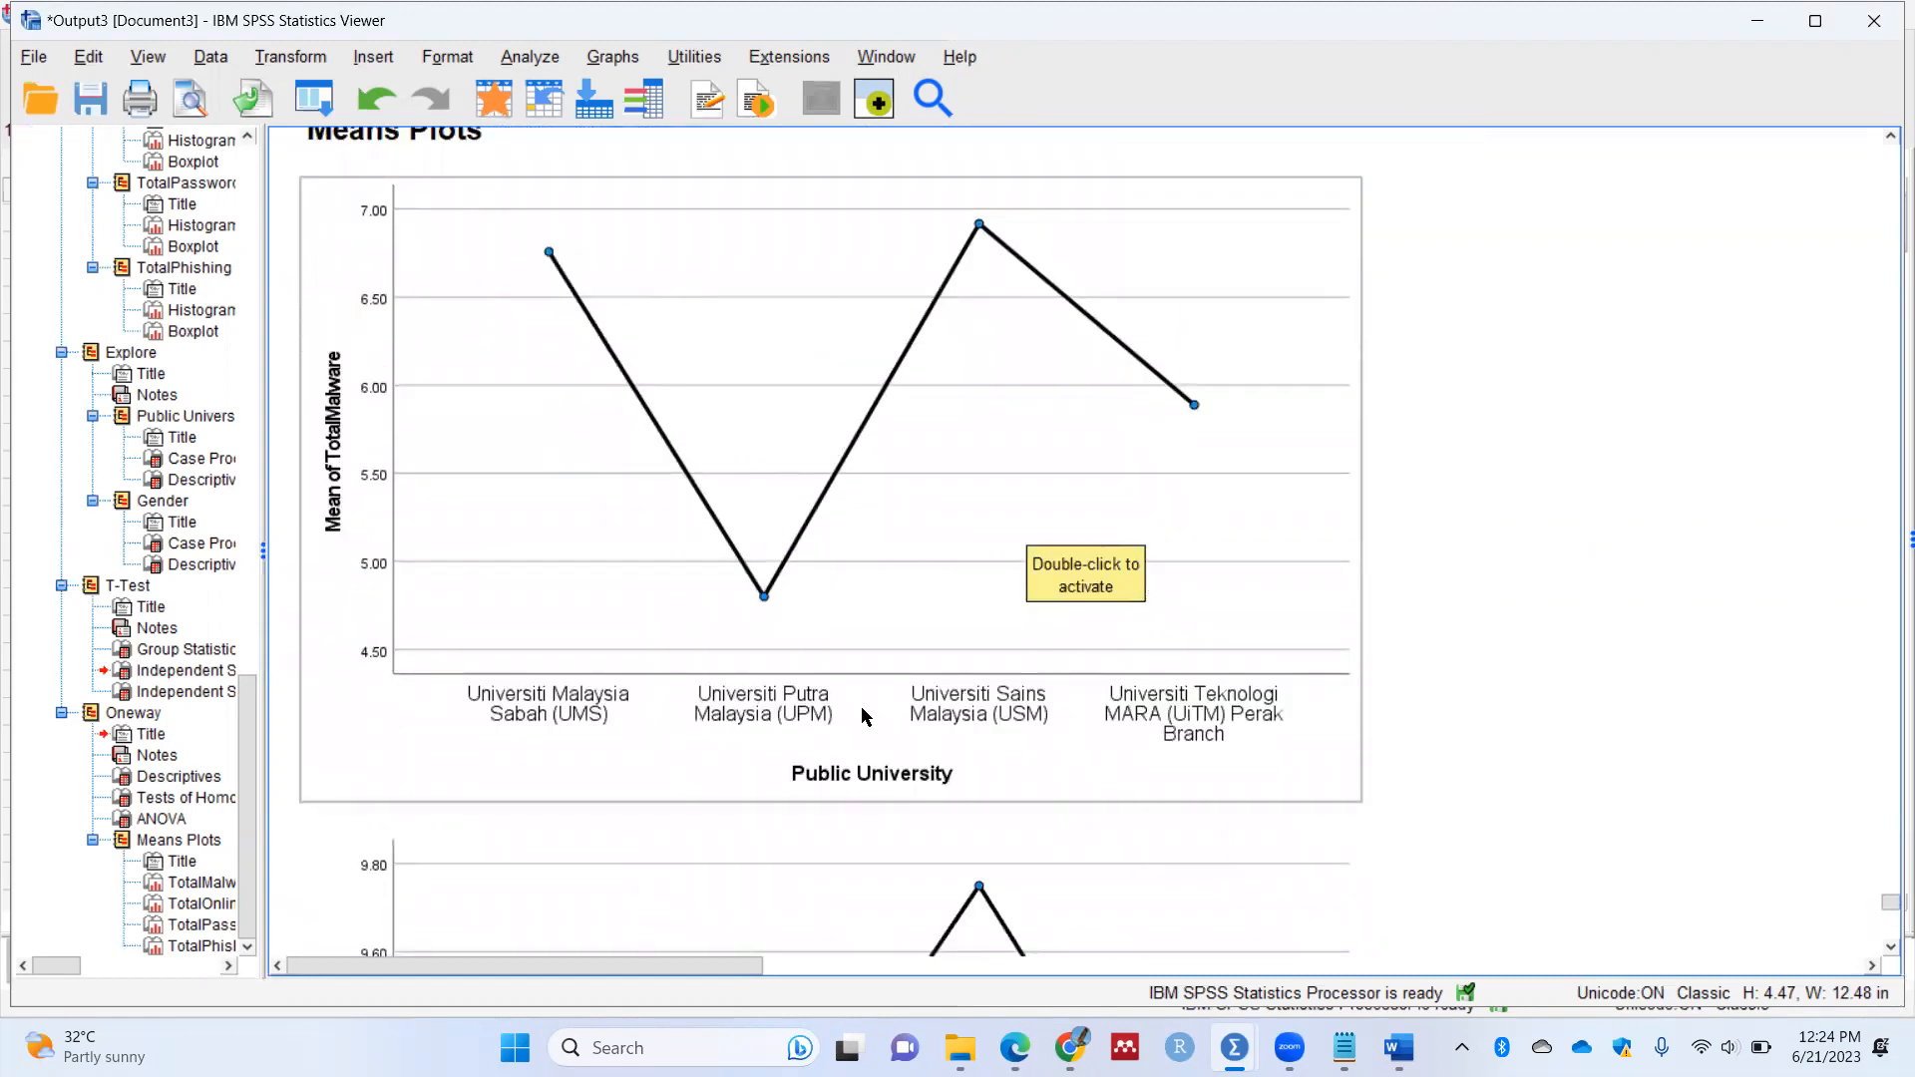
scroll(859, 718, "down", 8)
scroll(918, 638, "down", 3)
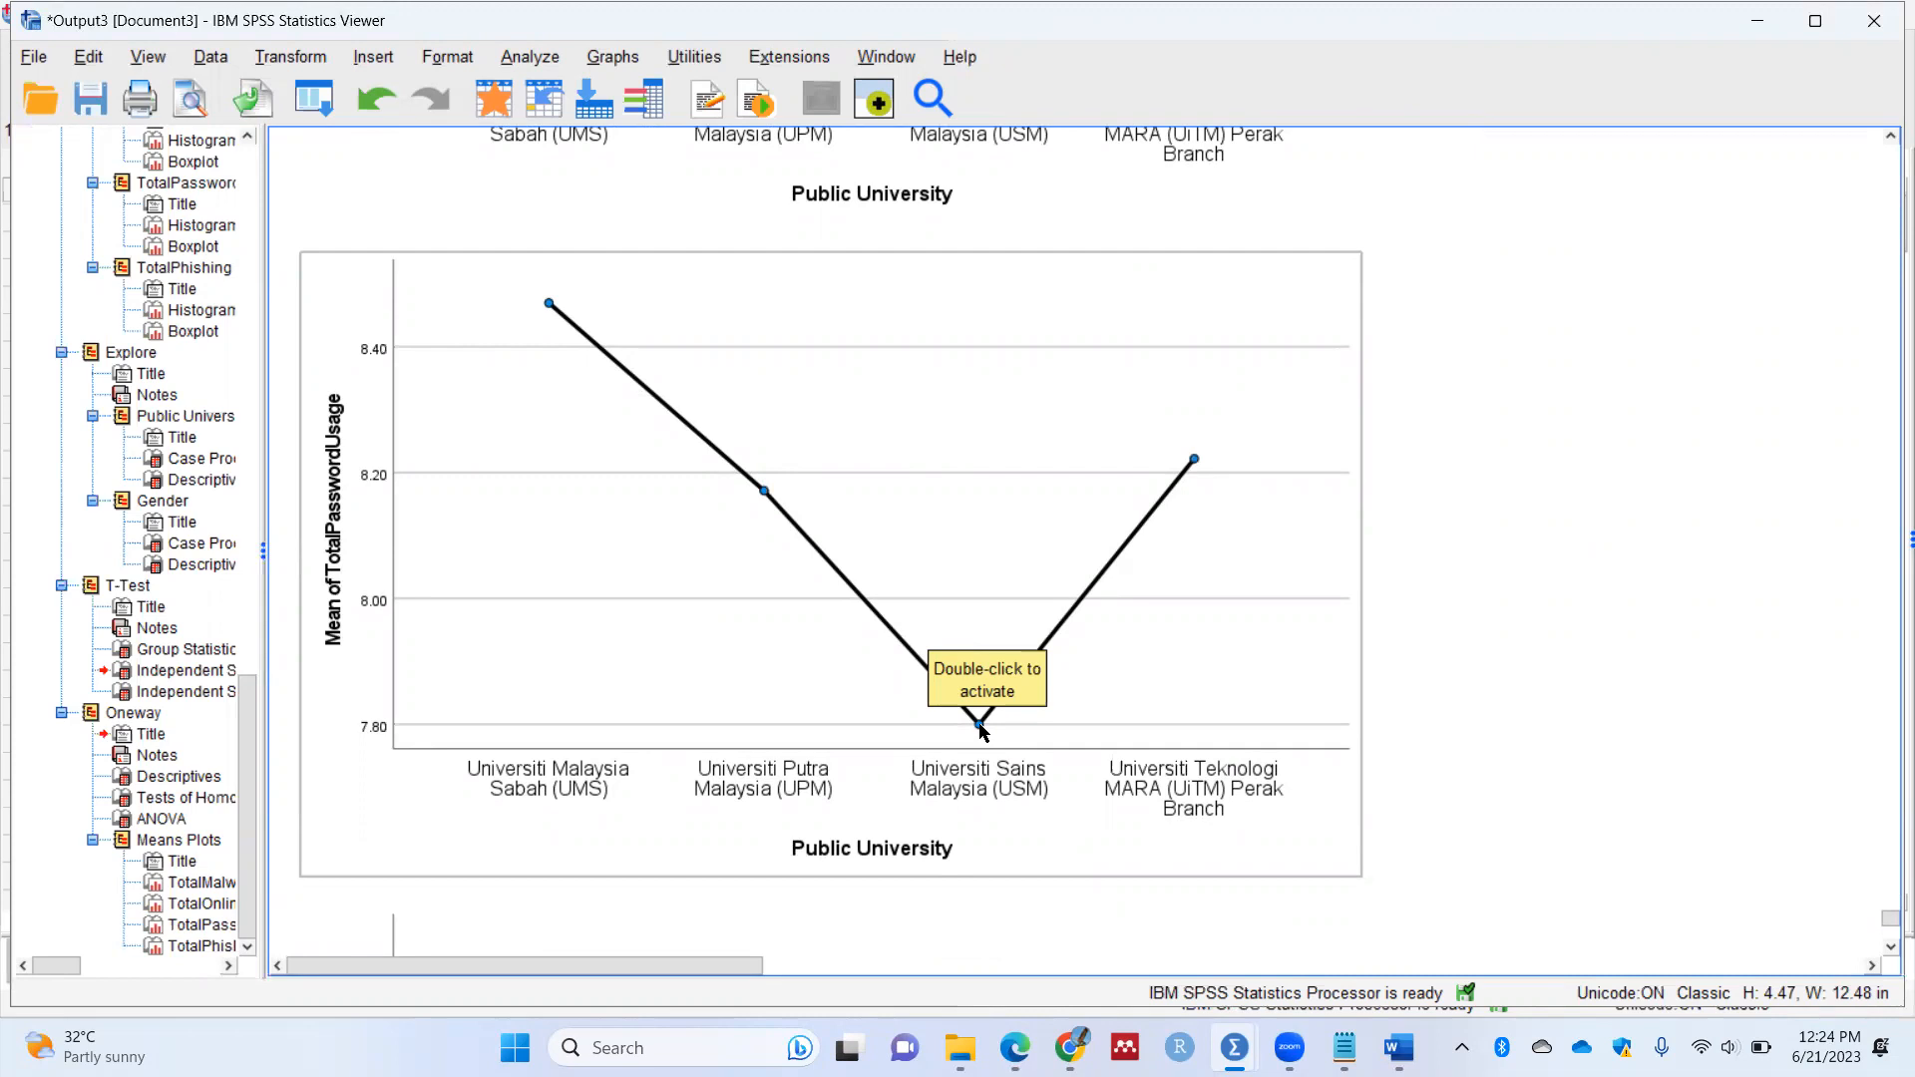
scroll(613, 423, "down", 8)
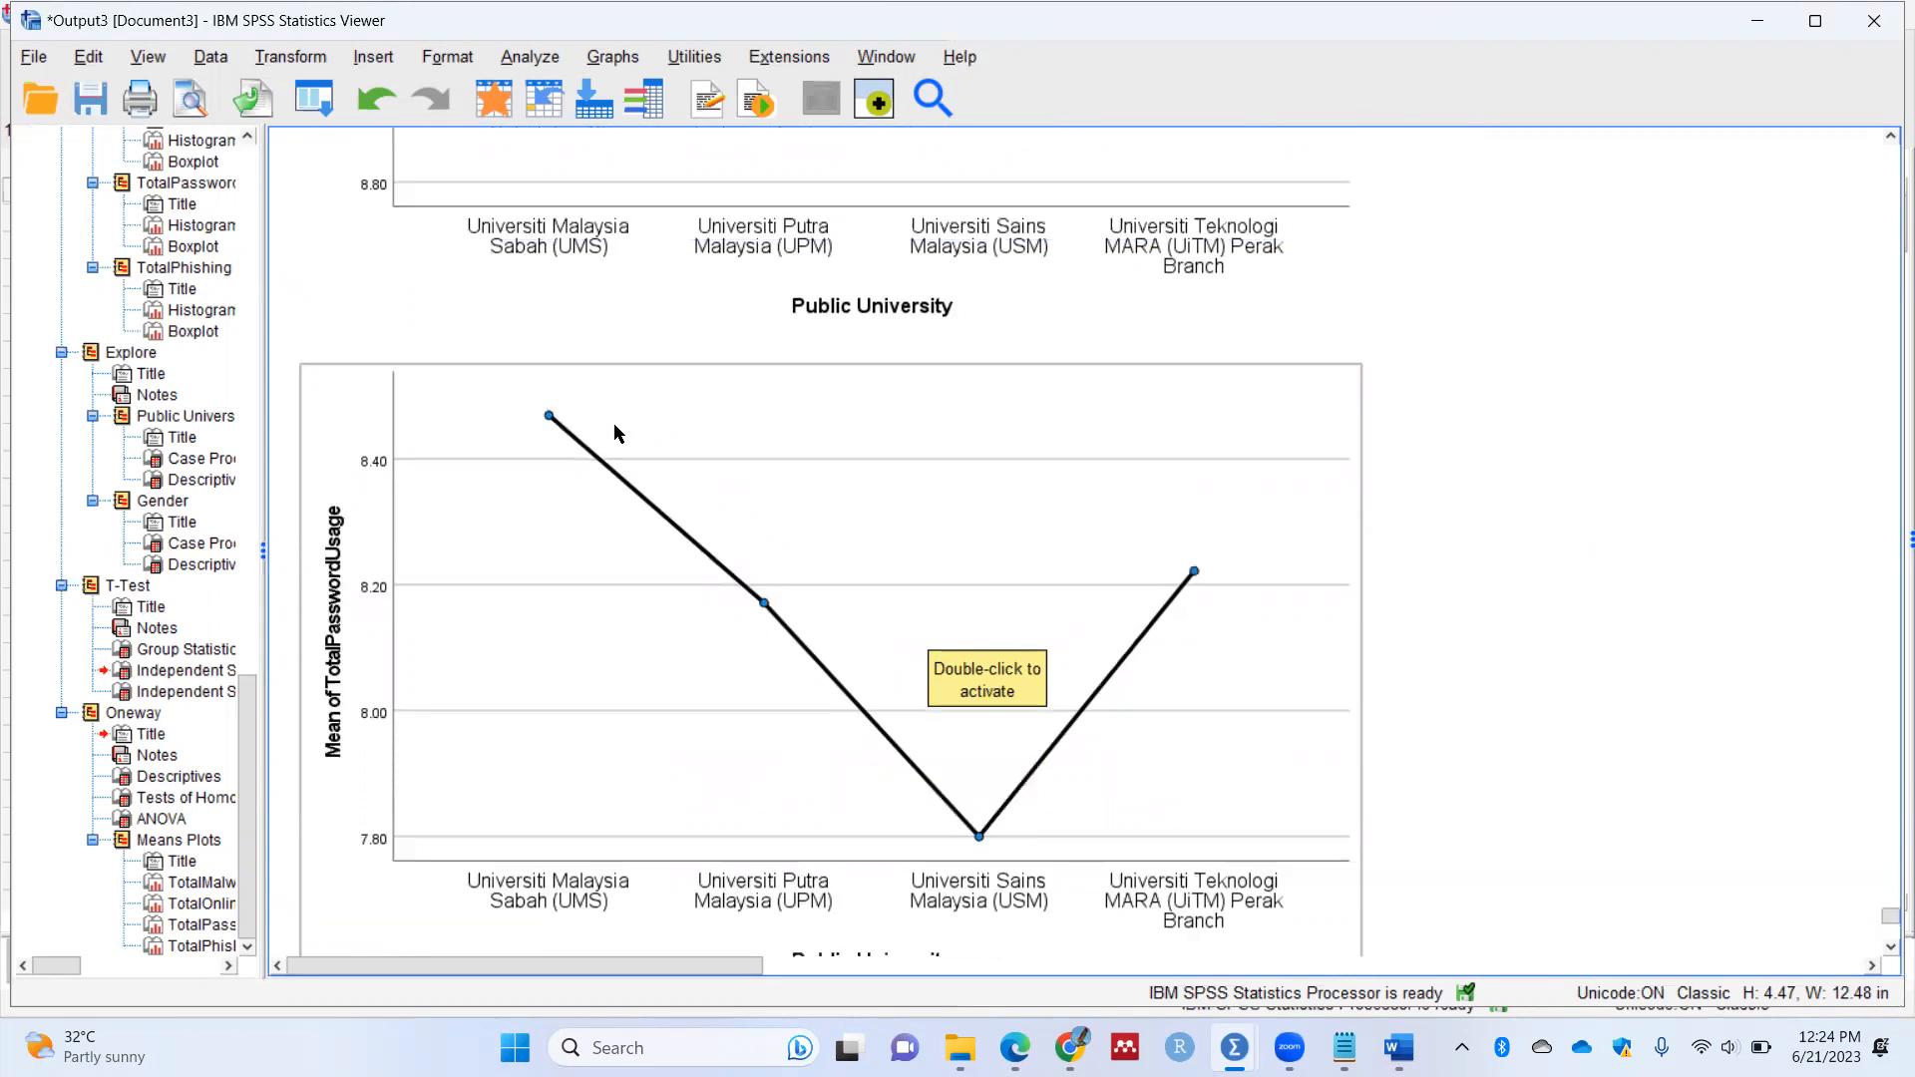
scroll(615, 439, "up", 7)
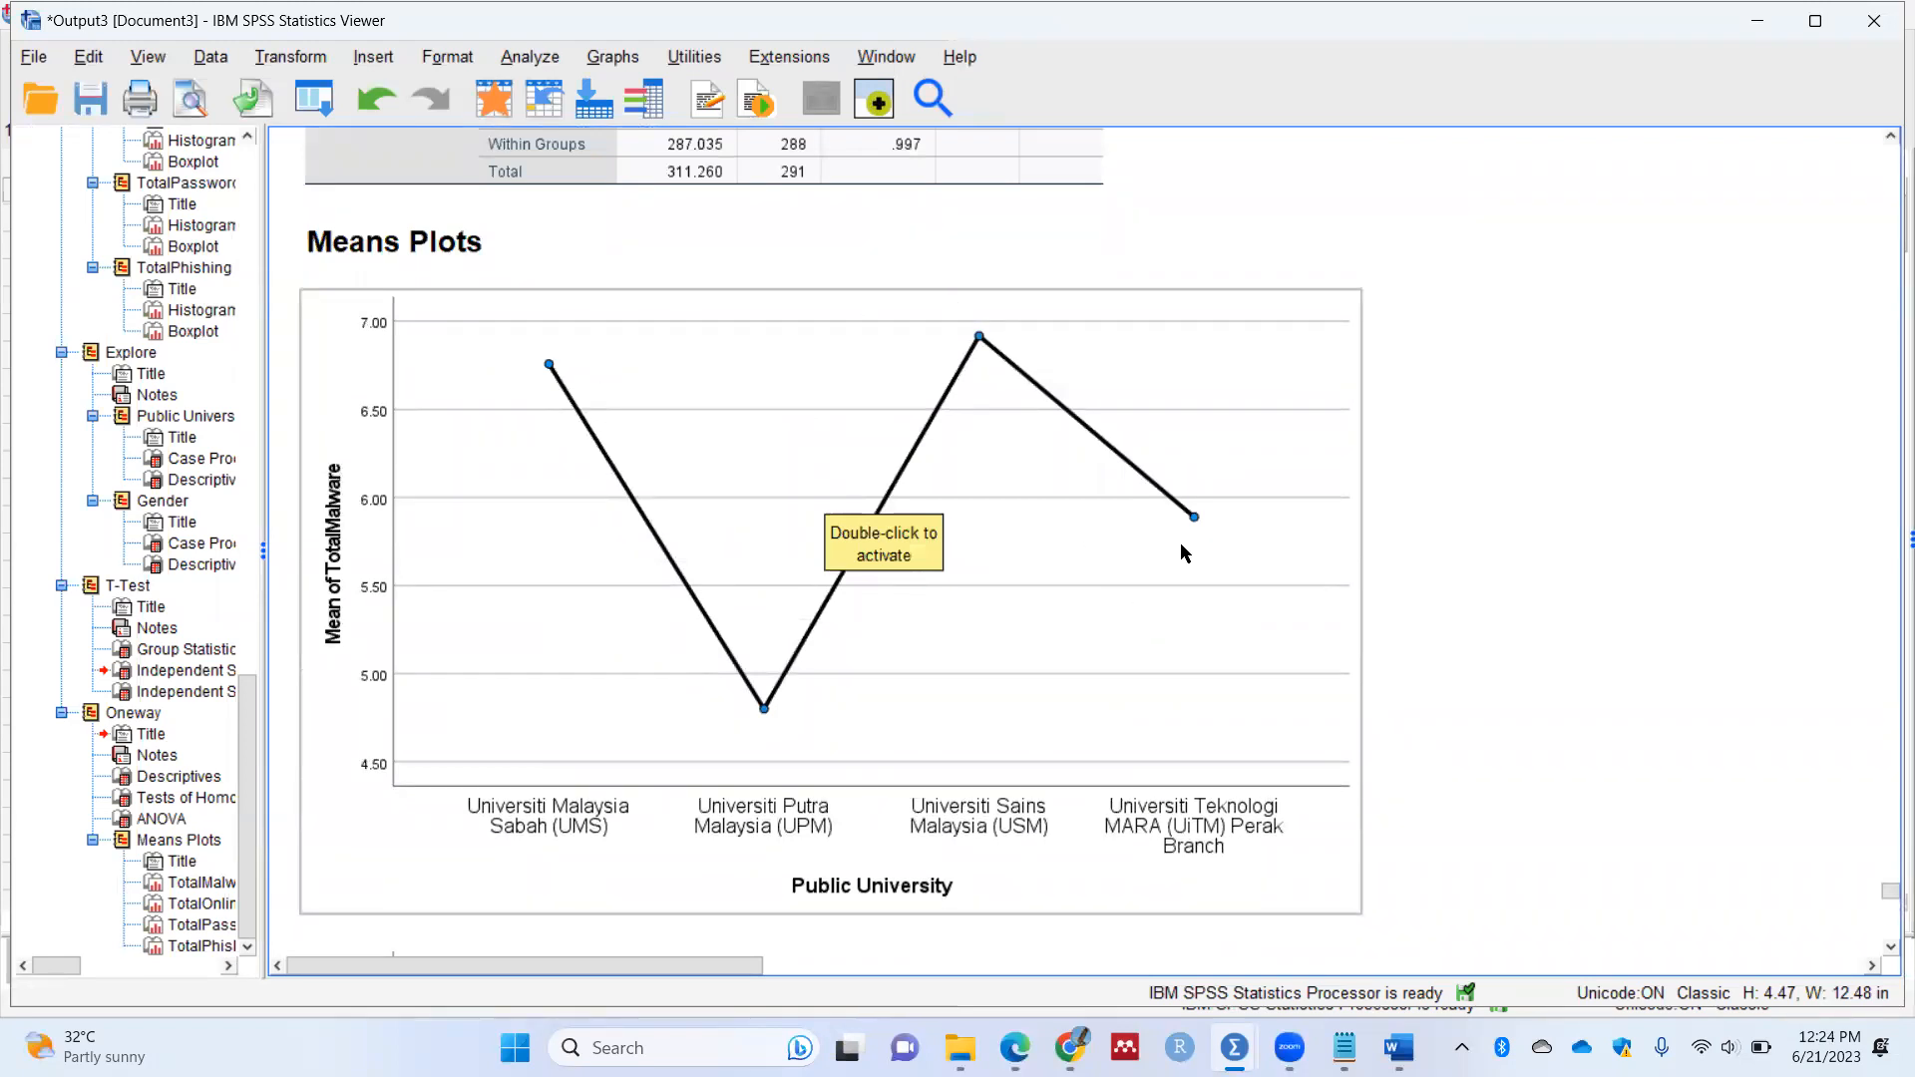
scroll(1184, 553, "down", 15)
scroll(1059, 542, "up", 20)
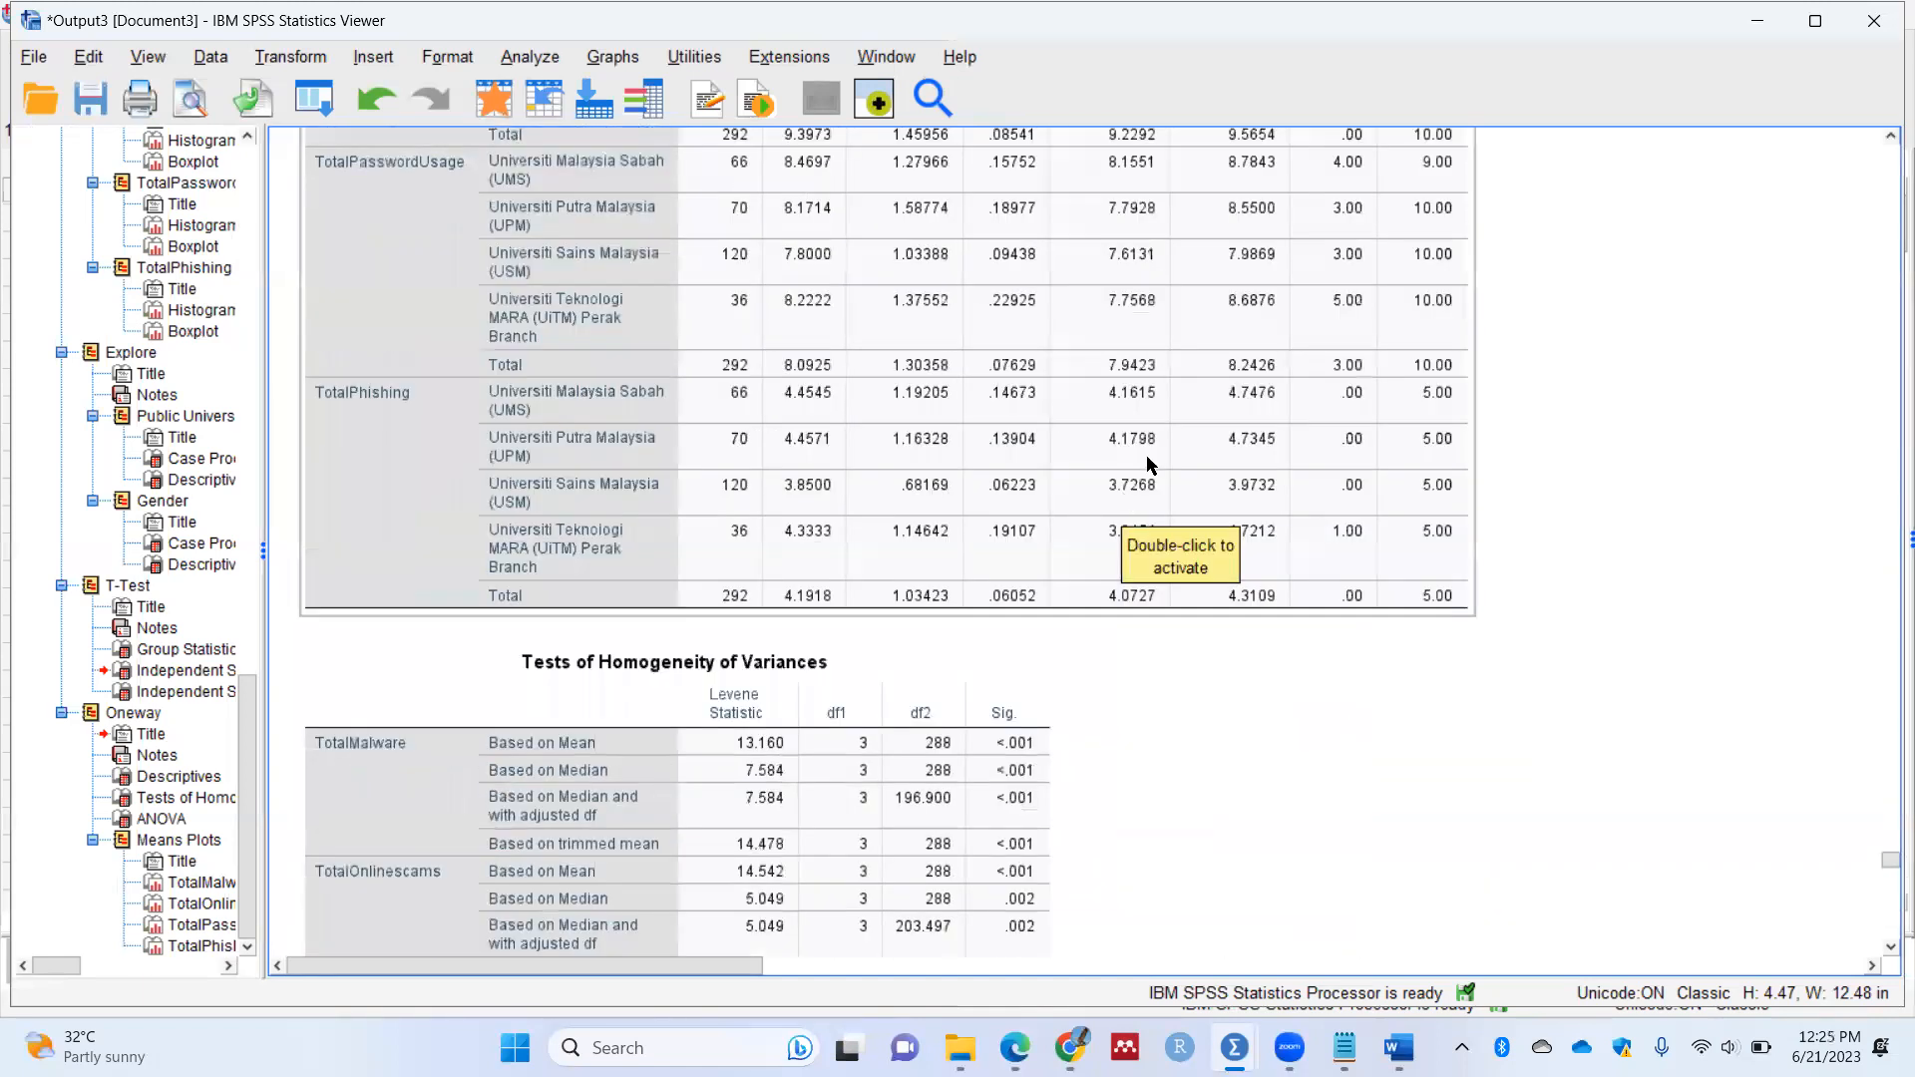
scroll(1147, 464, "up", 5)
Step: Arrange the Word report and the SPSS output side by side, with Word on the left half
key("alt+Tab")
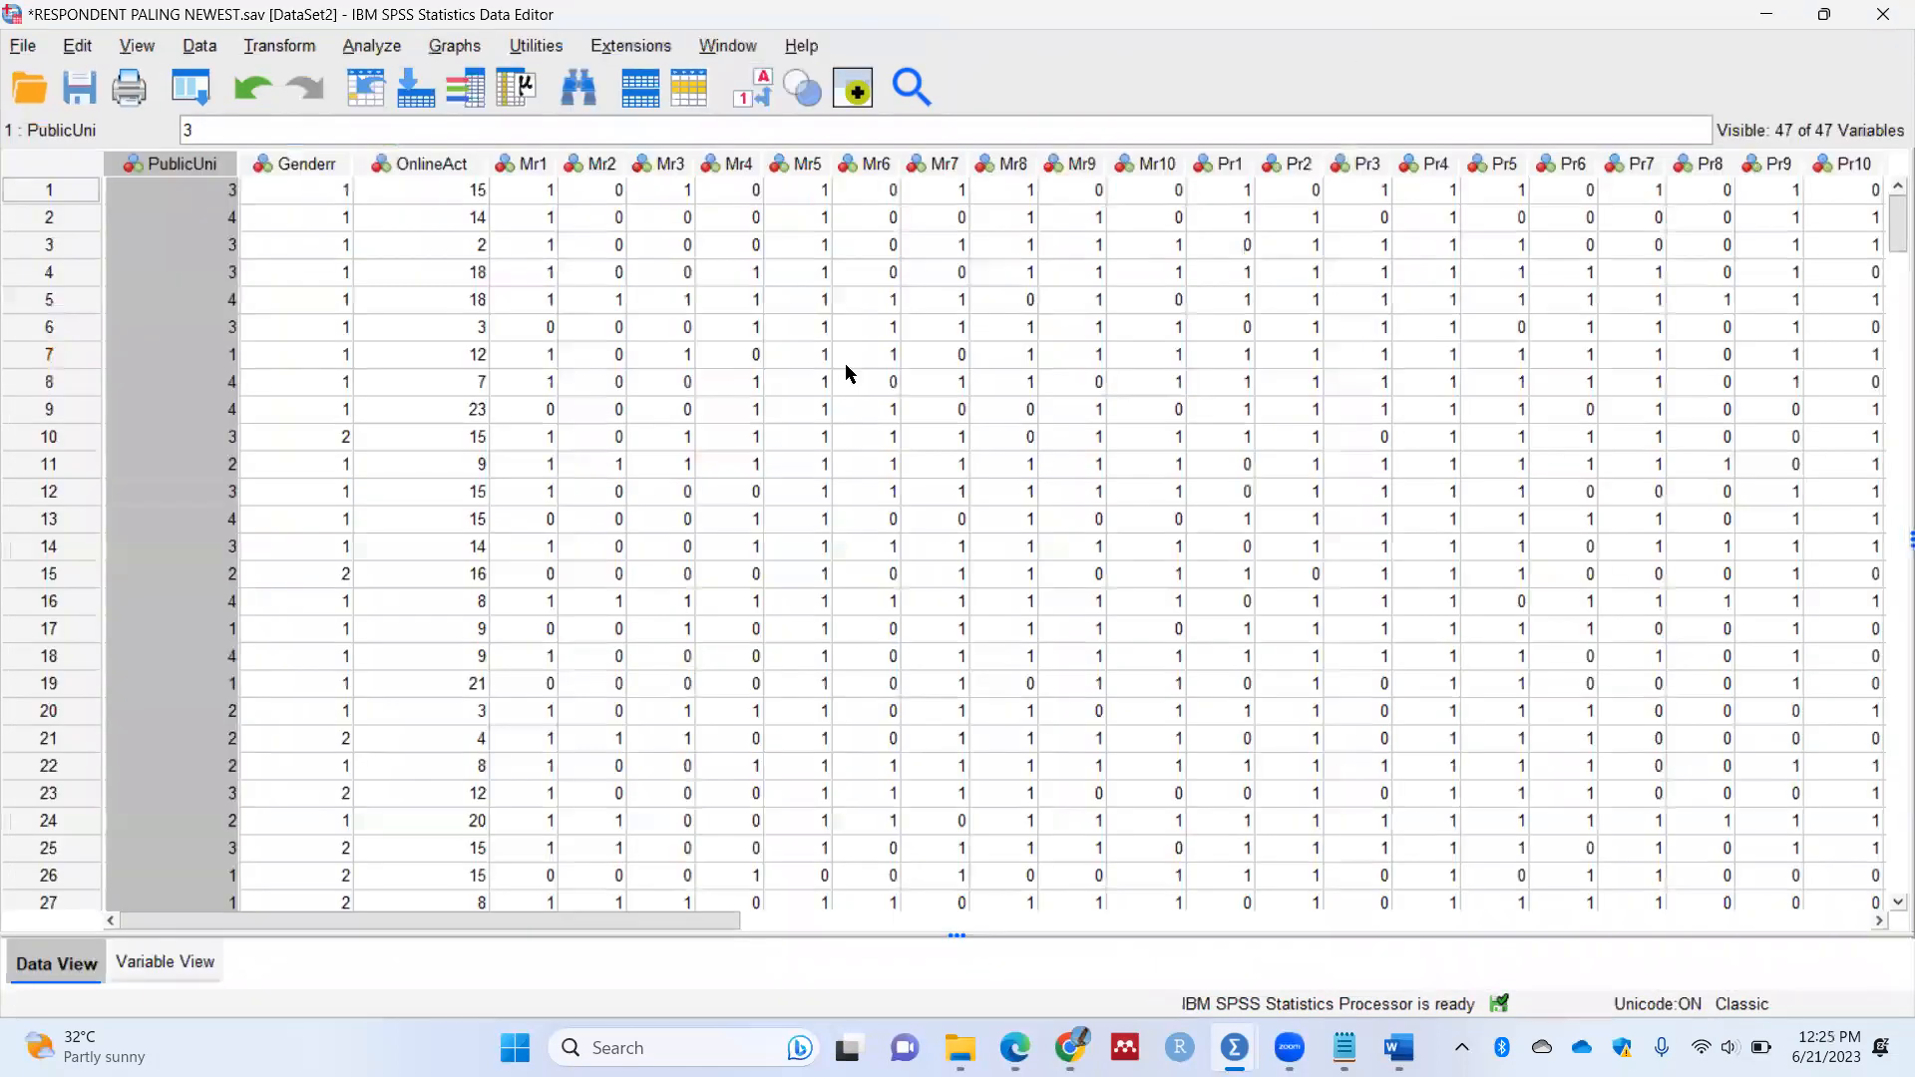
key("super+Right")
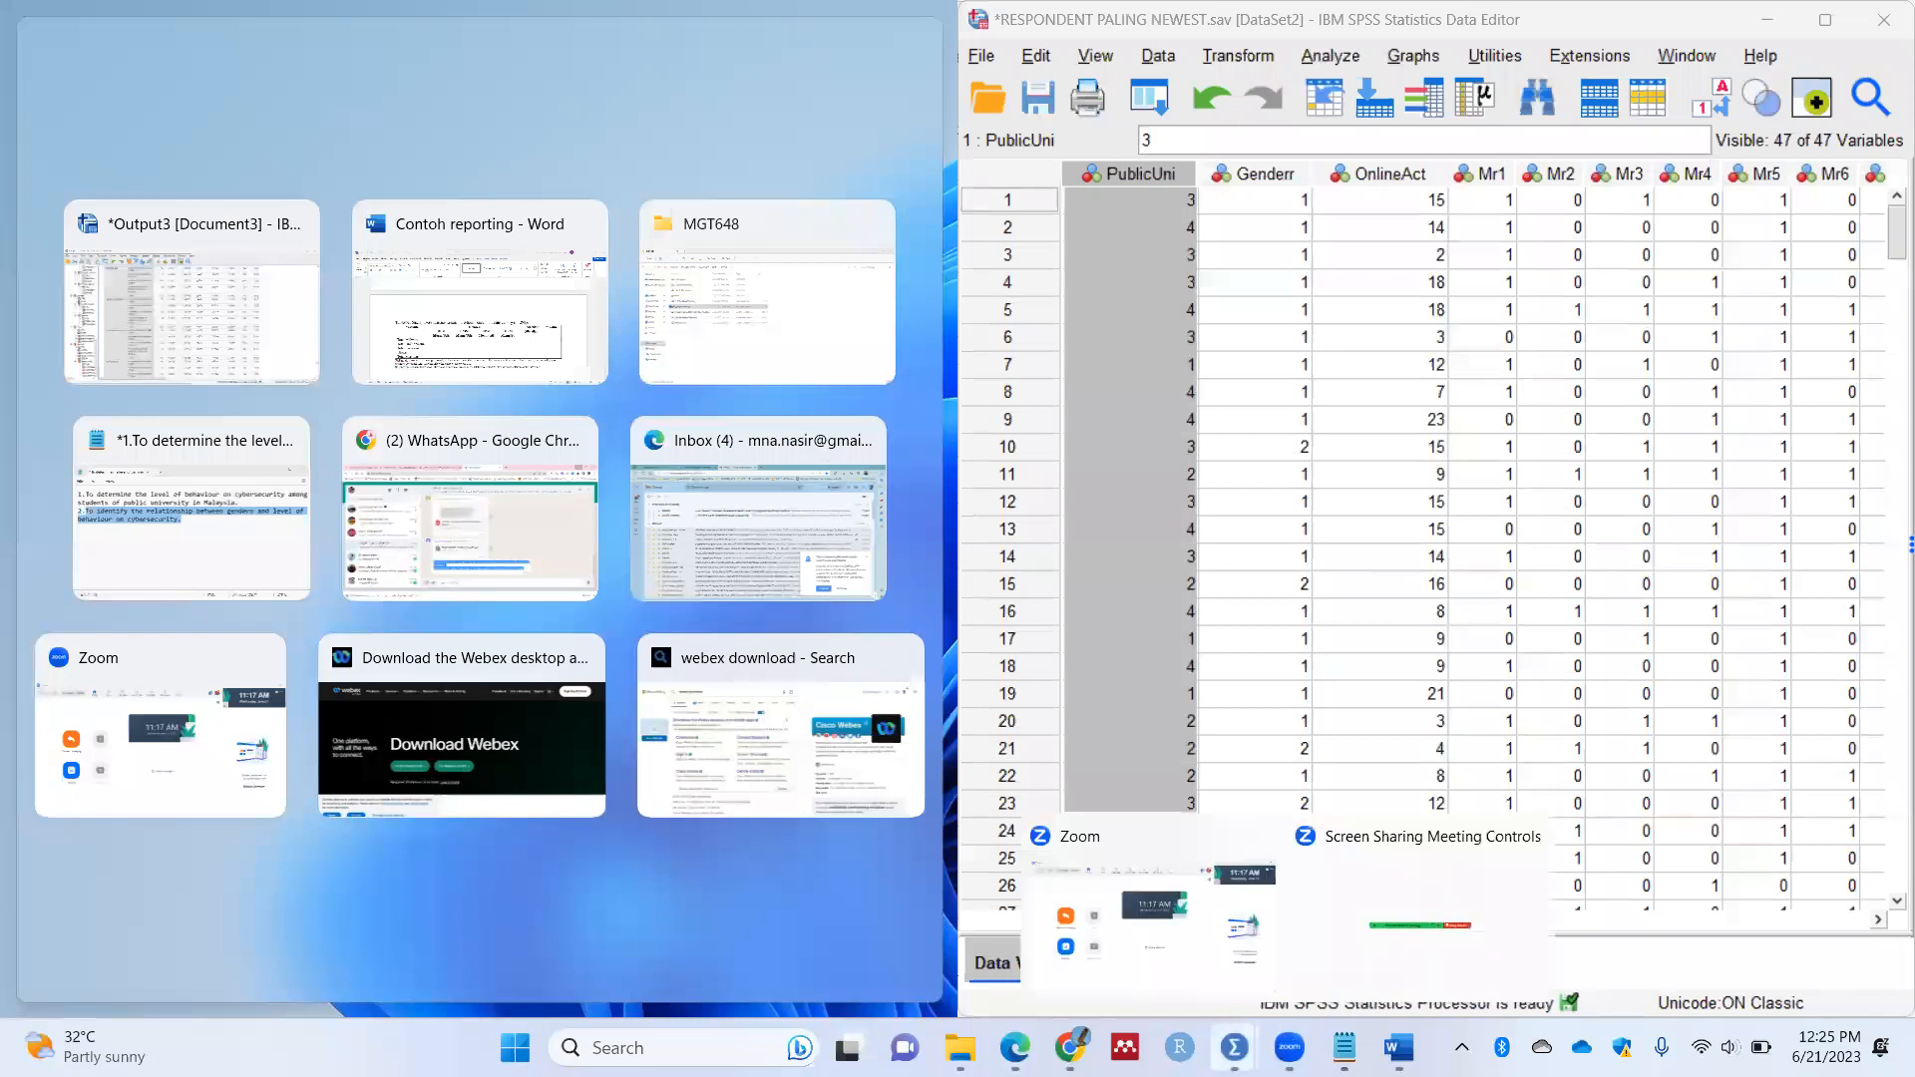
left_click(1235, 1047)
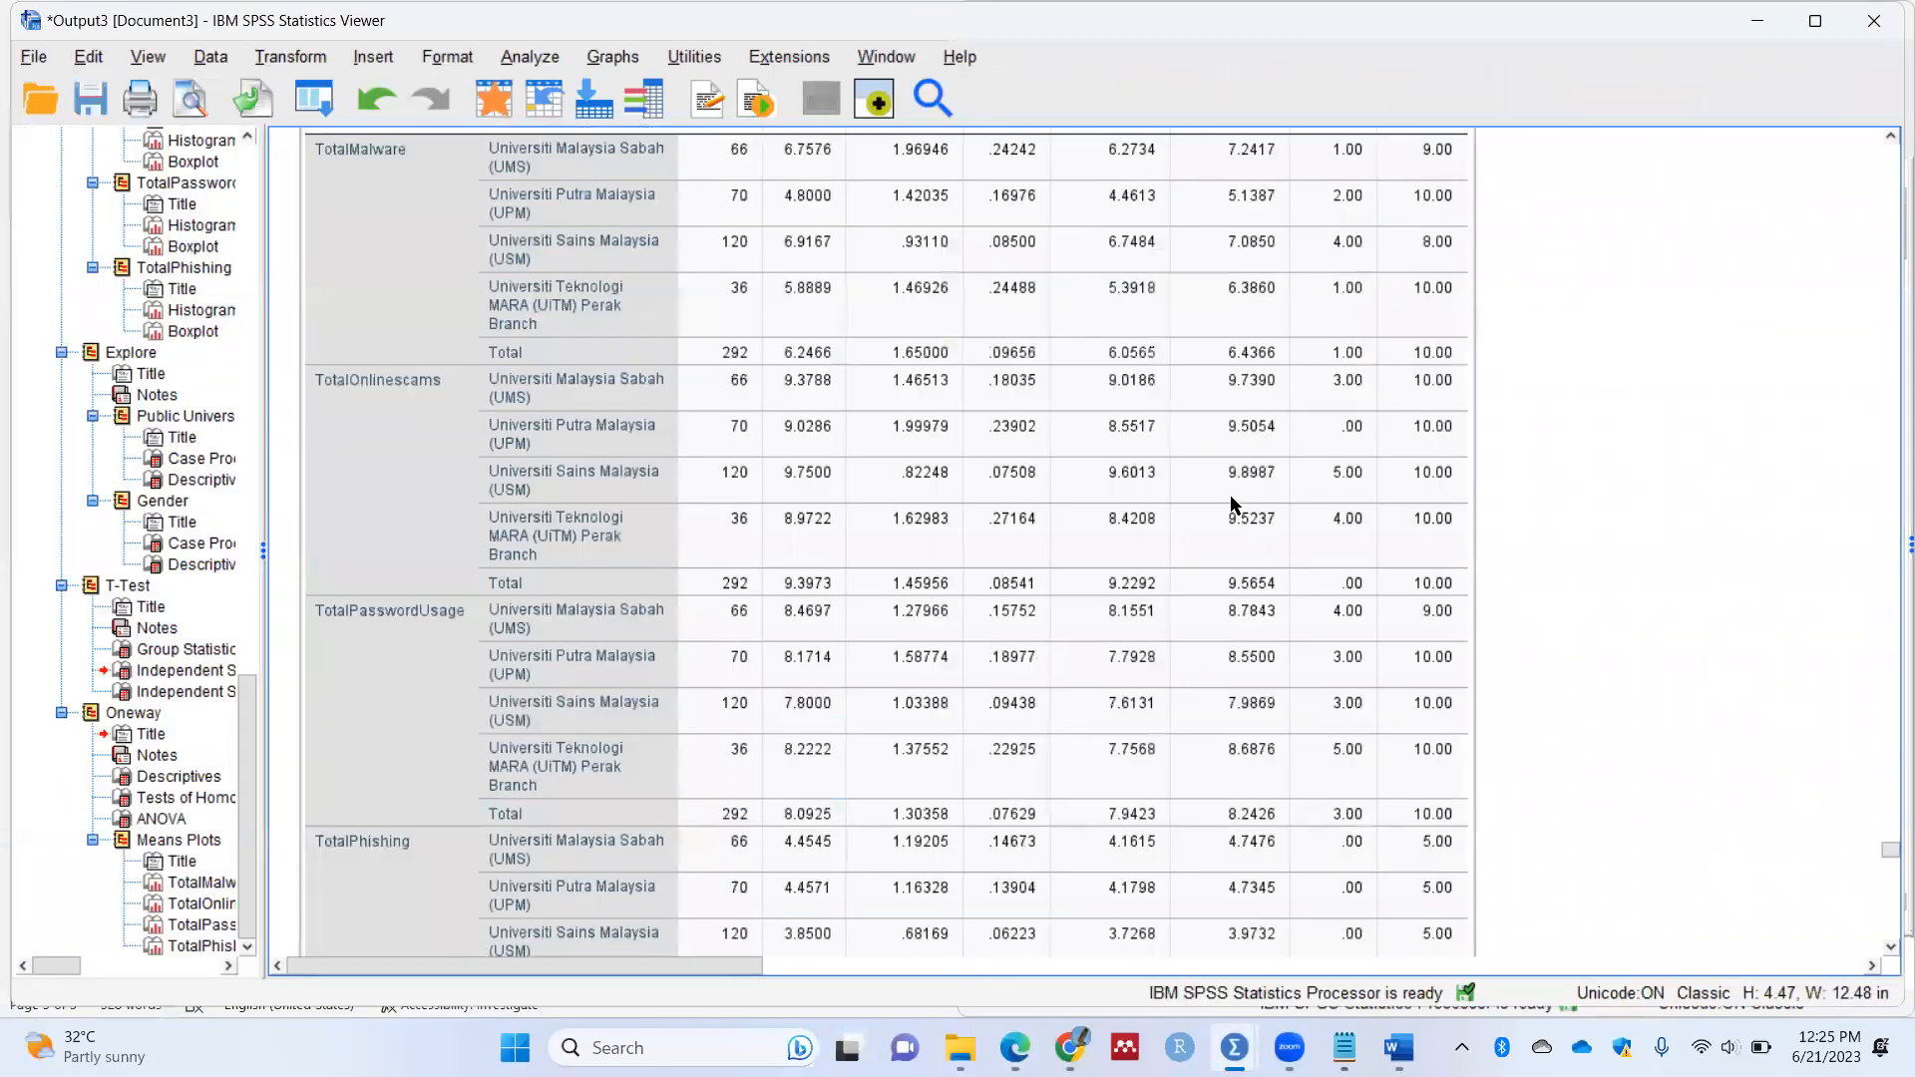
left_click_drag(1249, 16, 1699, 115)
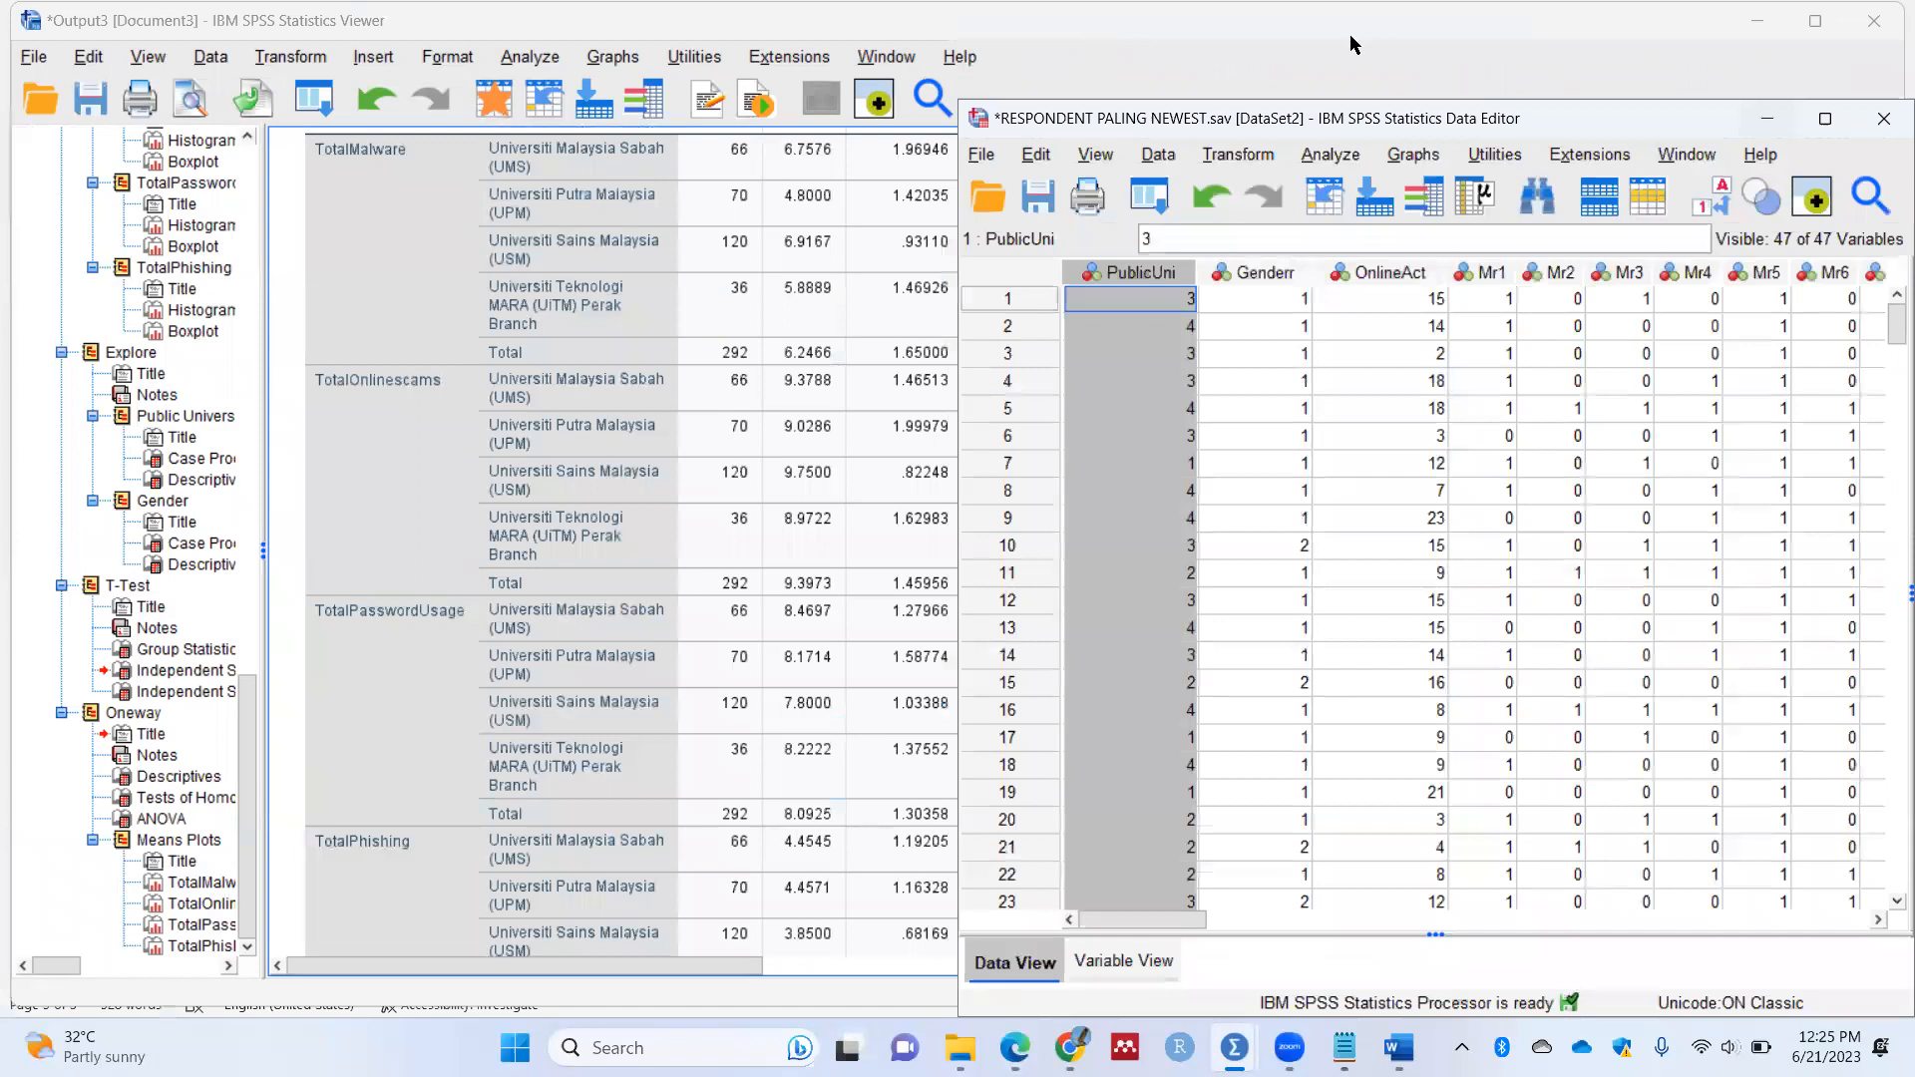
key("super+Right")
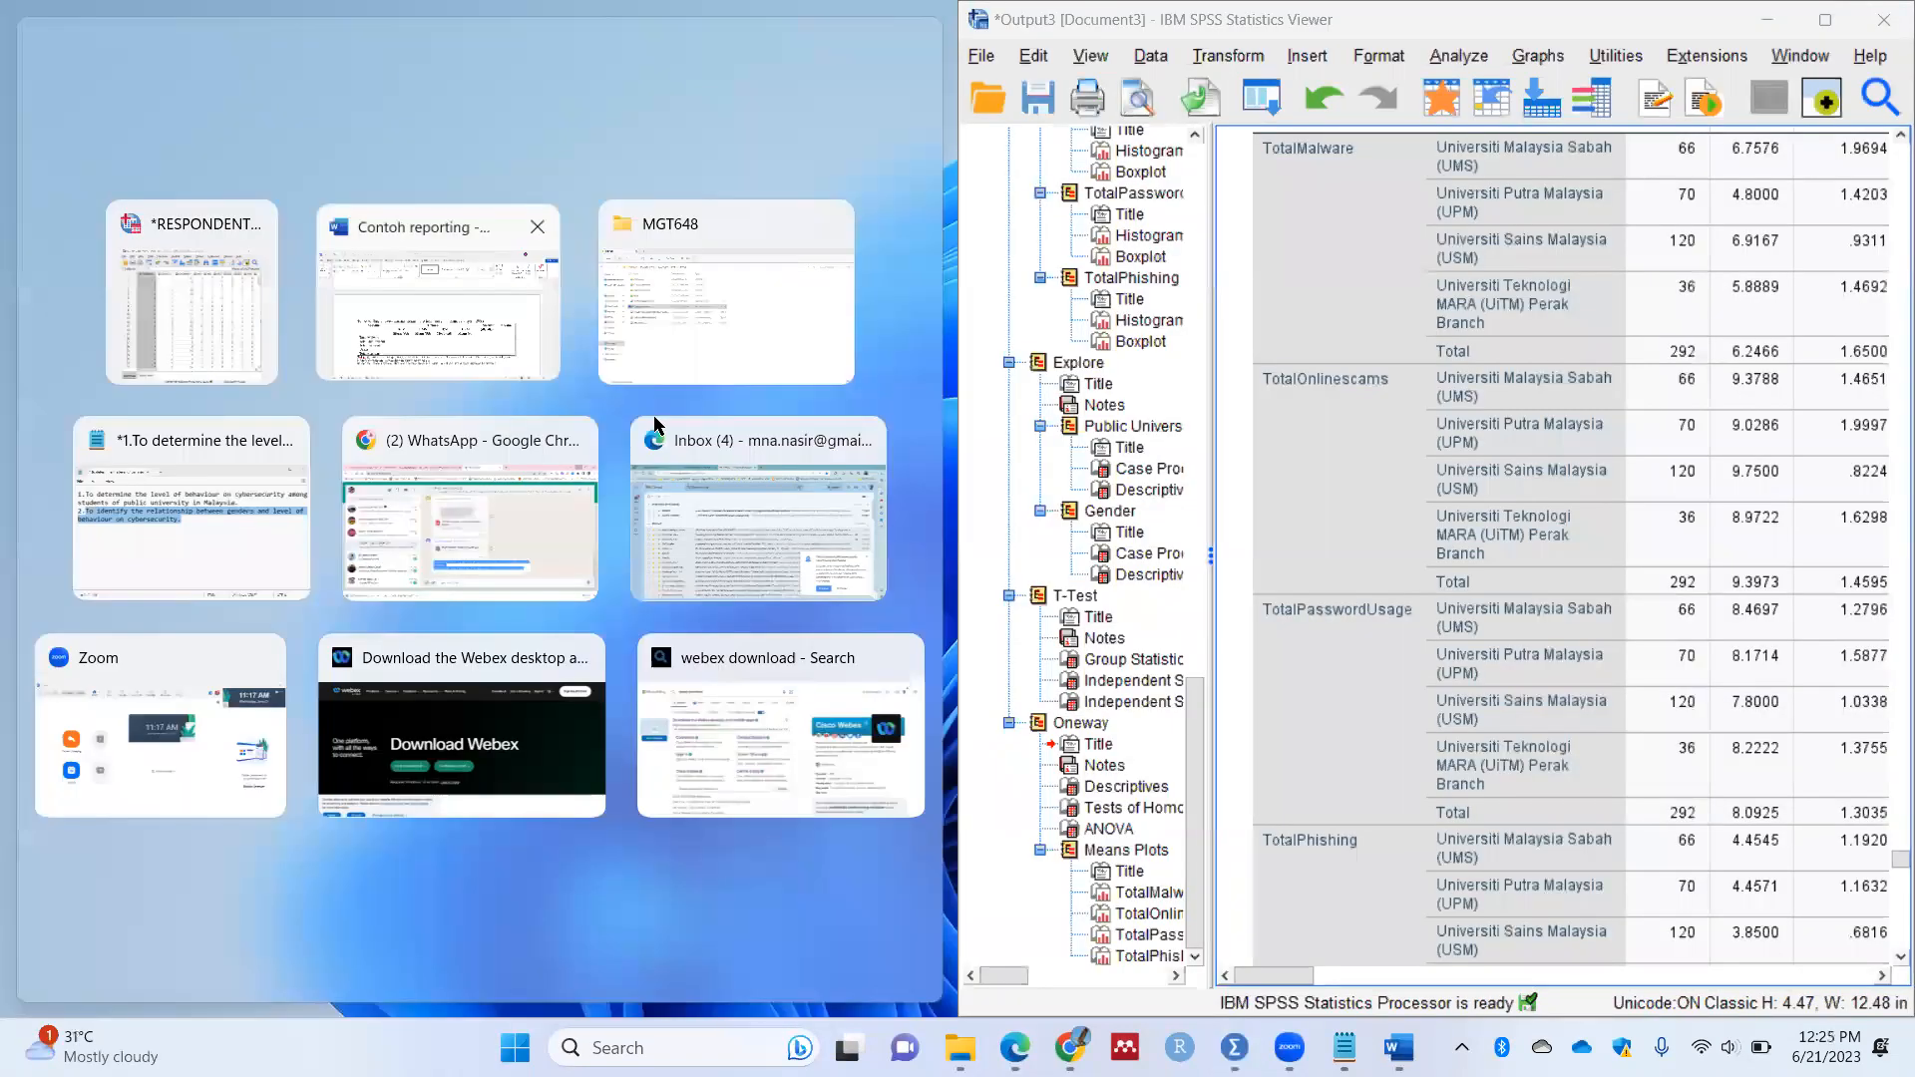
left_click(439, 299)
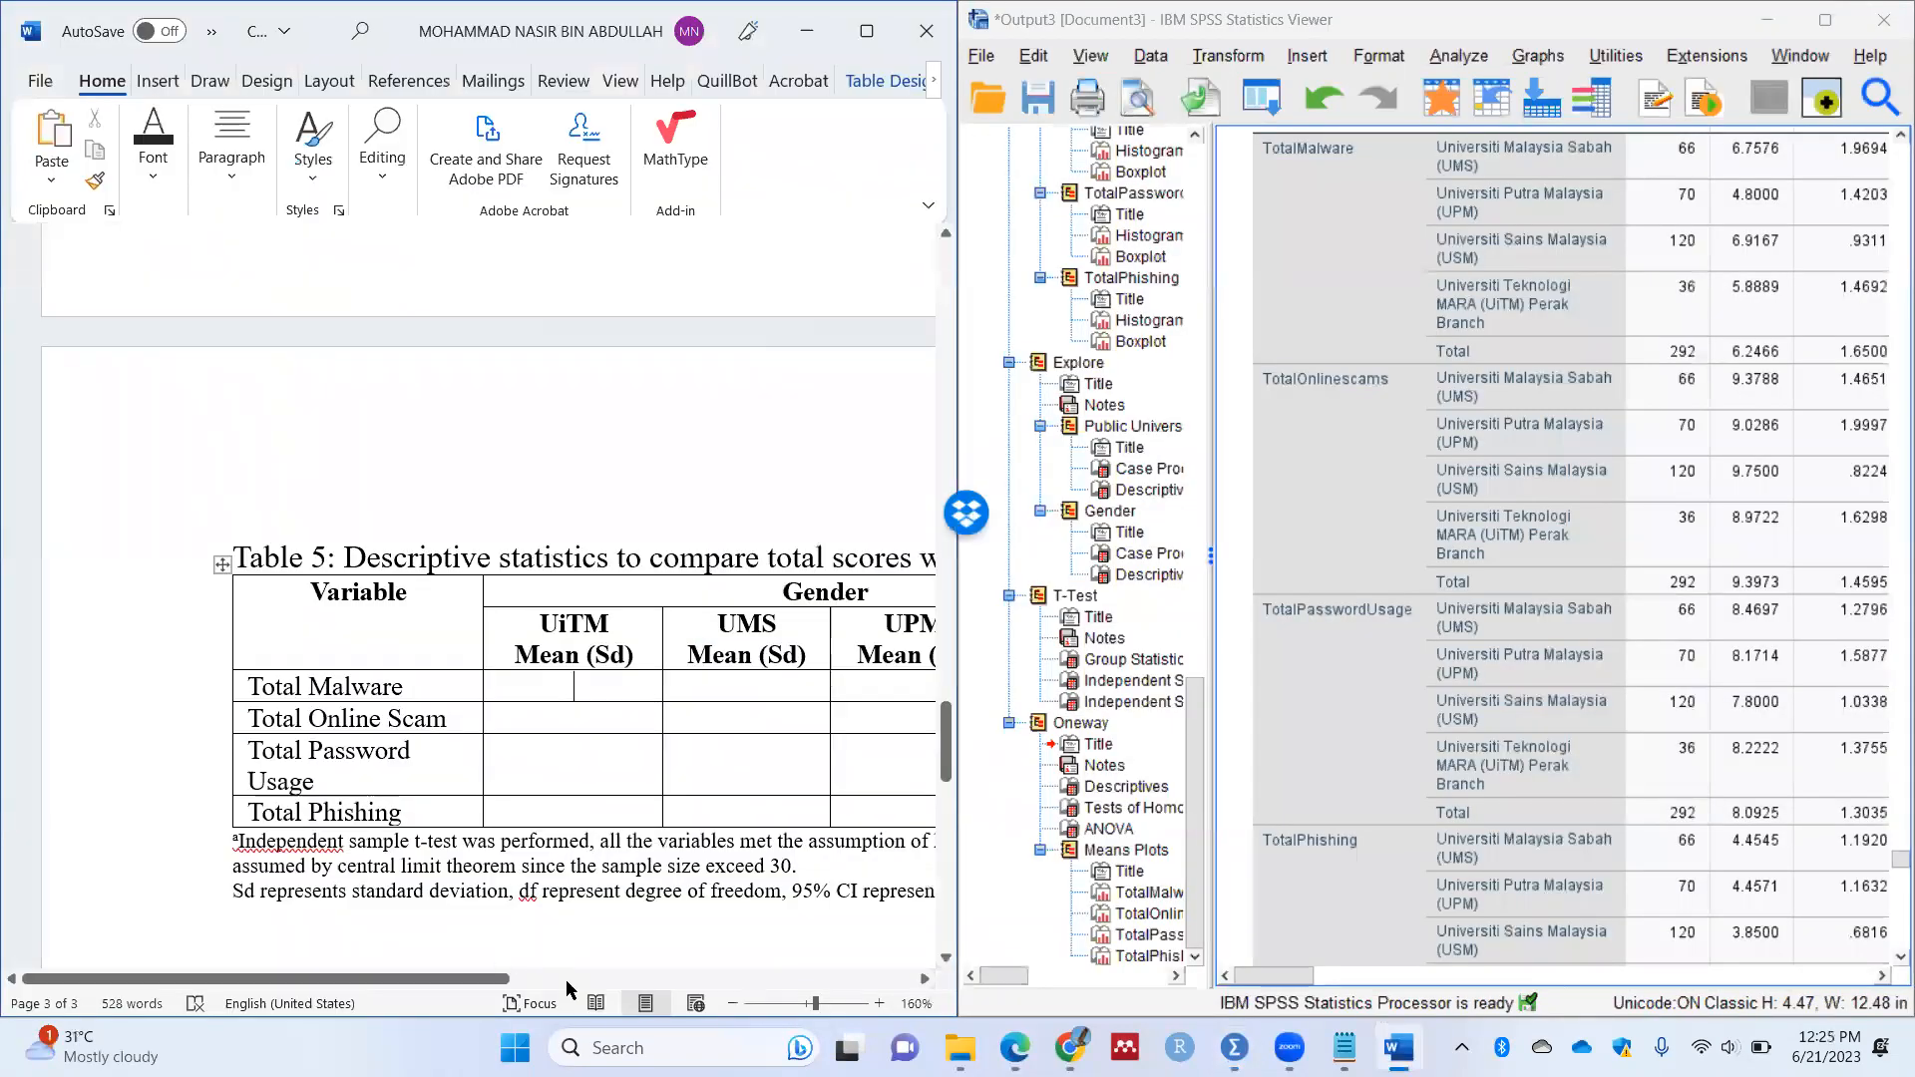
Step: Enter the UMS mean and standard deviation "6.76 (1.97)" in the first university cell of Table 5's Total Malware row
left_click_drag(459, 980, 547, 979)
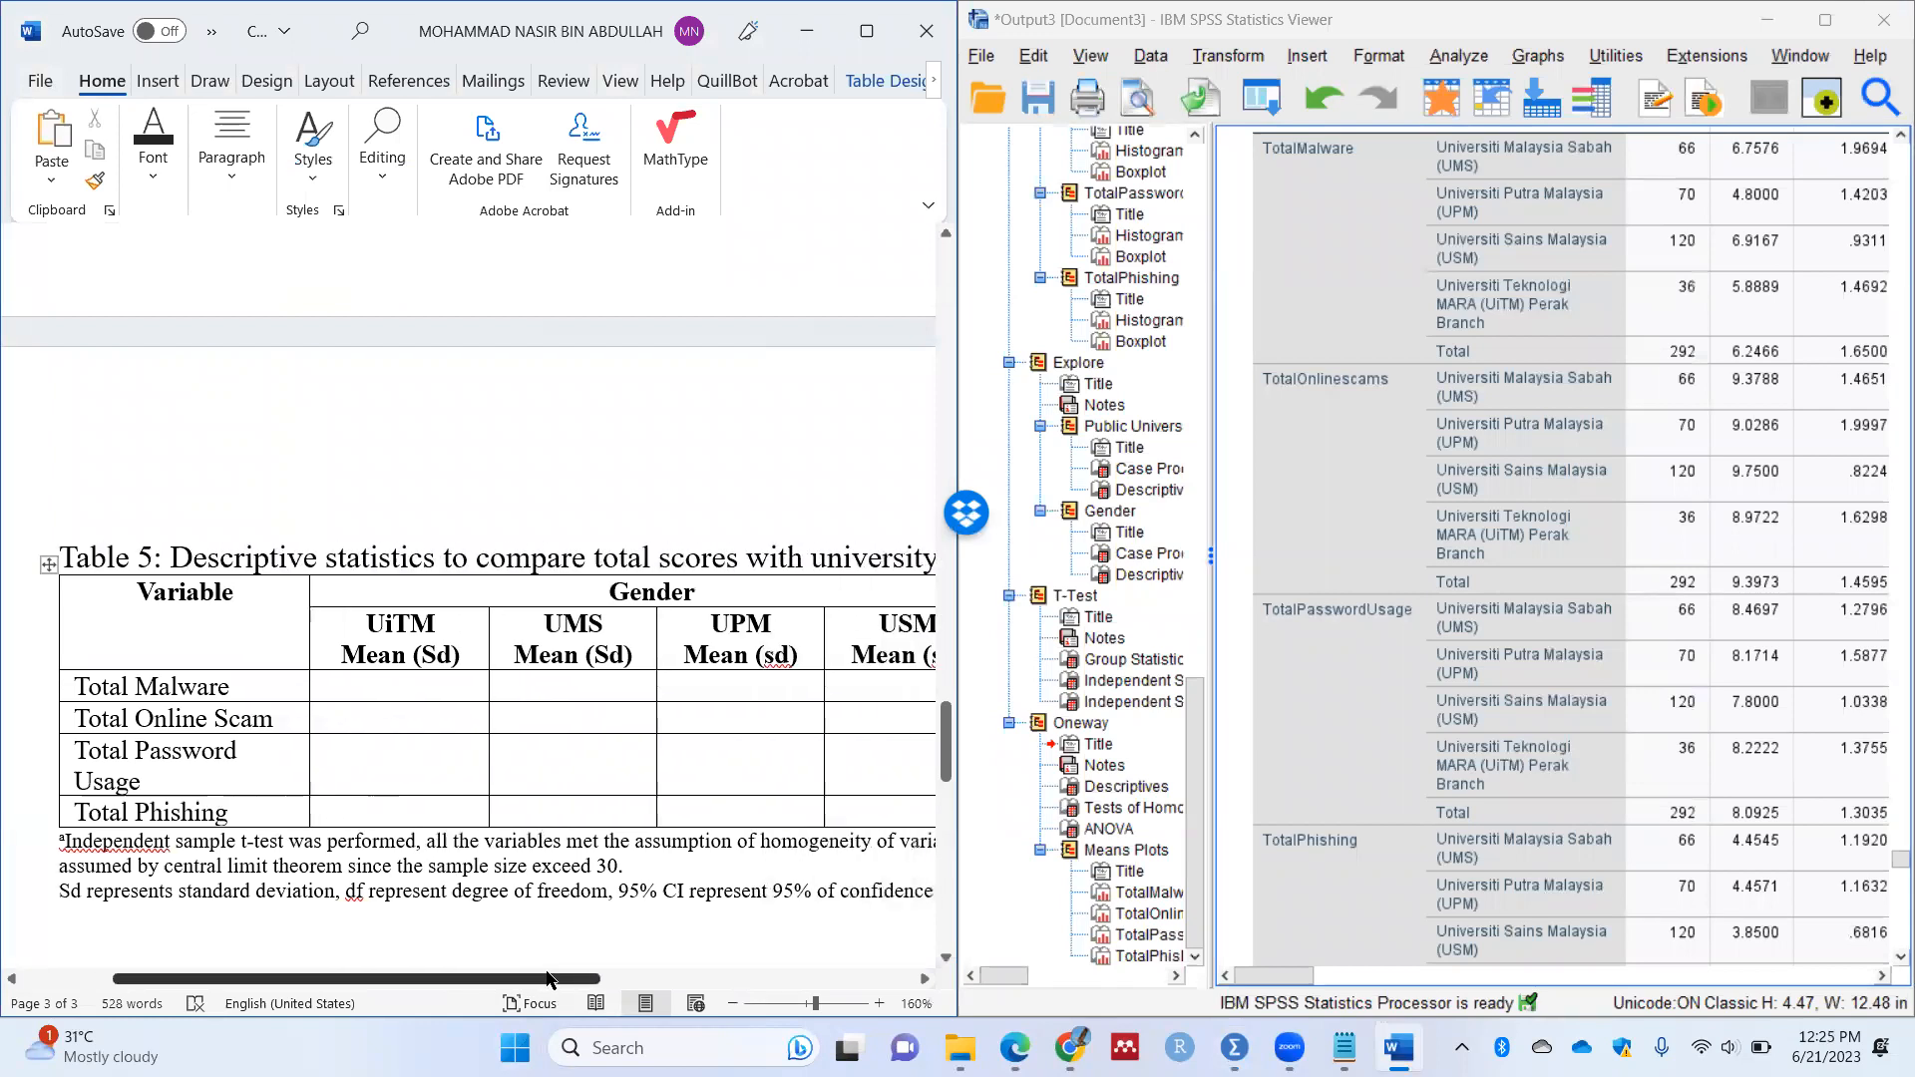
scroll(1587, 476, "up", 3)
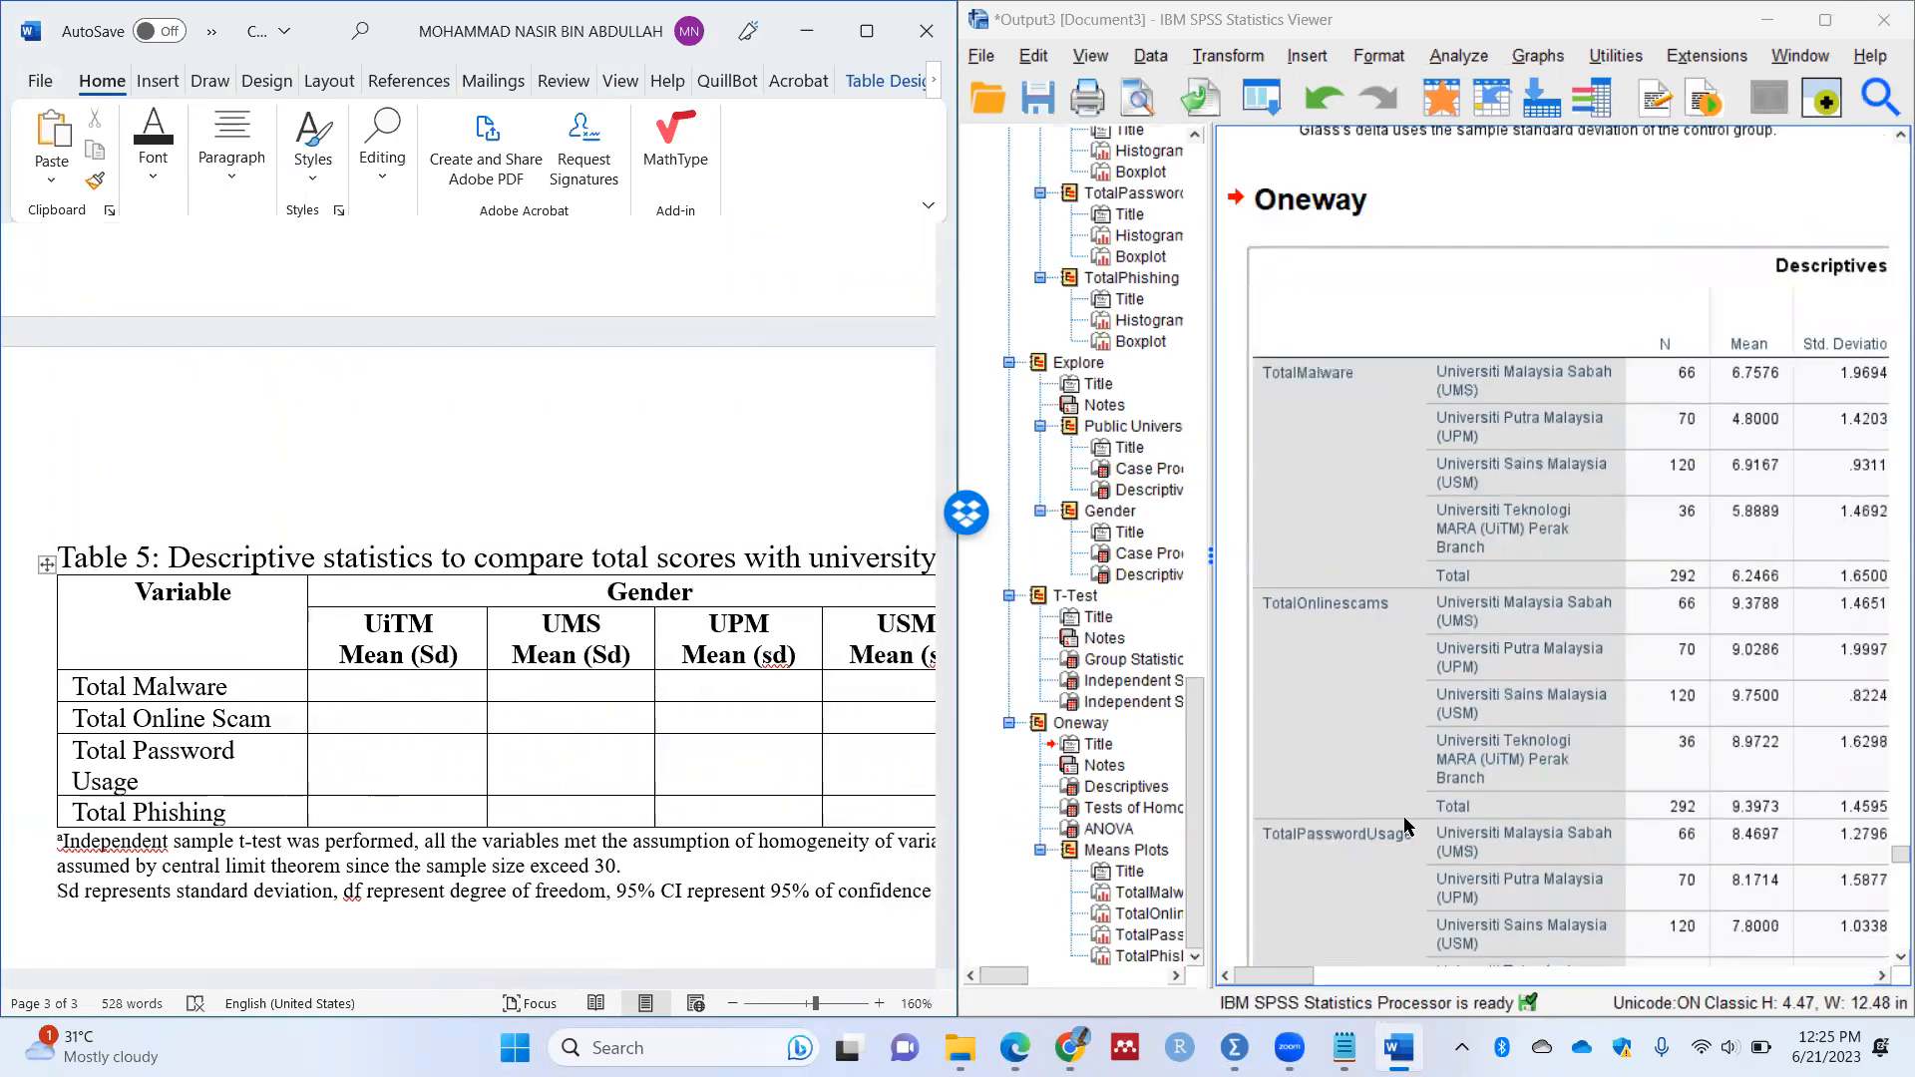
mouse_move(1299, 973)
left_mouse_down()
mouse_move(1356, 974)
mouse_move(1315, 983)
left_mouse_up()
left_click(369, 695)
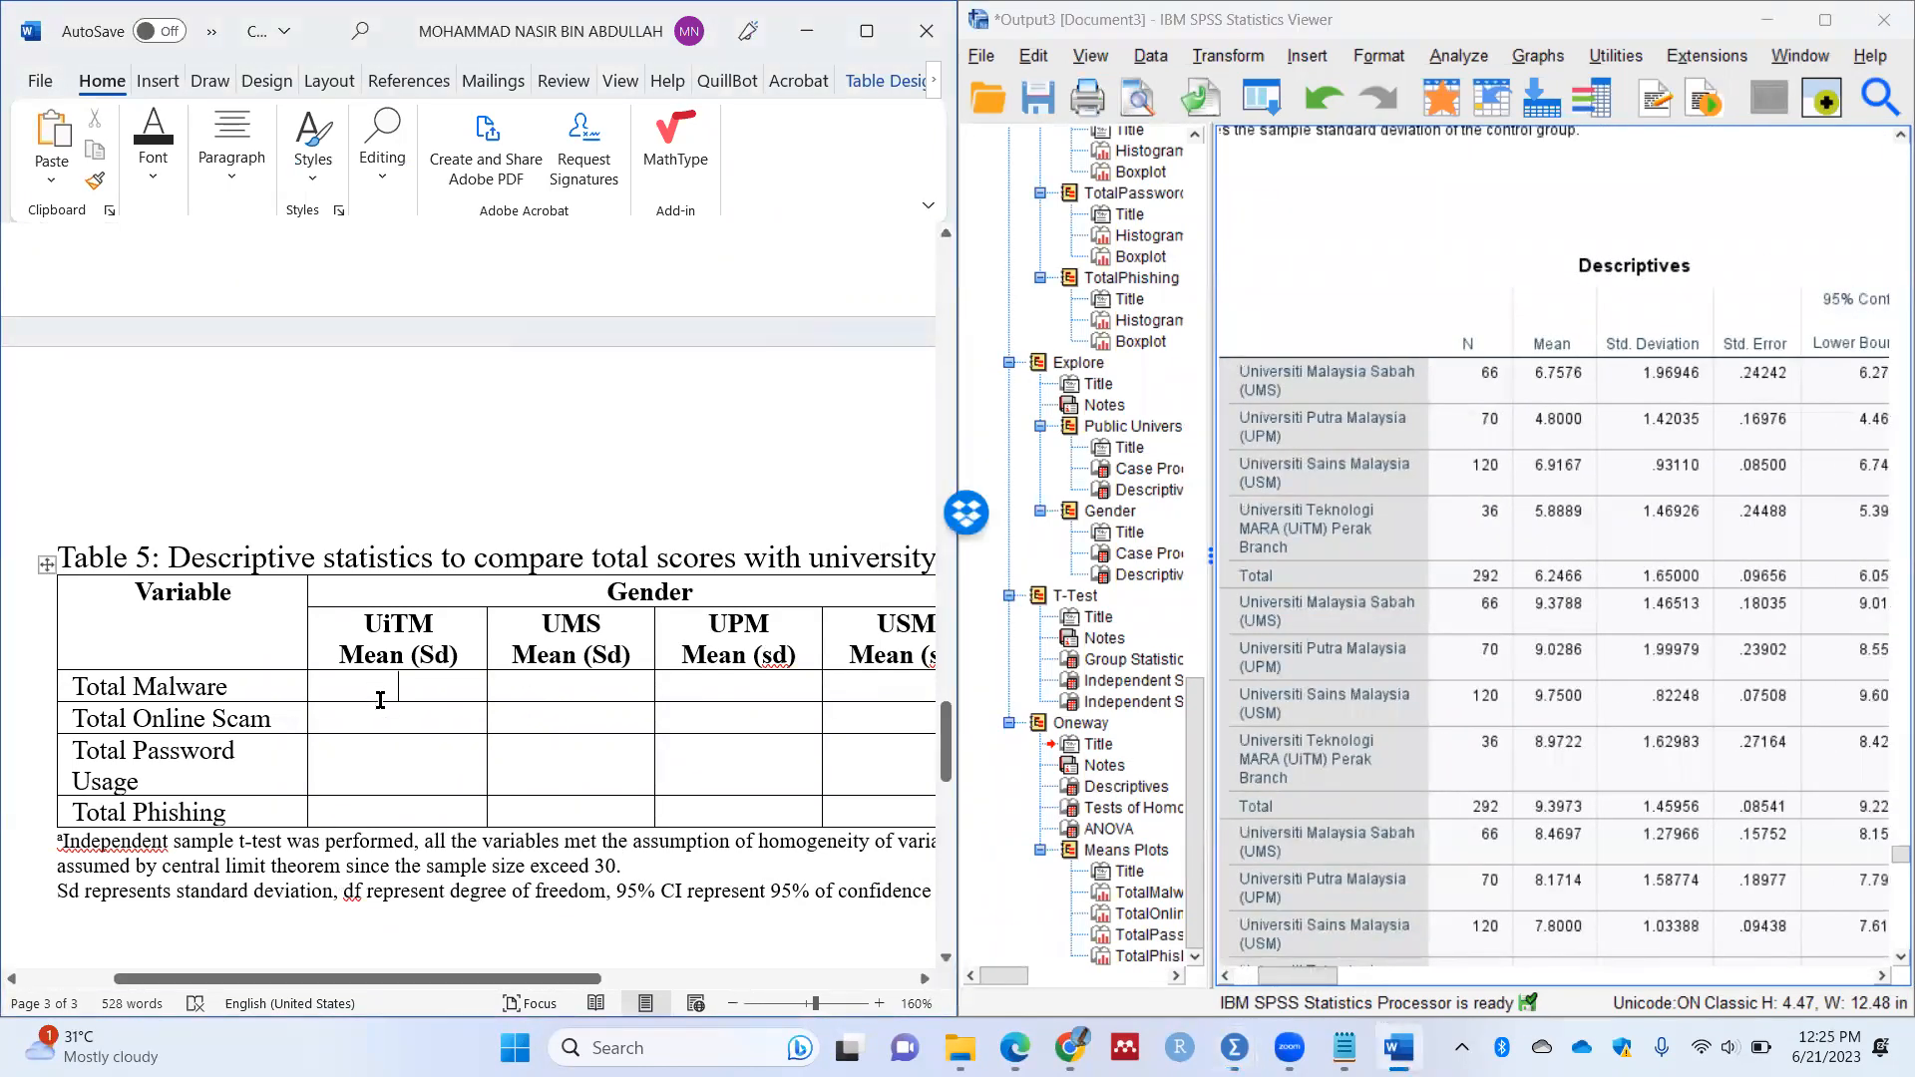
type("6.76 (1.")
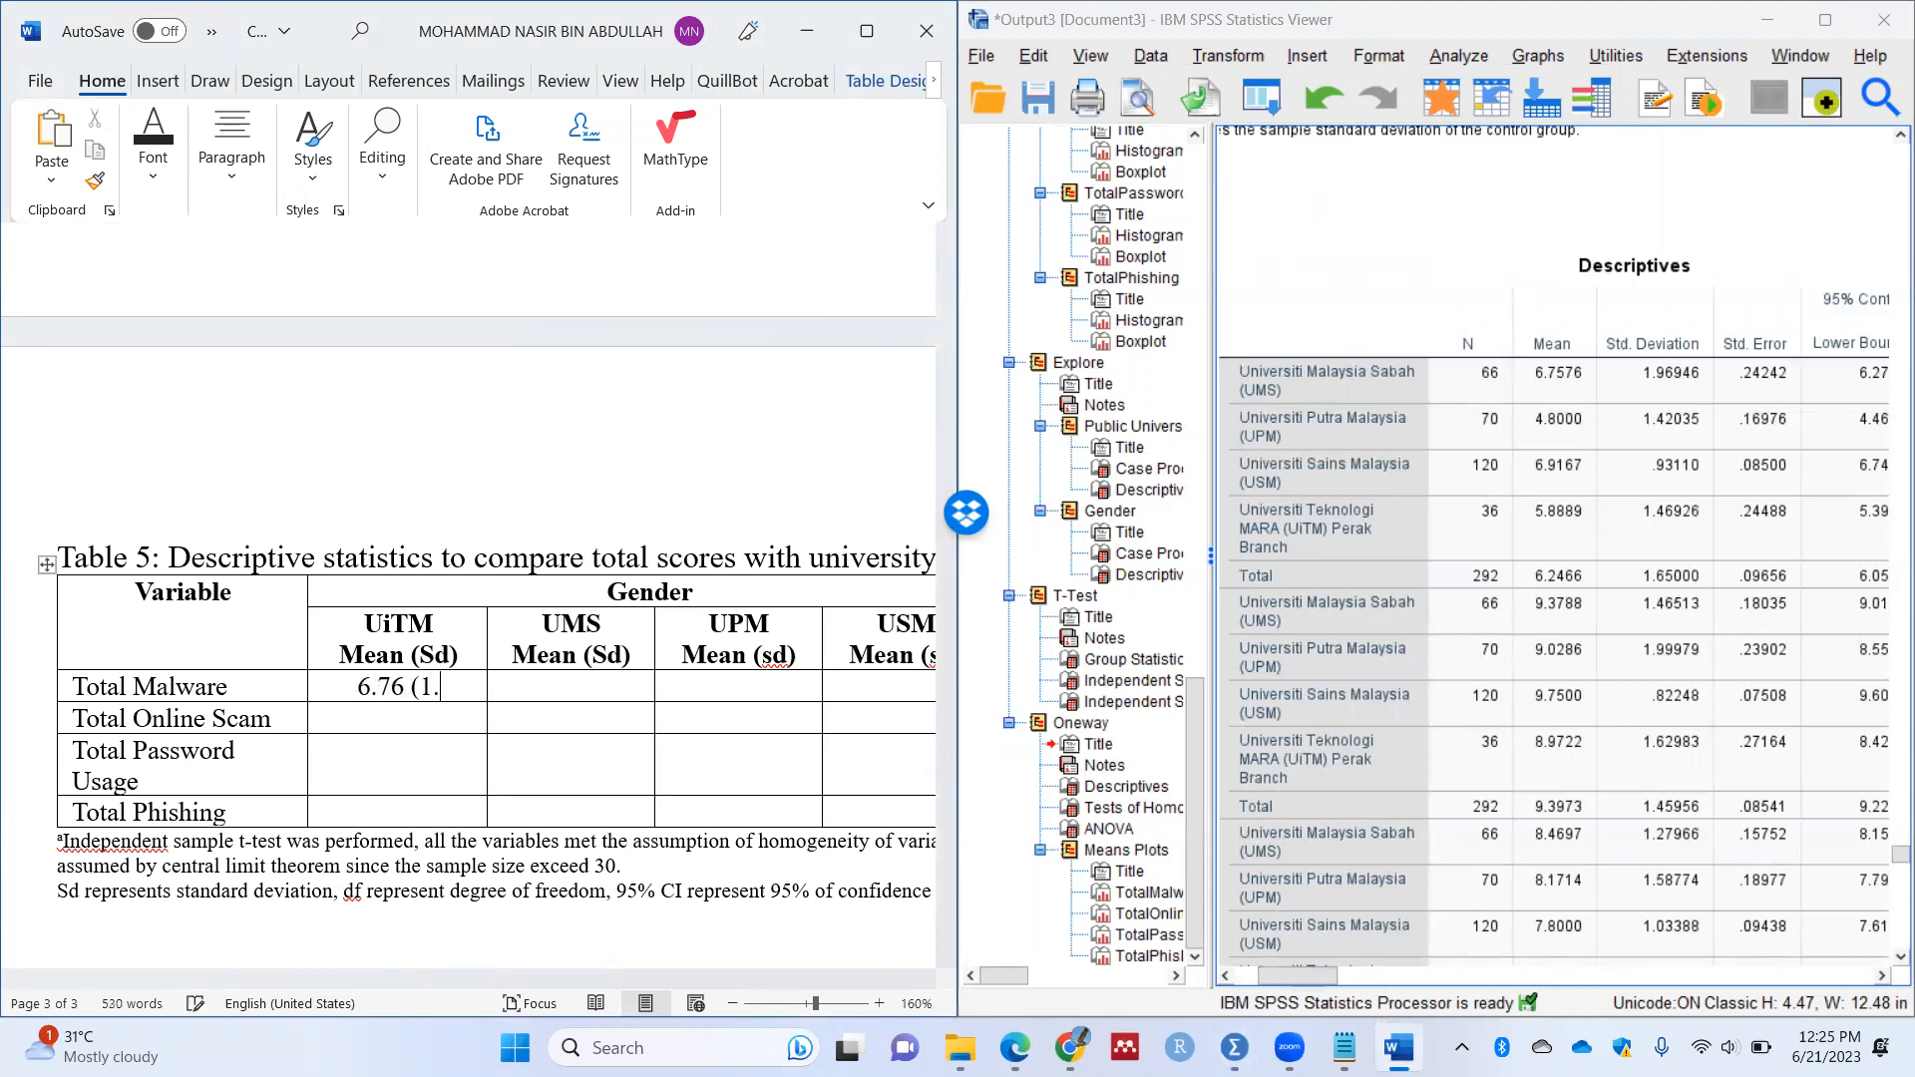
type("97)")
key("Tab")
Step: Relabel the first two university columns of Table 5 as UMS and UPM to follow the SPSS output's order
left_click_drag(456, 686, 344, 679)
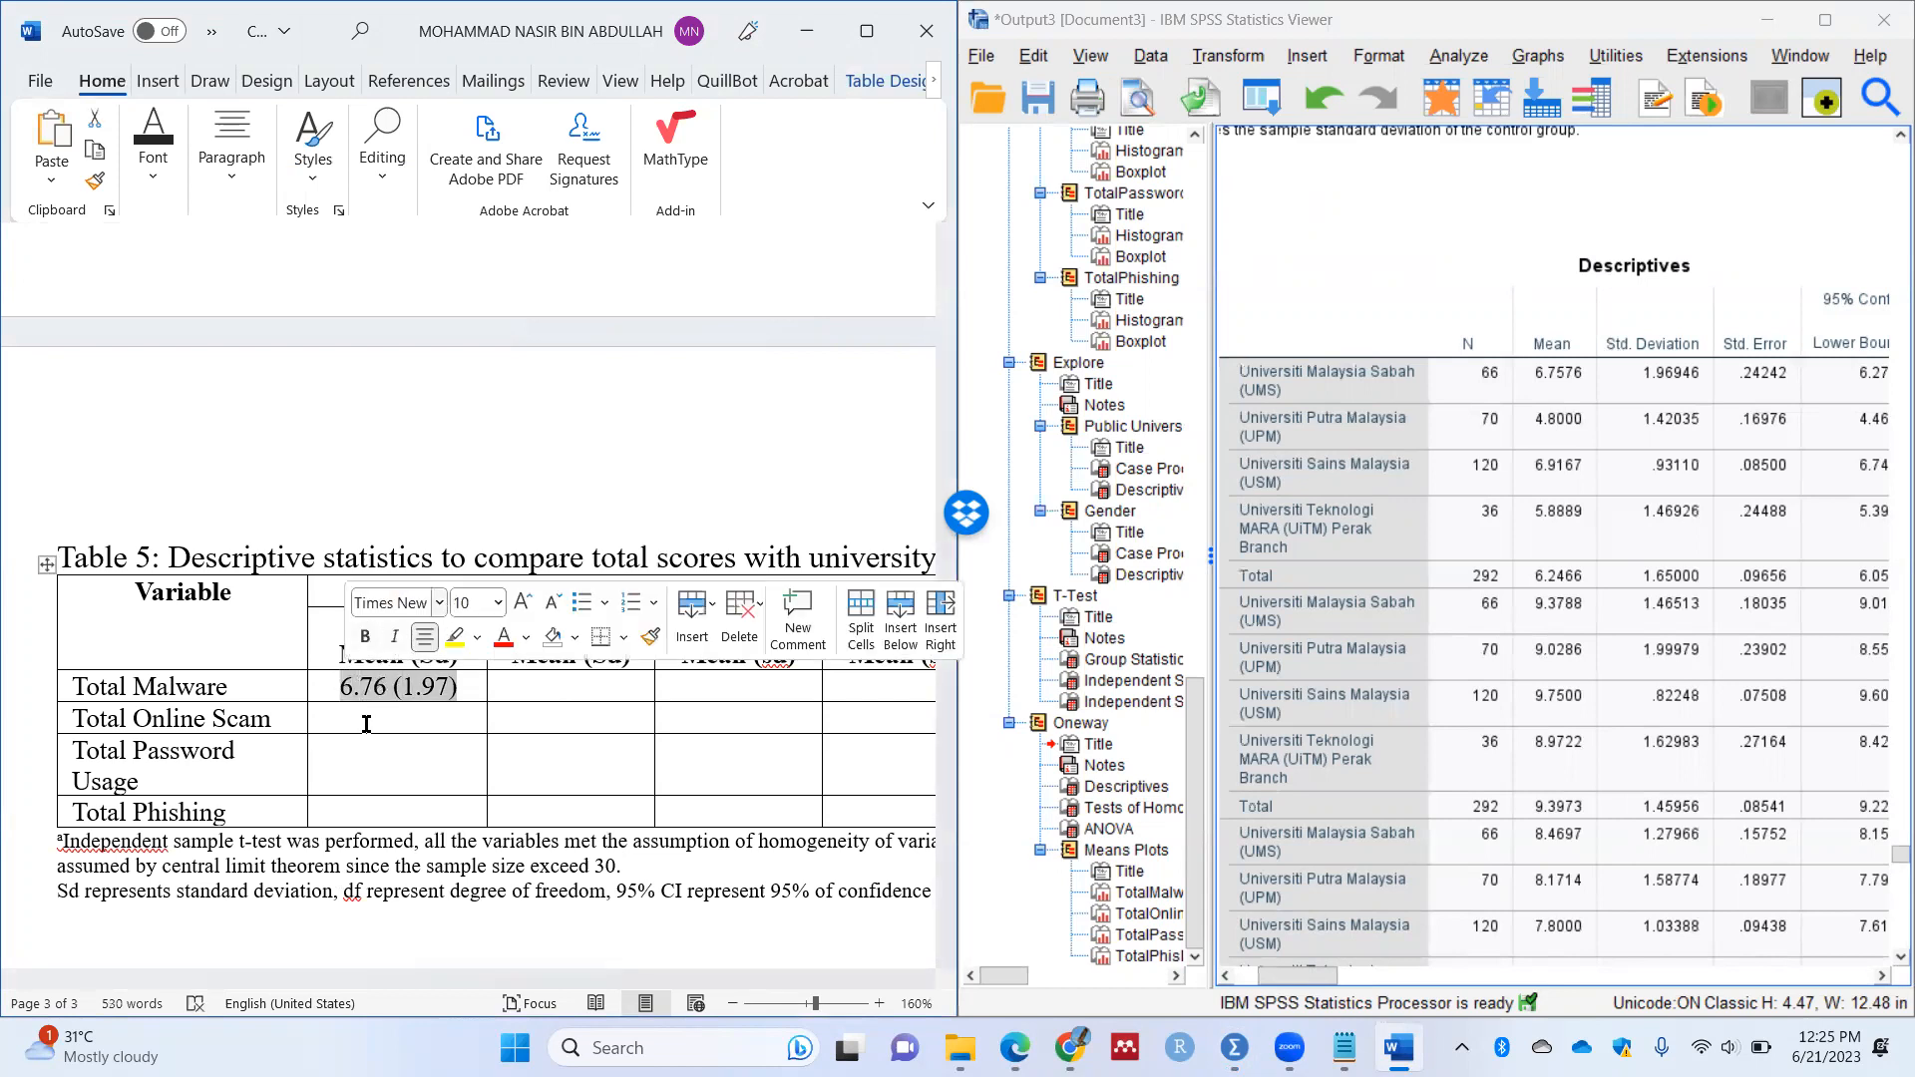
left_click(364, 723)
left_click_drag(448, 630, 365, 623)
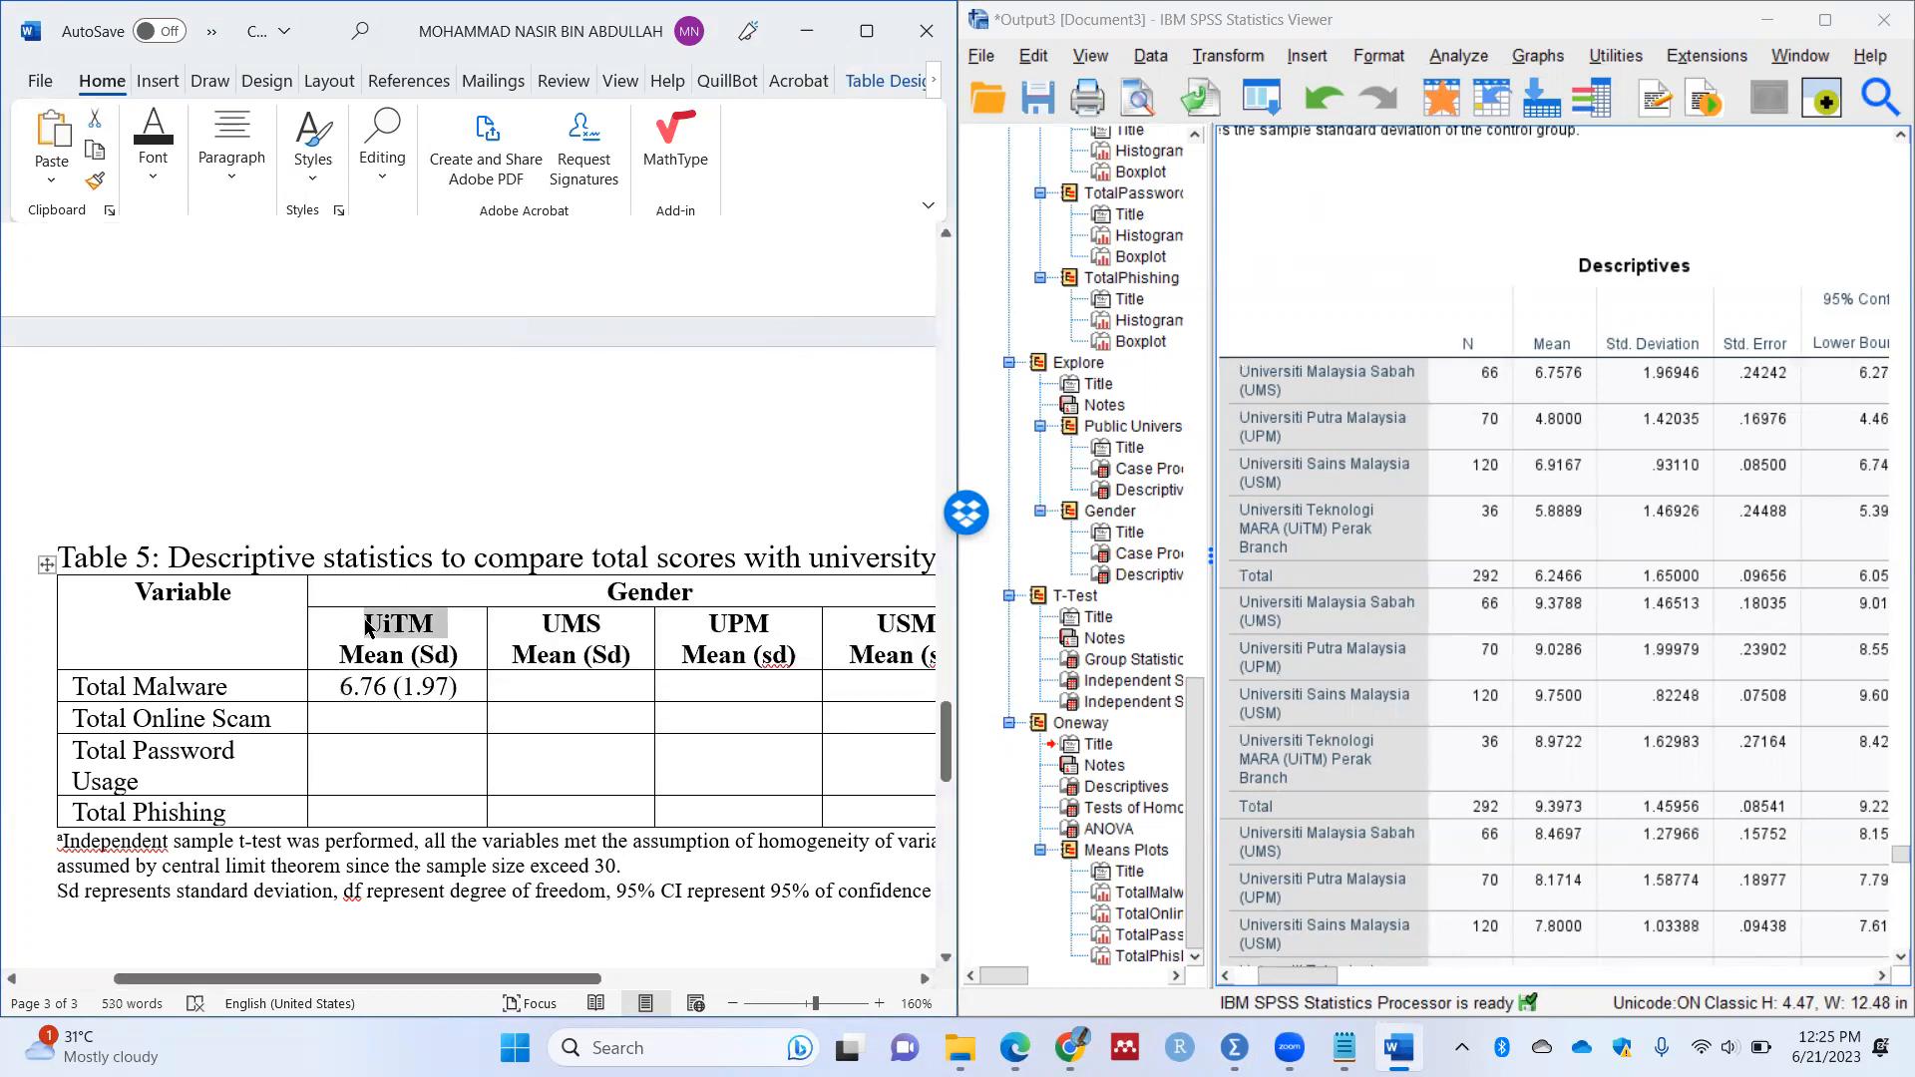
type("UMS")
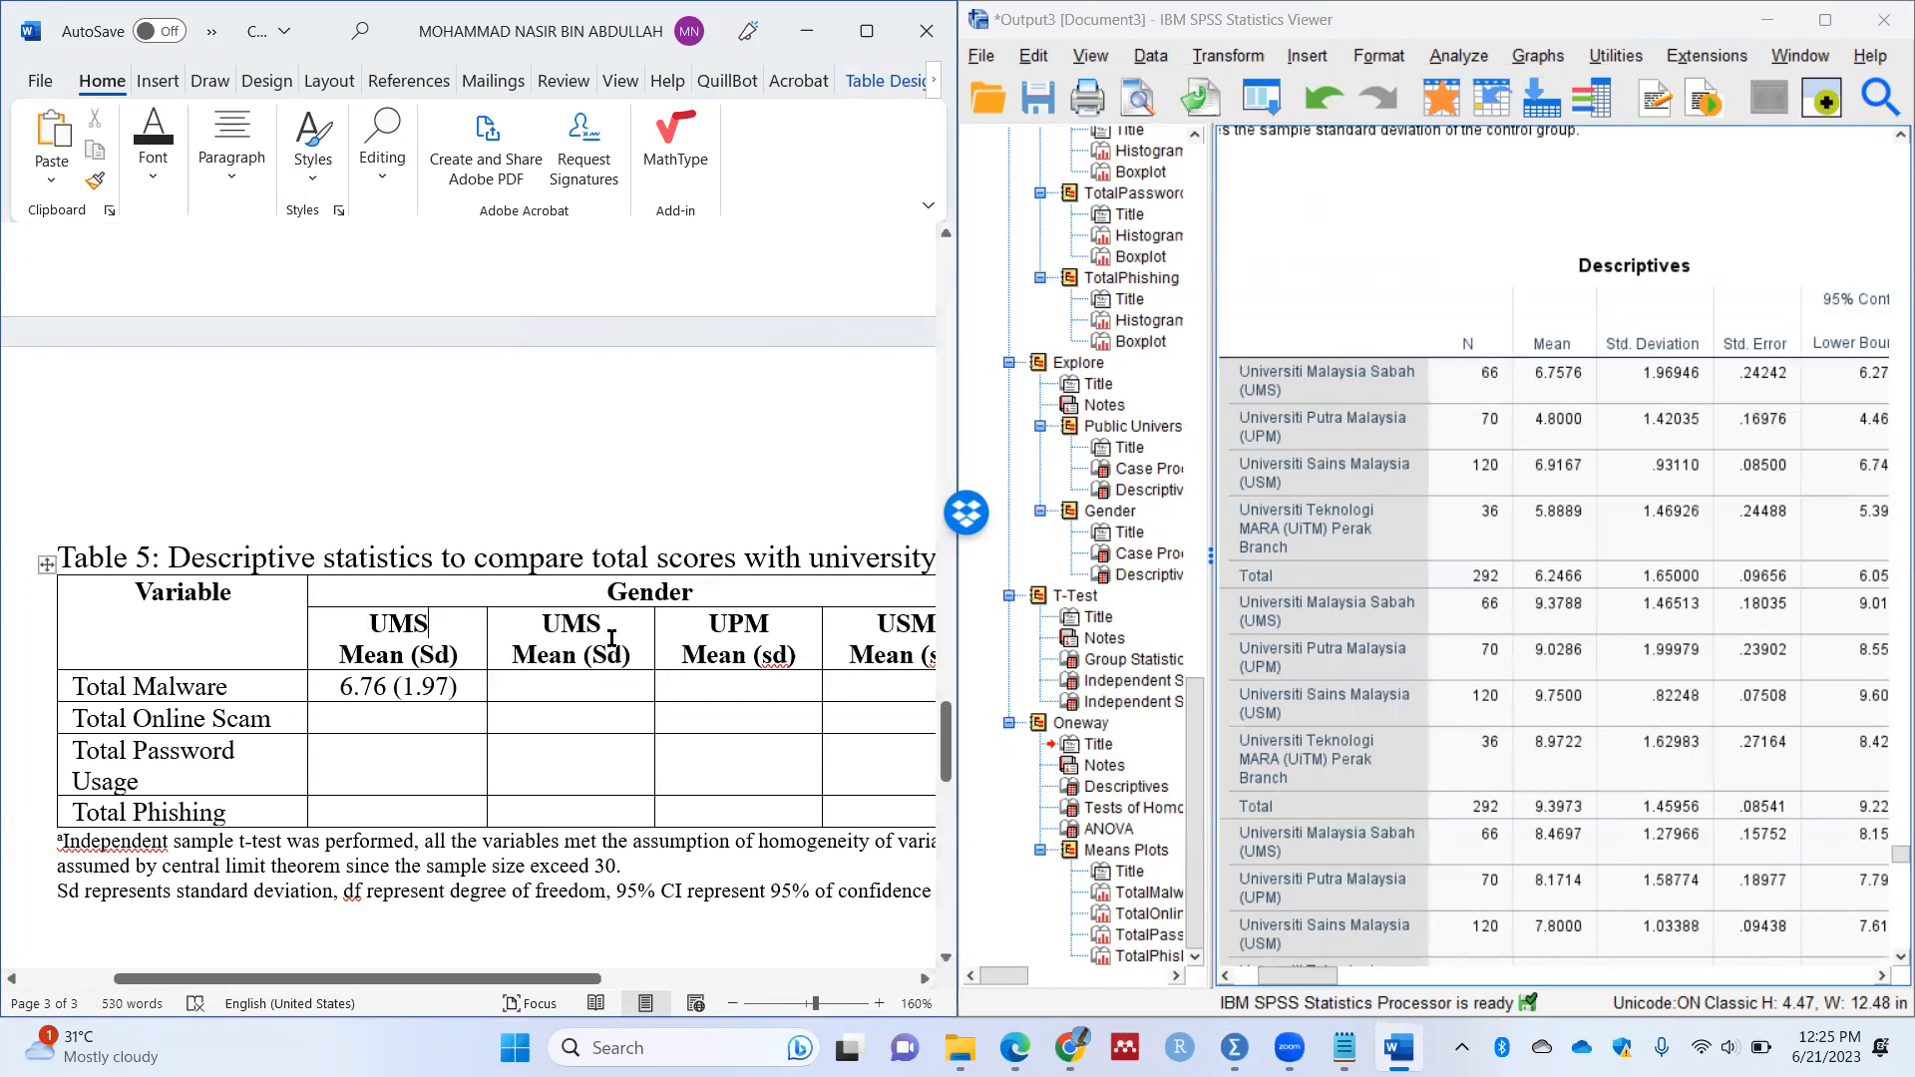
left_click_drag(611, 626, 550, 630)
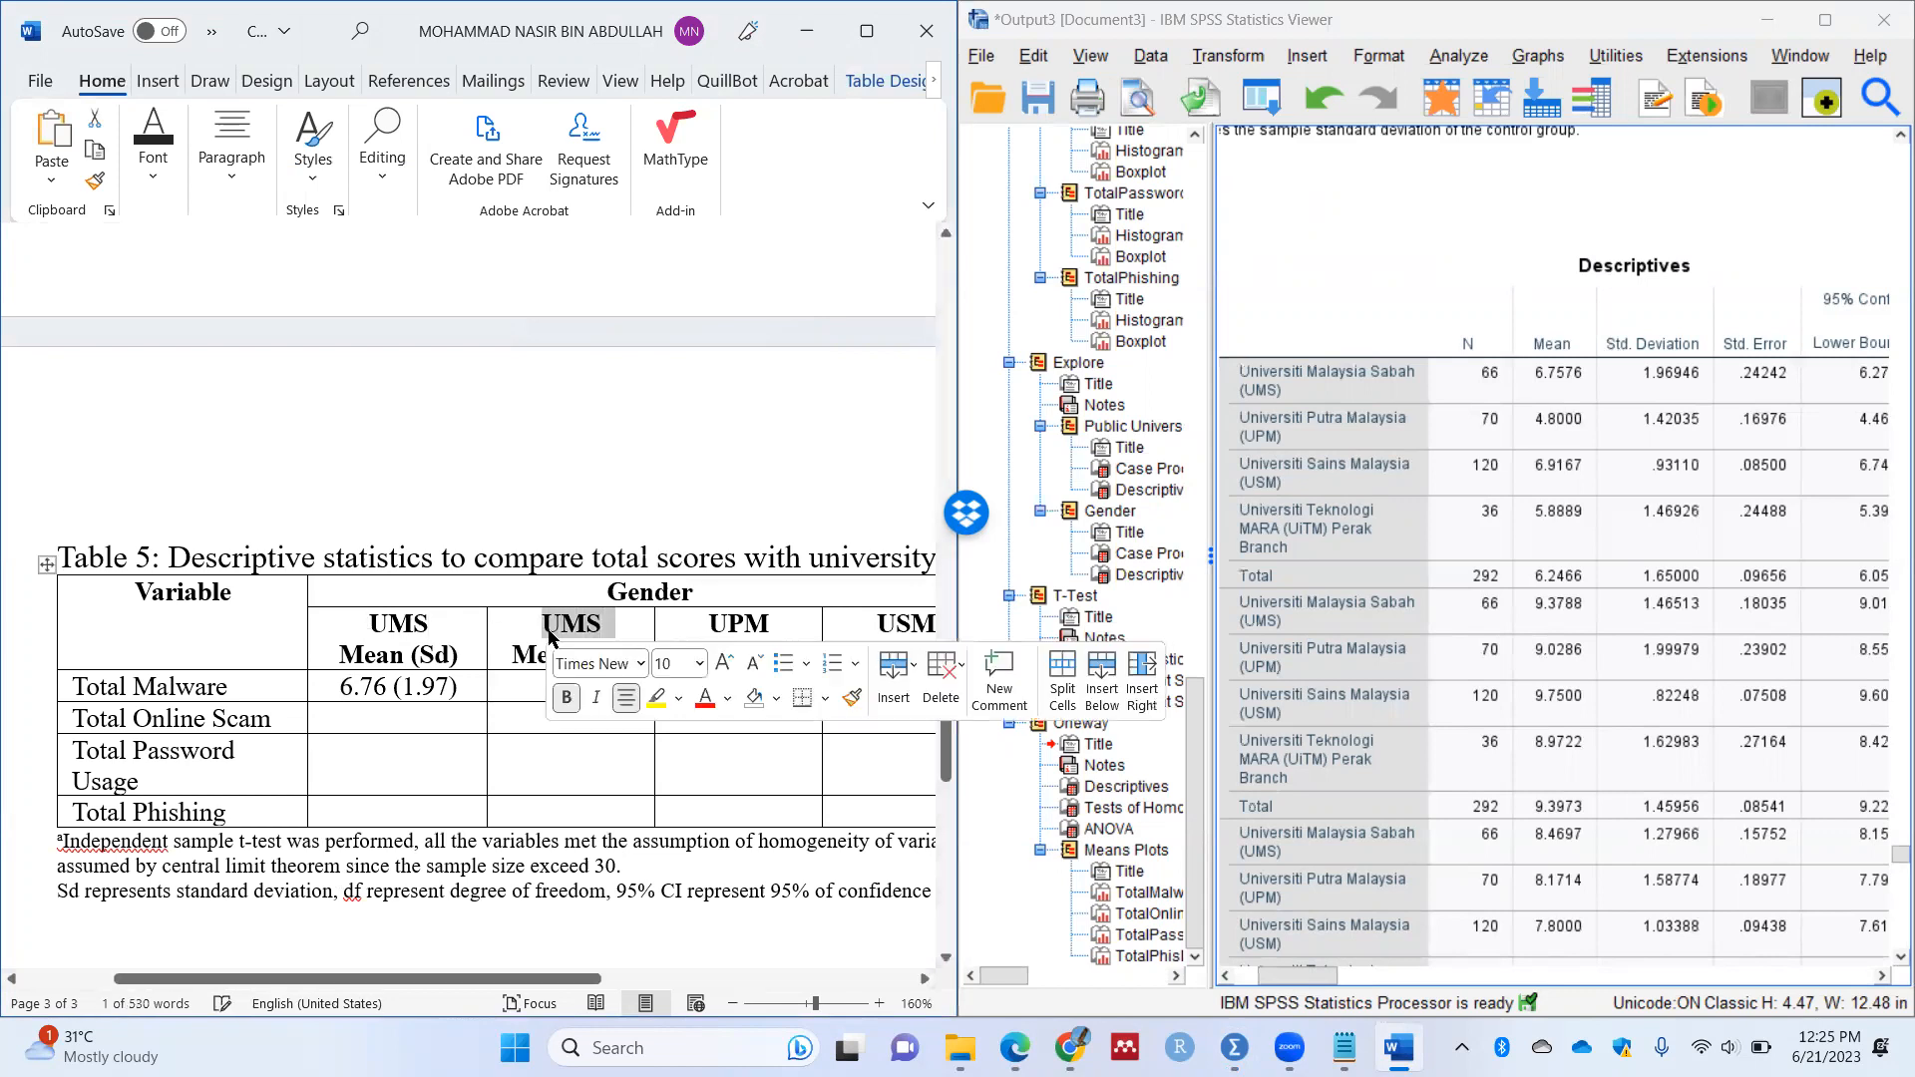
type("UPM")
key("Tab")
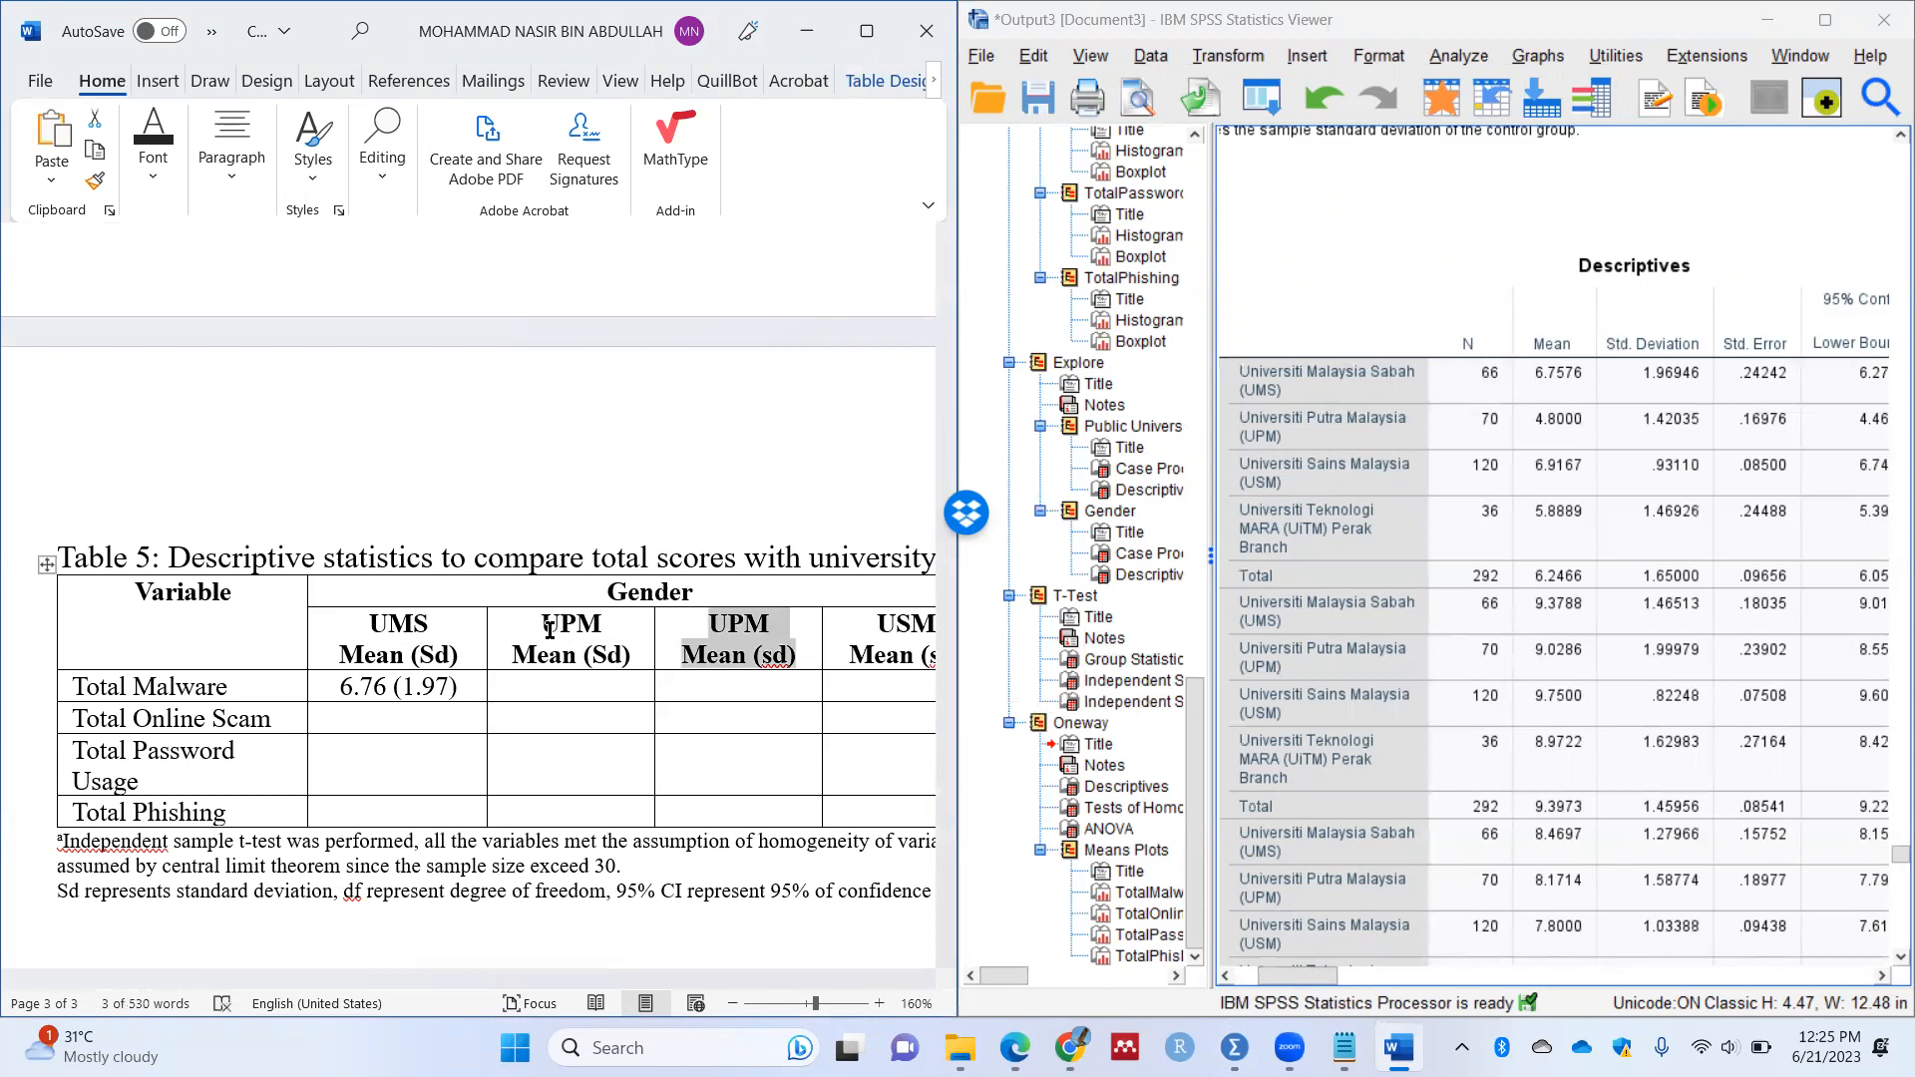
Step: Relabel the third and fourth university columns of Table 5 as USM and UiTM
key("Left")
key("Delete")
key("Delete")
key("Delete")
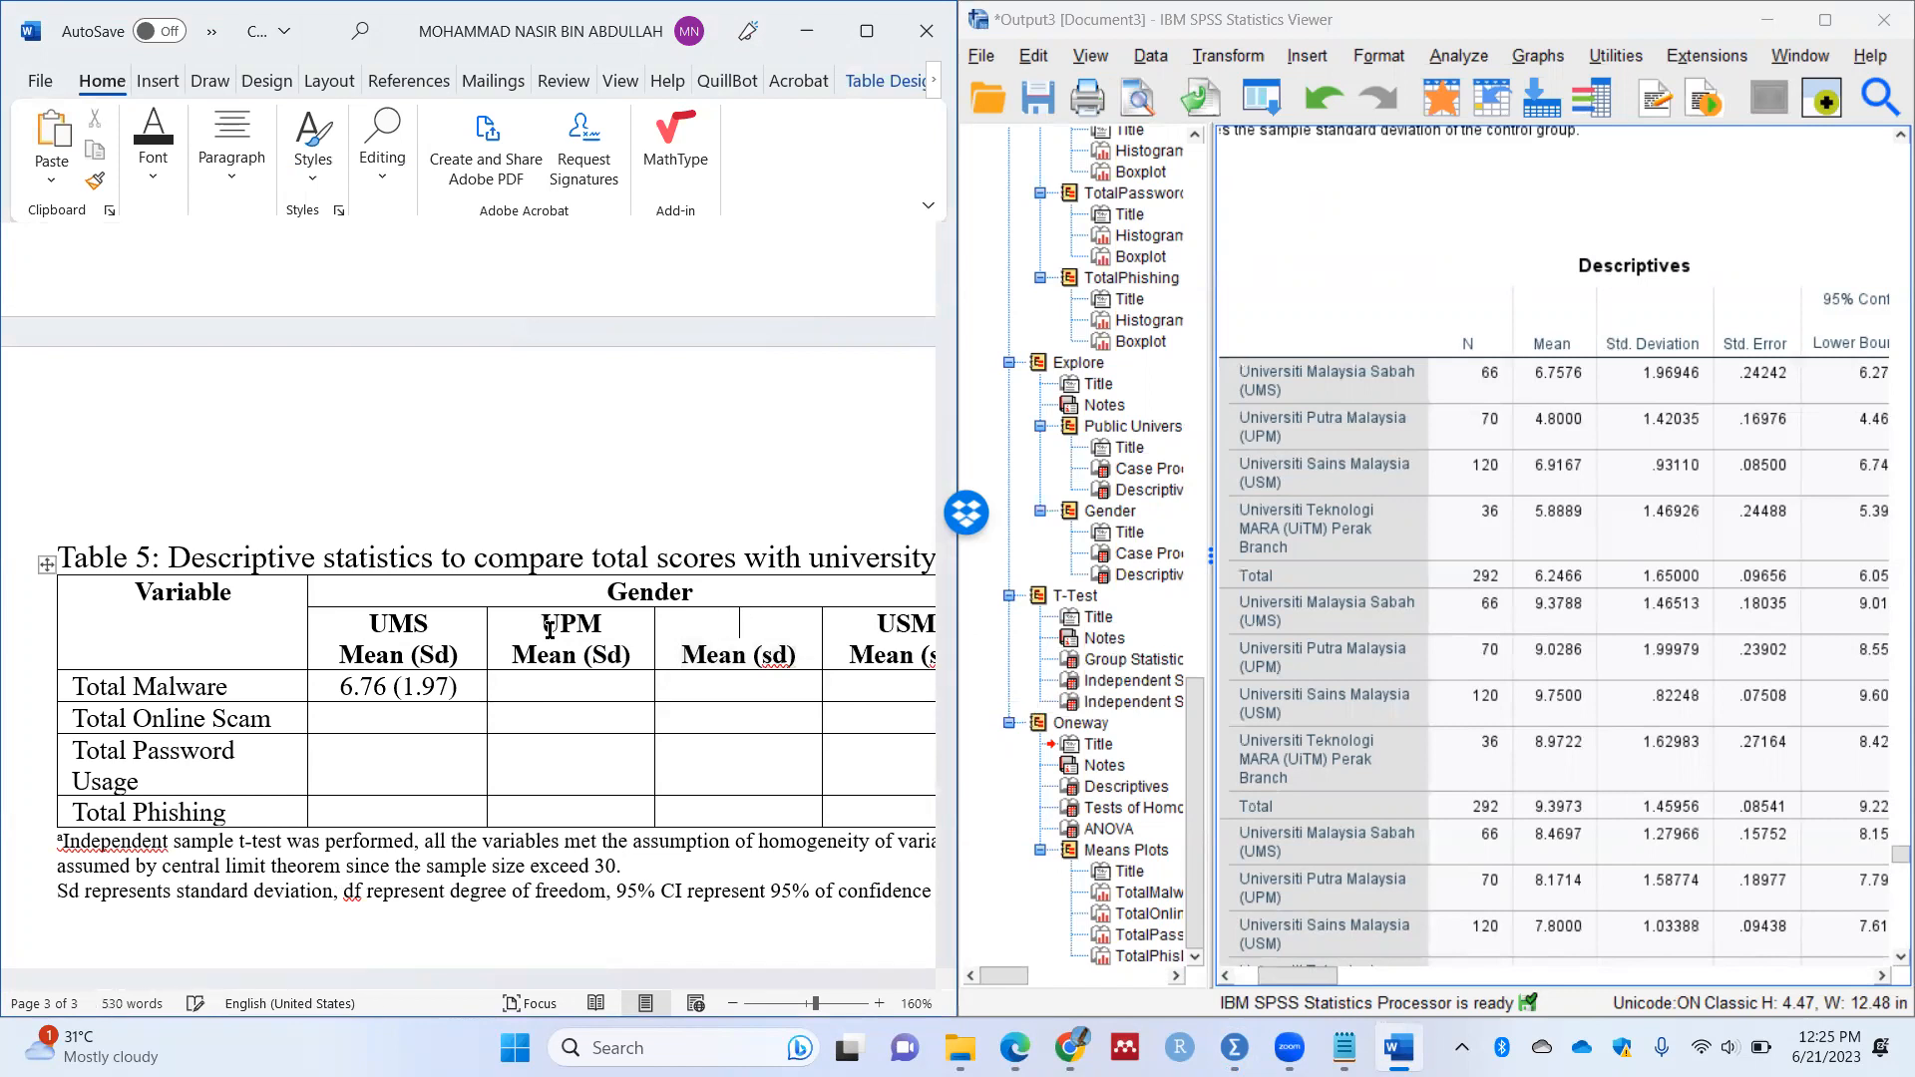
type("USM")
key("Tab")
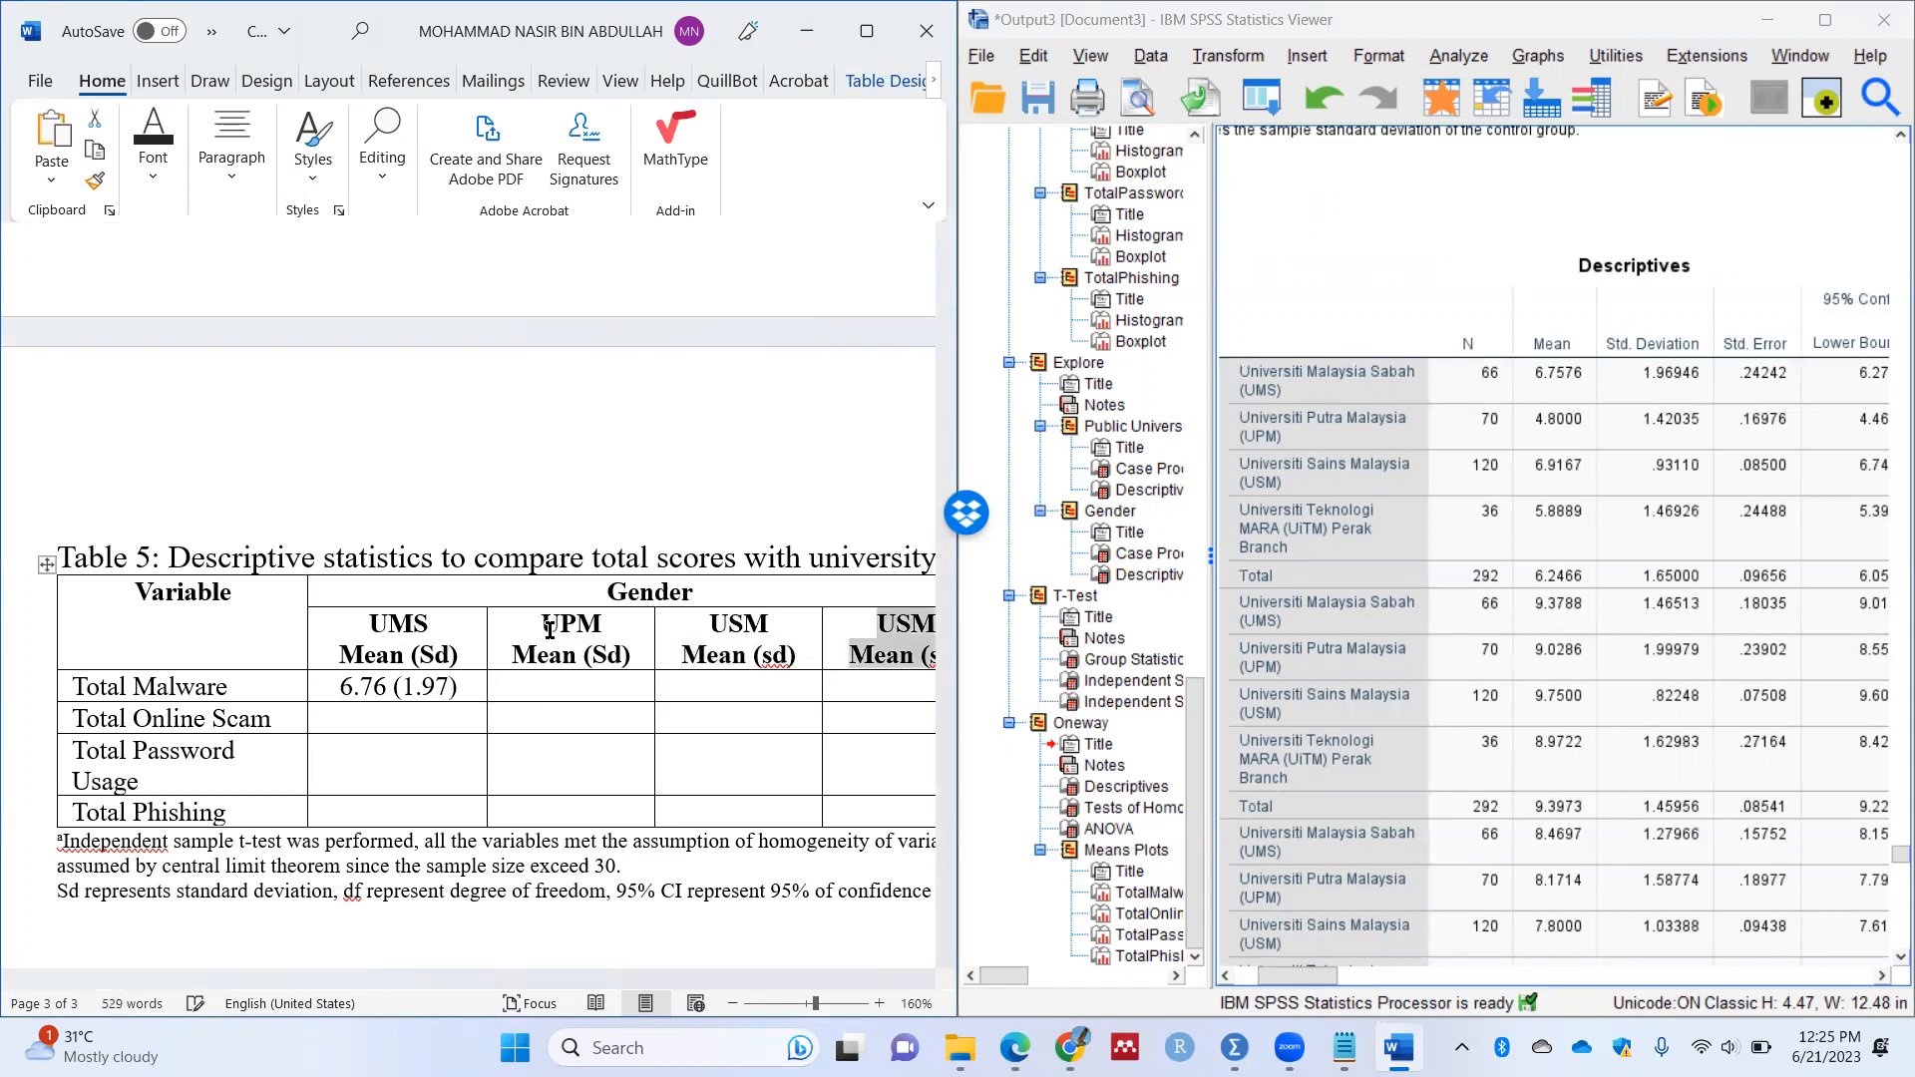
key("Right")
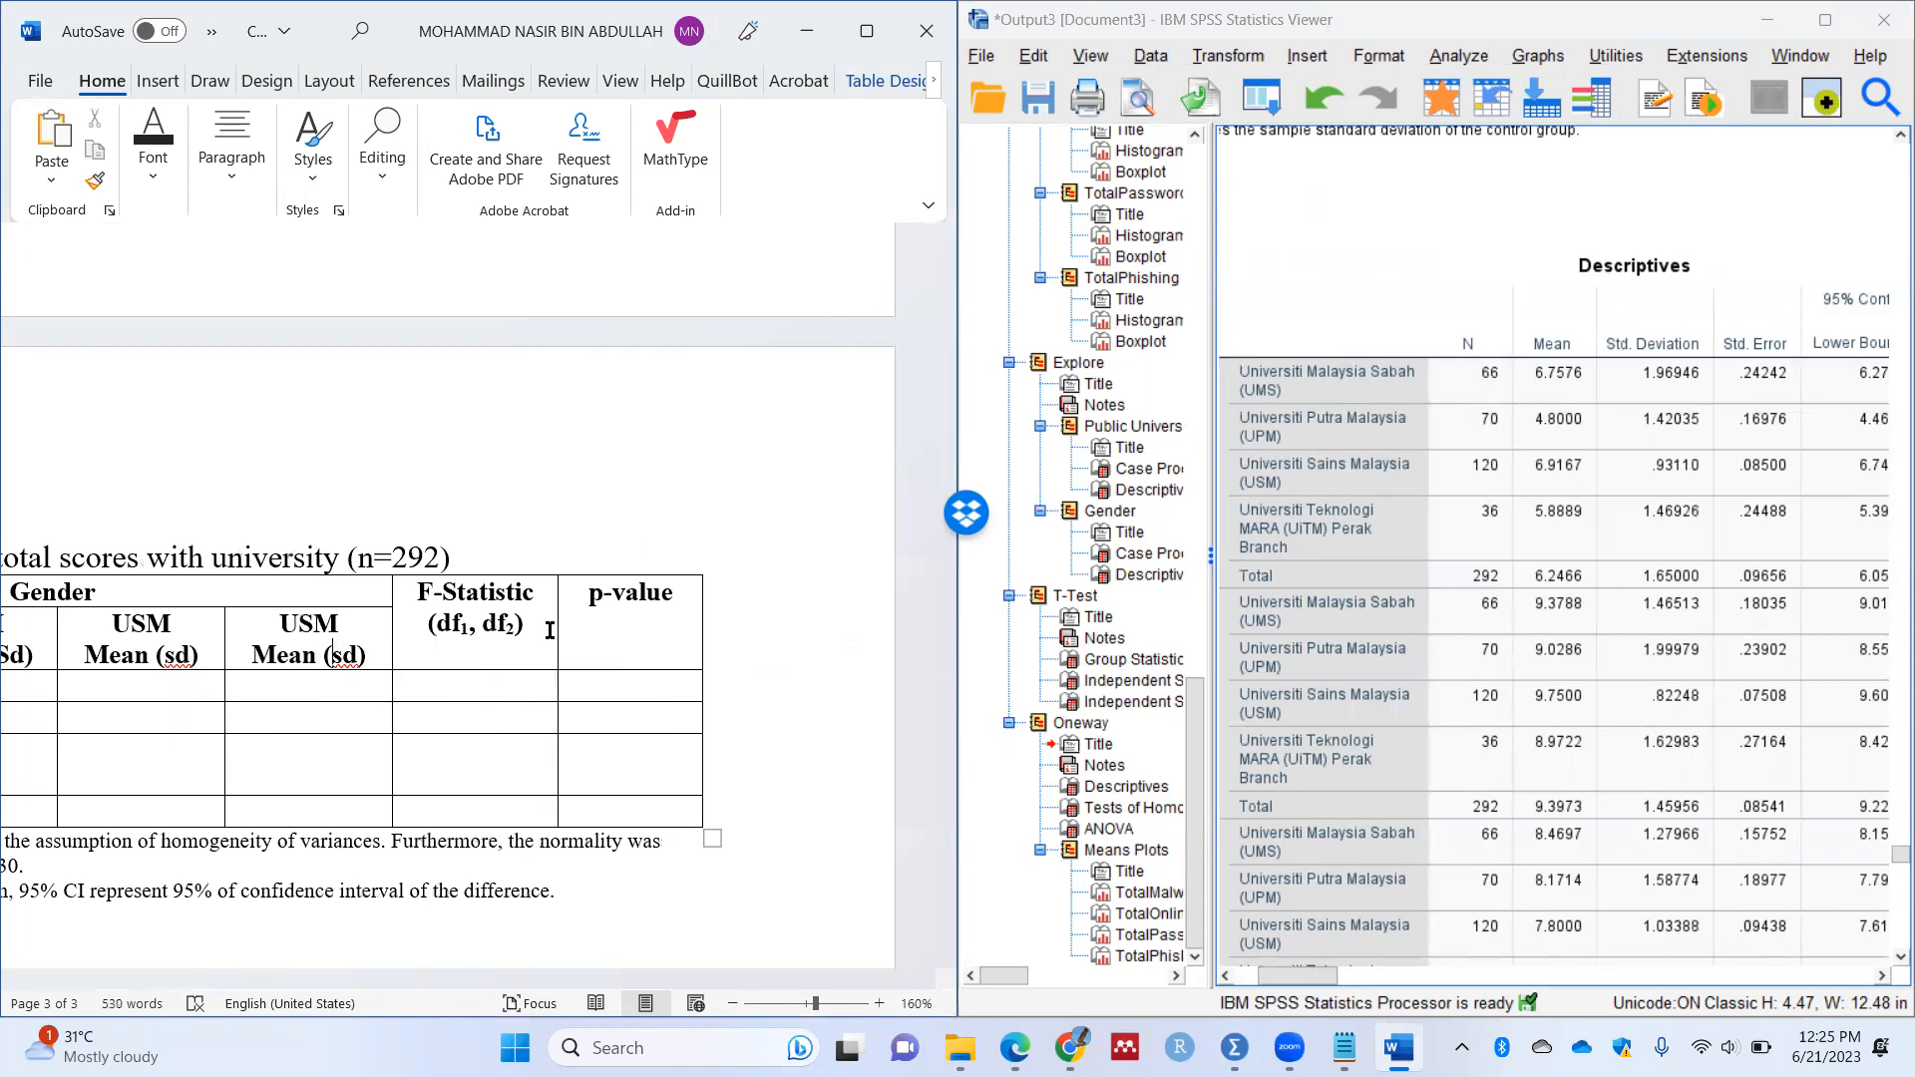
key("BackSpace")
key("BackSpace")
type("iTM")
Step: Fill in the Total Malware row with 4.80 (1.42) for UPM, 6.92 (0.93) for USM and 5.89 (1.47) for UiTM
left_click_drag(542, 987, 325, 987)
left_click(411, 697)
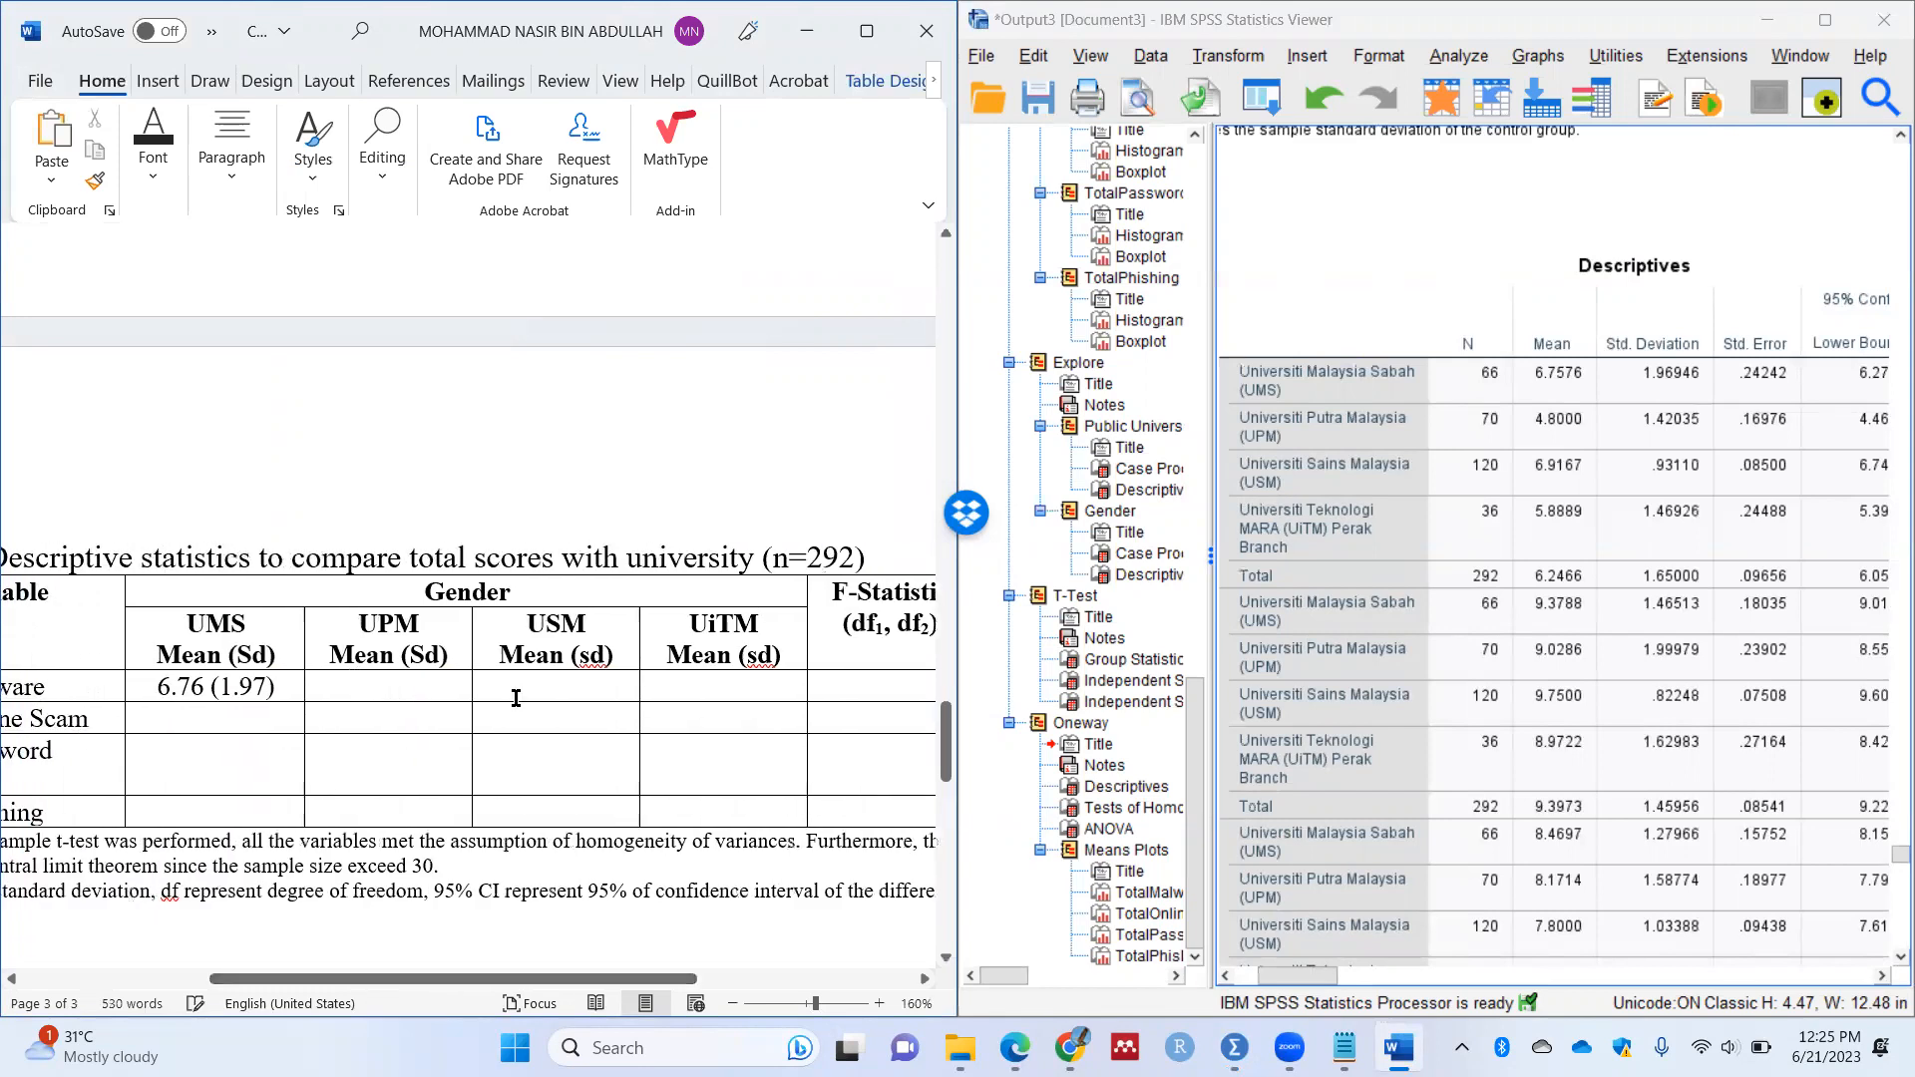
type("4.8")
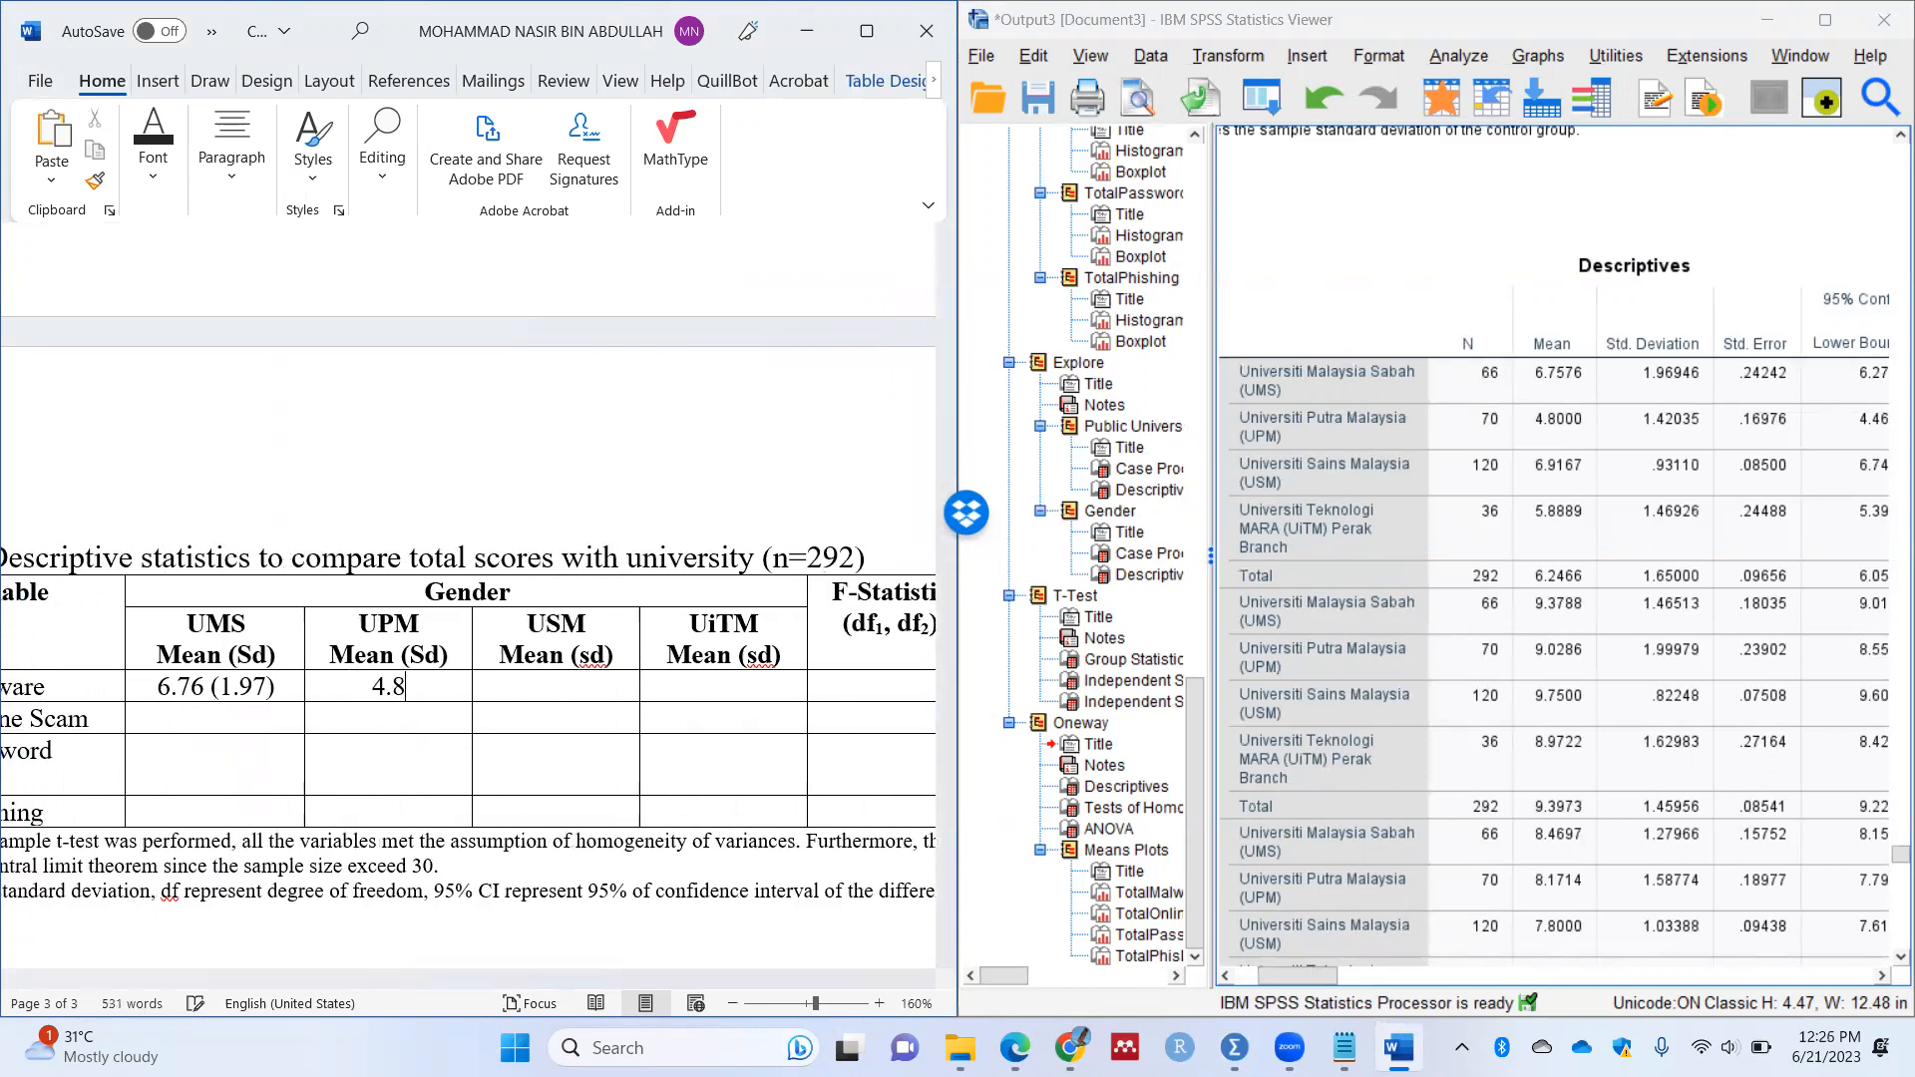
type("0 (1.42)")
left_click(516, 698)
type("6.")
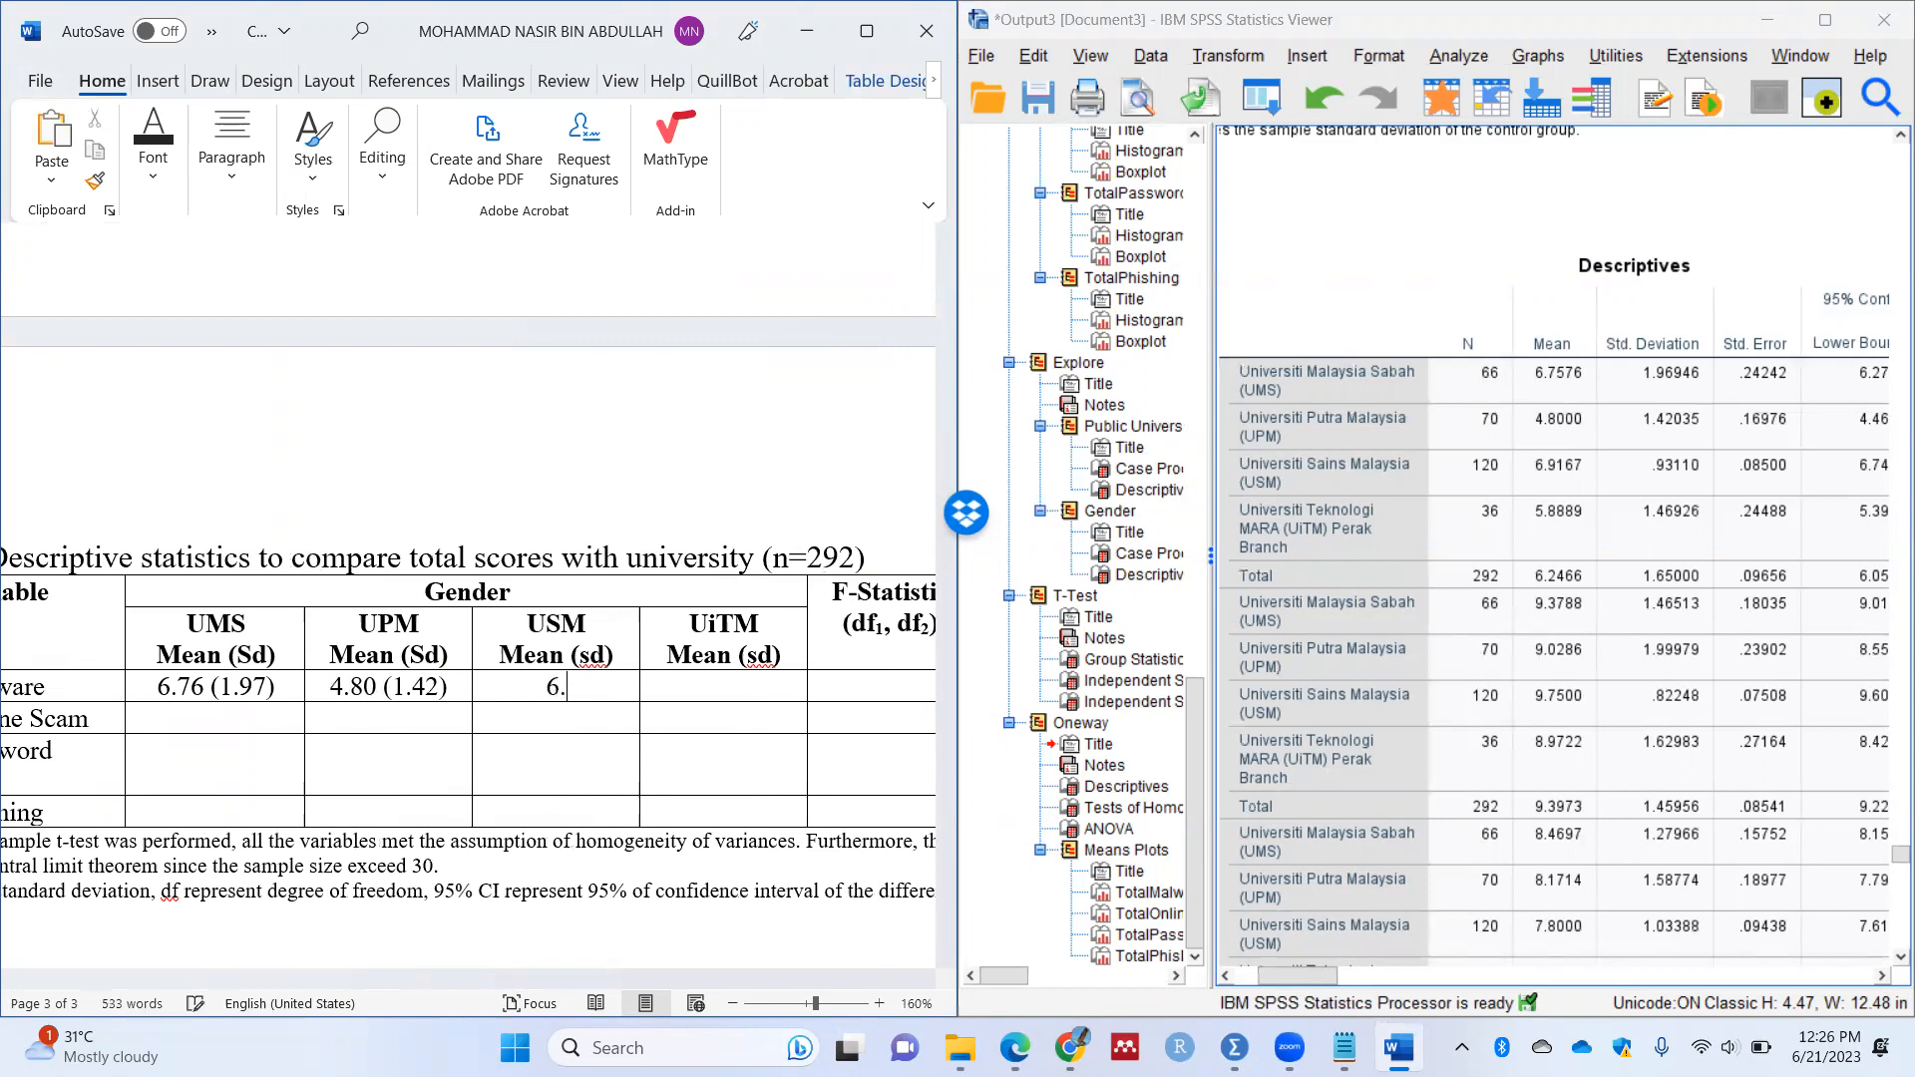
type("92 (0.93)")
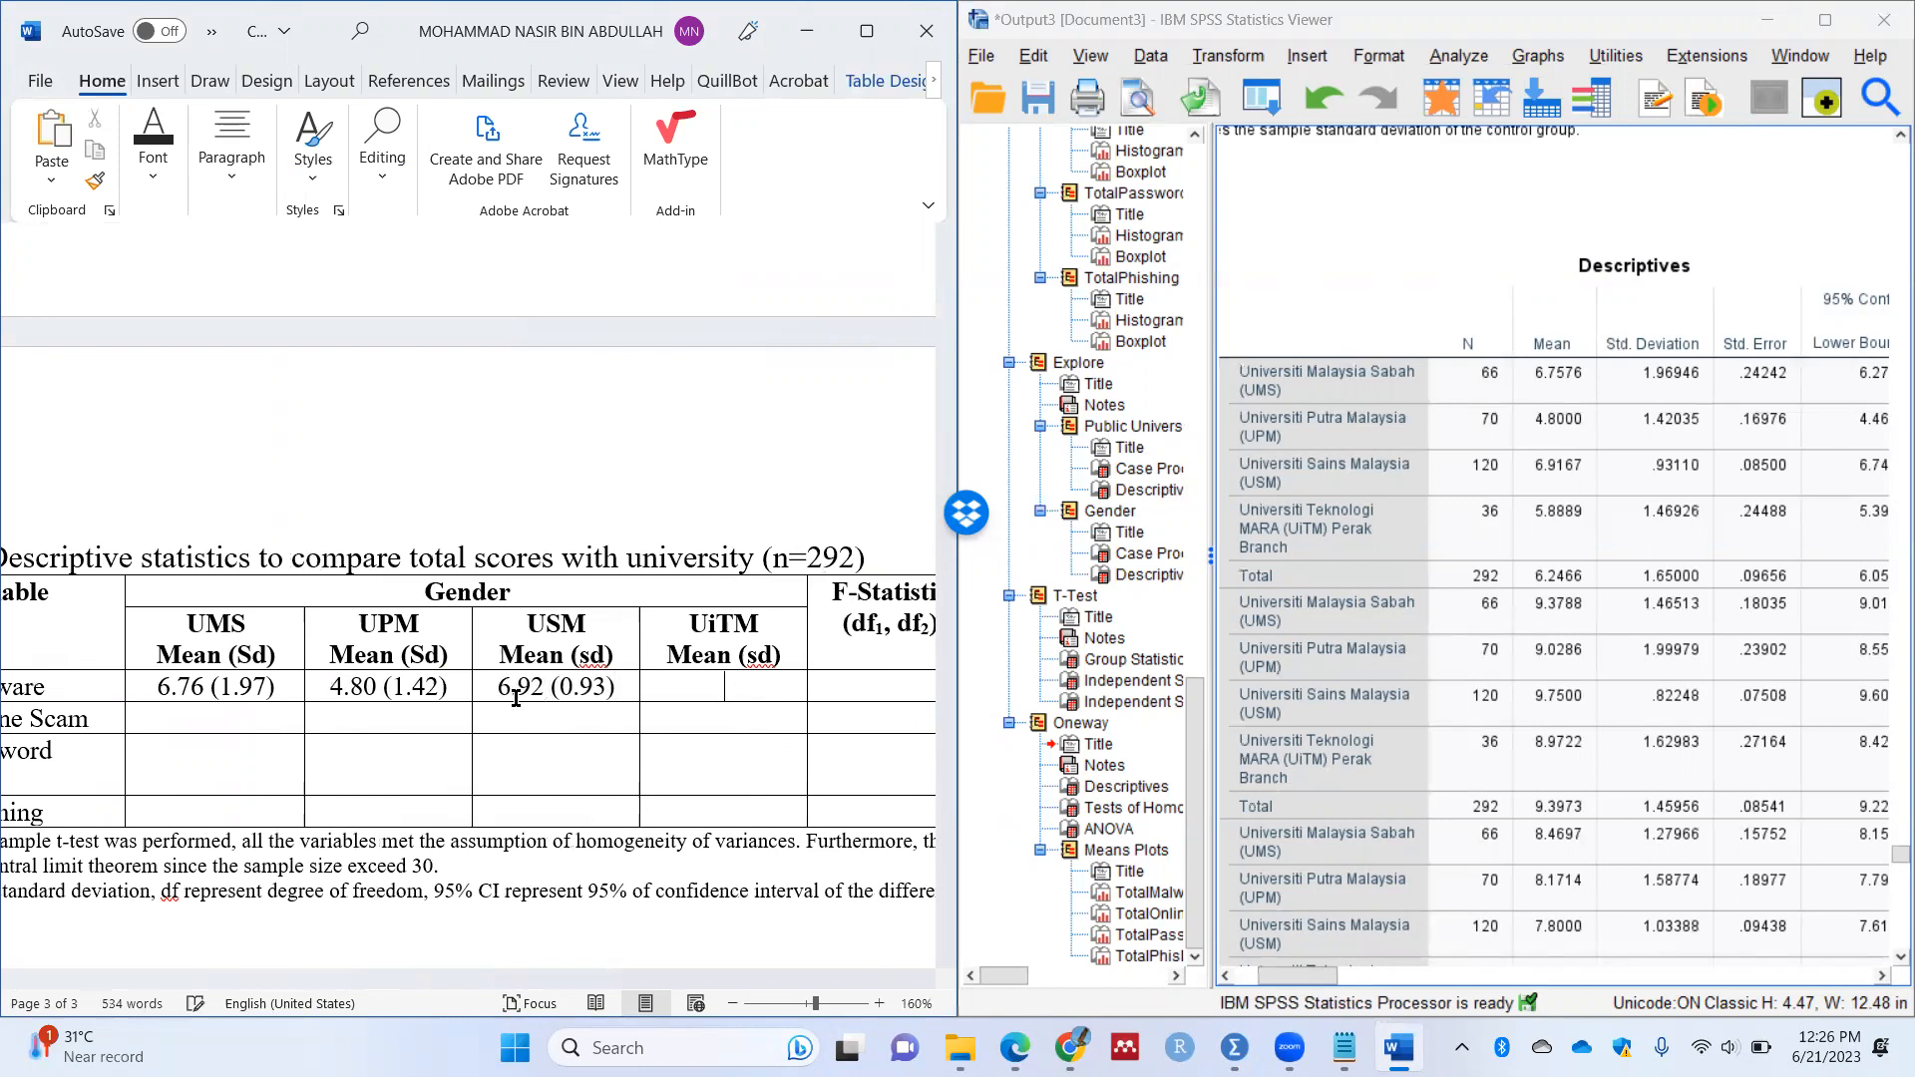
key("Tab")
type("5.89 (1.47)")
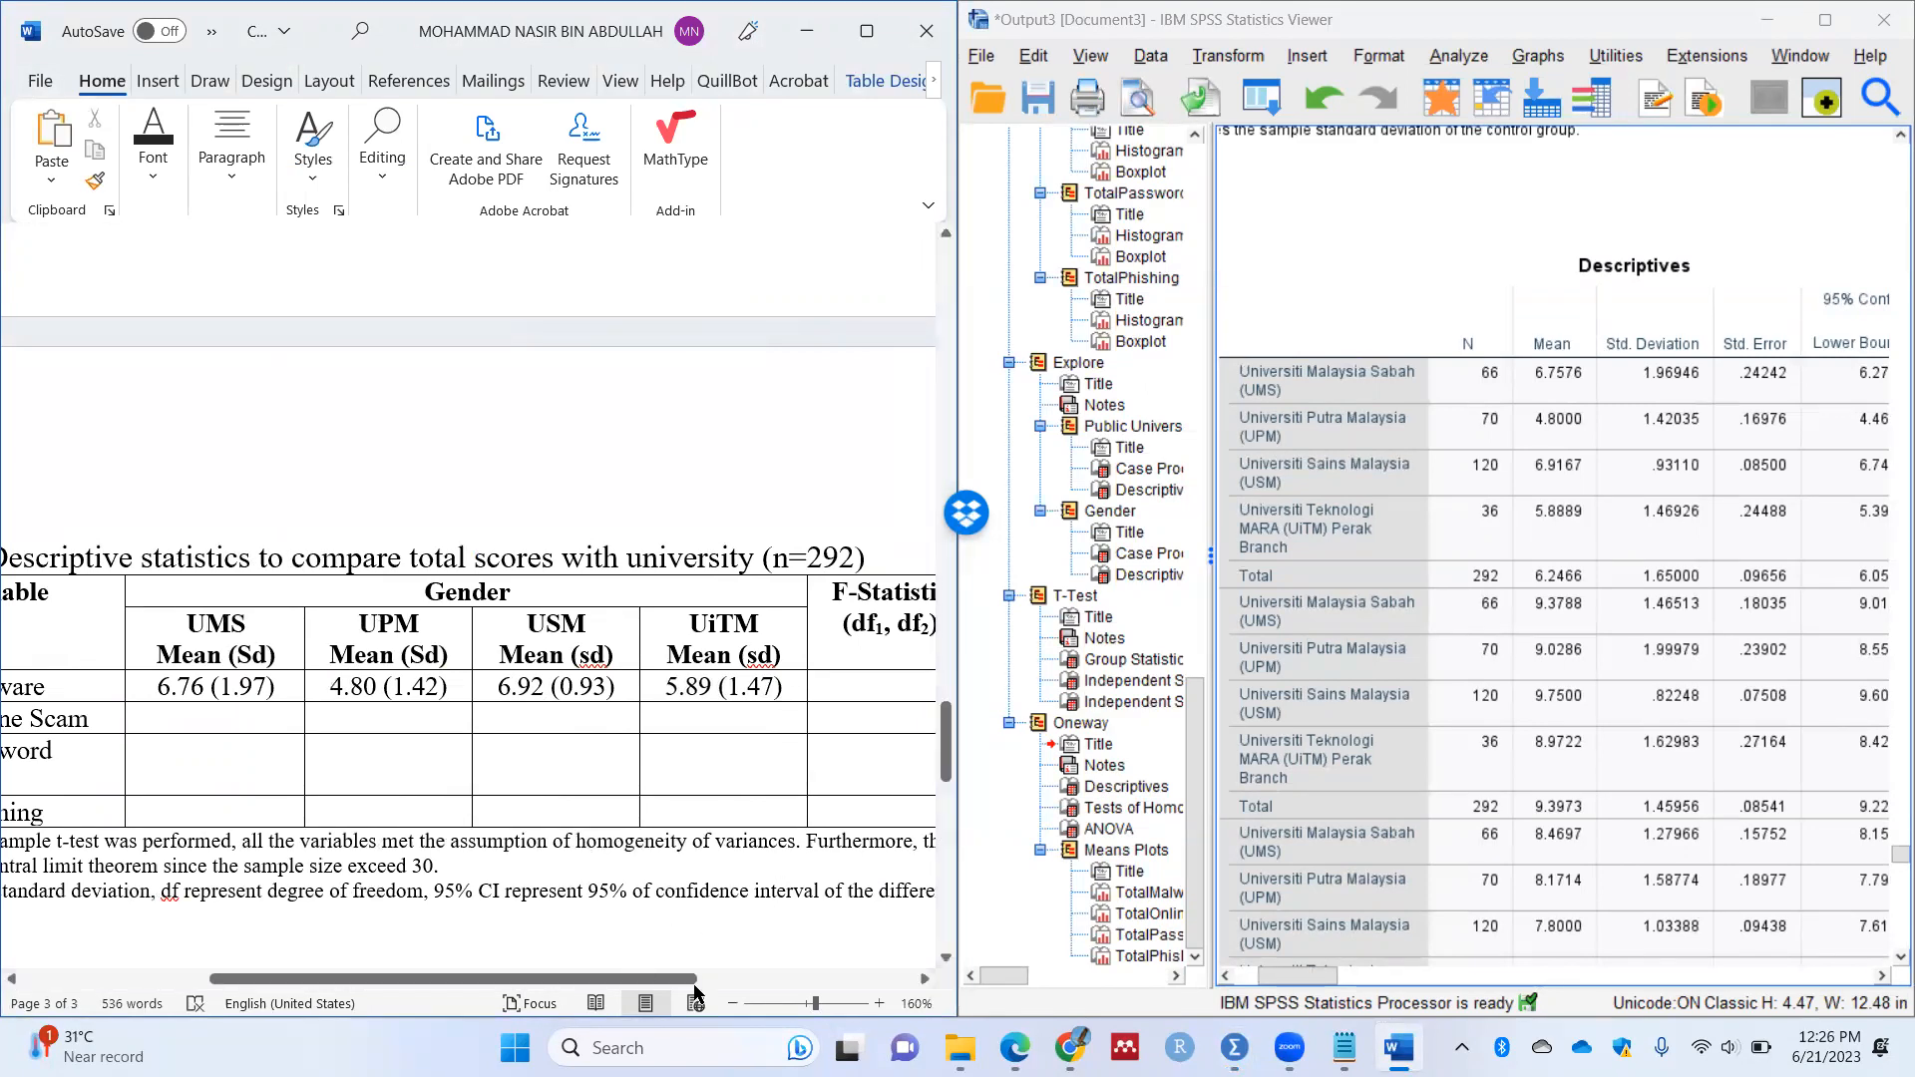
Step: Replace the independent sample t-test footnote under Table 5 with "One way Analysis of Variance (ANOVA) was performed"
scroll(1514, 635, "down", 15)
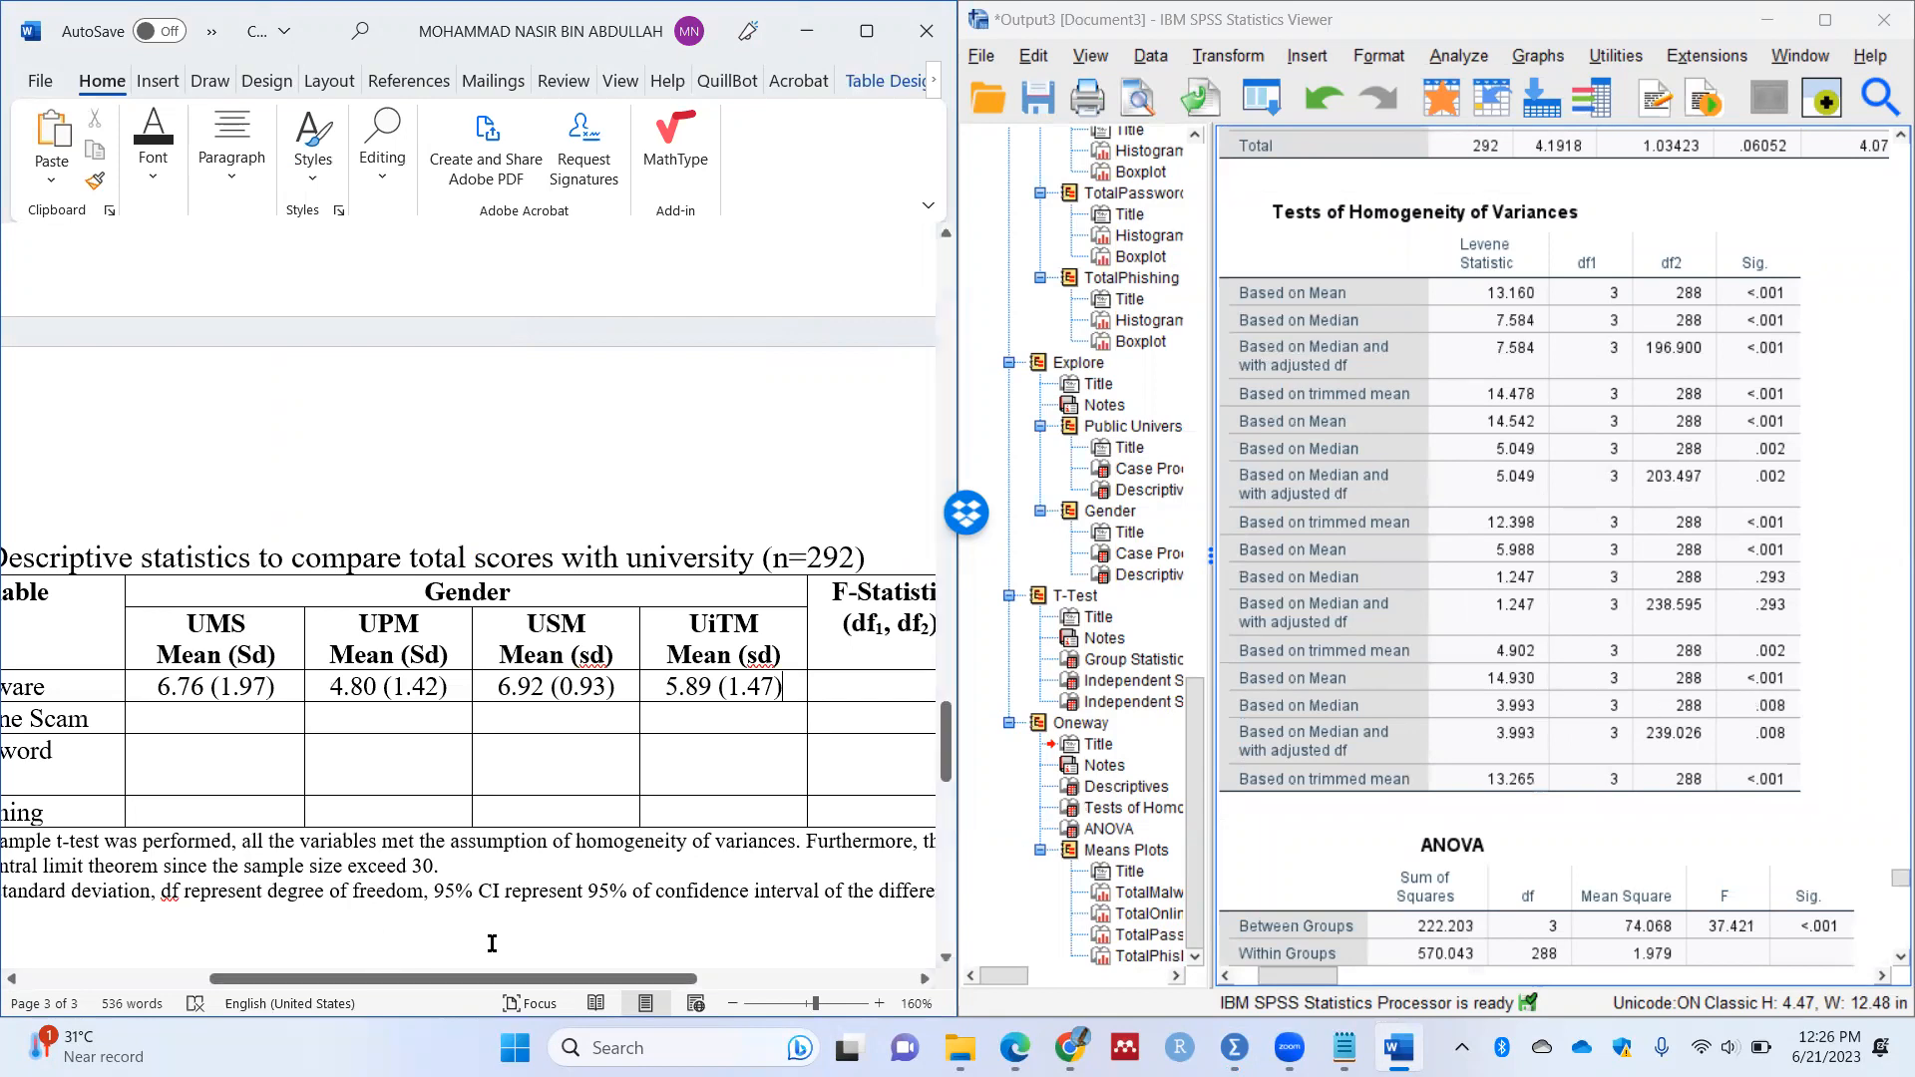
left_click_drag(441, 865, 15, 843)
type("o")
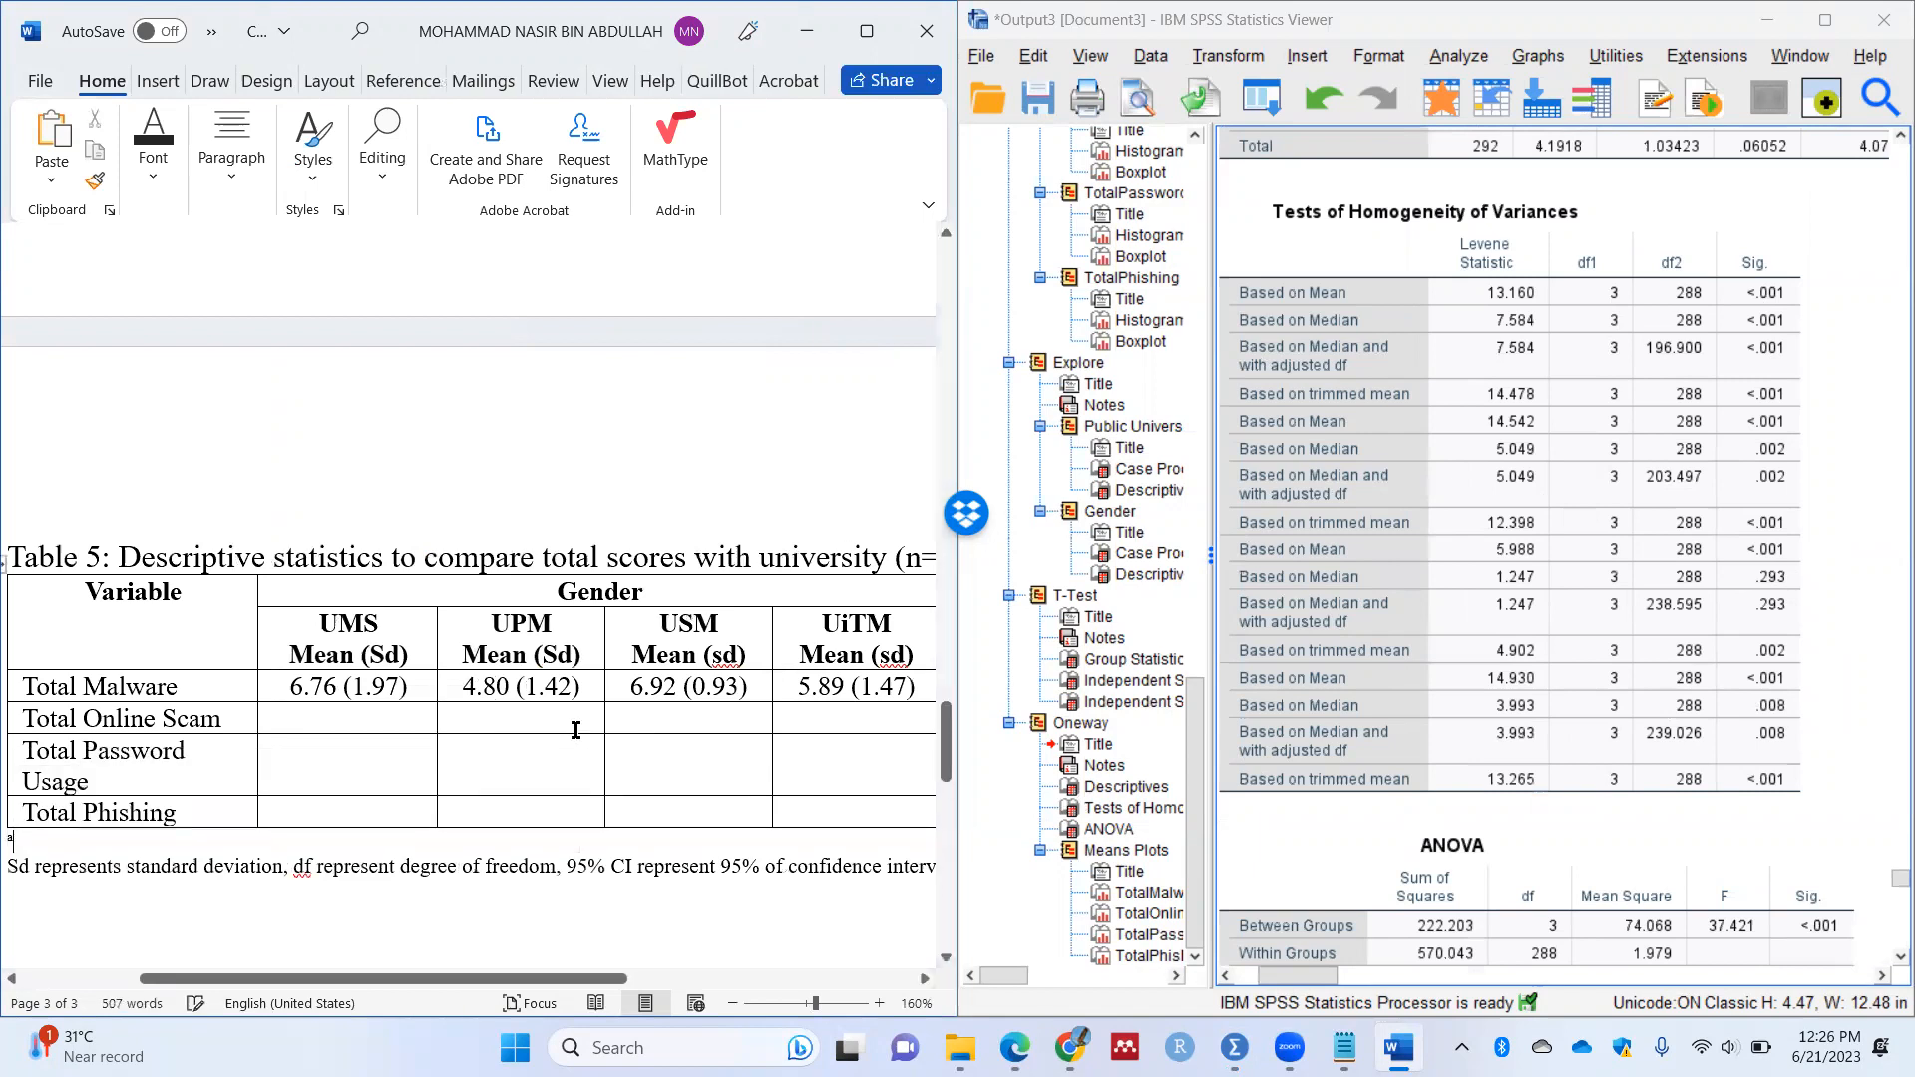
type("n")
key("BackSpace")
key("BackSpace")
type("One wa")
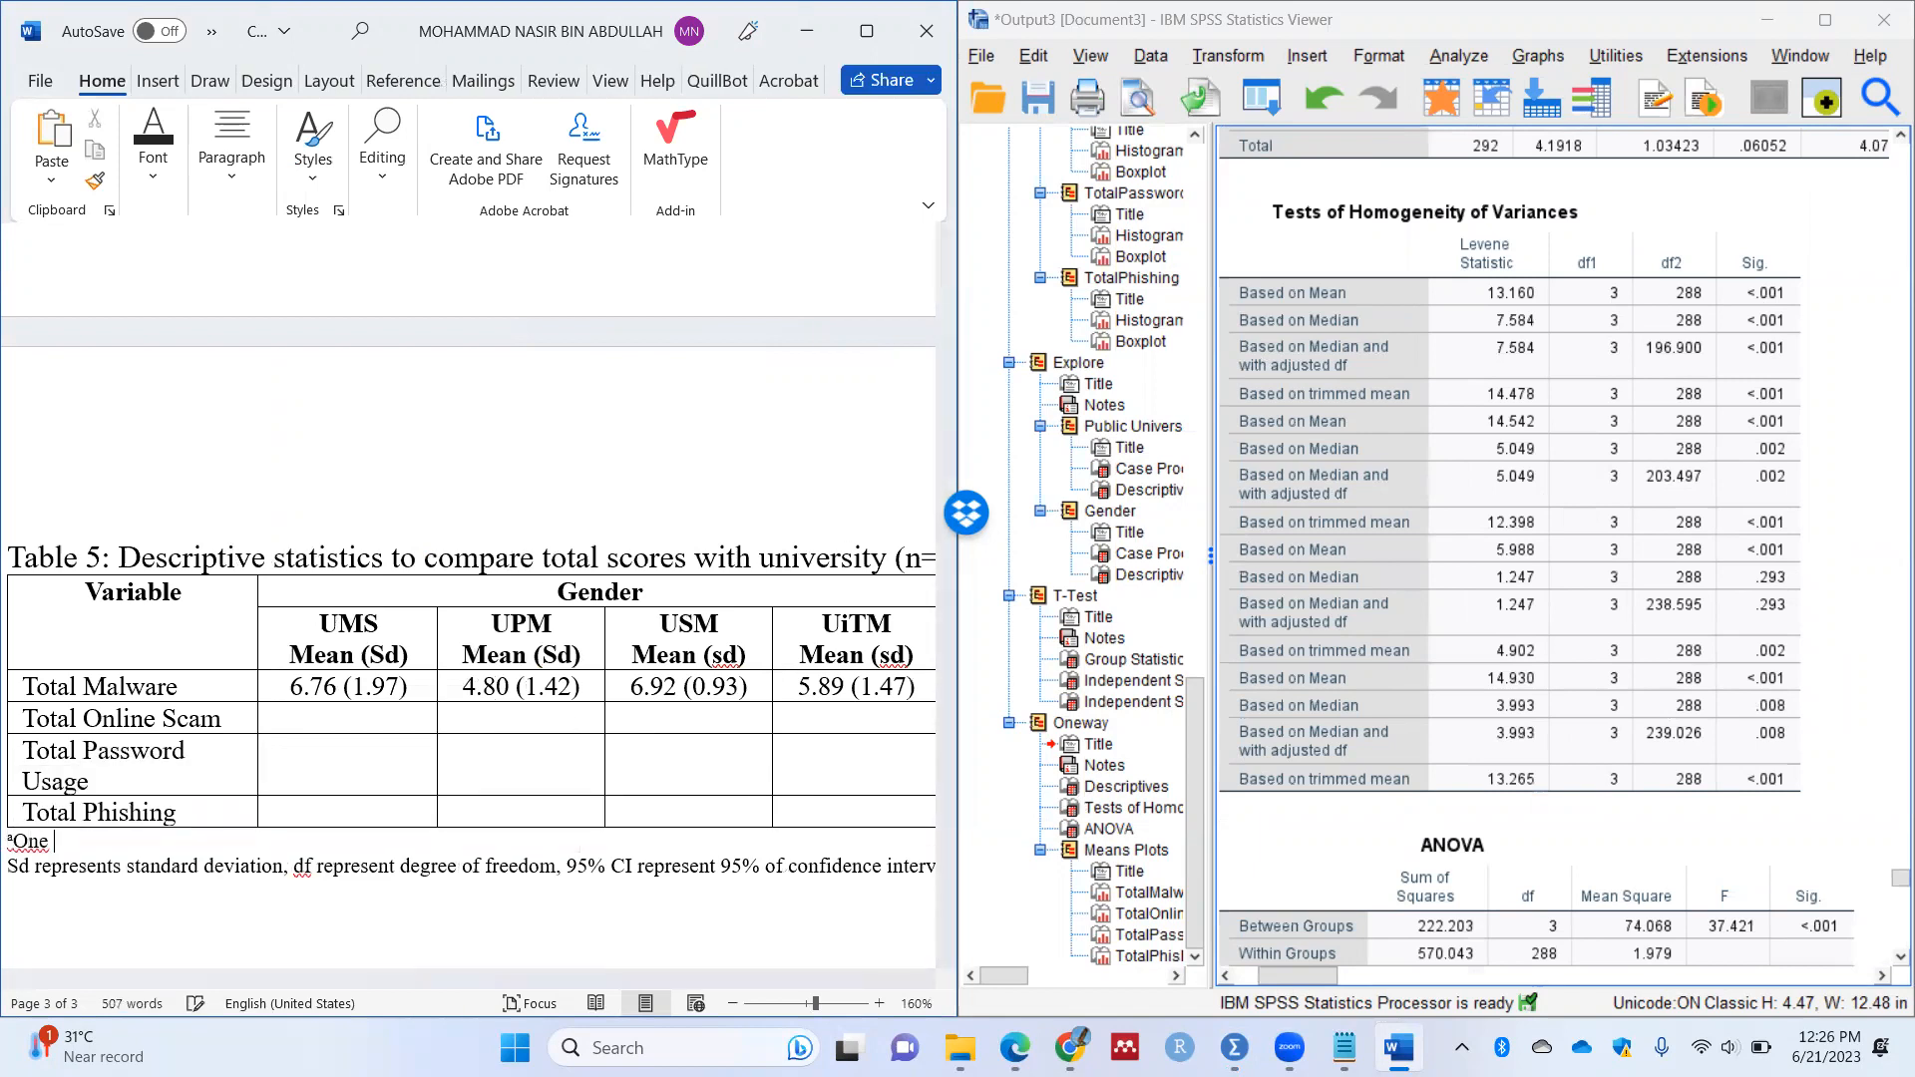
type("y ANO")
key("BackSpace")
key("BackSpace")
type("nalysis of A")
key("BackSpace")
type("V")
key("BackSpace")
type("Variance")
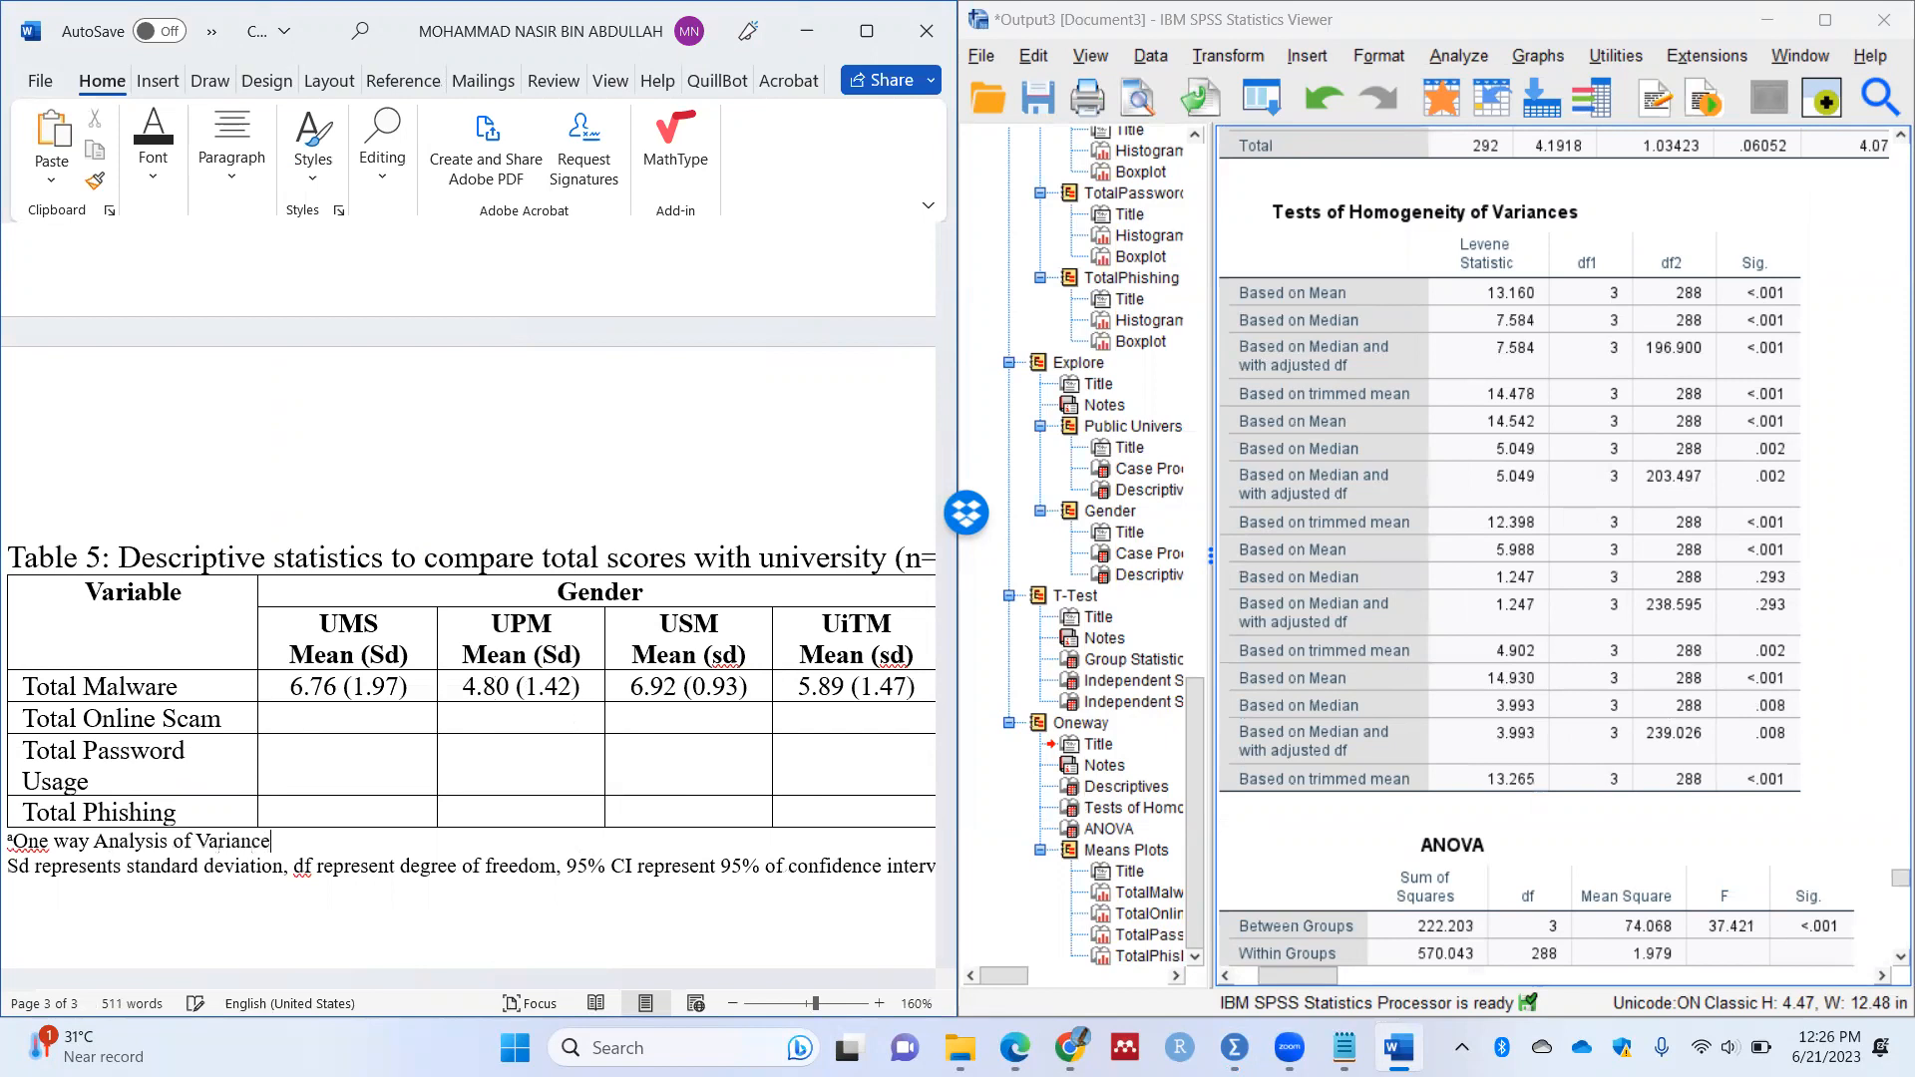
type(" (ANOVA) was performed")
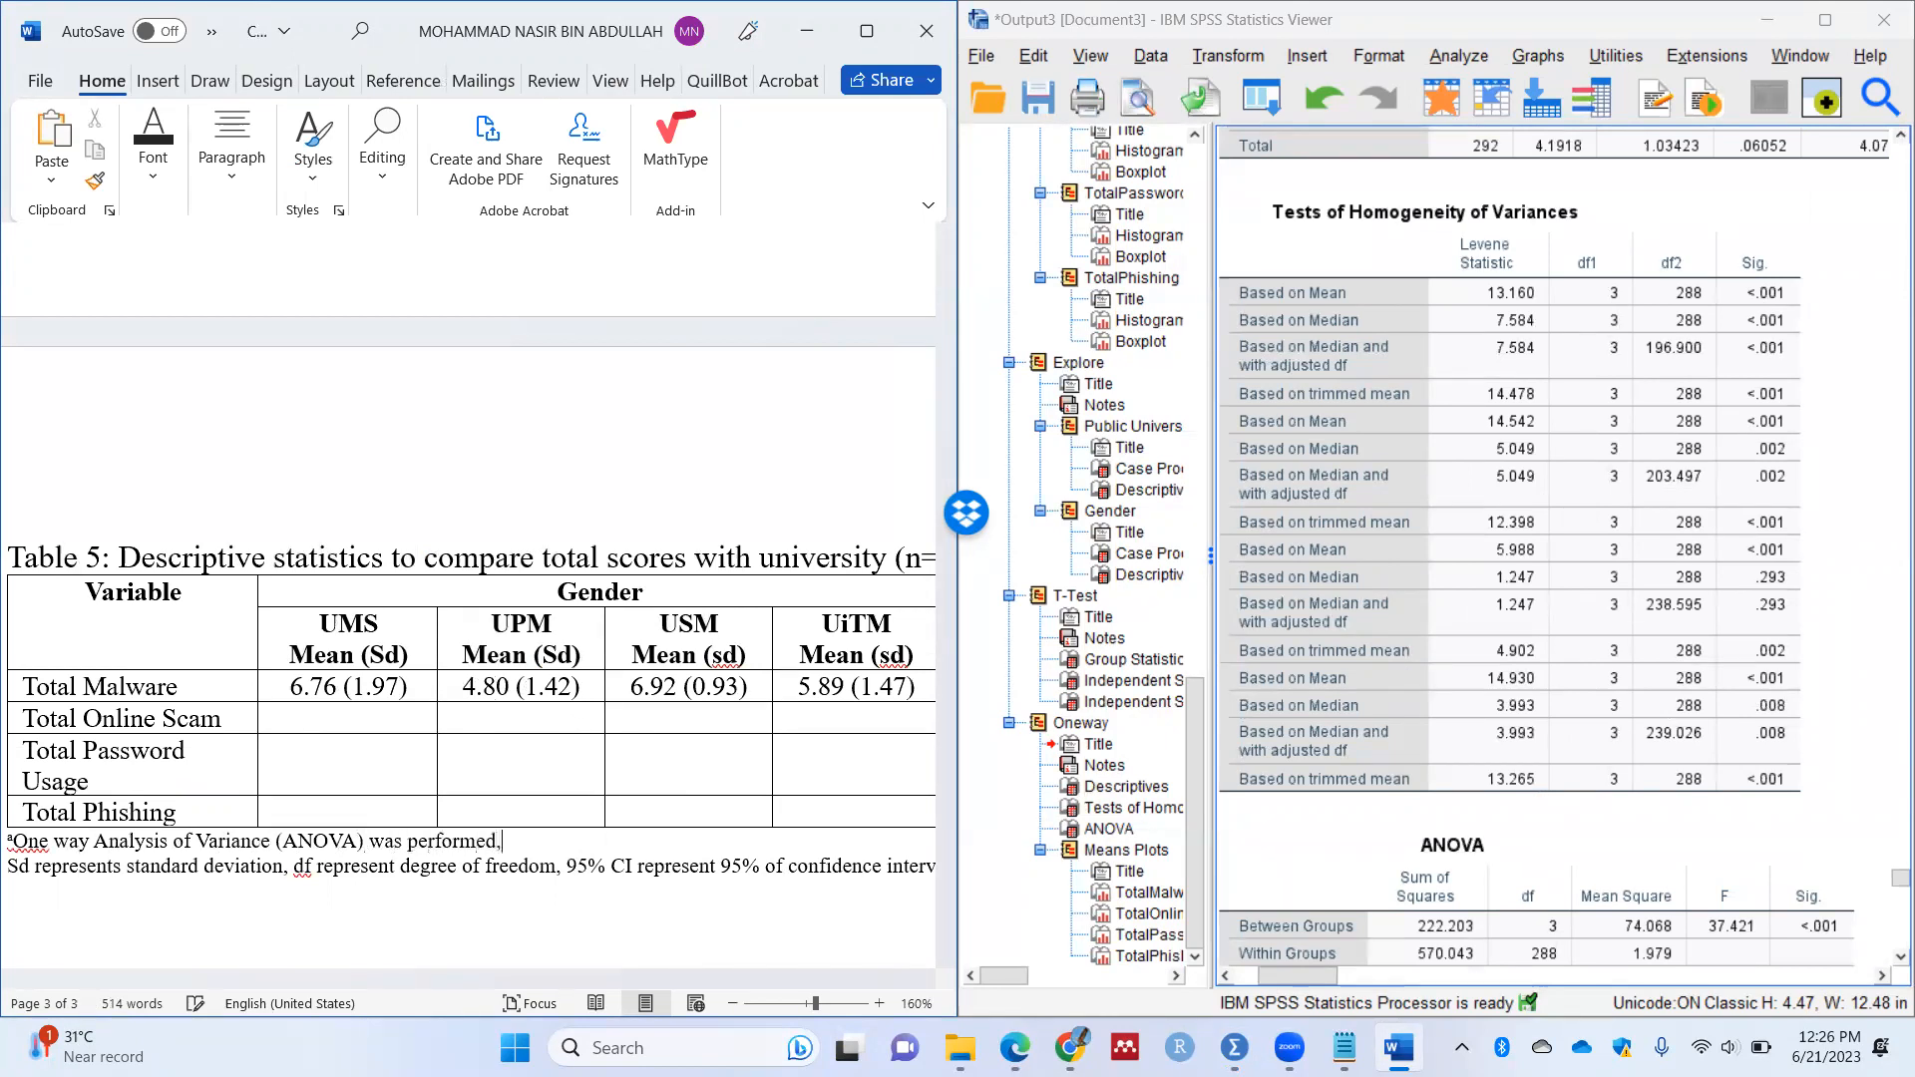
Step: Continue the footnote with ", all the variables did not met the assumption of homogeneity of variance"
type(", all the assumption")
key("BackSpace")
key("BackSpace")
key("BackSpace")
key("BackSpace")
key("BackSpace")
key("BackSpace")
key("BackSpace")
key("BackSpace")
key("BackSpace")
key("BackSpace")
key("BackSpace")
type("variables met the assum")
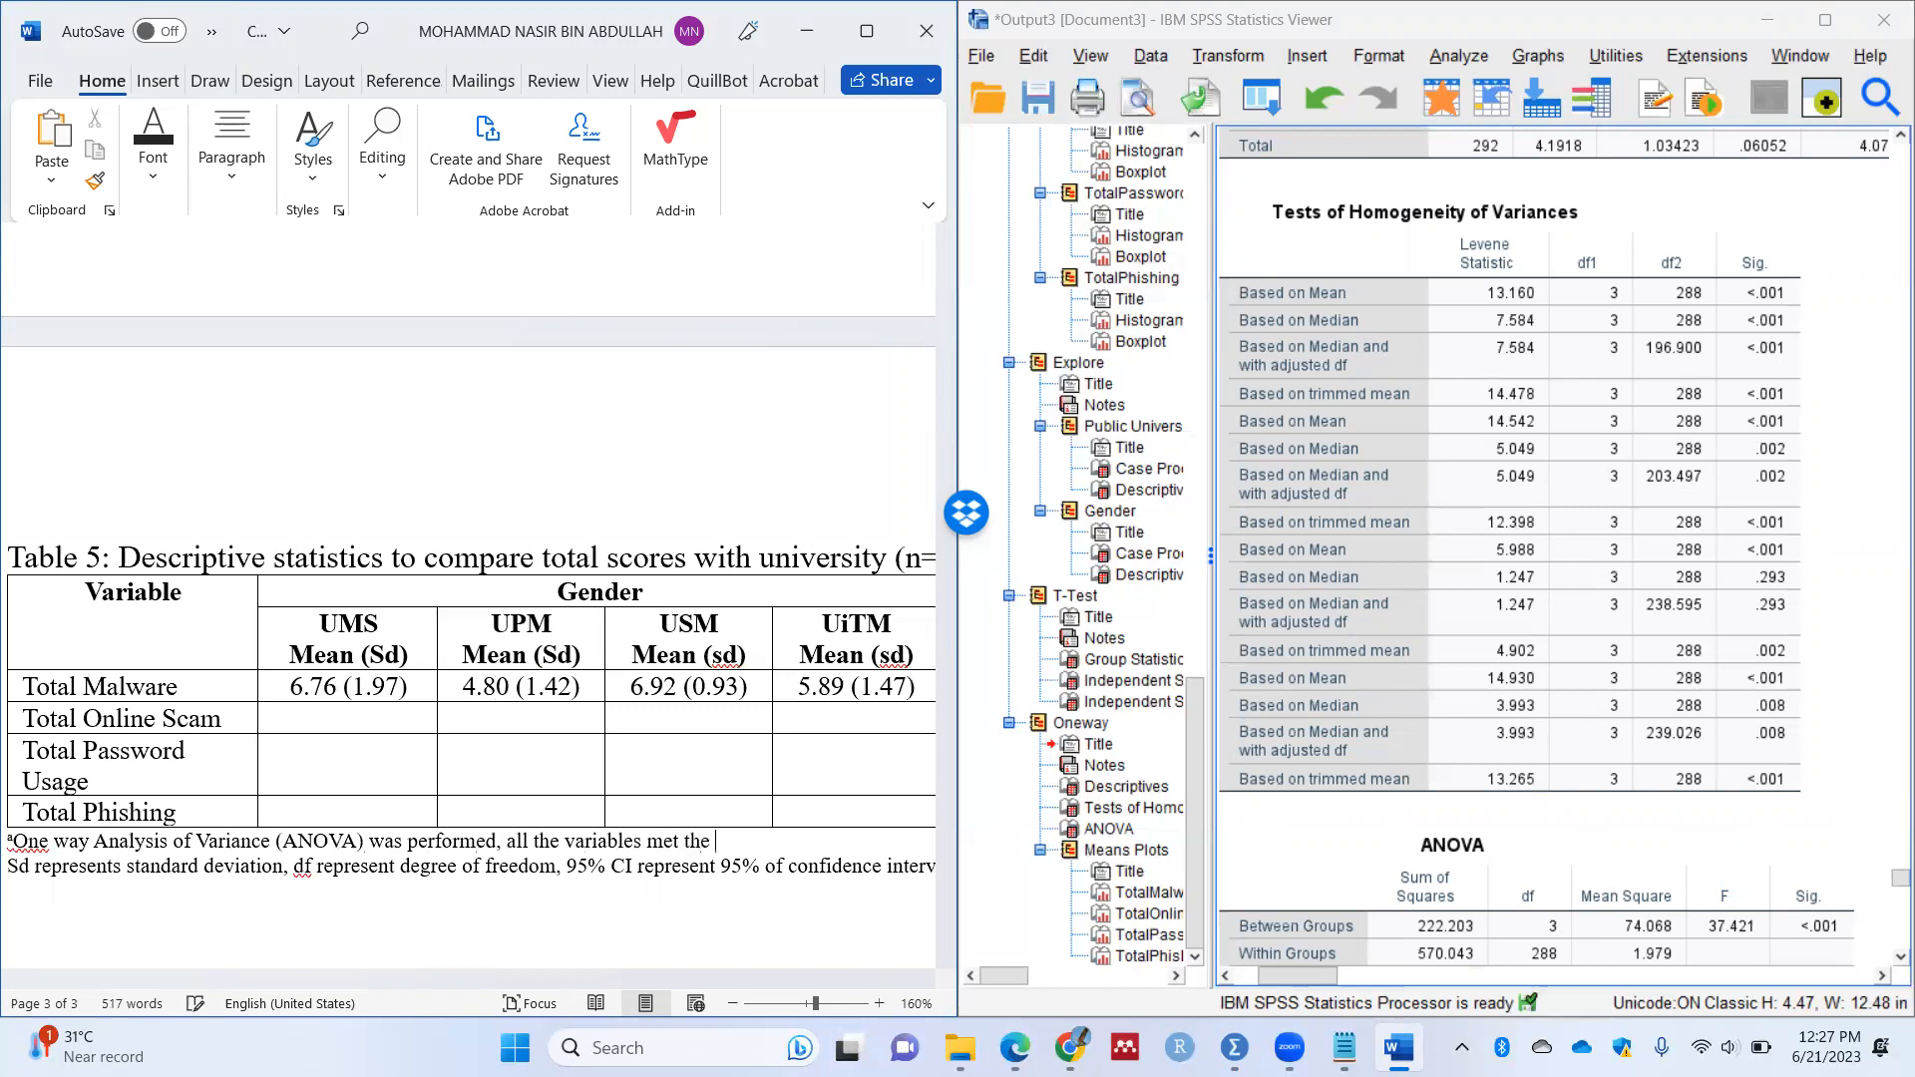
key("BackSpace")
key("BackSpace")
key("BackSpace")
key("BackSpace")
key("BackSpace")
key("BackSpace")
key("BackSpace")
key("BackSpace")
key("BackSpace")
key("BackSpace")
type("does ")
type("not me")
key("ctrl+BackSpace")
key("ctrl+BackSpace")
key("ctrl+BackSpace")
type("did not met the assumption")
key("BackSpace")
type("on of")
type("om")
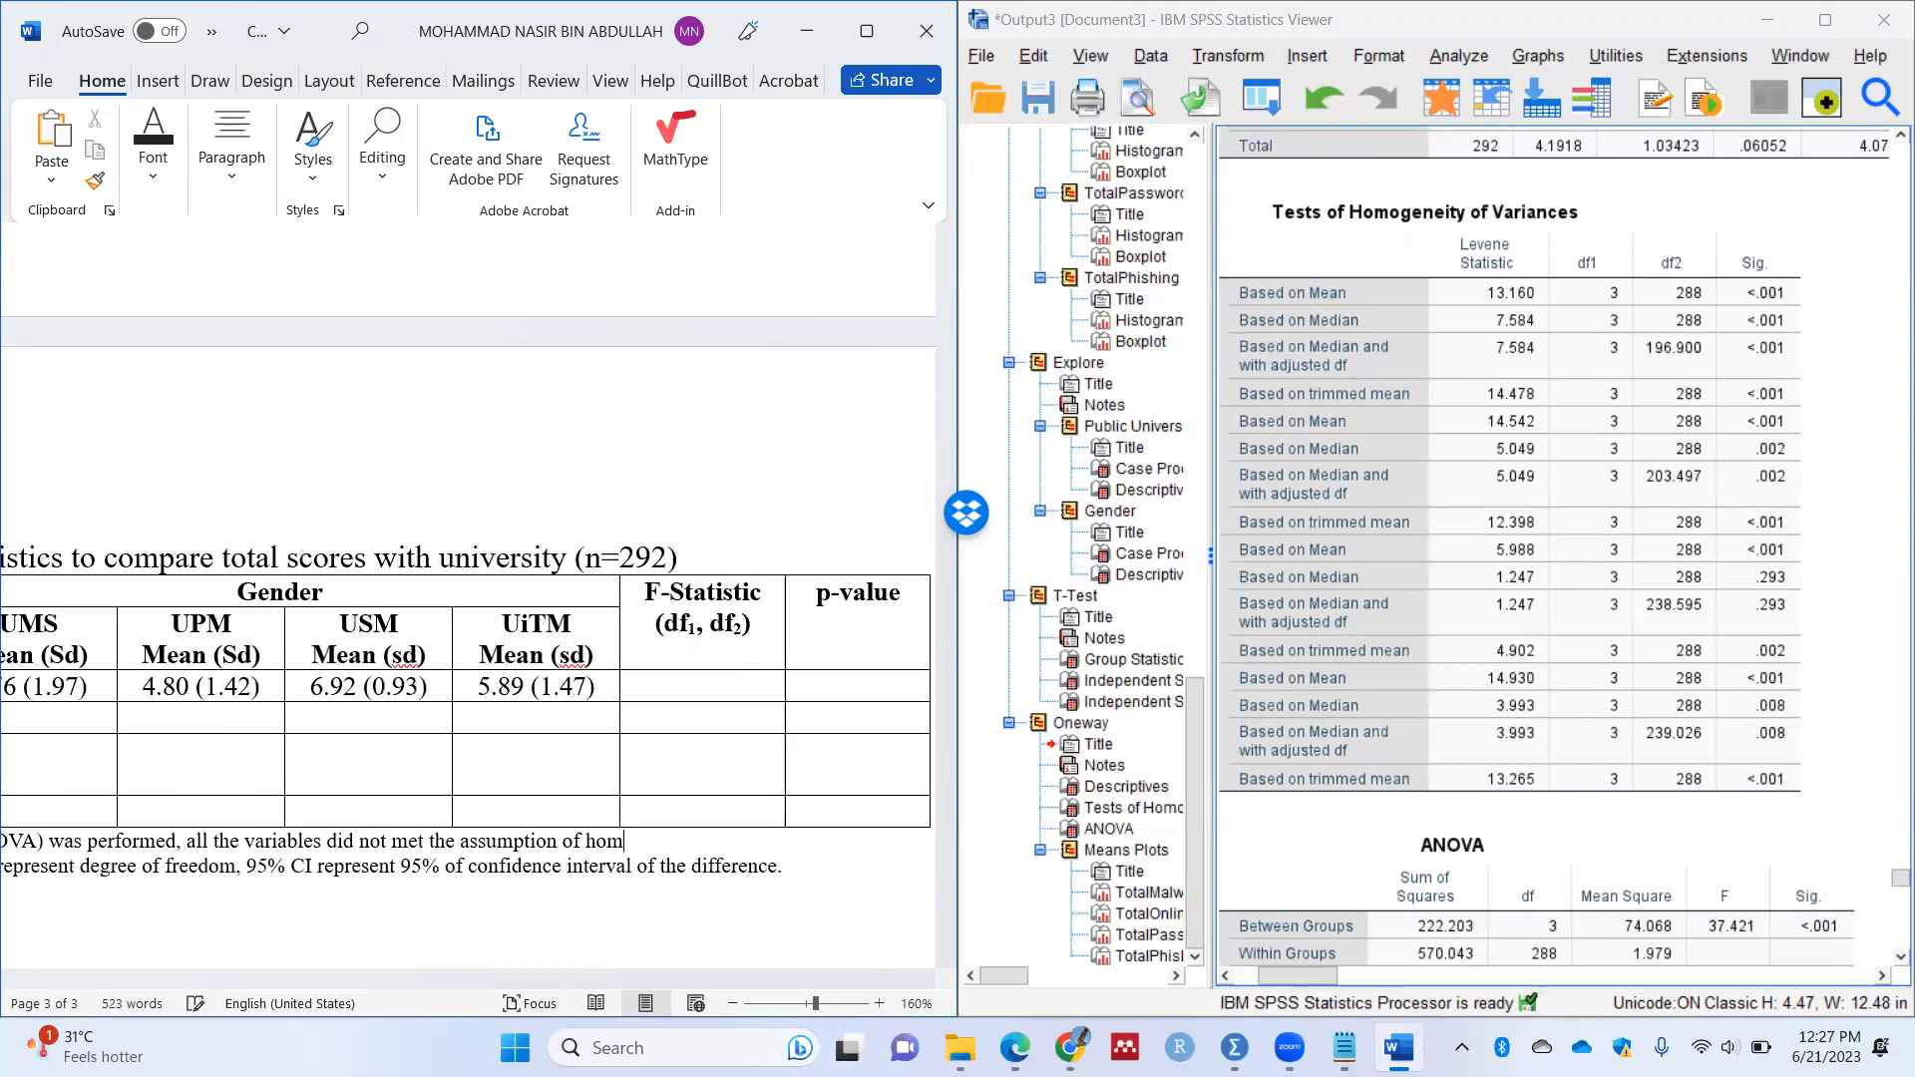
type("ogeniety of variance")
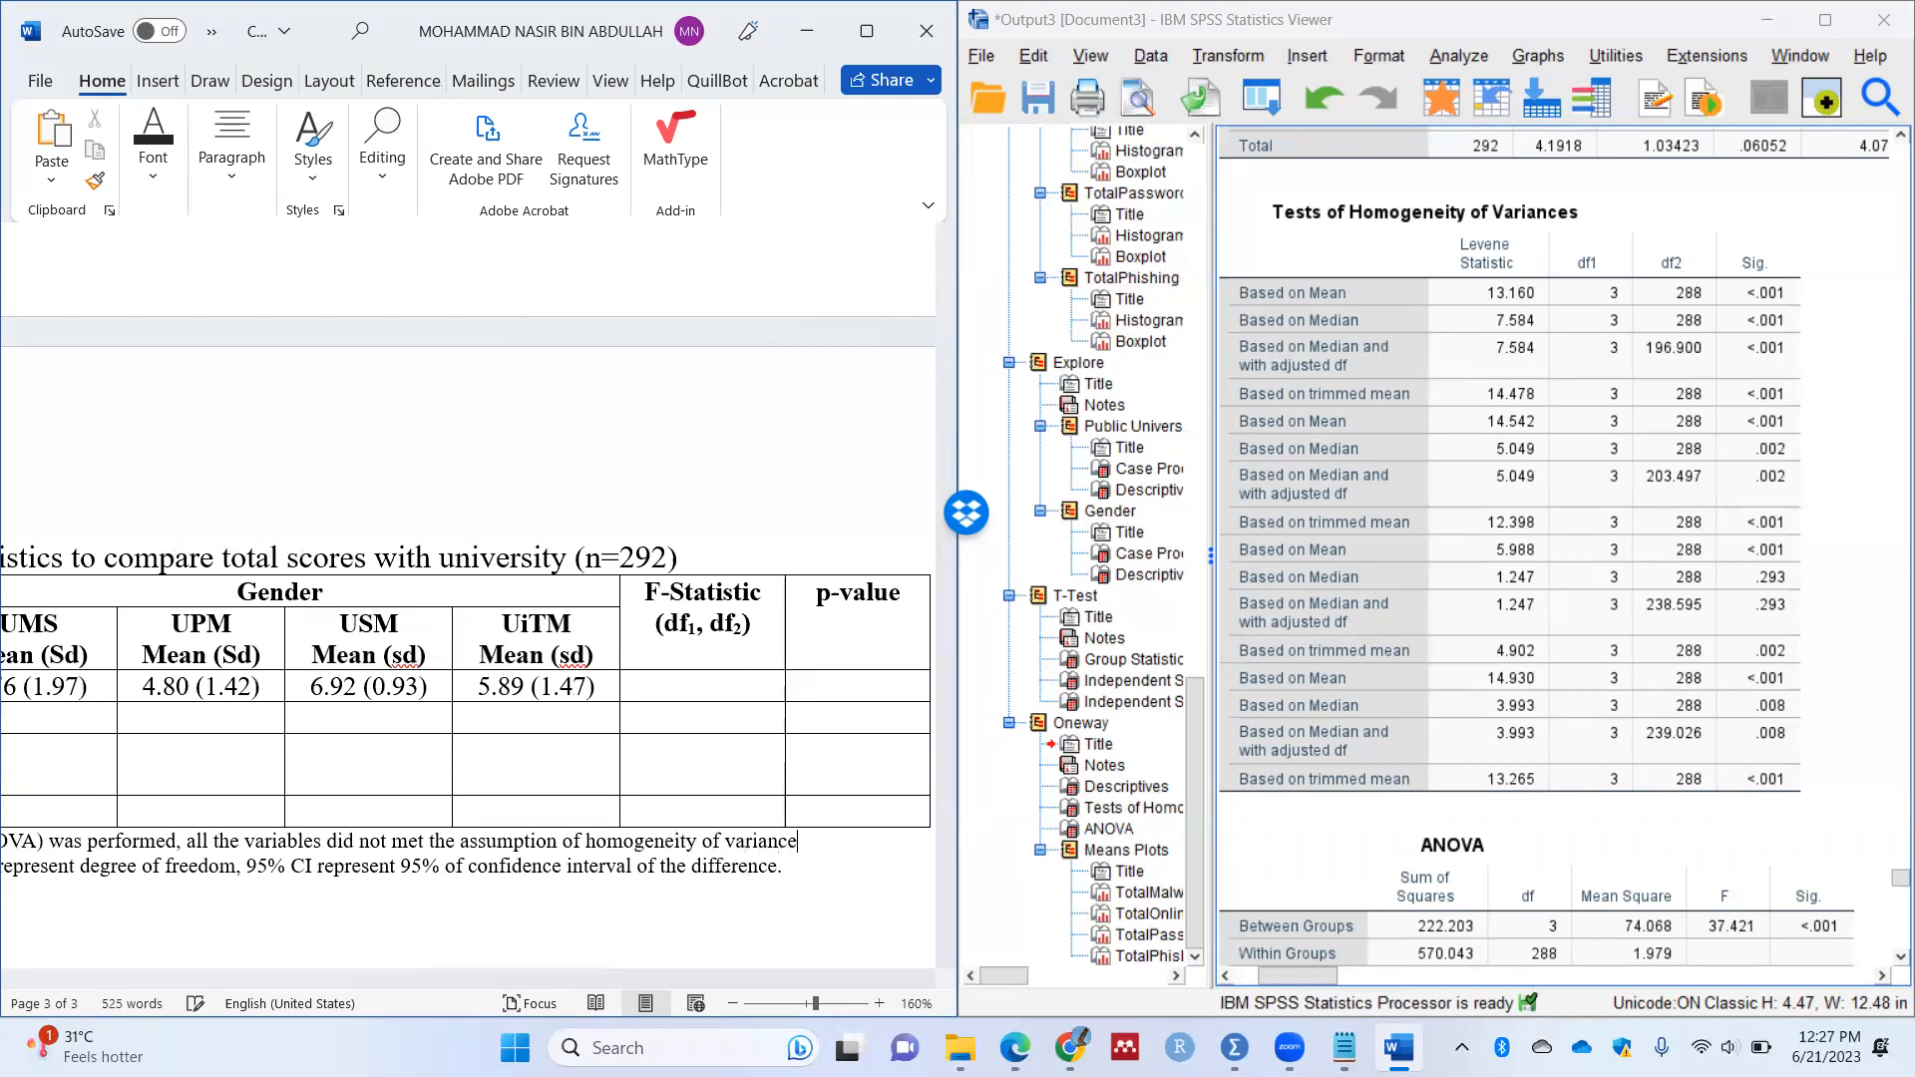
Step: End the footnote with "Thus, the post-hoc test for variance not assumed was carried for further analysis." and correct "met" to "meet"
type("s. th")
type("us, ")
type("post")
type("-h")
type("oc tes")
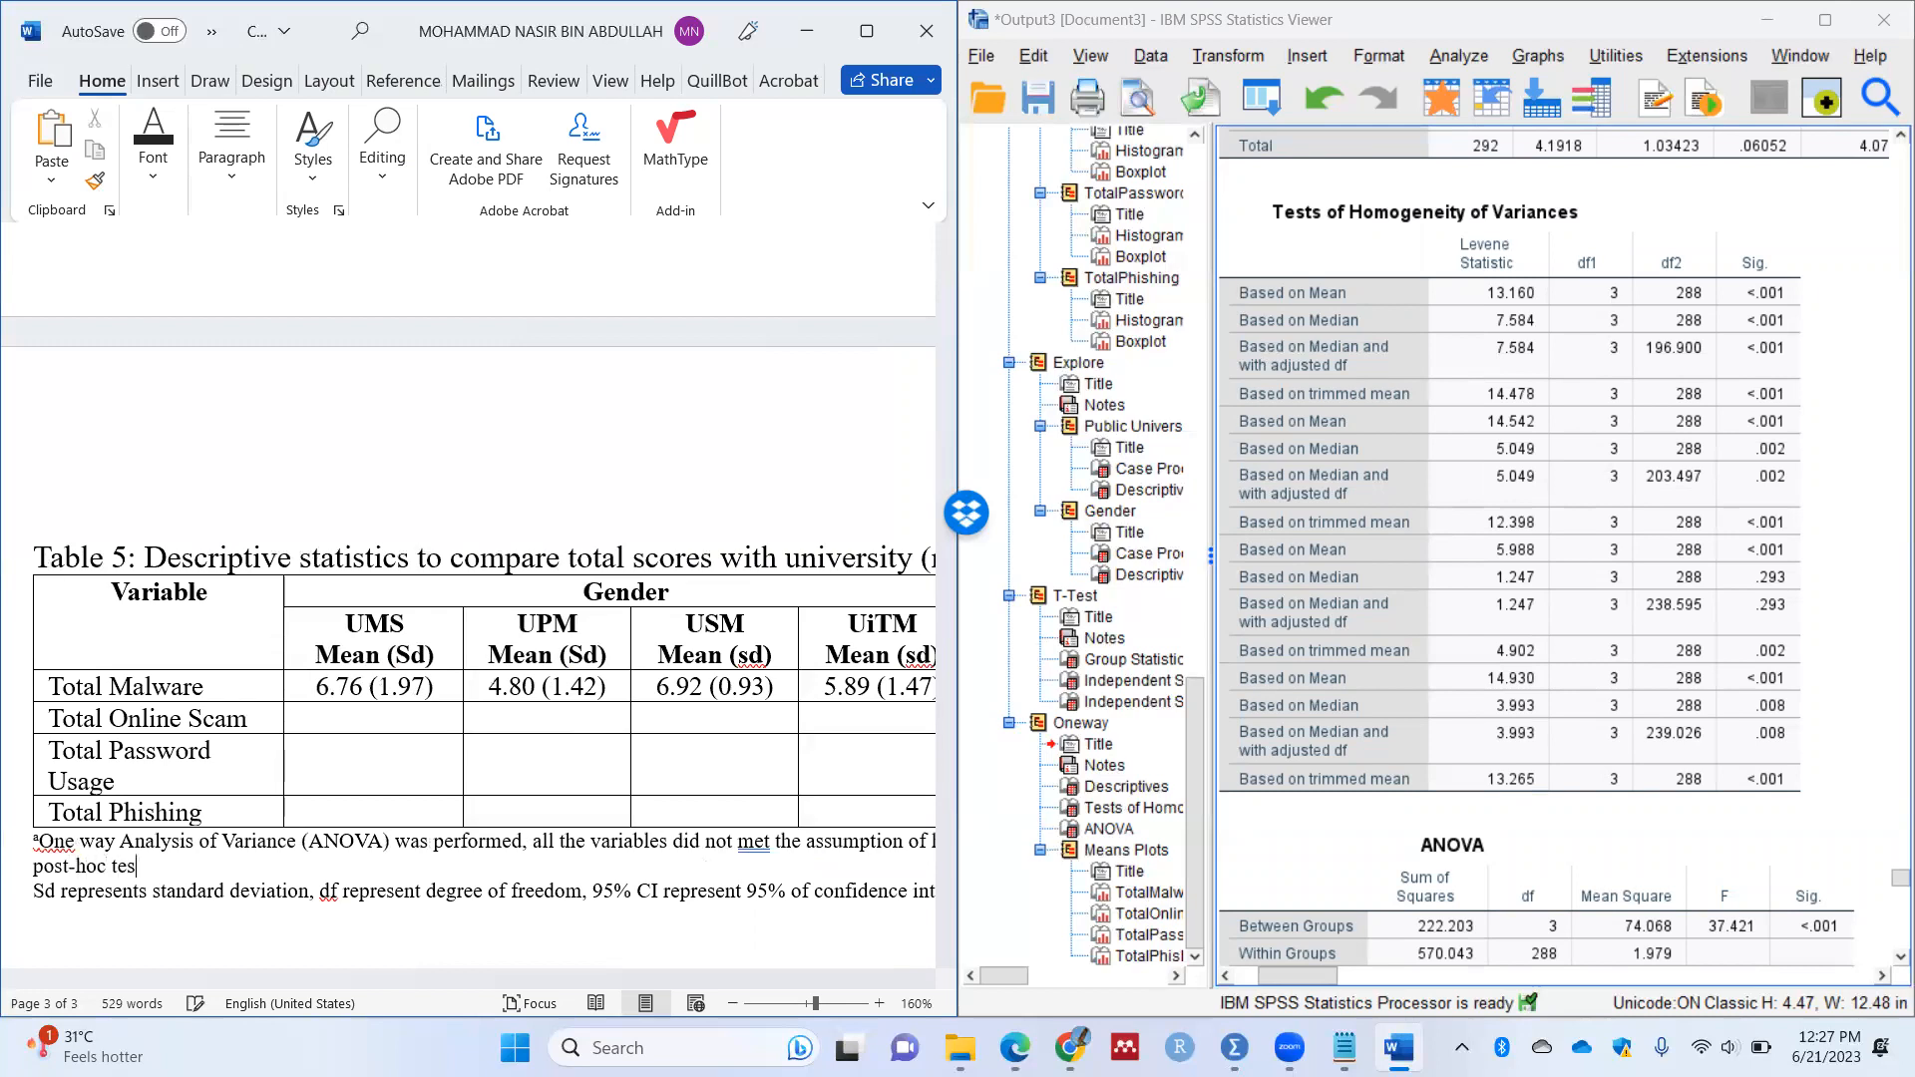
type("t for variance not assumed")
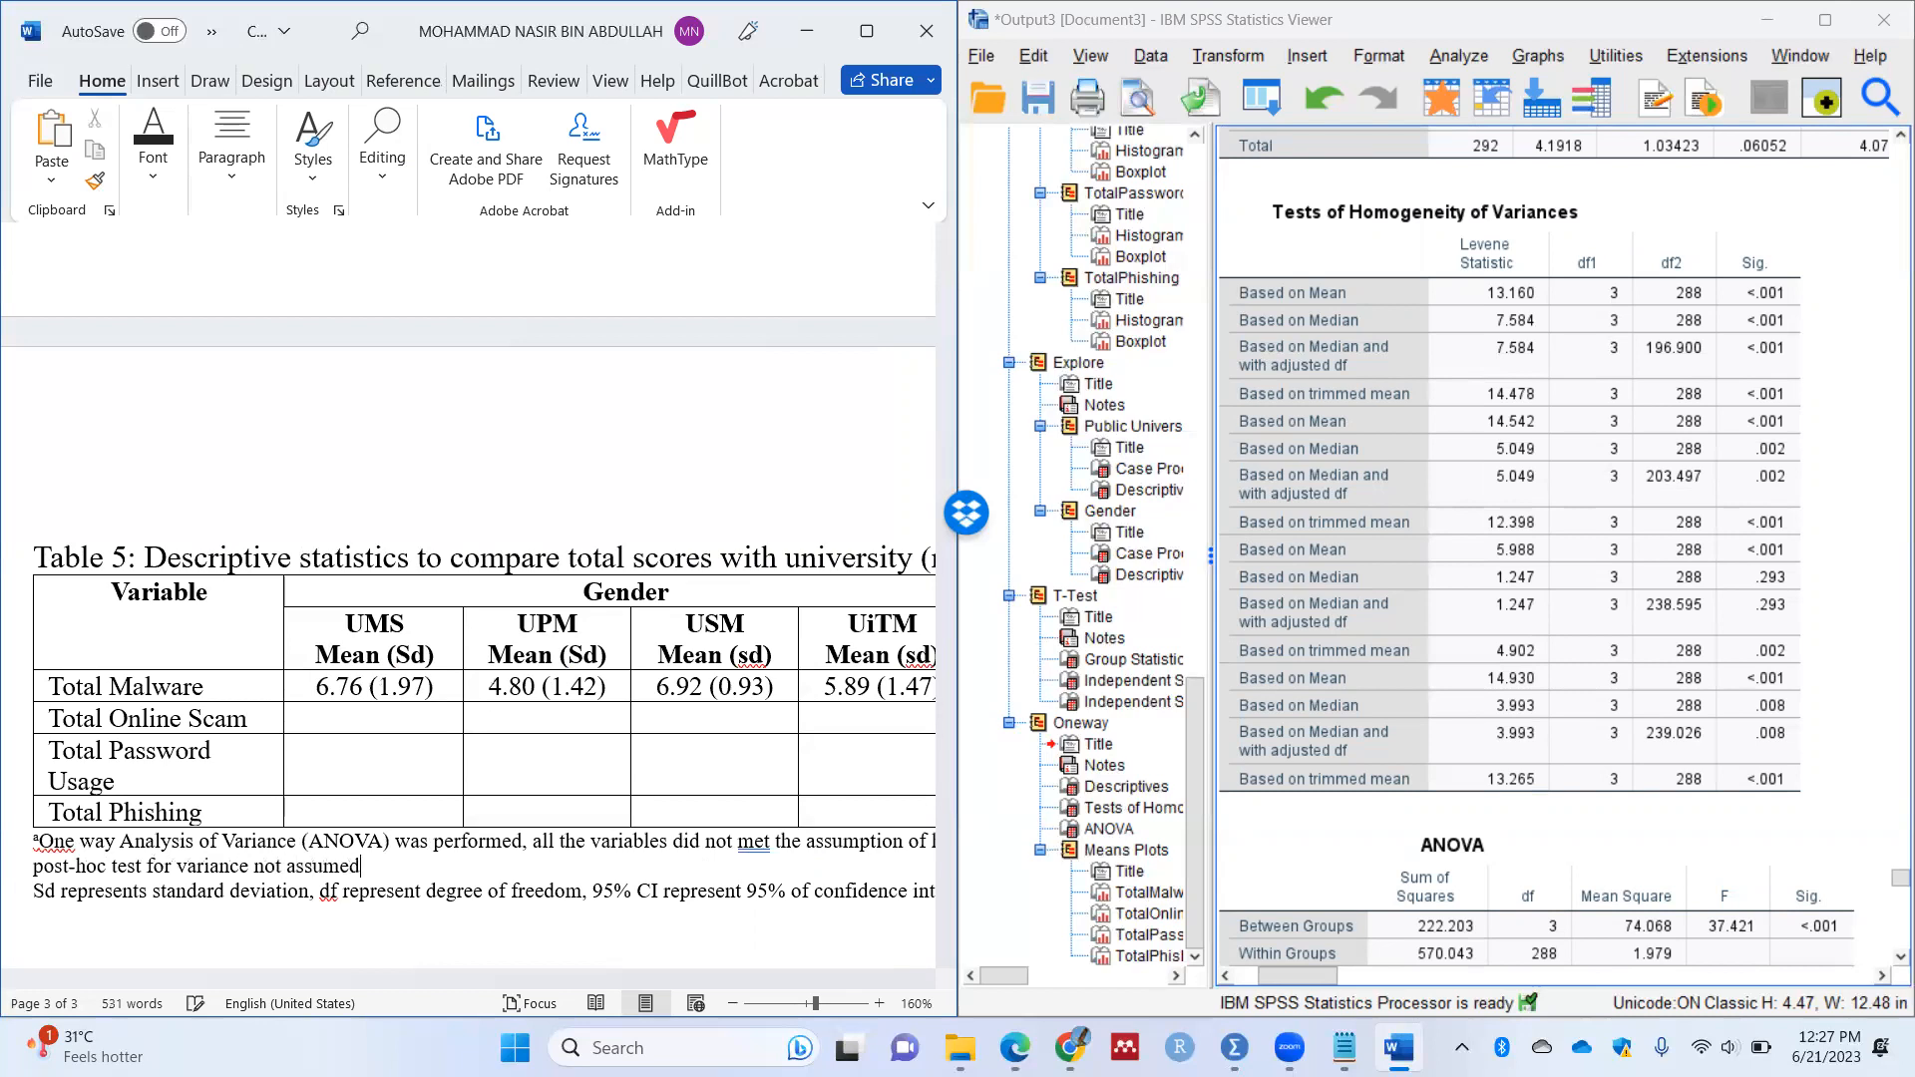
type(" was carried after theanal")
key("BackSpace")
key("BackSpace")
key("BackSpace")
key("BackSpace")
key("BackSpace")
key("BackSpace")
key("BackSpace")
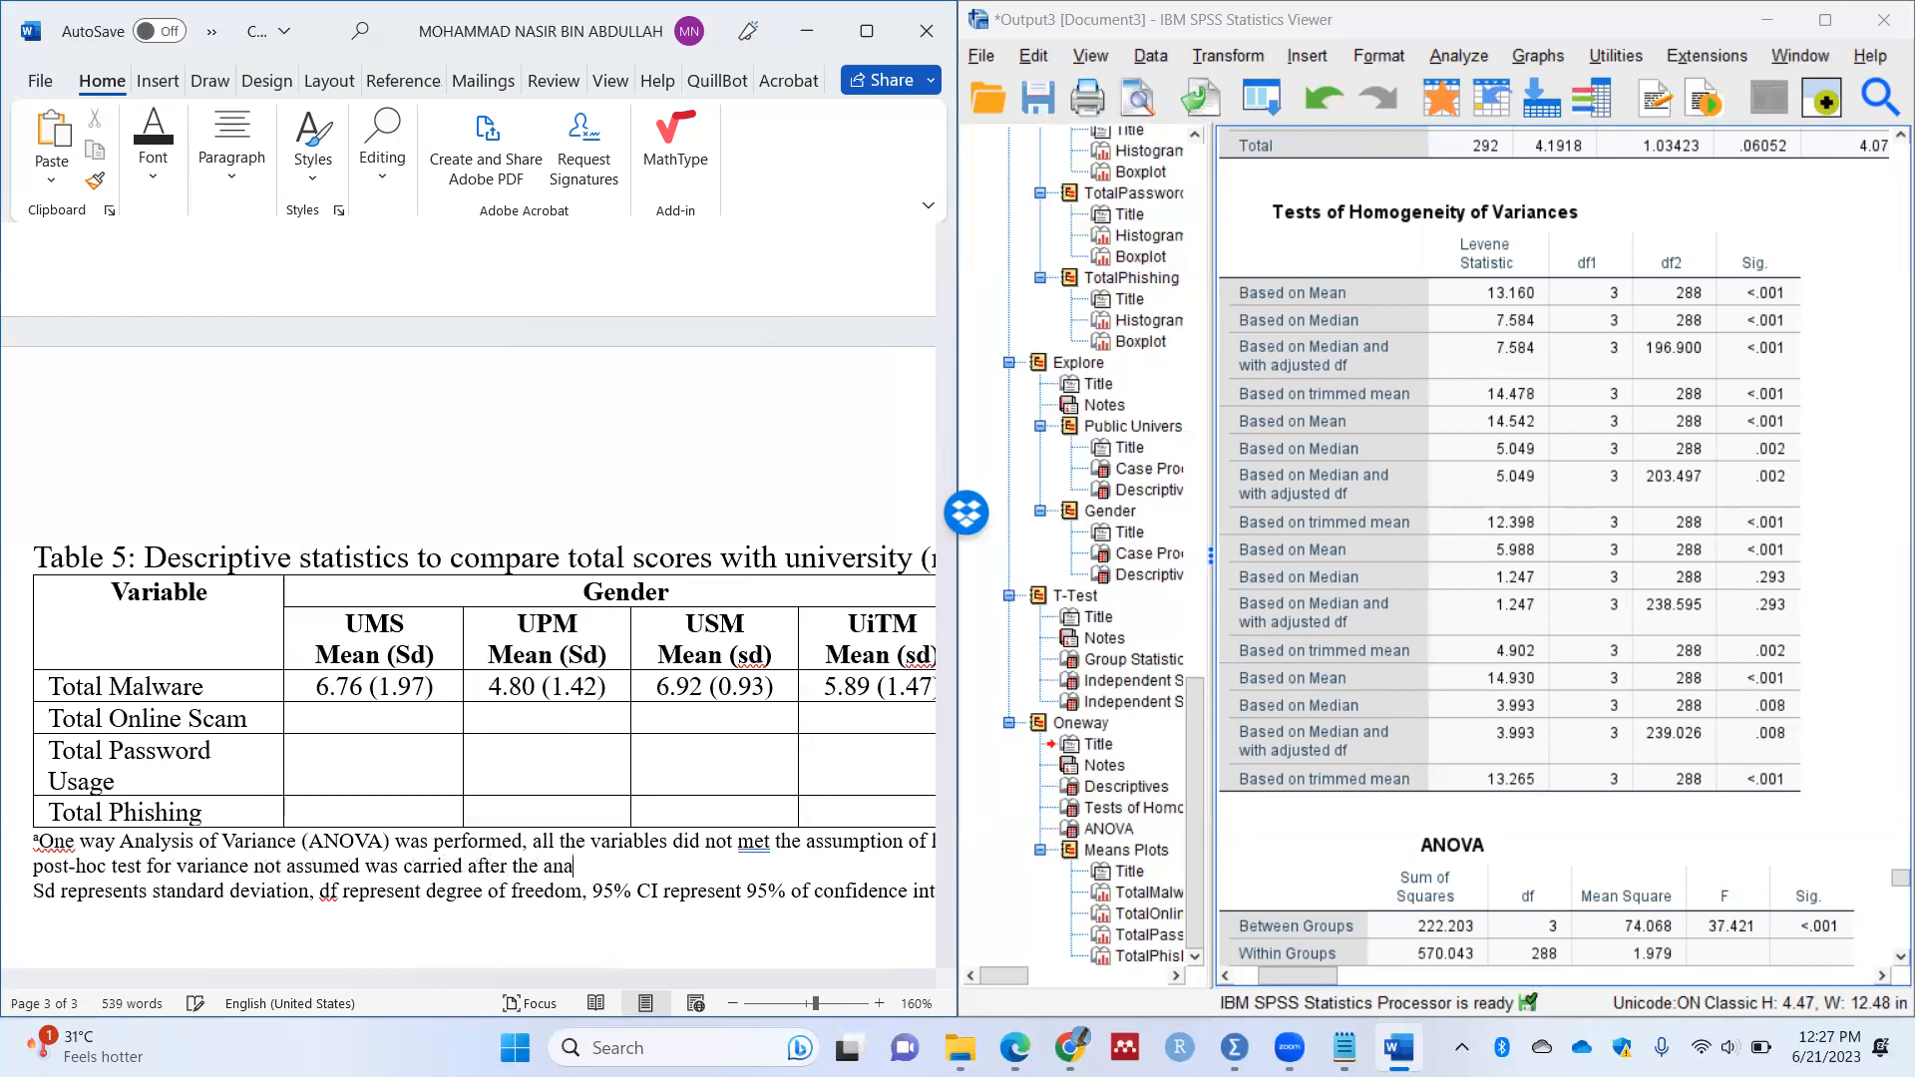
key("BackSpace")
key("BackSpace")
key("BackSpace")
key("BackSpace")
key("BackSpace")
key("BackSpace")
key("BackSpace")
type("for further analysis.")
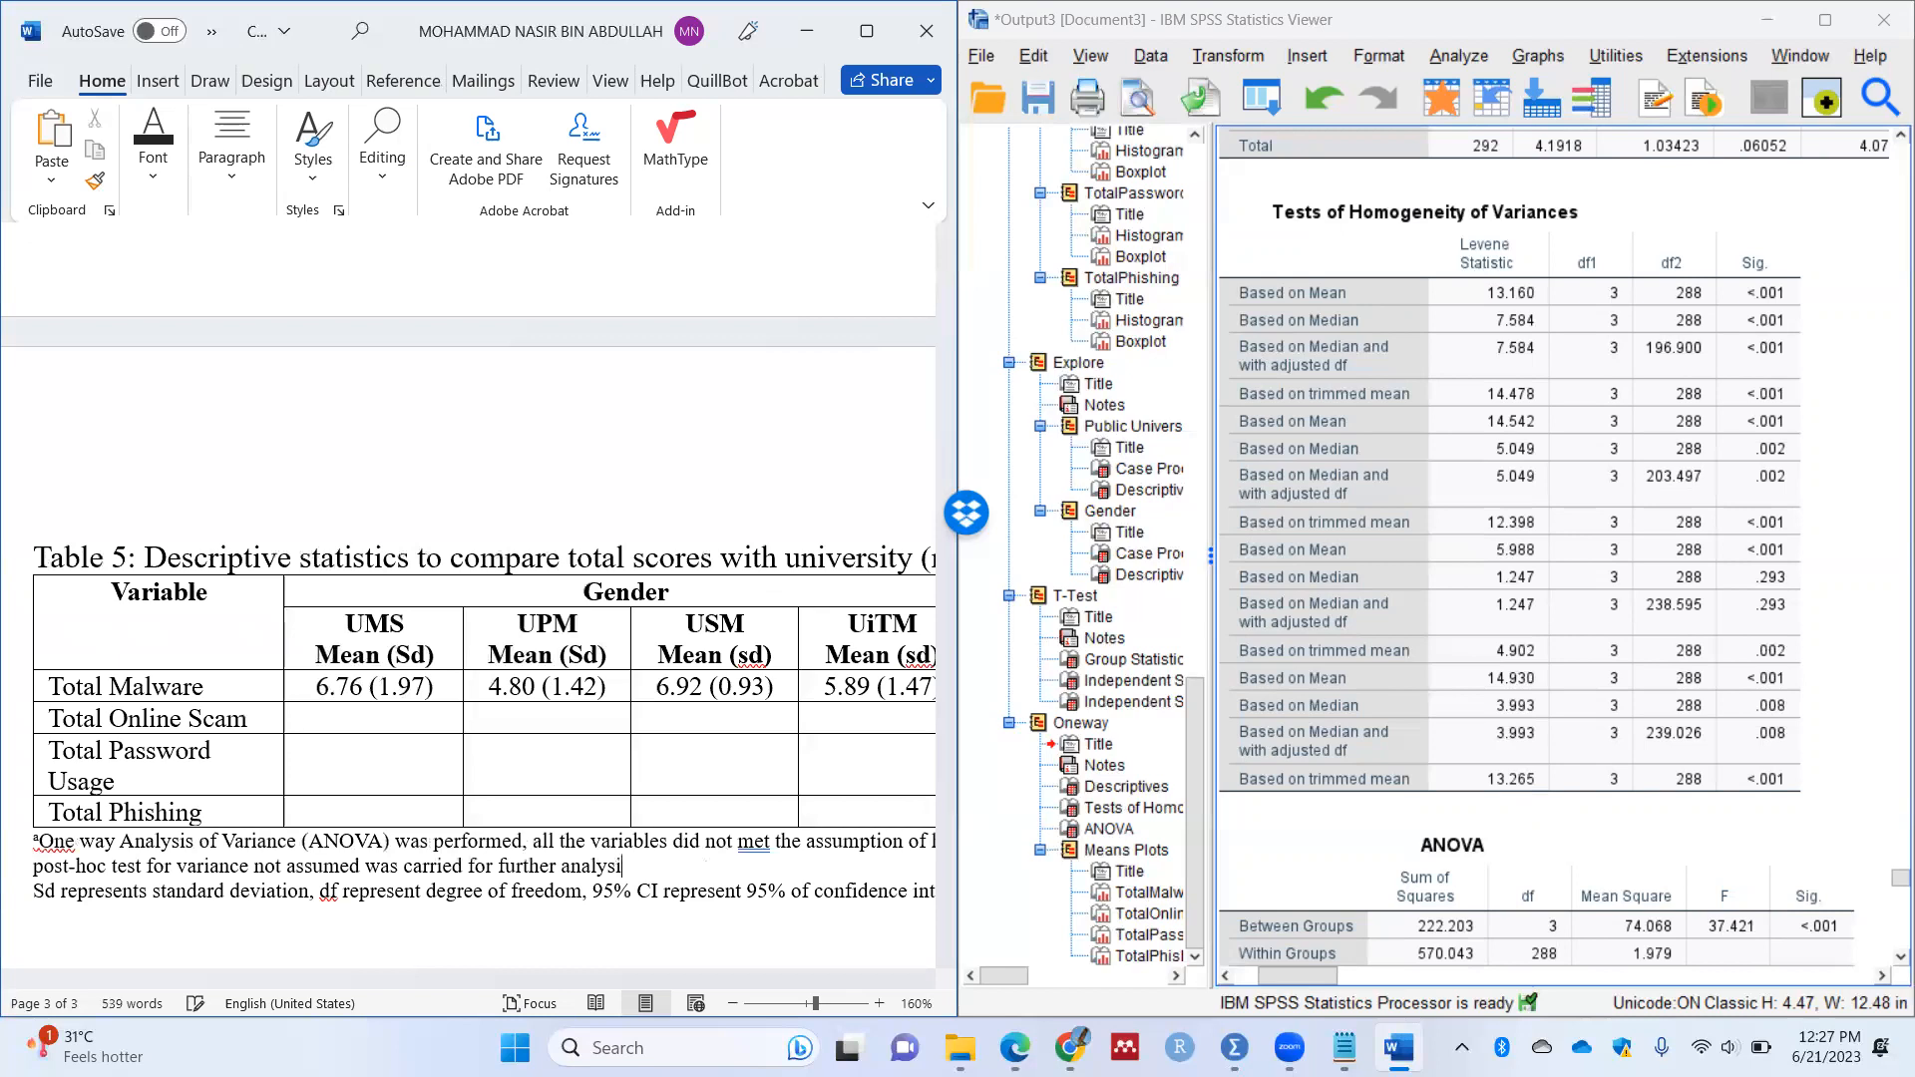
right_click(755, 843)
left_click(640, 391)
Step: Enter 37.42 from the SPSS ANOVA output as the F-Statistic for Total Malware in Table 5
left_click(1517, 736)
scroll(1517, 698, "down", 5)
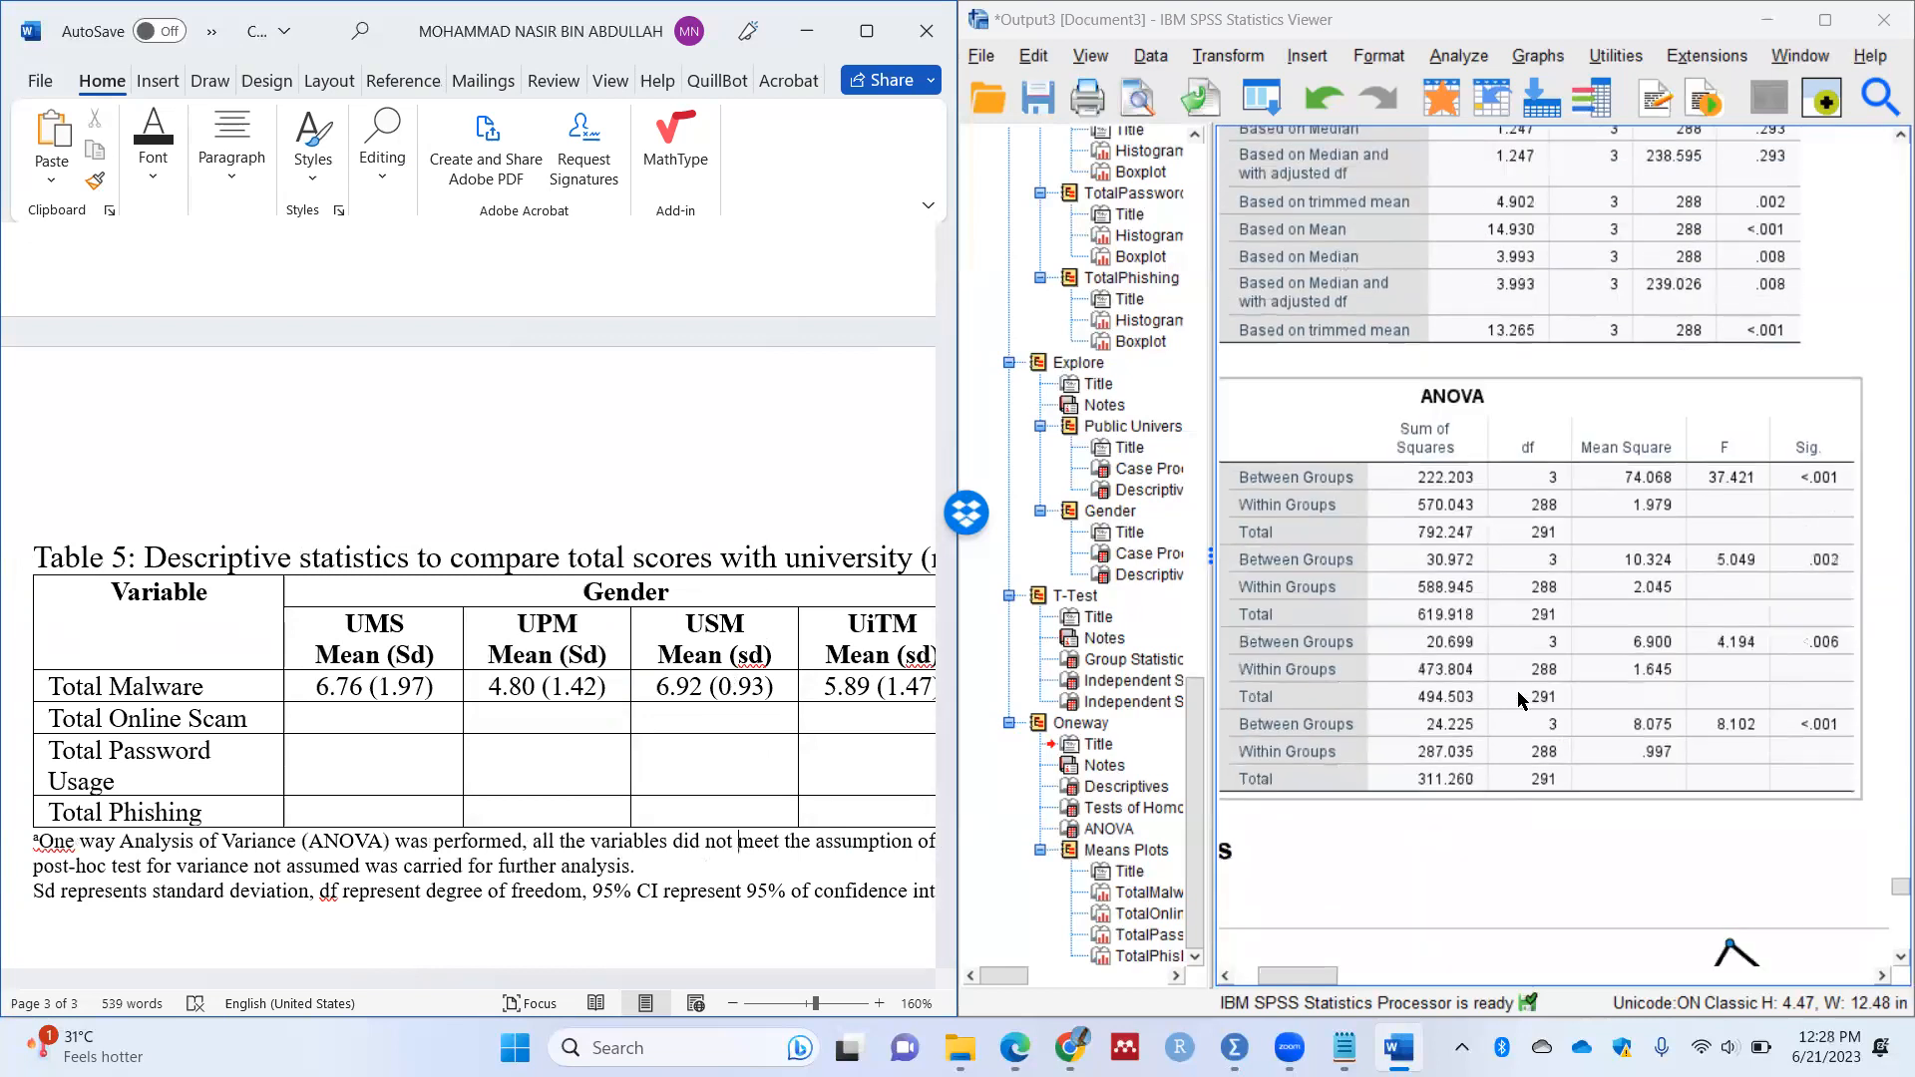
left_click_drag(1280, 976, 1346, 977)
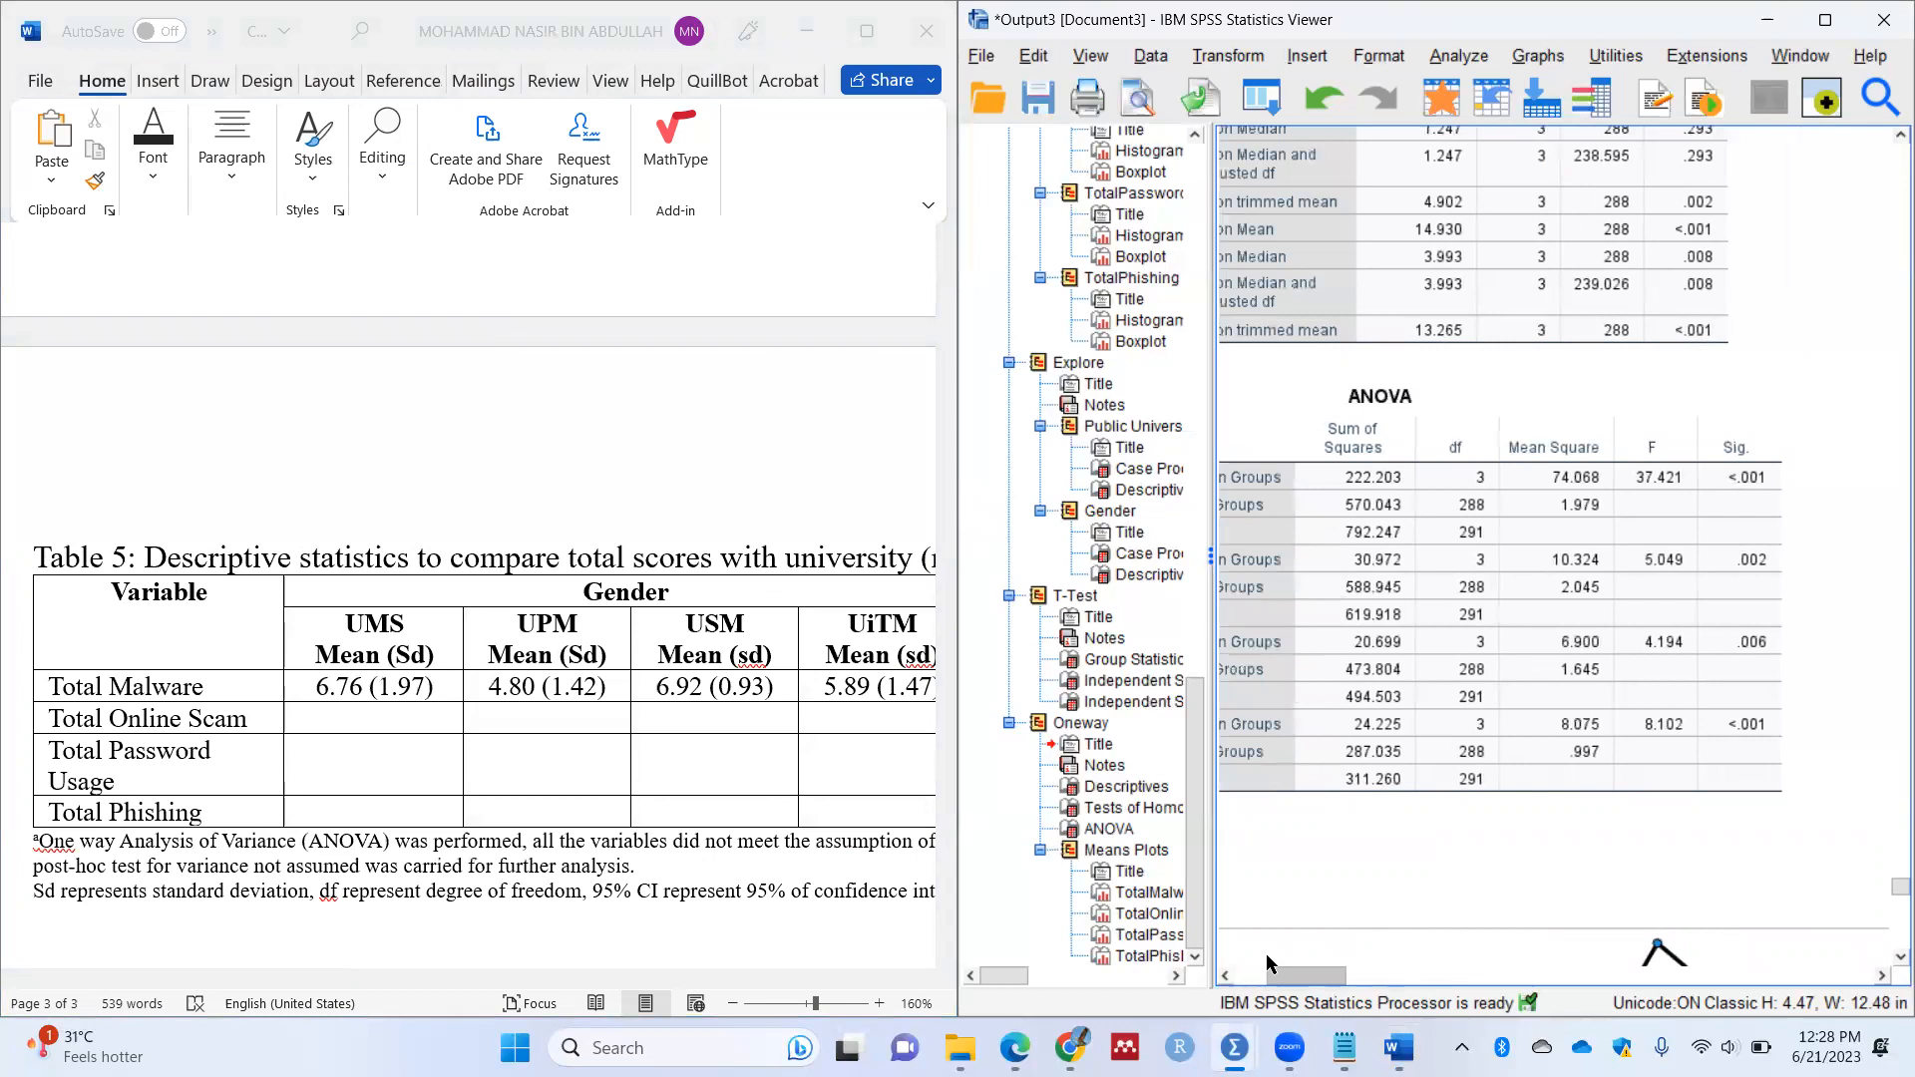
left_click(416, 980)
left_click_drag(411, 979, 684, 978)
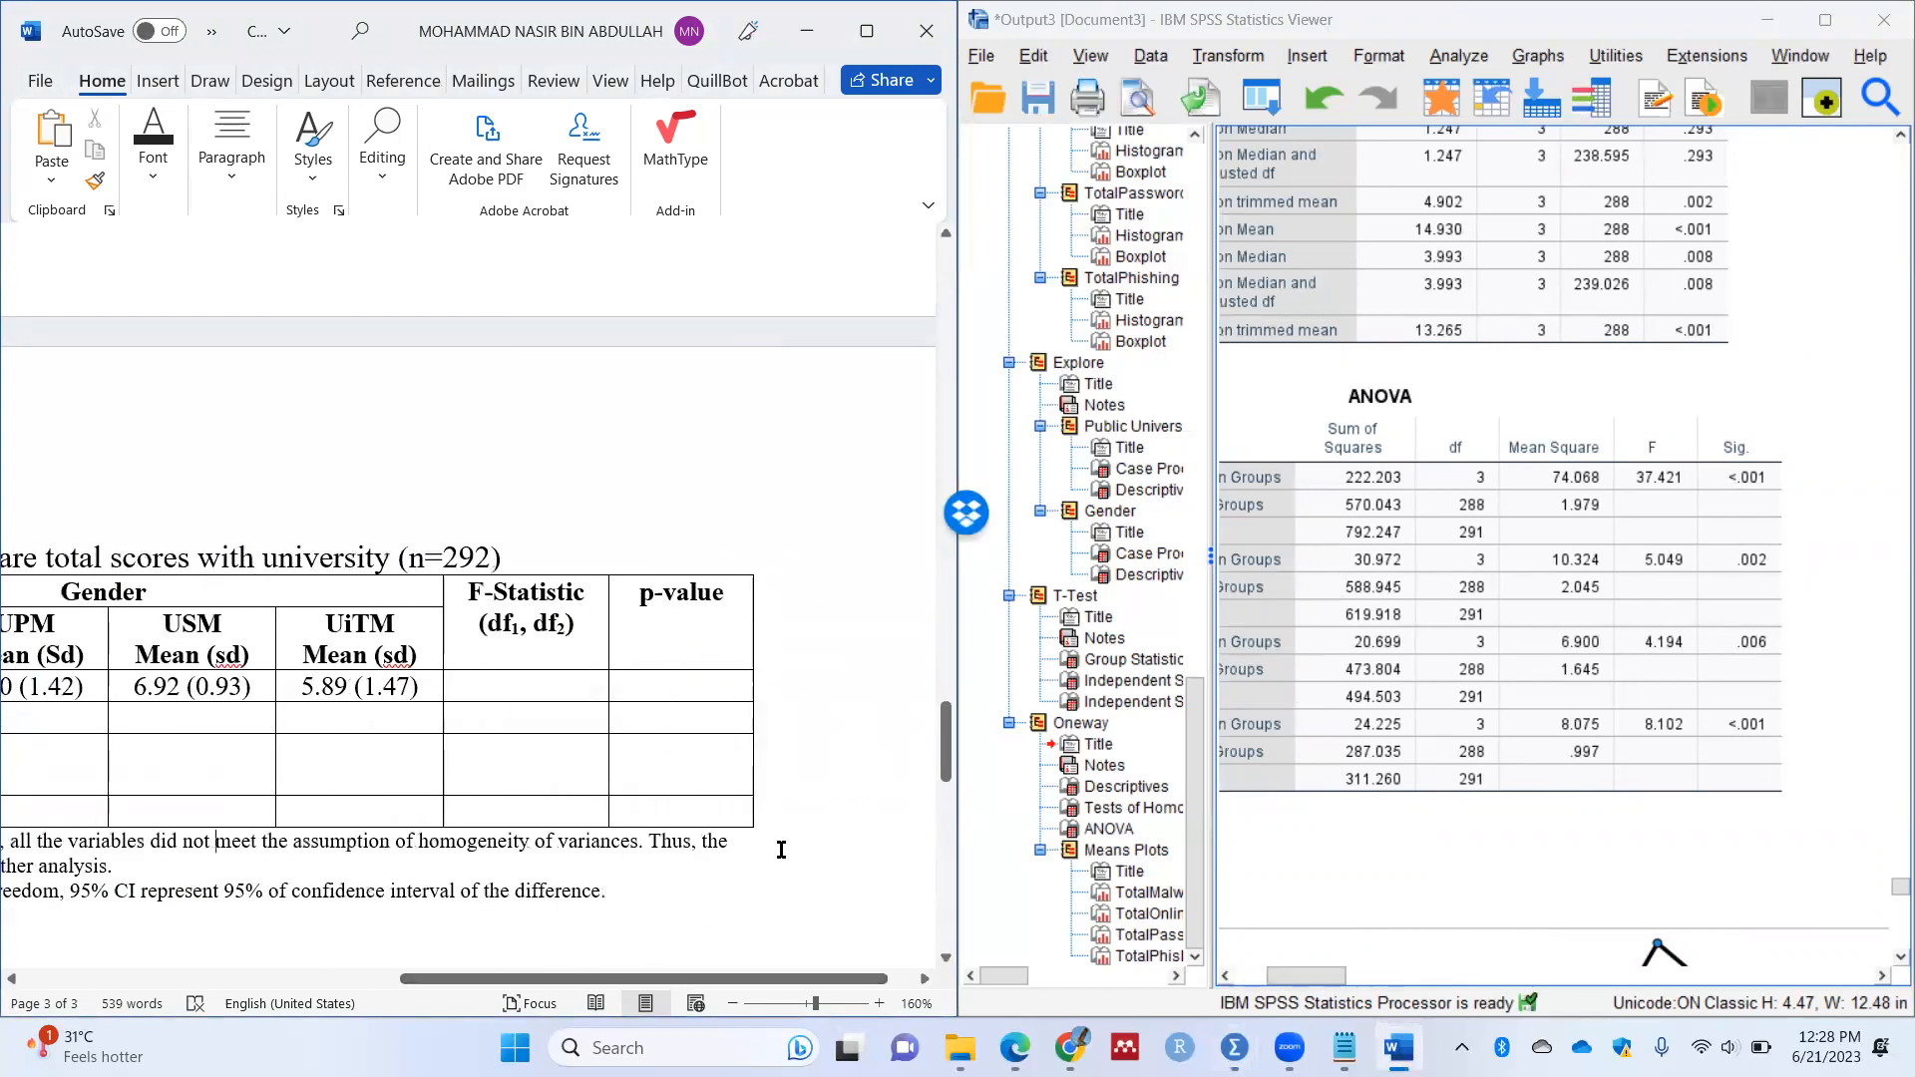
left_click(526, 686)
type("37")
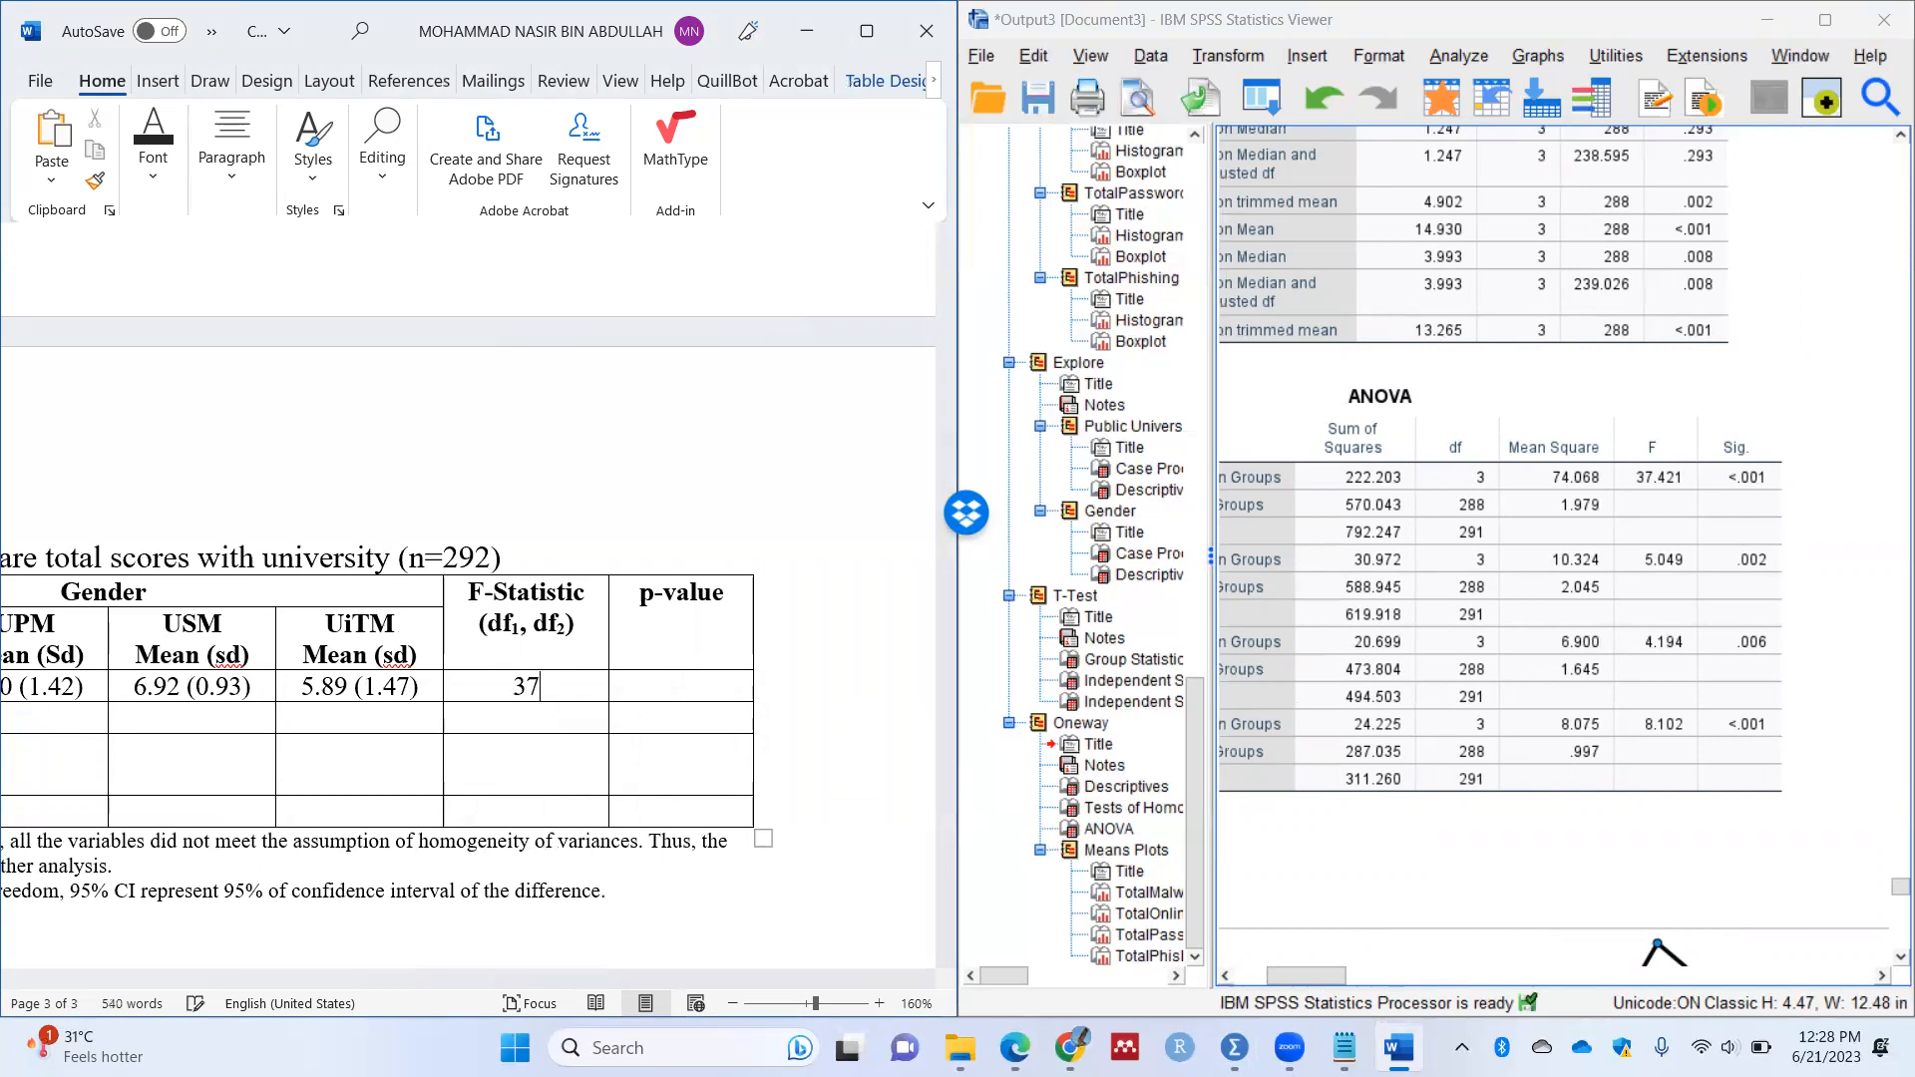
type(".41")
key("BackSpace")
type("2")
Step: Format the F column values of the SPSS ANOVA pivot table to 4 decimals and close the table editor
left_click(1674, 498)
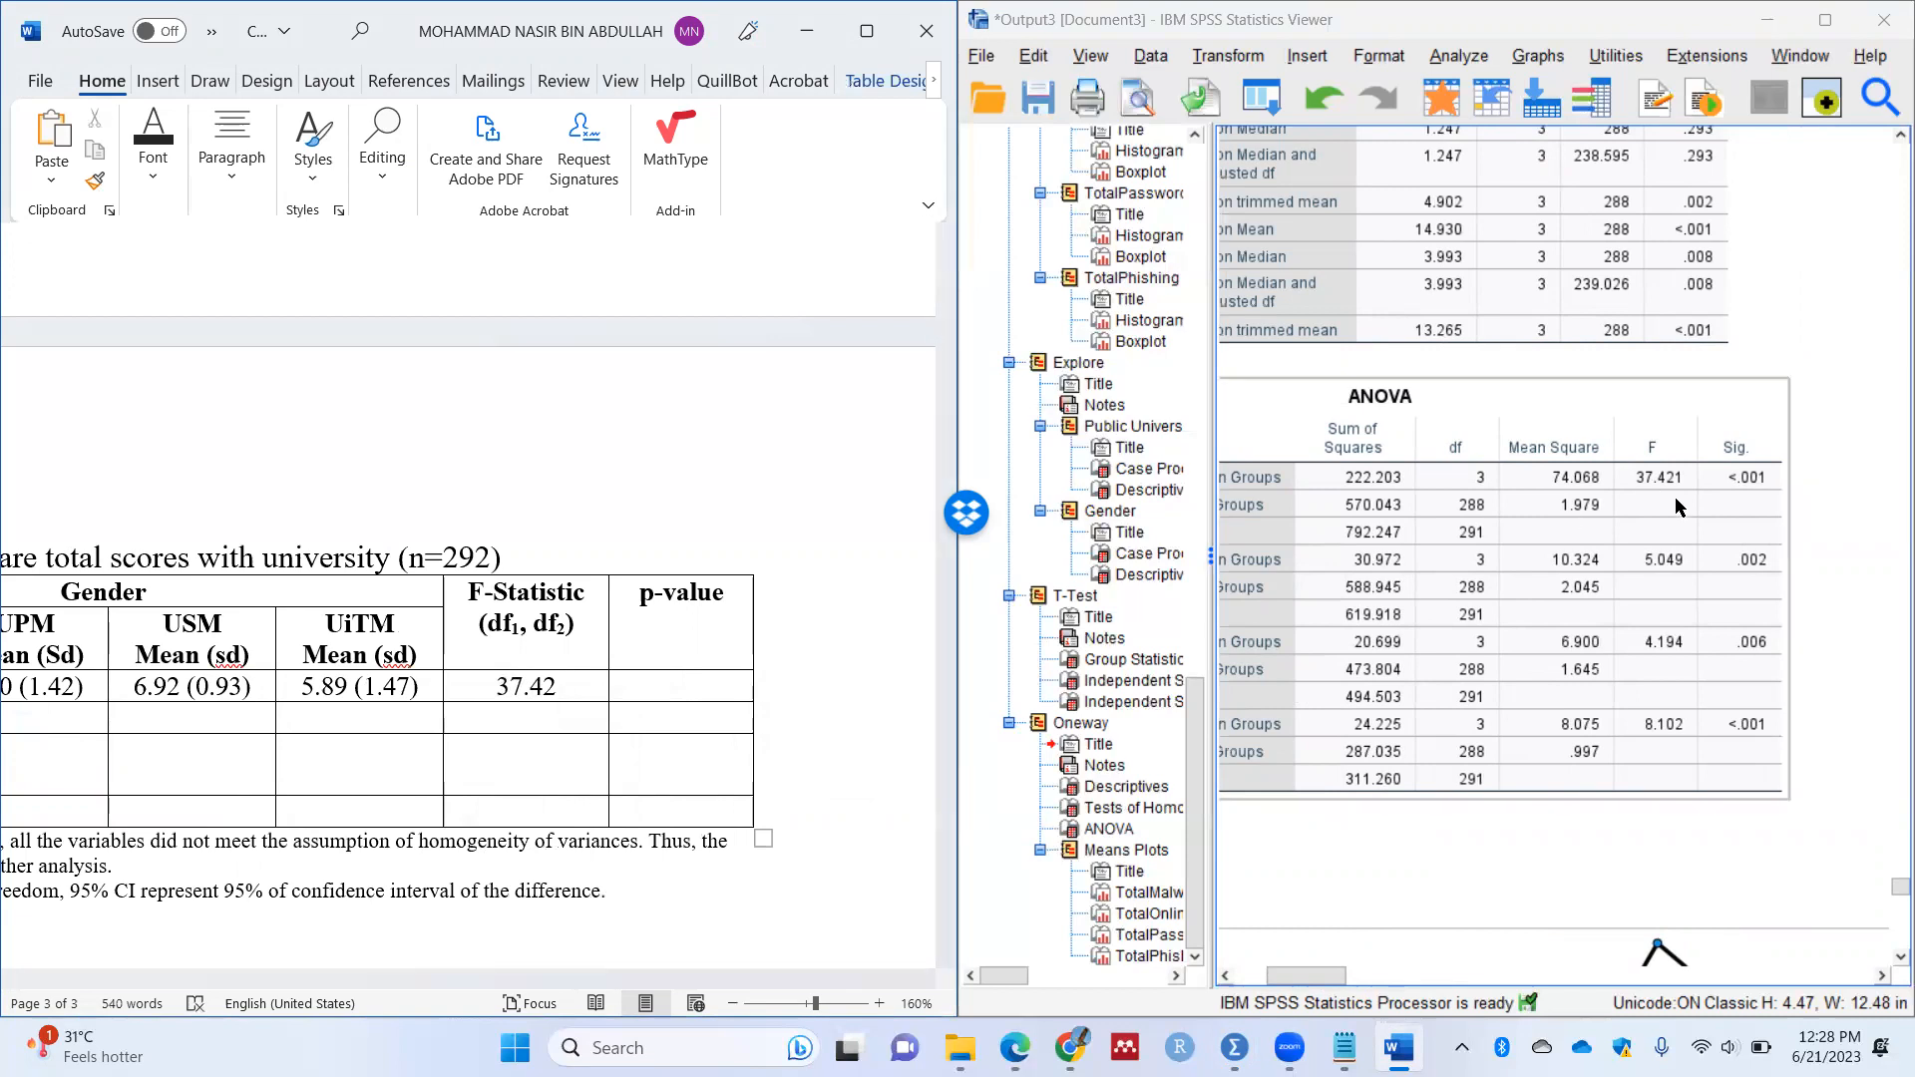
double_click(1661, 496)
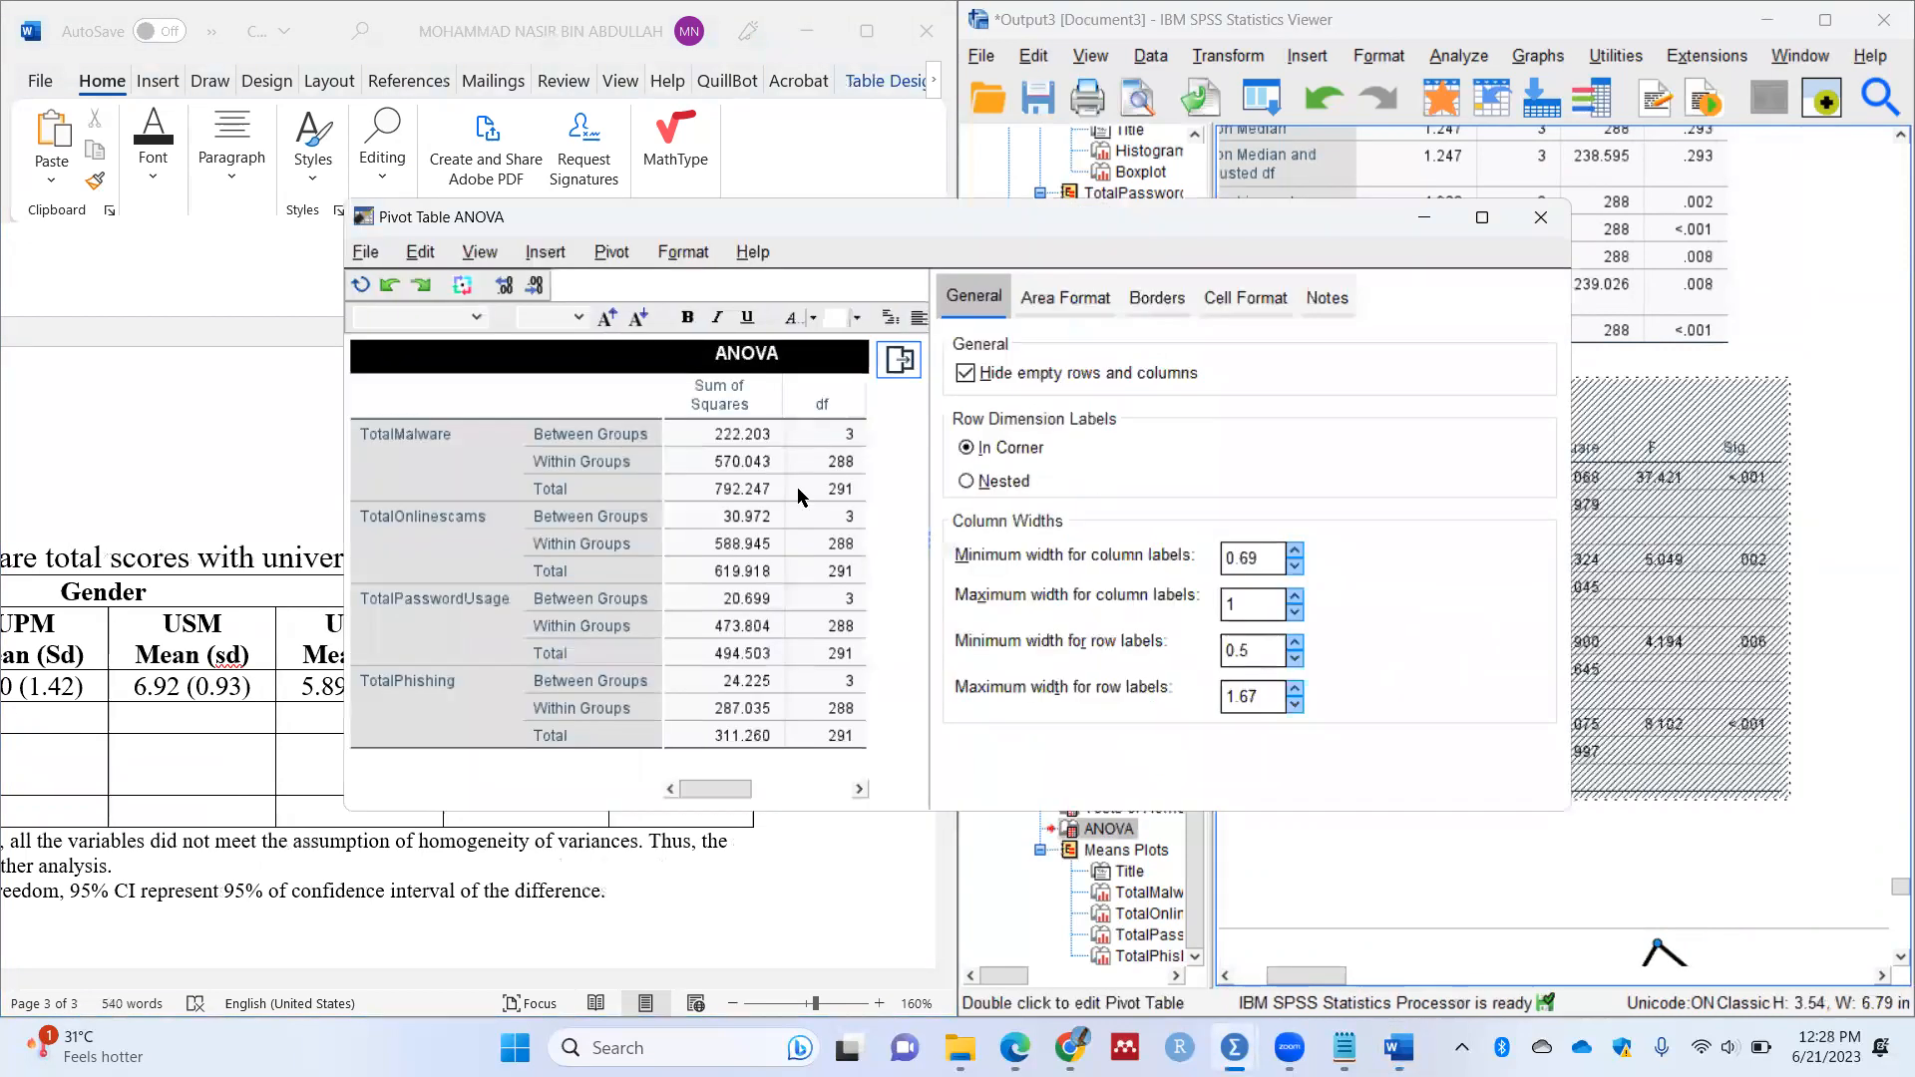
left_click(816, 787)
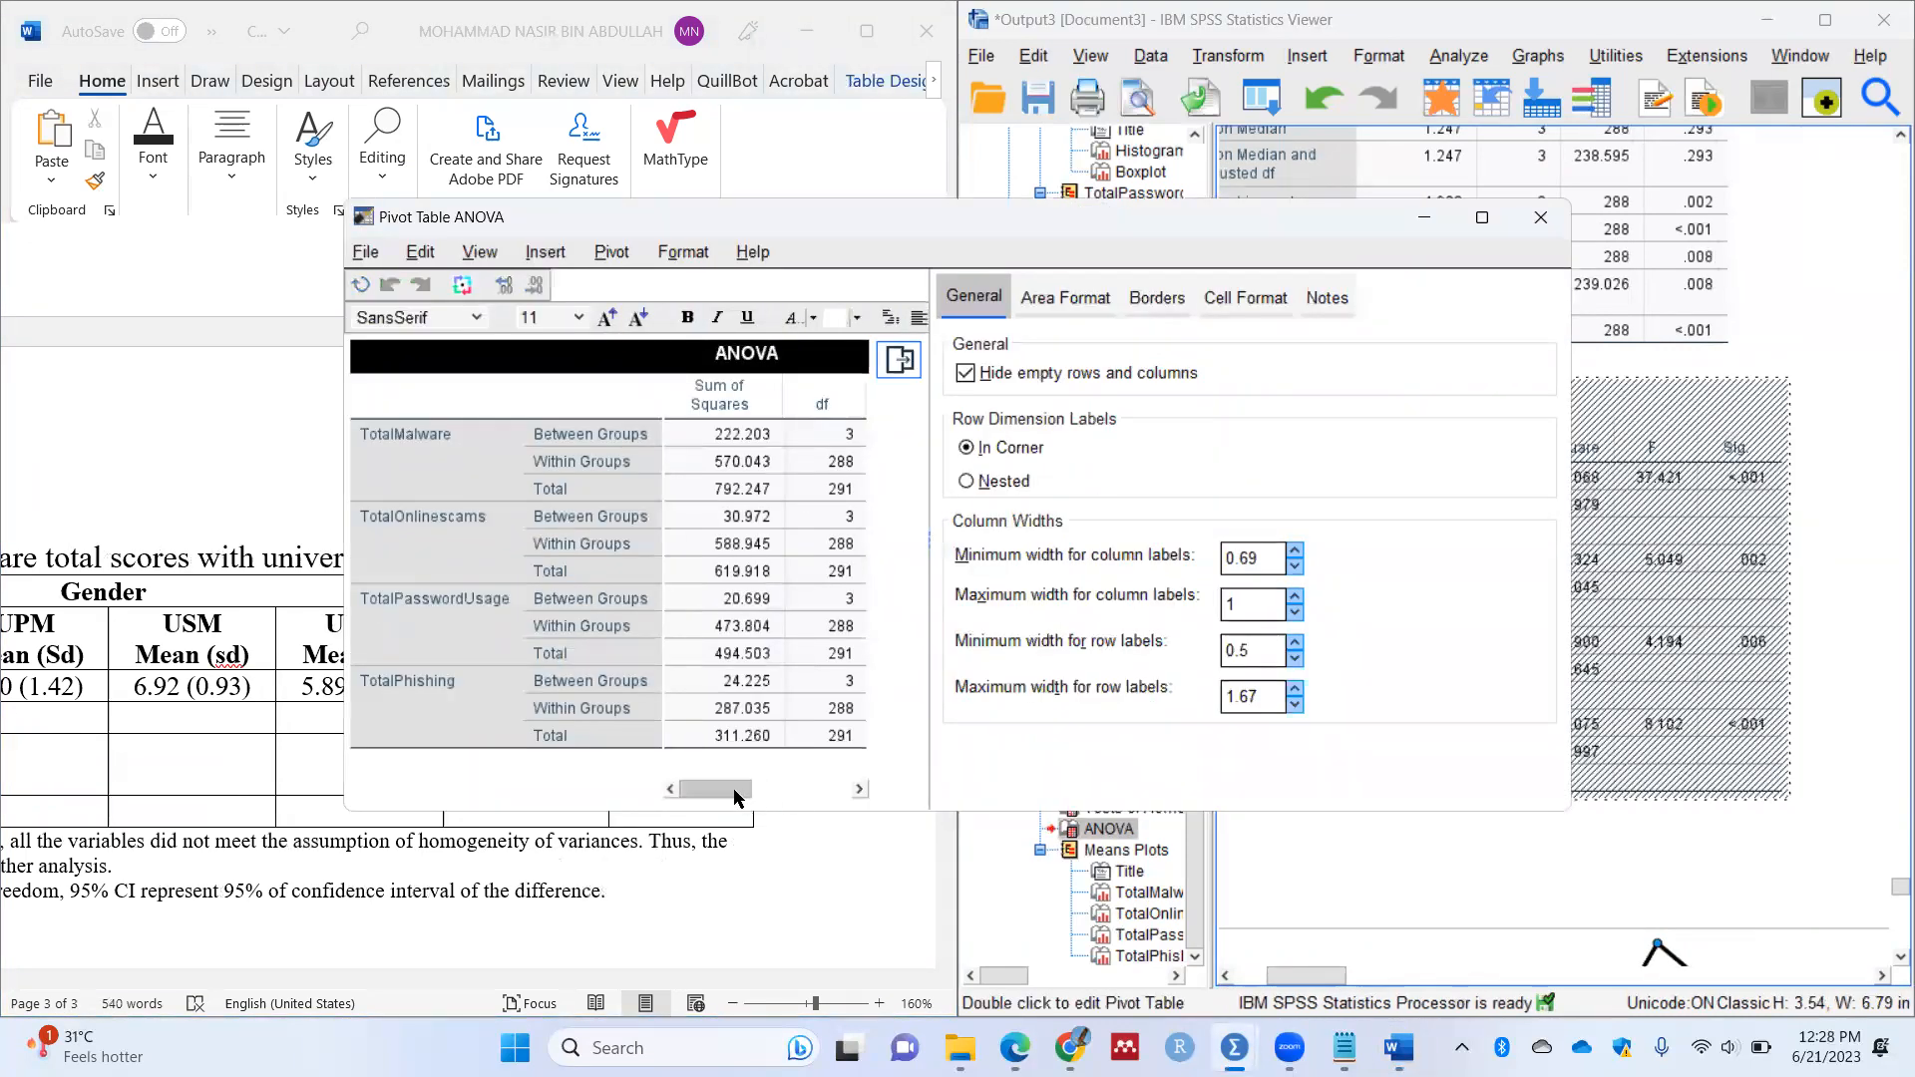
left_click_drag(776, 439, 793, 684)
left_click(1249, 307)
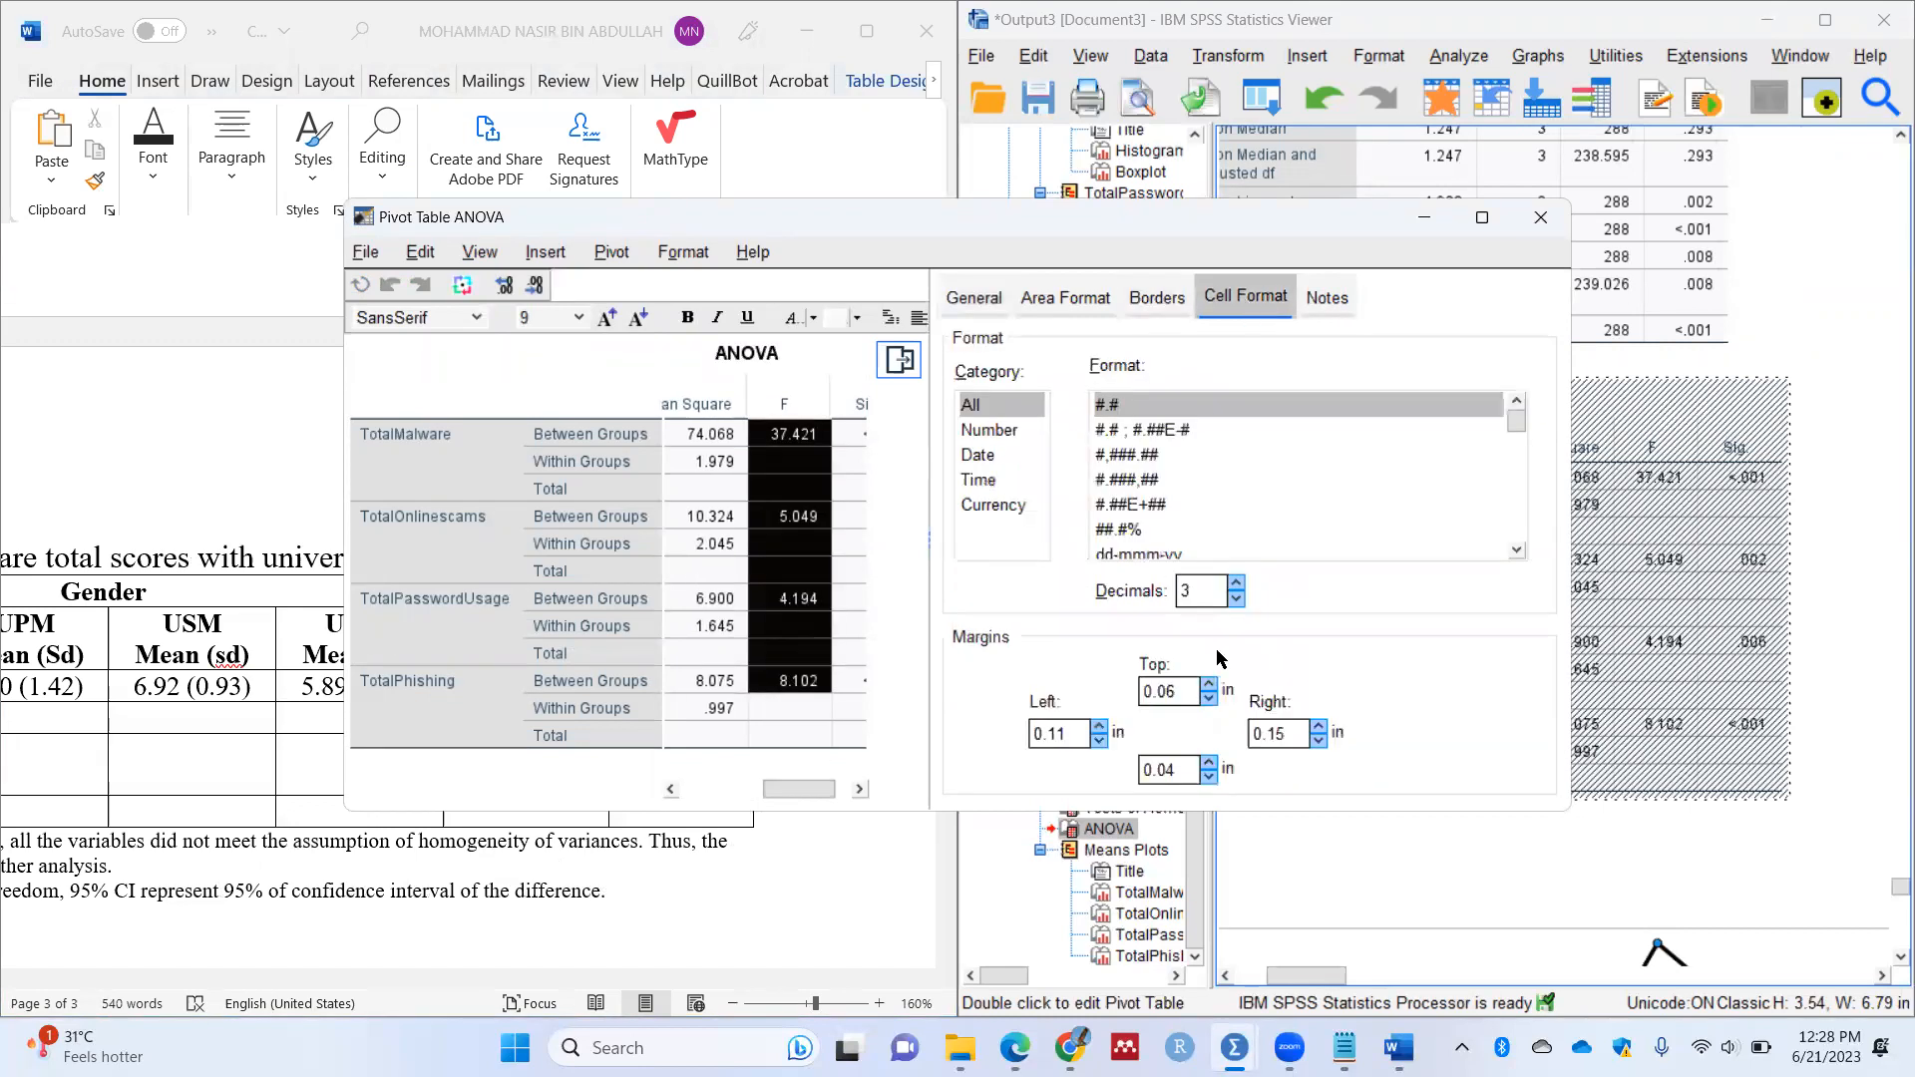
left_click(1235, 585)
left_click(1539, 214)
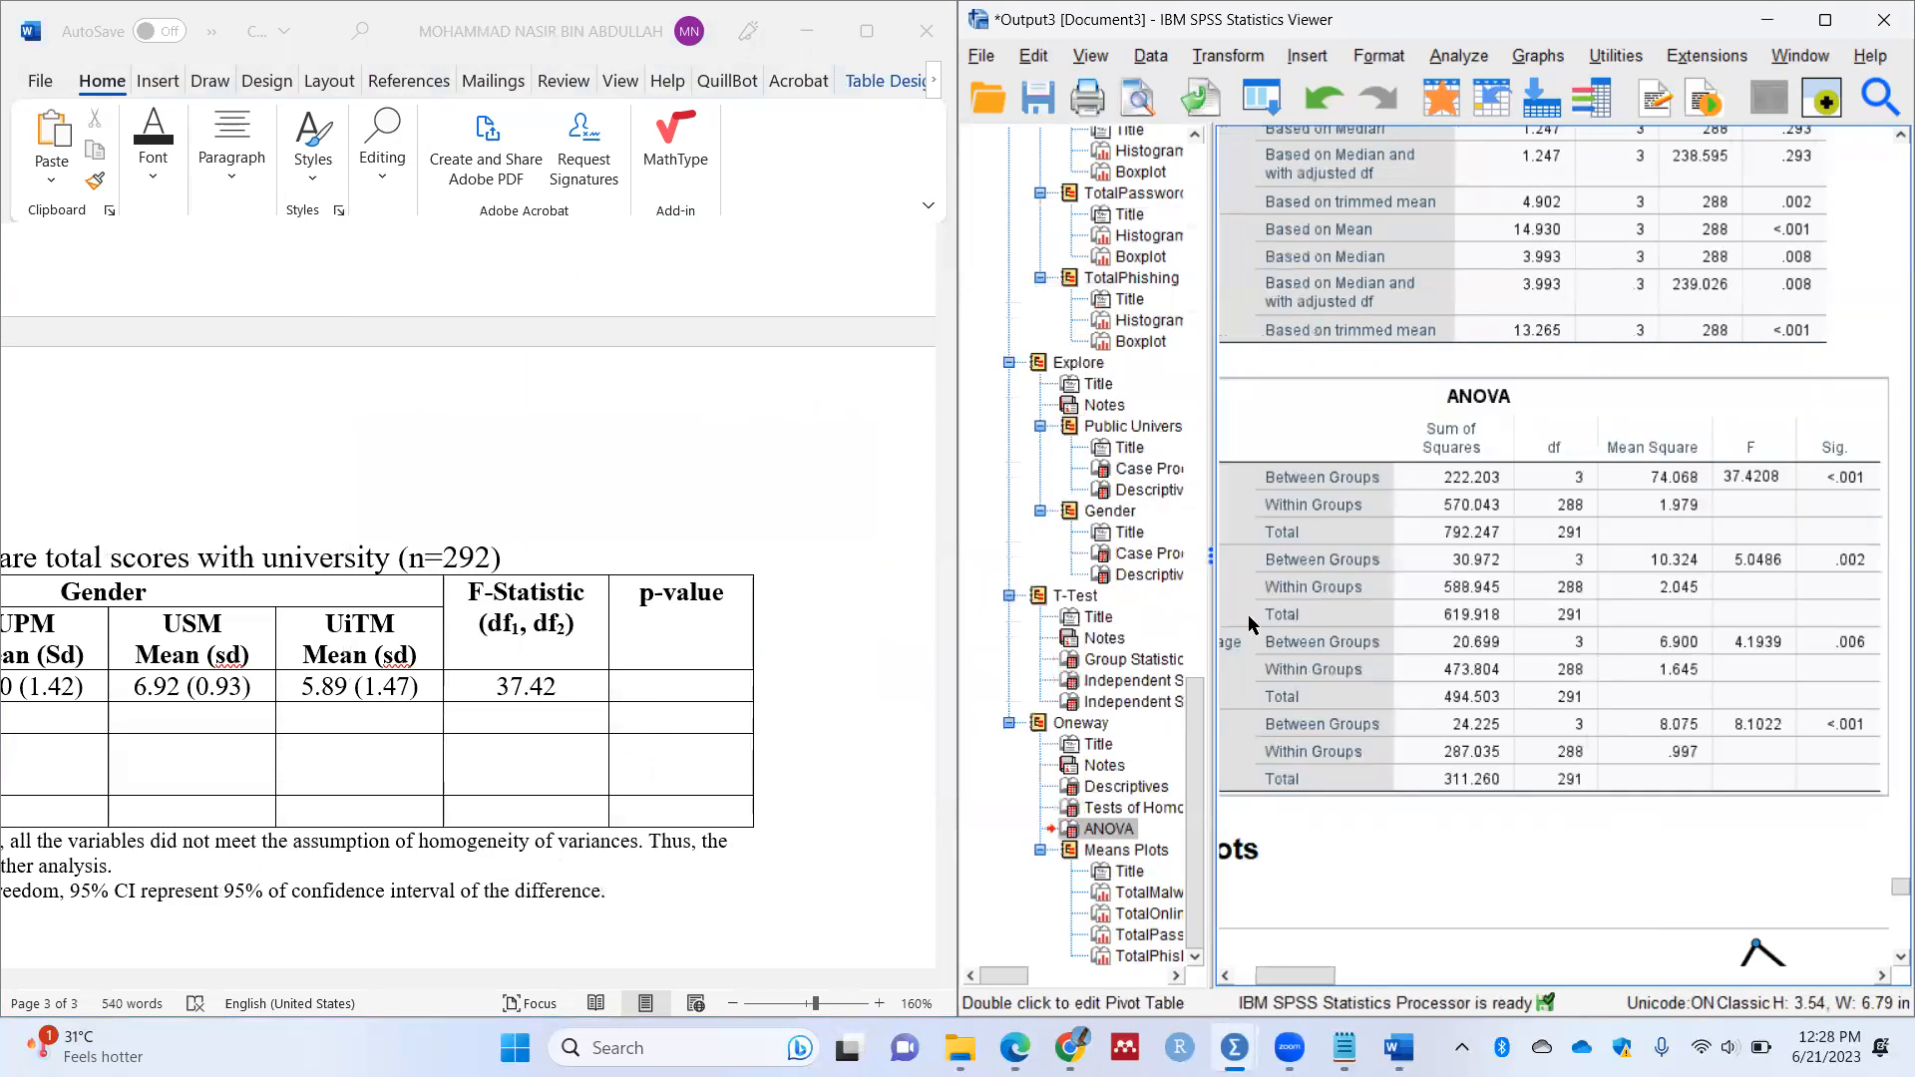
Step: Extend the Total Malware F-Statistic in Table 5 to 37.4208 (3,288) and enter <0.001 as its p-value
left_click(584, 680)
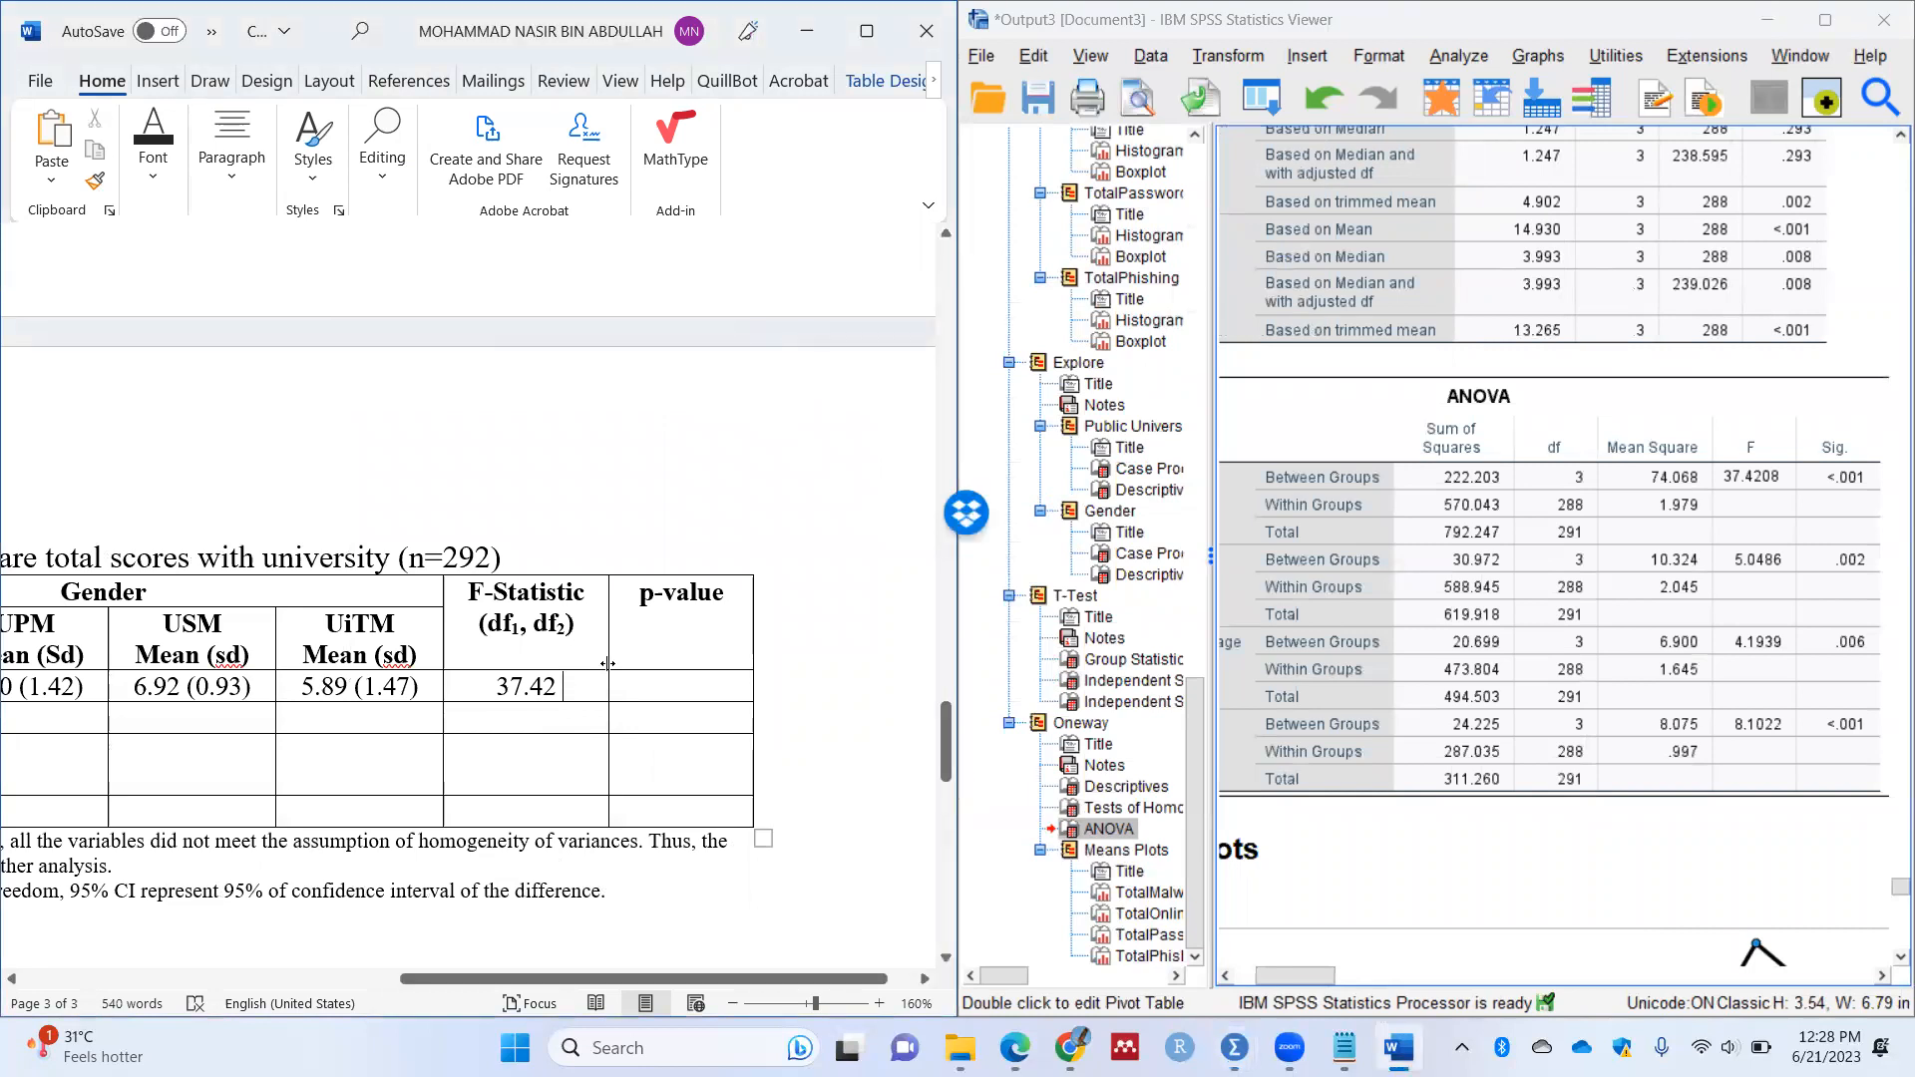
key("BackSpace")
type("08 9")
key("BackSpace")
type("(3,")
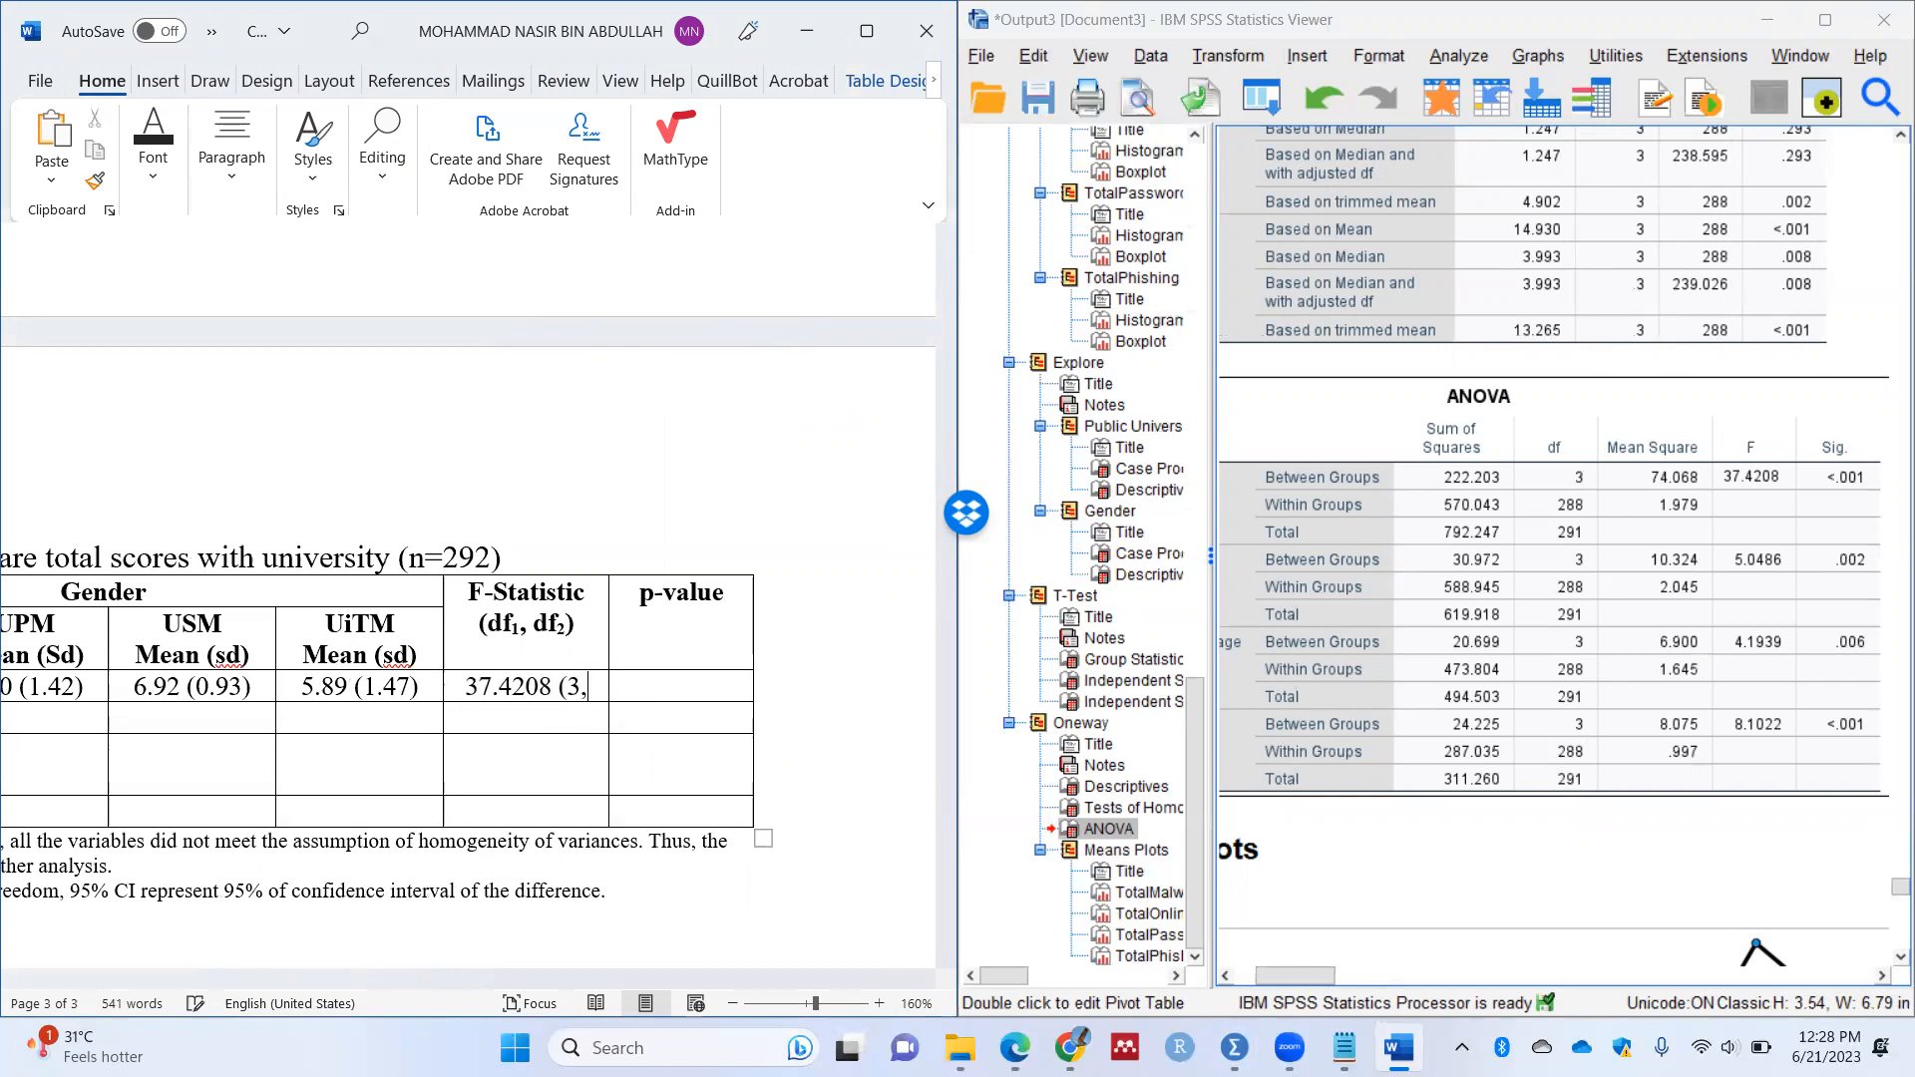
type("288(")
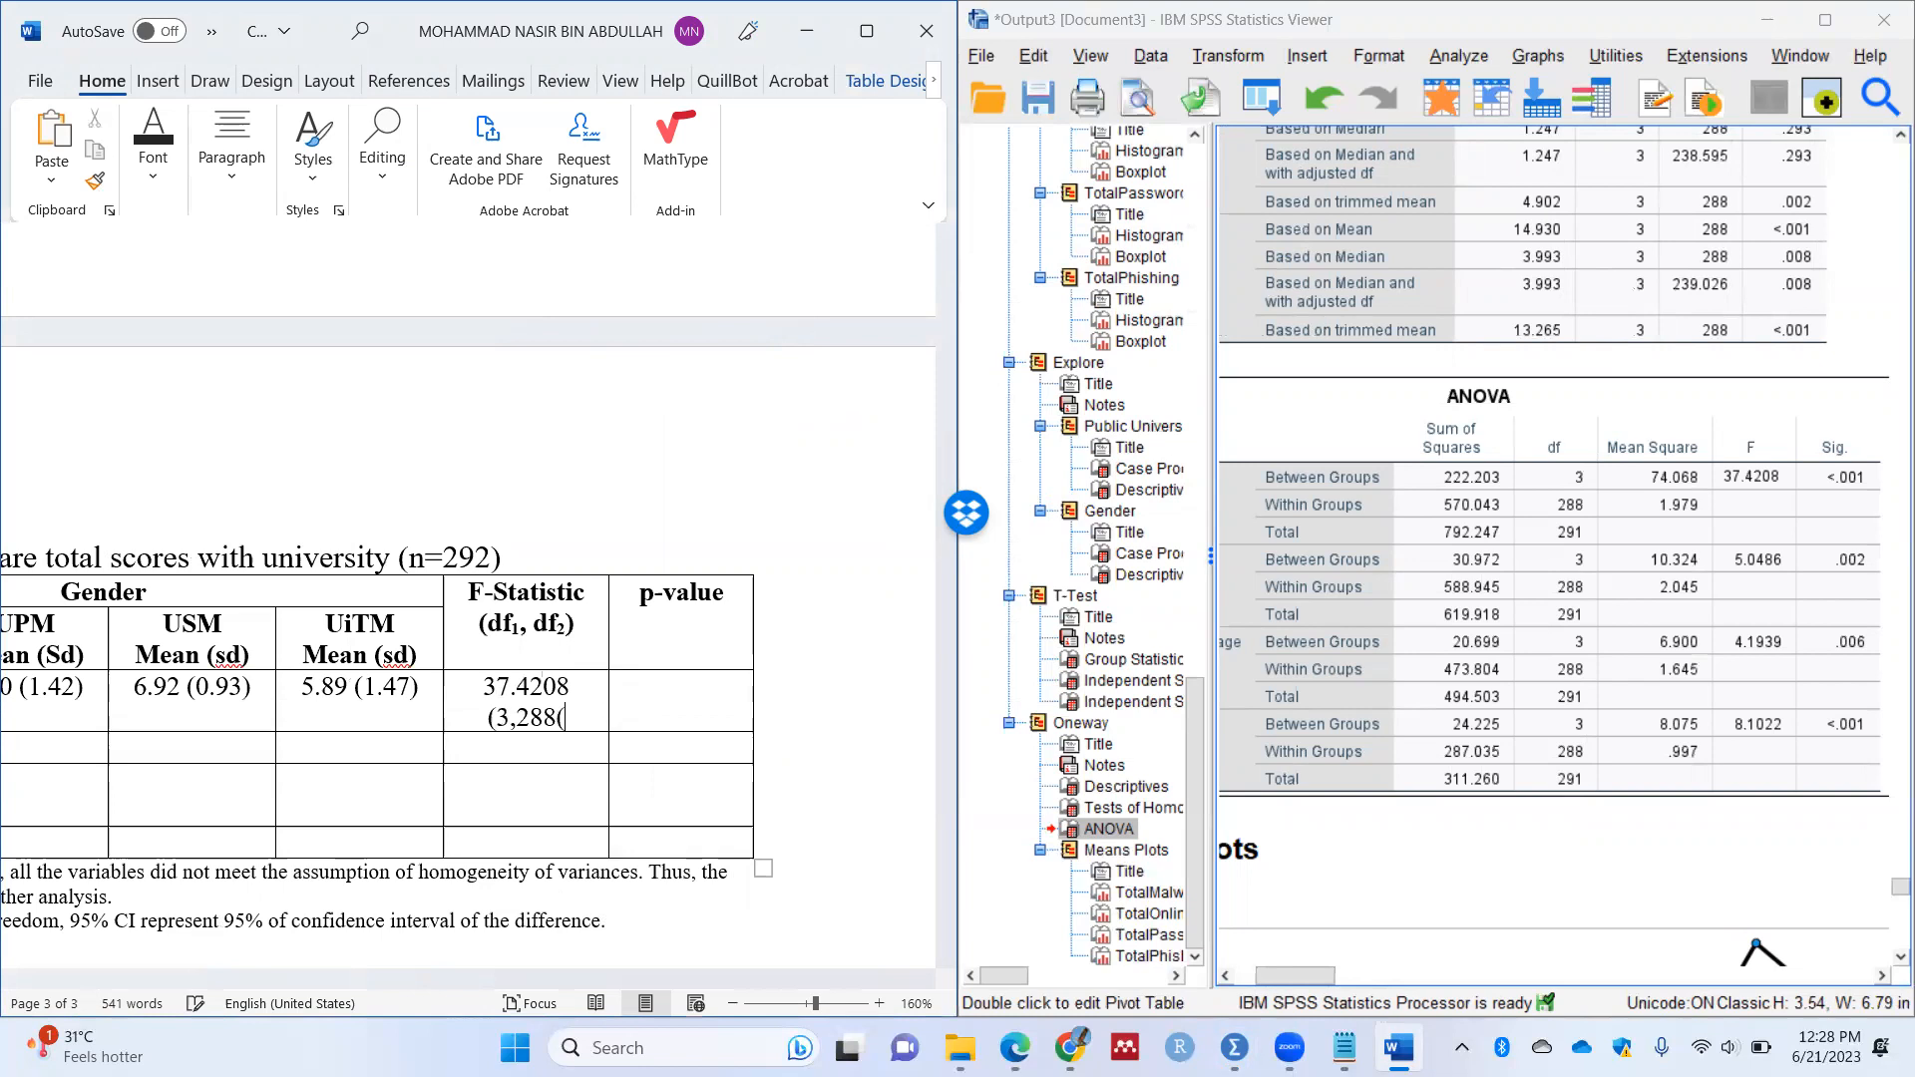
key("BackSpace")
type(")")
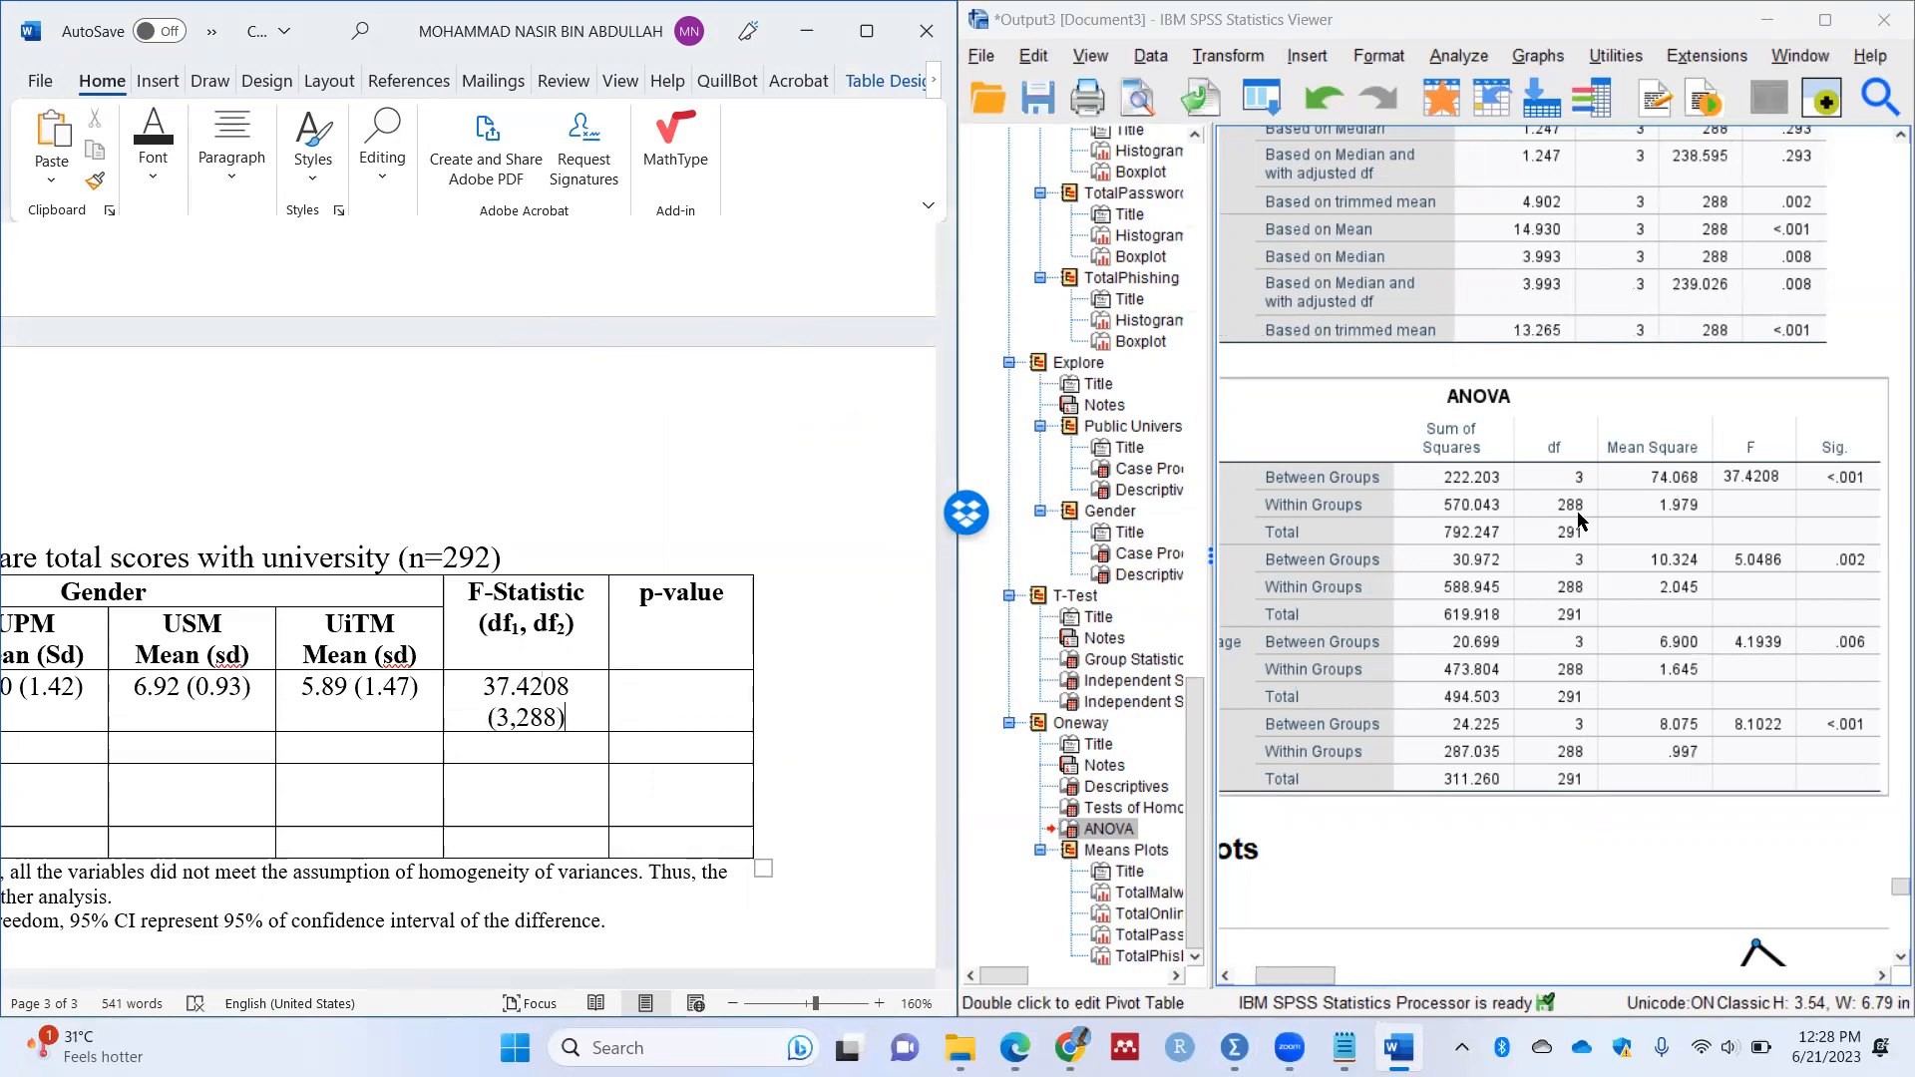
left_click(667, 700)
type("<0.001")
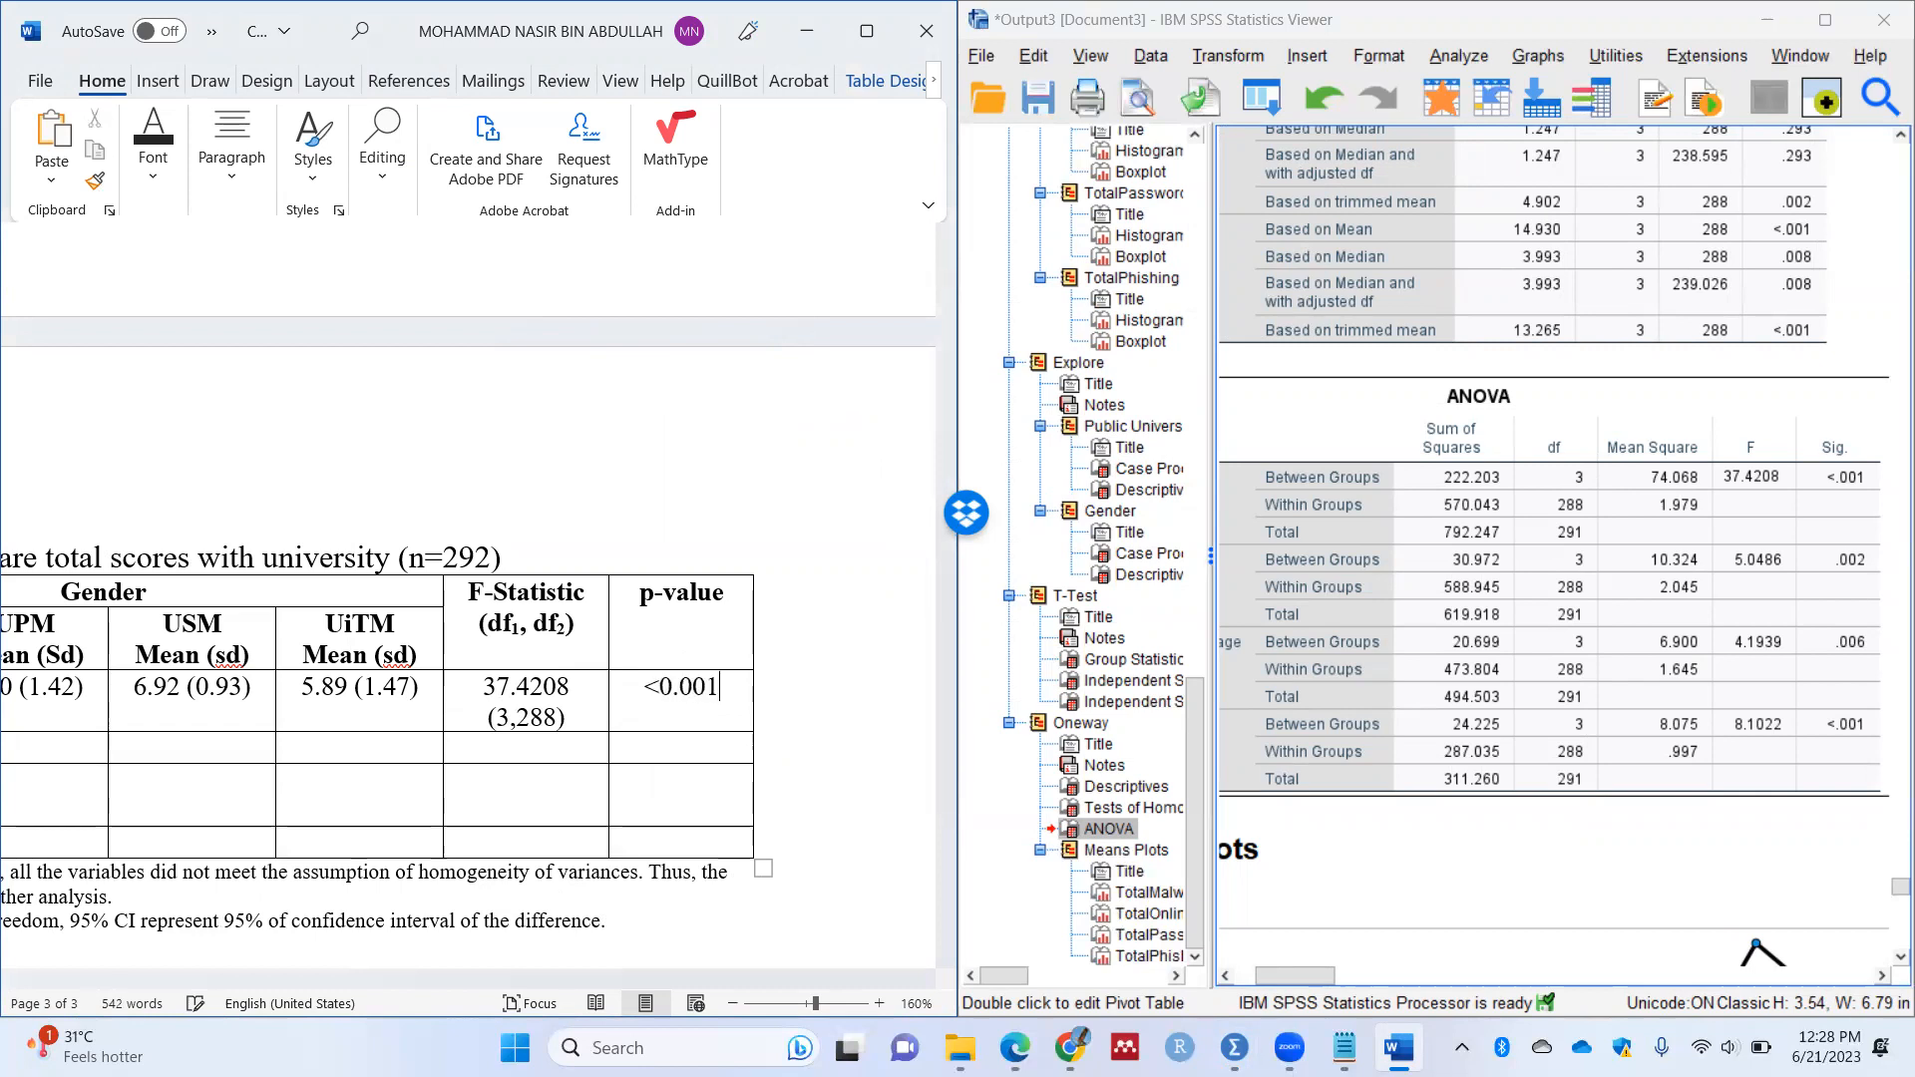
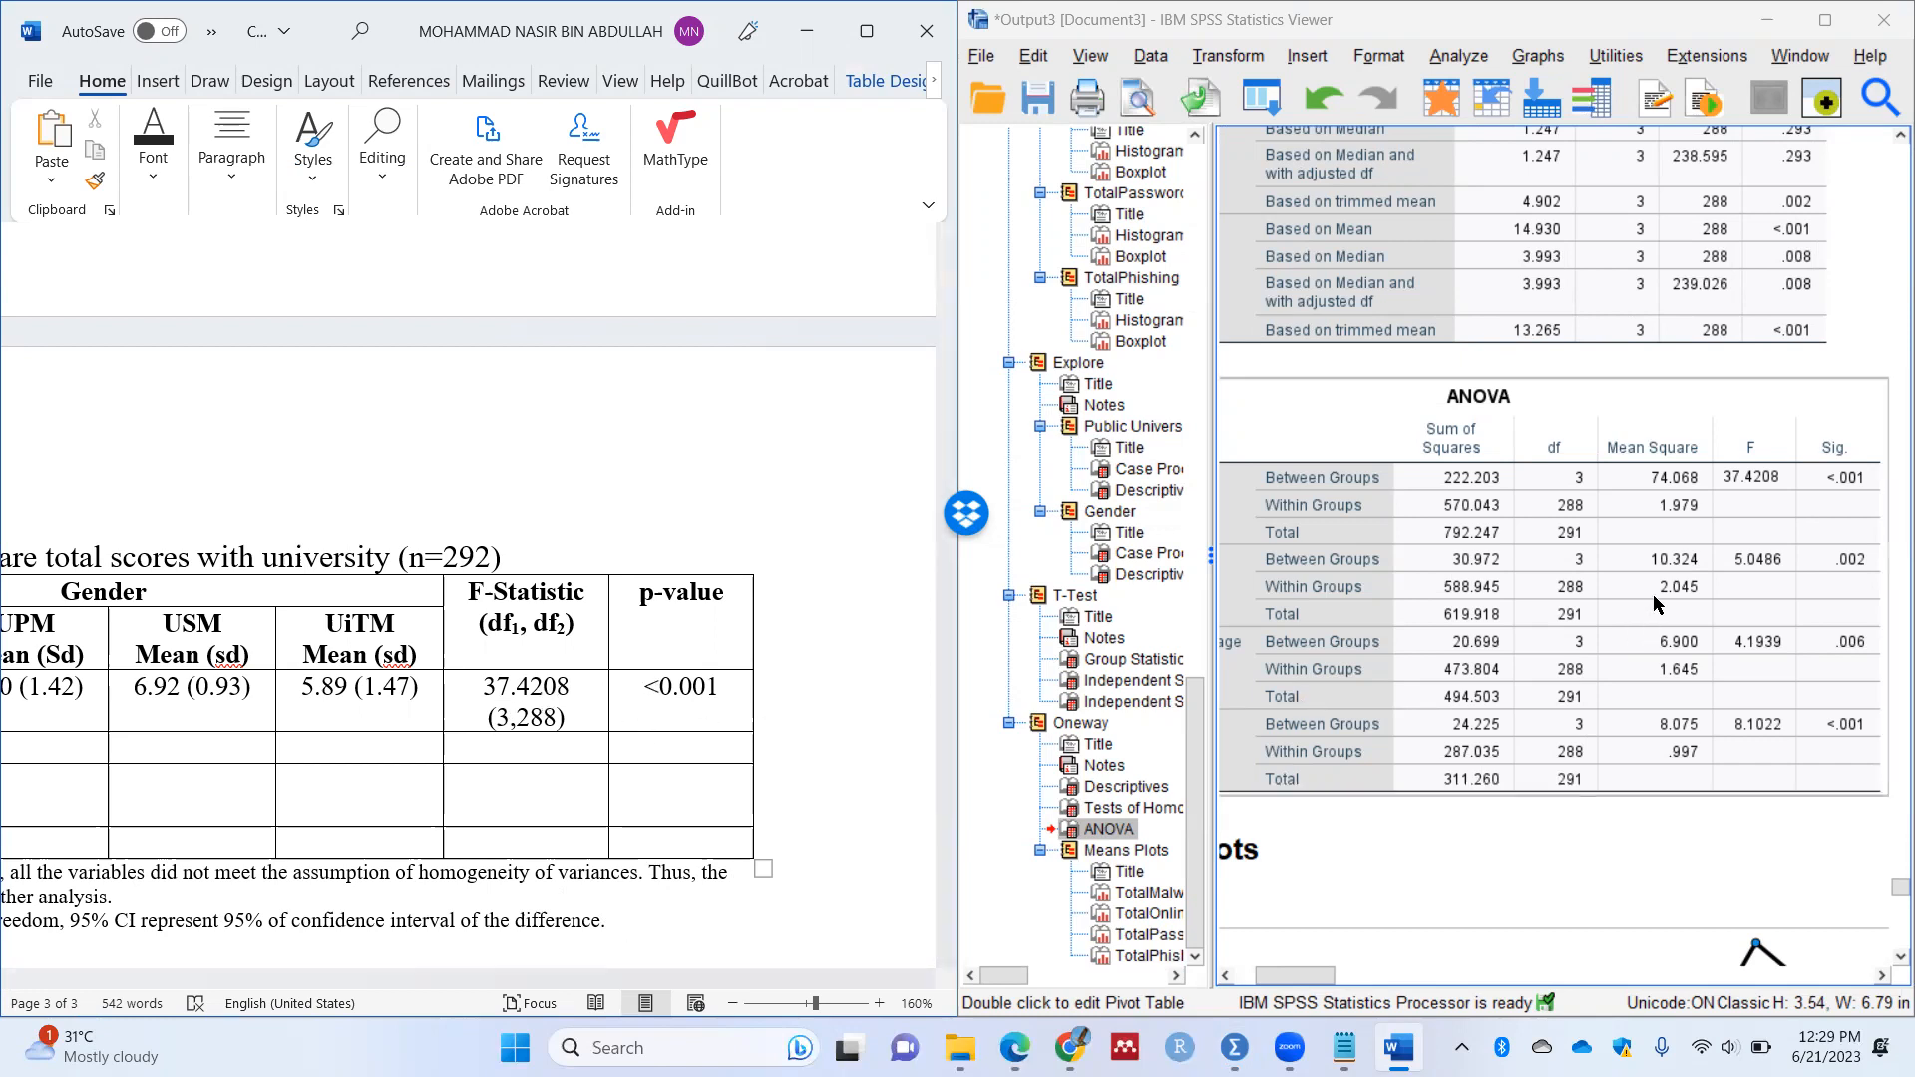
Step: Maximize the document window and add a superscript "a" footnote marker to the p-value column header of Table 5
left_click(867, 31)
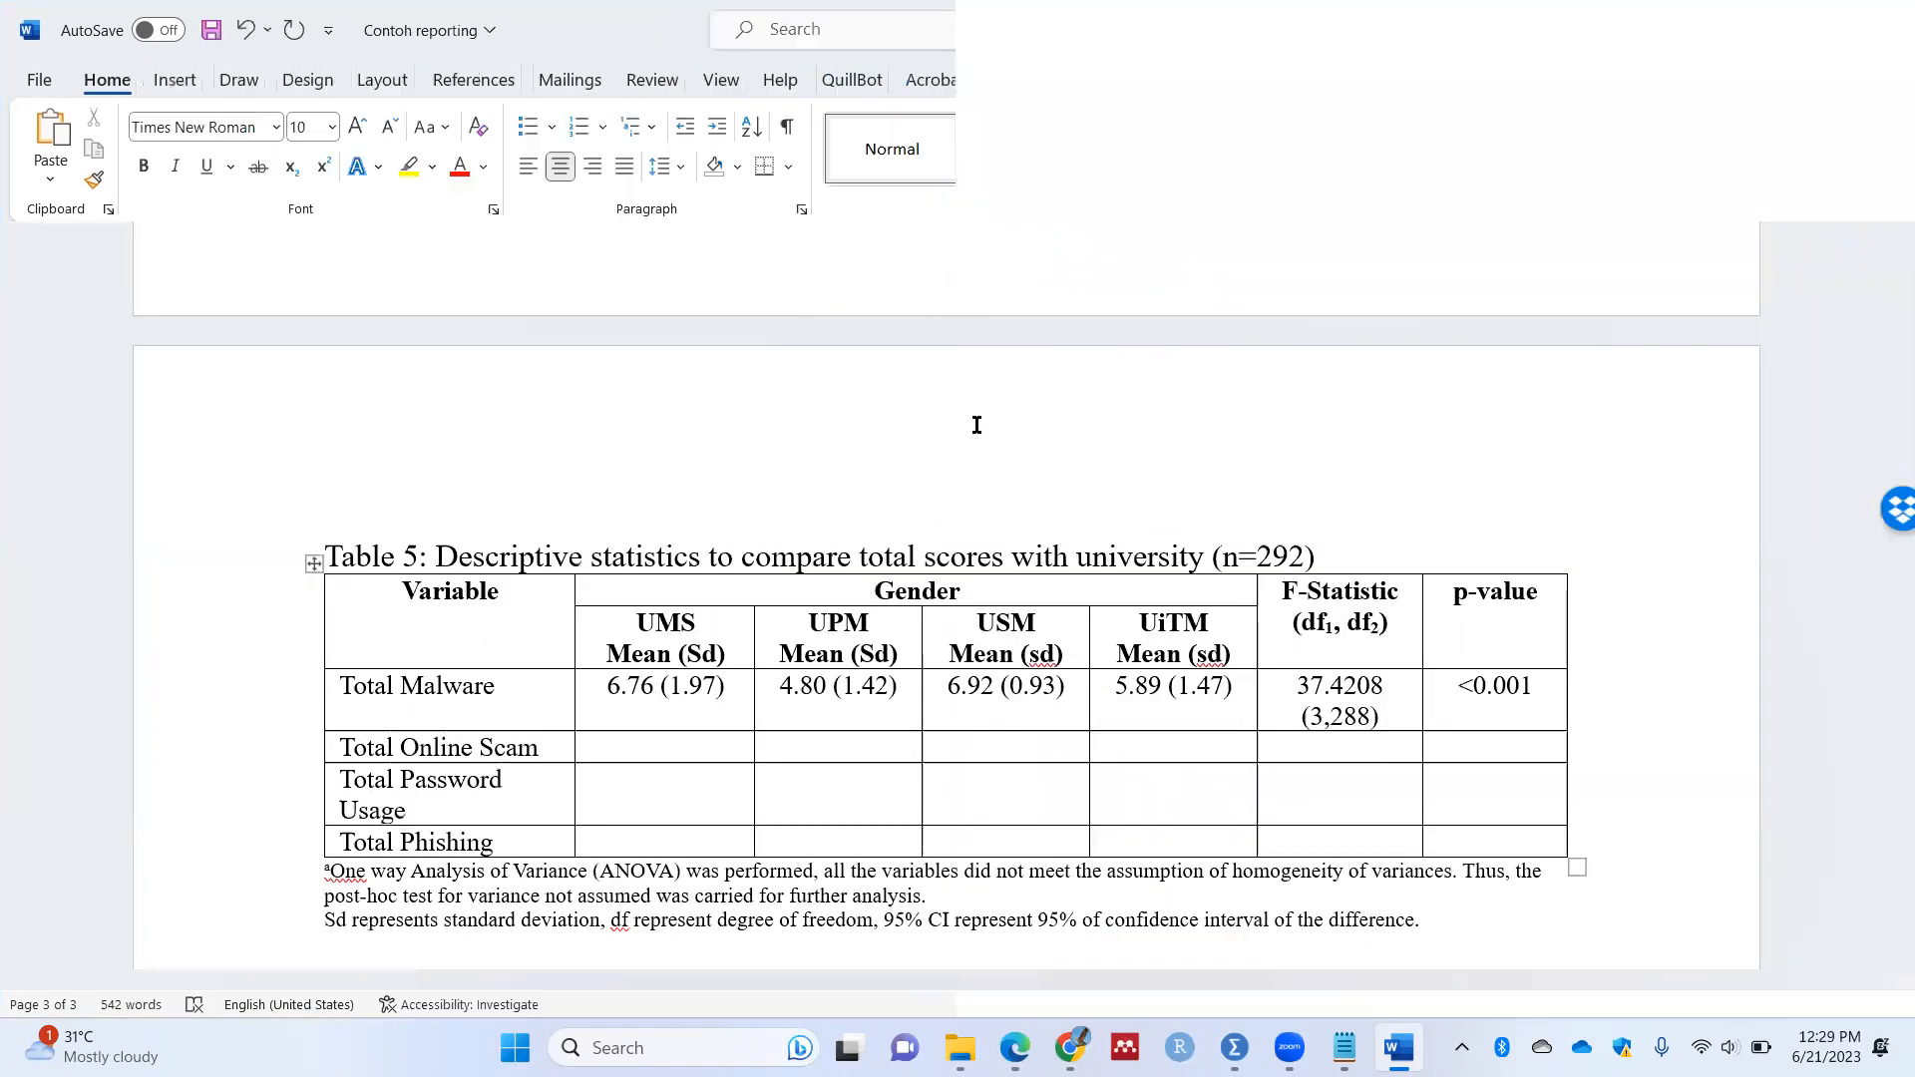
scroll(671, 604, "down", 4)
scroll(749, 546, "up", 1)
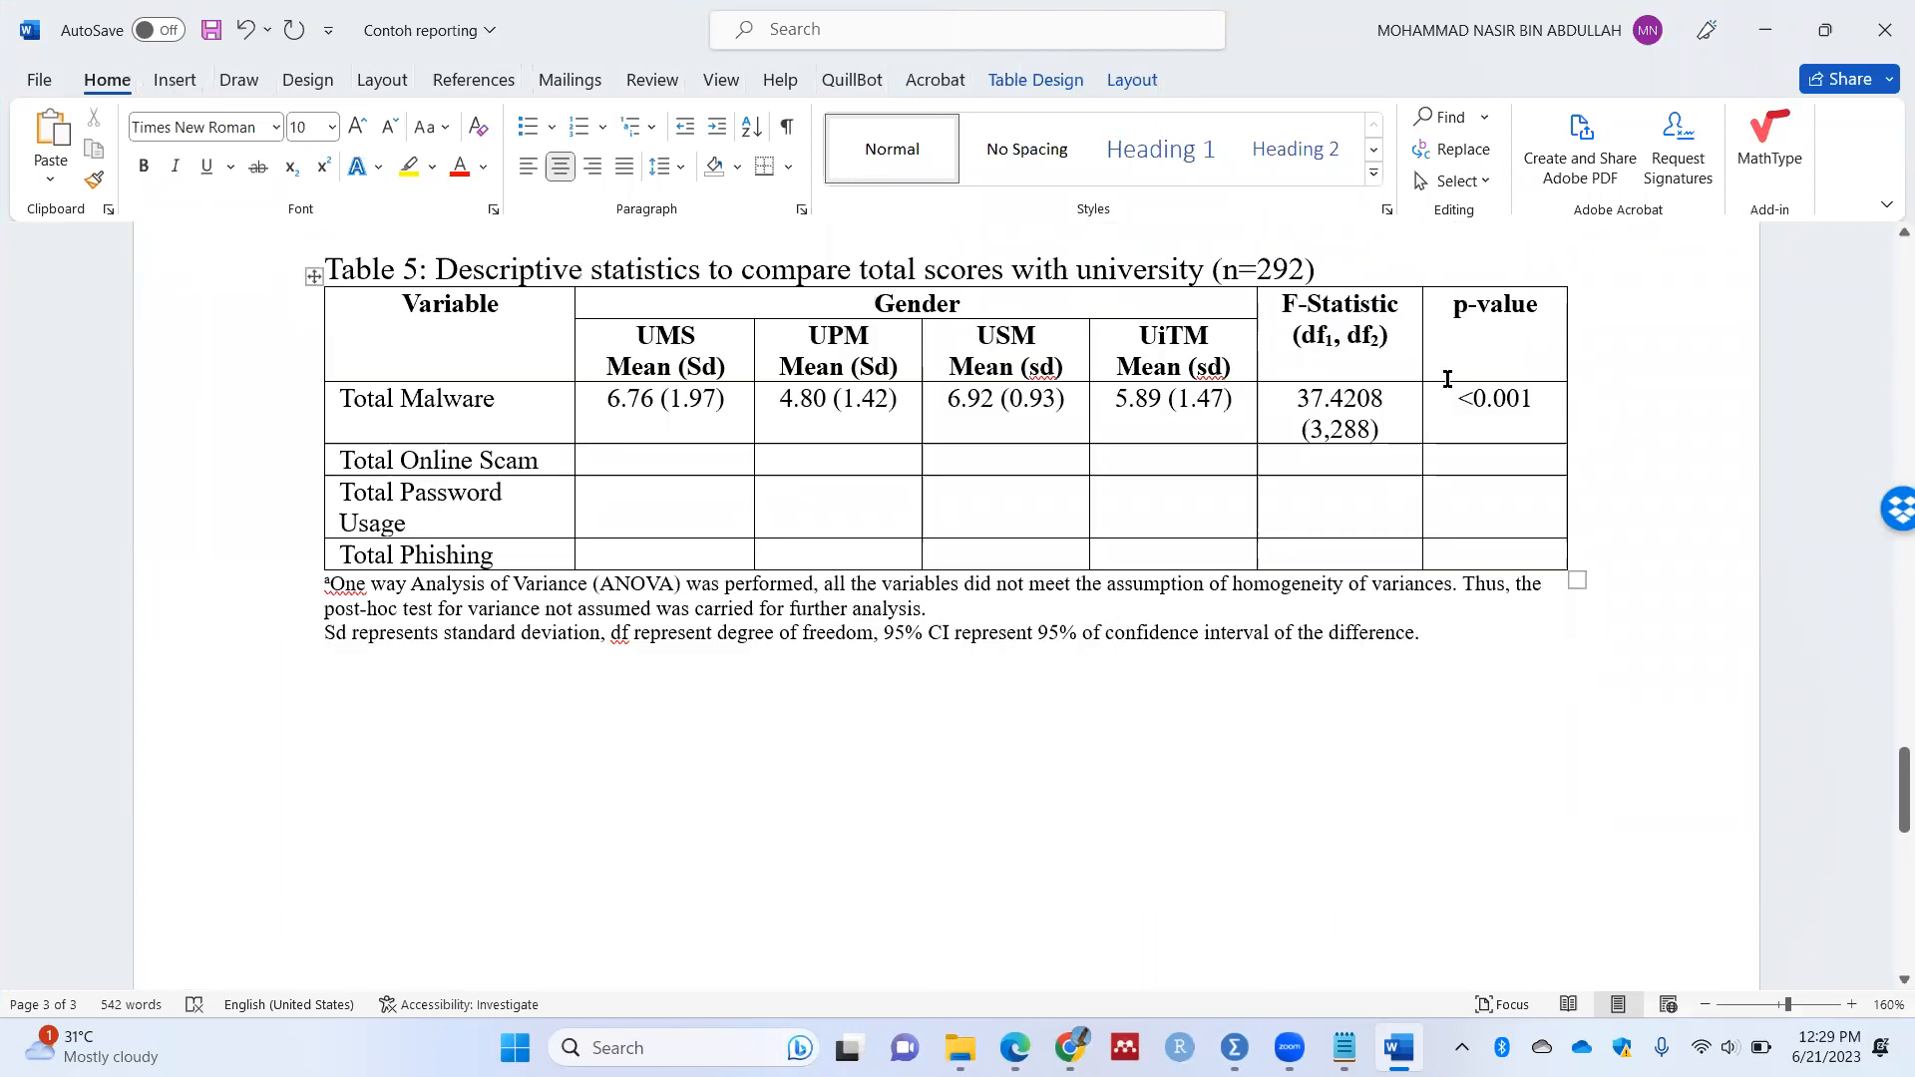
left_click(1559, 344)
type("a")
key("shift+Left")
left_click(322, 165)
left_click(1187, 404)
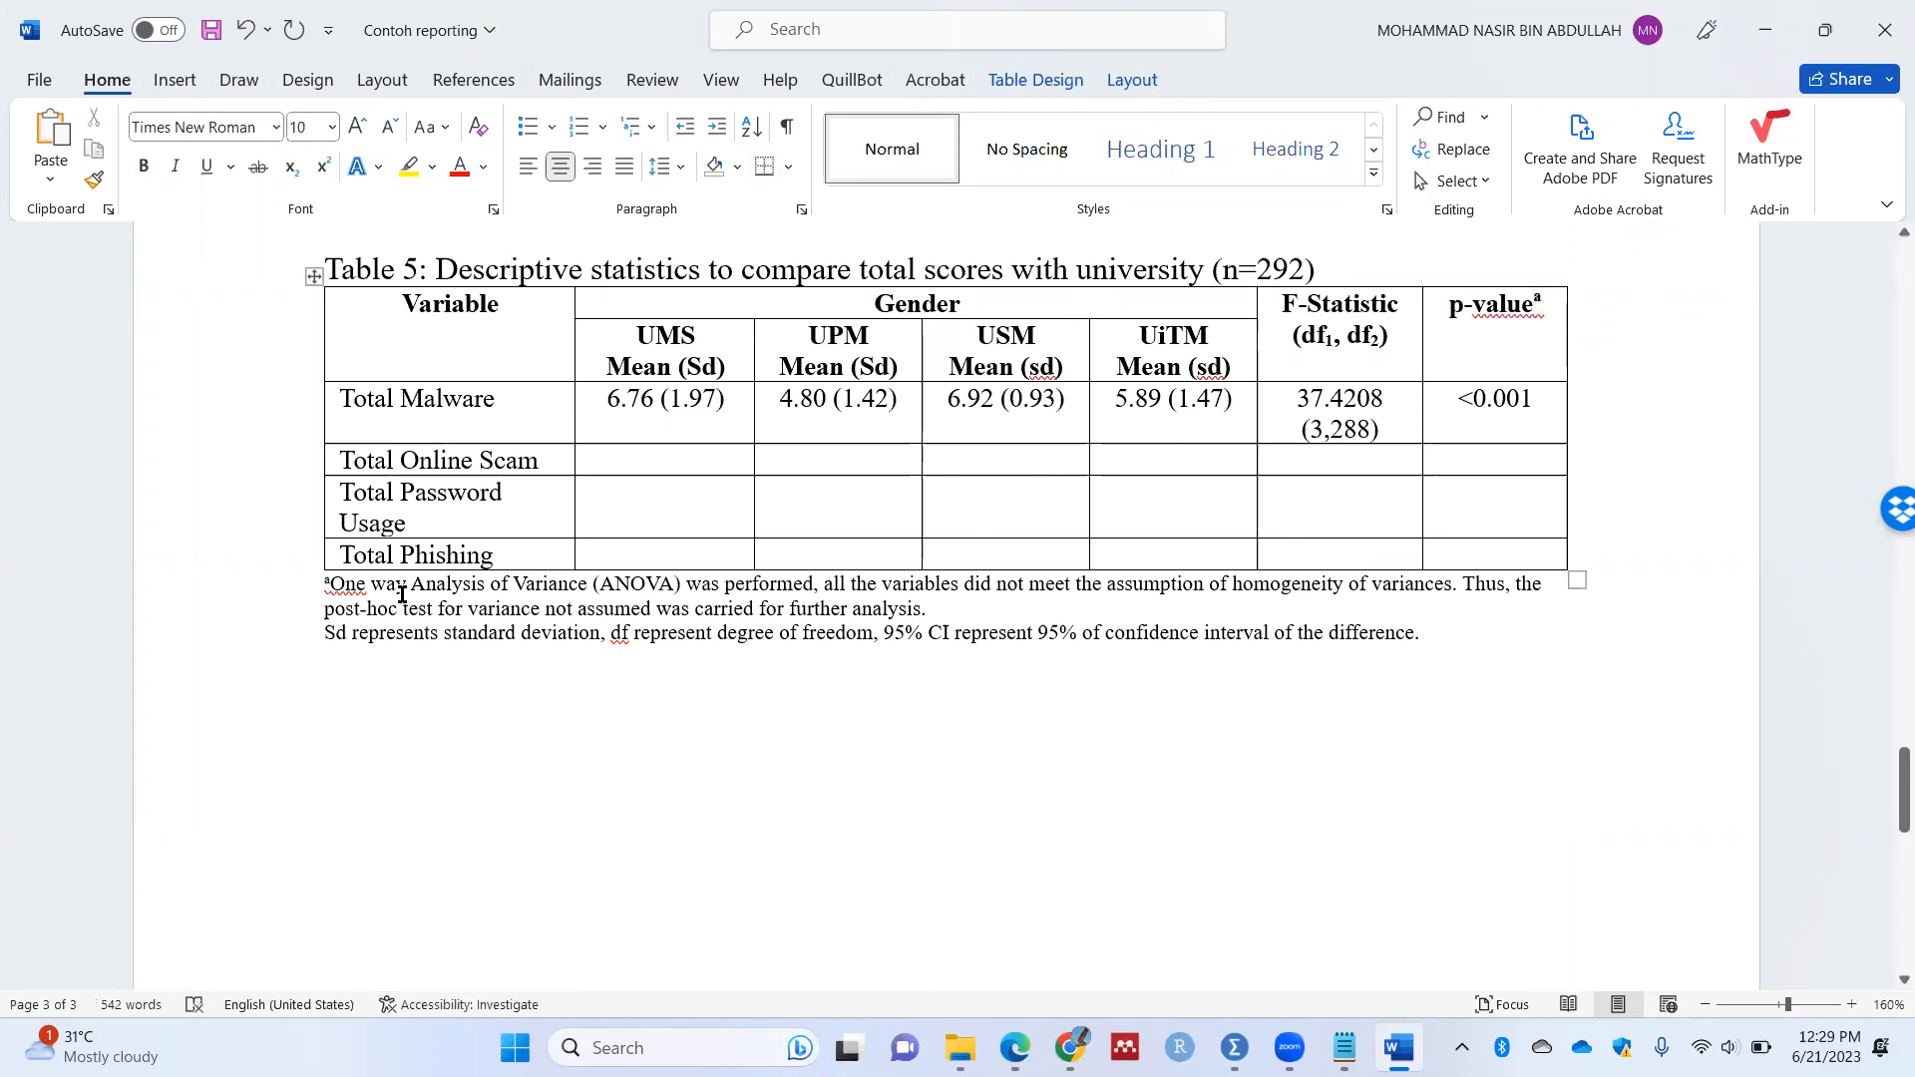
Step: Extend the post-hoc footnote below Table 5 with "In addition, the normality assumption was assume by central limit theorem"
scroll(424, 626, "up", 2)
scroll(424, 627, "up", 1)
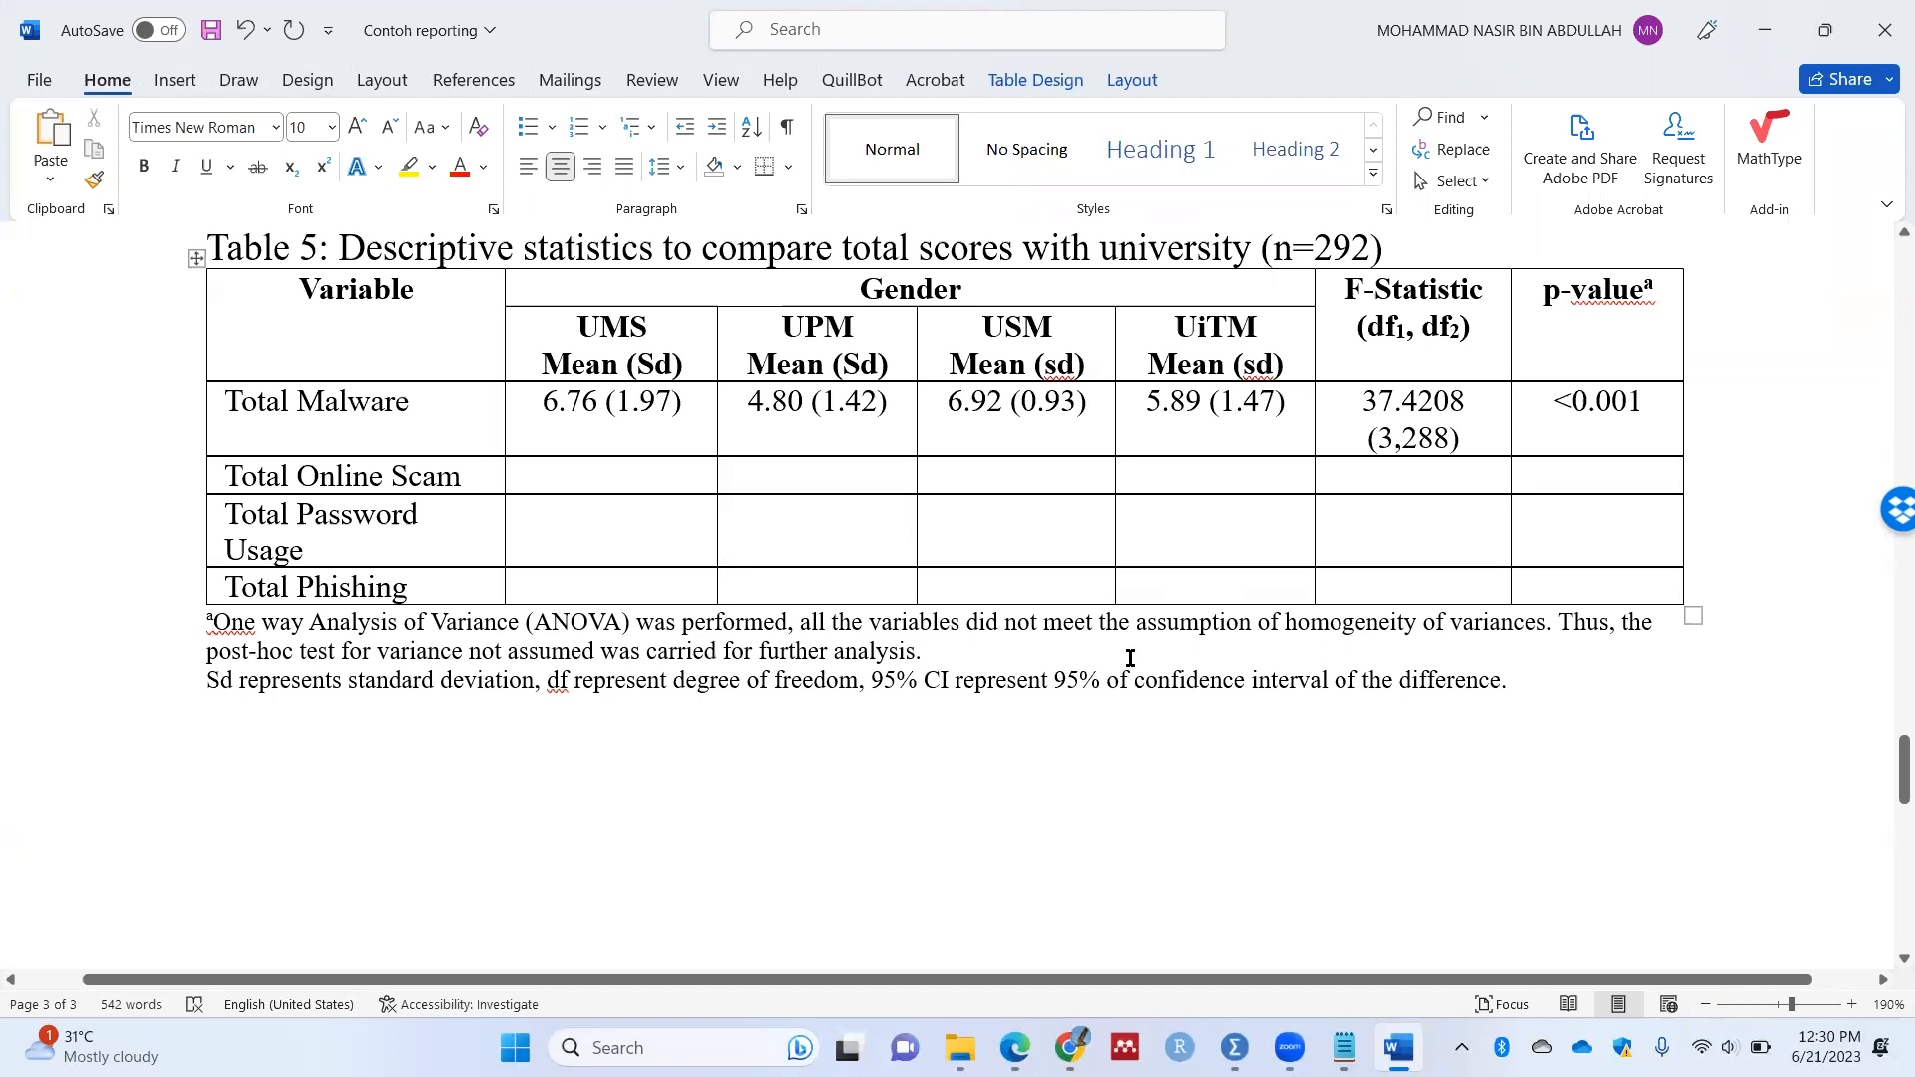
left_click(1278, 655)
type("In additio")
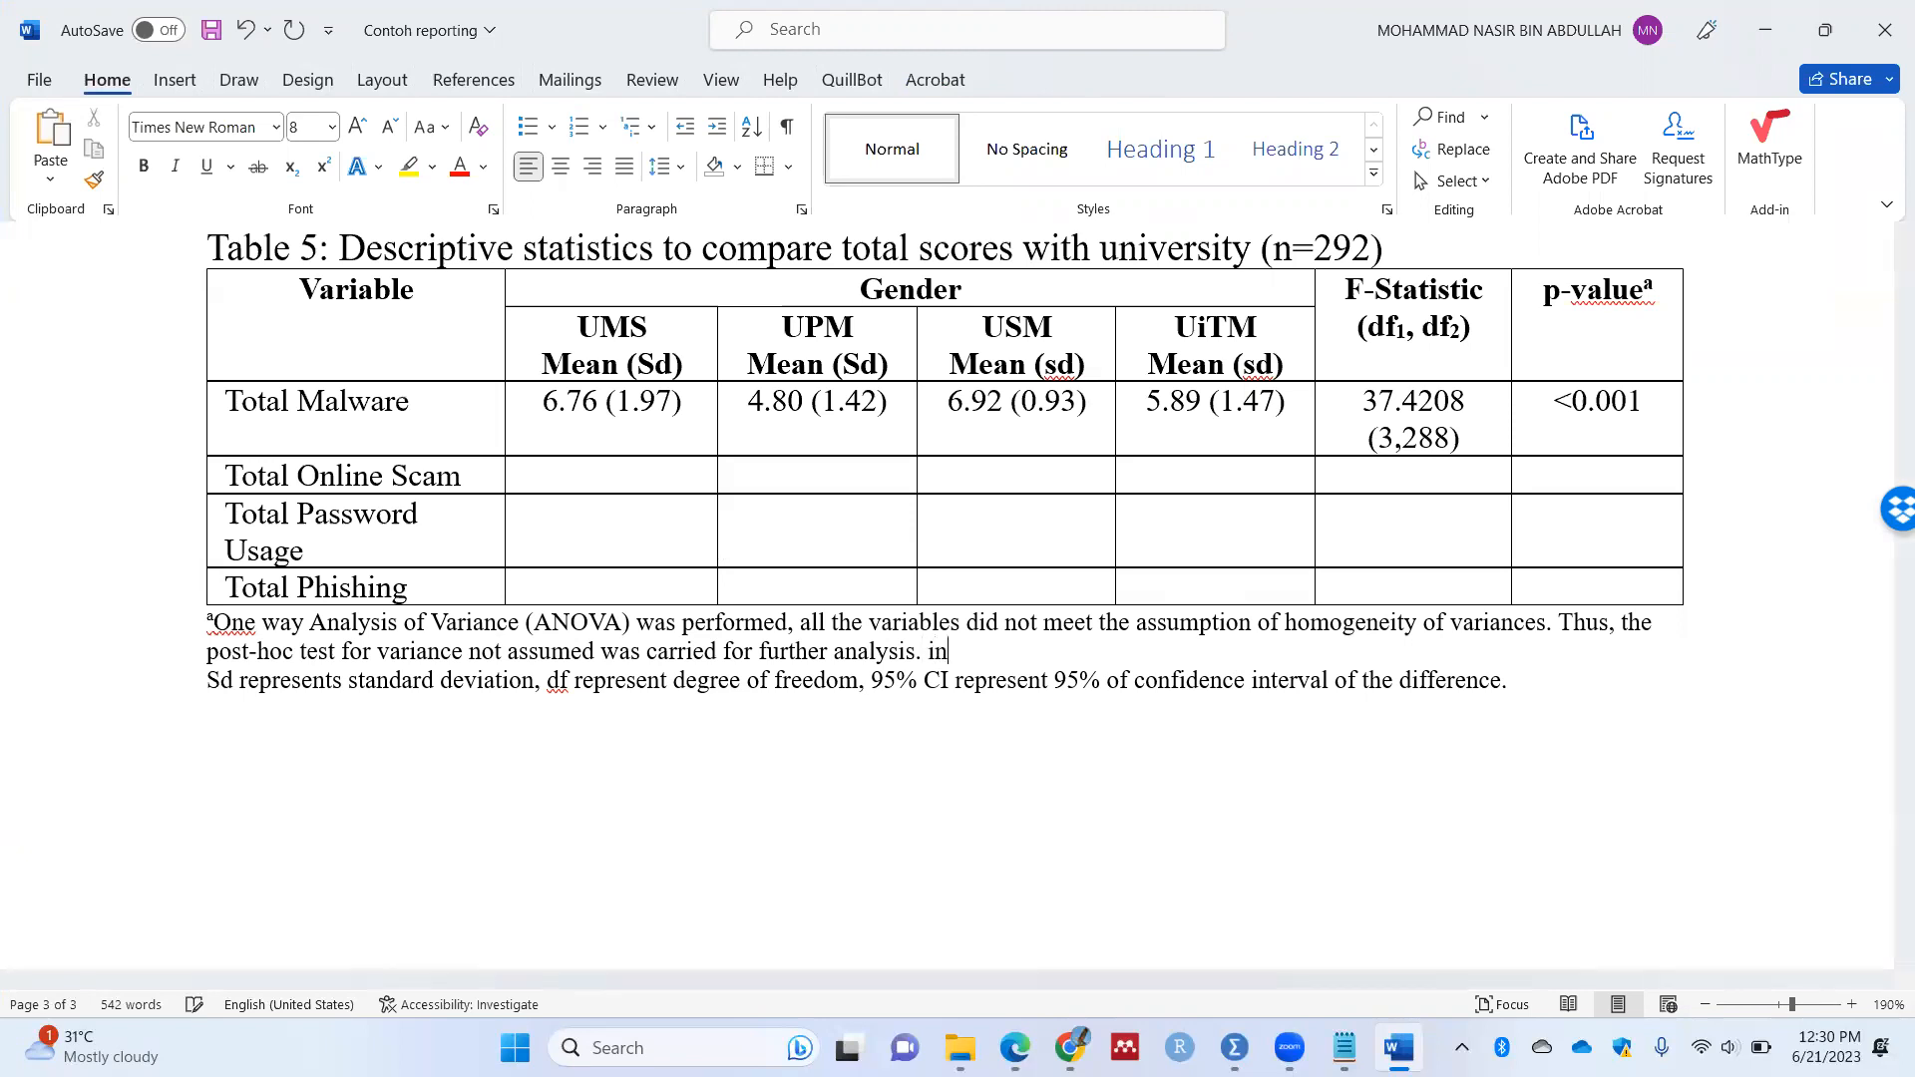
type("n, ")
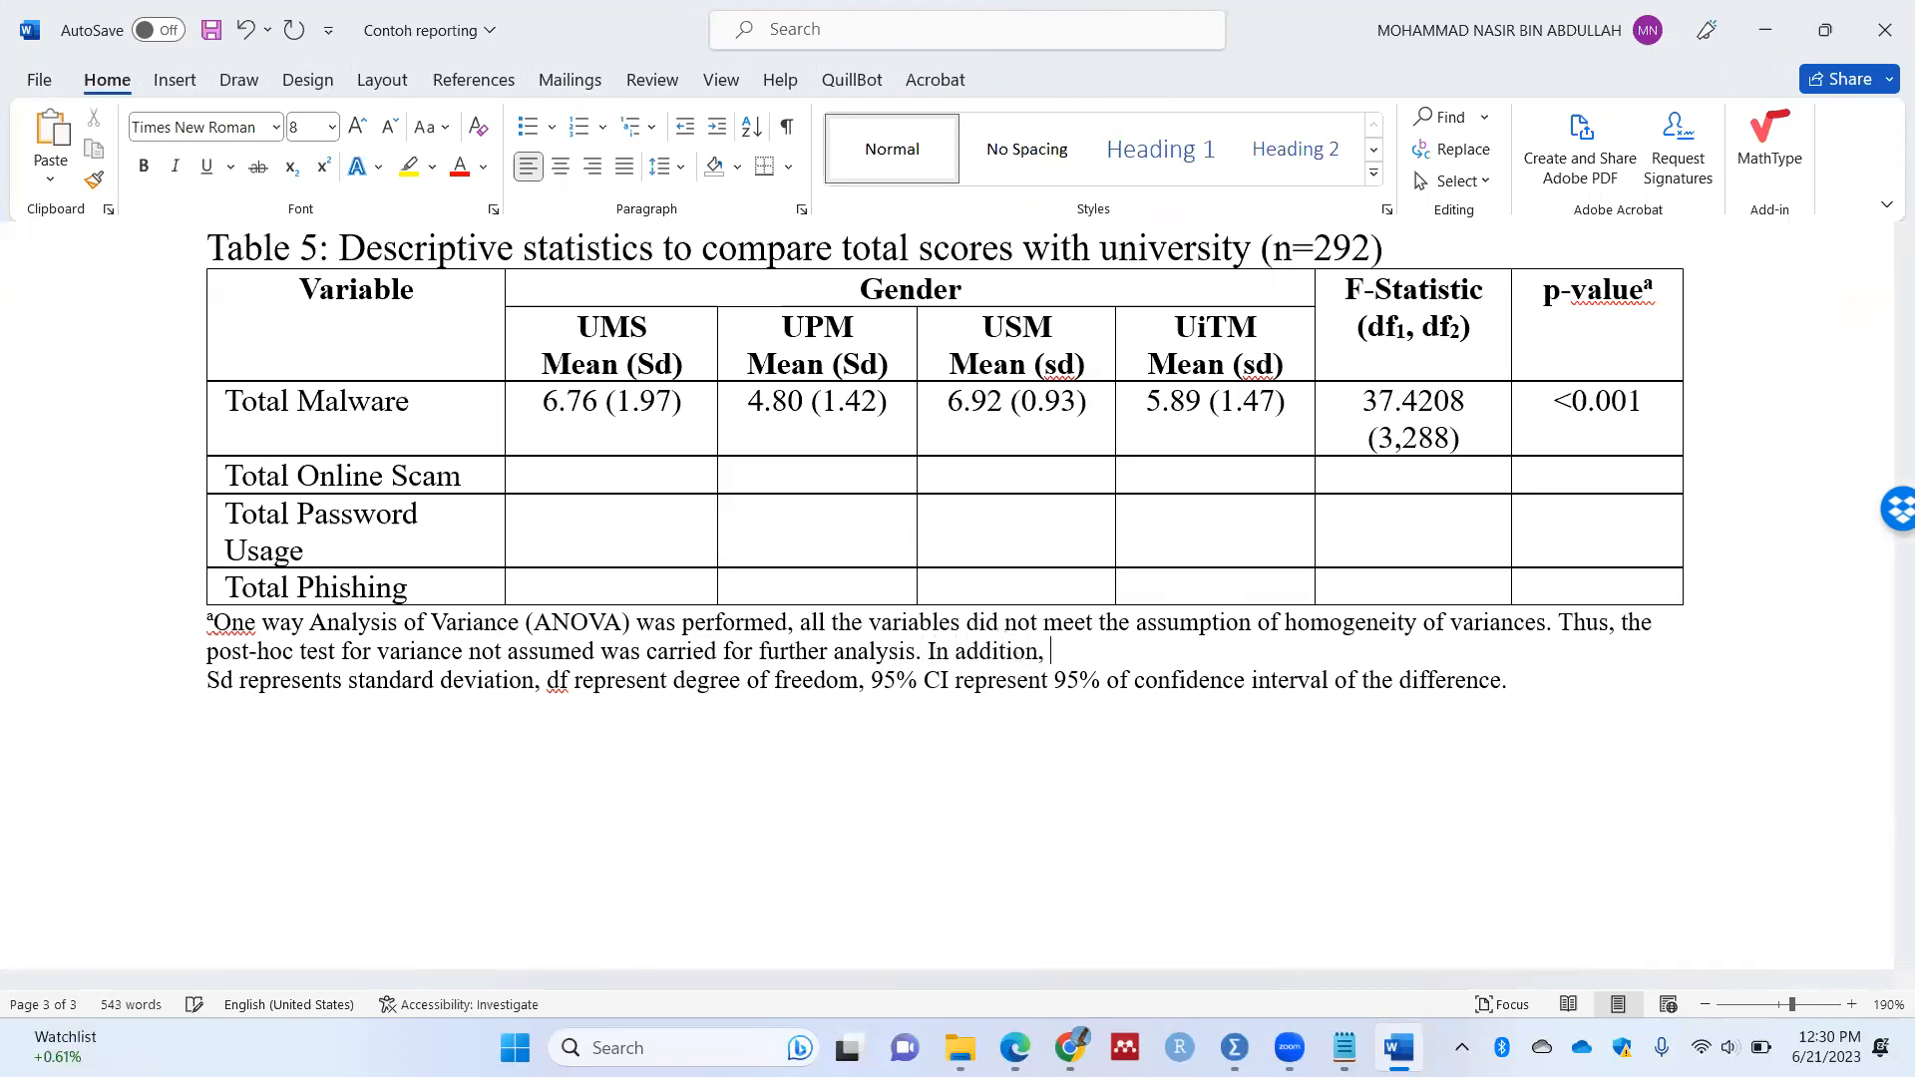
type("the normality ")
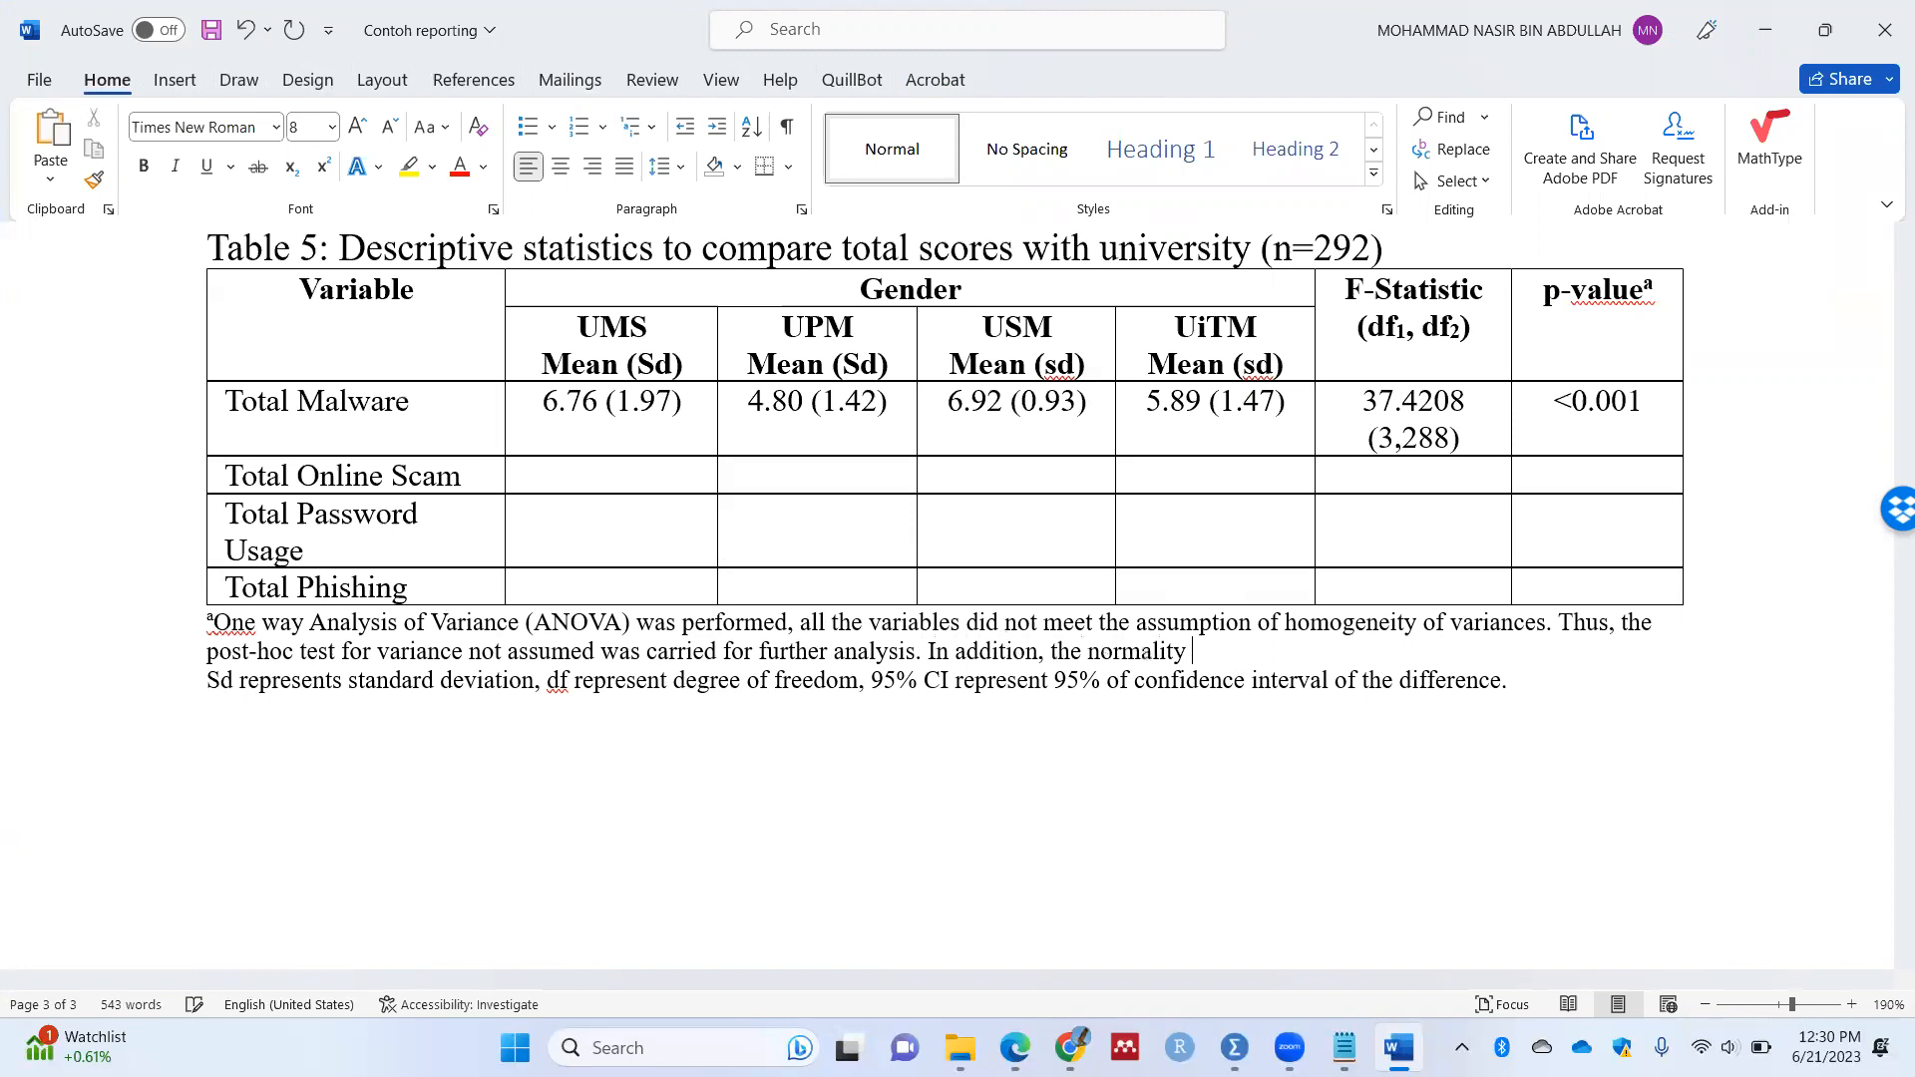
type("assumption was")
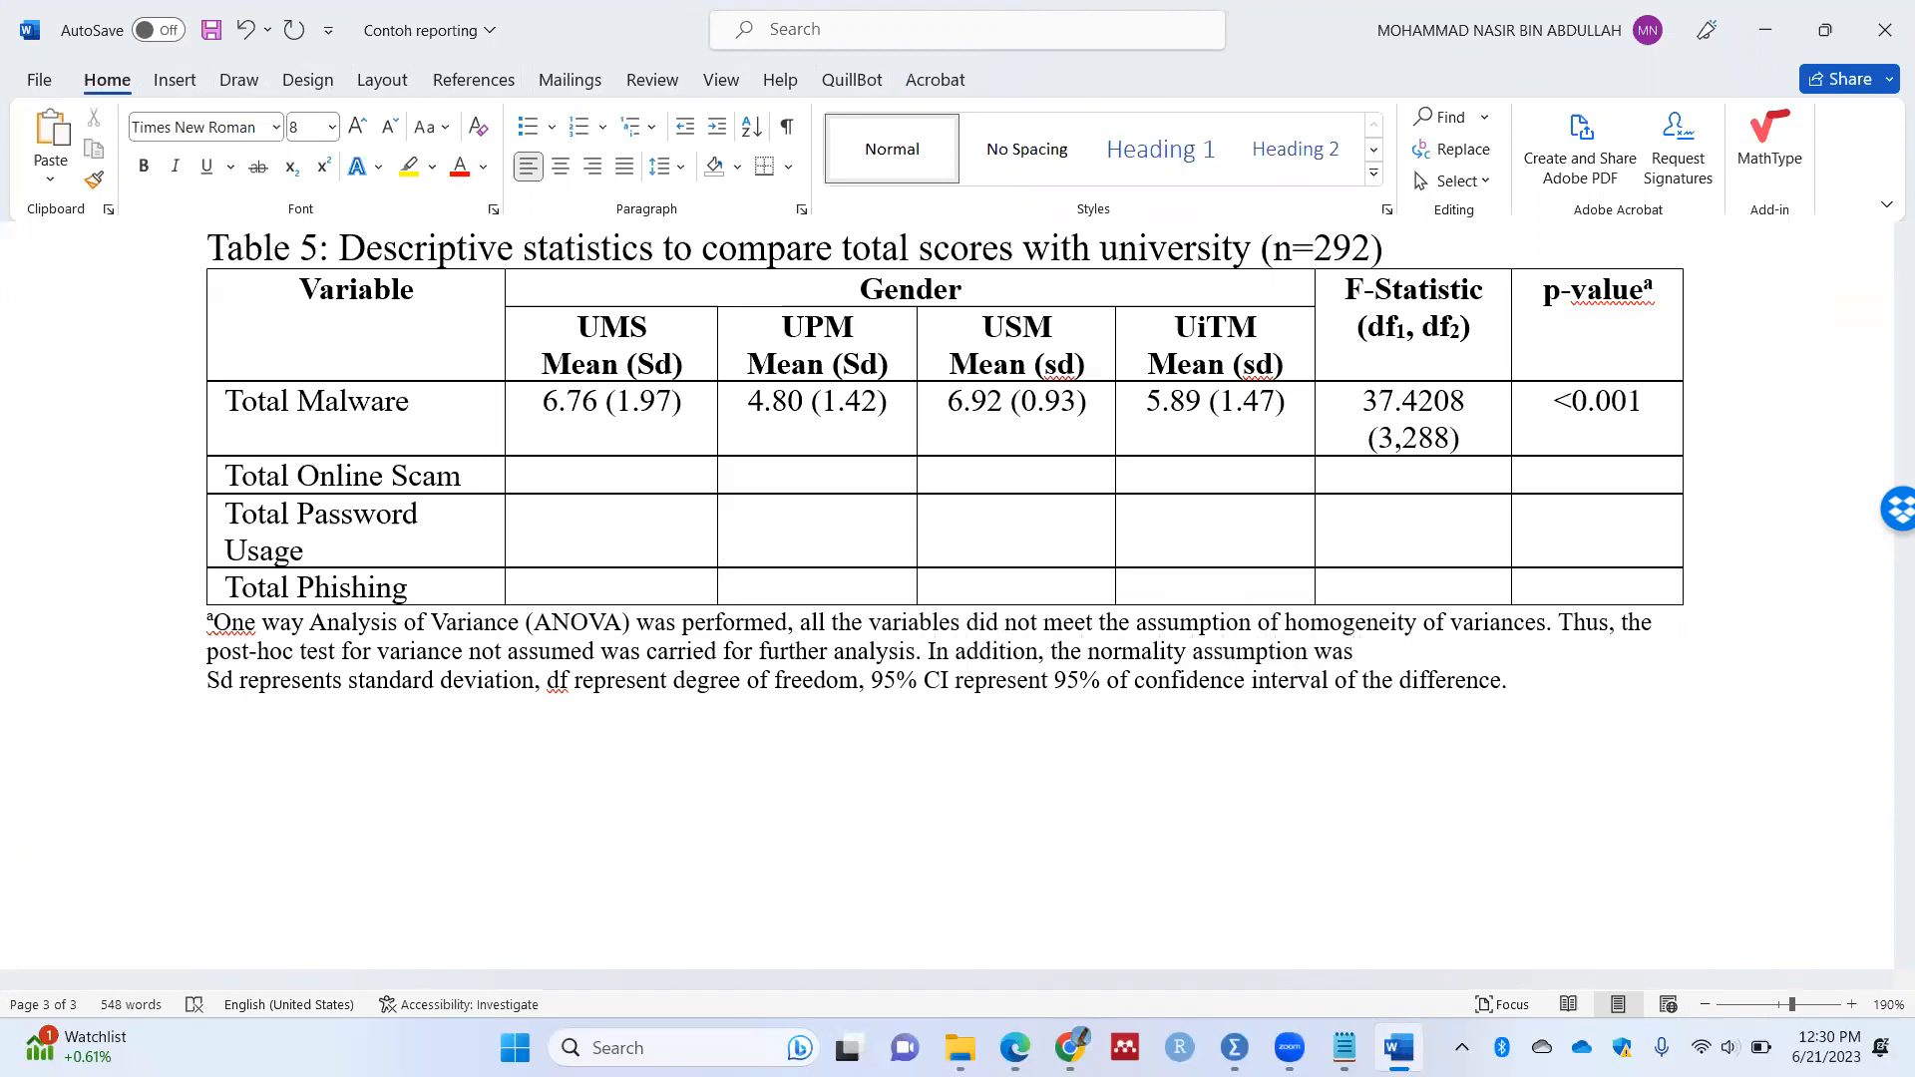
type(" assume b")
type("y norm")
key("BackSpace")
key("BackSpace")
key("BackSpace")
key("BackSpace")
type("ce")
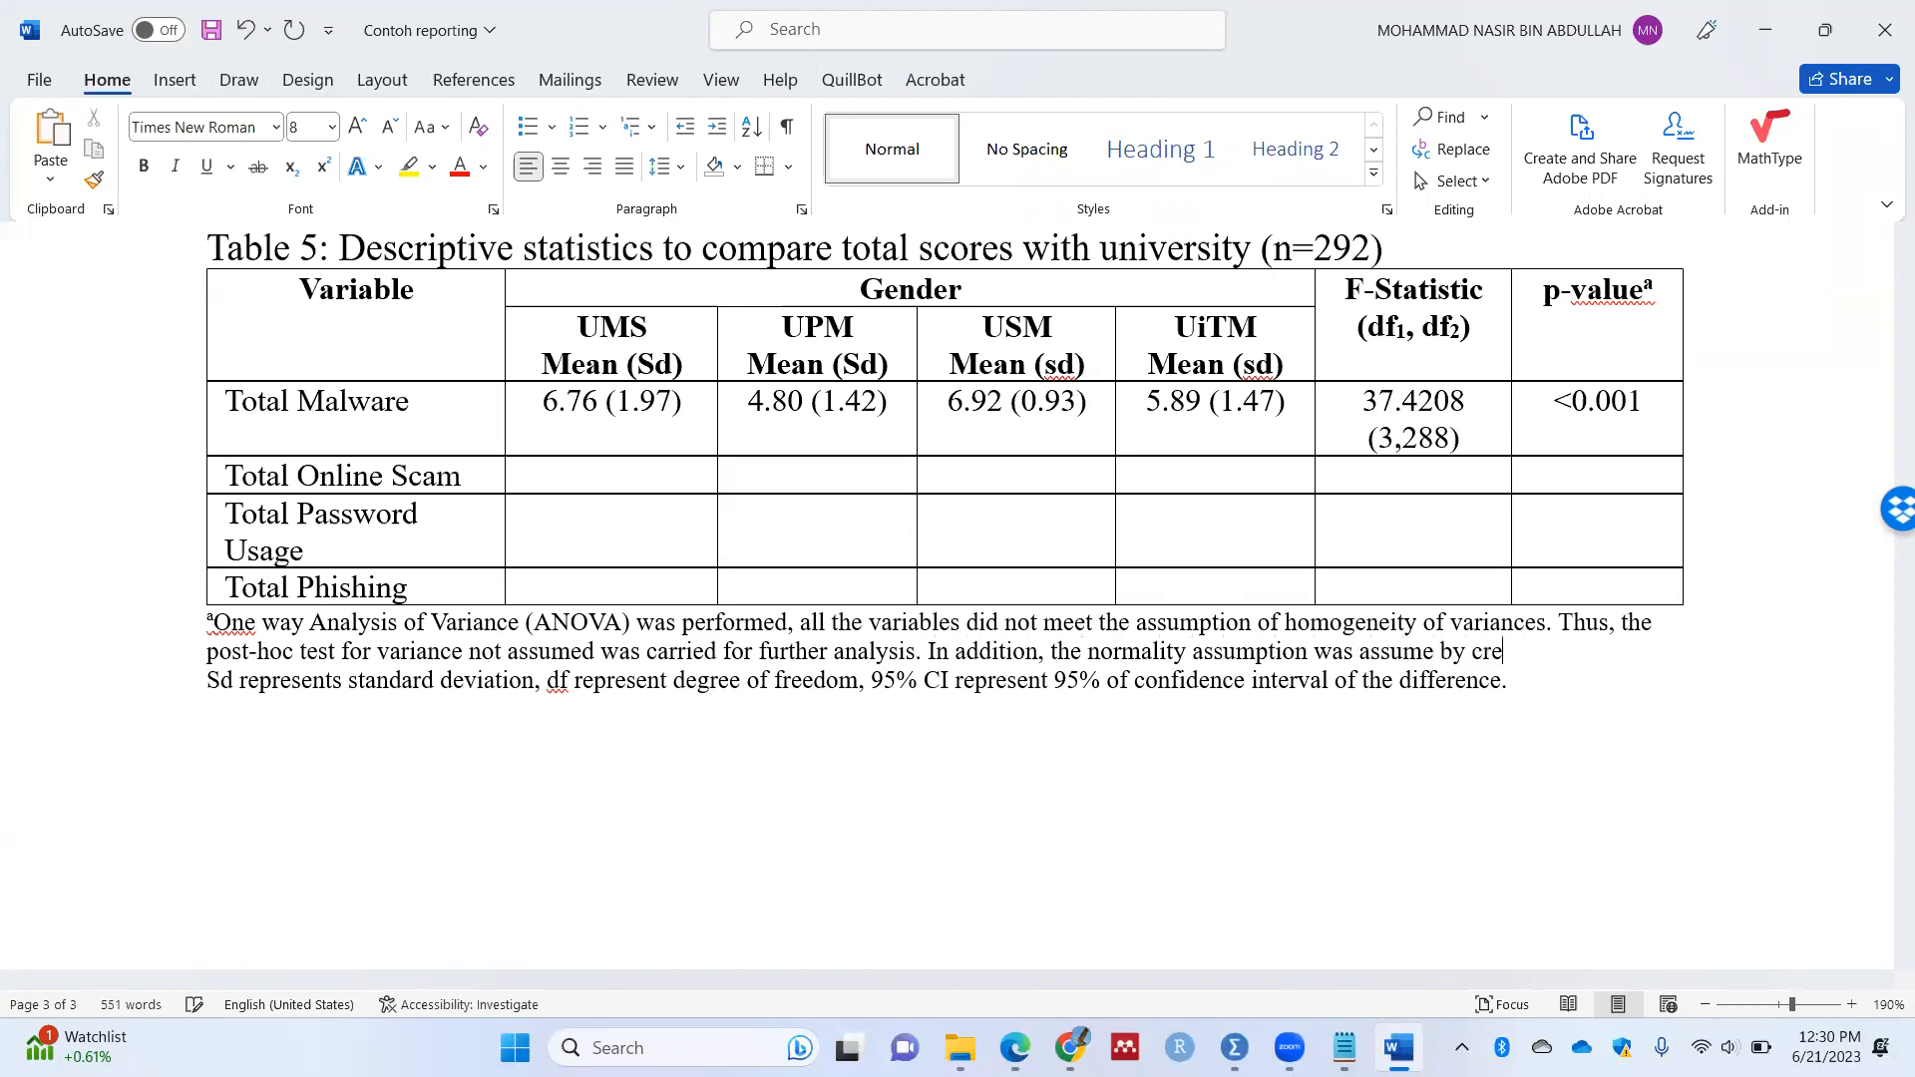
type("ntral limit theorem")
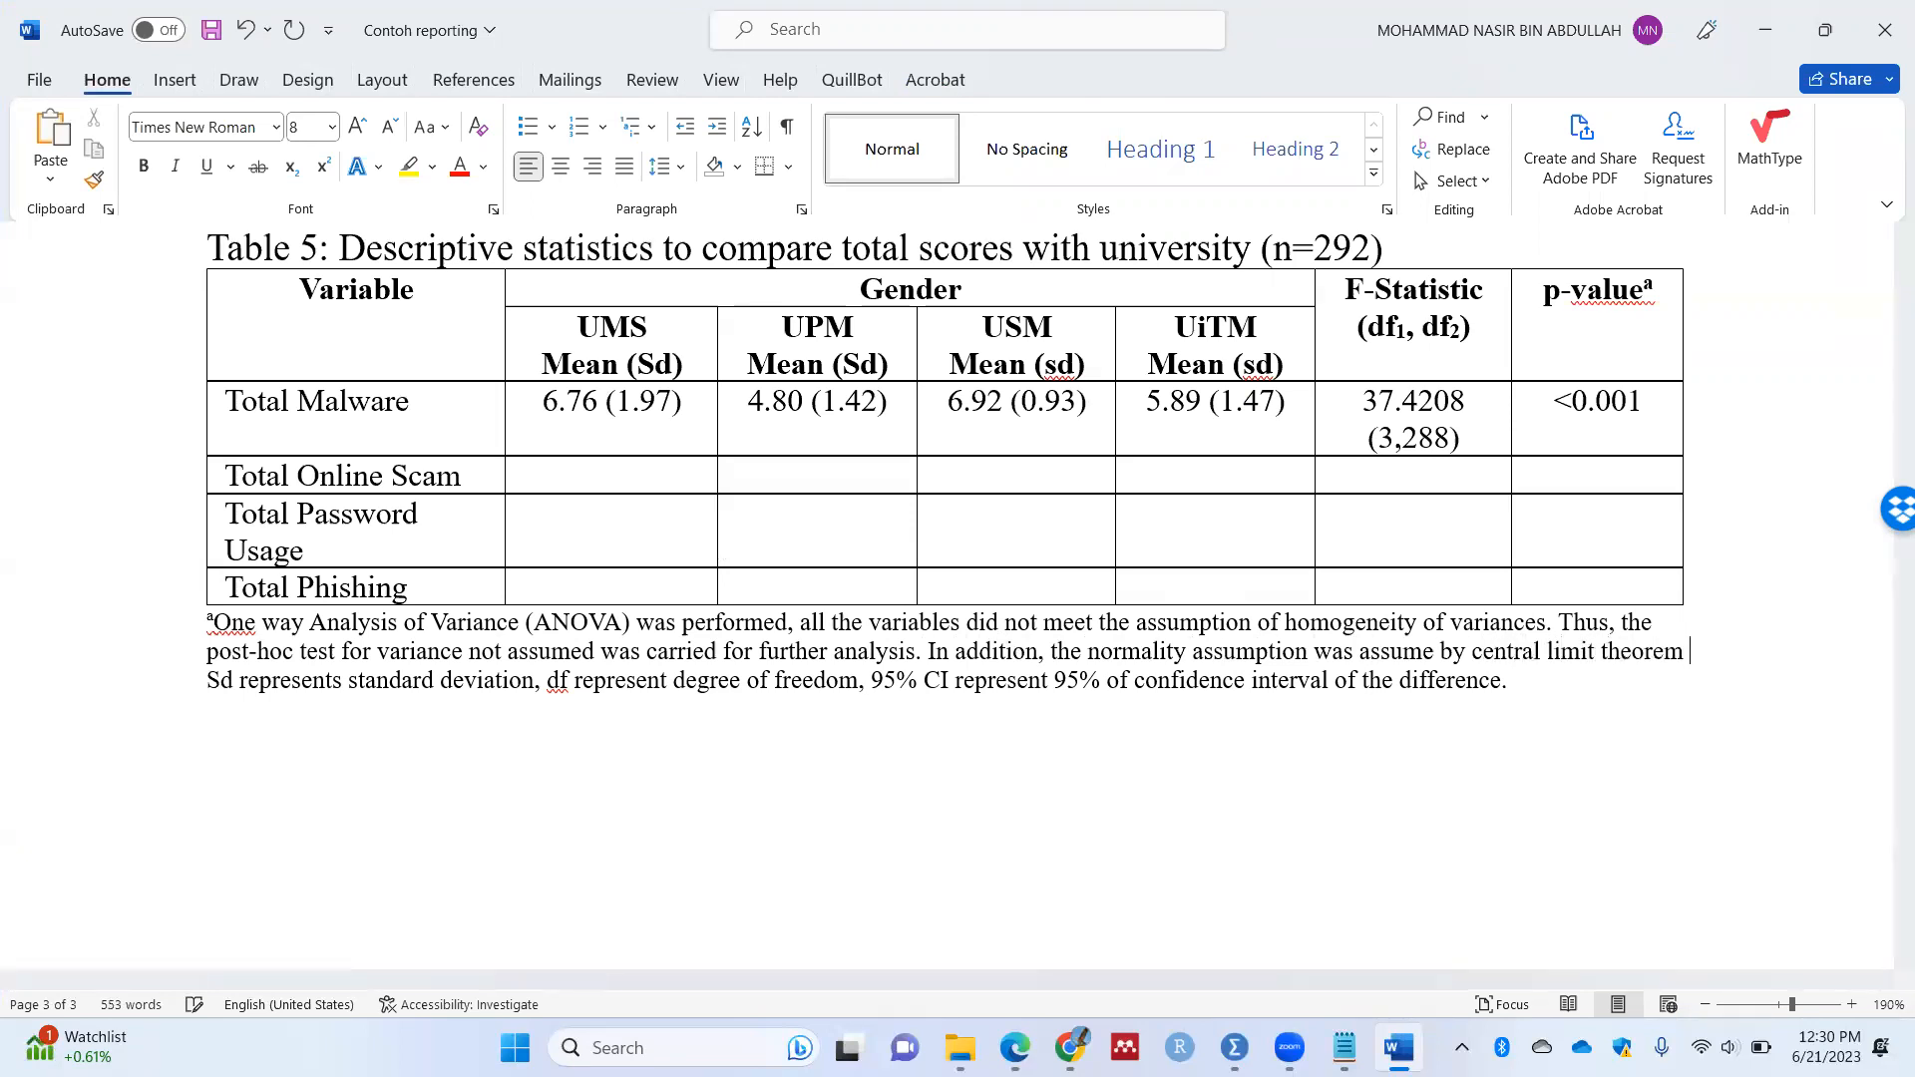
Step: Finish the footnote's normality sentence with "when the sample size large, the distribution will approximate to normal distribution."
type(" where it assume")
key("BackSpace")
key("BackSpace")
key("BackSpace")
key("BackSpace")
key("BackSpace")
key("BackSpace")
key("BackSpace")
key("BackSpace")
key("BackSpace")
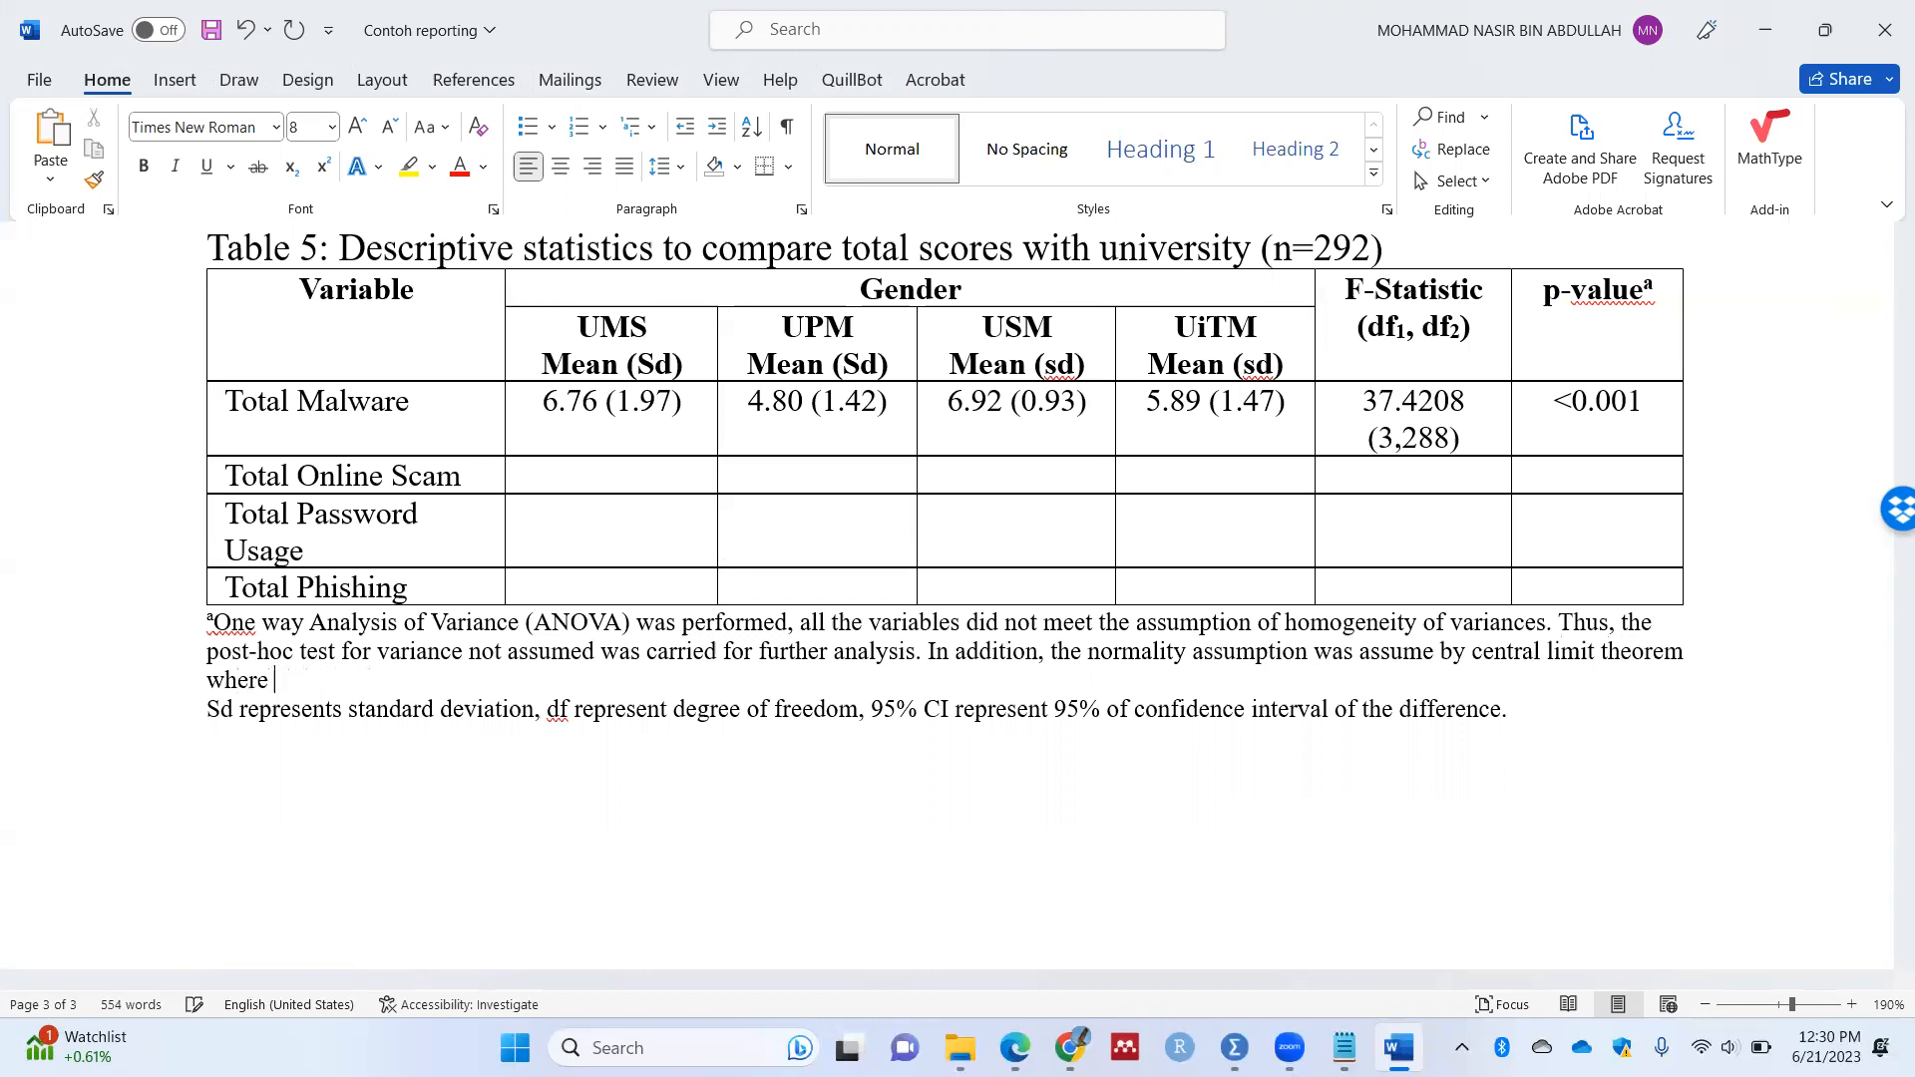
key("BackSpace")
key("BackSpace")
type("n the sample size large")
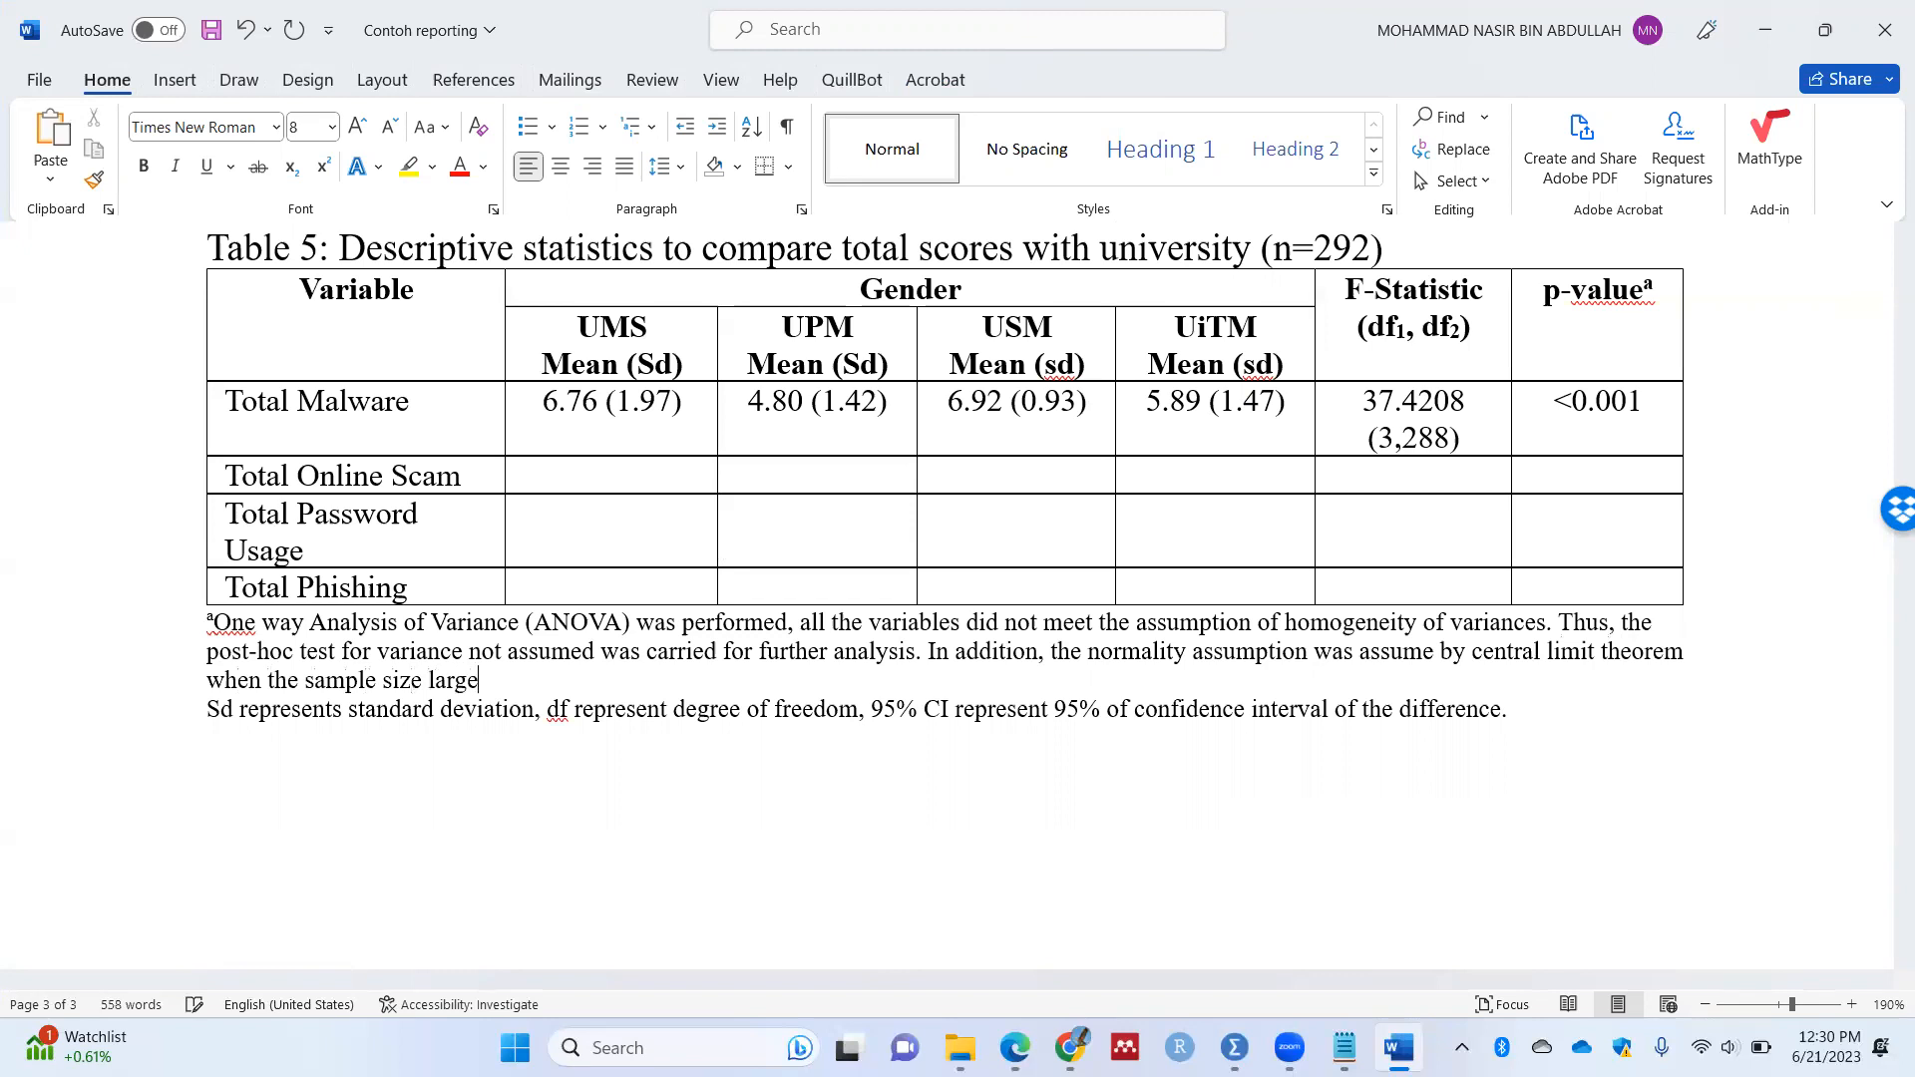
key("BackSpace")
key("BackSpace")
key("BackSpace")
type("the distribution will approximate to normal ")
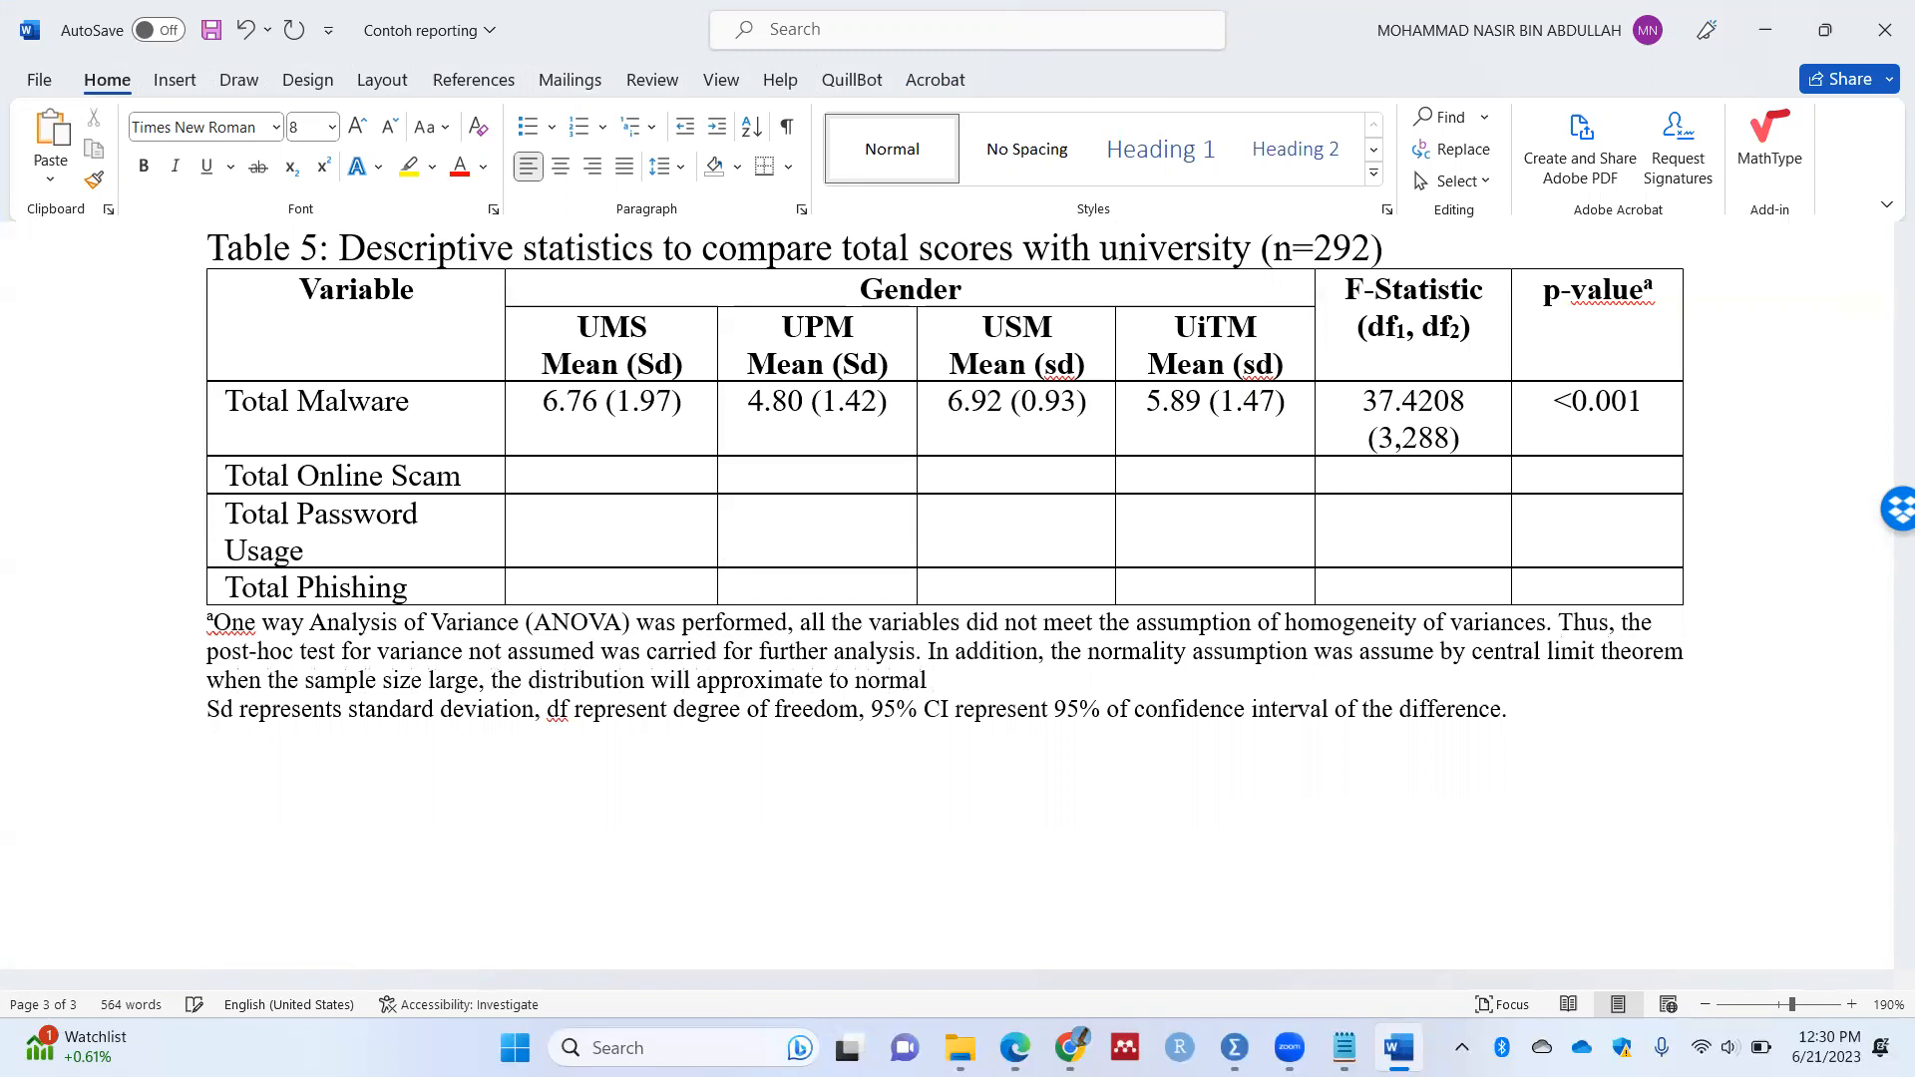
type("distribution.")
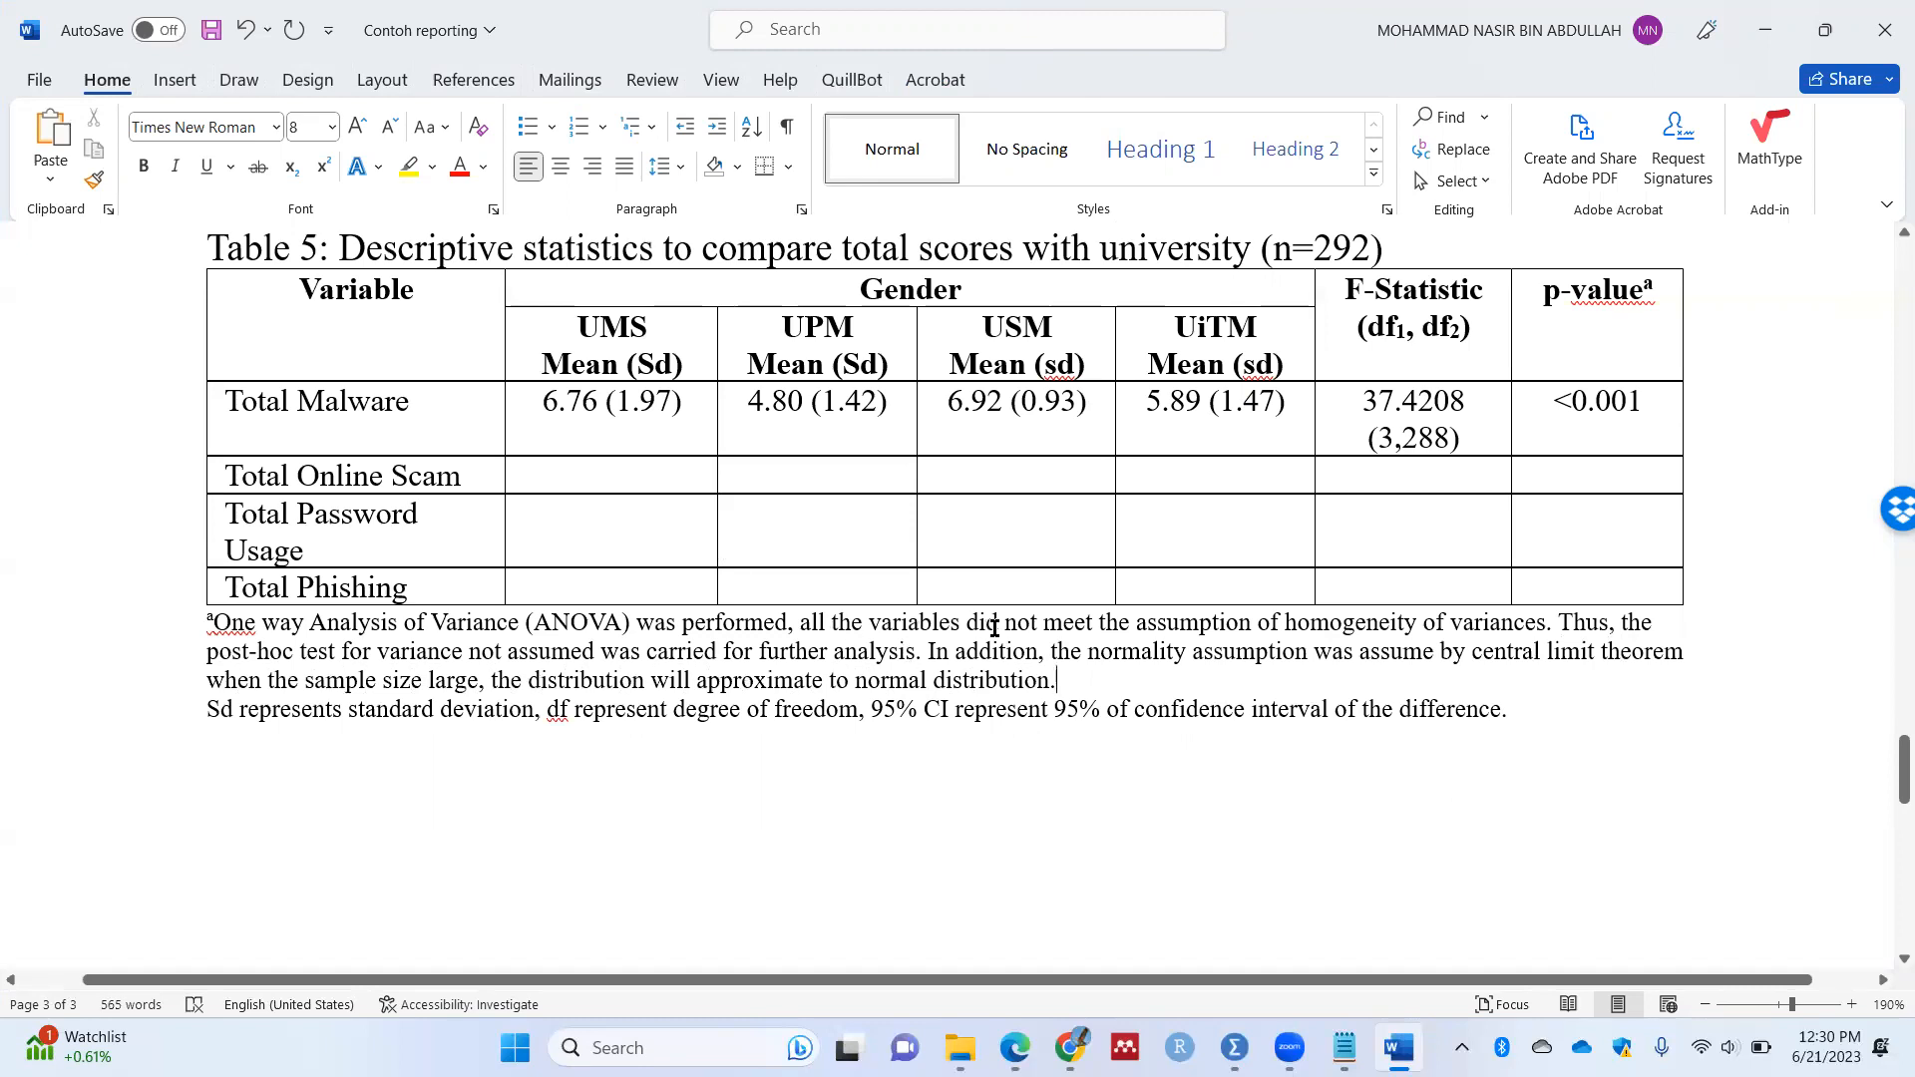
Step: Switch to the SPSS Statistics Viewer and rerun the One-Way ANOVA of the four total scores by Public University with the Games-Howell post hoc test
left_click_drag(1560, 620, 898, 660)
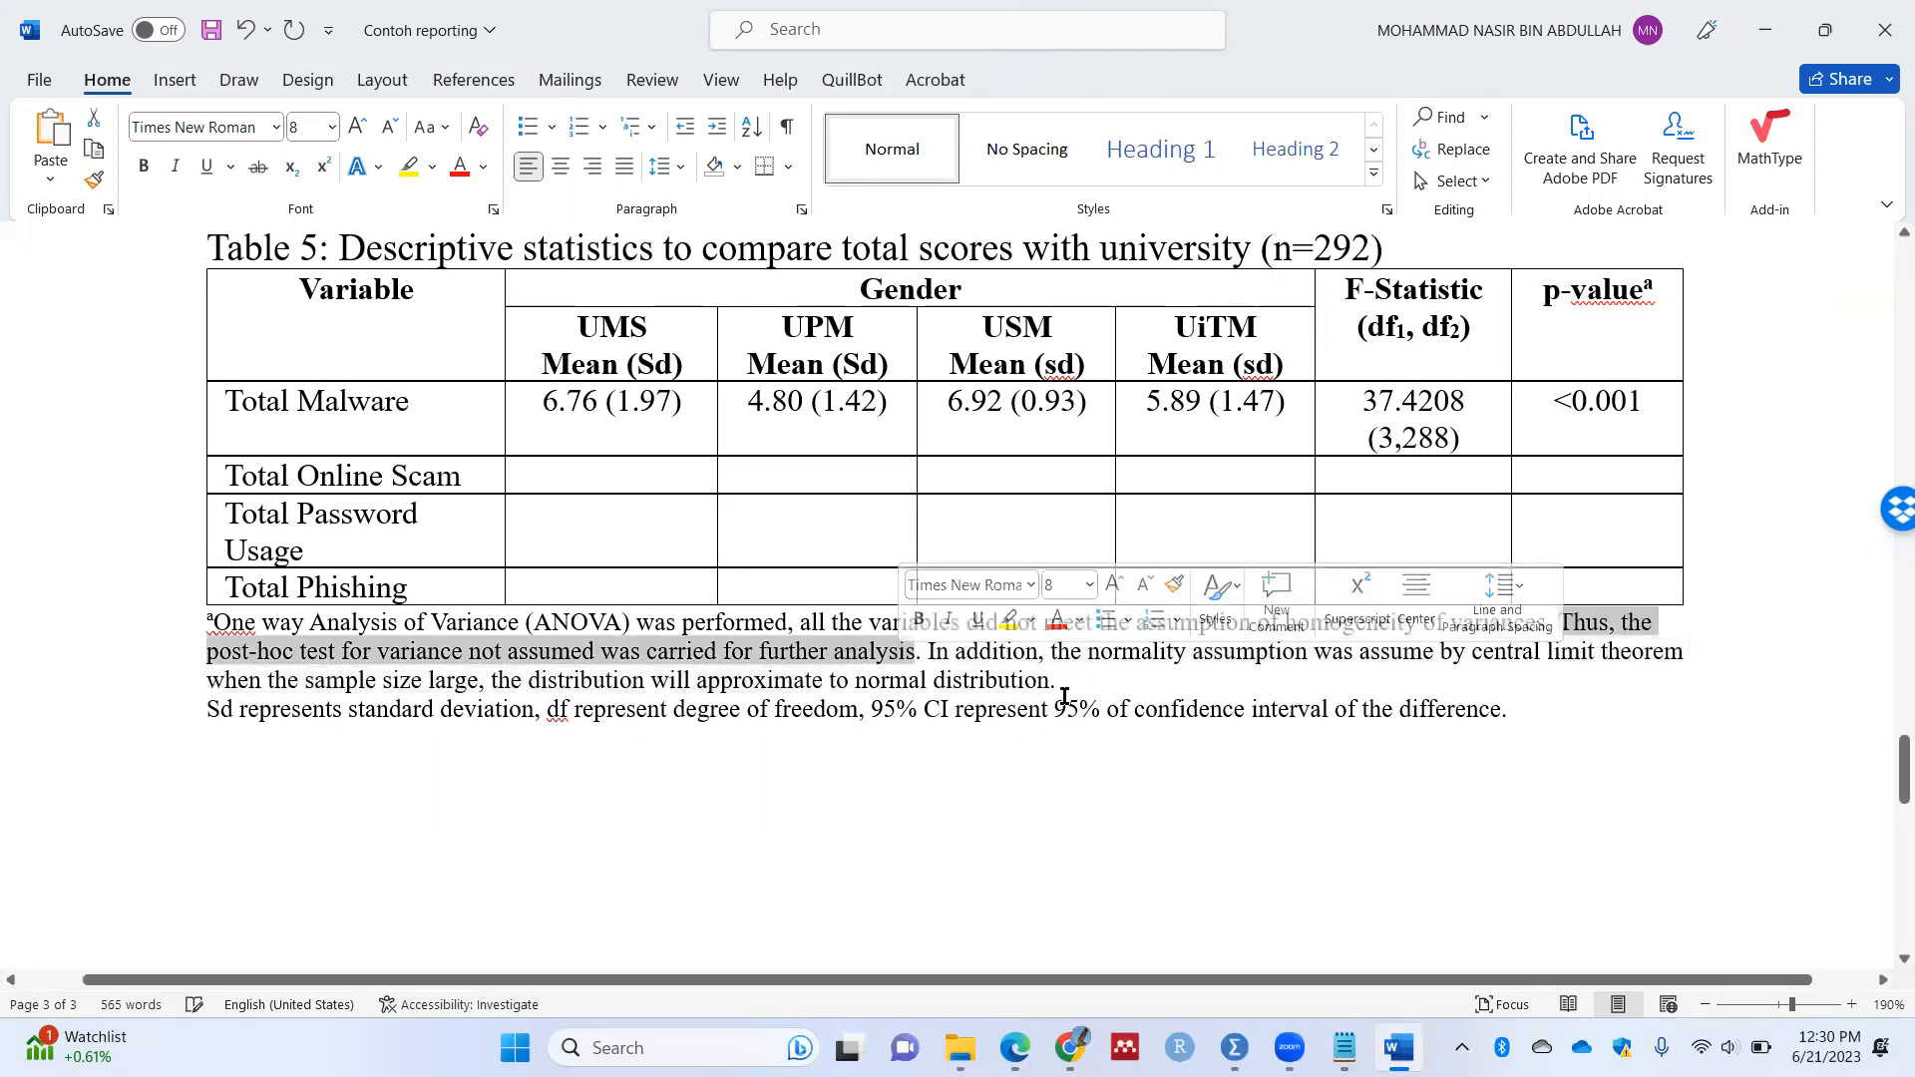
left_click(1764, 30)
left_click(1825, 20)
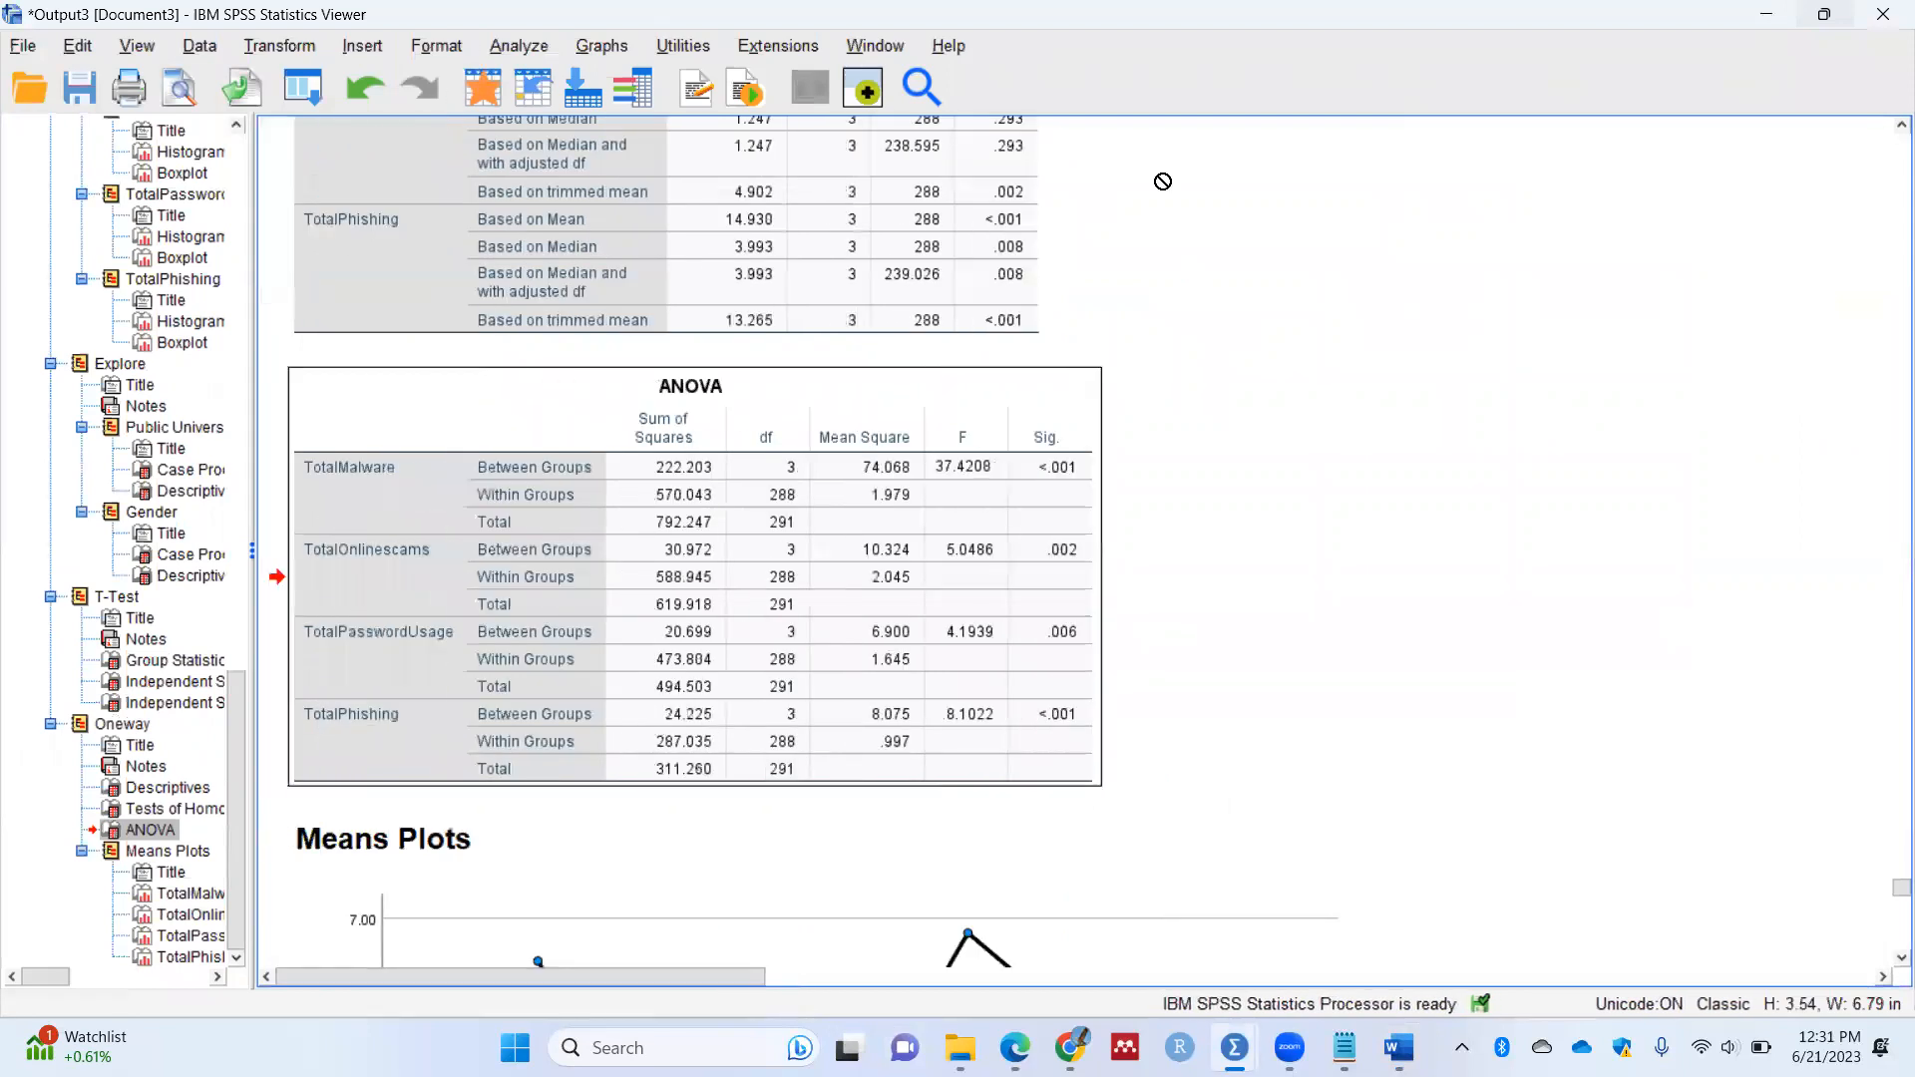
left_click(304, 88)
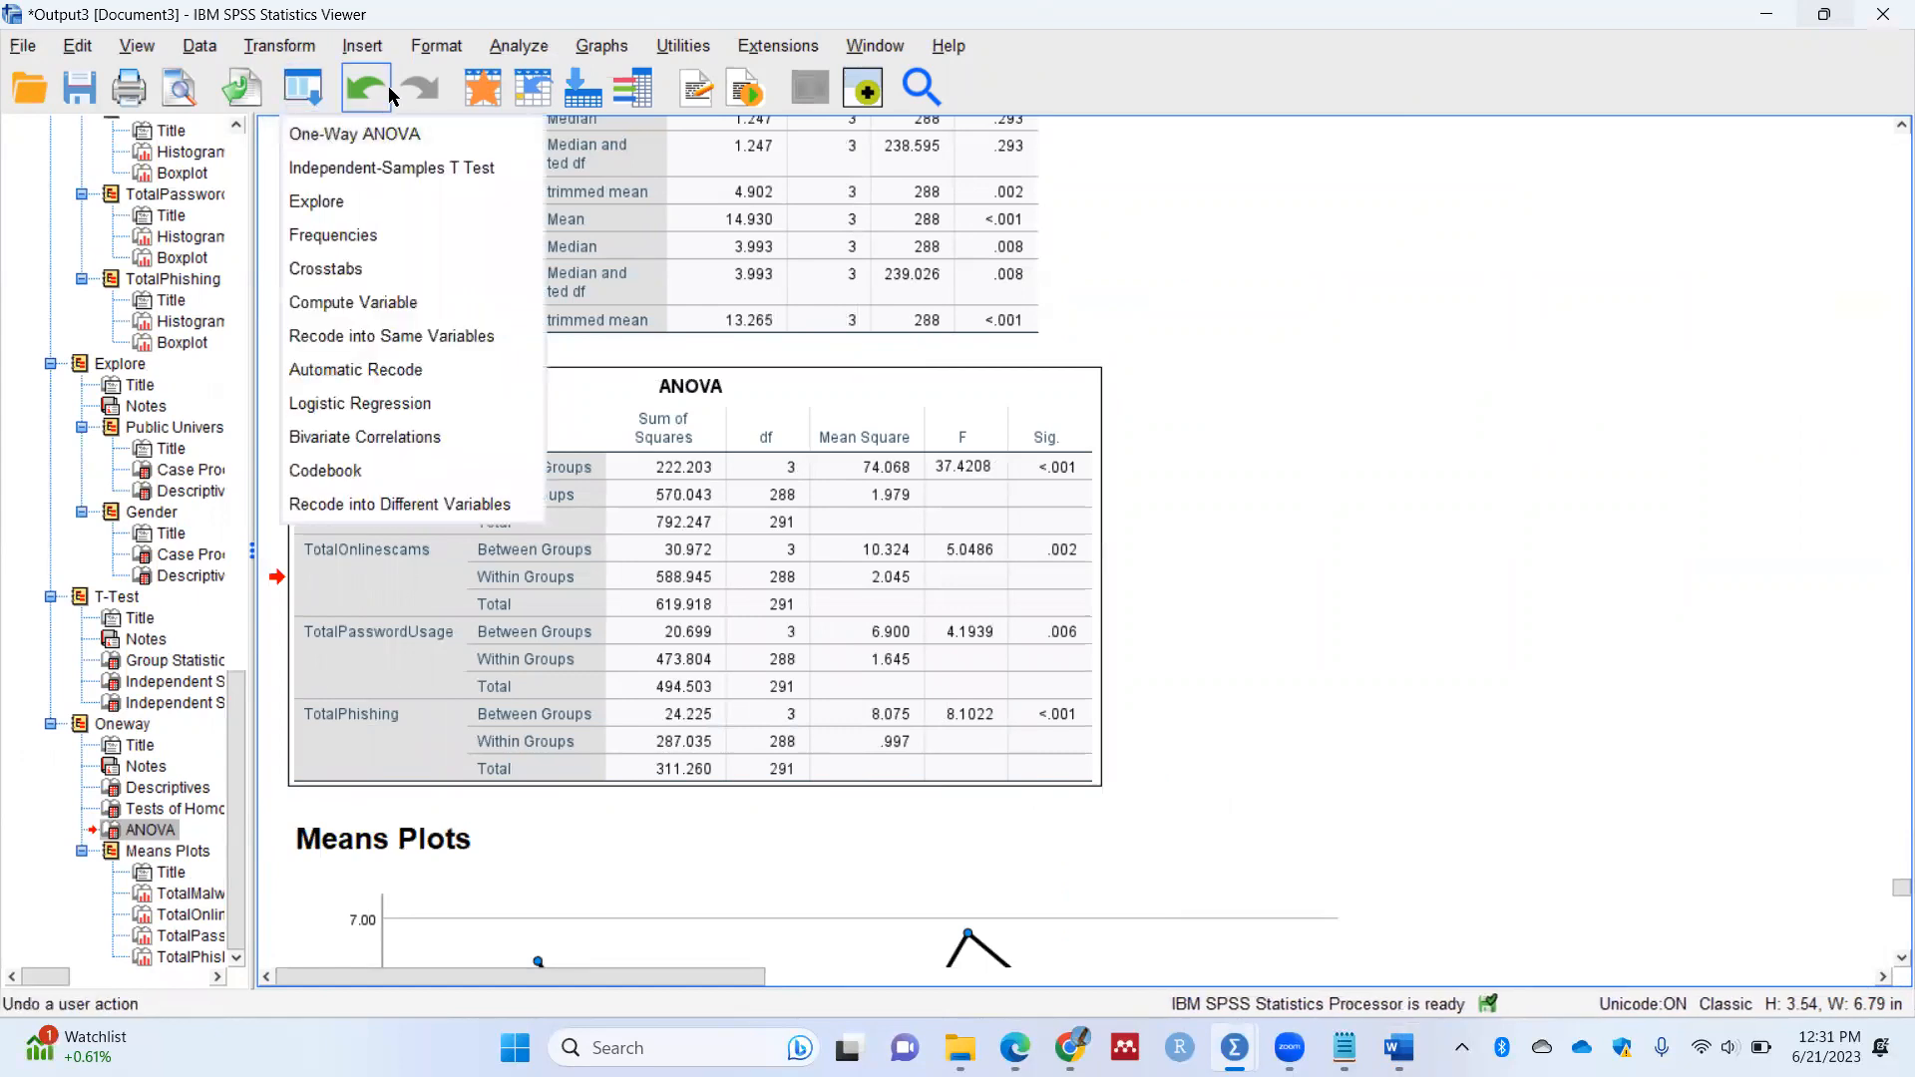
left_click(515, 47)
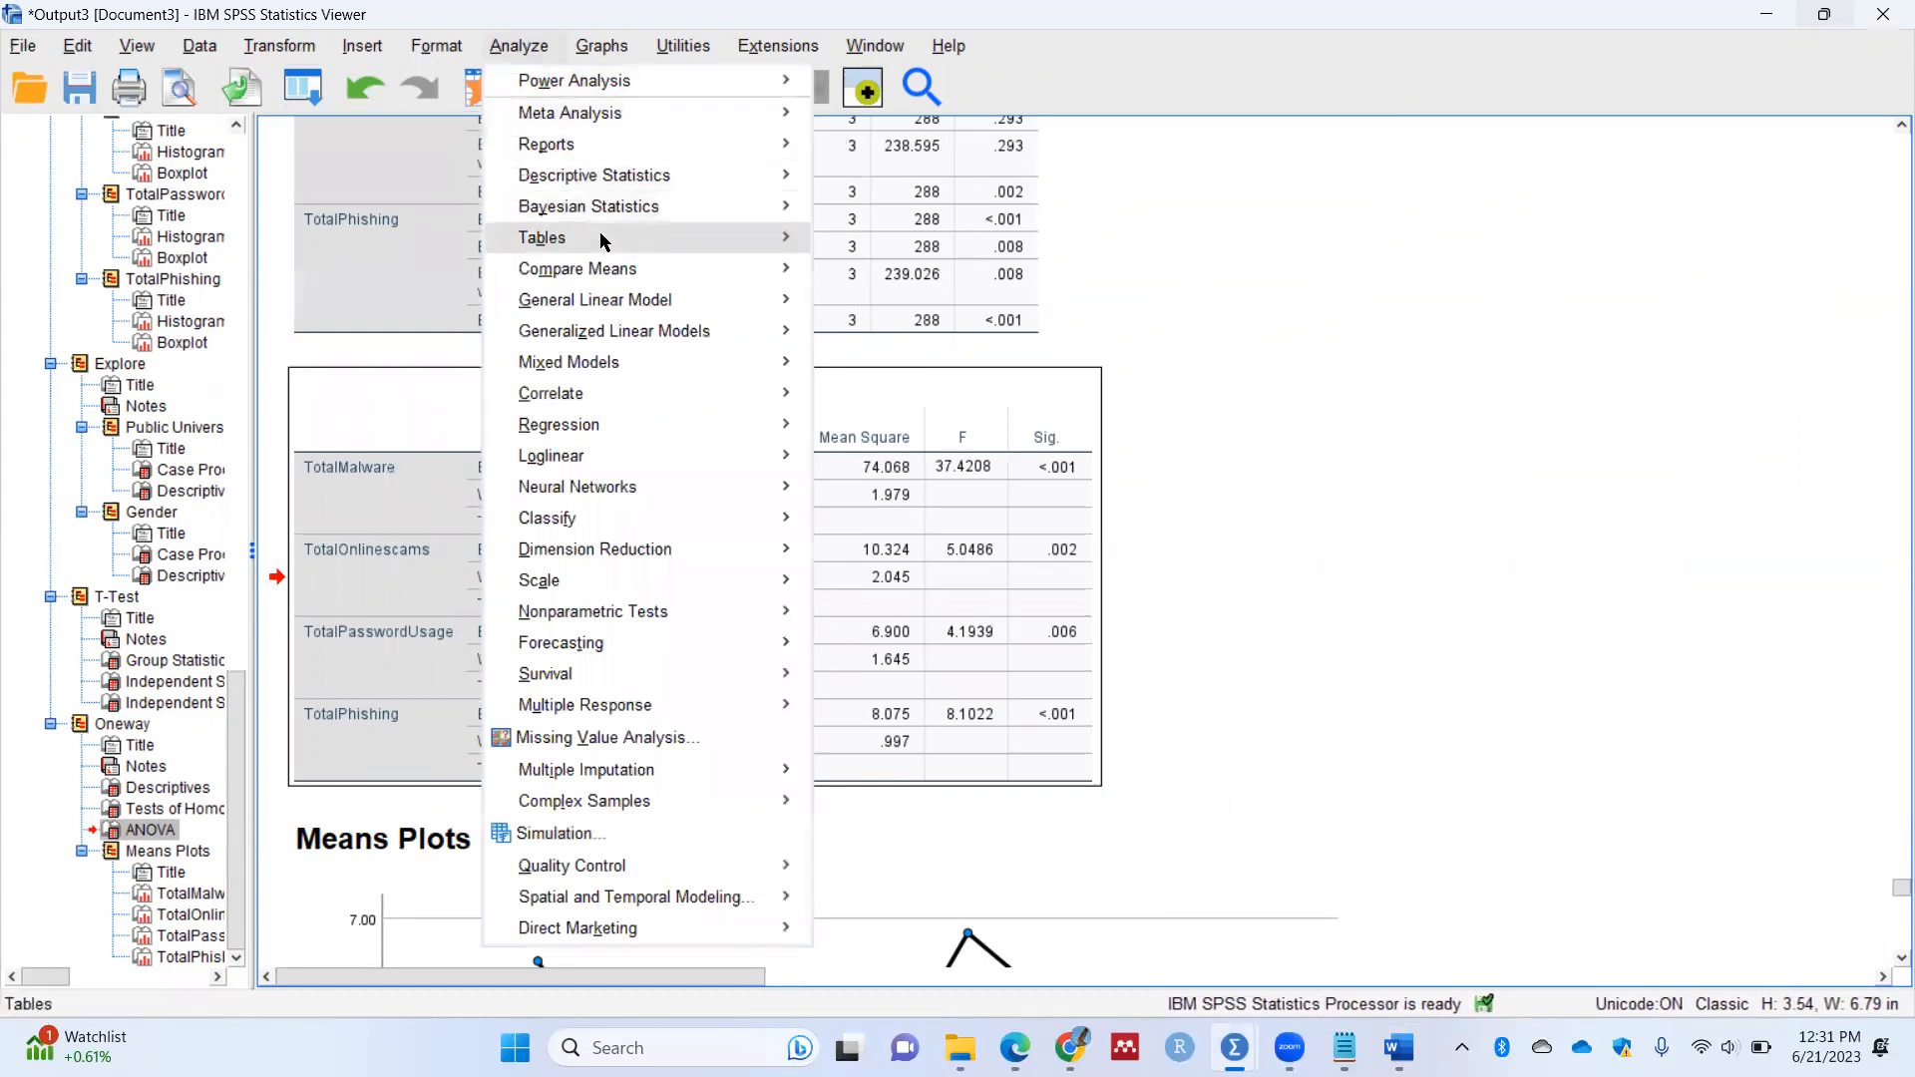
mouse_move(768, 269)
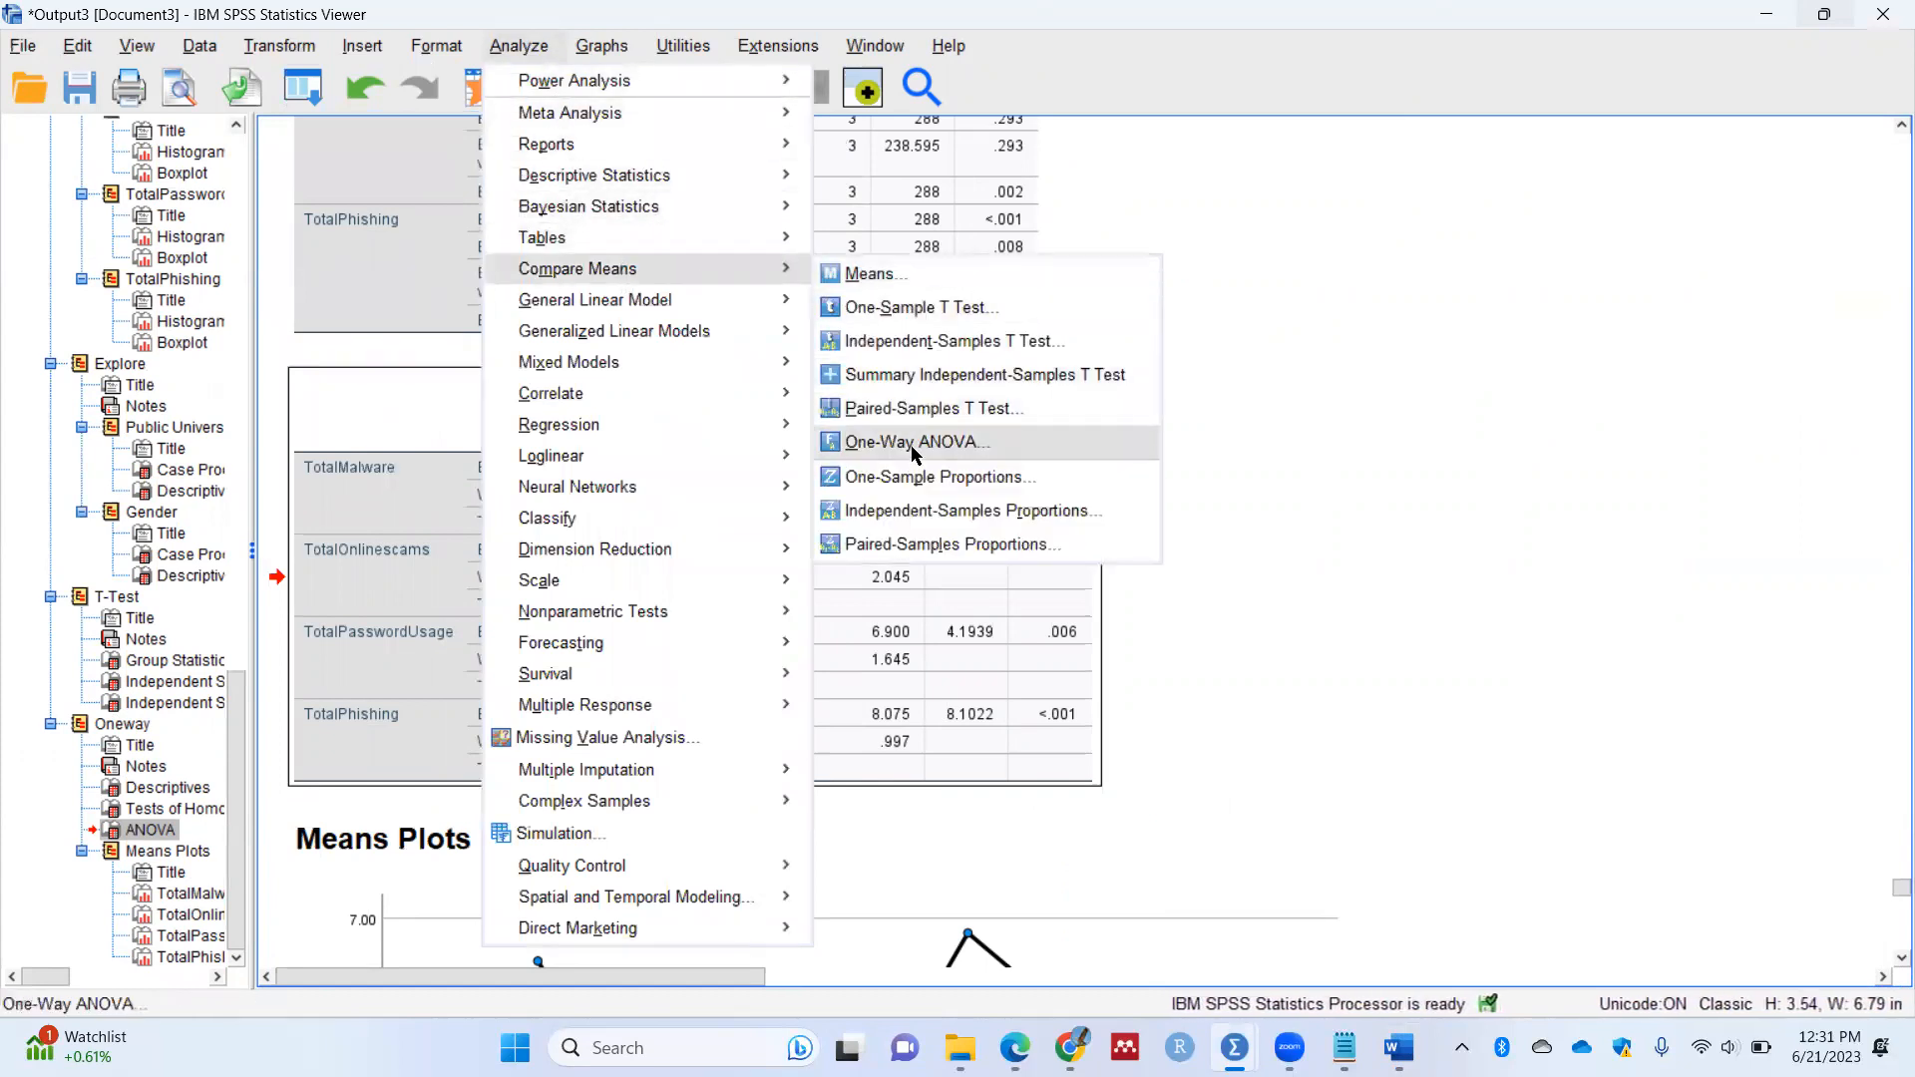
left_click(309, 92)
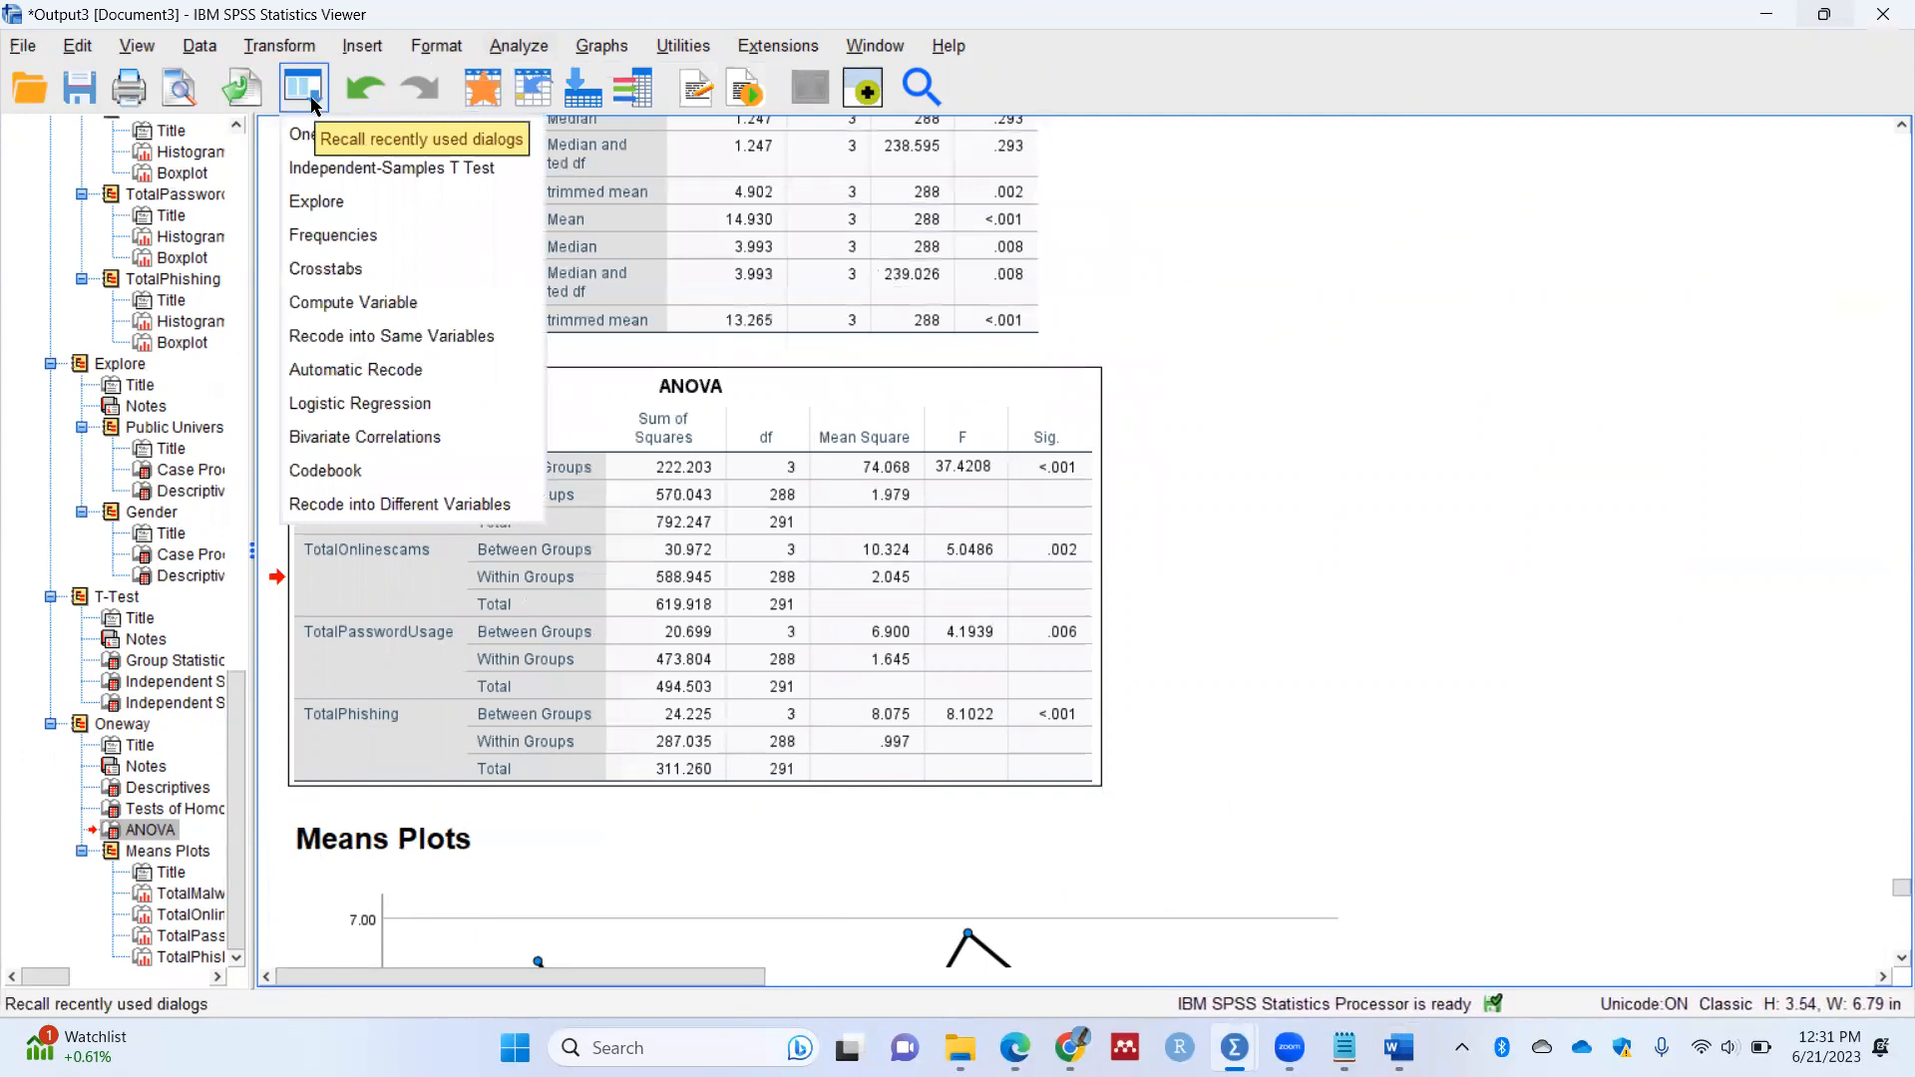
left_click(322, 140)
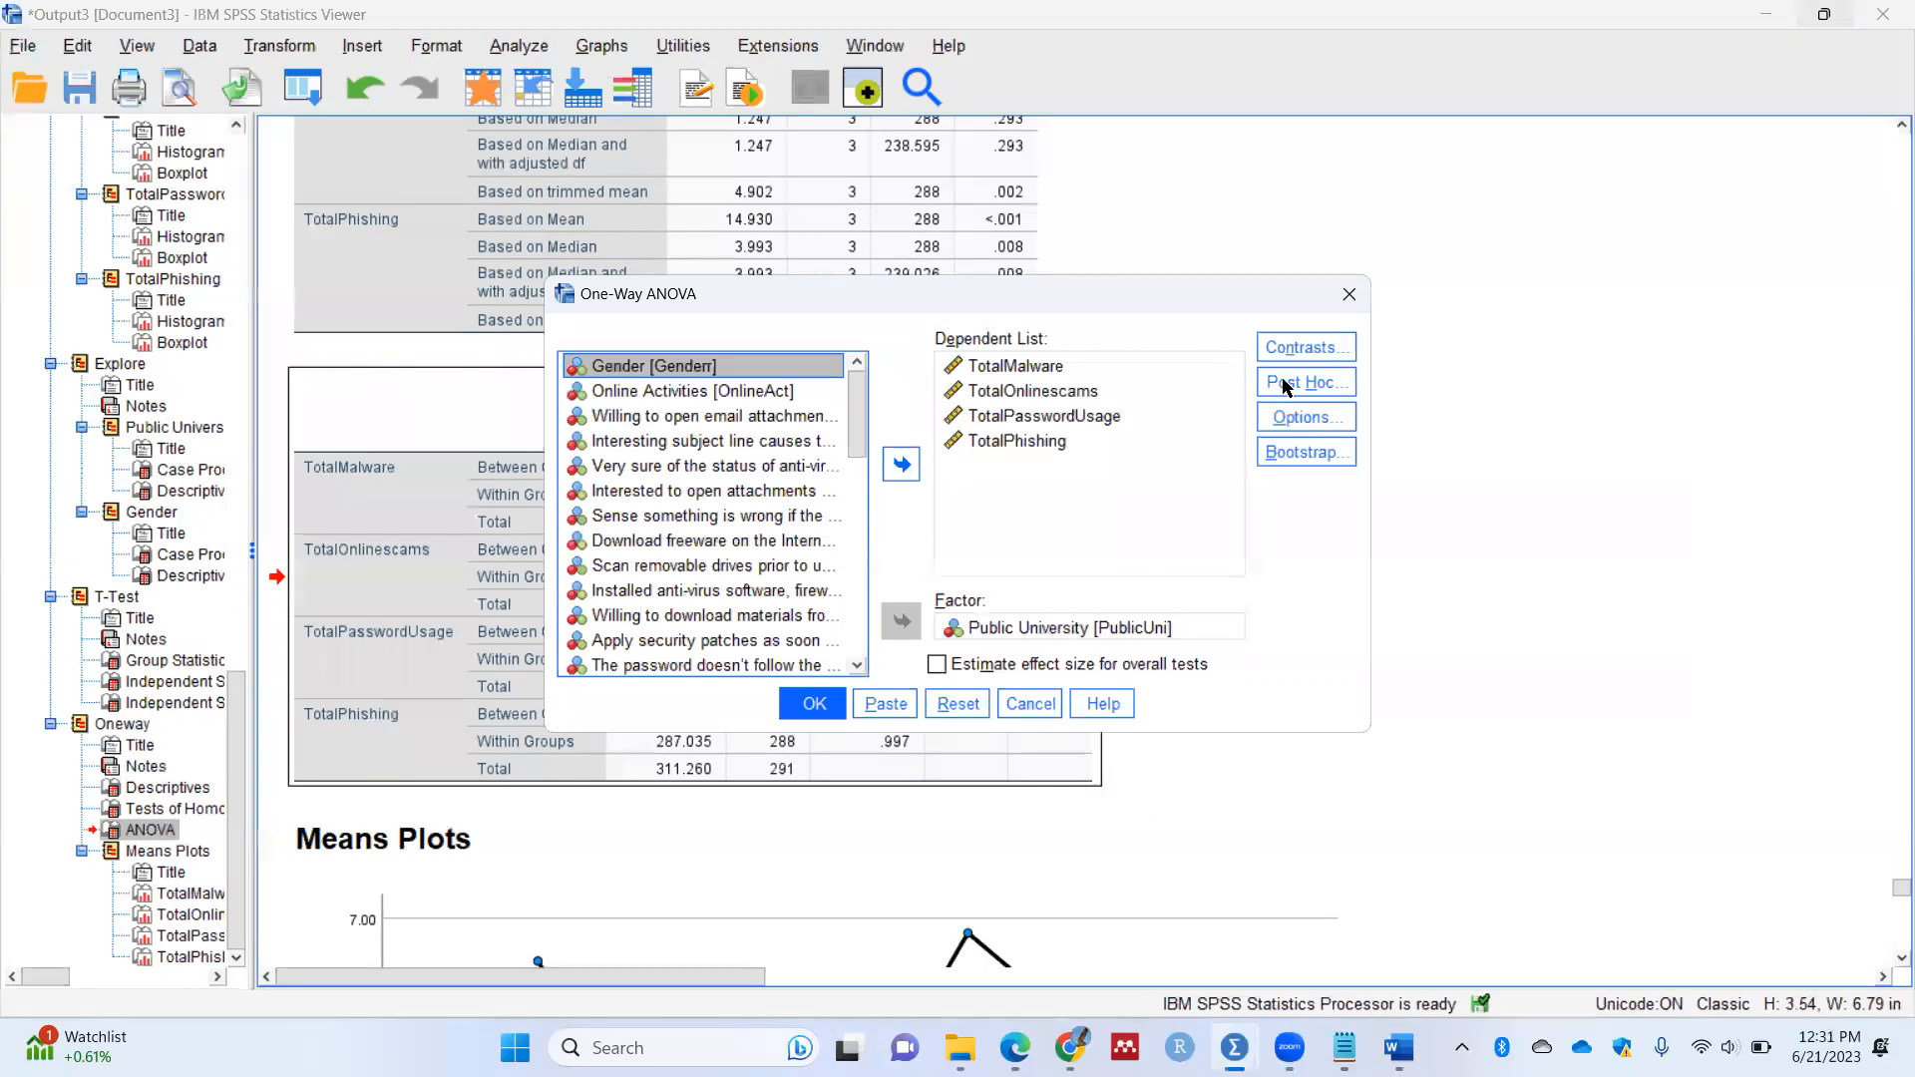
left_click(1286, 385)
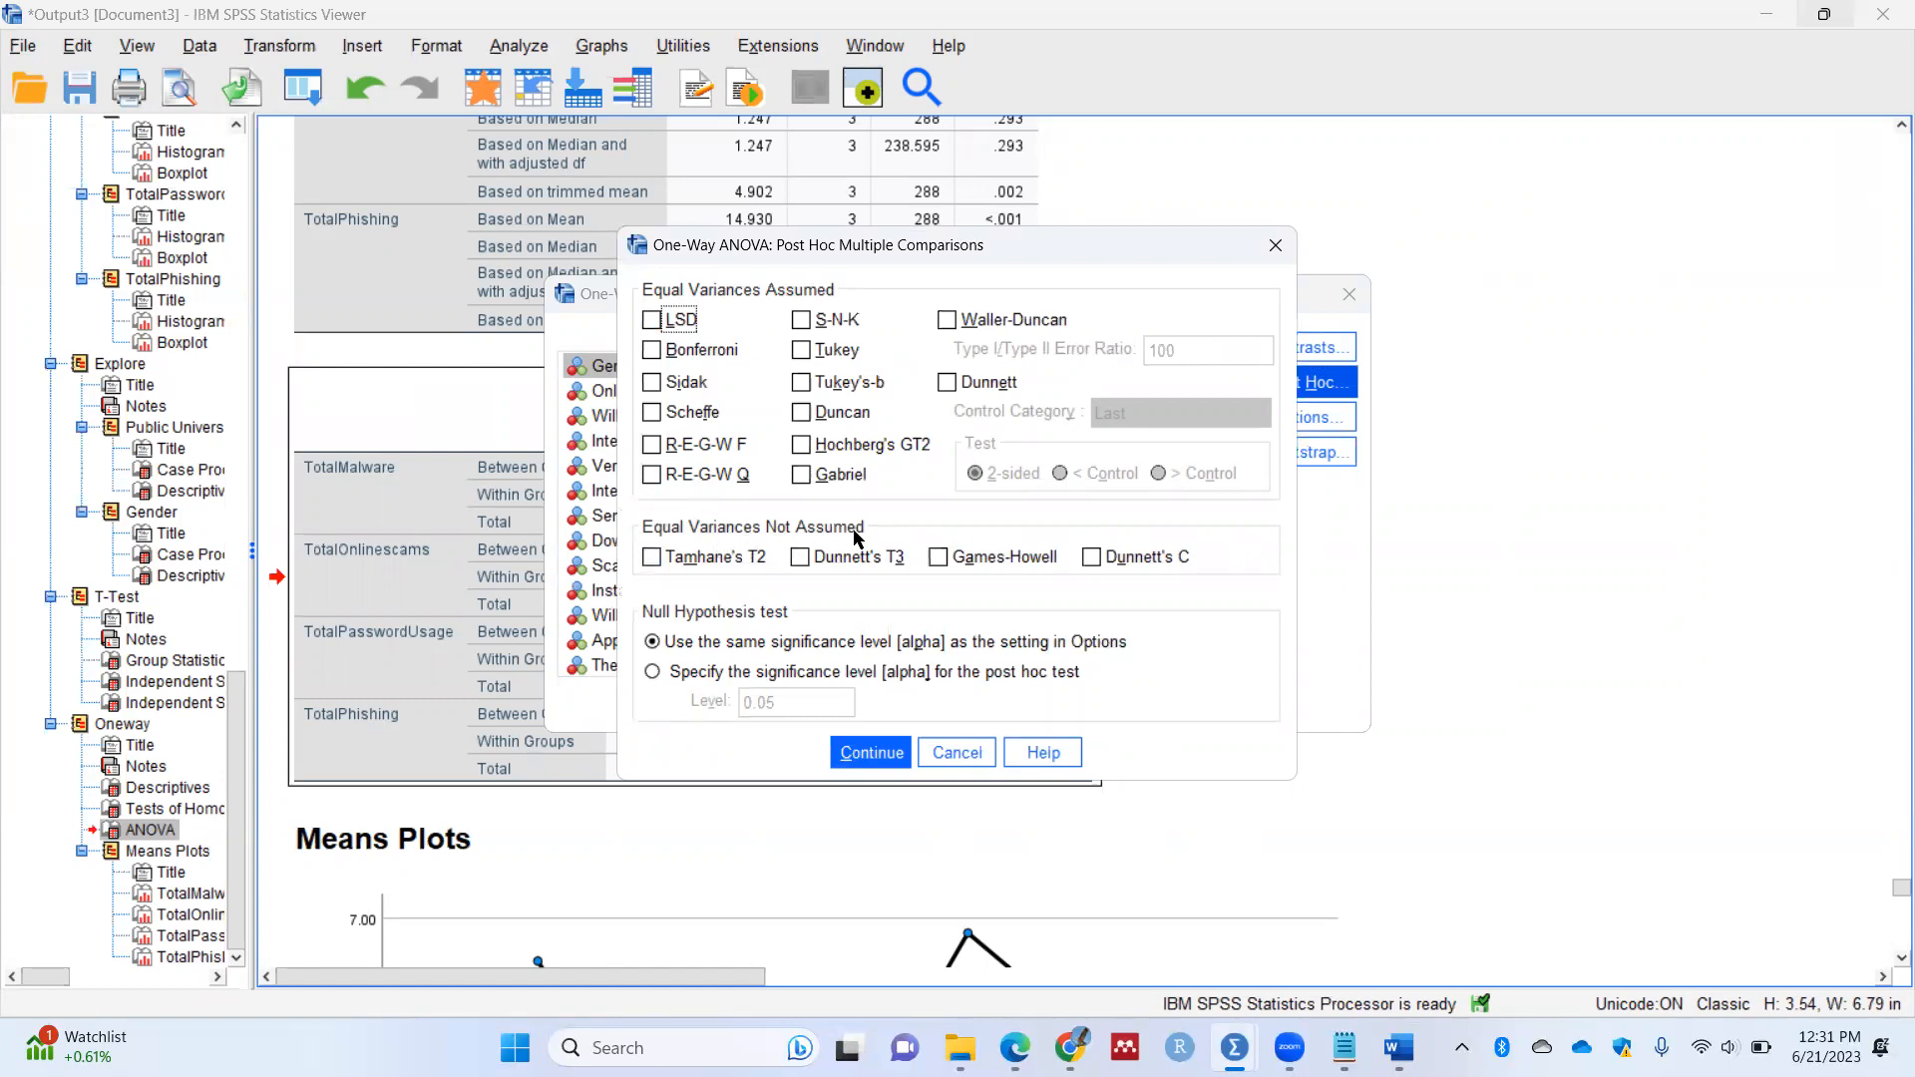
left_click(937, 558)
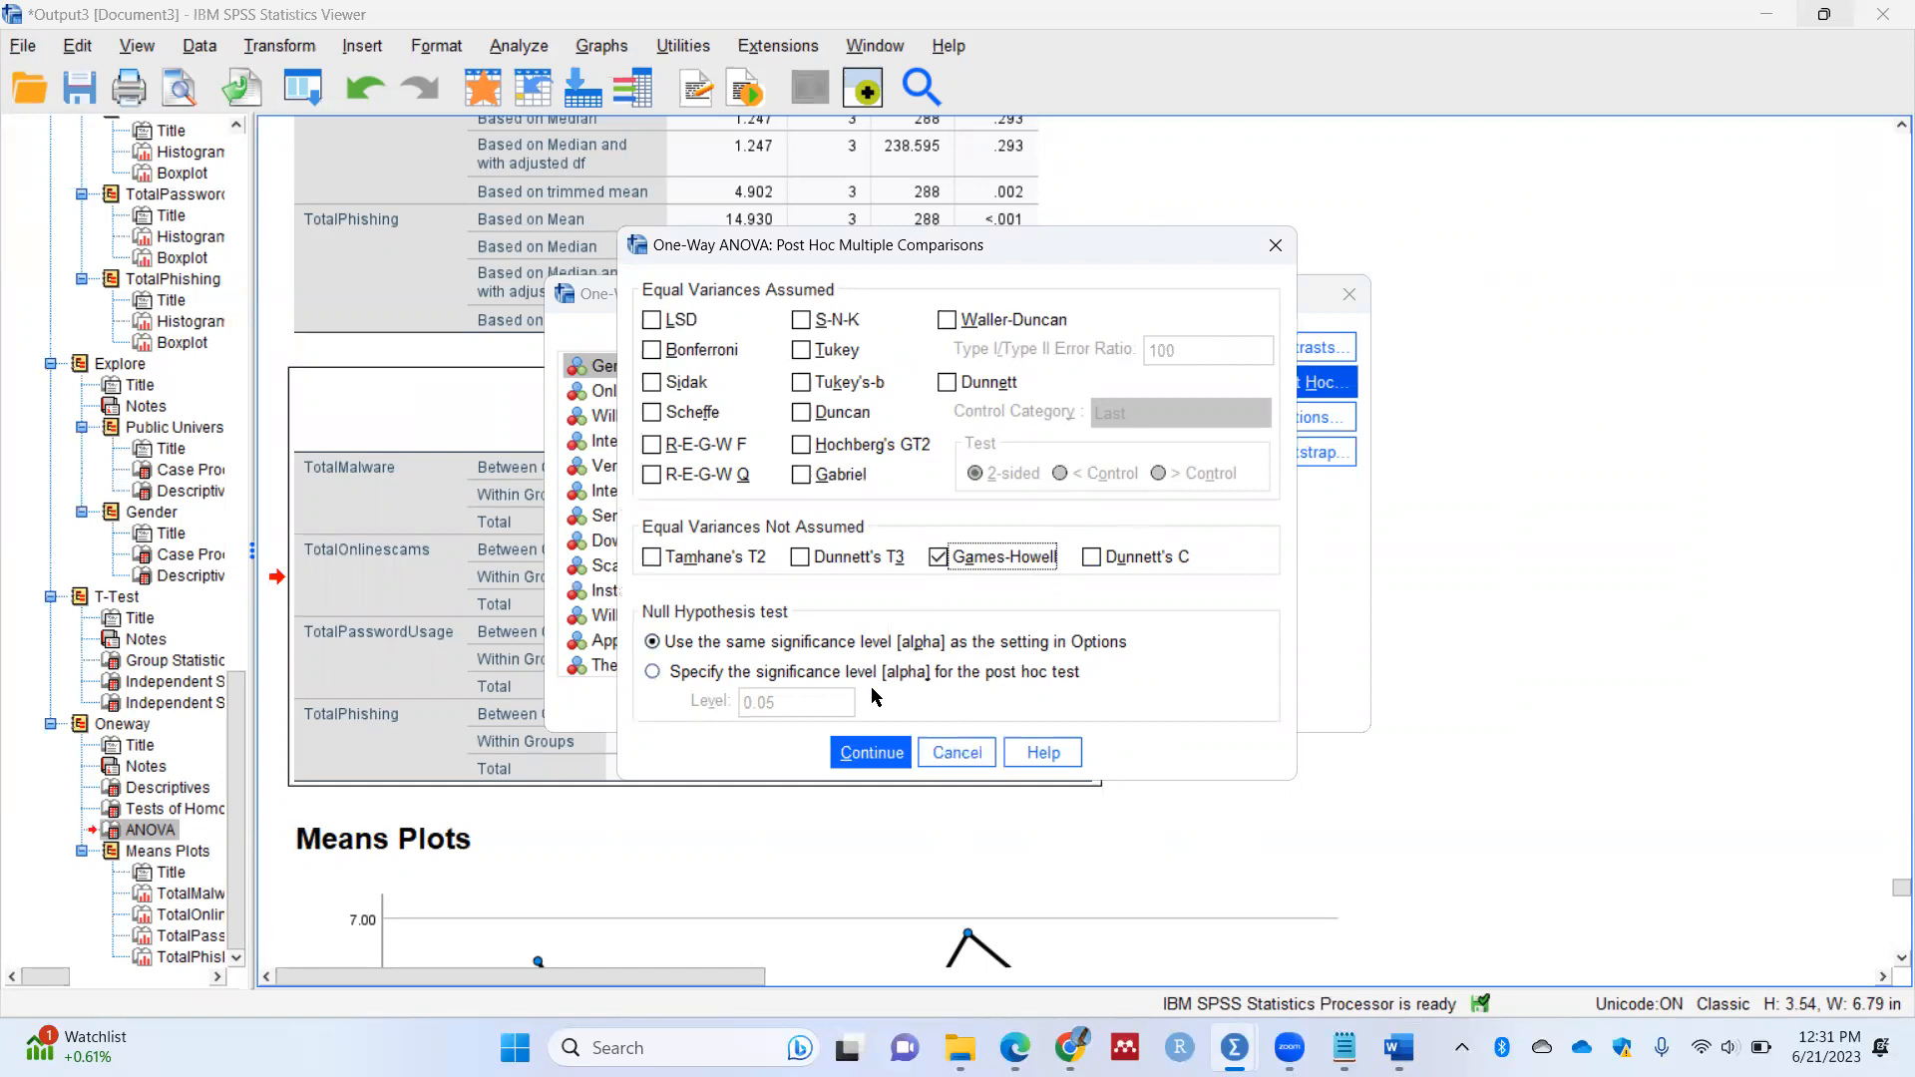
left_click(871, 753)
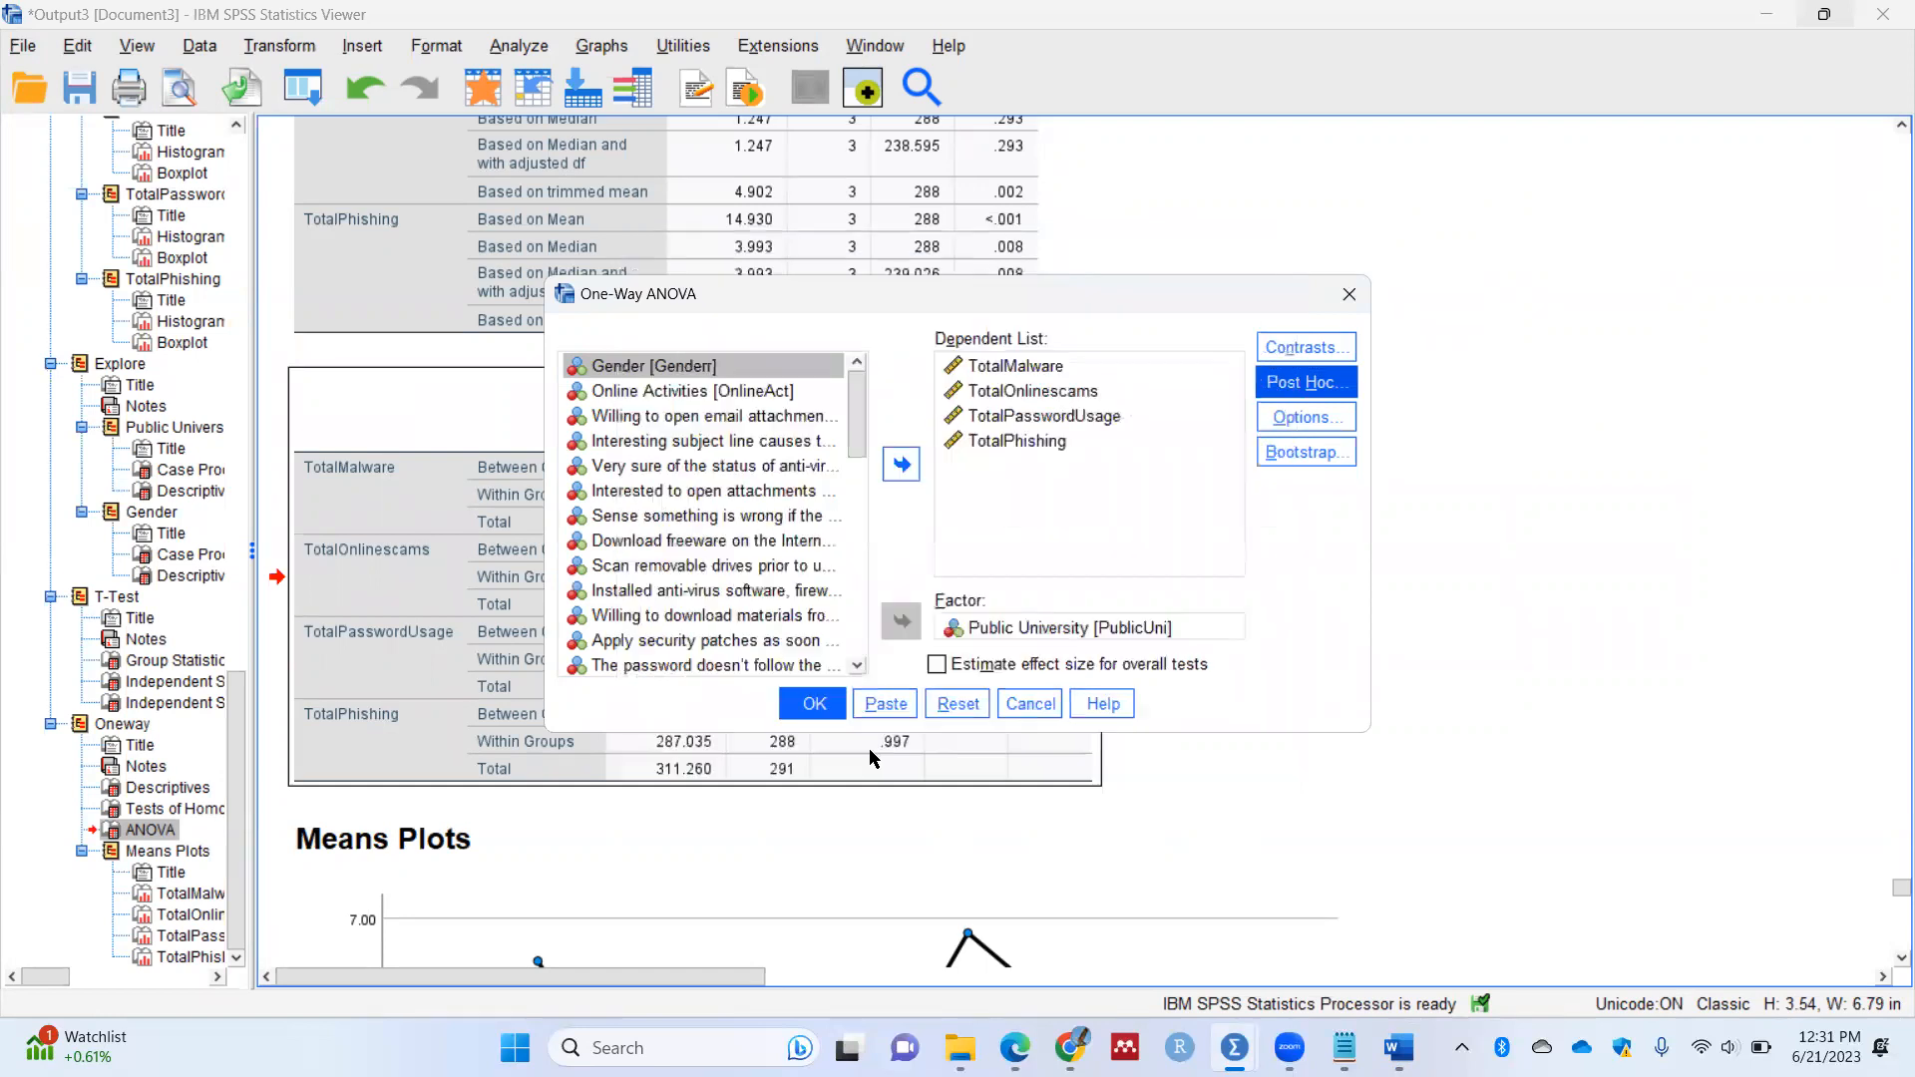
left_click(824, 705)
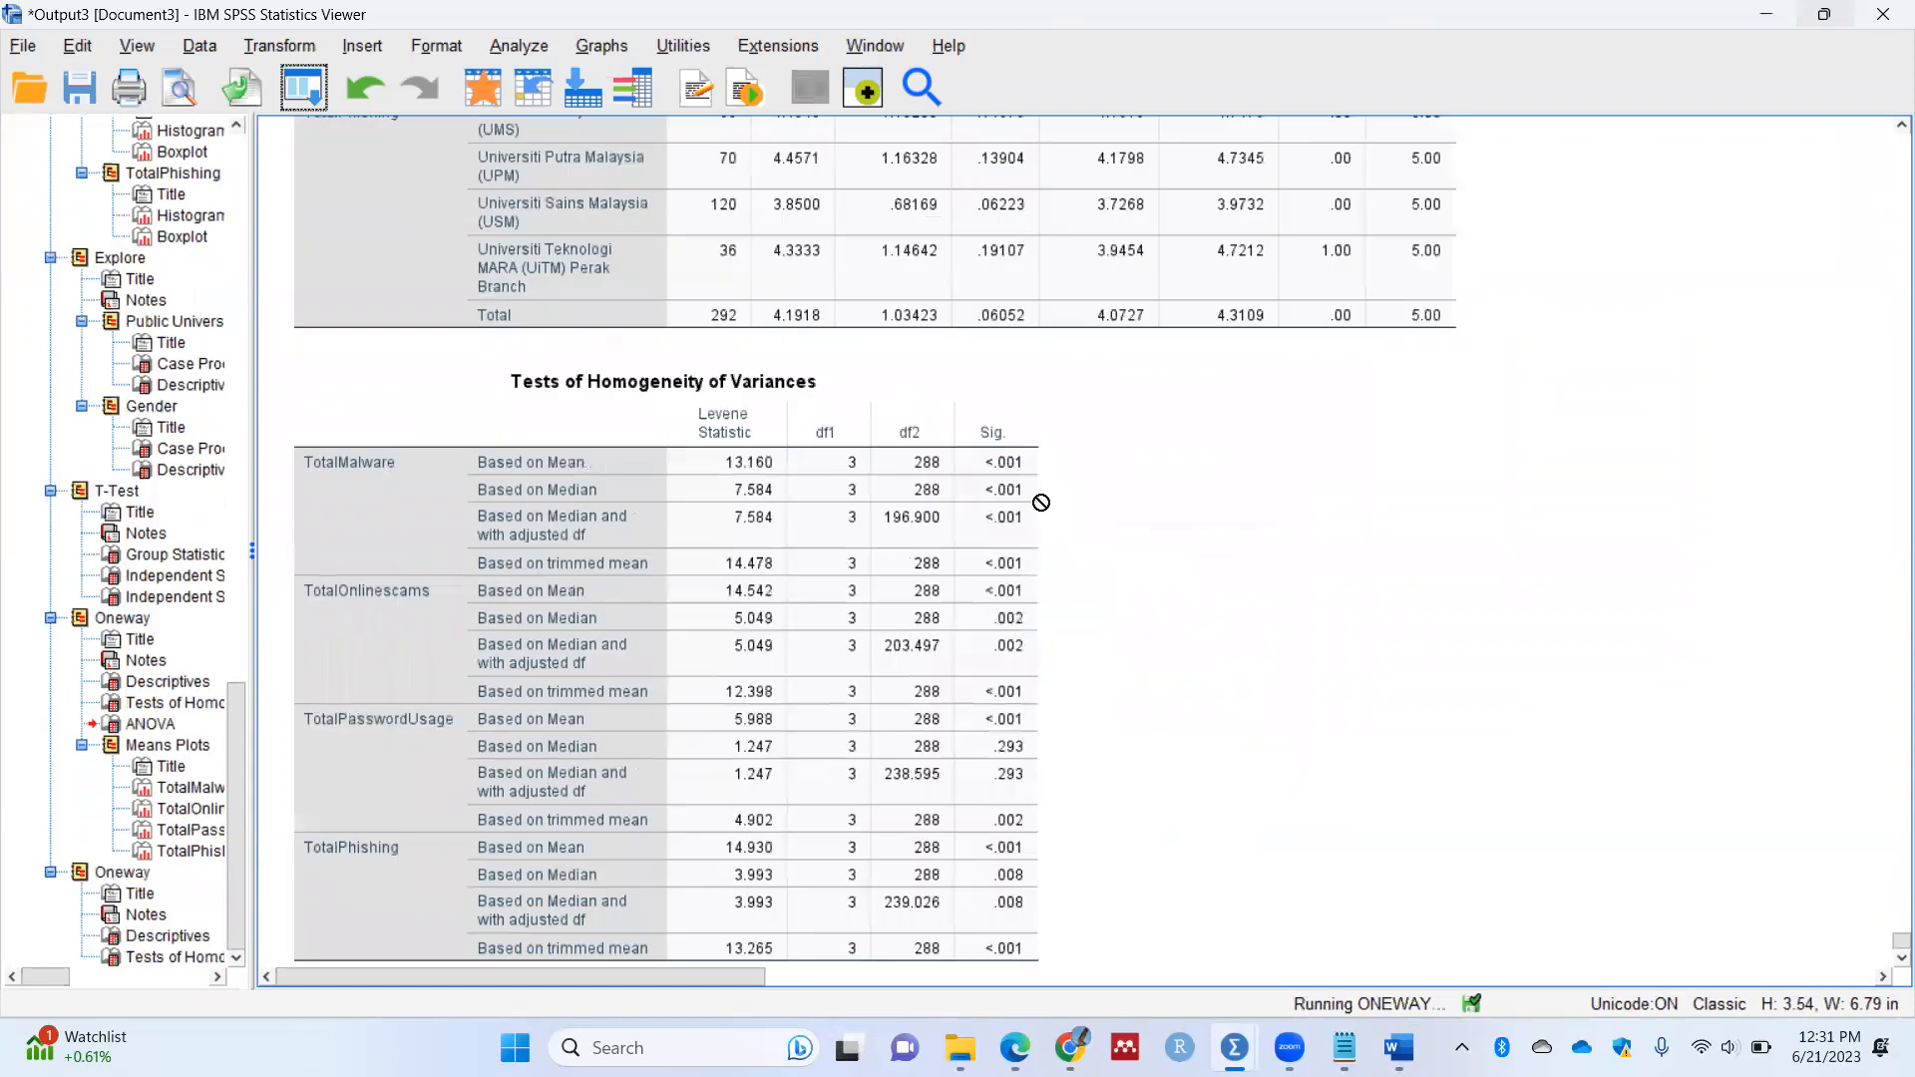
Step: Examine the new one-way ANOVA output, especially the Games-Howell multiple comparisons between universities for TotalMalware
scroll(922, 459, "up", 8)
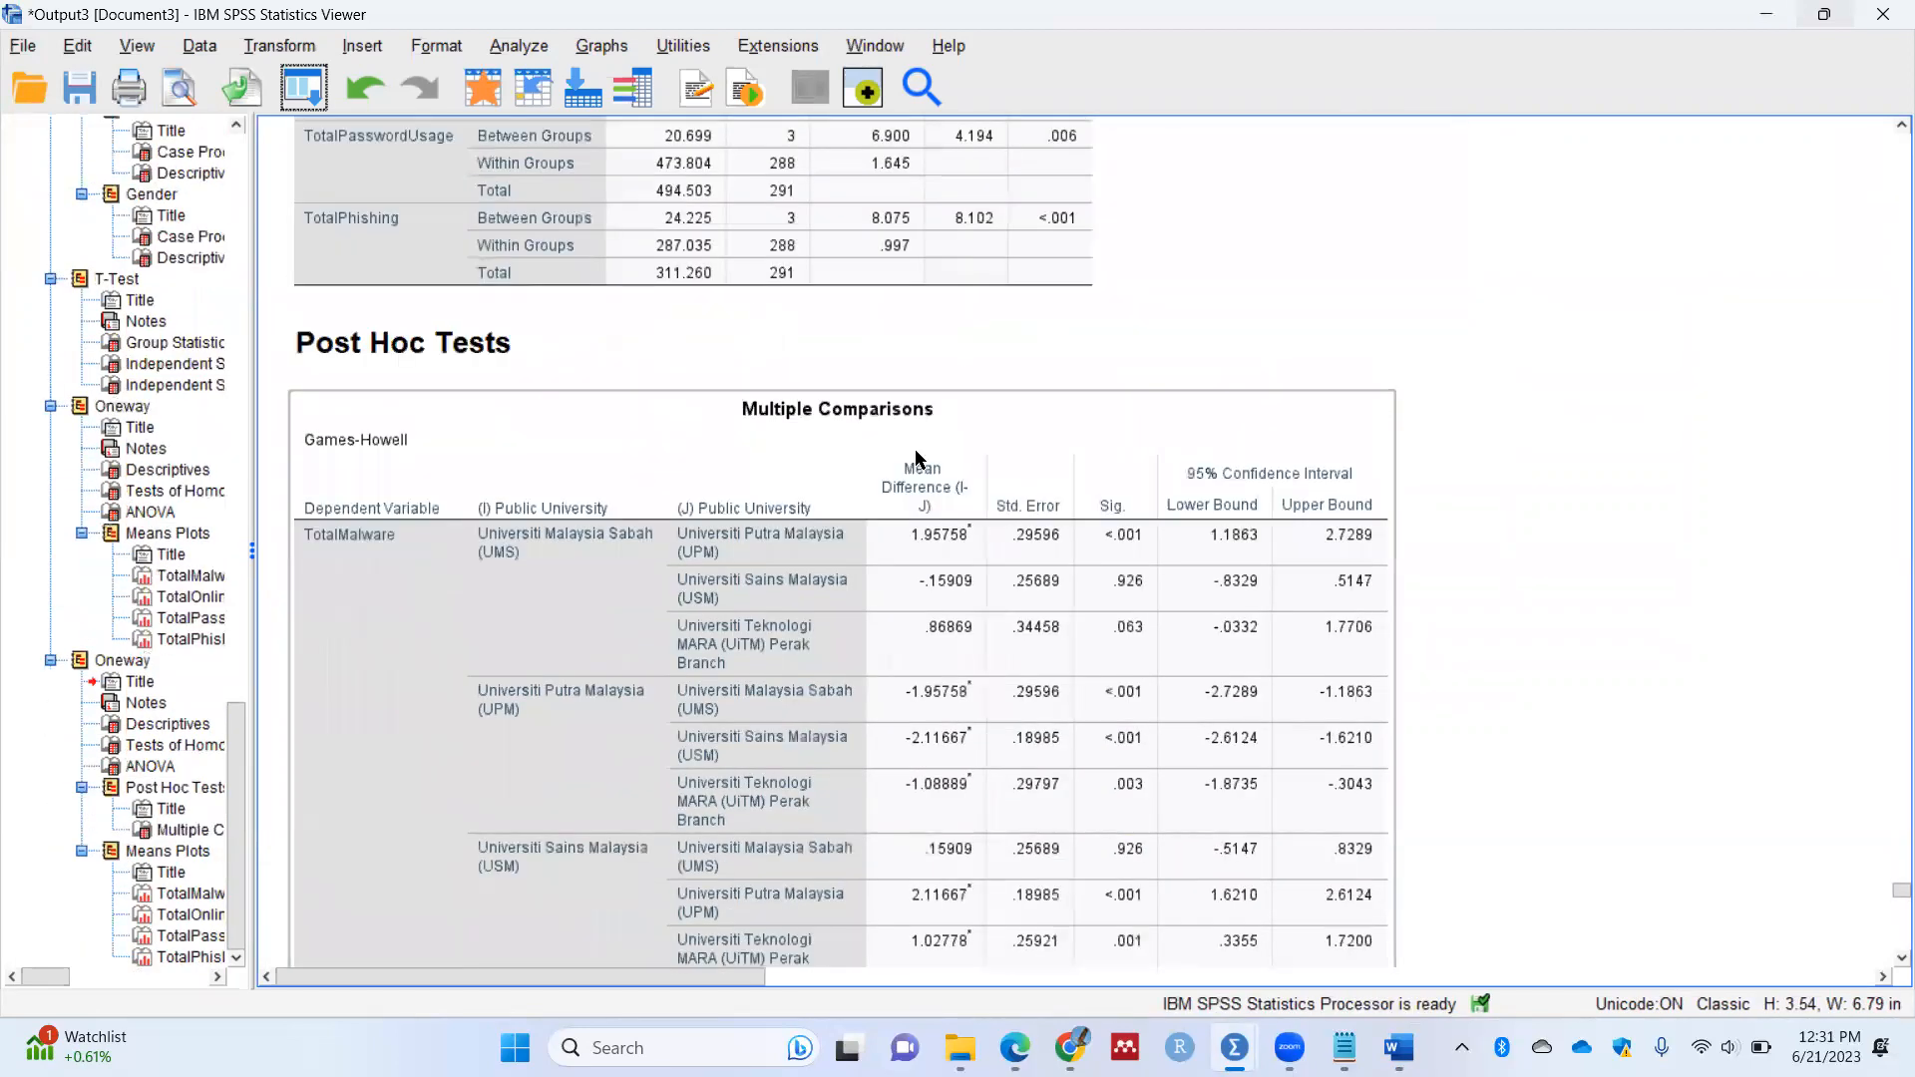
scroll(648, 399, "up", 6)
scroll(664, 404, "down", 8)
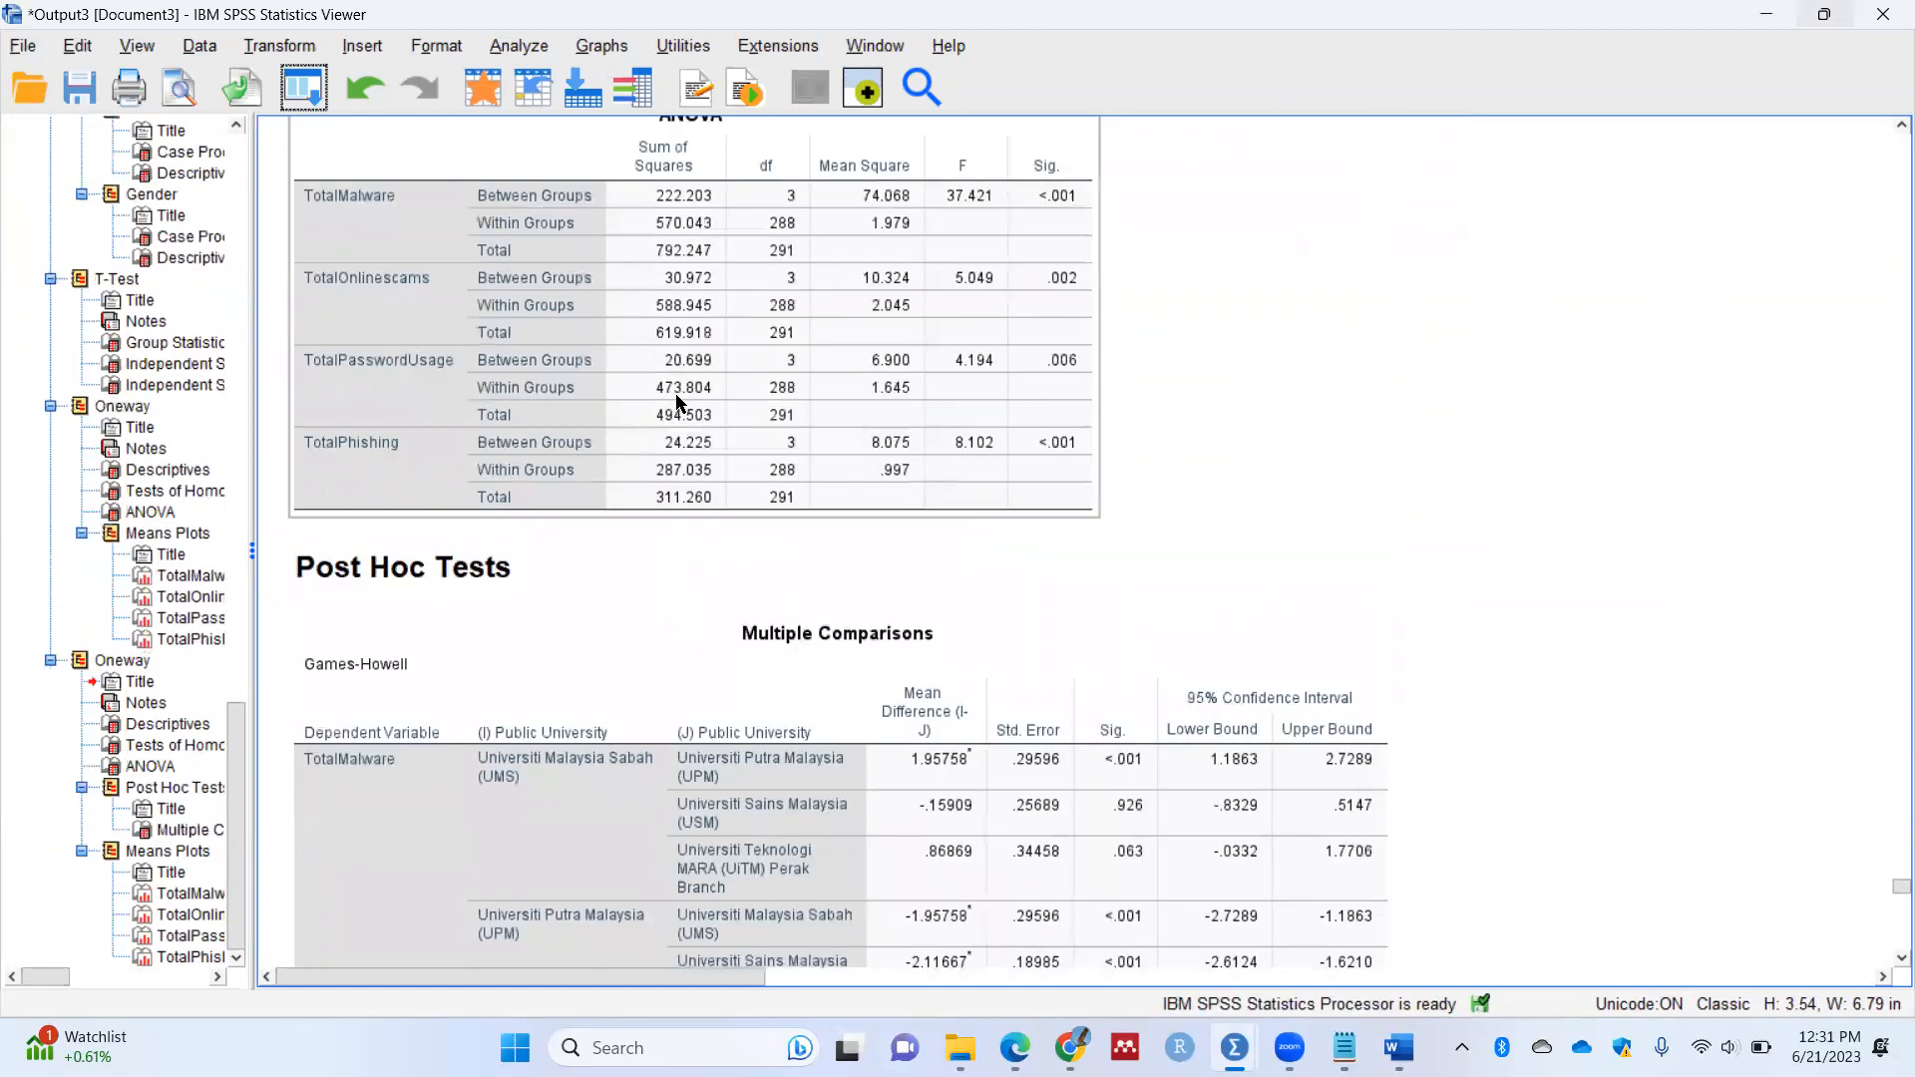
scroll(676, 403, "up", 6)
scroll(680, 399, "up", 3)
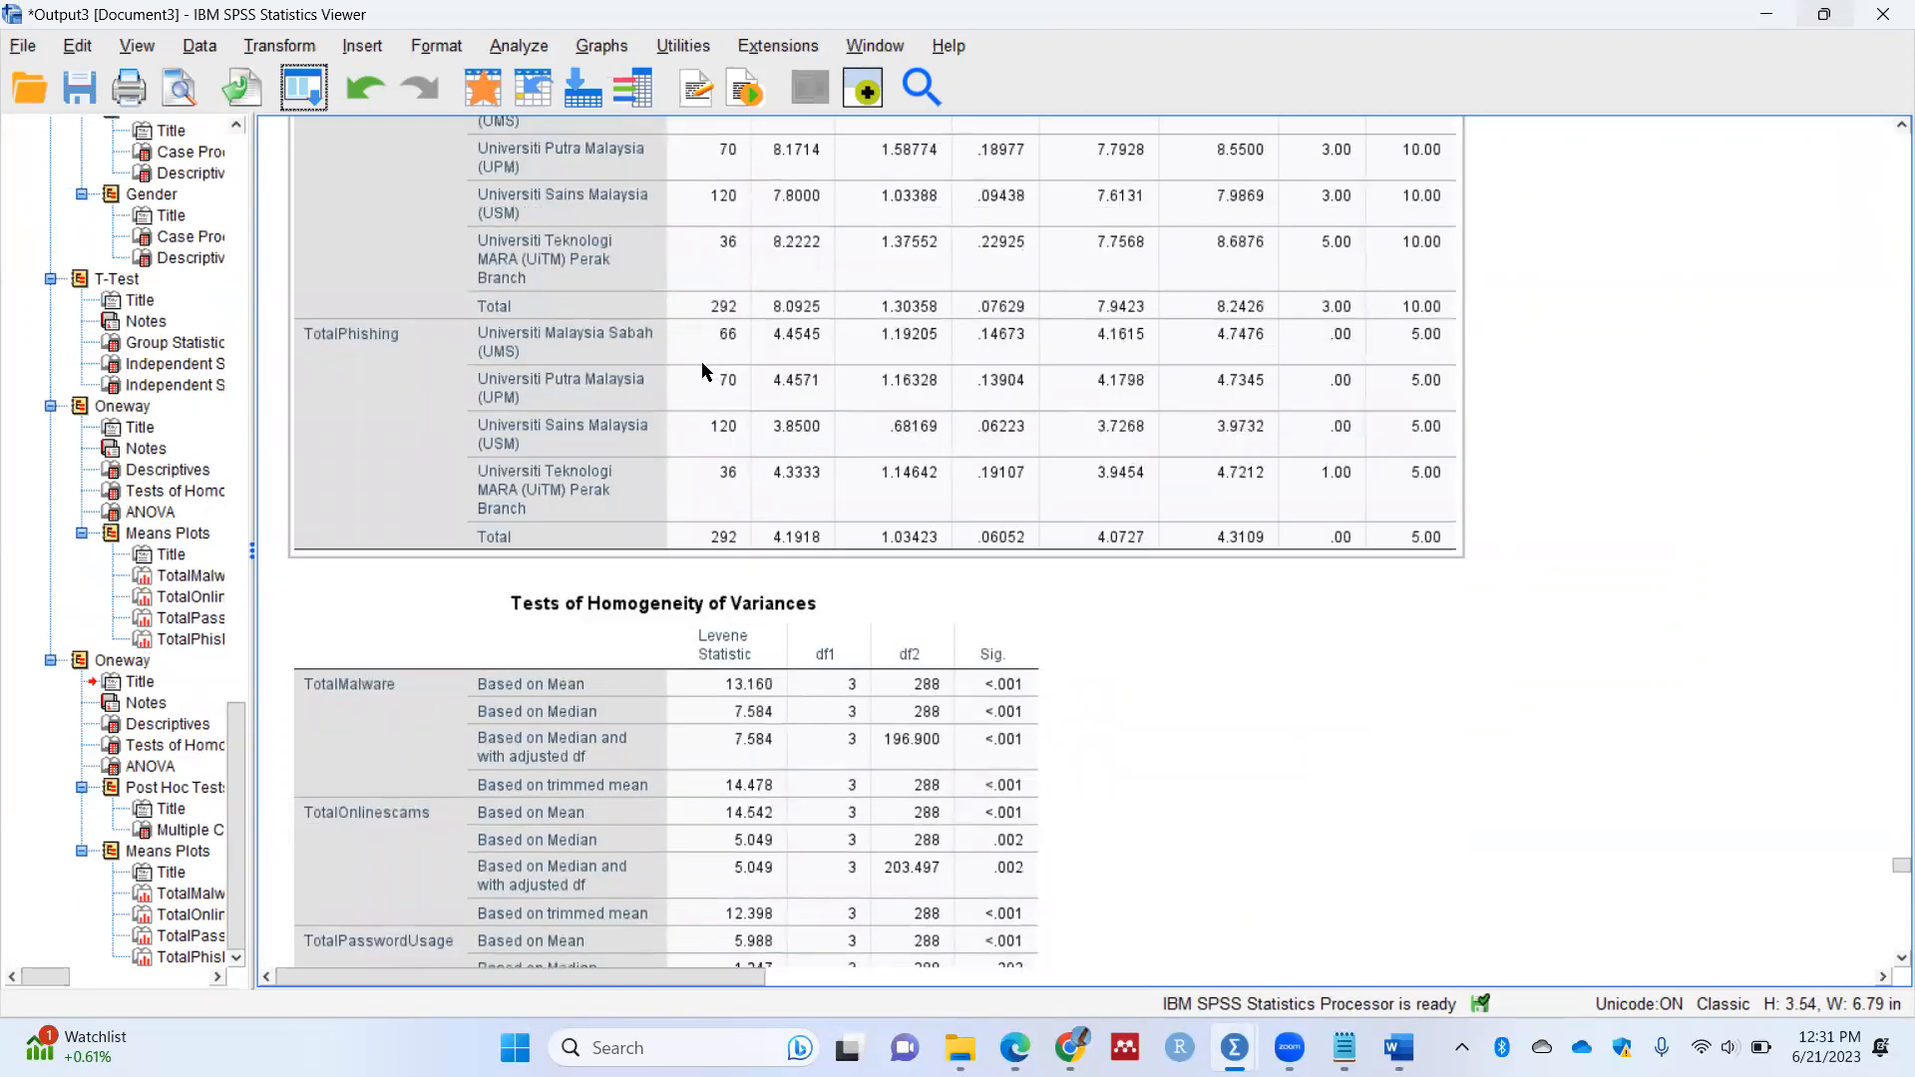
scroll(710, 369, "down", 10)
scroll(849, 403, "down", 3)
left_click(546, 431)
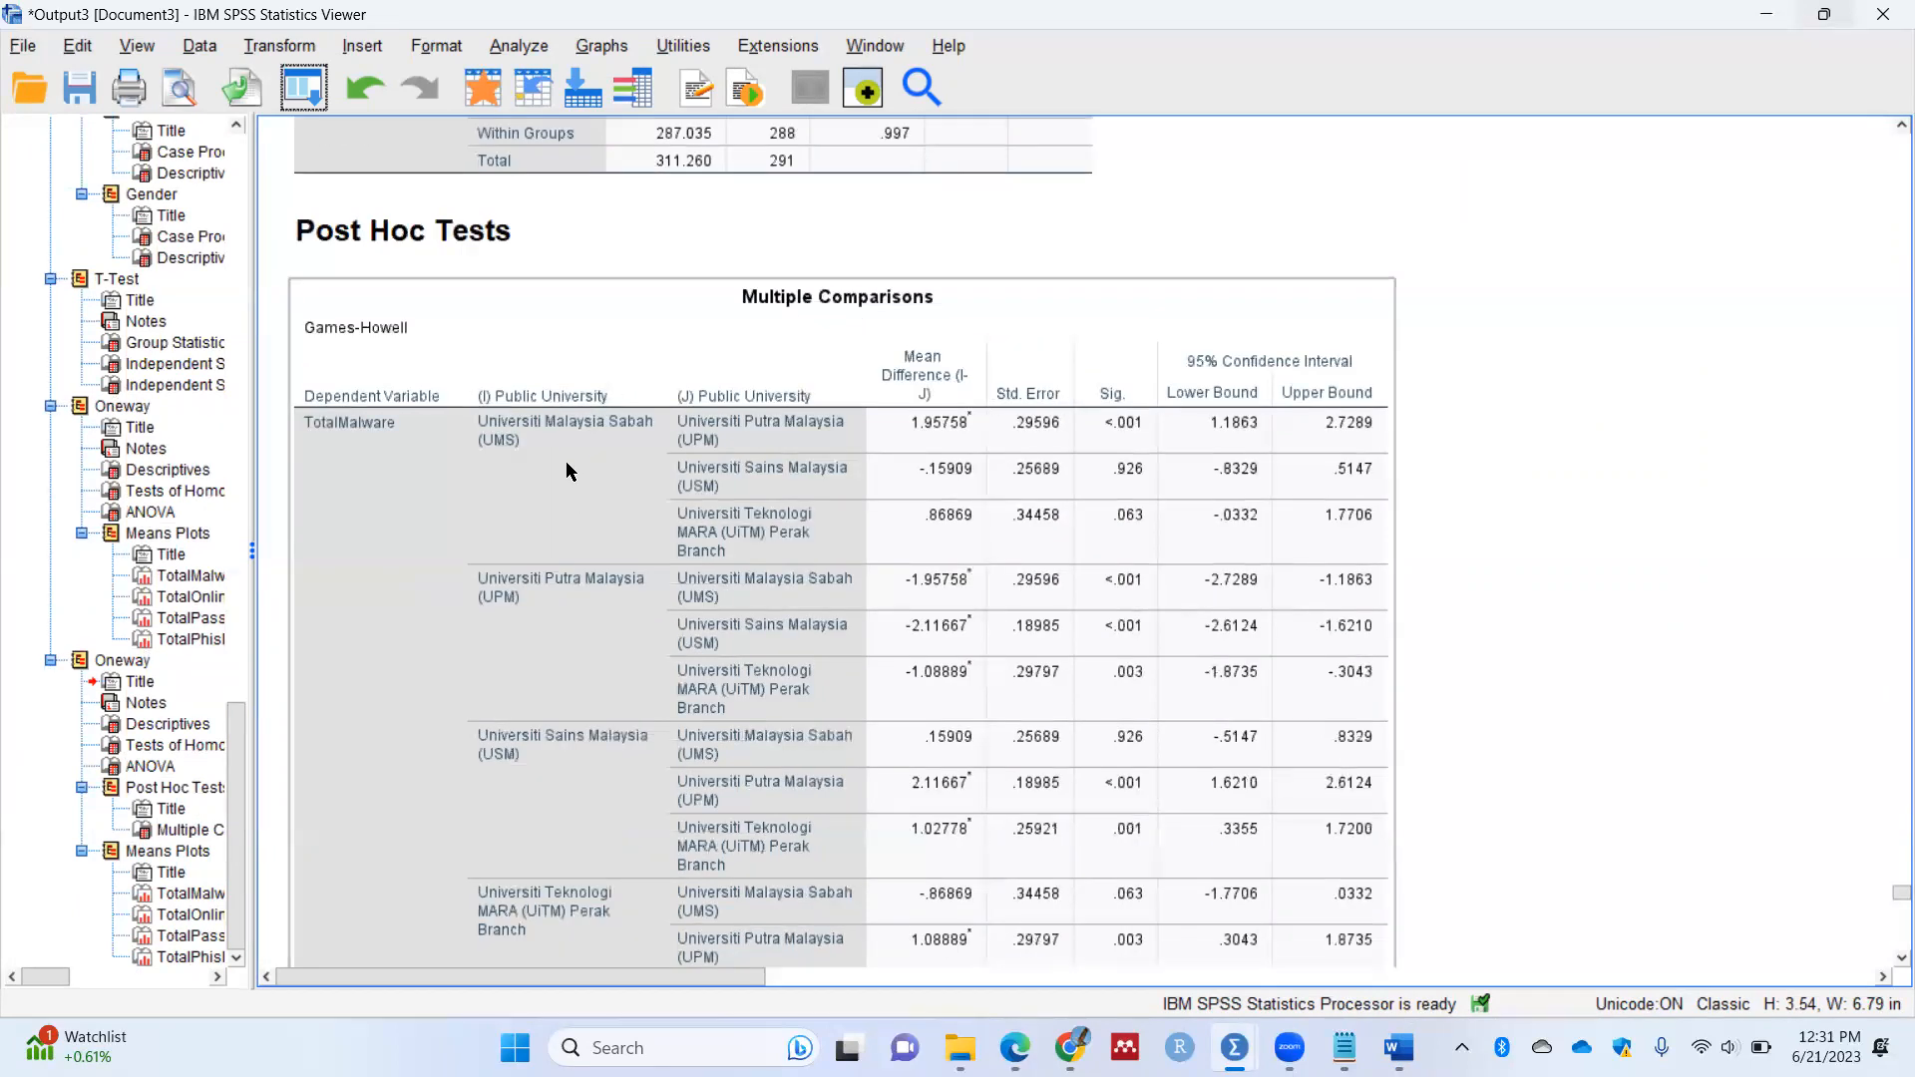
scroll(573, 469, "down", 3)
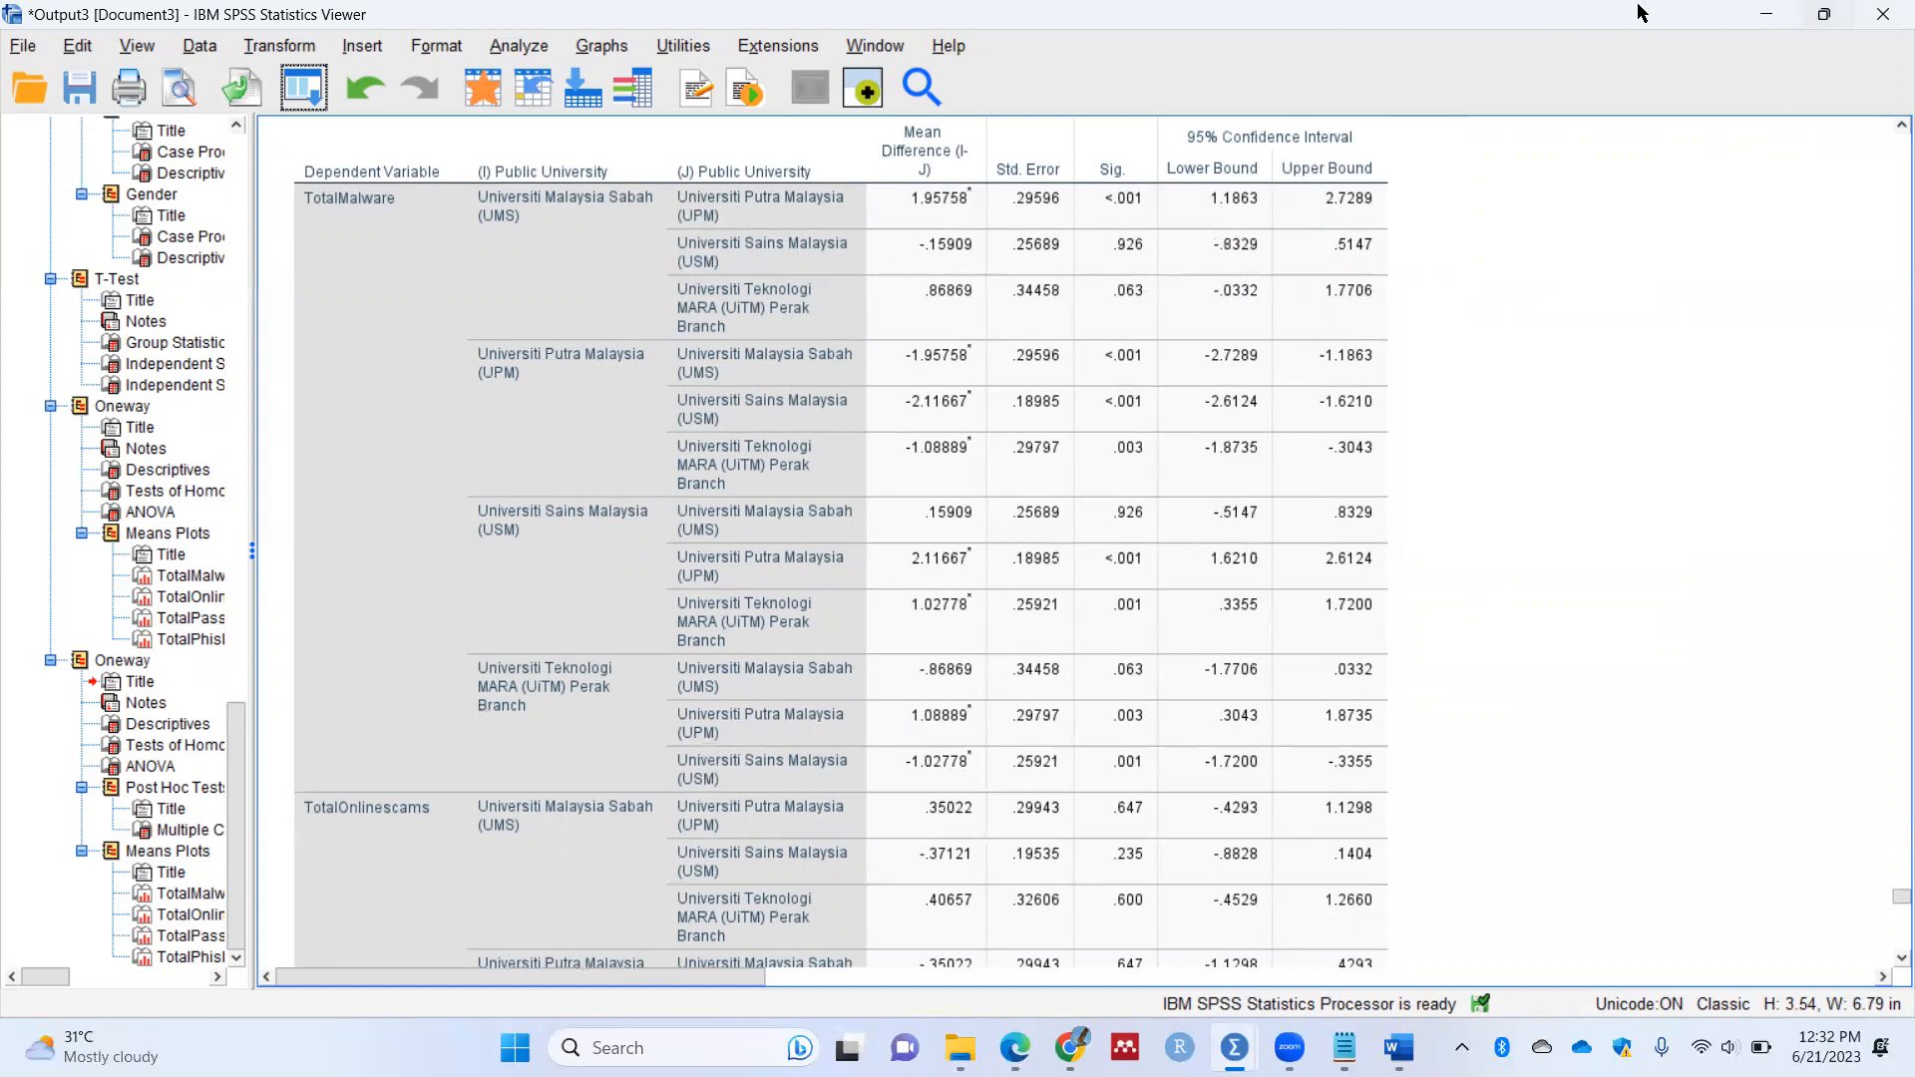
Step: Minimize the SPSS Viewer and File Explorer, and return to the Contoh reporting document in Word at full window size
left_click(1766, 14)
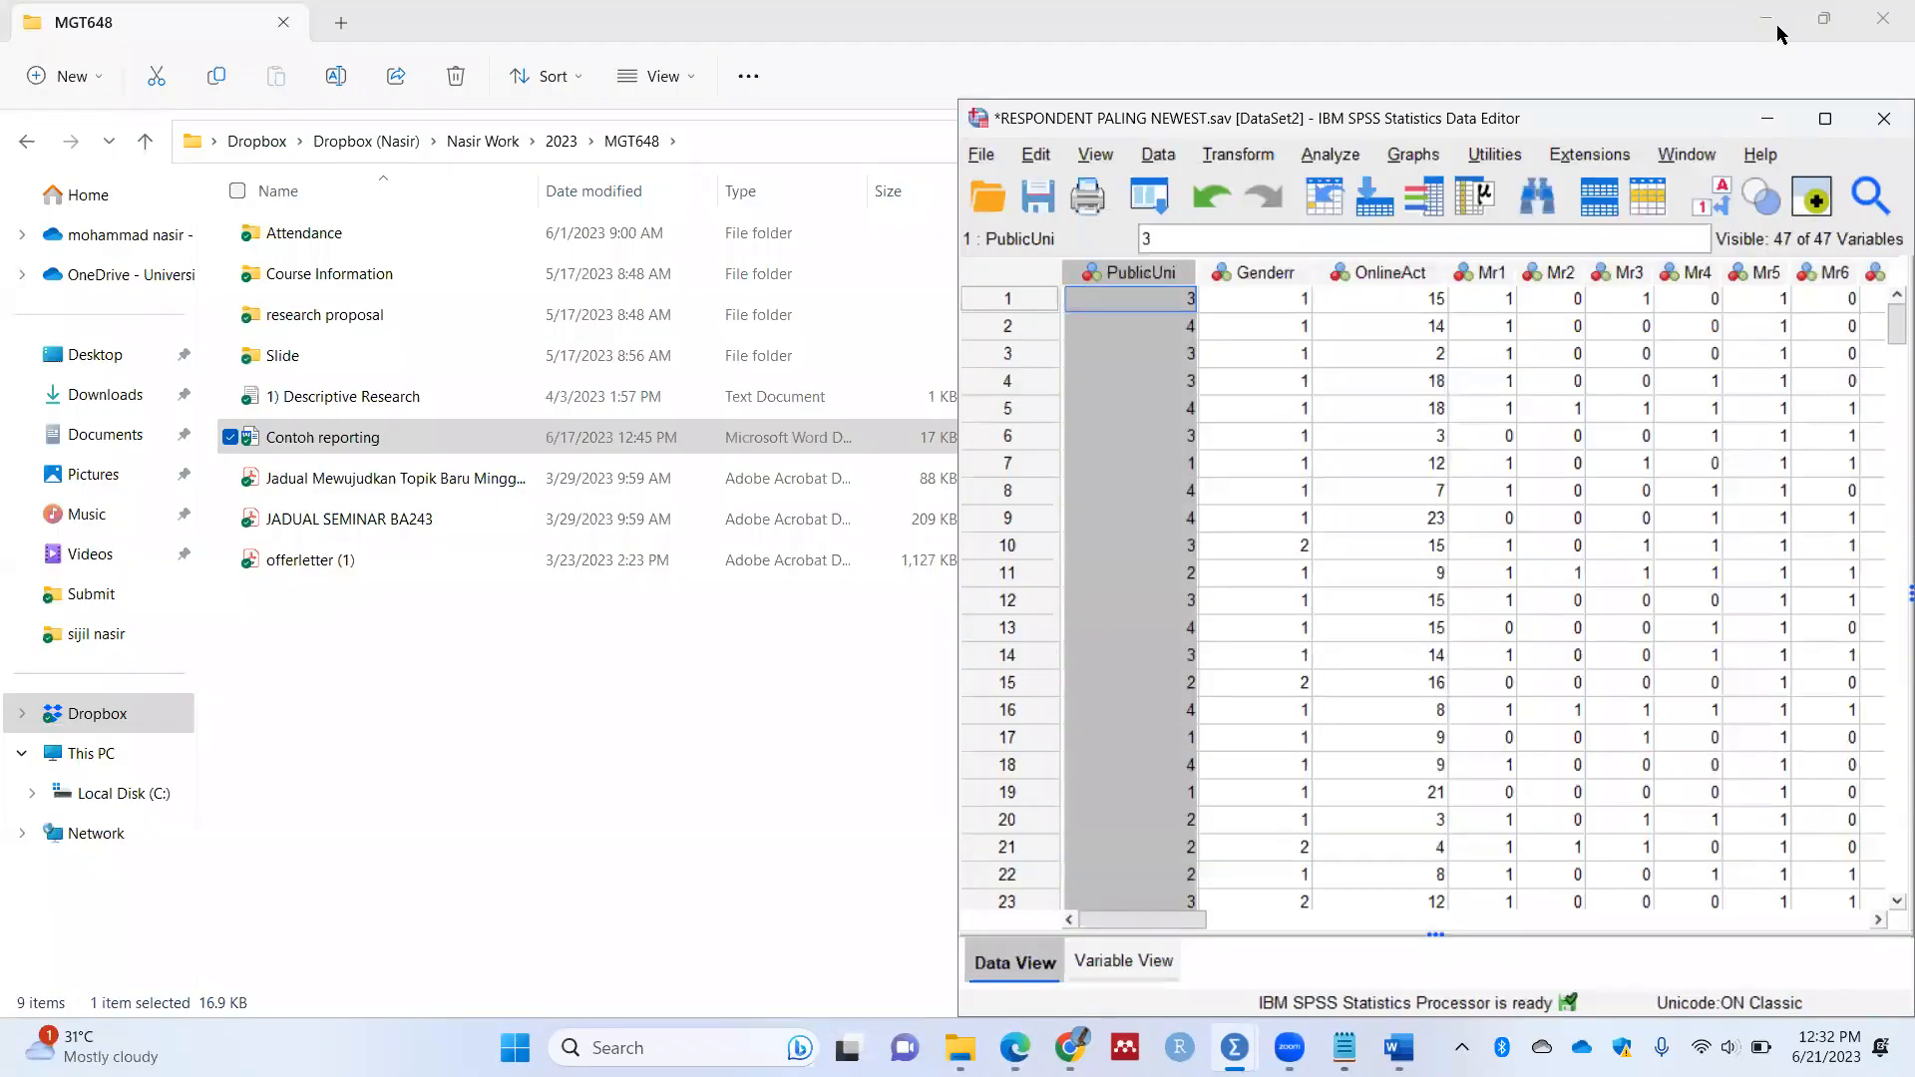
left_click(1767, 18)
mouse_move(1069, 1049)
mouse_move(1290, 1047)
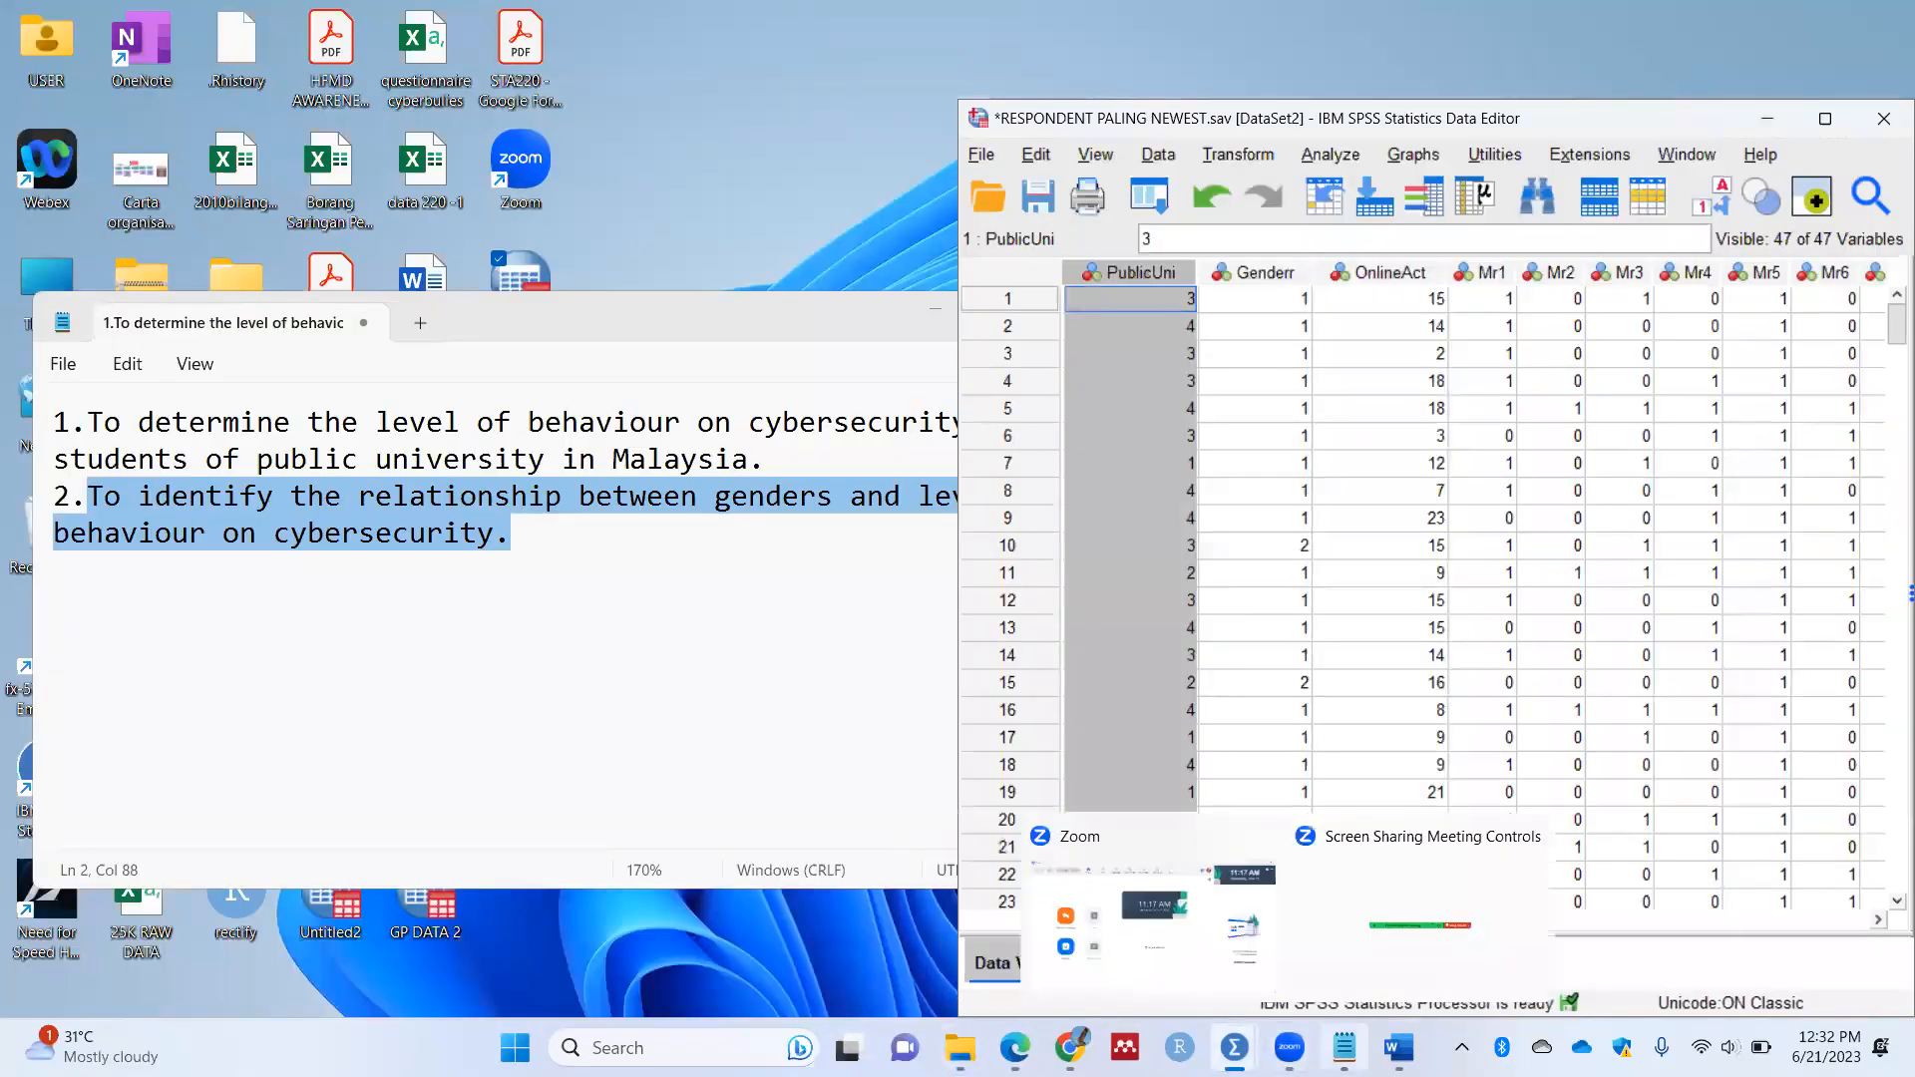
left_click(1398, 1047)
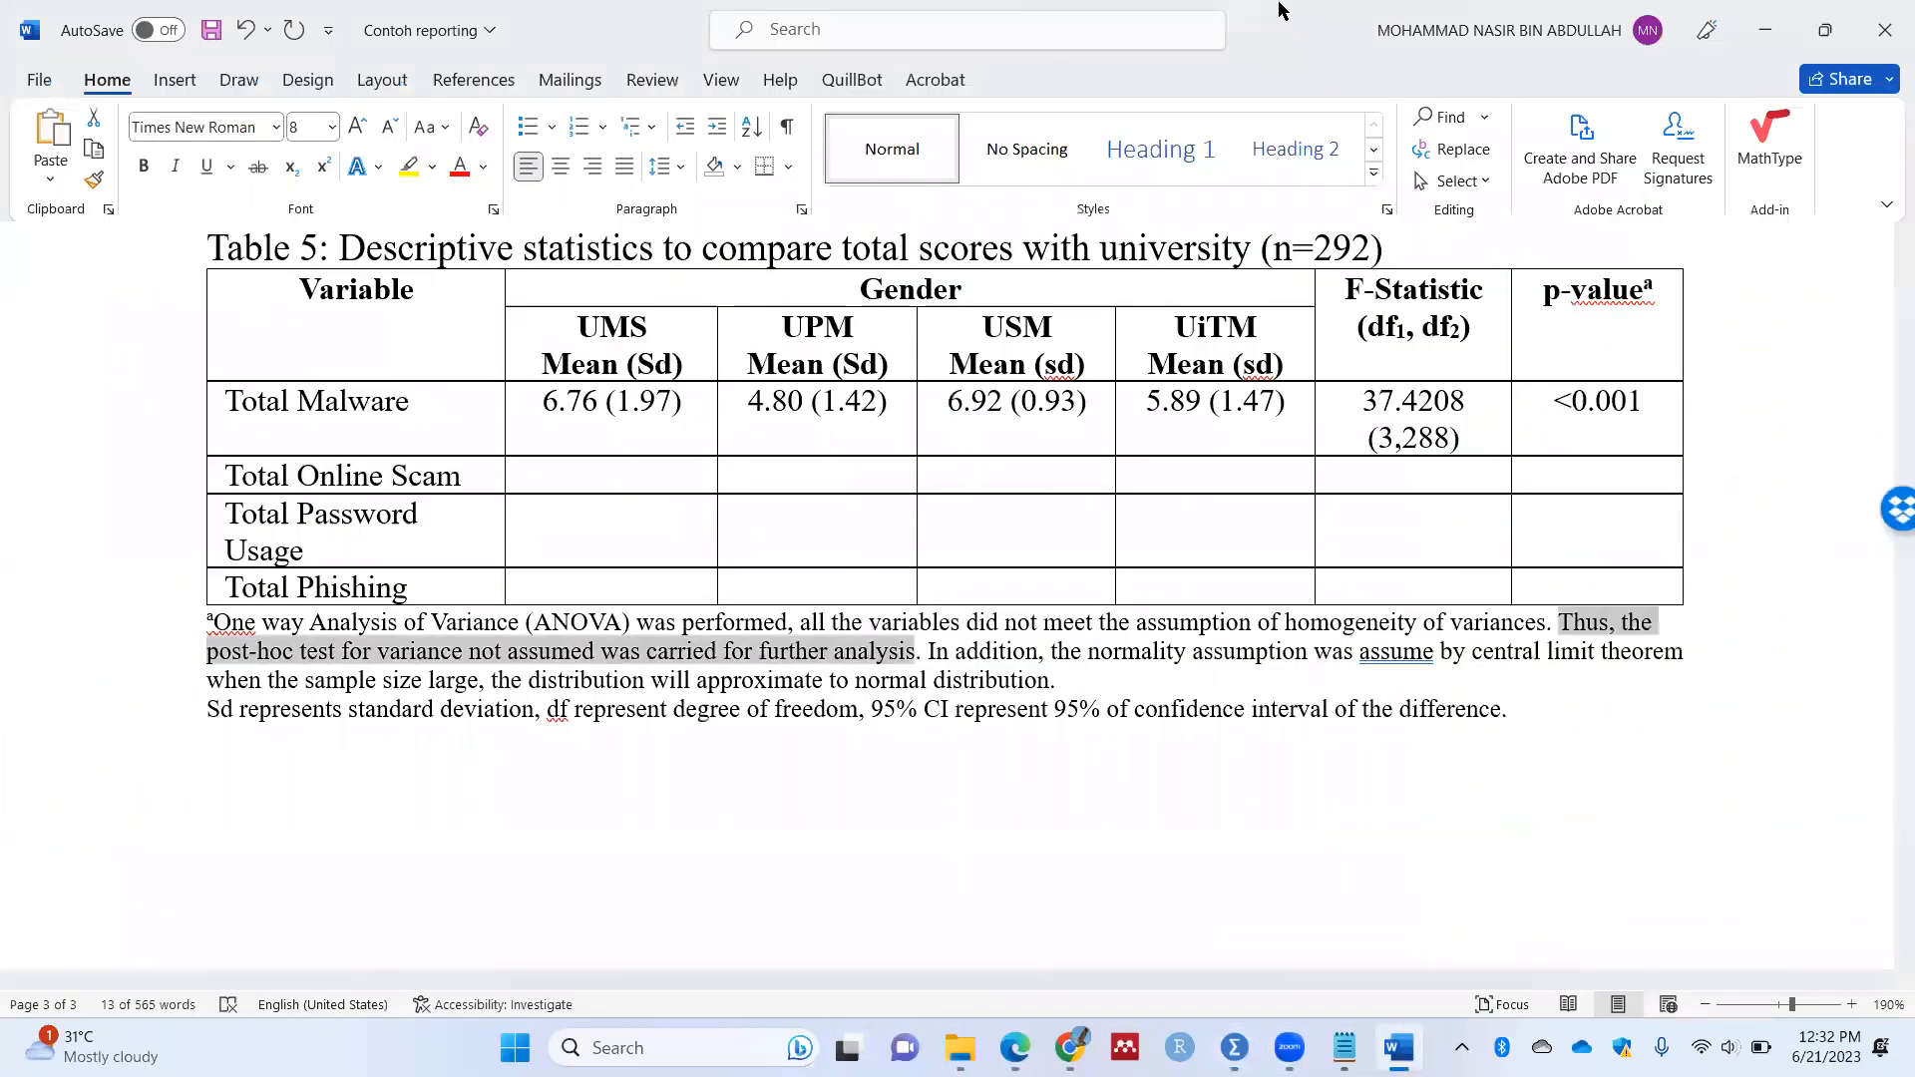
key("super+Left")
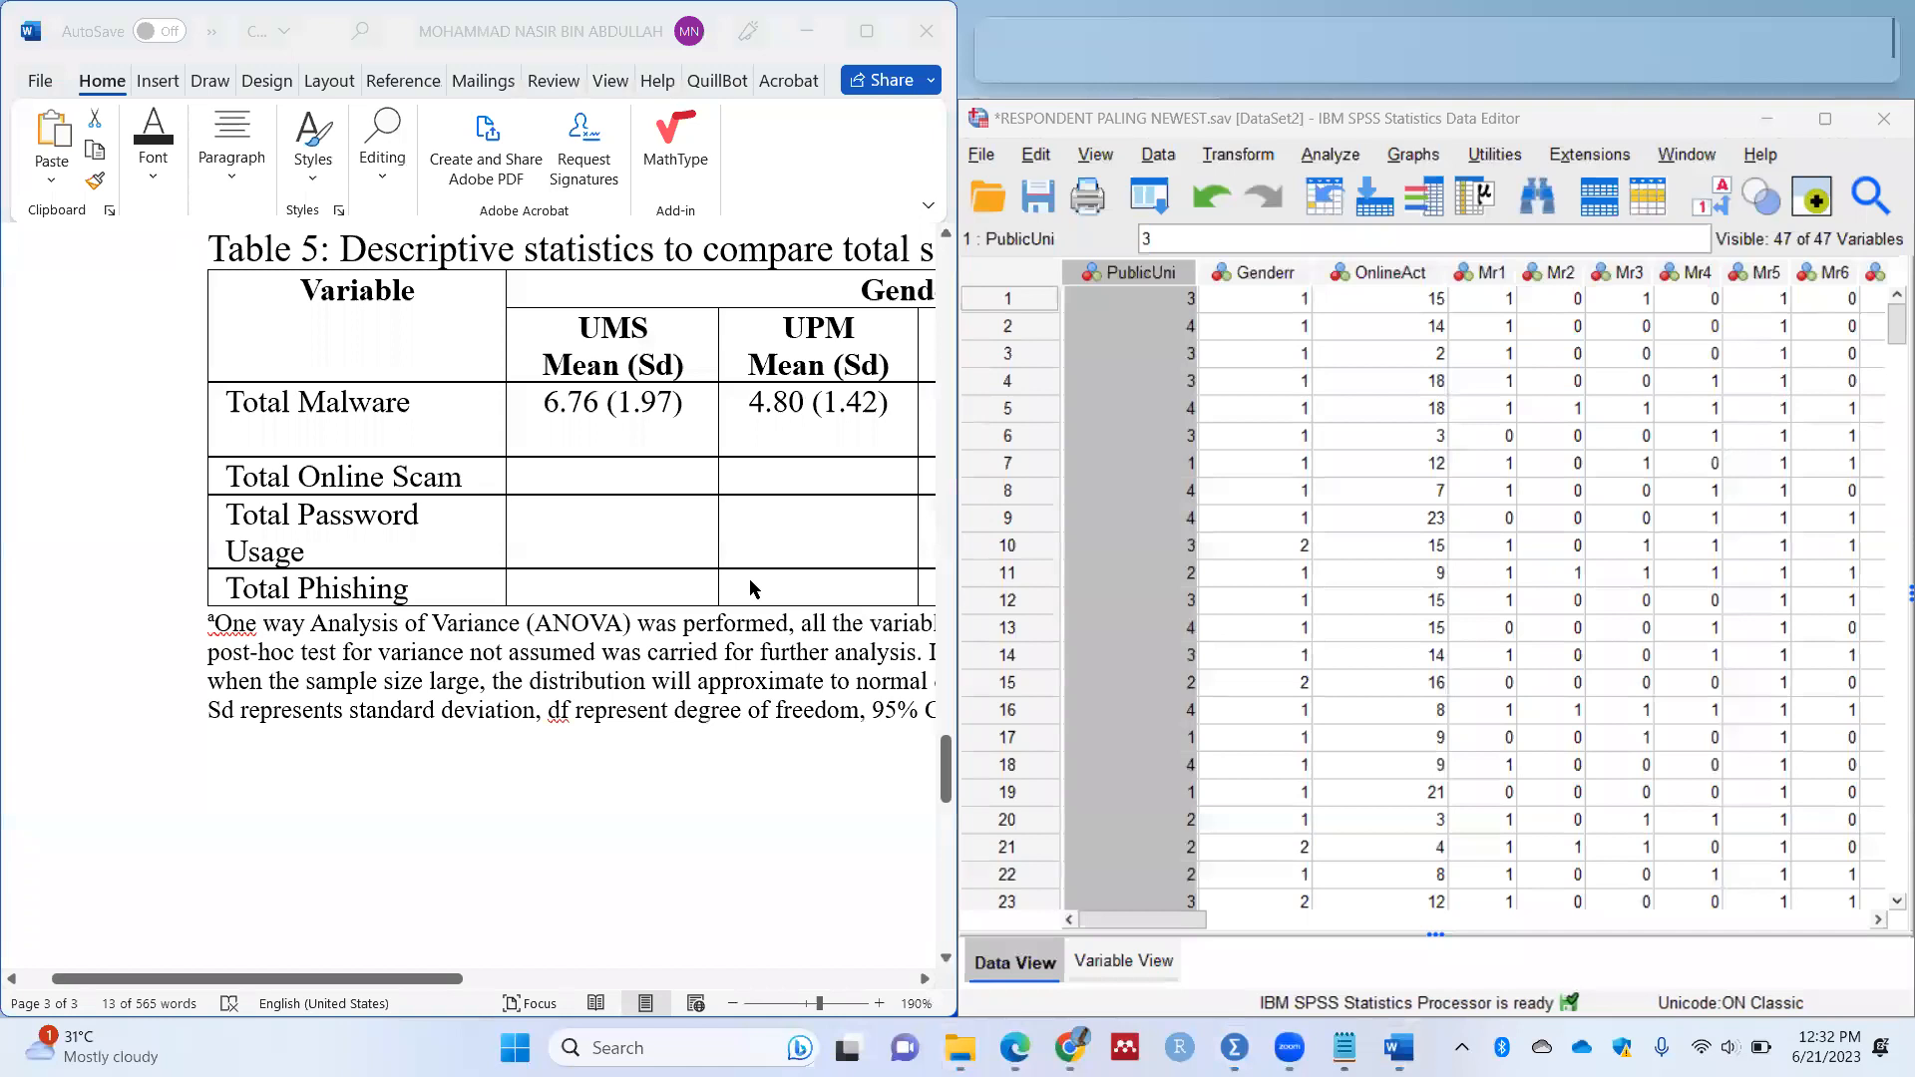
left_click(867, 31)
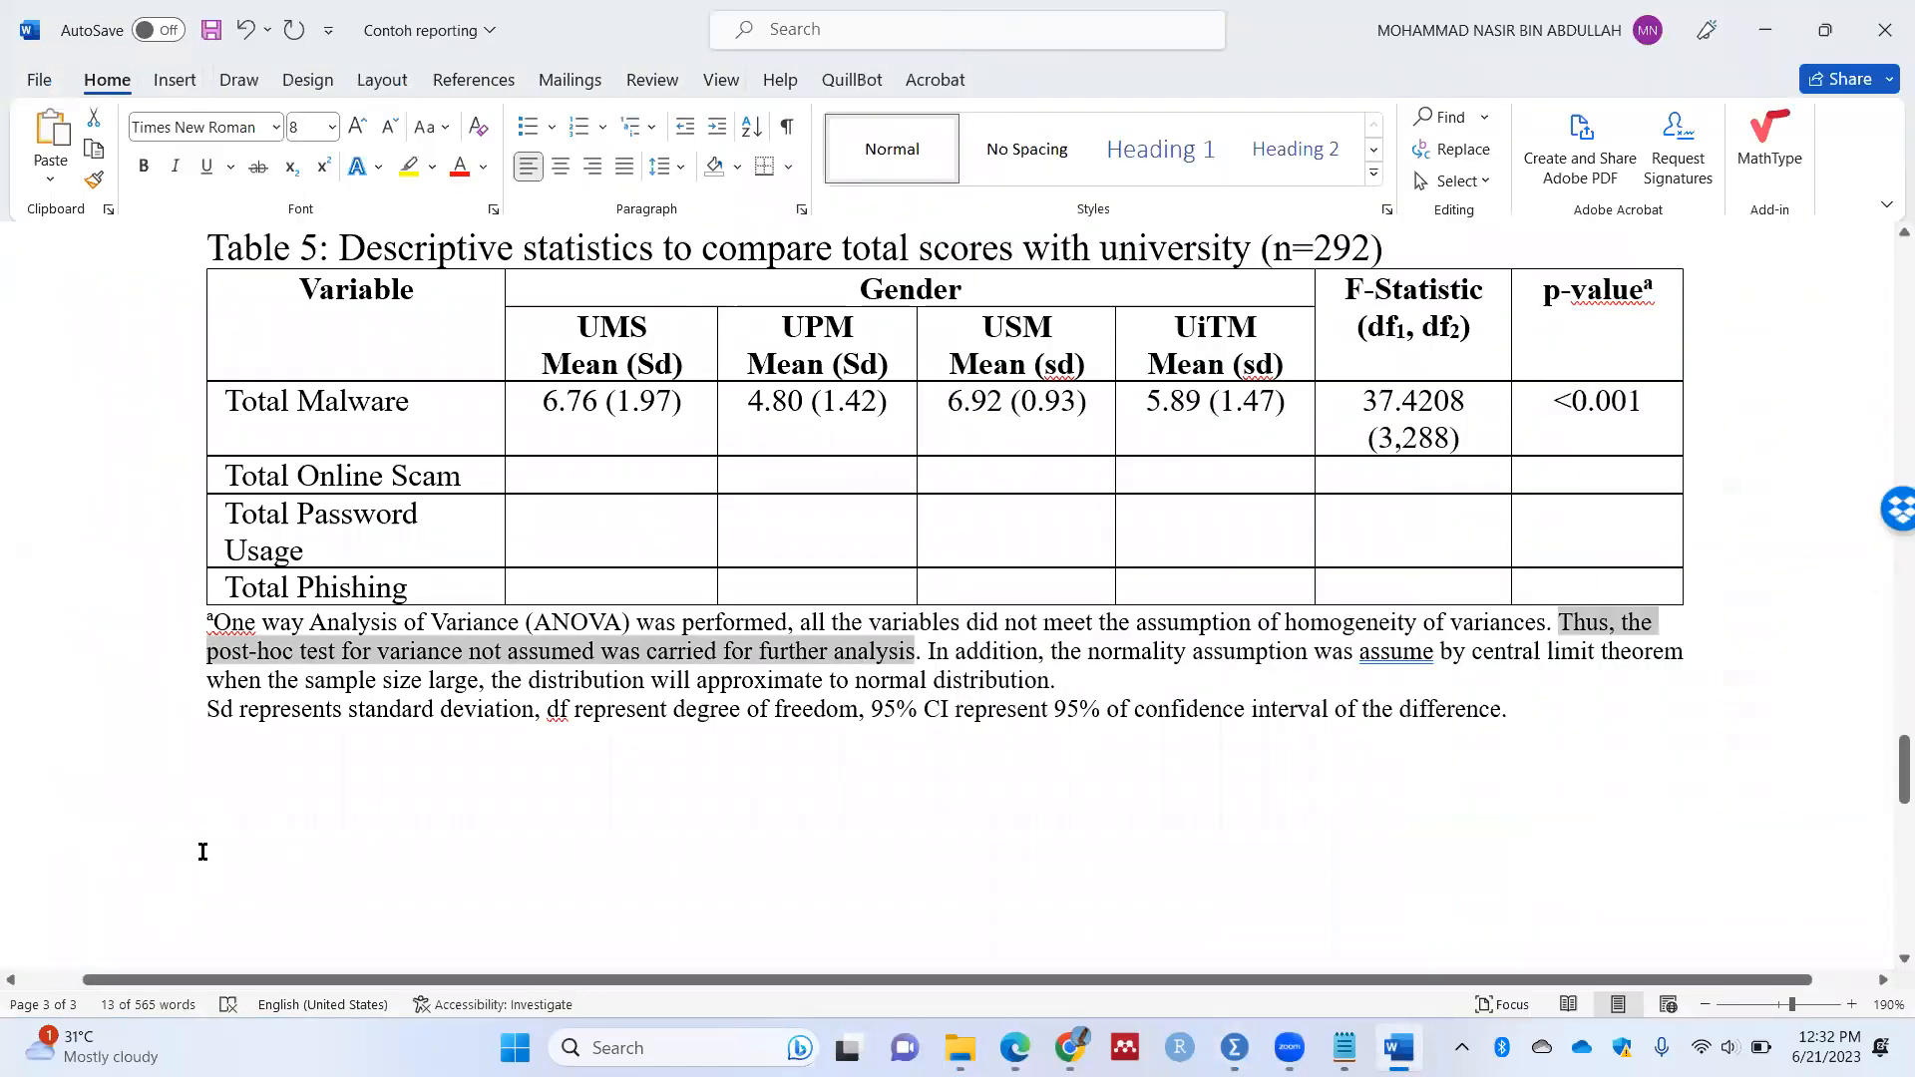
Step: Start a caption below the Table 5 footnote reading "Table 6: Post-hoc analysis using Game-Howell method"
left_click(270, 854)
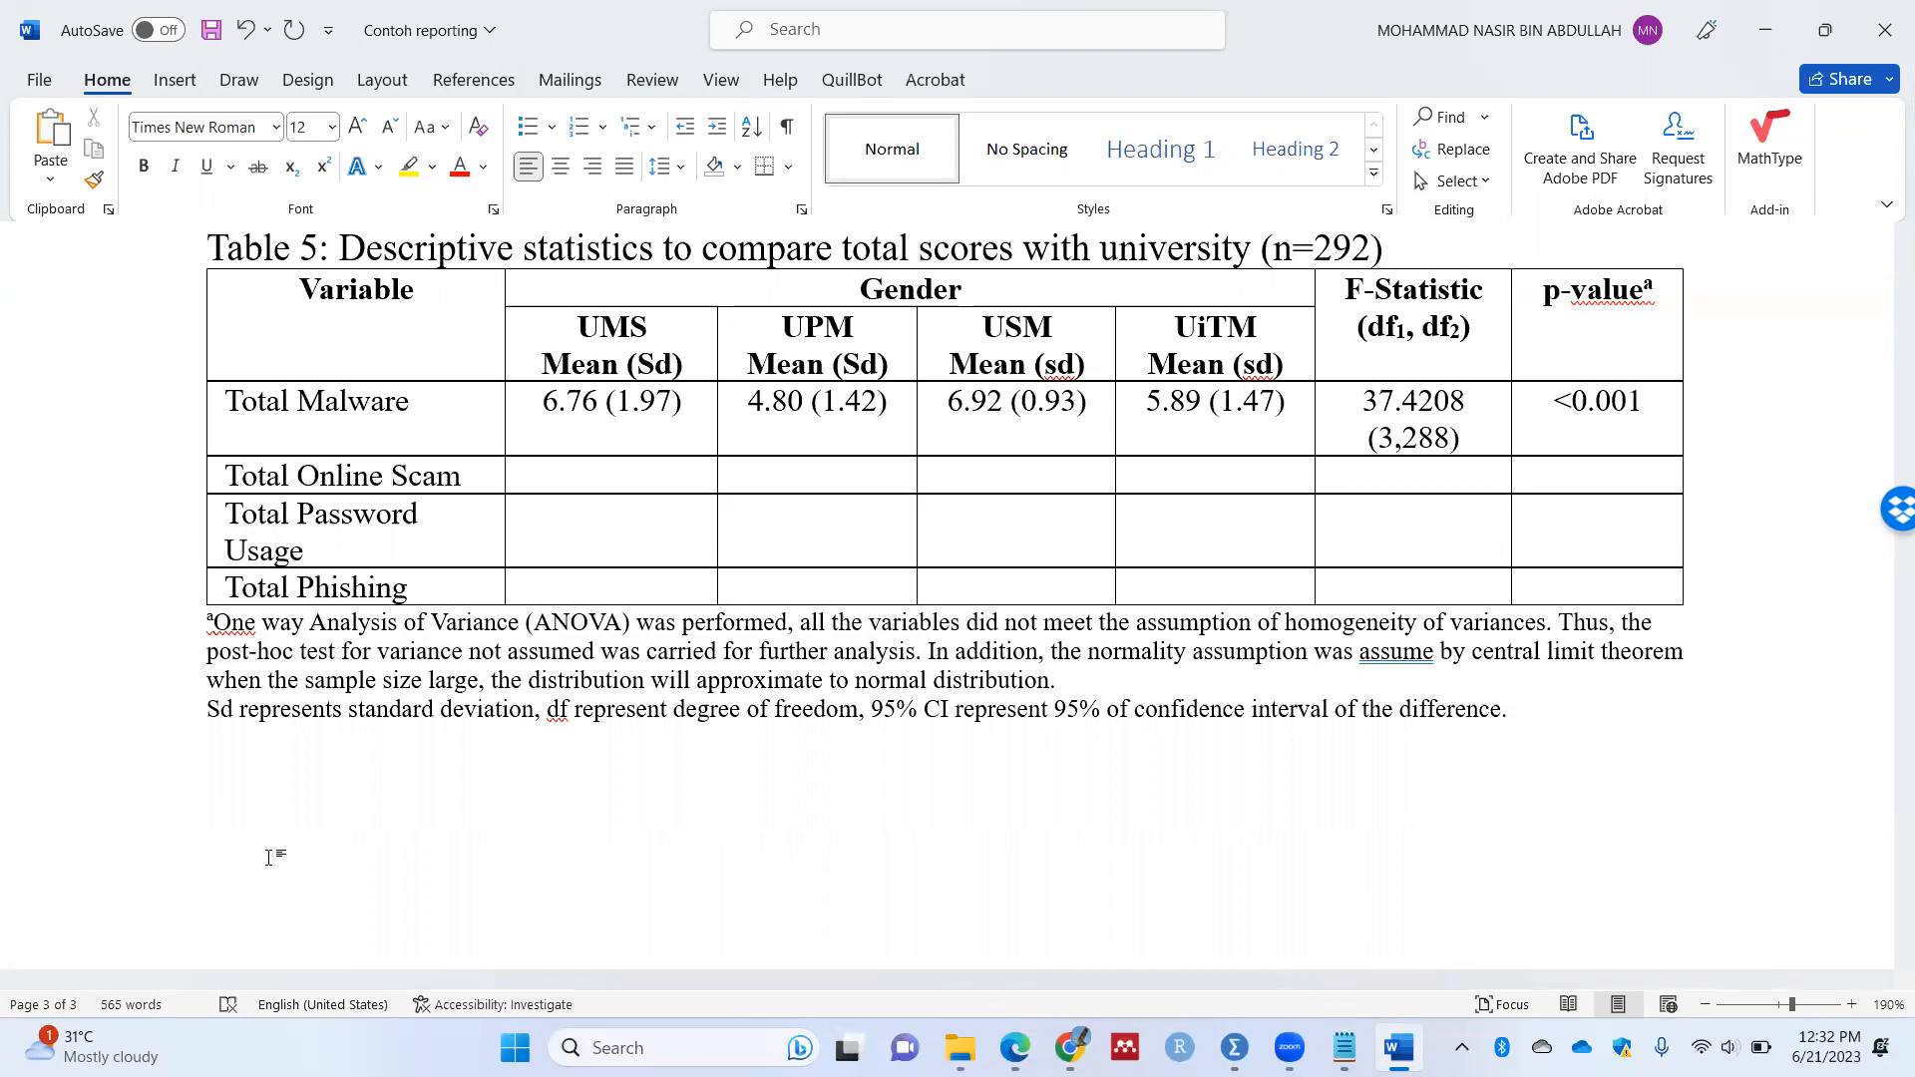
type("Table 6: Post")
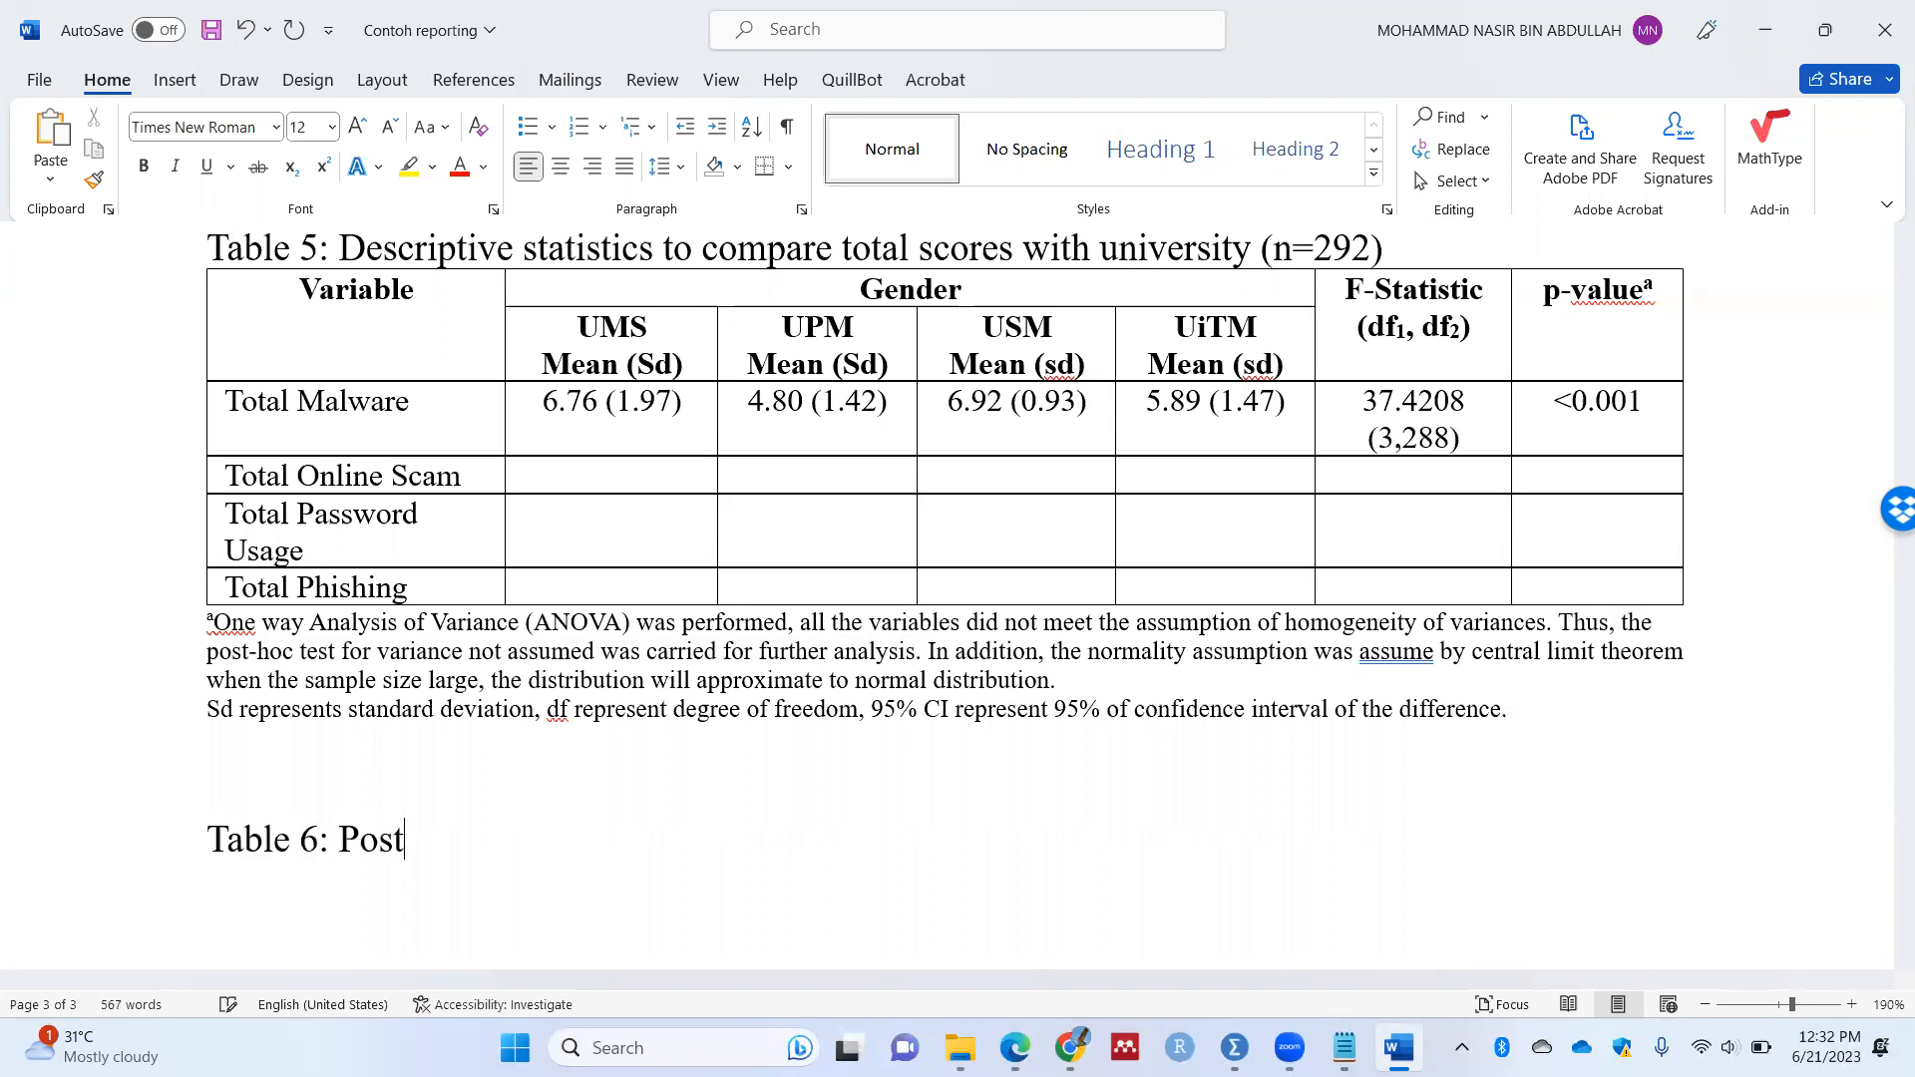
type("-hoc analysis using ")
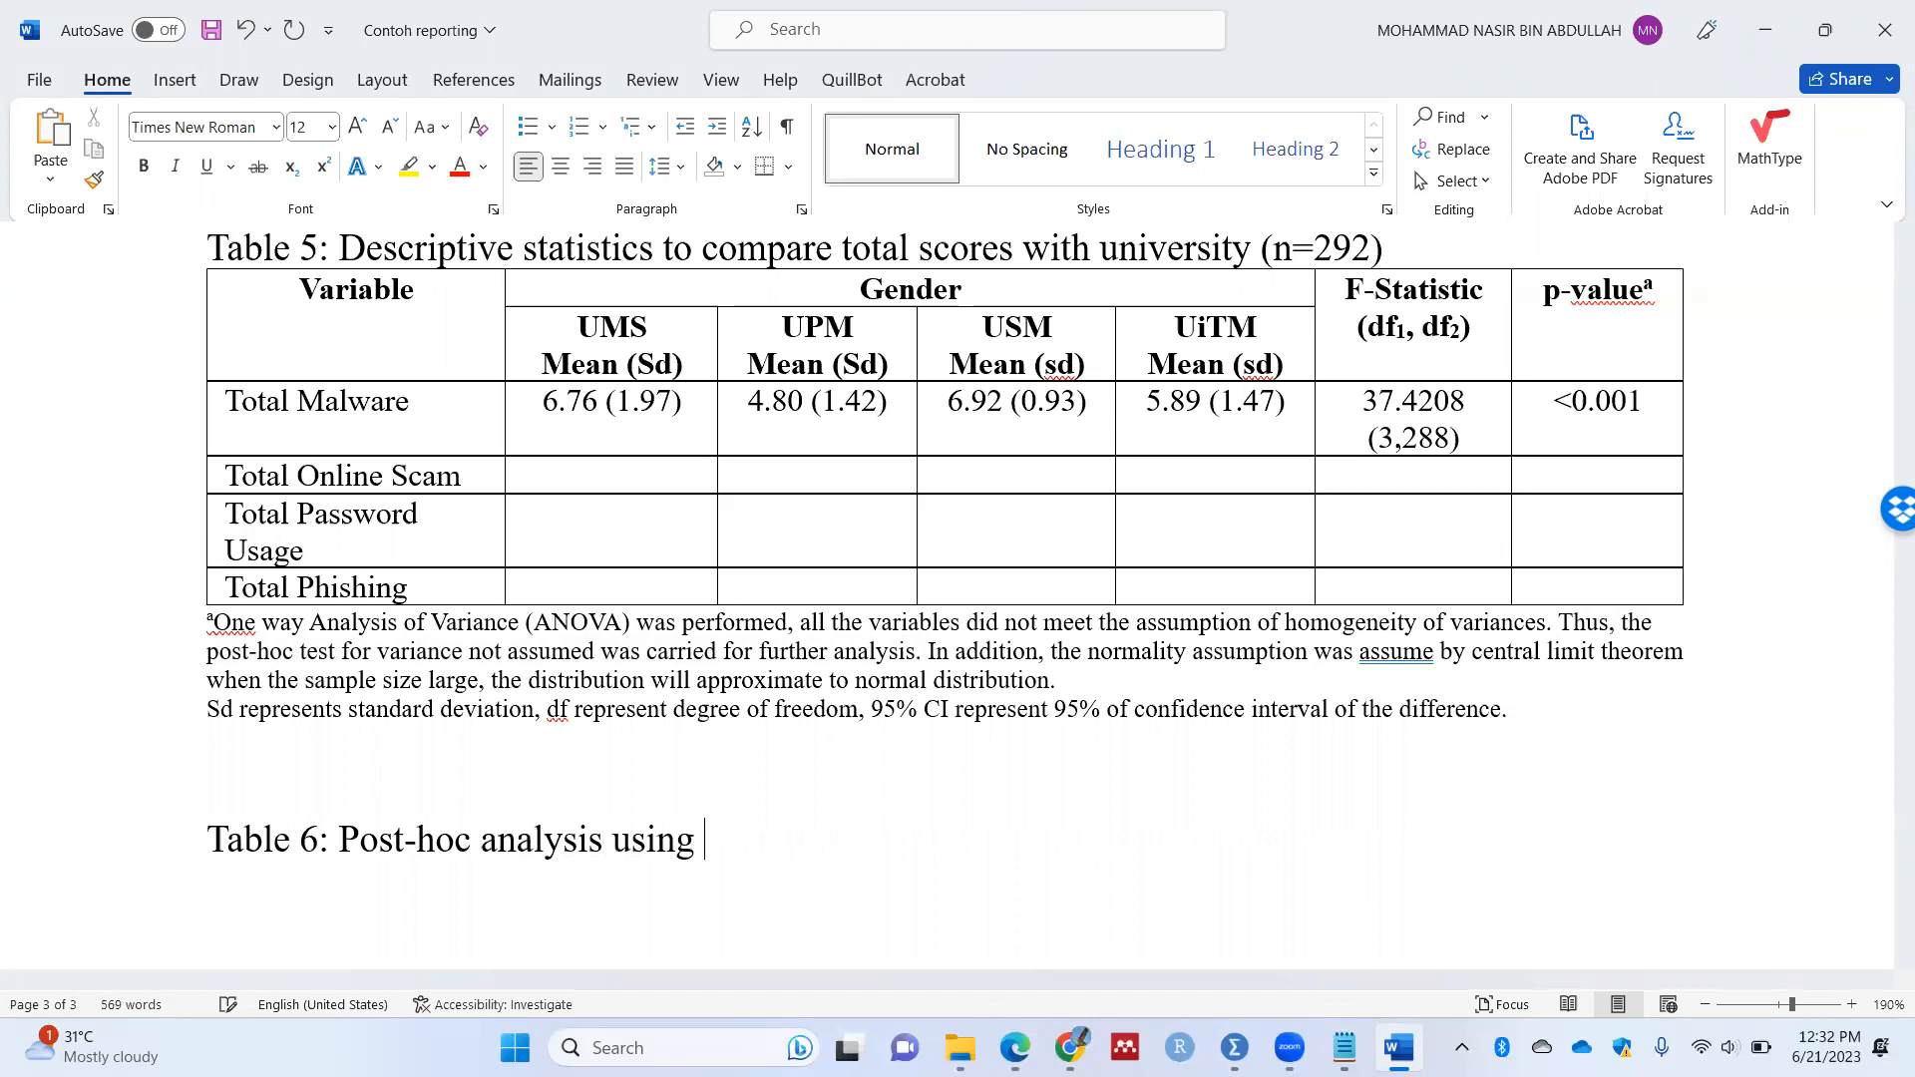
type("Gram")
key("BackSpace")
key("BackSpace")
key("BackSpace")
type("ame-h")
key("BackSpace")
type("Howerl")
key("BackSpace")
key("BackSpace")
type("l")
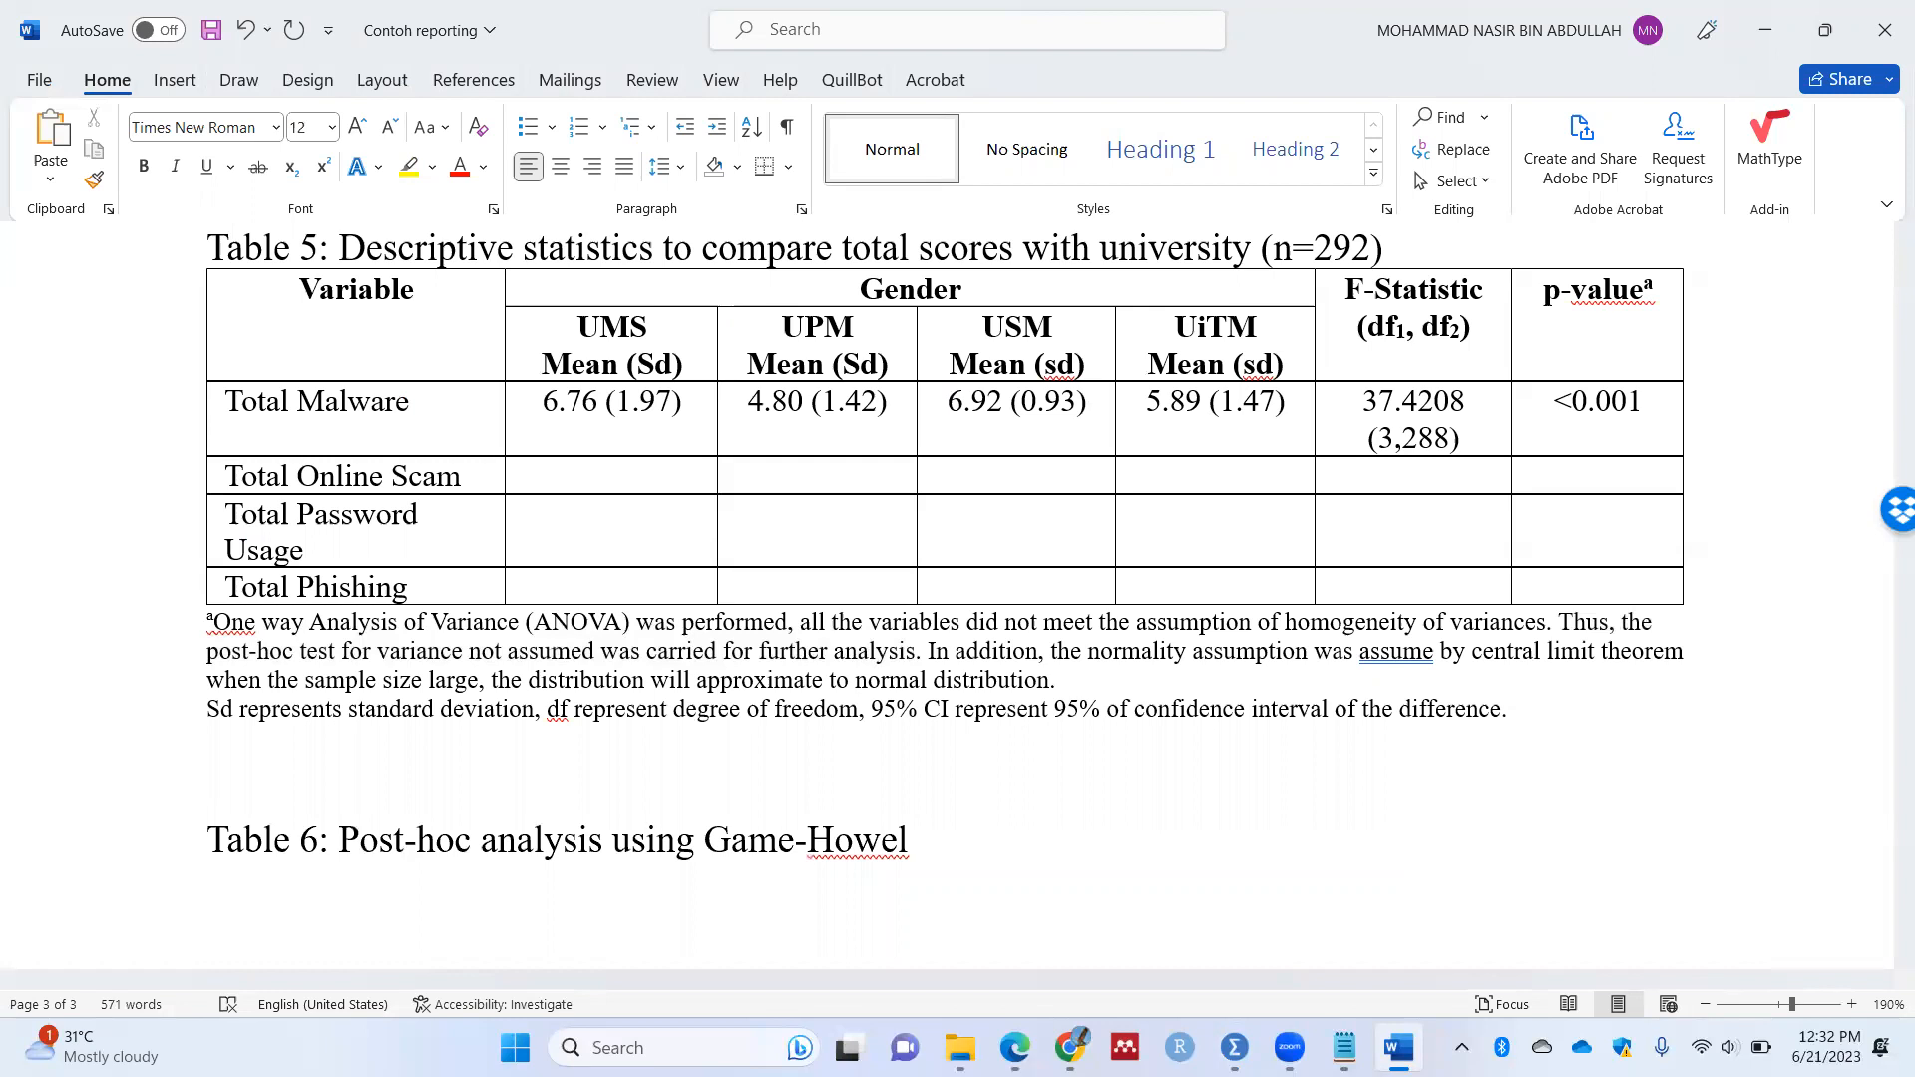
key("BackSpace")
type("l metho")
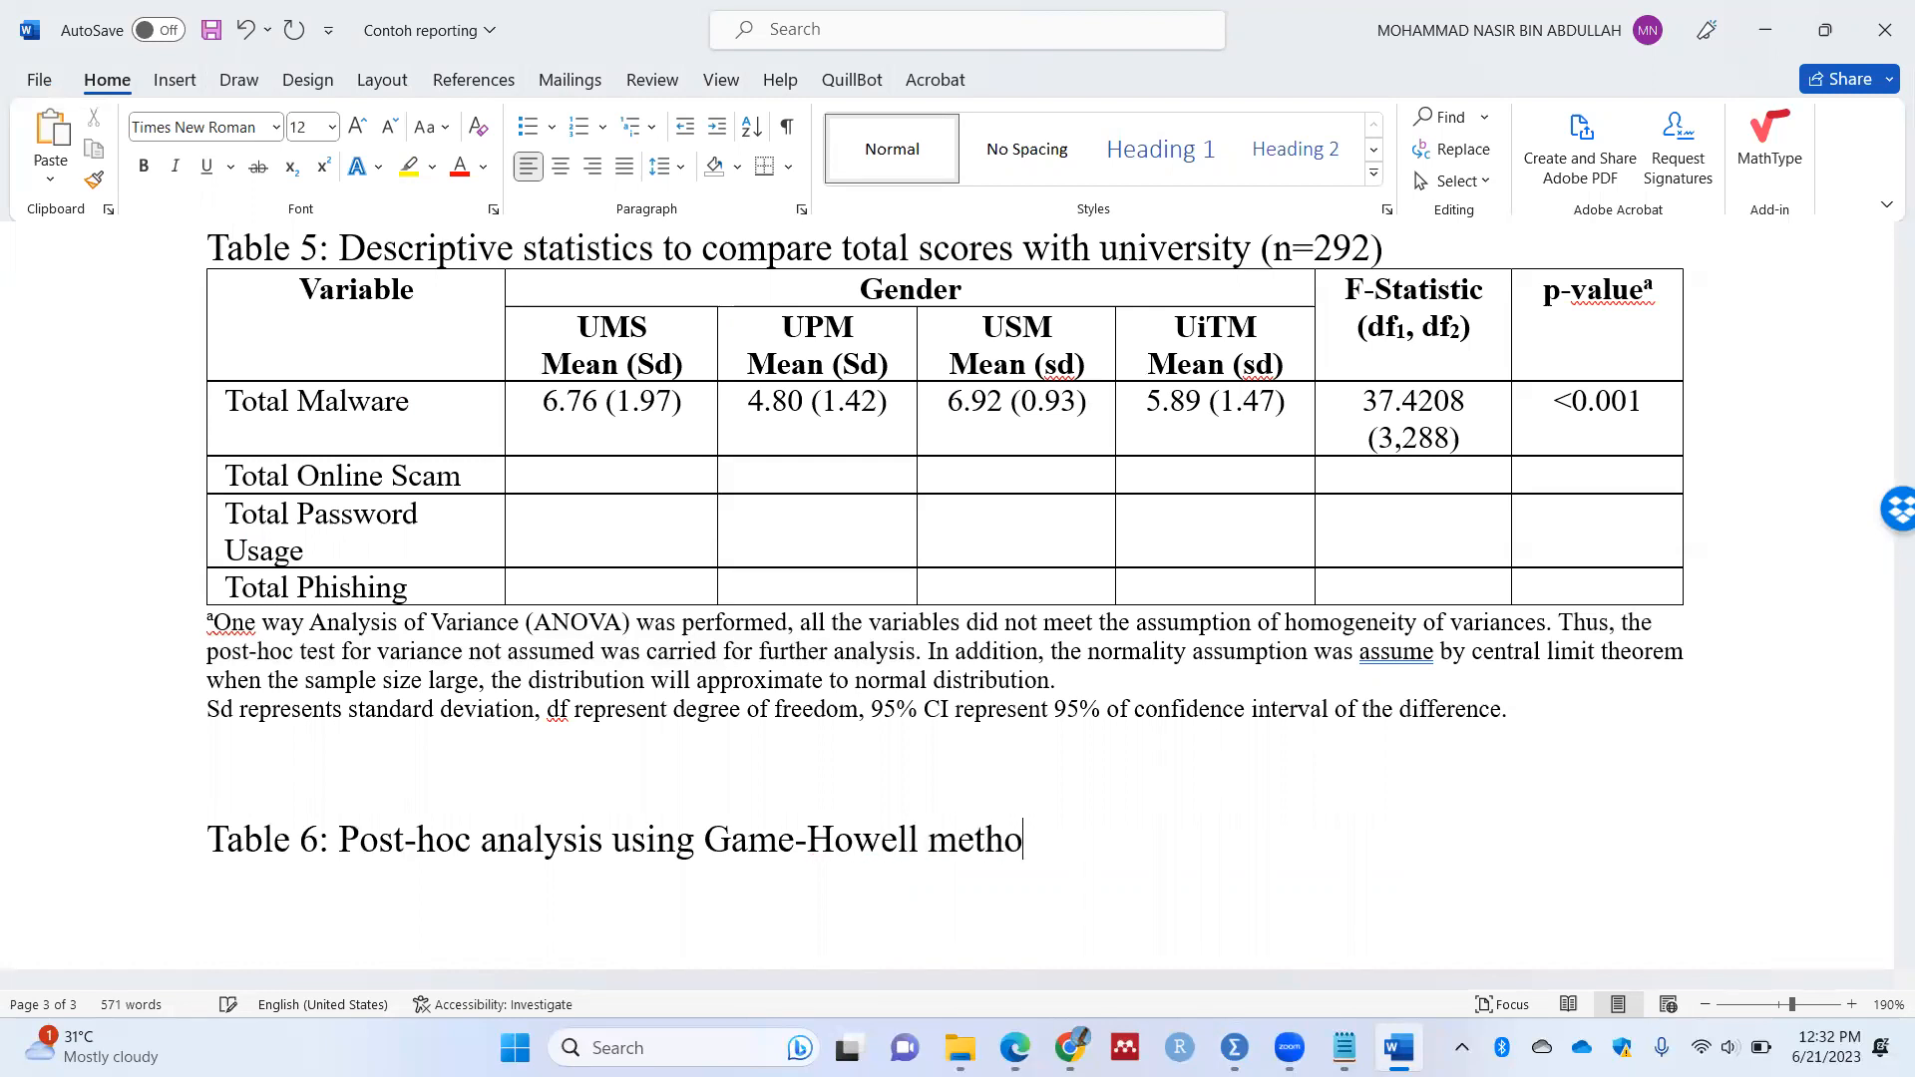
Step: Complete the Table 6 caption with "to compare the mean total score among universities (n=292)" and start a new line below it
type("d to compare t")
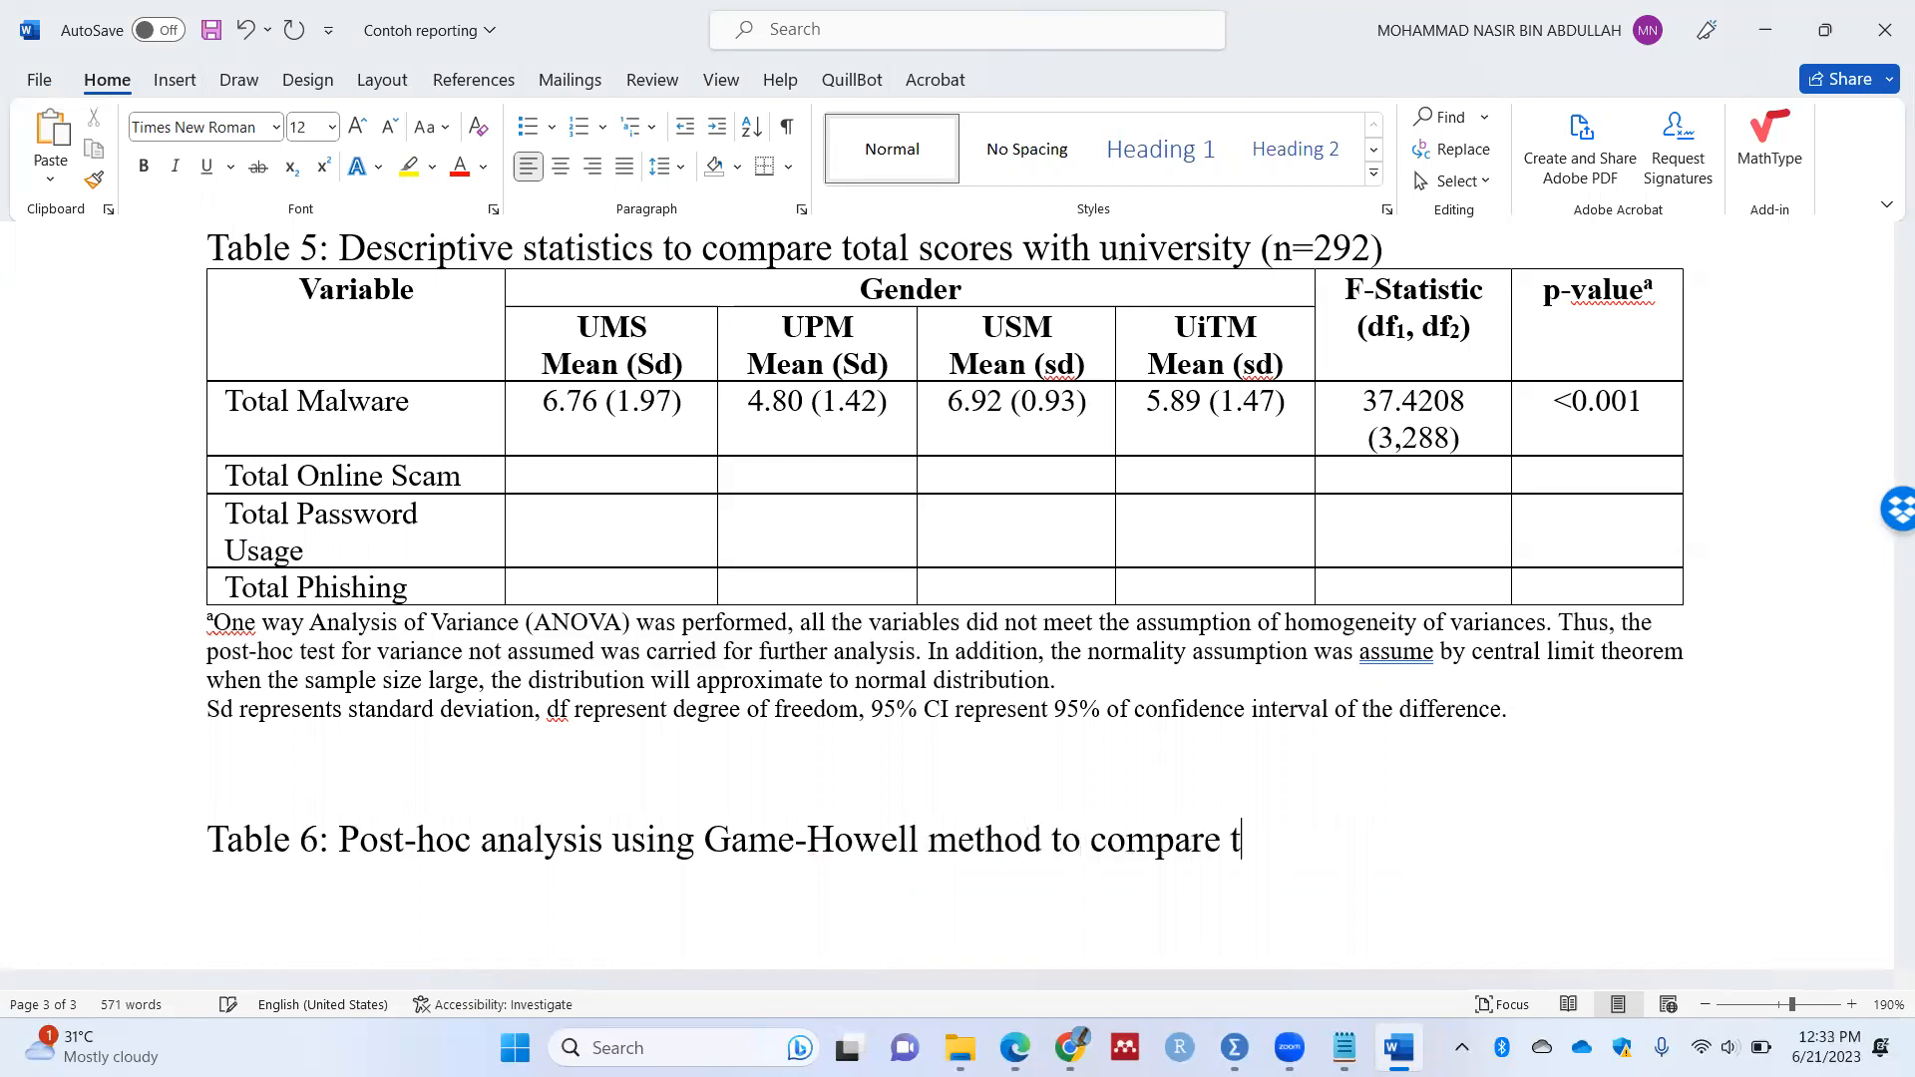
type("he mean to")
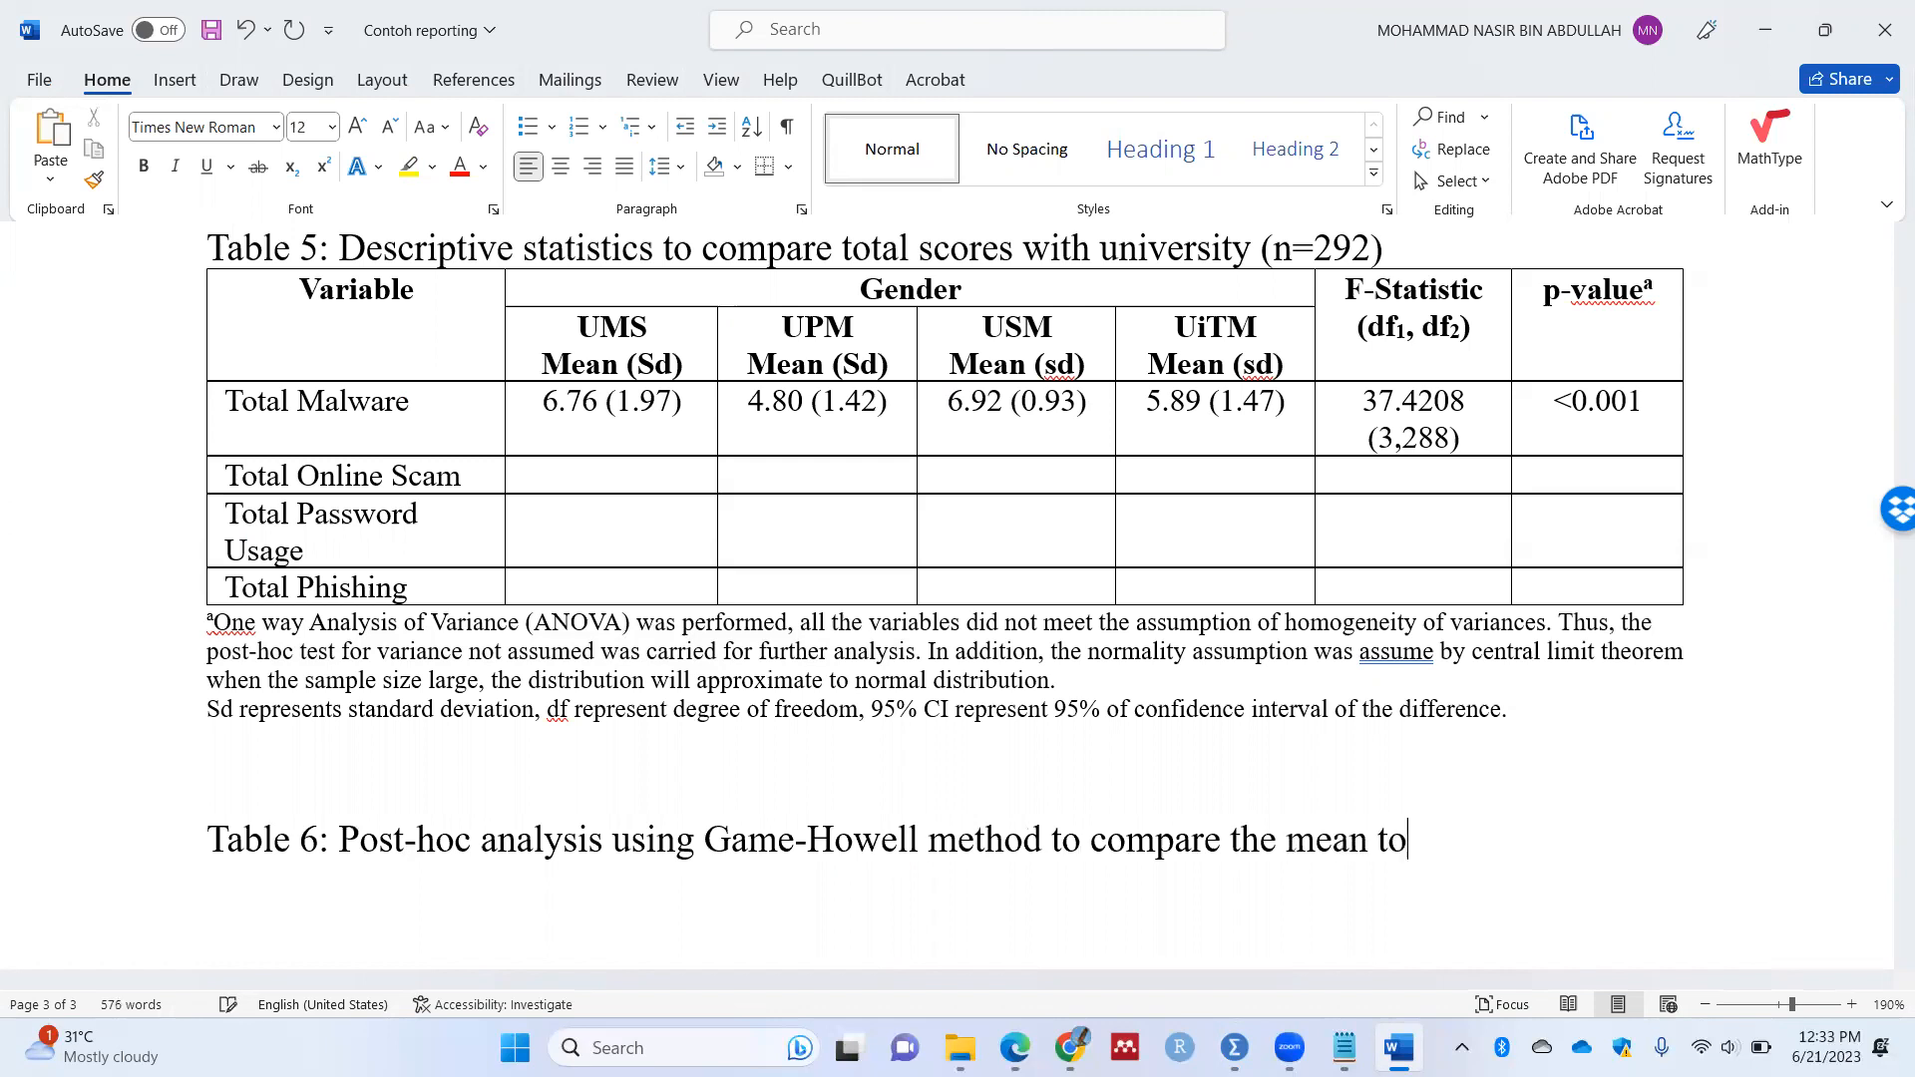
type("tal score")
key("BackSpace")
key("BackSpace")
type("ore ")
type("b")
key("BackSpace")
type("among ")
type("universit")
type("y")
key("BackSpace")
type("ies (n=290")
key("BackSpace")
type("2)")
key("Return")
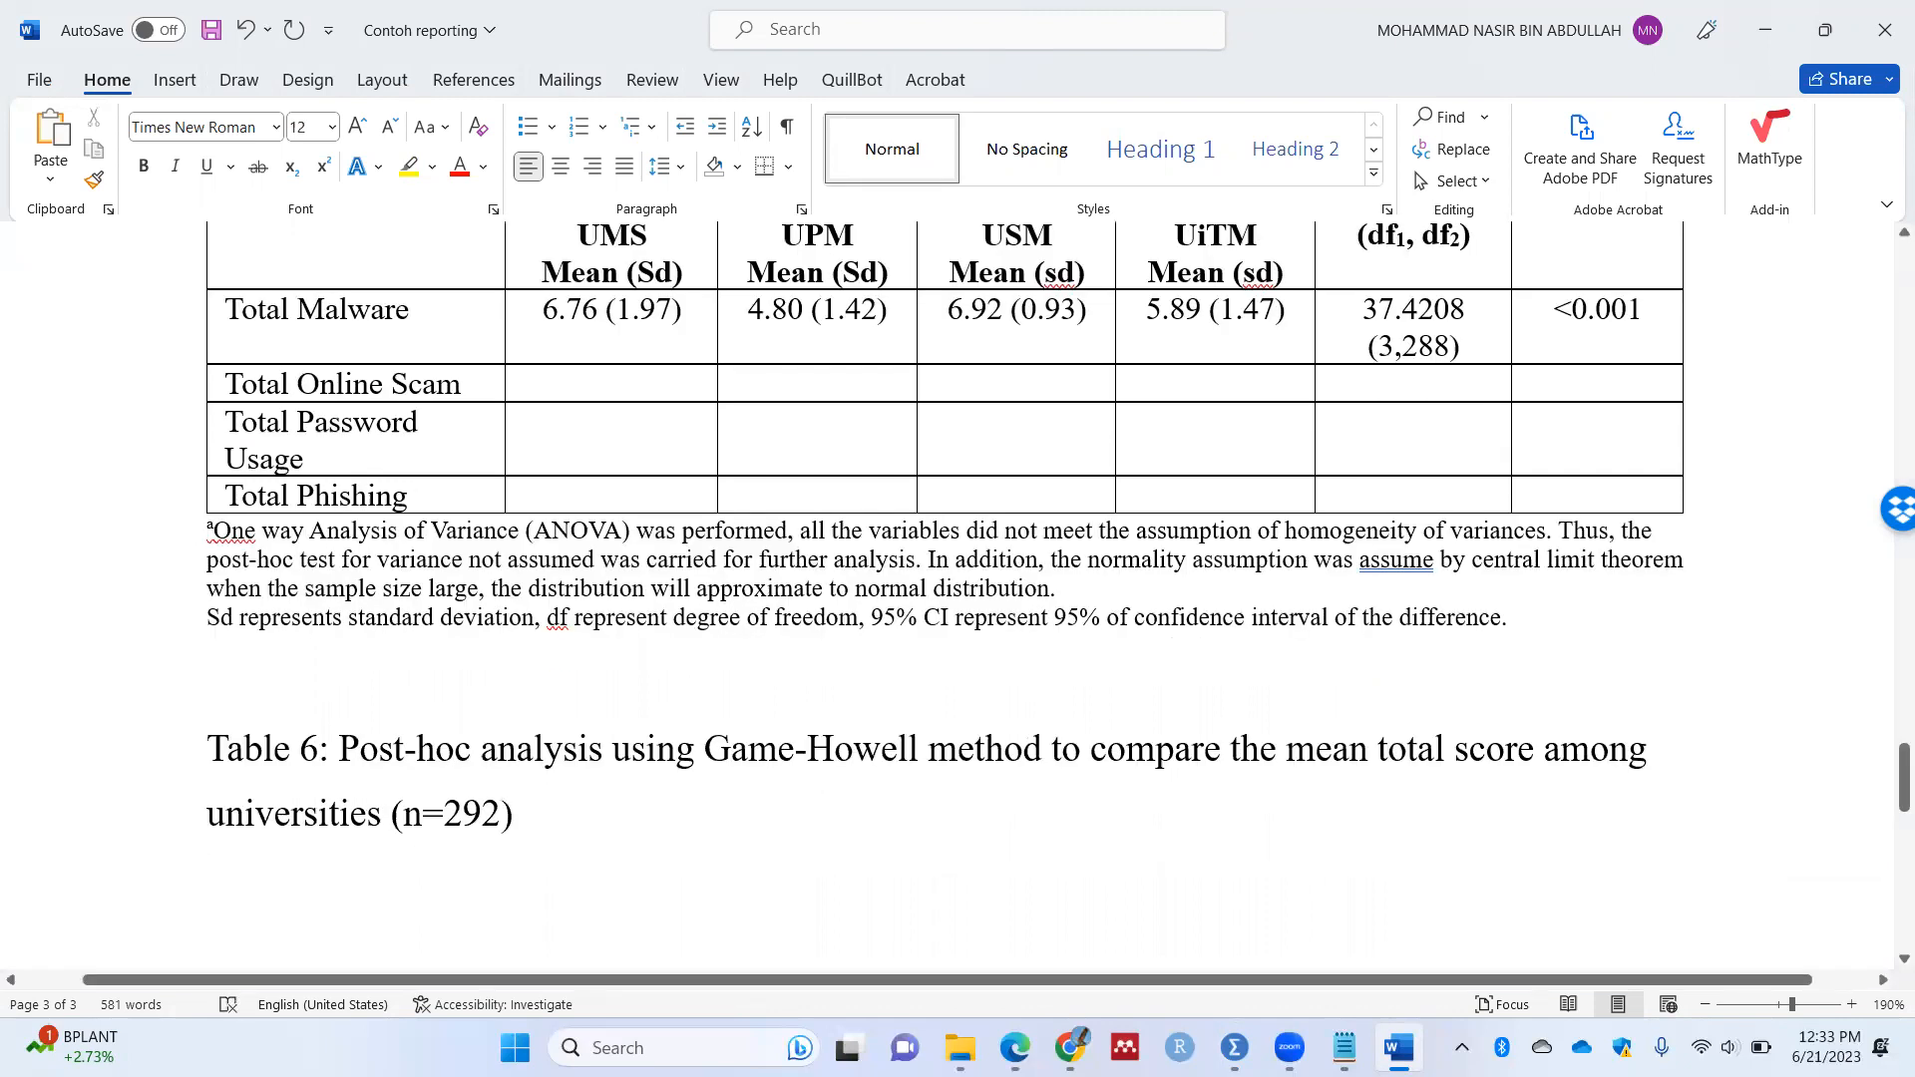
Step: Insert a table with four columns and five rows below the Table 6 caption
scroll(462, 667, "down", 3)
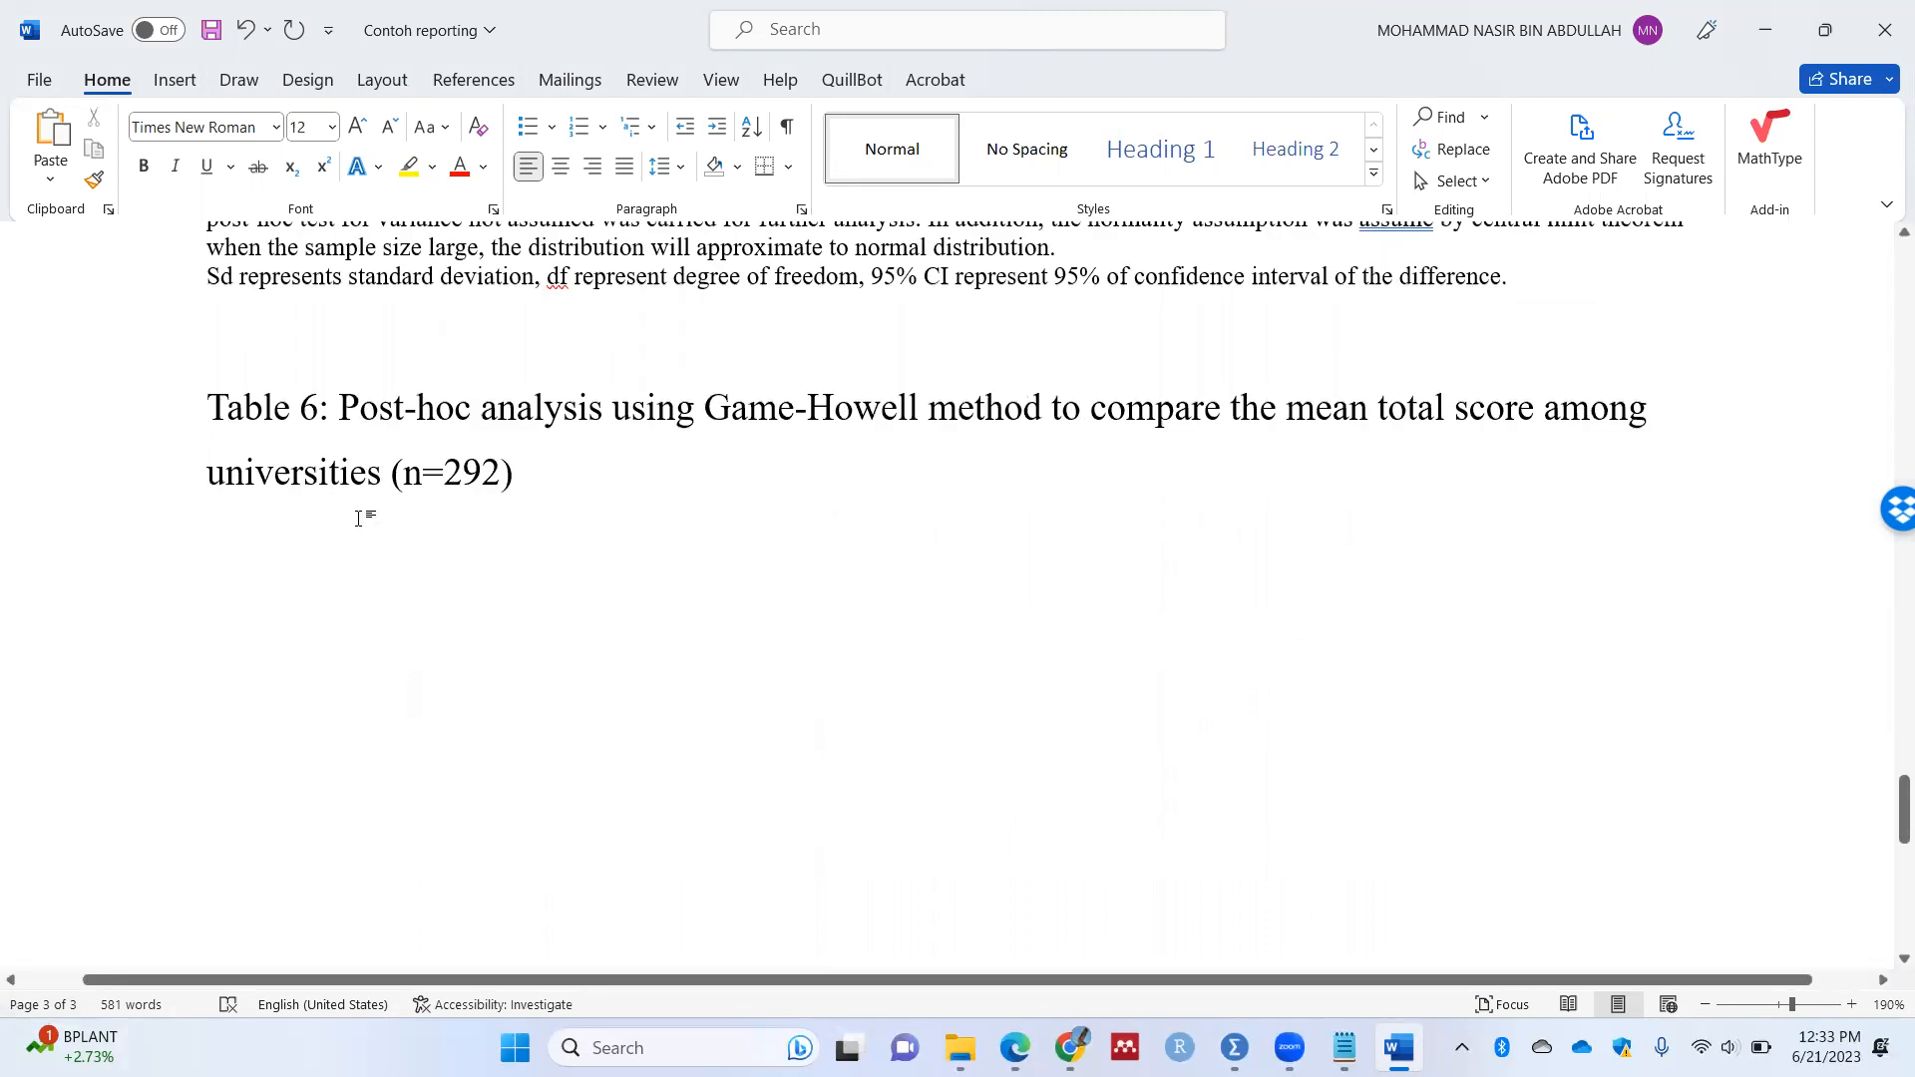
left_click(173, 82)
left_click(203, 159)
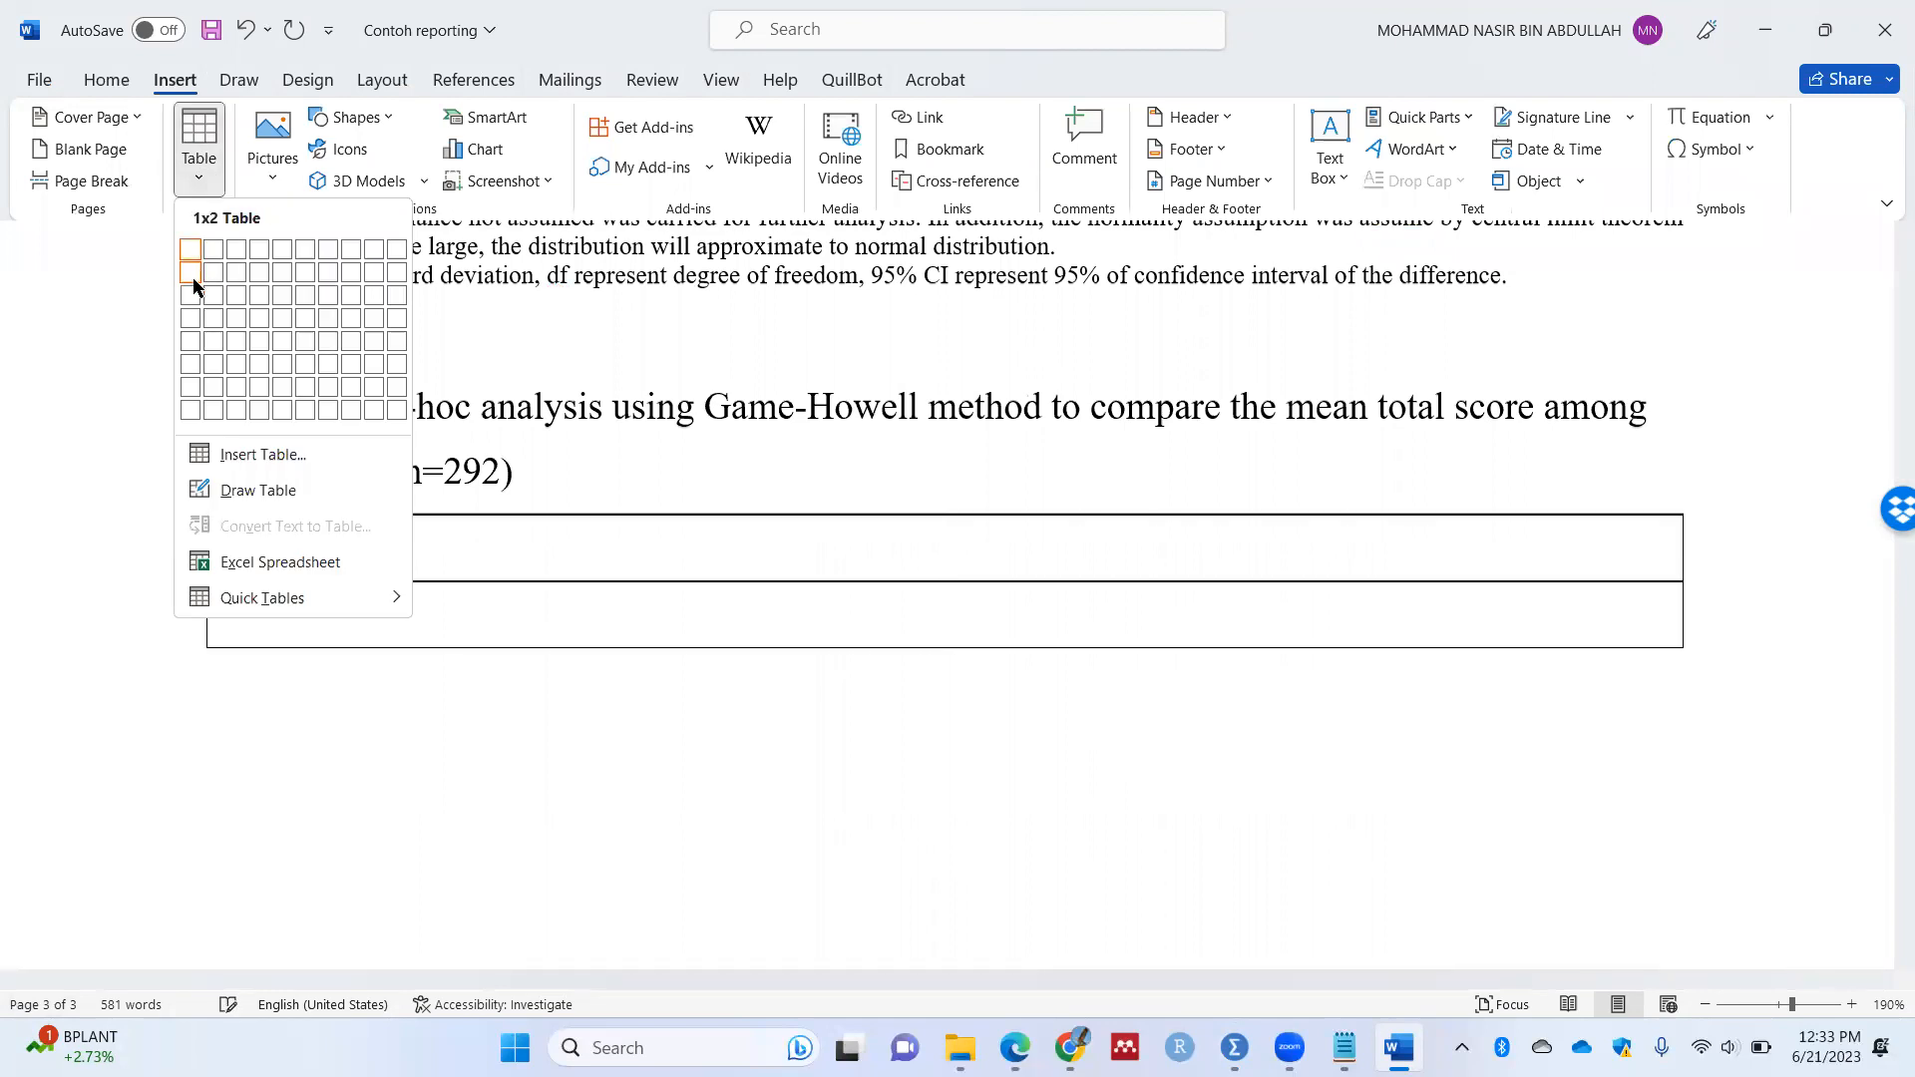
left_click(257, 351)
Step: Set the Table 6 caption and table to single line spacing with no added space between paragraphs of the same style
left_click_drag(213, 397, 1179, 684)
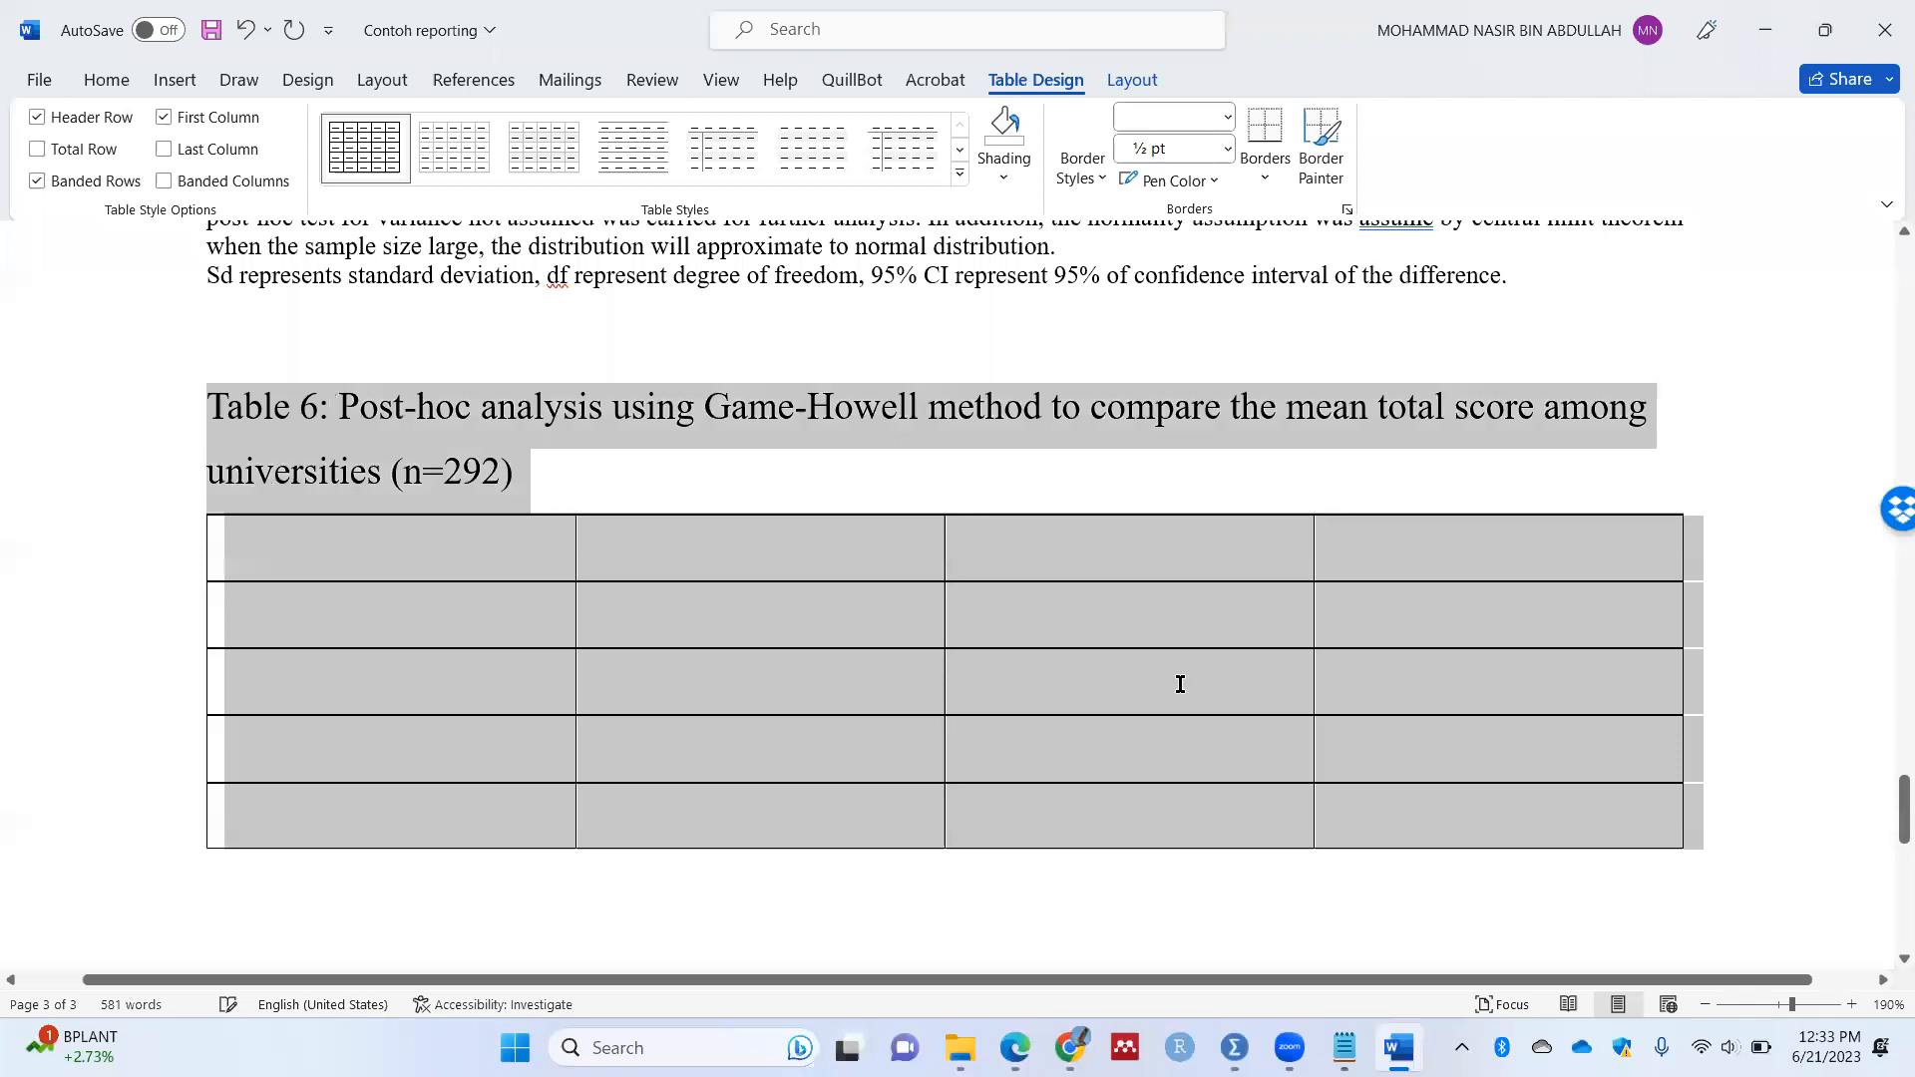
left_click(106, 80)
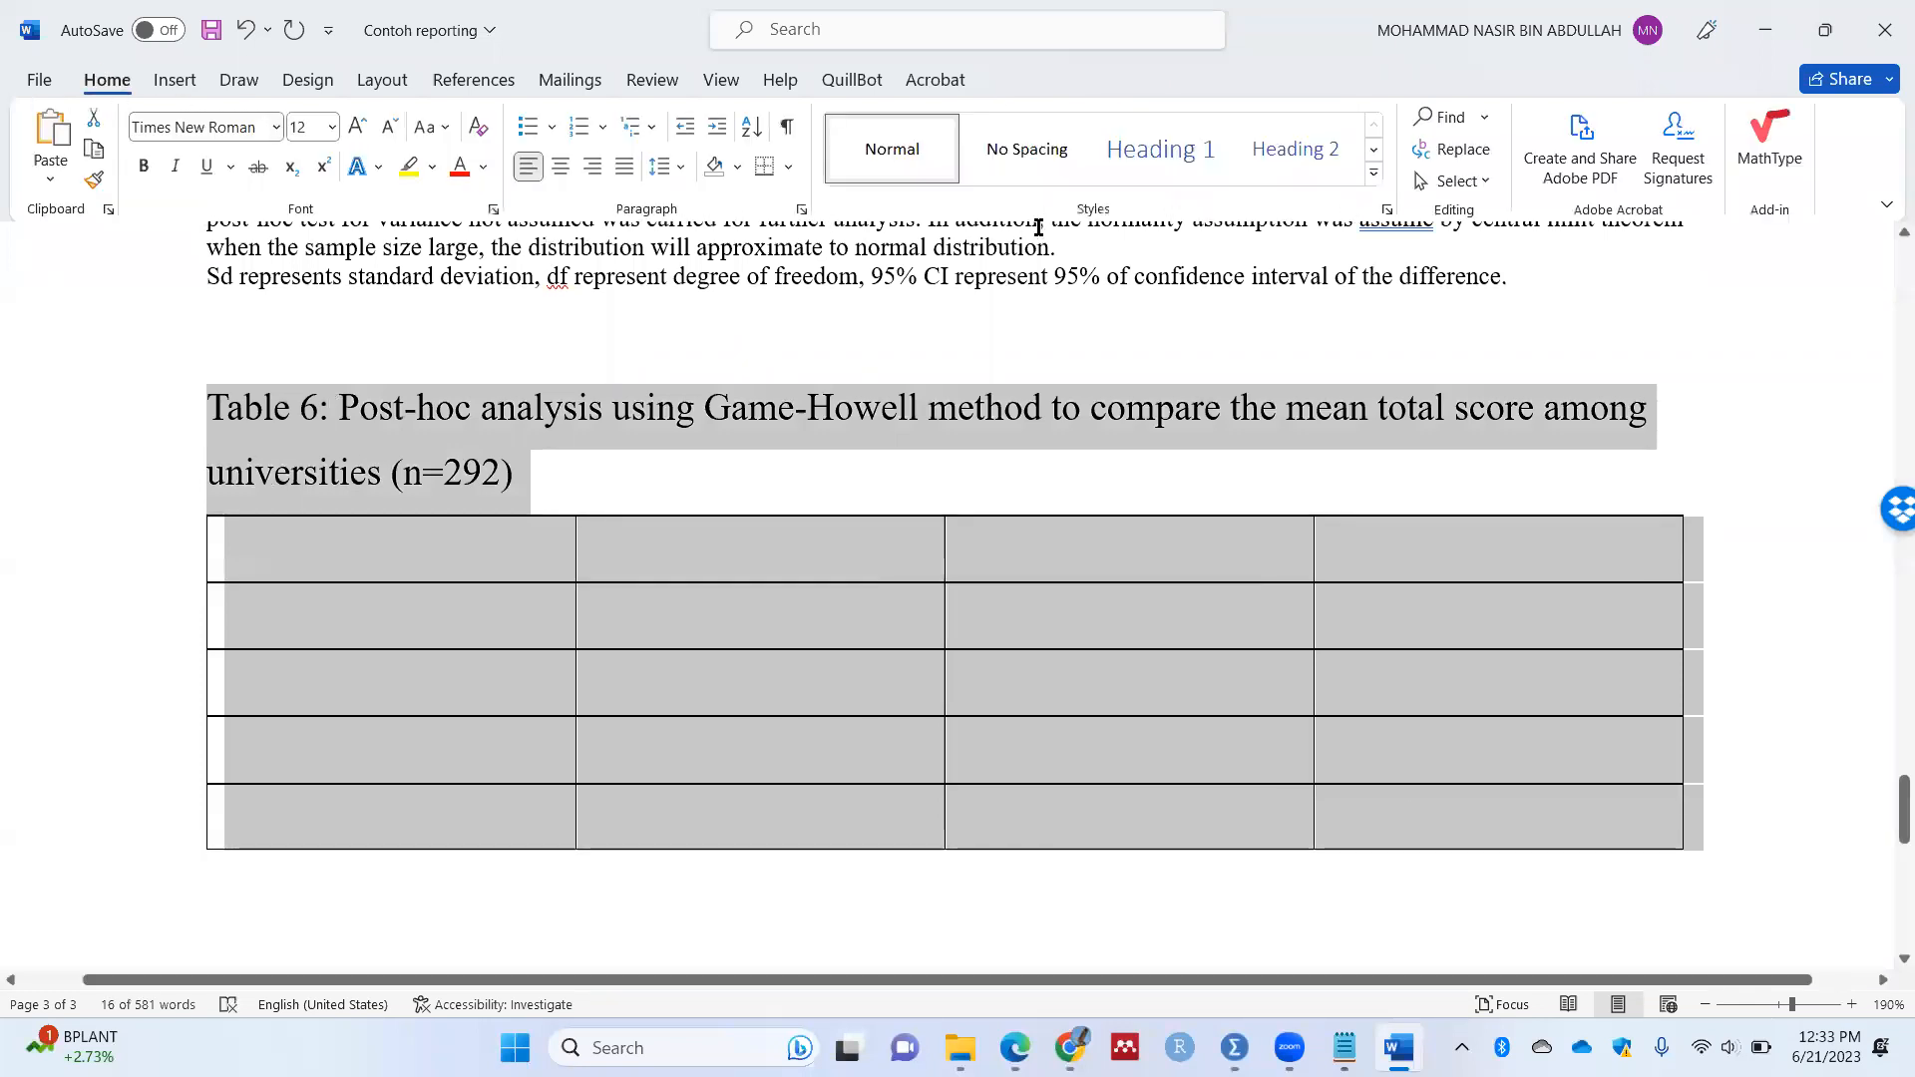
left_click(799, 208)
left_click(1027, 560)
left_click(1007, 582)
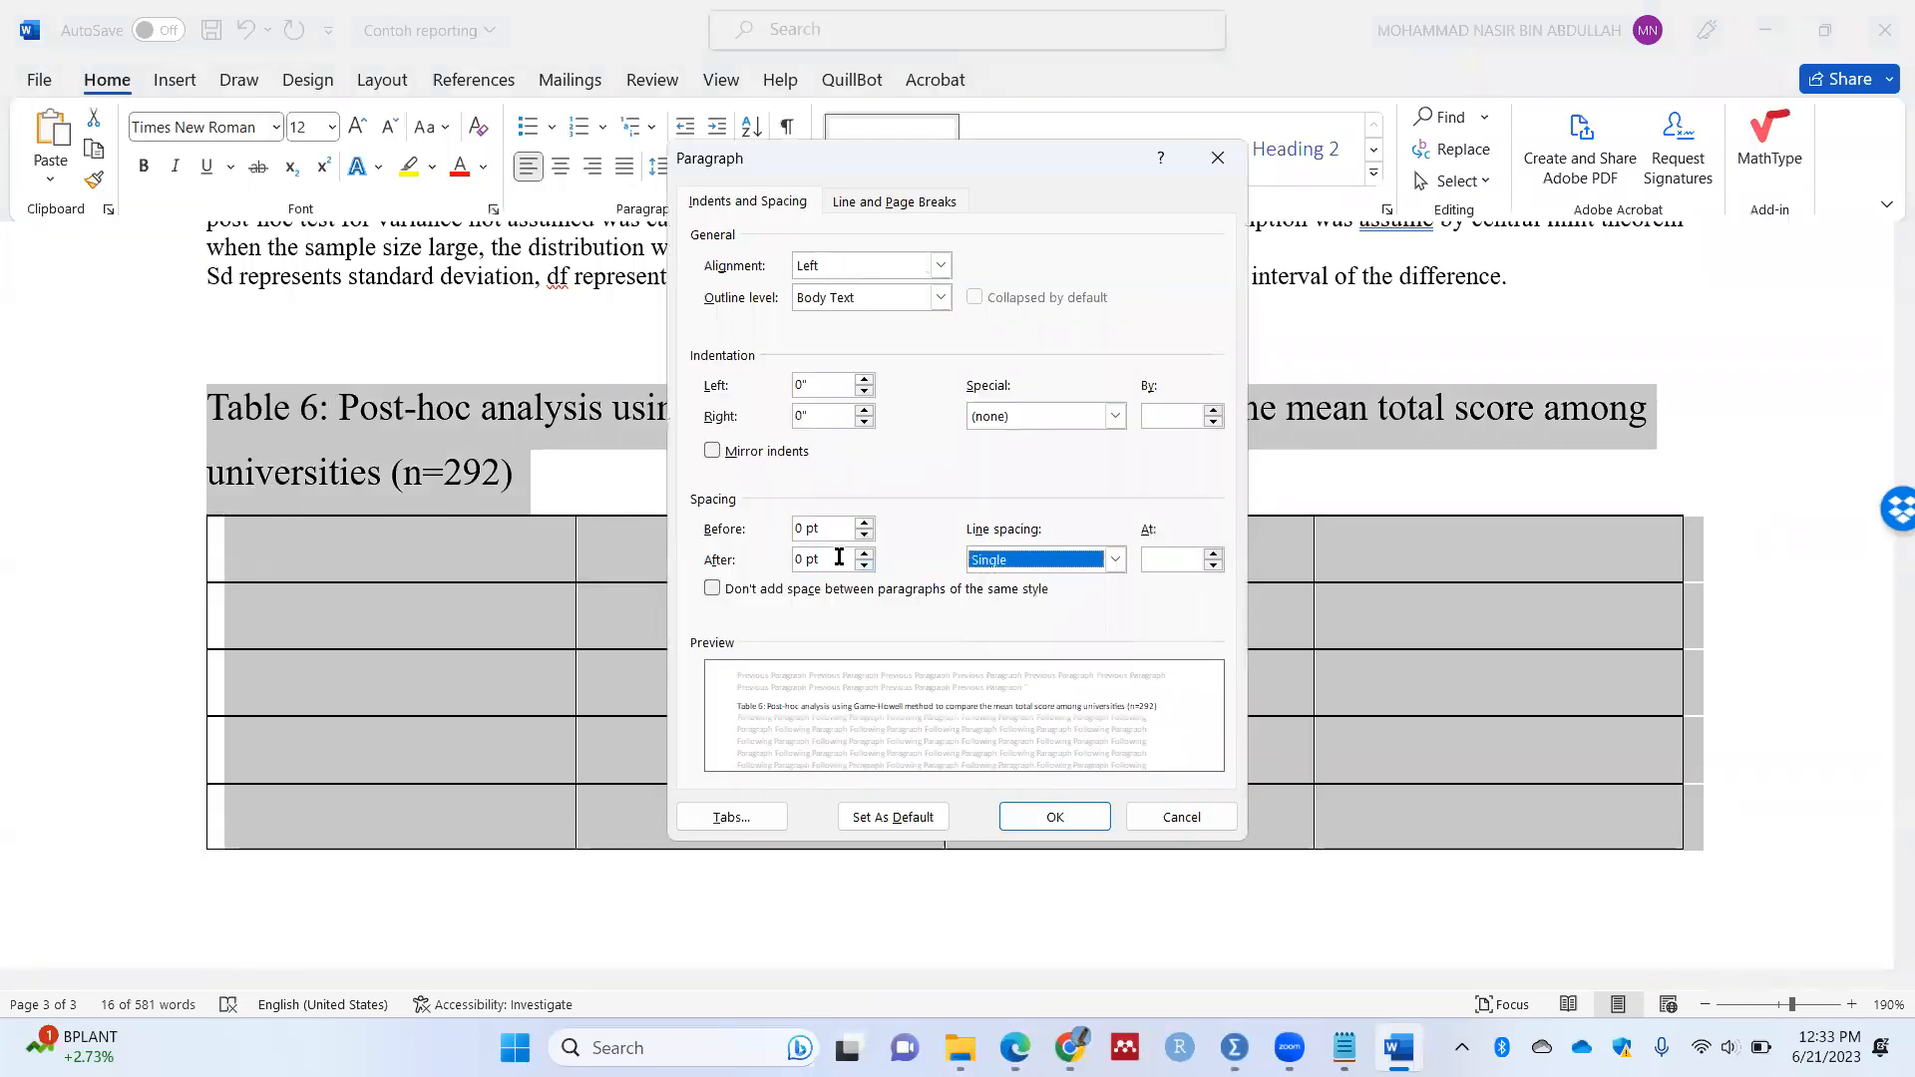
left_click(872, 589)
left_click(1054, 817)
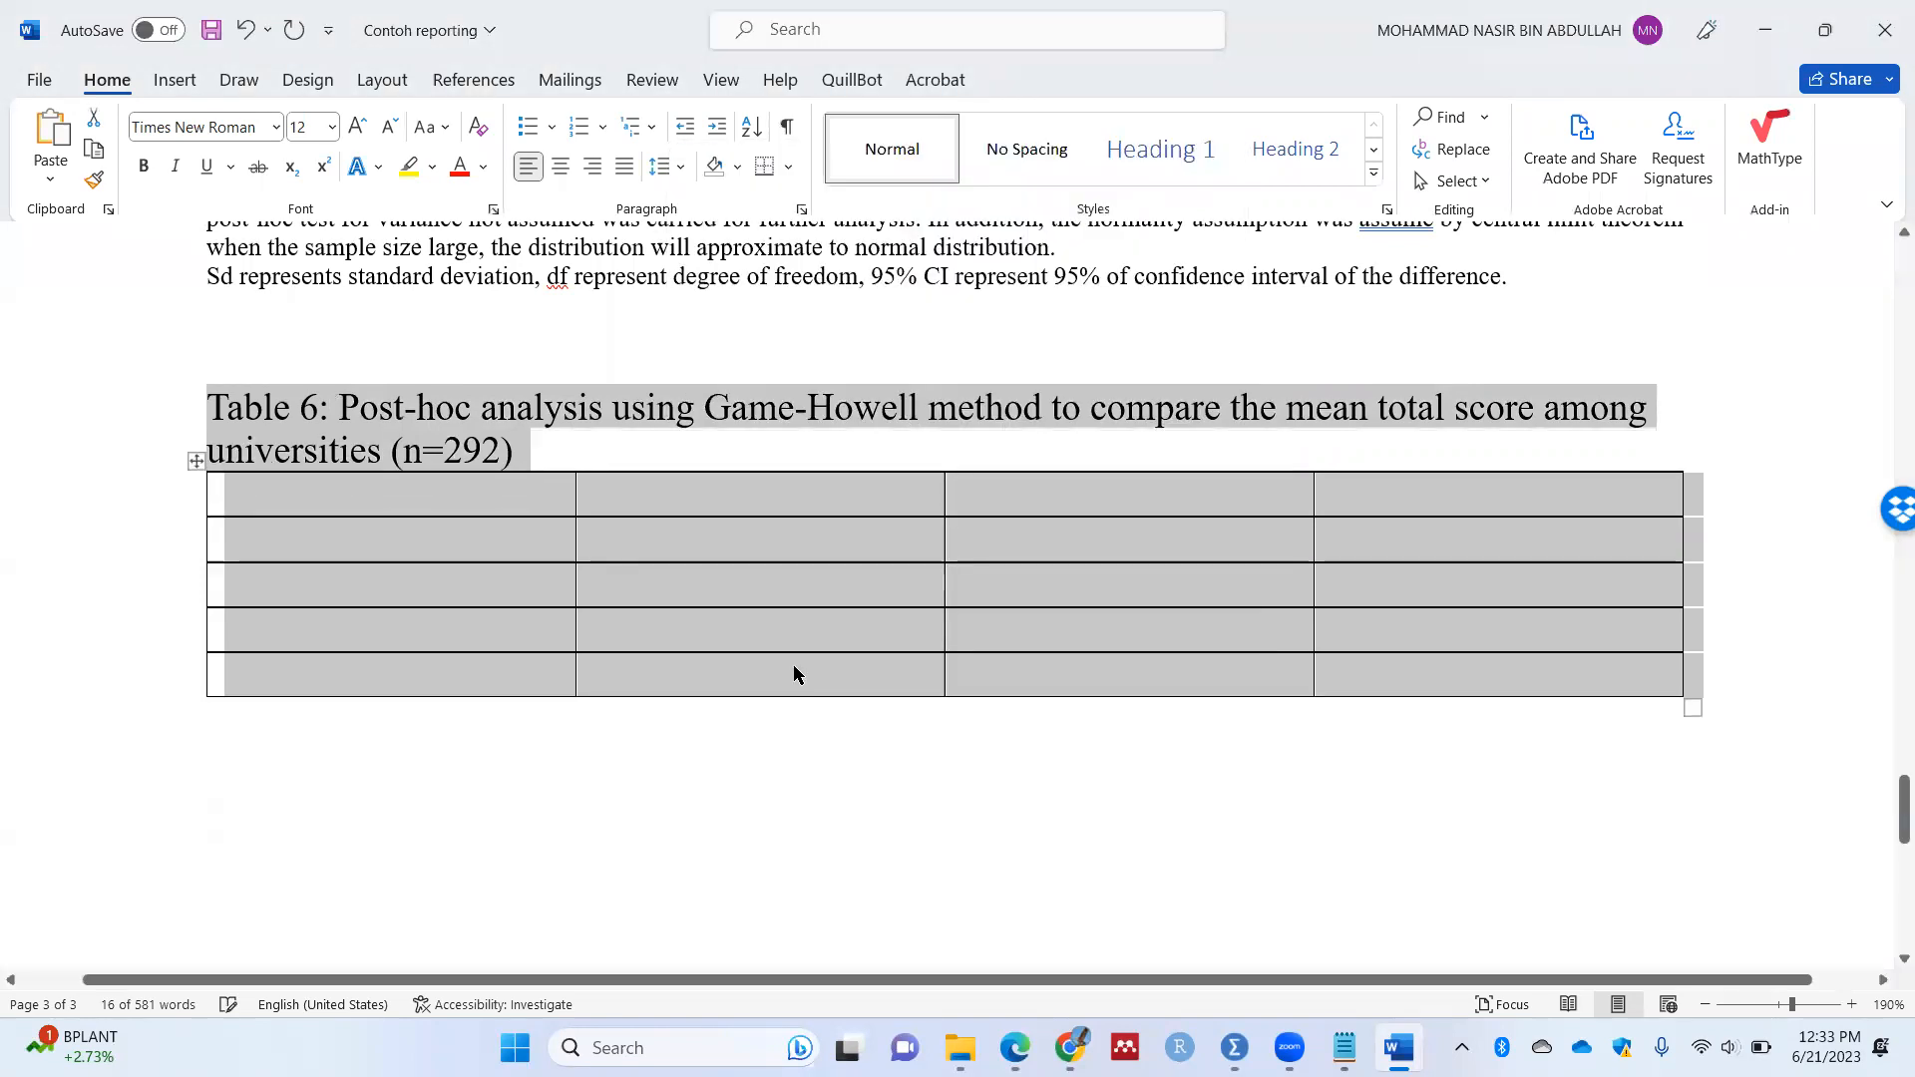
Step: Enter the Table 6 column headings "Pairs", "95% CI", "t-statistic (df)" and "p-value"
left_click(460, 491)
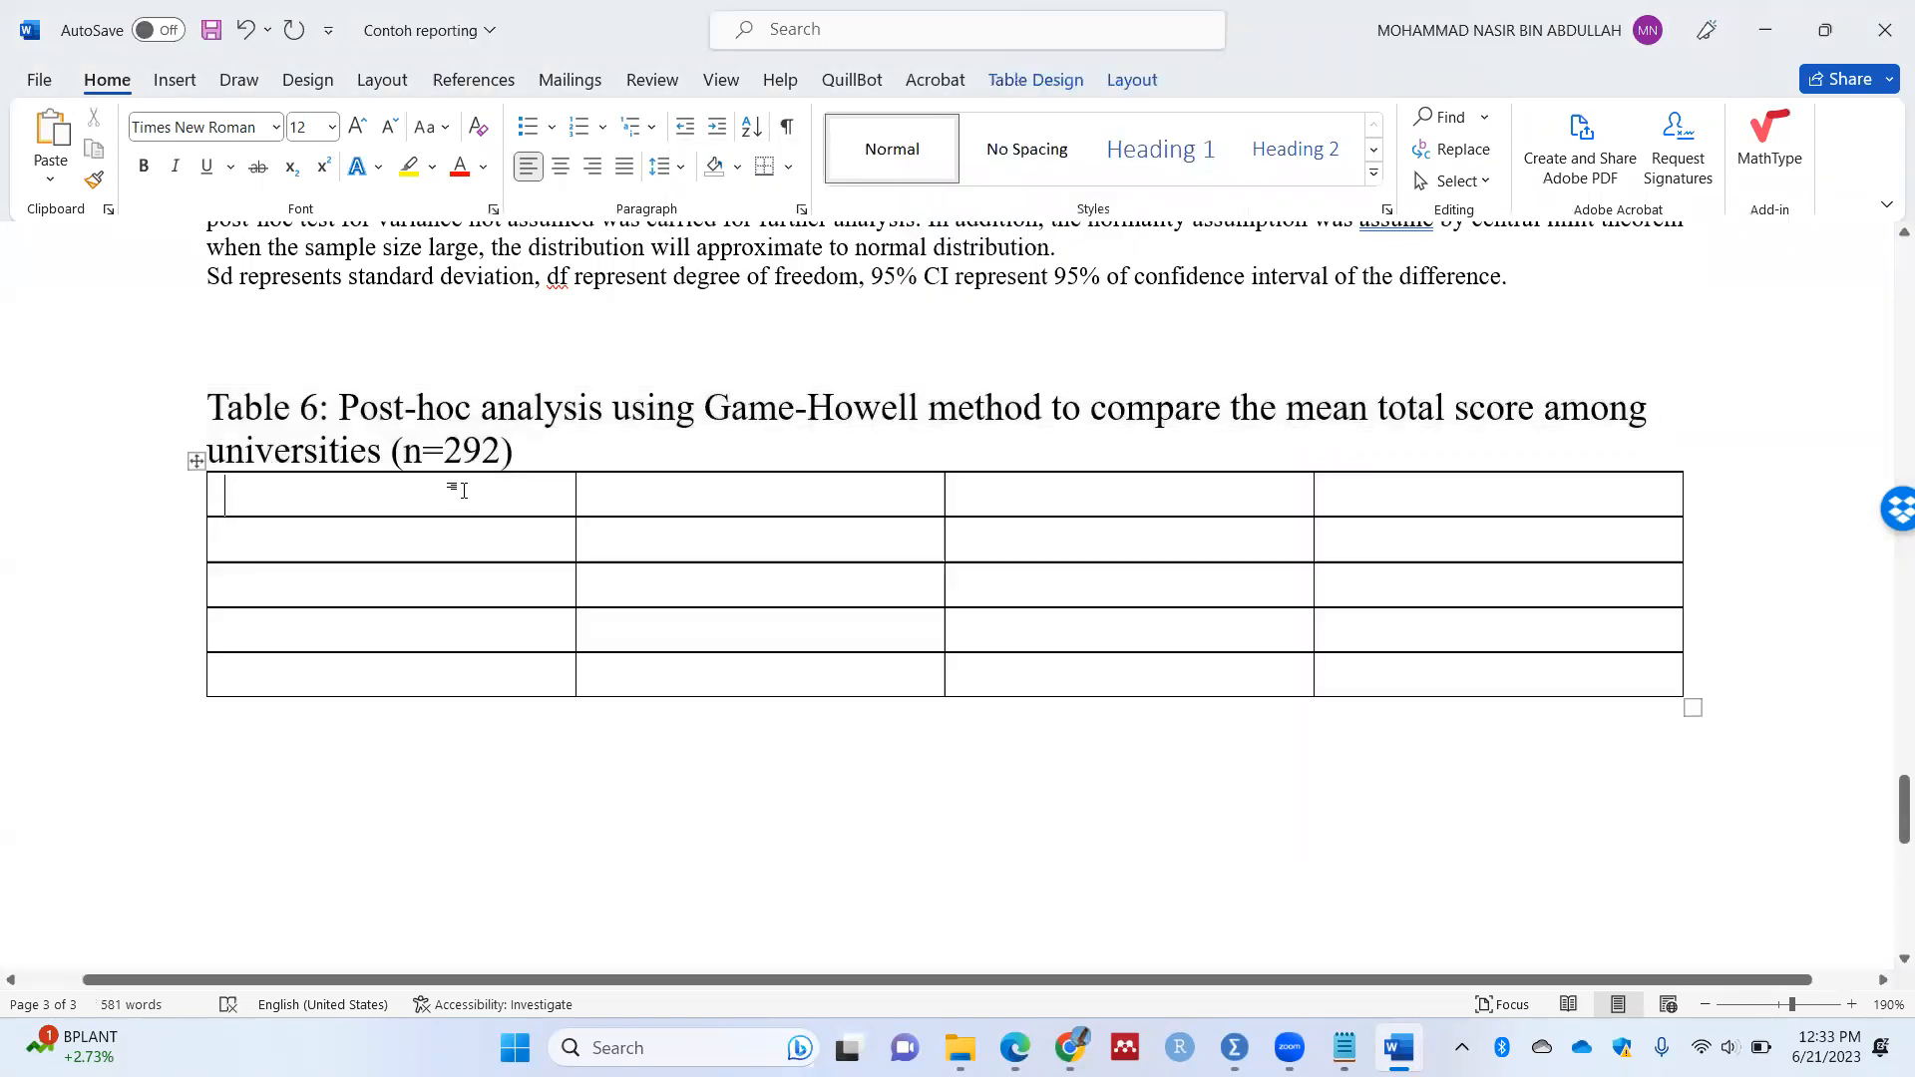
type("Pairs")
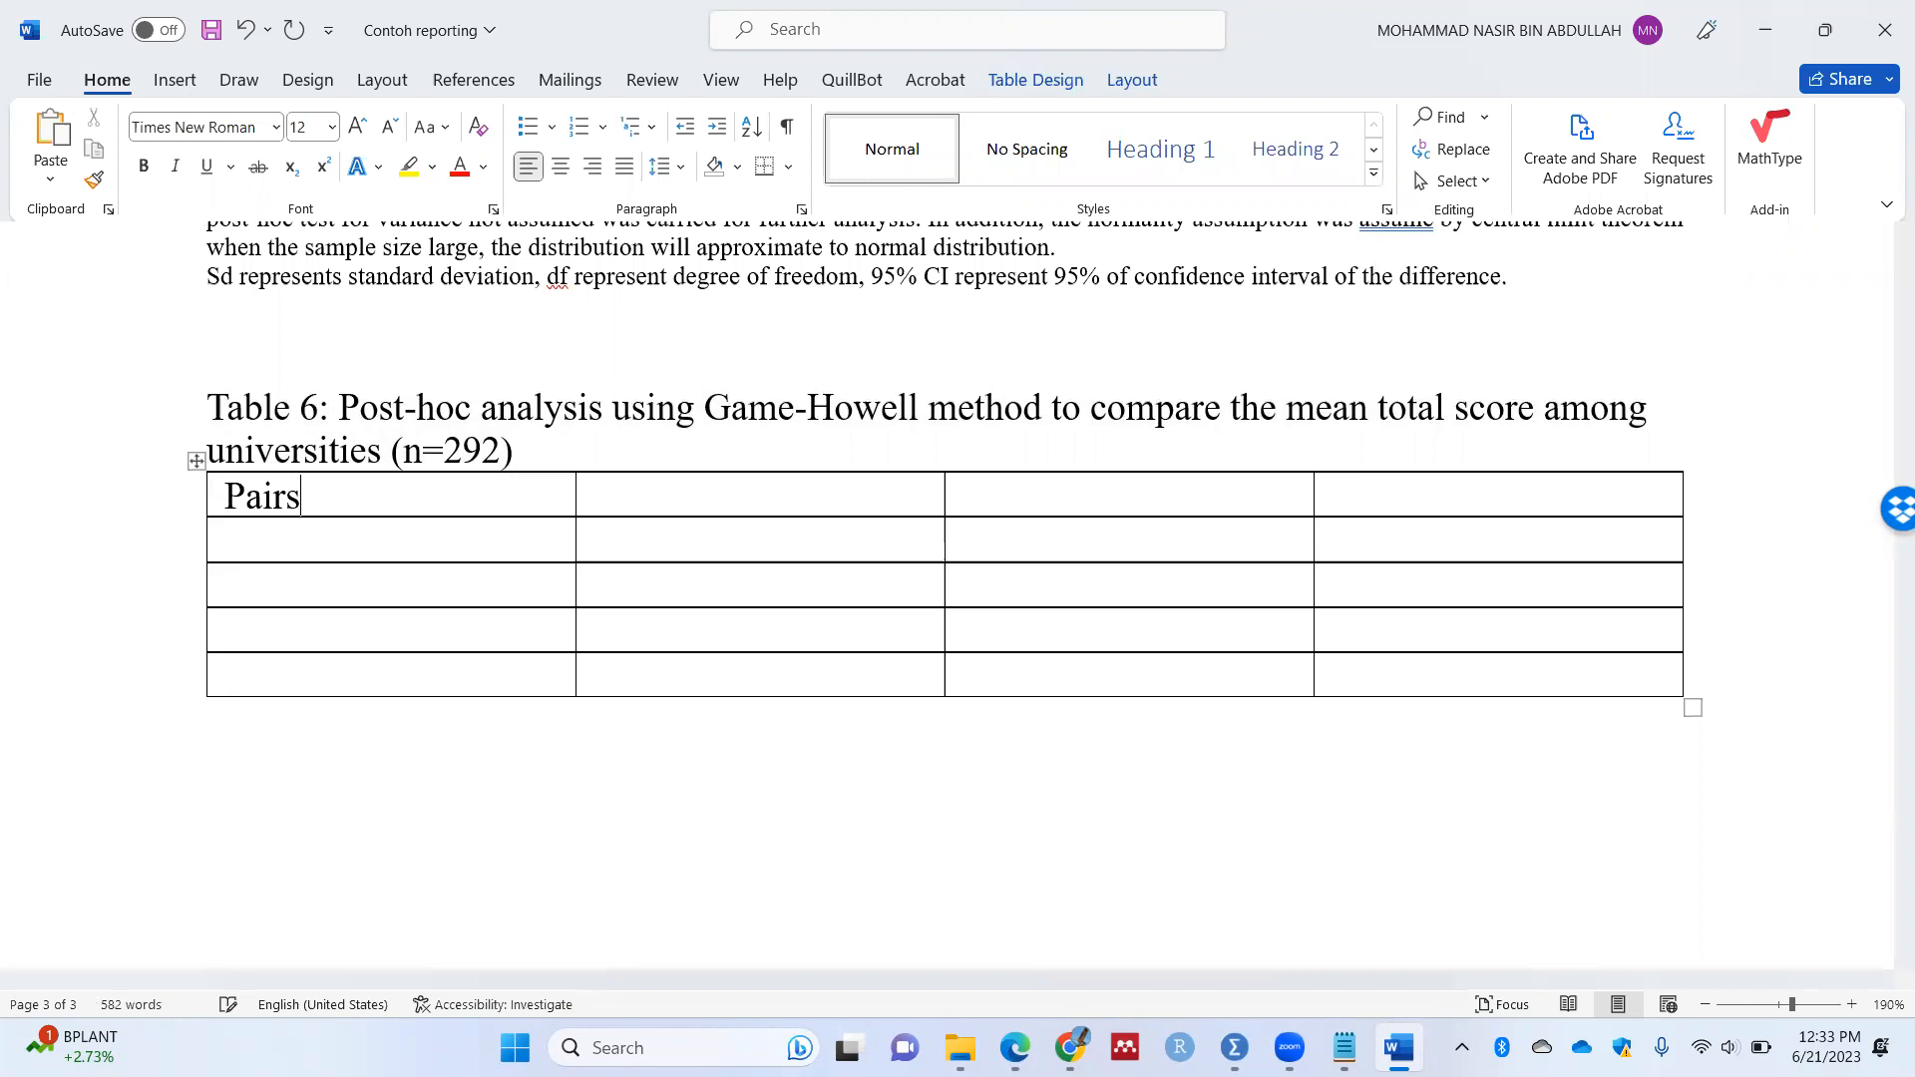
type("95% CI")
key("Tab")
type("t-t")
key("BackSpace")
type("statistics")
key("BackSpace")
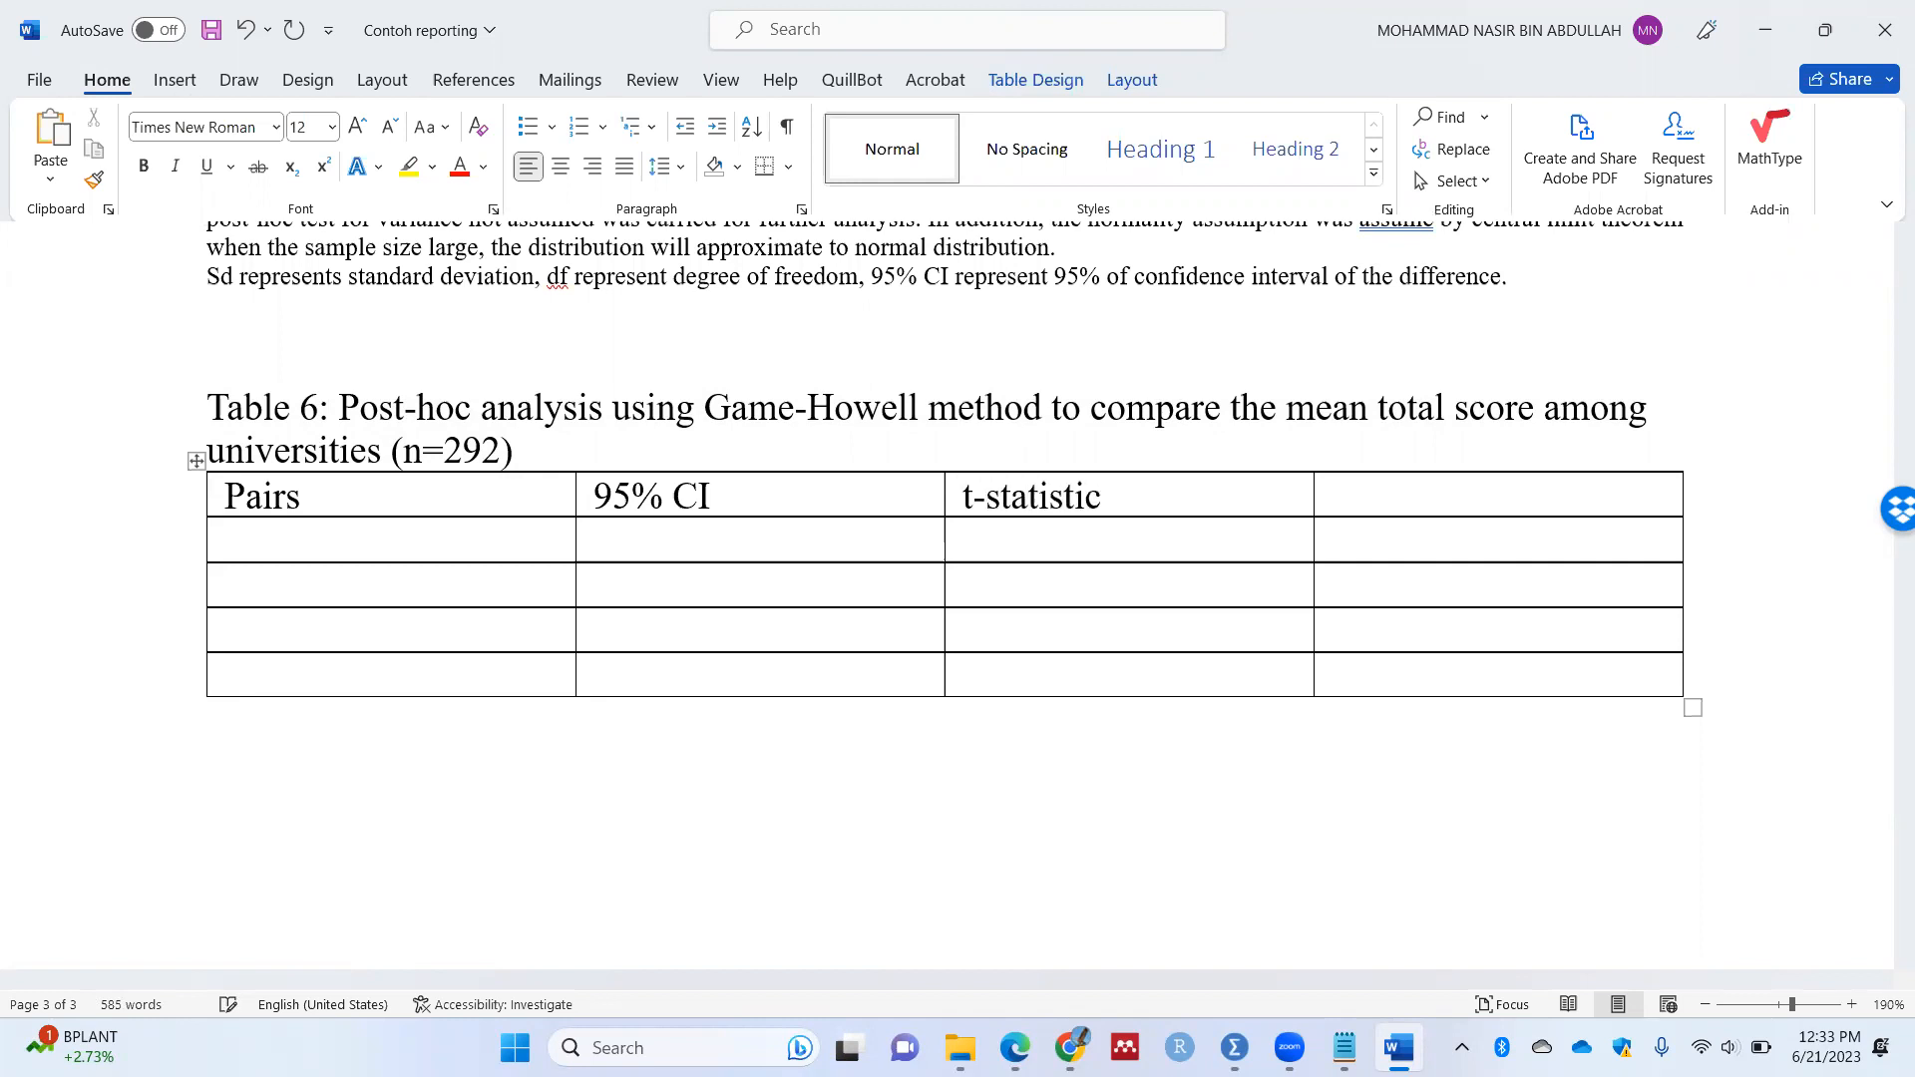
type("(df)")
type("p-value")
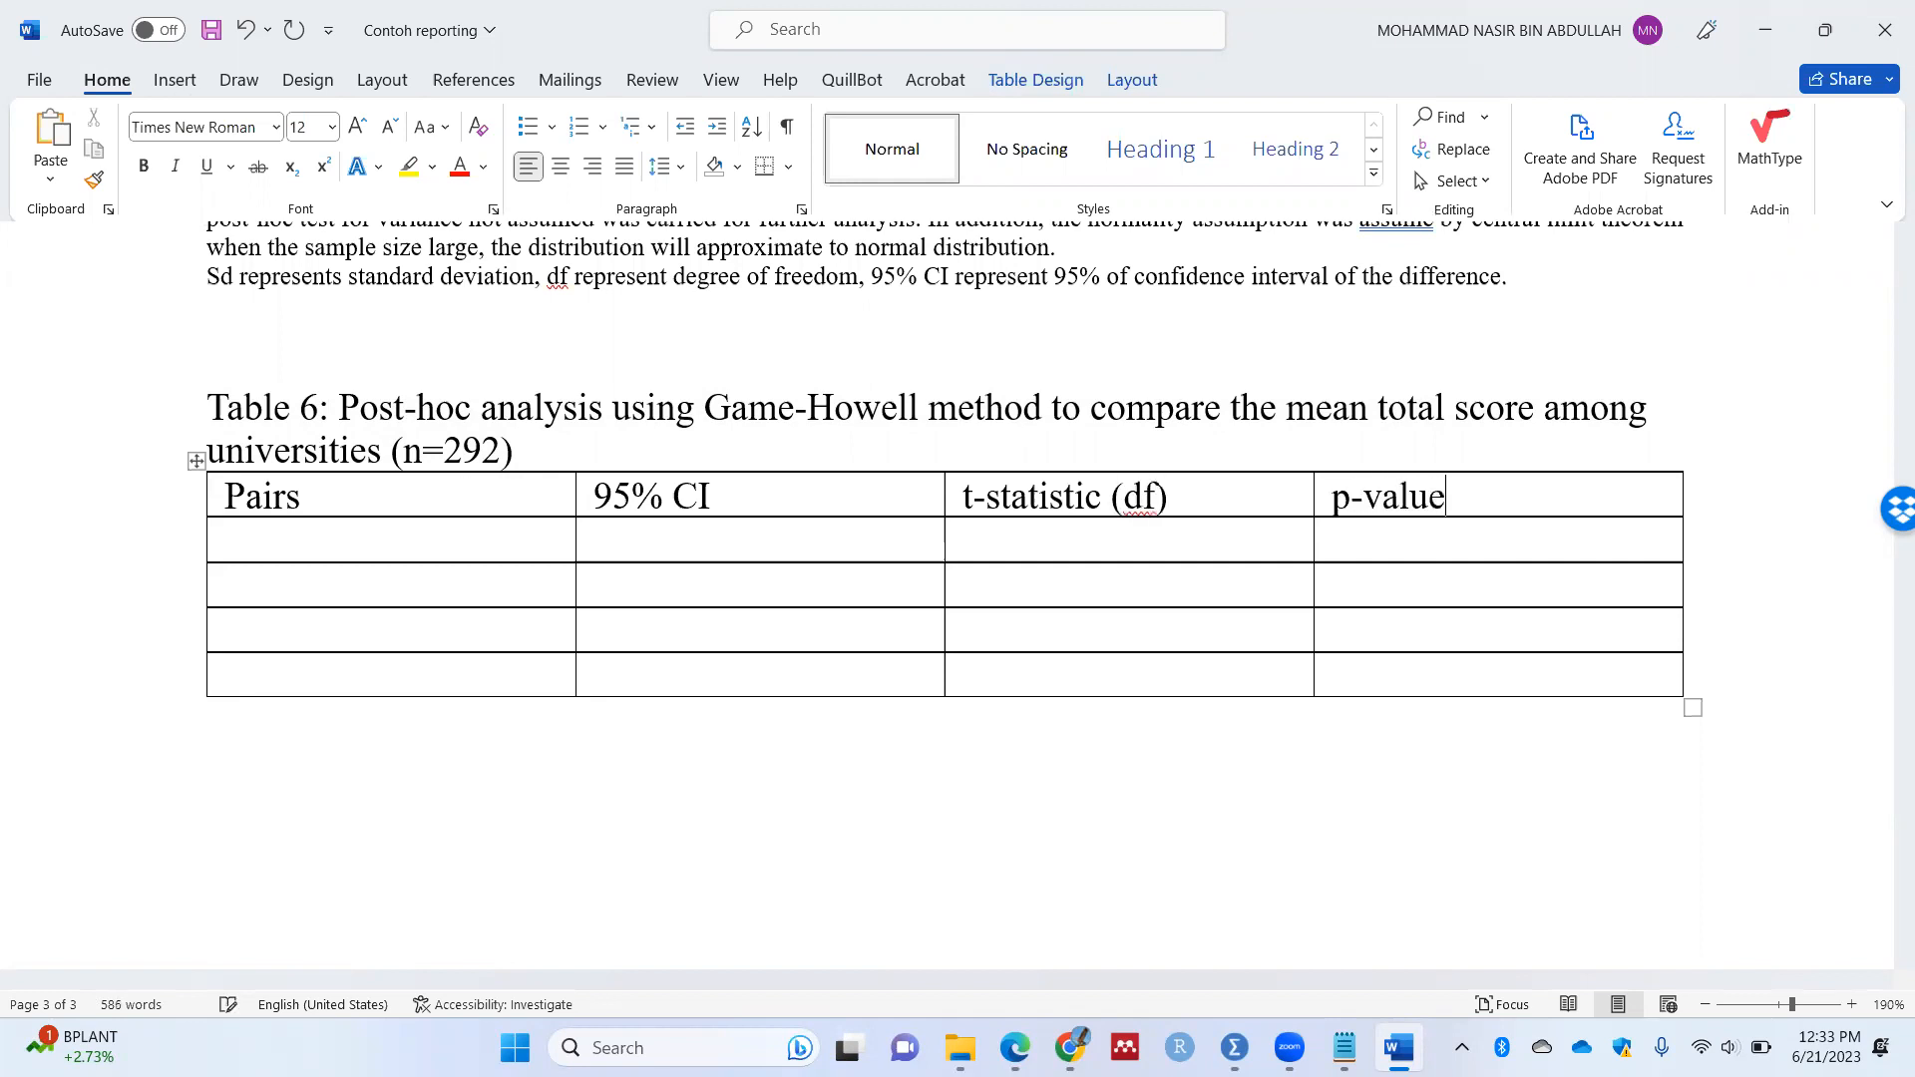
Step: Arrange the Word document and the SPSS Output3 Viewer side by side, with Word on the left half of the display
left_click(245, 528)
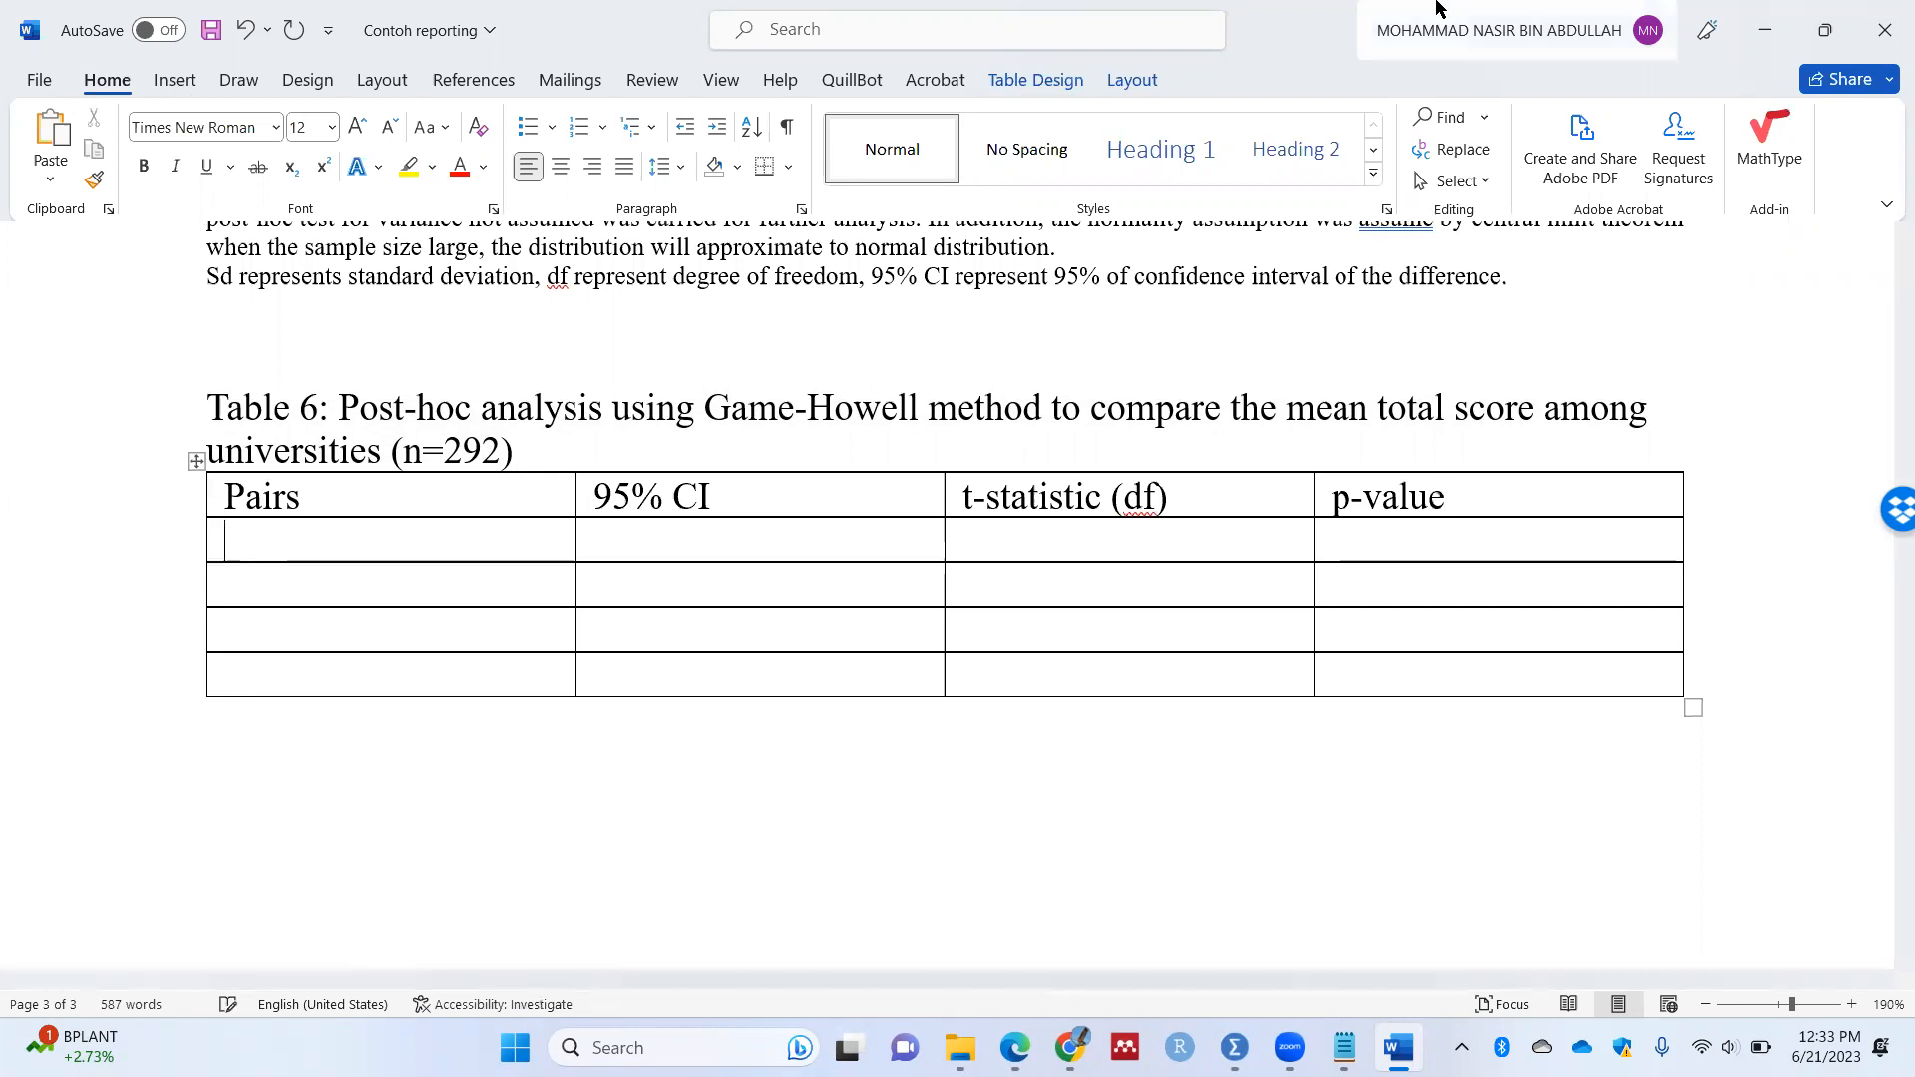
key("super+Left")
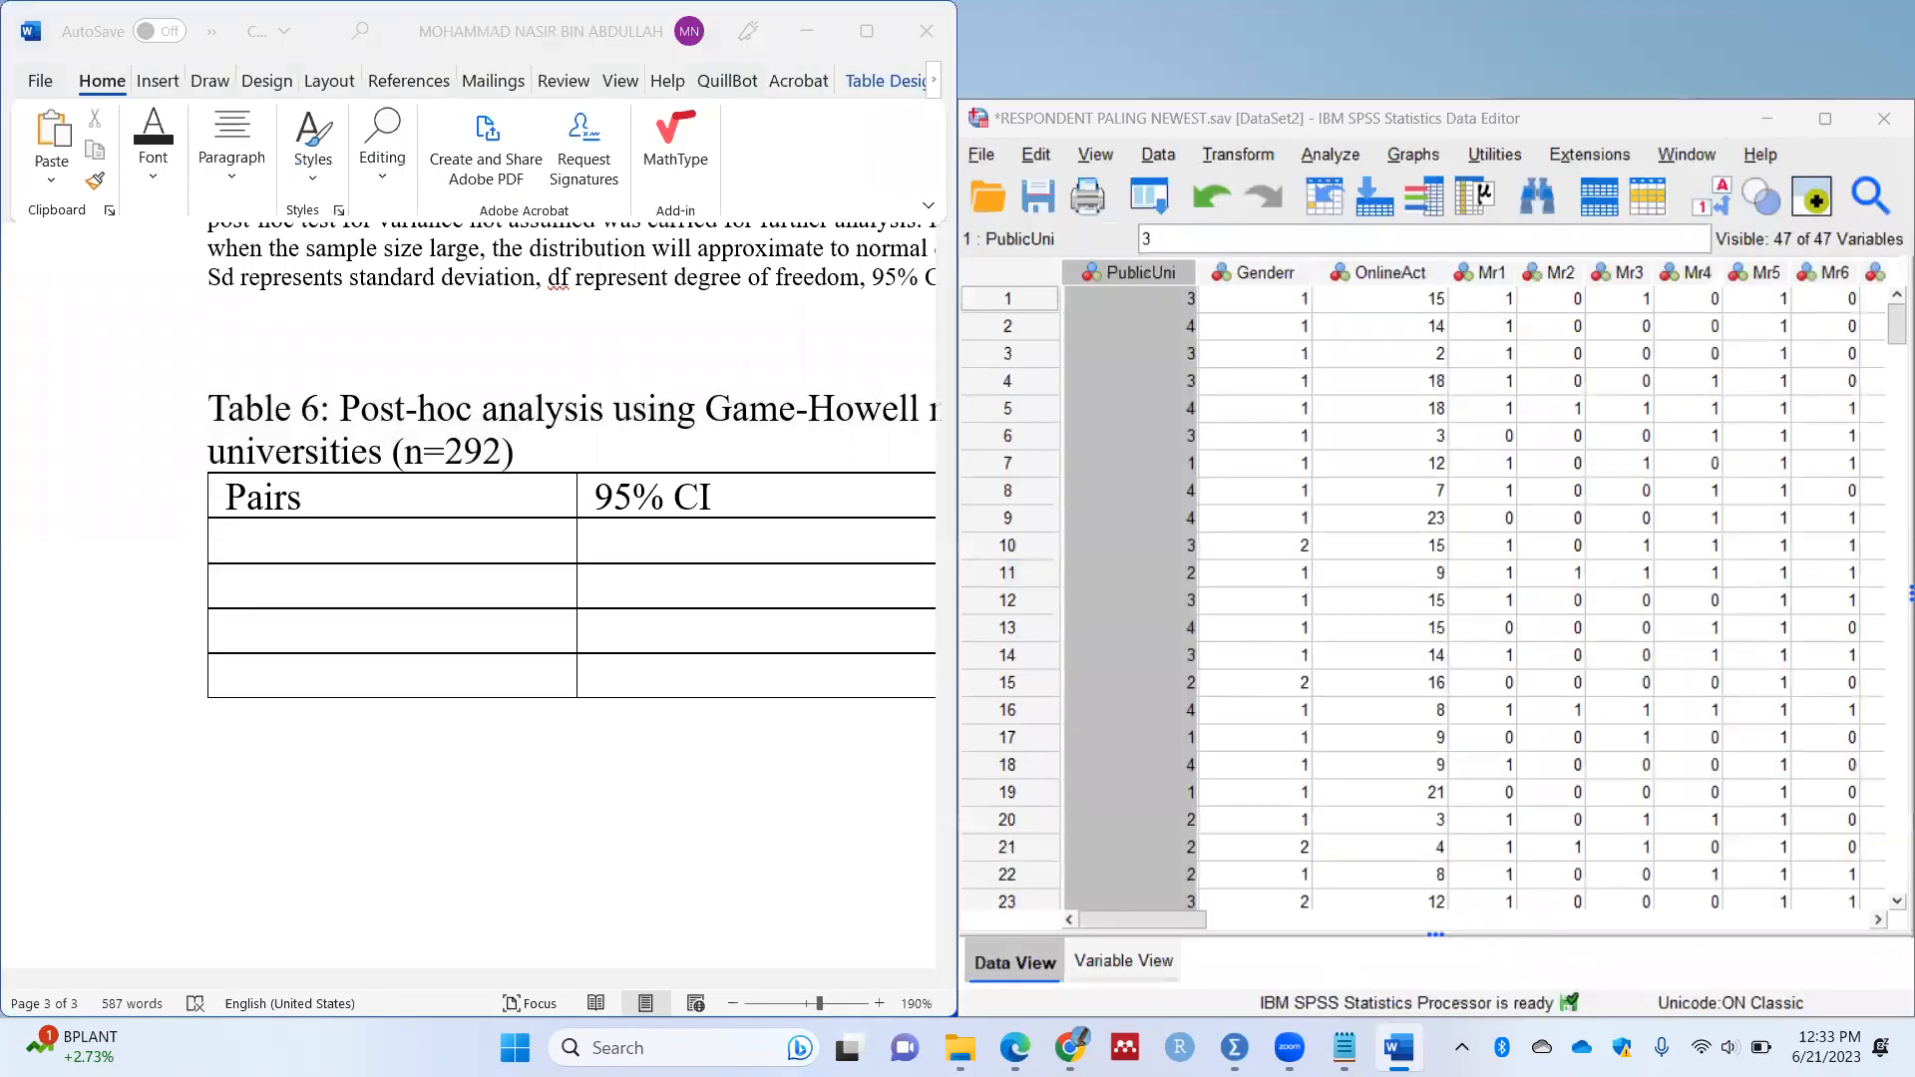
left_click(1235, 1047)
left_click(1426, 928)
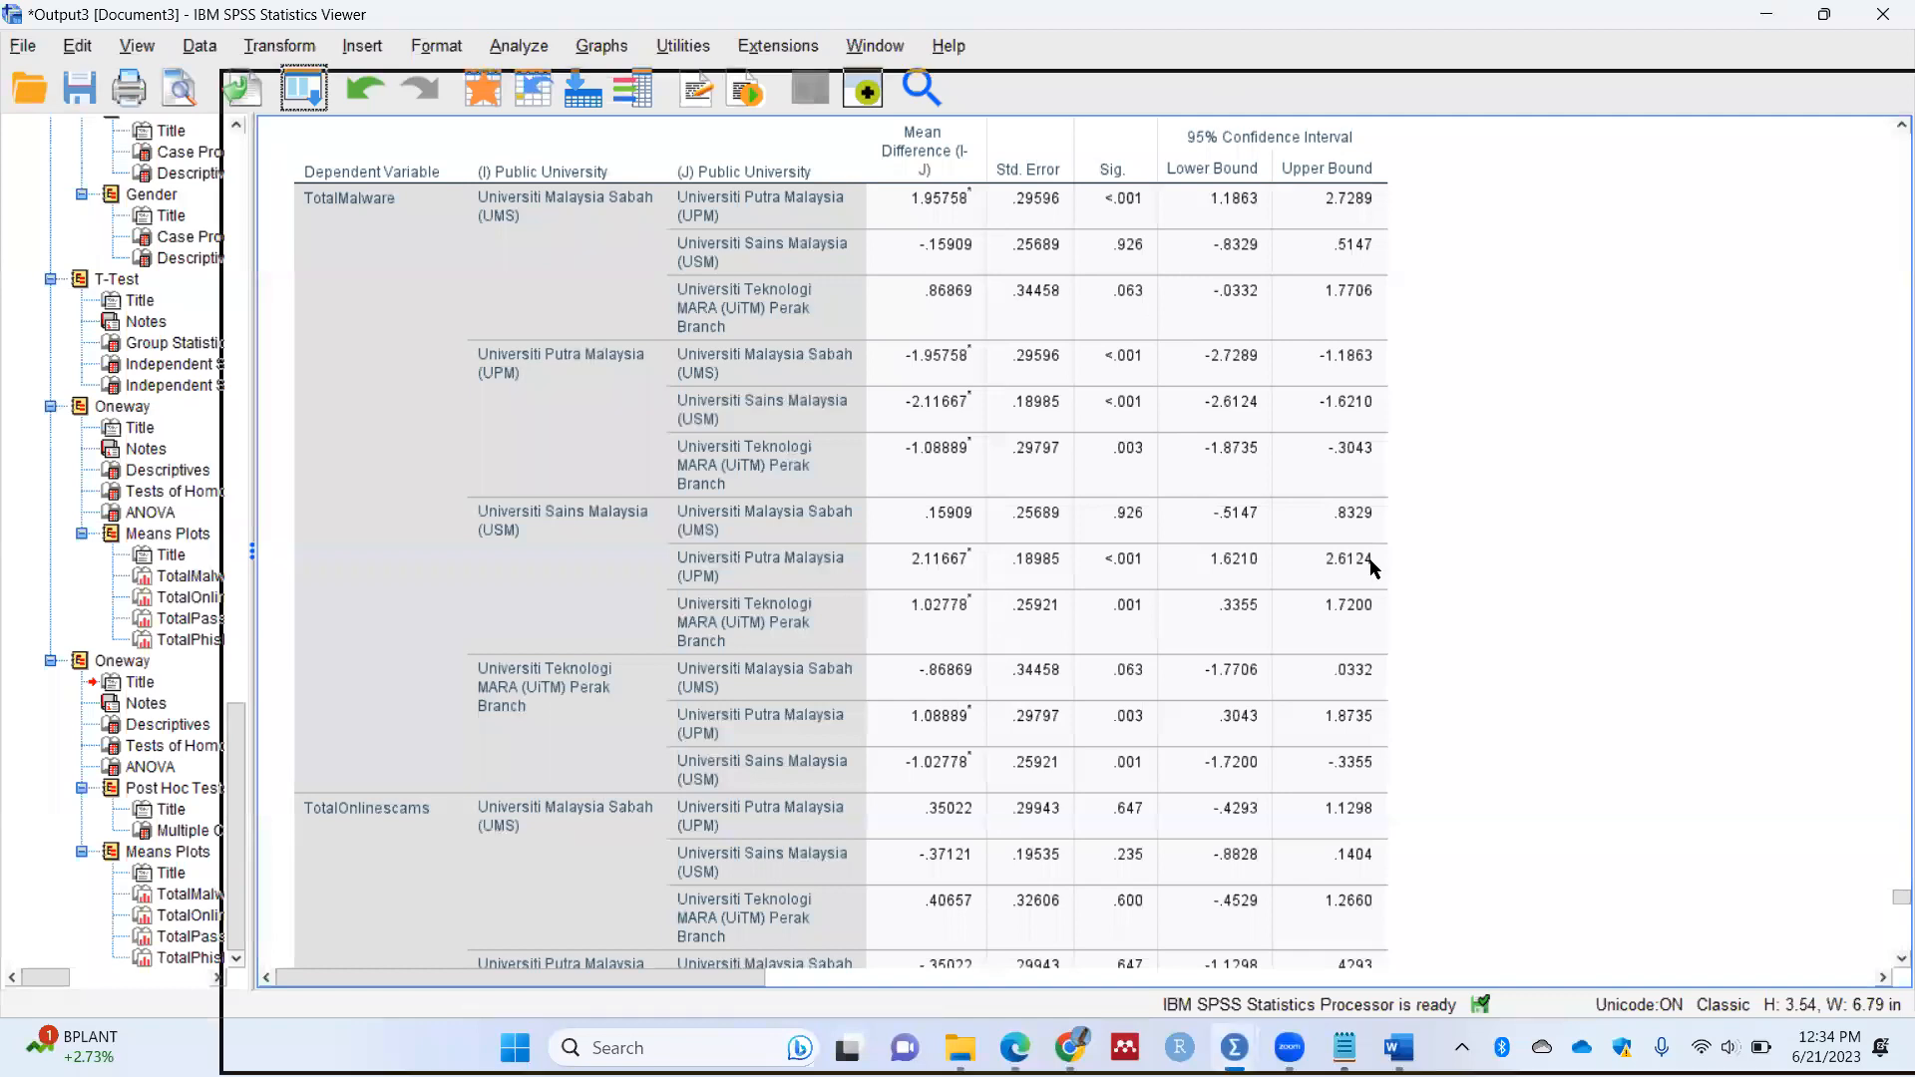
key("super+Right")
Step: Enter "UMS - UPM" and "UMS – USM" as the first two pairs in Table 6, and begin the third with "UMS -"
left_click(332, 533)
type("UMS -")
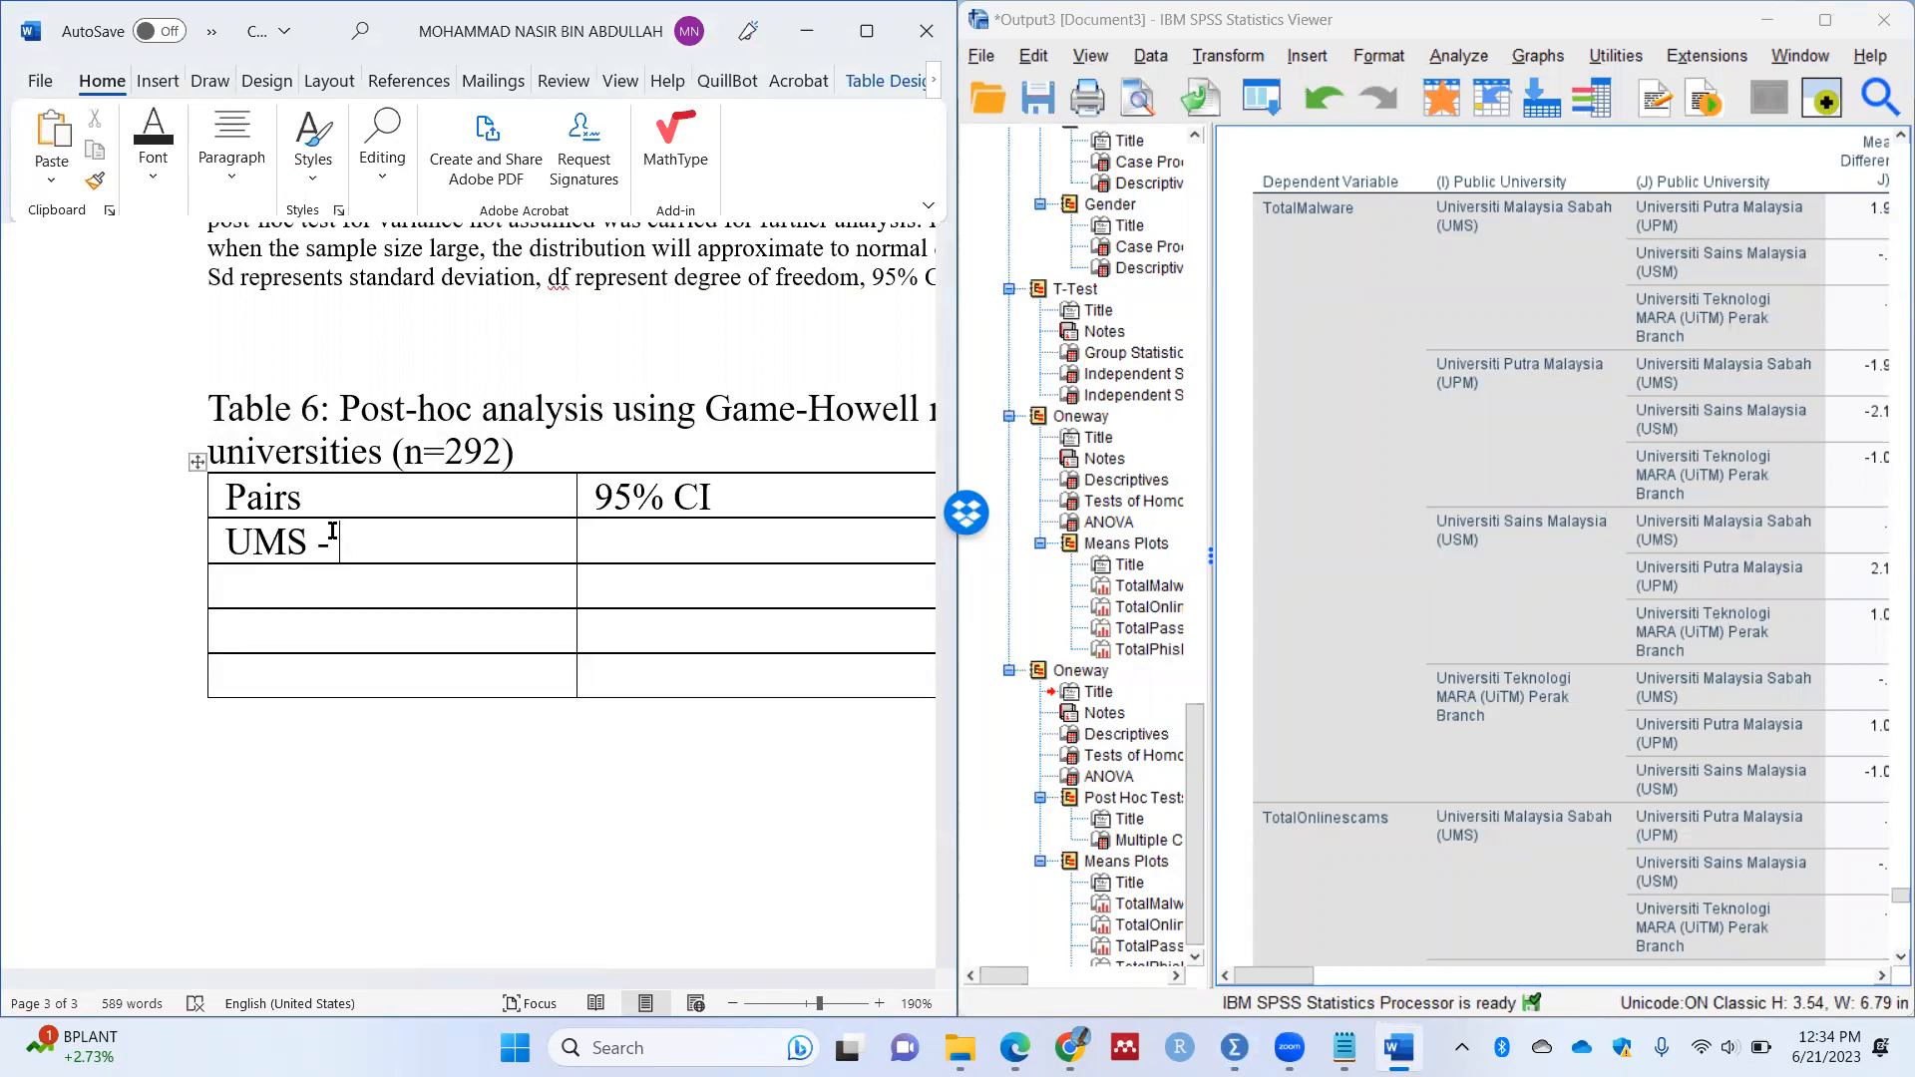
type(" UPM")
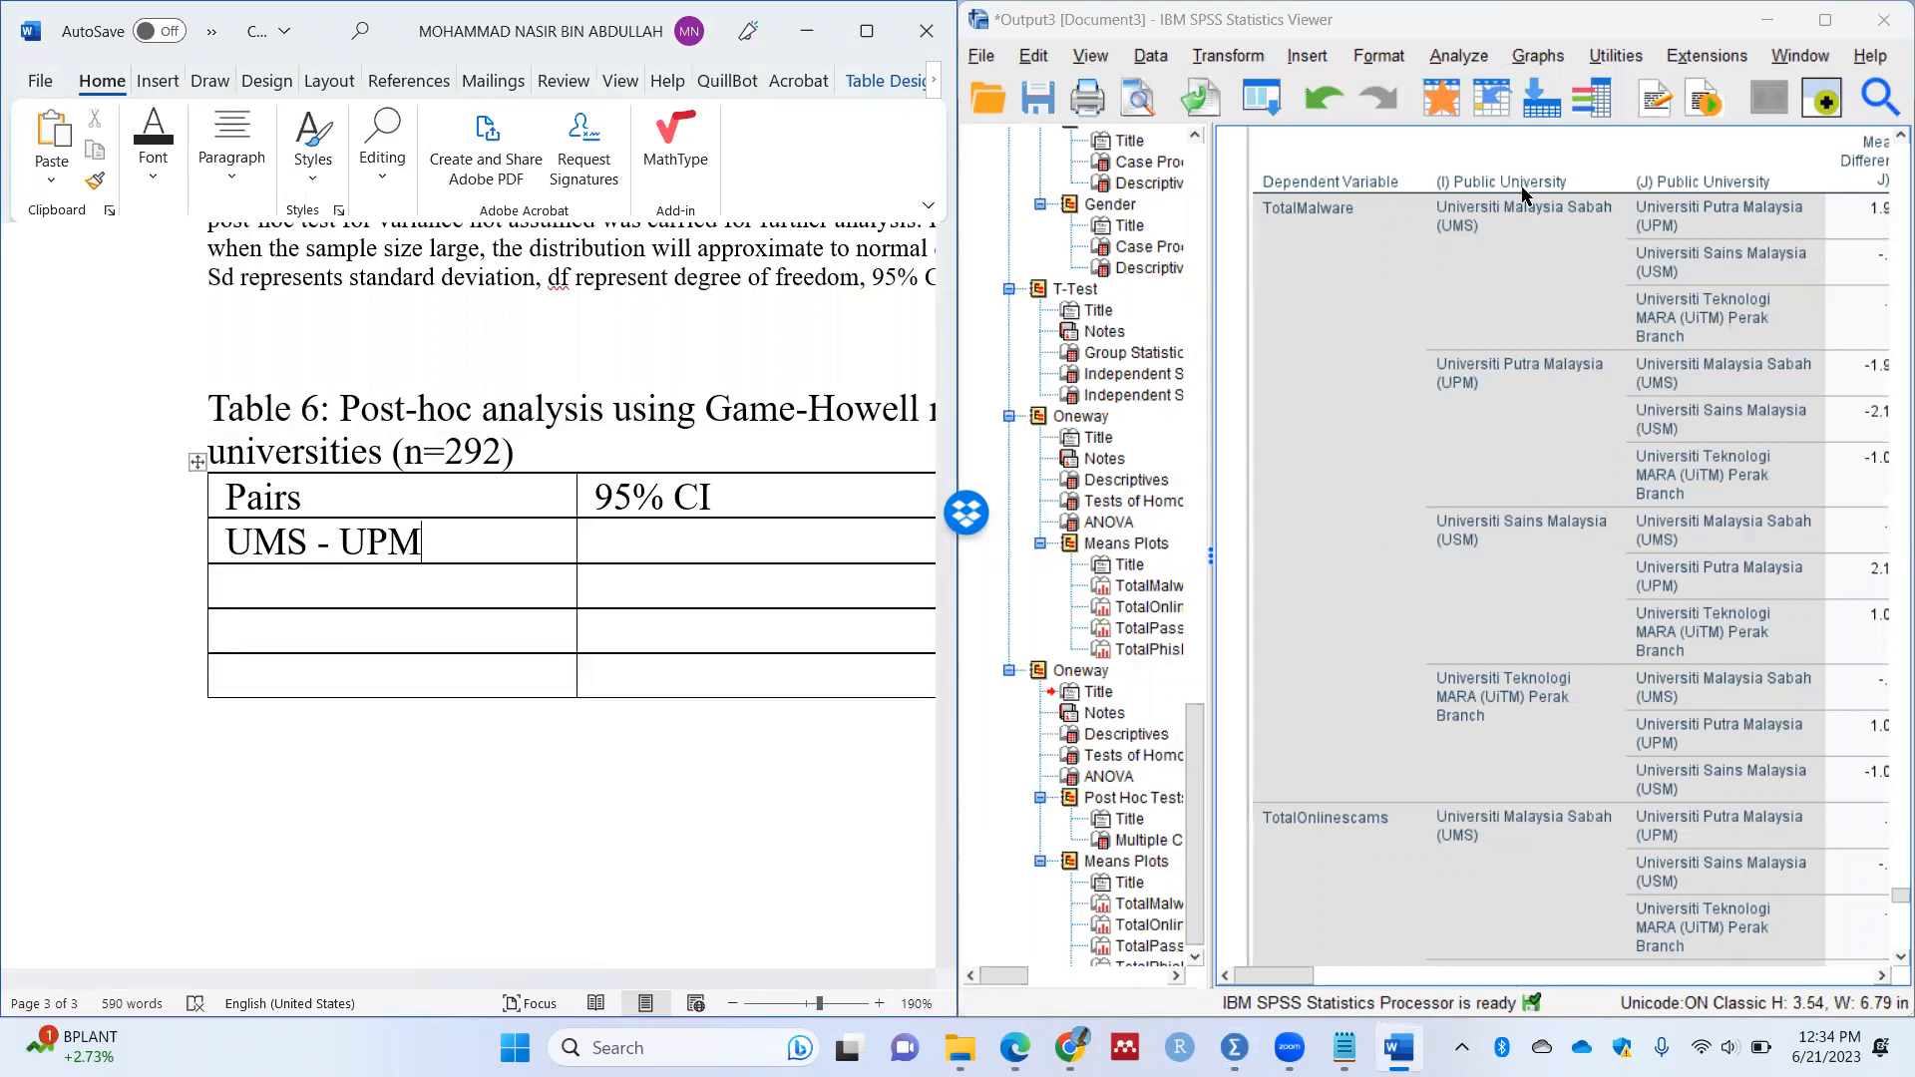
left_click(373, 588)
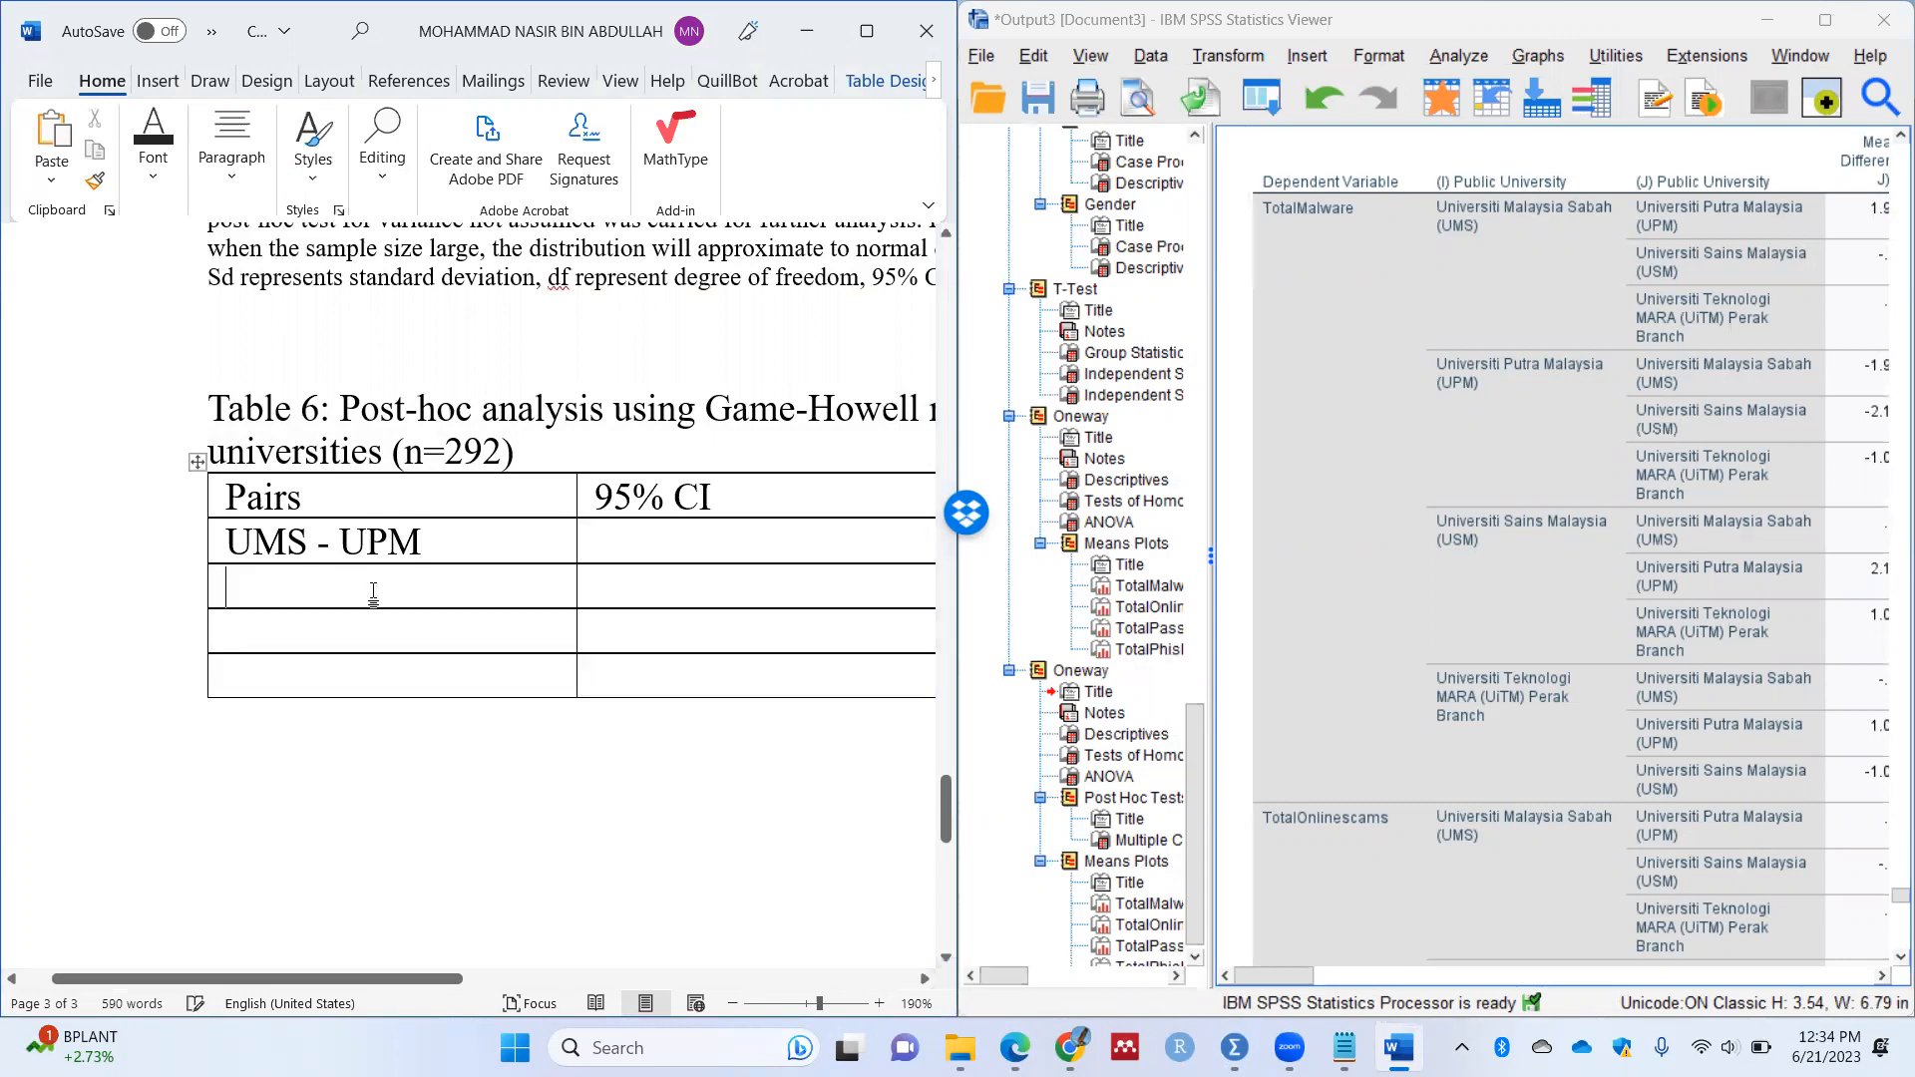
type("UMS - ")
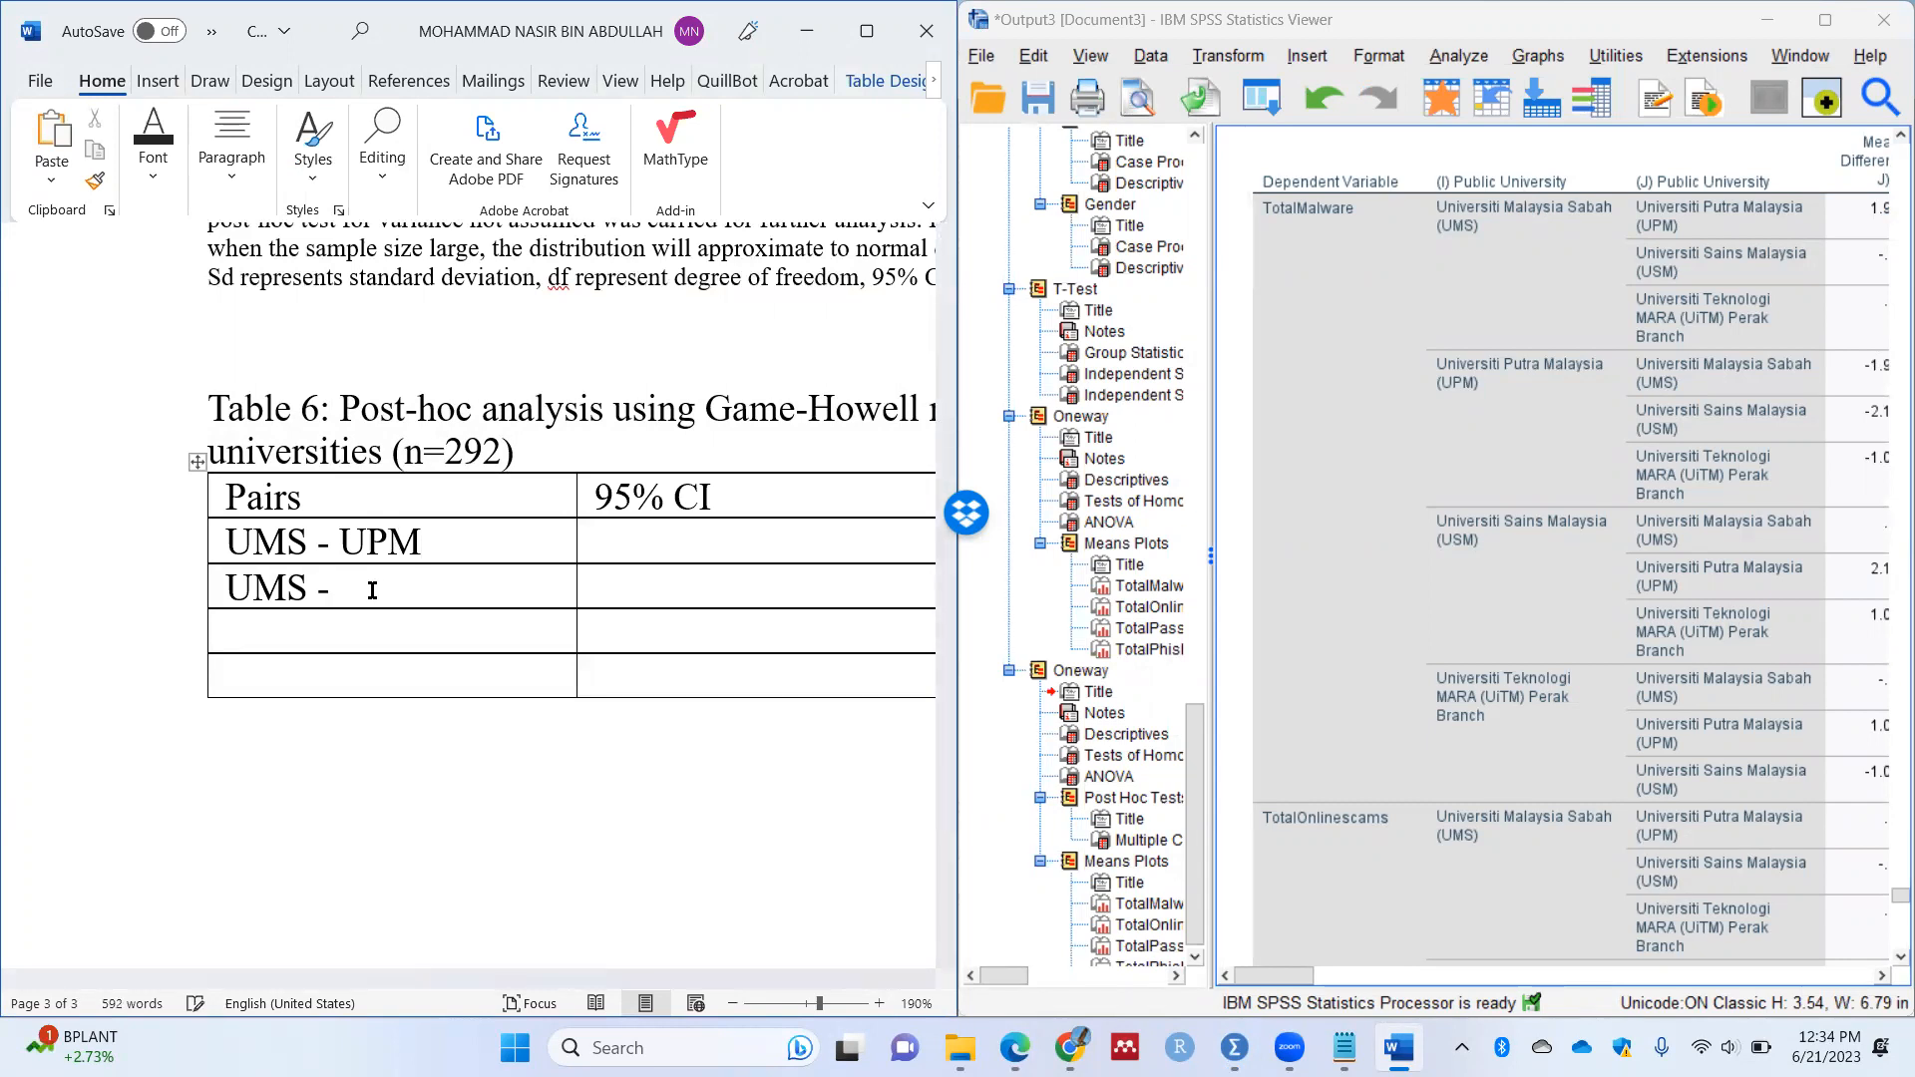
type("USM")
key("Down")
type("USM")
key("BackSpace")
key("BackSpace")
type("MS -")
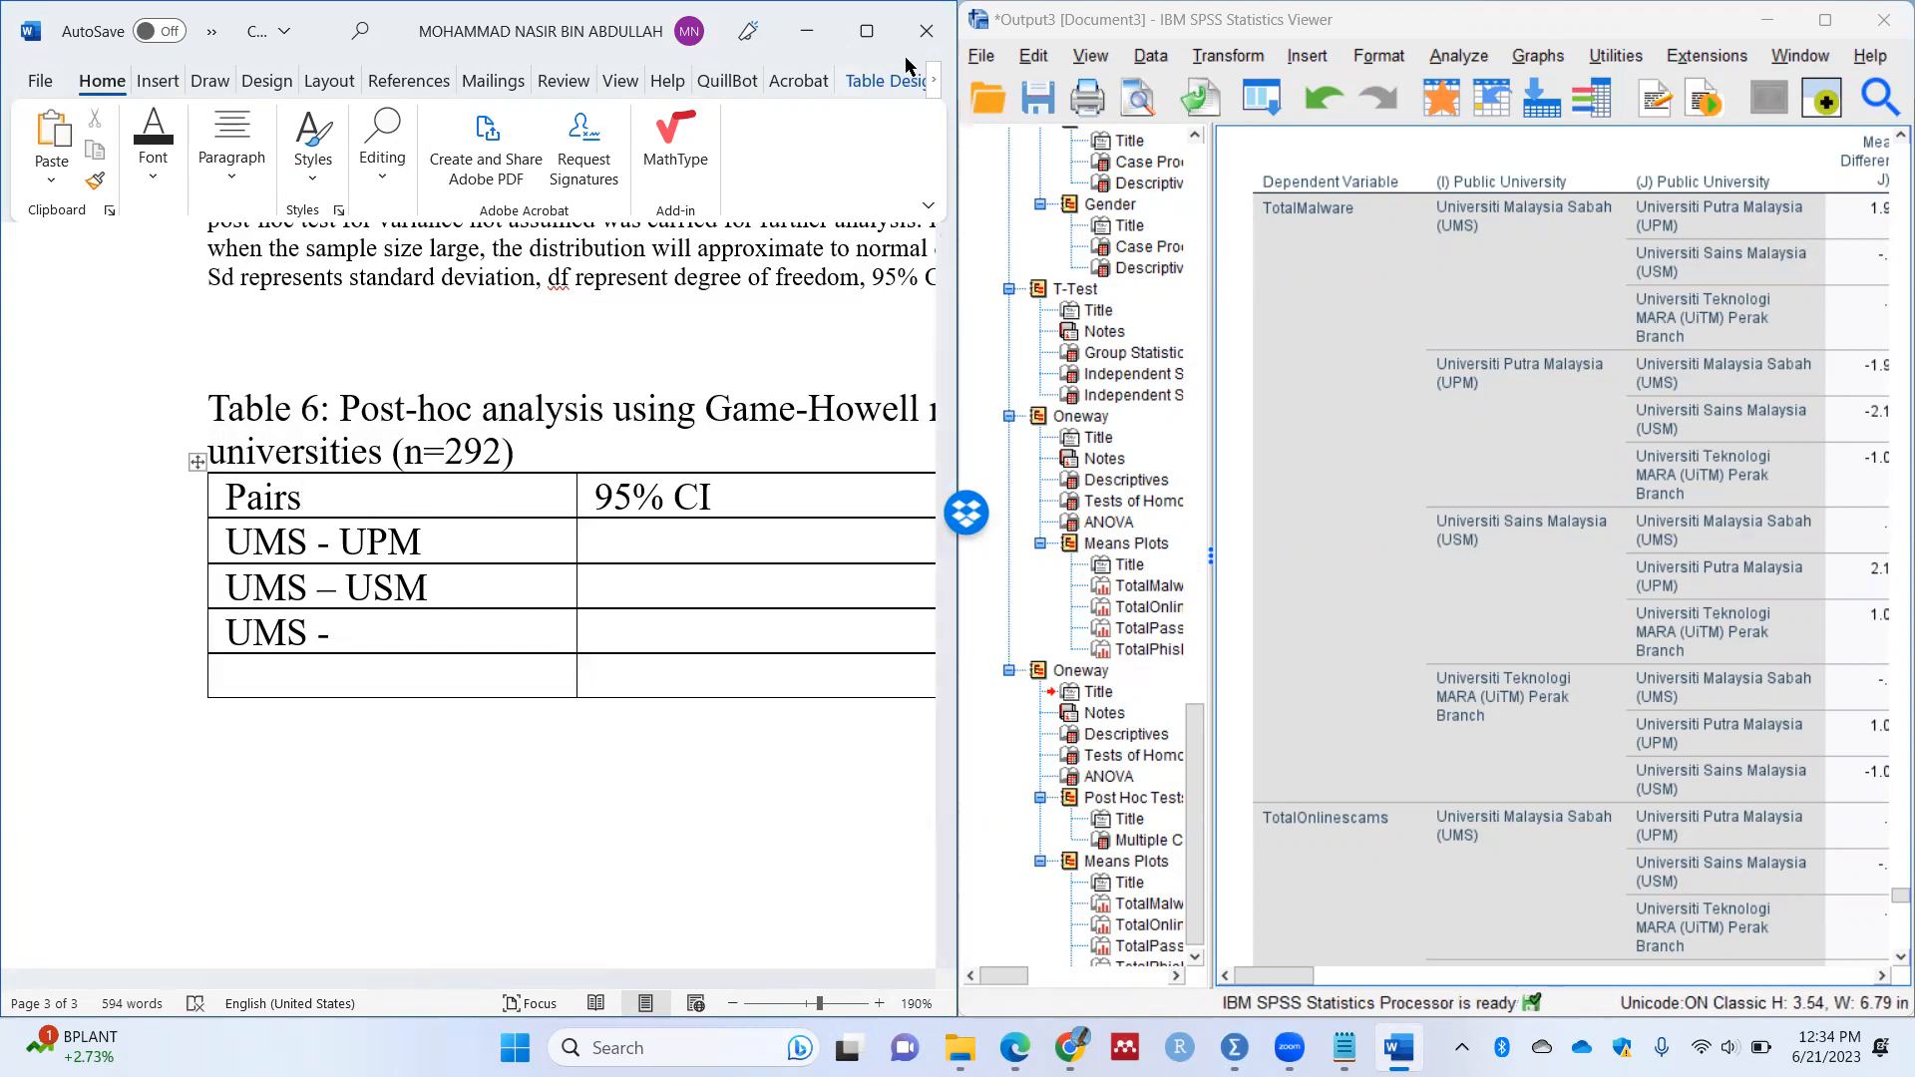
Step: Return Word to full window size and insert an empty column before the Pairs column of Table 6
left_click(867, 30)
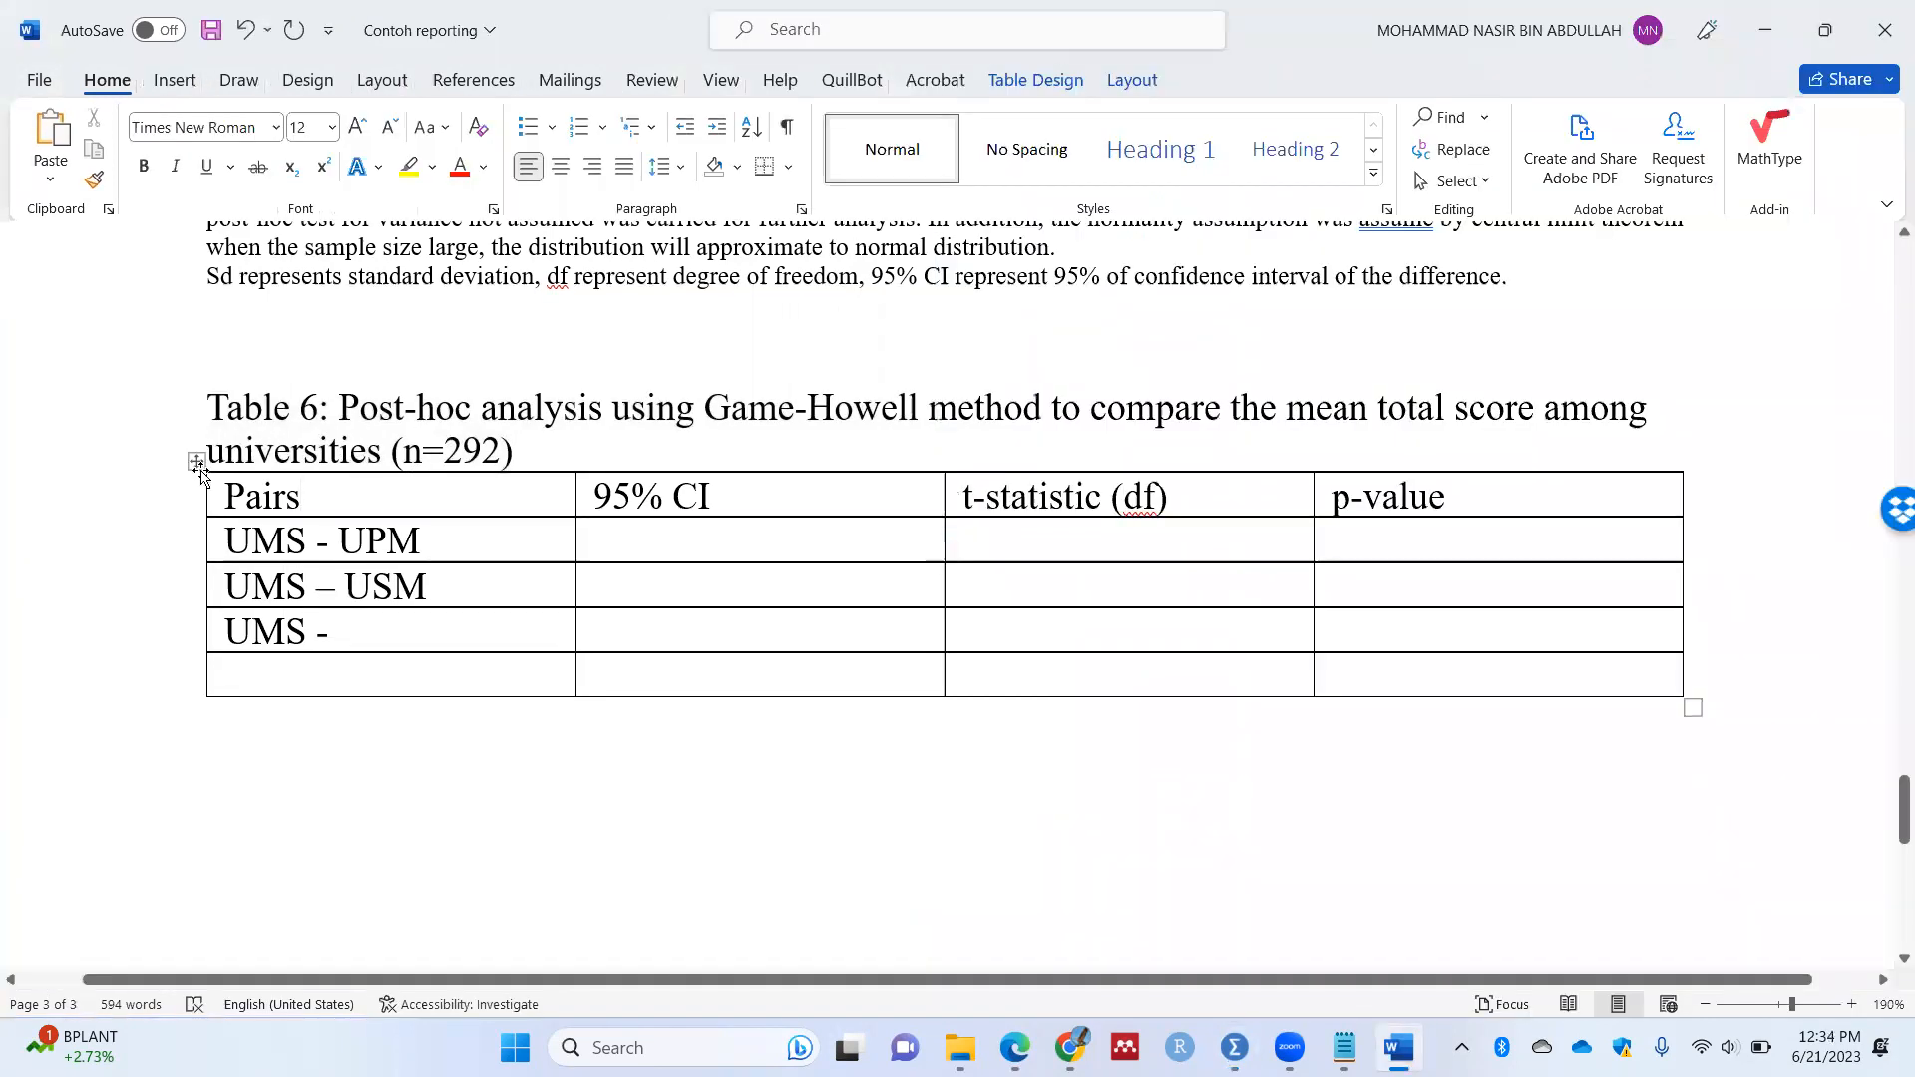
left_click(213, 493)
left_click(230, 496)
right_click(230, 496)
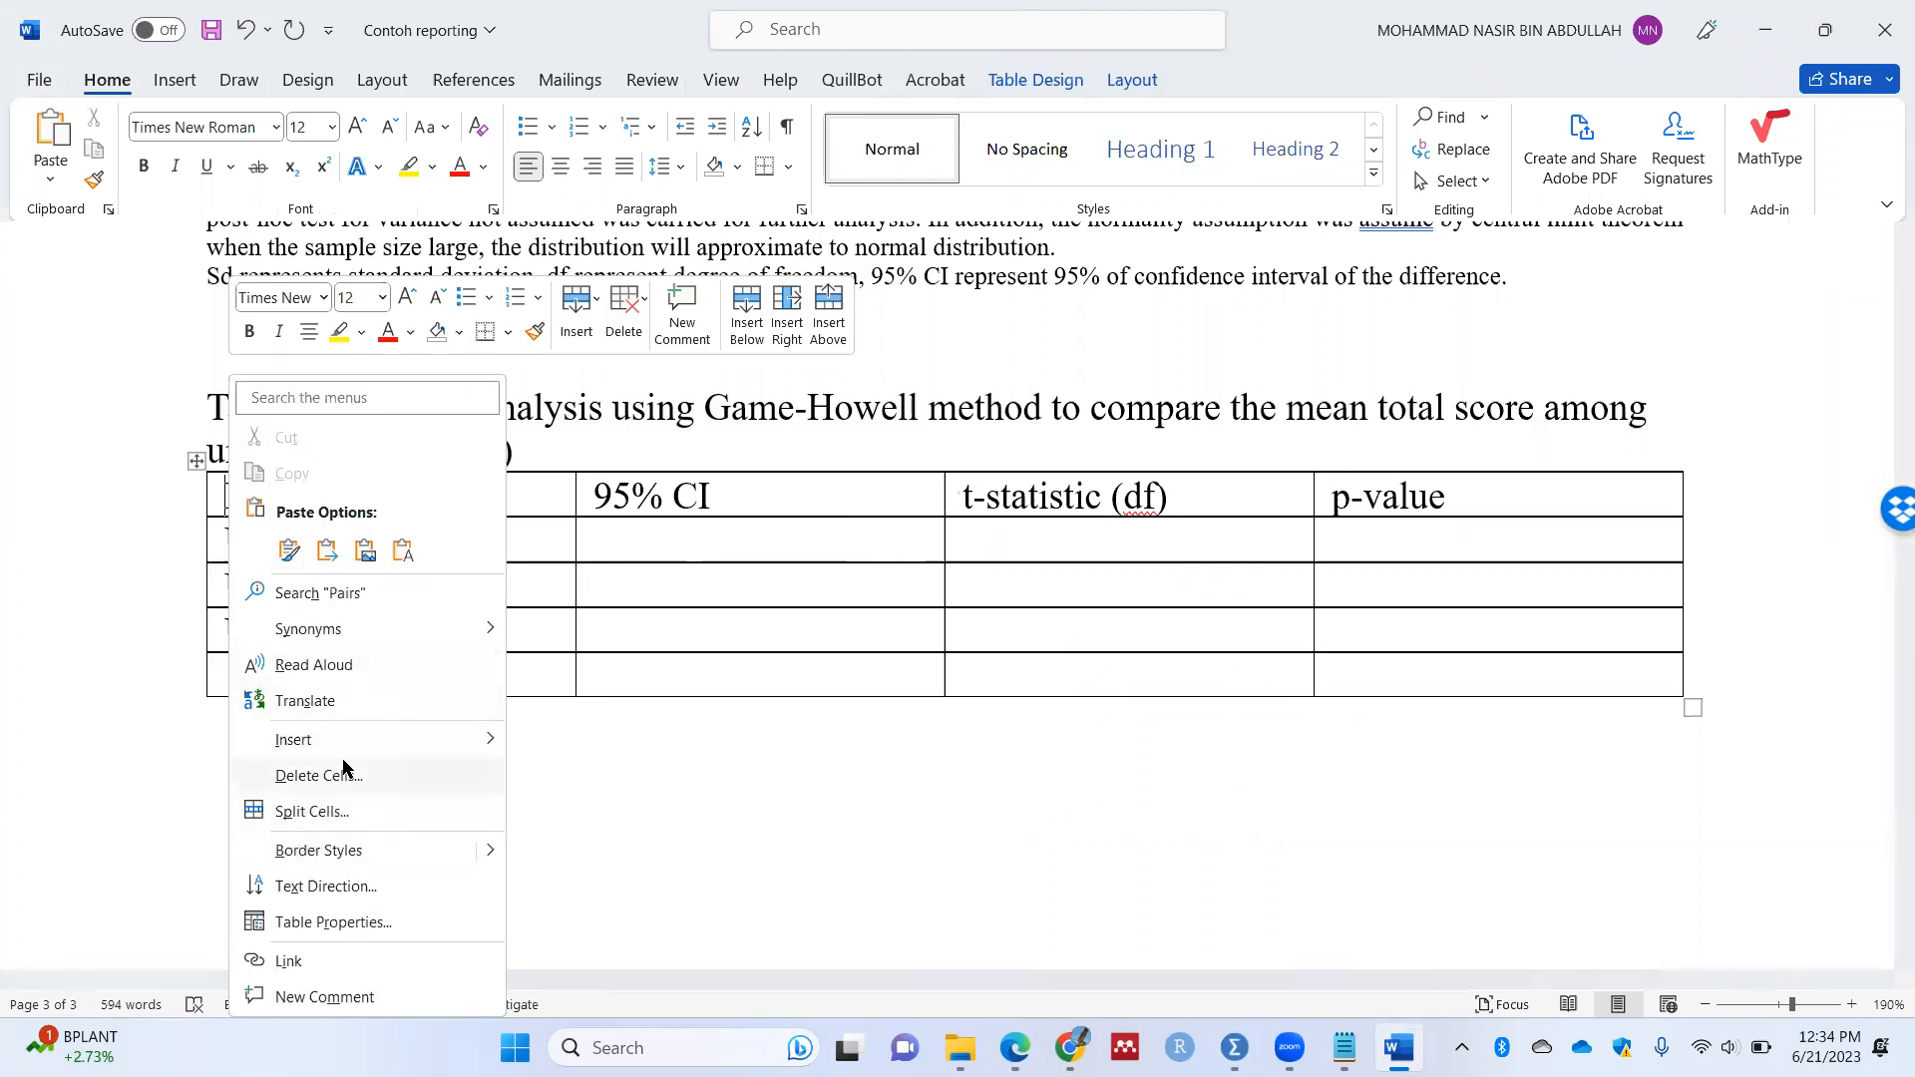
mouse_move(344, 755)
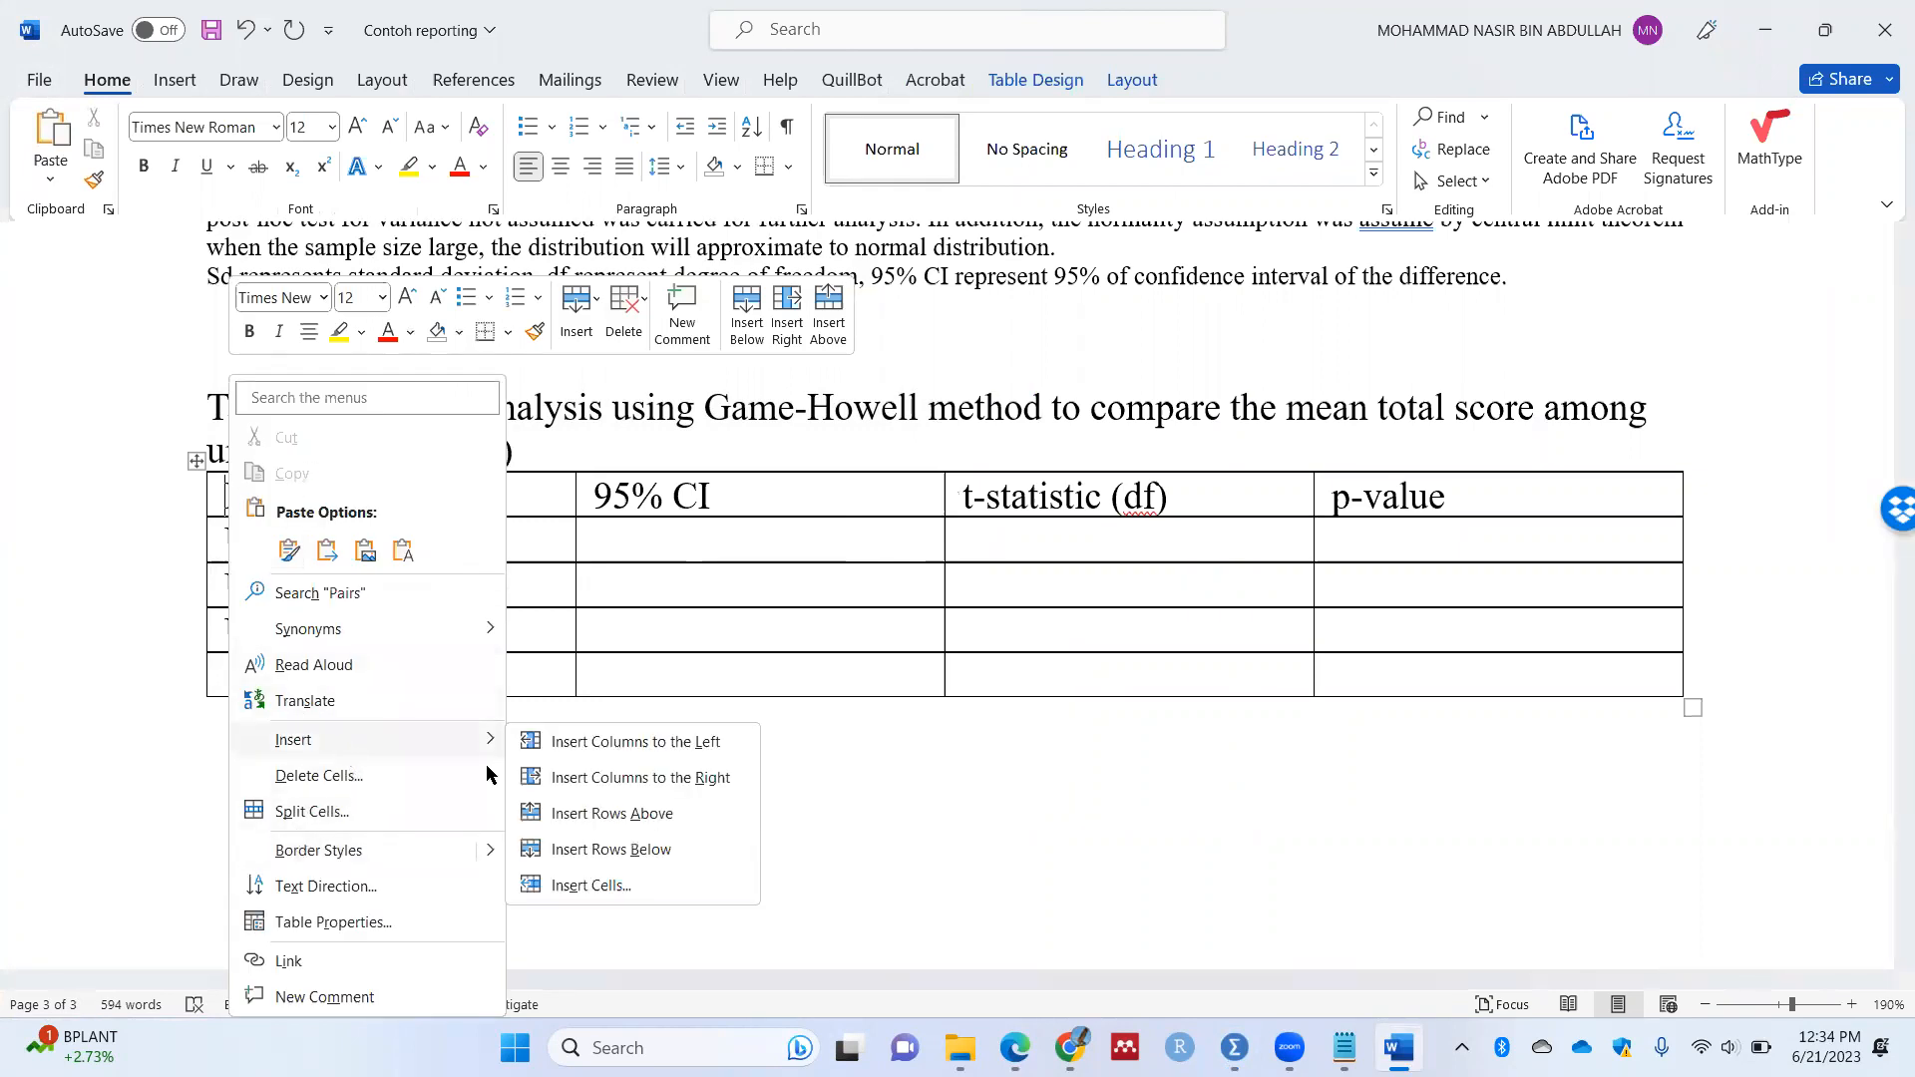
left_click(641, 748)
left_click(325, 494)
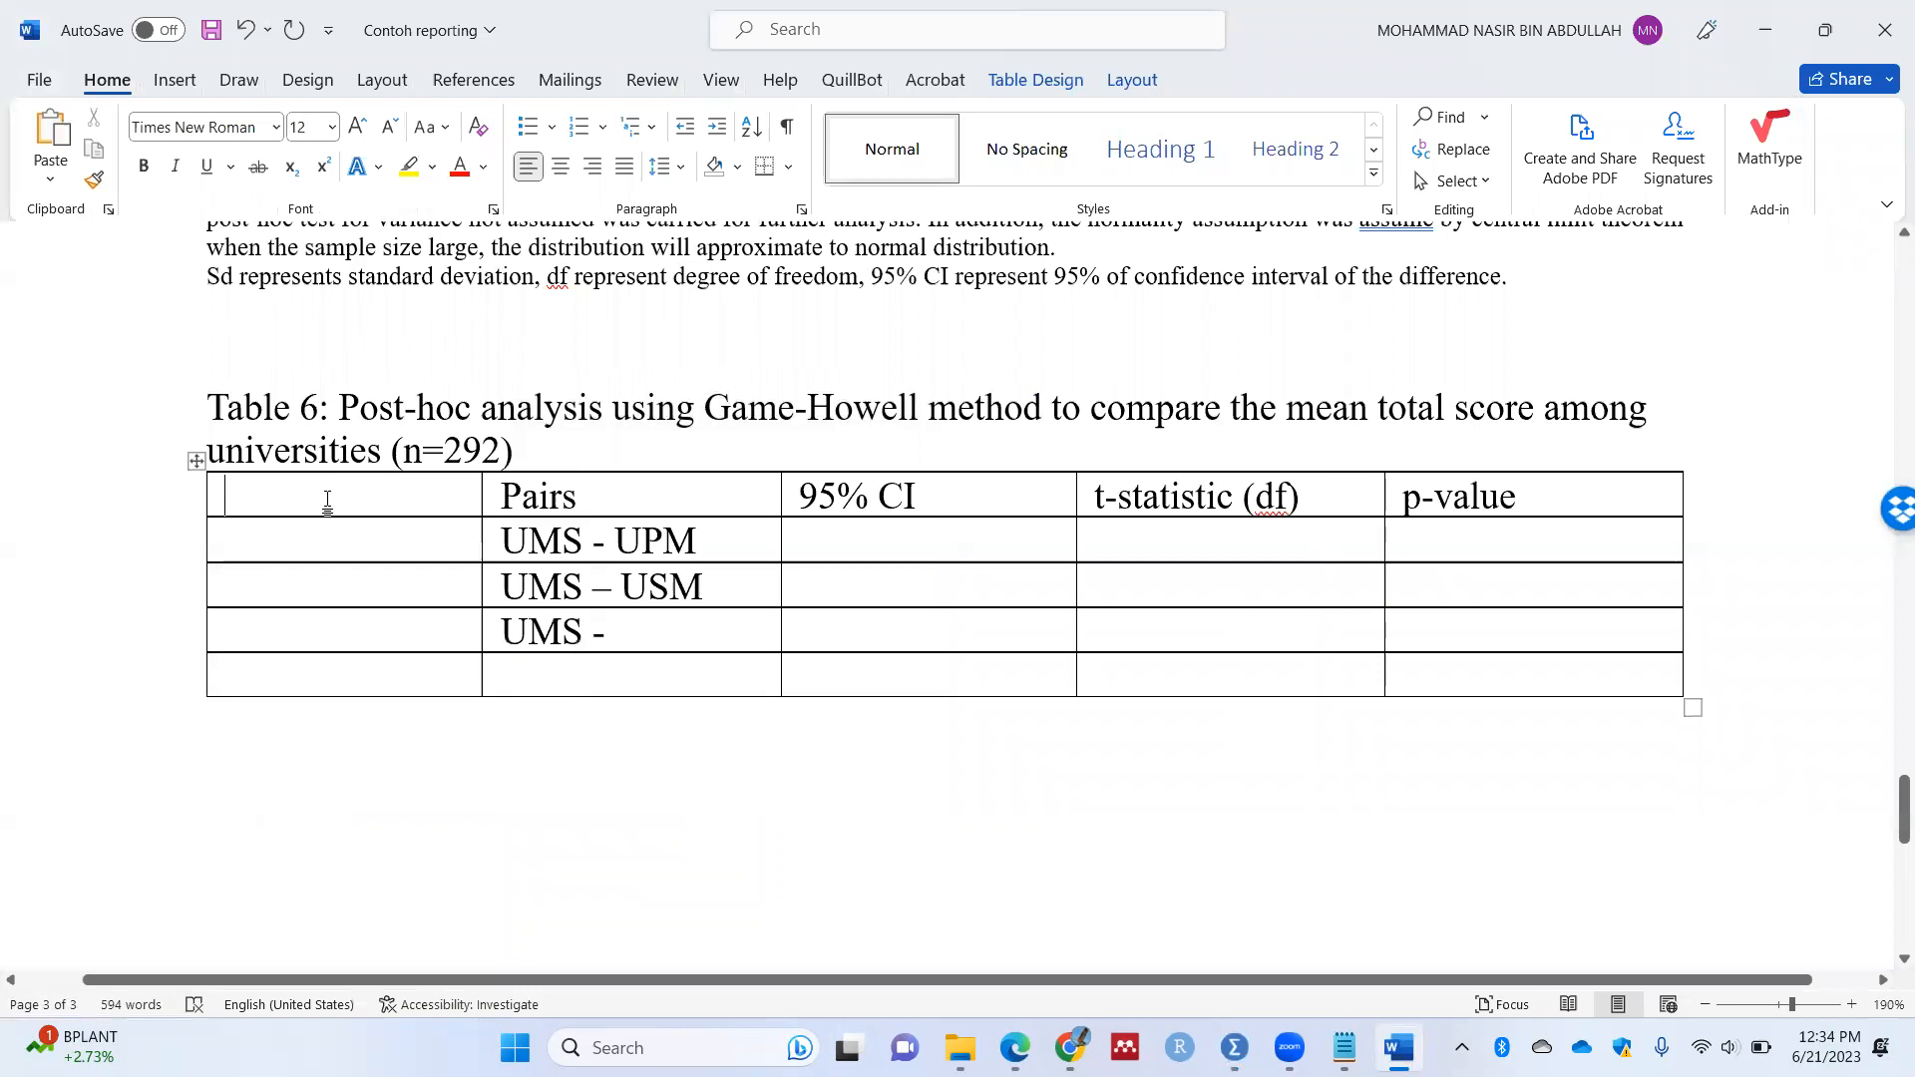
type("total")
key("BackSpace")
key("BackSpace")
key("BackSpace")
key("BackSpace")
key("BackSpace")
key("BackSpace")
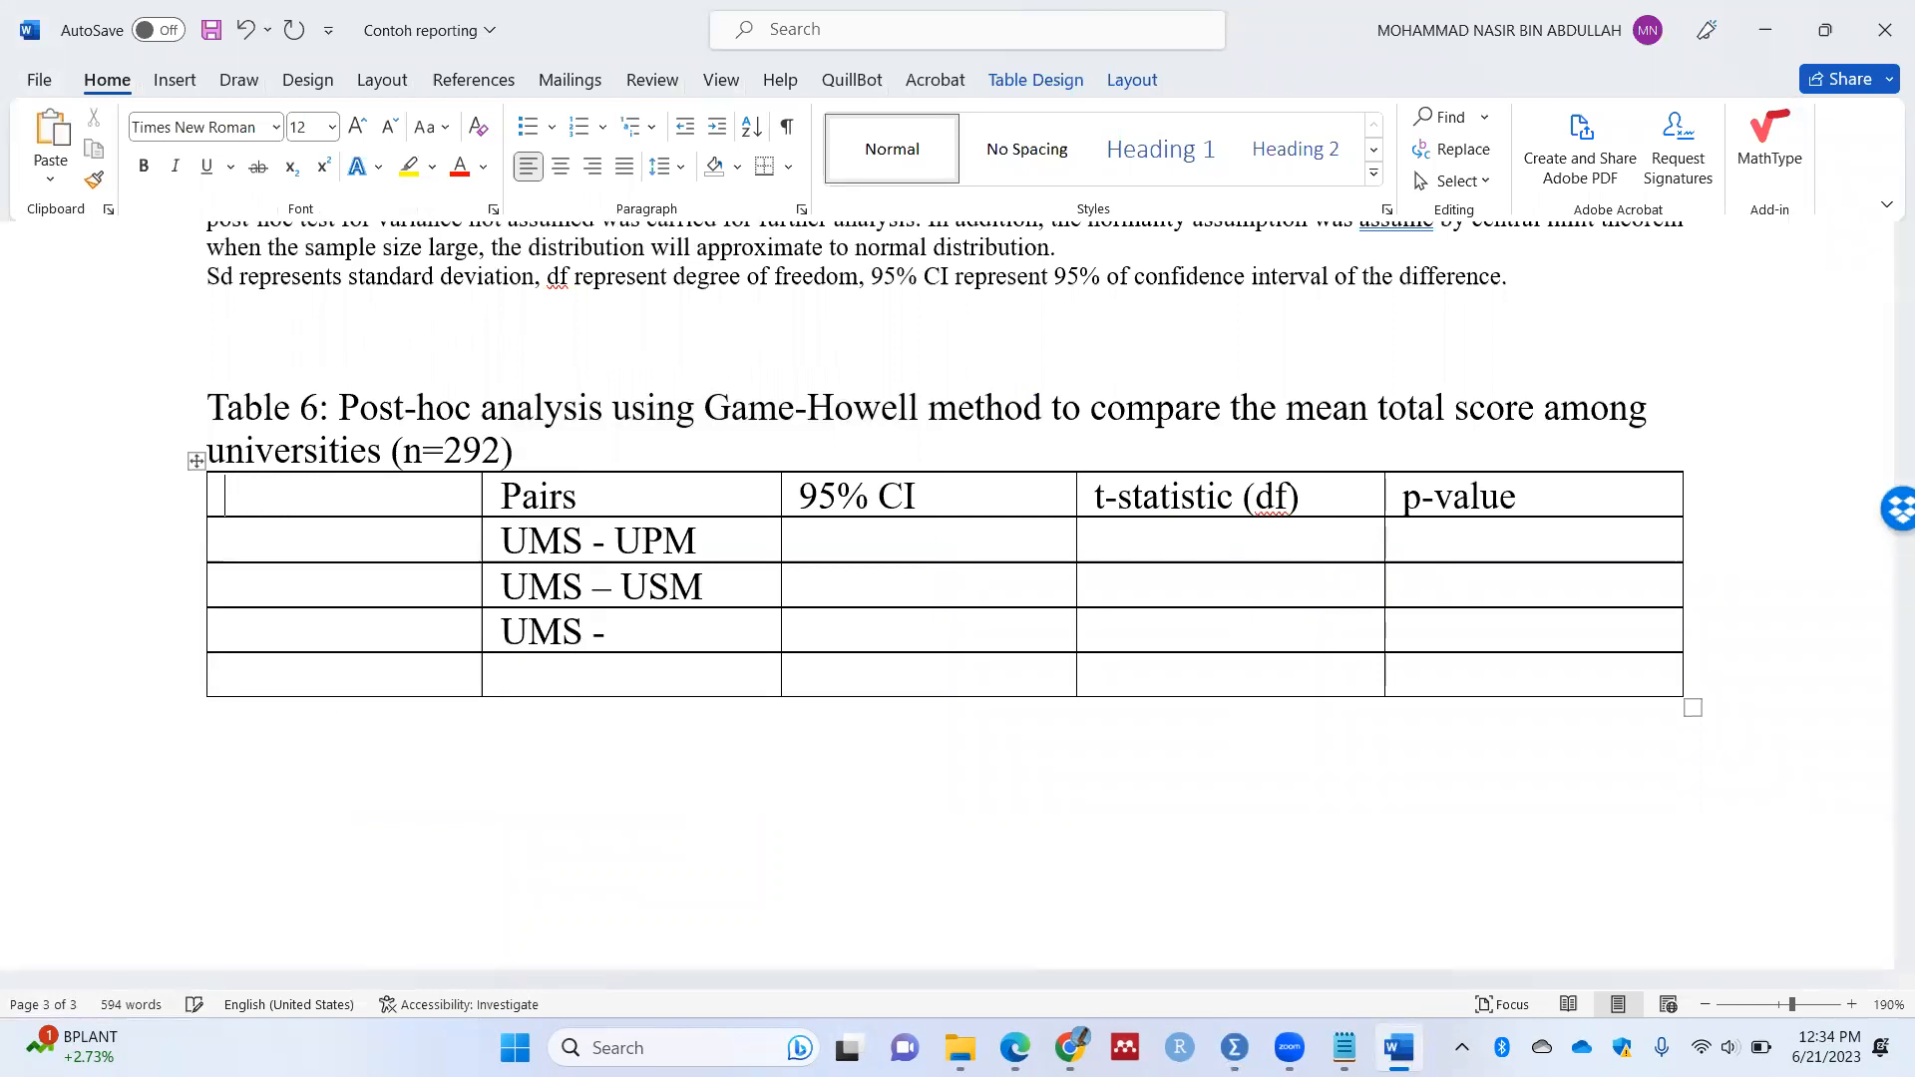
type("Total Score")
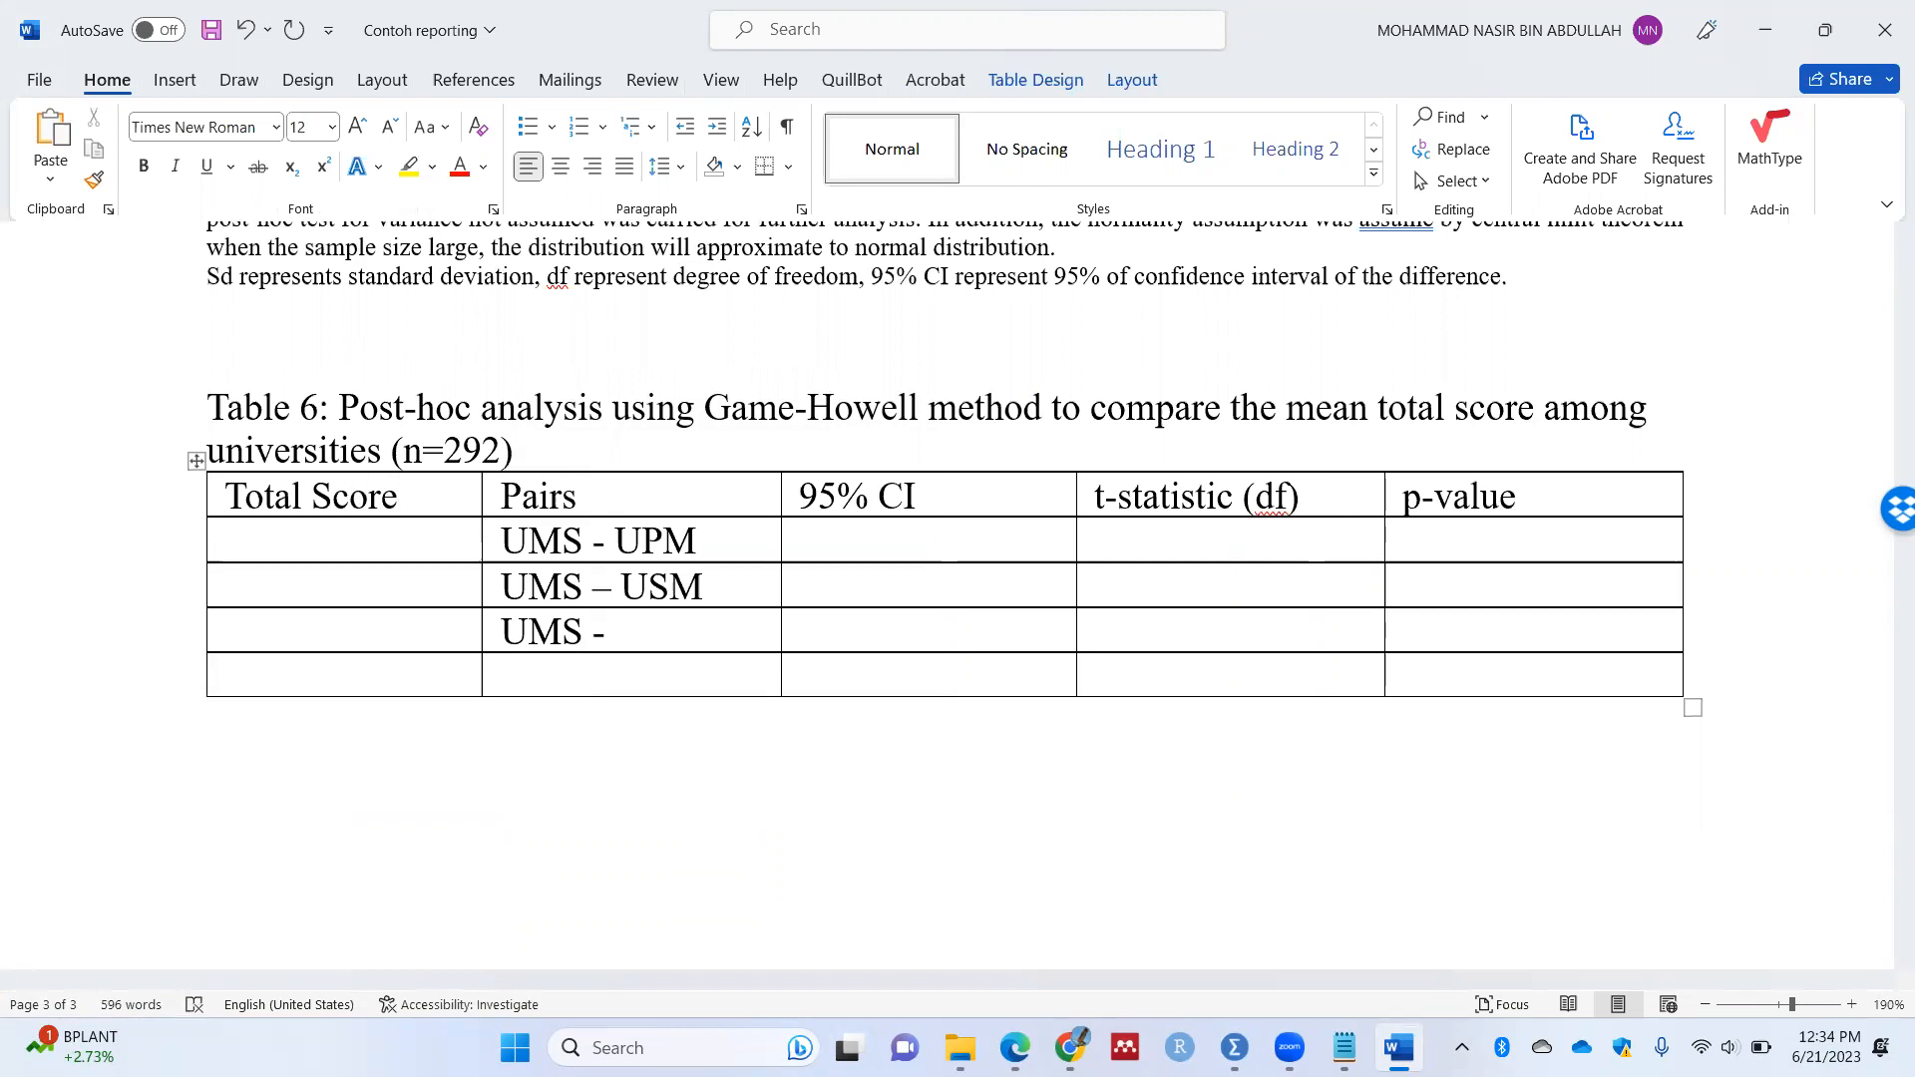
key("BackSpace")
key("BackSpace")
key("BackSpace")
key("BackSpace")
key("BackSpace")
key("BackSpace")
key("BackSpace")
key("BackSpace")
key("BackSpace")
key("BackSpace")
key("BackSpace")
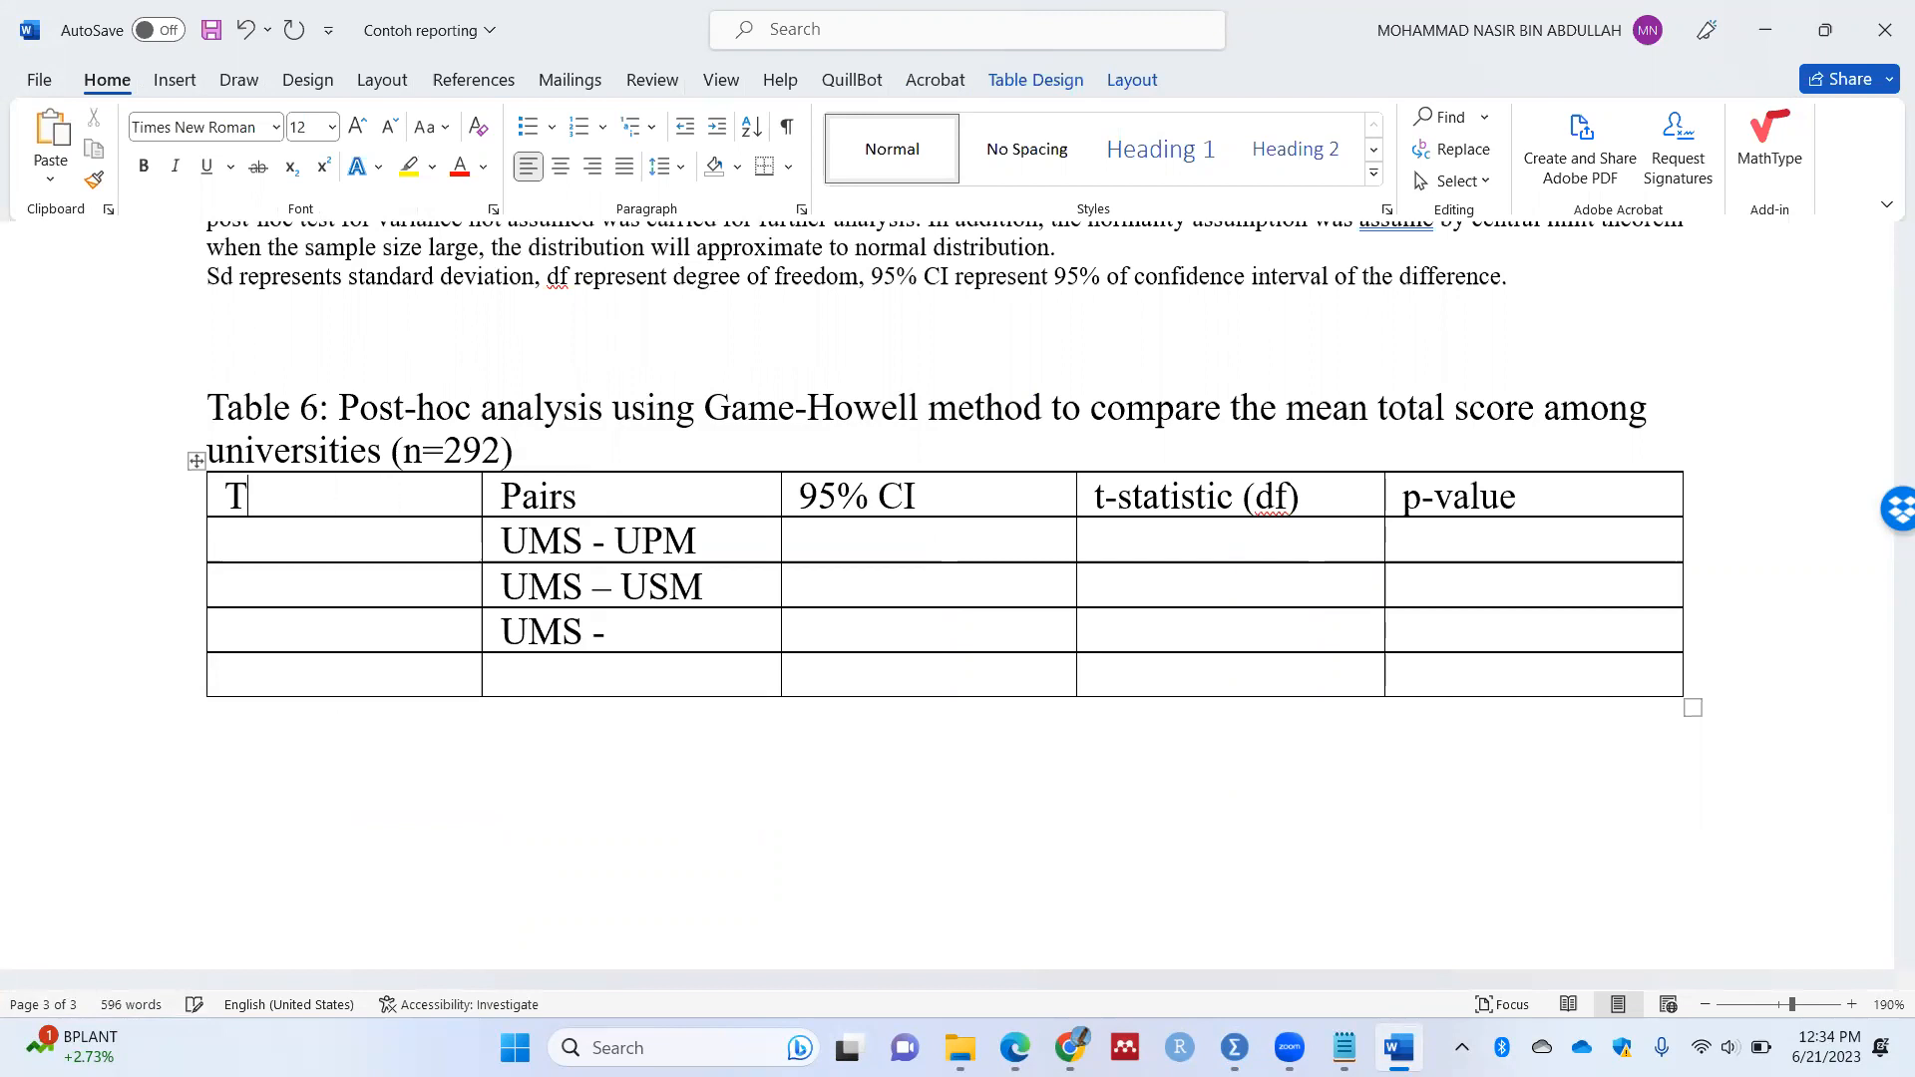
Step: Head the new first column of Table 6 "Variable" and enter "Malware" in the row beneath
type("Variable")
key("Down")
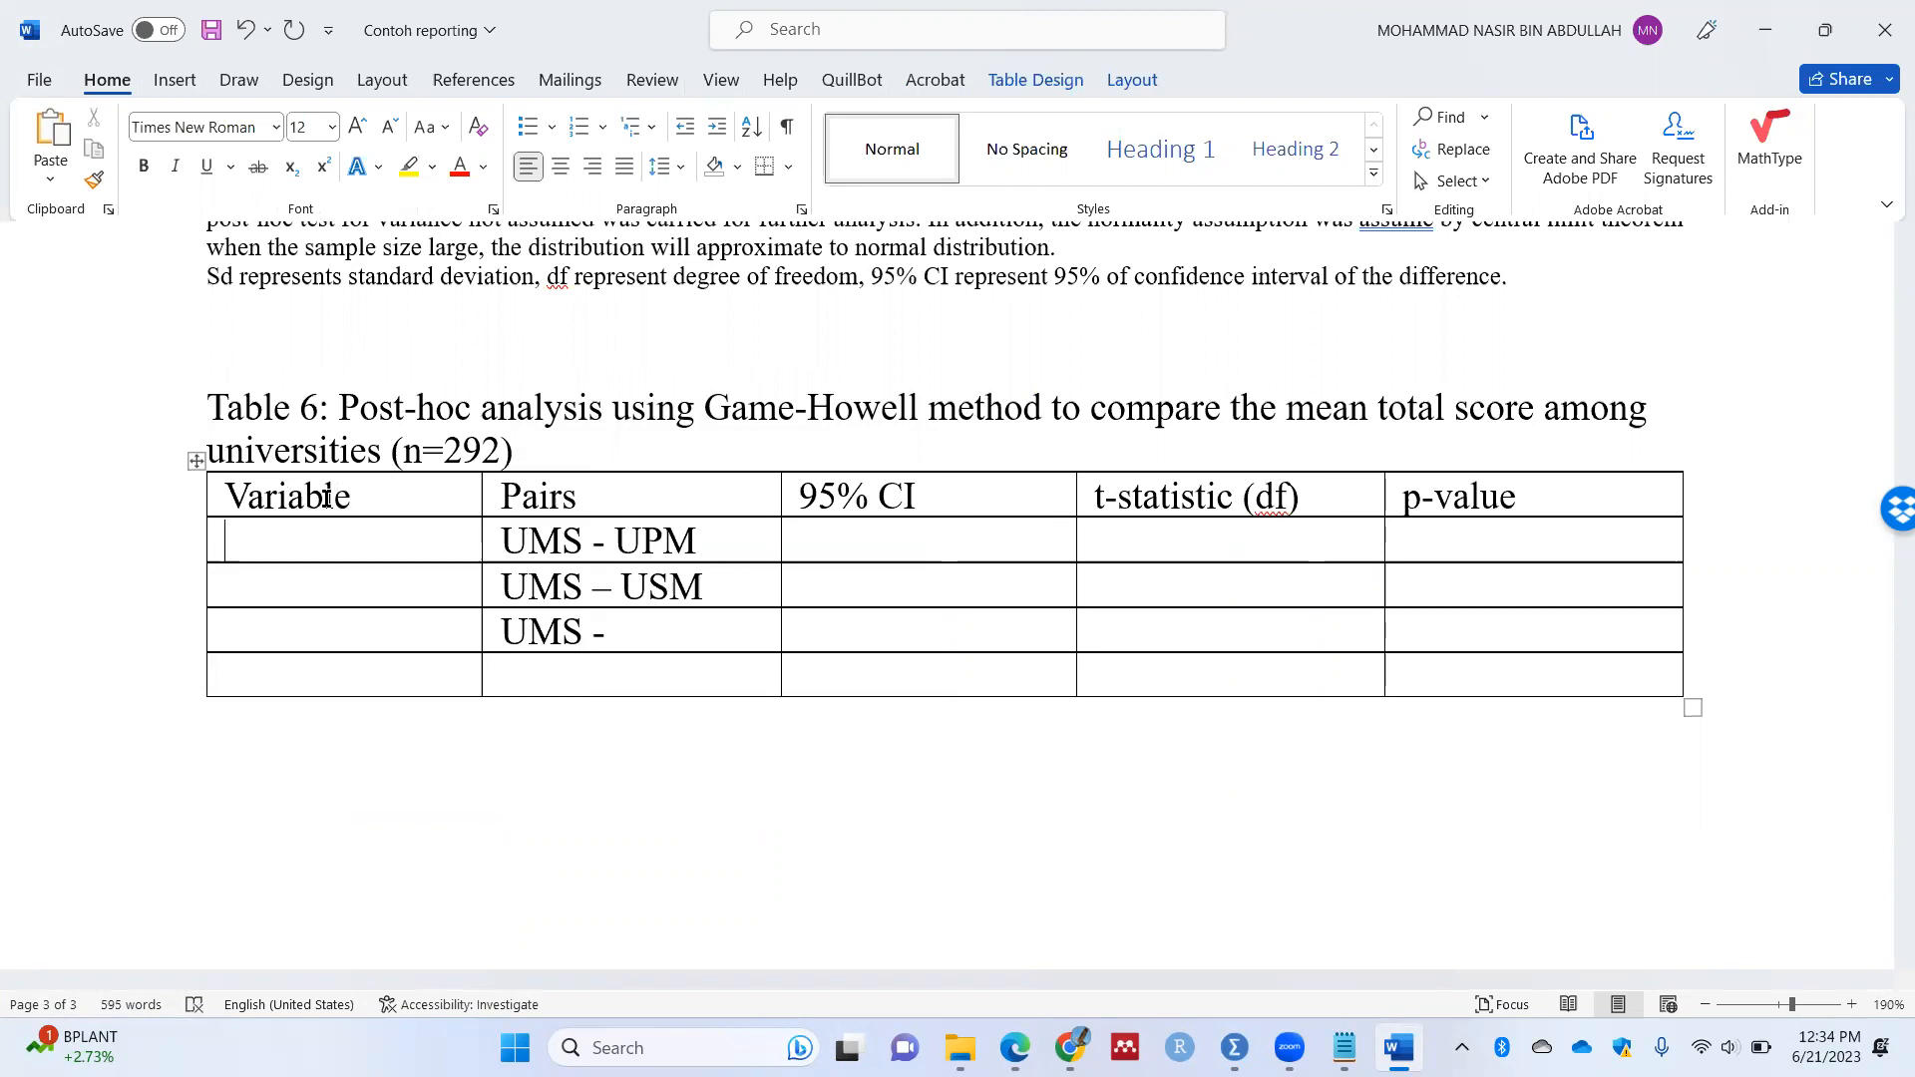
type("Malware")
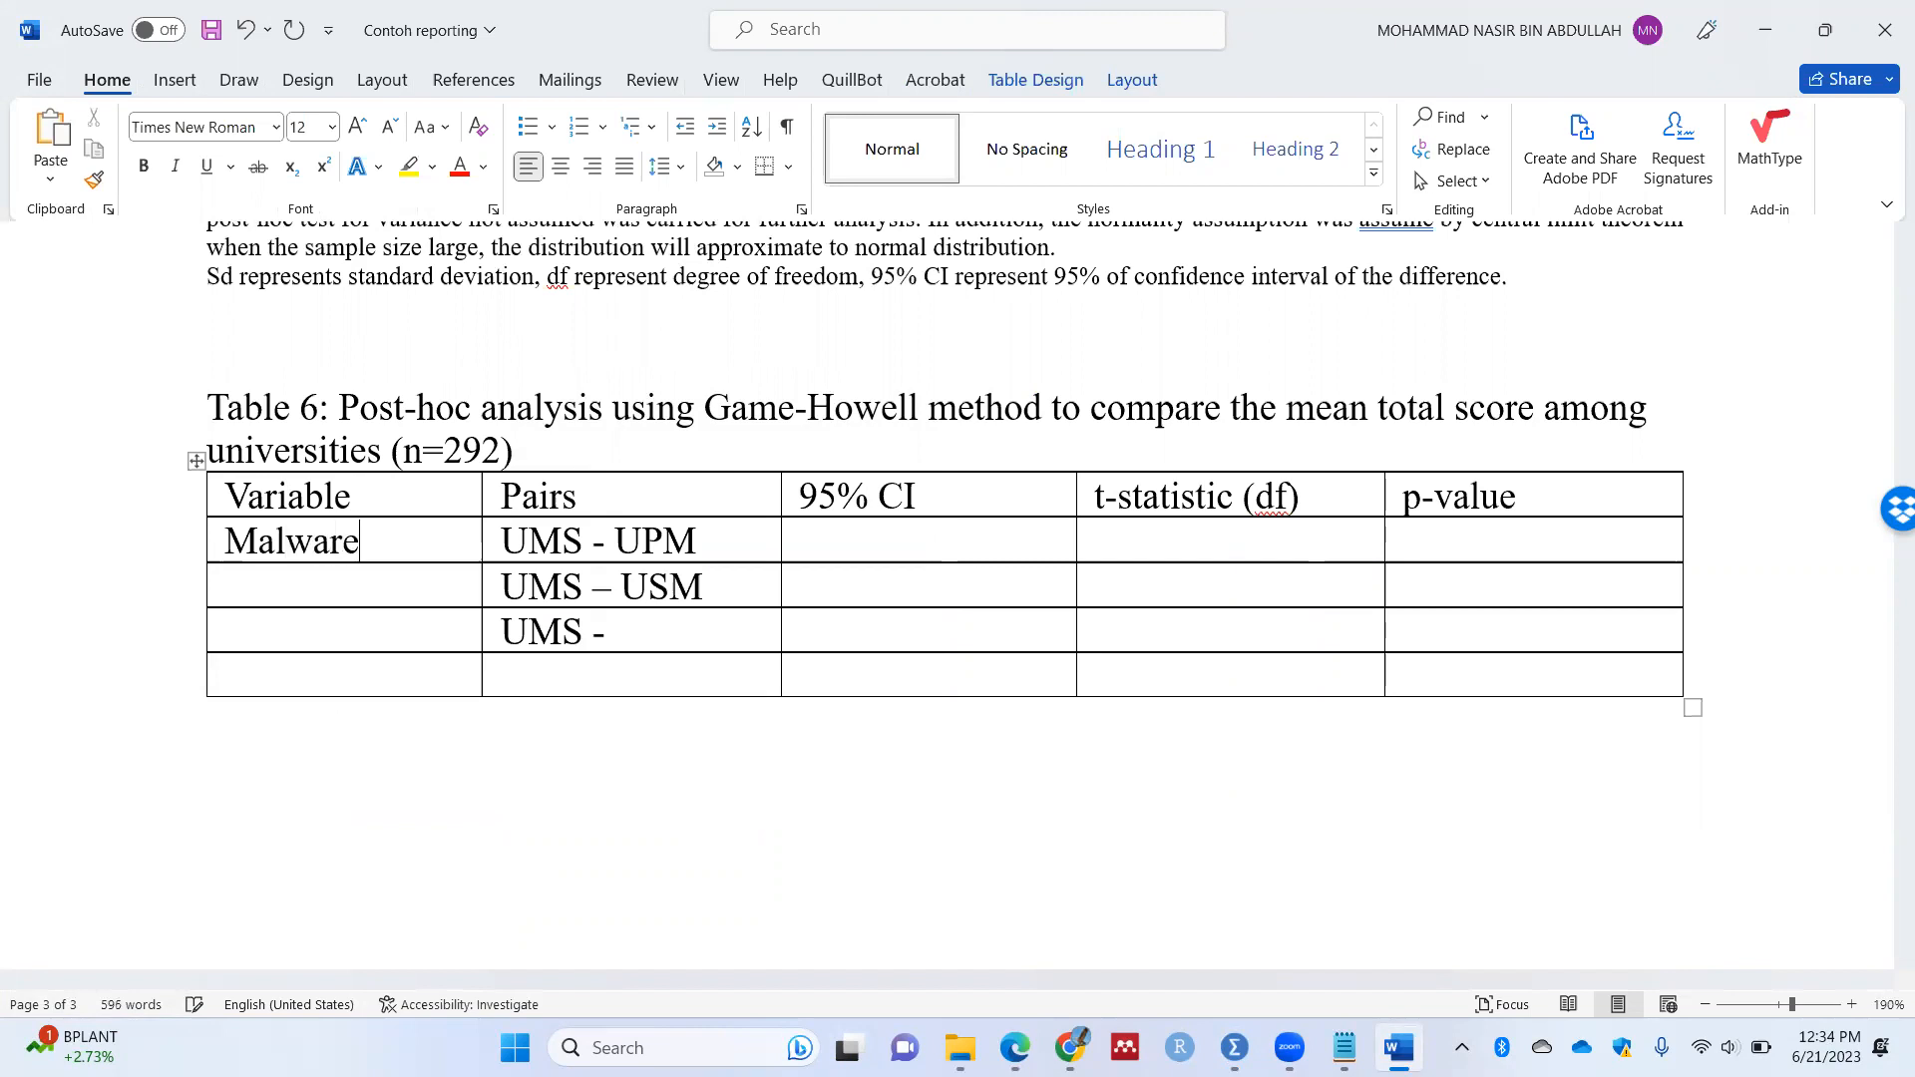
Step: Tile Word beside the SPSS output, complete the third Table 6 pair as "UMS – UiTM", and enter "UPM - USM" in the fourth pair row
double_click(1248, 34)
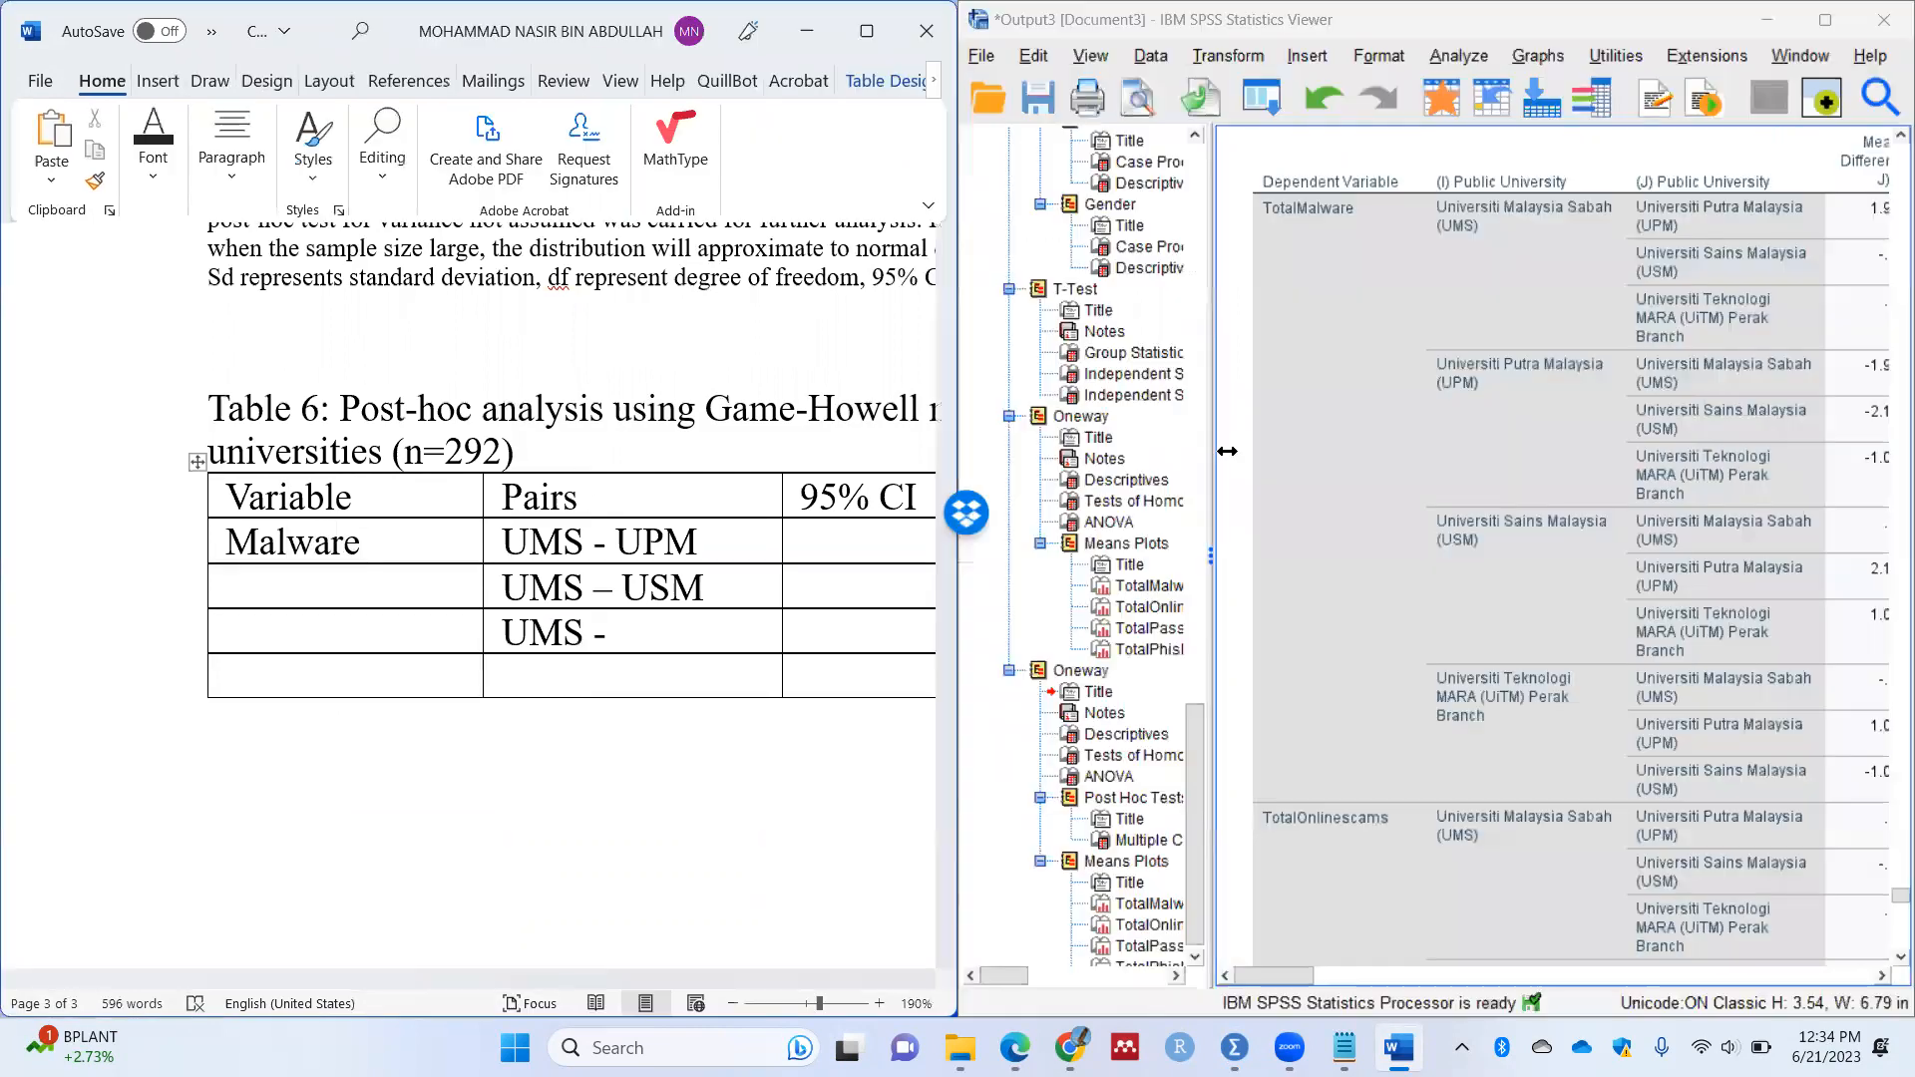
left_click(642, 646)
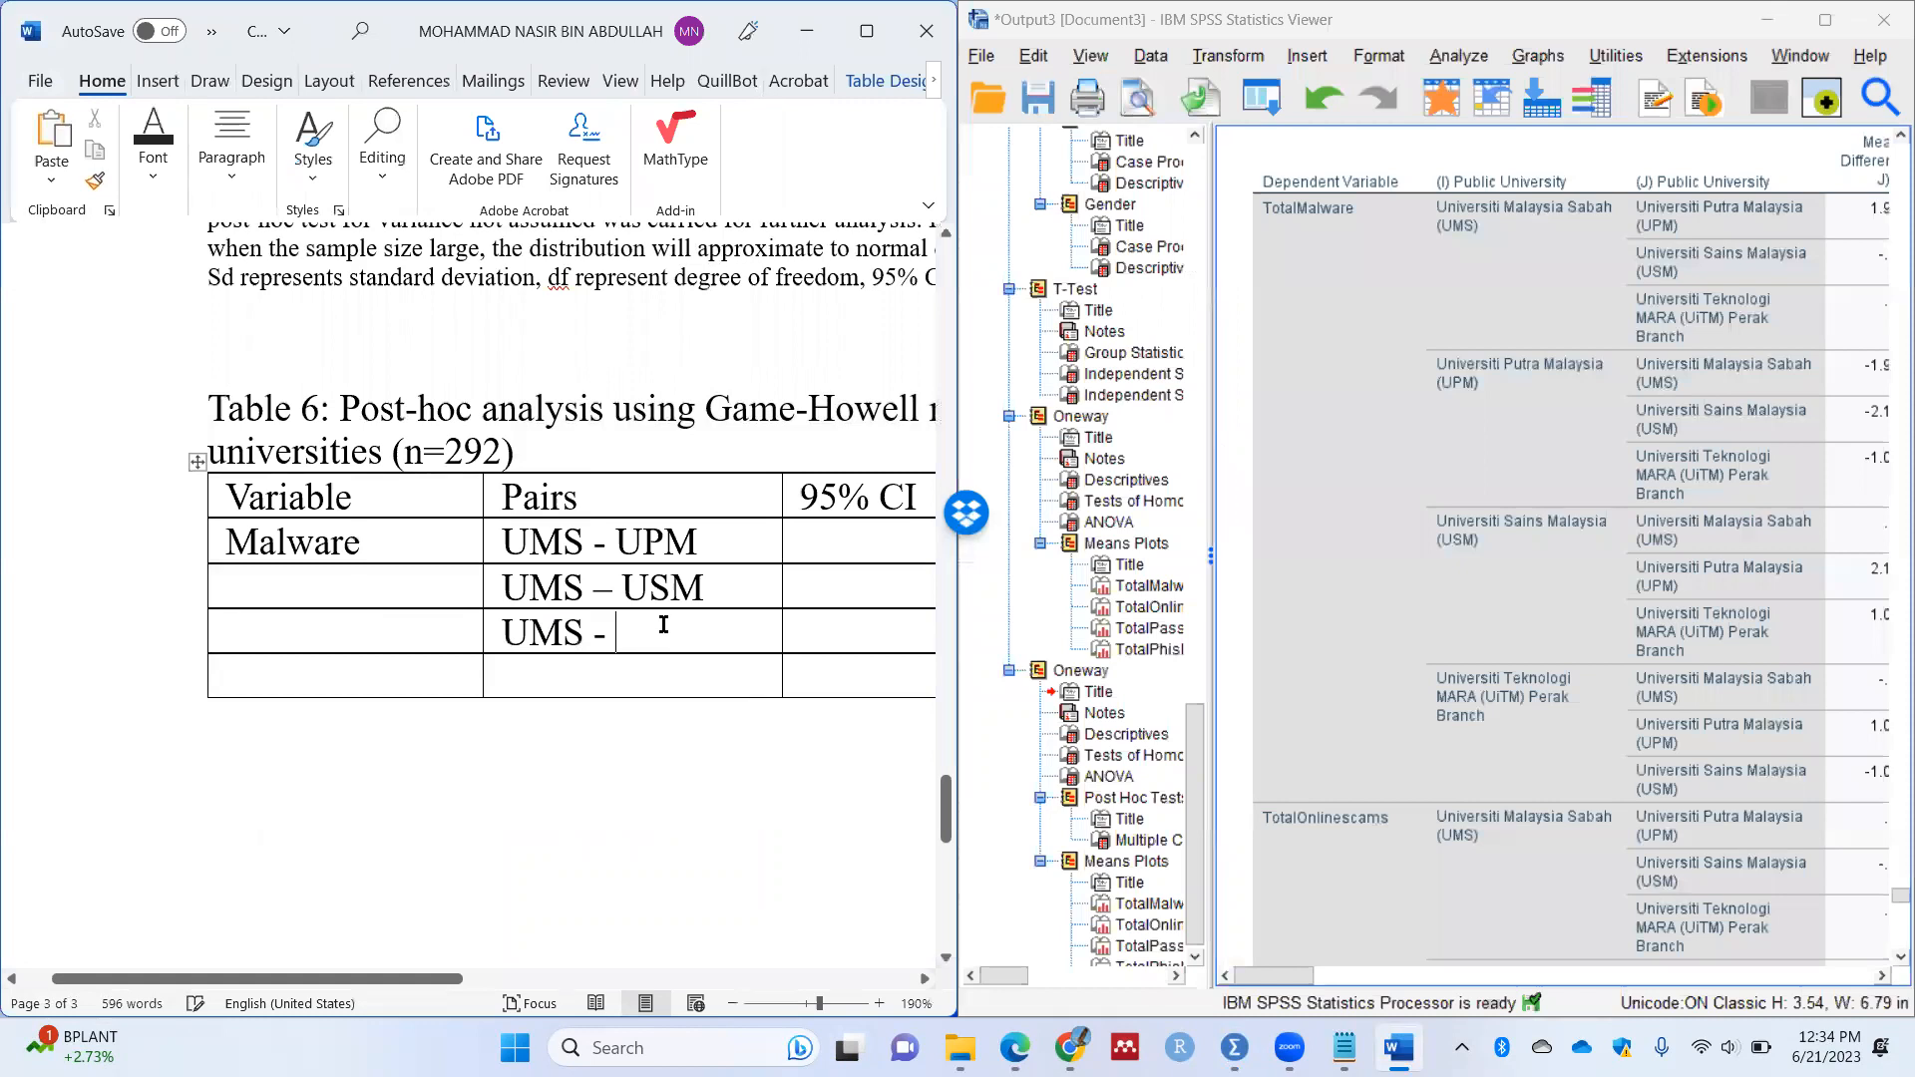
type("UiTM")
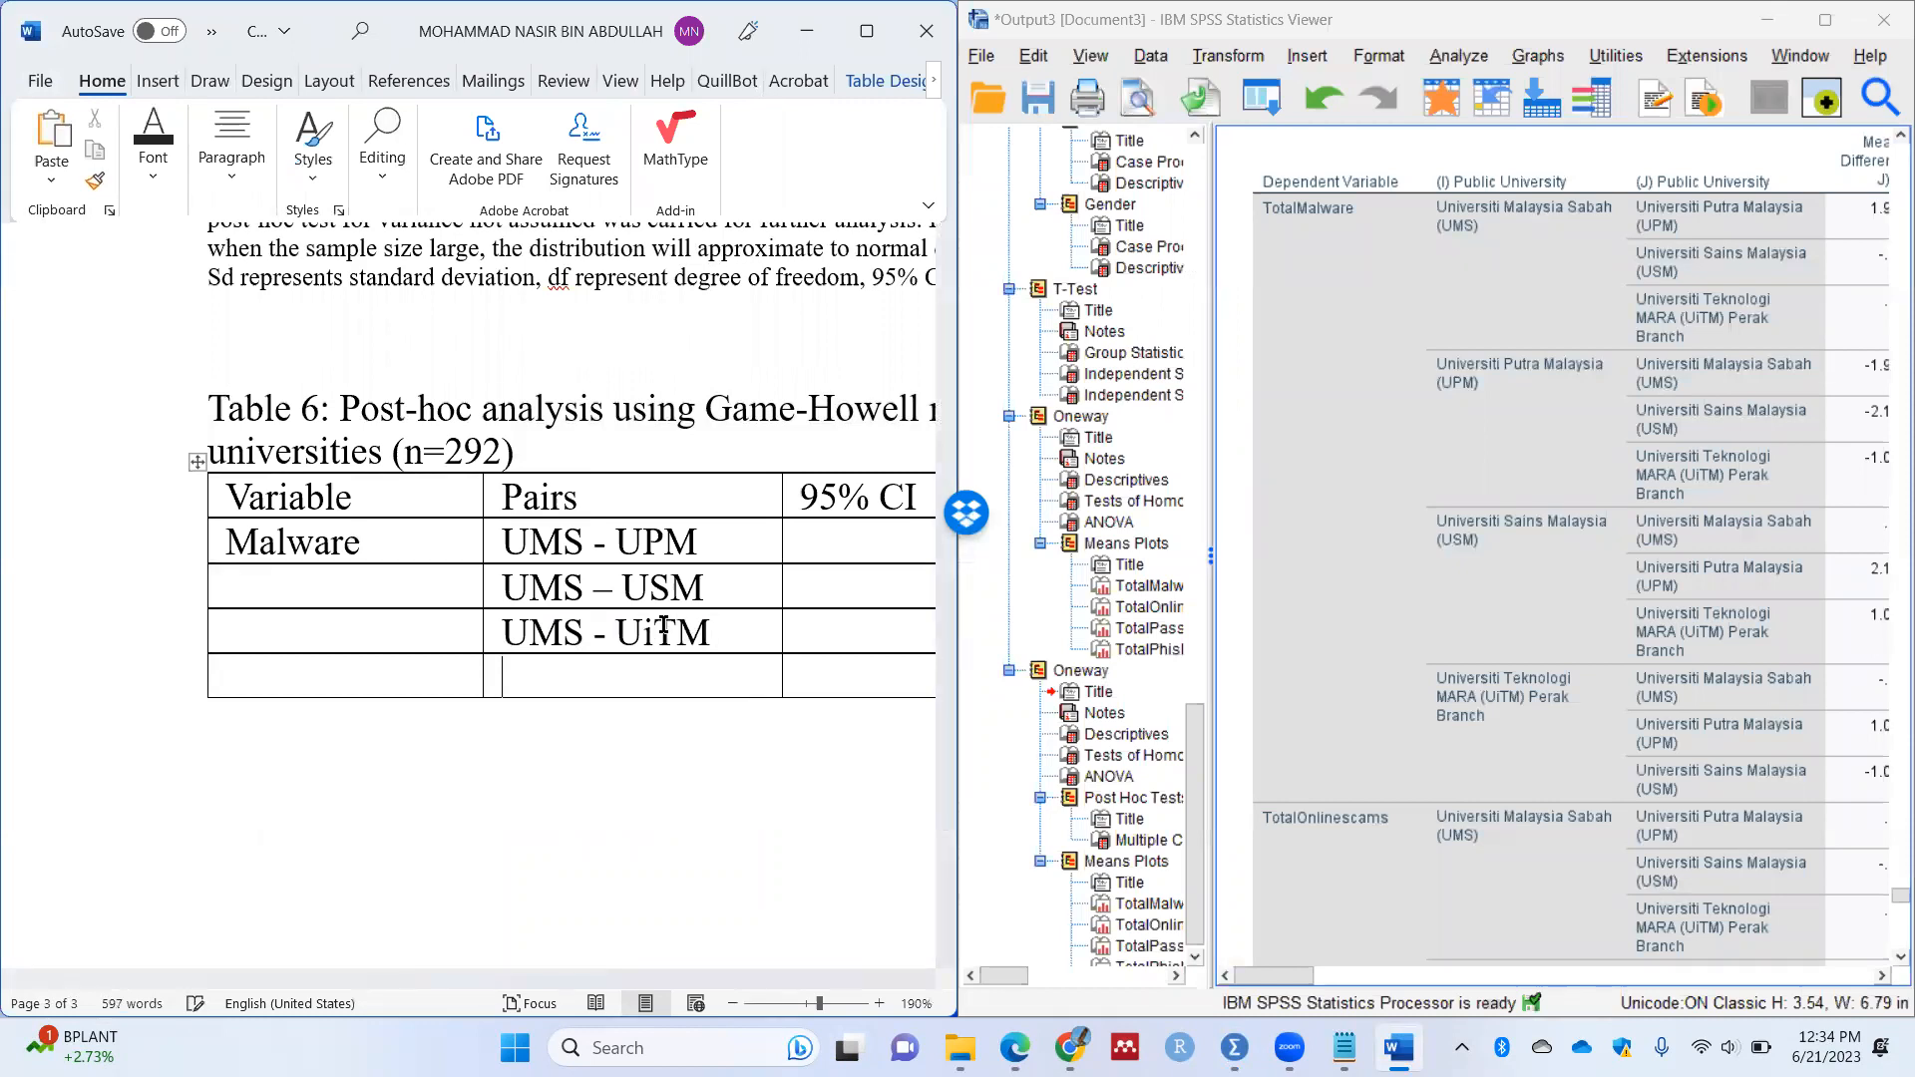
type("UPM -")
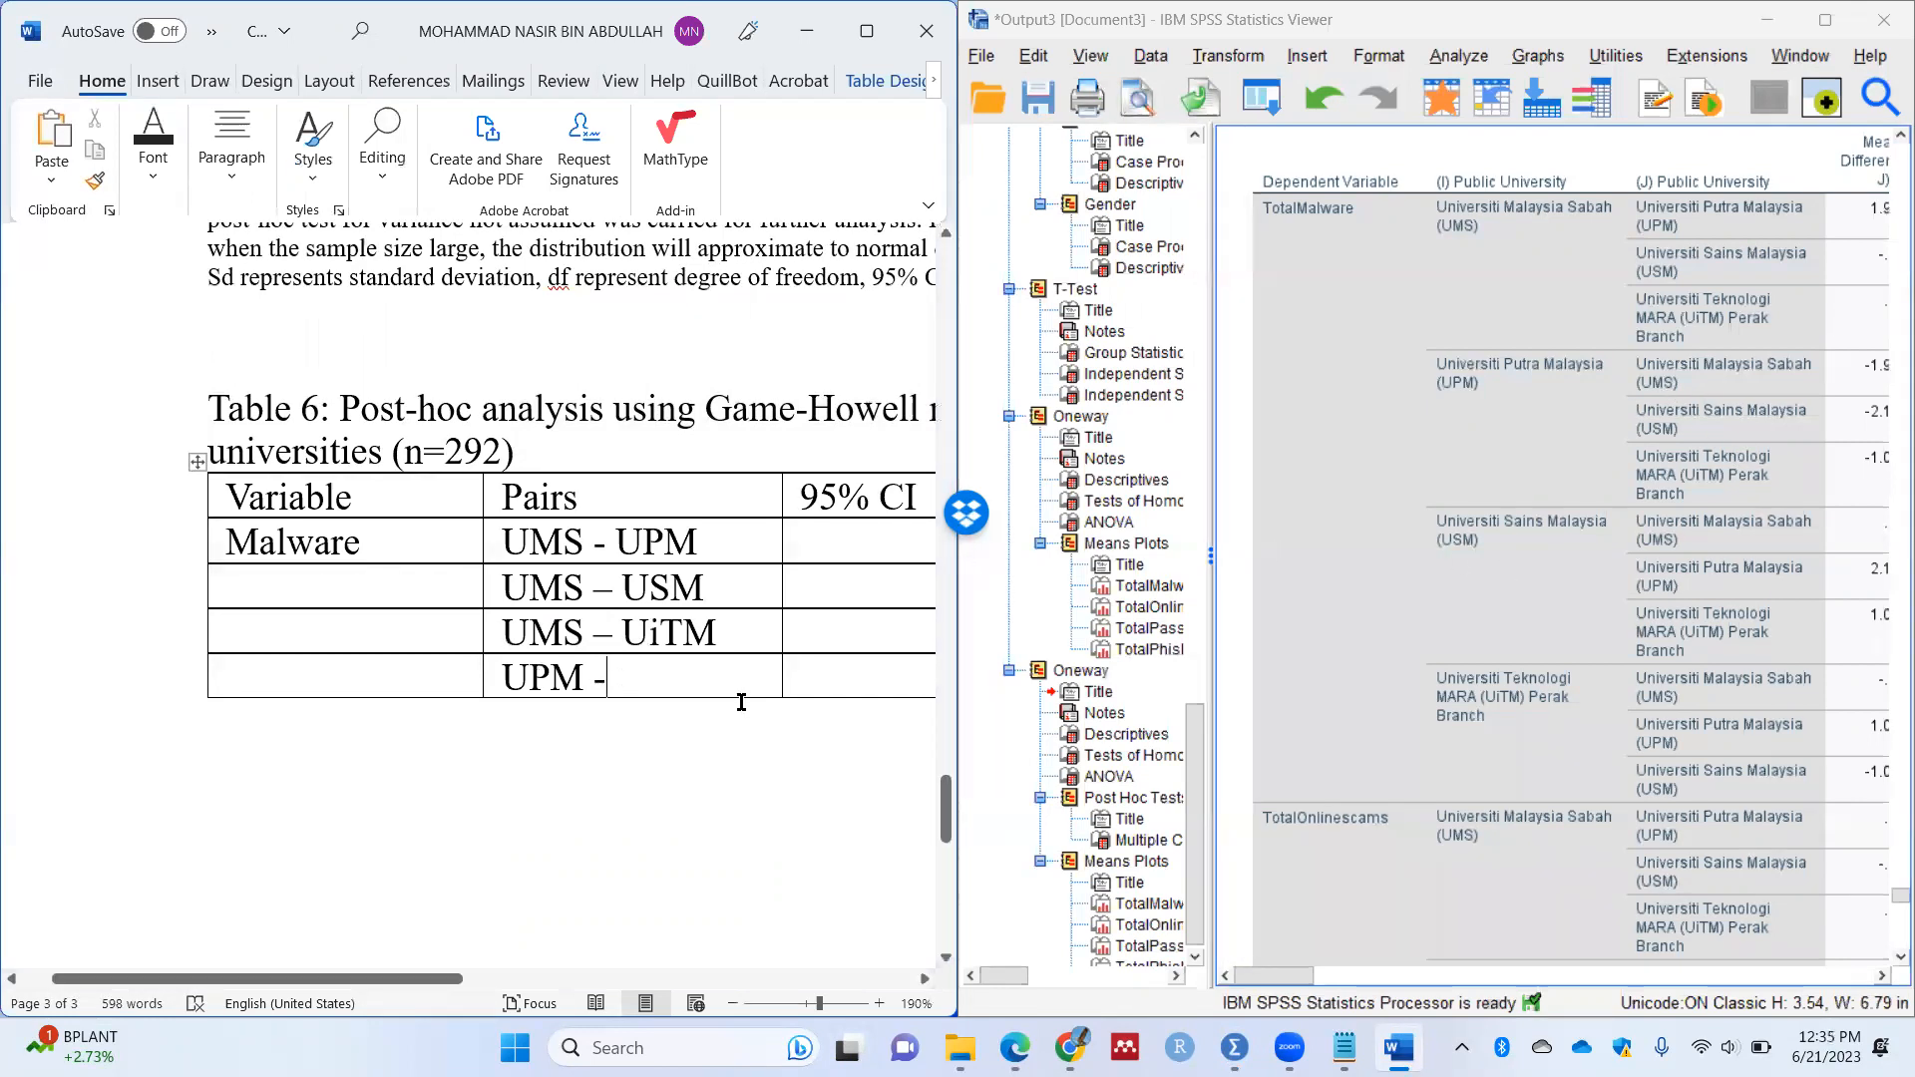
type(" USM")
scroll(513, 806, "right", 5)
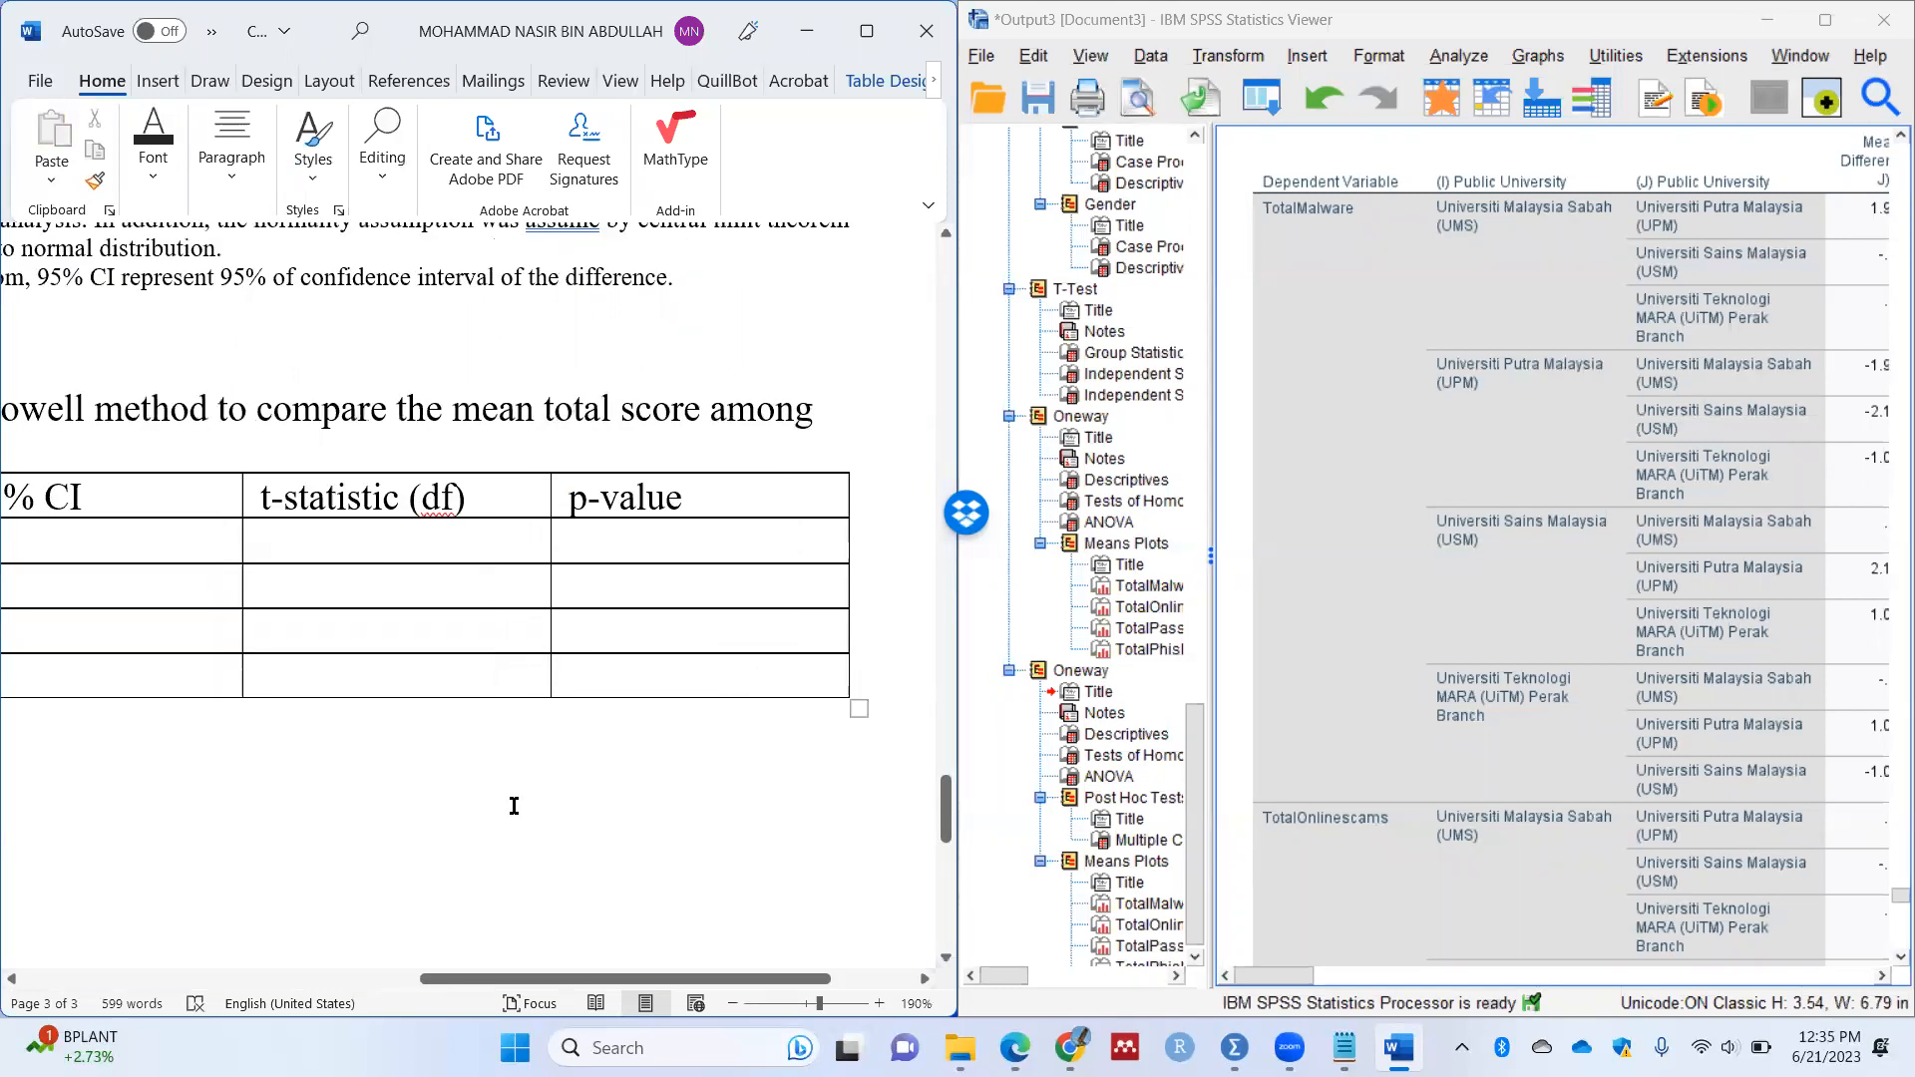
Step: Add a row at the end of Table 6 and enter "UPM – UiTM" in its Pairs column
key("Return")
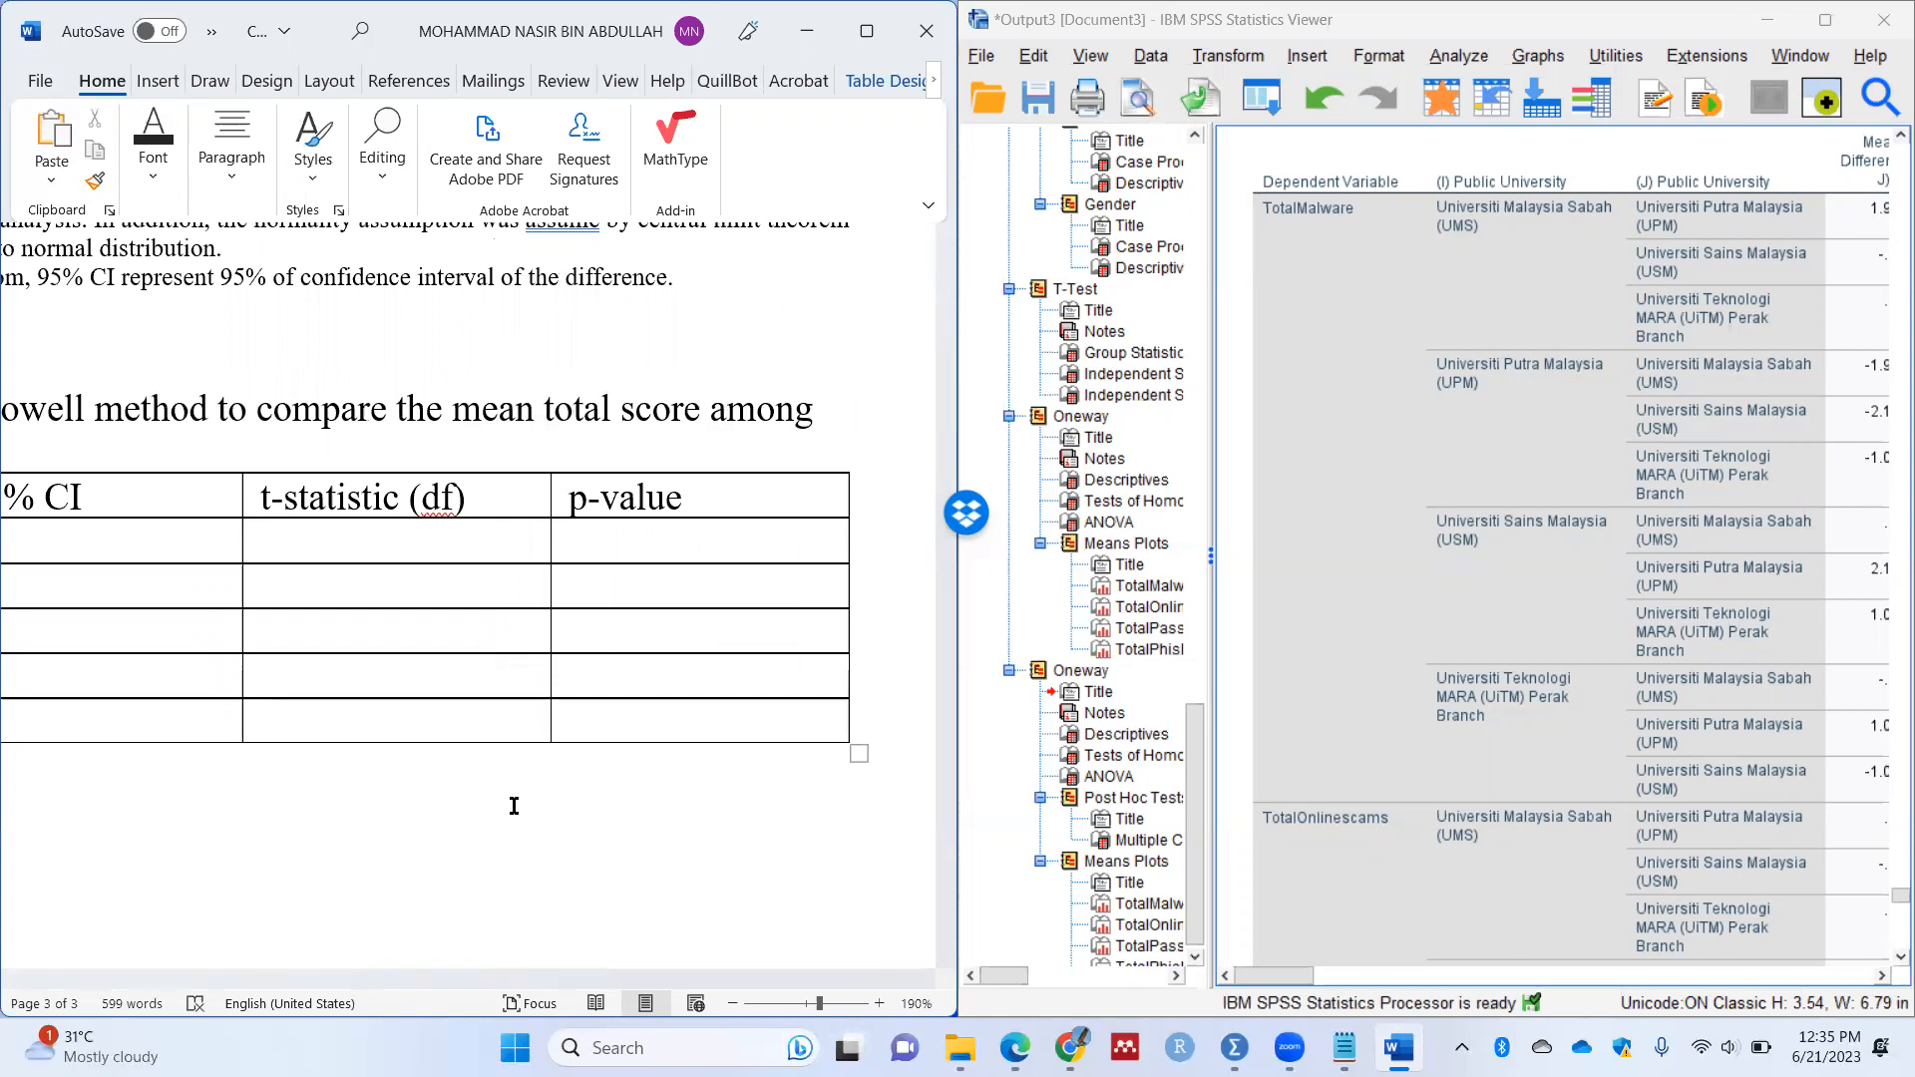
left_click_drag(454, 979, 180, 977)
left_click(385, 723)
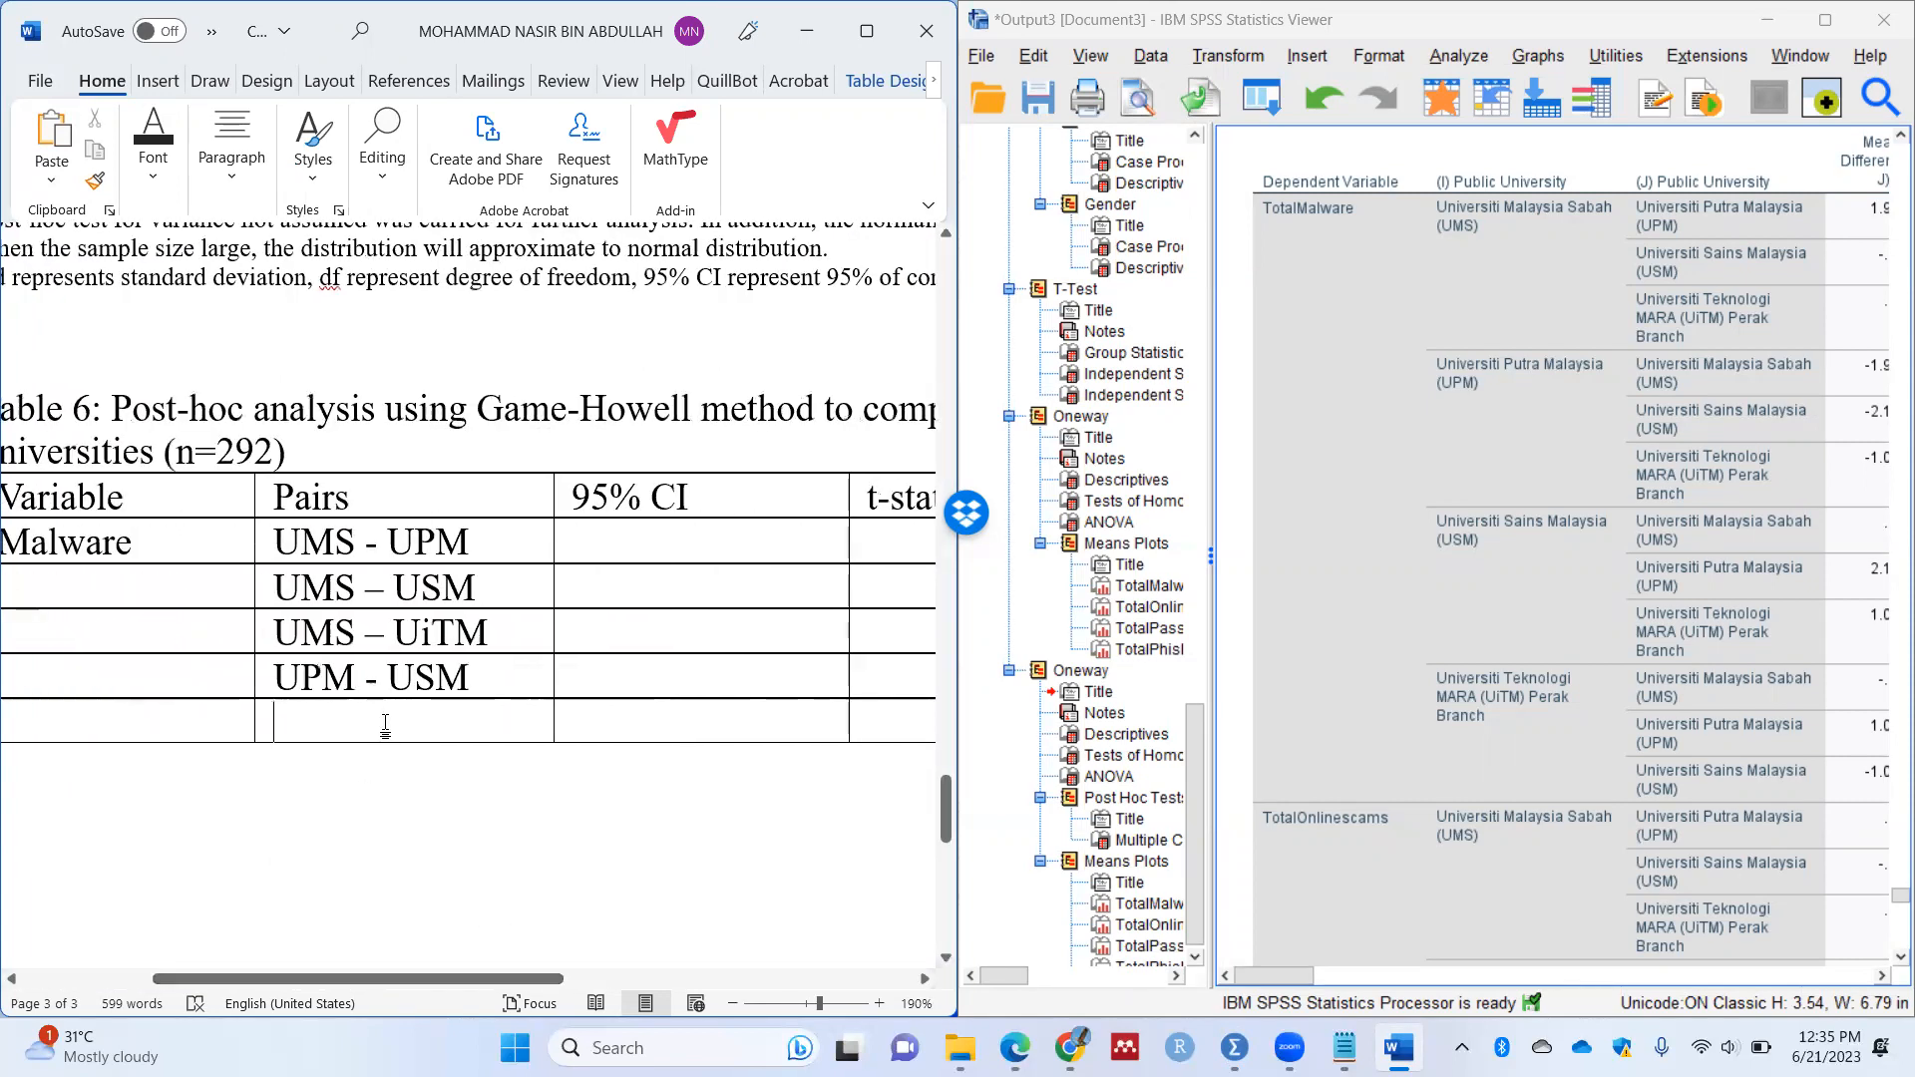
type("UPM - ")
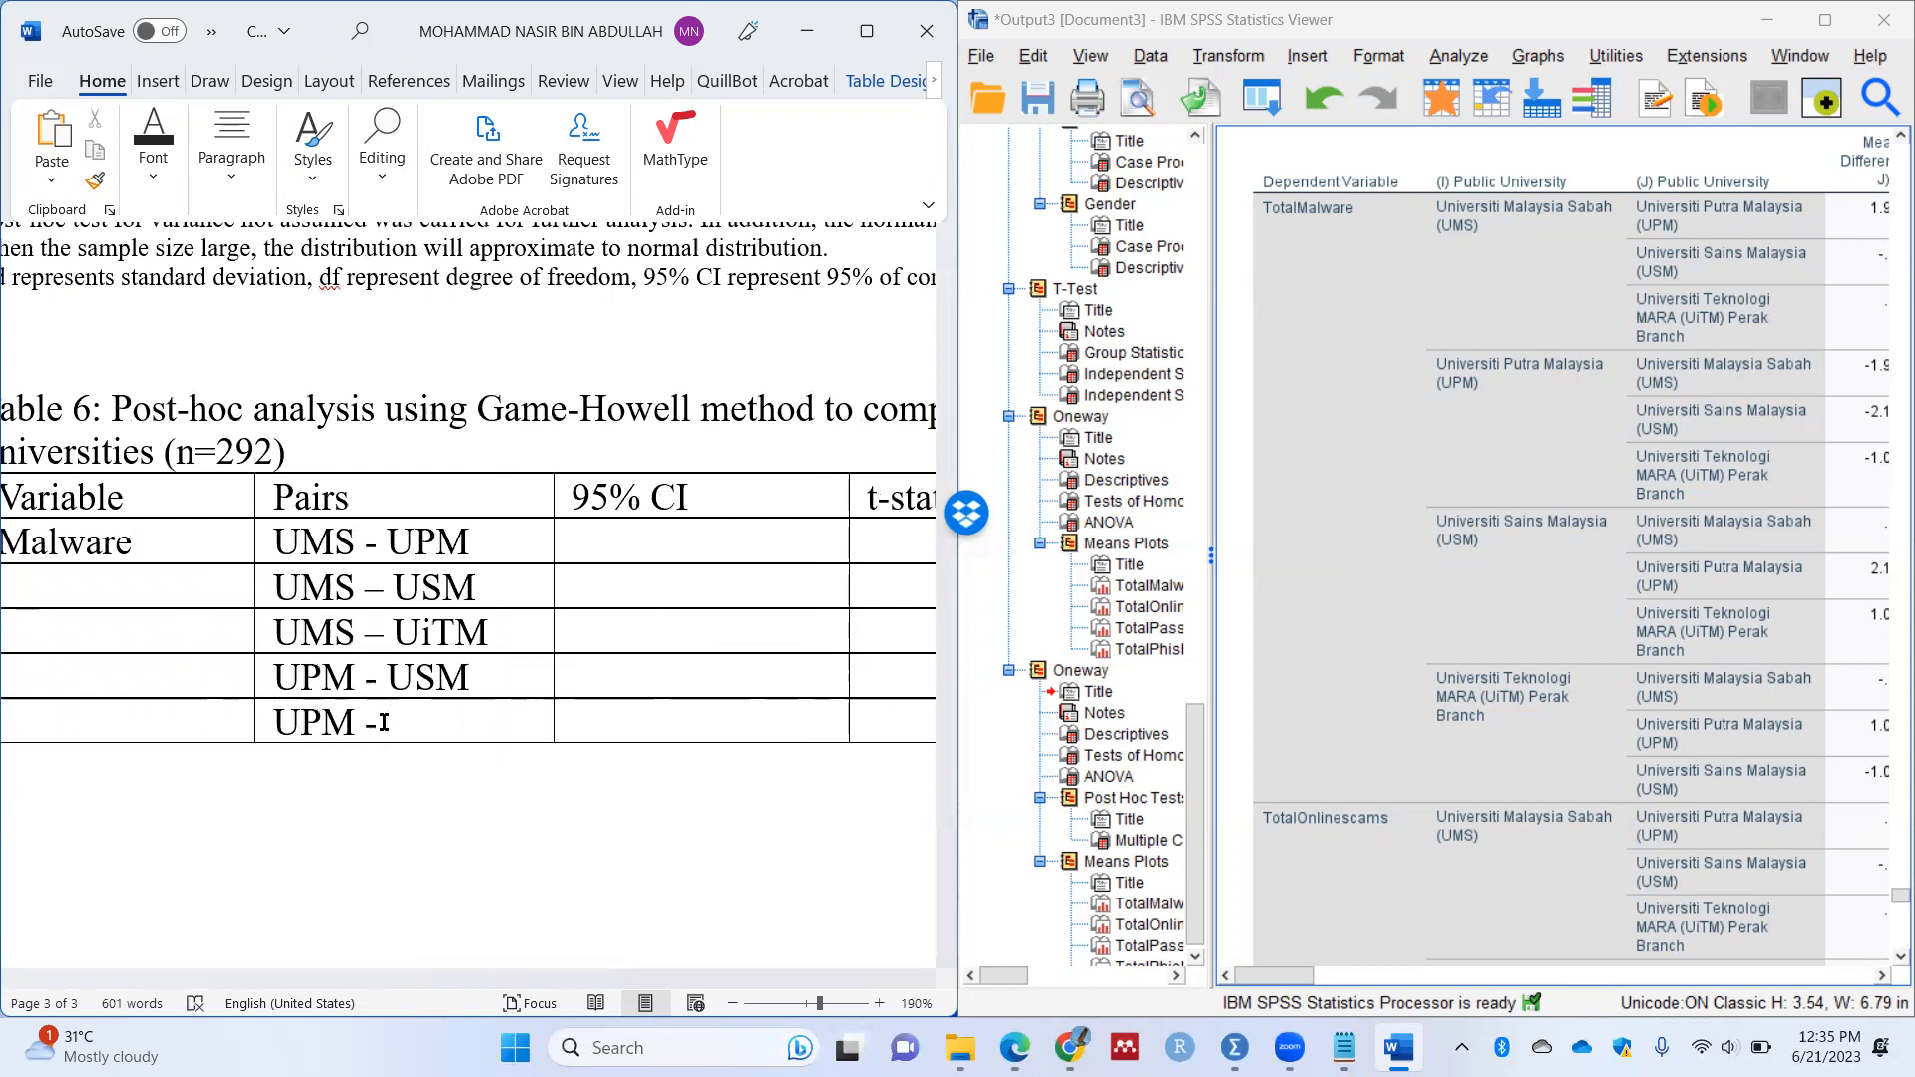
type("UiTM")
Step: Add another row at the end of Table 6 with the pair "USM - UiTM"
key("Tab")
key("Tab")
key("Tab")
key("Return")
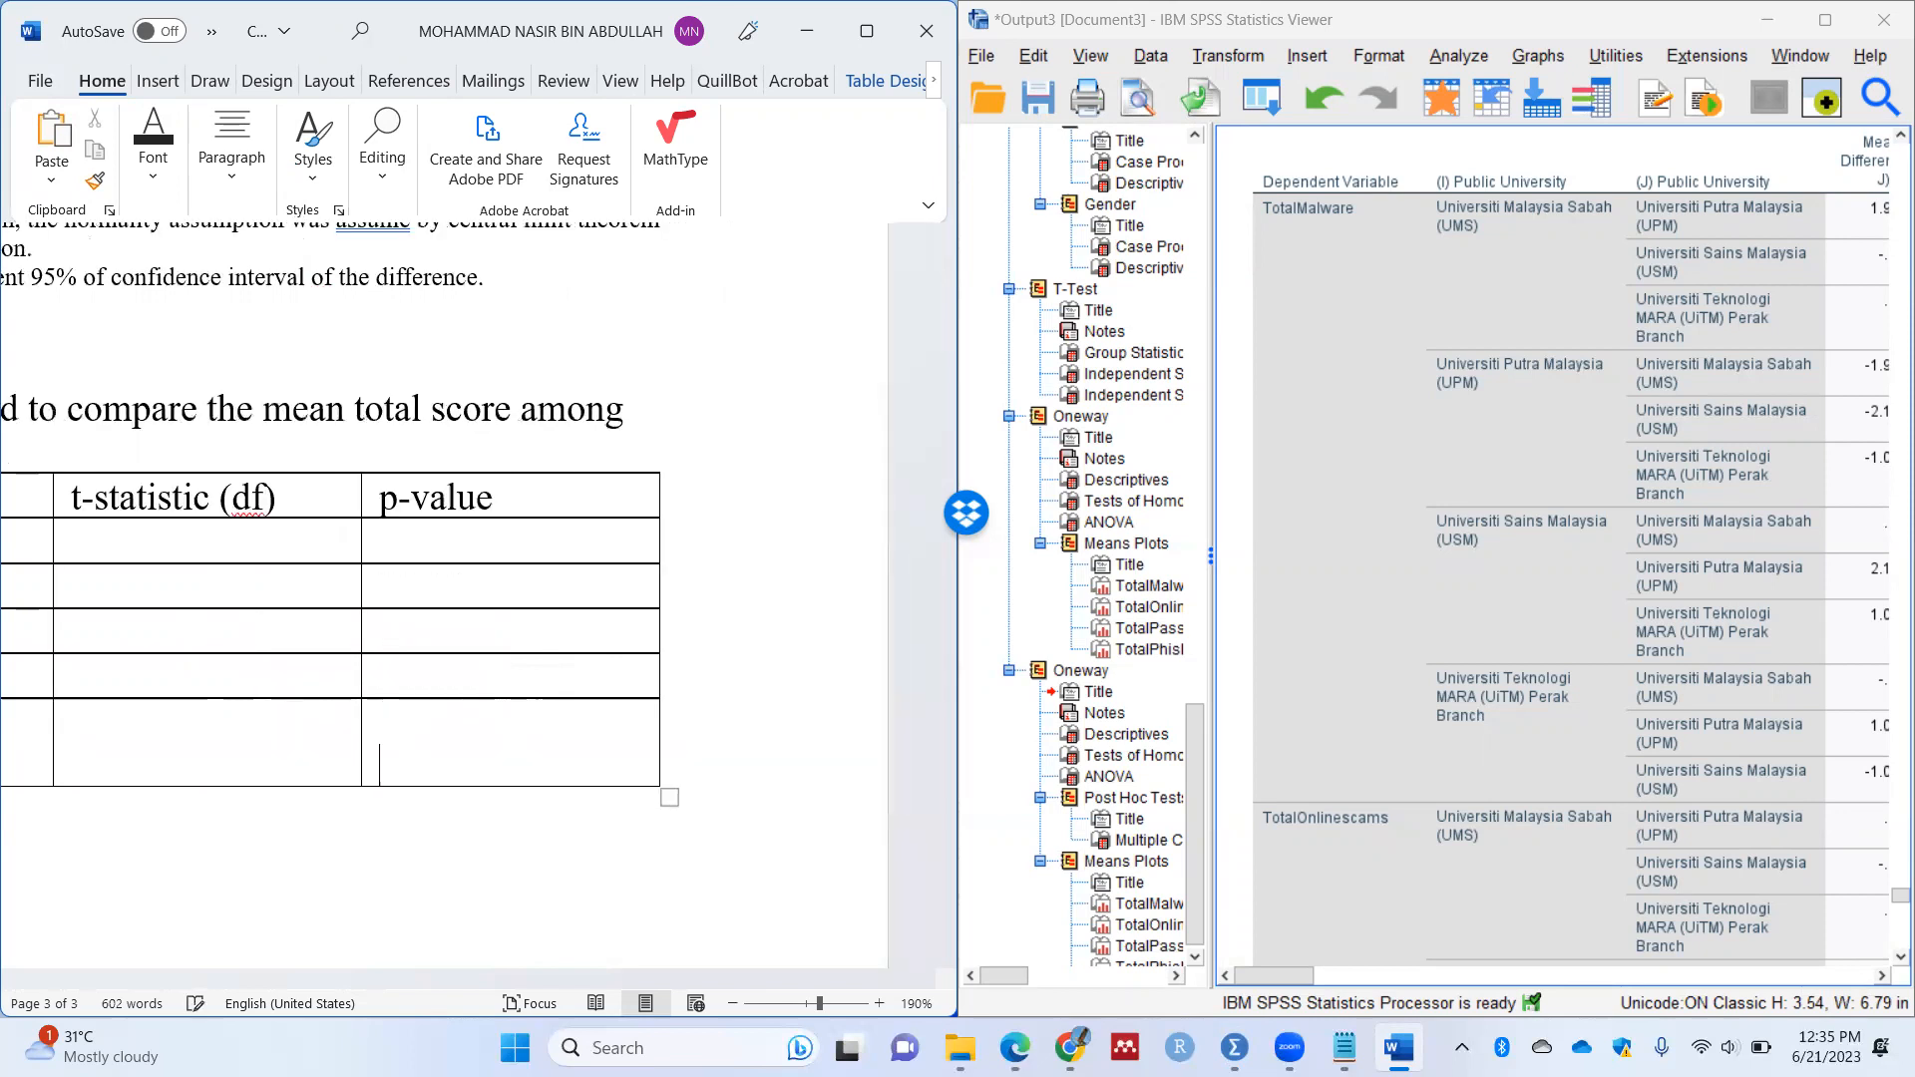
key("BackSpace")
key("Tab")
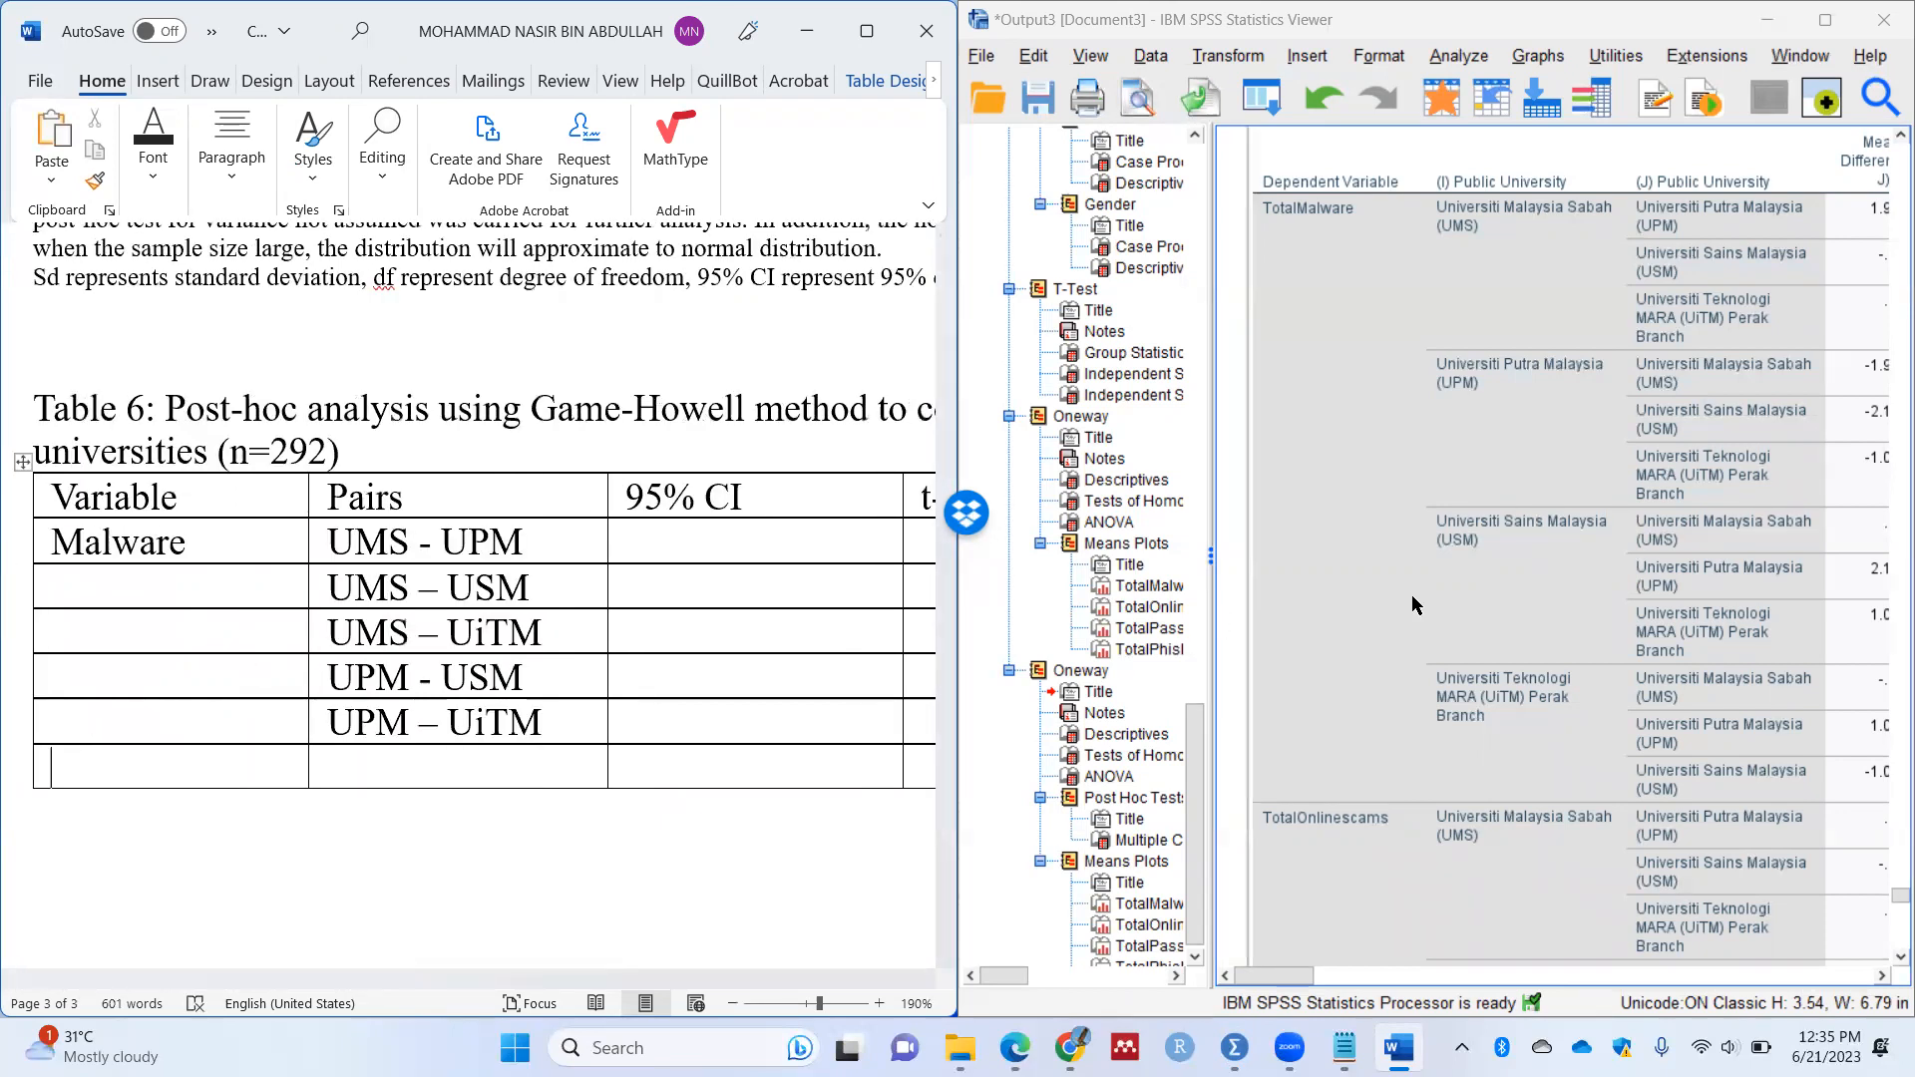
left_click(474, 768)
type("USM -")
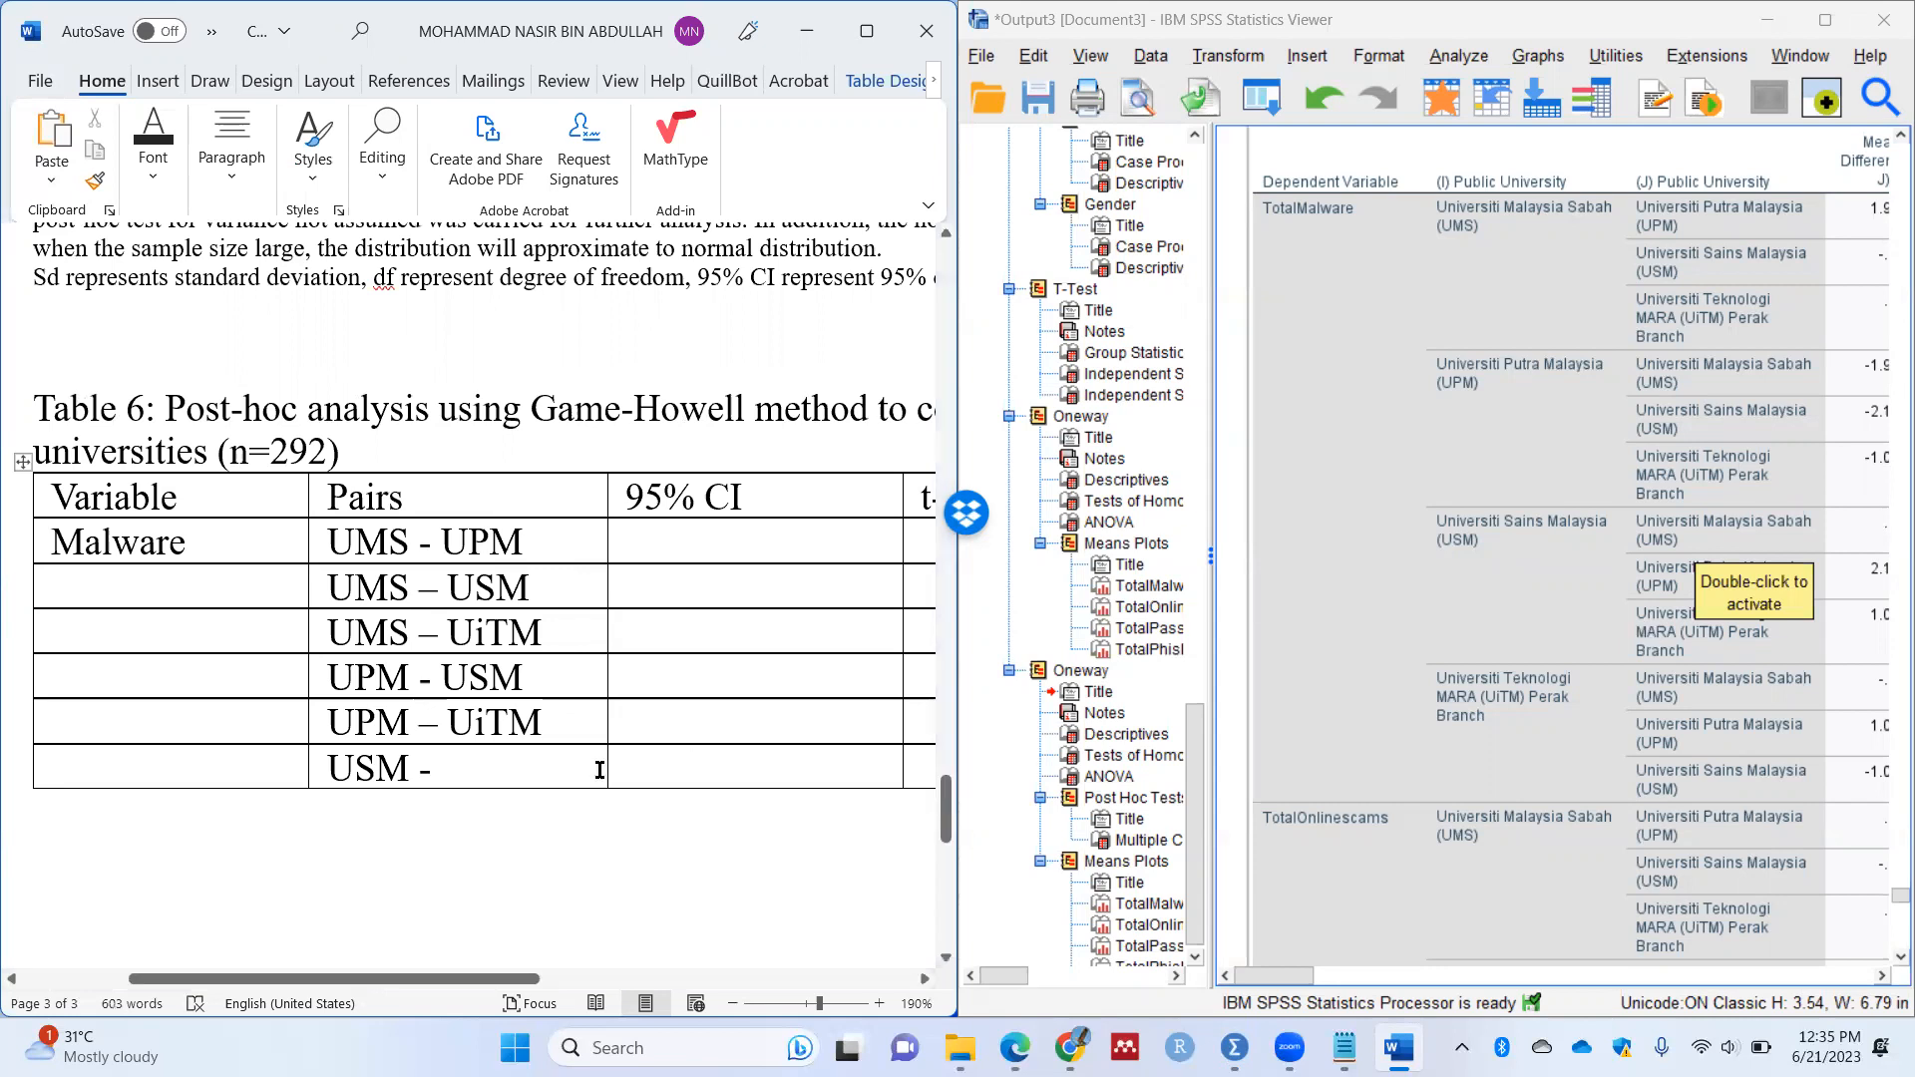
type("UiTM")
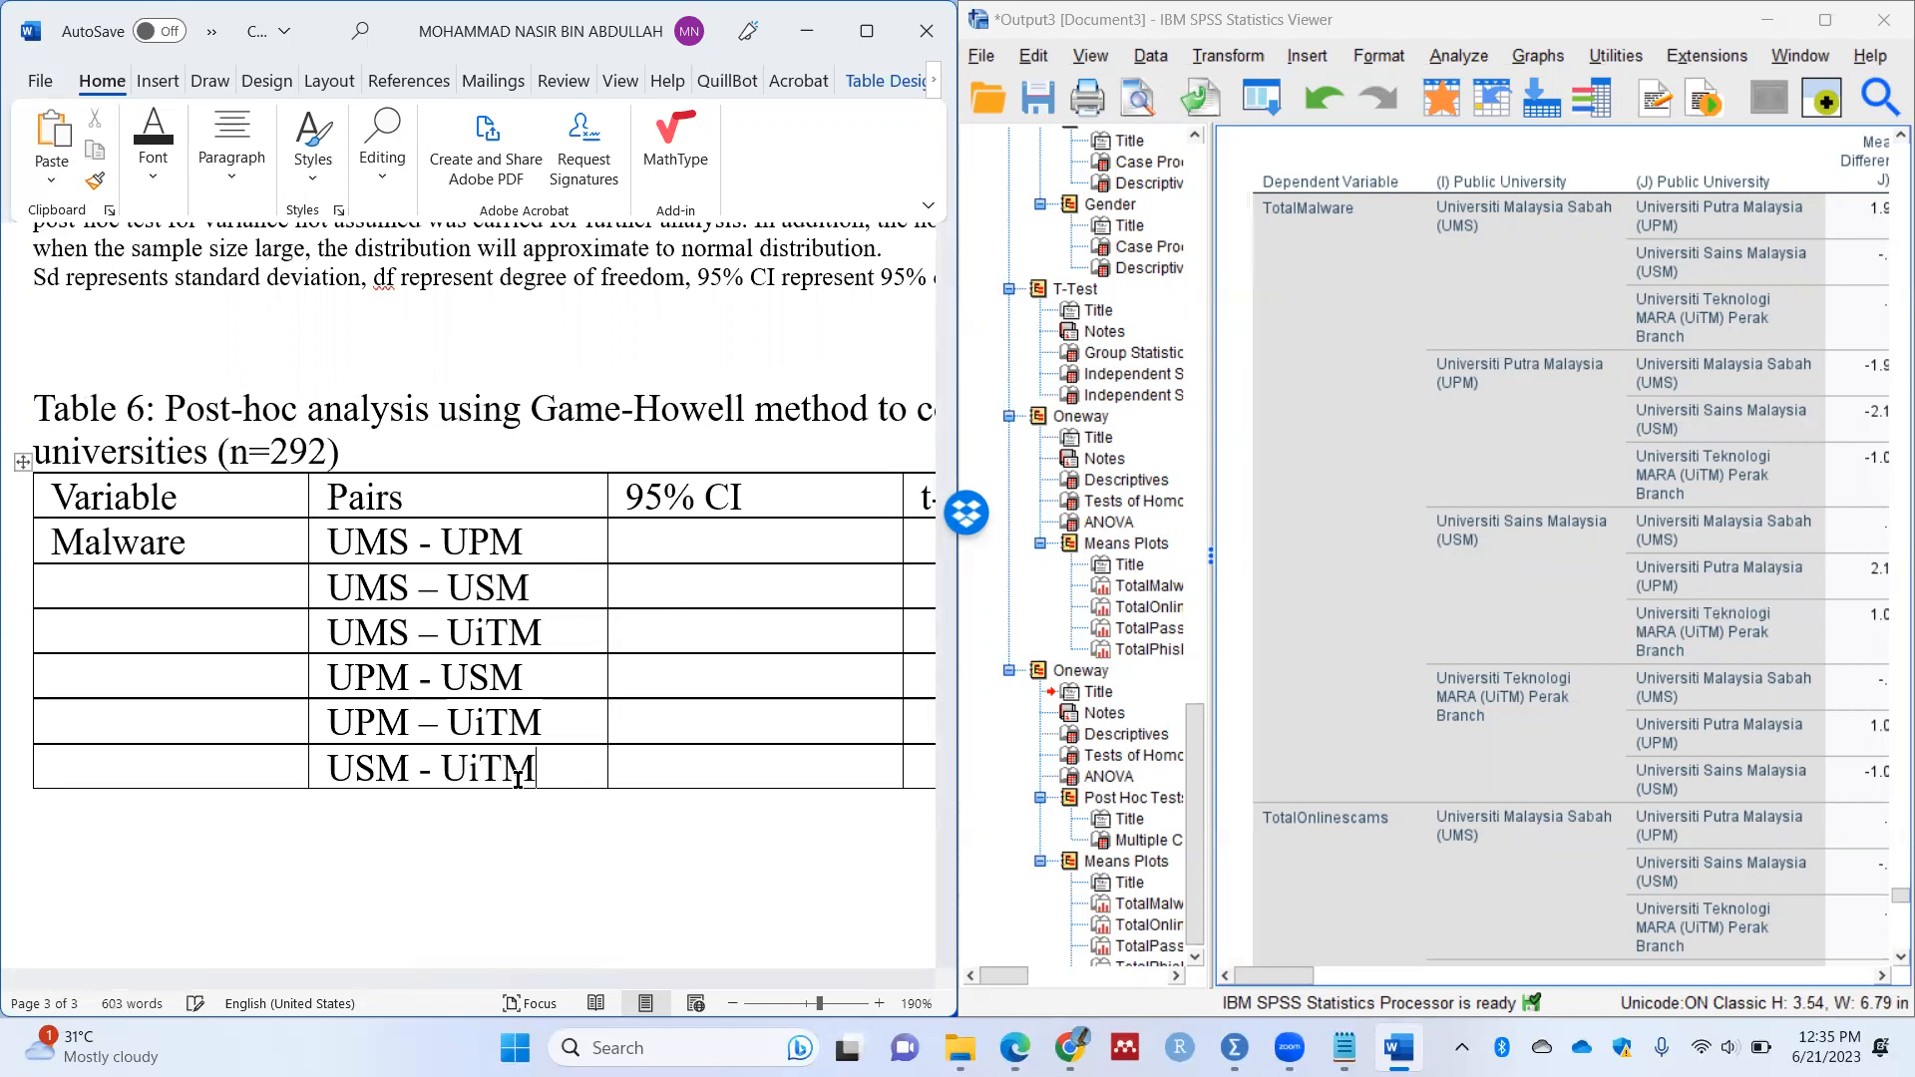
Step: Add one more row beneath the "USM - UiTM" pair and begin its Pairs cell with "UiTM -"
key("Tab")
key("Tab")
key("Tab")
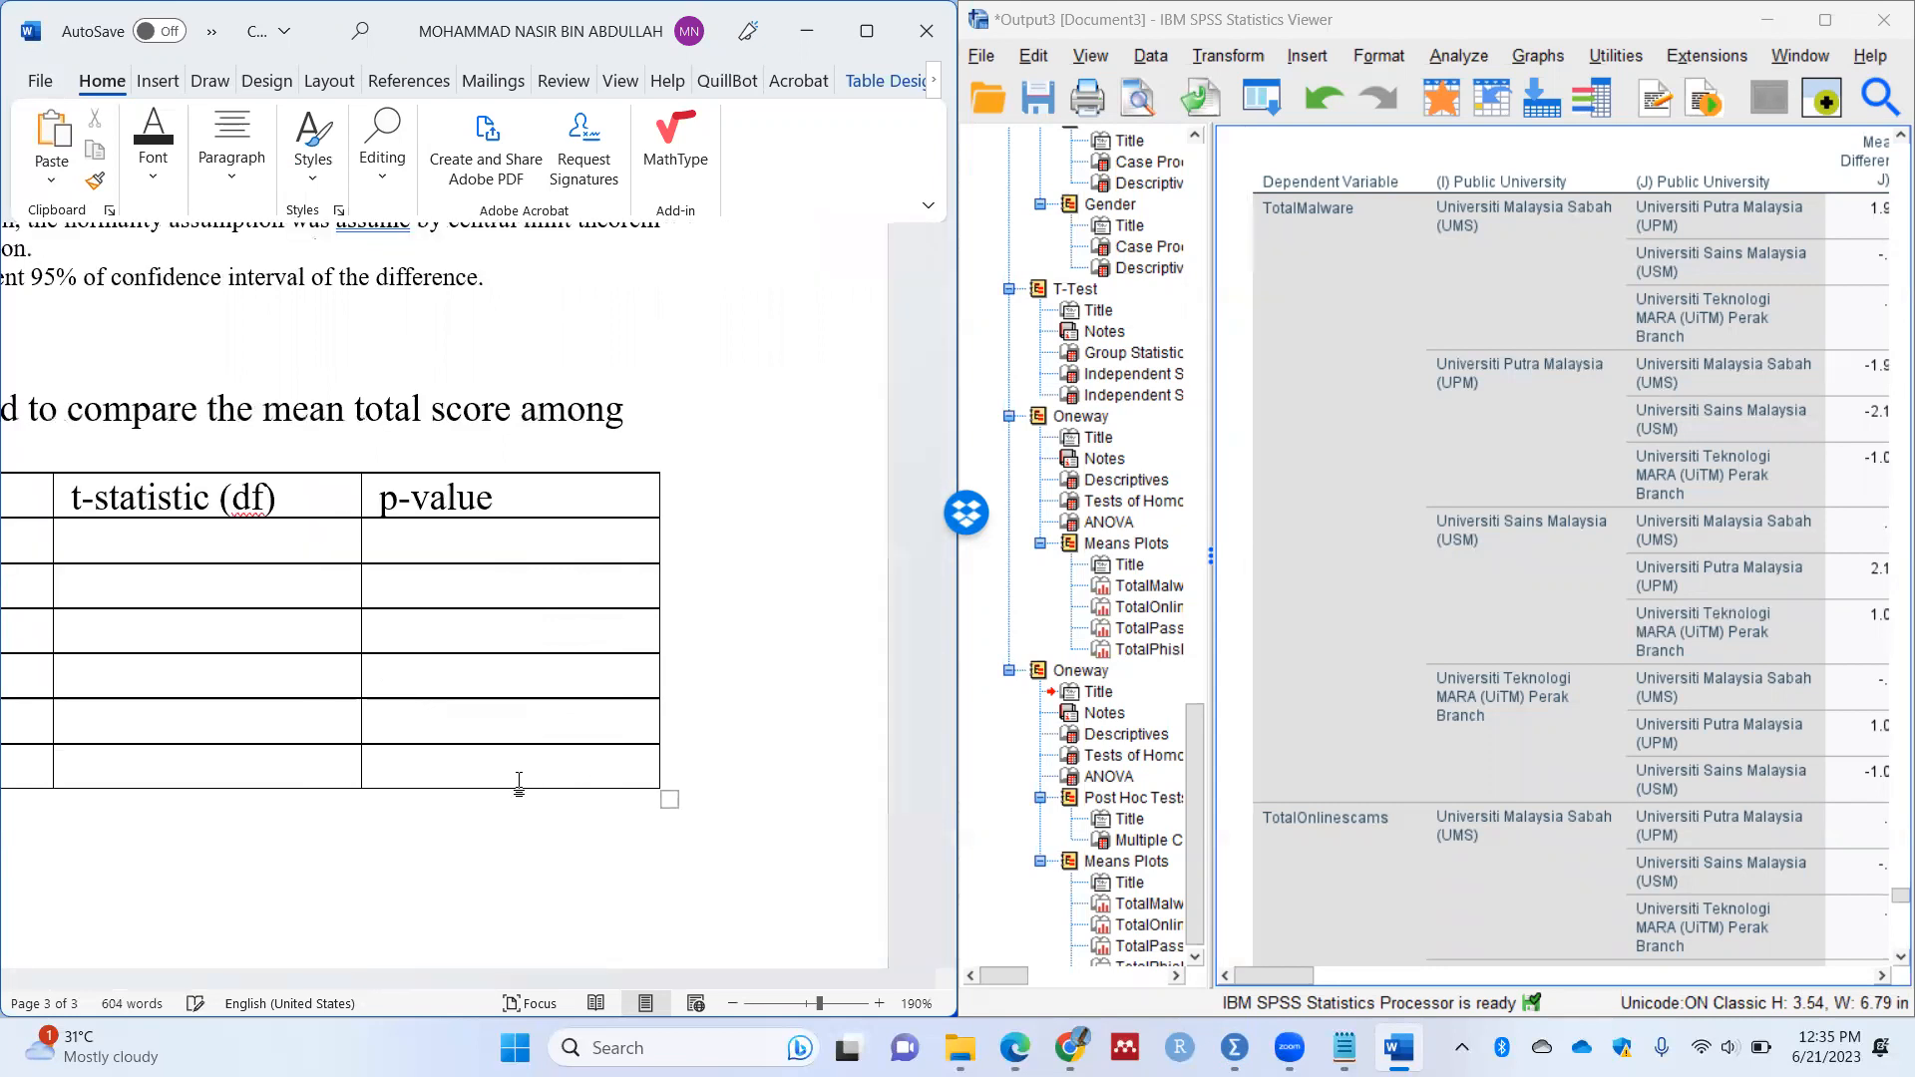
key("Right")
key("Tab")
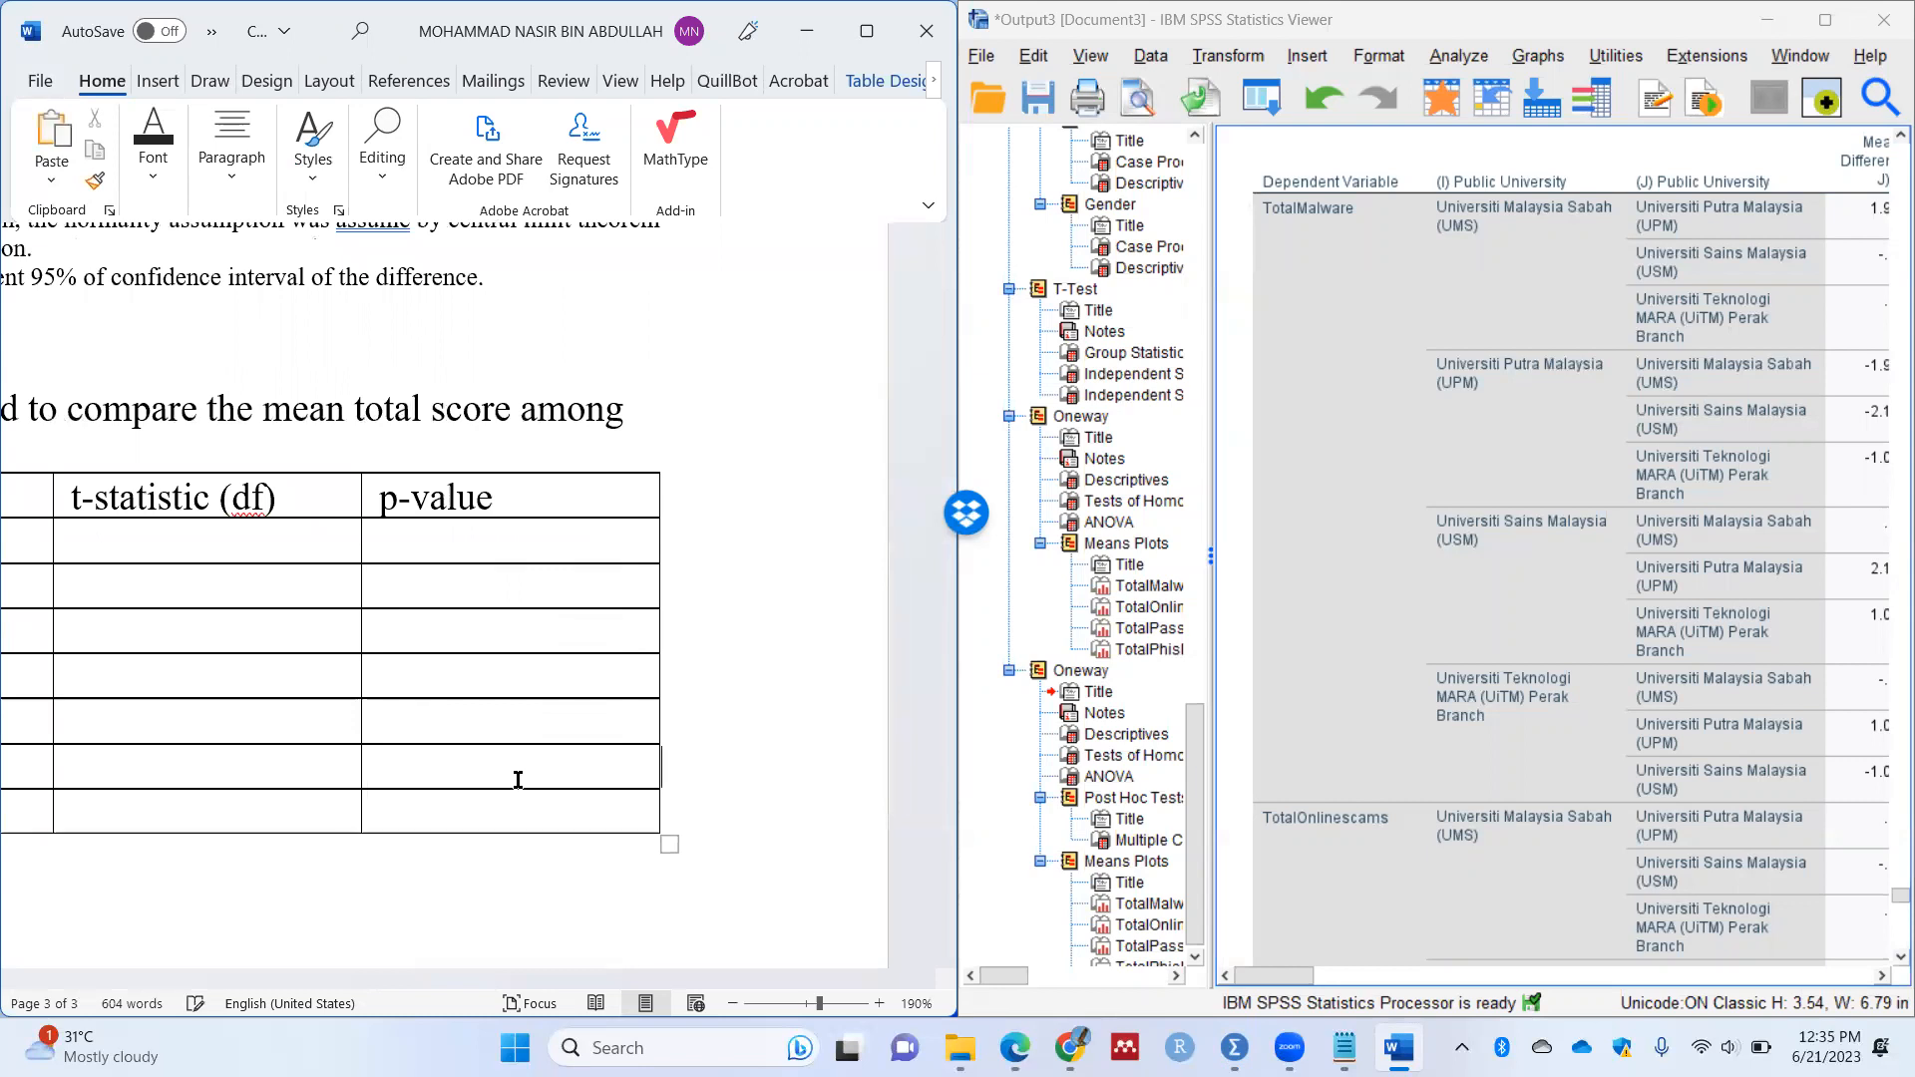
type("UiTM -")
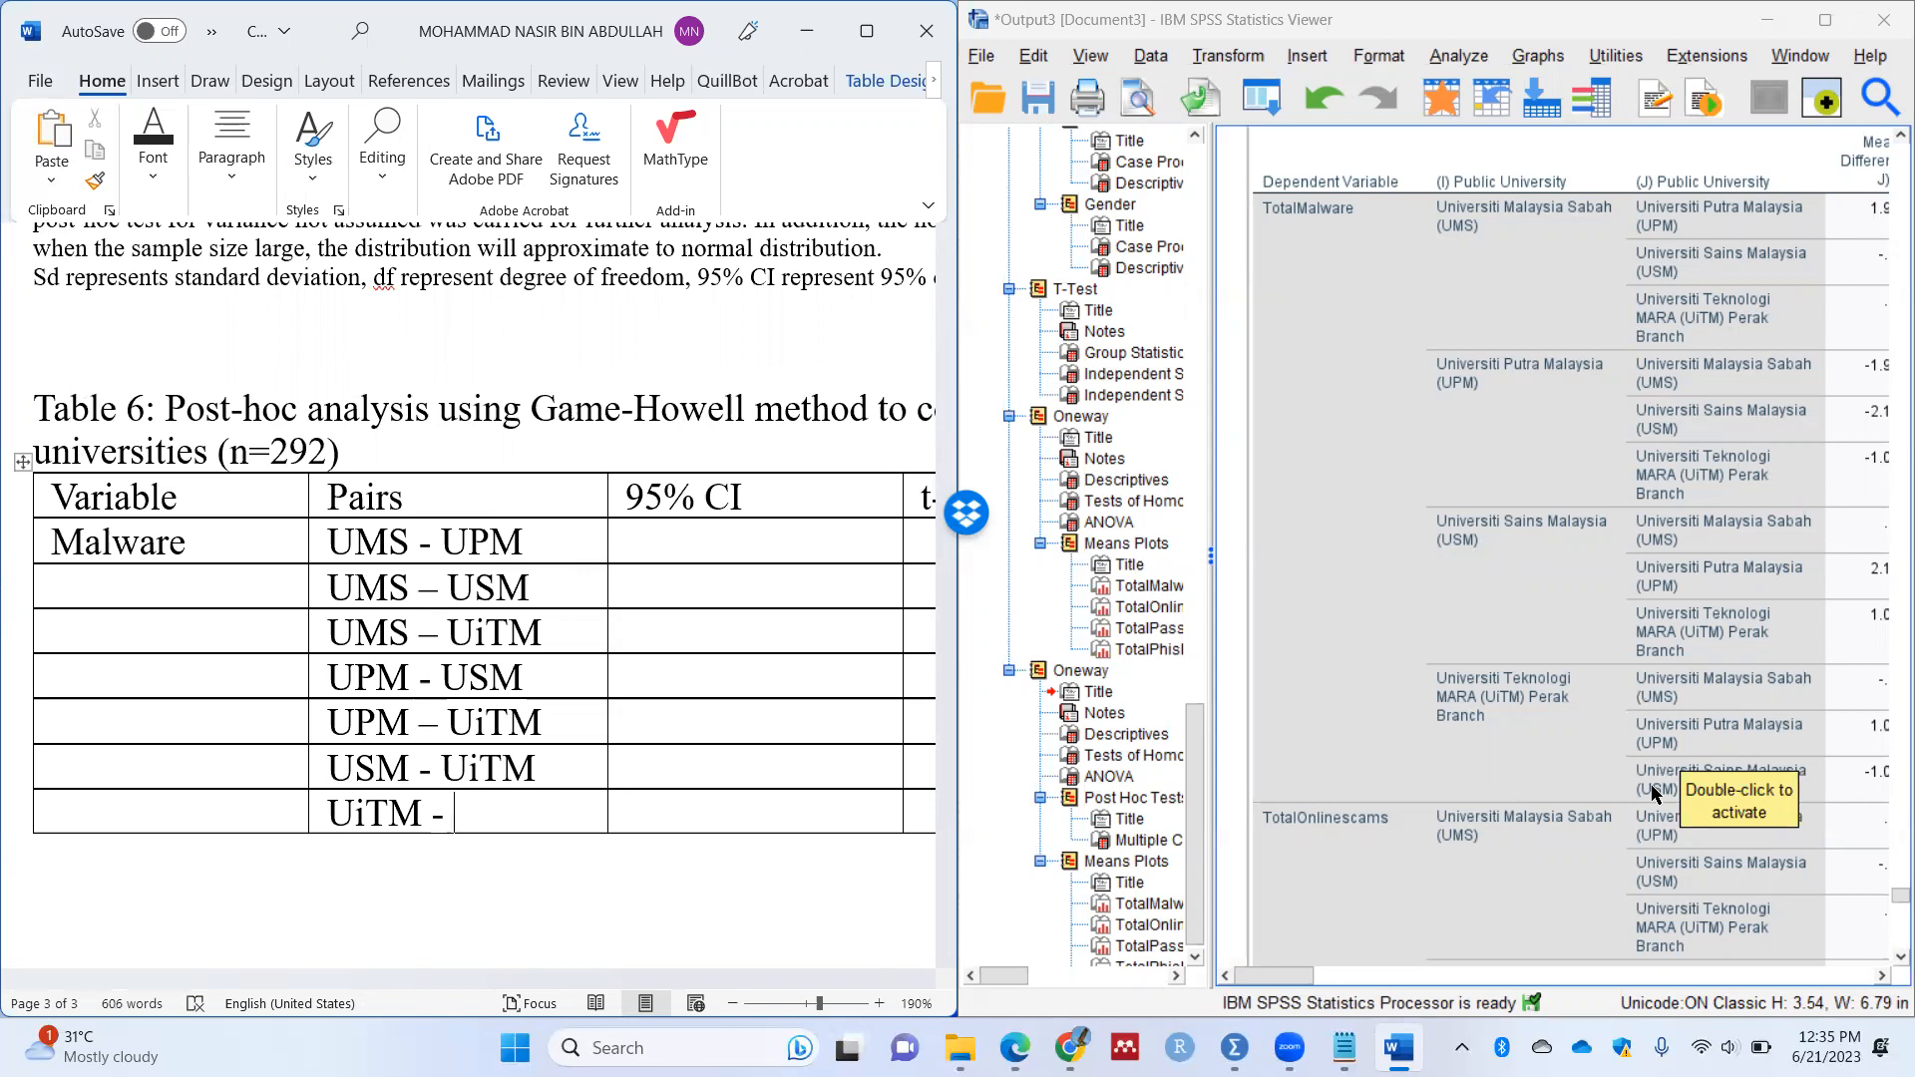
left_click_drag(282, 804, 852, 810)
right_click(850, 810)
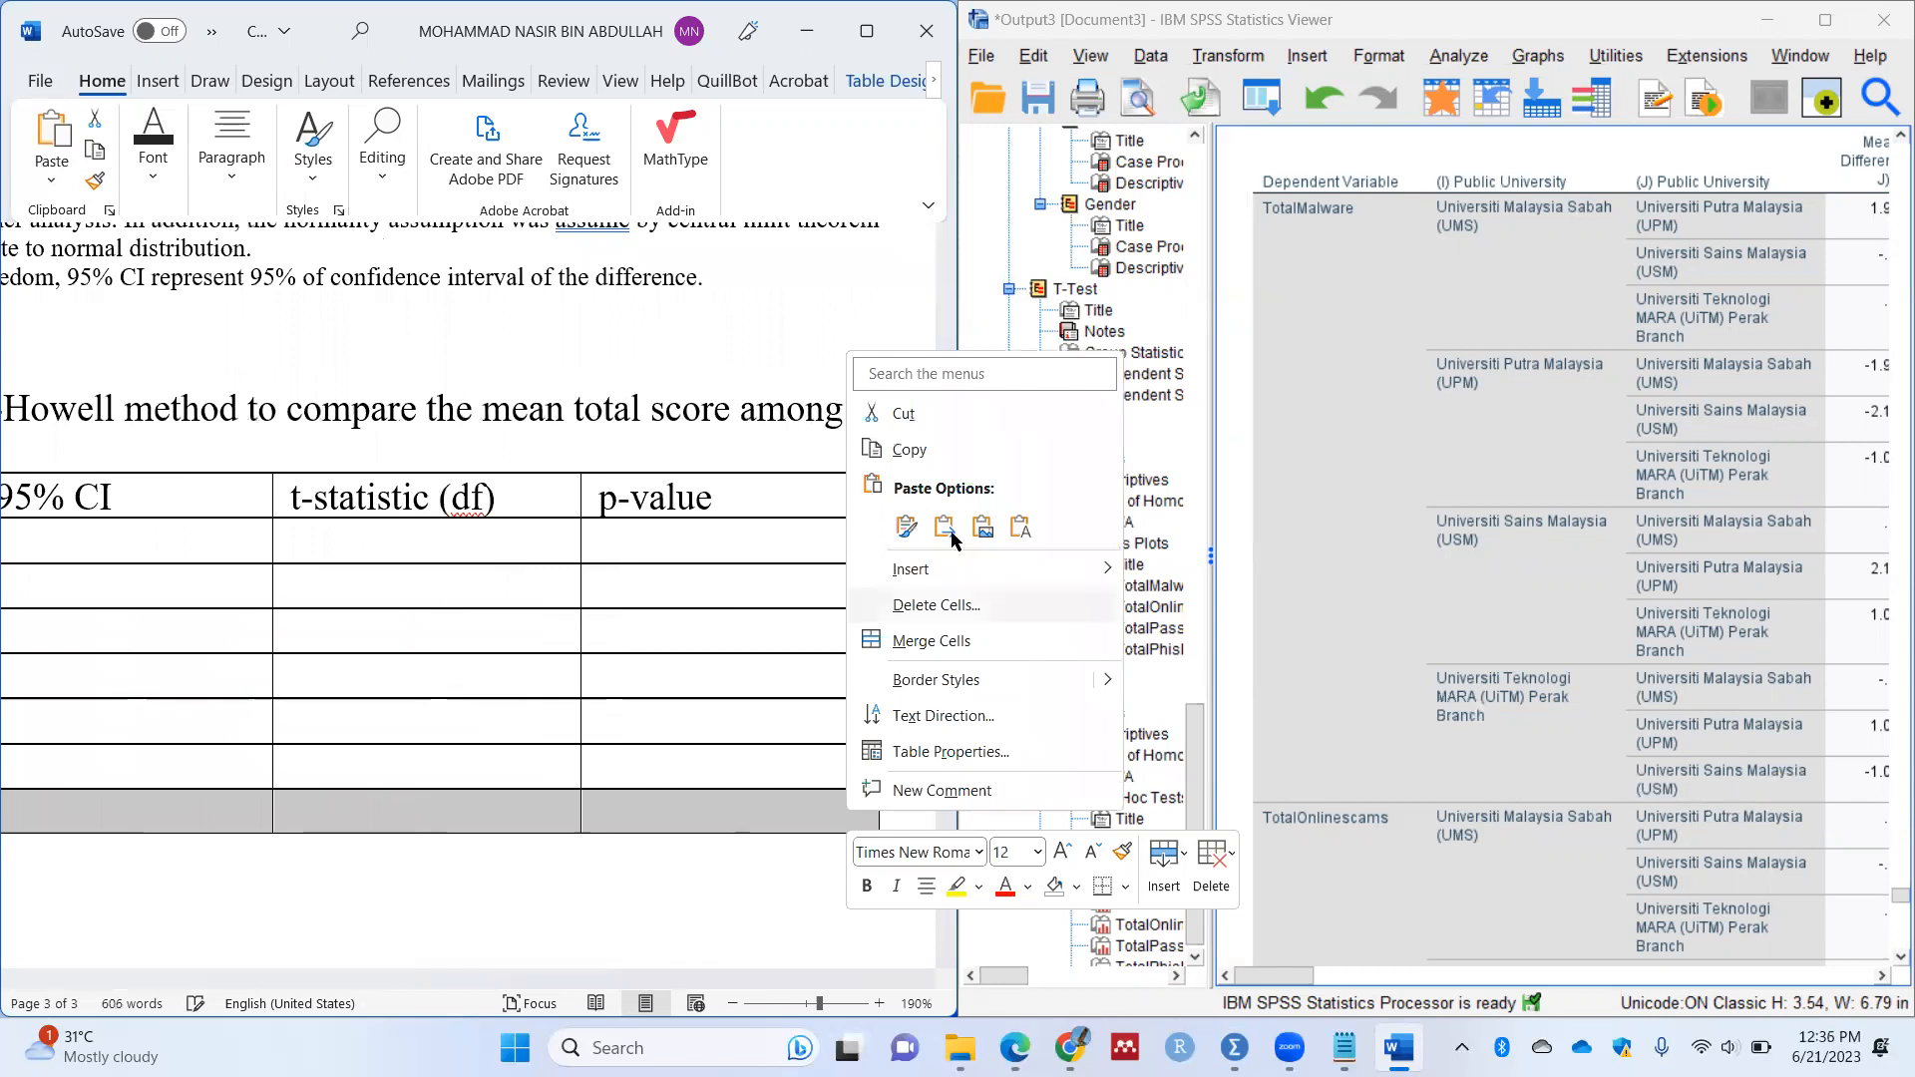
left_click(913, 605)
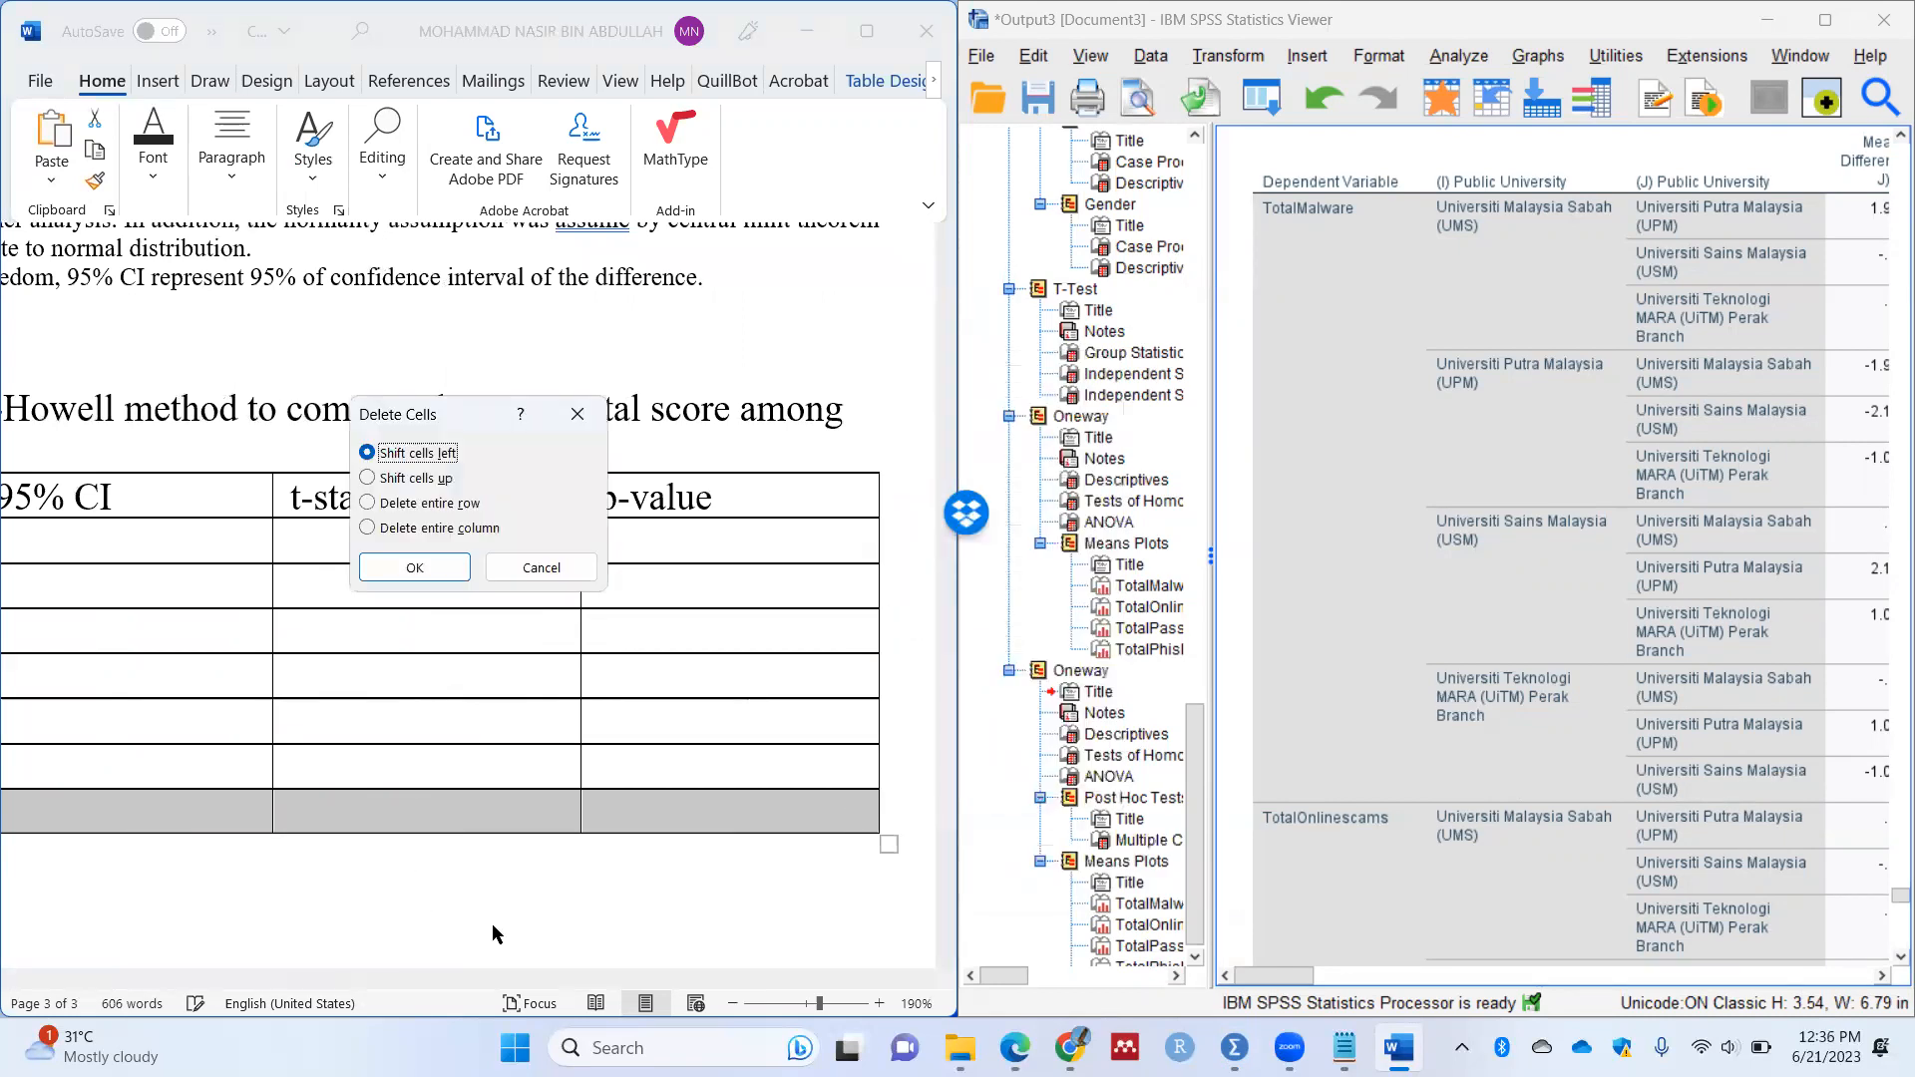
left_click(520, 564)
Step: Clear the "UiTM -" text from the last row of Table 6, keeping the empty row
left_click_drag(562, 964, 224, 964)
left_click(610, 810)
key("shift+Home")
key("BackSpace")
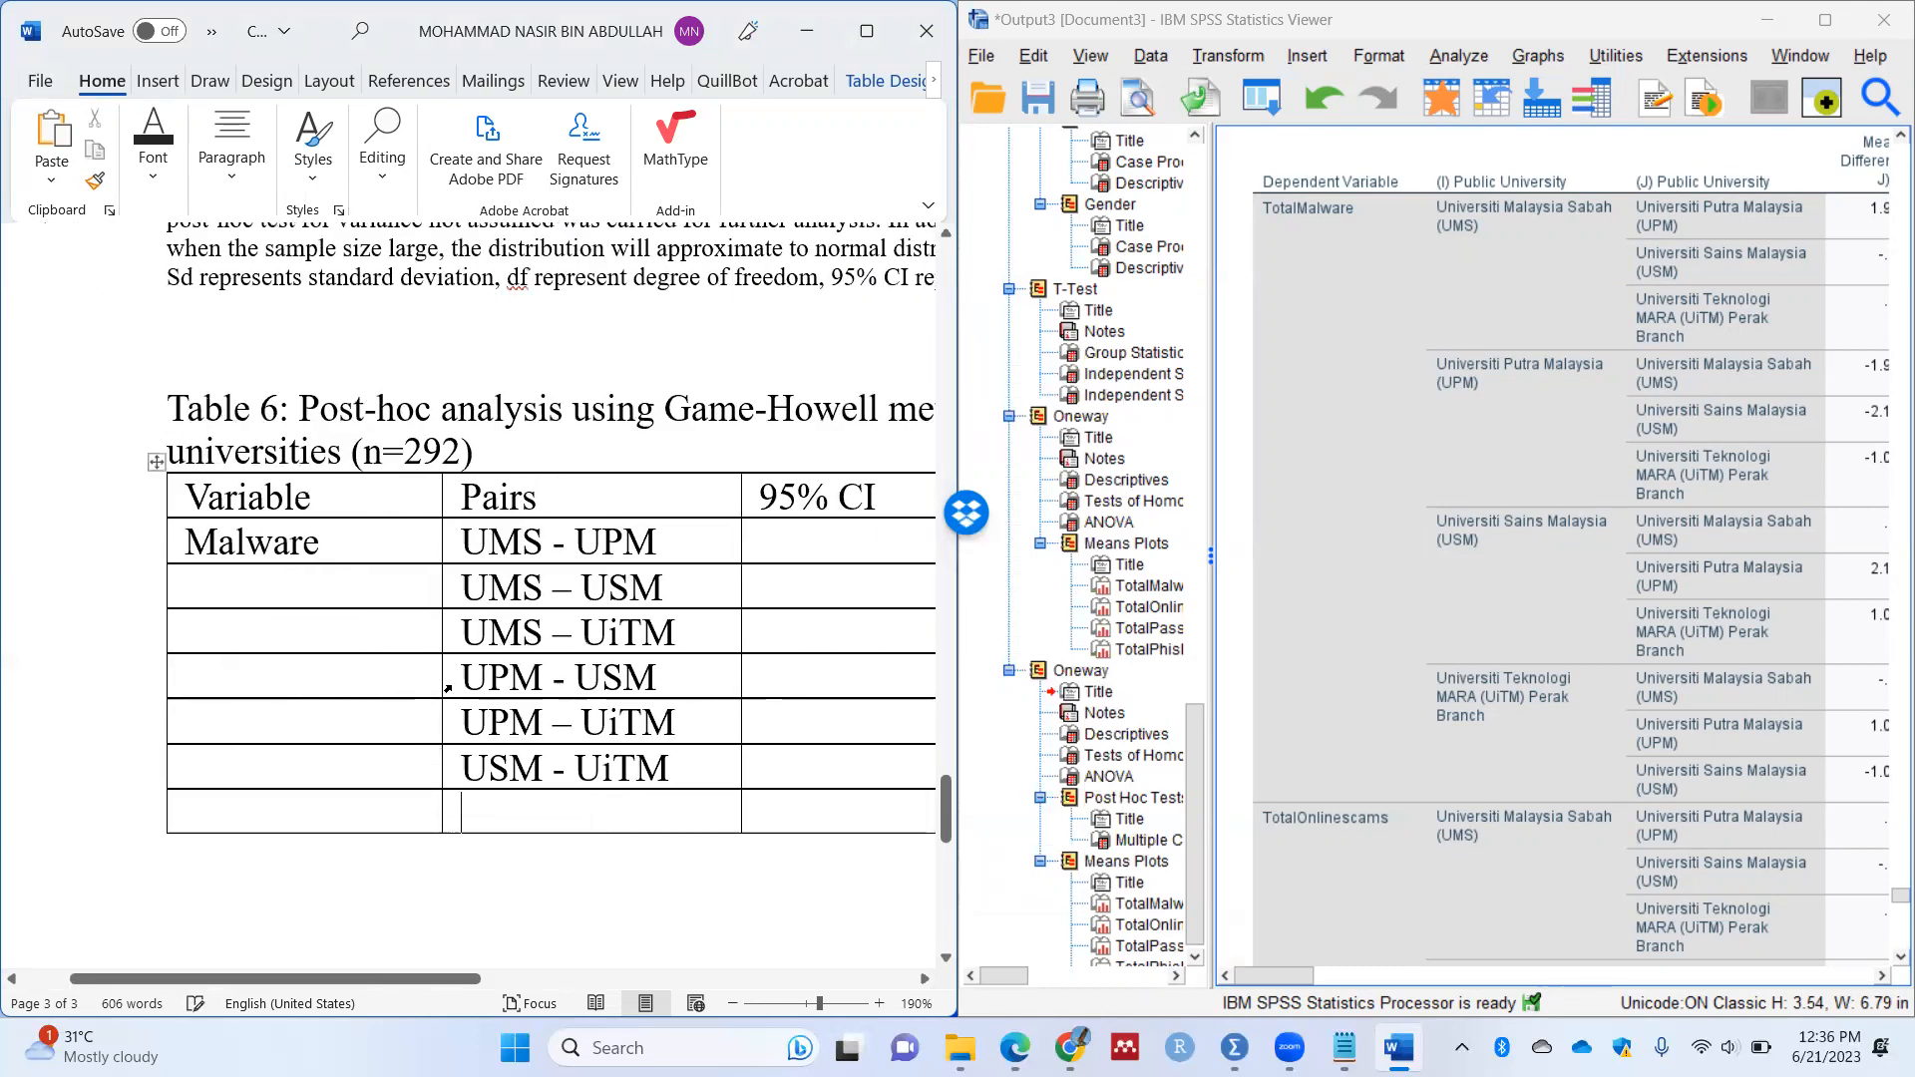
Step: Merge the six Variable cells beside the Malware pairs into one and move "Malware" down two lines within it
left_click_drag(344, 549, 371, 762)
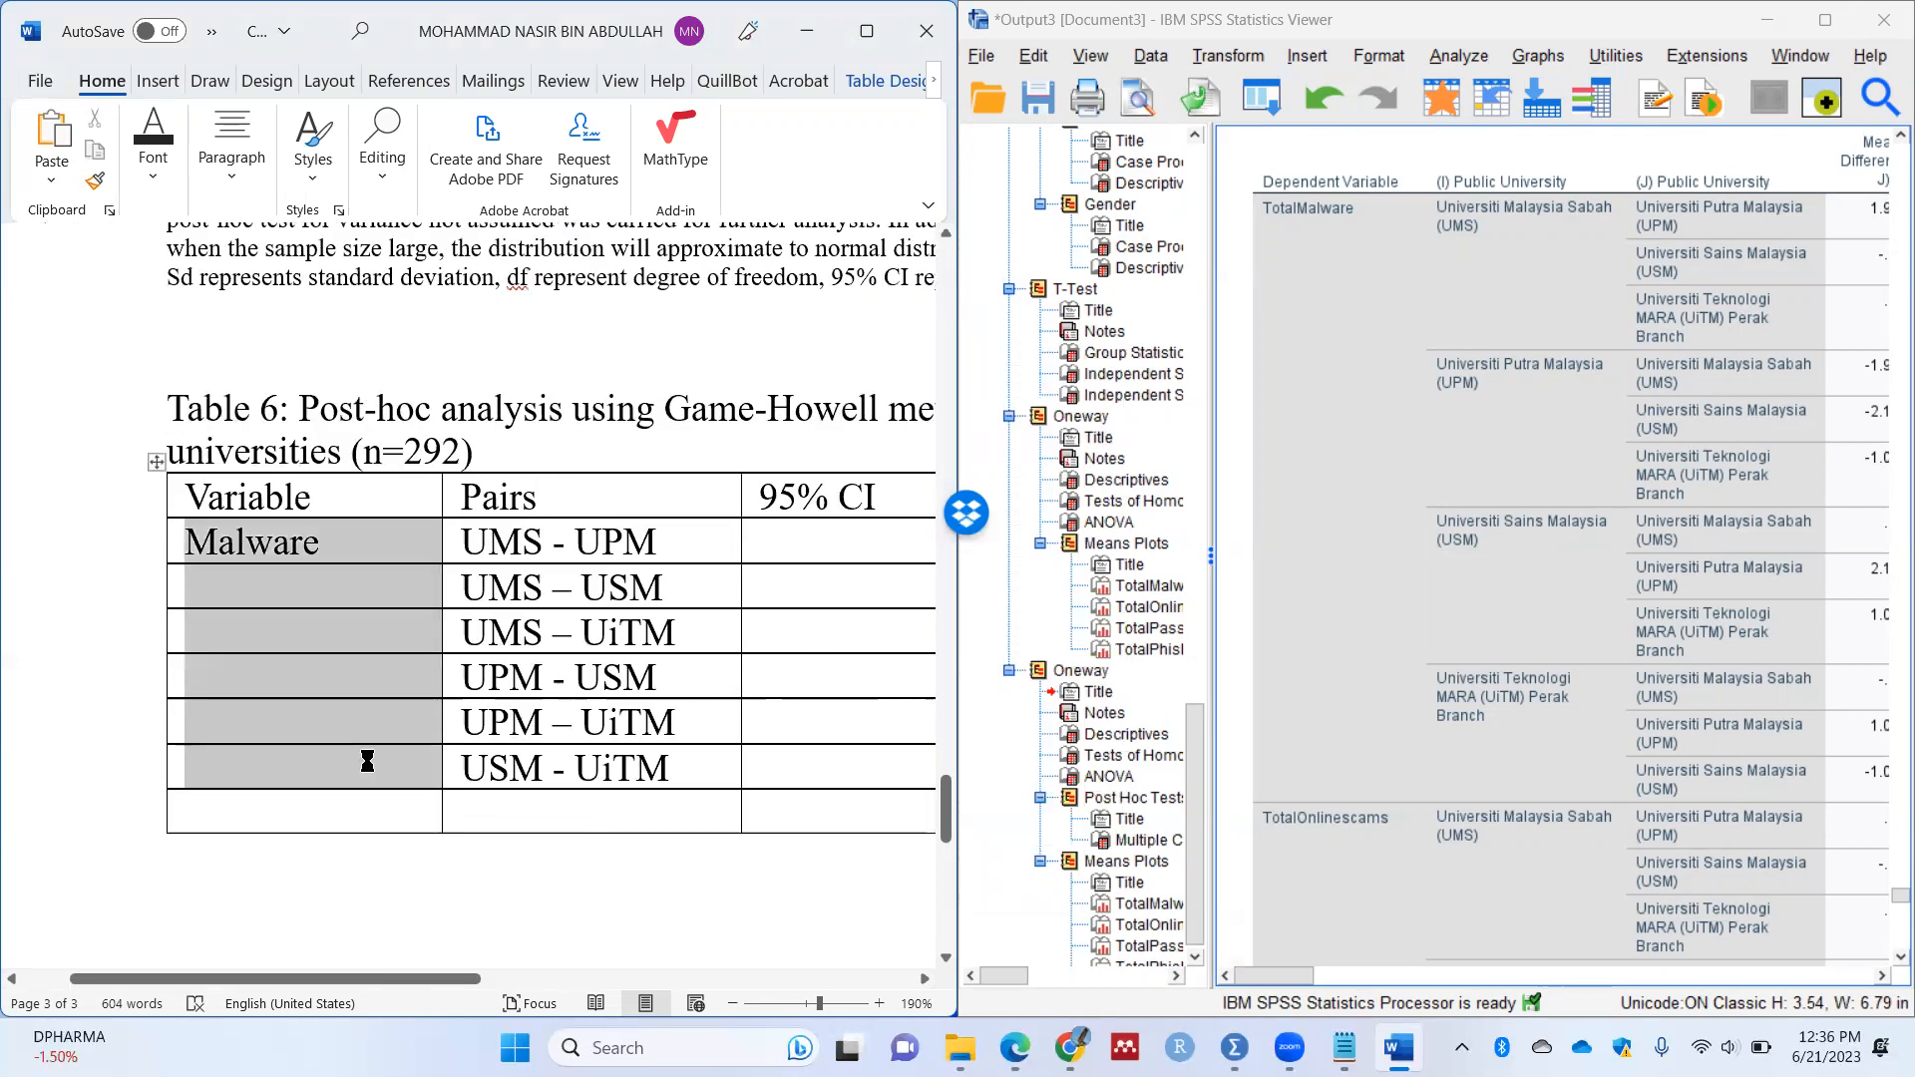
right_click(368, 762)
left_click(495, 581)
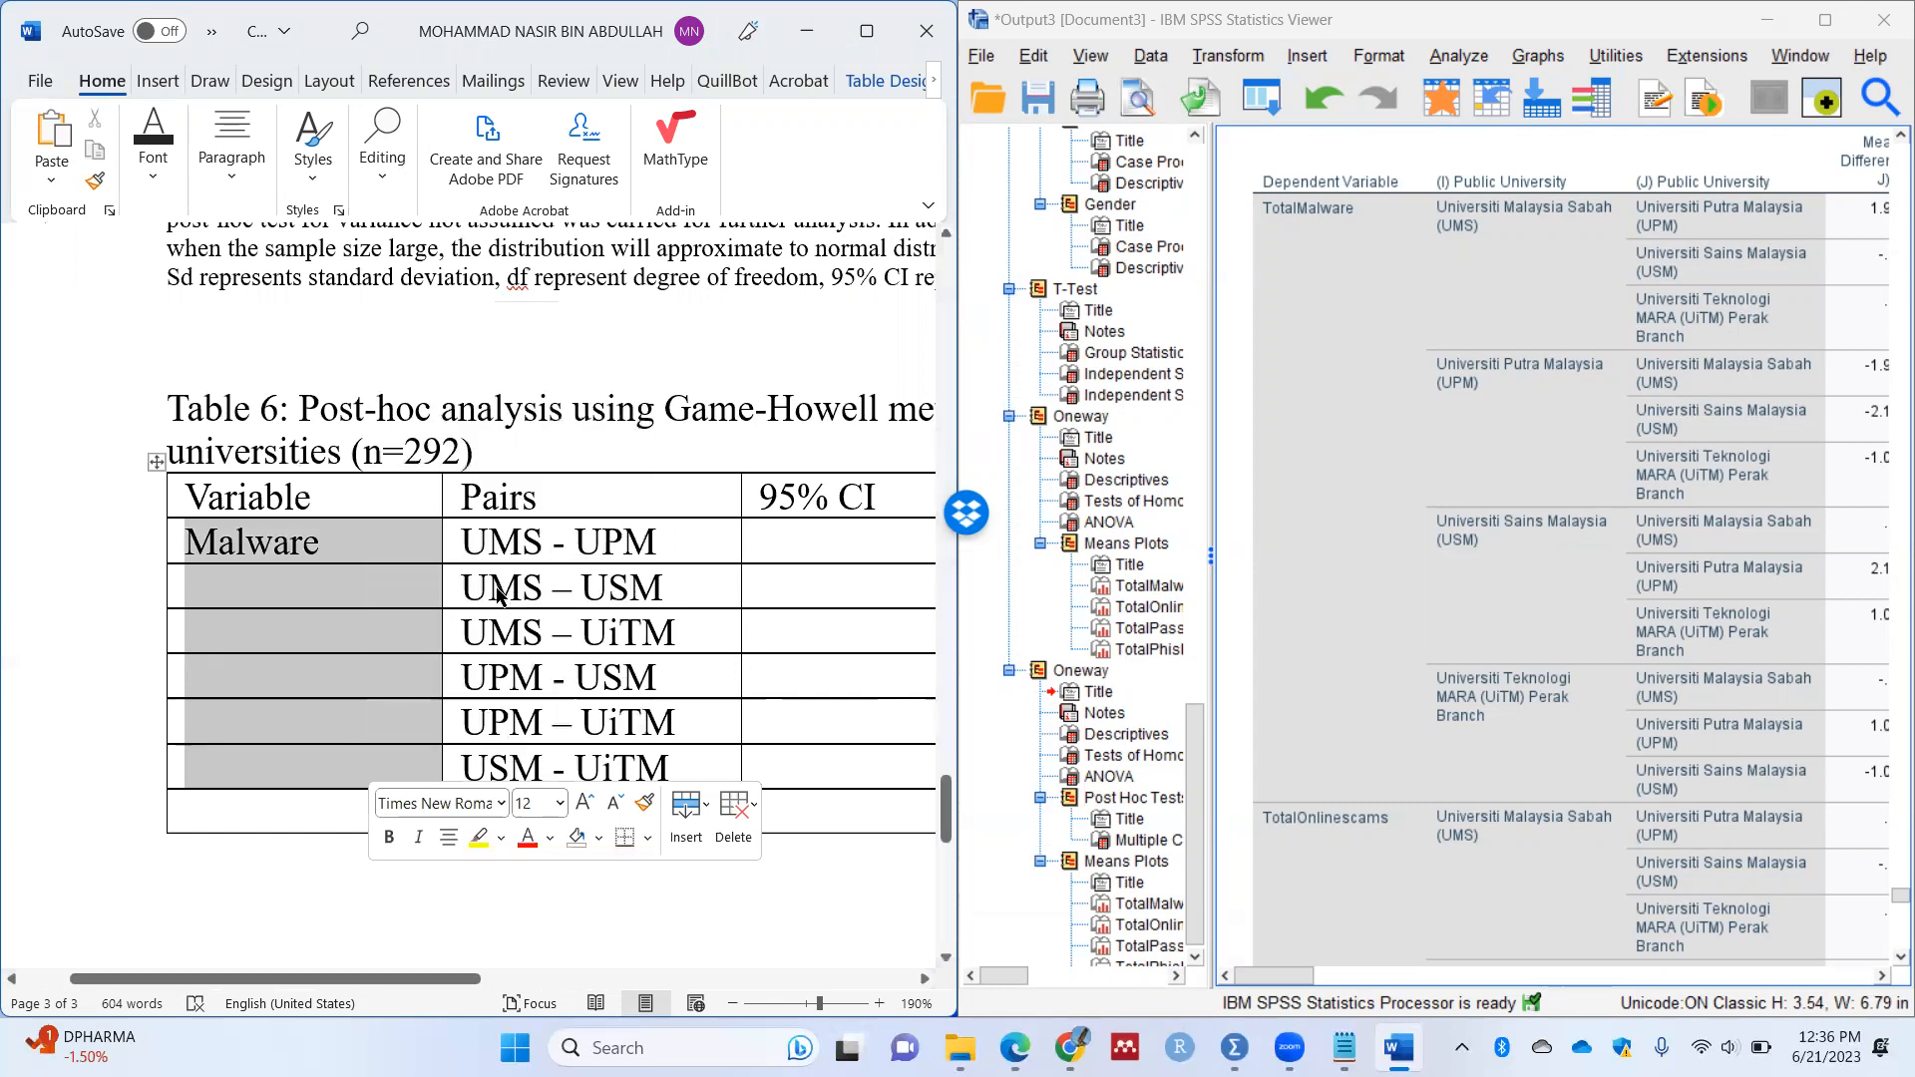
left_click(187, 545)
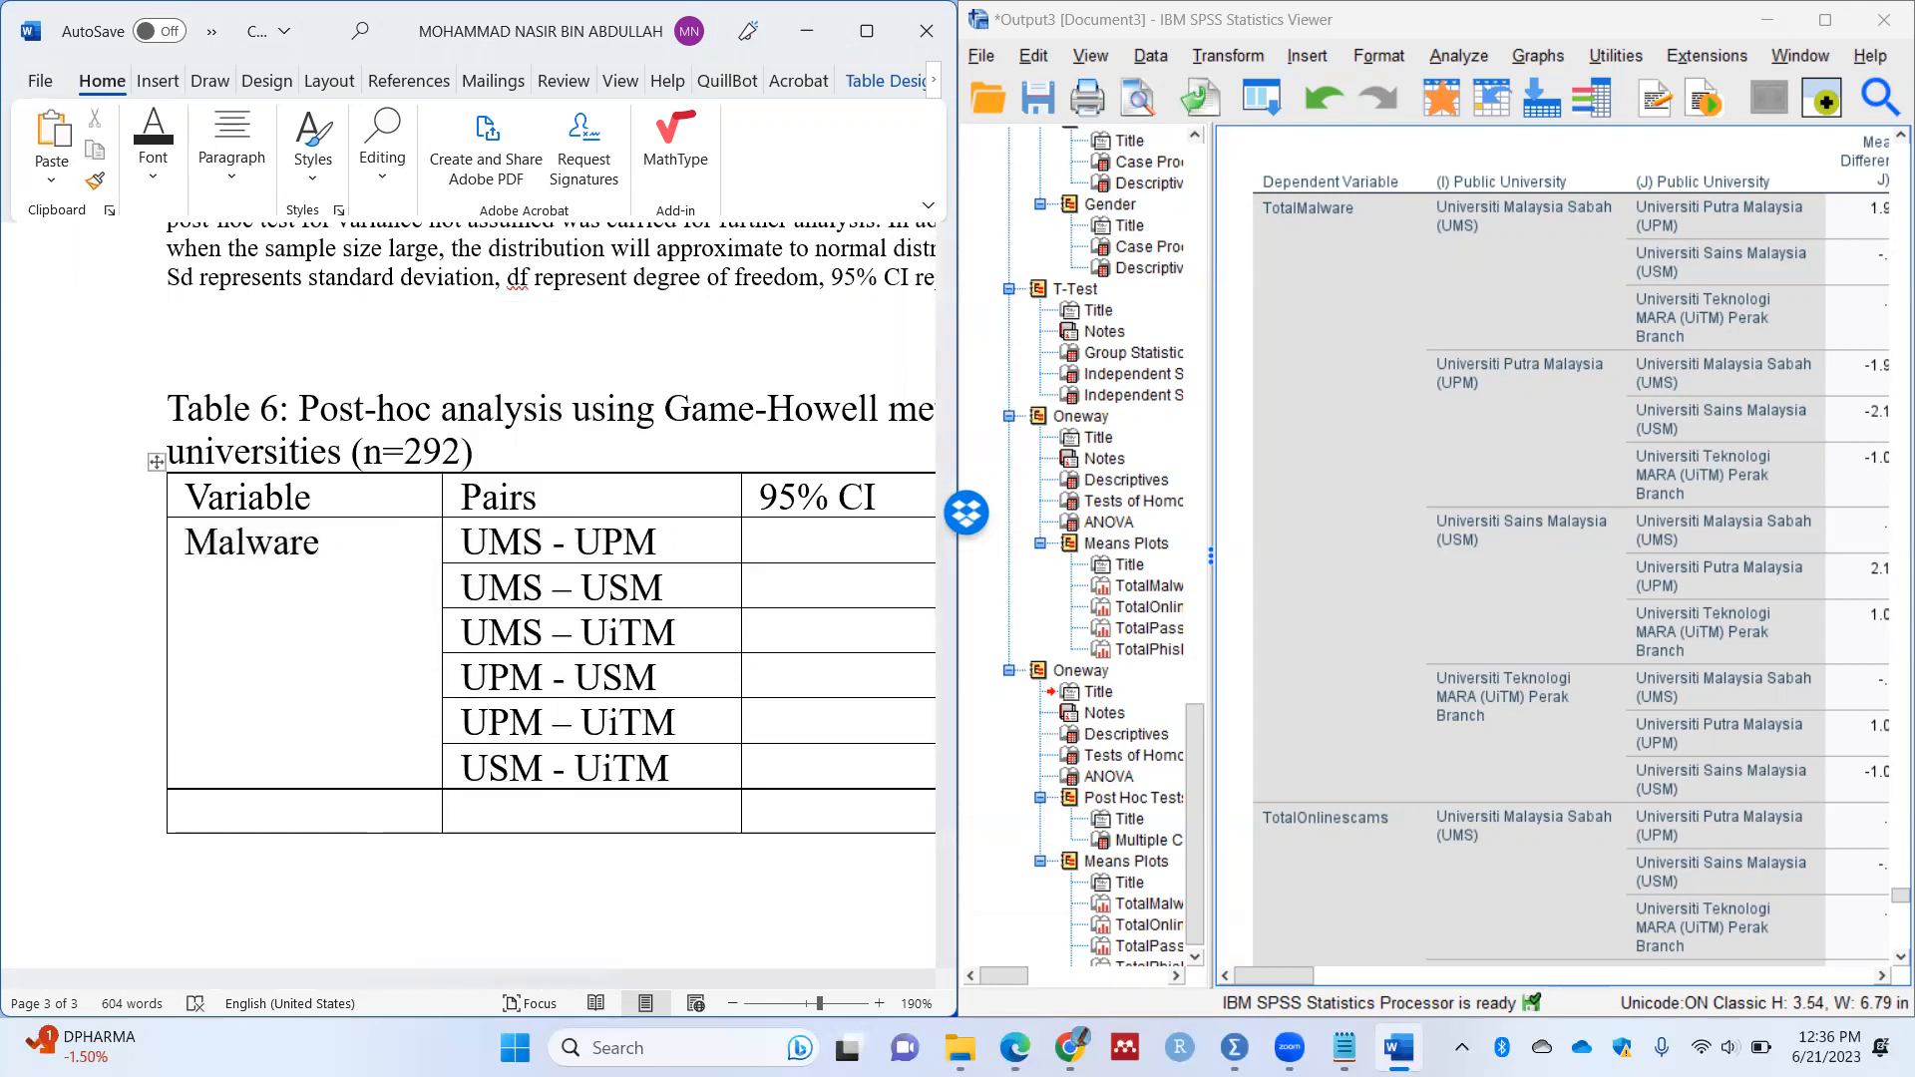
key("Return")
key("Return")
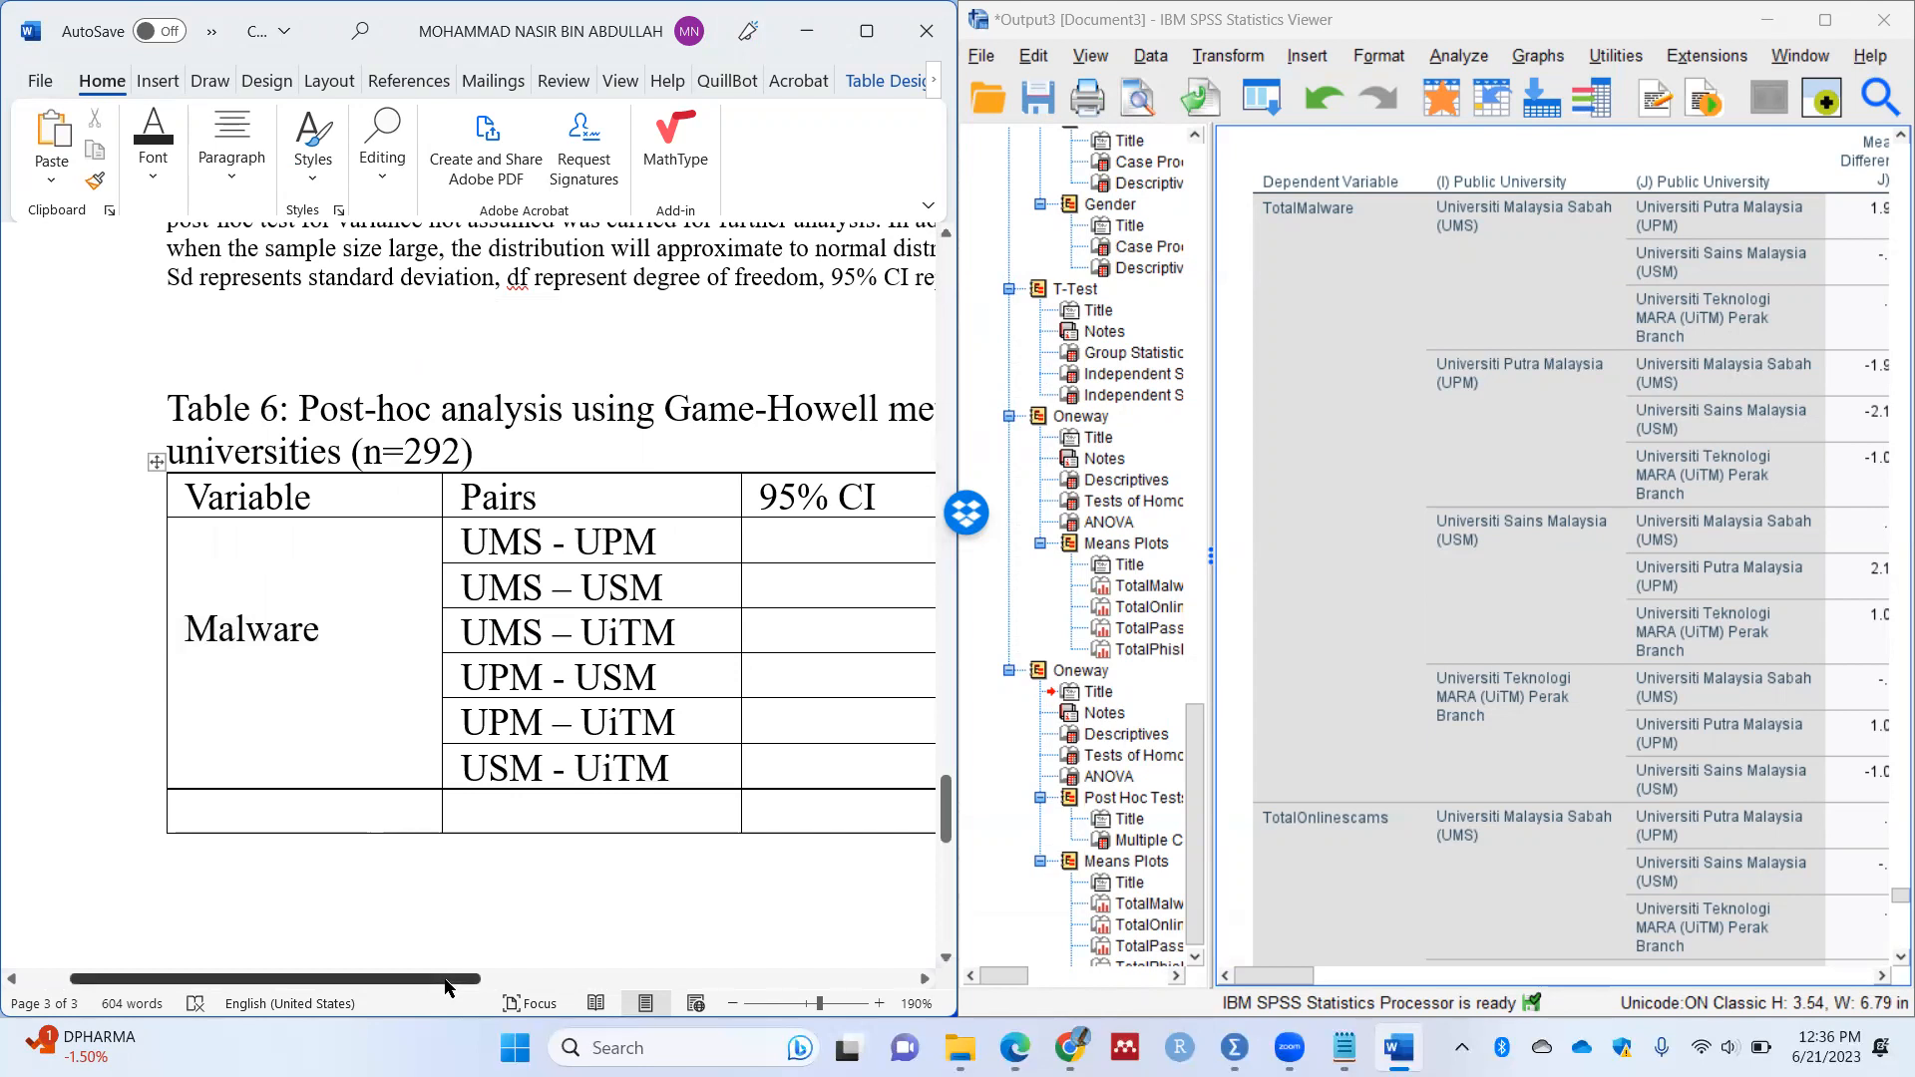
Step: Enter the 95% CI of the UMS - UPM pair from the SPSS output as "(1.19, 2.73)"
left_click_drag(447, 978, 595, 978)
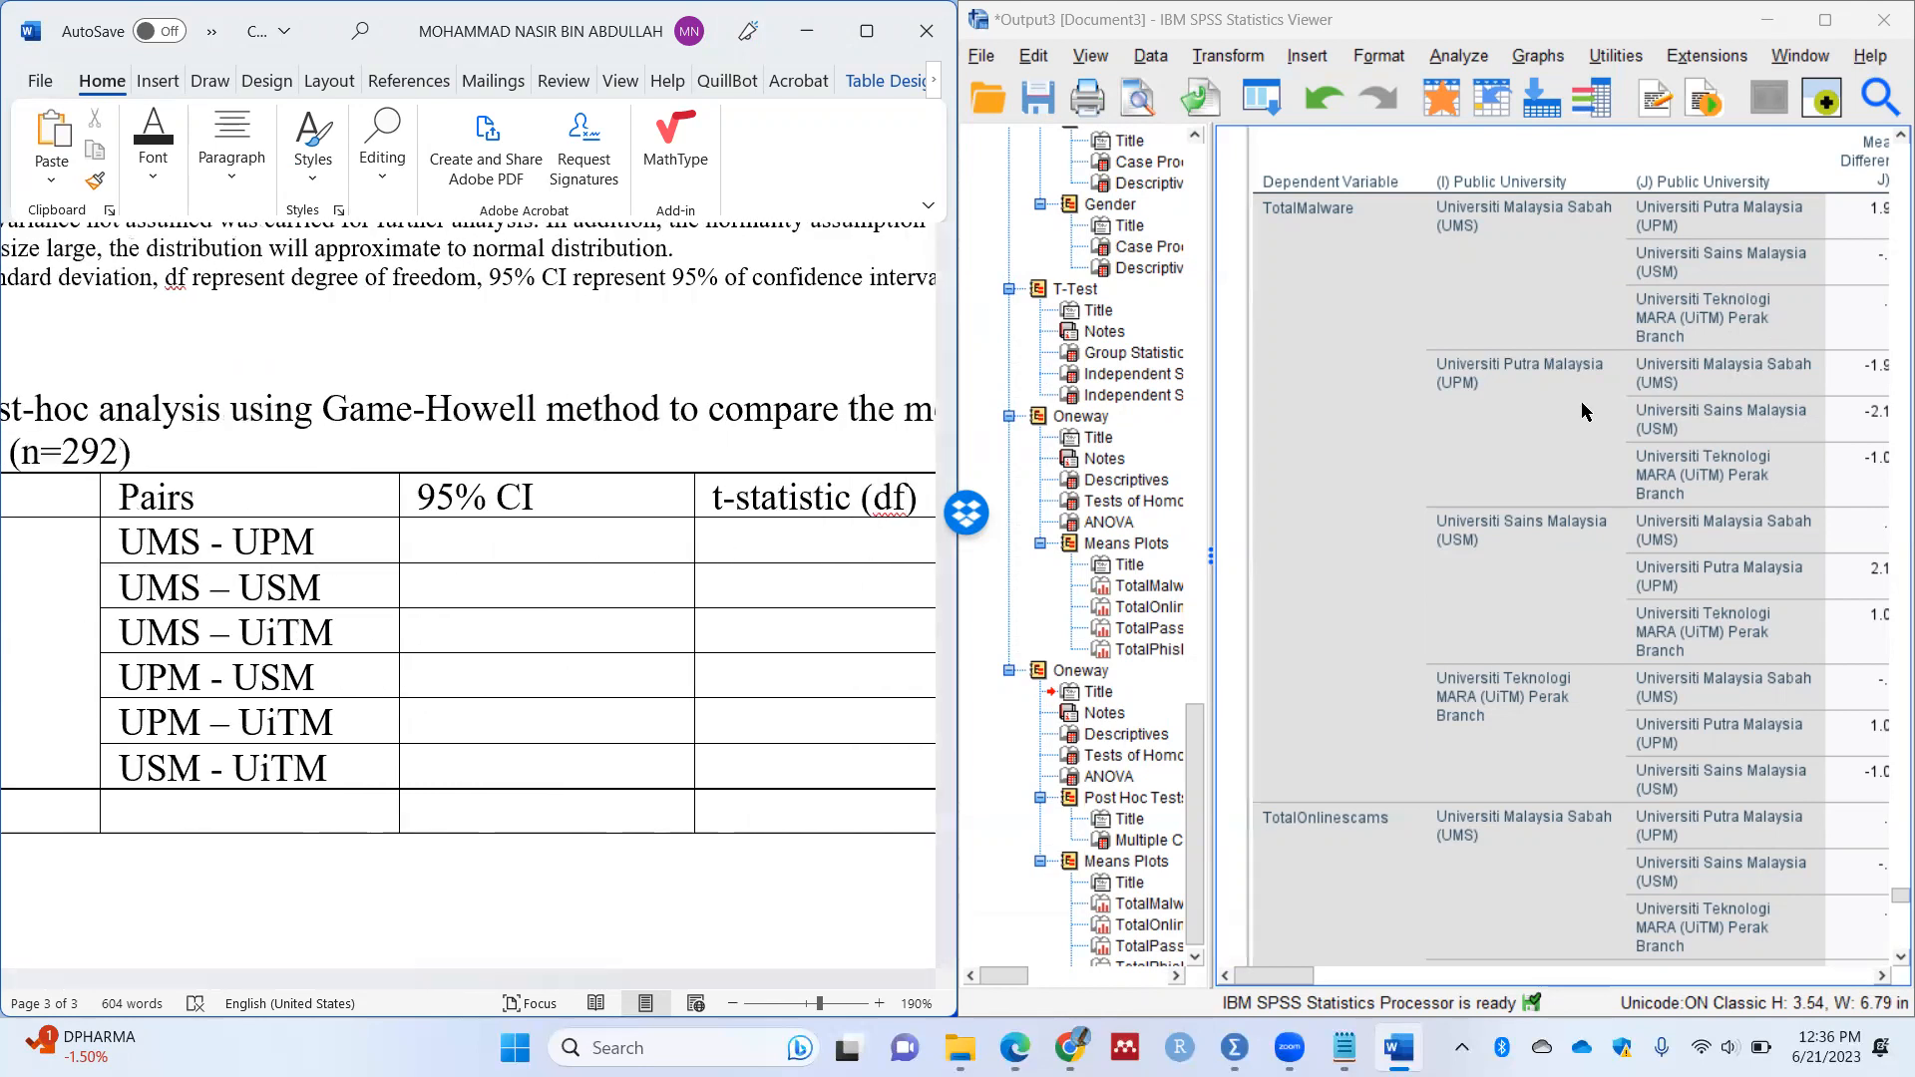
left_click_drag(1310, 981, 1356, 974)
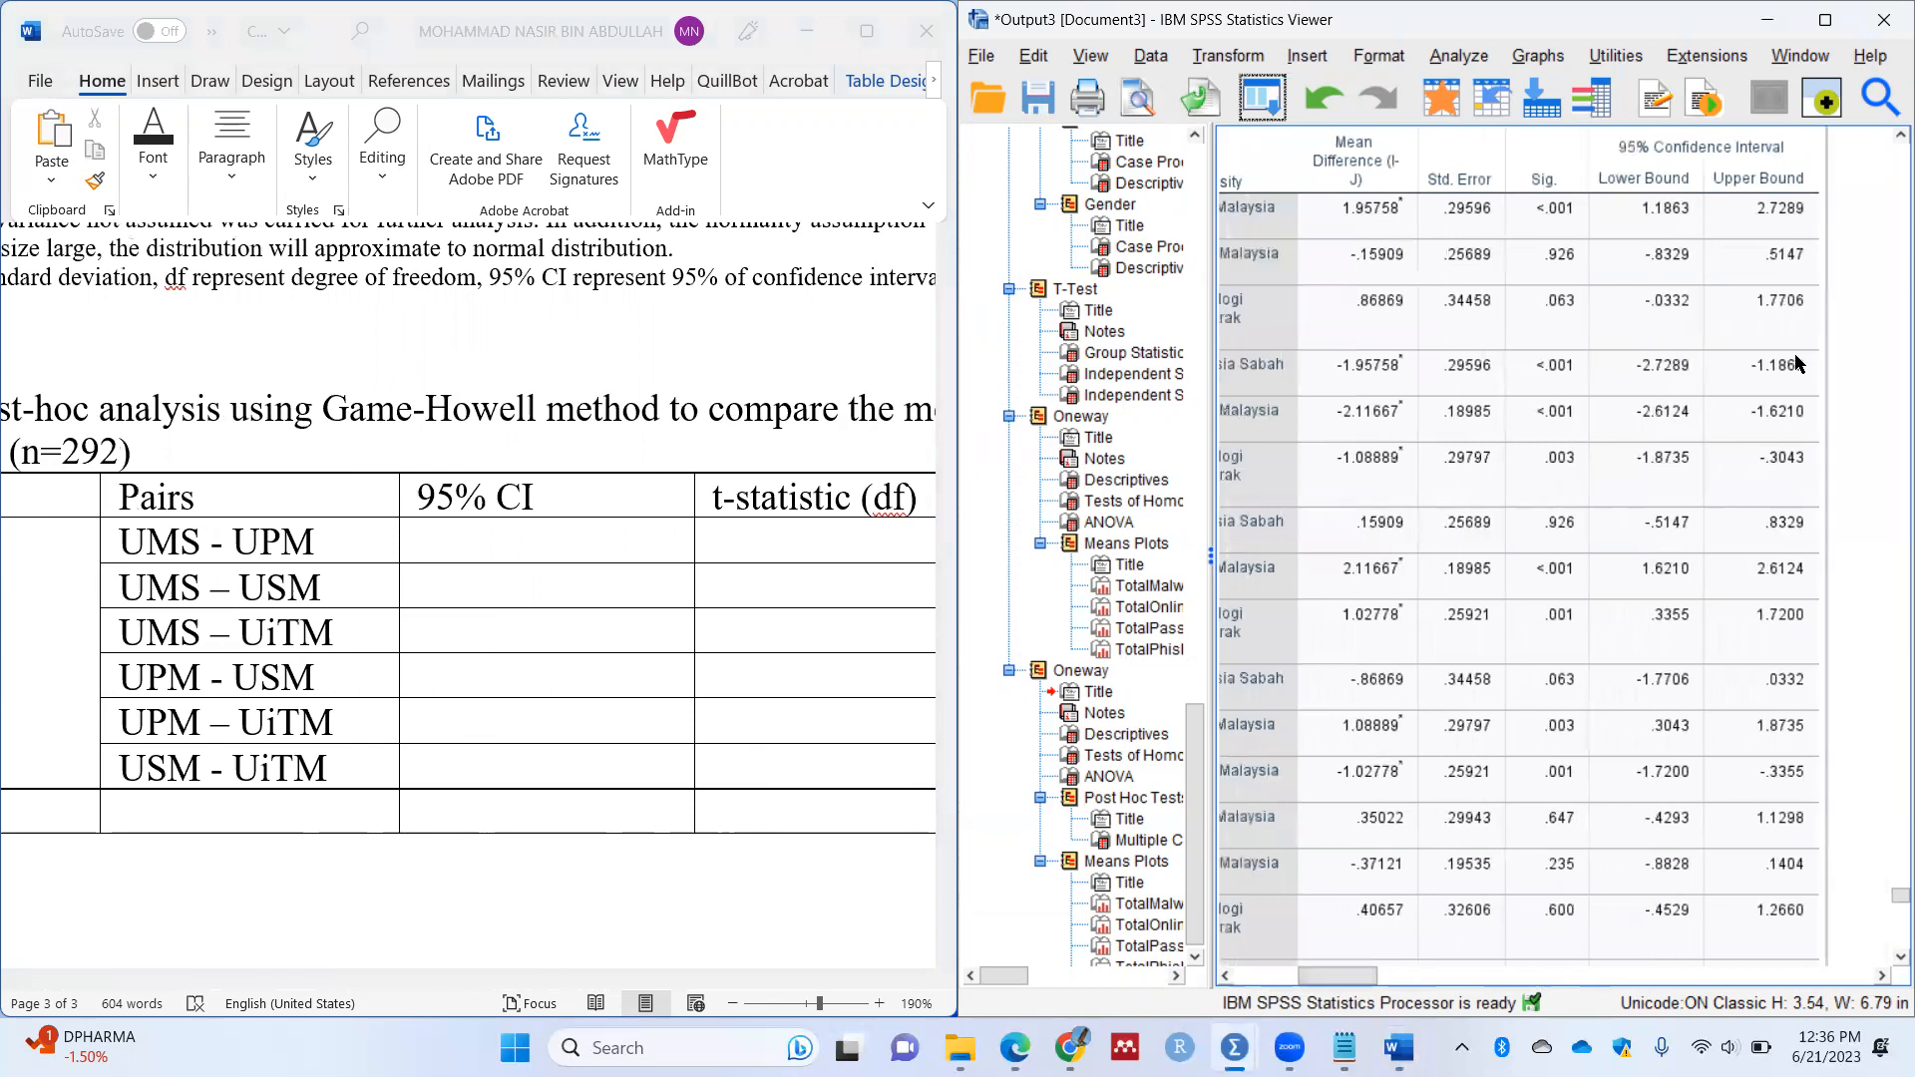
left_click(546, 537)
type("(")
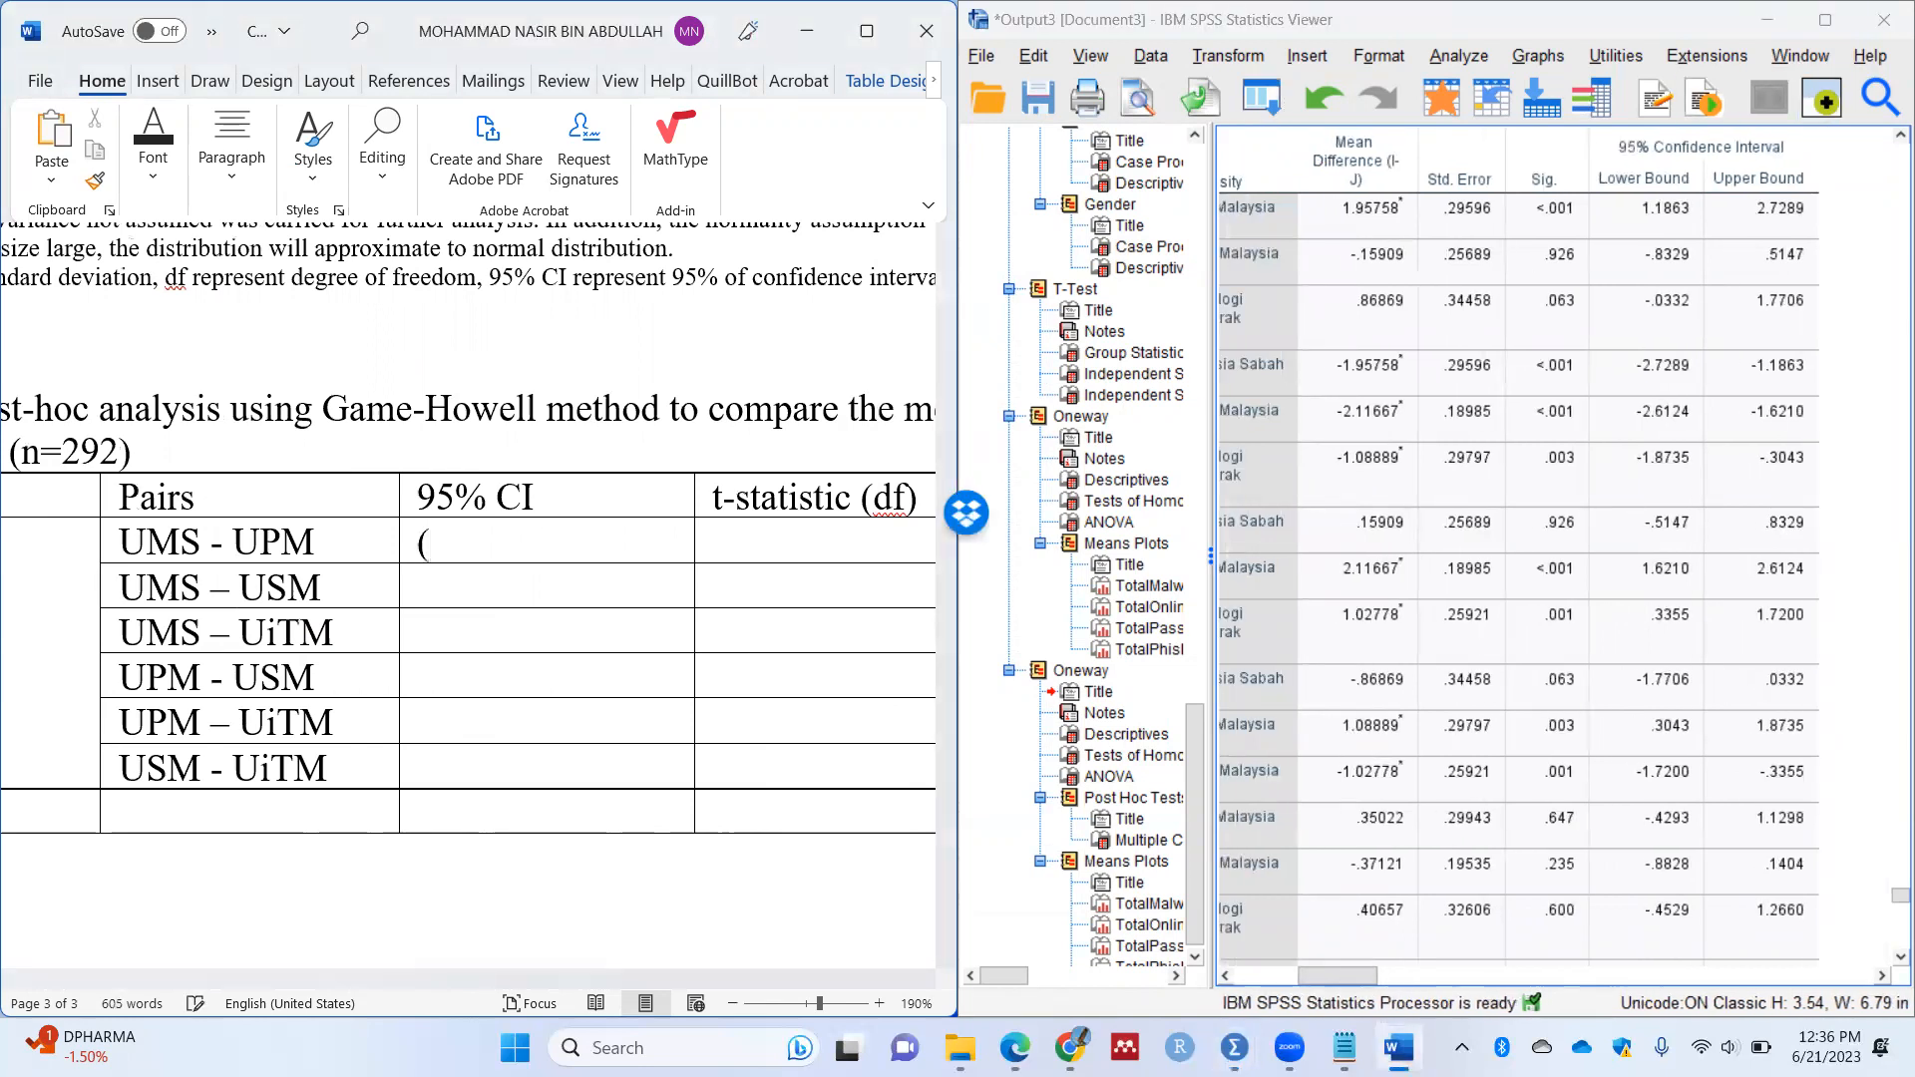
type("1.19, 2.73)")
key("Tab")
key("Down")
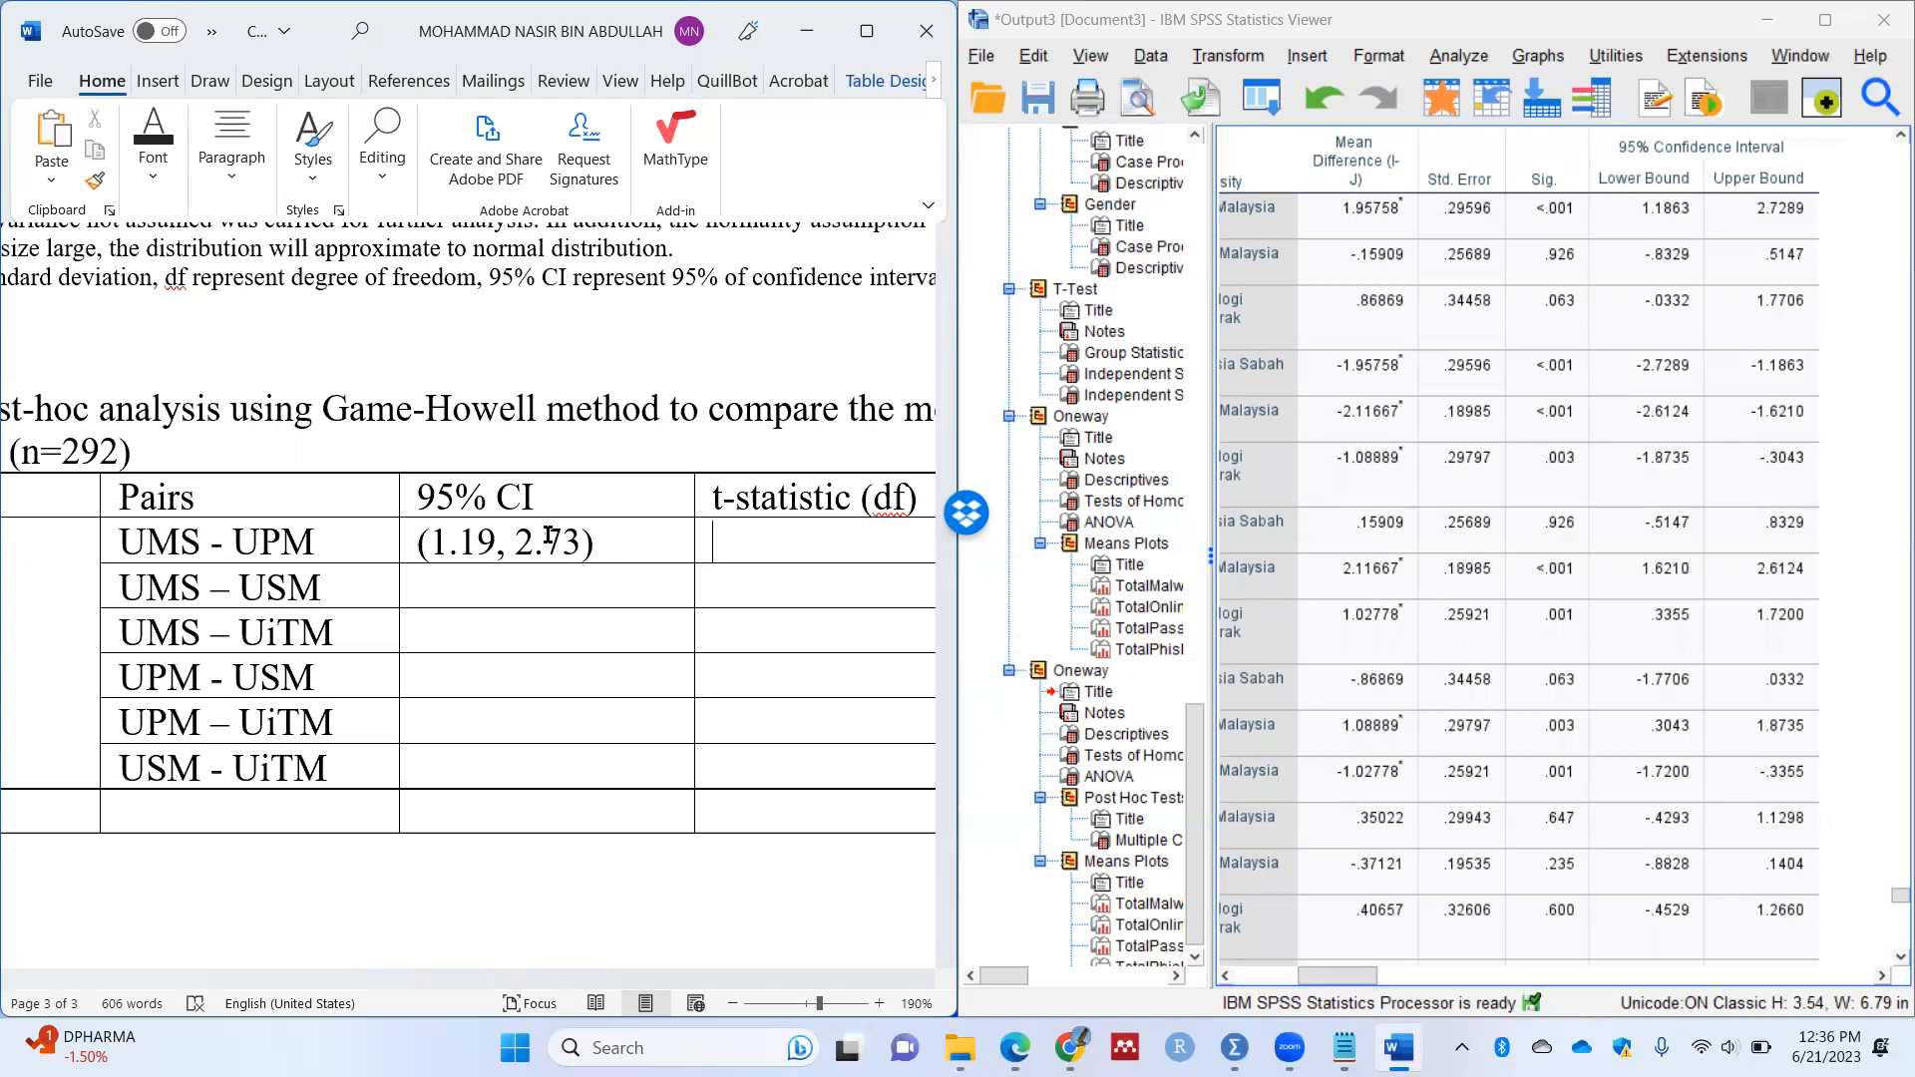
Step: Replace the "t-statistic (df)" column heading of Table 6 with "Mean difference"
mouse_move(1350, 976)
left_mouse_down()
mouse_move(1325, 973)
mouse_move(1352, 975)
left_mouse_up()
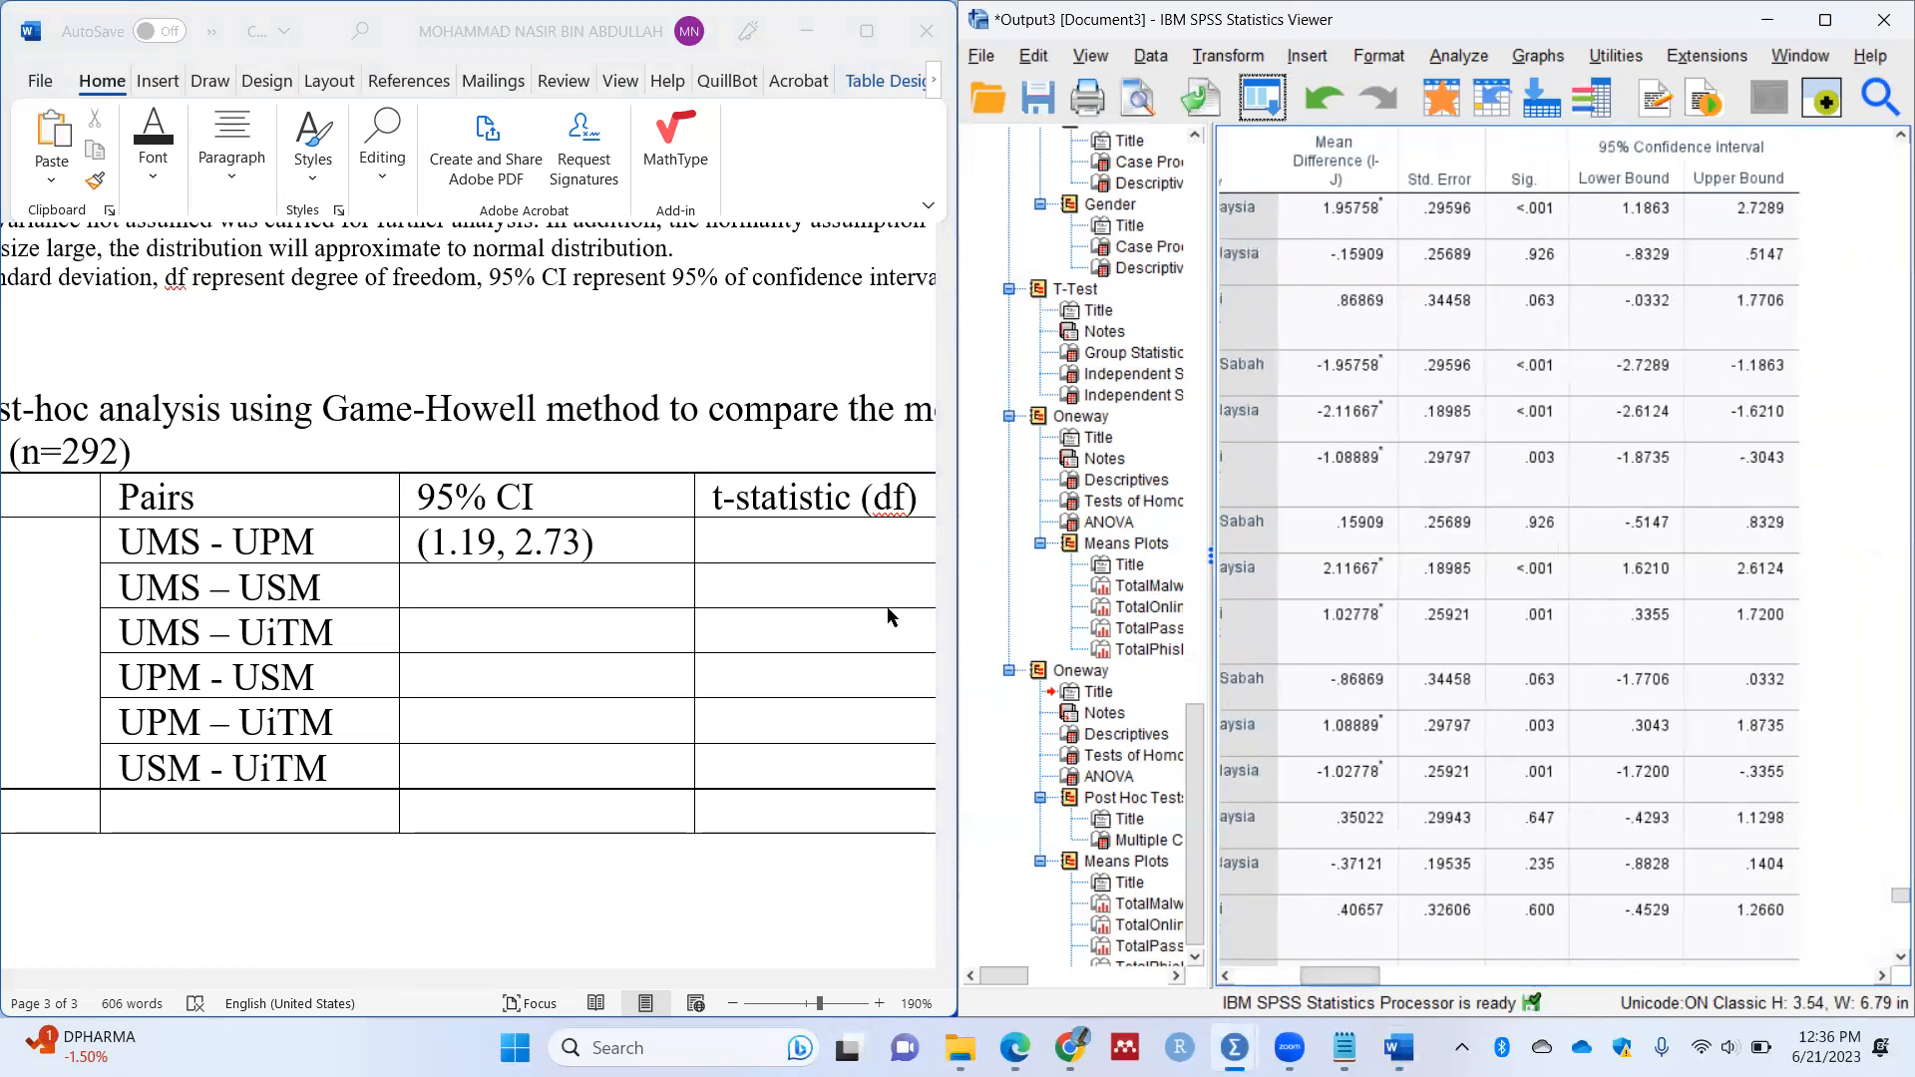
left_click(910, 524)
left_click_drag(927, 496, 720, 467)
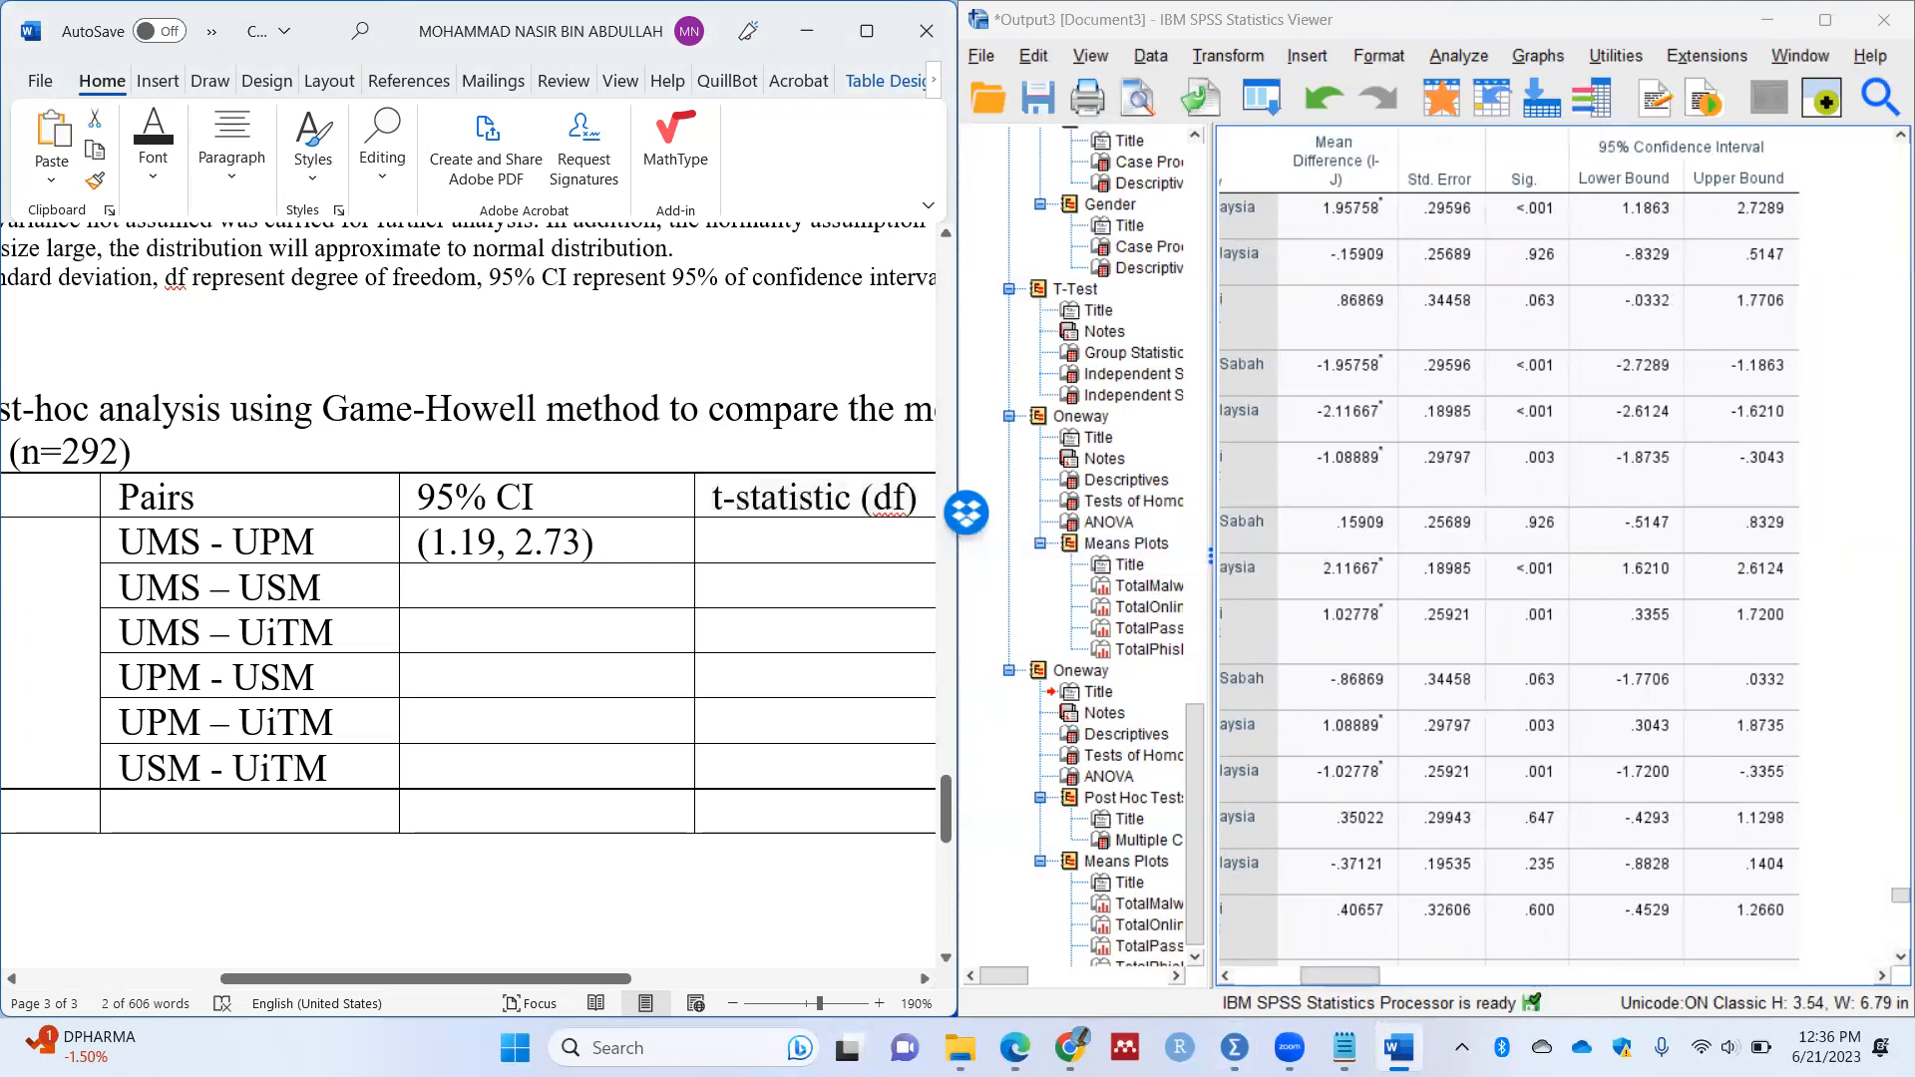
type("mean difference")
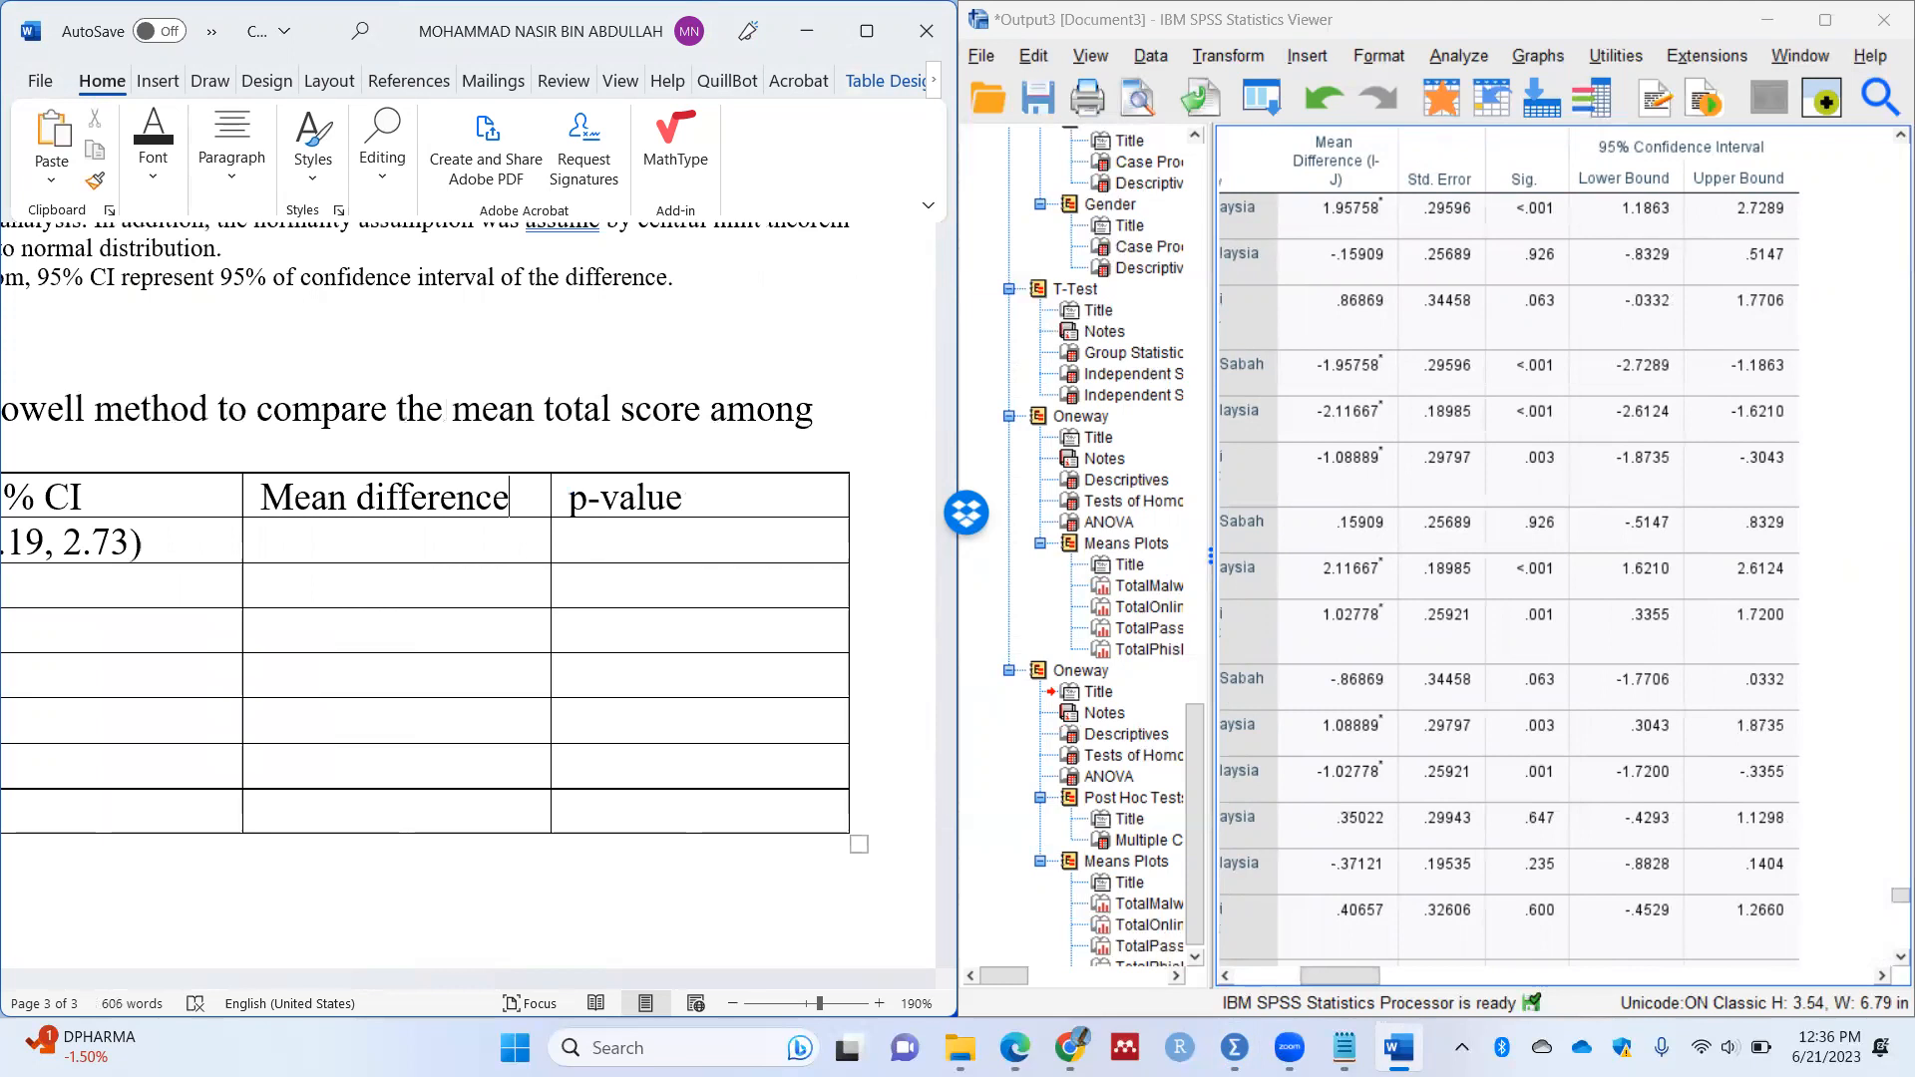
Step: Enter 1.96 as the mean difference and <0.001 as the p-value for the UMS - UPM pair
key("Down")
type("1.9")
type("6")
type("<0.001")
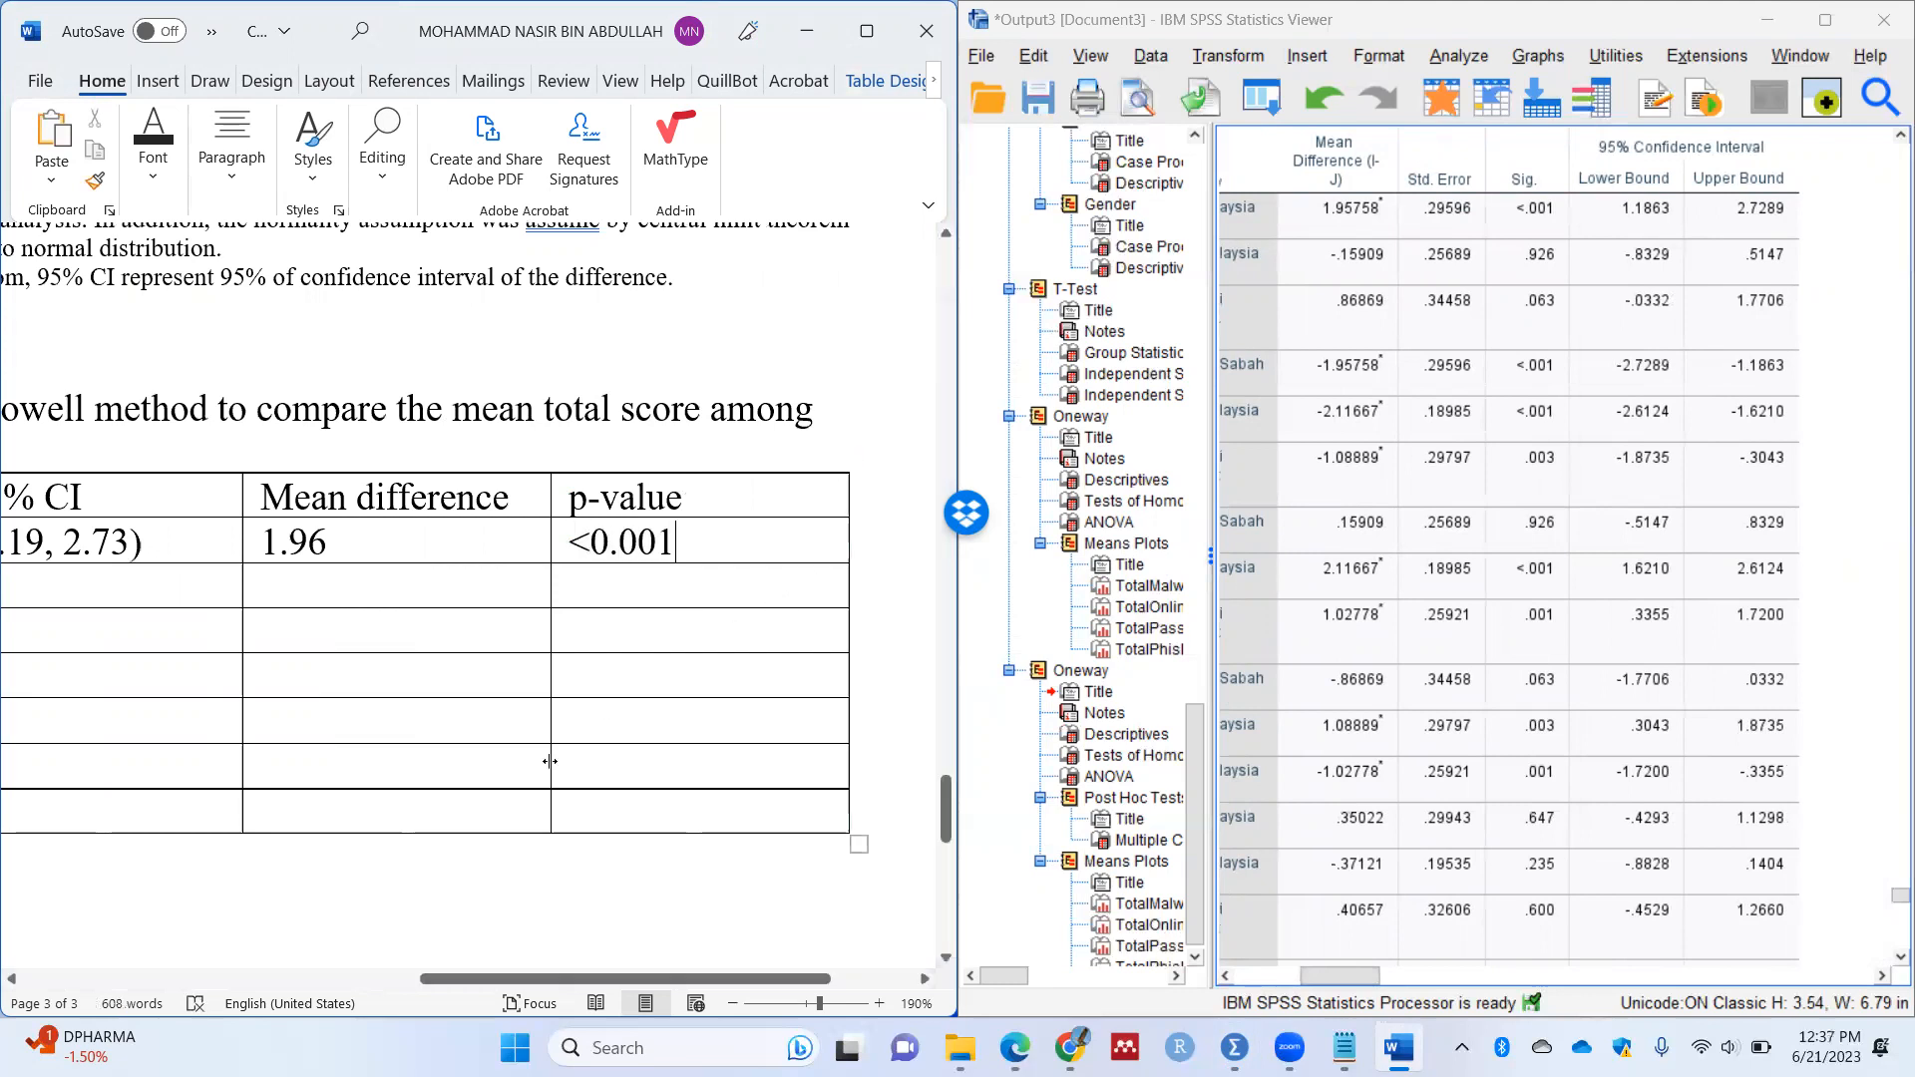
Step: Maximize the document window and start a paragraph beneath Table 6 with "Based on Table 6, the post-hoc analysis was carried"
left_click_drag(564, 979, 382, 966)
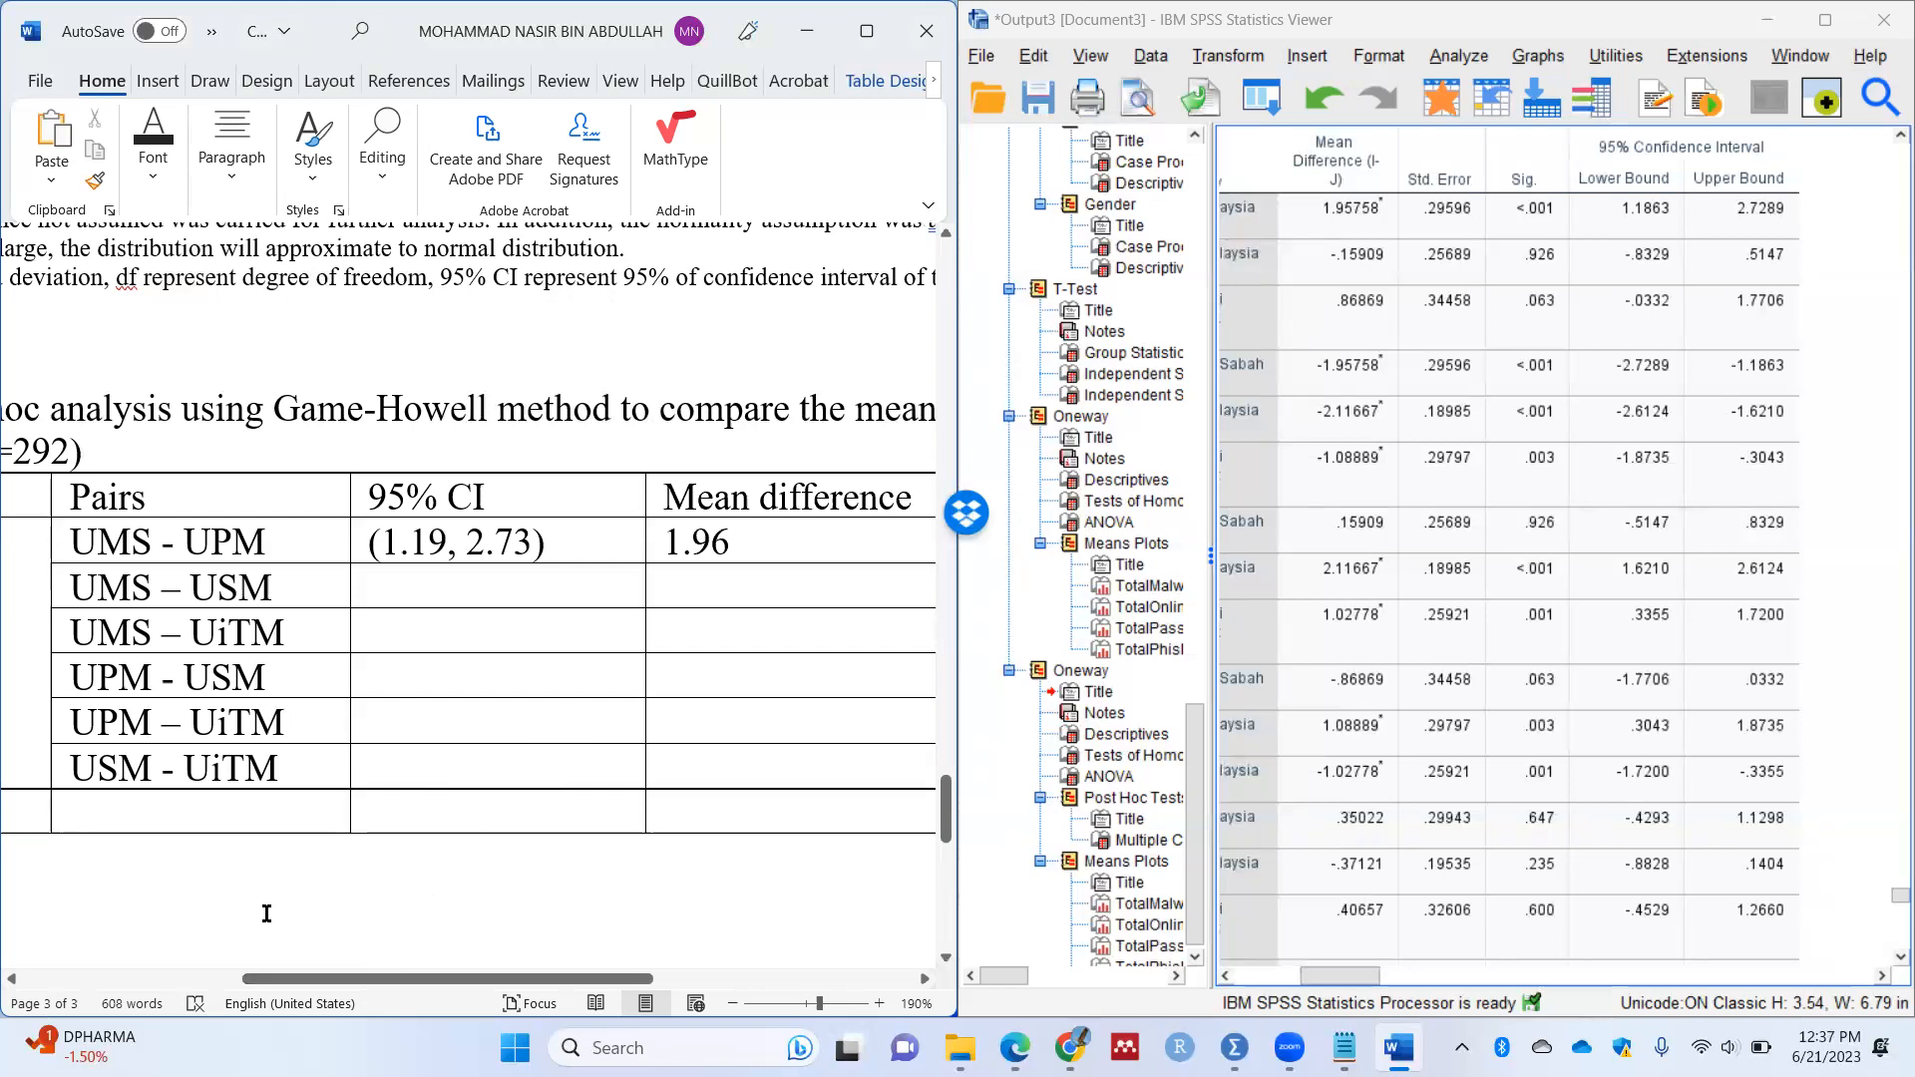
scroll(380, 871, "left", 3)
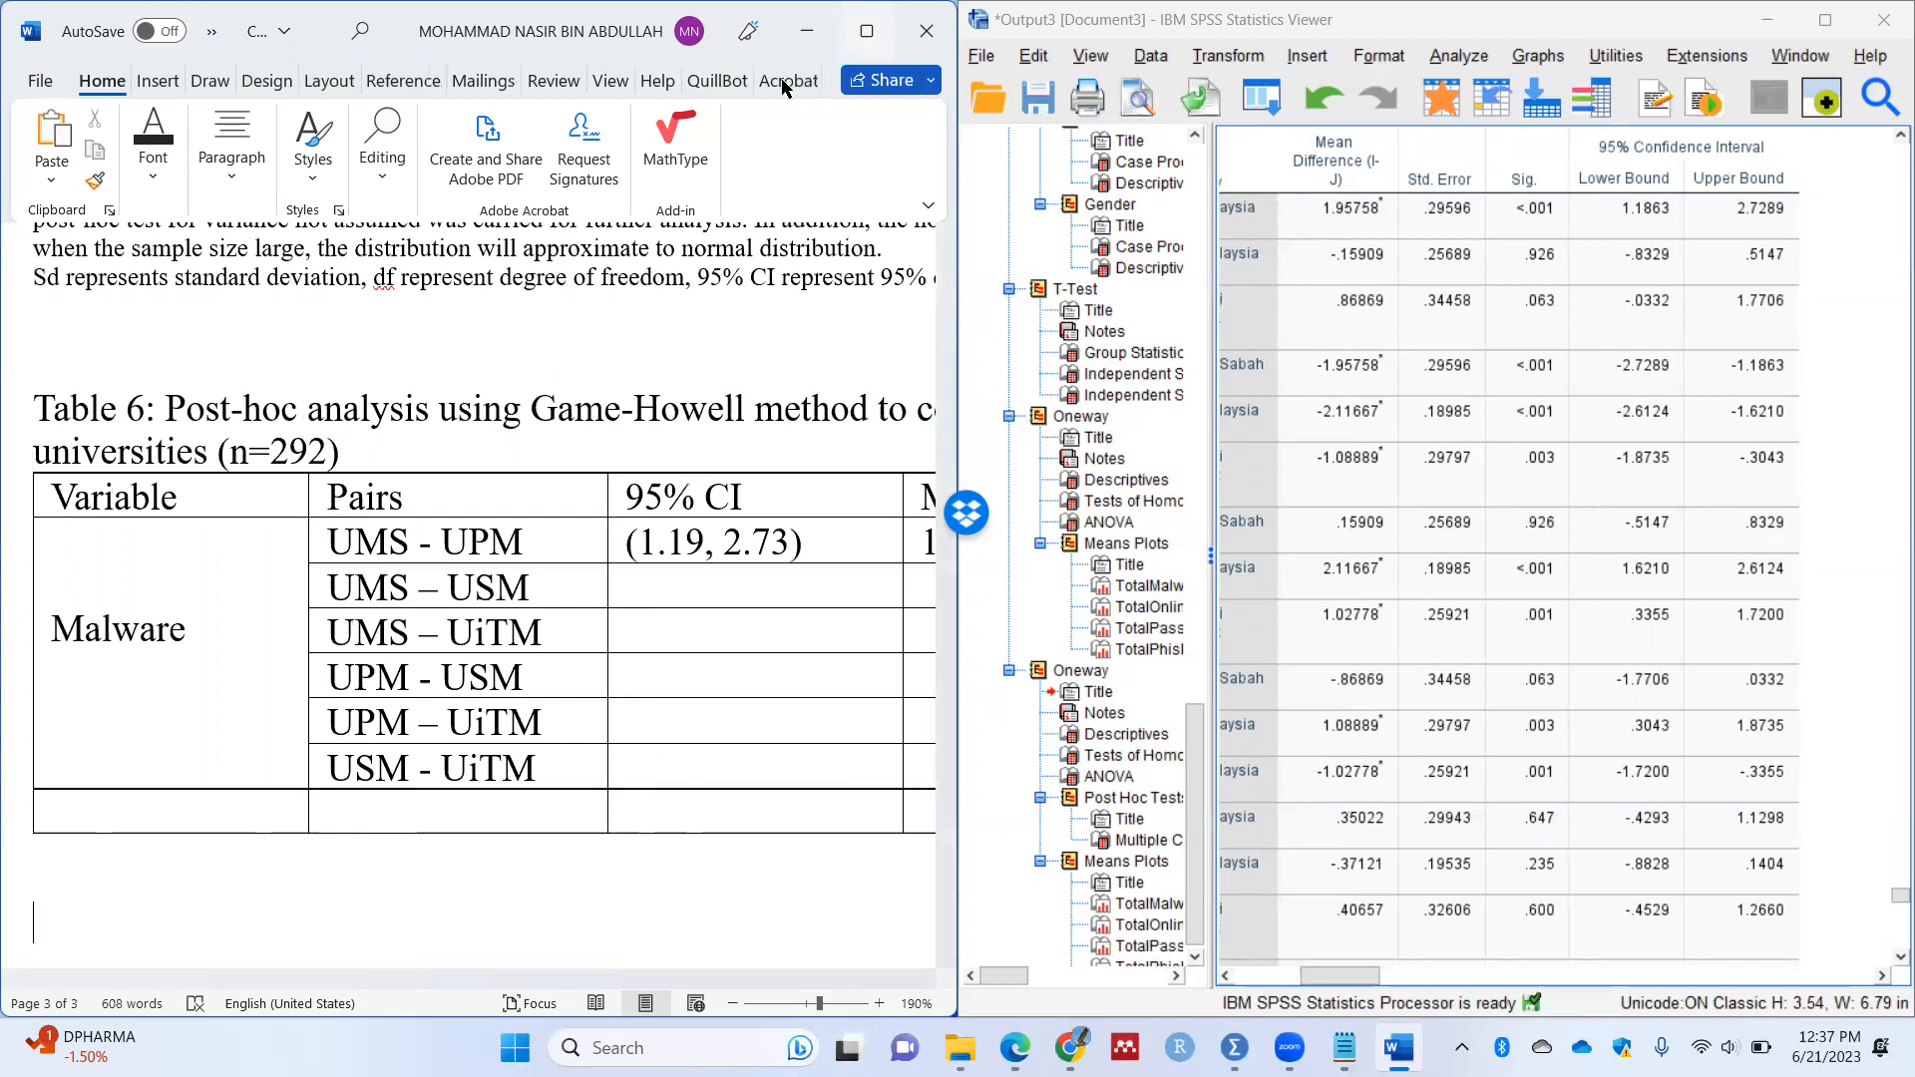
left_click(867, 31)
scroll(419, 659, "down", 3)
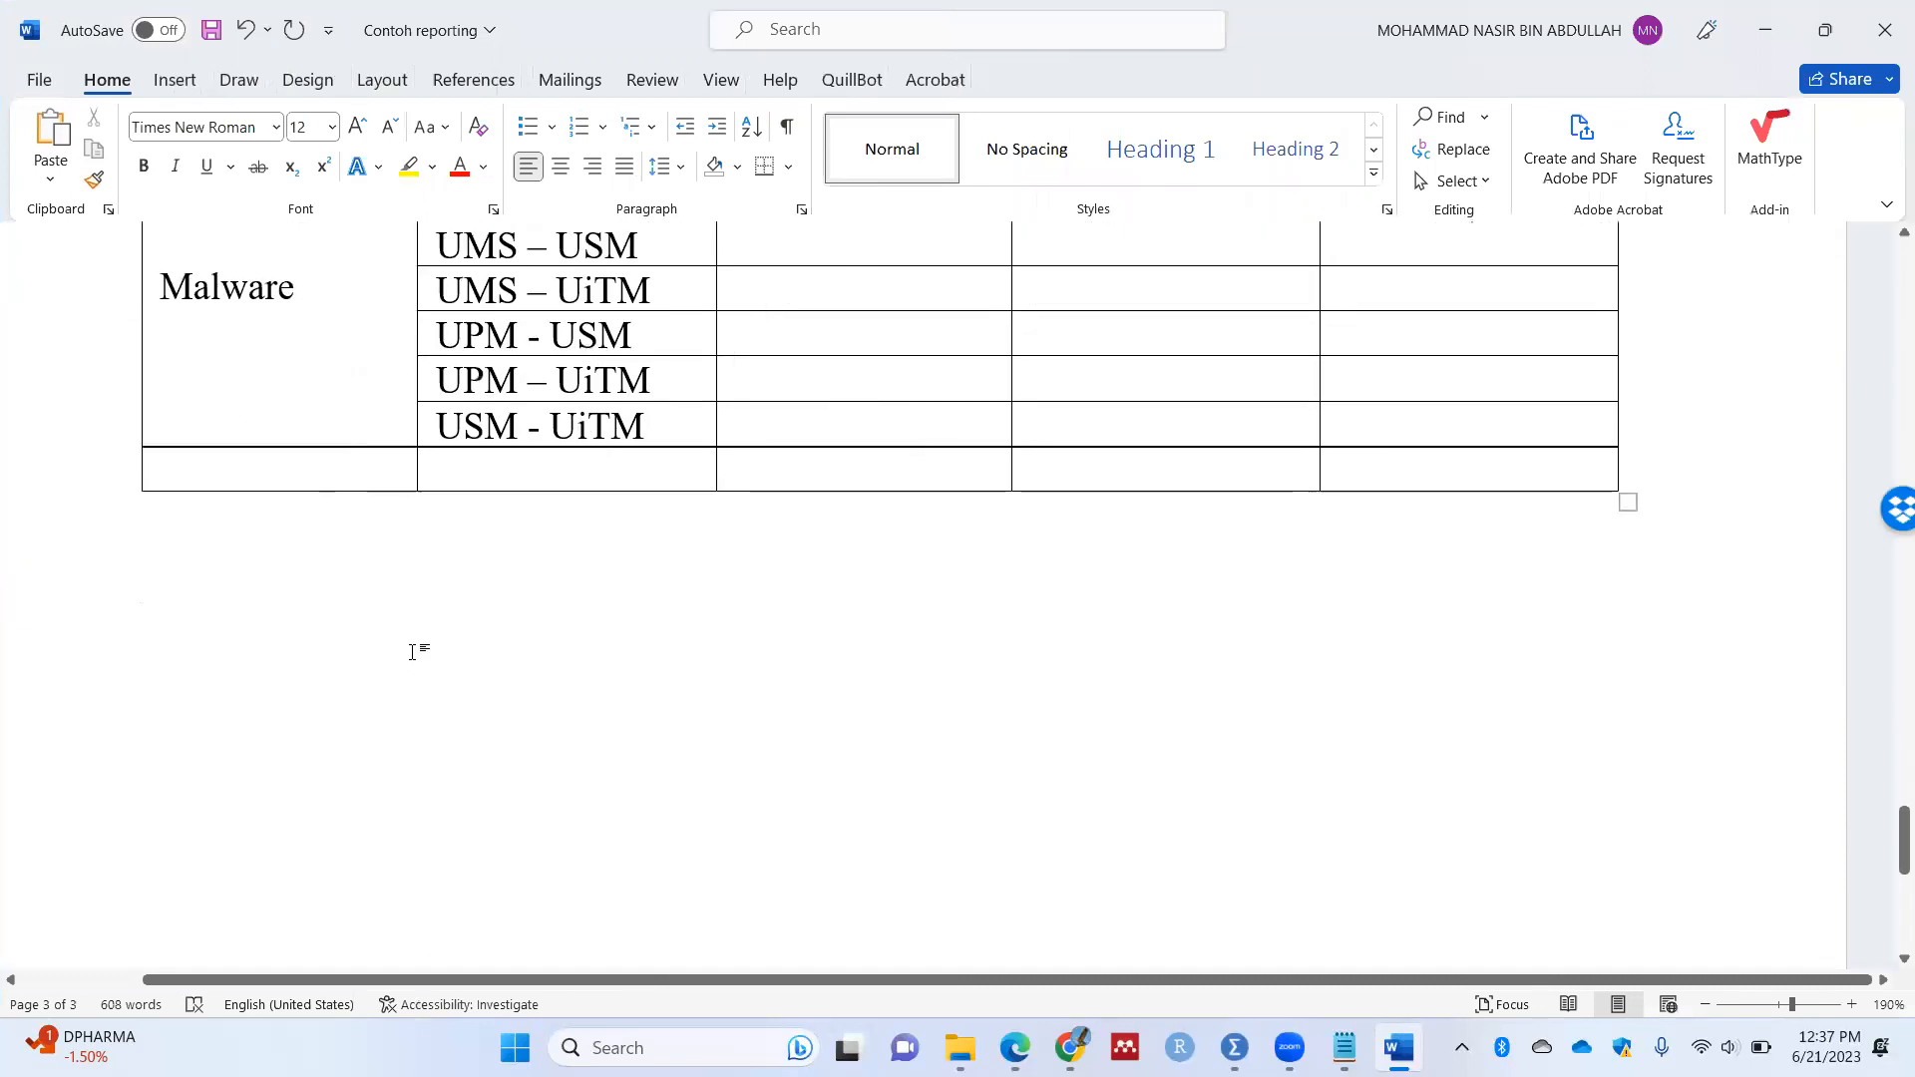
scroll(503, 599, "up", 1)
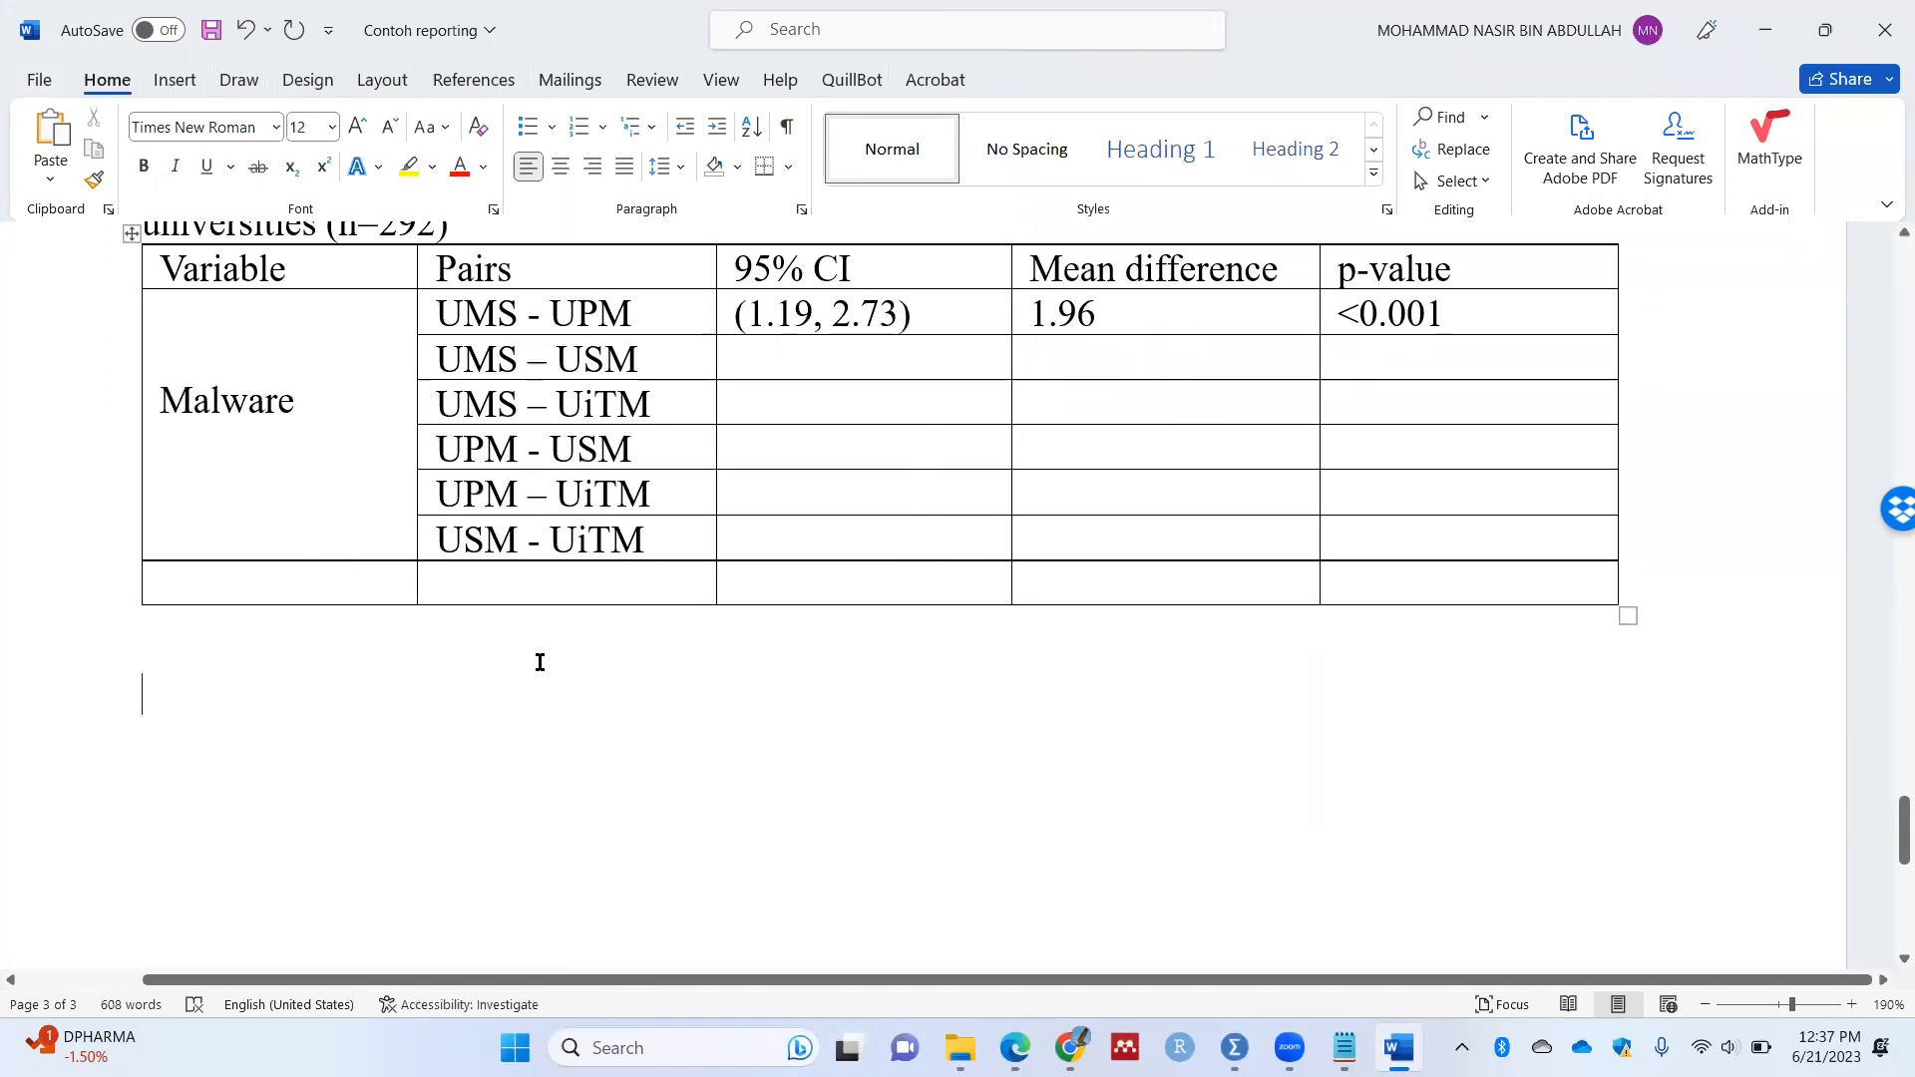
type("Based on Table")
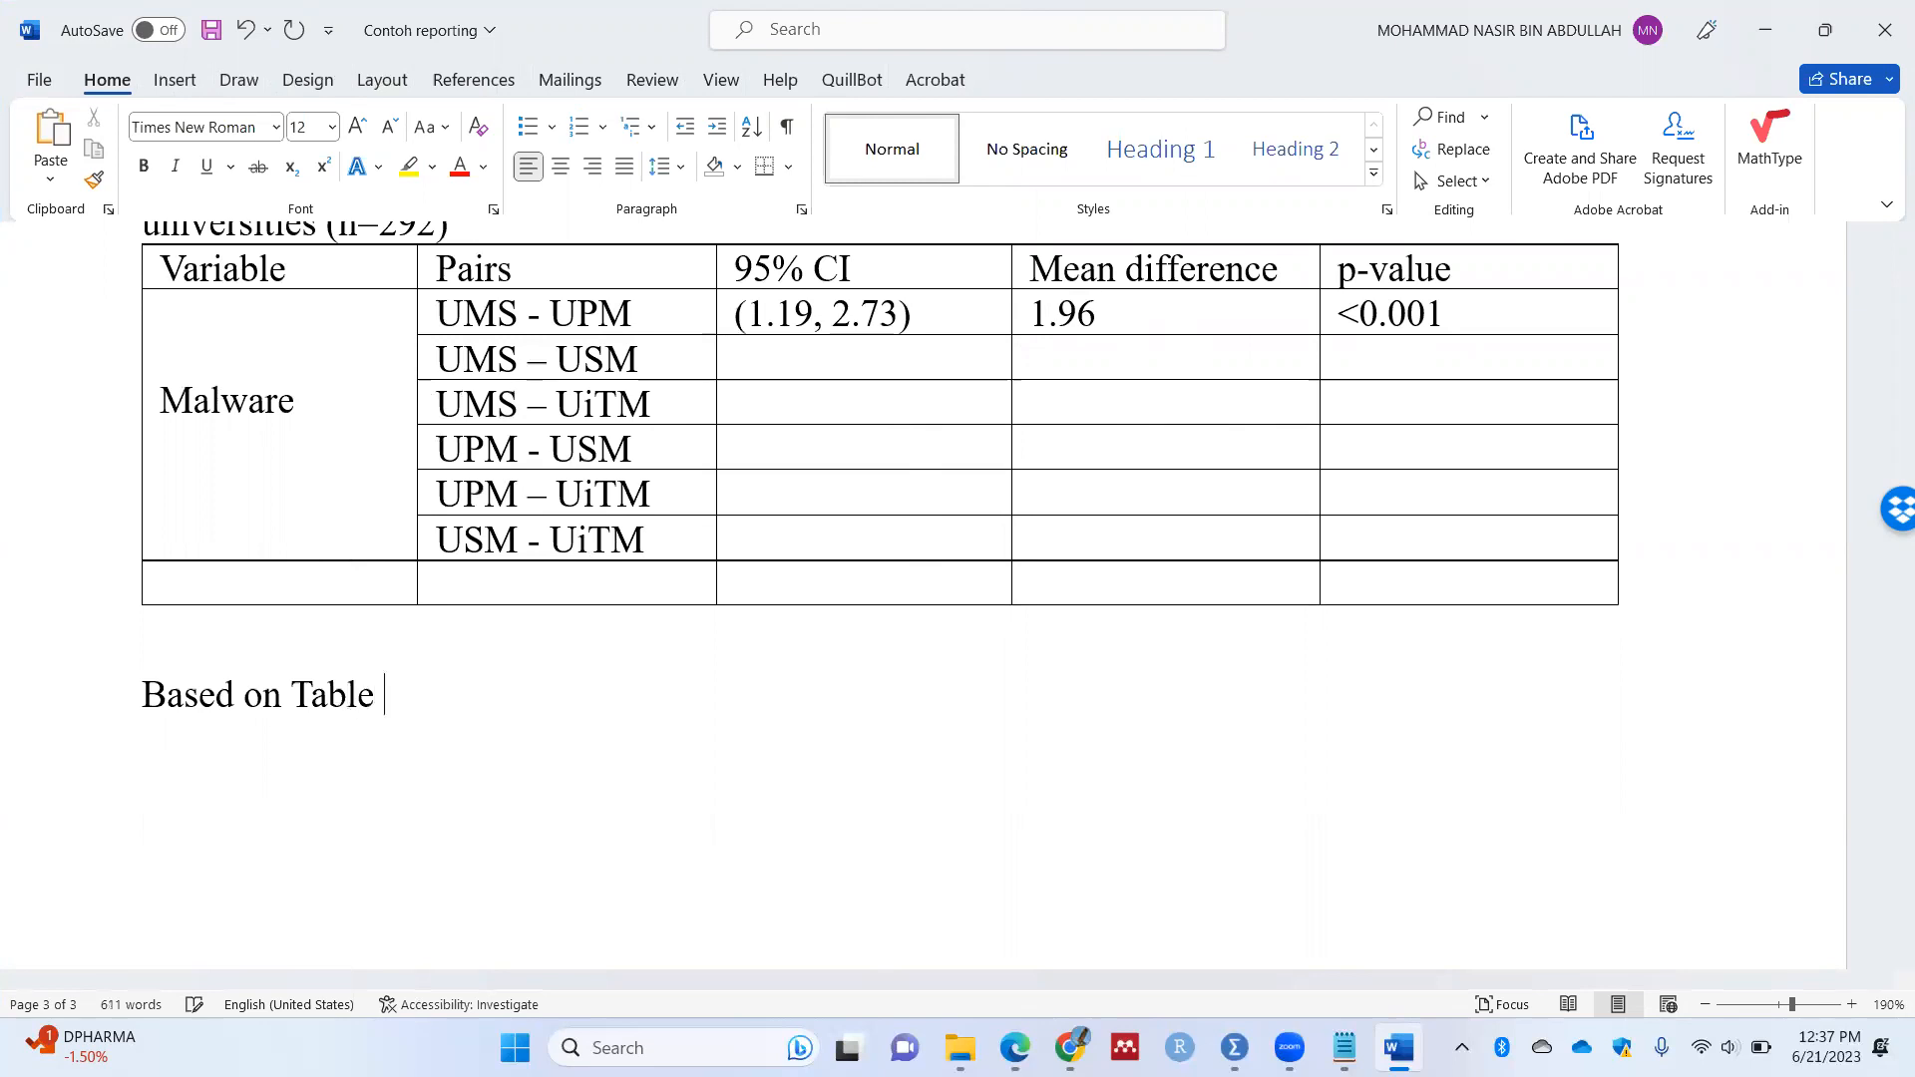
scroll(509, 654, "up", 2)
left_click_drag(254, 409, 158, 390)
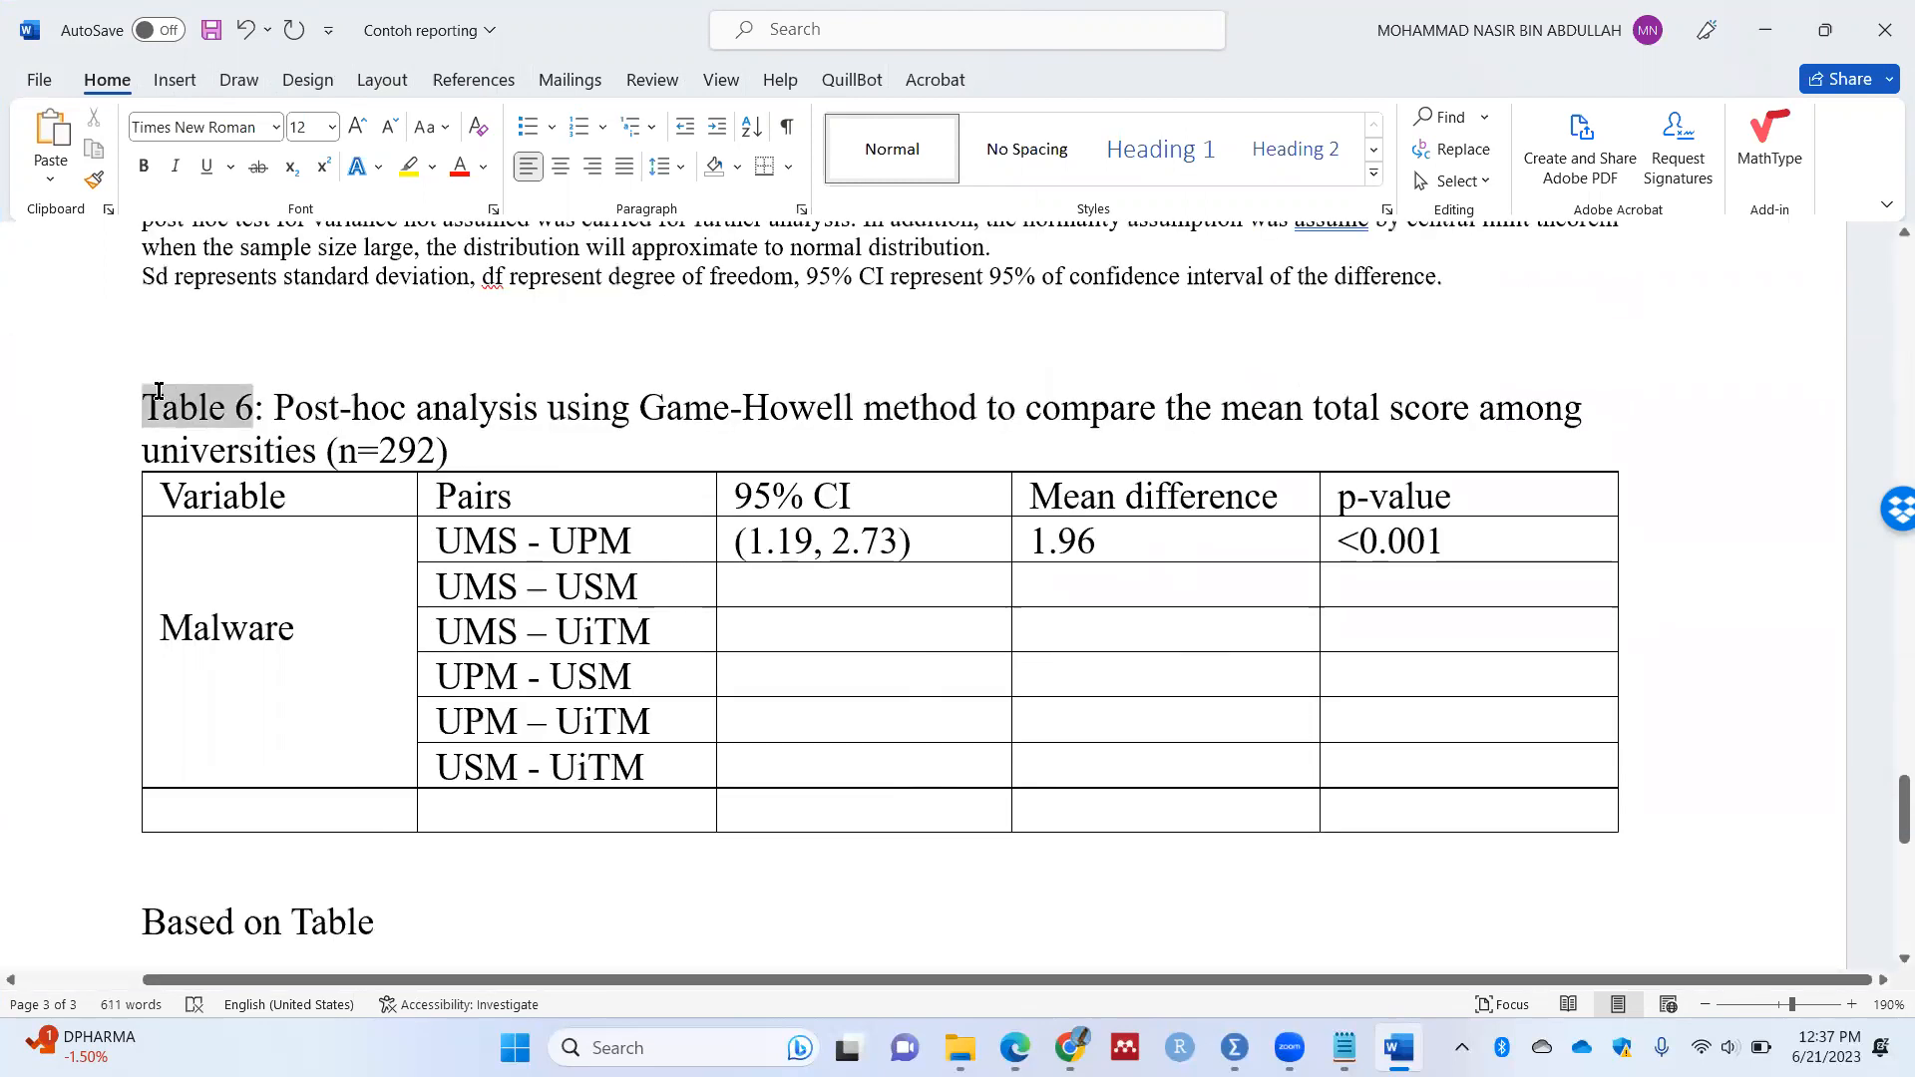
left_click(415, 927)
type("6, the post")
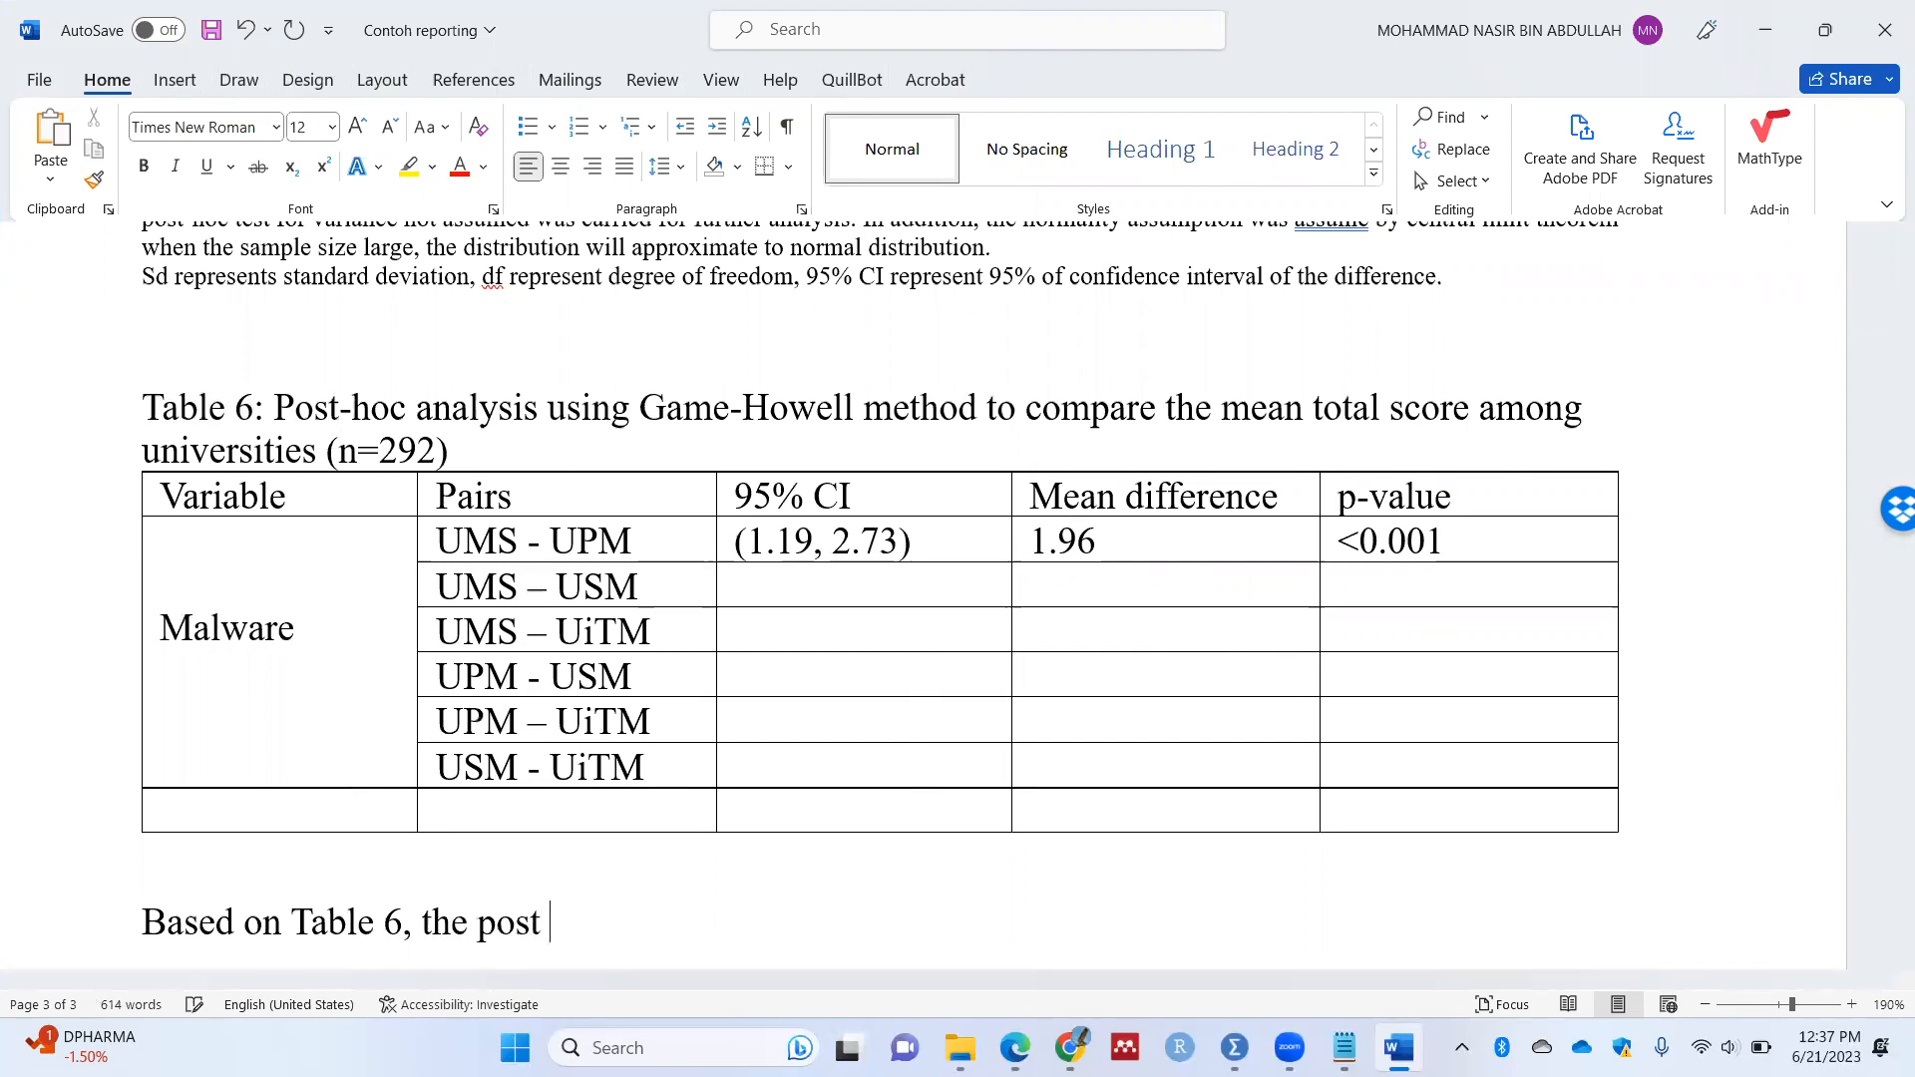
key("BackSpace")
type("-hoc analysis was")
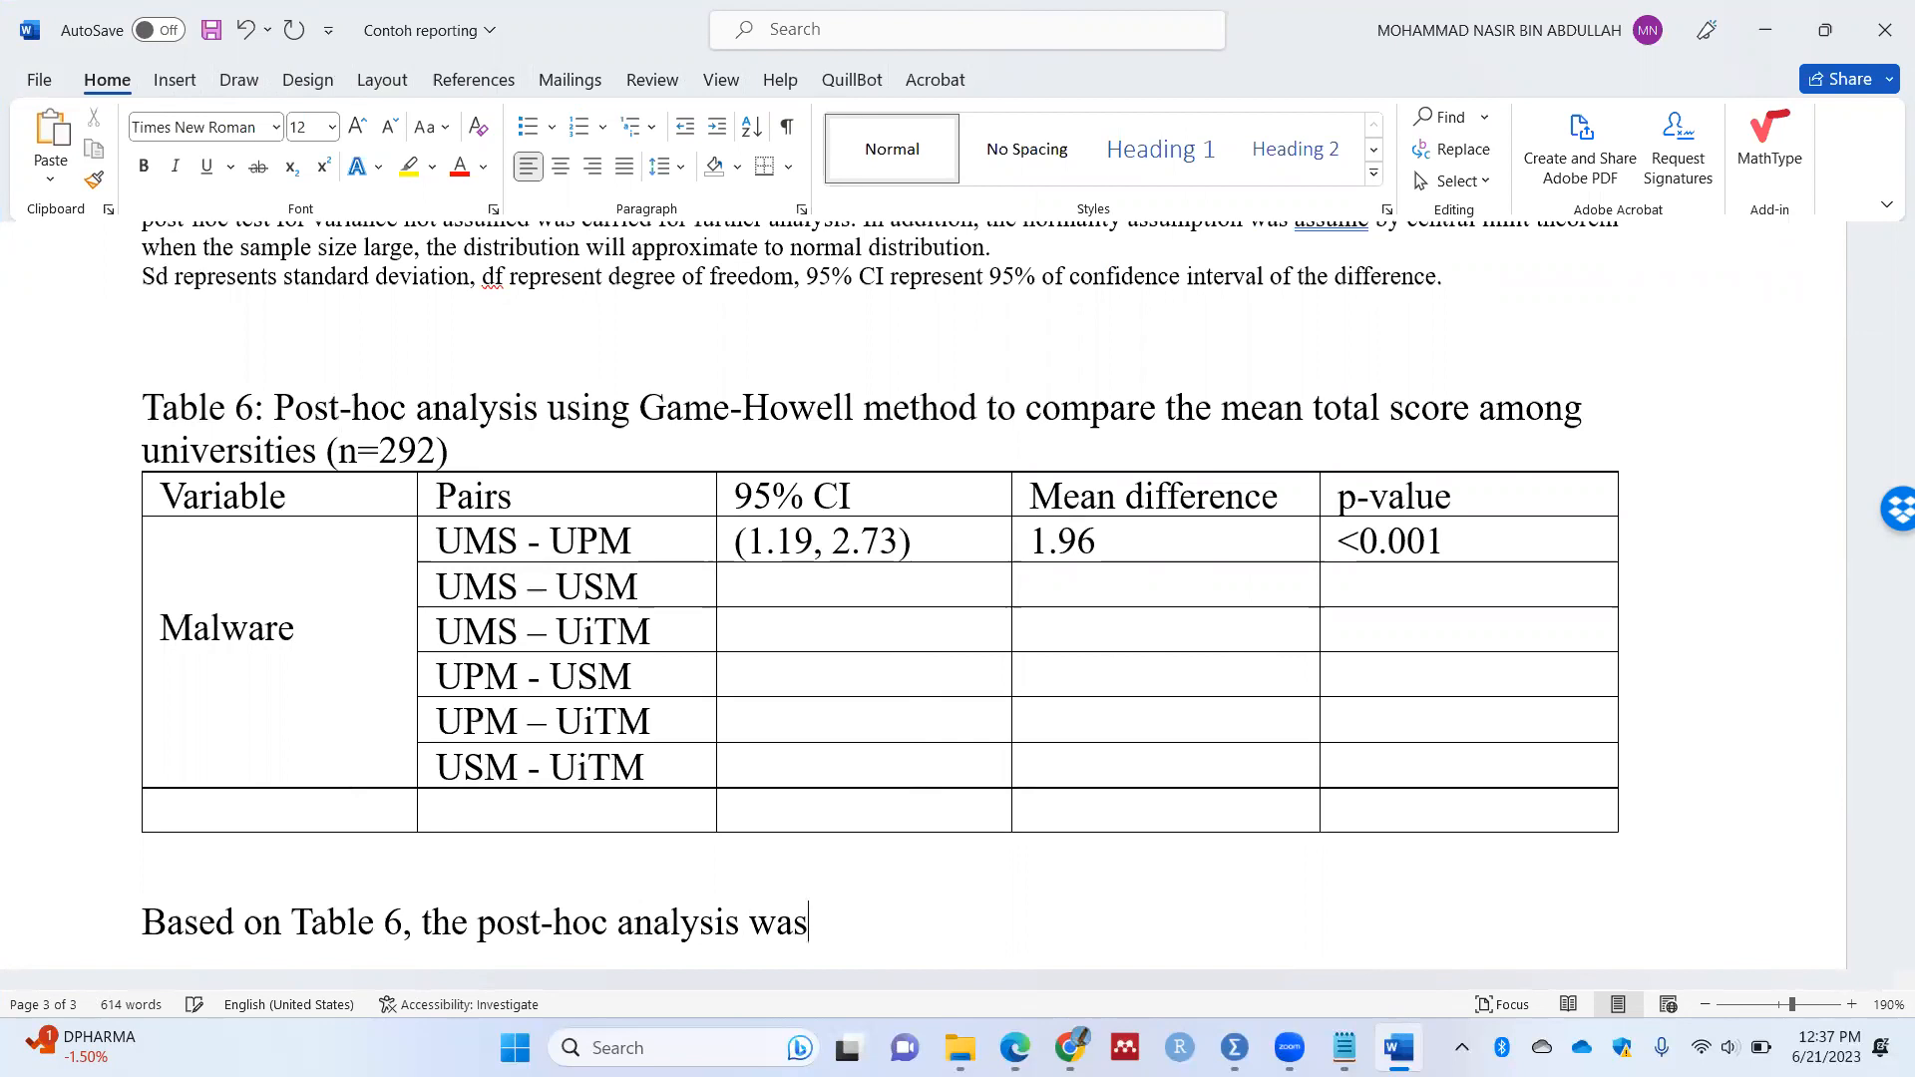
type(" carried ")
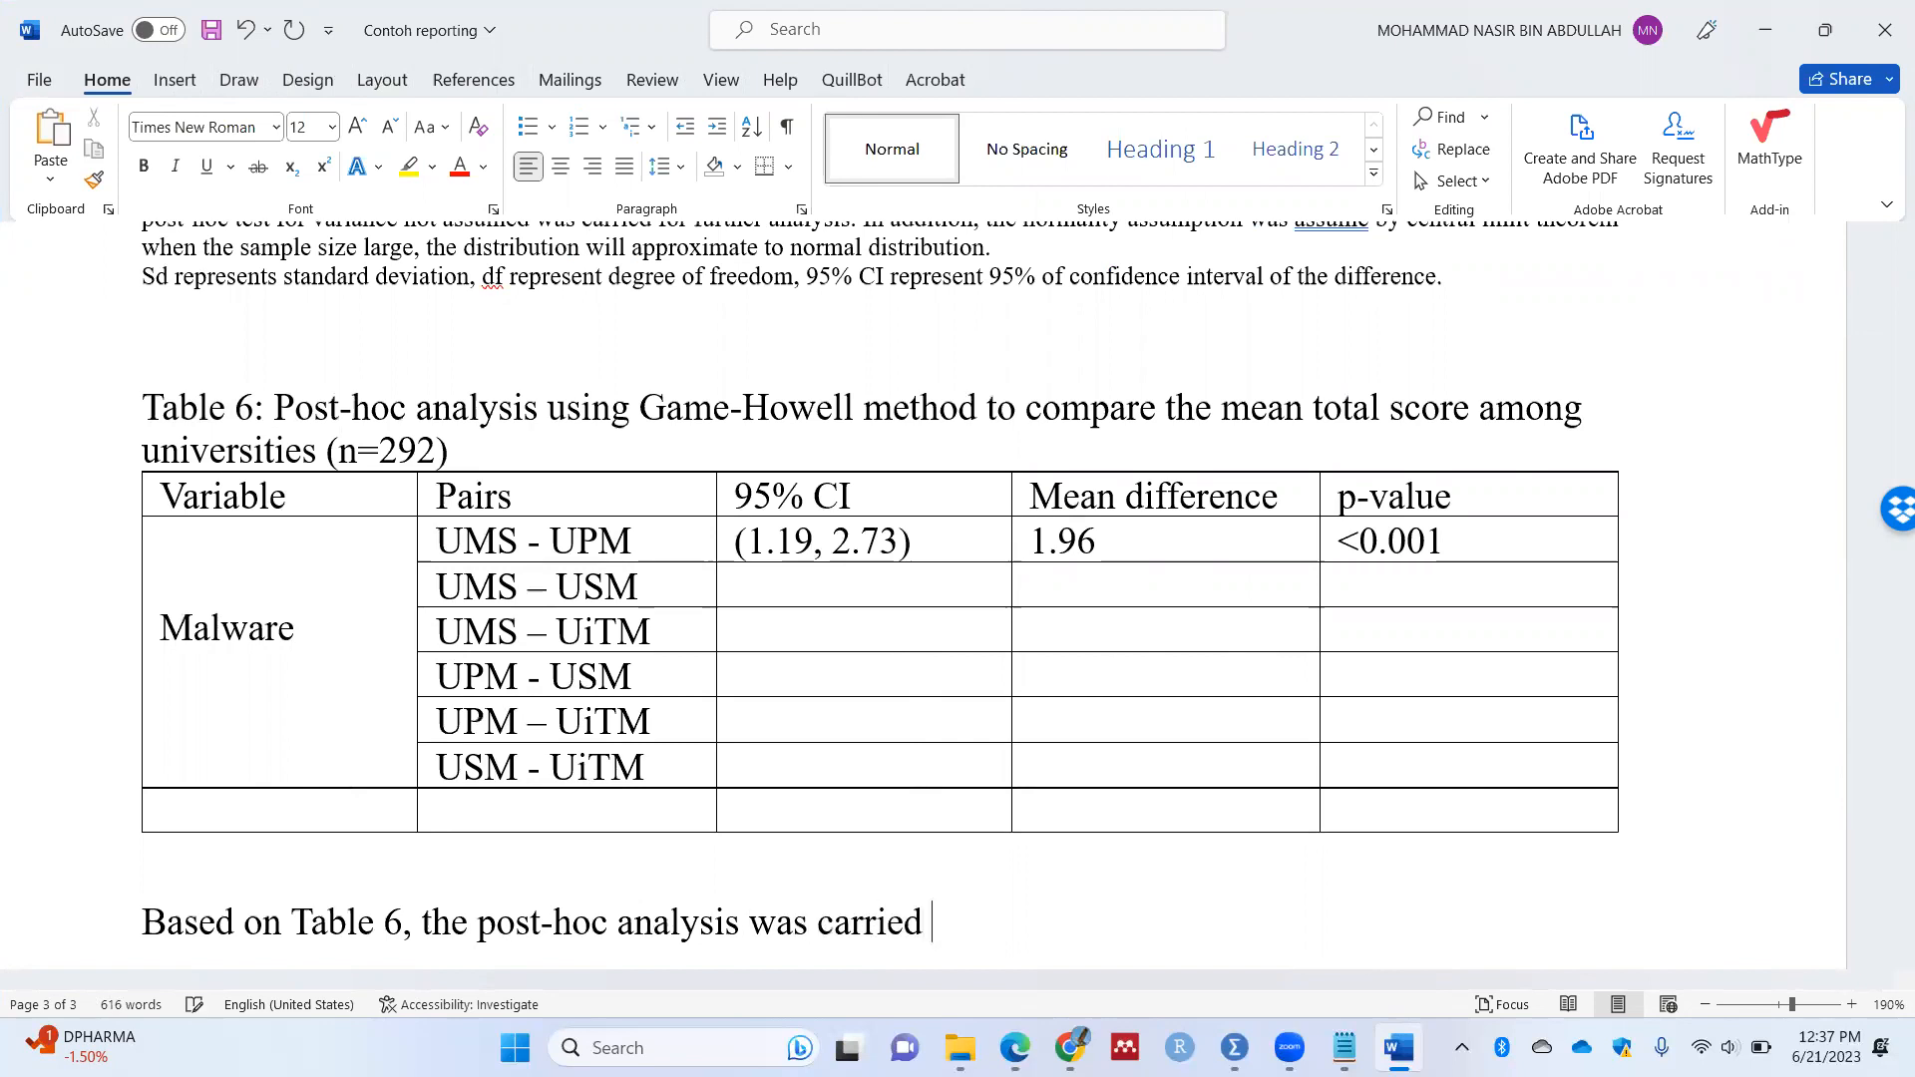
Step: Continue the opening sentence of the paragraph with "out through Games-Howell method because the"
type("out u")
key("BackSpace")
type("through ")
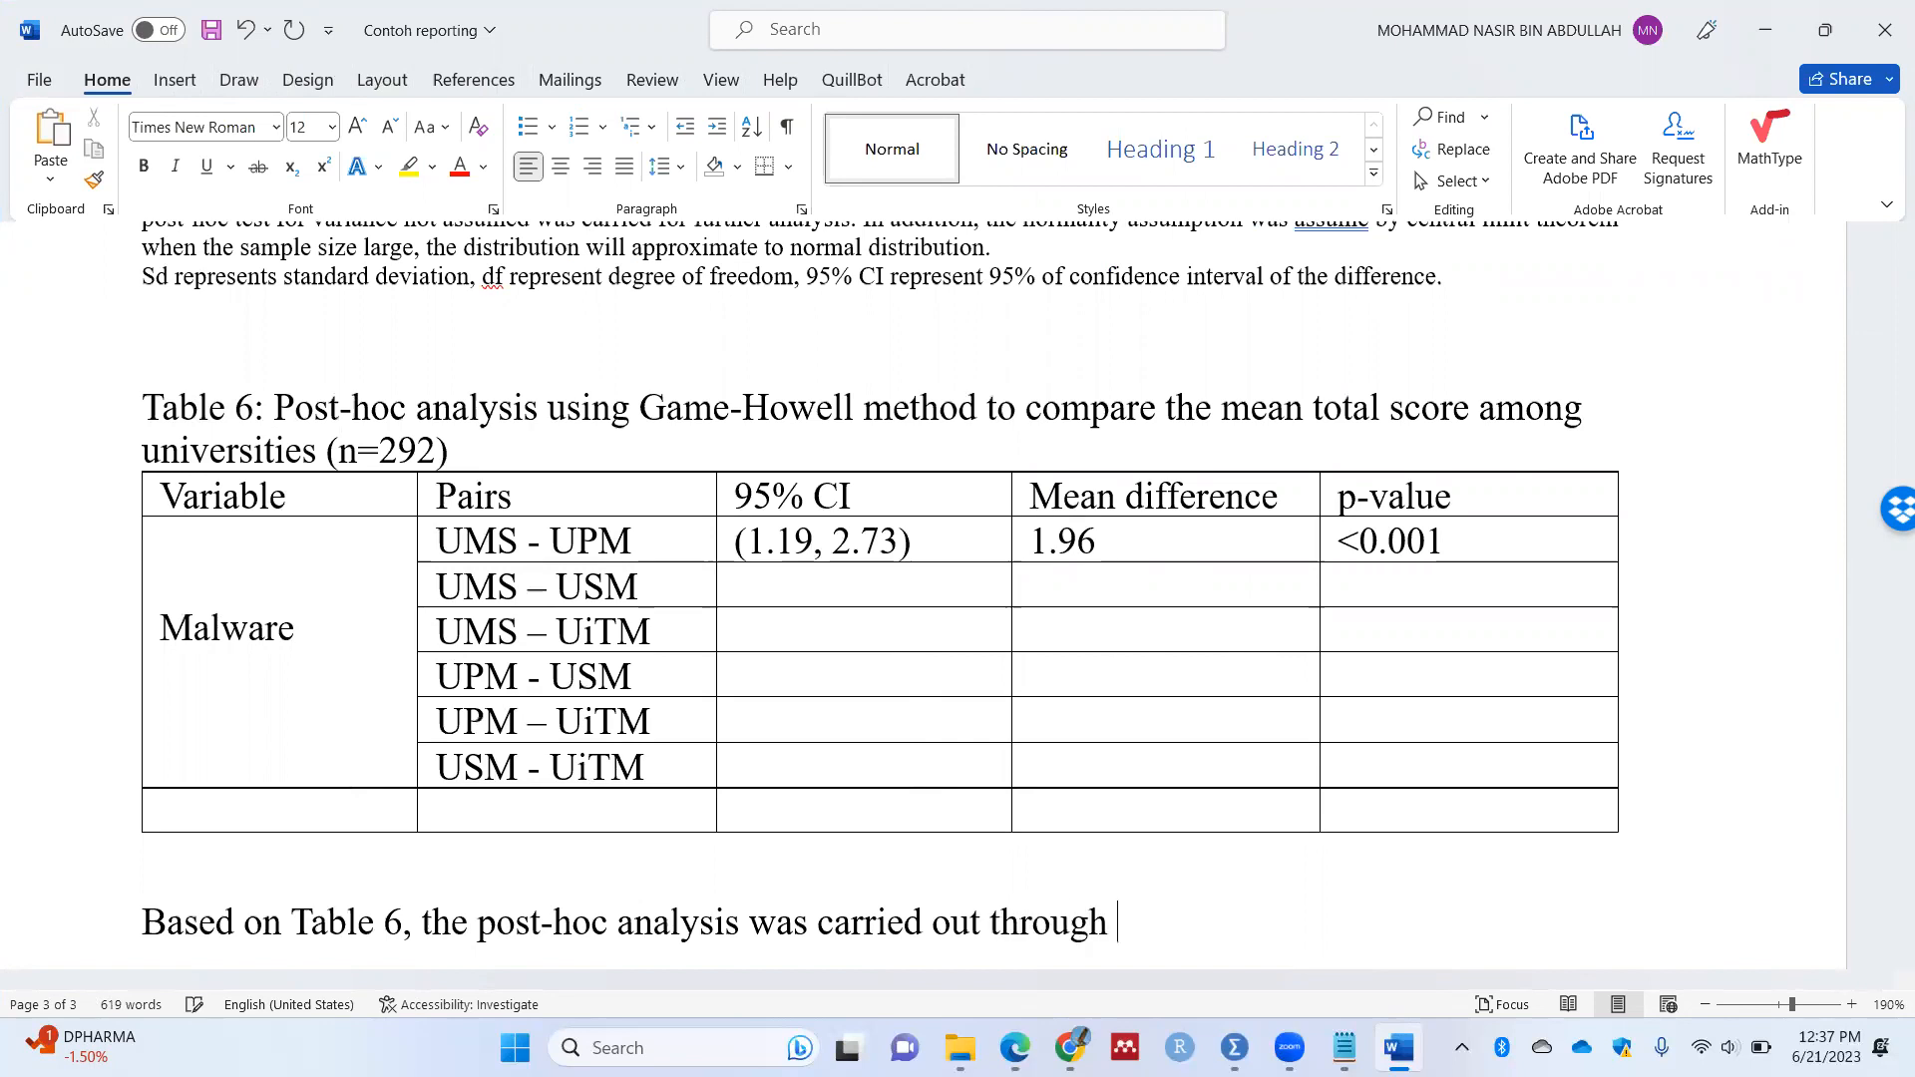
type("Games-")
key("BackSpace")
type("s")
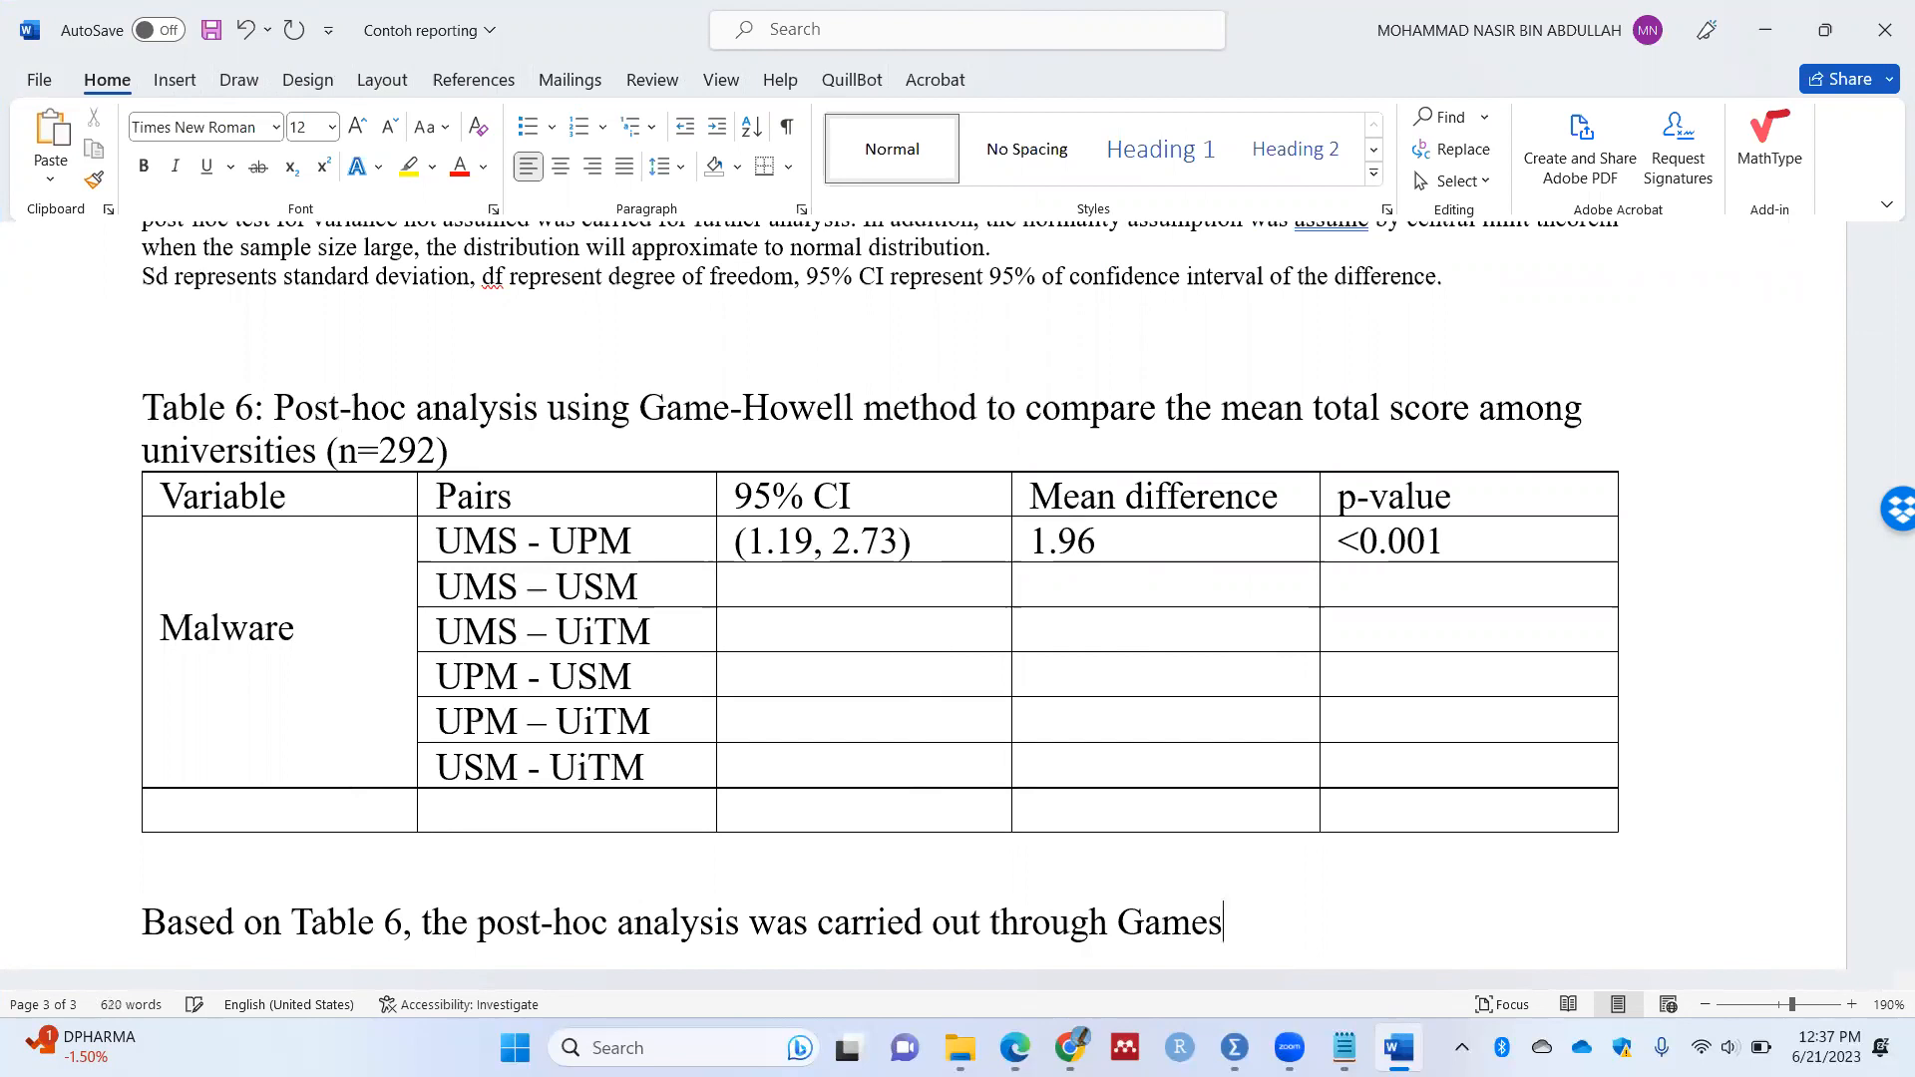
type("-Howell meth")
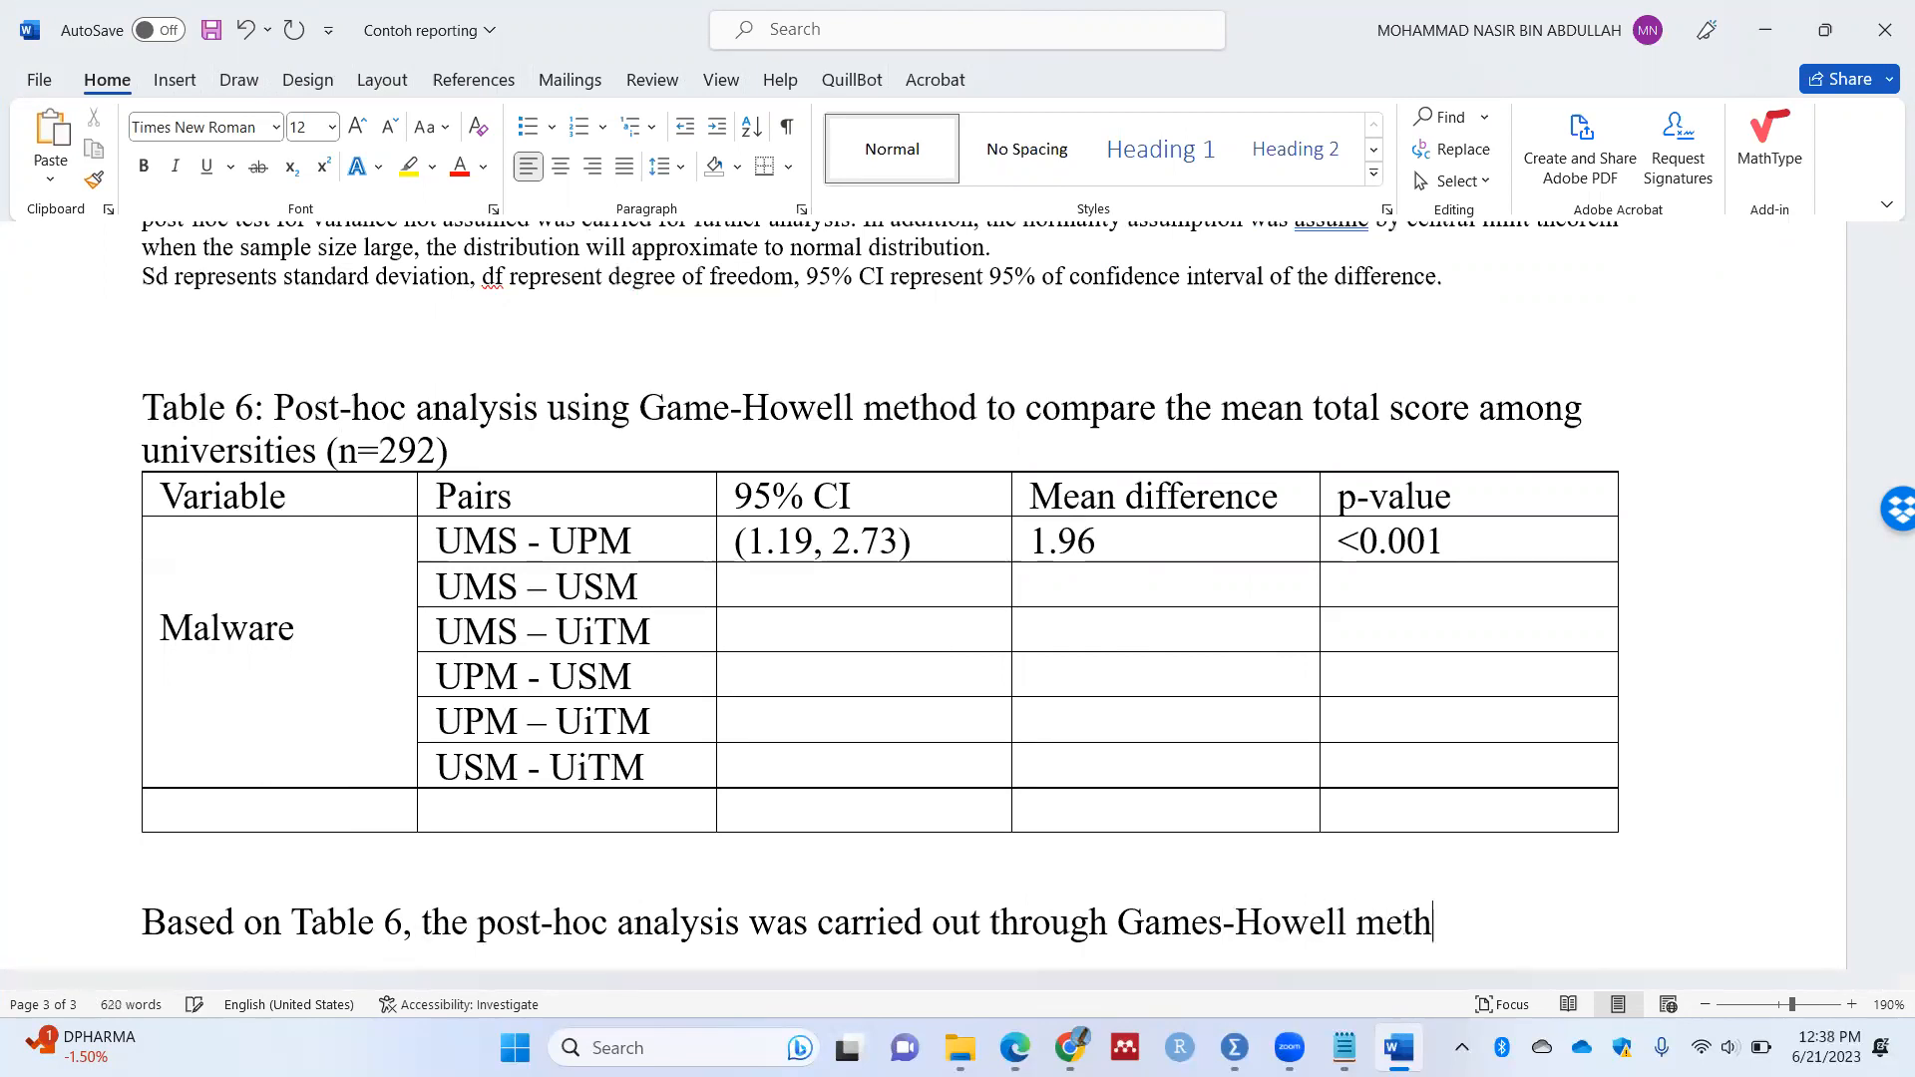
type("od because the ")
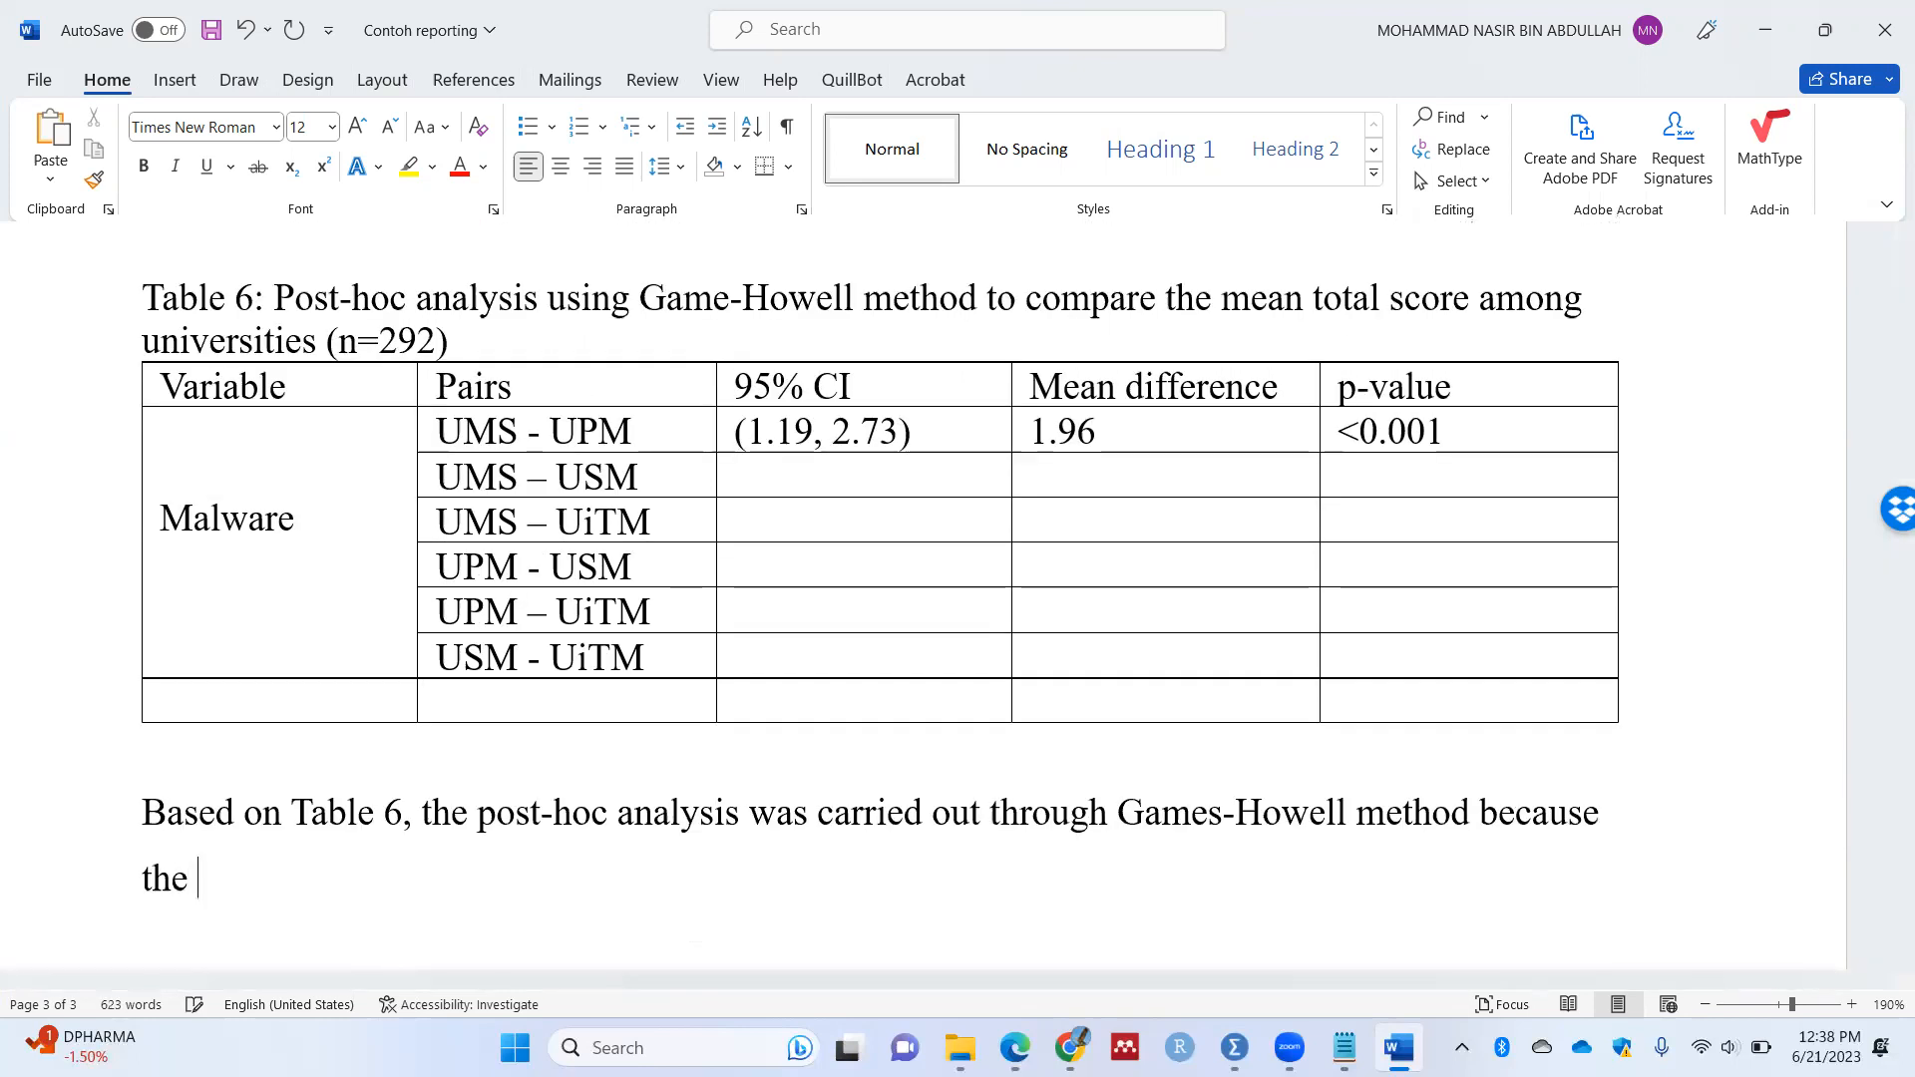
Step: Complete the first sentence's wording with "equality of variances were not assumed in conducting one-way ANOVA"
type("equality of variance")
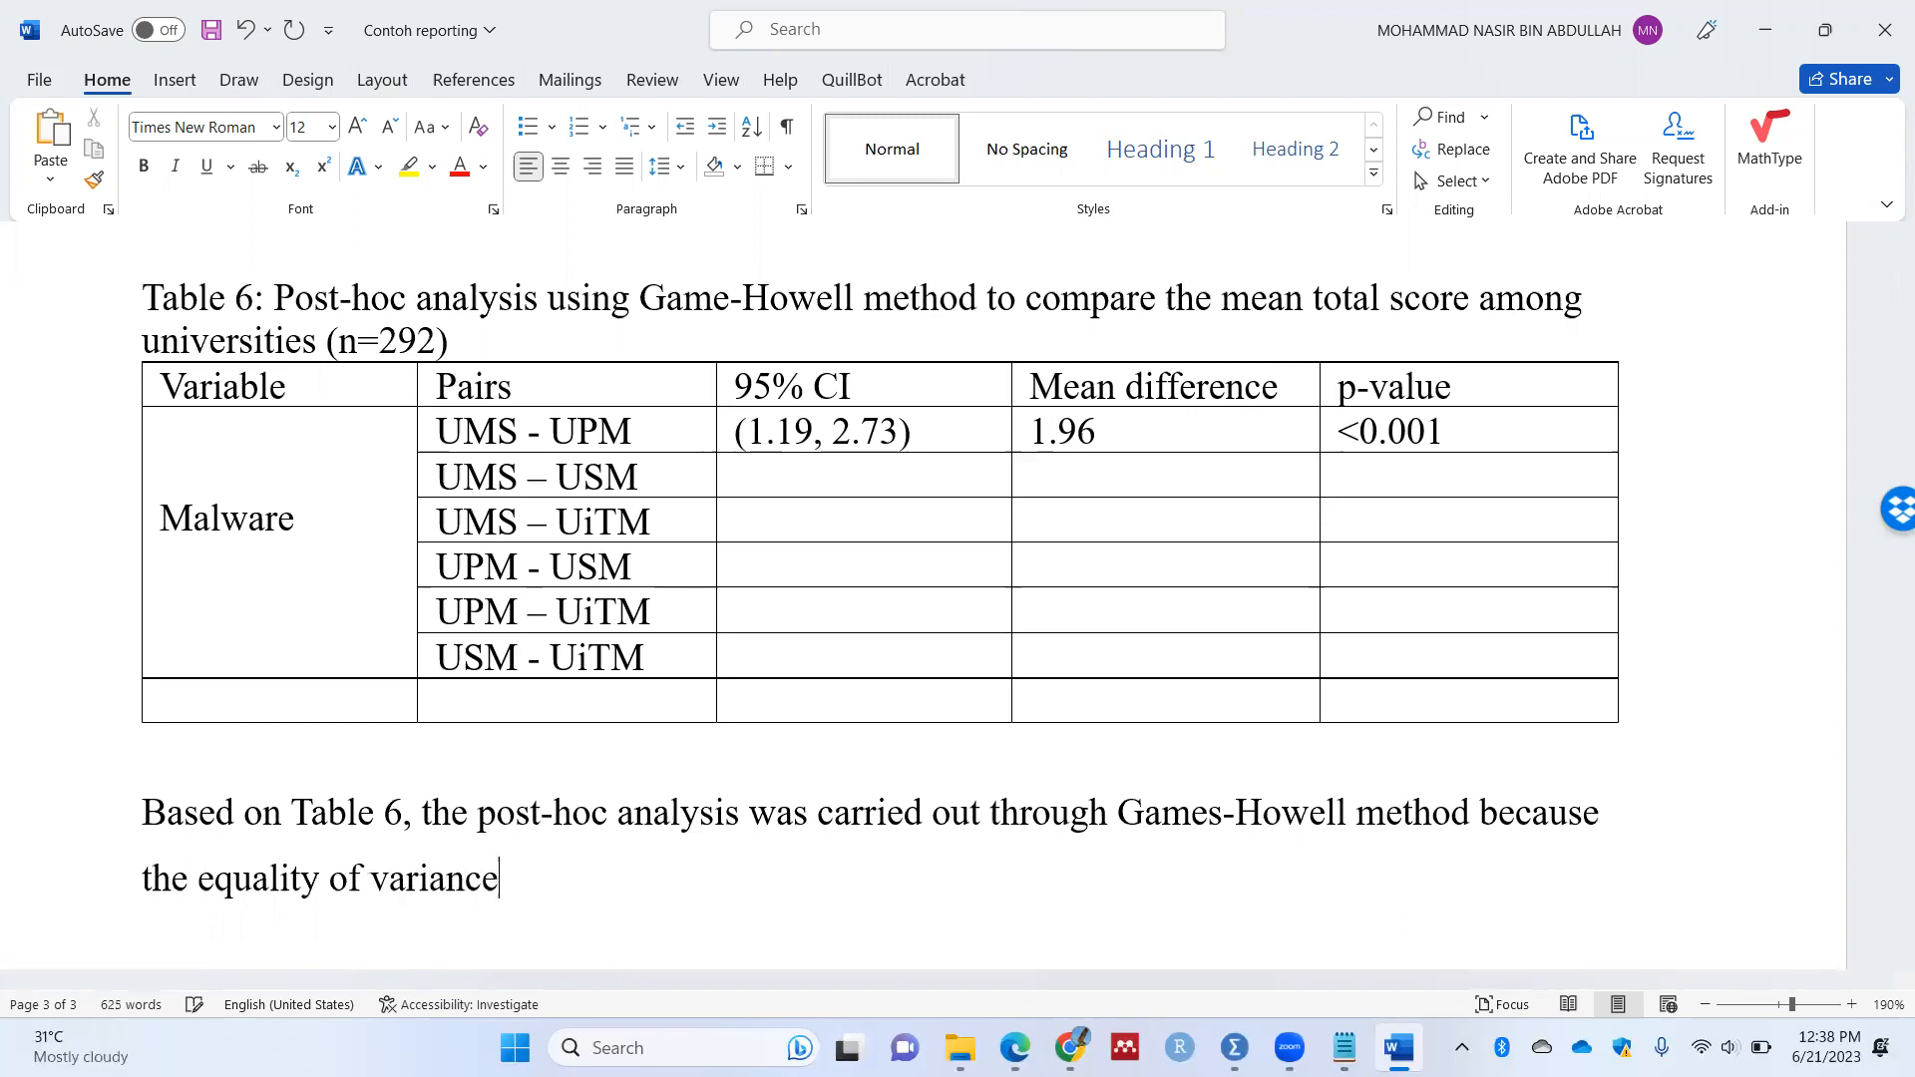
type("s was")
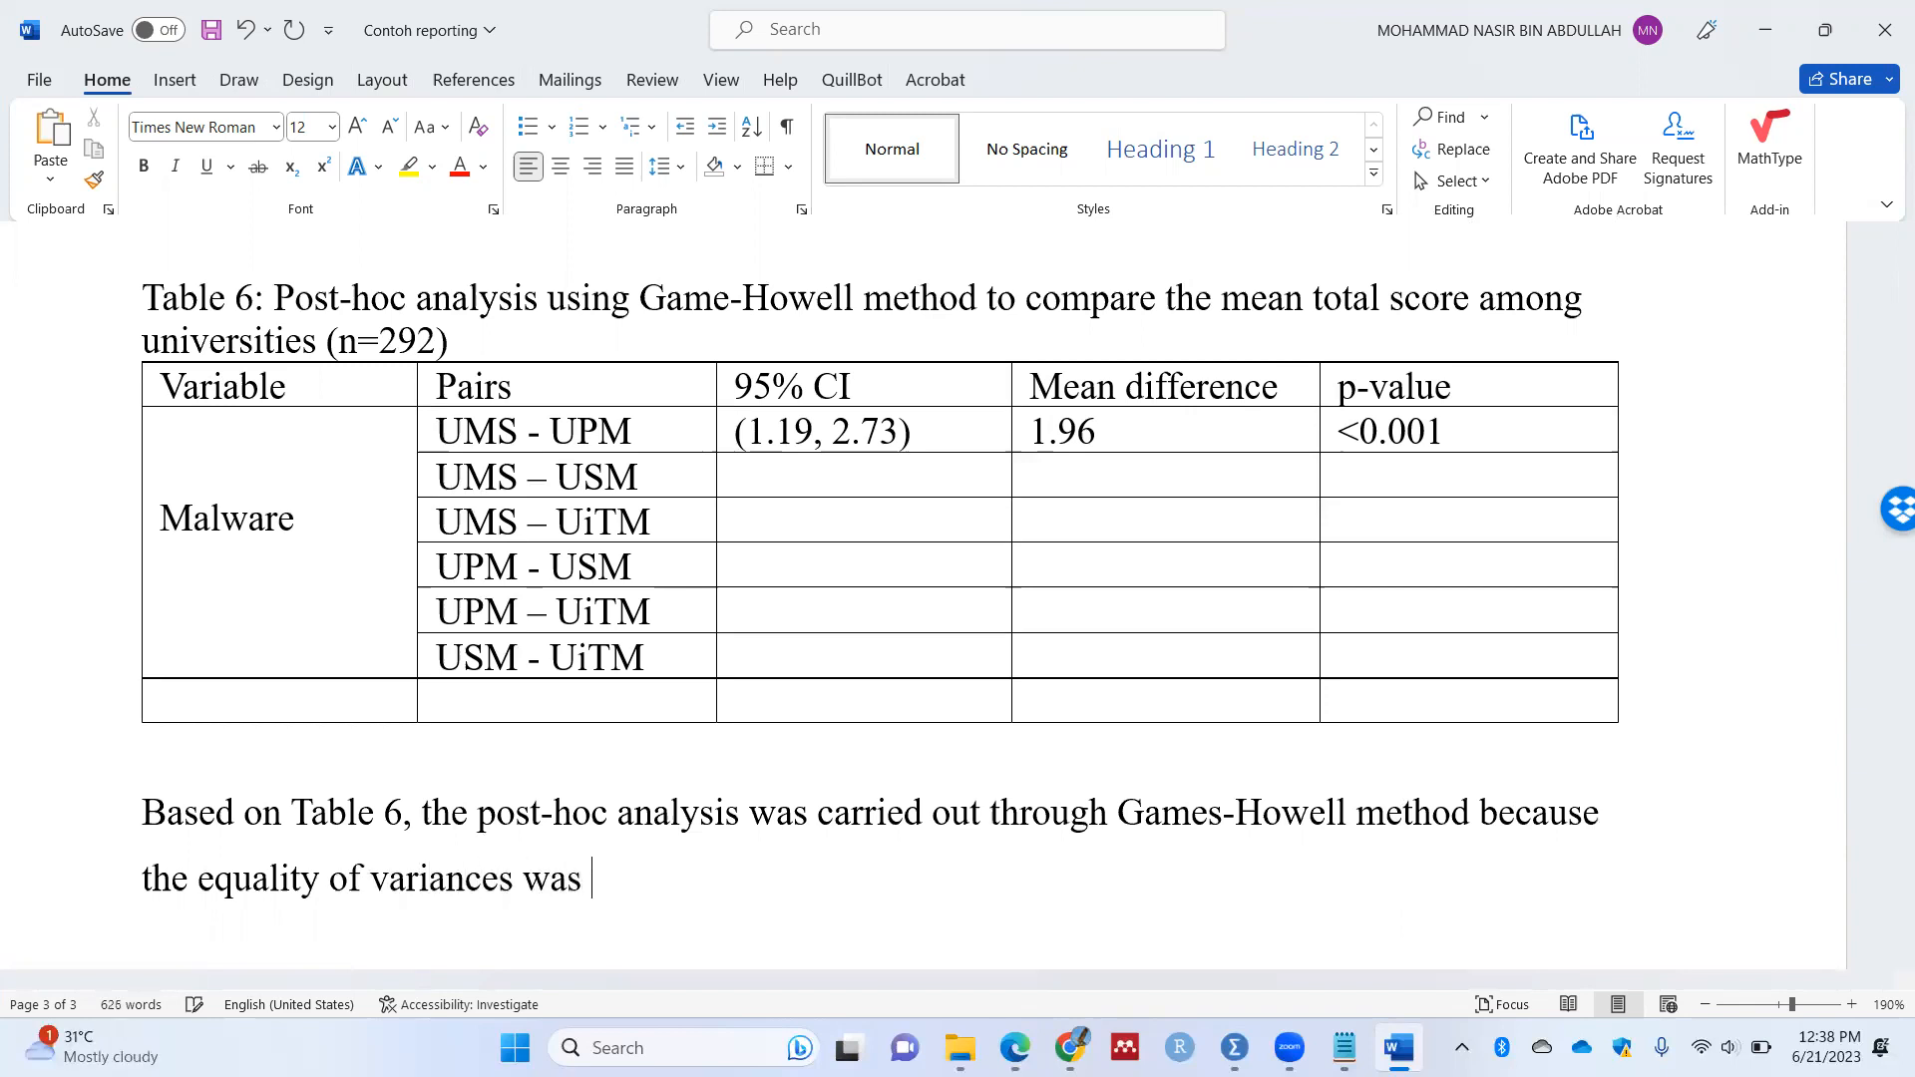
key("BackSpace")
key("BackSpace")
type("ere not assumed ")
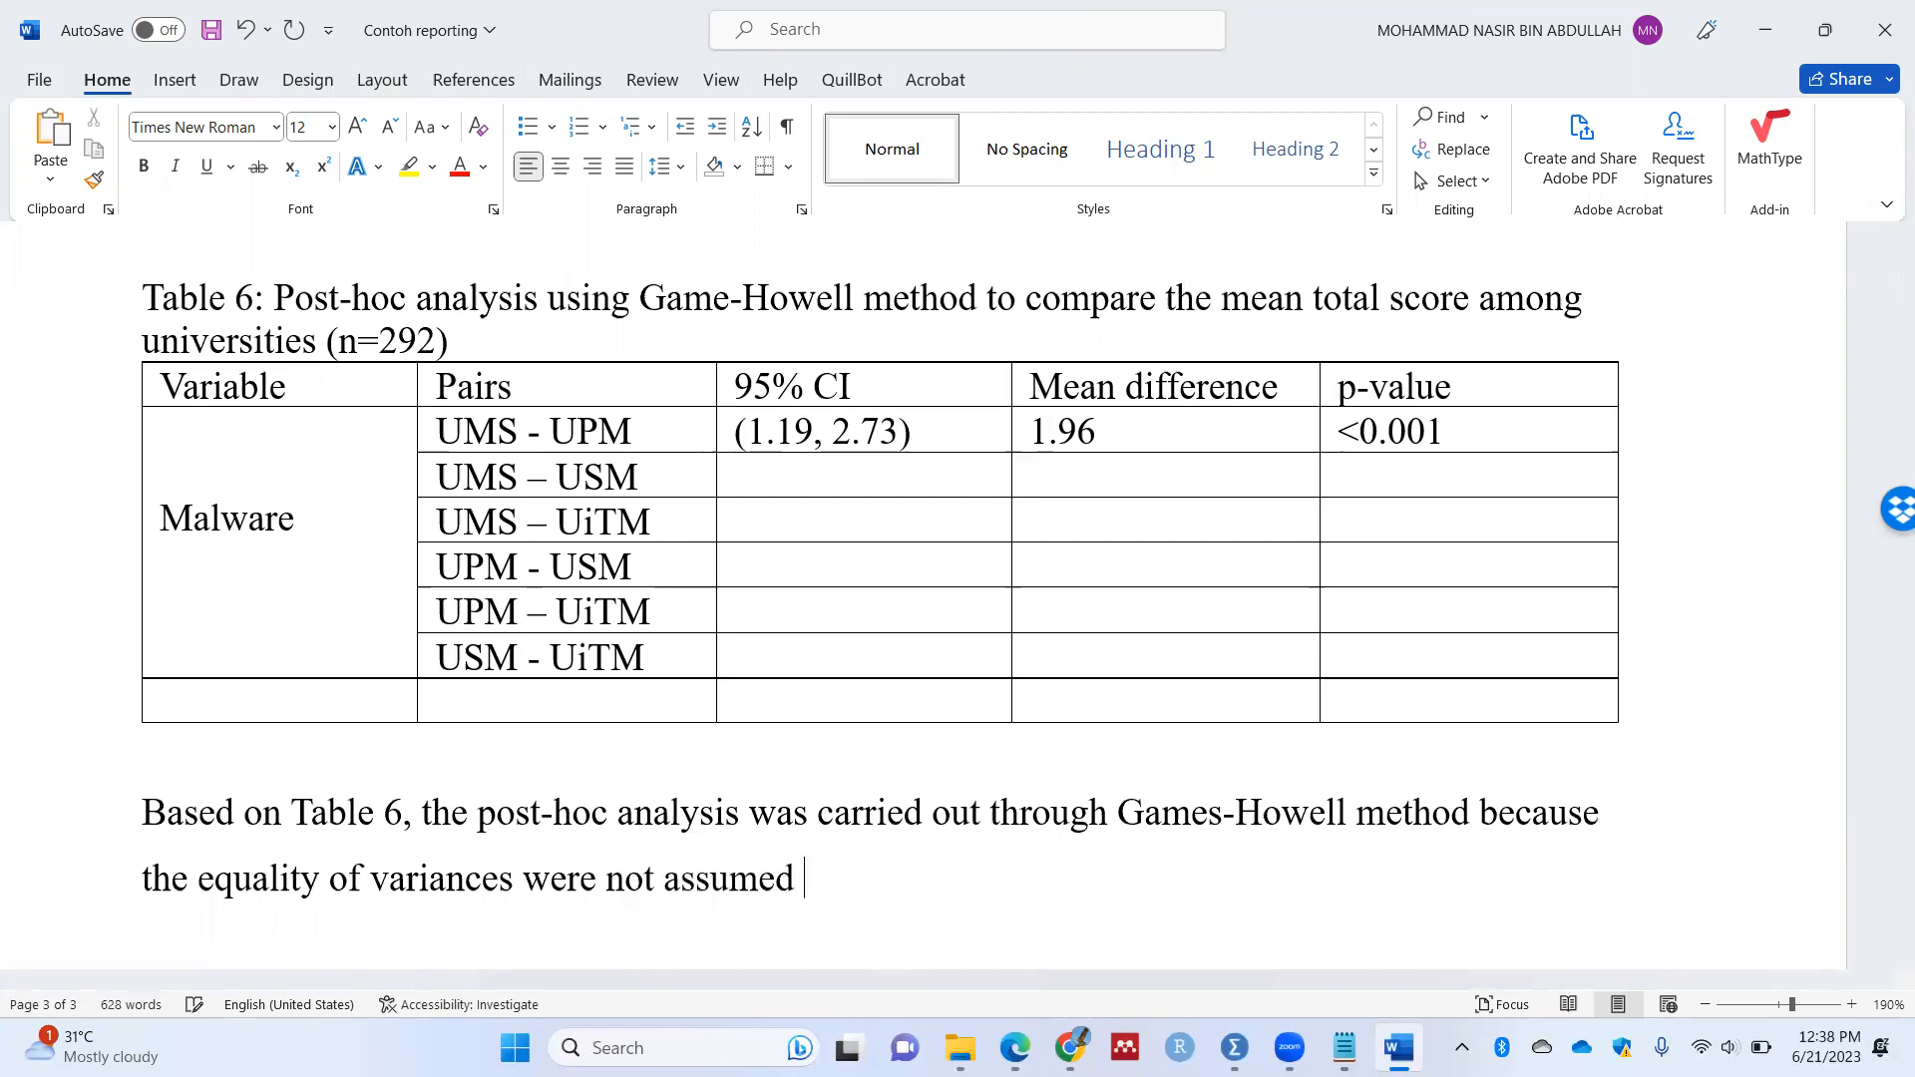
type("in condu")
key("BackSpace")
type("ducting ")
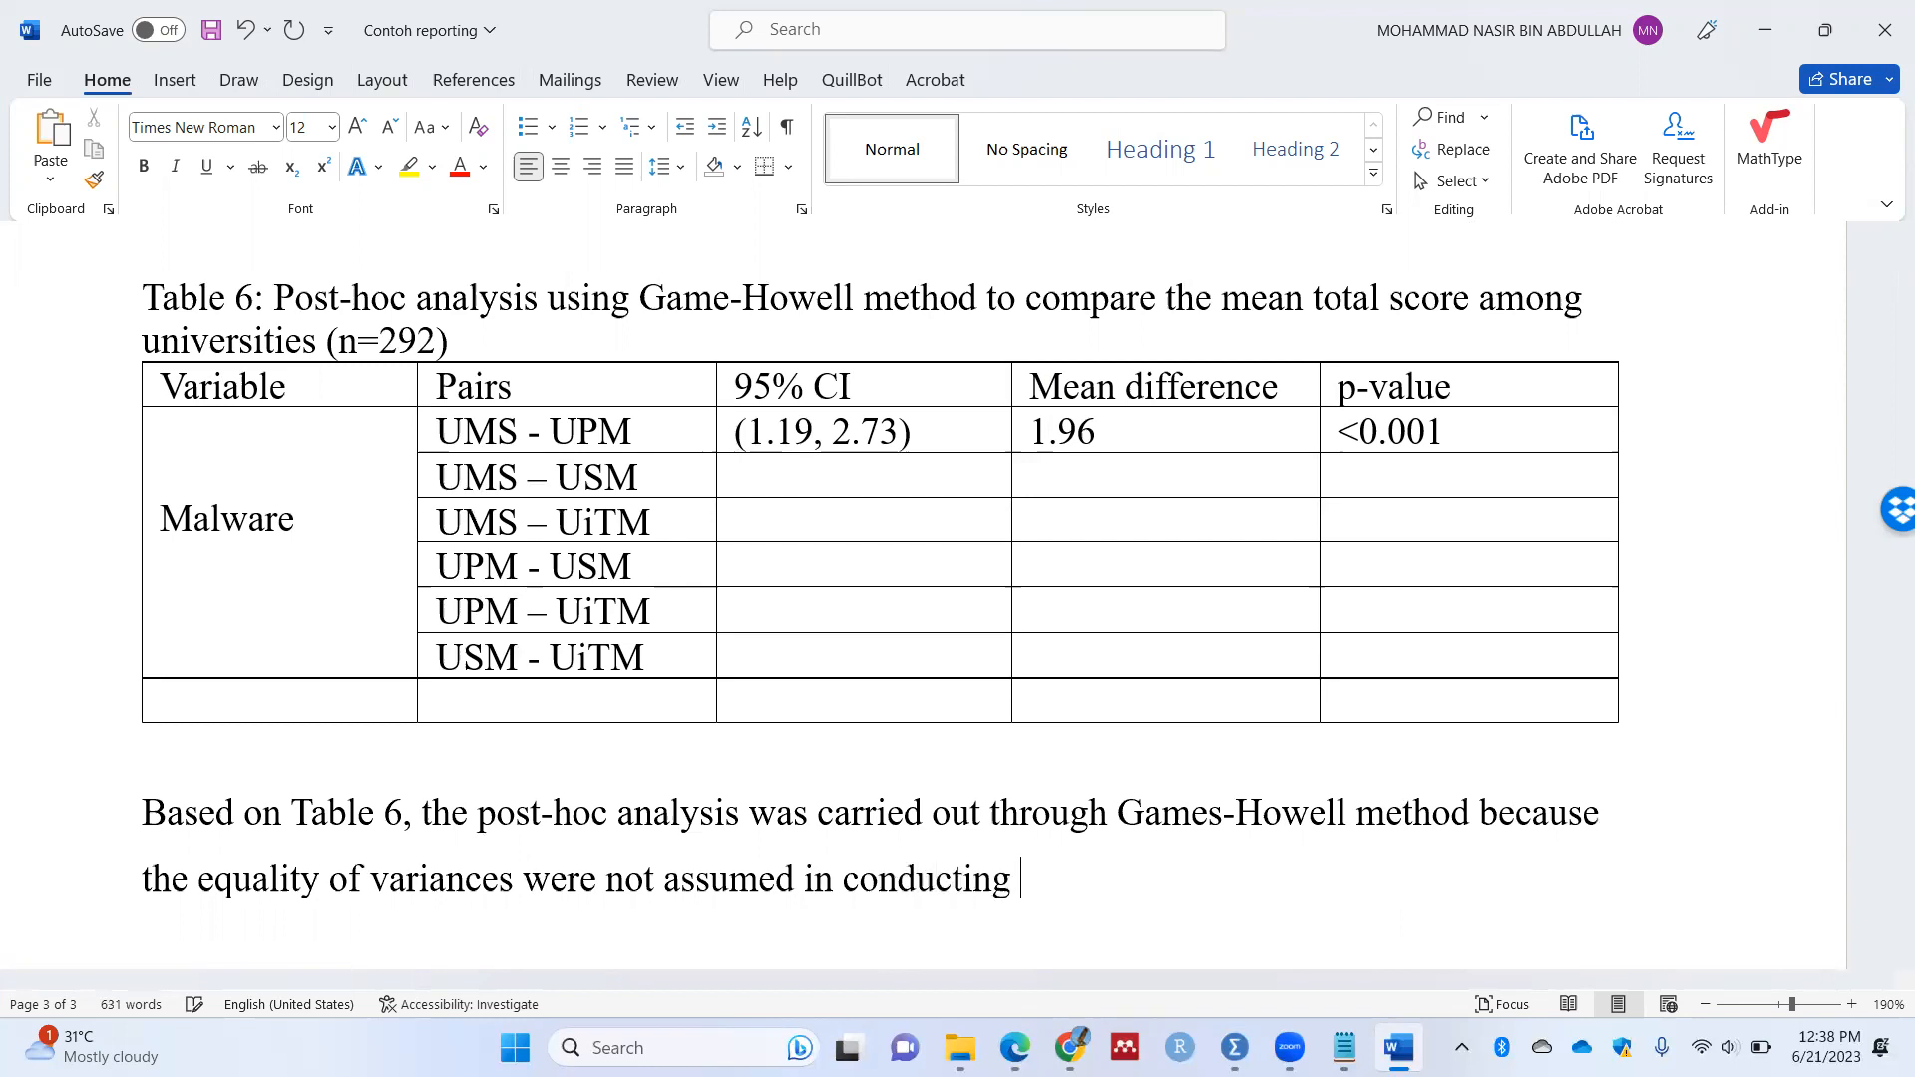
type("one-way ANO")
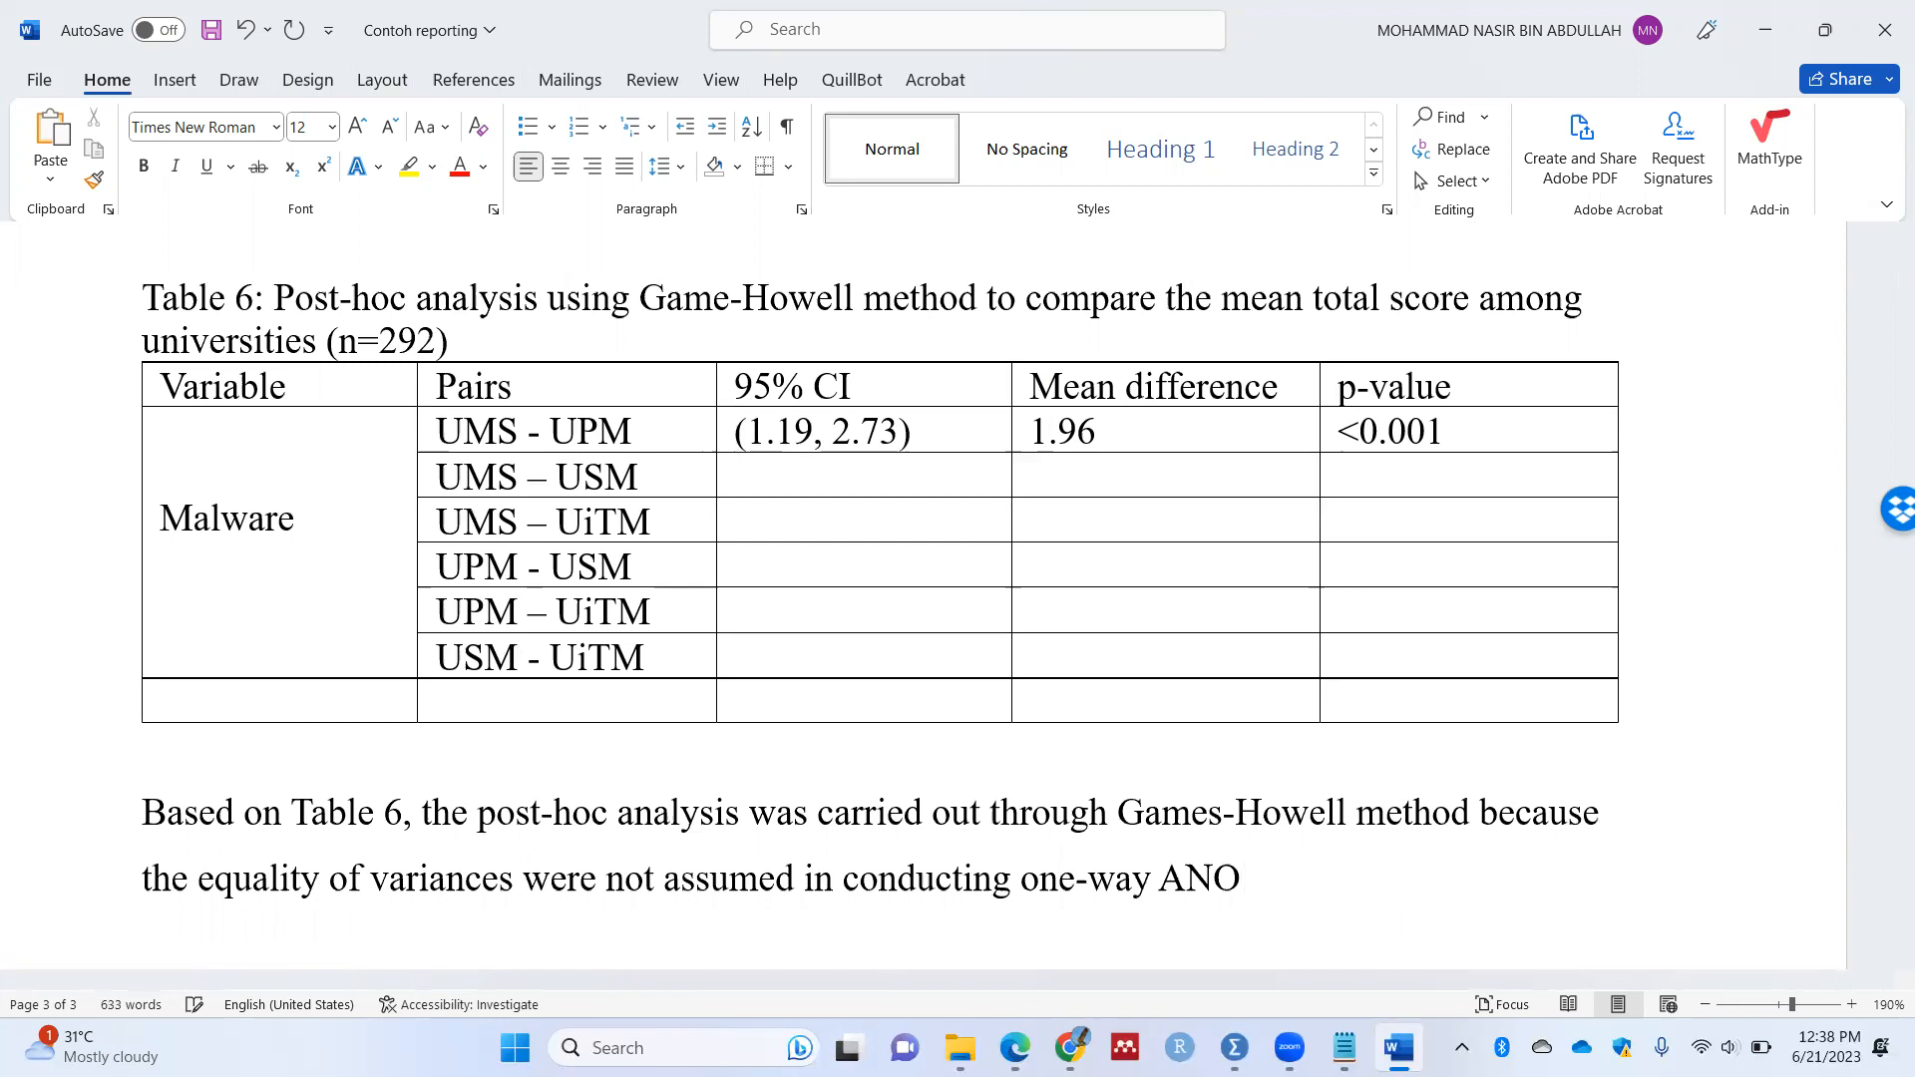
type("VA,.")
key("BackSpace")
key("BackSpace")
Step: Close the first sentence and begin another with "Based on the comparison for mean total score for Malware, there were significance"
type(". Based on the")
type(" comparison ")
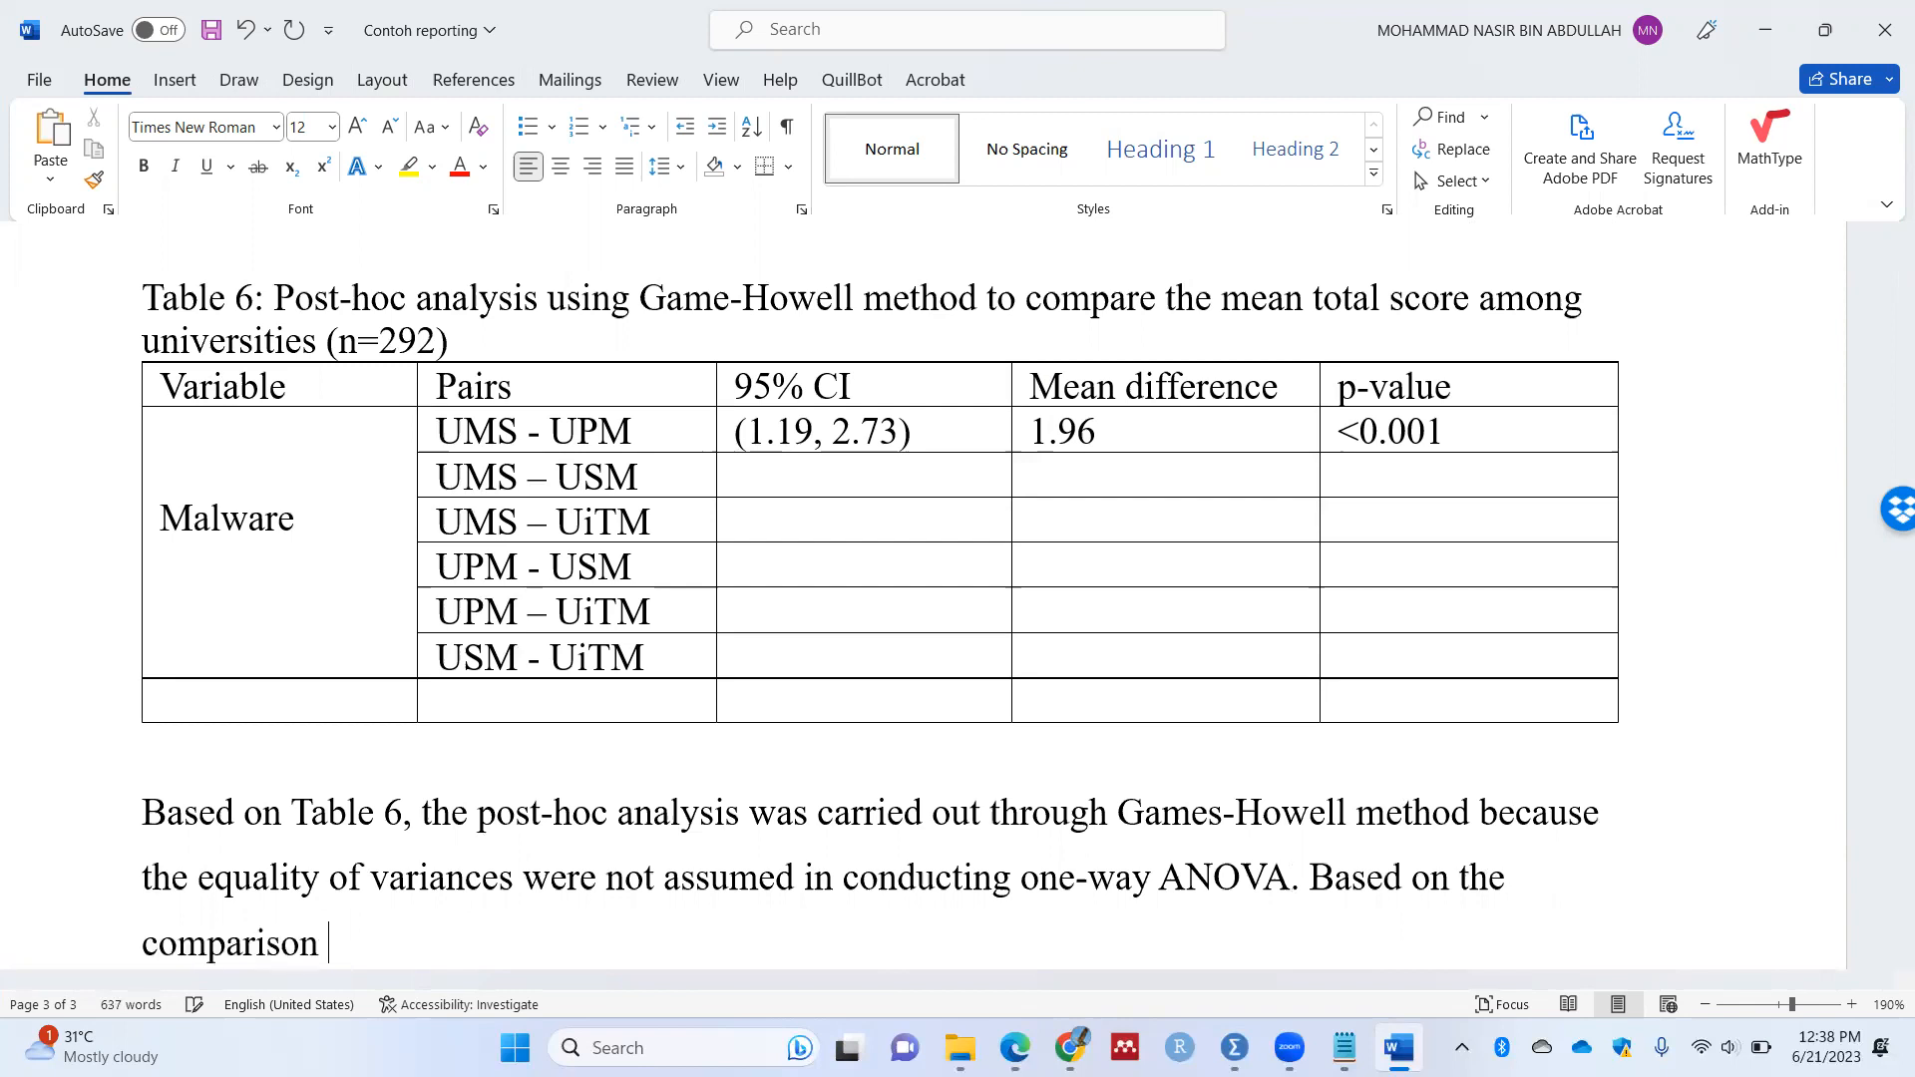
type("for ")
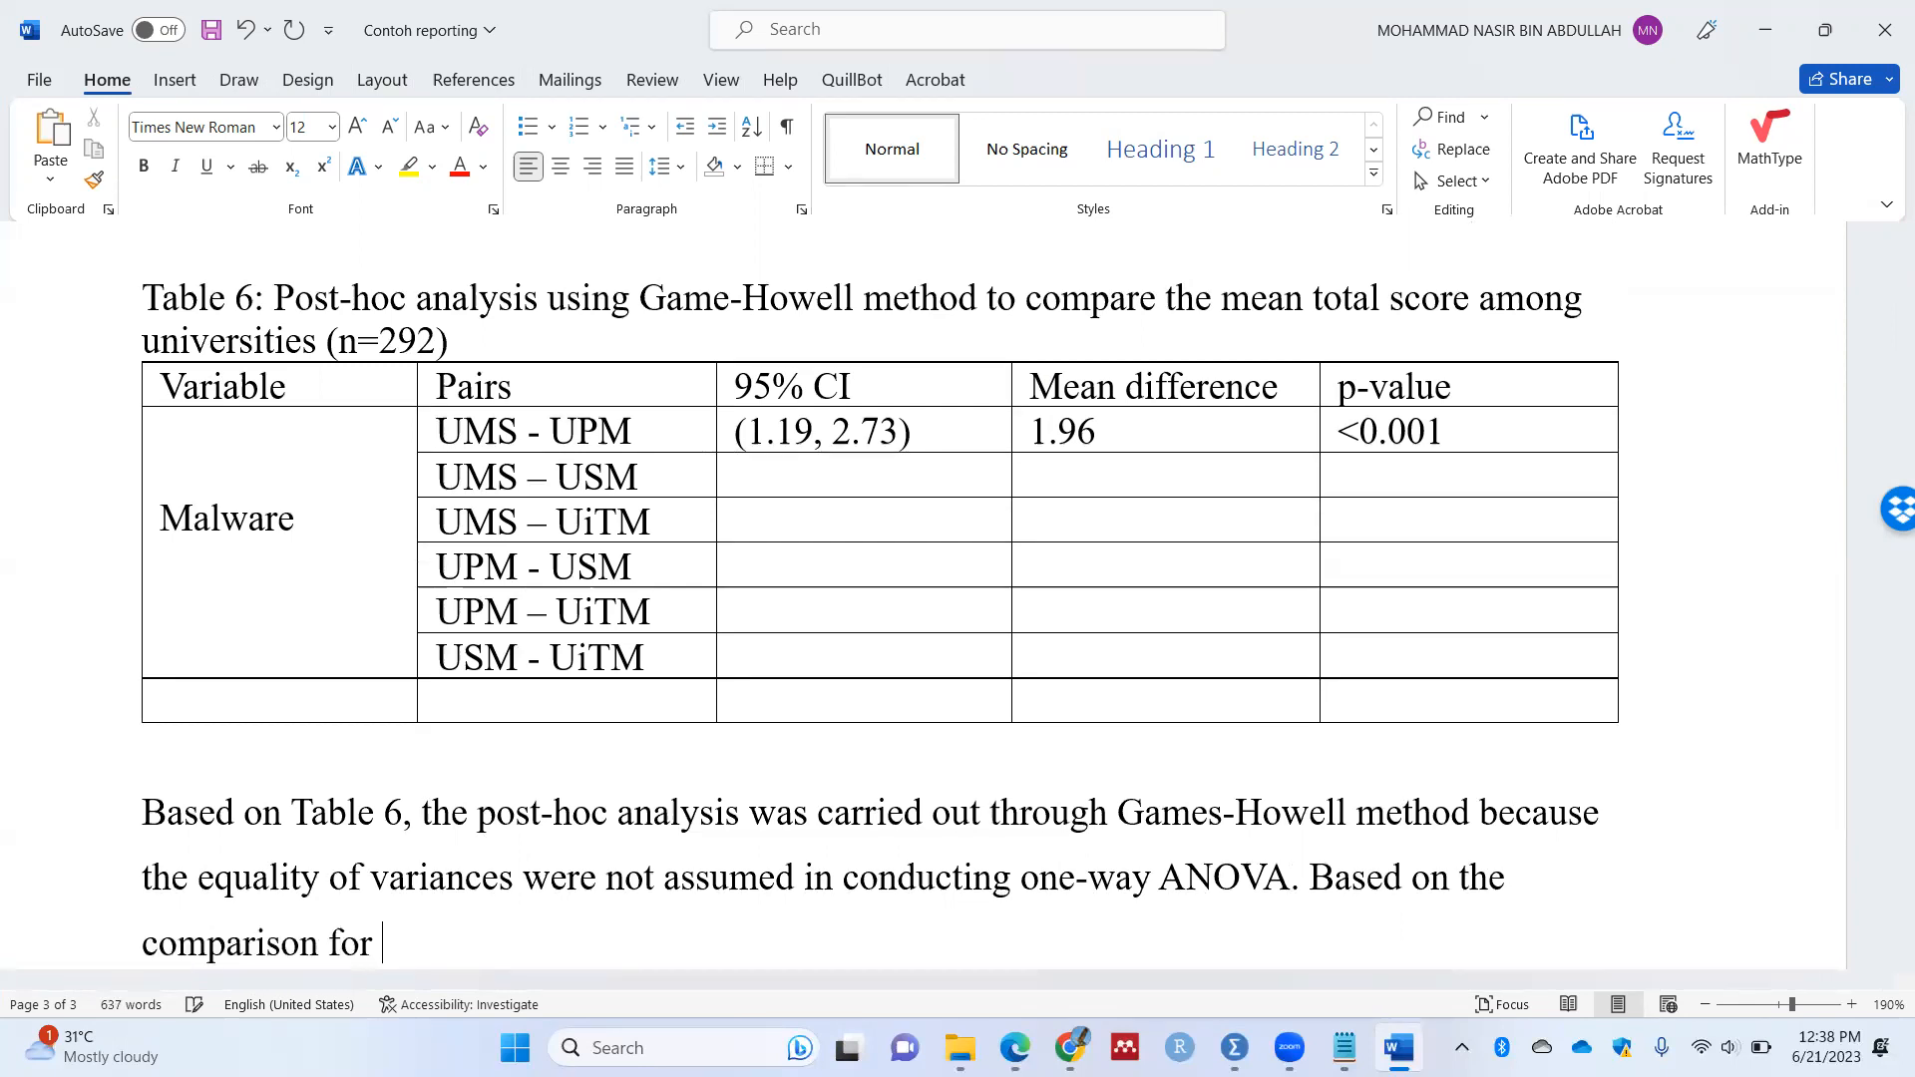
type("mean total")
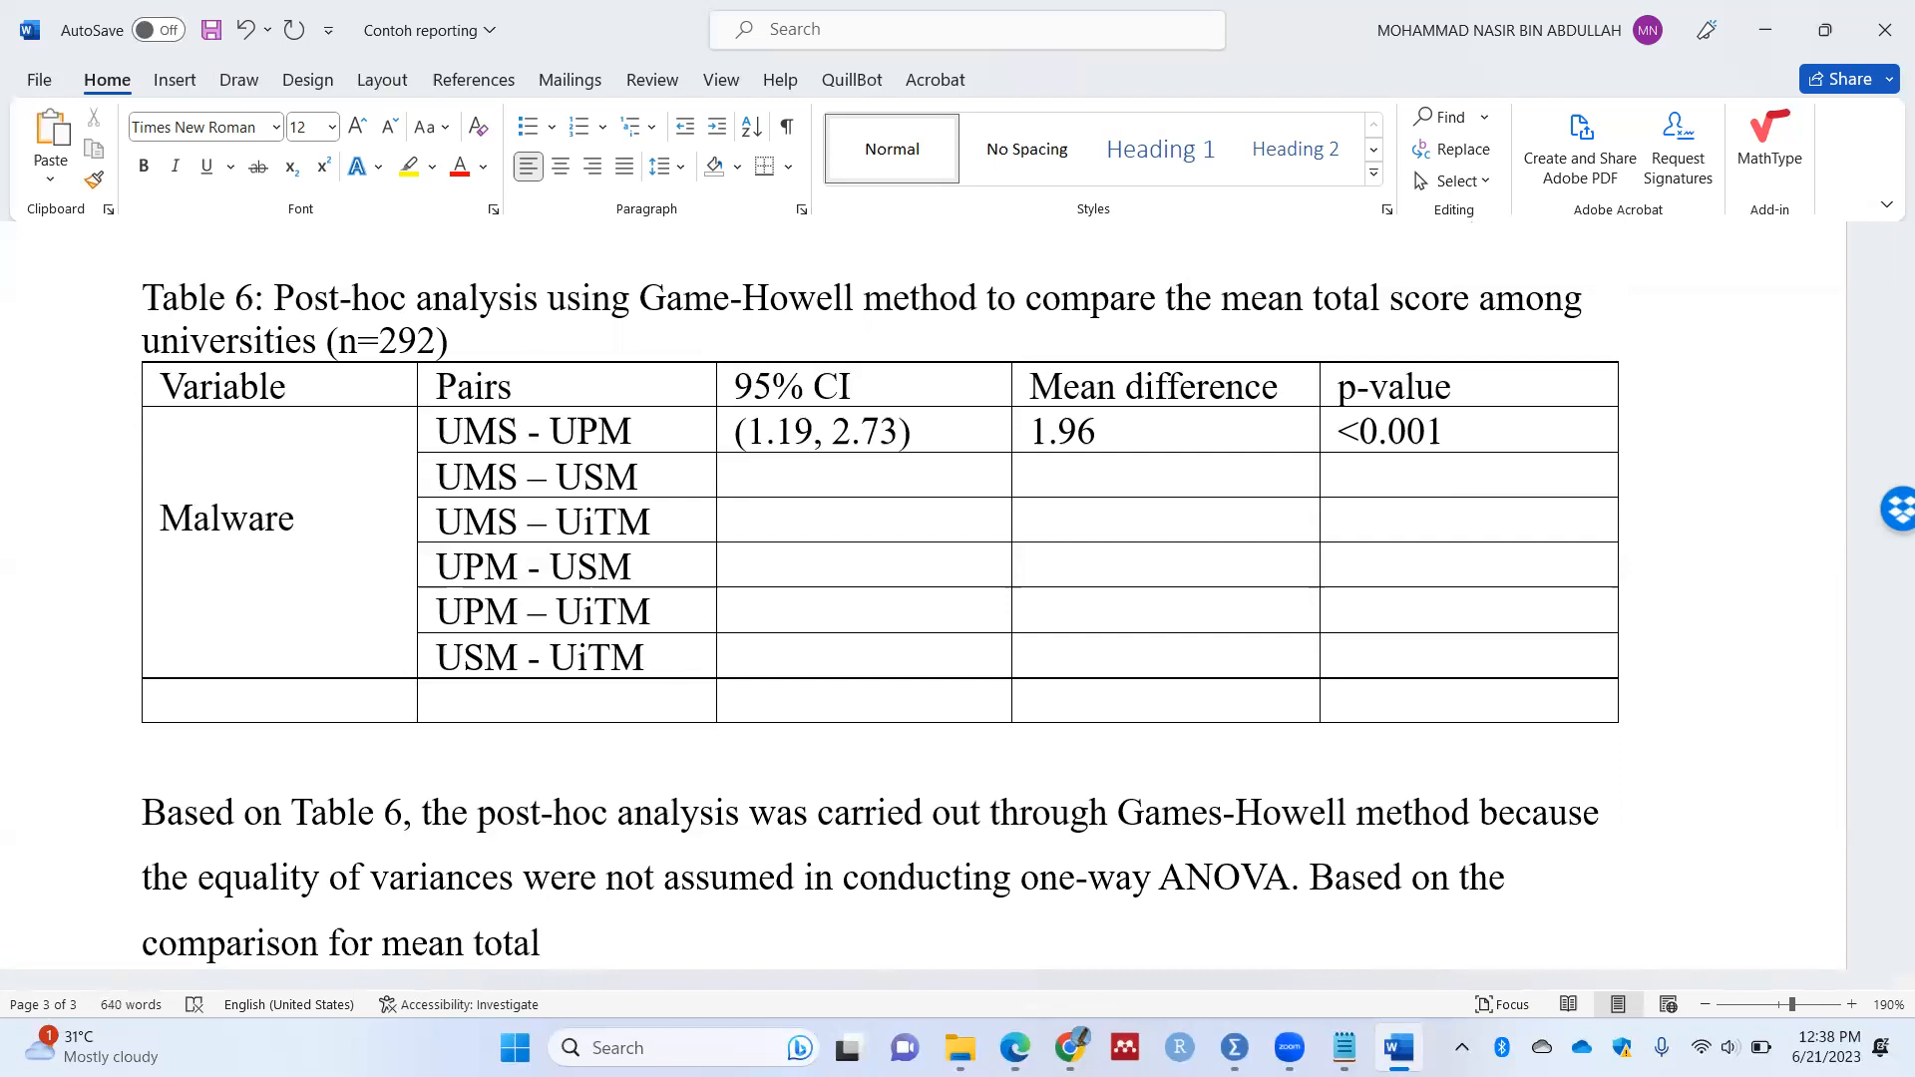
type("score for Mal")
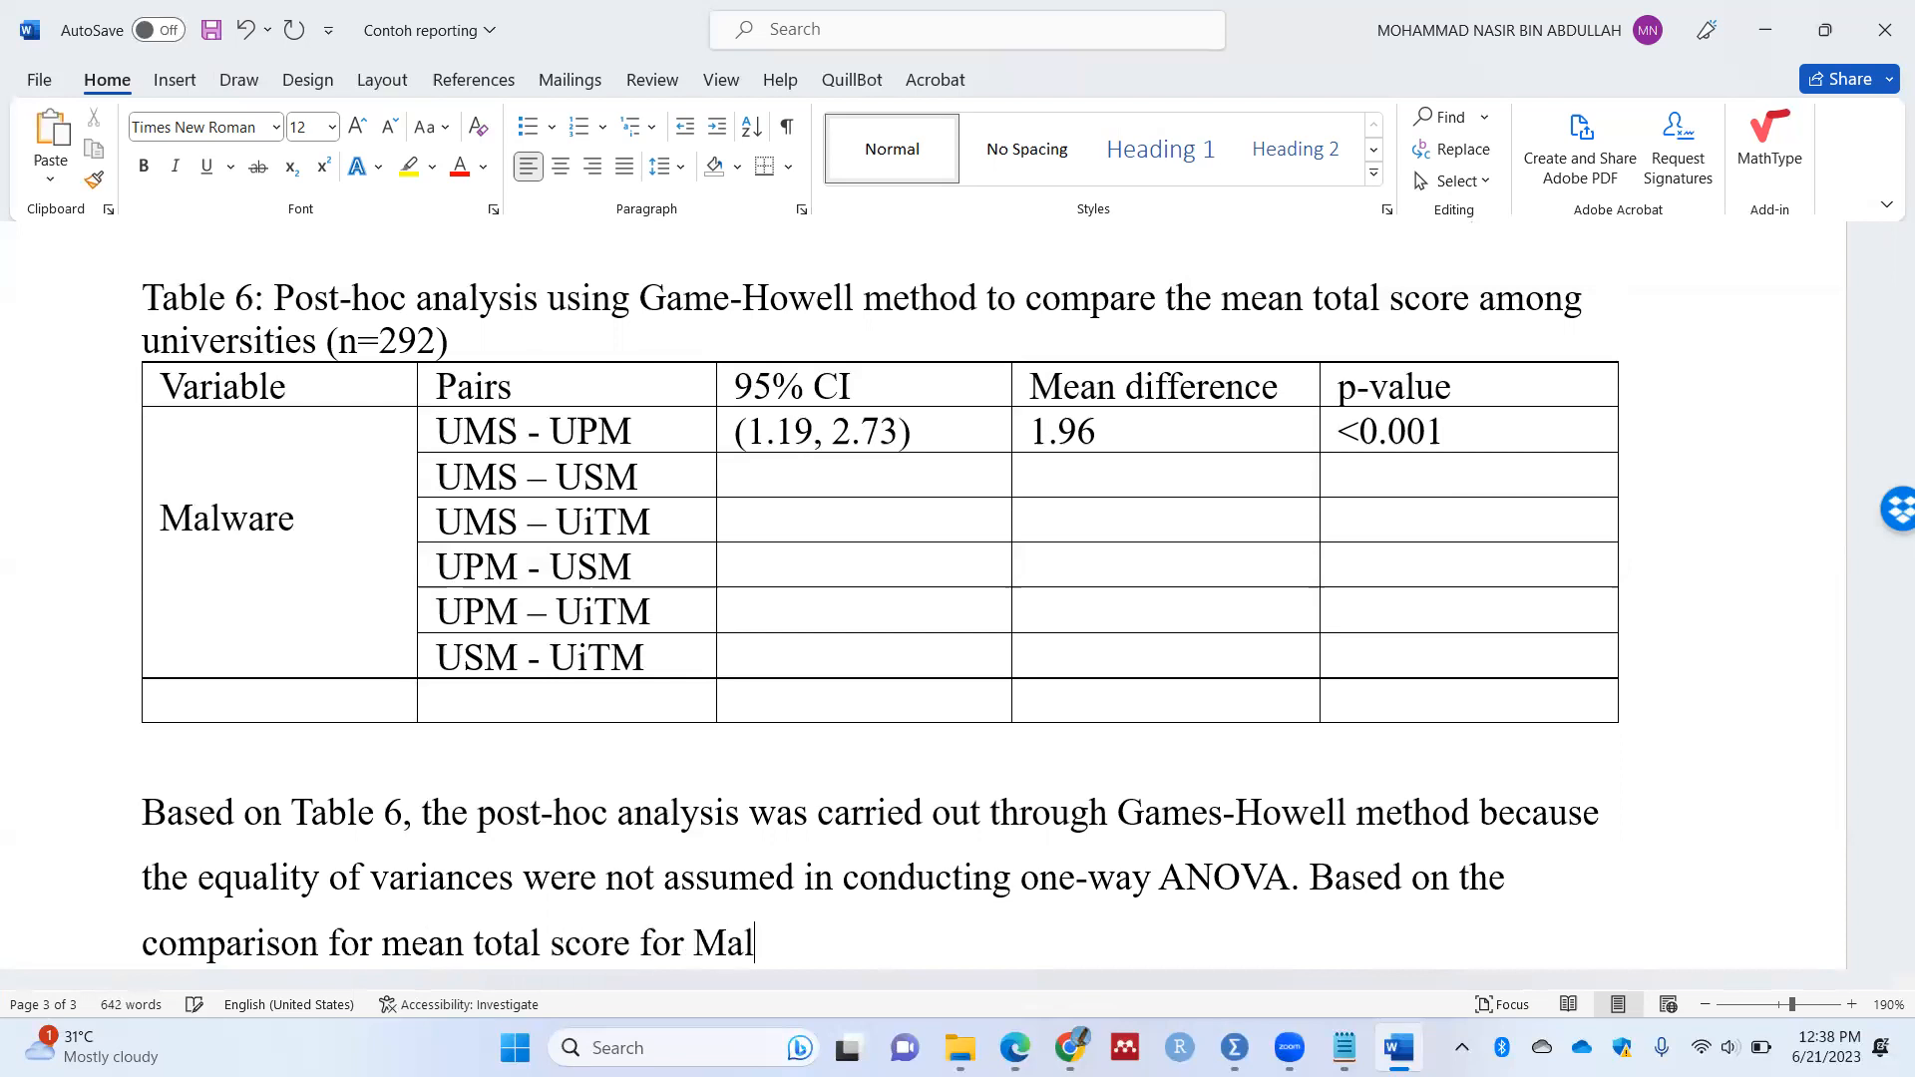
type("ware, ther")
key("BackSpace")
key("BackSpace")
type("here were significance")
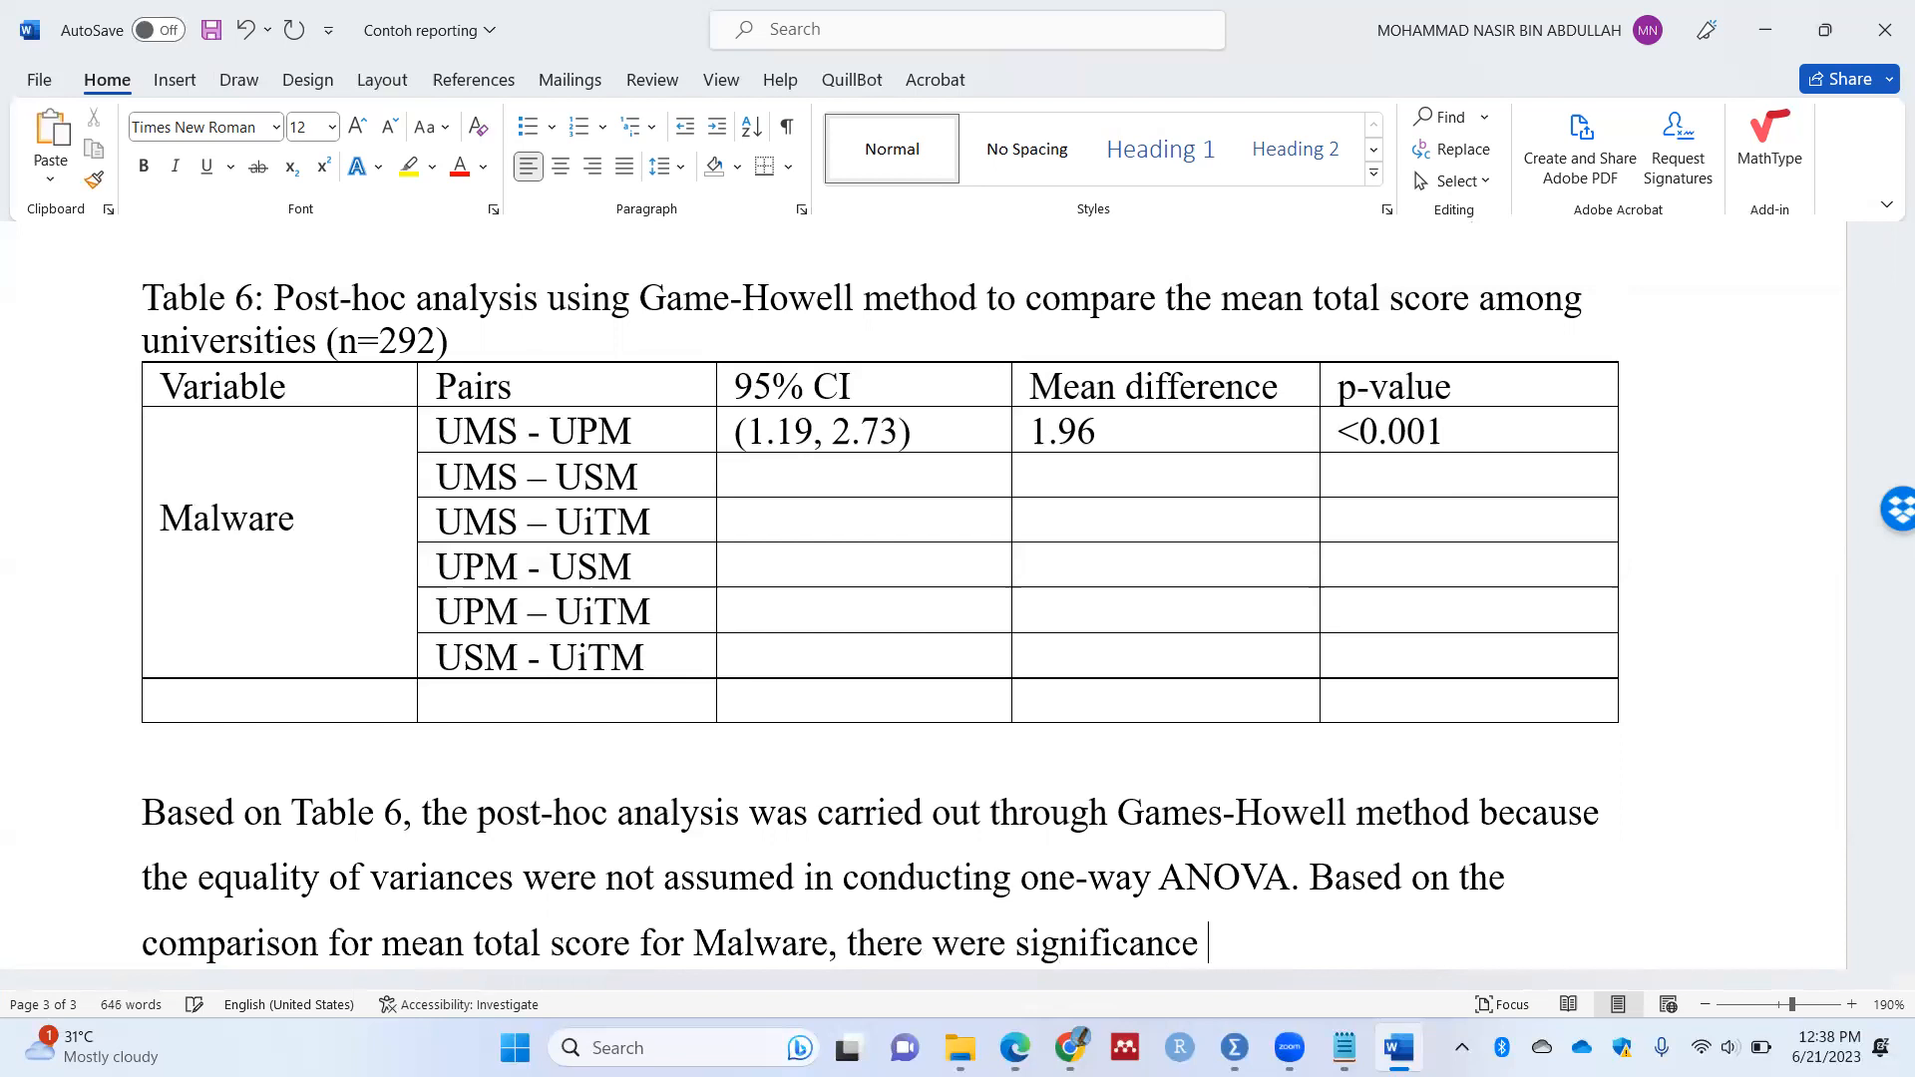
Step: Retype the end of "significance" and extend the second sentence with "difference on mean total malware between"
key("BackSpace")
key("BackSpace")
key("BackSpace")
key("BackSpace")
key("BackSpace")
key("BackSpace")
key("BackSpace")
key("BackSpace")
type("ficance difference")
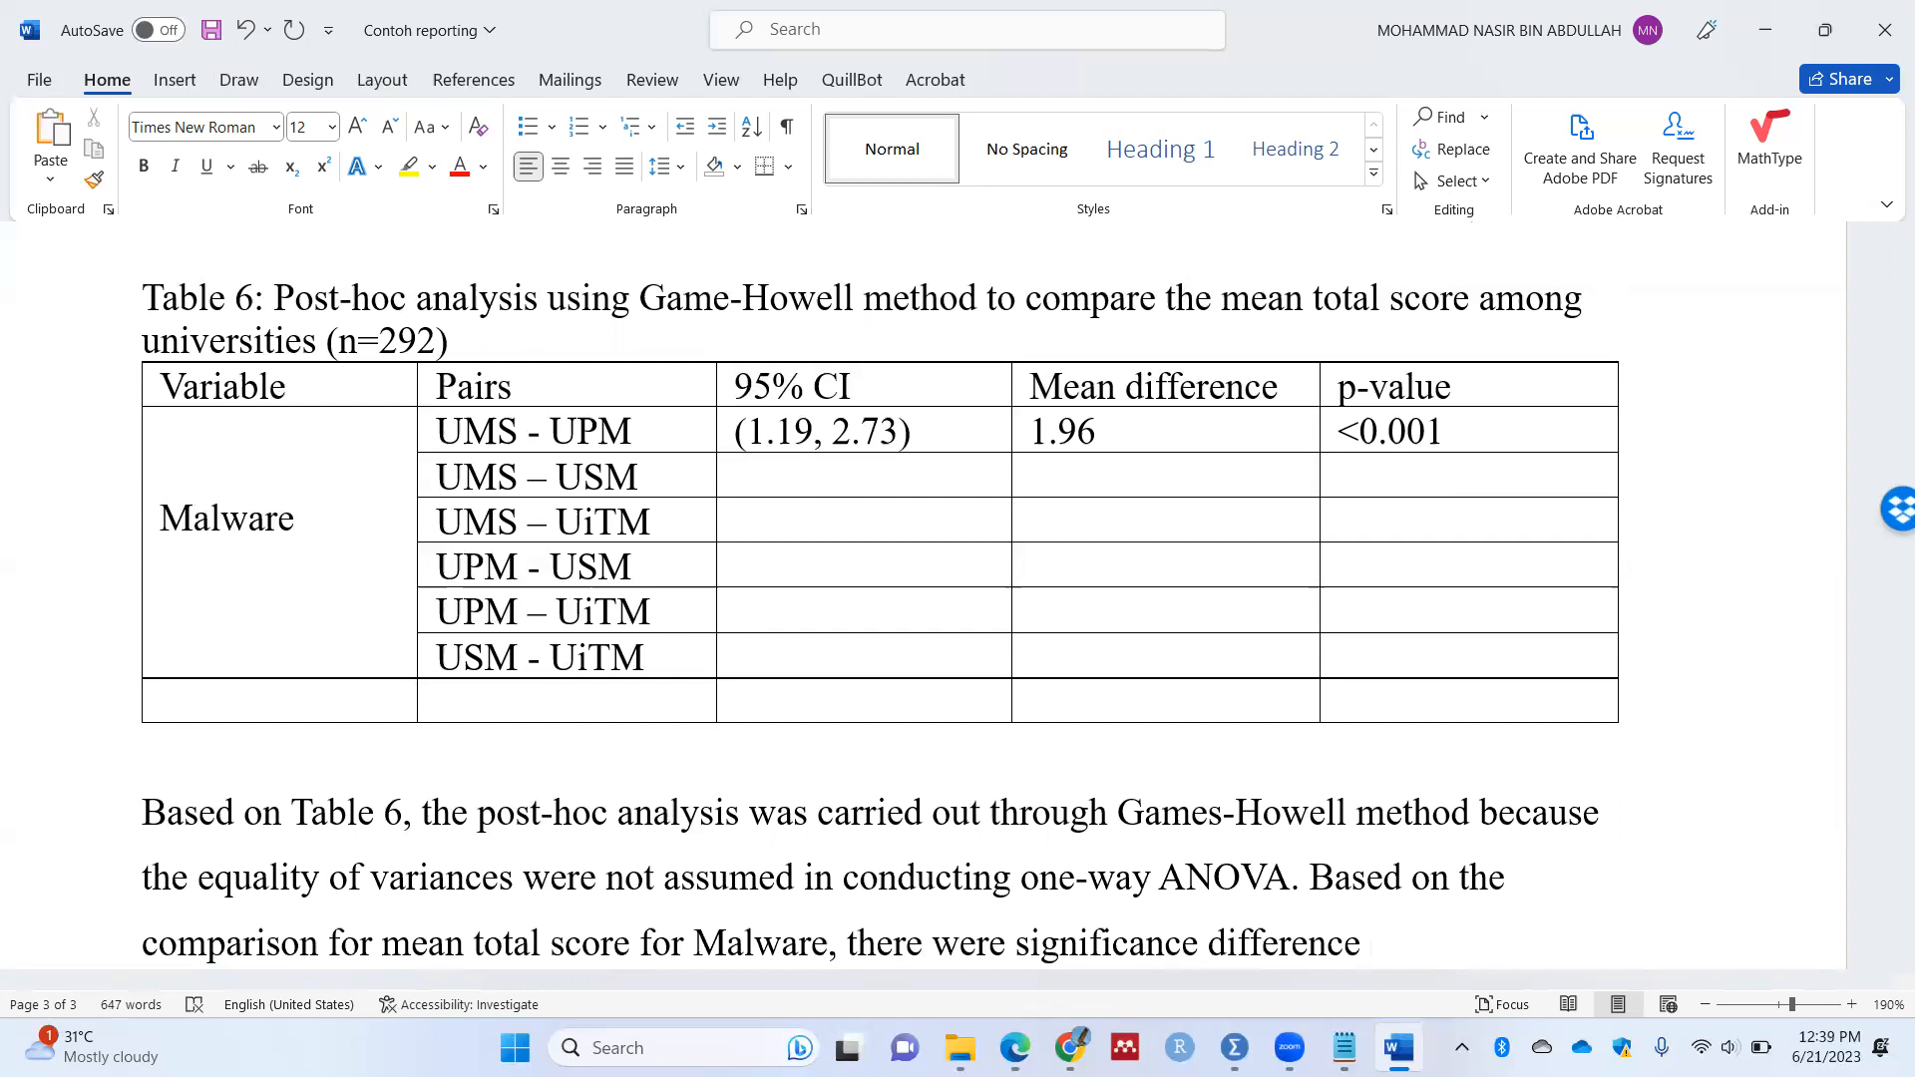
type("on mean to")
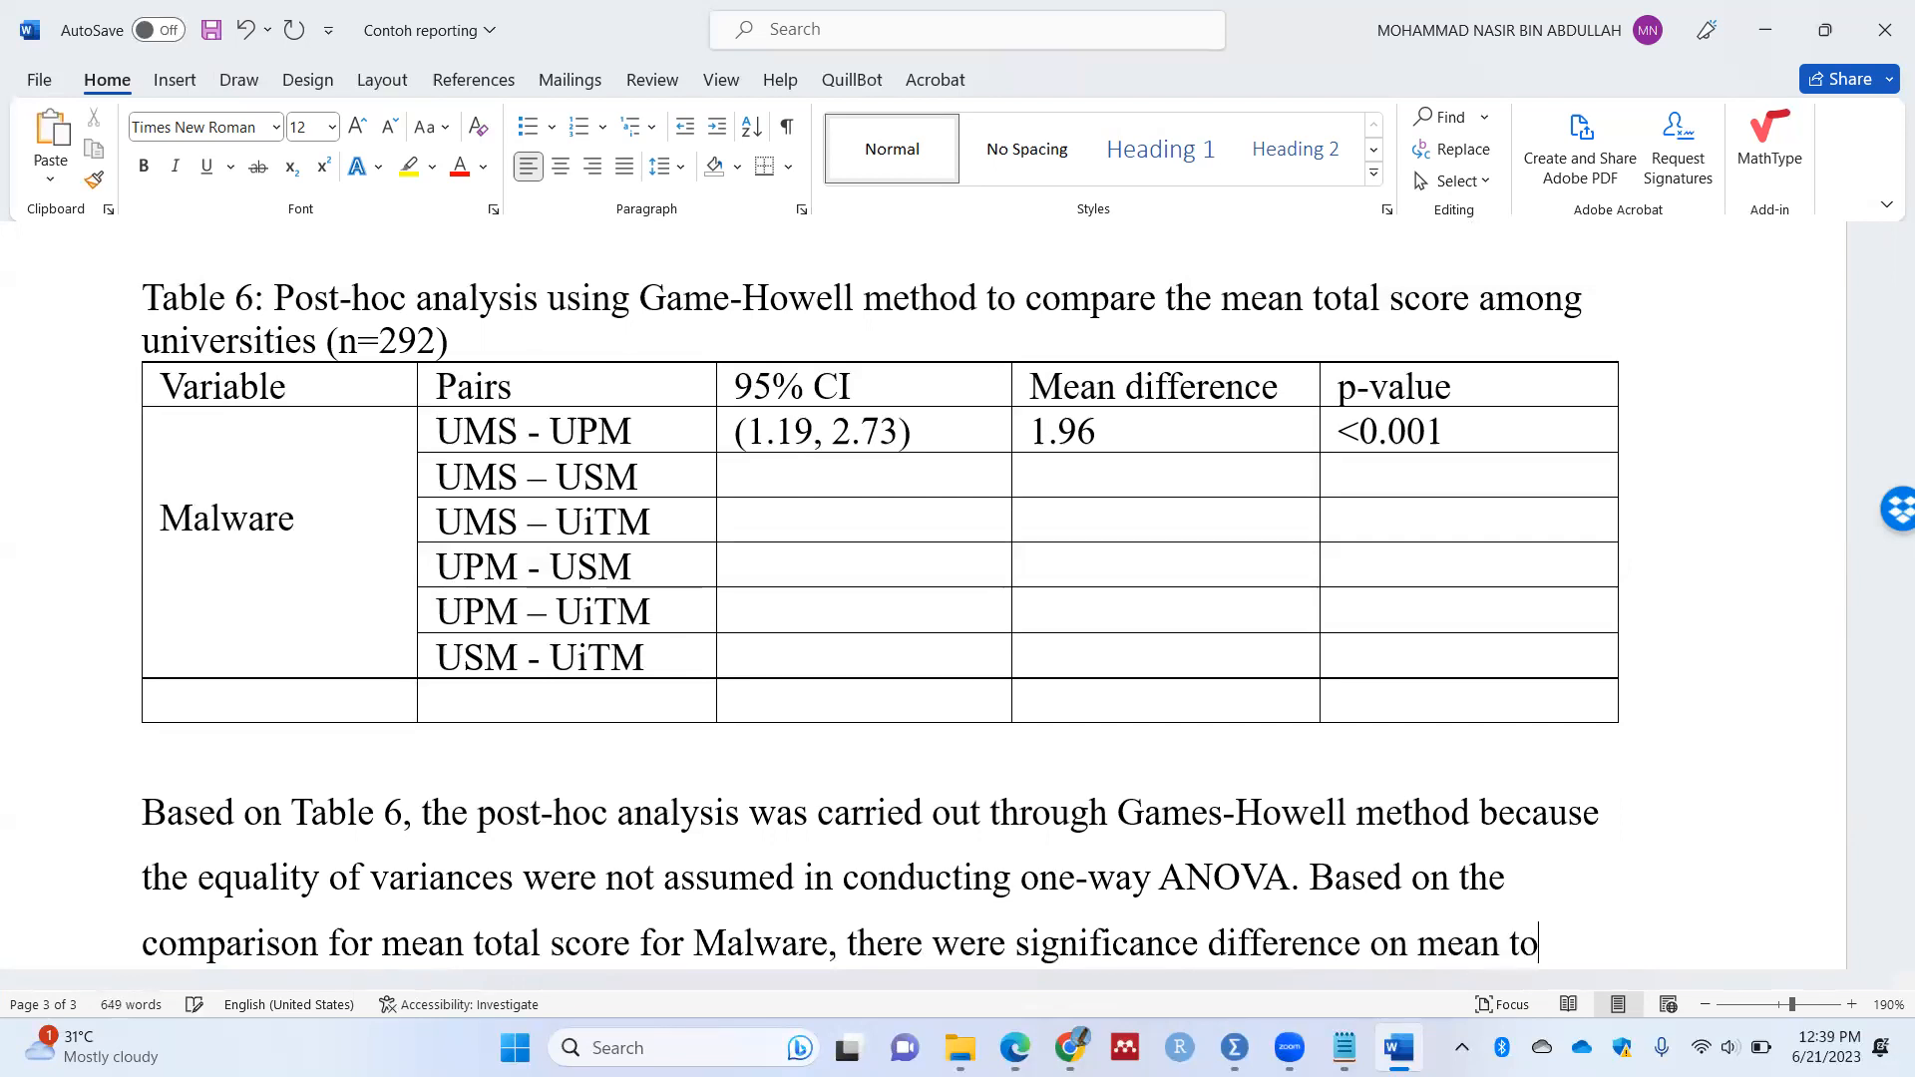
type("tal malware between")
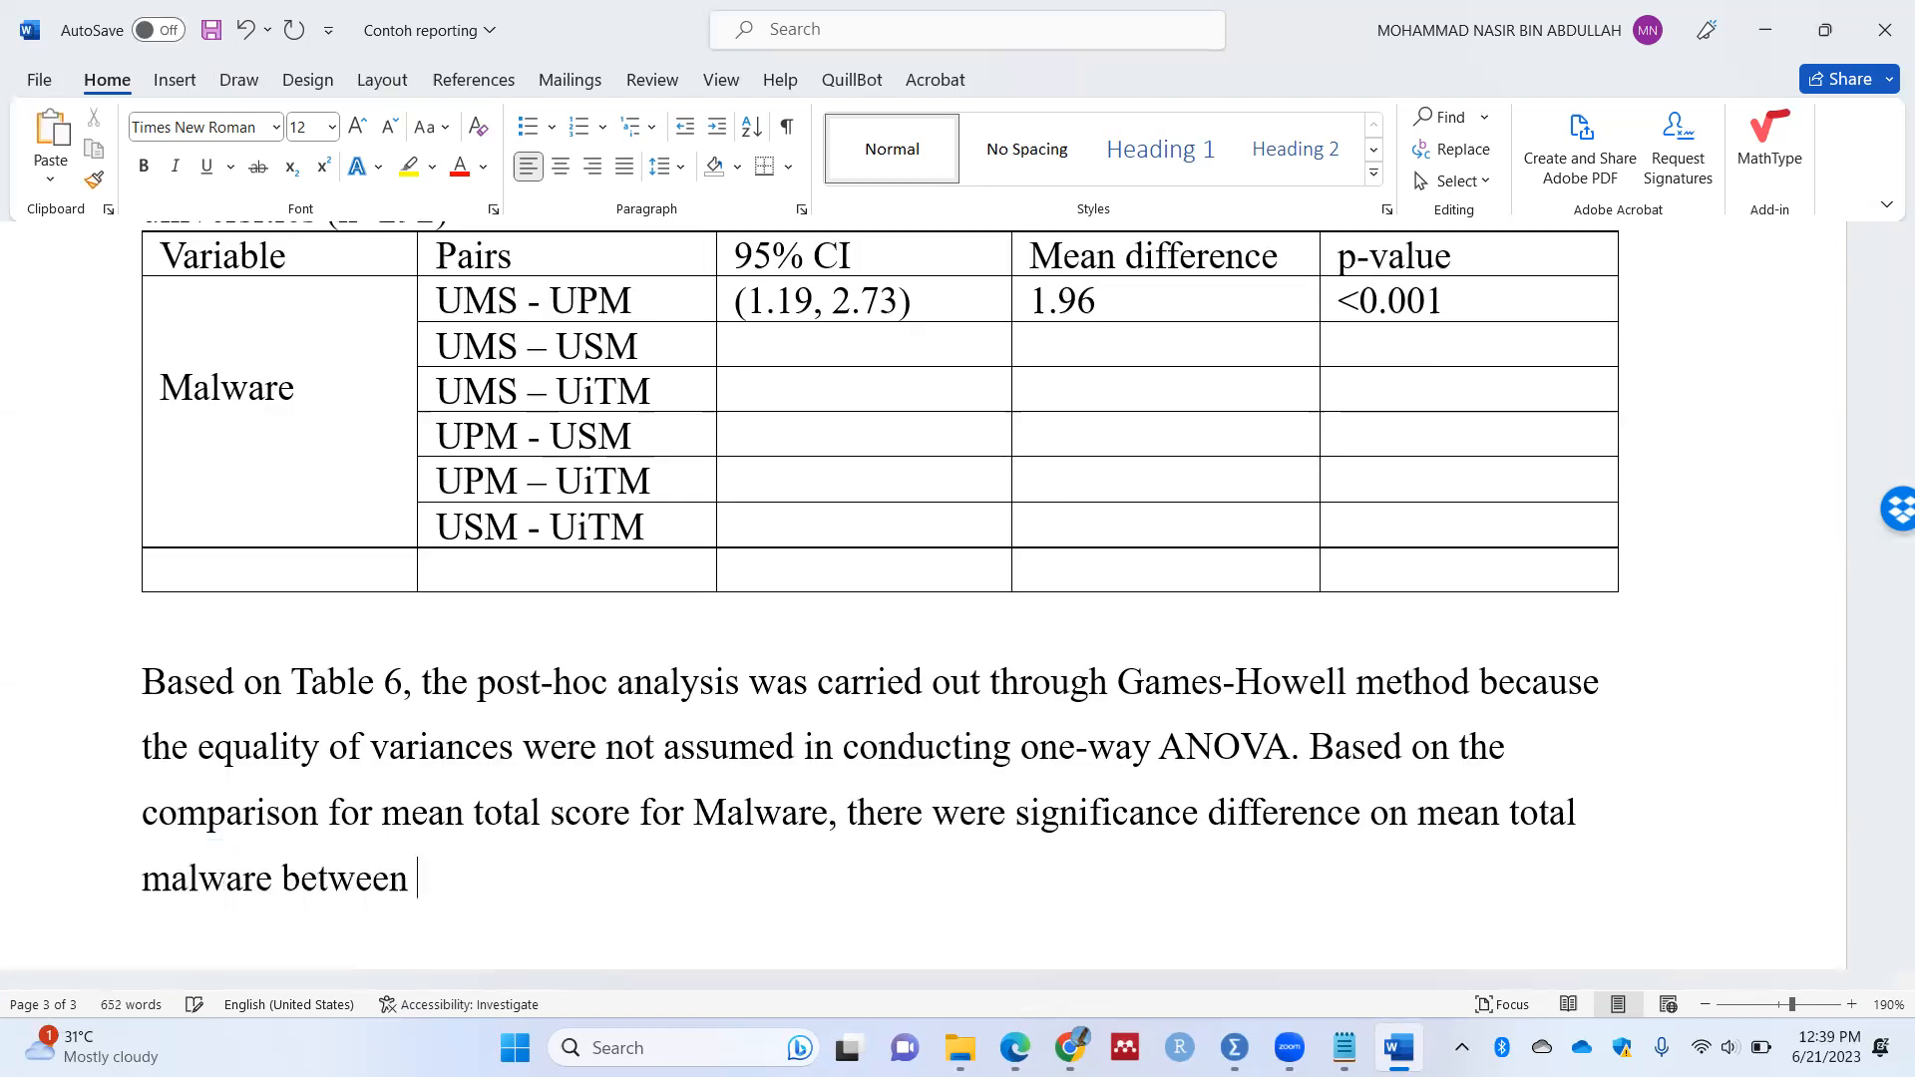
Step: Finish the second sentence with "UMS and UPM since the p-value was less than 0.05."
type(" UMS")
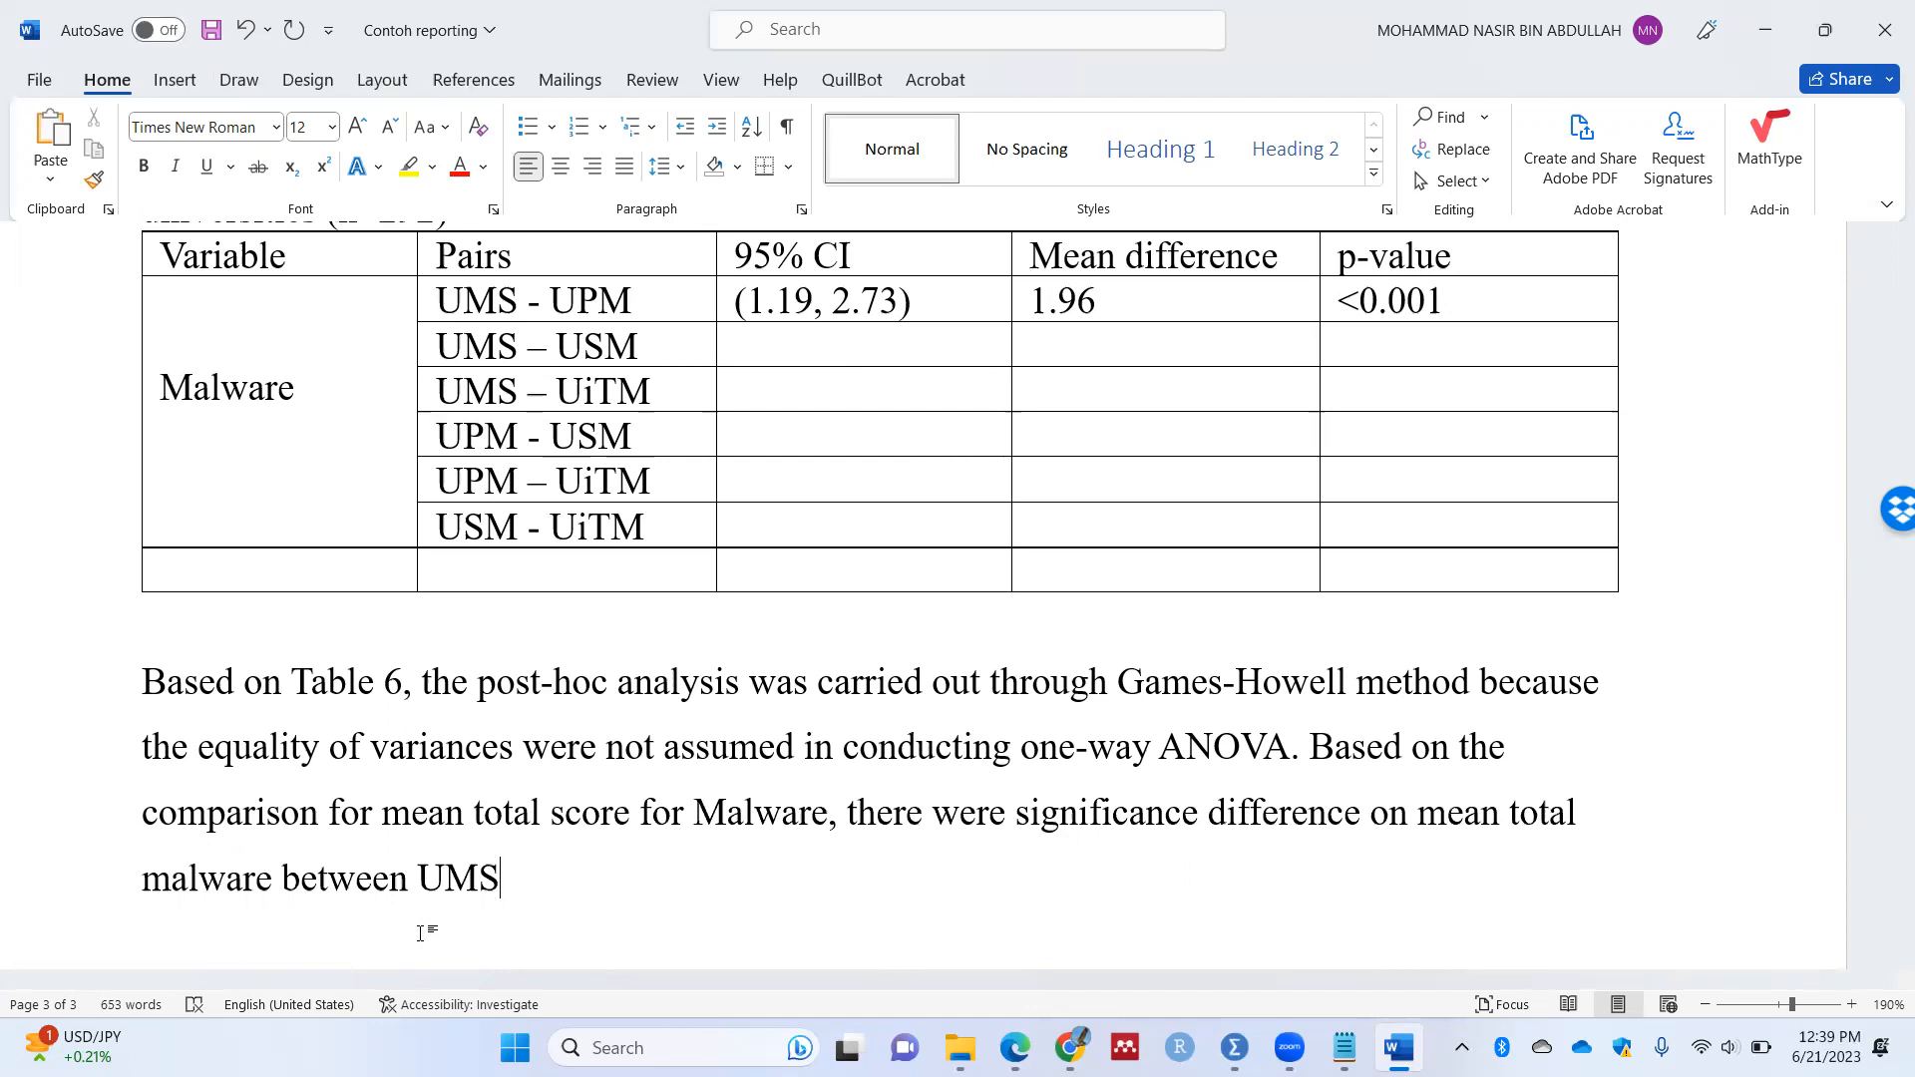
type("and UP")
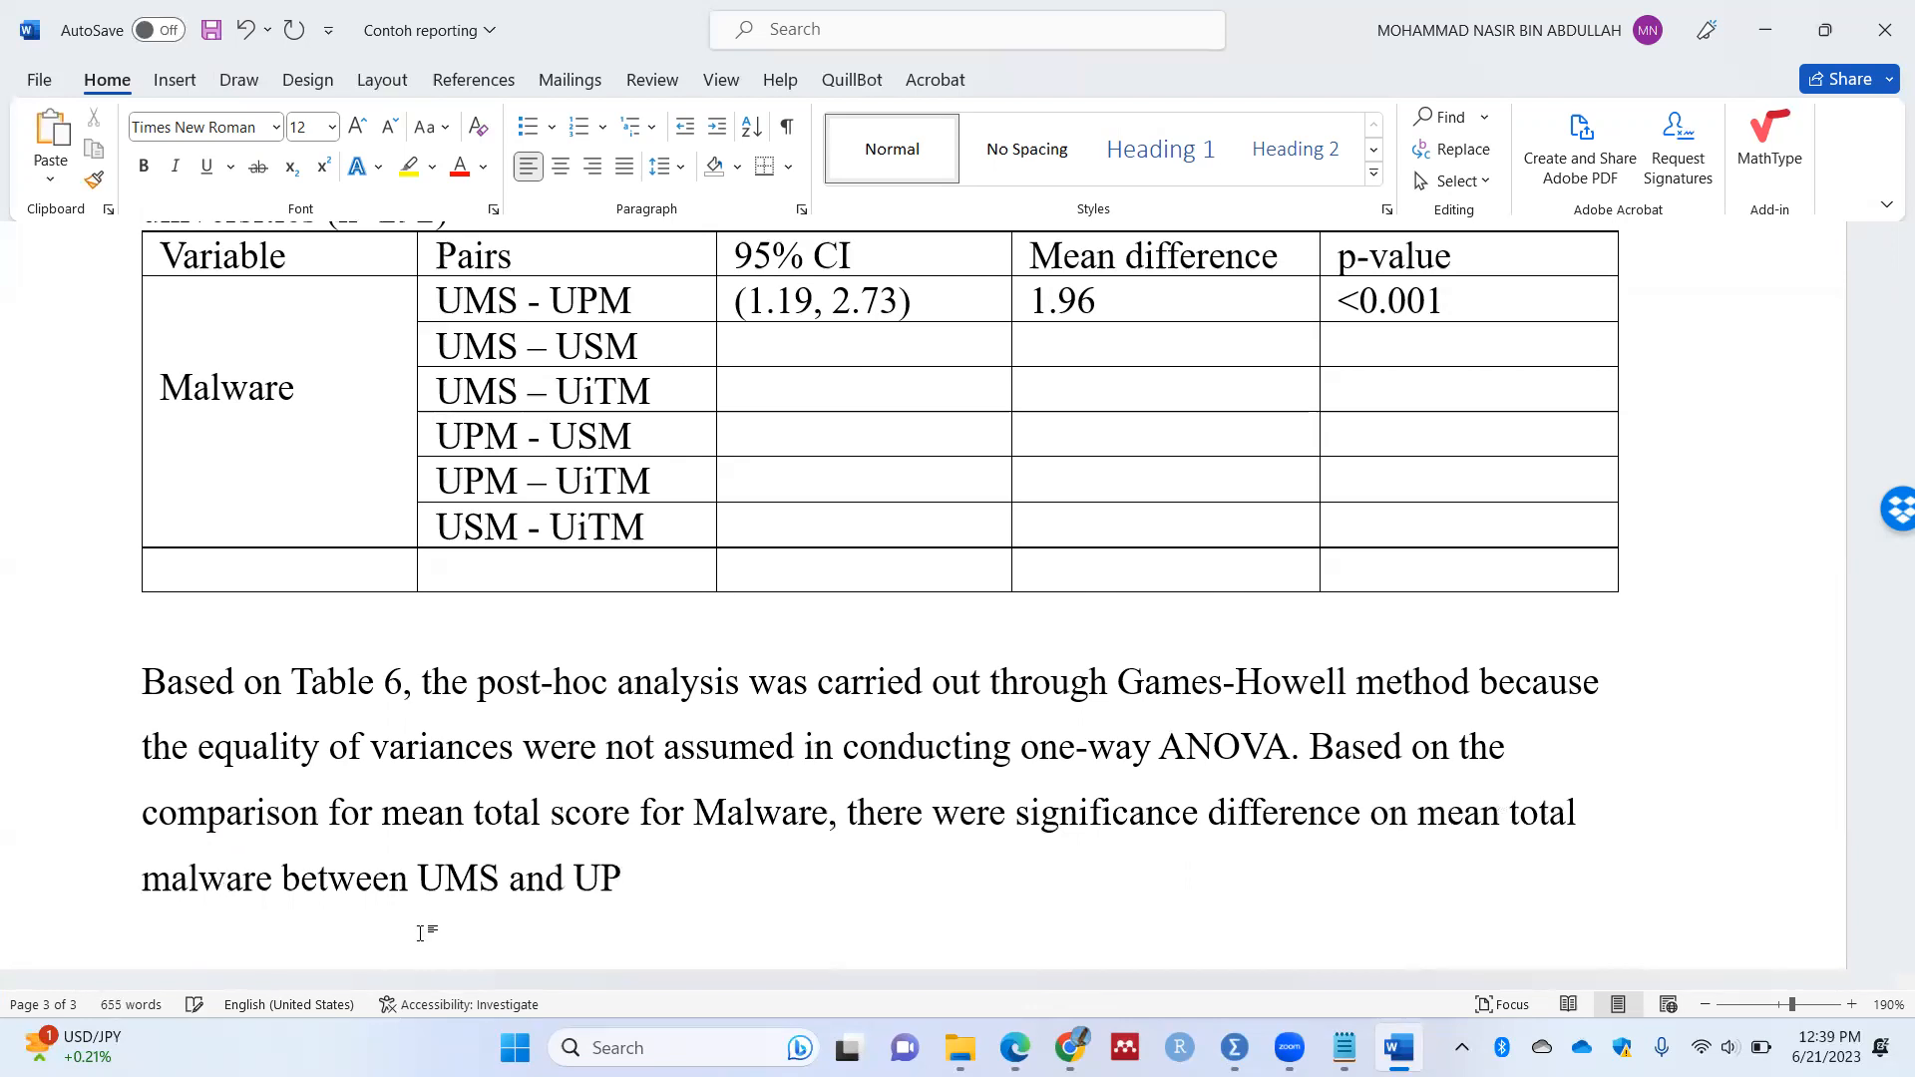
type("M")
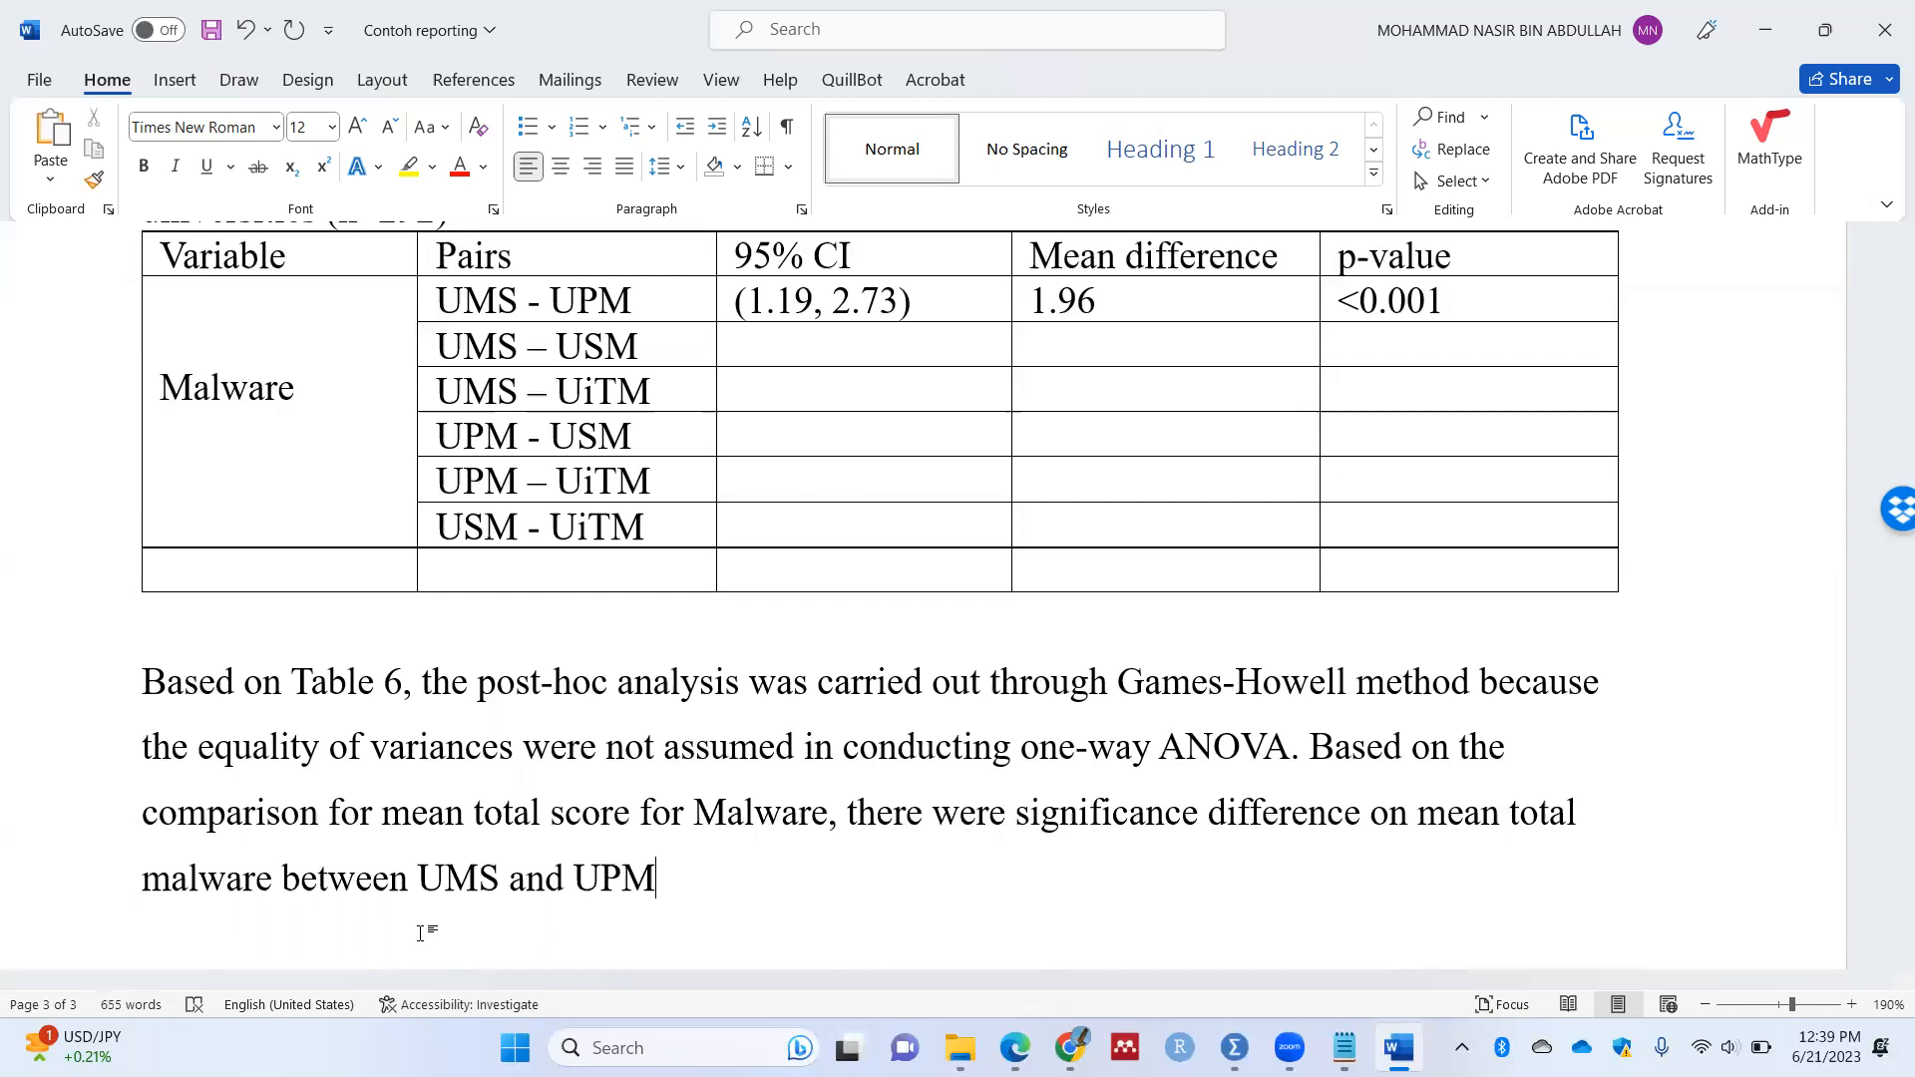
type(" since the p-v")
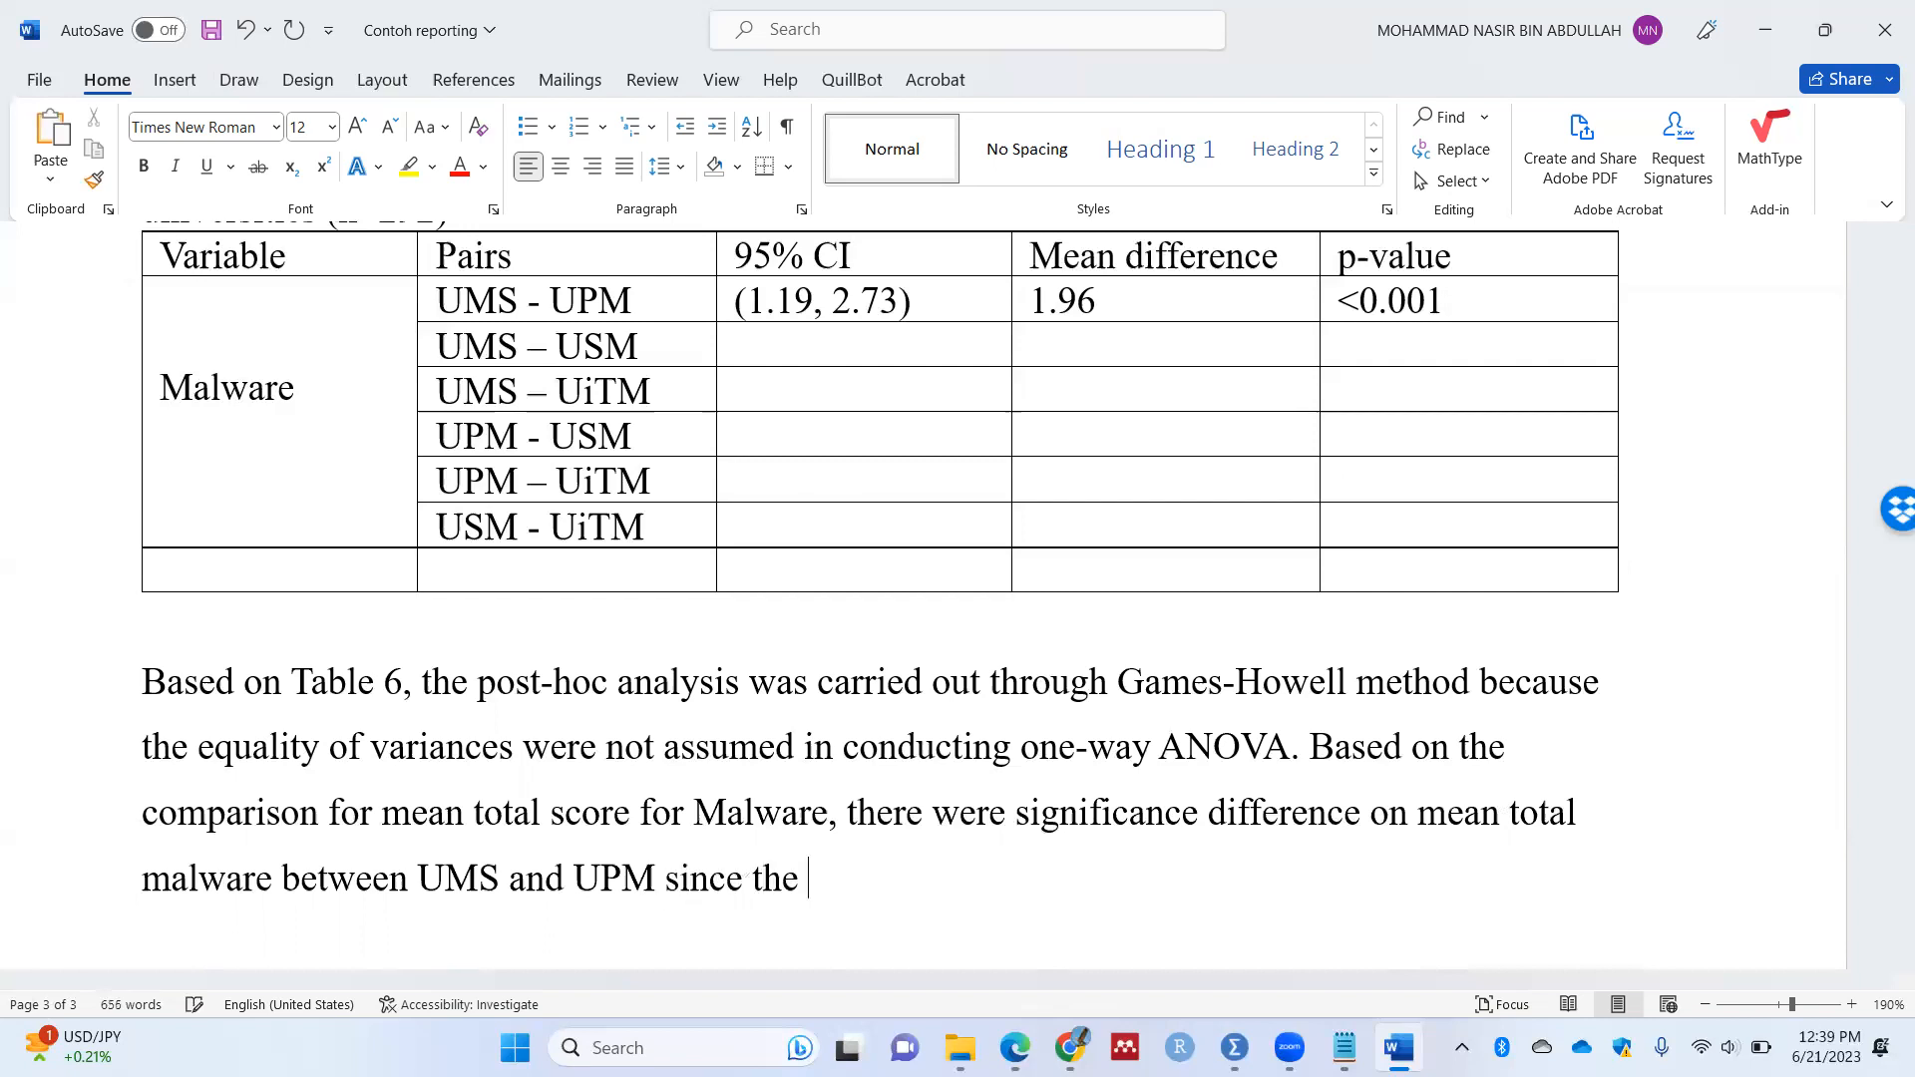
key("BackSpace")
type("-value was l")
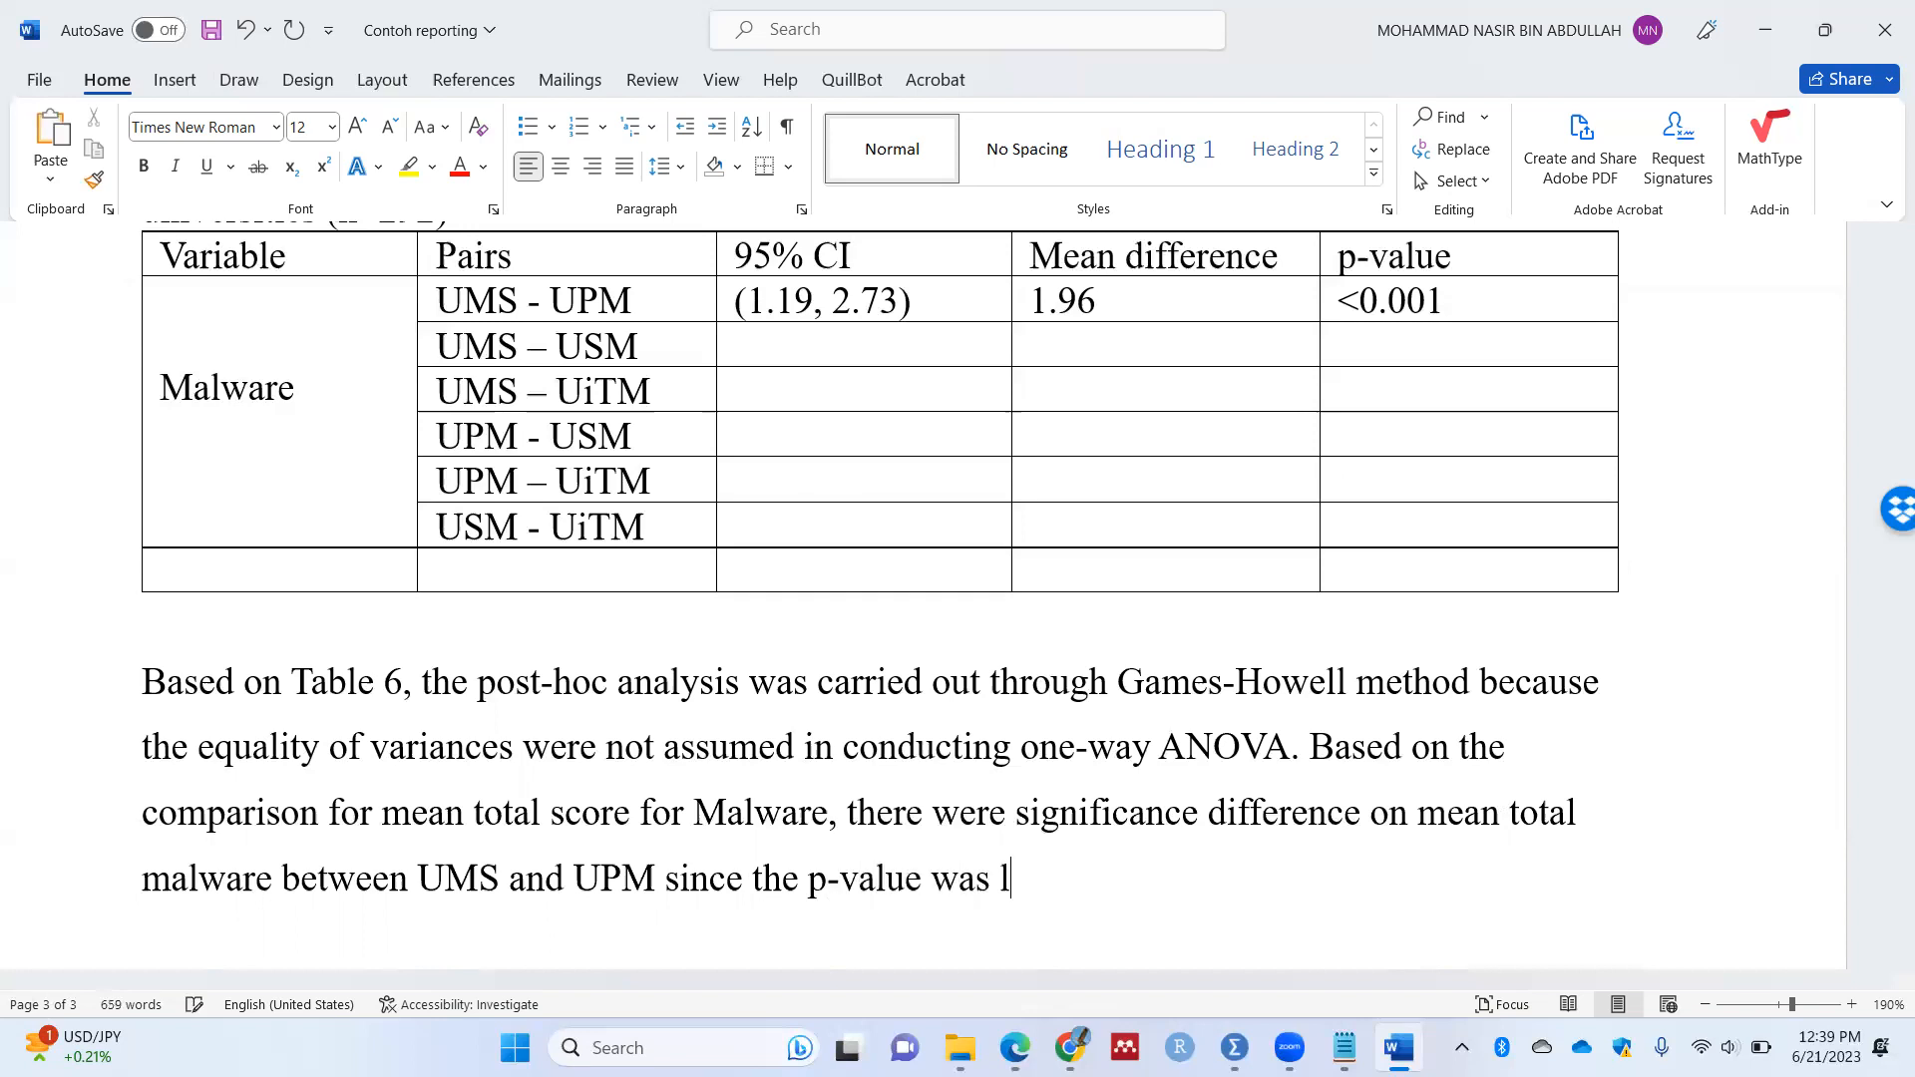
type("ess than ")
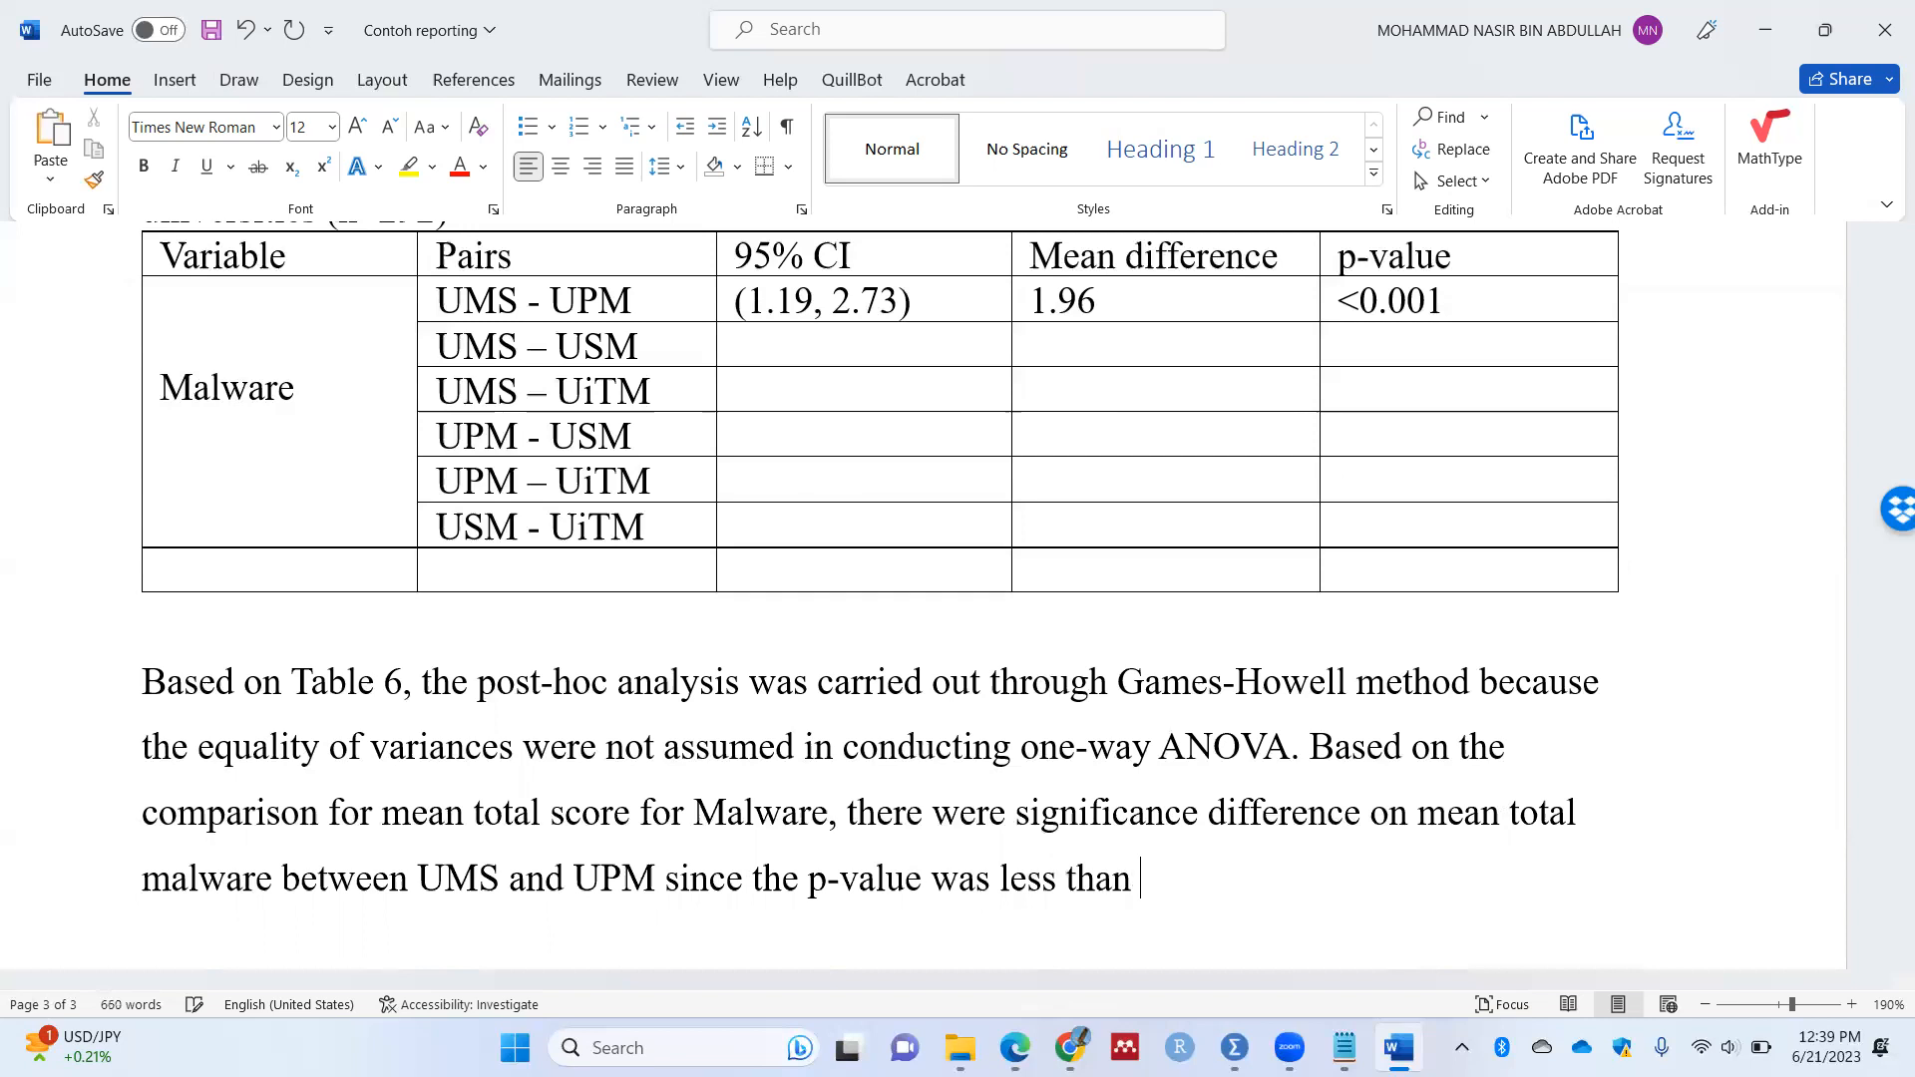
type("0..0")
key("BackSpace")
key("BackSpace")
type("05")
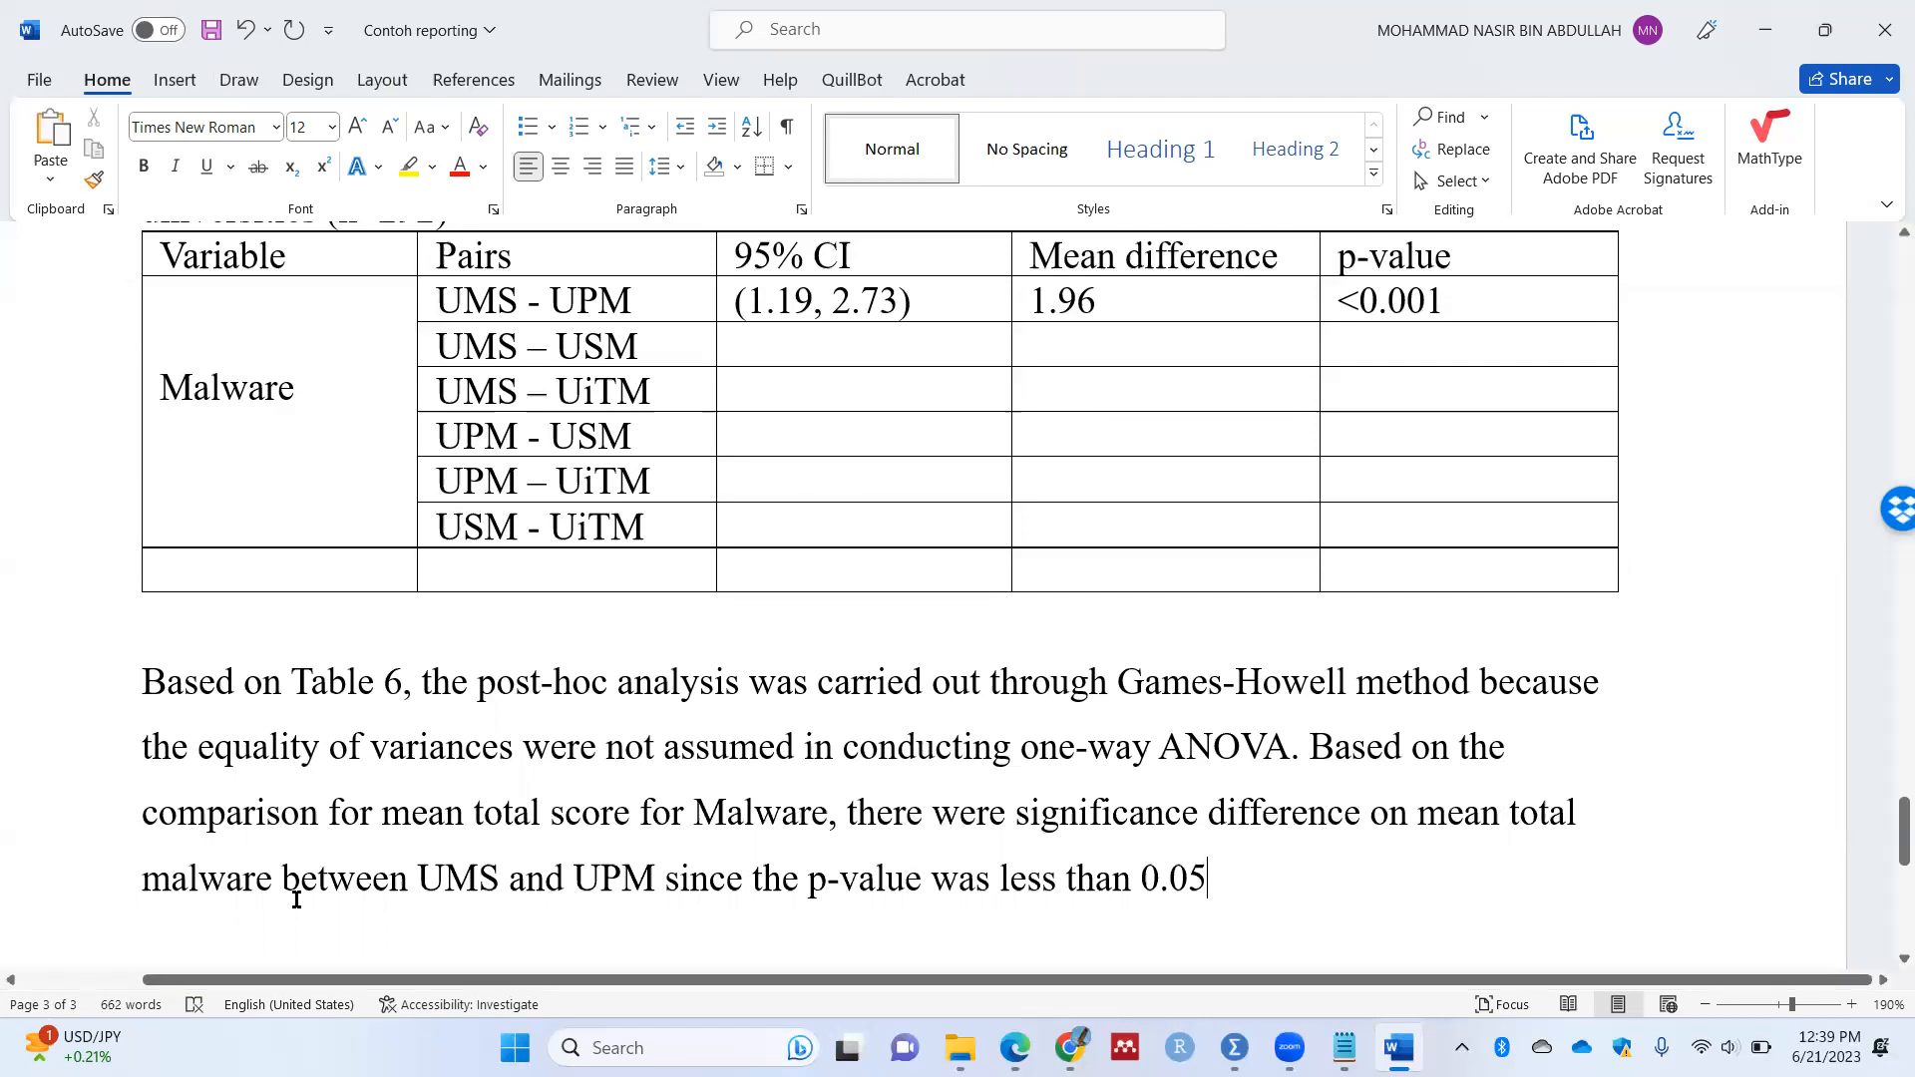
type(".")
Step: Make room after "UMS" in the last sentence, and copy the Total Malware mean and SD for UMS from Table 5
left_click(505, 869)
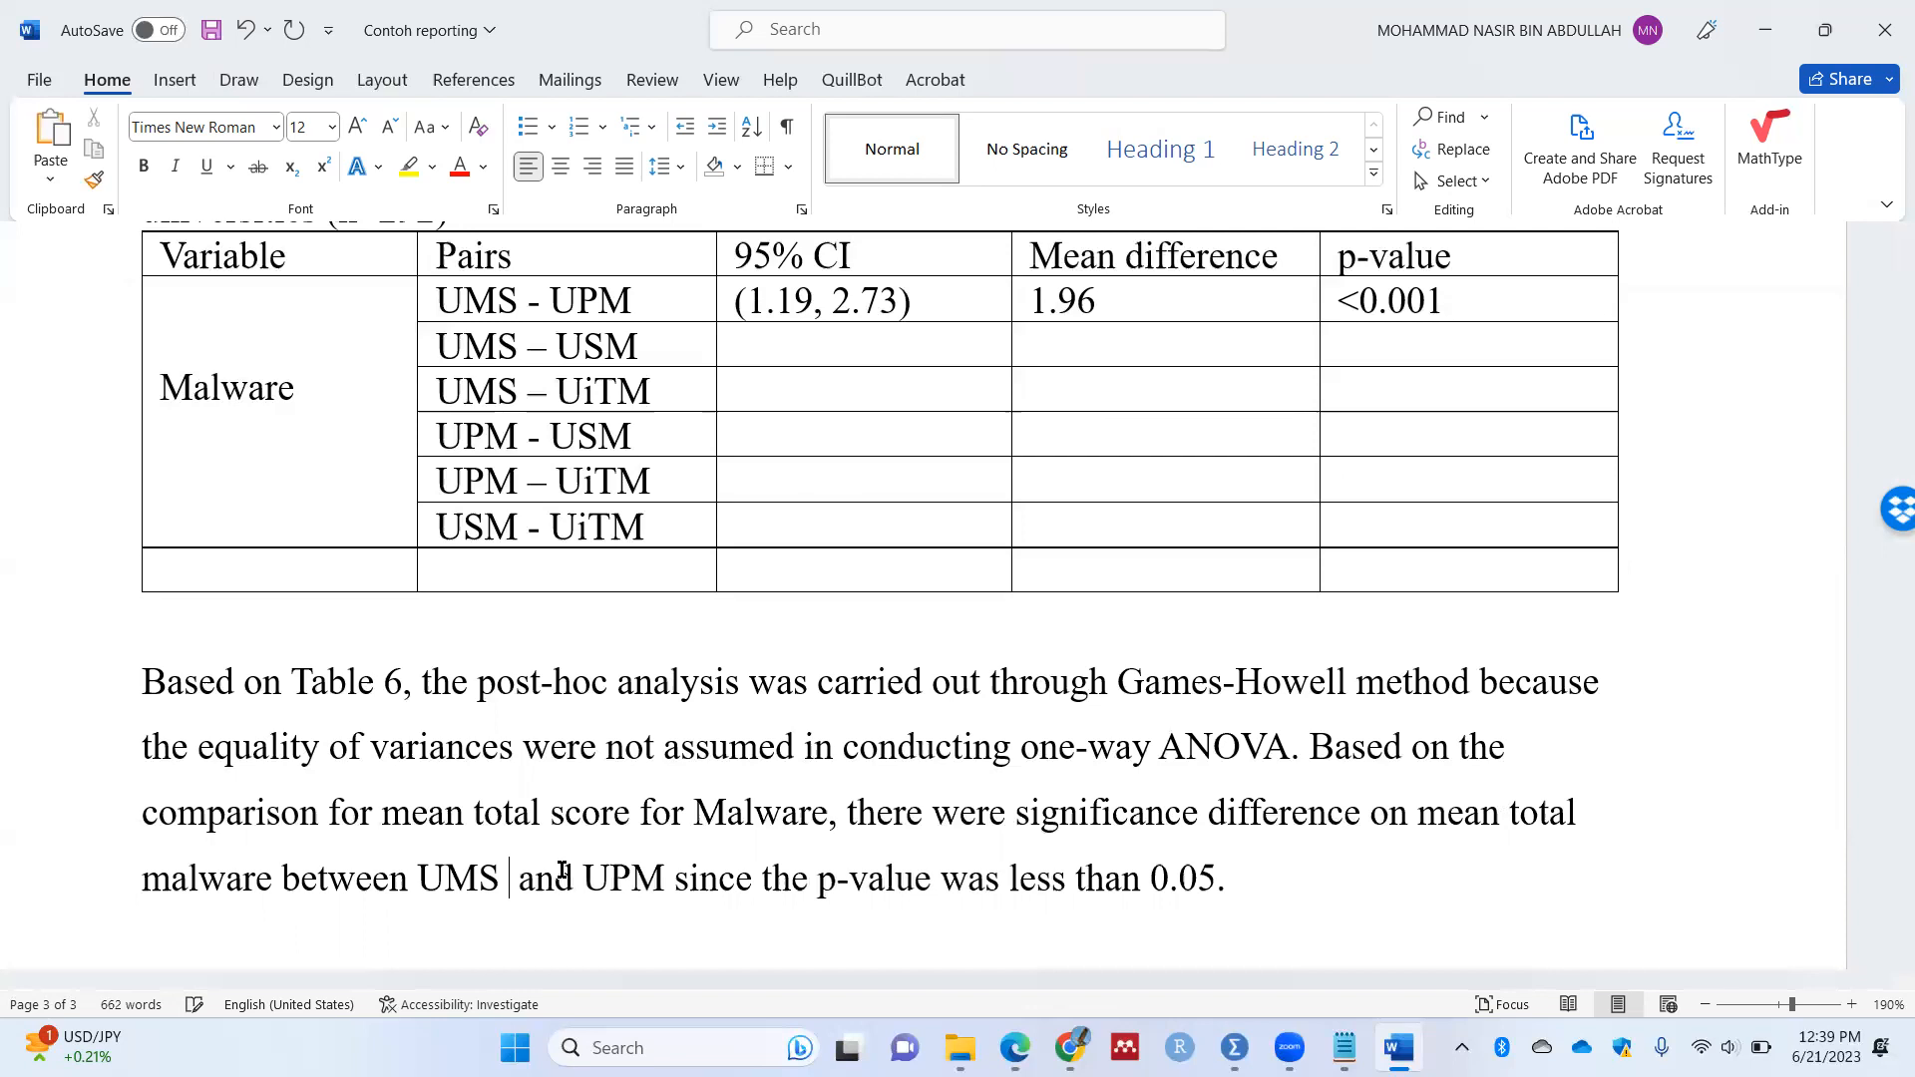
scroll(544, 848, "up", 6)
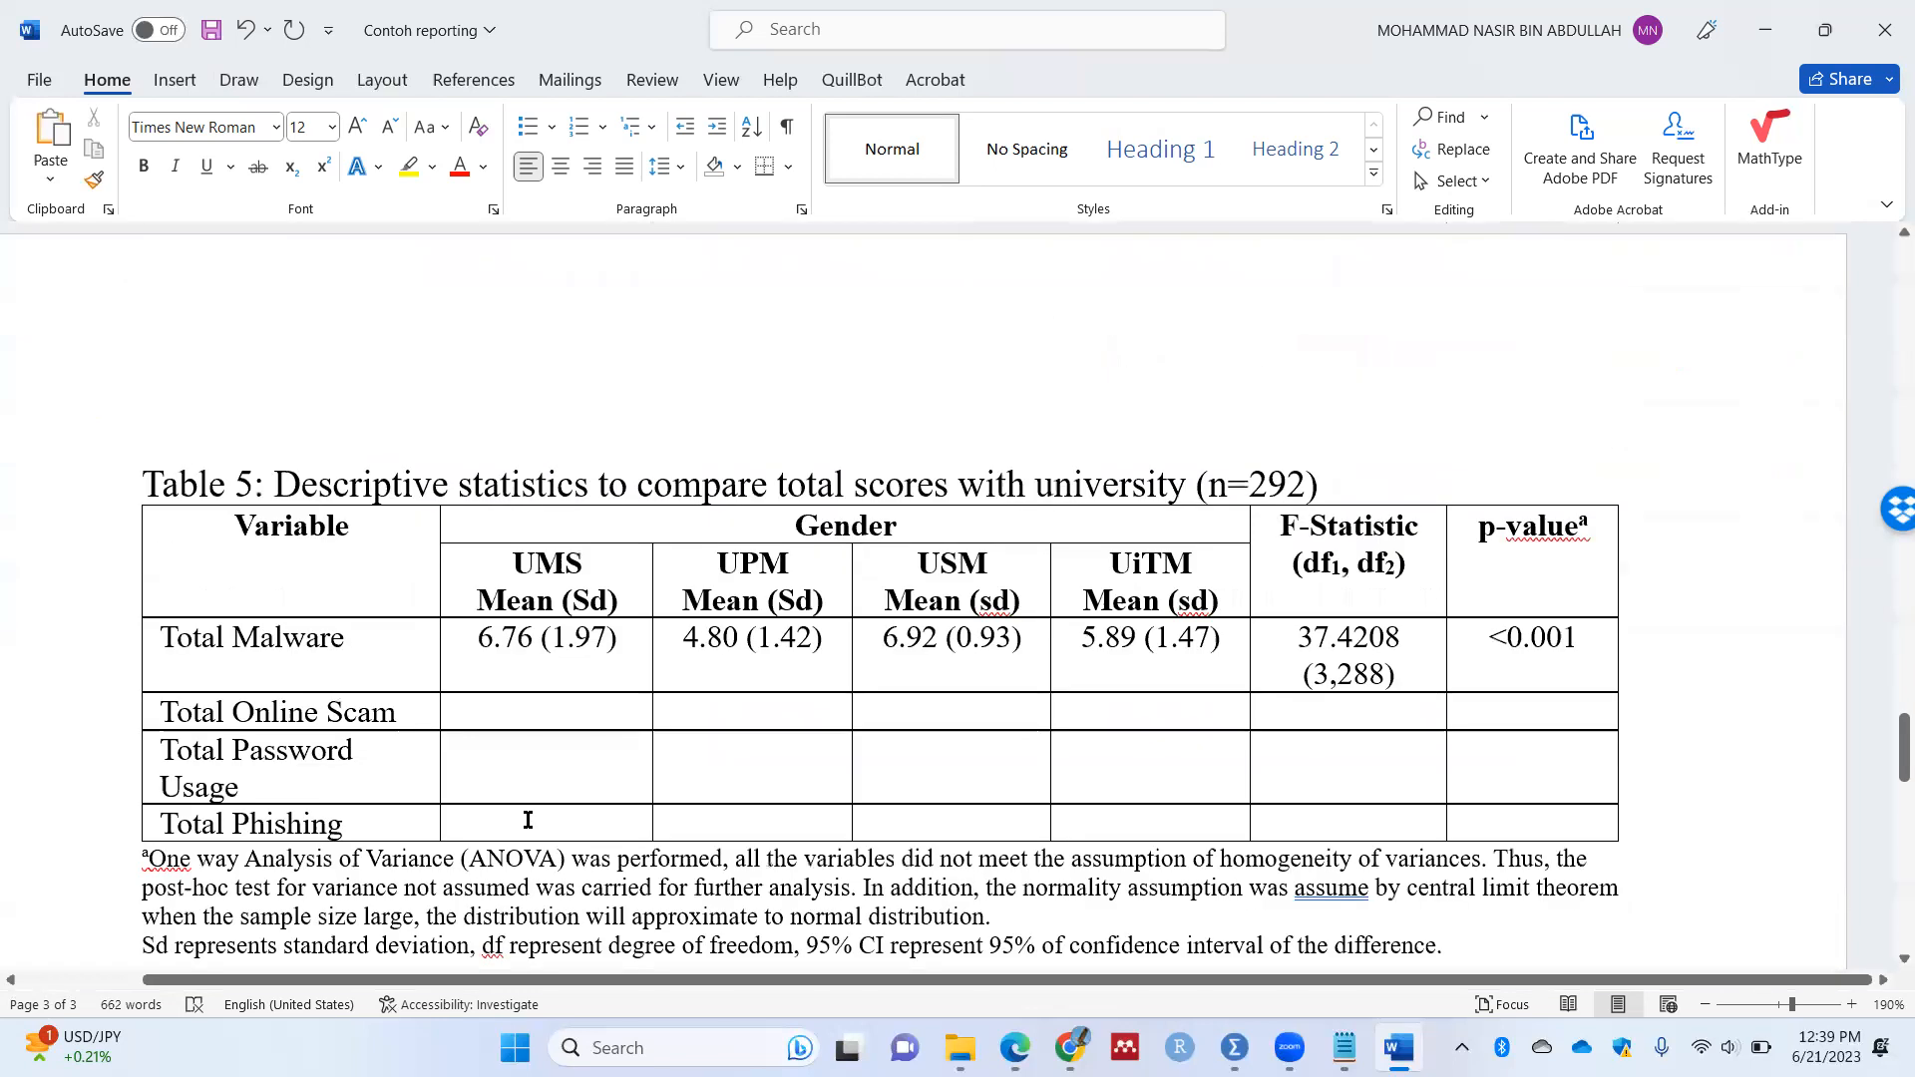
scroll(542, 614, "down", 4)
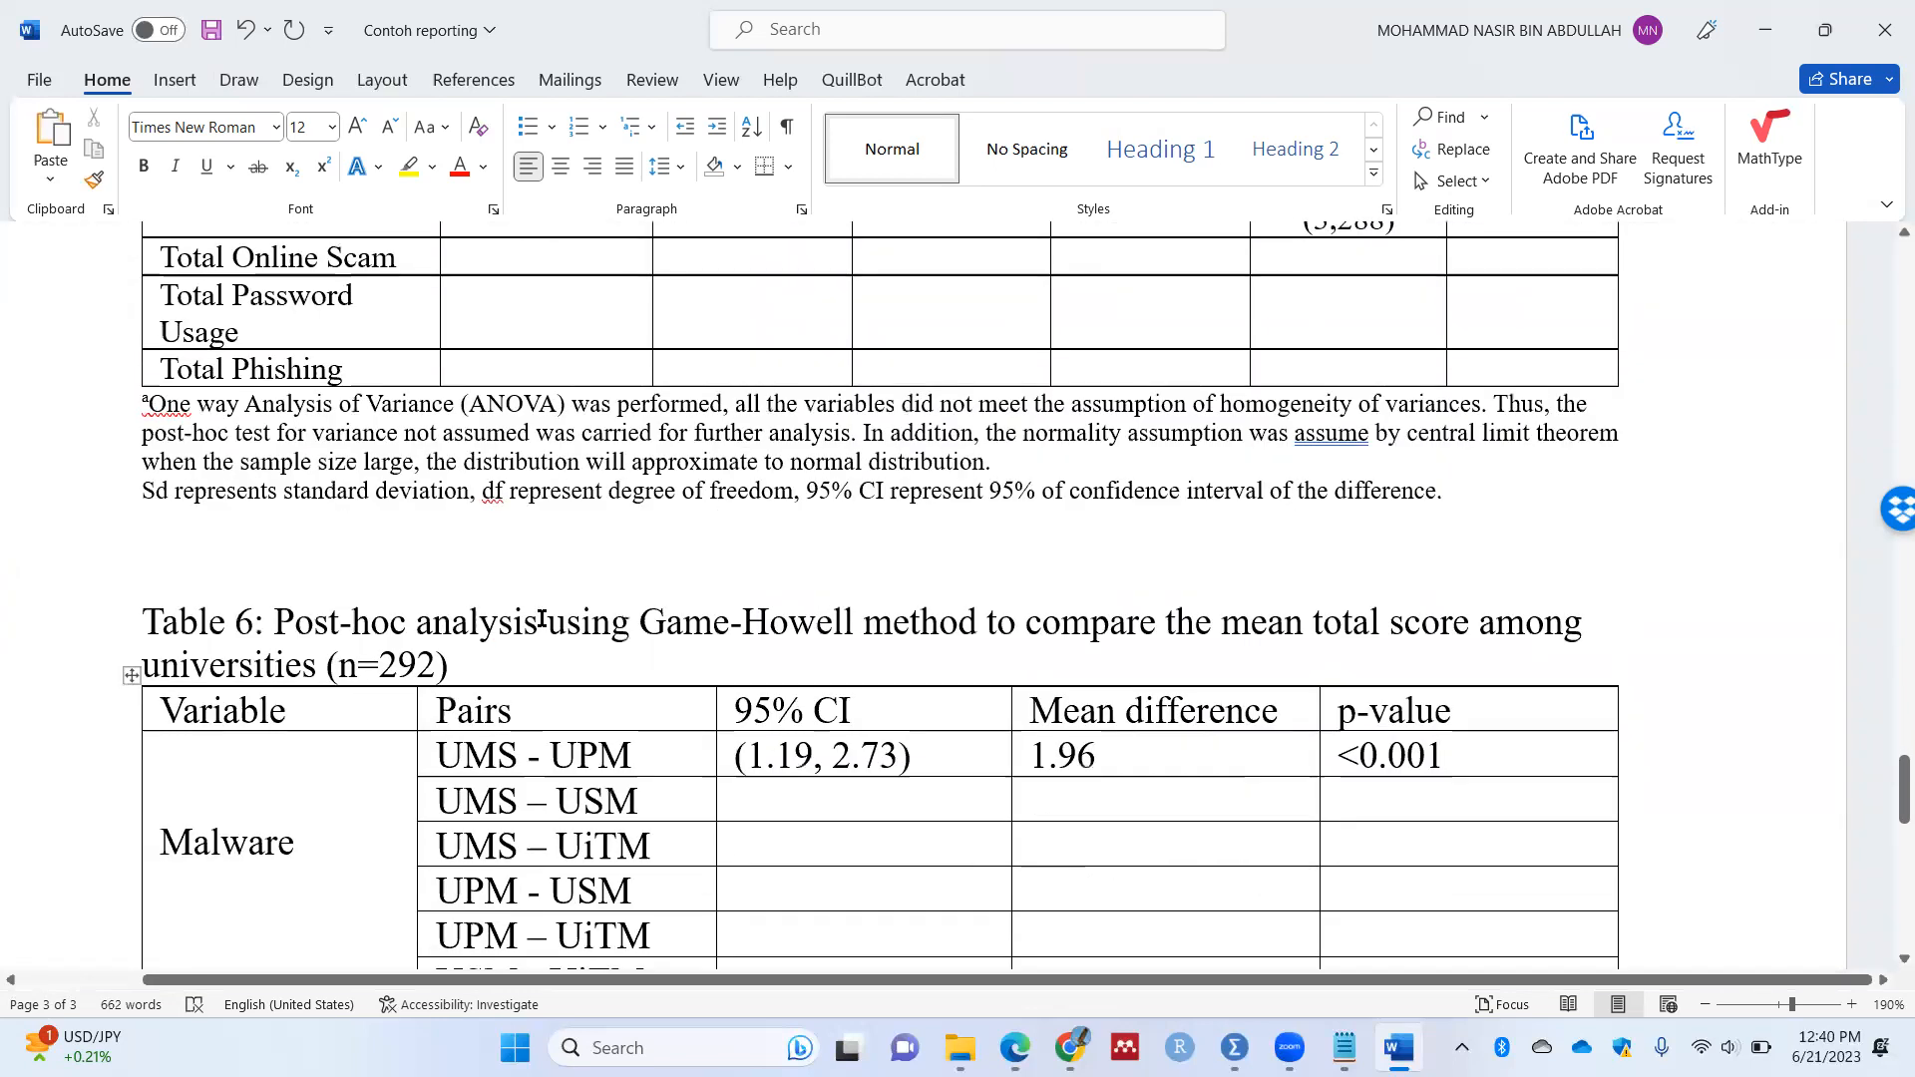
scroll(540, 620, "up", 2)
scroll(540, 621, "down", 8)
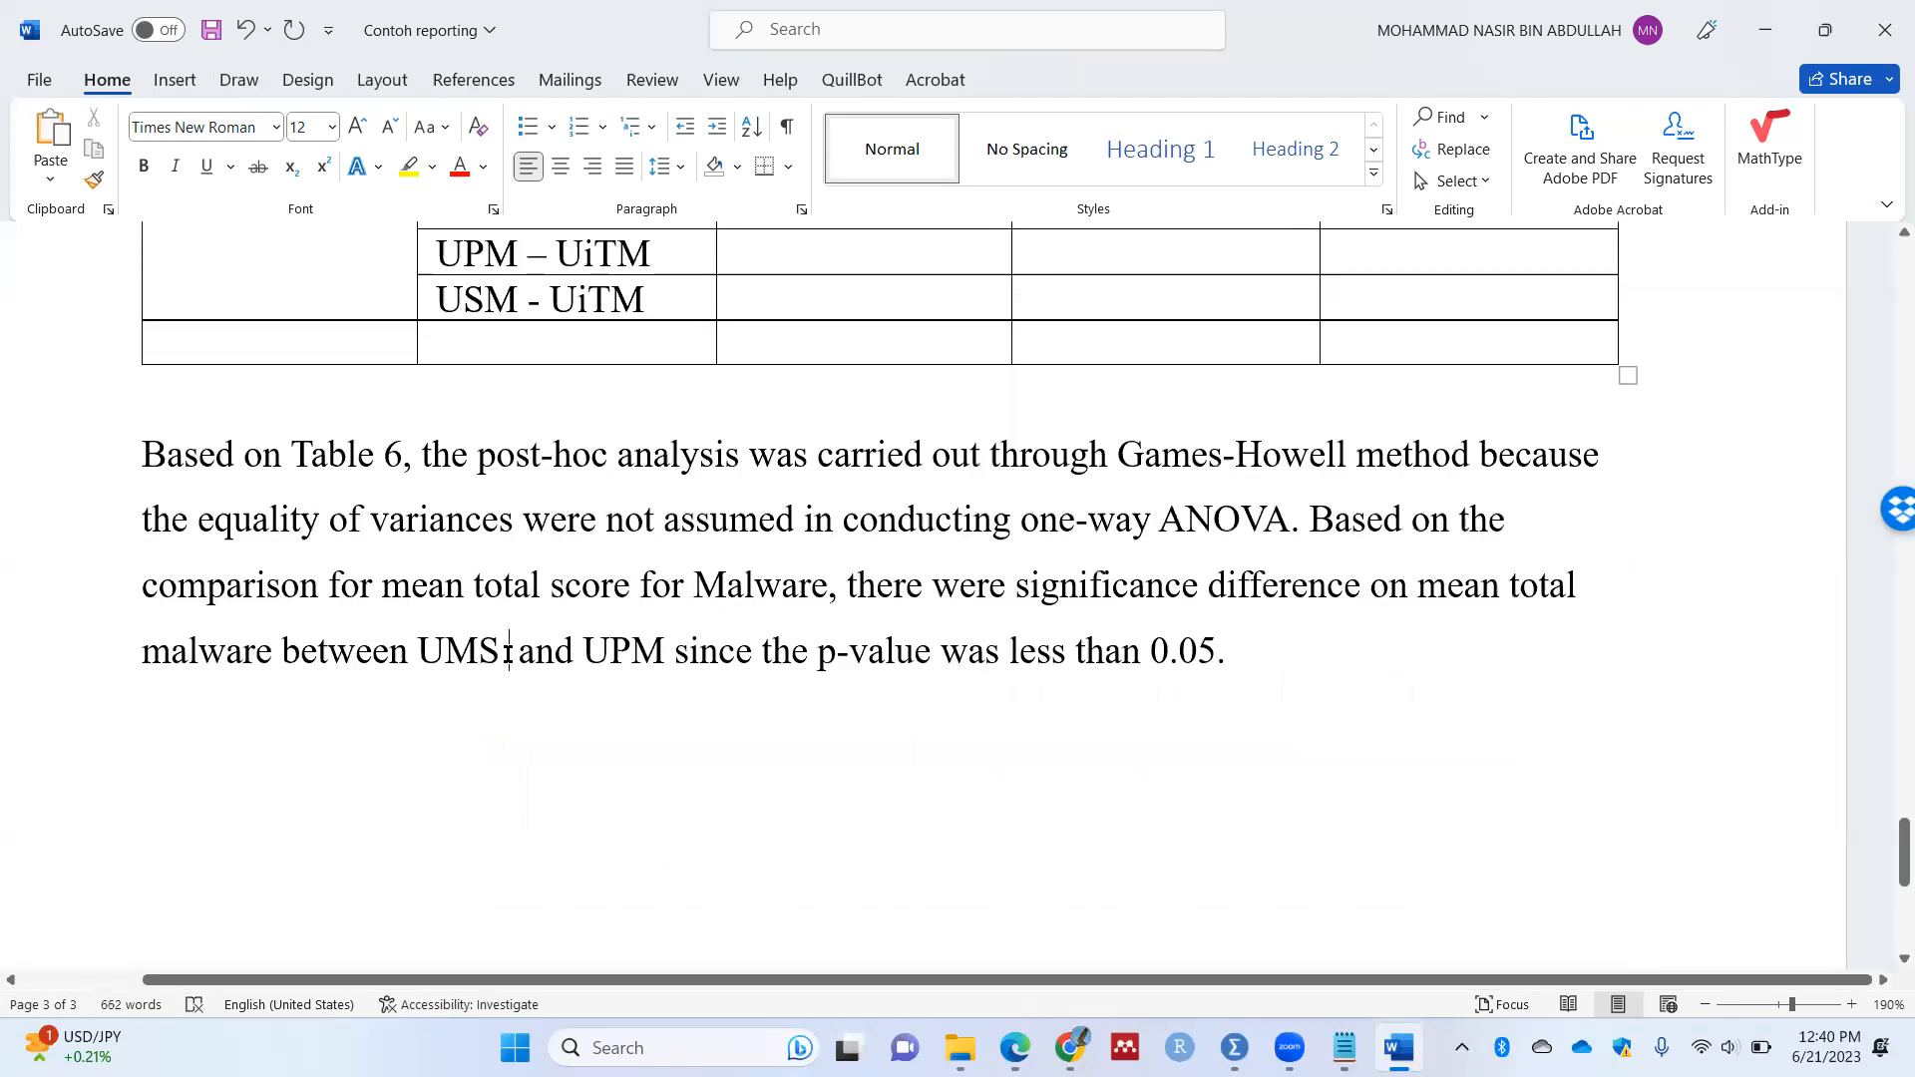
scroll(508, 649, "up", 5)
scroll(507, 648, "up", 4)
left_click_drag(618, 526, 470, 521)
key("ctrl+c")
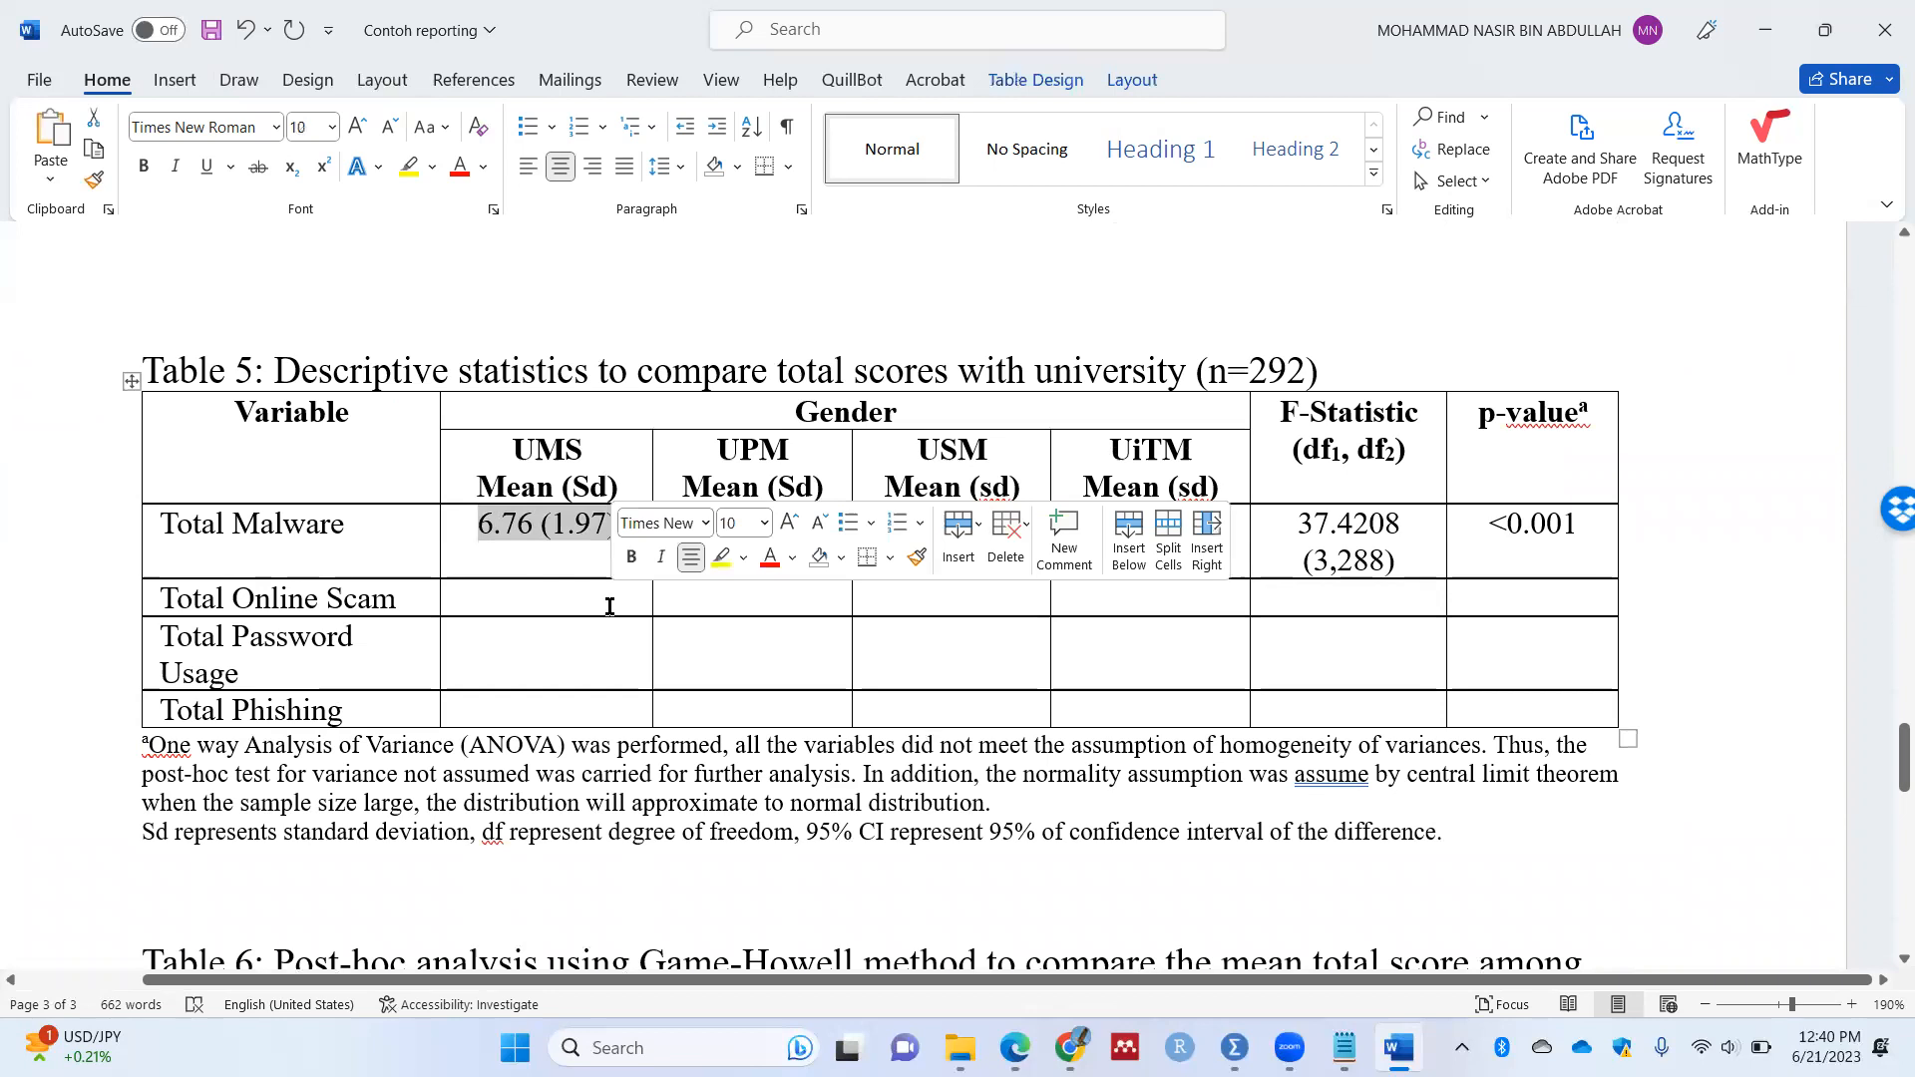
Step: Insert "[mean(sd): 6.76 (1.97)]" after "UMS" in the paragraph's last sentence, using the copied values
scroll(629, 663, "down", 8)
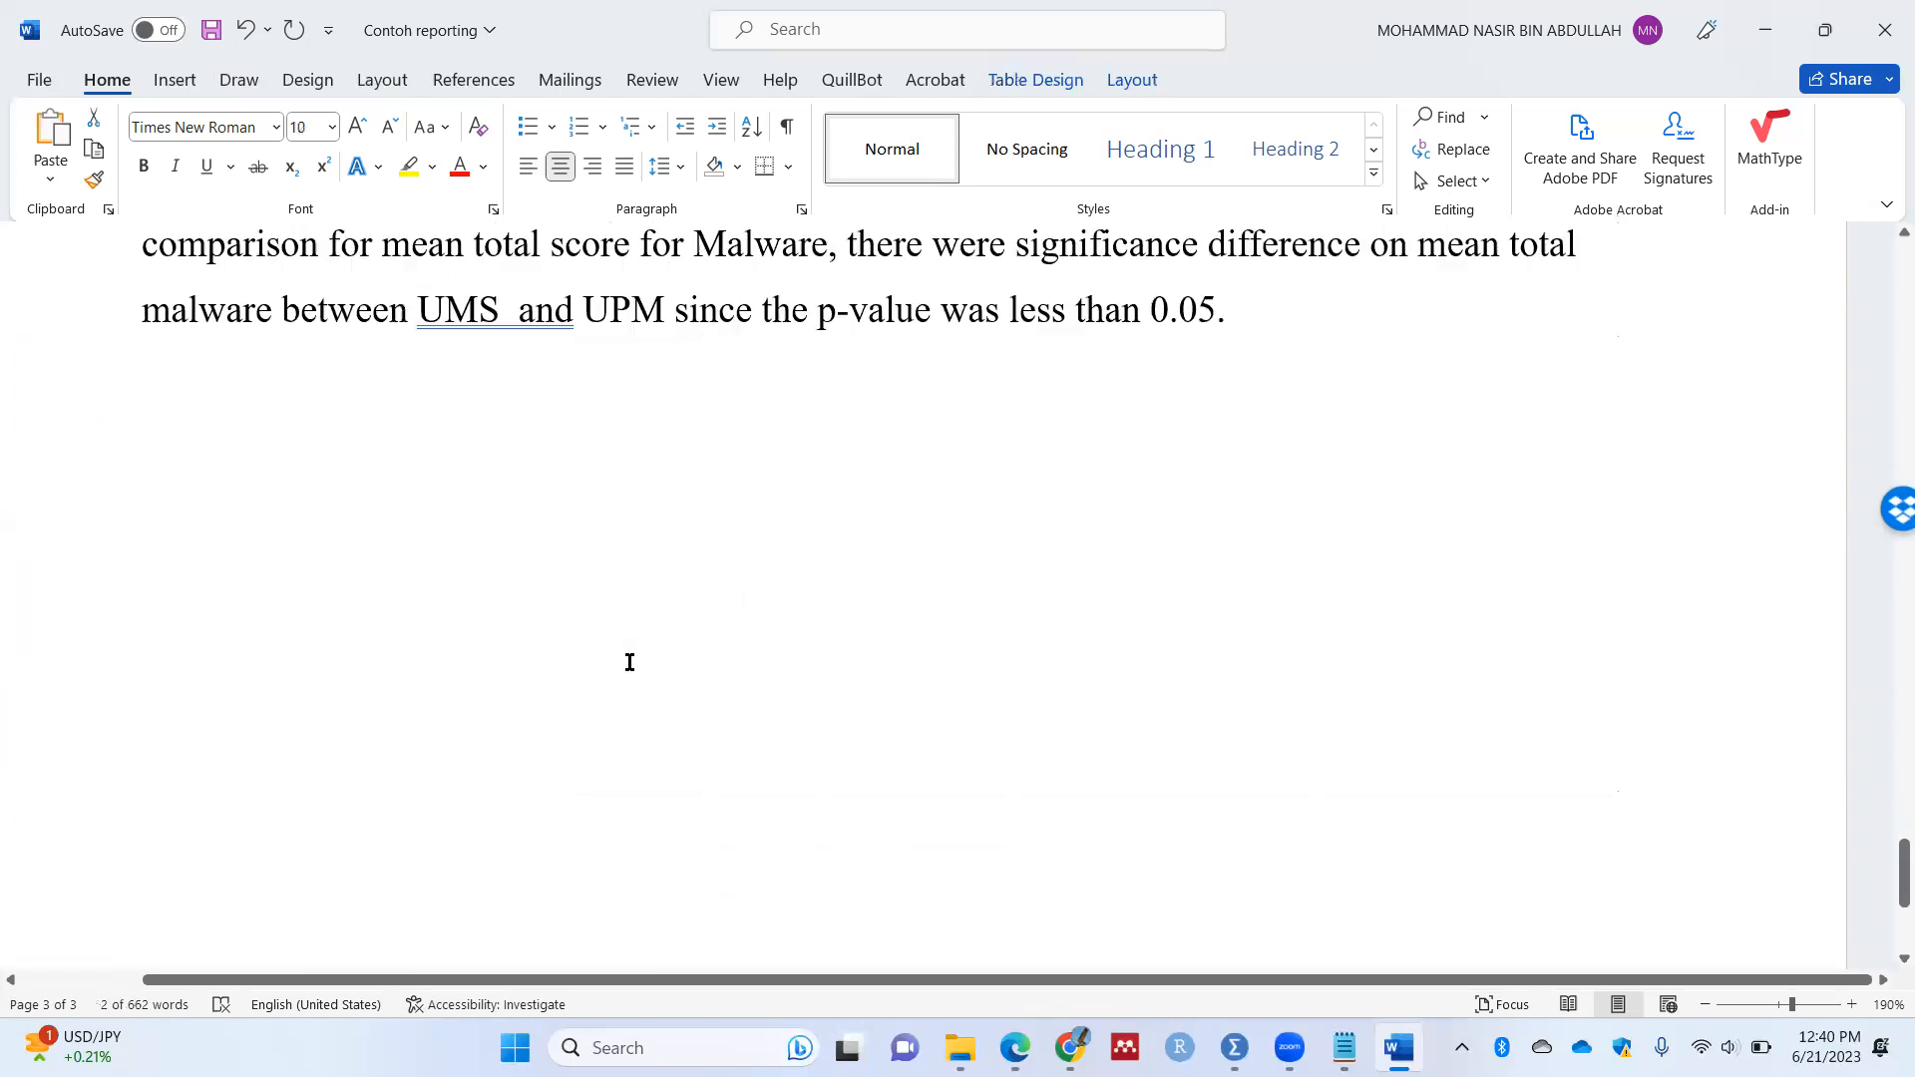
left_click(507, 312)
type("[mean(sd")
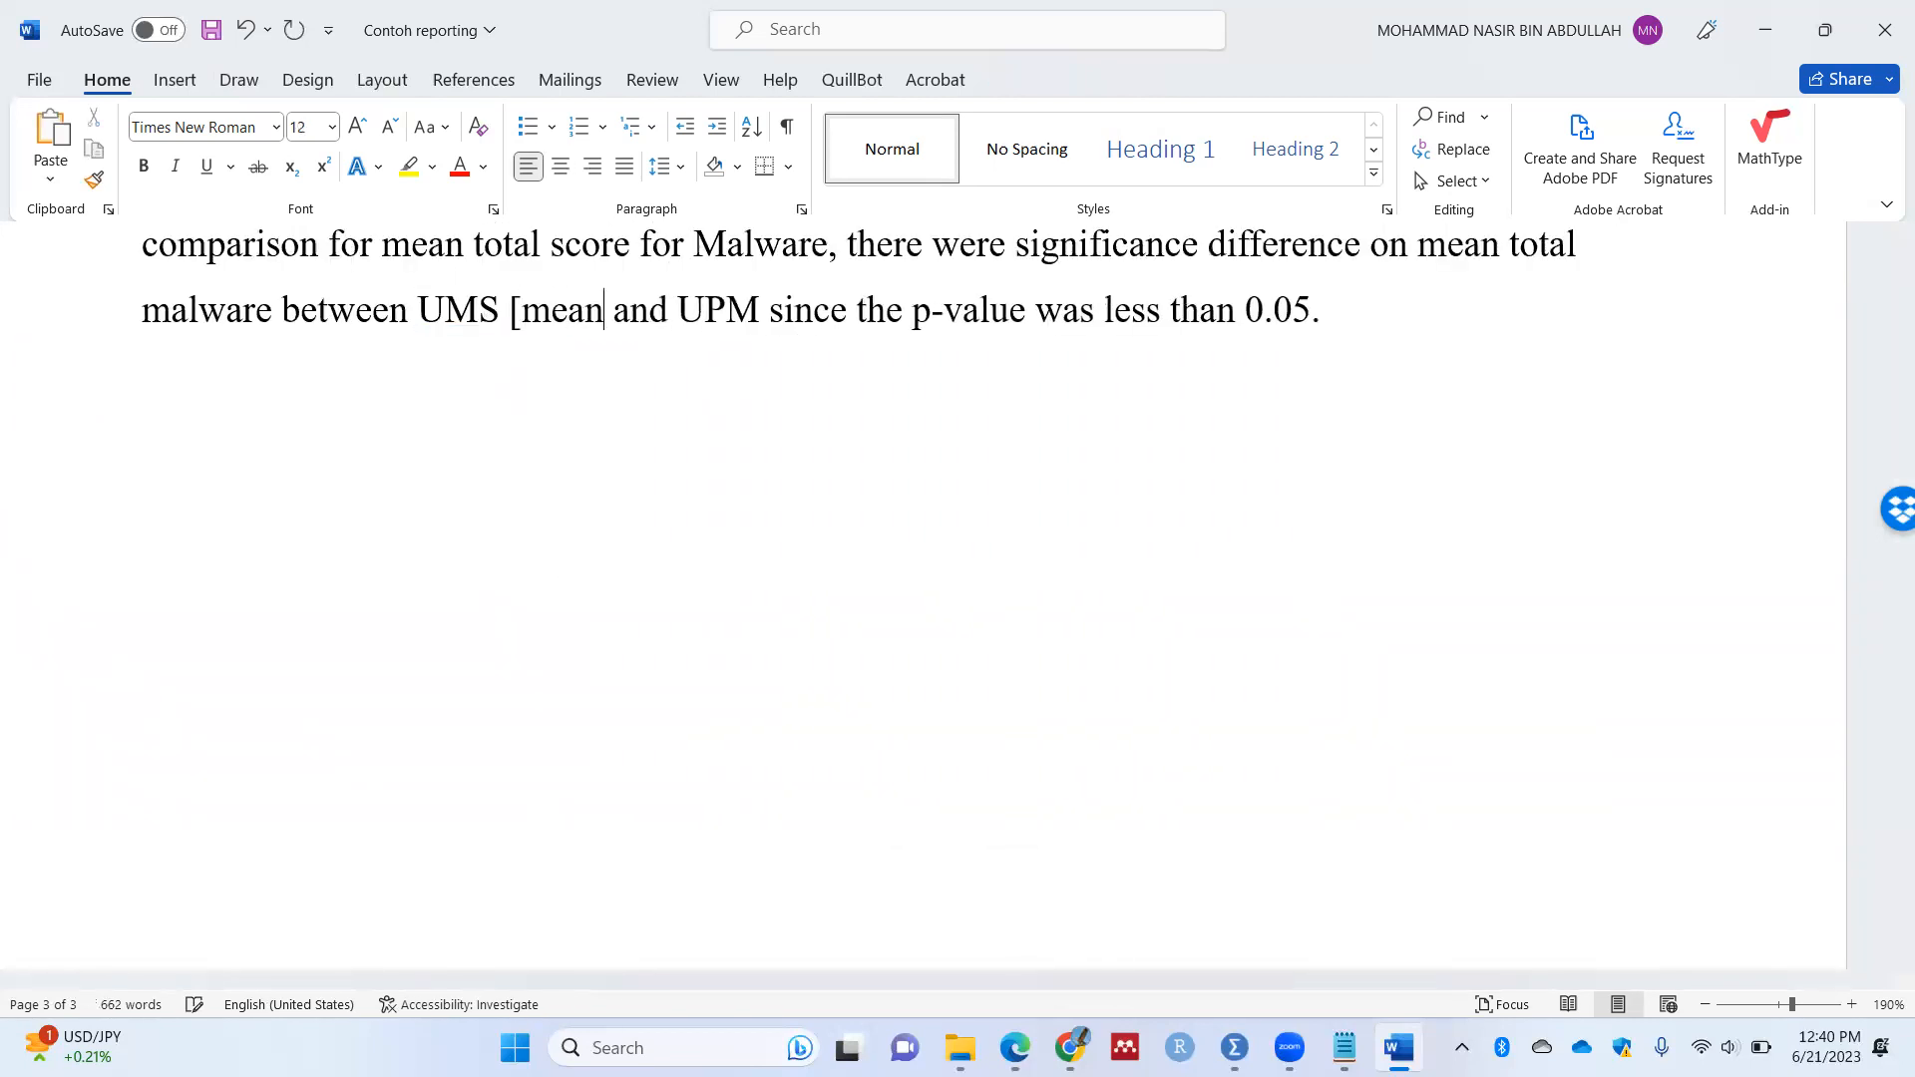
type("):")
key("ctrl+v")
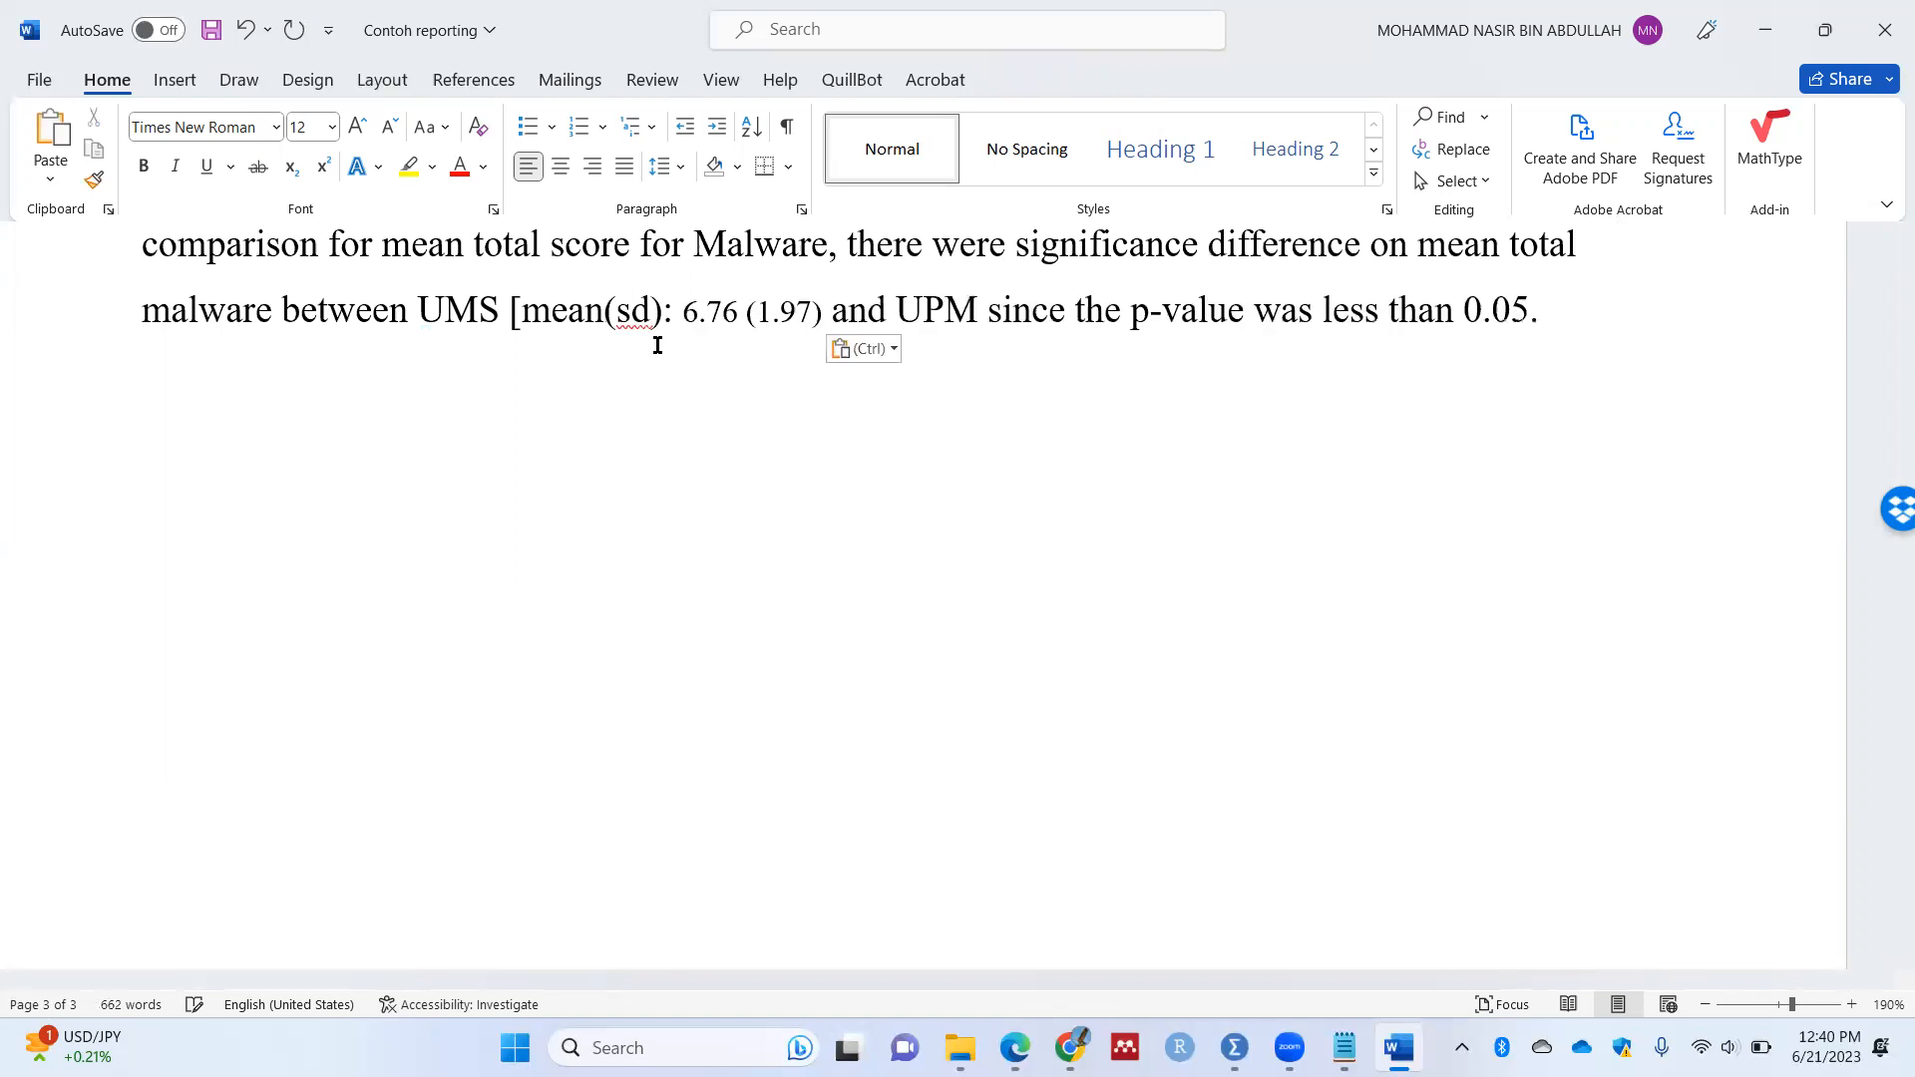
type("]")
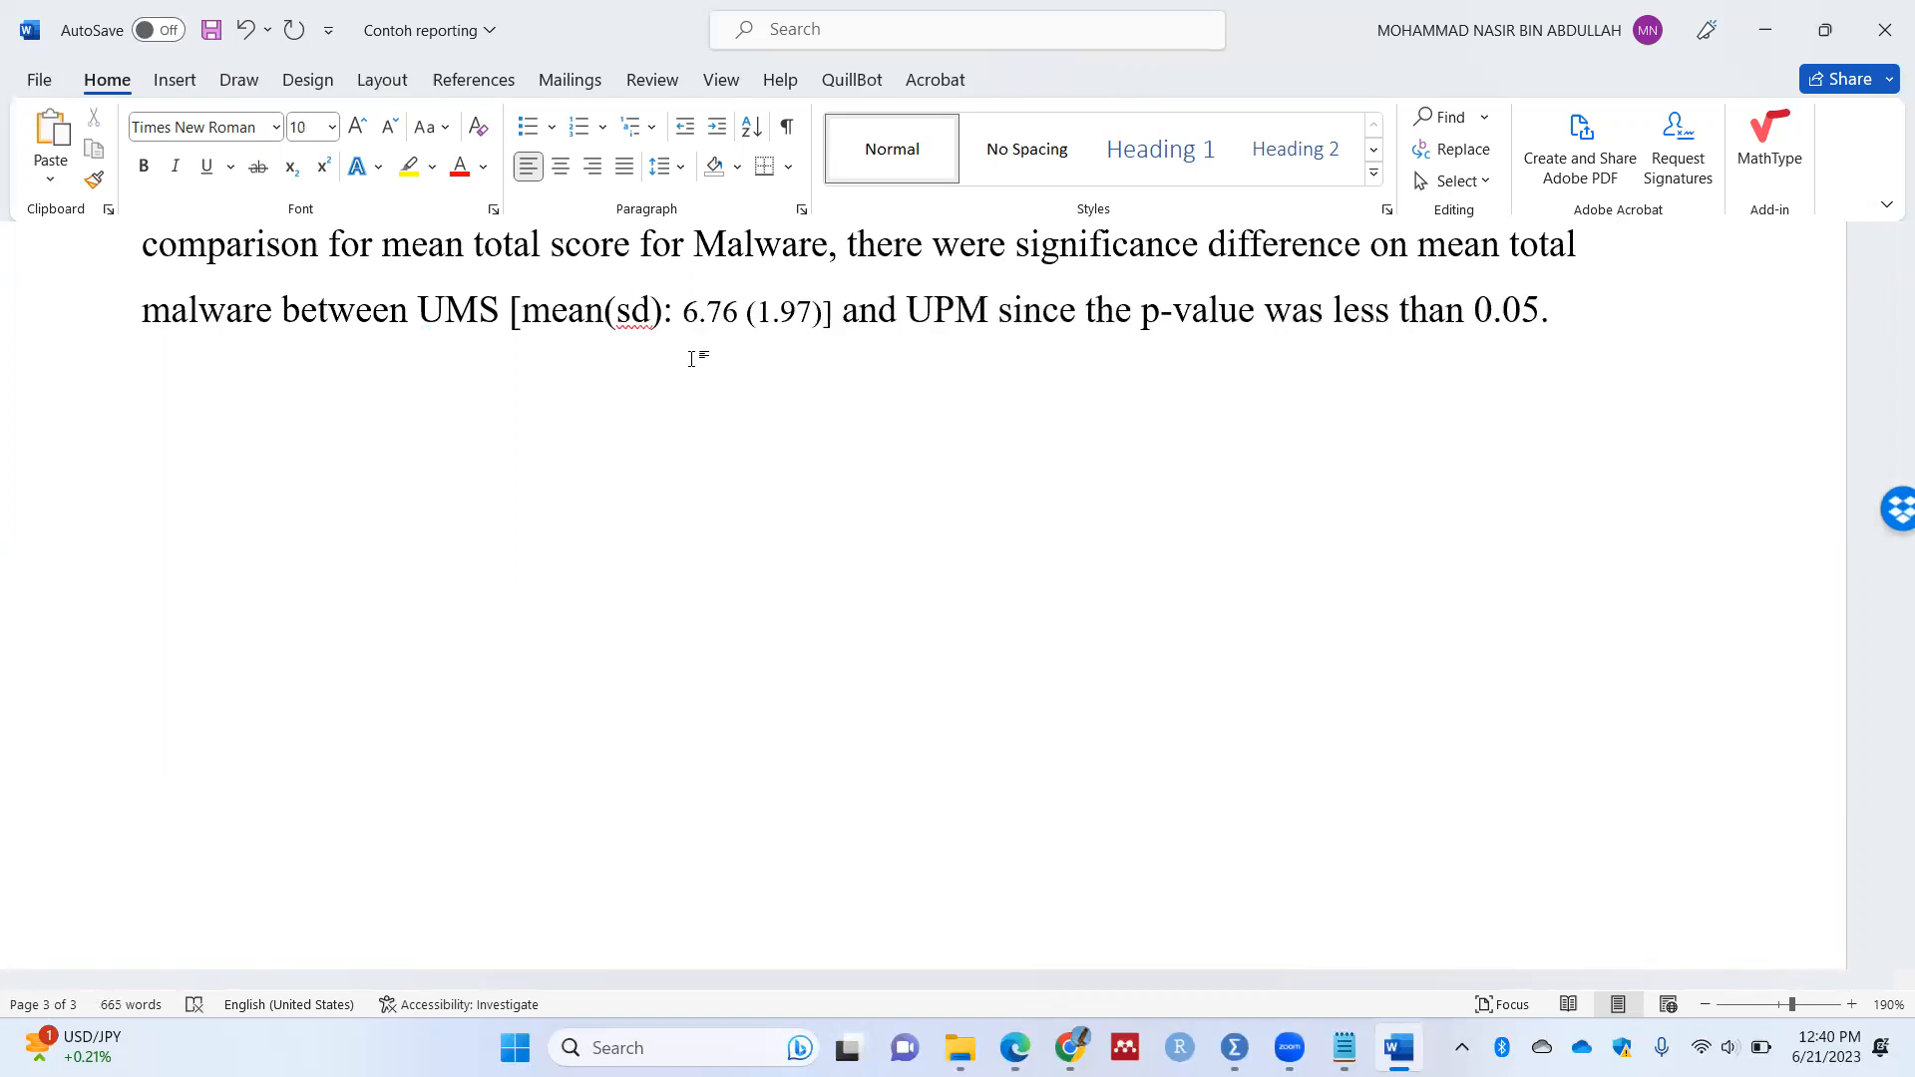
Step: Copy UPM's Total Malware mean and SD from Table 5 and insert "[mean (sd): 4.80 (1.42)]" after "UPM" in the last sentence
scroll(758, 389, "up", 3)
scroll(866, 689, "up", 3)
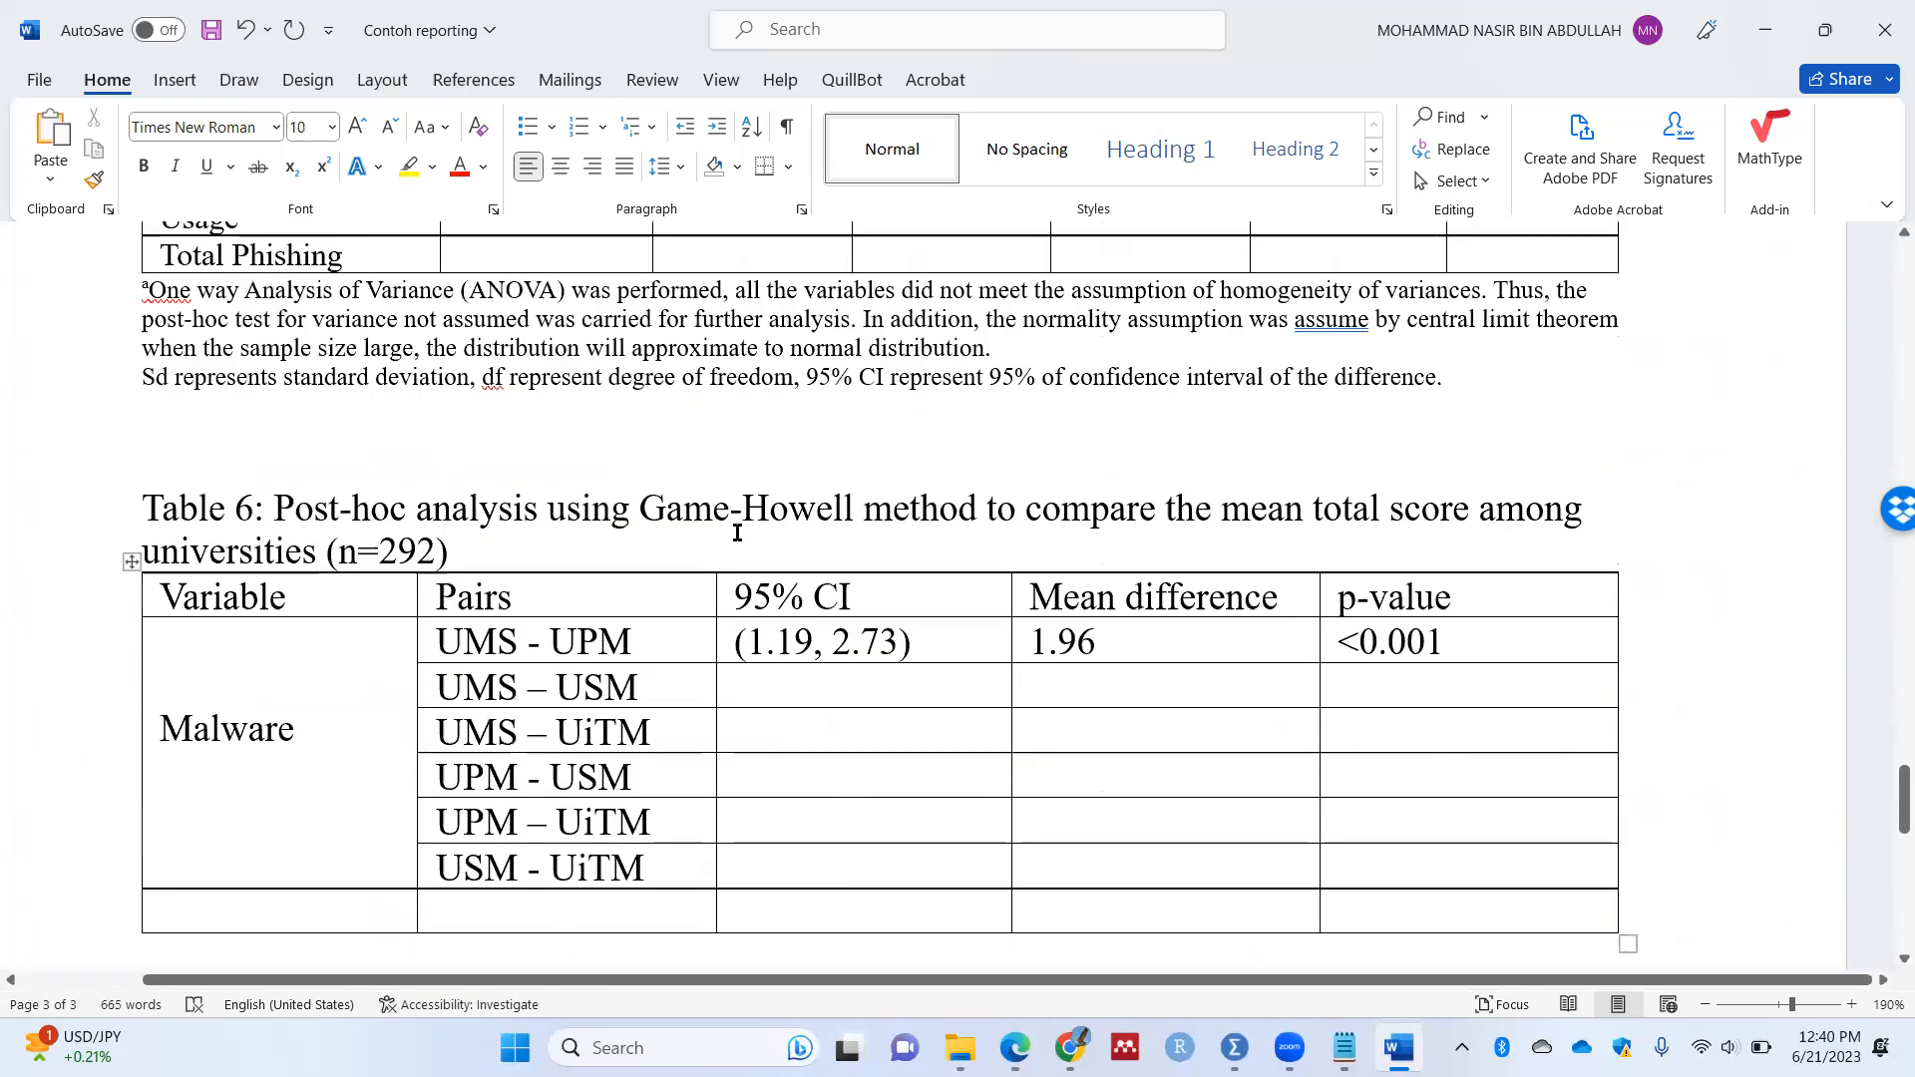
scroll(739, 560, "up", 4)
left_click_drag(841, 527, 681, 525)
key("ctrl+c")
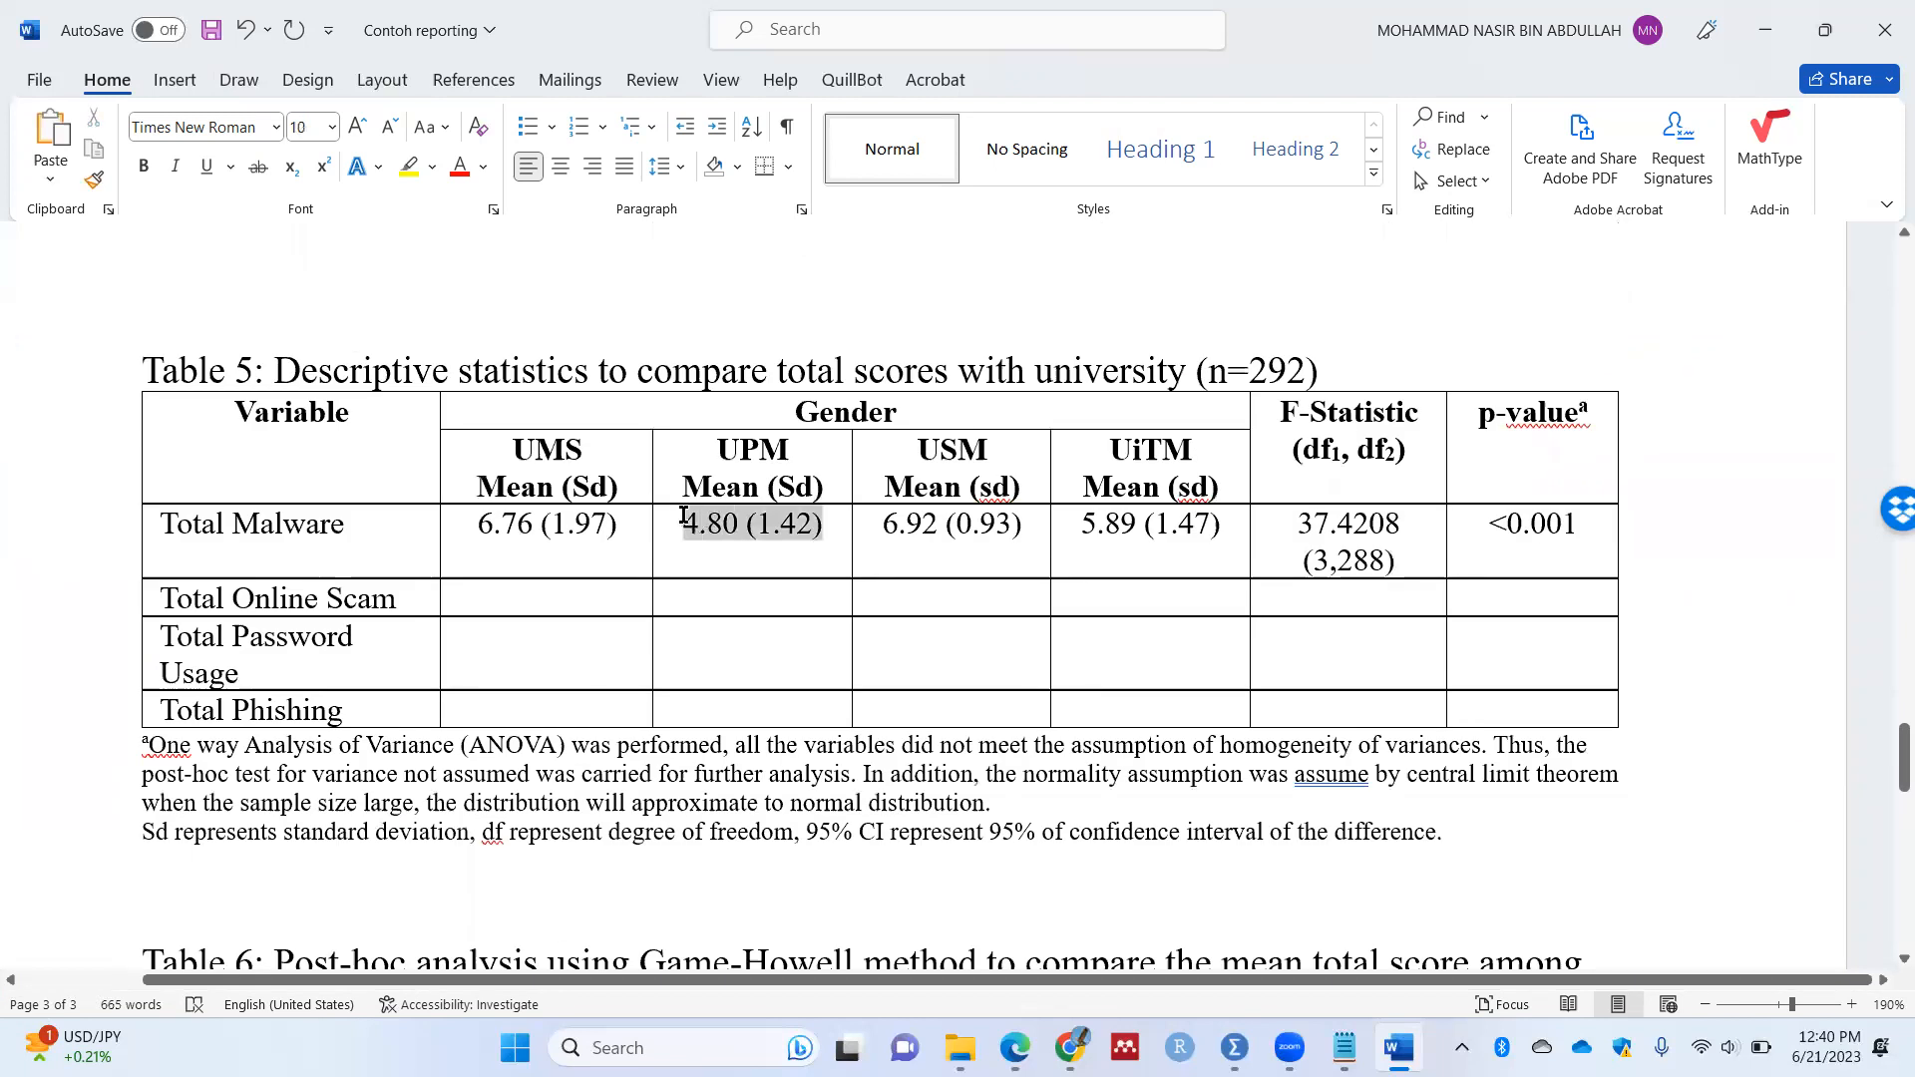
scroll(959, 646, "down", 7)
left_click(996, 768)
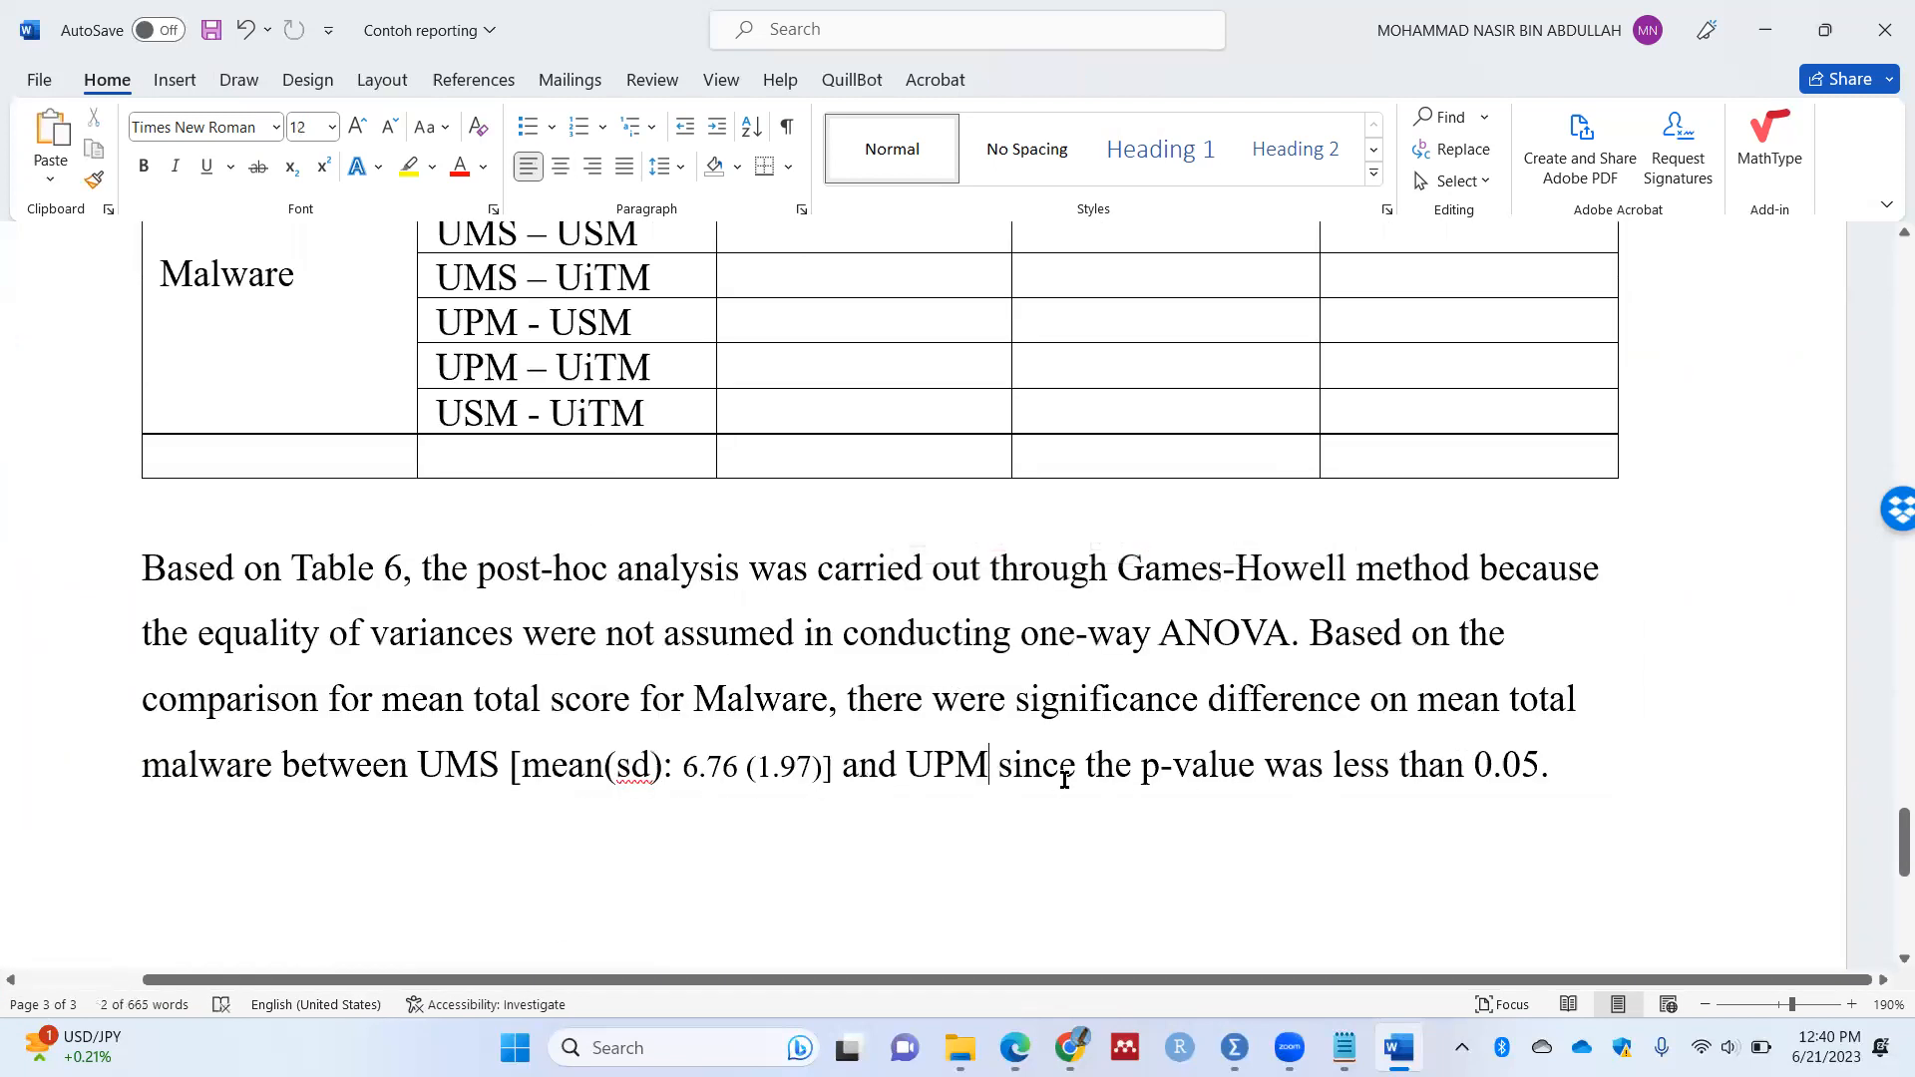
type("[mean (")
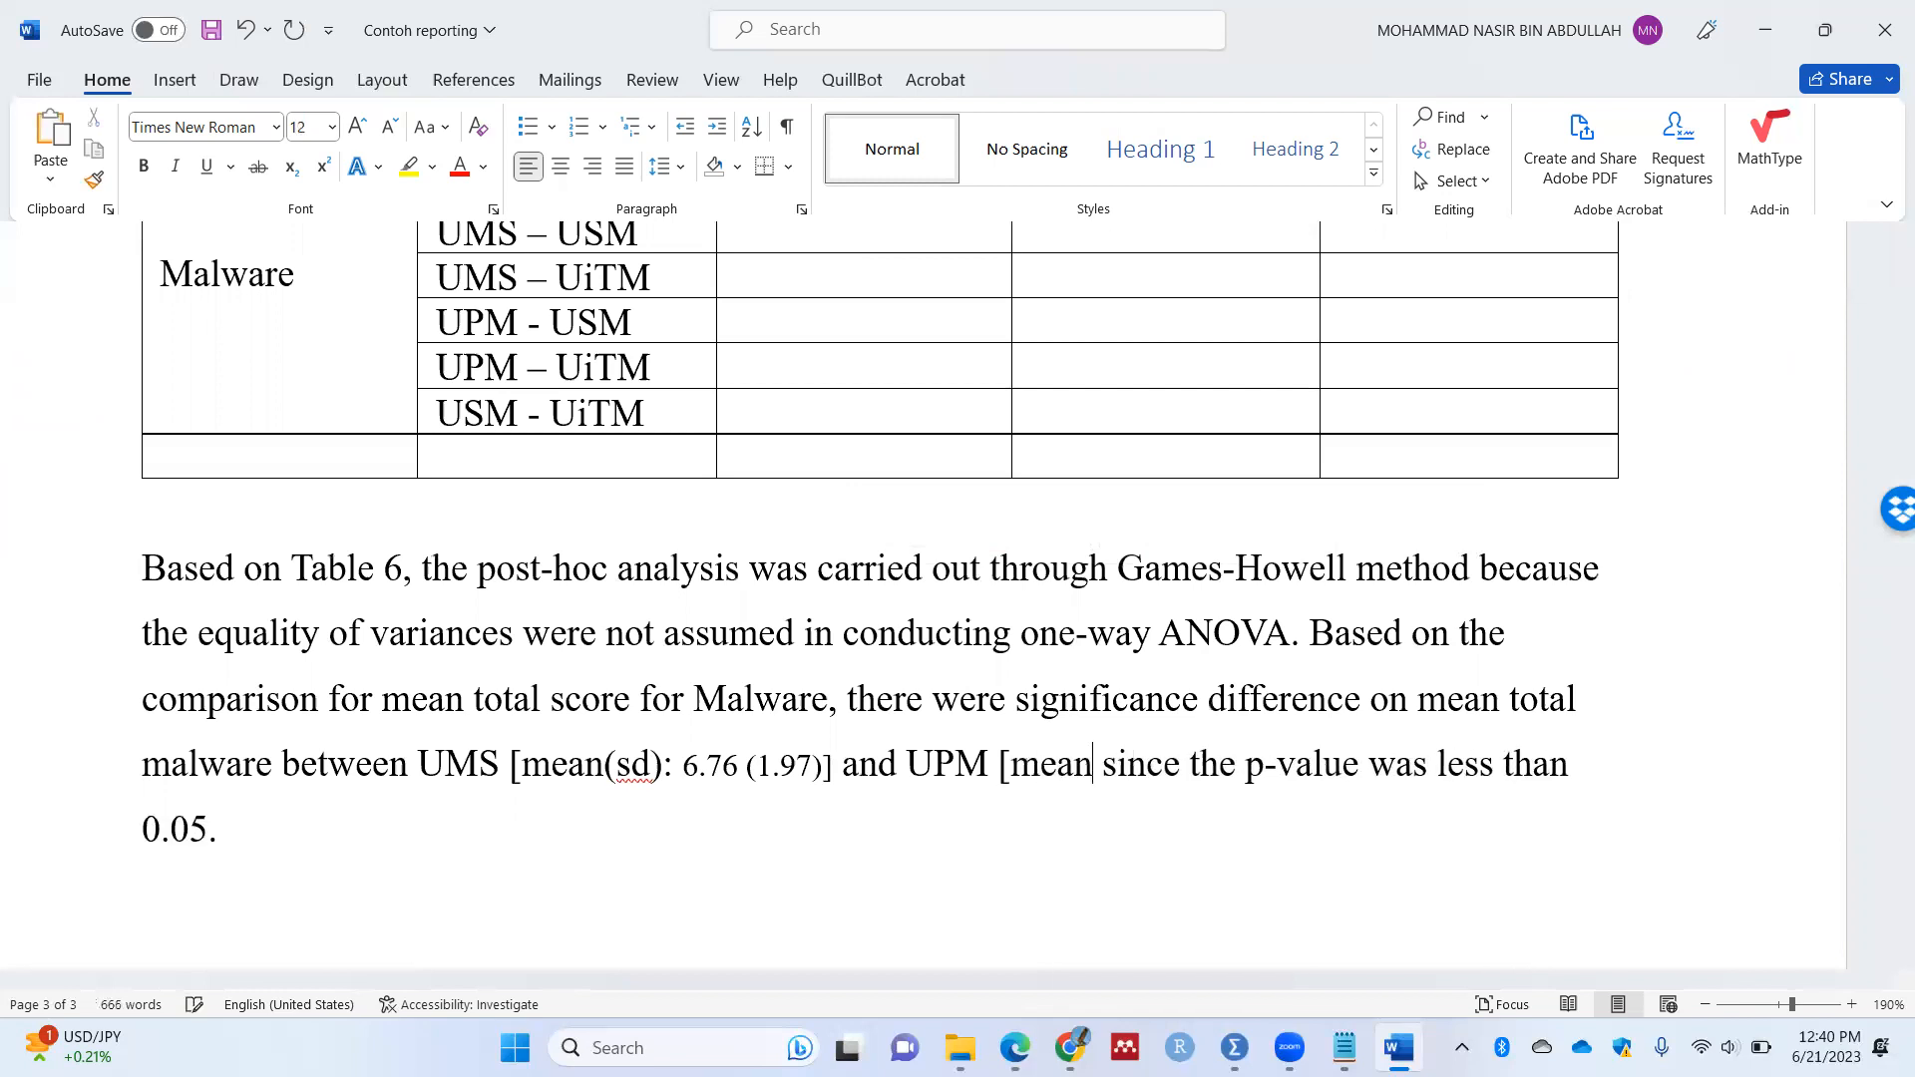
type("sd):")
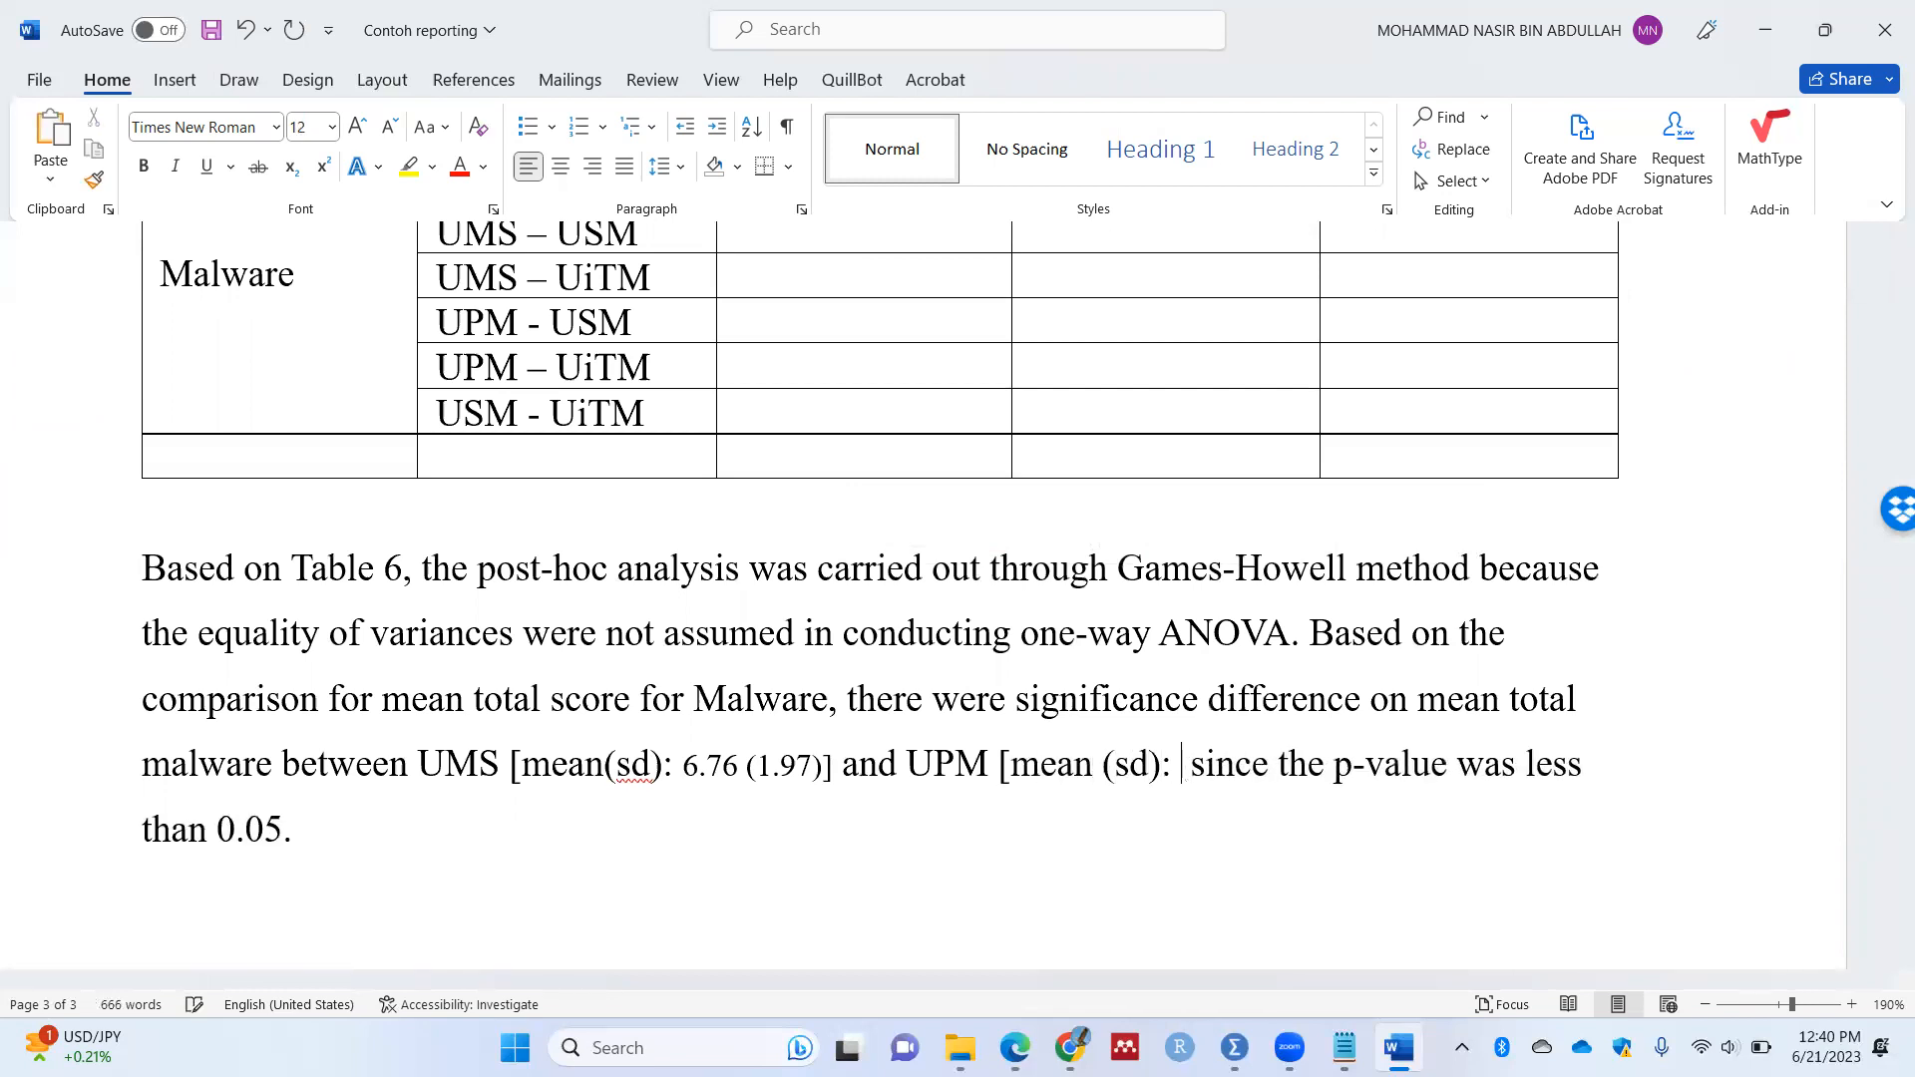
key("ctrl+v")
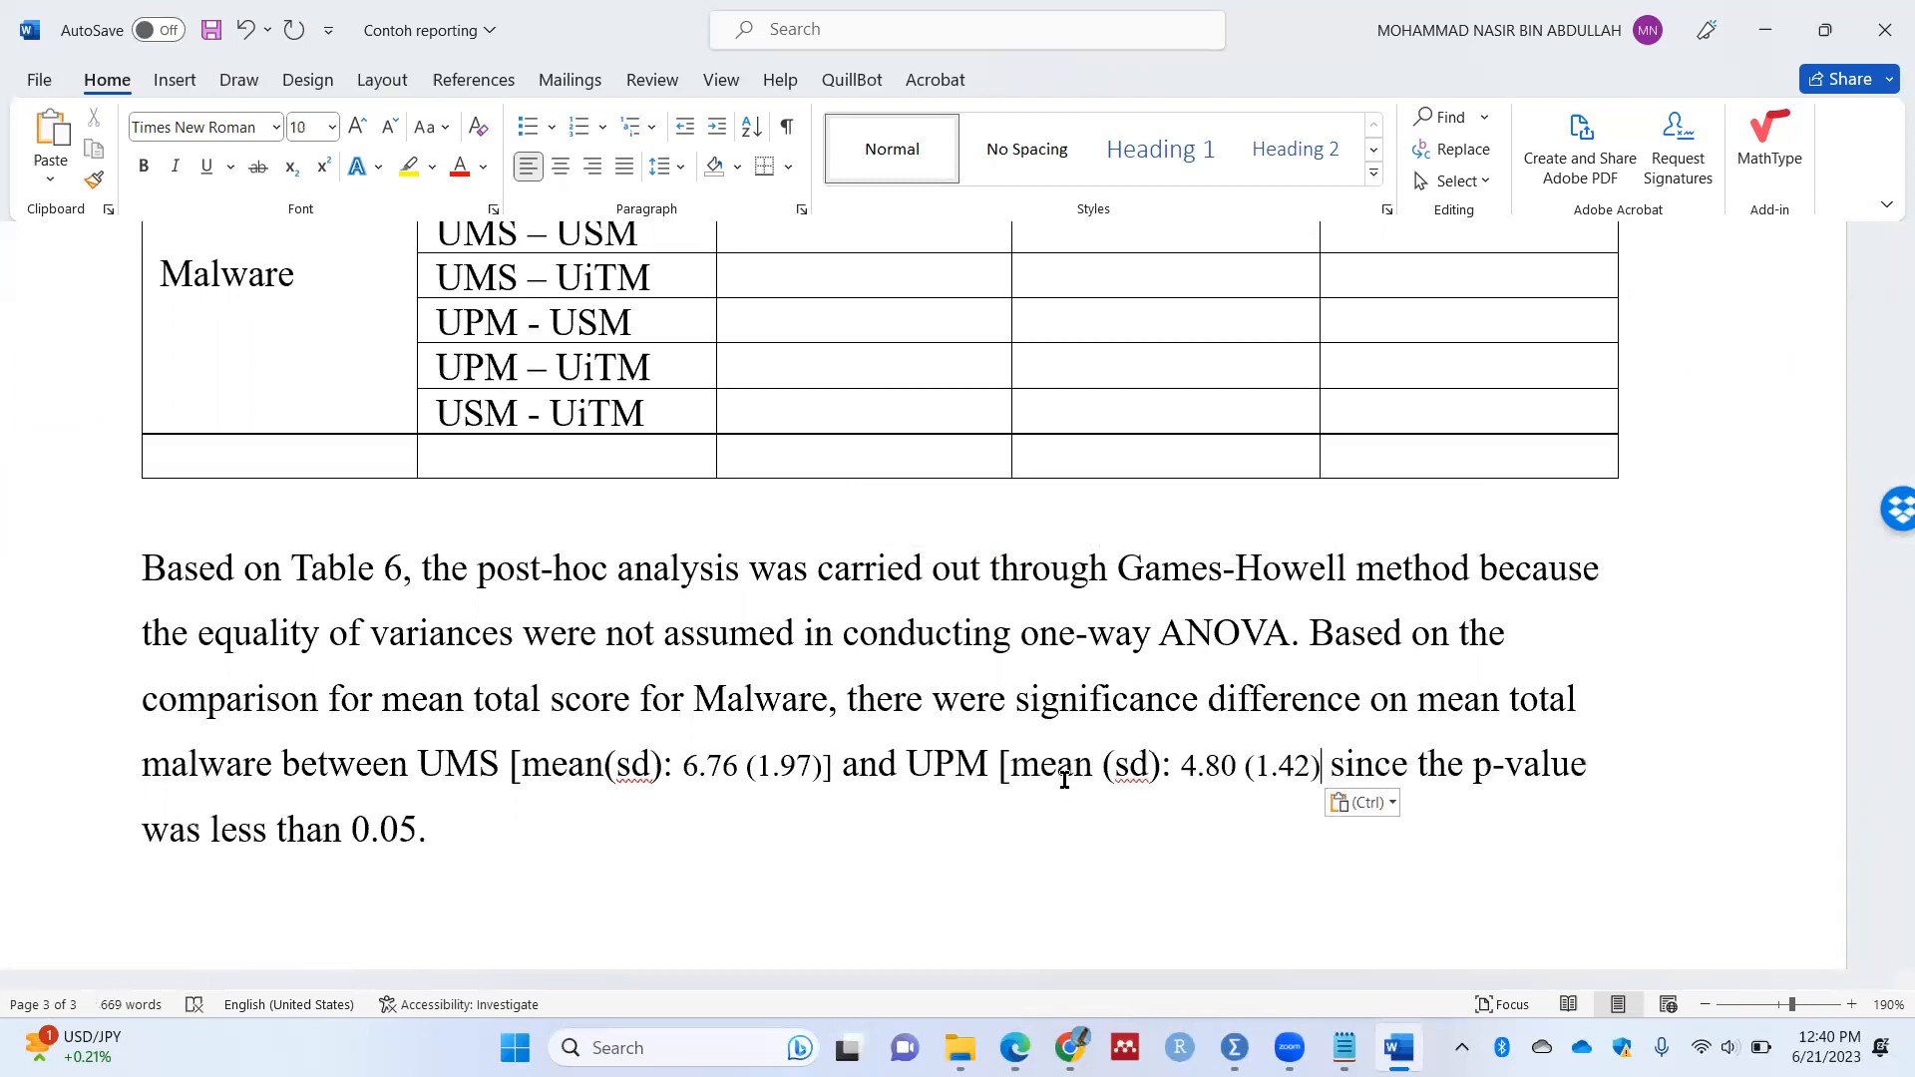
type("]")
Step: Set the font size of the sentence portion with the UMS and UPM means to 12
left_click_drag(1356, 768, 496, 748)
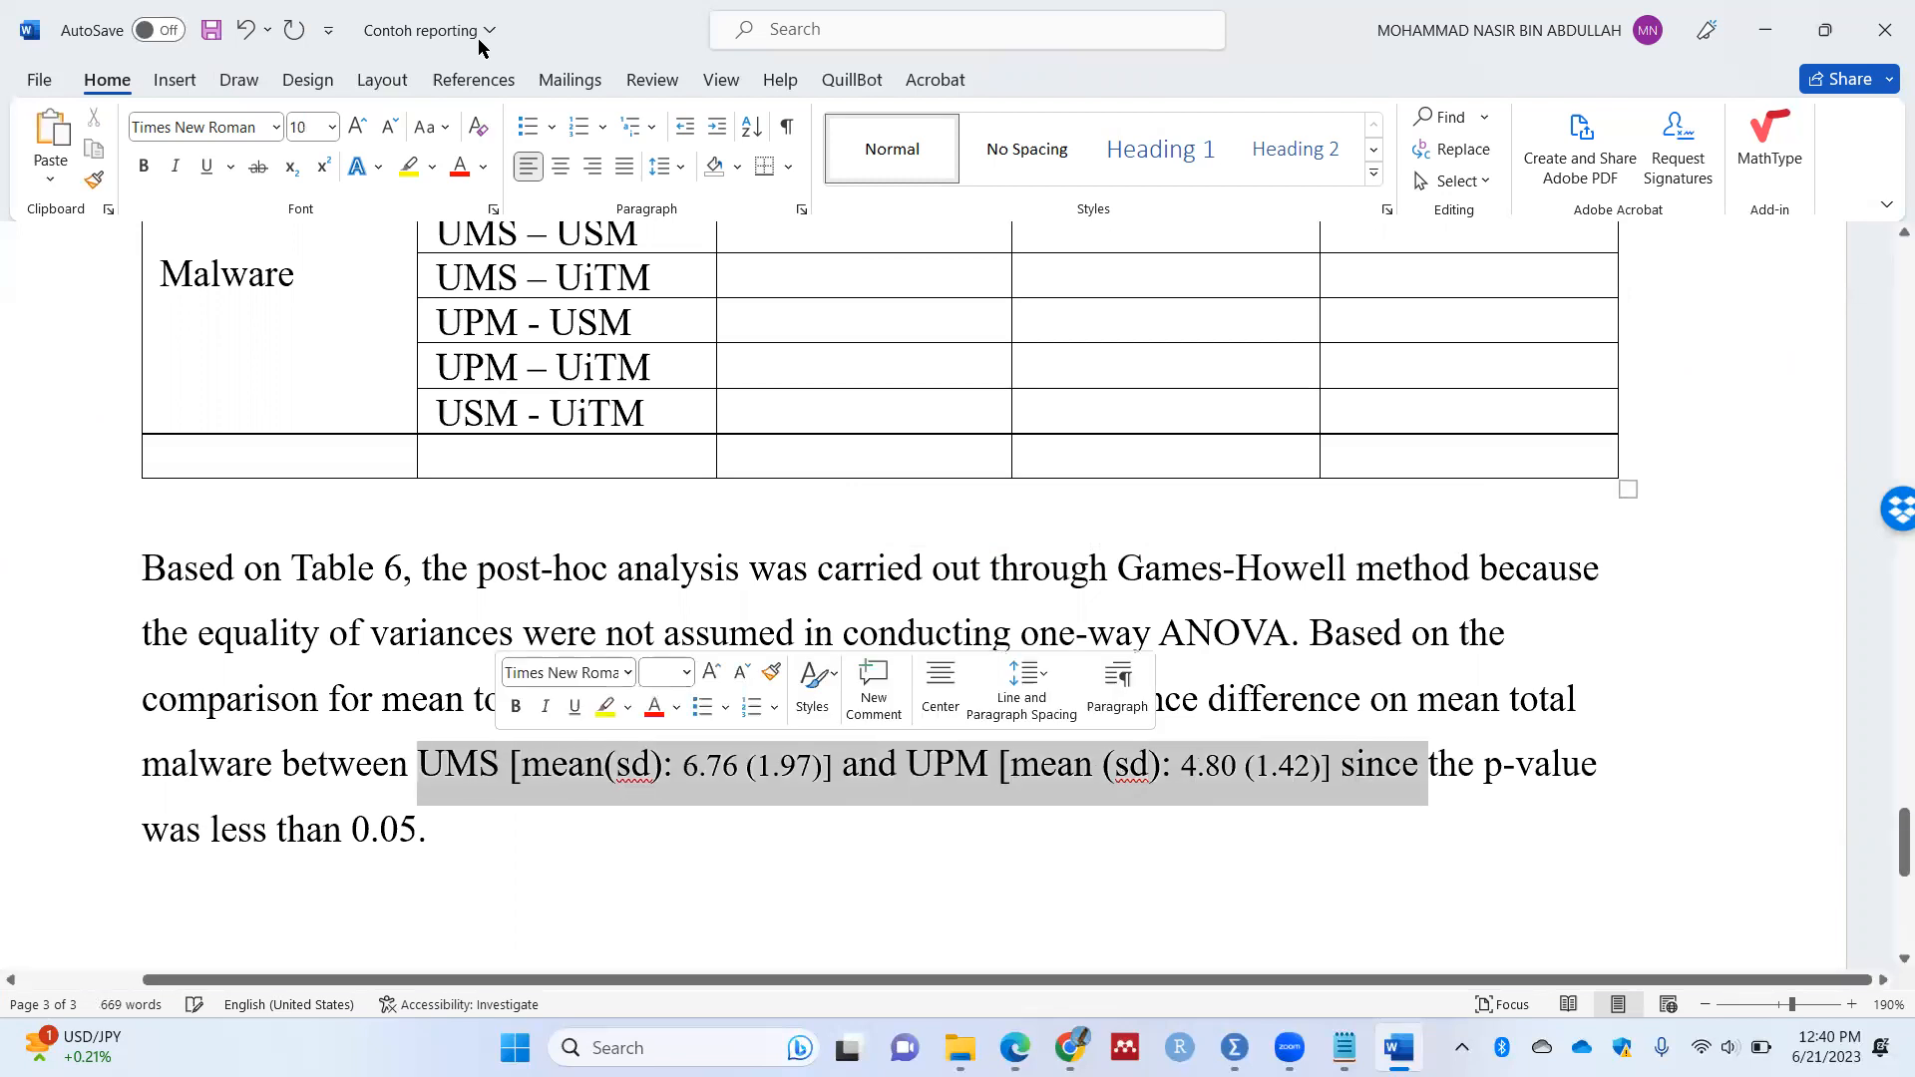
left_click(311, 127)
type("12")
key("Return")
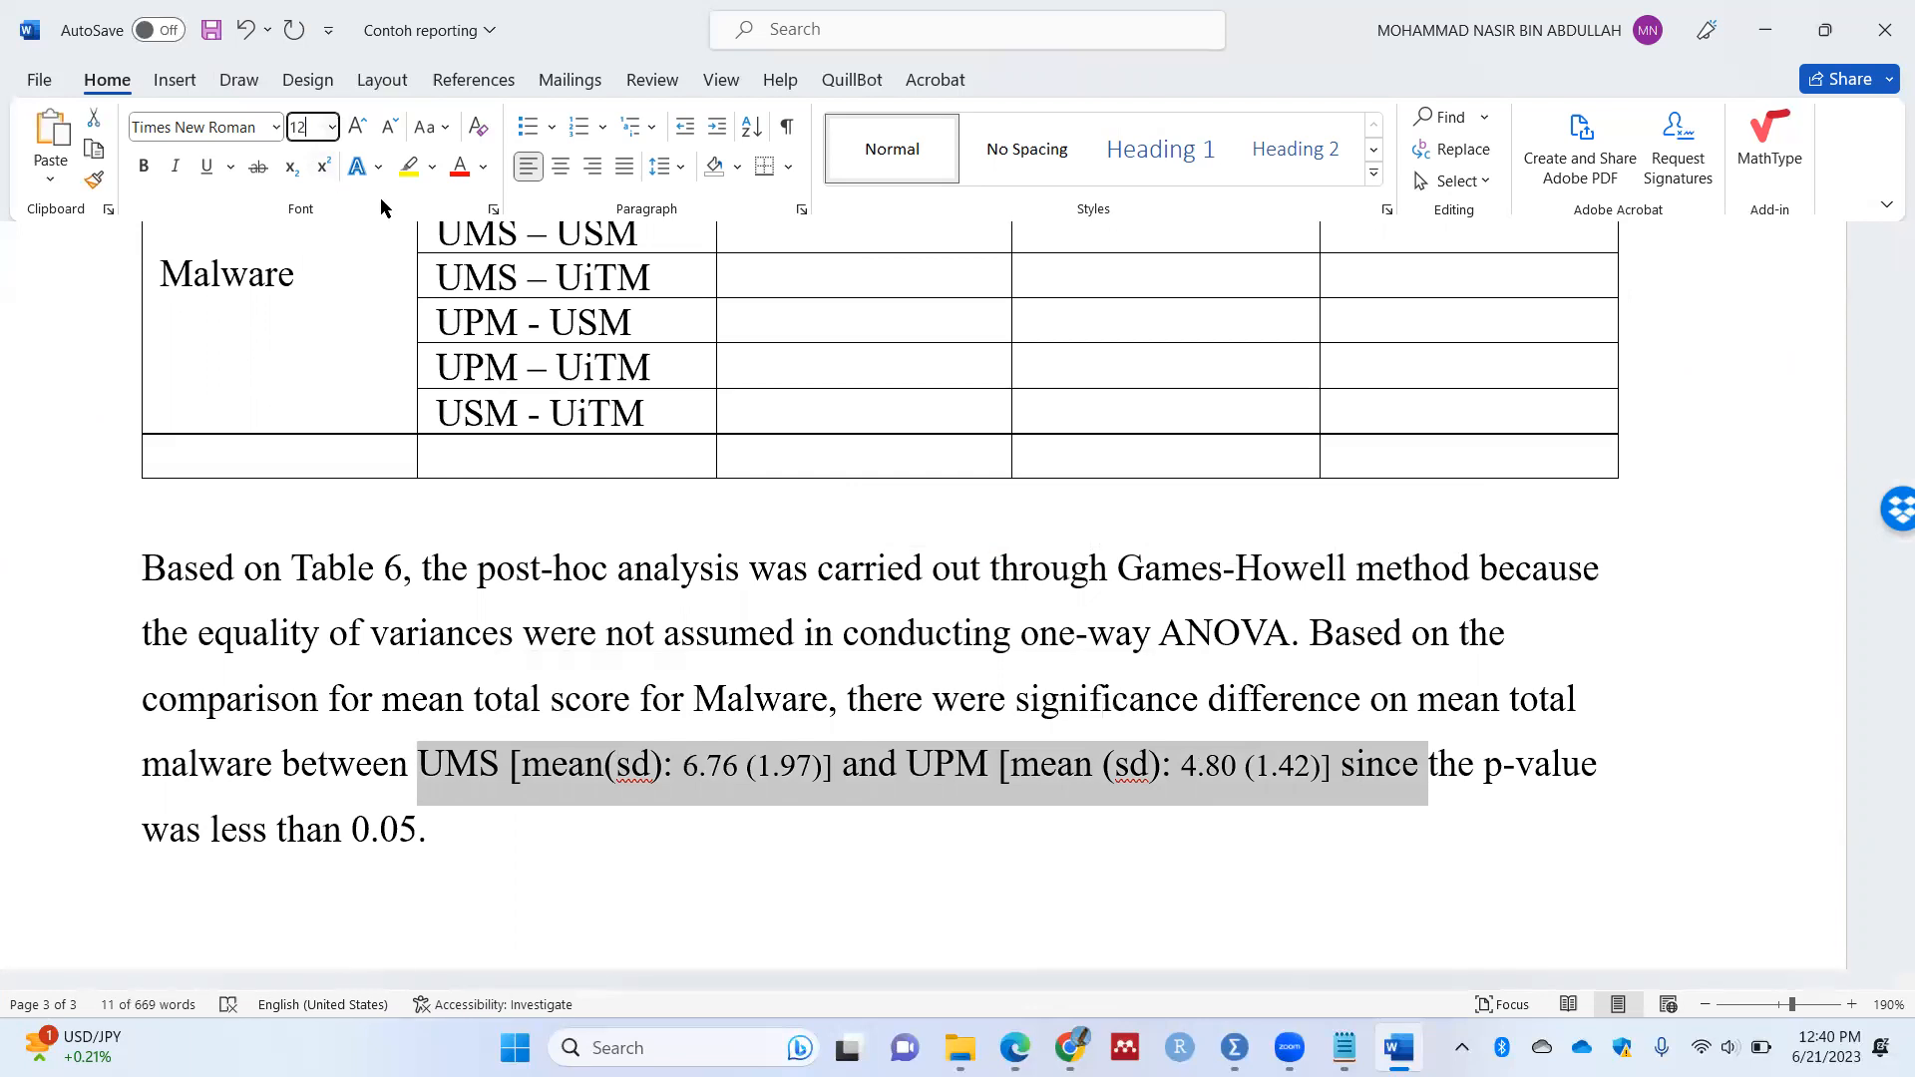
left_click(898, 924)
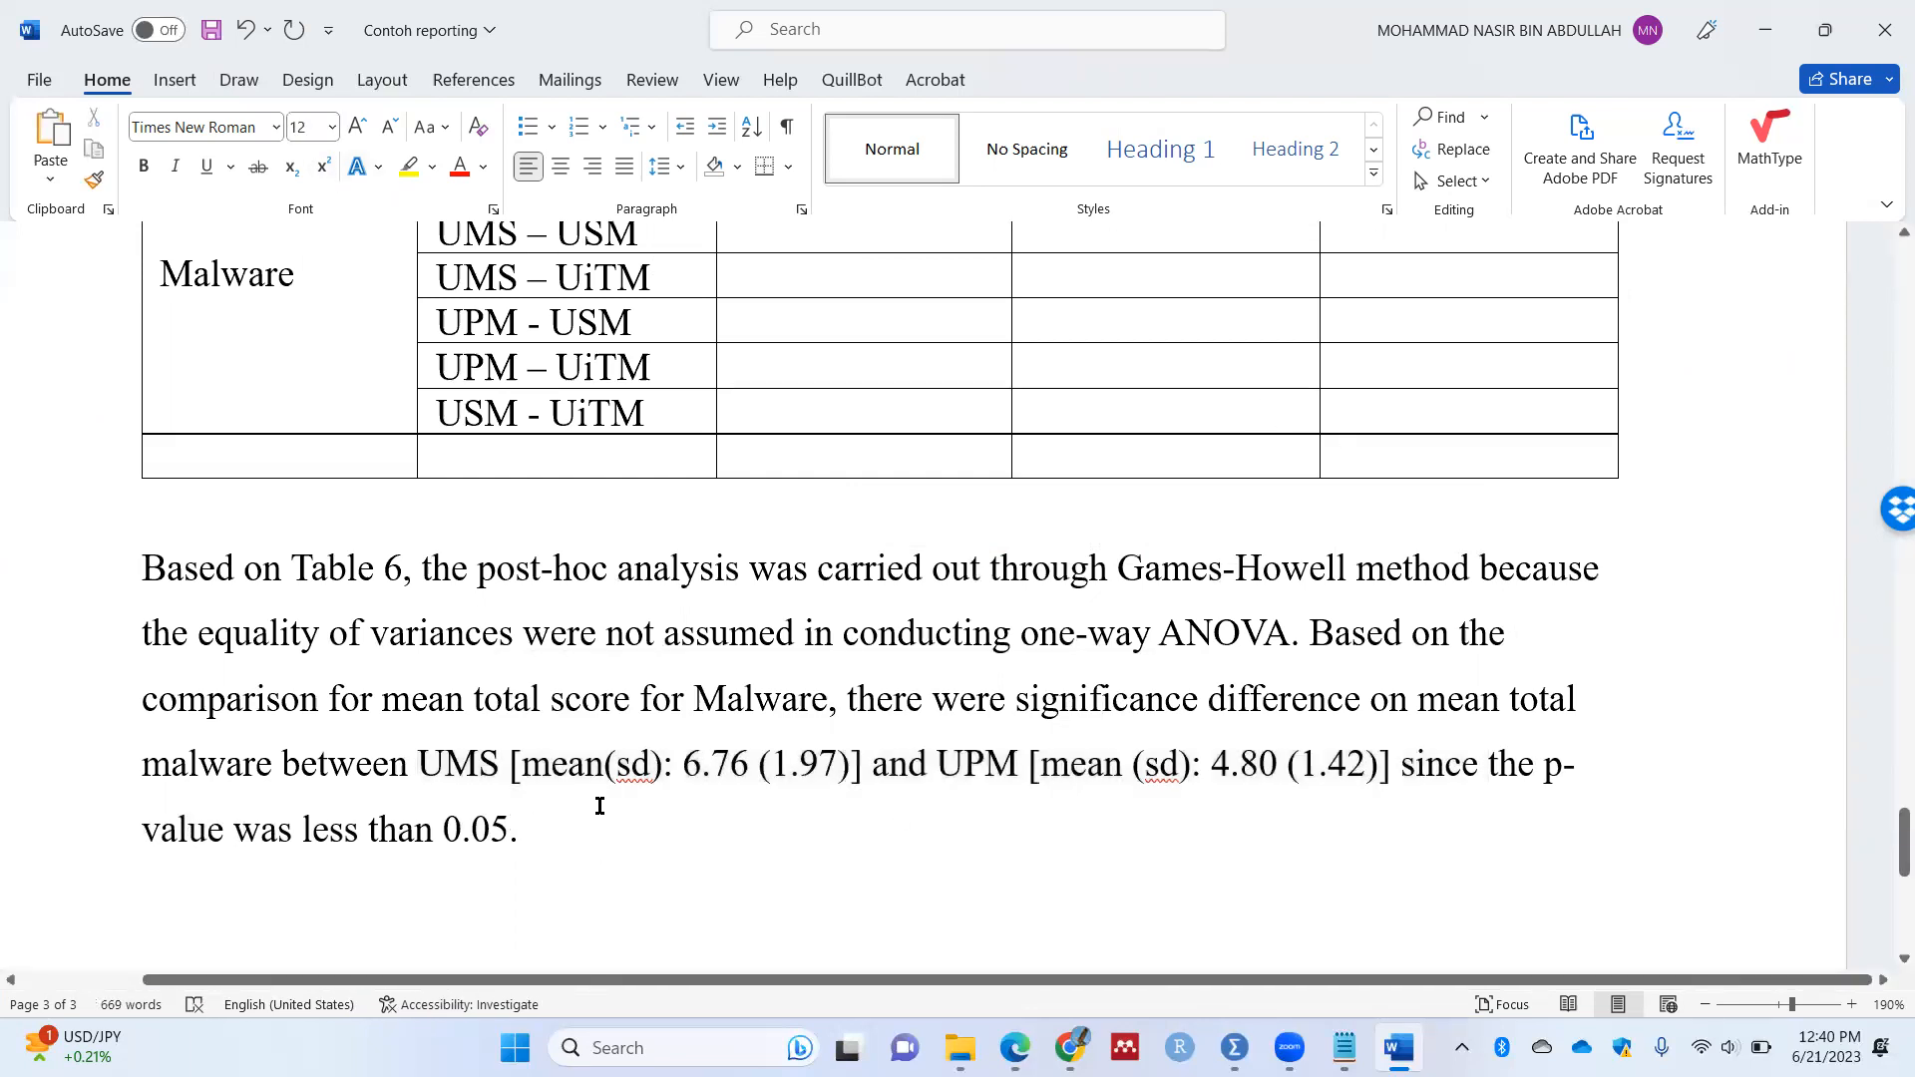
Step: Review the Table 6 pairs and the Table 5 malware means against the interpretation paragraph
scroll(1057, 698, "up", 3)
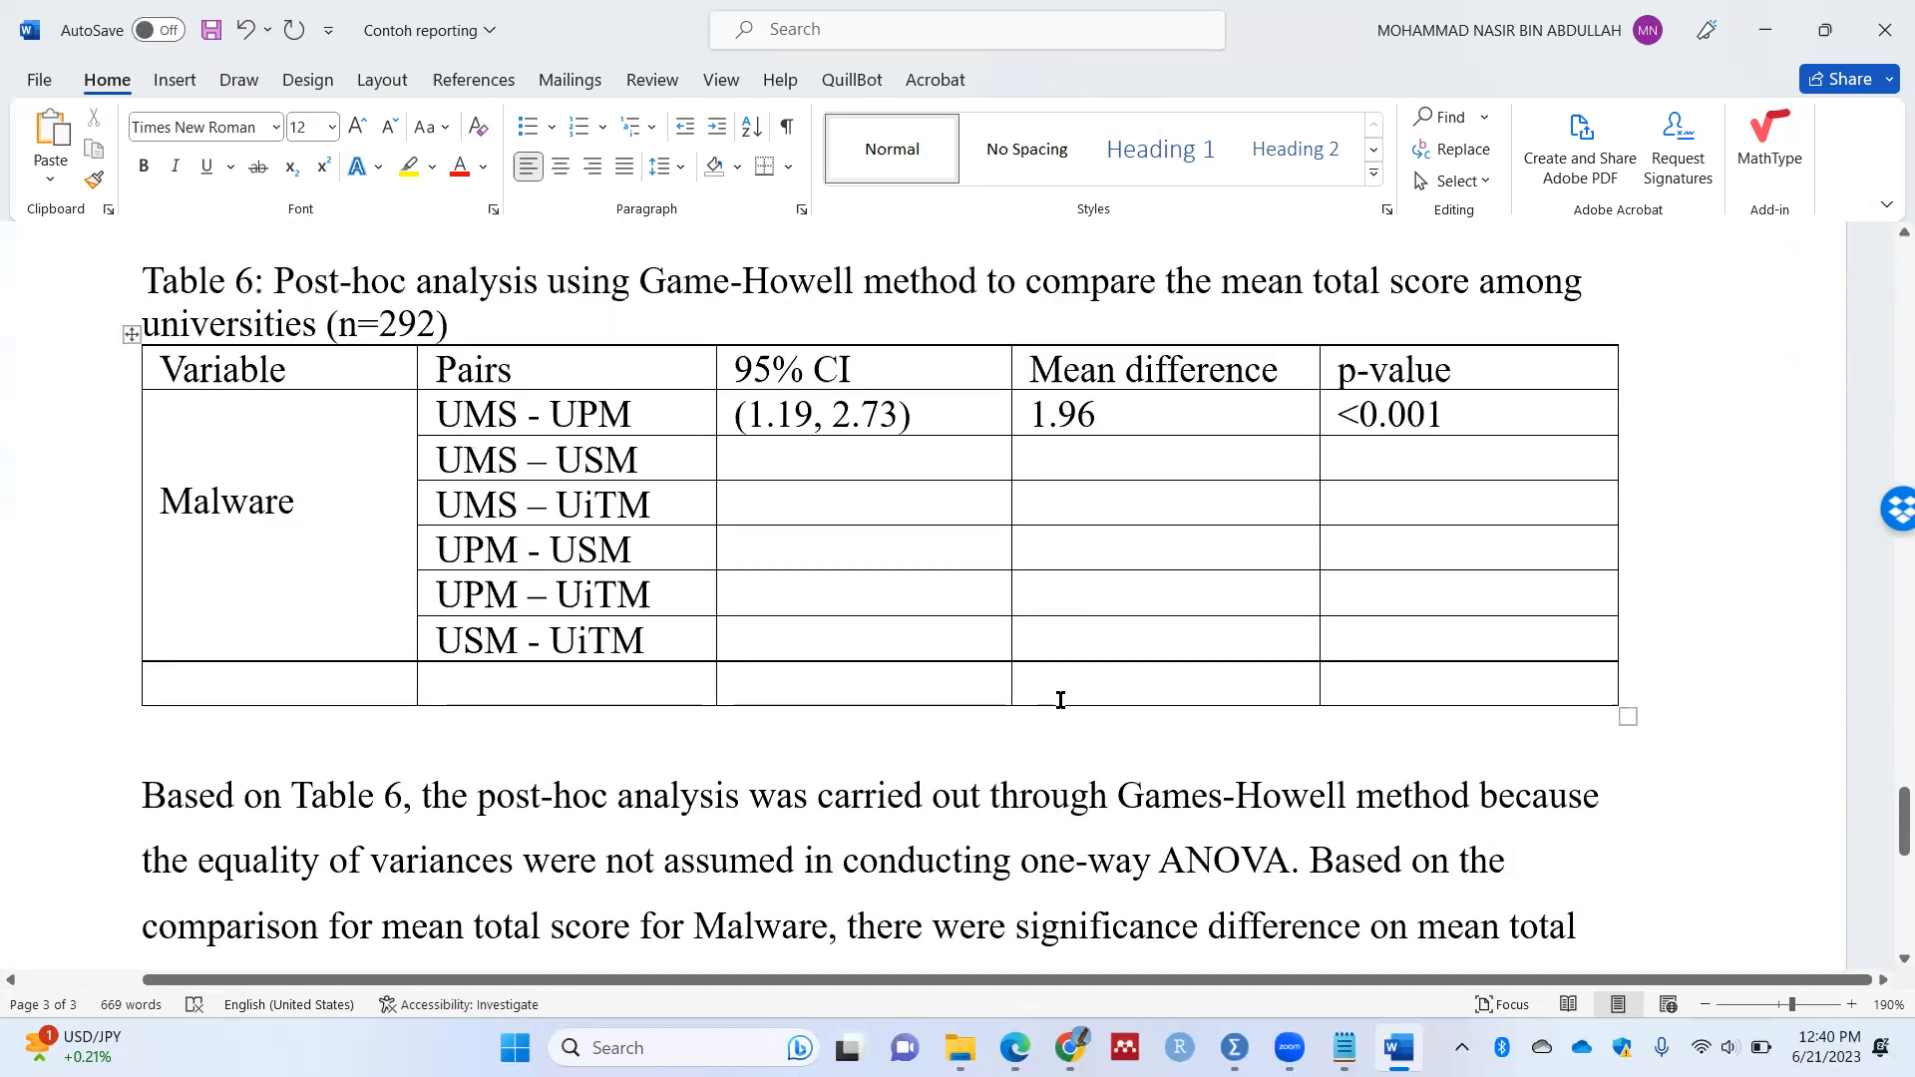
scroll(1060, 701, "down", 1)
scroll(1060, 695, "down", 1)
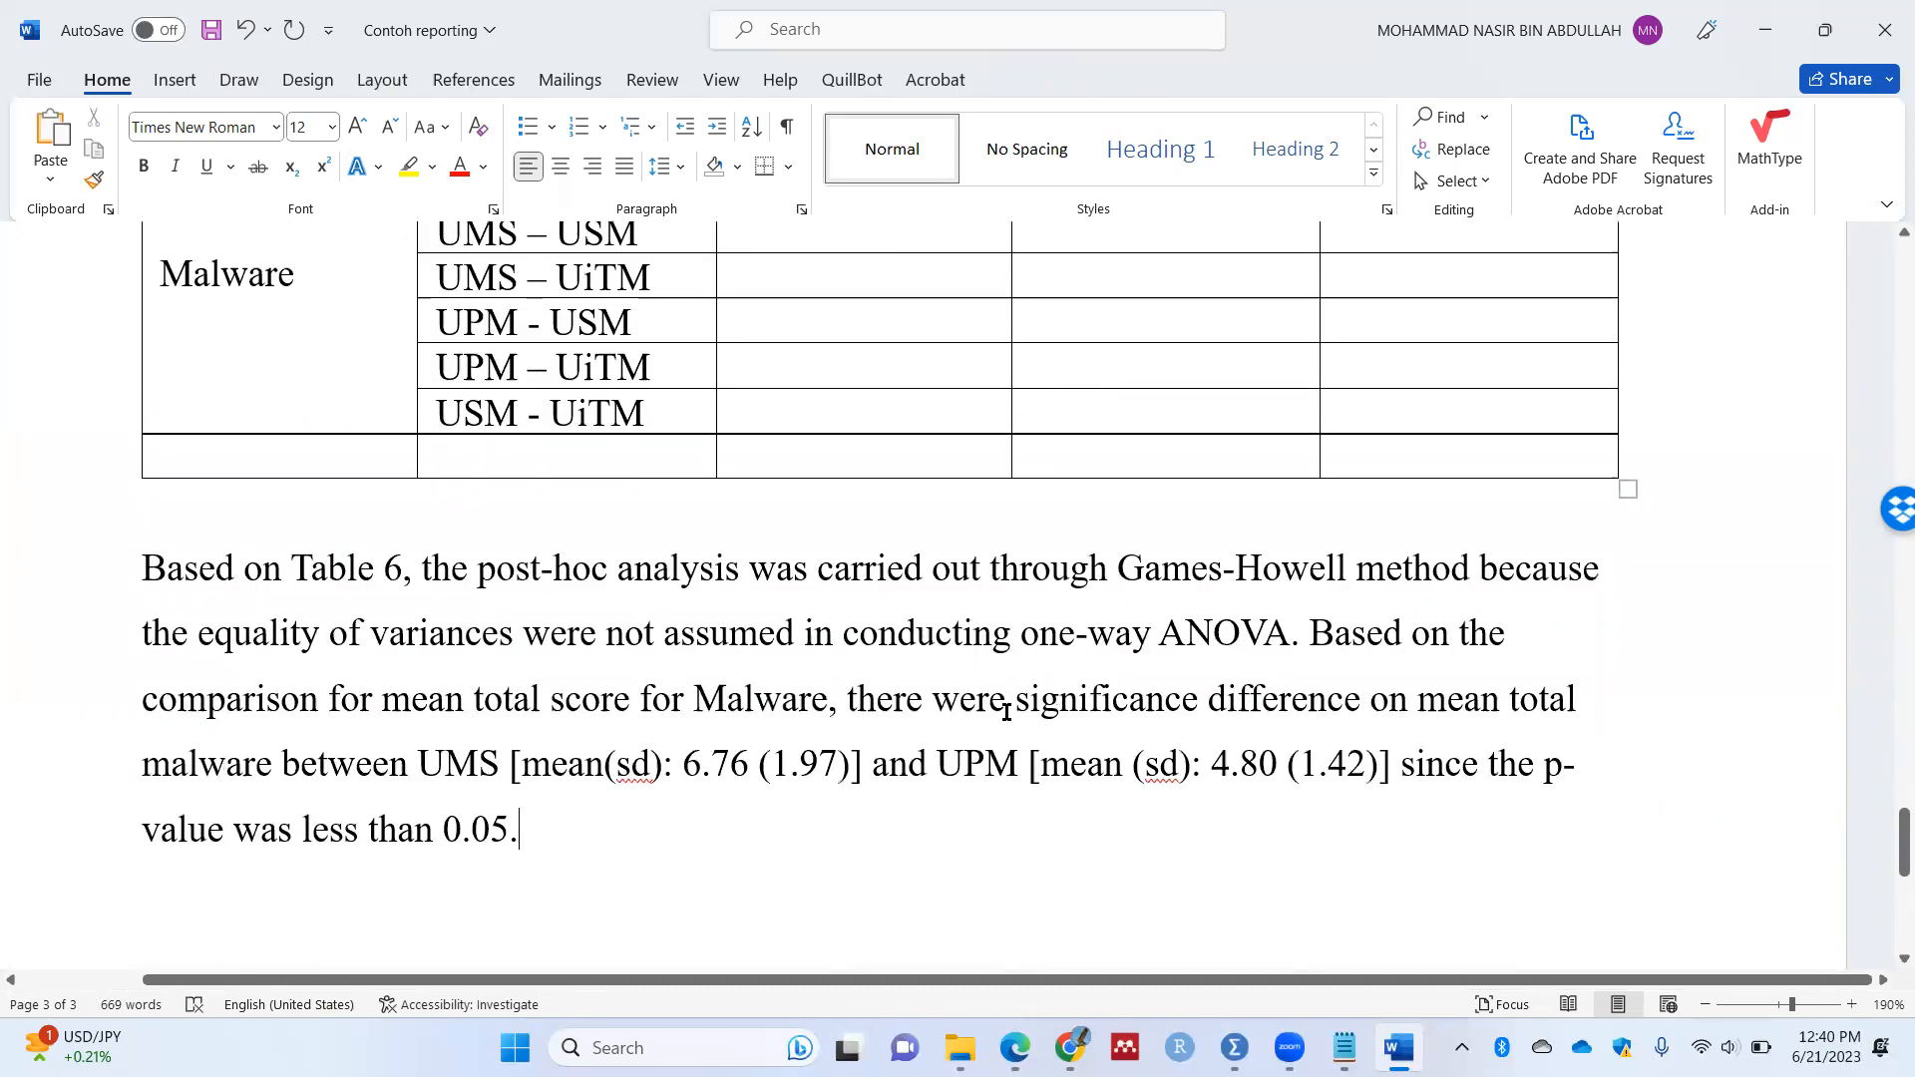
scroll(1247, 444, "up", 2)
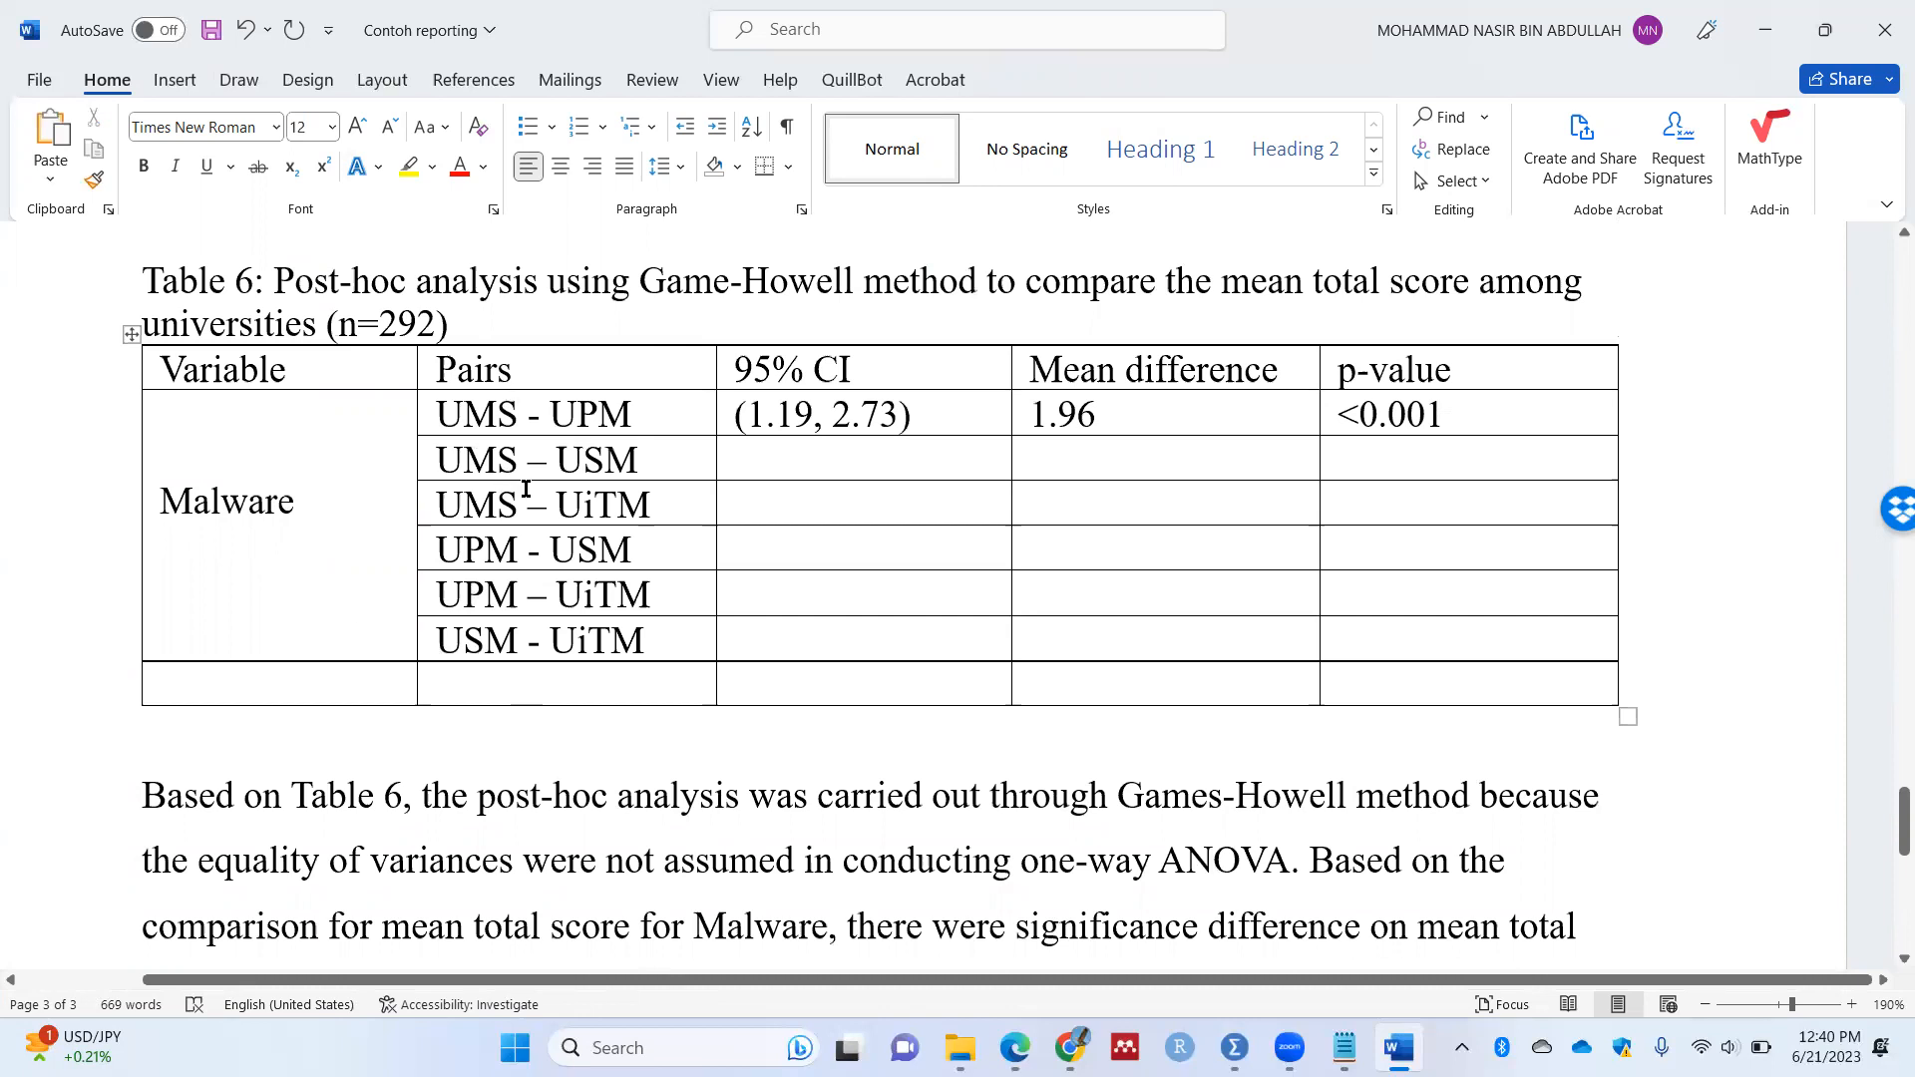
scroll(526, 488, "up", 6)
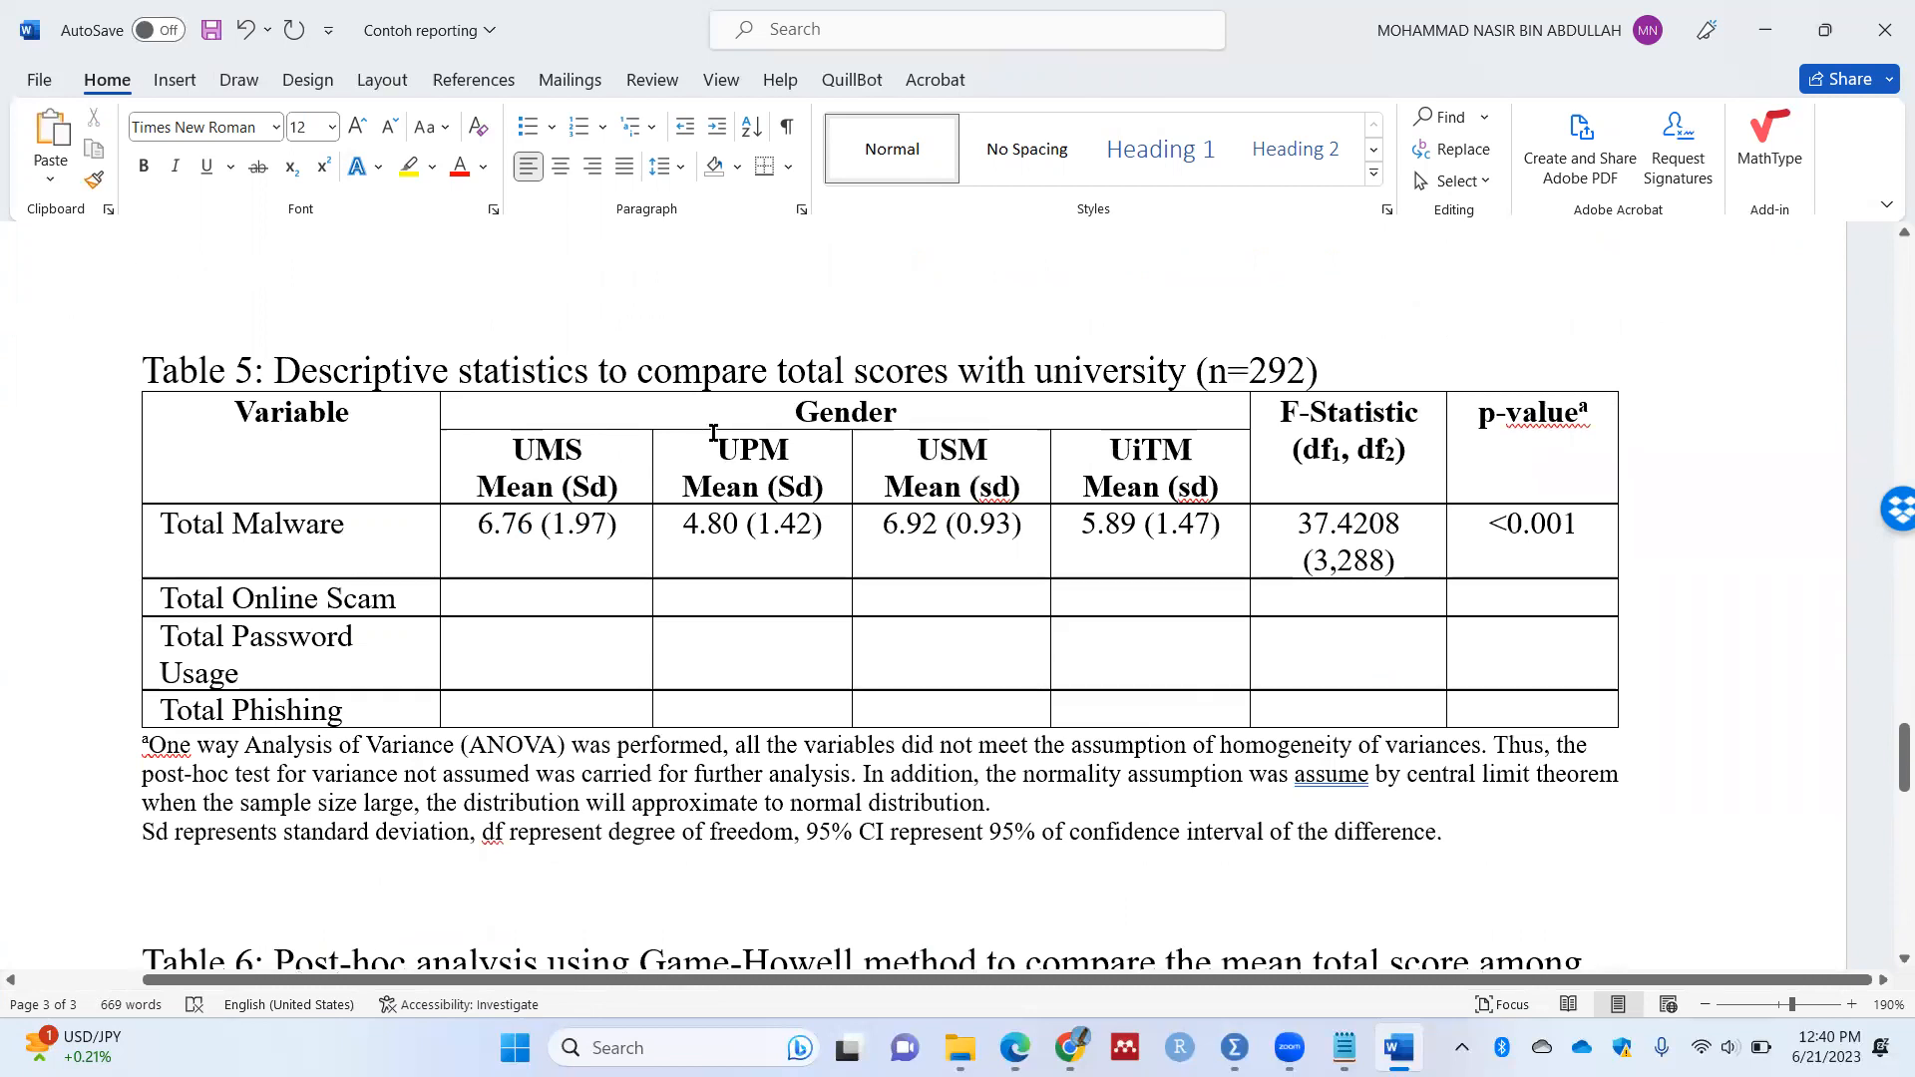
scroll(713, 433, "down", 15)
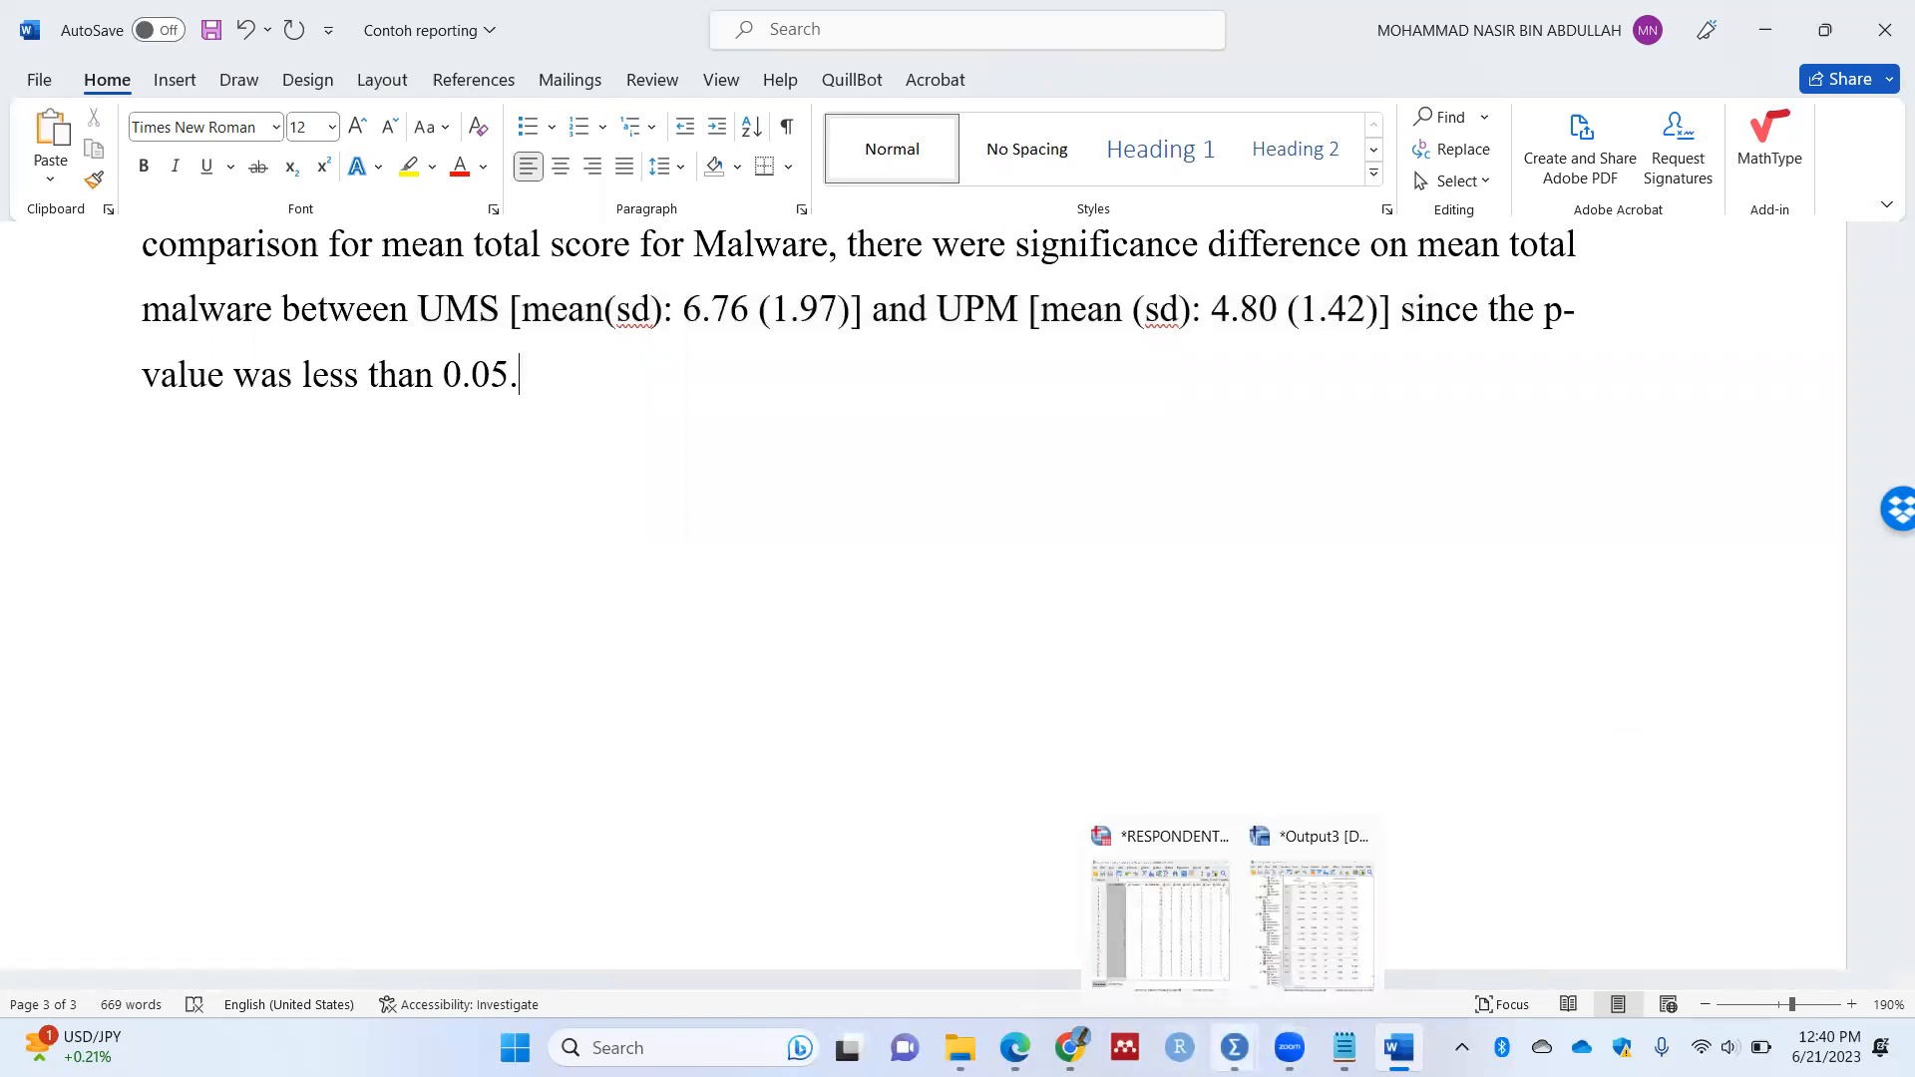
Step: Switch to the SPSS Output3 viewer, maximize it, and examine the means plot of TotalMalware by public university
left_click(1235, 1048)
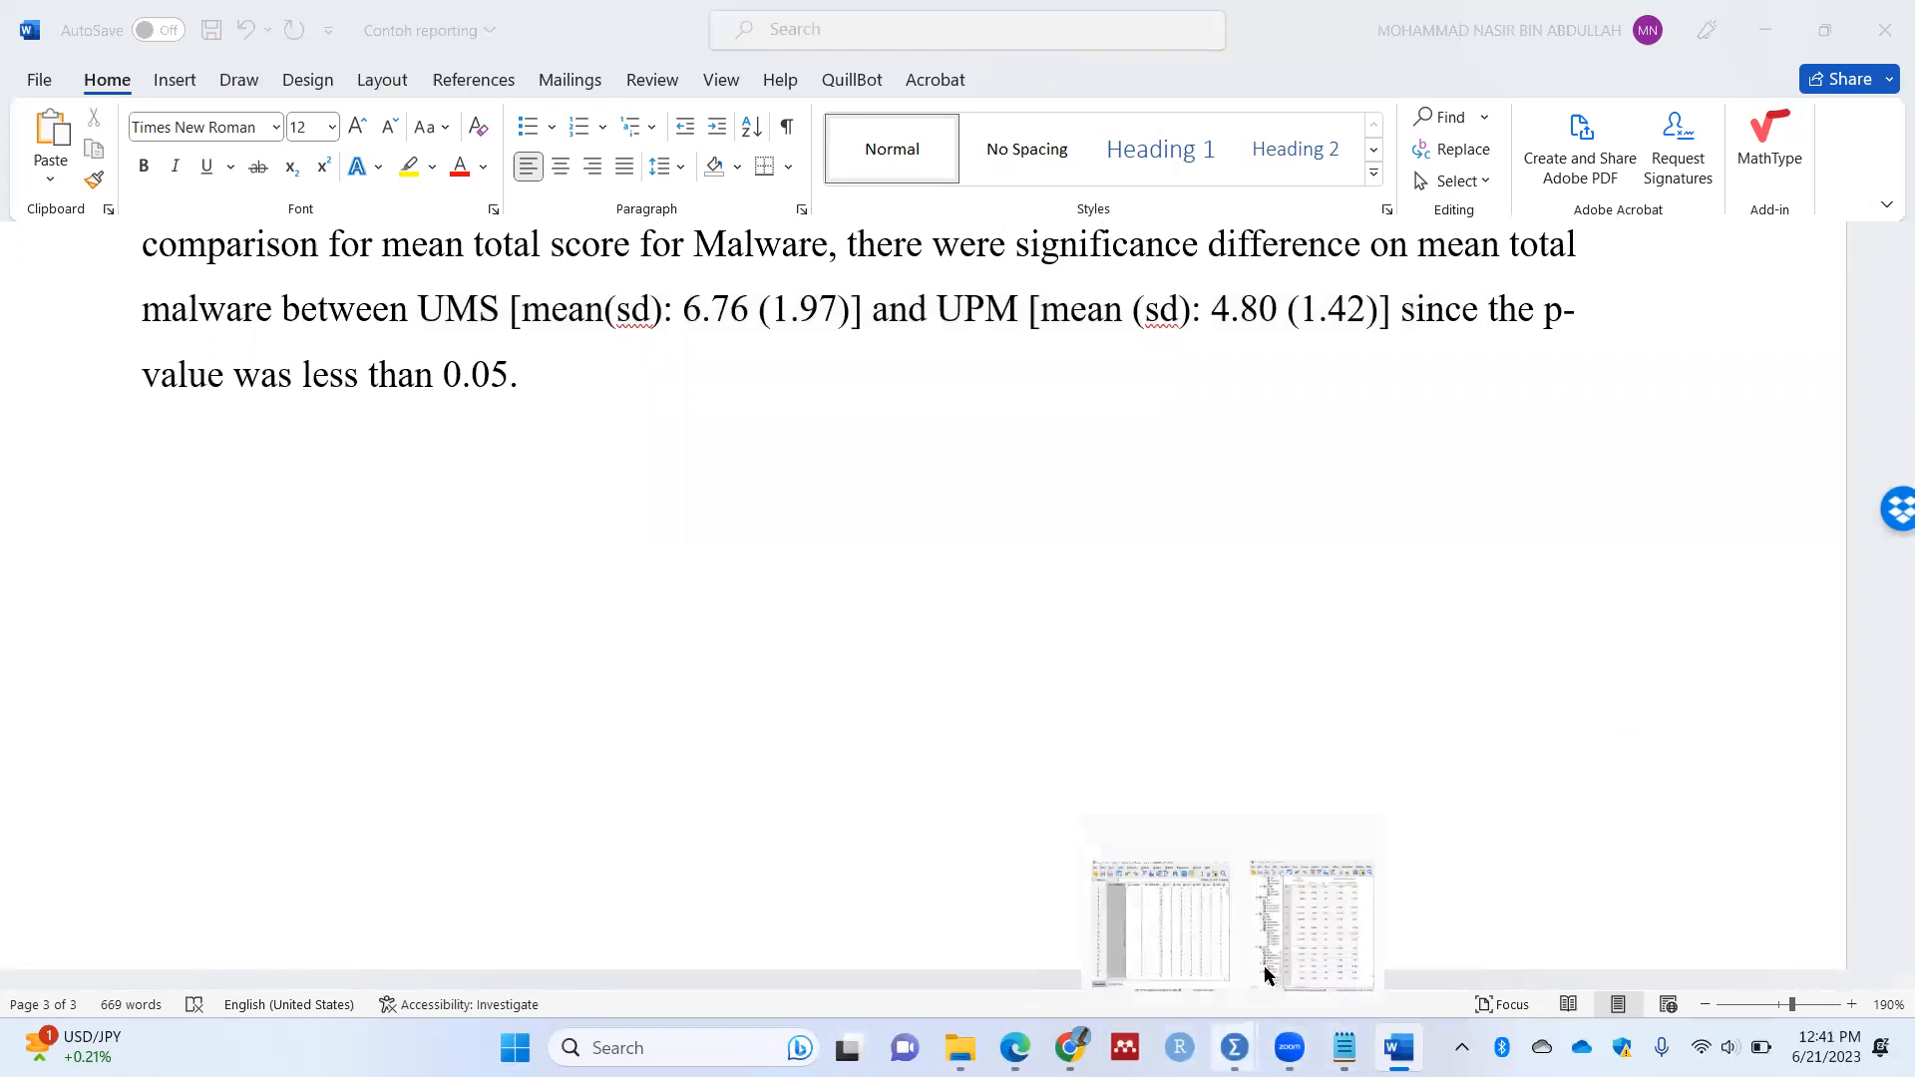
left_click(1284, 947)
scroll(1428, 698, "down", 5)
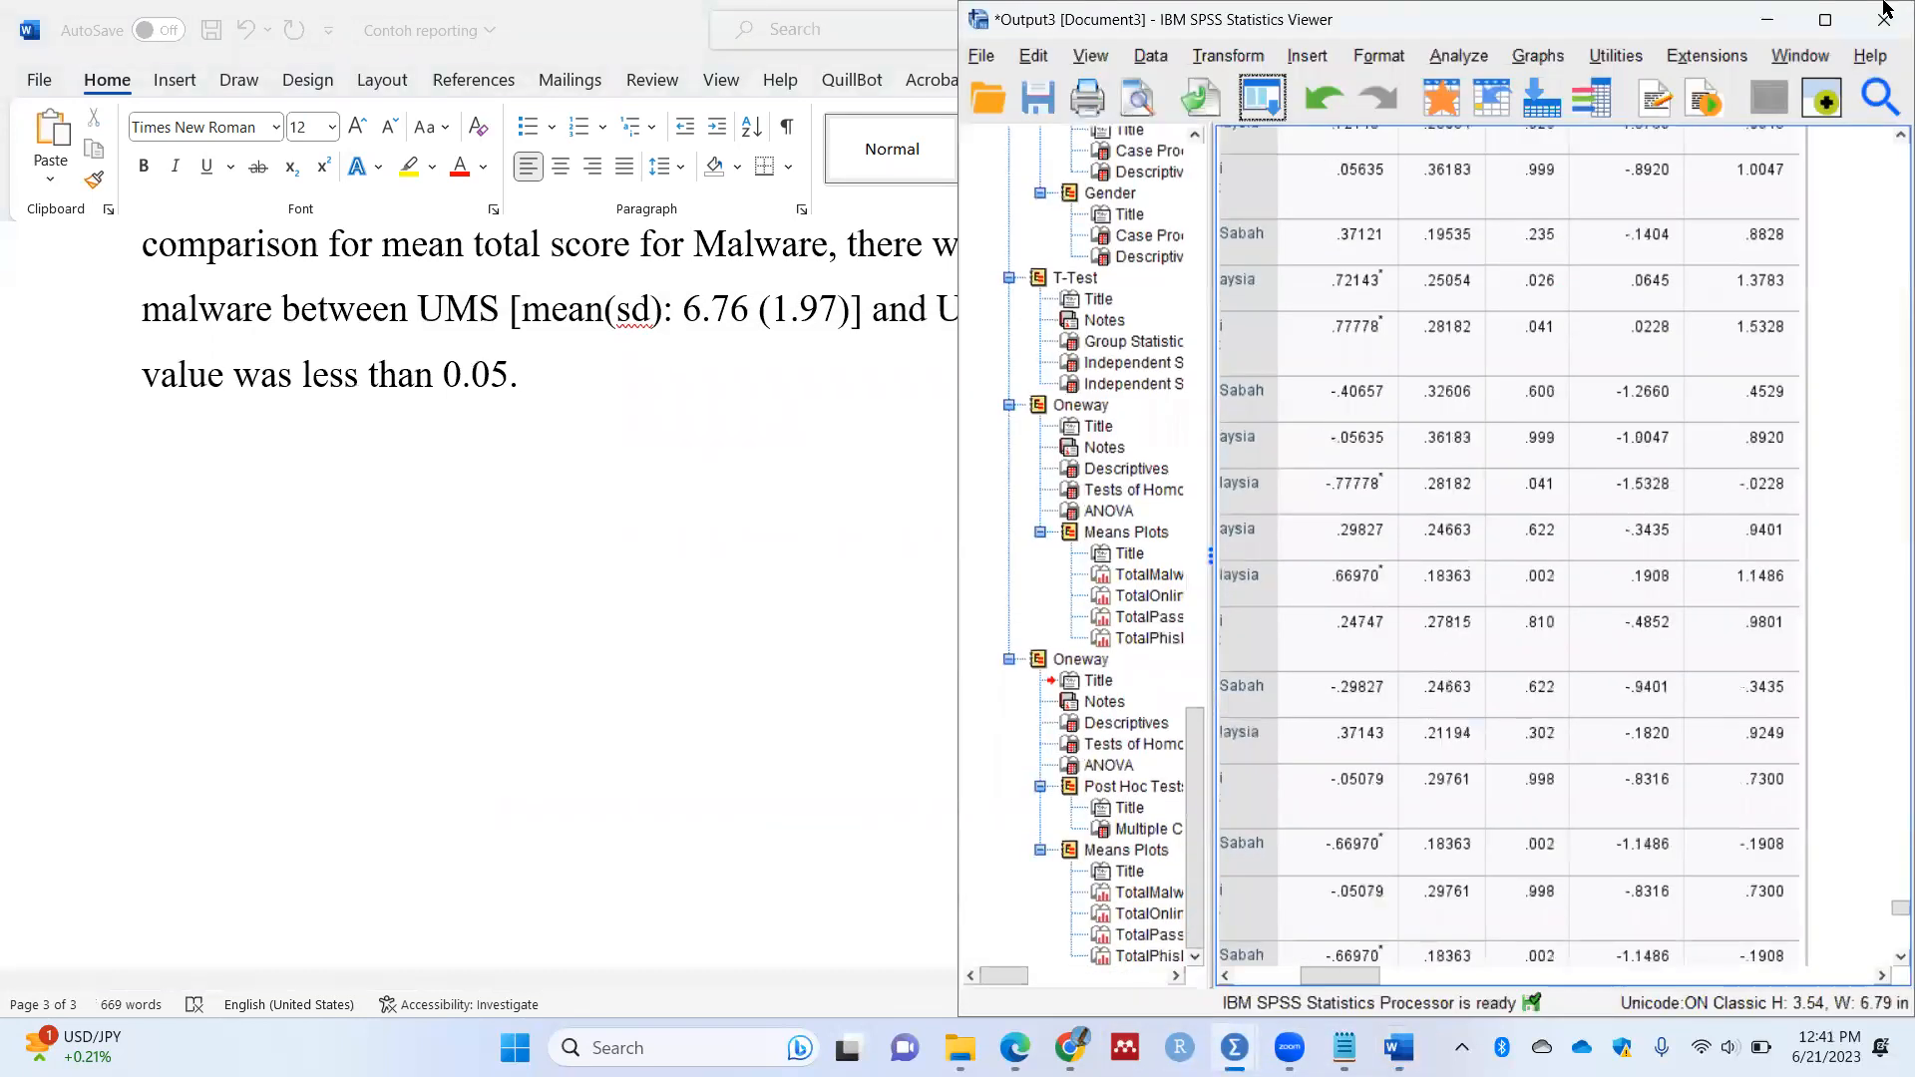
left_click(1825, 20)
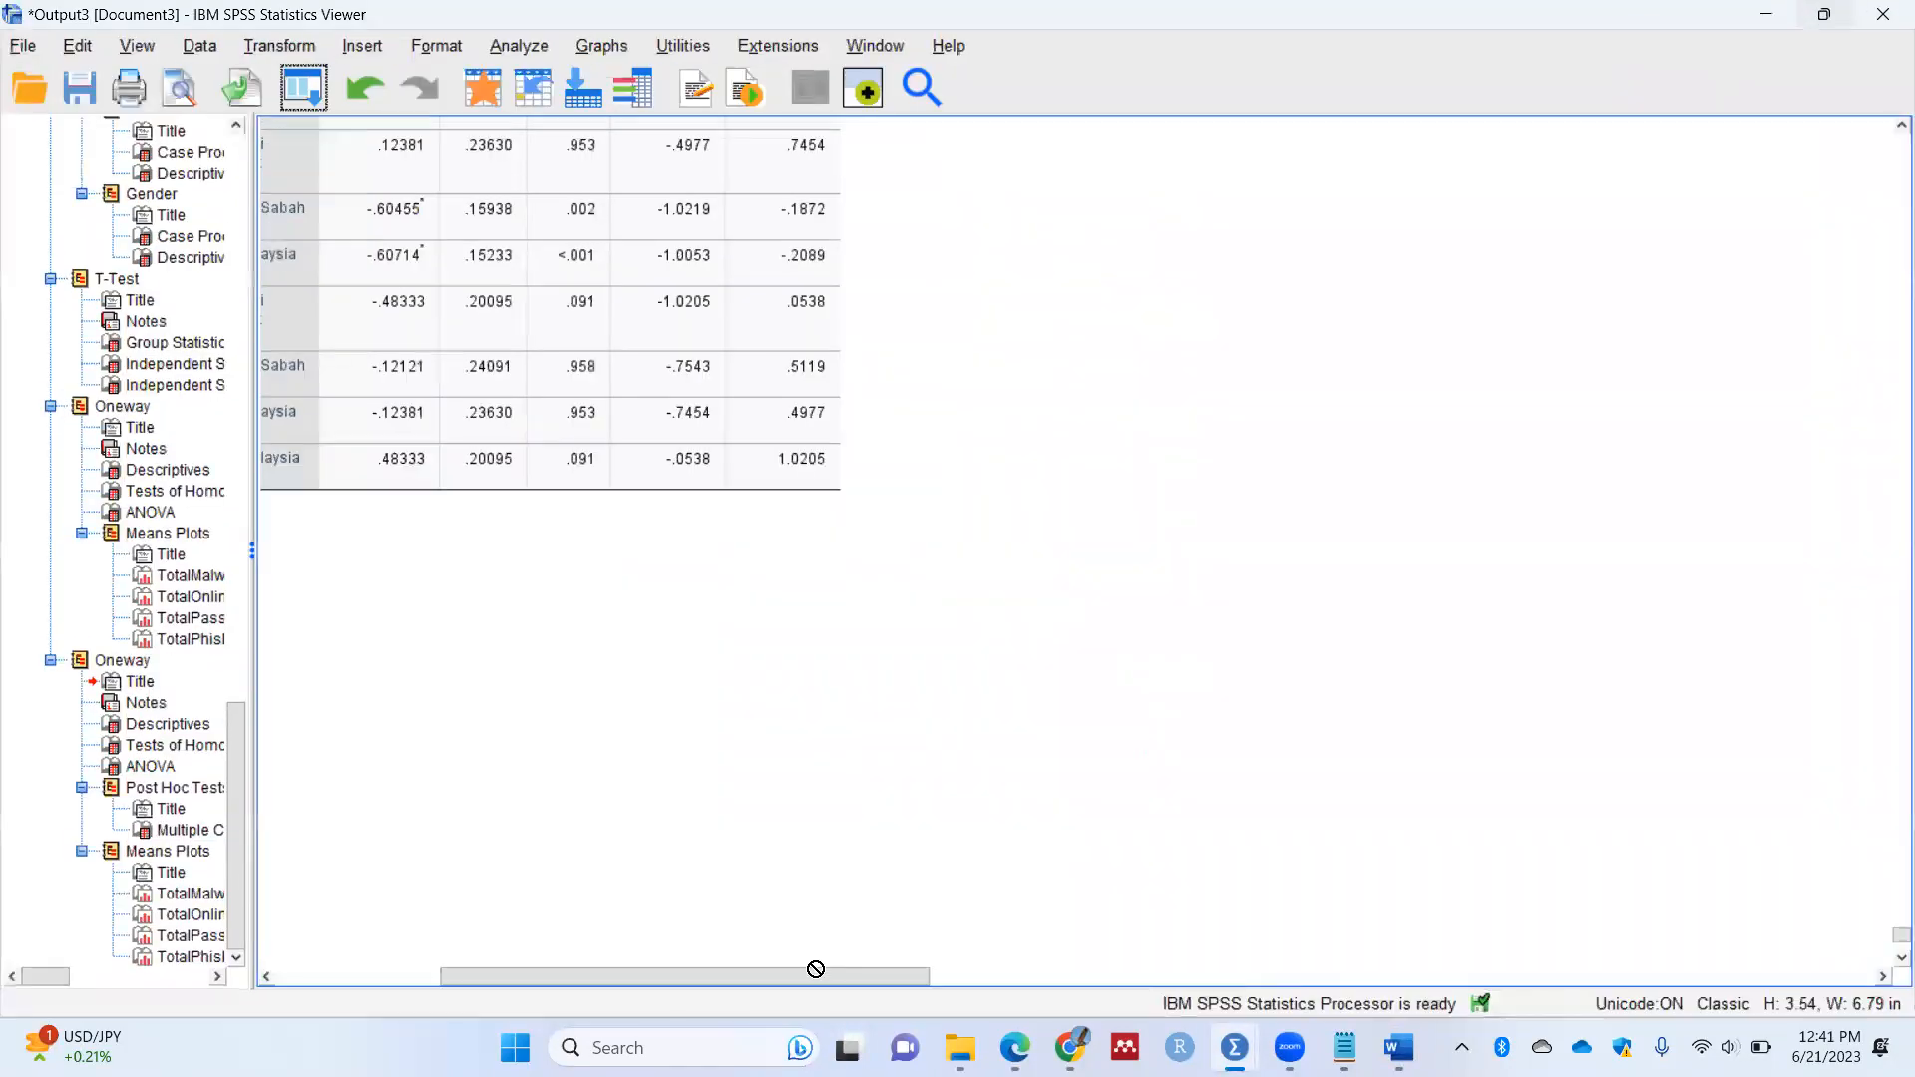
left_click_drag(813, 973, 521, 1009)
scroll(662, 654, "down", 3)
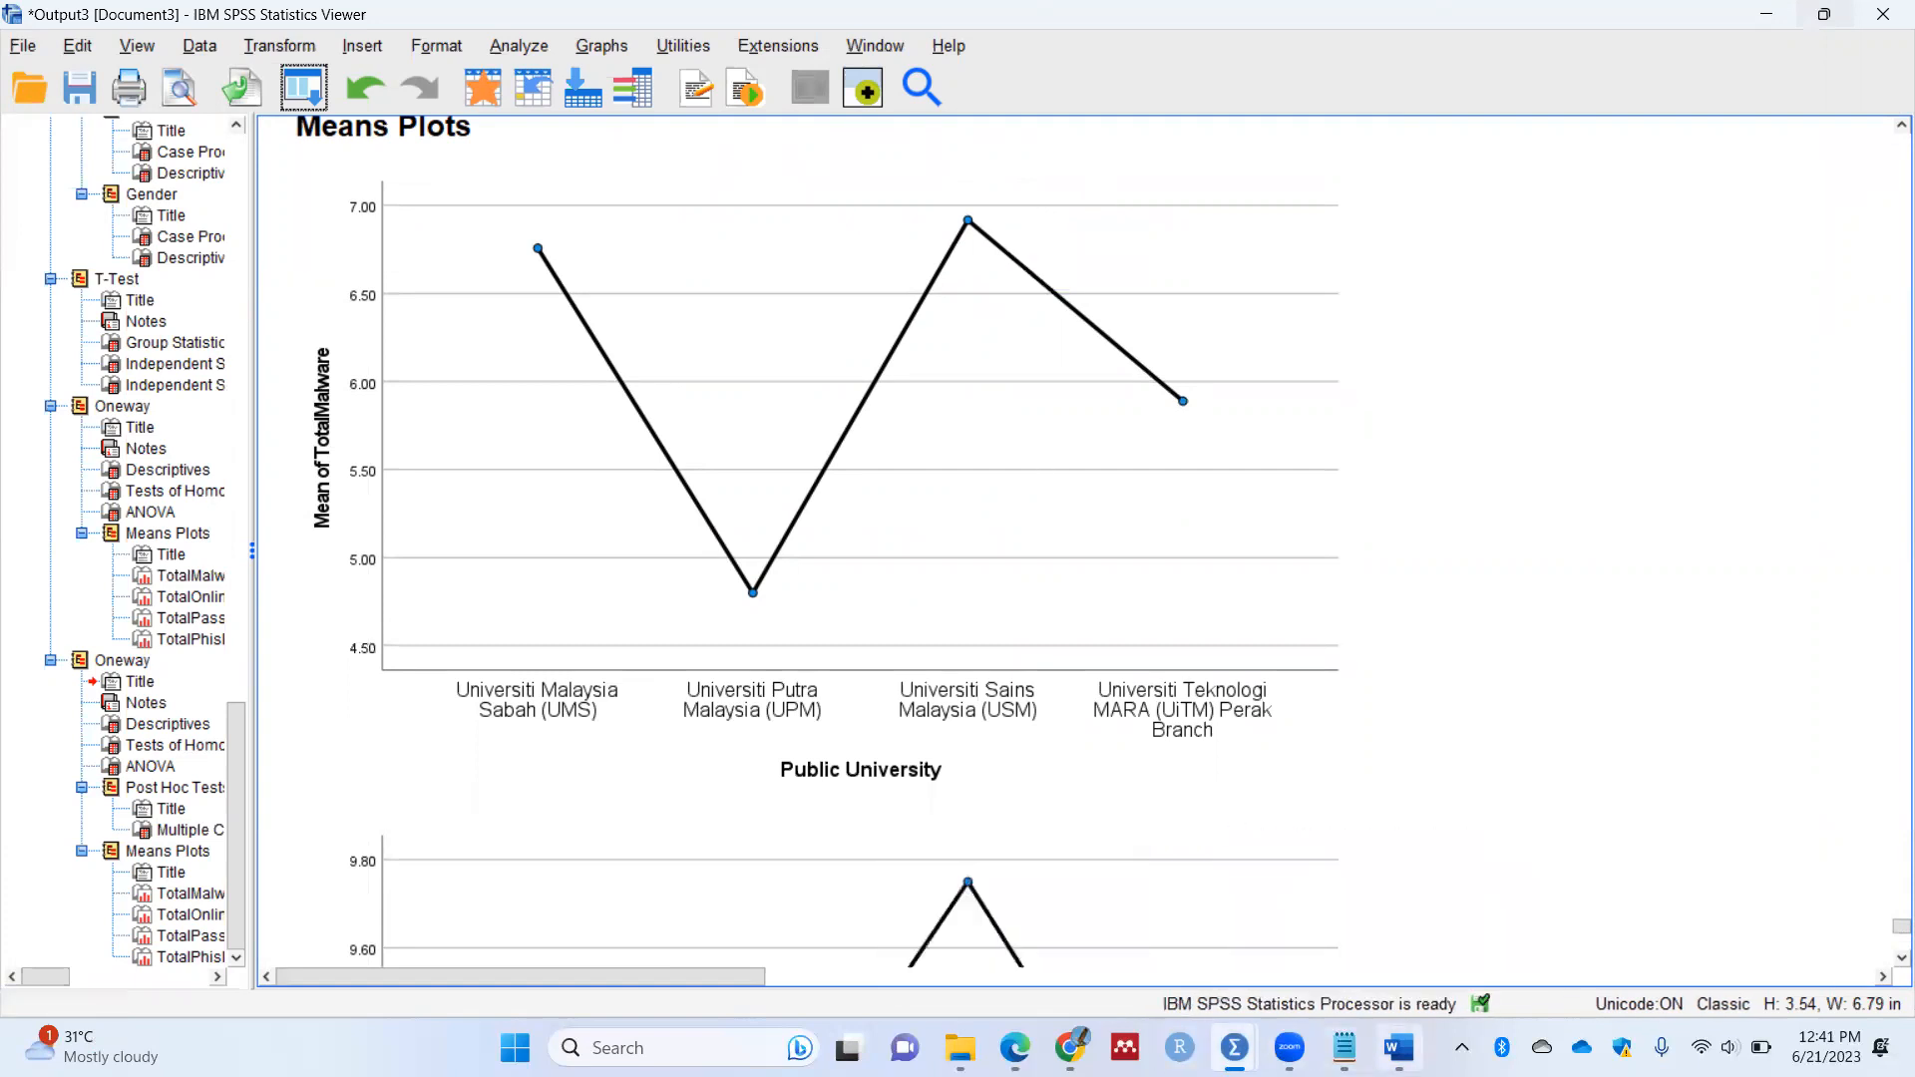
Step: Switch back to the Word report and add blank lines below the interpretation paragraph until the insertion point reaches a new page
left_click(1400, 1047)
key("Return")
key("Return")
key("Return")
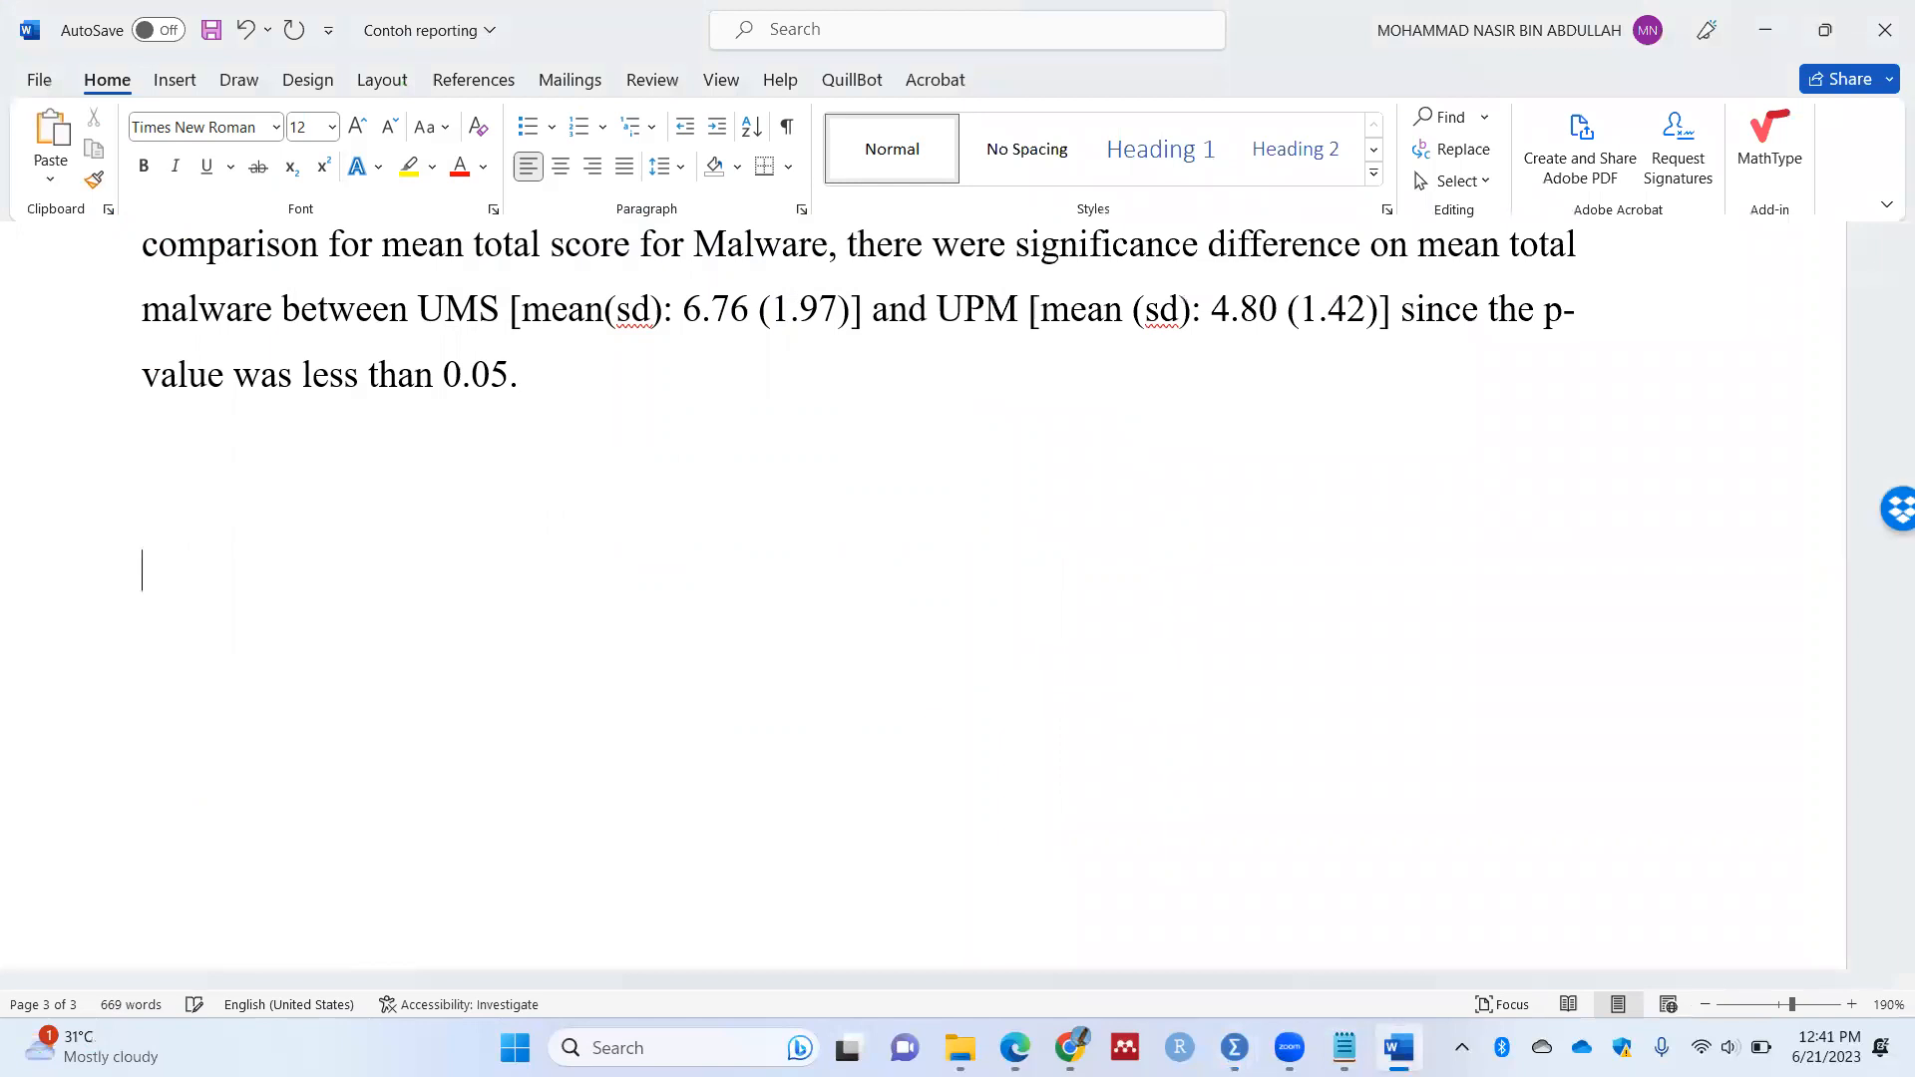
scroll(657, 516, "down", 3)
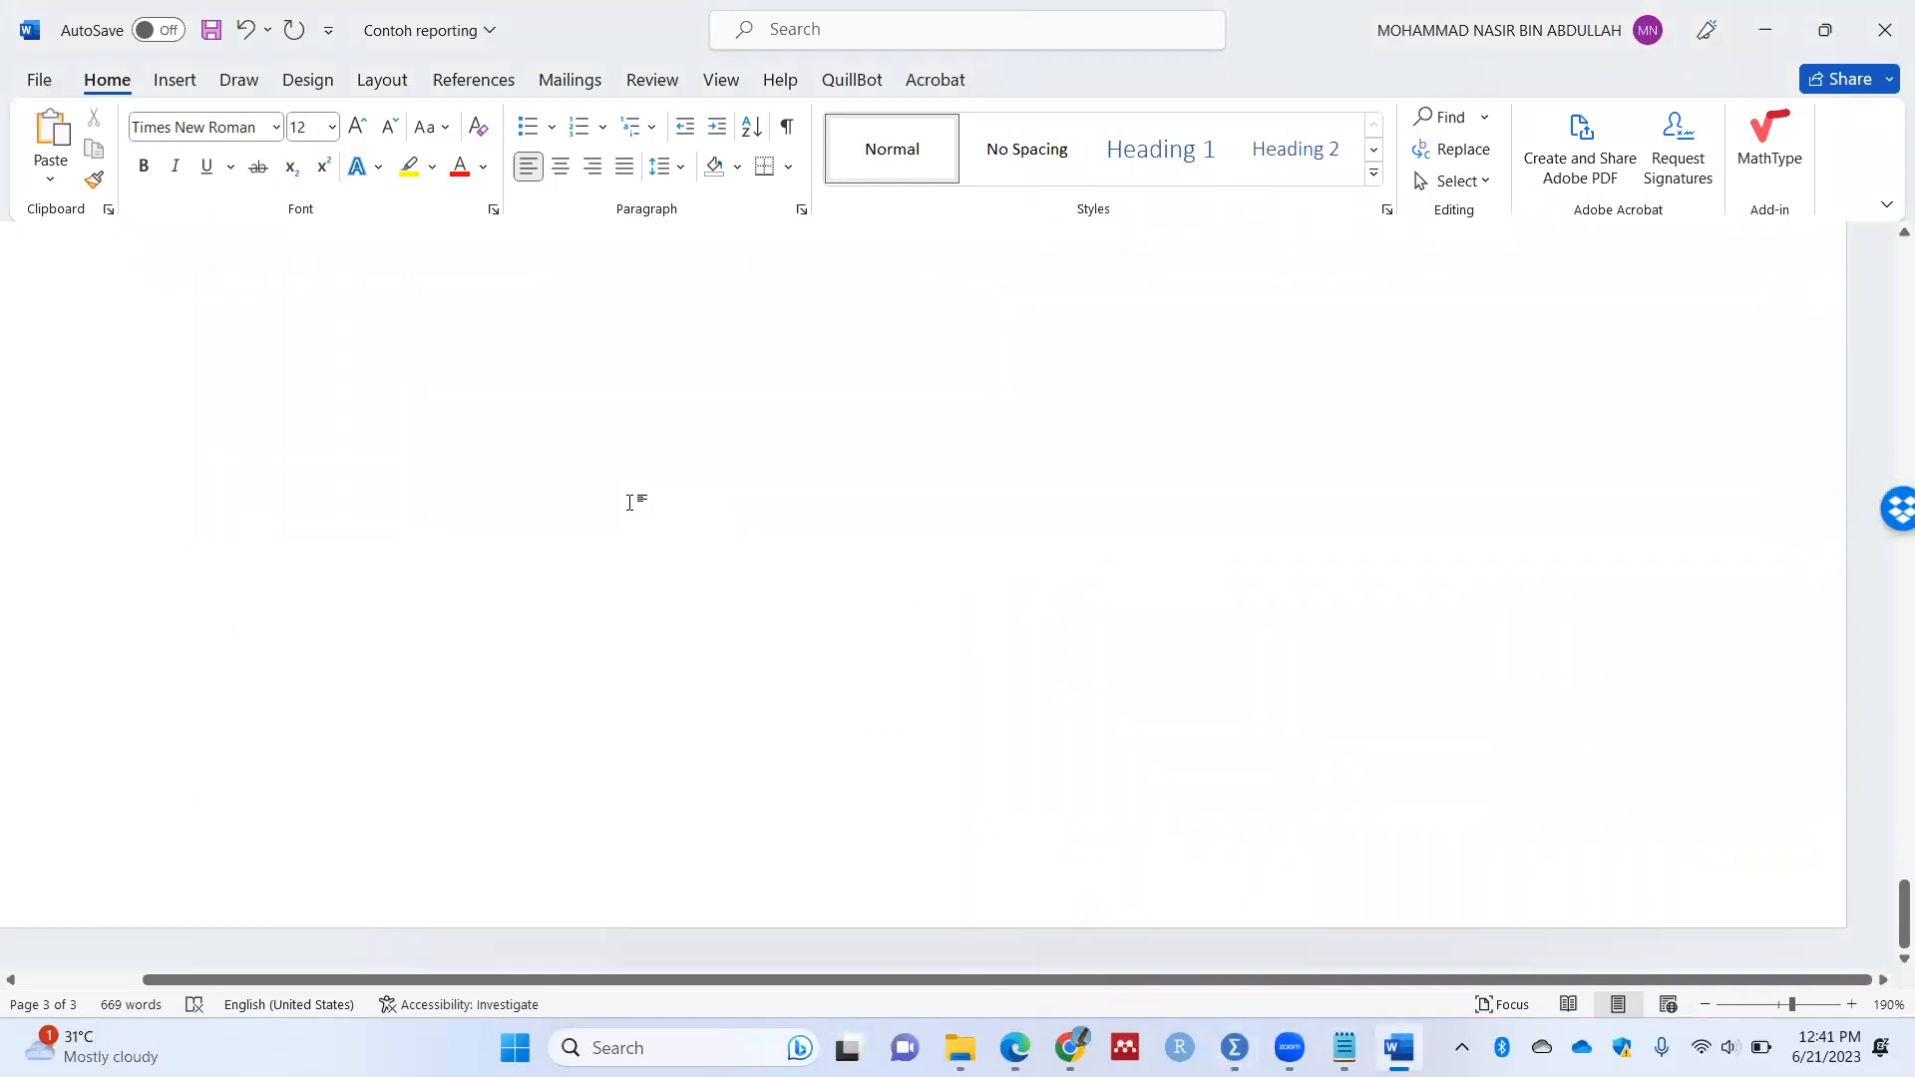
key("Return")
key("Return")
key("Return")
key("Return")
key("Return")
key("Return")
scroll(699, 493, "down", 4)
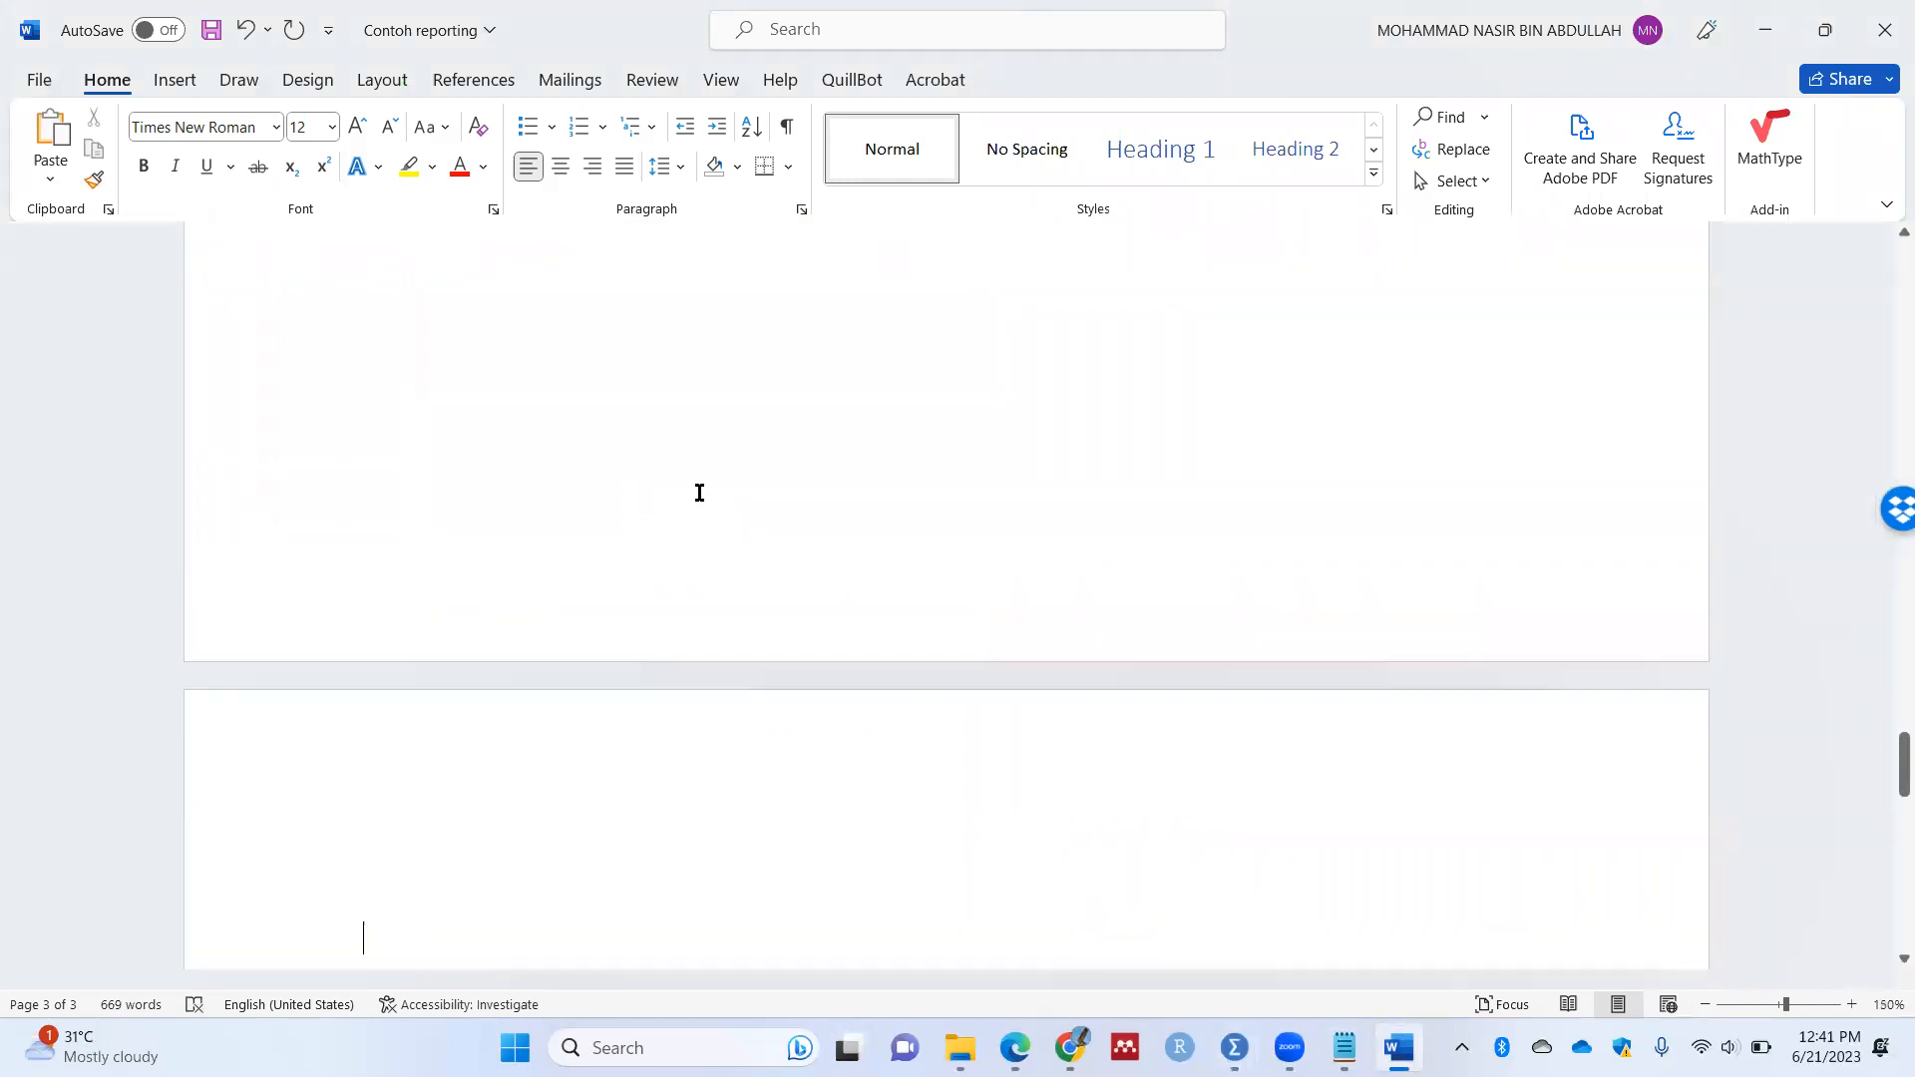
scroll(662, 475, "down", 3)
scroll(561, 501, "up", 2)
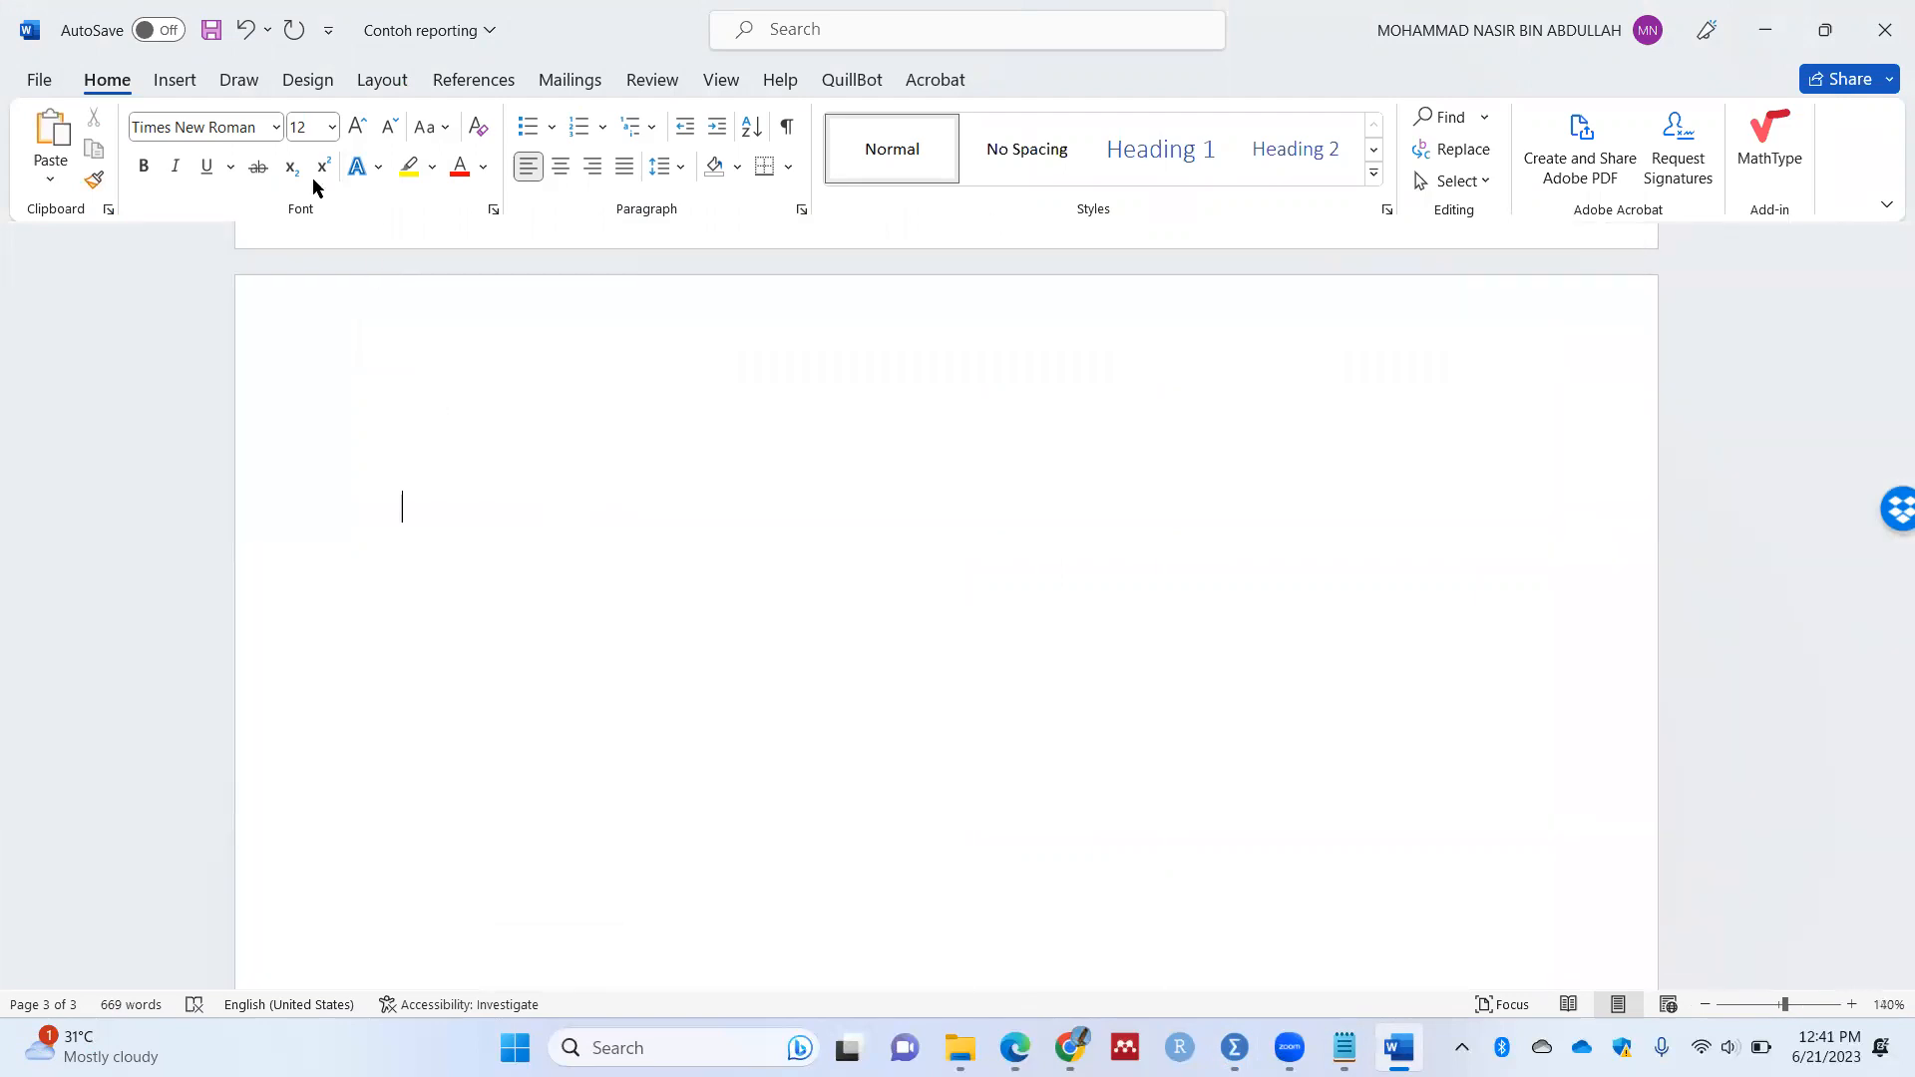
Step: Insert a 2x2 table on the new page
left_click(171, 79)
left_click(195, 185)
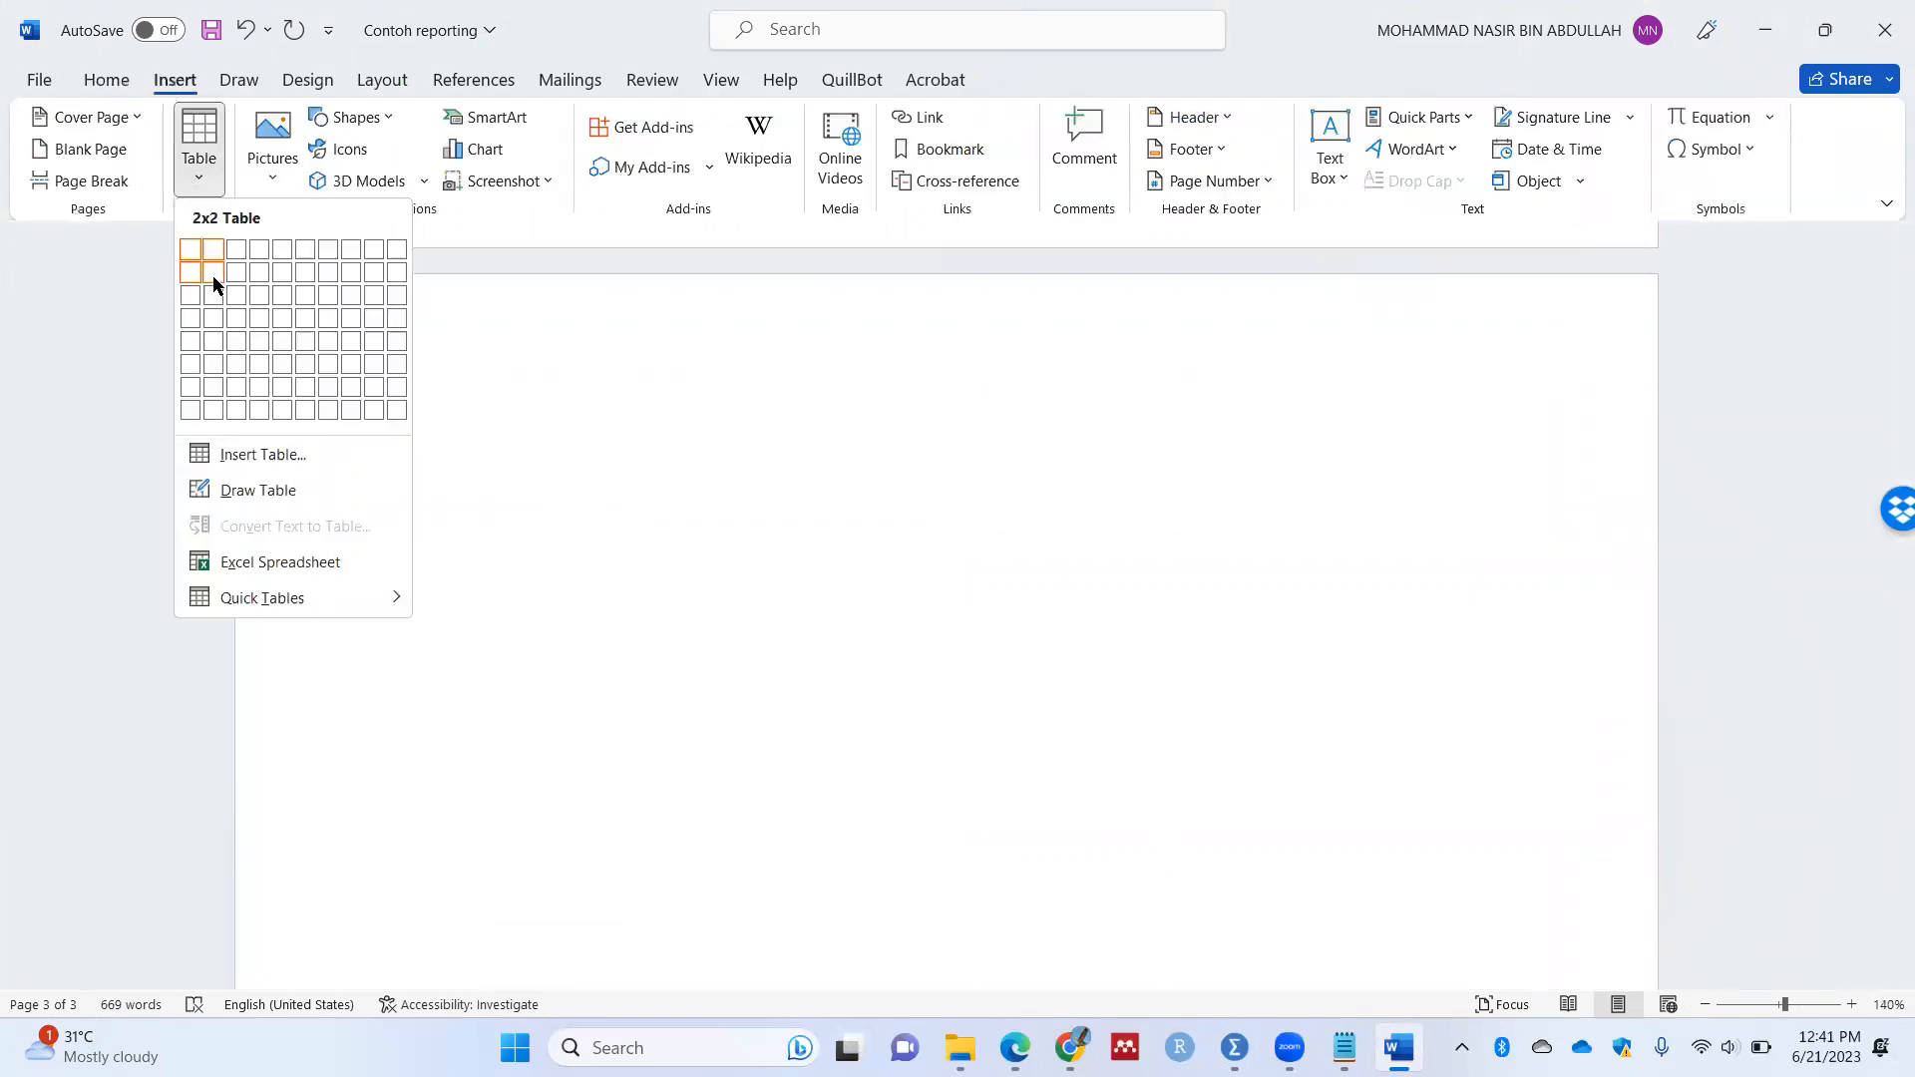
left_click(213, 272)
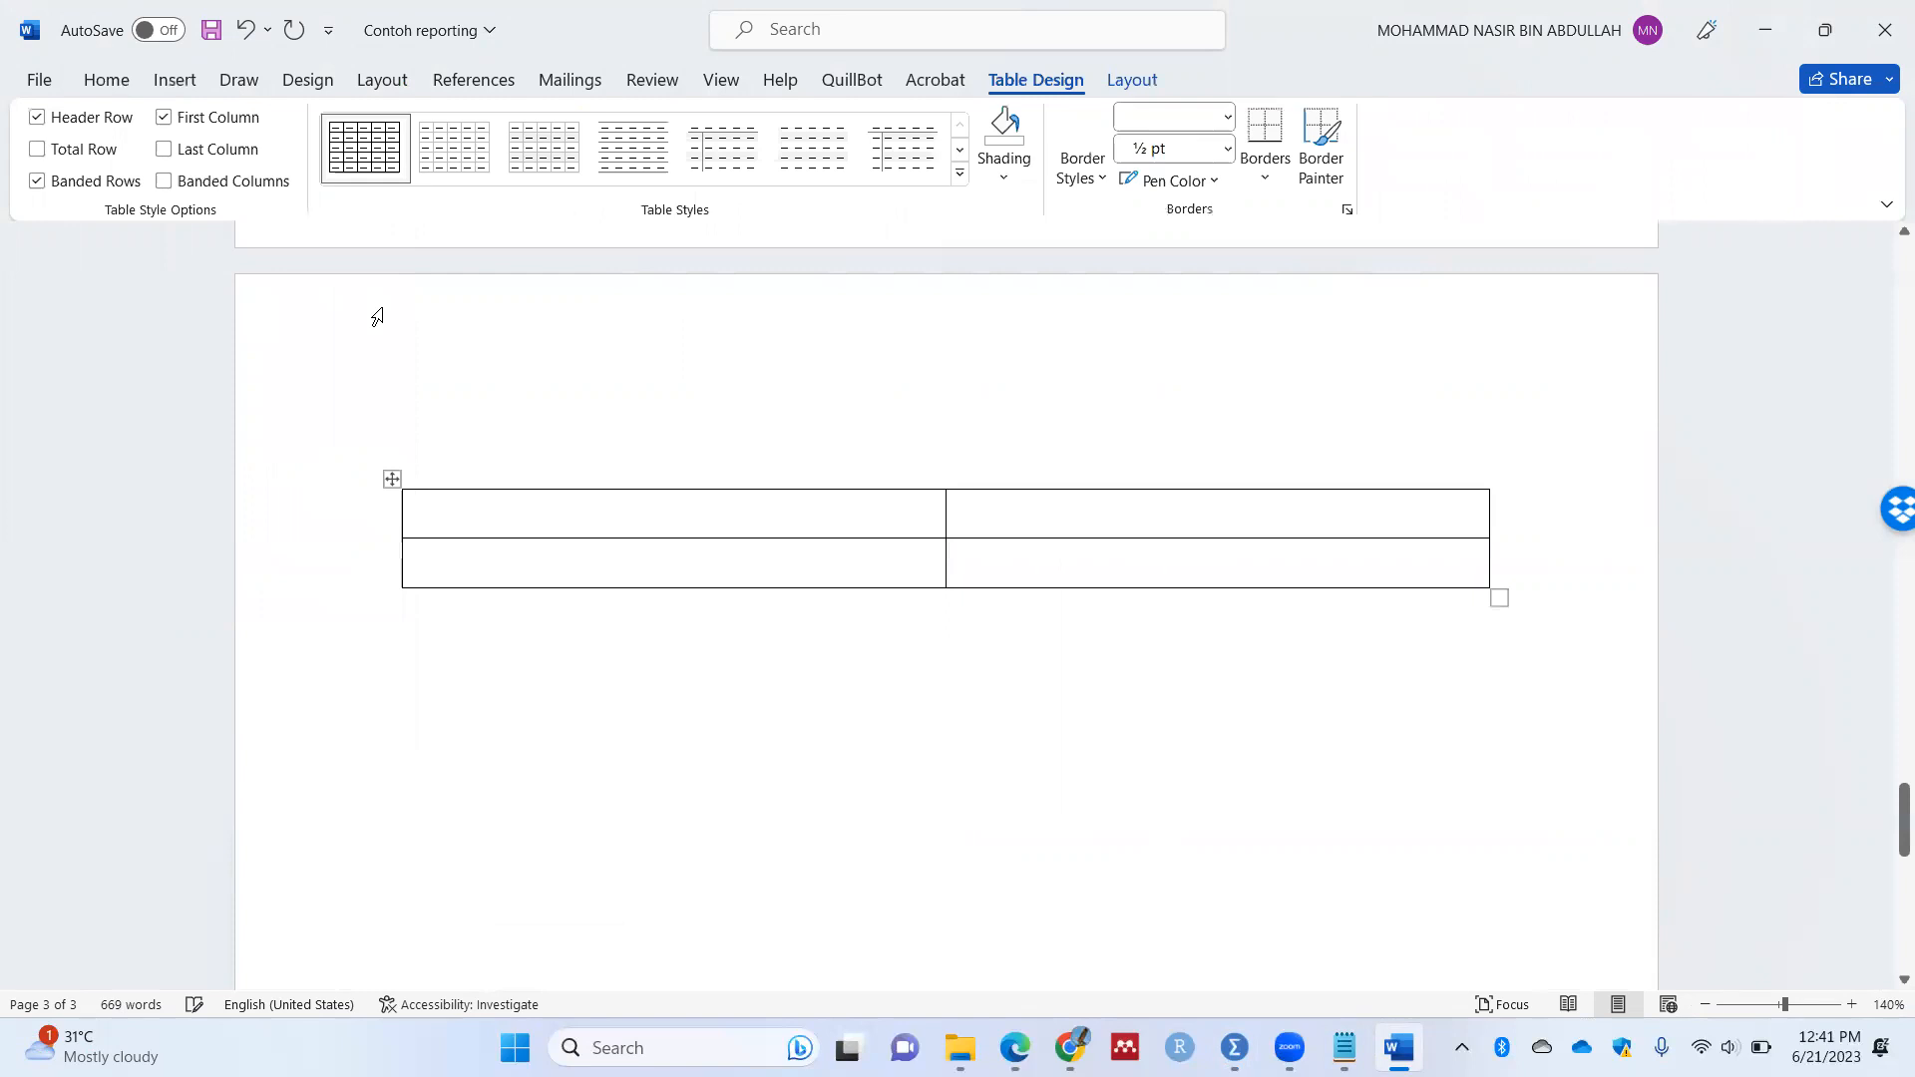
left_click(172, 79)
left_click(203, 180)
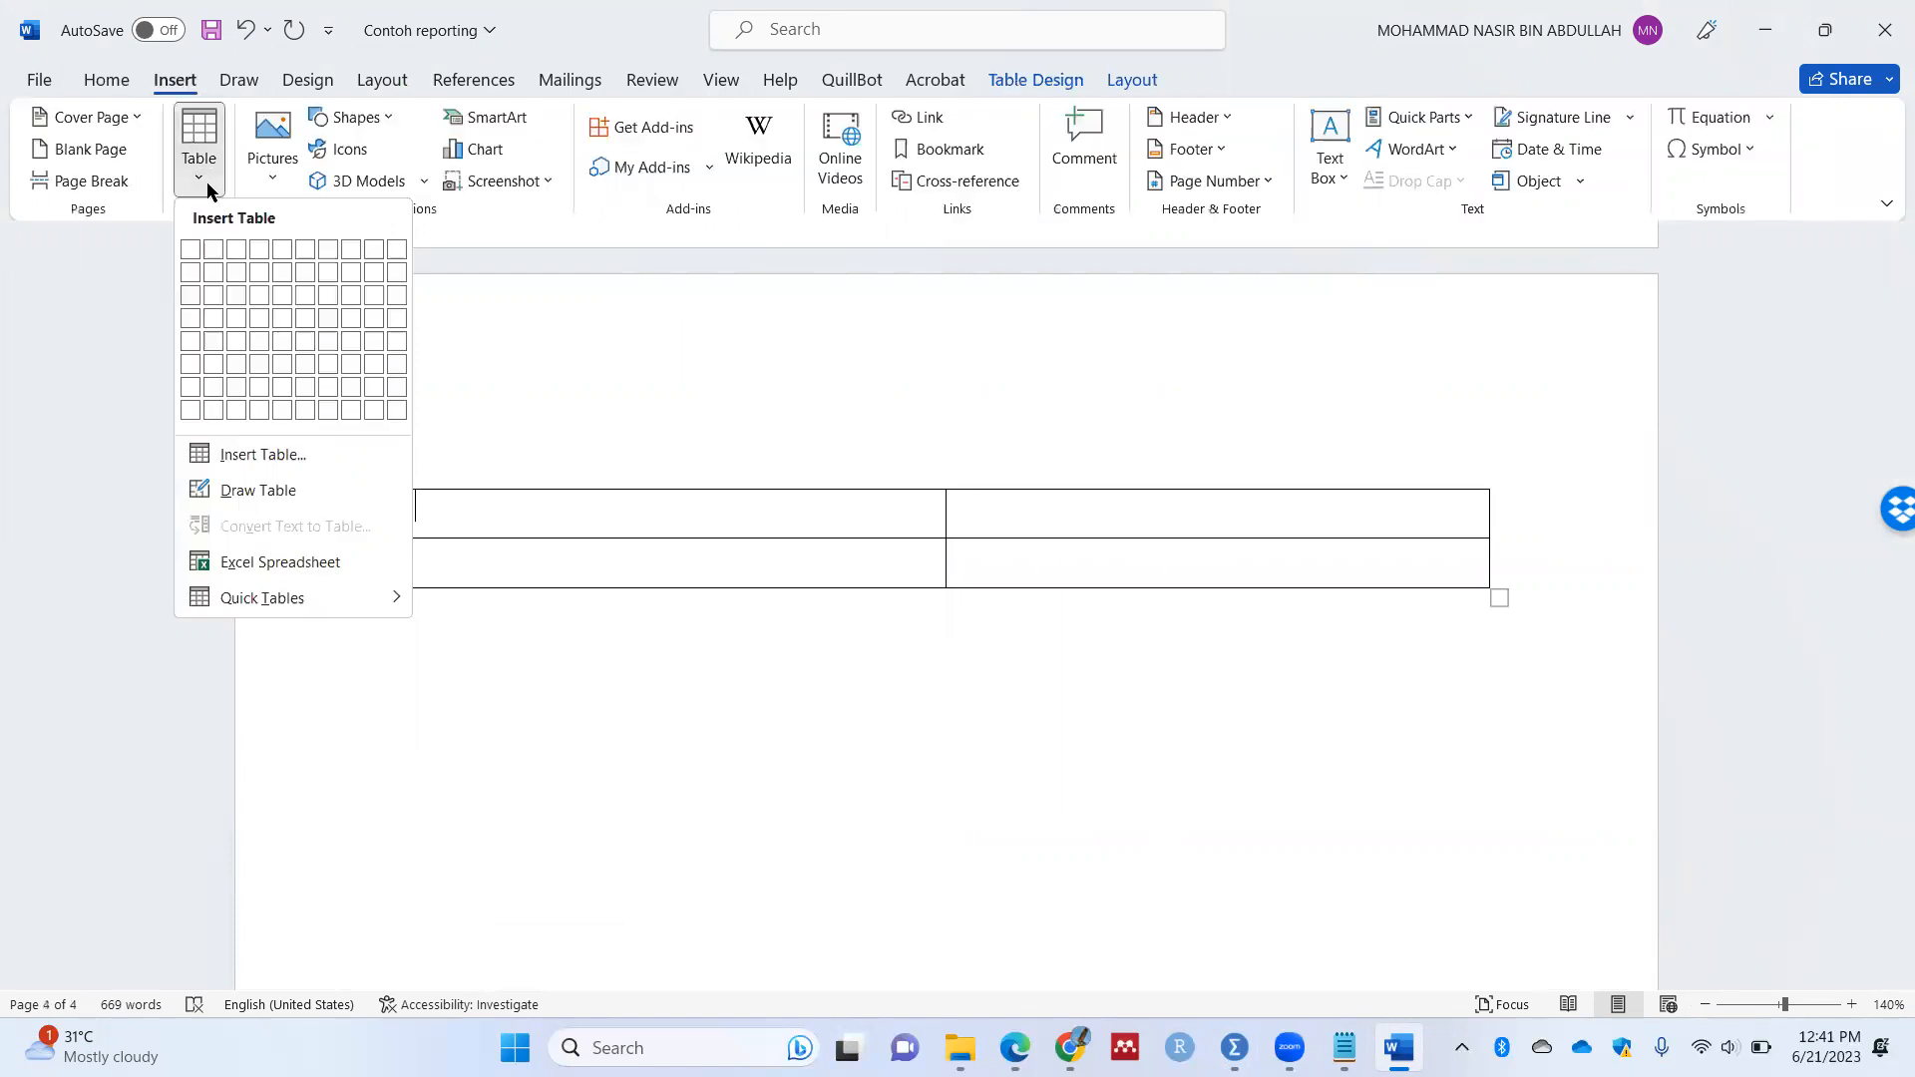
left_click(1103, 465)
Step: Add two more rows to the new table for a four-row, two-column layout and place the insertion point in its first cell
left_click(1547, 563)
key("Return")
left_click(1549, 571)
key("Return")
left_click(647, 515)
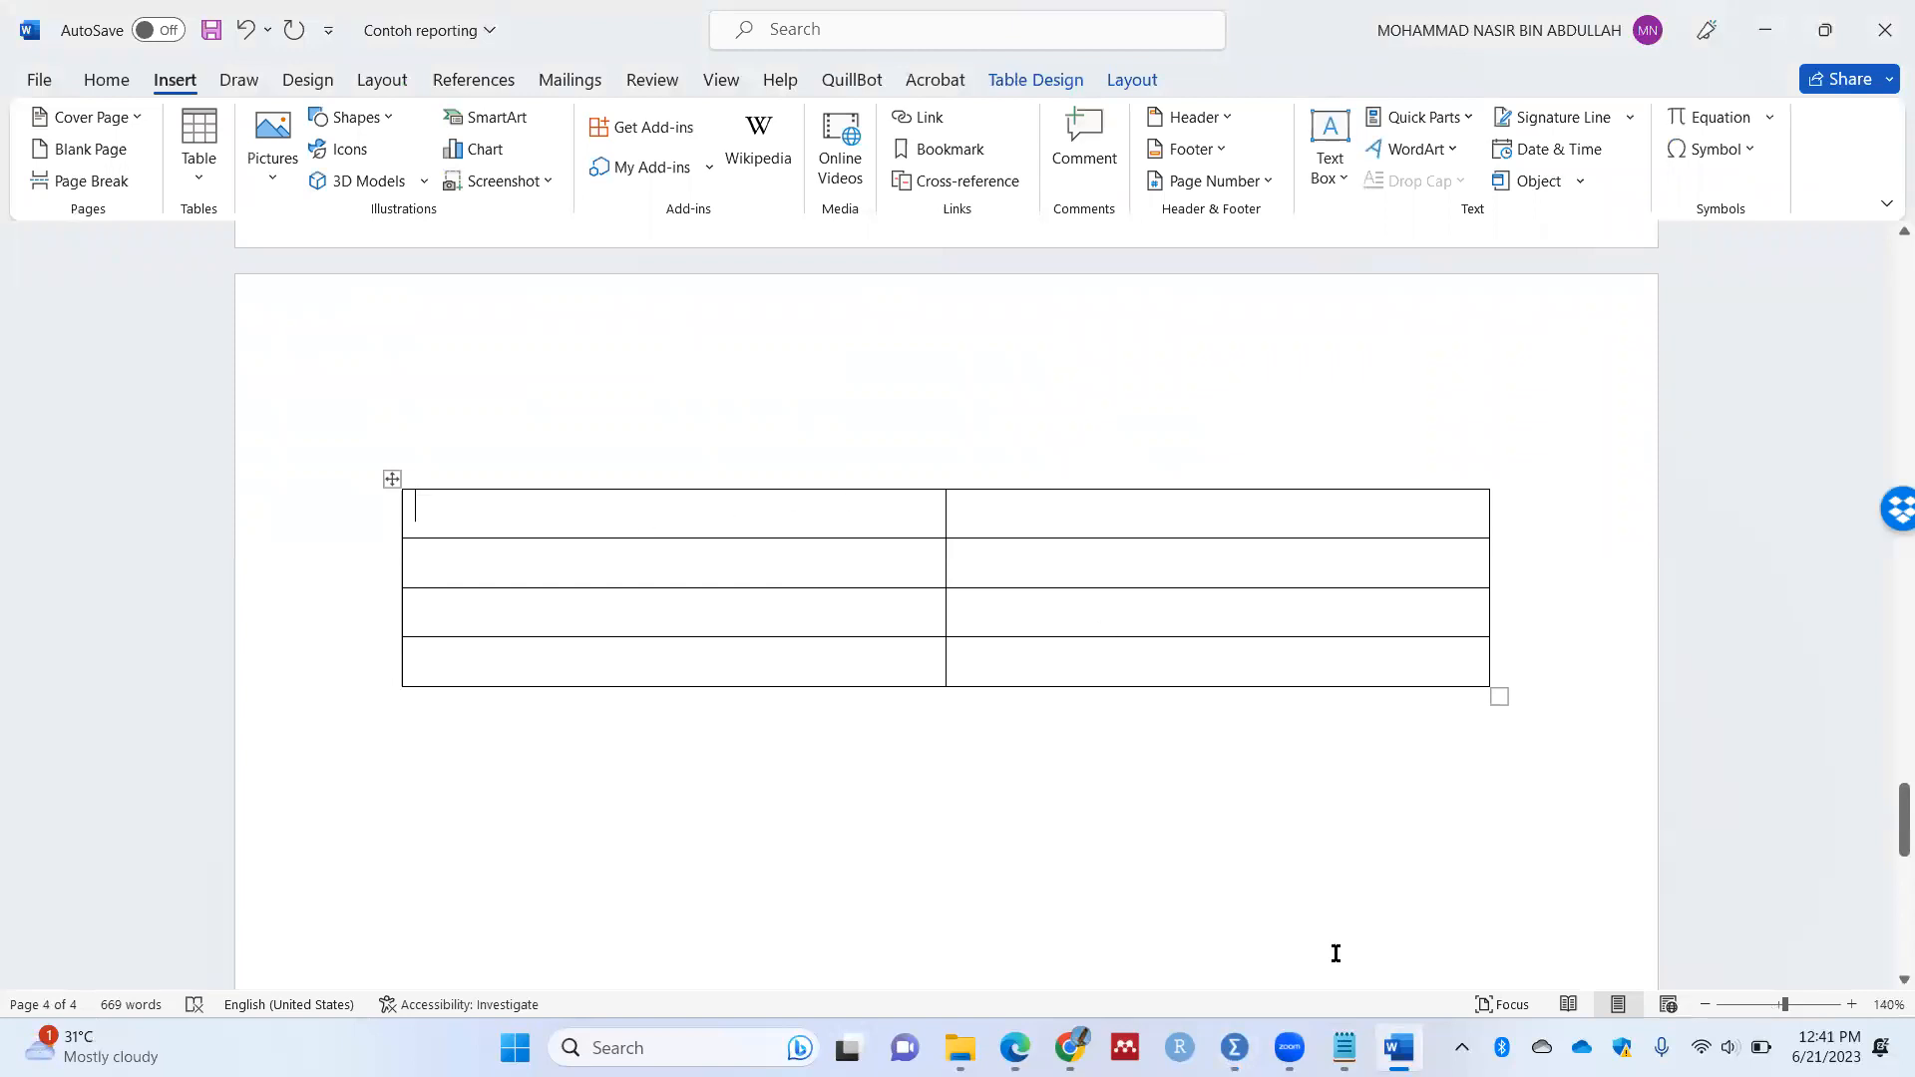
Step: Switch to the SPSS Output3 viewer and open the TotalMalware means plot for editing in the Chart Editor
left_click(1235, 1047)
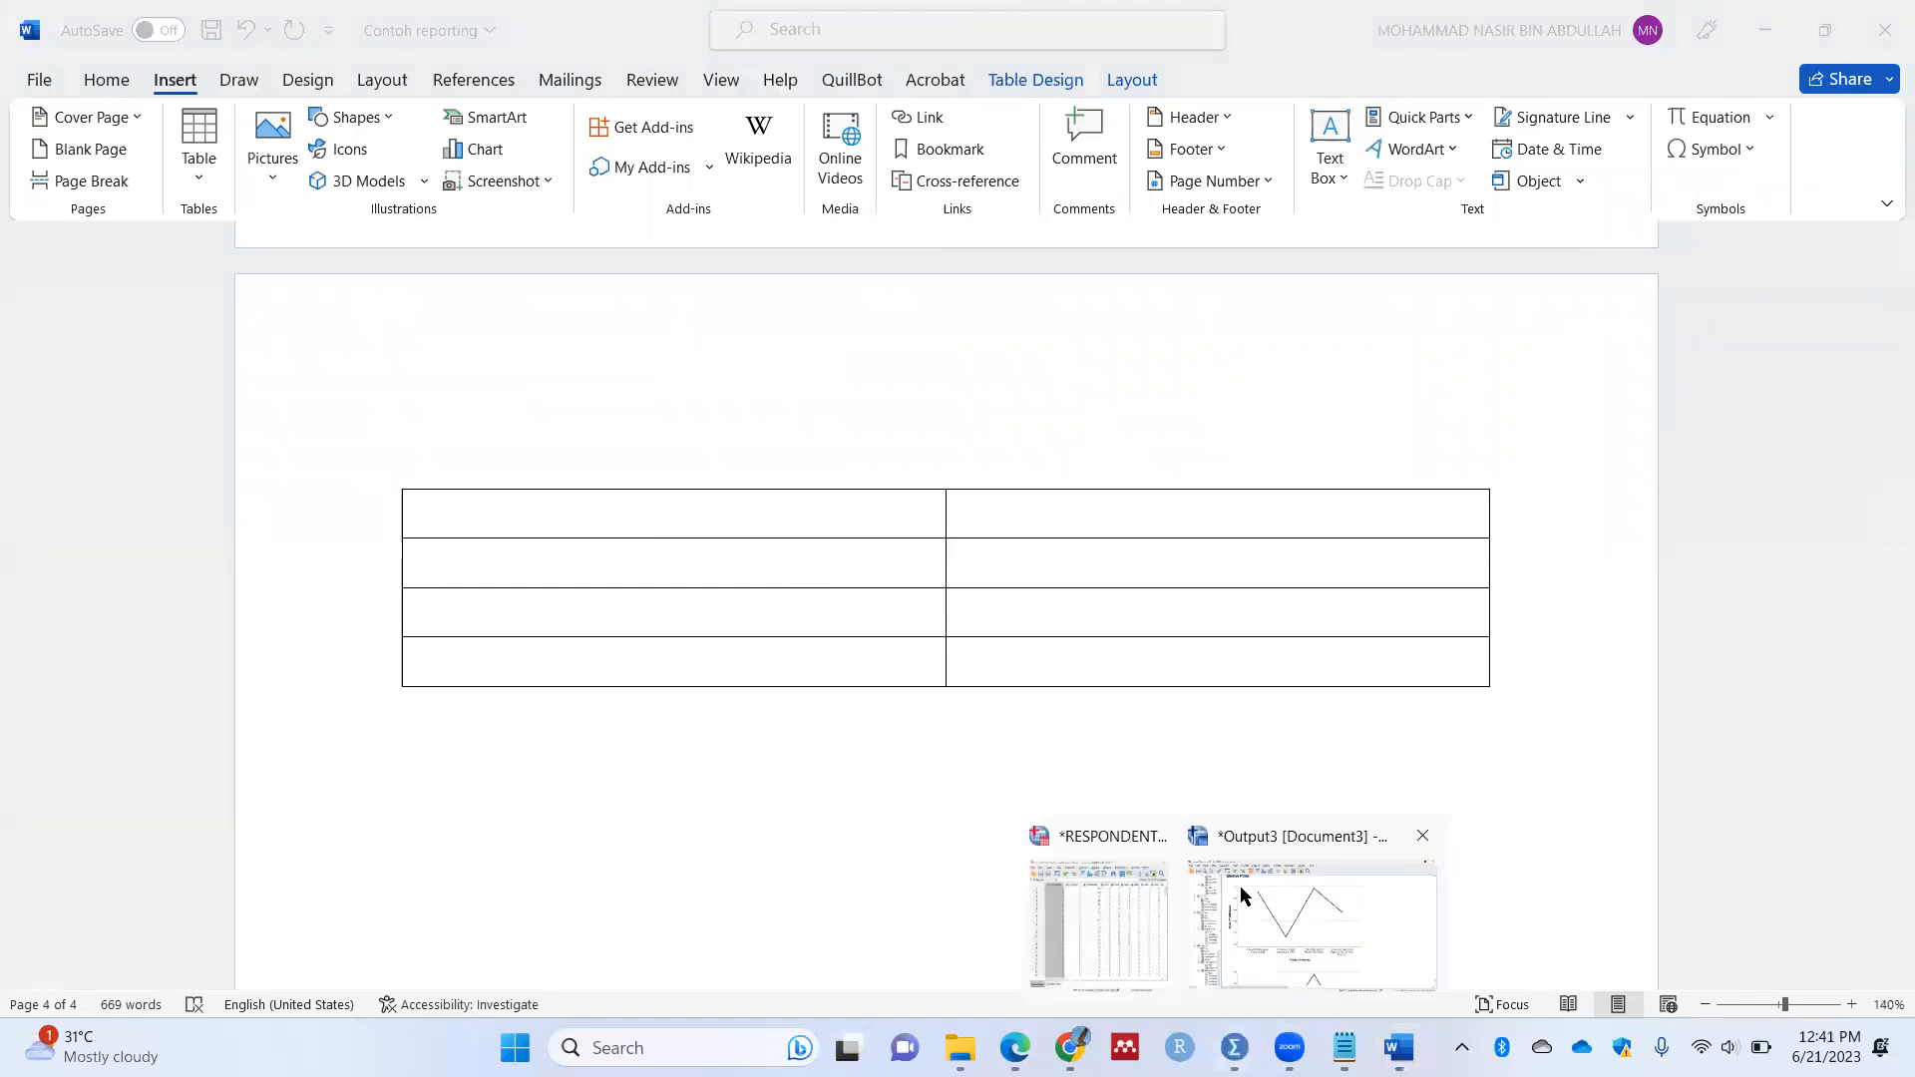
left_click(1242, 895)
scroll(799, 476, "up", 3)
scroll(799, 476, "down", 2)
left_click(813, 461)
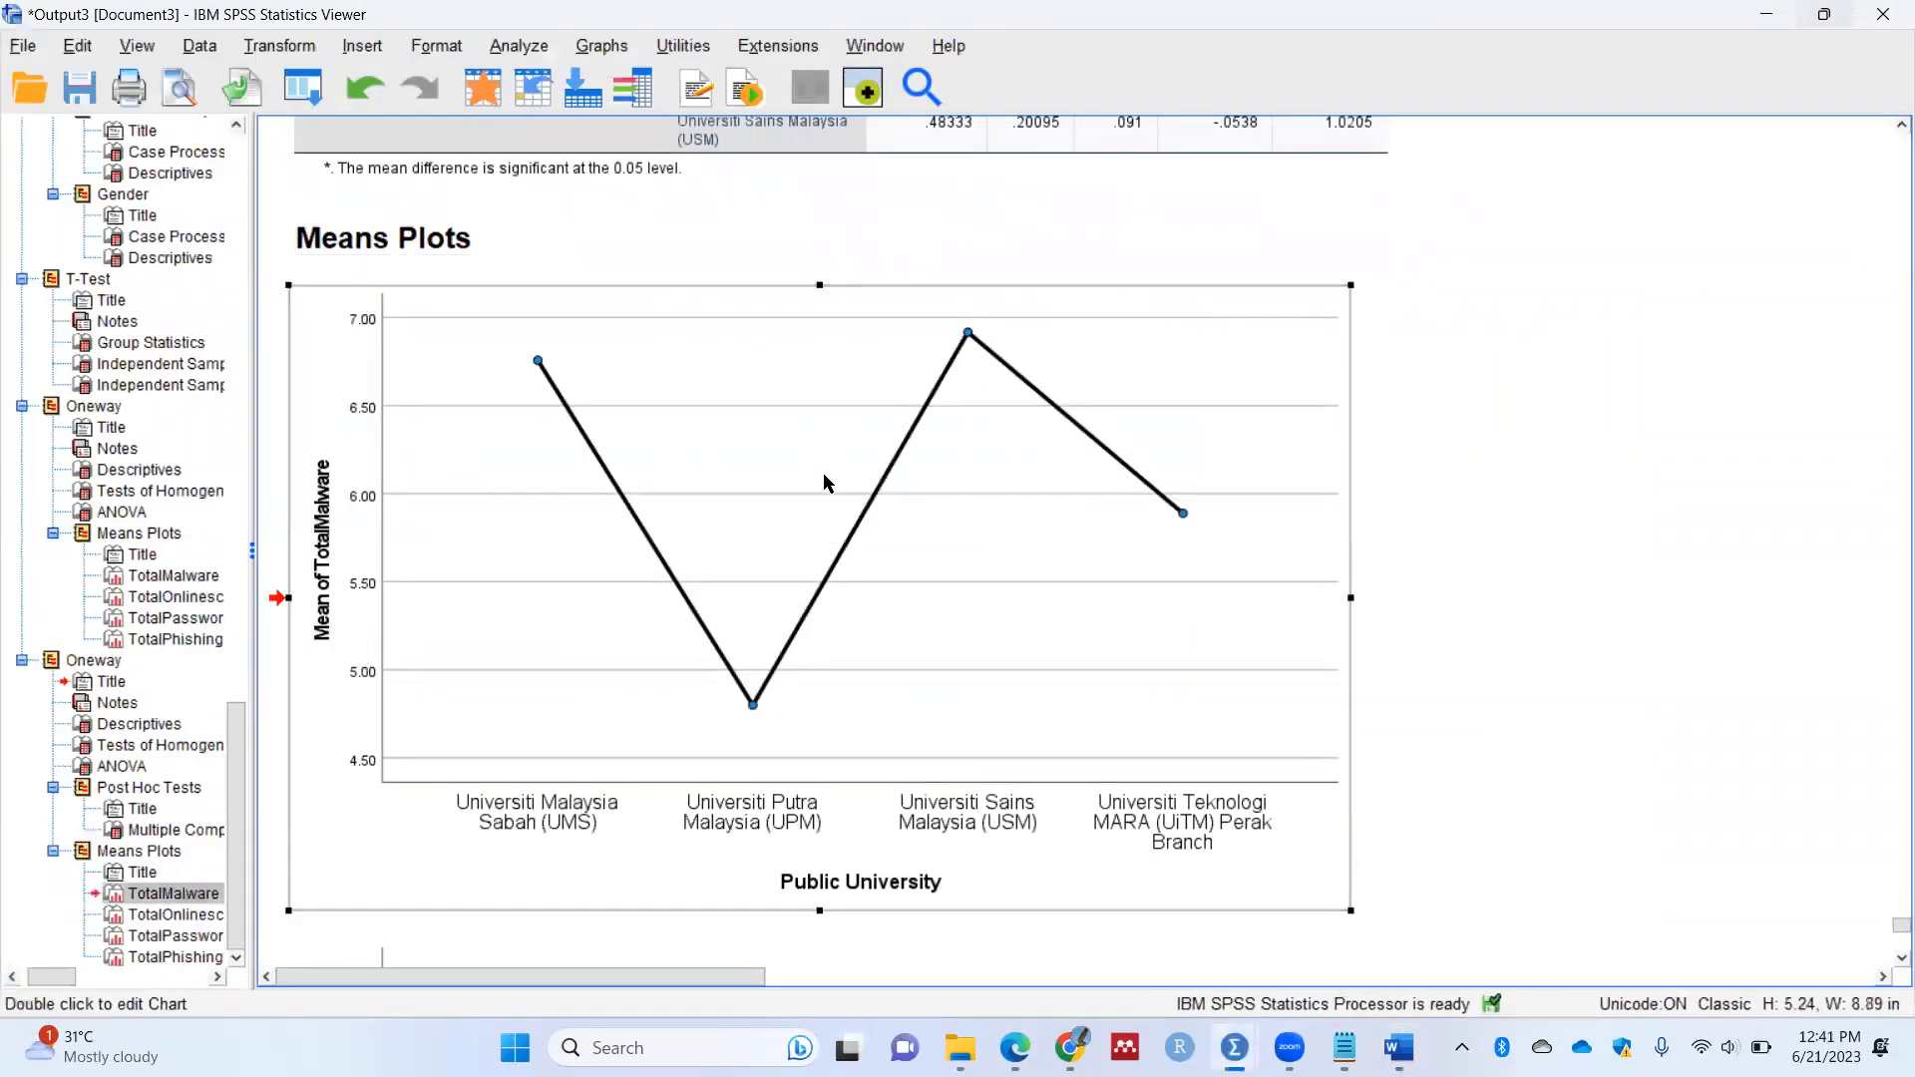
right_click(824, 476)
left_click(828, 407)
double_click(827, 416)
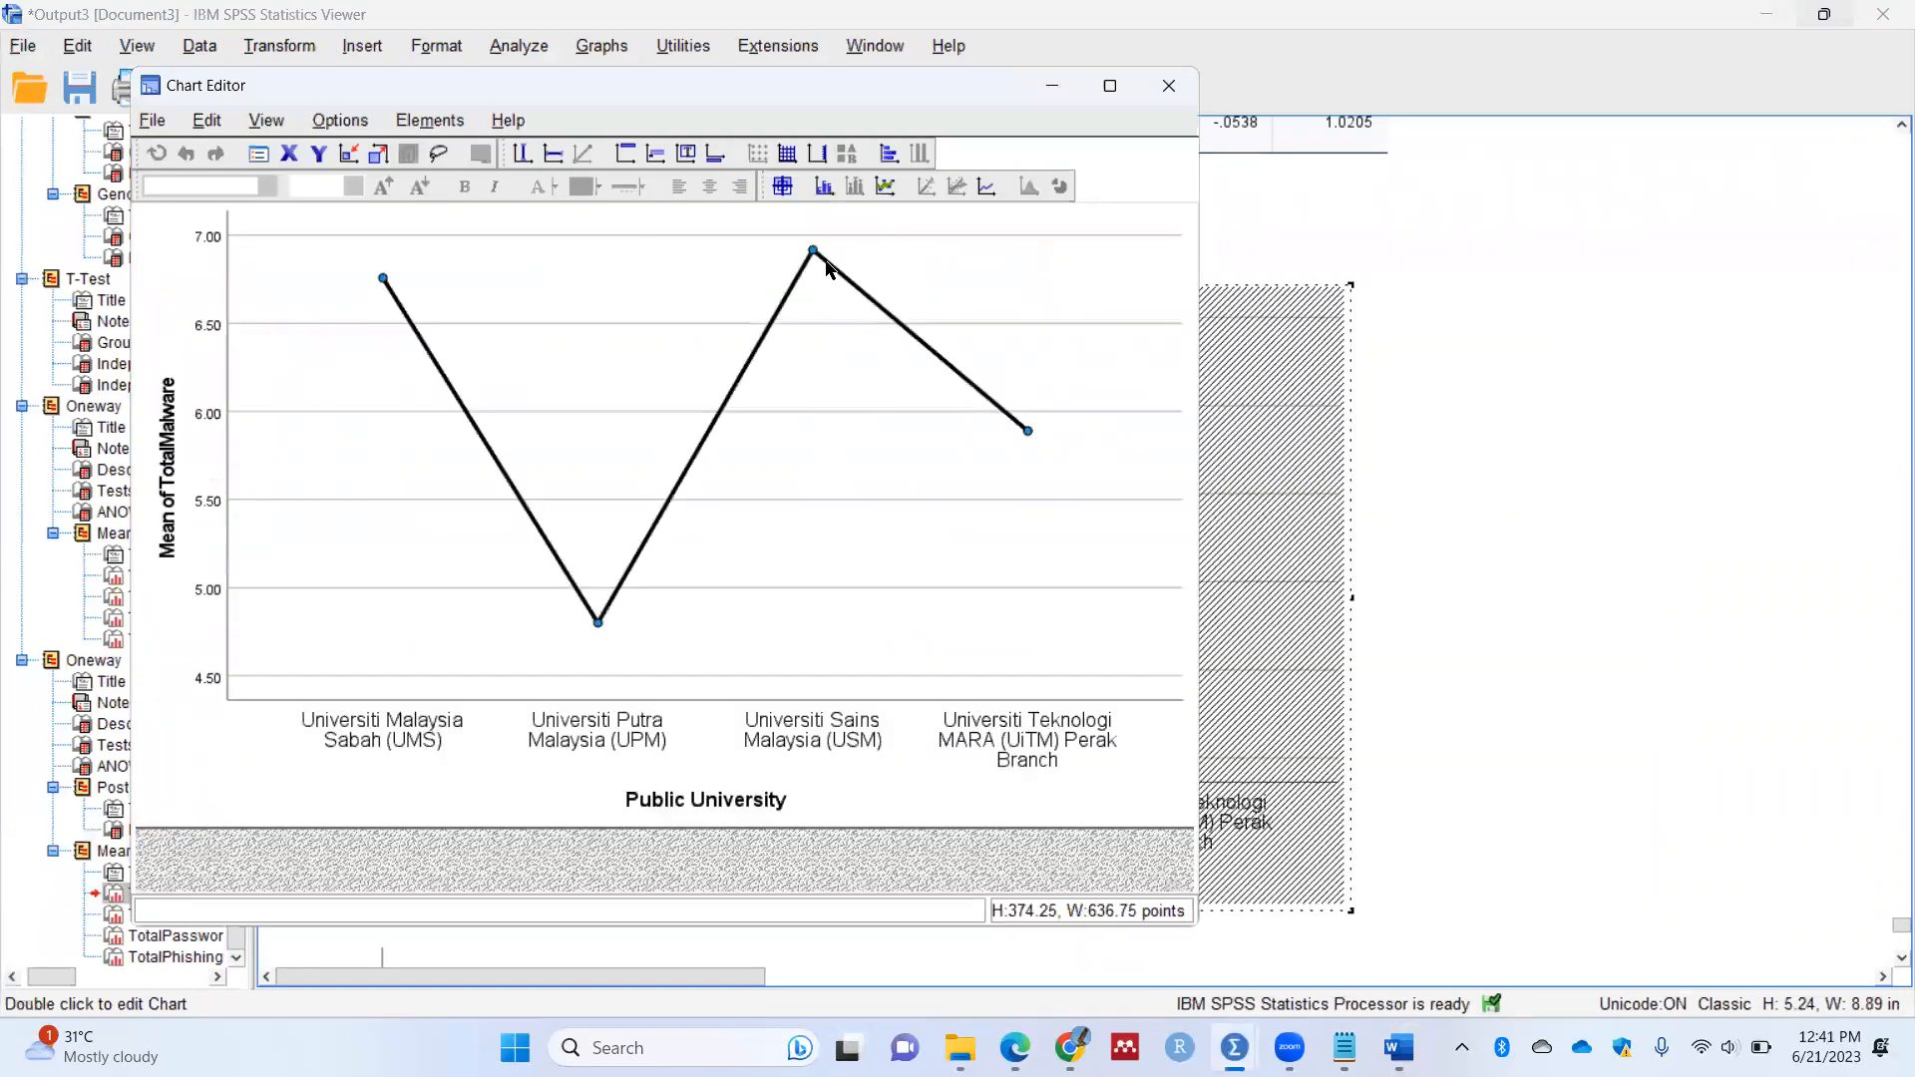
Step: Recolour the means plot line to turquoise (28, 205, 205)
double_click(831, 269)
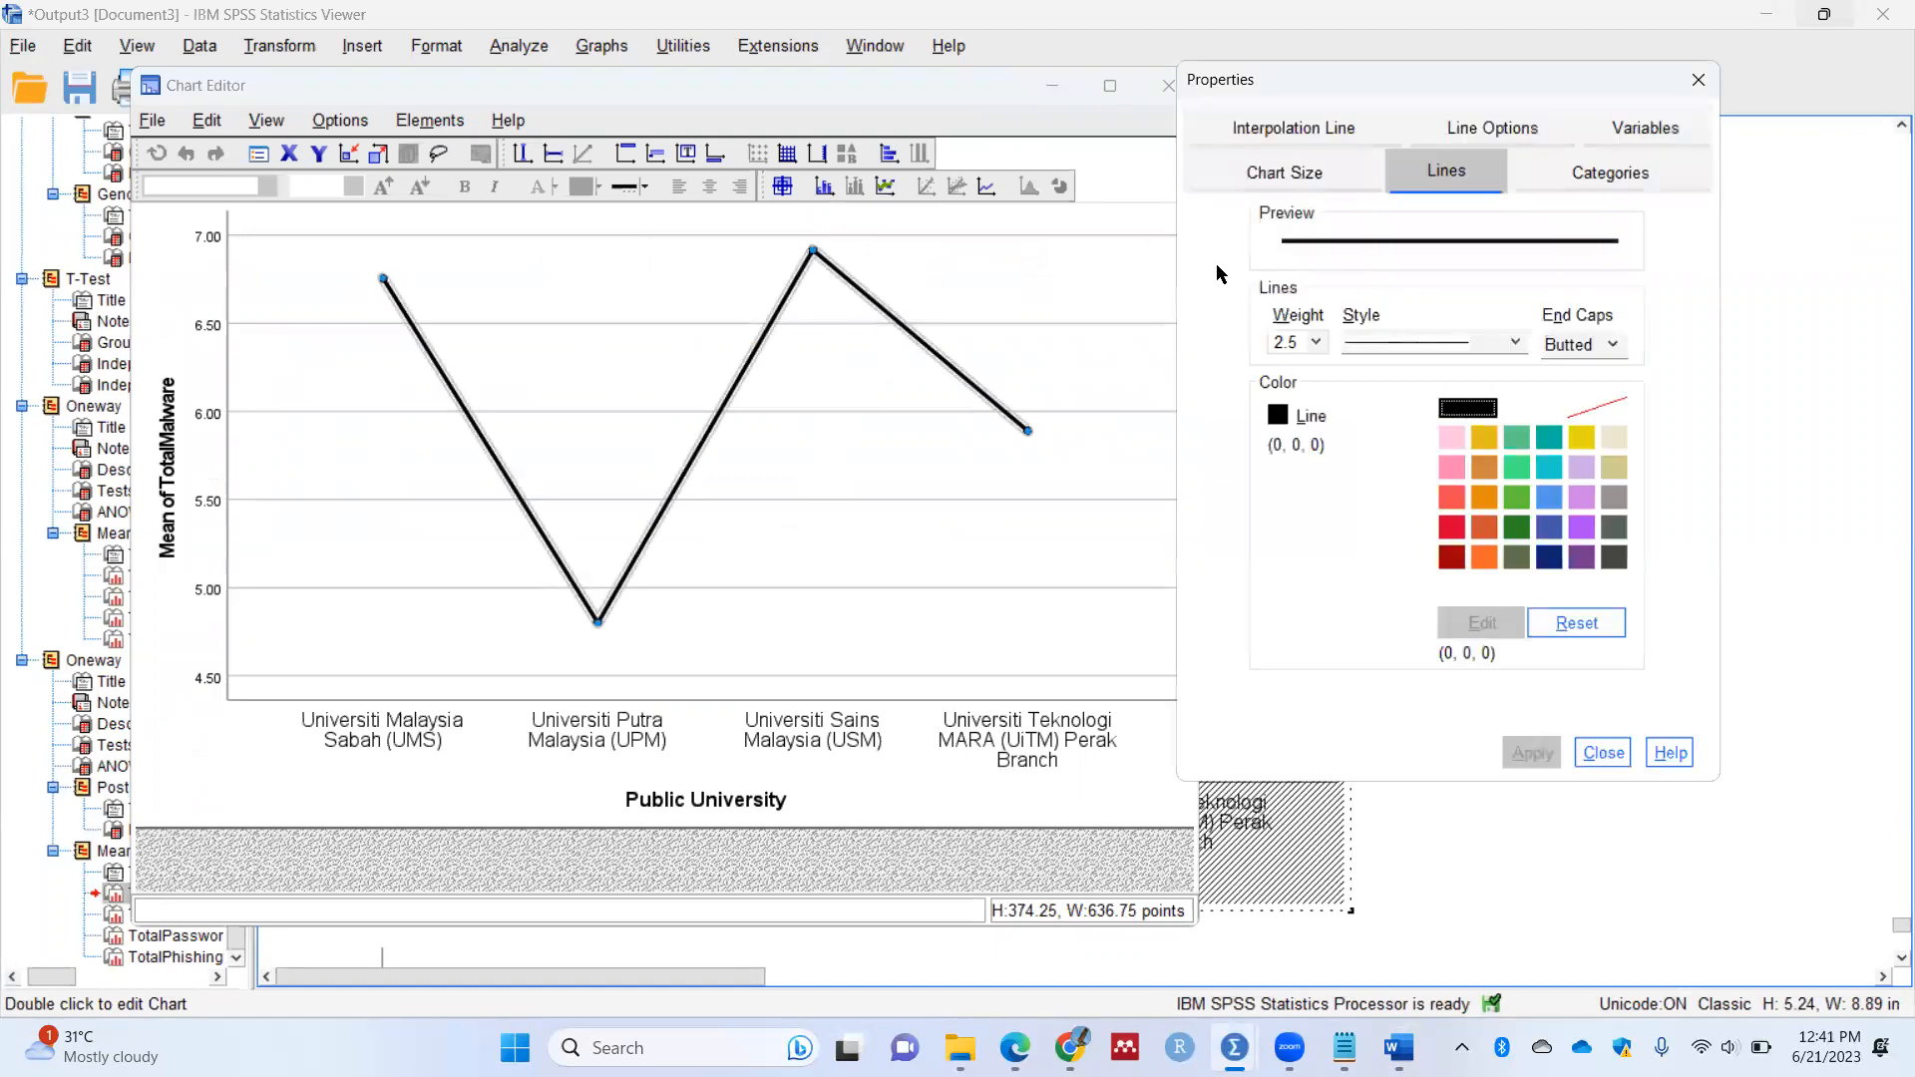
left_click(1452, 498)
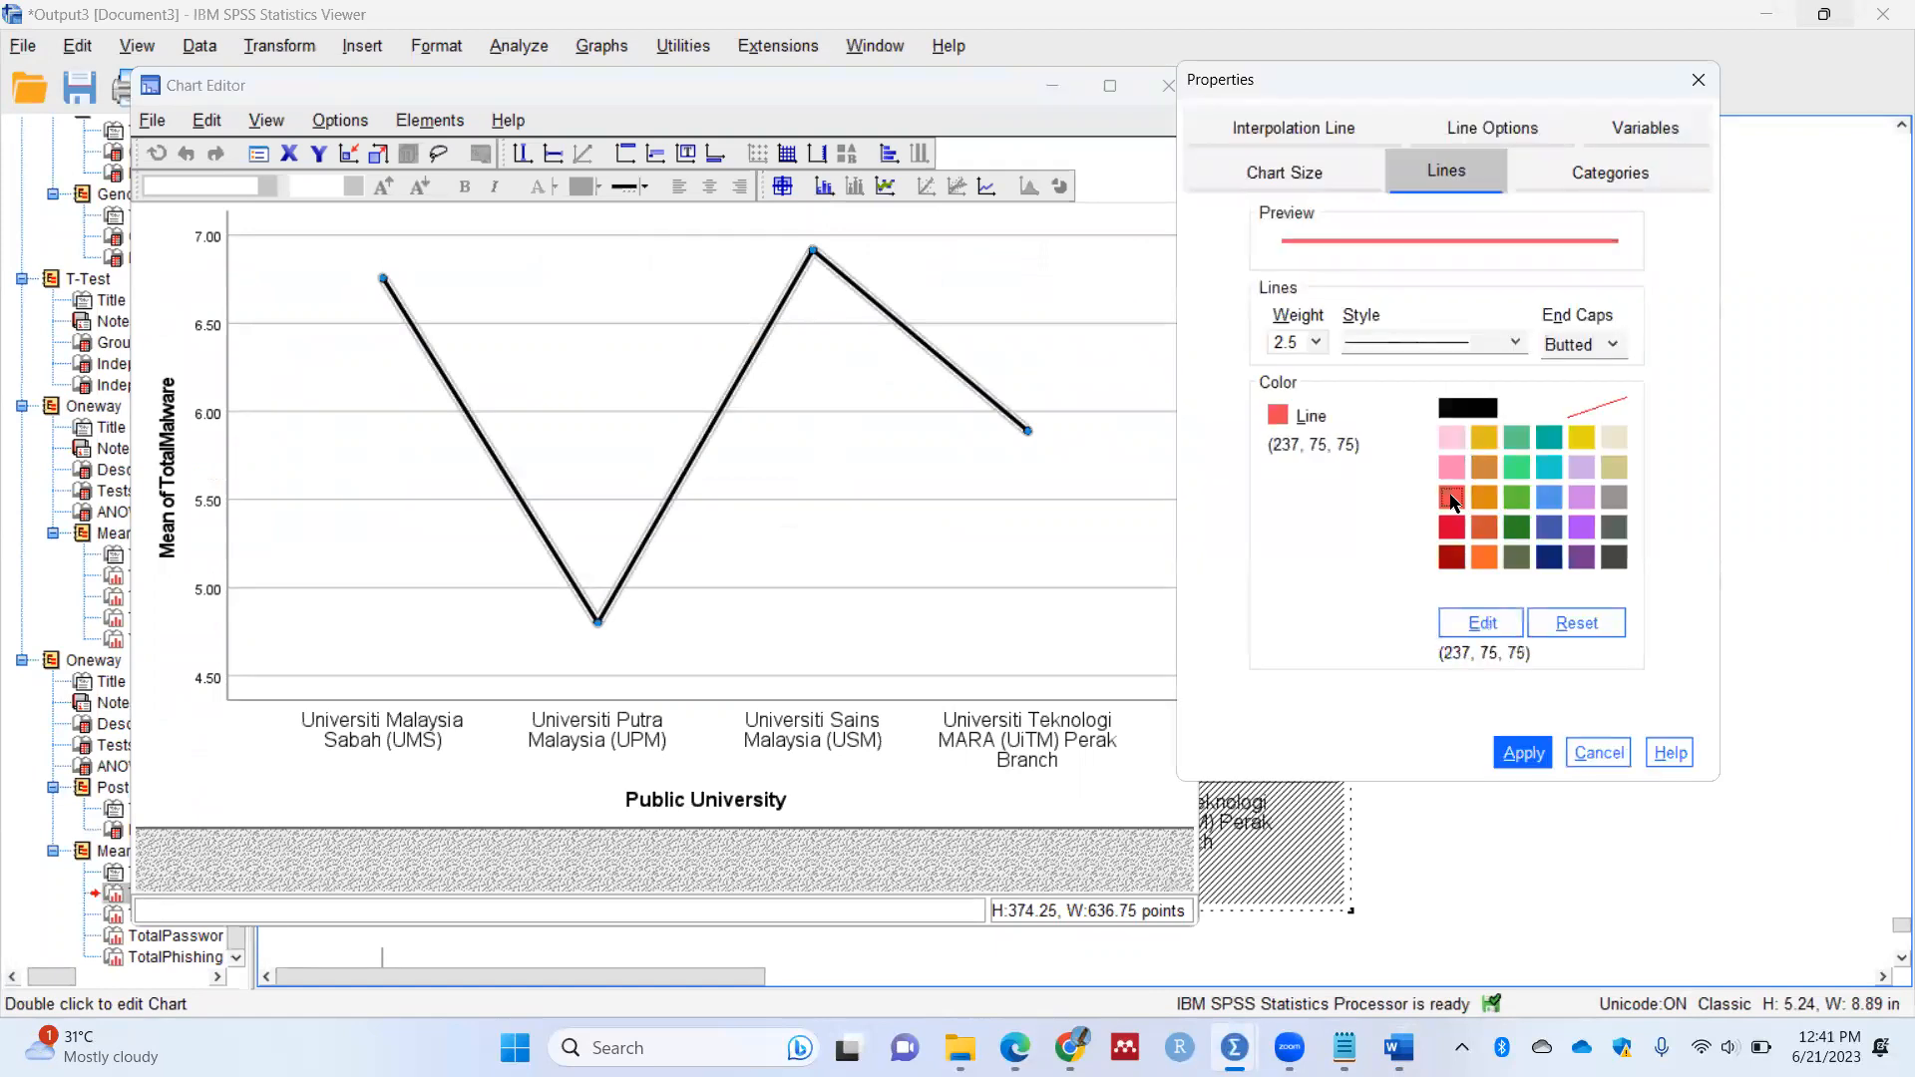
left_click(1549, 468)
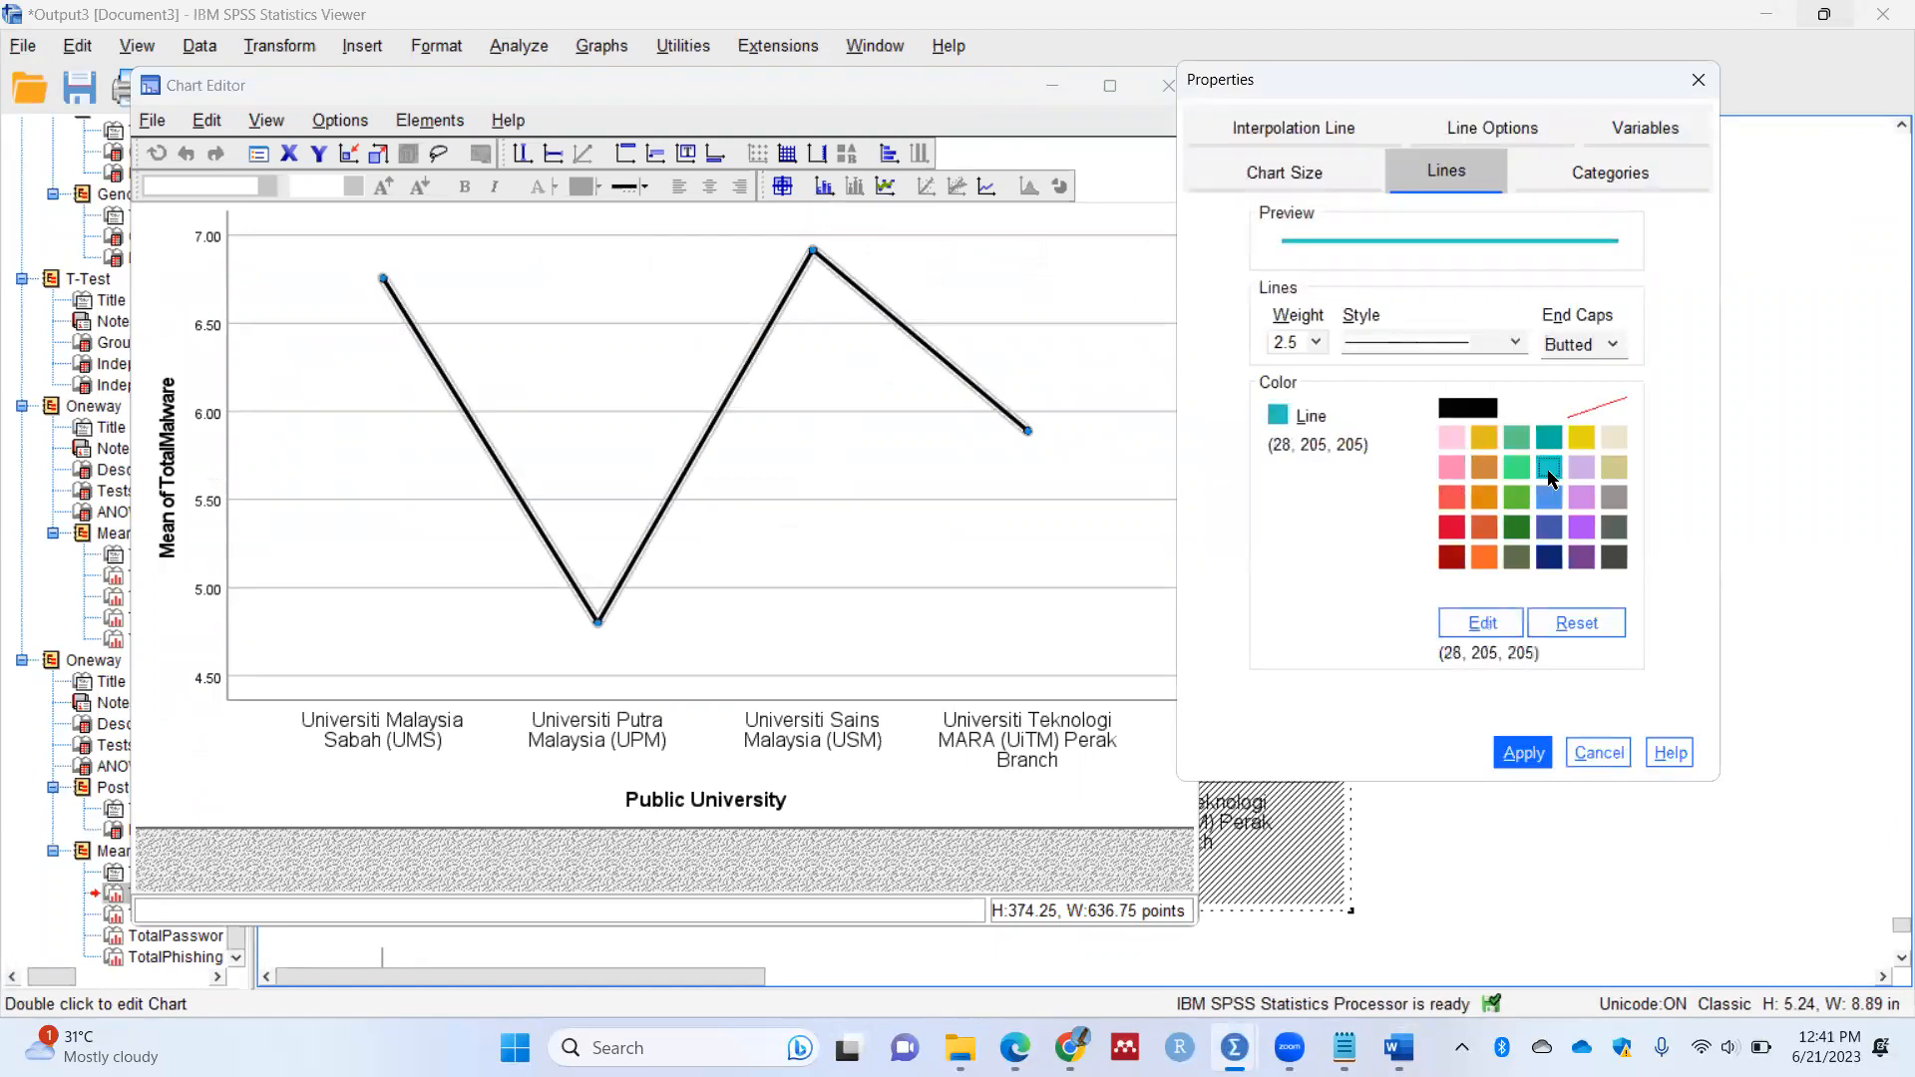
left_click(1523, 753)
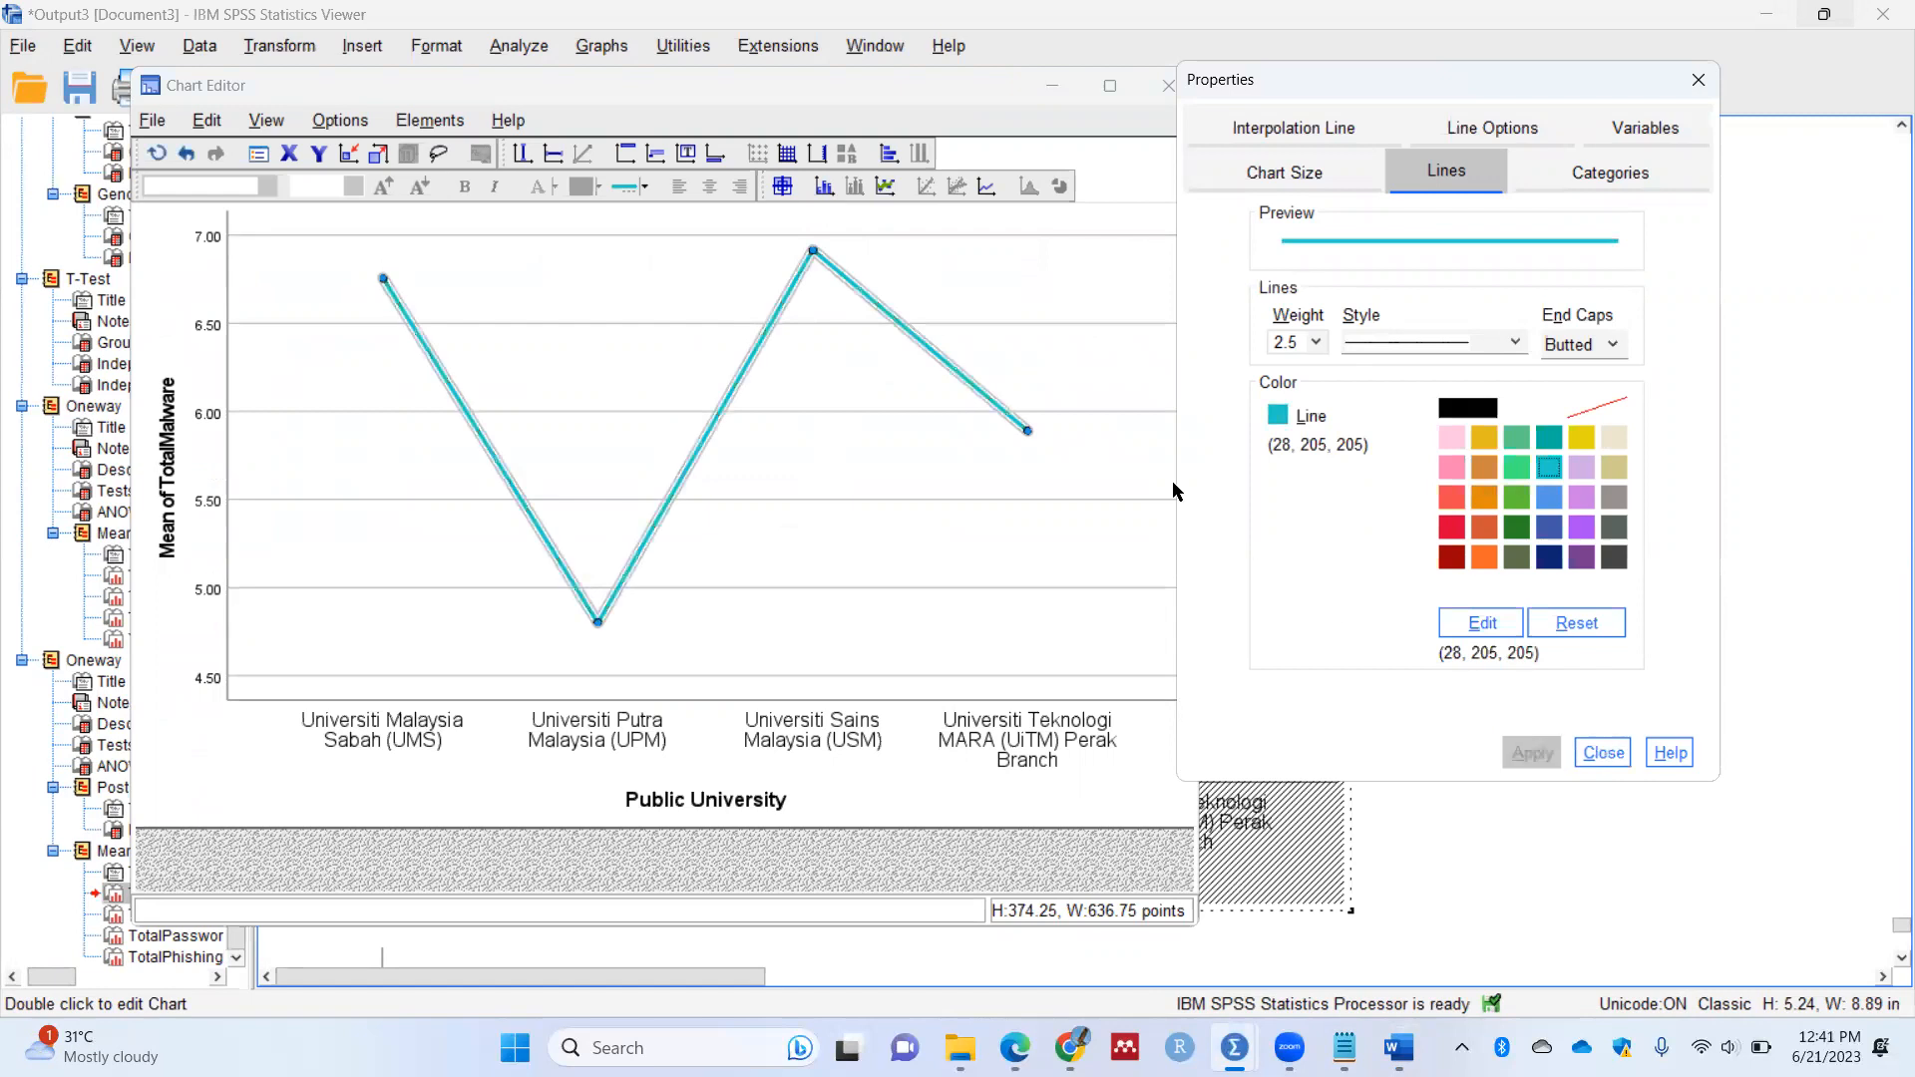
Step: Change the line's data point markers to size 8 squares with a teal (0, 180, 160) border
left_click(815, 255)
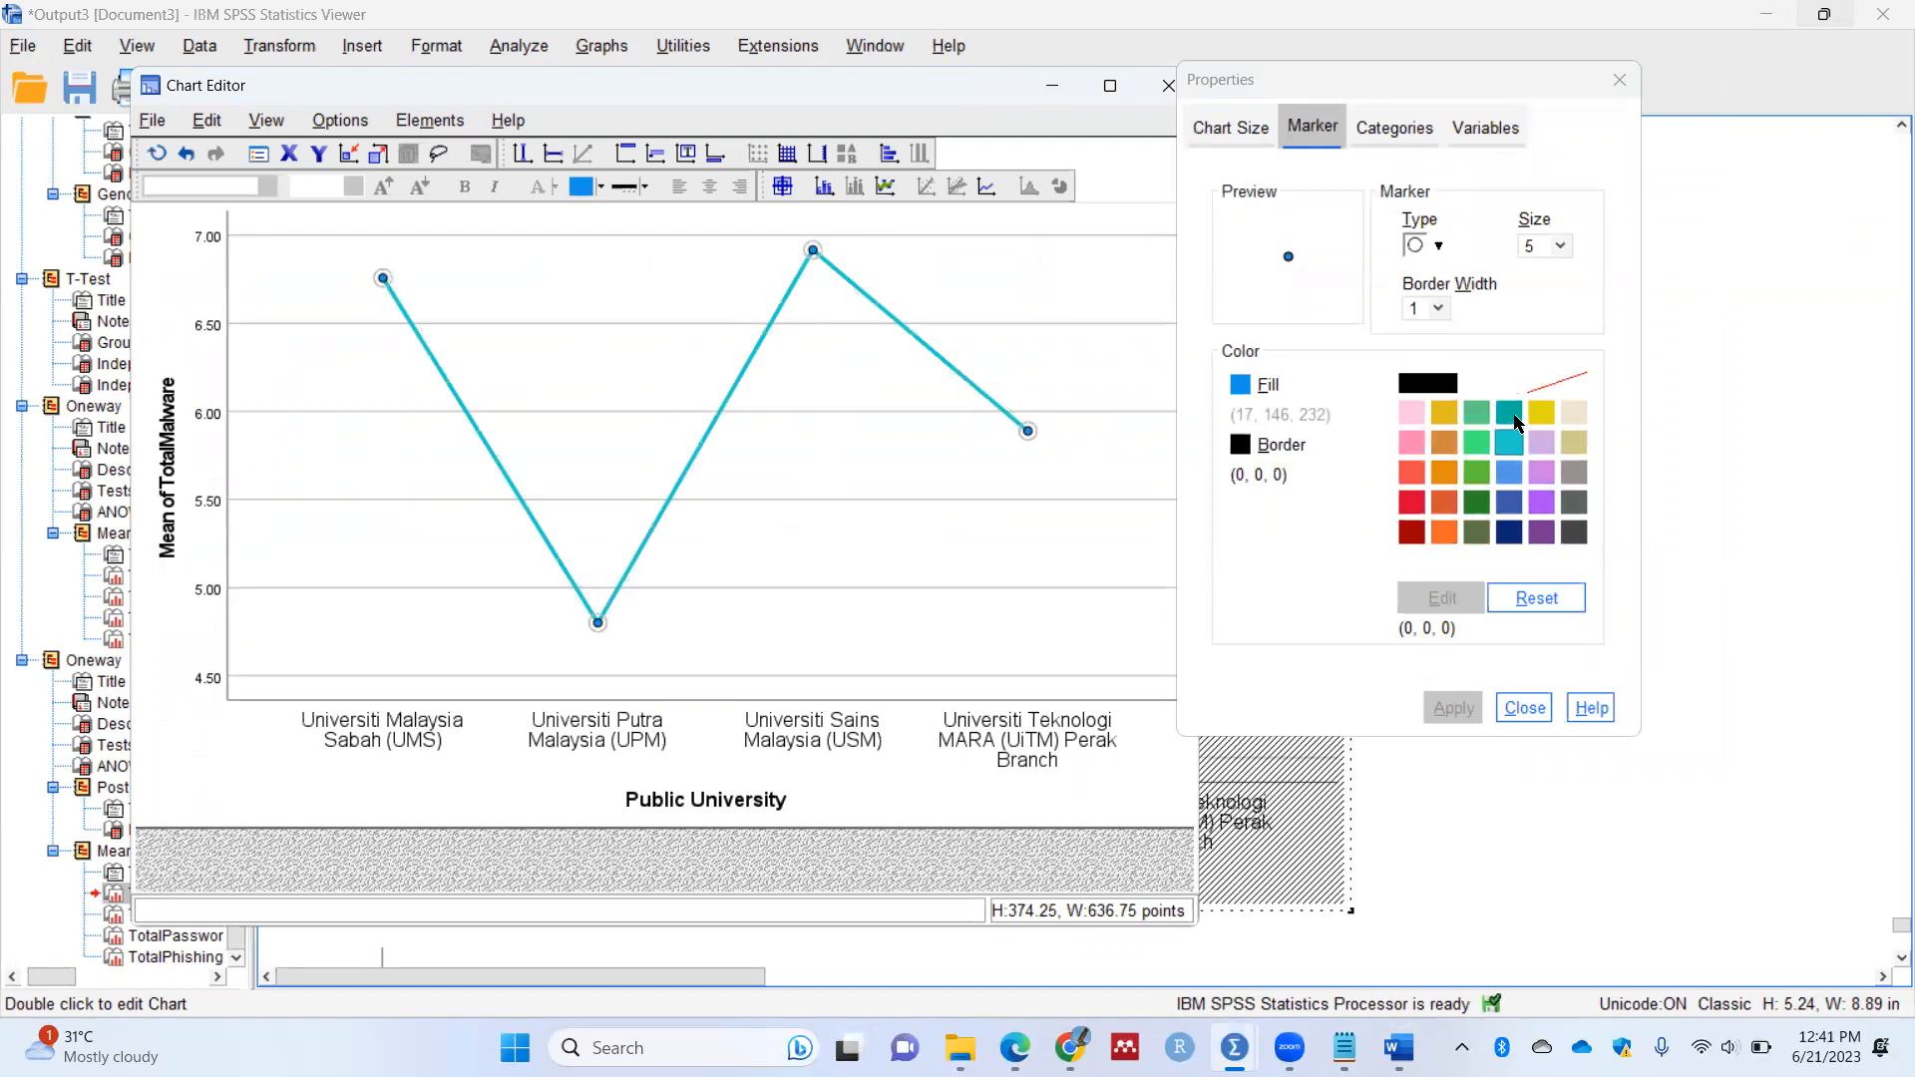
left_click(1511, 417)
left_click(1426, 246)
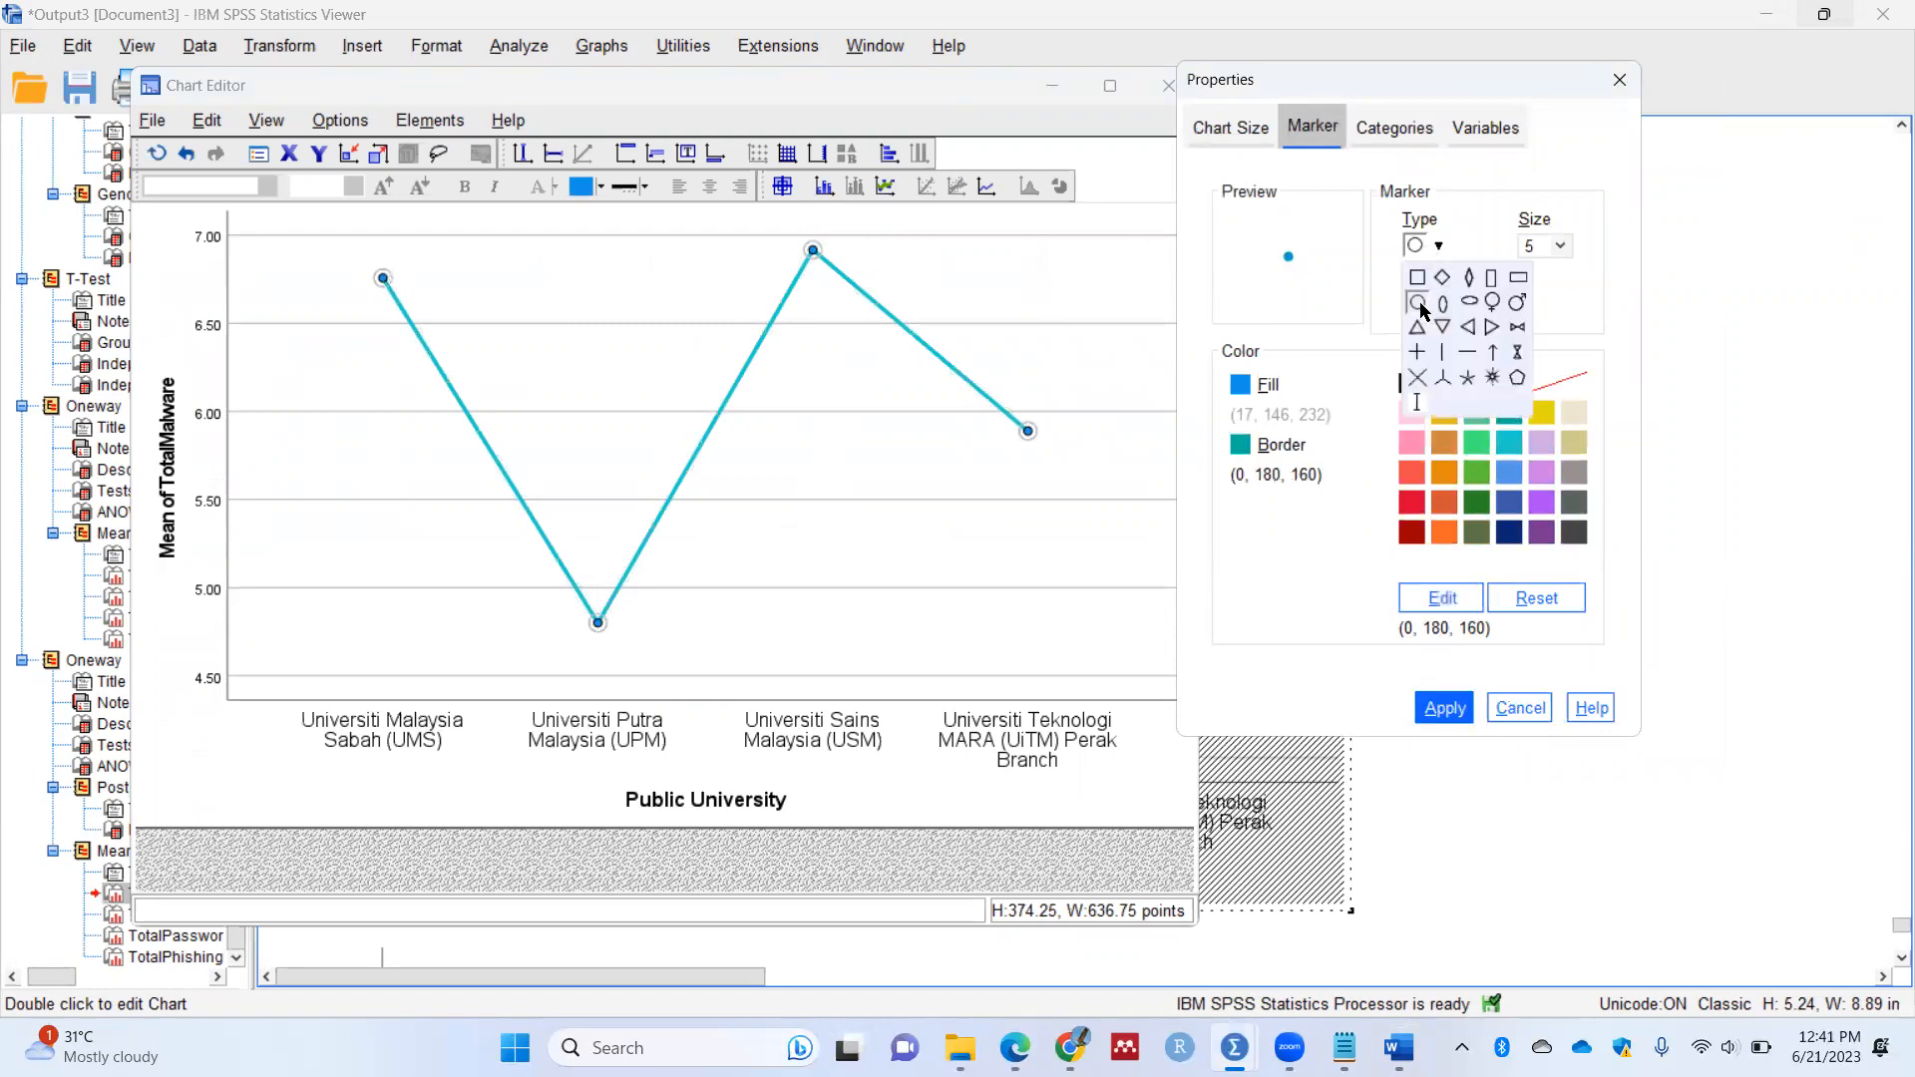
left_click(1419, 282)
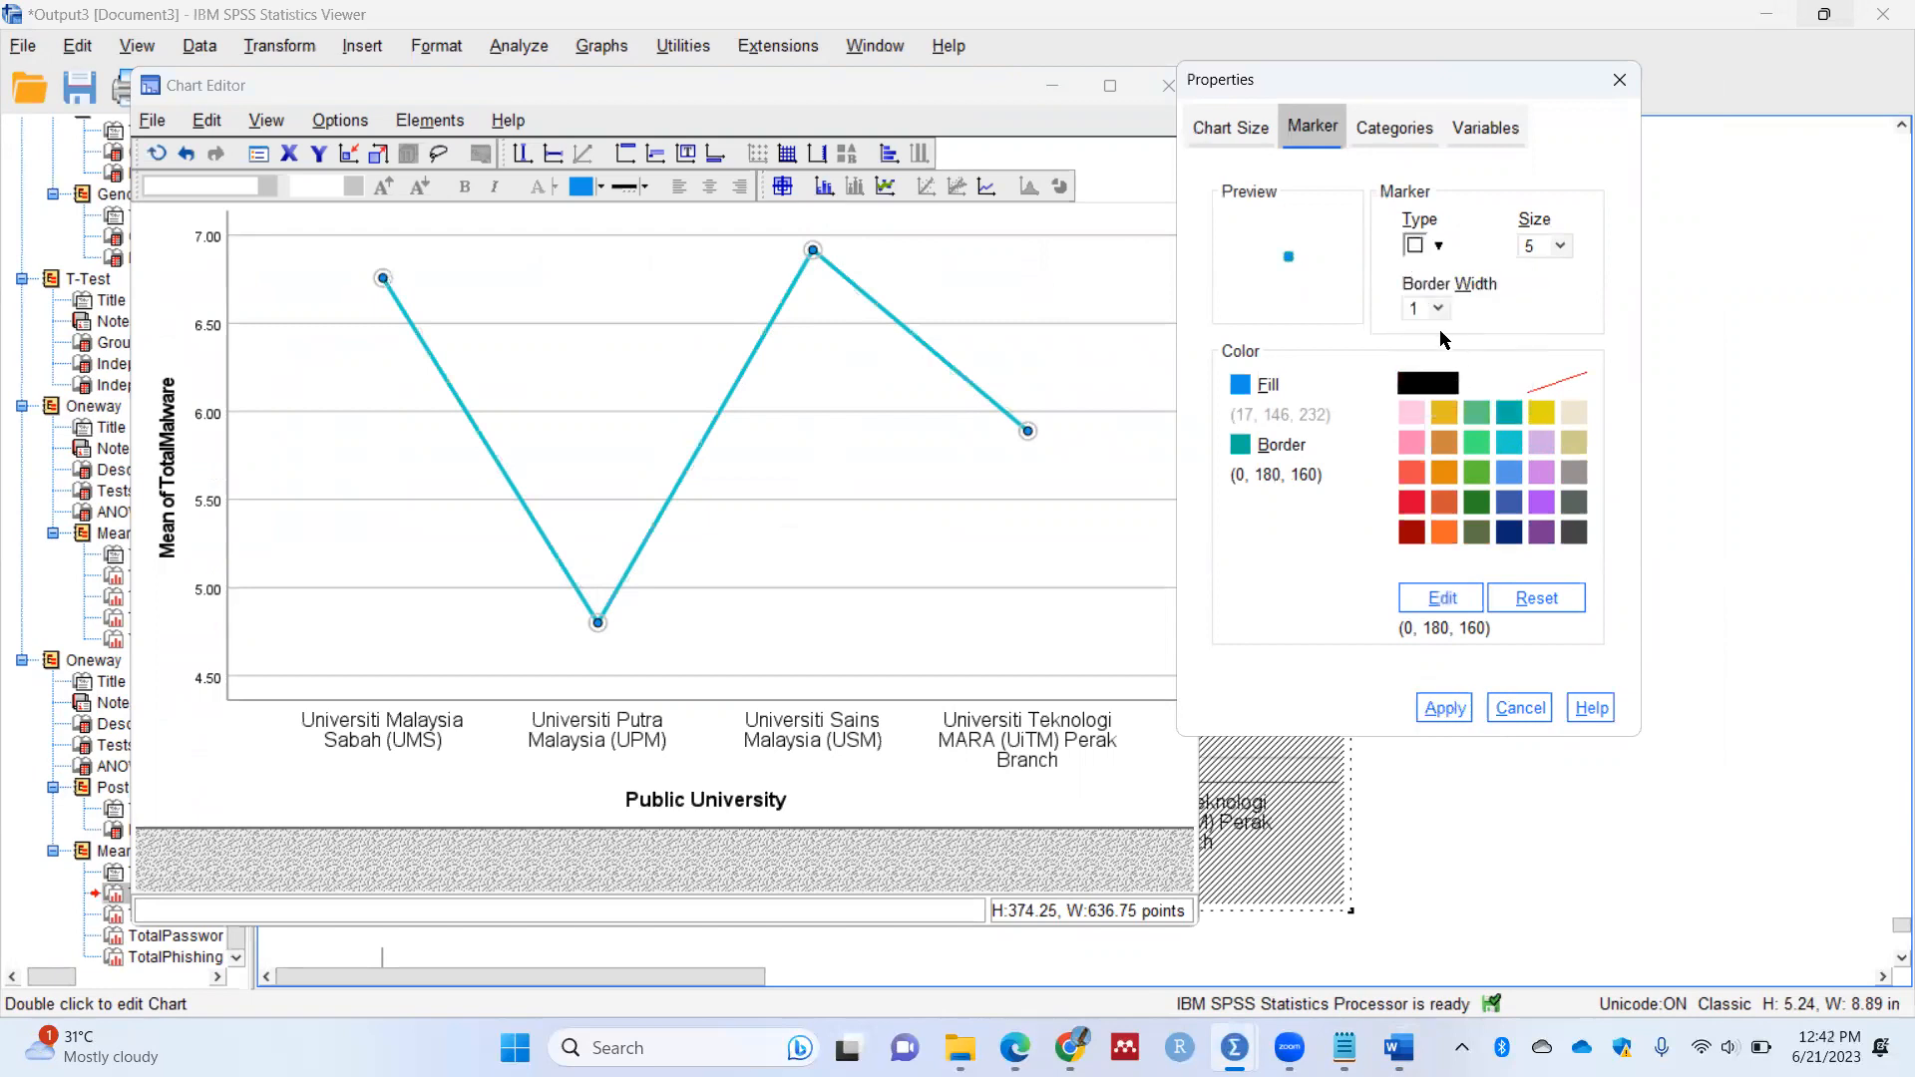
left_click(1446, 305)
left_click(1558, 255)
left_click(1558, 256)
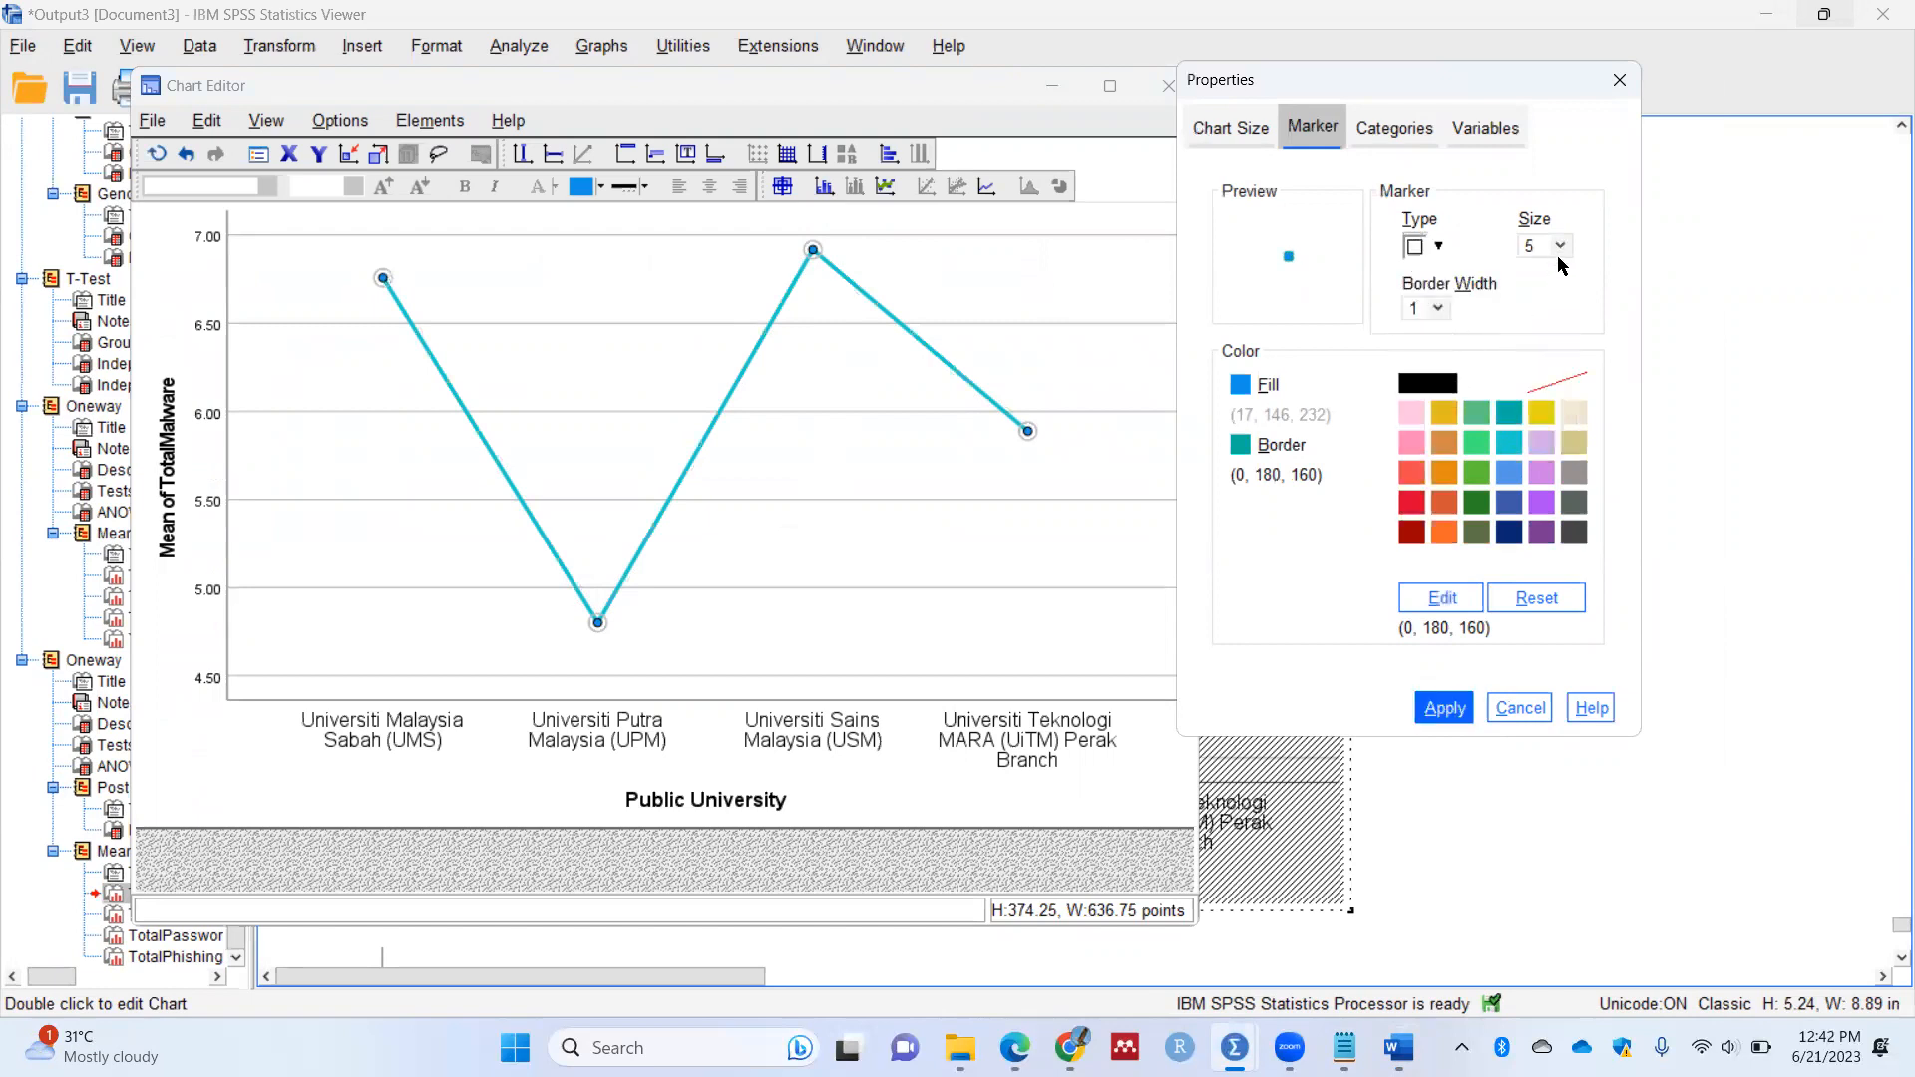
left_click(1561, 252)
left_click(1530, 322)
left_click(1447, 701)
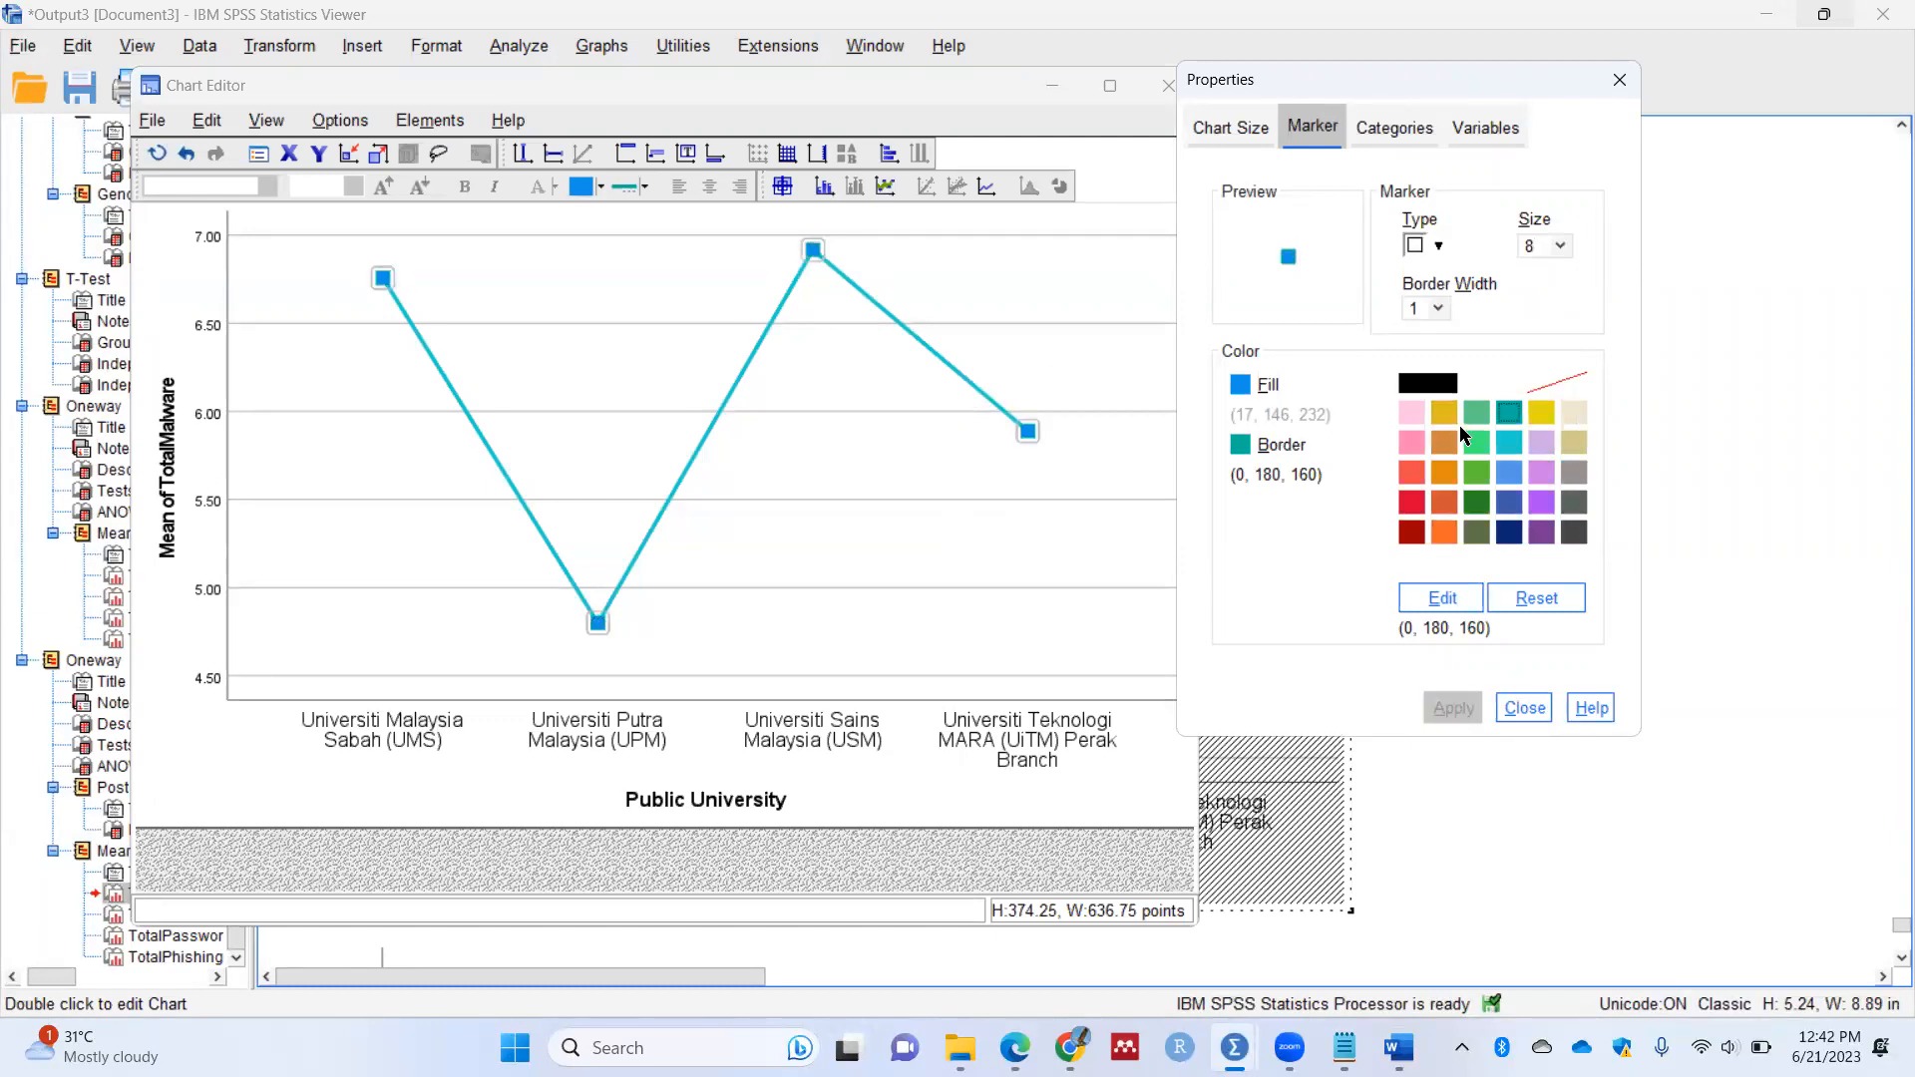
Step: Try other border colours for the markers, reapply teal (0, 180, 160), and close the marker properties
left_click(1410, 410)
left_click(1541, 441)
left_click(1509, 412)
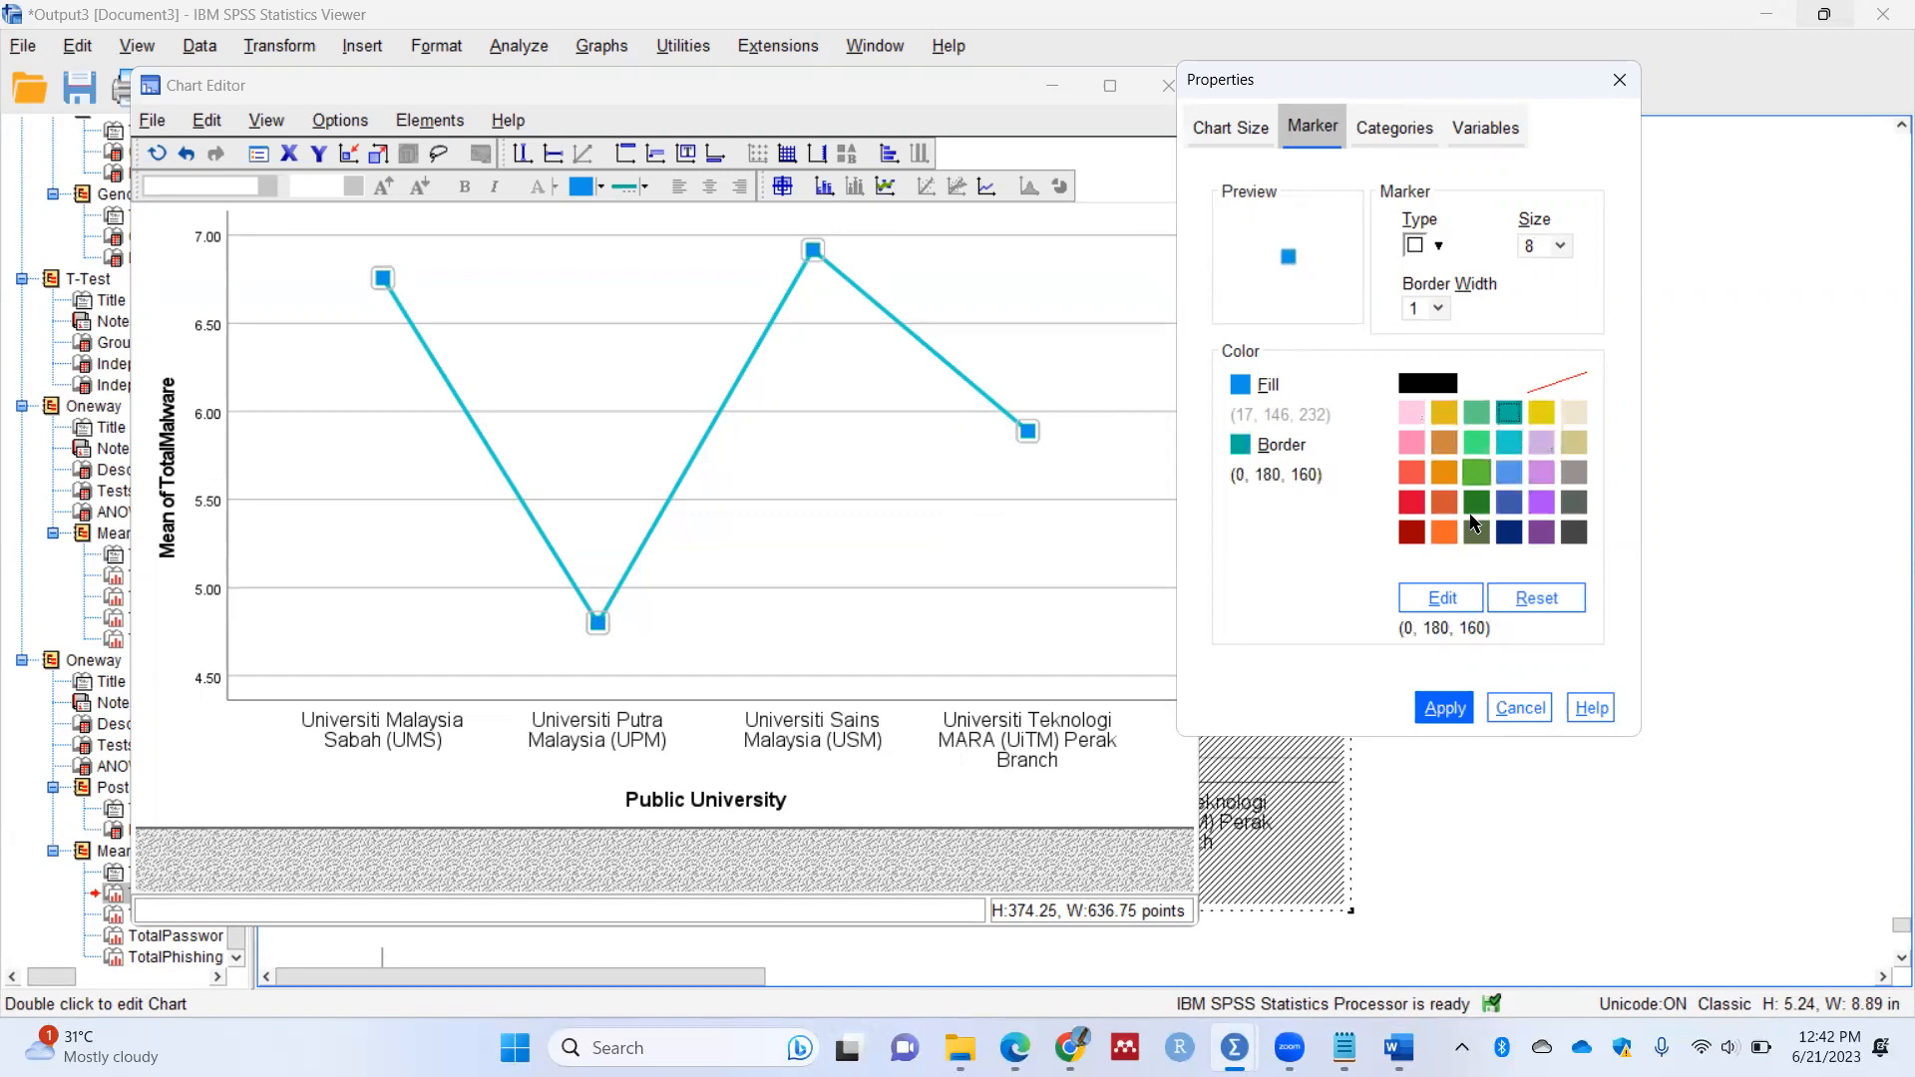
left_click(1454, 711)
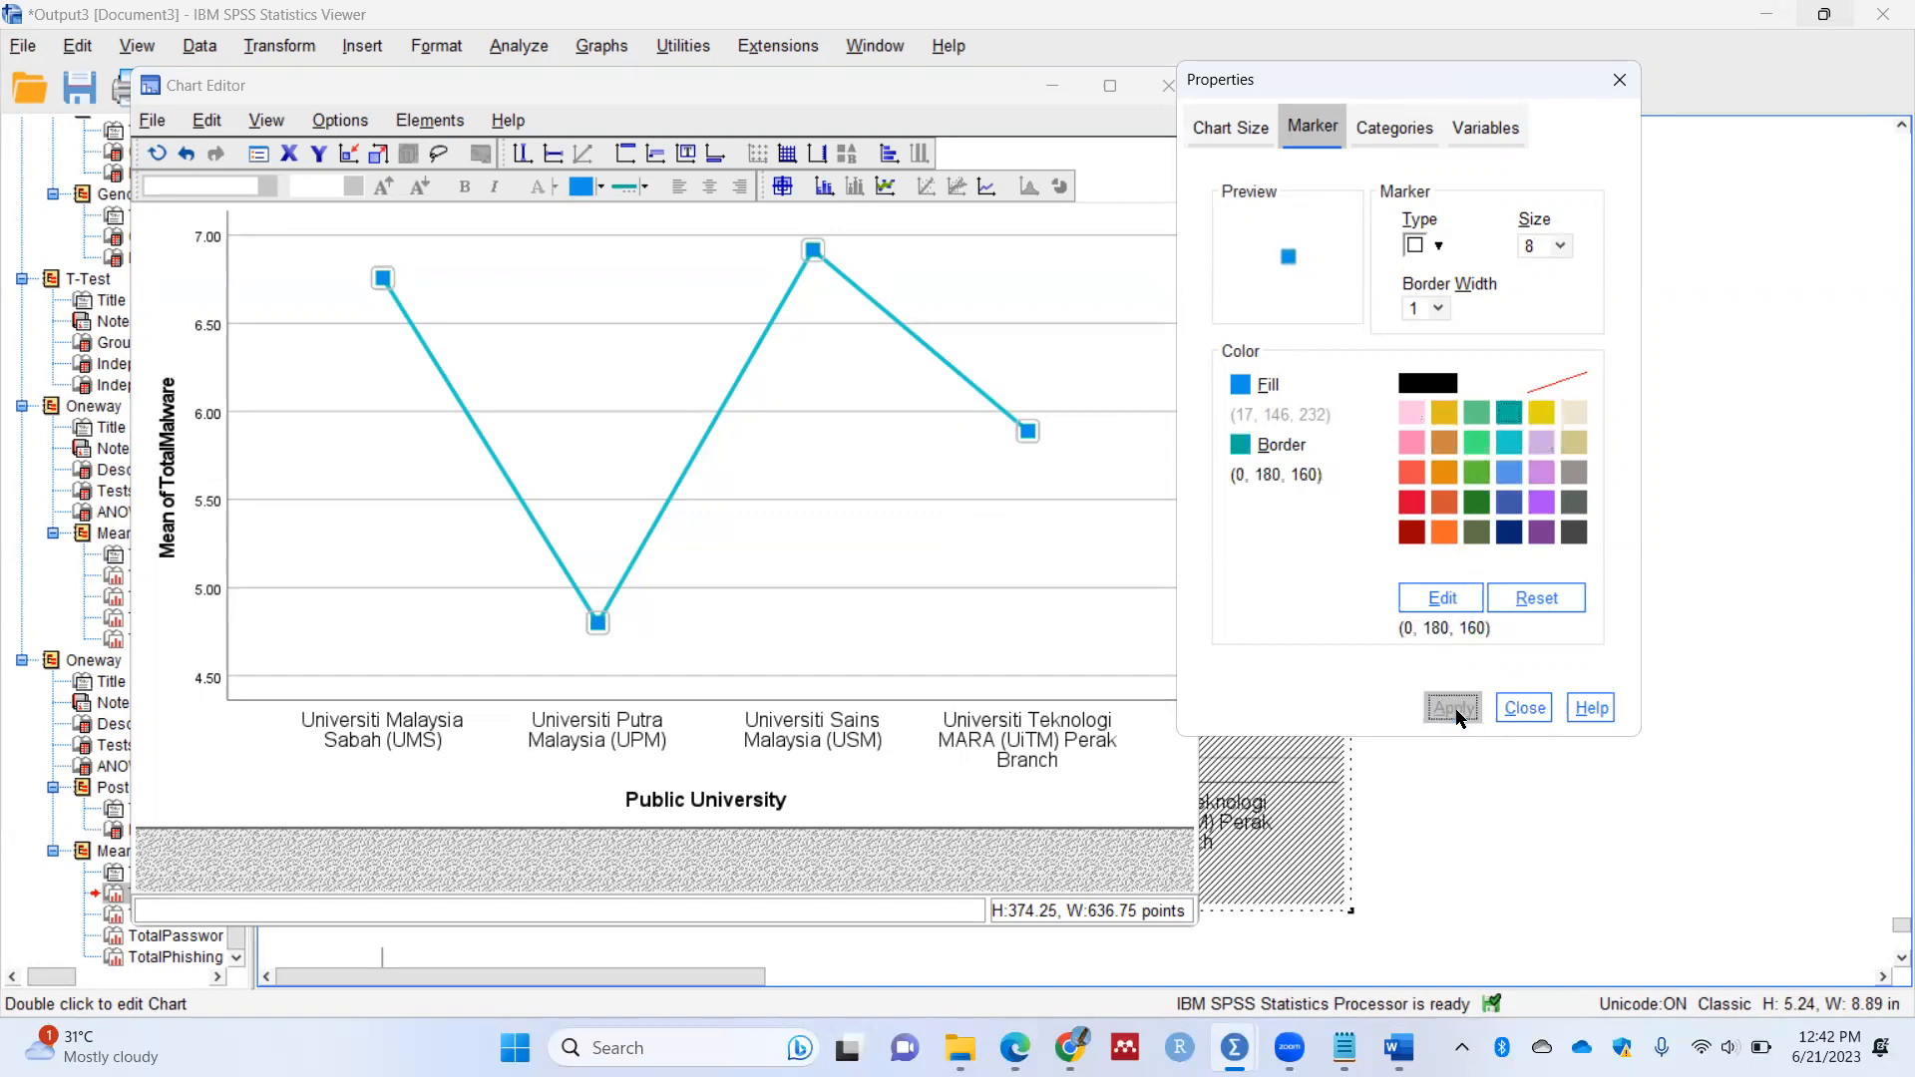
left_click(1524, 708)
Step: Format the plot's horizontal grid lines with weight 1, a finely dashed style and the light beige colour (236, 230, 208)
left_click(1117, 413)
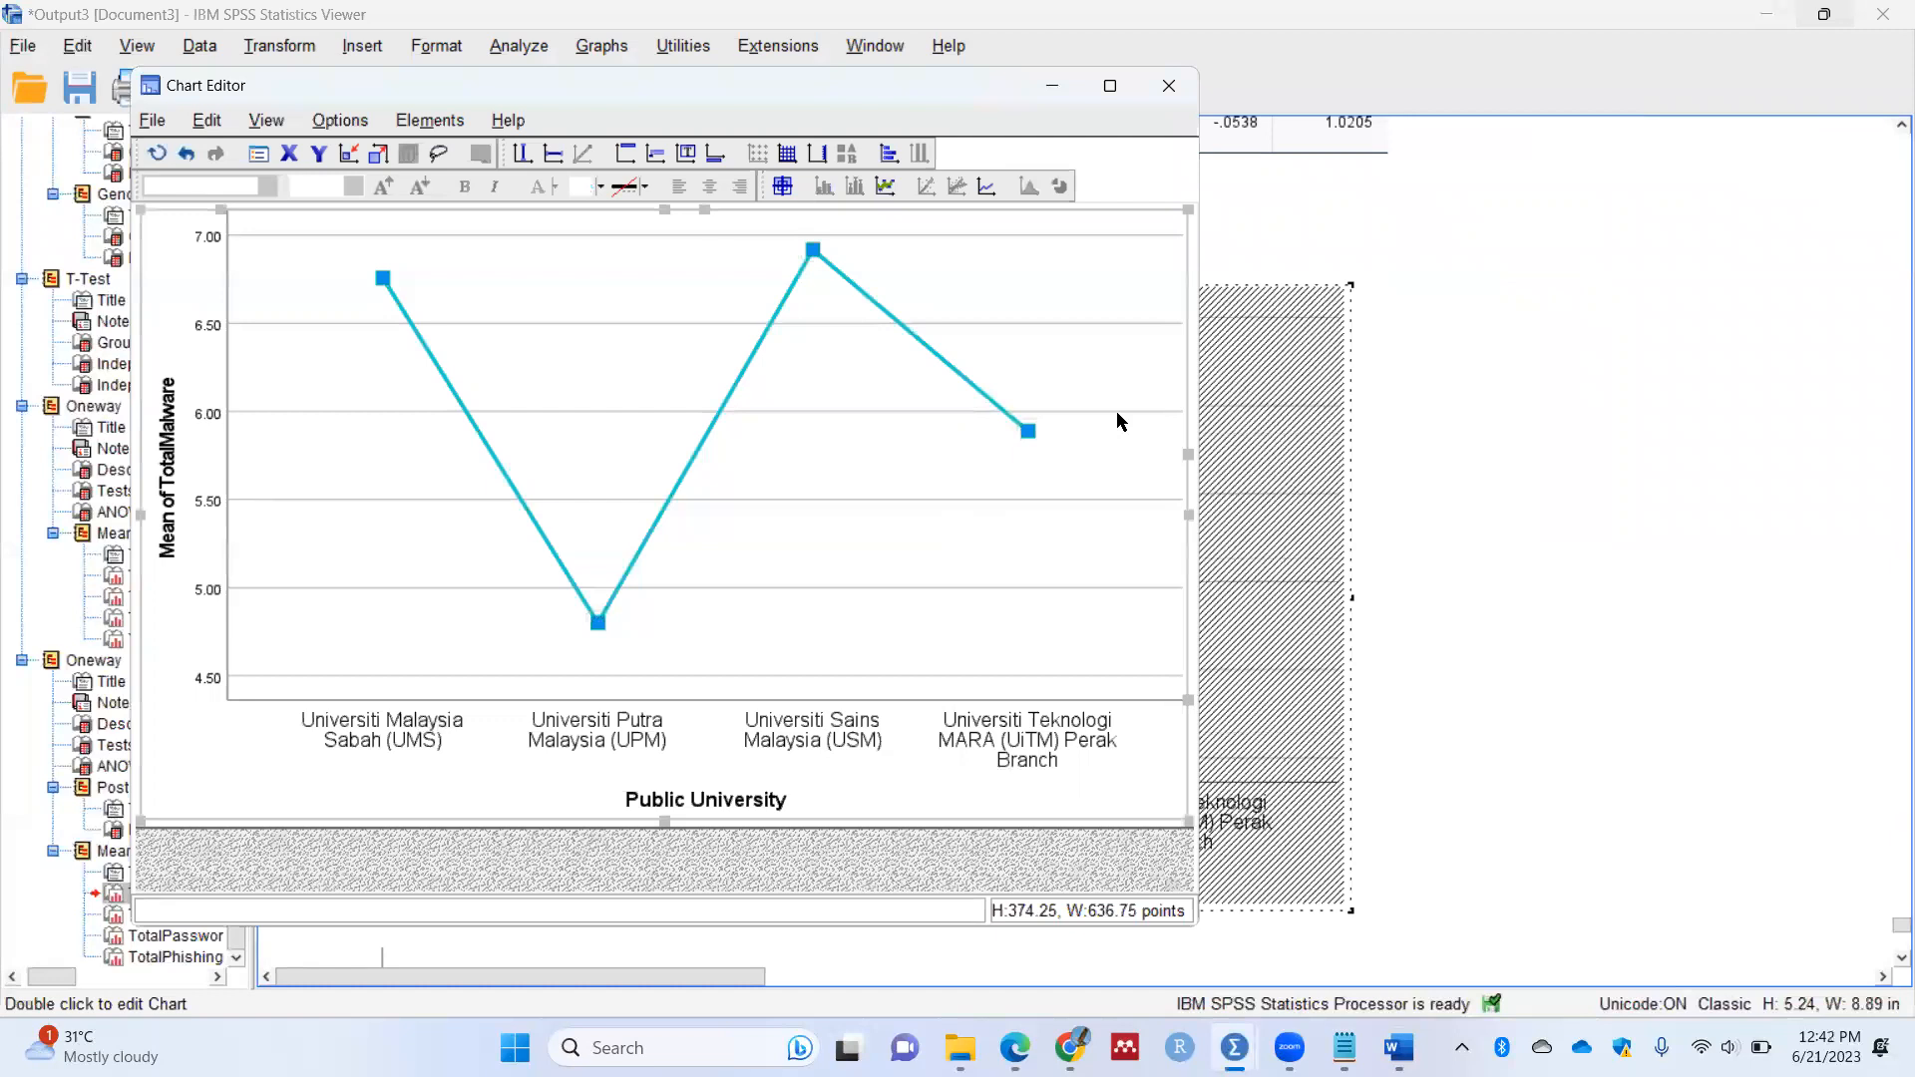
left_click(1080, 411)
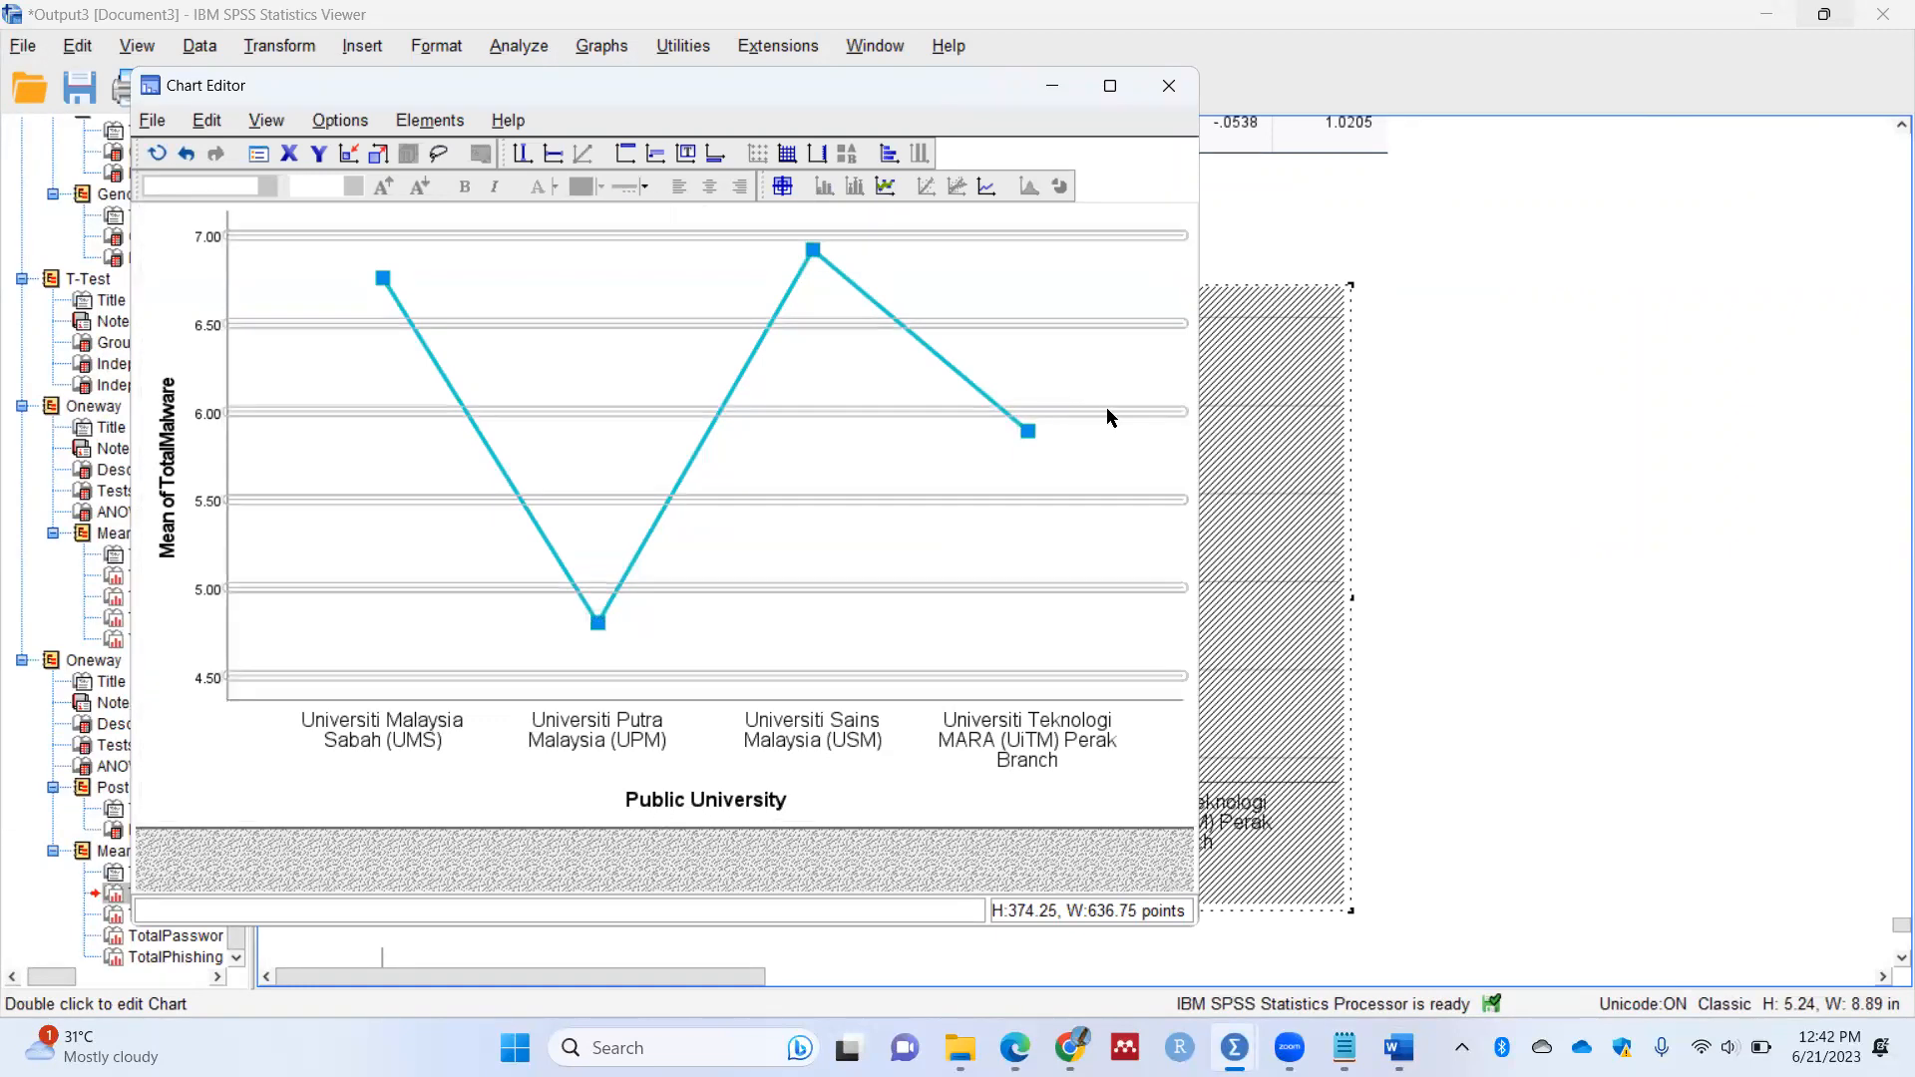
double_click(1110, 408)
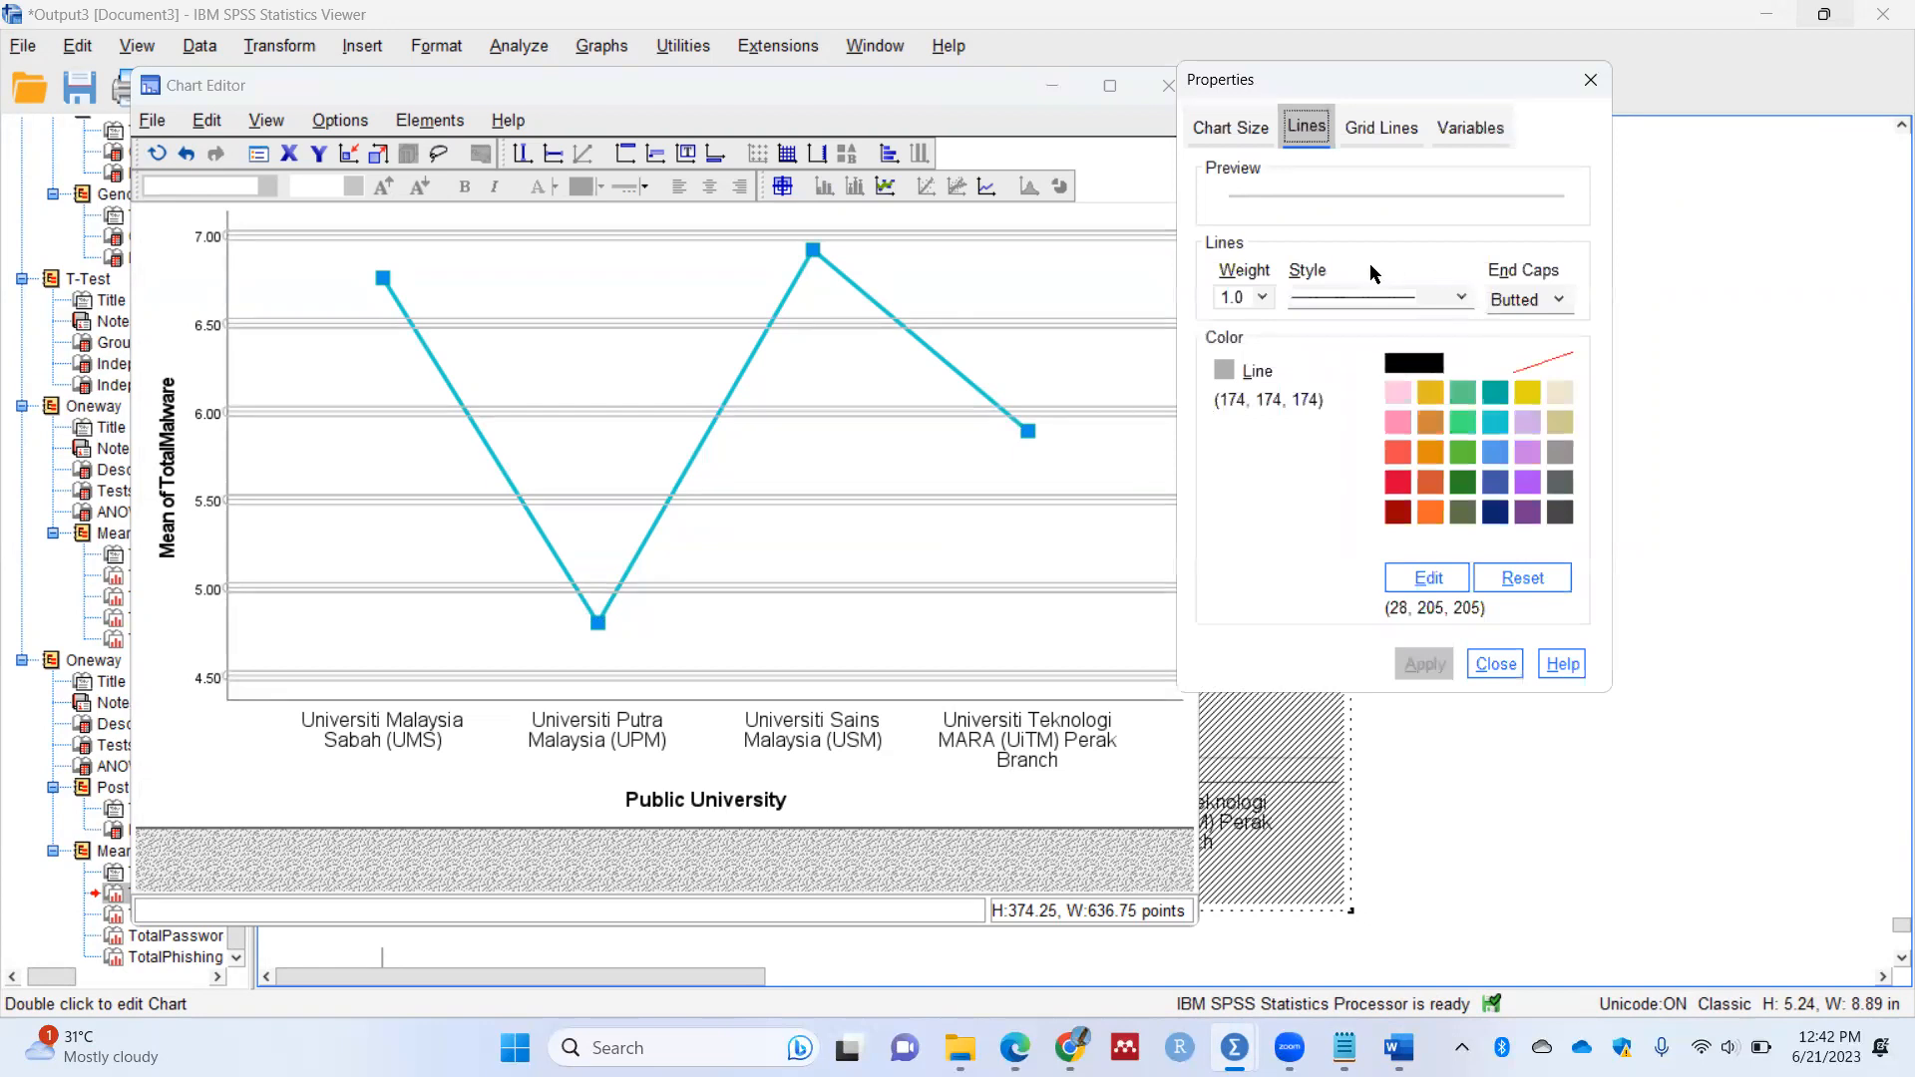
left_click(1261, 298)
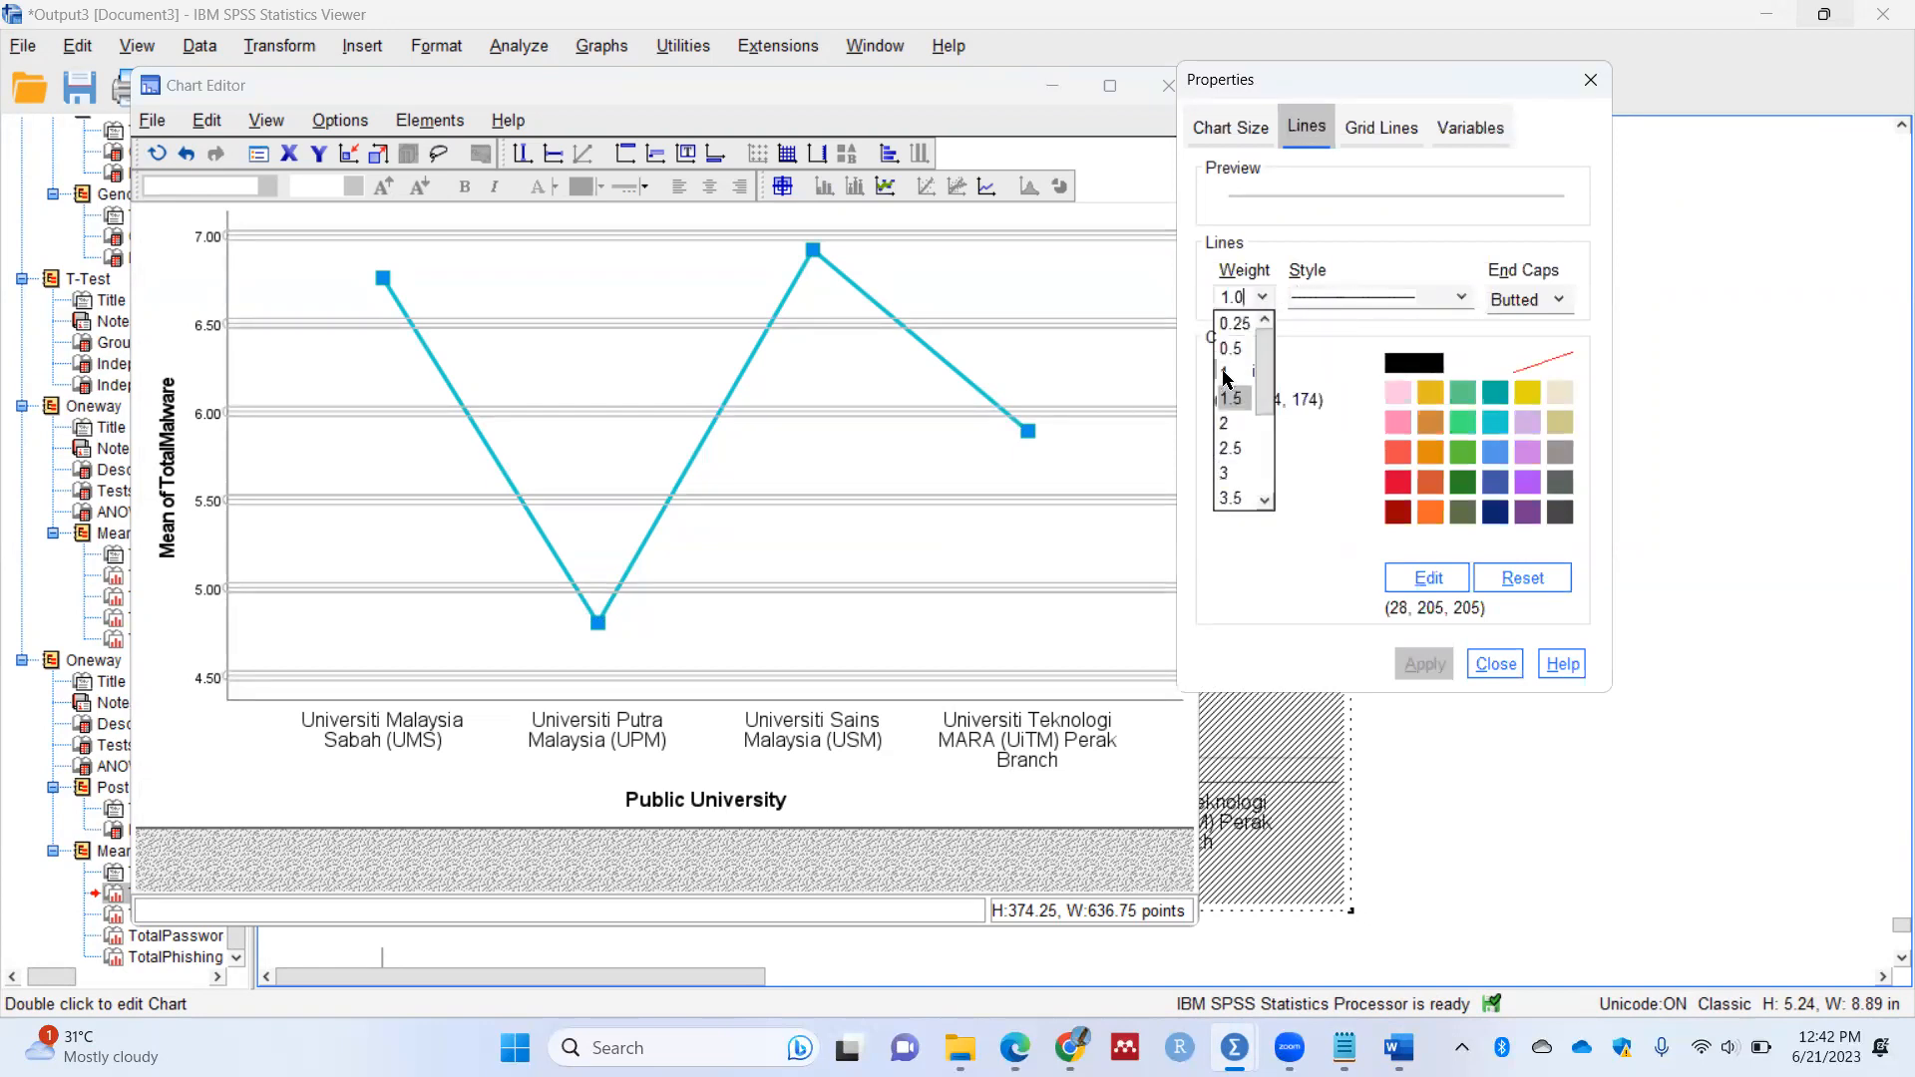
left_click(1237, 373)
left_click(1376, 297)
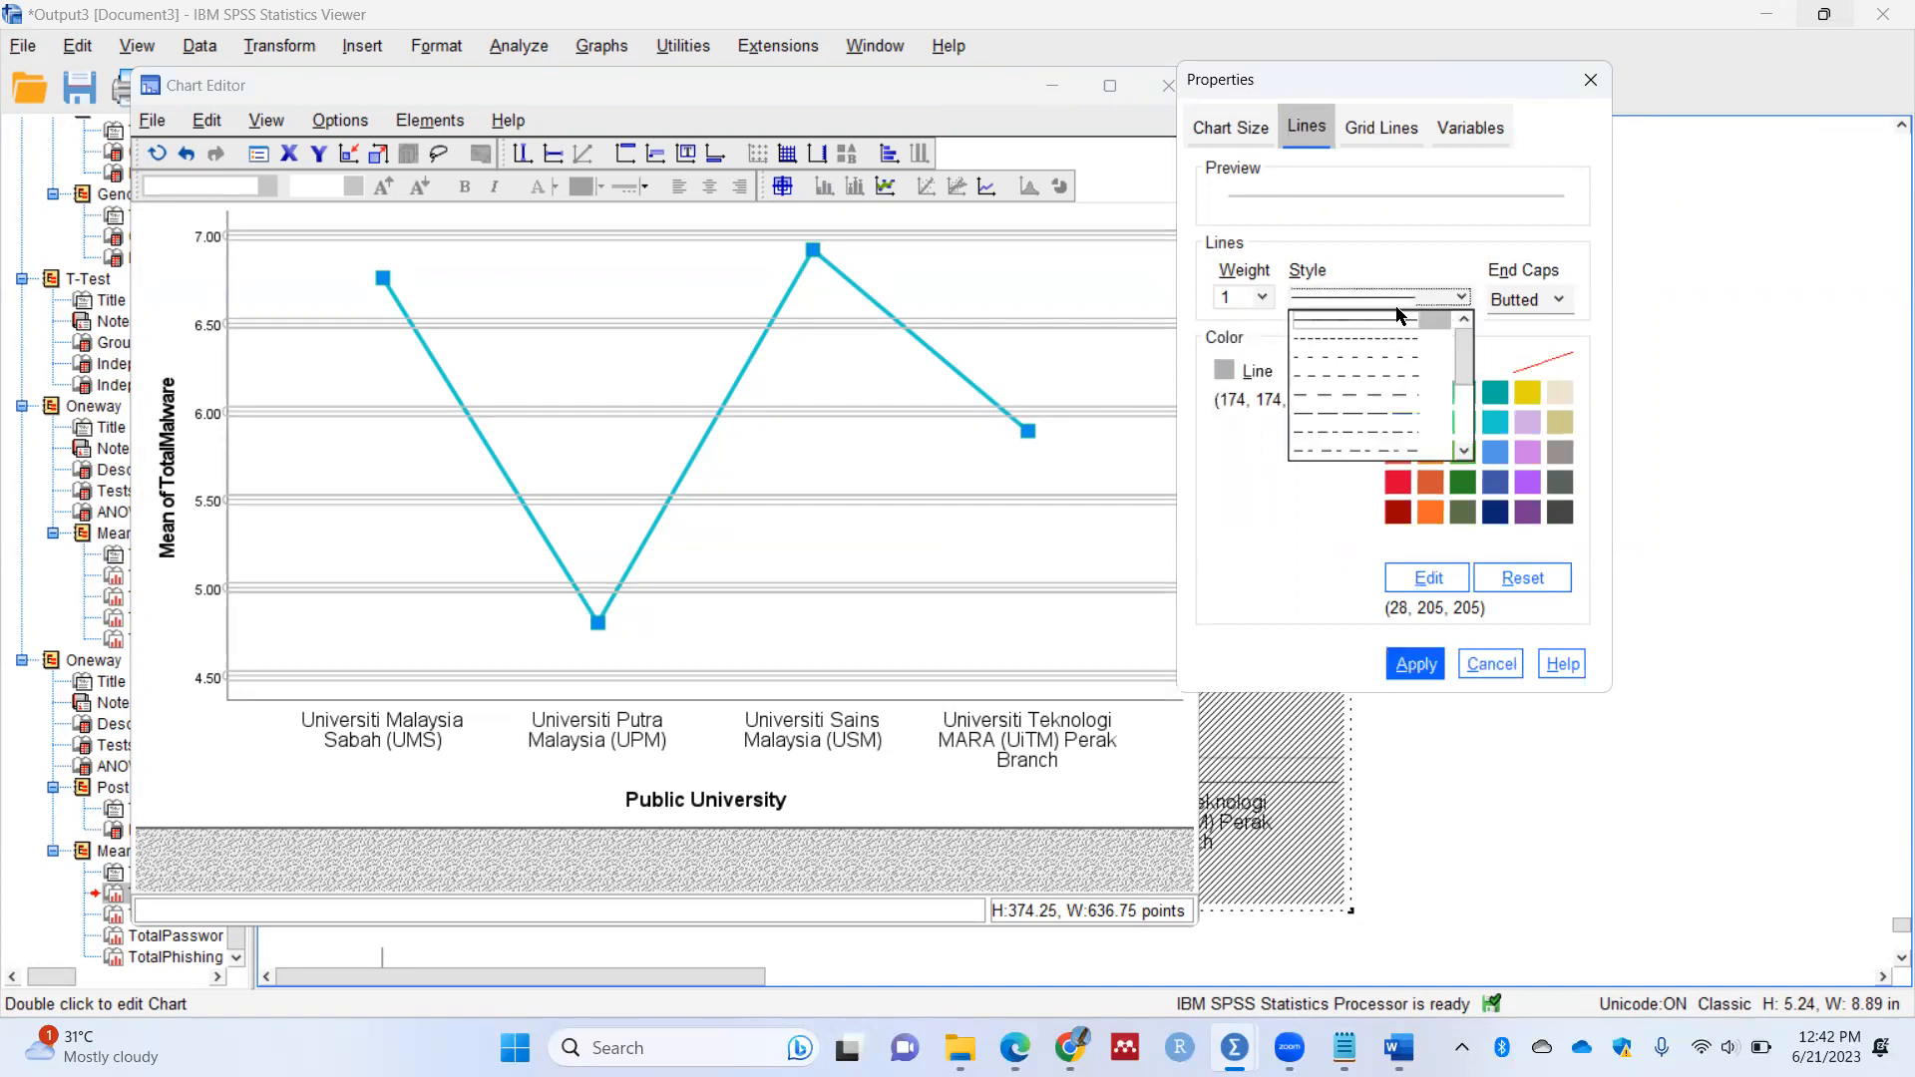
left_click(1348, 339)
left_click(1560, 393)
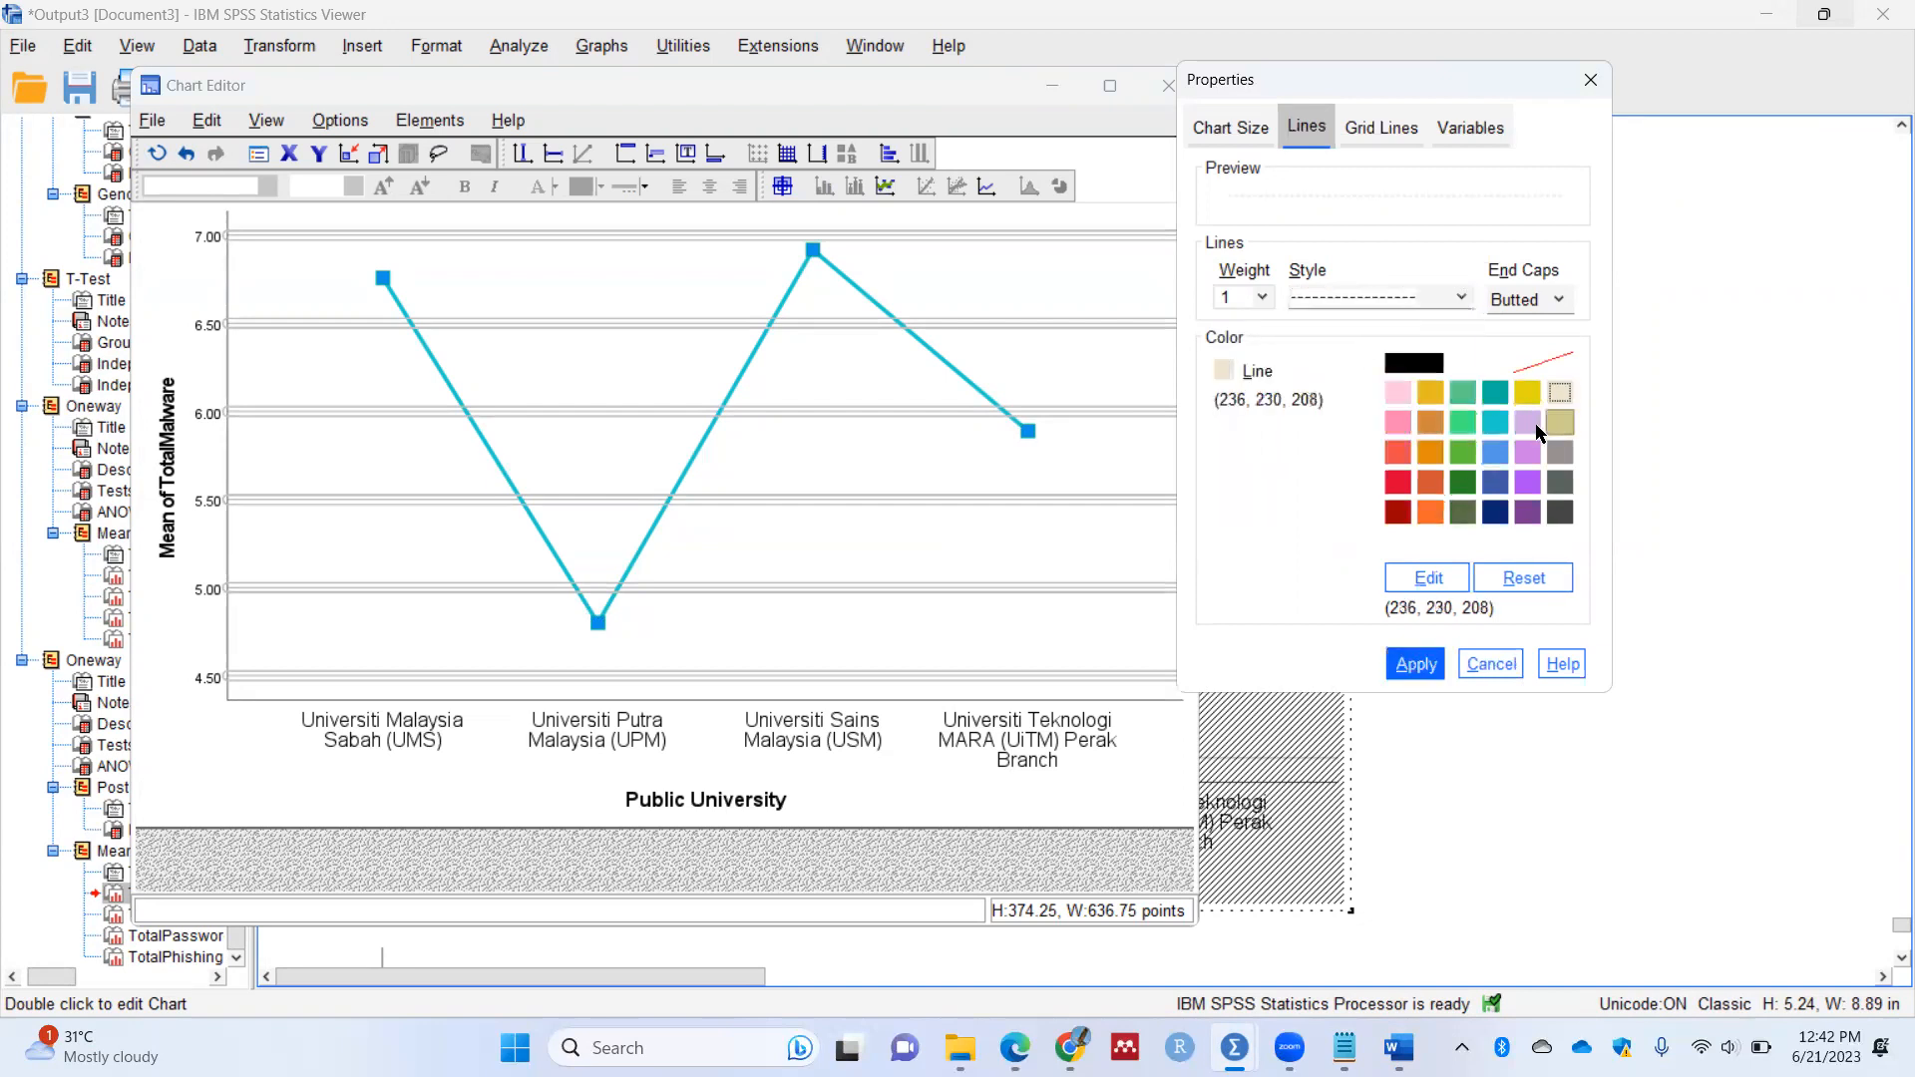
left_click(1415, 663)
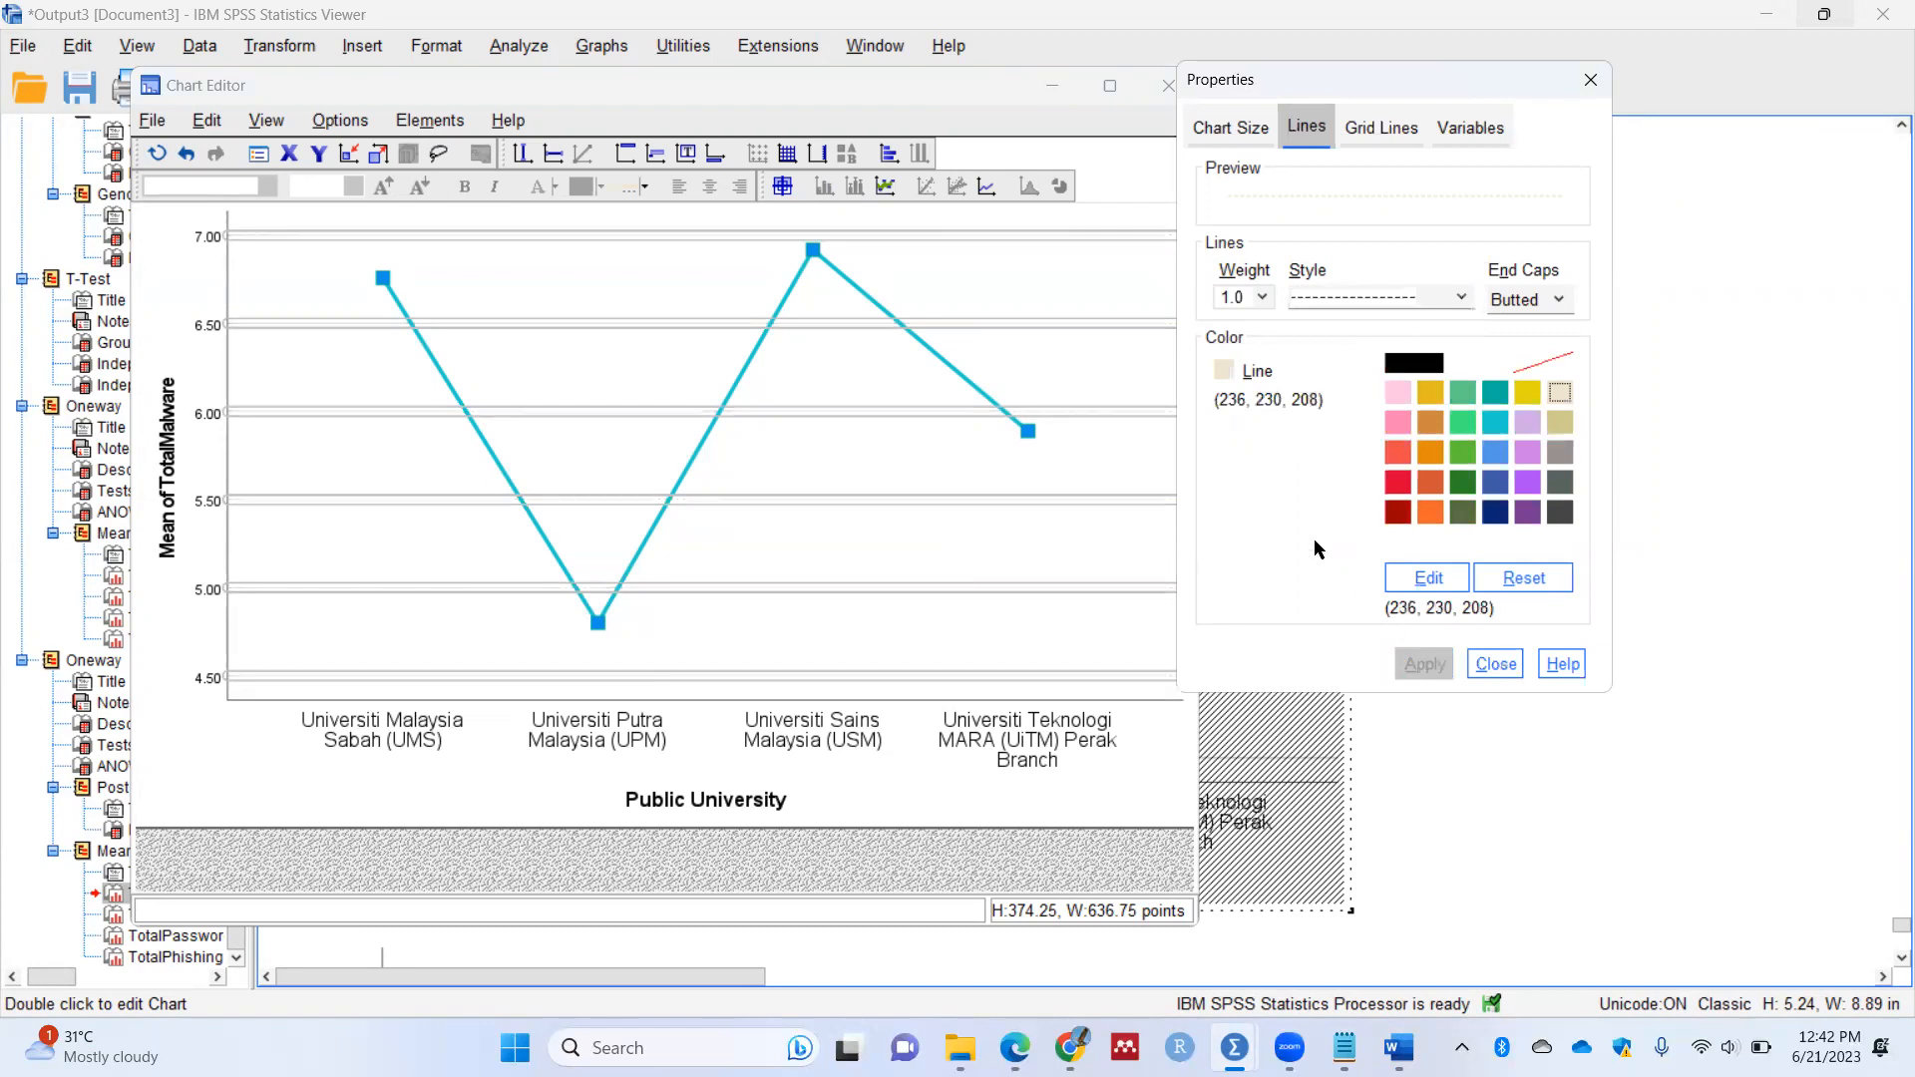
Step: Set the major increment of the Mean of TotalMalware axis to 0.2 and close the Chart Editor
left_click(217, 399)
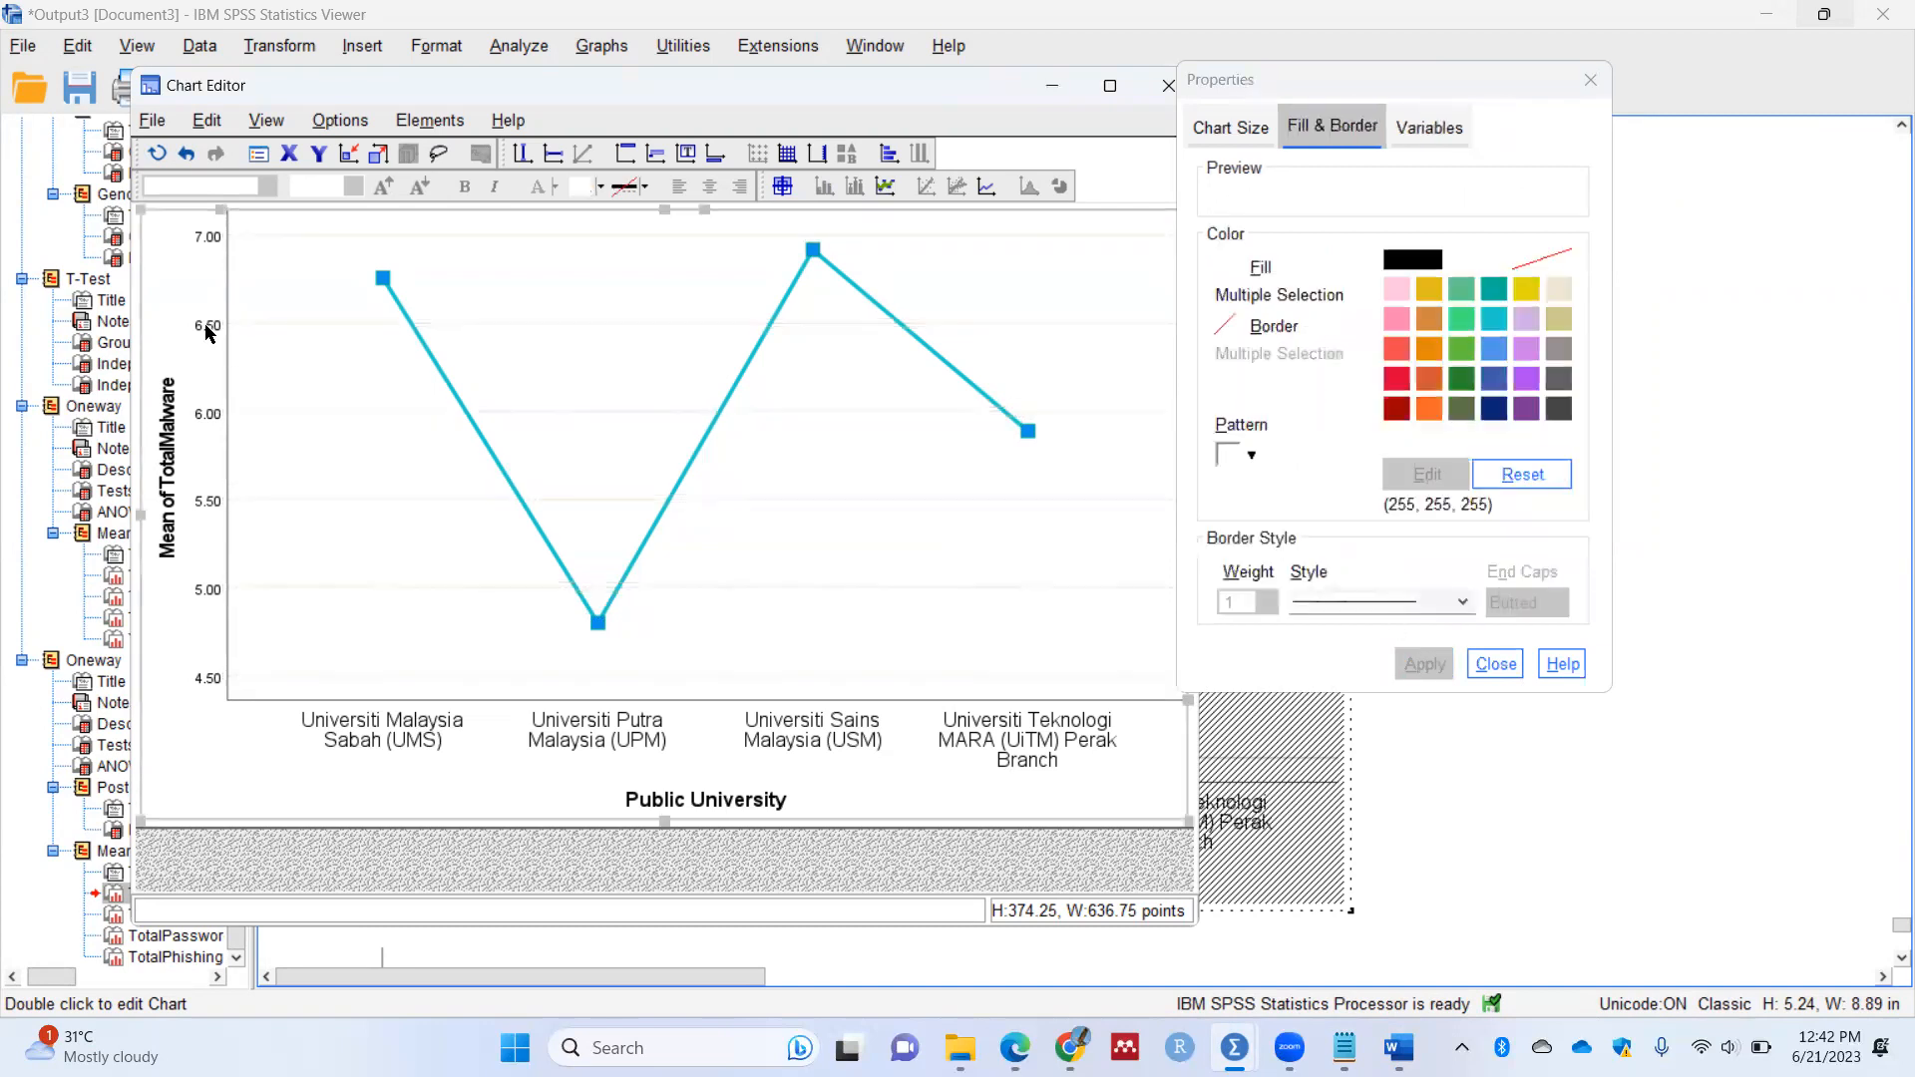
left_click(205, 328)
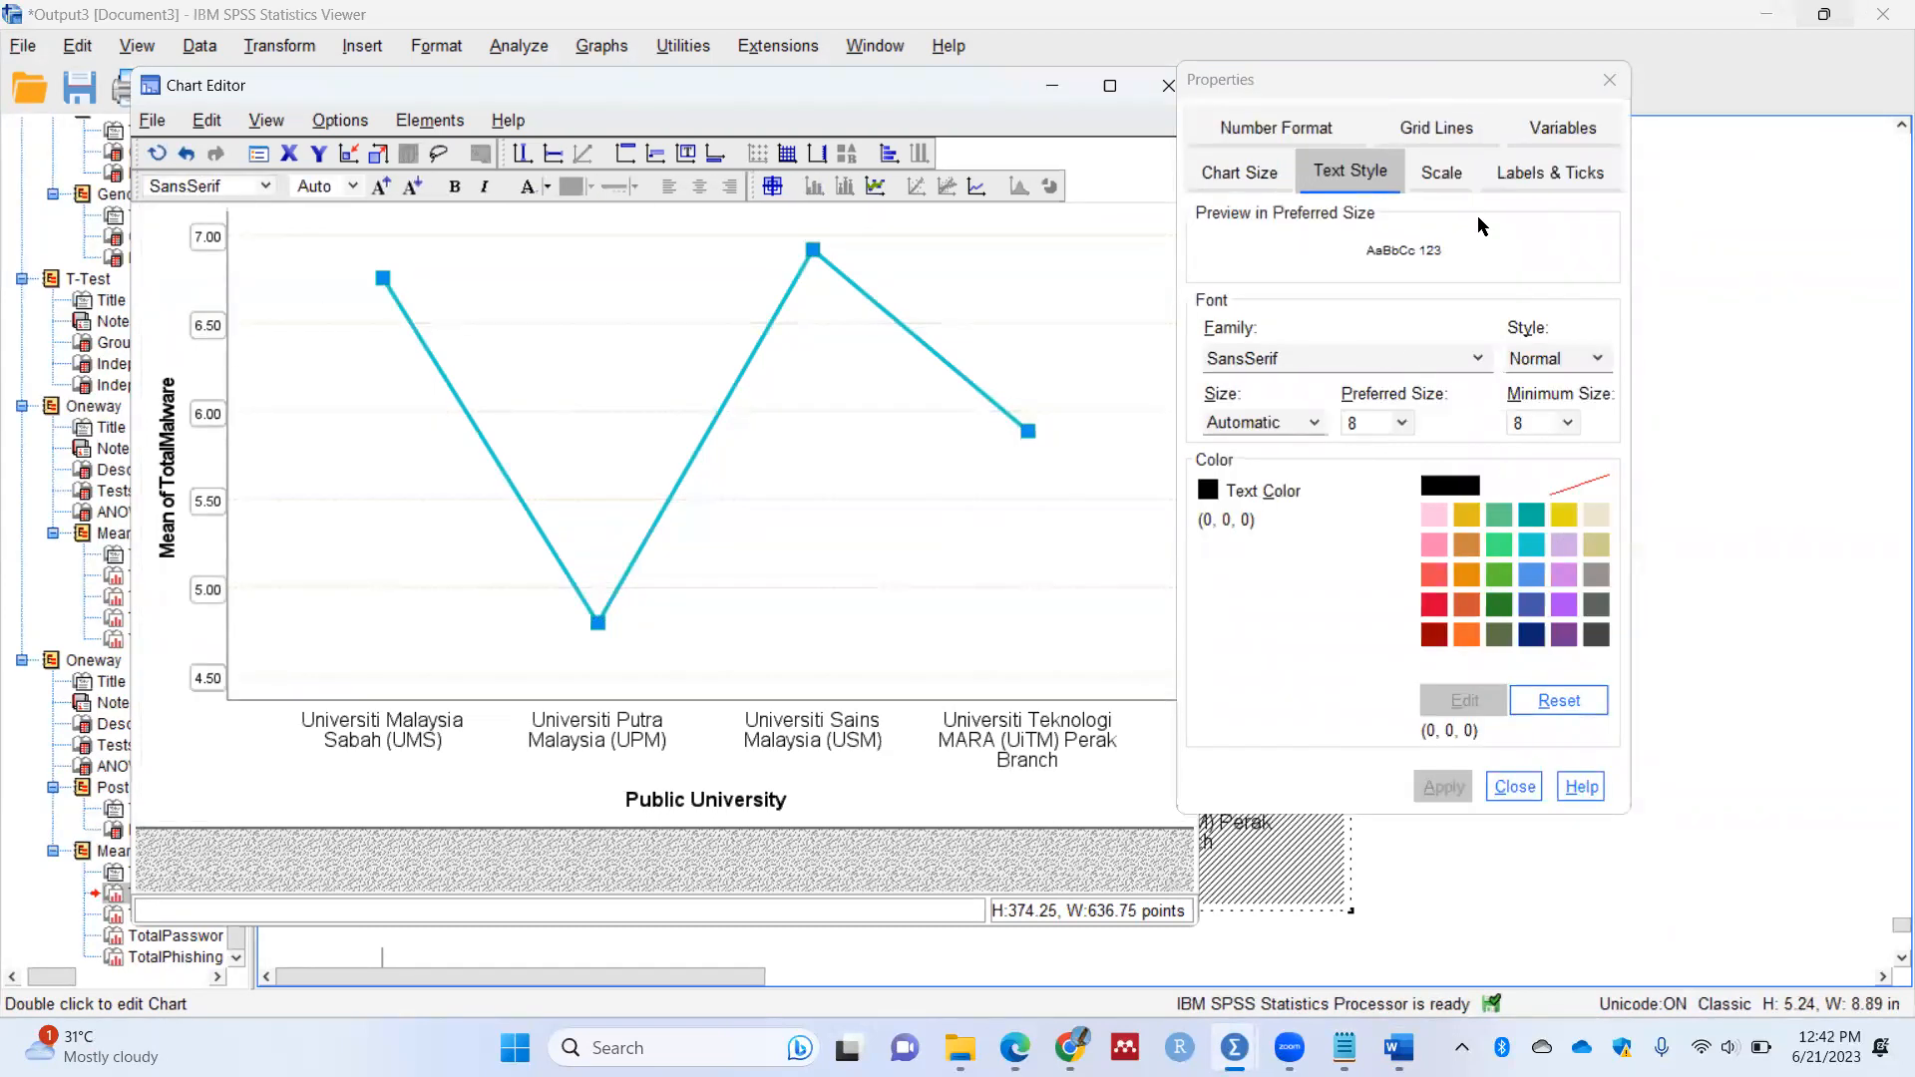
left_click(1539, 174)
left_click(1441, 194)
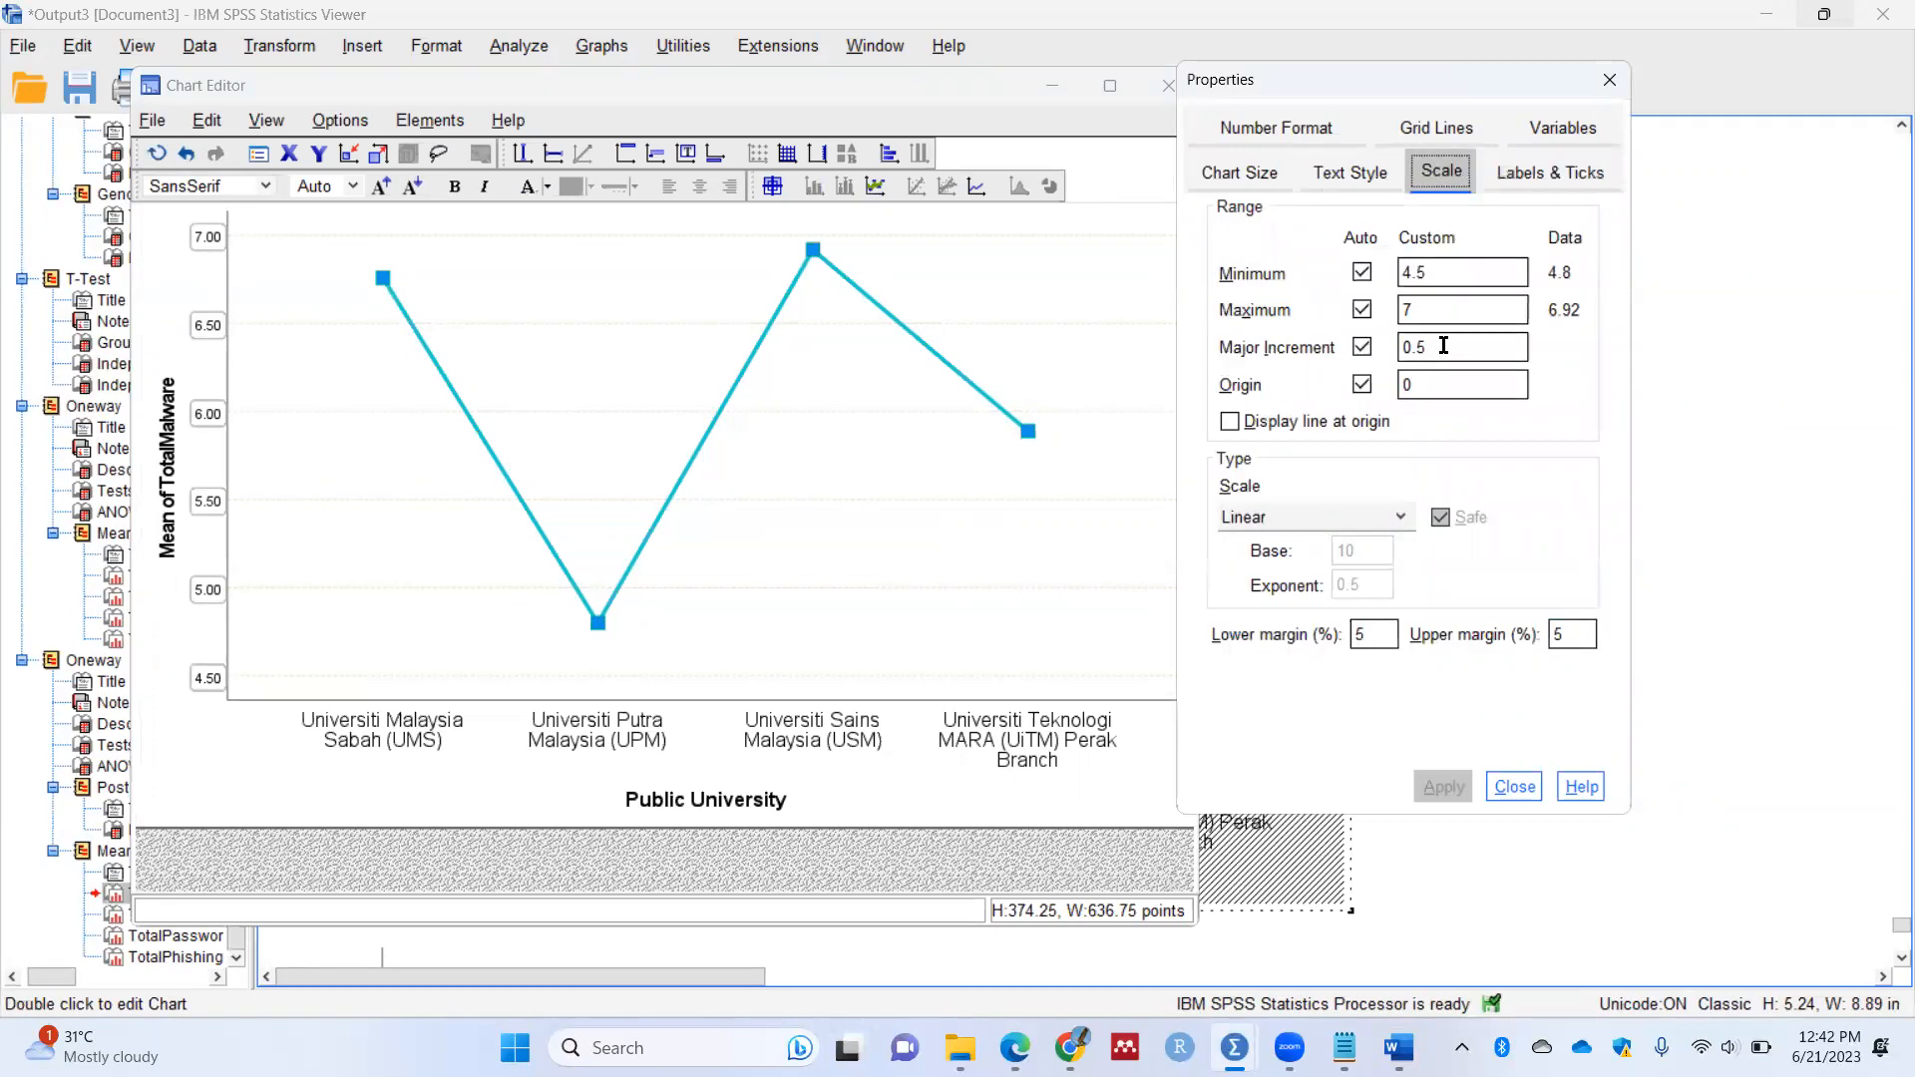
left_click_drag(1444, 346, 1374, 343)
type("0.")
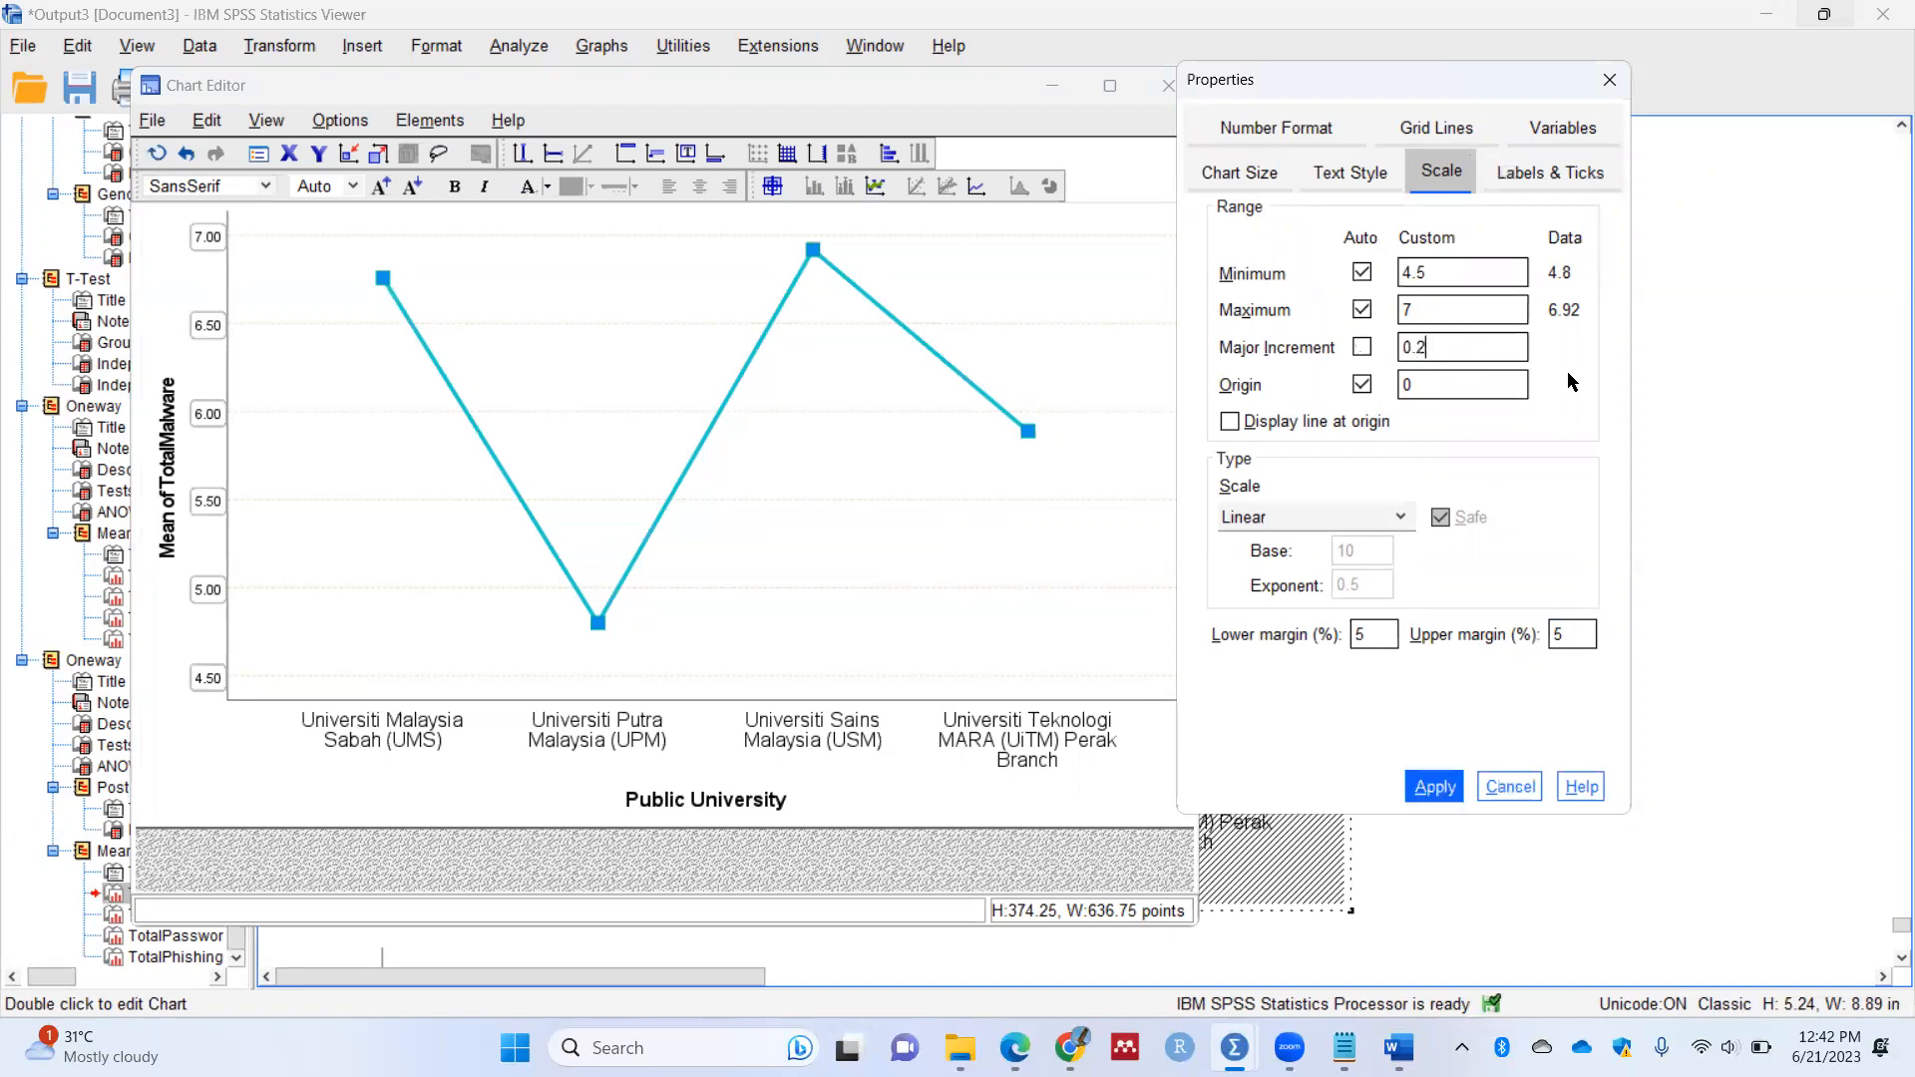
left_click(1459, 785)
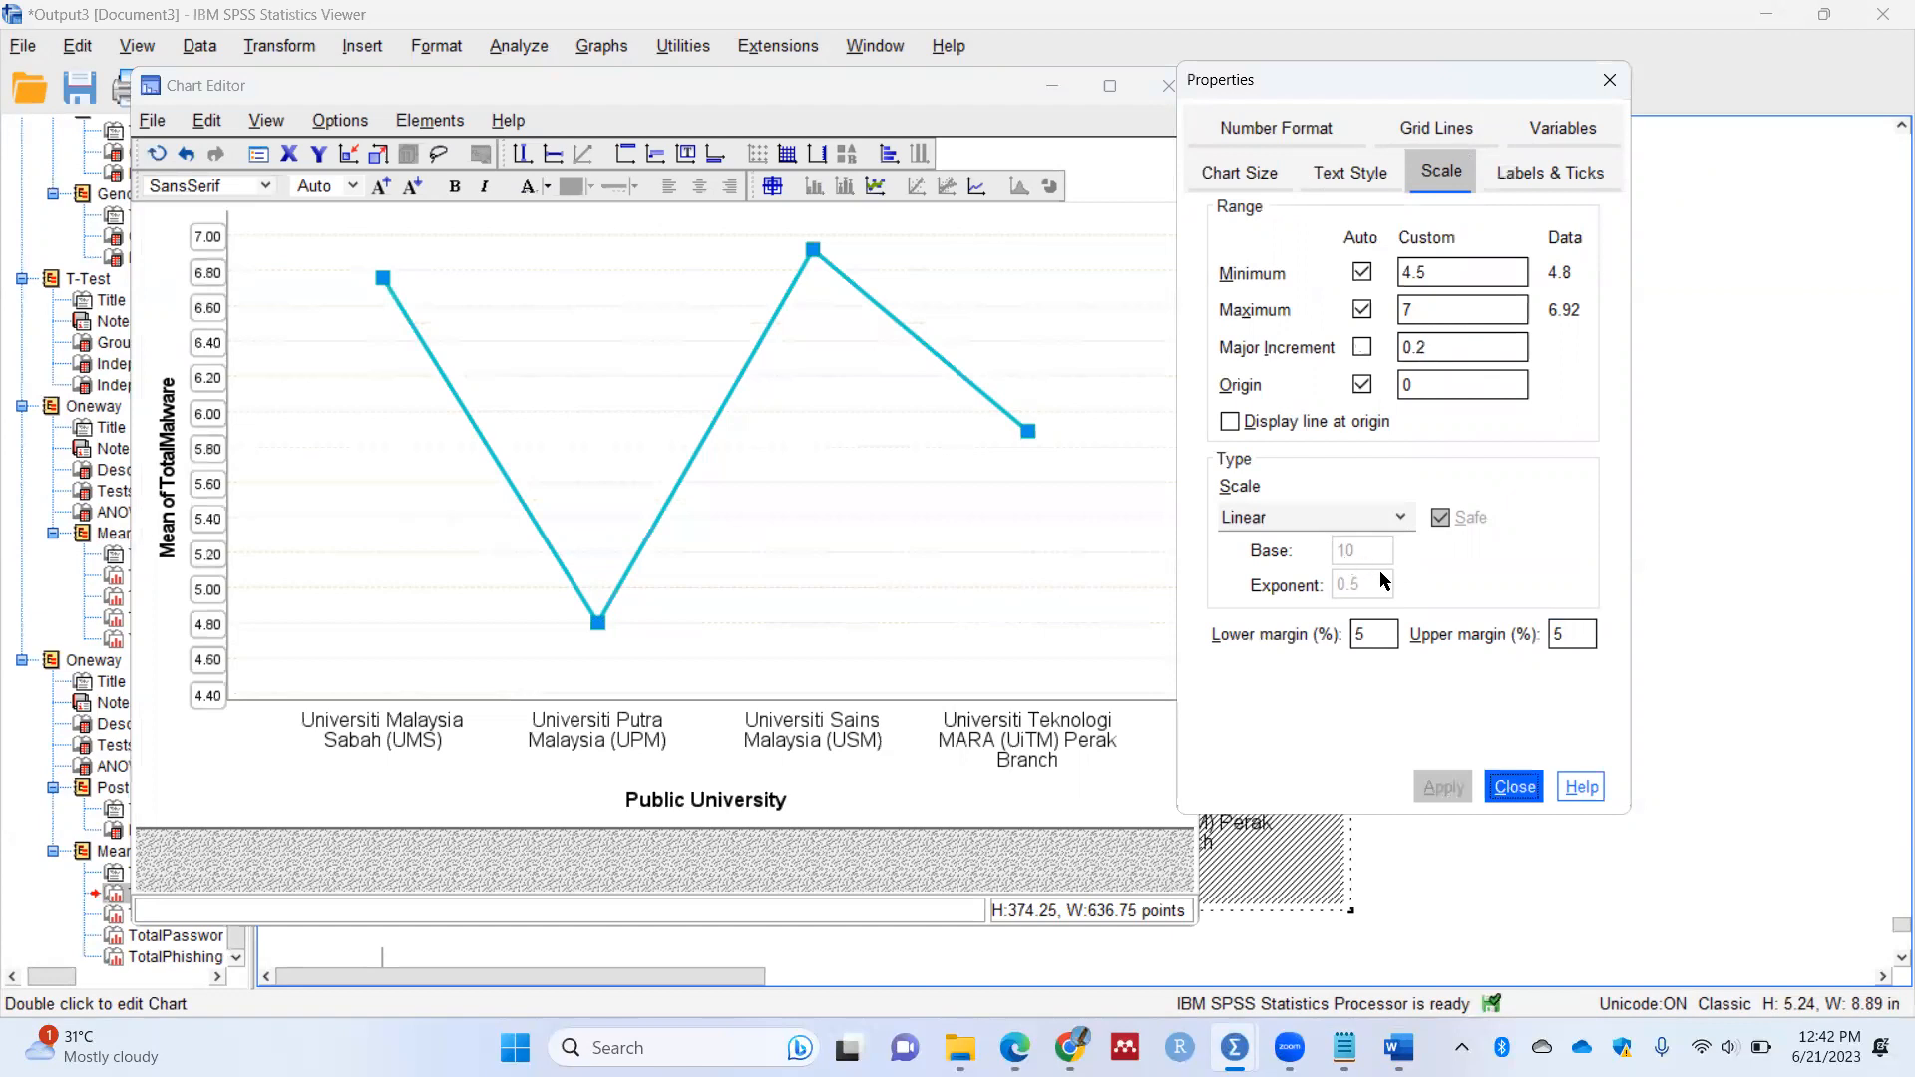
left_click(1055, 311)
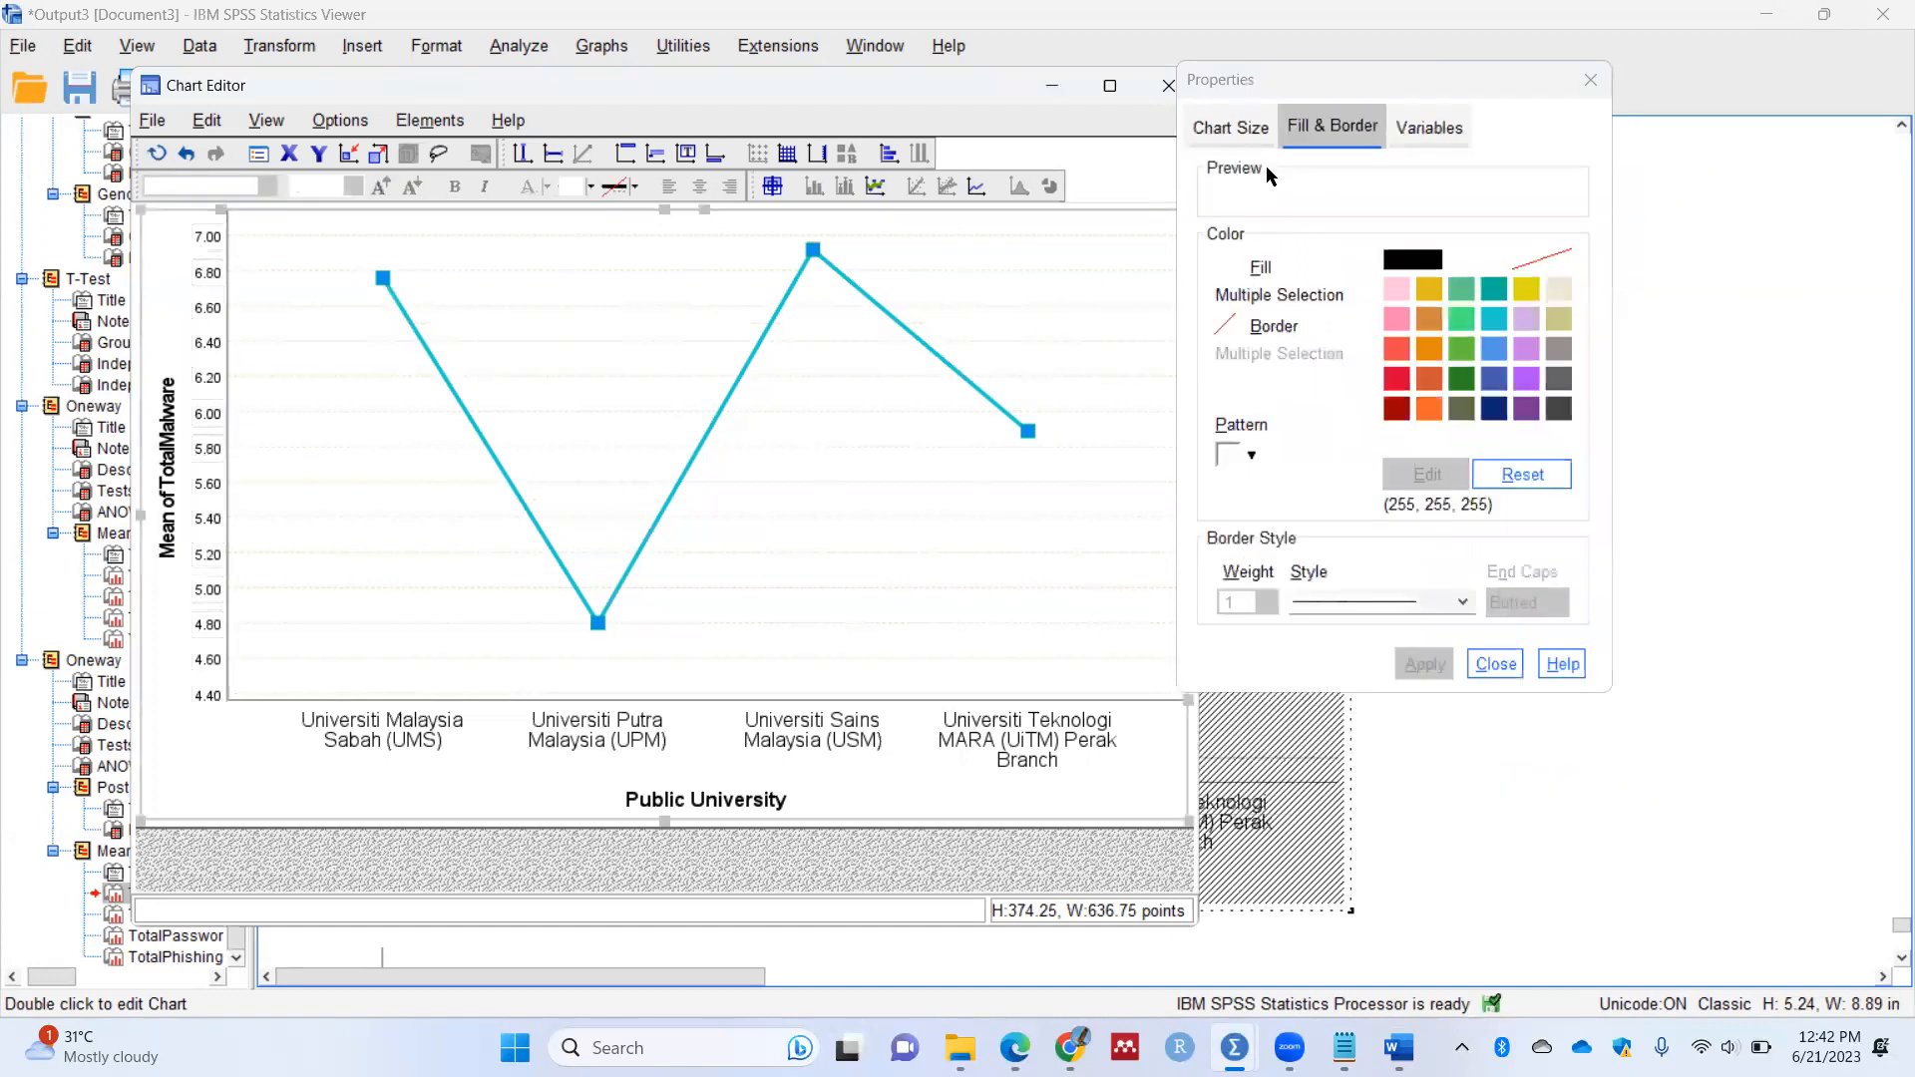
left_click(1168, 85)
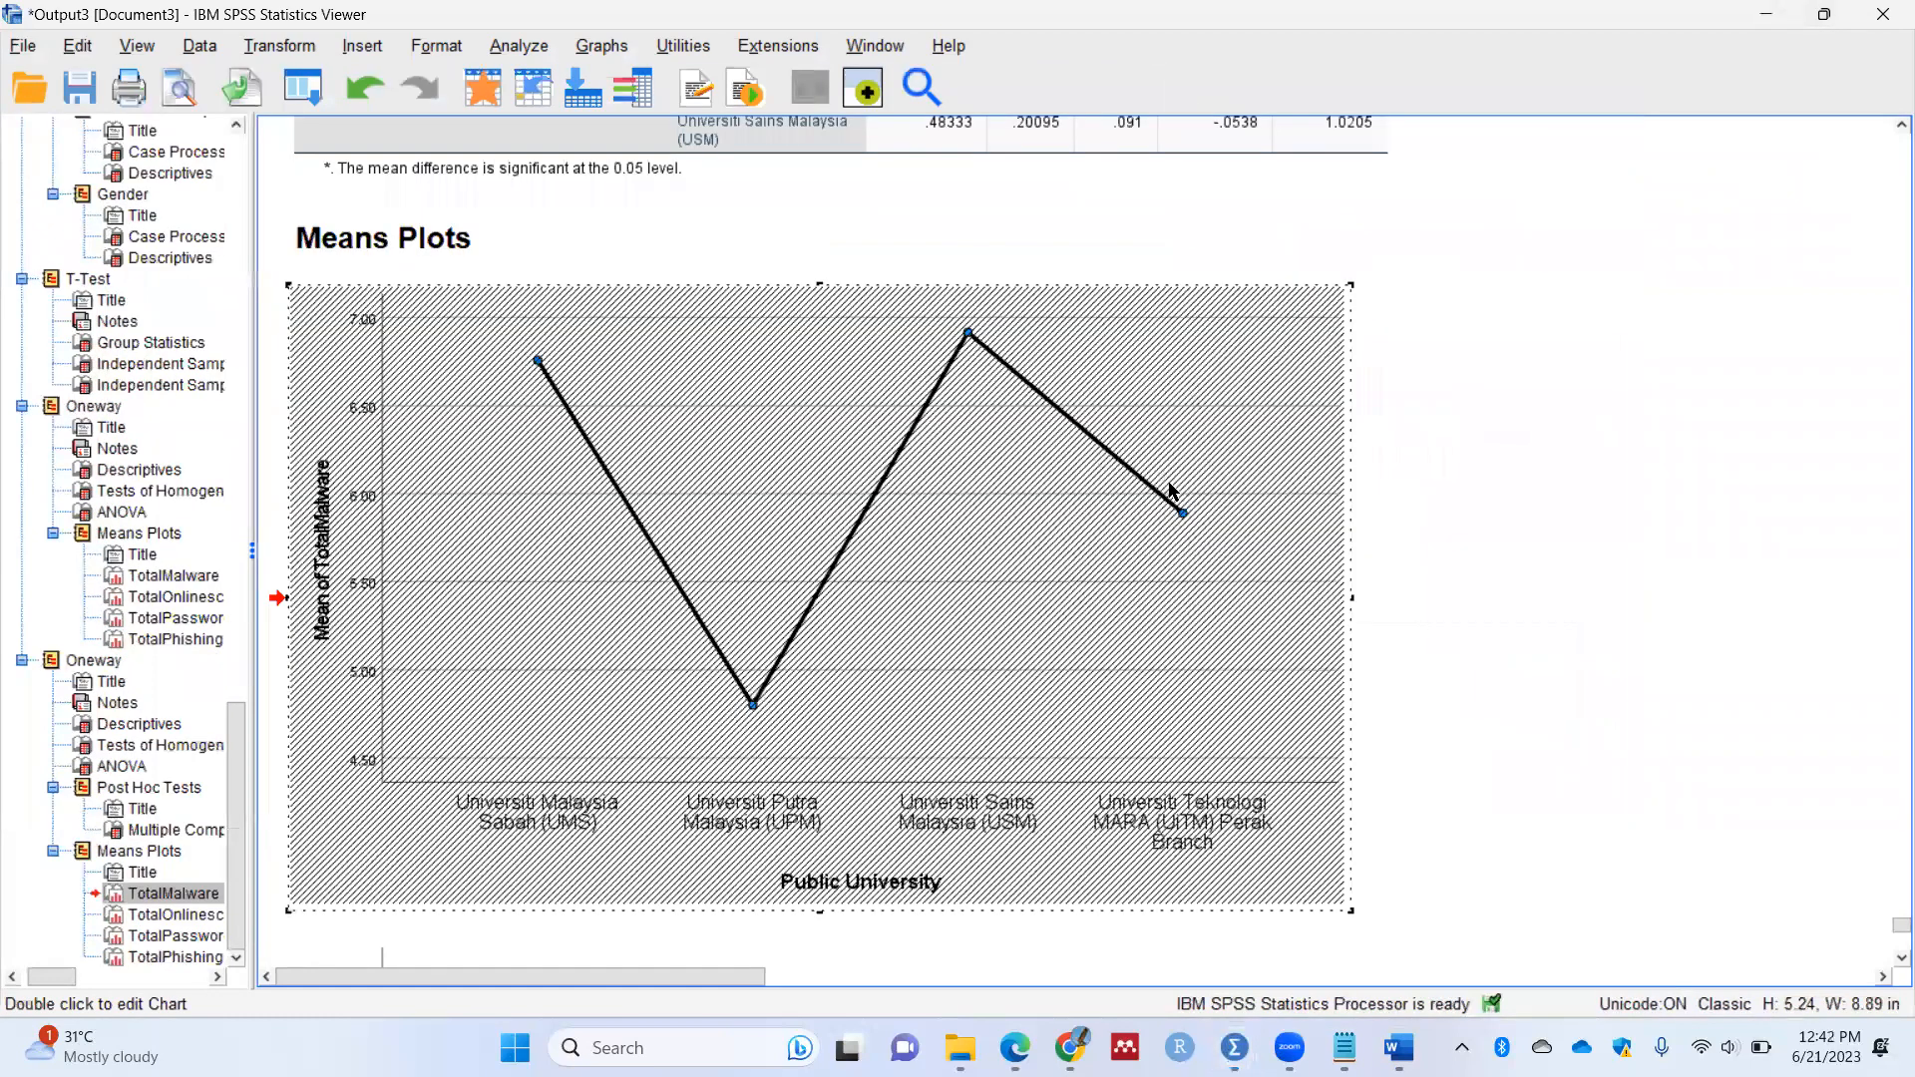
Step: Copy the edited means plot as an image and paste it into the first cell of the Word table
right_click(1096, 452)
mouse_move(1163, 535)
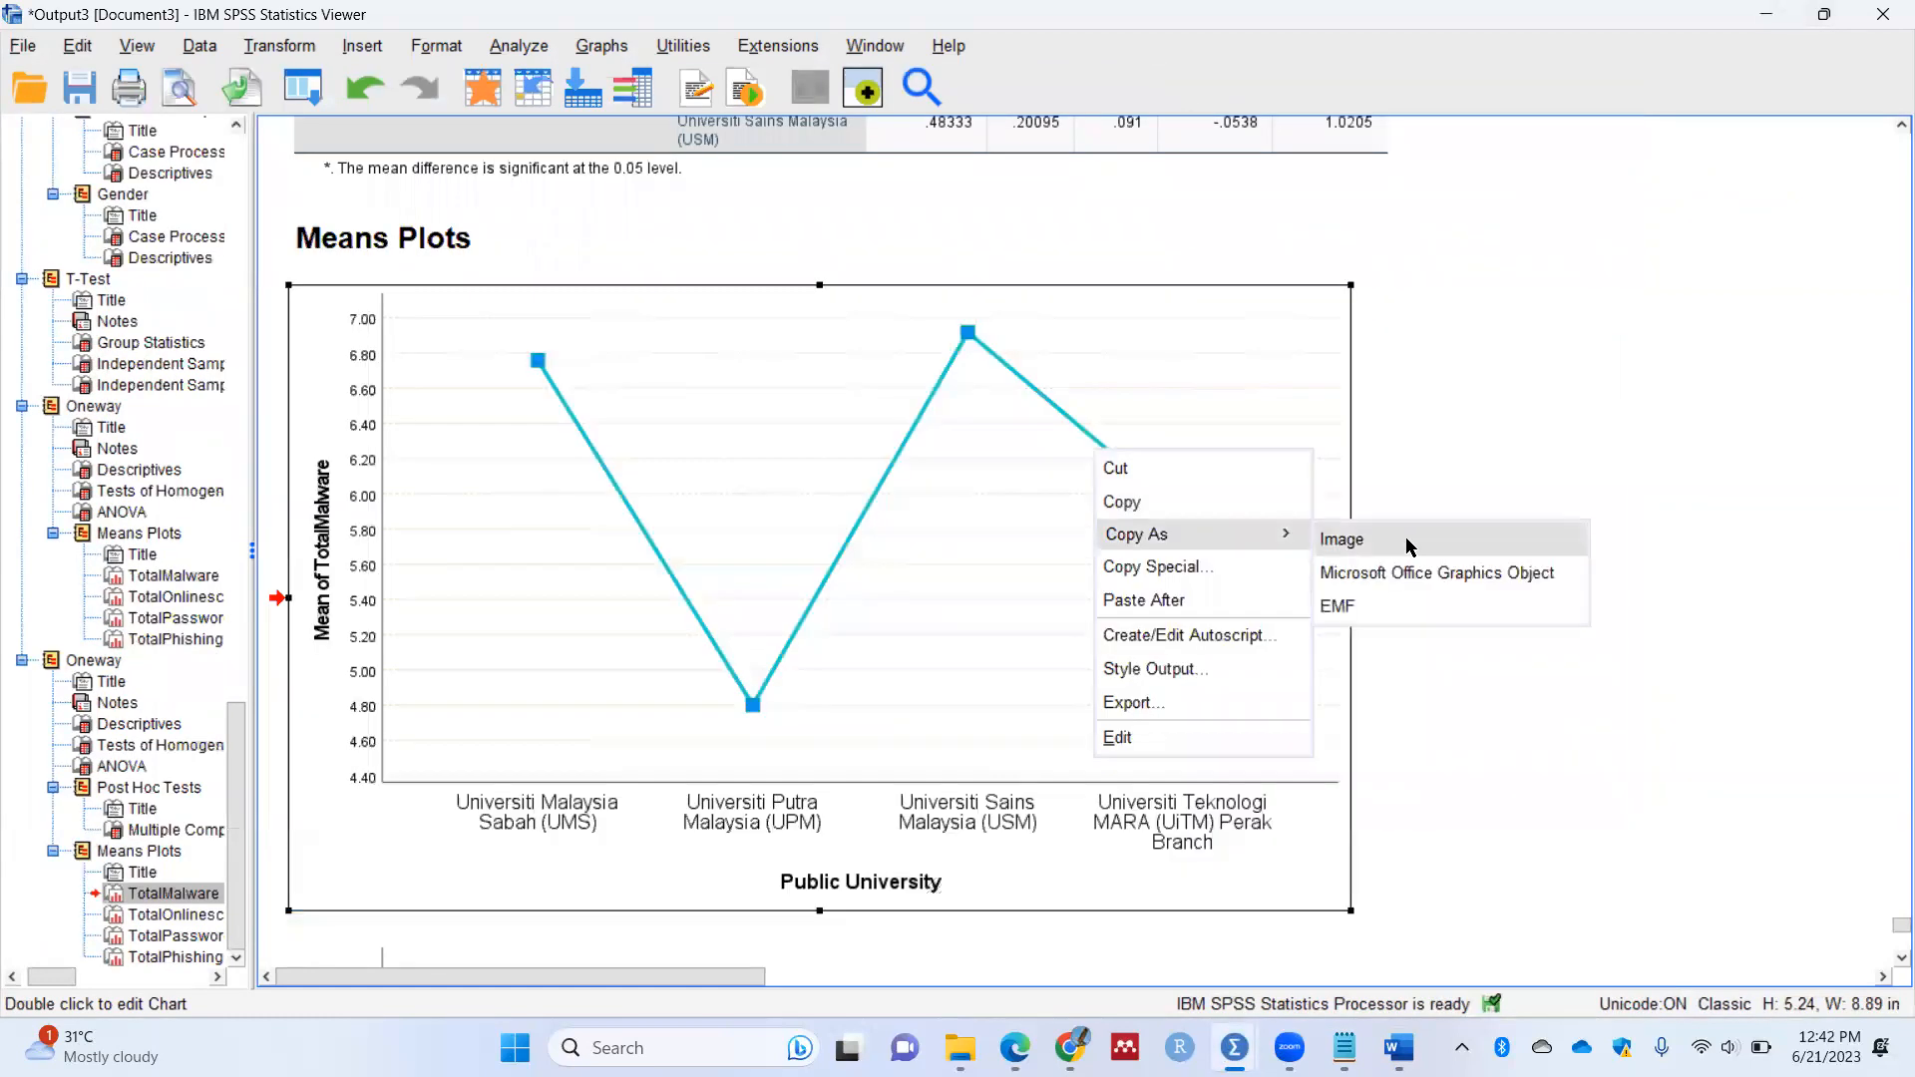
left_click(1415, 545)
mouse_move(1399, 1047)
left_click(1290, 967)
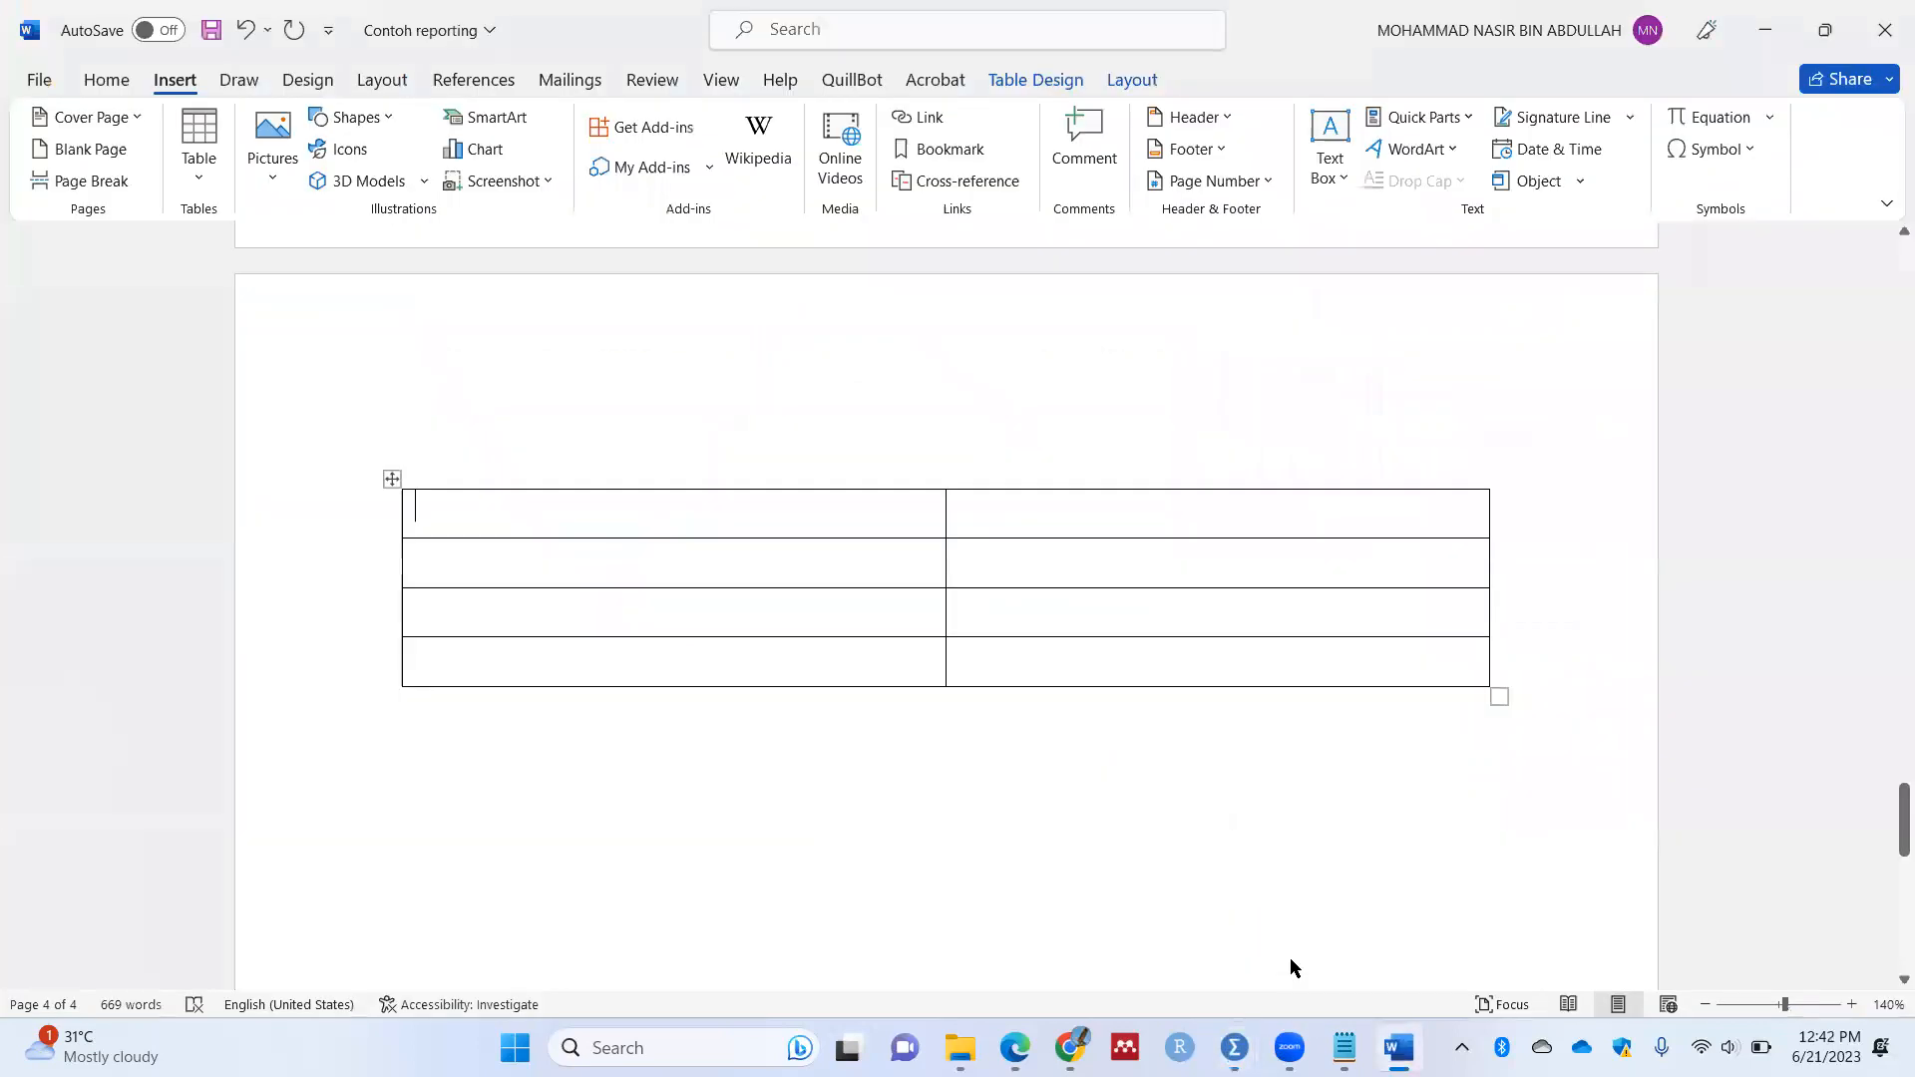
right_click(703, 518)
left_click(757, 552)
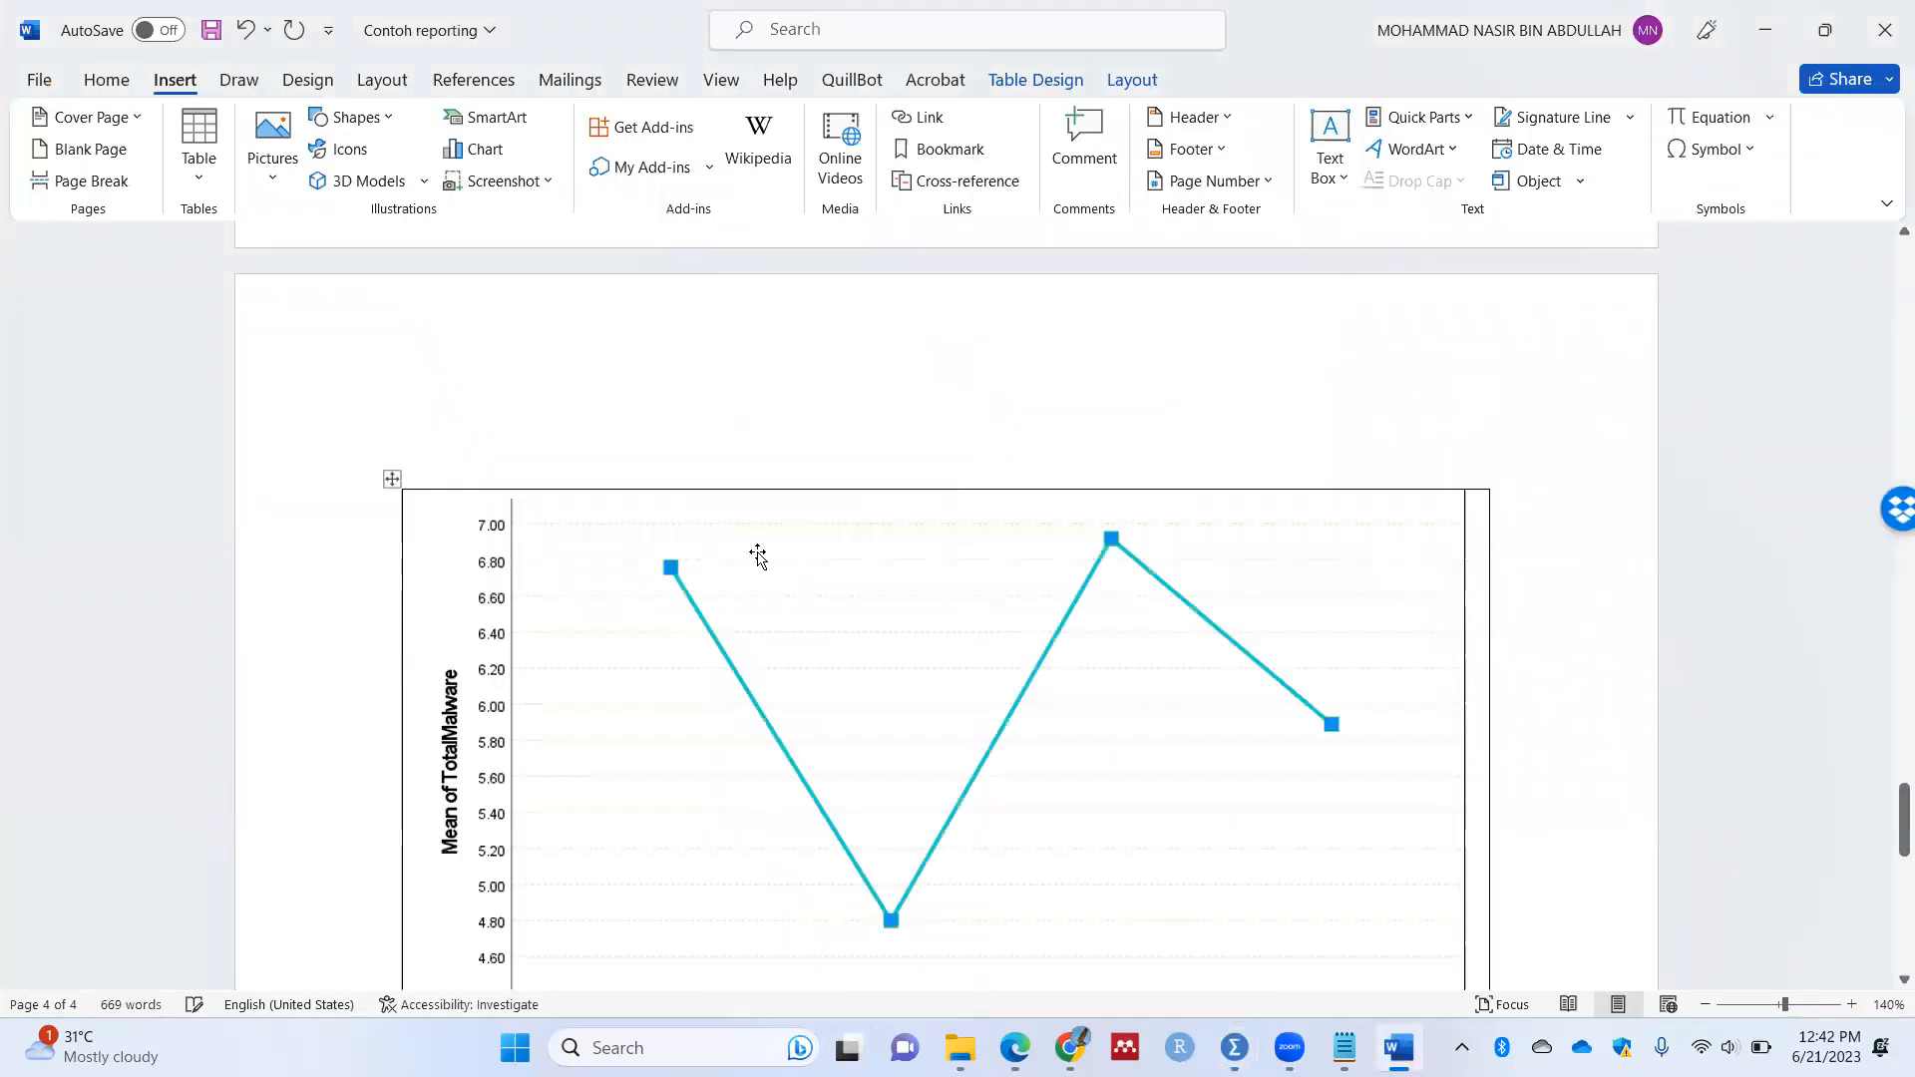
Step: Shrink the pasted TotalMalware plot until it takes up about half the table's width
left_click(1114, 602)
left_click_drag(1503, 932, 1376, 858)
left_click_drag(1140, 773, 911, 612)
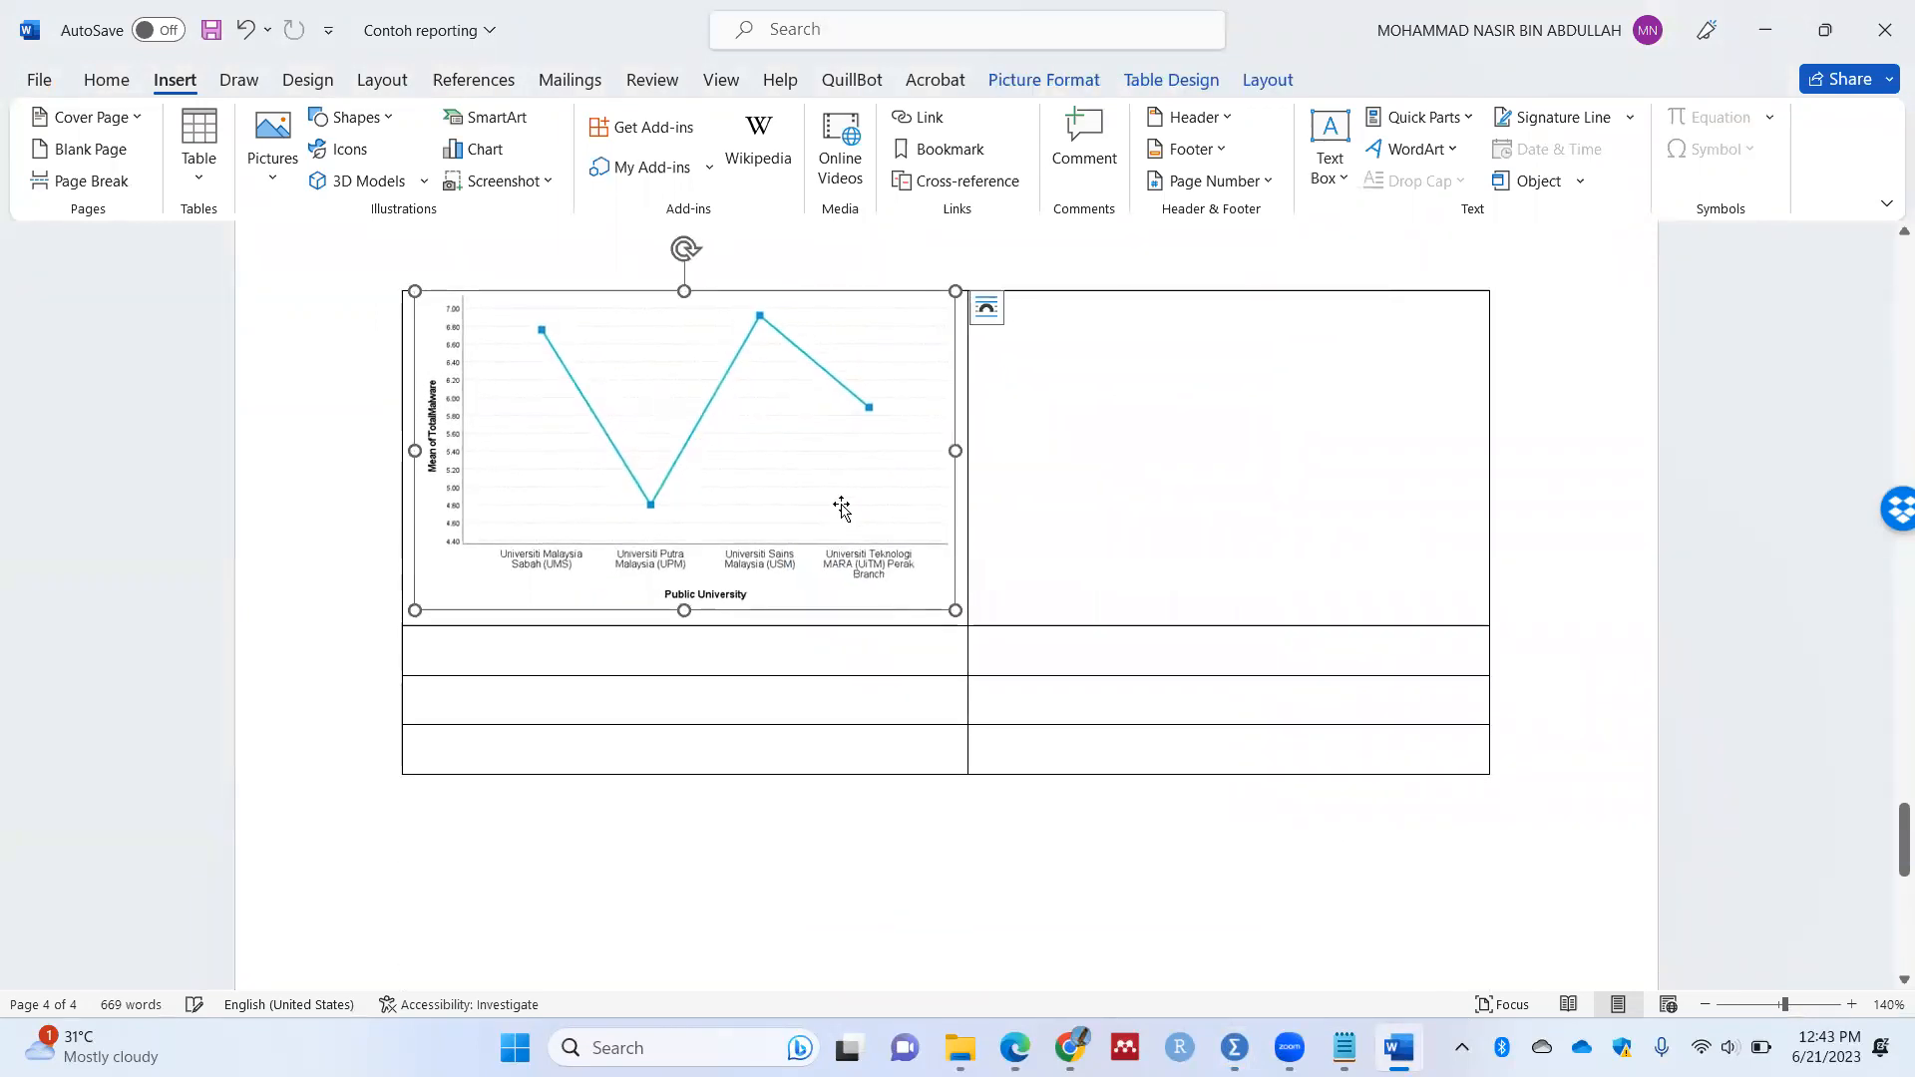
Step: Add the lettered caption "a) Mean plot for Total Malware" below the plot in the table's first cell
left_click(893, 650)
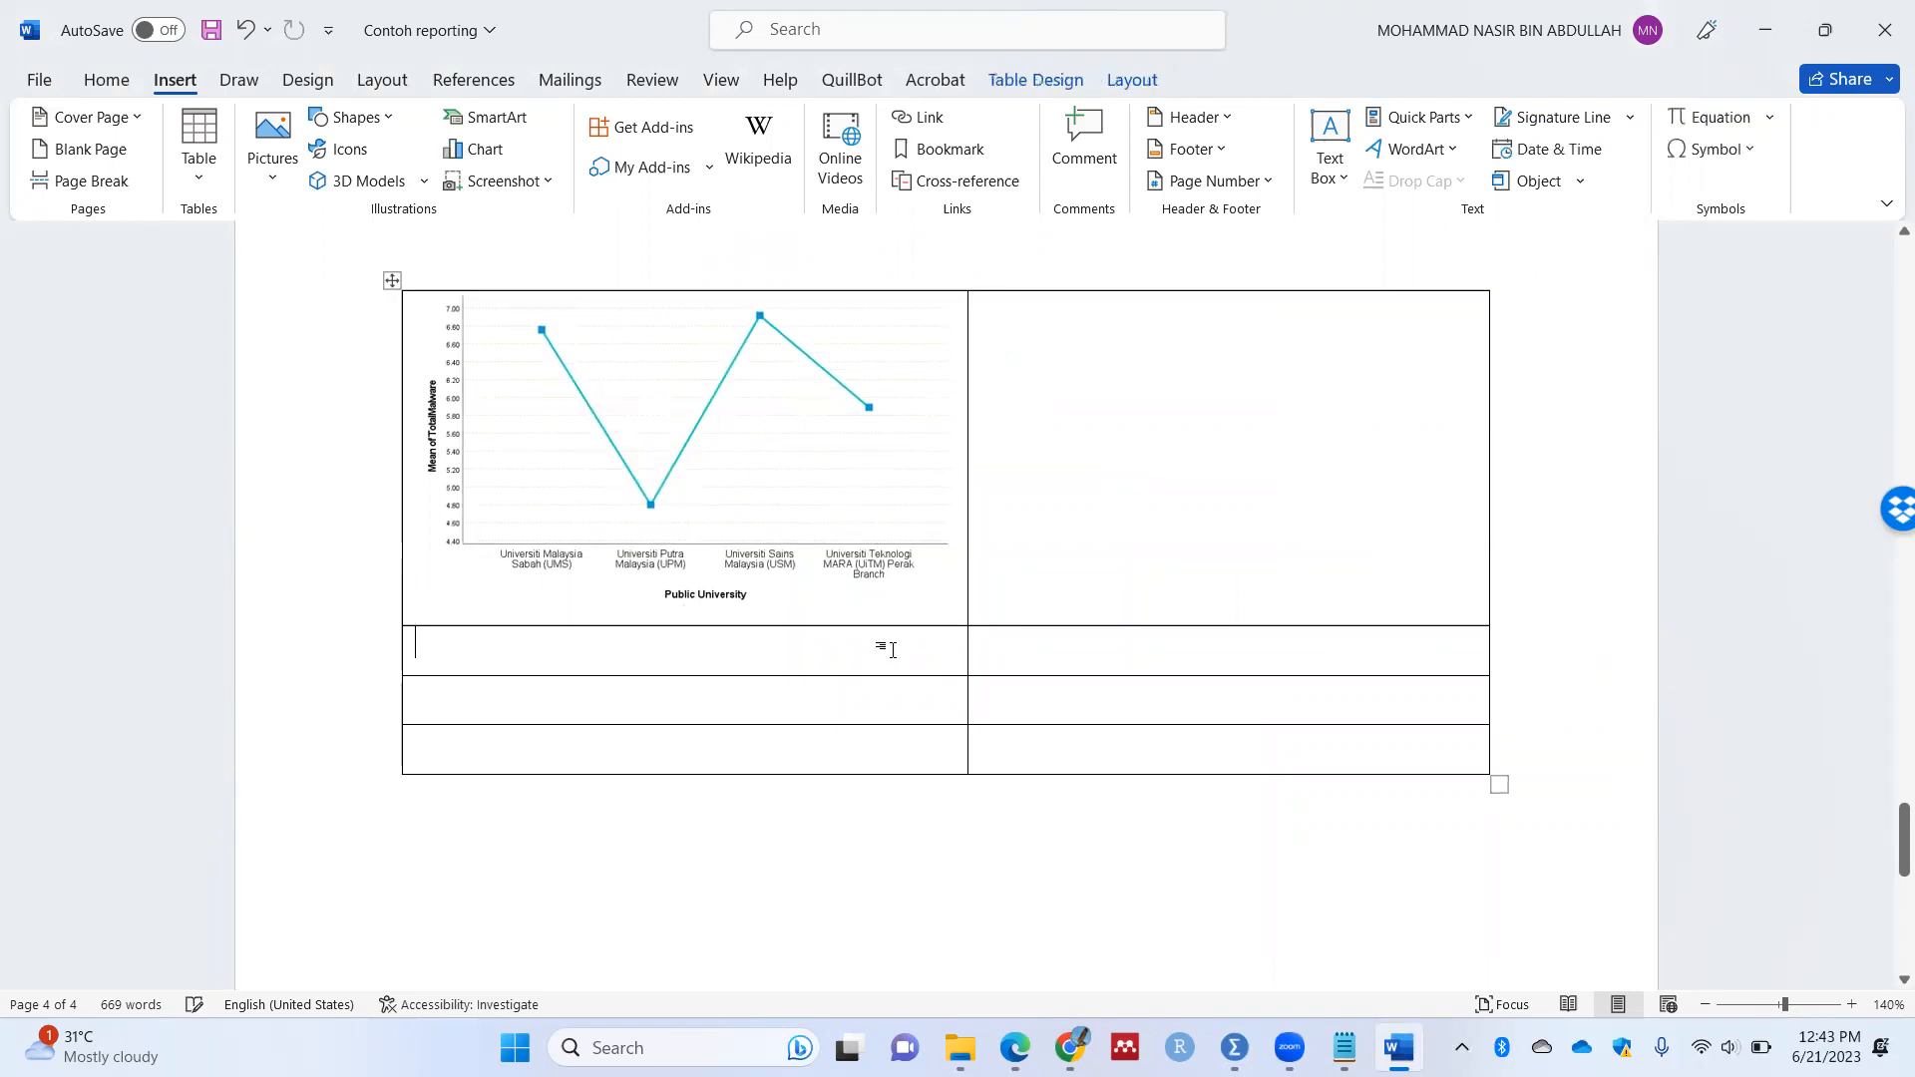
key("Up")
key("ctrl+z")
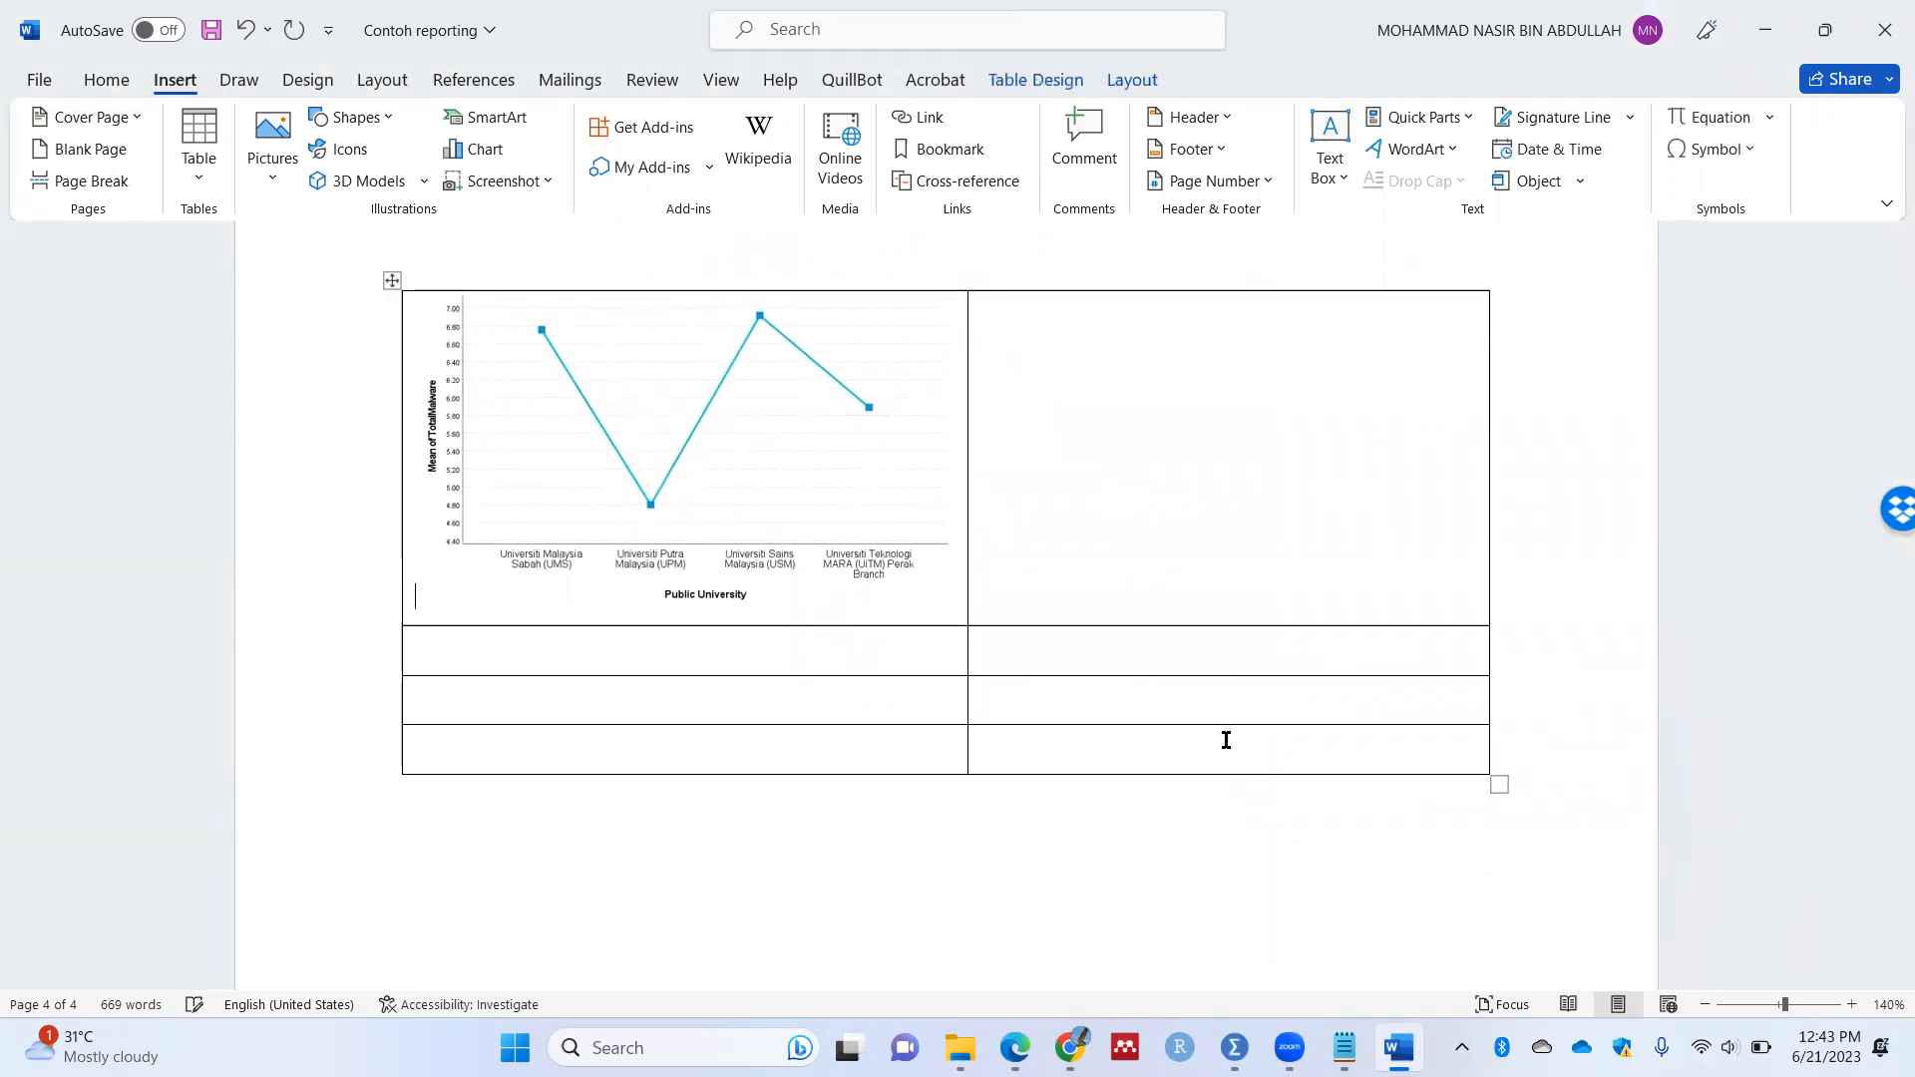
key("Return")
type("a) ")
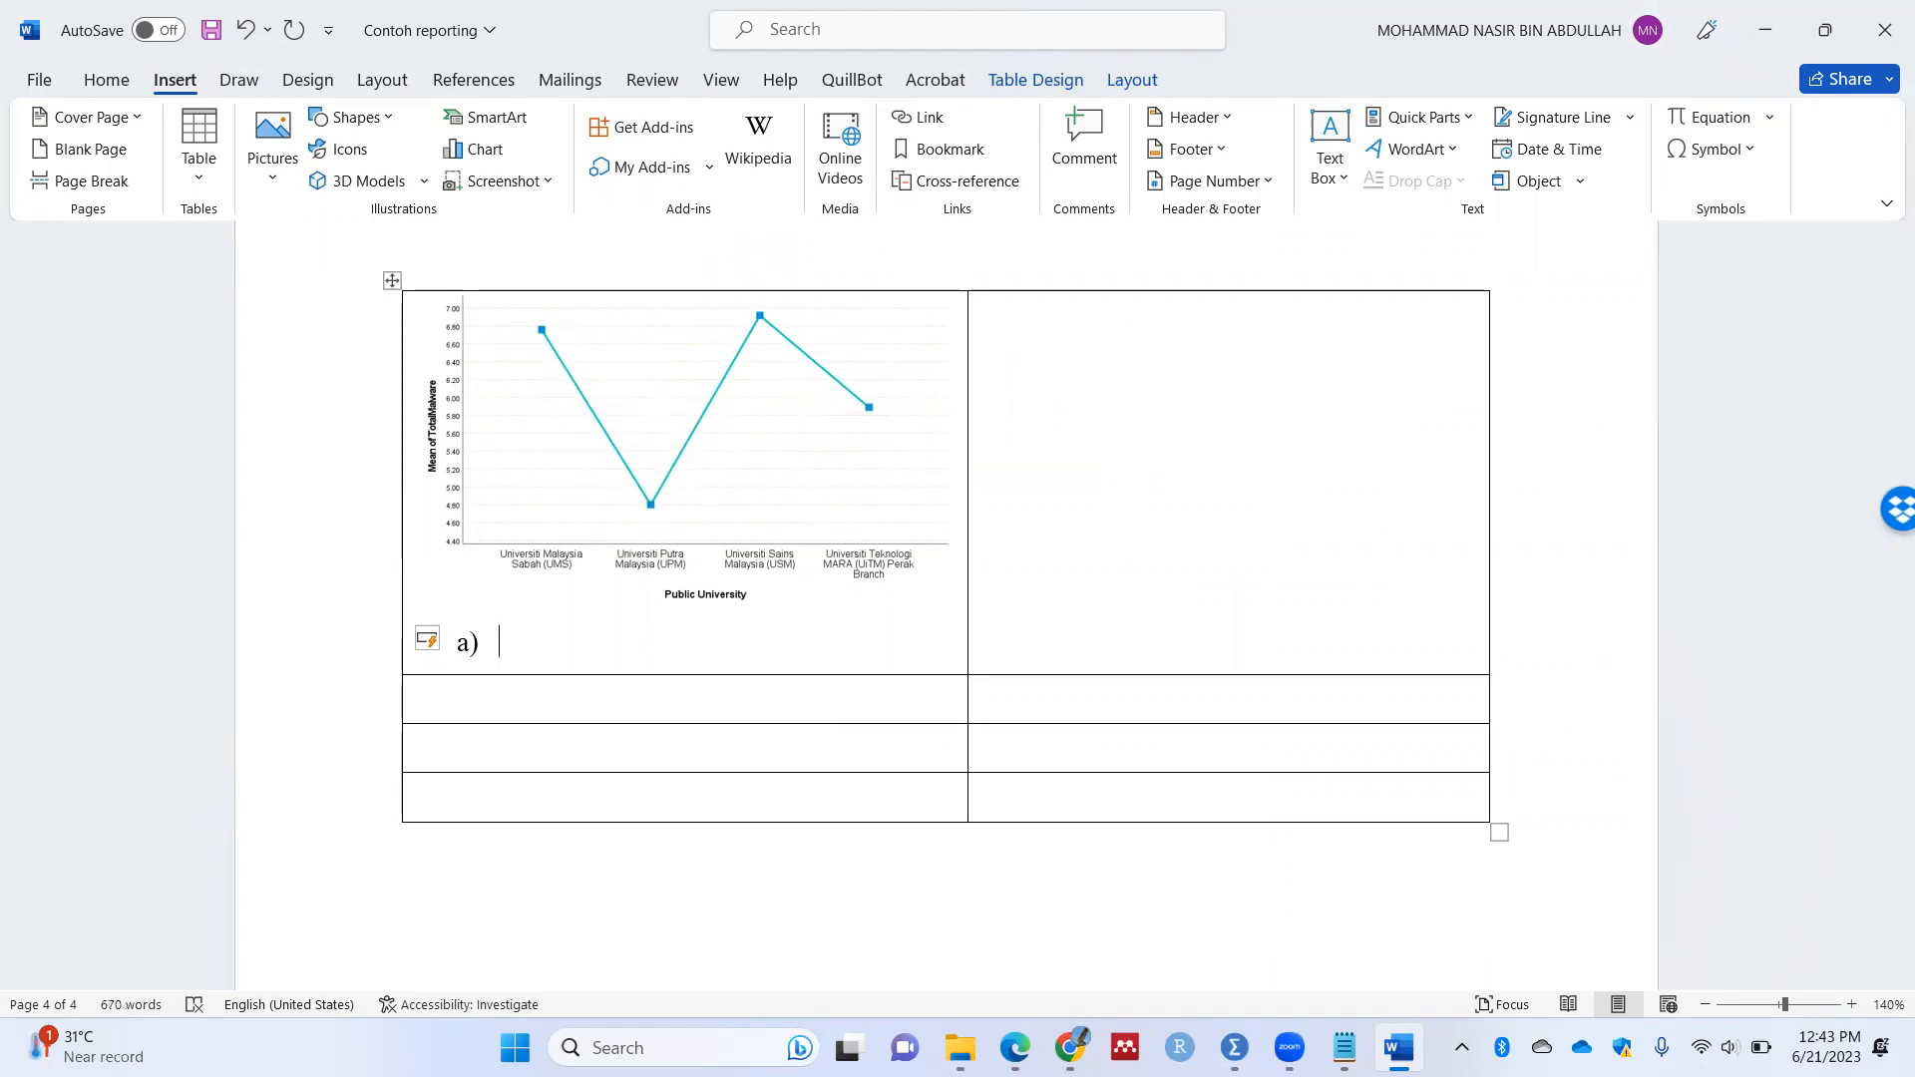
type("Mean plot for ")
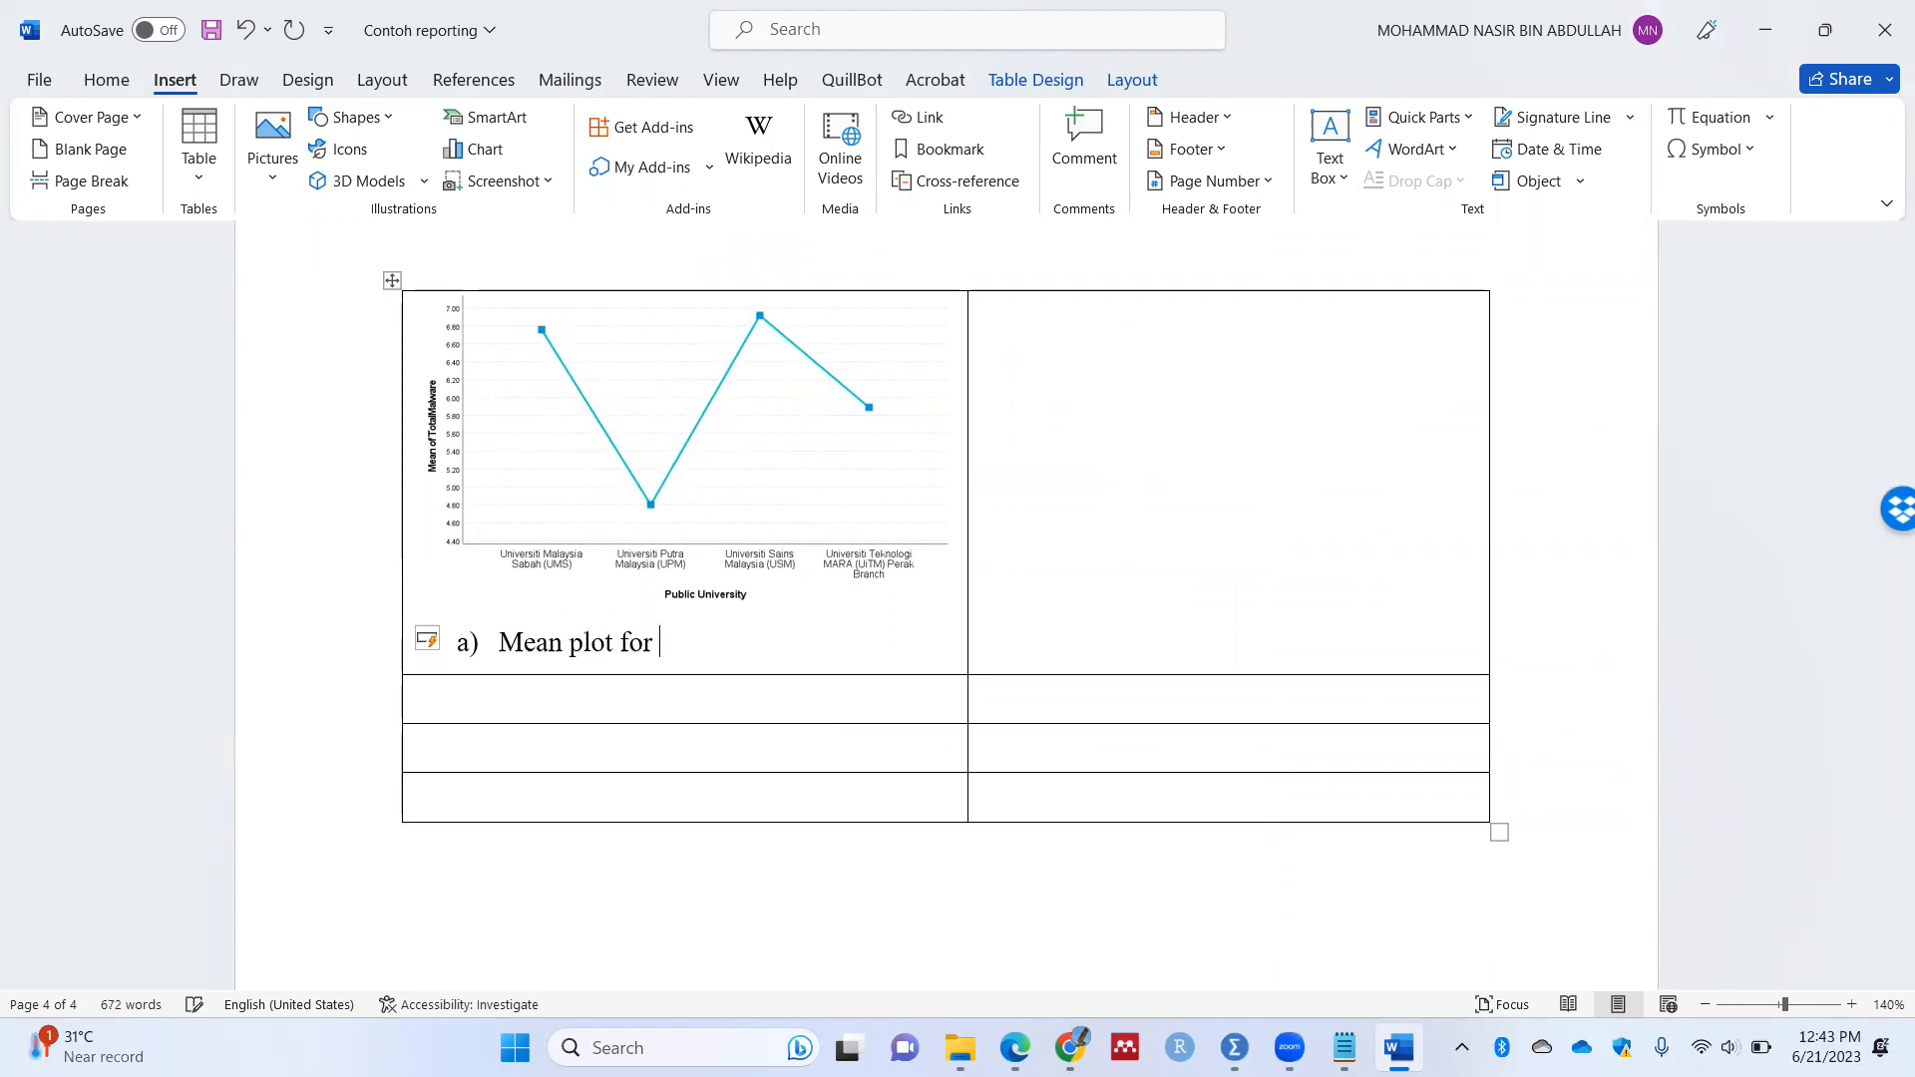
type("TOtal")
key("BackSpace")
key("BackSpace")
type("Malware")
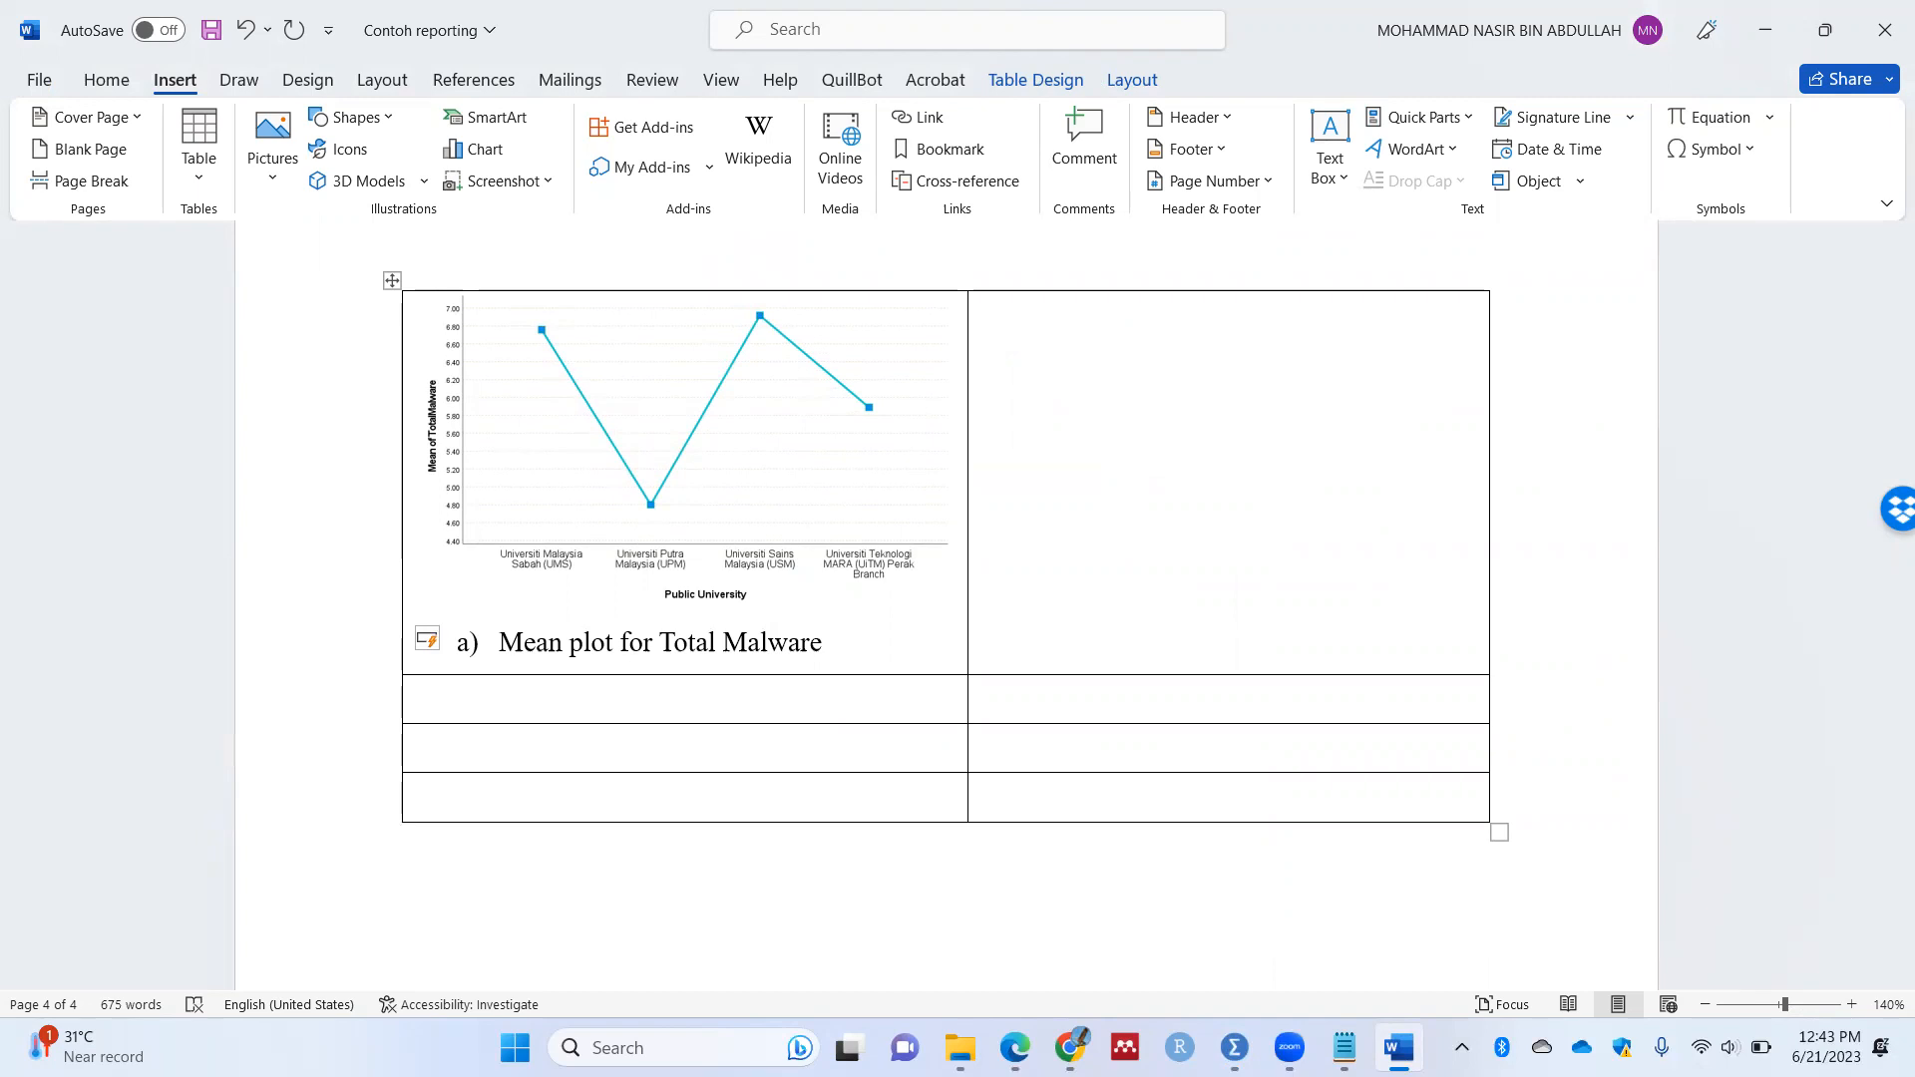
Step: Set the font size of the Total Malware plot's caption to 10
left_click_drag(848, 649, 448, 641)
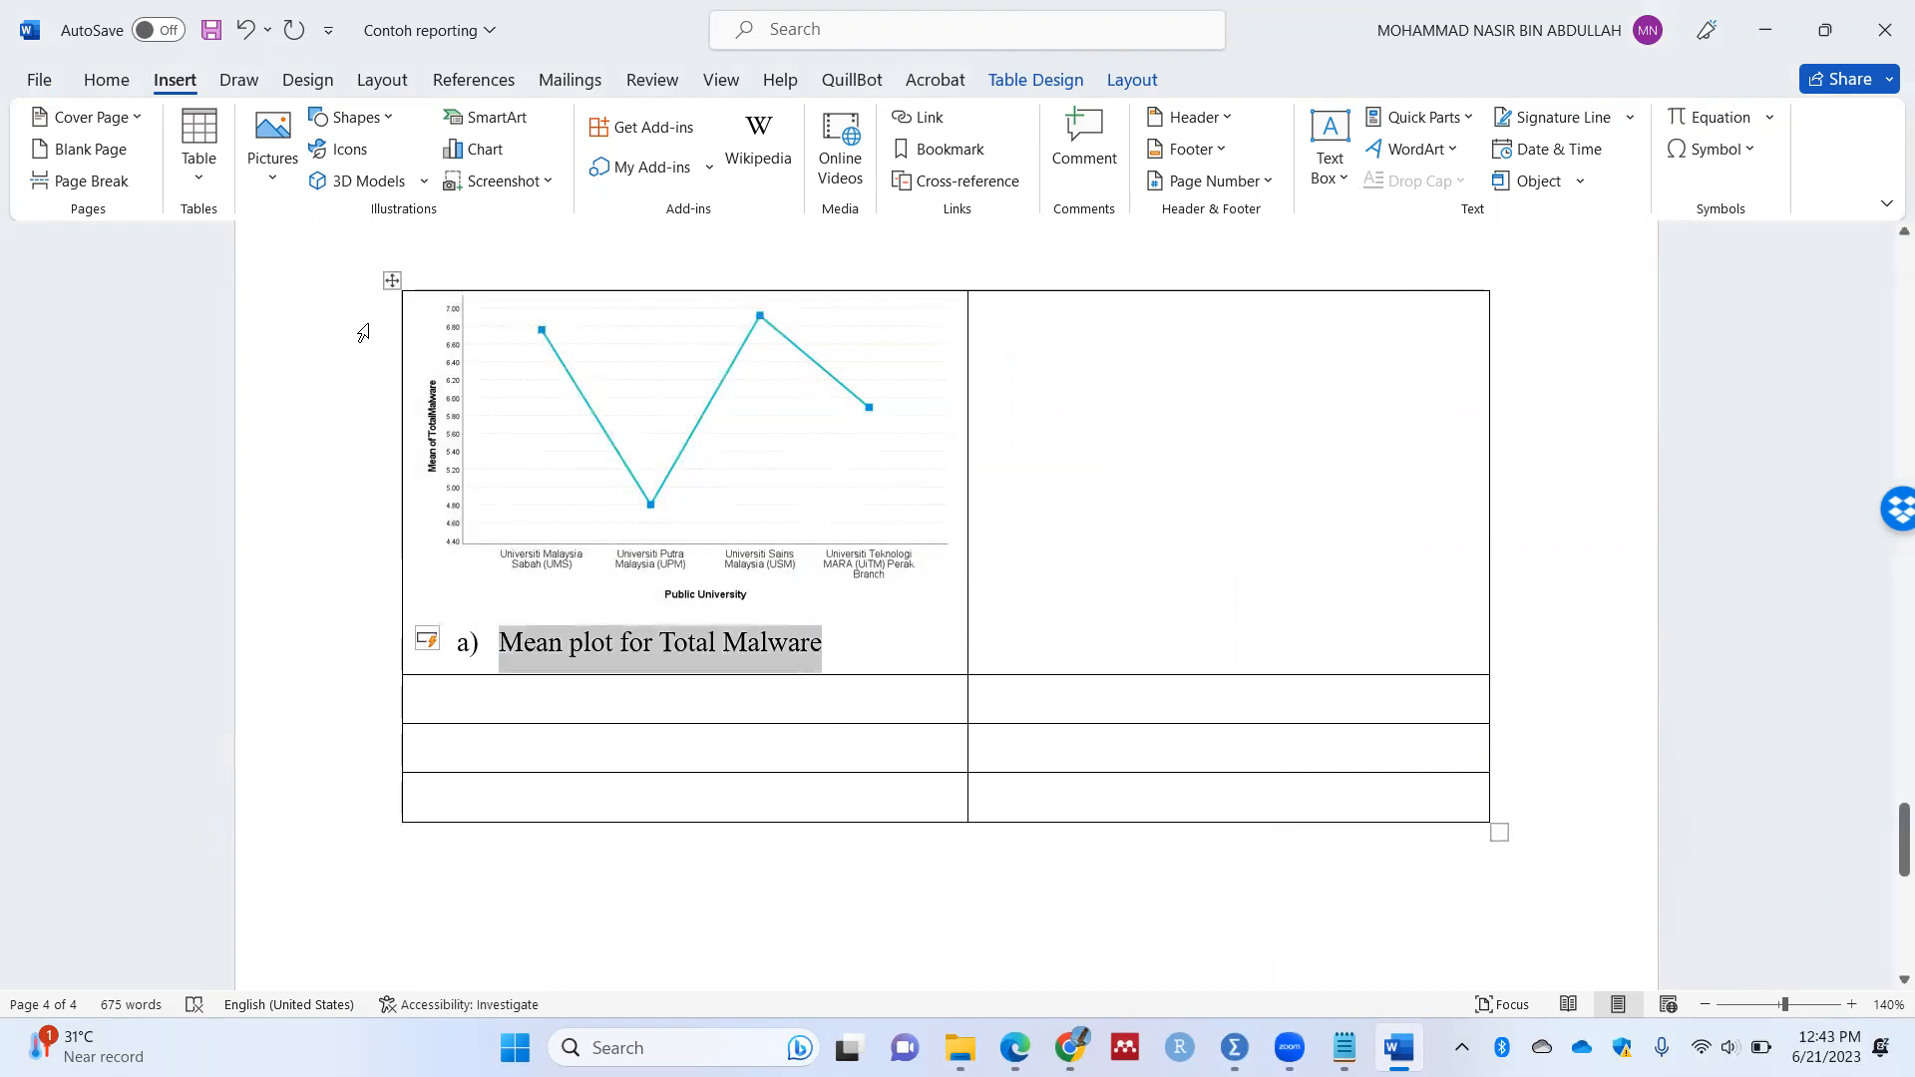
left_click(103, 80)
left_click(332, 127)
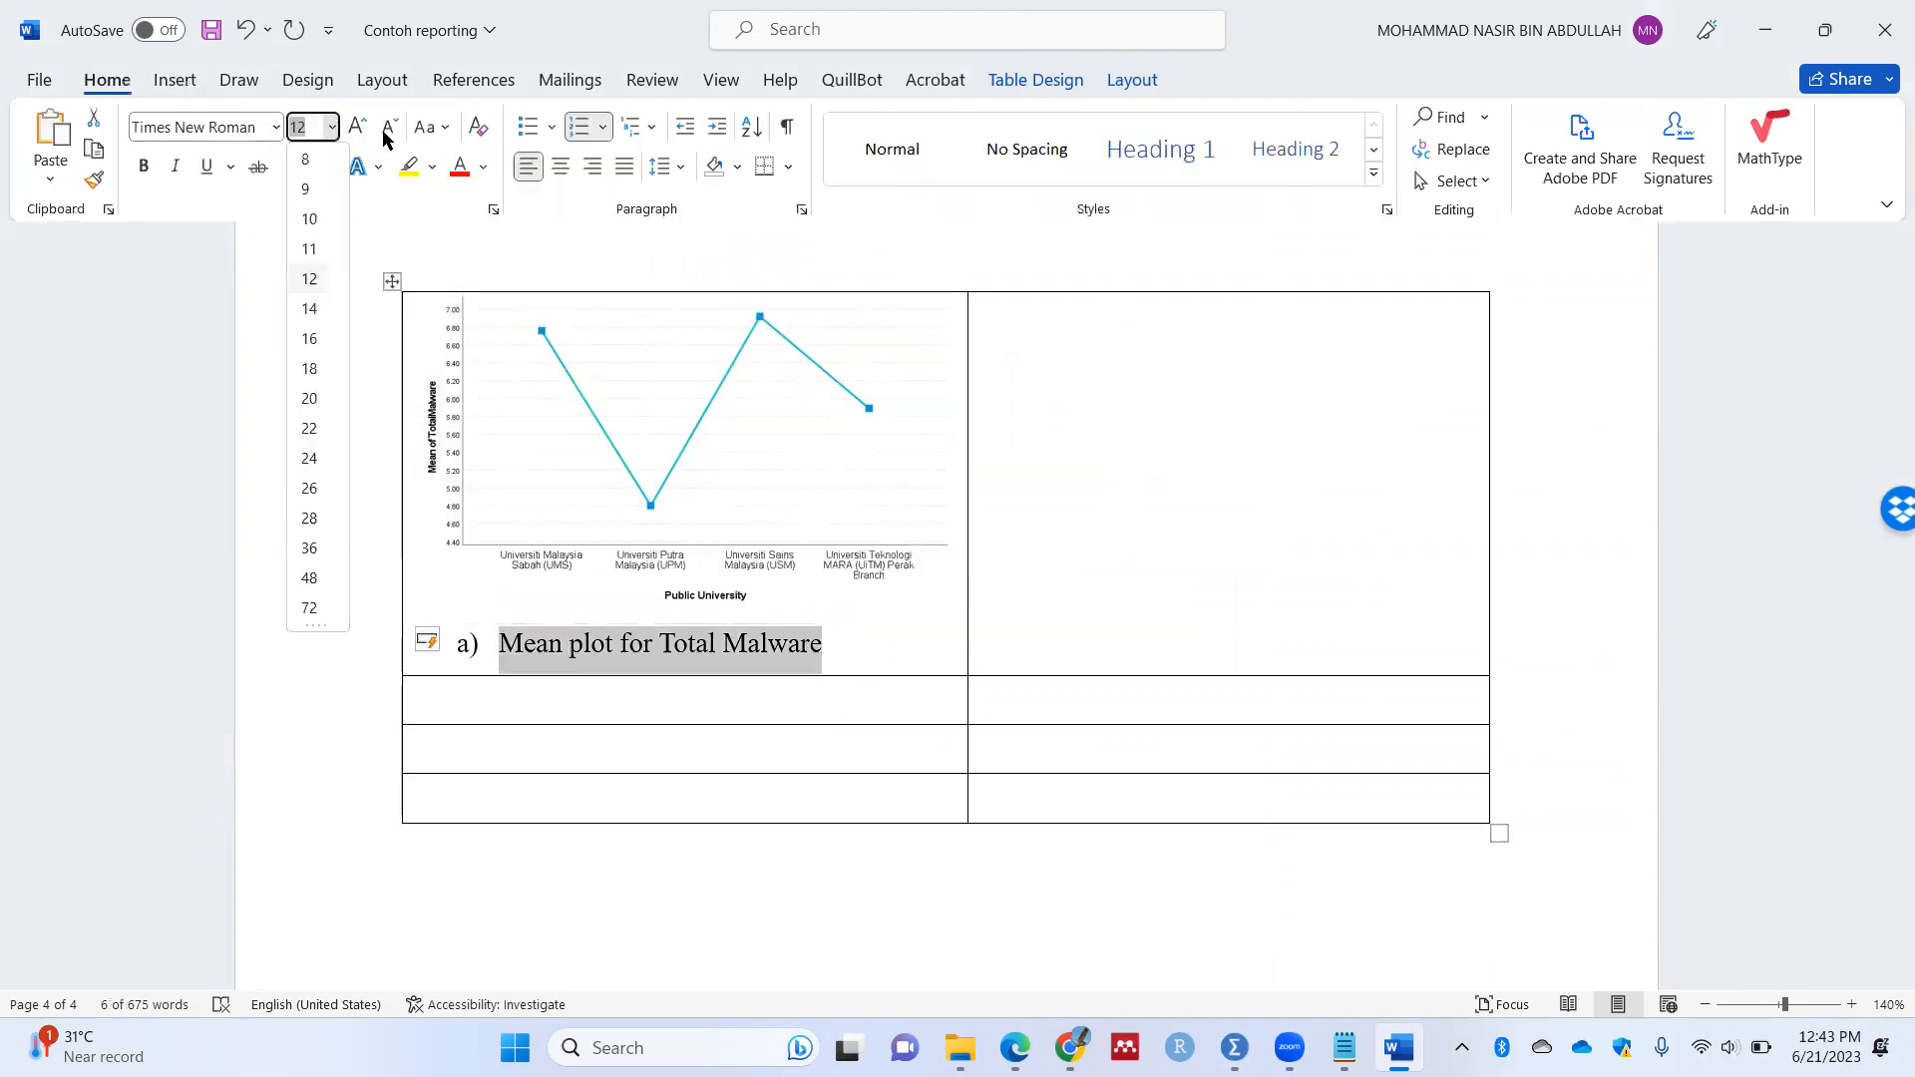
left_click(310, 219)
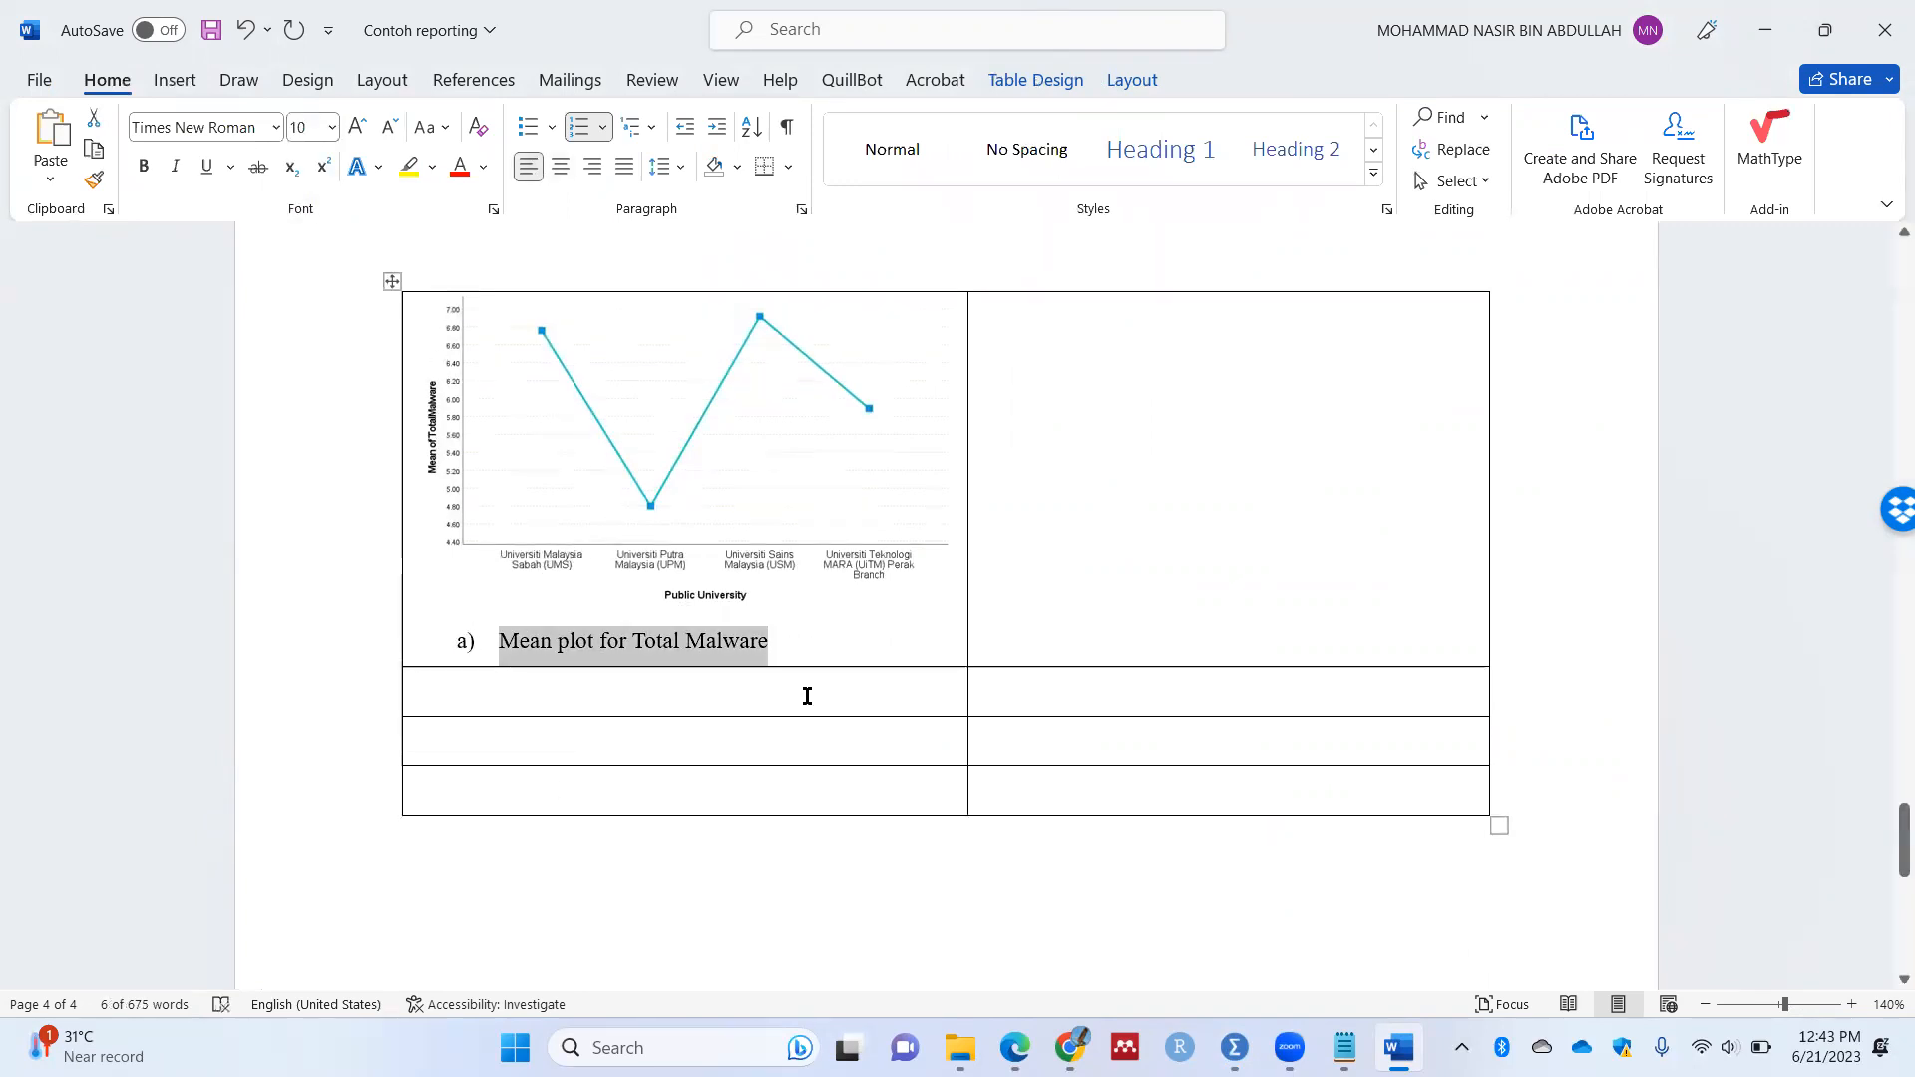
Step: Give the first cell's plot and caption single line spacing with no added space between paragraphs of the same style
left_click_drag(937, 654, 536, 483)
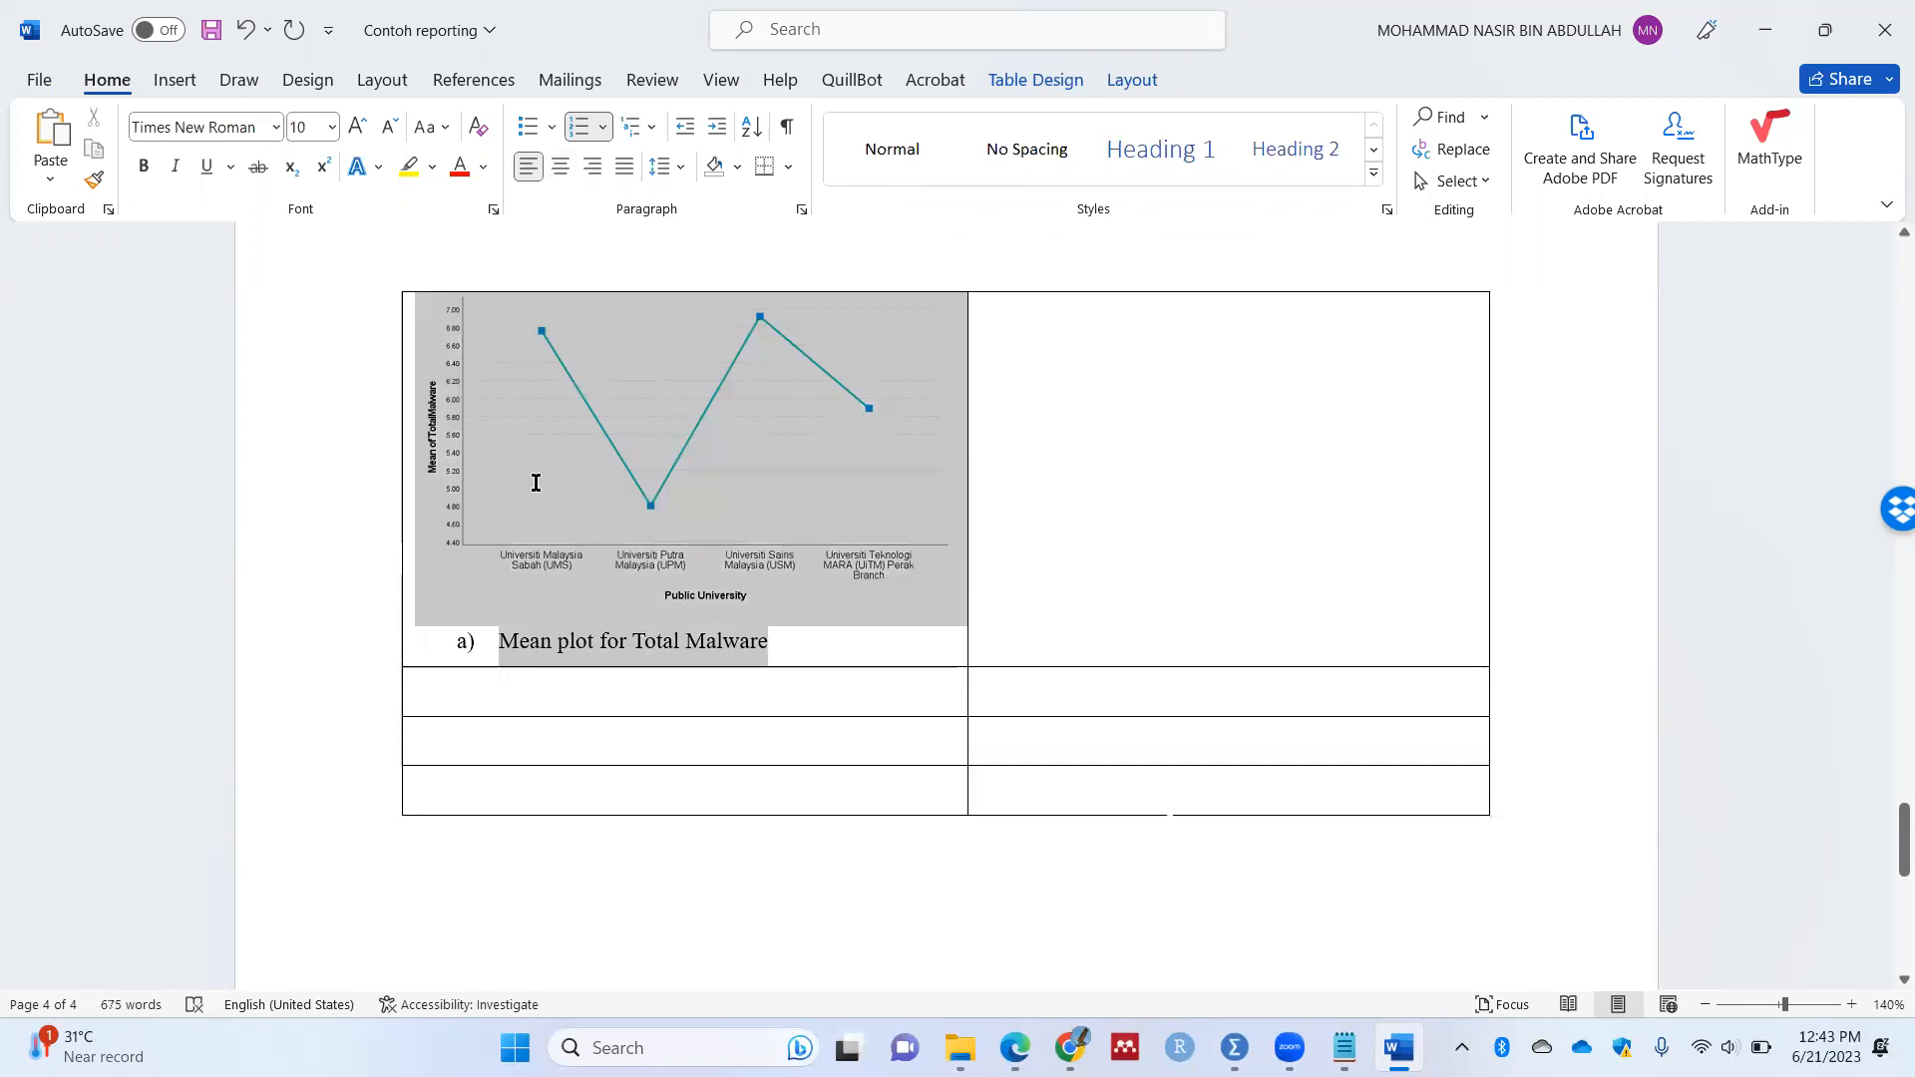
left_click(800, 209)
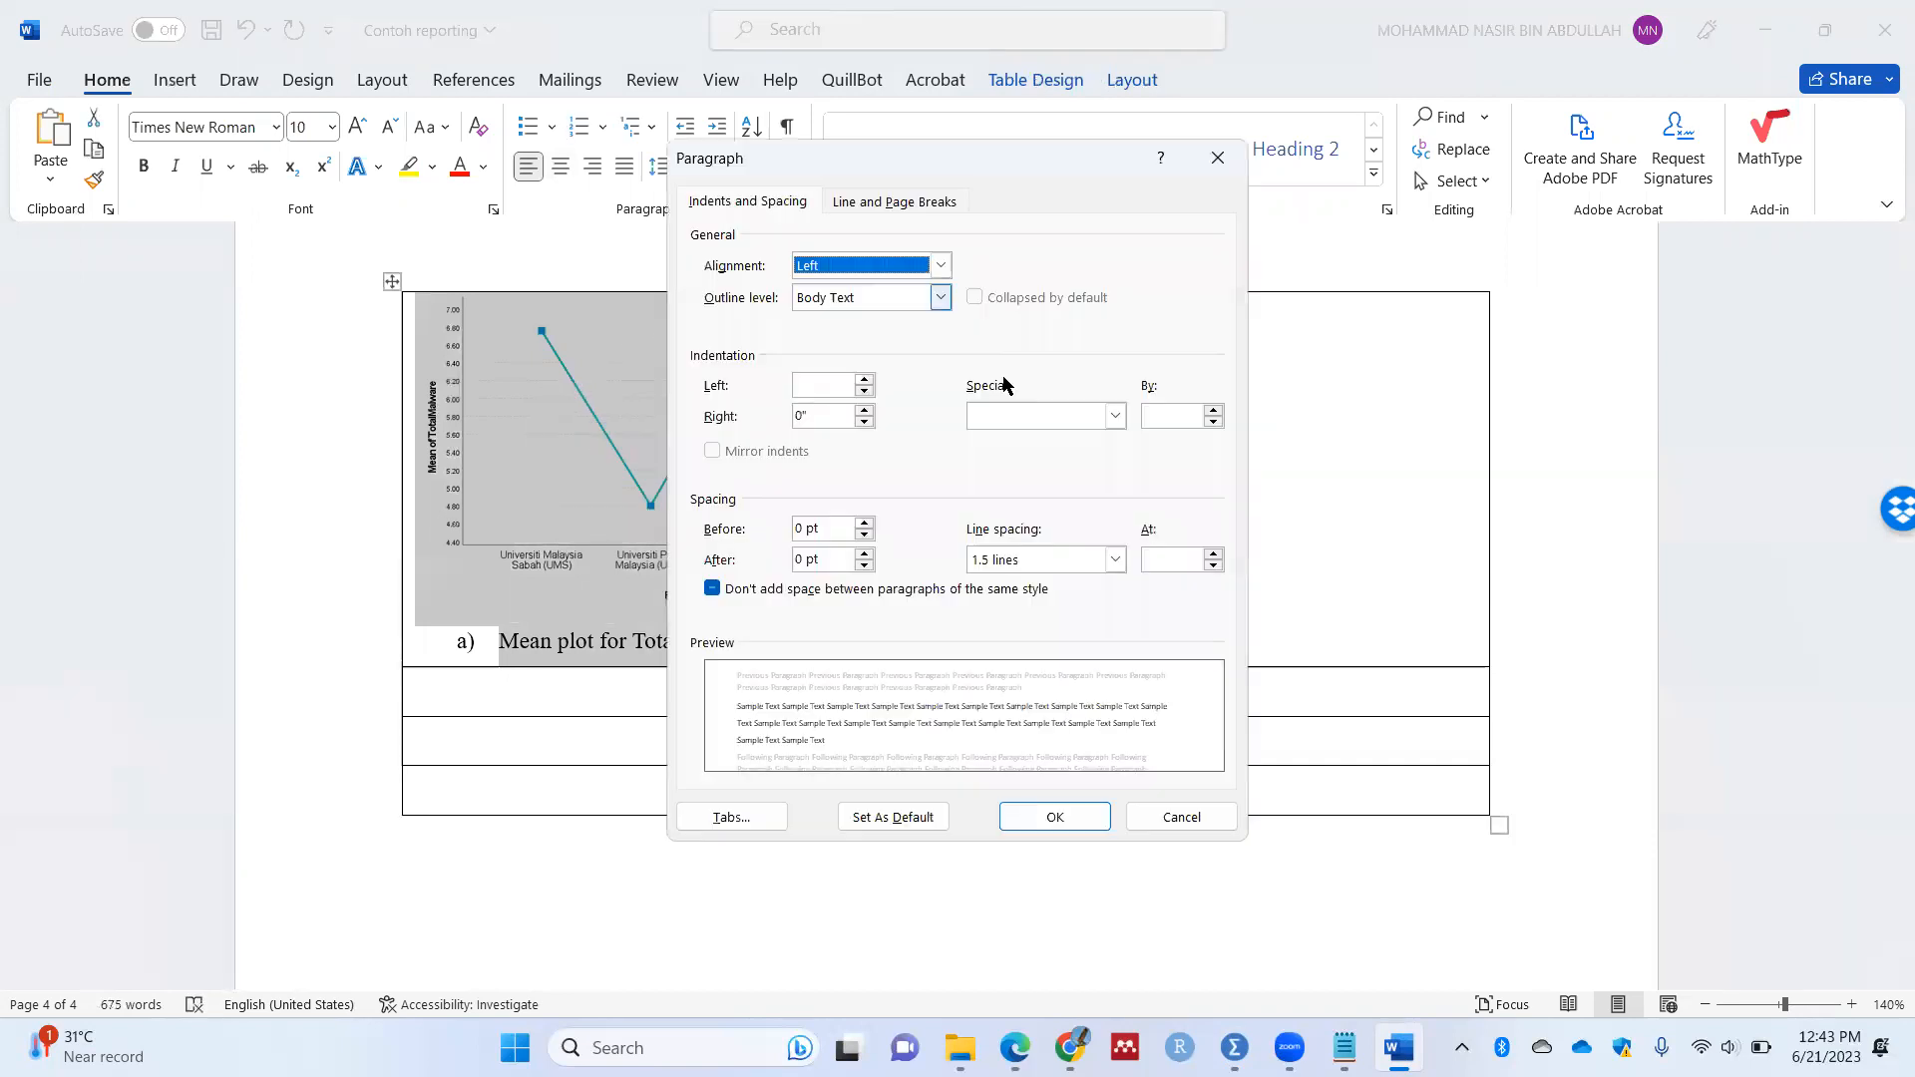
left_click(989, 566)
left_click(998, 590)
left_click(856, 590)
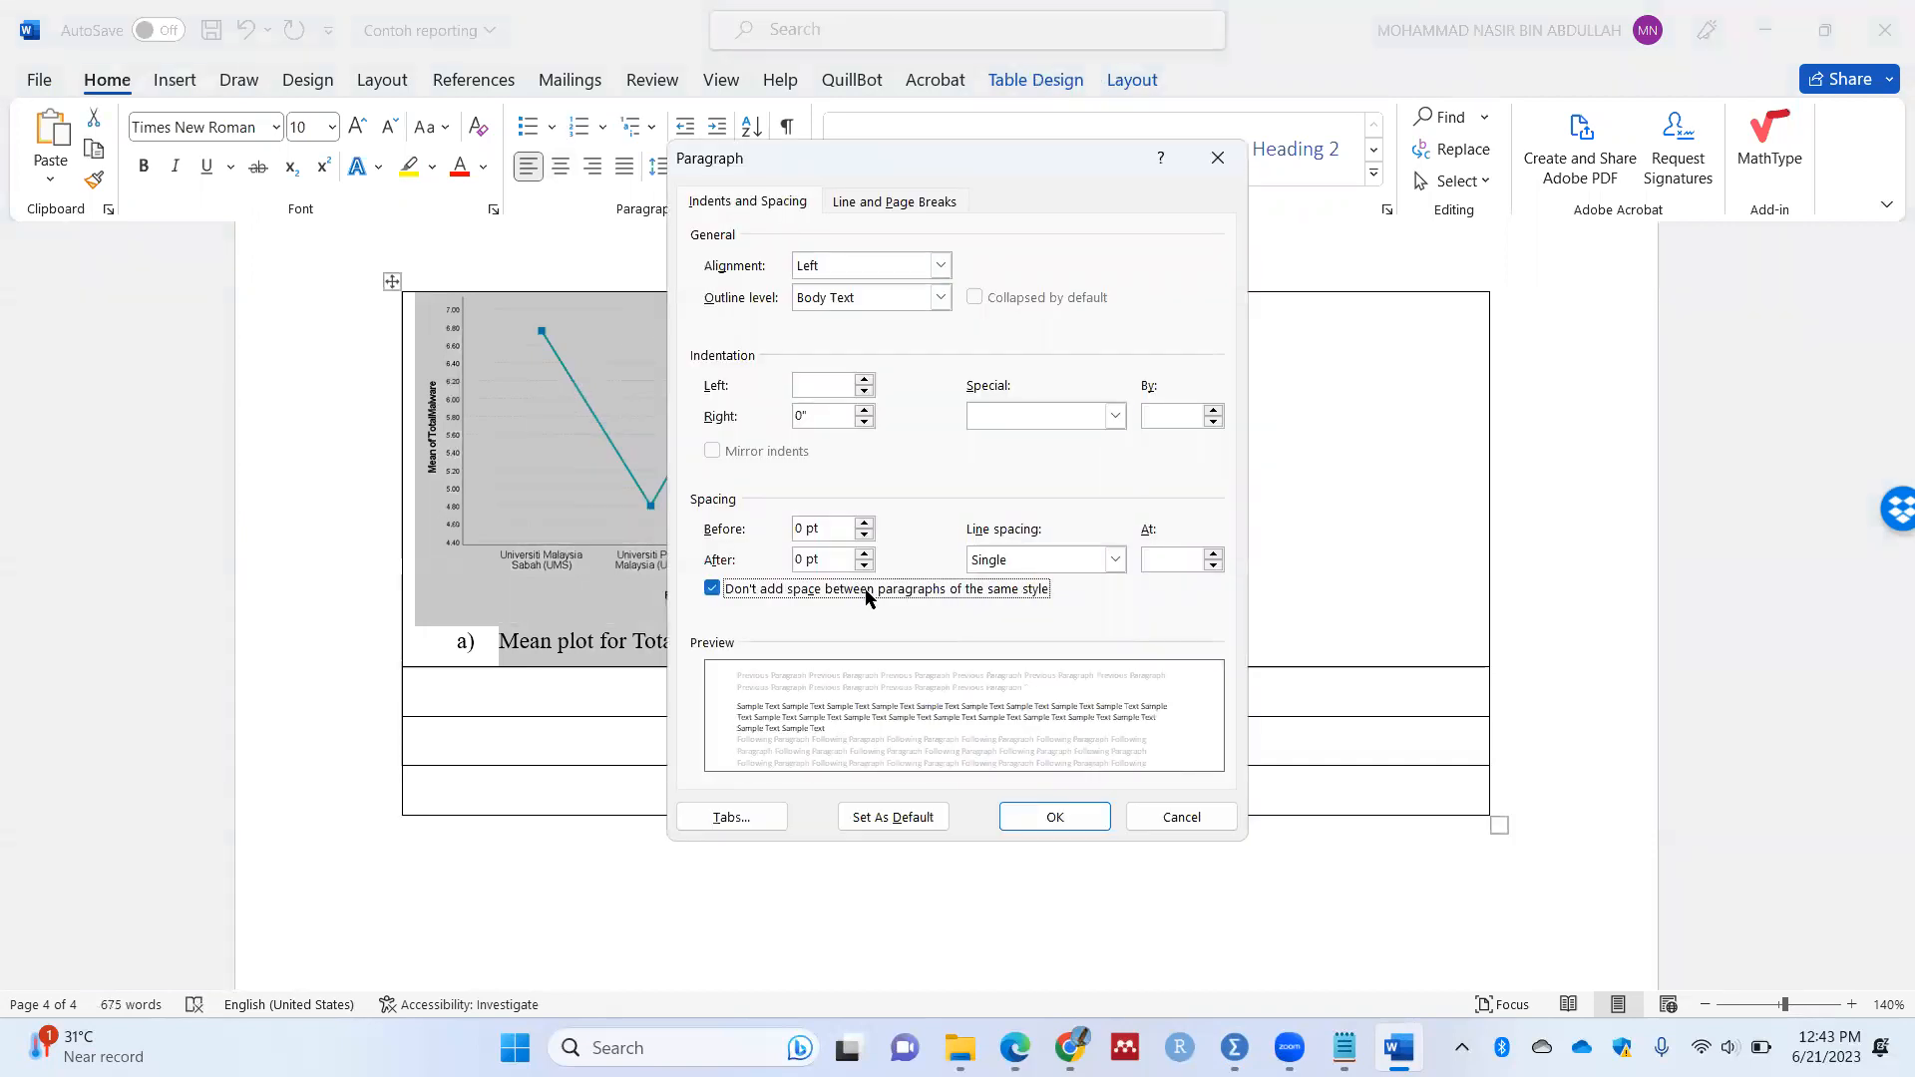
left_click(1052, 816)
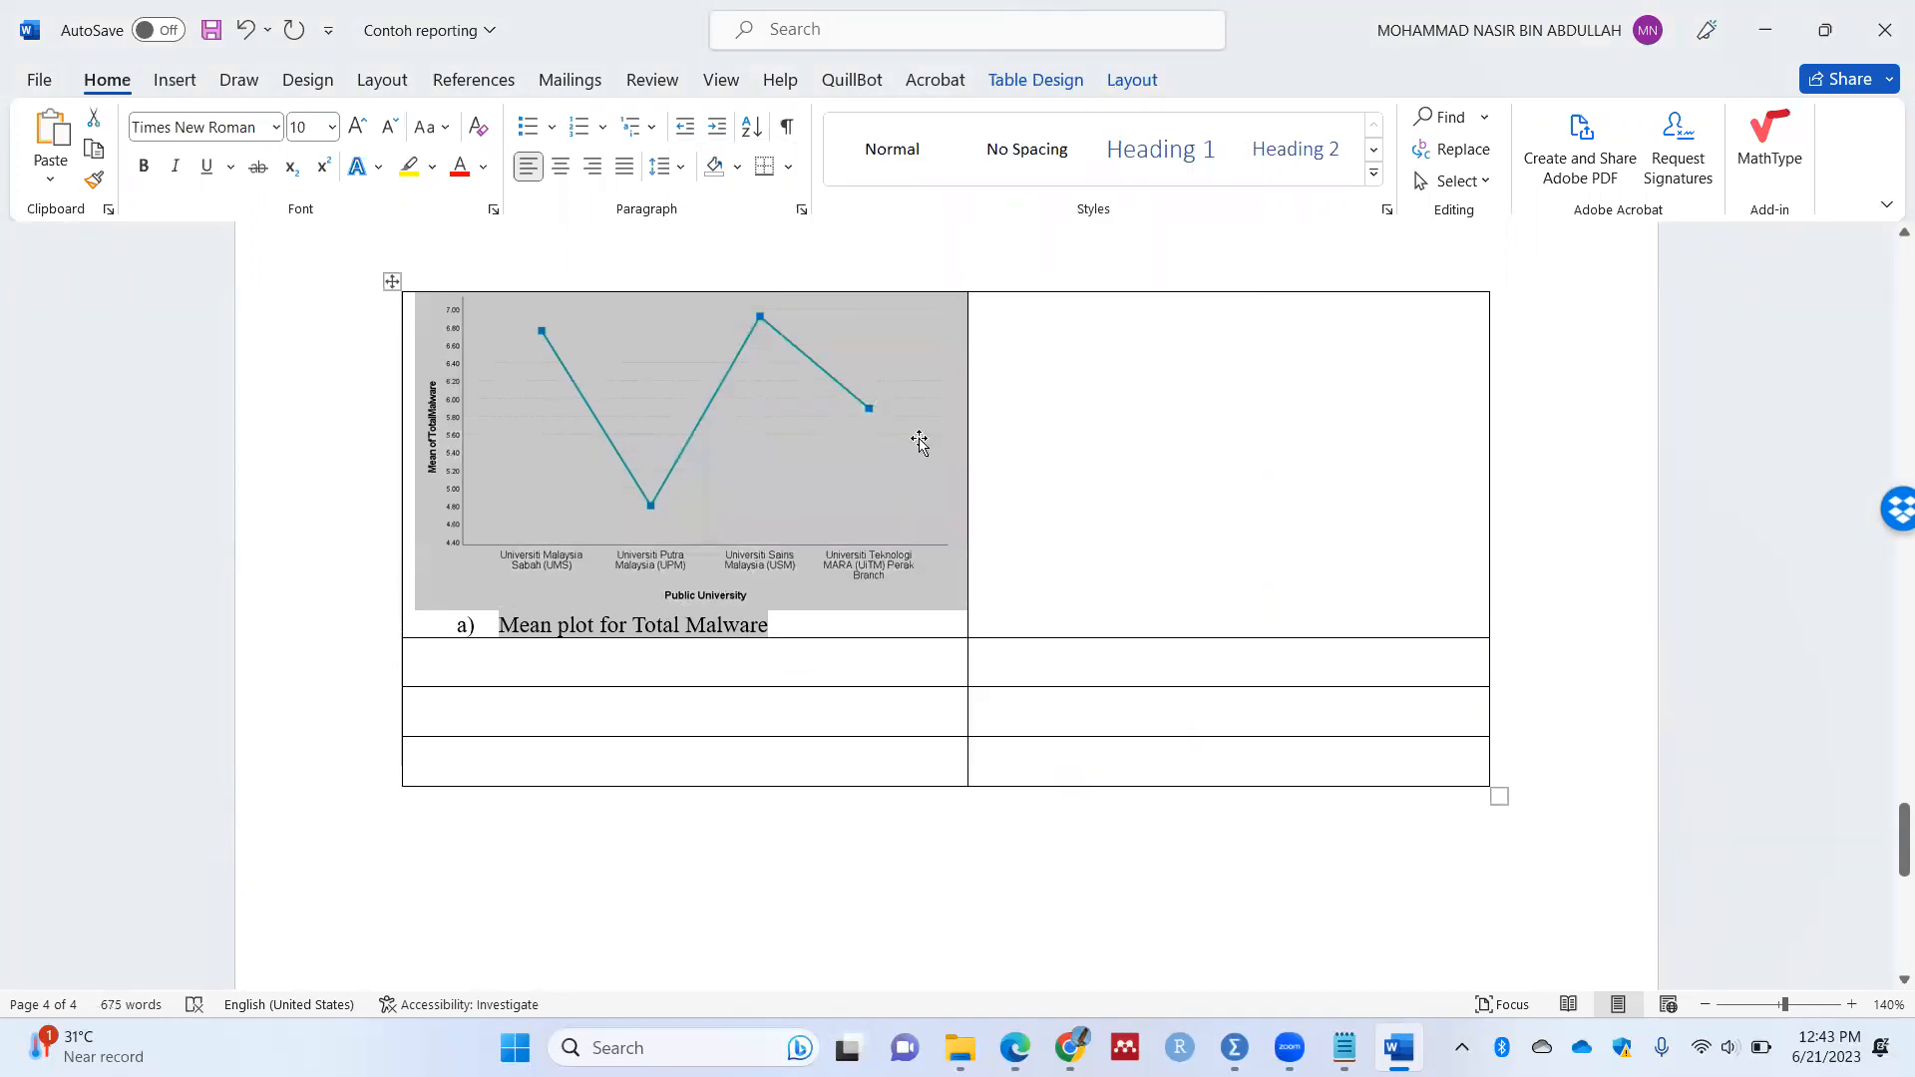
Step: Centre the Total Malware caption under its plot
left_click(758, 595)
left_click(759, 626)
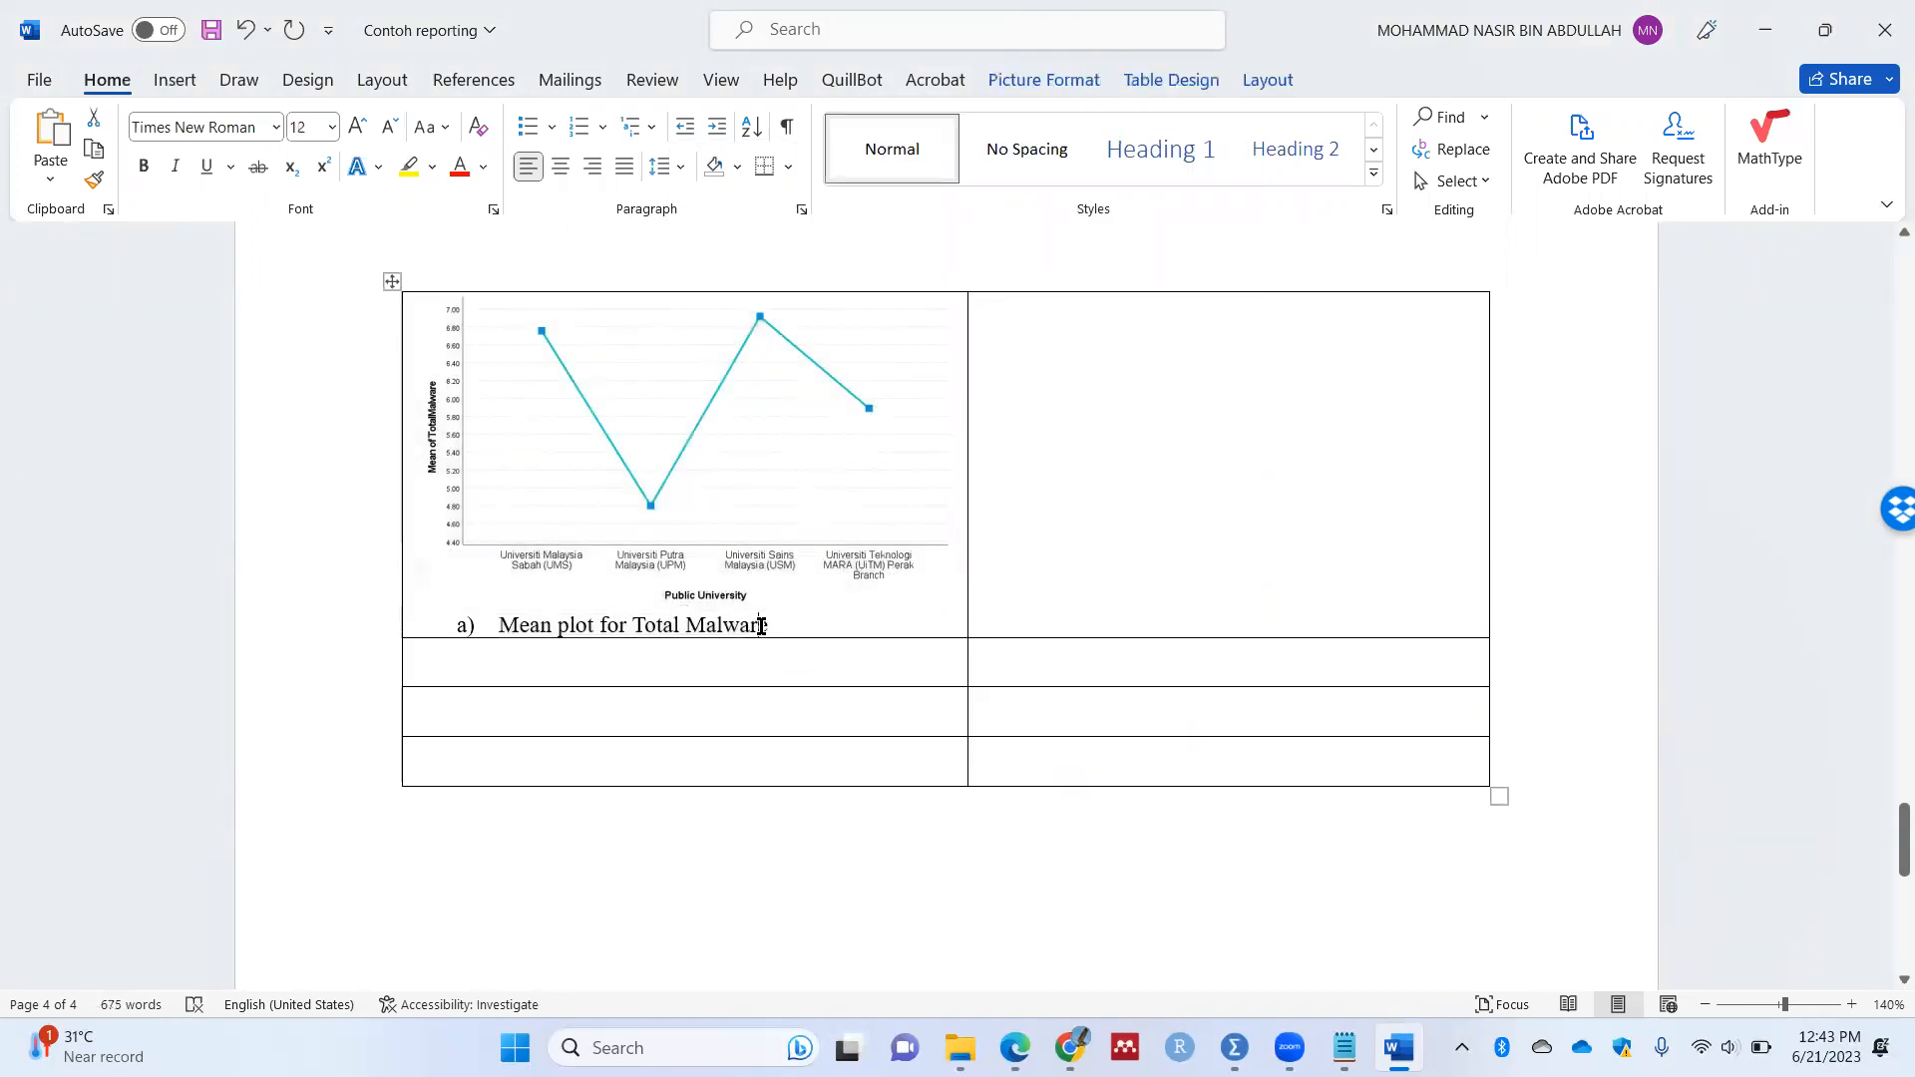
left_click(561, 166)
left_click(1094, 526)
Step: Copy the Total Malware plot into the second cell of the table's first row
left_click(821, 427)
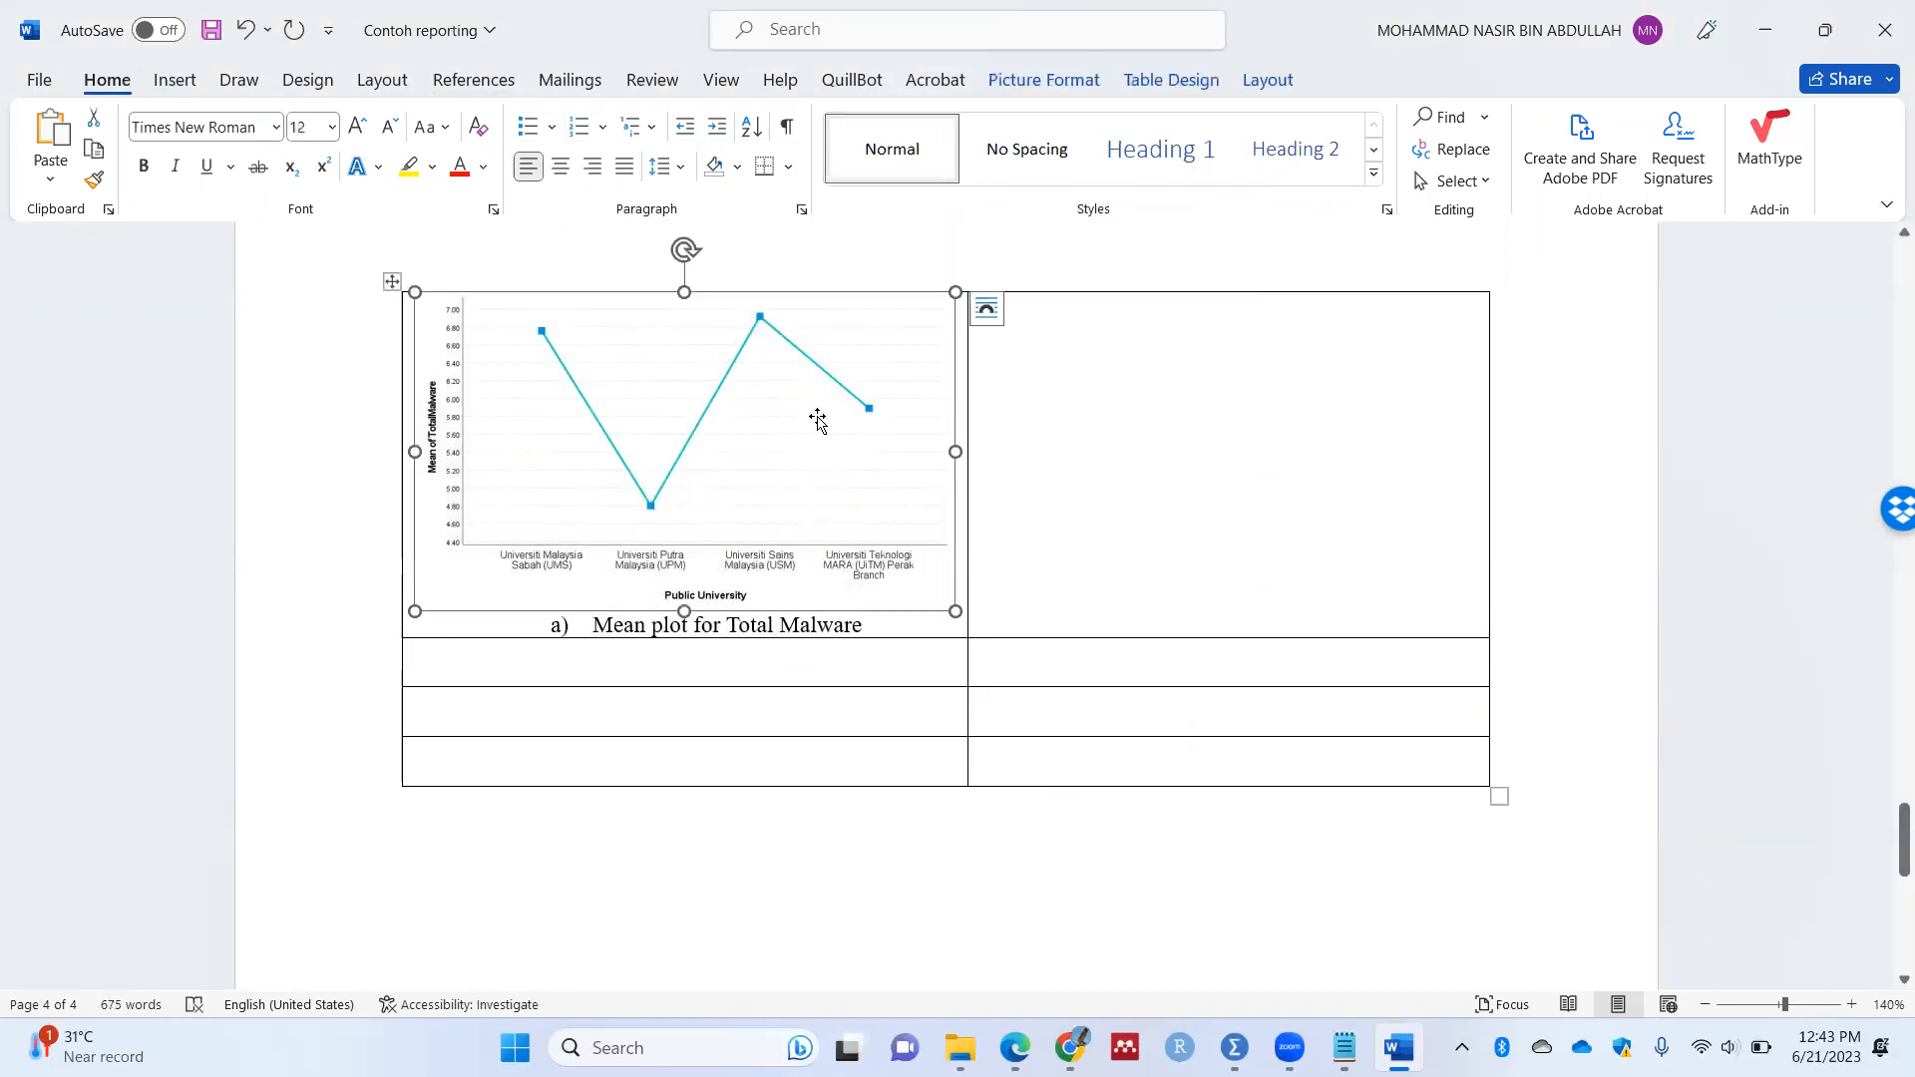
left_click(1085, 445)
key("ctrl+v")
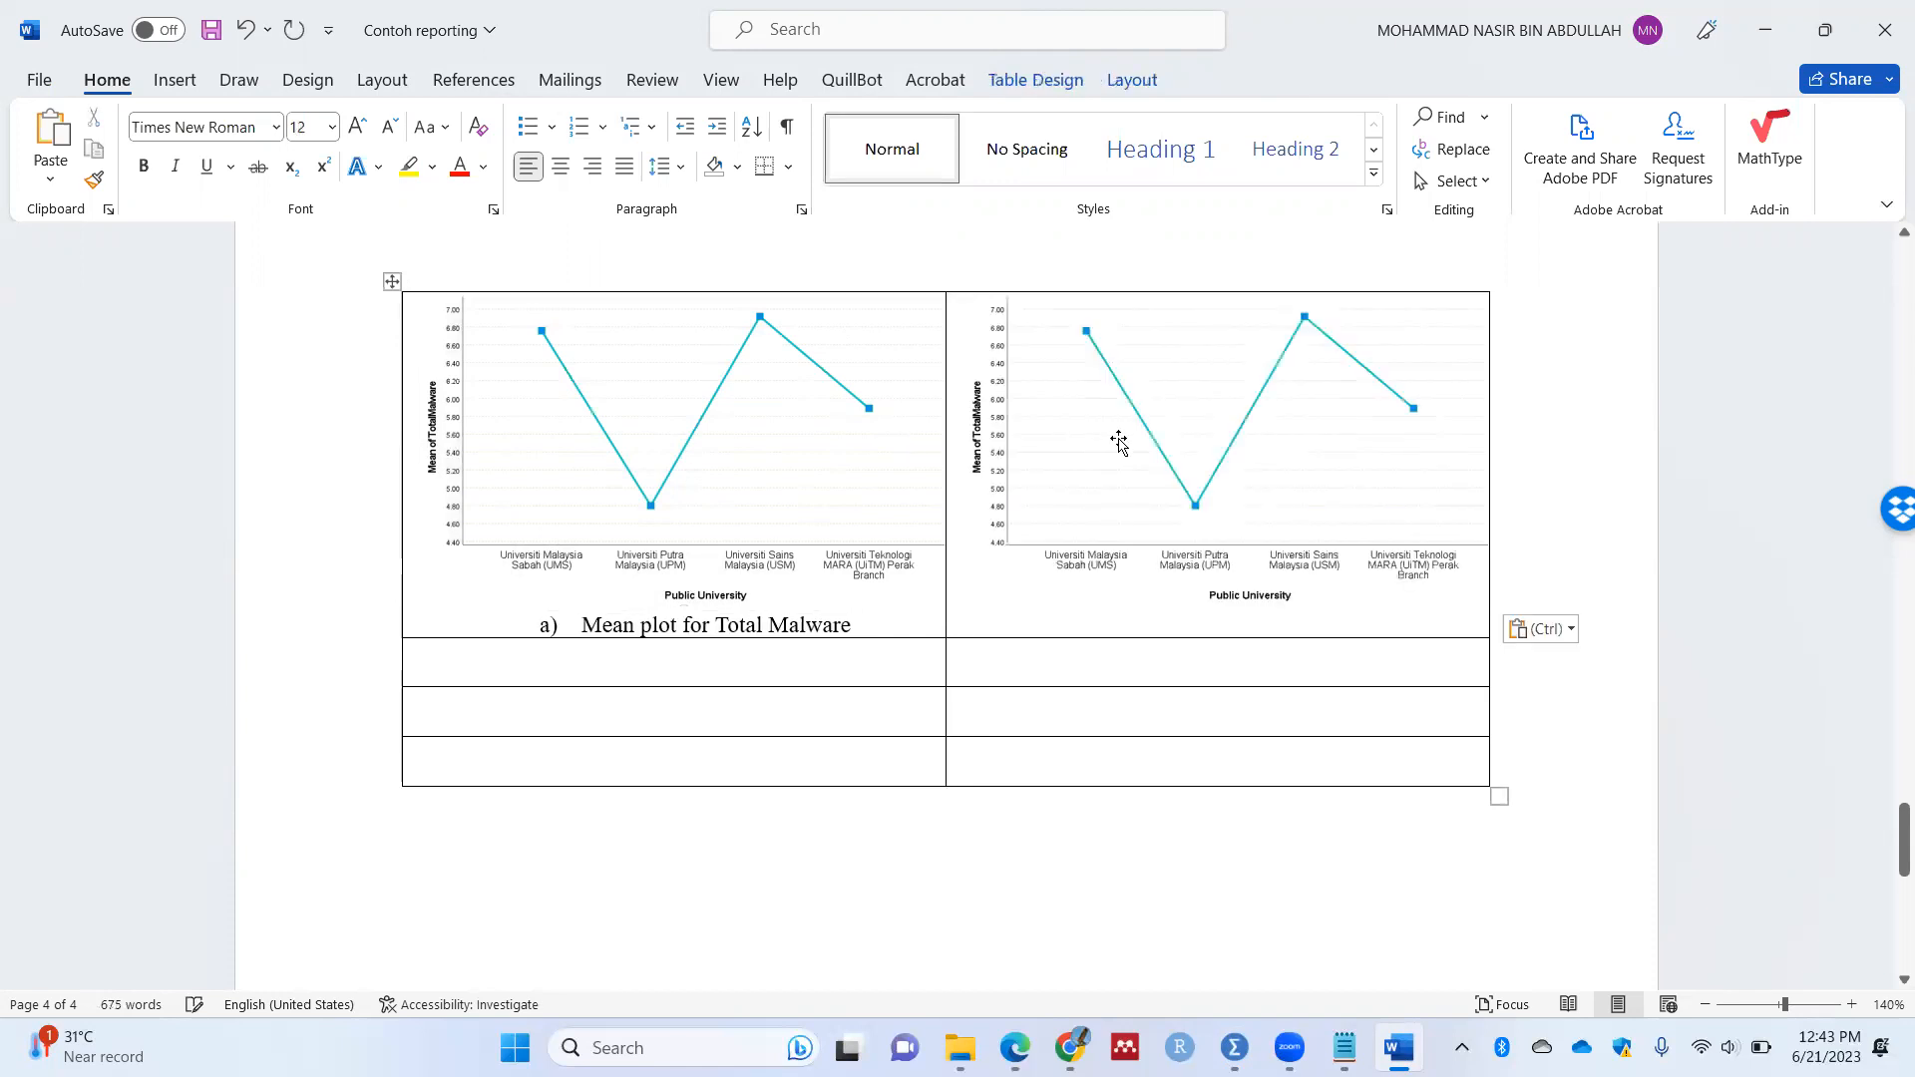
Step: Shrink the first cell's plot proportionally to about 1.76" high and 2.98" wide, and check its size settings
left_click(1068, 444)
left_click(624, 413)
right_click(626, 409)
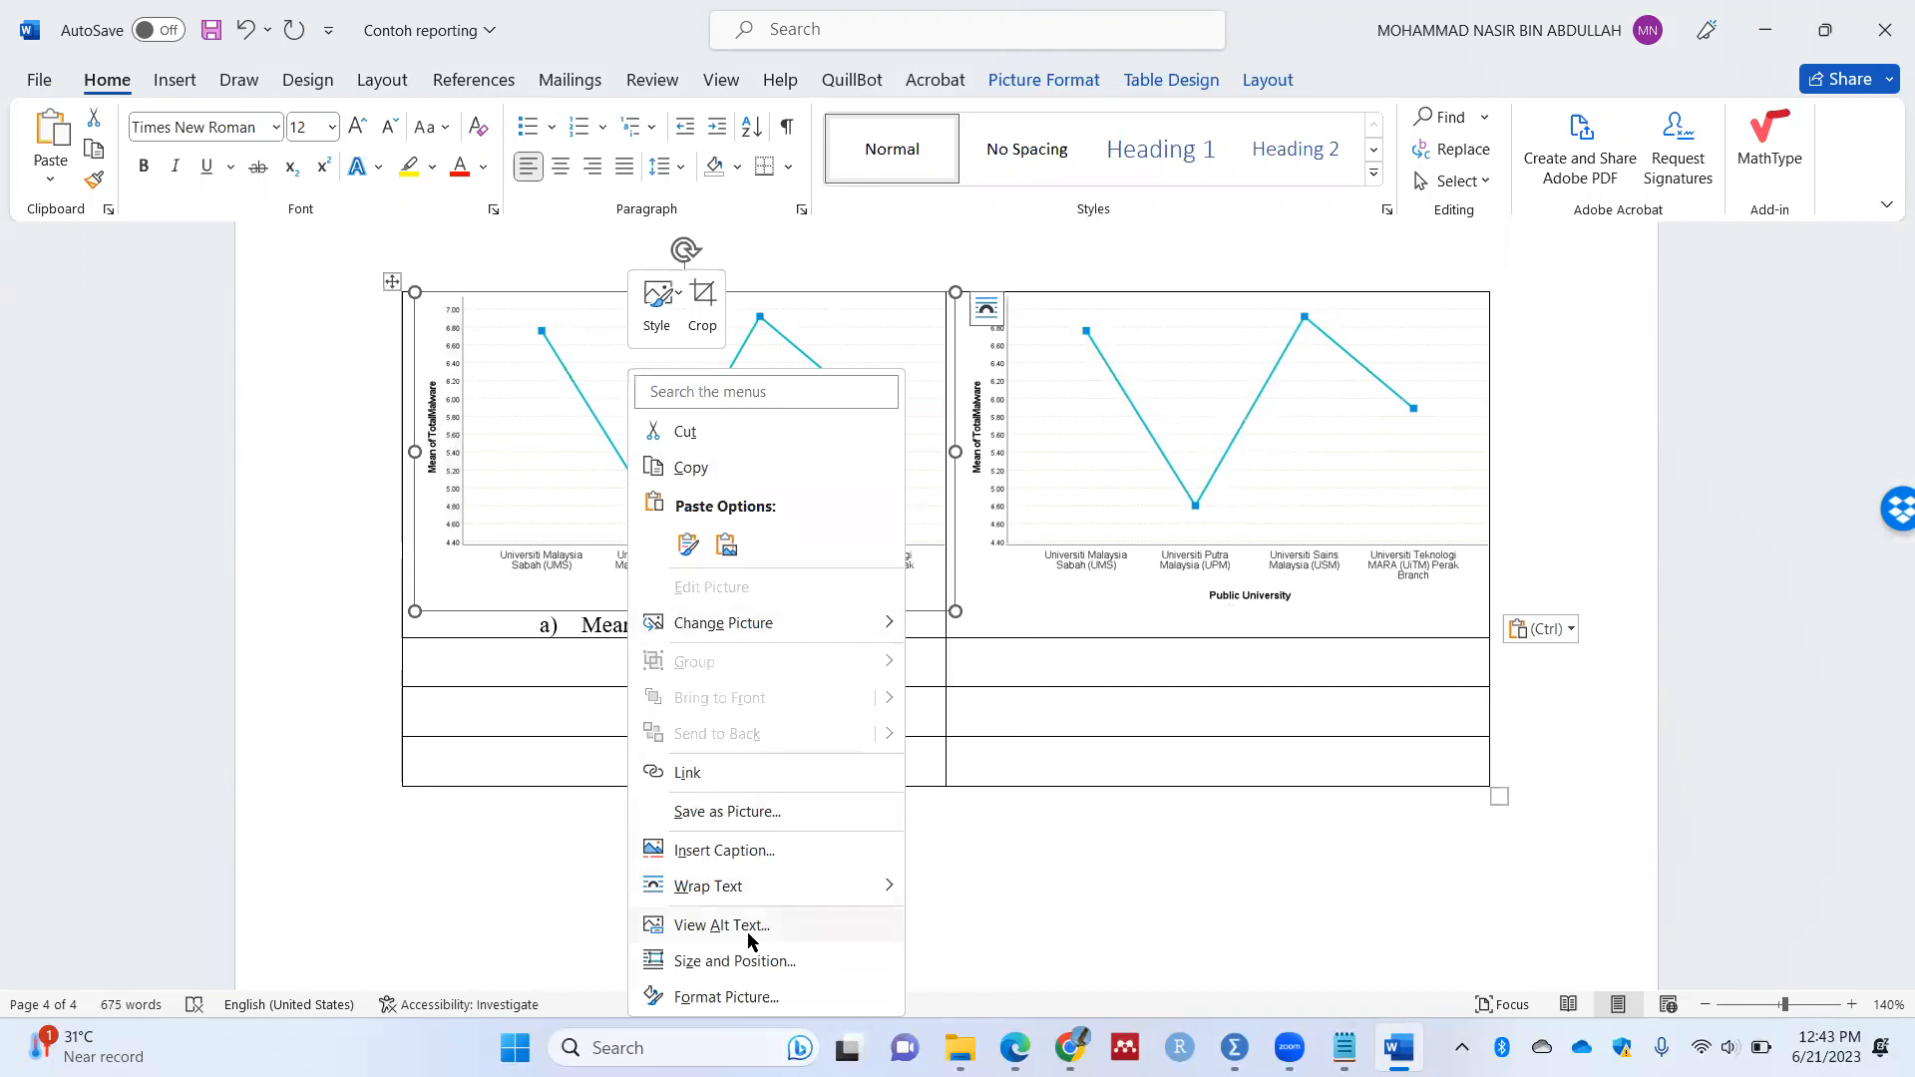
left_click(594, 493)
right_click(617, 427)
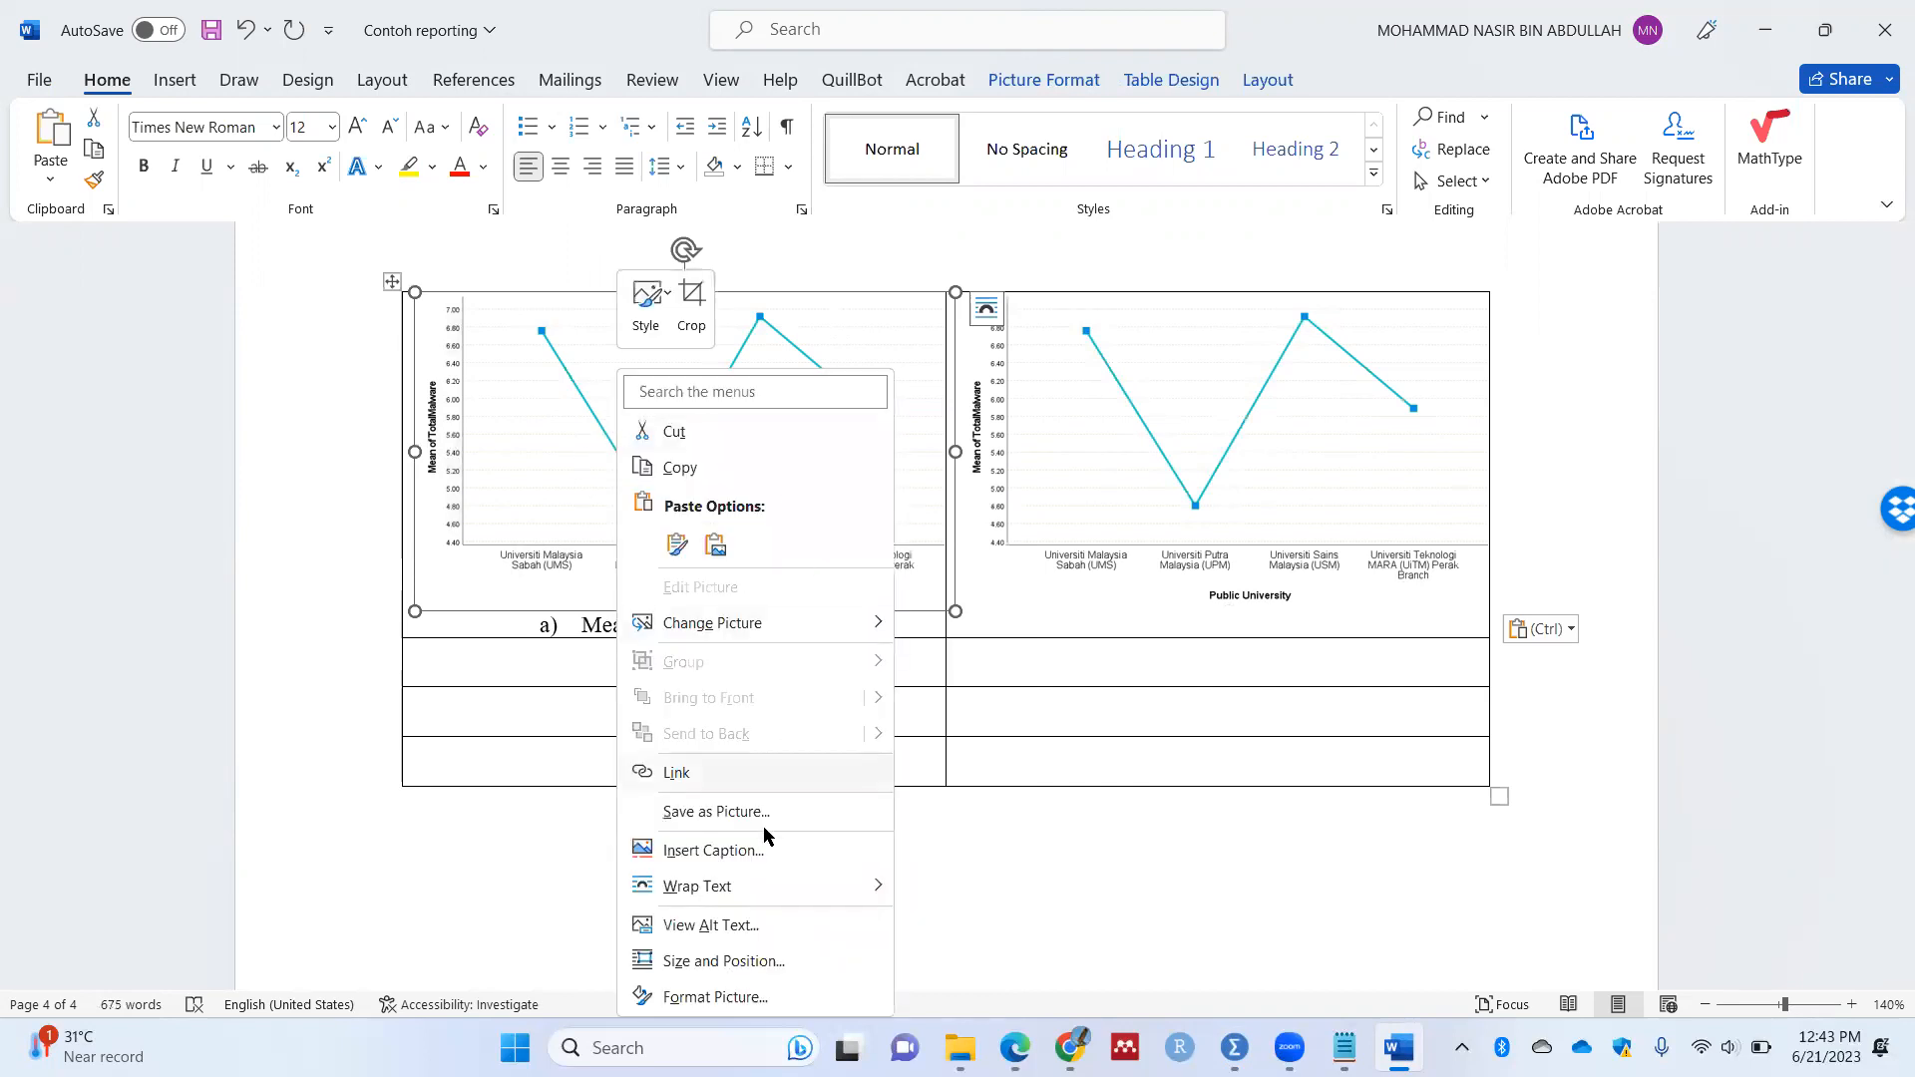
left_click(736, 960)
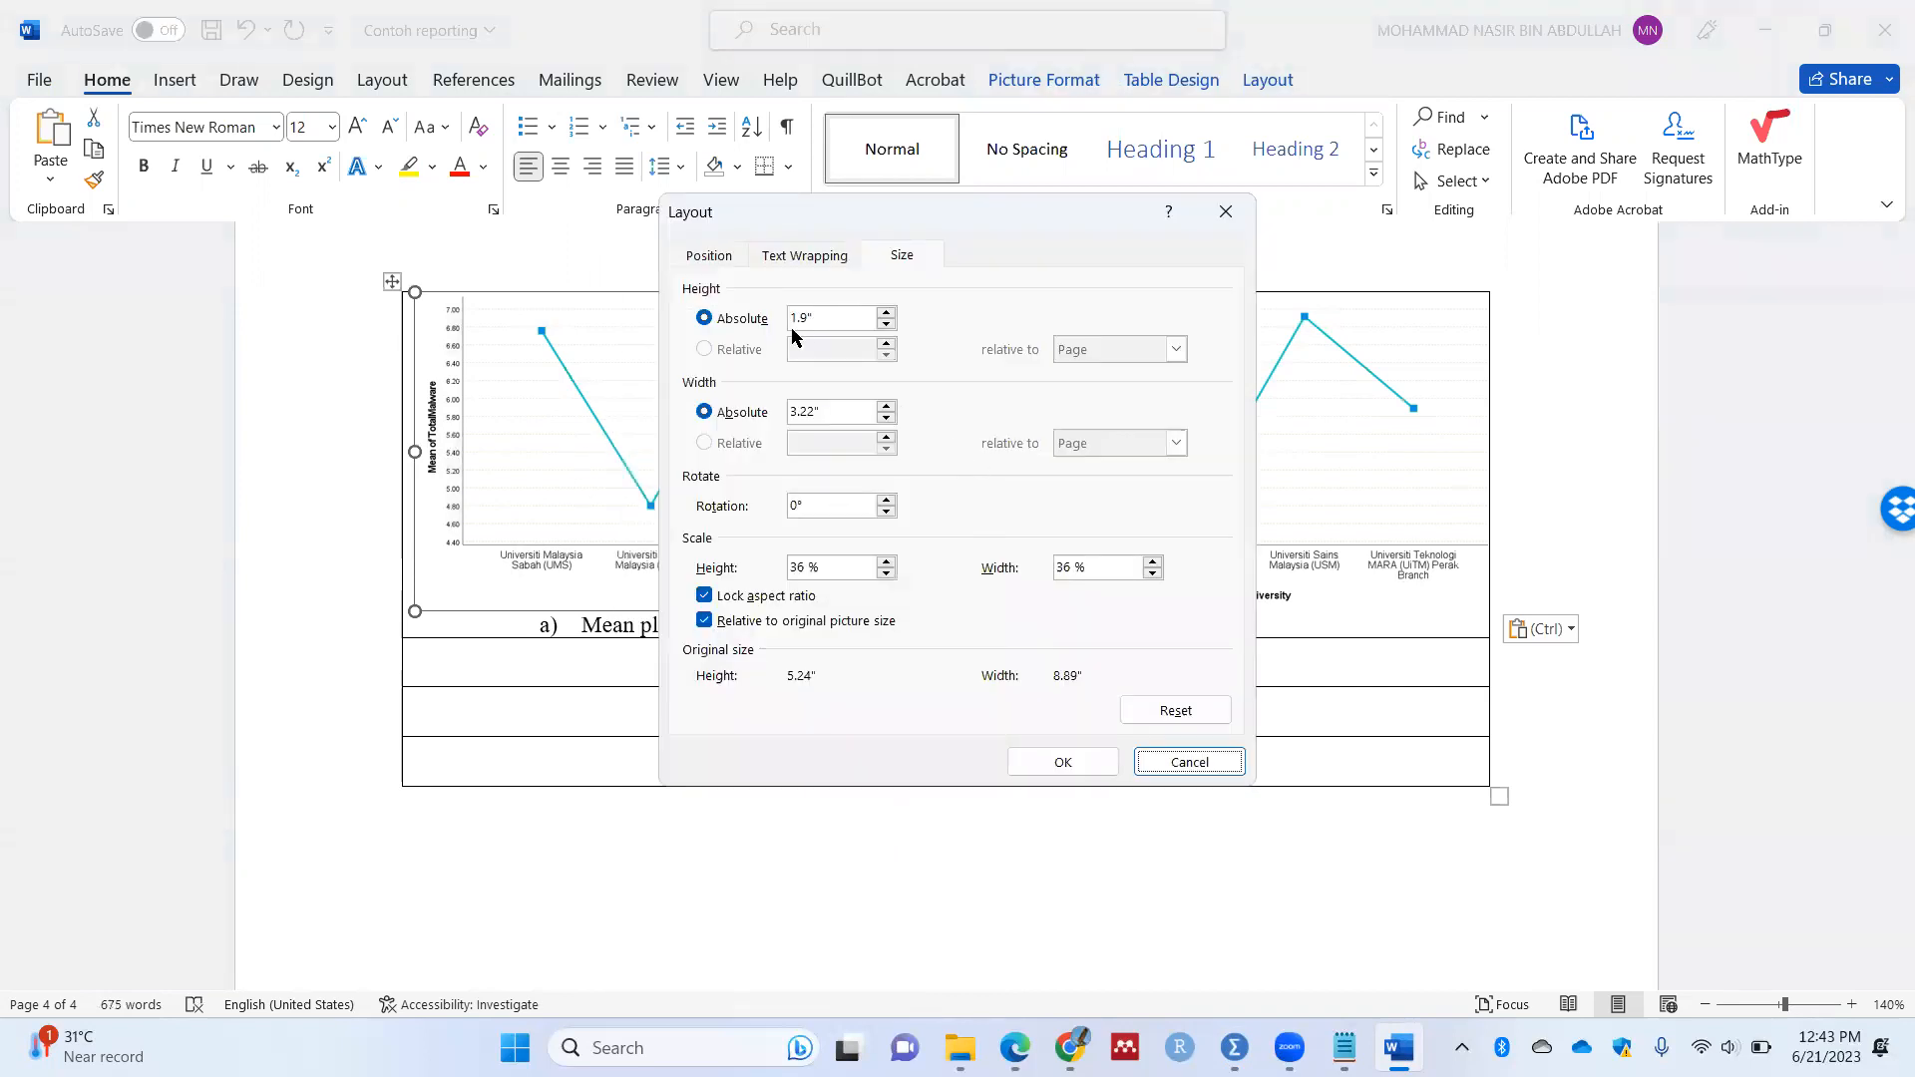
left_click(1179, 762)
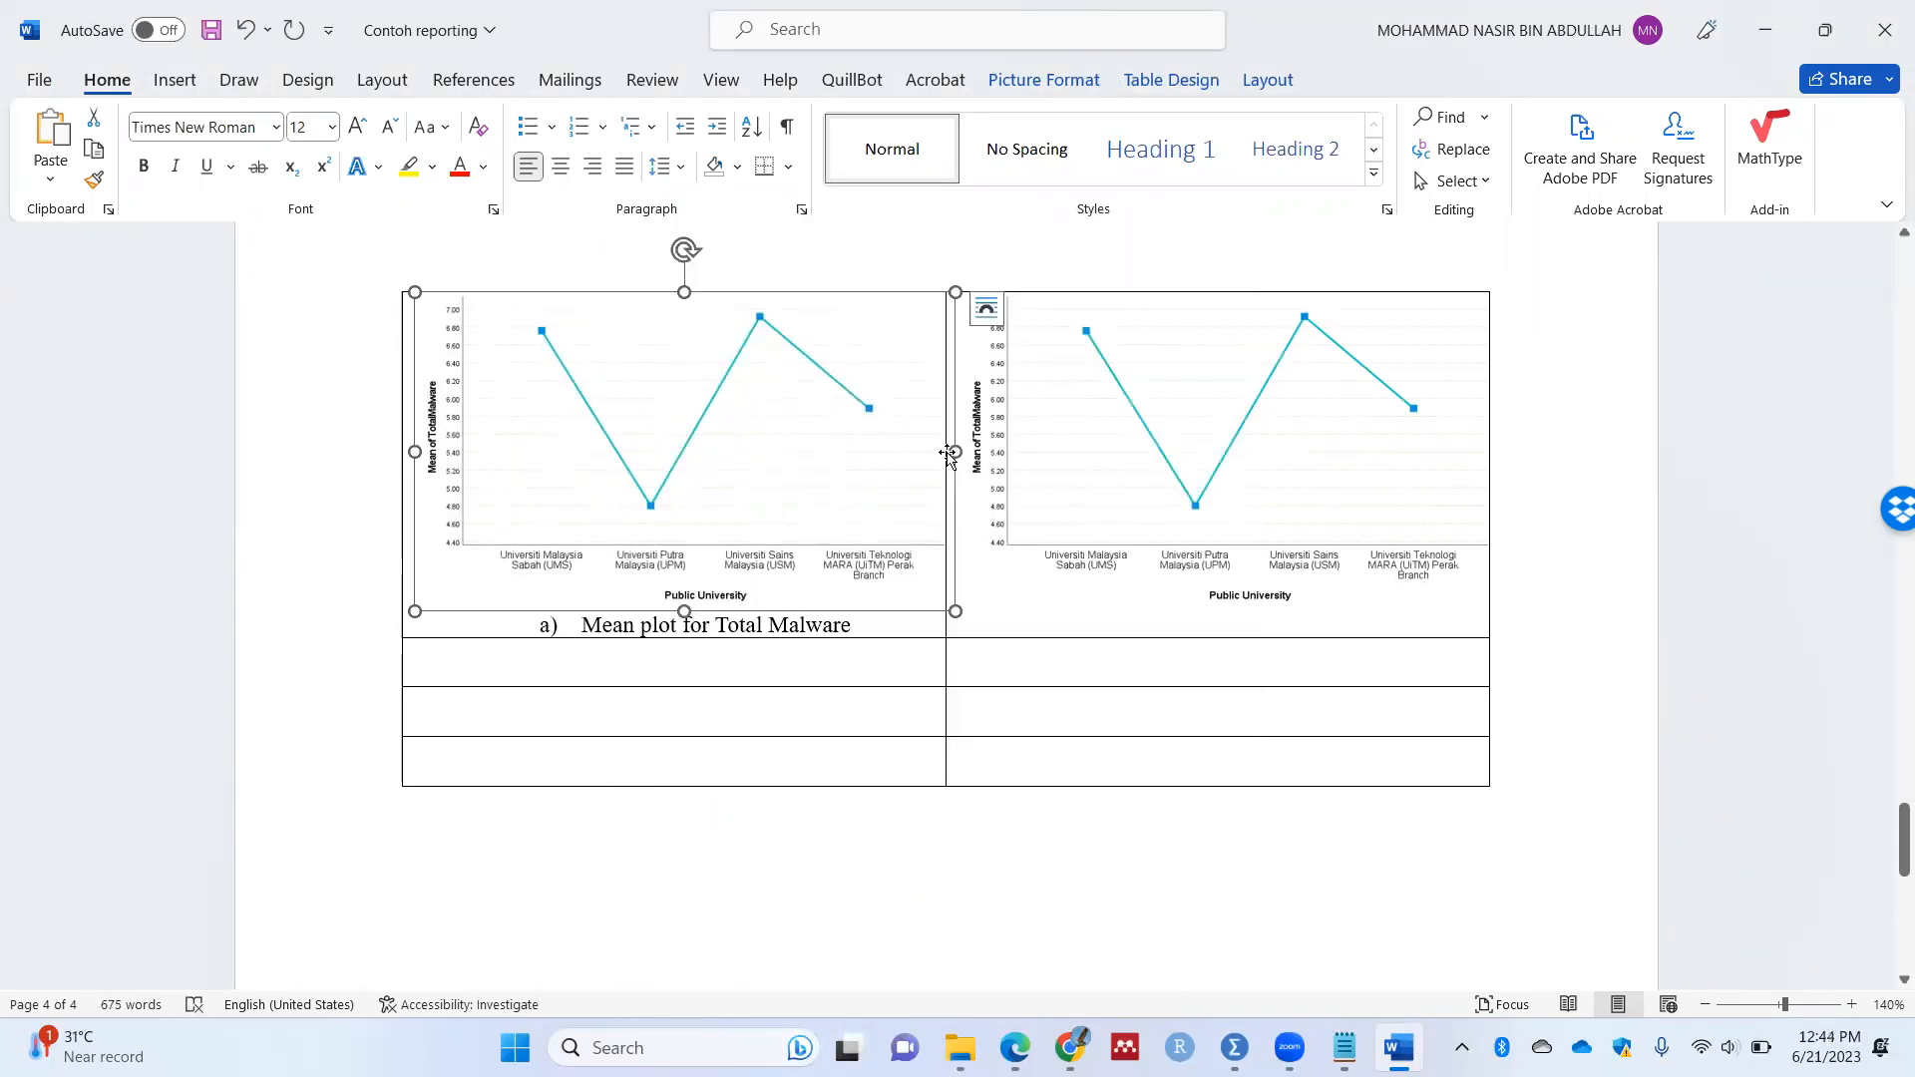
left_click_drag(930, 596, 911, 587)
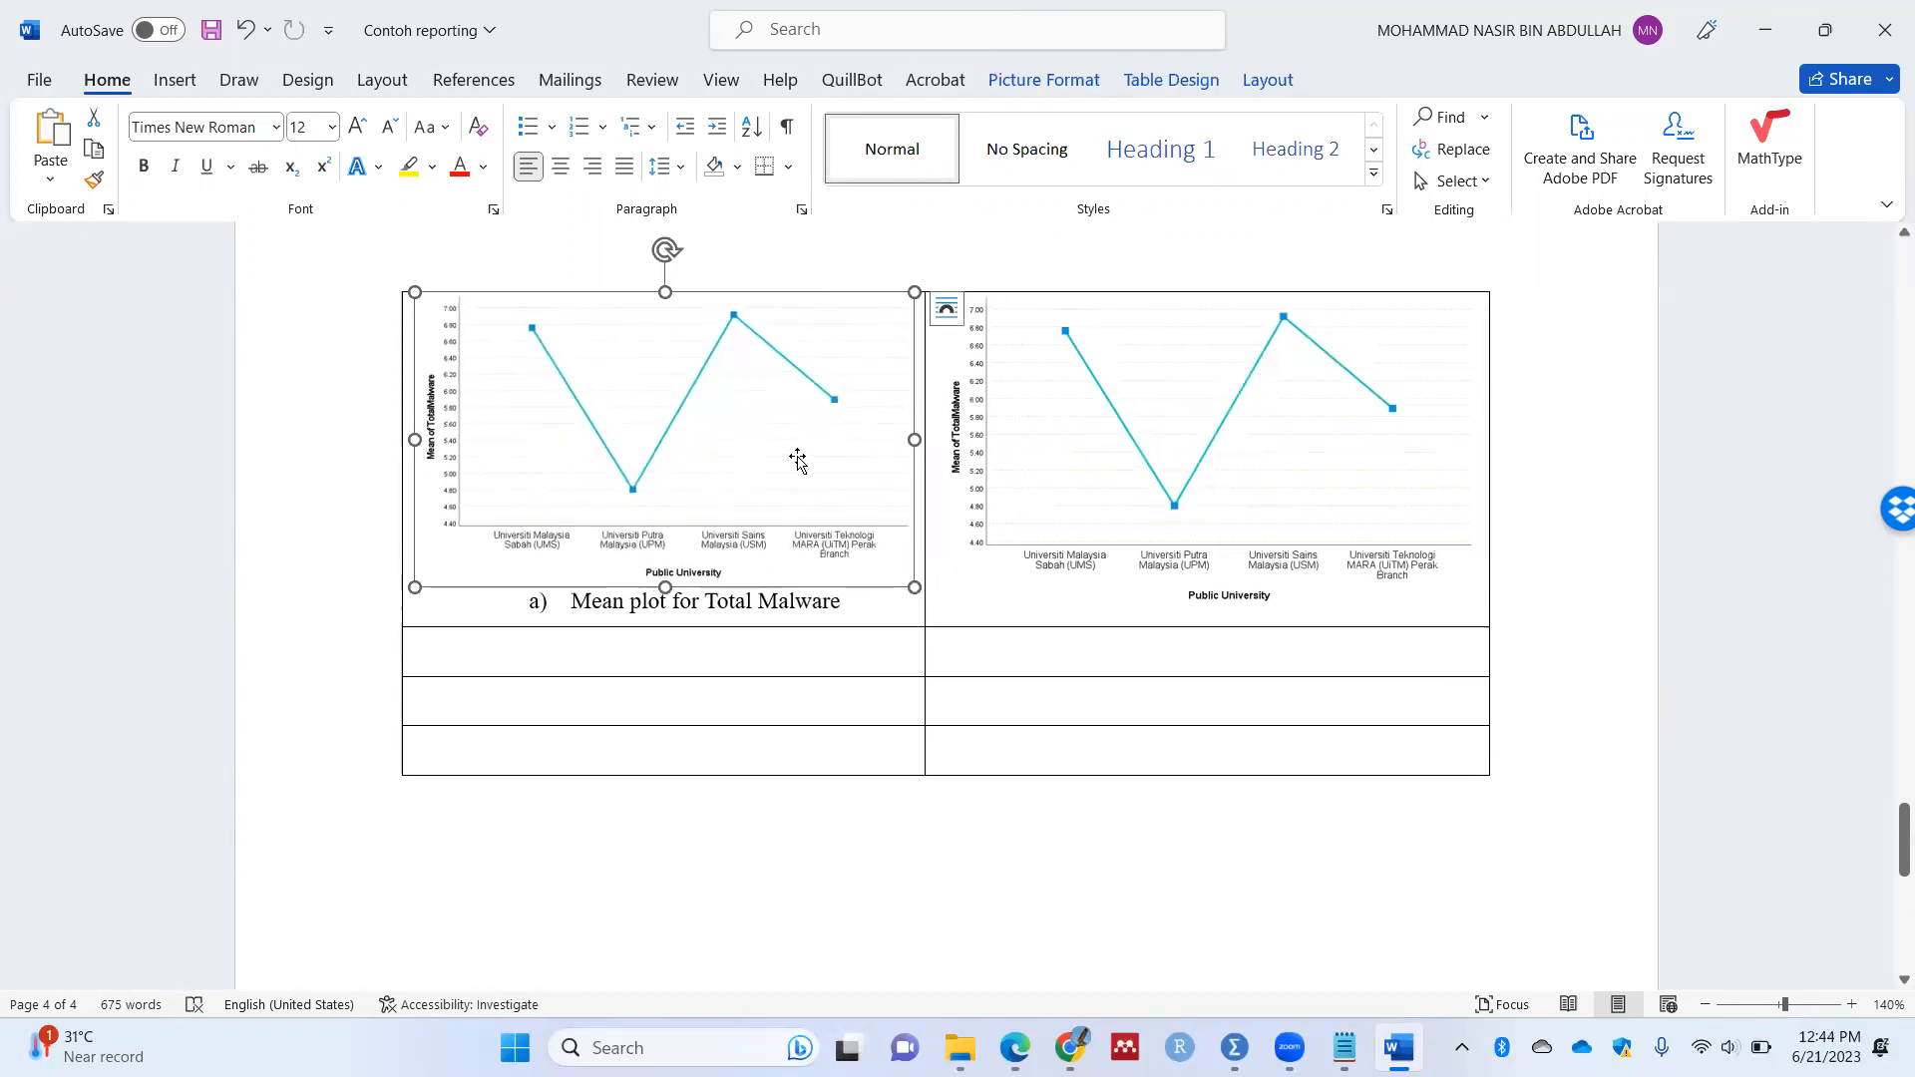
right_click(761, 412)
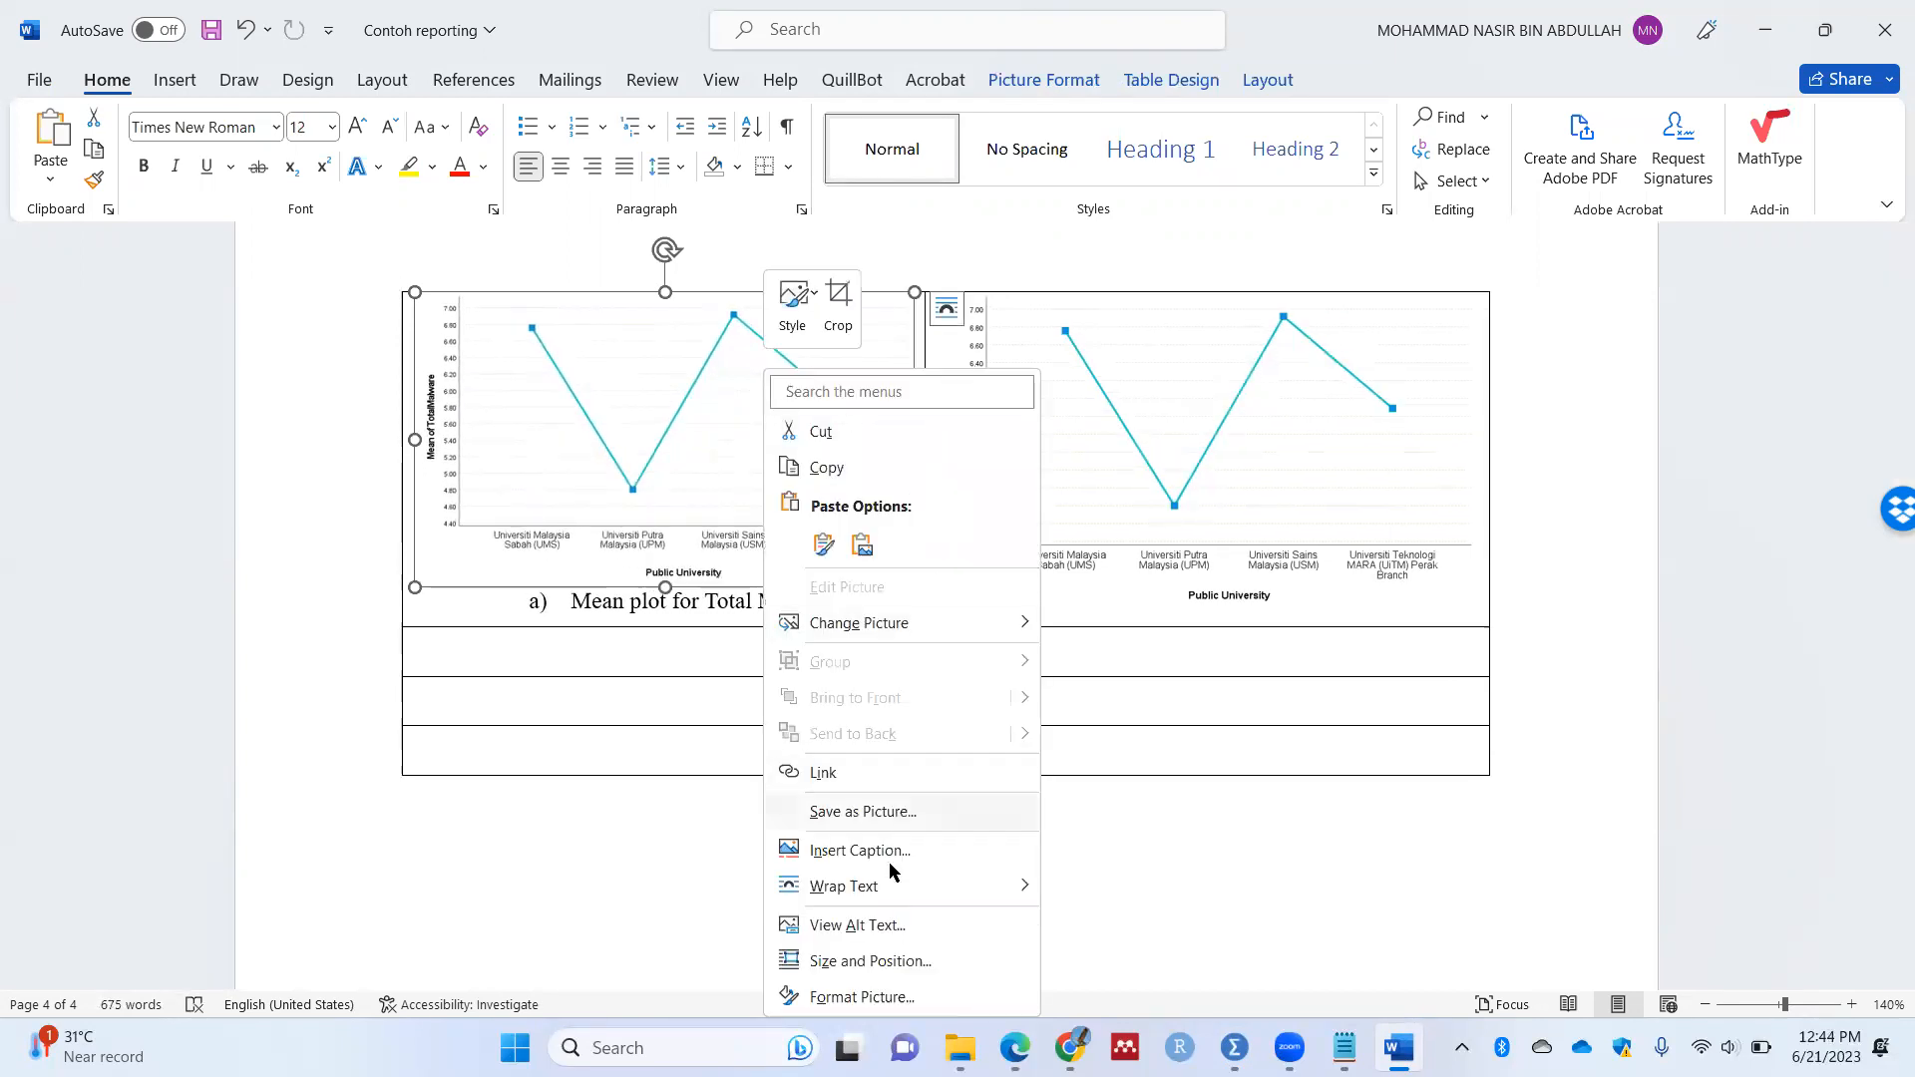
left_click(876, 961)
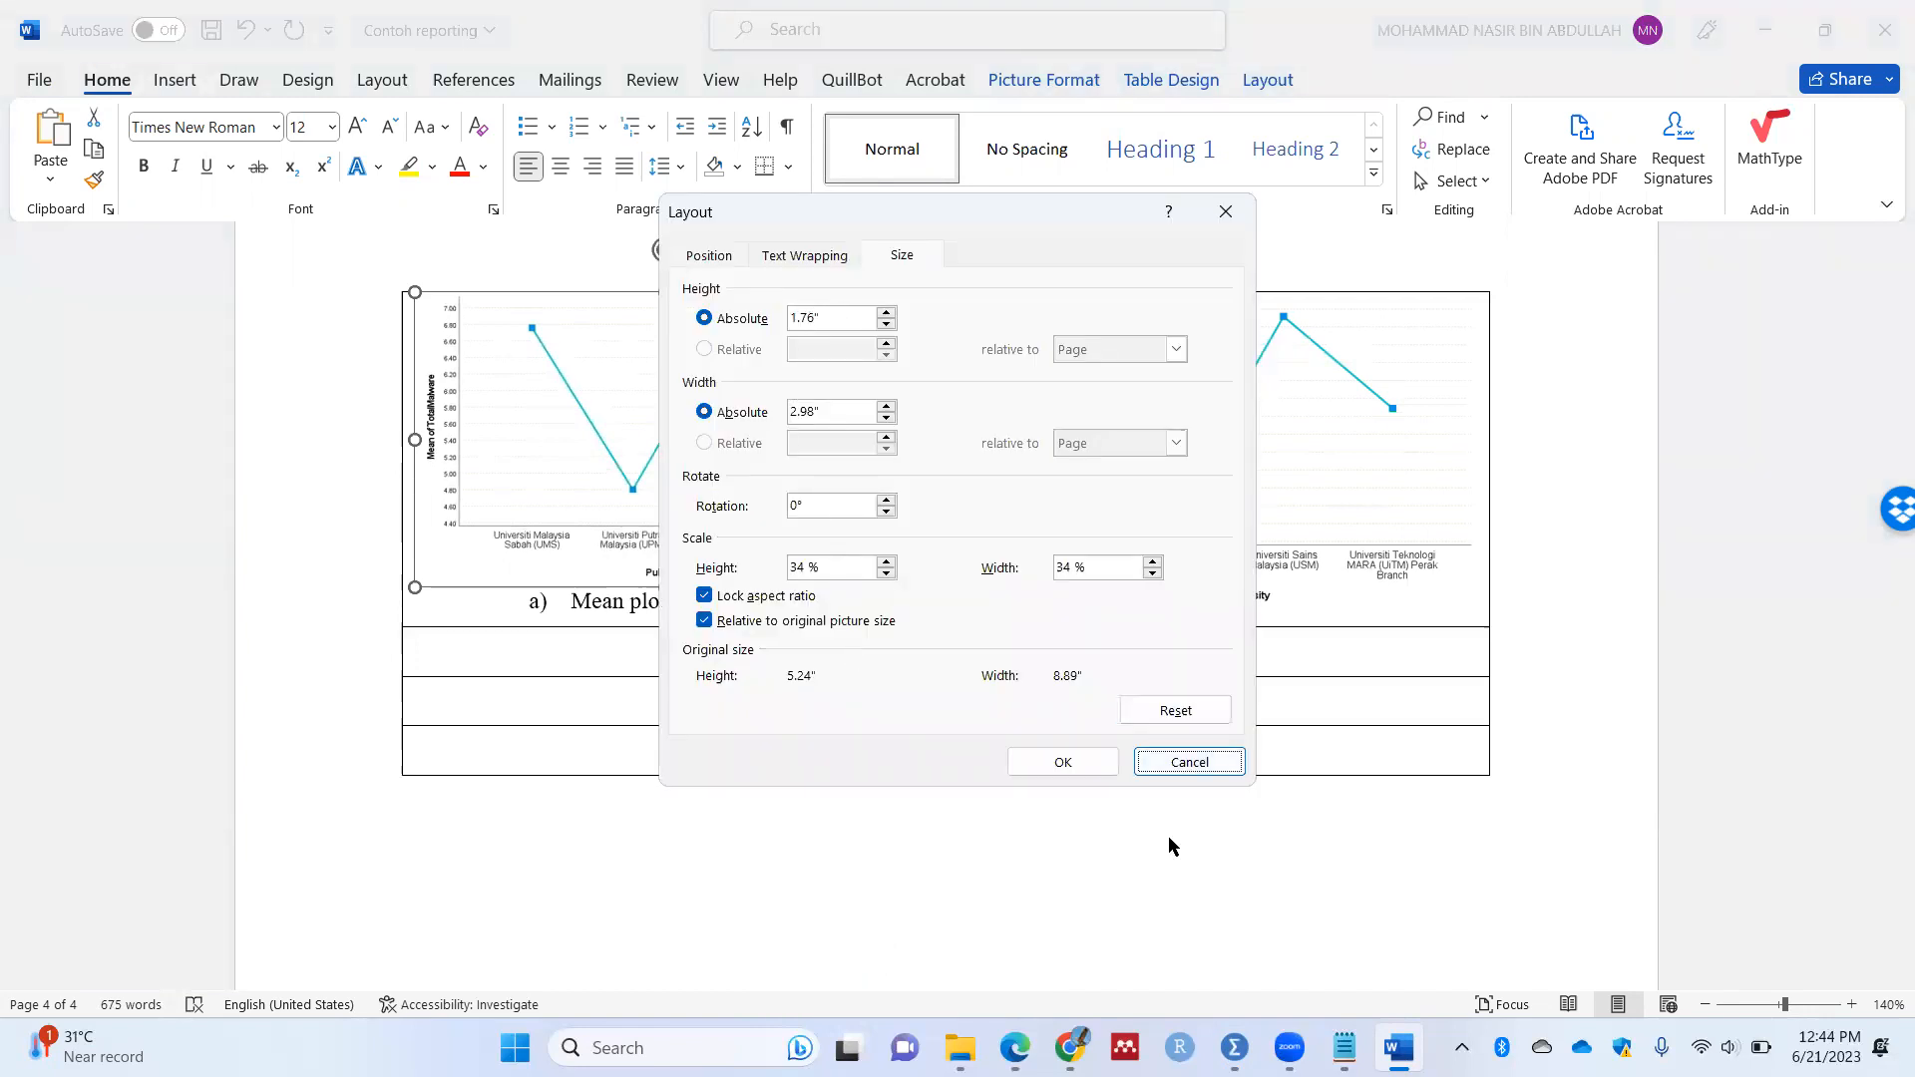
left_click(1157, 760)
Step: Set the height of the second cell's plot to 1.76" with the aspect ratio locked
left_click(1255, 448)
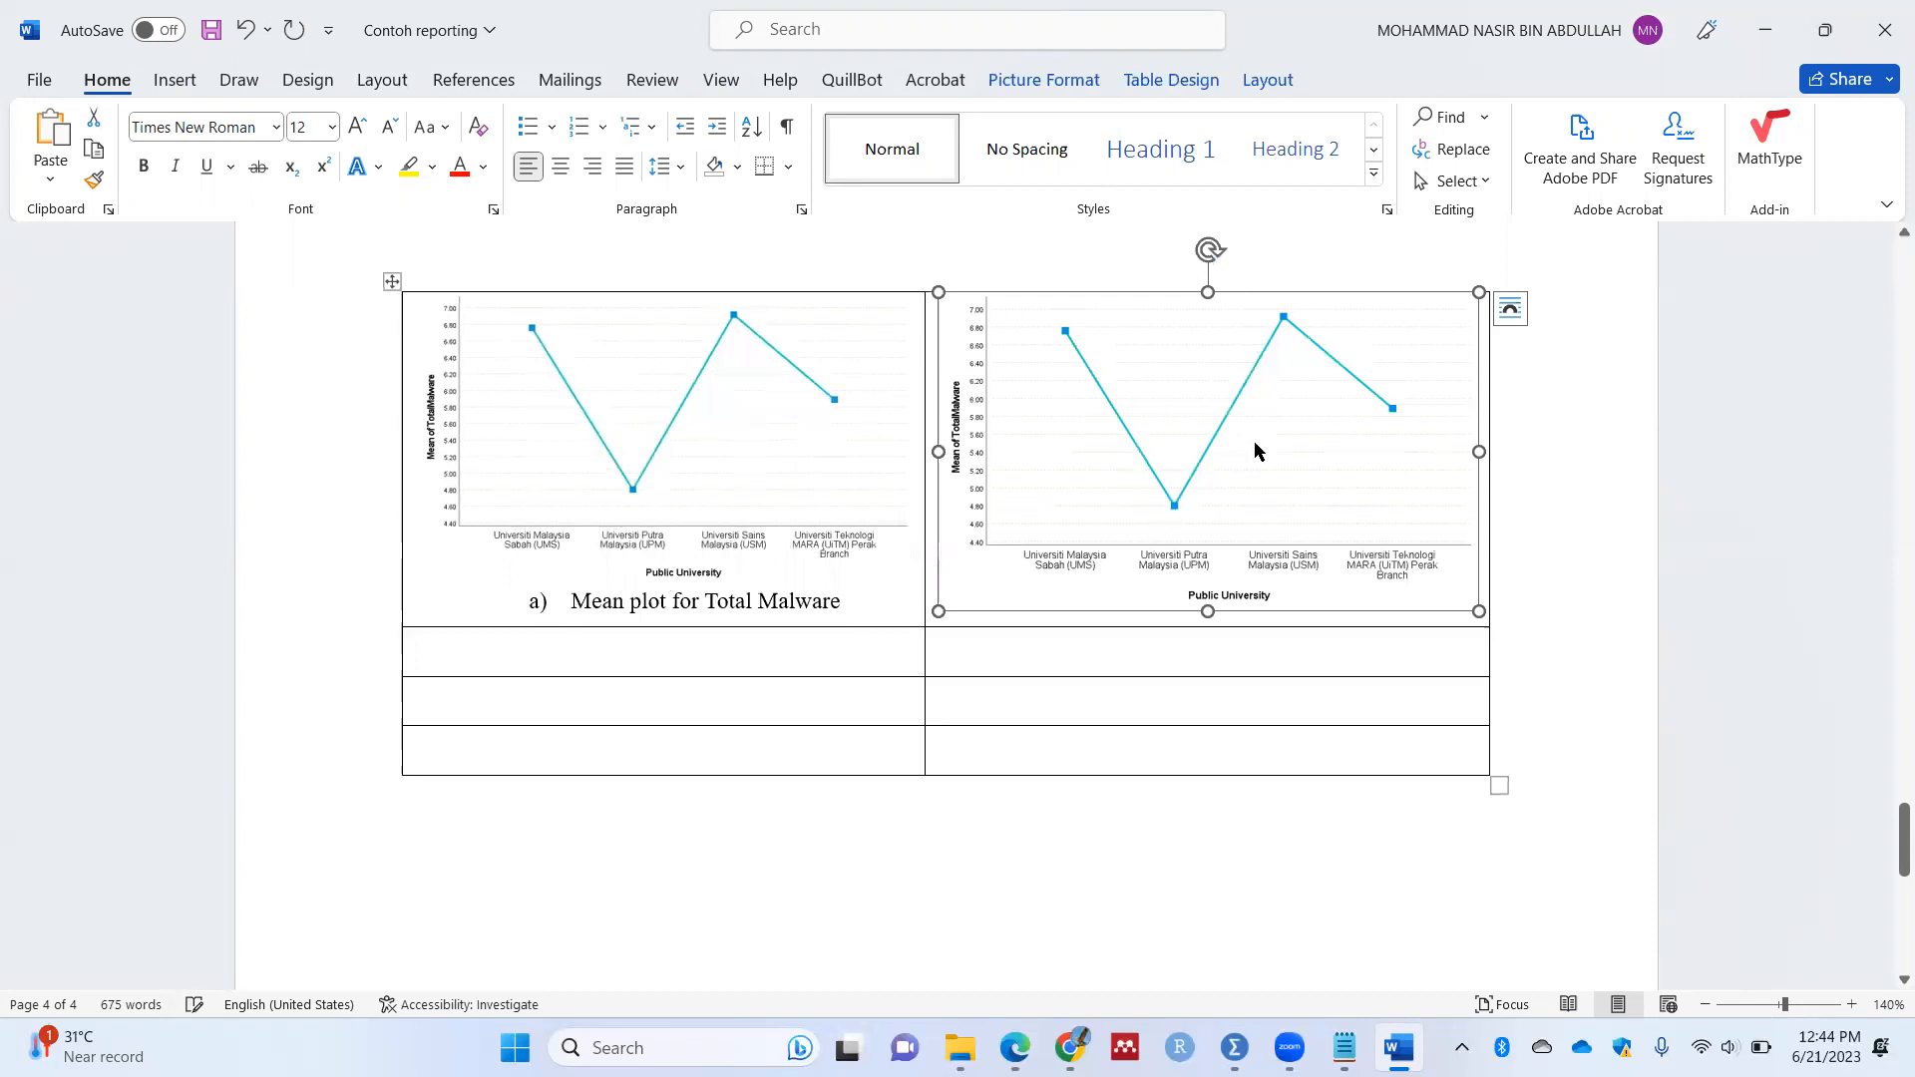
right_click(1254, 451)
left_click(1361, 960)
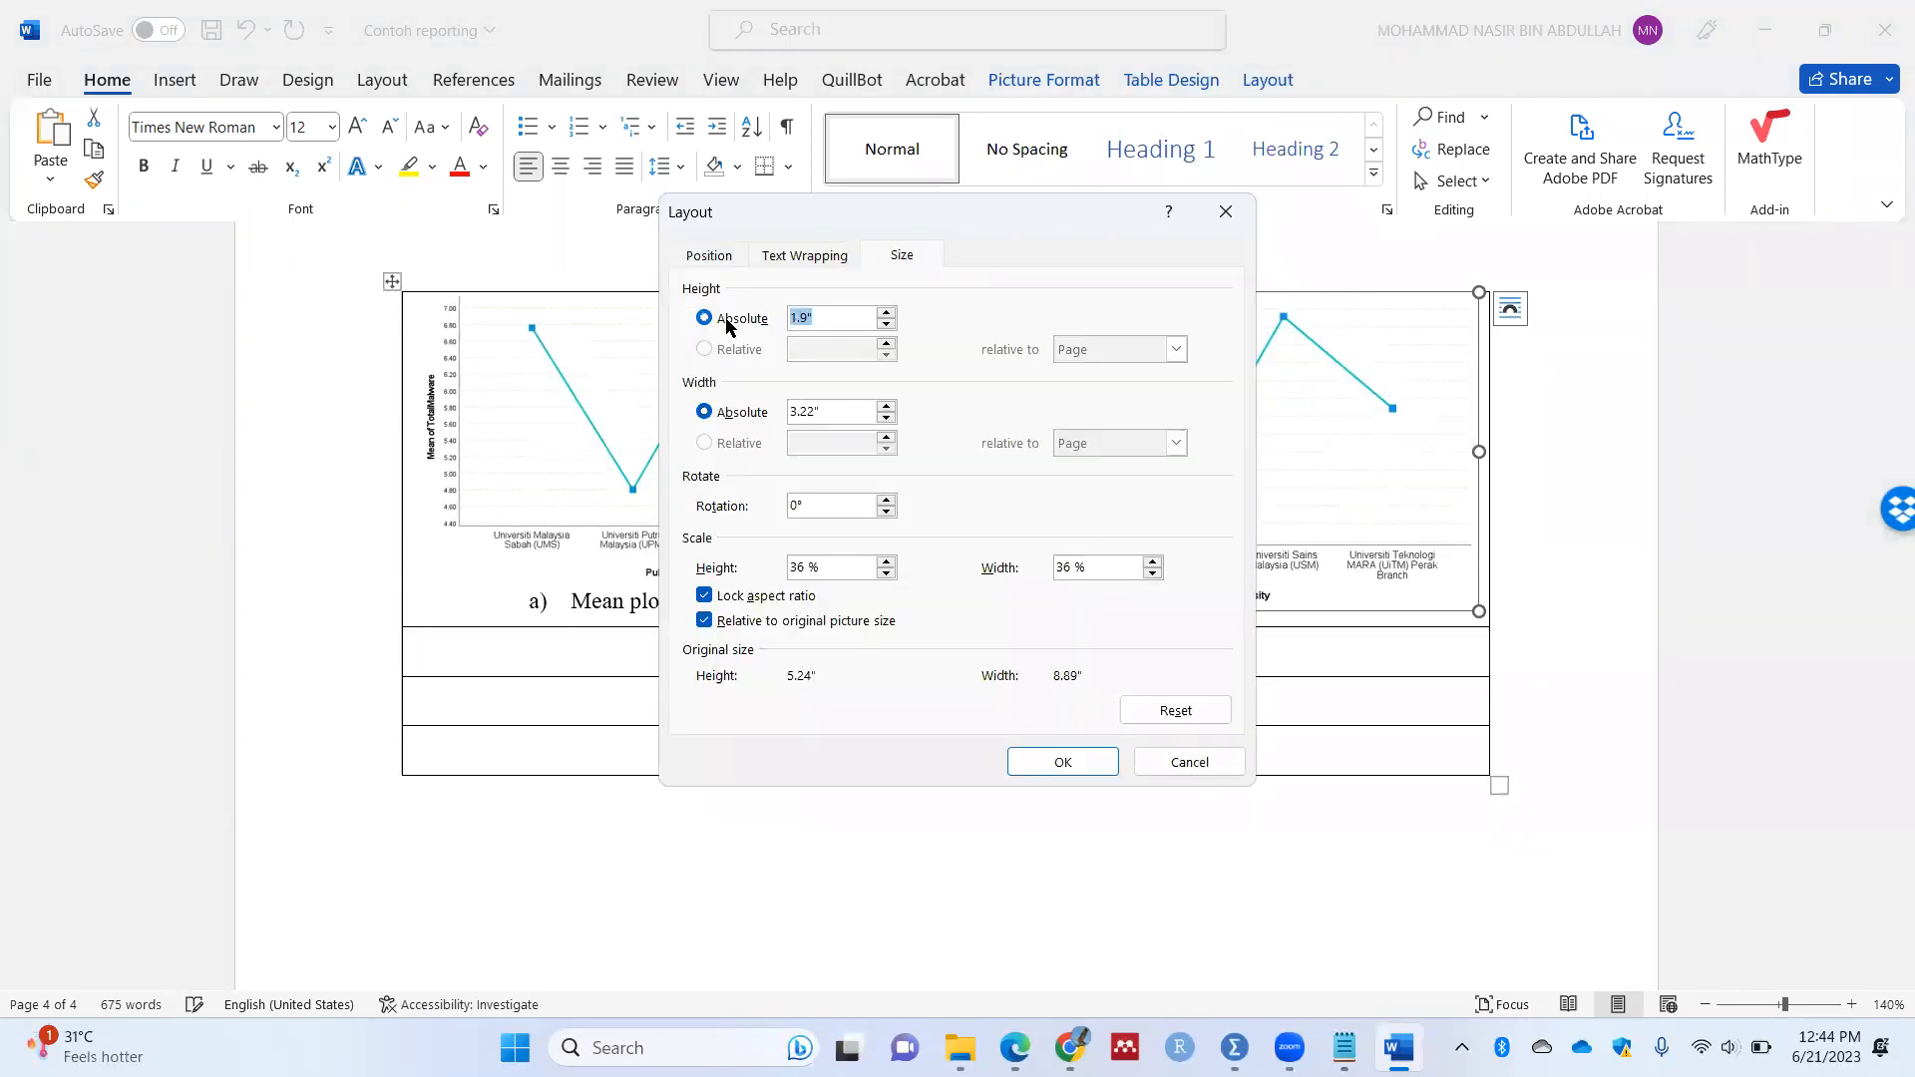
type("1.77")
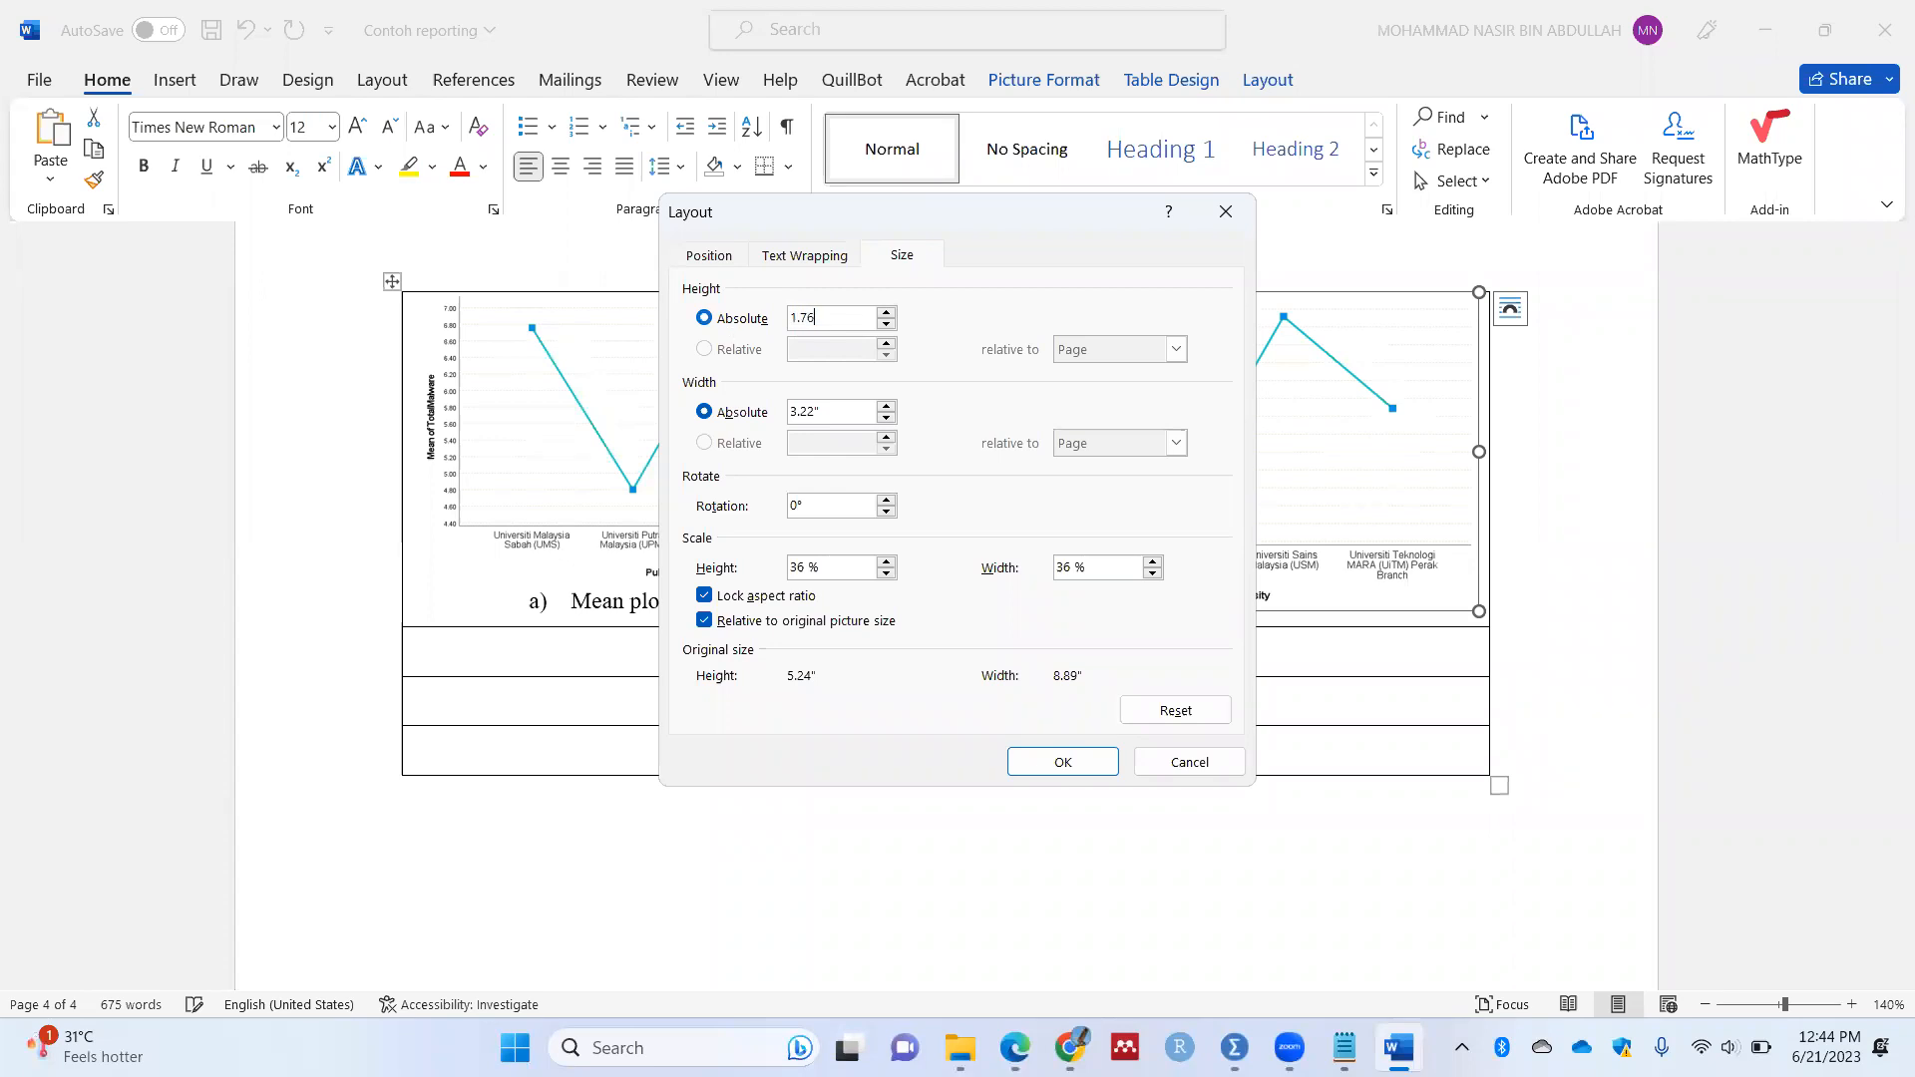
key("Return")
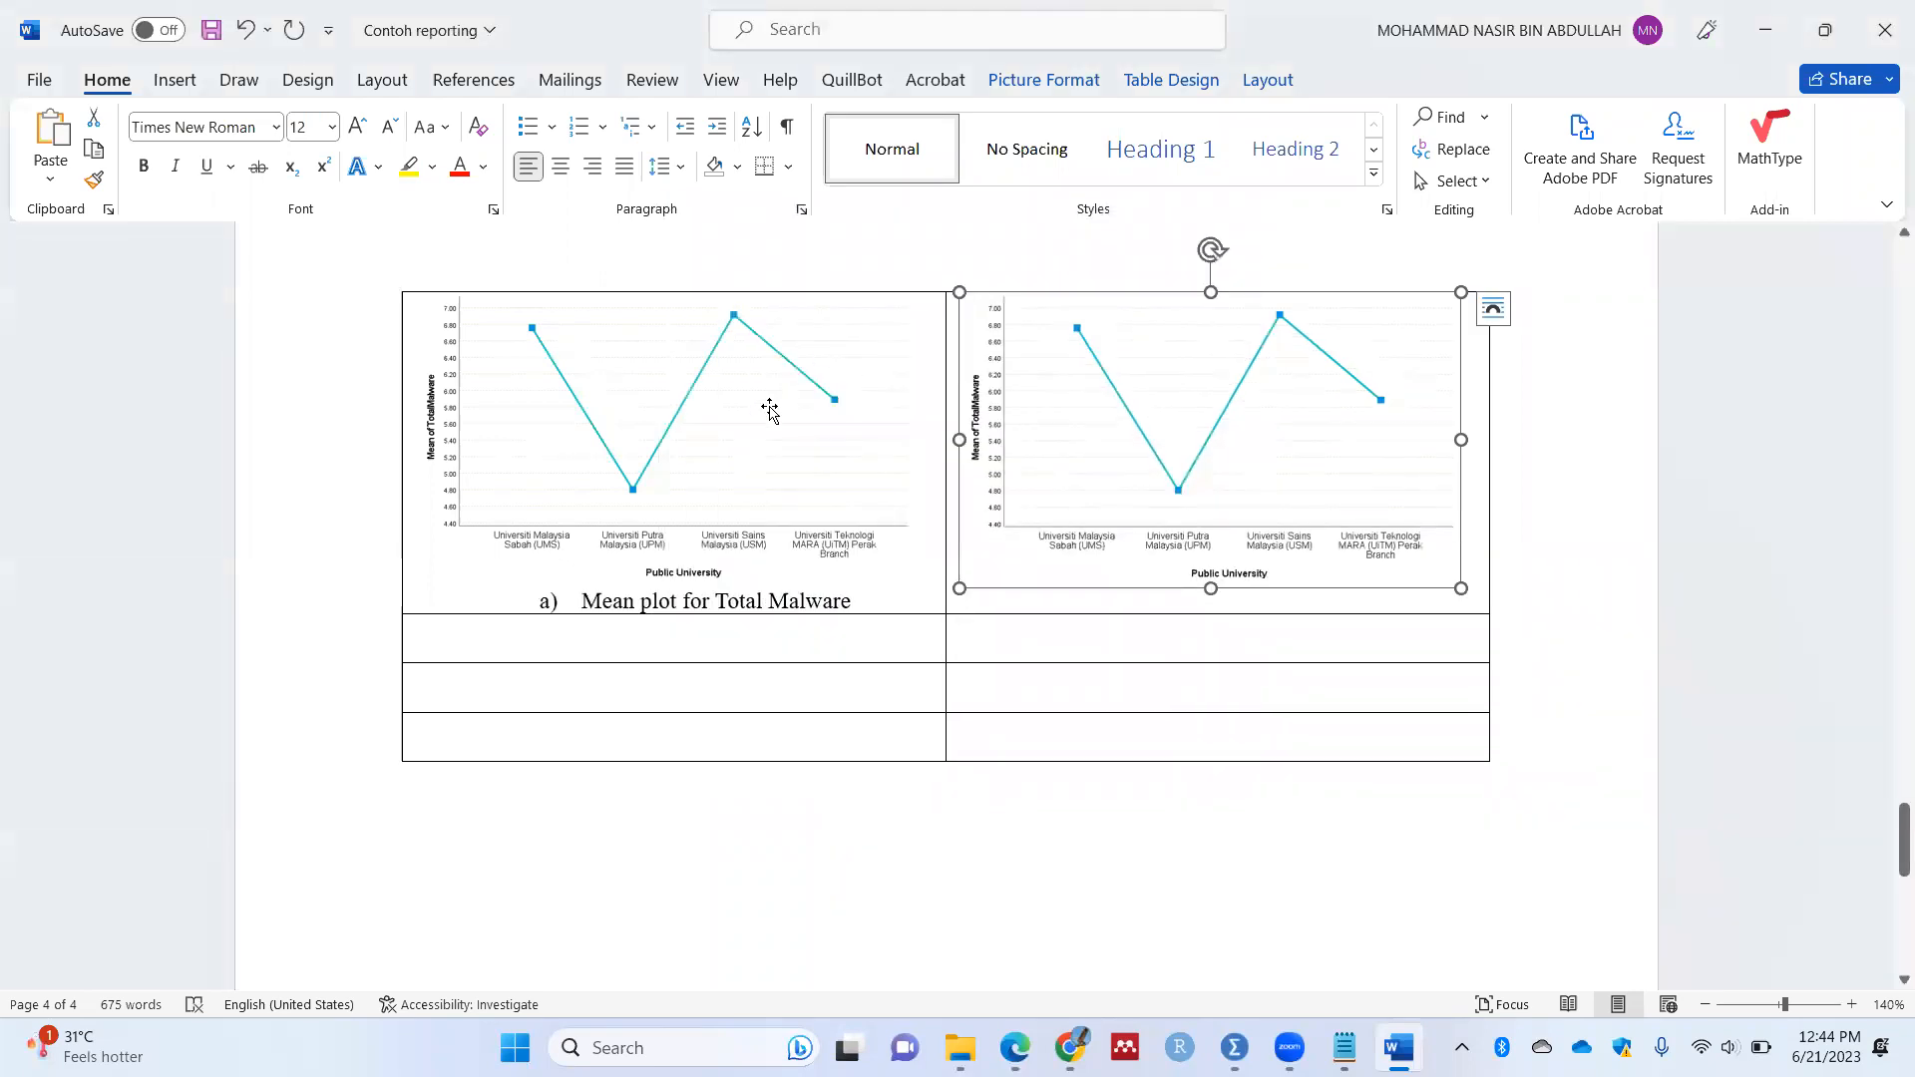
Step: Delete the last two empty rows of the plot table
left_click(826, 636)
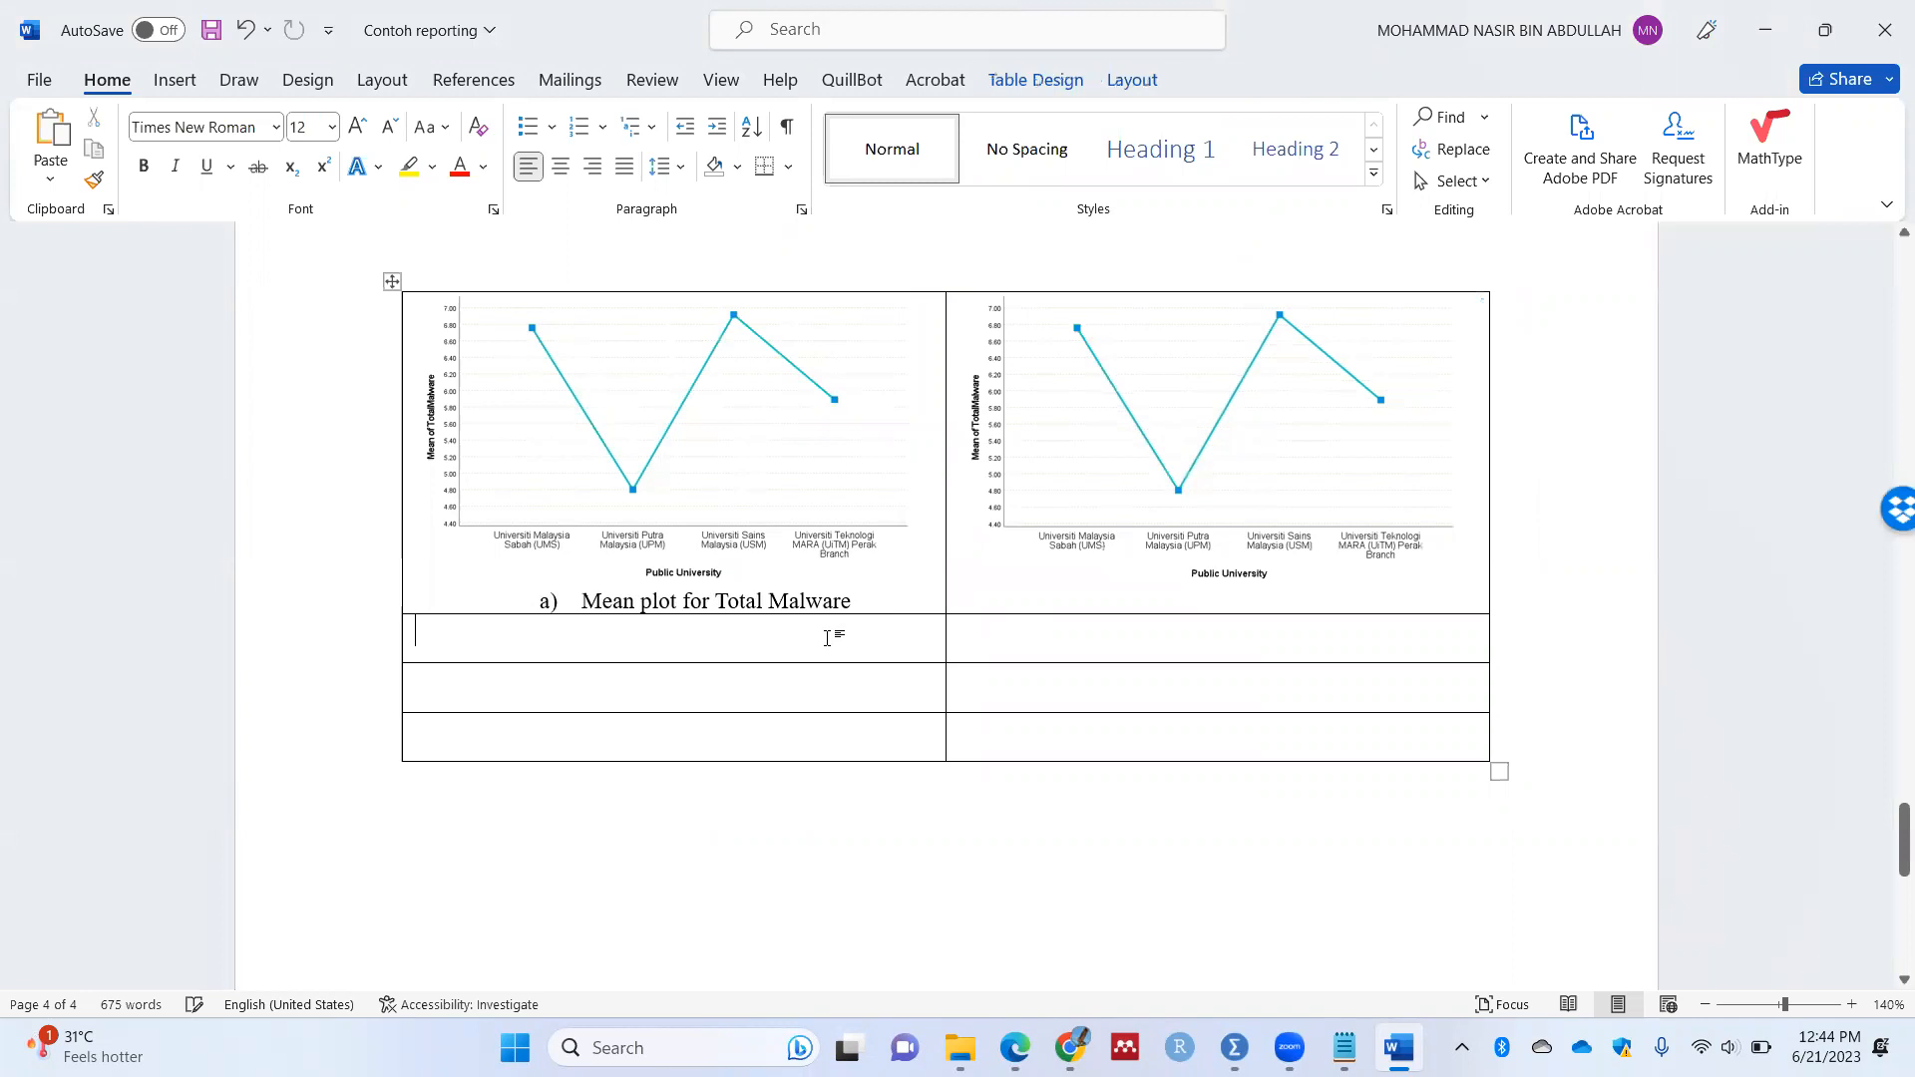
left_click(1022, 498)
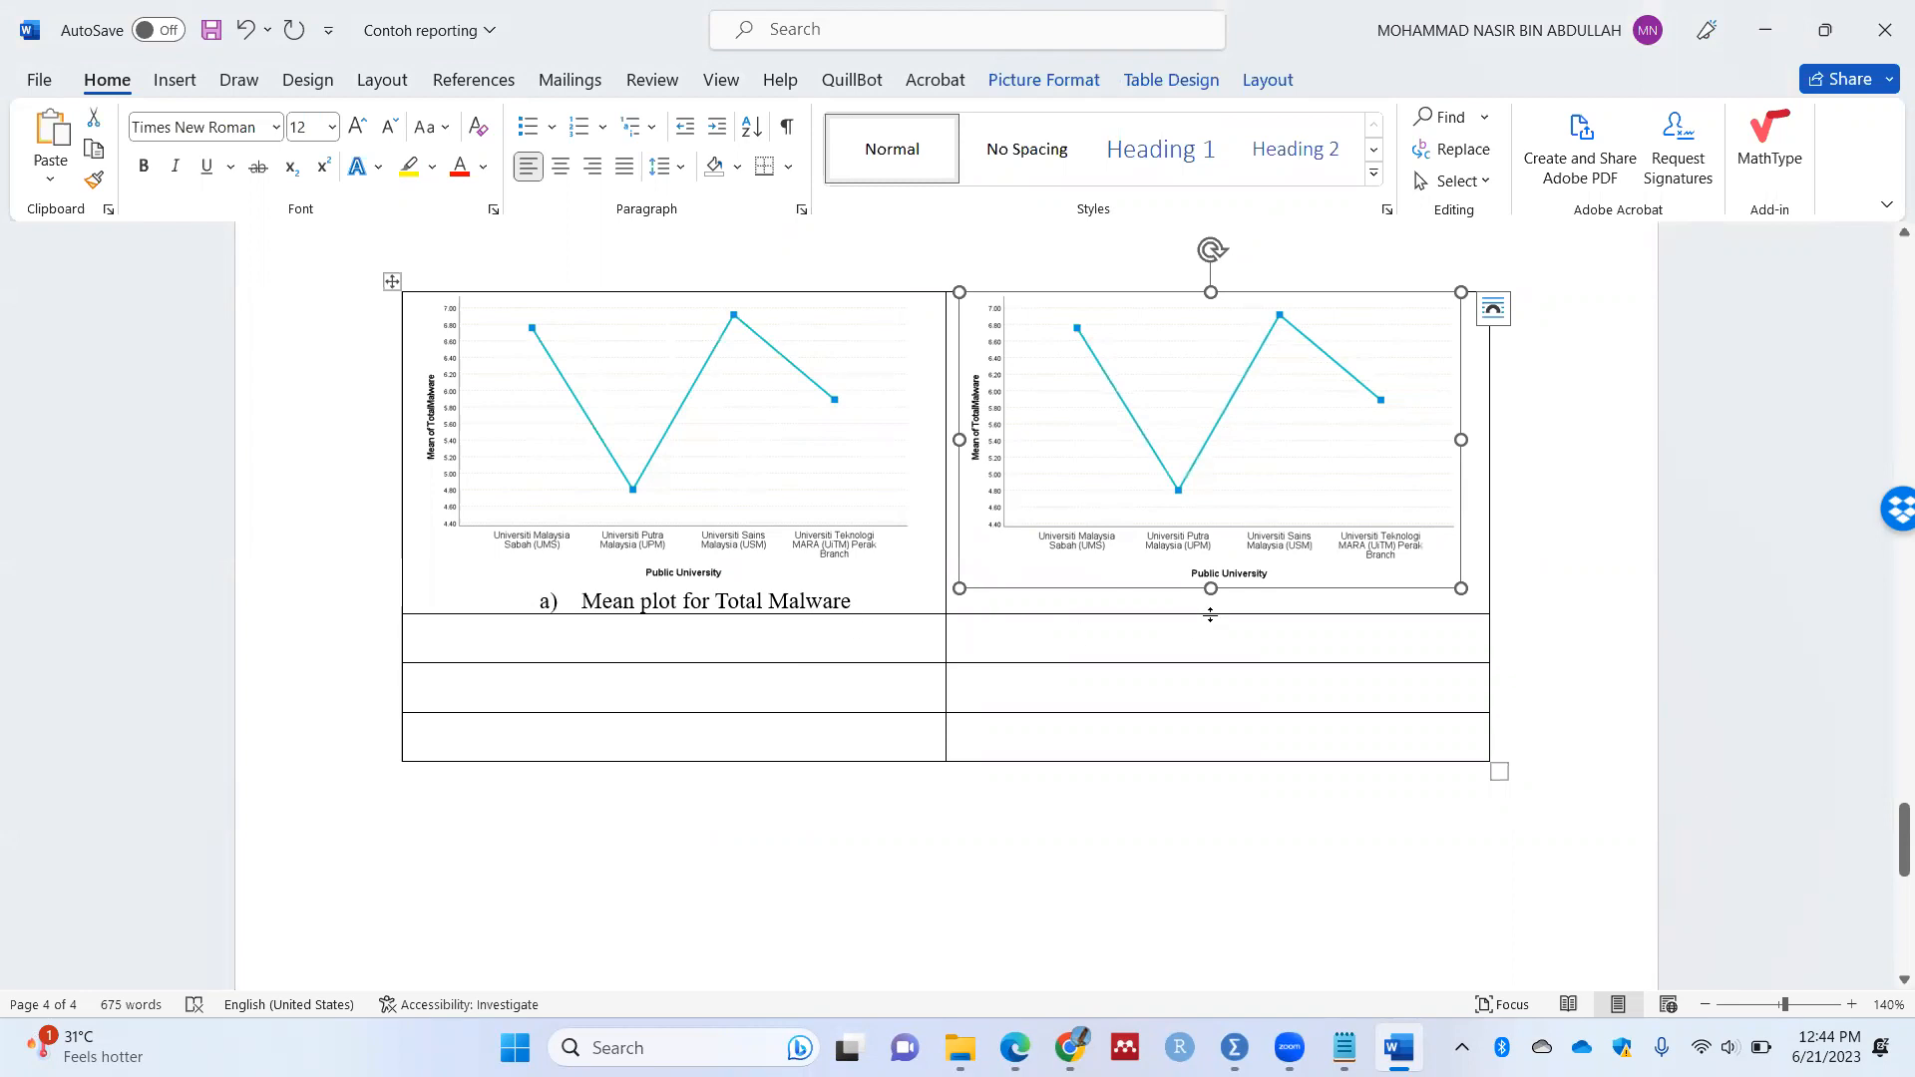
left_click_drag(1006, 730, 709, 701)
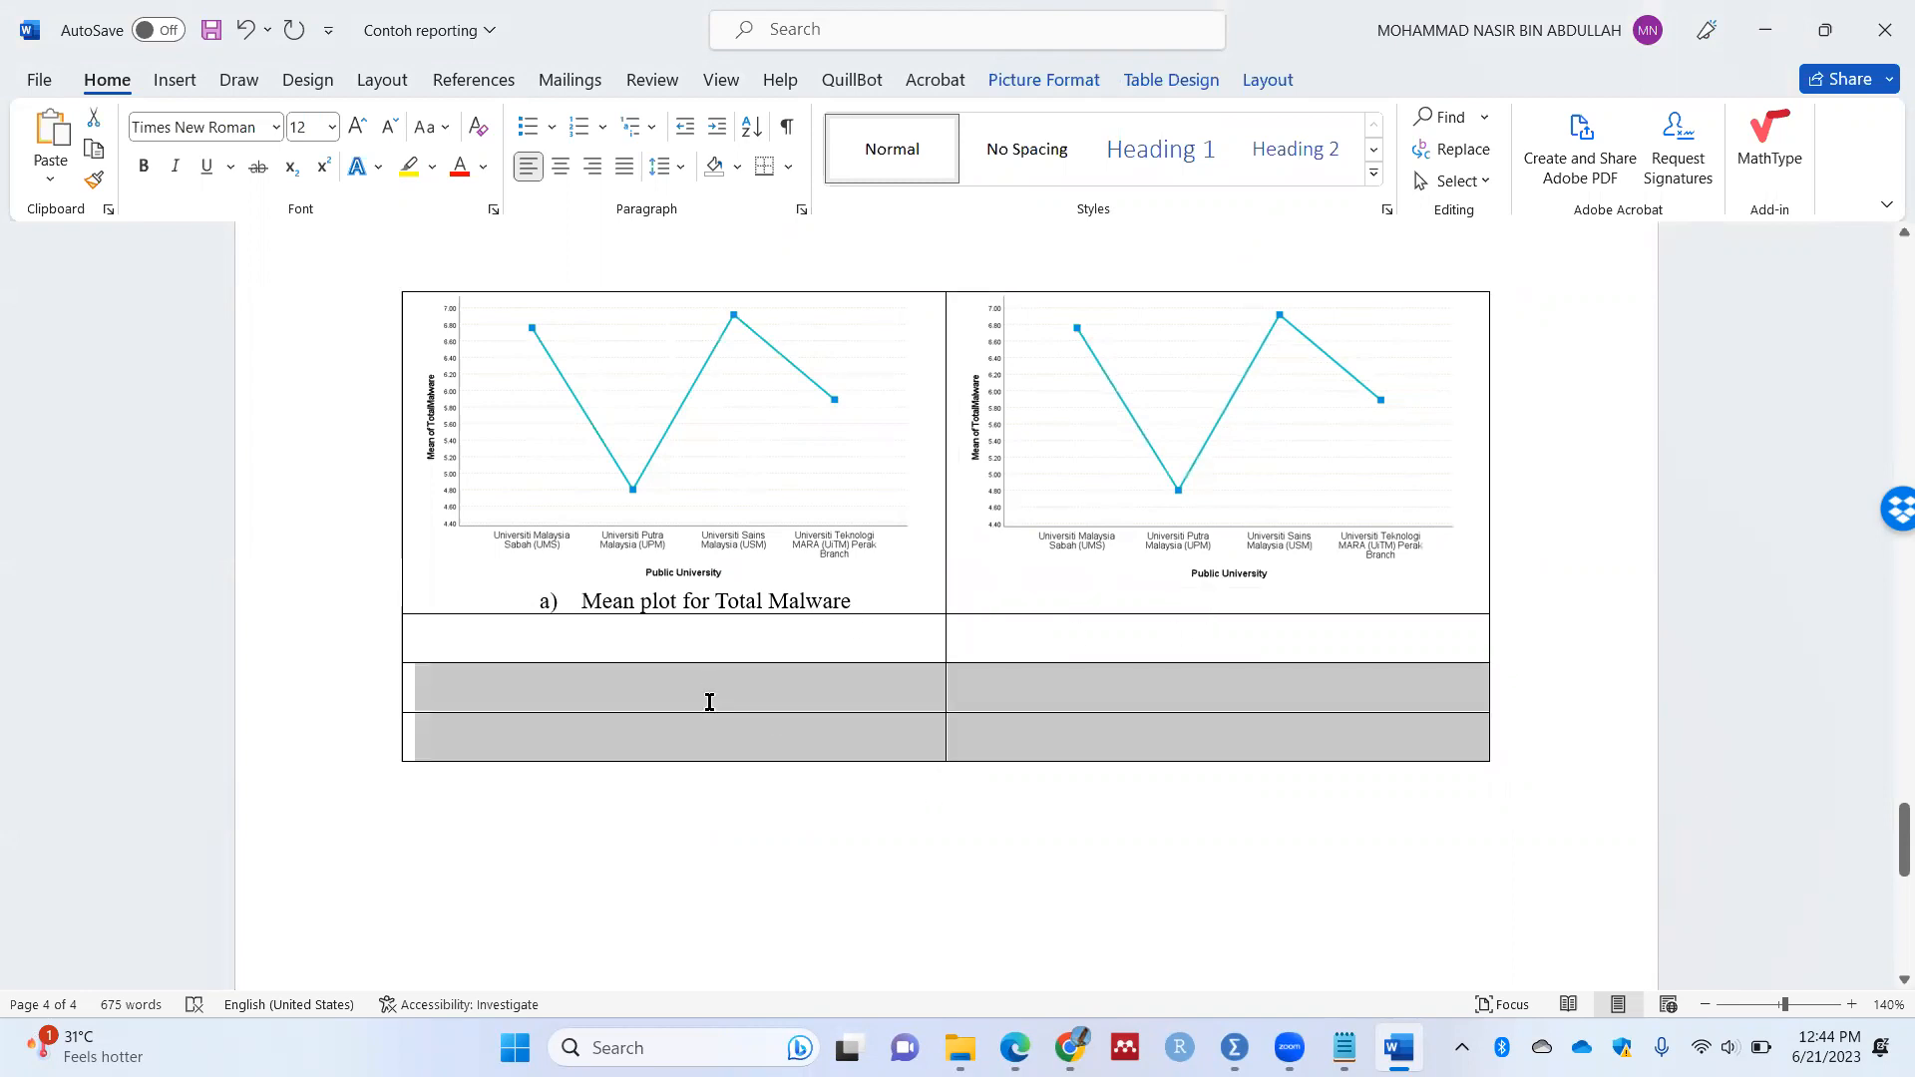
right_click(714, 703)
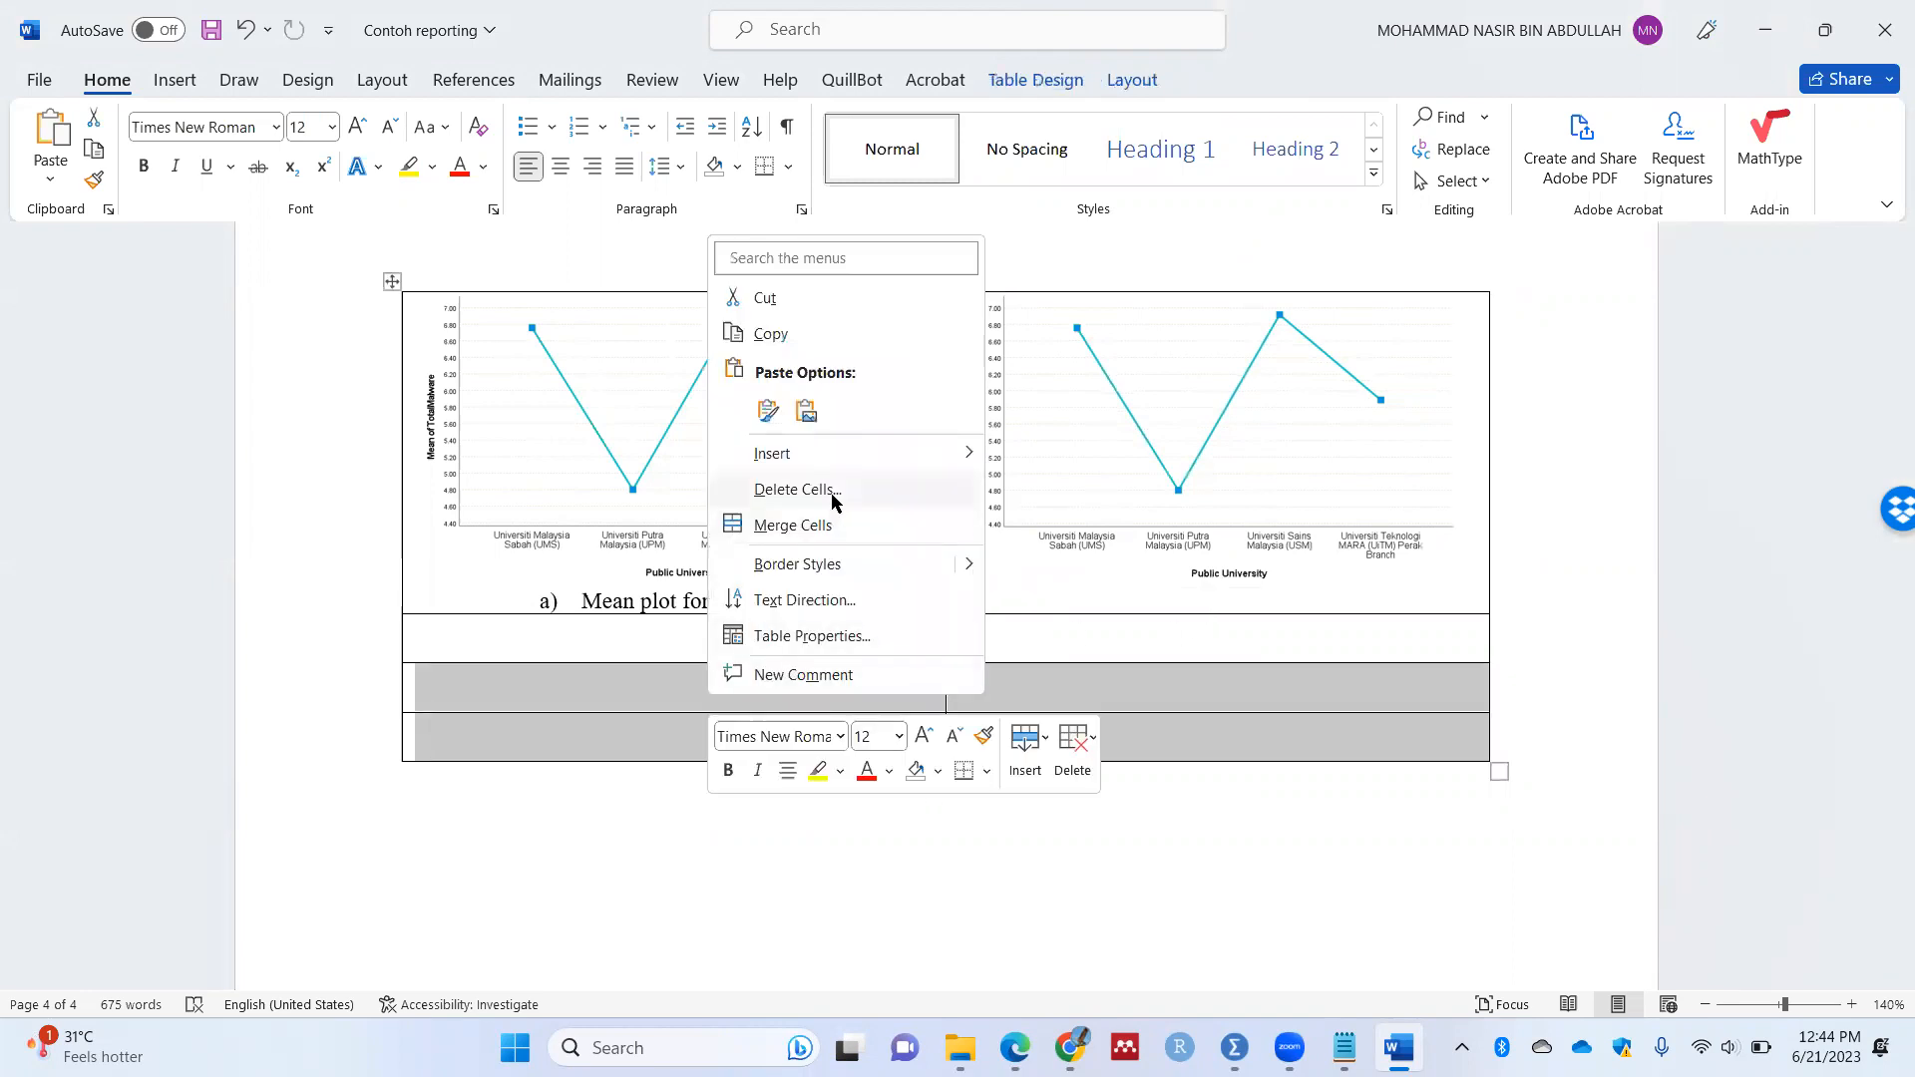
left_click(839, 493)
left_click(935, 526)
left_click(903, 498)
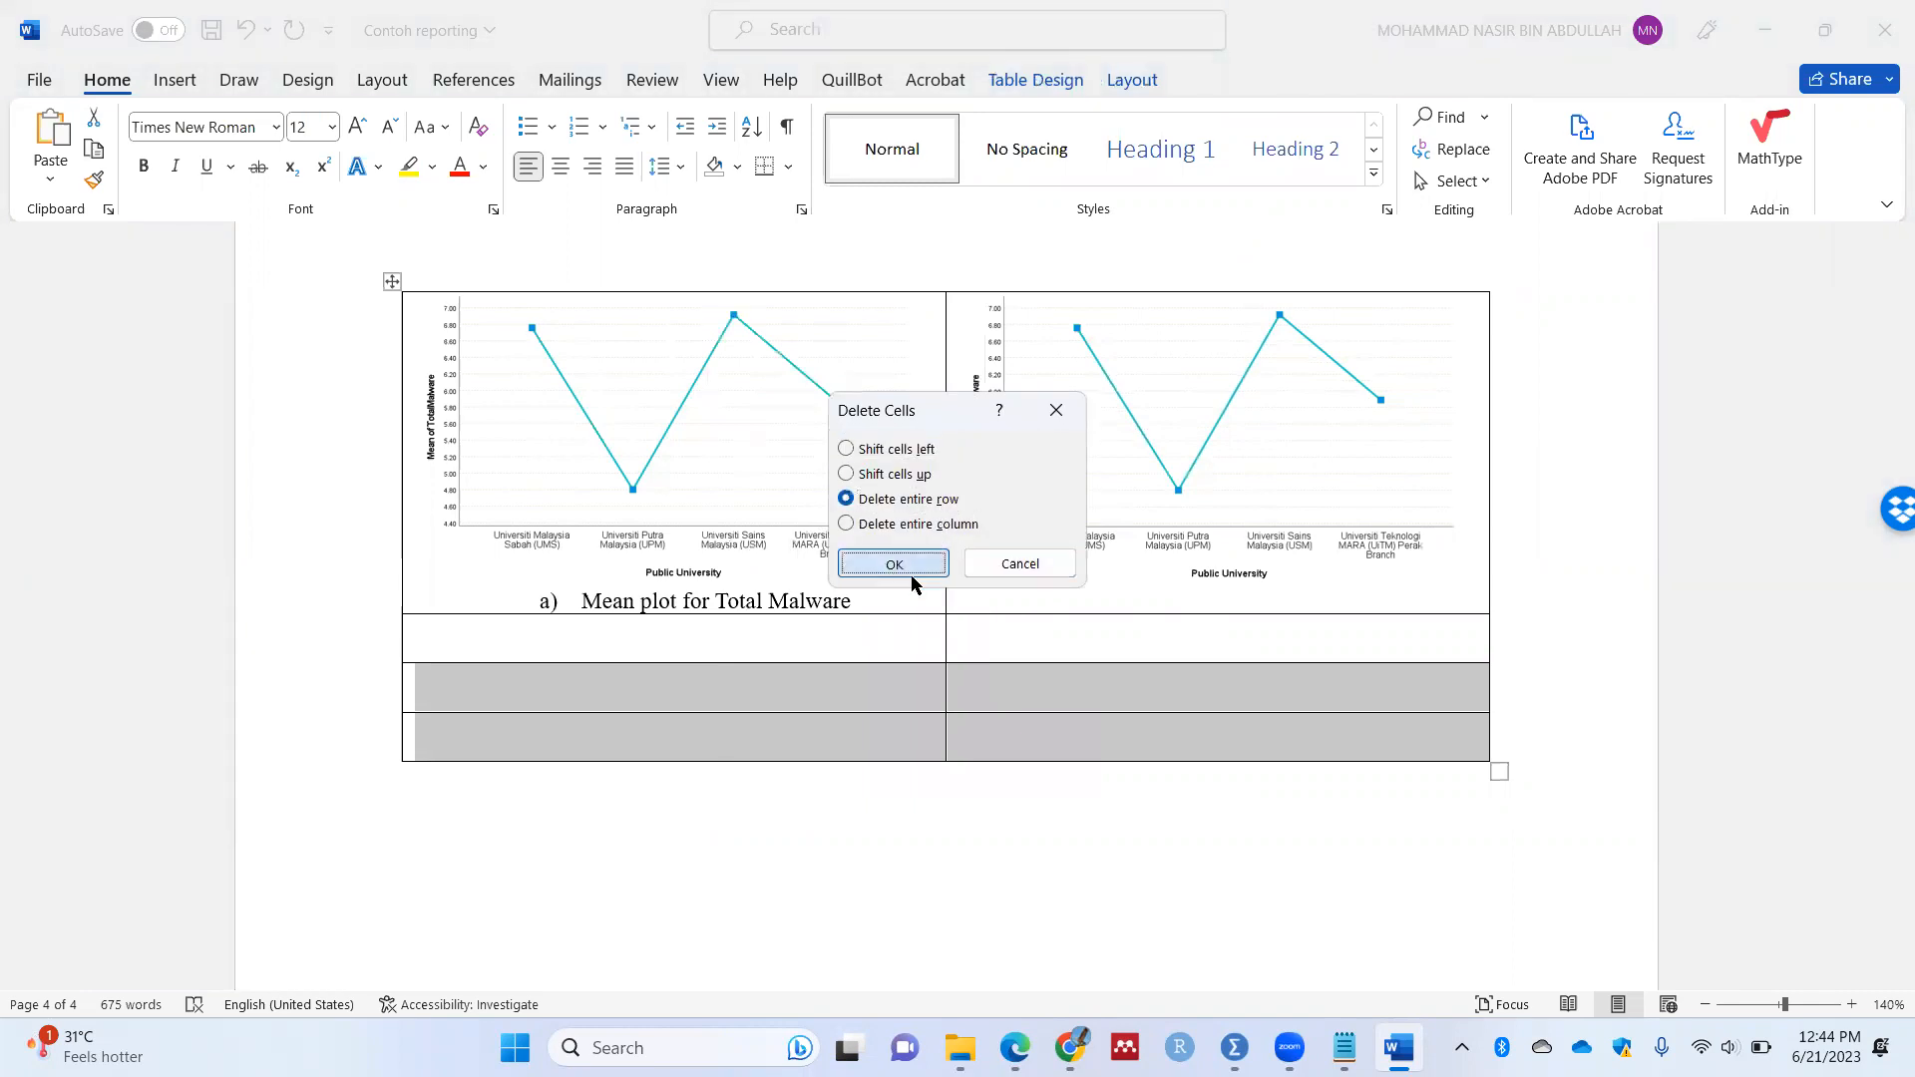
left_click(893, 563)
Step: Start the figure caption below the table with "Figure 1: Mean plot for comparison of Mean total score"
type("Figure 1")
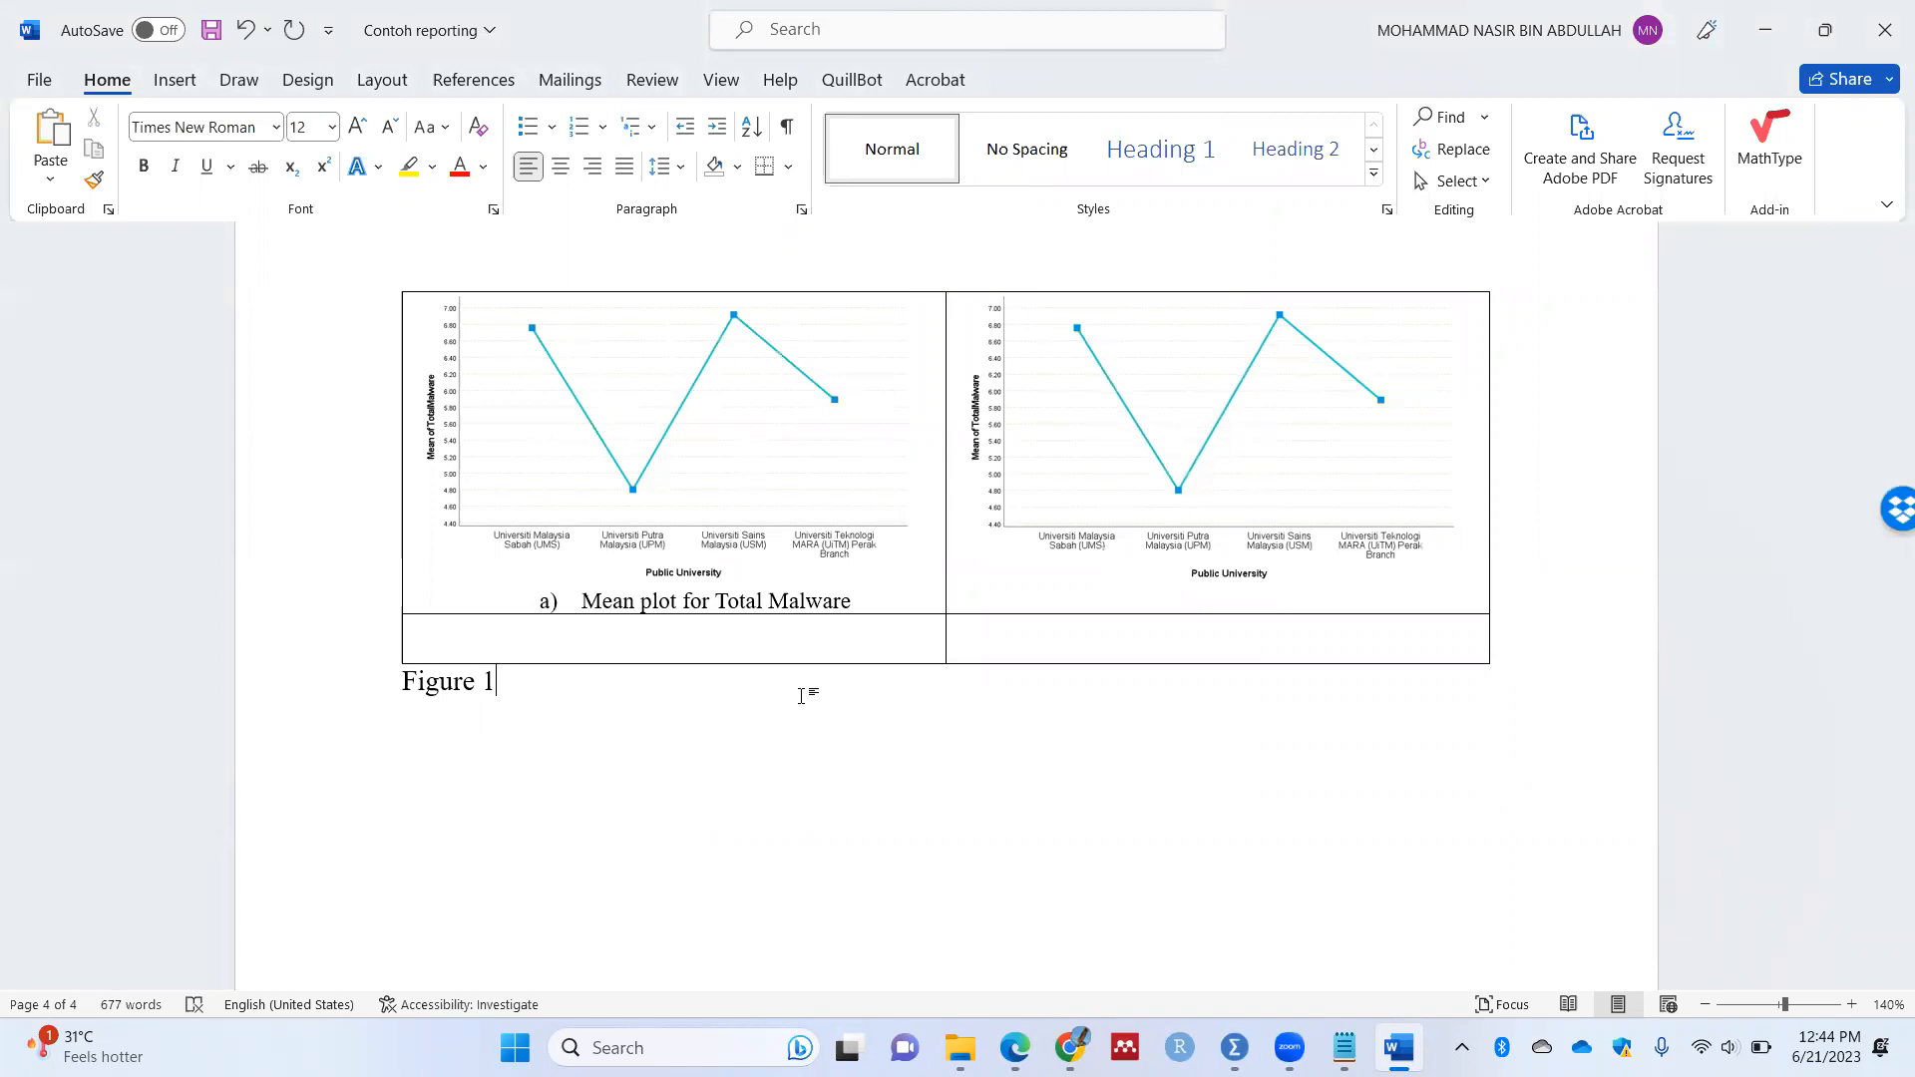
type(": Mean plot for comparios")
key("BackSpace")
key("BackSpace")
type("son of Mean total score betwe")
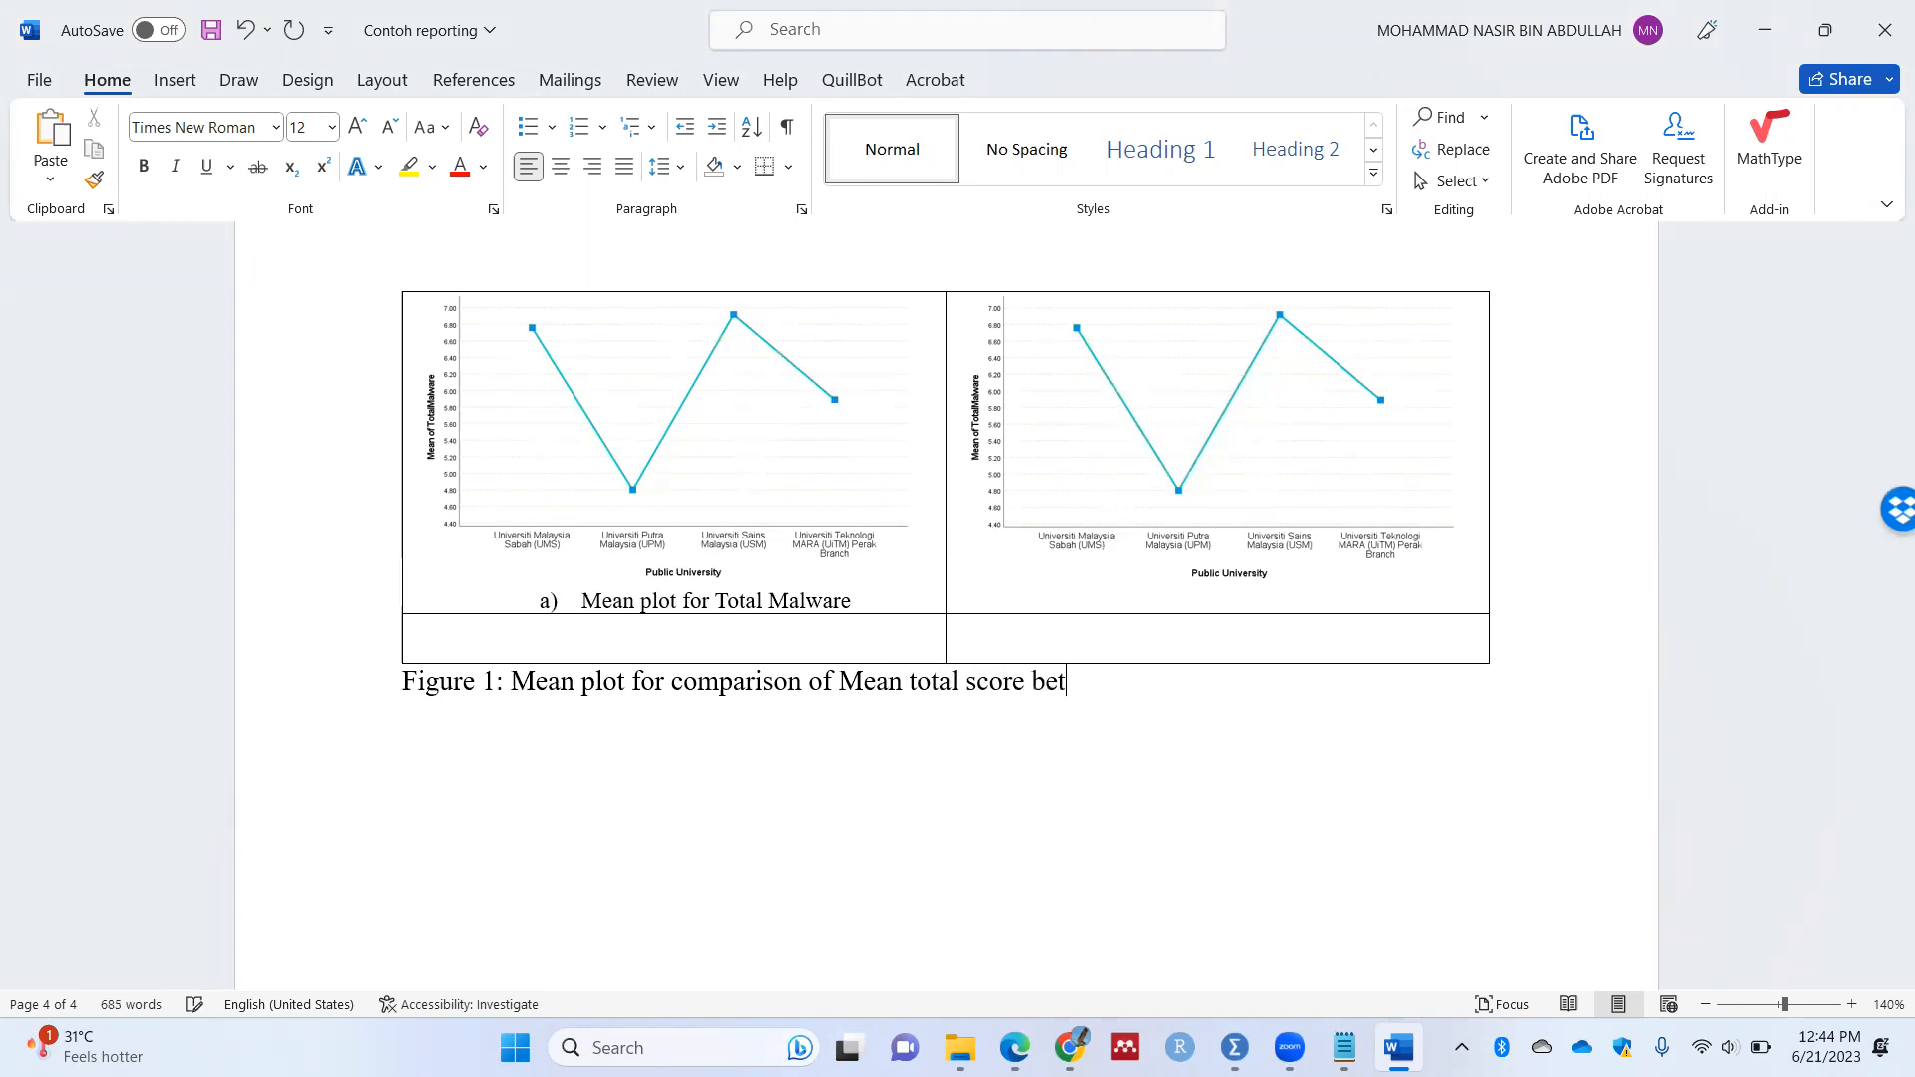
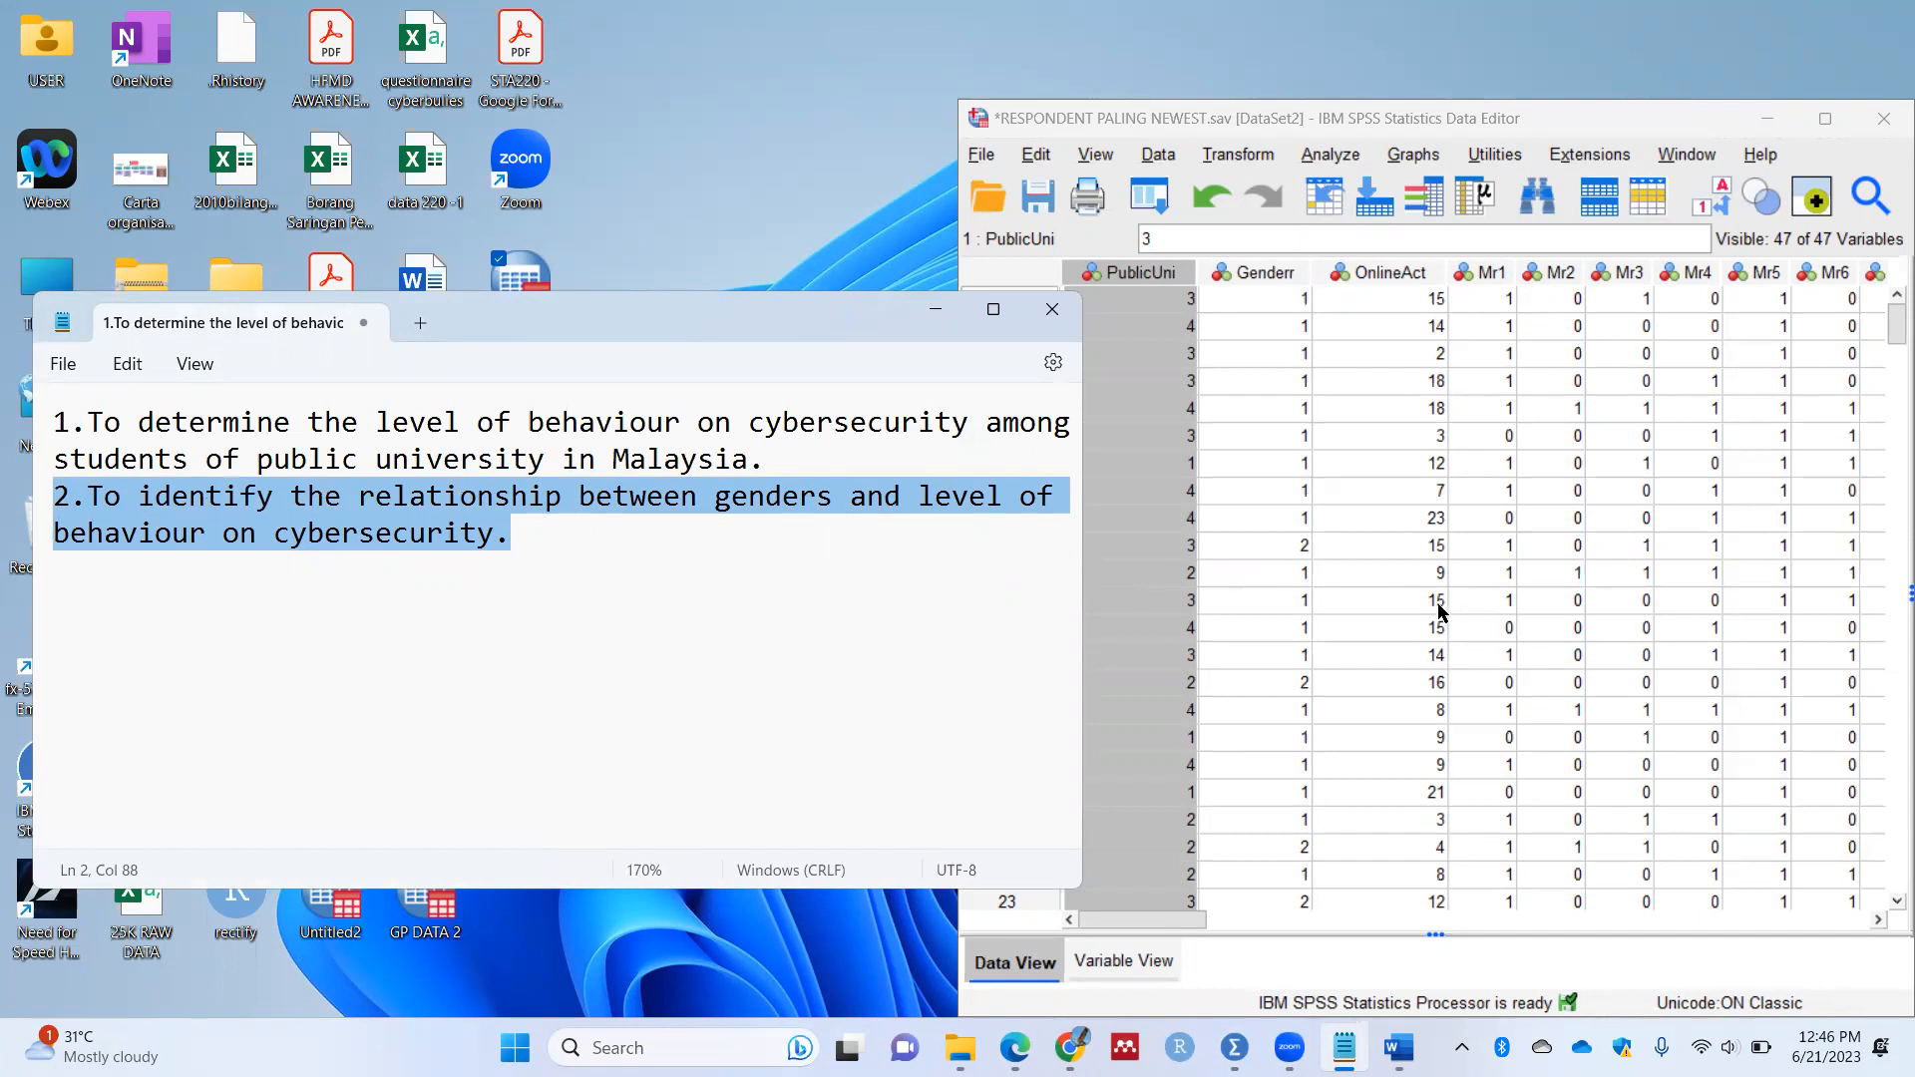
Step: Highlight the word "relationship" in the second research objective in the Notepad file
left_click(640, 531)
left_click_drag(562, 494, 364, 494)
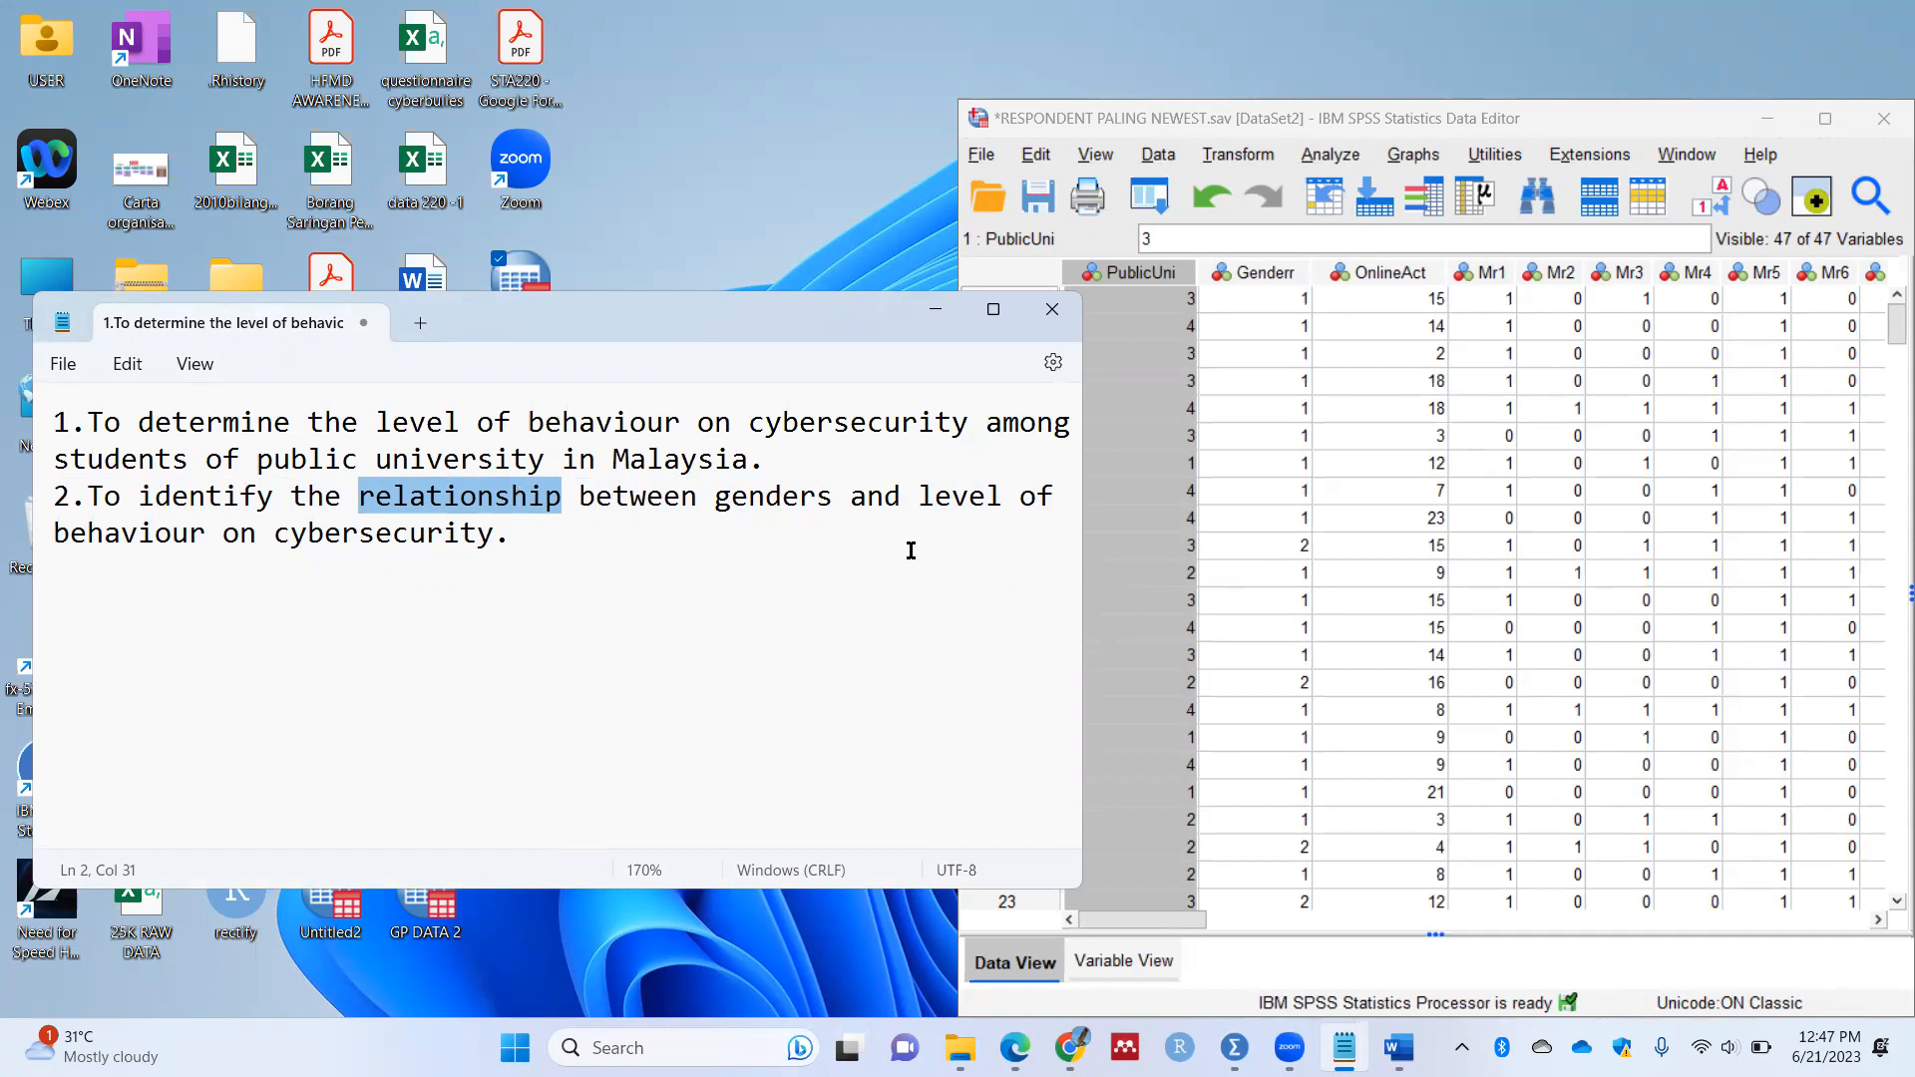
Step: Run a two-tailed Pearson bivariate correlation in SPSS on TotalMalware, TotalOnlinescams, TotalPasswordUsage and TotalPhishing
left_click(854, 625)
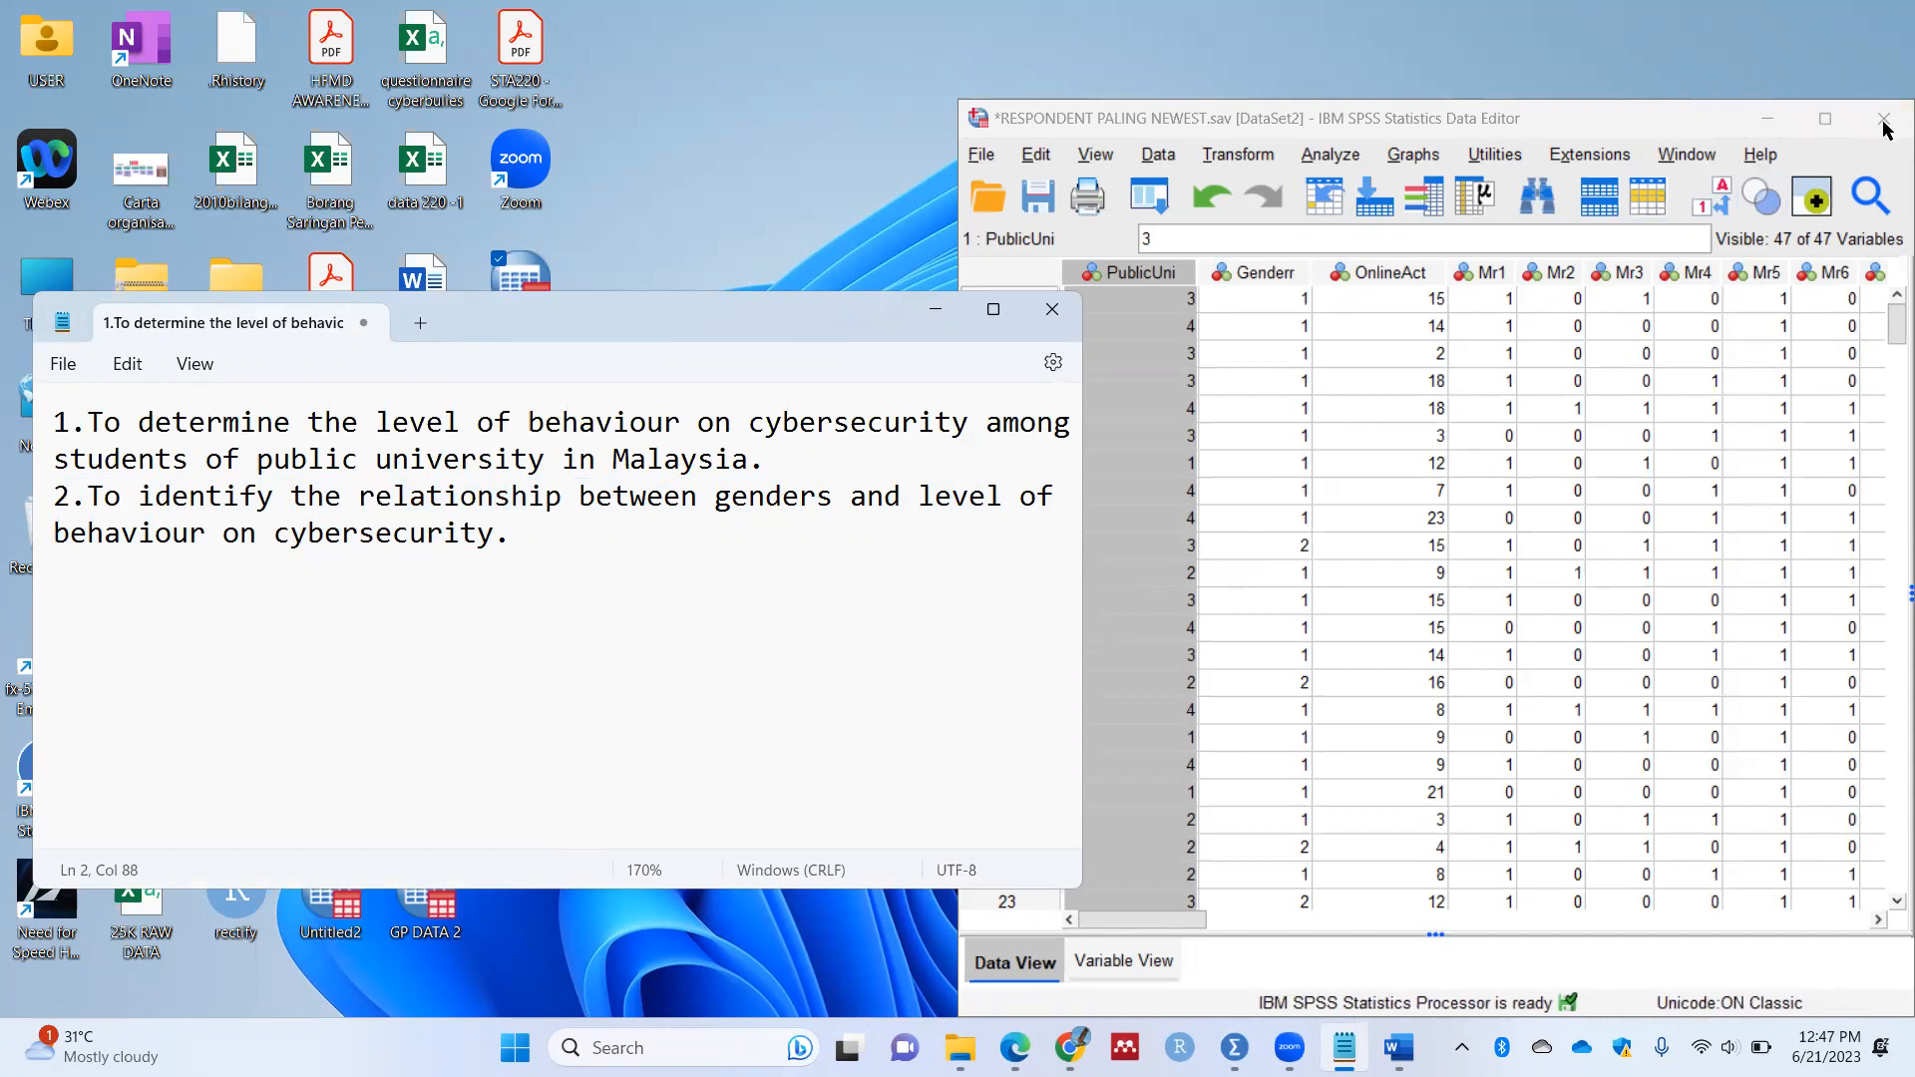
double_click(1098, 135)
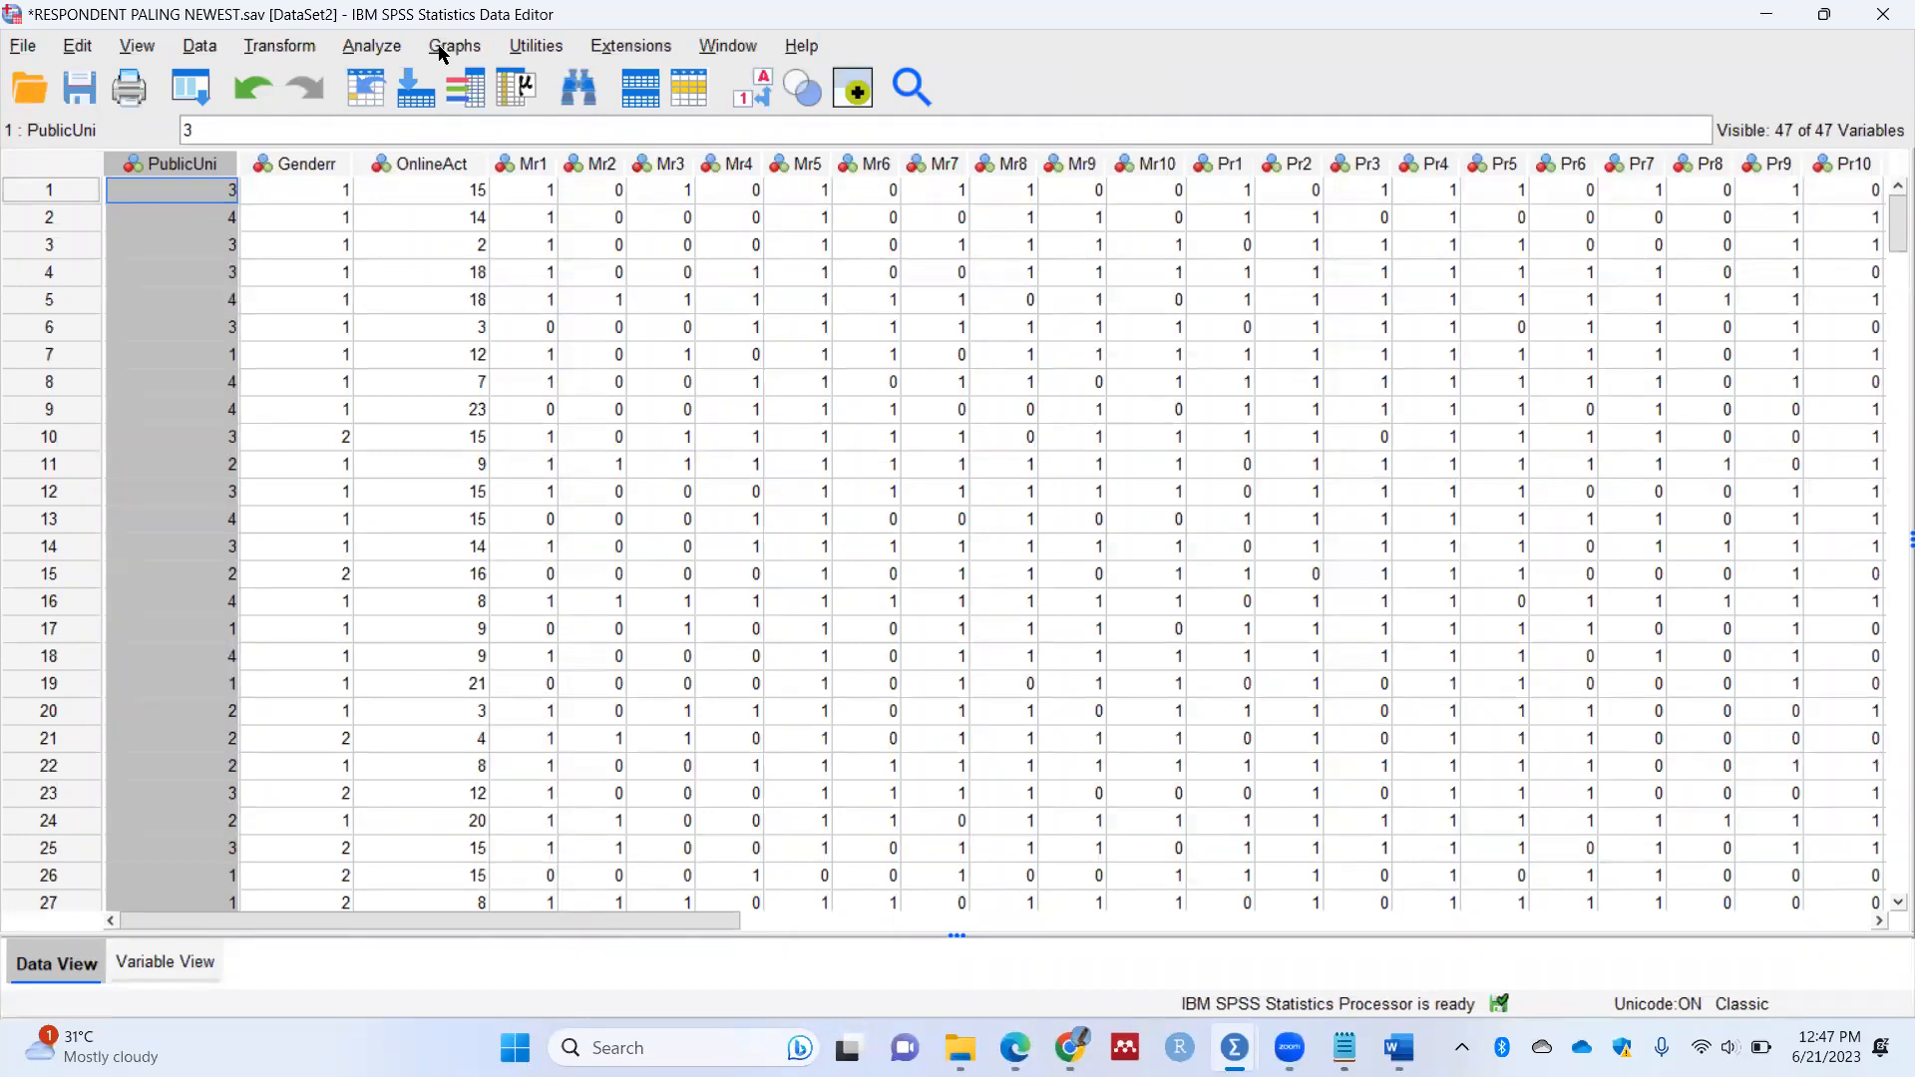
left_click(382, 55)
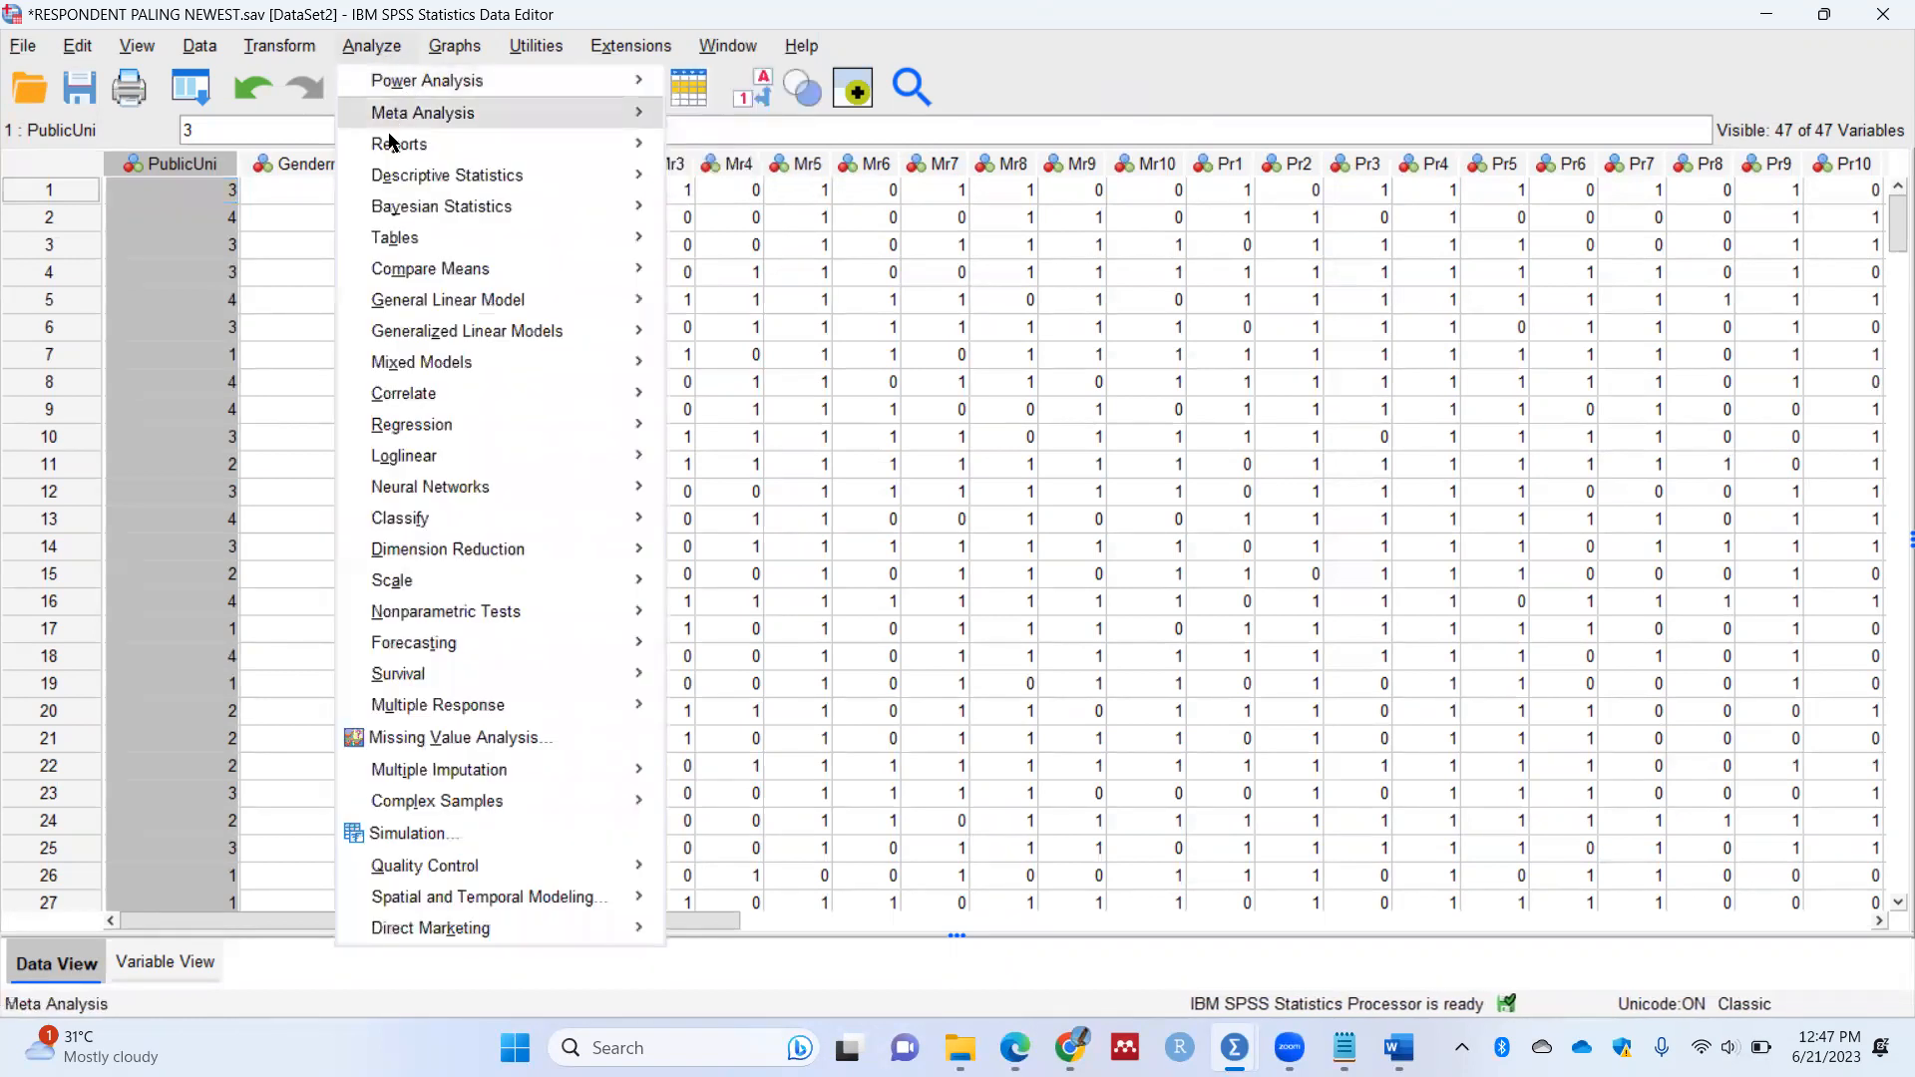
mouse_move(404, 277)
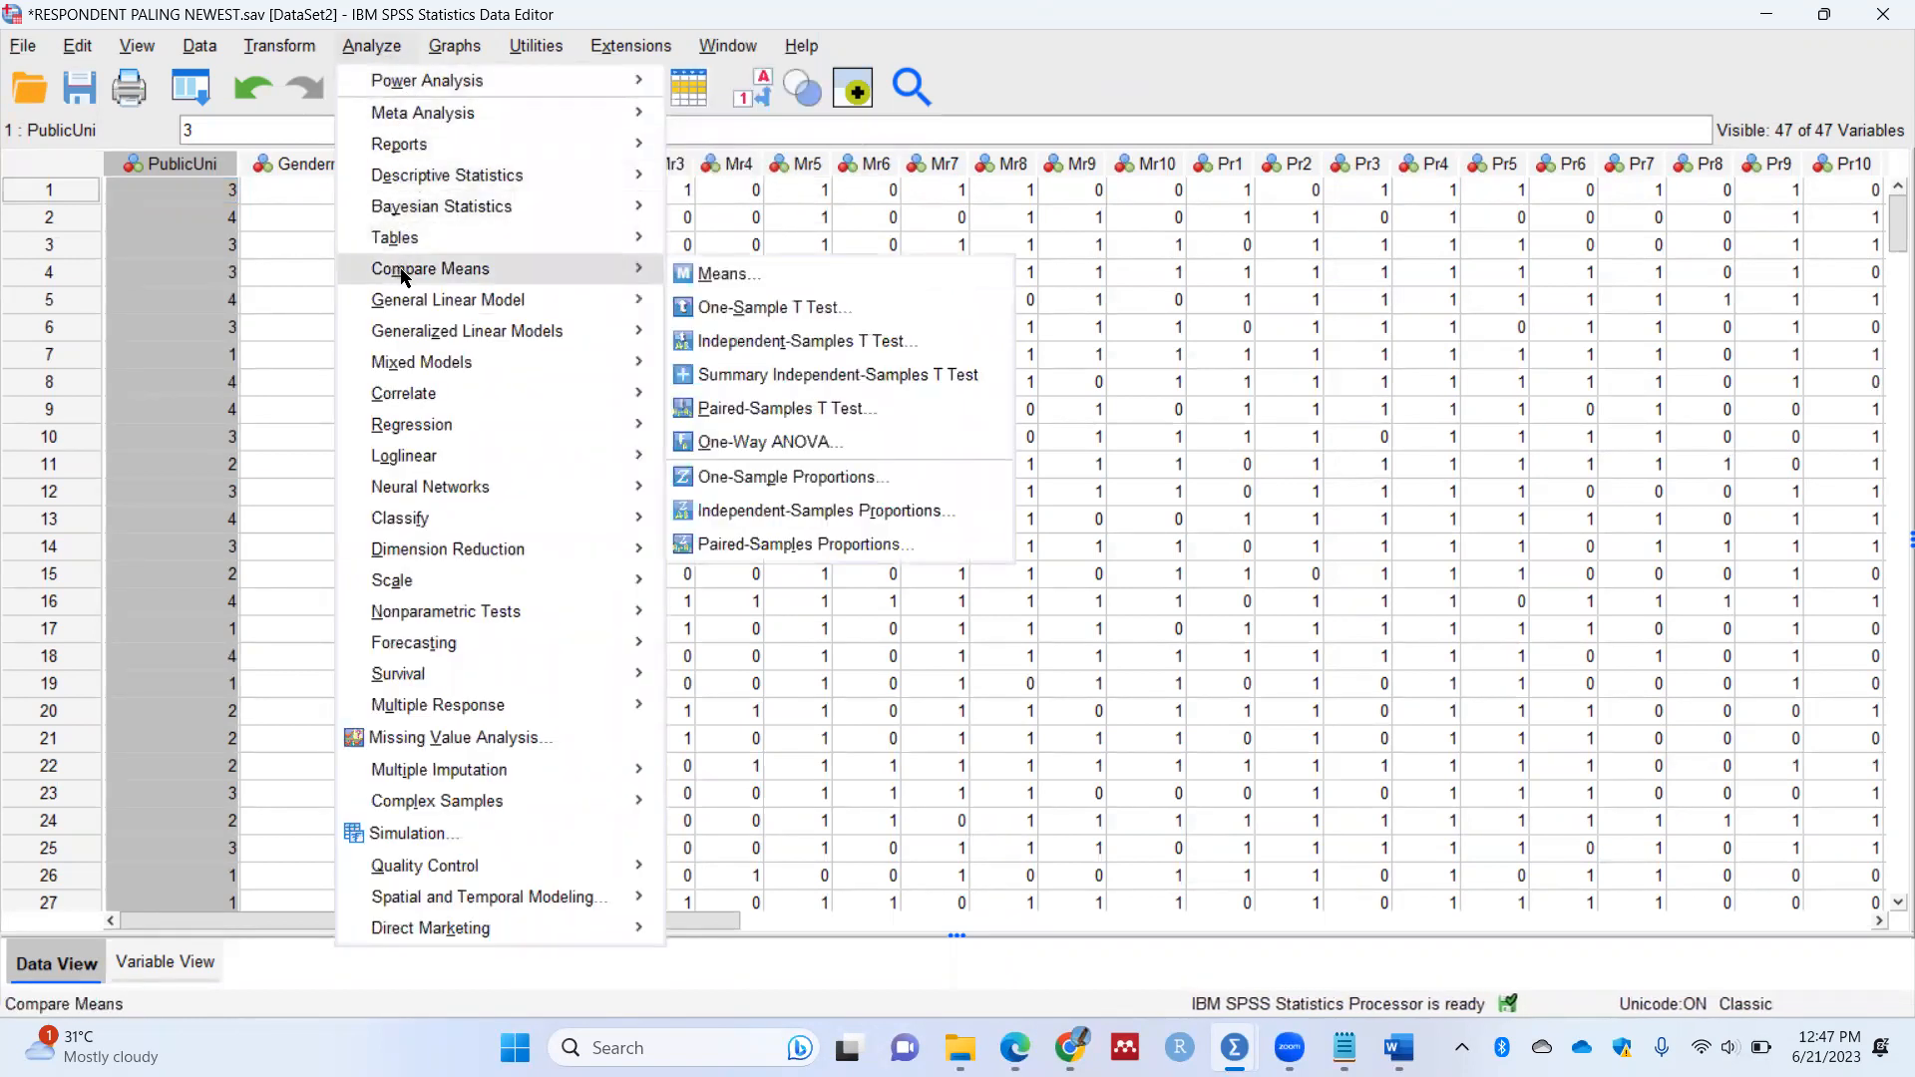
mouse_move(469, 392)
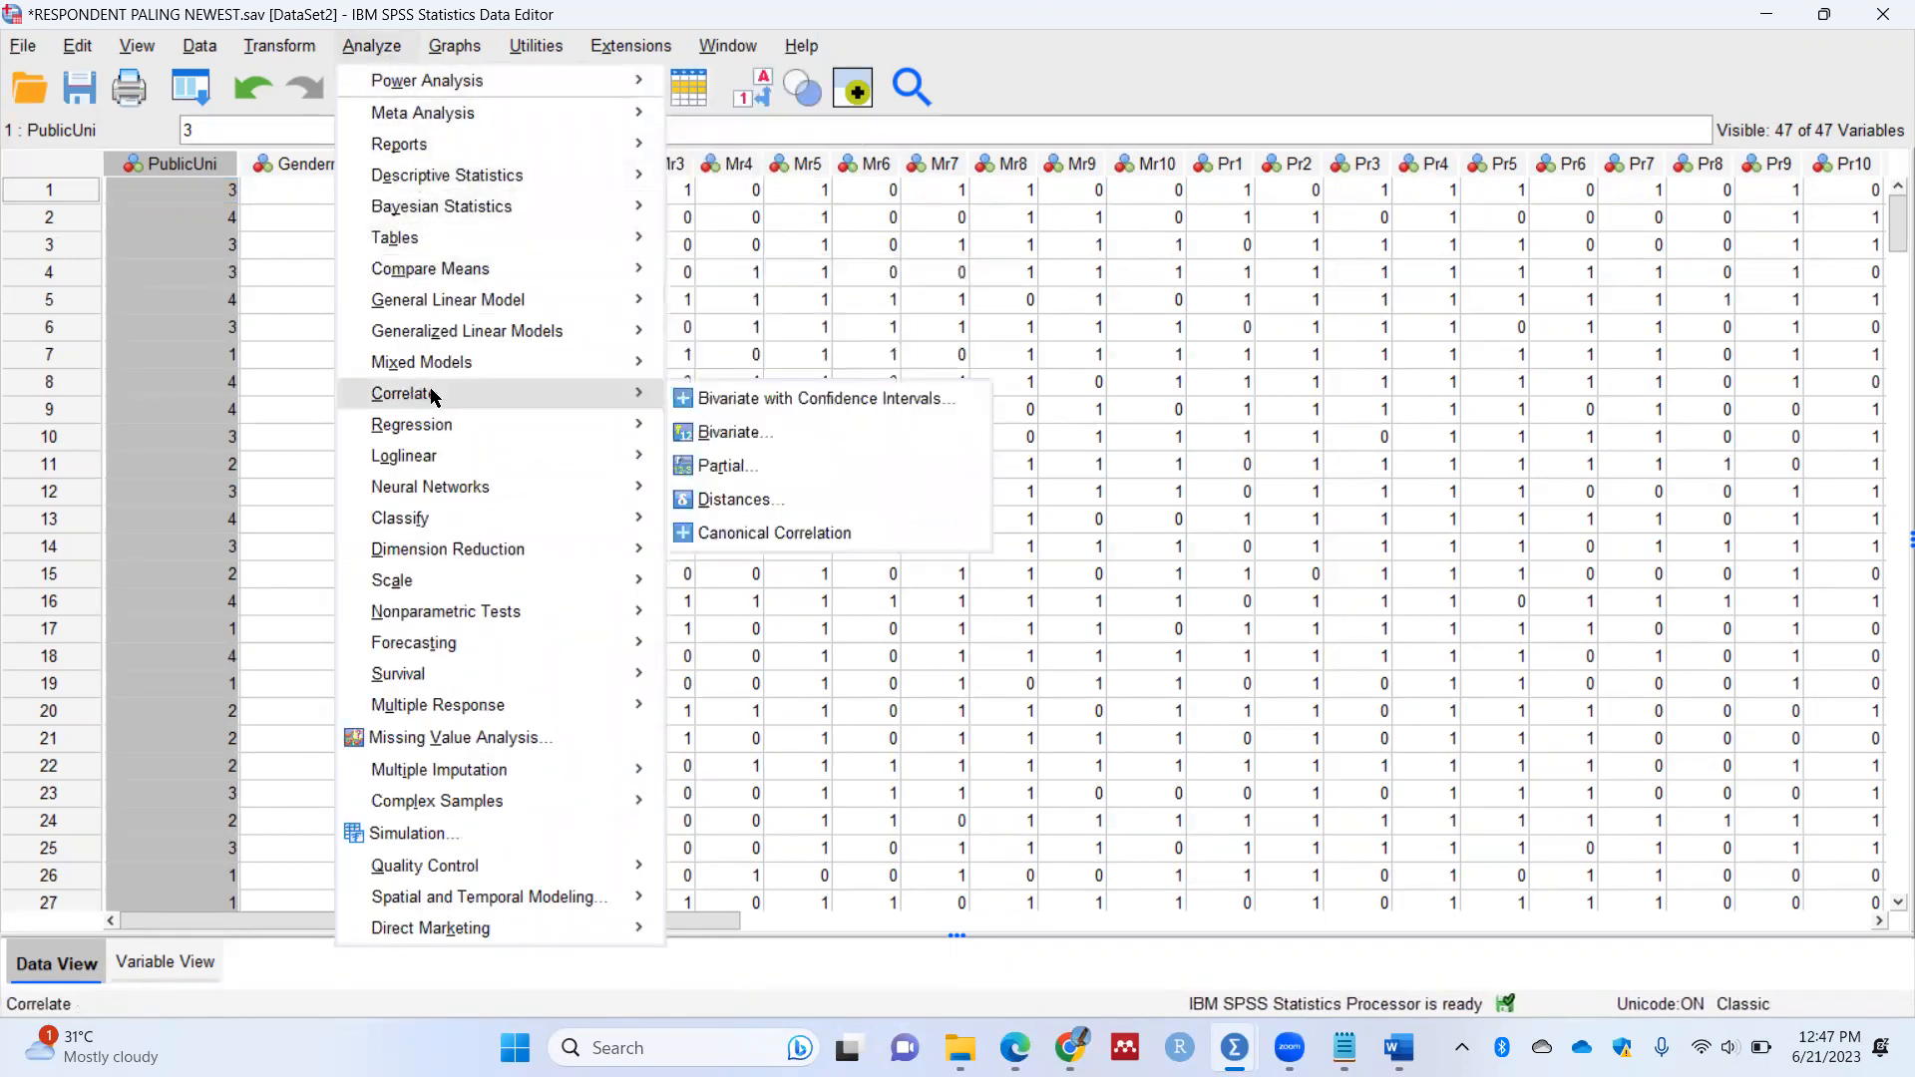
left_click(777, 431)
scroll(837, 369, "down", 1)
left_click_drag(830, 359, 843, 494)
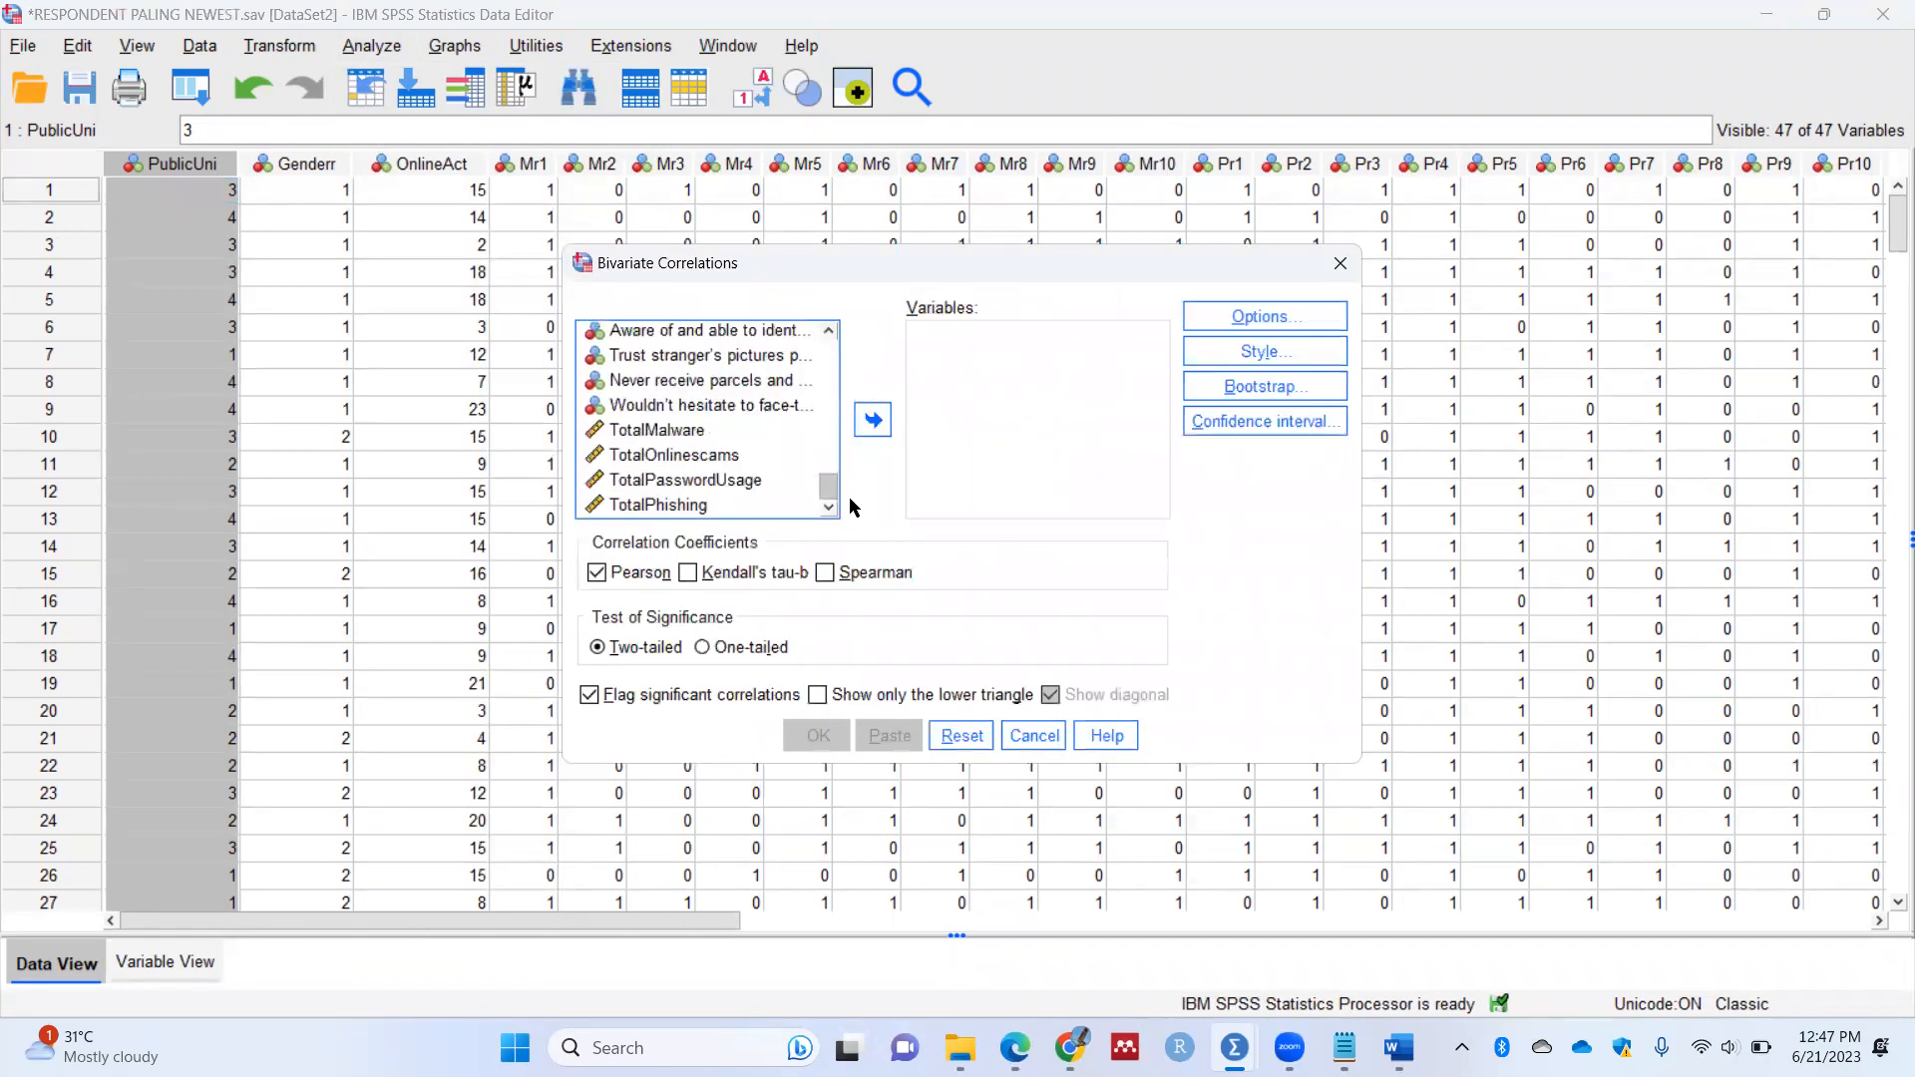
left_click_drag(678, 431, 679, 509)
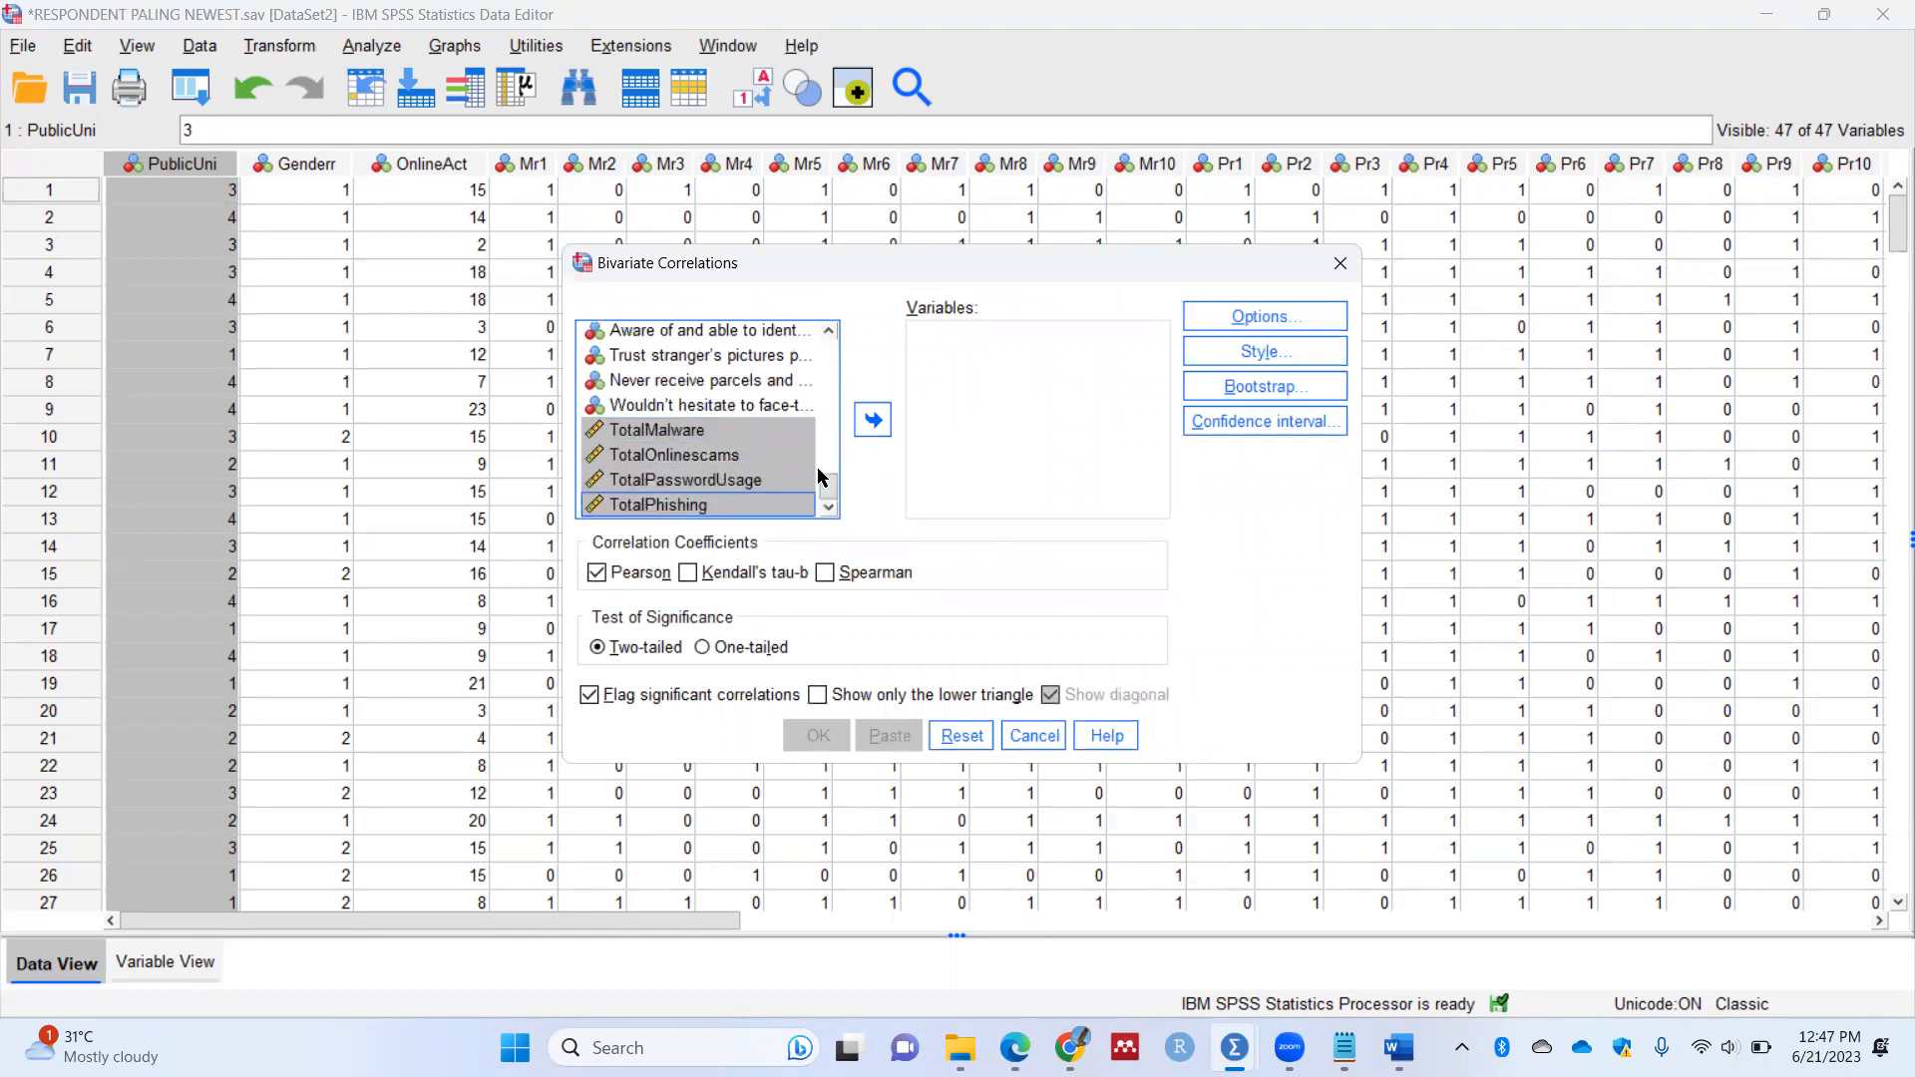
left_click(870, 427)
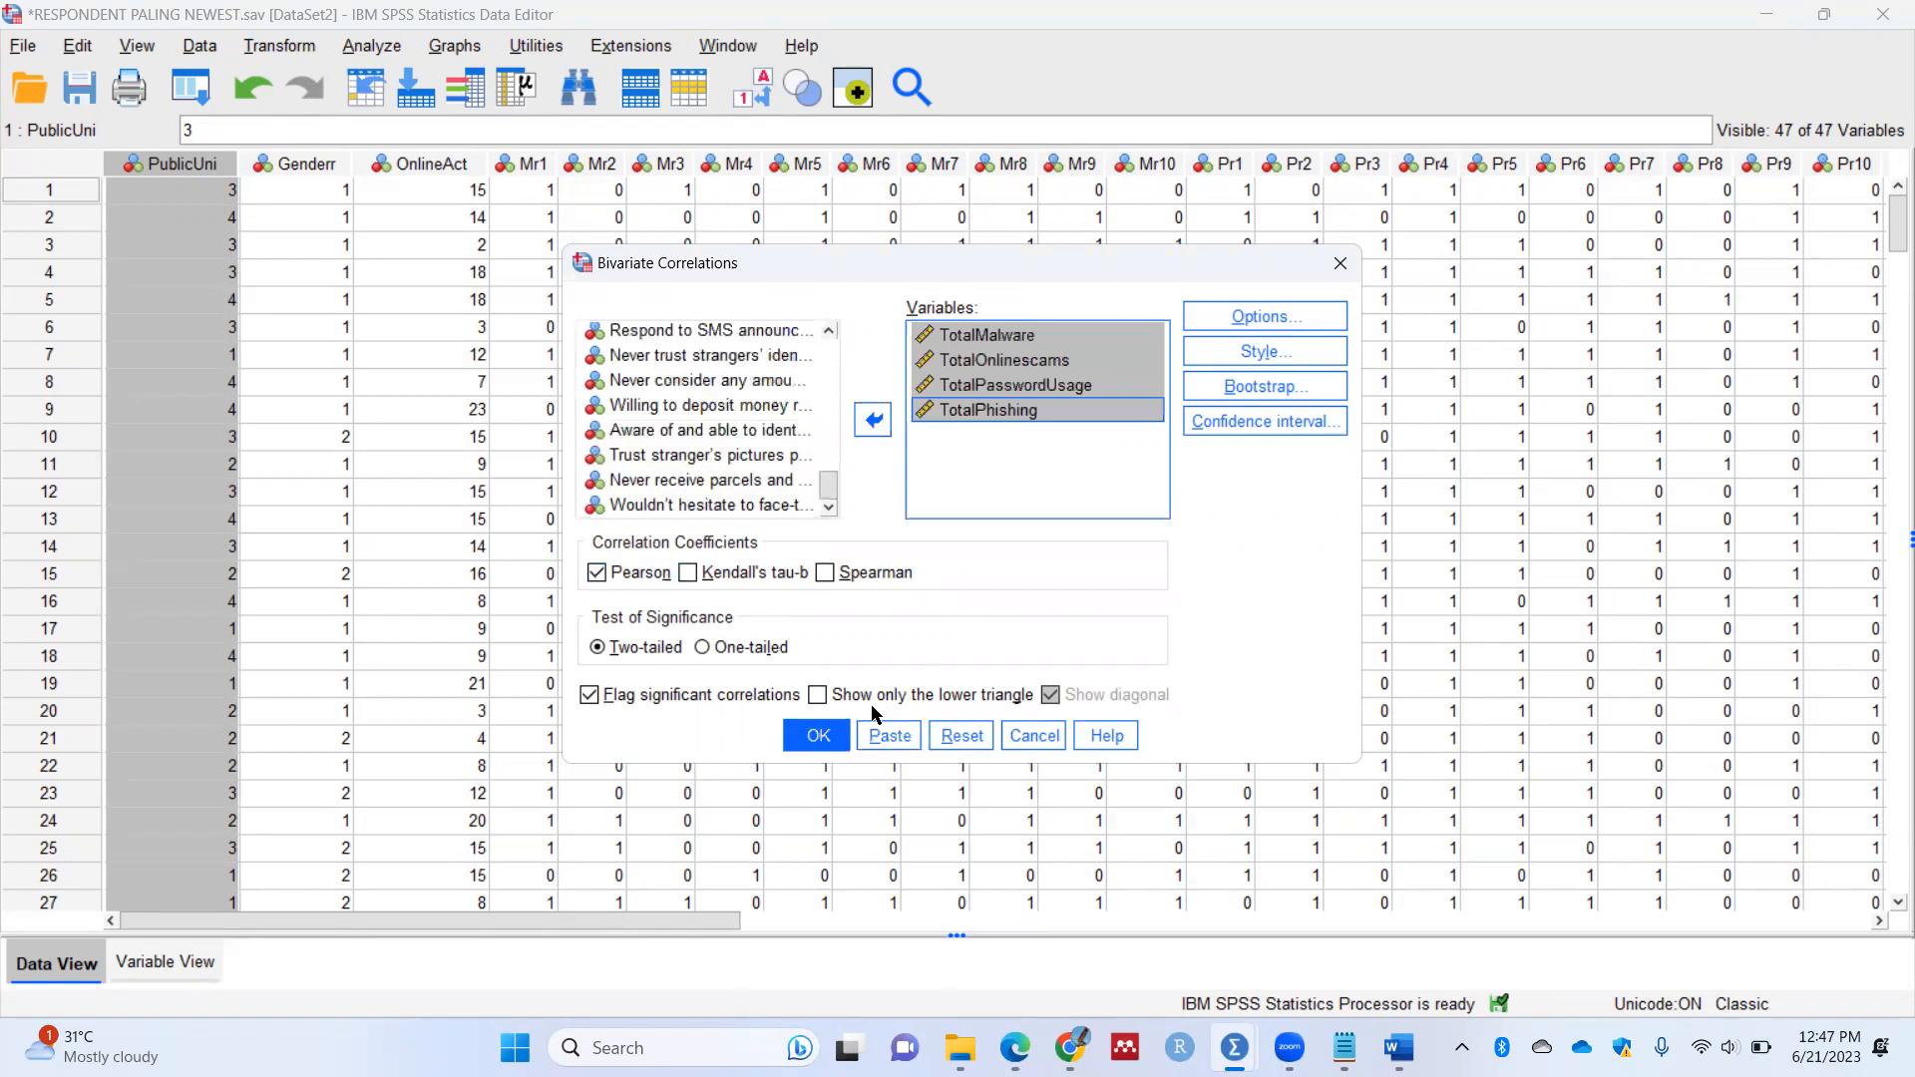
left_click(819, 735)
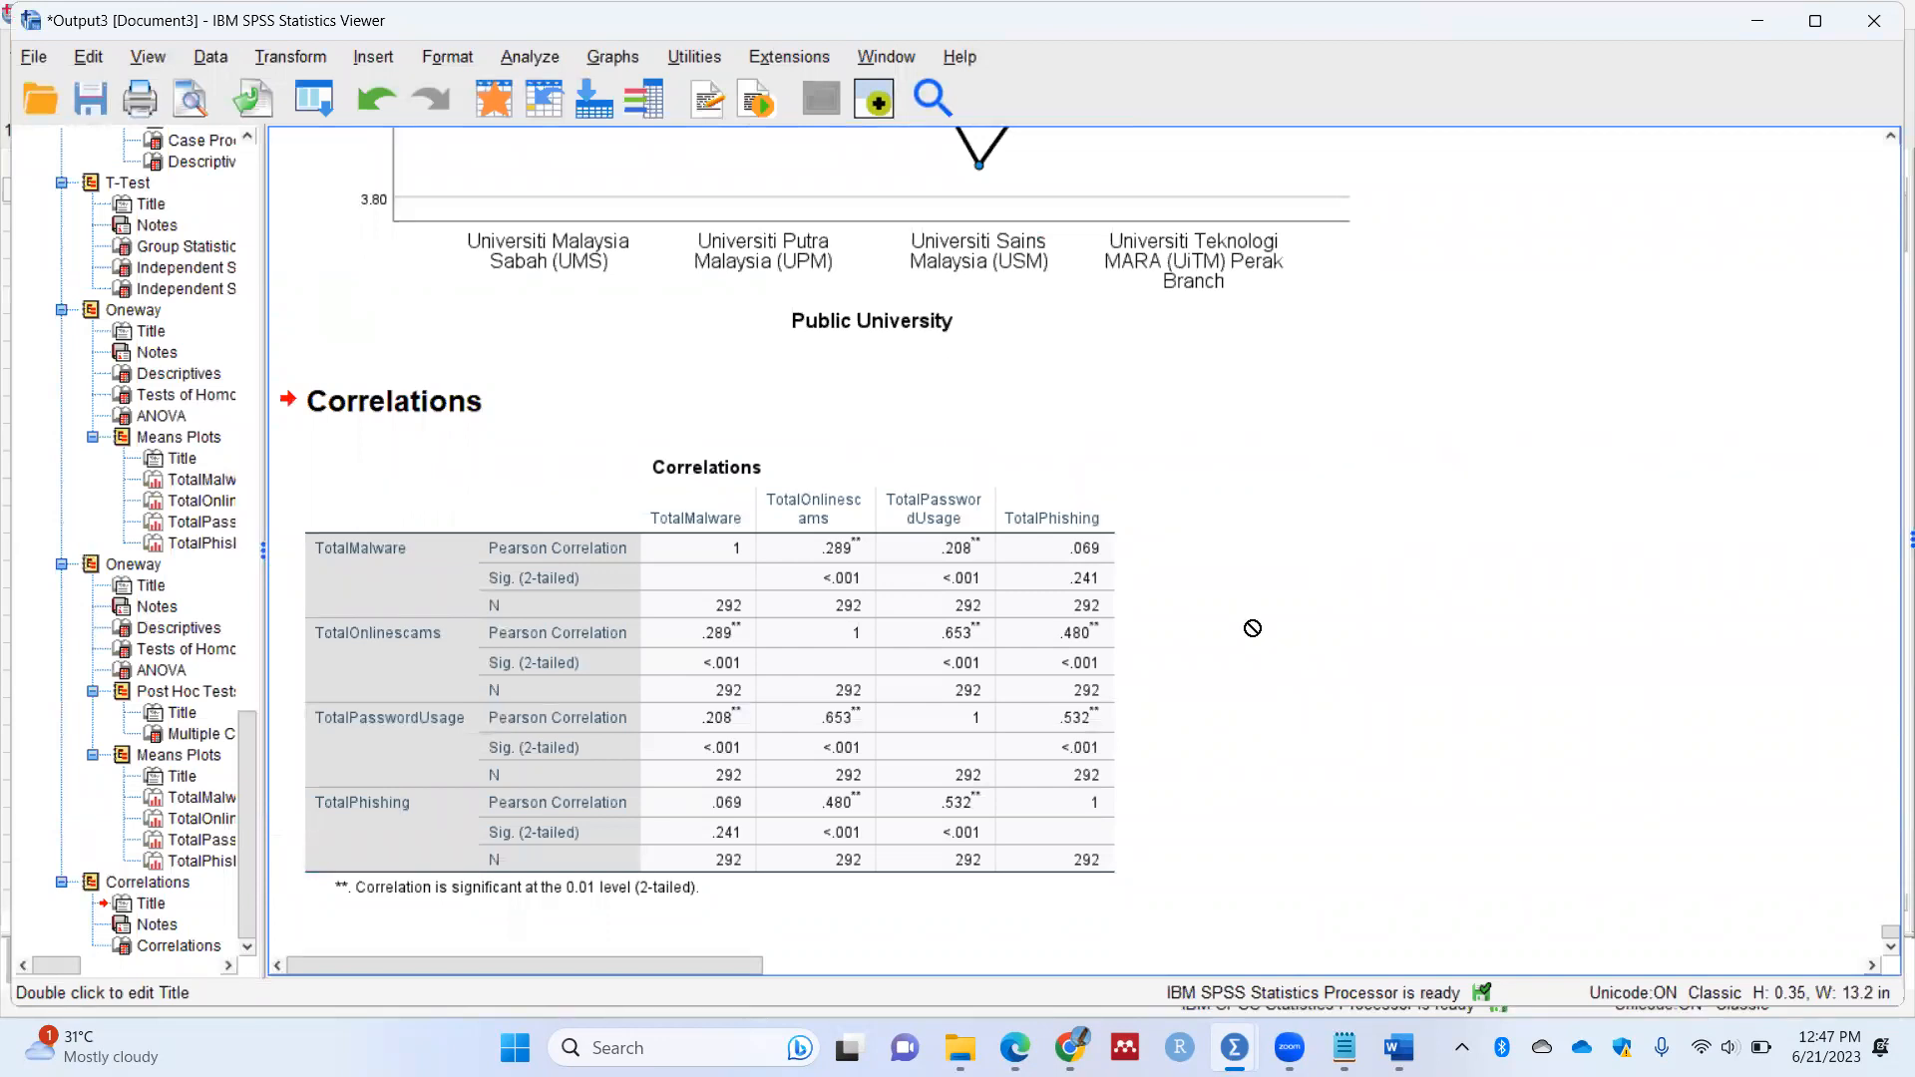
Step: Review the Table 6 post-hoc analysis in the Word report and return to the SPSS output
left_click(1381, 1040)
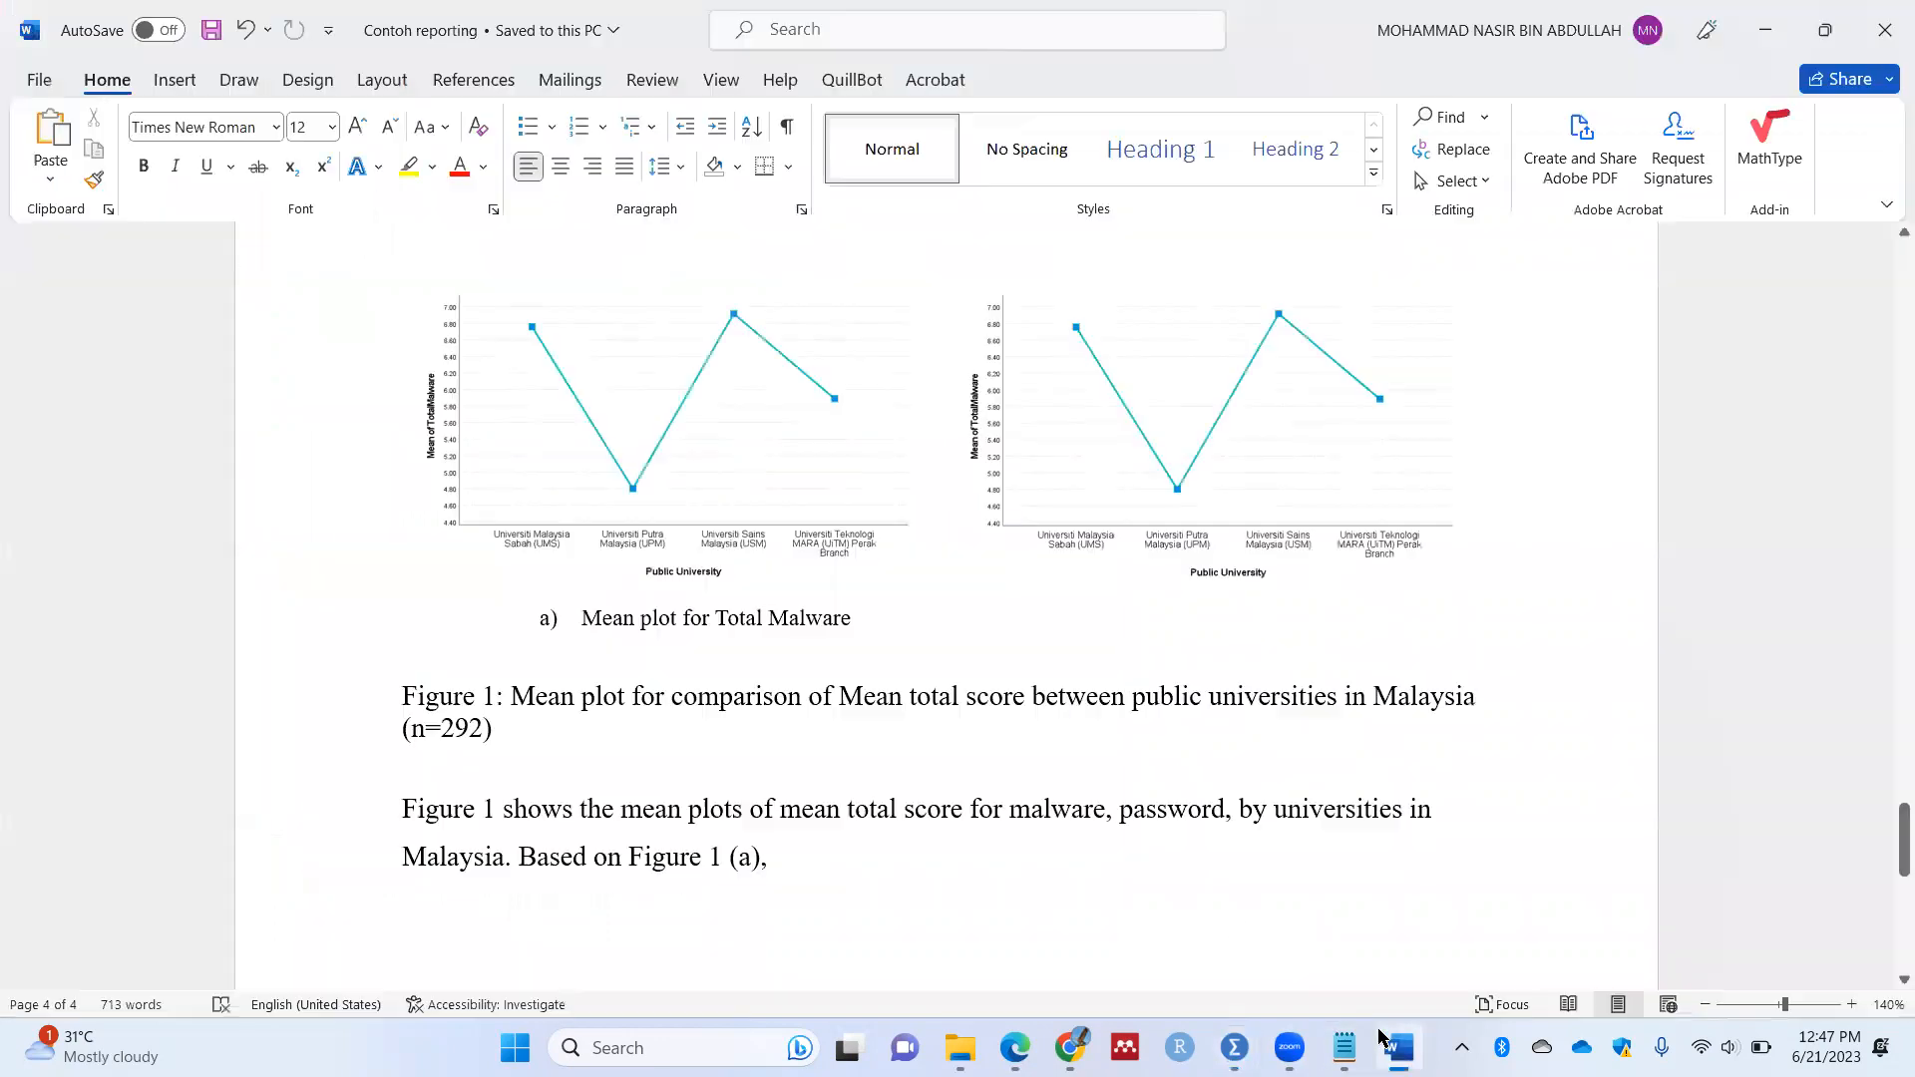
scroll(774, 611, "up", 15)
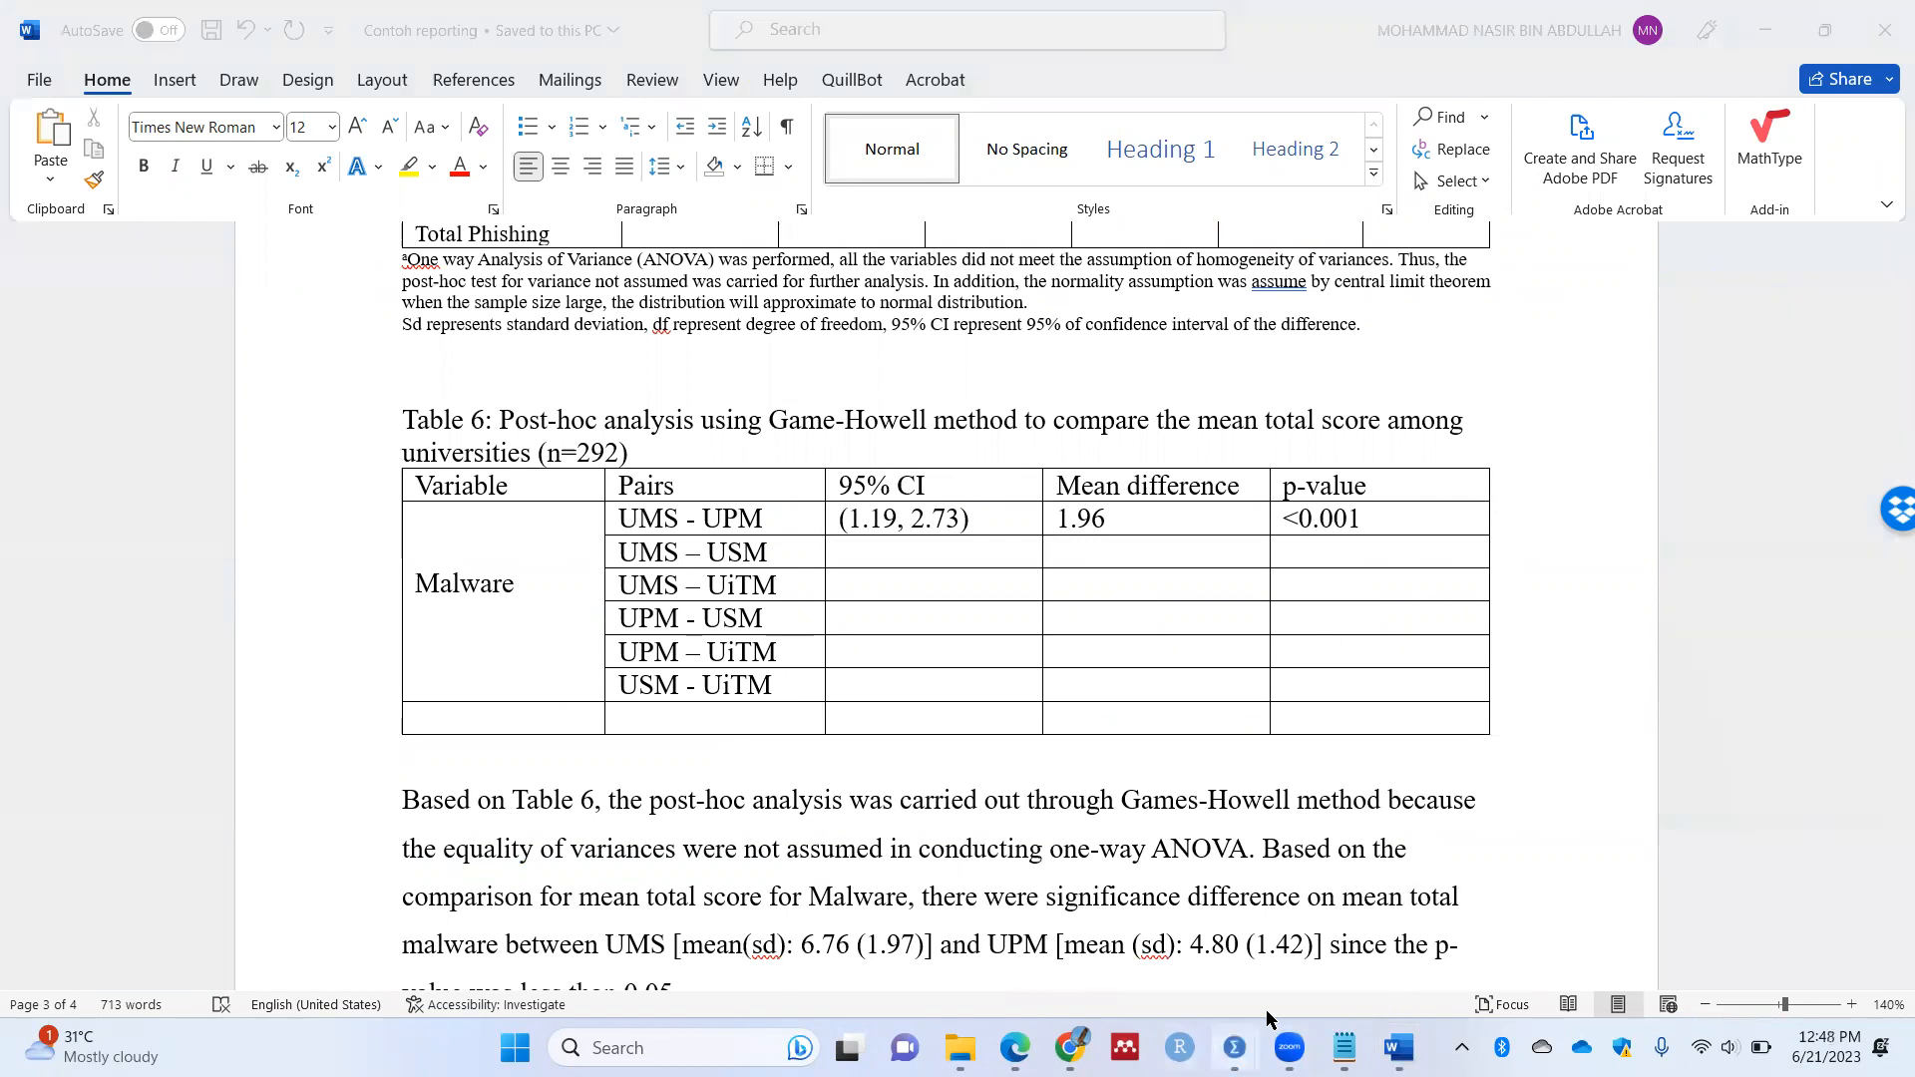
mouse_move(1234, 1047)
left_click(1098, 927)
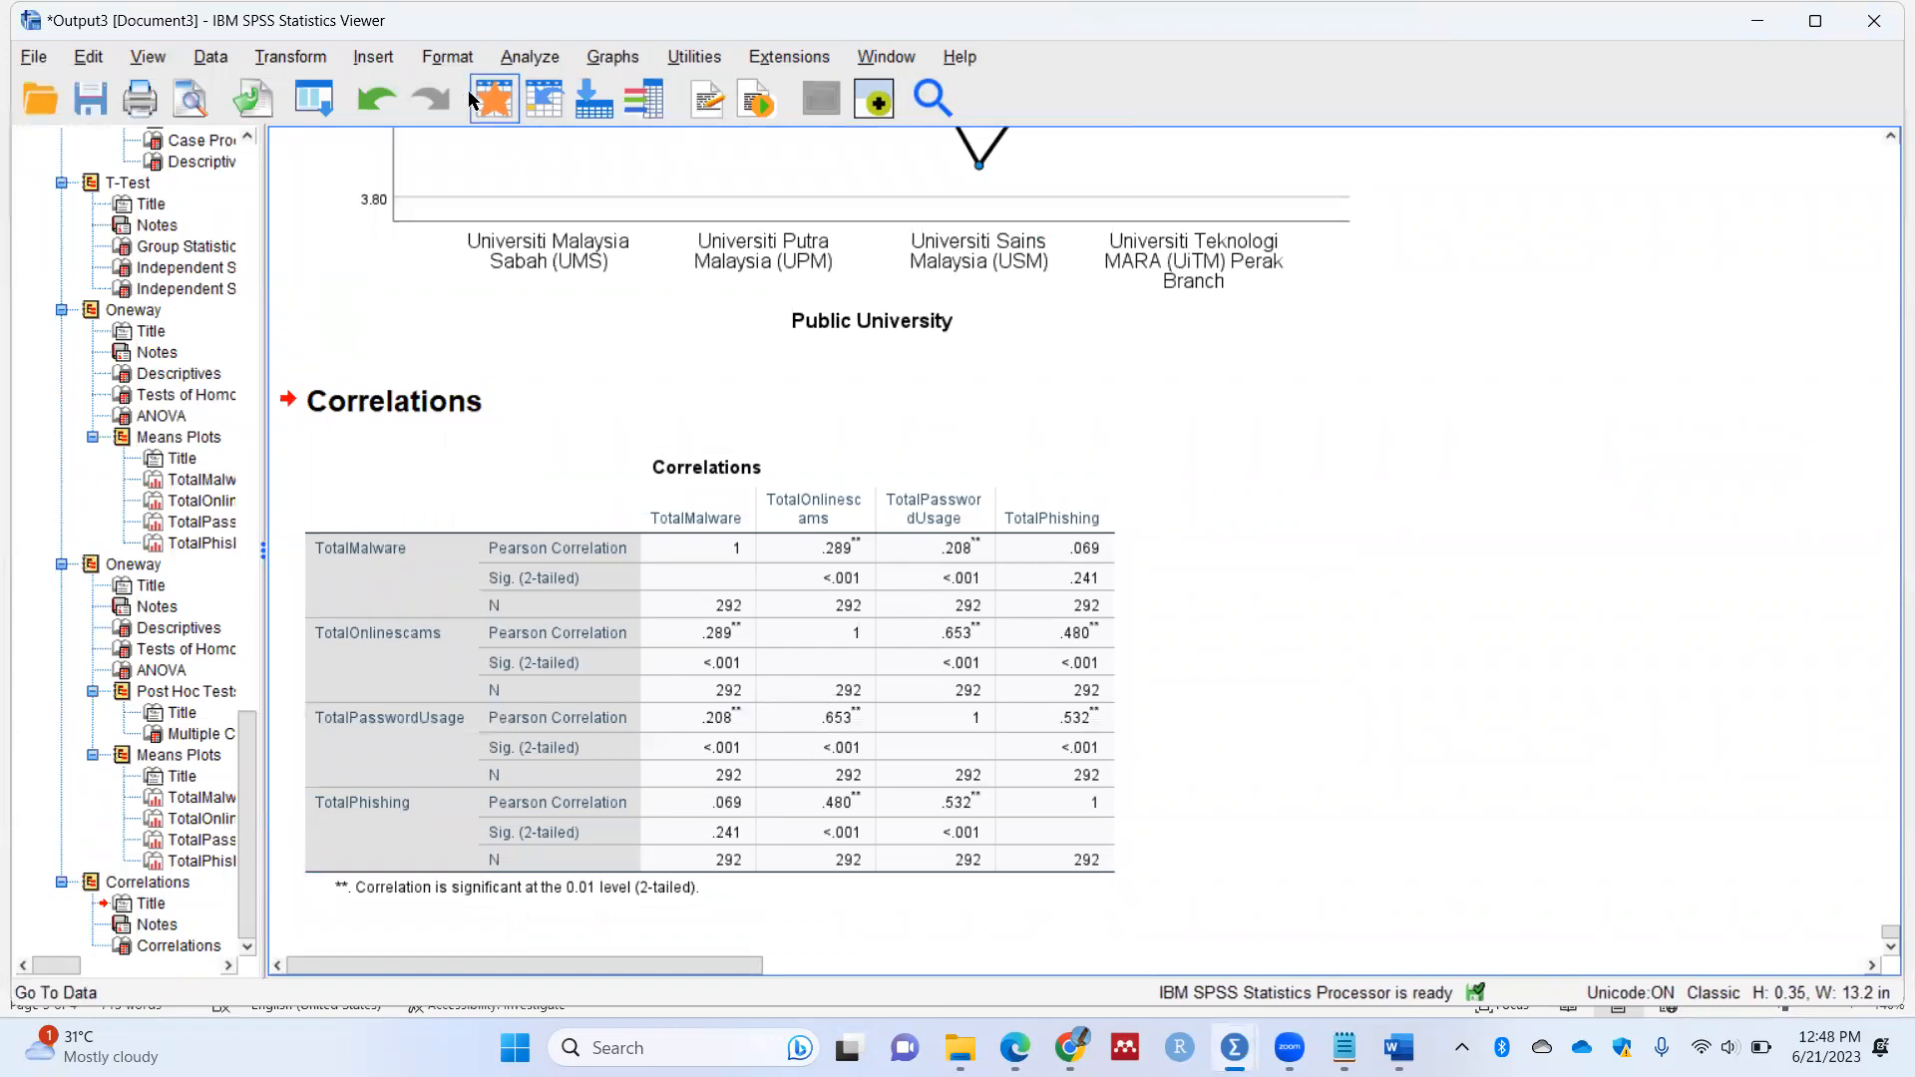
Step: Run Bivariate Correlations with Confidence Intervals on all four total scores, using the 95% level and Fisher estimation
left_click(526, 61)
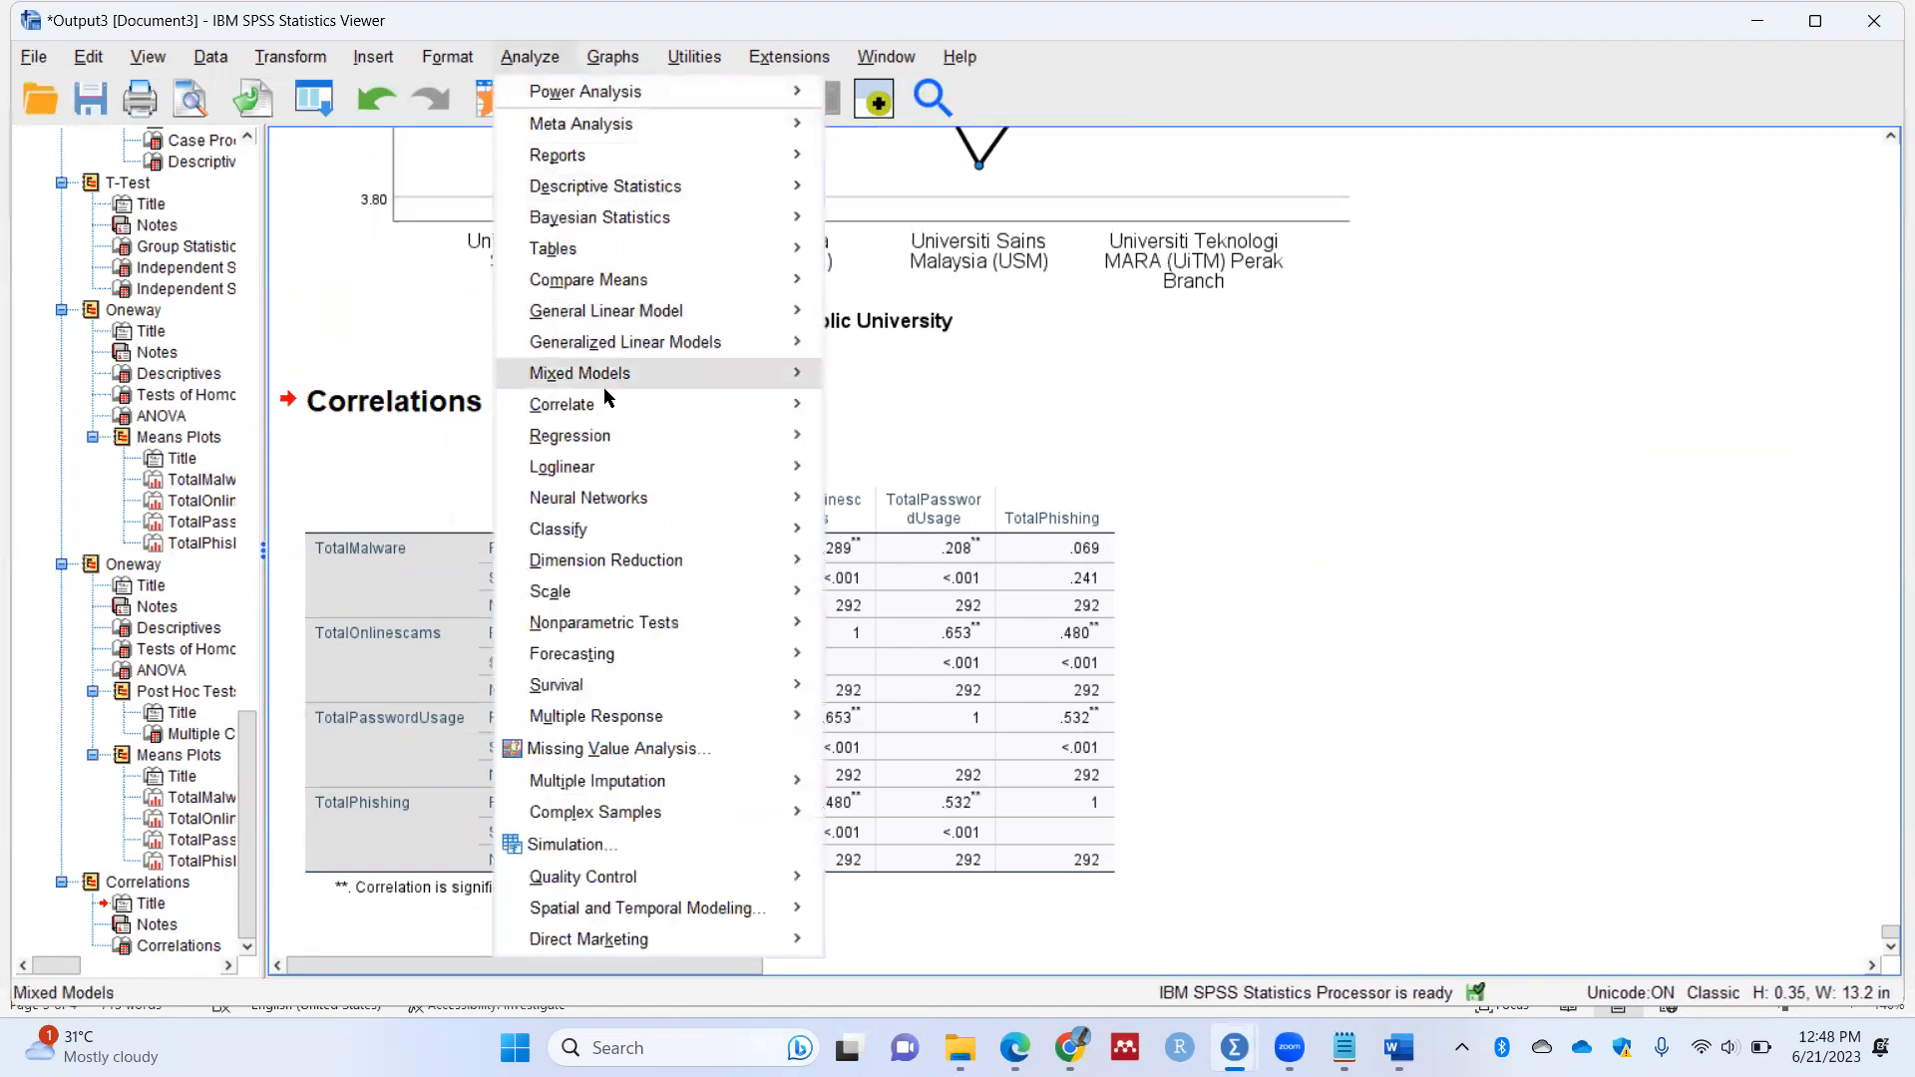
mouse_move(643, 411)
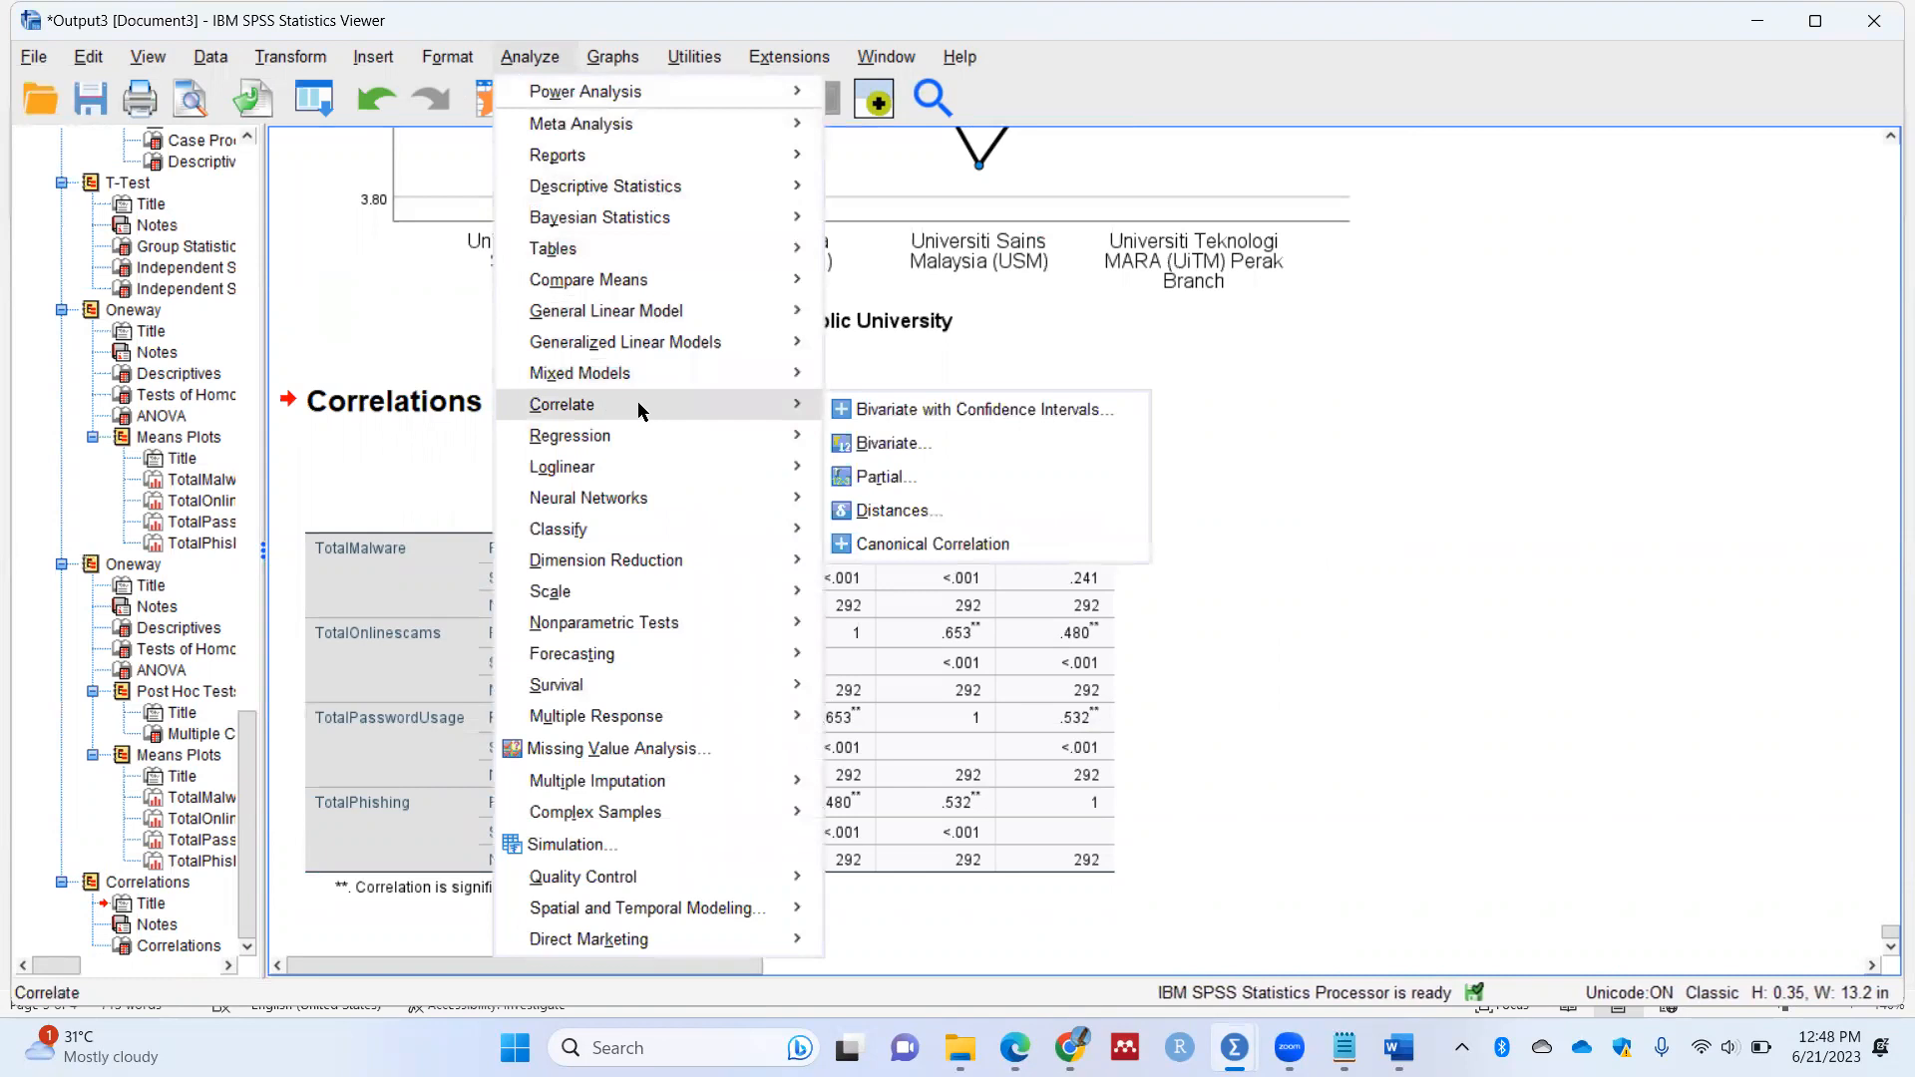
left_click(915, 423)
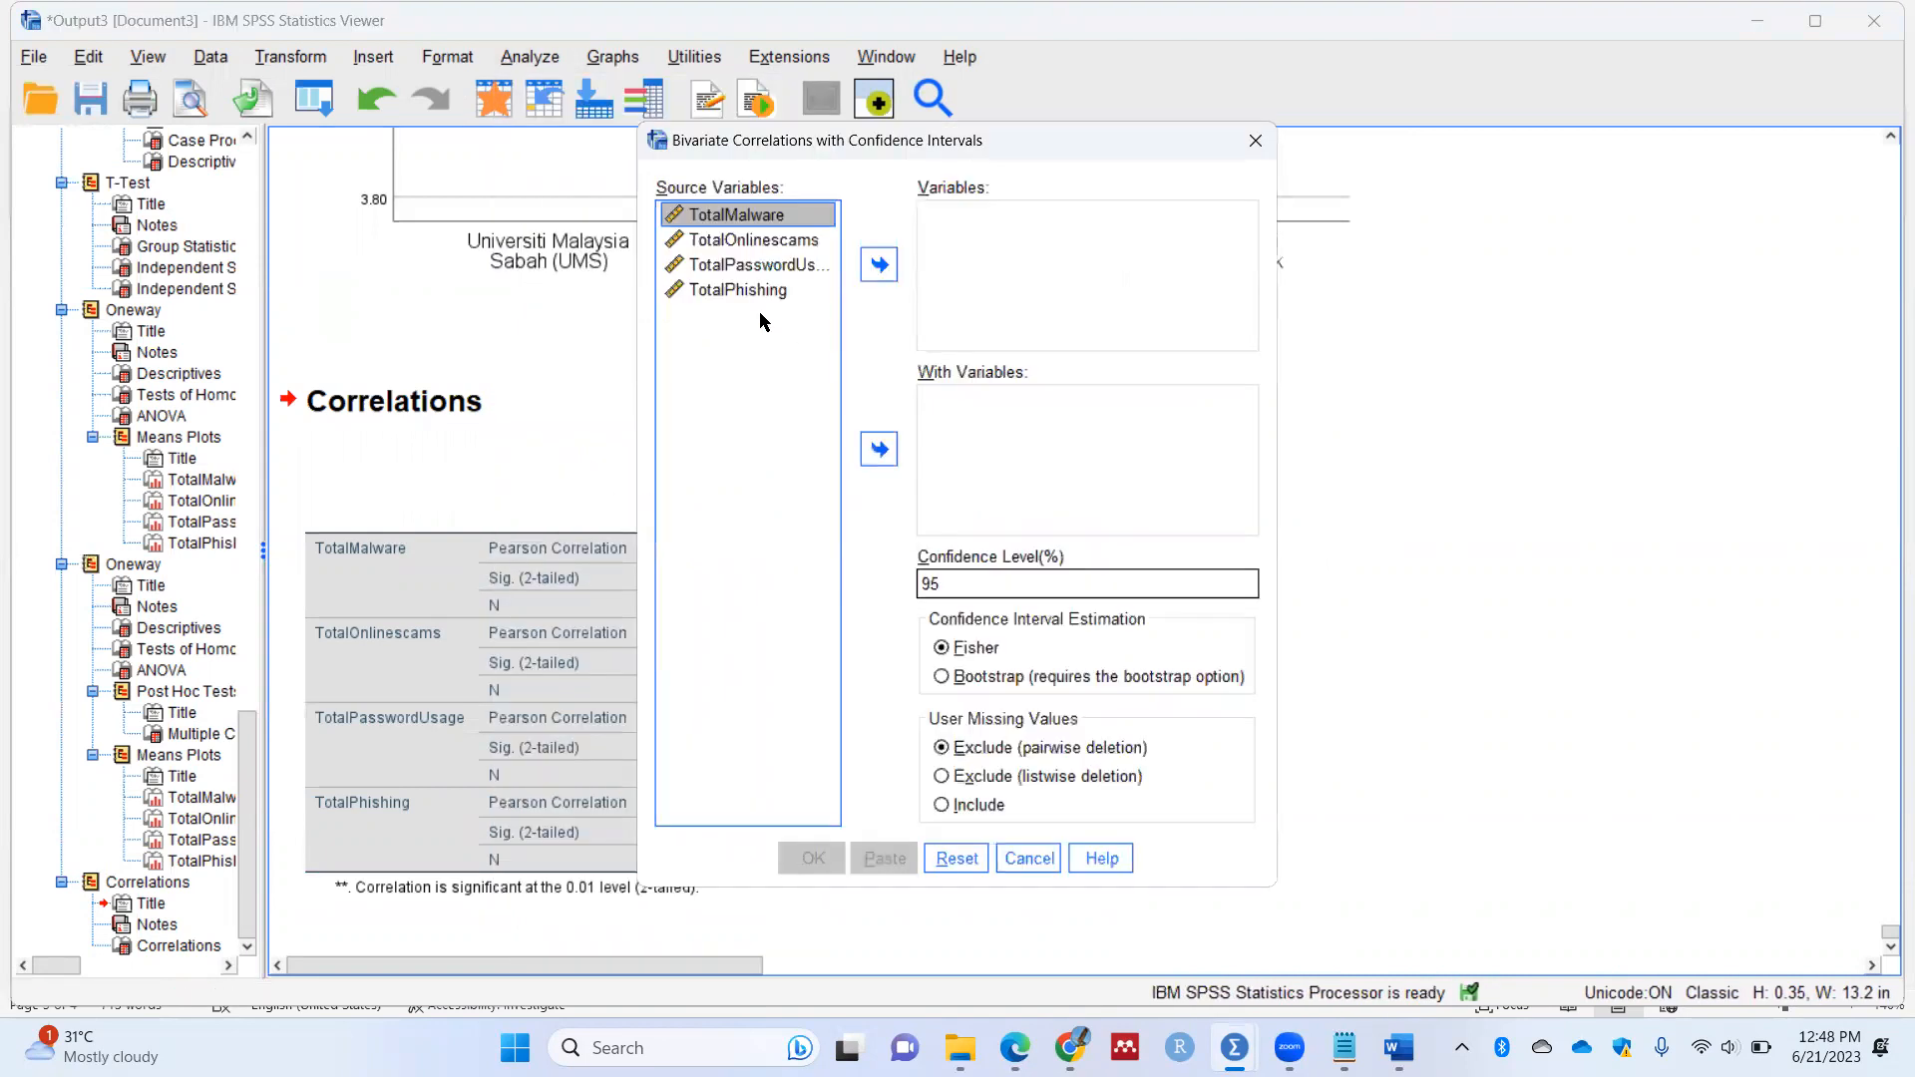
left_click(788, 288, "shift")
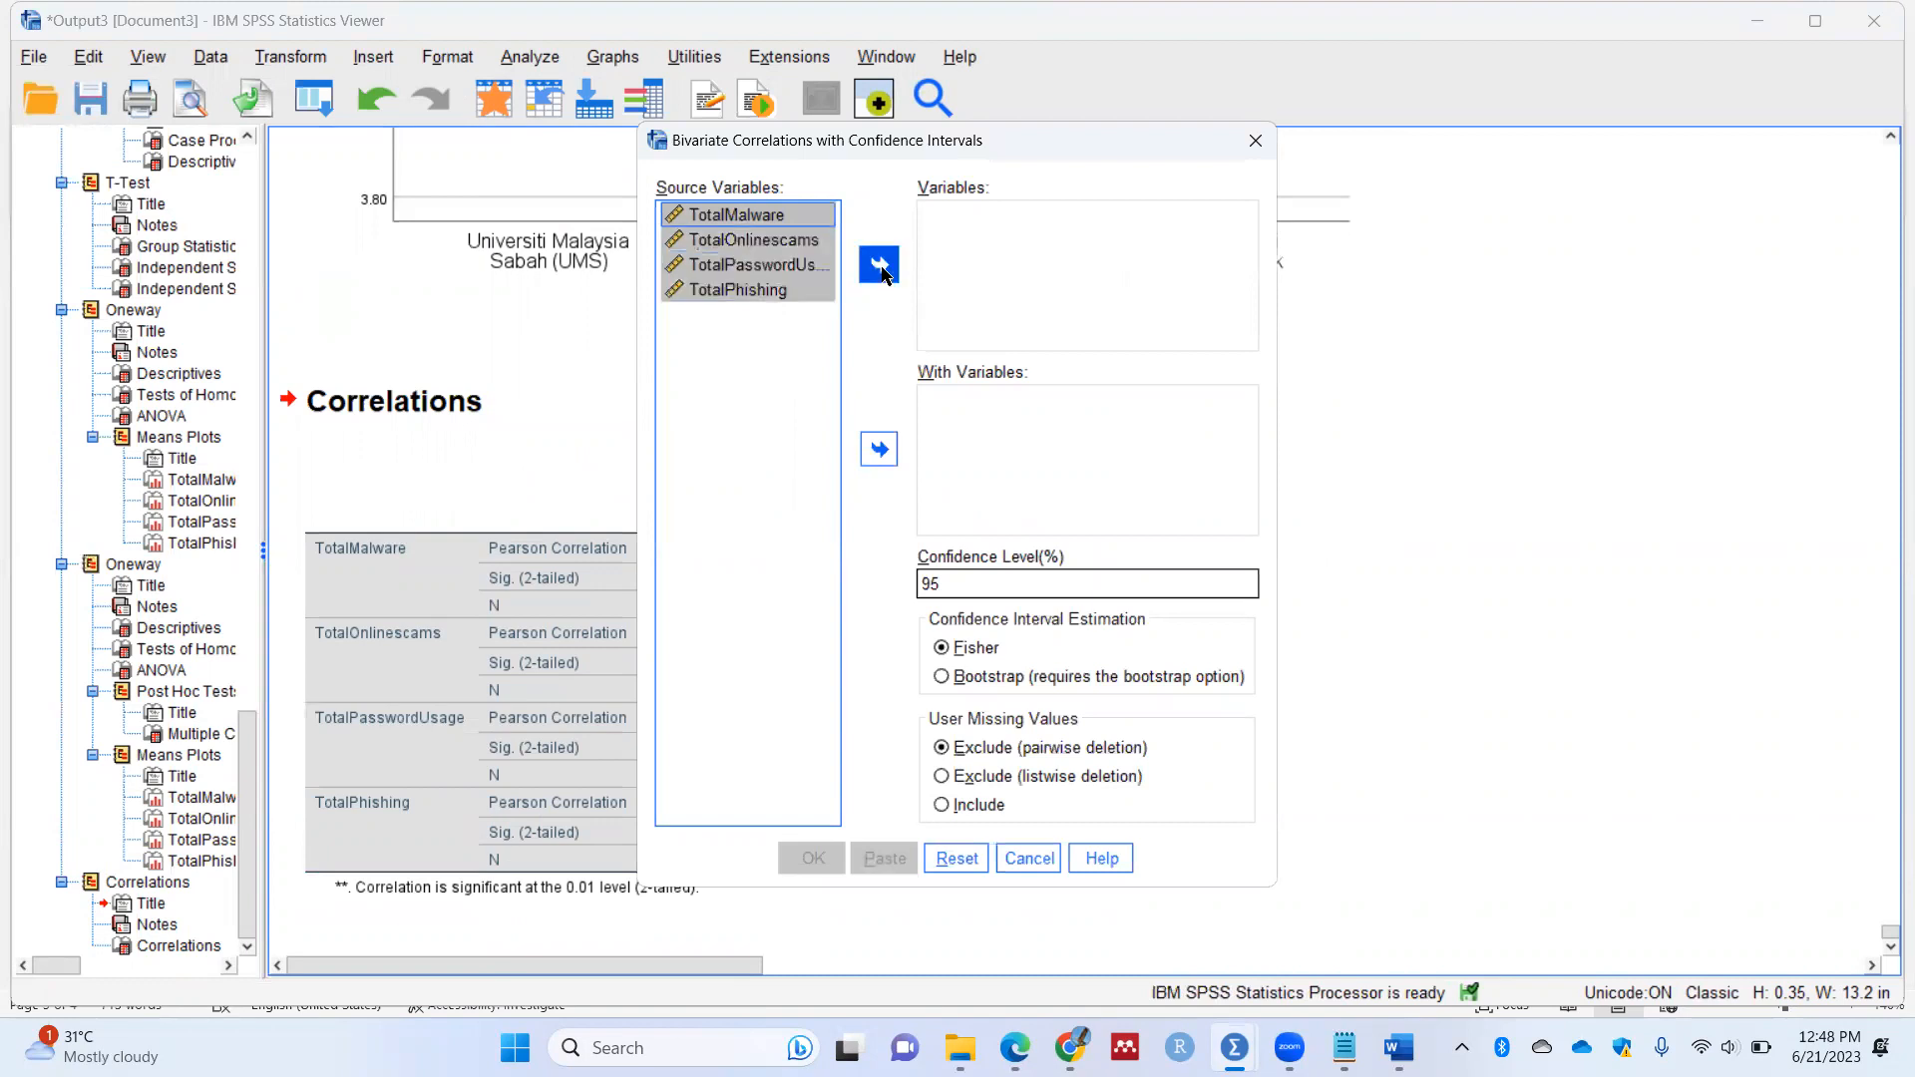
left_click(879, 265)
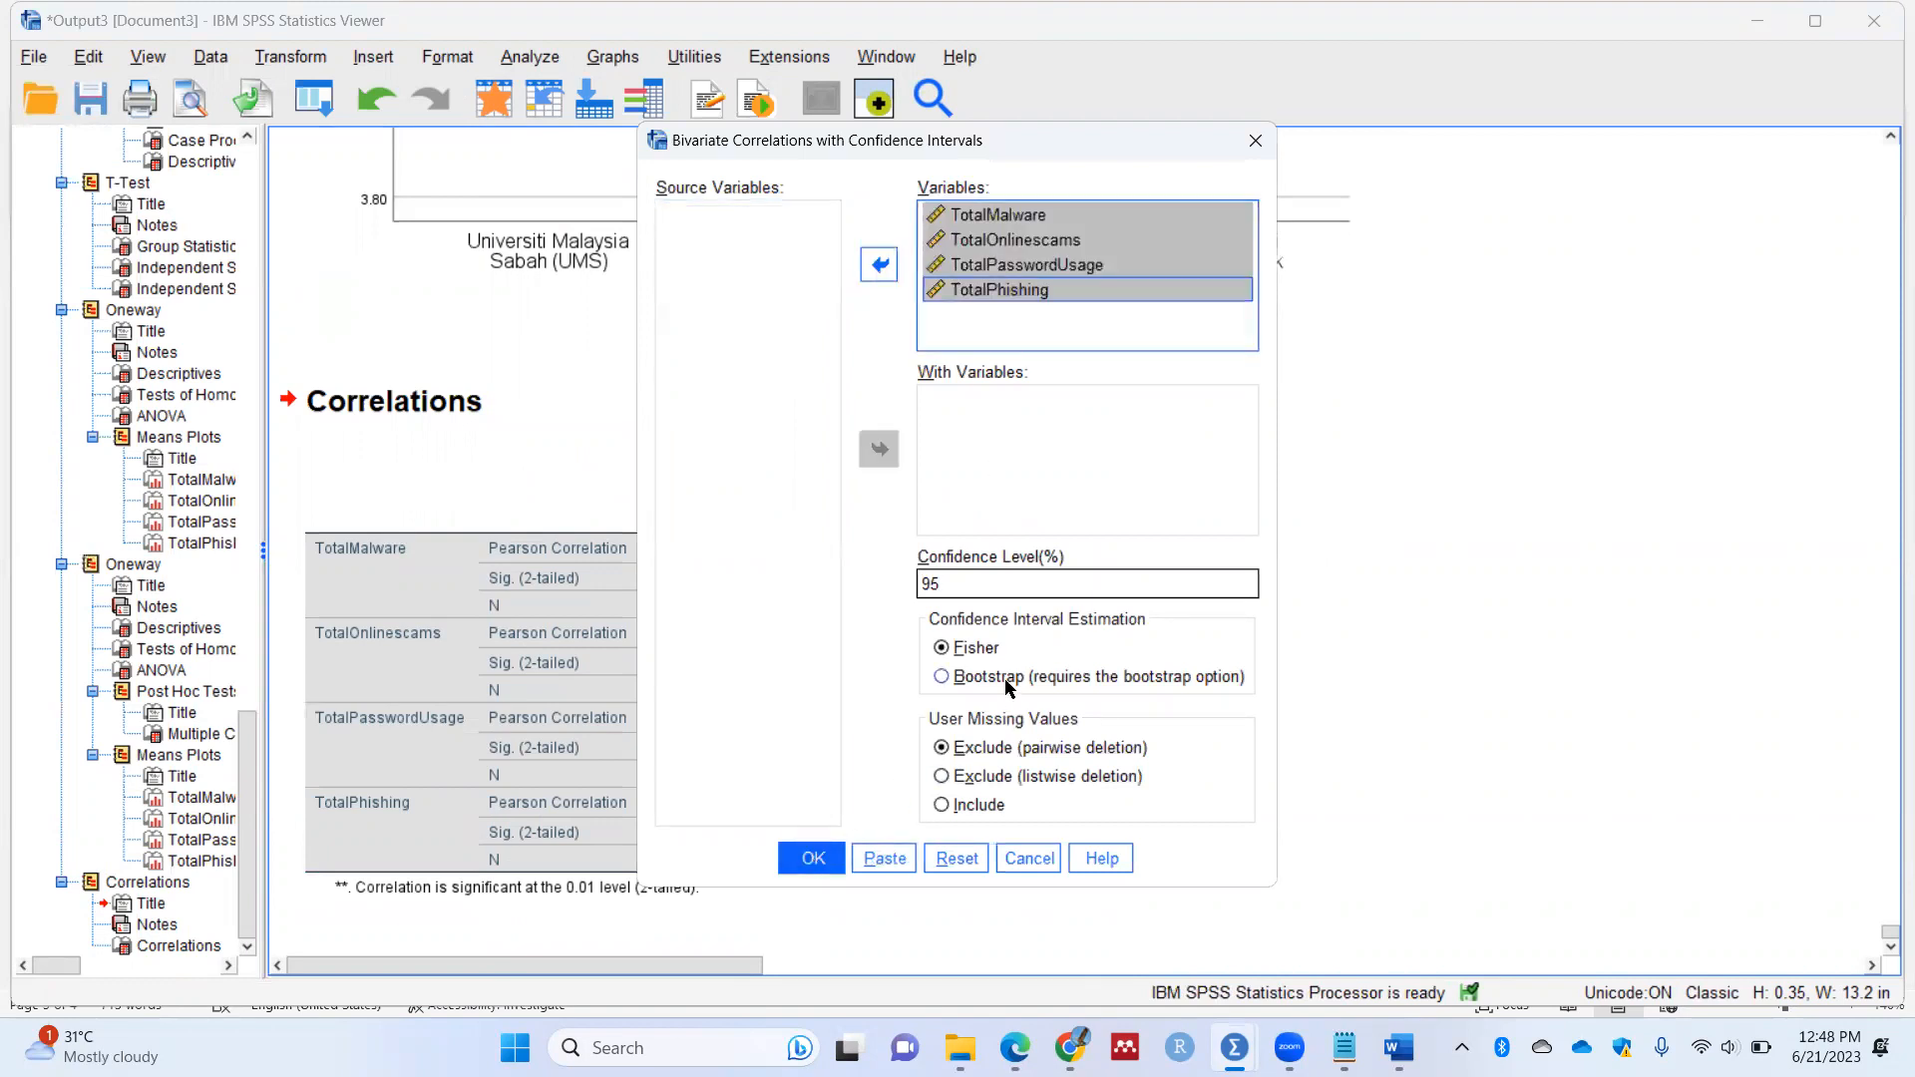
left_click(811, 863)
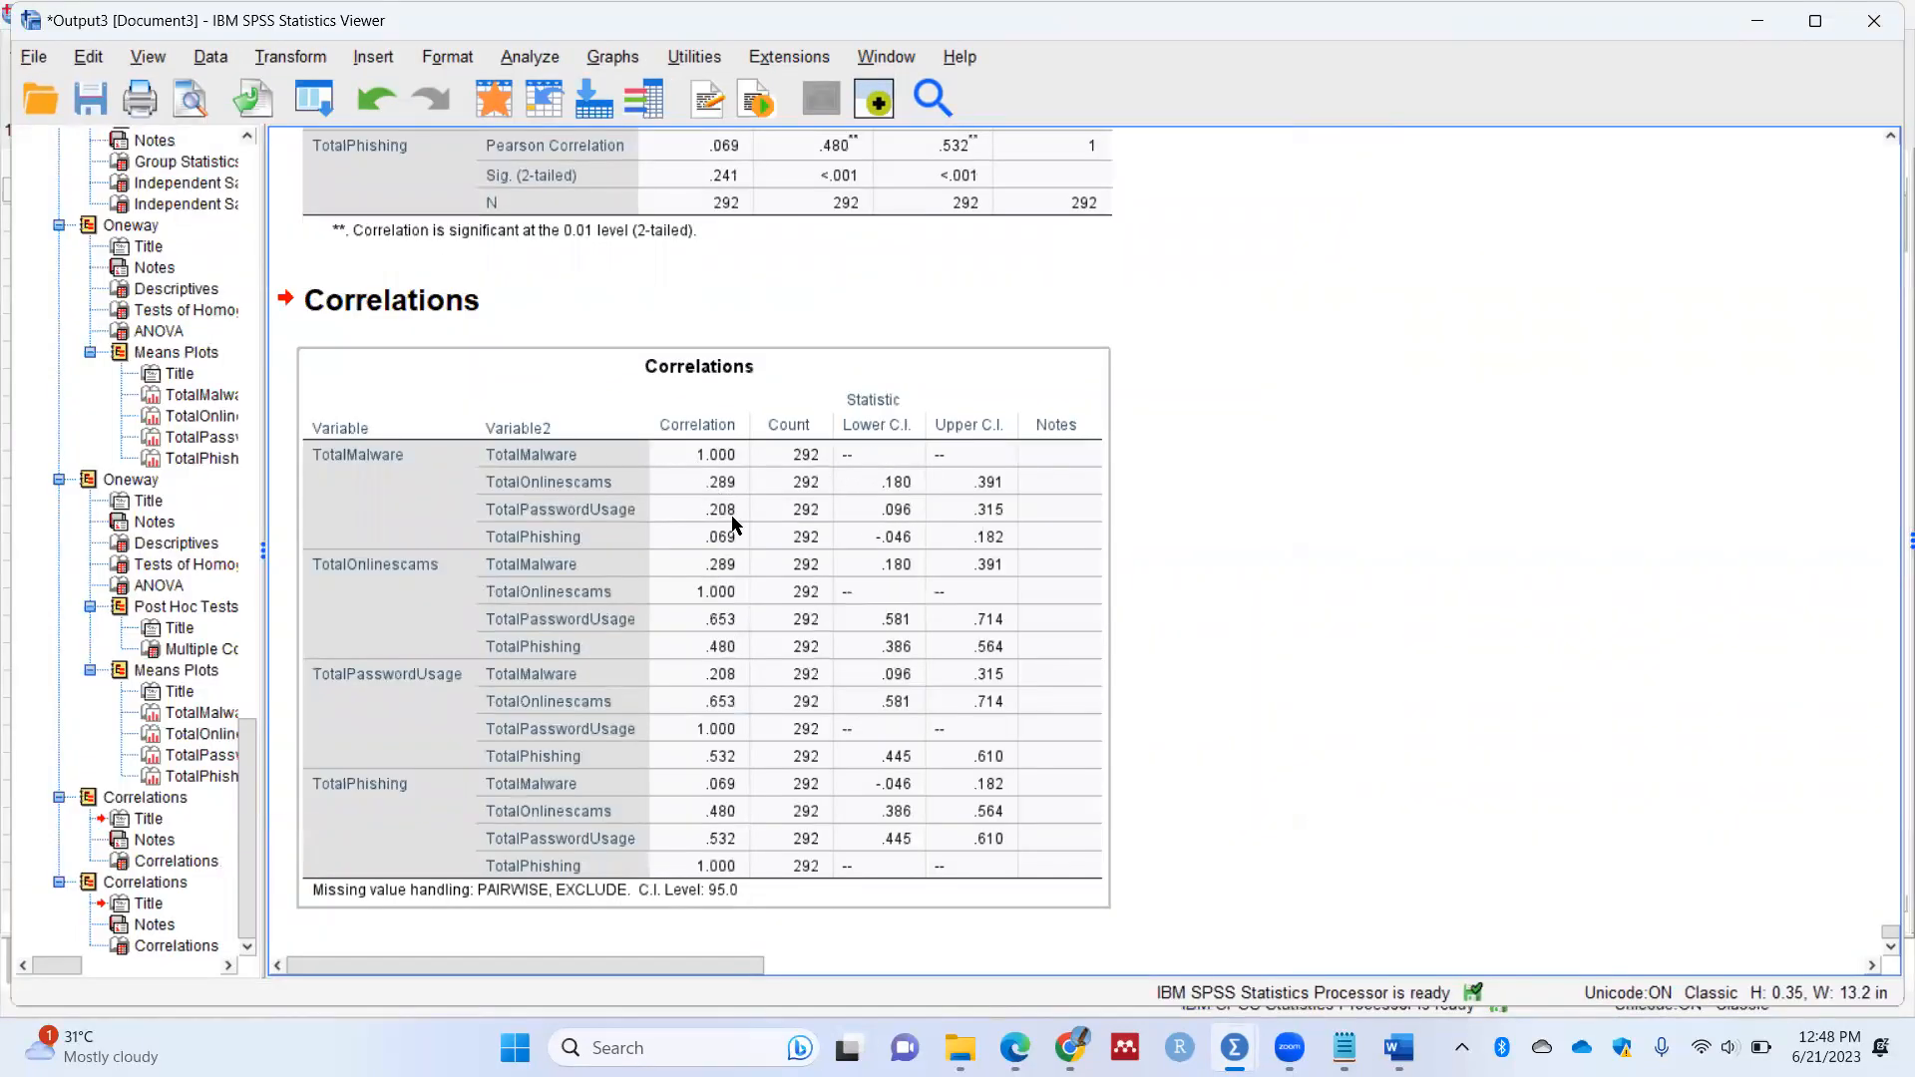
Step: Compare the Pearson correlation table with the confidence interval table for the total score pairs
scroll(782, 433, "up", 3)
scroll(782, 433, "up", 2)
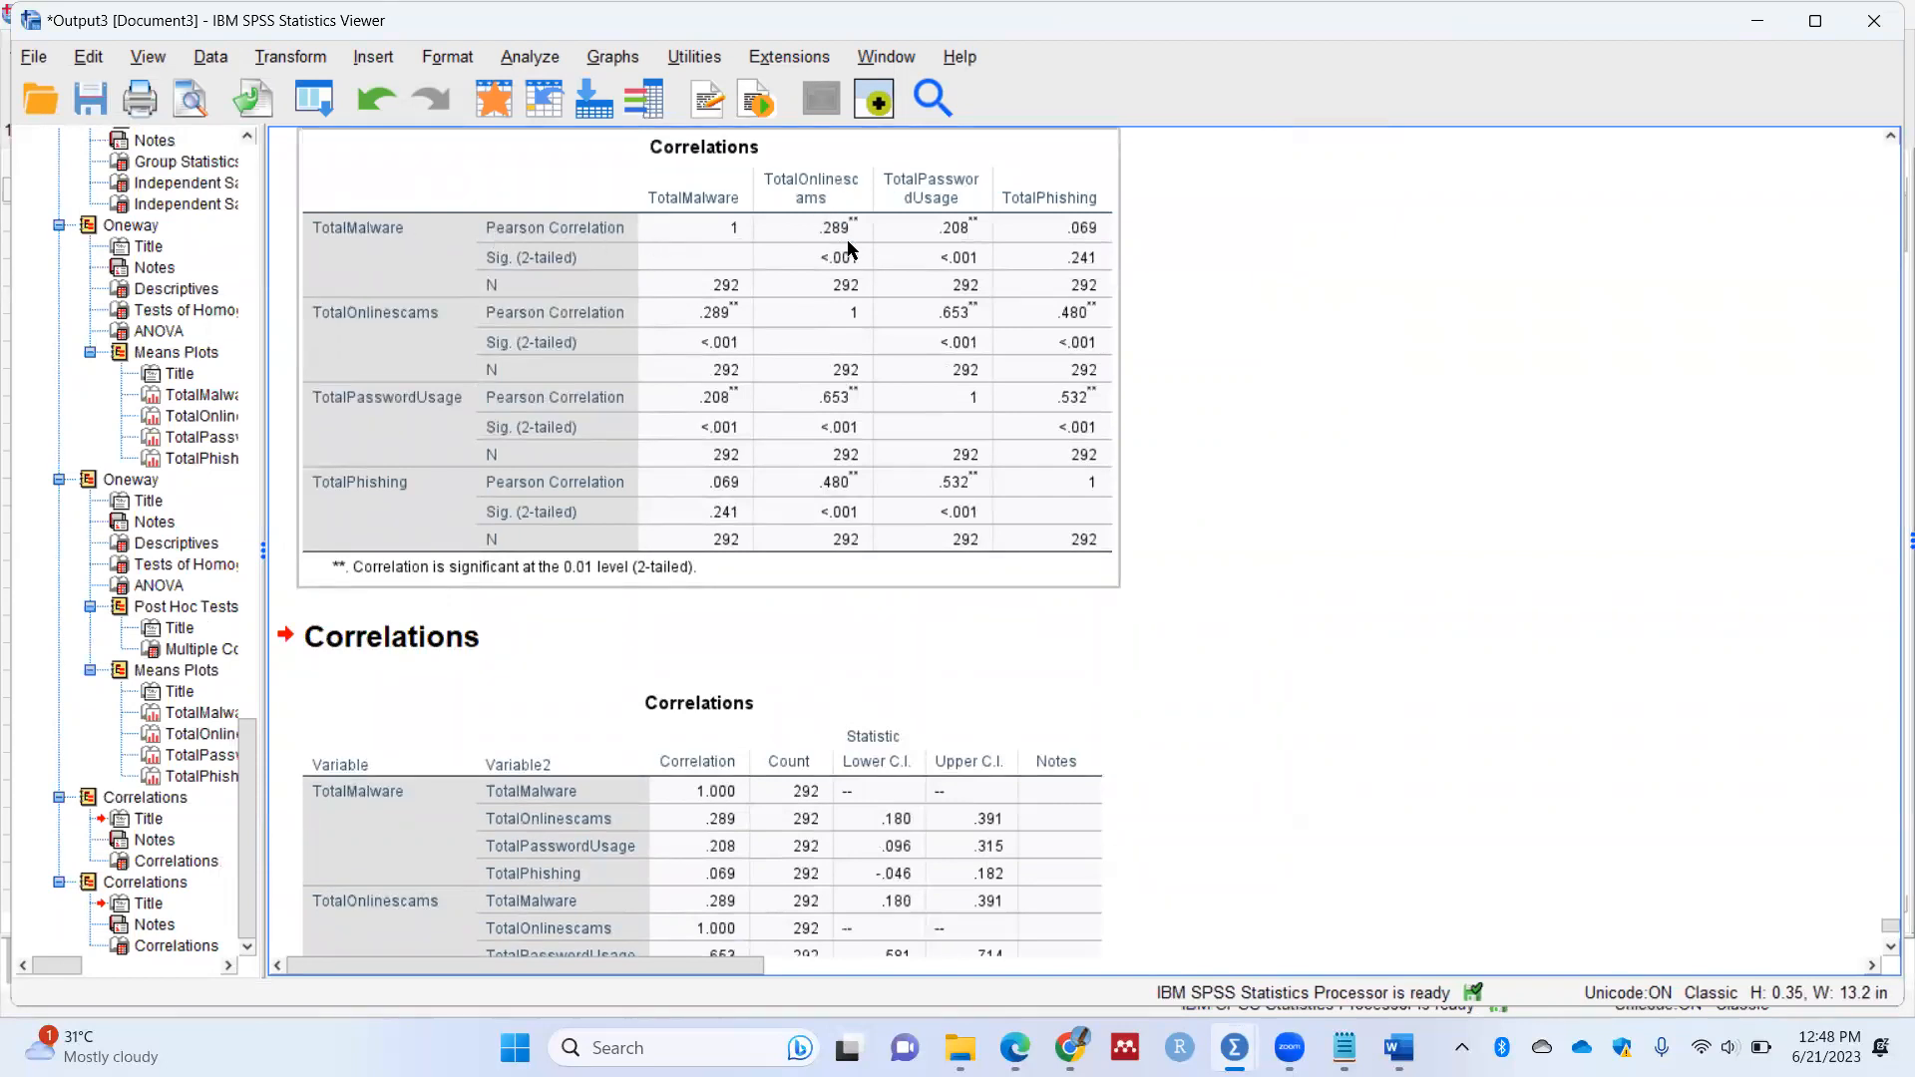
left_click(727, 840)
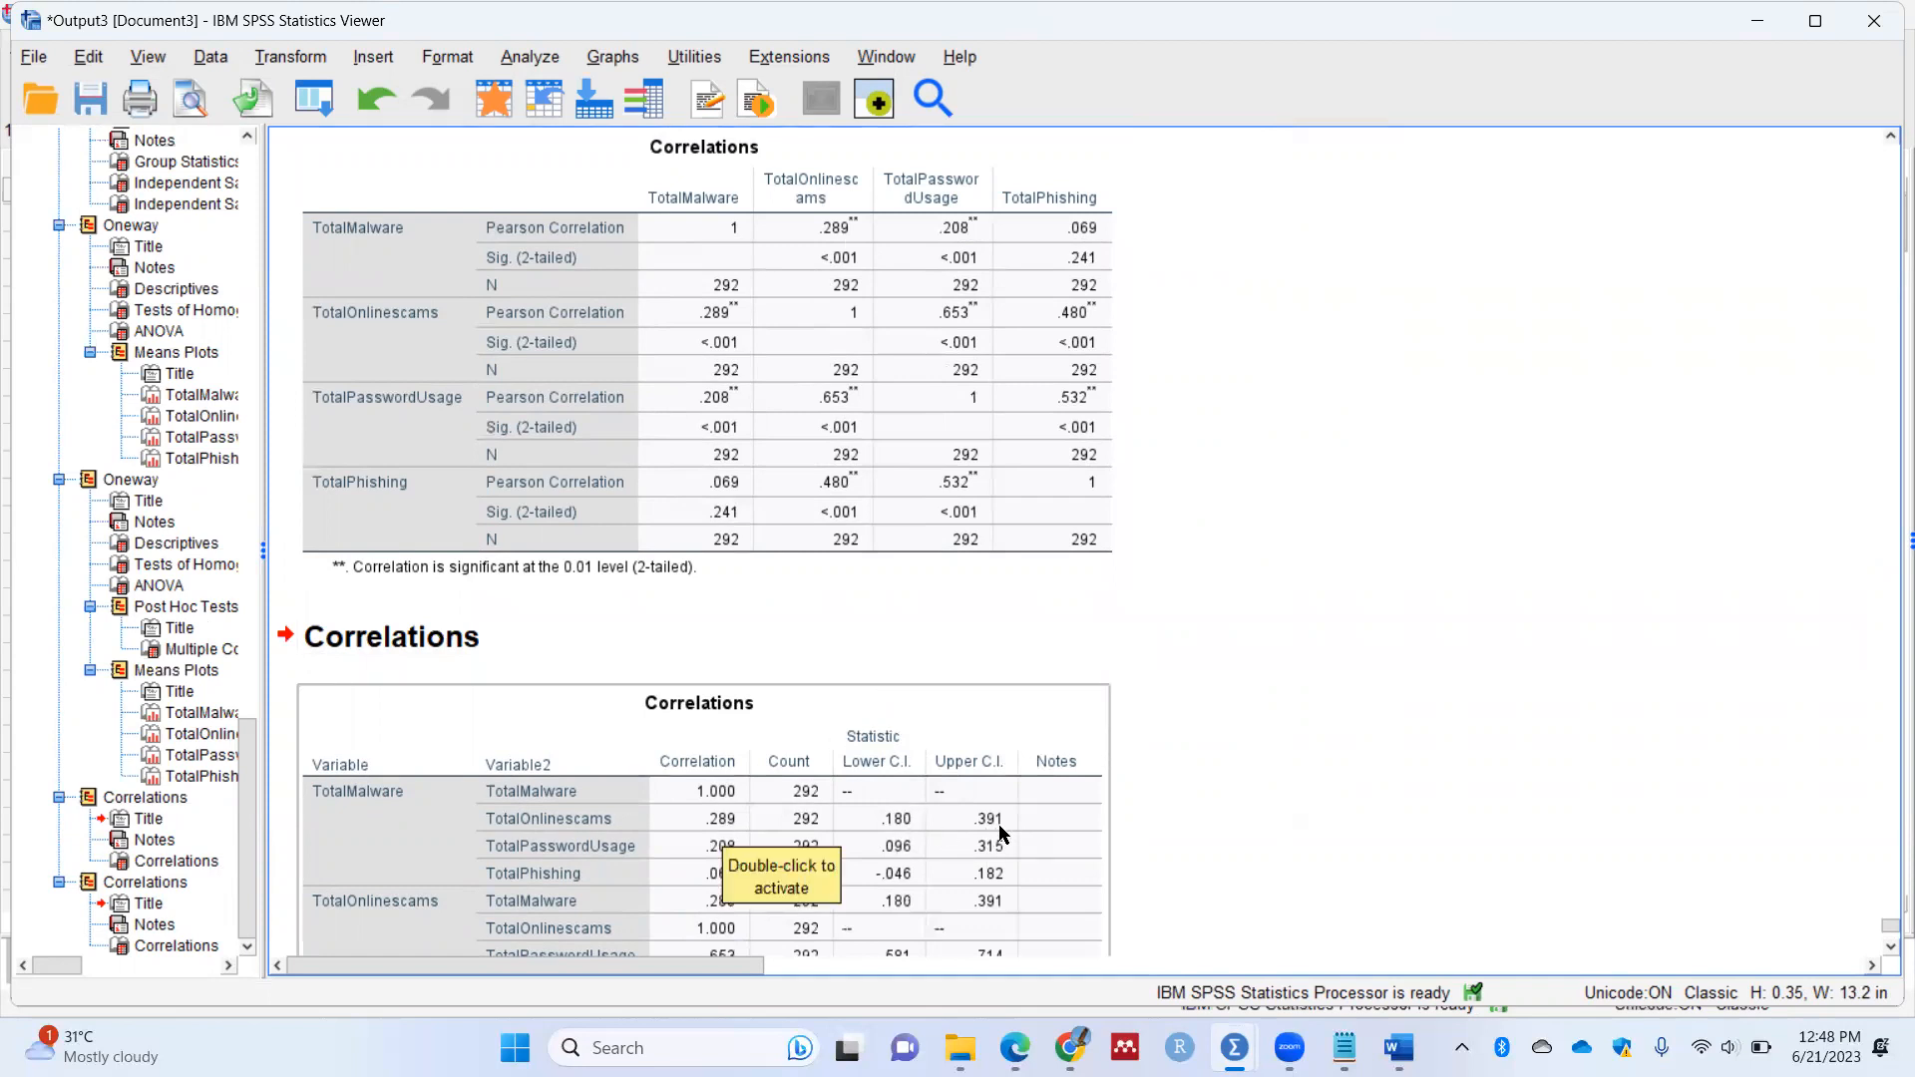
left_click(1114, 739)
left_click(868, 788)
scroll(868, 788, "down", 3)
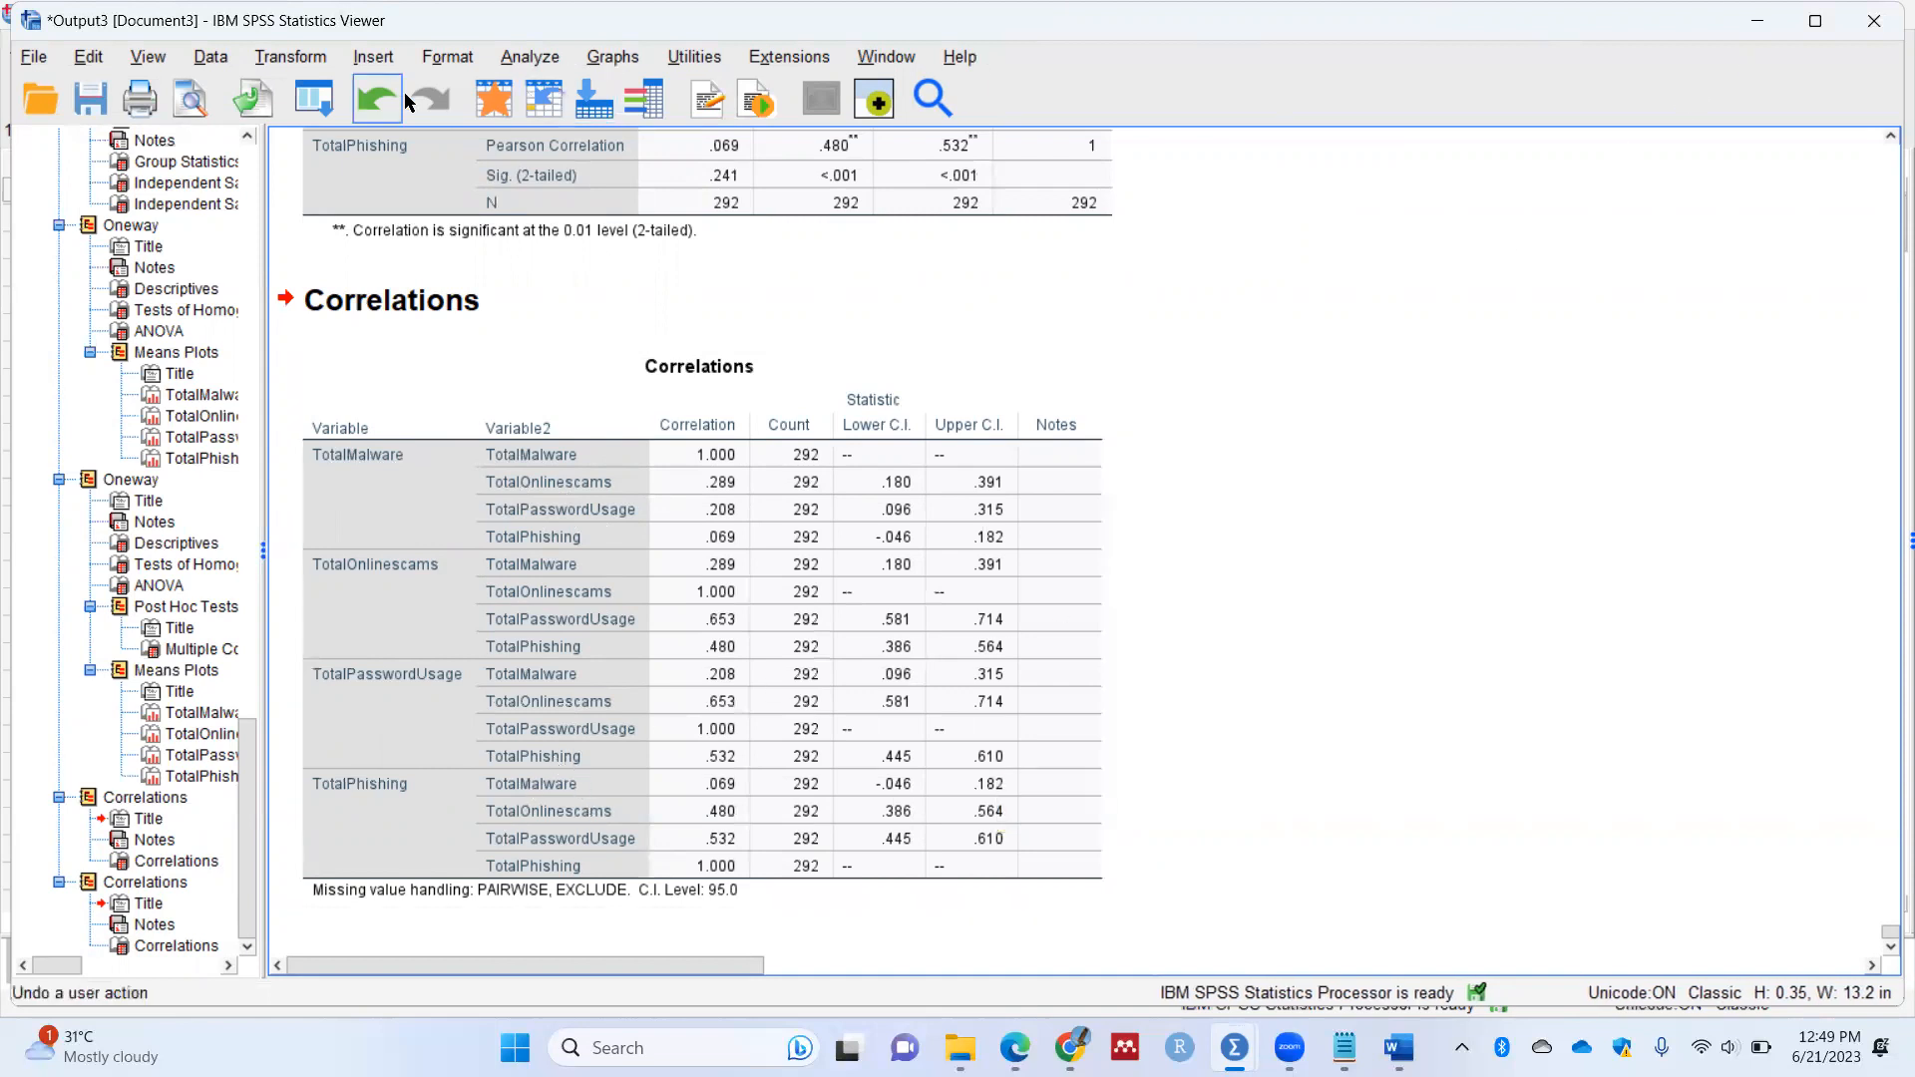
left_click(530, 56)
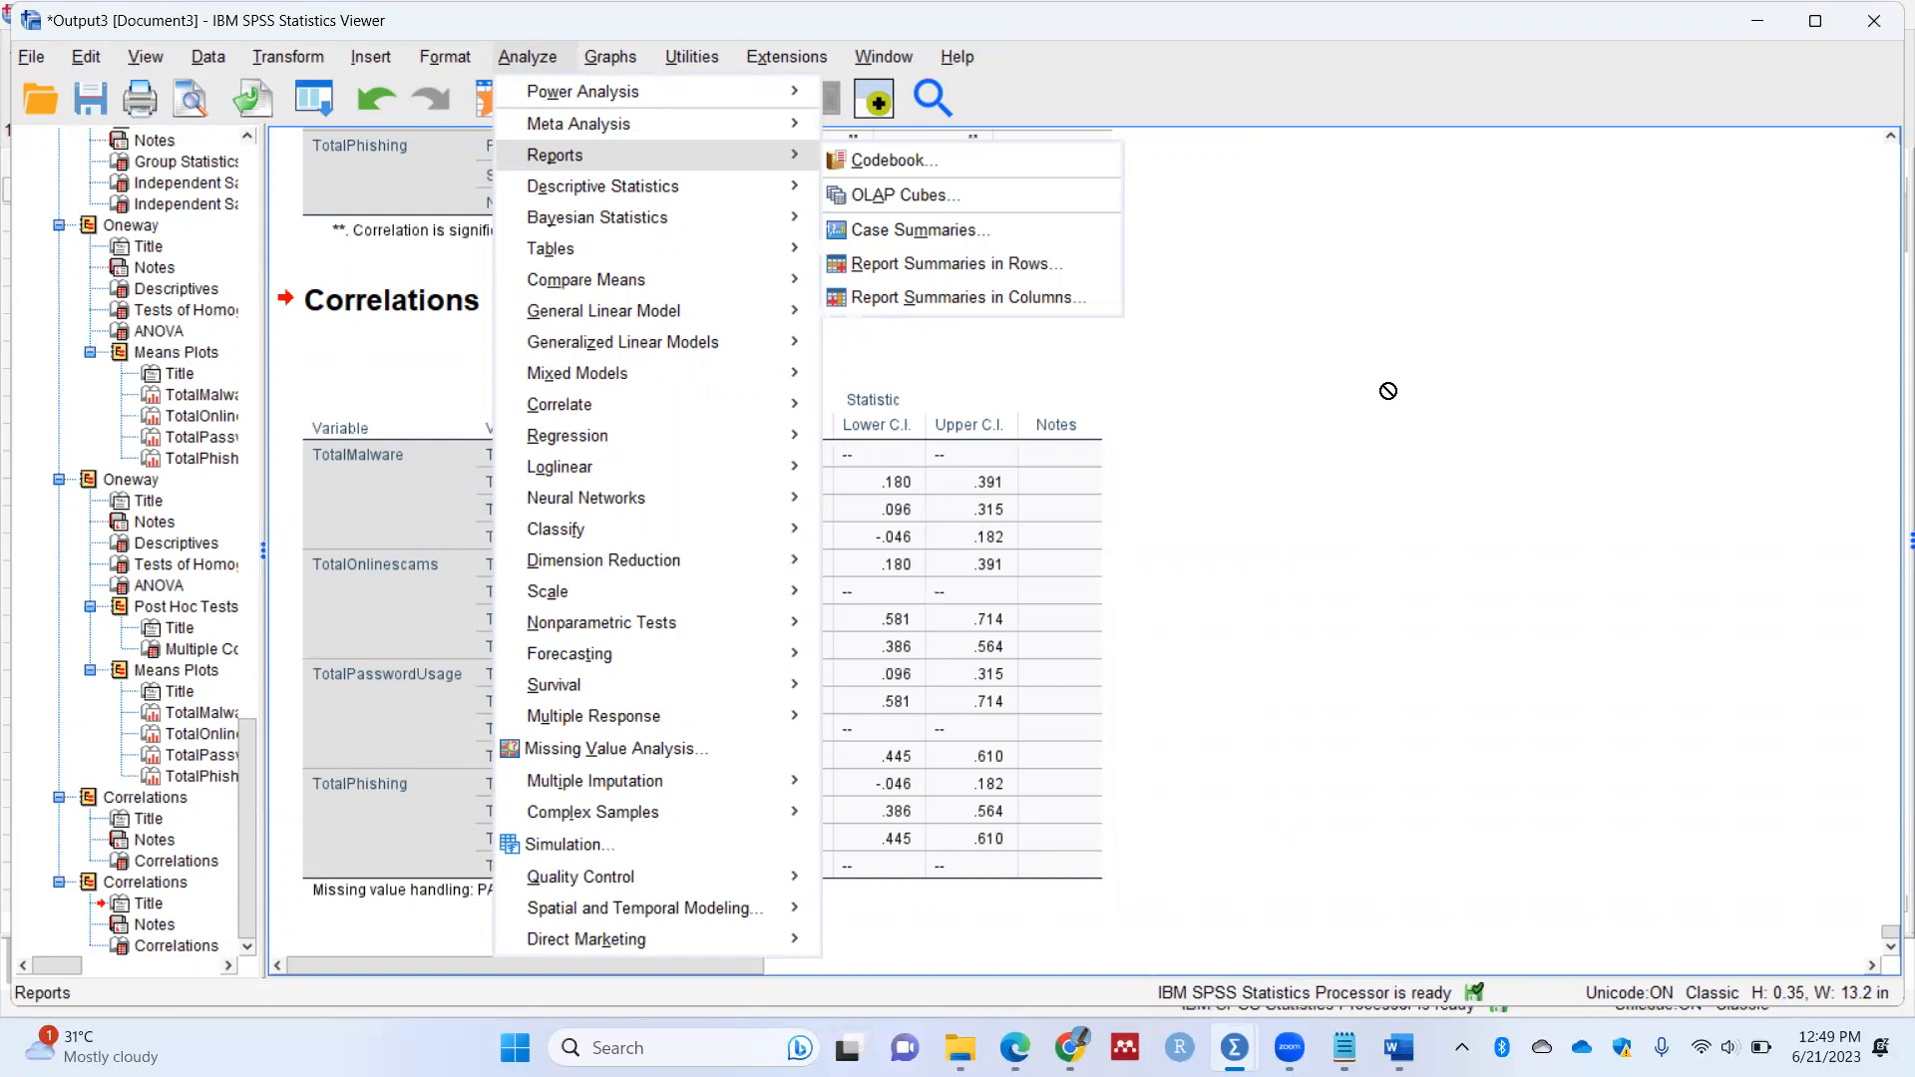
left_click(1389, 390)
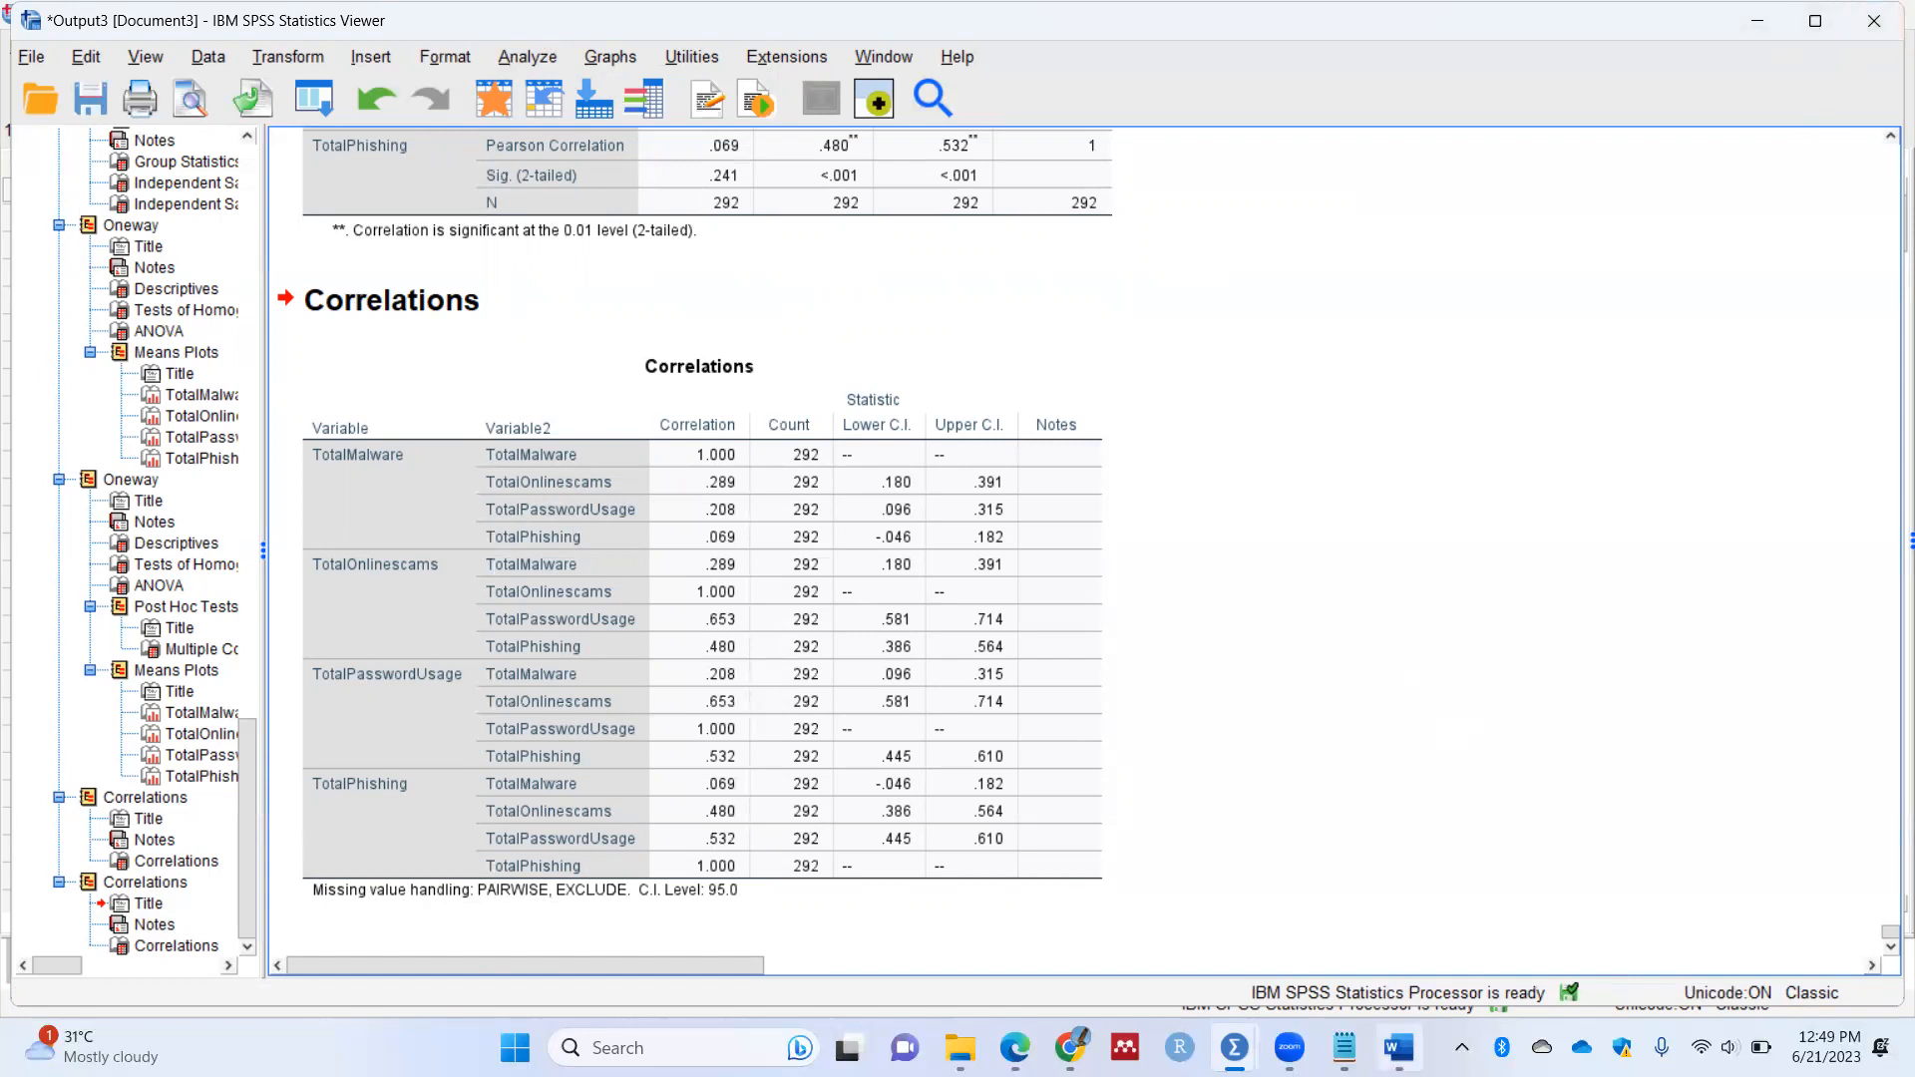
Step: Switch to the Contoh reporting document, look back to Table 2, and close Word while keeping the last copied item
mouse_move(1399, 1047)
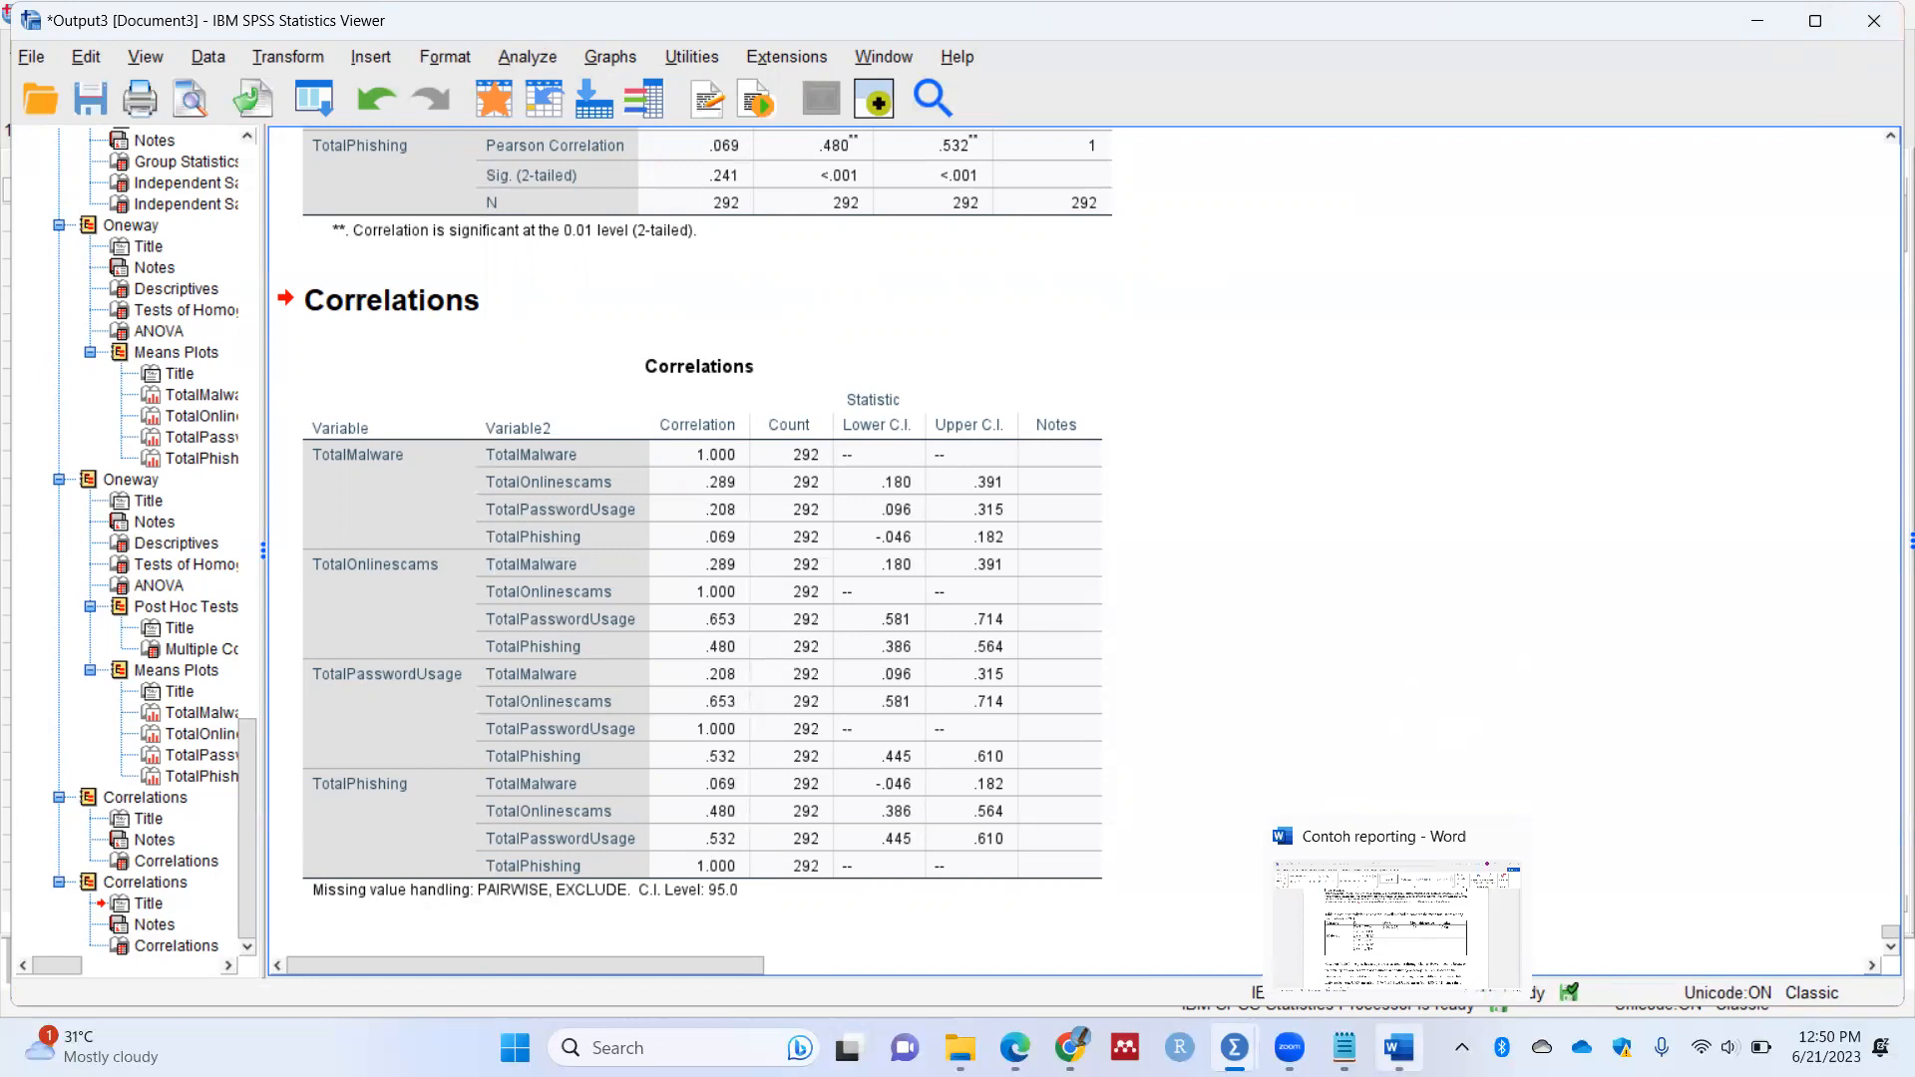
left_click(1396, 922)
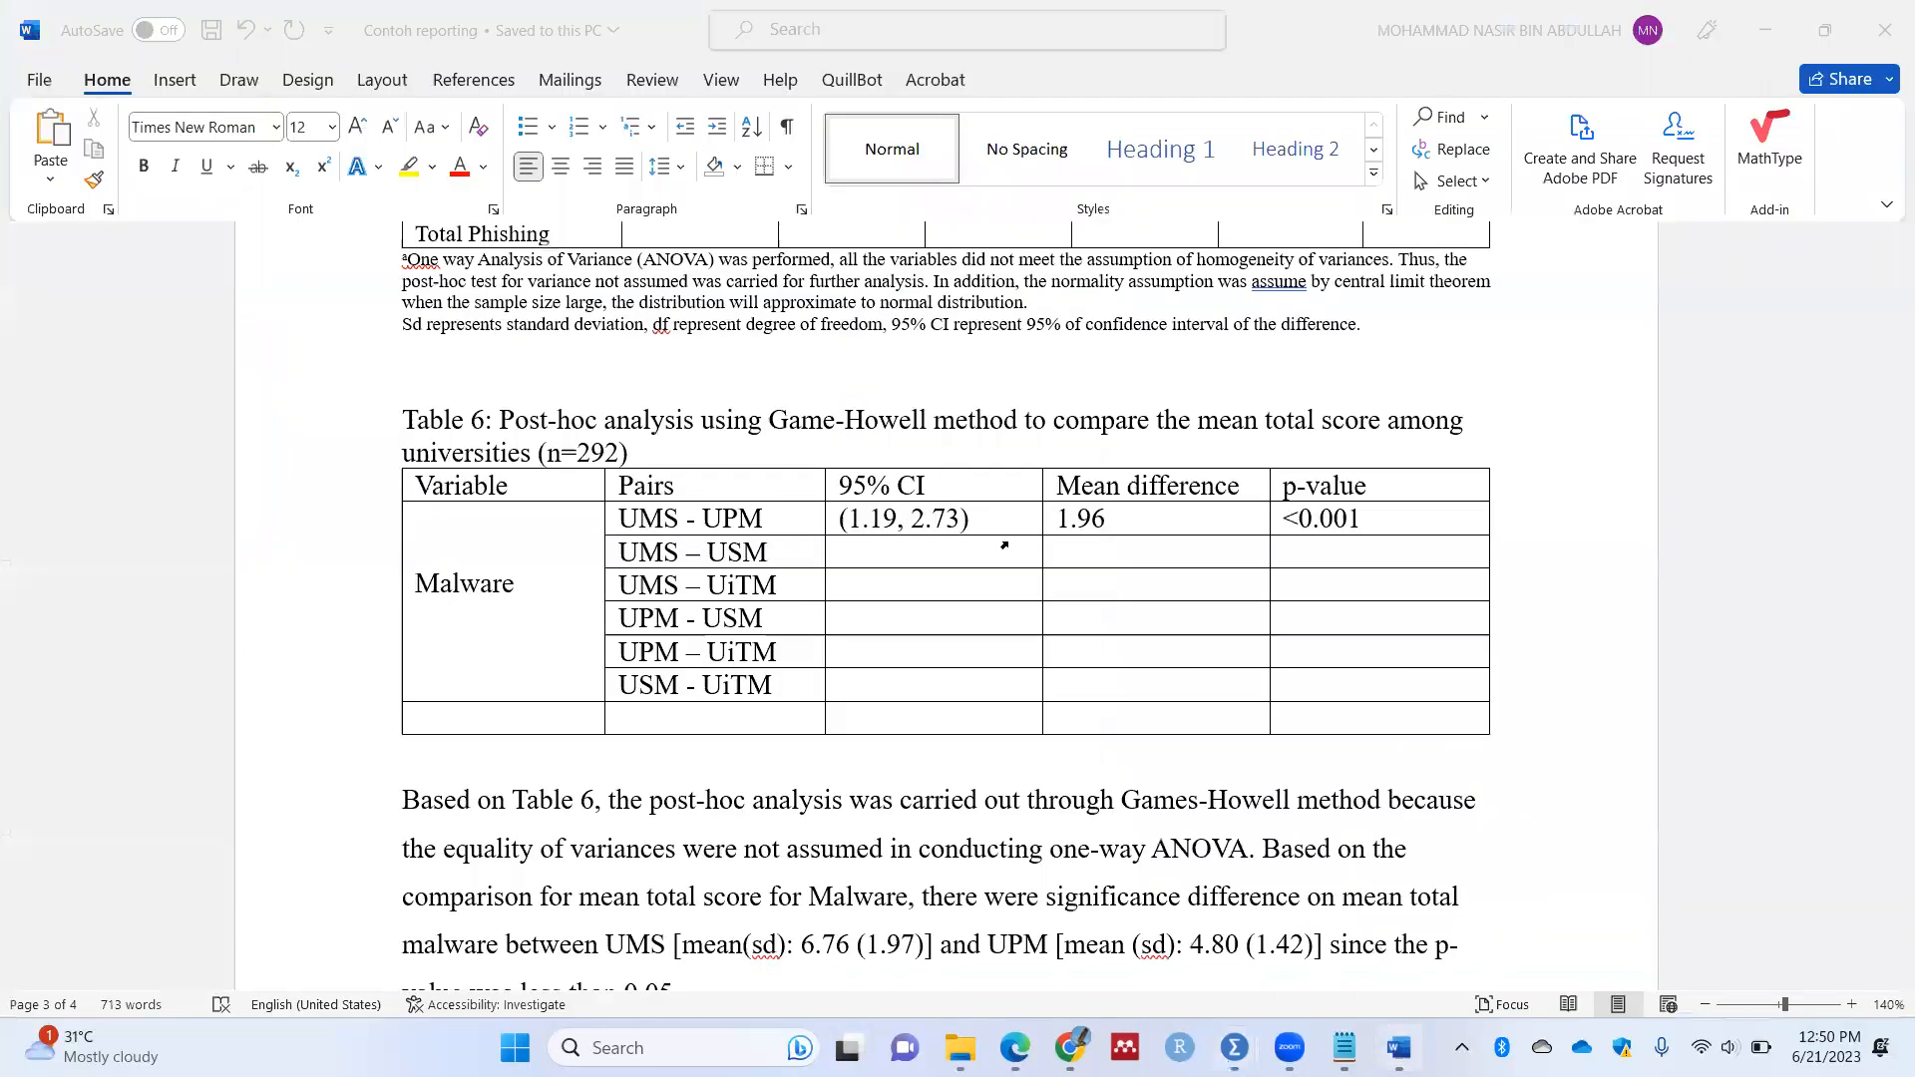
scroll(1016, 479, "up", 4)
scroll(1016, 479, "up", 15)
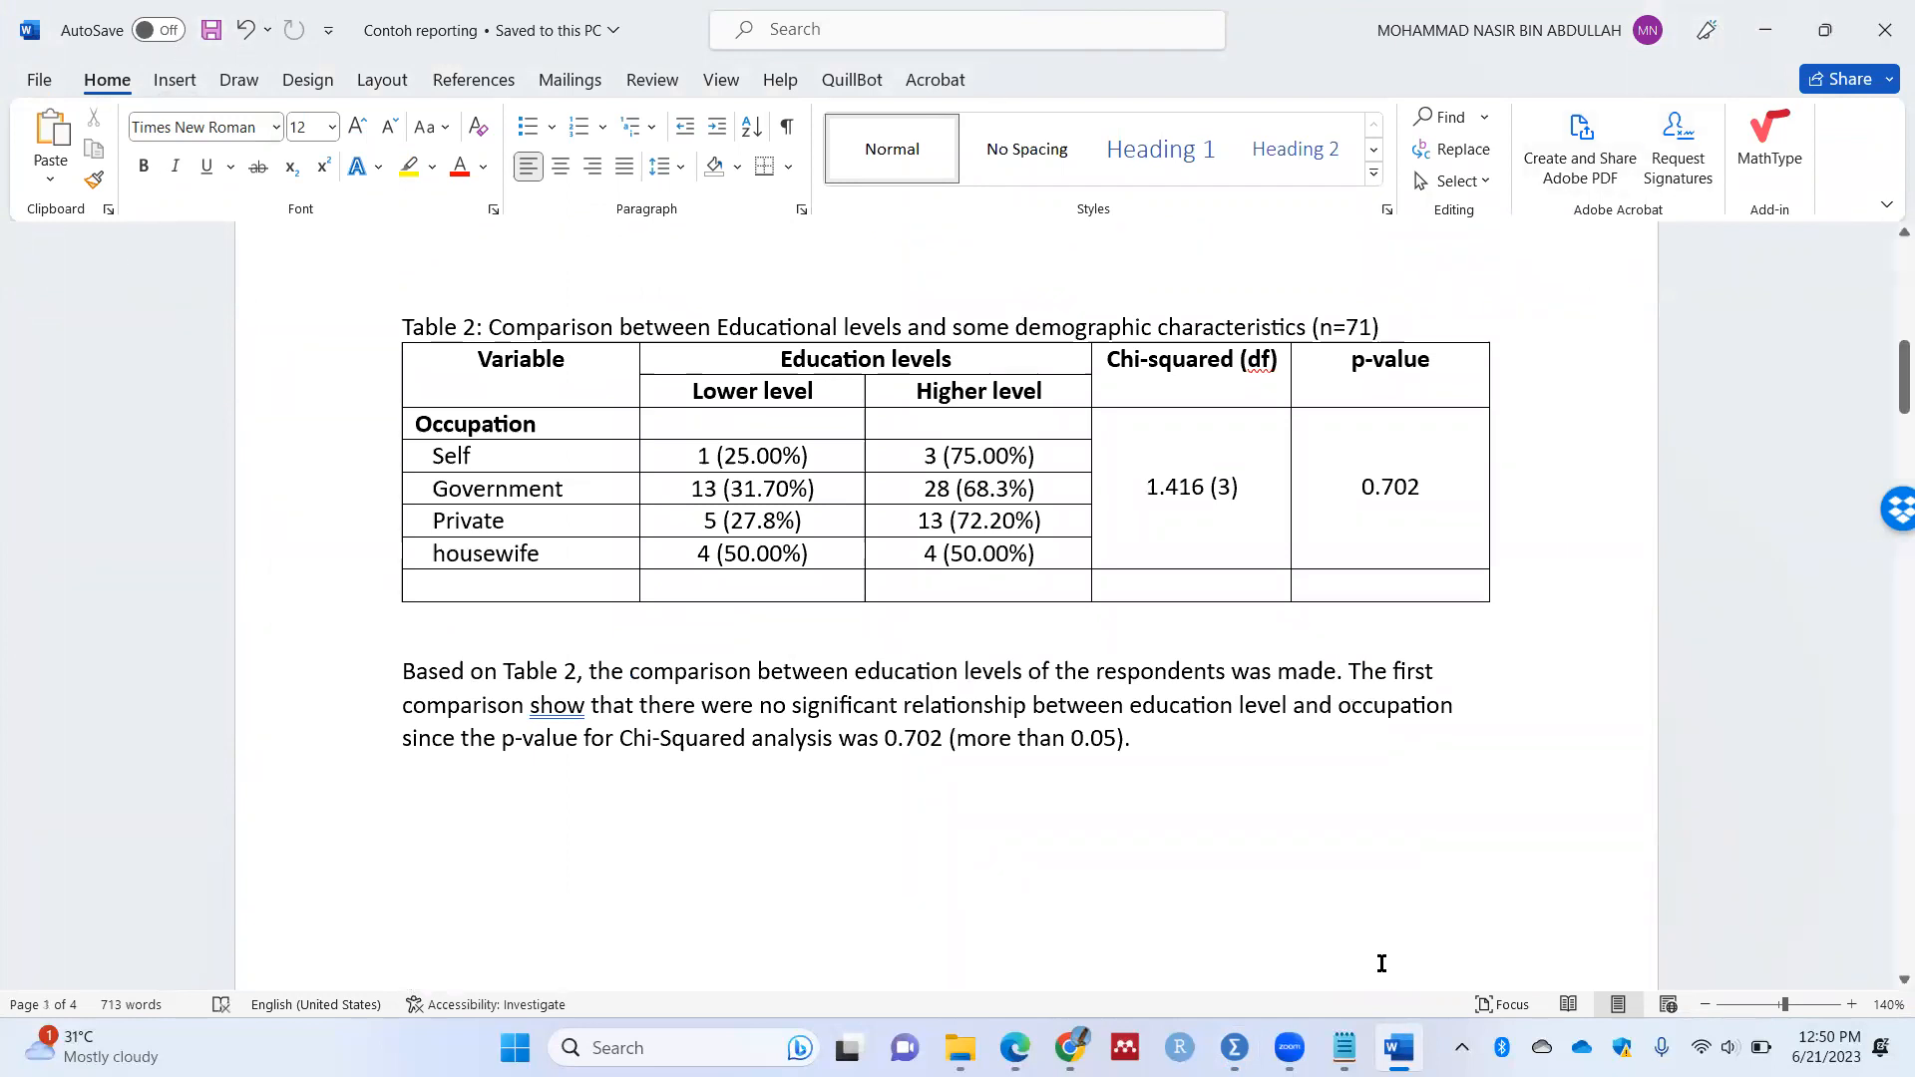
left_click(1871, 45)
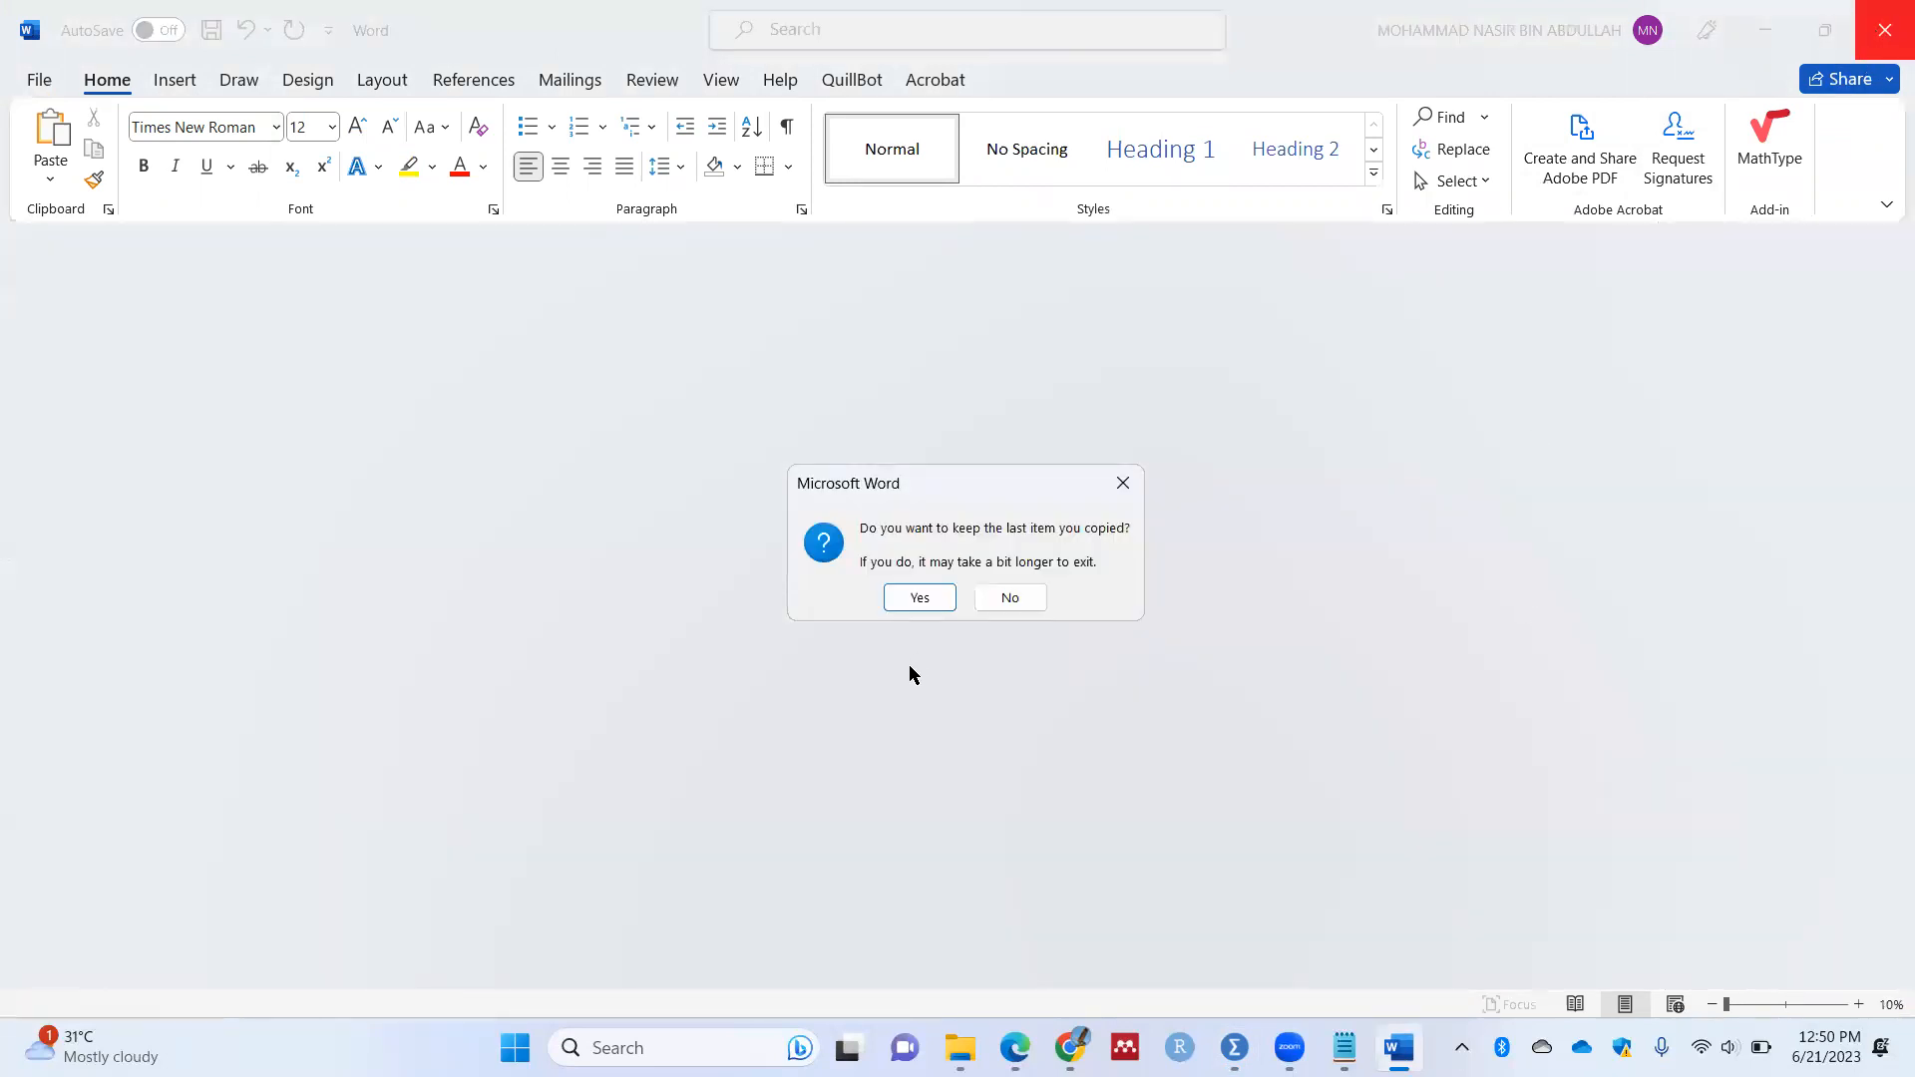
left_click(928, 599)
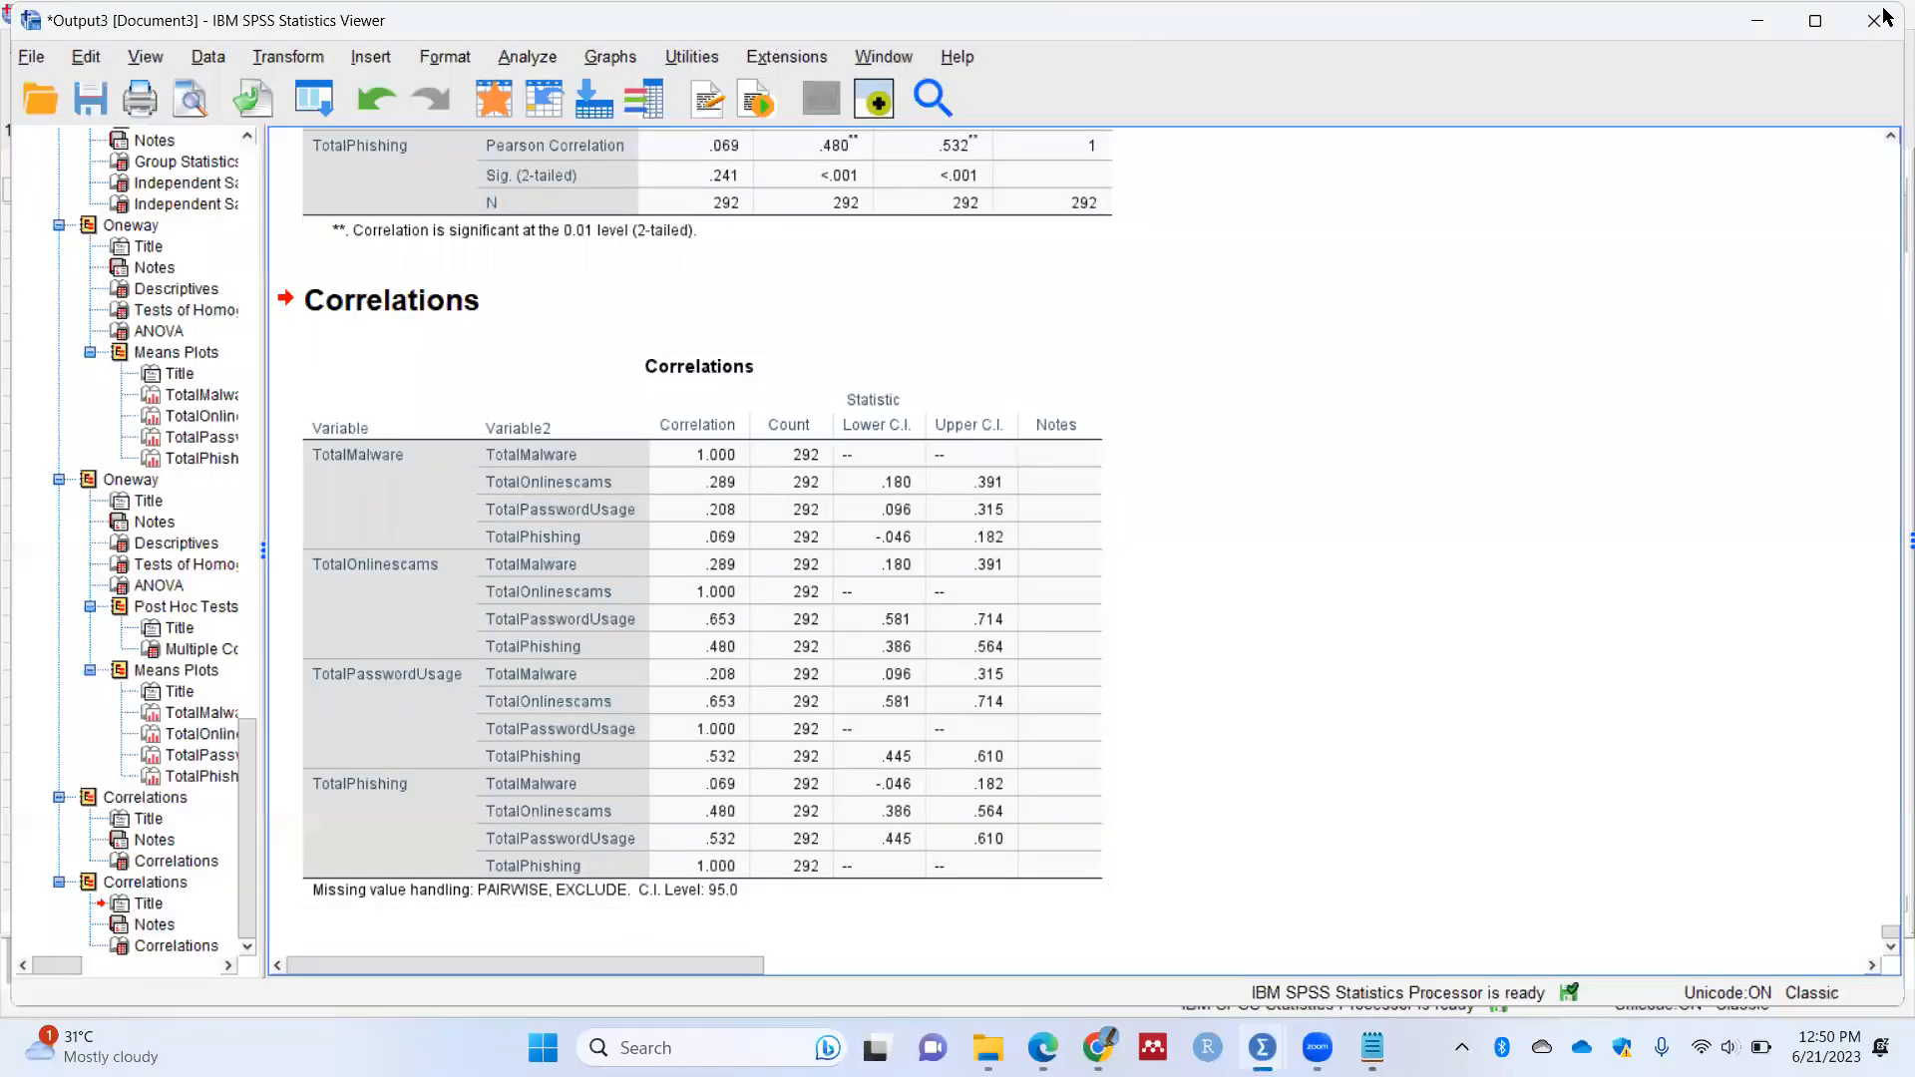
Step: Close the output window and exit SPSS Statistics without saving changes to the RESPONDENT PALING NEWEST.sav dataset
left_click(1875, 20)
left_click(955, 552)
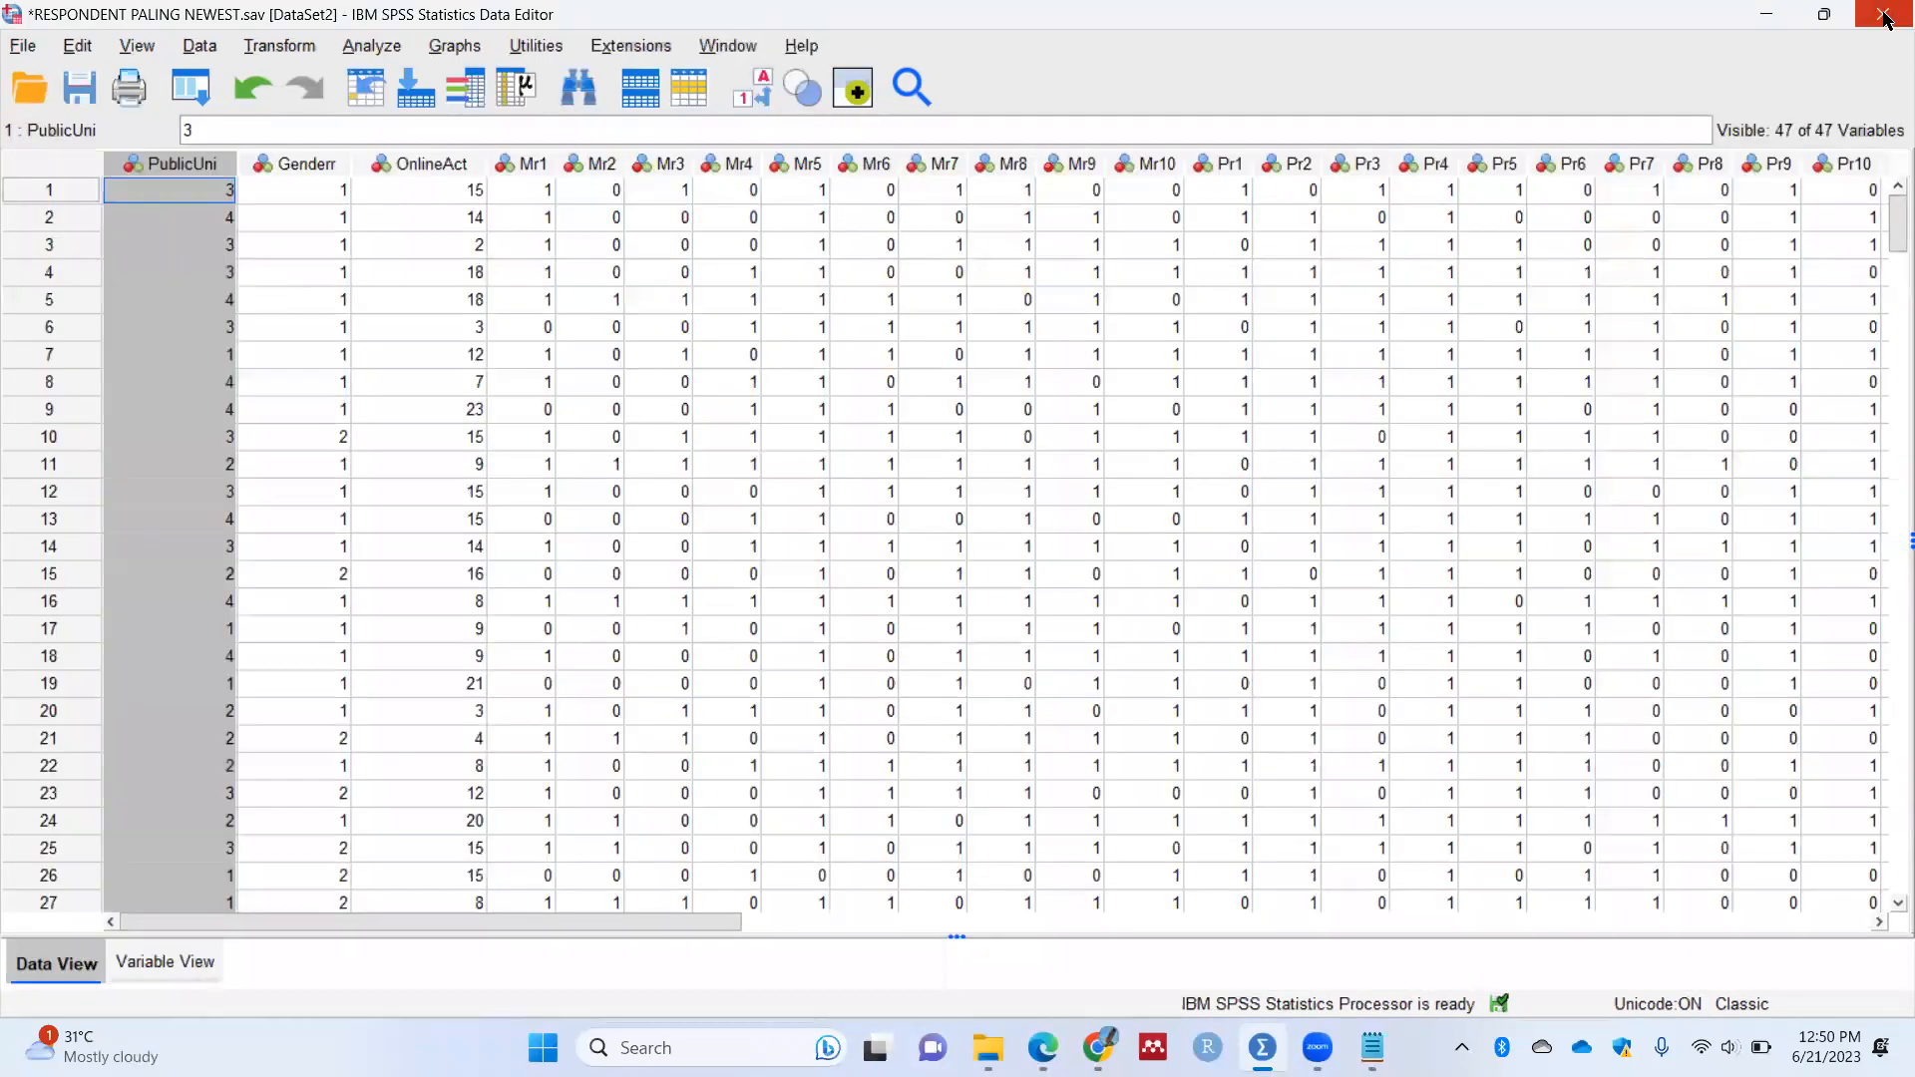
left_click(1884, 15)
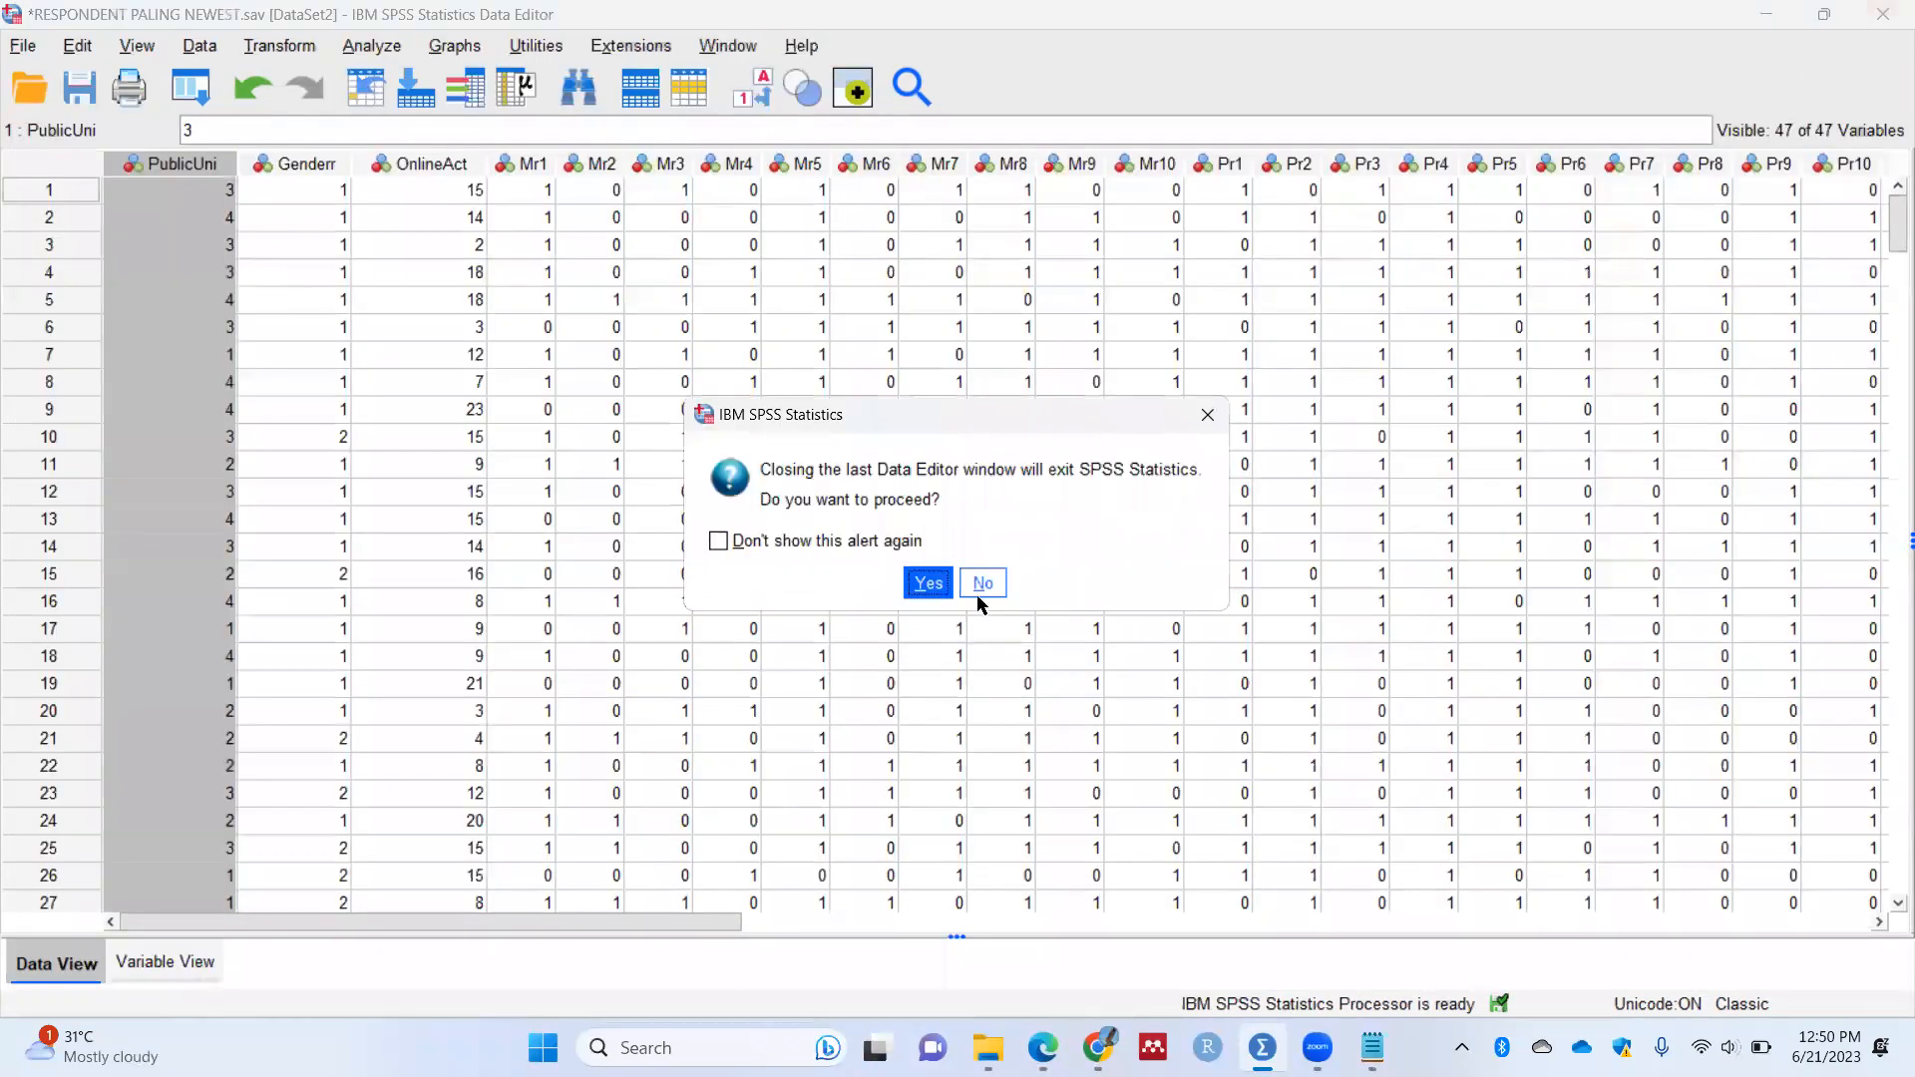
left_click(927, 581)
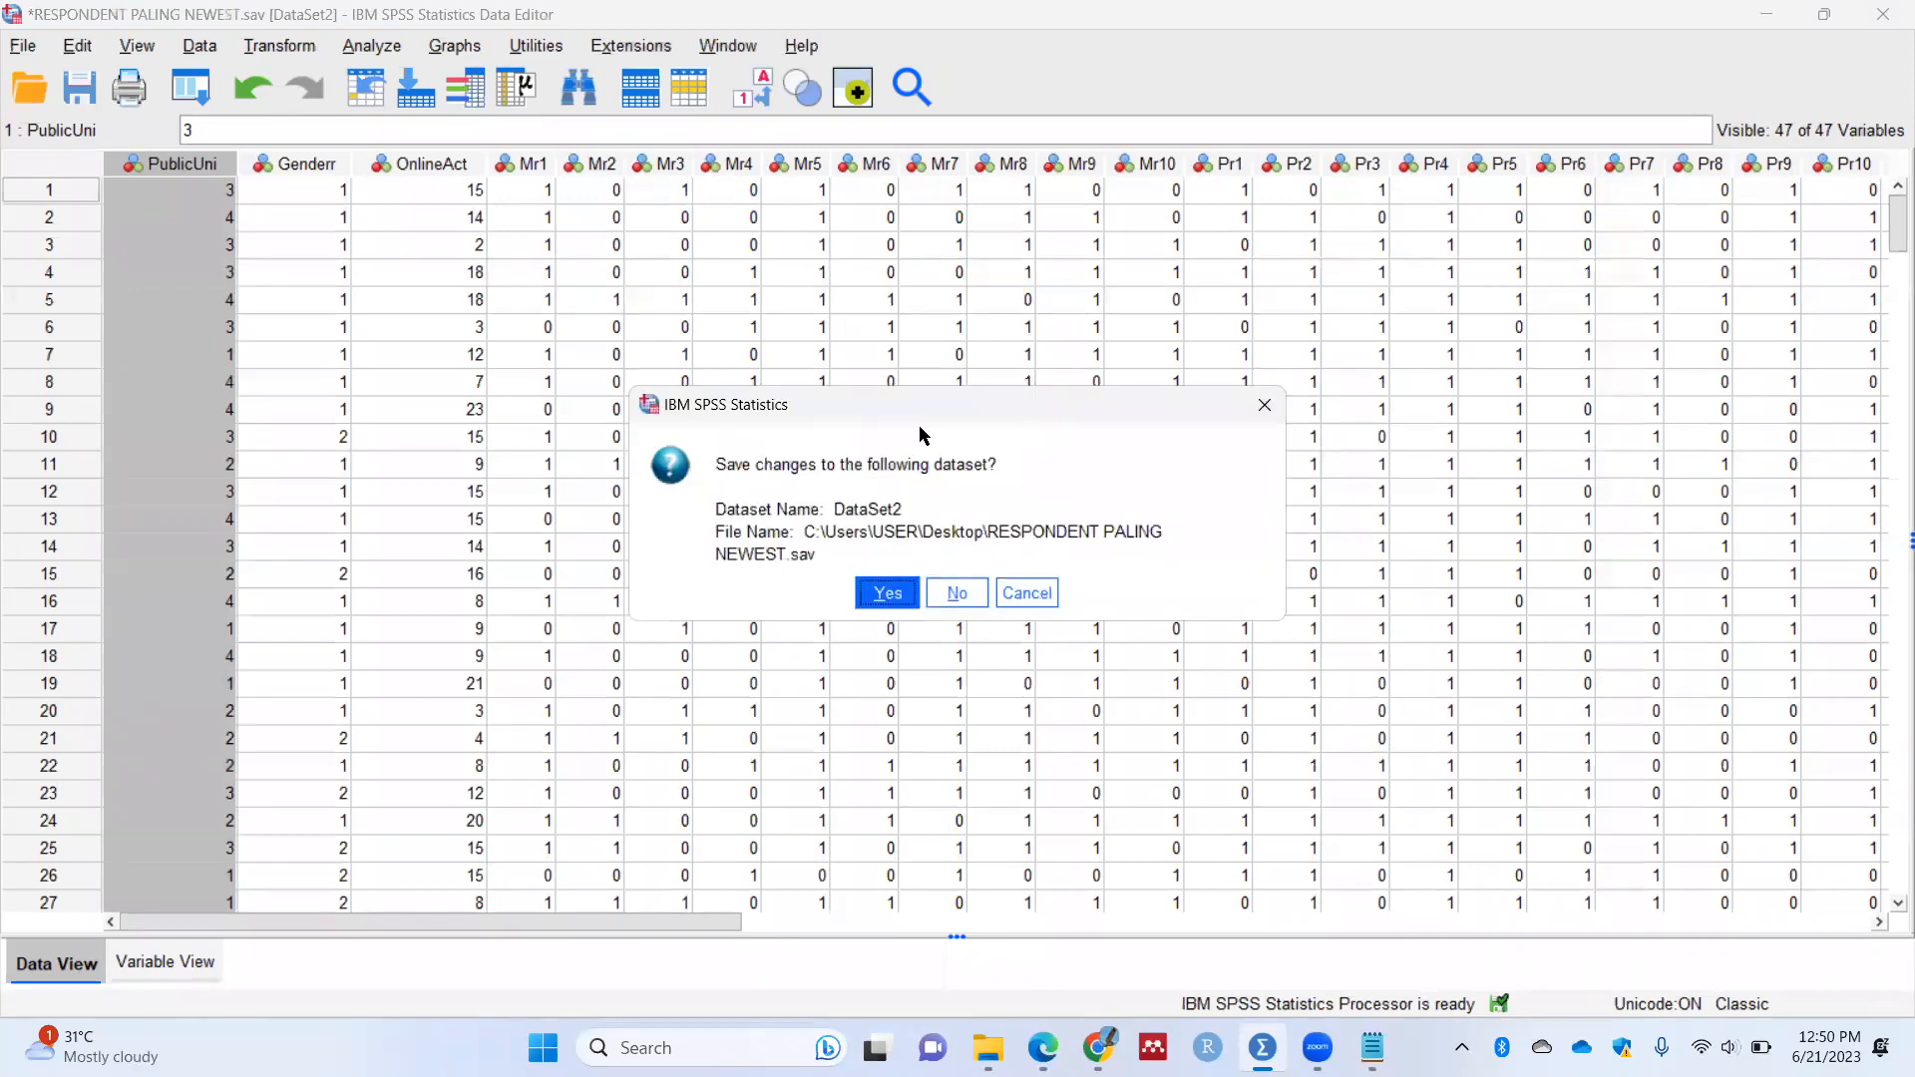
left_click(949, 590)
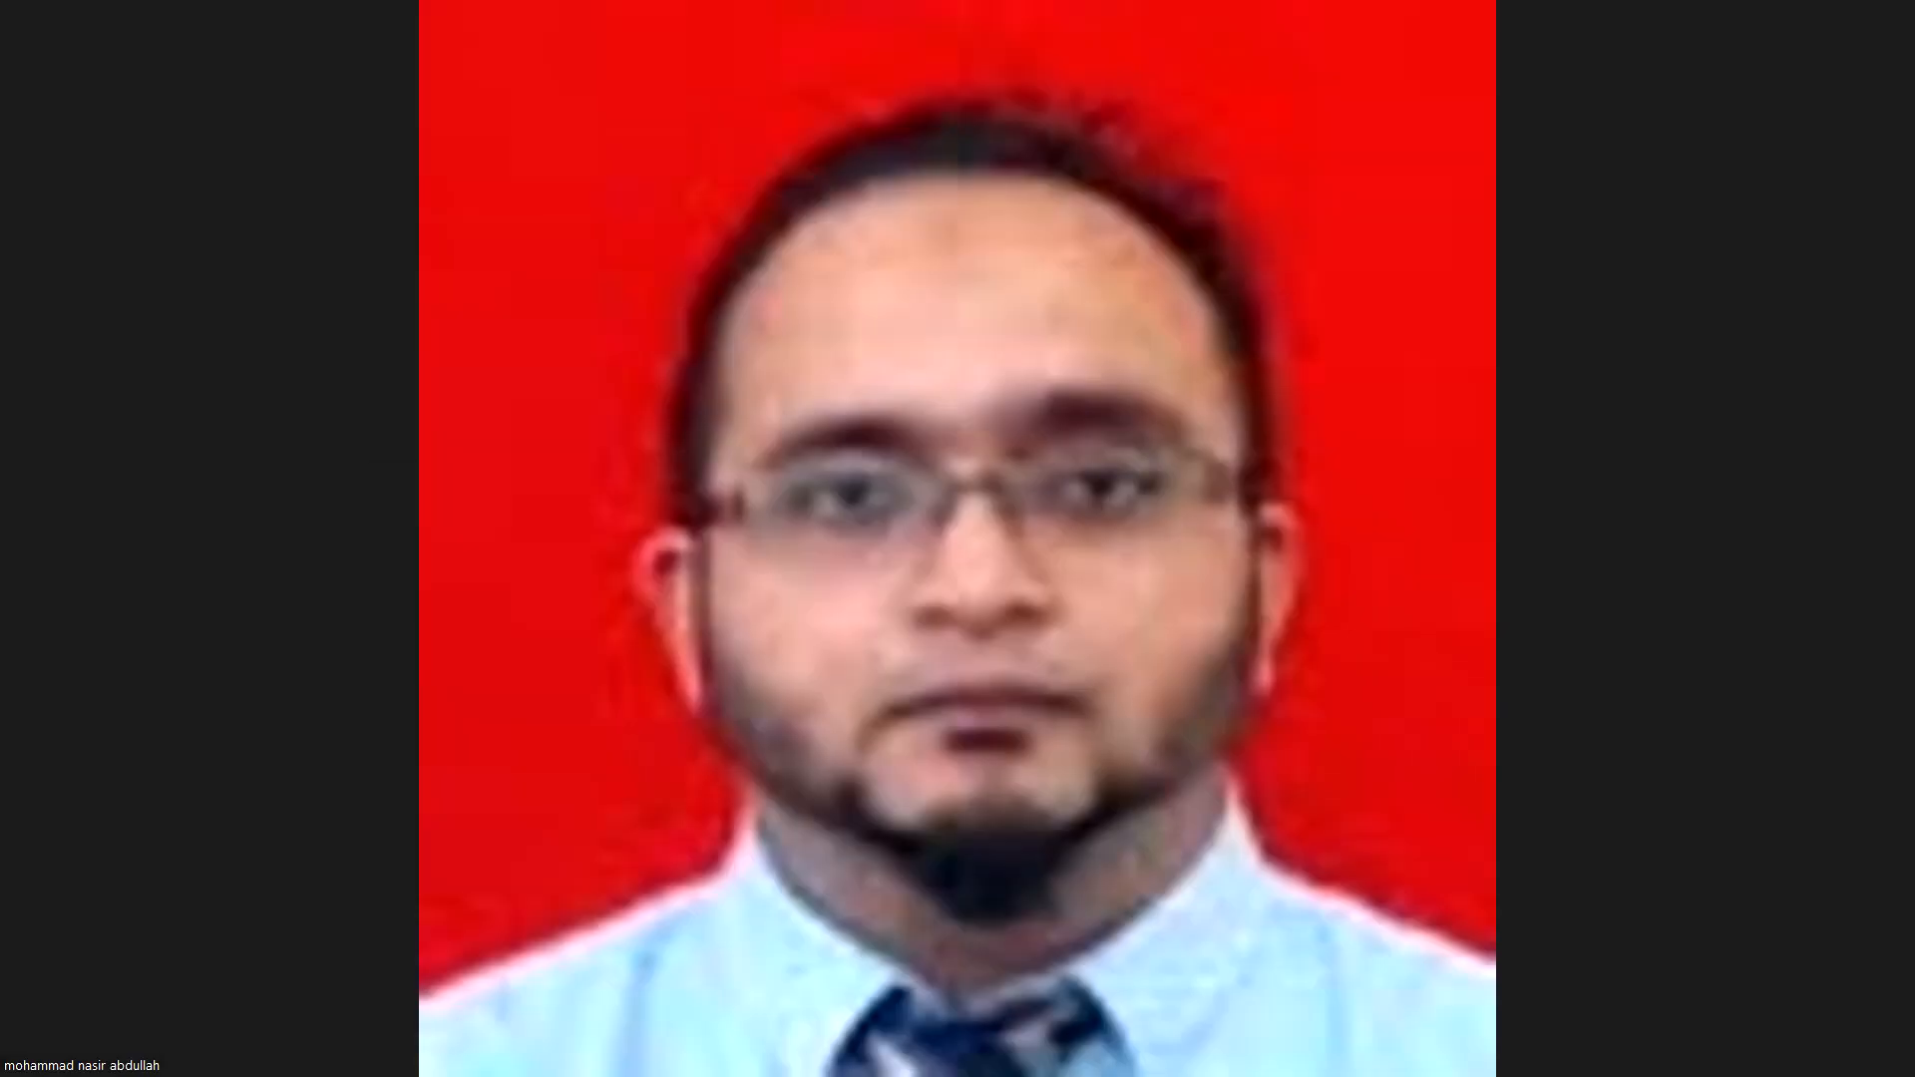